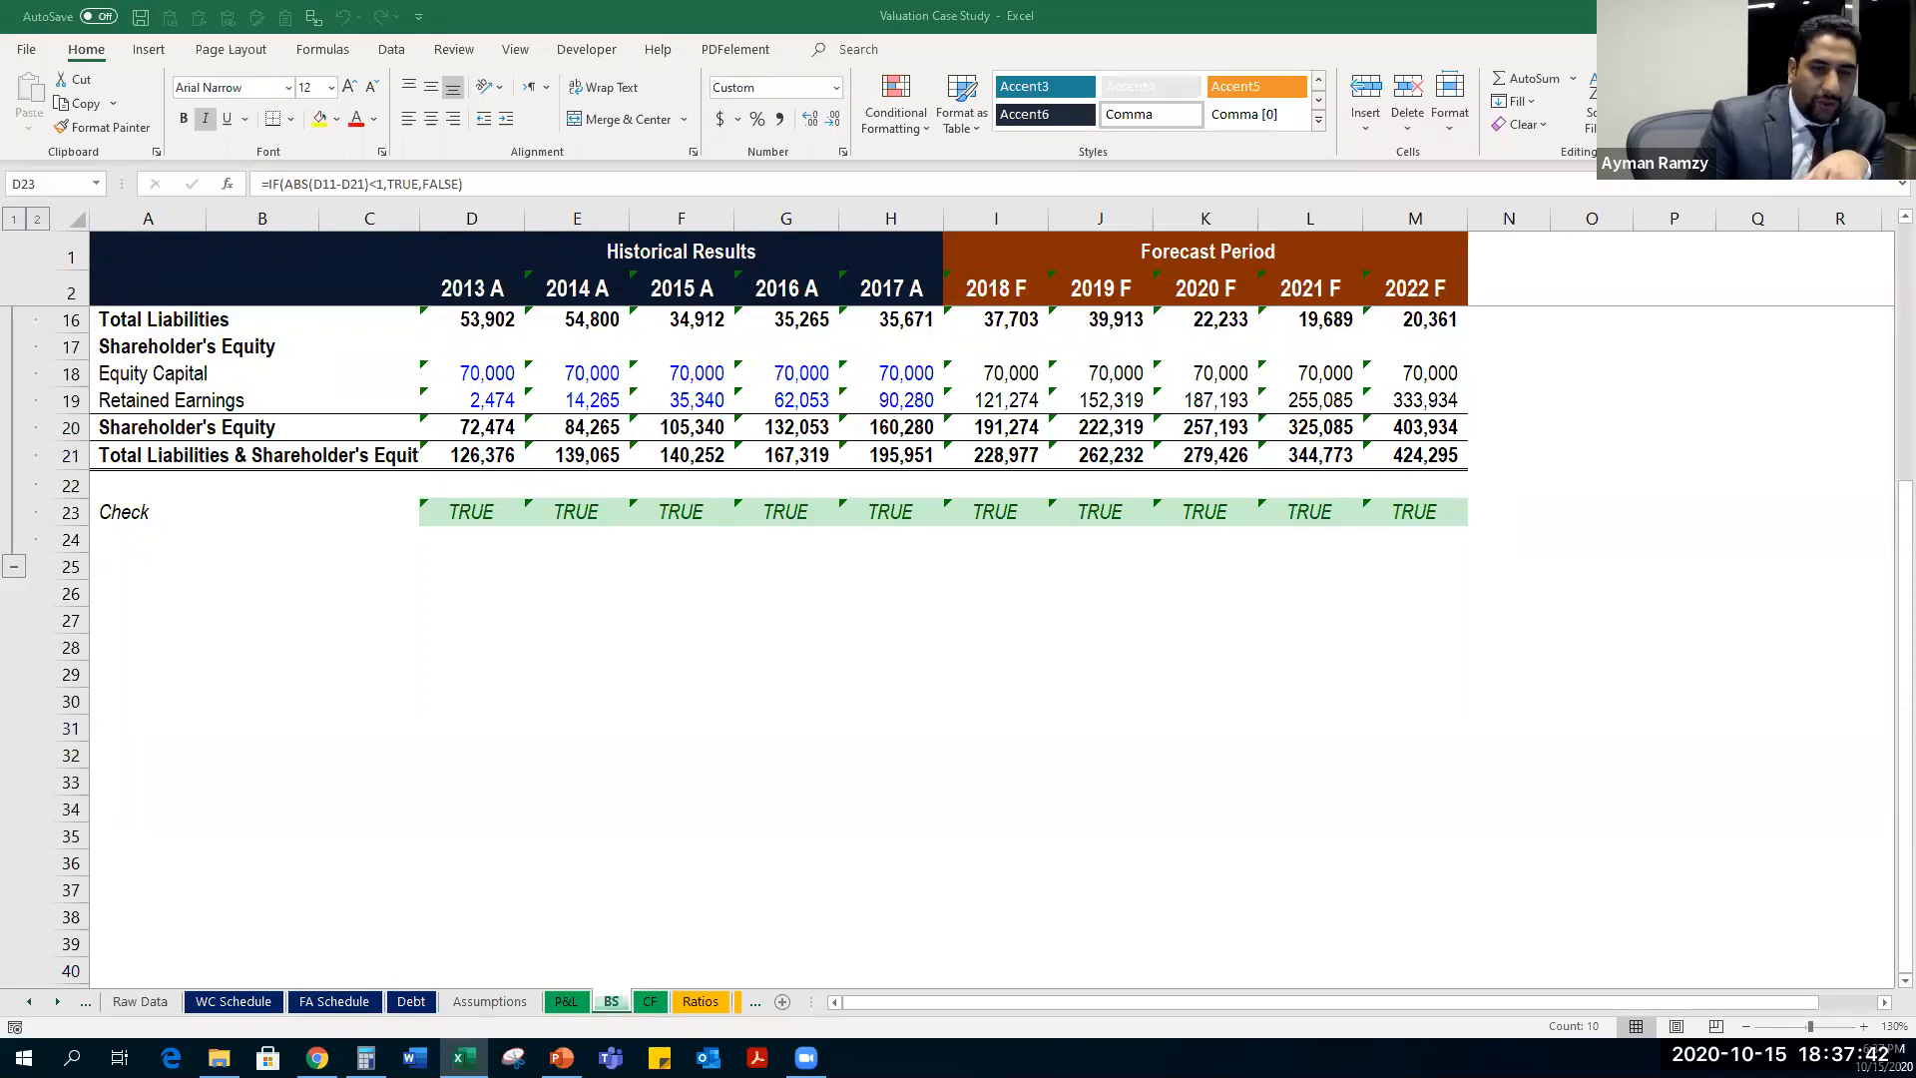
Look through the cash flow, Ratios and Charts sheets and open the DCF sheet.
left_click(654, 1010)
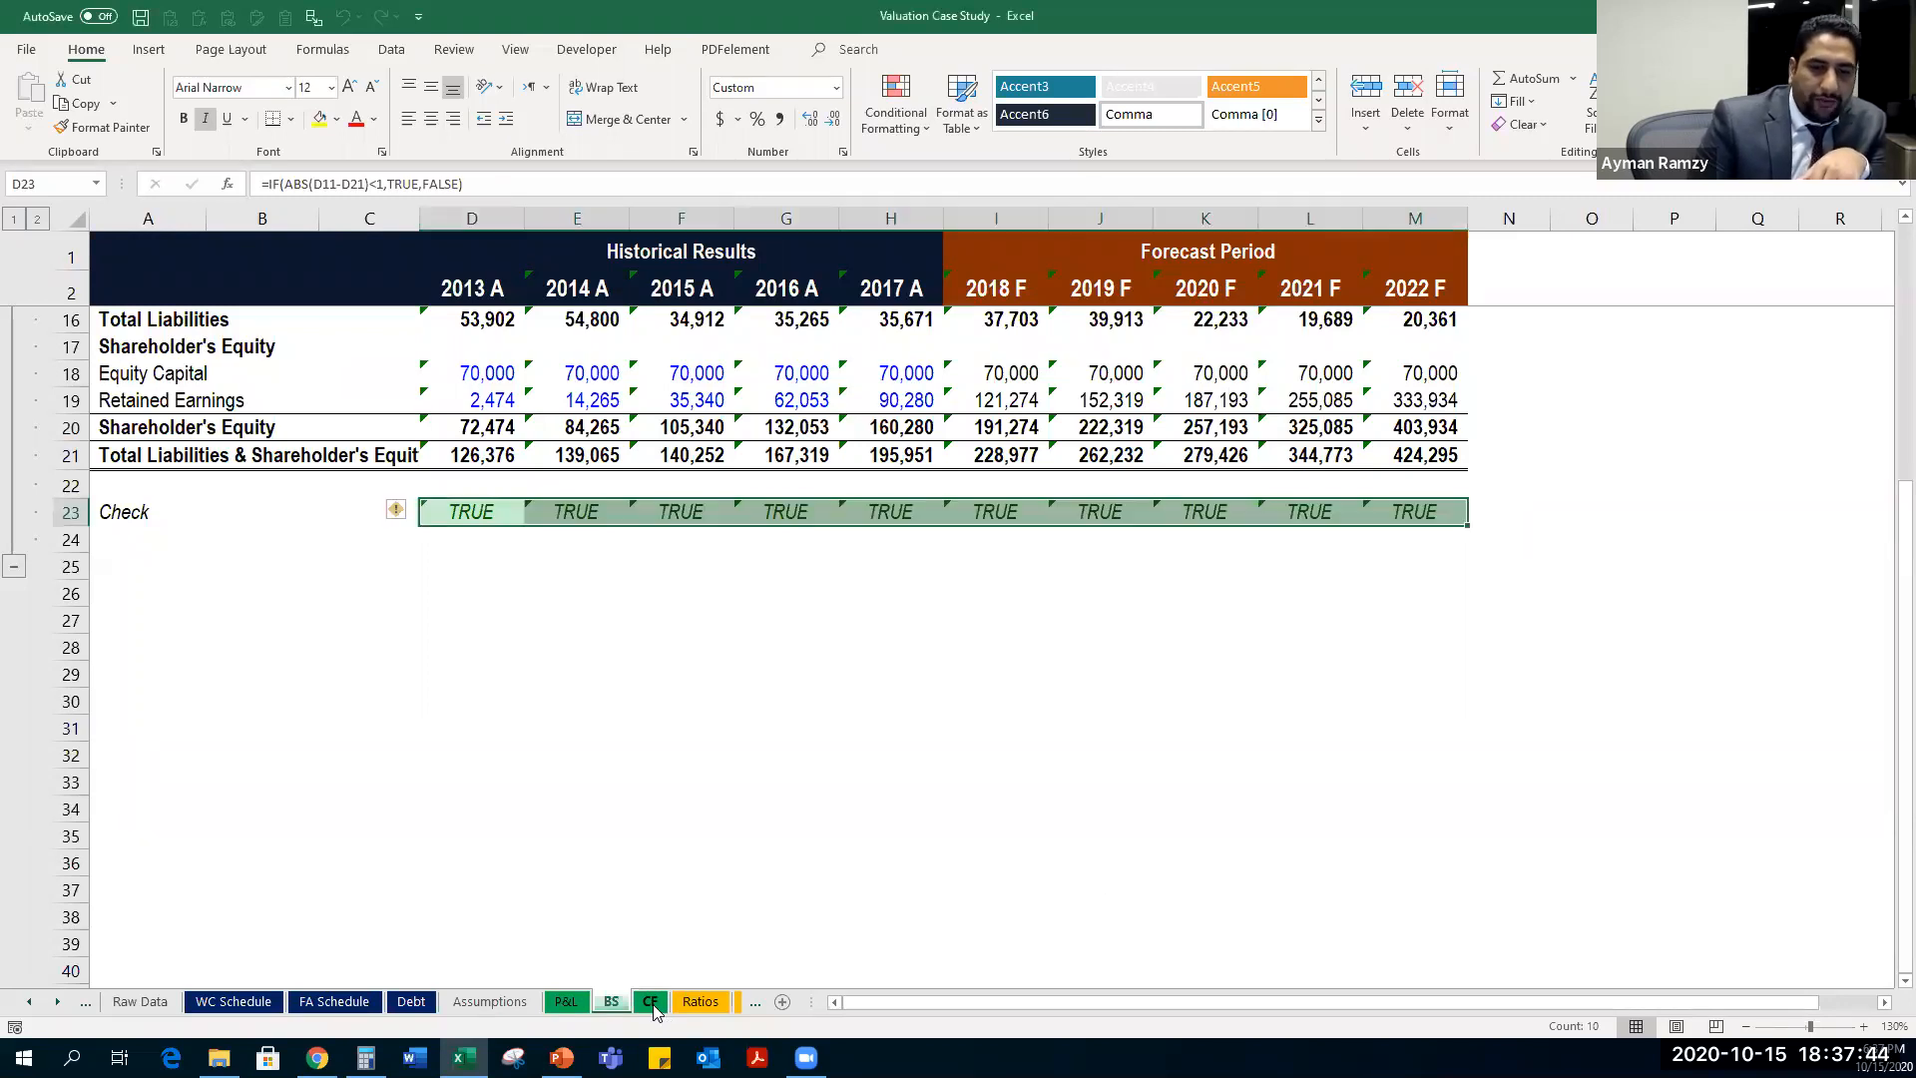
left_click(657, 1006)
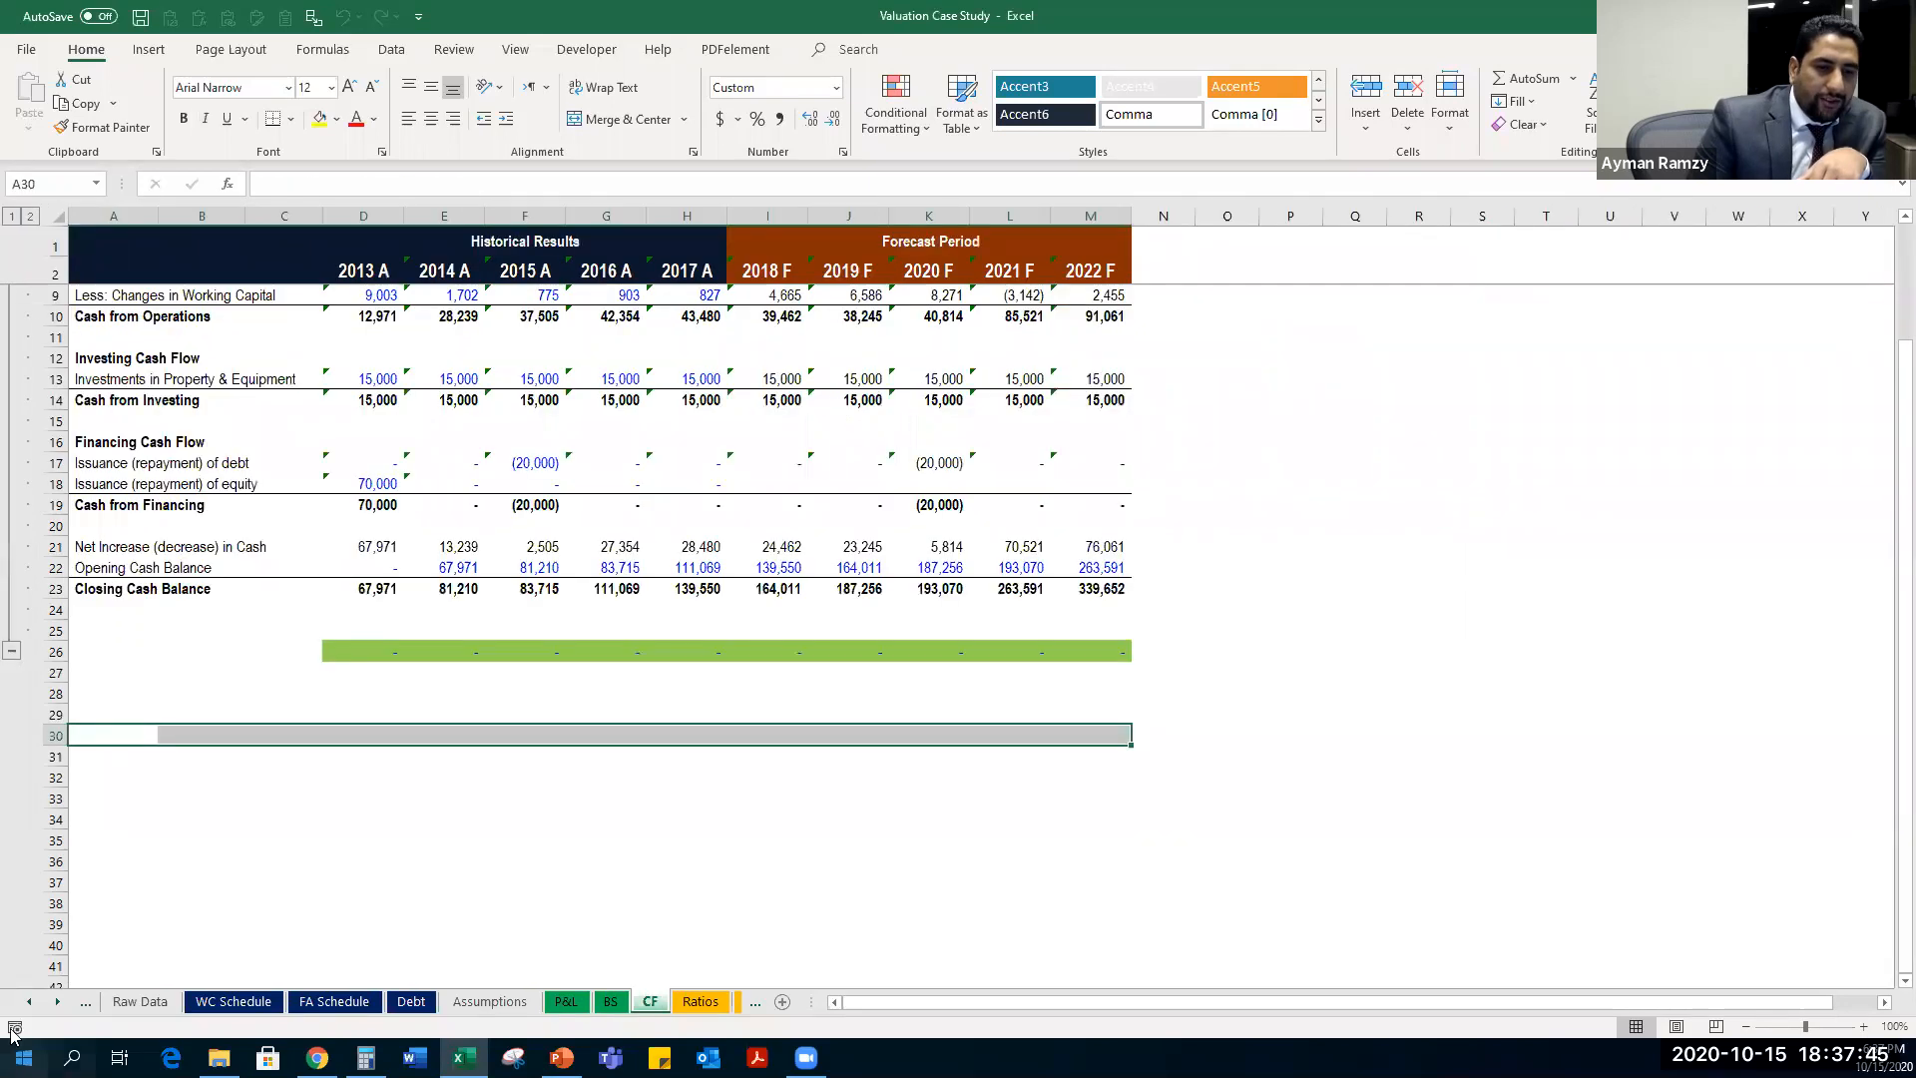
left_click(58, 1002)
left_click(58, 1002)
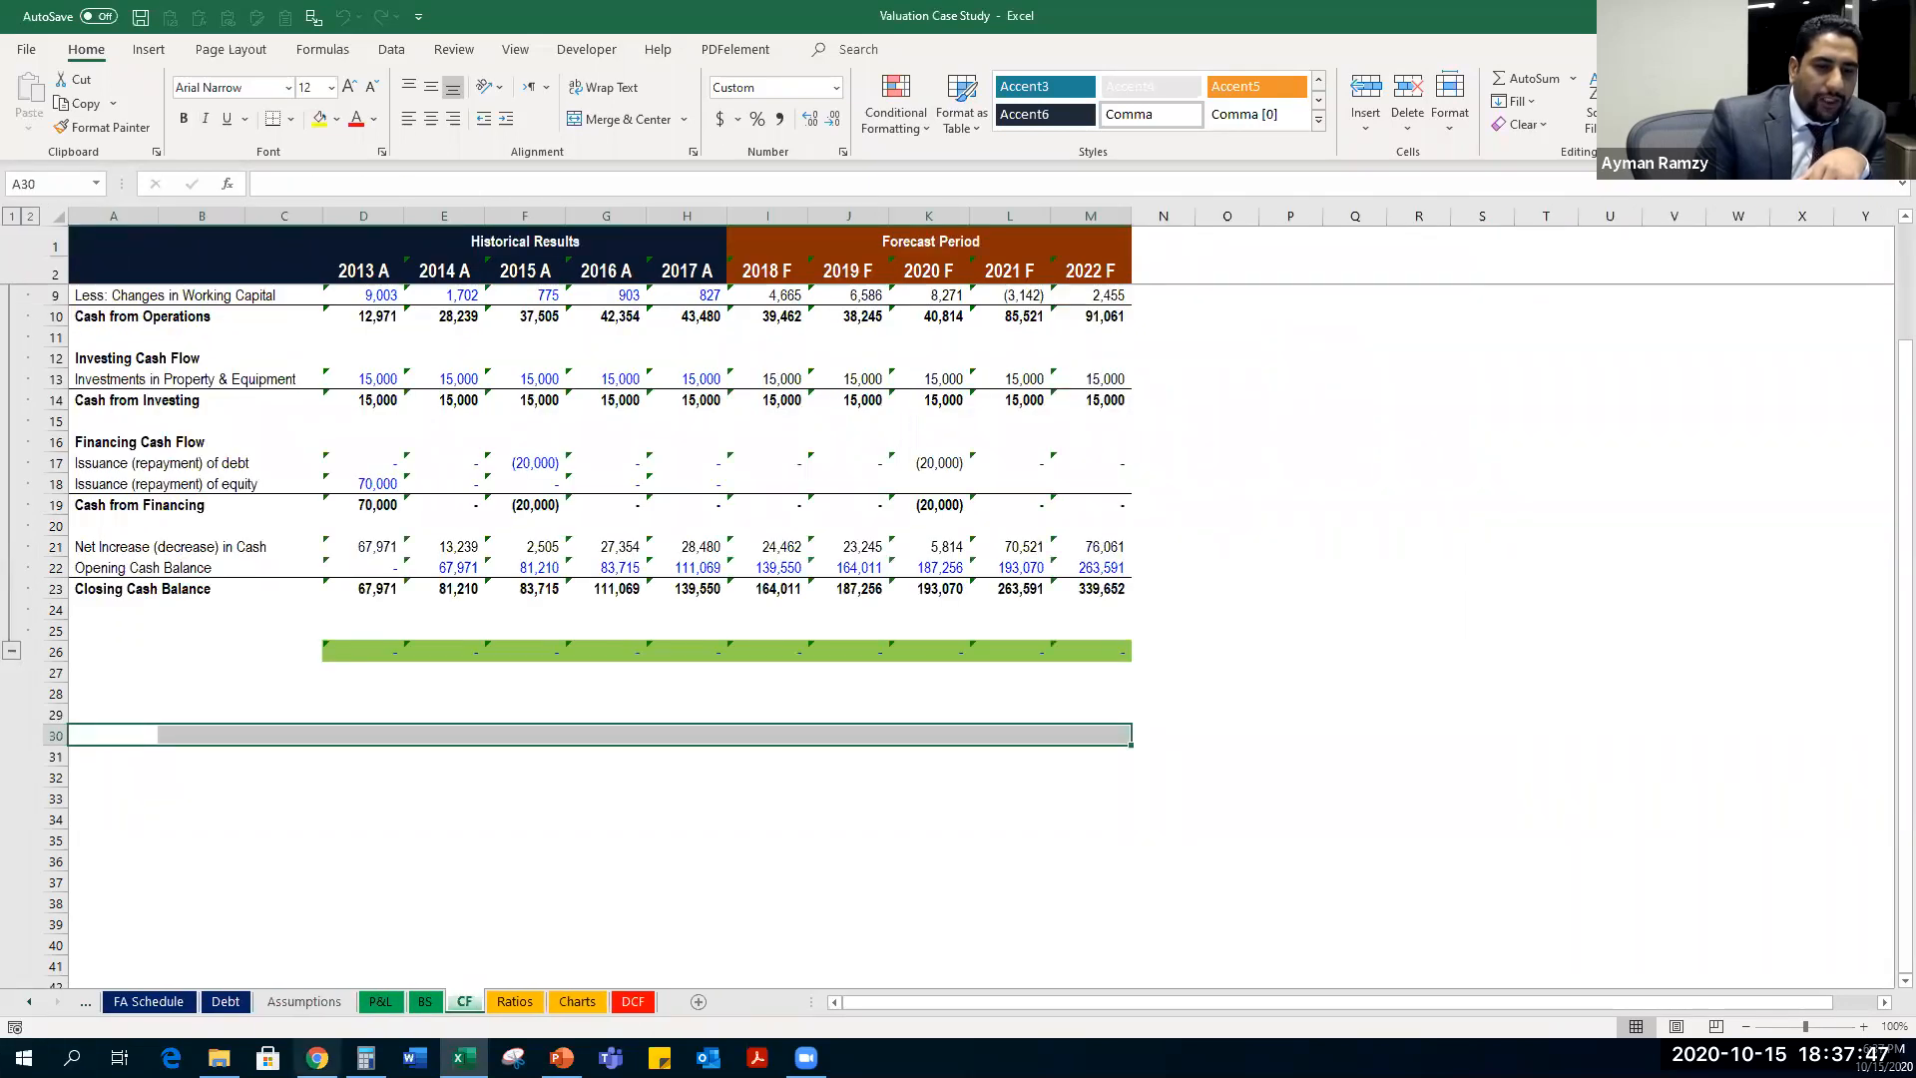
left_click(533, 1006)
left_click(591, 1008)
left_click(646, 1014)
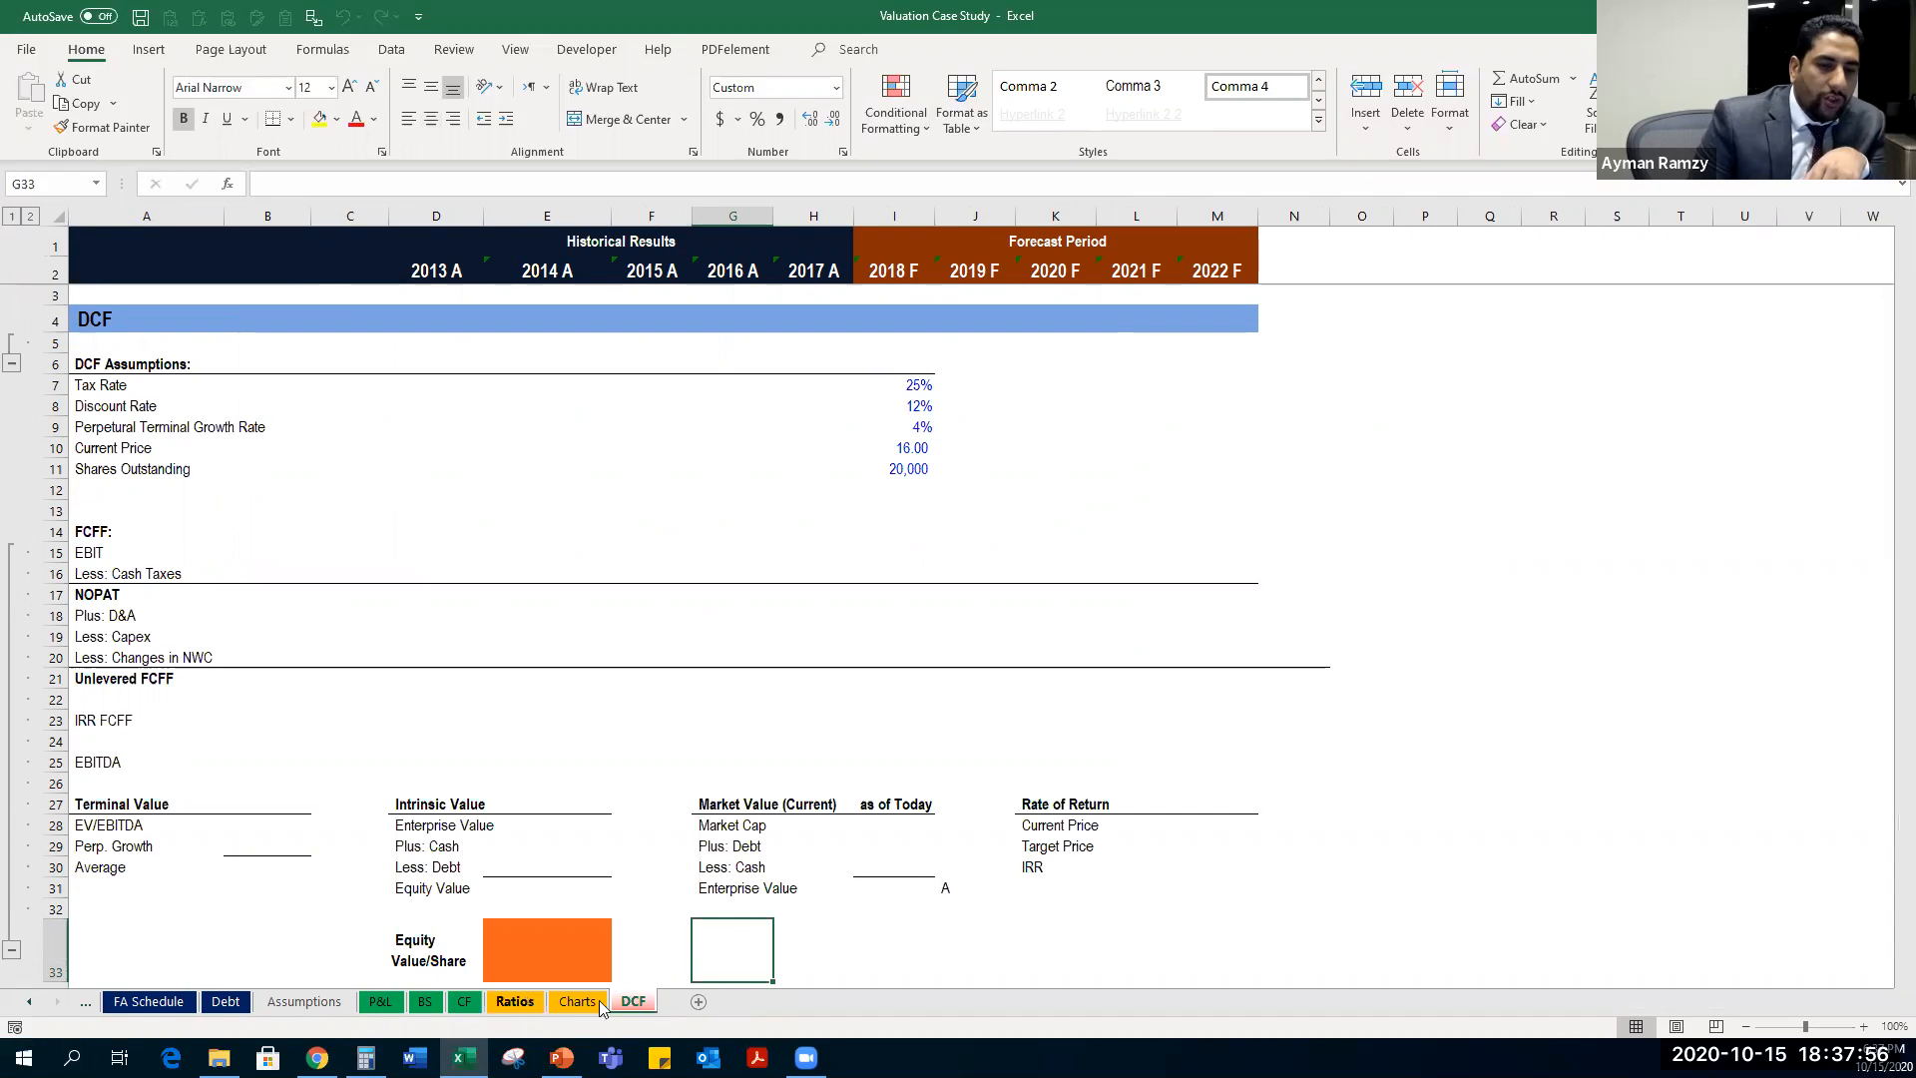
left_click(515, 1000)
left_click(577, 1001)
left_click(633, 1001)
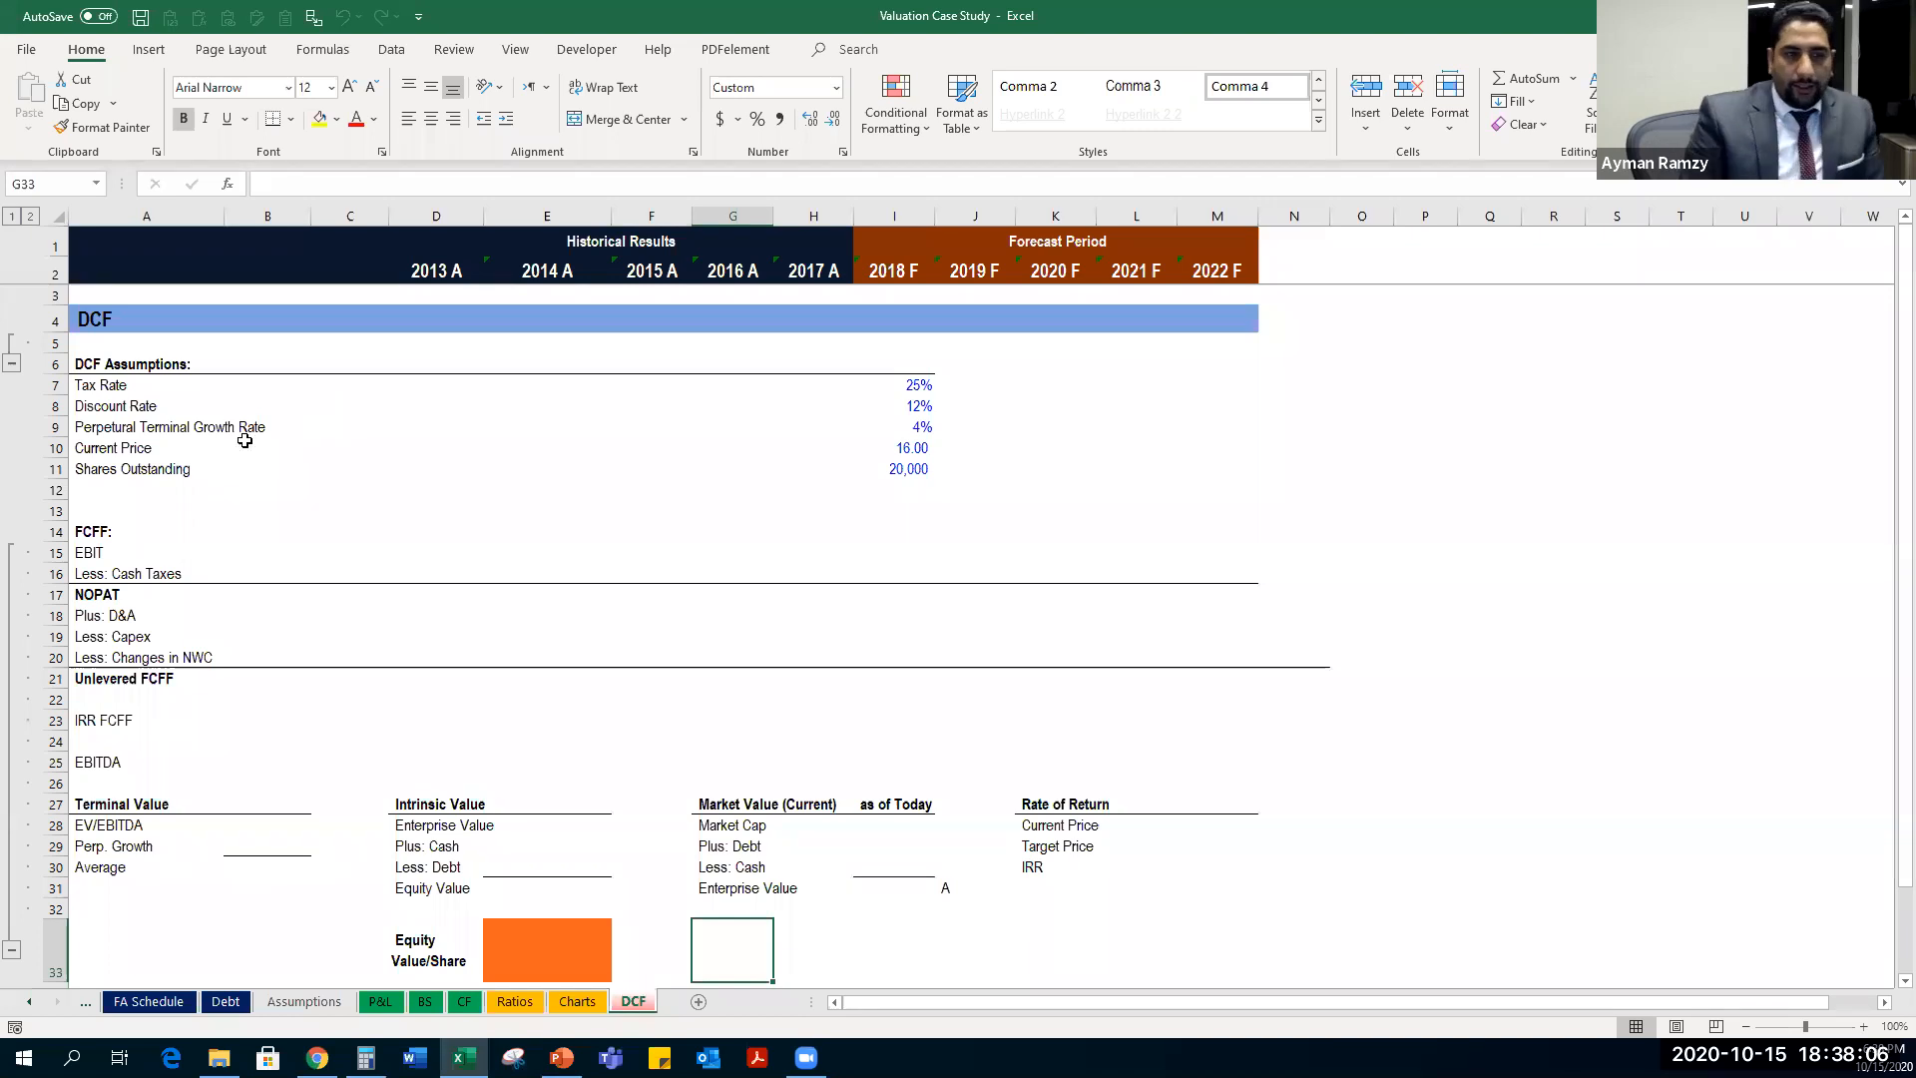
Examine the DCF Assumptions block on the DCF sheet, starting with the tax rate and discount rate.
left_click(351, 365)
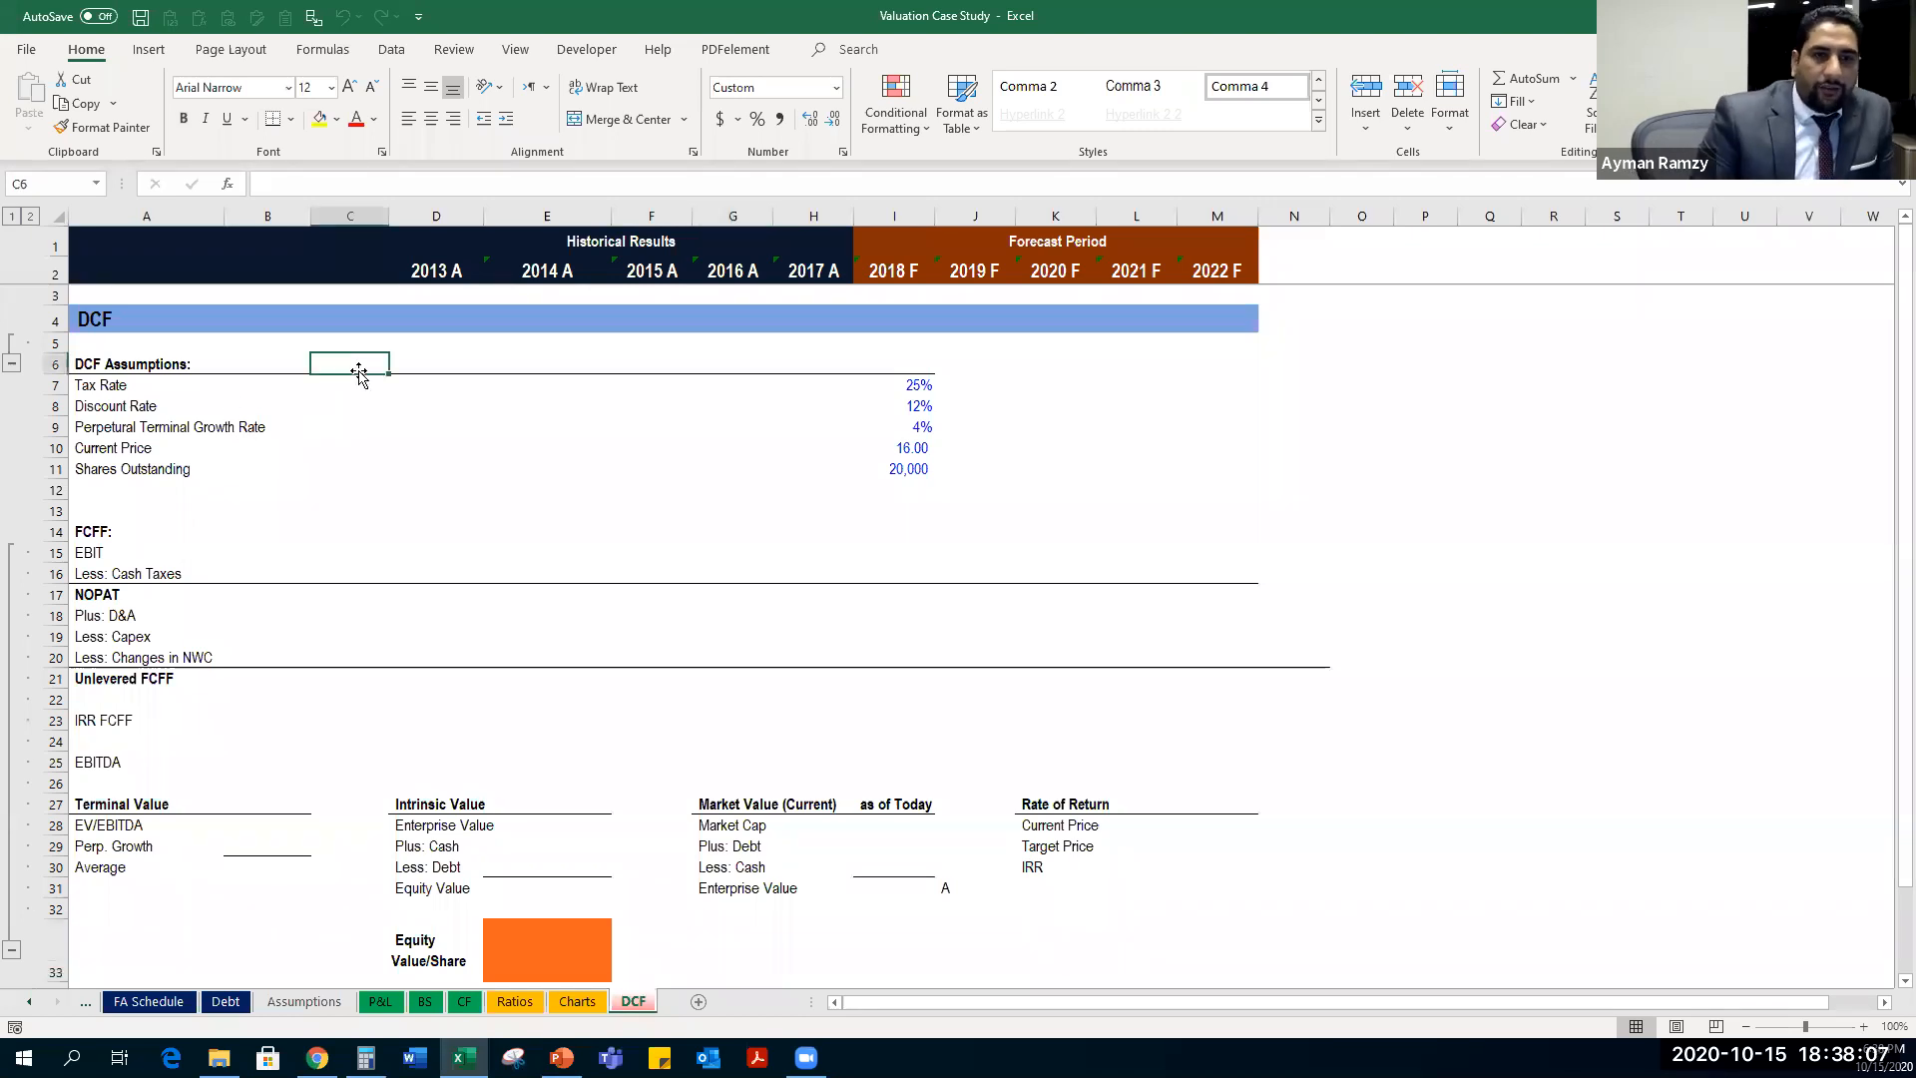
left_click(905, 386)
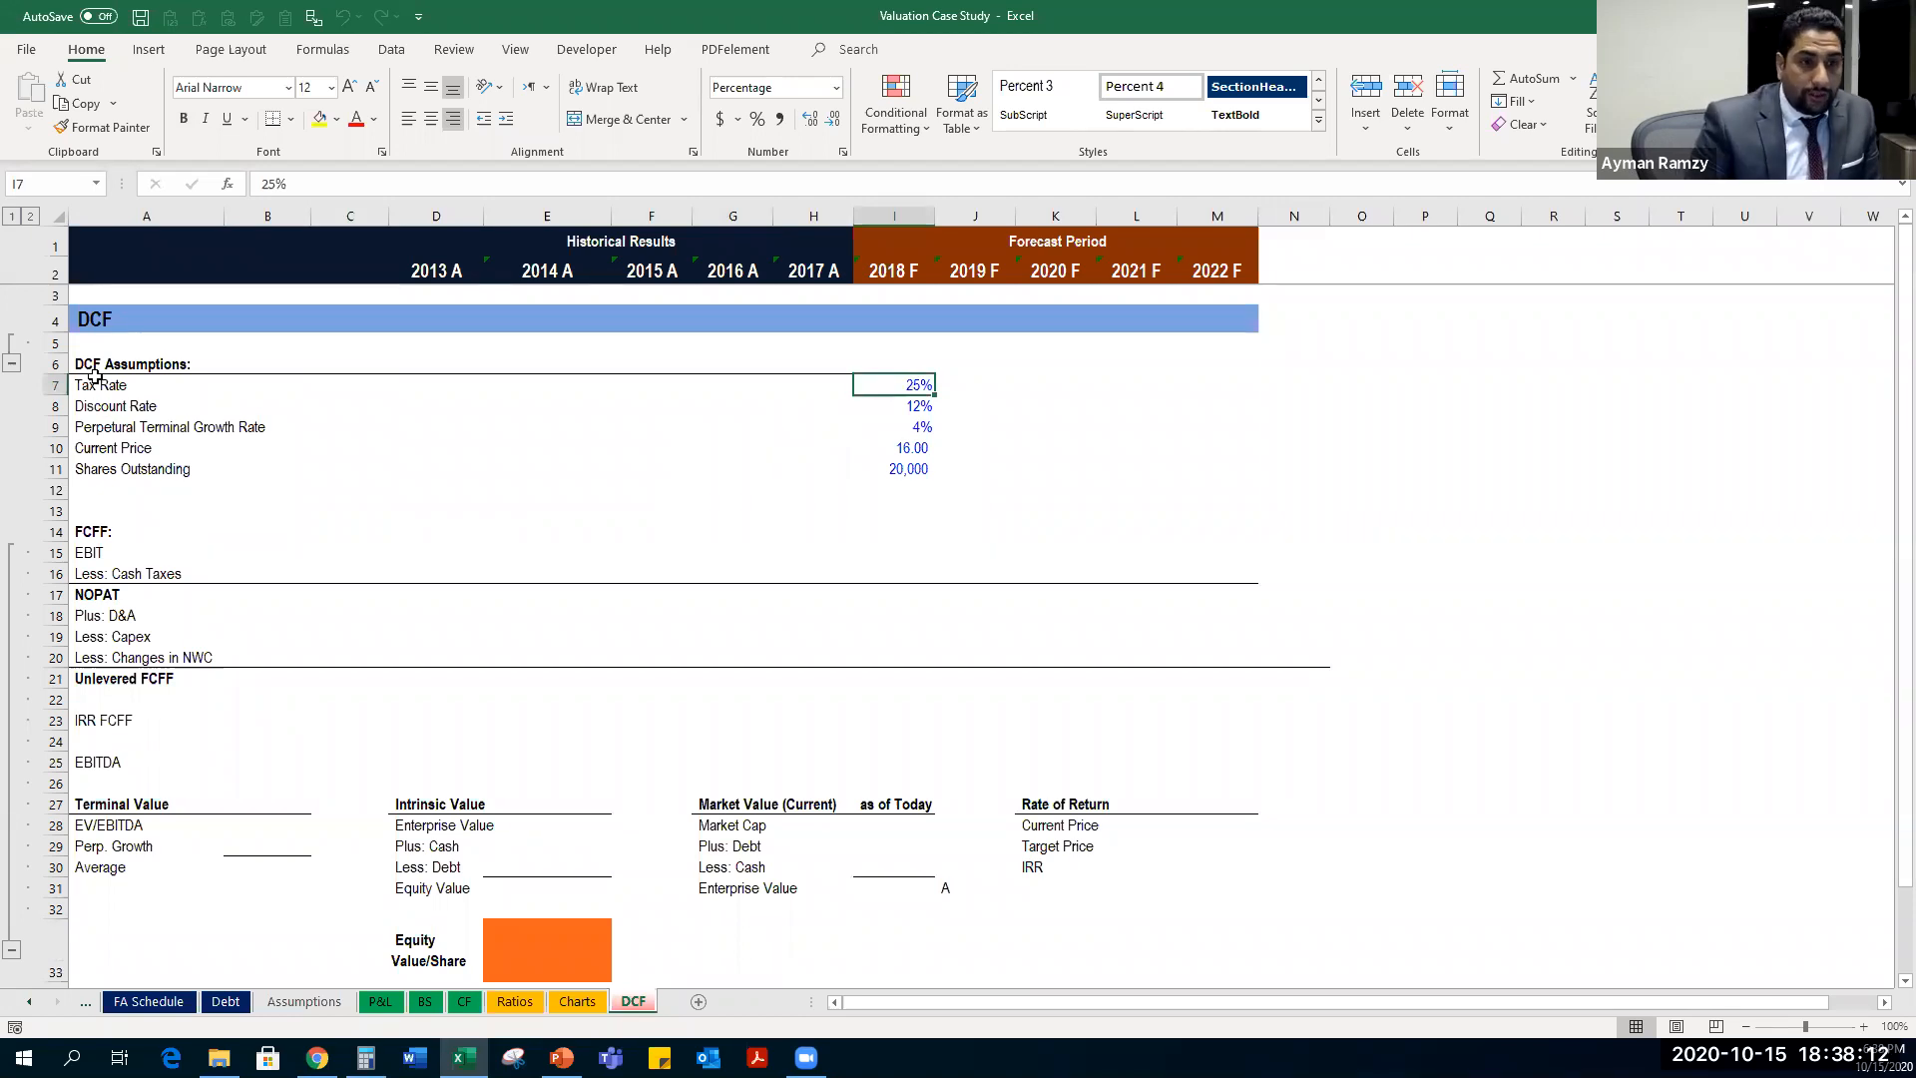
left_click_drag(56, 363, 45, 464)
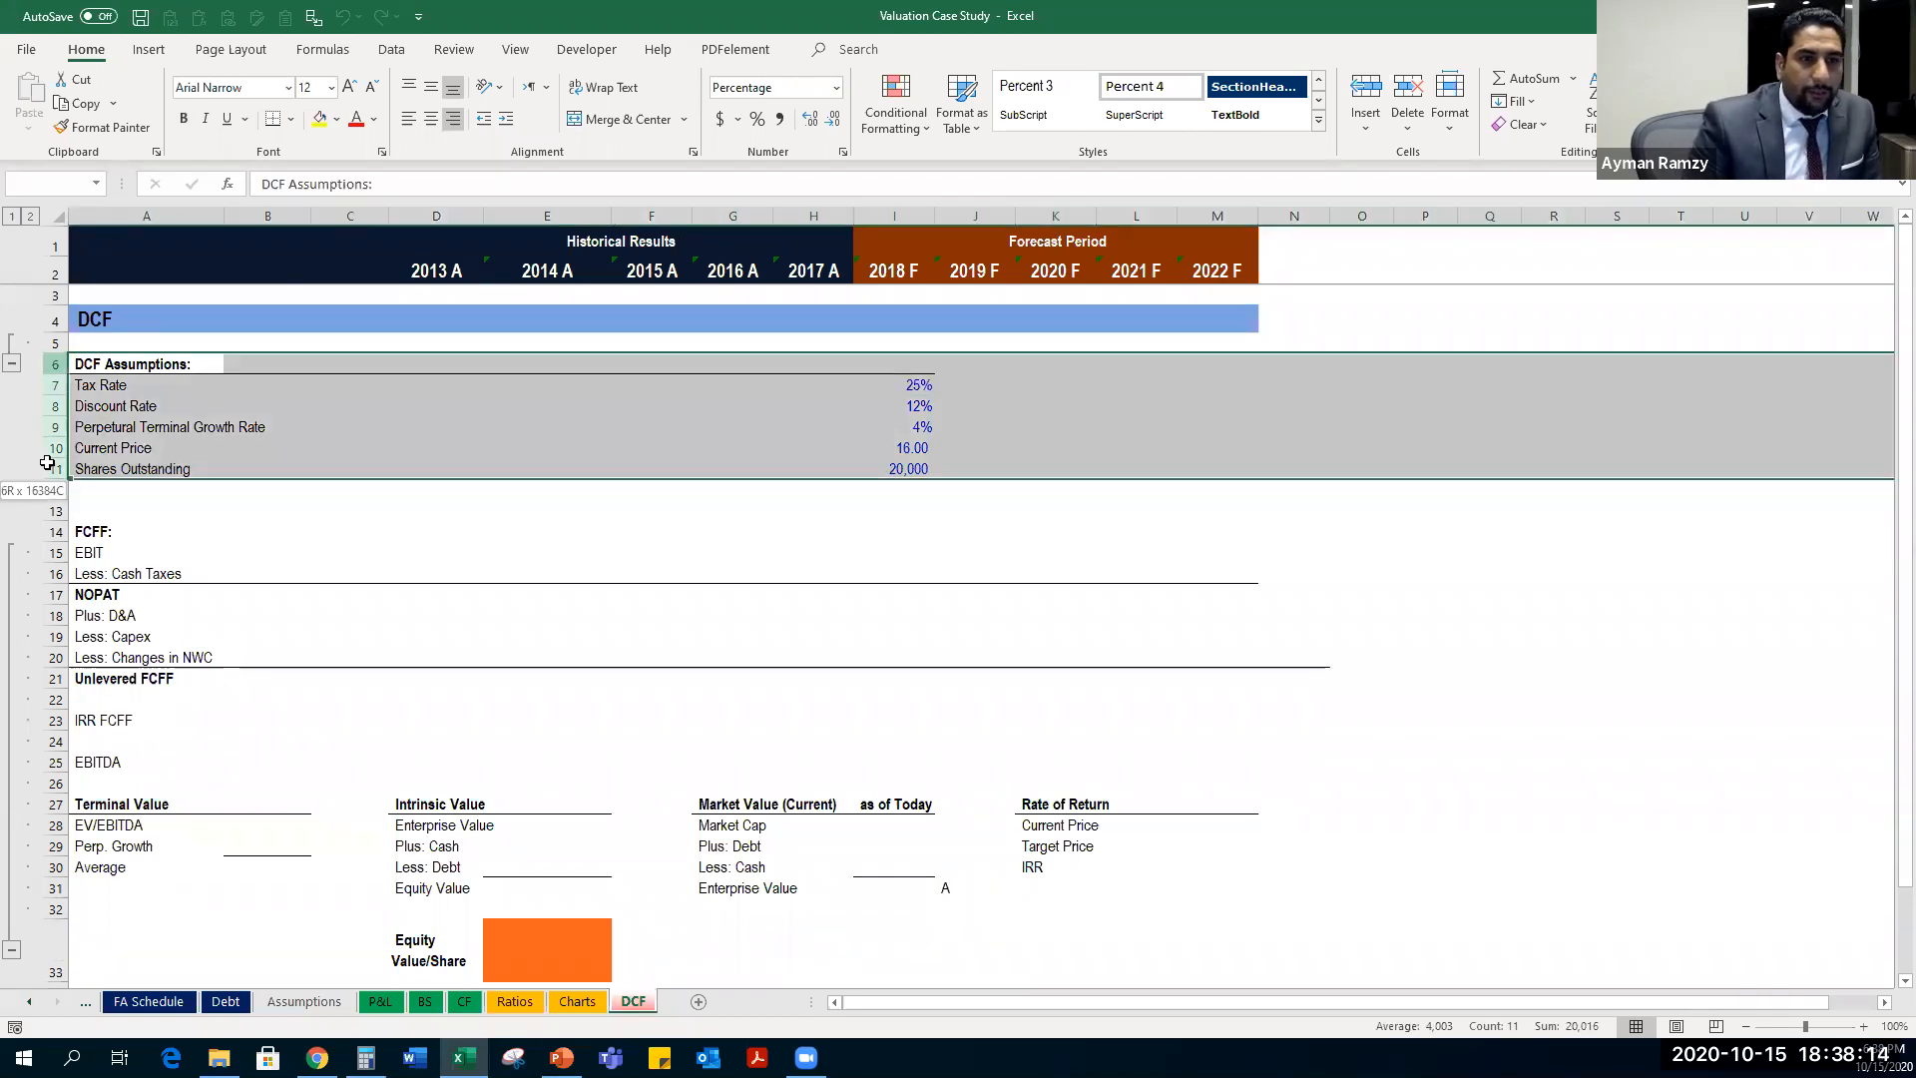
left_click(153, 361)
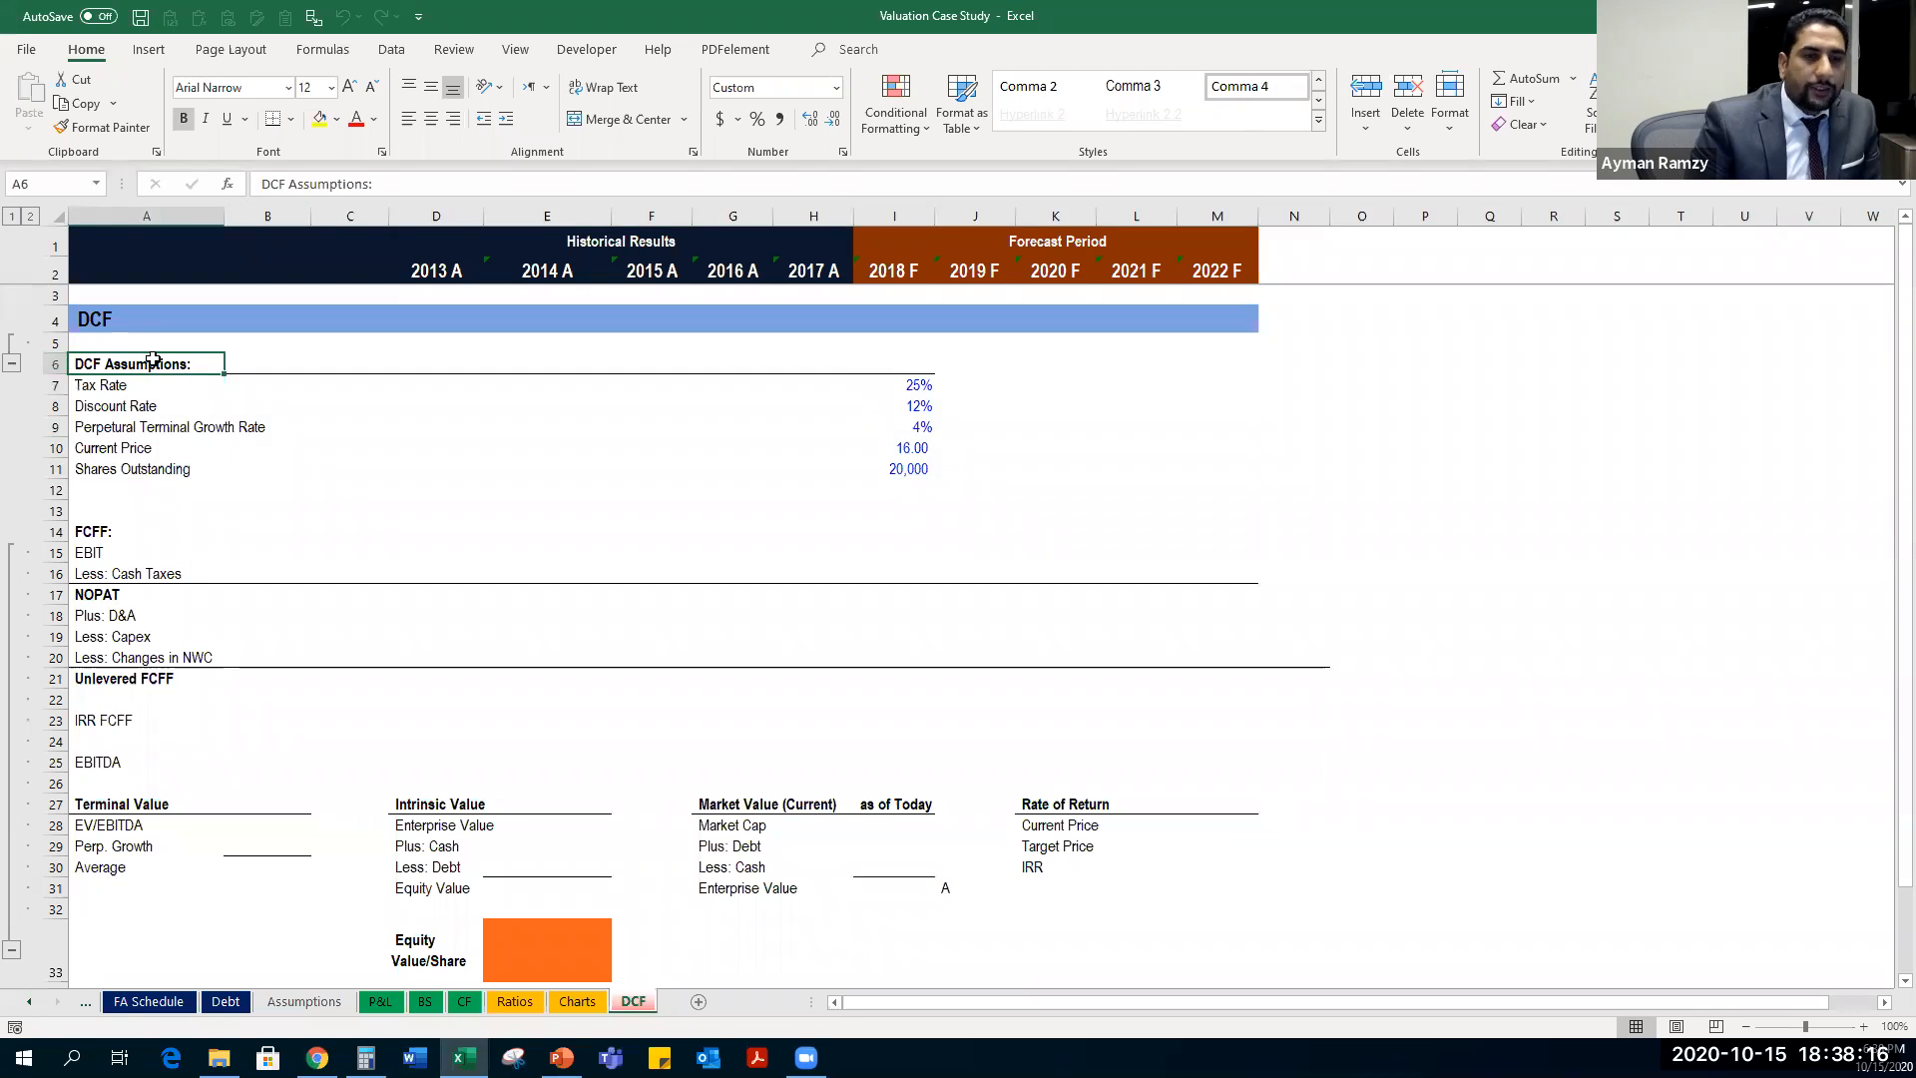
key("Down")
key("Up")
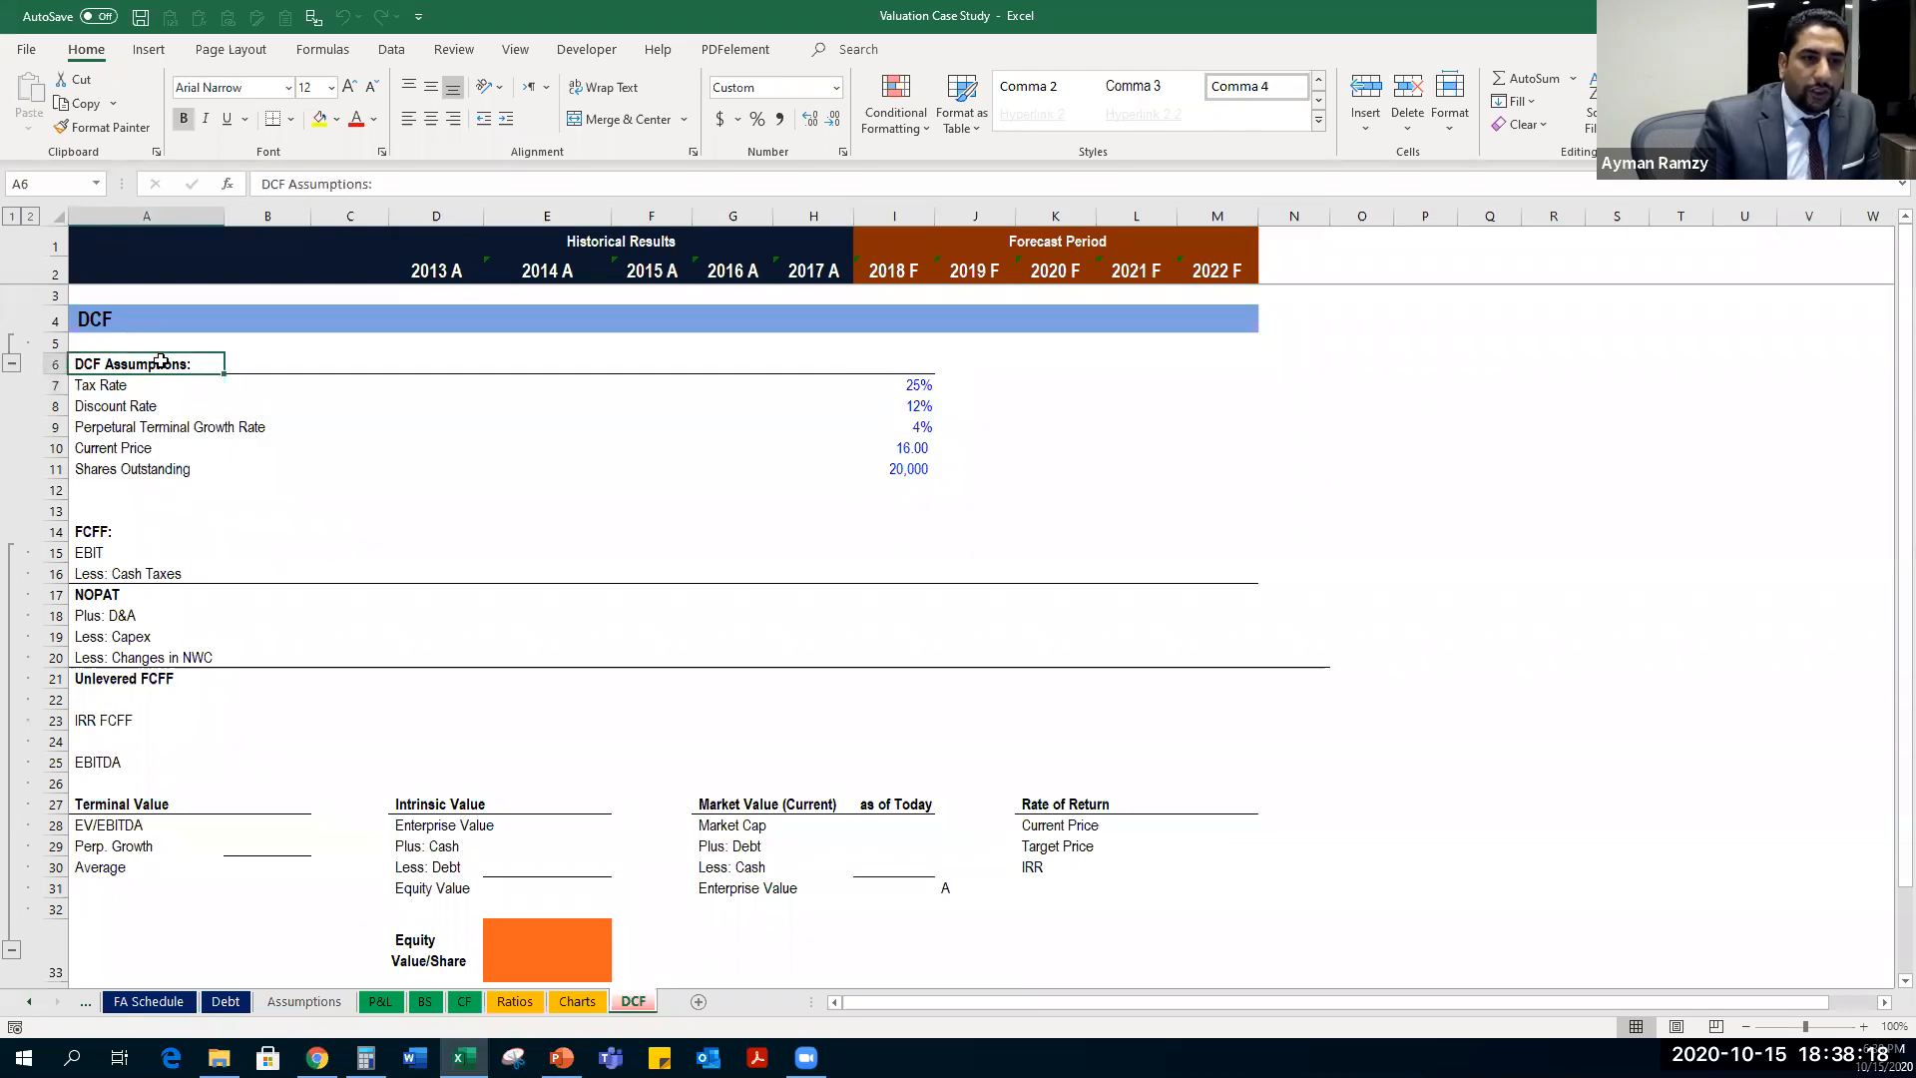
left_click(165, 376)
left_click(175, 397)
Examine the perpetual terminal growth rate, current price and shares outstanding assumptions, ending at the FCFF section heading.
key("Down")
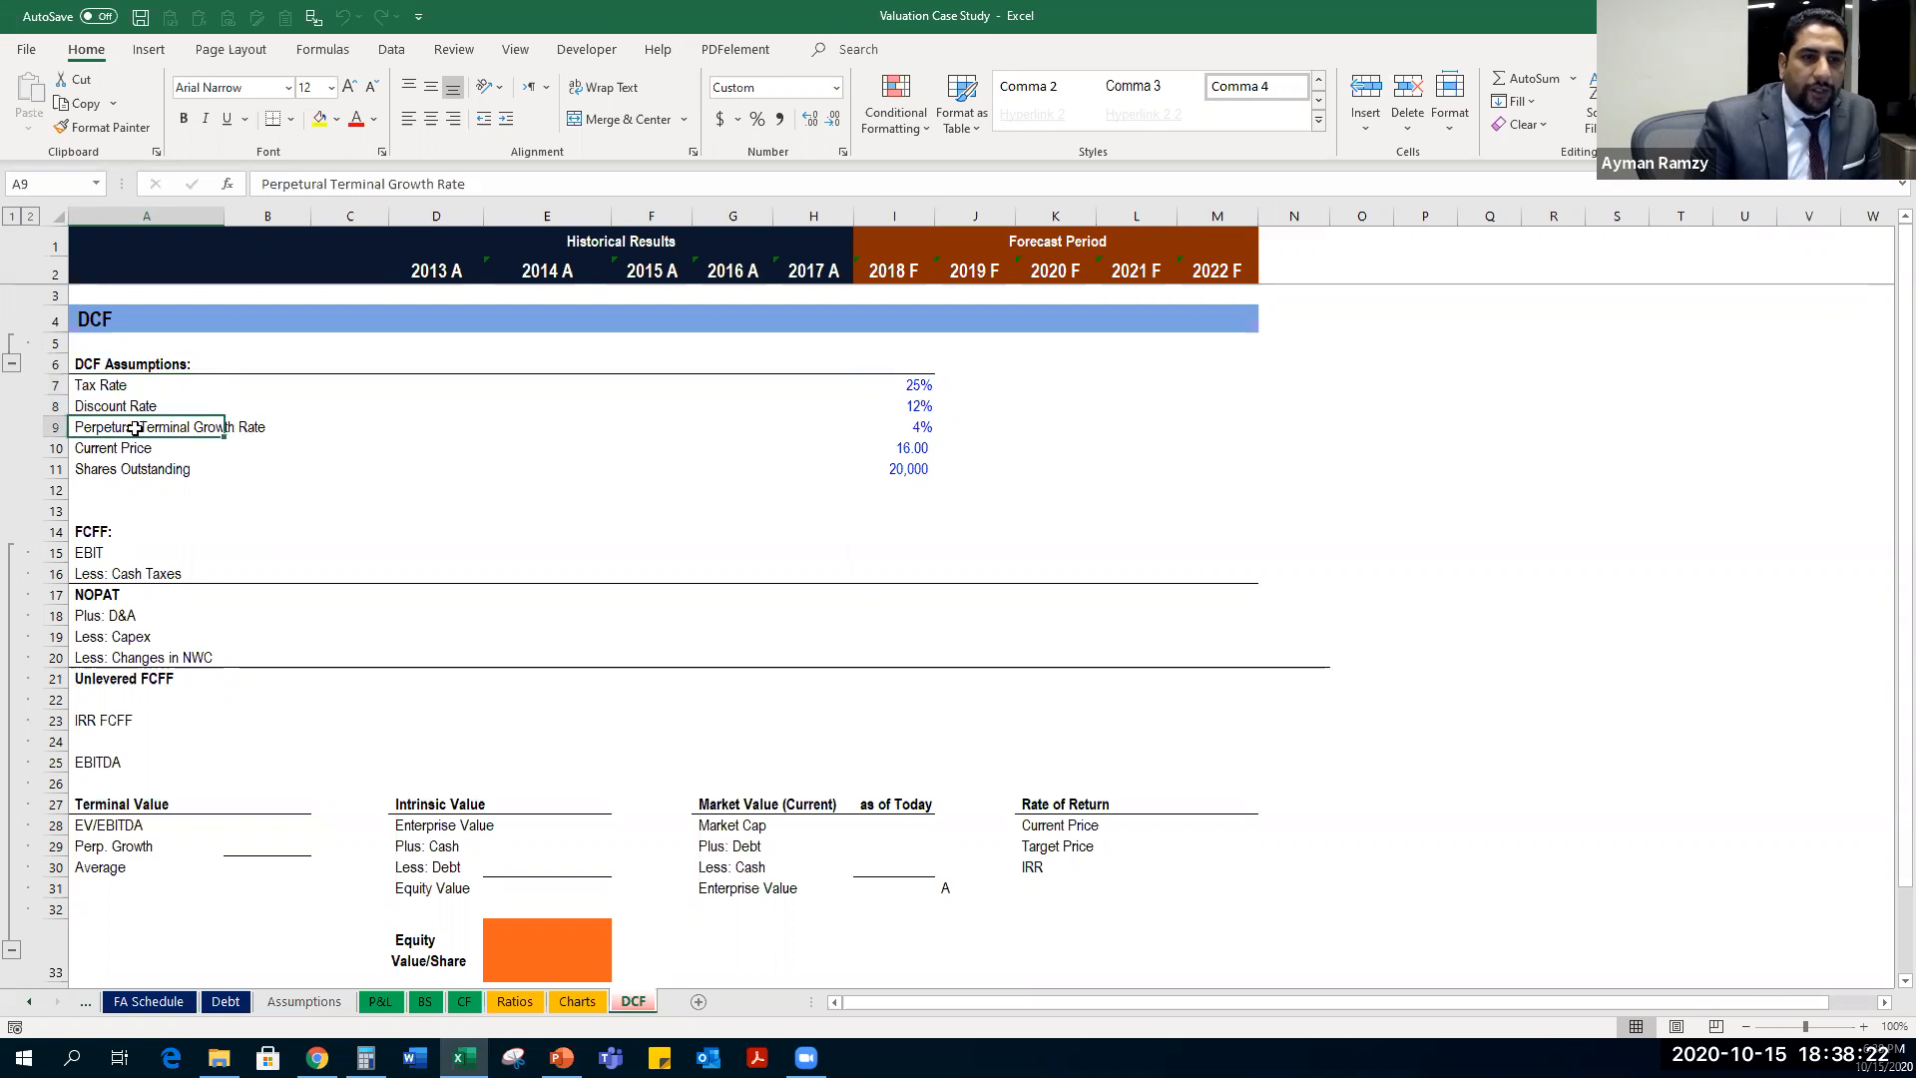
left_click_drag(376, 430, 911, 428)
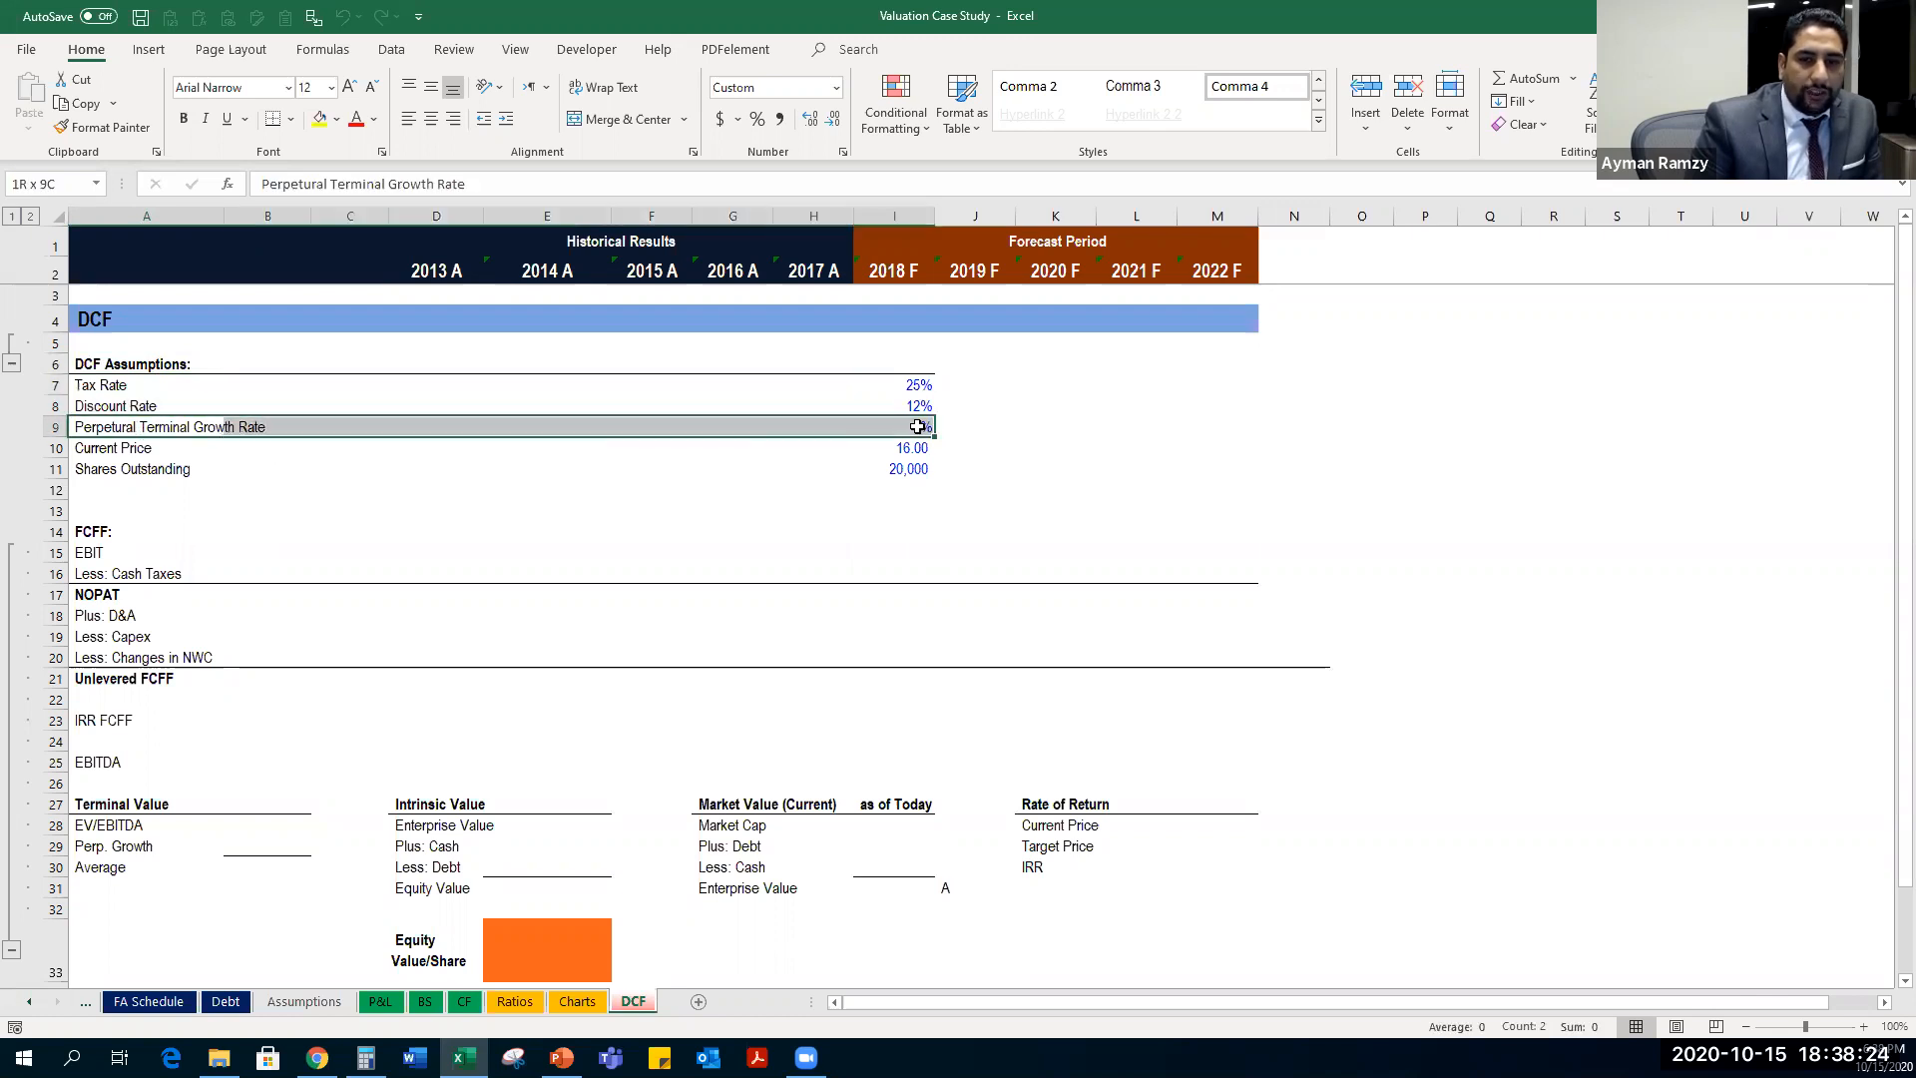
left_click_drag(306, 451, 912, 451)
left_click(923, 447)
left_click(928, 465)
key("Left")
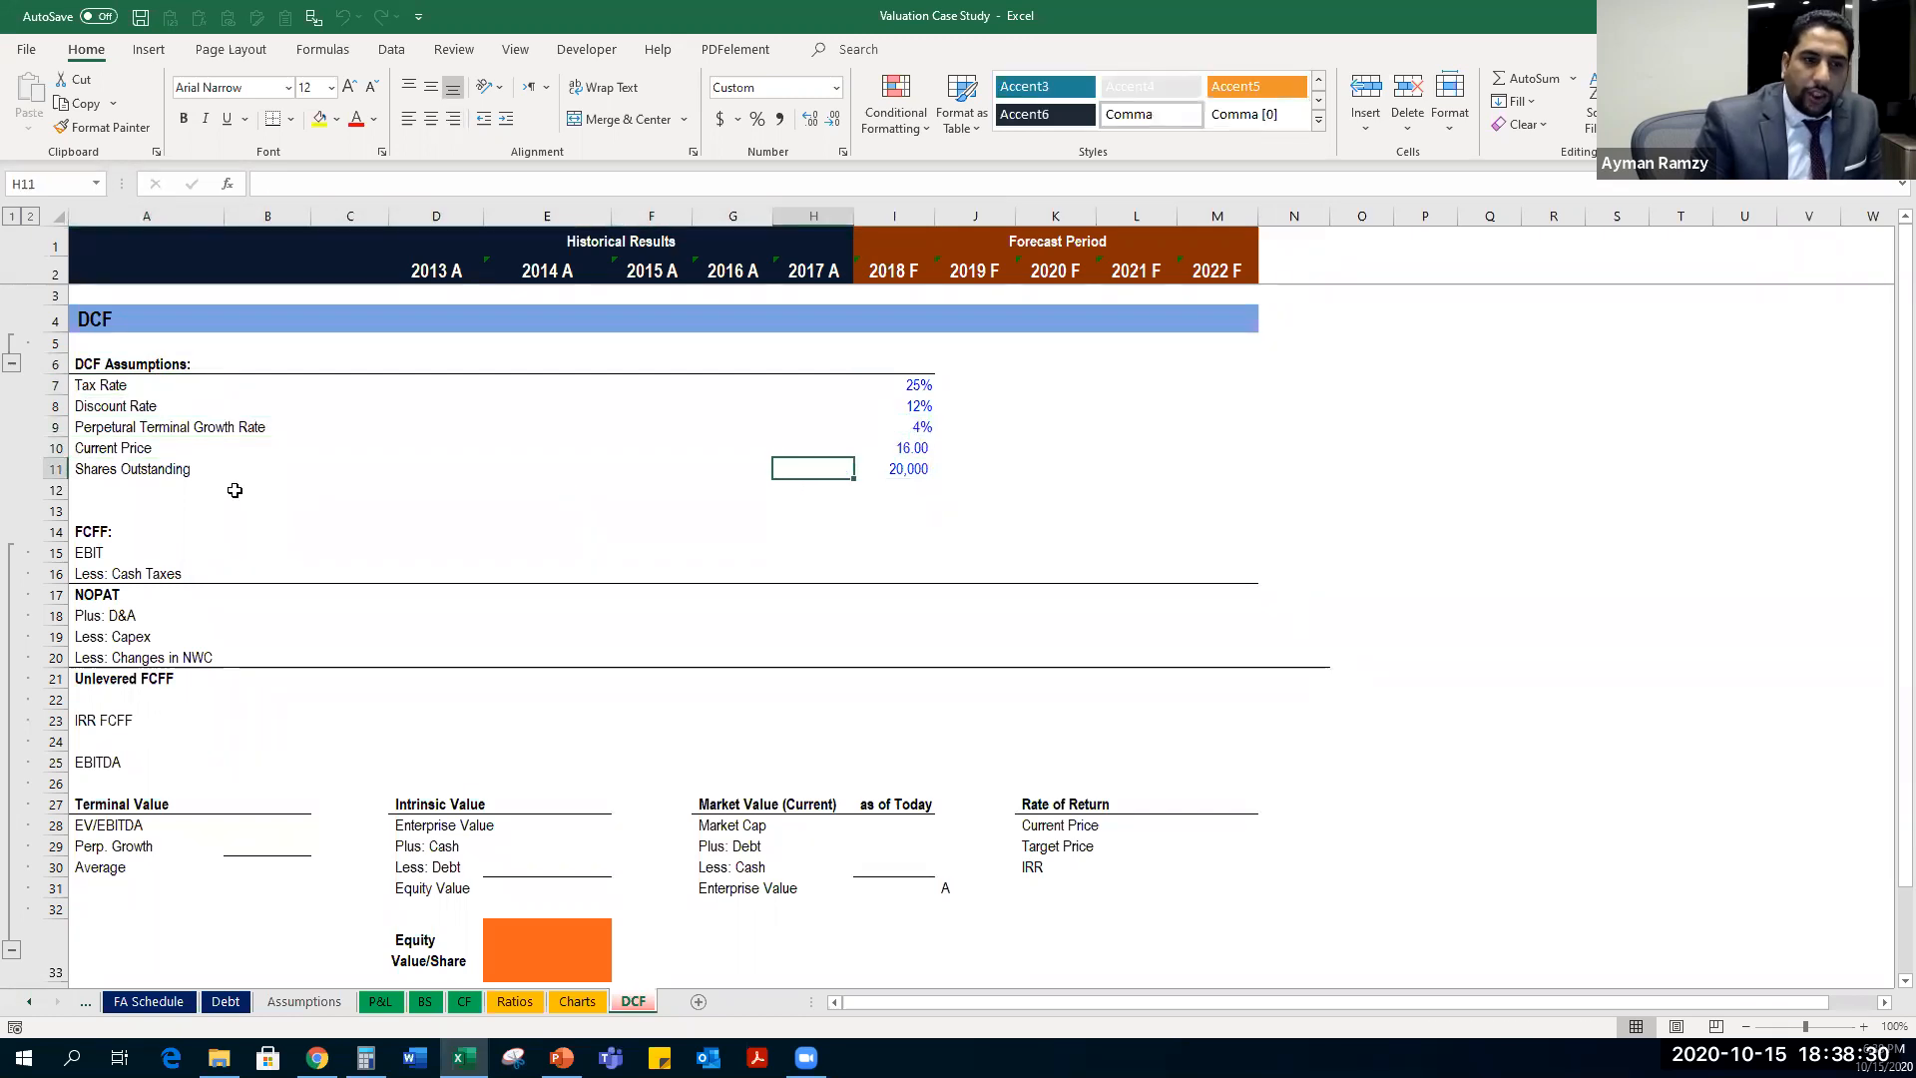
key("ctrl+Left")
key("Right")
key("ctrl+Right")
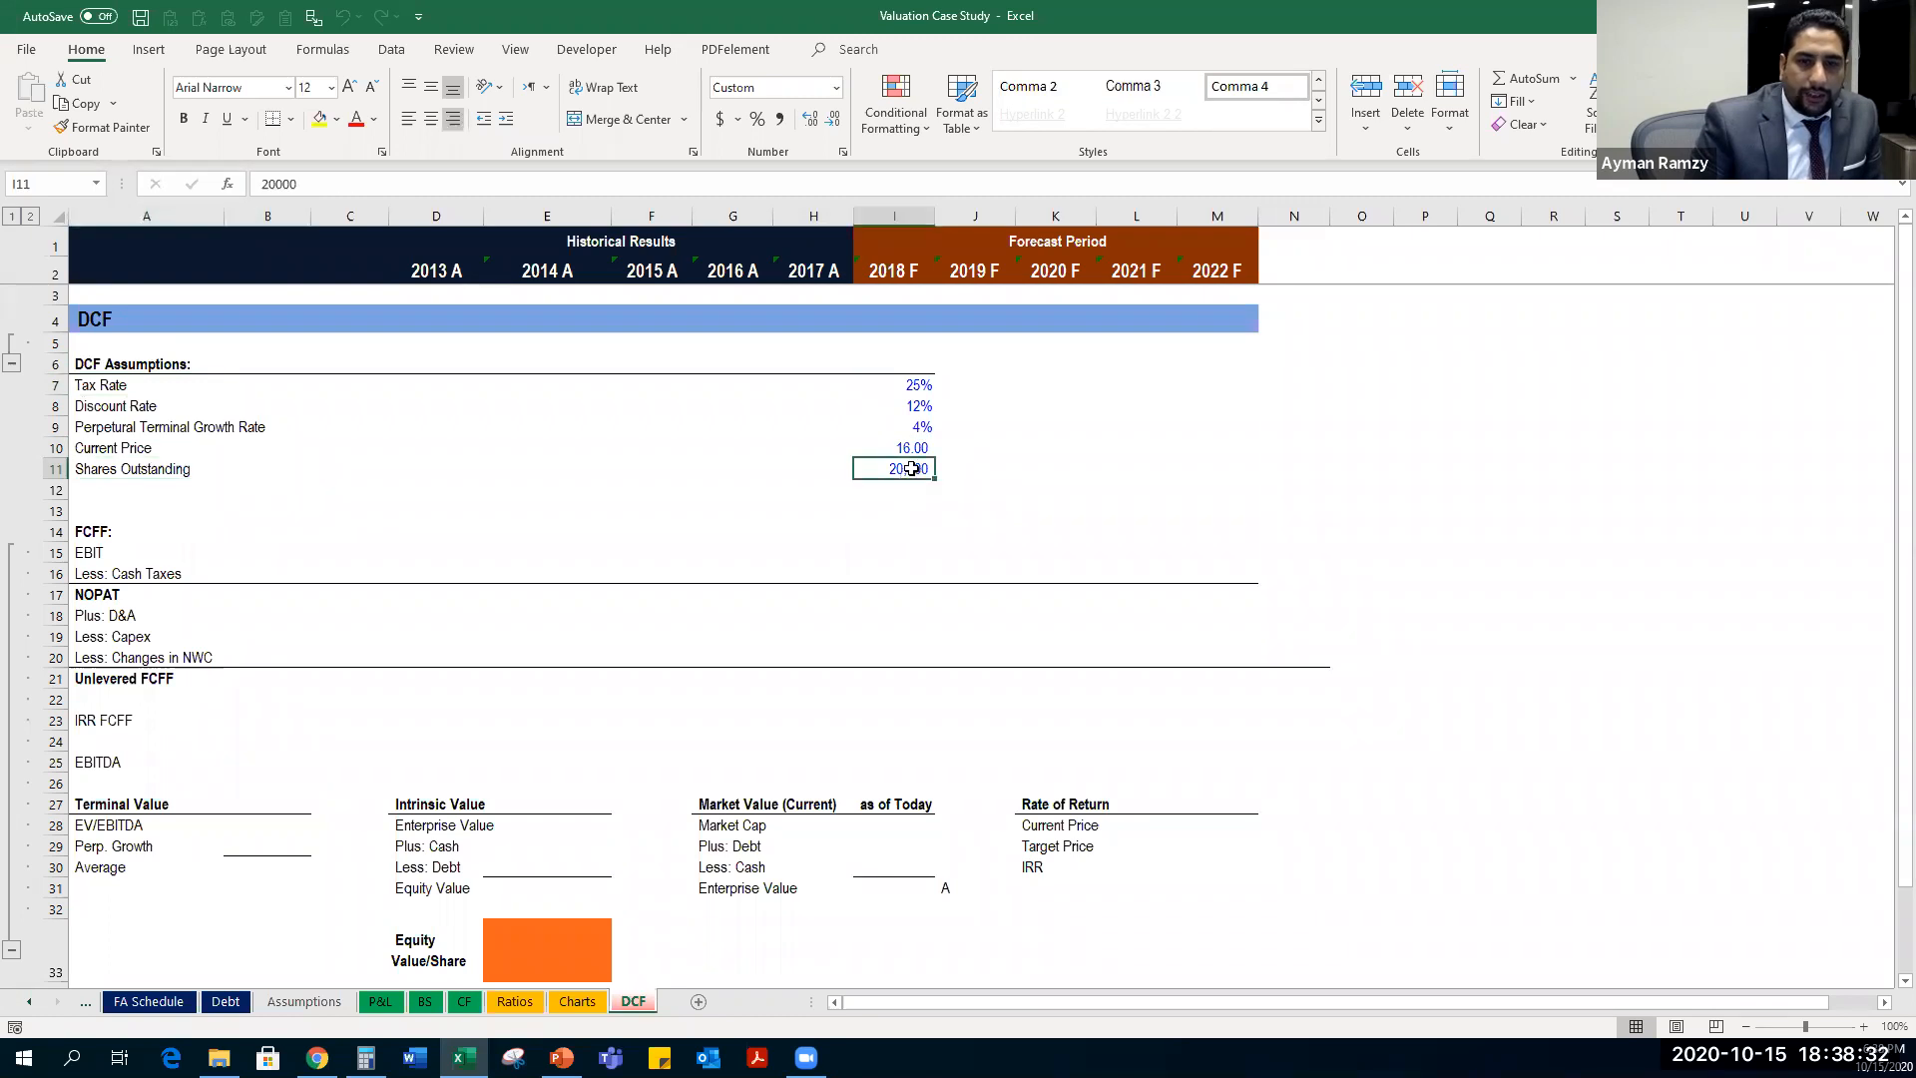
key("ctrl+Left")
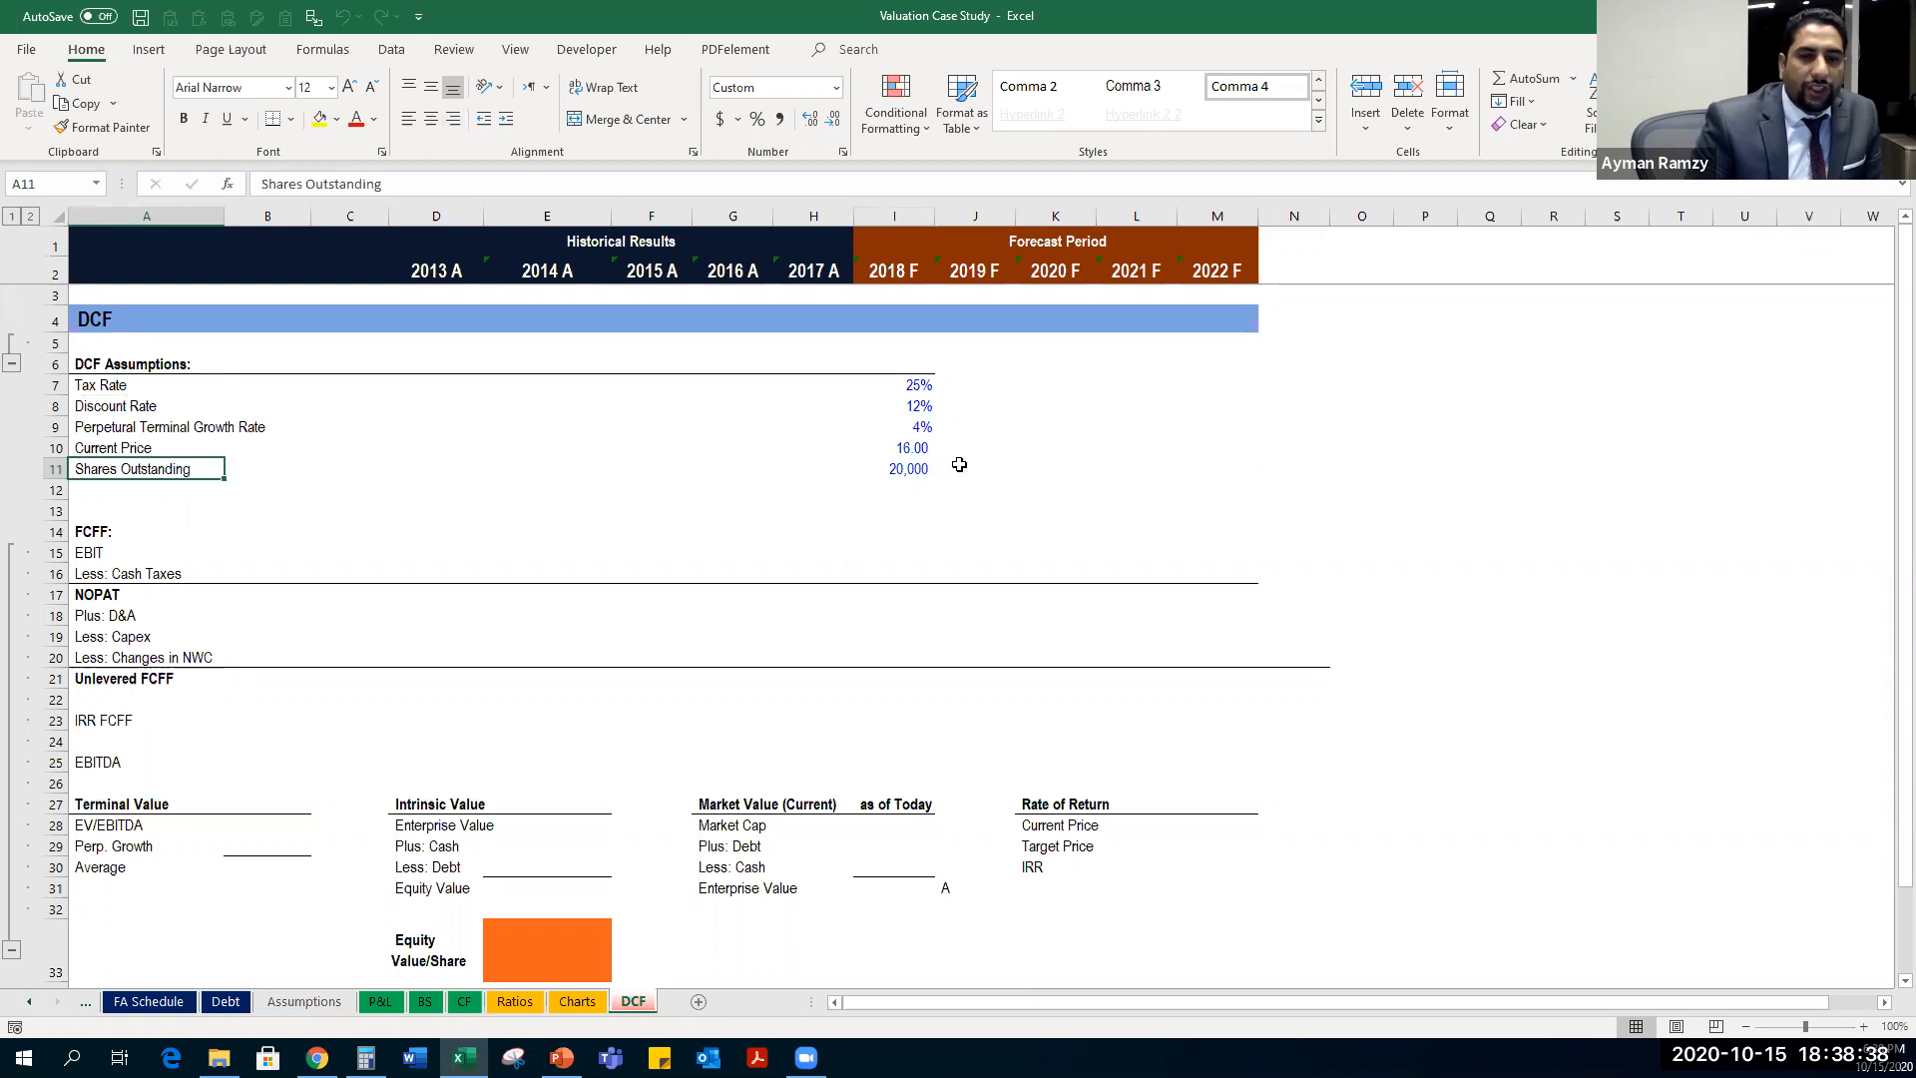
left_click(897, 470)
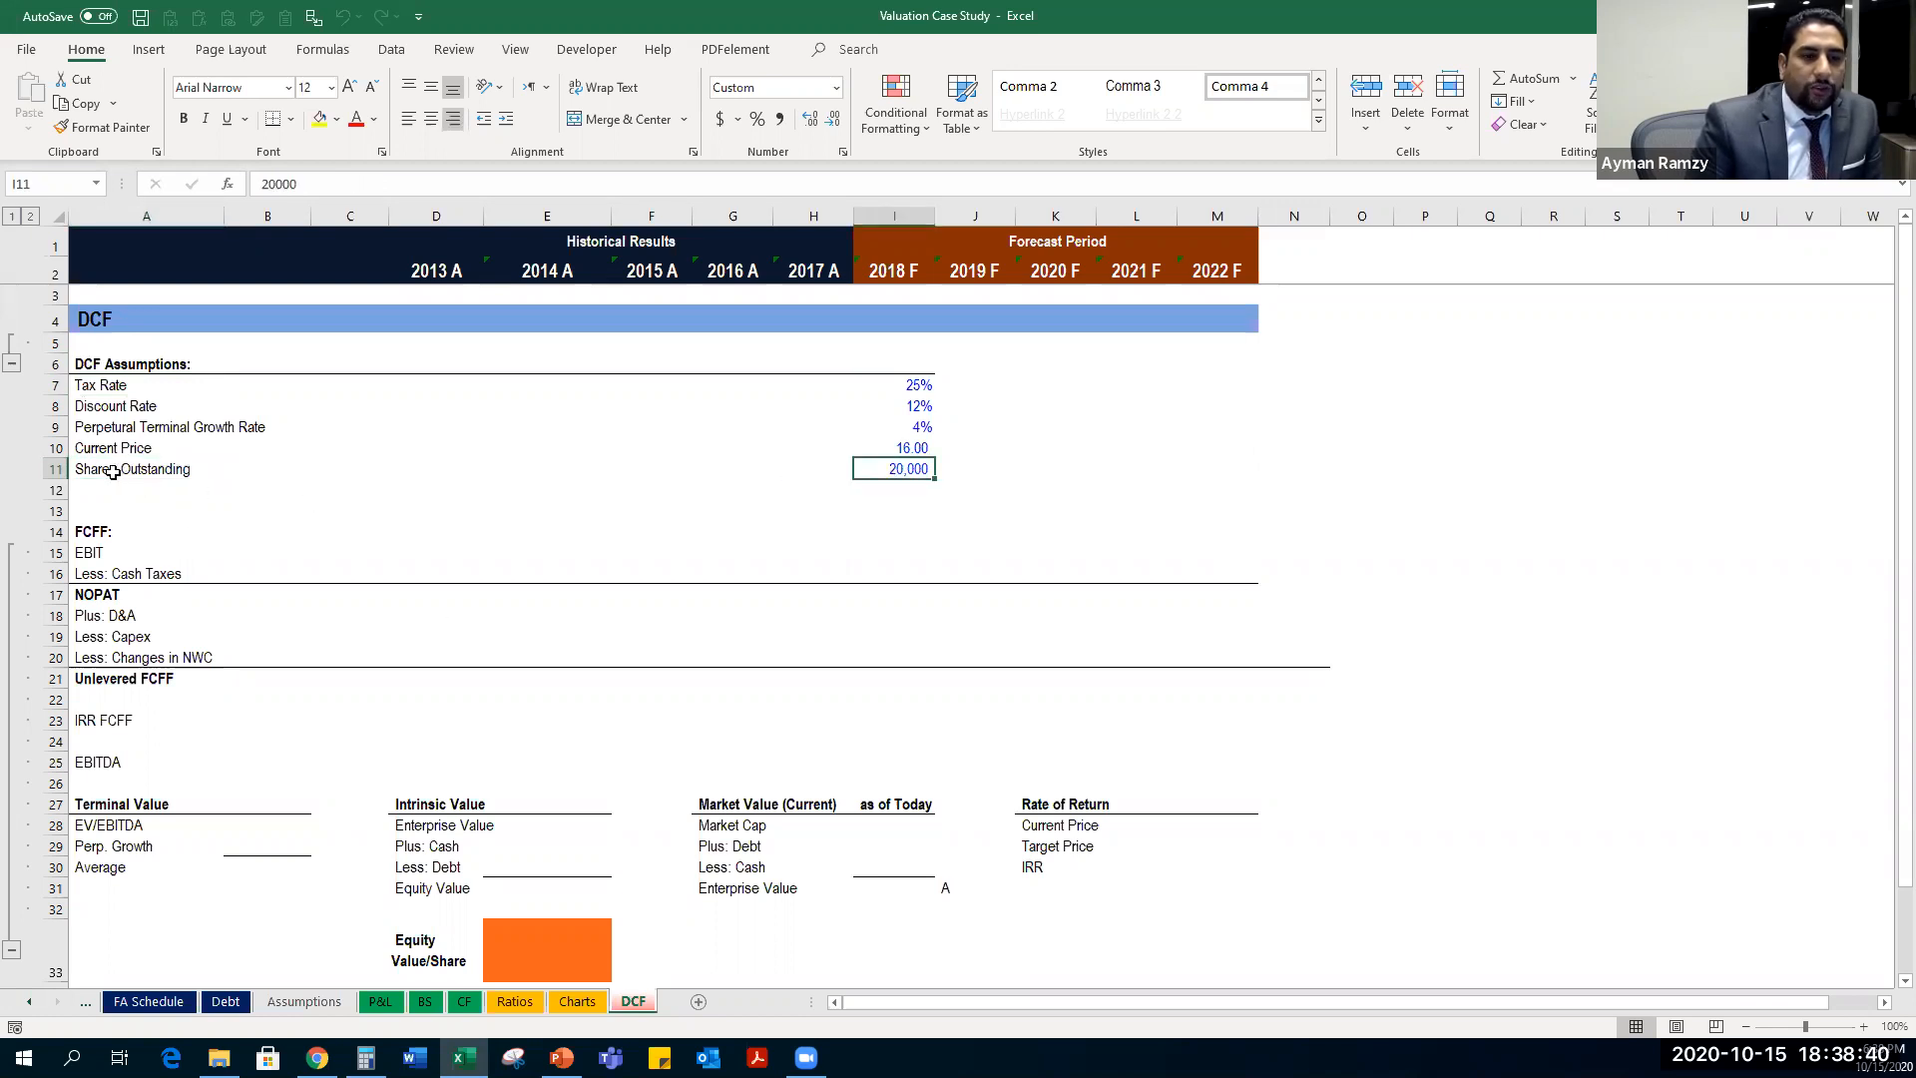
left_click(114, 472)
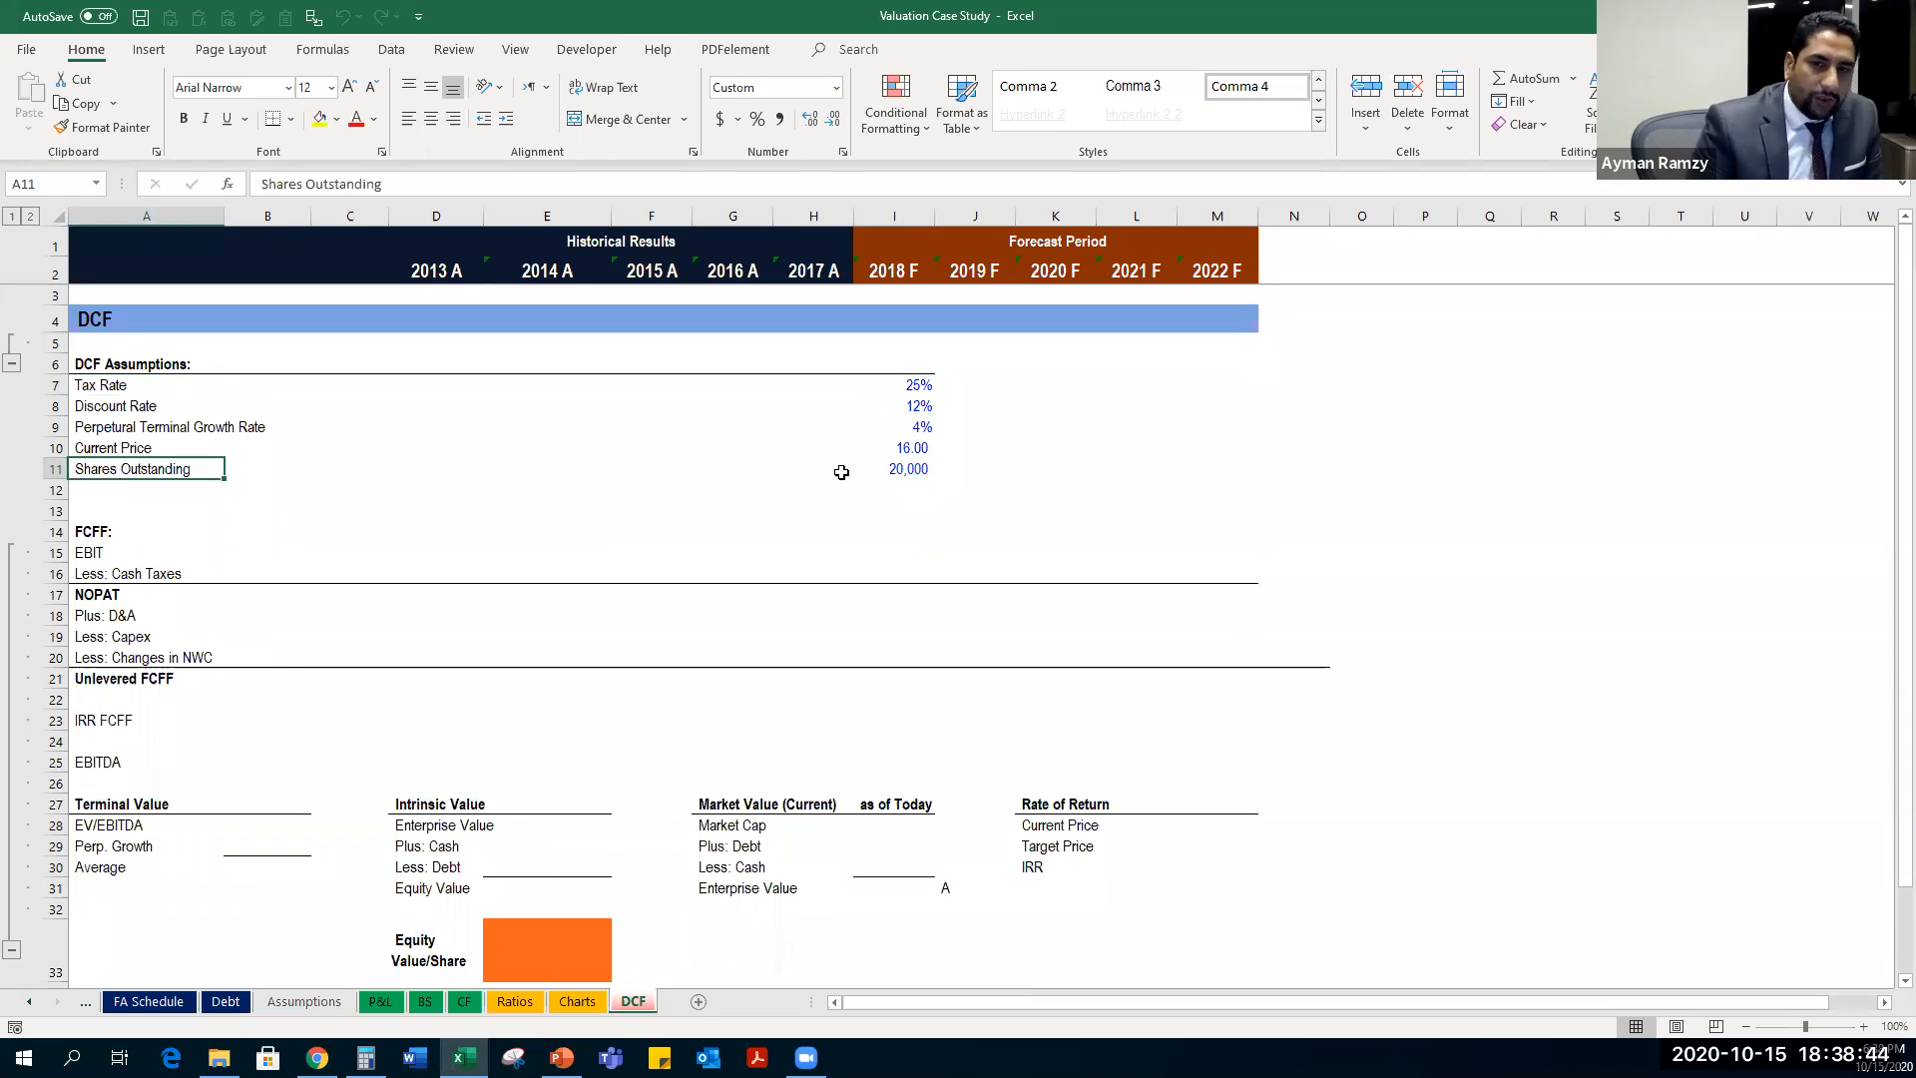
left_click(883, 470)
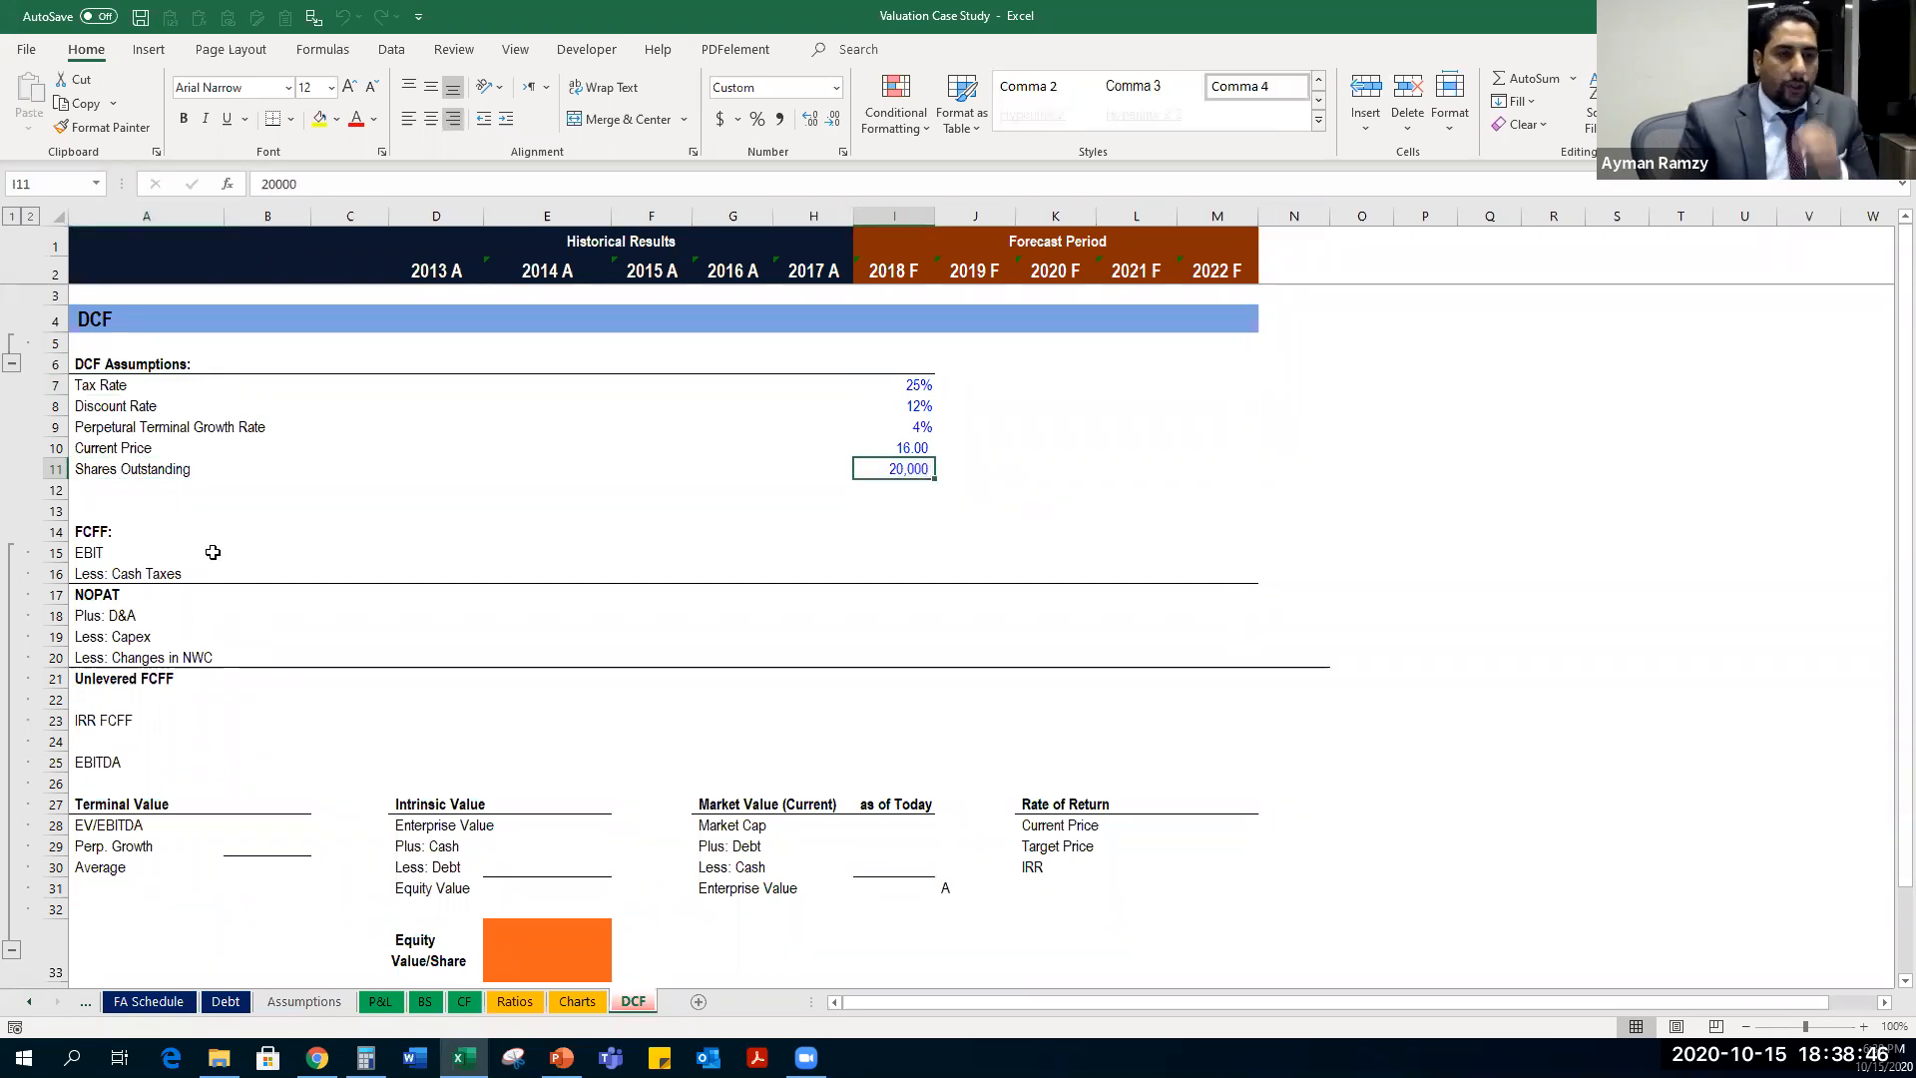
left_click_drag(80, 527, 552, 522)
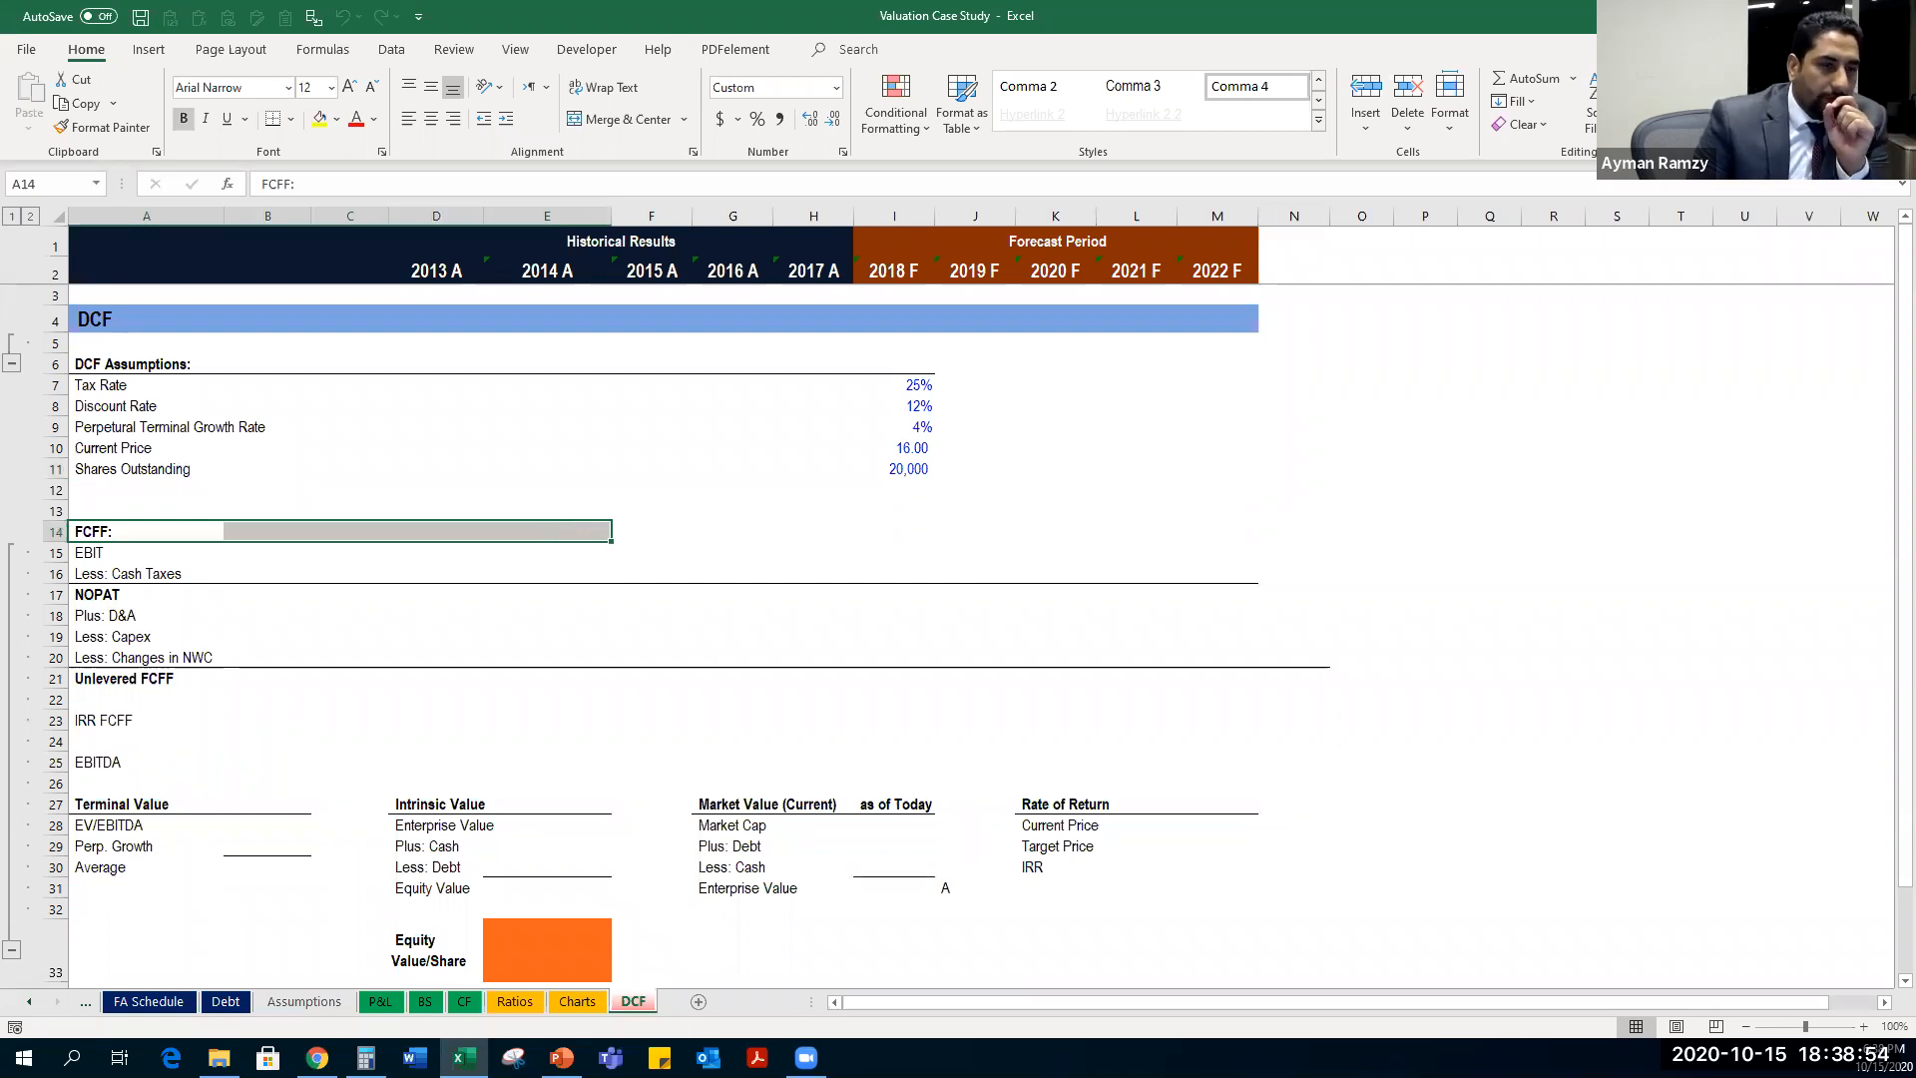
Switch to the PowerPoint slide show and look over the two-stage DCF valuation and free cash flows to the firm slides.
key("alt+Tab")
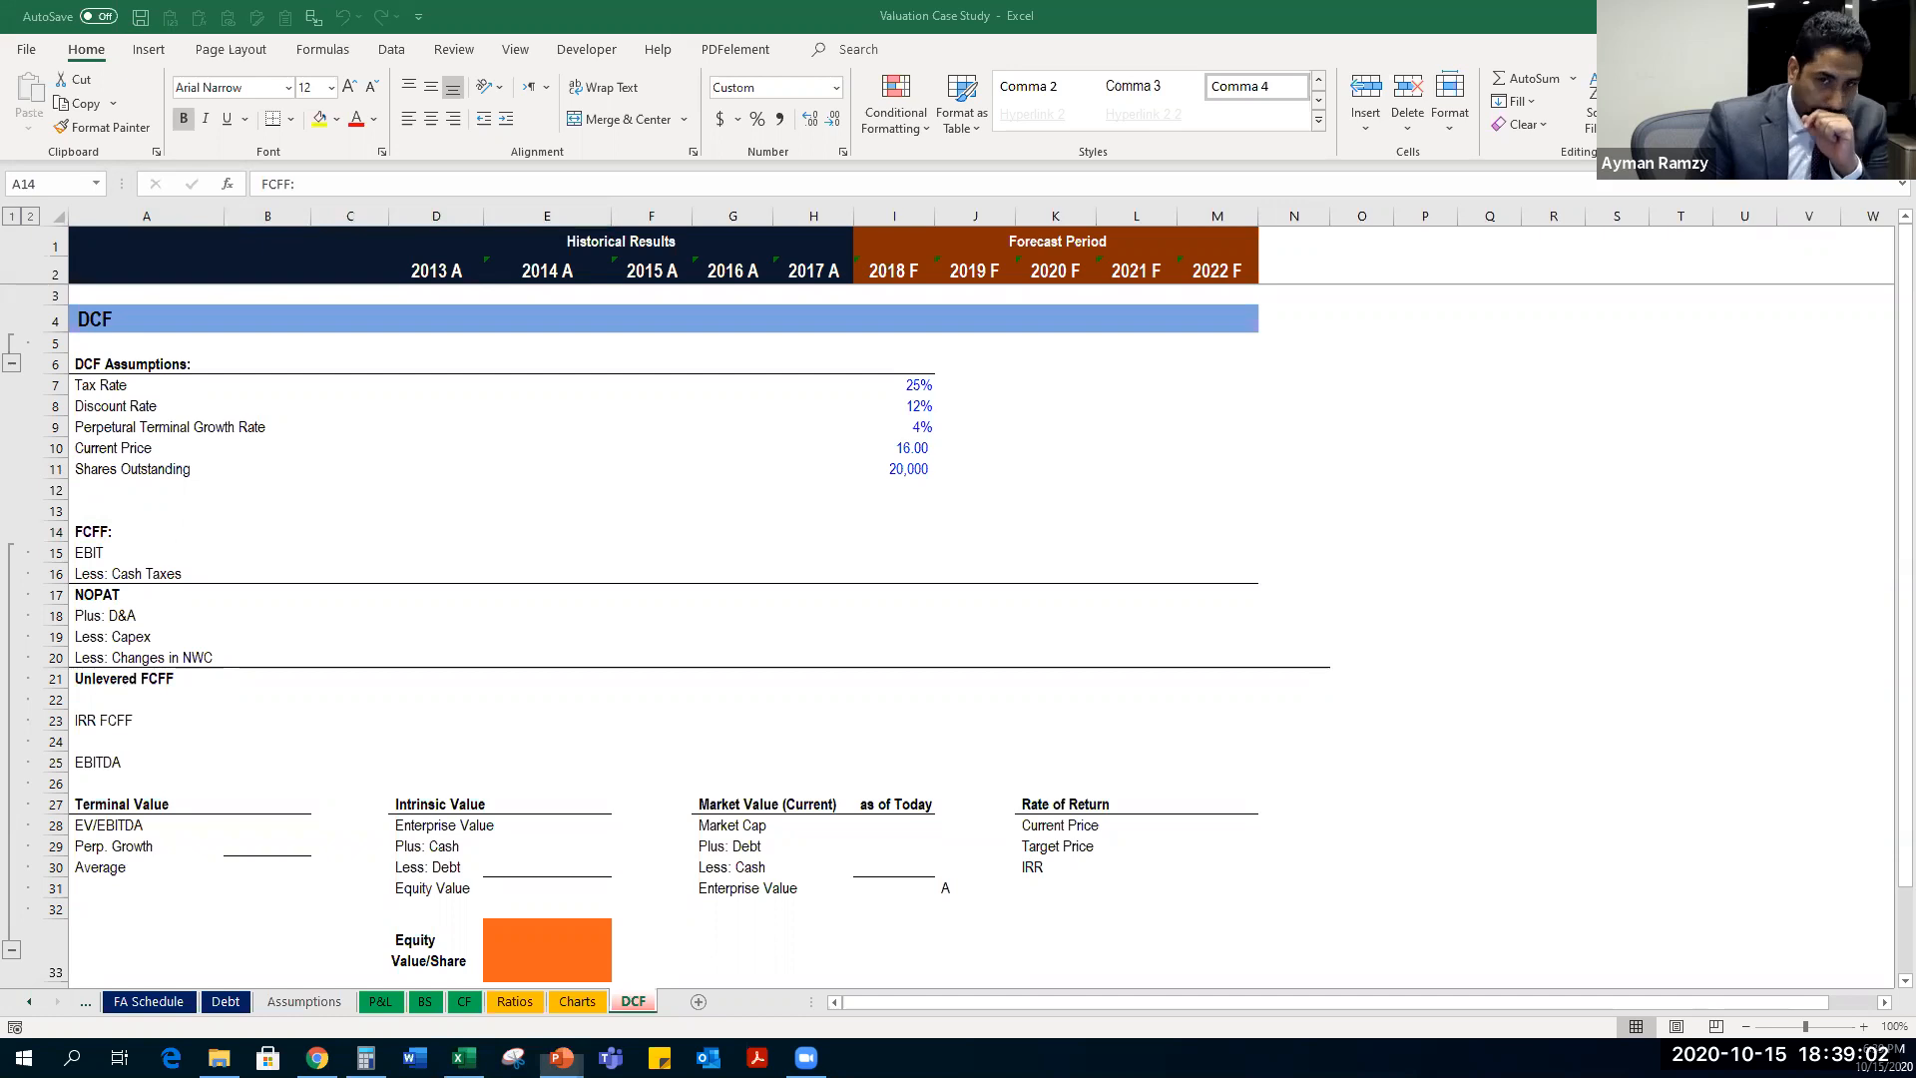
key("alt+Tab")
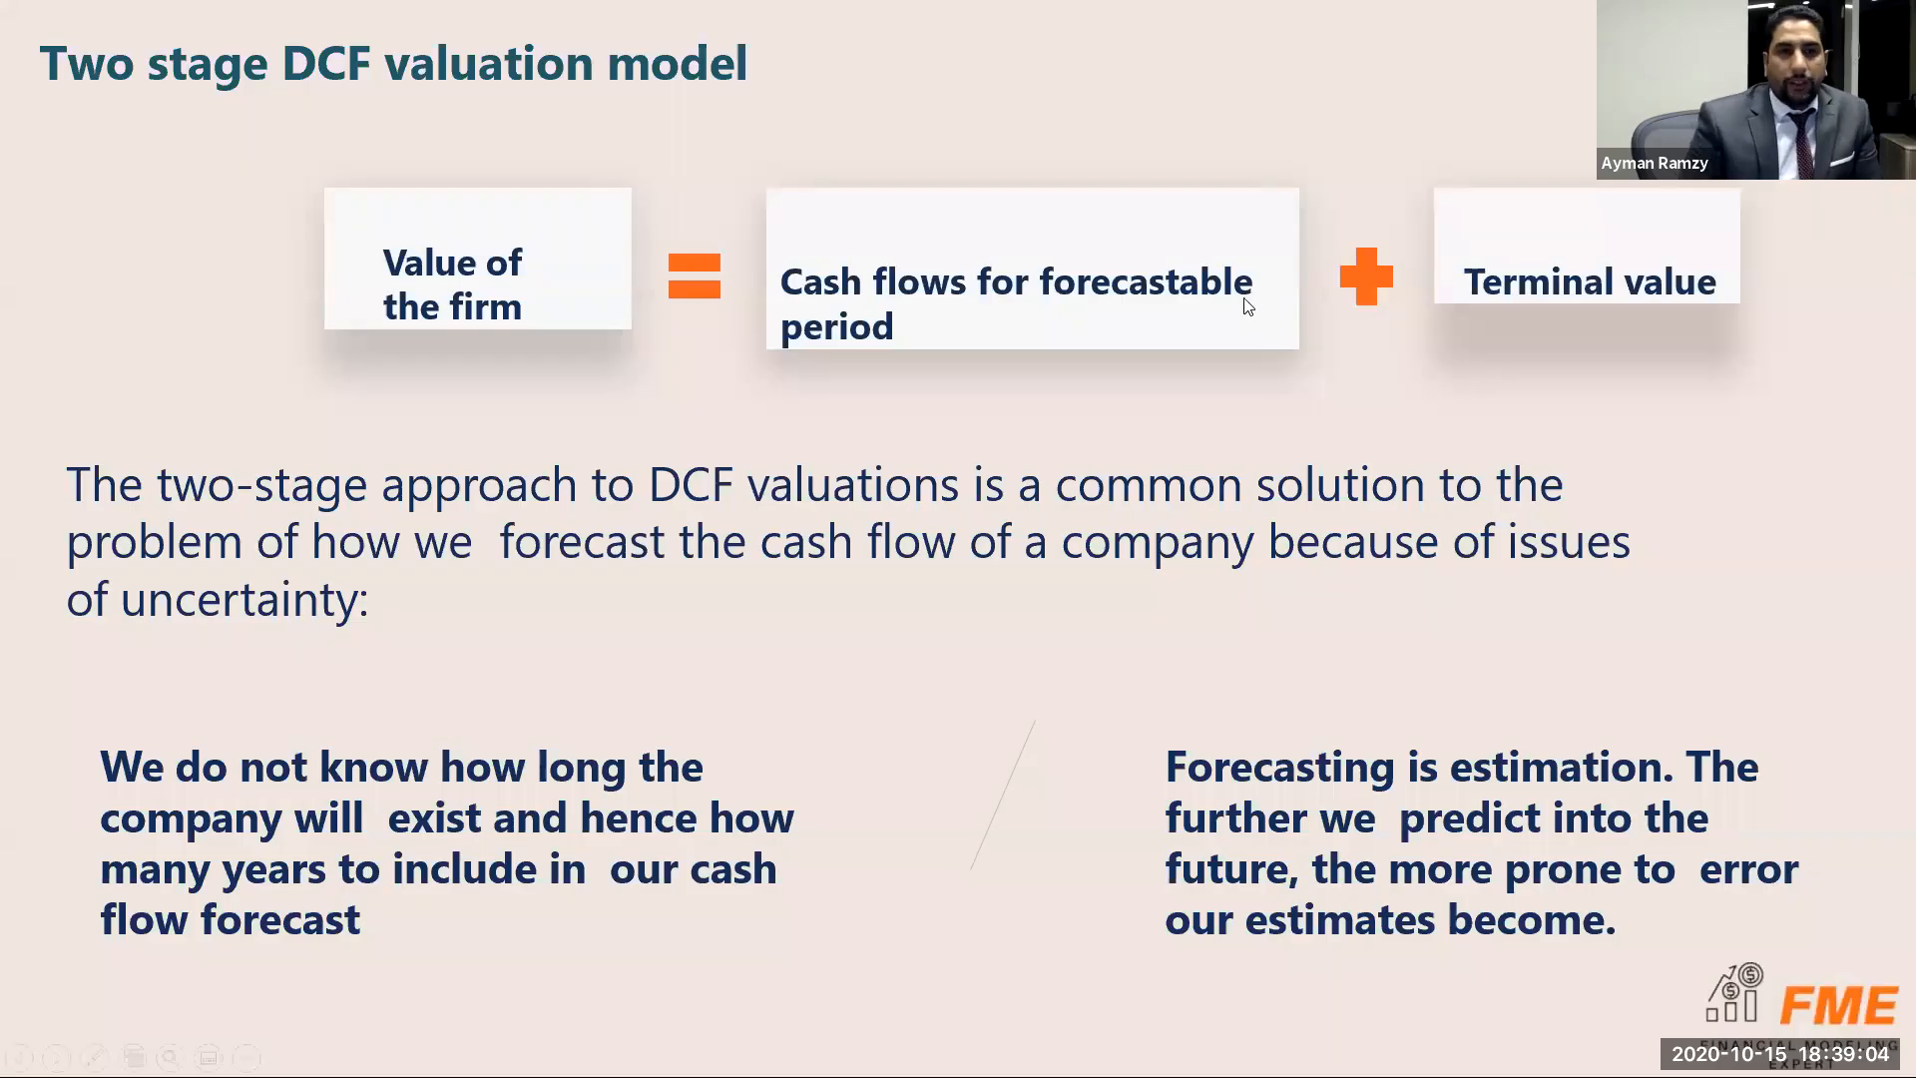
scroll(1153, 295, "down", 1)
scroll(1146, 292, "up", 1)
scroll(960, 355, "down", 1)
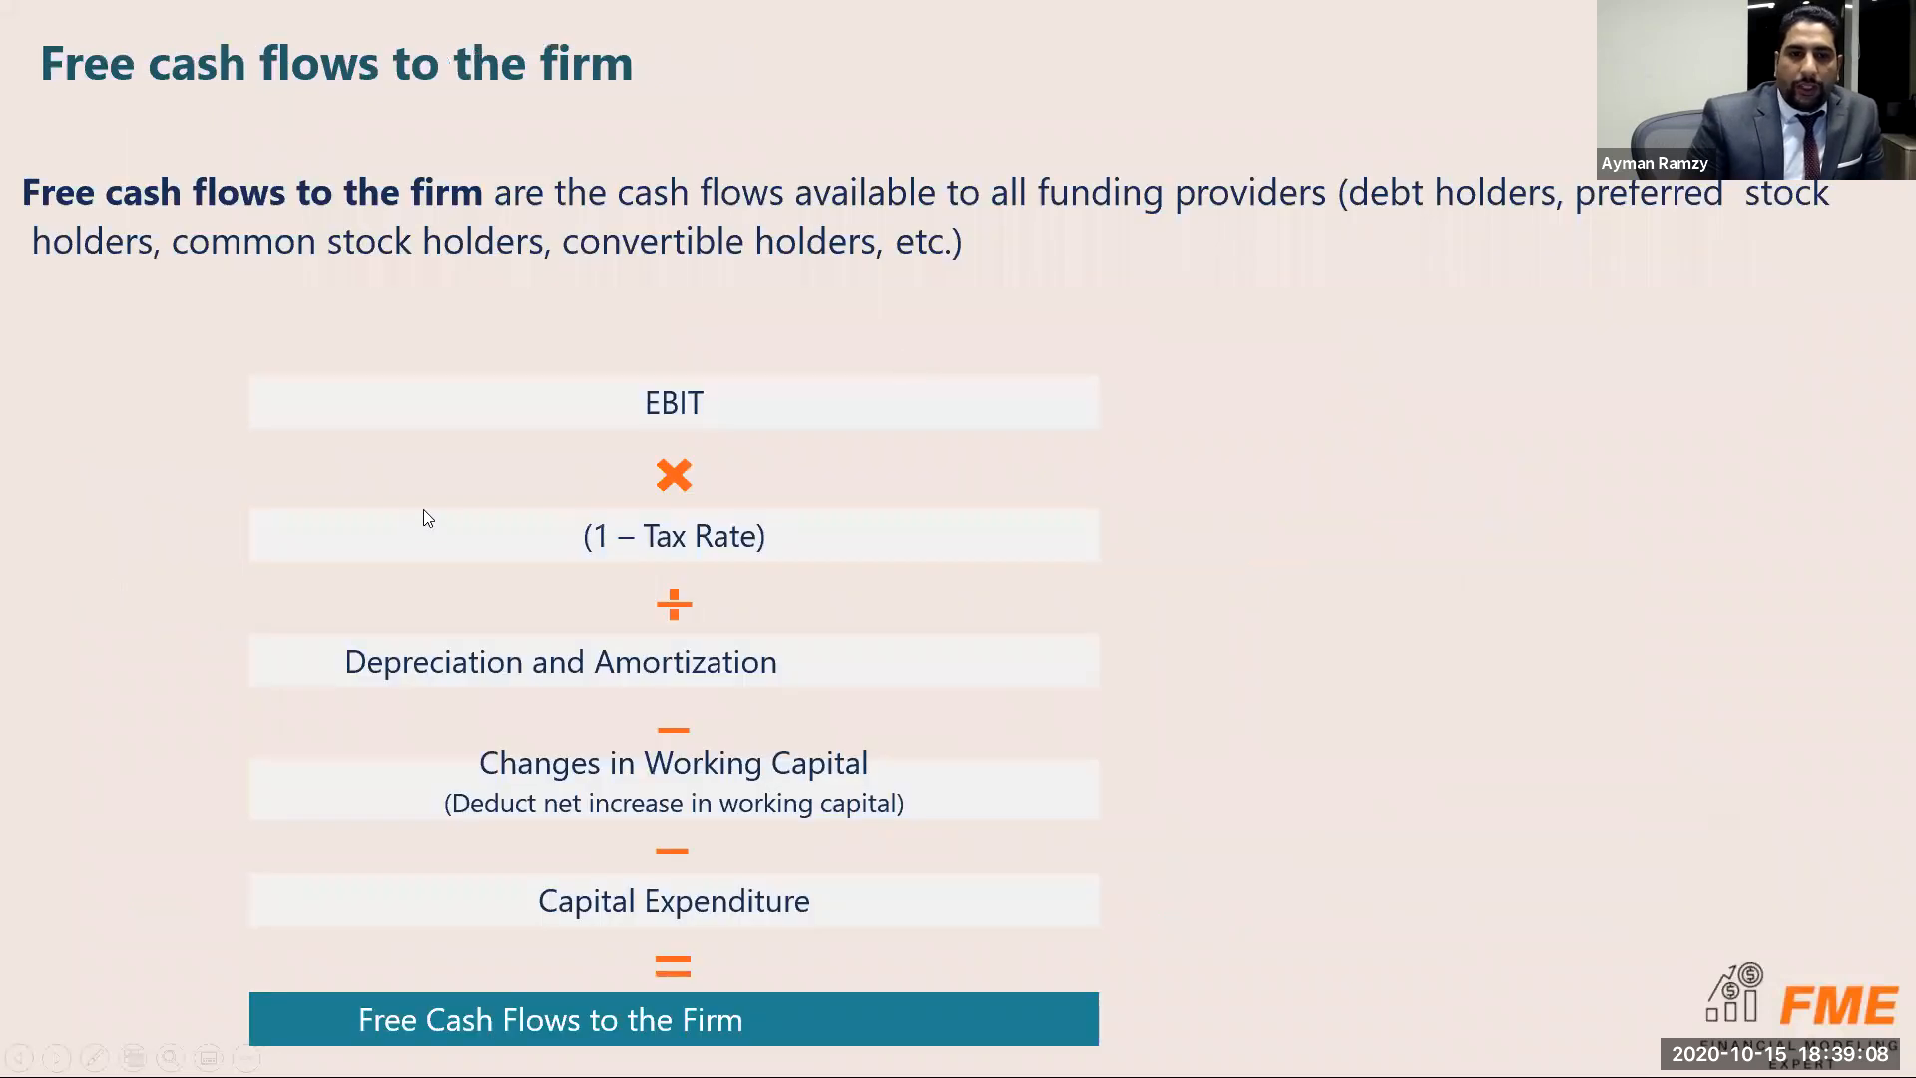
scroll(529, 467, "up", 1)
scroll(537, 467, "up", 1)
scroll(544, 465, "down", 1)
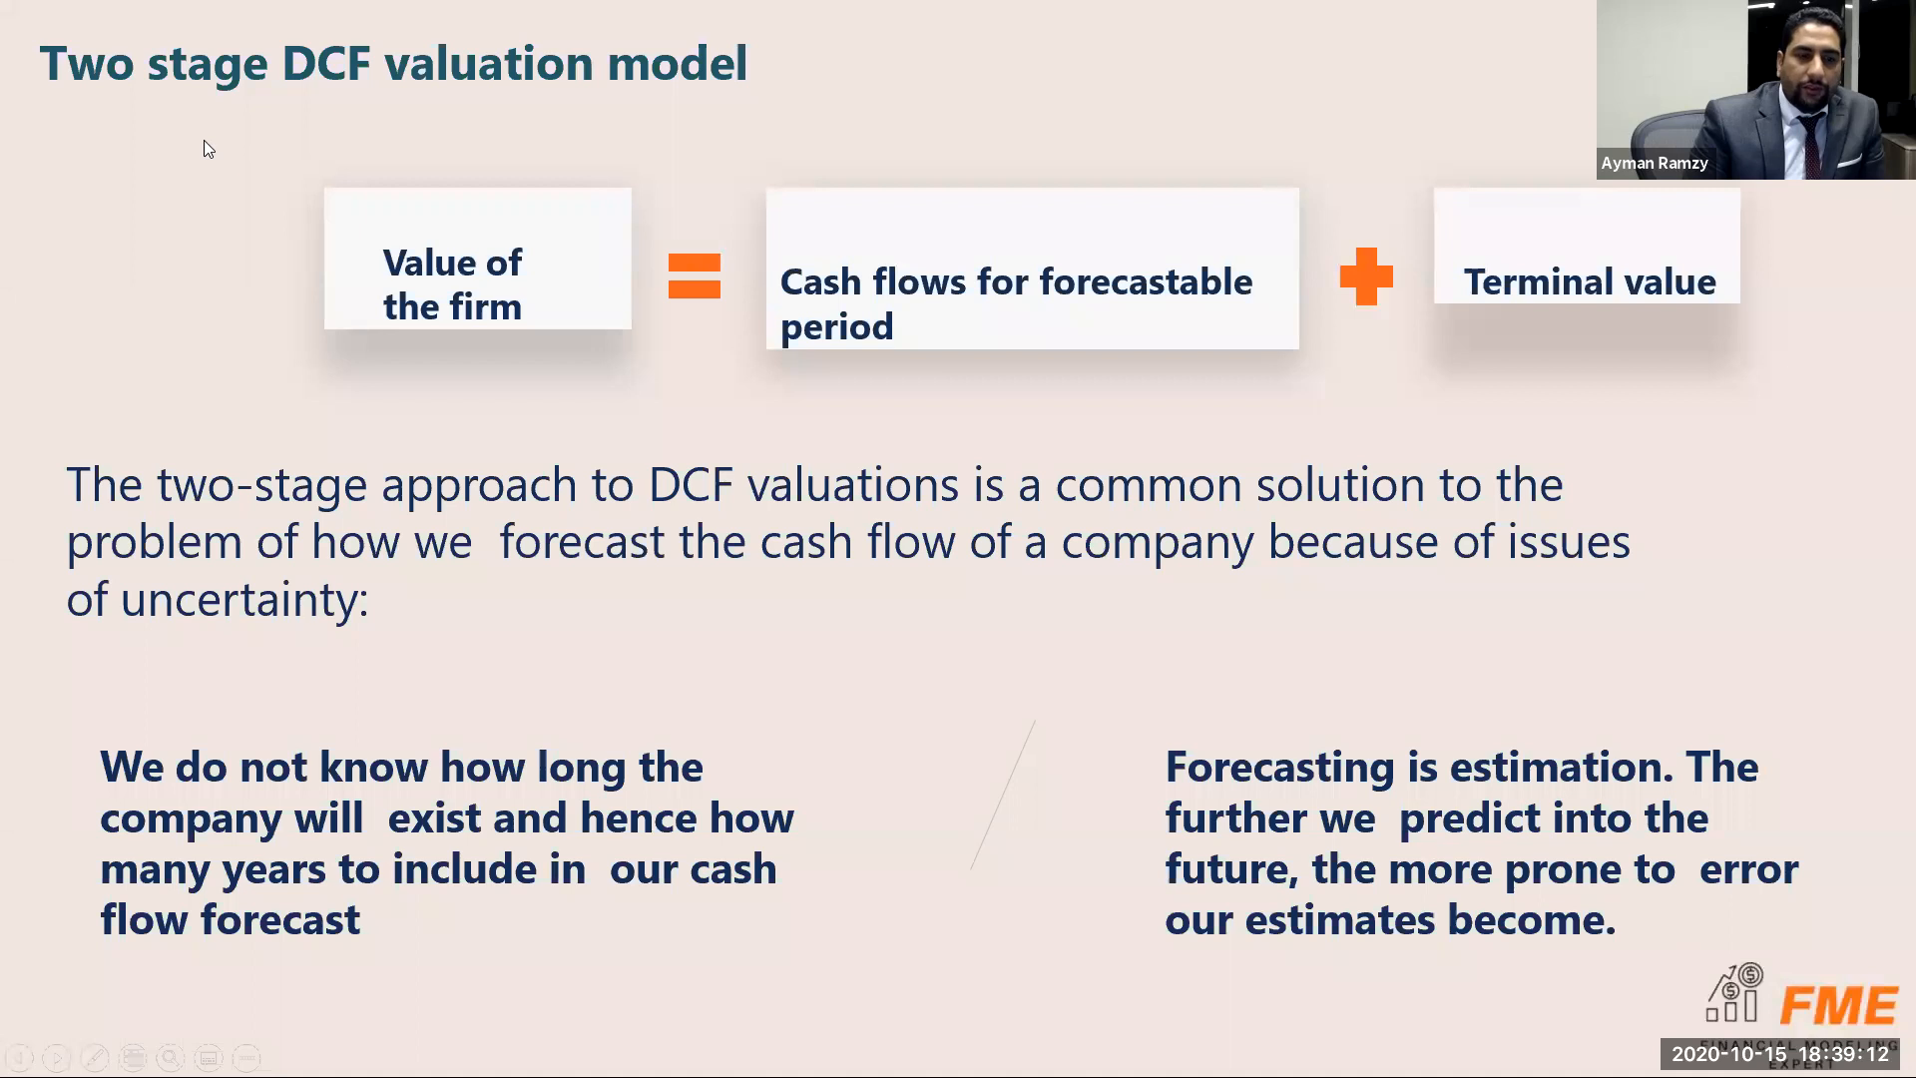
Underline and circle the title "Two stage DCF valuation model" with the Pen, and circle "Value of the firm".
scroll(385, 432, "down", 1)
right_click(388, 430)
left_click(738, 321)
scroll(629, 321, "up", 1)
right_click(623, 321)
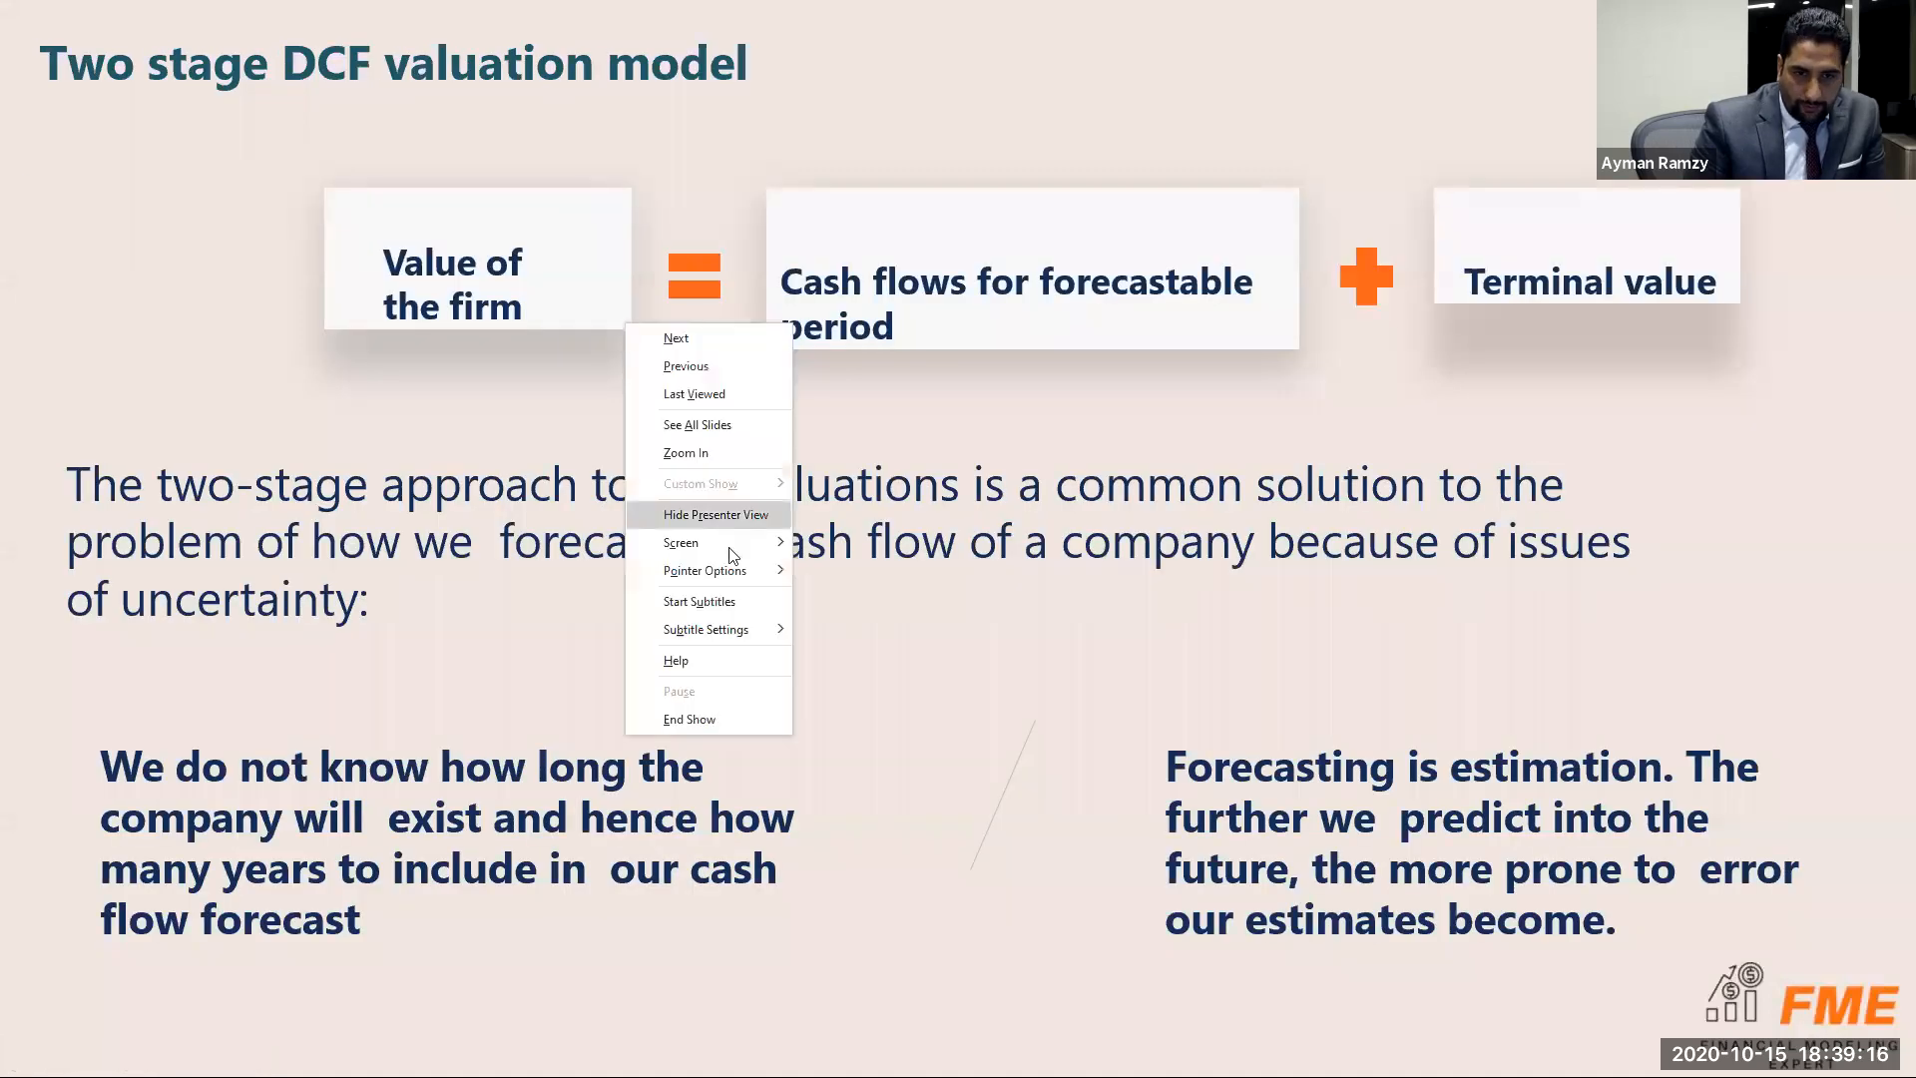
mouse_move(719, 570)
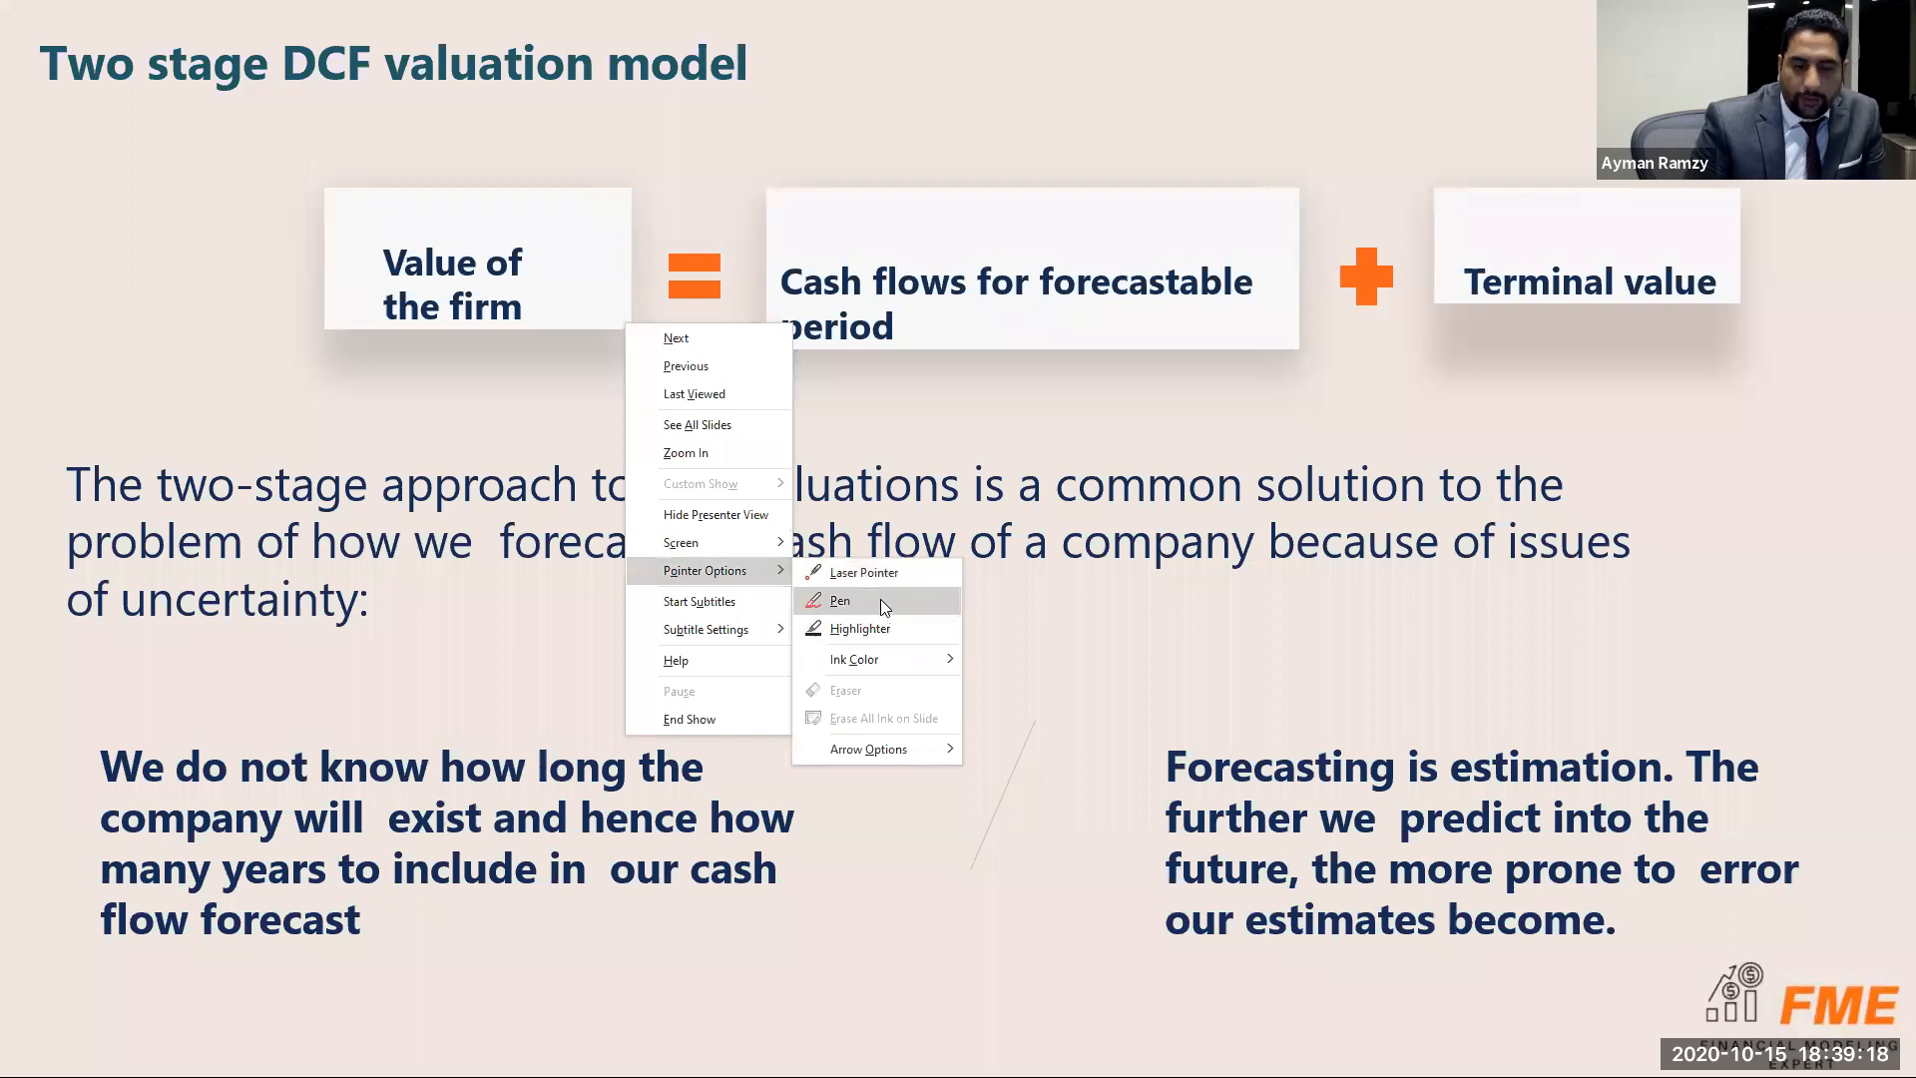
left_click(881, 599)
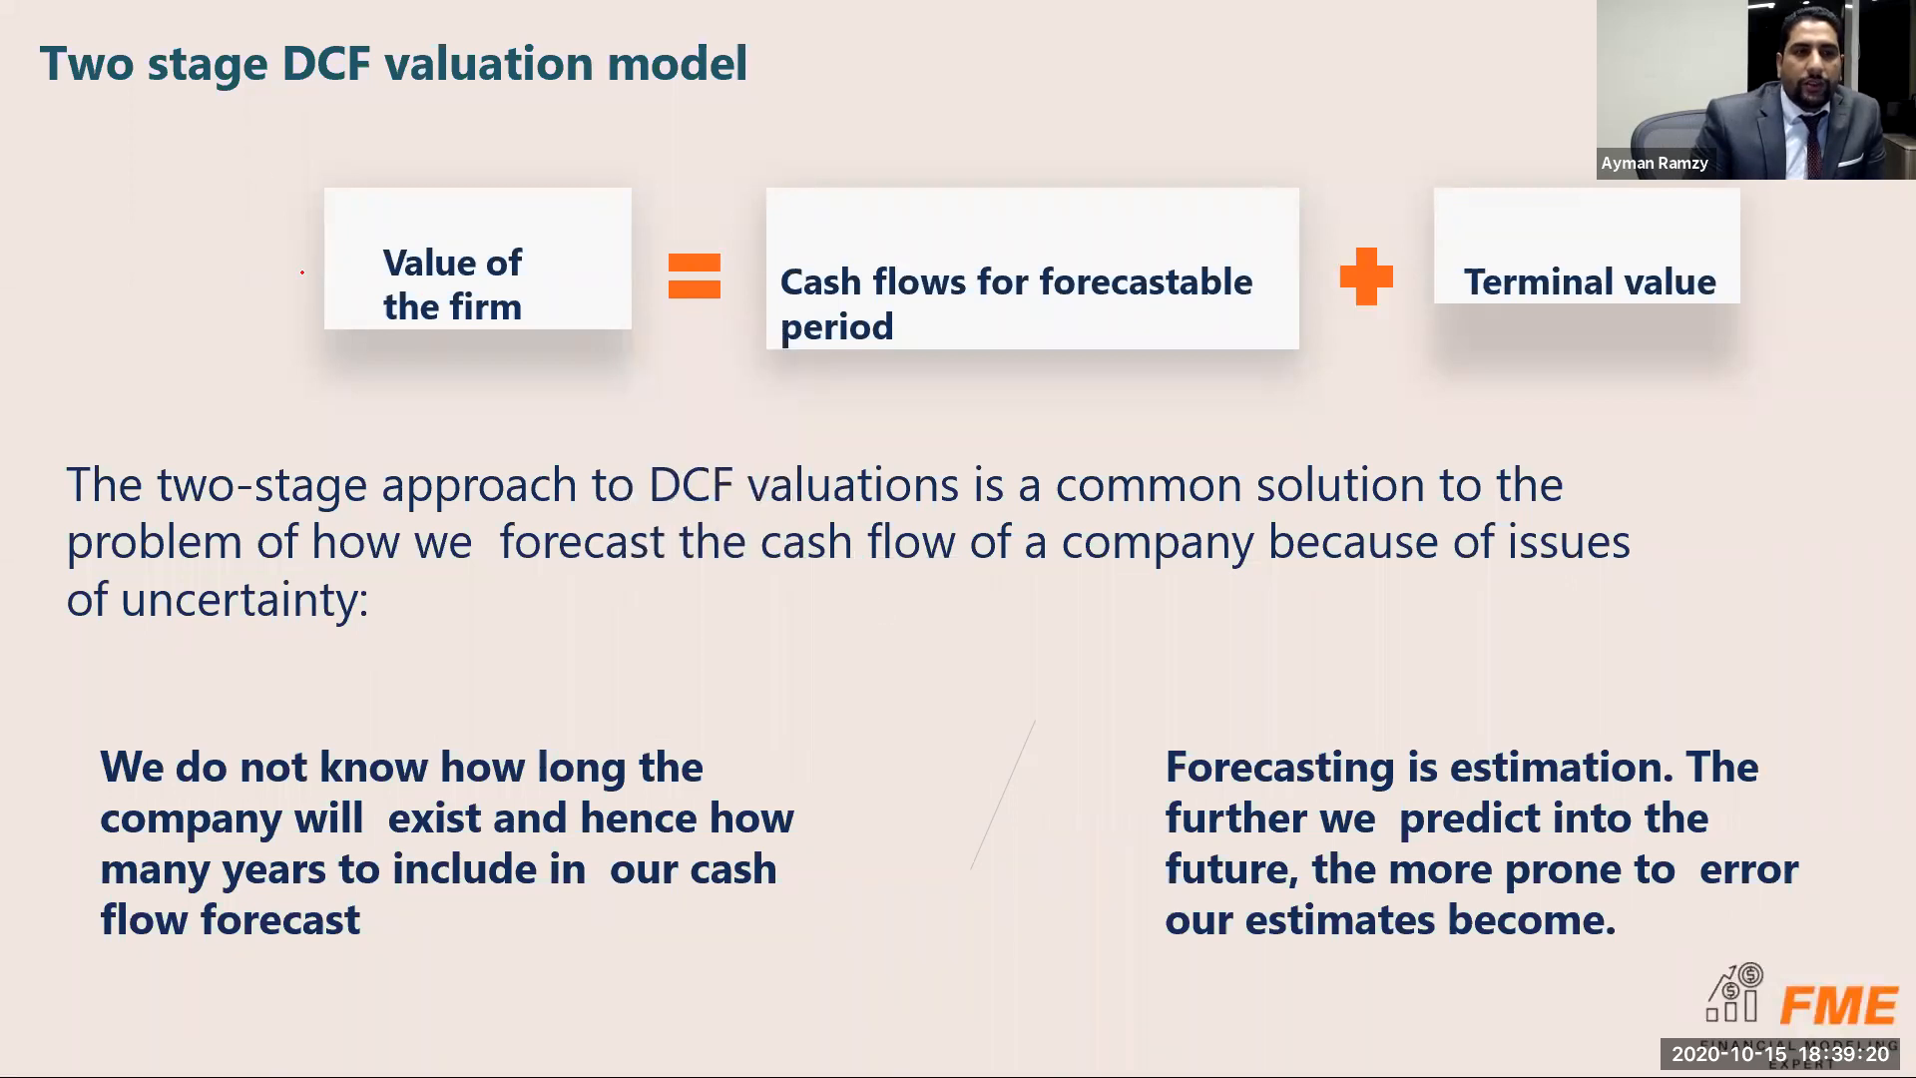
left_click_drag(138, 95, 805, 97)
mouse_move(500, 7)
left_mouse_down()
mouse_move(804, 97)
mouse_move(20, 30)
mouse_move(460, 122)
left_mouse_up()
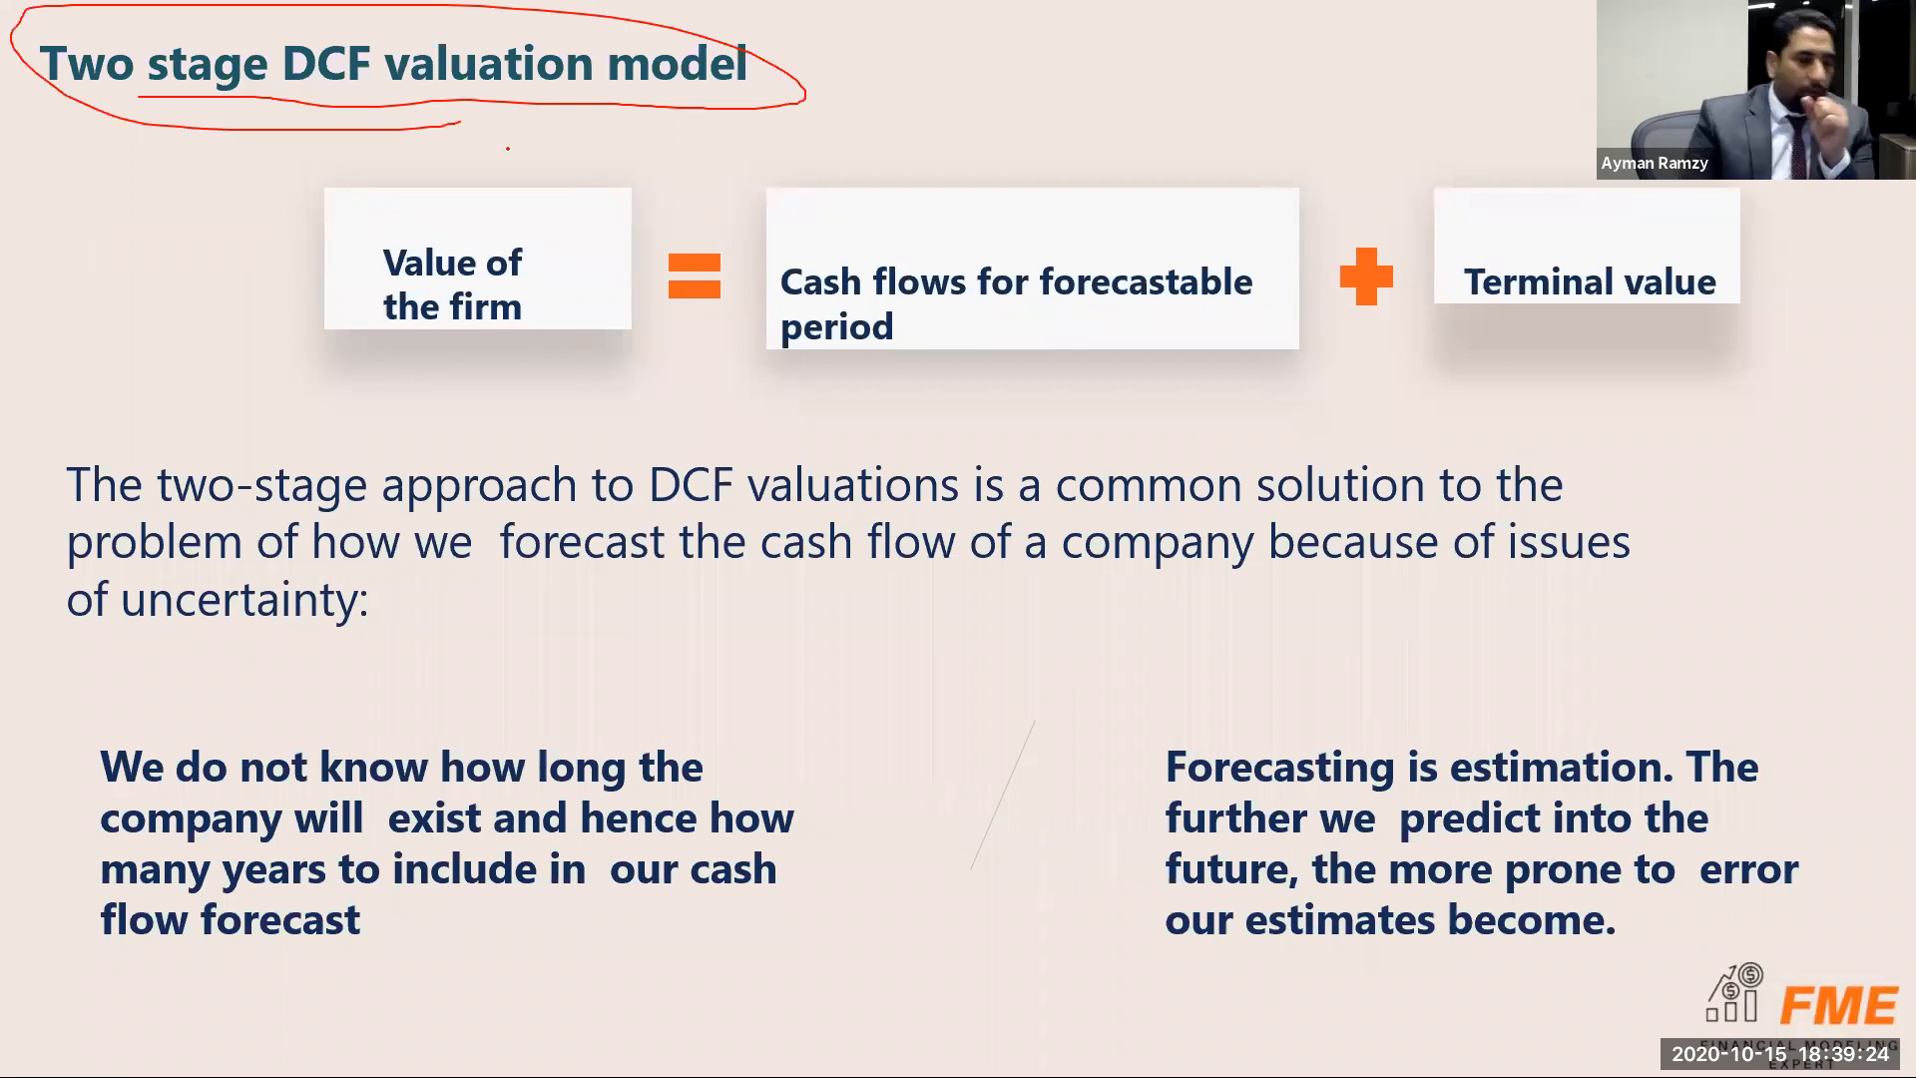
mouse_move(547, 214)
left_mouse_down()
mouse_move(311, 344)
mouse_move(523, 200)
left_mouse_up()
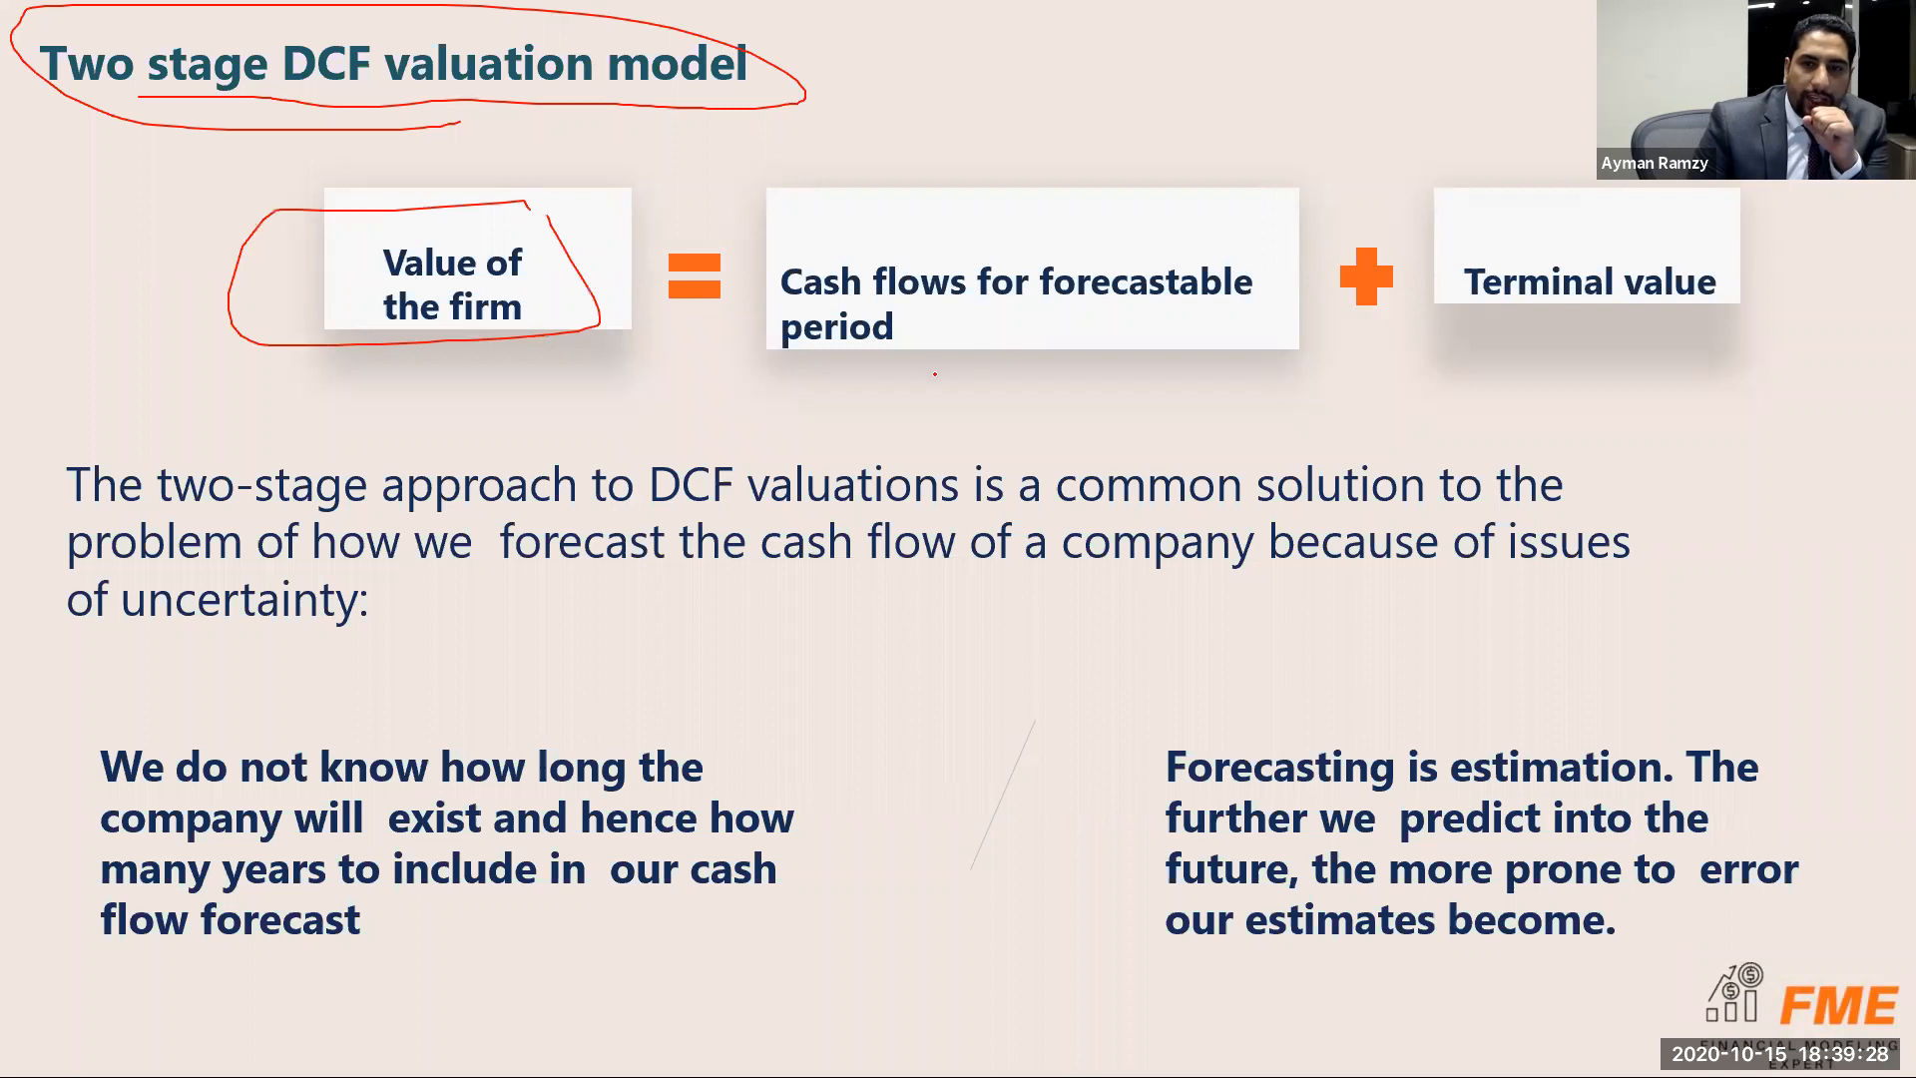
Circle and underline "Cash flows for forecastable period" and "Terminal value" in the slide's formula with the Pen.
mouse_move(936, 374)
left_mouse_down()
mouse_move(1218, 201)
mouse_move(789, 243)
mouse_move(750, 313)
mouse_move(926, 364)
mouse_move(1103, 381)
mouse_move(978, 406)
left_mouse_up()
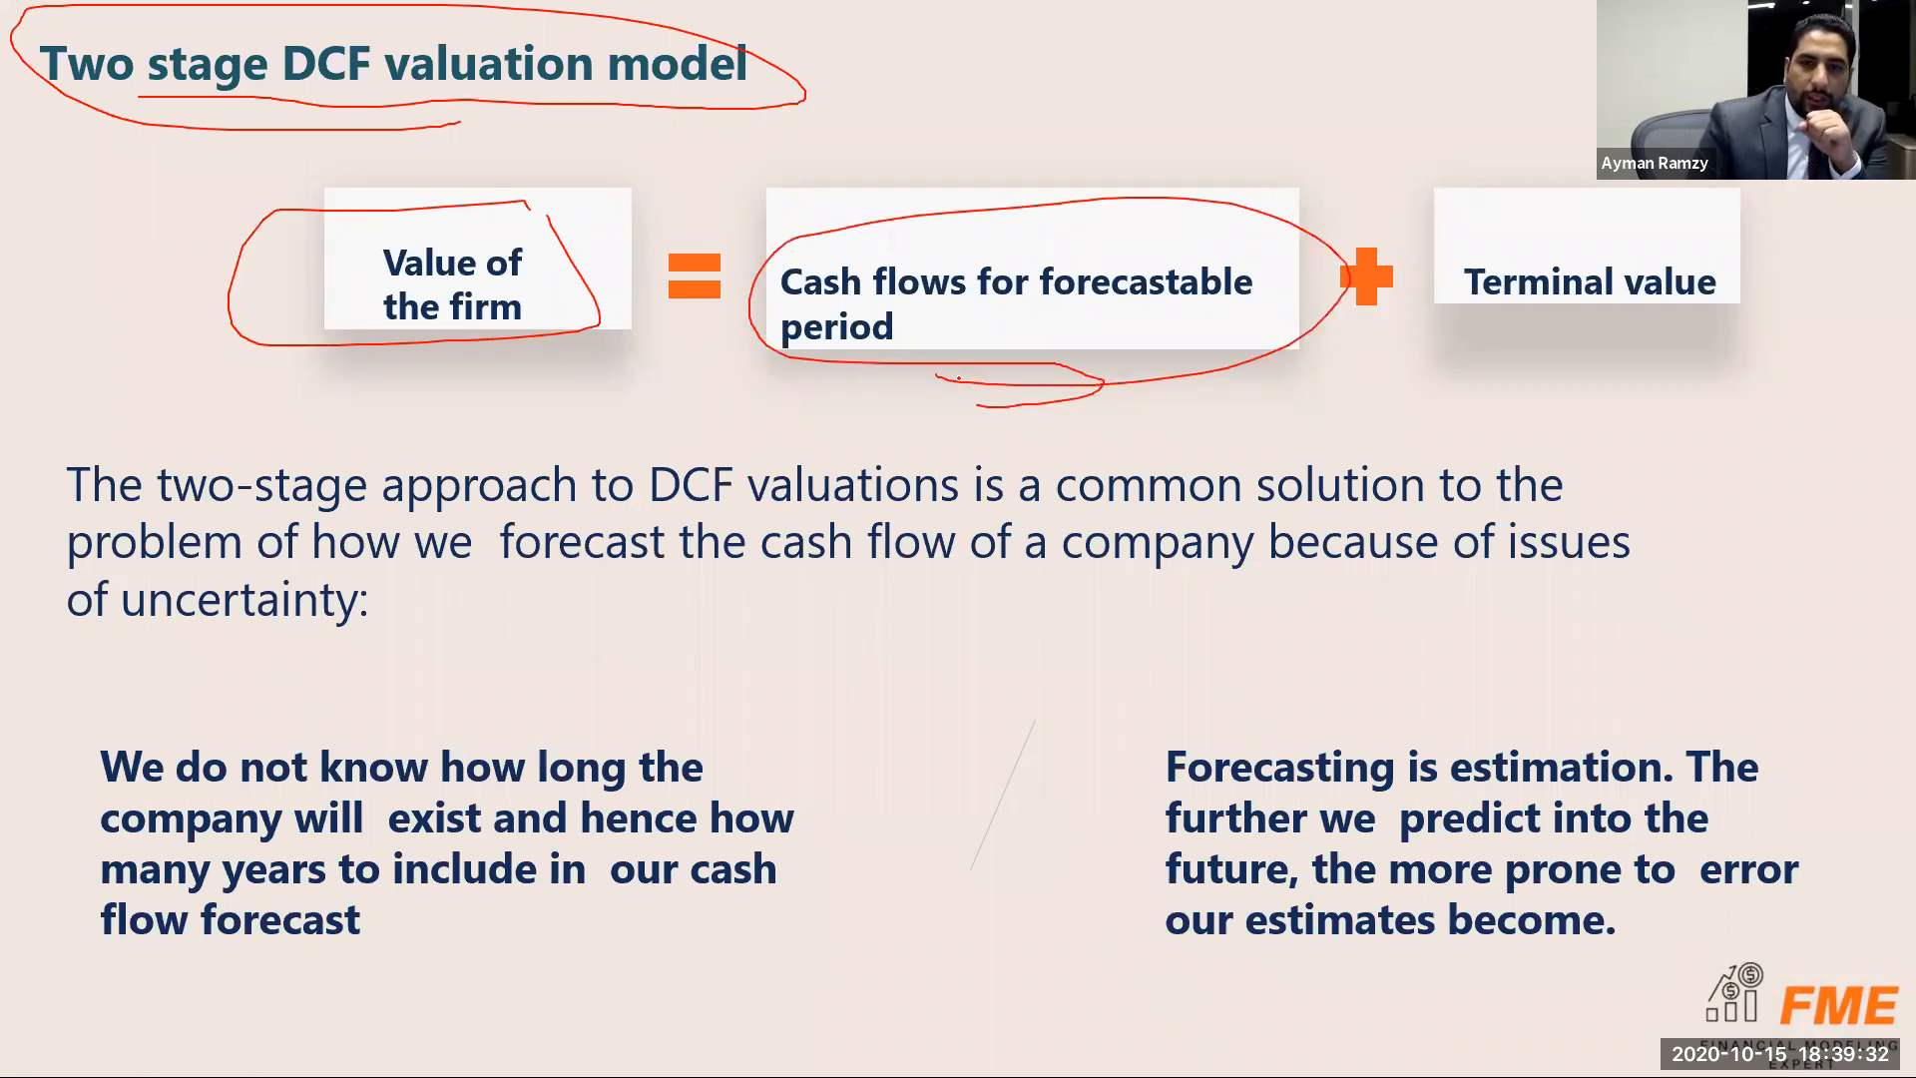
mouse_move(1514, 352)
left_mouse_down()
mouse_move(1724, 250)
mouse_move(1482, 389)
left_mouse_up()
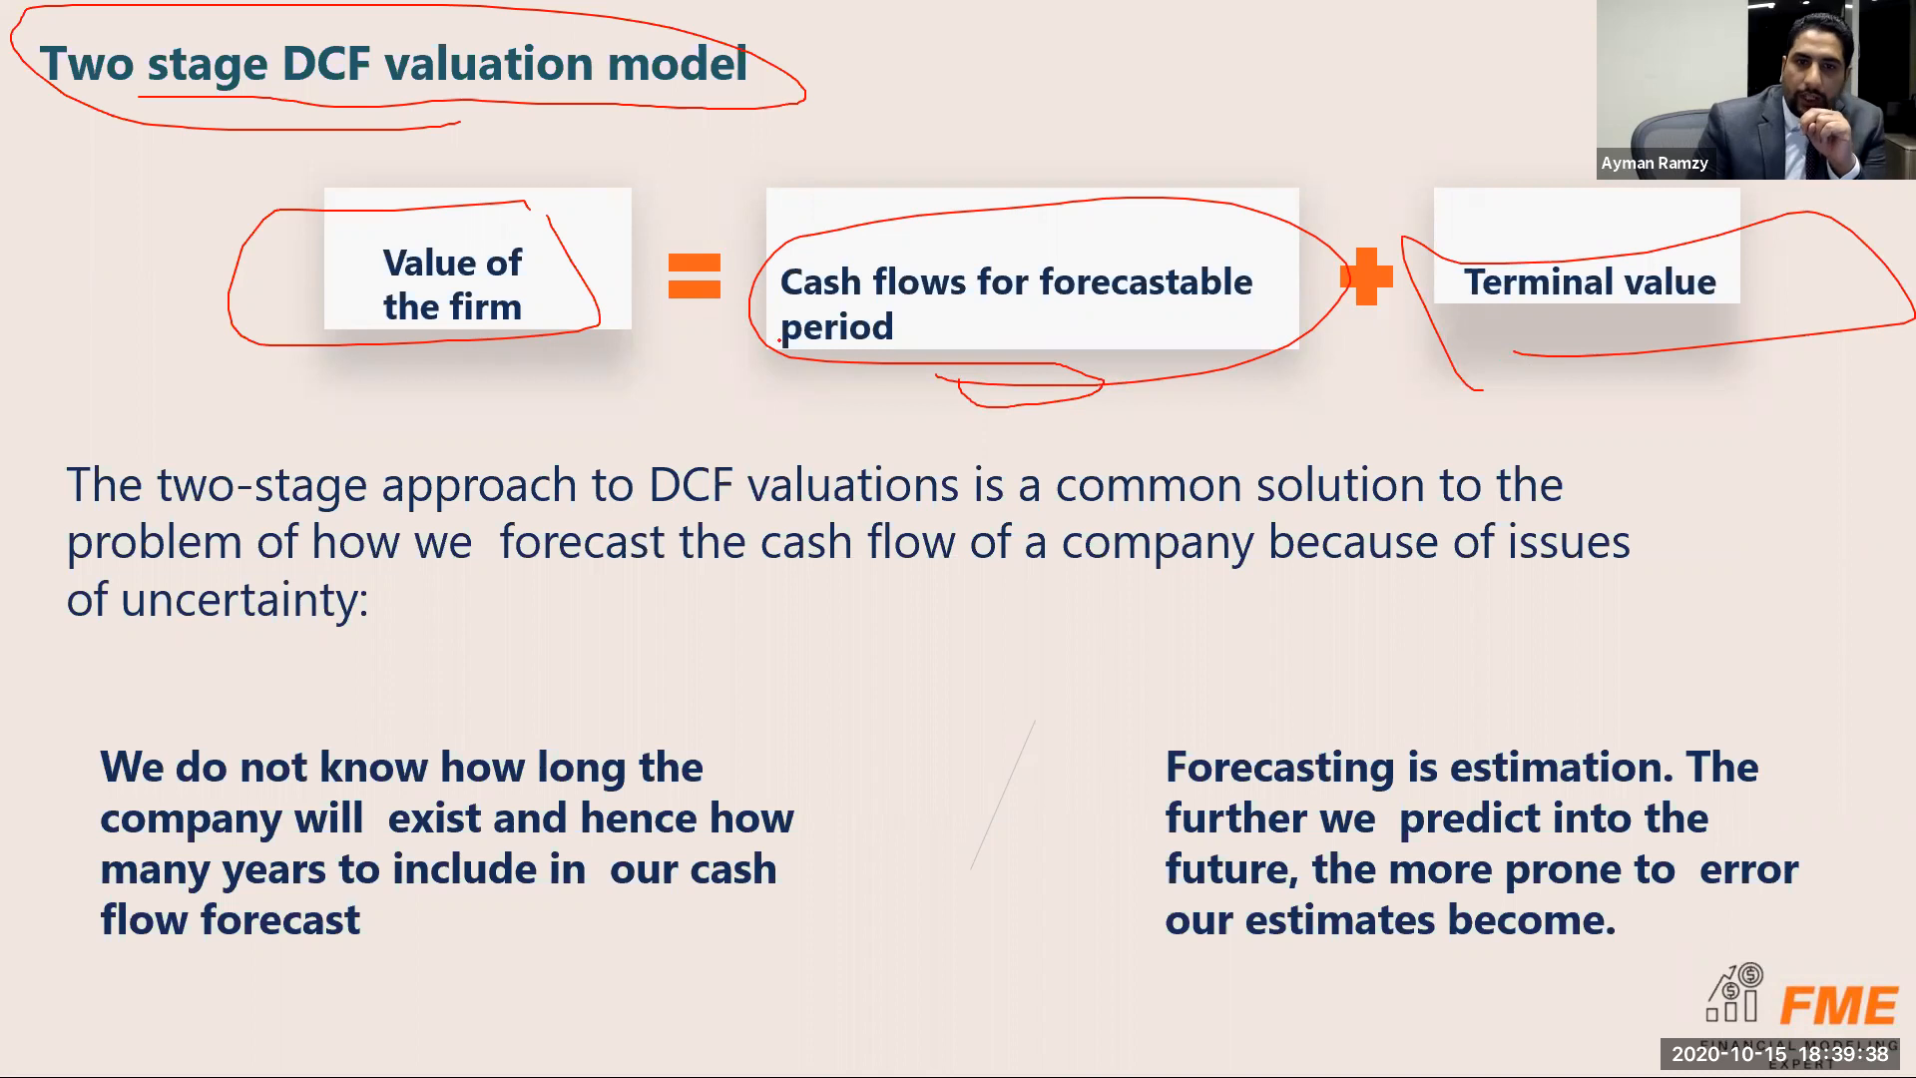
mouse_move(988, 394)
left_mouse_down()
mouse_move(1152, 379)
mouse_move(908, 376)
mouse_move(1120, 369)
mouse_move(1053, 378)
left_mouse_up()
mouse_move(1387, 329)
left_mouse_down()
mouse_move(1674, 338)
mouse_move(1545, 345)
left_mouse_up()
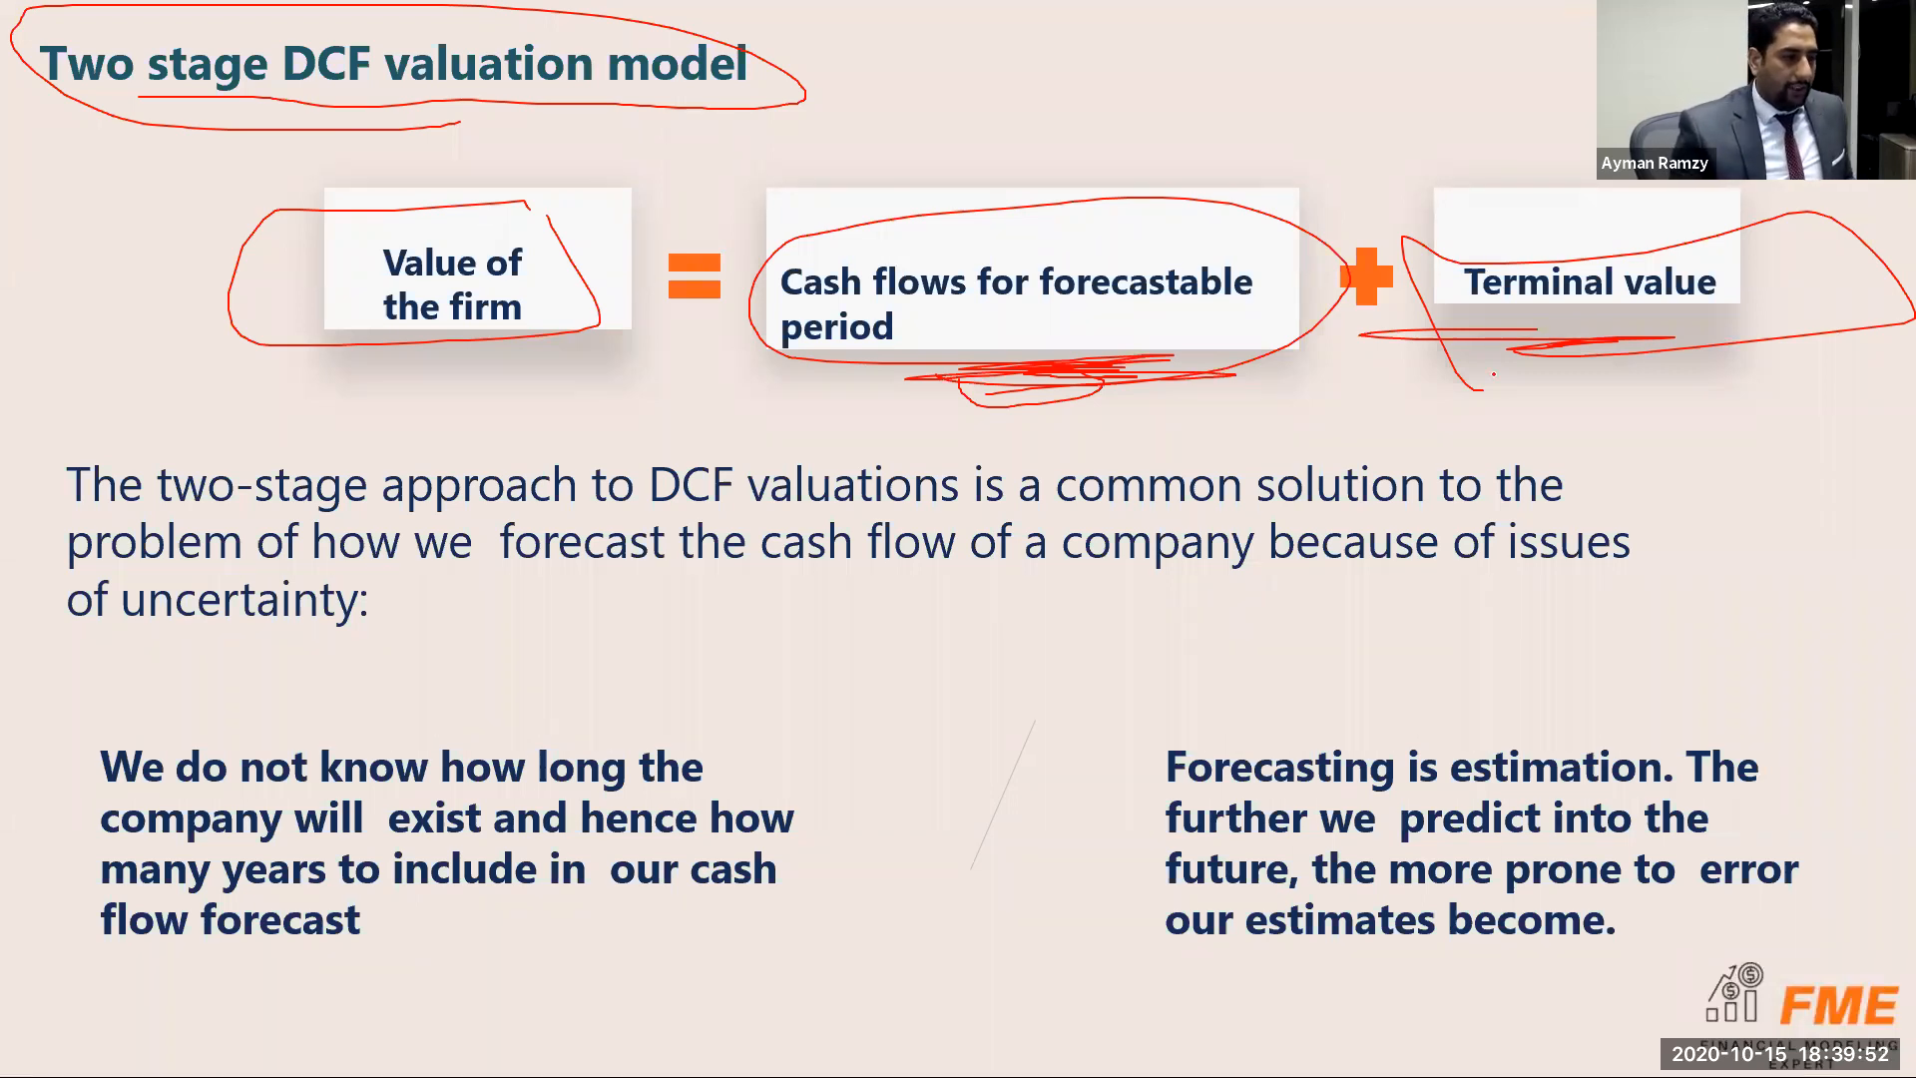
Switch back to Excel and examine the CF sheet's 2018–2022 forecast columns and the empty columns beyond them.
key("alt+Tab")
left_click(474, 1006)
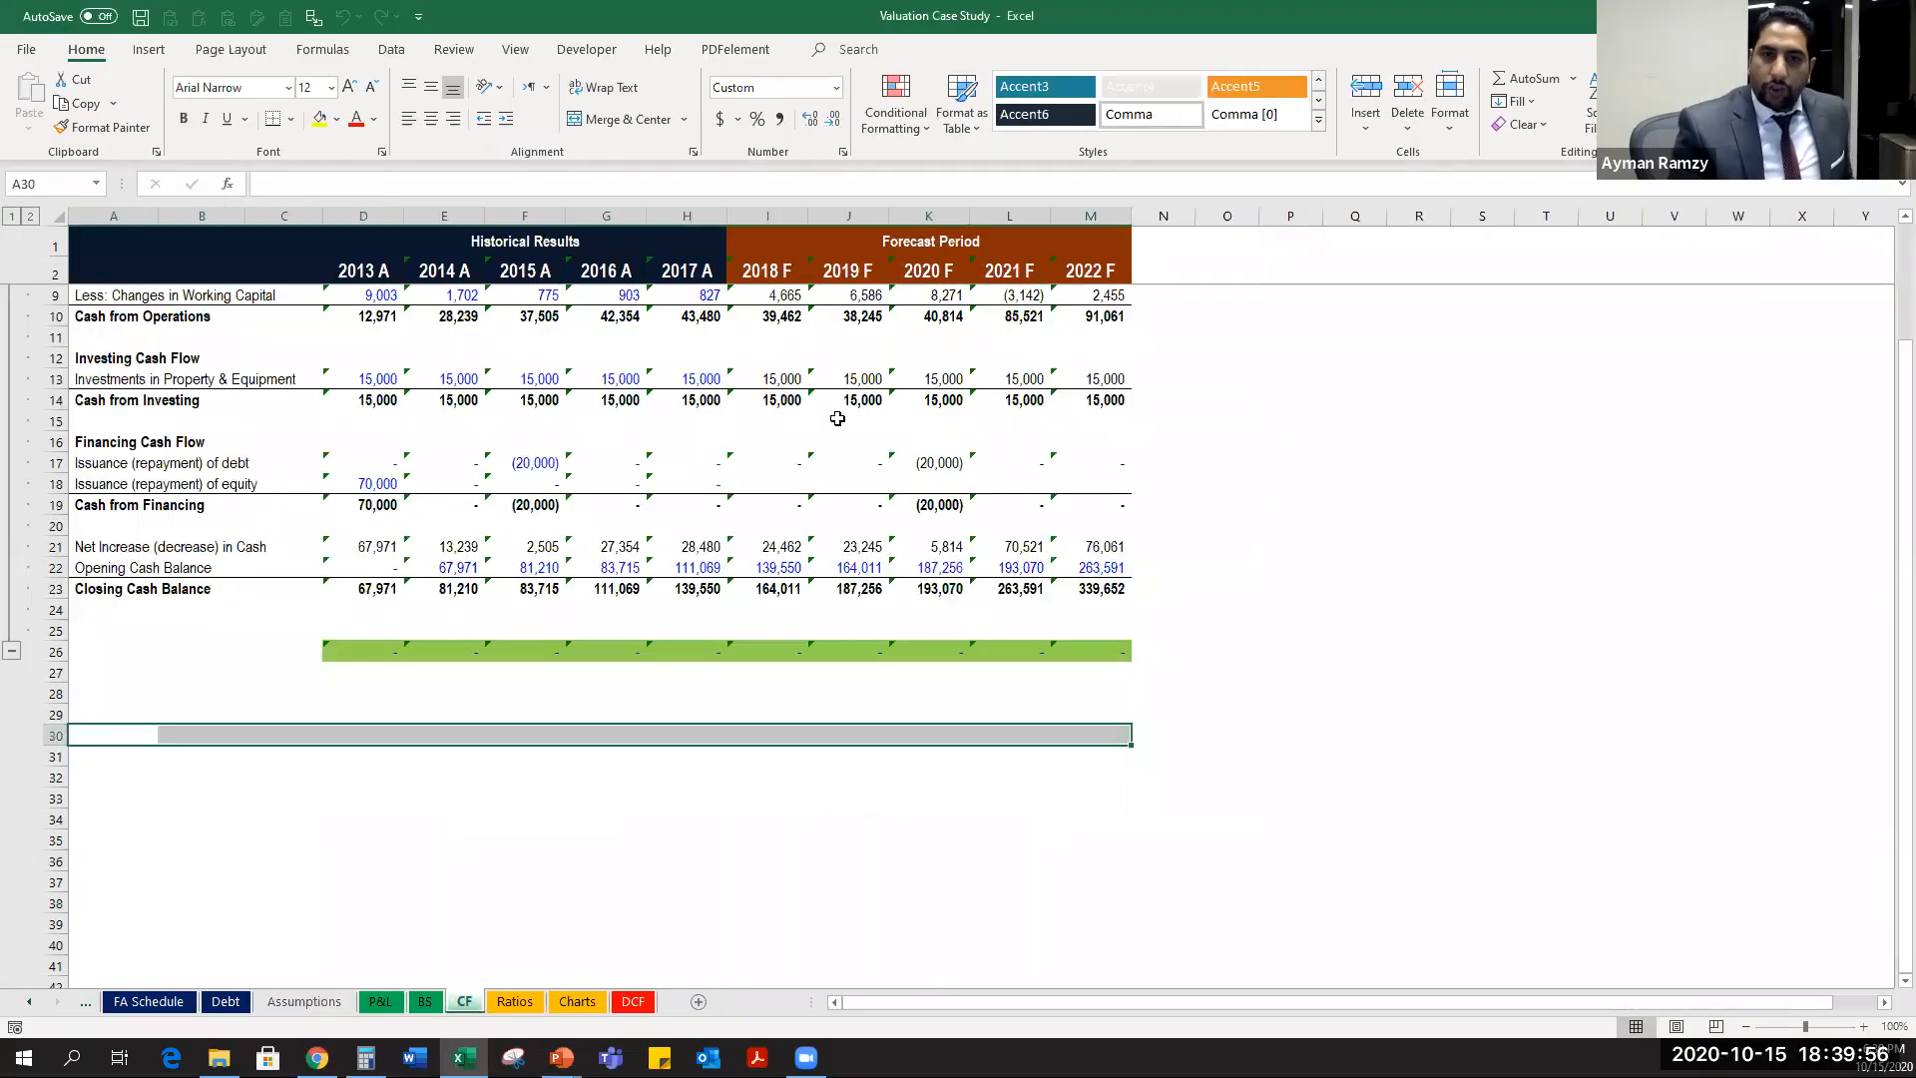
scroll(838, 418, "up", 2)
left_click(773, 213)
left_click(1103, 212)
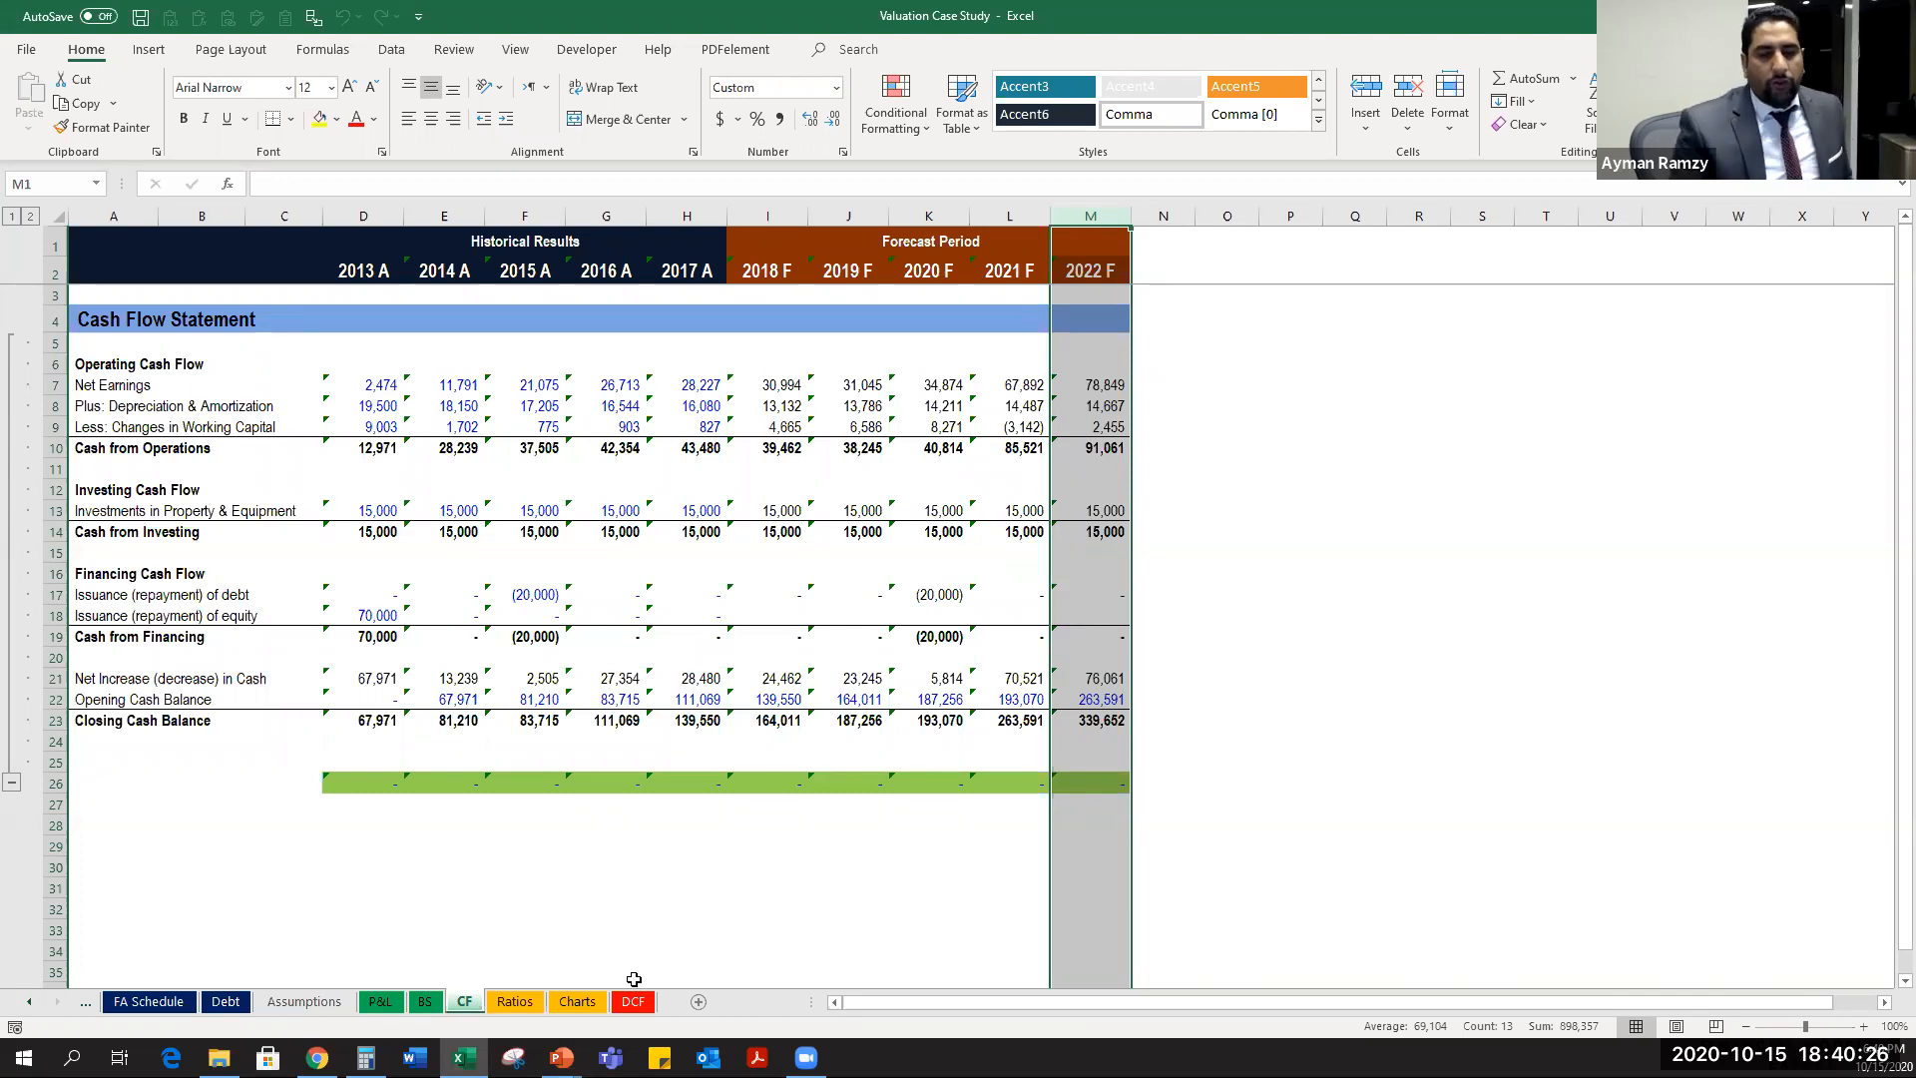
left_click_drag(1091, 215, 768, 213)
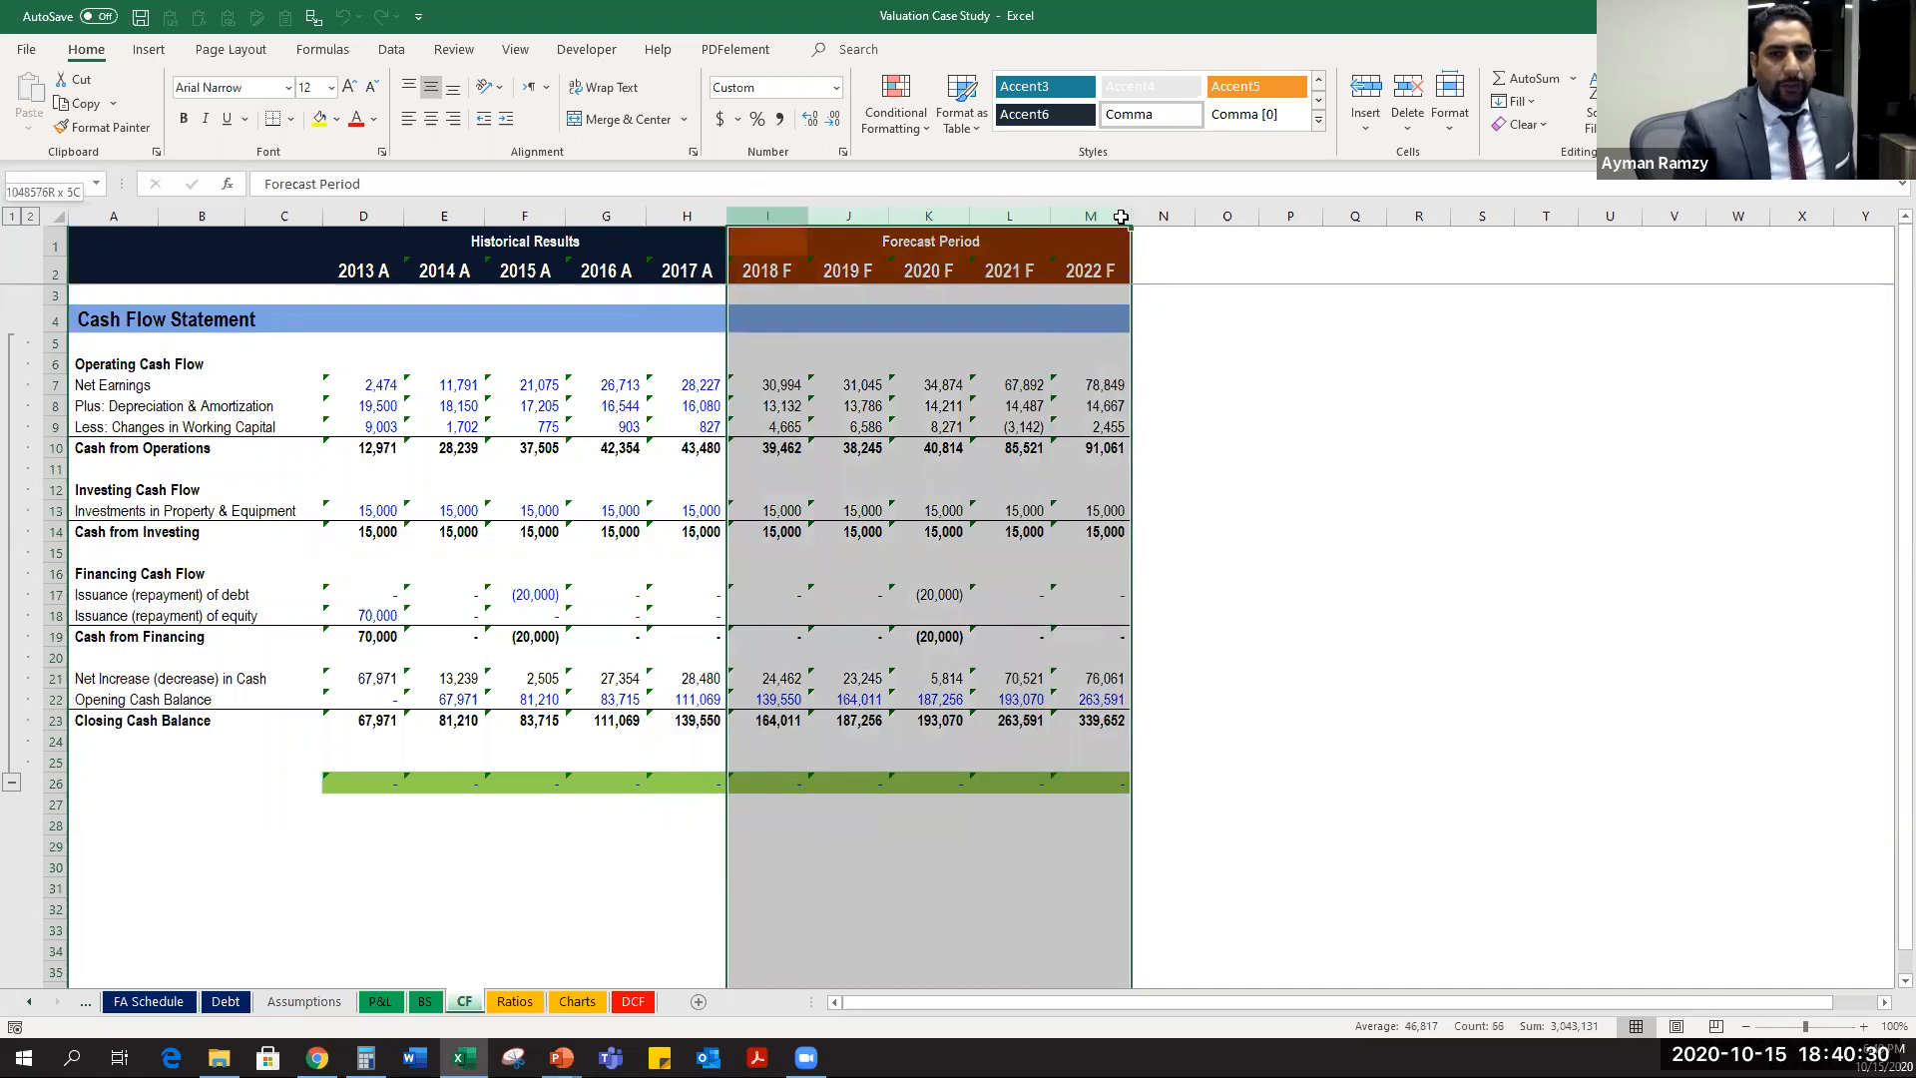
left_click_drag(1167, 217, 1881, 221)
scroll(1078, 341, "left", 3)
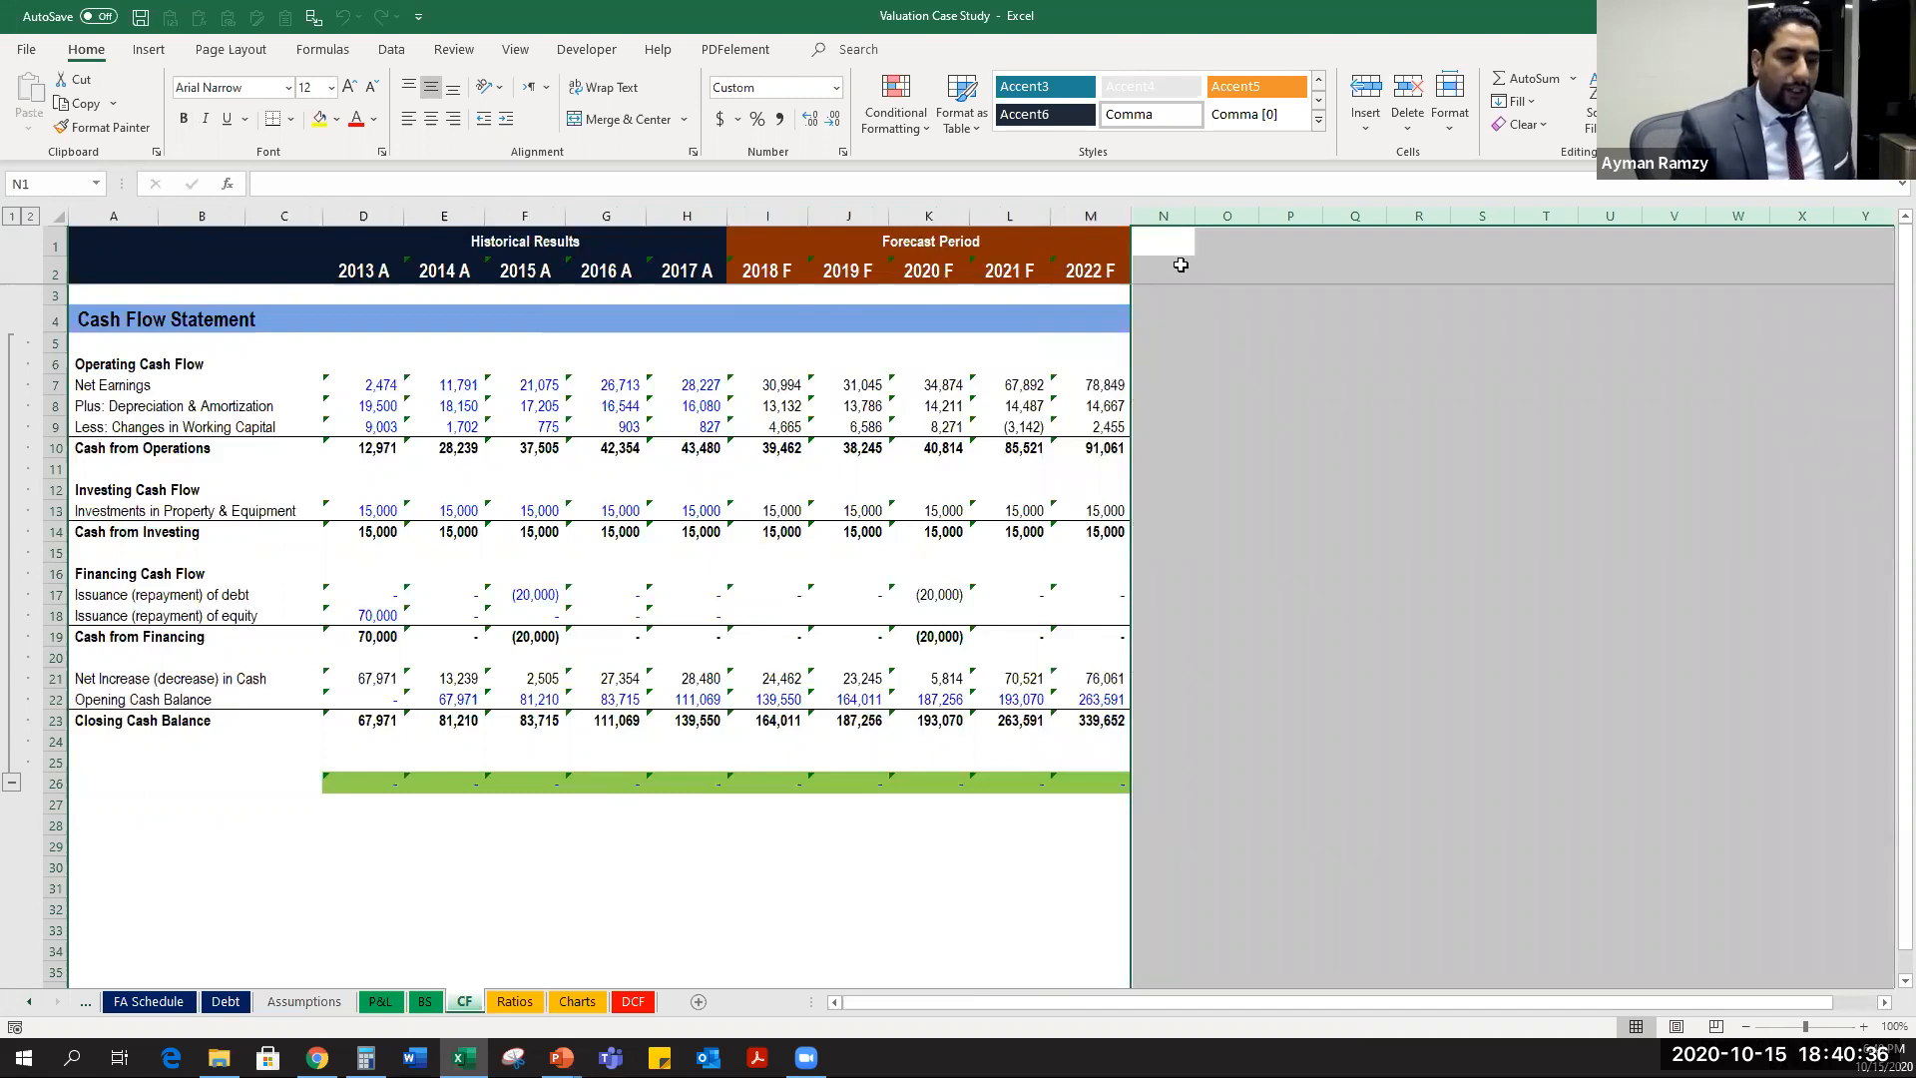
Underline and circle "Terminal value" on the PowerPoint slide with the Pen, and select the 2018–2022 closing cash balances on Excel's CF sheet.
key("alt+Tab")
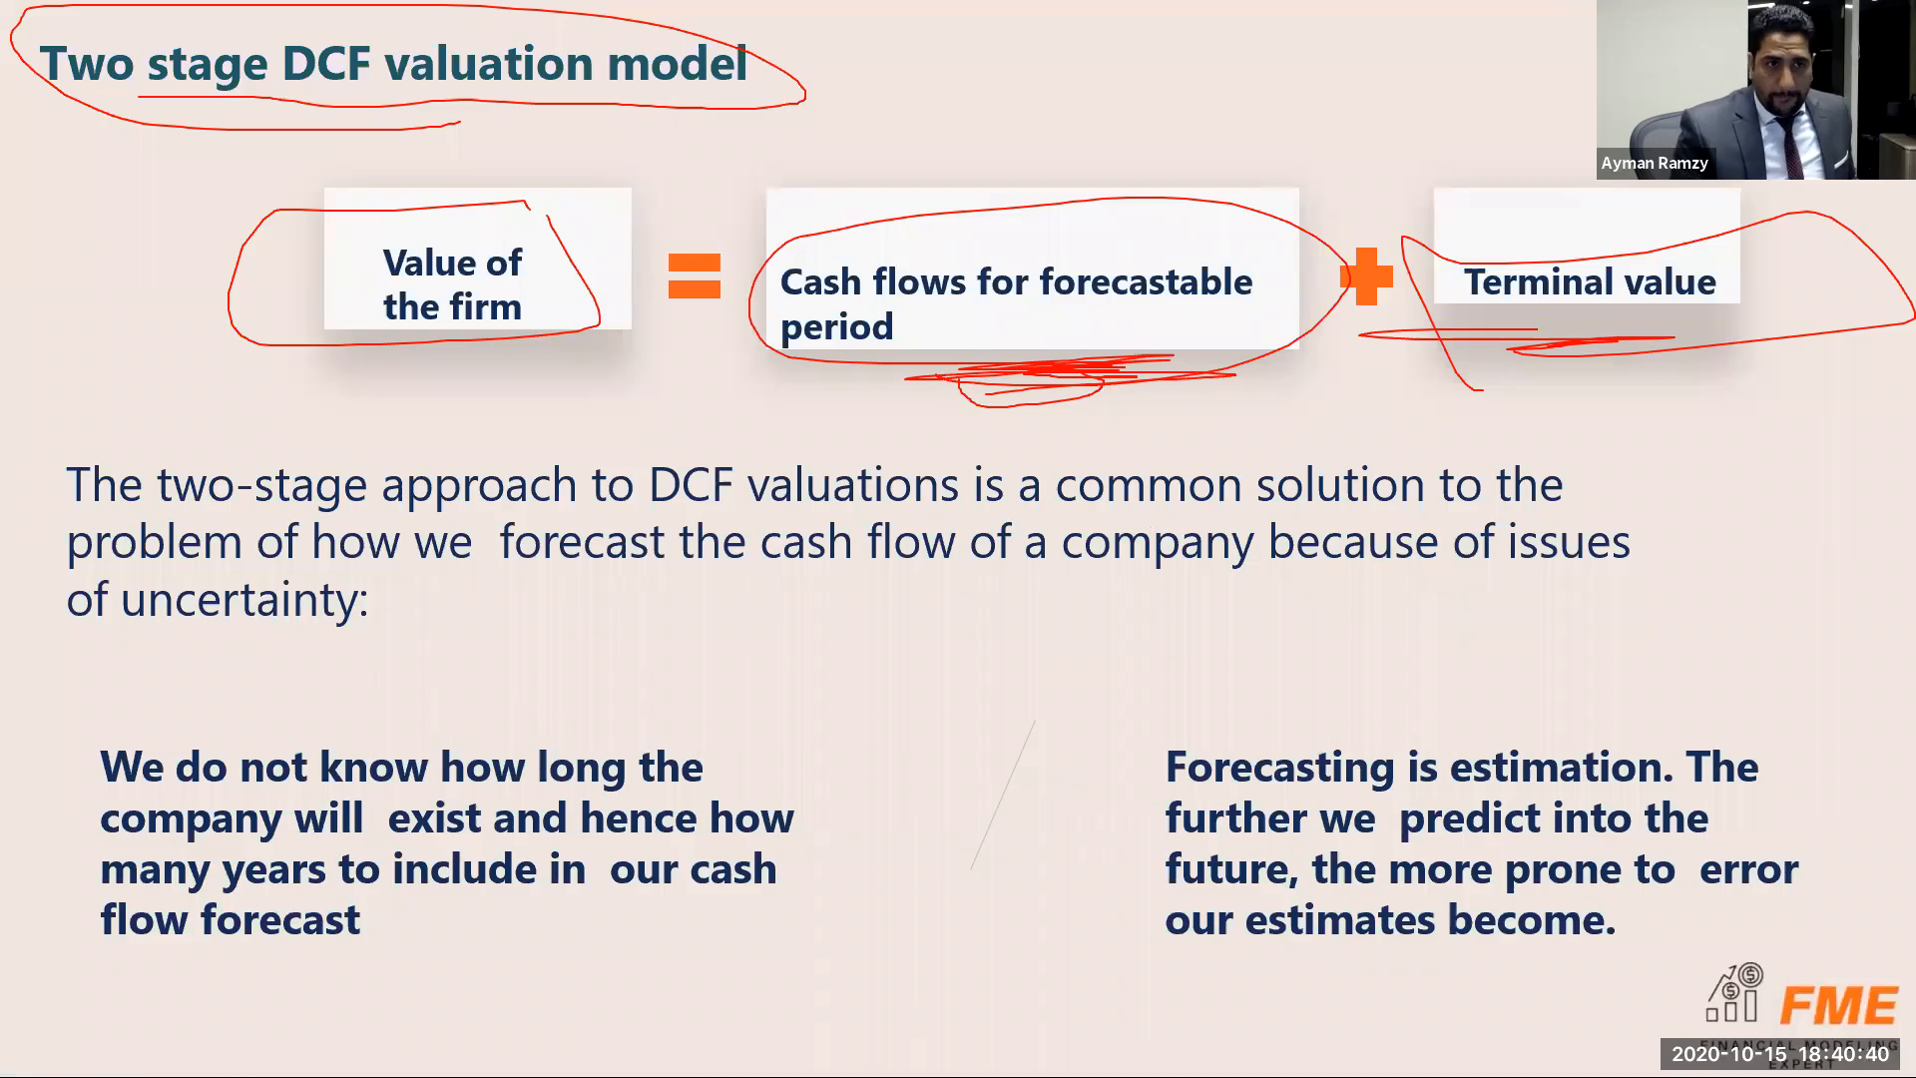
mouse_move(1596, 330)
left_mouse_down()
mouse_move(1734, 317)
mouse_move(1479, 176)
mouse_move(1647, 341)
mouse_move(1551, 332)
mouse_move(1585, 340)
mouse_move(1570, 331)
left_mouse_up()
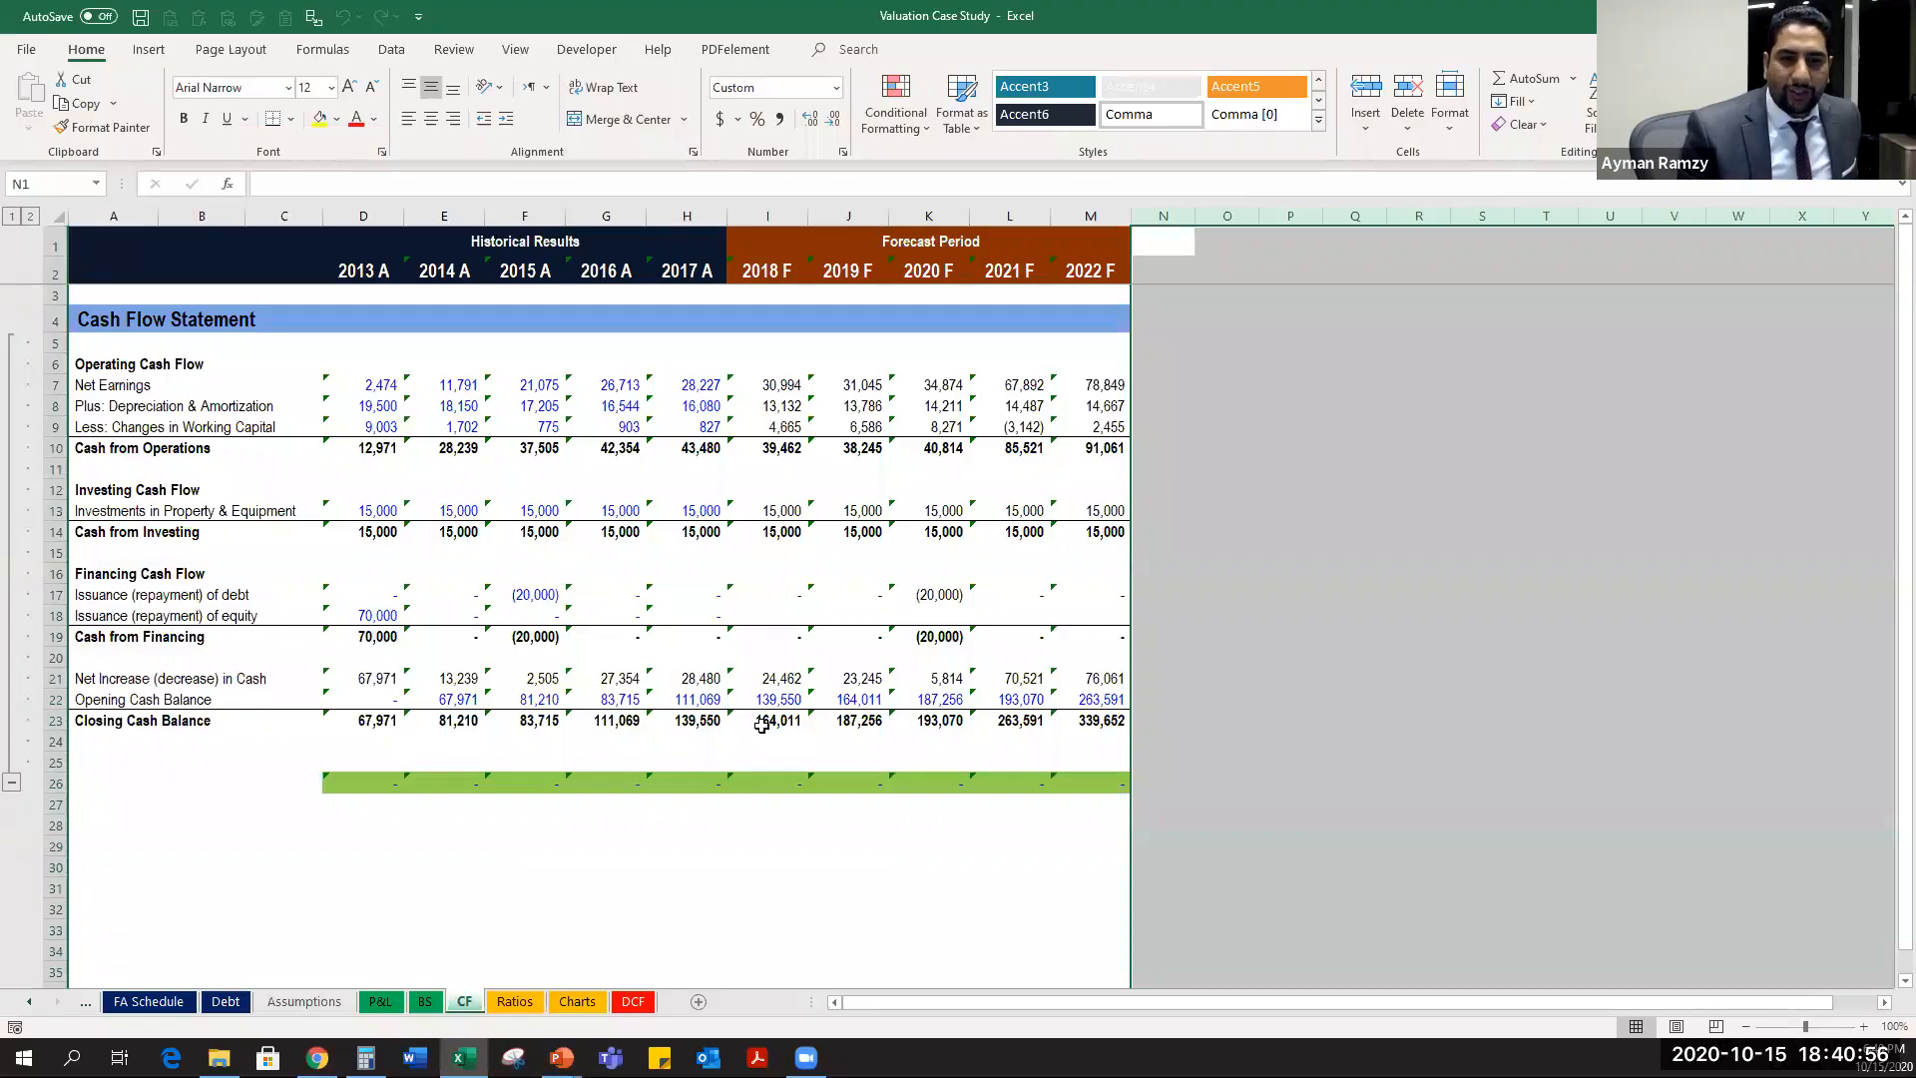
mouse_move(1103, 710)
left_mouse_down()
mouse_move(722, 685)
mouse_move(1273, 705)
mouse_move(1101, 723)
left_mouse_up()
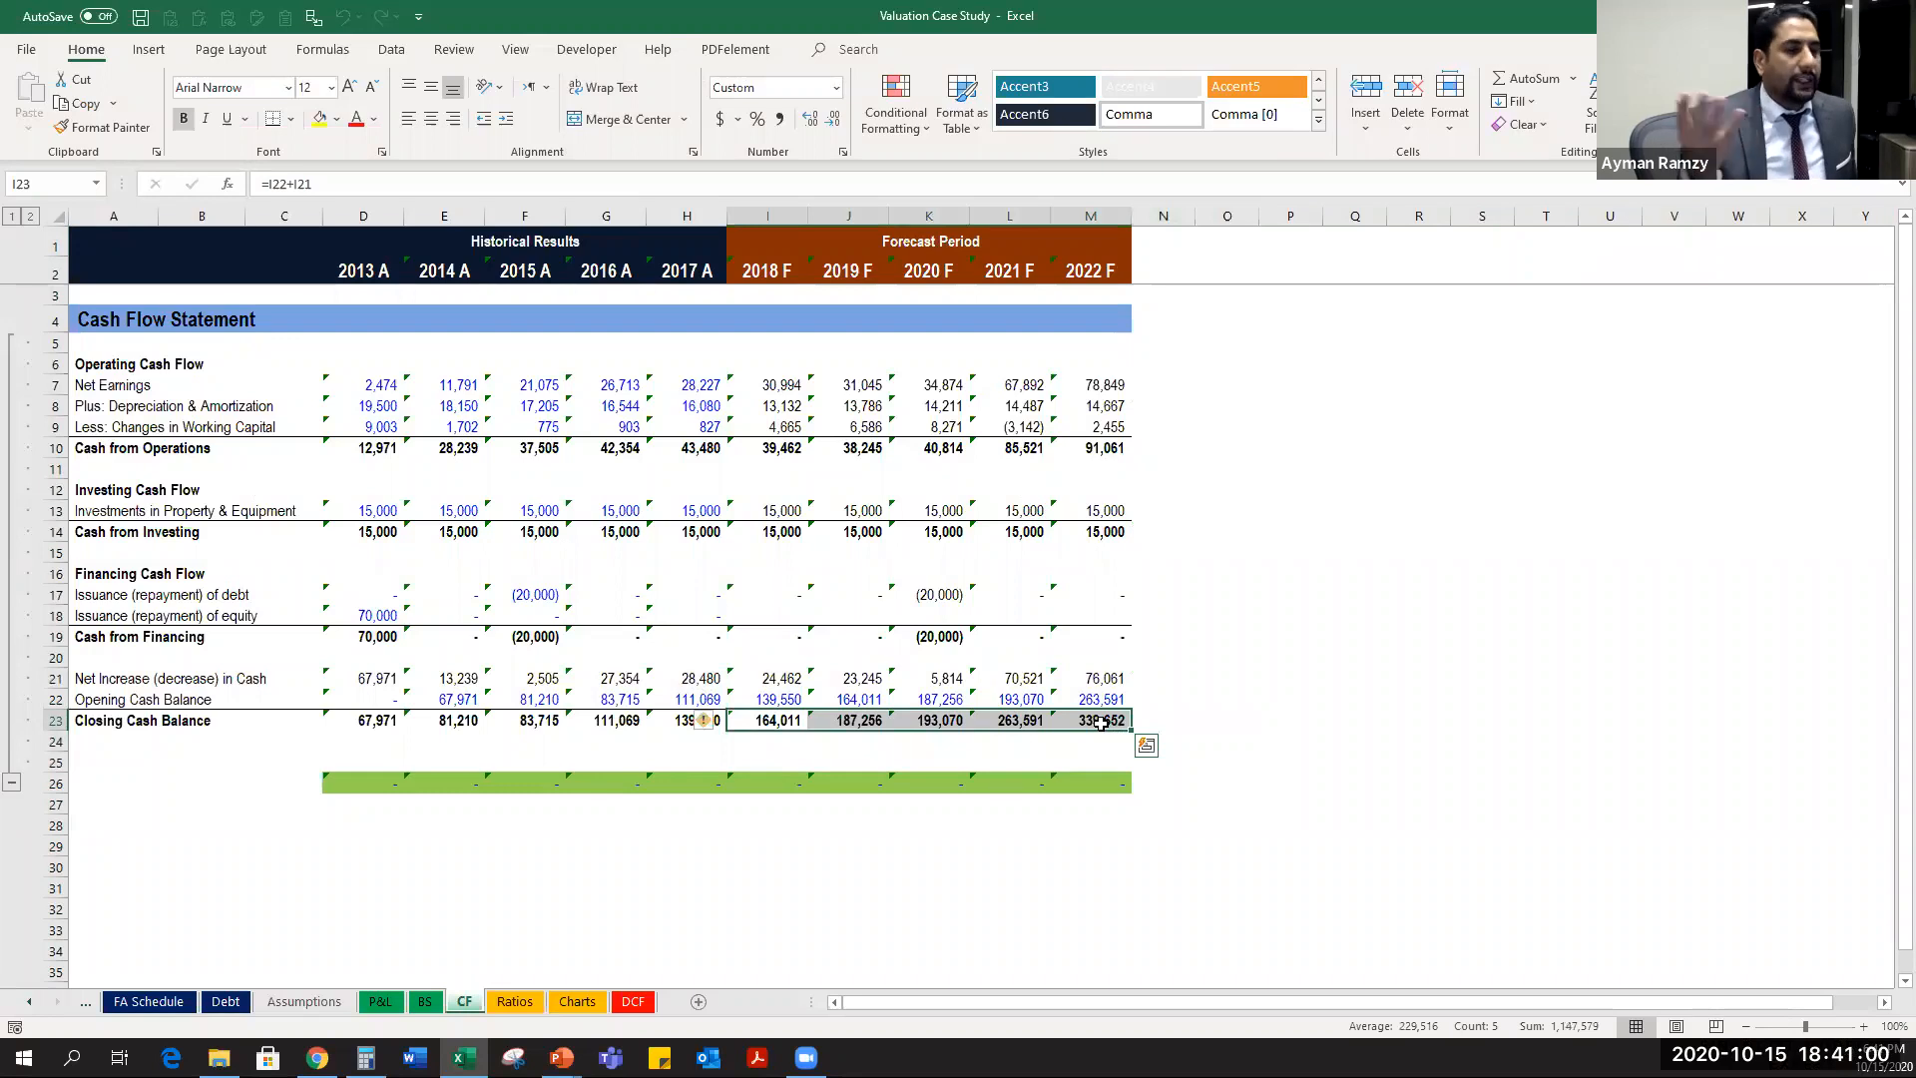
key("ctrl+2")
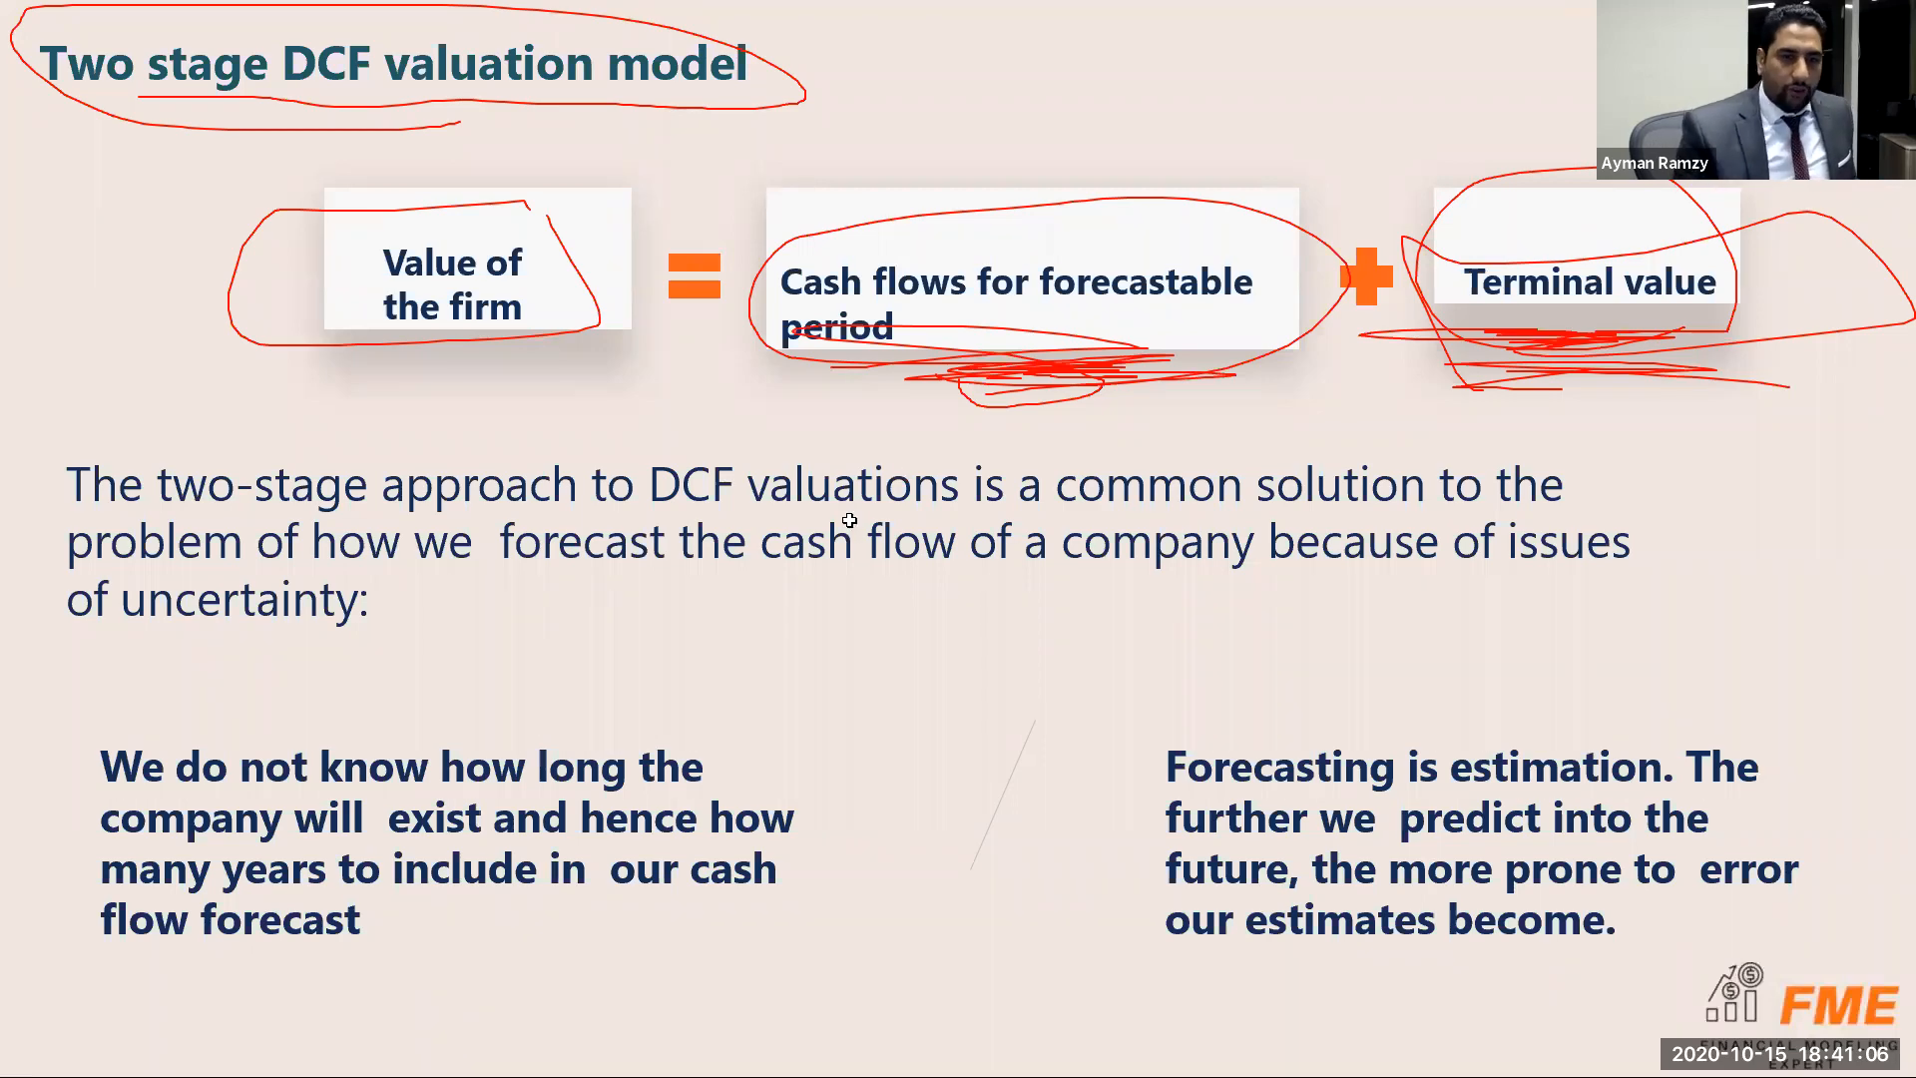
Switch to Excel, open the DCF sheet and select the whole FCFF heading row.
key("alt+Tab")
key("ctrl+Page_Down")
key("ctrl+Page_Down")
key("ctrl+Page_Down")
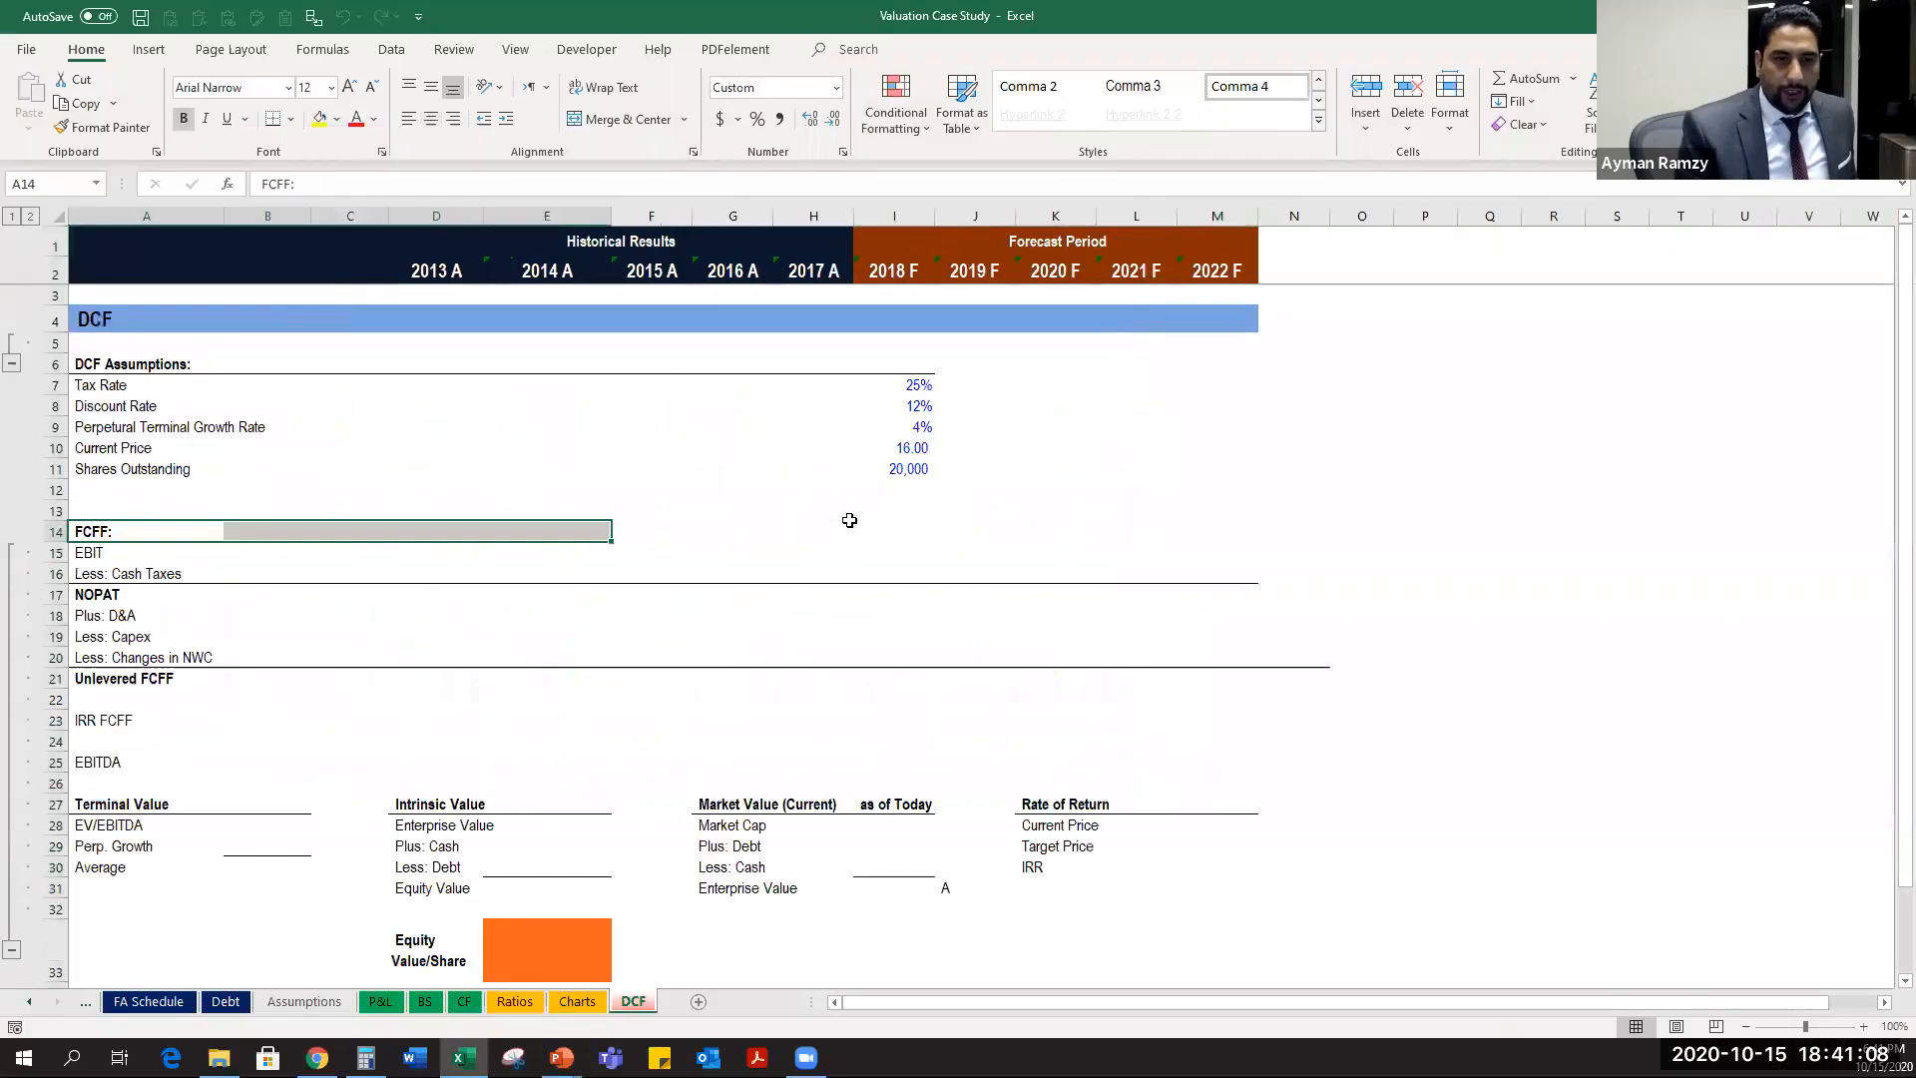
key("Down")
key("Up")
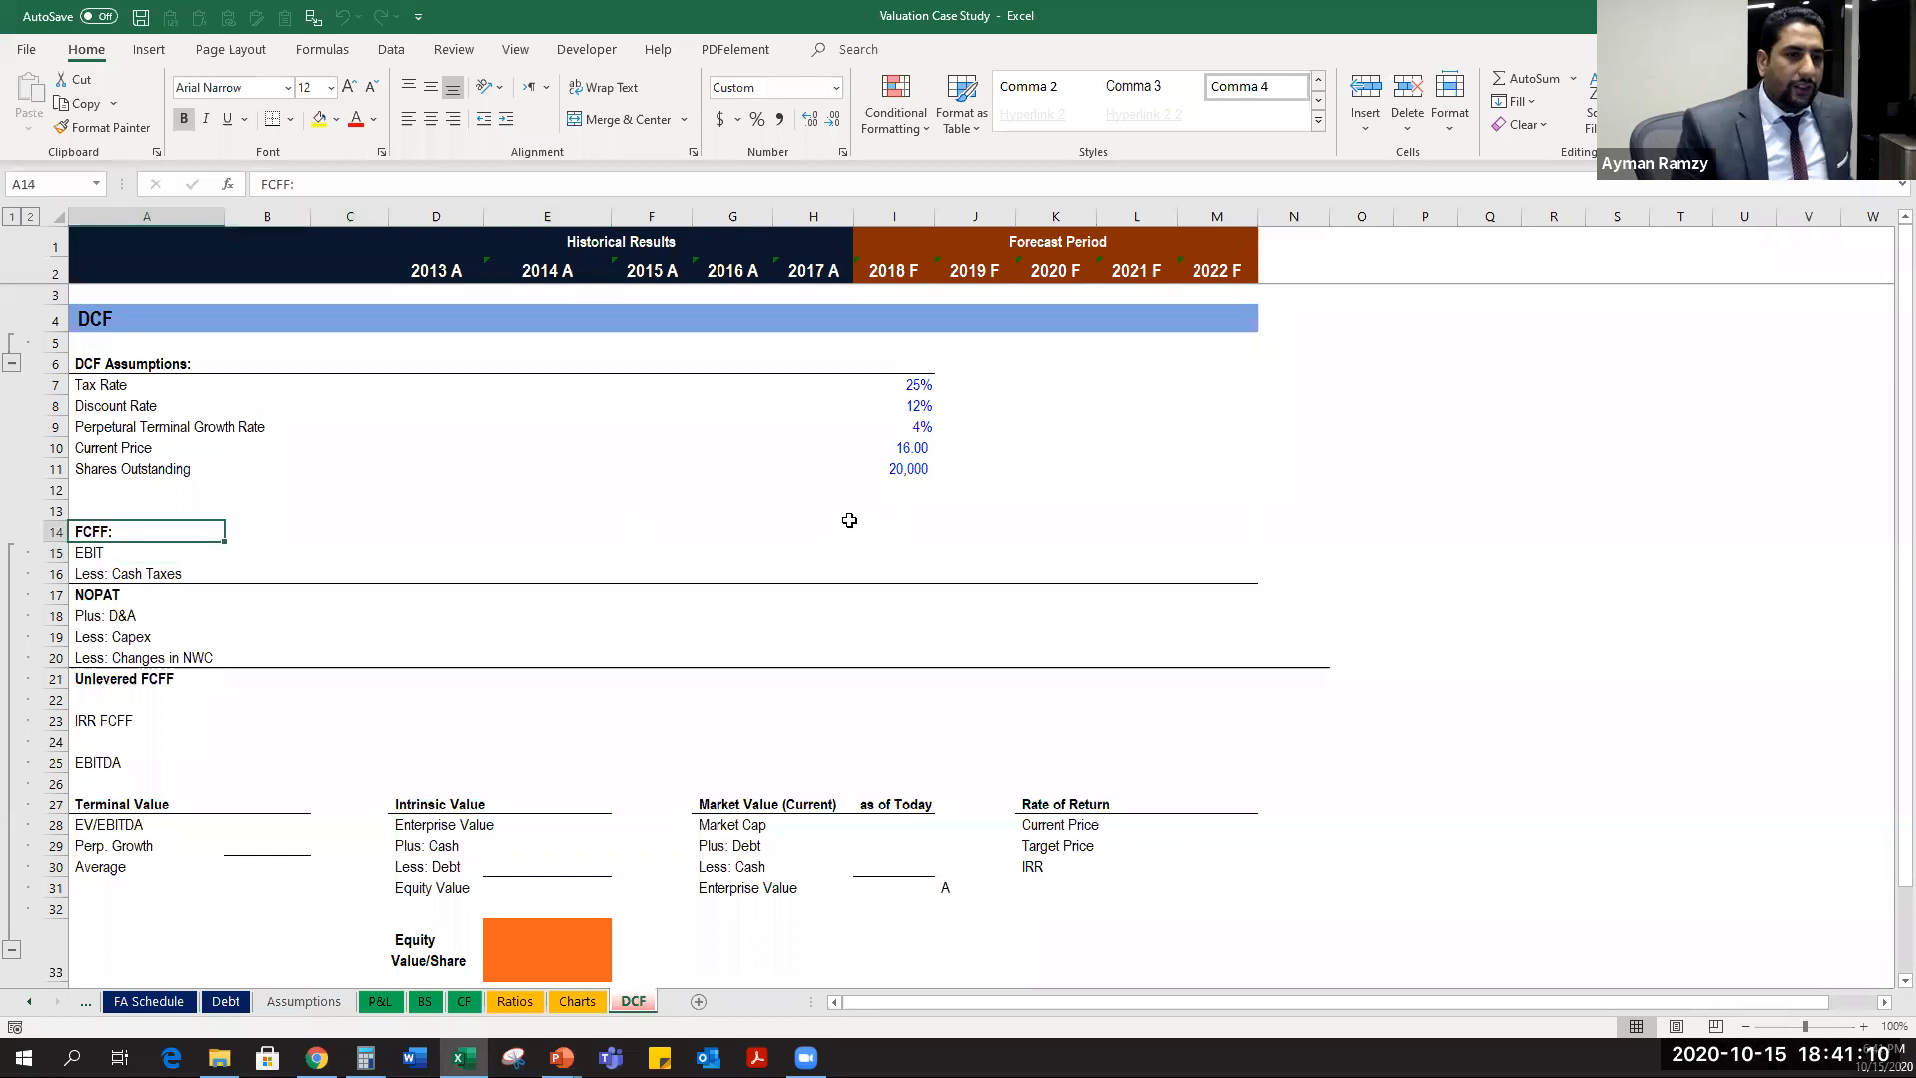
key("shift+space")
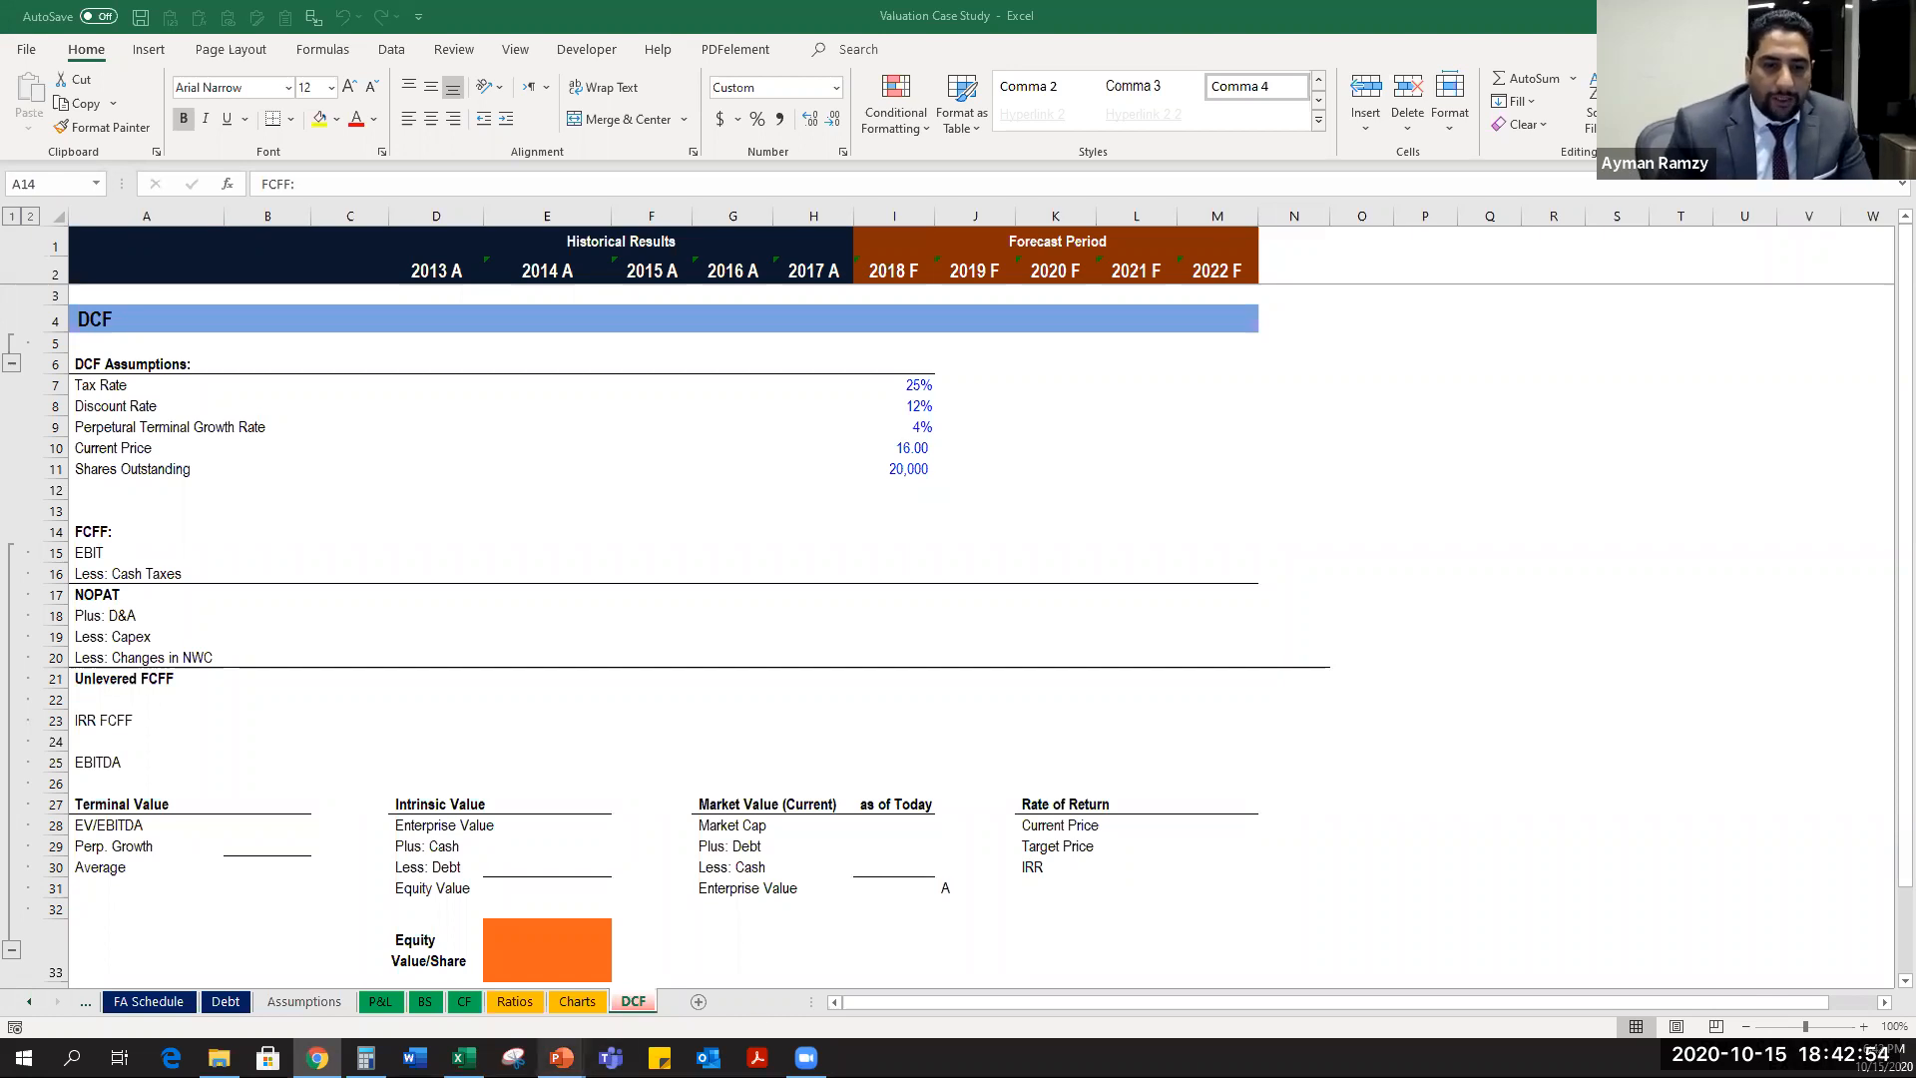
Switch to the PowerPoint slide show and look over the Simple Example, two-stage DCF and free cash flows to the firm slides.
left_click(561, 1056)
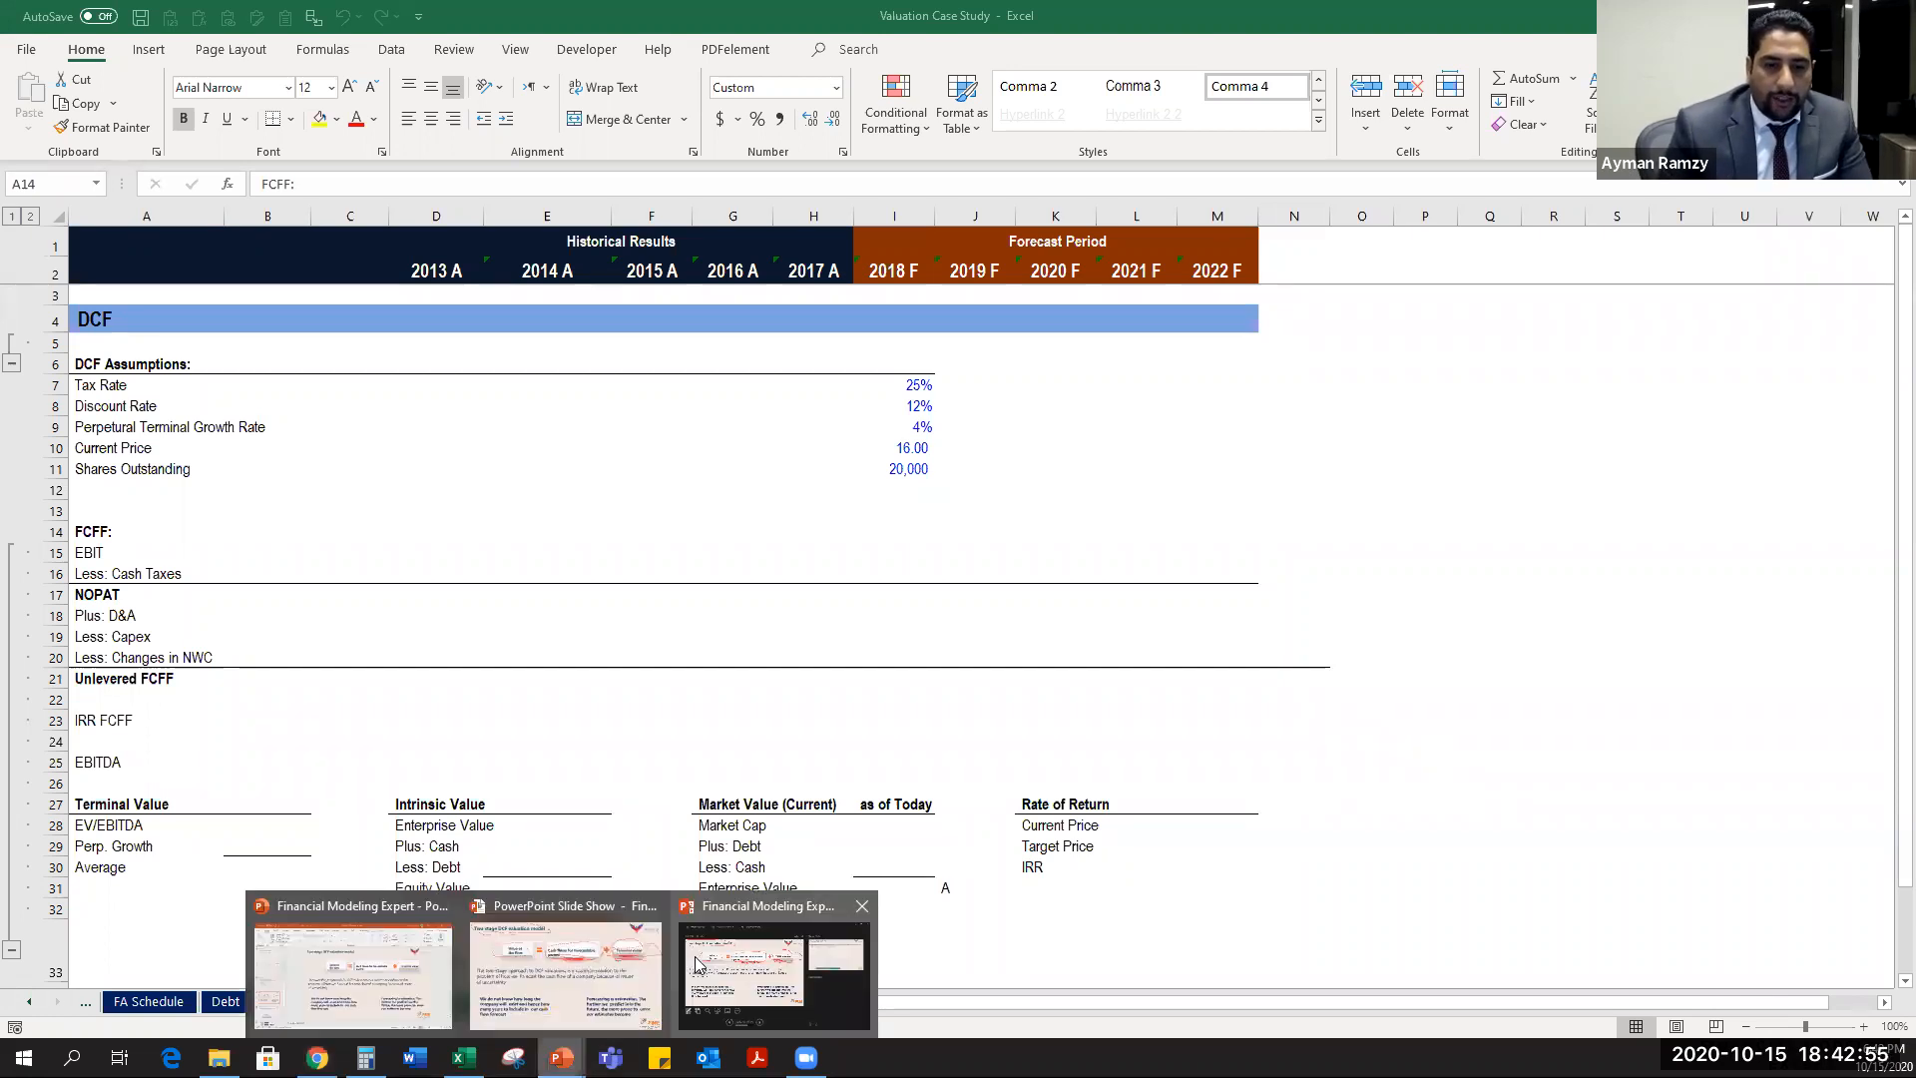
left_click(602, 958)
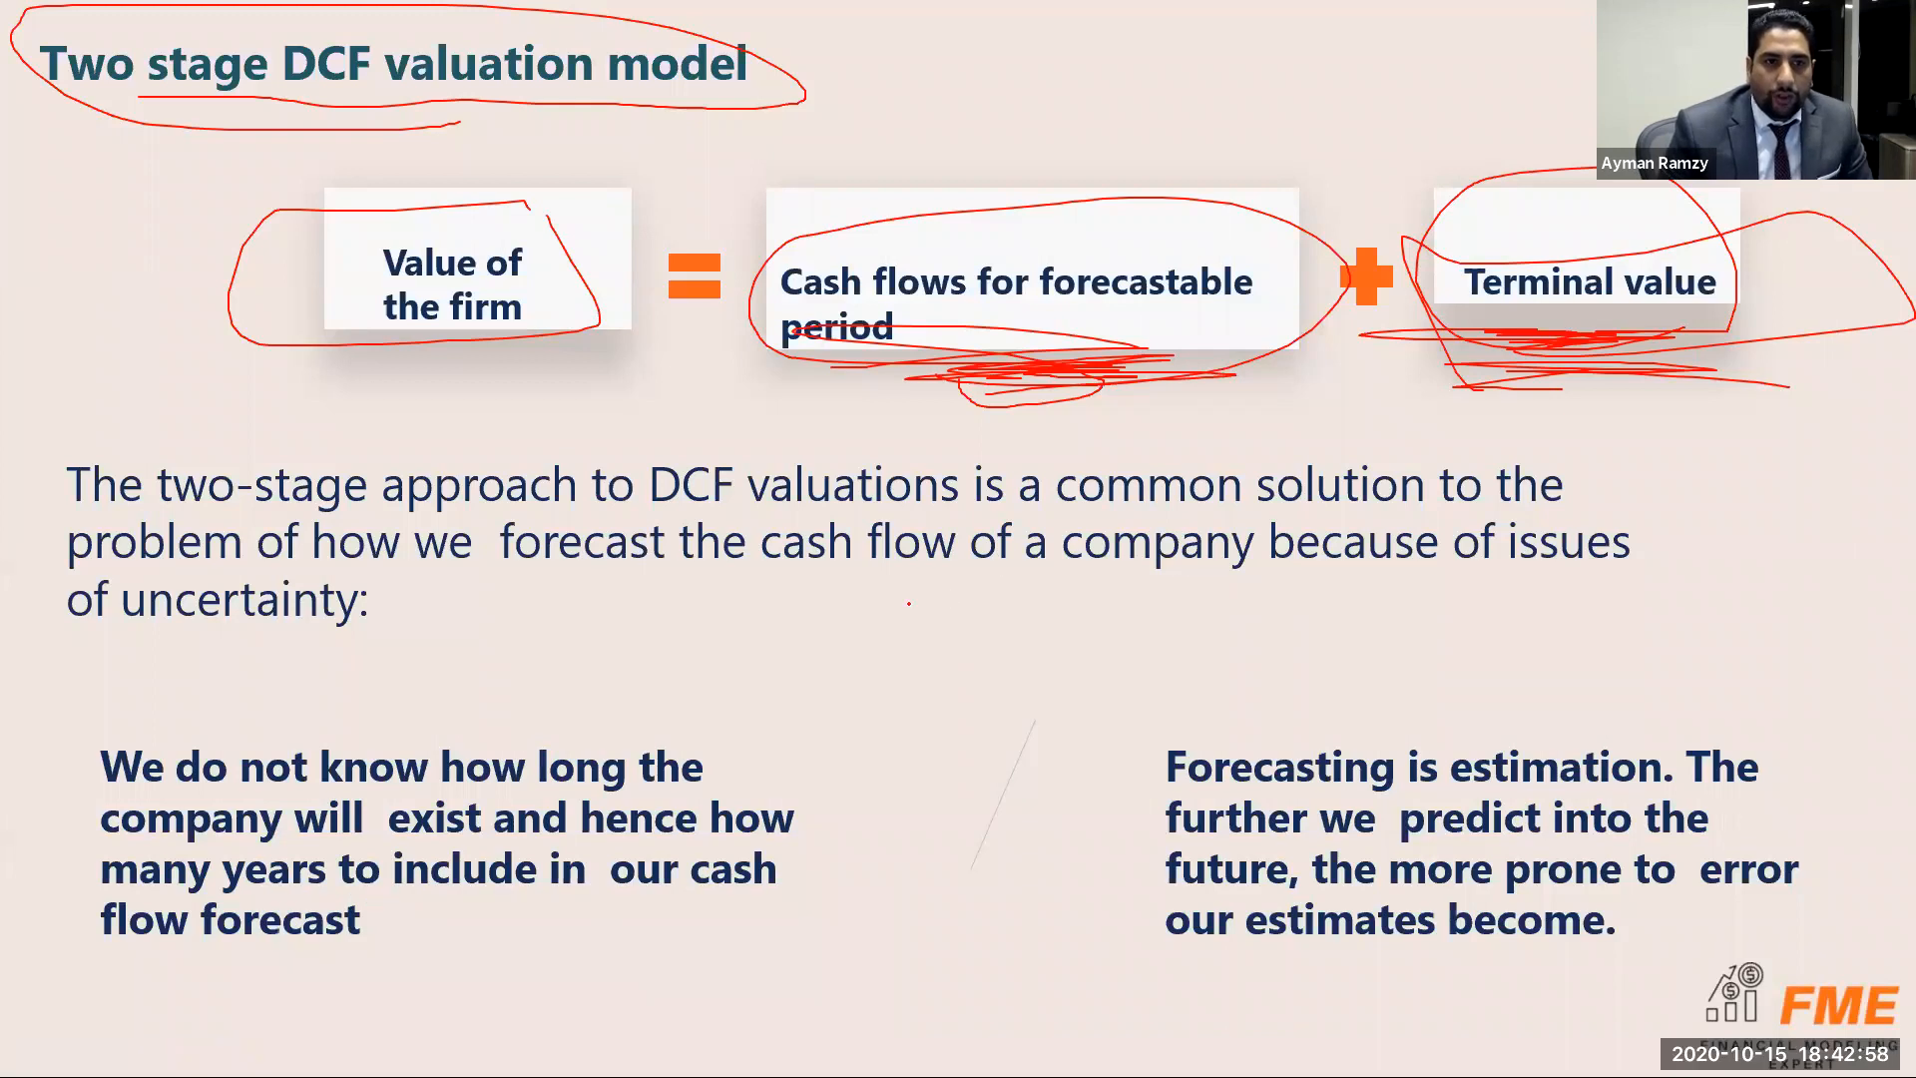
key("Left")
key("Left")
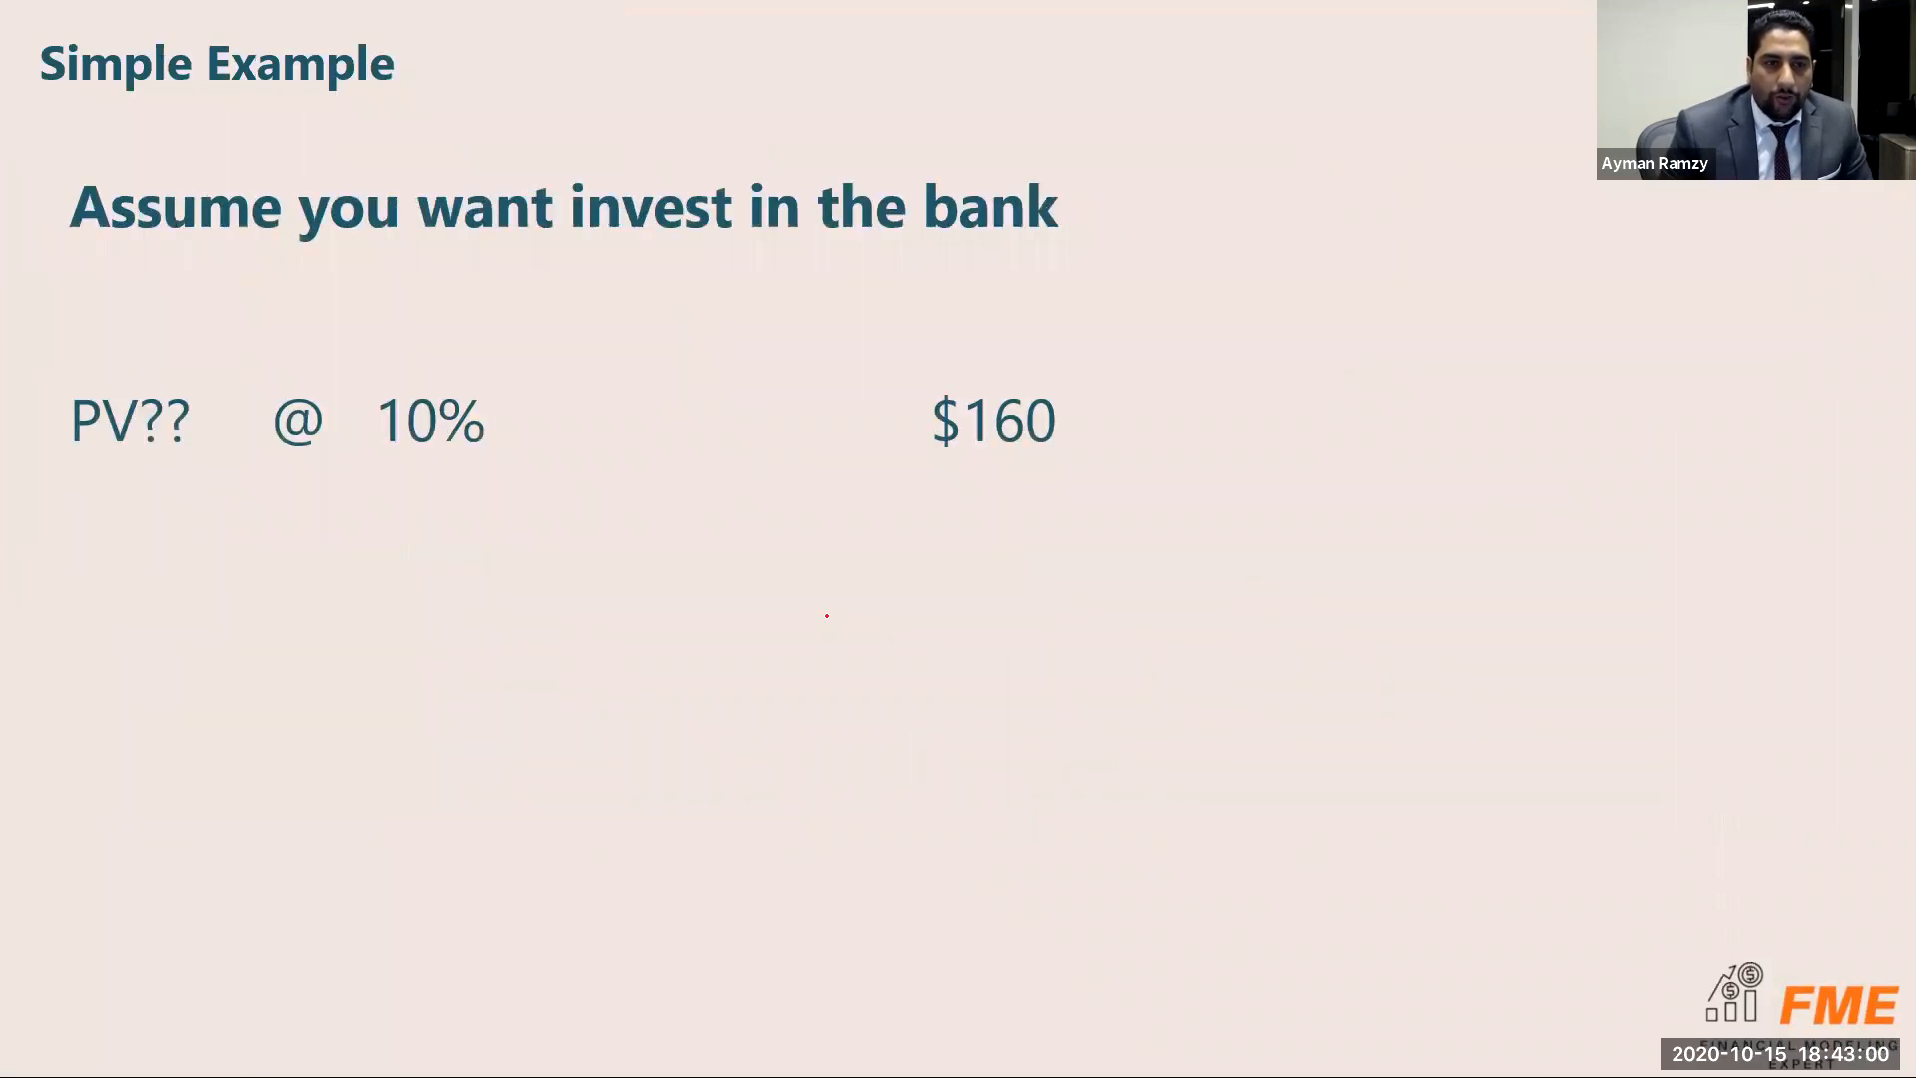
key("Right")
key("Right")
key("Right")
key("Left")
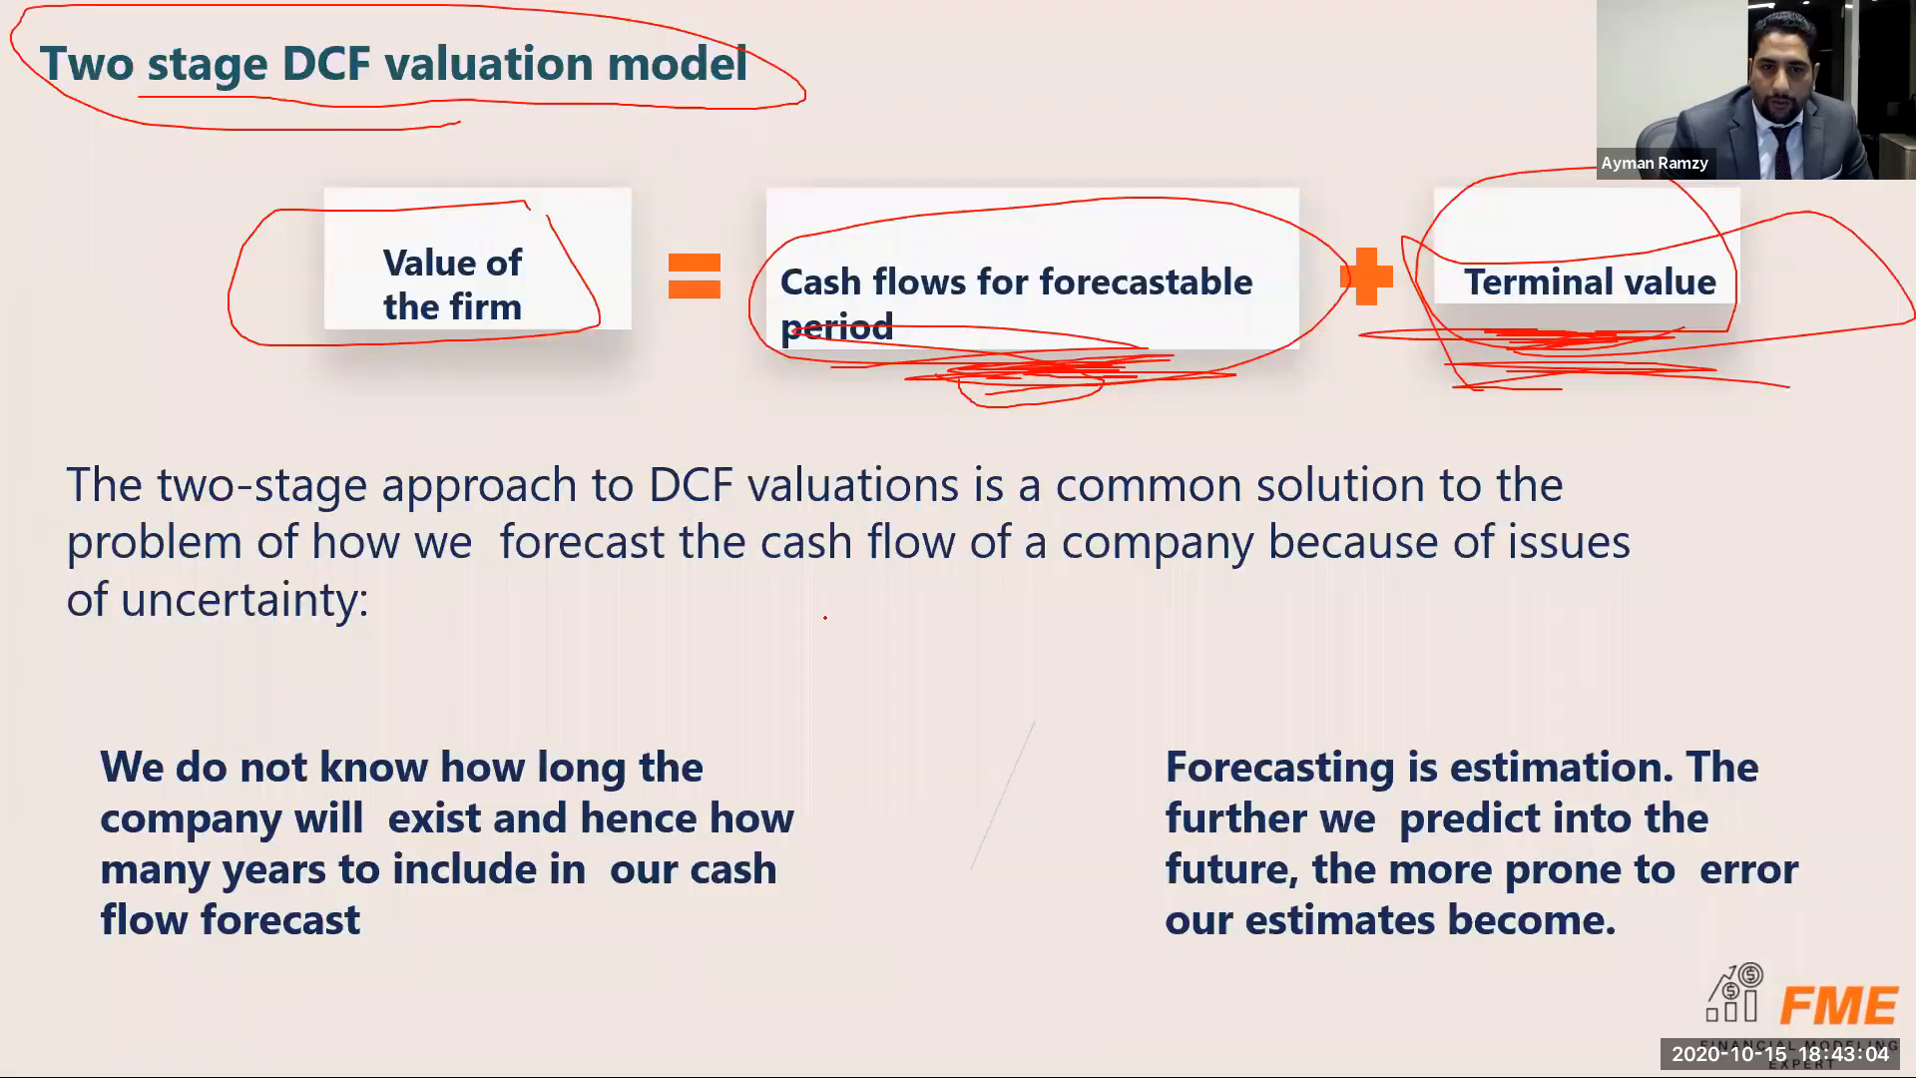
key("Right")
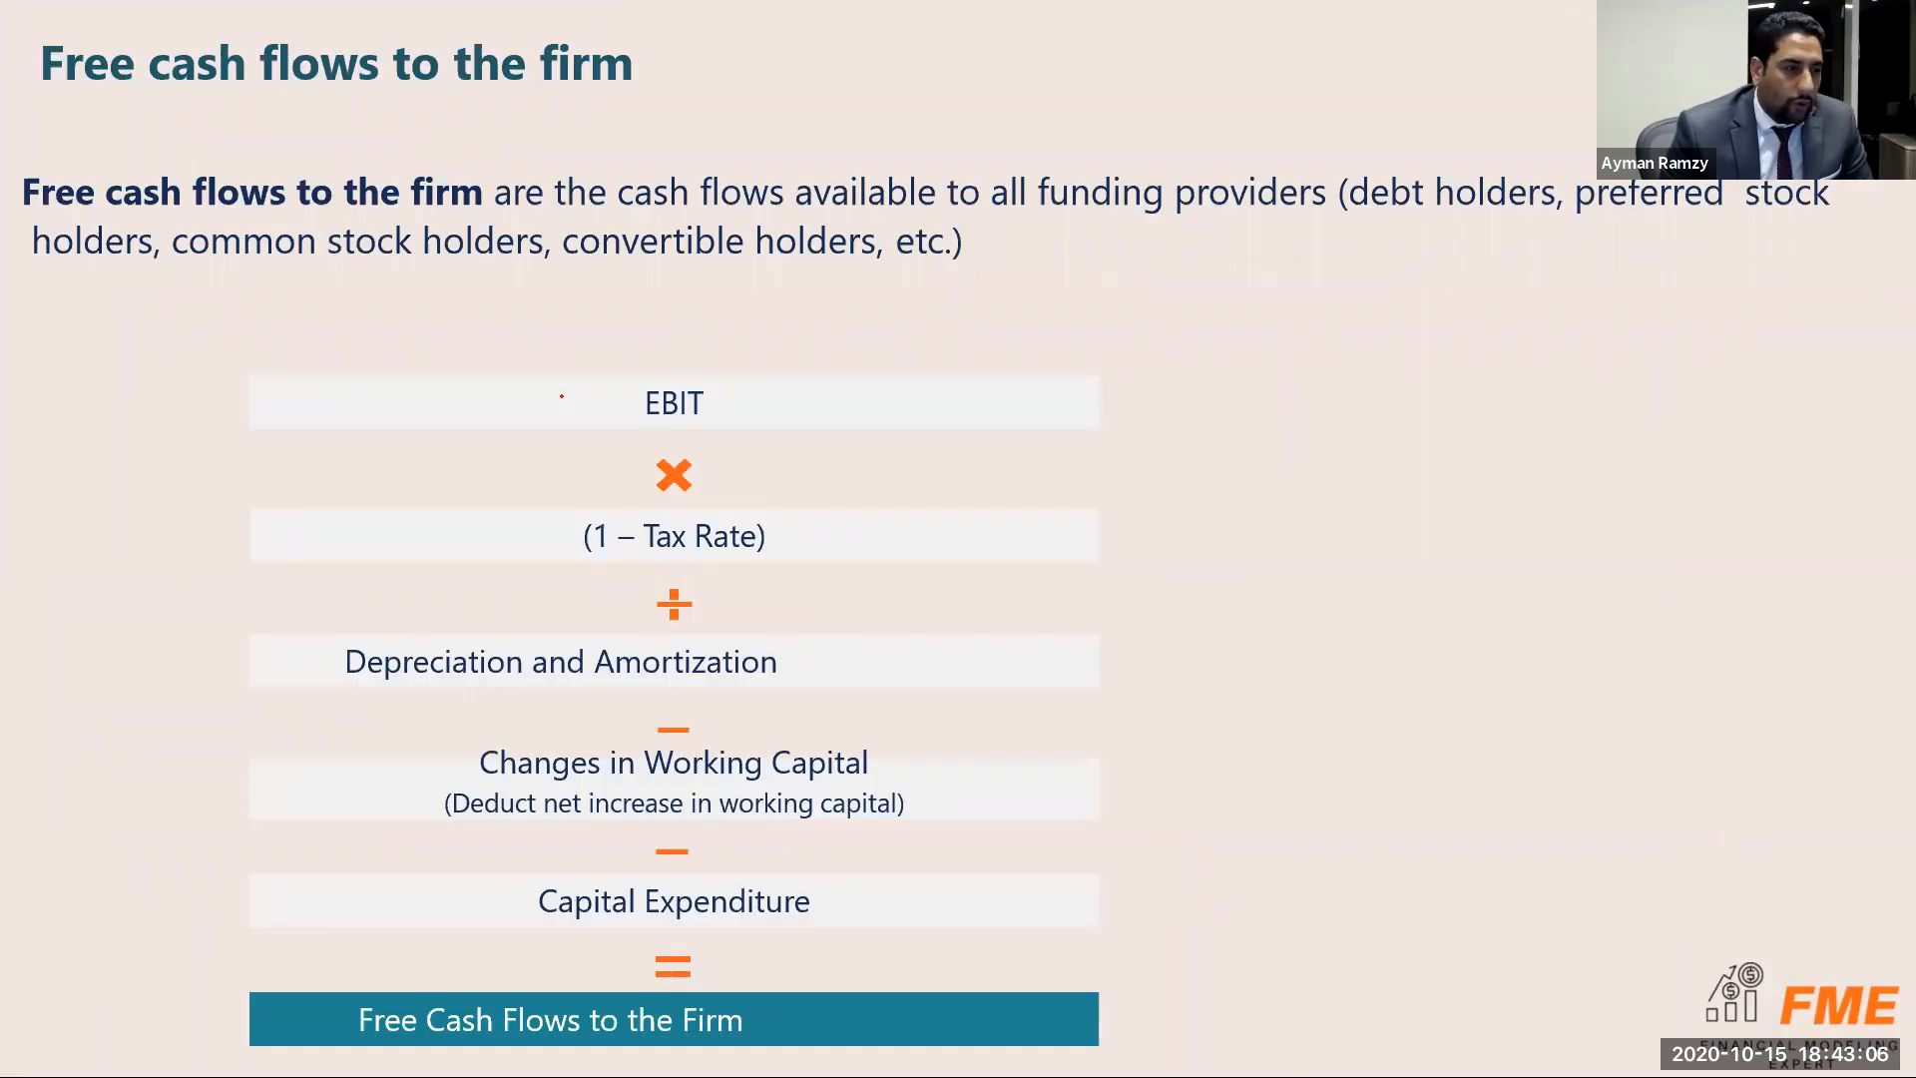
key("Left")
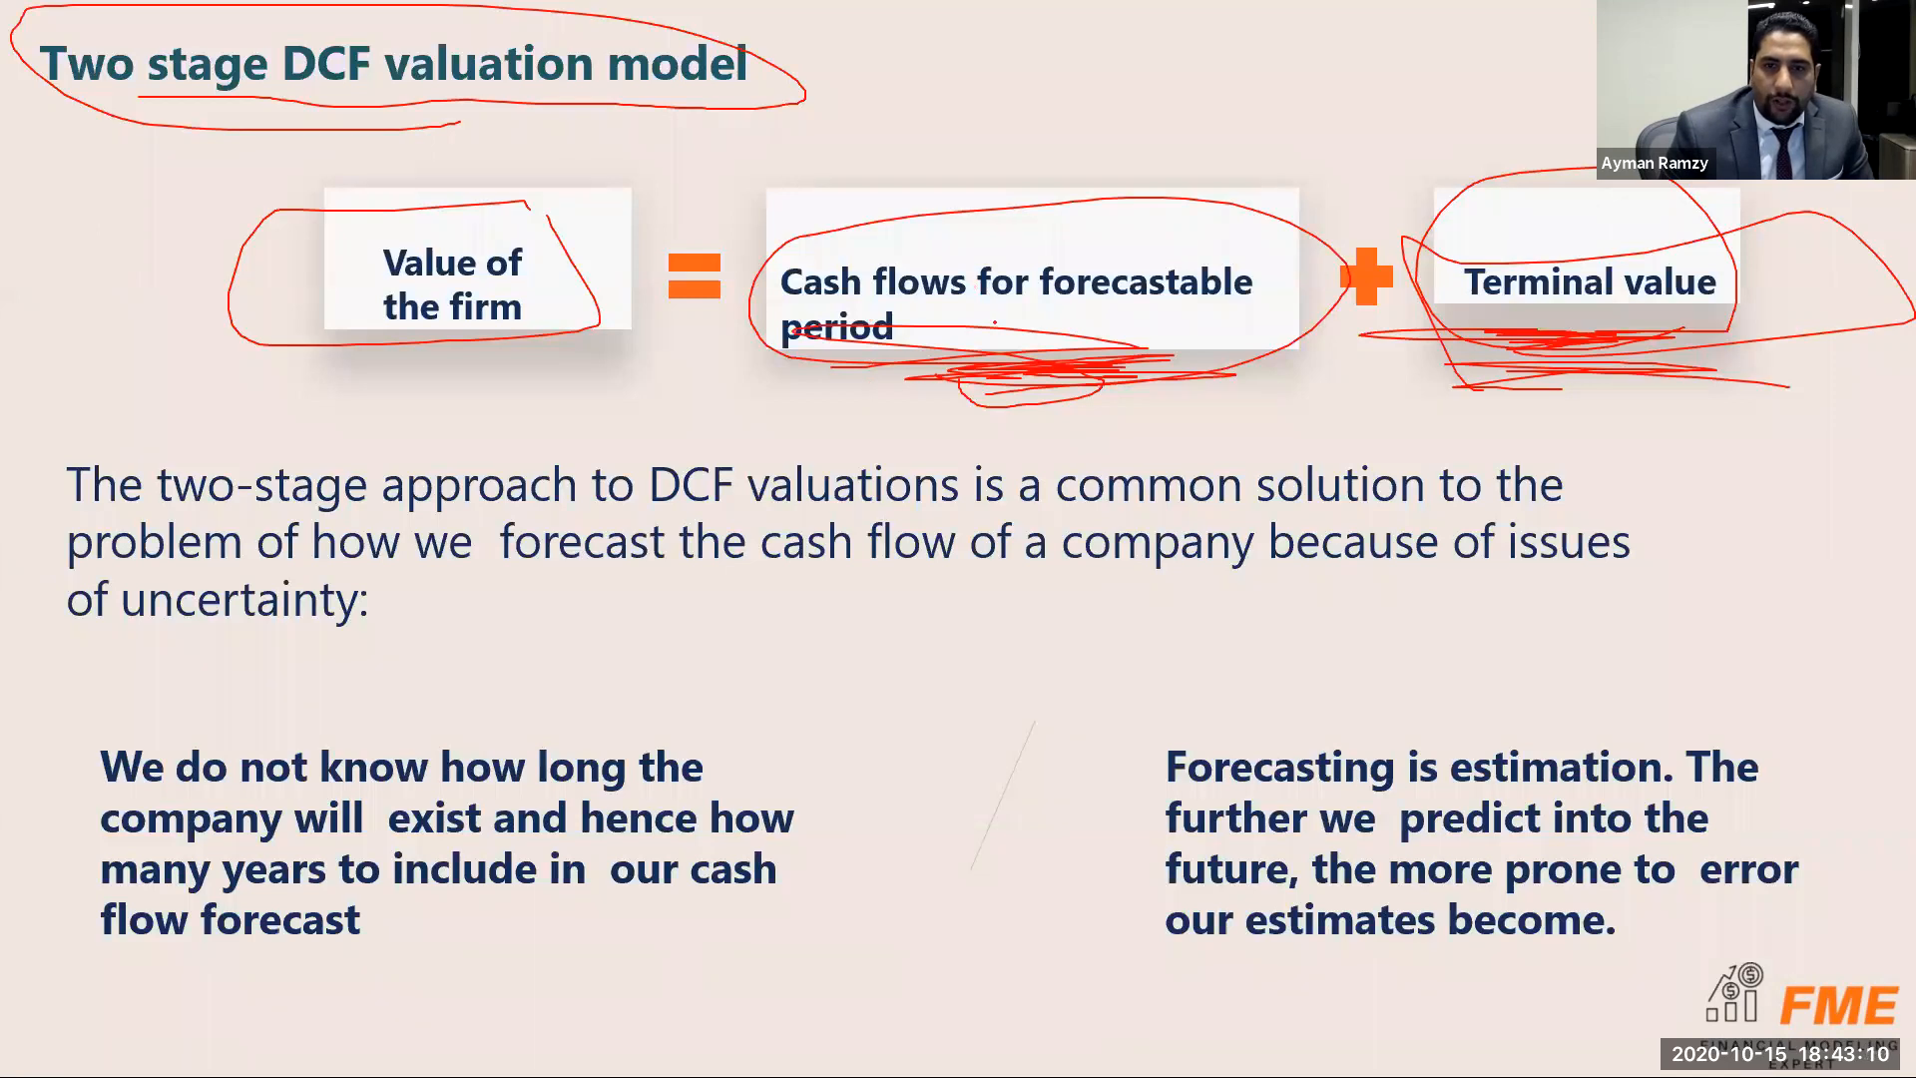
Underline "Cash flows for forecastable period" and the title of the "Free cash flows to the firm" slide with the Pen.
left_click_drag(980, 328, 1269, 332)
key("Right")
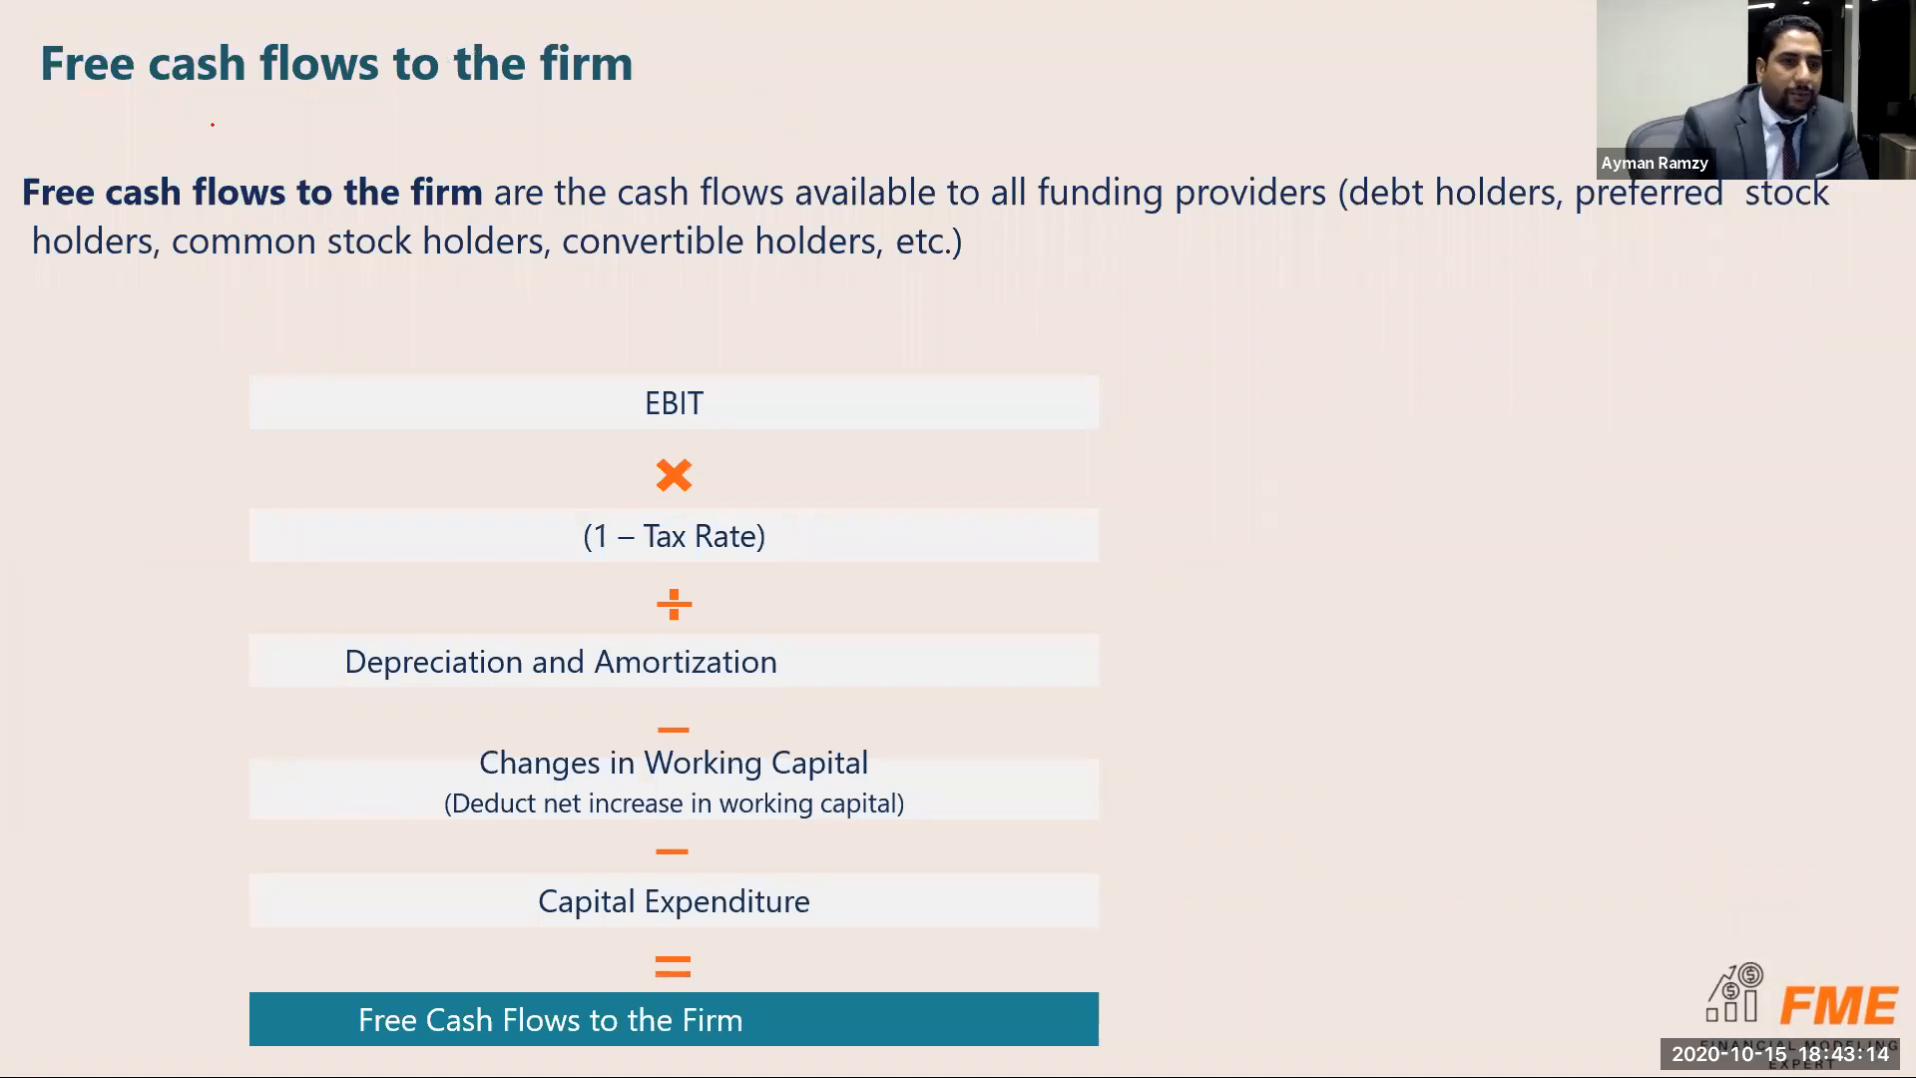
left_click_drag(38, 104, 666, 127)
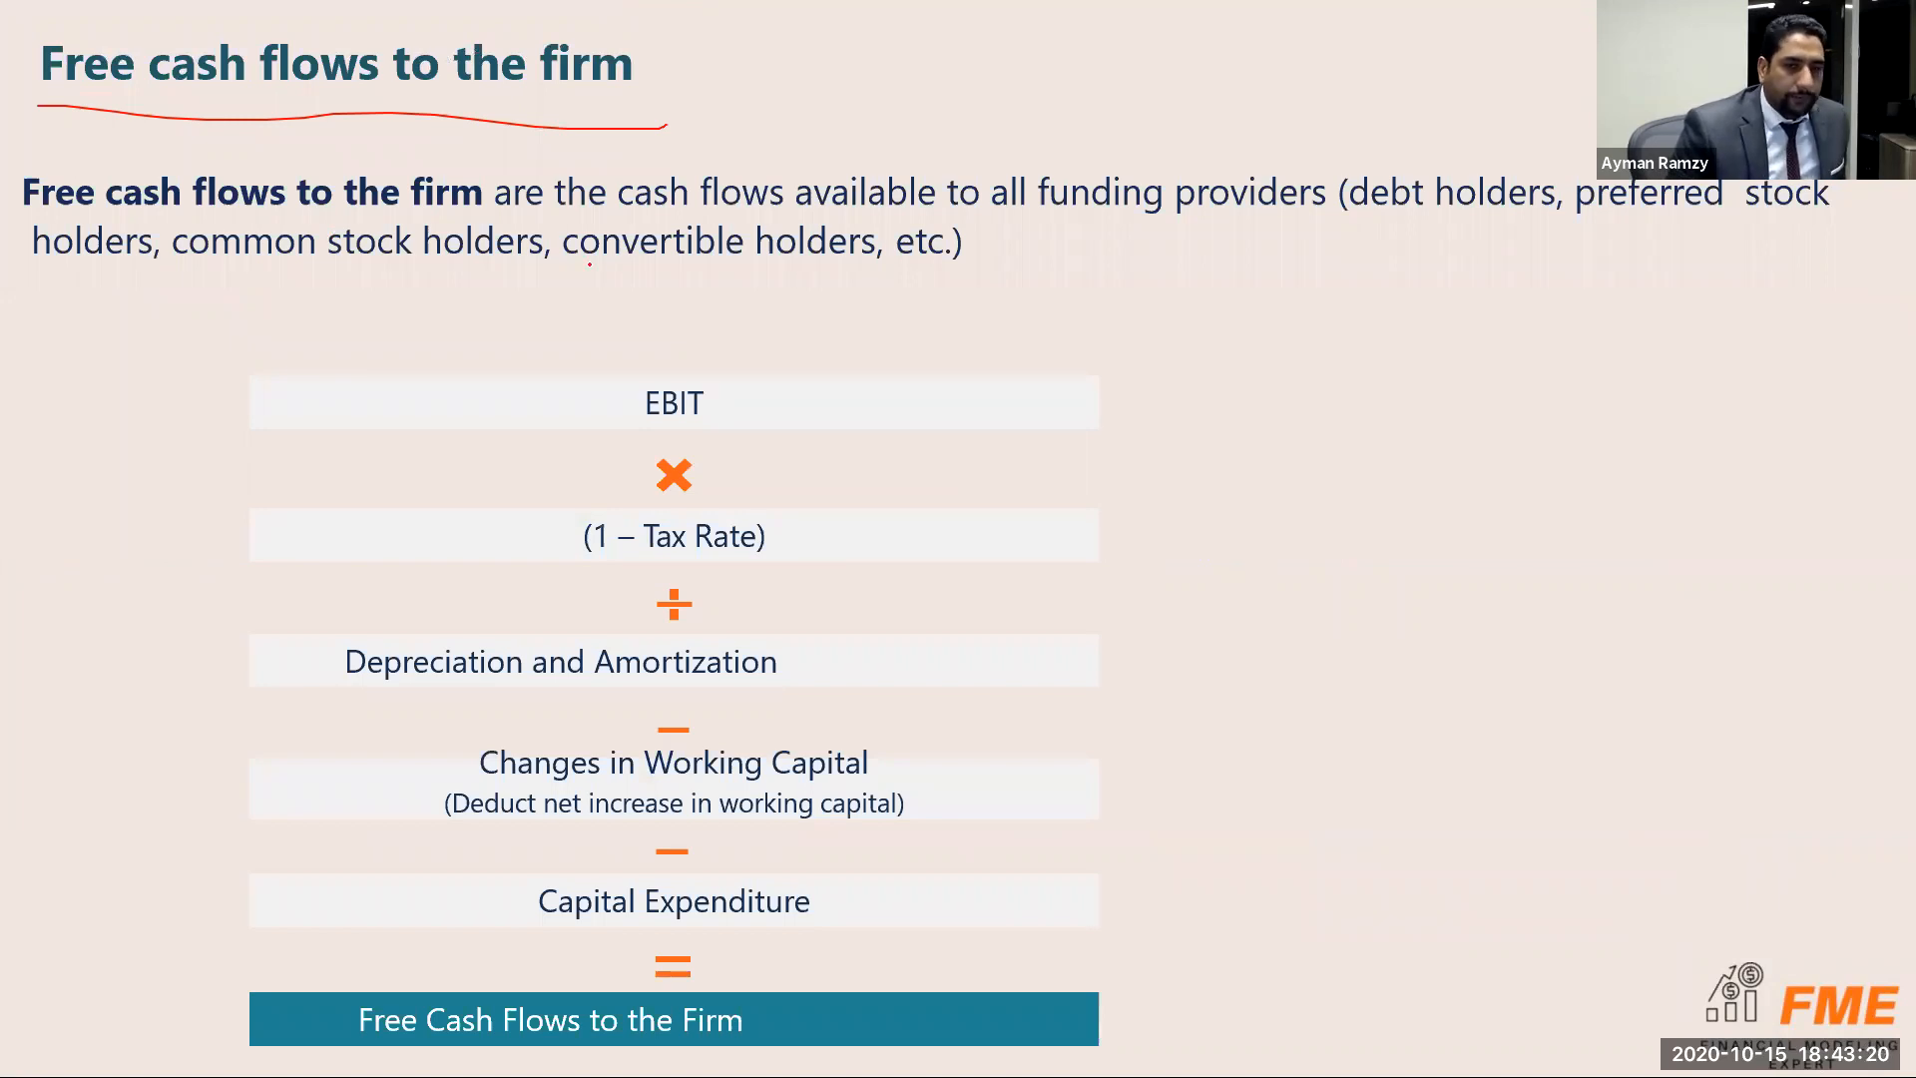
Switch back to Excel and examine the 2018–2022 closing cash balances on the CF sheet.
key("alt+Tab")
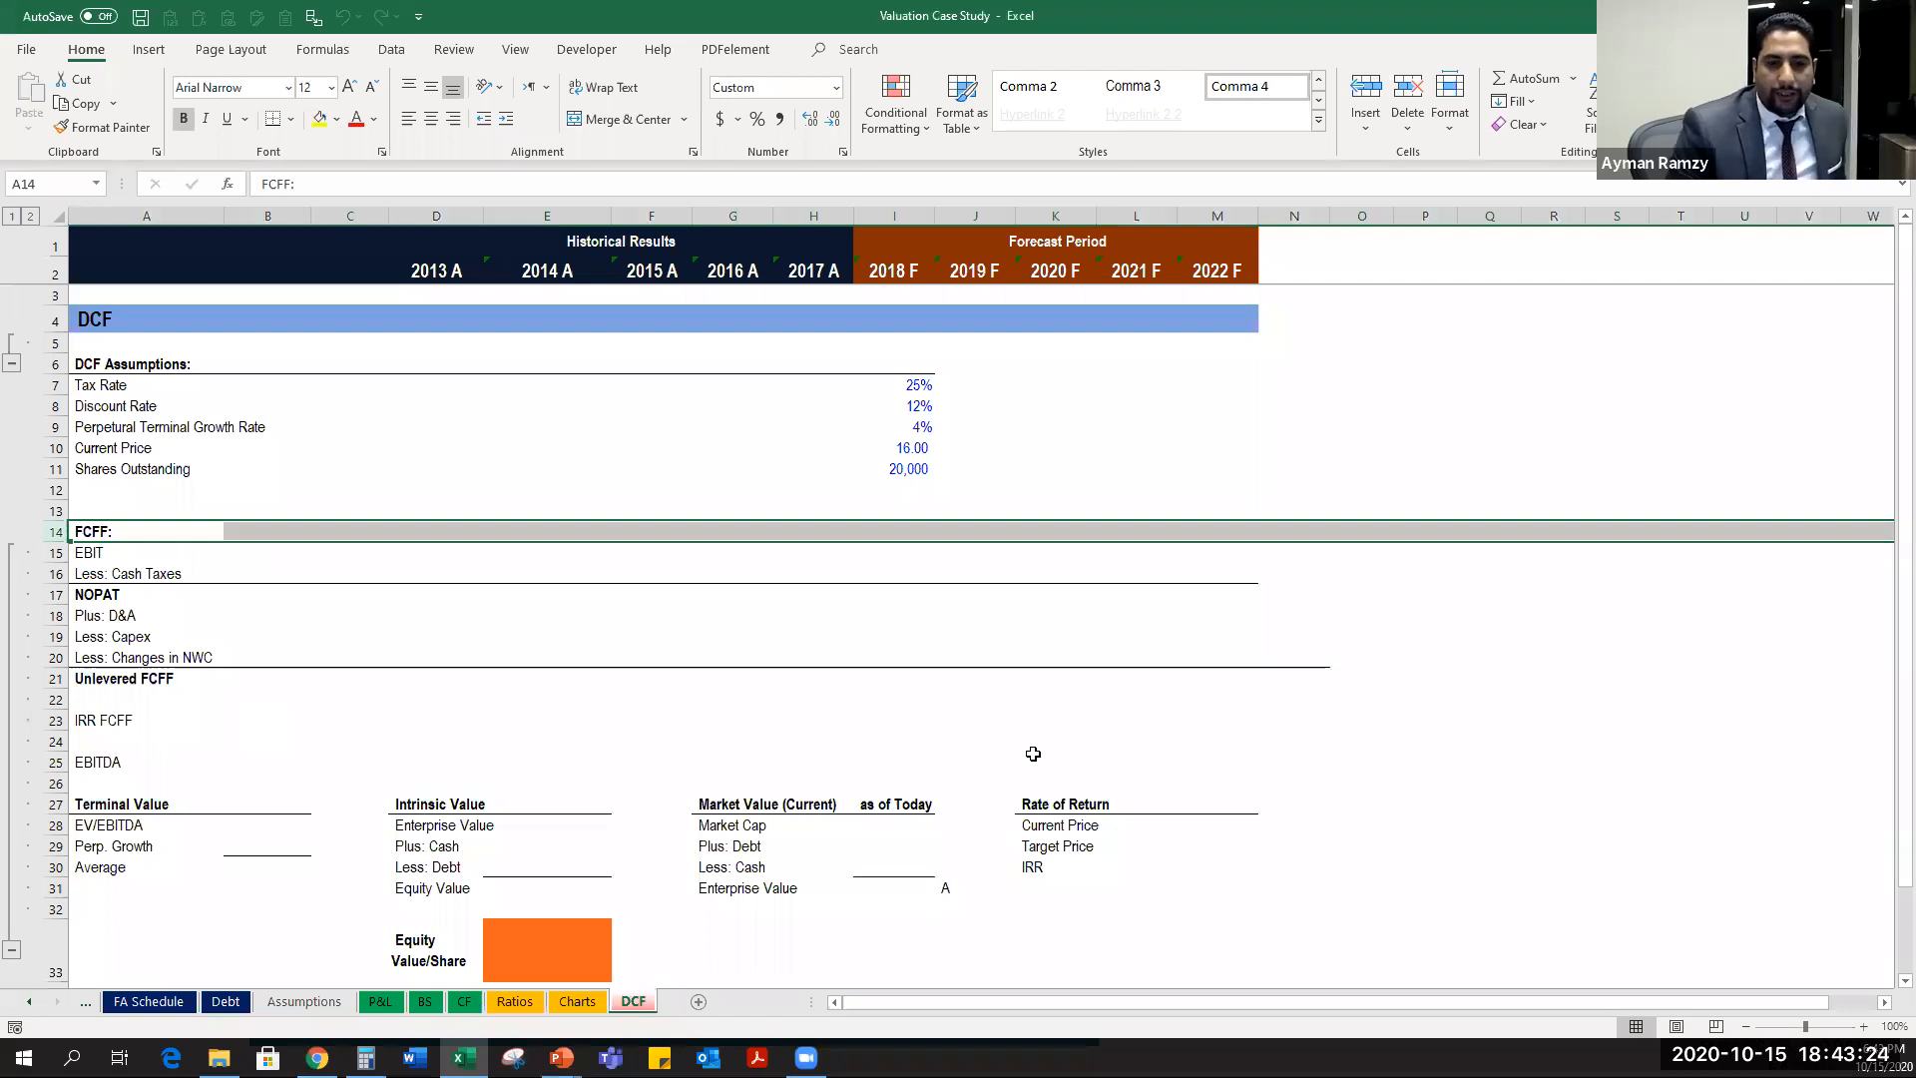
key("ctrl+Page_Up")
key("ctrl+Page_Up")
key("ctrl+Page_Up")
left_click(44, 720)
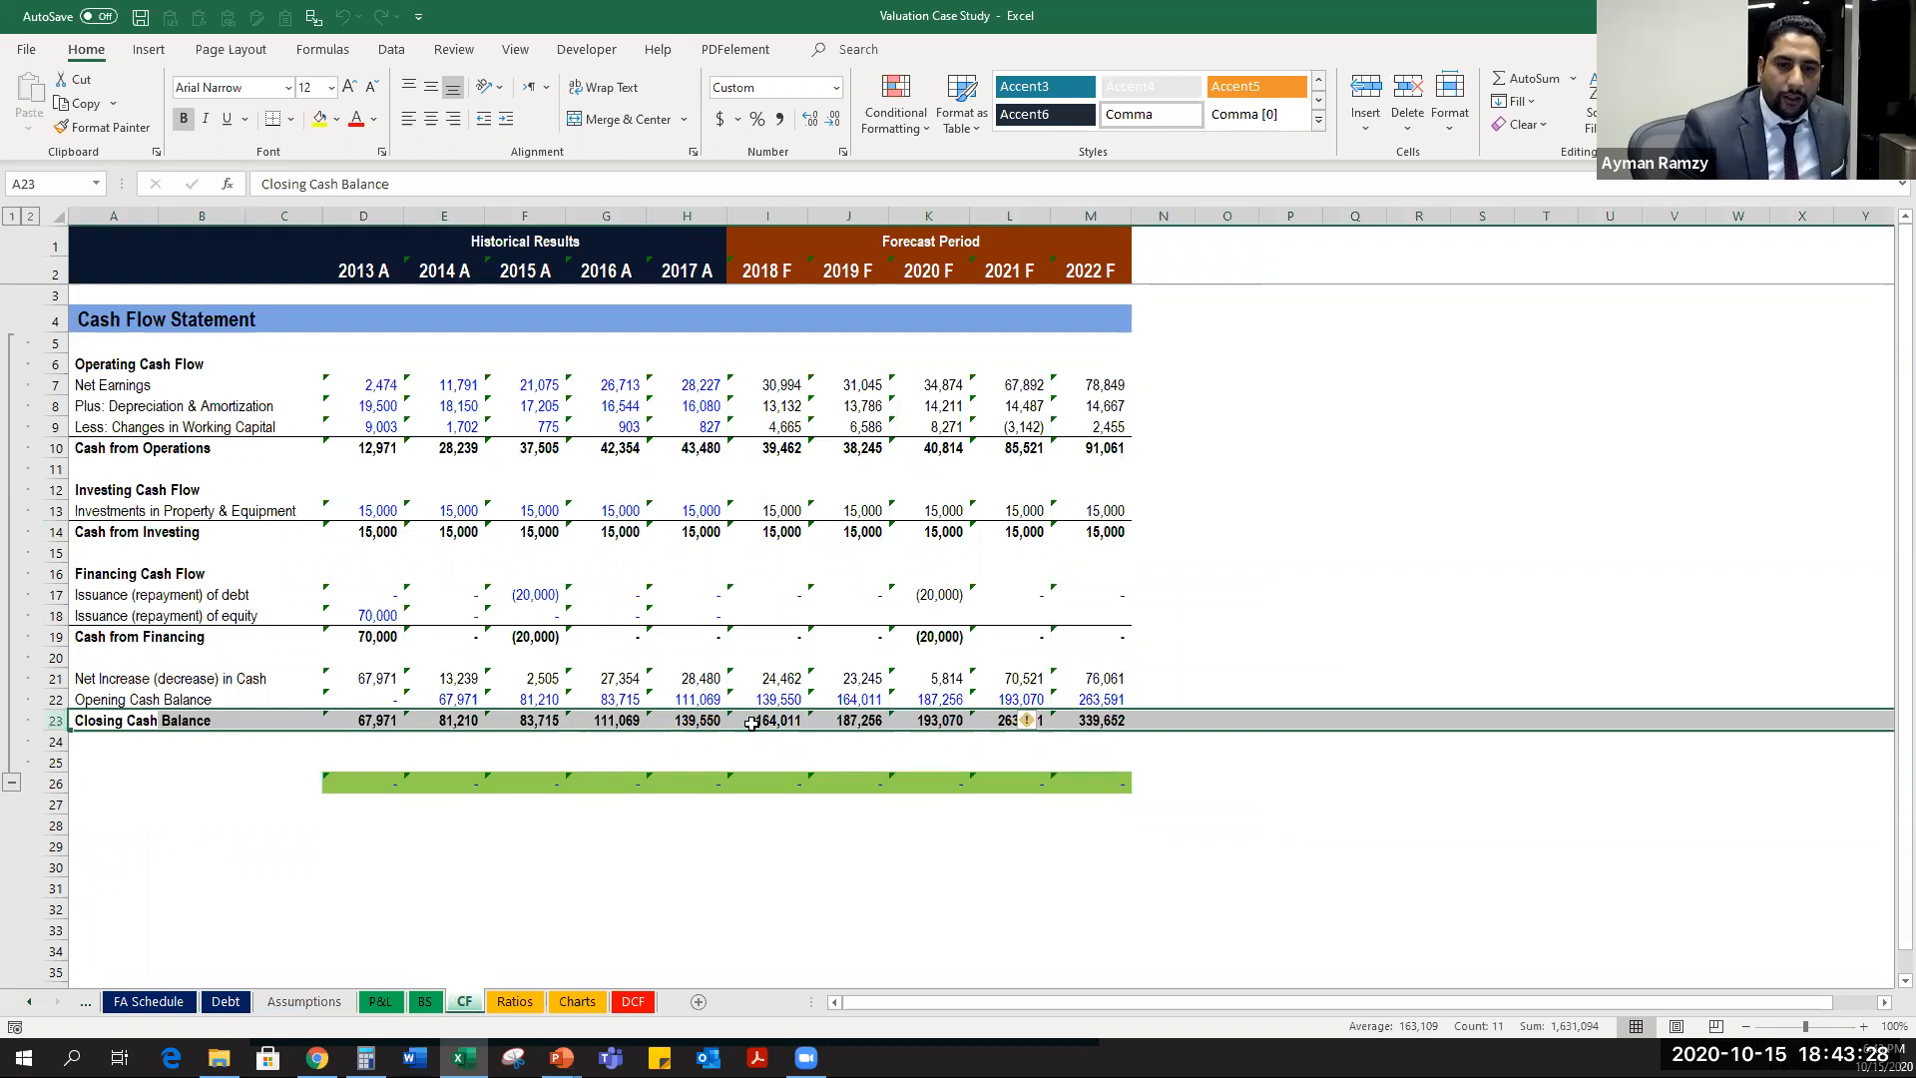
left_click_drag(1090, 720, 755, 727)
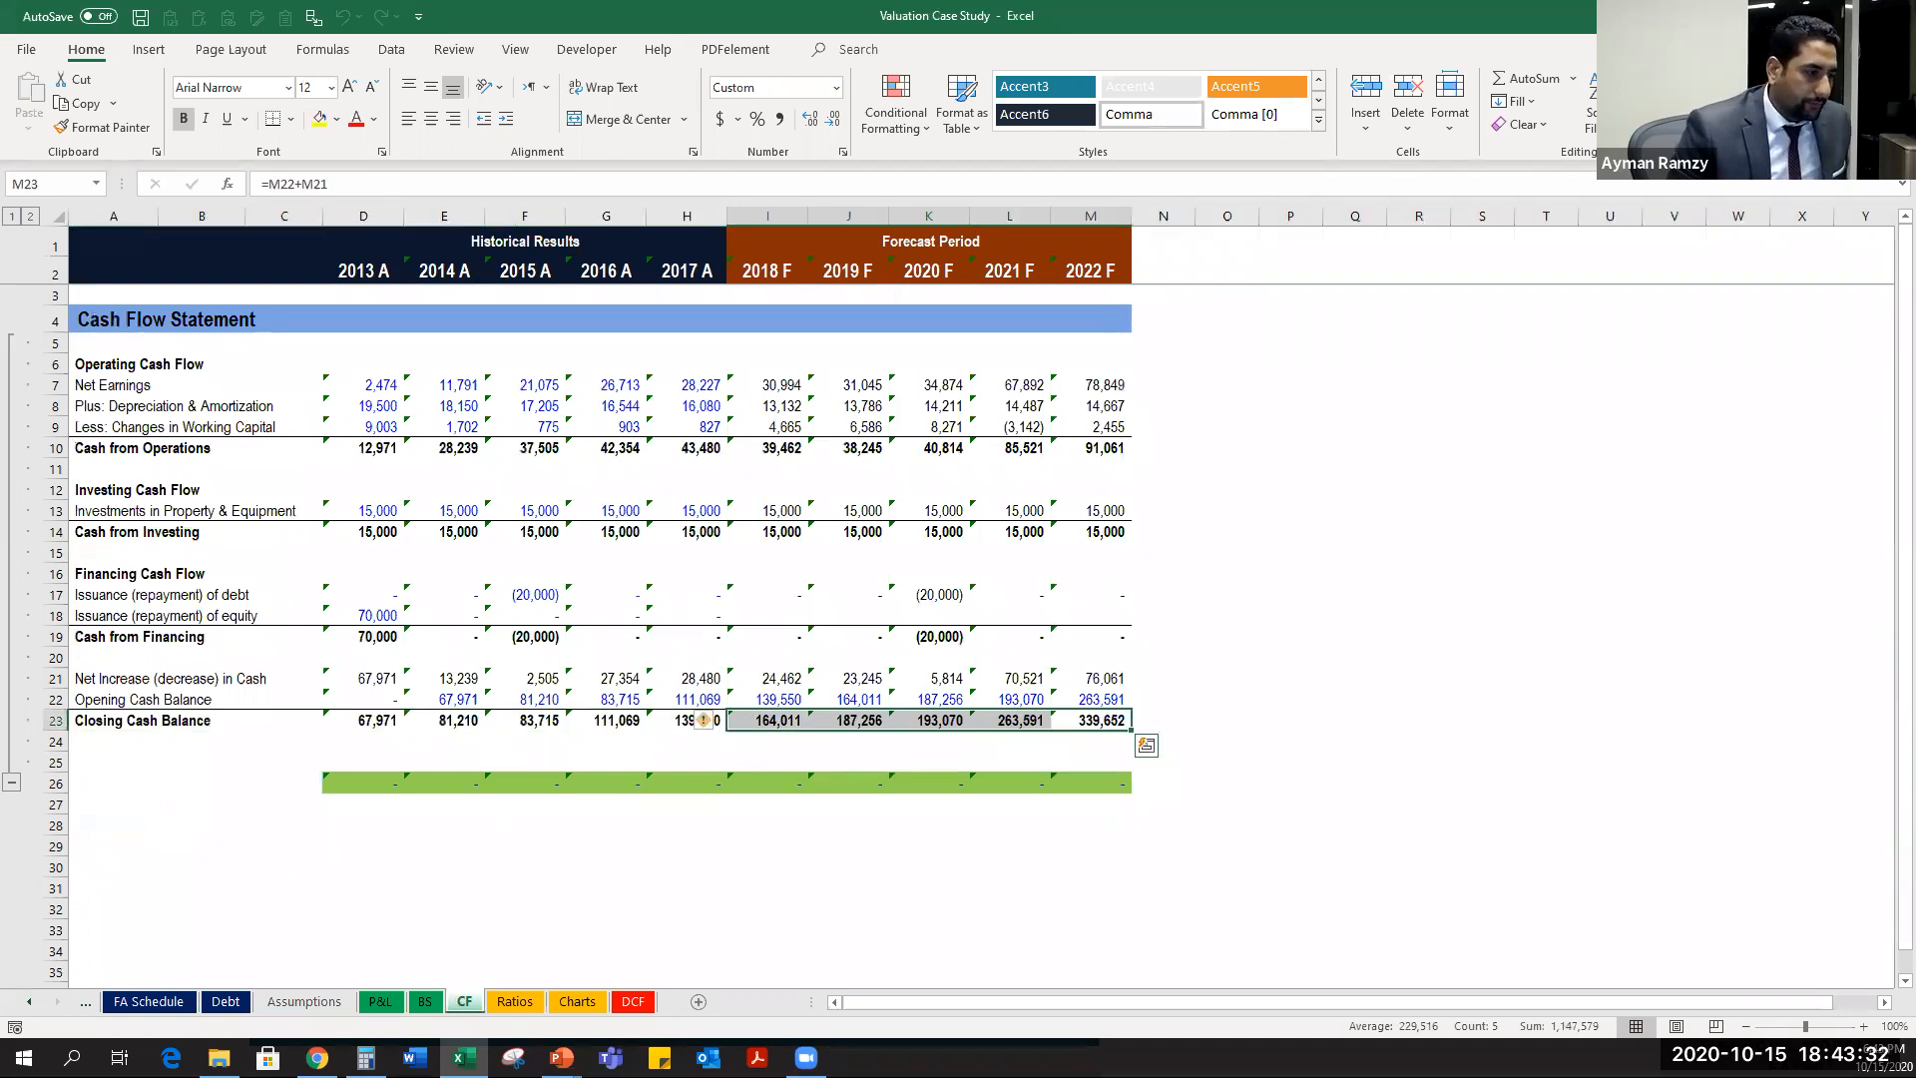
Examine the CF sheet's full cash flow statement and its debt issuance (repayment) row.
left_click(574, 437)
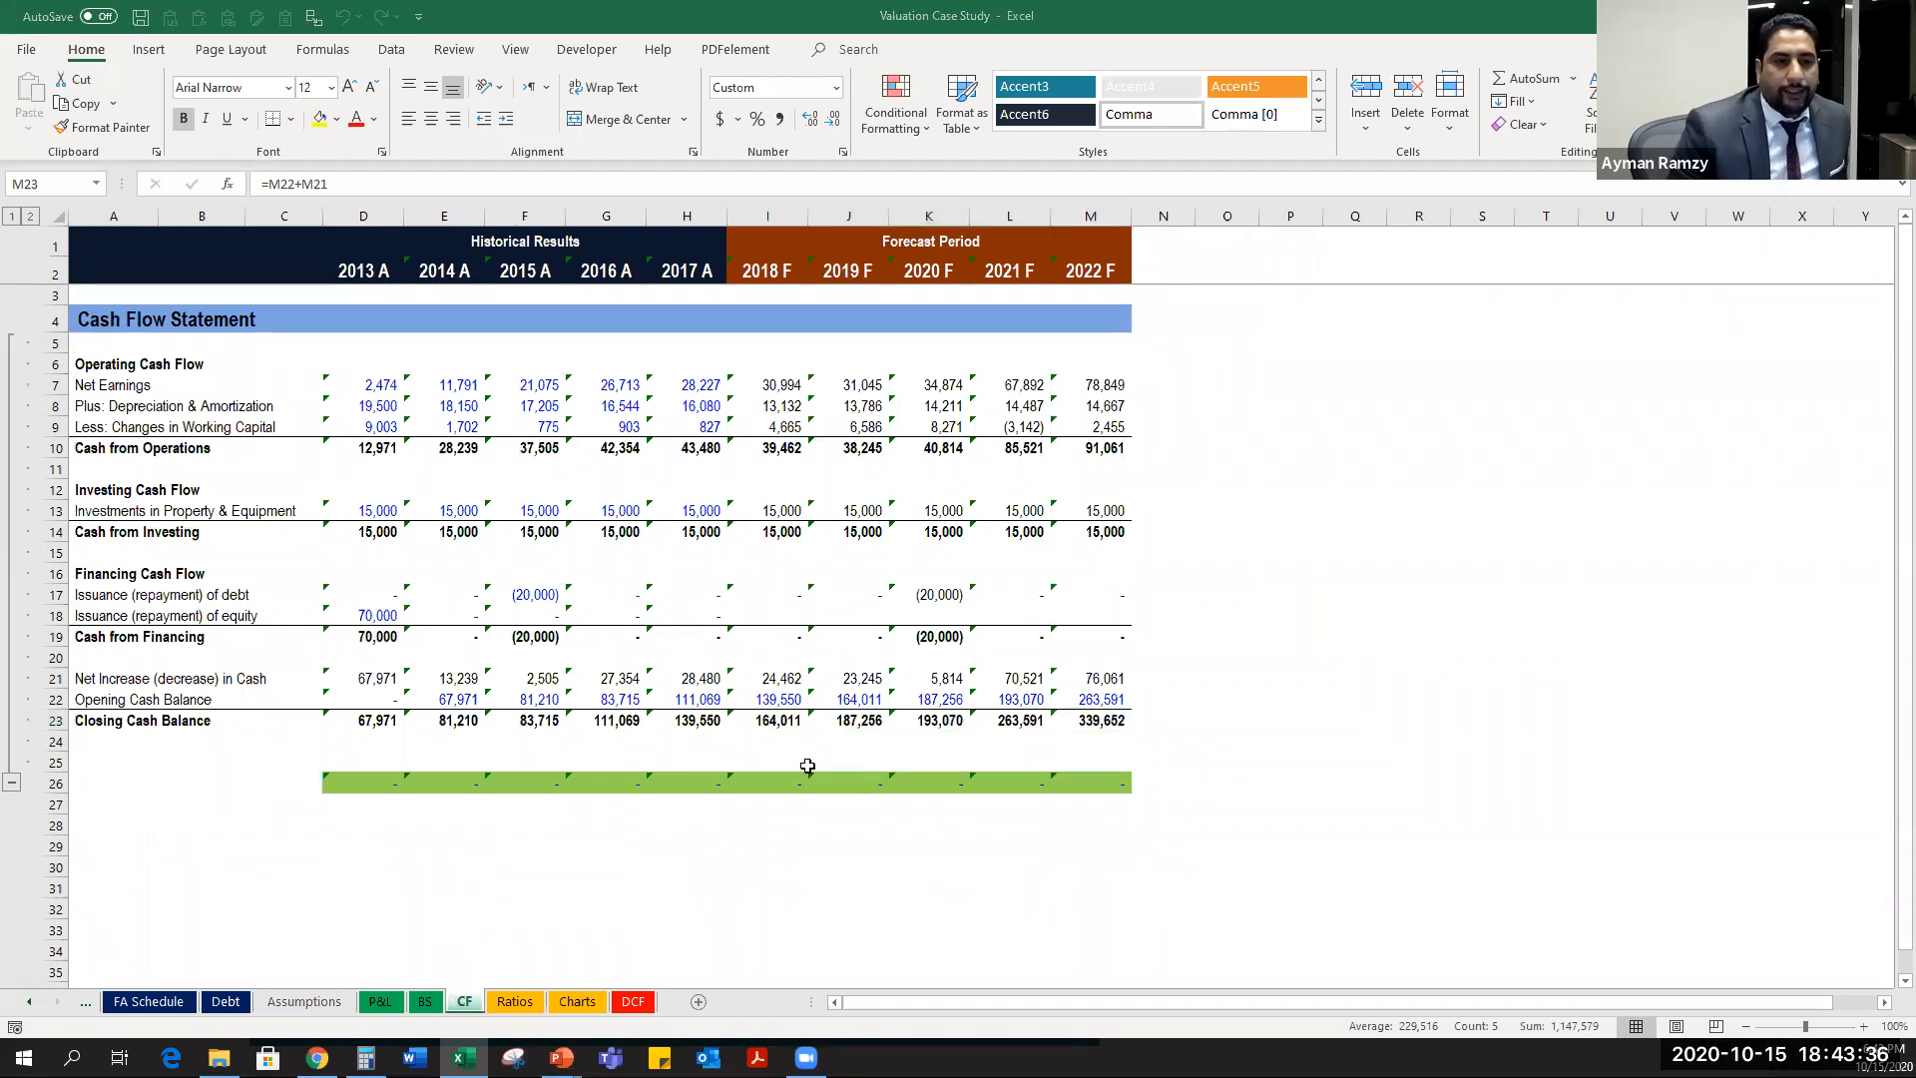
key("alt+Tab")
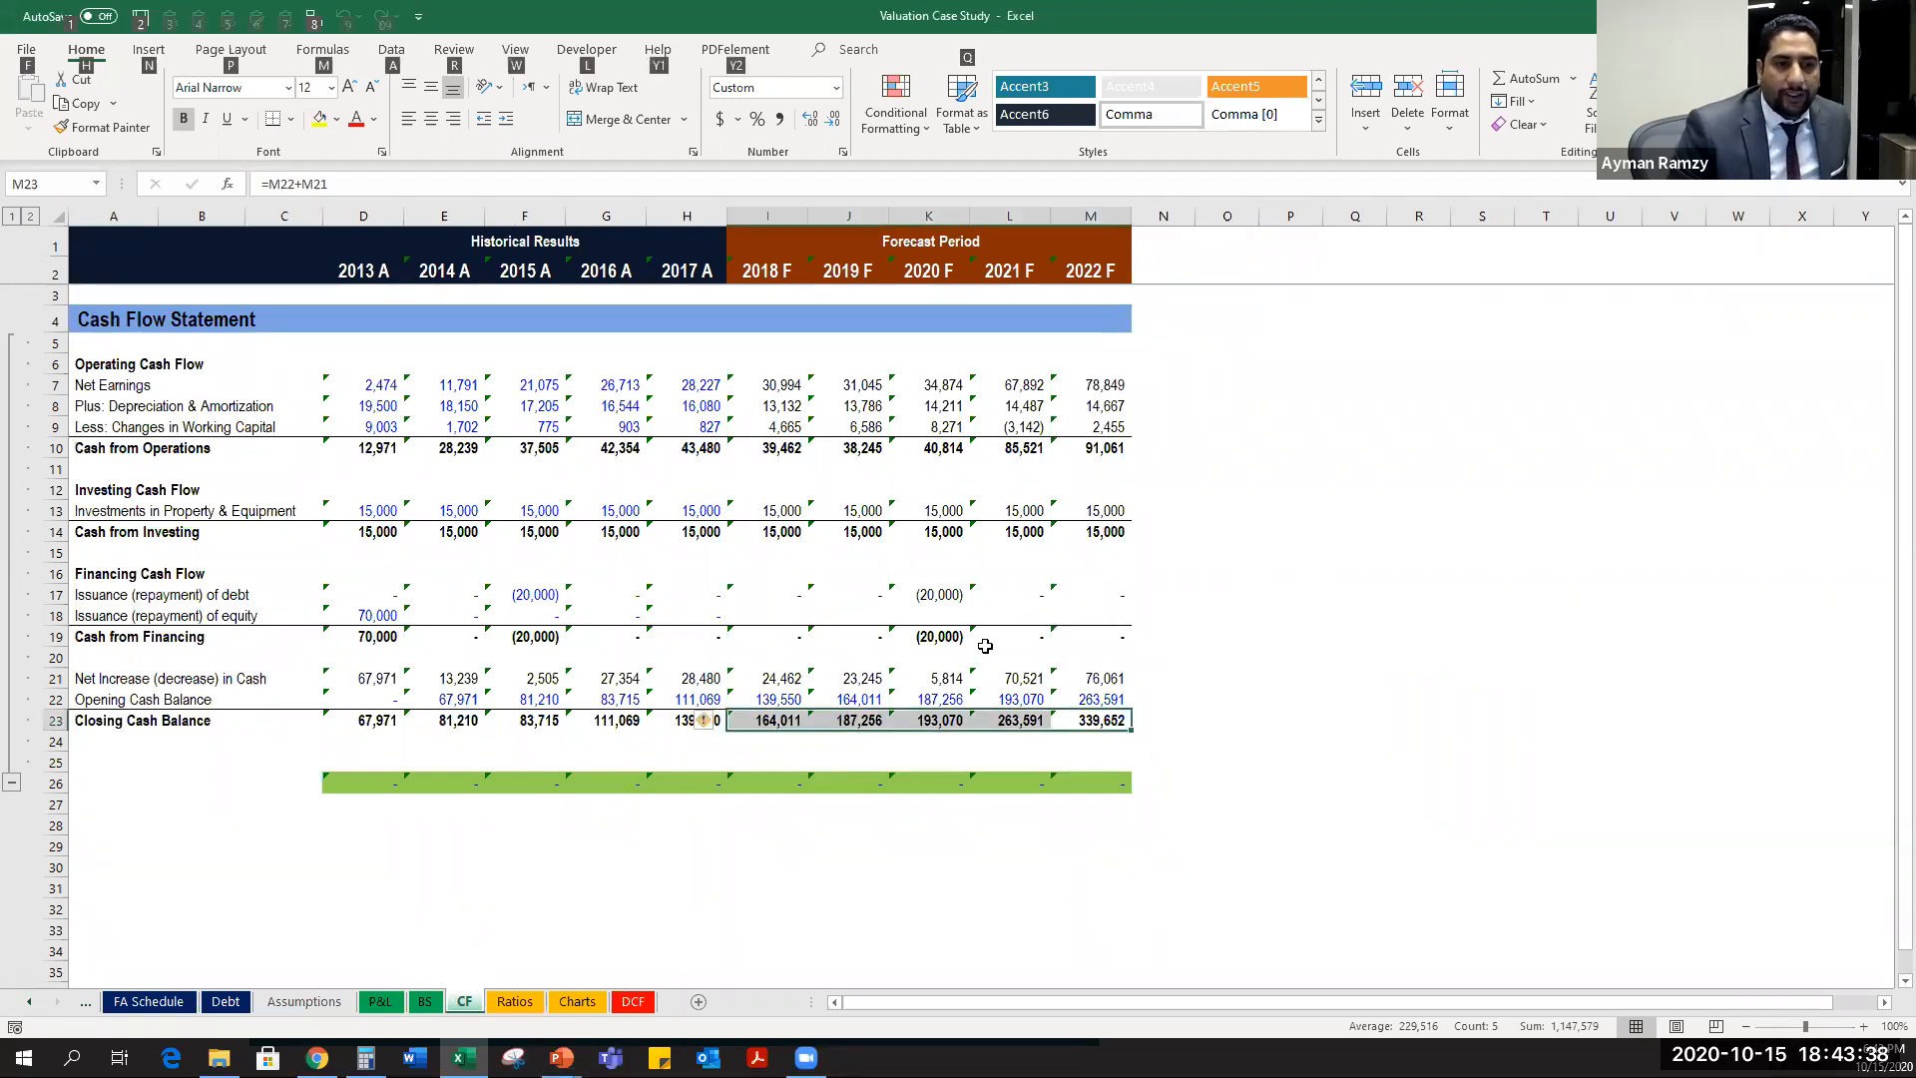
left_click_drag(165, 355, 1086, 751)
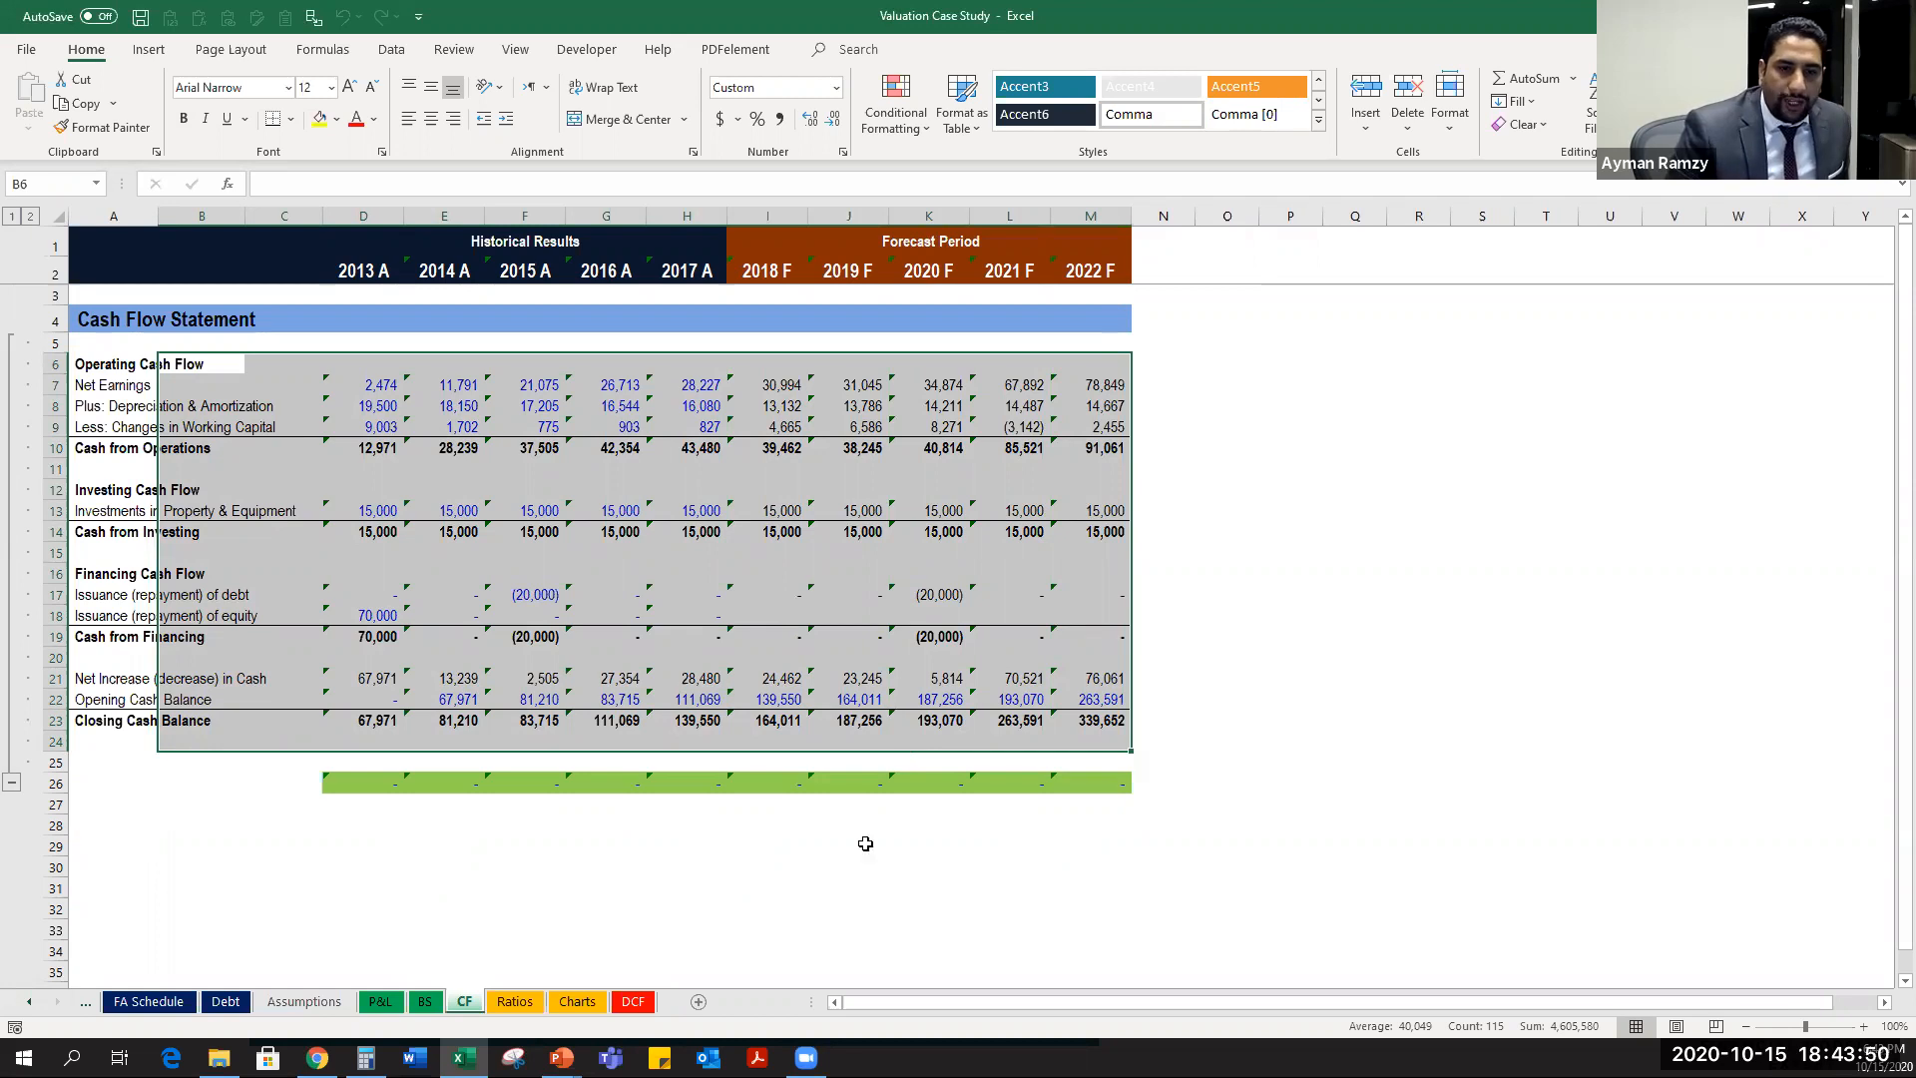
left_click(56, 594)
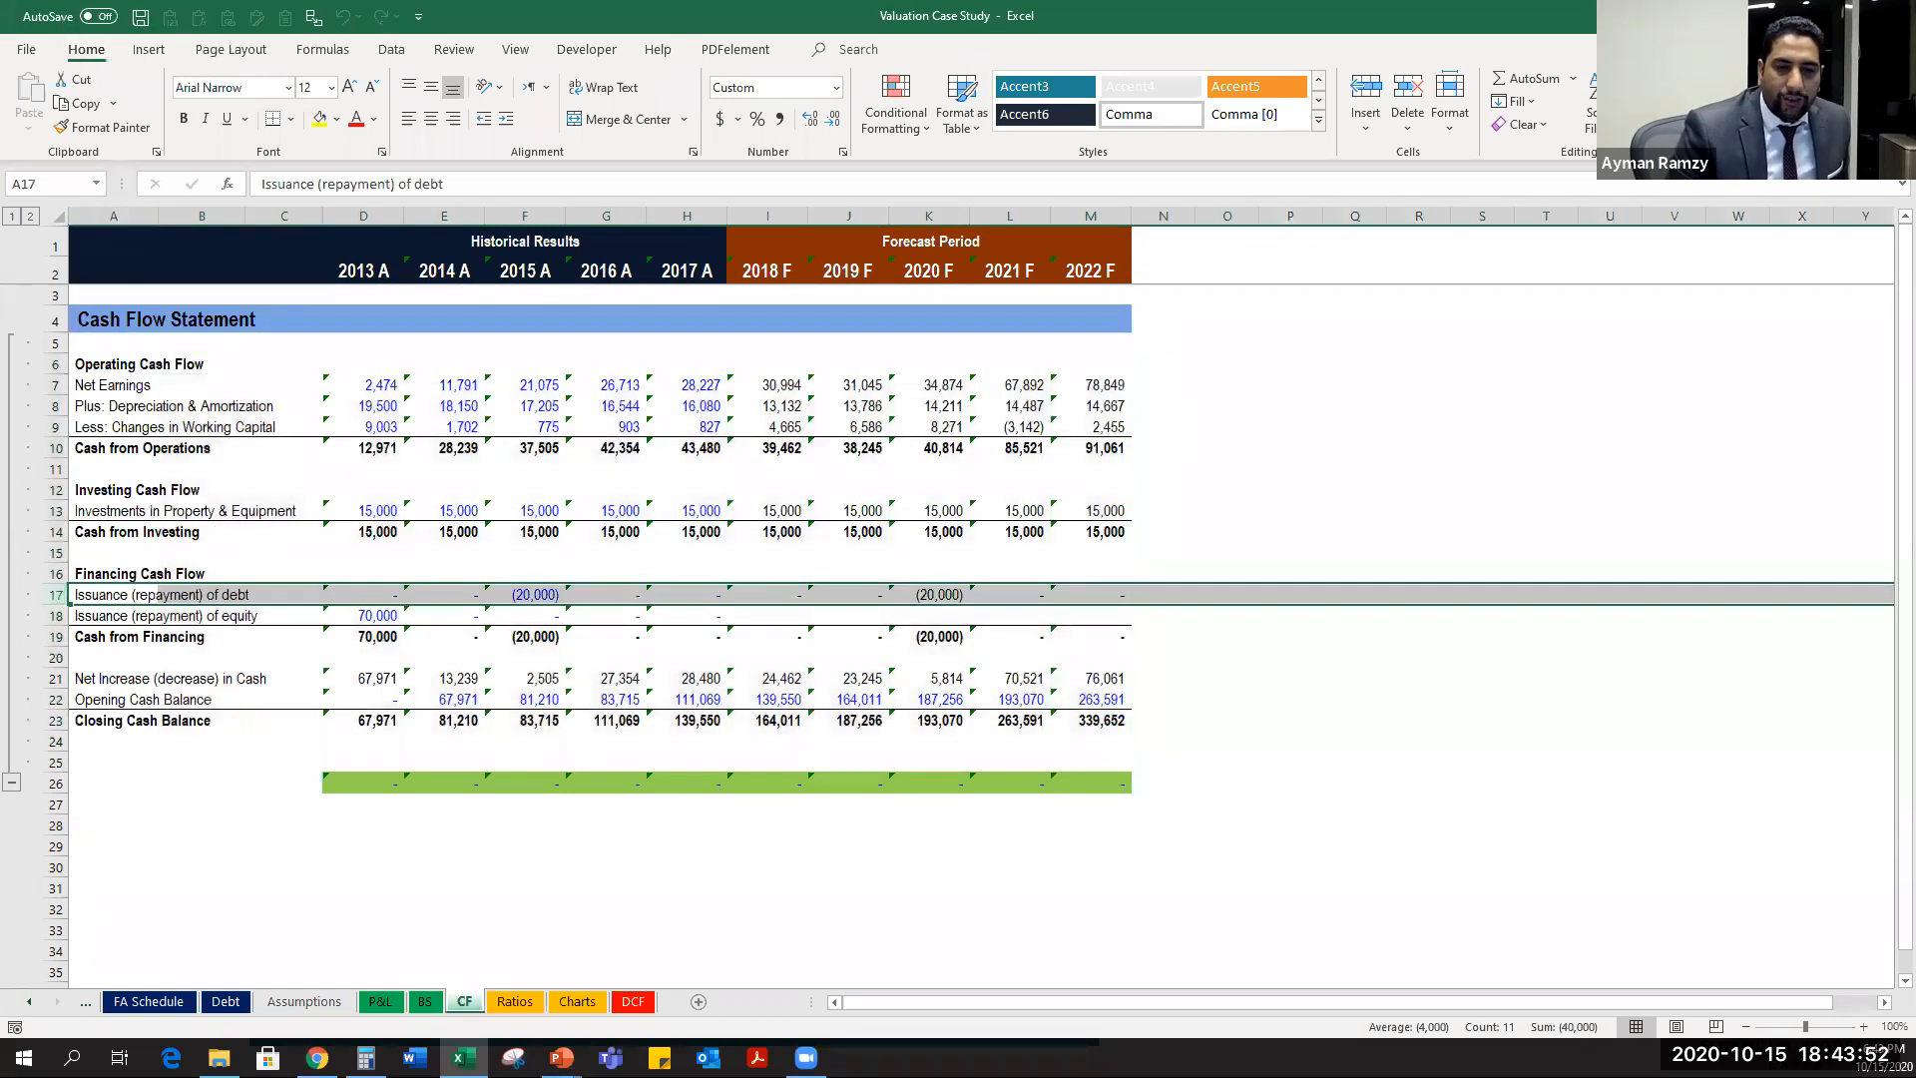
Open the DCF sheet and go to the 2018 forecast cell in the EBIT row under FCFF.
left_click(630, 1003)
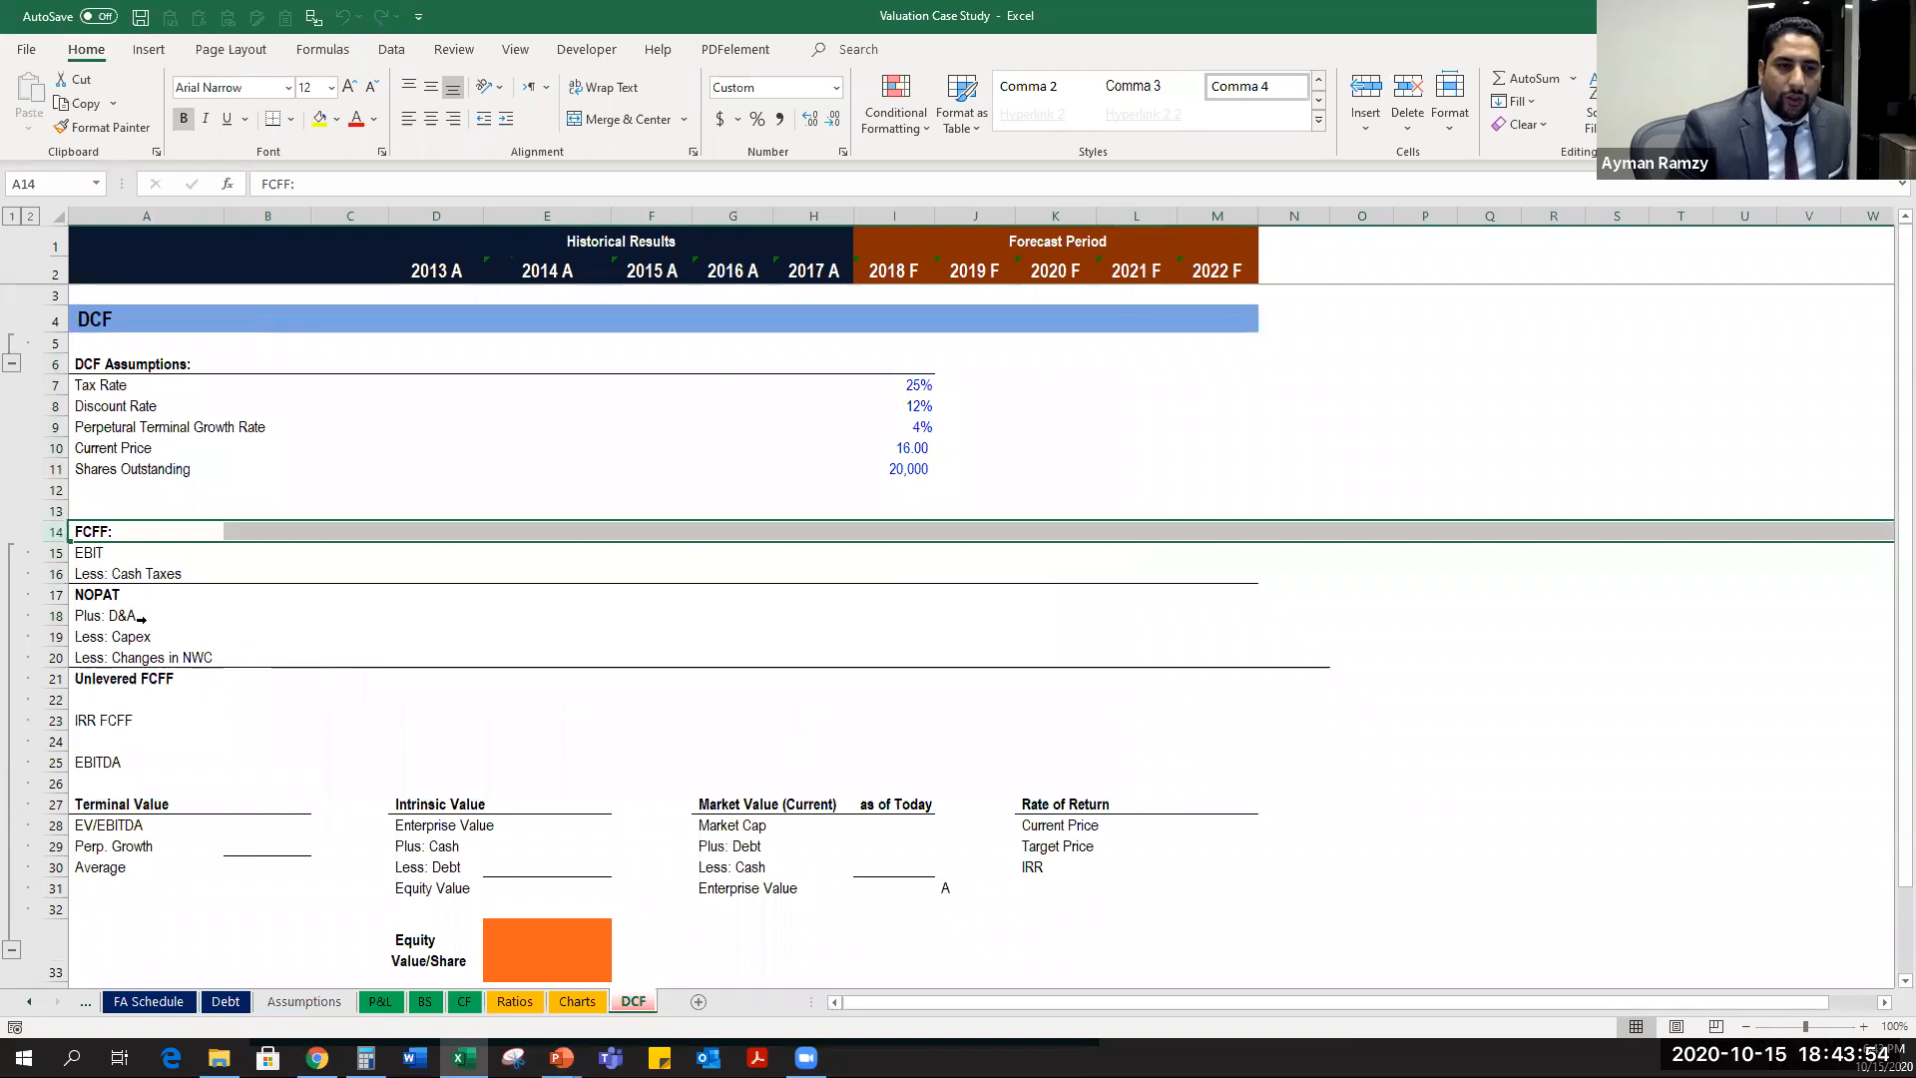
left_click(139, 552)
left_click(261, 549)
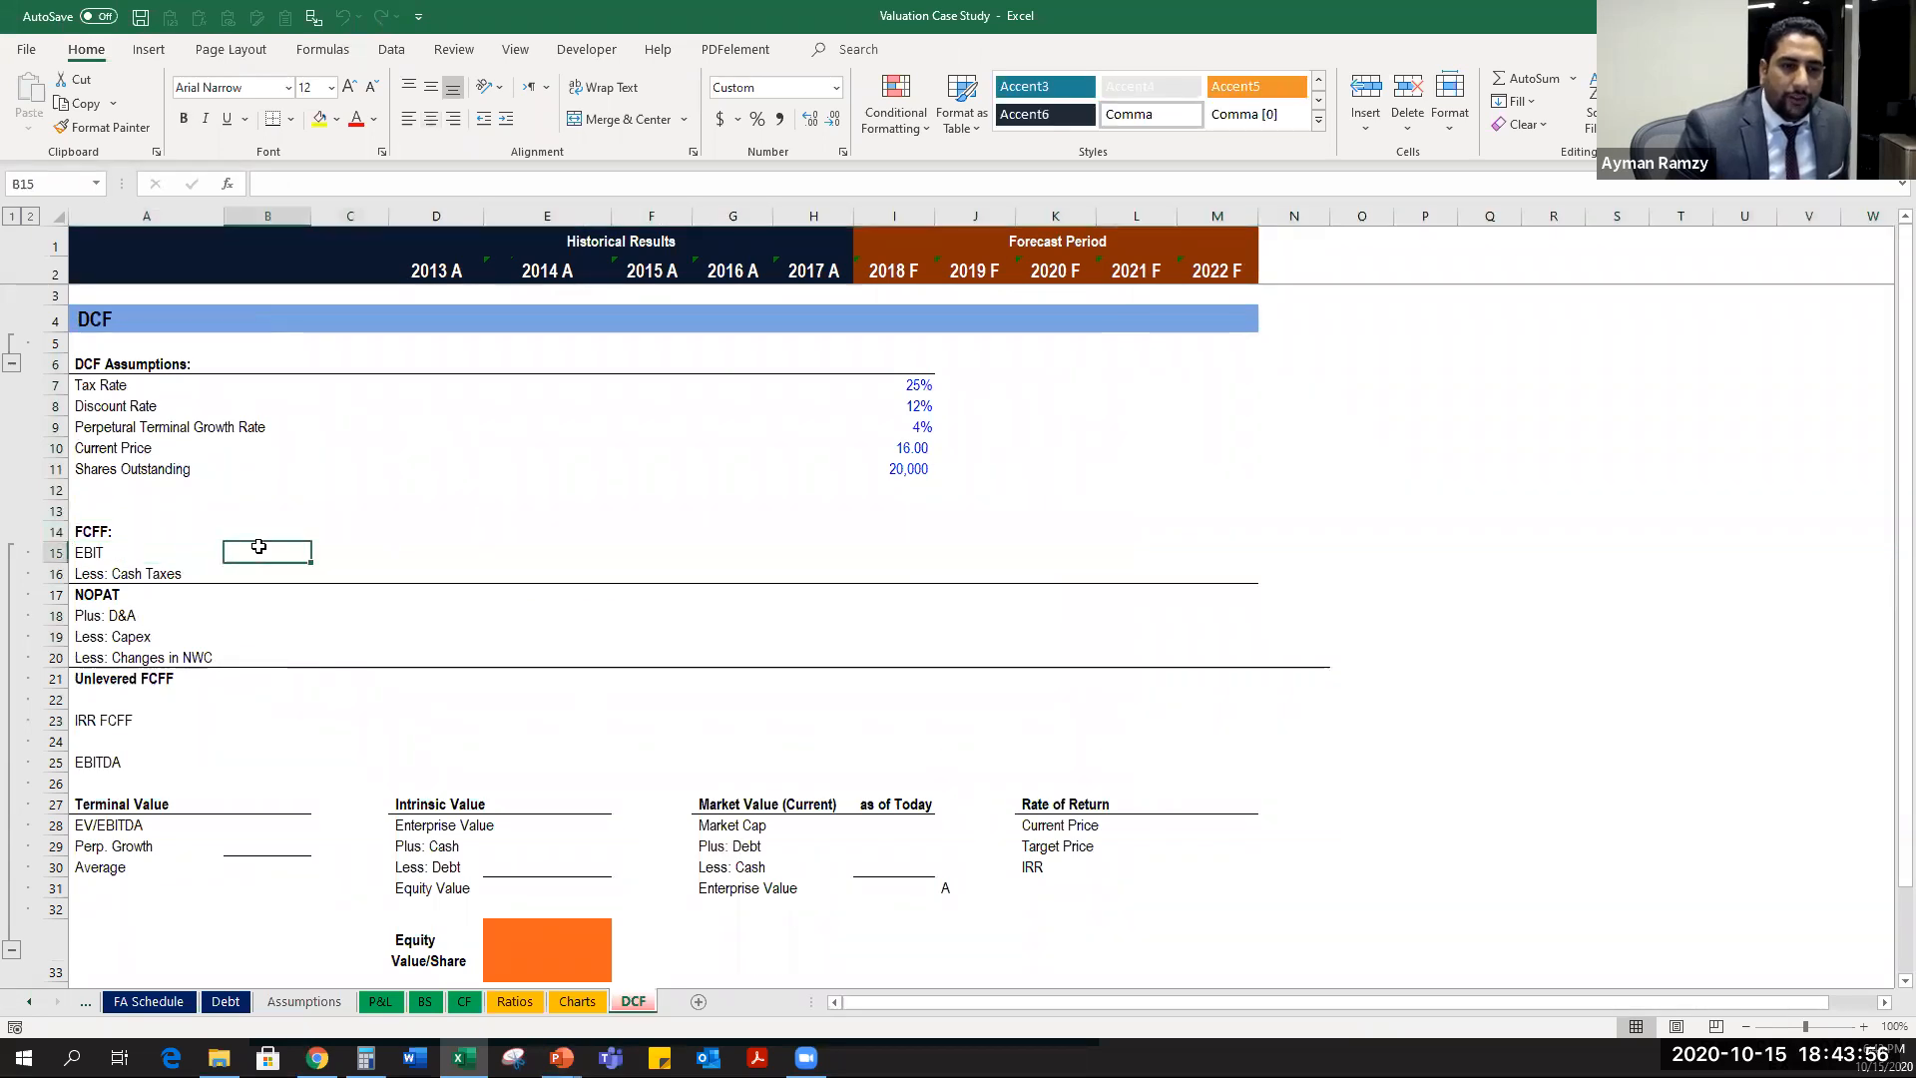
left_click(172, 539)
left_click(147, 552)
left_click(270, 549)
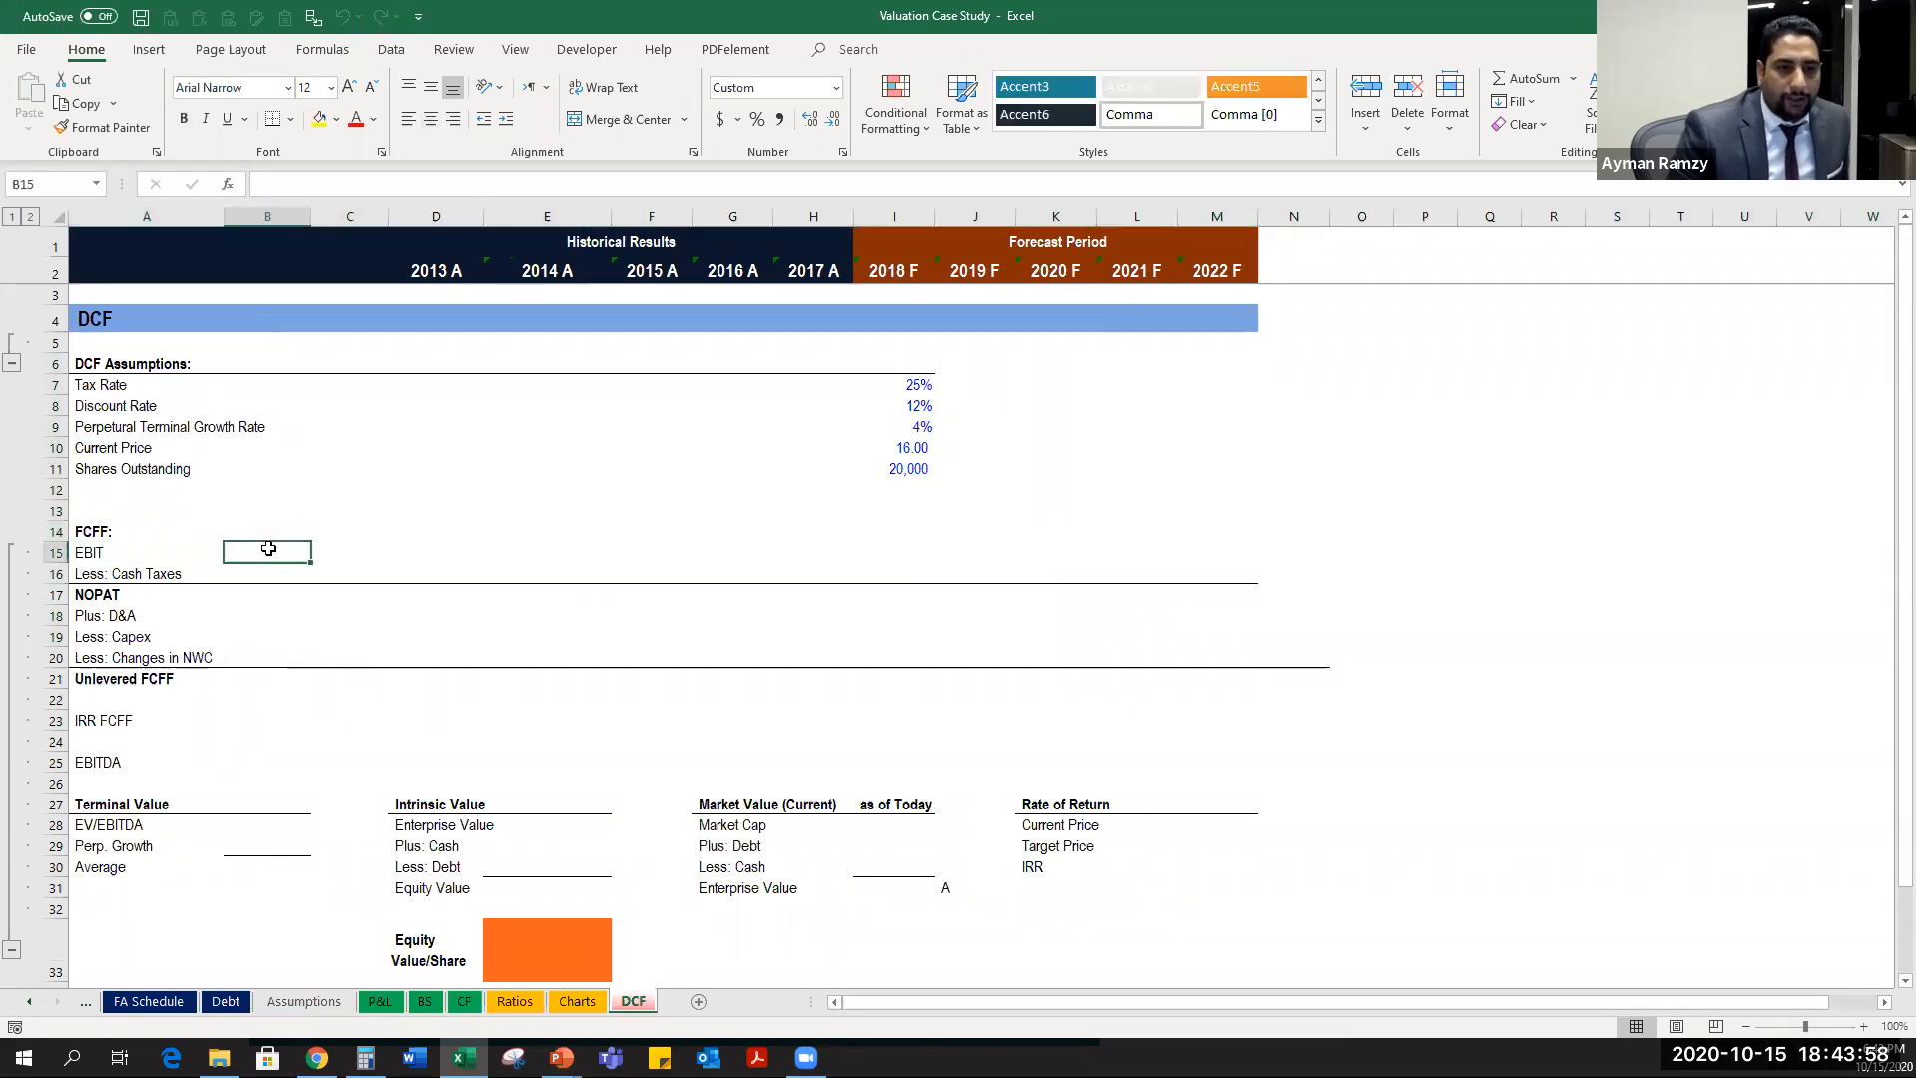
key("Right")
key("Right")
key("Right")
key("Right")
key("Right")
key("Right")
key("Right")
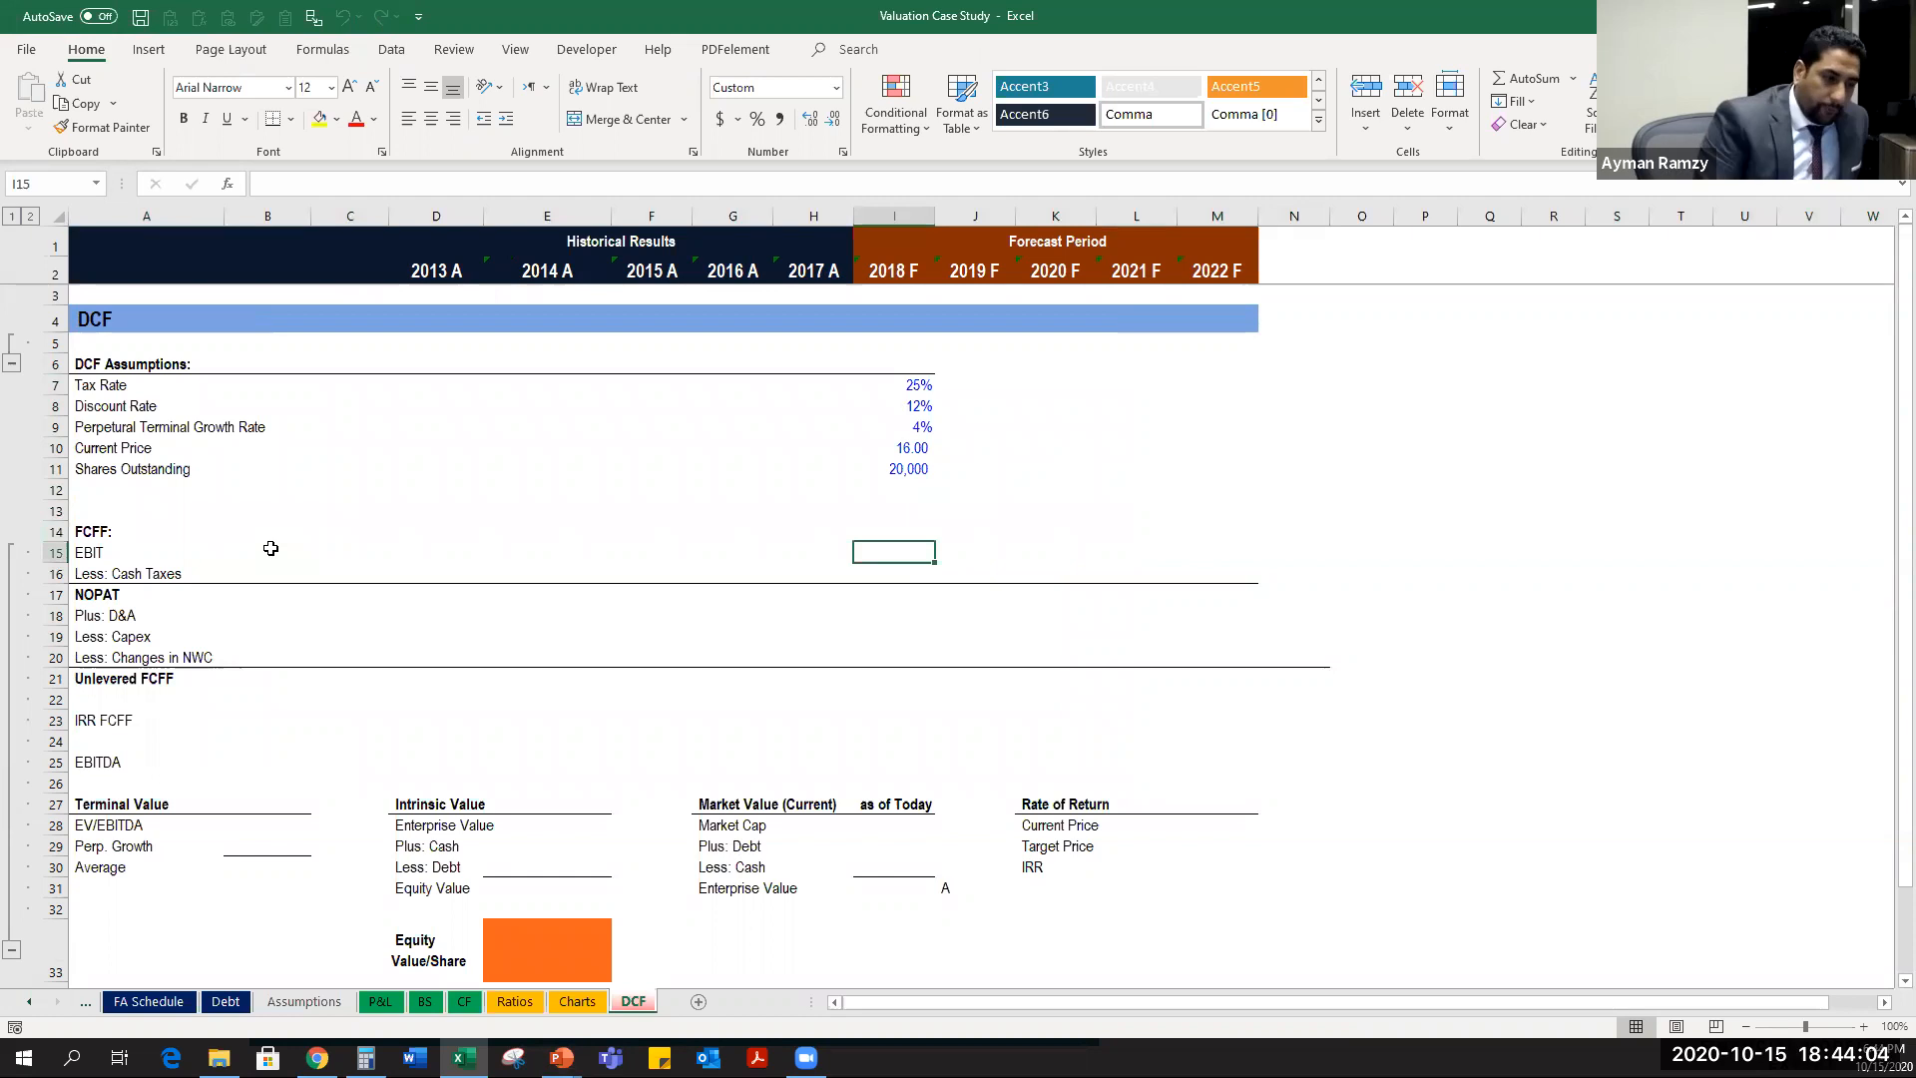
Calculate the 2018 EBIT in I15 as the P&L sheet's Earnings Before Tax plus Interest, ='P&L'!I15+'P&L'!I13.
type("=")
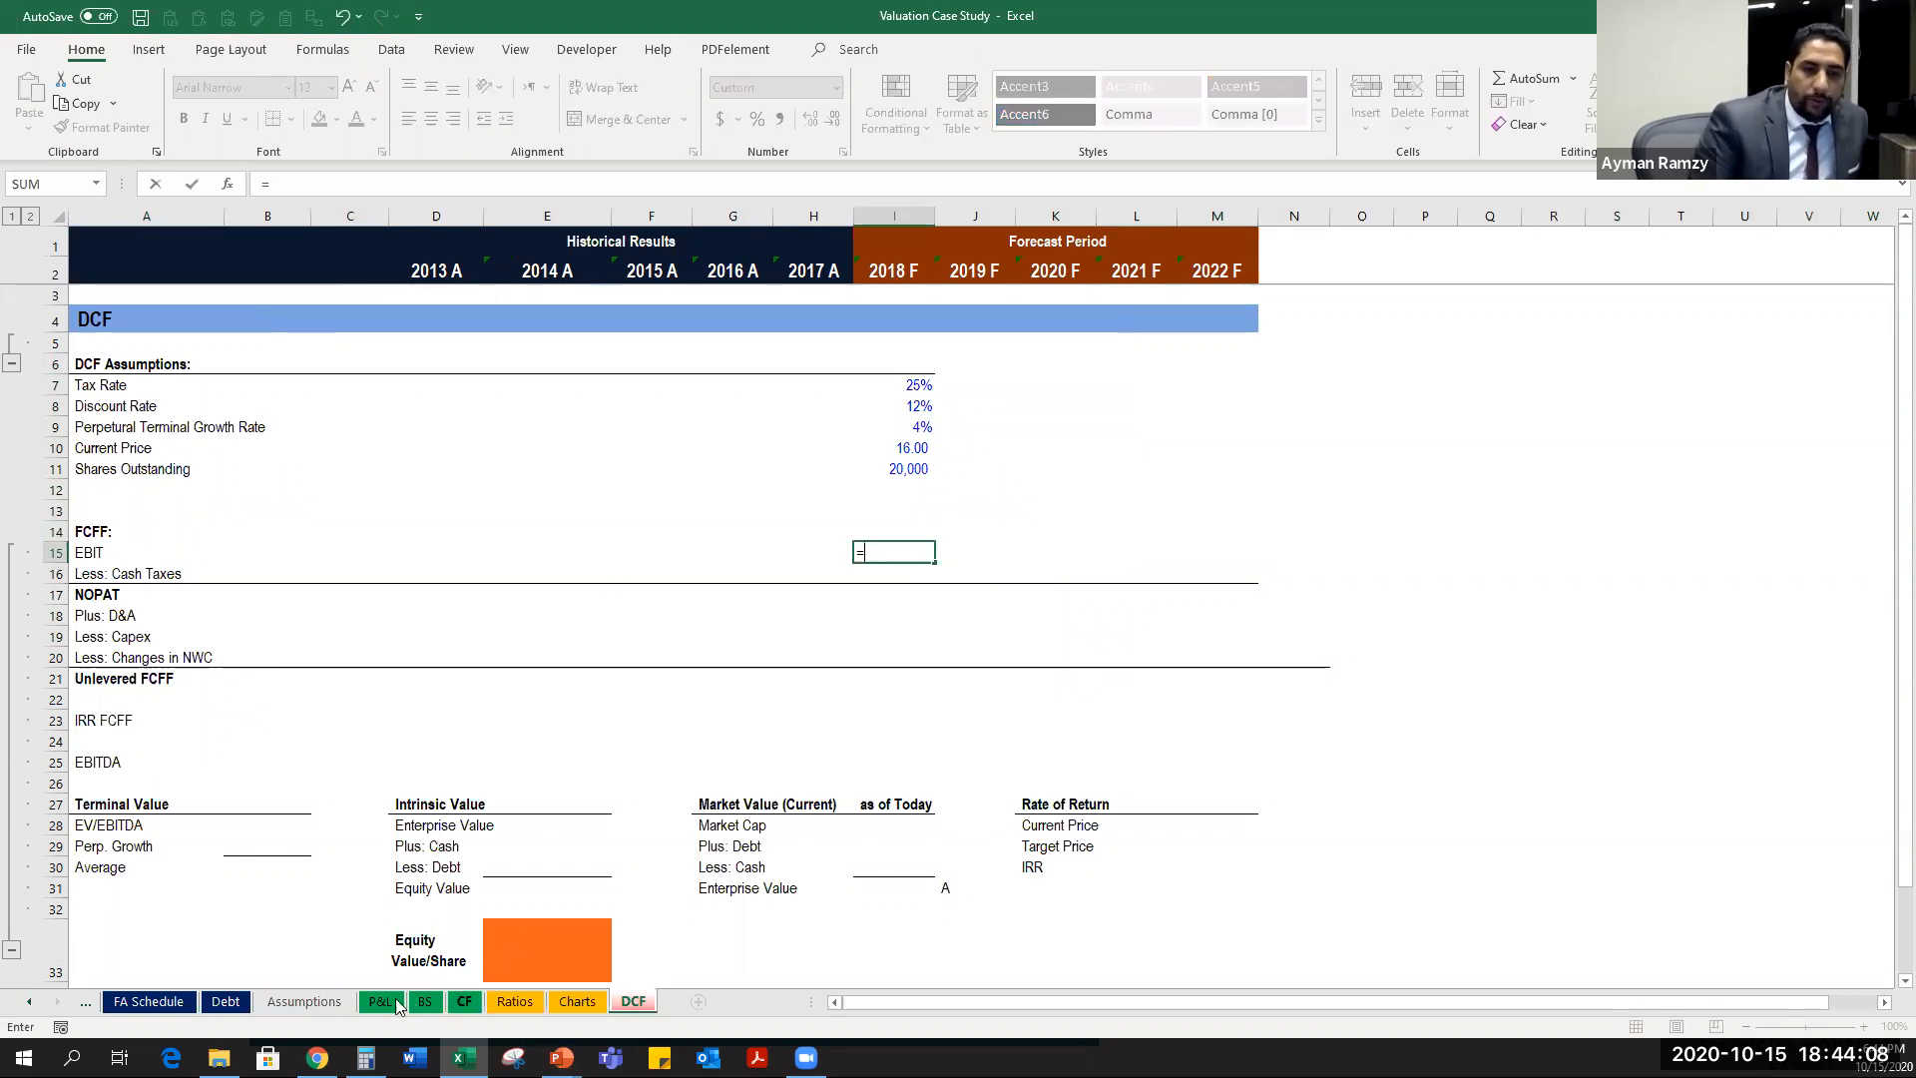
left_click(391, 1002)
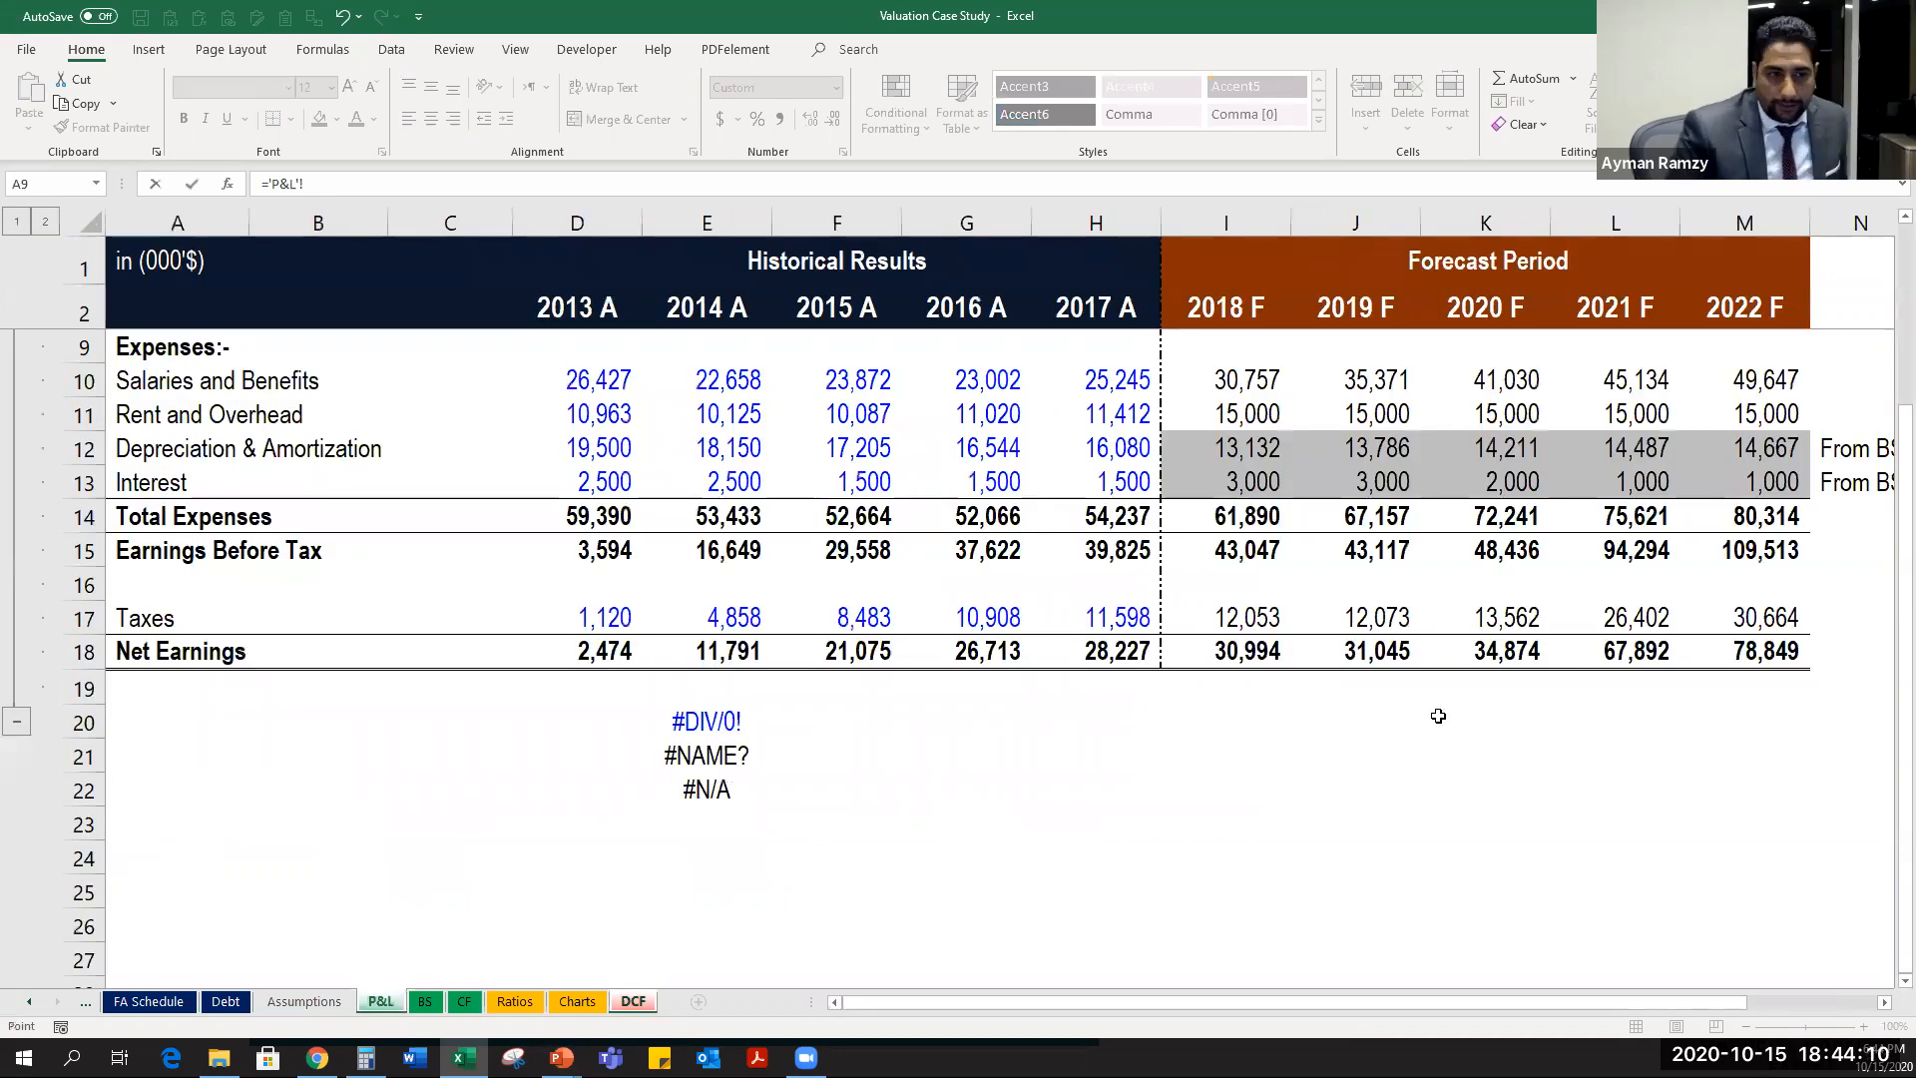
scroll(816, 837, "up", 2)
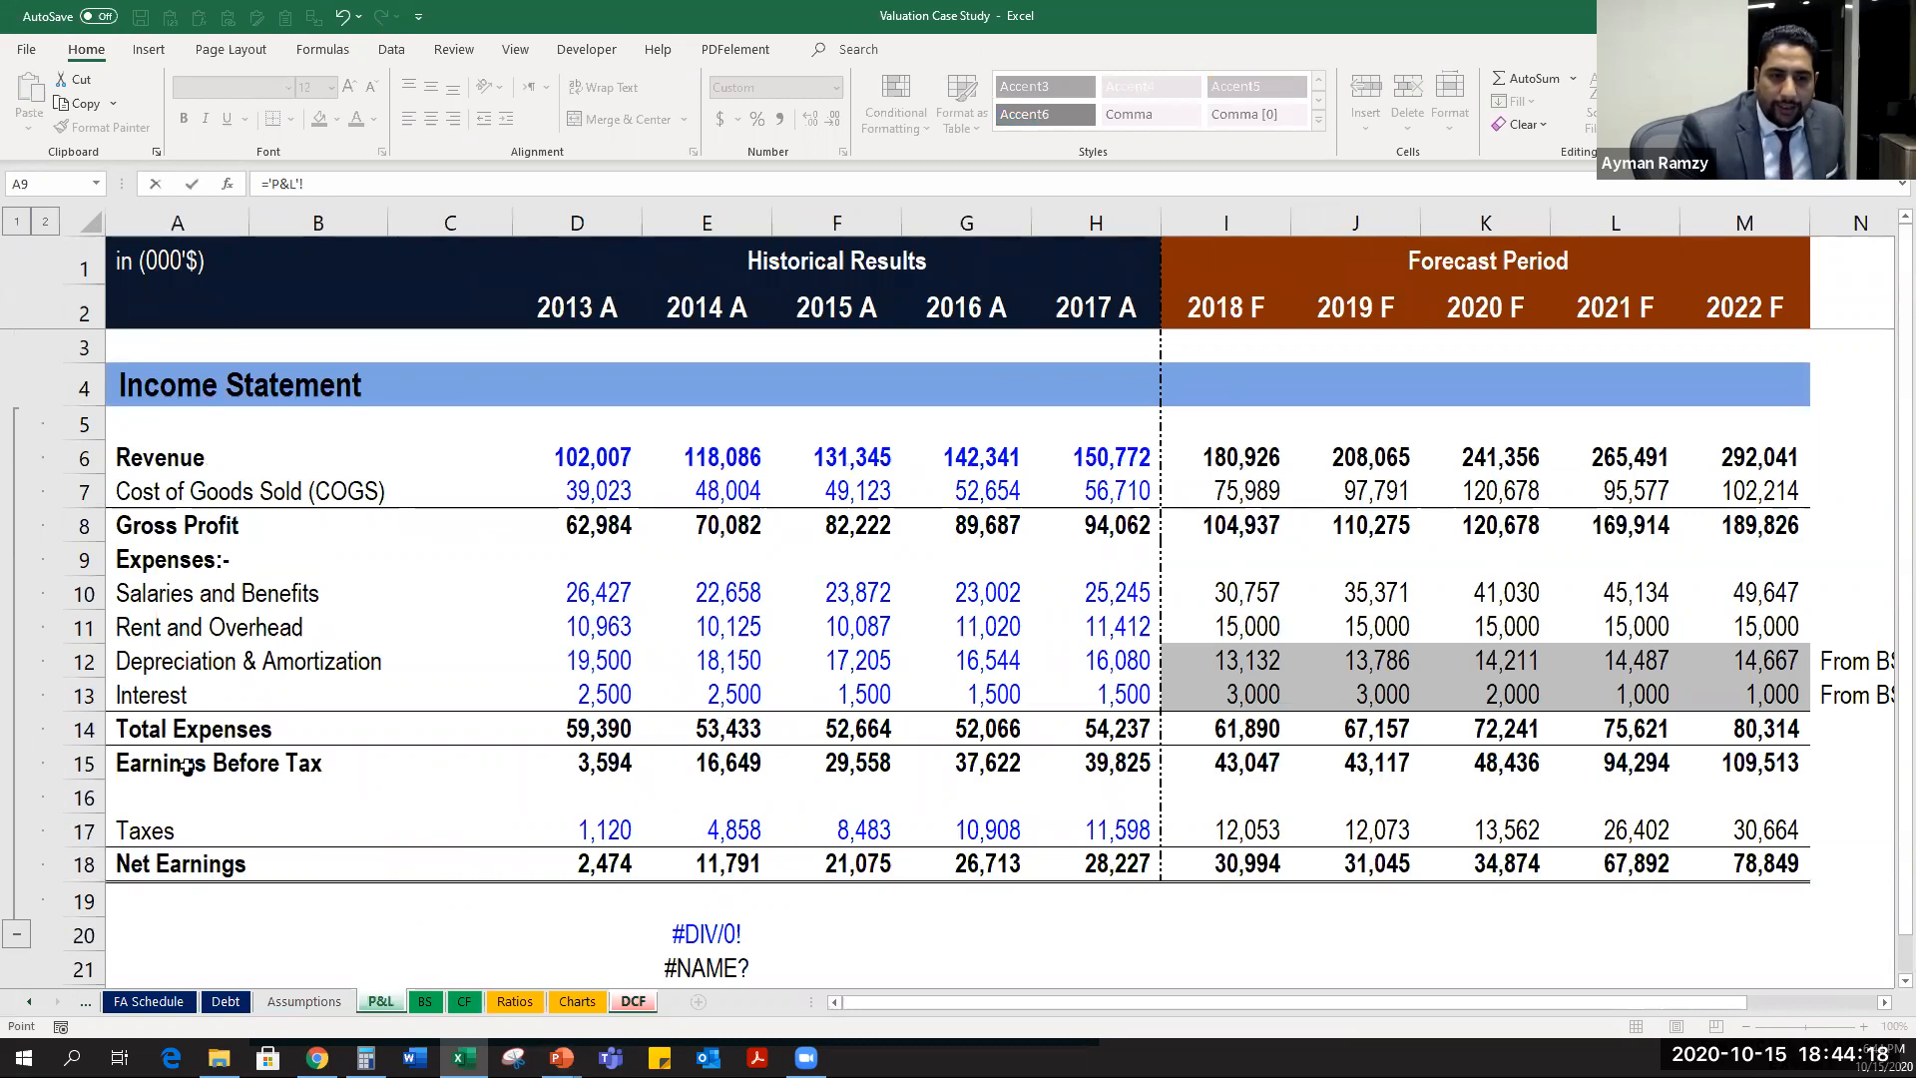
left_click(1210, 886)
left_click(1208, 870)
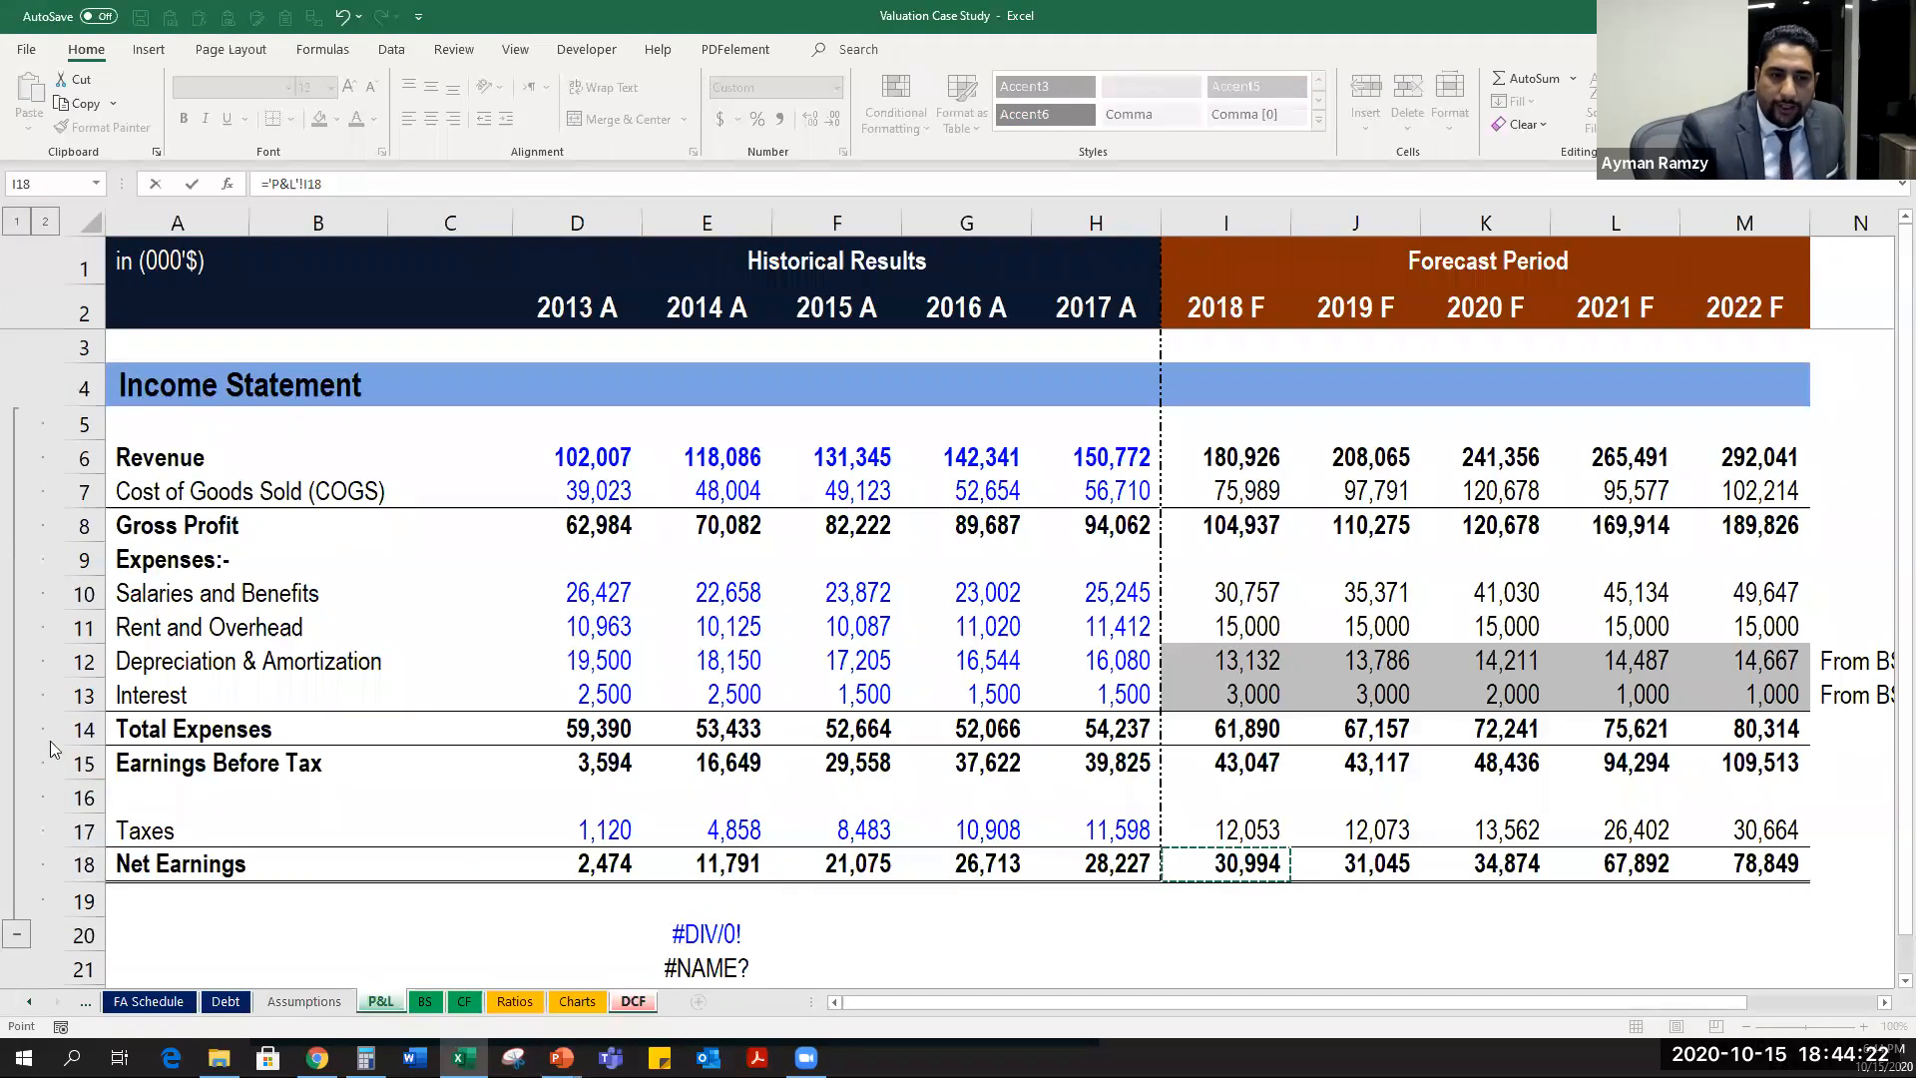
left_click(82, 761)
left_click(1223, 760)
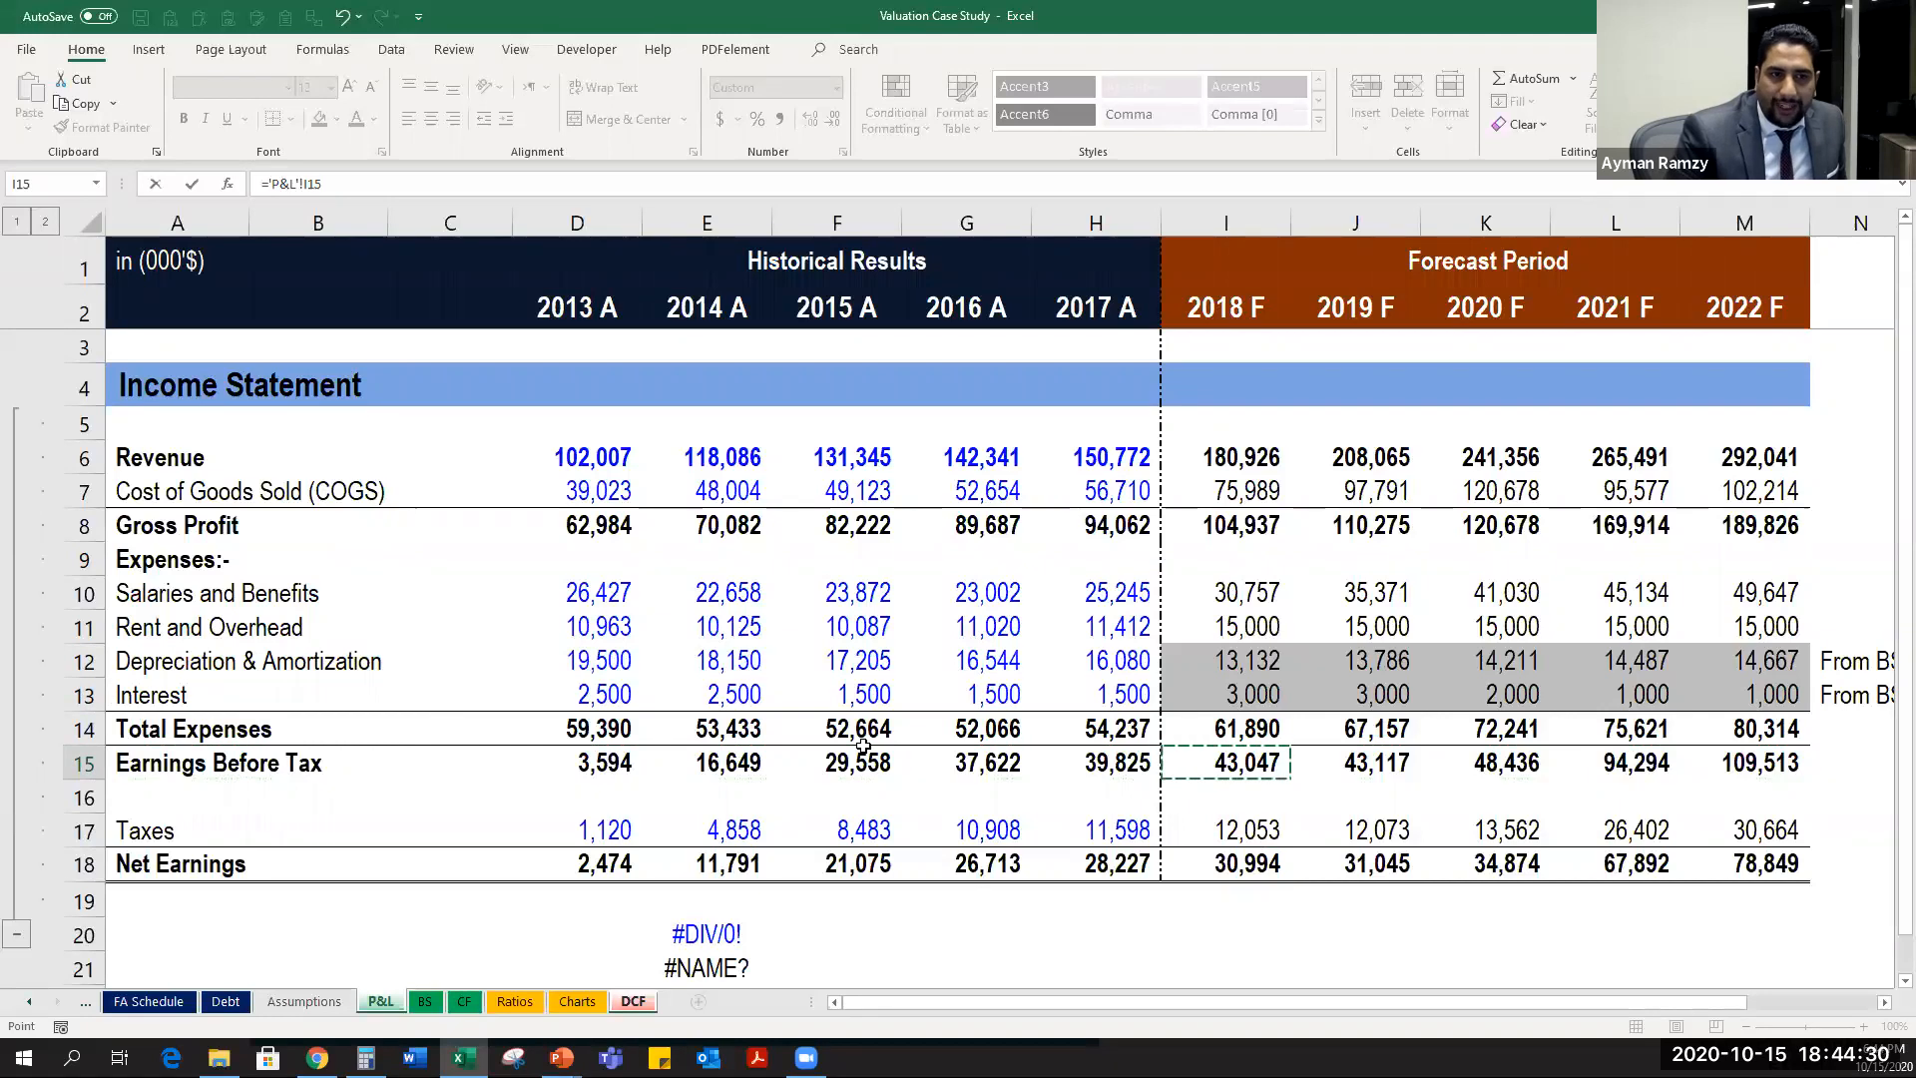
type("+")
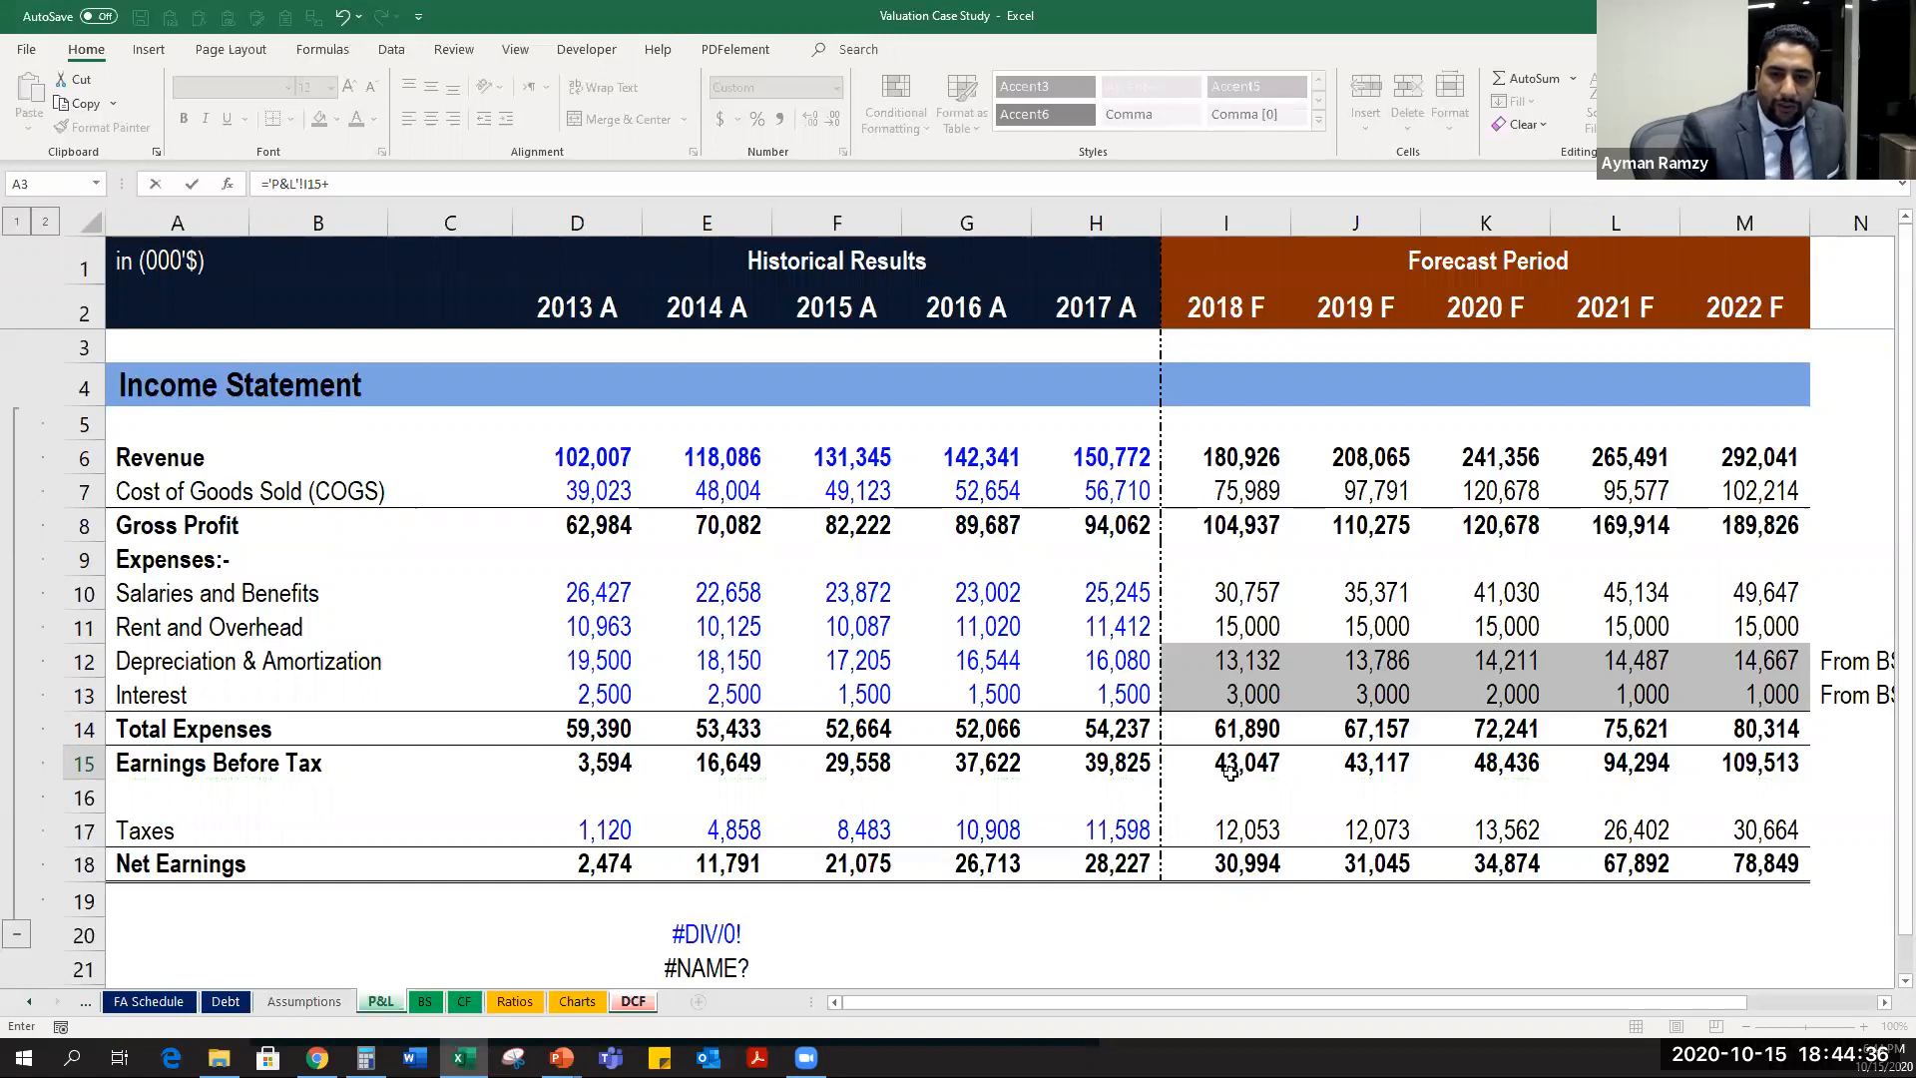
left_click(1235, 694)
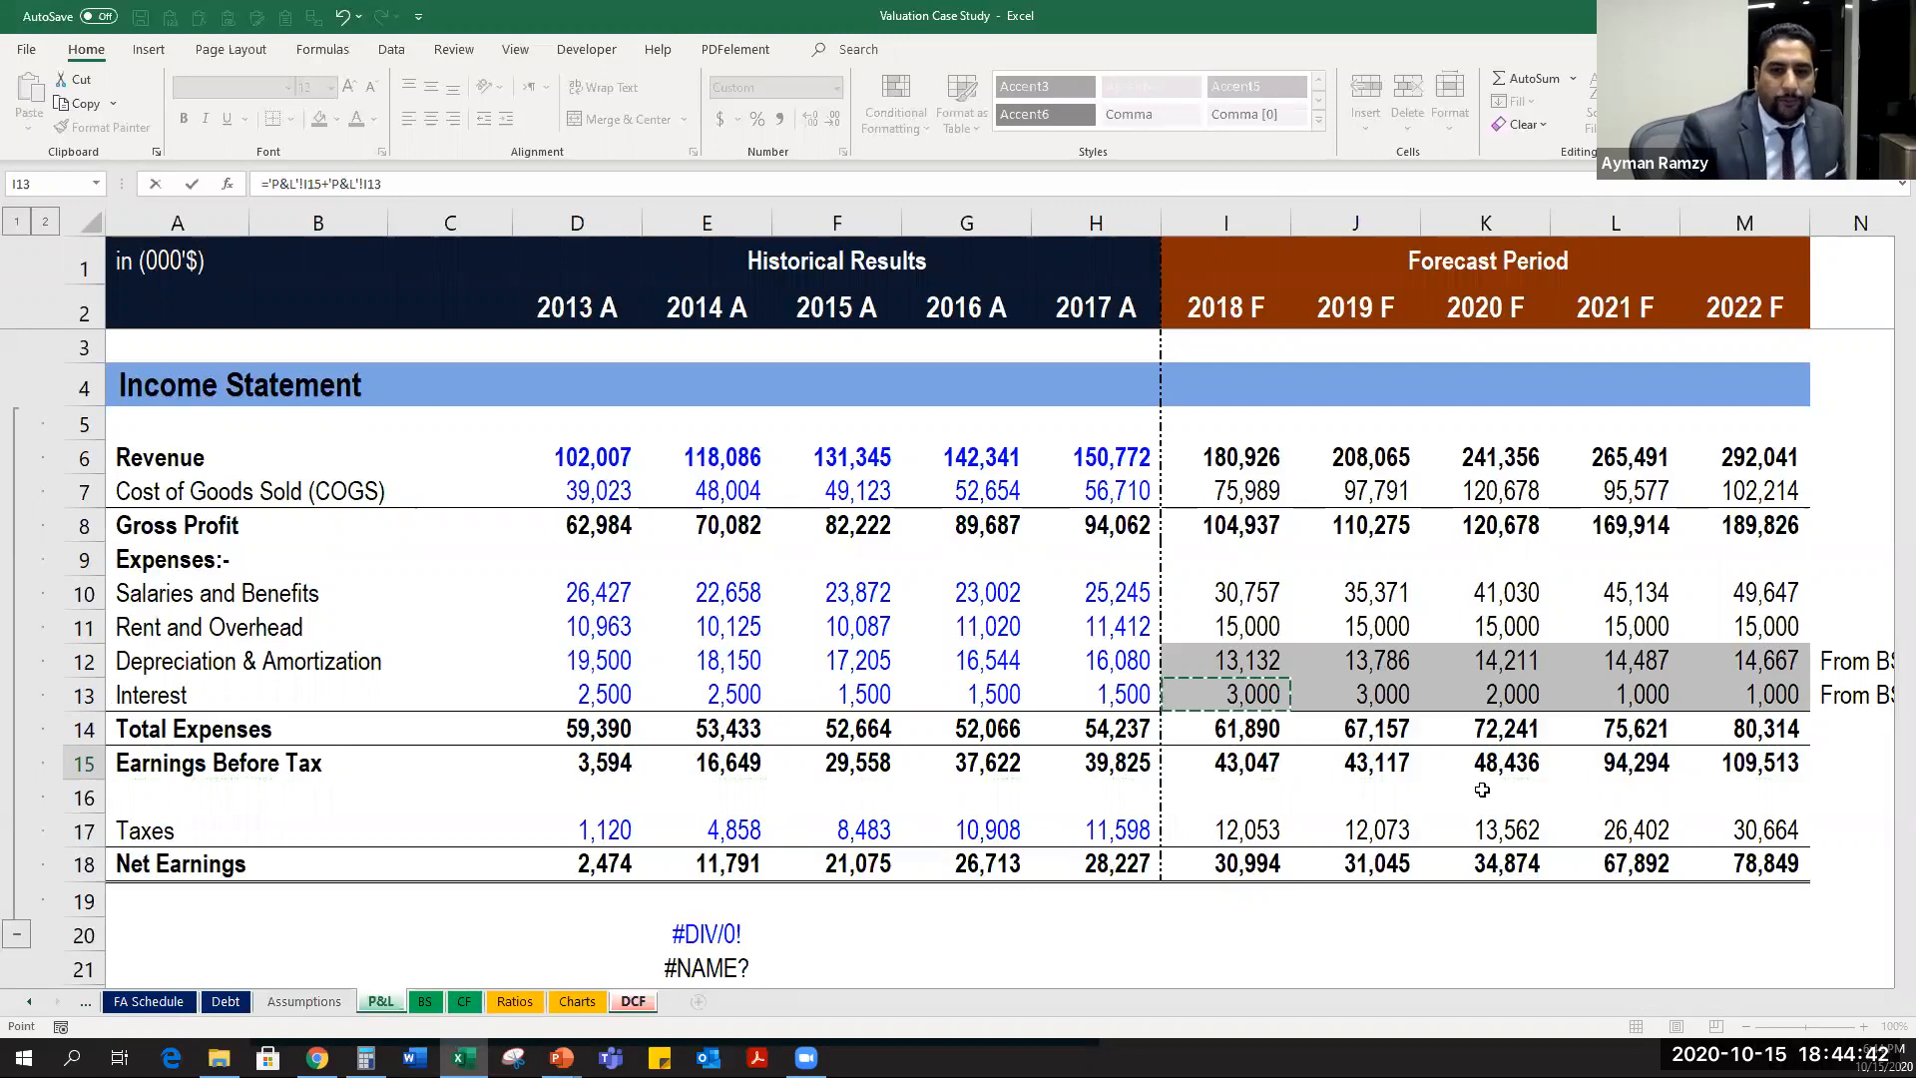
key("Return")
Reselect the 2018 EBIT cell I15 on the DCF sheet.
key("Right")
key("Right")
key("Right")
key("Right")
key("Right")
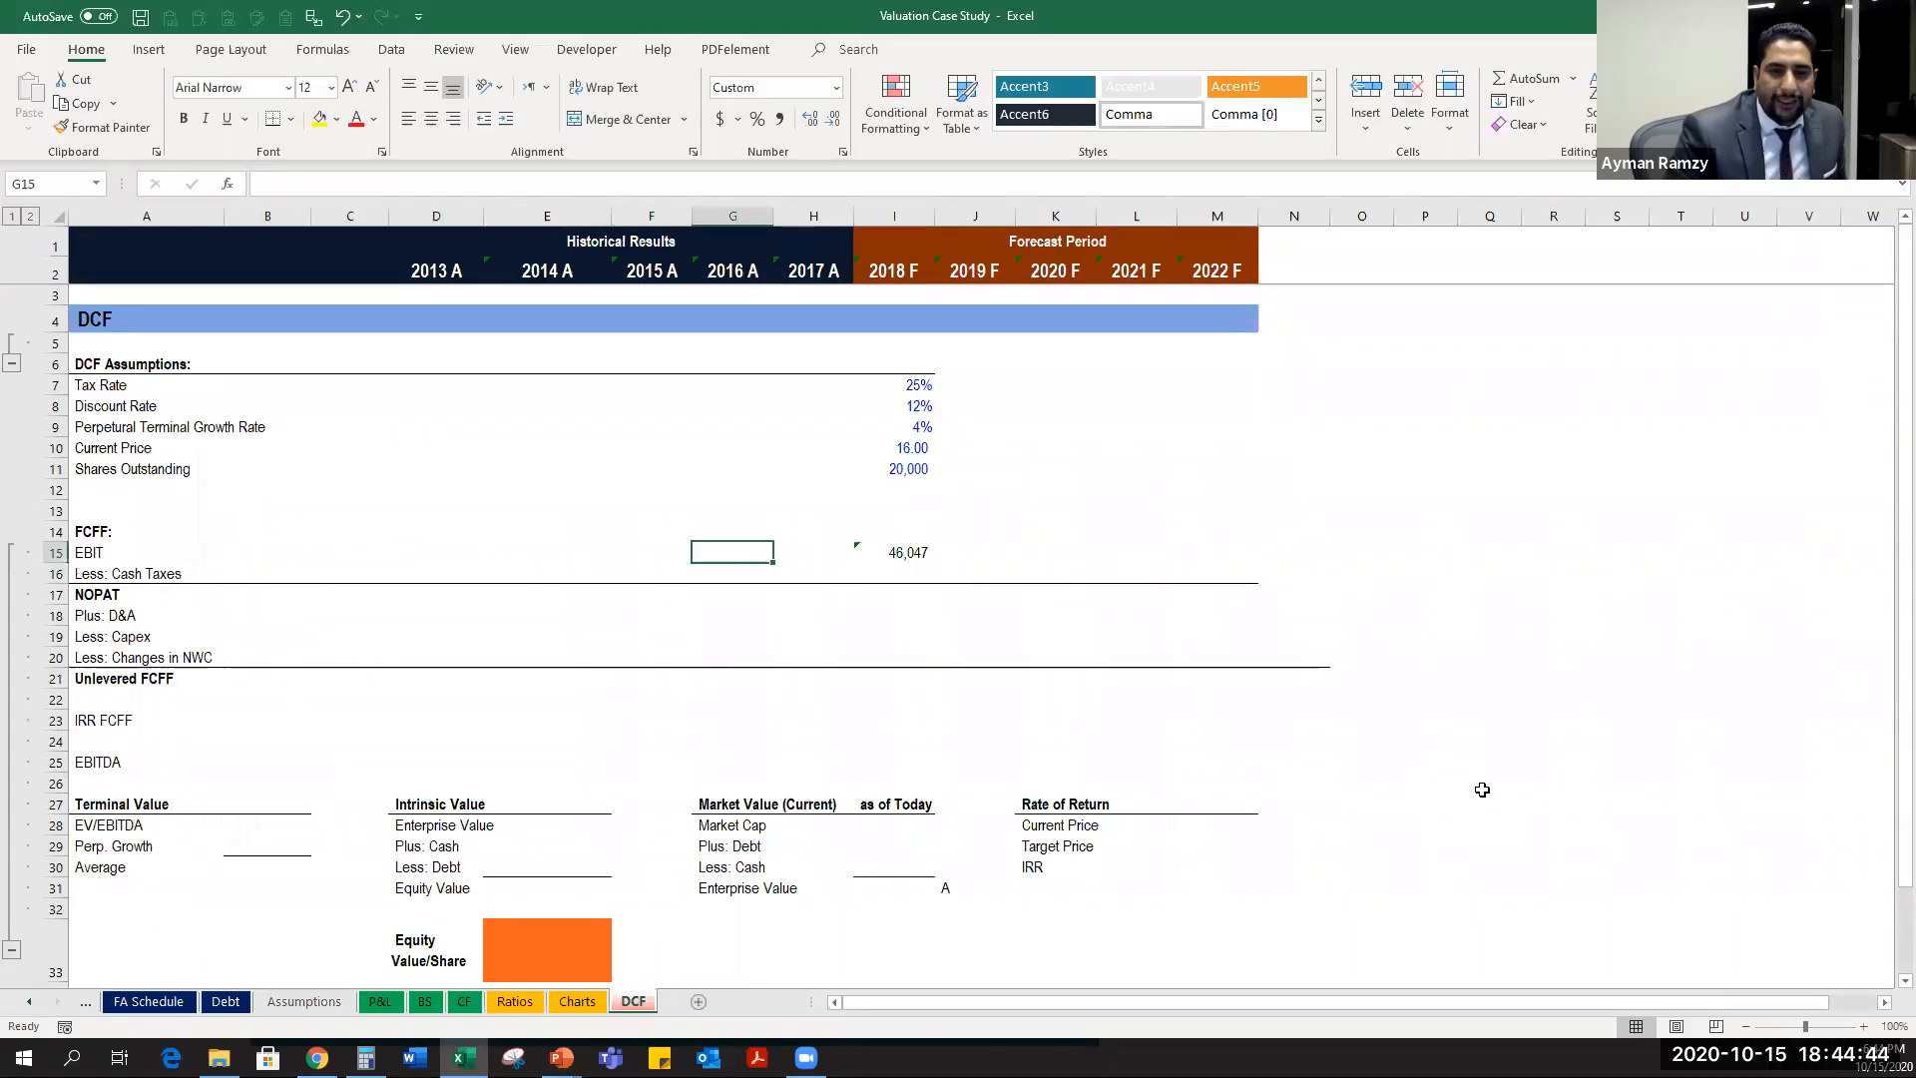
key("Right")
key("Right")
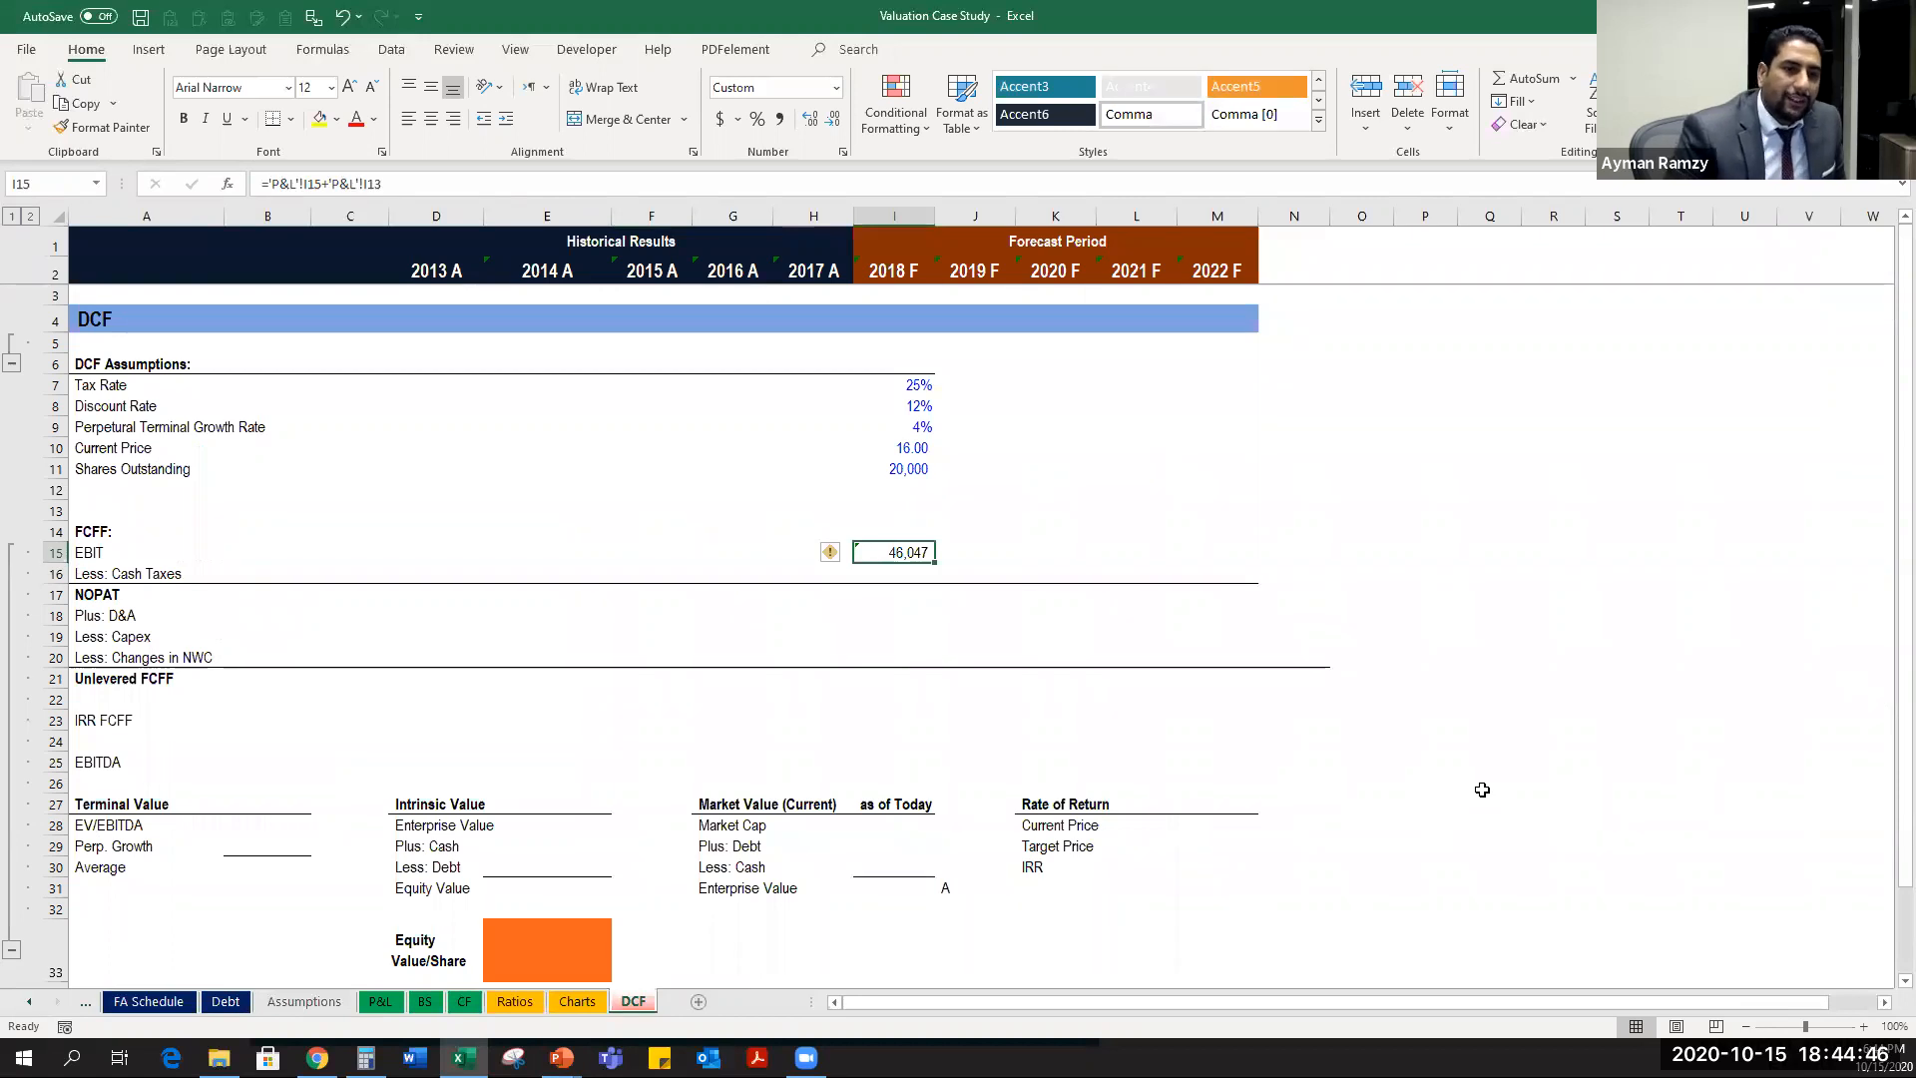
Fill the 2018 EBIT formula in I15 across the forecast years through 2022 in M15 and select the EBIT row.
scroll(255, 582, "up", 1)
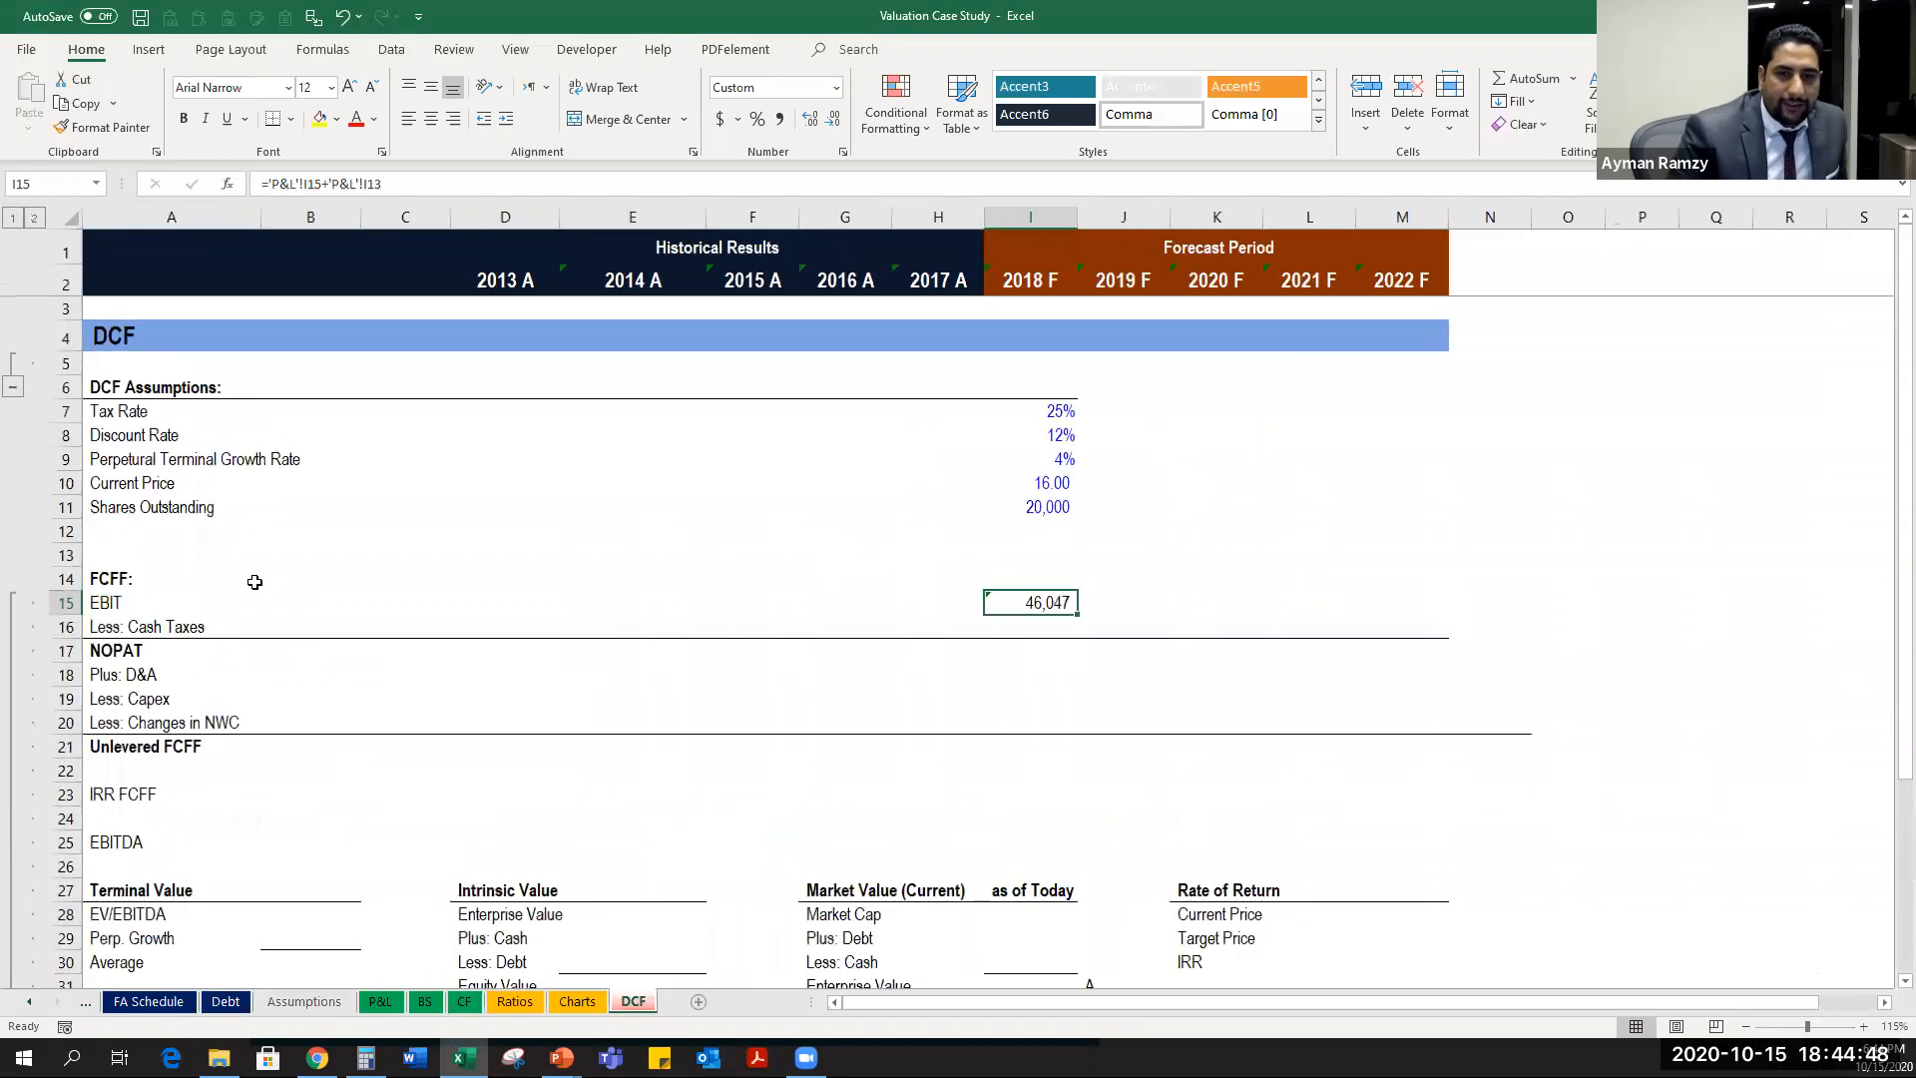
scroll(599, 683, "up", 1)
scroll(998, 699, "up", 1)
left_click_drag(1295, 706, 1739, 721)
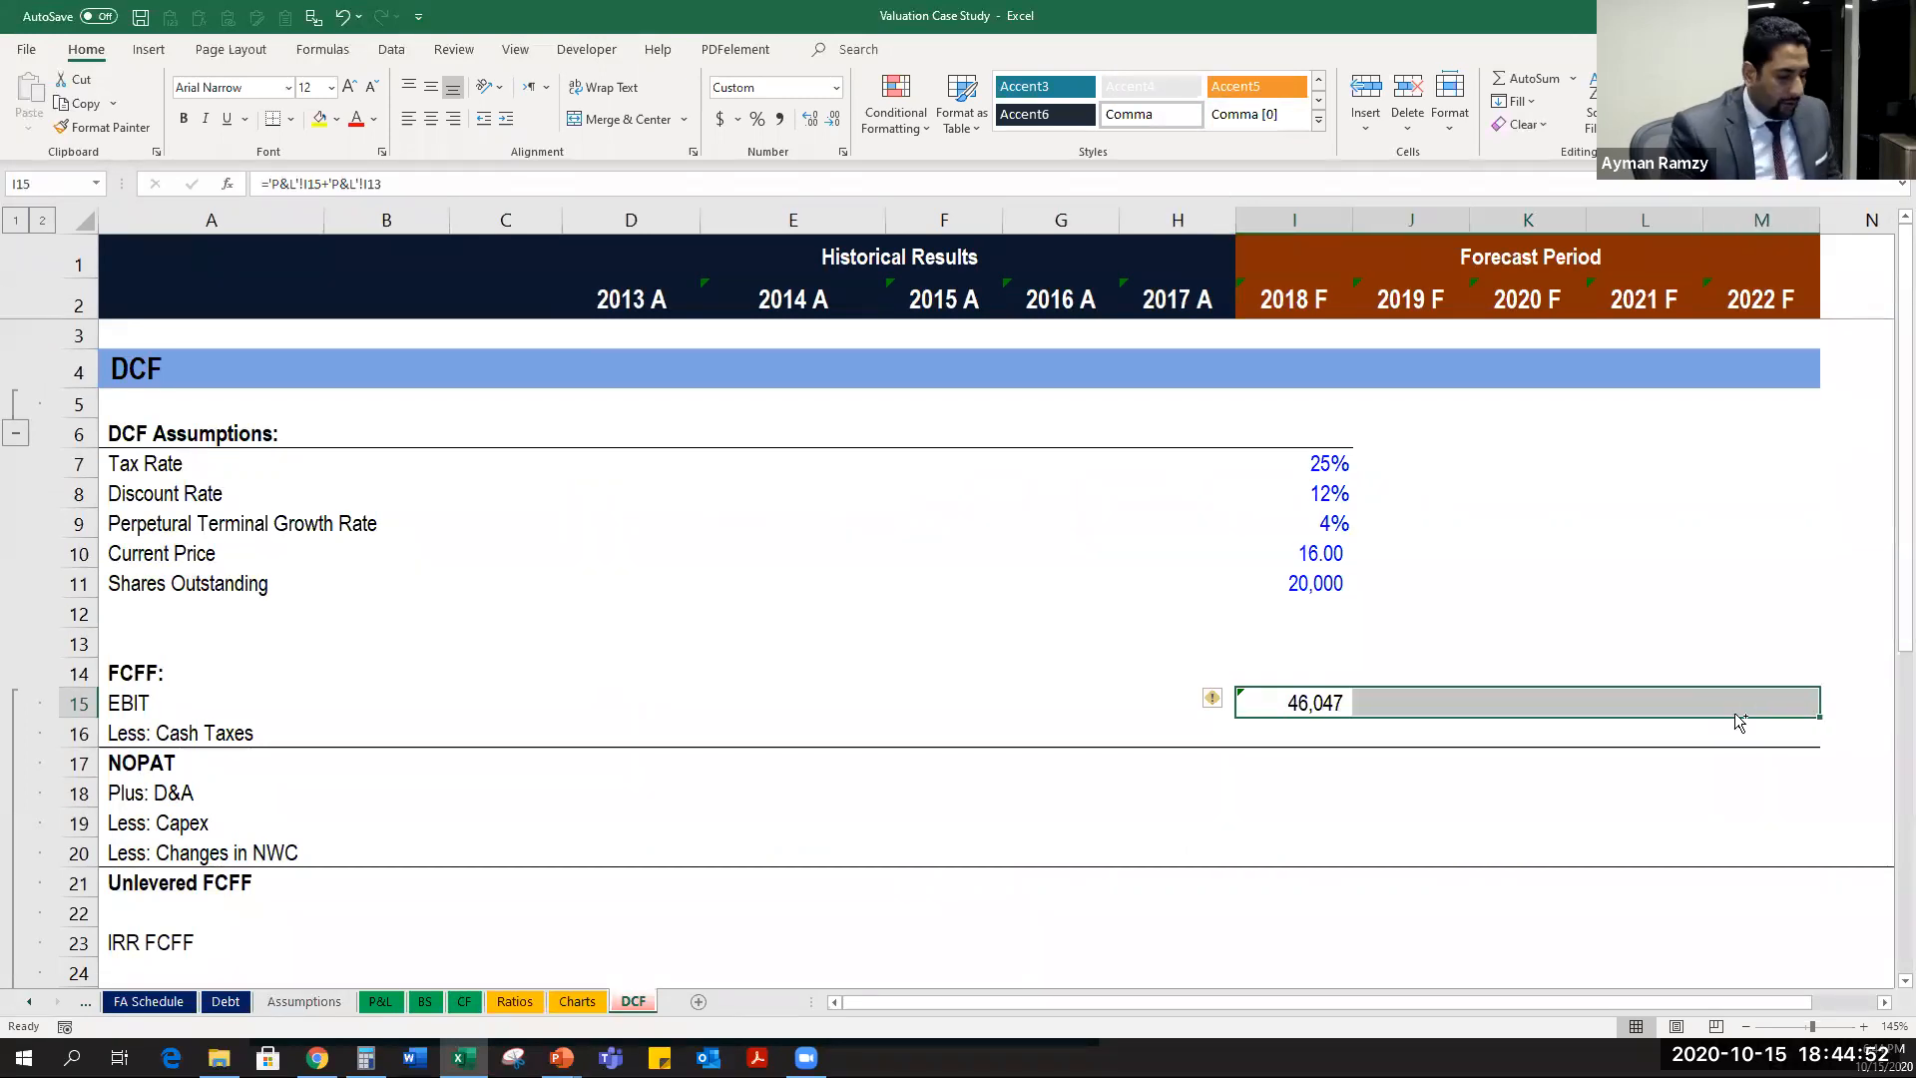
key("ctrl+r")
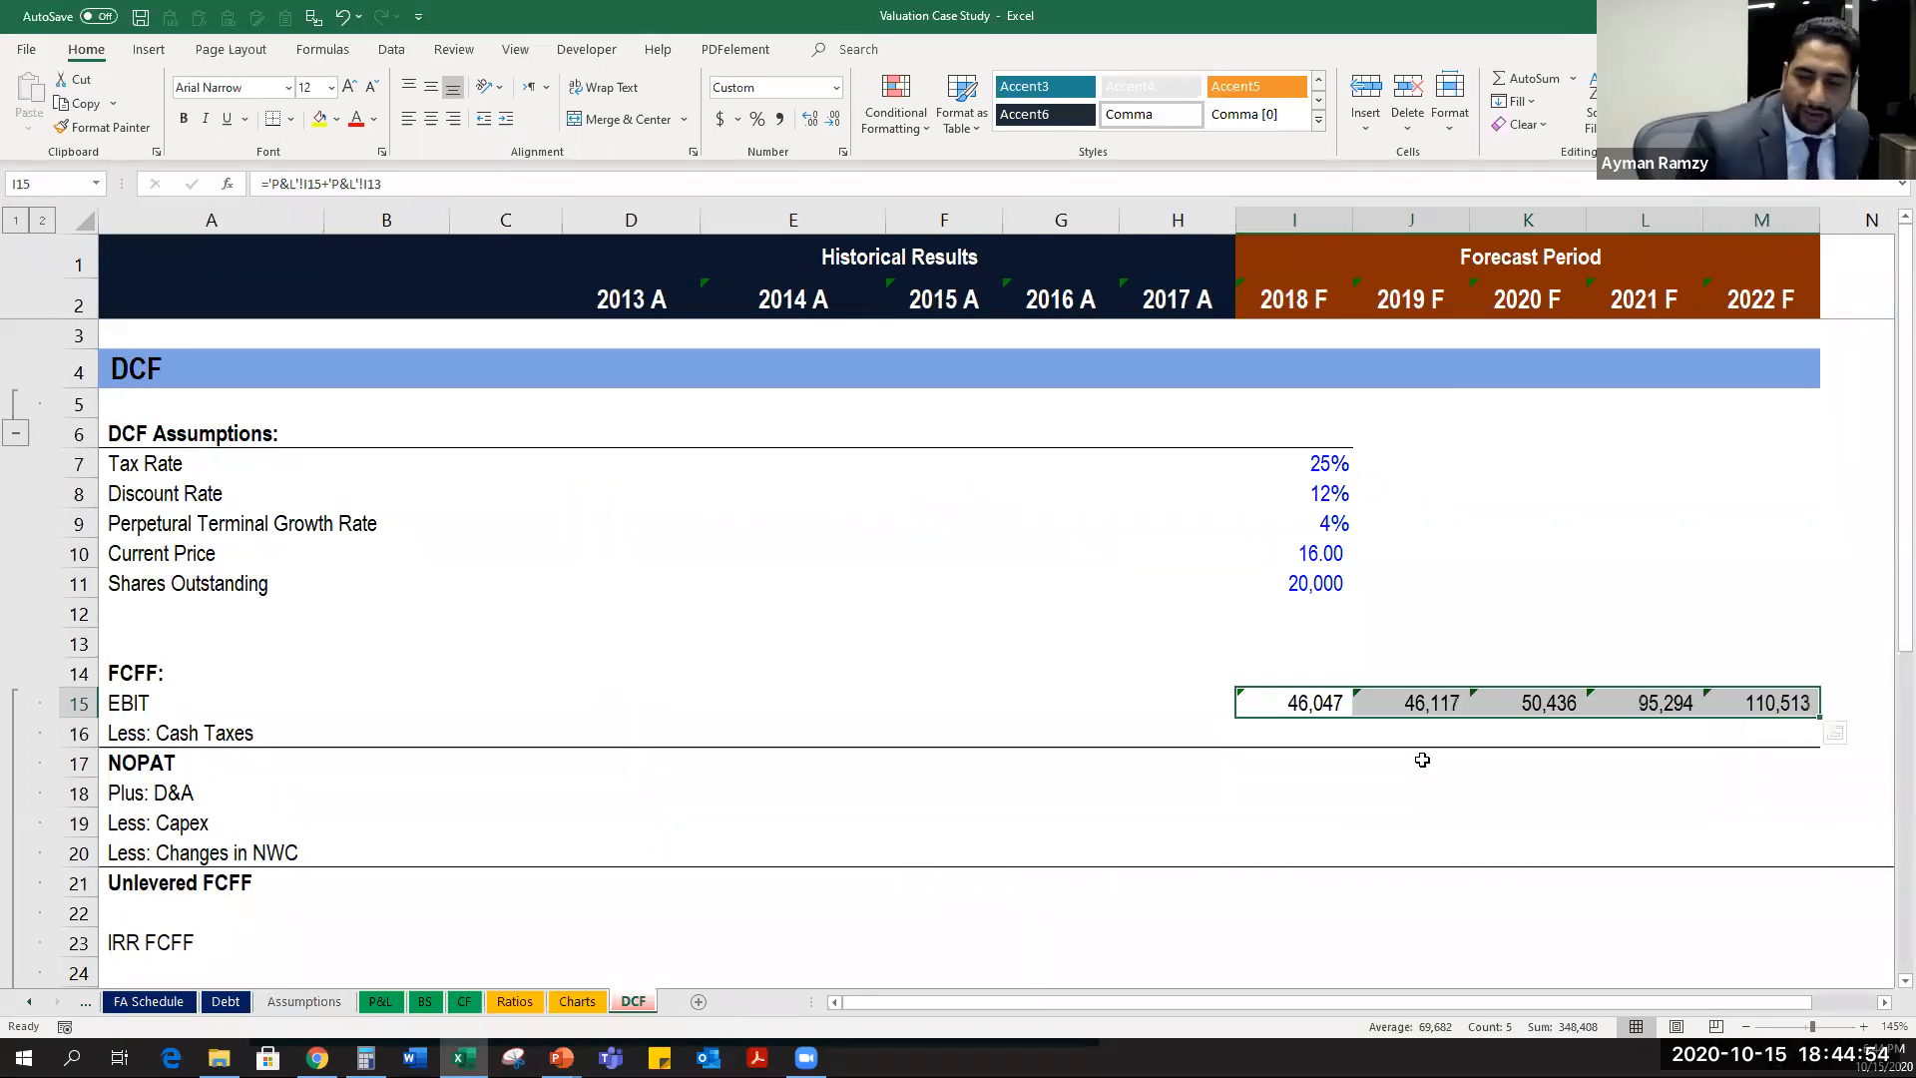
left_click_drag(157, 703, 1787, 704)
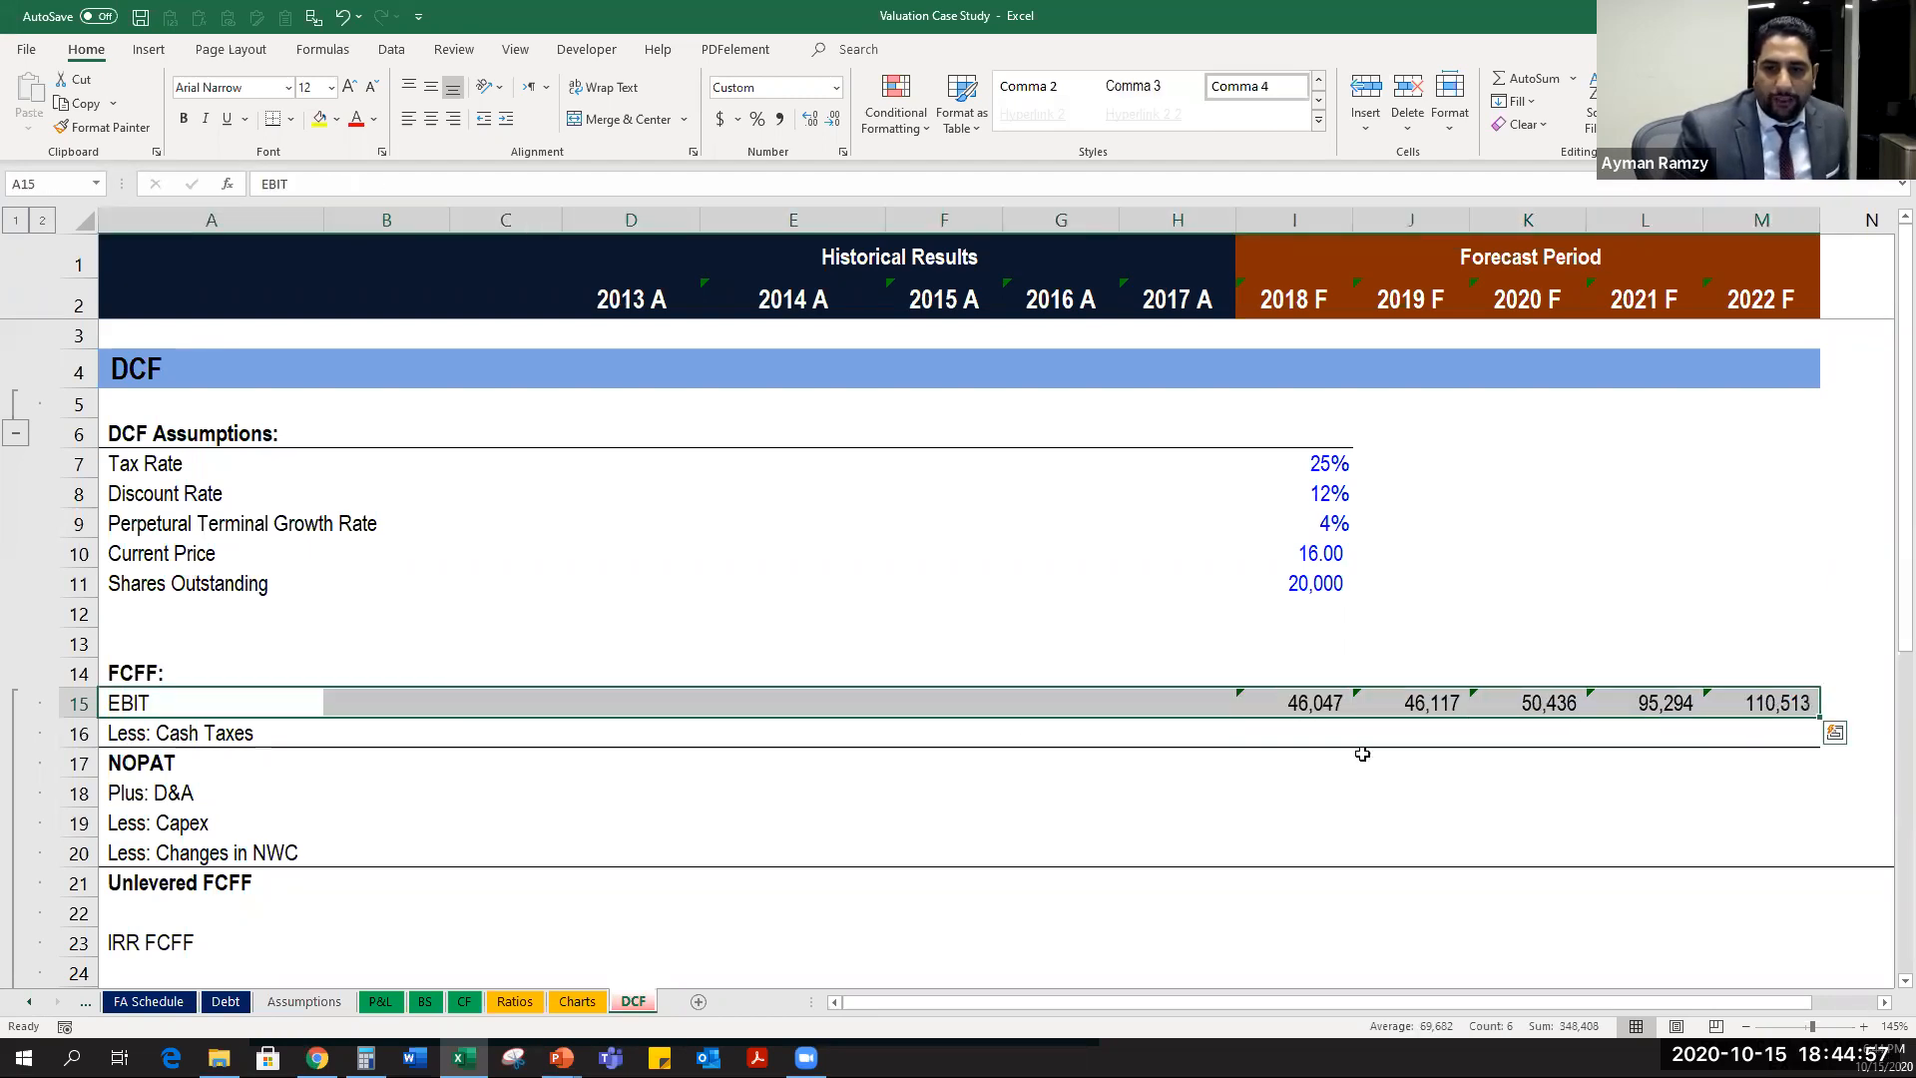
Select the 2018 cash taxes cell I16, switch to the Free cash flows to the firm slide, circle (1 – Tax Rate) and return to Excel.
left_click(1290, 753)
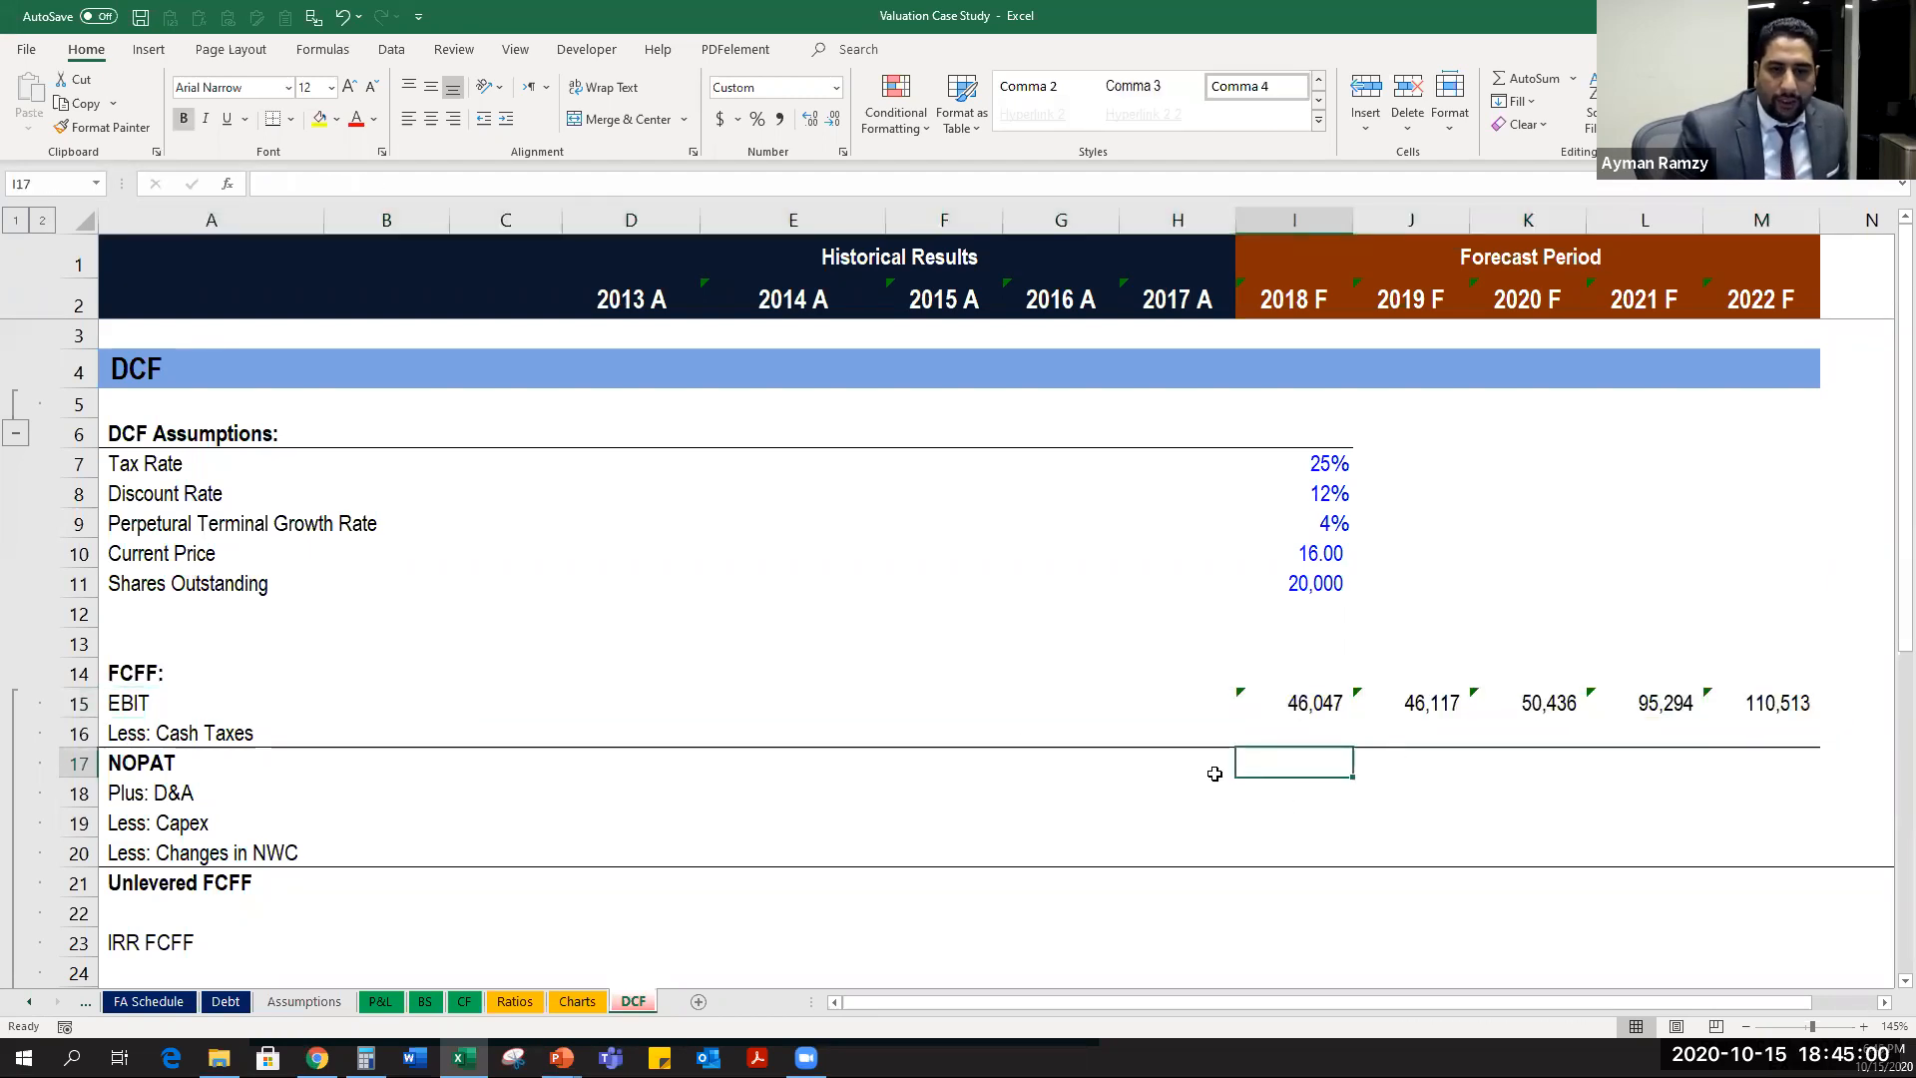
left_click(1279, 736)
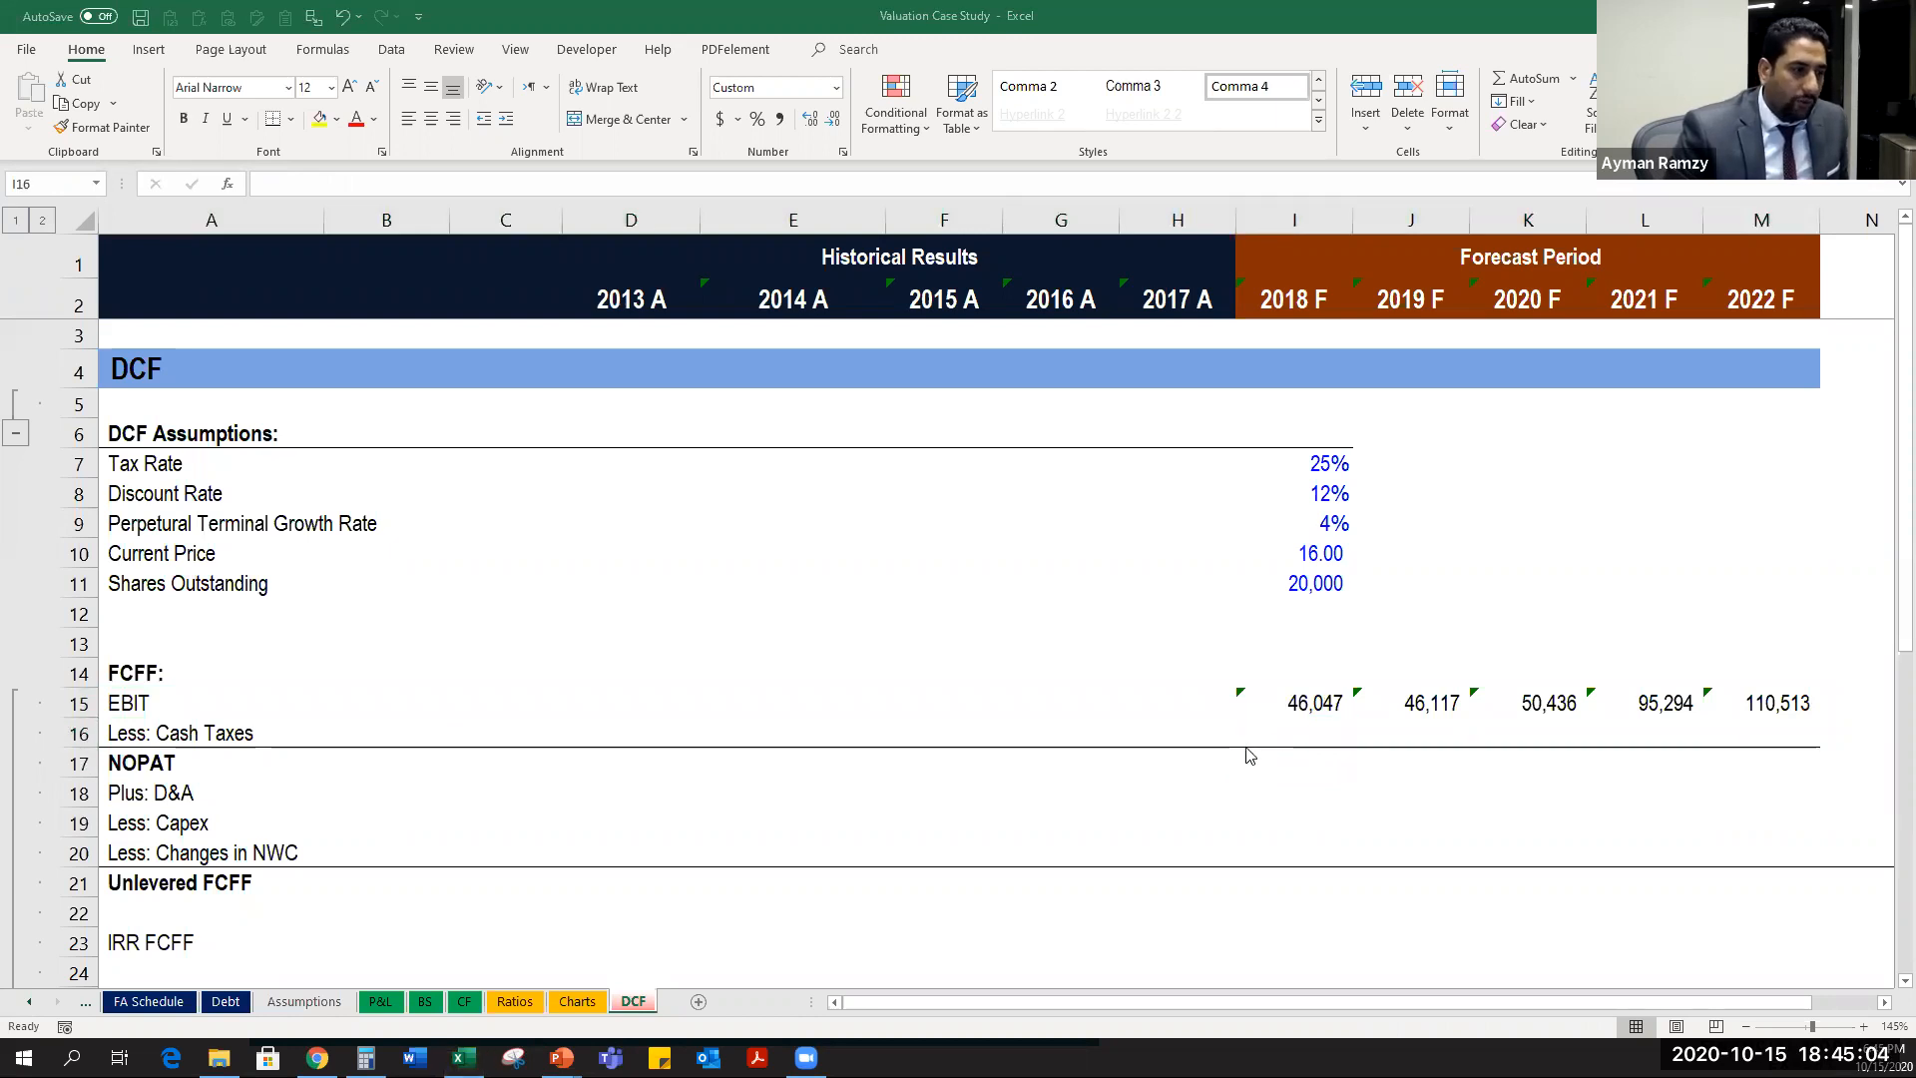
key("alt+Tab")
mouse_move(411, 502)
left_mouse_down()
mouse_move(679, 574)
mouse_move(632, 556)
left_mouse_up()
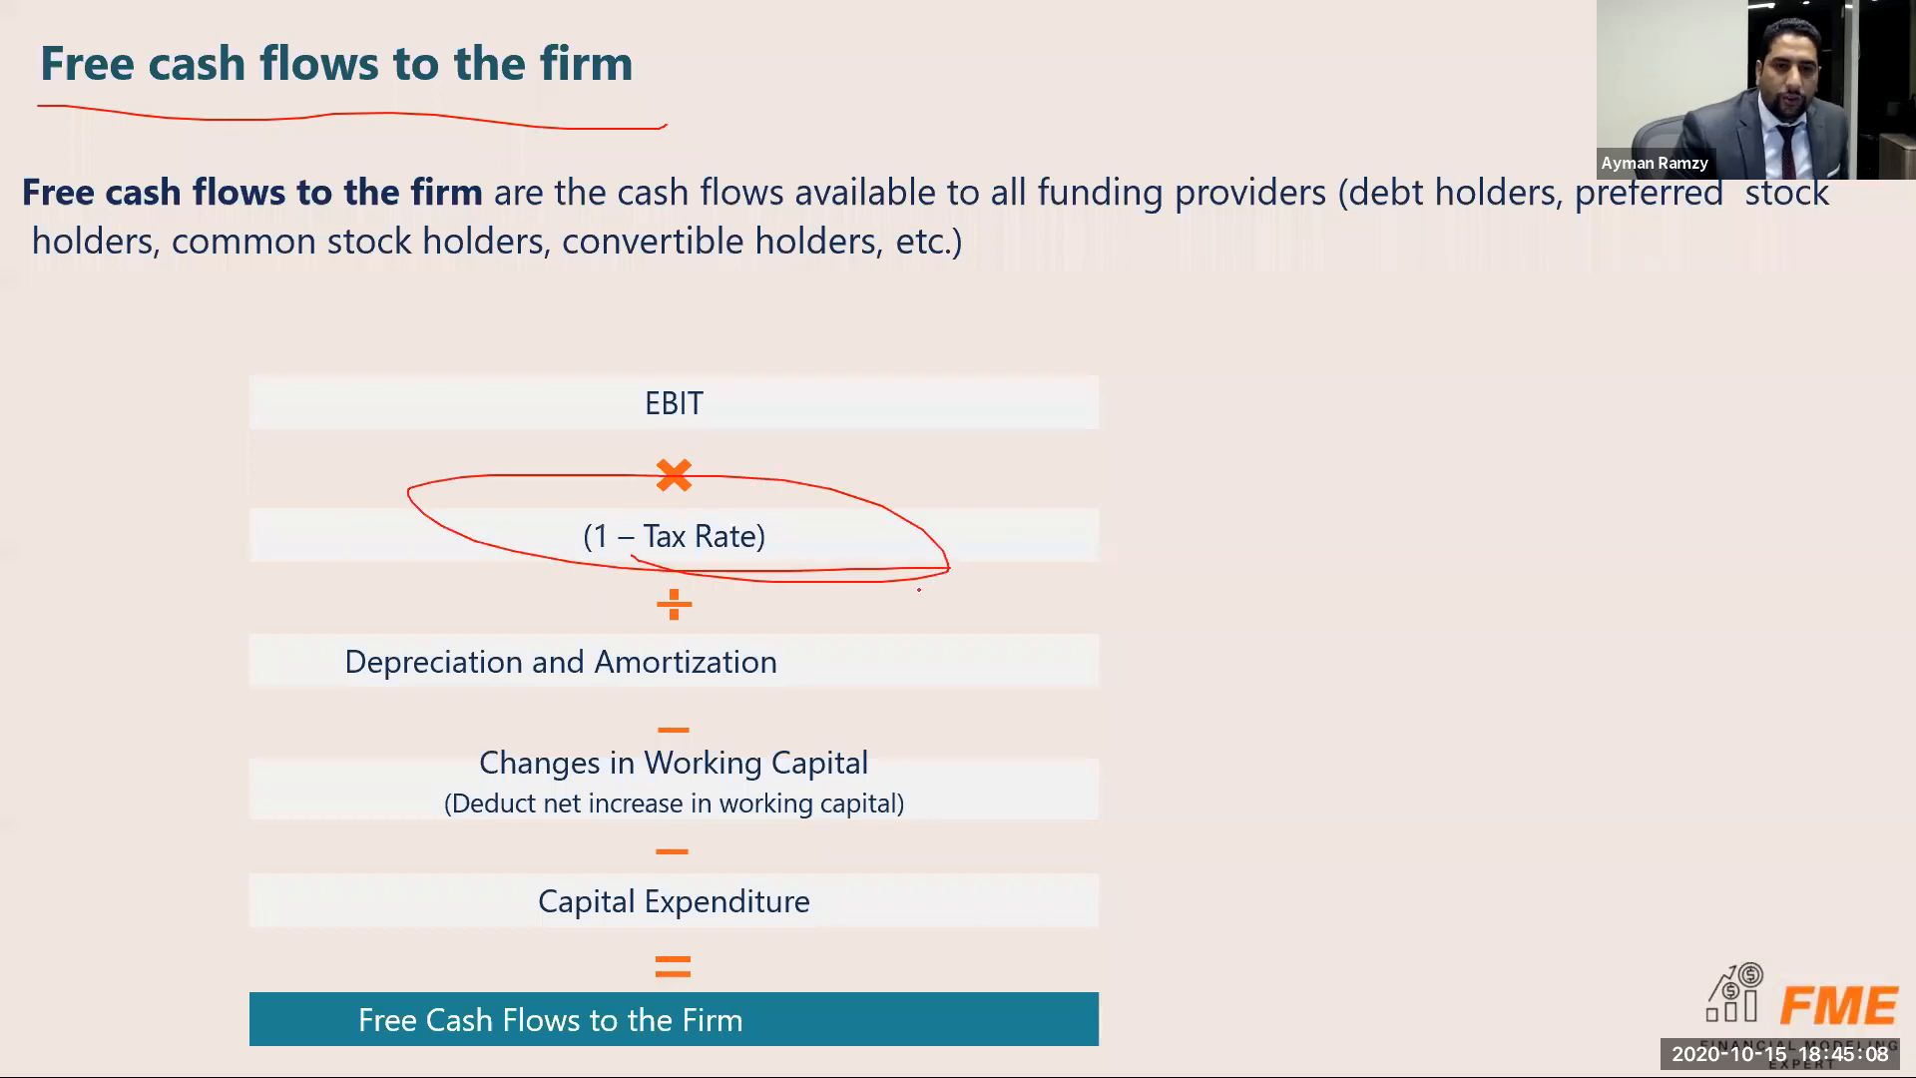
left_click_drag(777, 576, 908, 560)
left_click_drag(505, 528, 909, 561)
key("alt+Tab")
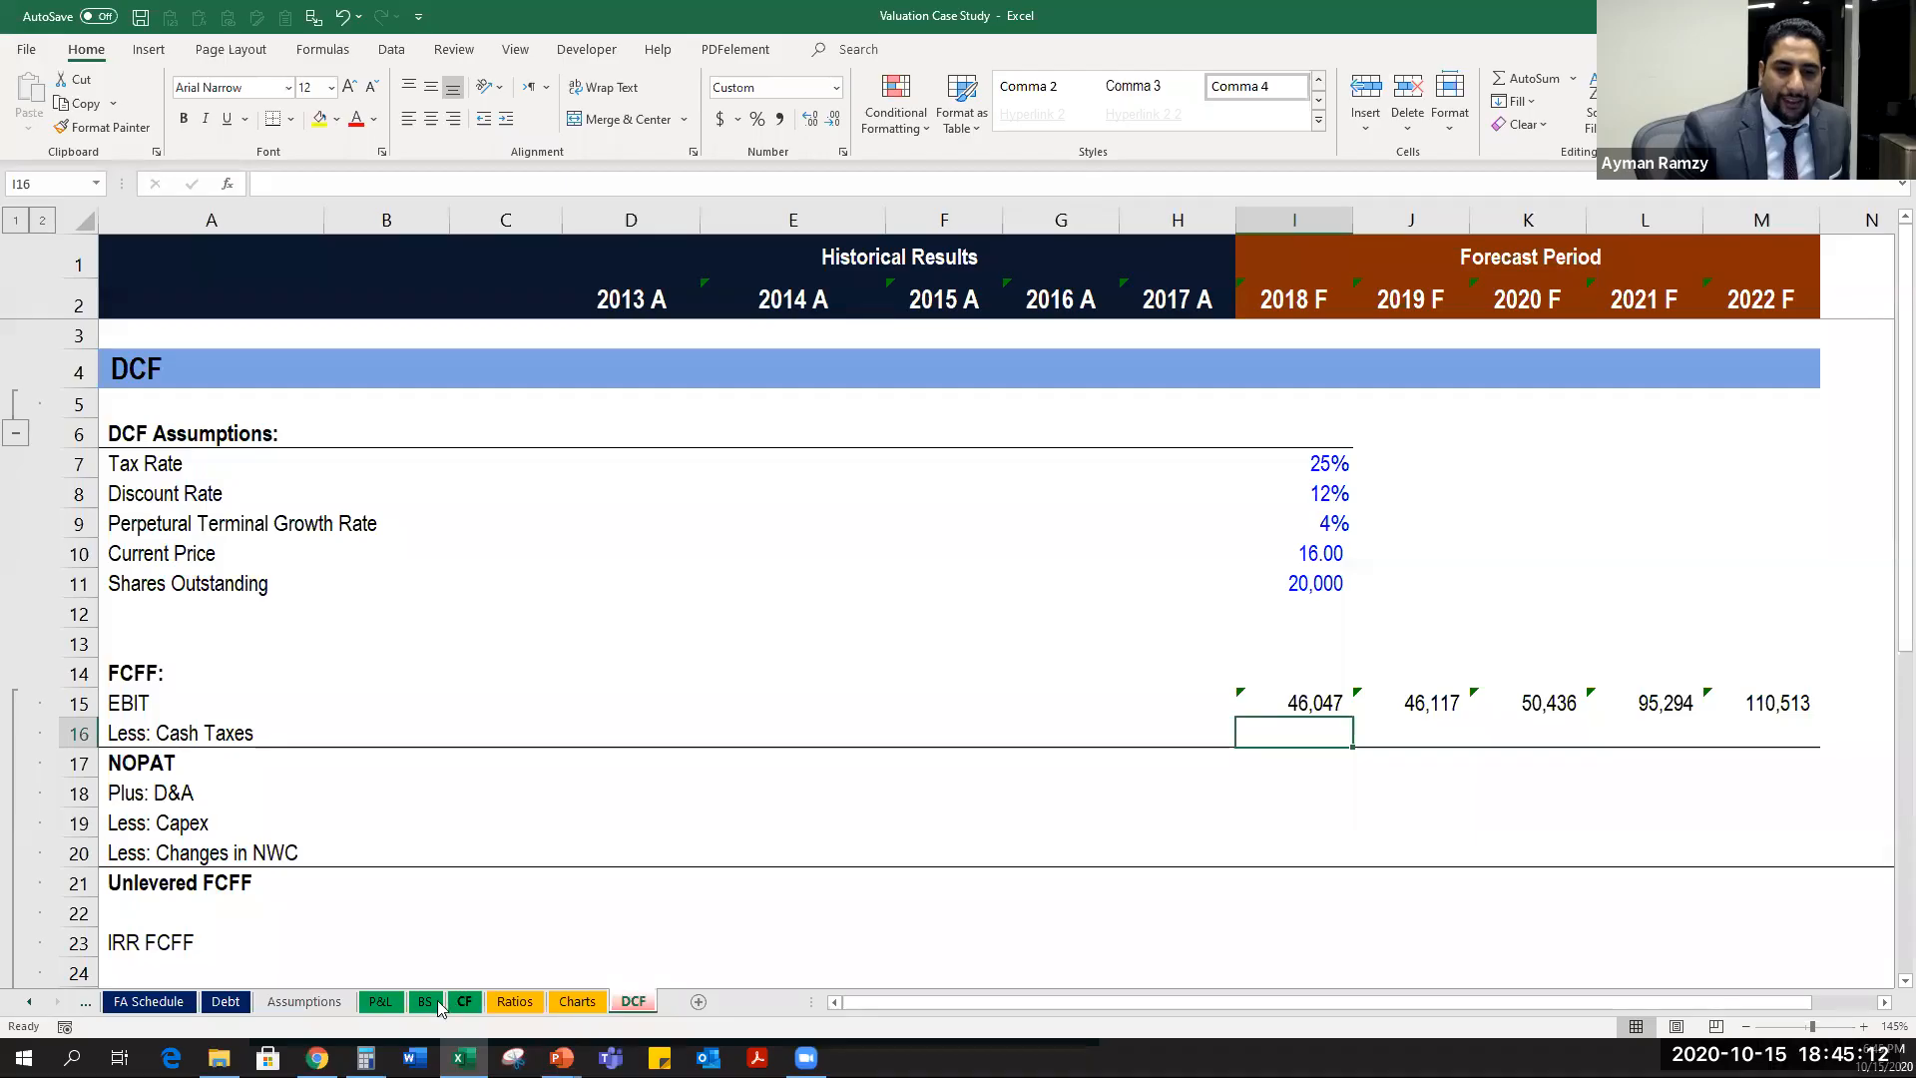
Examine the 2018 Taxes formula and Interest cell on the P&L sheet and compare them with the slide's FCFF formula.
left_click(425, 1001)
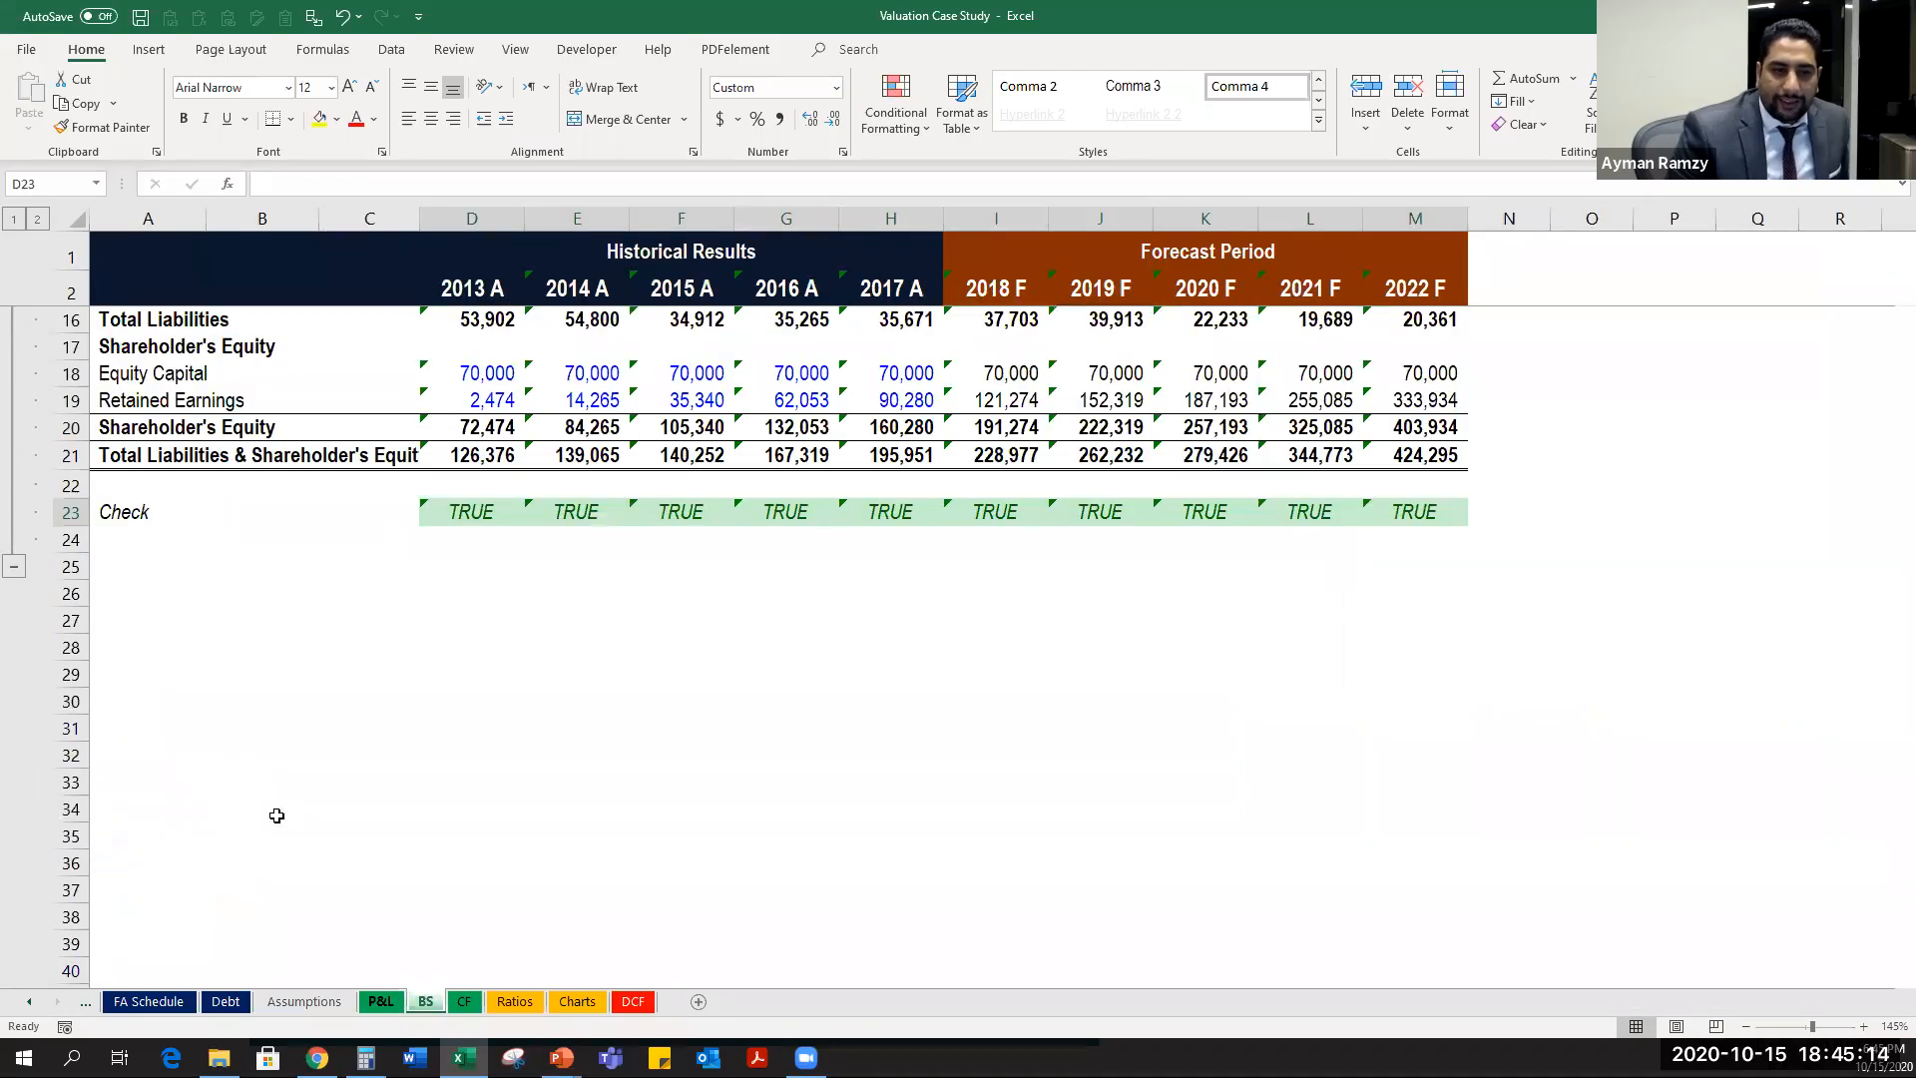
key("ctrl+Page_Up")
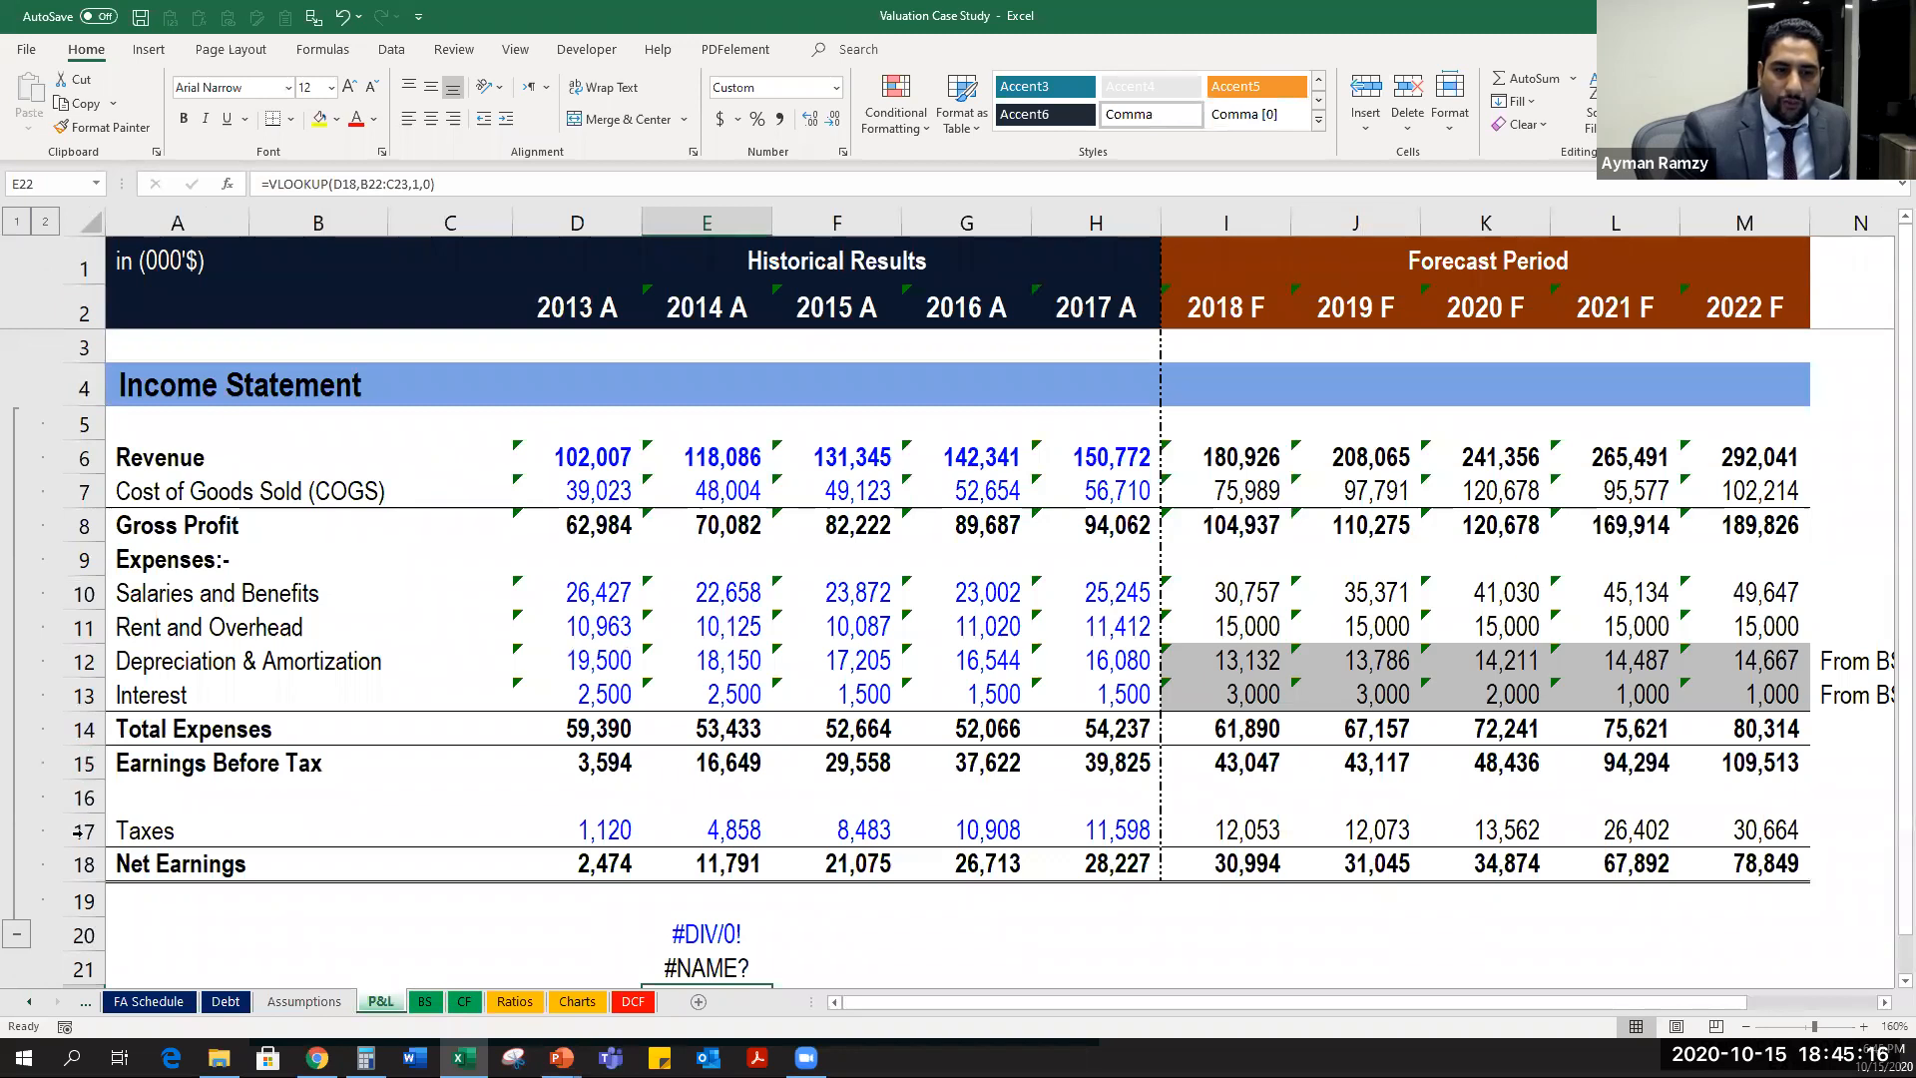
left_click(83, 831)
left_click(1233, 813)
double_click(1233, 813)
key("Escape")
left_click(1253, 689)
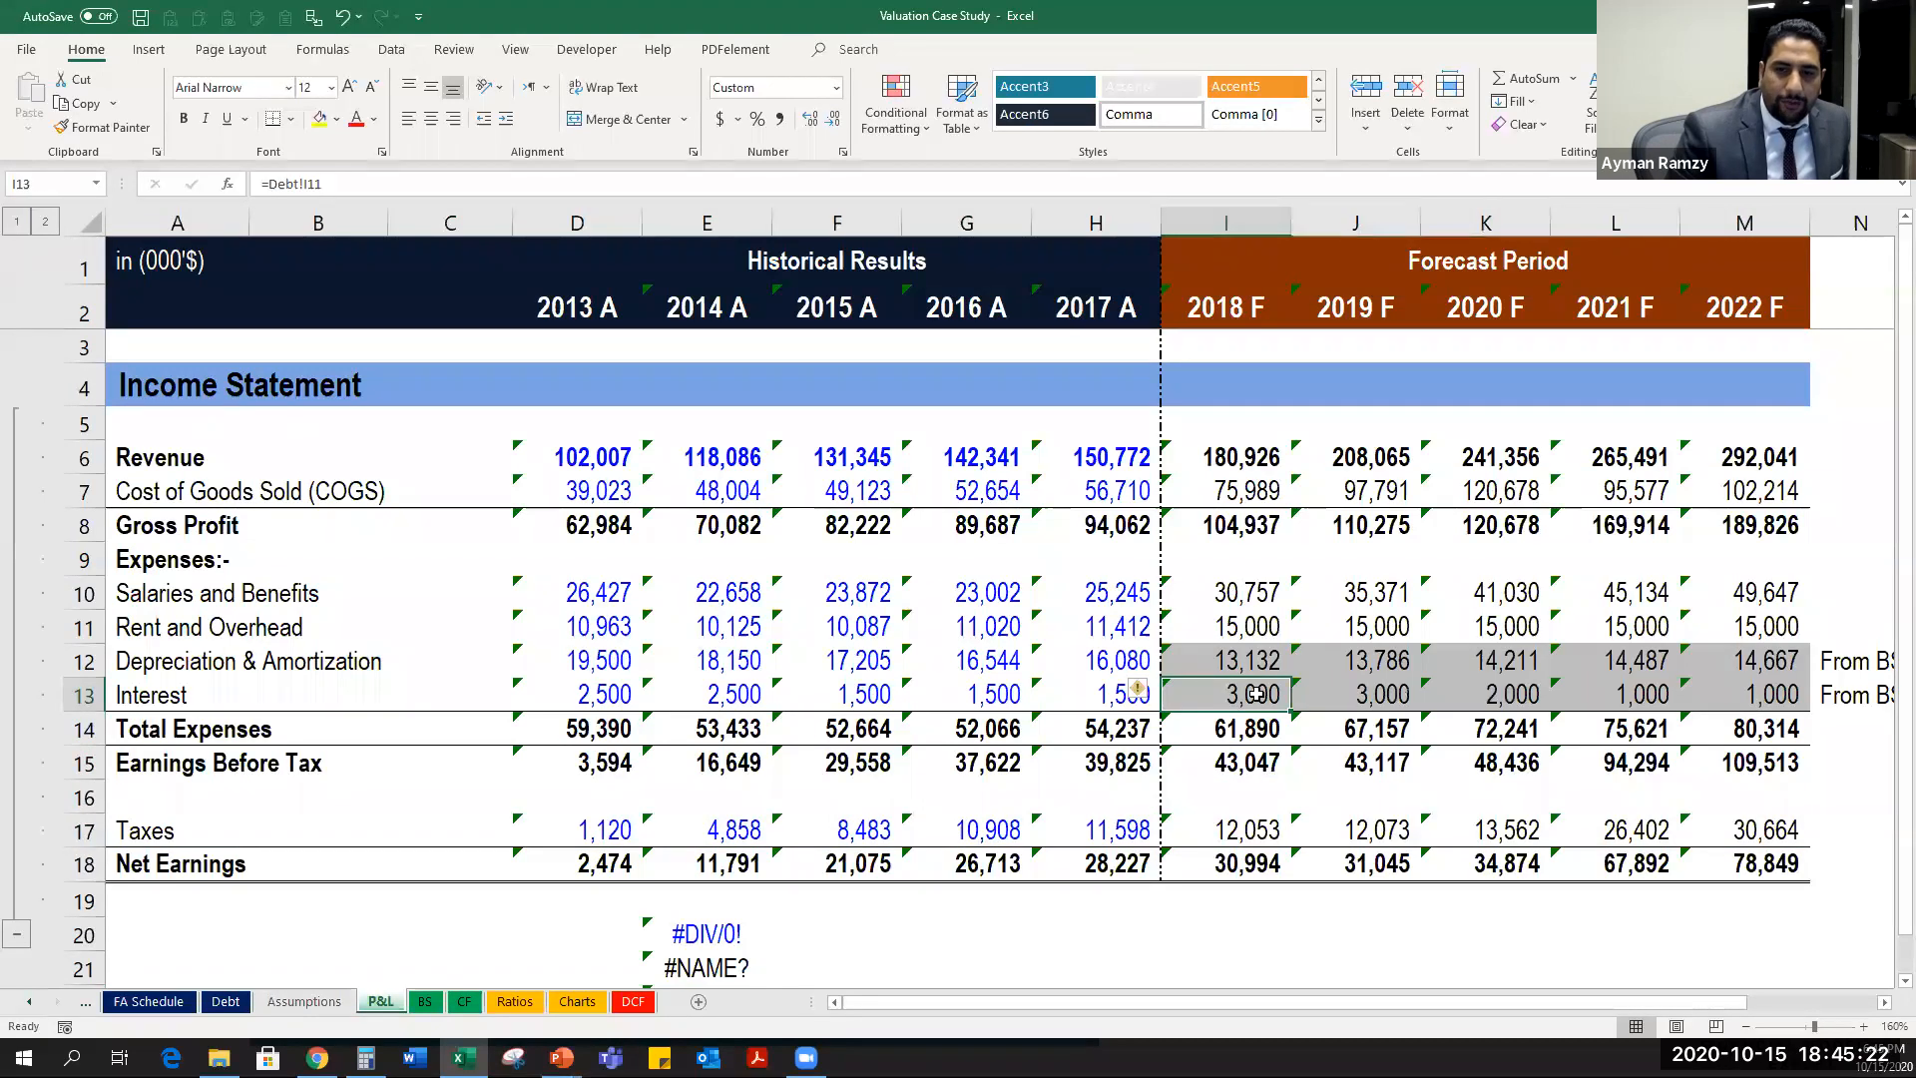
key("ctrl+2")
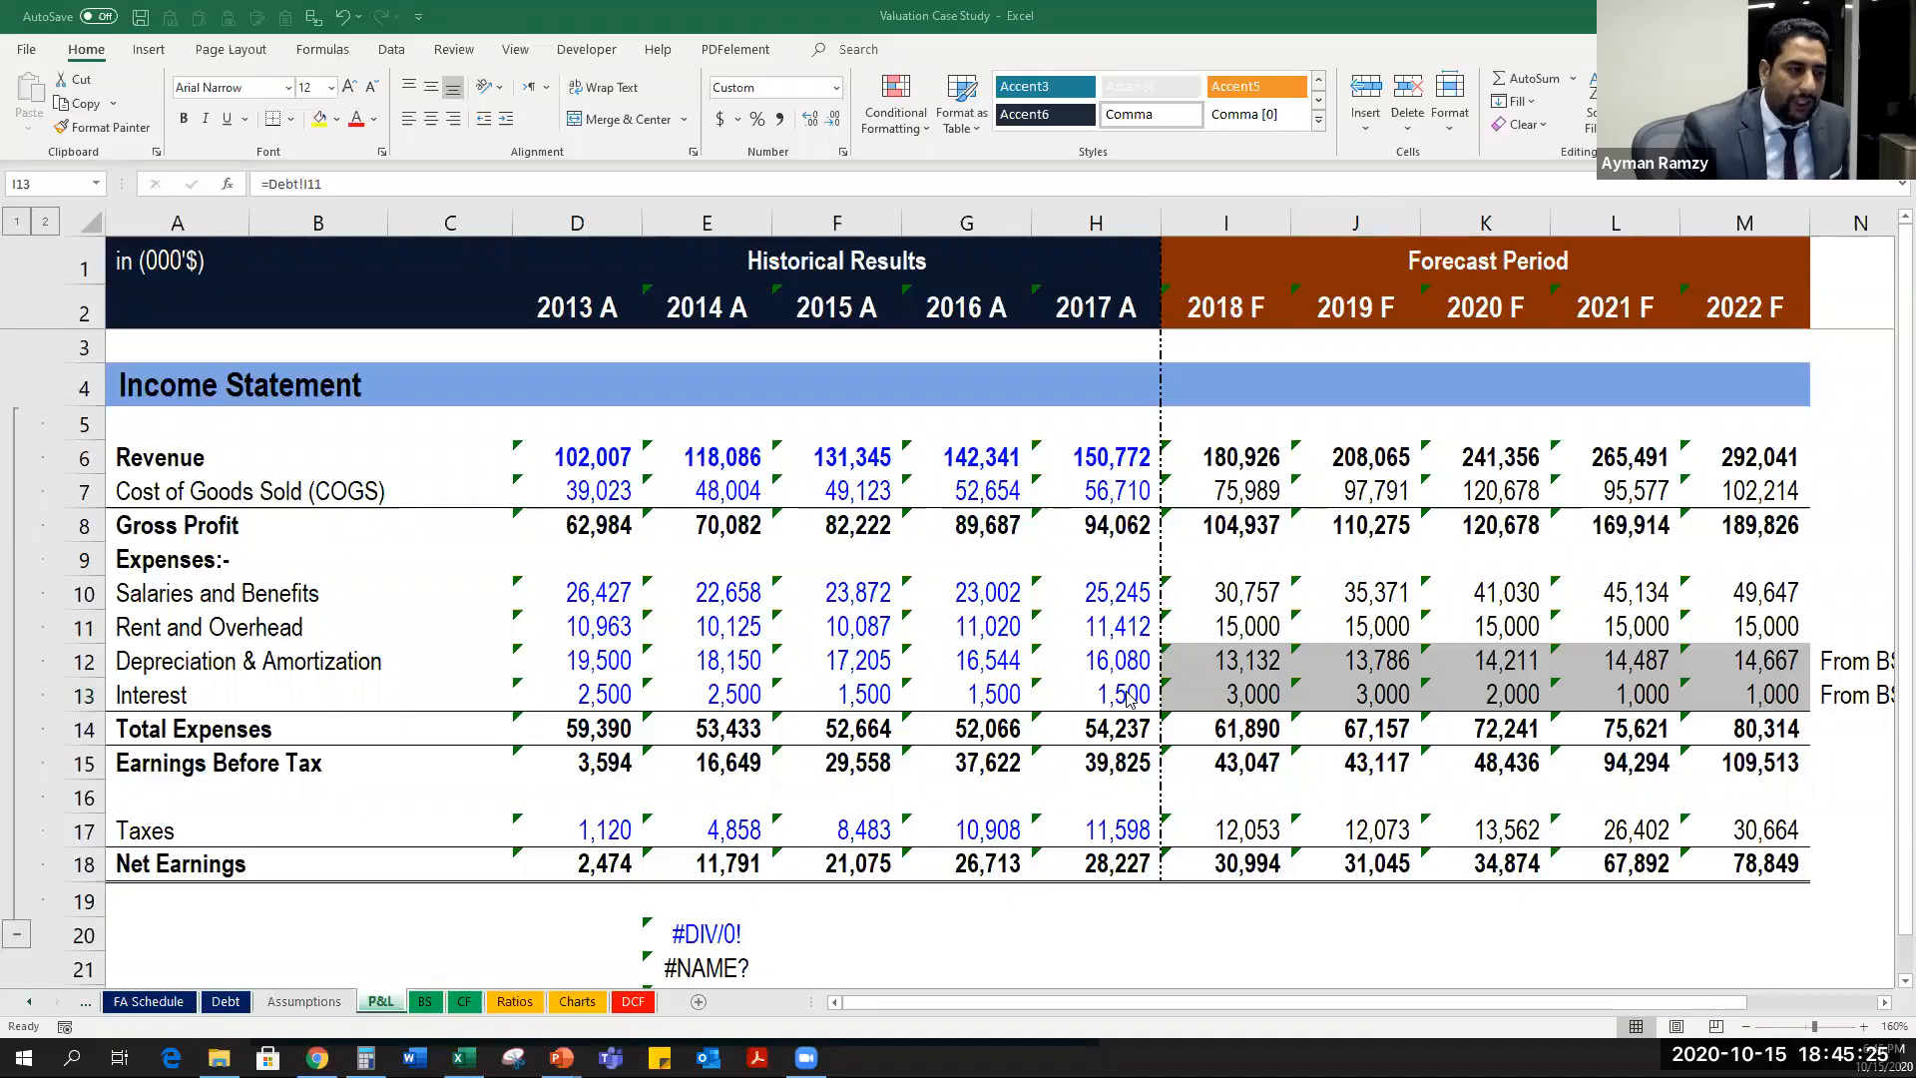
key("alt+Tab")
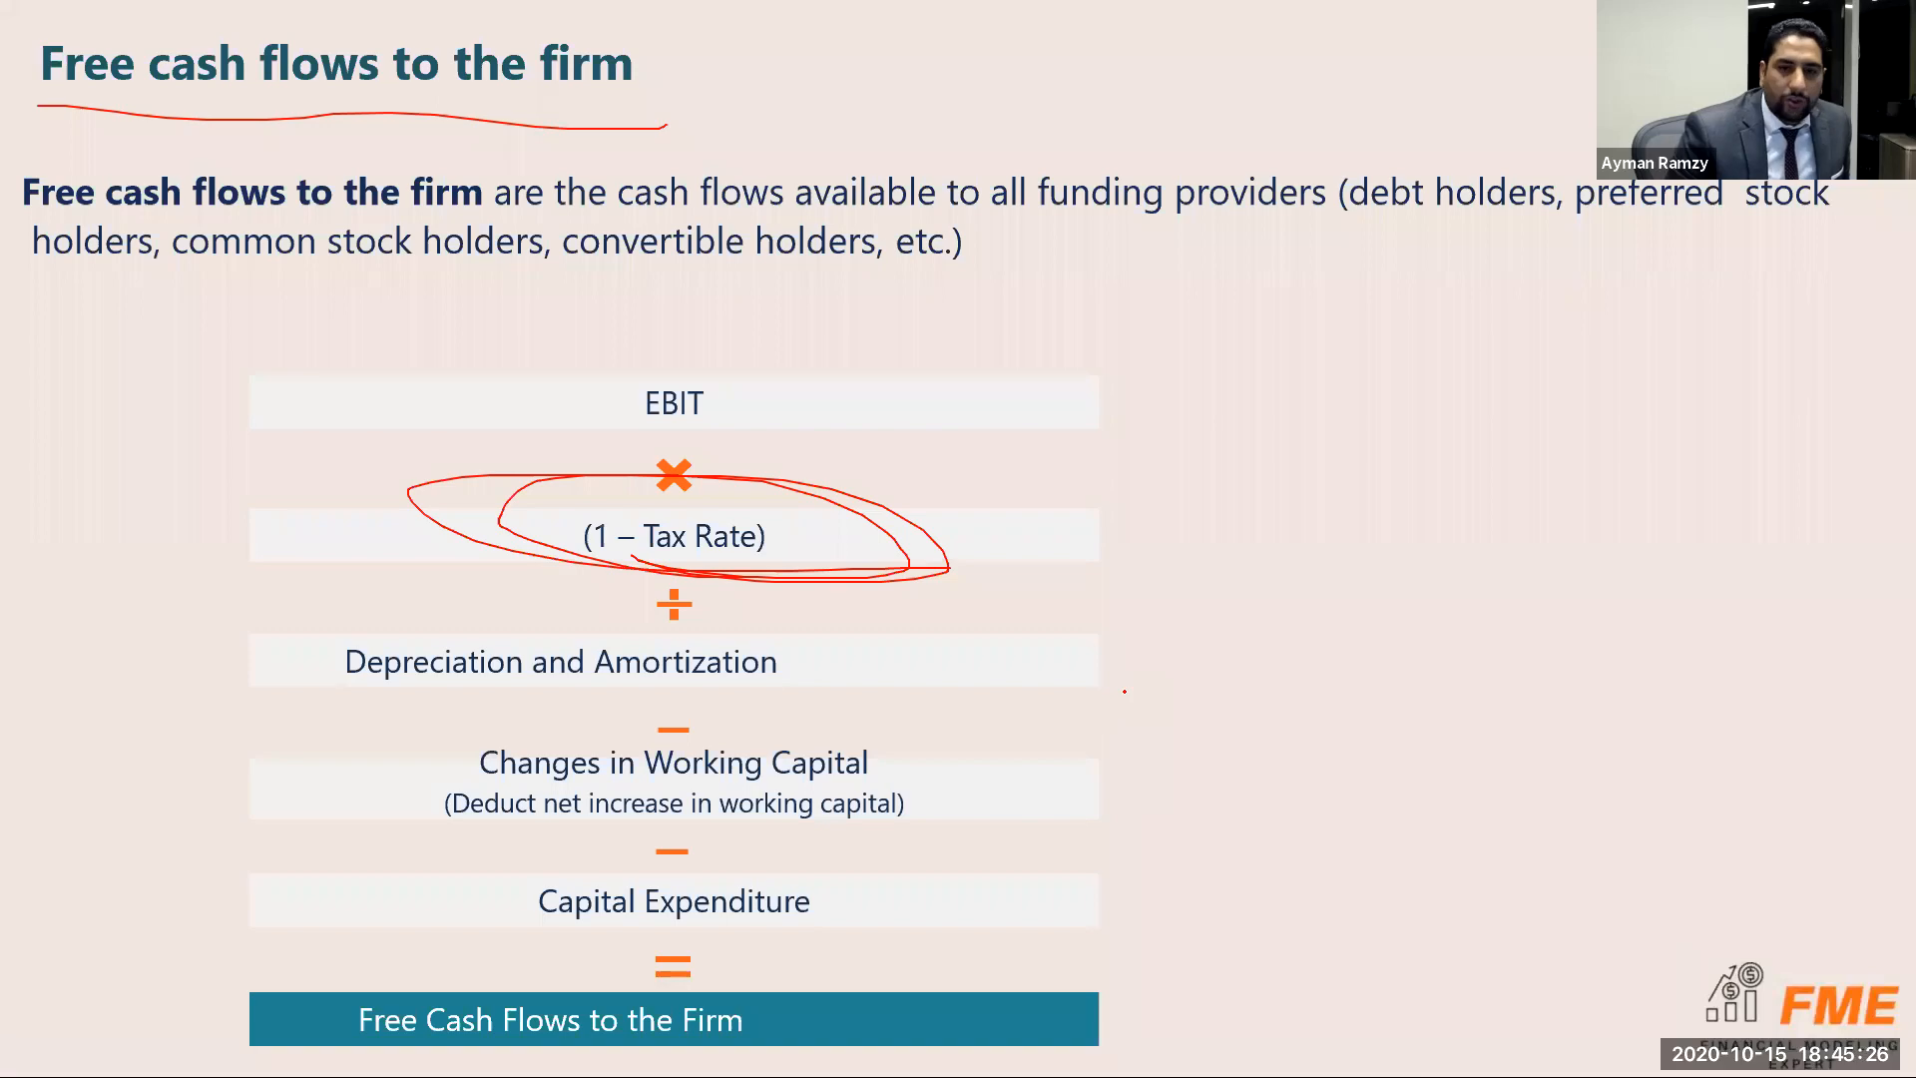
key("alt+Tab")
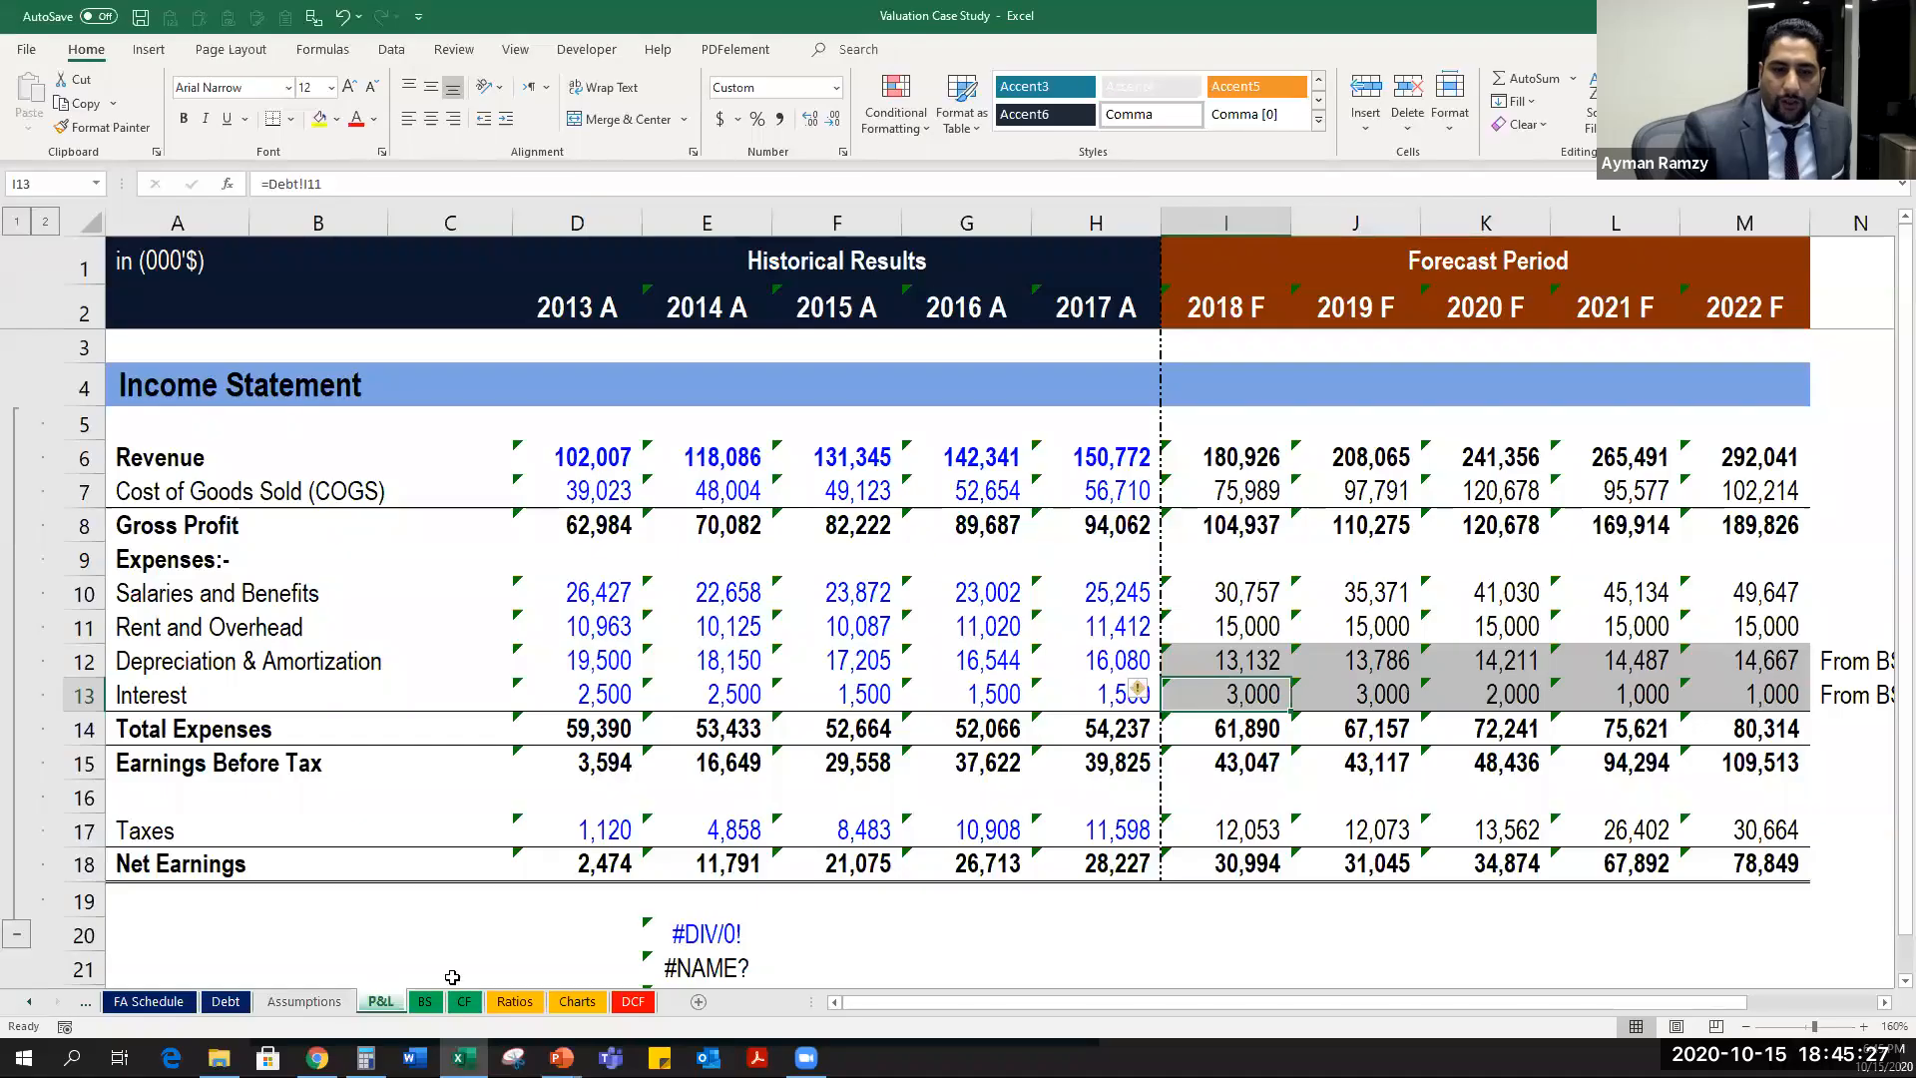
Calculate the 2018 cash taxes in I16 on the DCF sheet as EBIT times the tax rate, =I15*I7.
left_click(632, 1000)
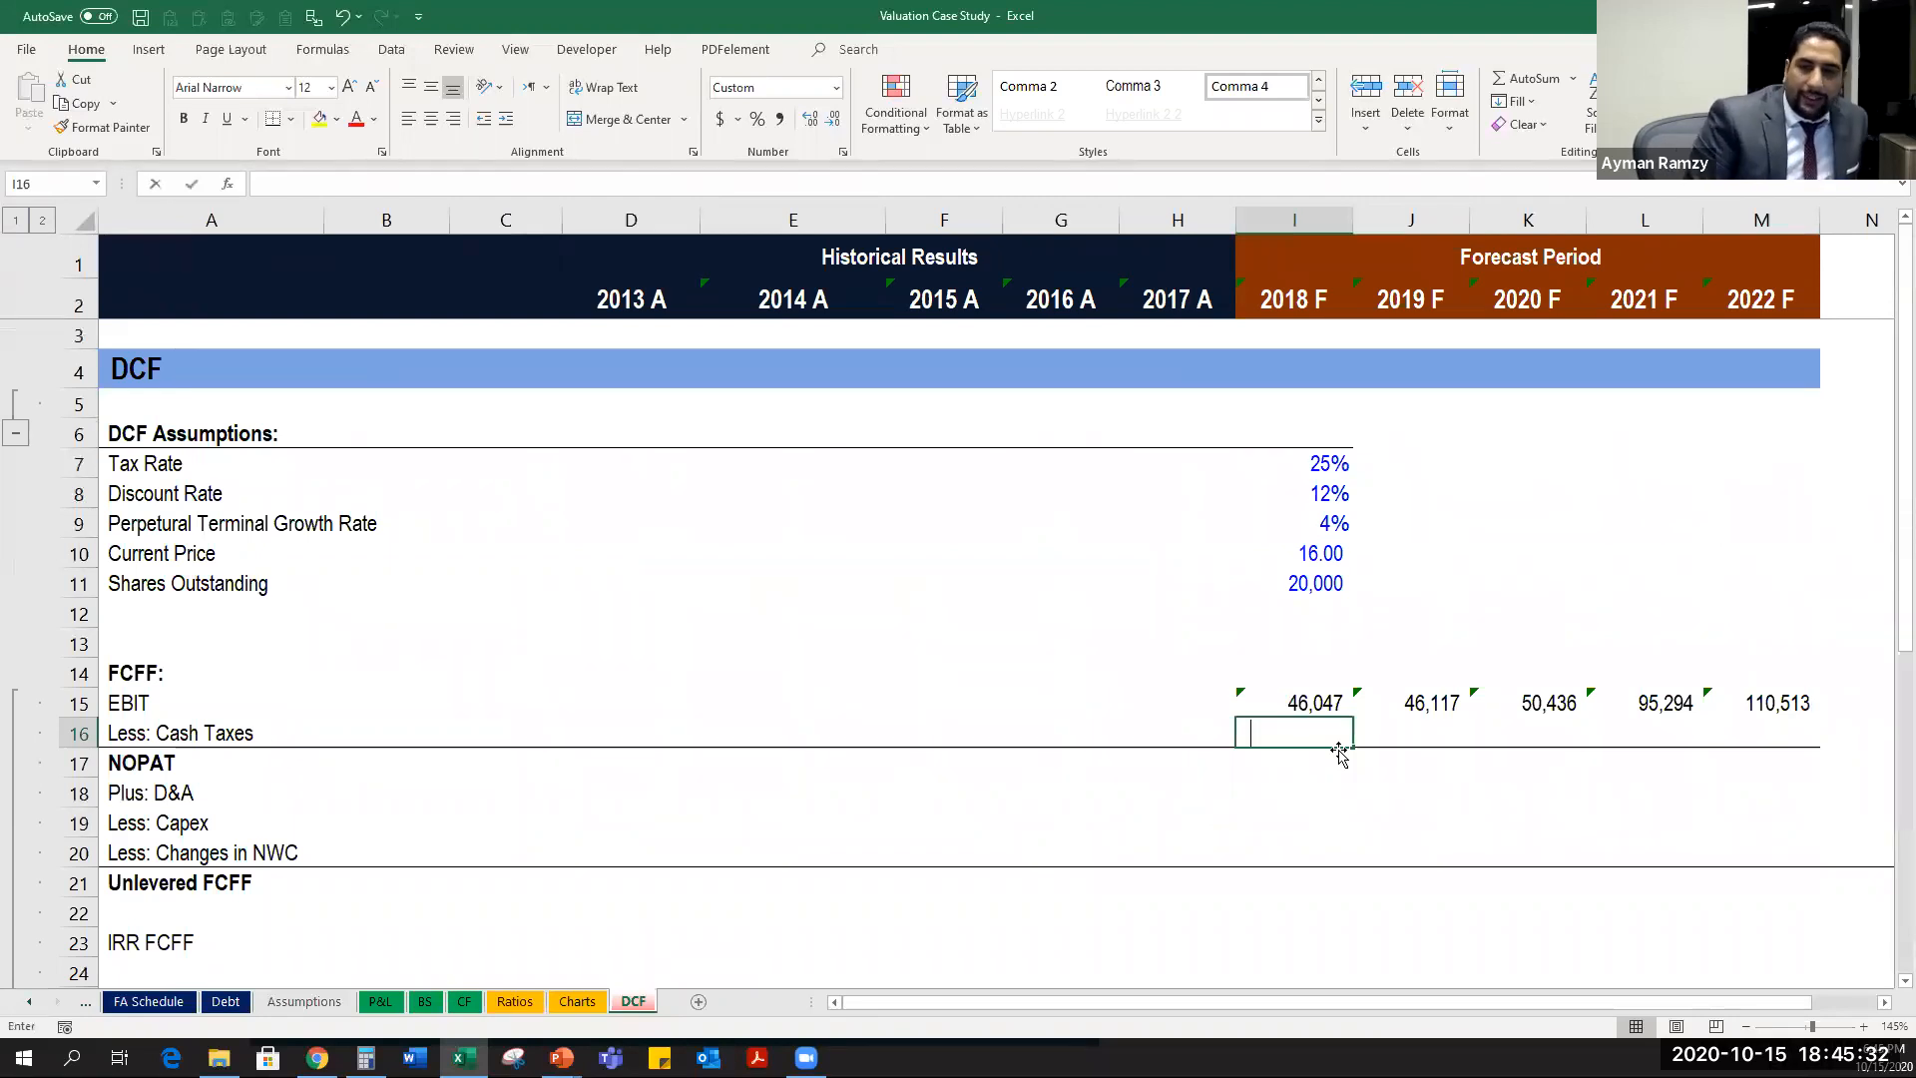
type("=")
key("Up")
type("*")
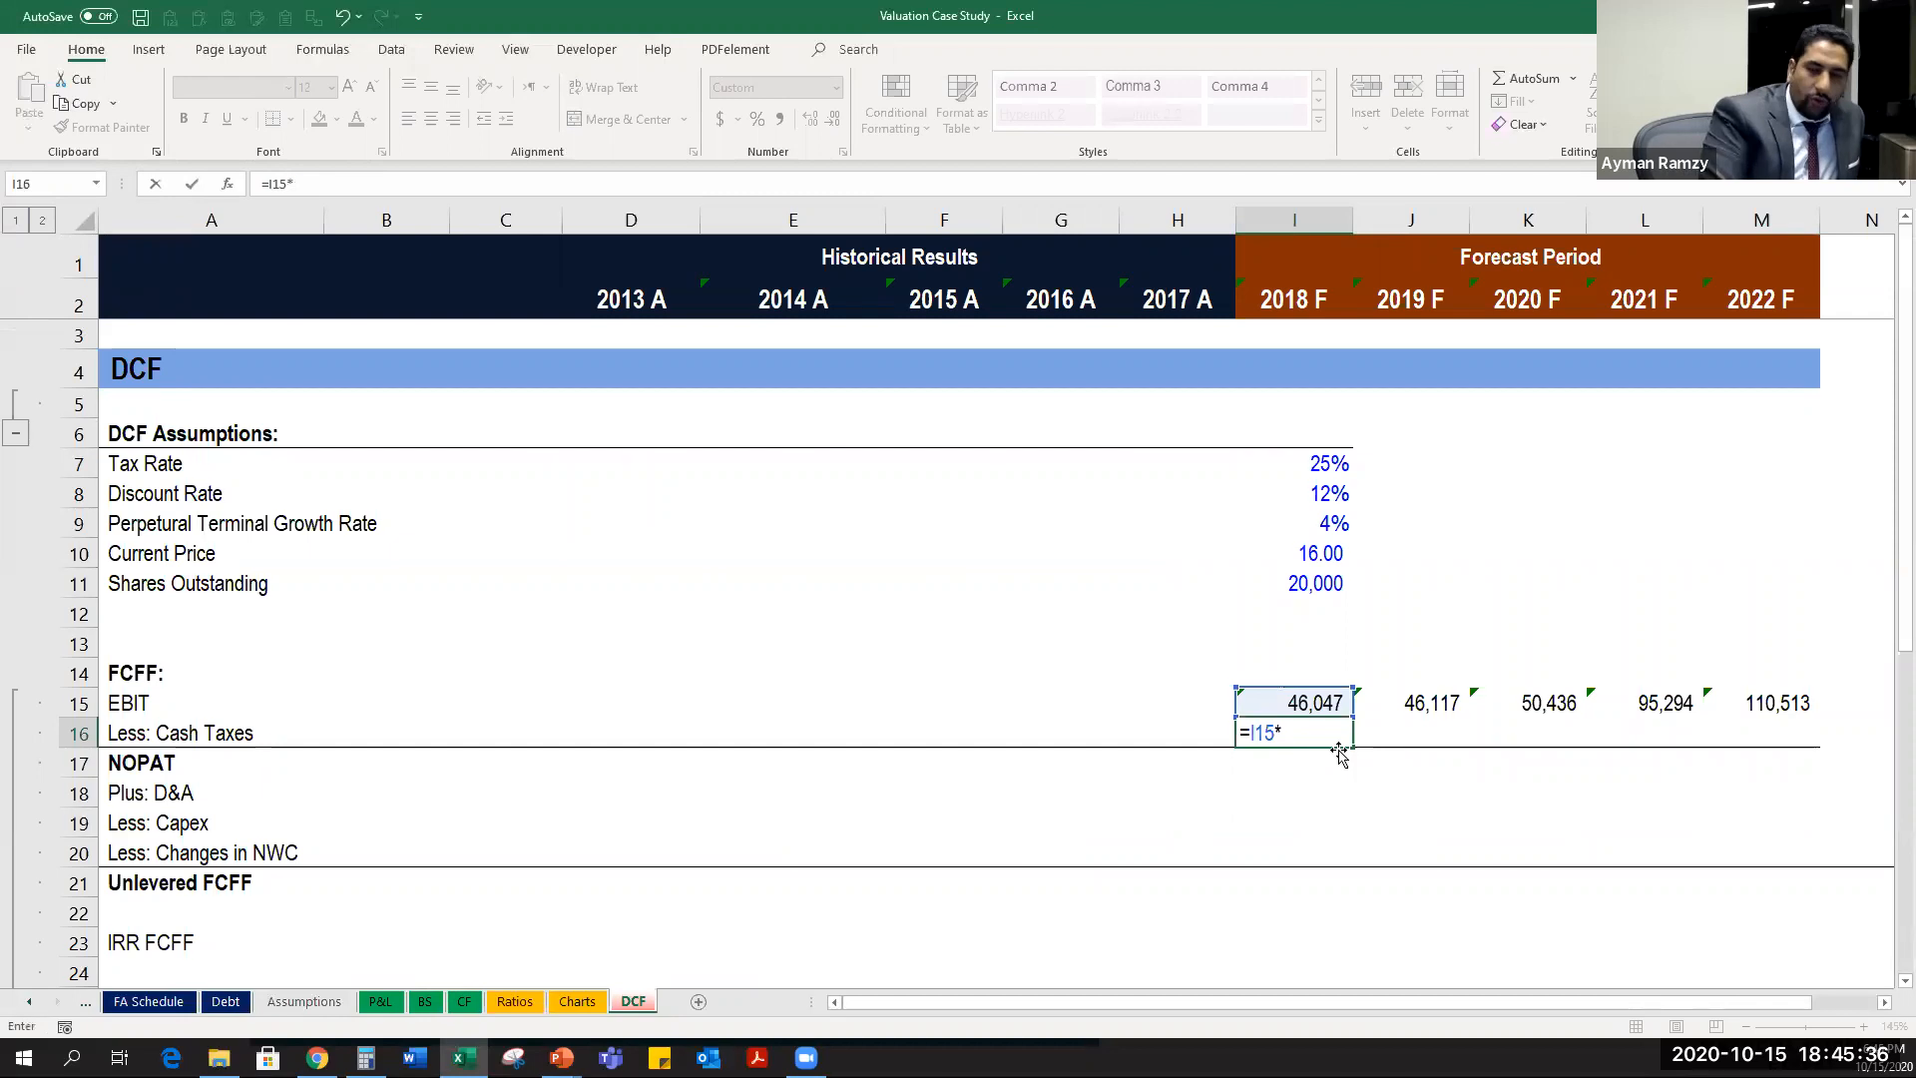
key("Up")
key("Up")
key("Up")
key("Up")
key("Up")
key("Up")
key("Up")
key("Up")
key("Up")
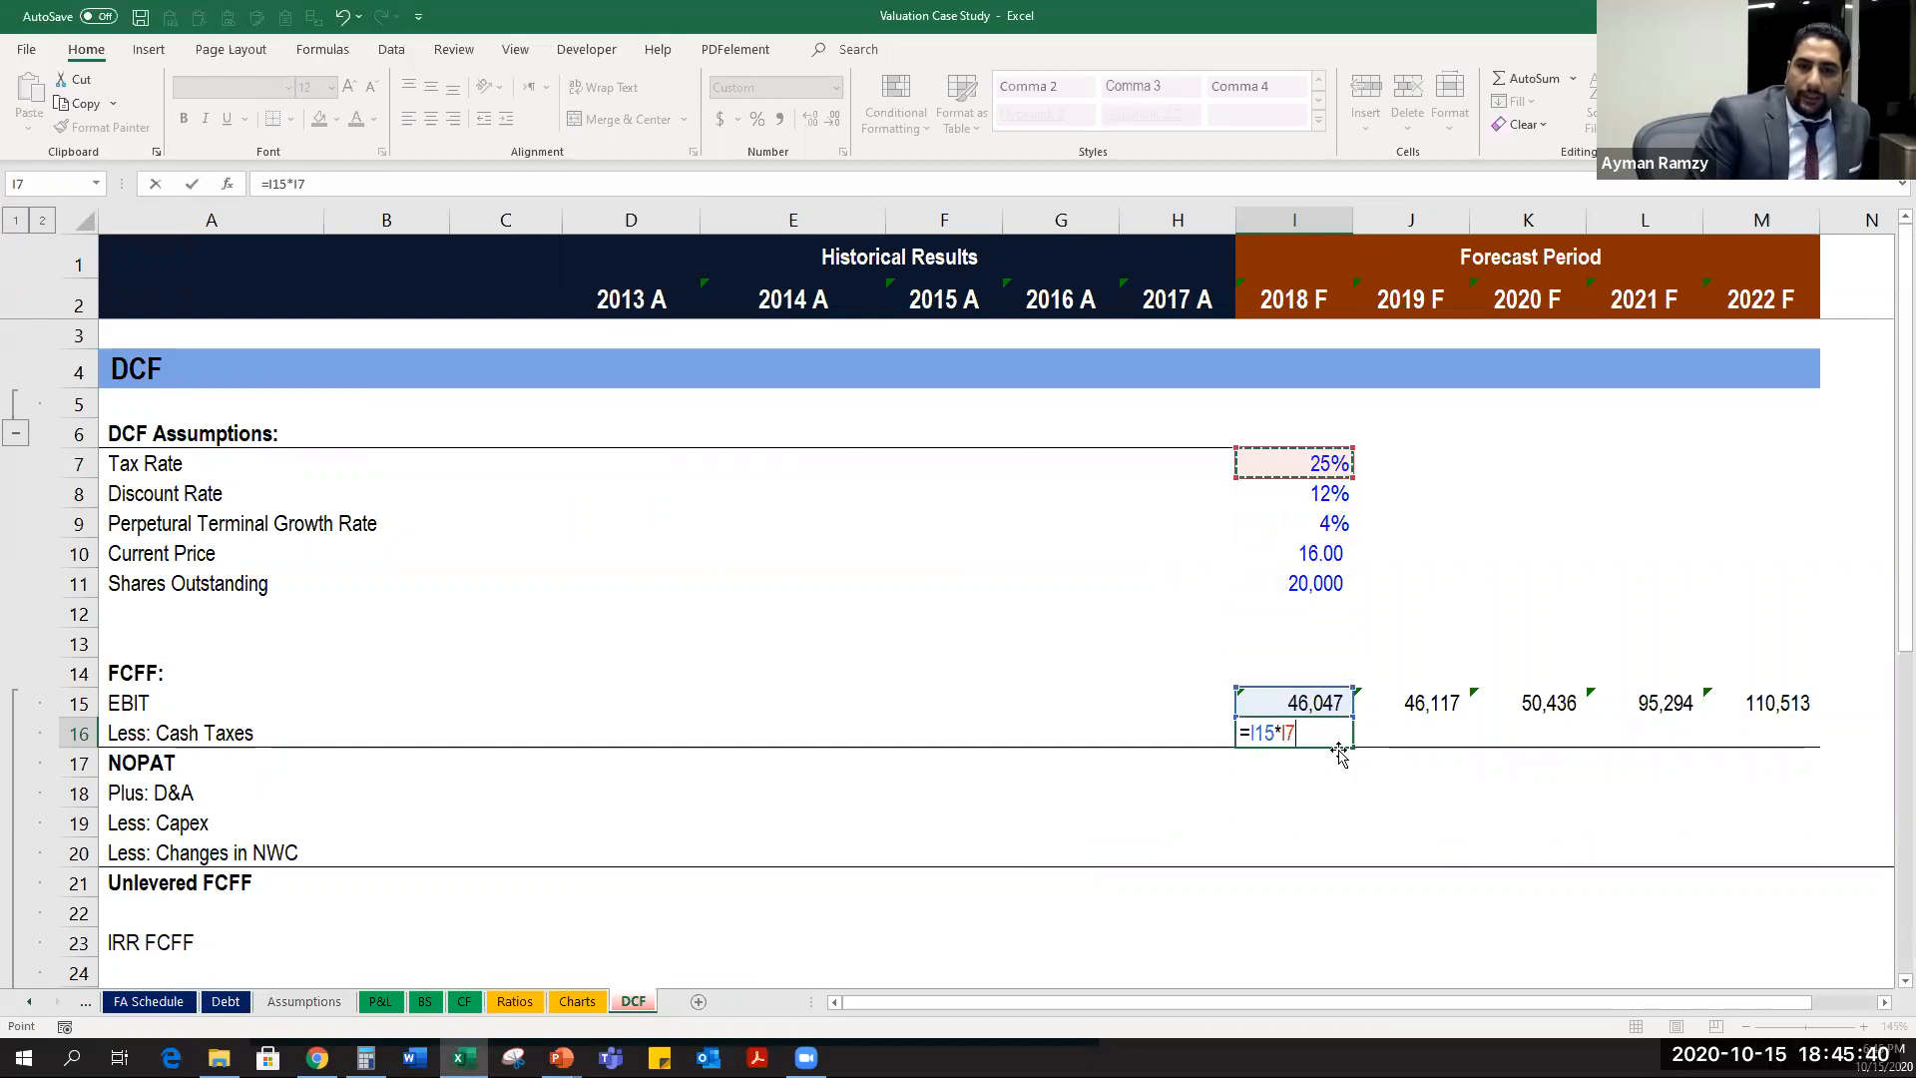
key("Return")
key("Up")
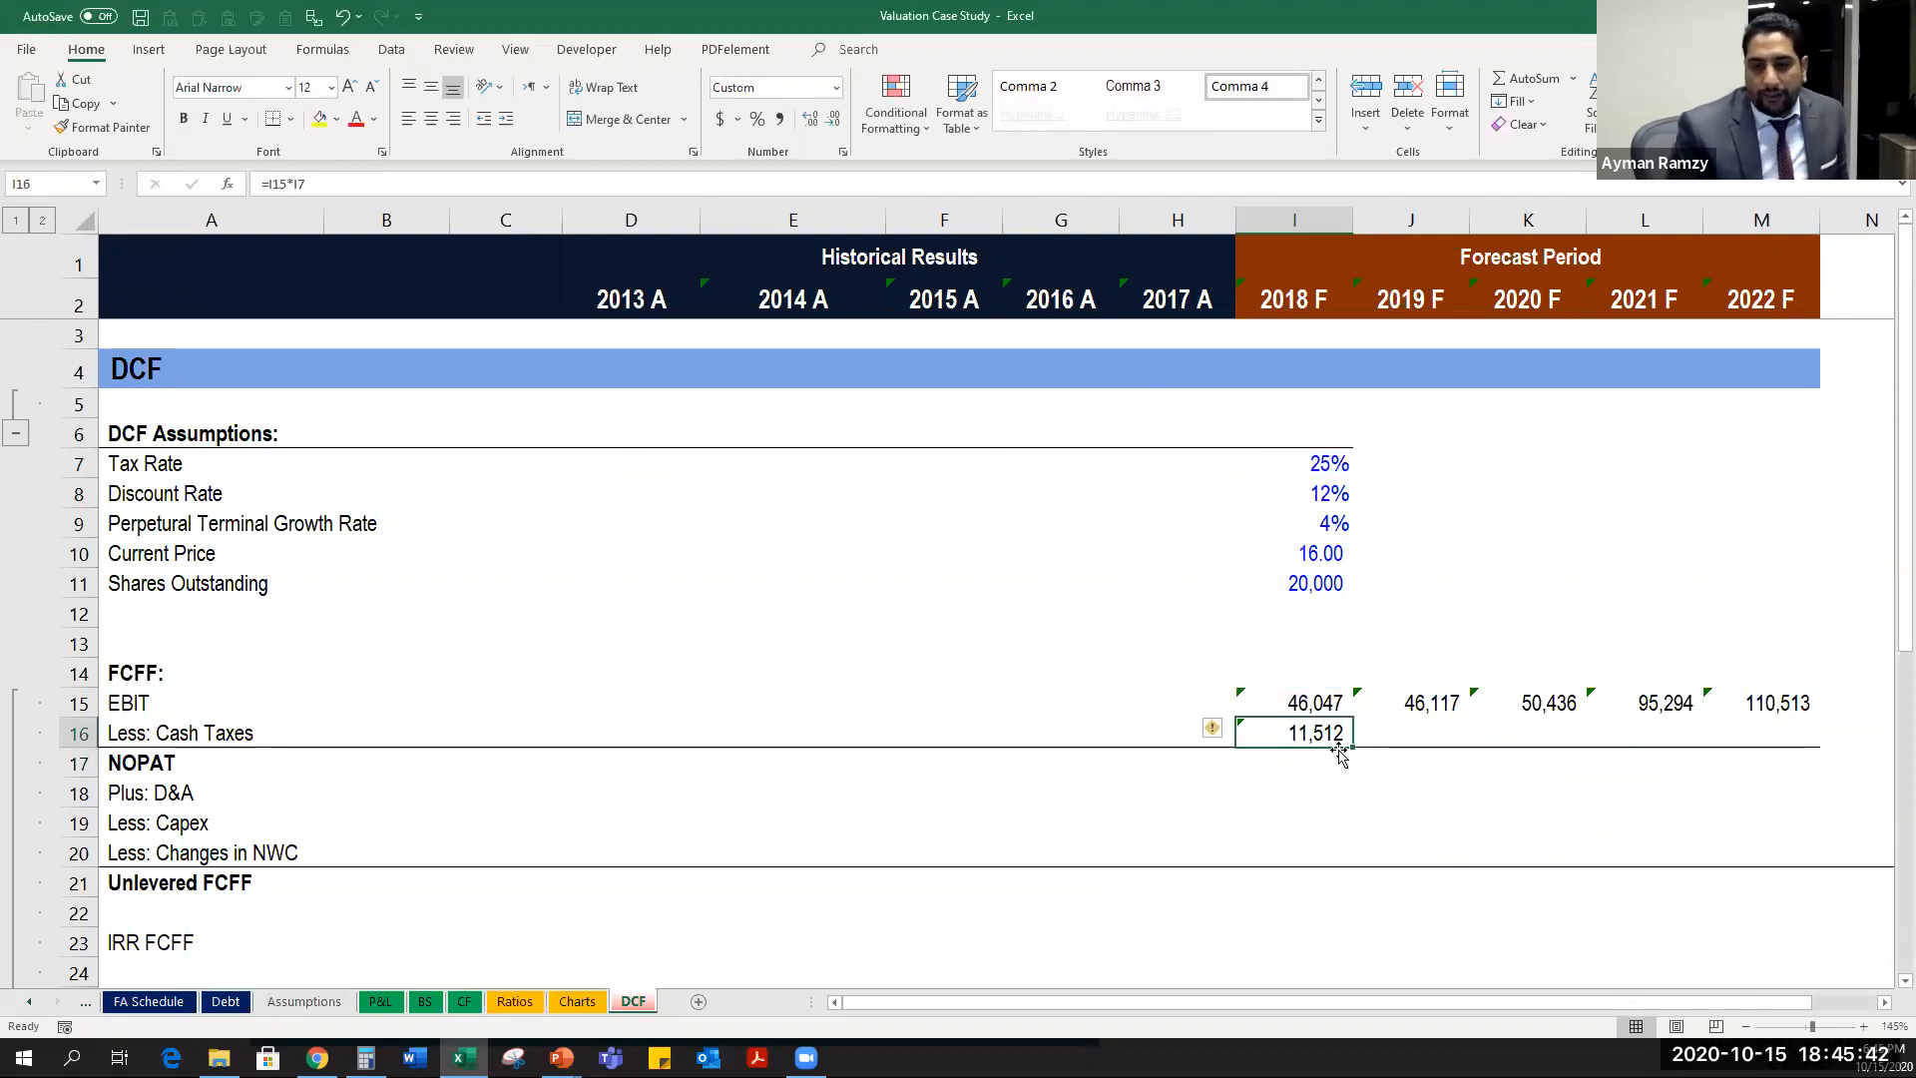
Make the tax rate reference in I16 absolute, =I15*$I$7, and copy the cash taxes formula across through 2022 in M16.
key("F2")
key("F4")
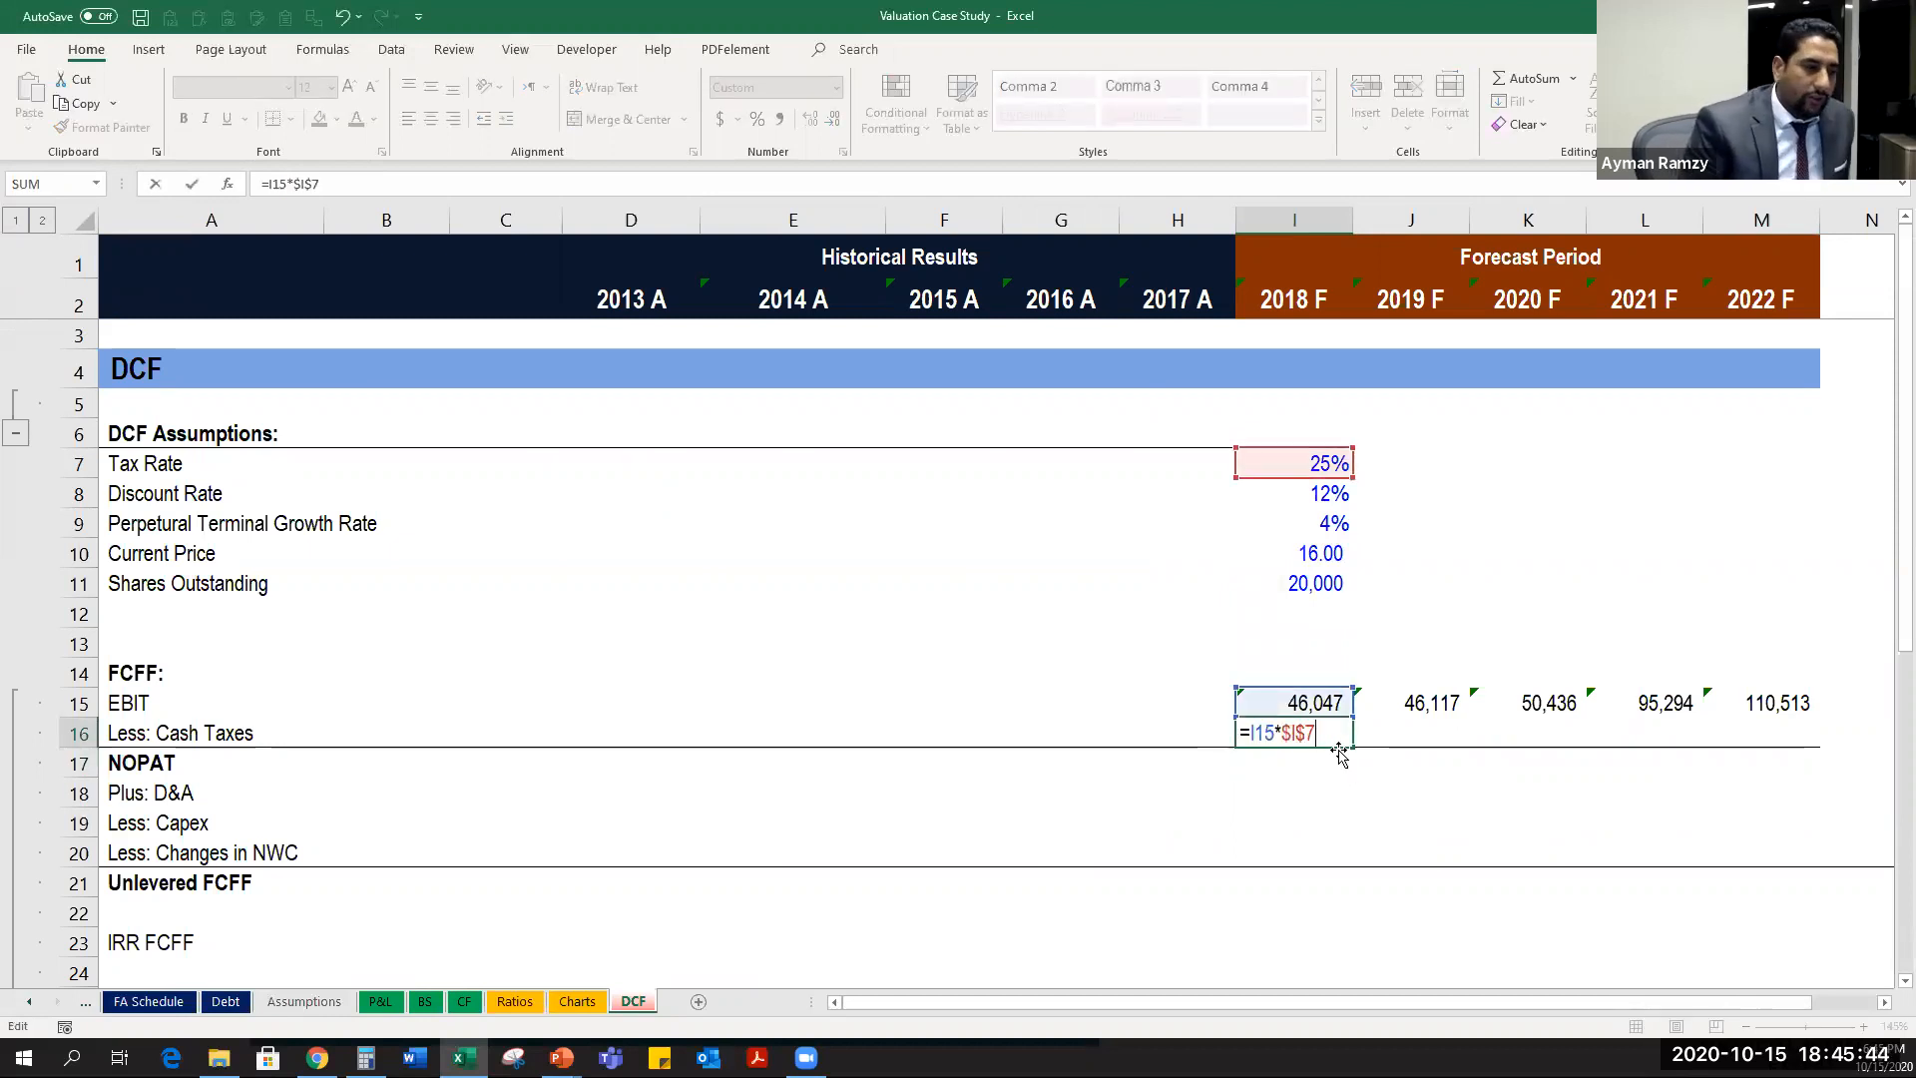
key("Return")
key("Up")
key("ctrl+c")
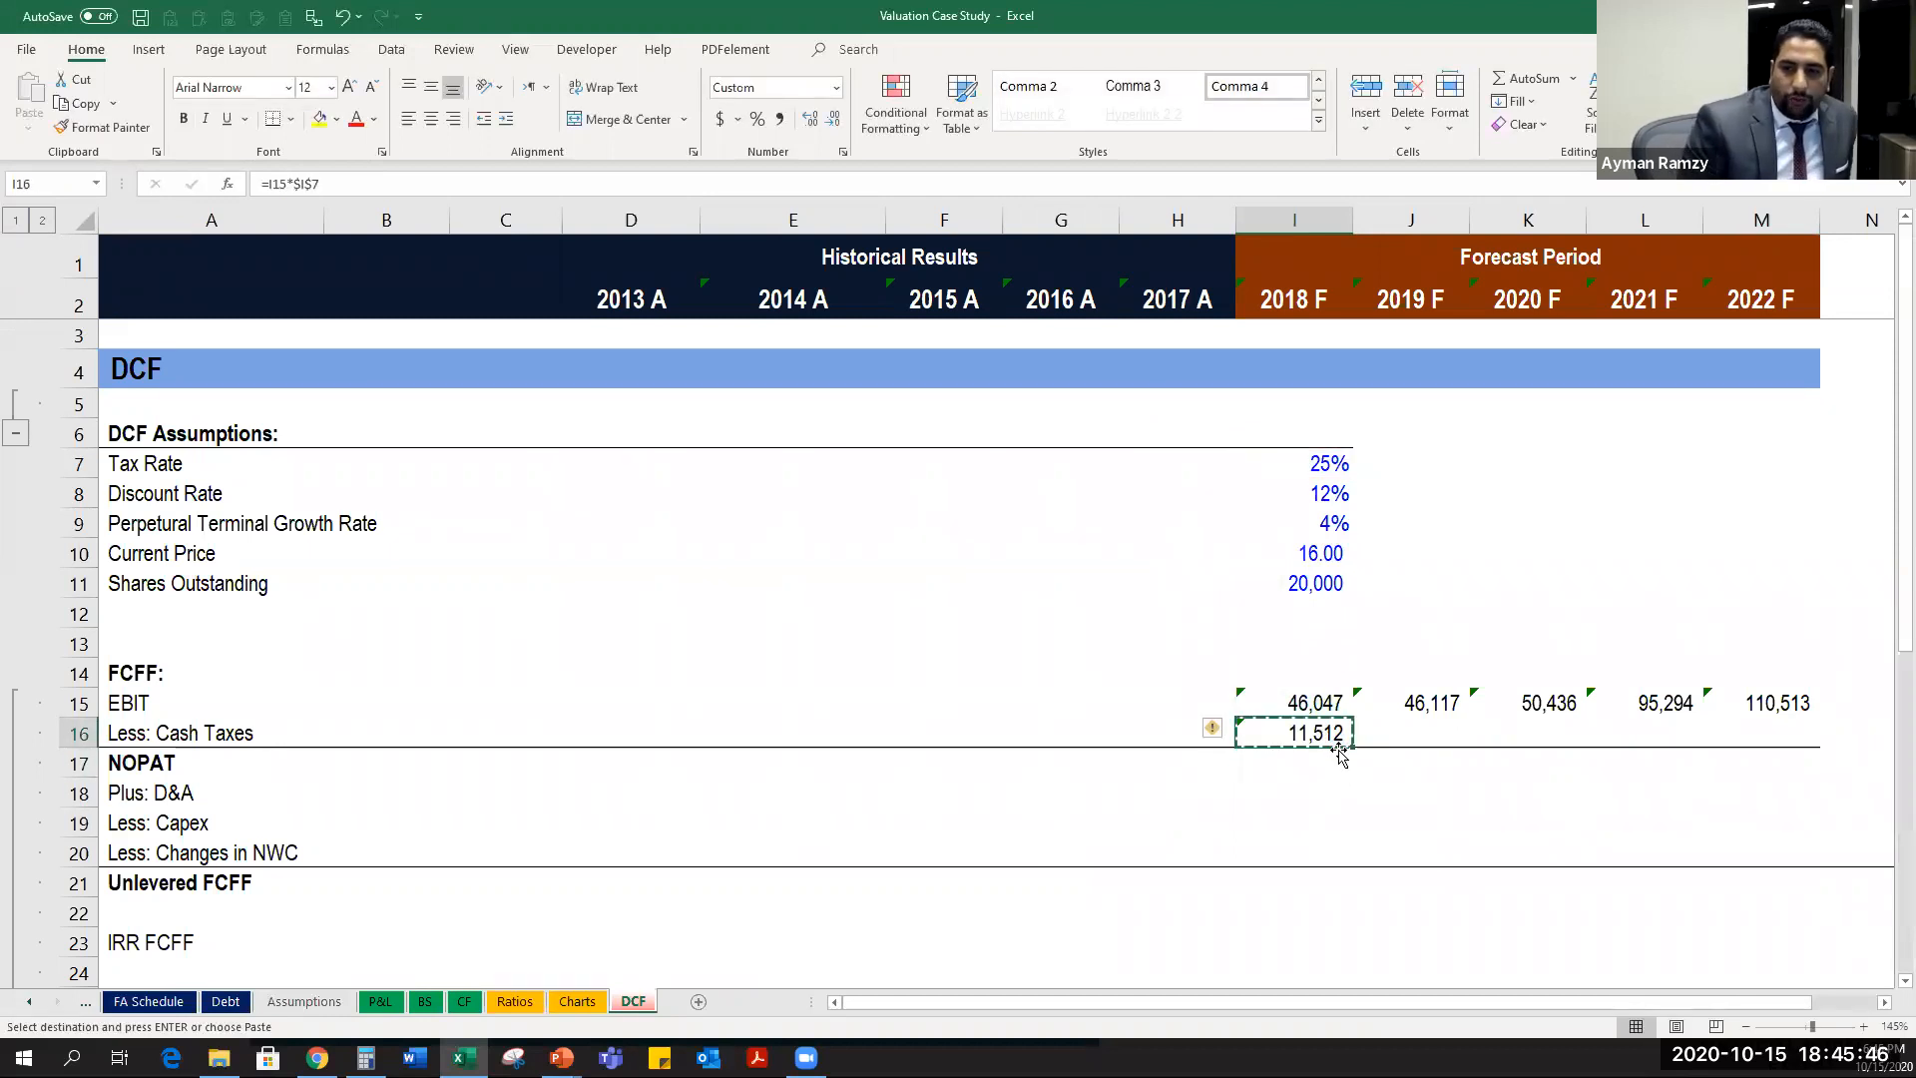
key("shift+Right")
key("shift+Right")
key("shift+Right")
key("shift+Right")
key("Return")
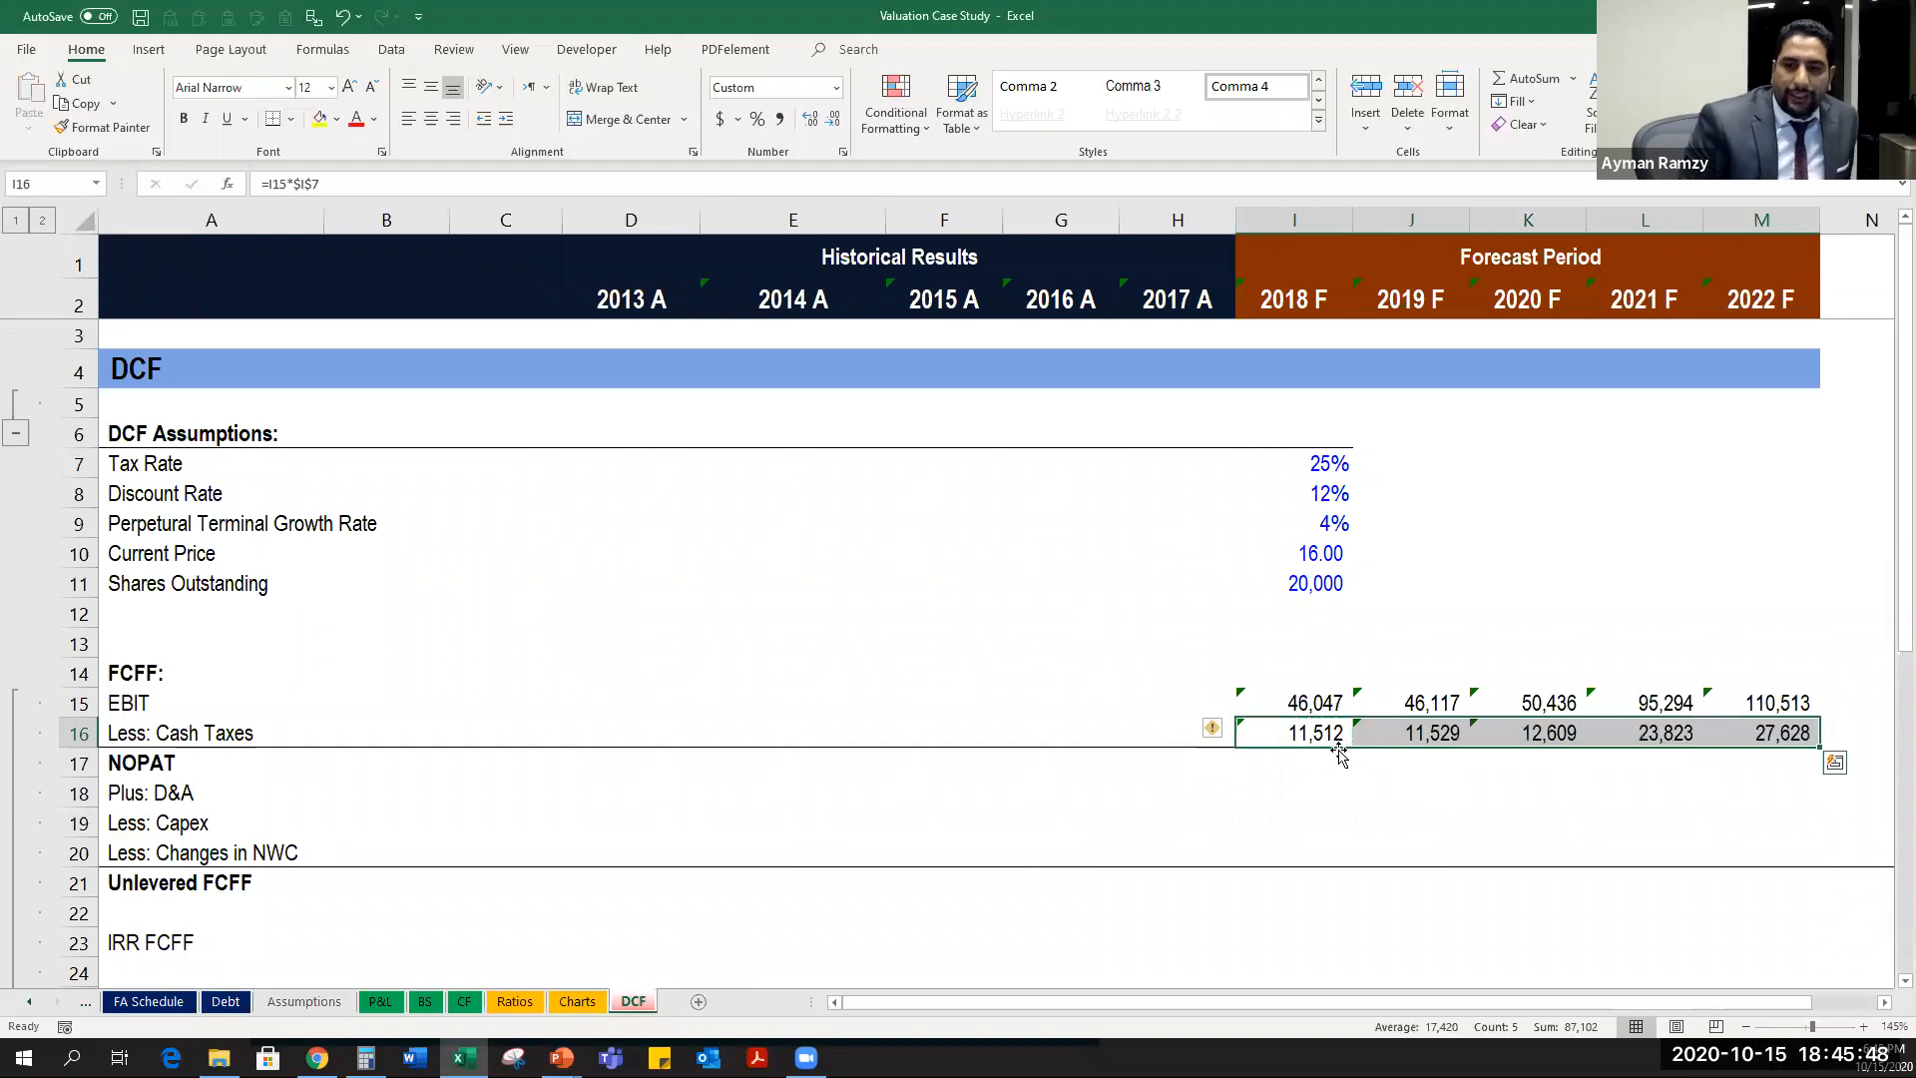
Calculate in I13 the difference between the 2018 cash taxes and the P&L sheet's Taxes, =I16-'P&L'!I17.
key("Up")
key("Up")
key("Up")
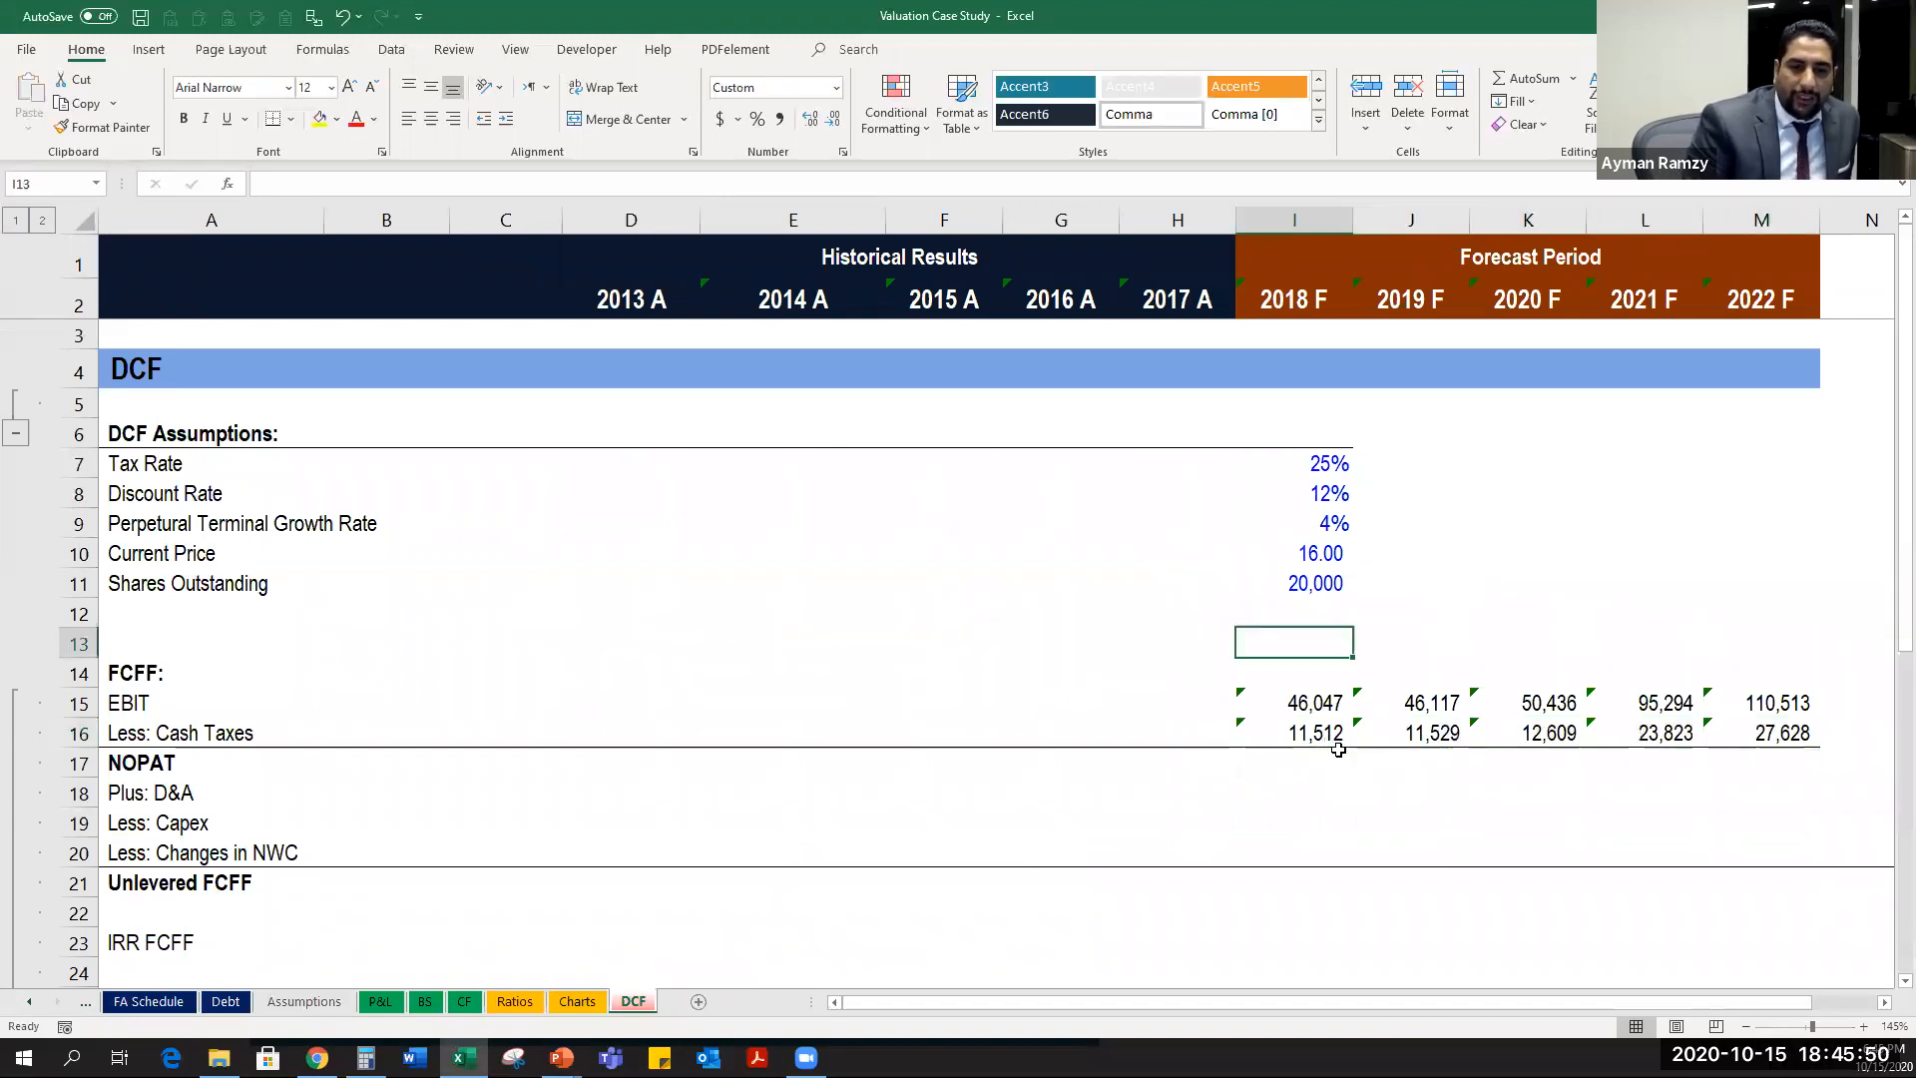
left_click(380, 1003)
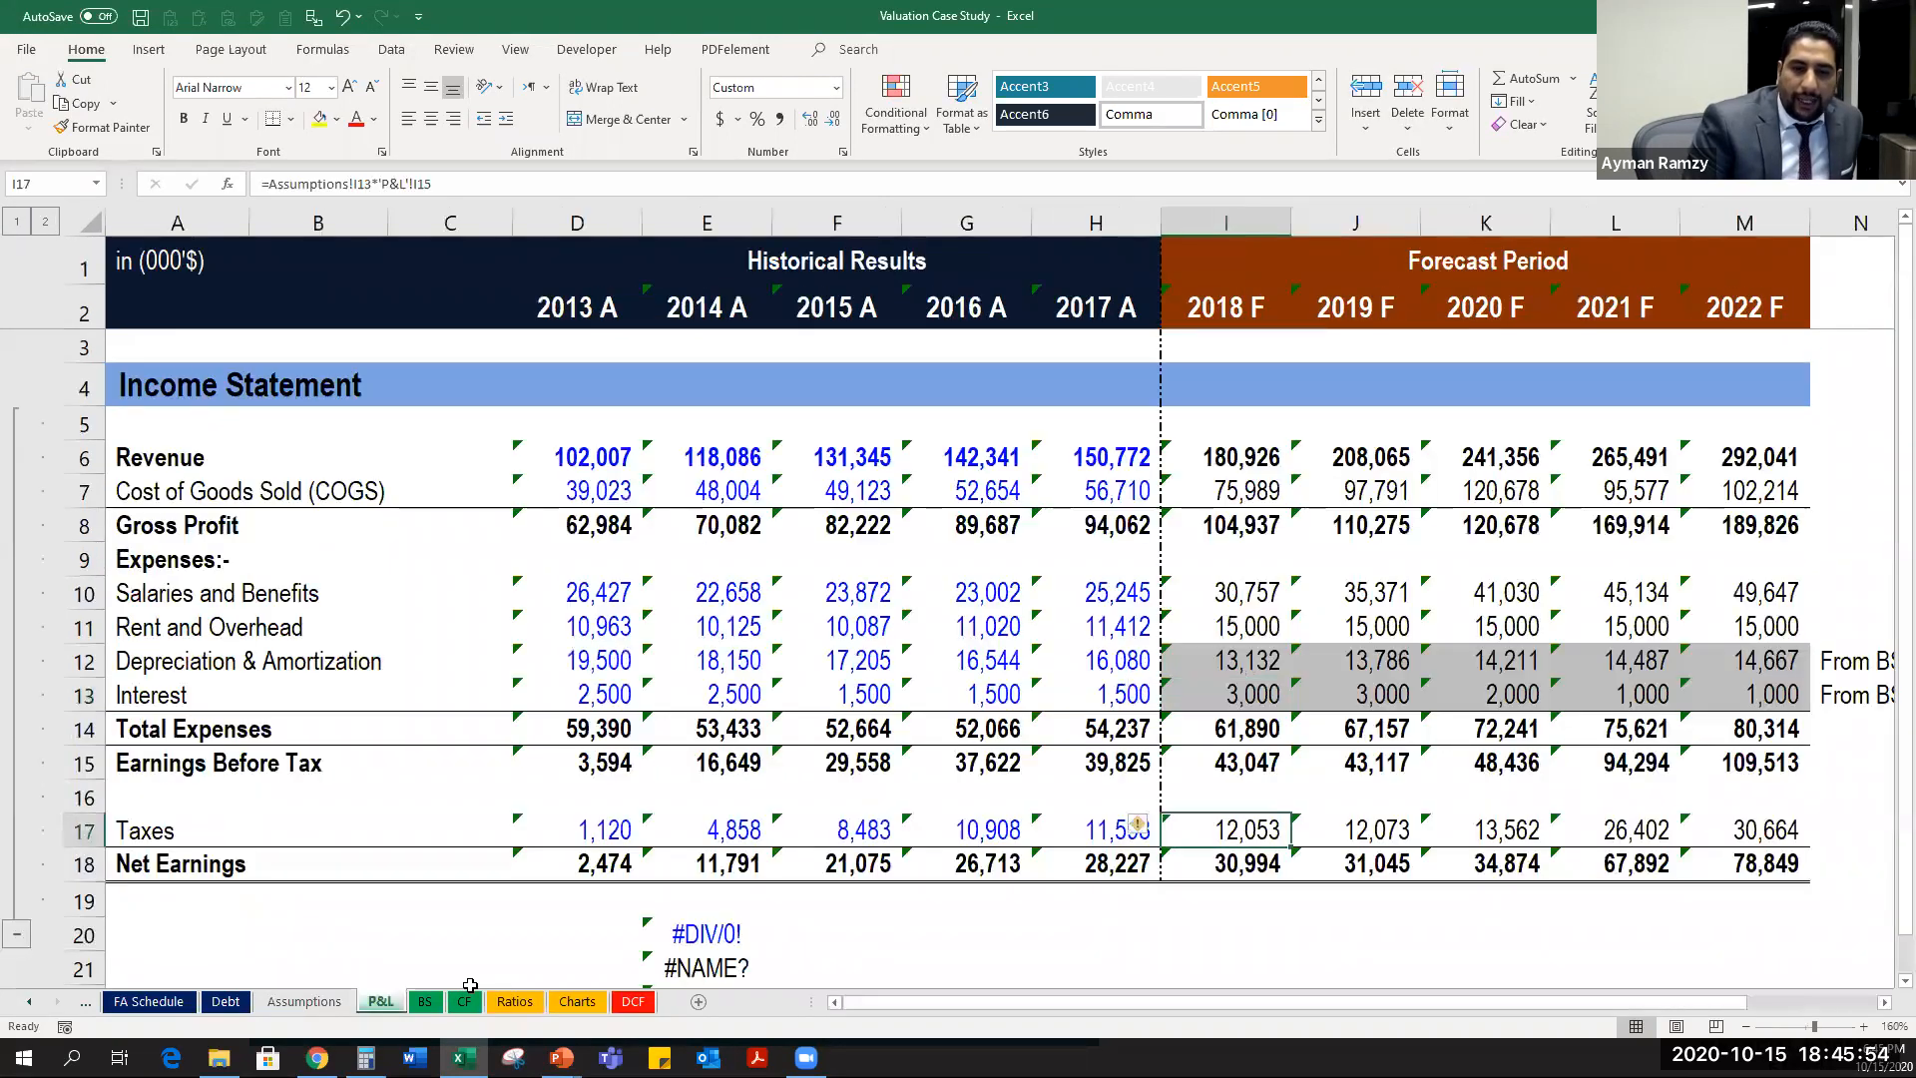
left_click(633, 1003)
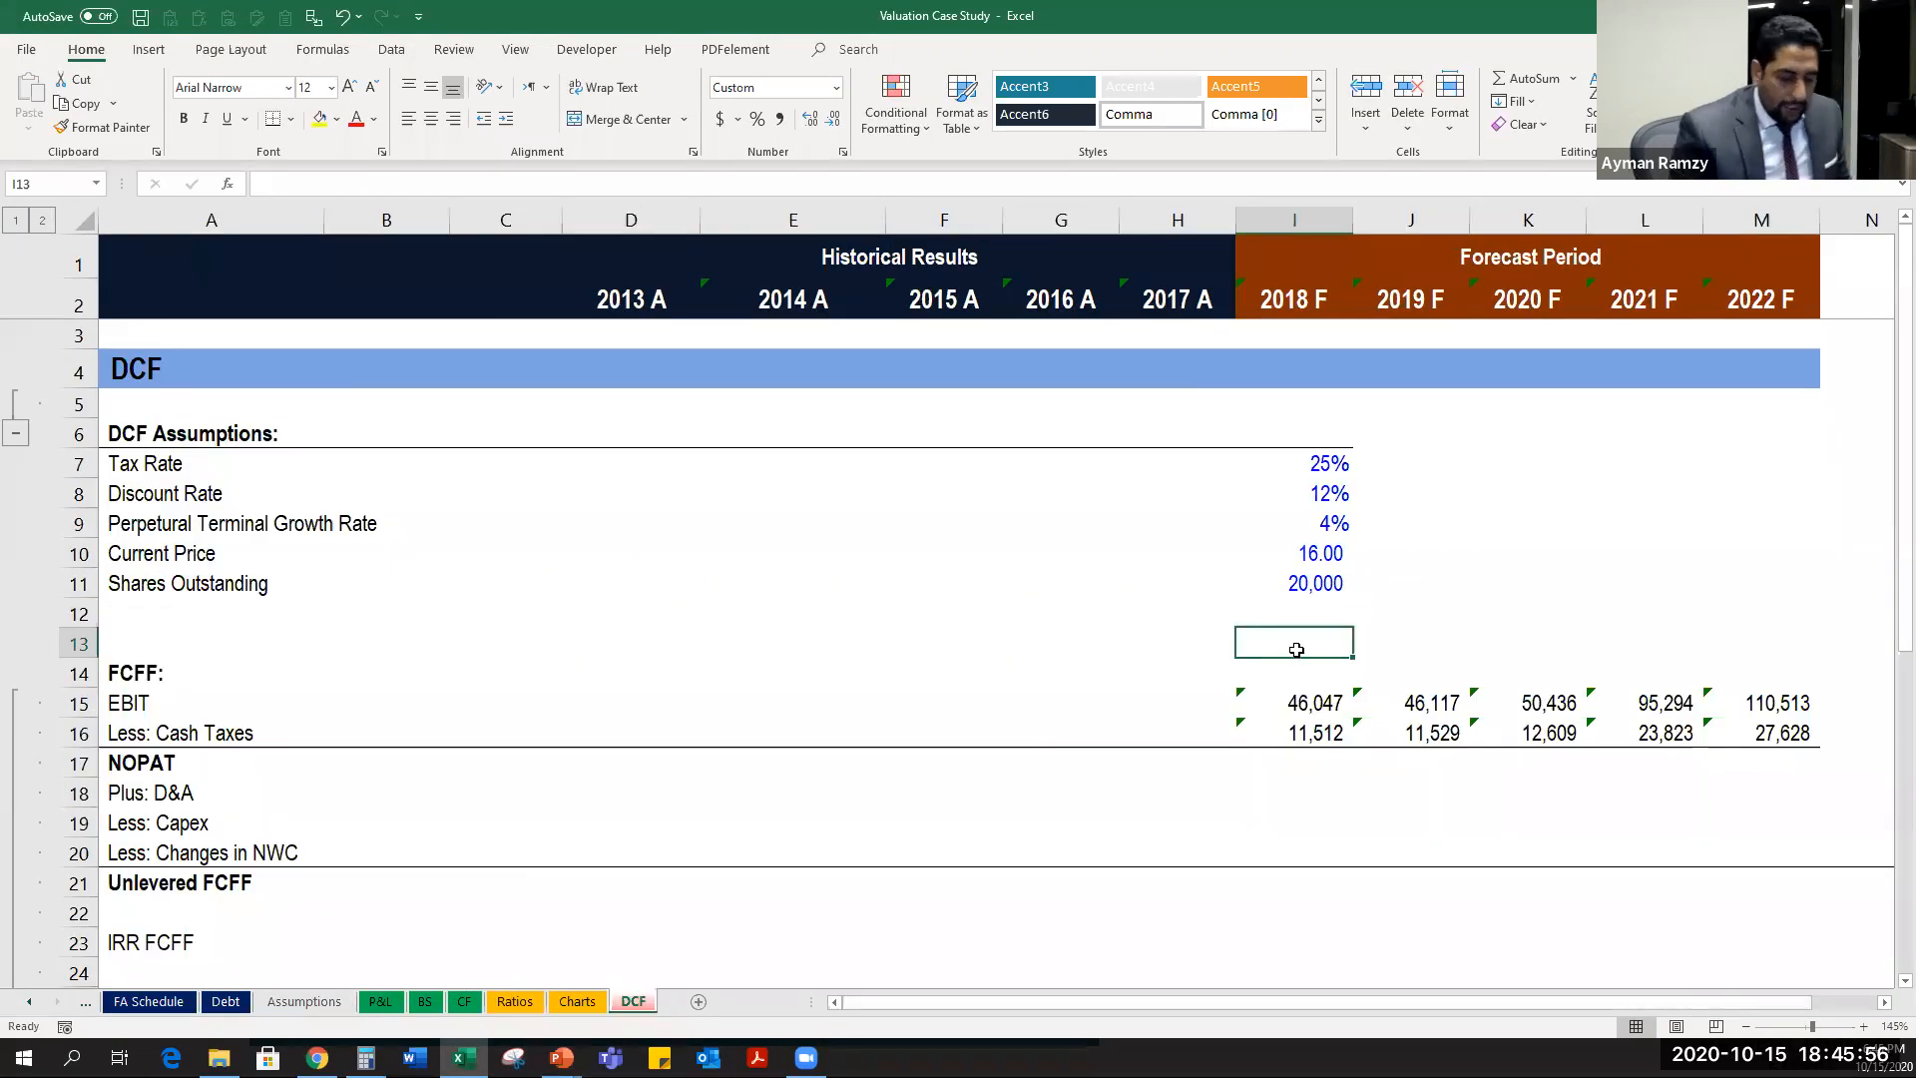
type("=")
left_click(1294, 735)
type("-")
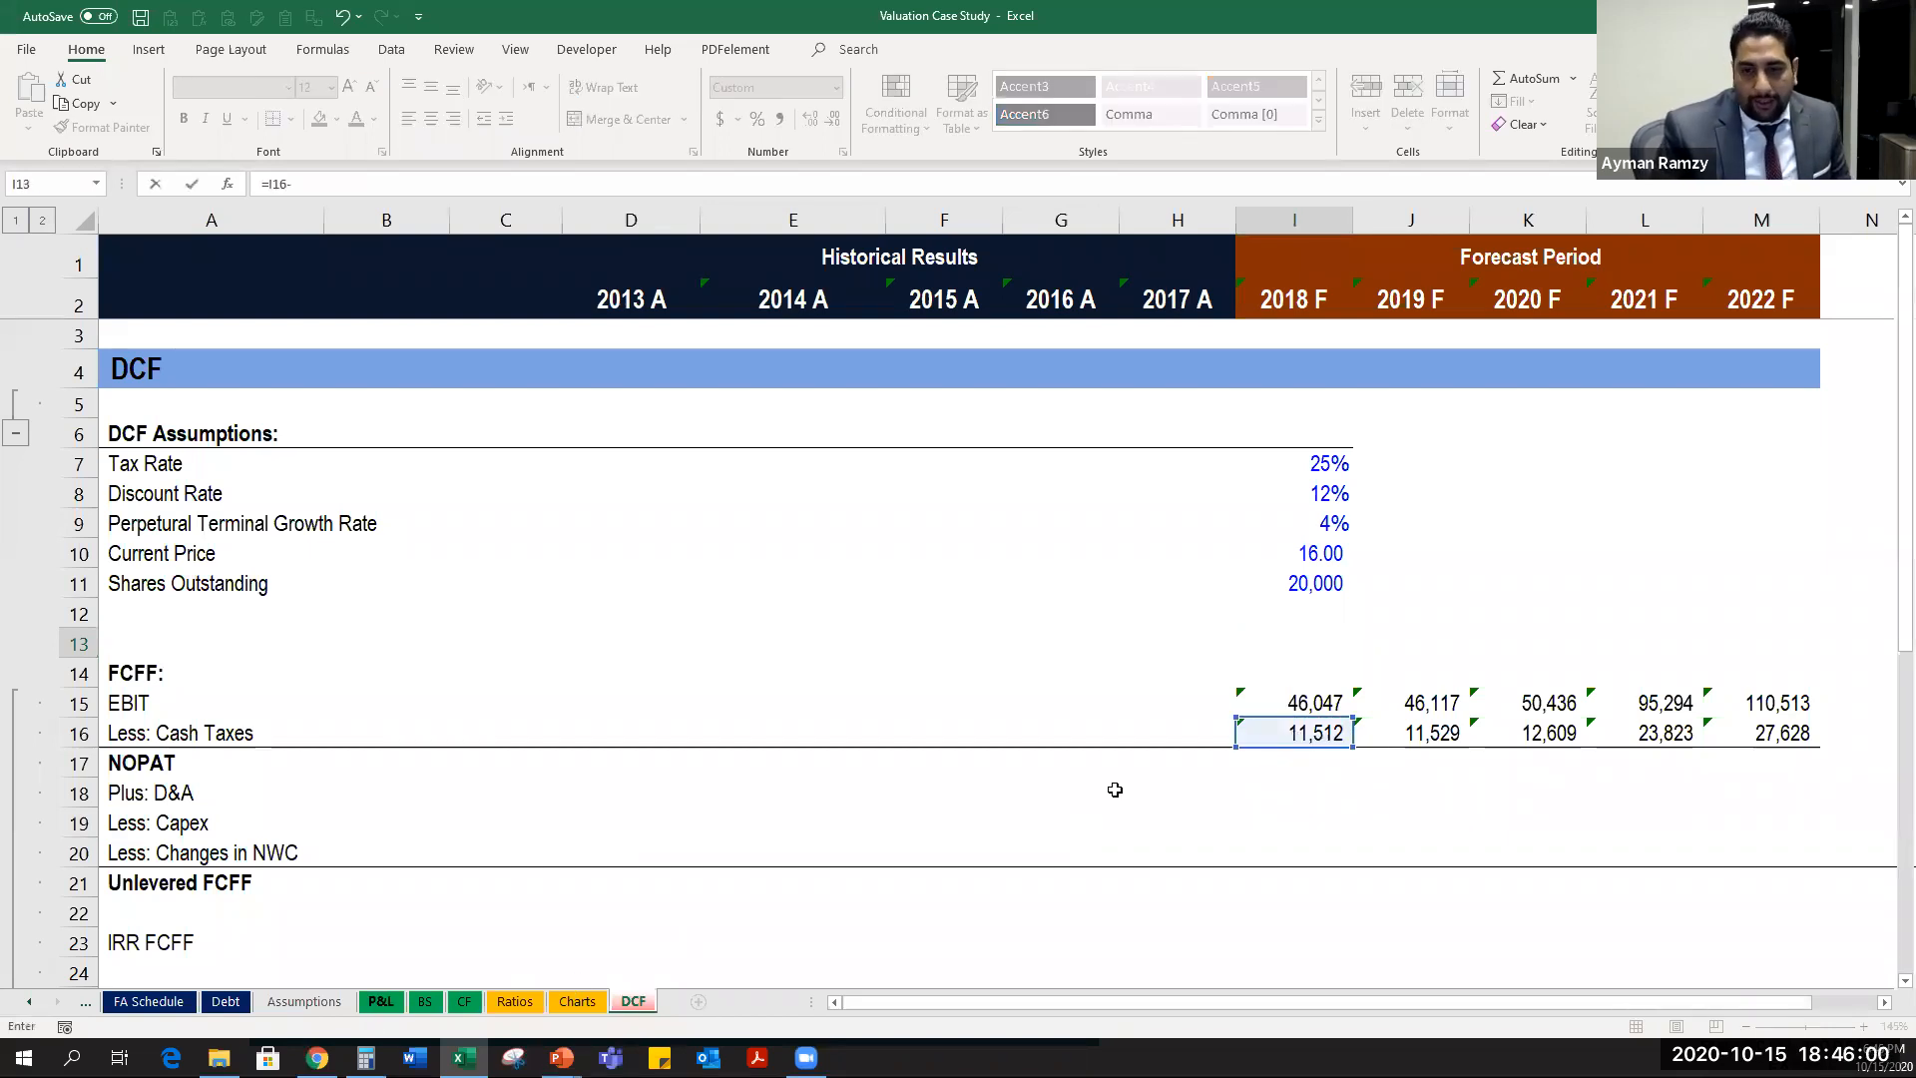
left_click(380, 1001)
left_click(1234, 831)
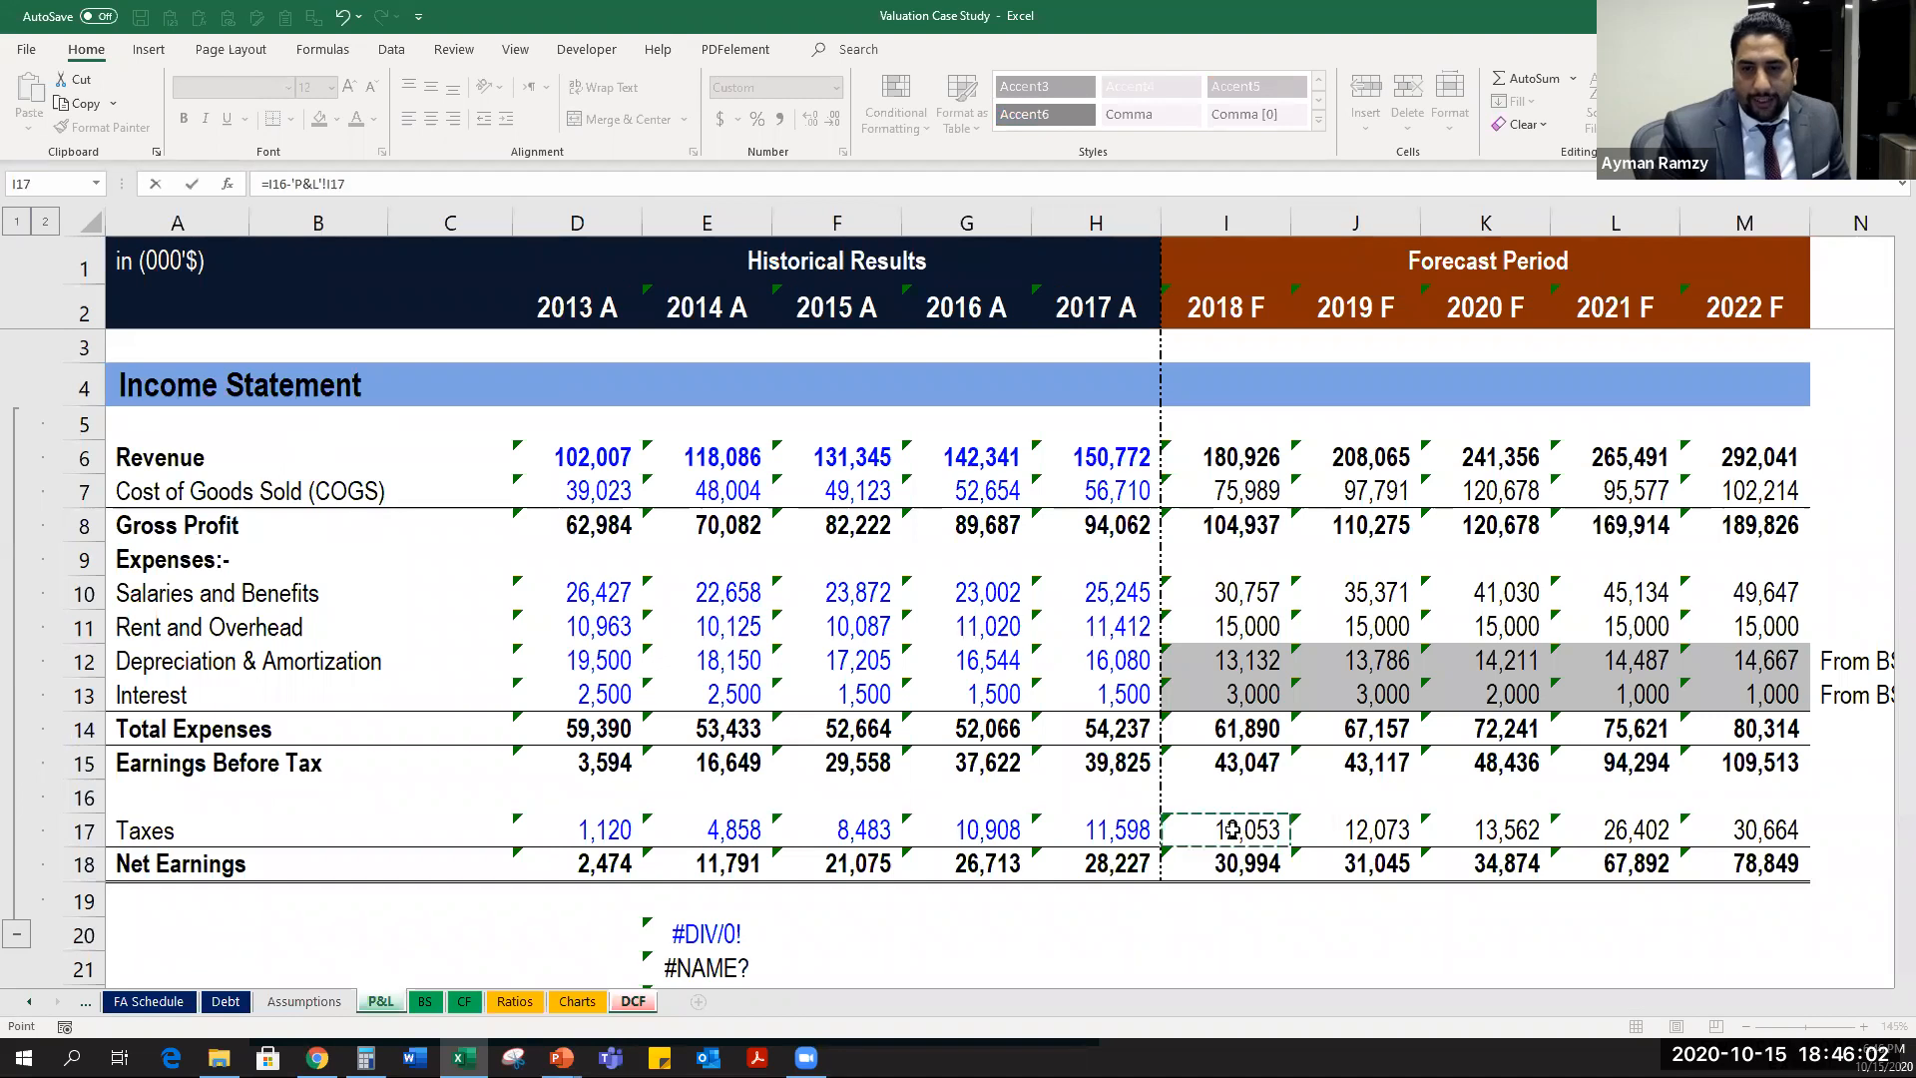
key("Return")
key("Up")
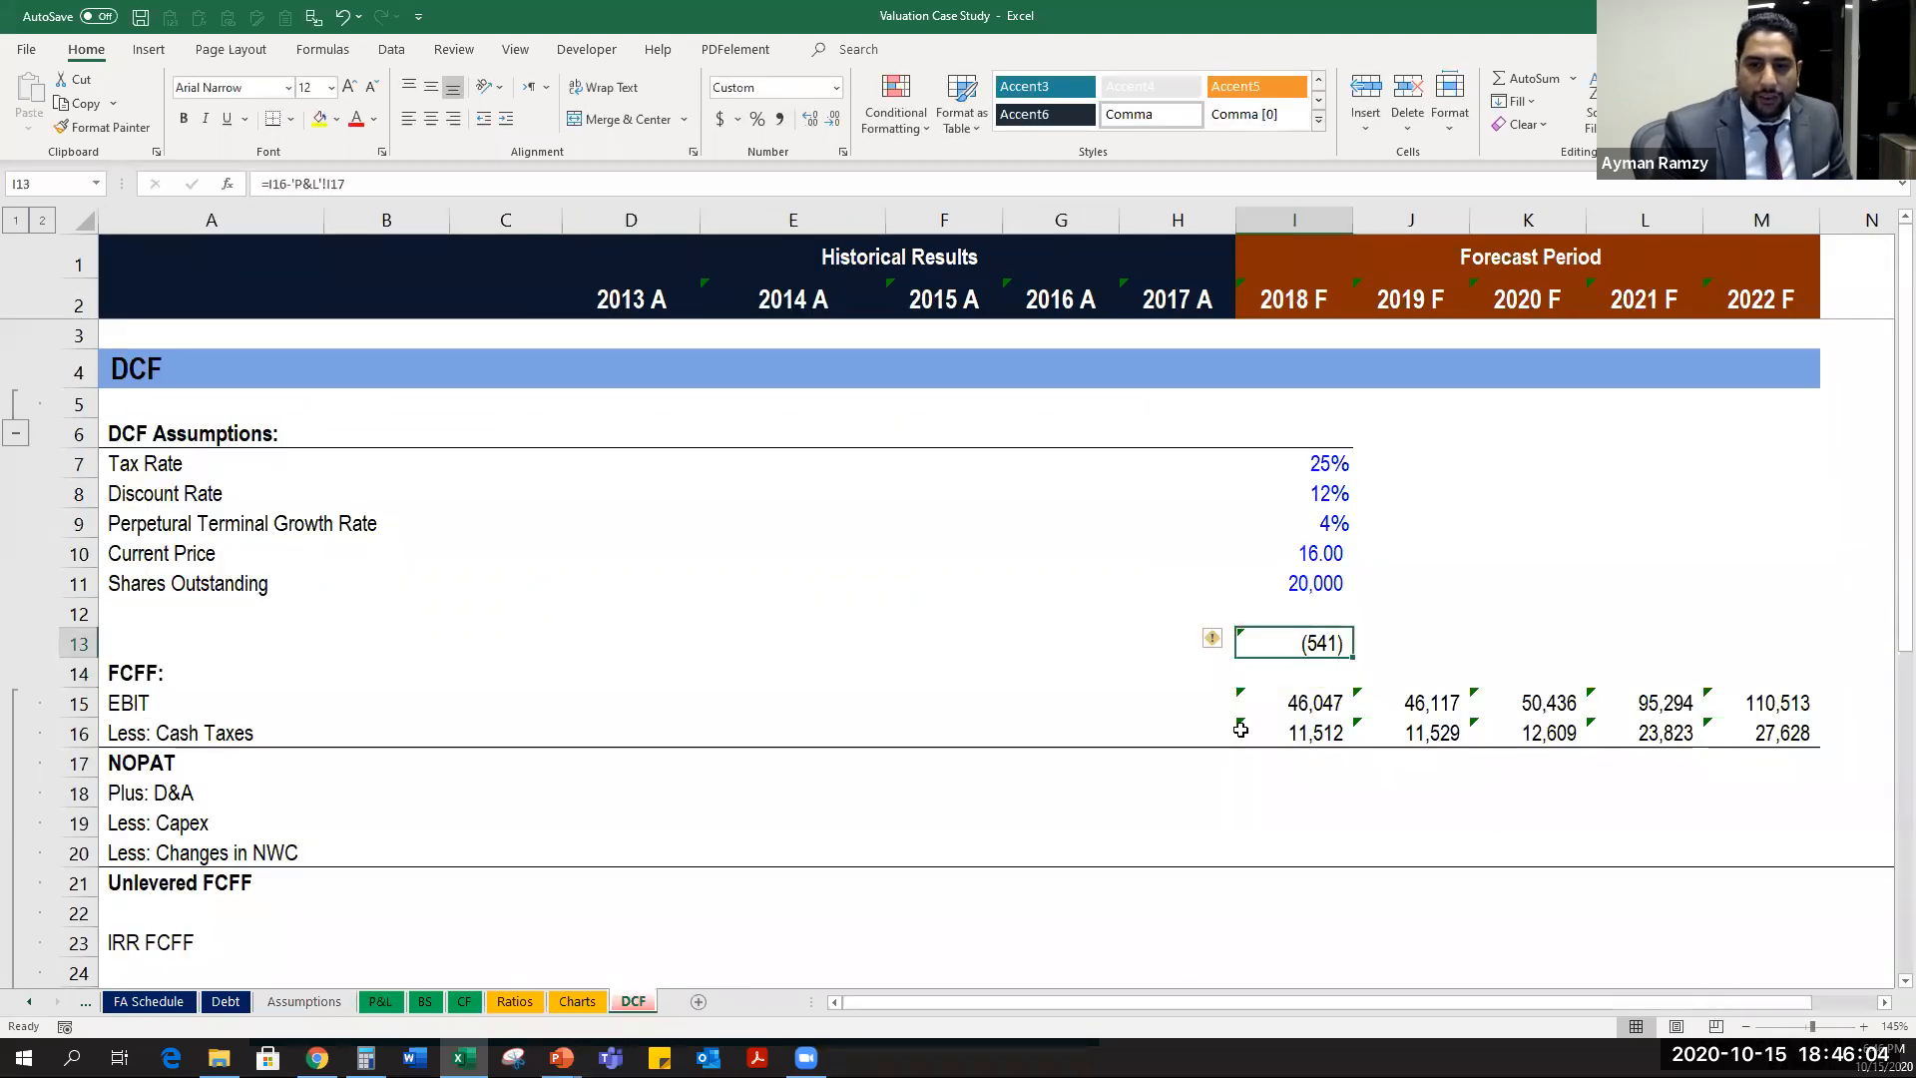
key("Up")
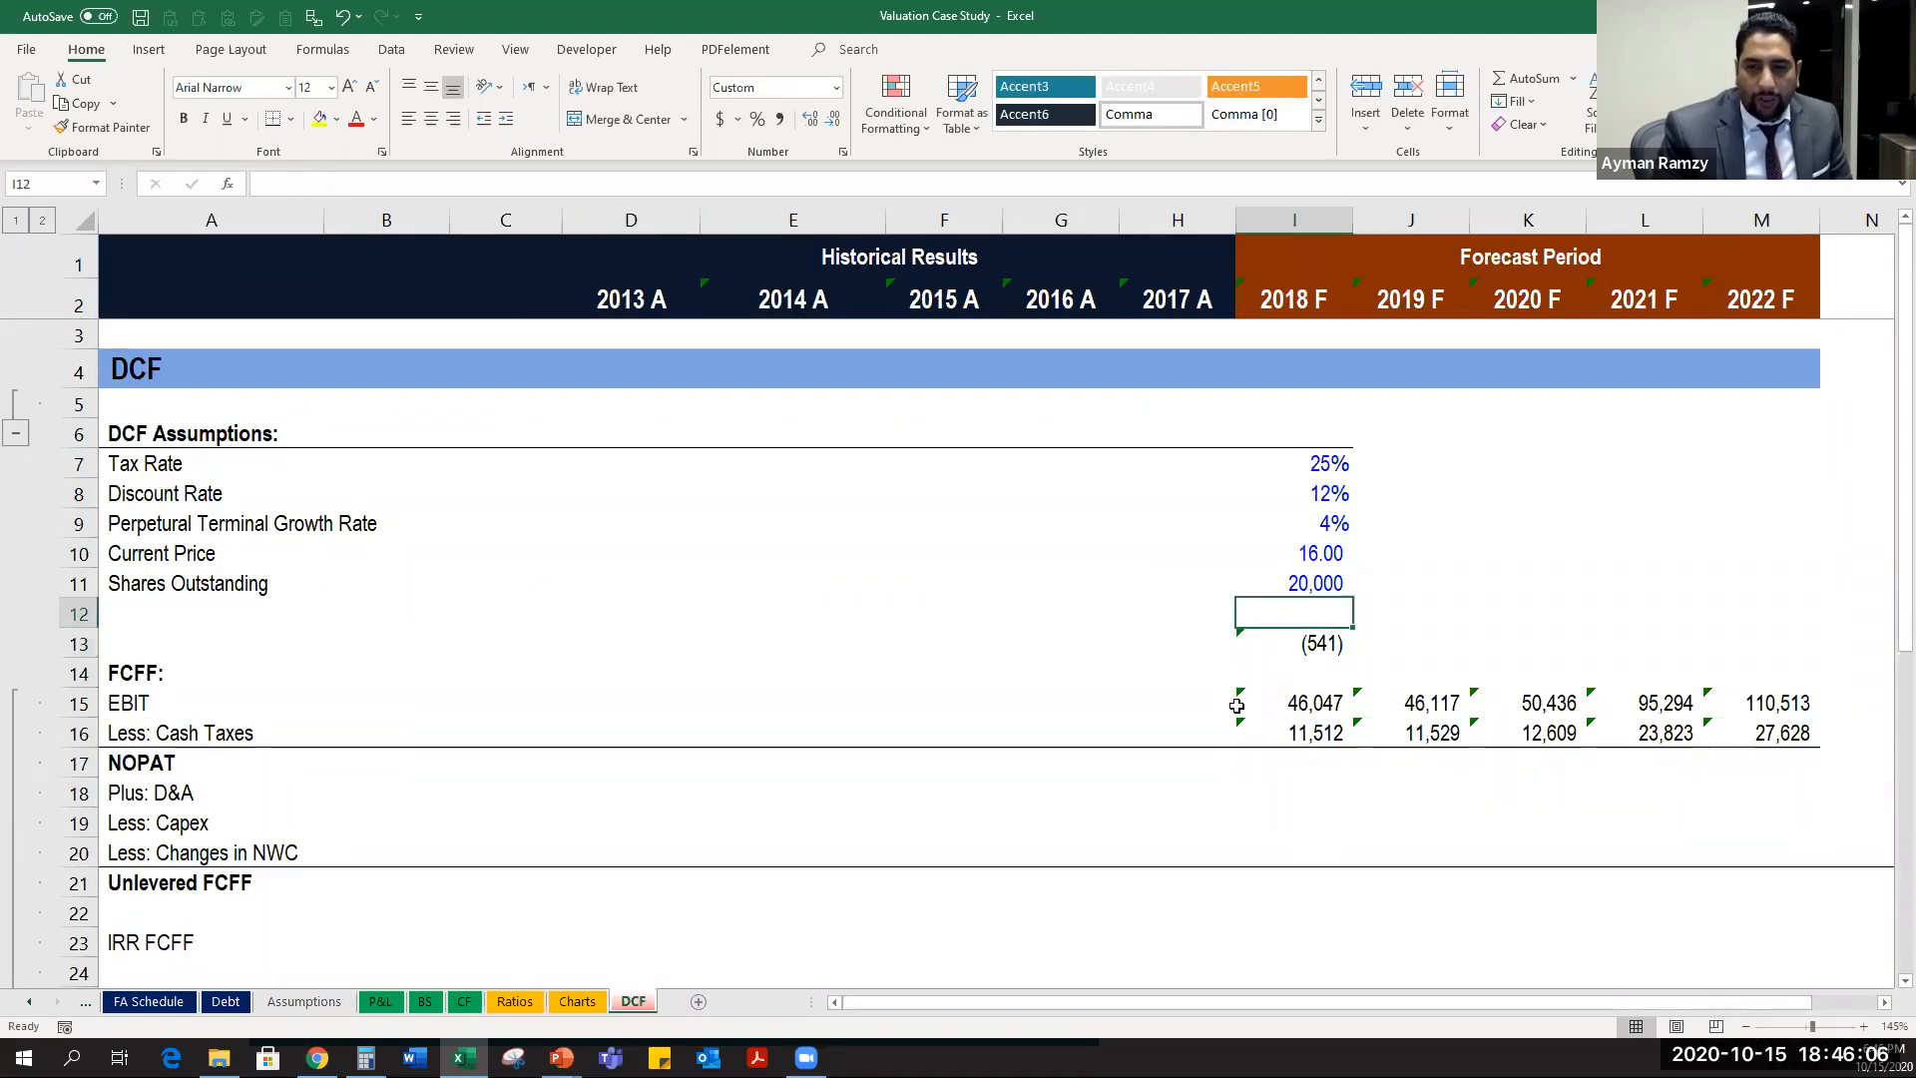
Compare the DCF sheet's tax rate in I7 with the 2018 Interest and Taxes figures on the P&L sheet.
left_click(1304, 459)
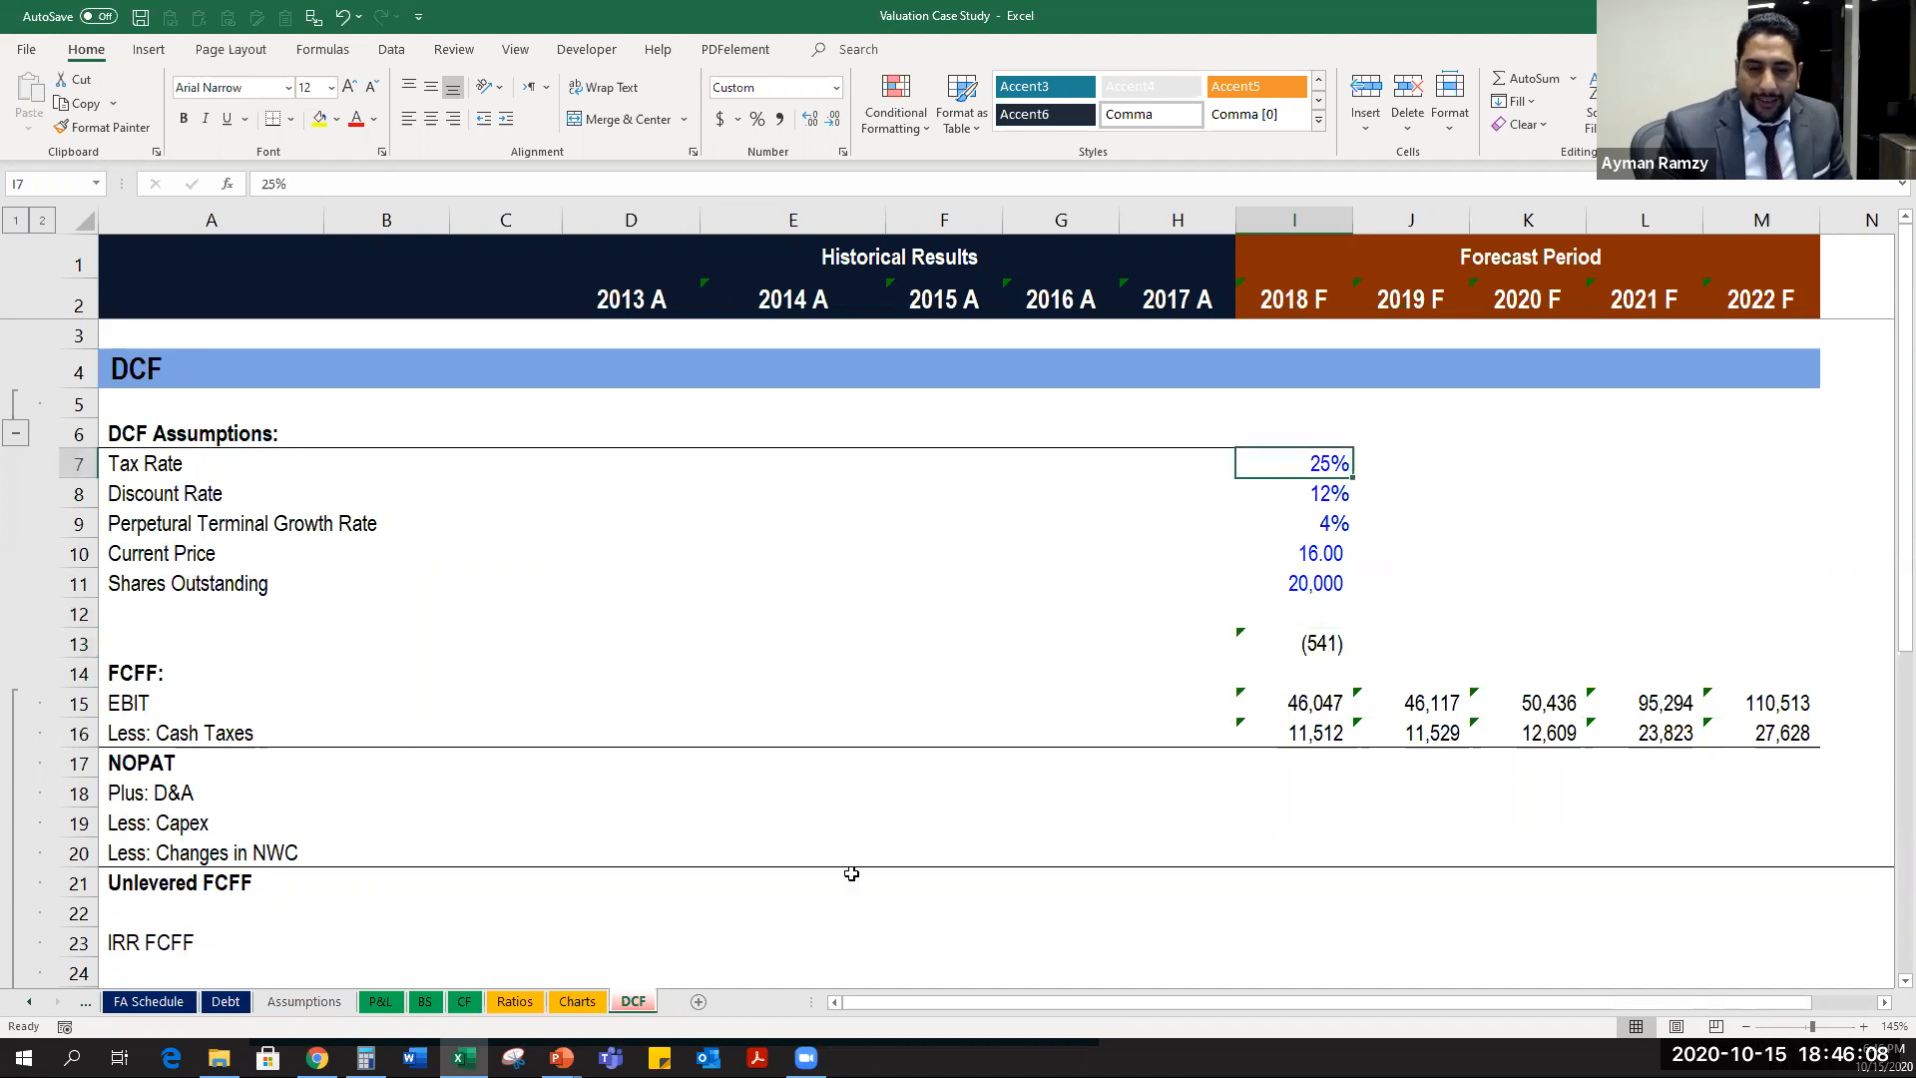
left_click(382, 1002)
left_click(1198, 696)
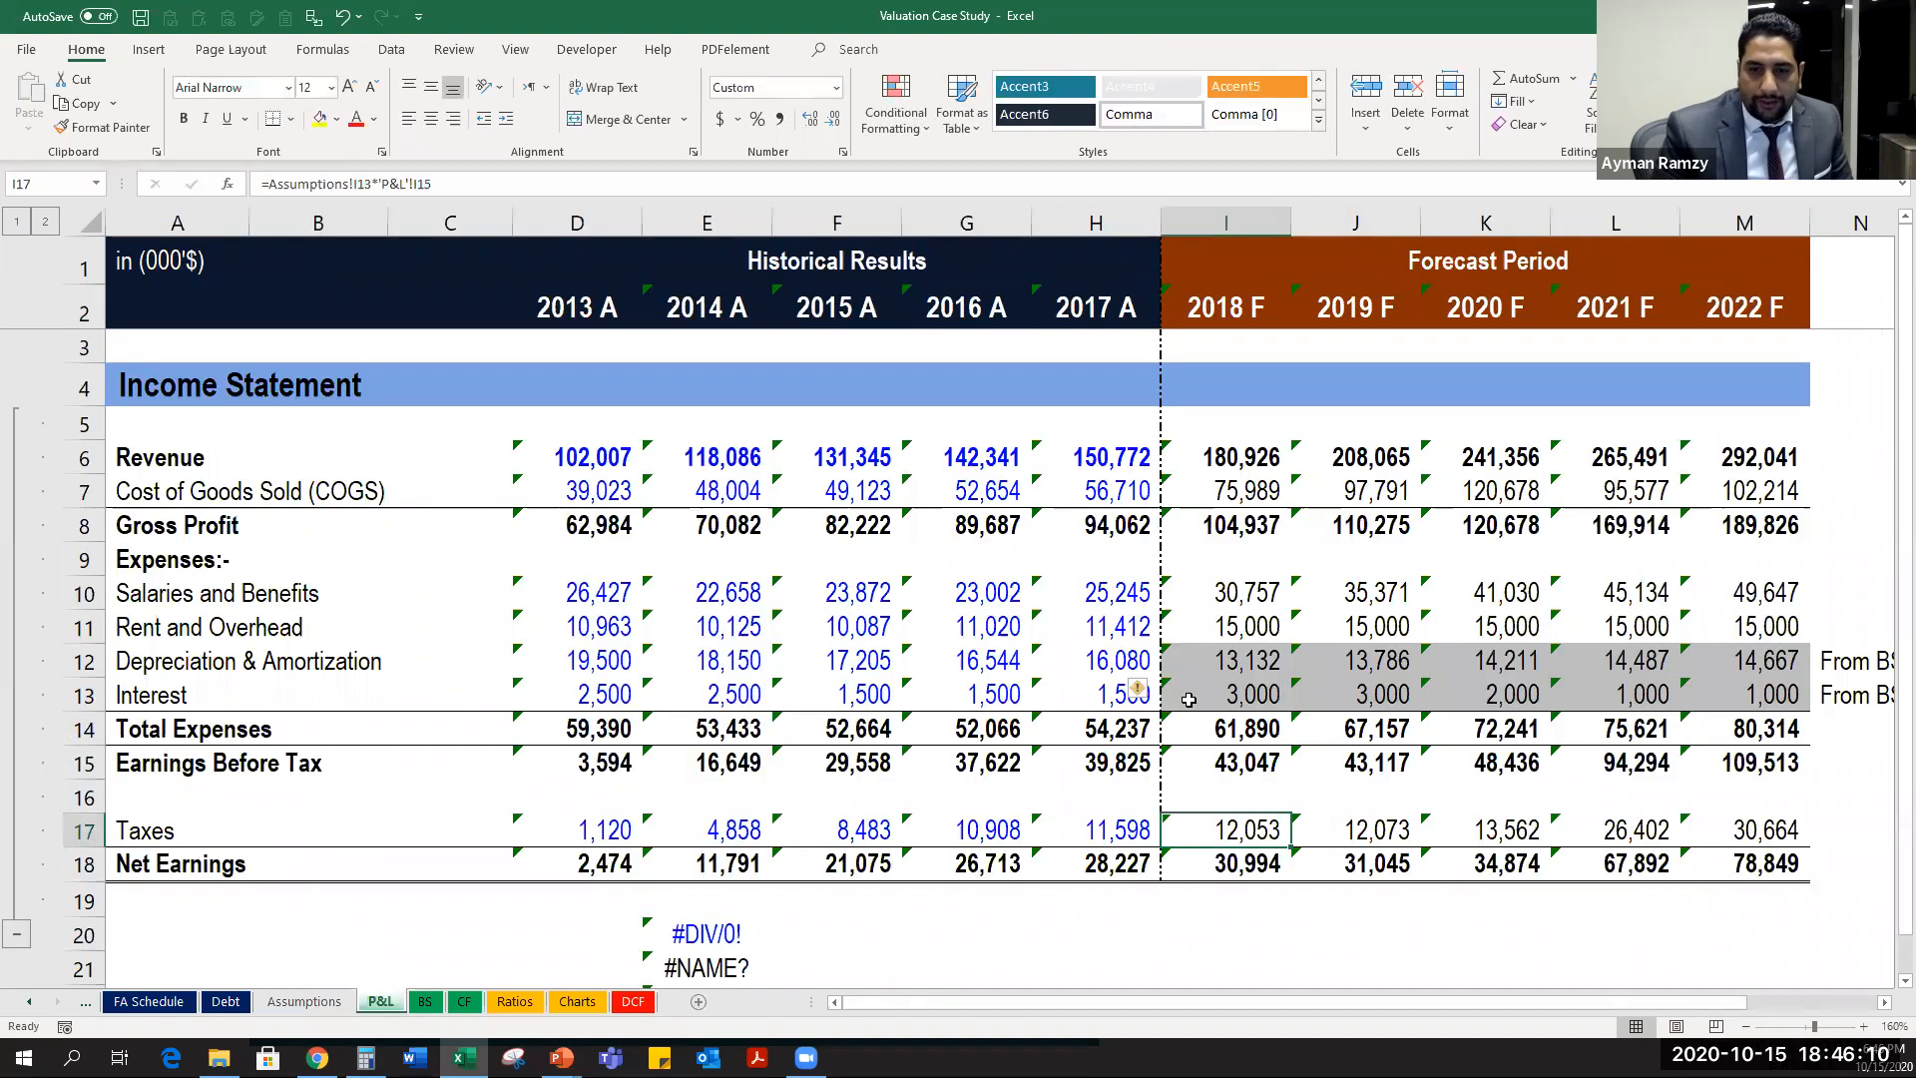
left_click(635, 1002)
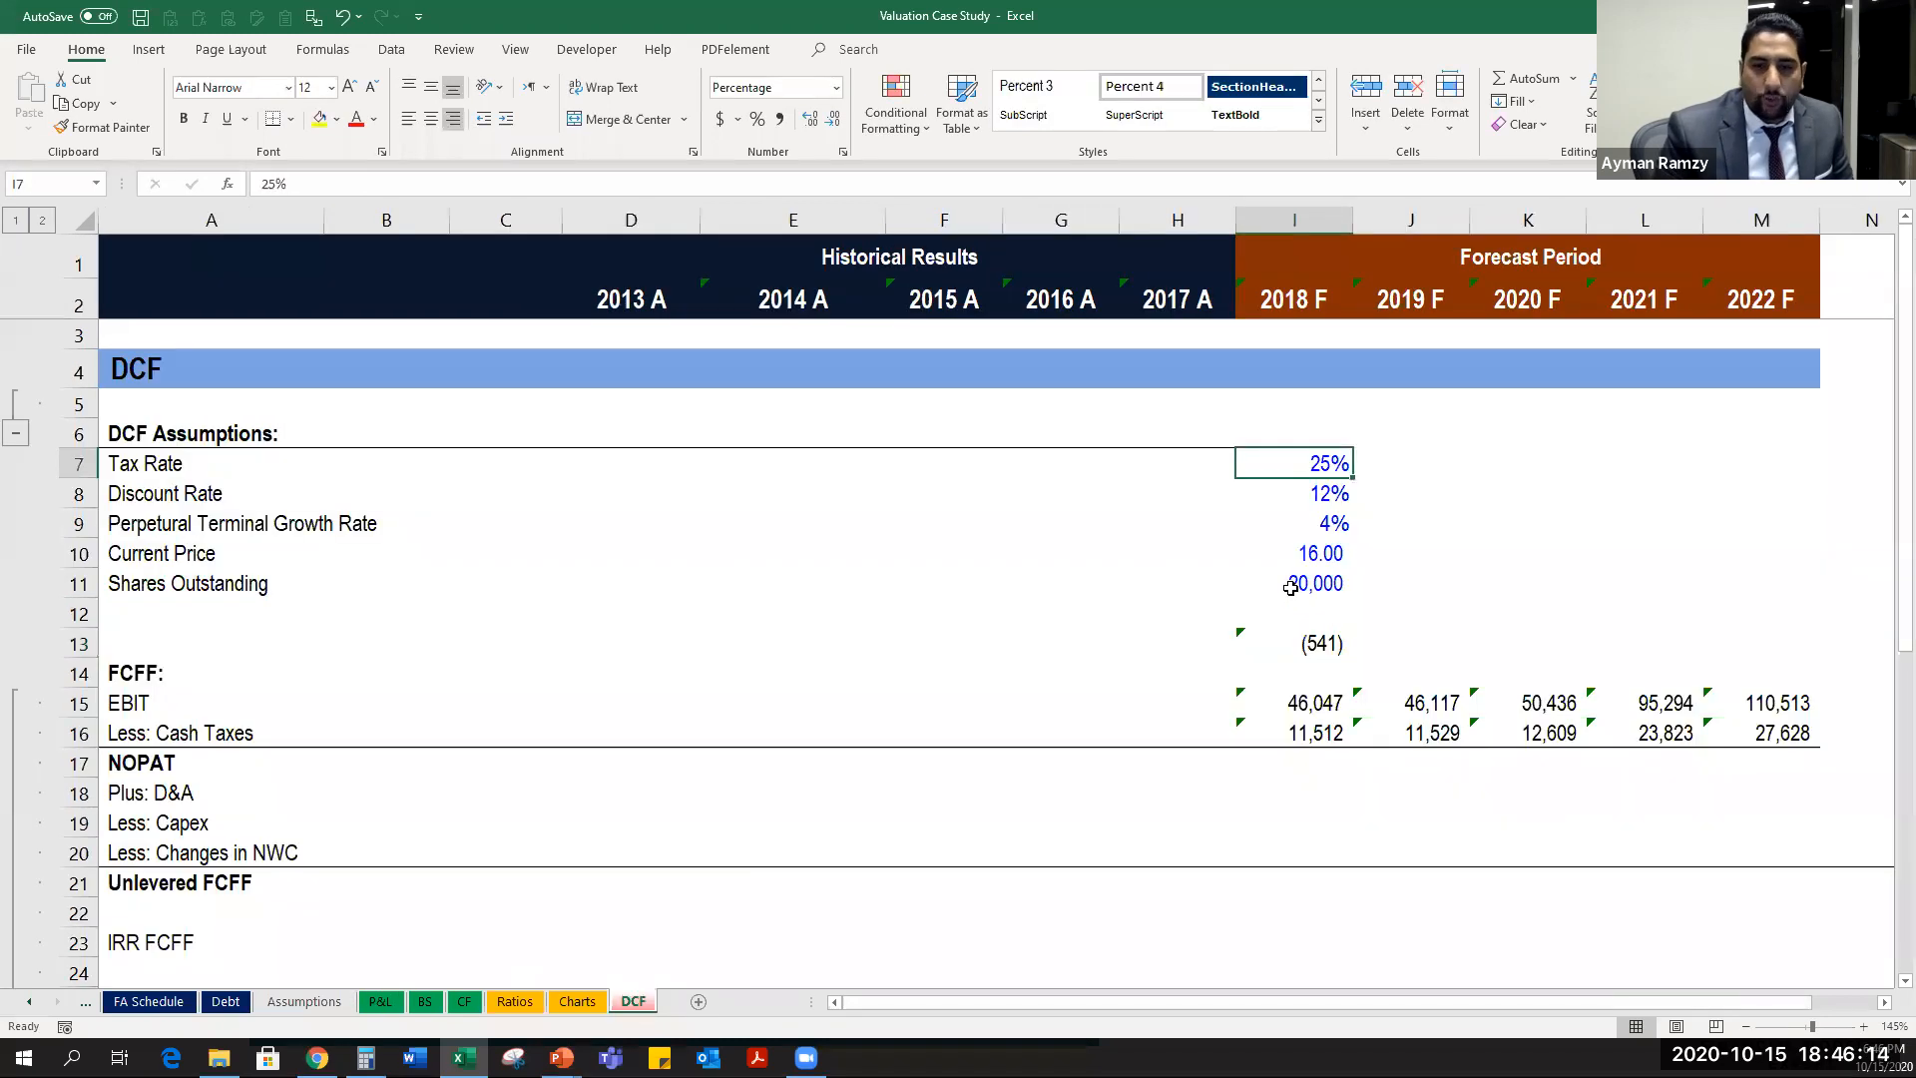
Delete the tax difference check from I13 on the DCF sheet.
left_click(1308, 645)
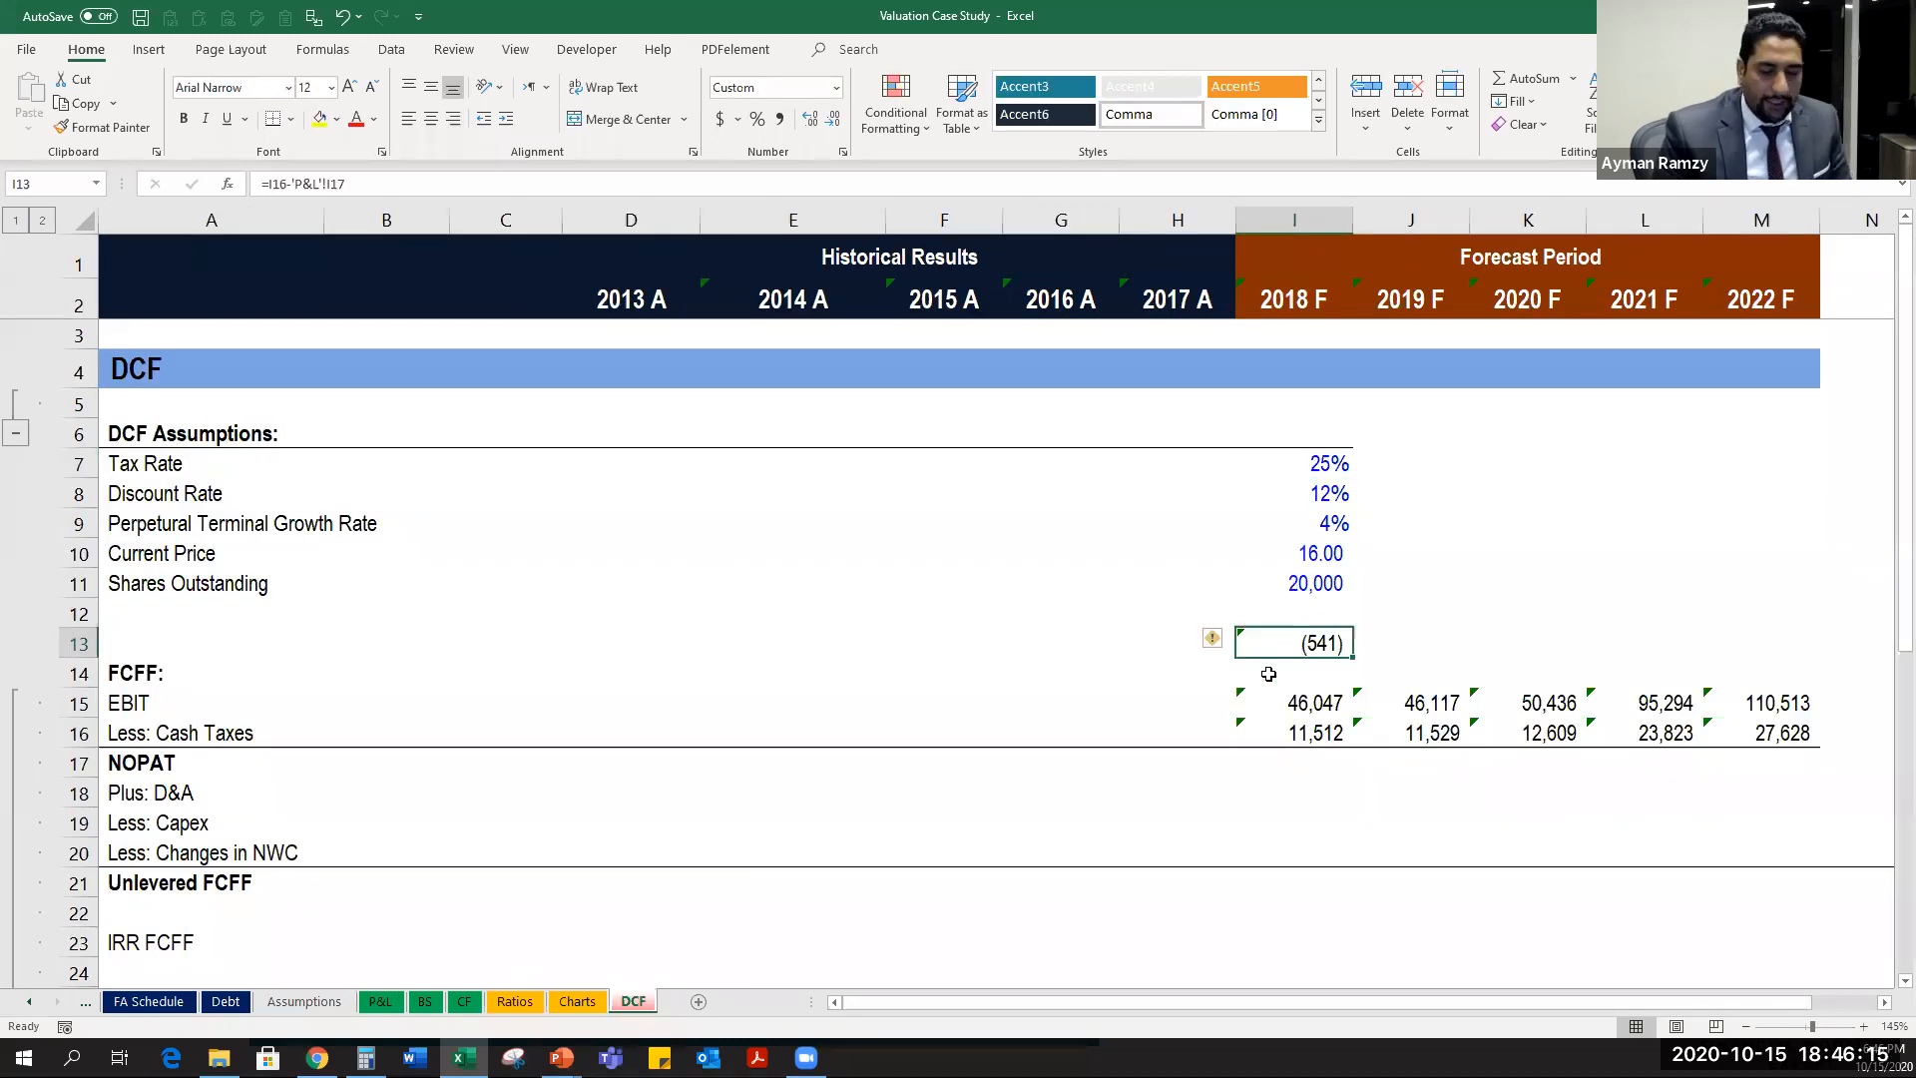
key("Delete")
Compare the NOPAT row on the DCF sheet with the Net Earnings row on the P&L sheet.
left_click(1290, 761)
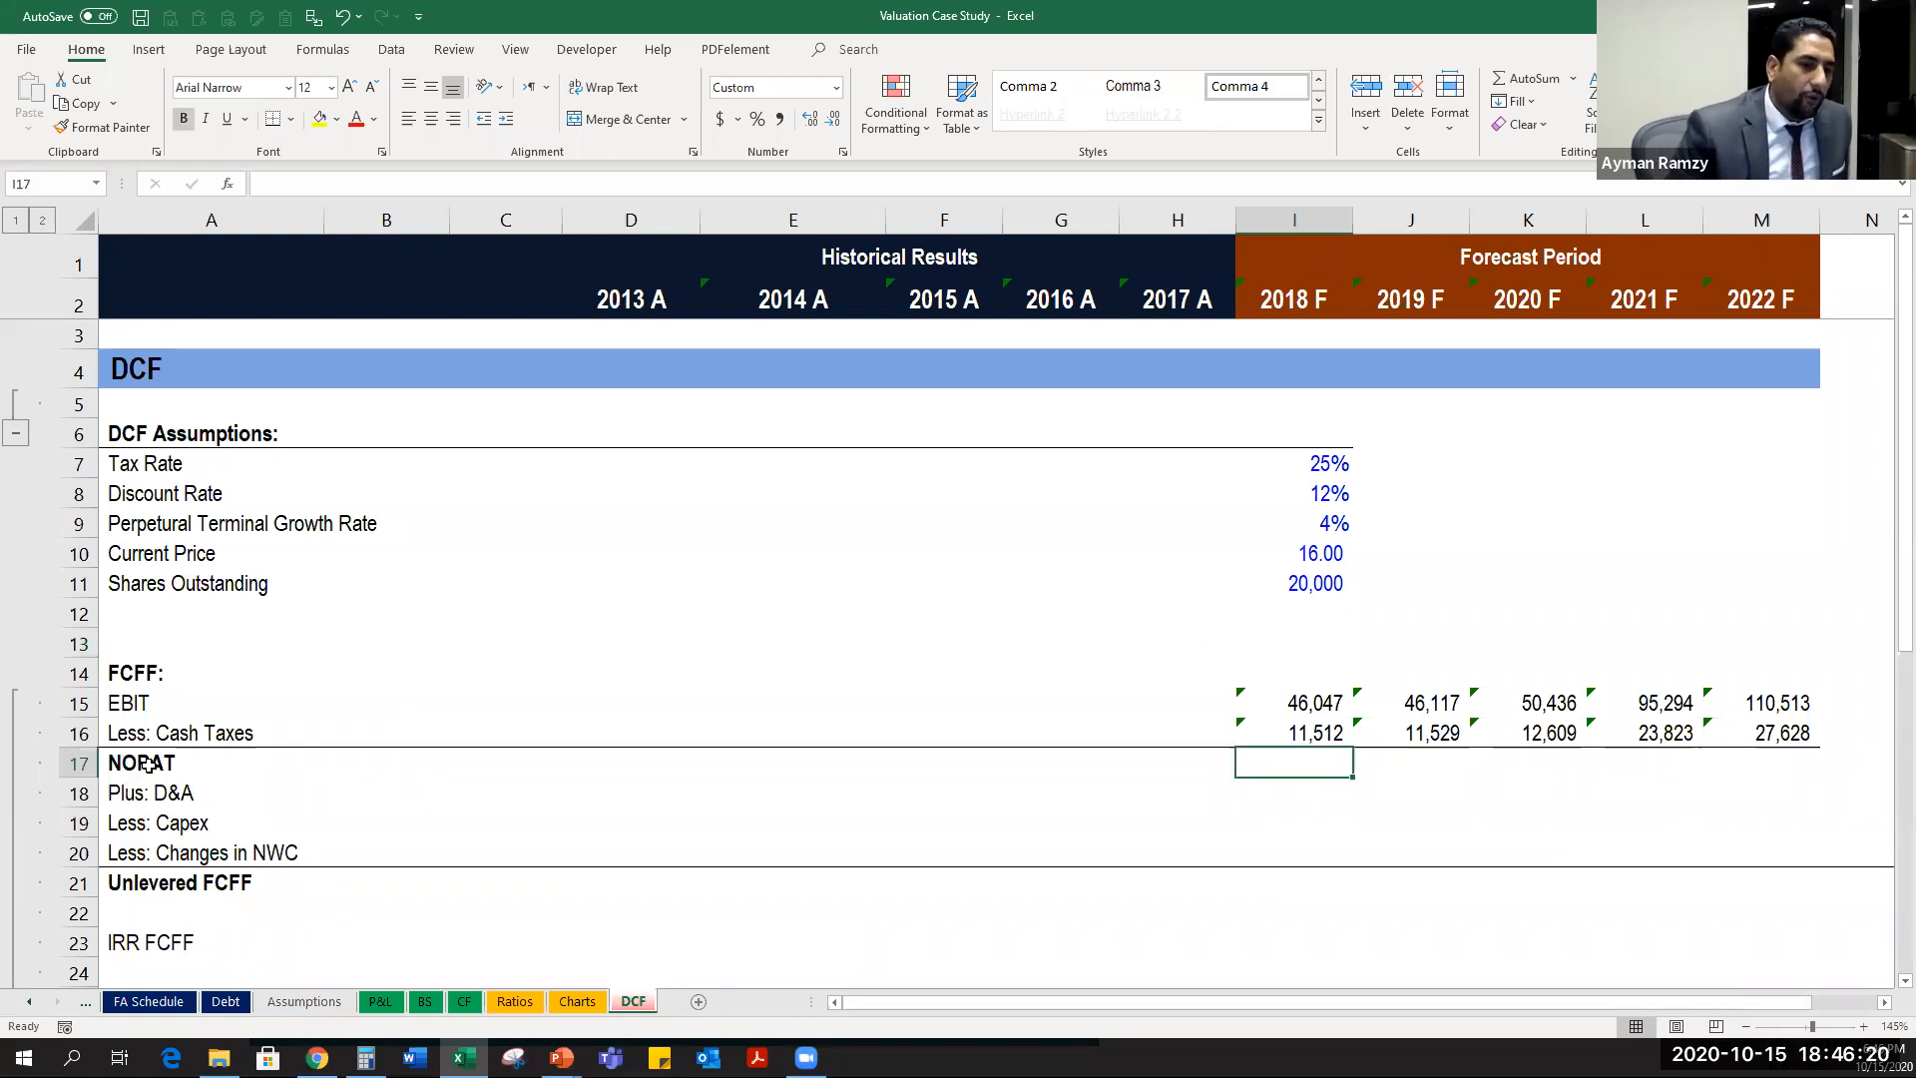
left_click(277, 763)
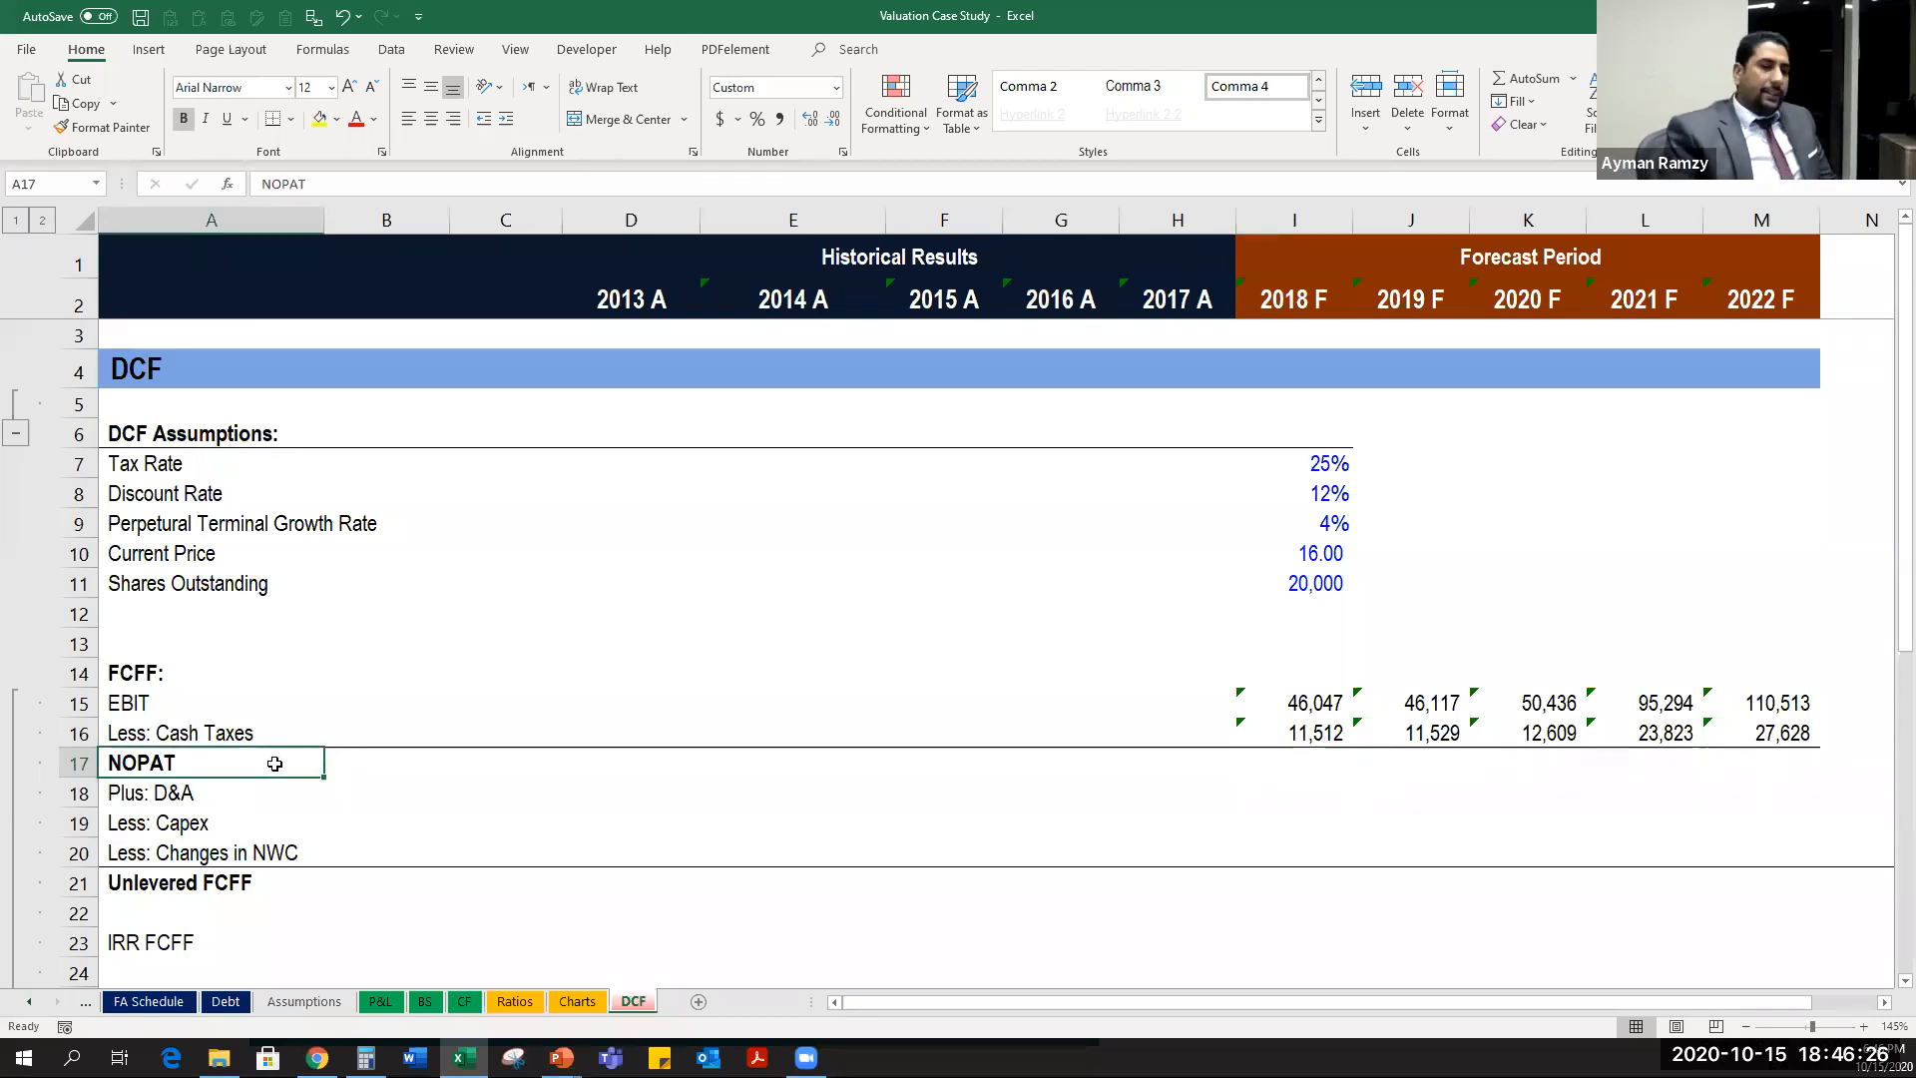
key("ctrl+Page_Up")
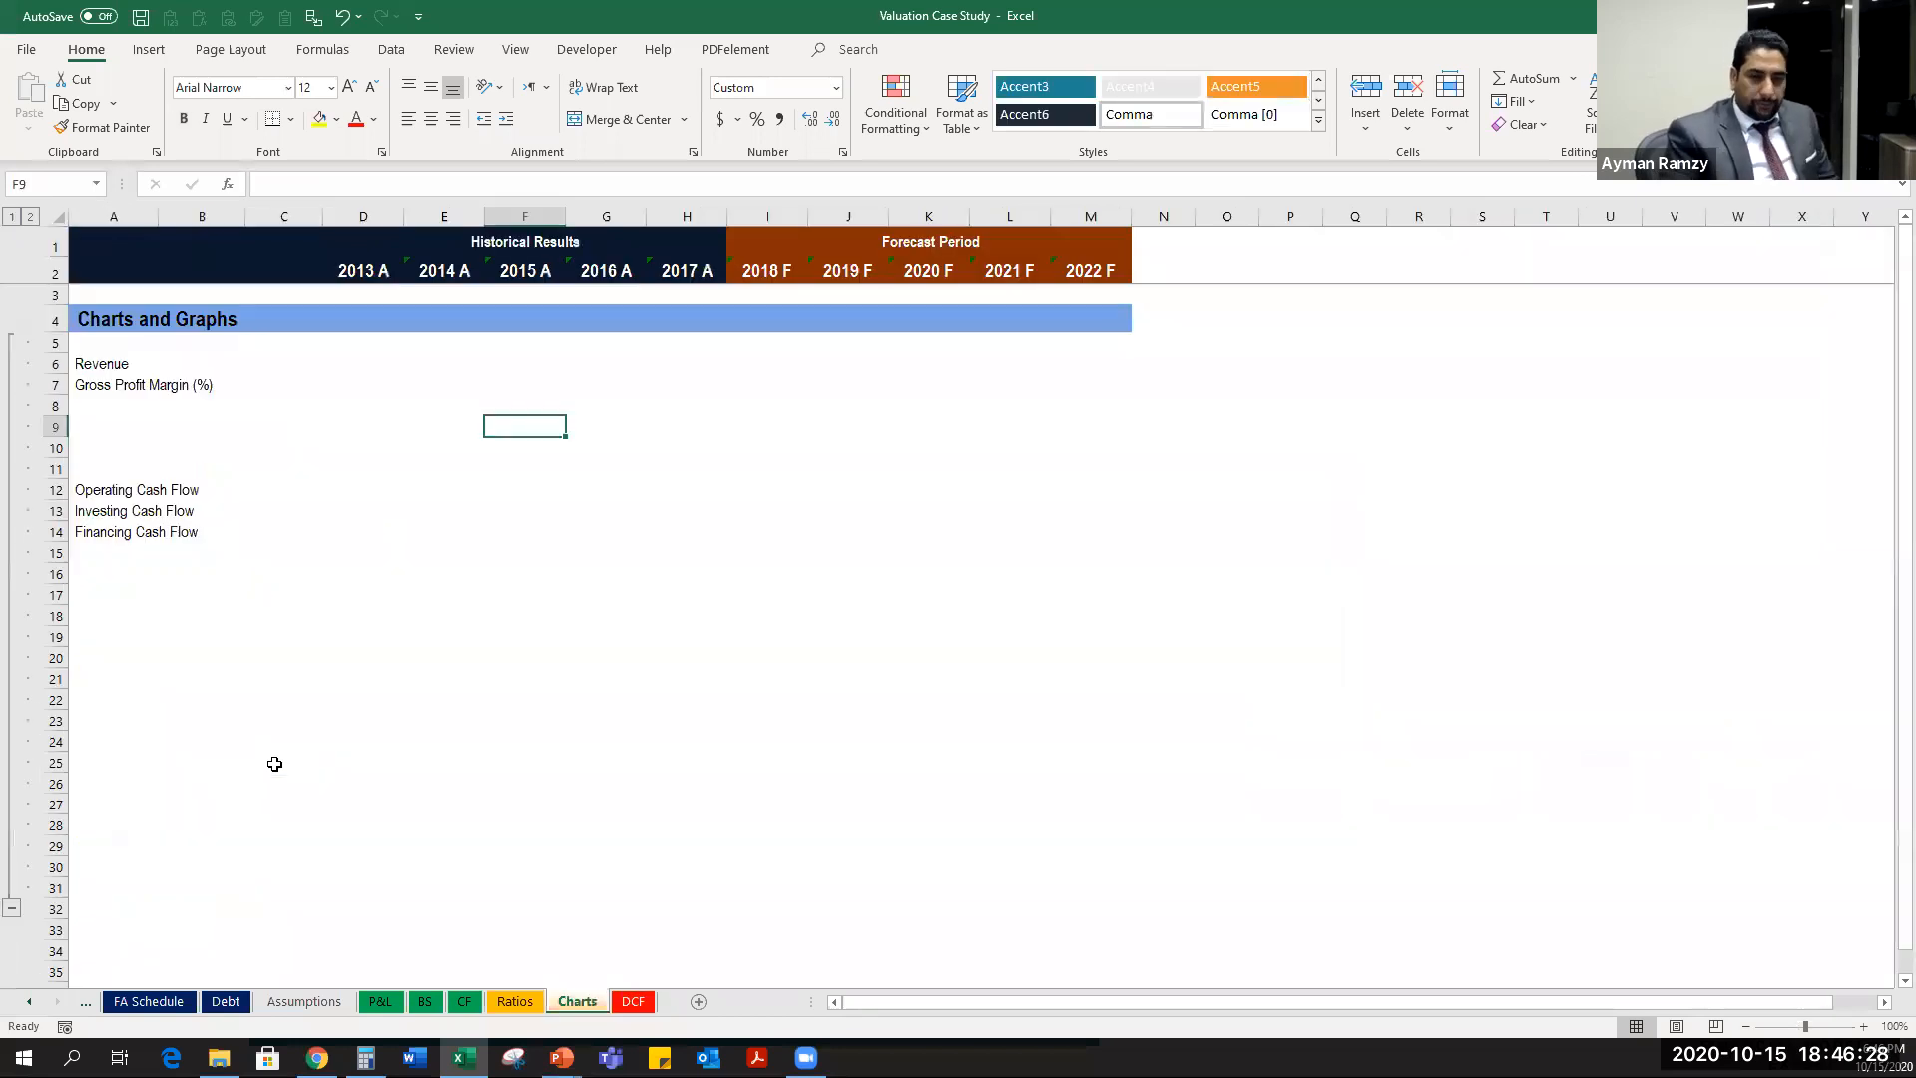
key("ctrl+Page_Up")
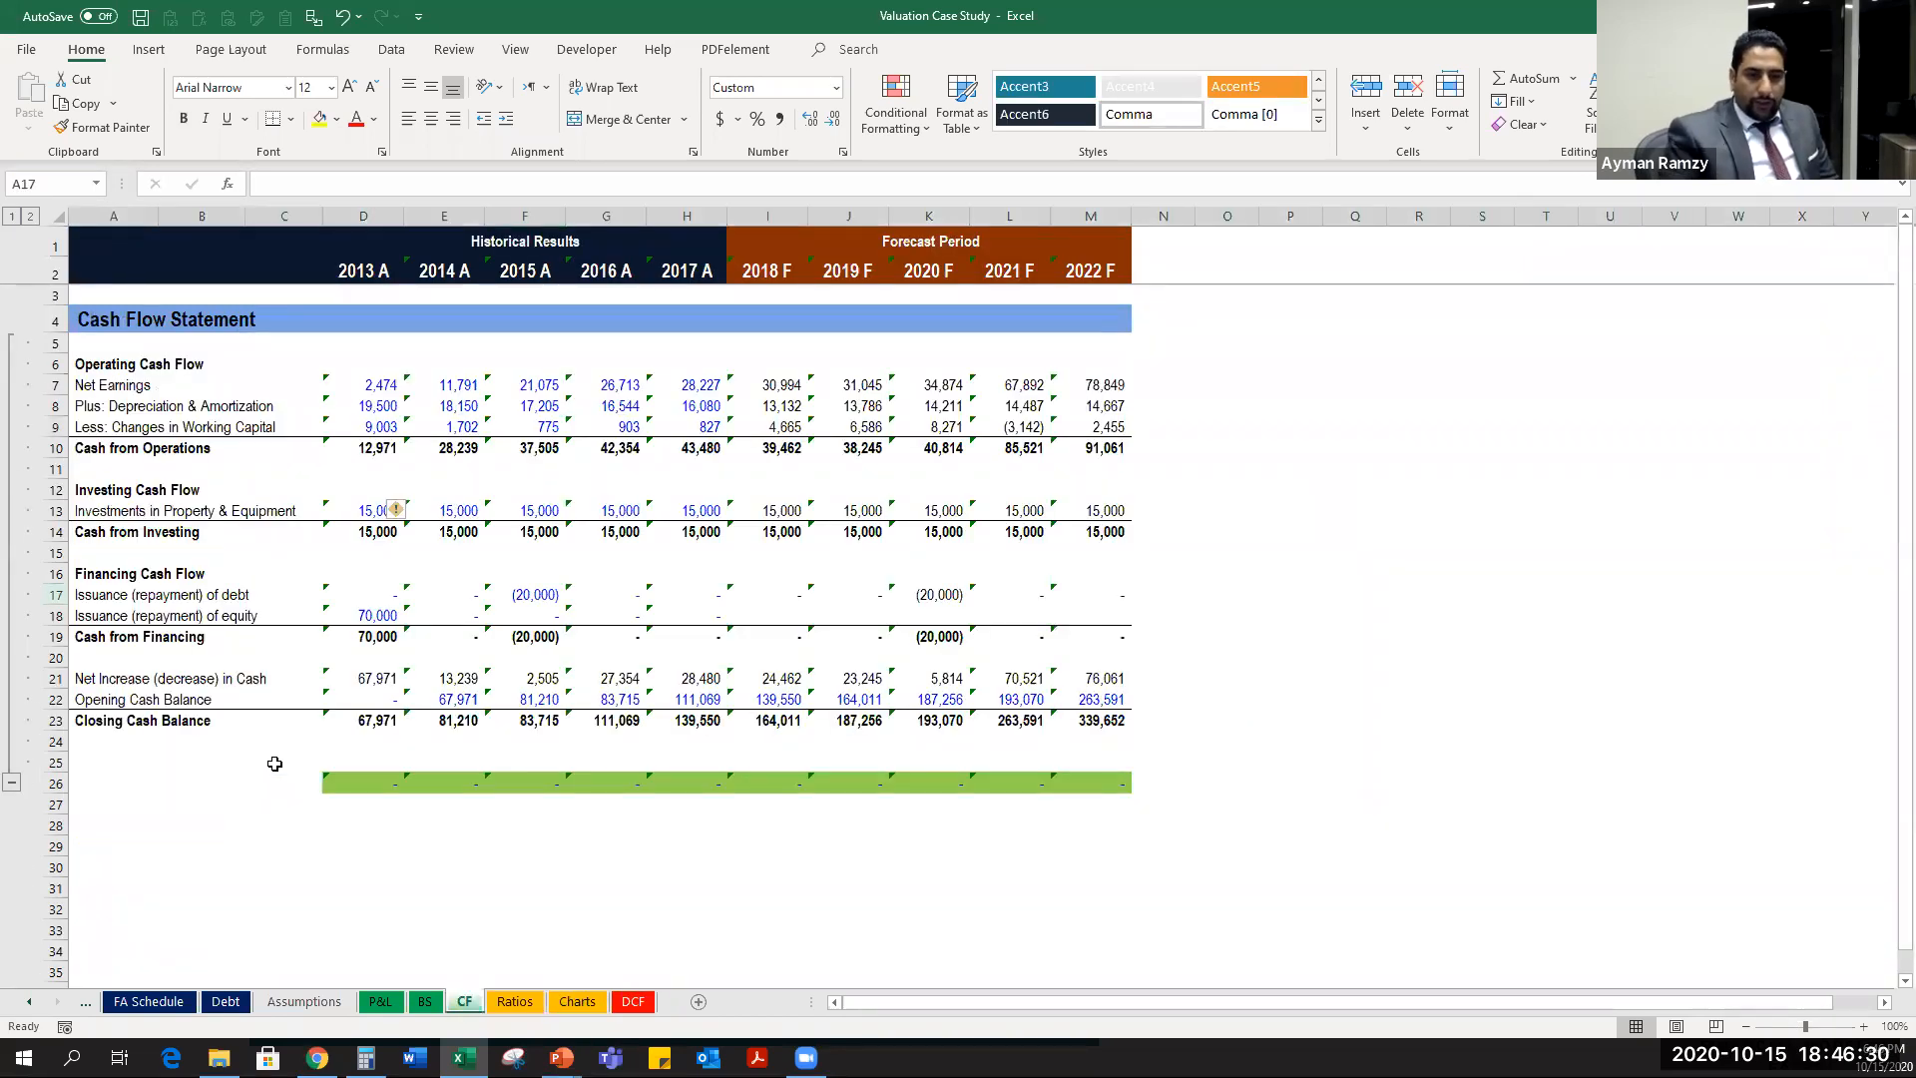
key("ctrl+Page_Up")
key("ctrl+Page_Up")
key("ctrl+Page_Up")
key("ctrl+Page_Down")
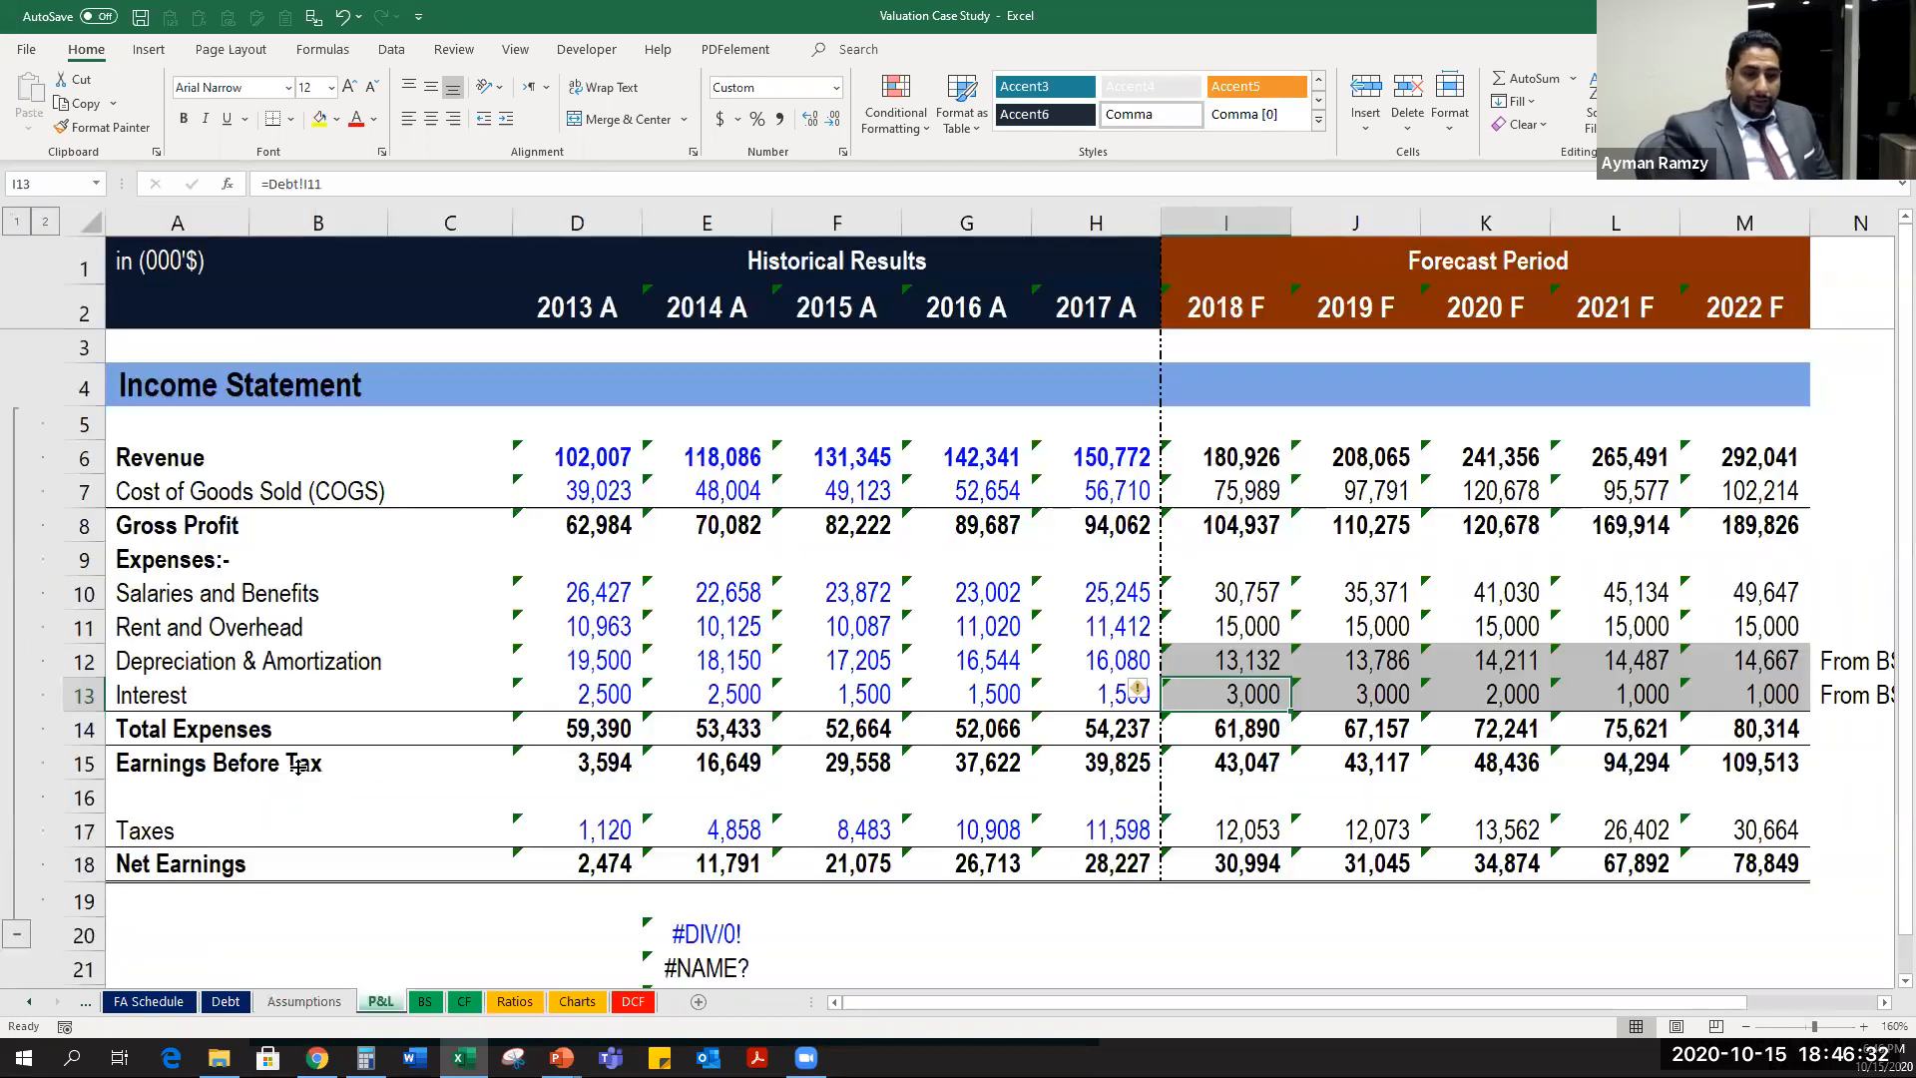
left_click(88, 864)
key("ctrl+Page_Down")
key("ctrl+Page_Down")
key("ctrl+Page_Down")
key("ctrl+Page_Down")
key("ctrl+Page_Down")
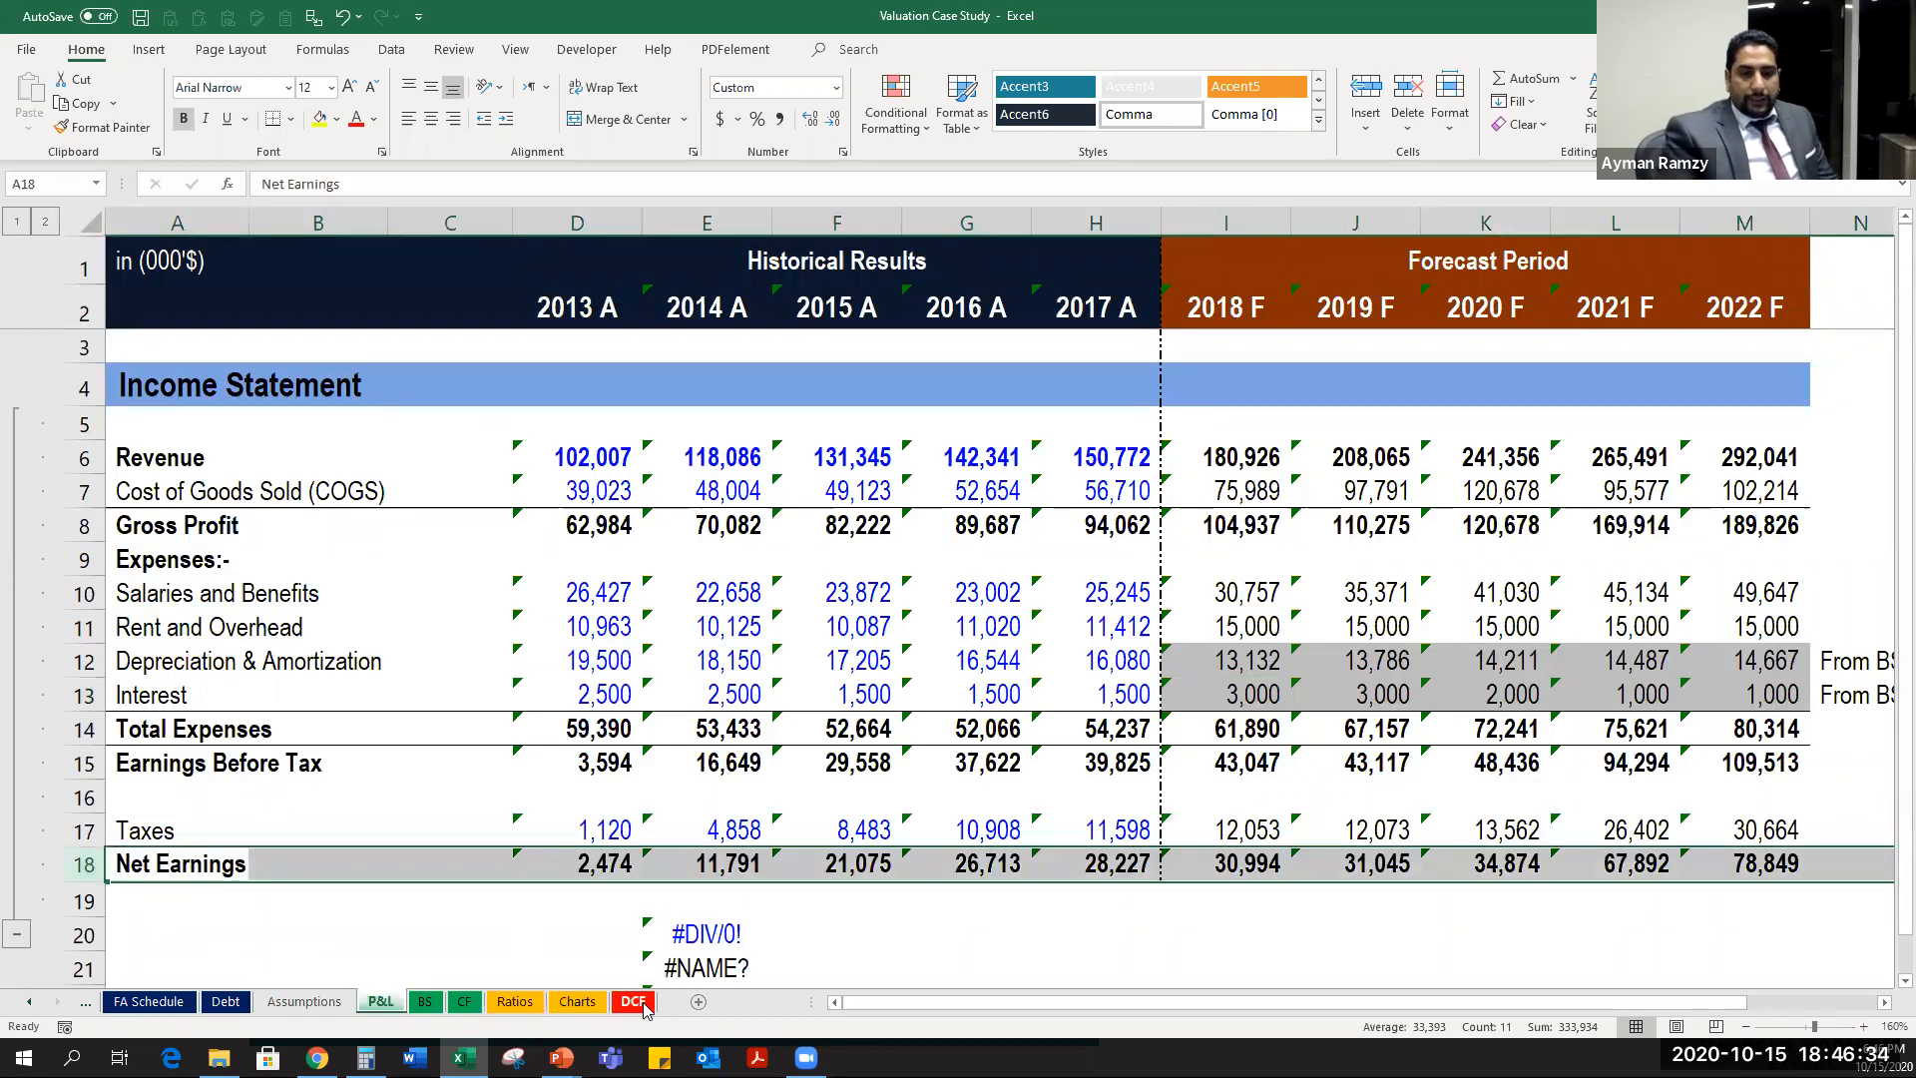
left_click(66, 761)
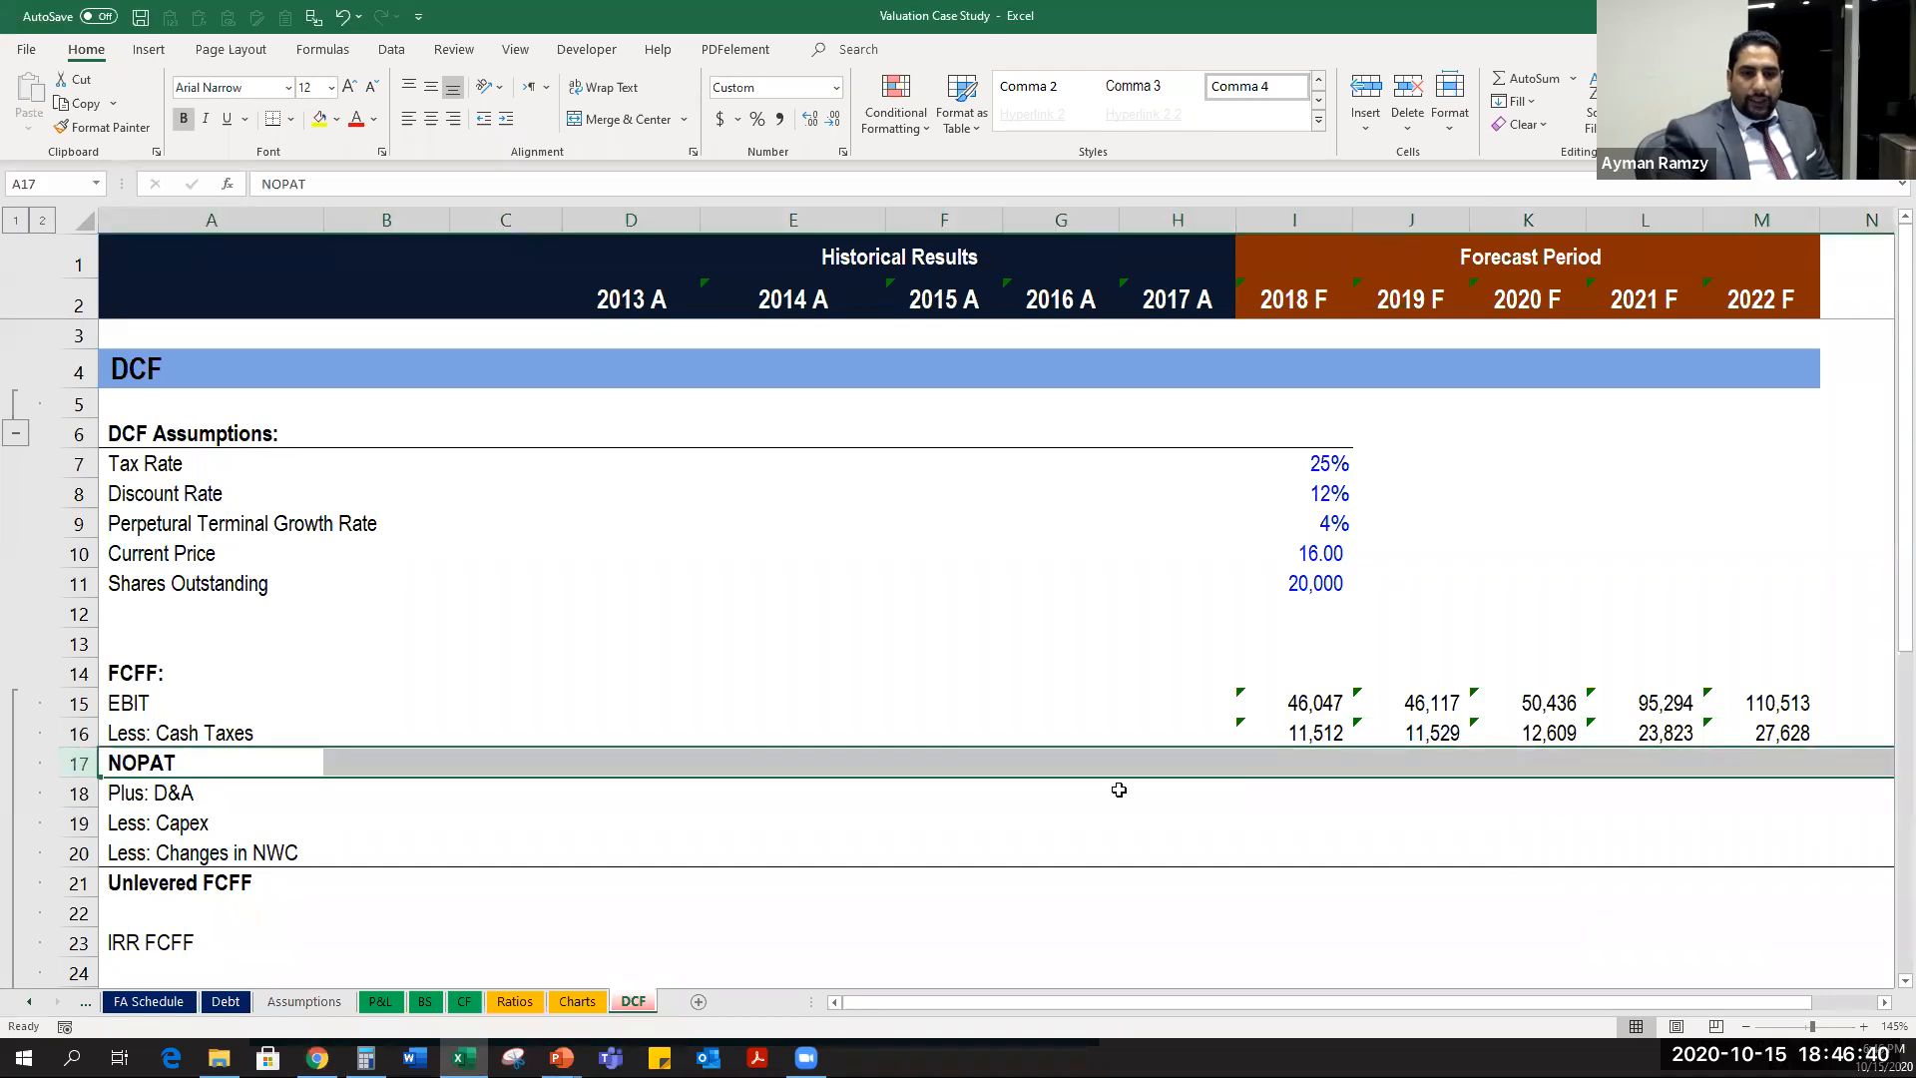
left_click(1280, 760)
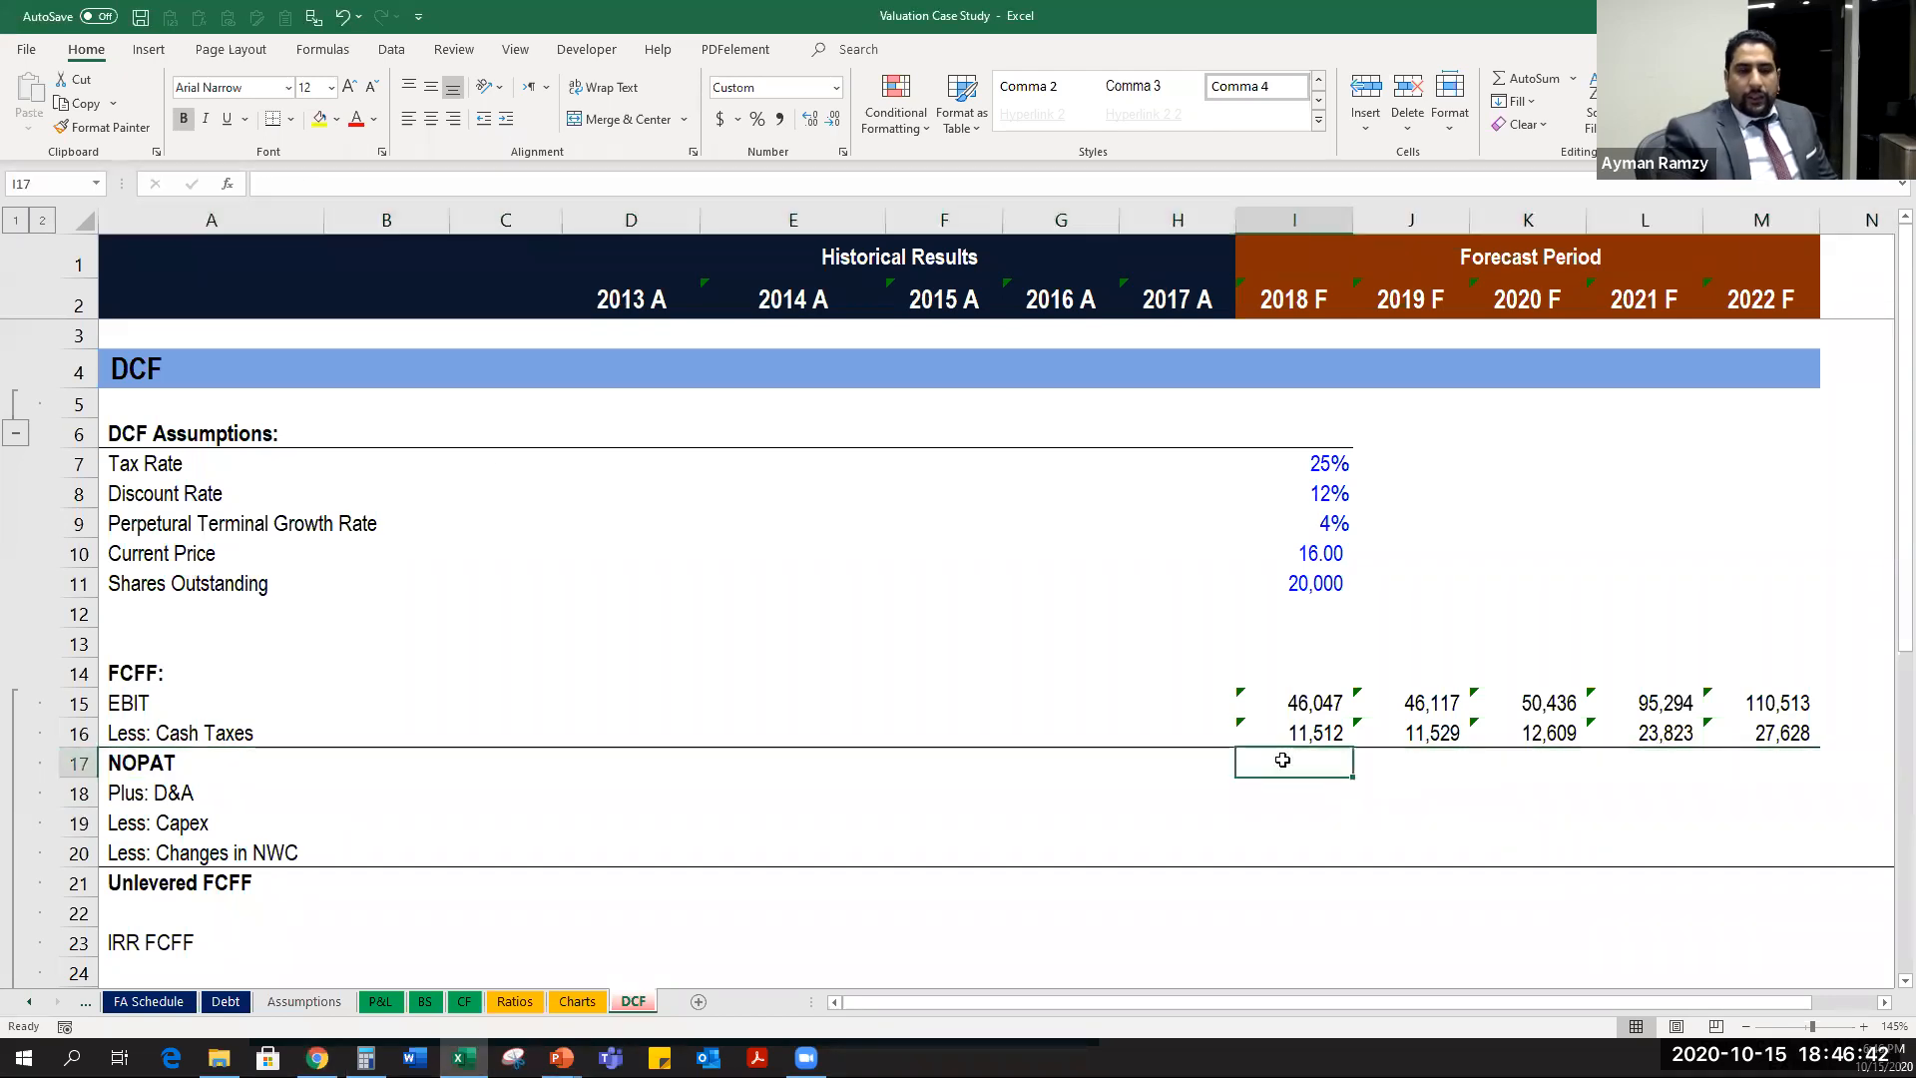
left_click(144, 765)
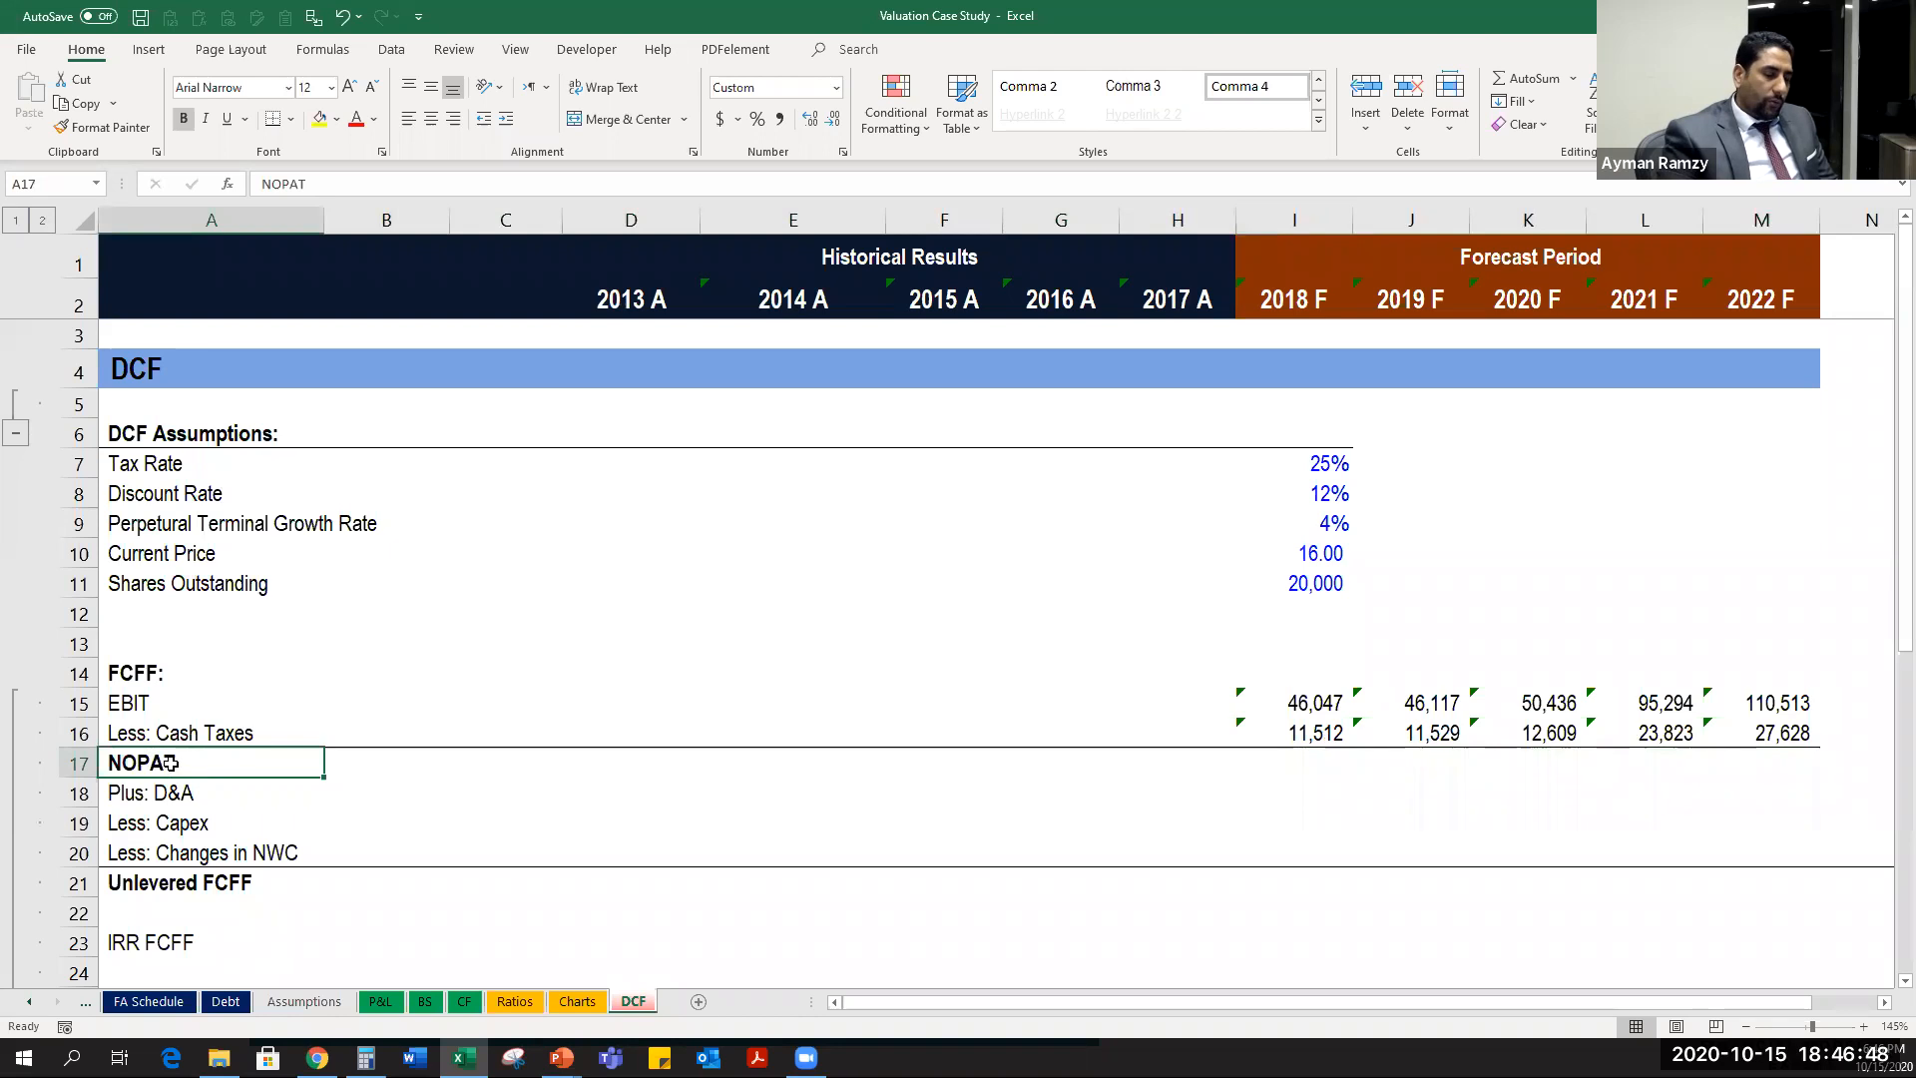
Calculate the 2018 NOPAT in I17 of the DCF sheet as EBIT less cash taxes, =I15-I16.
left_click(1248, 767)
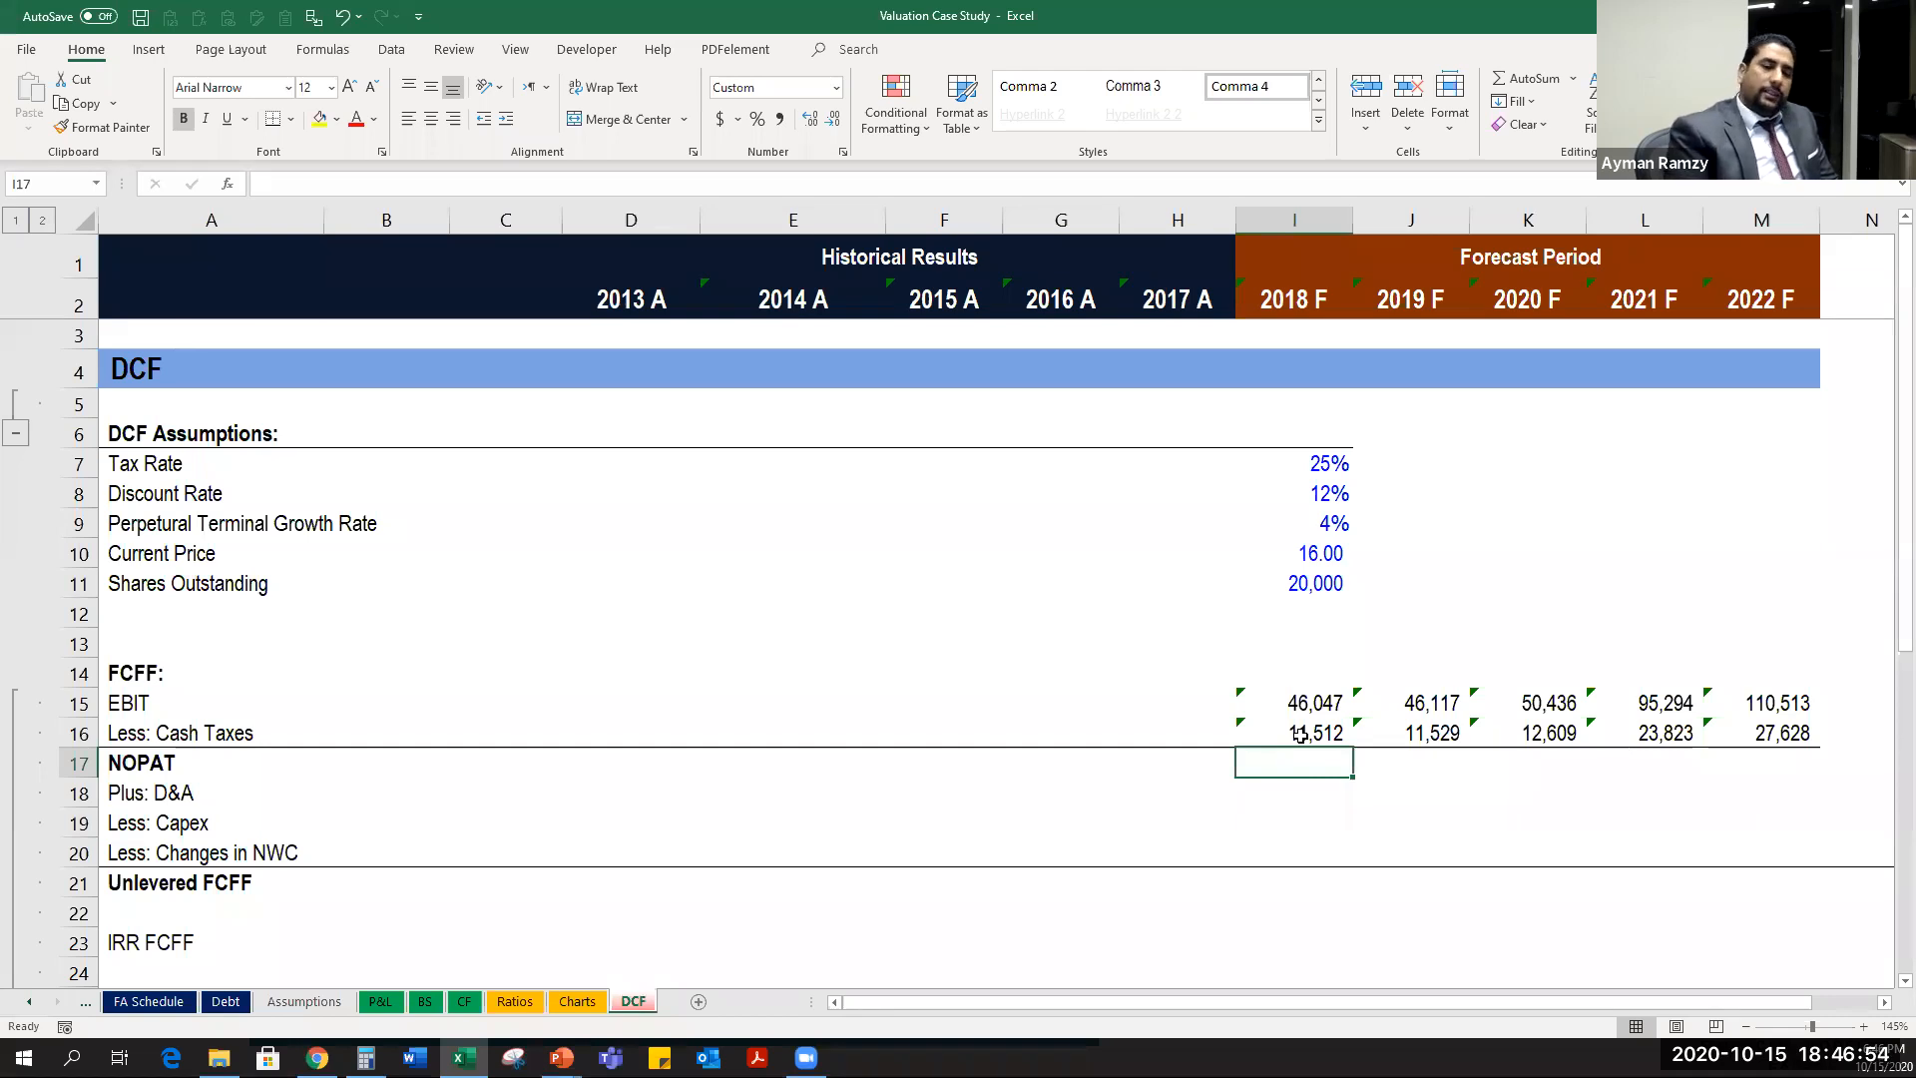
type("=")
left_click(1300, 734)
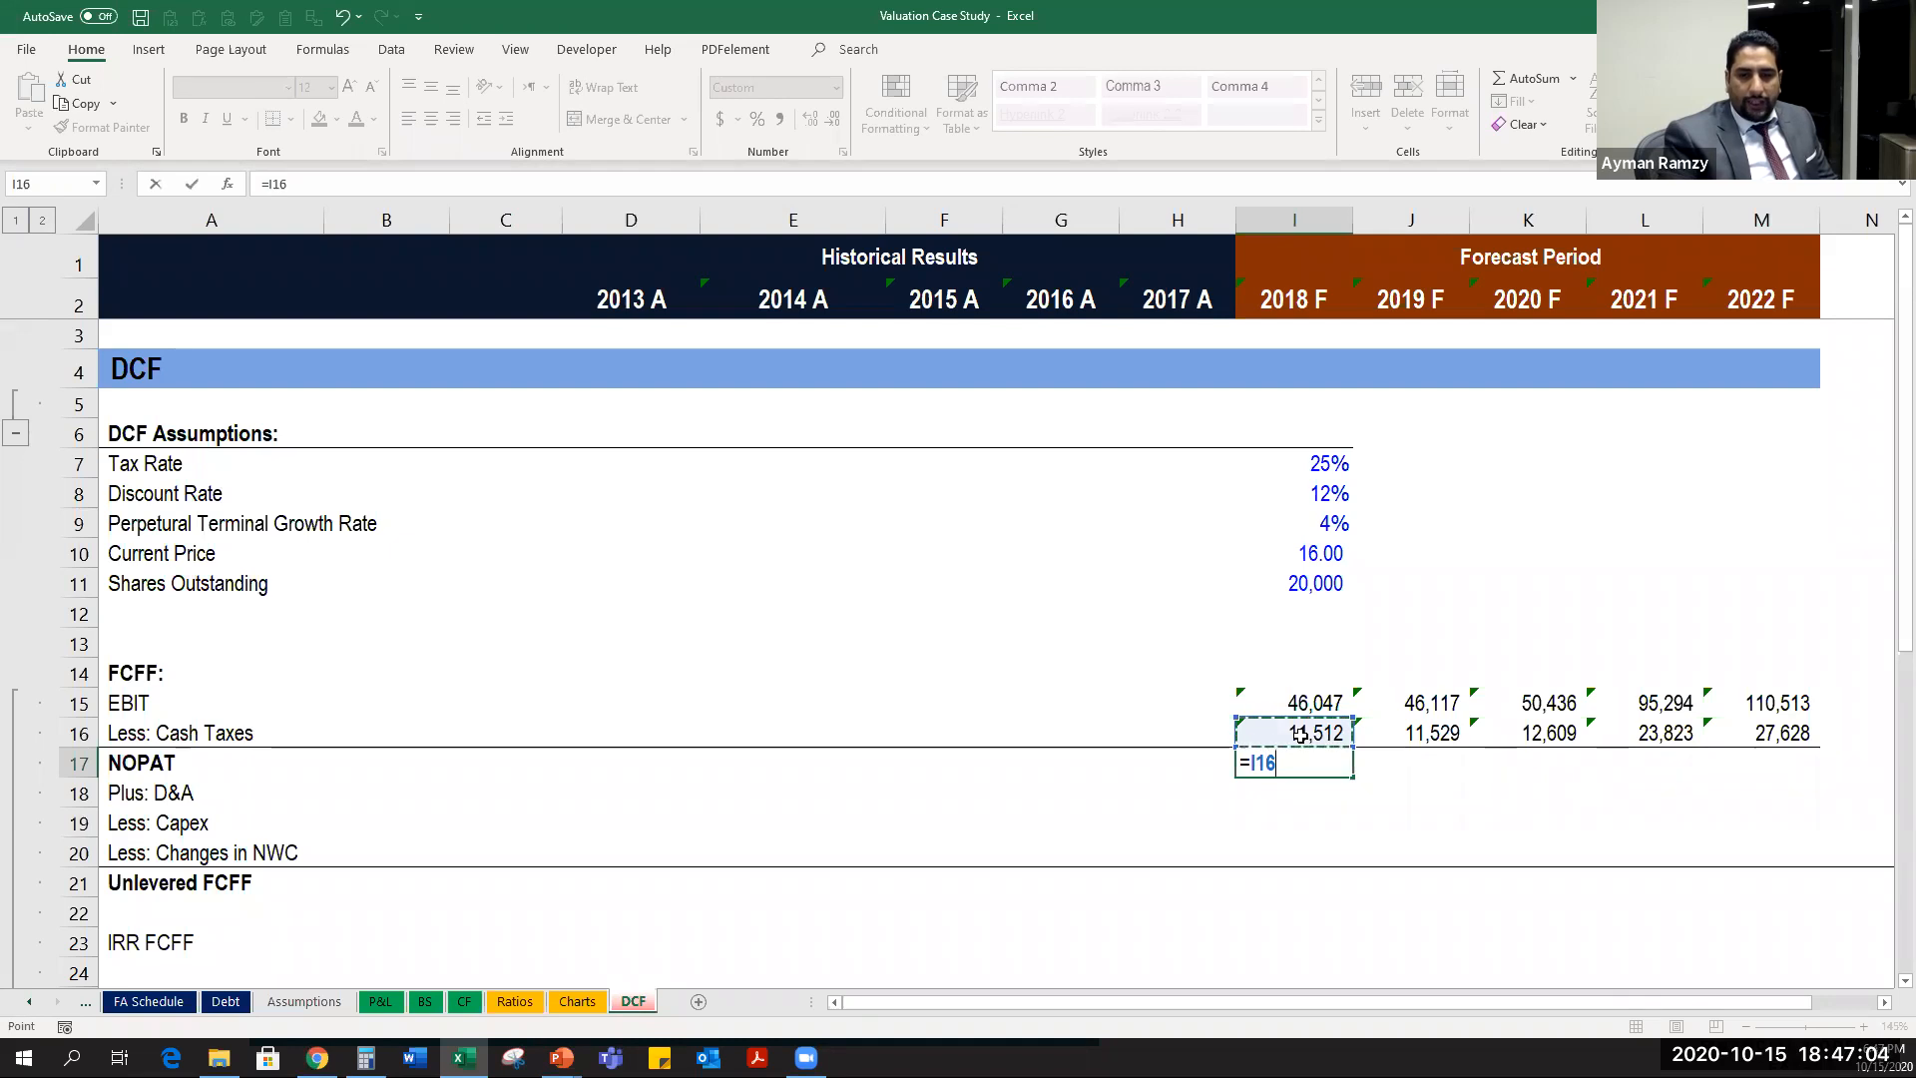
key("Up")
type("-")
left_click(1300, 736)
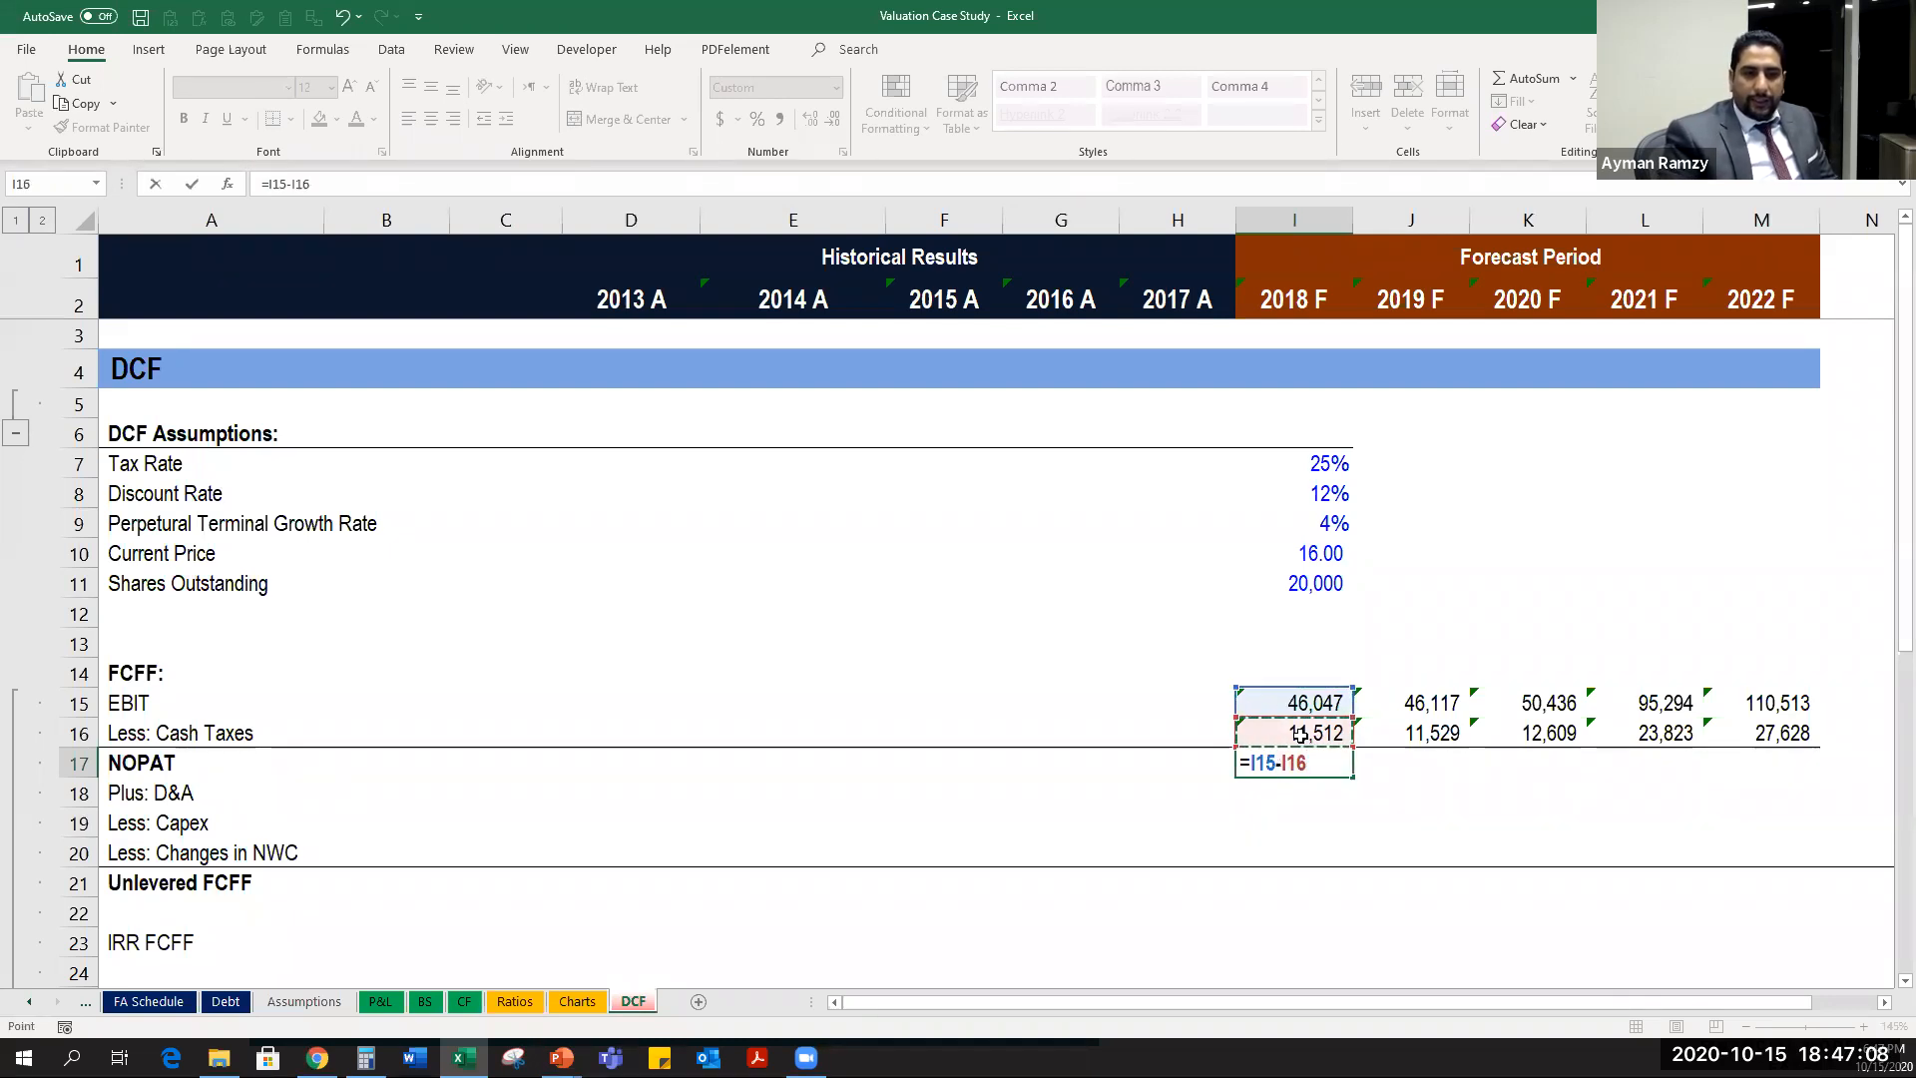
key("Return")
Copy the NOPAT formula from I17 across the forecast years through 2022 in M17.
key("Up")
key("ctrl+c")
key("shift+Right")
key("shift+Right")
key("shift+Right")
key("shift+Right")
key("Return")
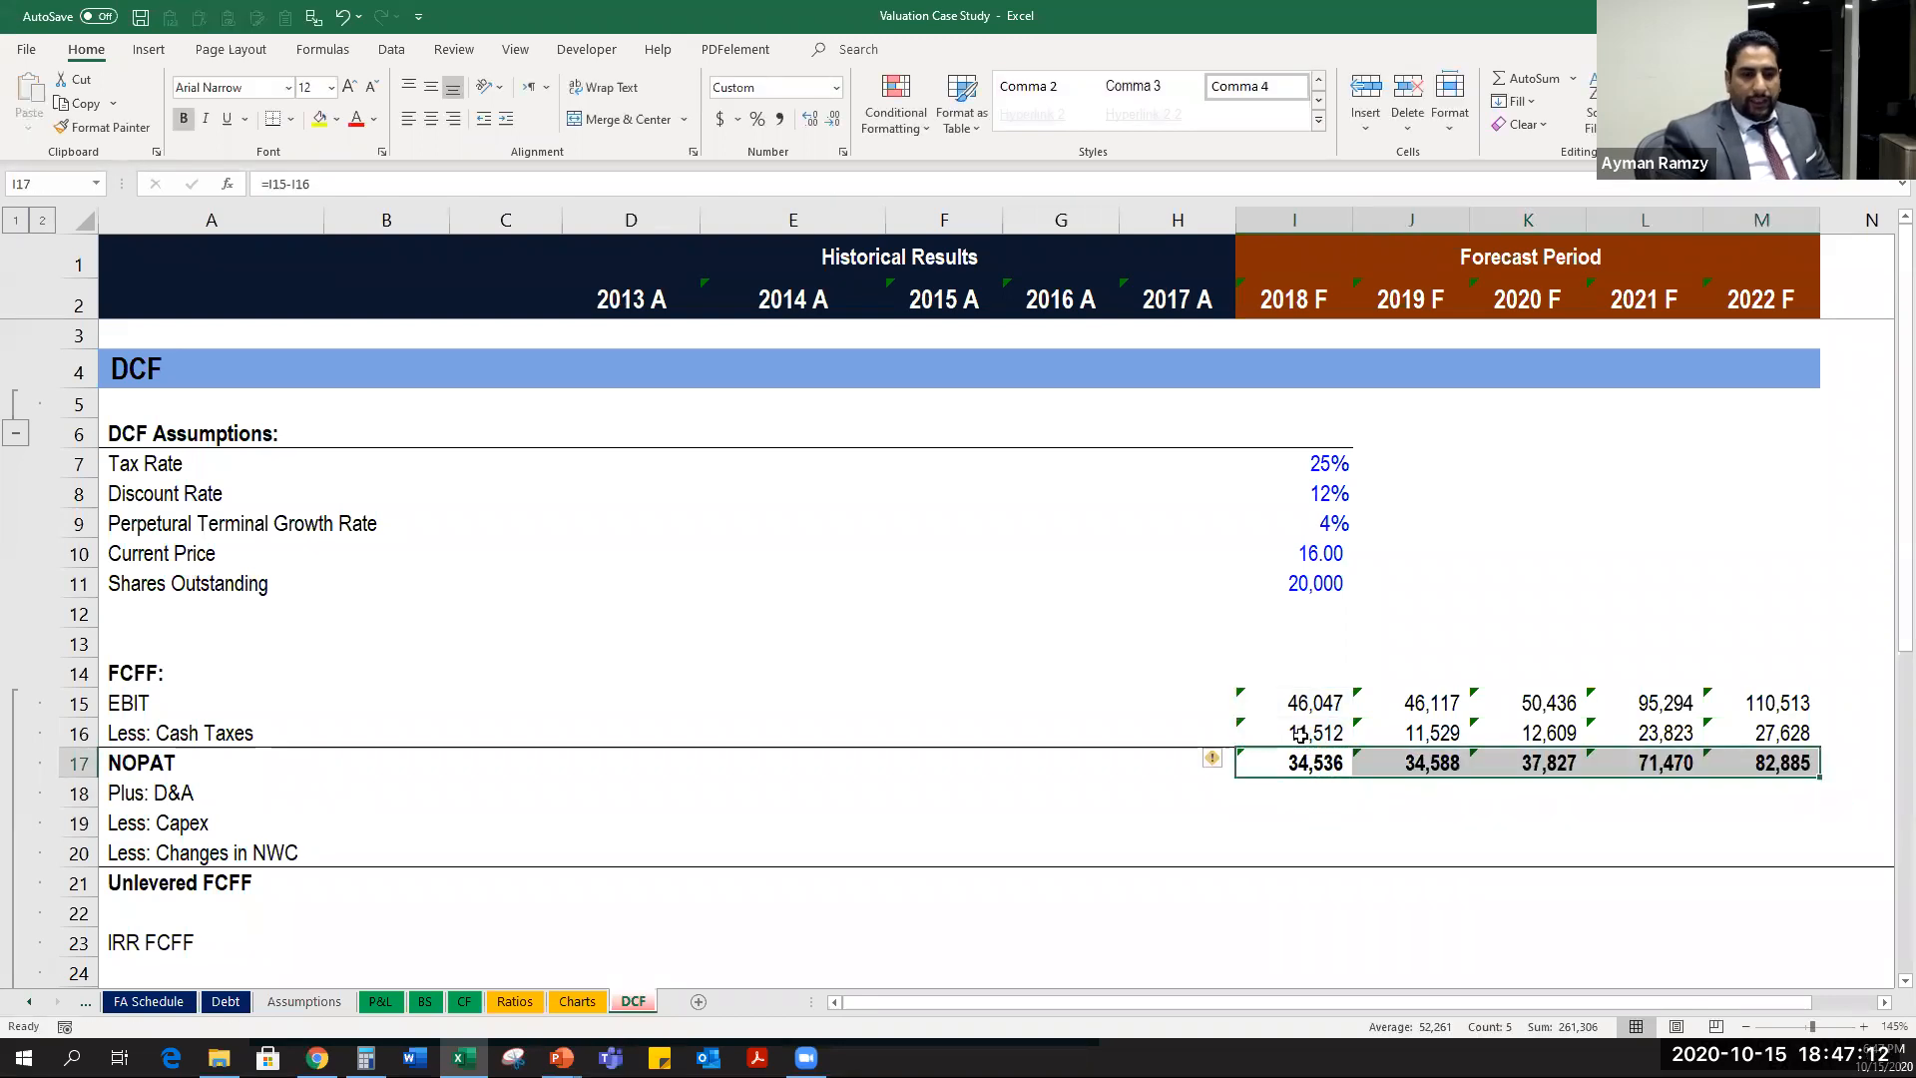
key("Up")
key("Left")
key("ctrl+Left")
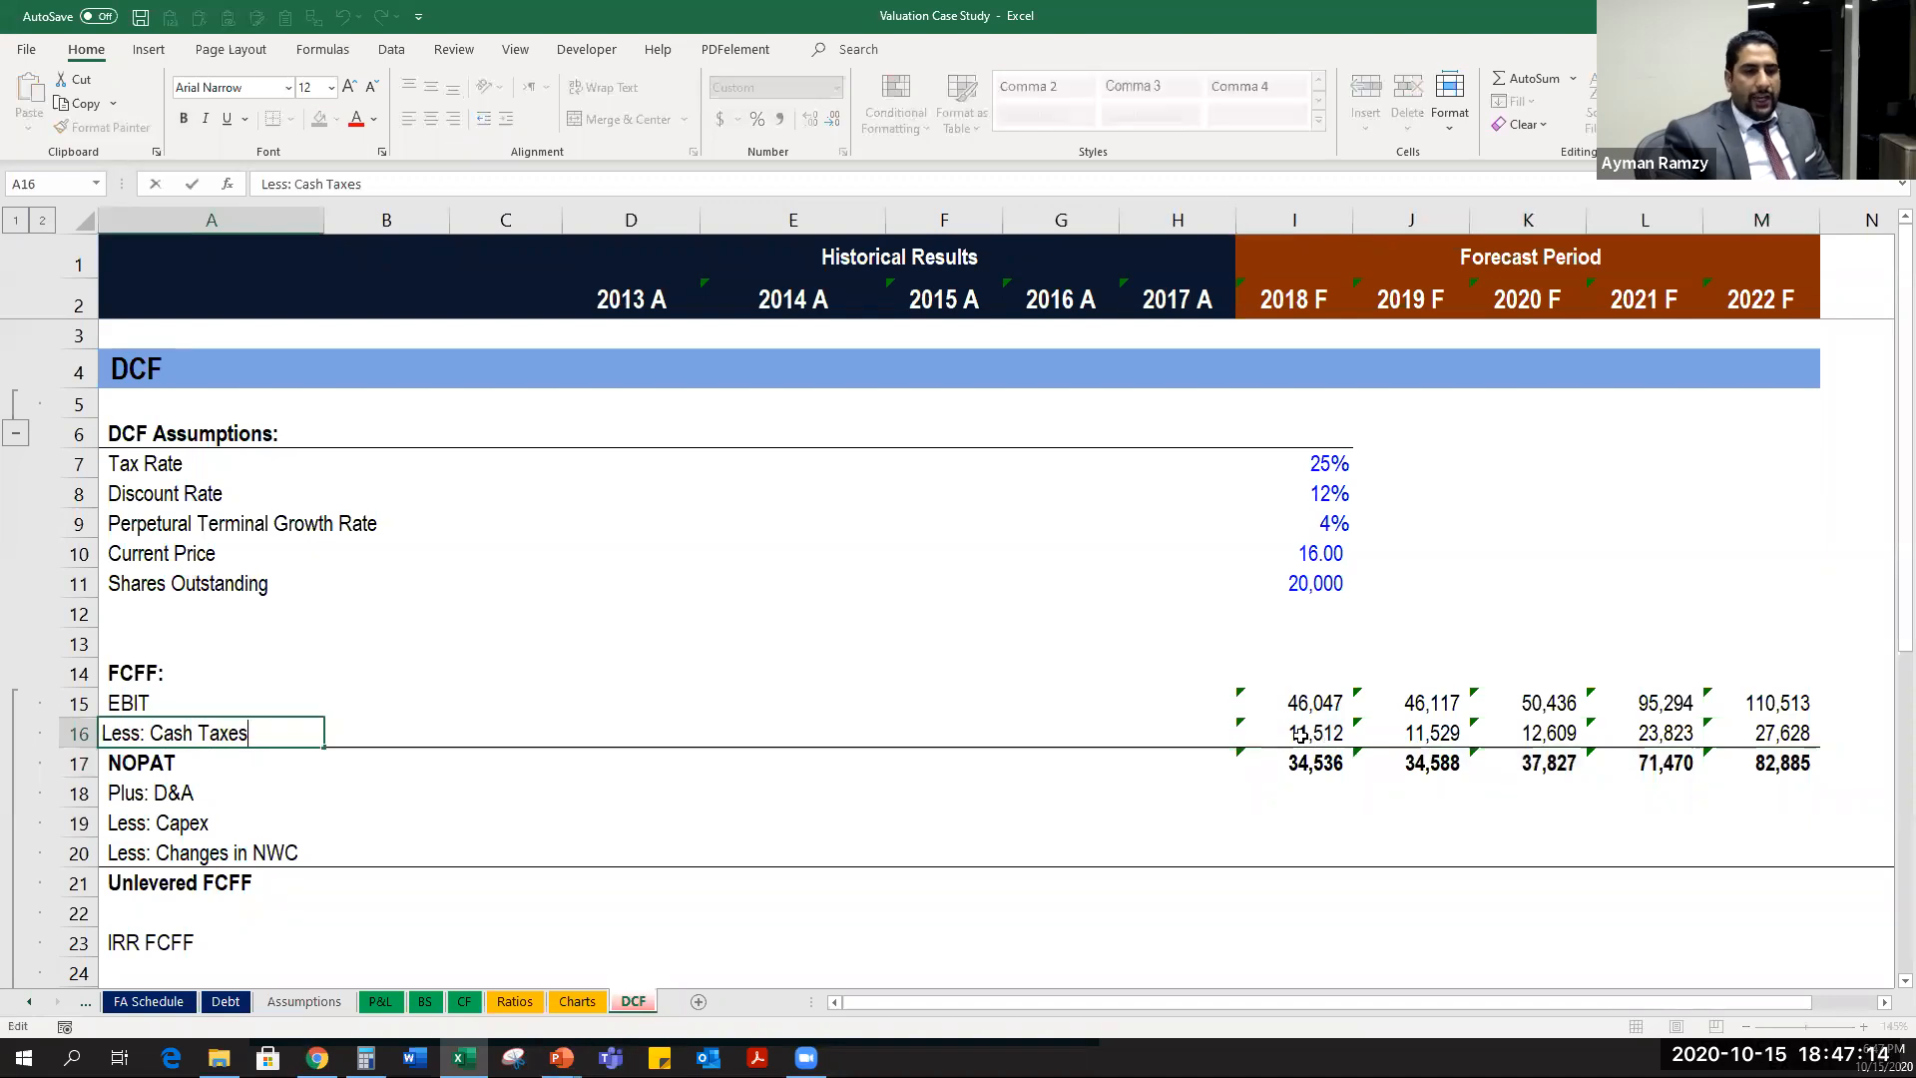
key("Down")
key("Down")
key("Down")
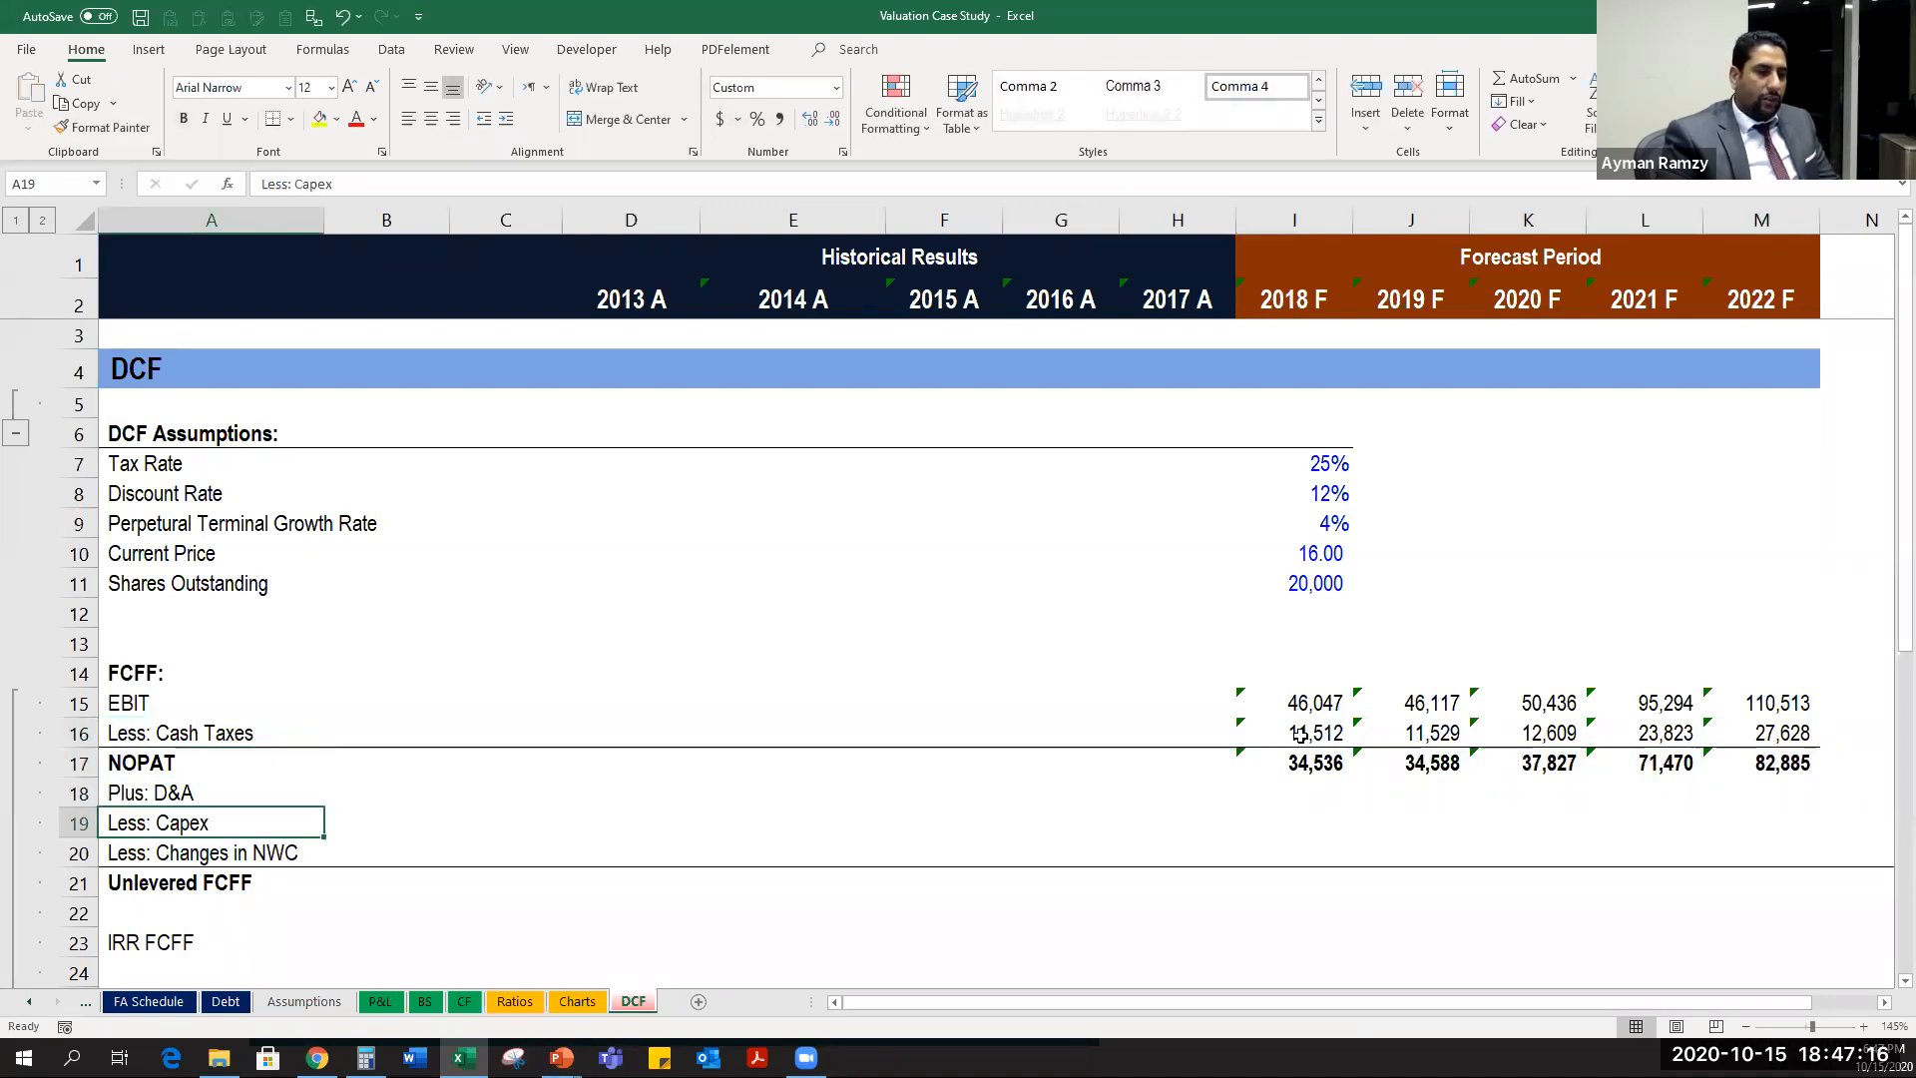
key("Up")
key("Right")
key("Right")
key("Right")
key("Right")
key("Right")
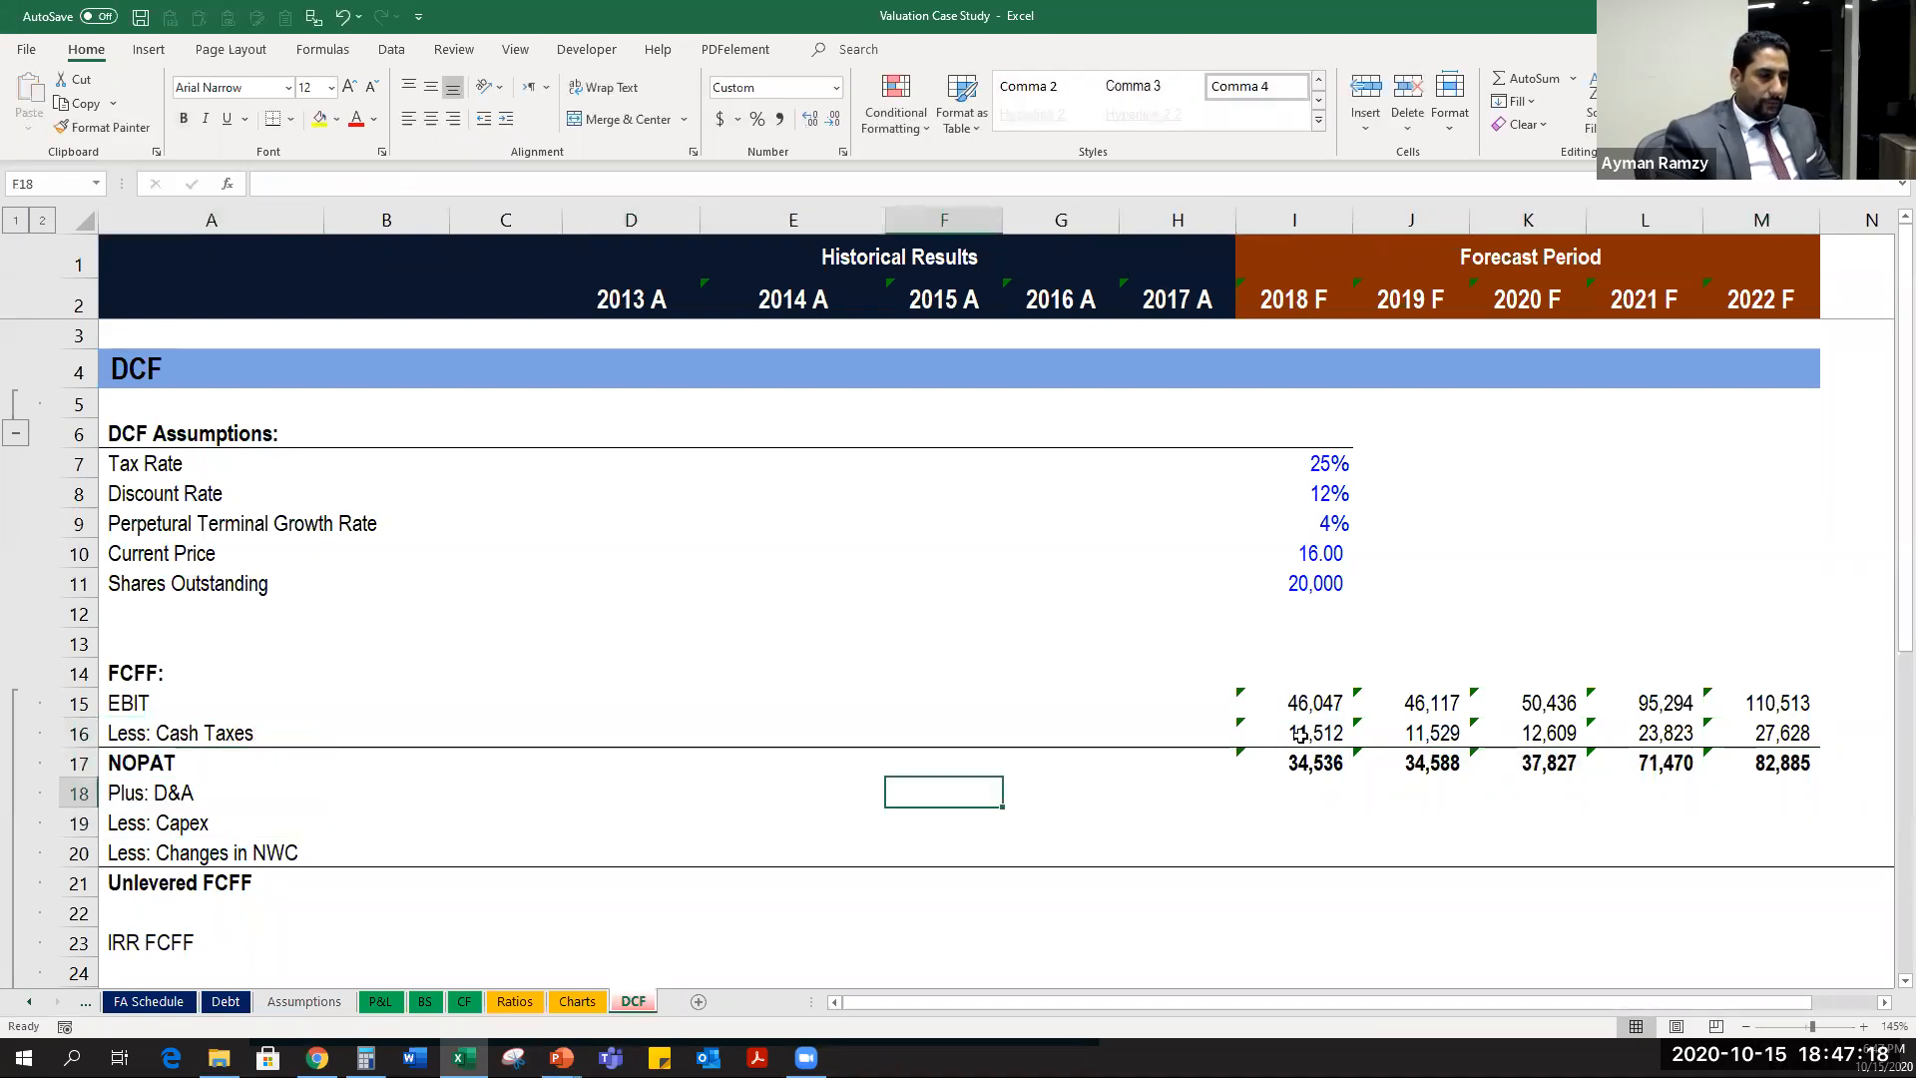
key("alt+Tab")
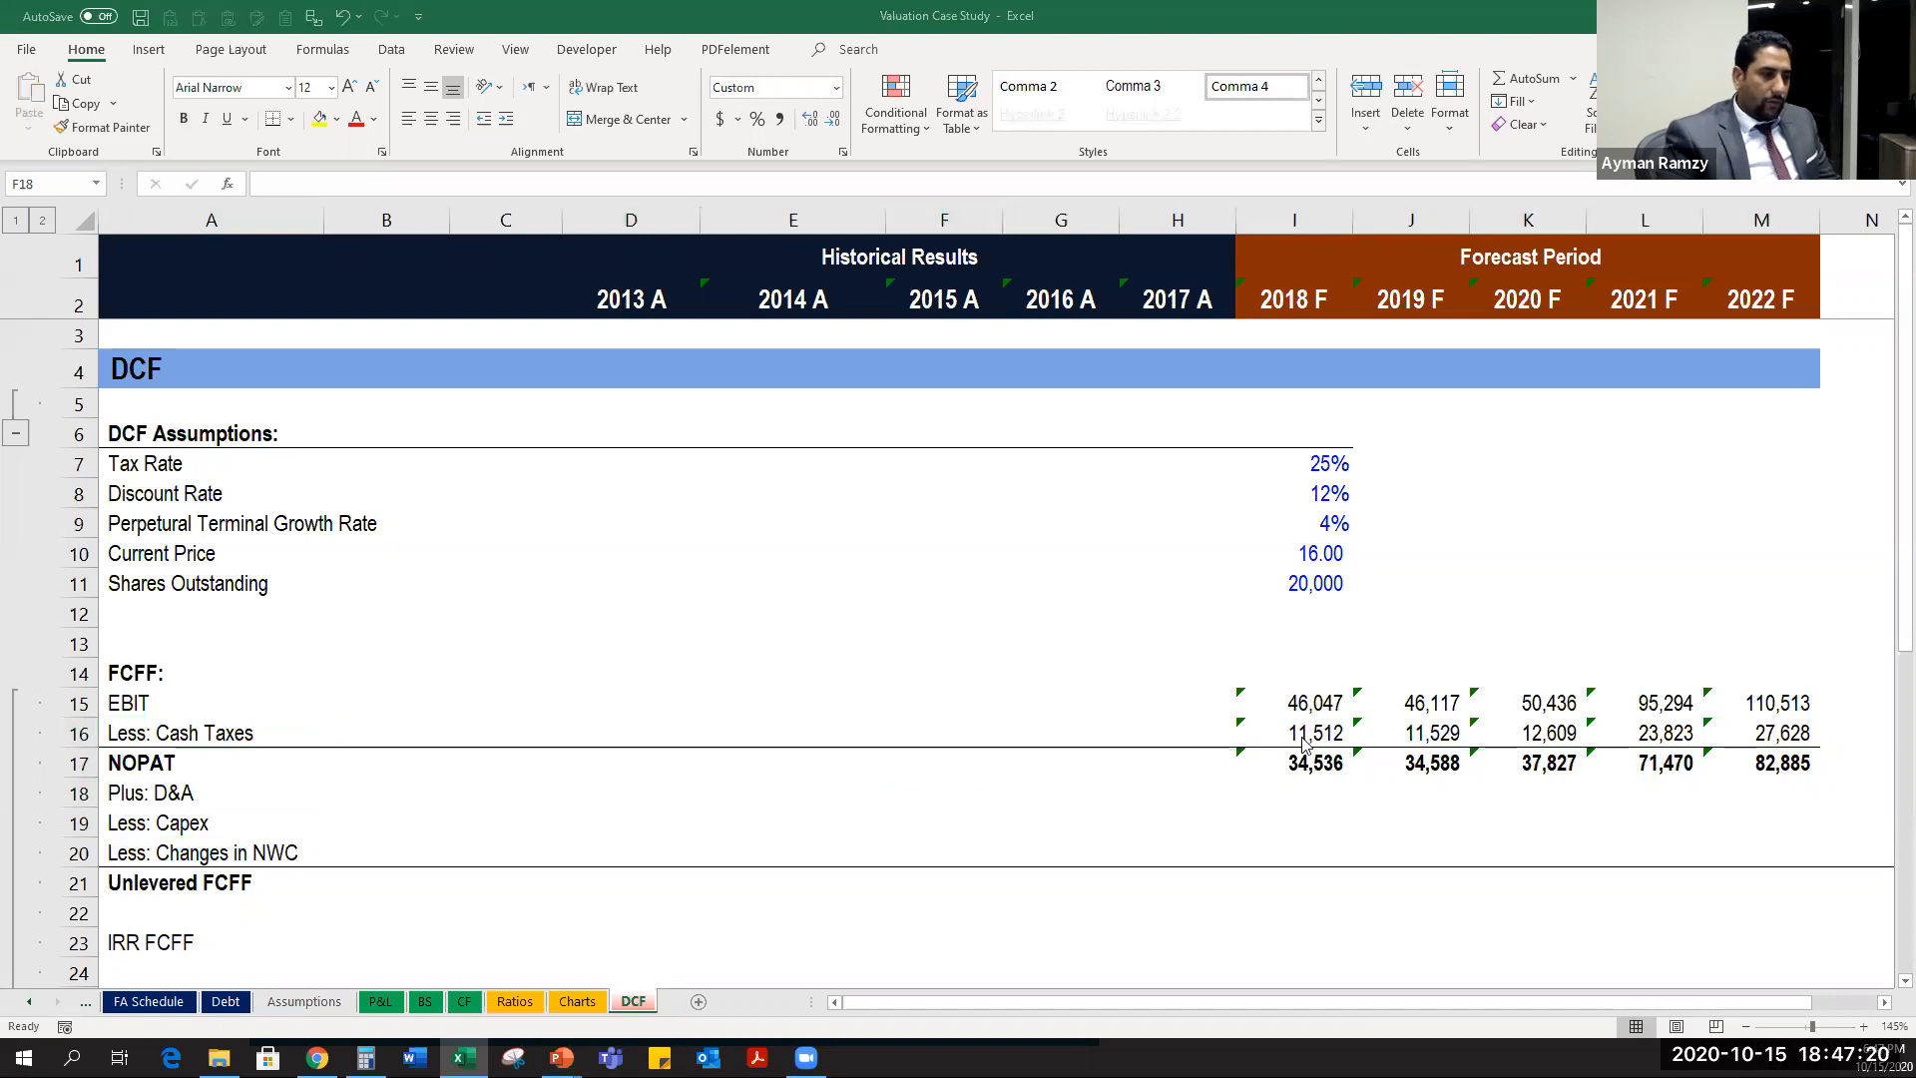
key("alt+Tab")
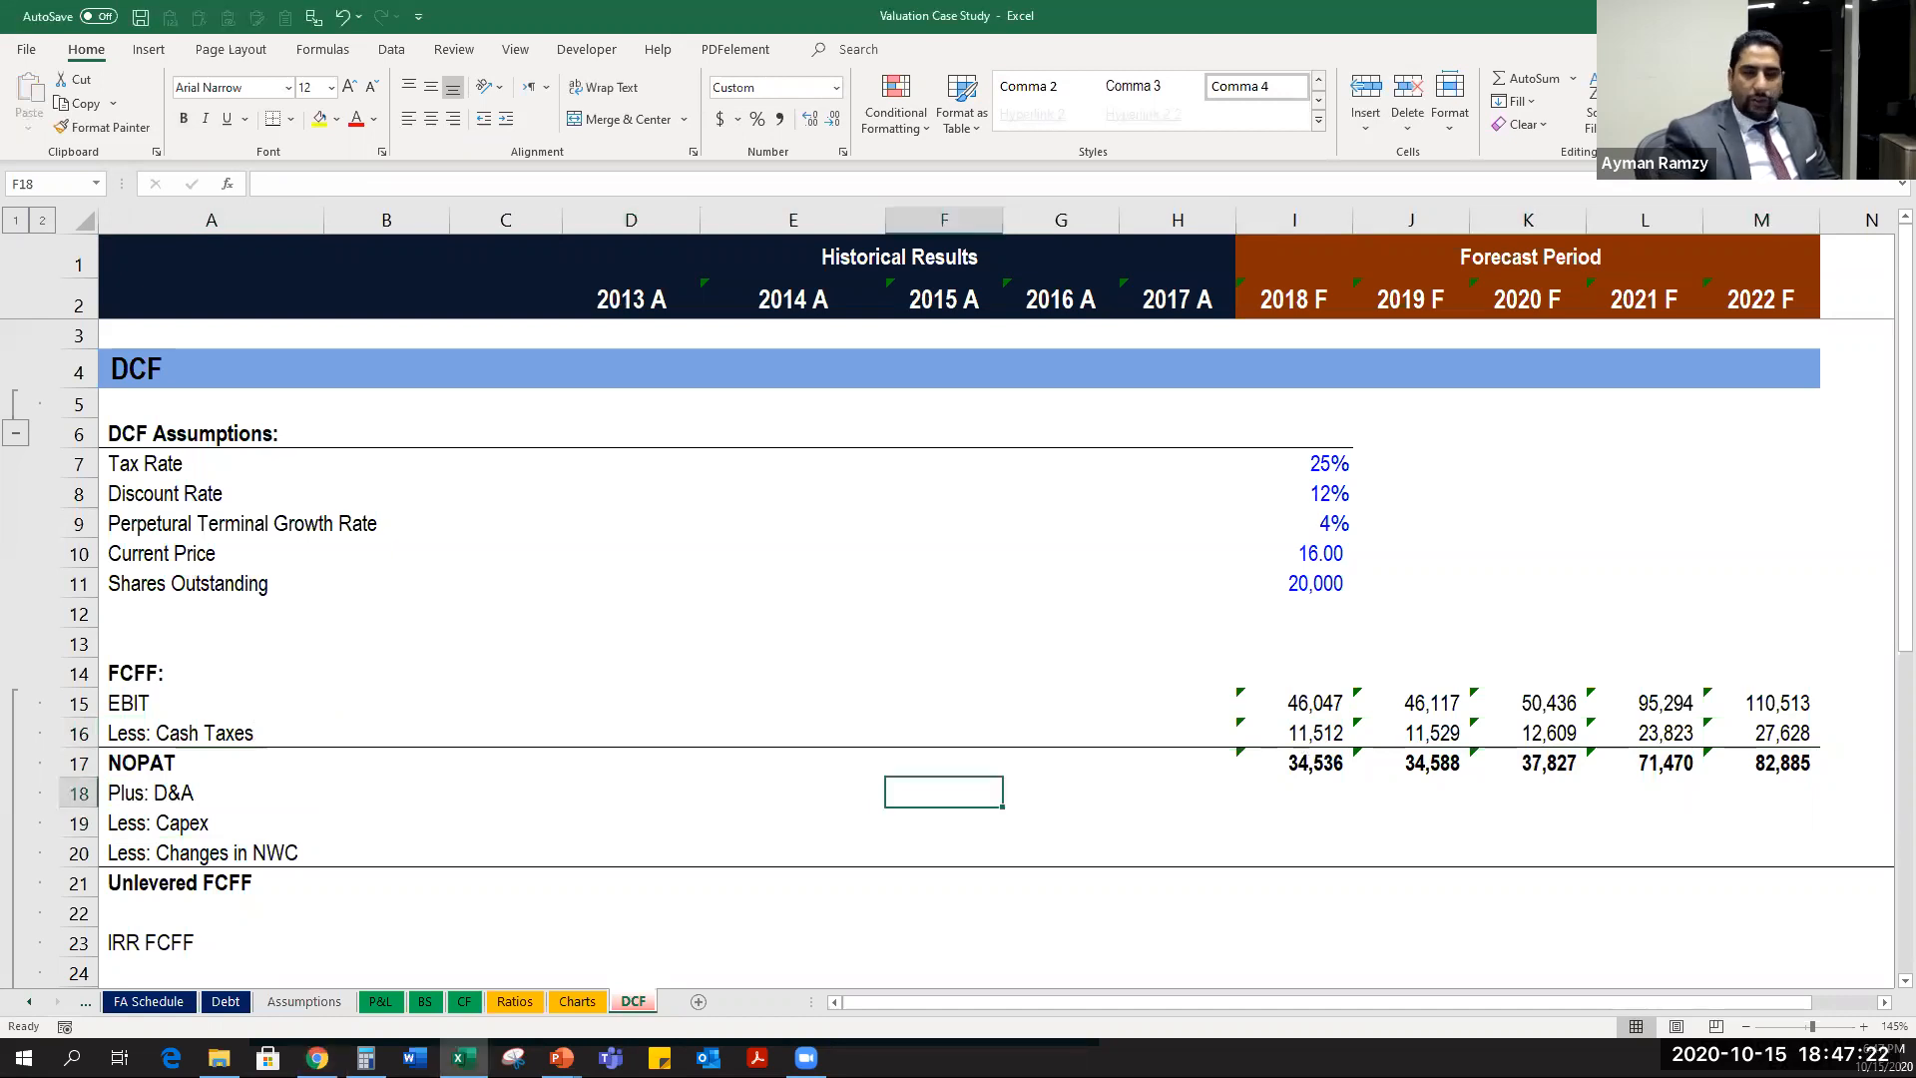
Link the 2018 D&A in I18 to the P&L sheet's Depreciation & Amortization, ='P&L'!I12.
left_click(1332, 784)
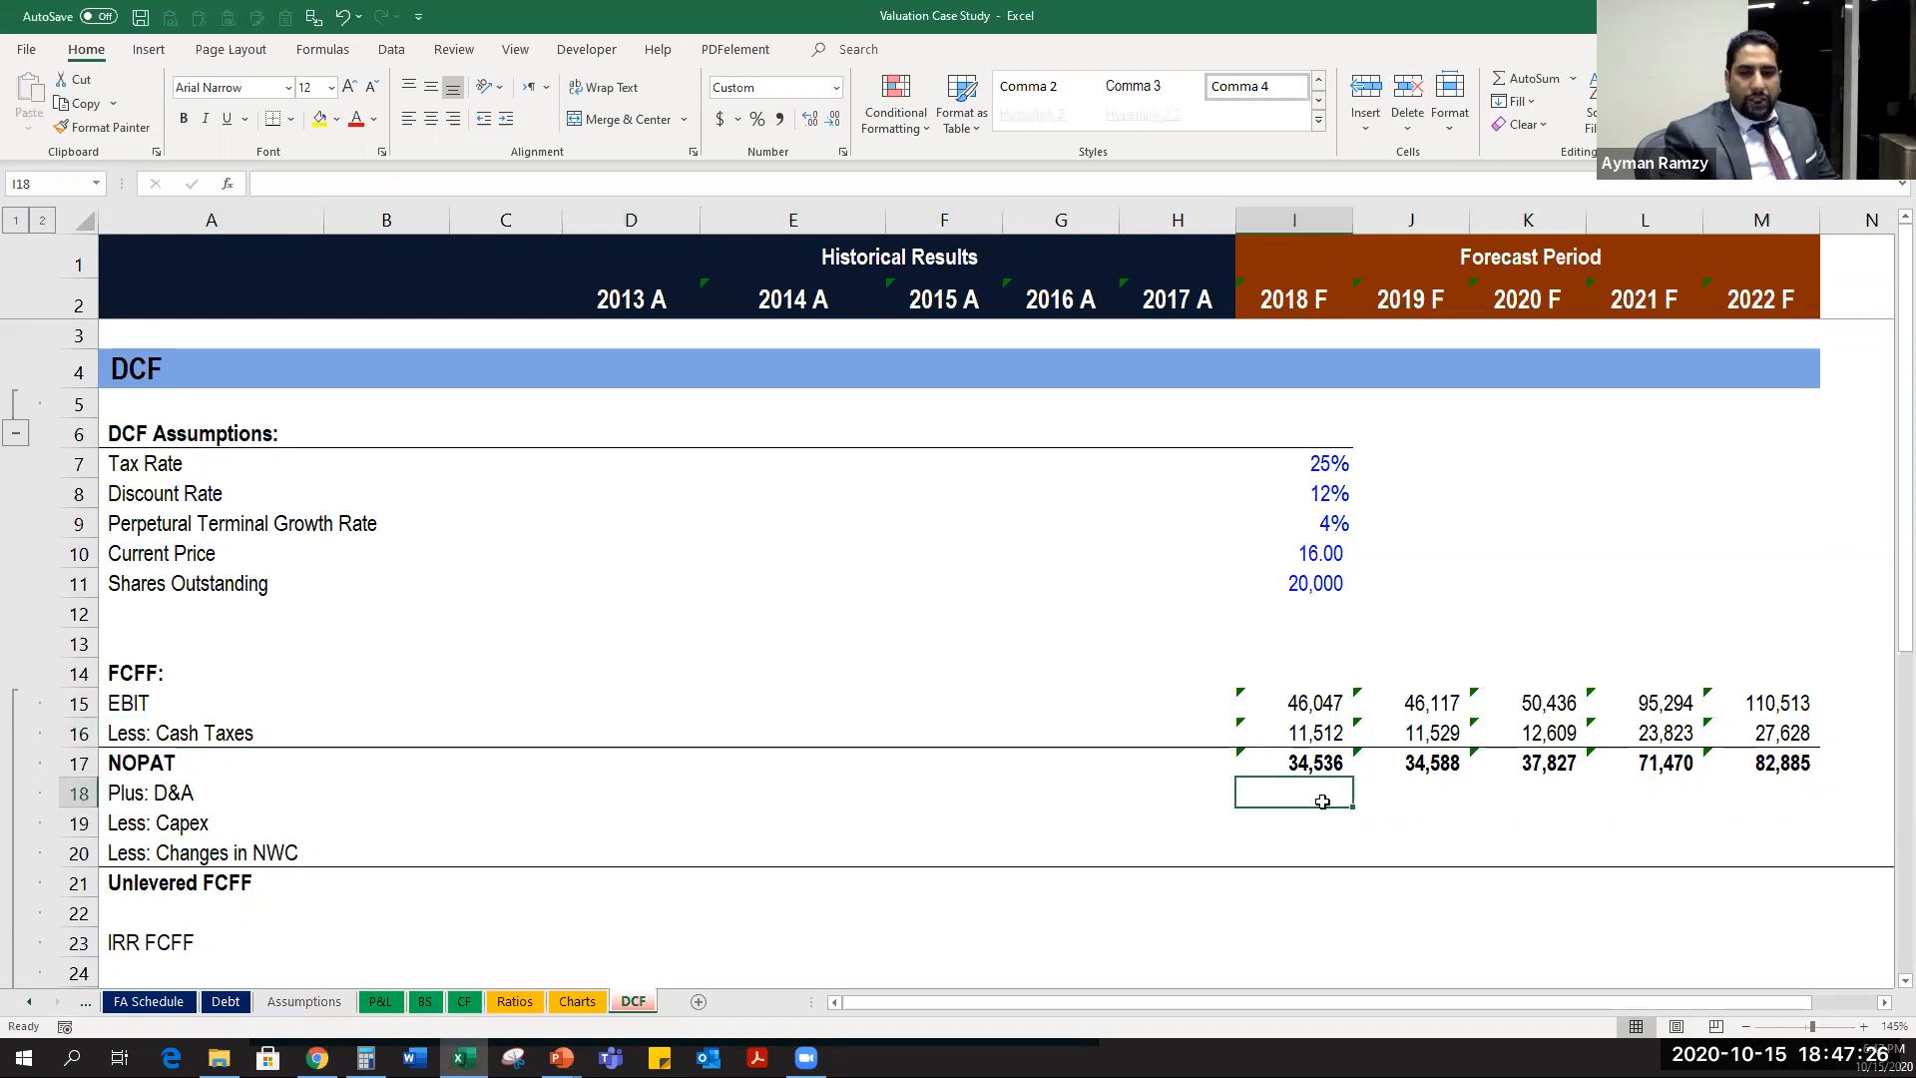
type("=")
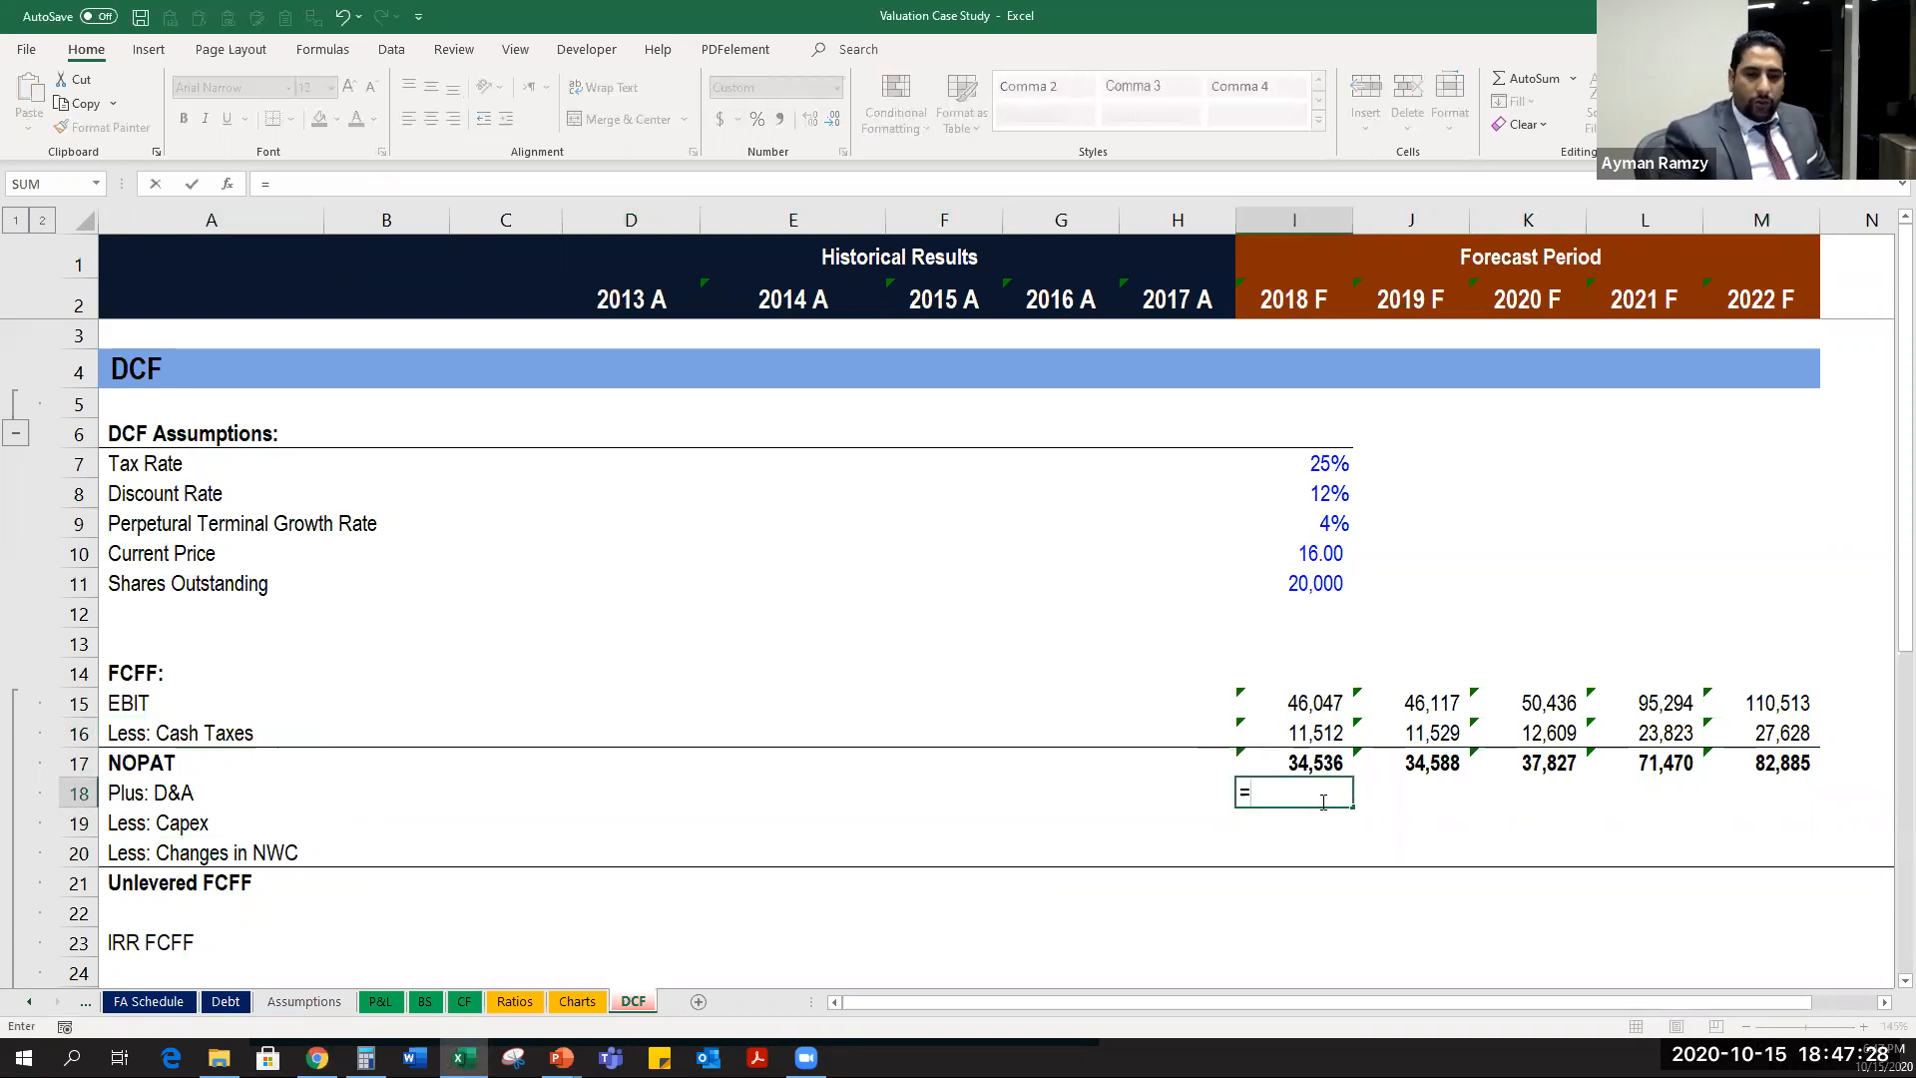
key("ctrl+Page_Up")
key("ctrl+Page_Up")
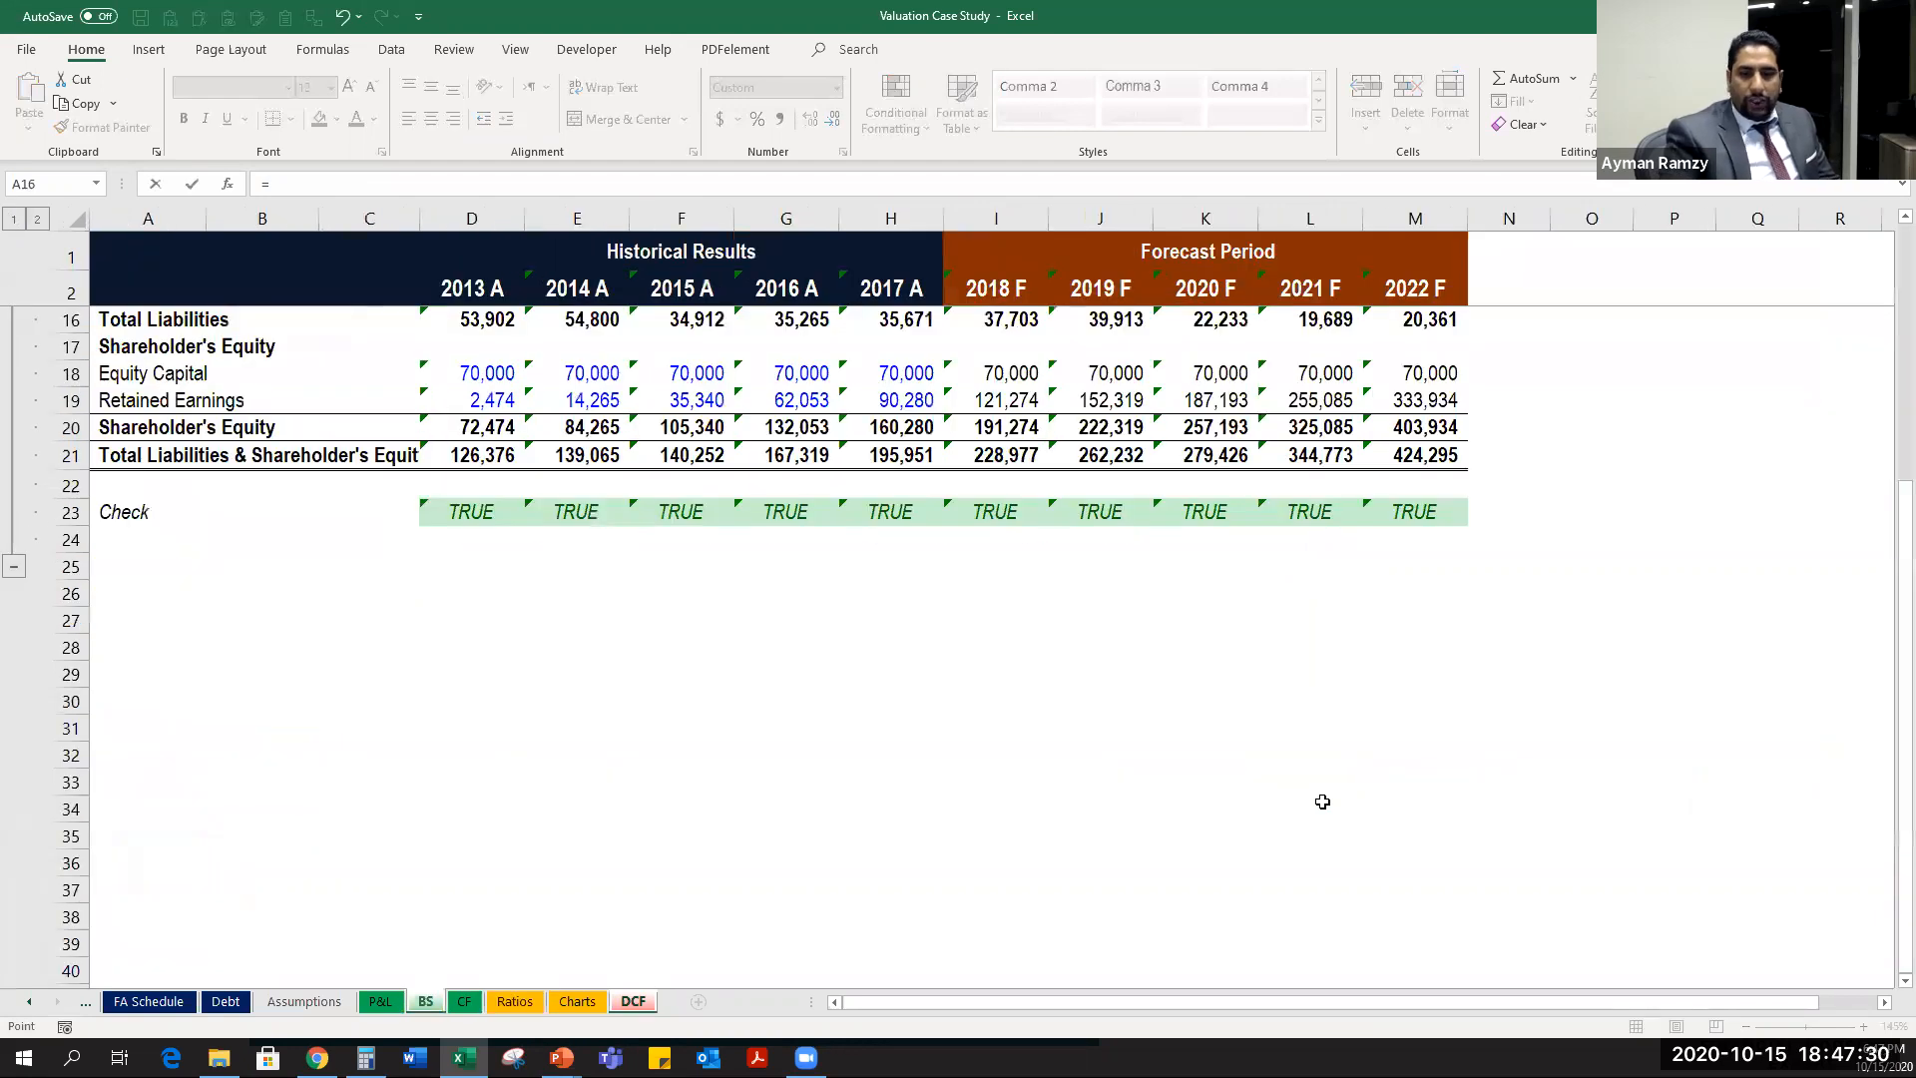
key("ctrl+Page_Up")
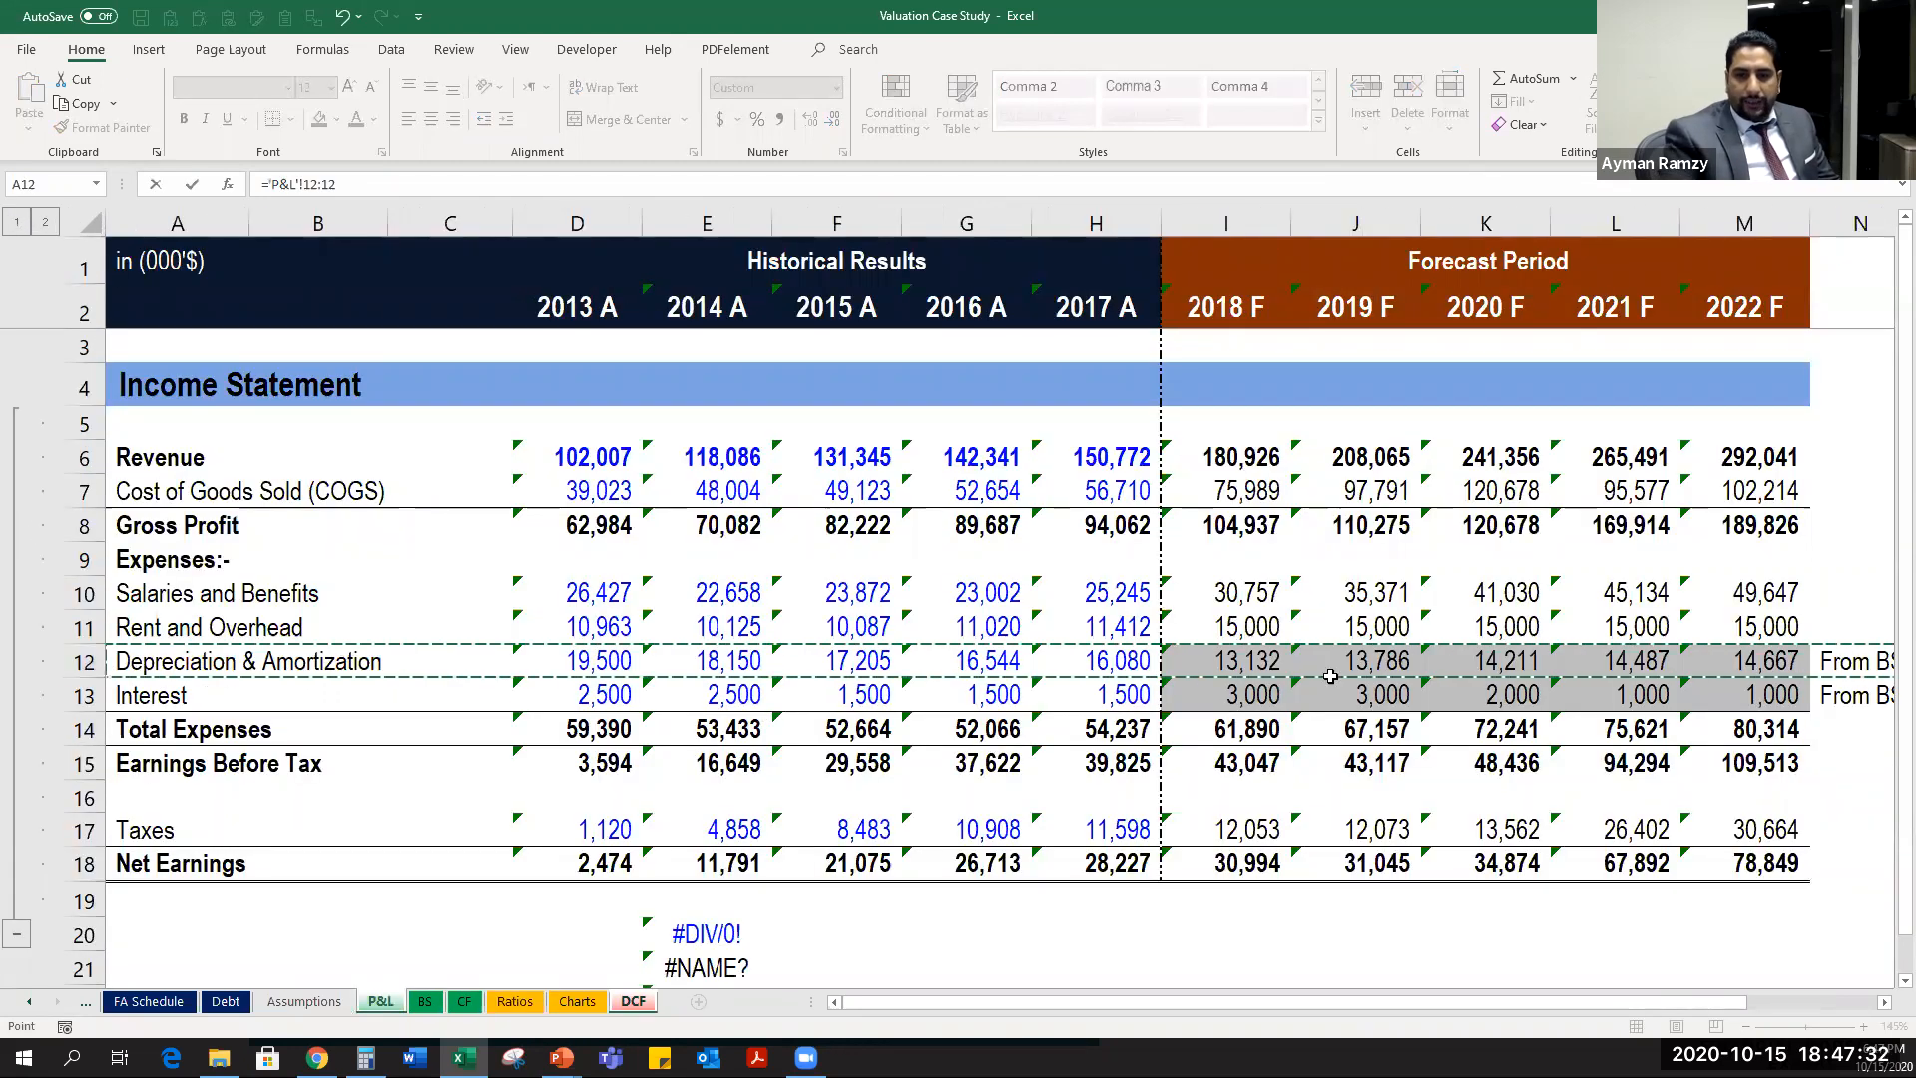
left_click(1238, 658)
key("Return")
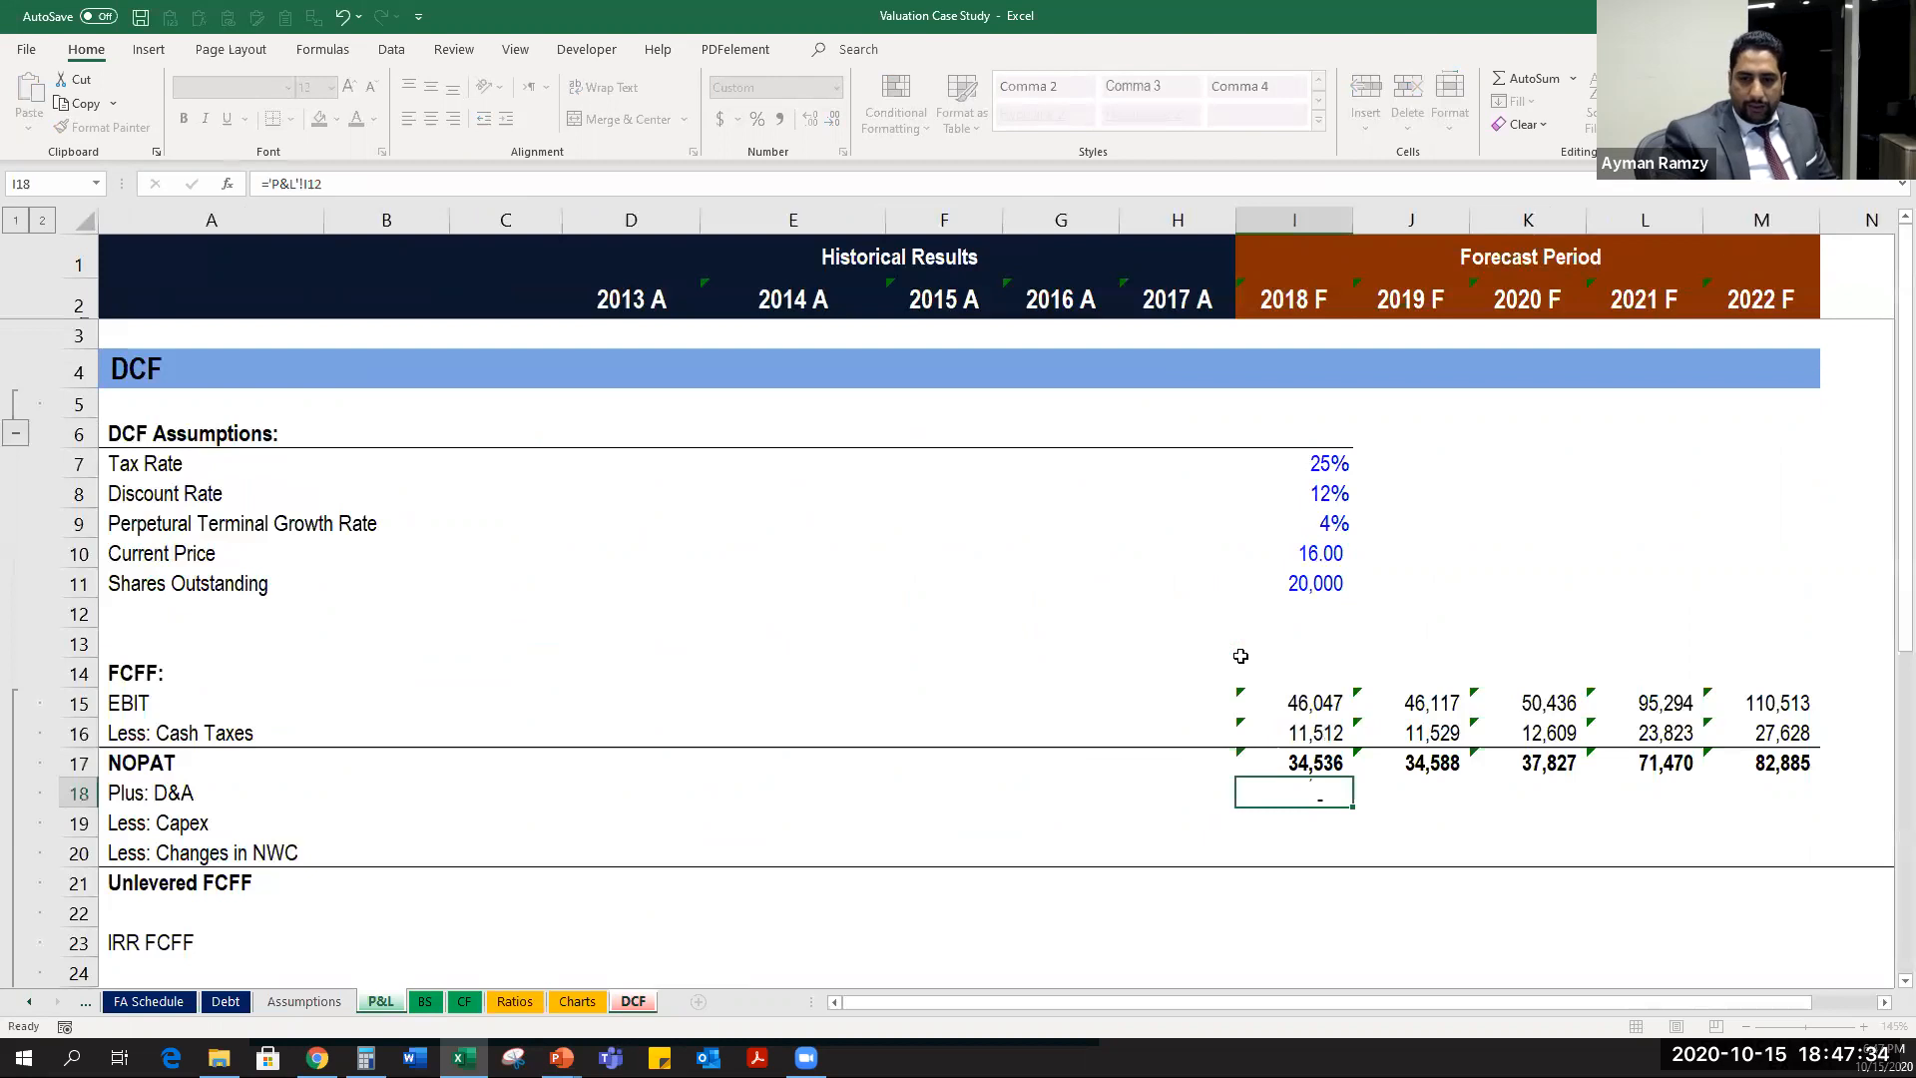
Copy the D&A link from I18 across the forecast years through 2022 in M18.
key("ctrl+c")
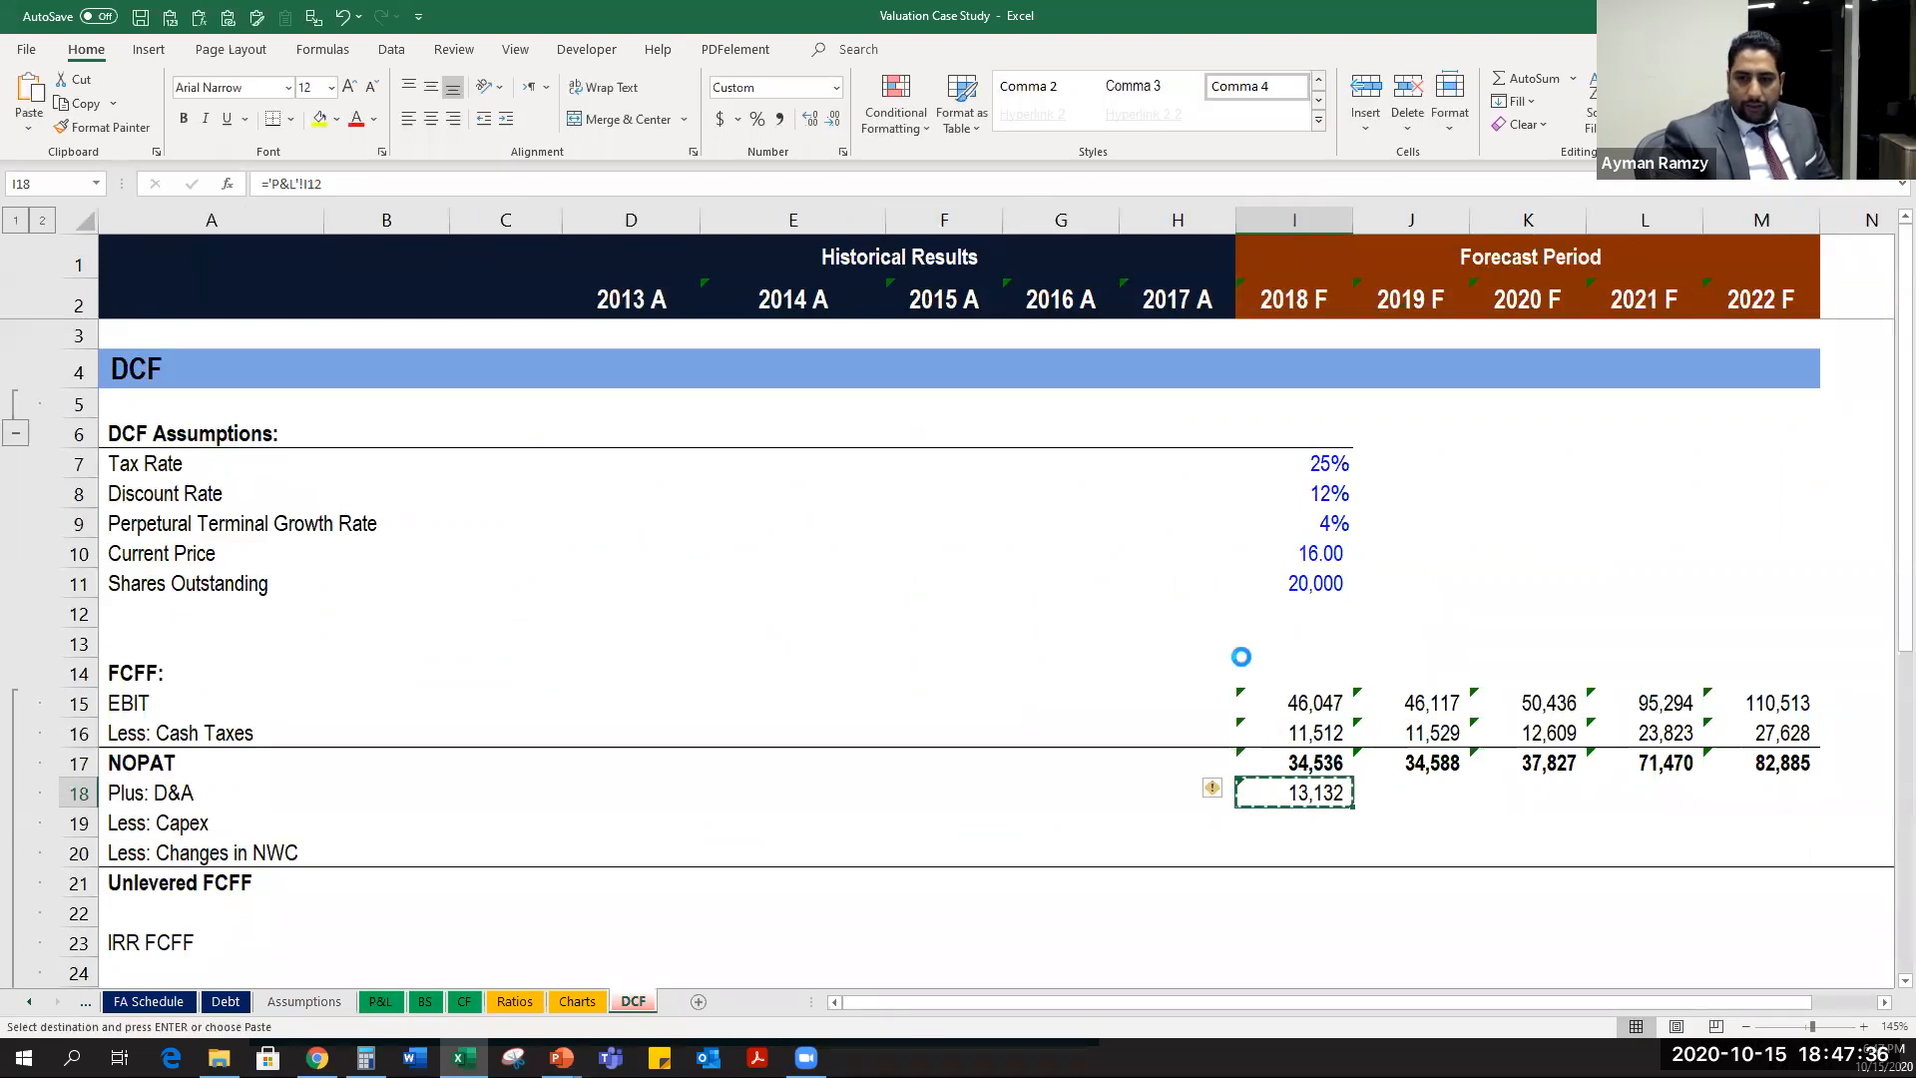
key("shift+Right")
key("shift+Right")
key("shift+Right")
key("shift+Right")
key("shift+Right")
key("Return")
Link the 2018 Capex in I19 to the CF sheet's Investments in Property & Equipment as a negative, =-CF!I13.
key("ctrl+Right")
key("Left")
key("Left")
key("Left")
key("Left")
key("Left")
key("Left")
key("Left")
key("Left")
key("Left")
key("Left")
key("Left")
key("Left")
key("Left")
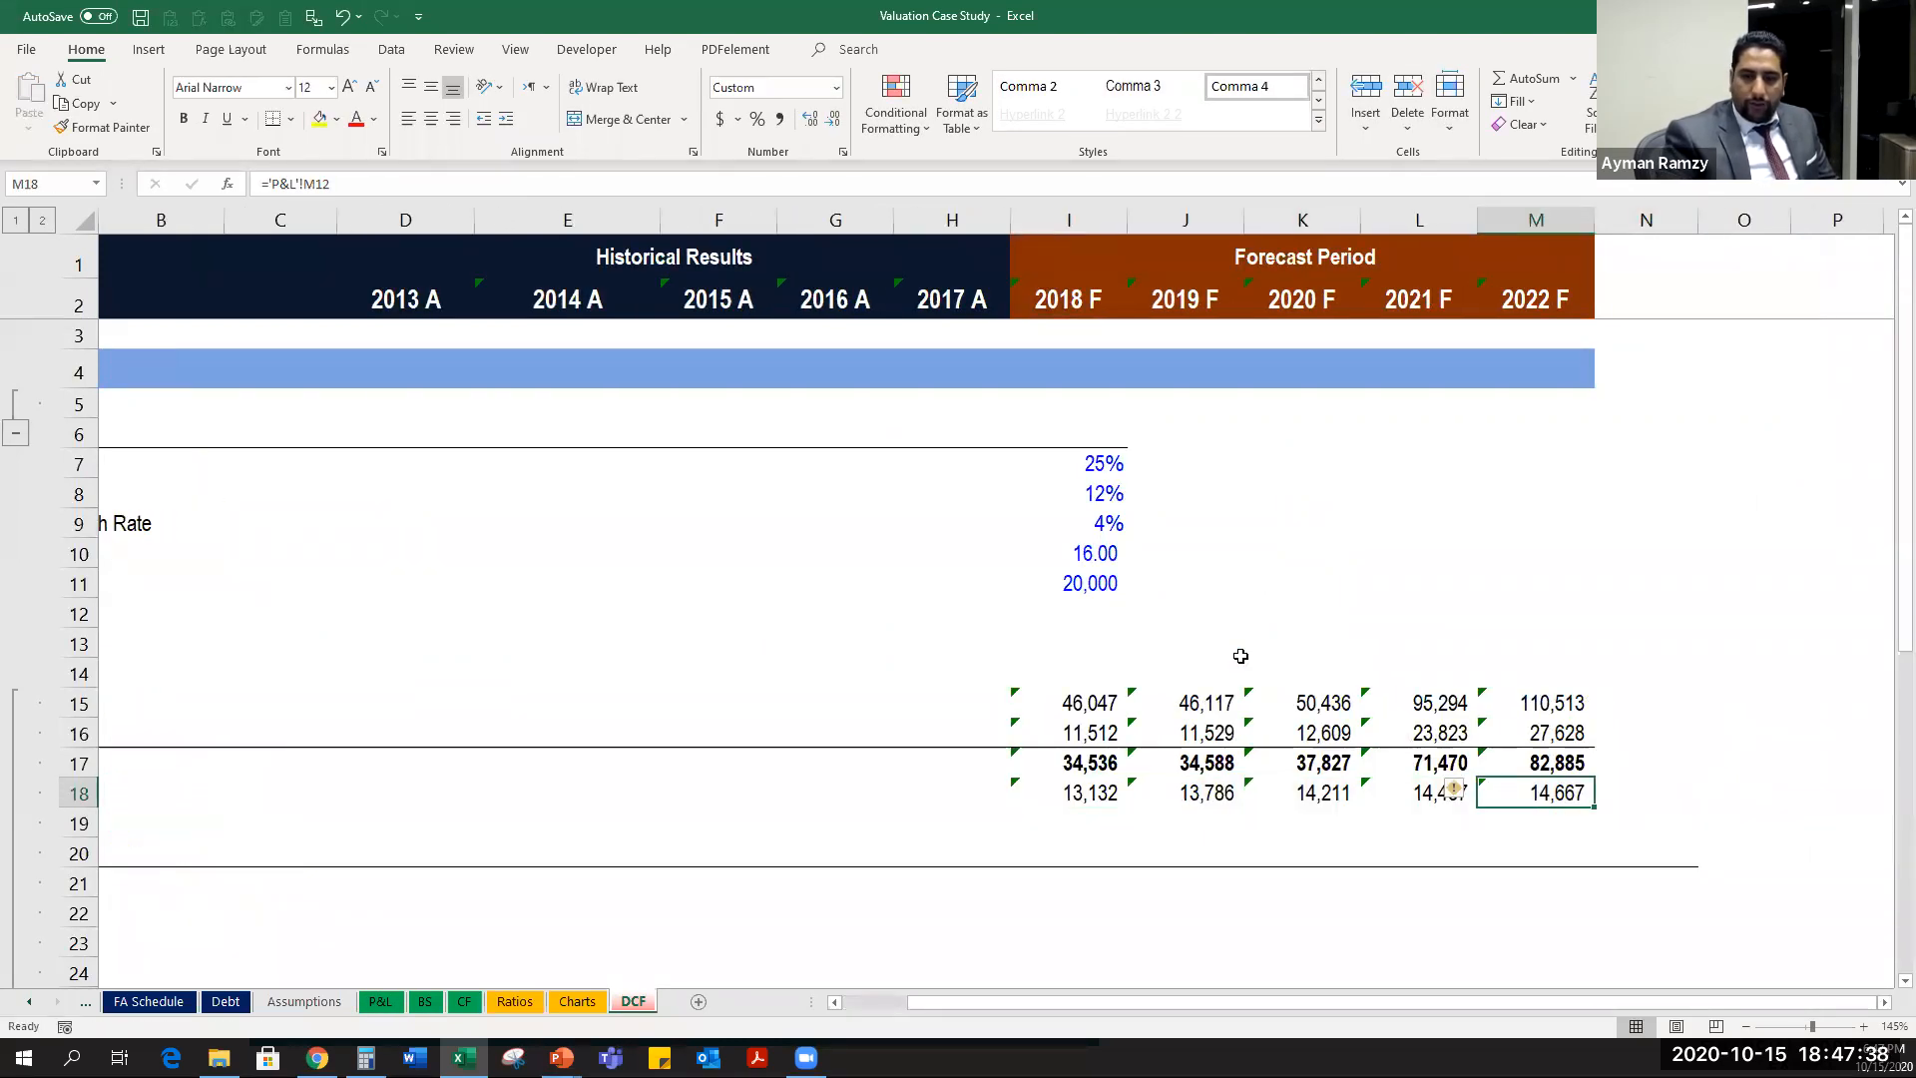
key("Down")
key("Right")
key("Right")
key("Right")
key("Right")
key("Right")
key("Right")
key("Right")
key("Right")
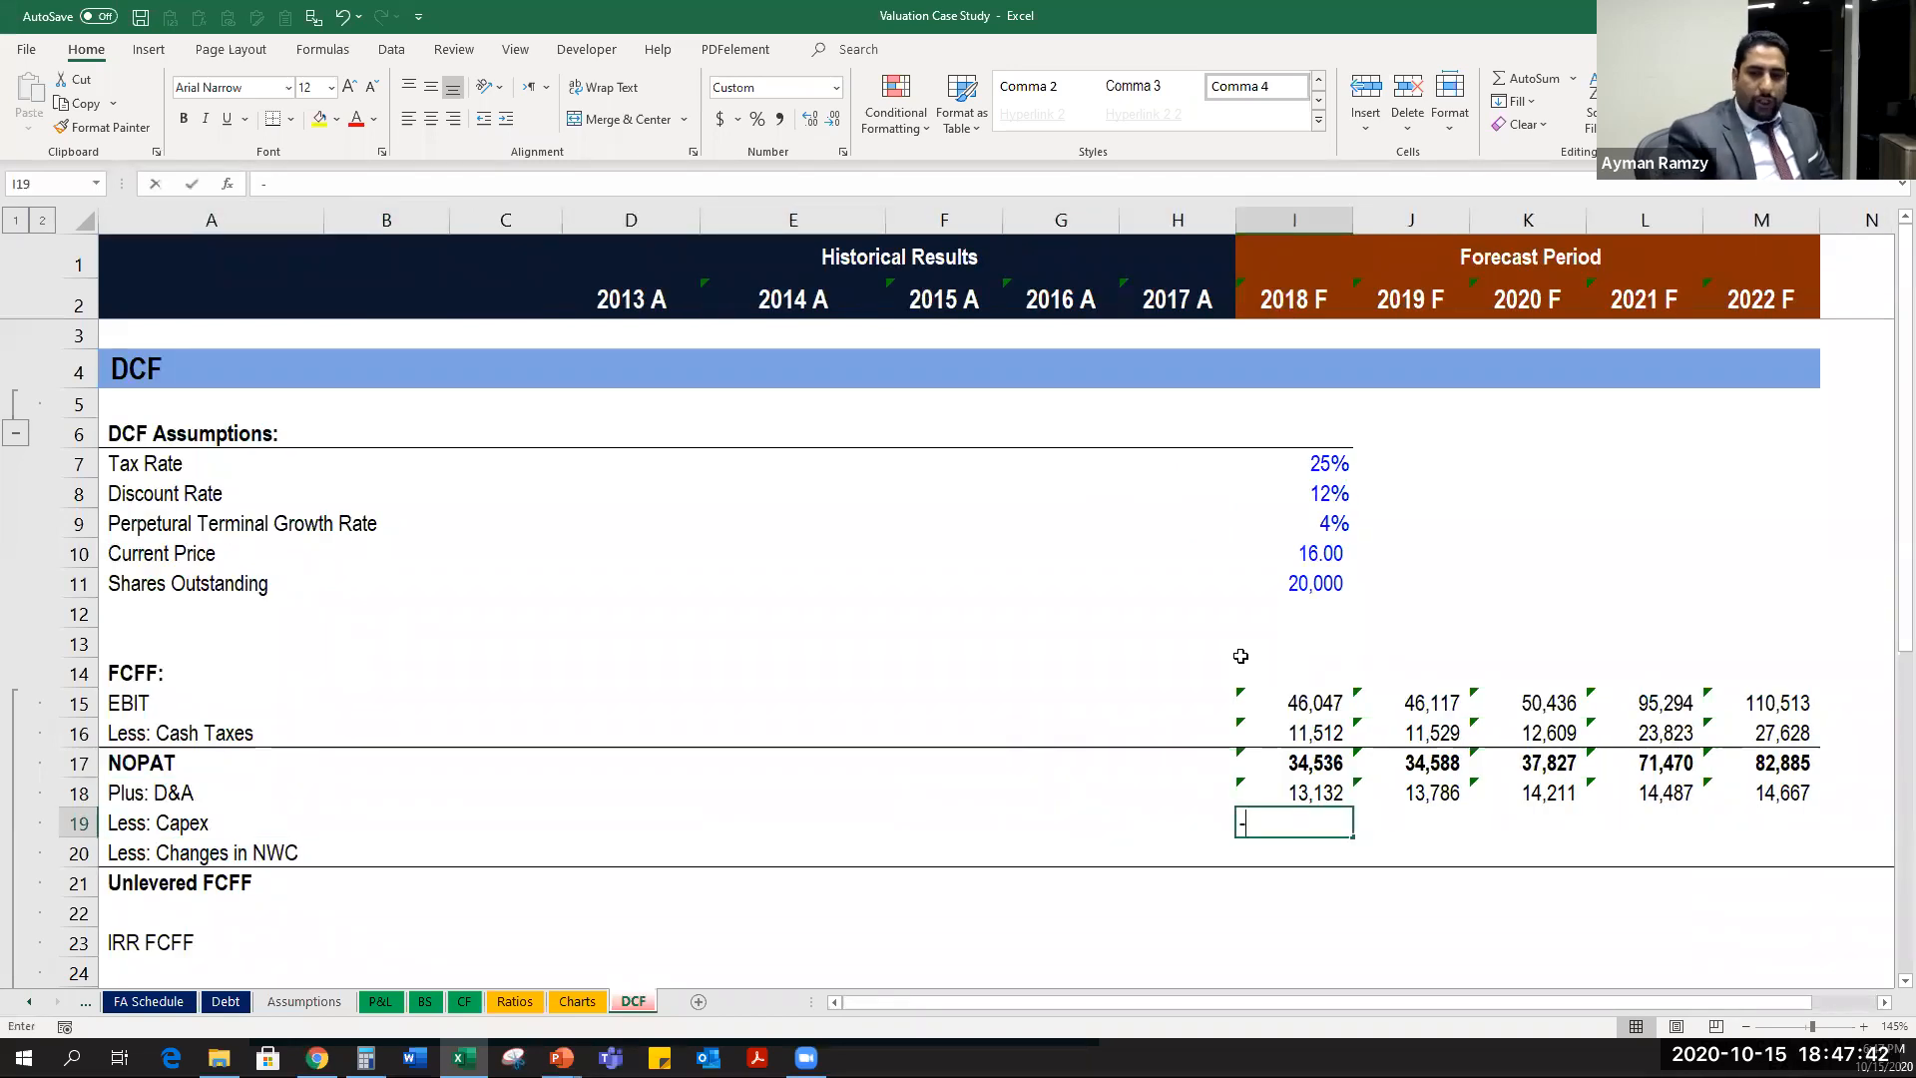
type("-")
key("ctrl+Page_Up")
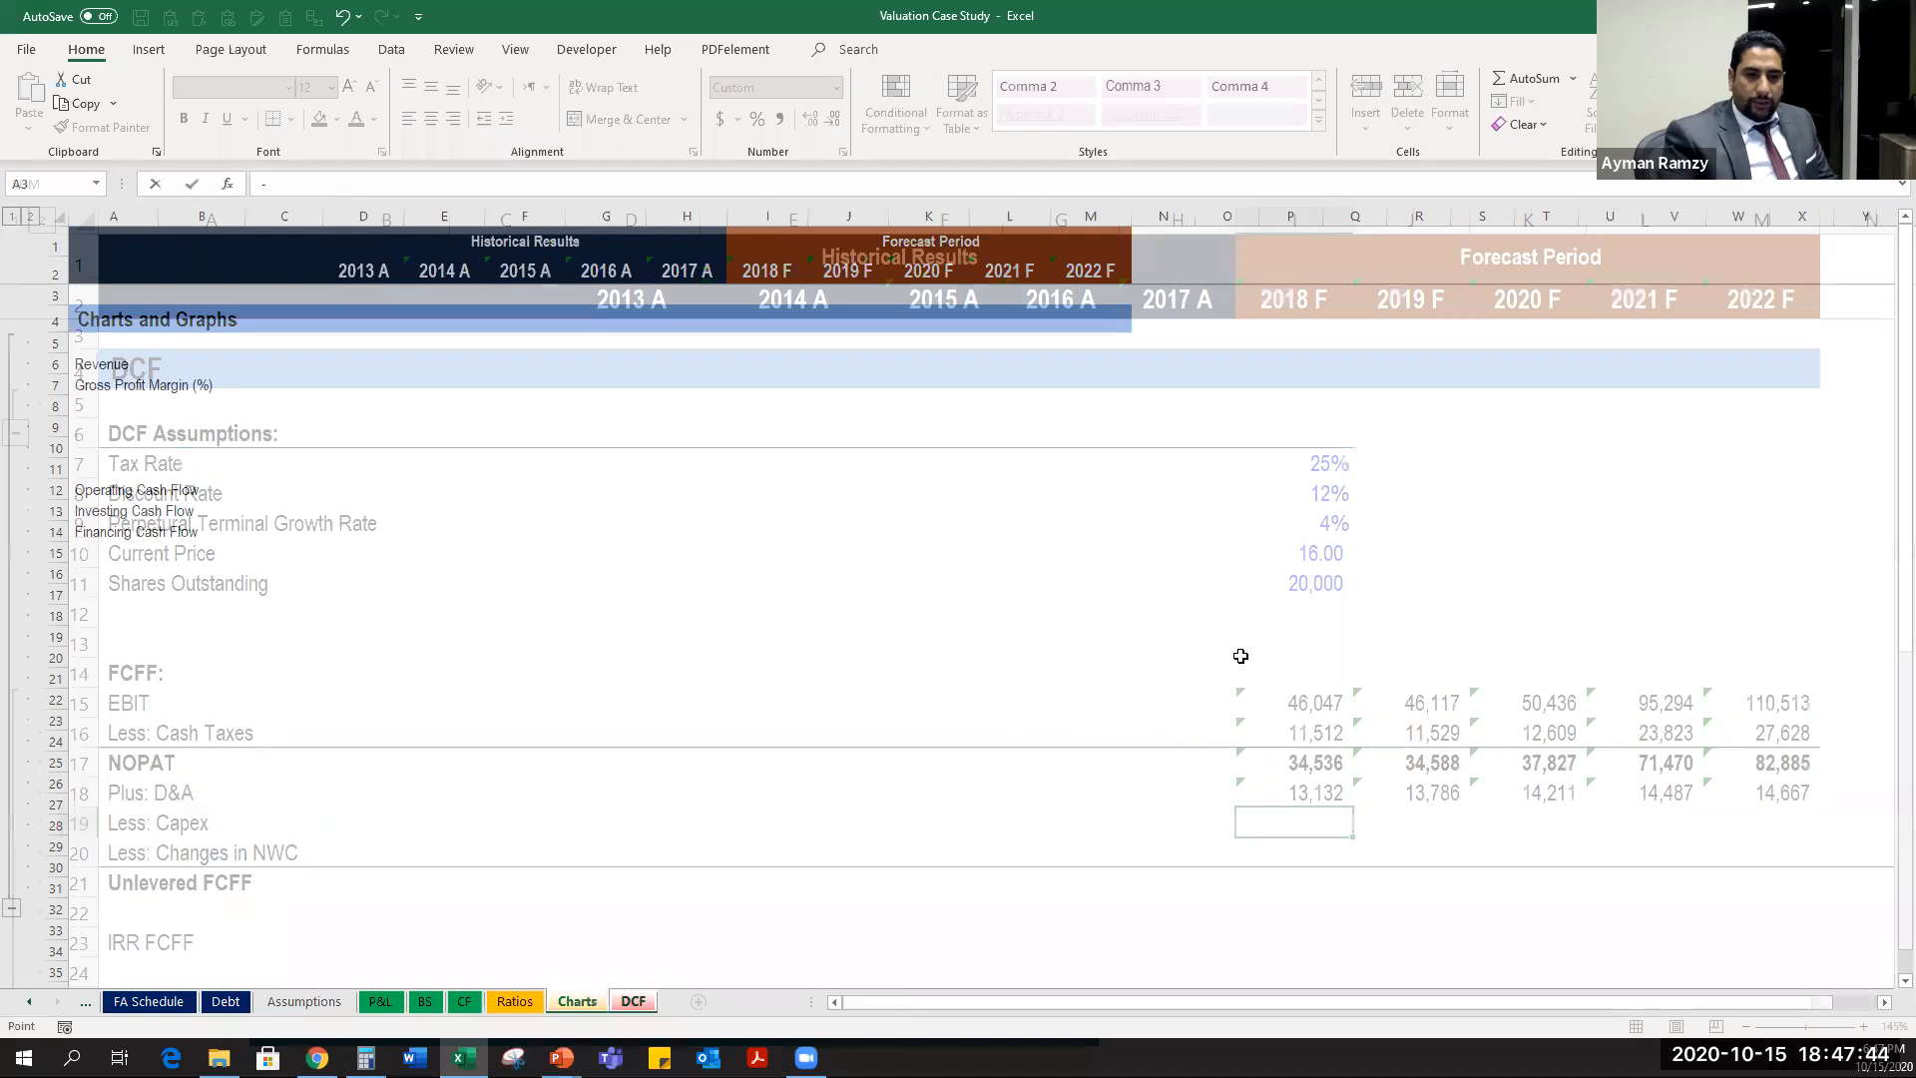
key("ctrl+Page_Up")
key("ctrl+Page_Up")
key("ctrl+Page_Up")
key("ctrl+Page_Up")
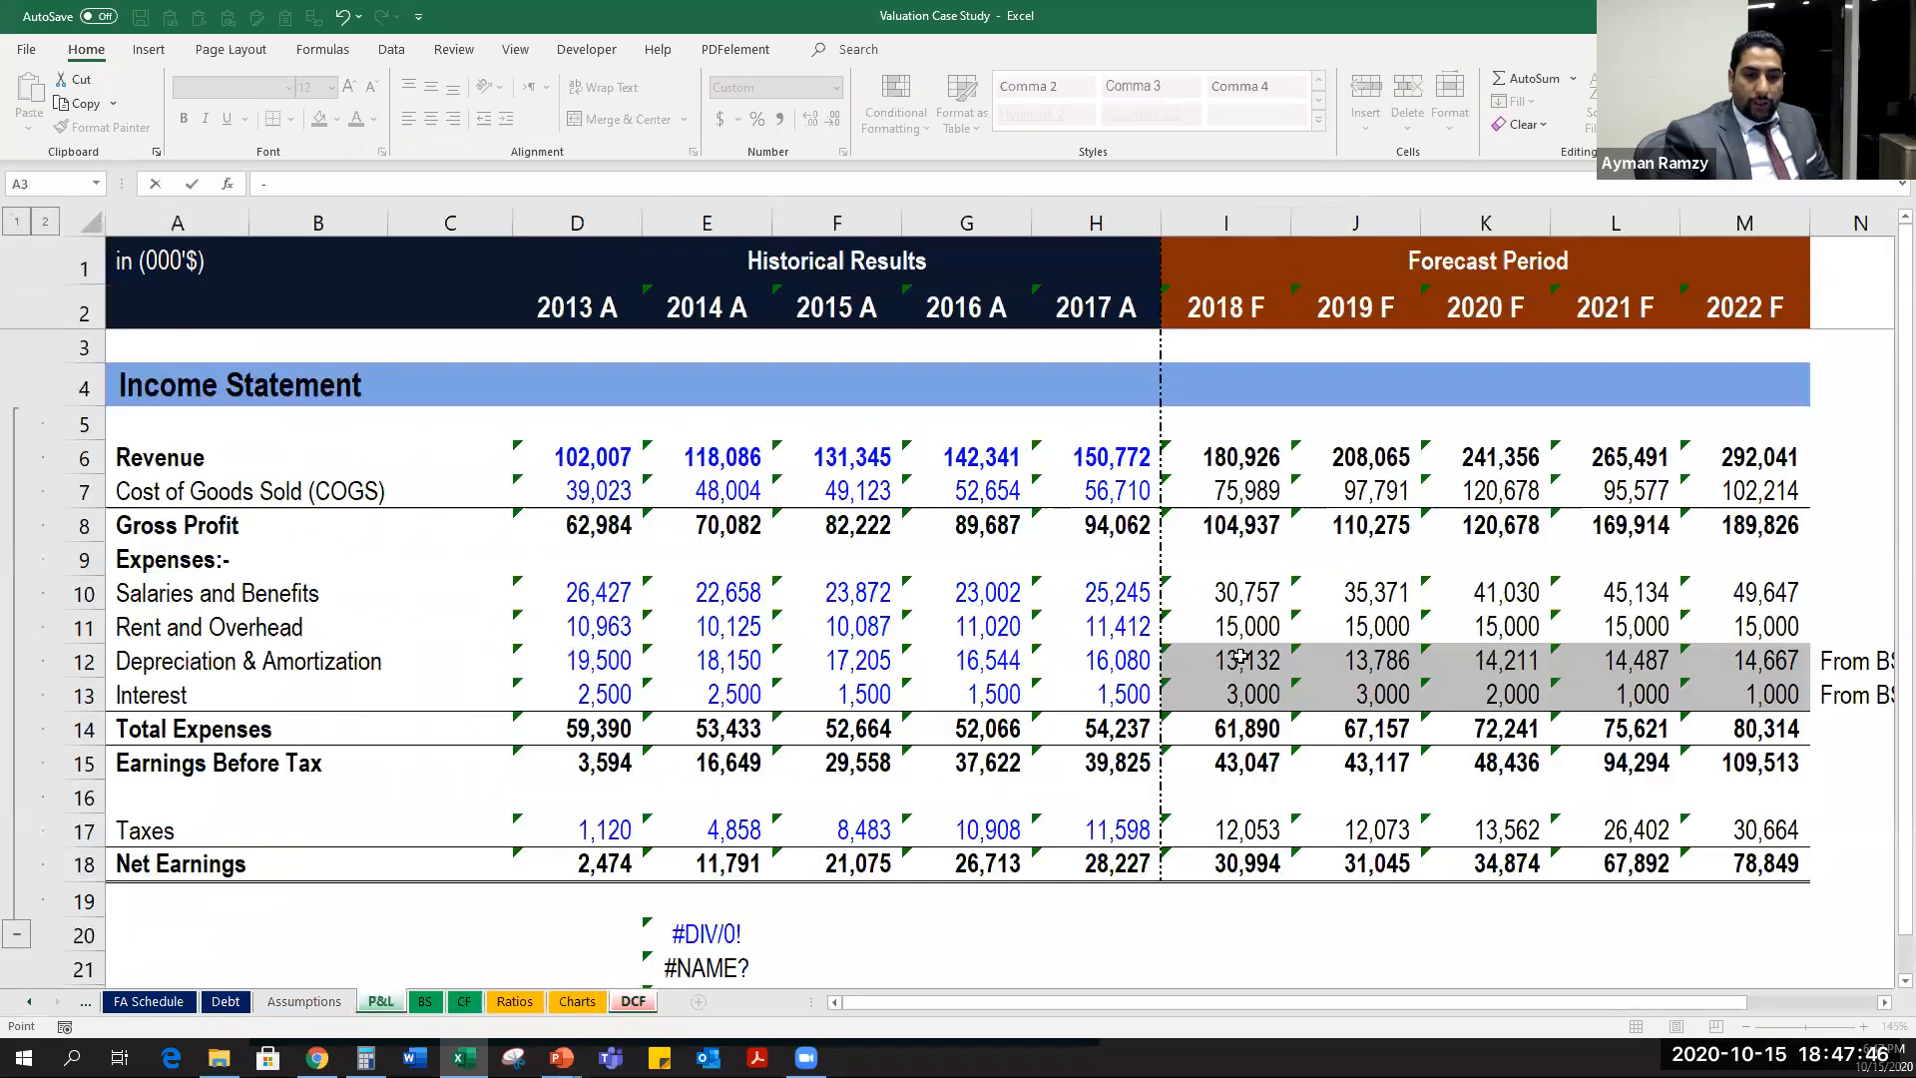
key("ctrl+Page_Down")
key("ctrl+Page_Down")
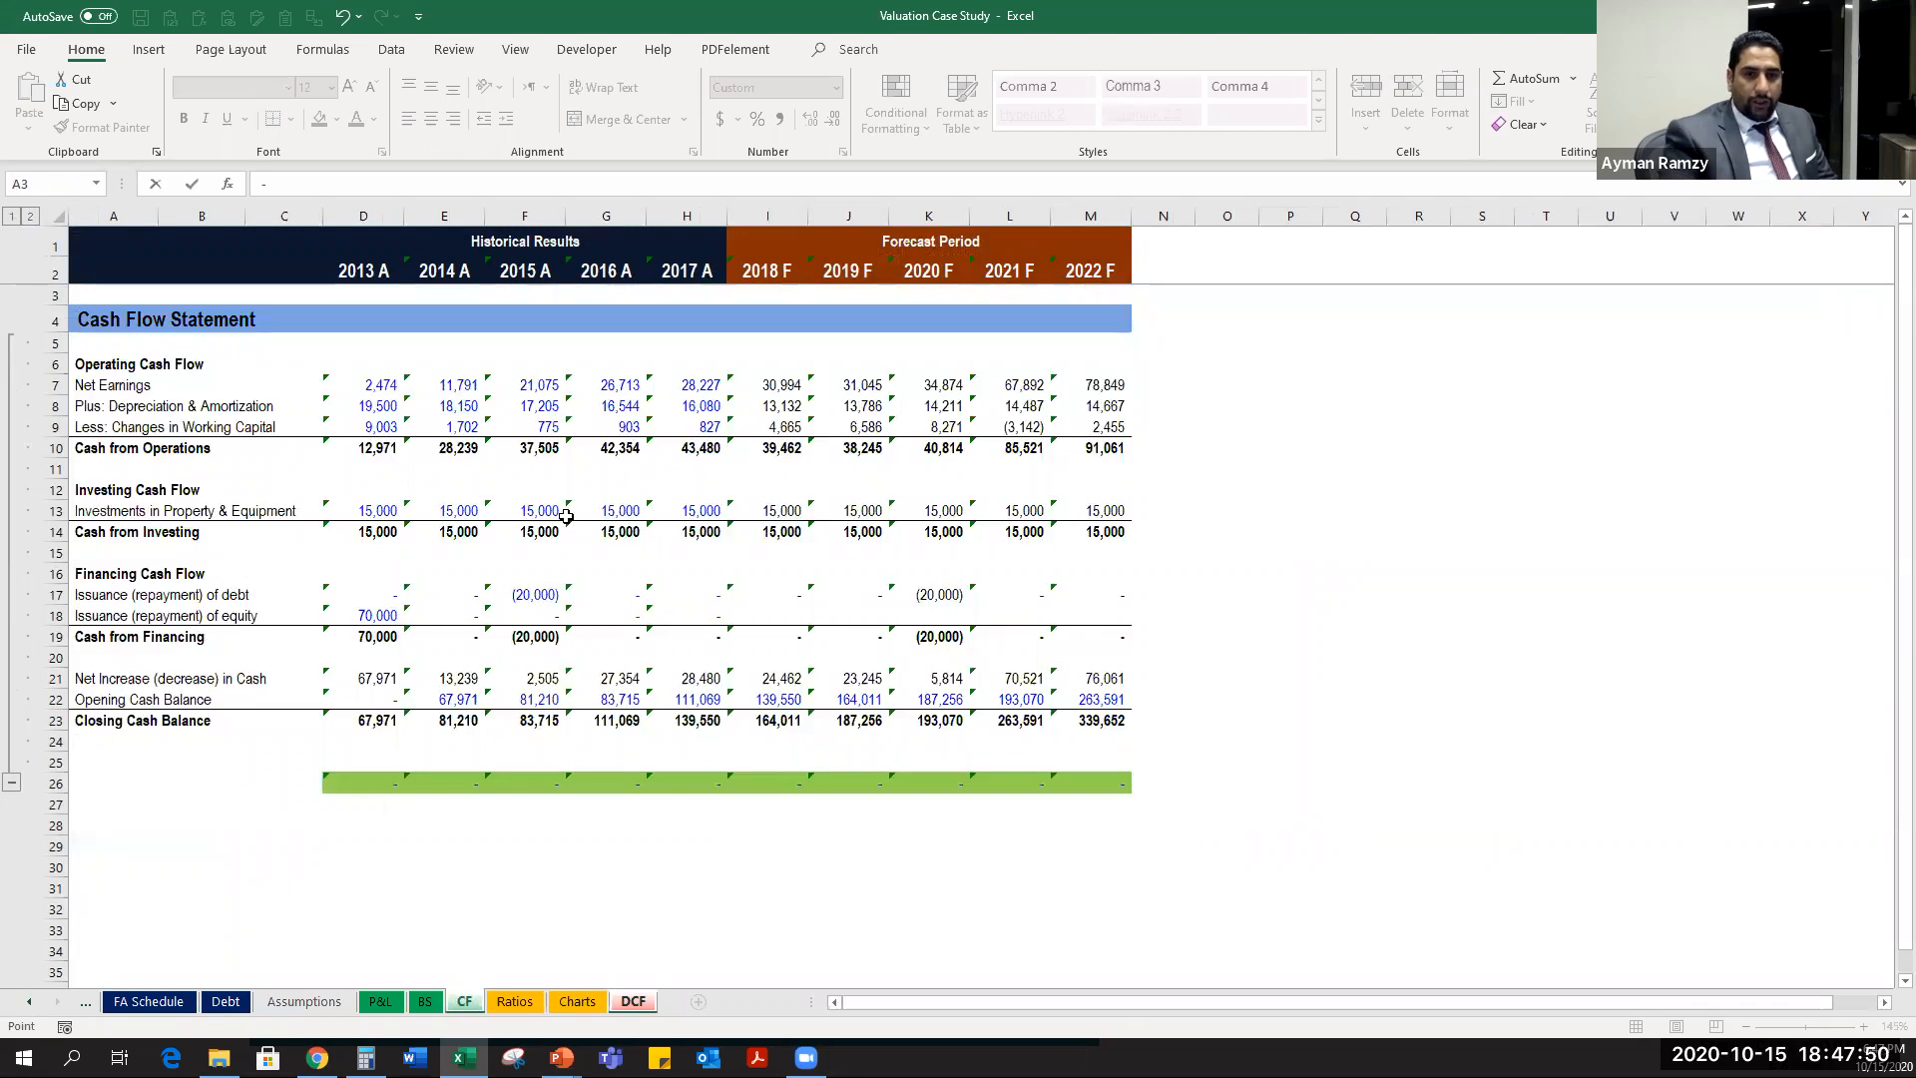
left_click(793, 513)
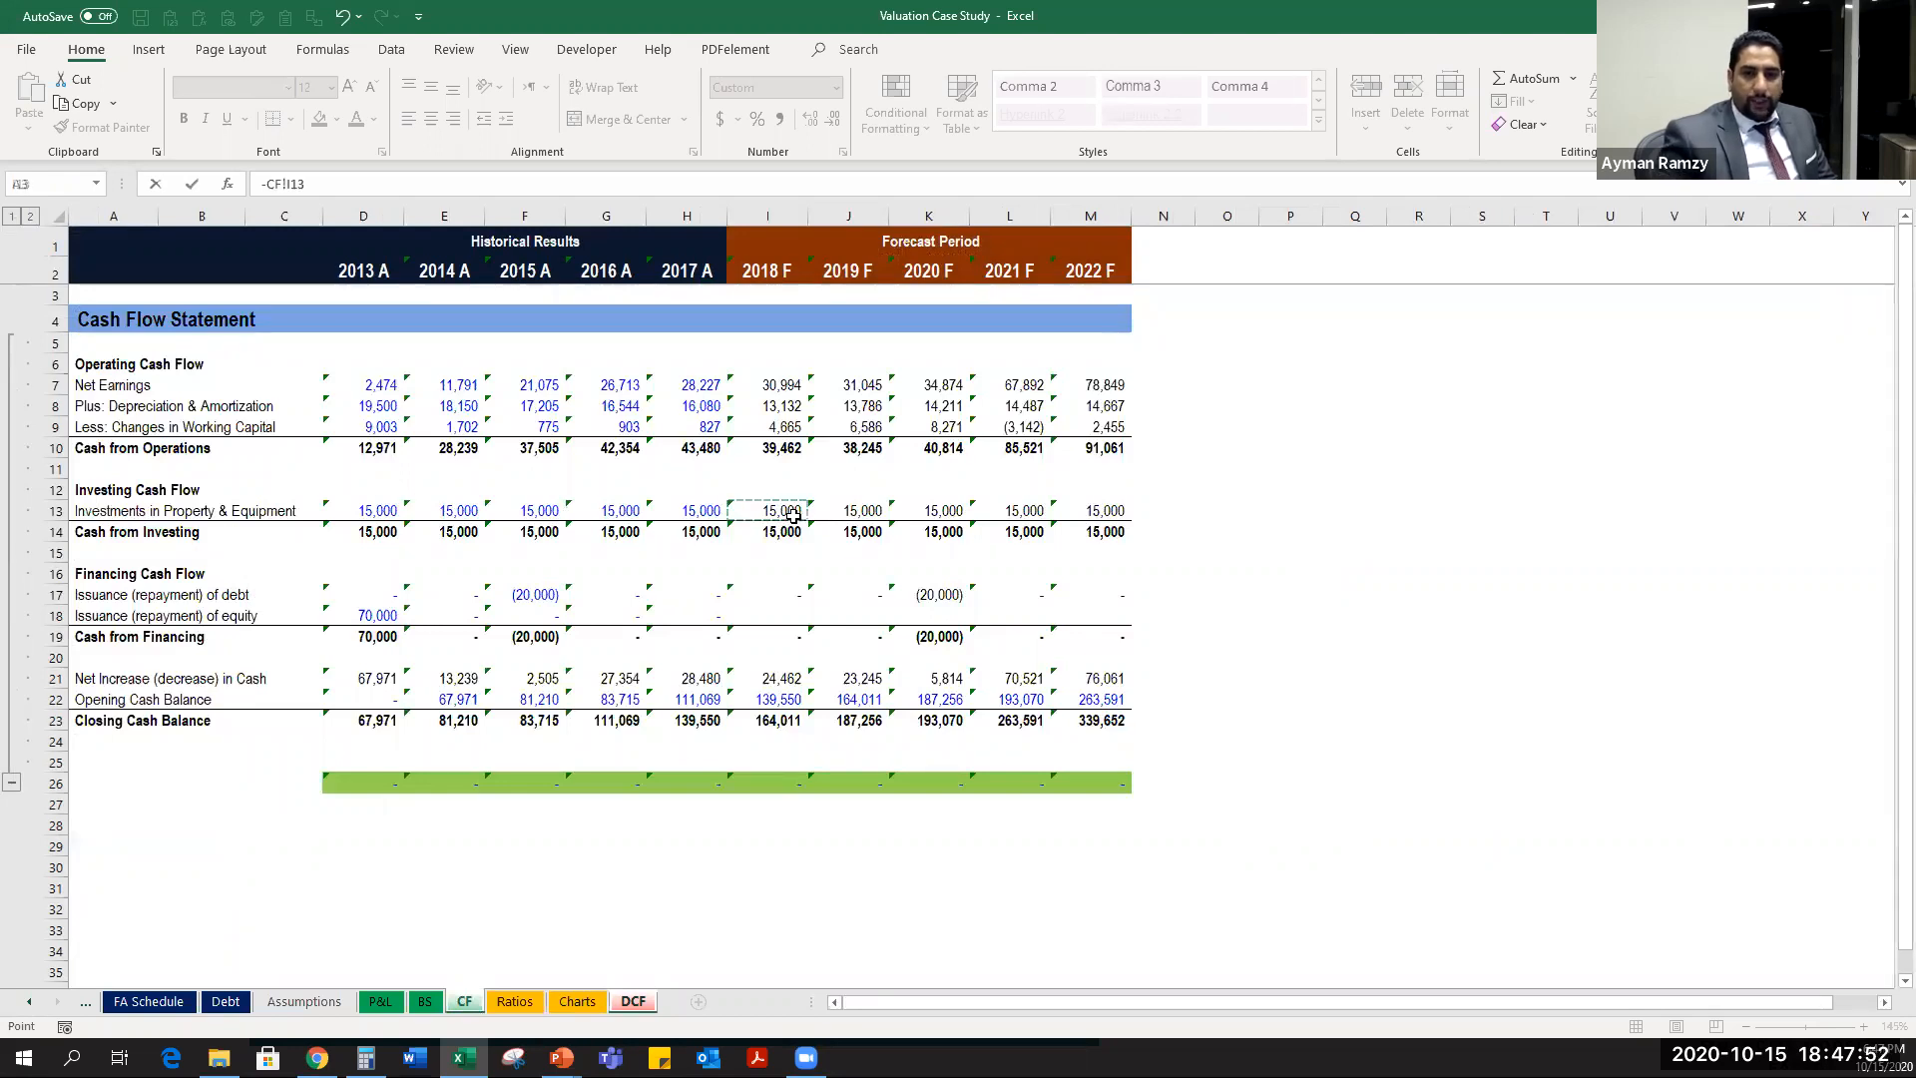
key("Return")
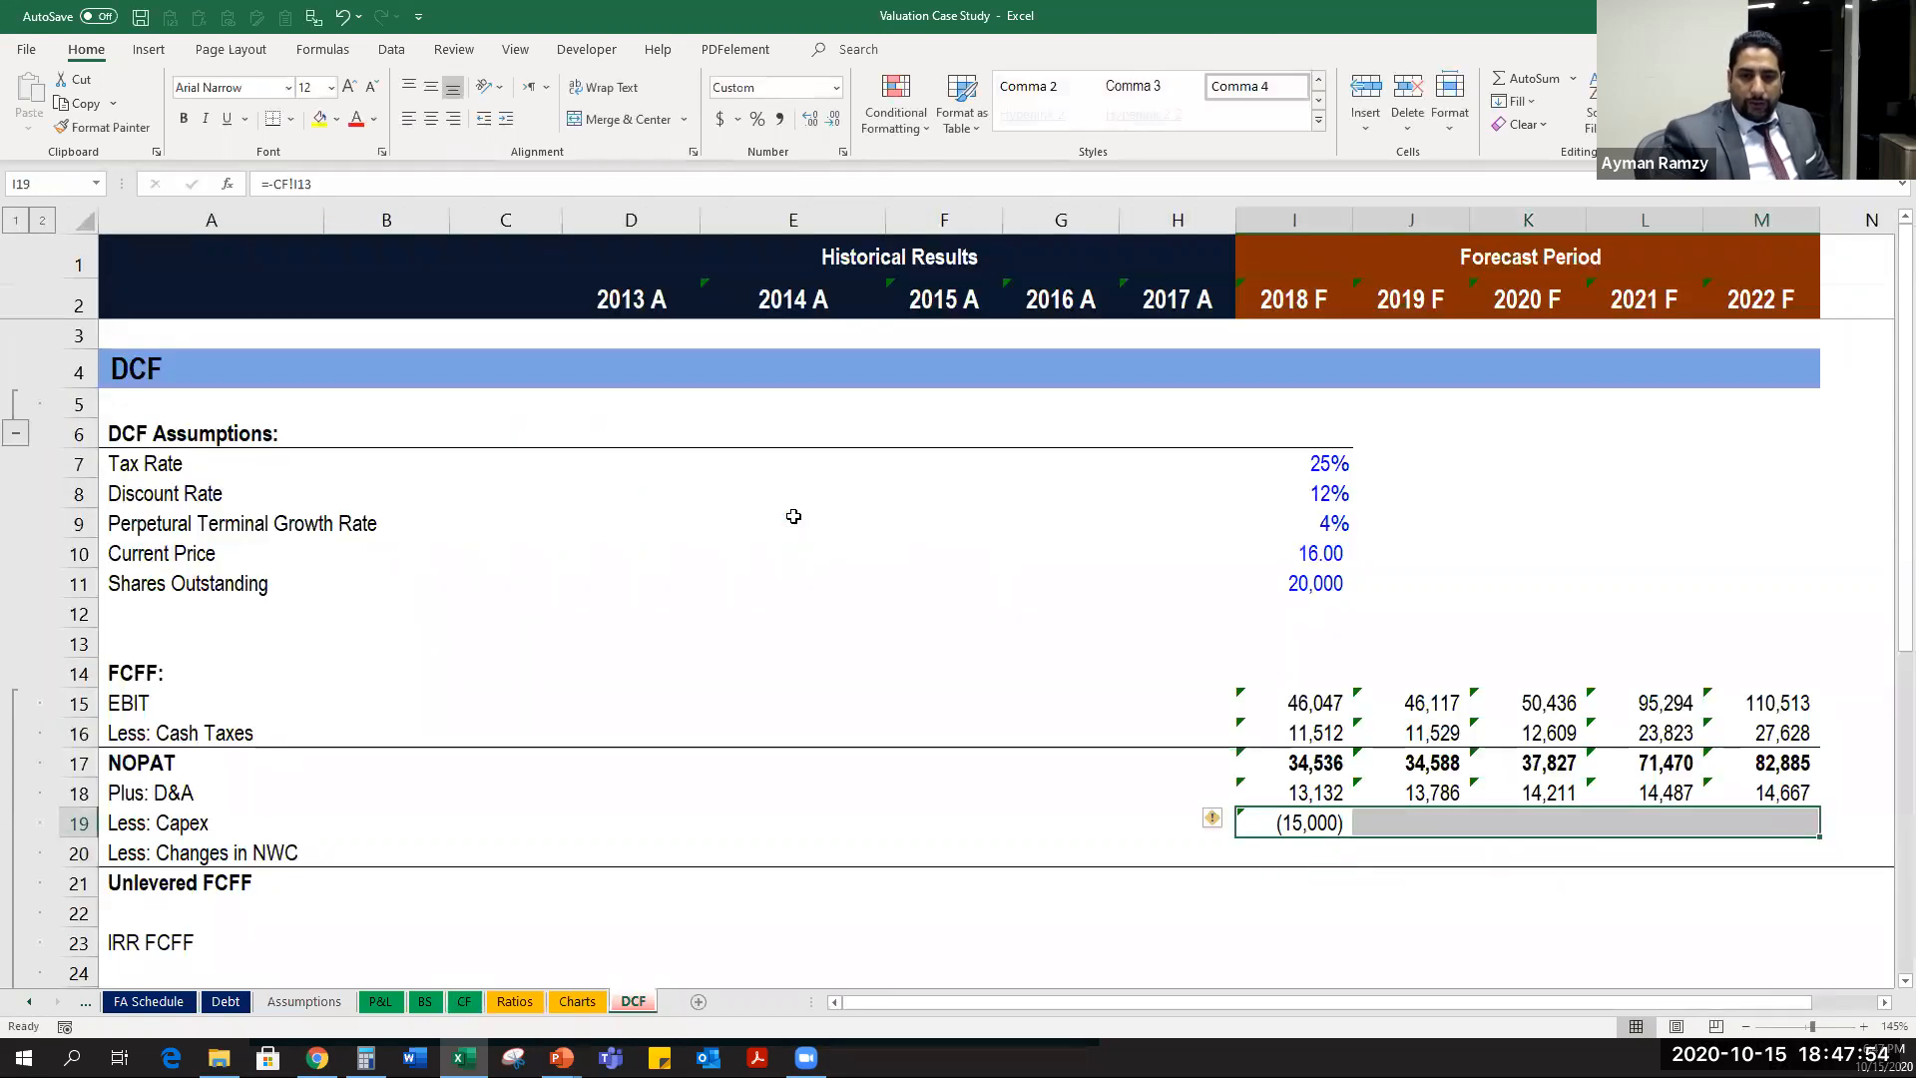
Remove the minus sign from the 2018 Capex formula in I19 so it reads =CF!I13.
key("F2")
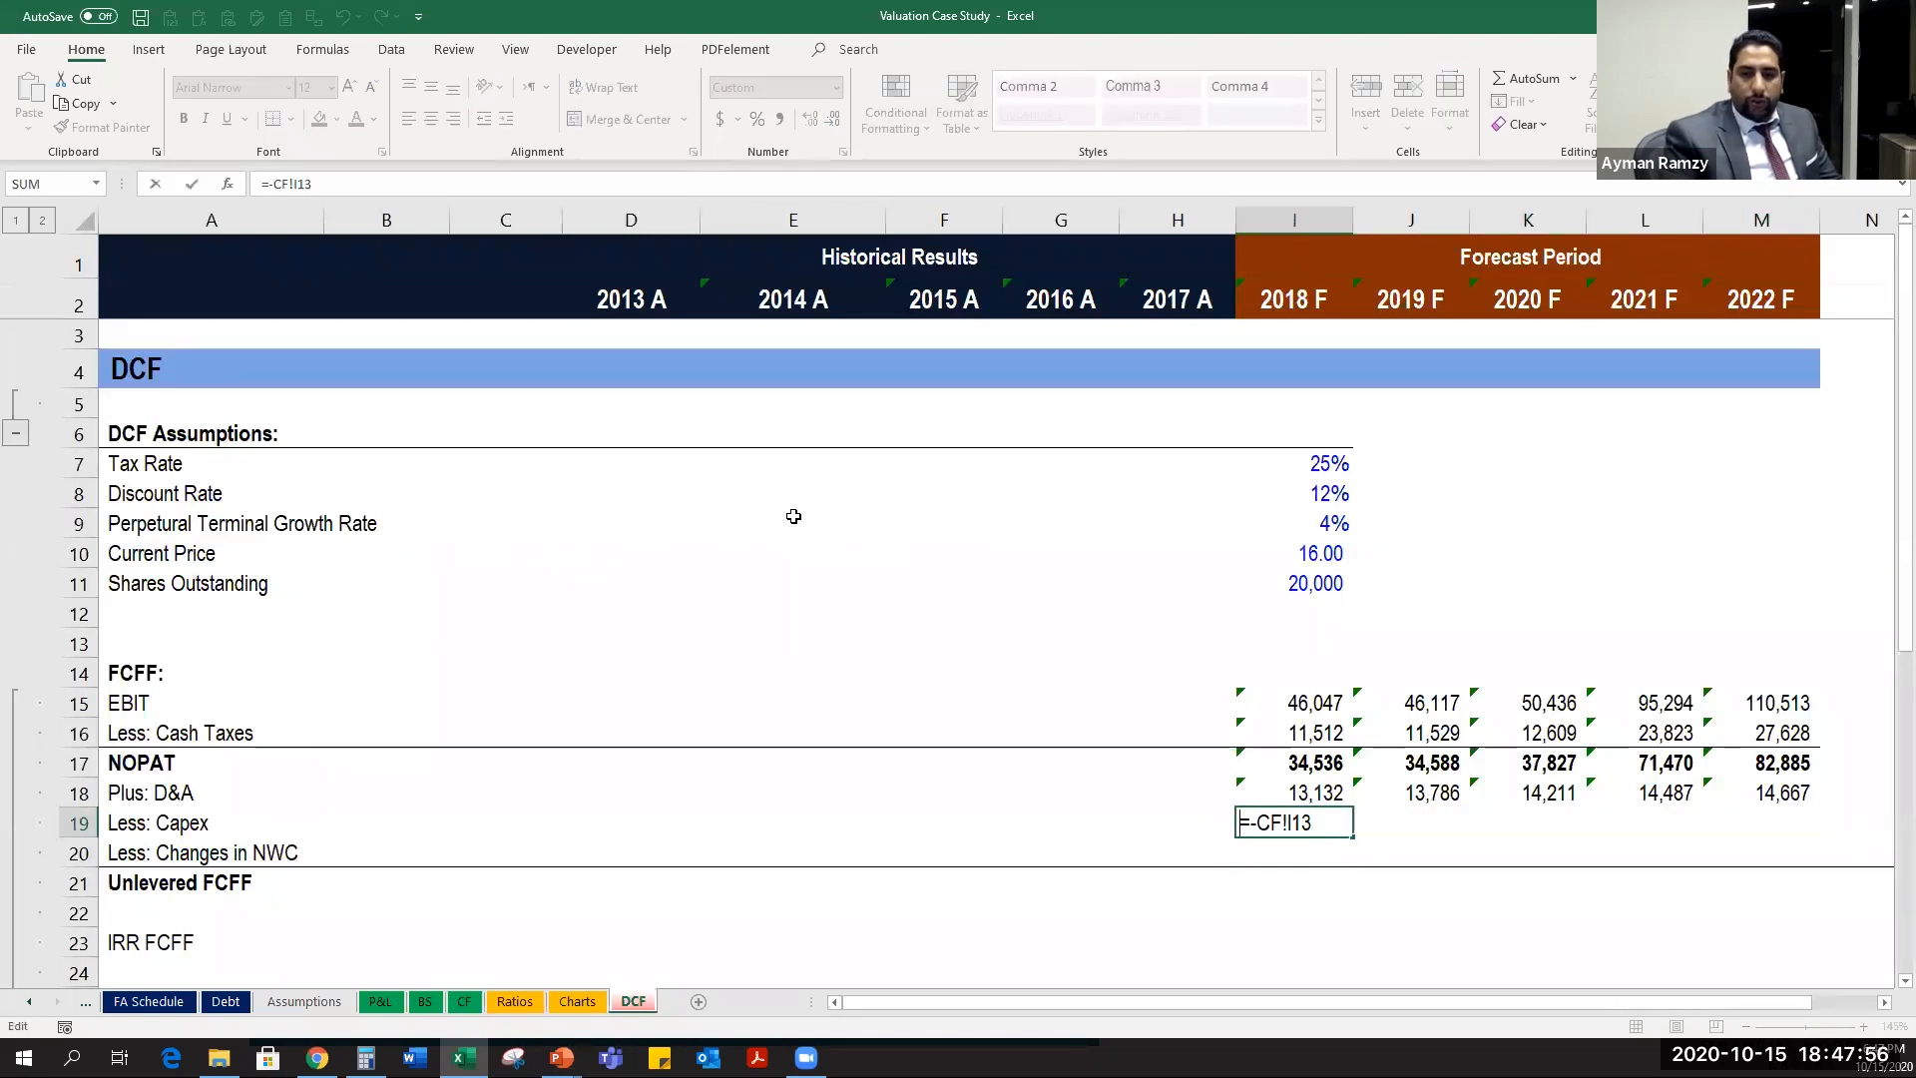
key("Home")
key("Right")
key("Delete")
key("Return")
key("Up")
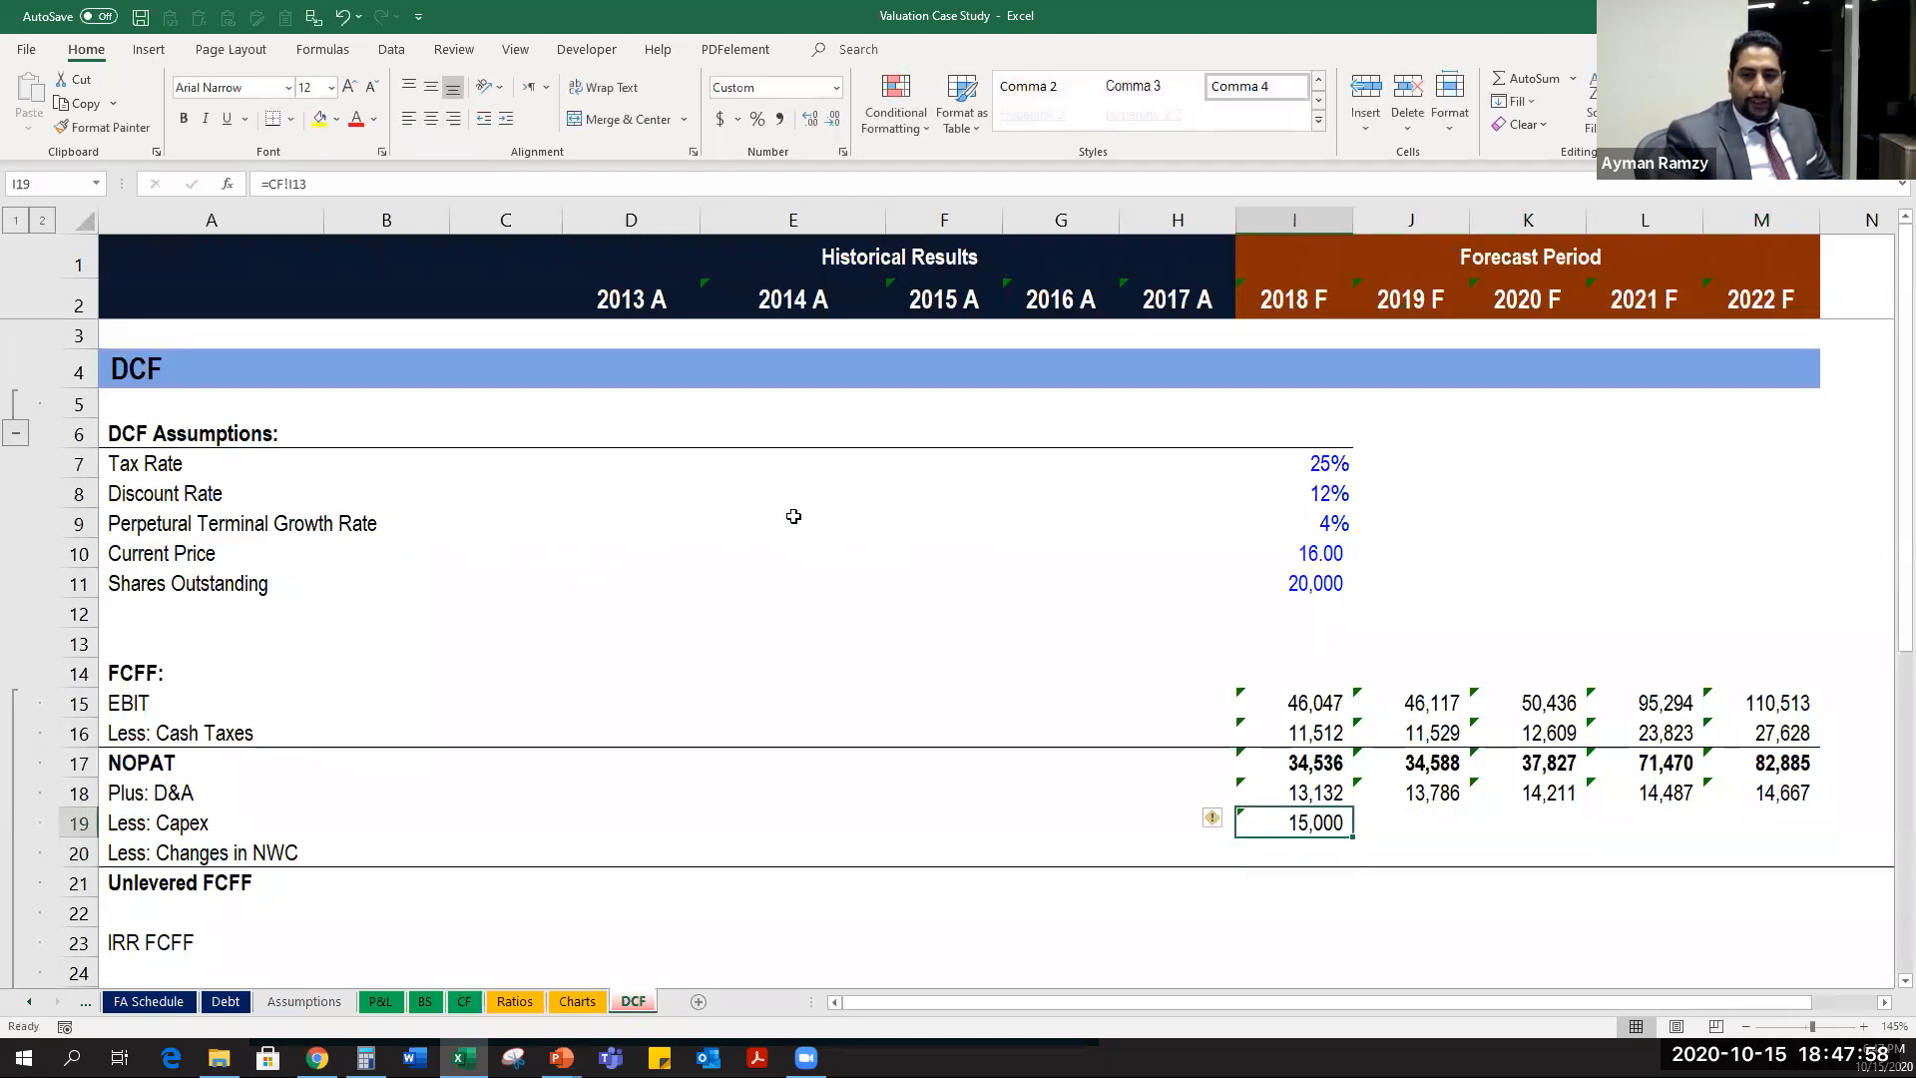
Fill the Capex formula from I19 across the forecast years through 2022 in M19.
key("shift+Right")
key("shift+Right")
key("shift+Right")
key("shift+Right")
key("ctrl+r")
Link the 2018 Changes in NWC in I20 to the CF sheet's Changes in Working Capital, =CF!I9.
key("Down")
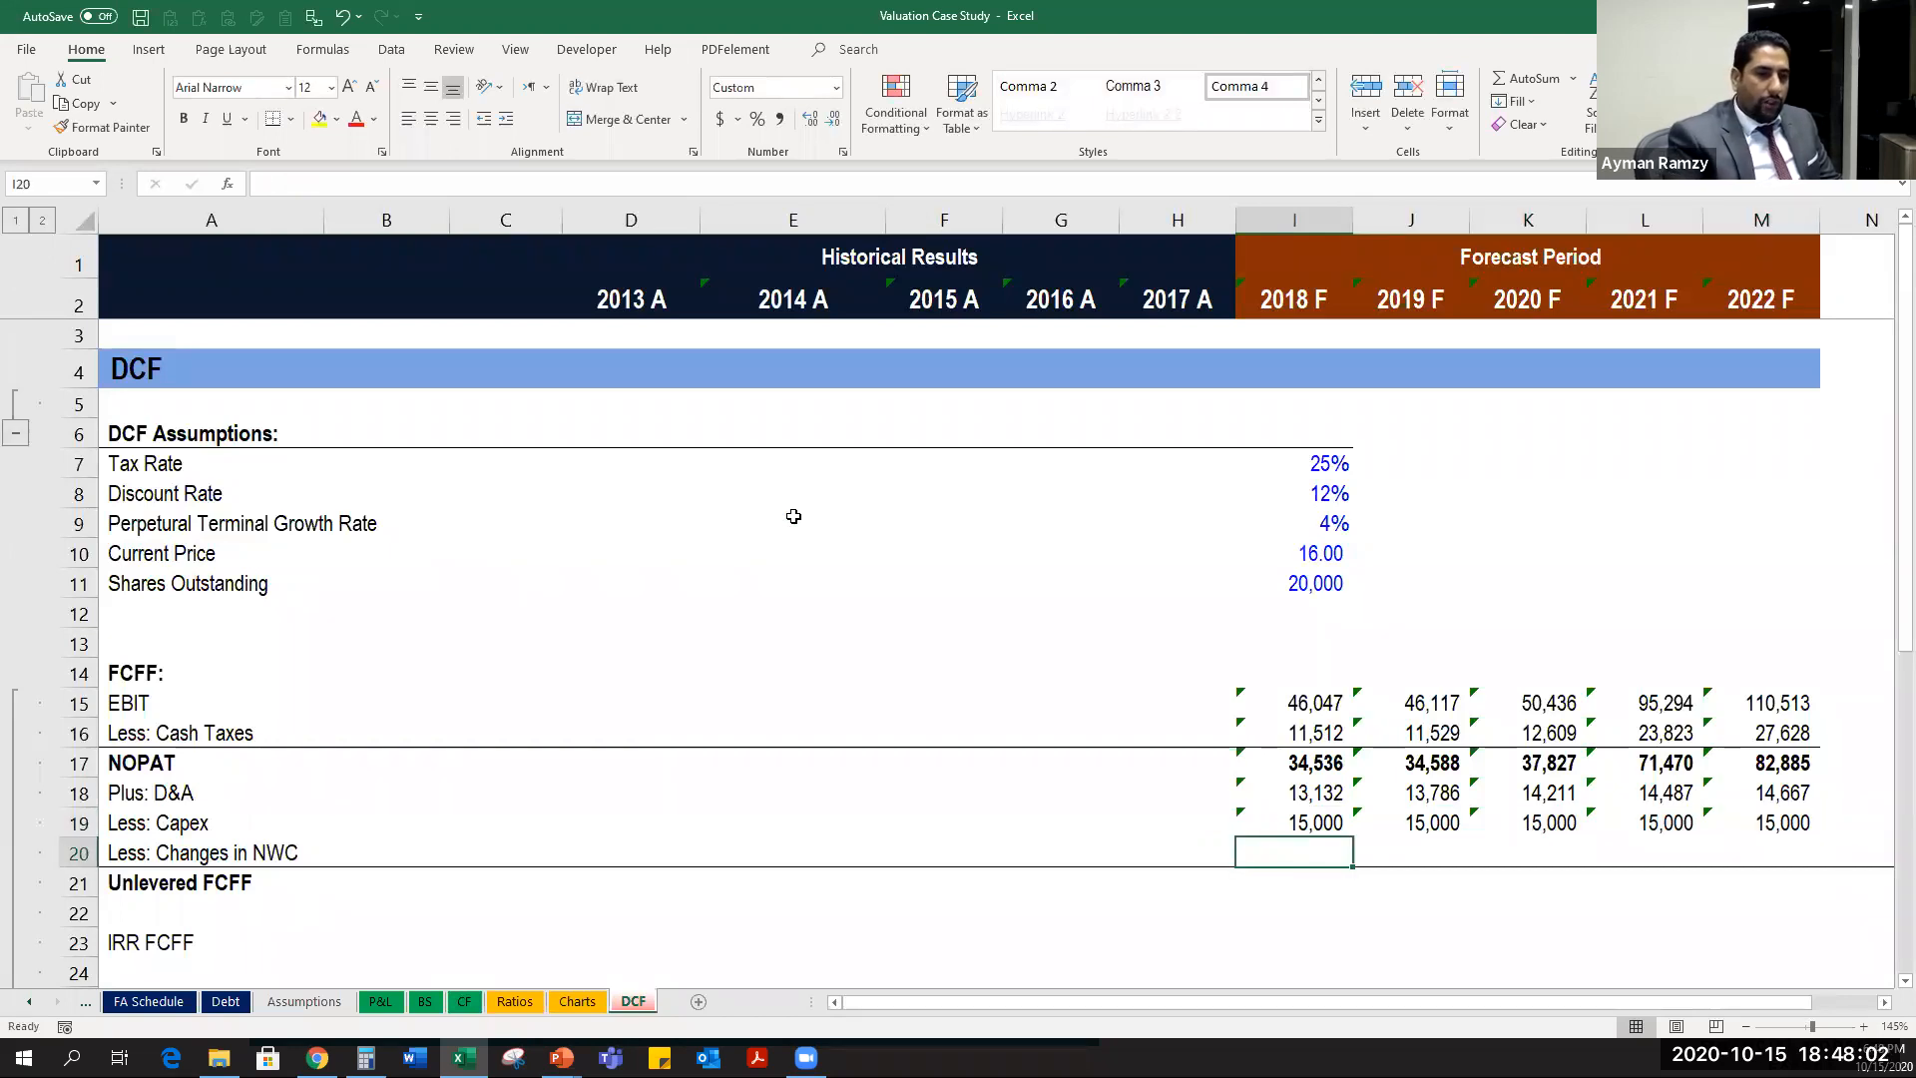
type("=")
key("ctrl+Page_Up")
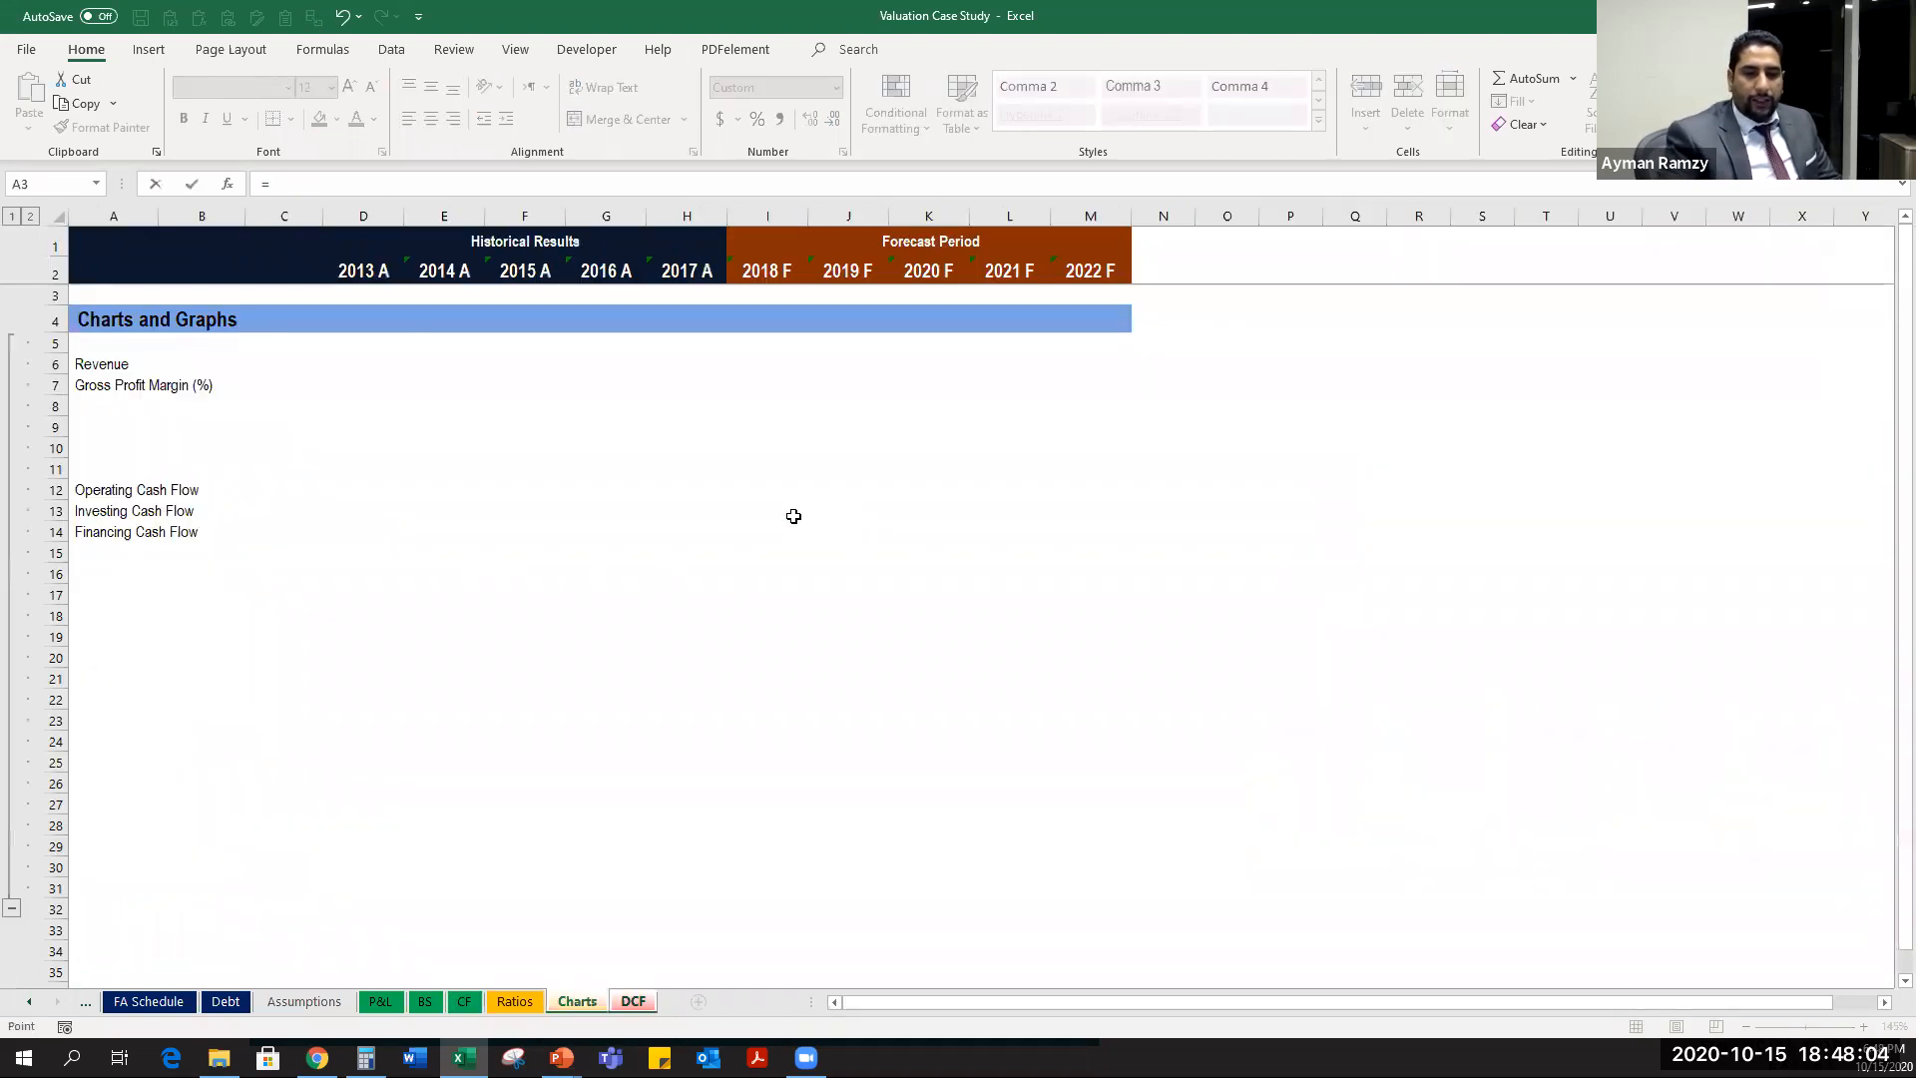
key("ctrl+Page_Up")
key("ctrl+Page_Up")
key("ctrl+Page_Up")
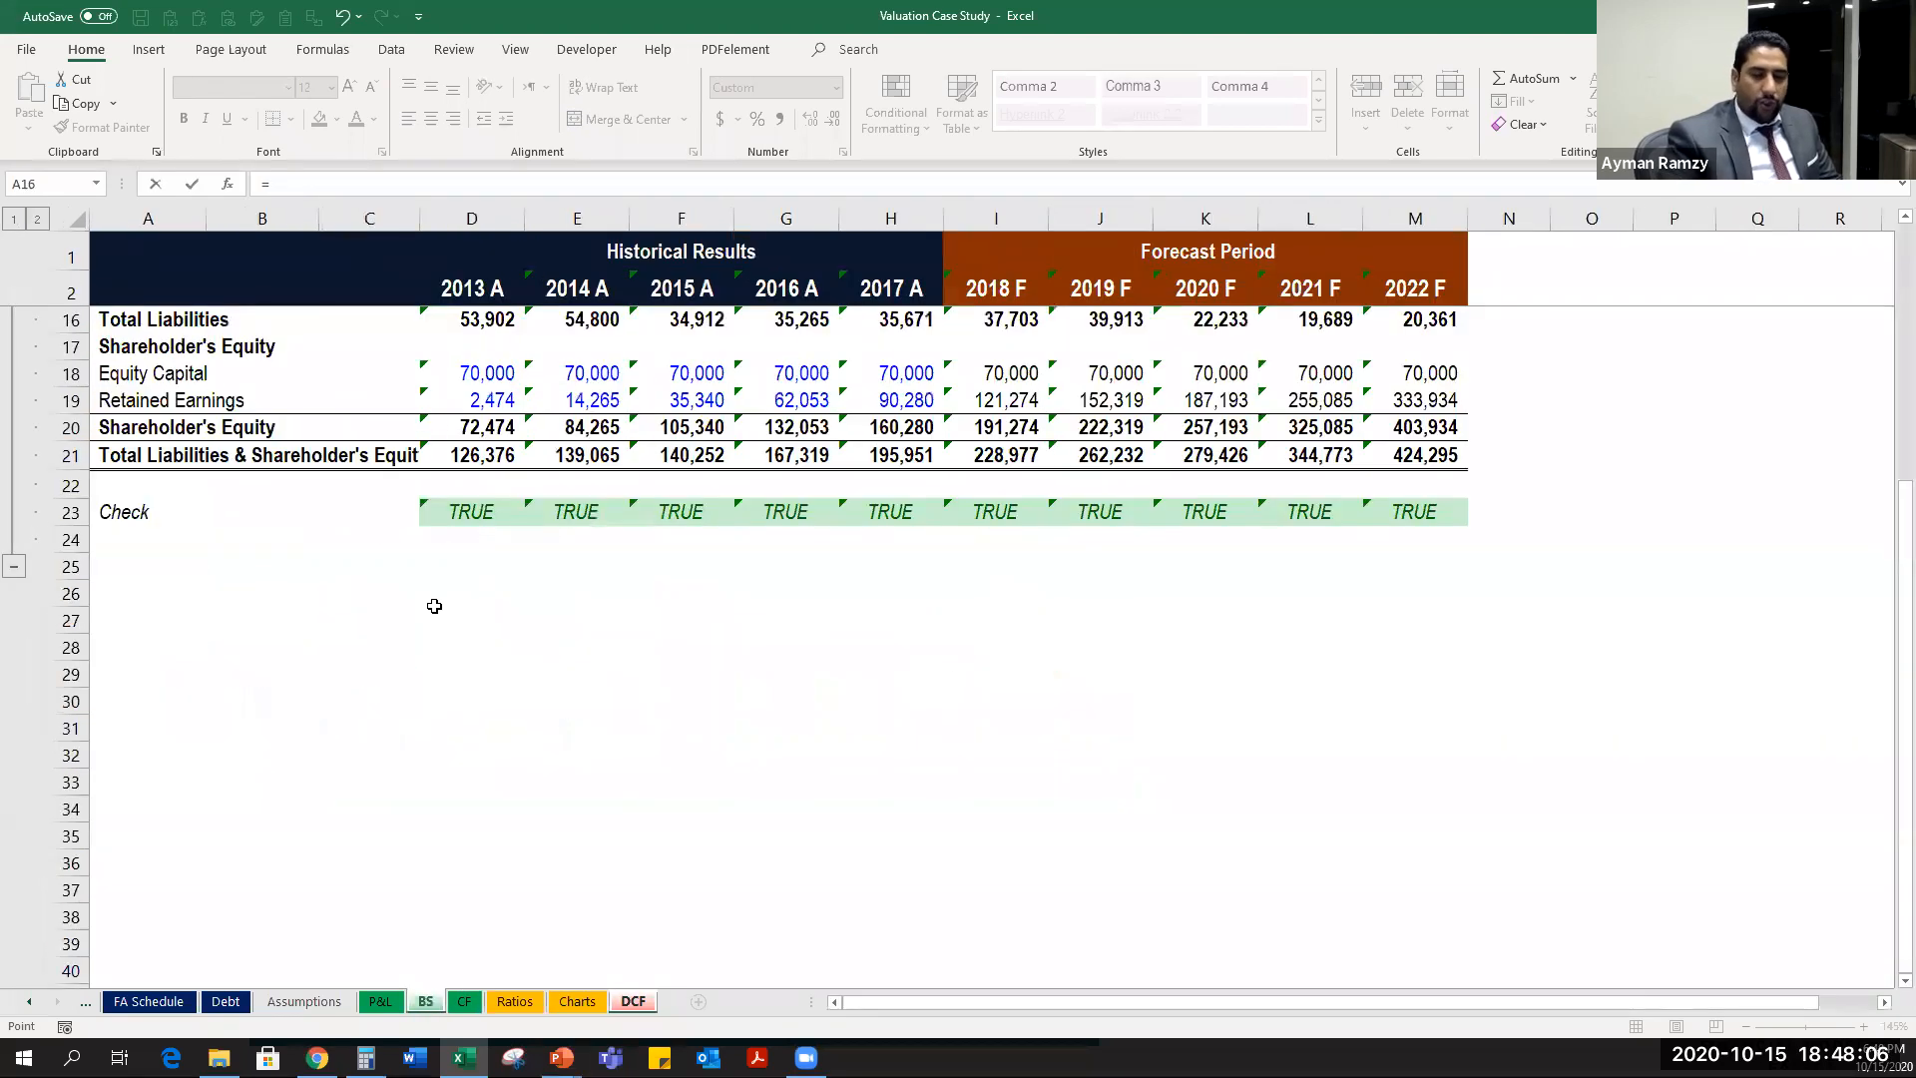
key("ctrl+Page_Down")
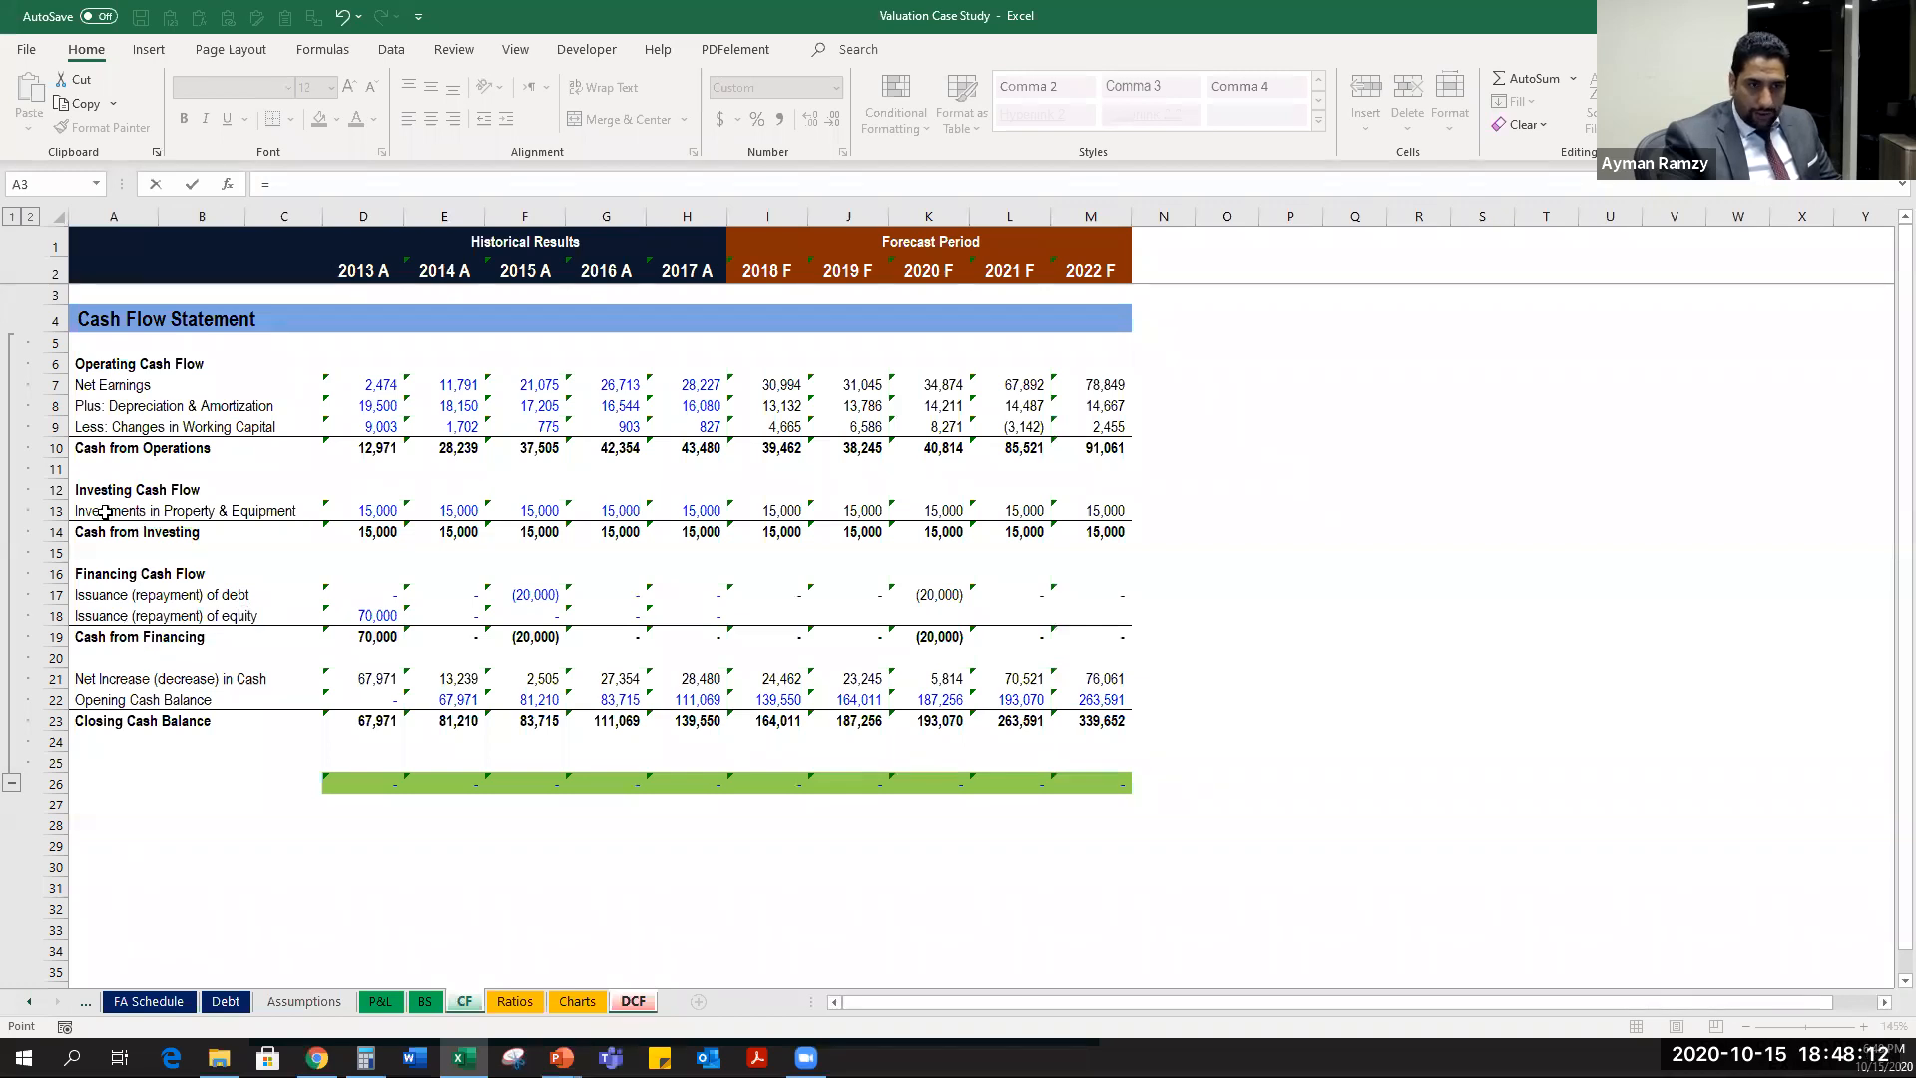
left_click(790, 425)
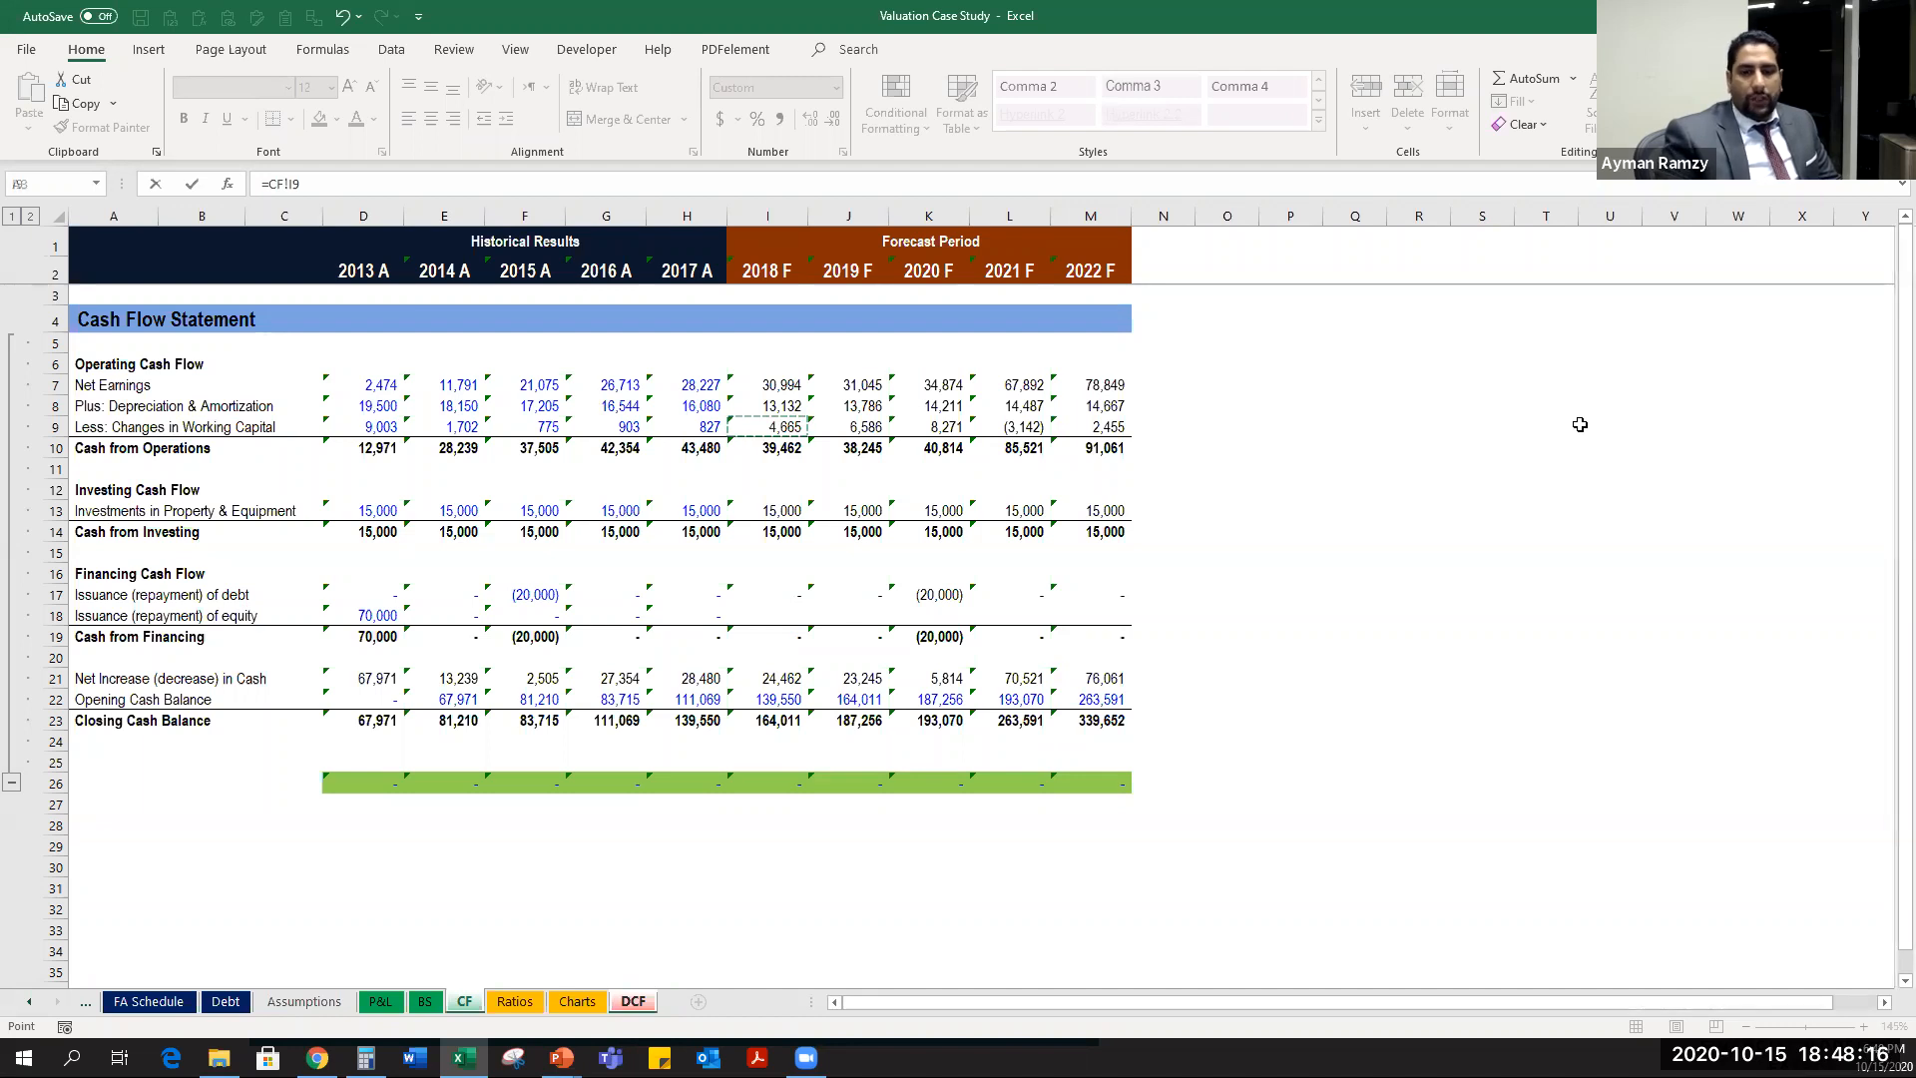
key("ctrl+Return")
Fill the Changes in NWC link from I20 across the forecast years through 2022 in M20.
key("shift+Right")
key("shift+Right")
key("shift+Right")
key("shift+Right")
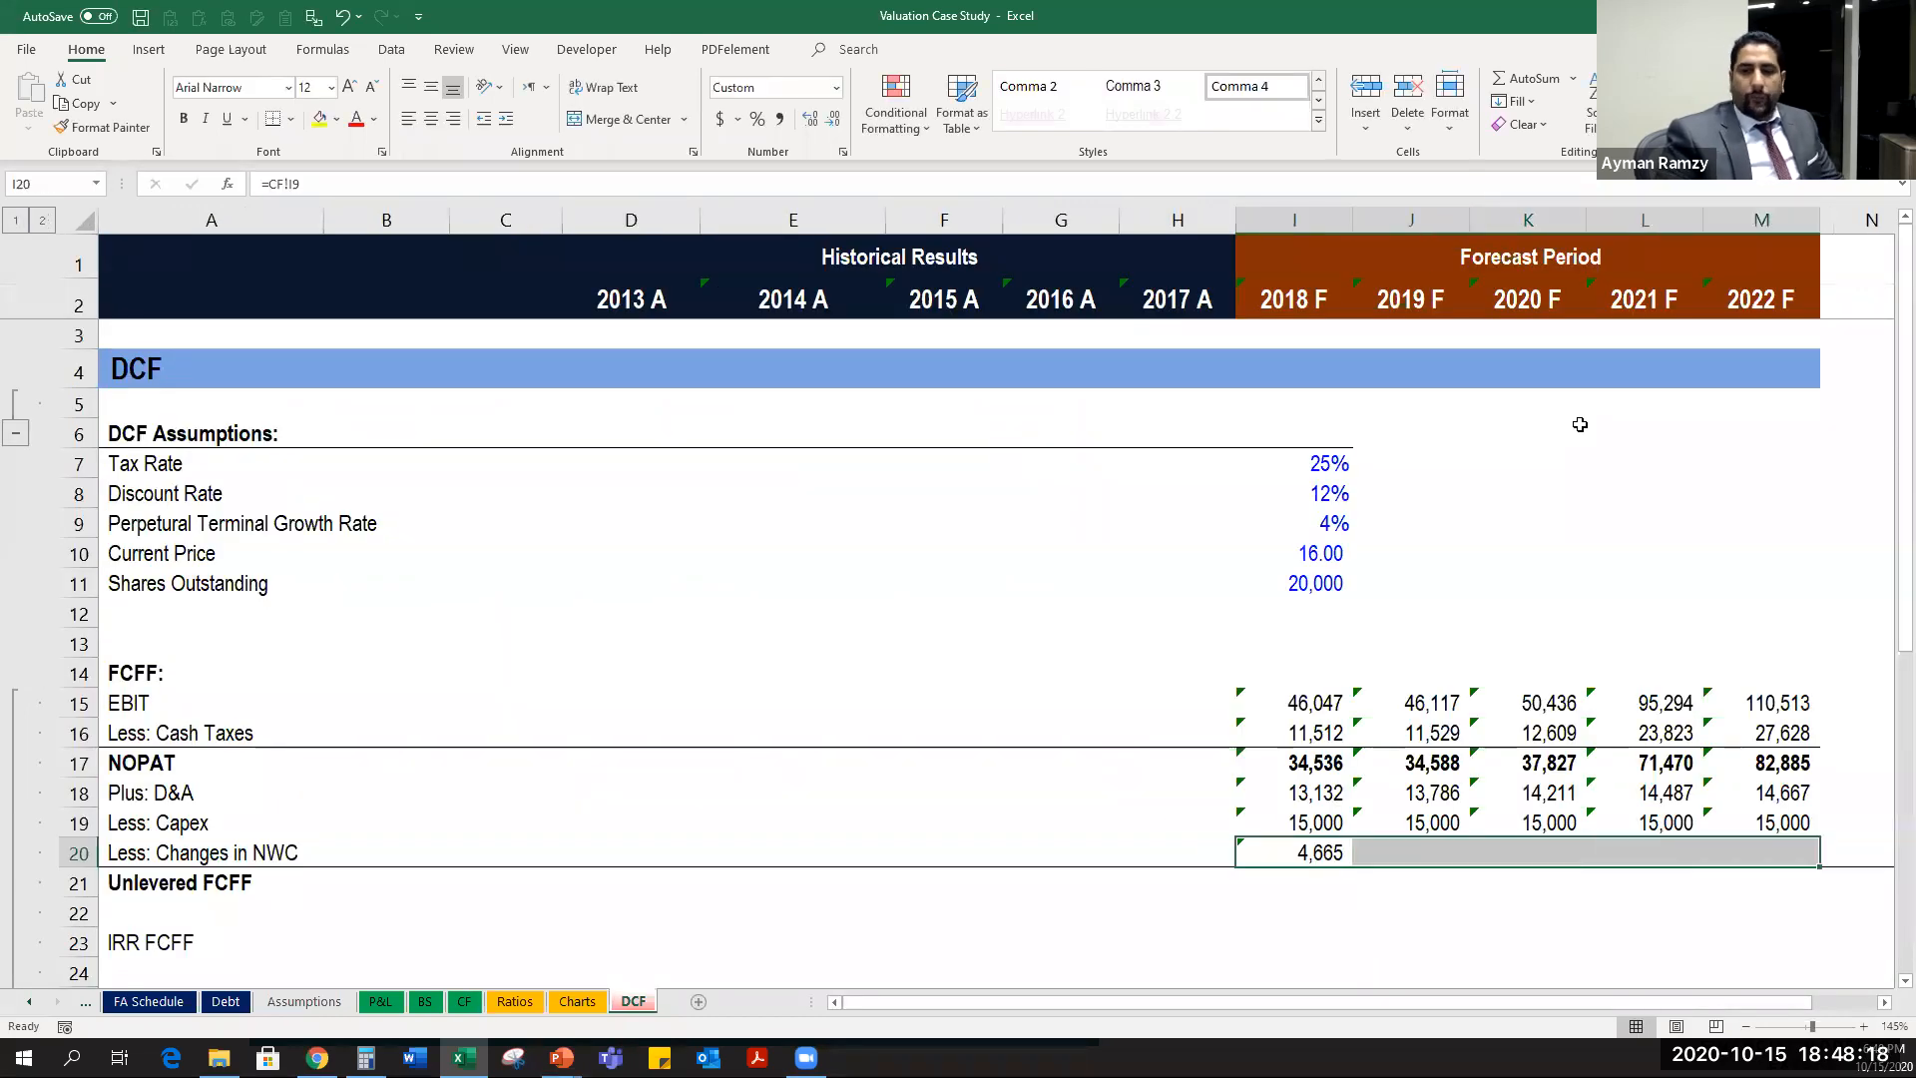
key("ctrl+r")
Calculate the 2018 Unlevered FCFF in I21 as NOPAT plus D&A less Capex and changes in NWC, +I17+I18-I19-I20.
key("Down")
type("+")
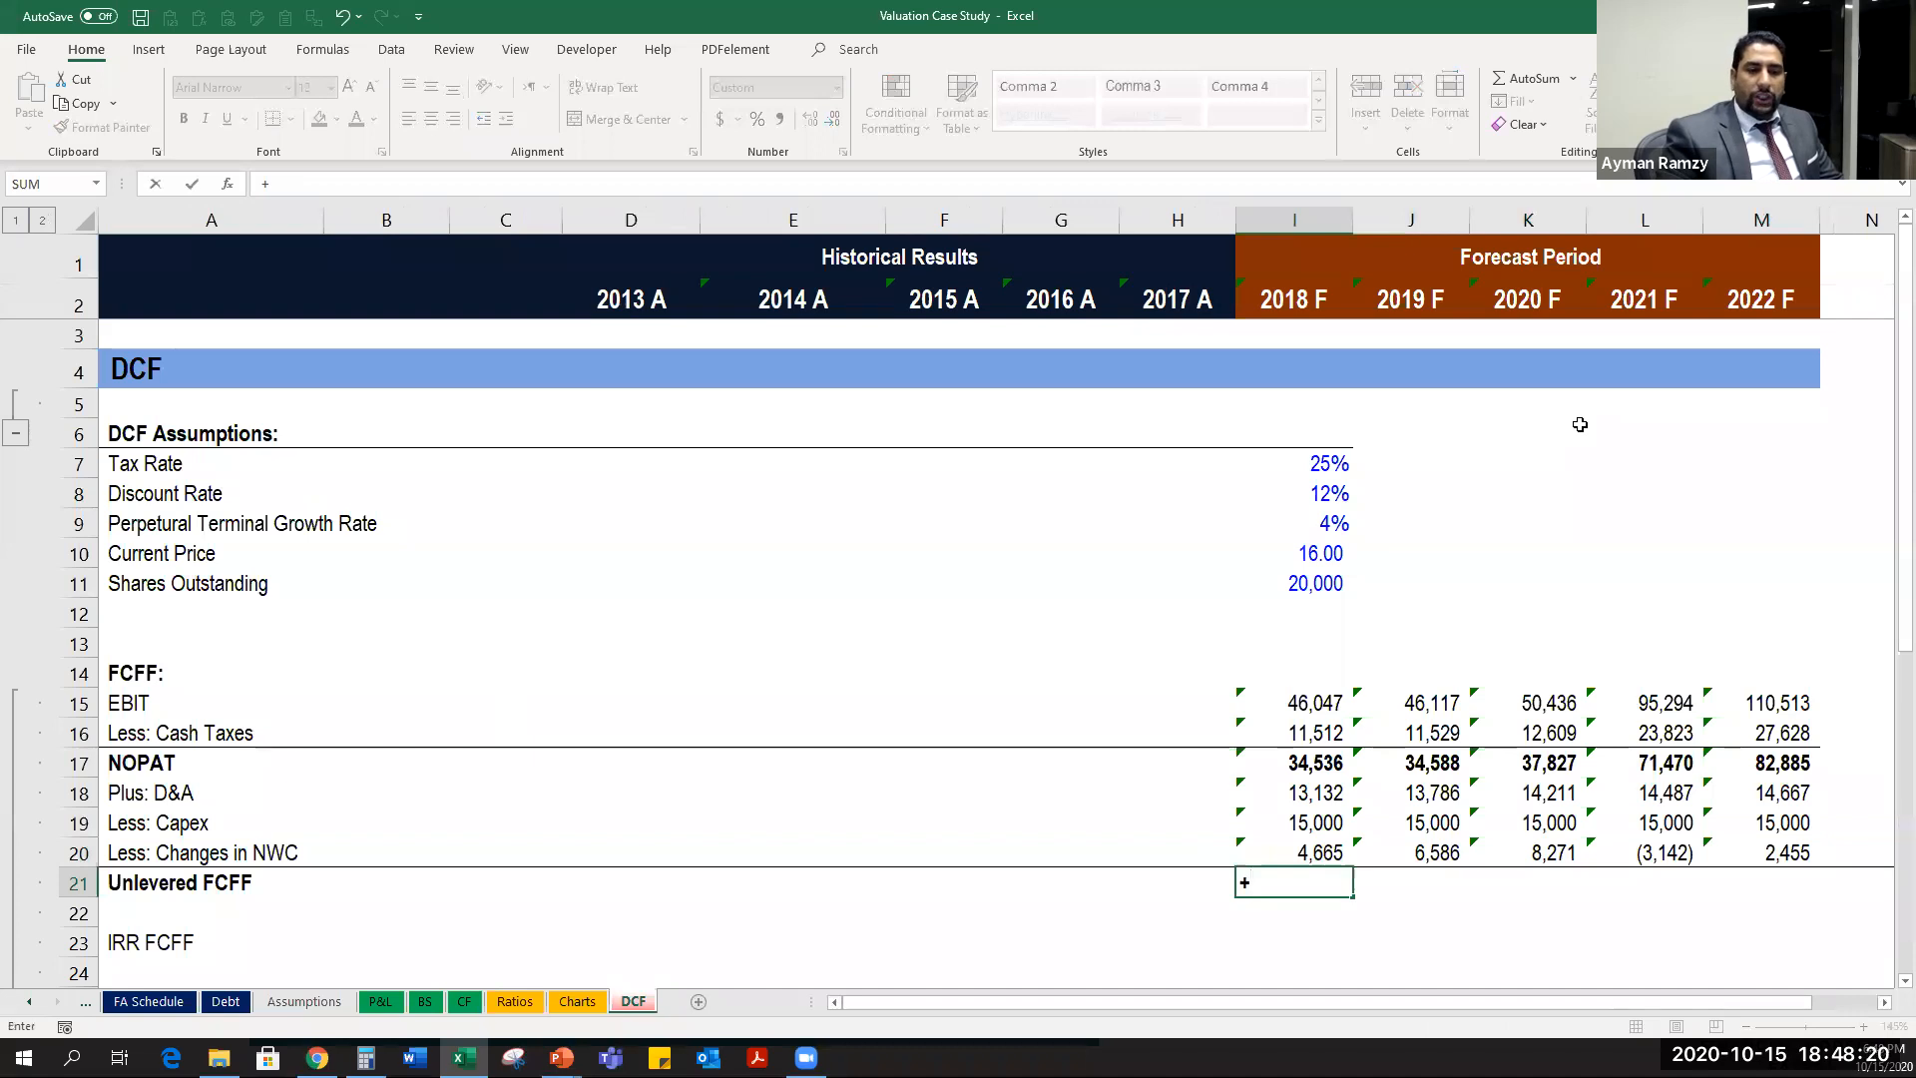
key("Up")
key("Up")
key("Up")
key("Up")
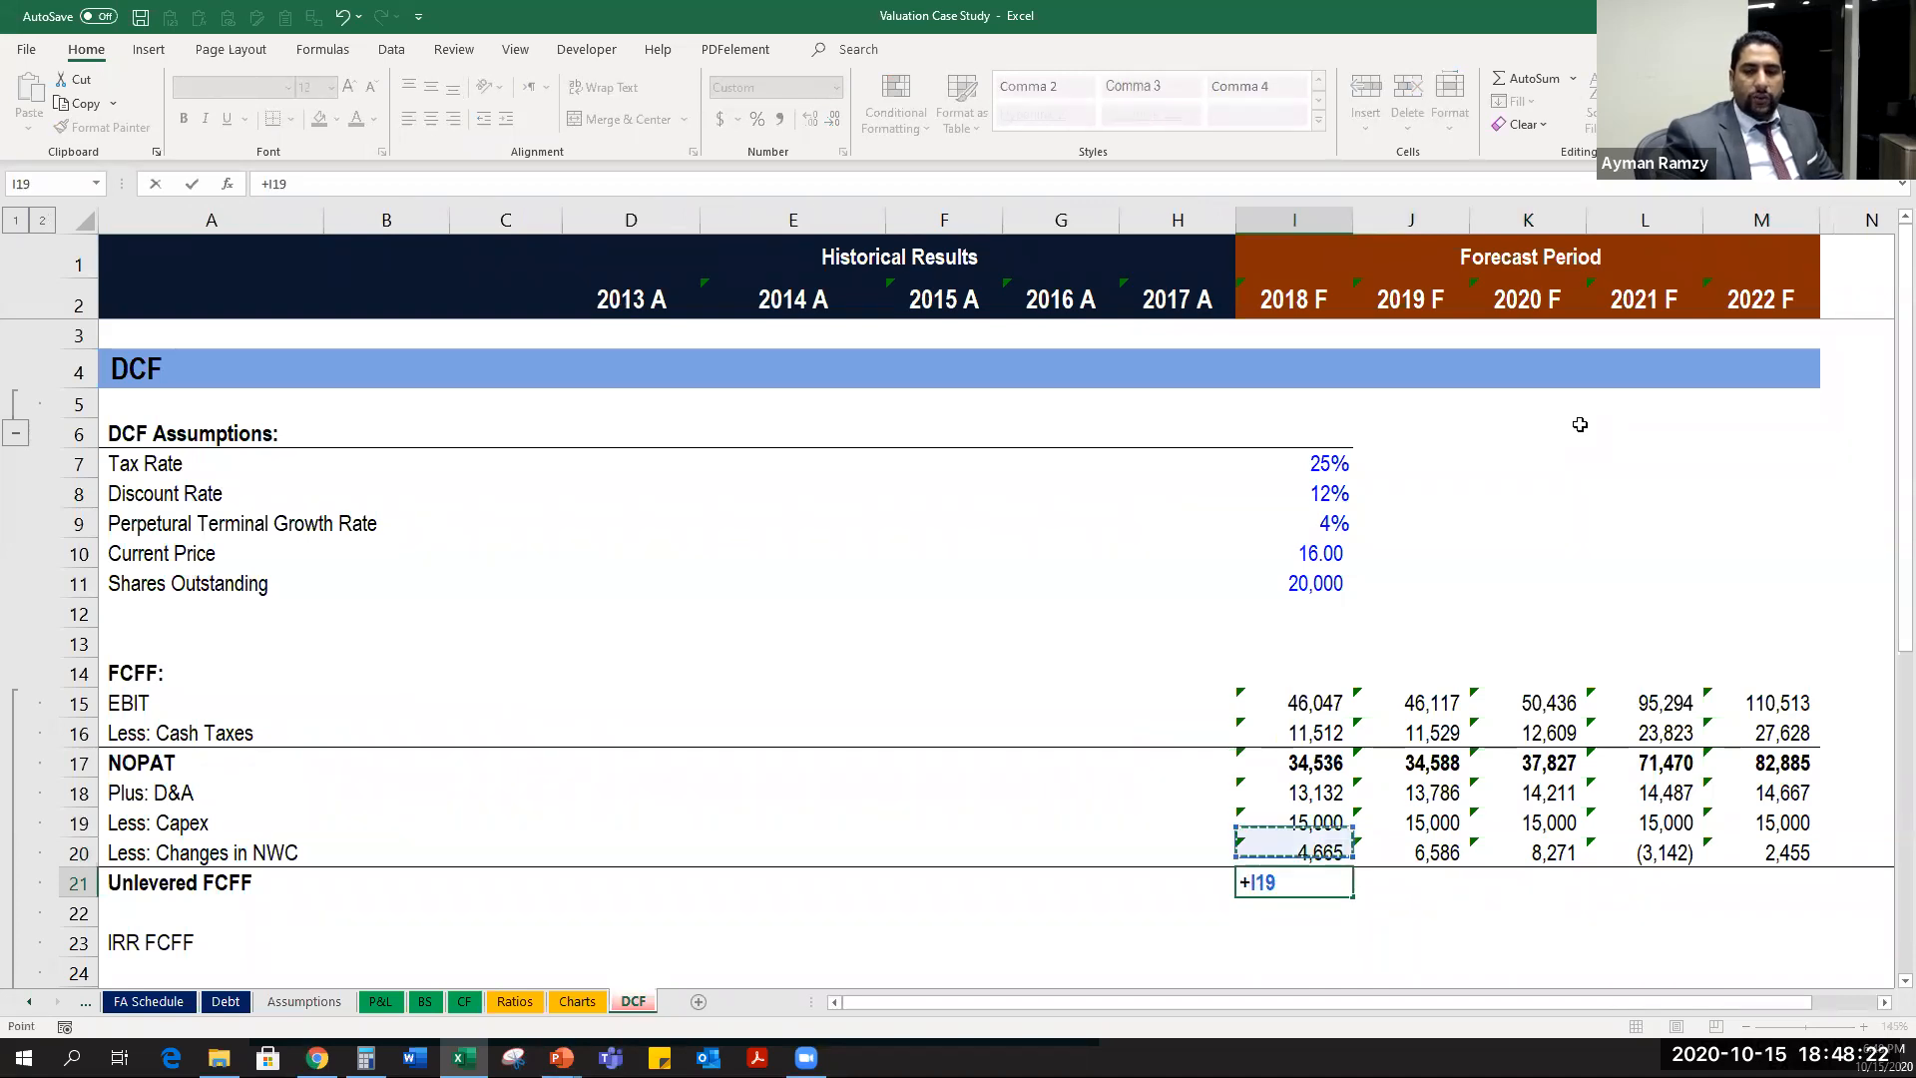
type("+")
key("Up")
key("Up")
key("Up")
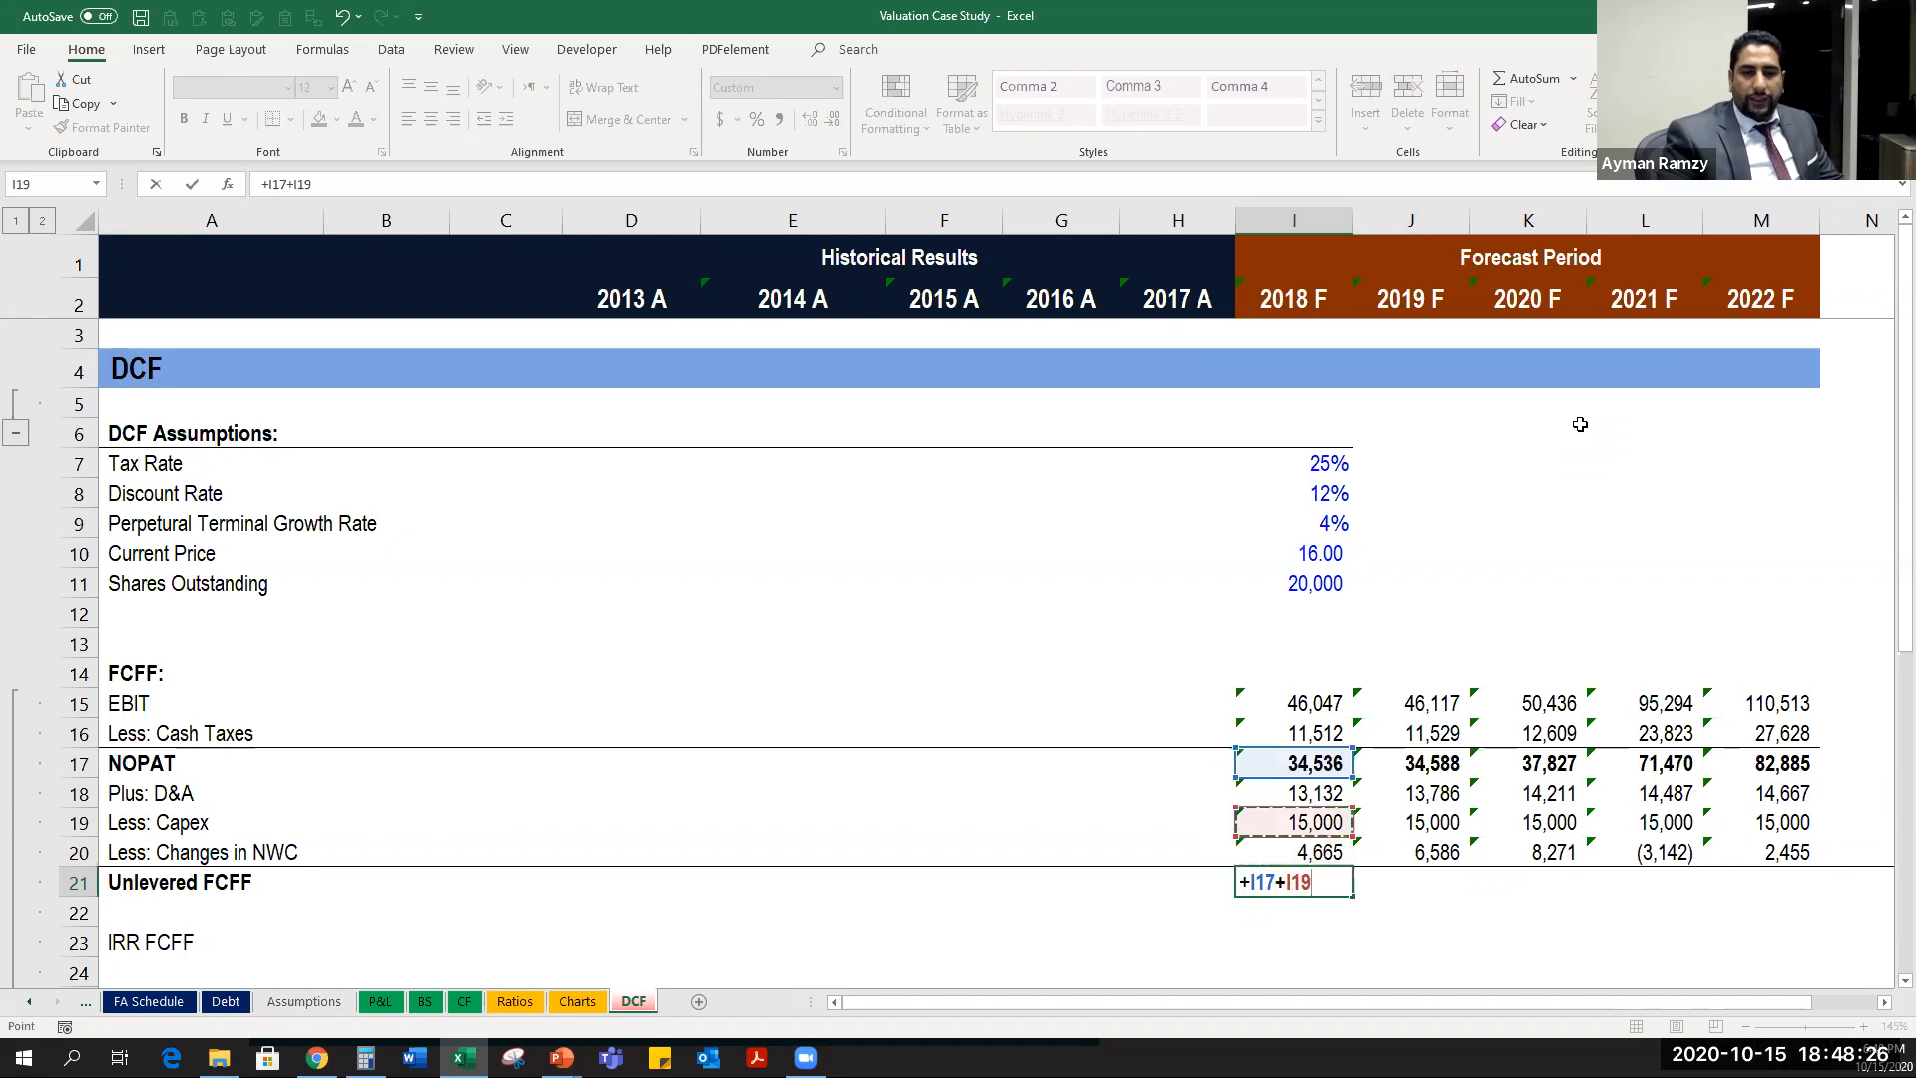
type("+")
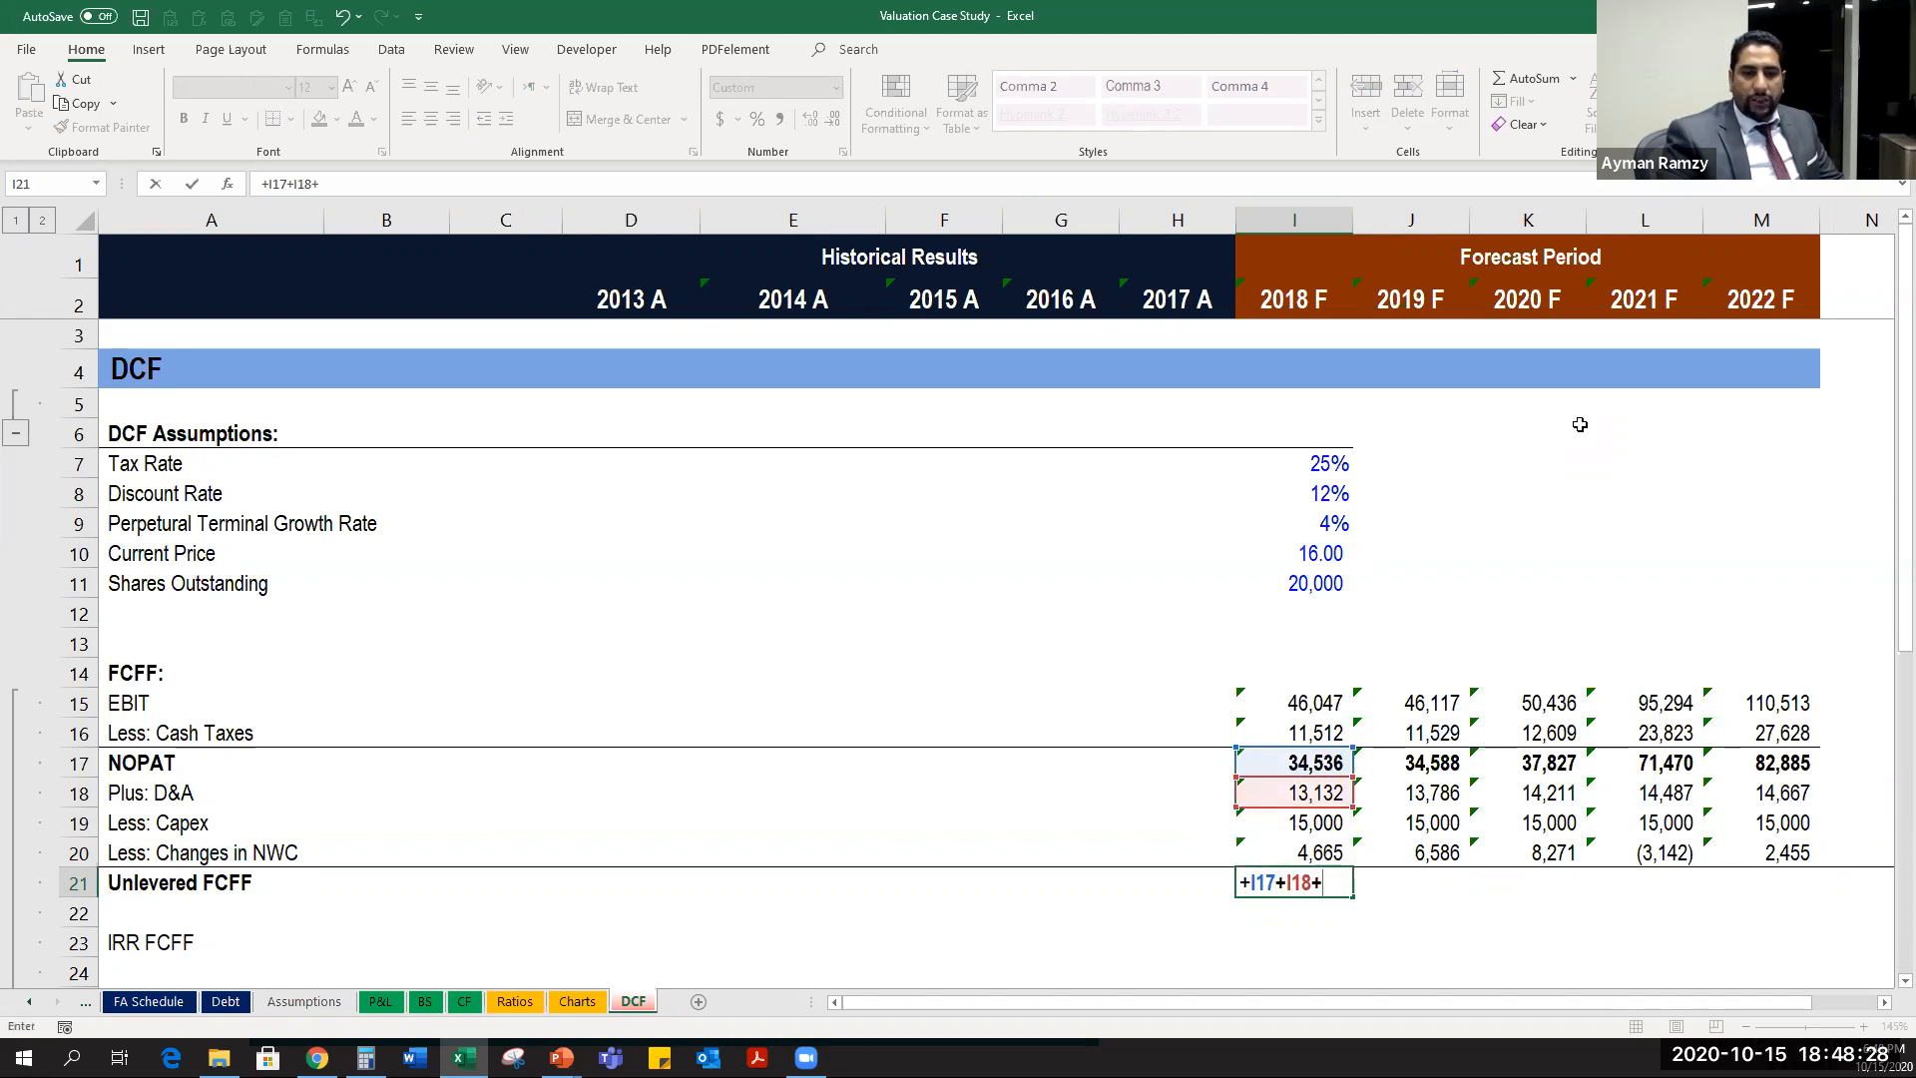
key("BackSpace")
type("-")
key("Up")
key("Up")
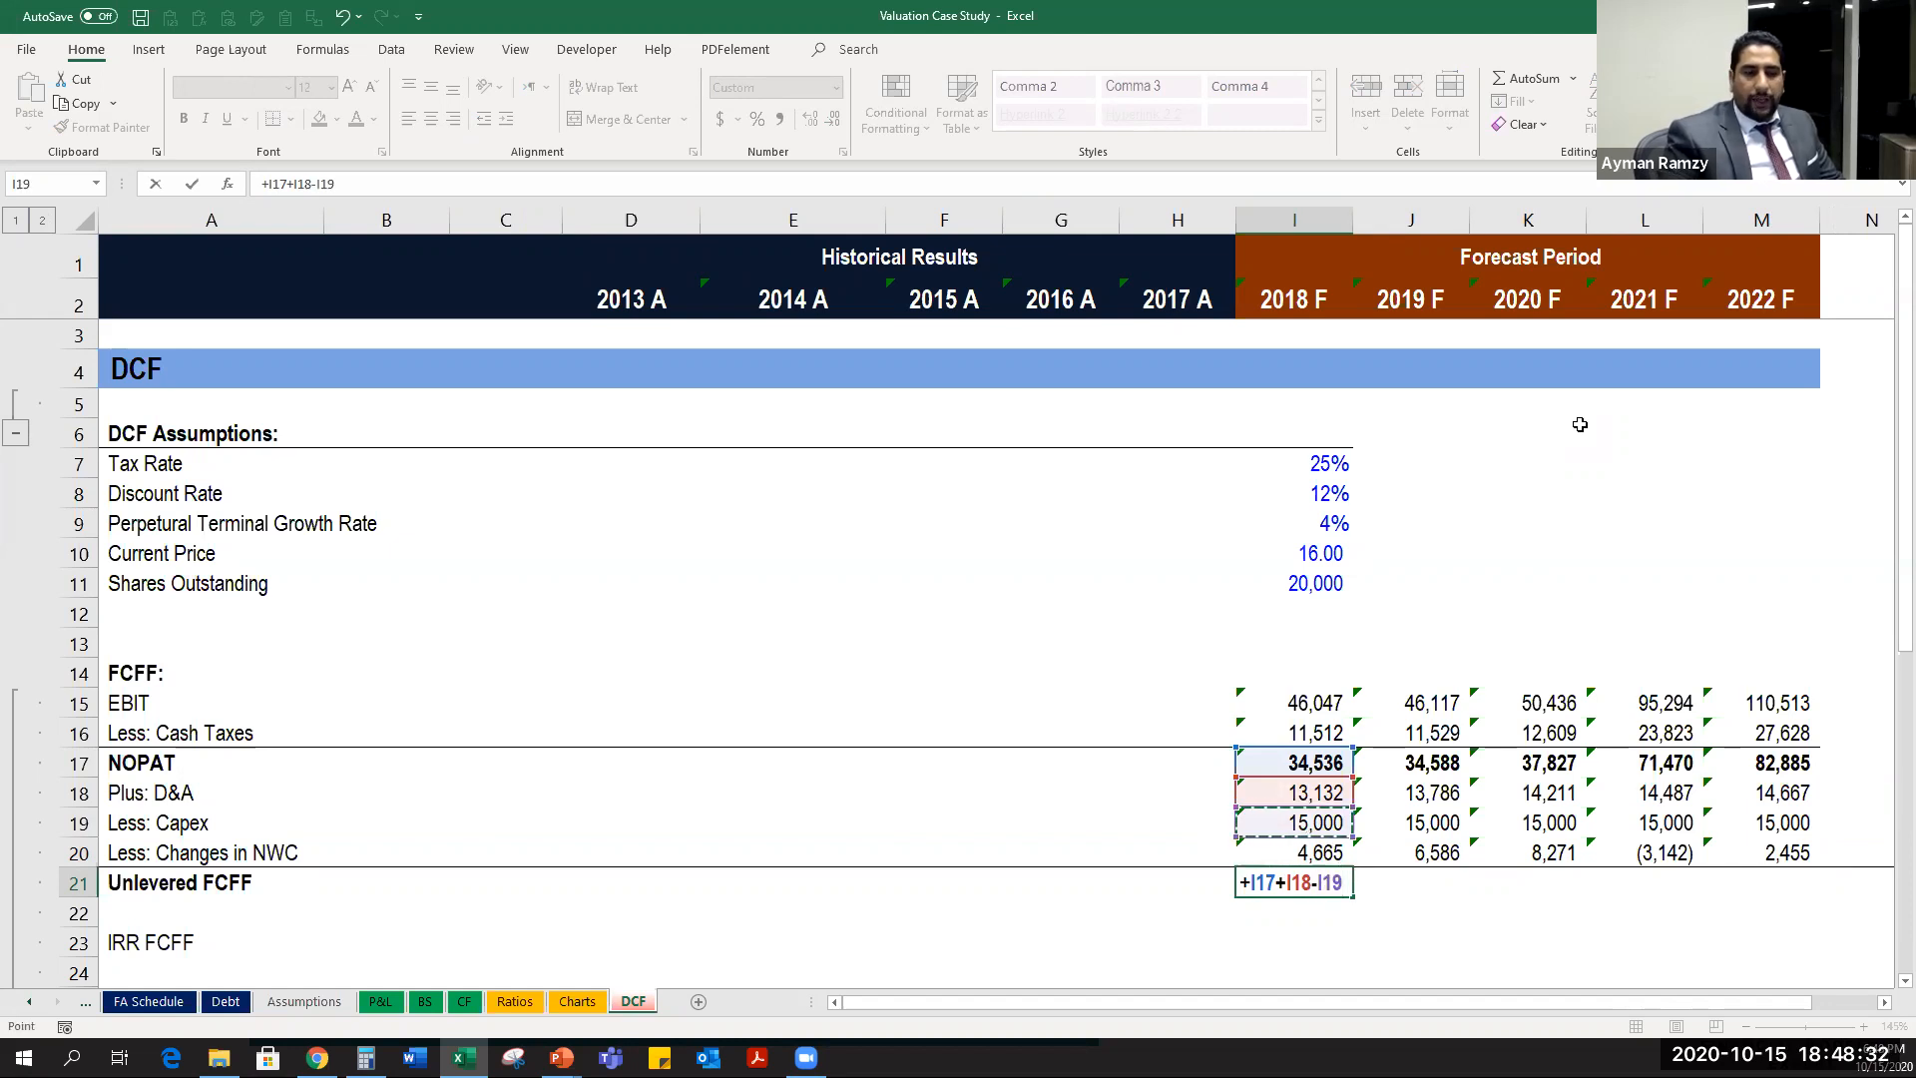
type("-")
key("Up")
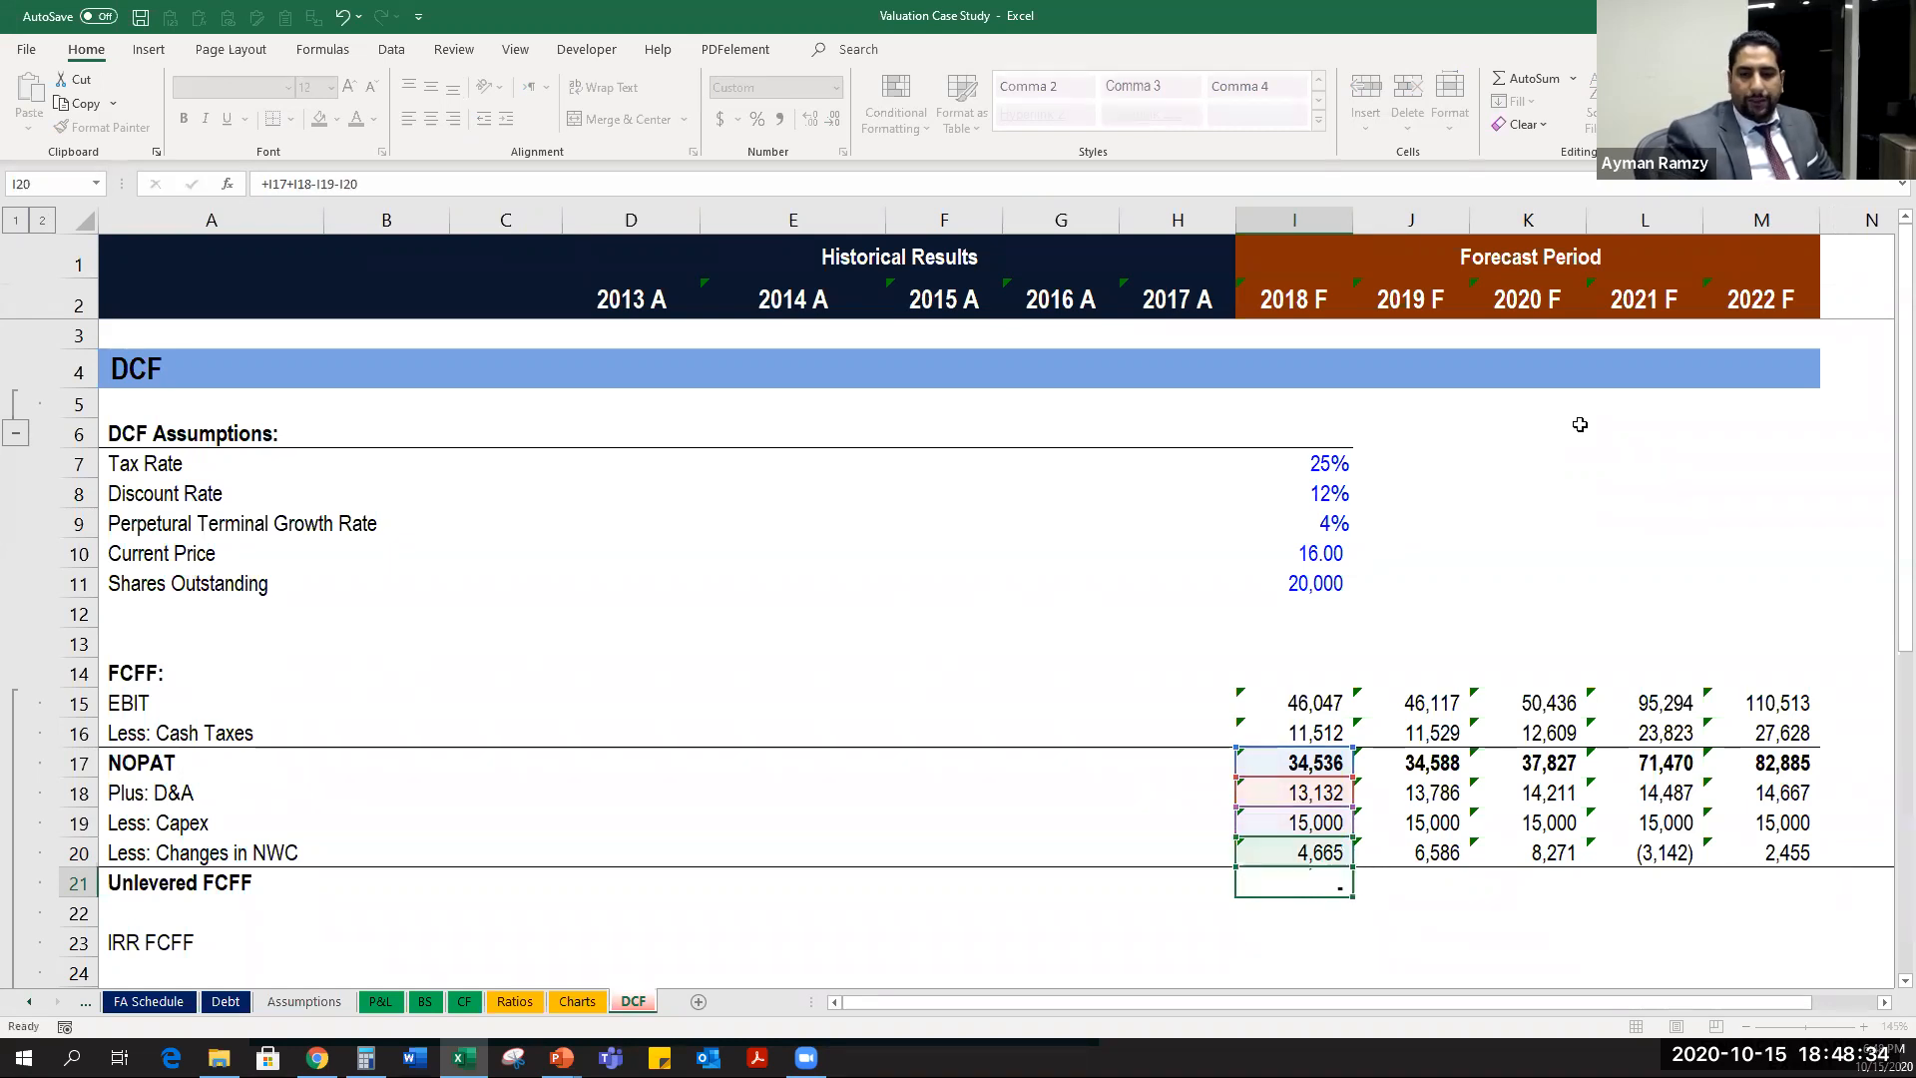
key("Return")
Fill the Unlevered FCFF formula from I21 across the forecast years through 2022 in M21.
key("Up")
key("shift+Right")
key("shift+Right")
key("shift+Right")
key("shift+Right")
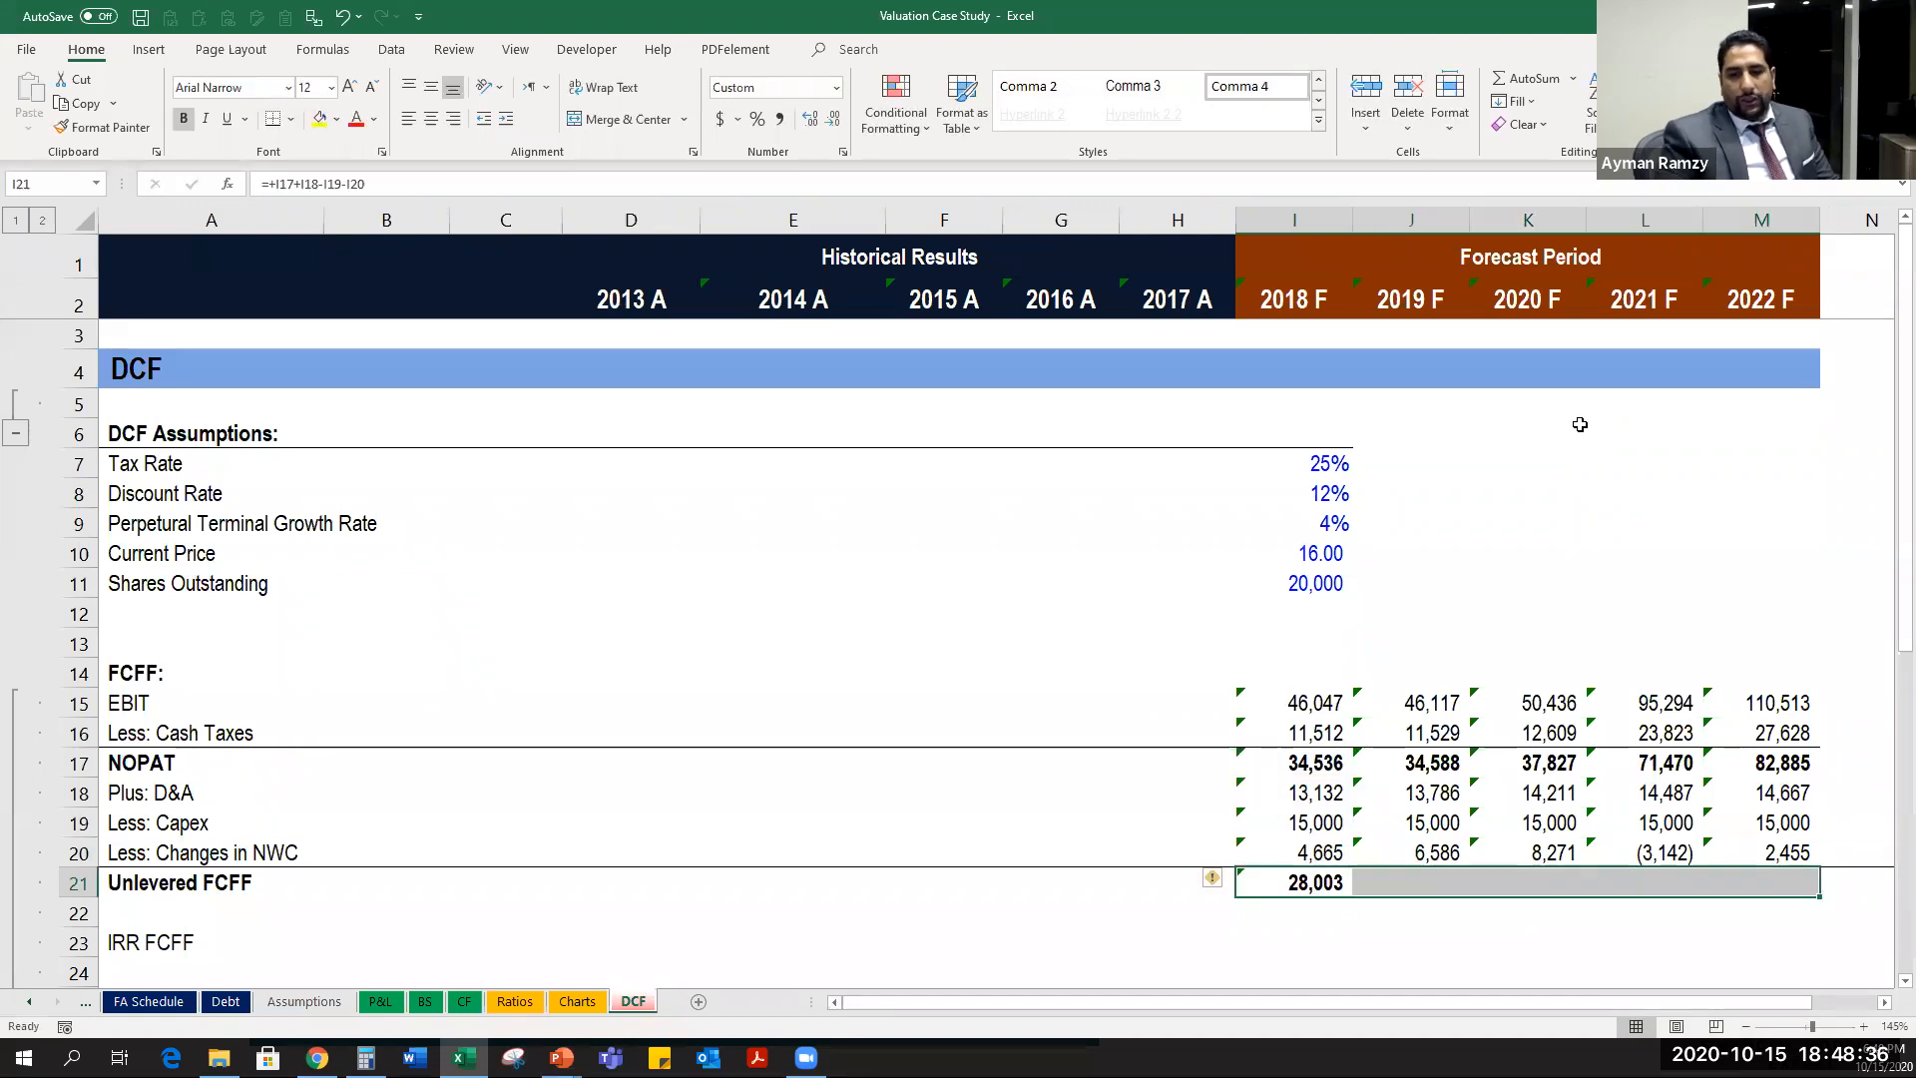
key("ctrl+r")
key("Right")
key("Right")
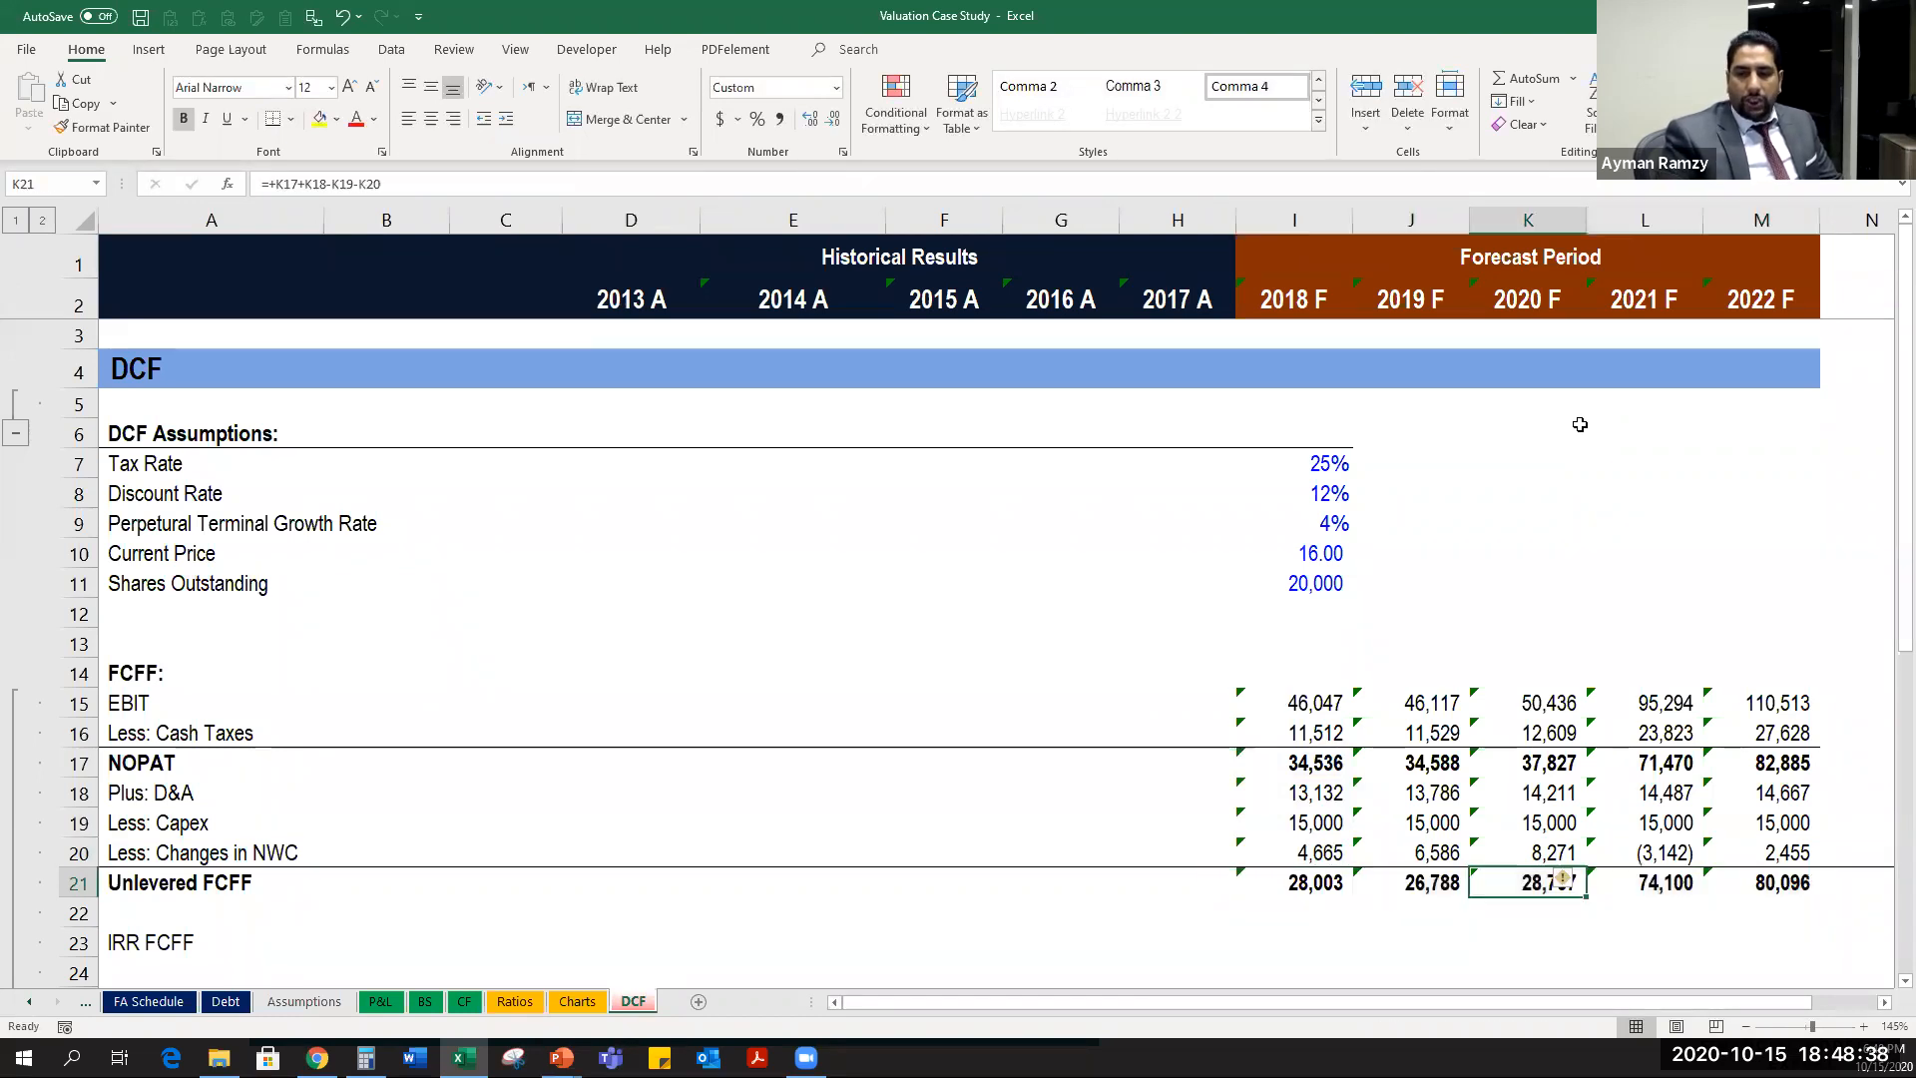
key("Home")
key("Down")
key("Down")
key("Down")
key("Up")
key("Up")
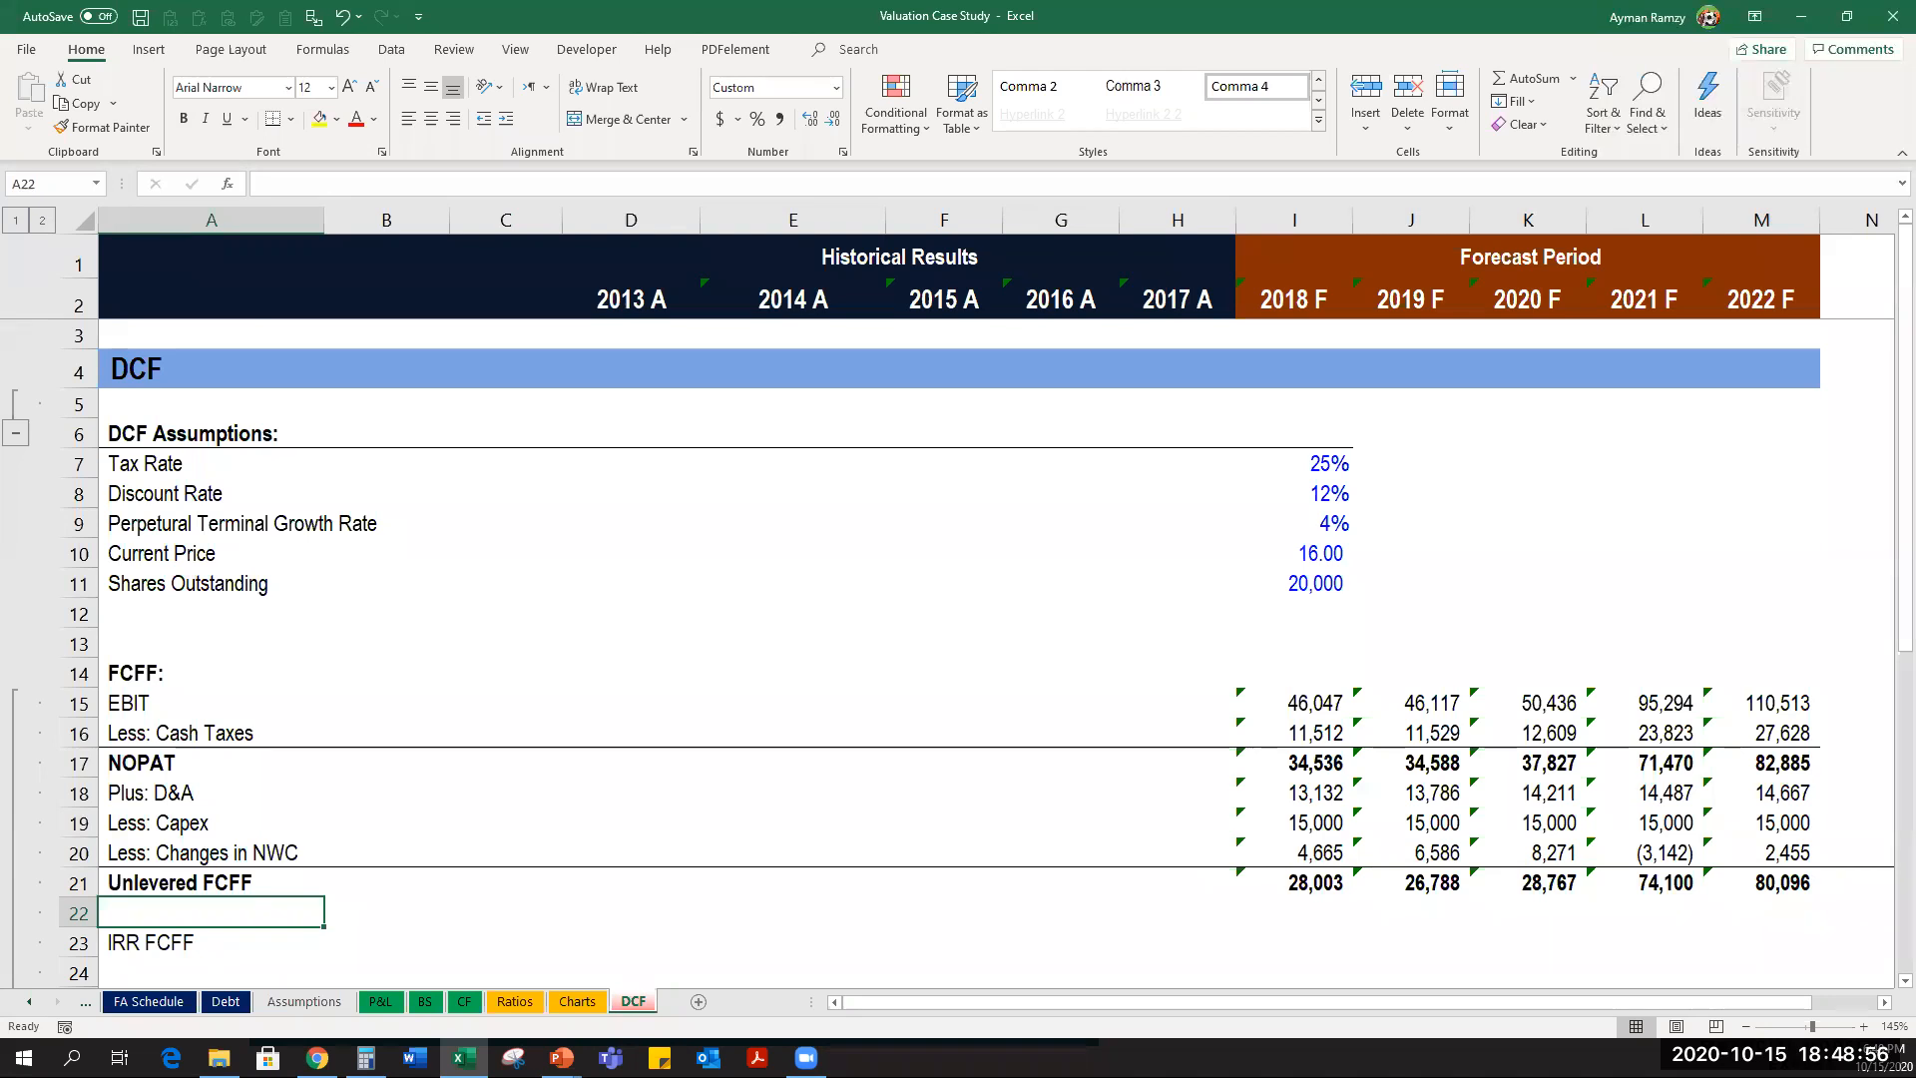
key("alt+Tab")
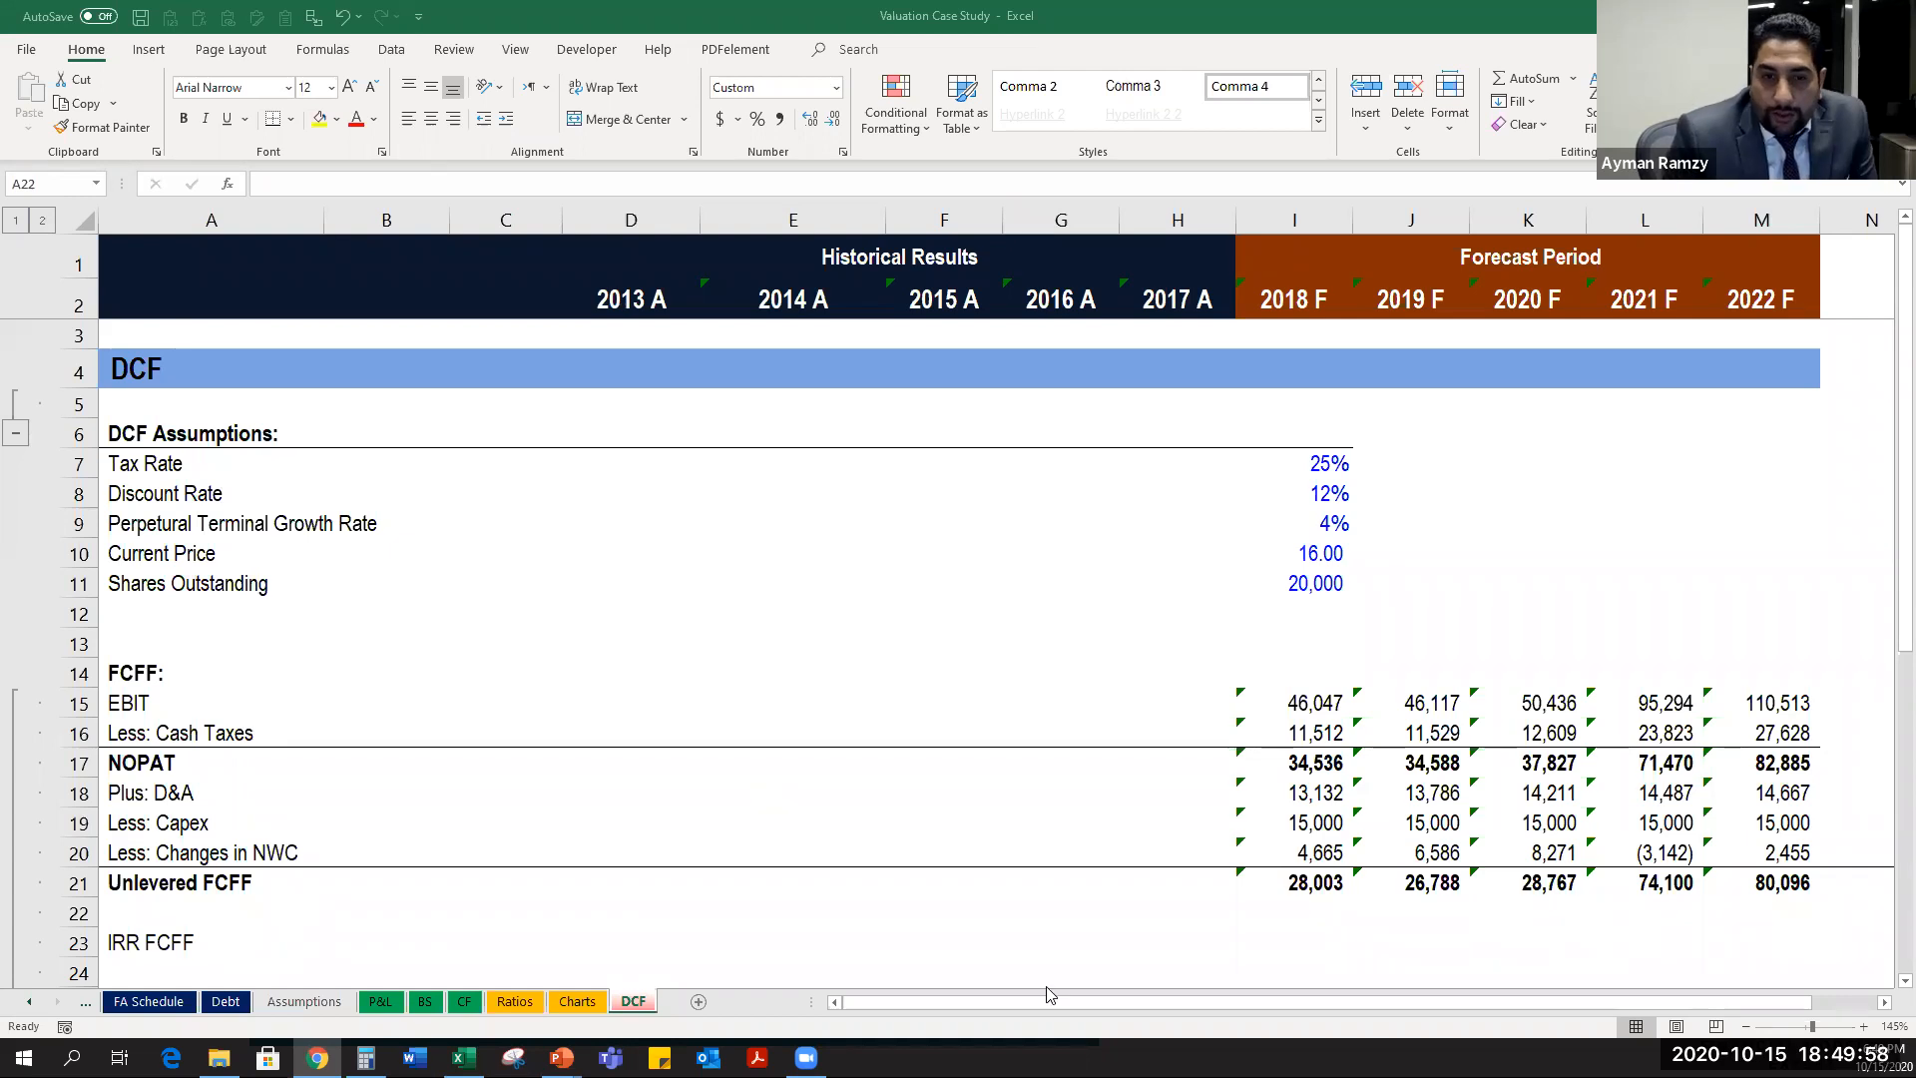
left_click(1270, 711)
scroll(246, 847, "down", 1)
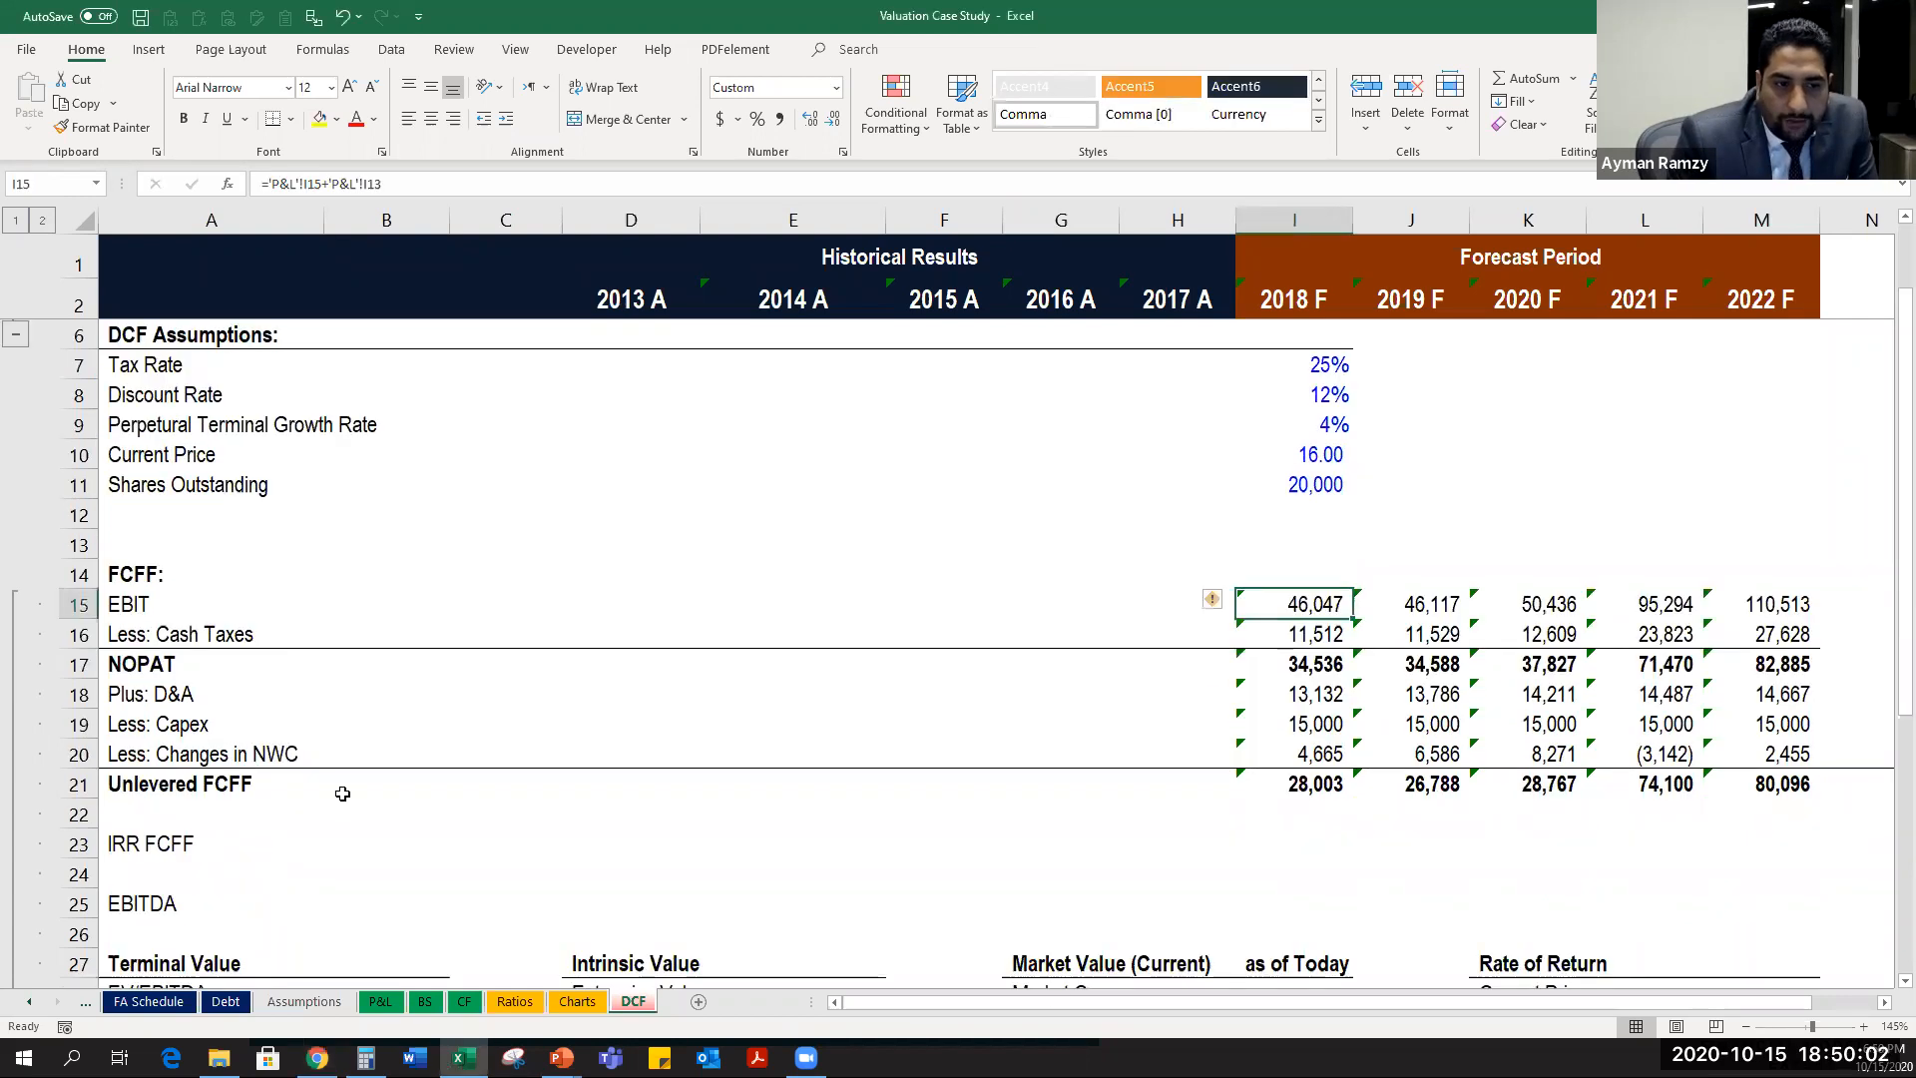
left_click_drag(162, 783, 1767, 784)
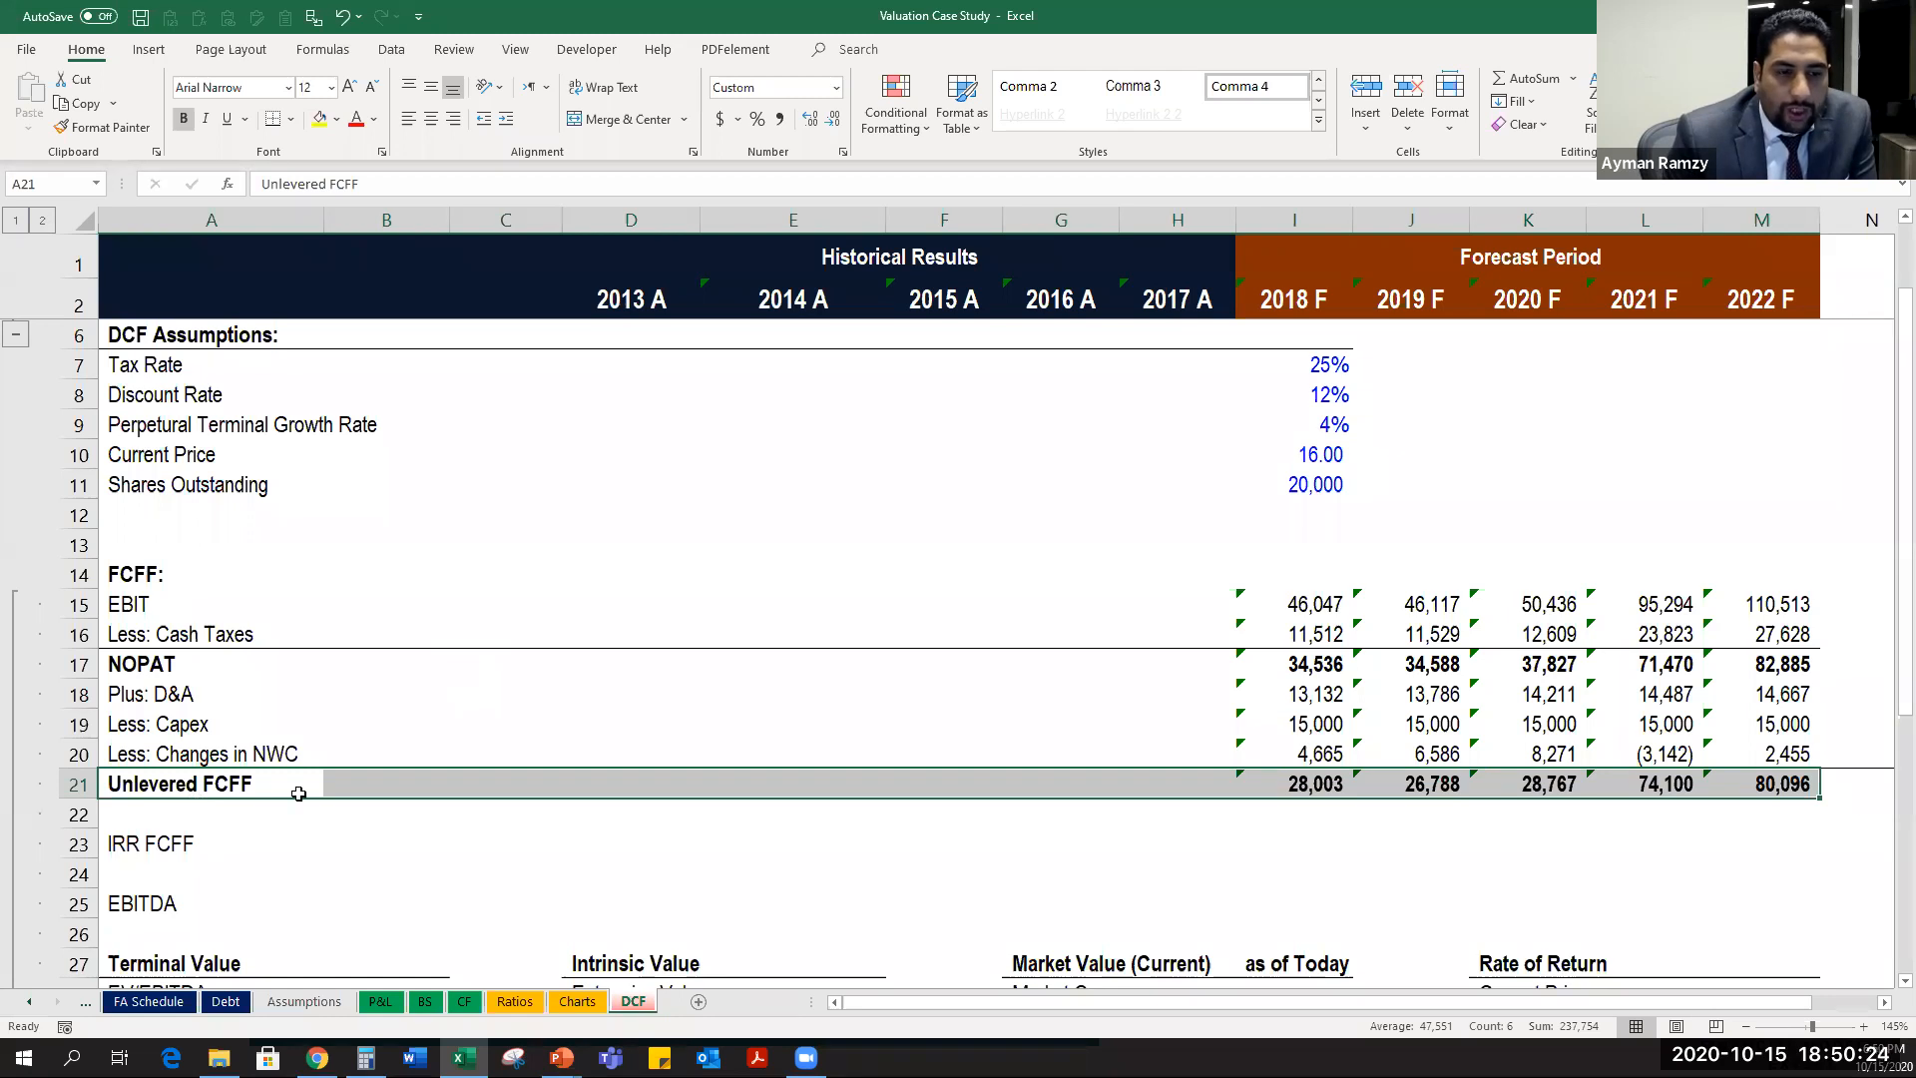
left_click(180, 843)
left_click_drag(1116, 798, 1737, 802)
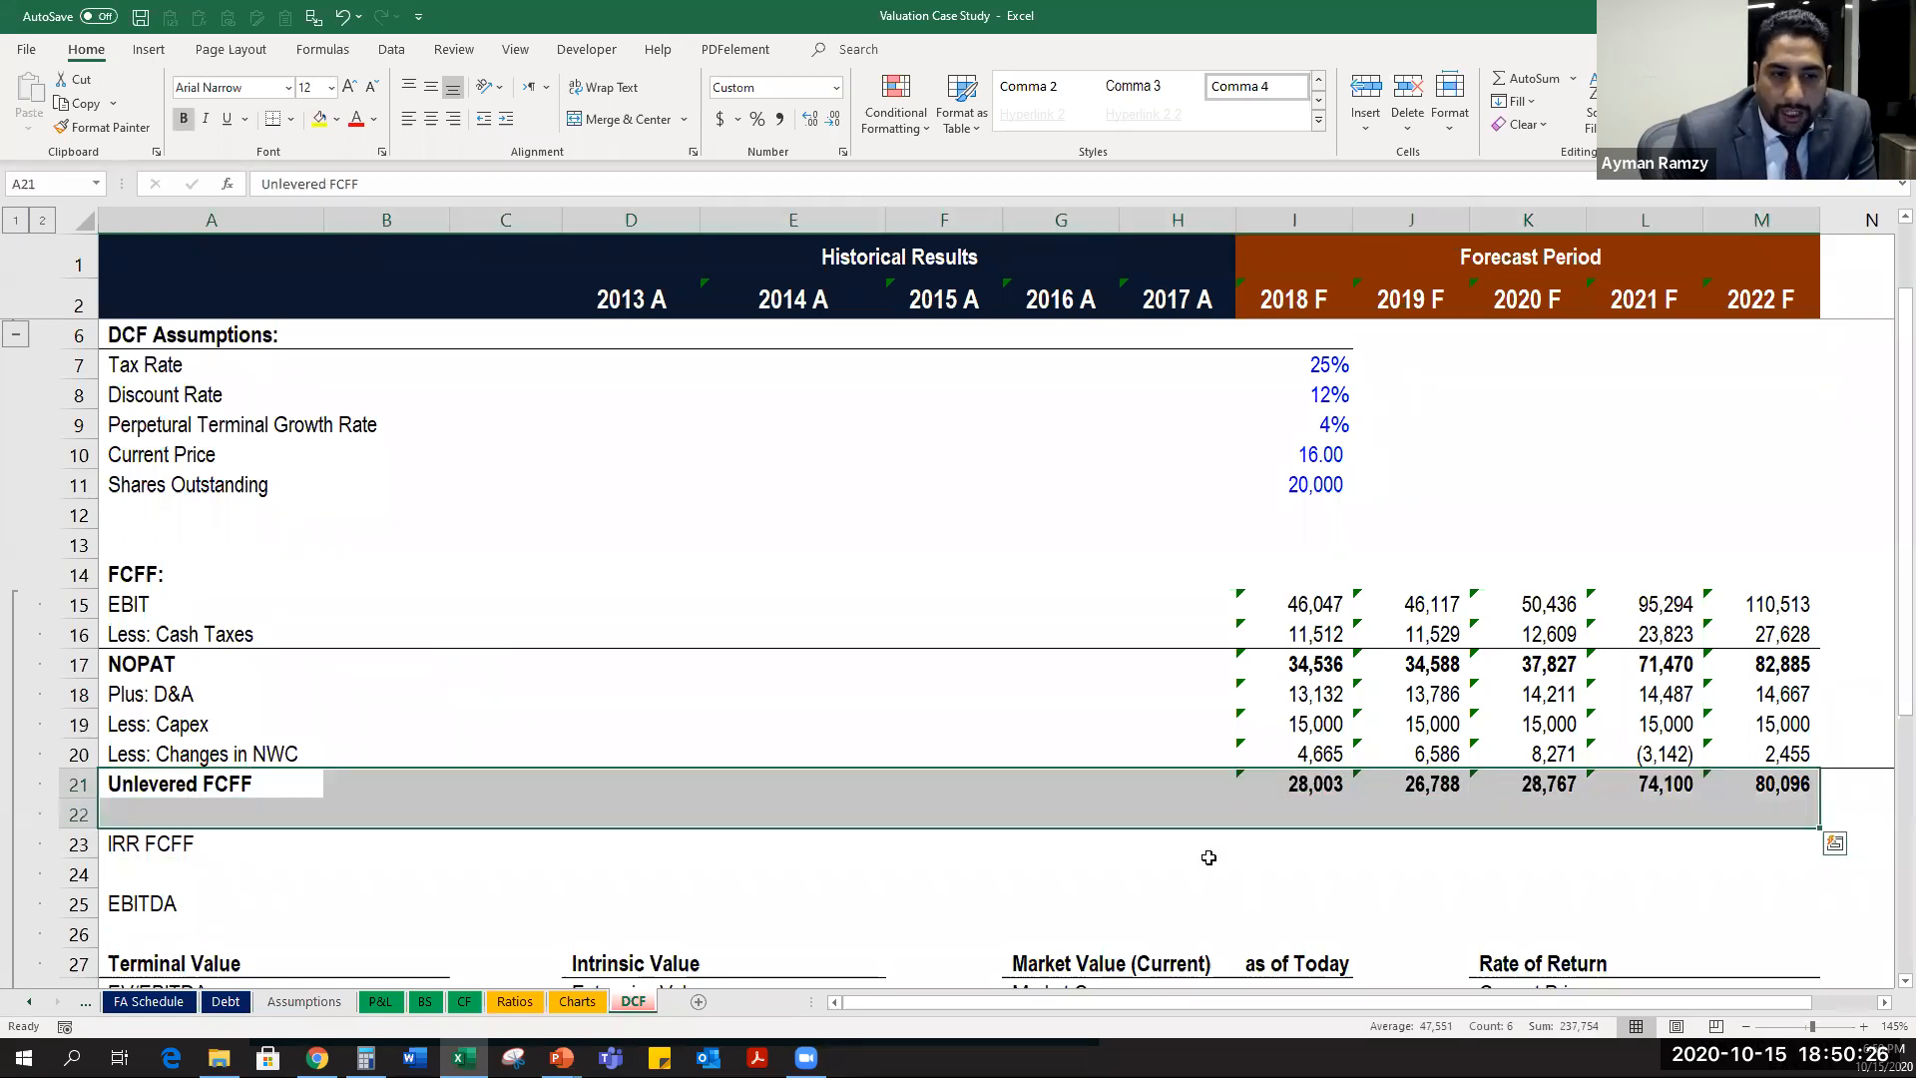
Link the 2018 IRR FCFF in I23 to the Unlevered FCFF for that year, =I21.
left_click(1274, 840)
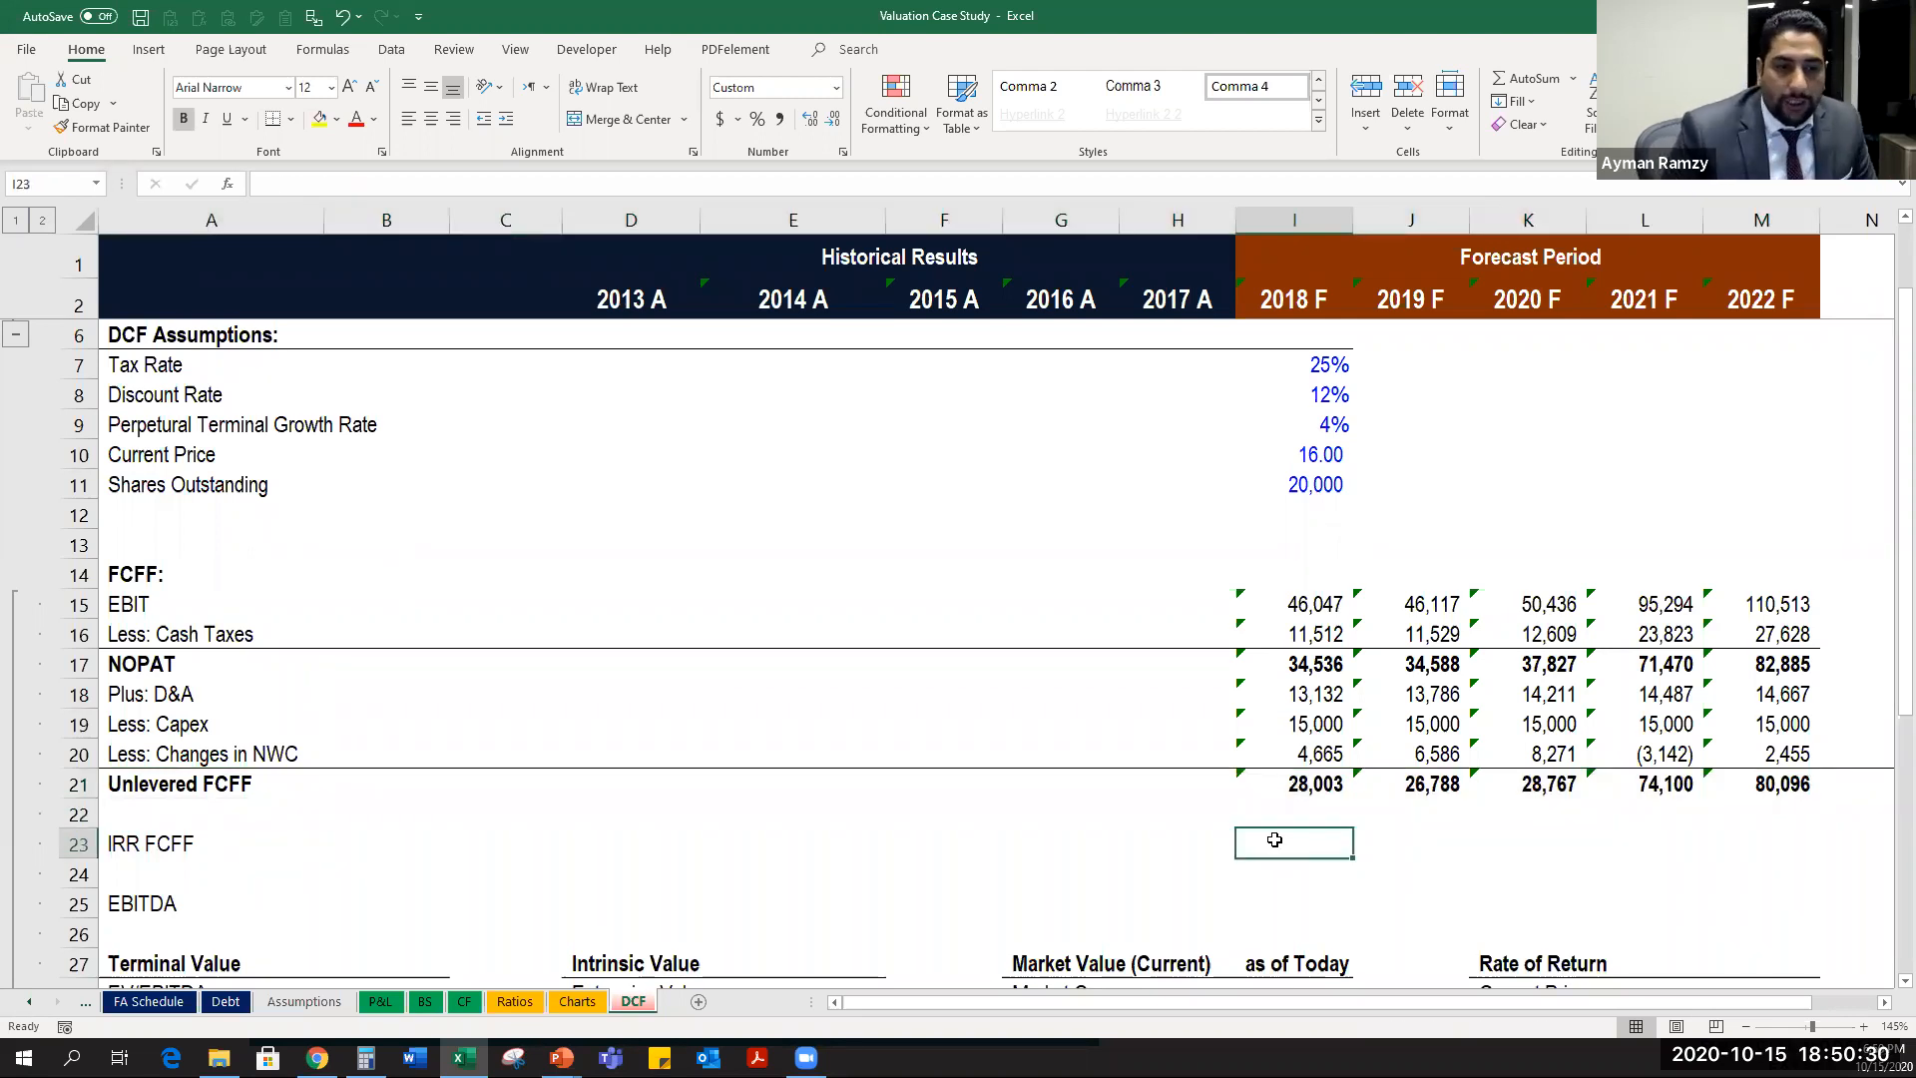
type("=")
key("Up")
key("Up")
key("ctrl+Return")
Fill the IRR FCFF link from I23 across the forecast years through 2022 in M23.
key("shift+Right")
key("shift+Right")
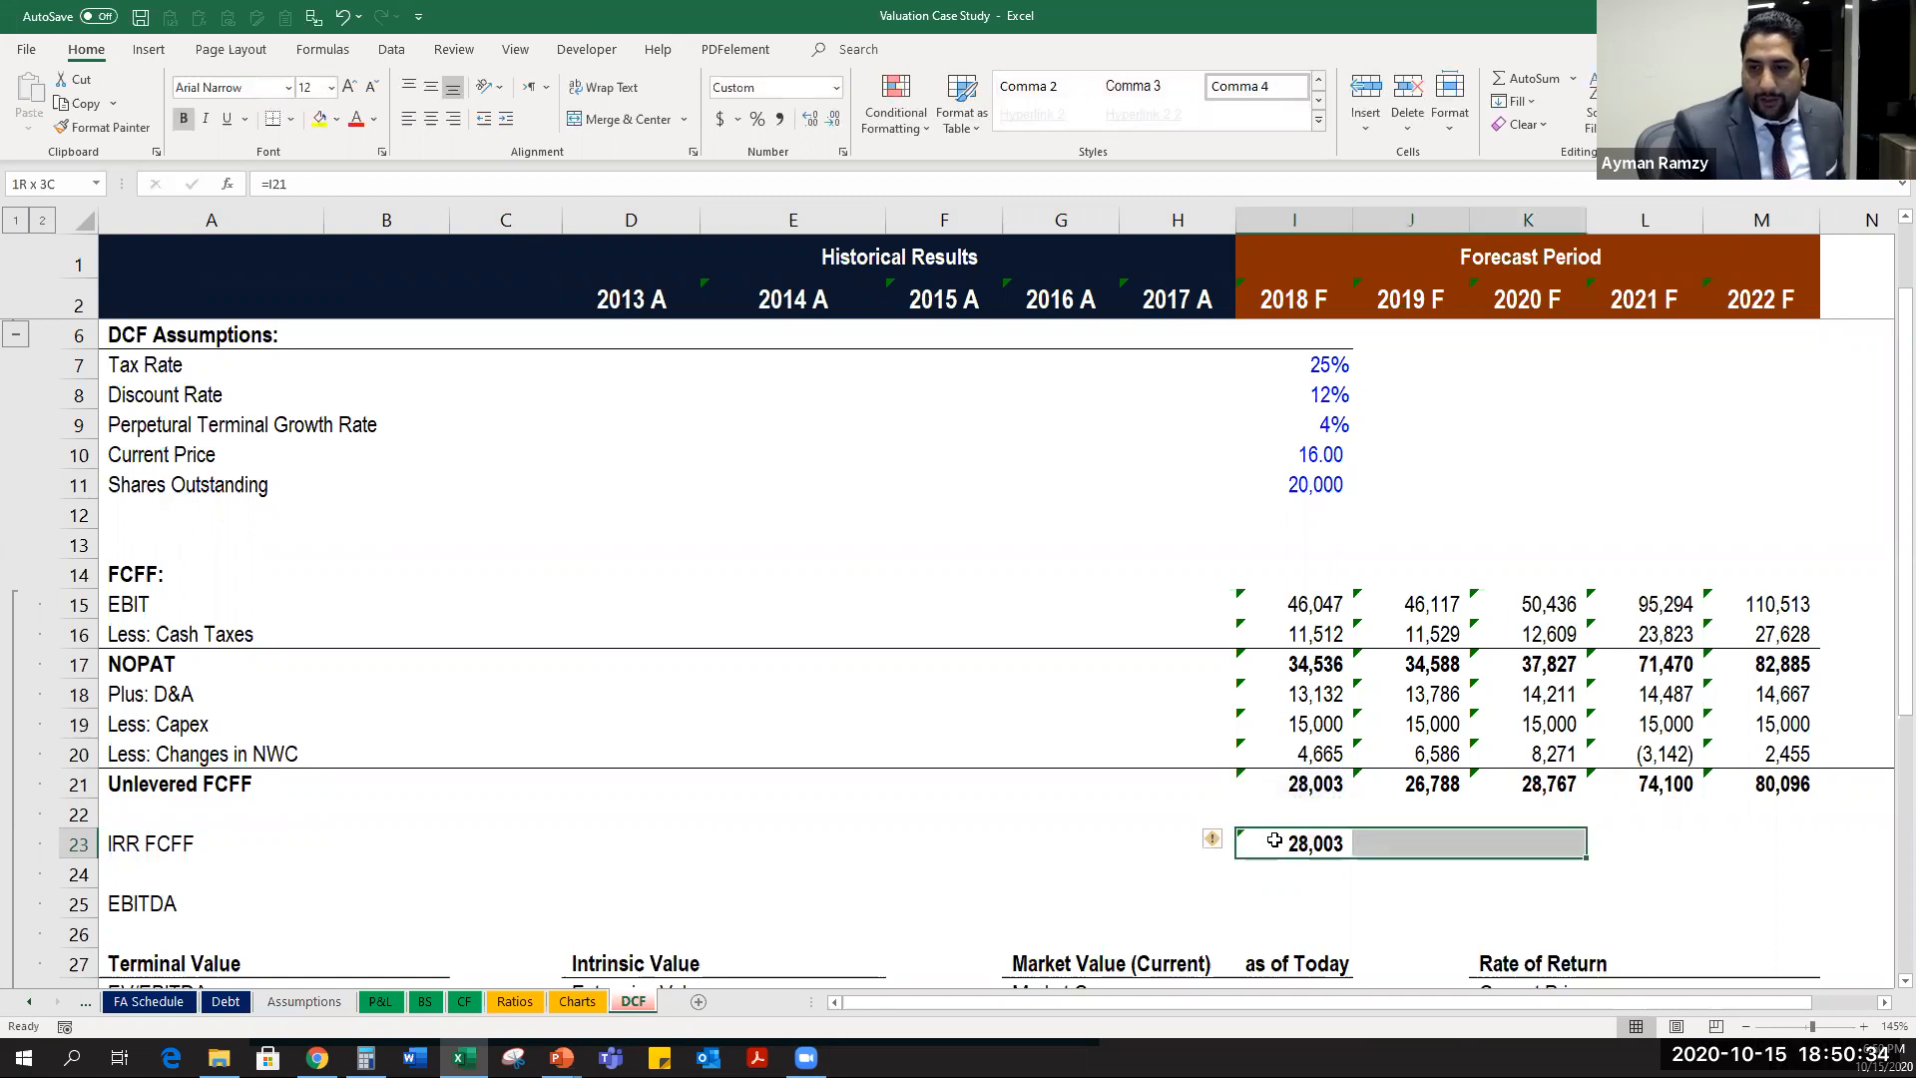
key("shift+Right")
key("shift+Right")
key("shift+Left")
key("ctrl+r")
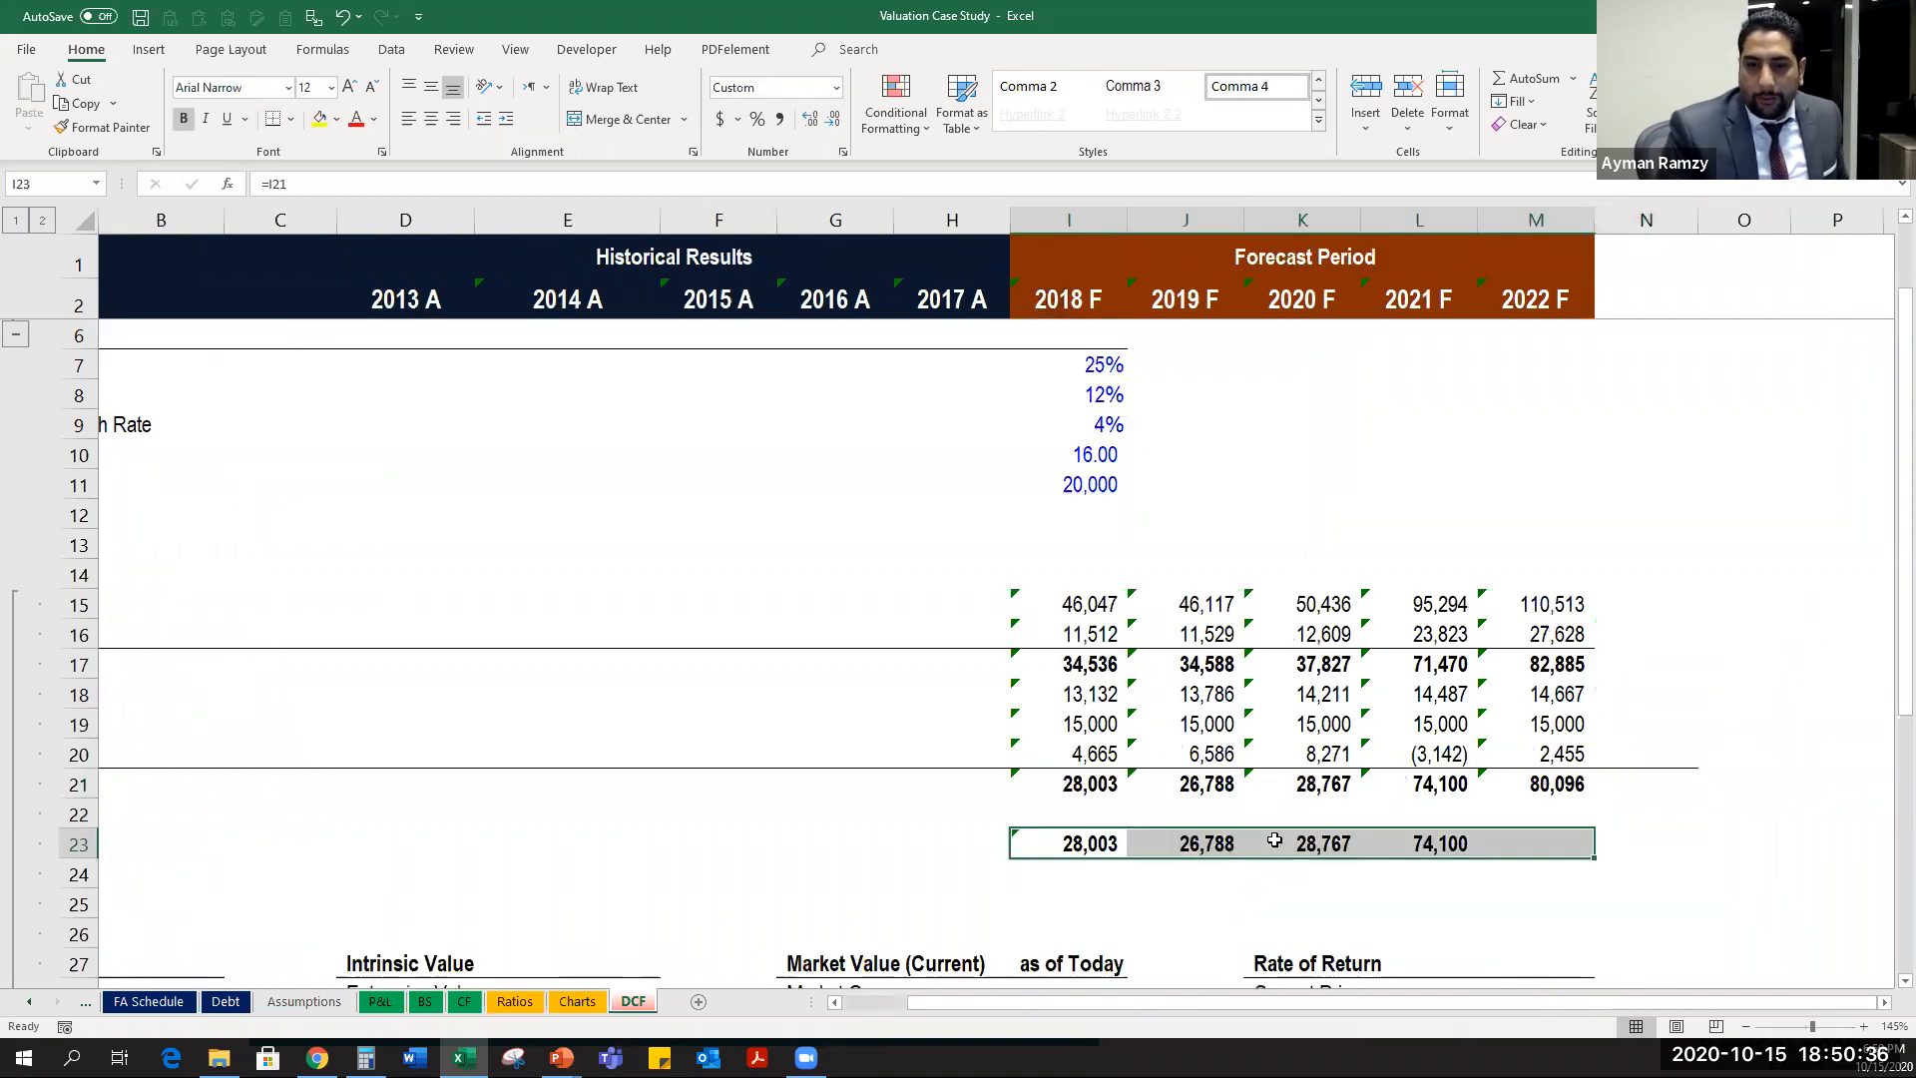
Set the 2017 IRR FCFF in H23 to the negative of the current market Enterprise Value, -I31.
key("Home")
key("Right")
key("Right")
key("Right")
key("Right")
key("Right")
key("Right")
key("Right")
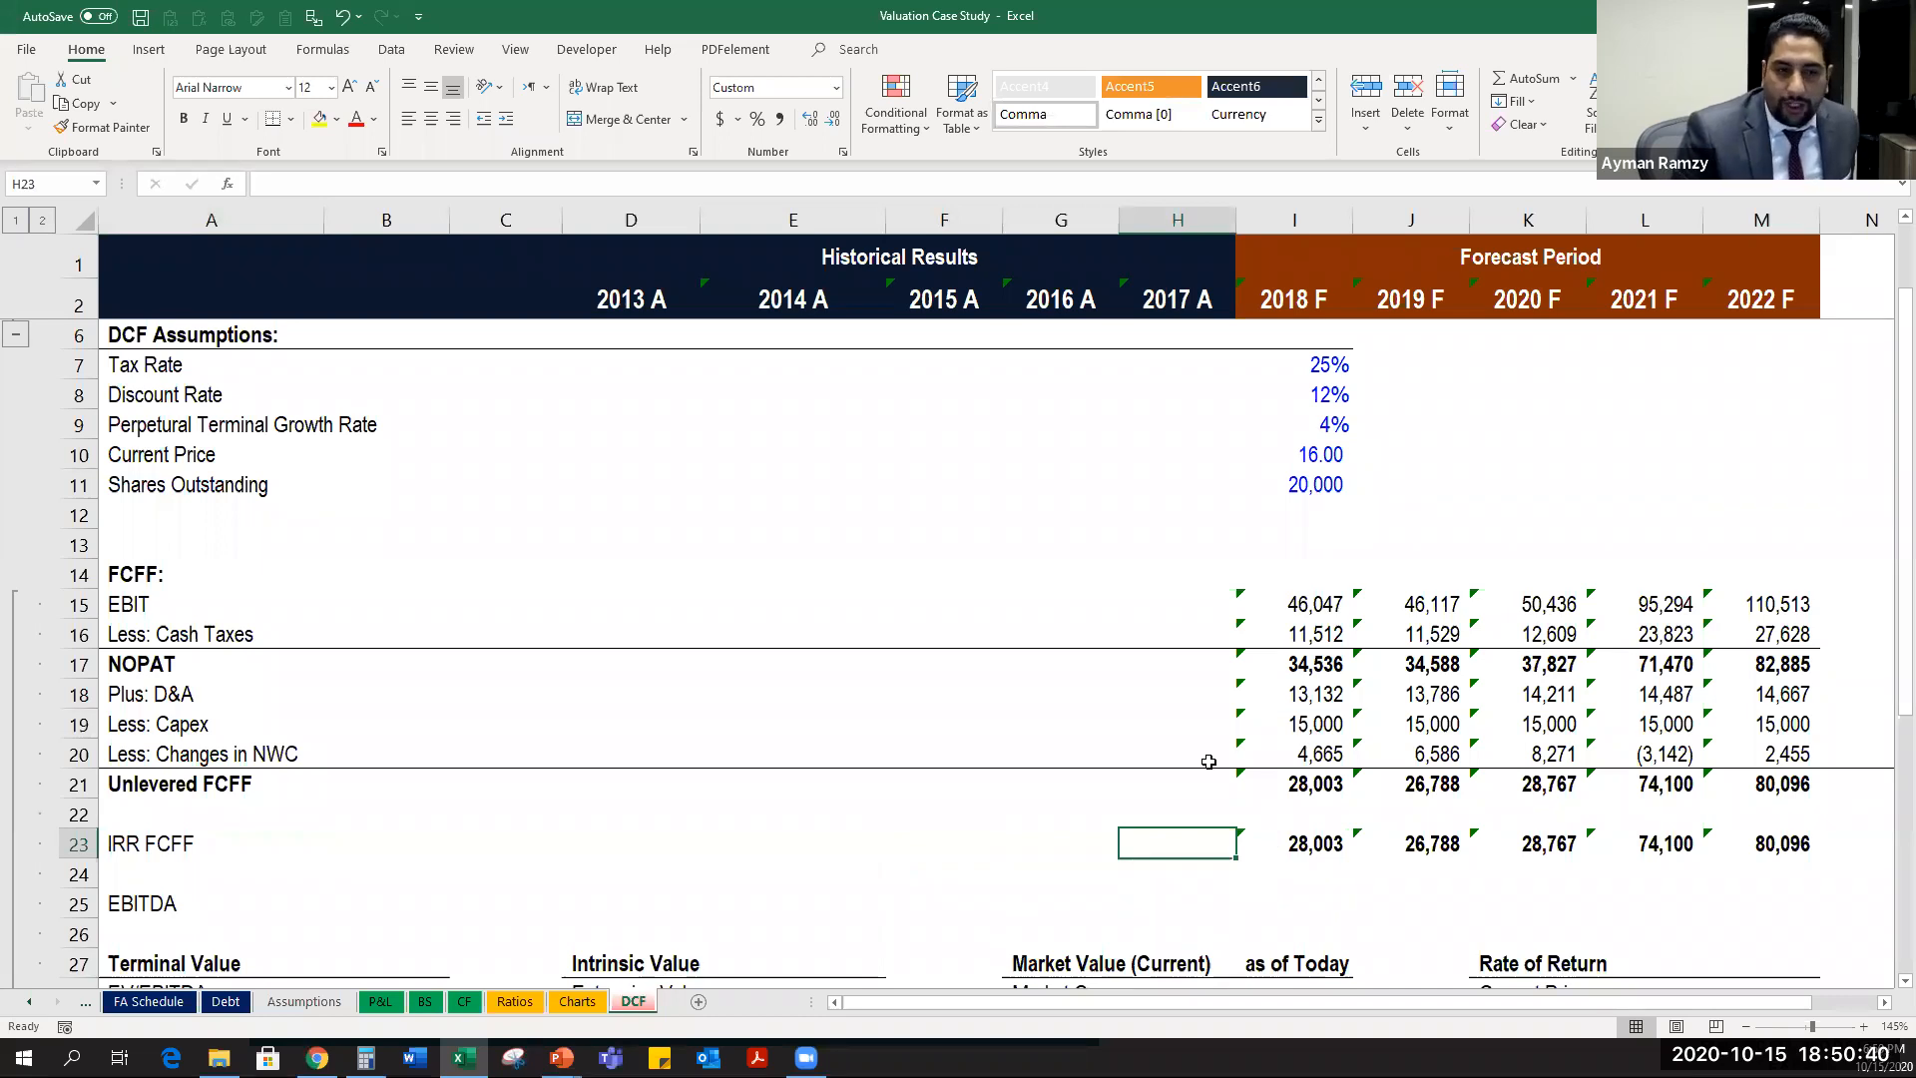
scroll(1210, 874, "down", 1)
scroll(1166, 749, "down", 1)
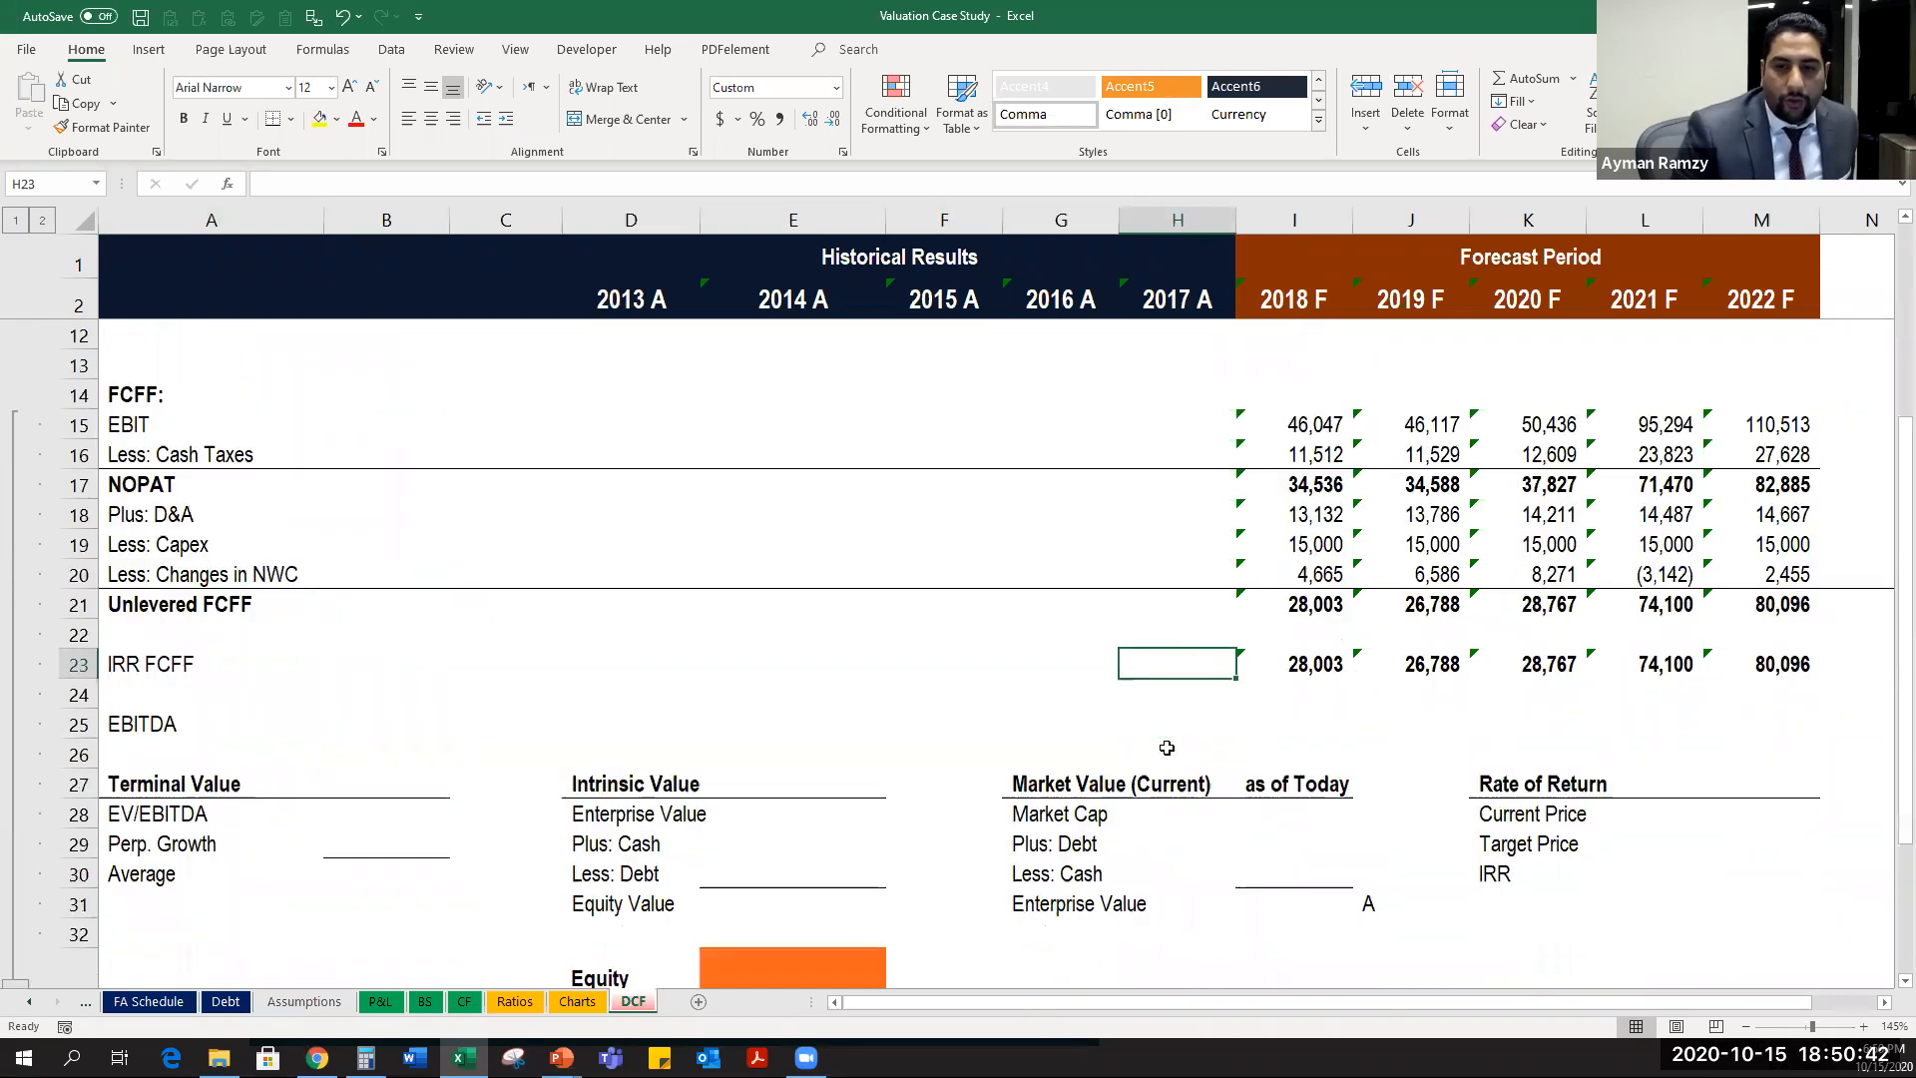
type("-")
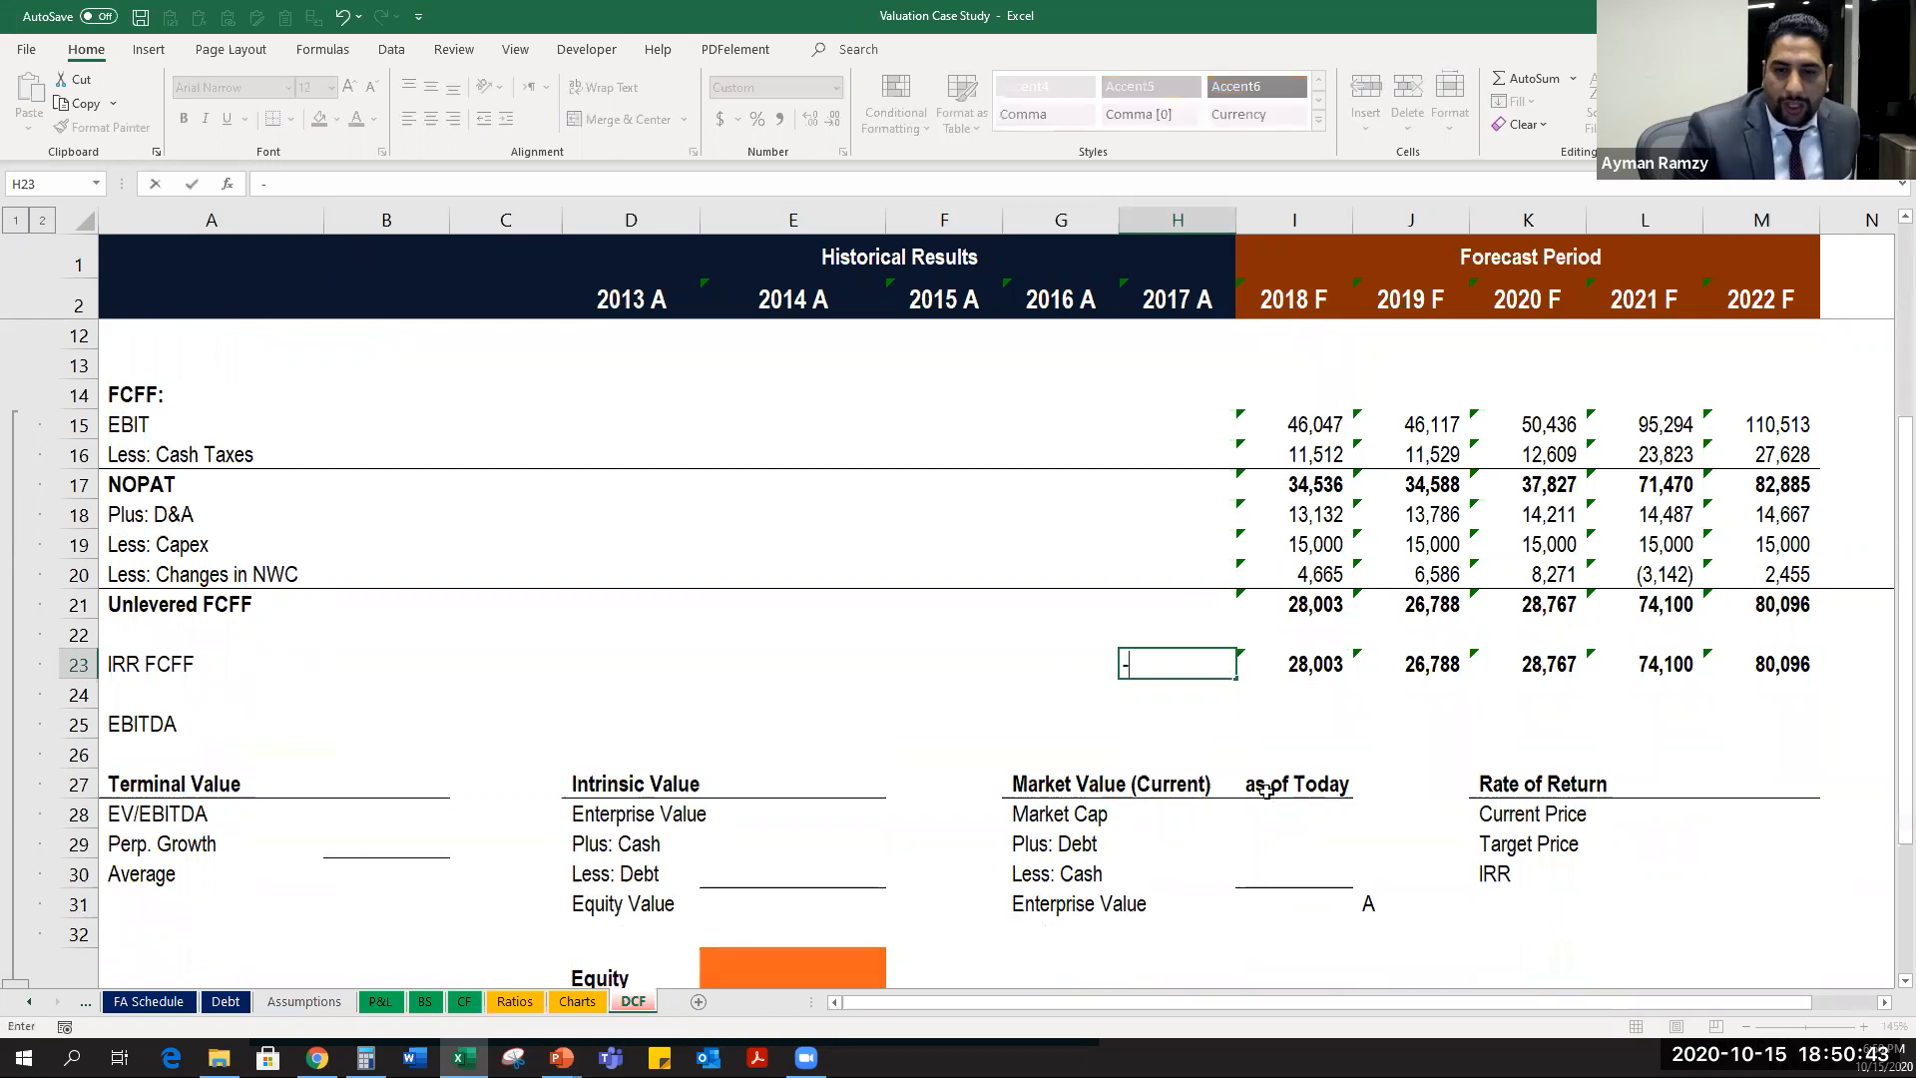
left_click(1283, 902)
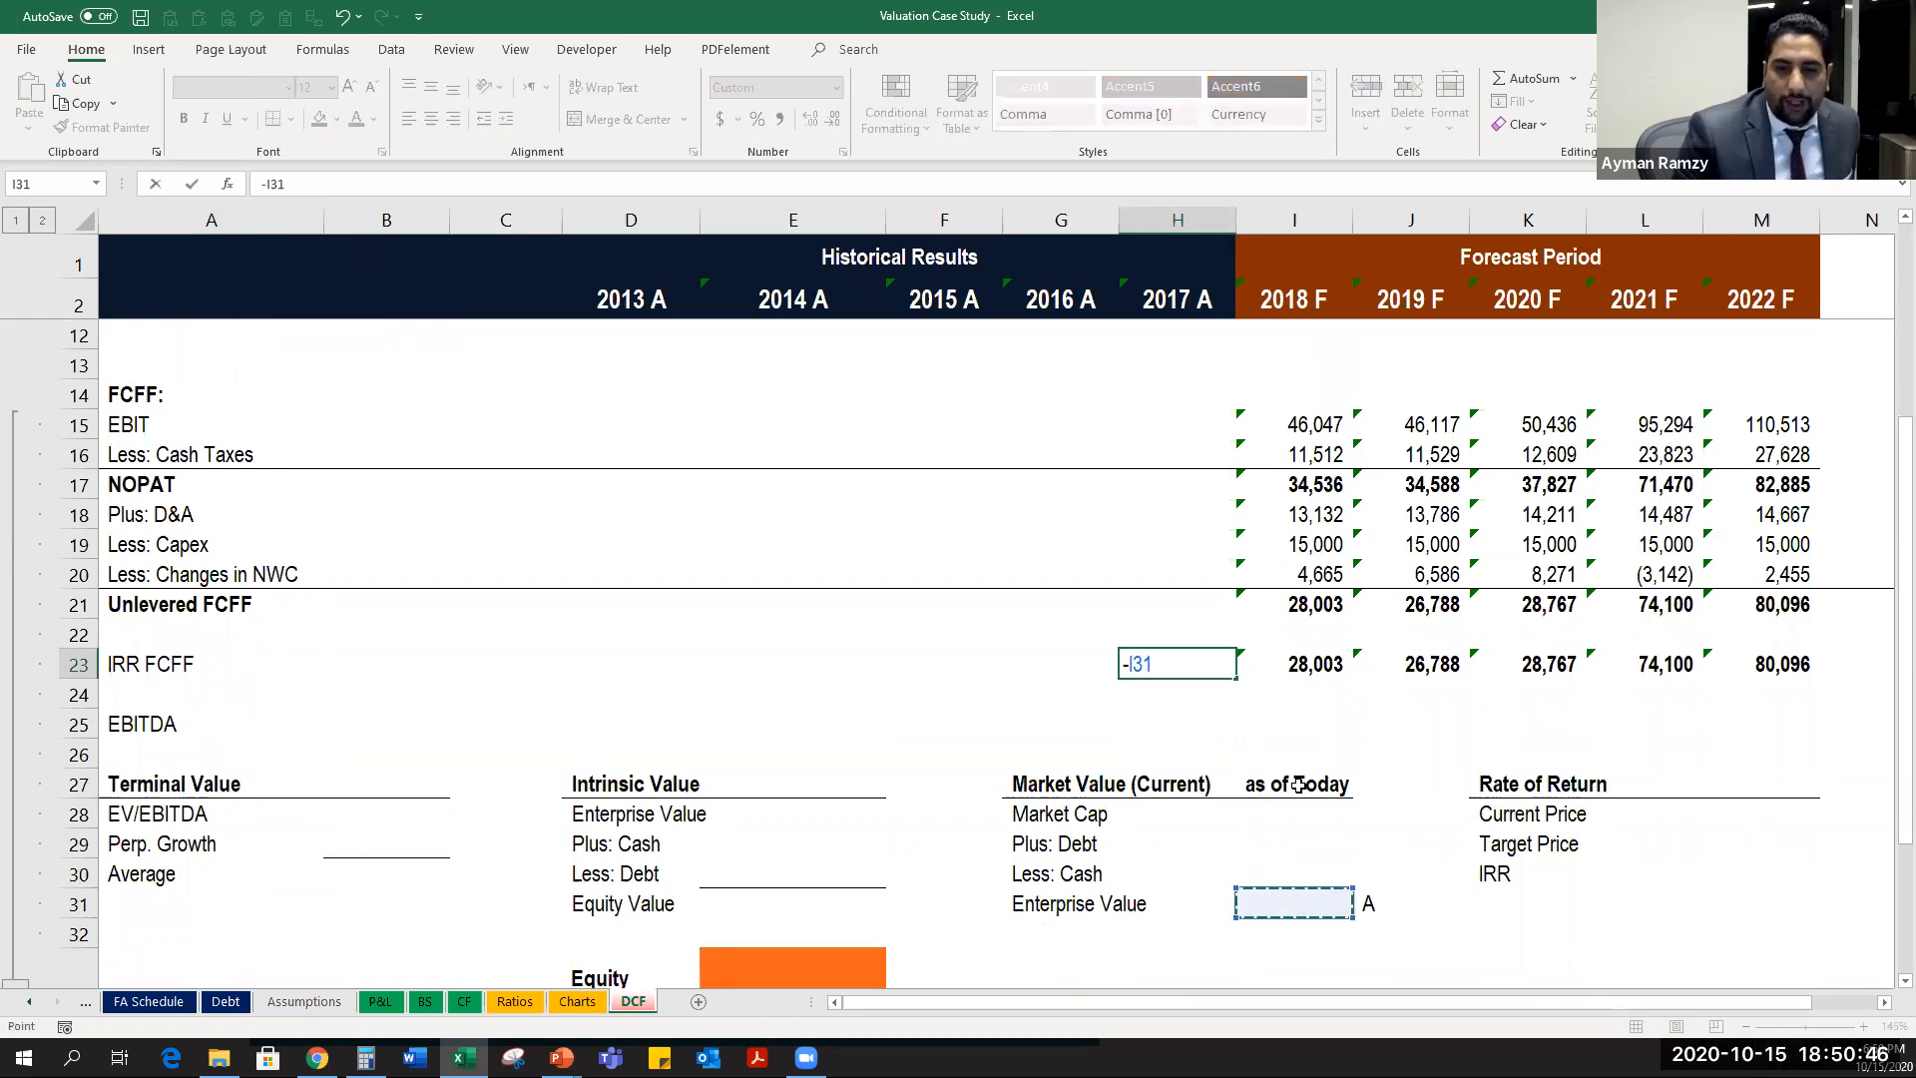
key("ctrl+Return")
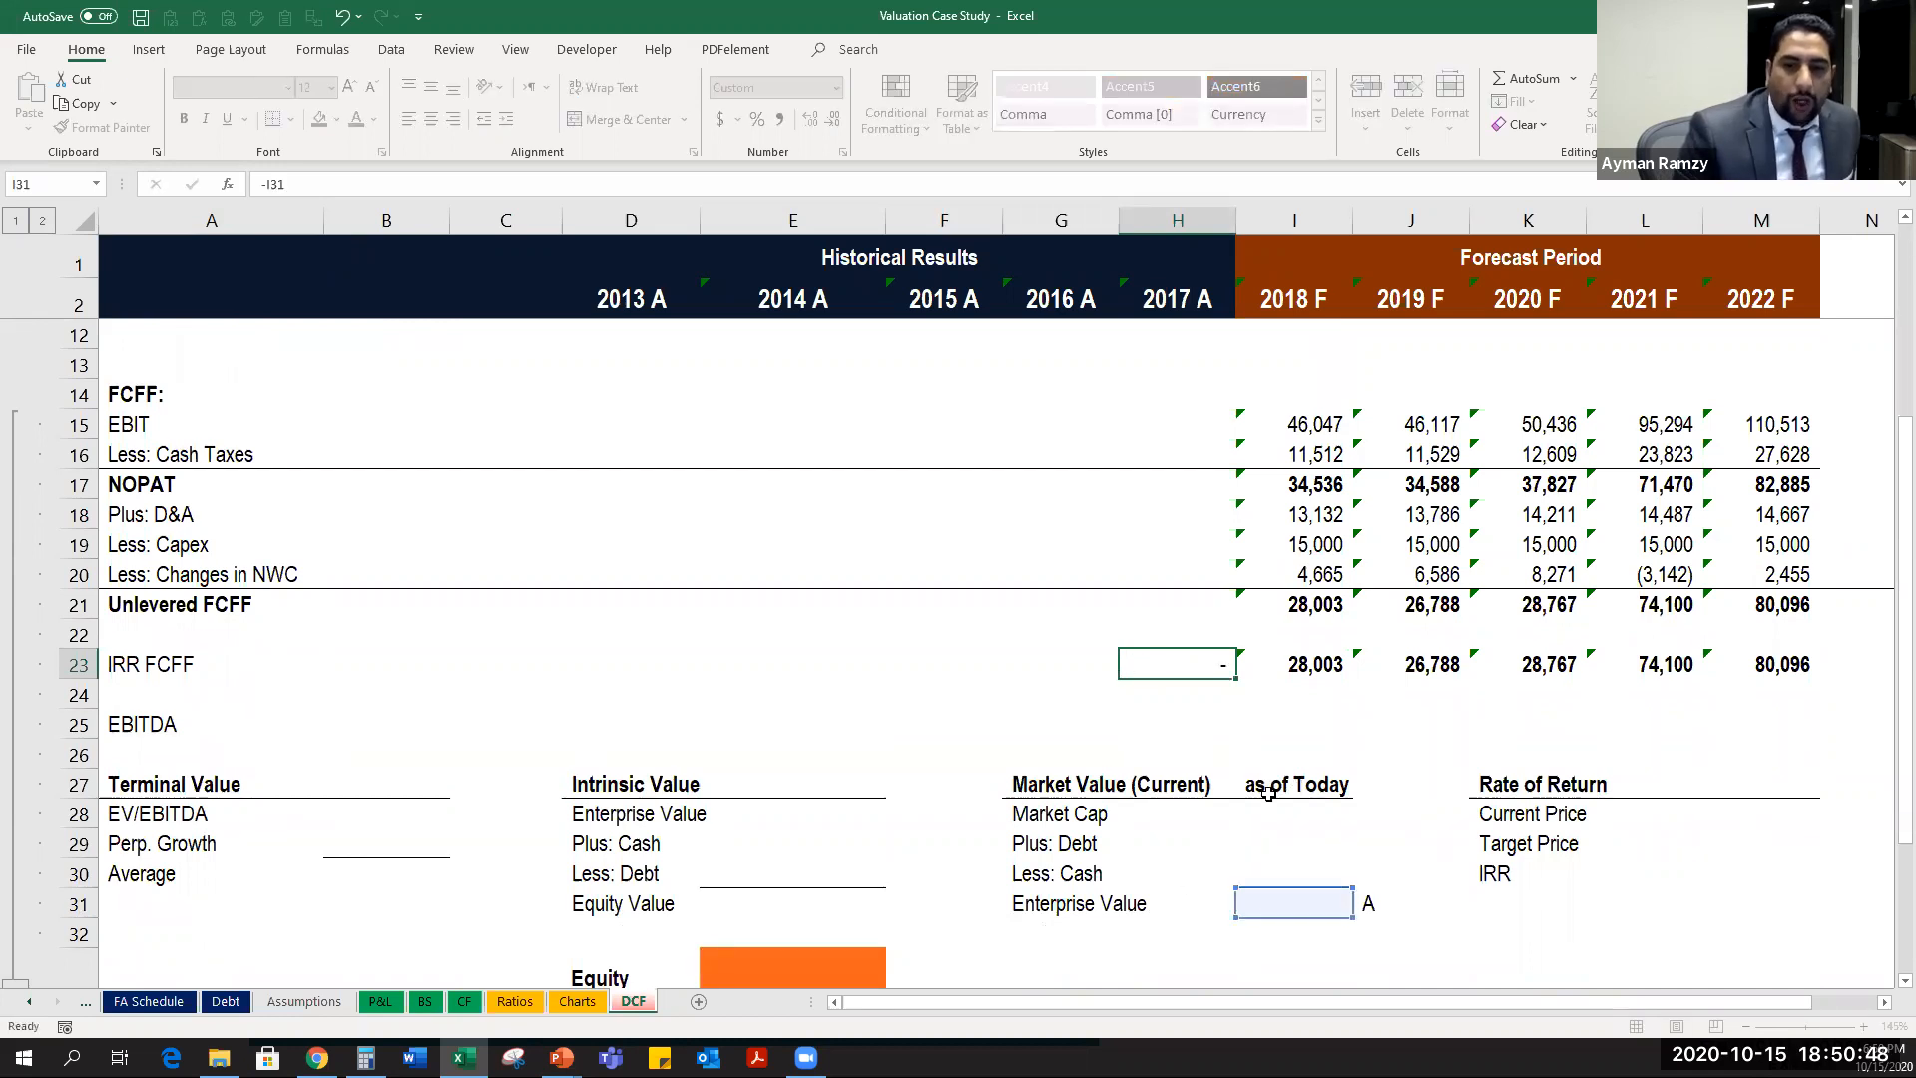
key("Return")
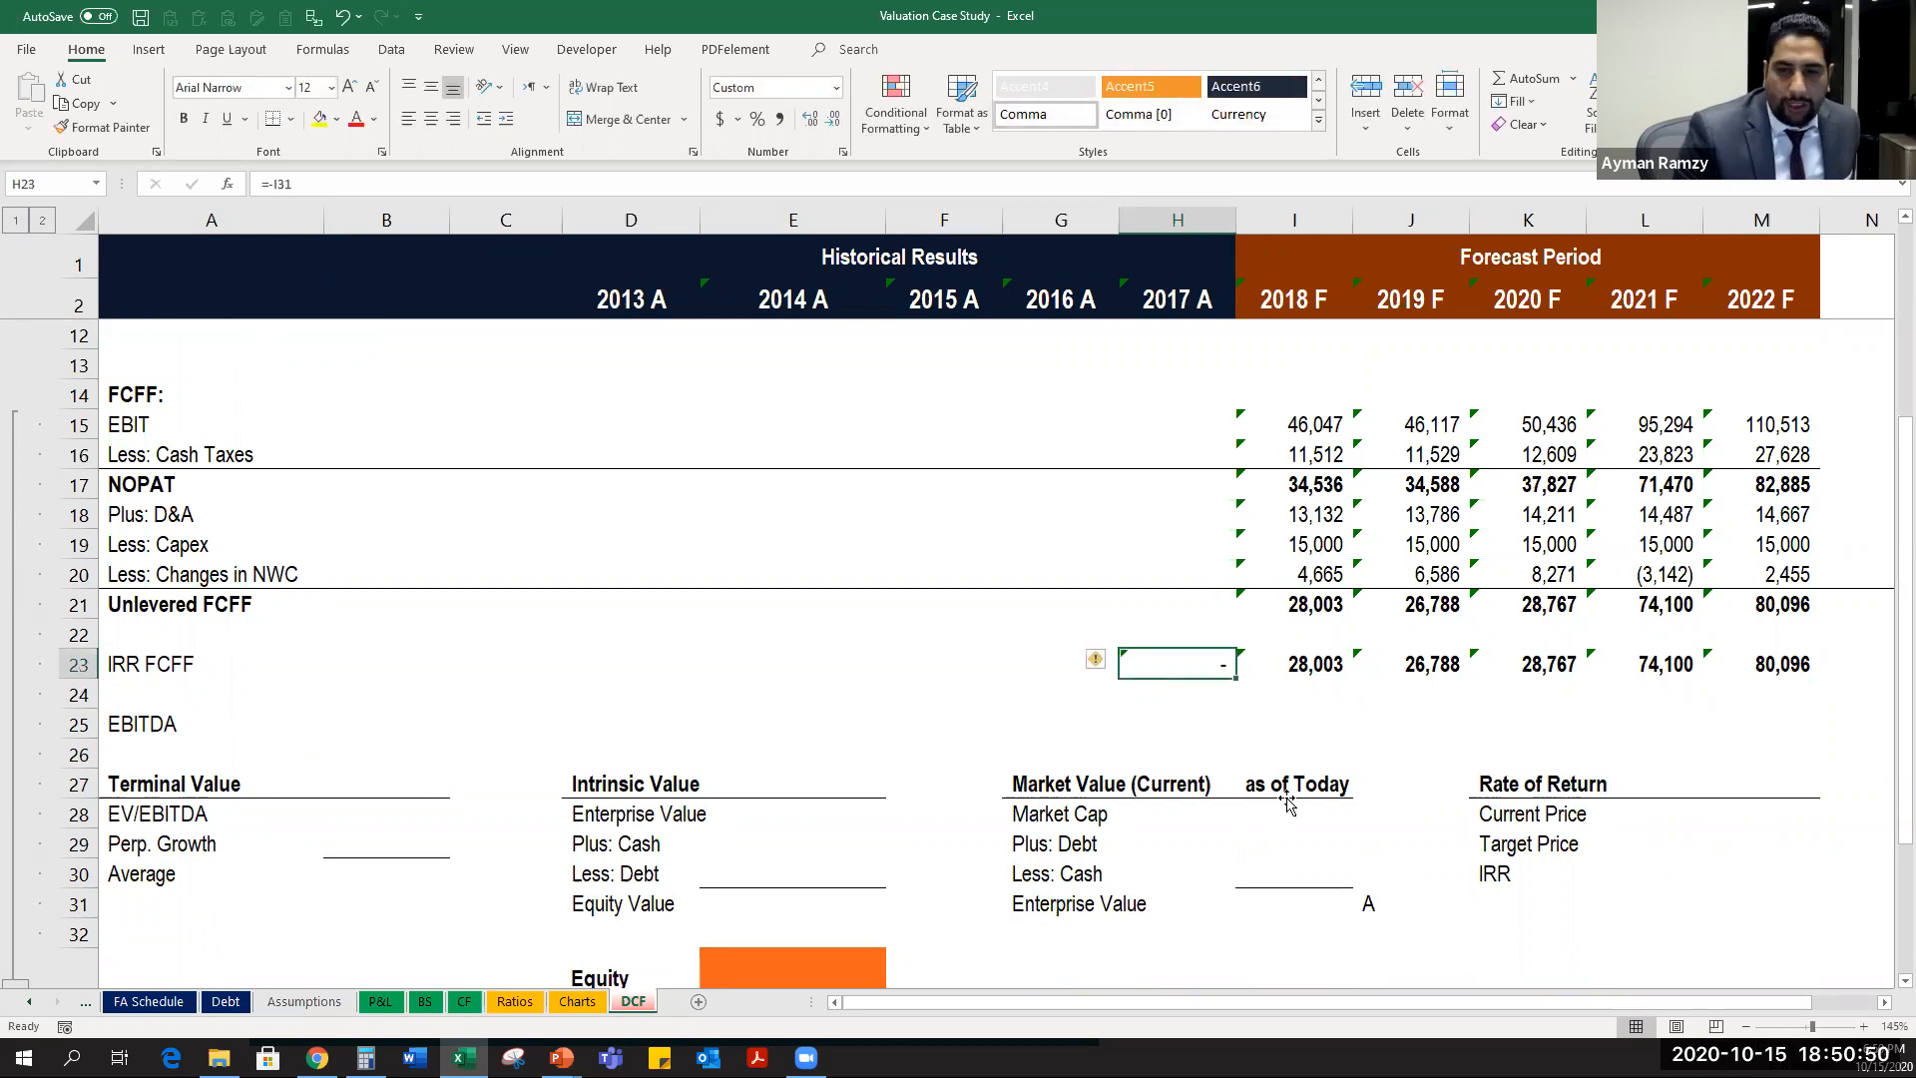
Calculate the Market Cap in I28 as Current Price times Shares Outstanding, =I10*I11.
left_click(1279, 811)
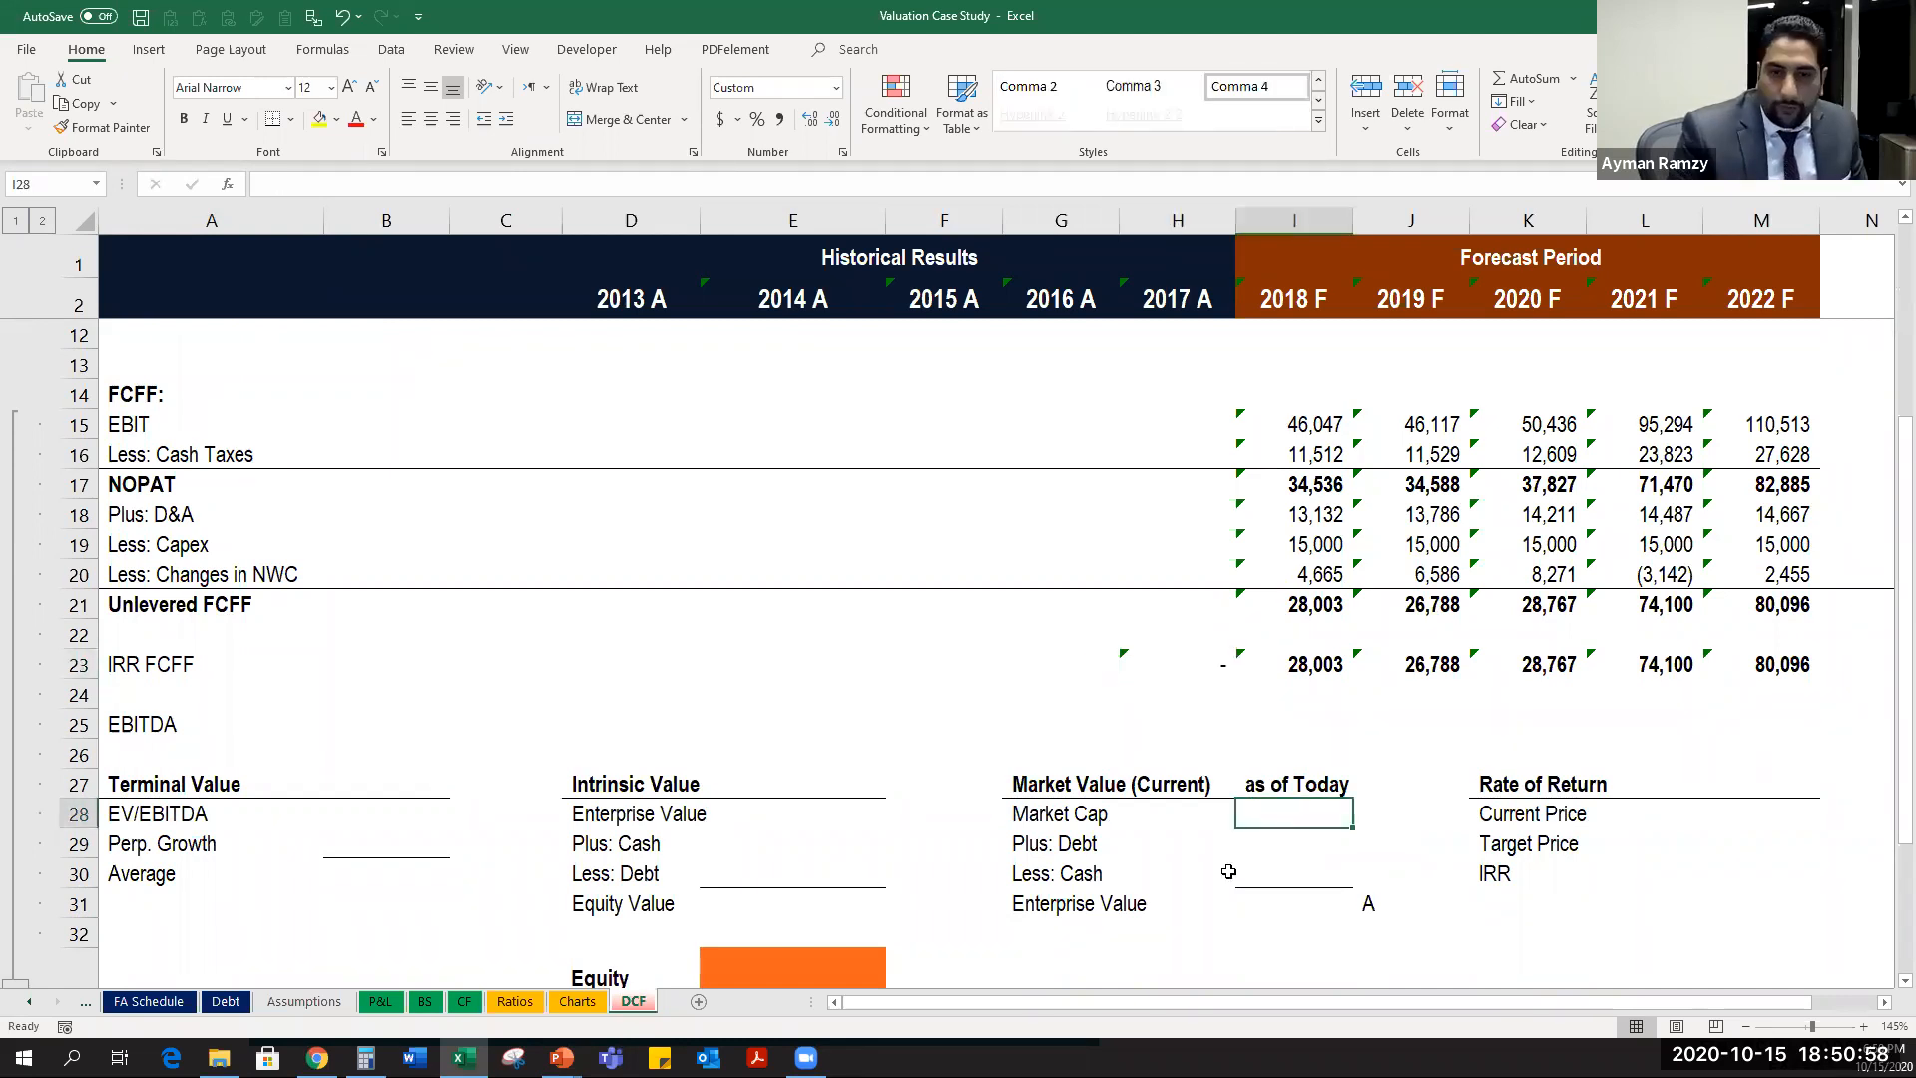
scroll(1320, 420, "up", 2)
type("=")
left_click(1323, 419)
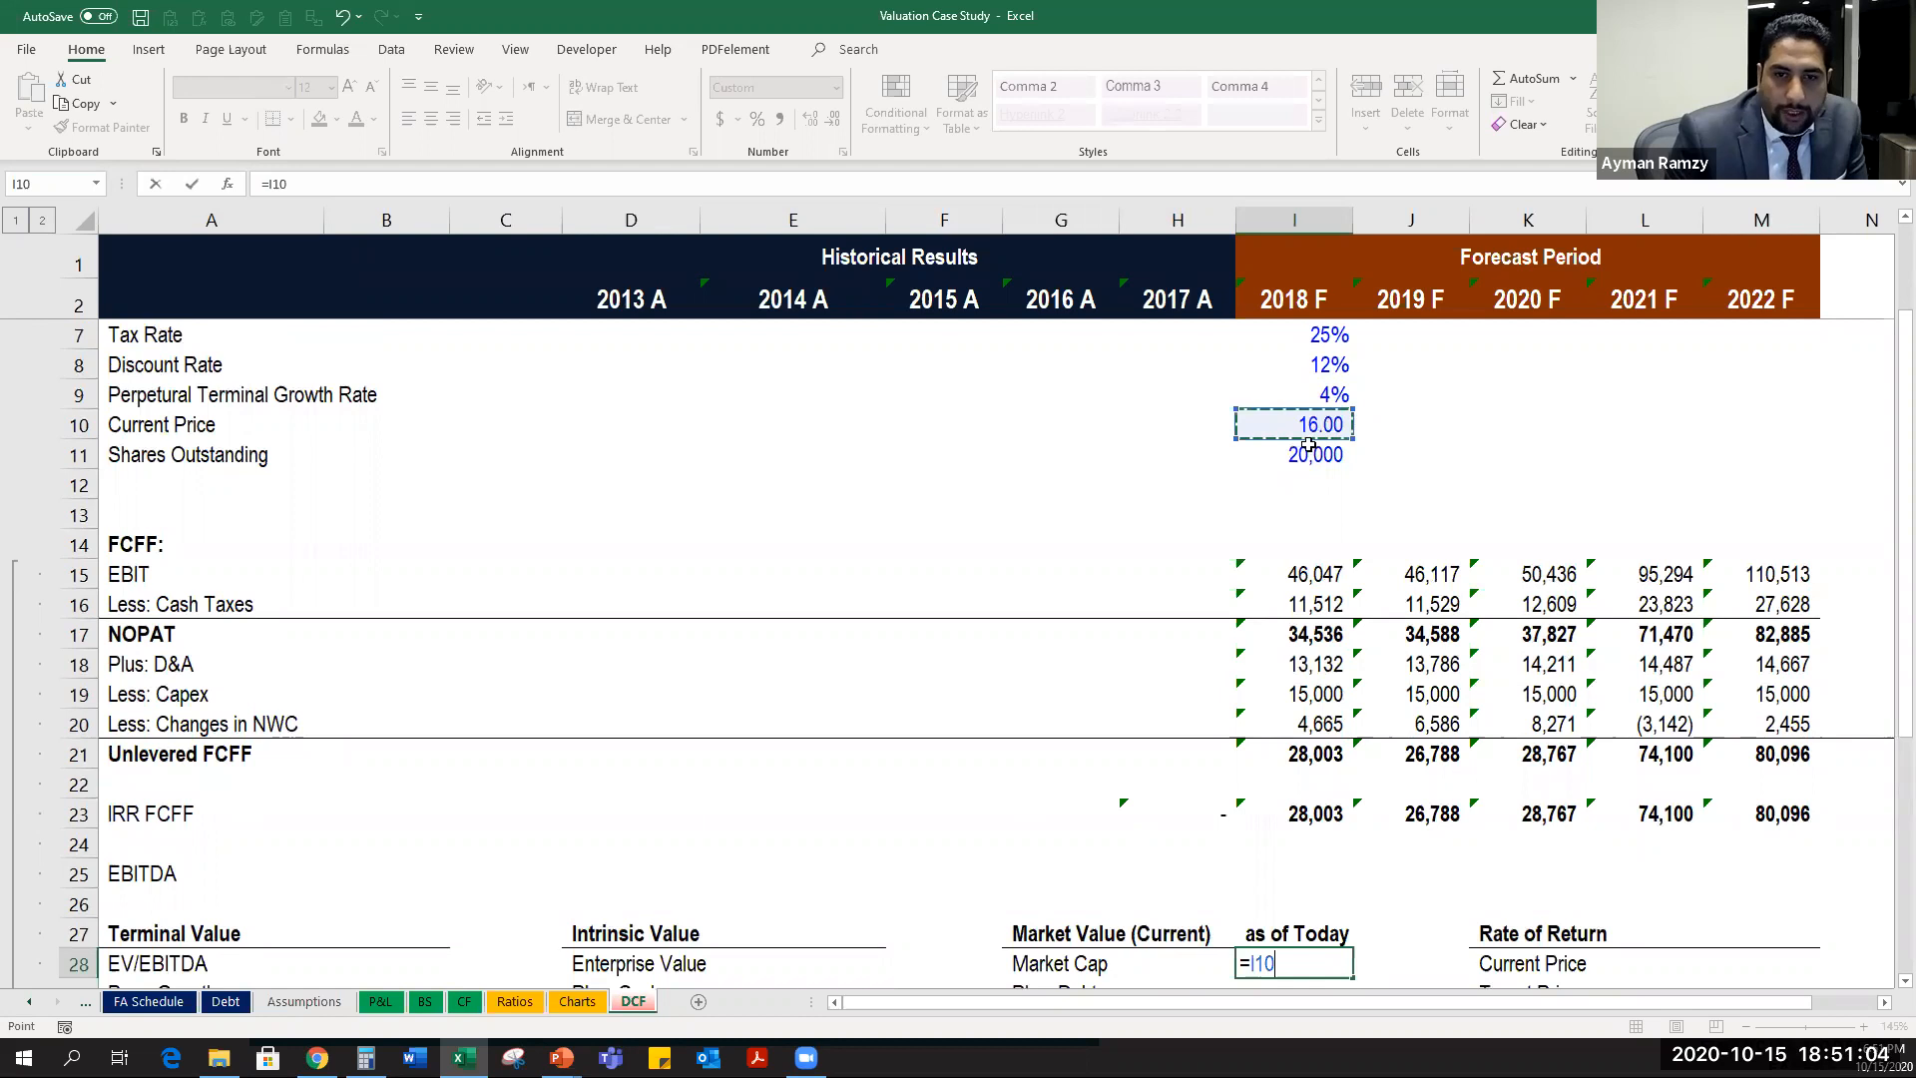
type("*")
left_click(1309, 447)
key("Return")
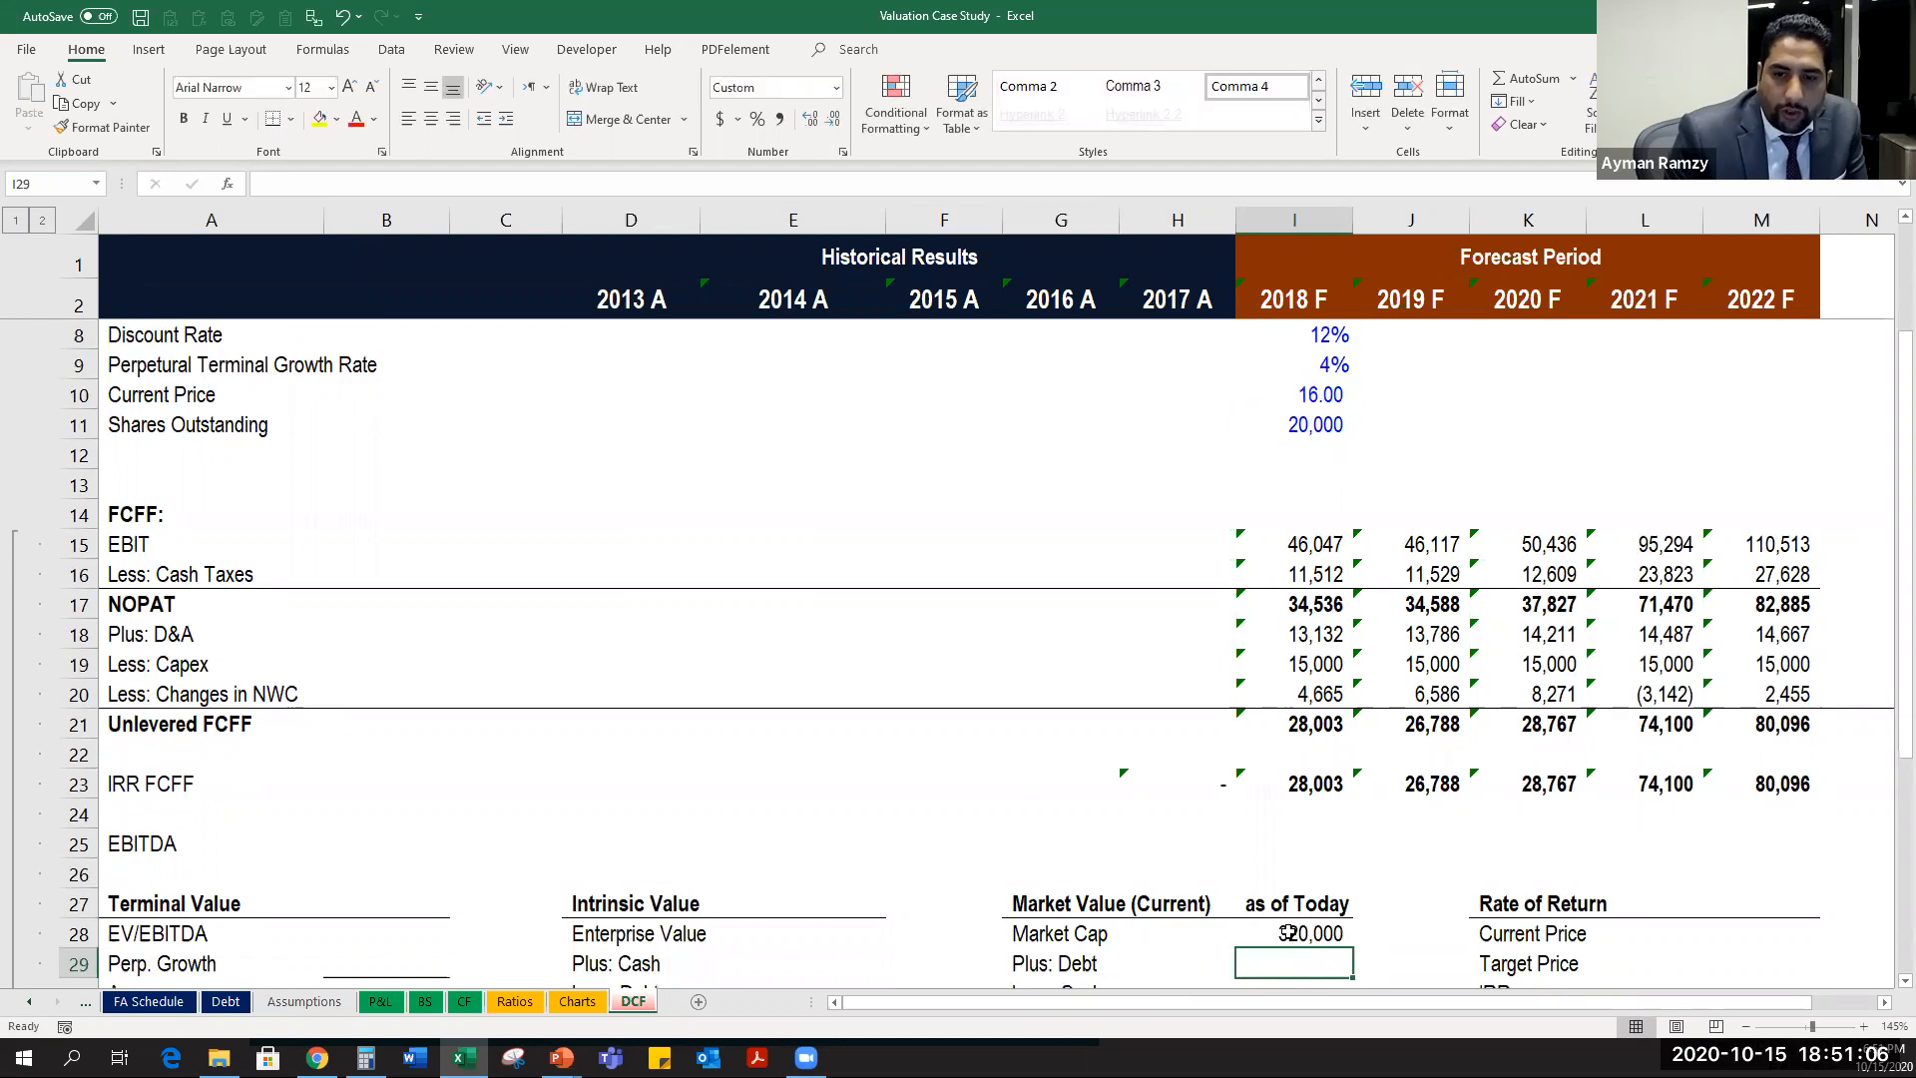
key("Up")
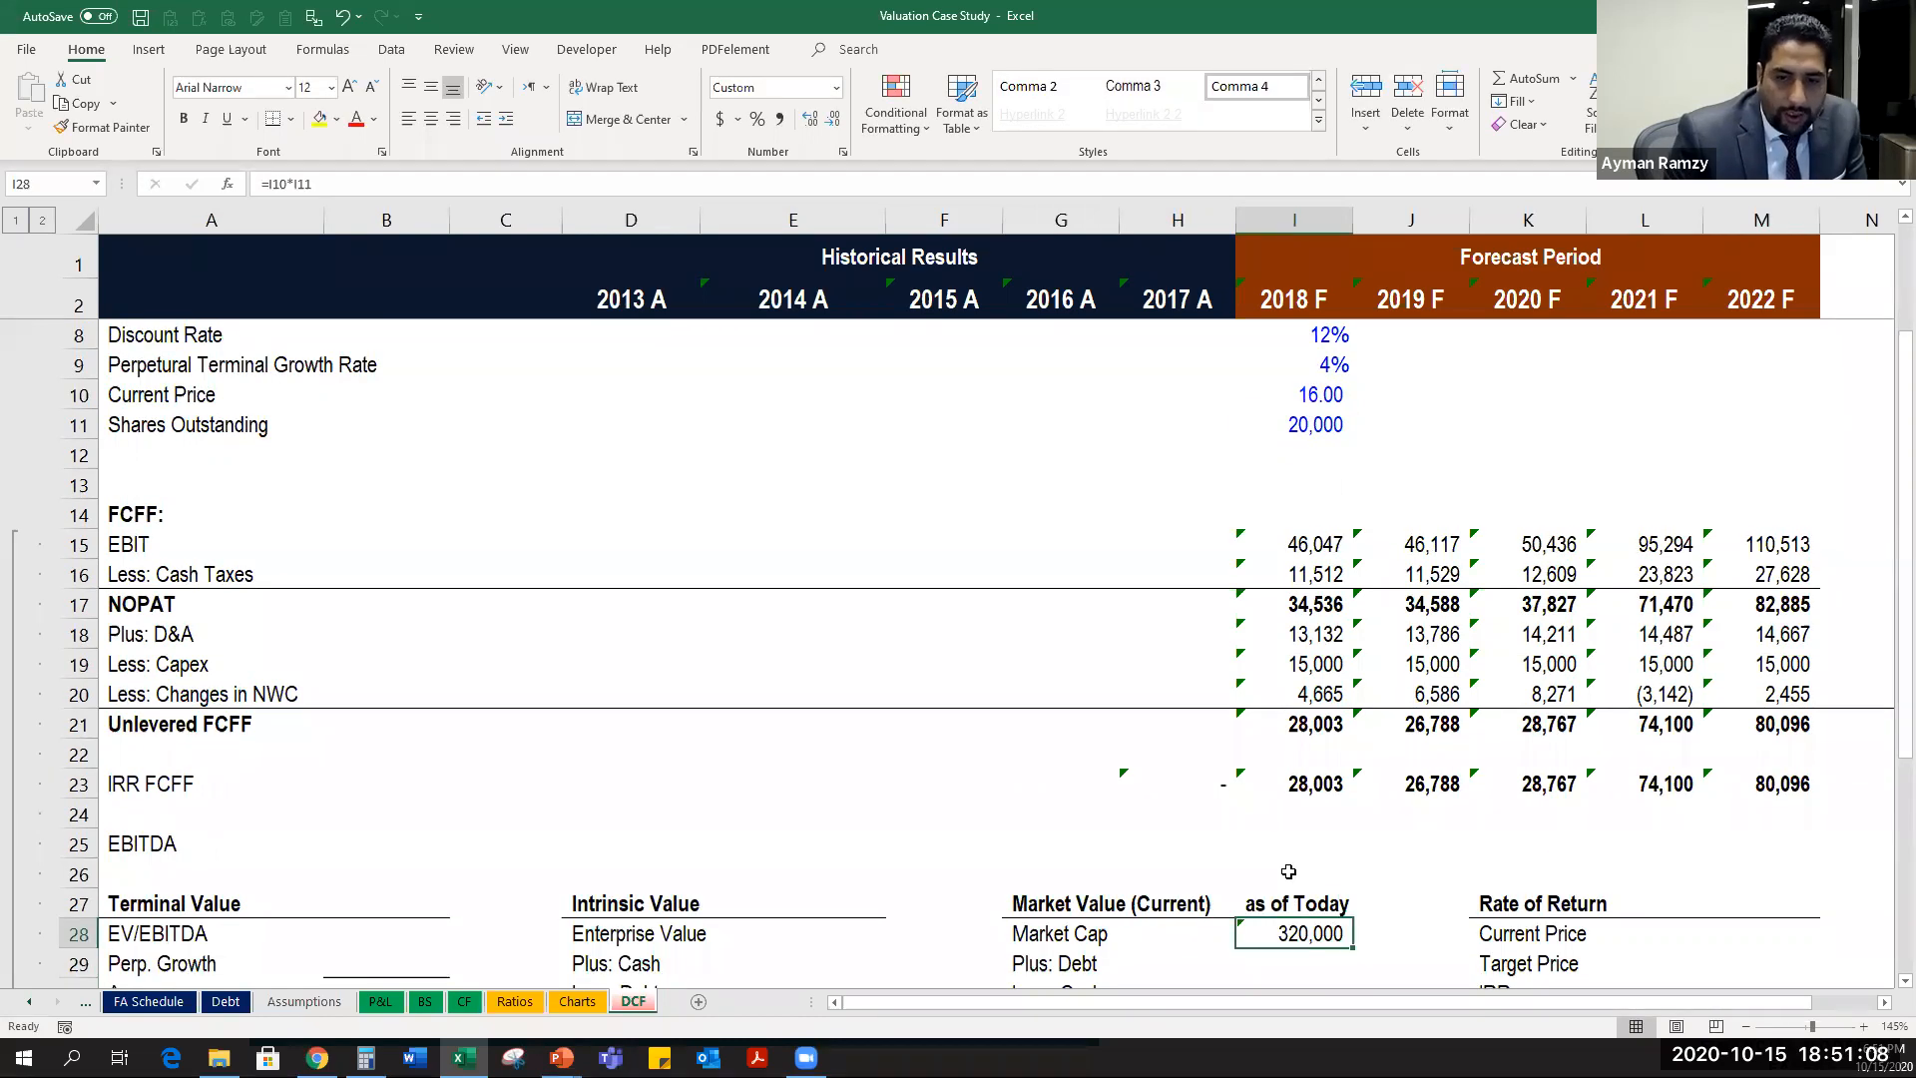
Link Plus: Debt in I29 of the current market value block to the 2017 Debt on the balance sheet, =BS!H15.
scroll(1288, 871, "down", 1)
left_click(1288, 871)
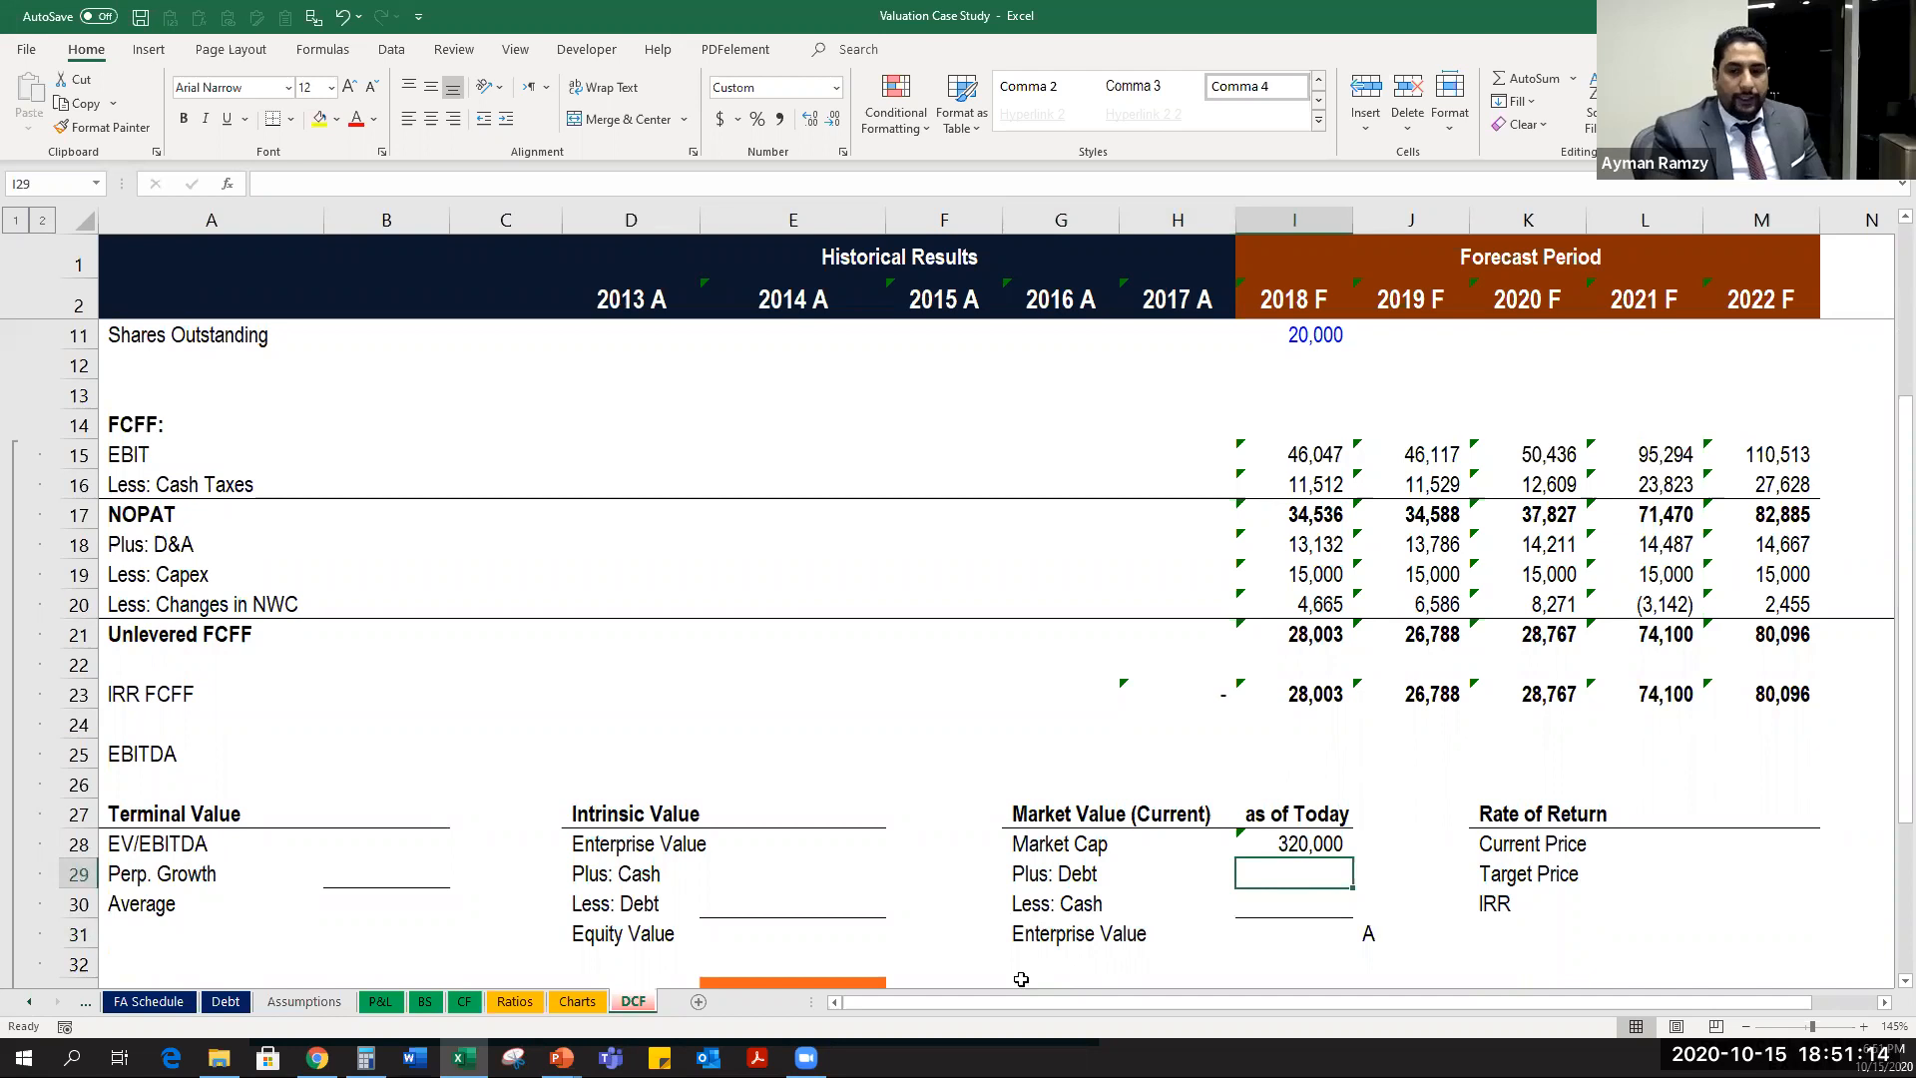
type("=")
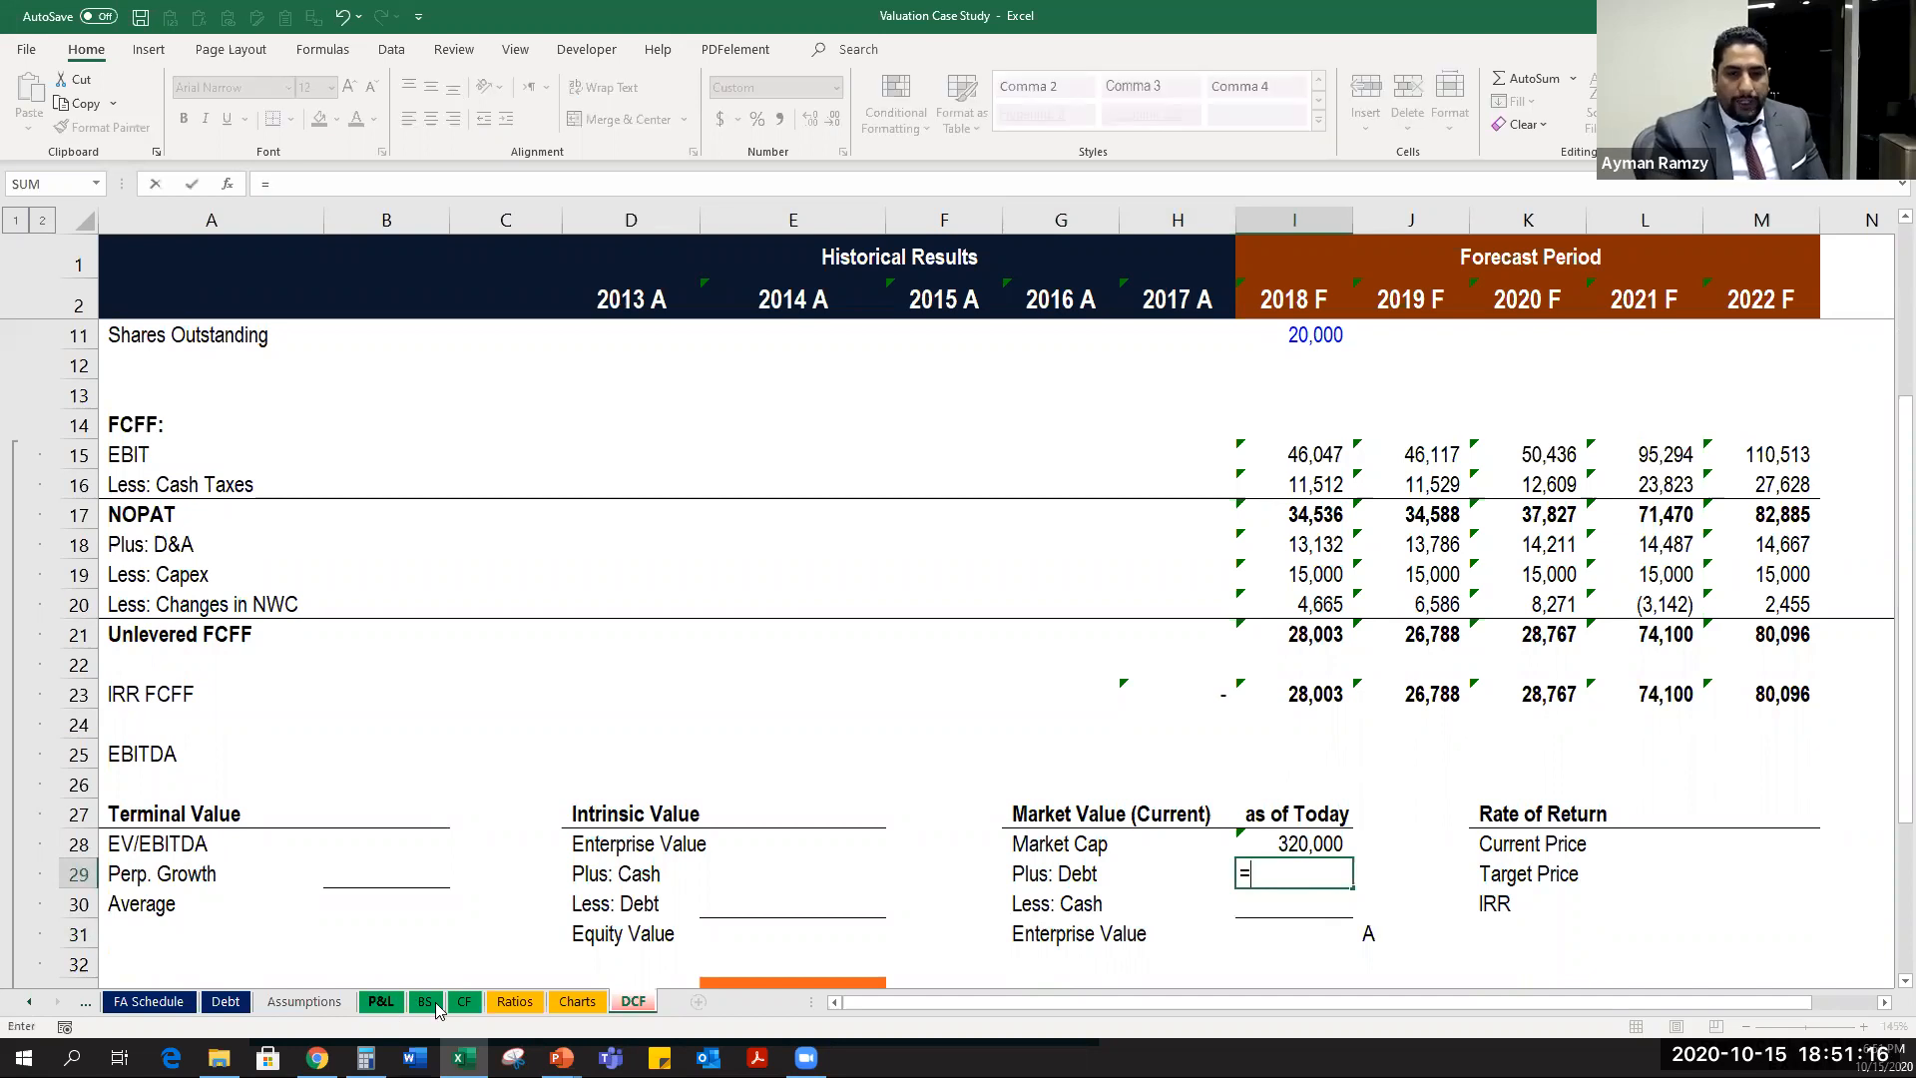
left_click(427, 1002)
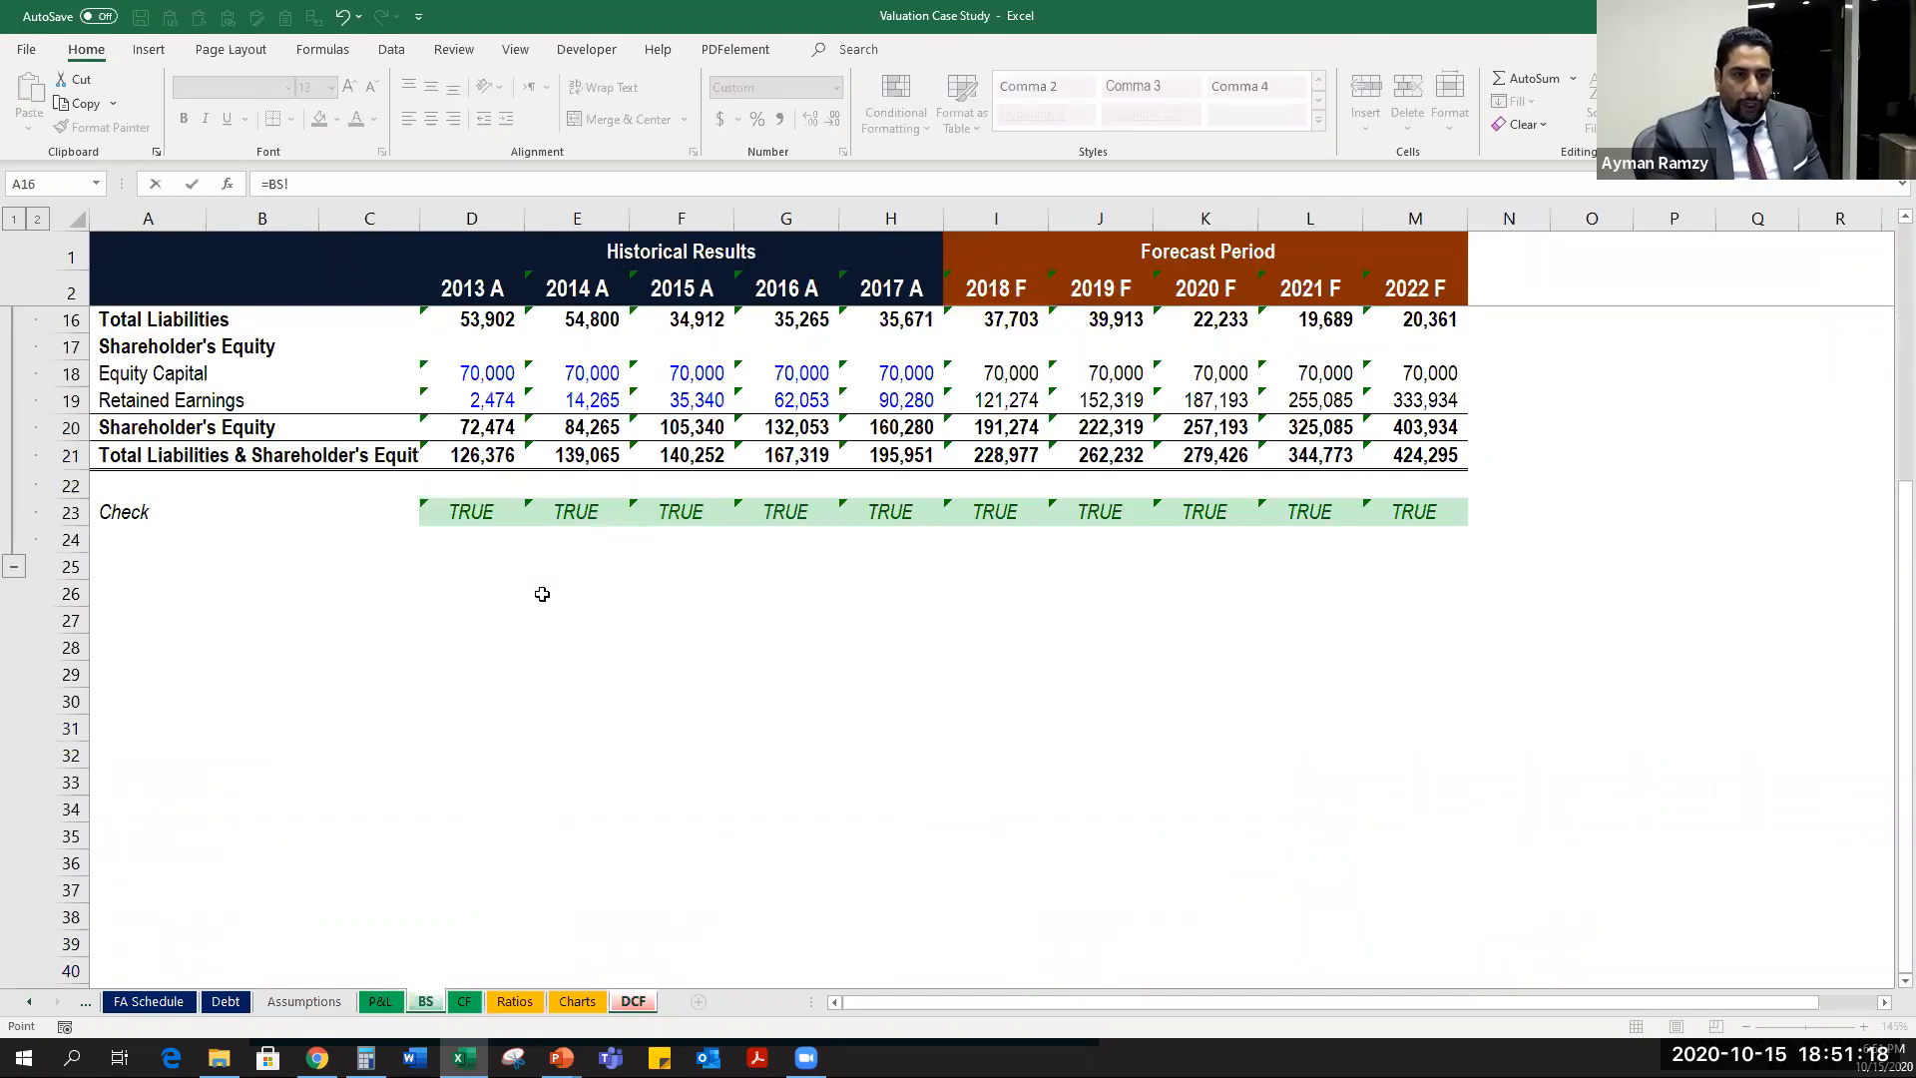
scroll(121, 652, "up", 4)
left_click(68, 655)
left_click(1010, 651)
left_click(893, 651)
key("Return")
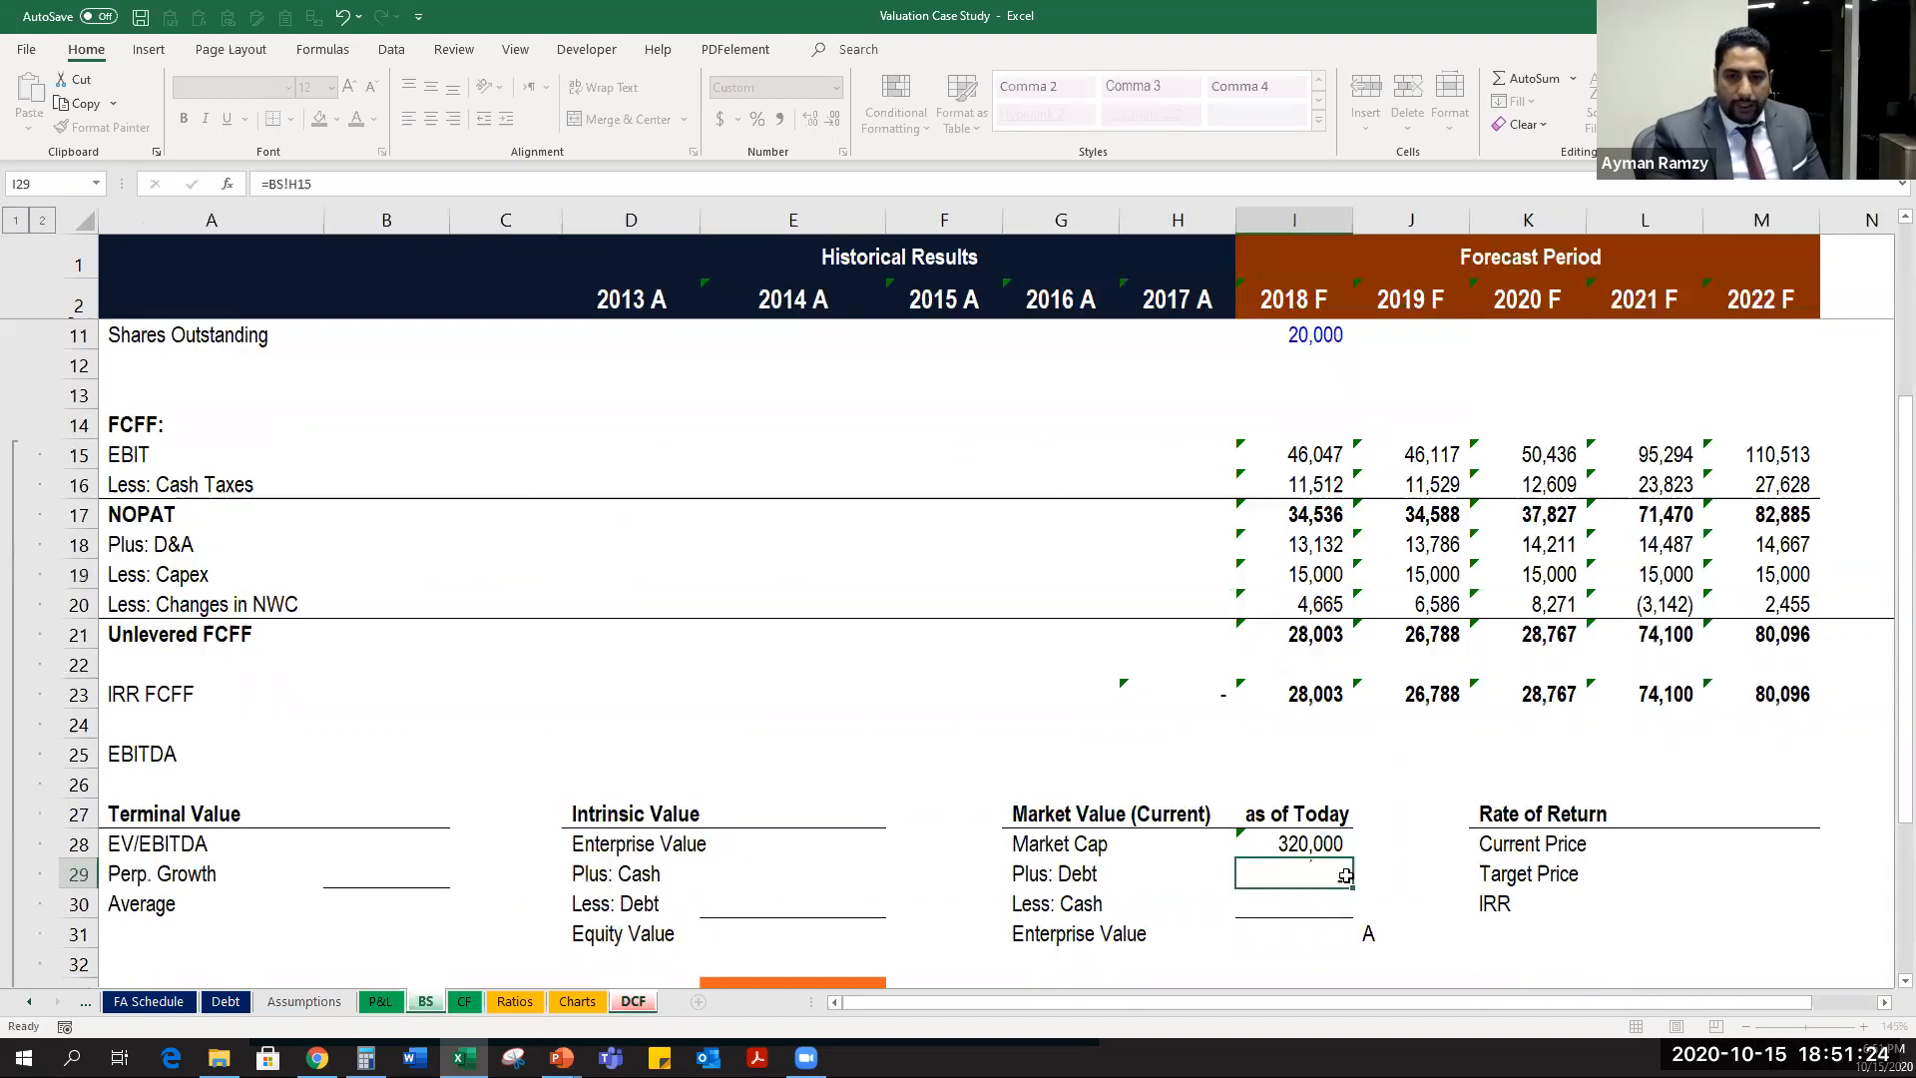
Link Less: Cash in I30 to the 2017 Cash on the balance sheet, =BS!H7.
type("-")
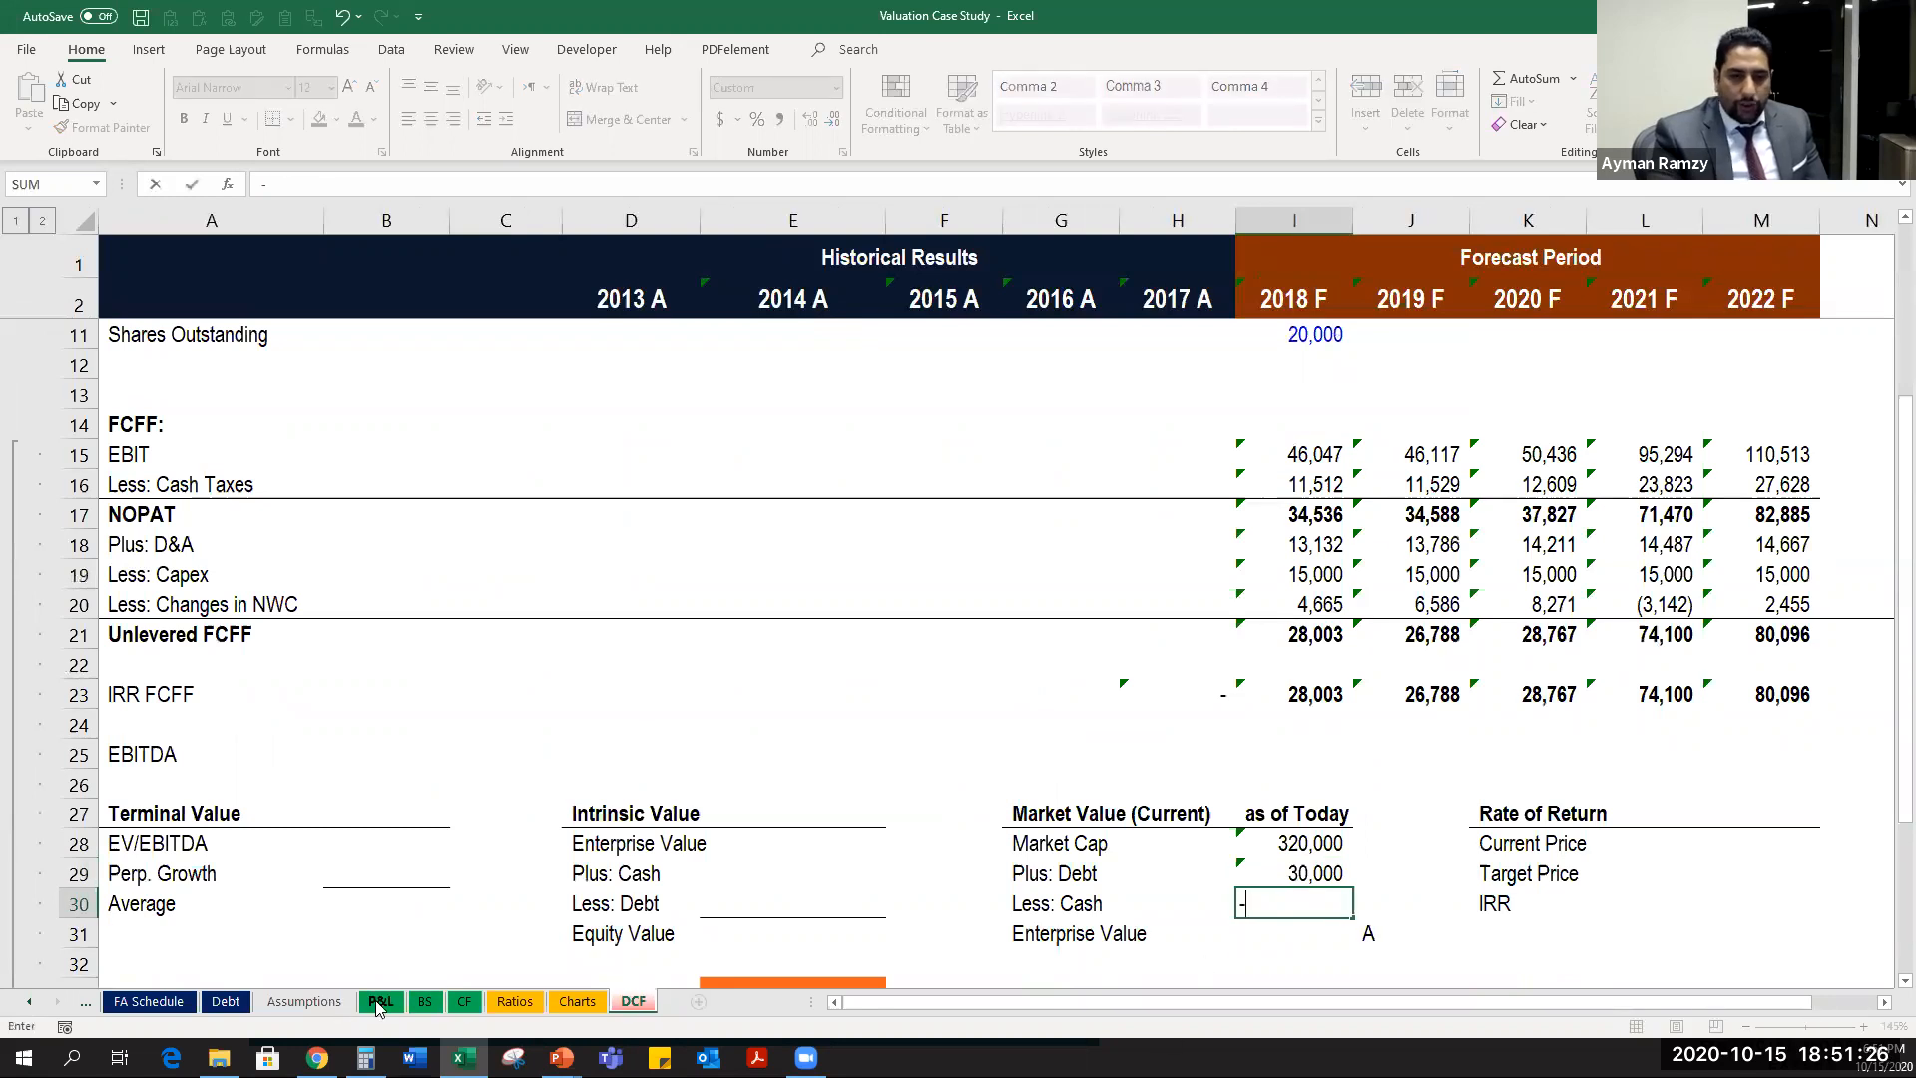
left_click(433, 1001)
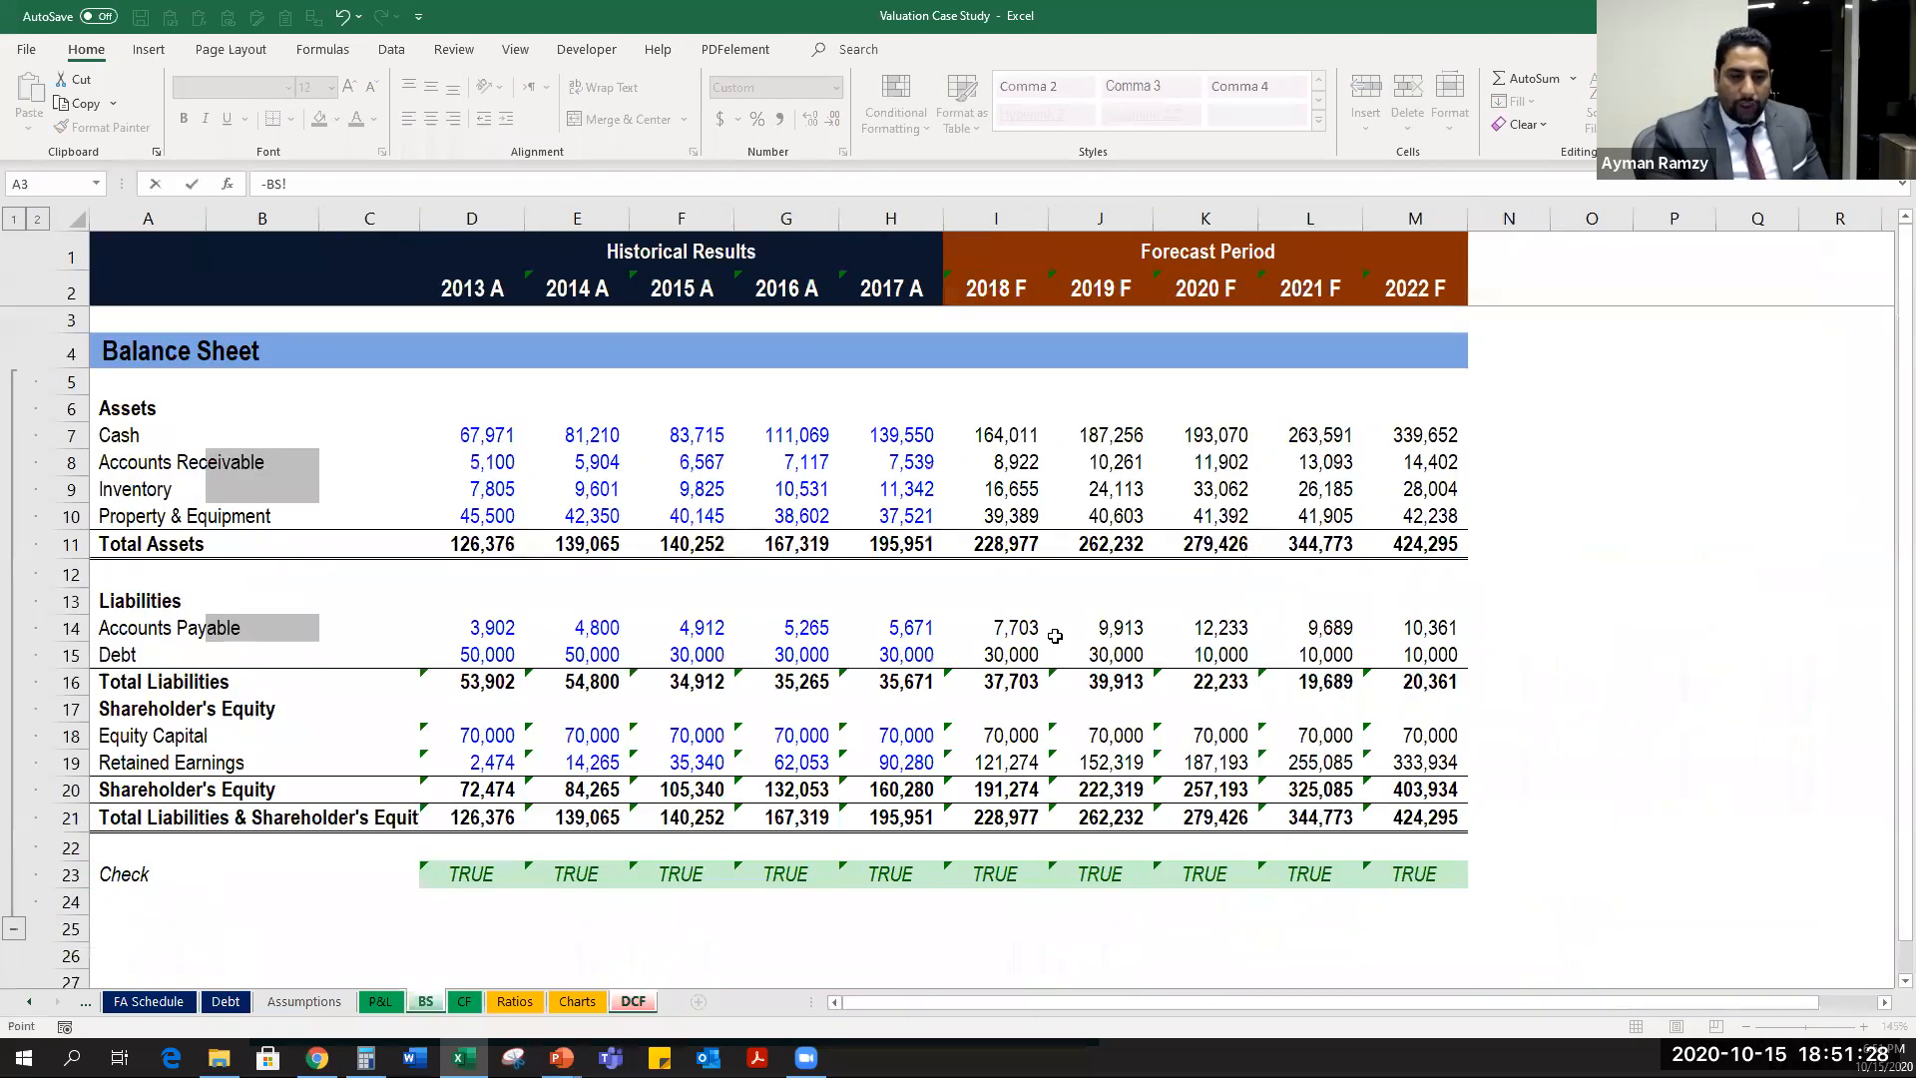
left_click(893, 432)
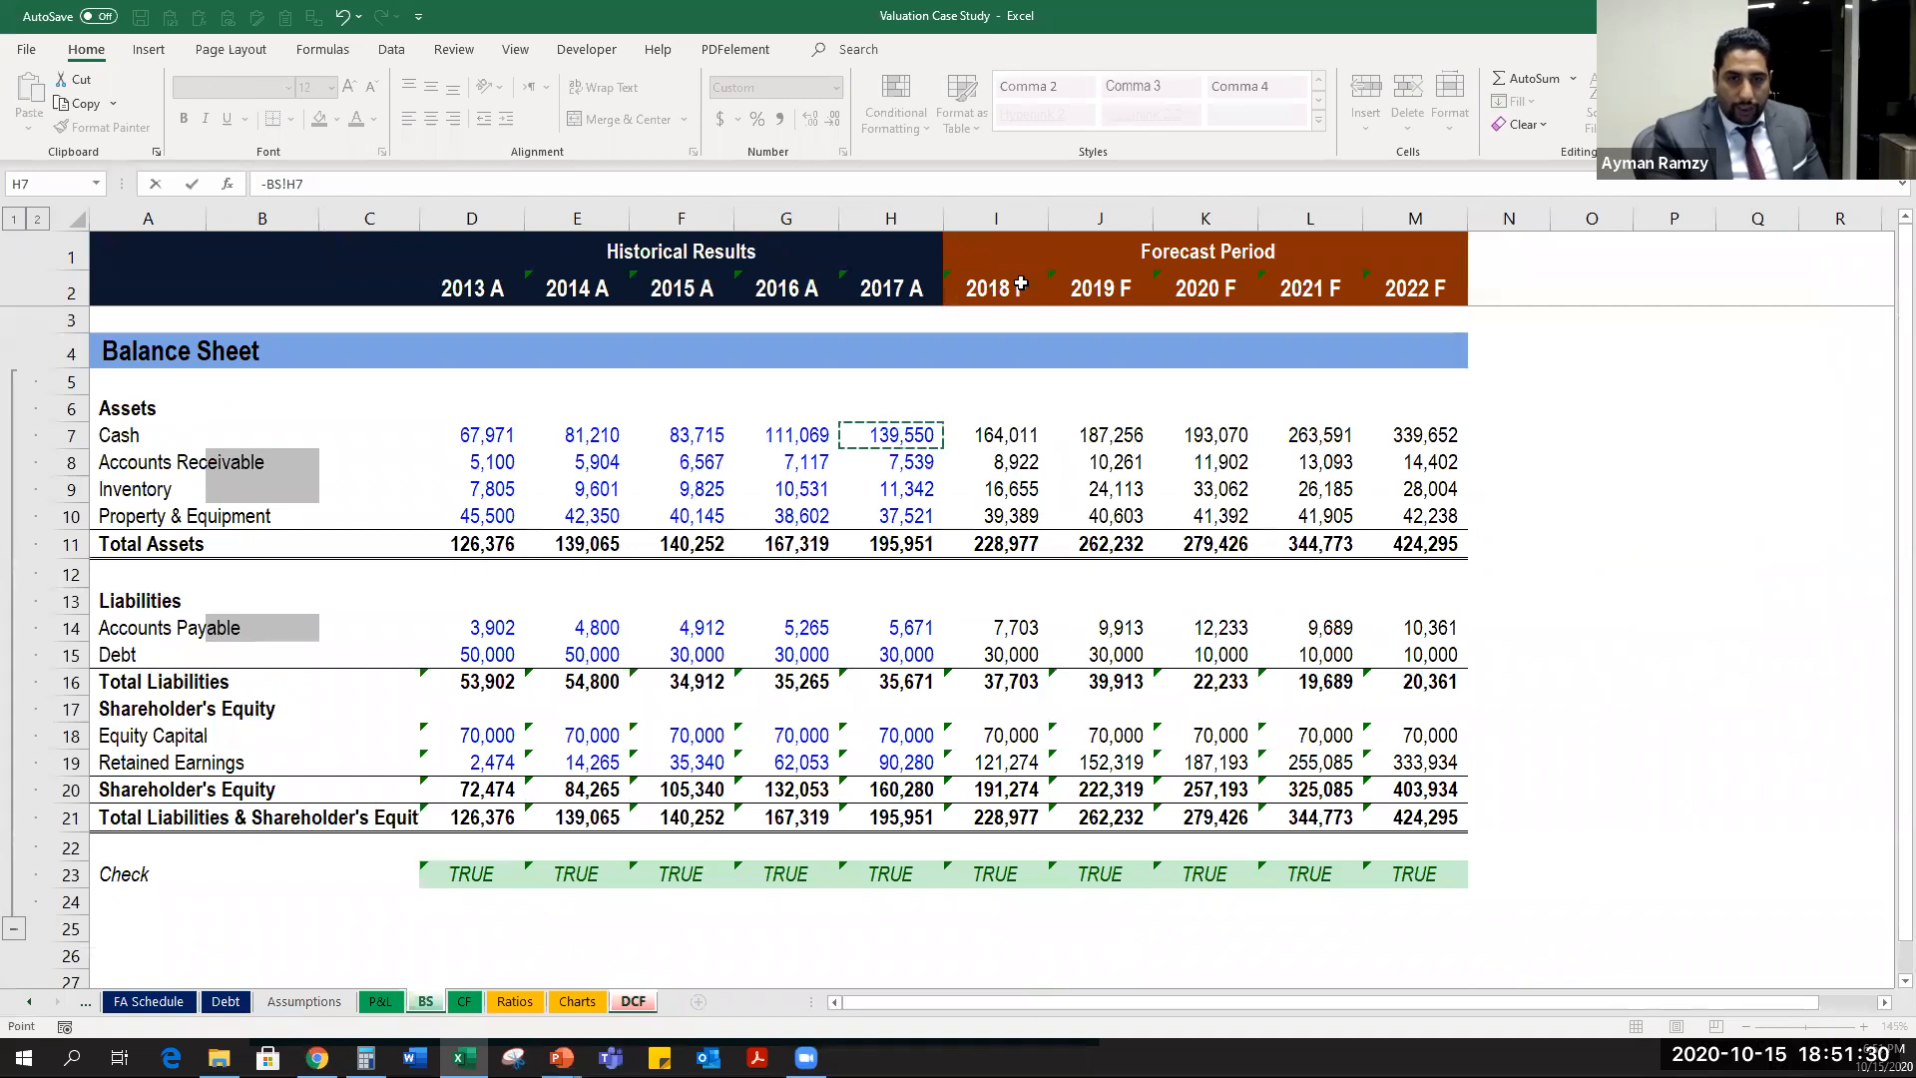
left_click(891, 216)
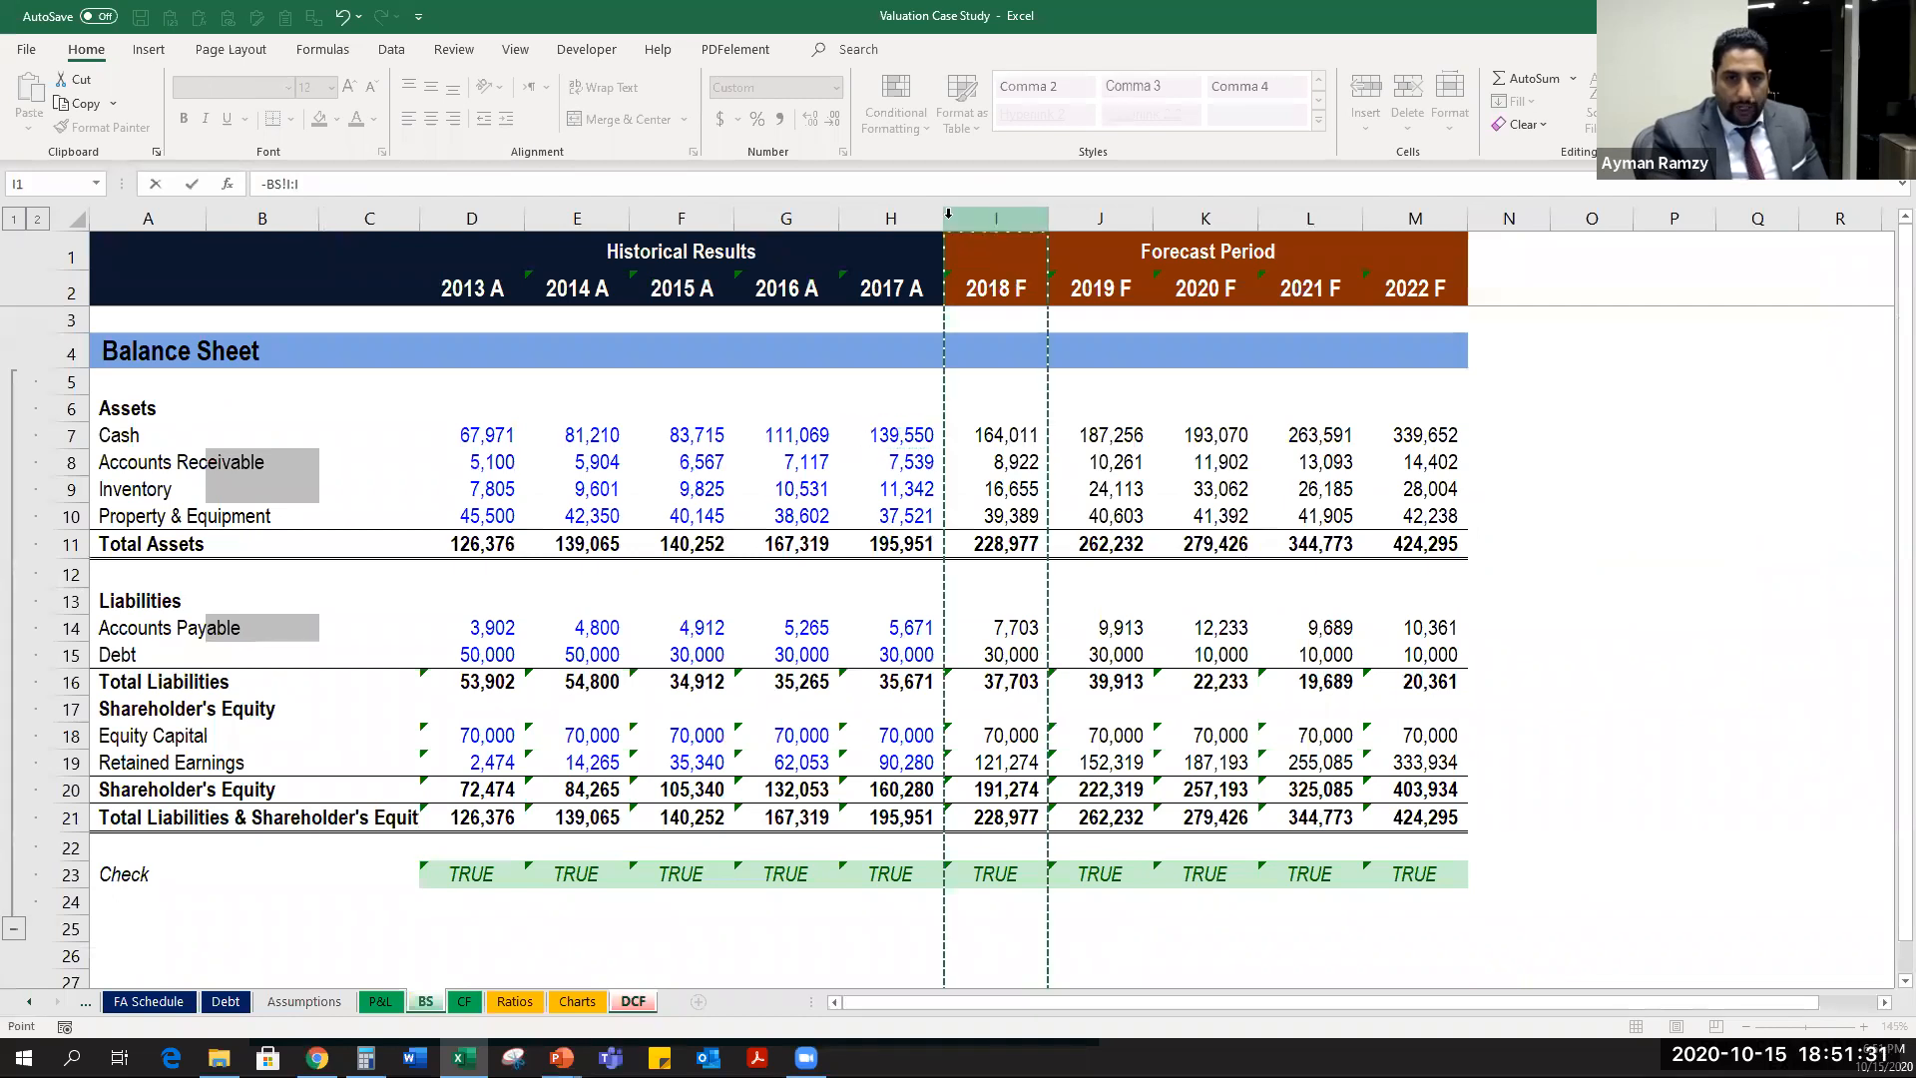
left_click(917, 432)
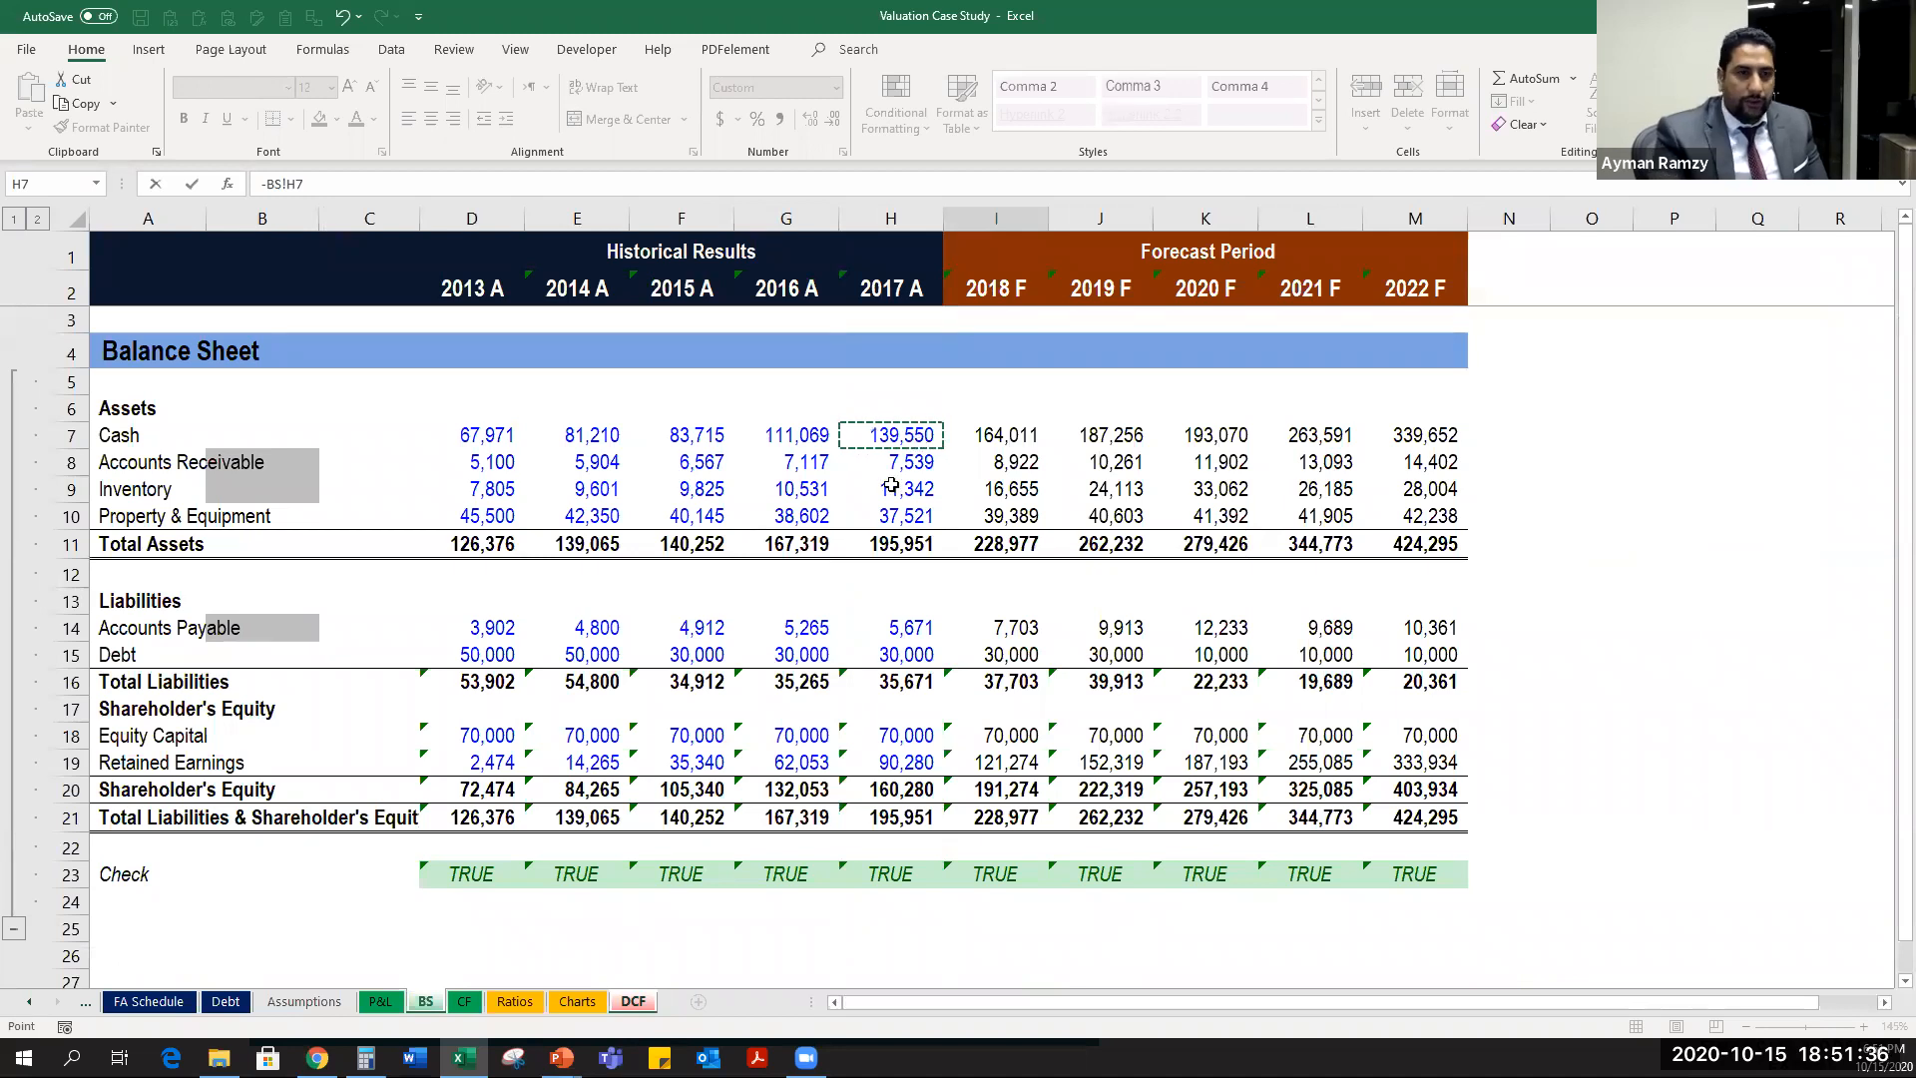
left_click(265, 182)
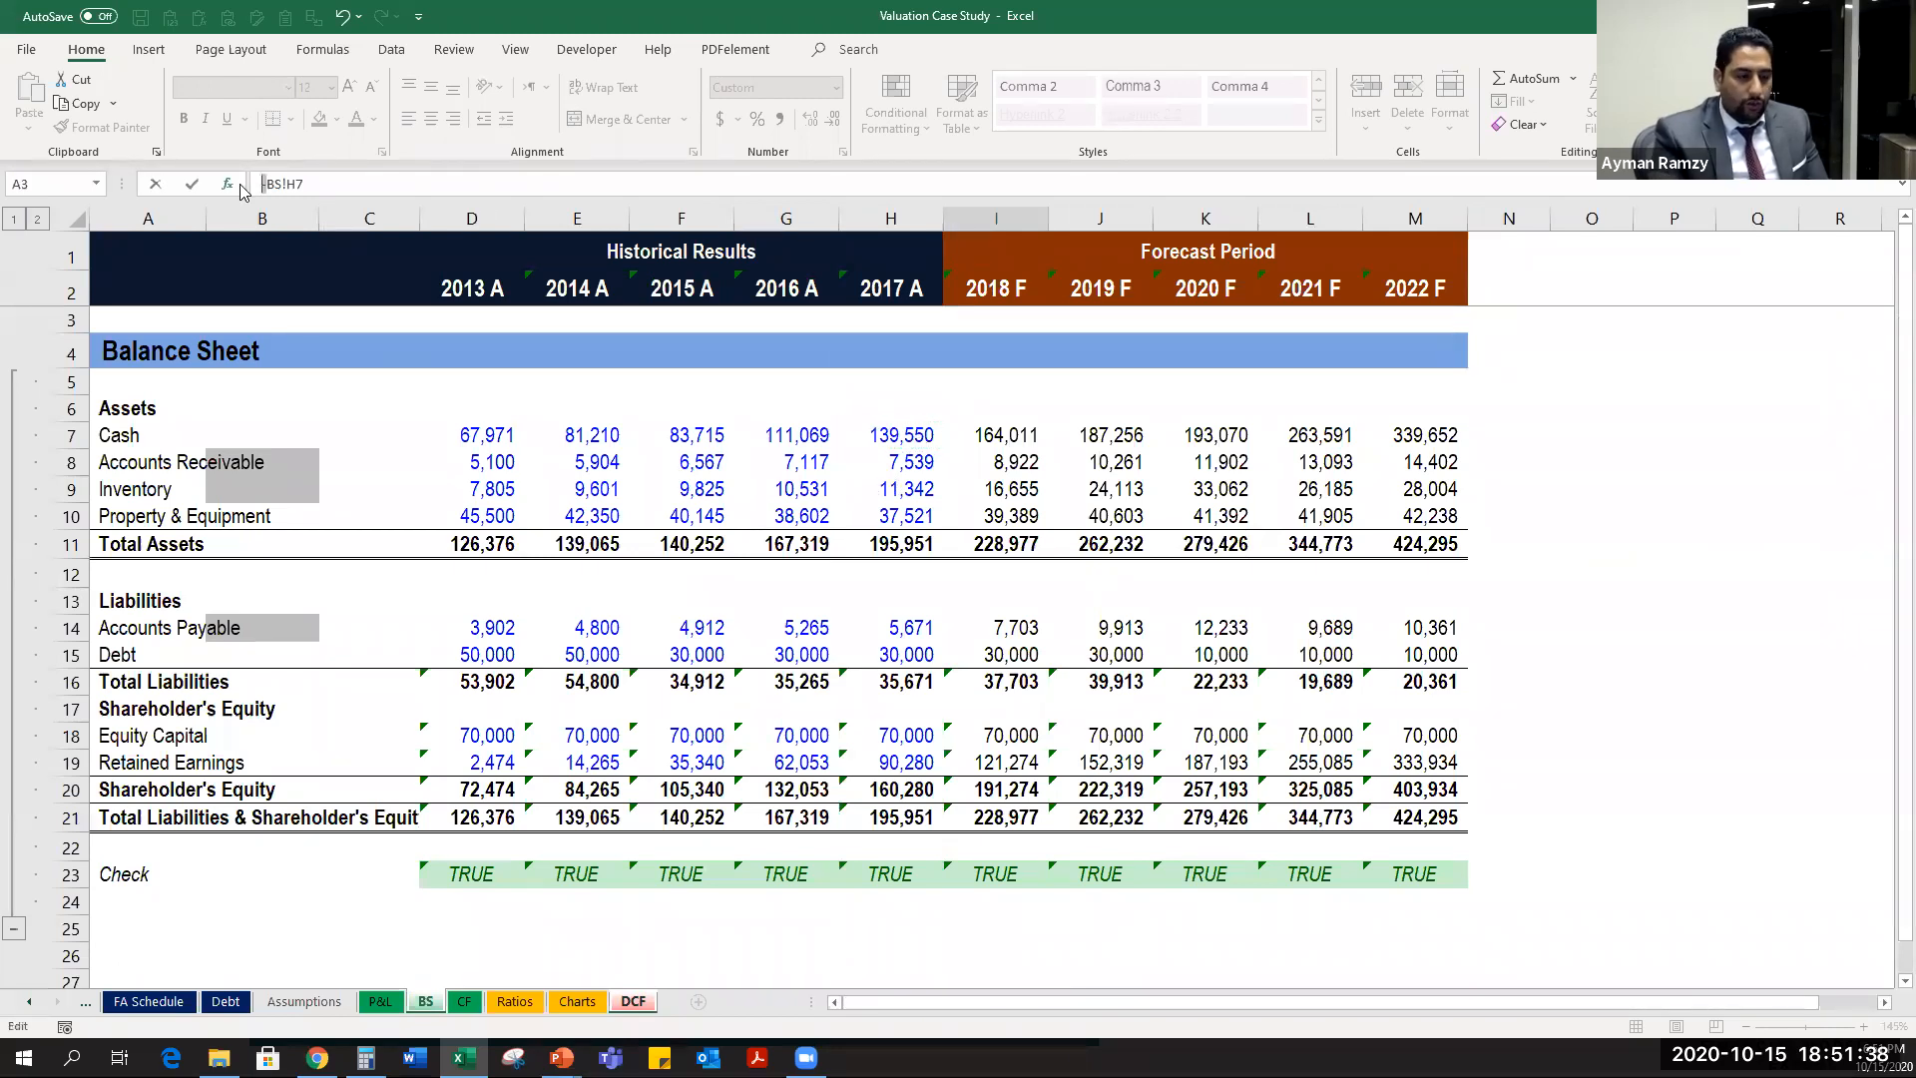
key("Delete")
type("=")
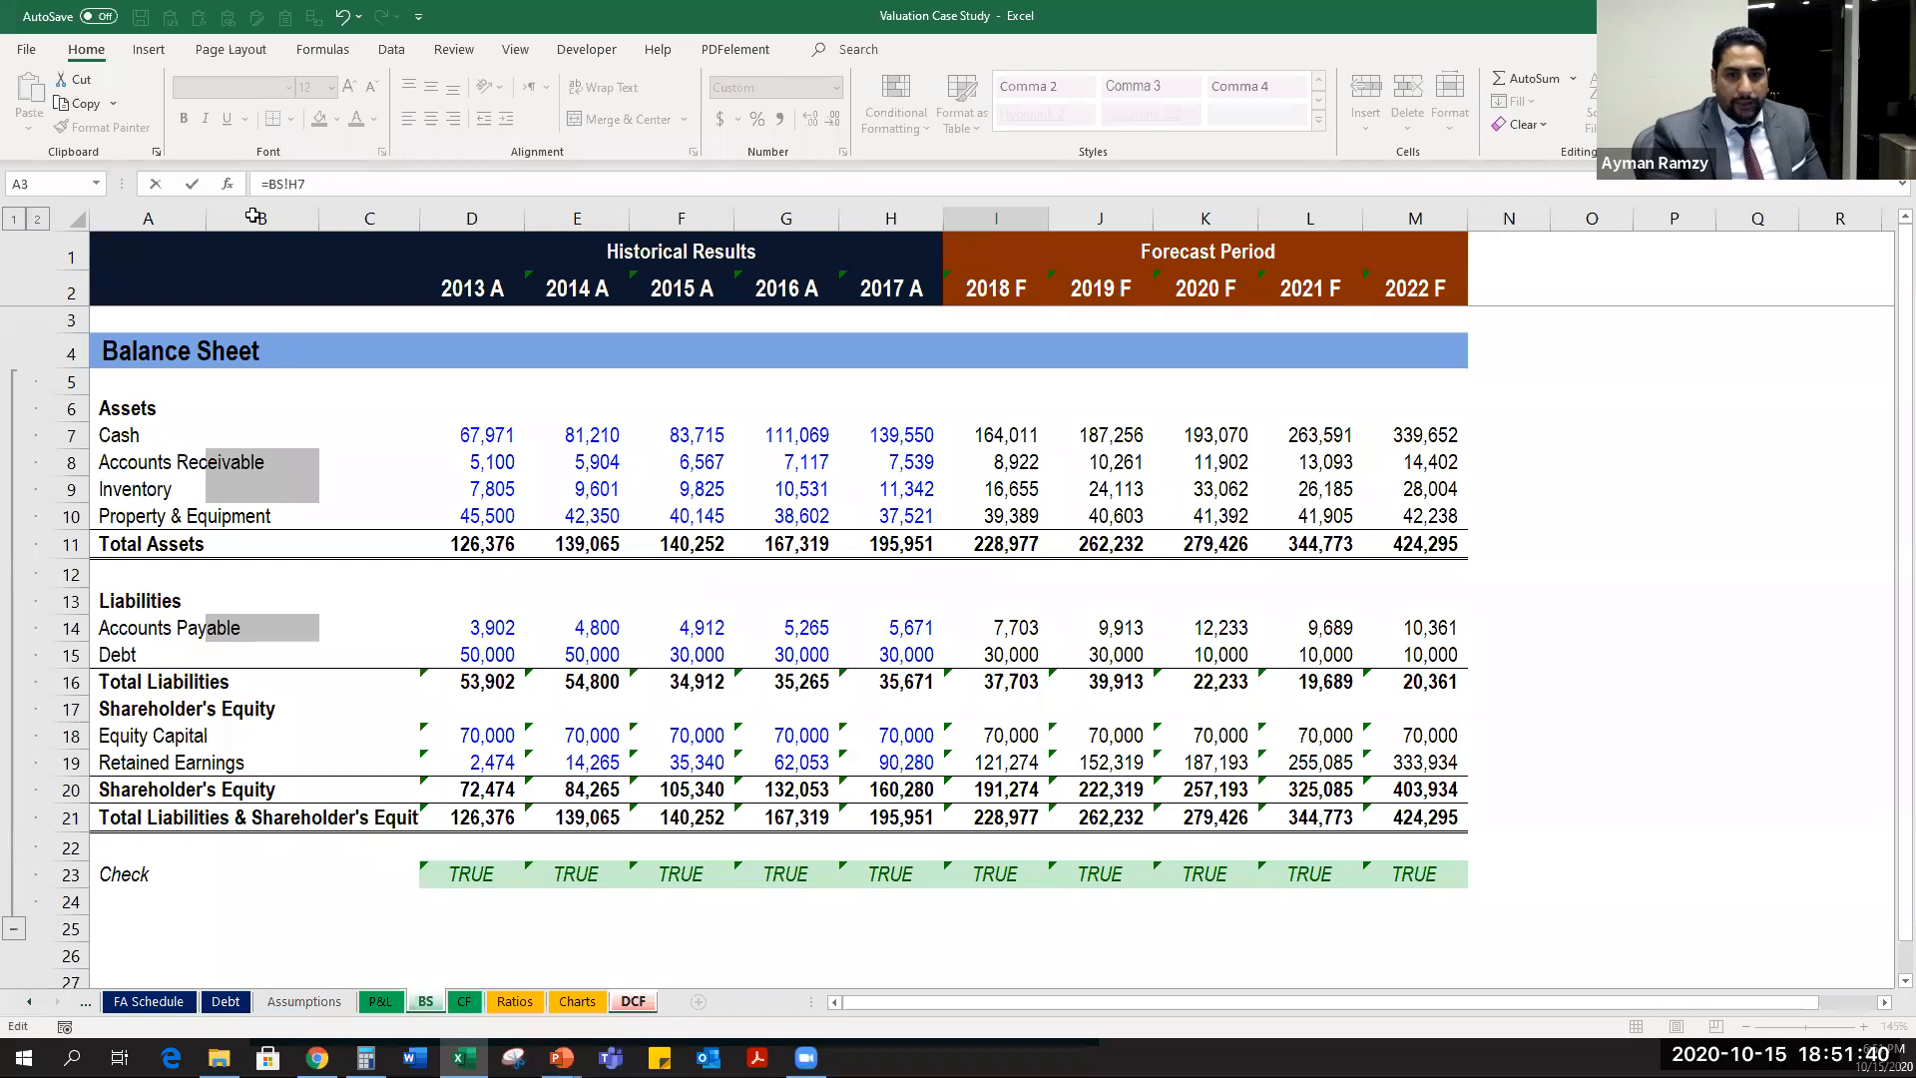
key("Escape")
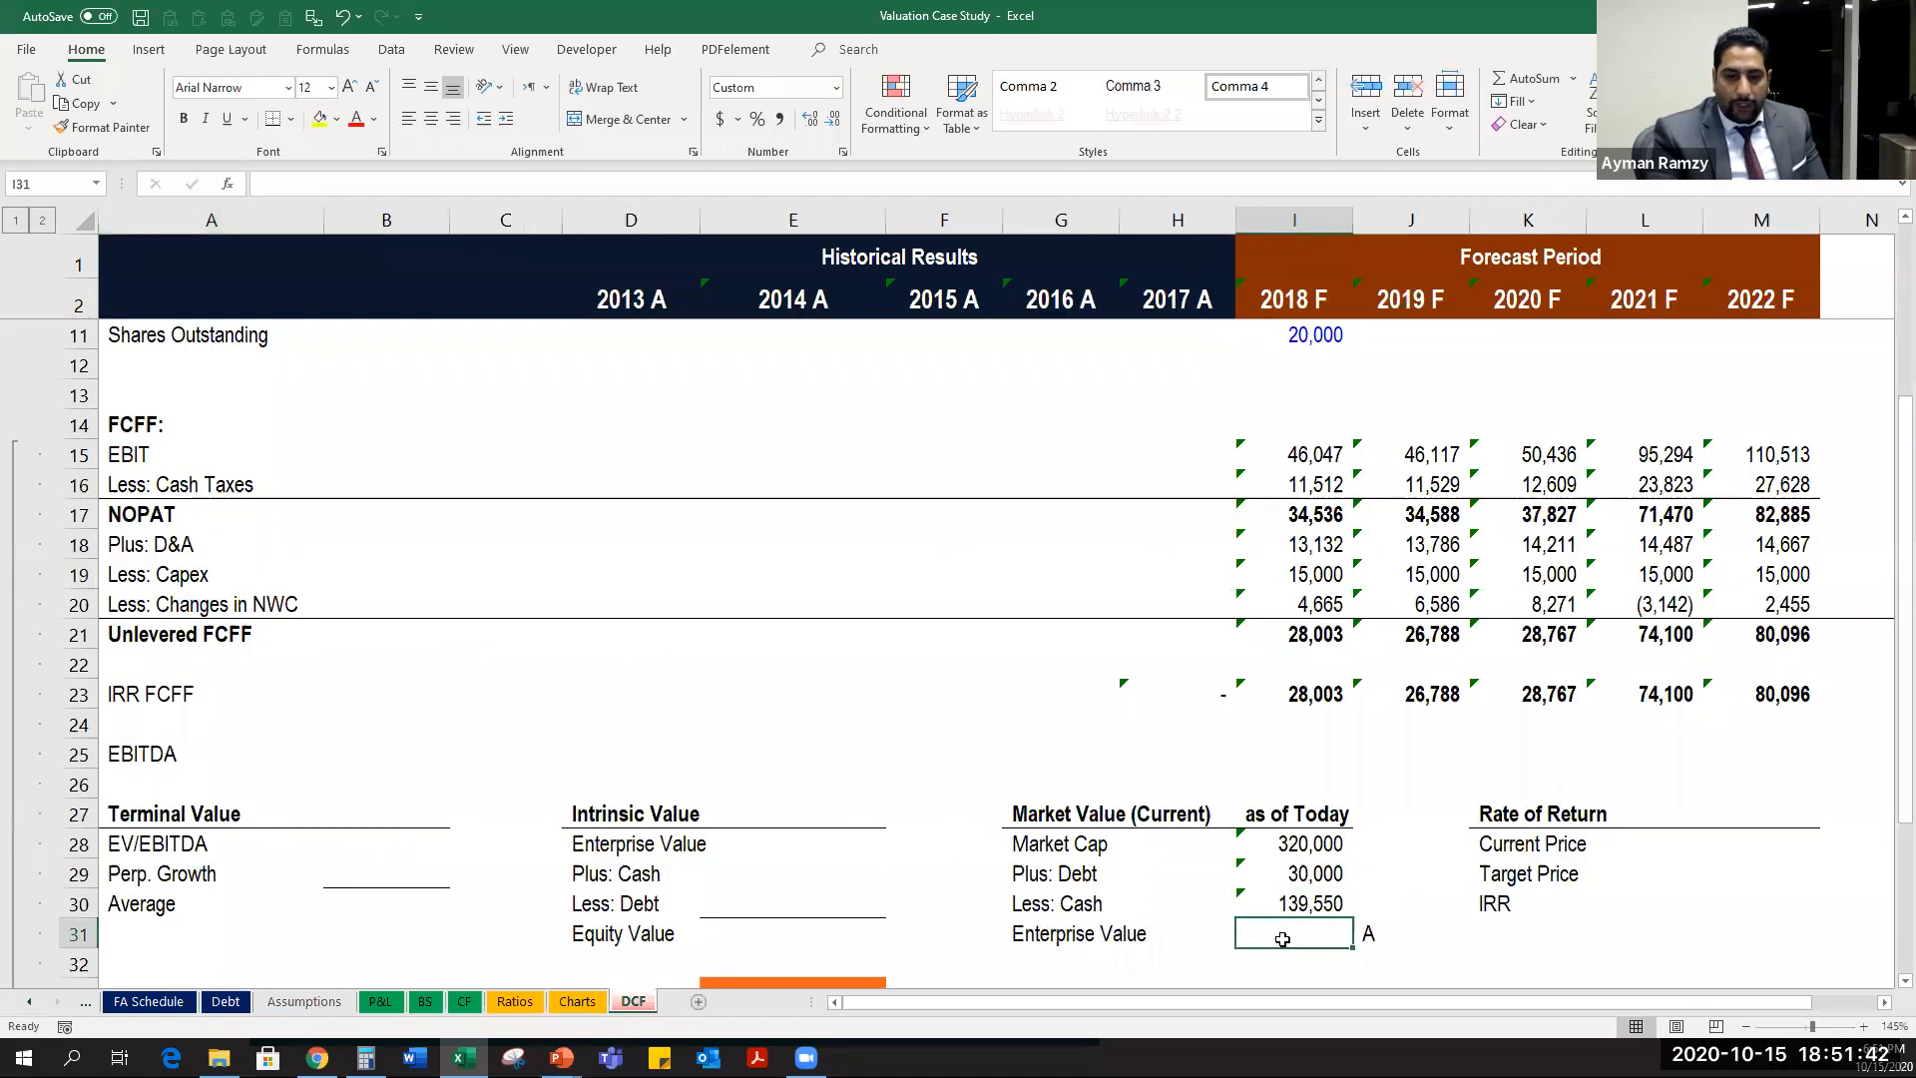
Calculate the current Enterprise Value in I31 as Market Cap plus Debt minus Cash, =+I28+I29-I30.
type("+")
key("Up")
key("Up")
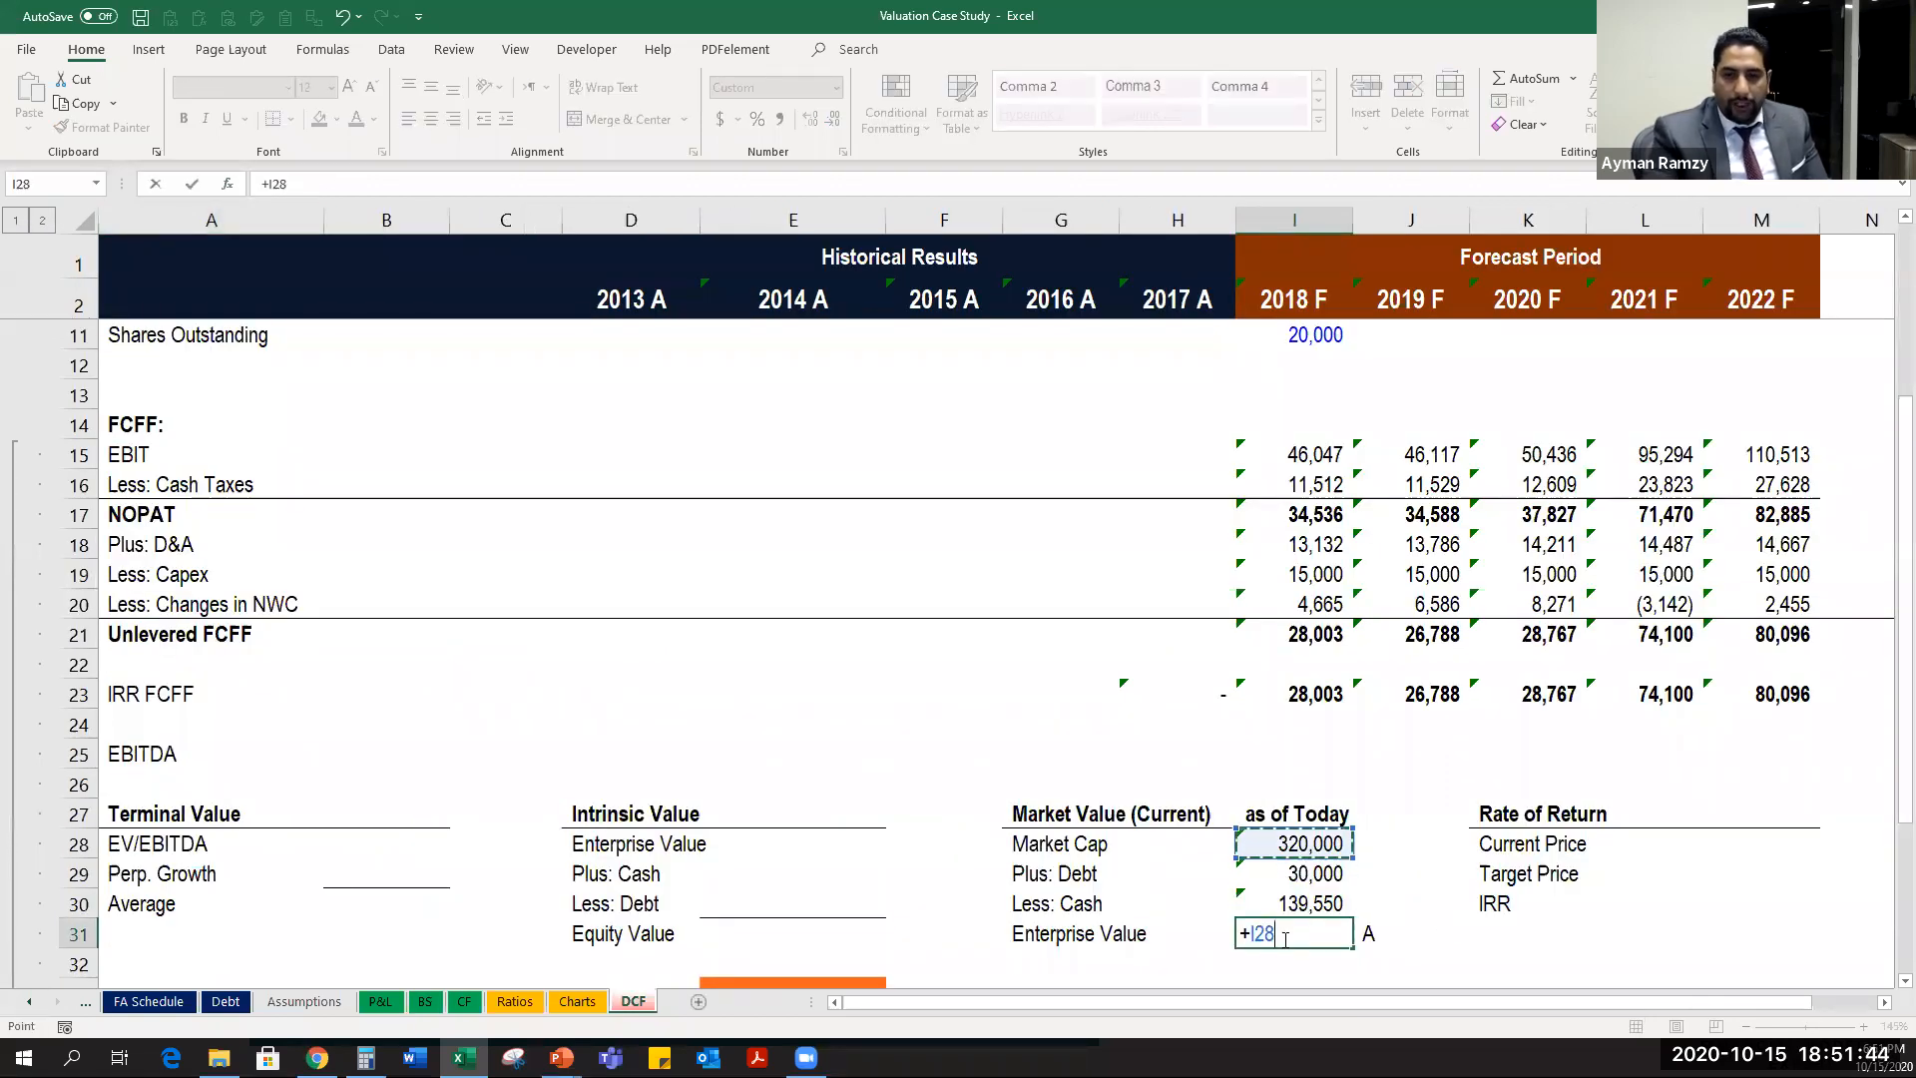
type("+")
key("Up")
key("Up")
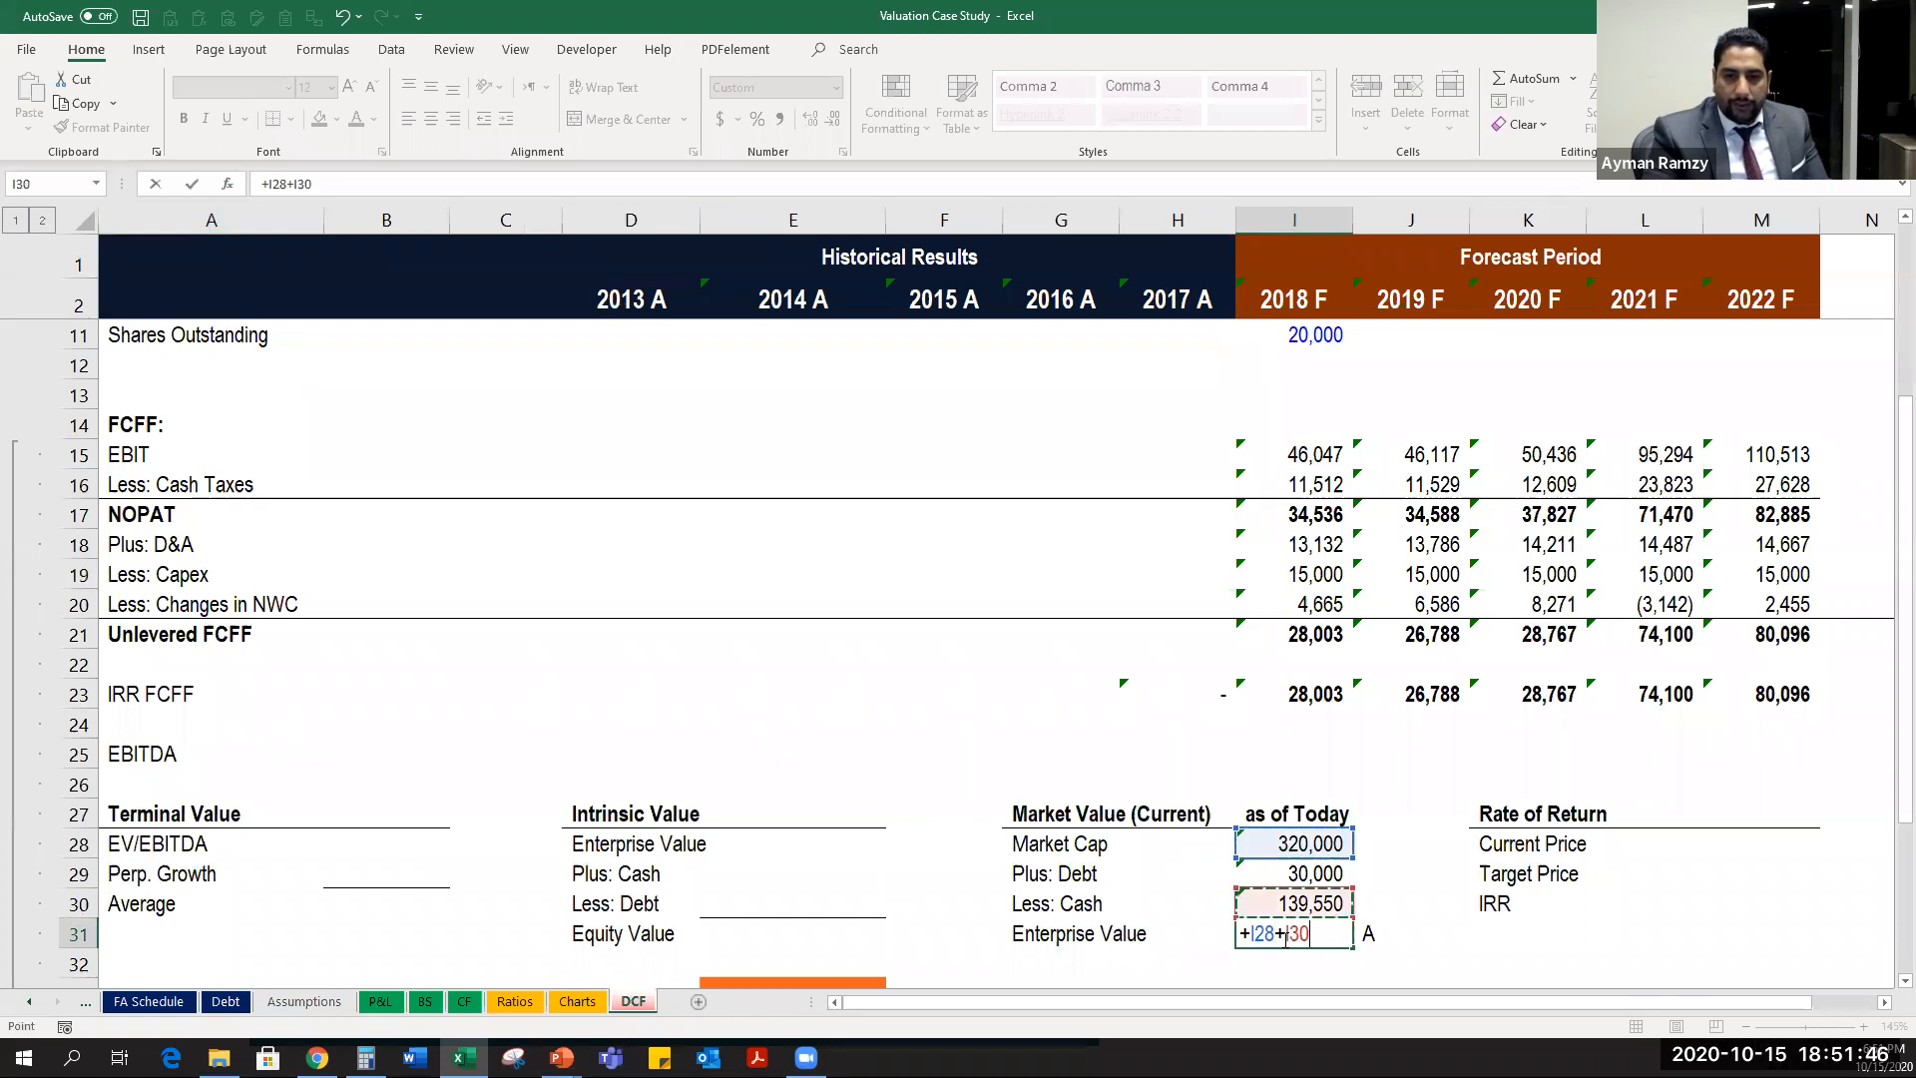
type("-")
key("Up")
key("Return")
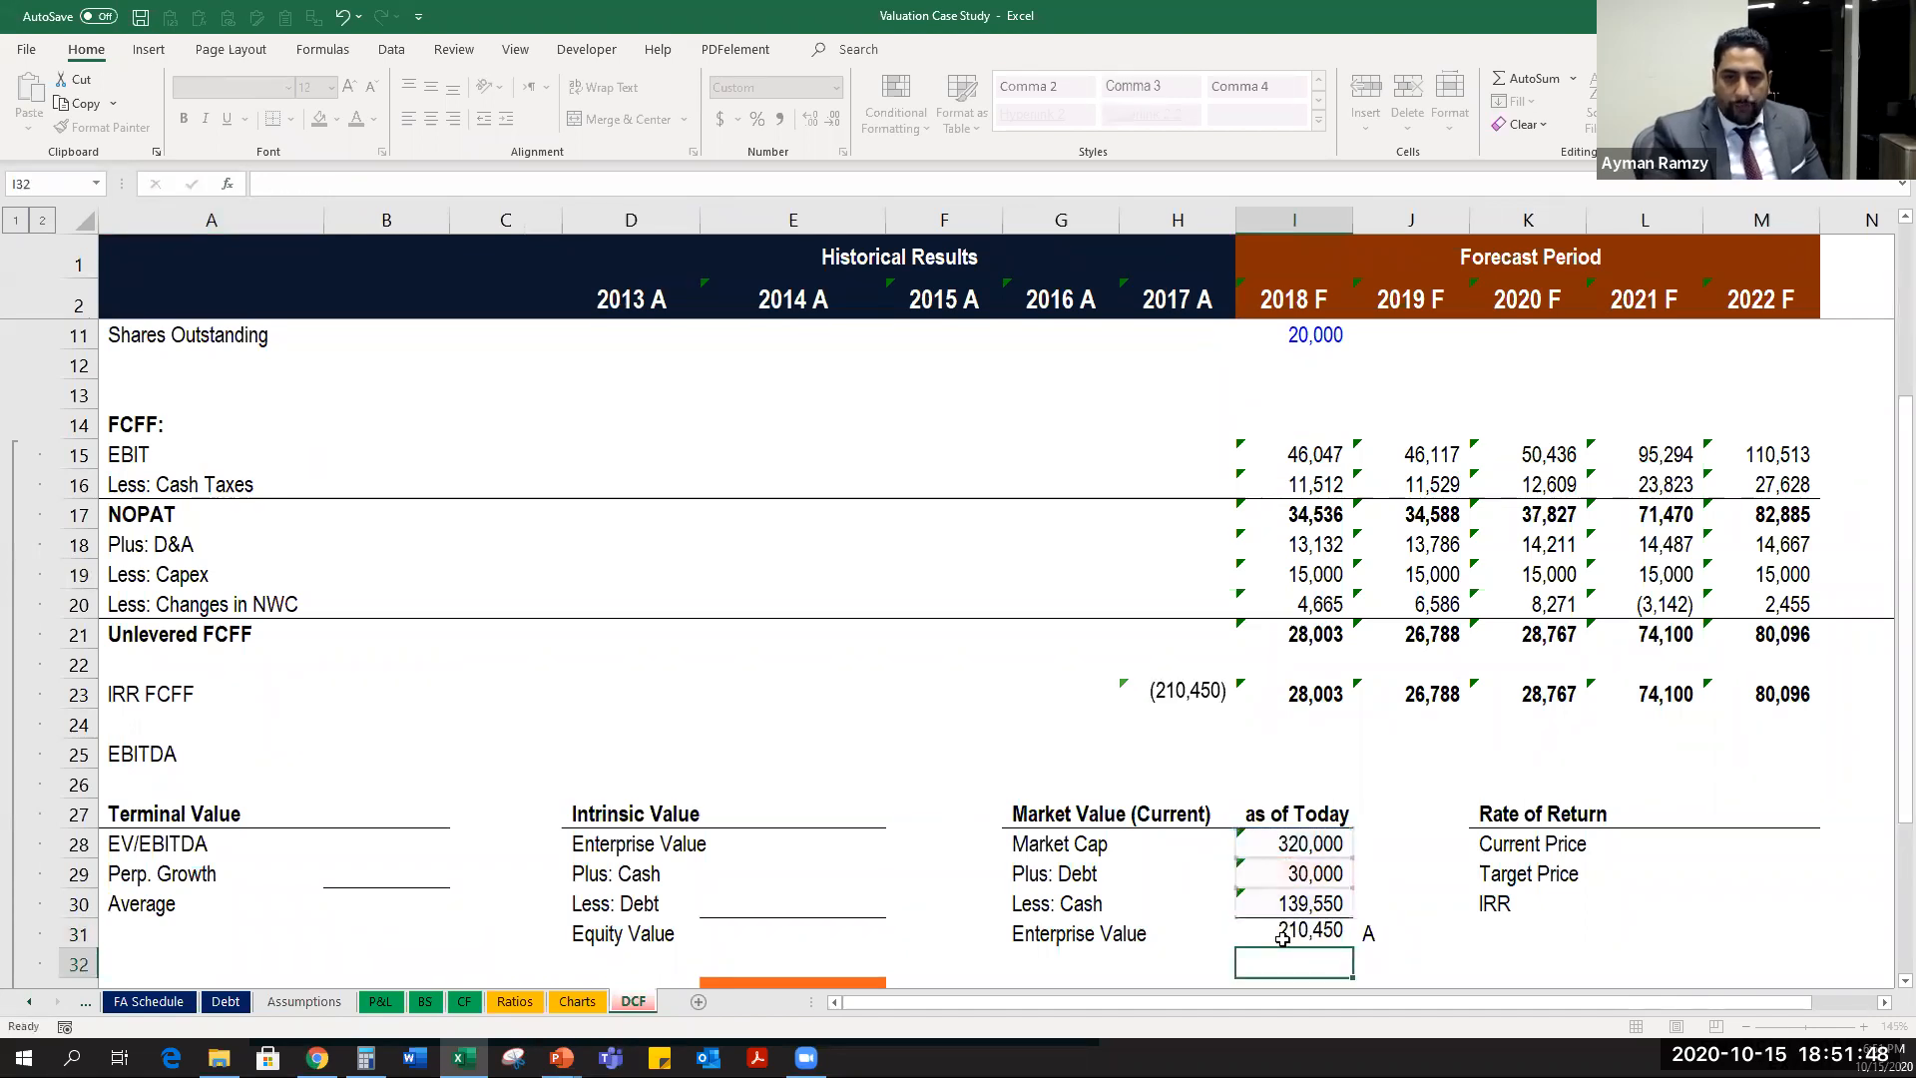
Review the current market Enterprise Value, its link into the 2017 IRR FCFF, and the Current Price and Shares Outstanding assumptions.
left_click(1293, 934)
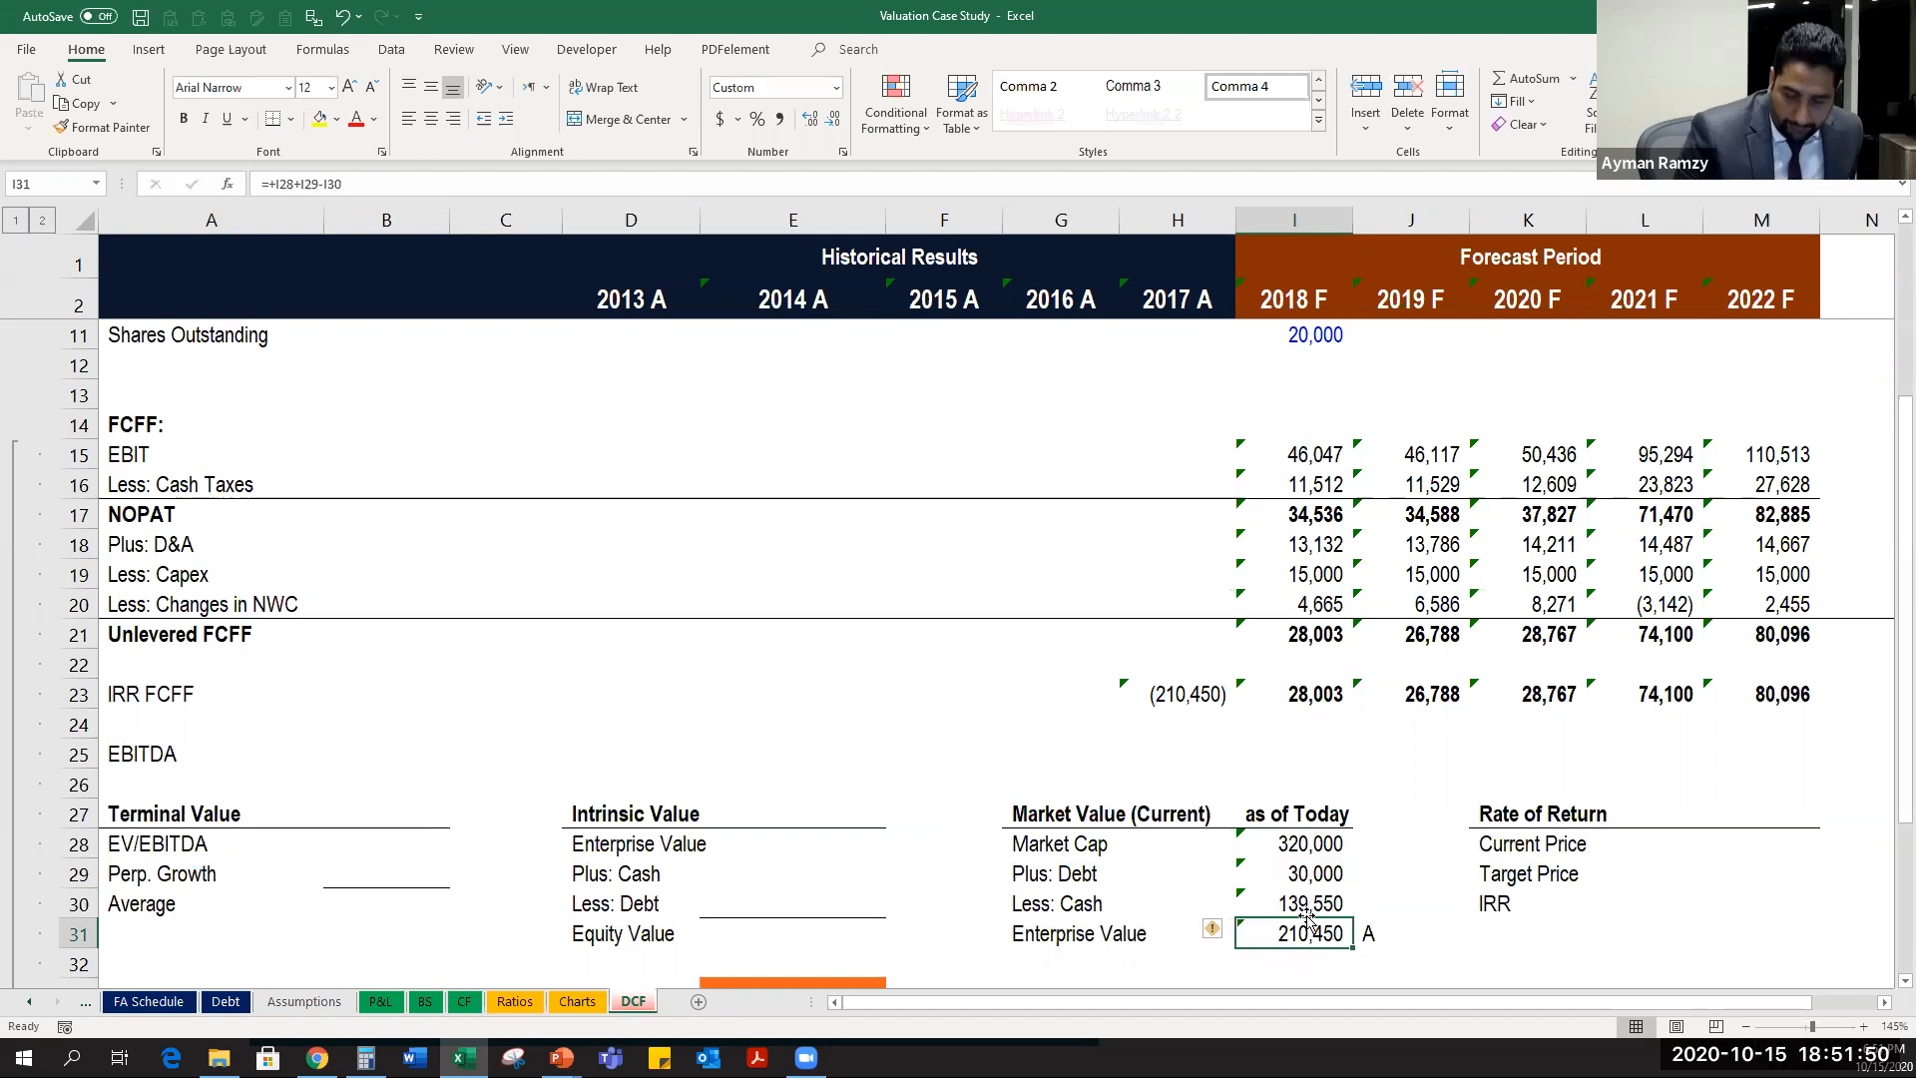
left_click_drag(1298, 930, 1073, 813)
left_click(1178, 692)
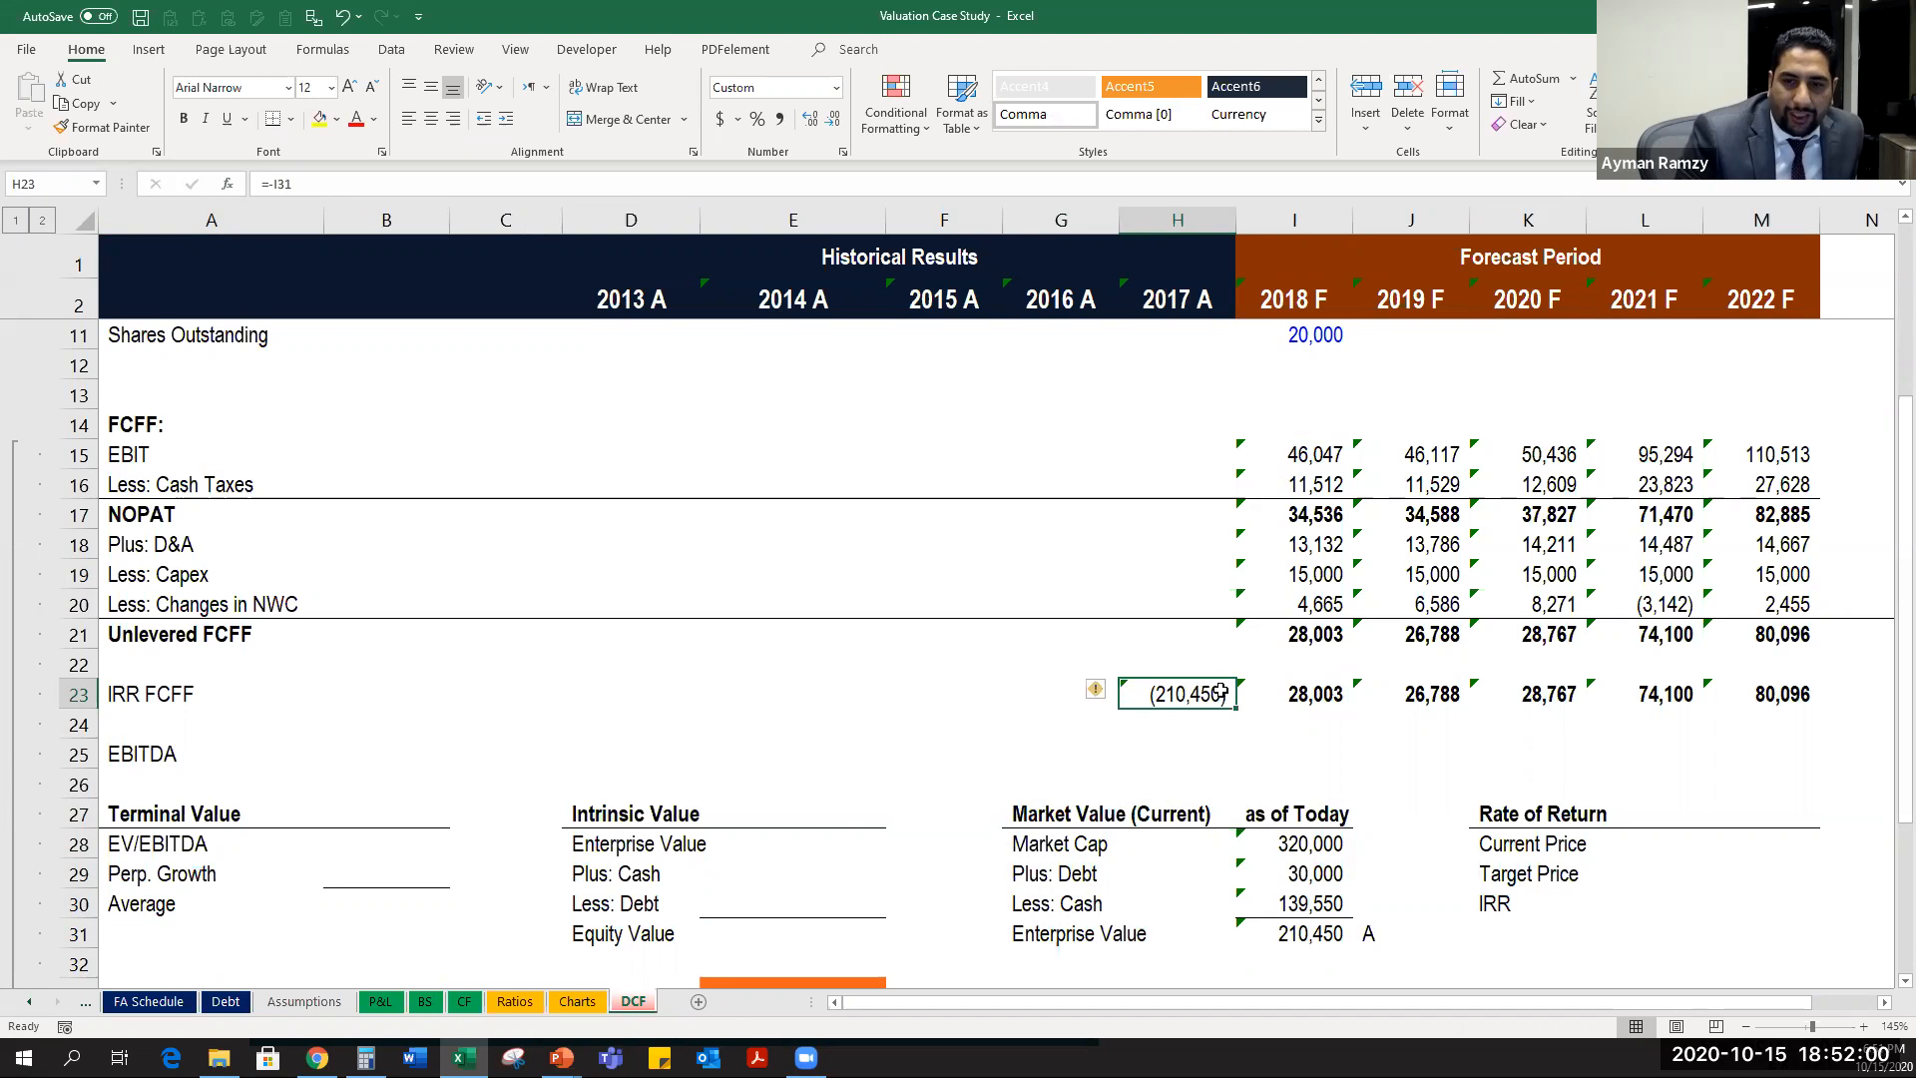
scroll(1248, 526, "up", 3)
left_click_drag(1307, 555, 1308, 585)
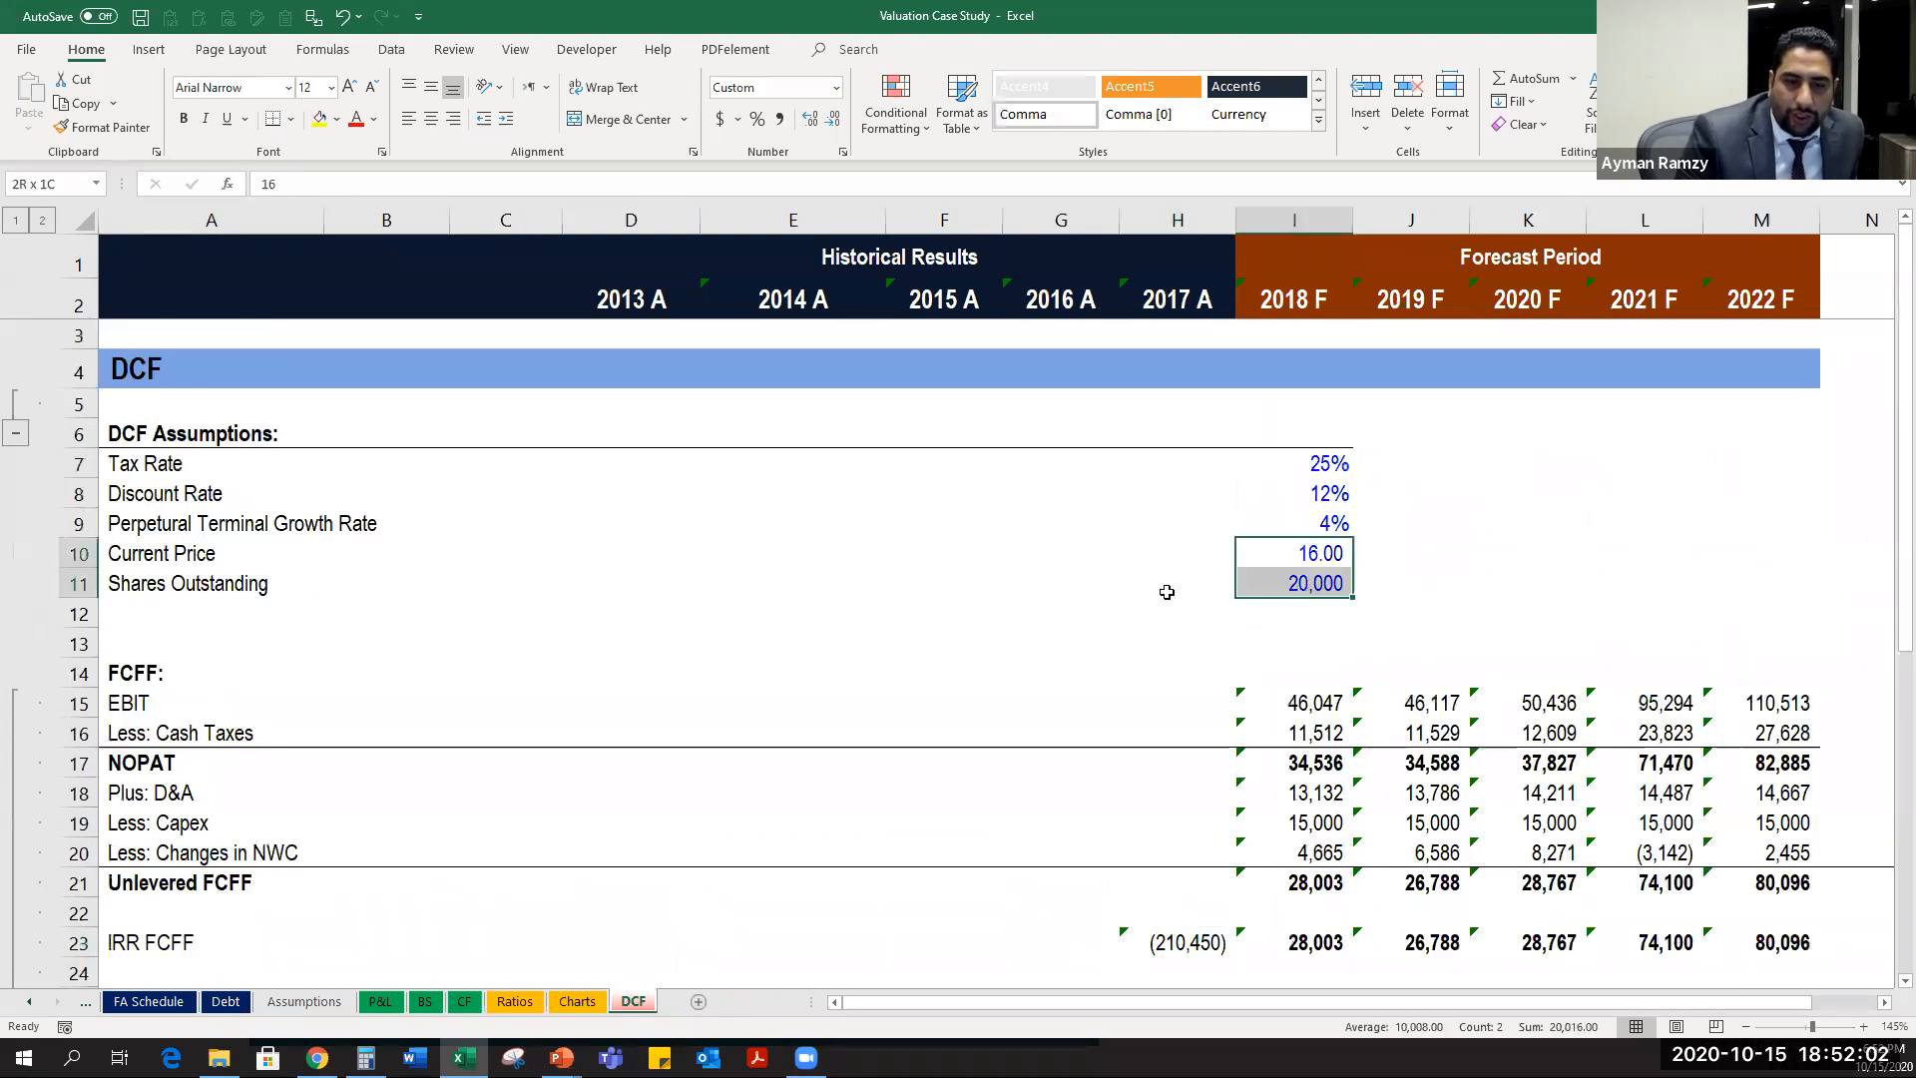
scroll(1117, 658, "down", 3)
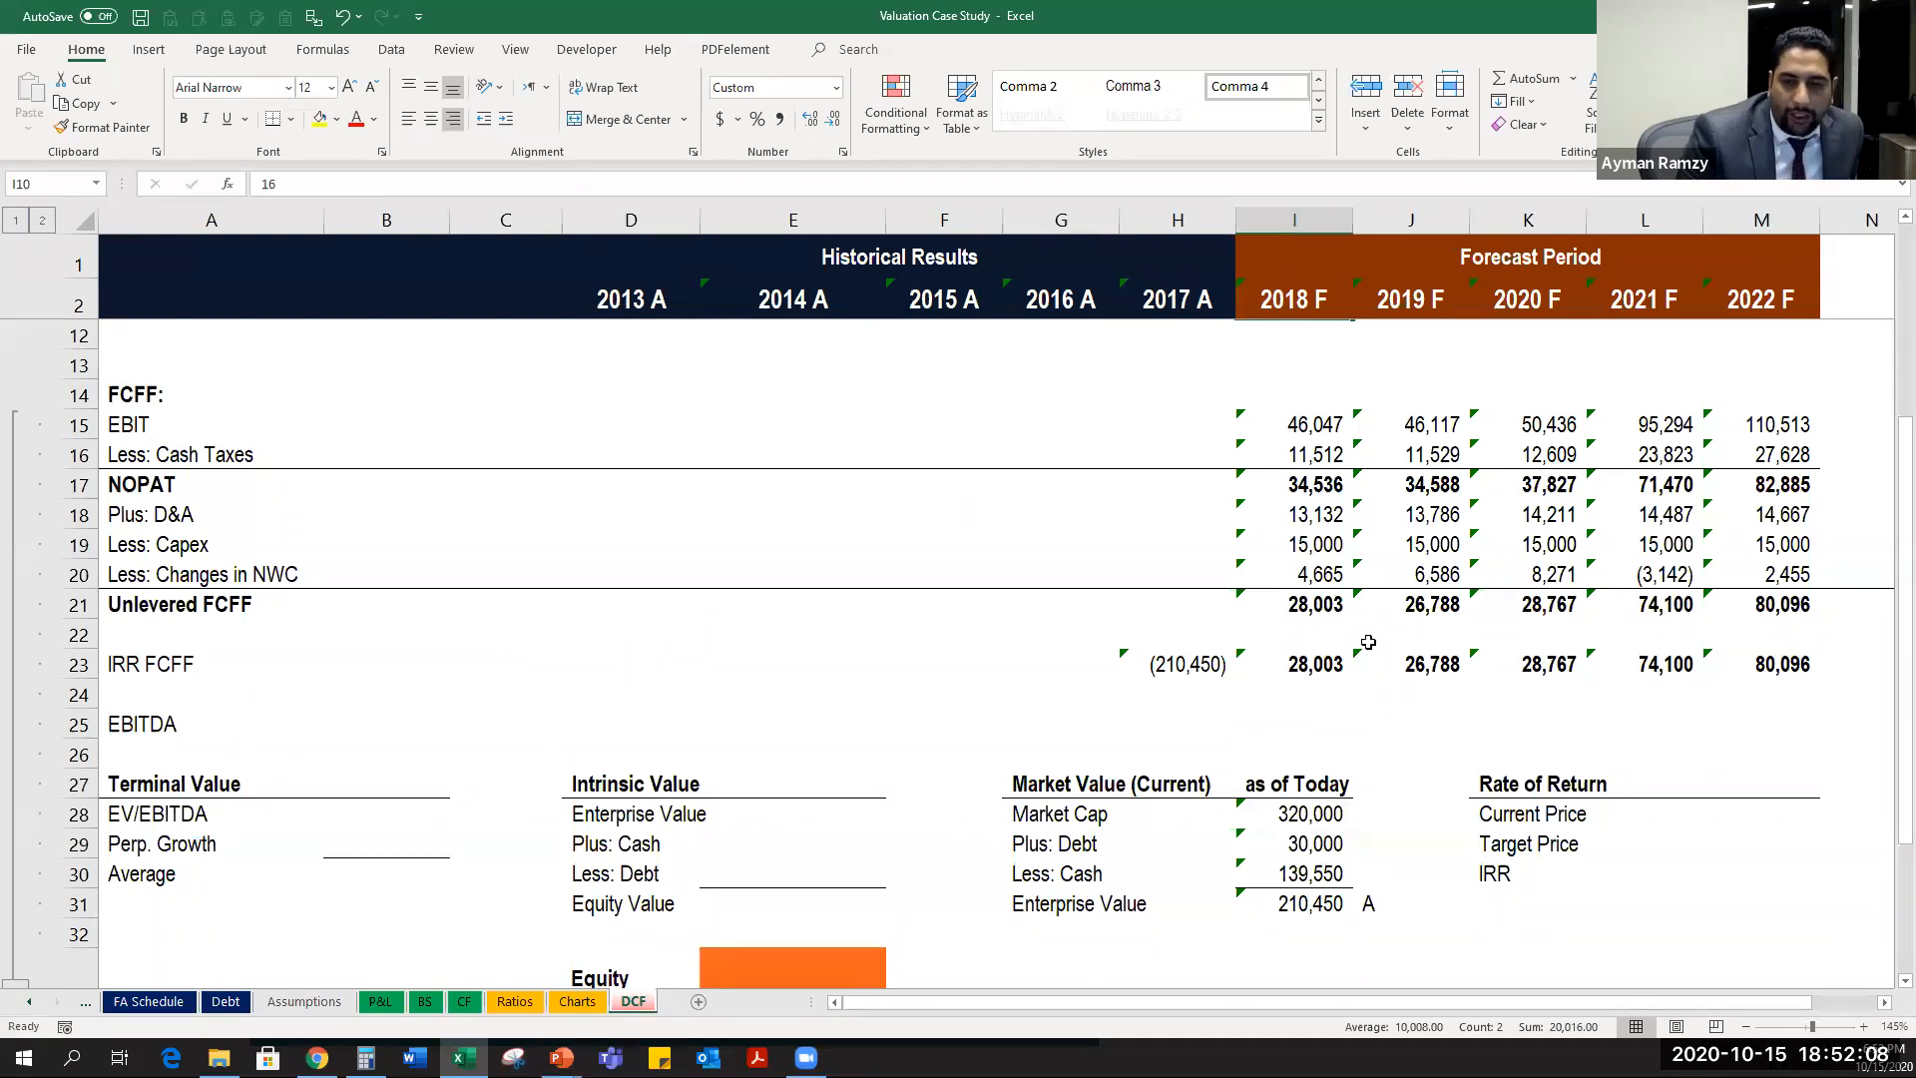
left_click(1314, 783)
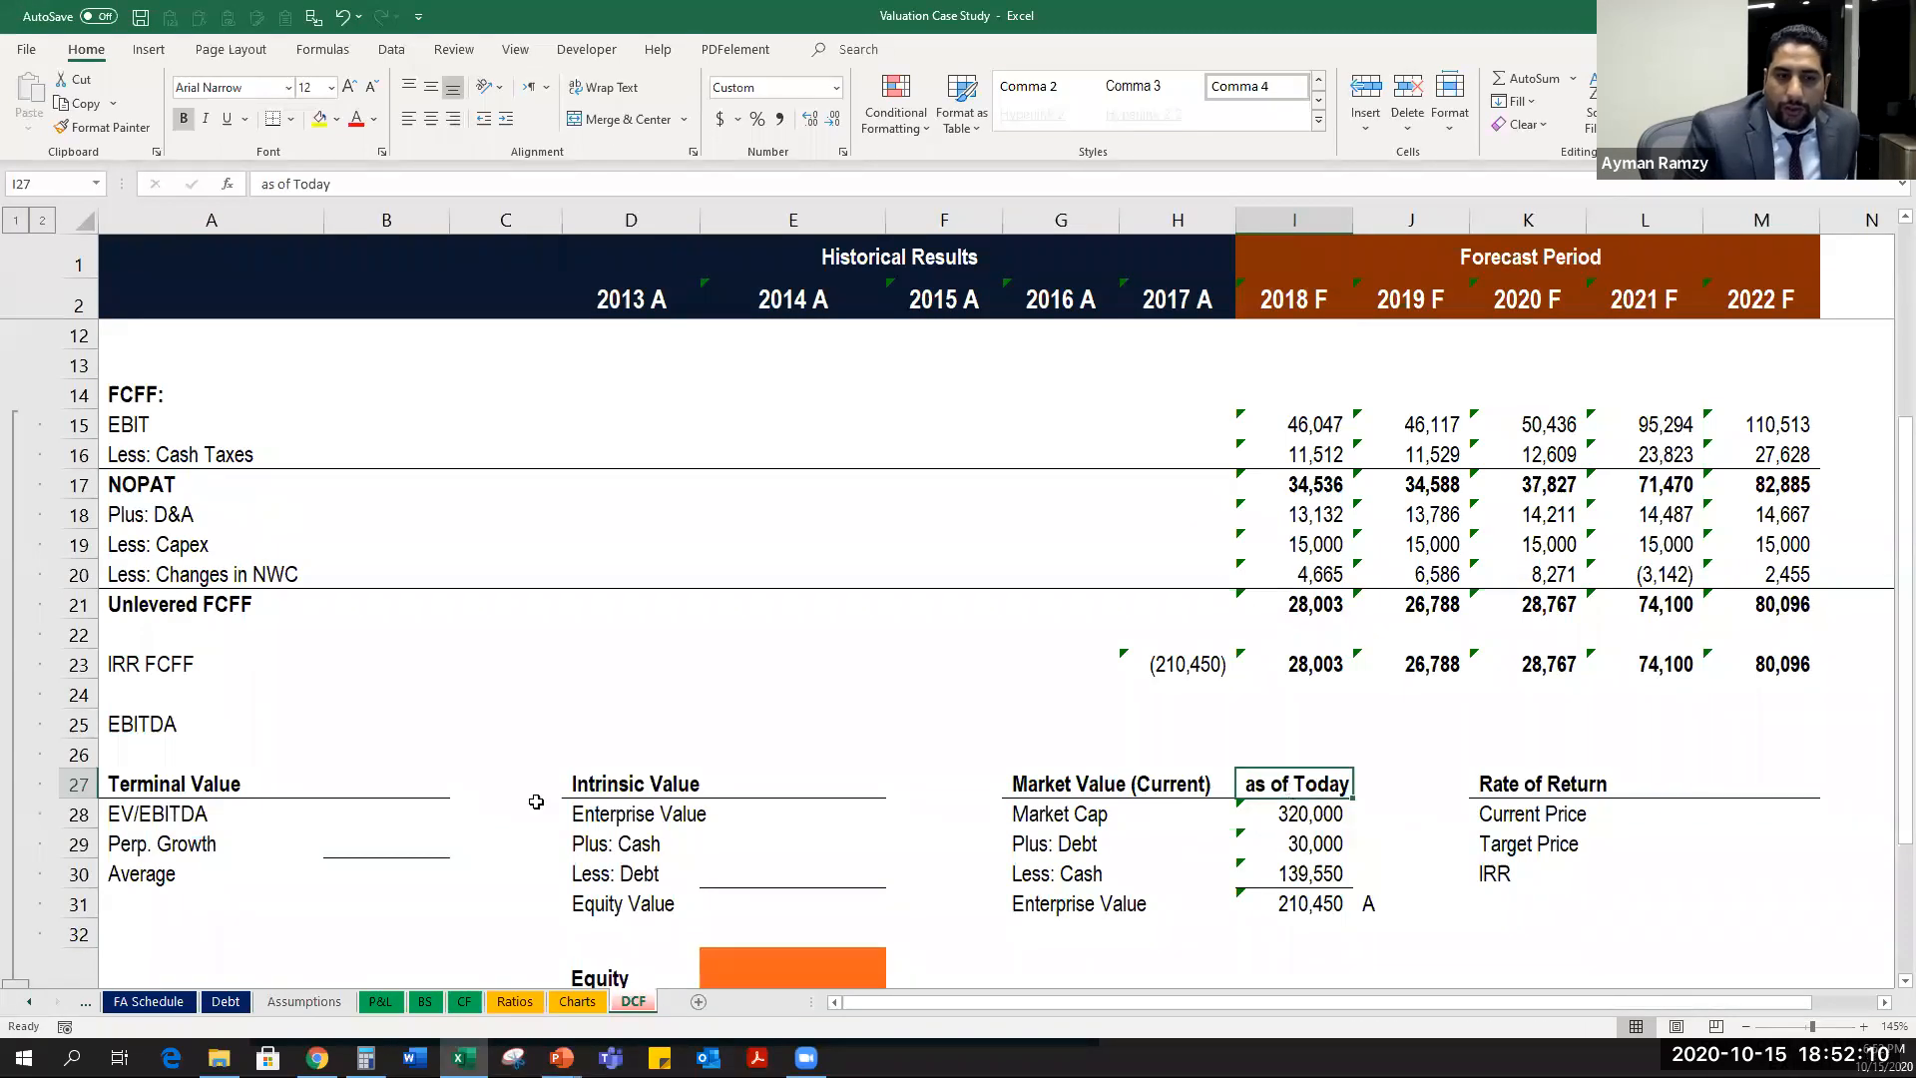
Look over the Terminal Value, Intrinsic Value, Rate of Return and Equity Value/Share blocks below the cash flows.
scroll(1376, 782, "down", 1)
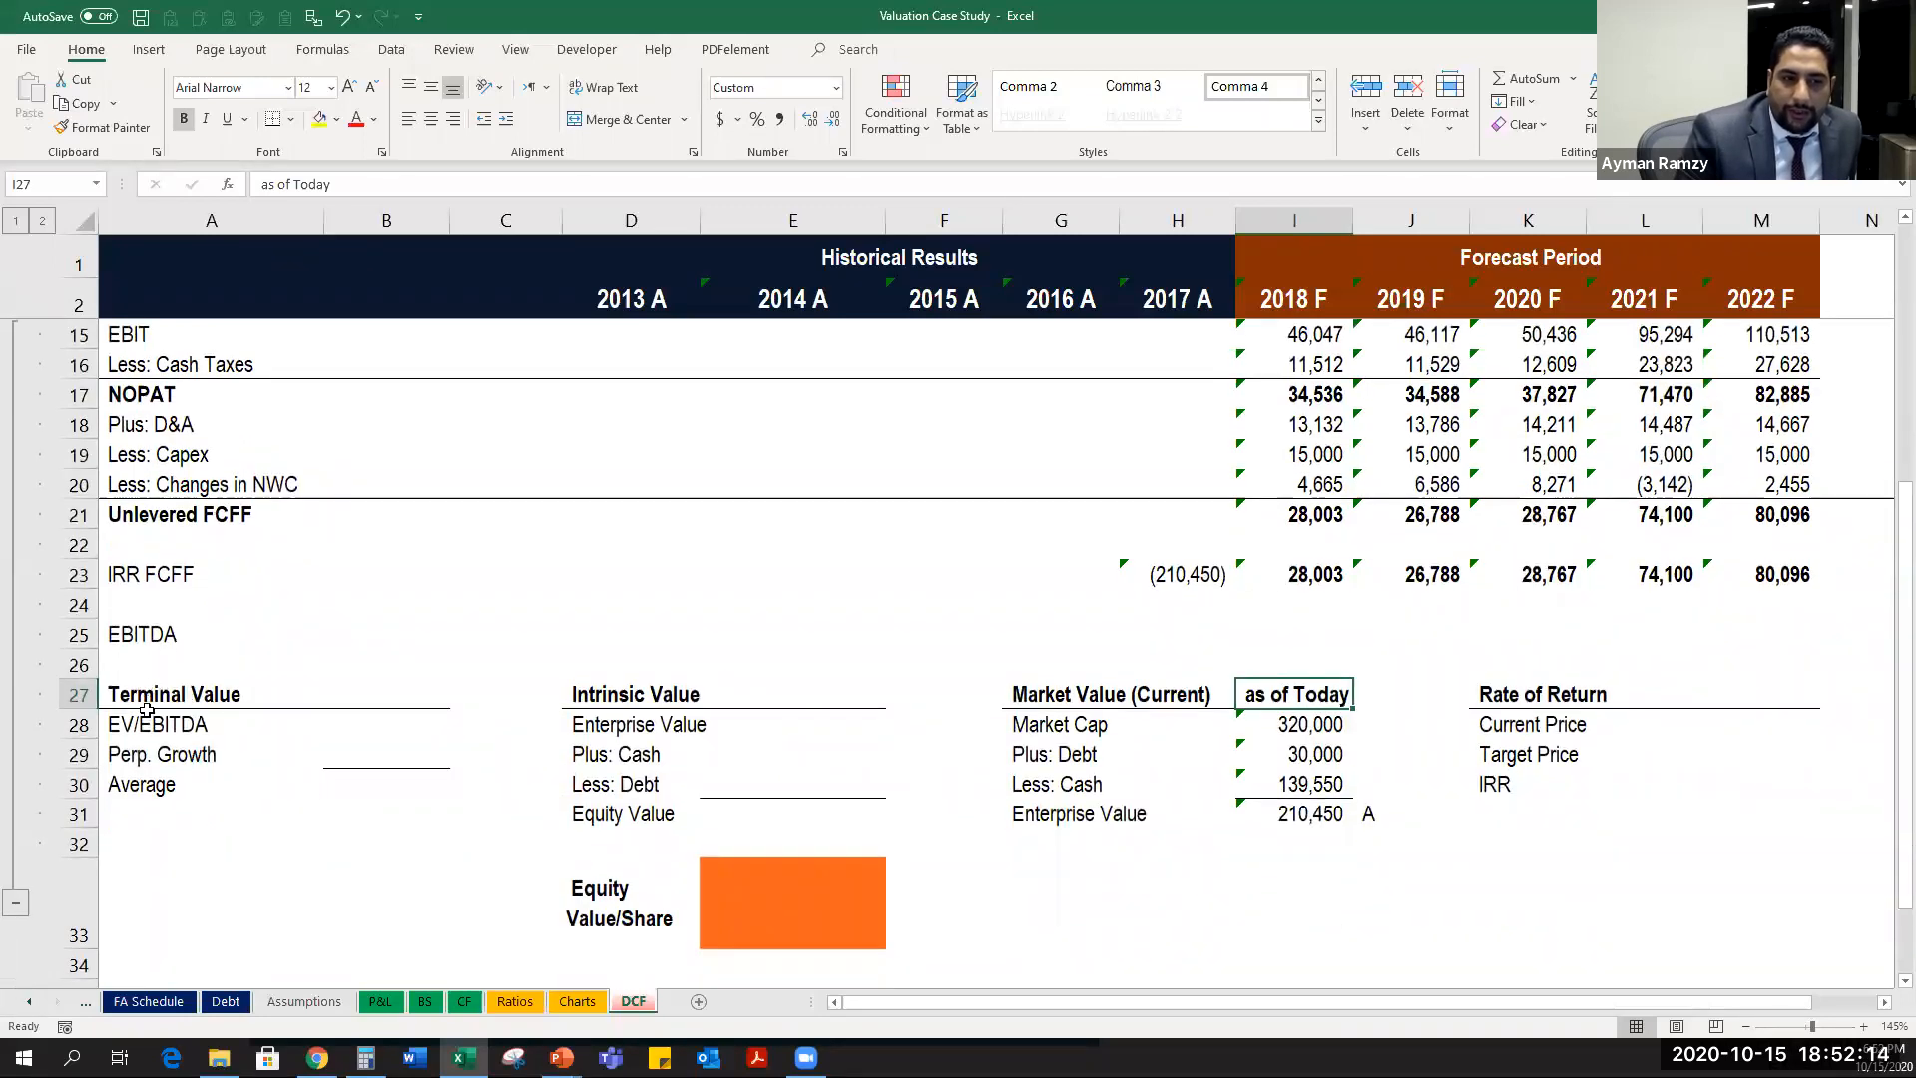
left_click_drag(147, 698, 376, 795)
left_click_drag(614, 675, 854, 827)
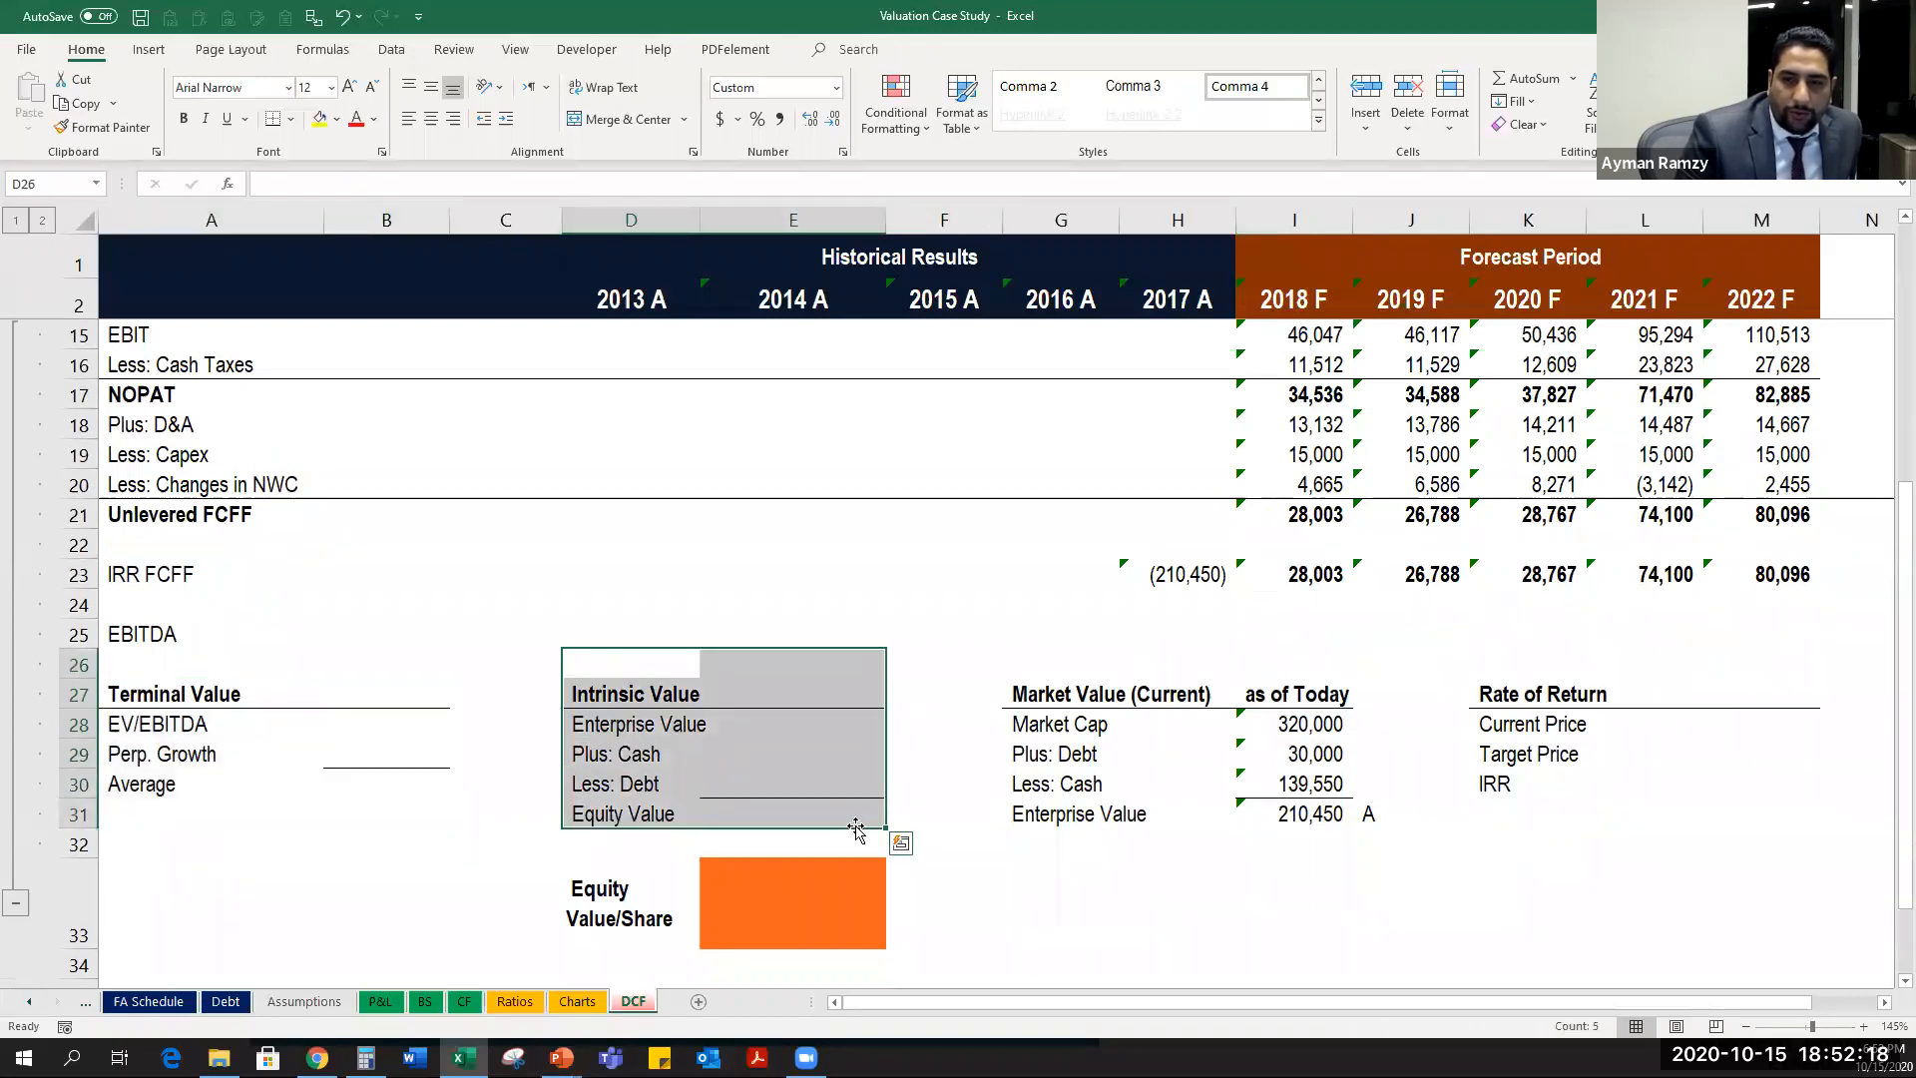
left_click_drag(1512, 666, 1757, 850)
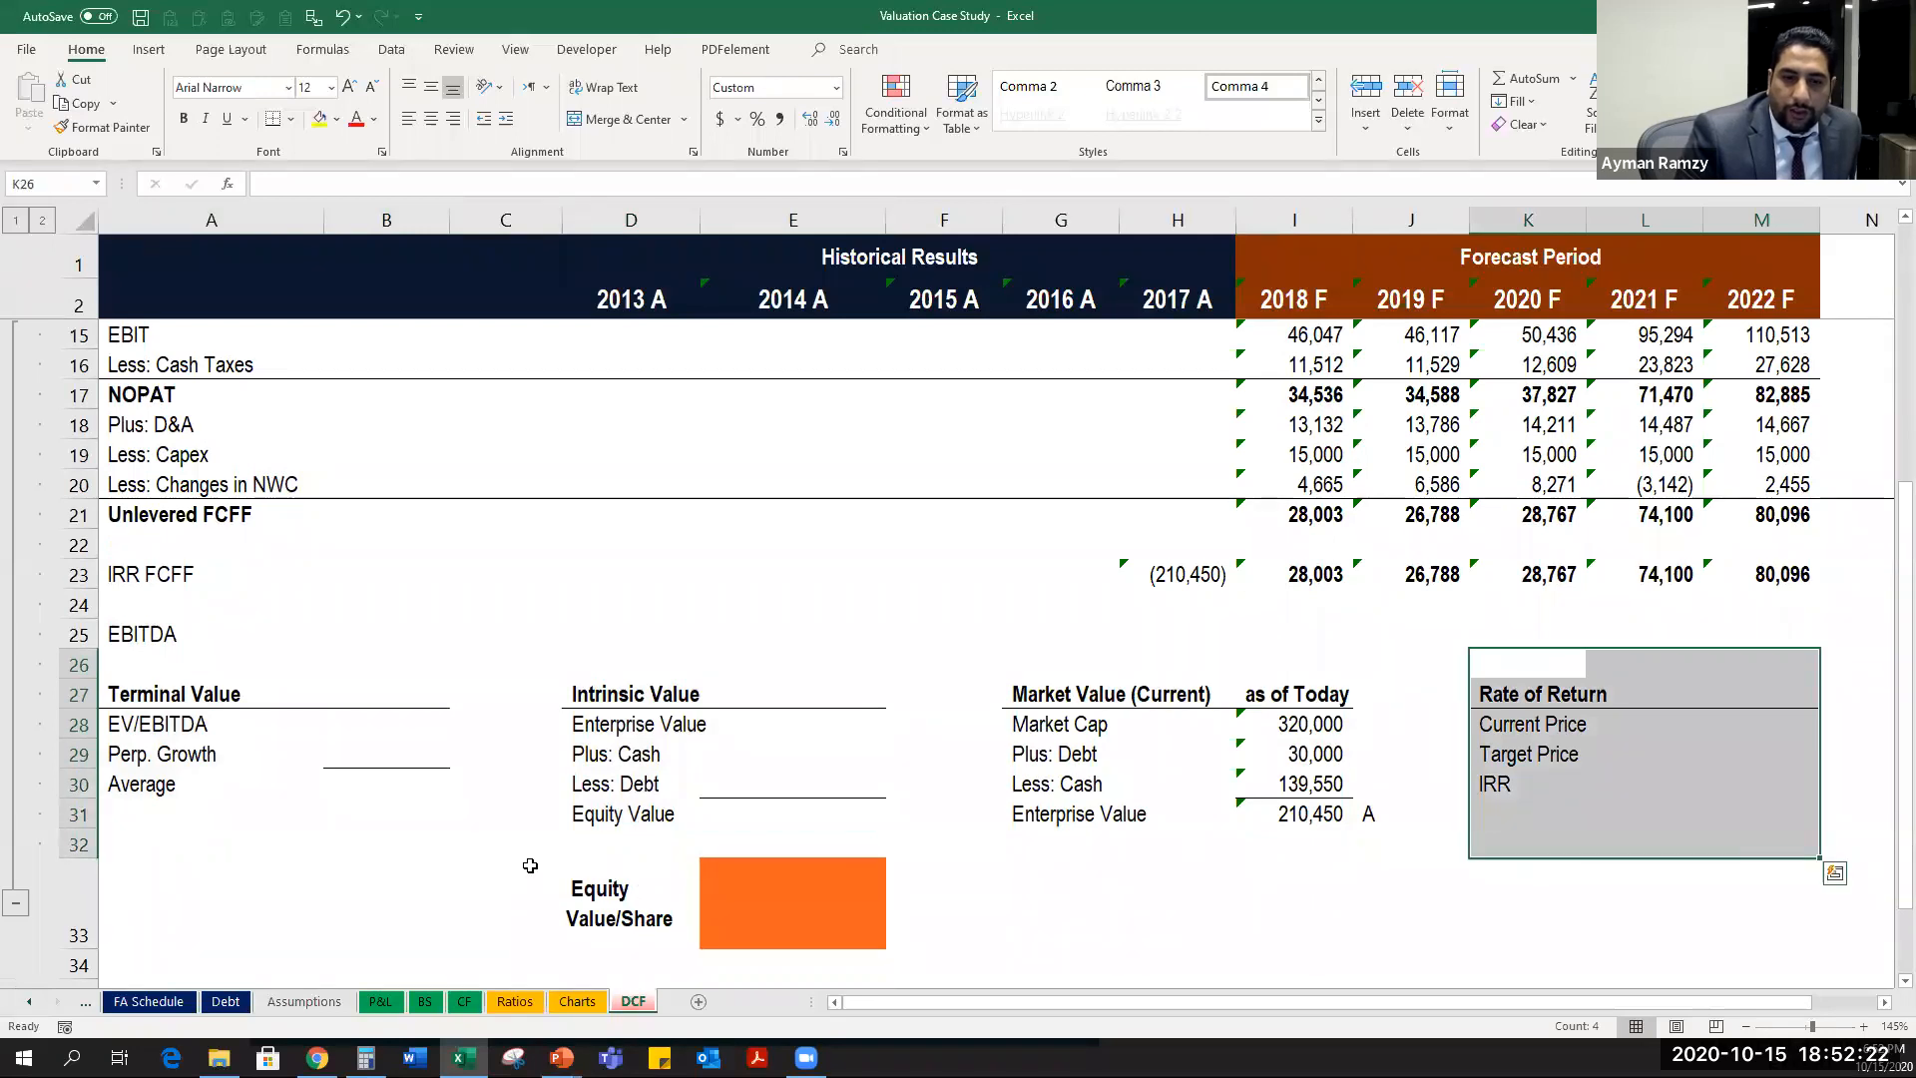
left_click_drag(619, 843, 843, 958)
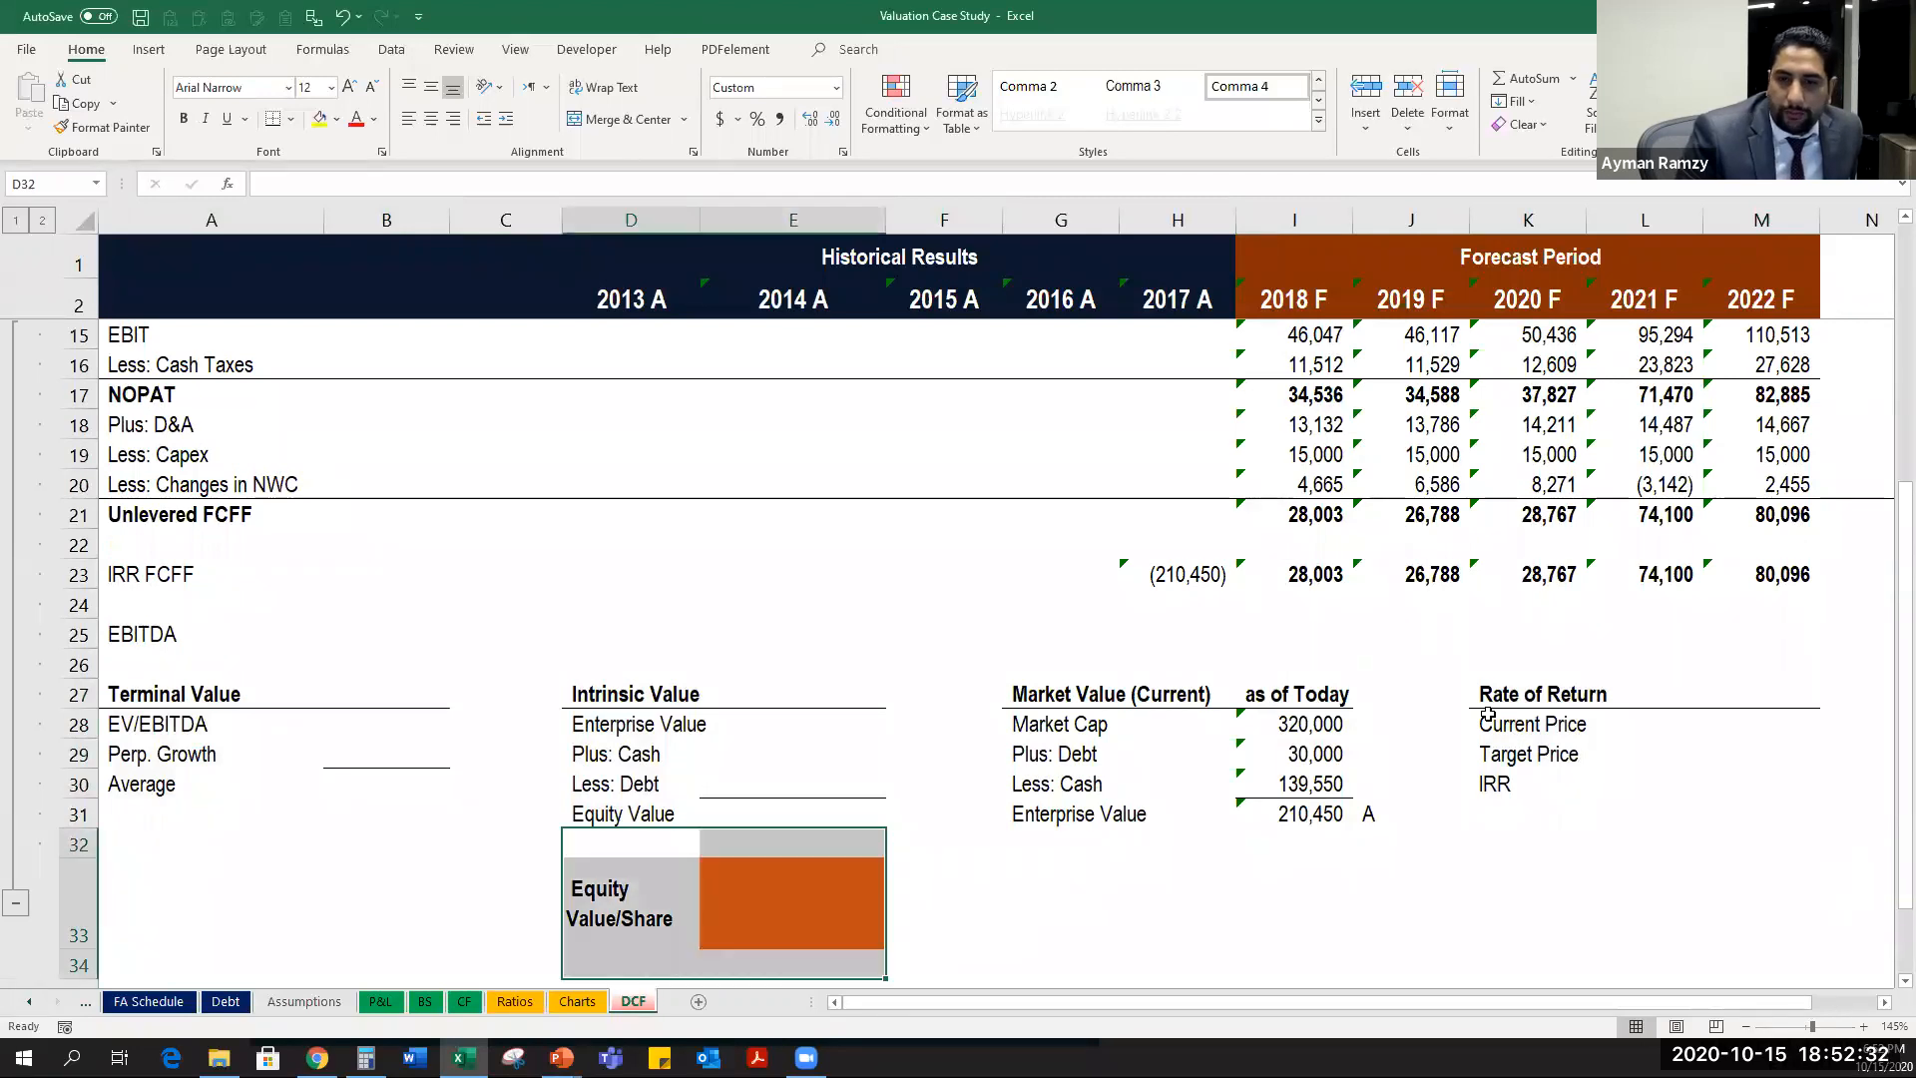
left_click(1138, 574)
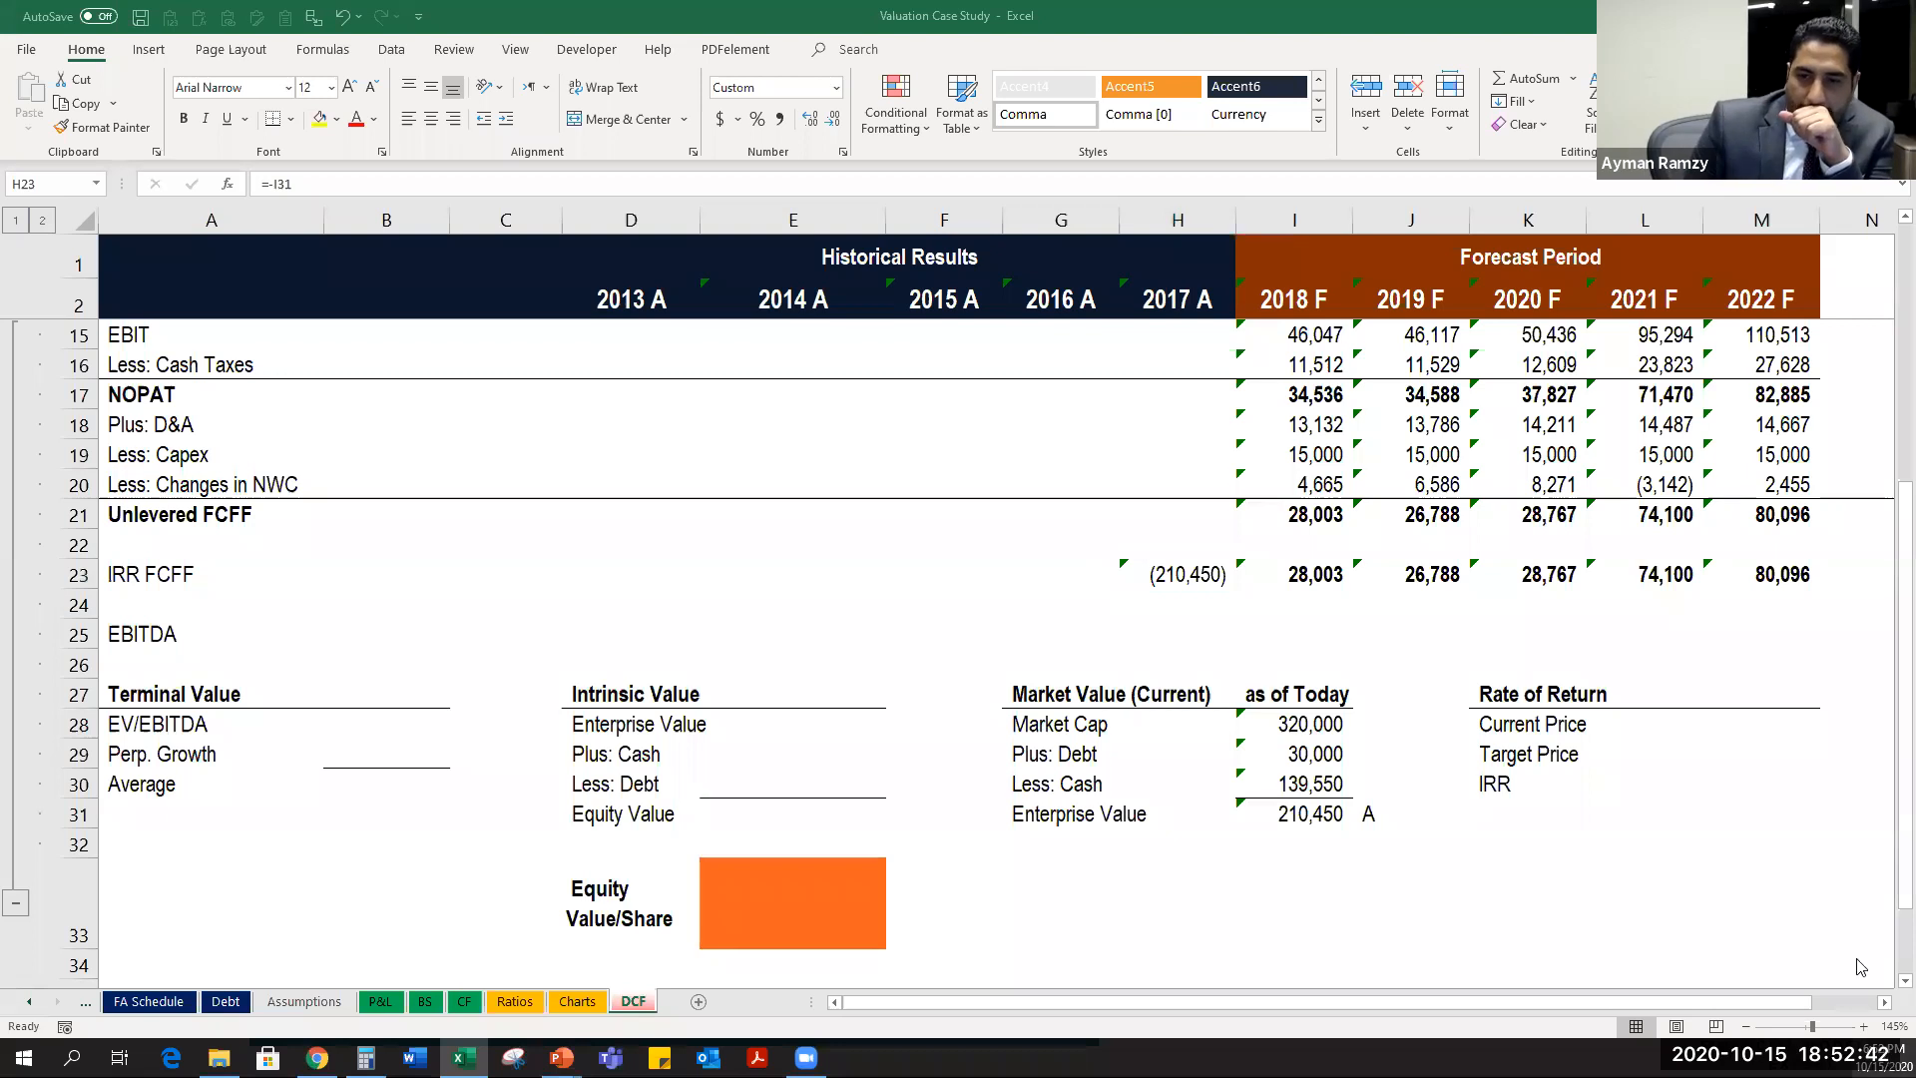
left_click(227, 725)
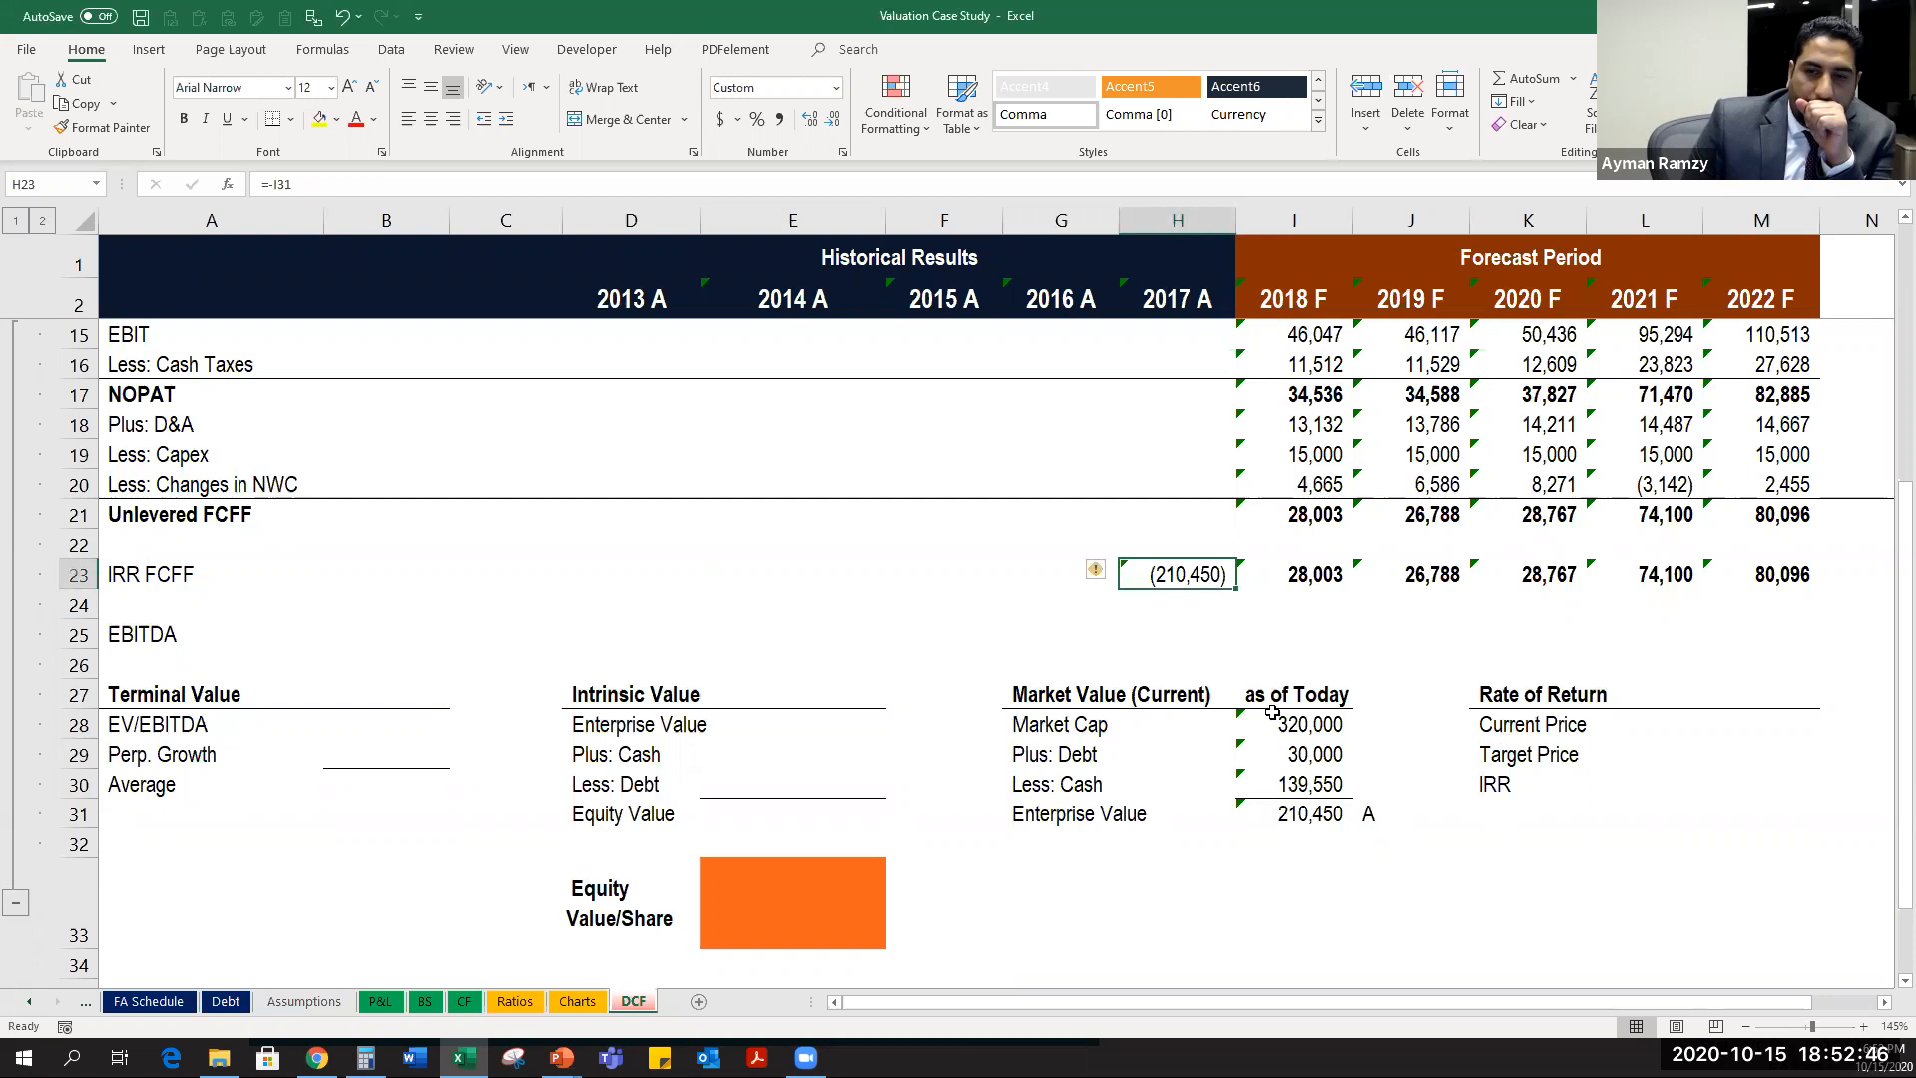
left_click(1664, 788)
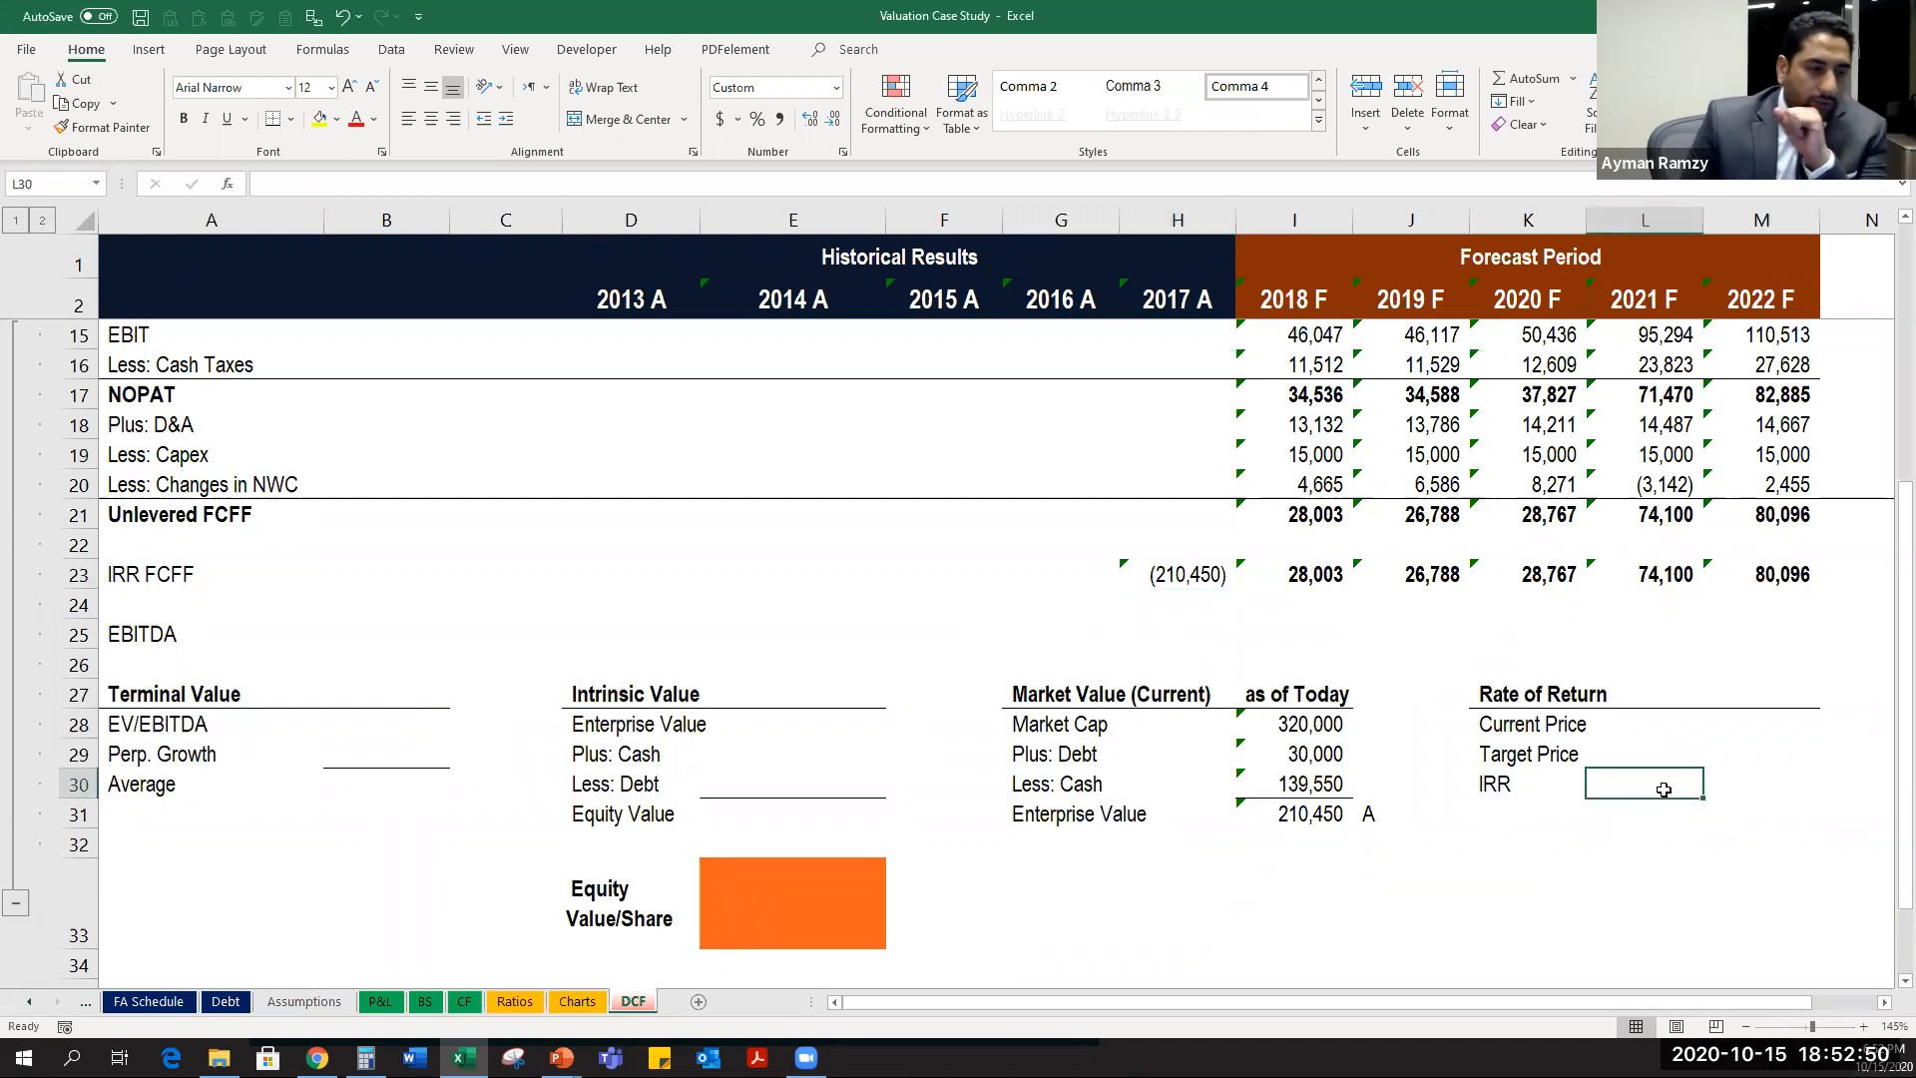
type("=")
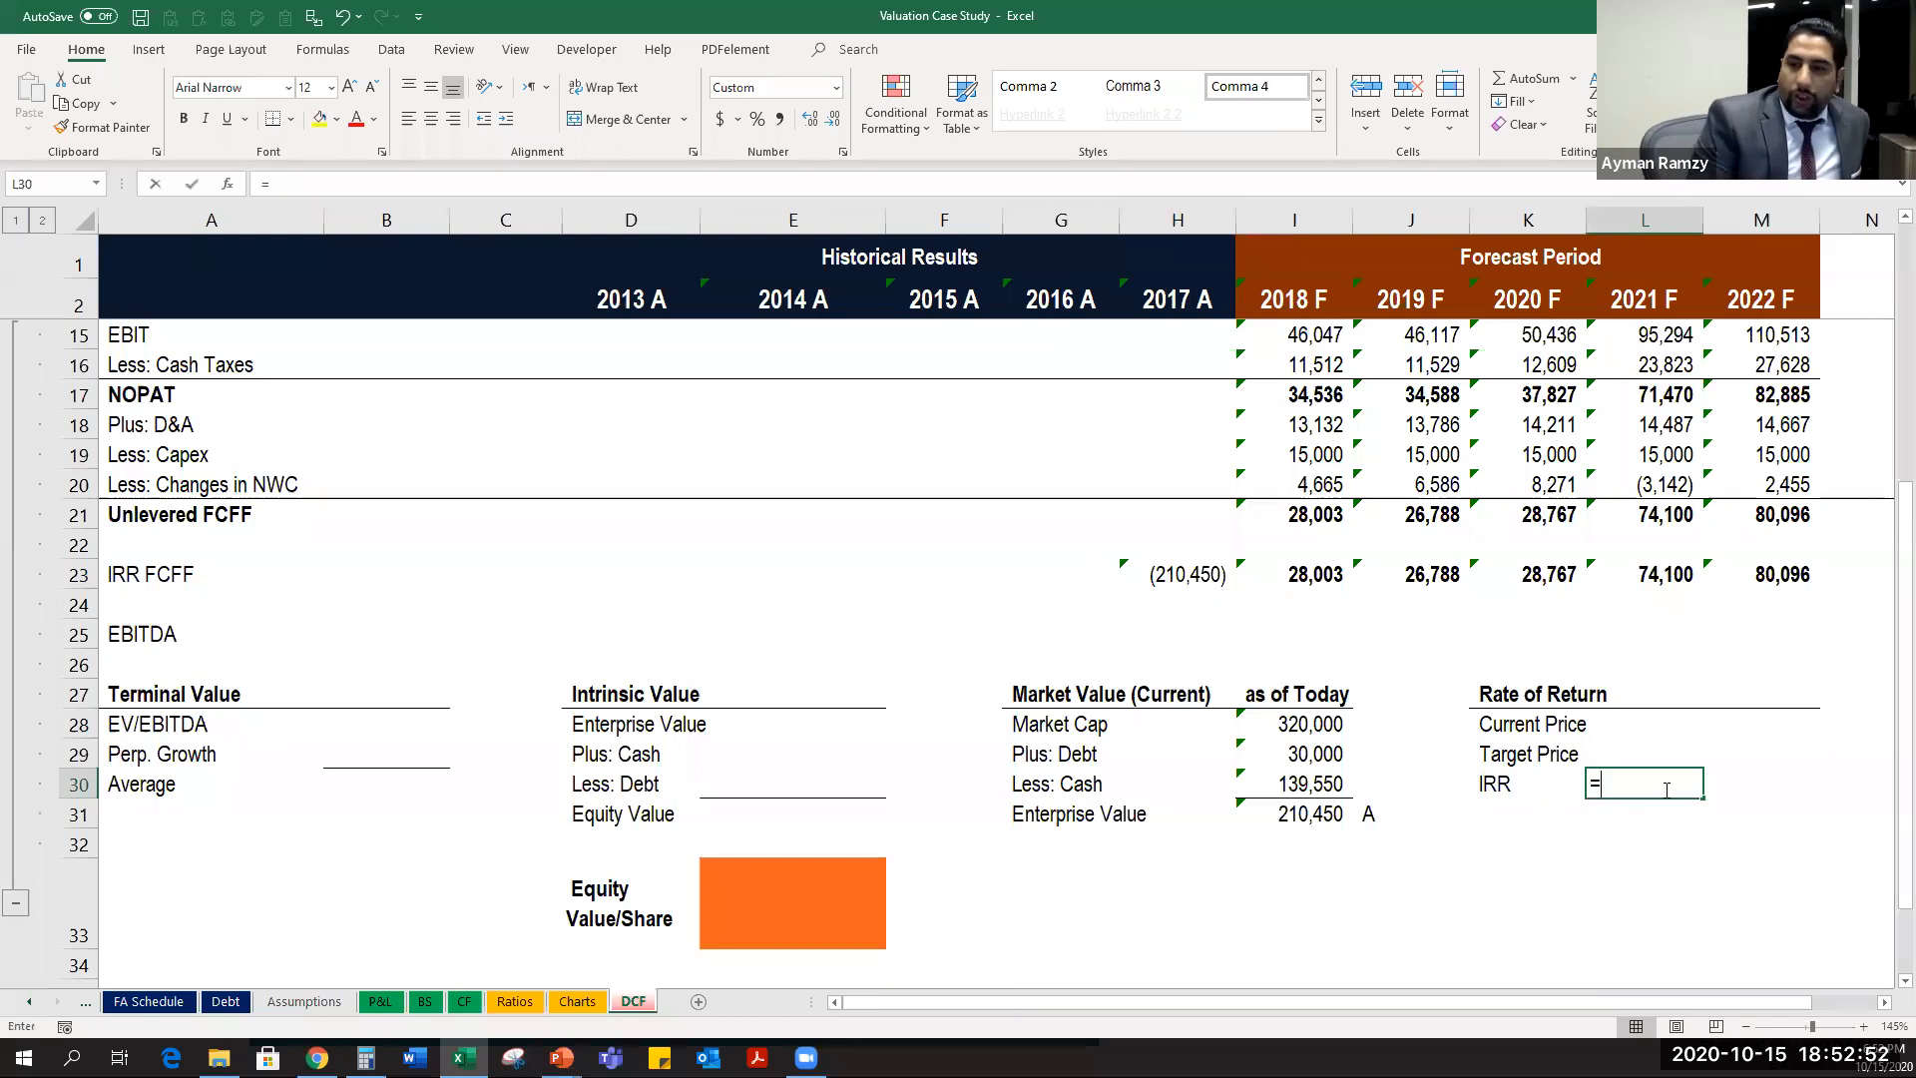
type("xi")
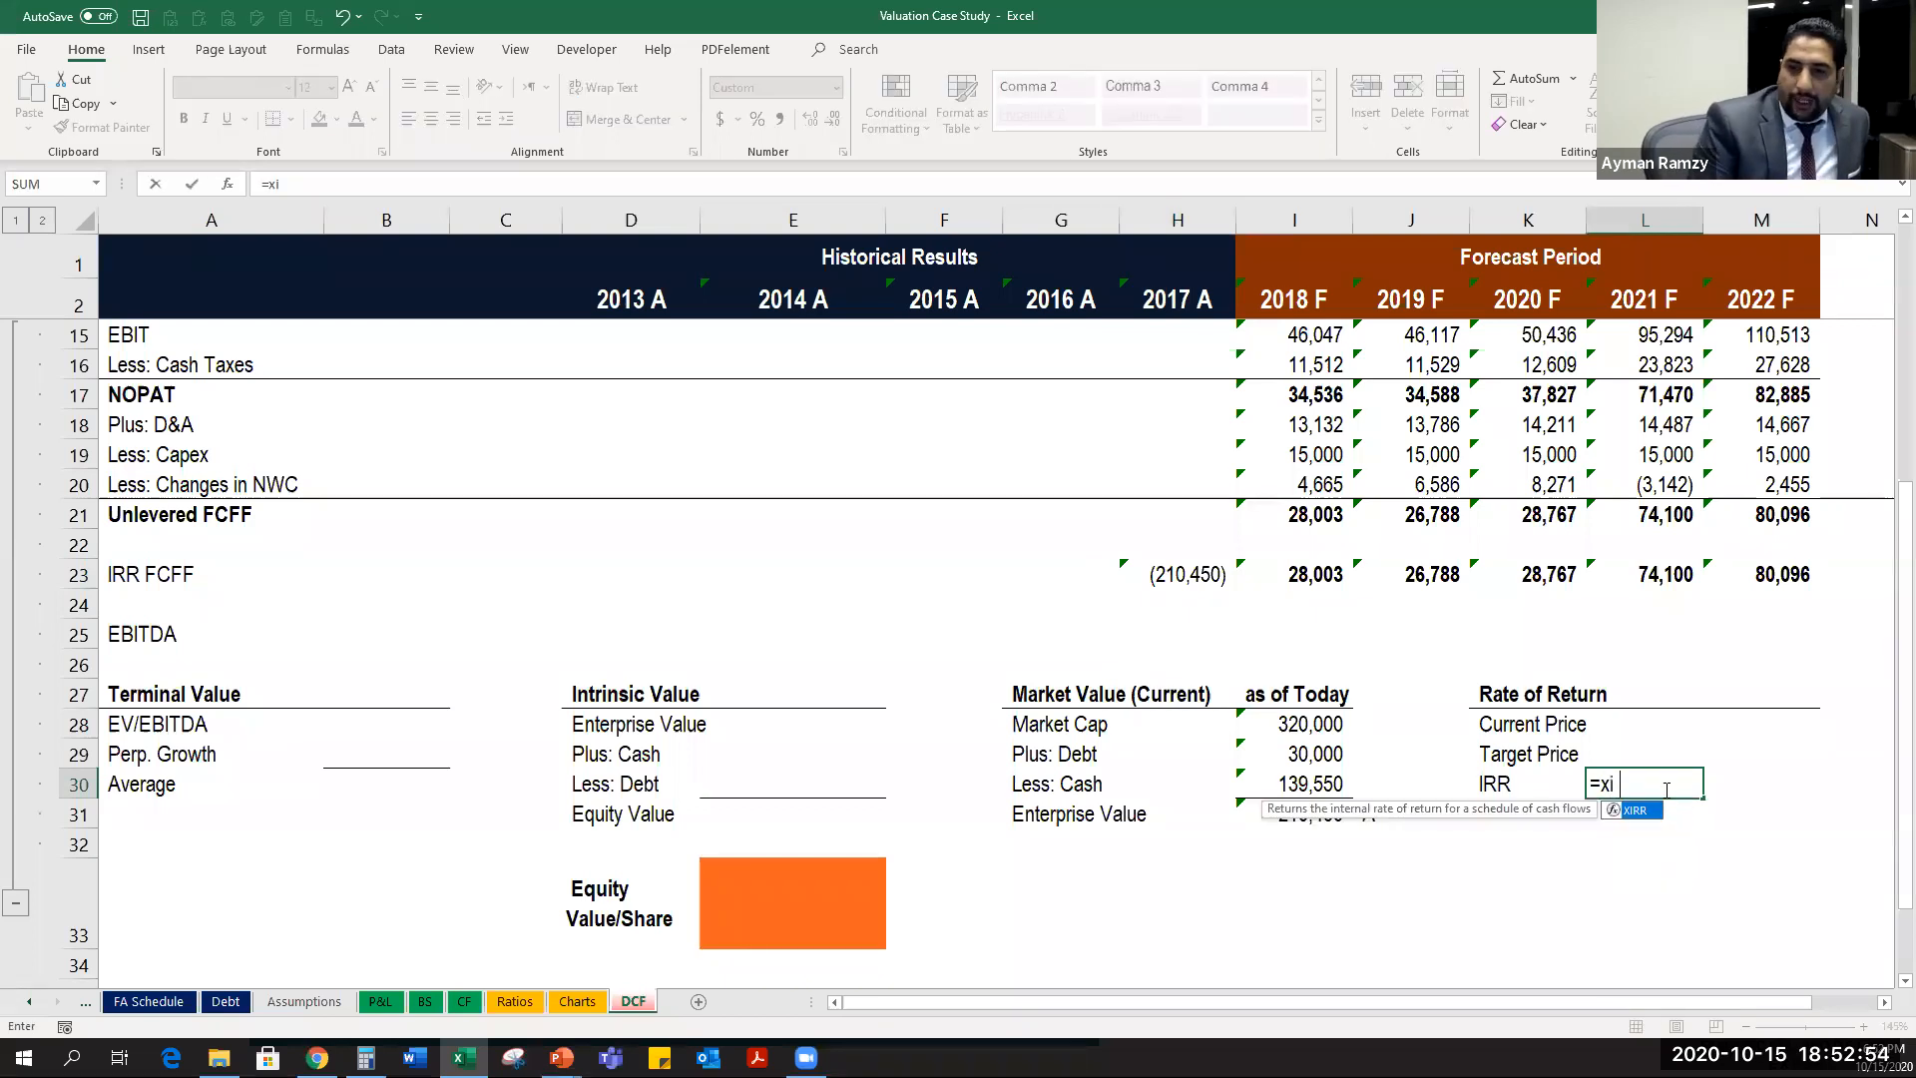
type("rr")
key("Tab")
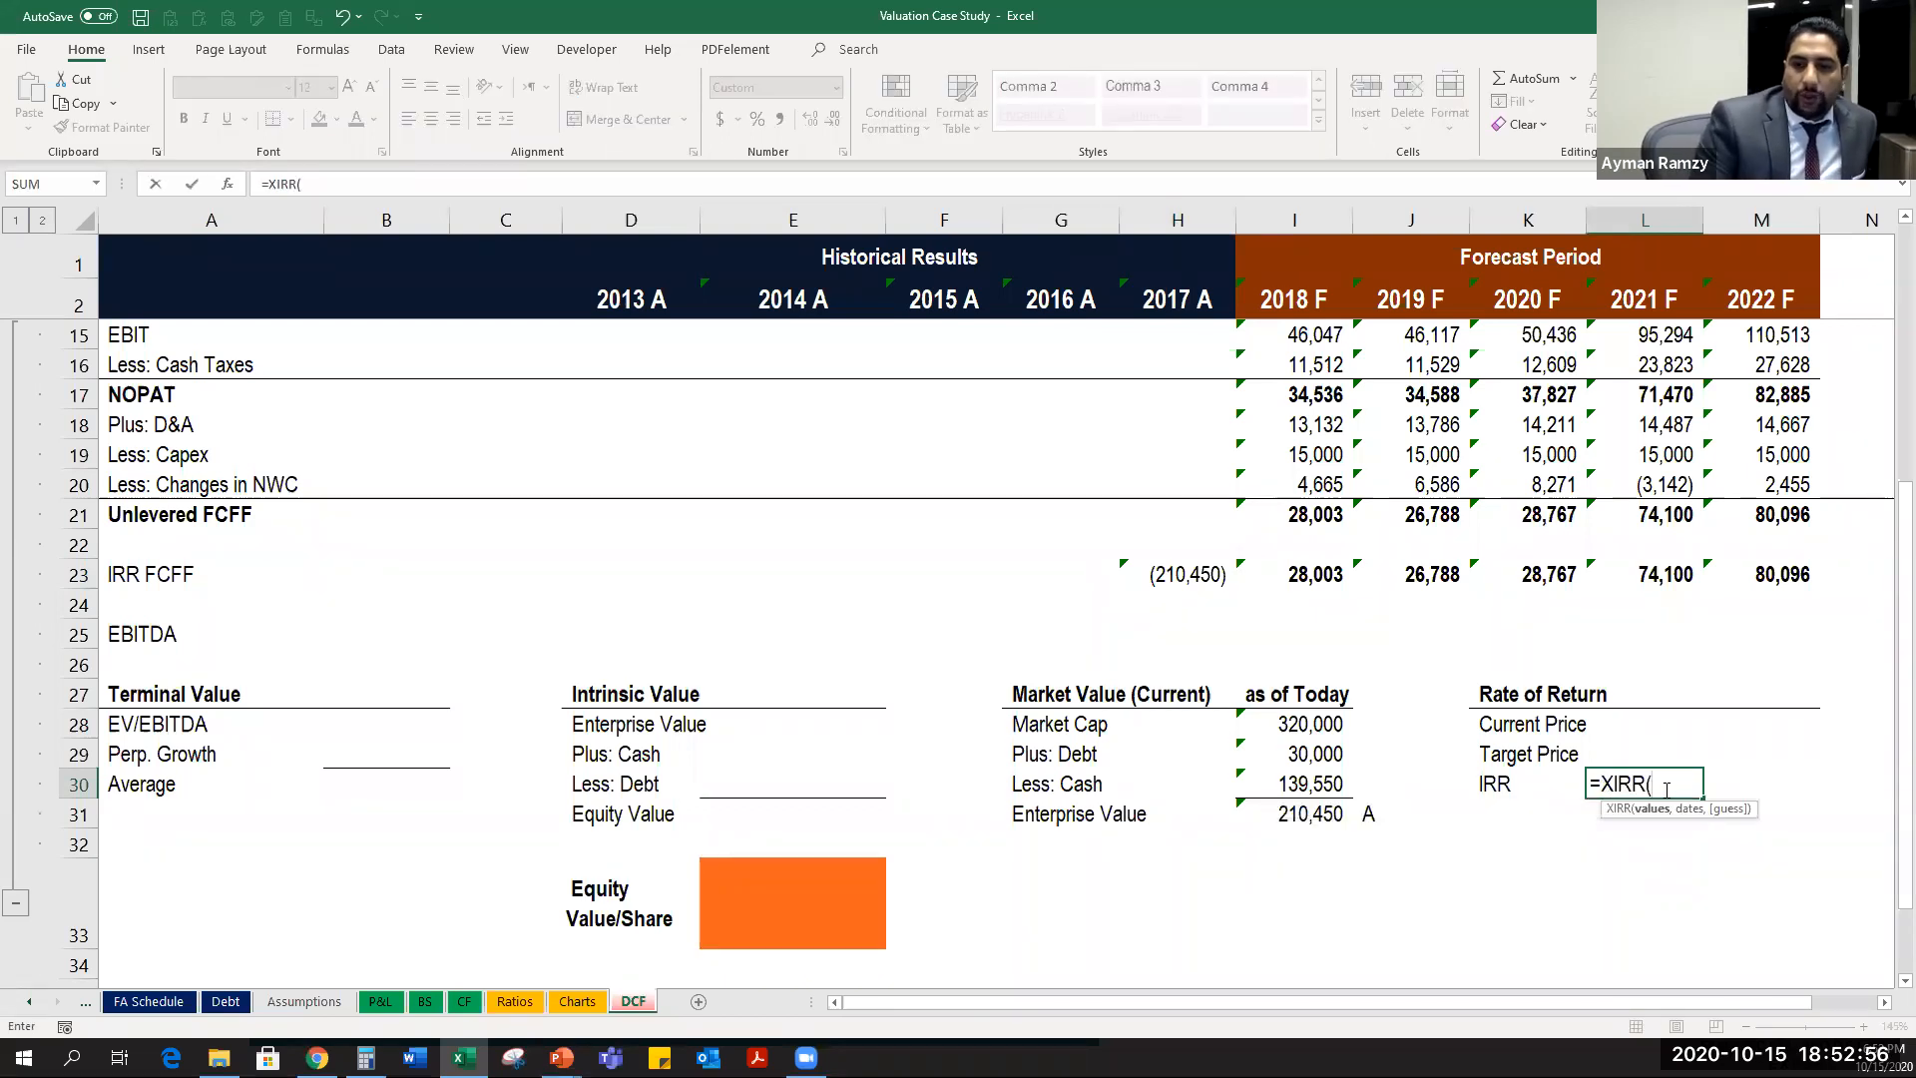
left_click_drag(1173, 571, 1781, 567)
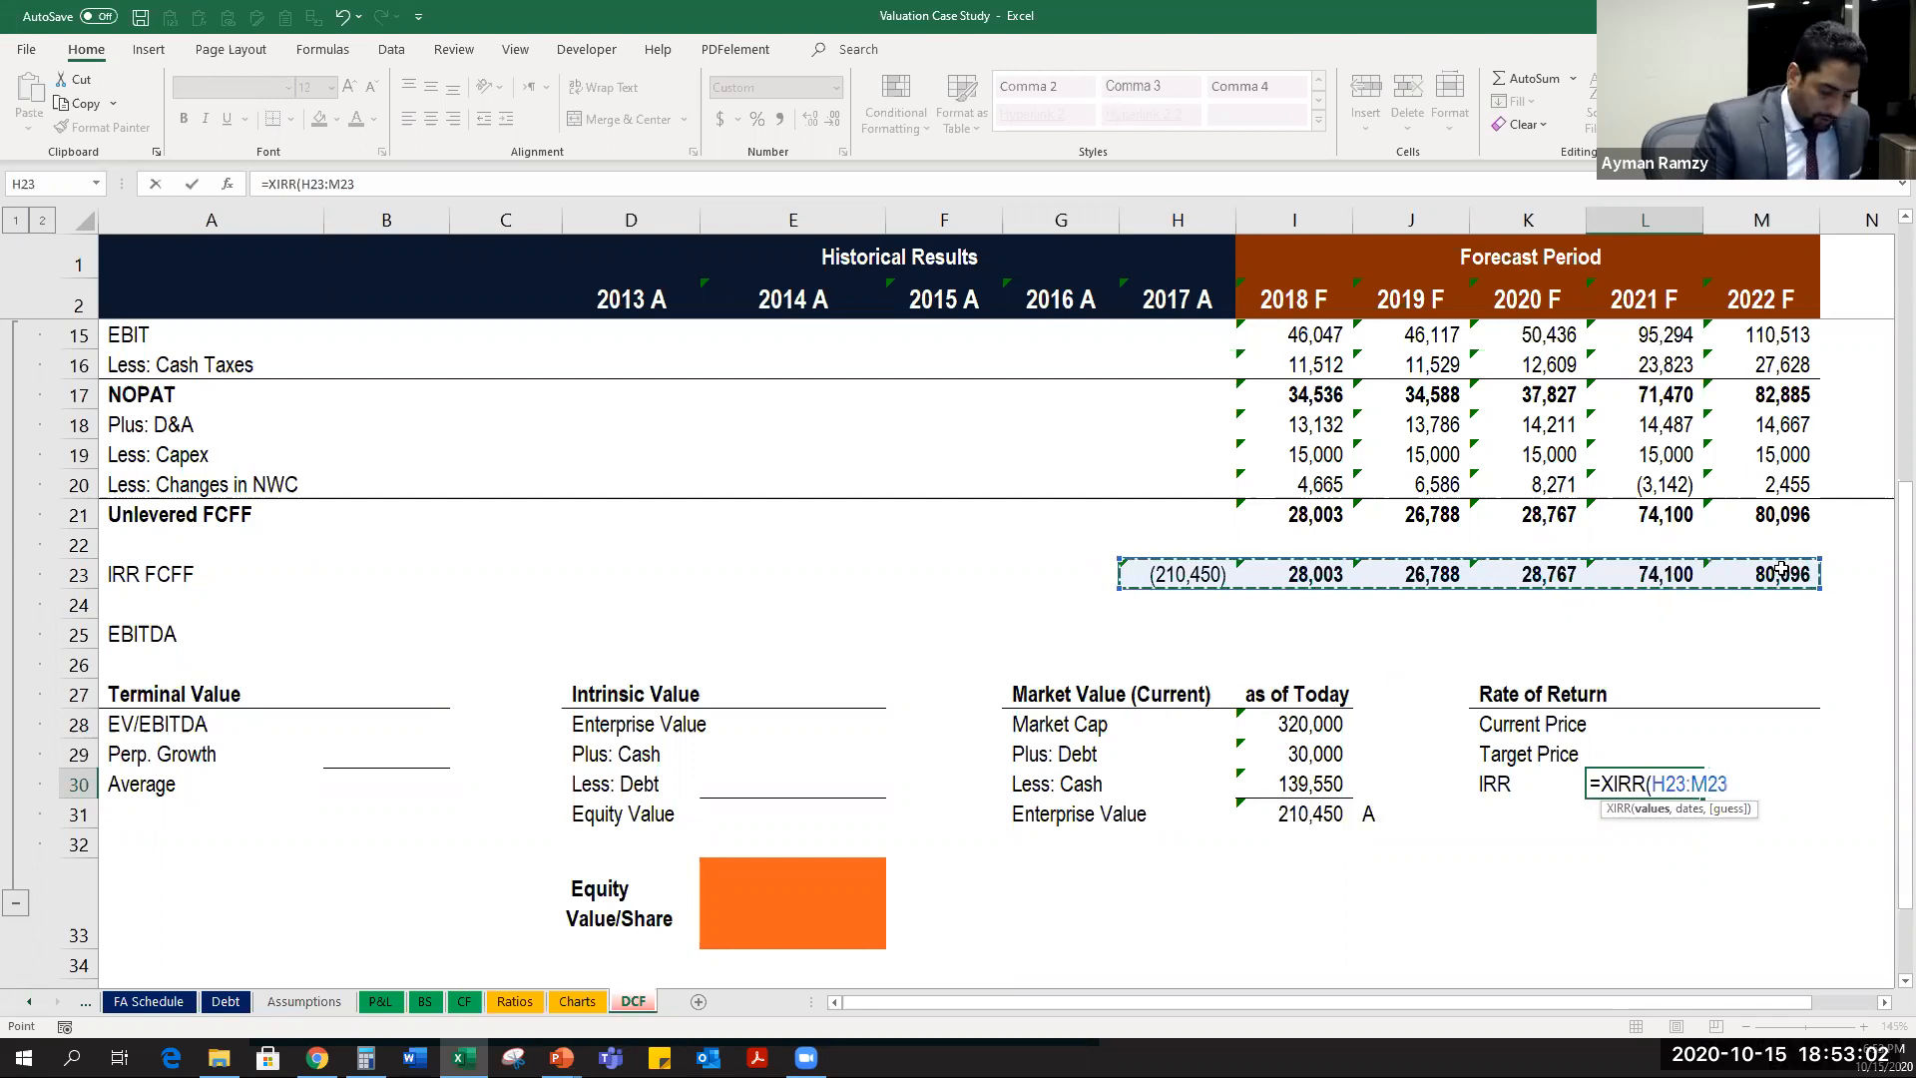
type(",")
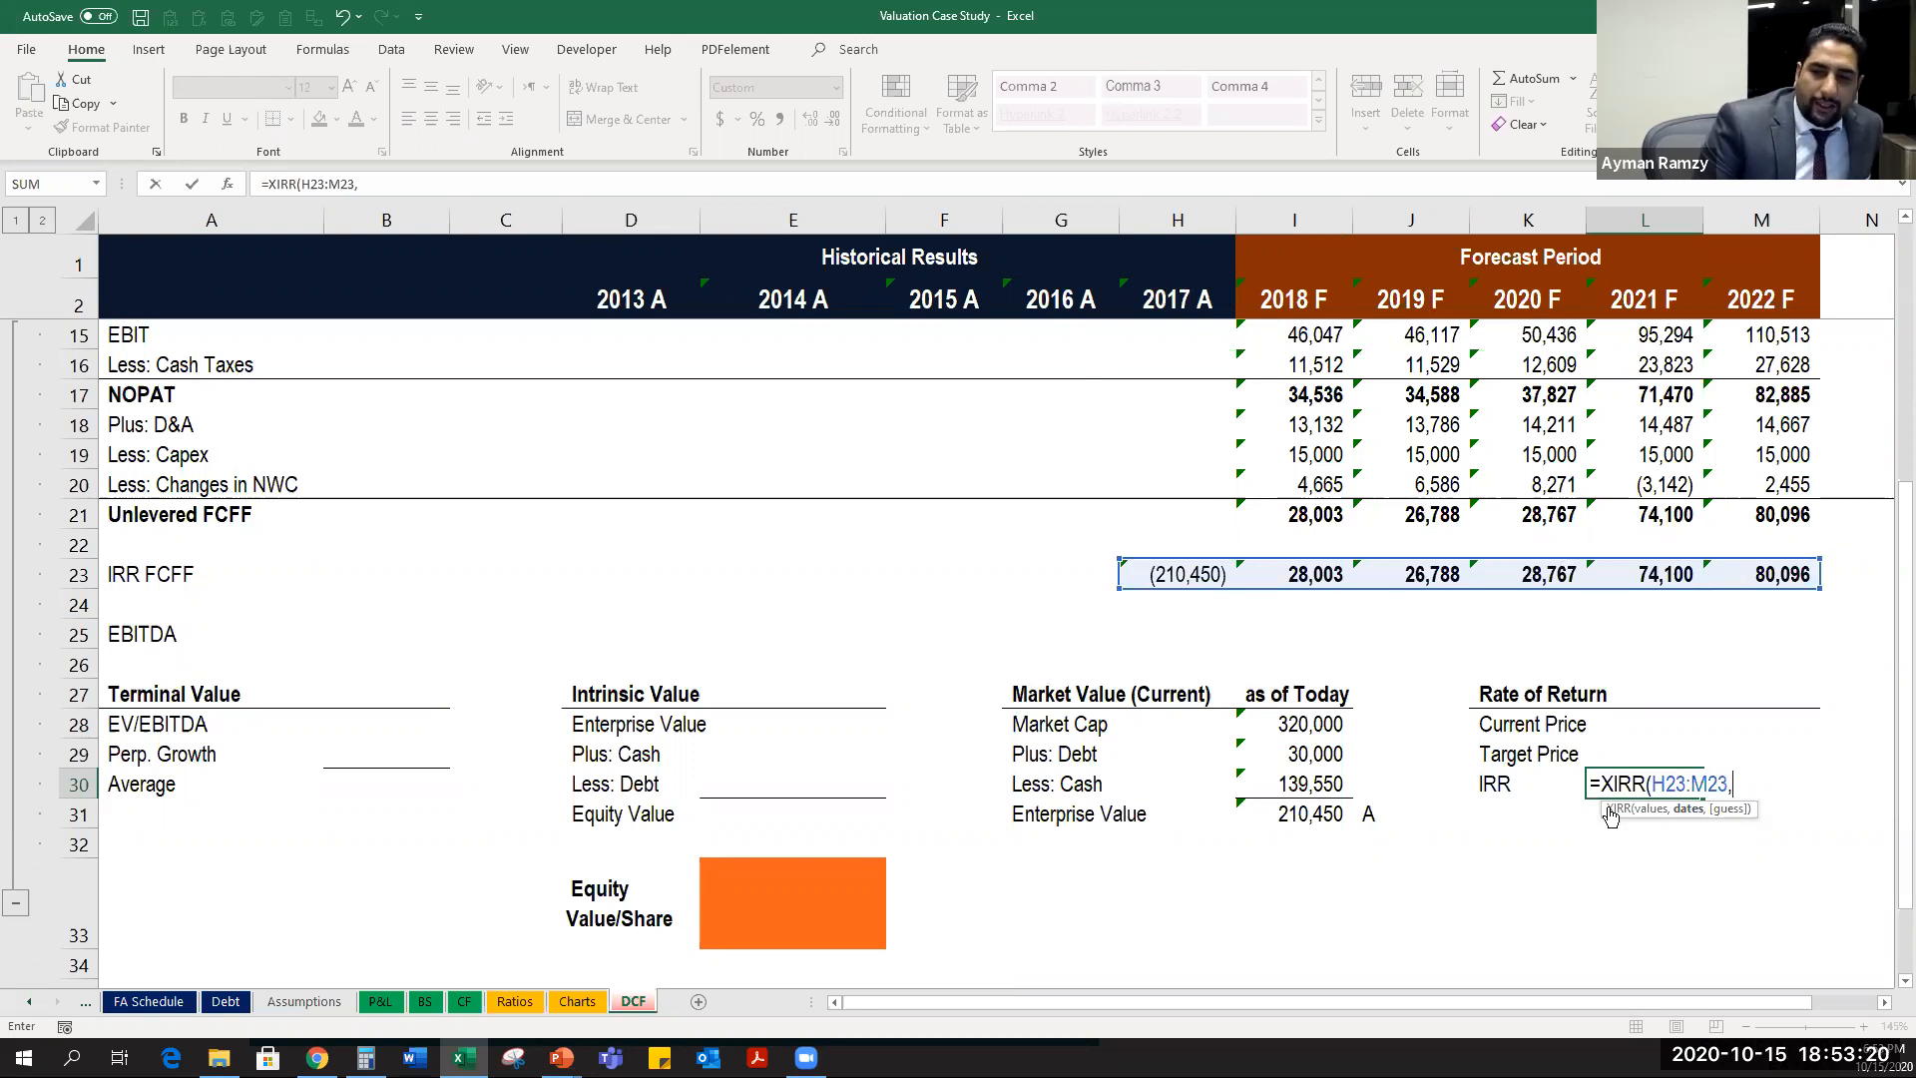
key("Escape")
Calculate the IRR in L30 from the 2017 to 2022 IRR FCFF row, =IRR(H23:M23), and format it as a percentage.
type("=IRR(")
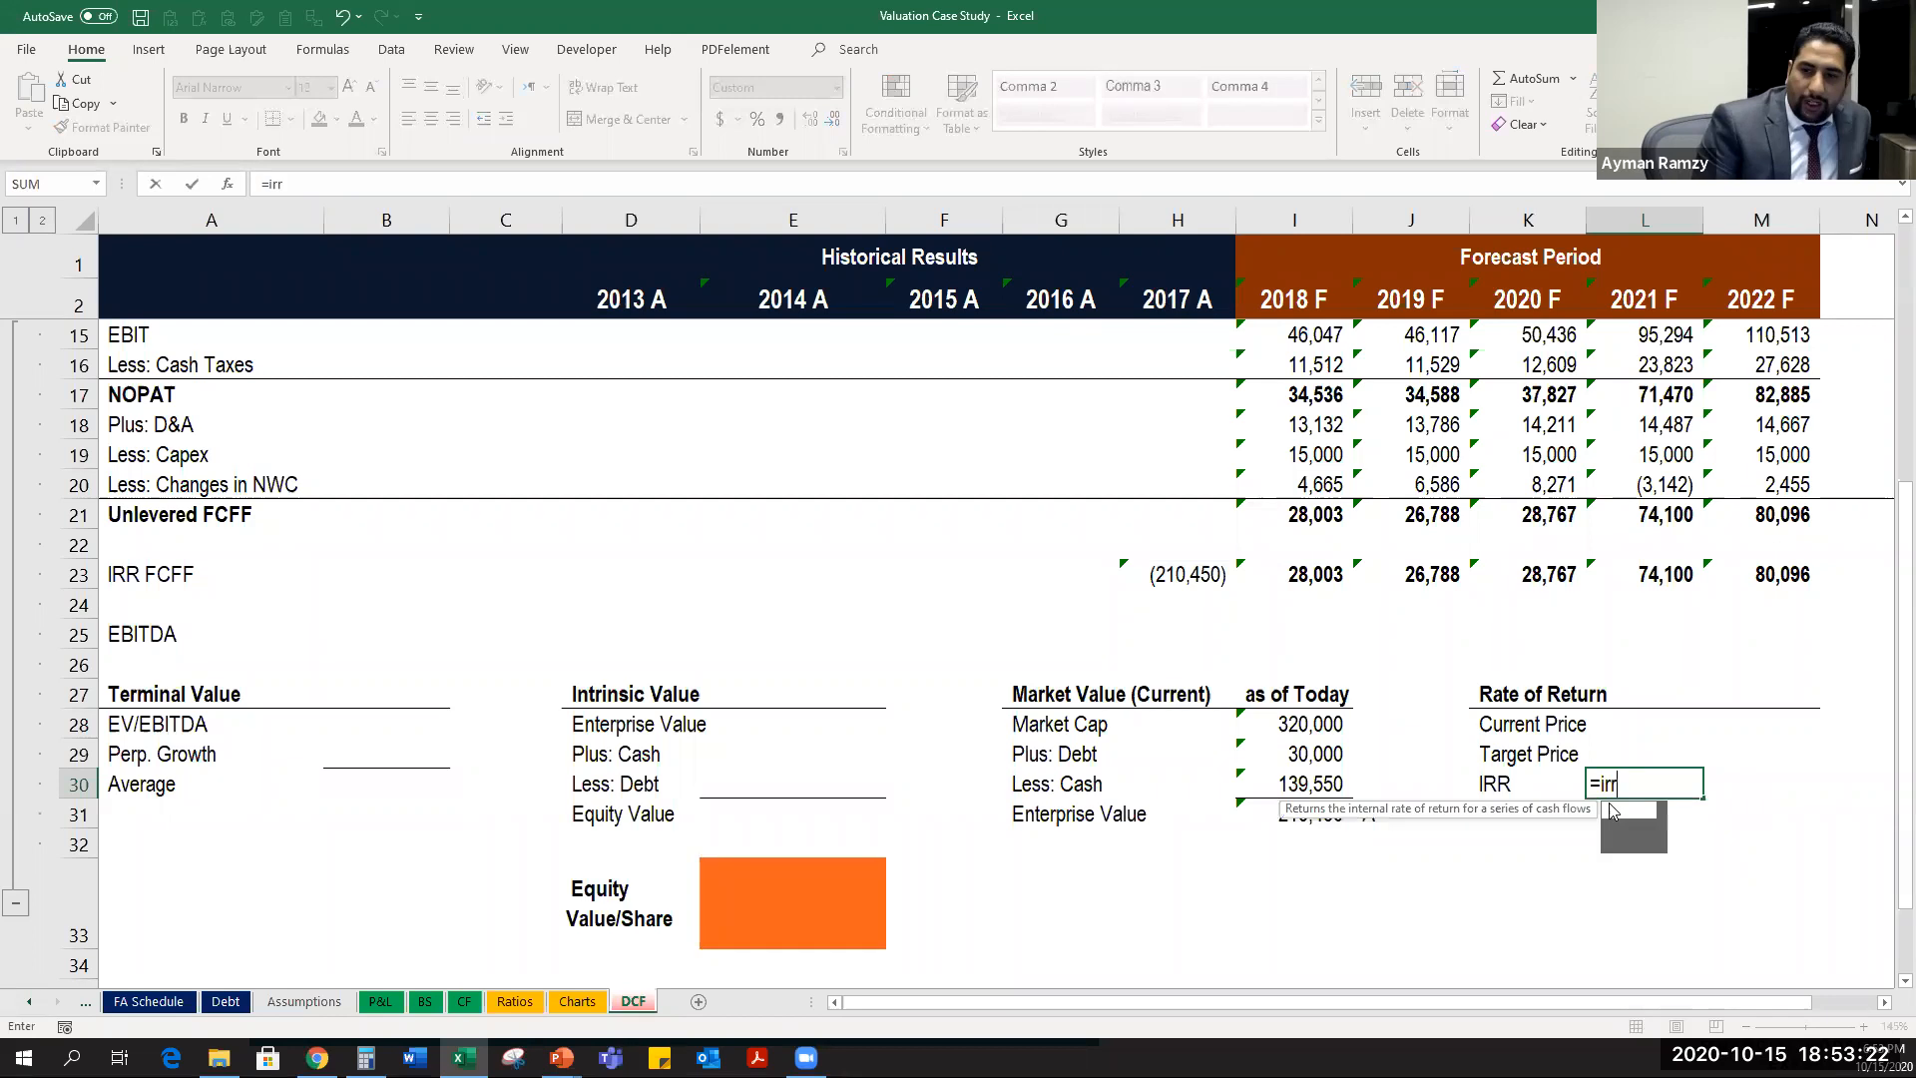
left_click_drag(1185, 576, 1762, 574)
key("ctrl+Return")
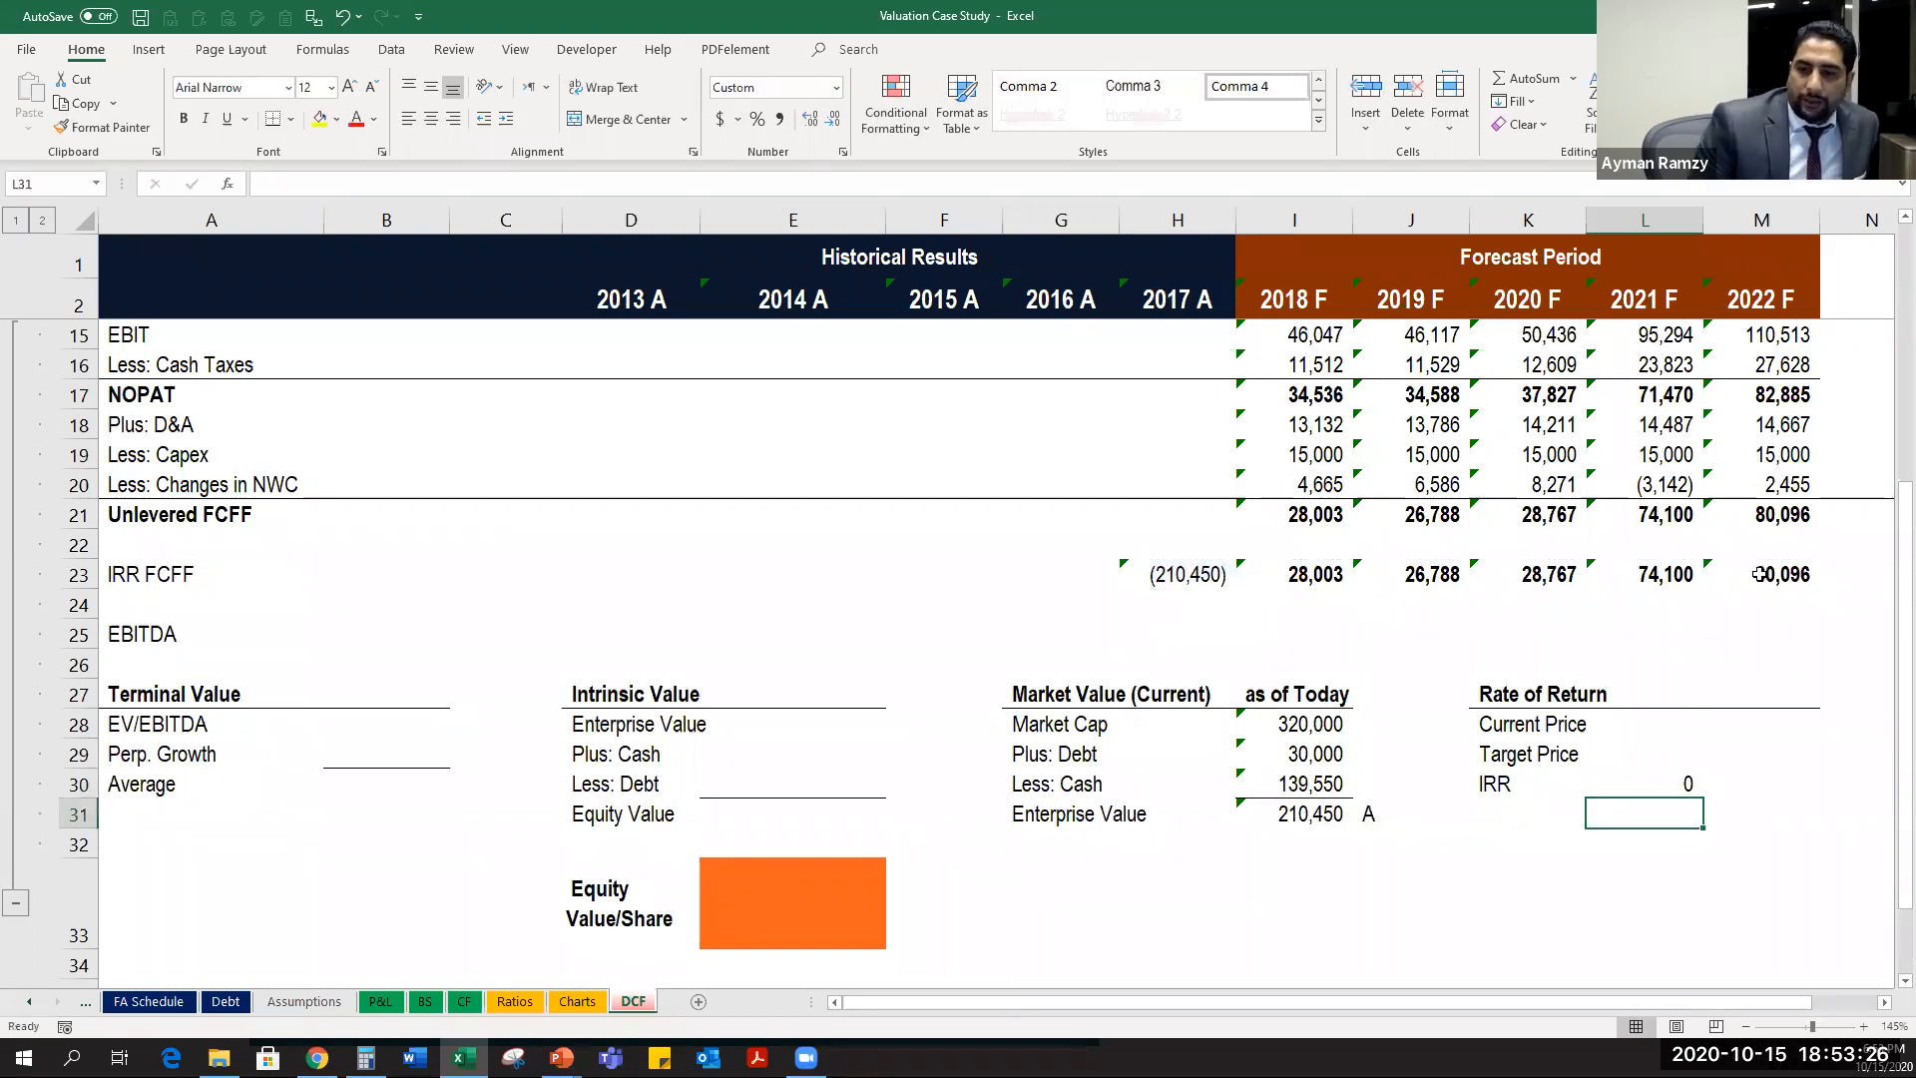
key("ctrl+shift+5")
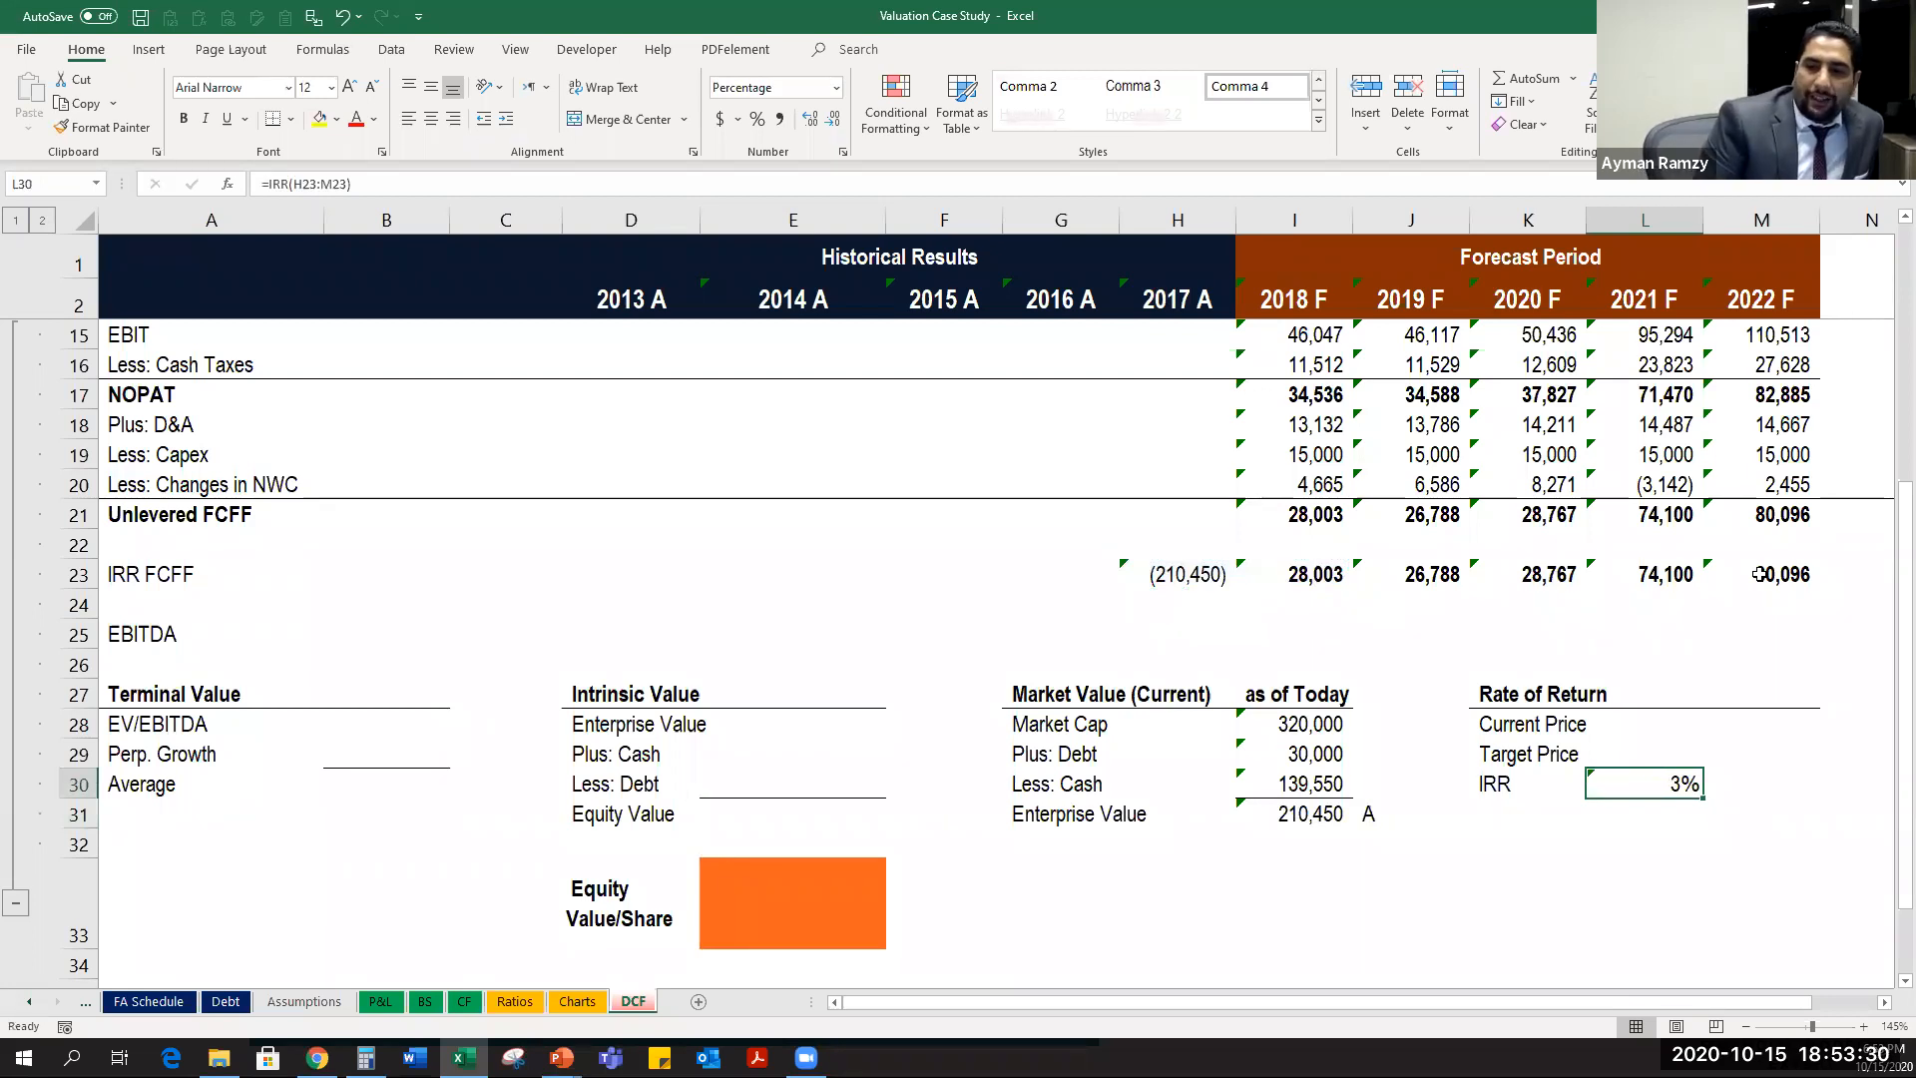
Check which cash flow cells the IRR formula in L30 covers.
key("F2")
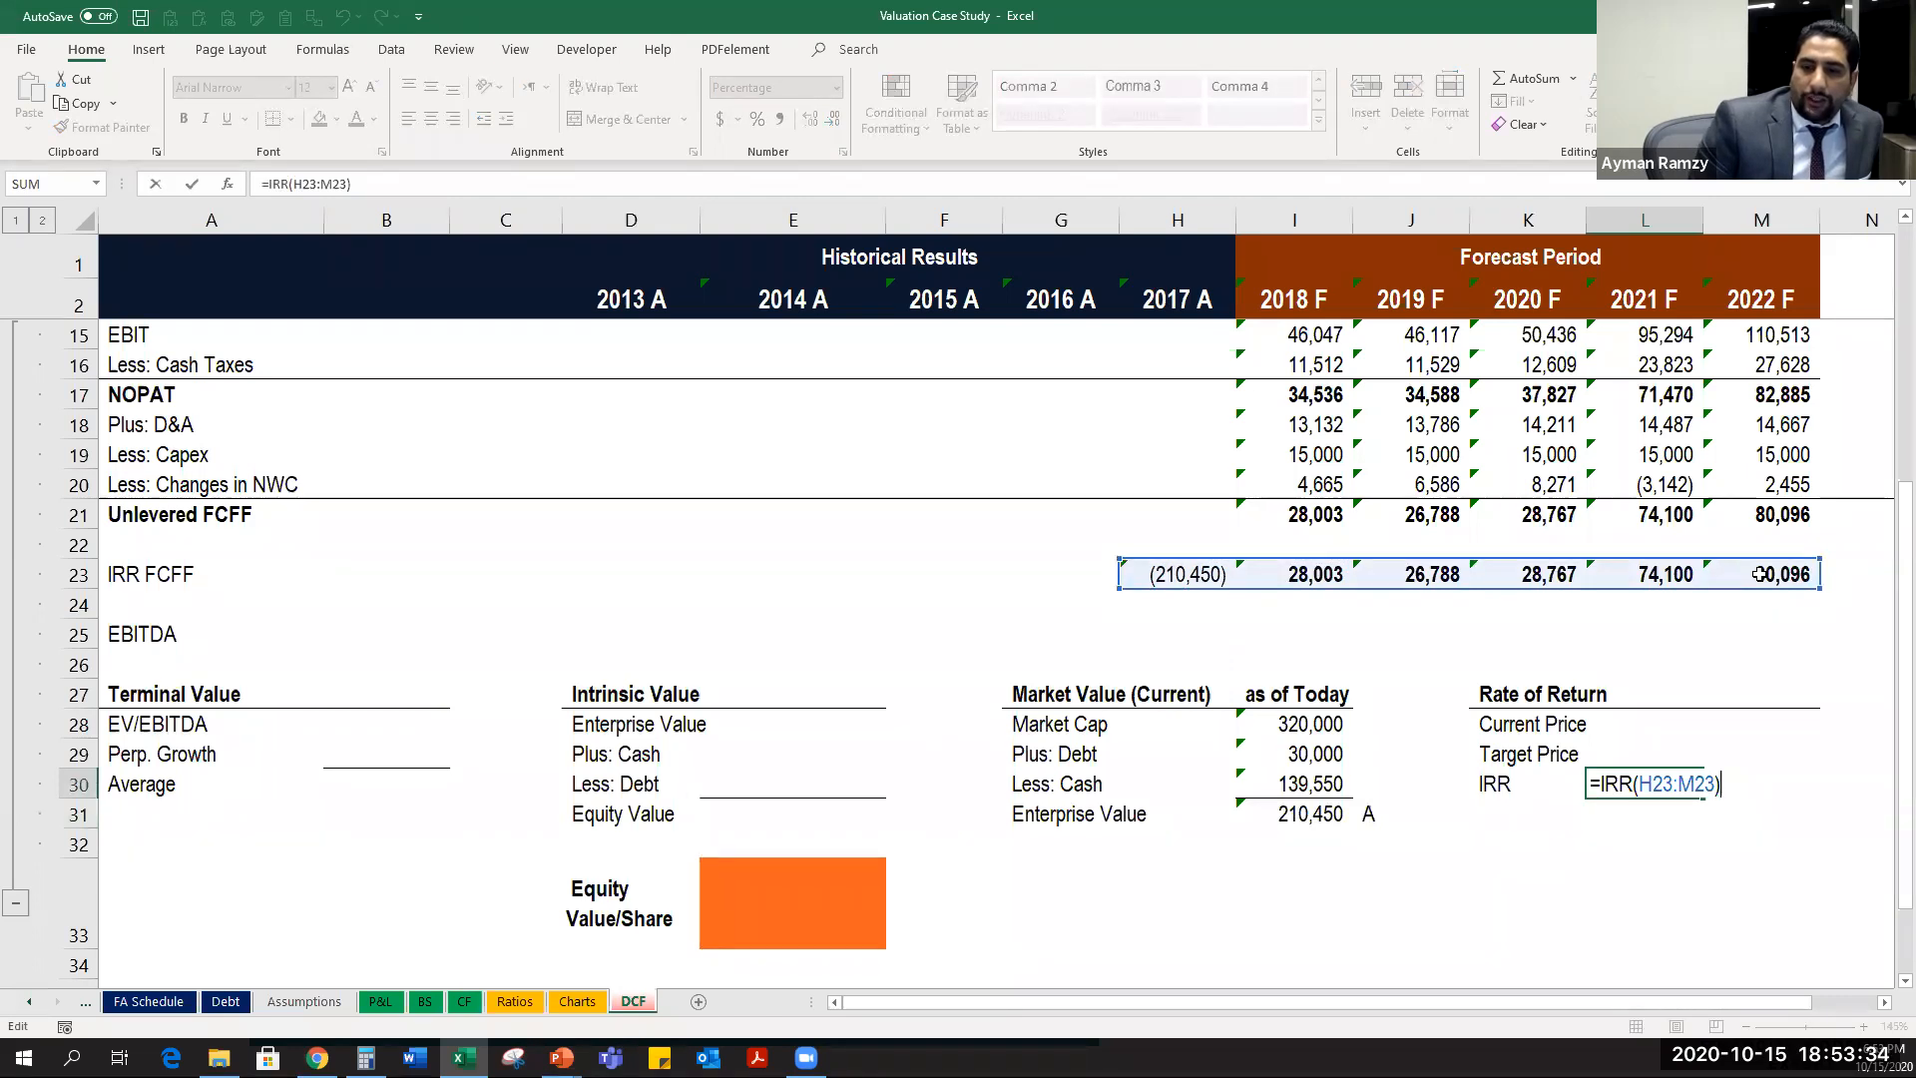
key("Escape")
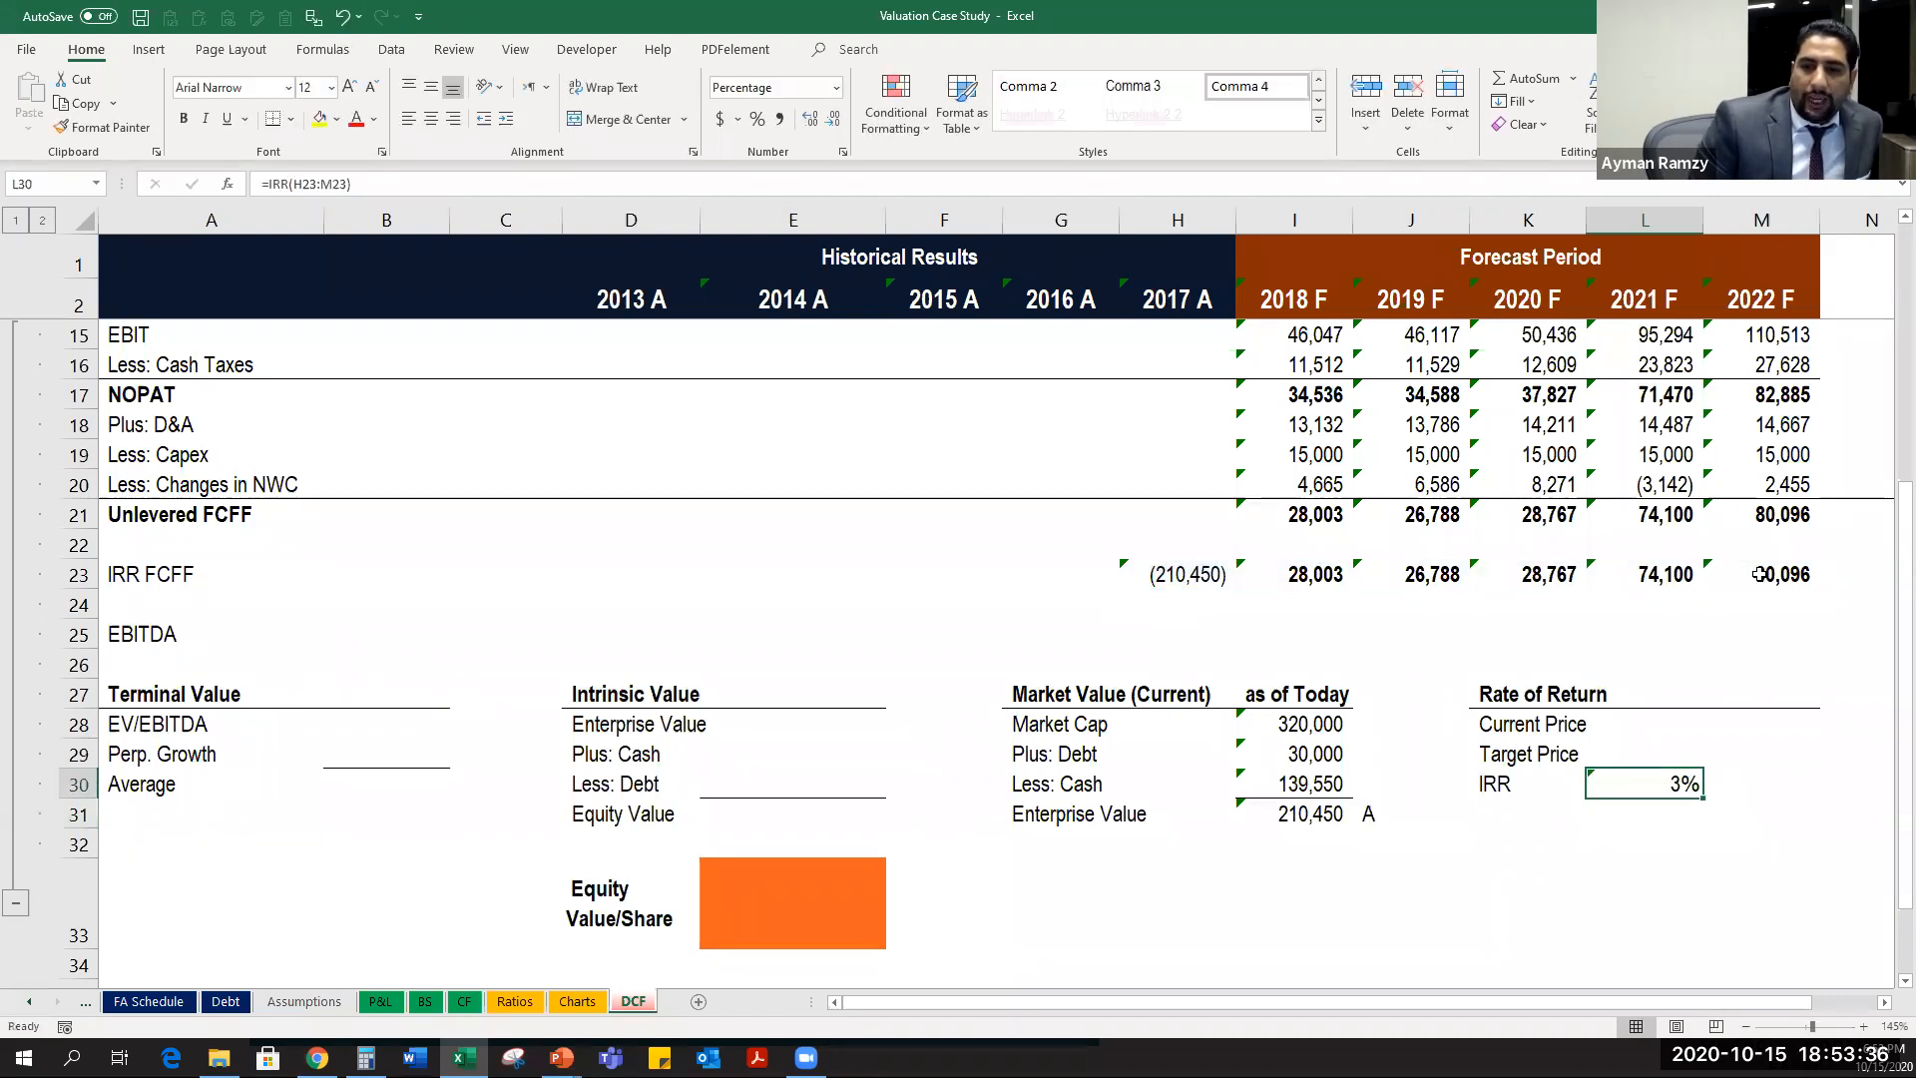
Clear the EV/EBITDA label and its value cell, A28:B28, from the Terminal Value block.
key("ctrl+Left")
key("ctrl+Left")
key("ctrl+Left")
key("ctrl+Left")
key("ctrl+Left")
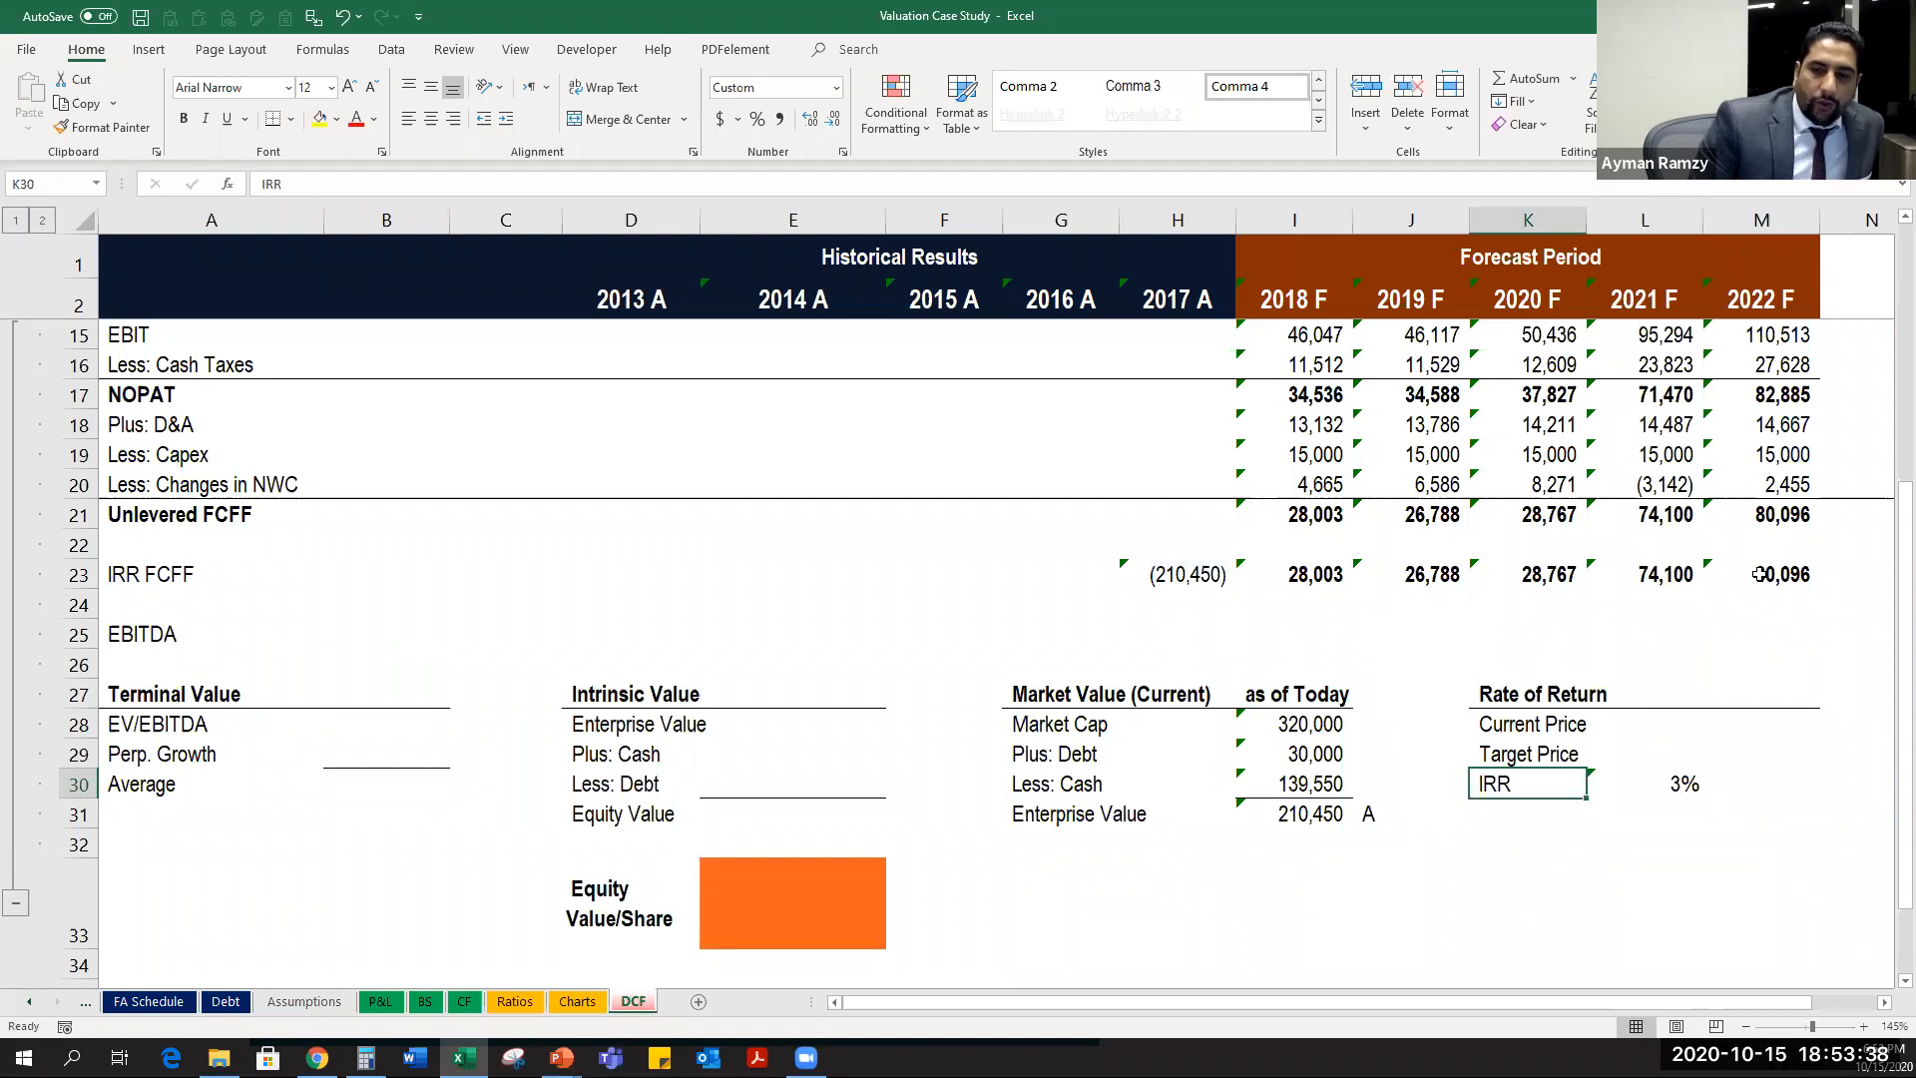
key("Right")
key("Up")
key("Up")
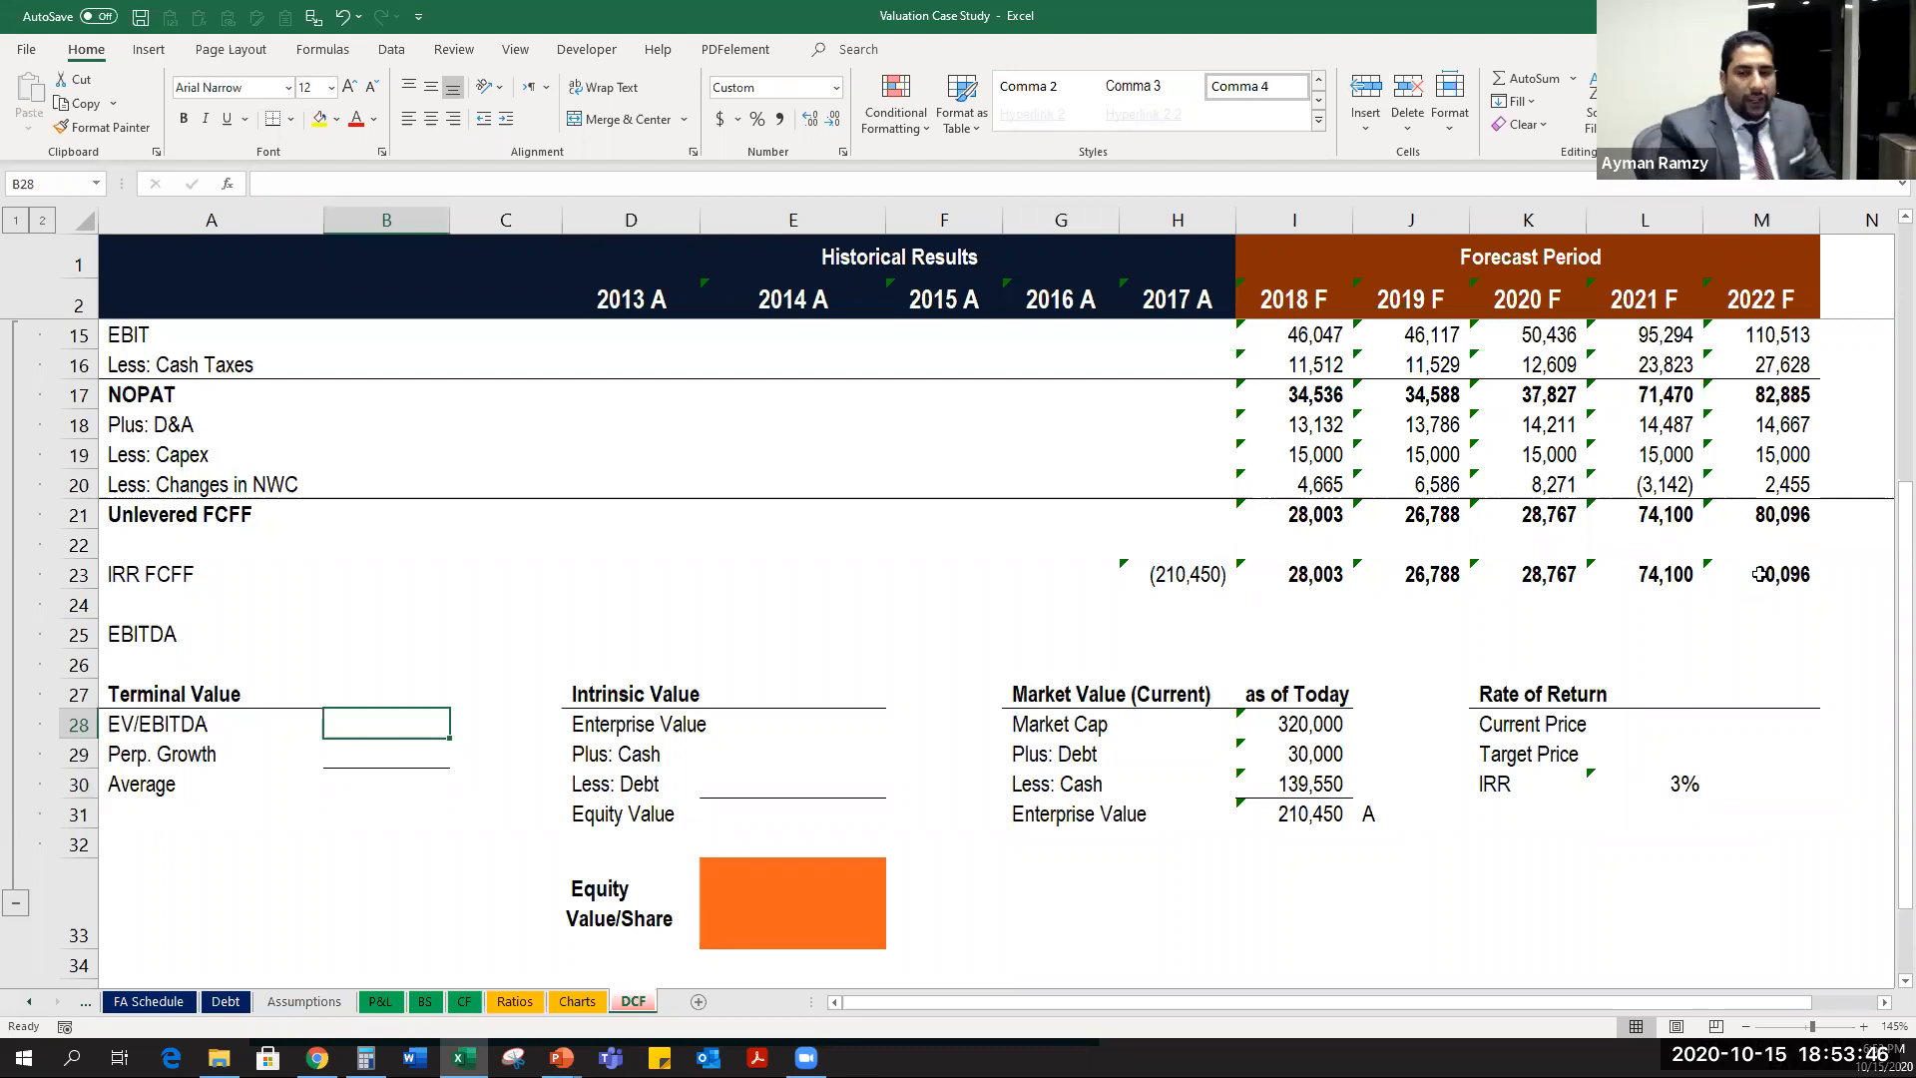
left_click_drag(154, 725, 366, 726)
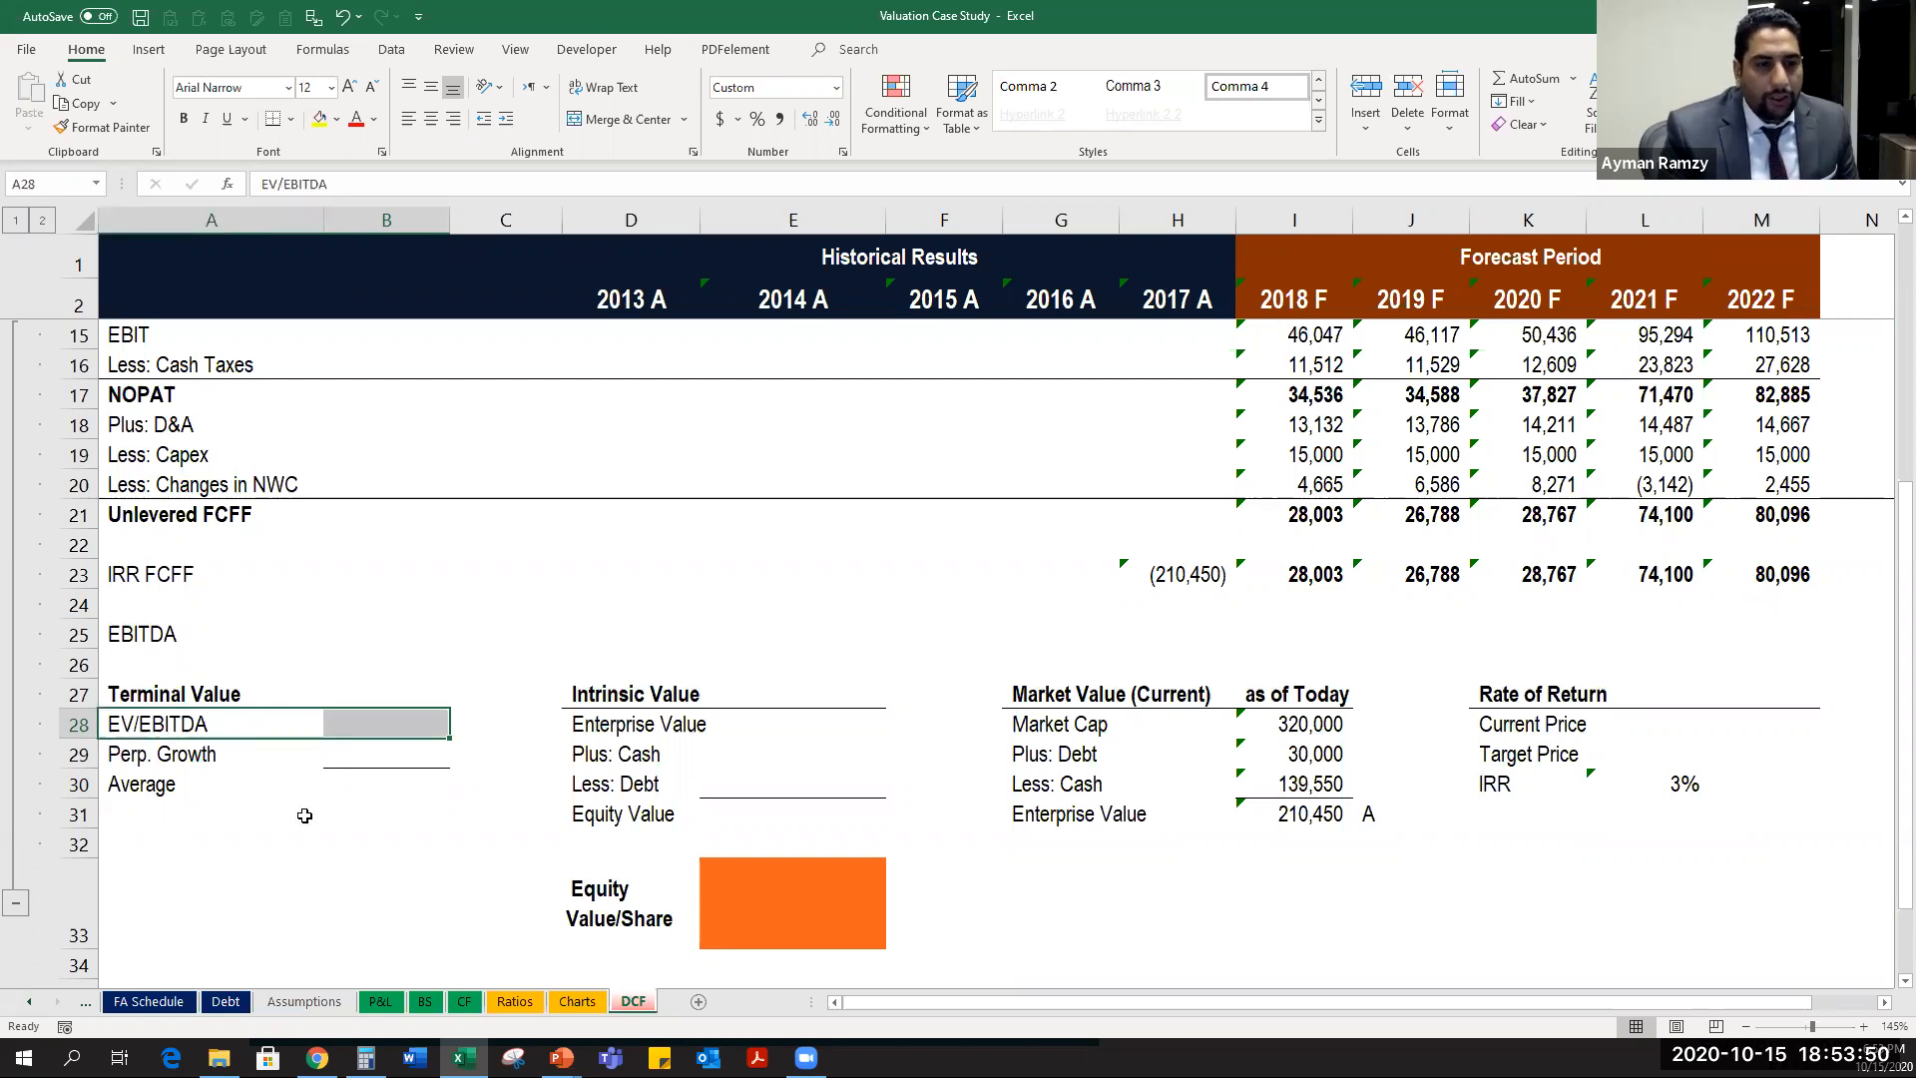
key("Delete")
Check the Perpetual Terminal Growth Rate in the DCF Assumptions that feeds the Perp. Growth terminal value.
left_click(358, 745)
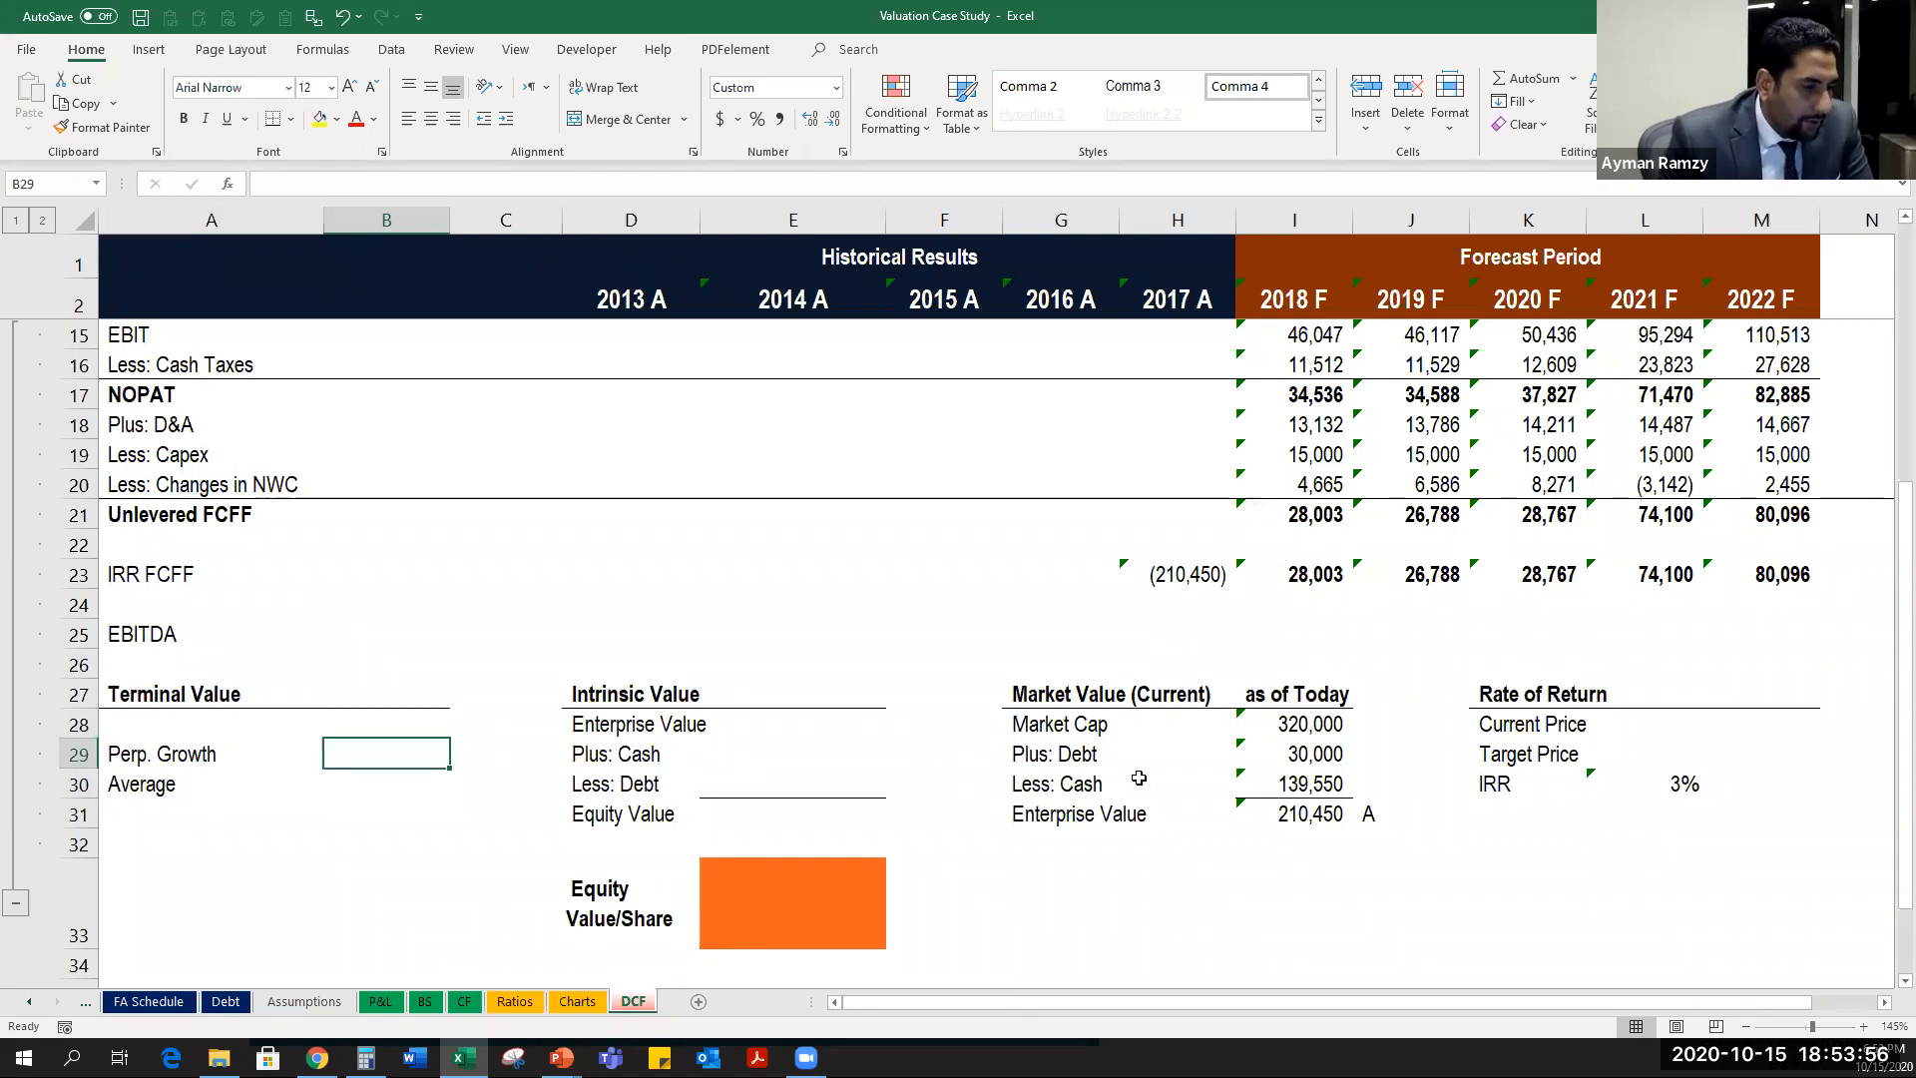
scroll(1530, 679, "up", 4)
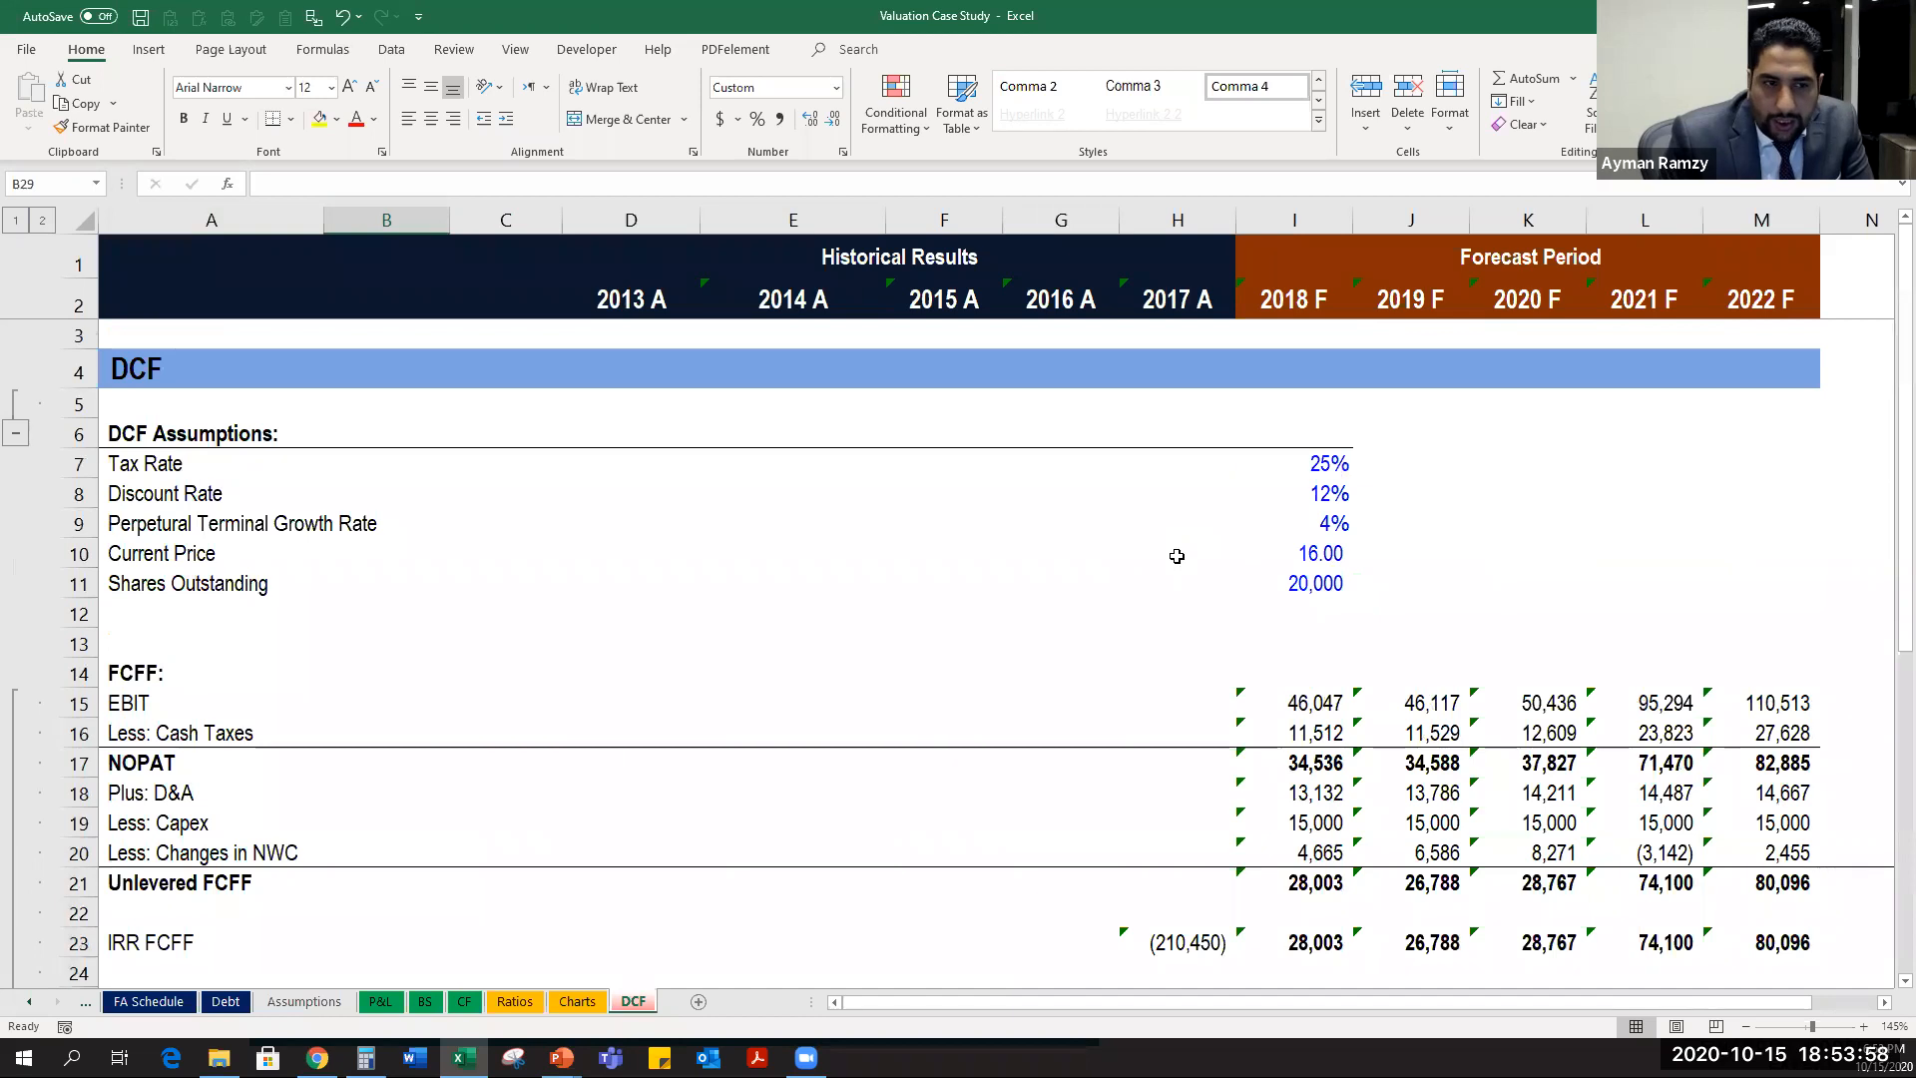
left_click_drag(1369, 519, 1598, 528)
scroll(775, 543, "left", 2)
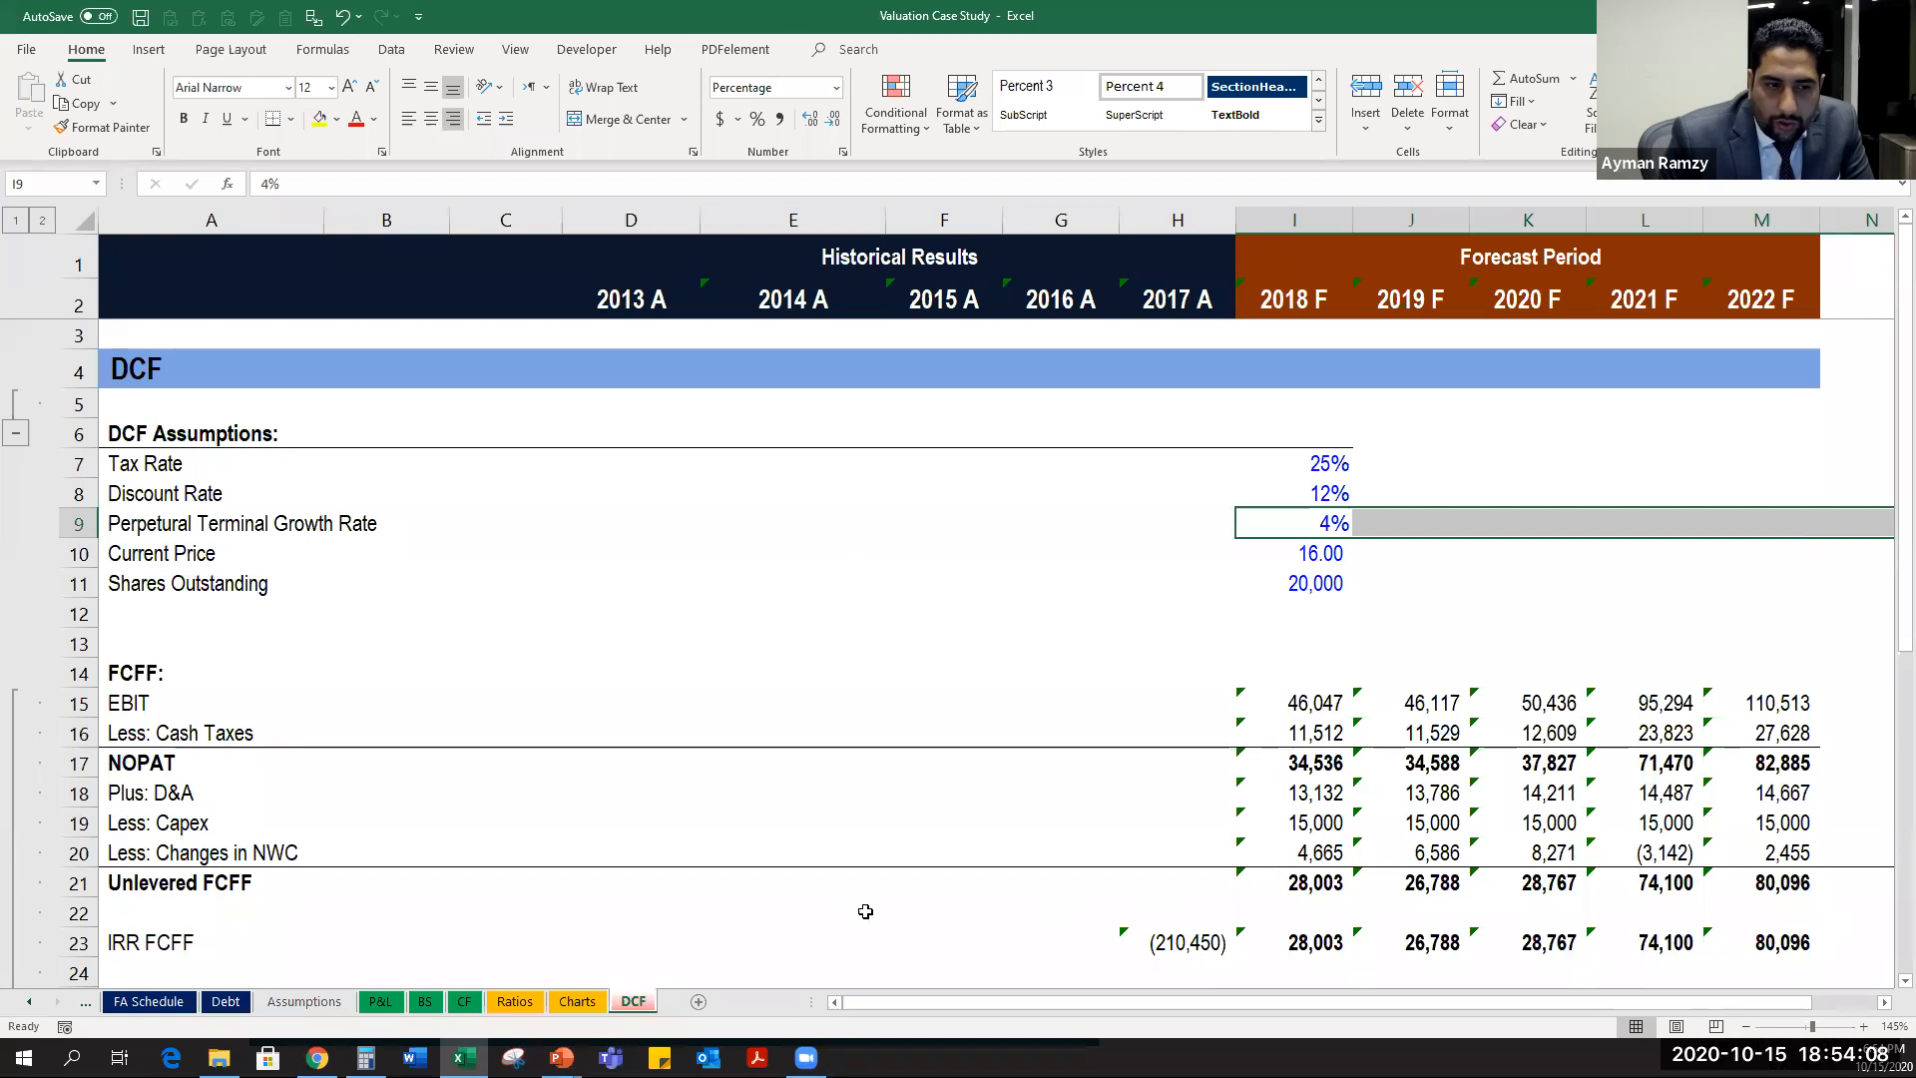
Start the Perp. Growth terminal value formula in B29 by growing the 2022 Unlevered FCFF at the perpetual rate, =M21*(1+I9).
scroll(486, 887, "down", 3)
scroll(486, 887, "down", 1)
left_click(354, 756)
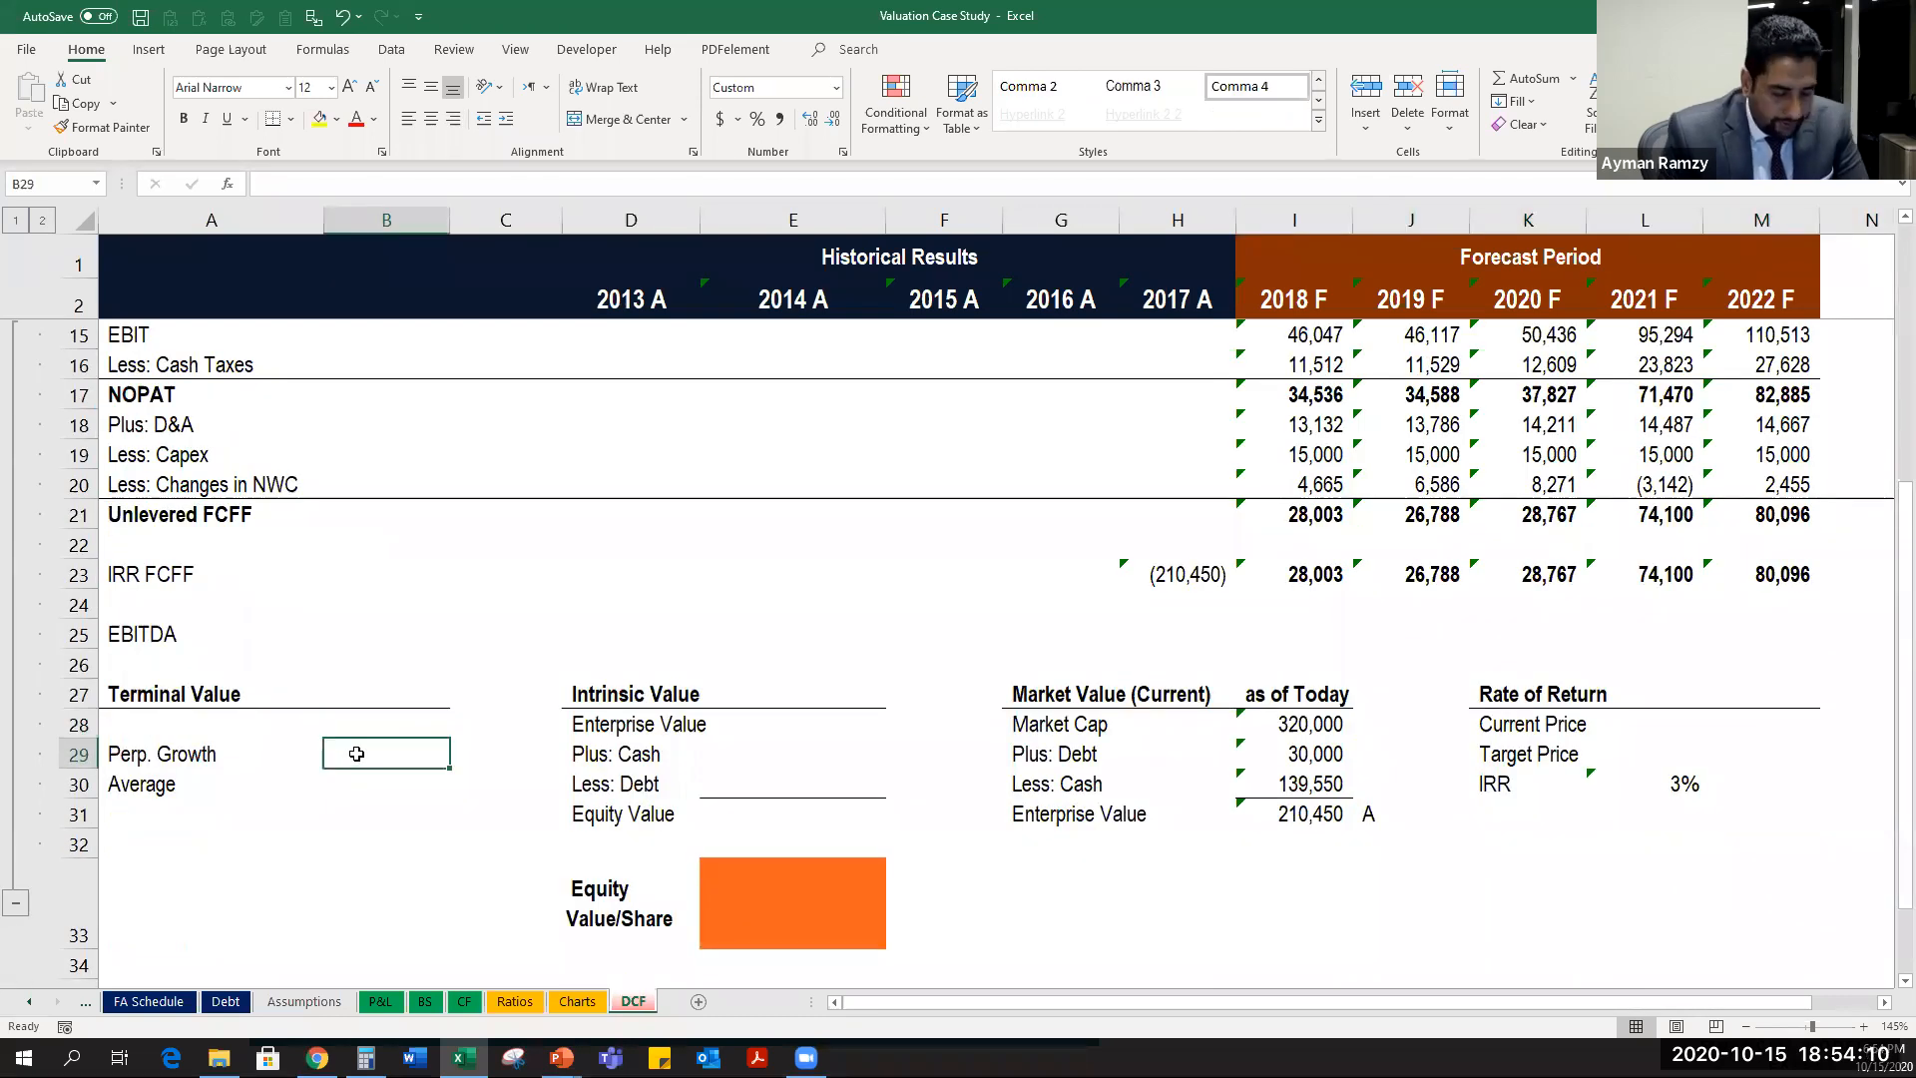
type("=")
scroll(1346, 717, "up", 4)
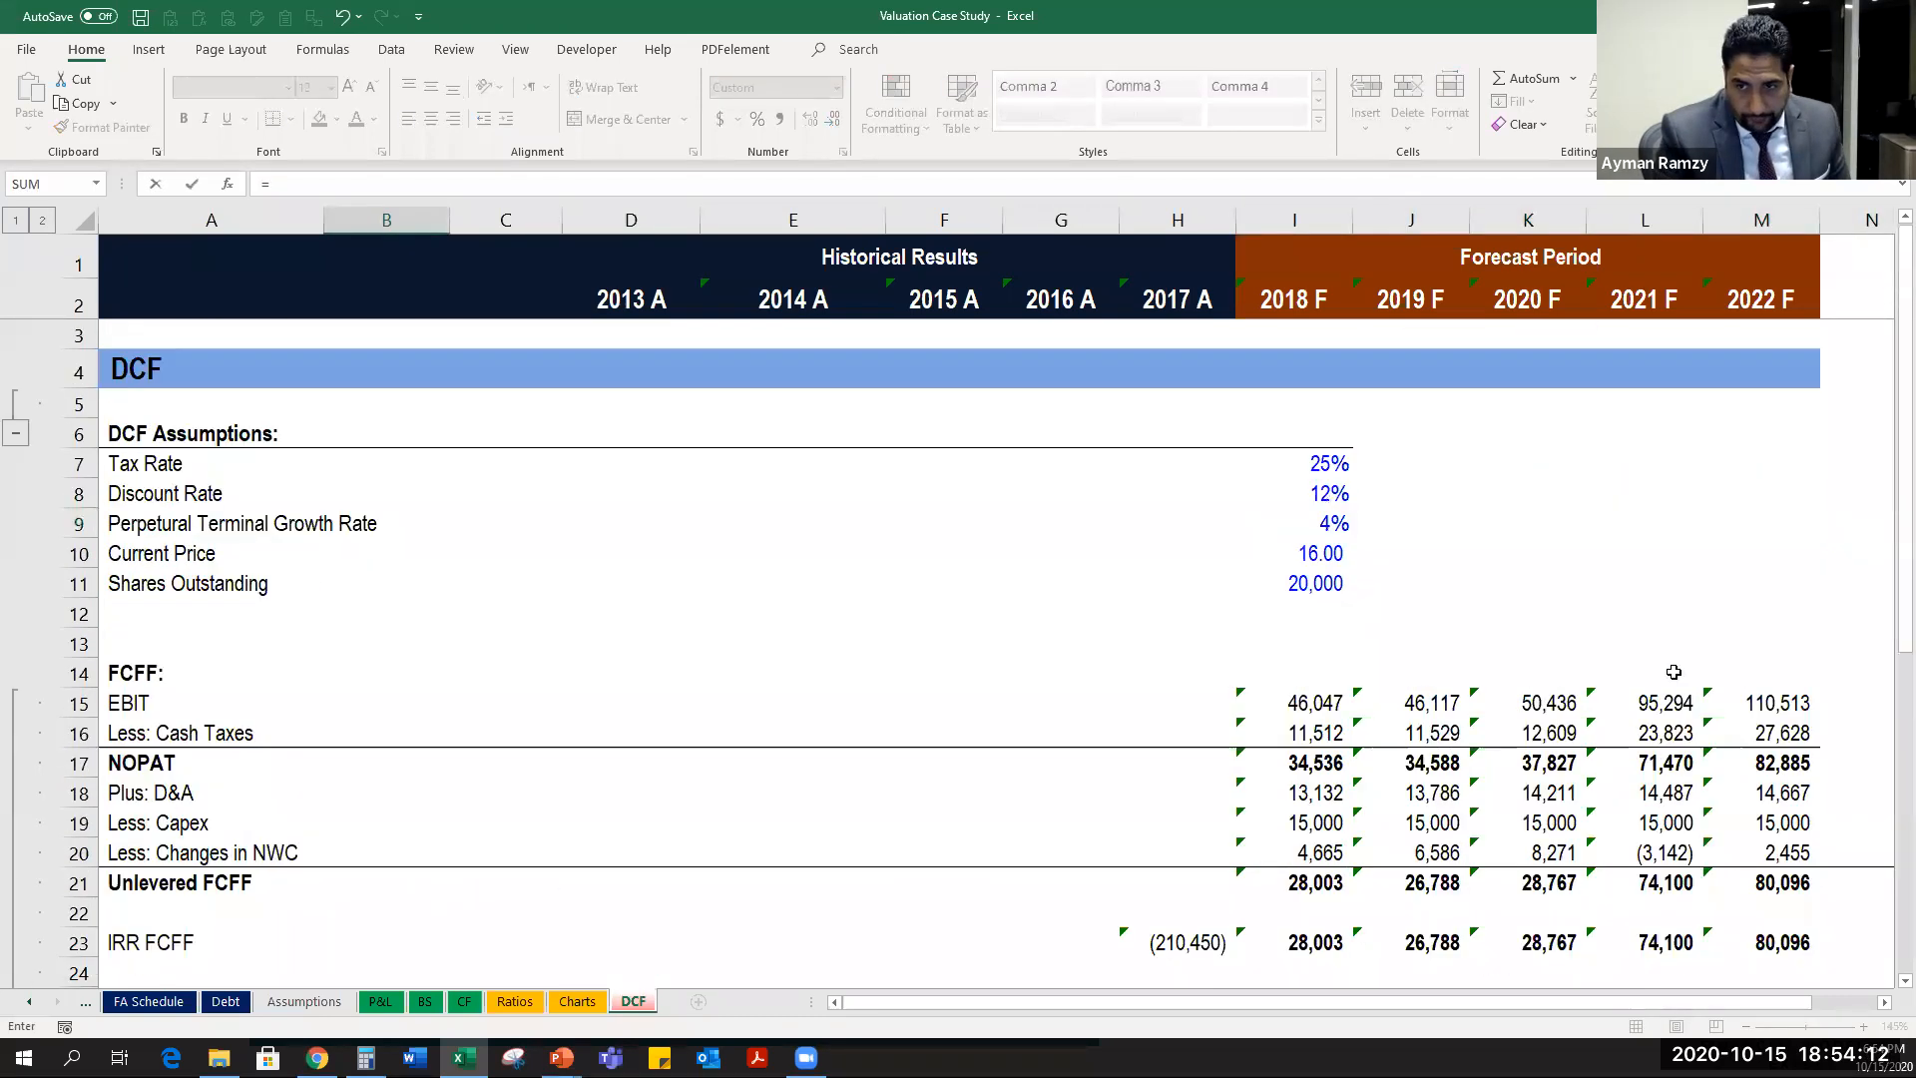
scroll(1348, 611, "down", 1)
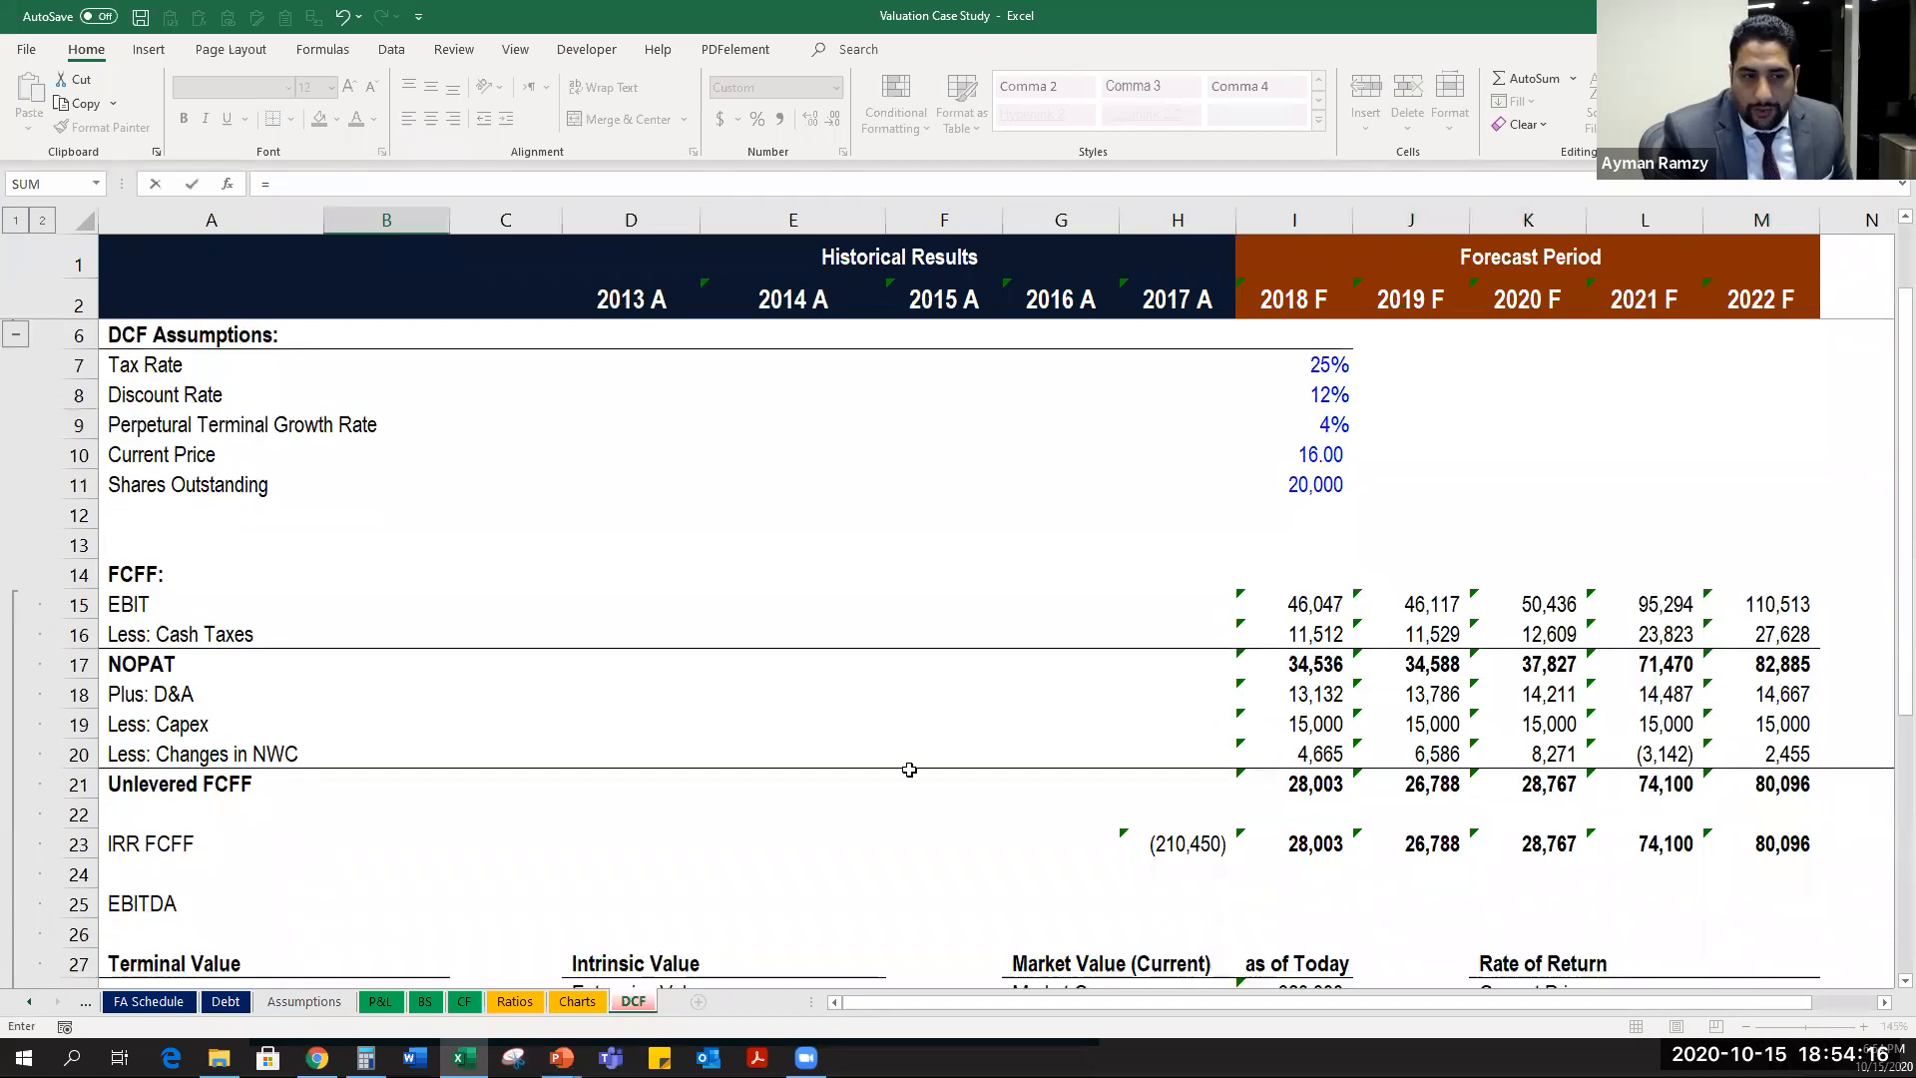
left_click_drag(200, 785, 1701, 811)
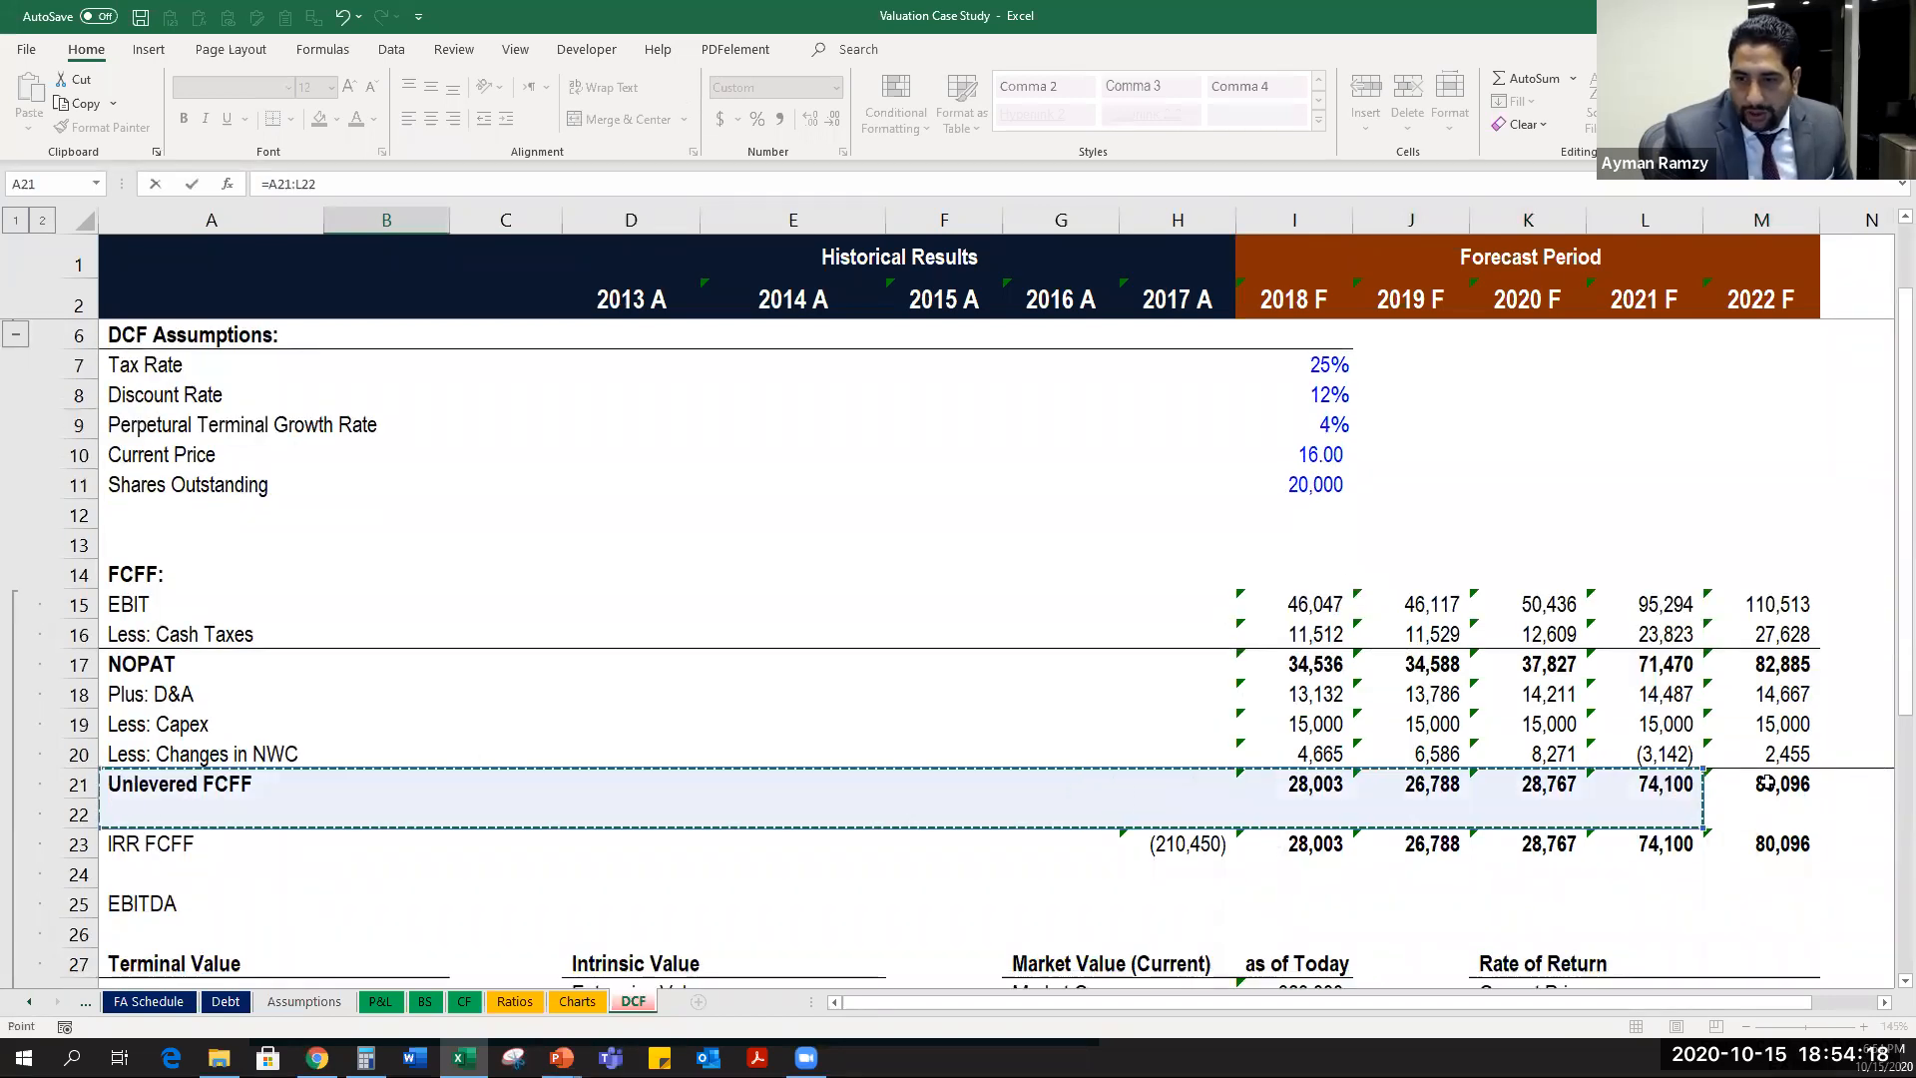
left_click(1771, 786)
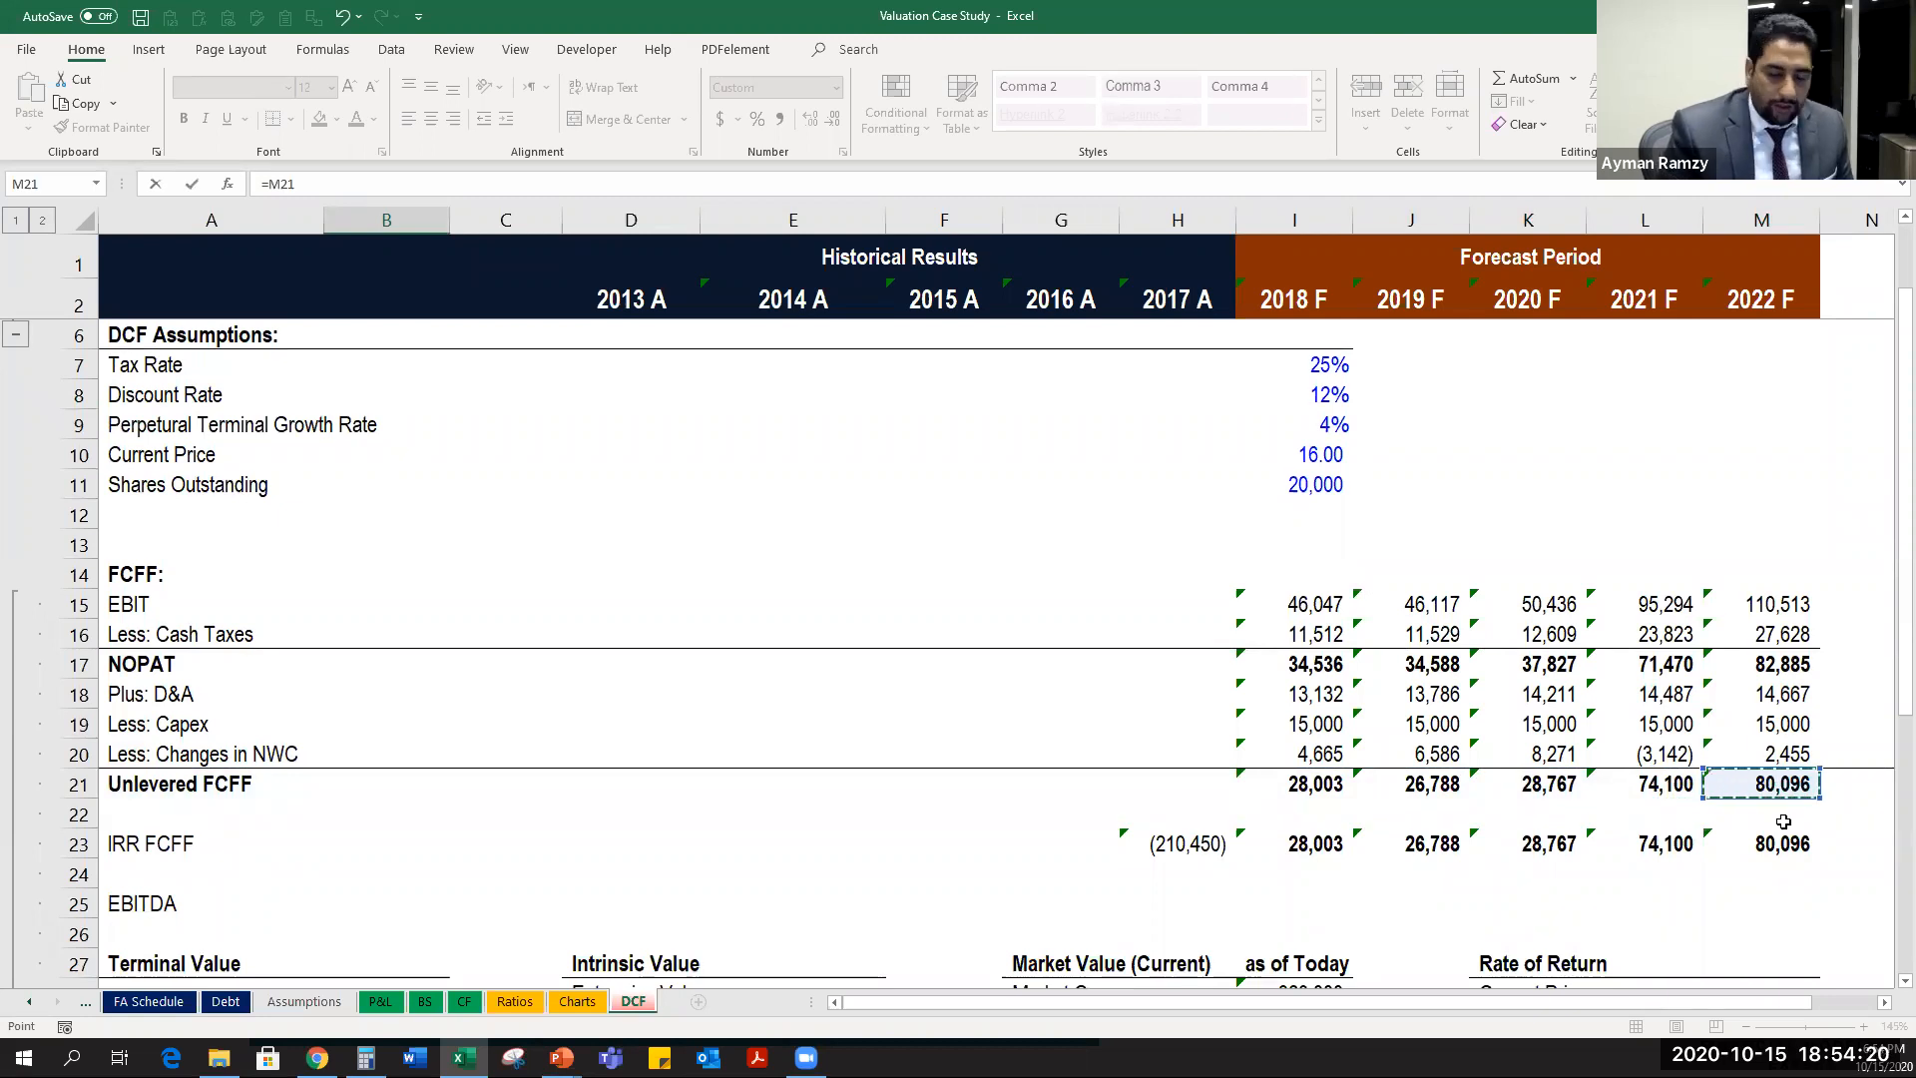
type("*")
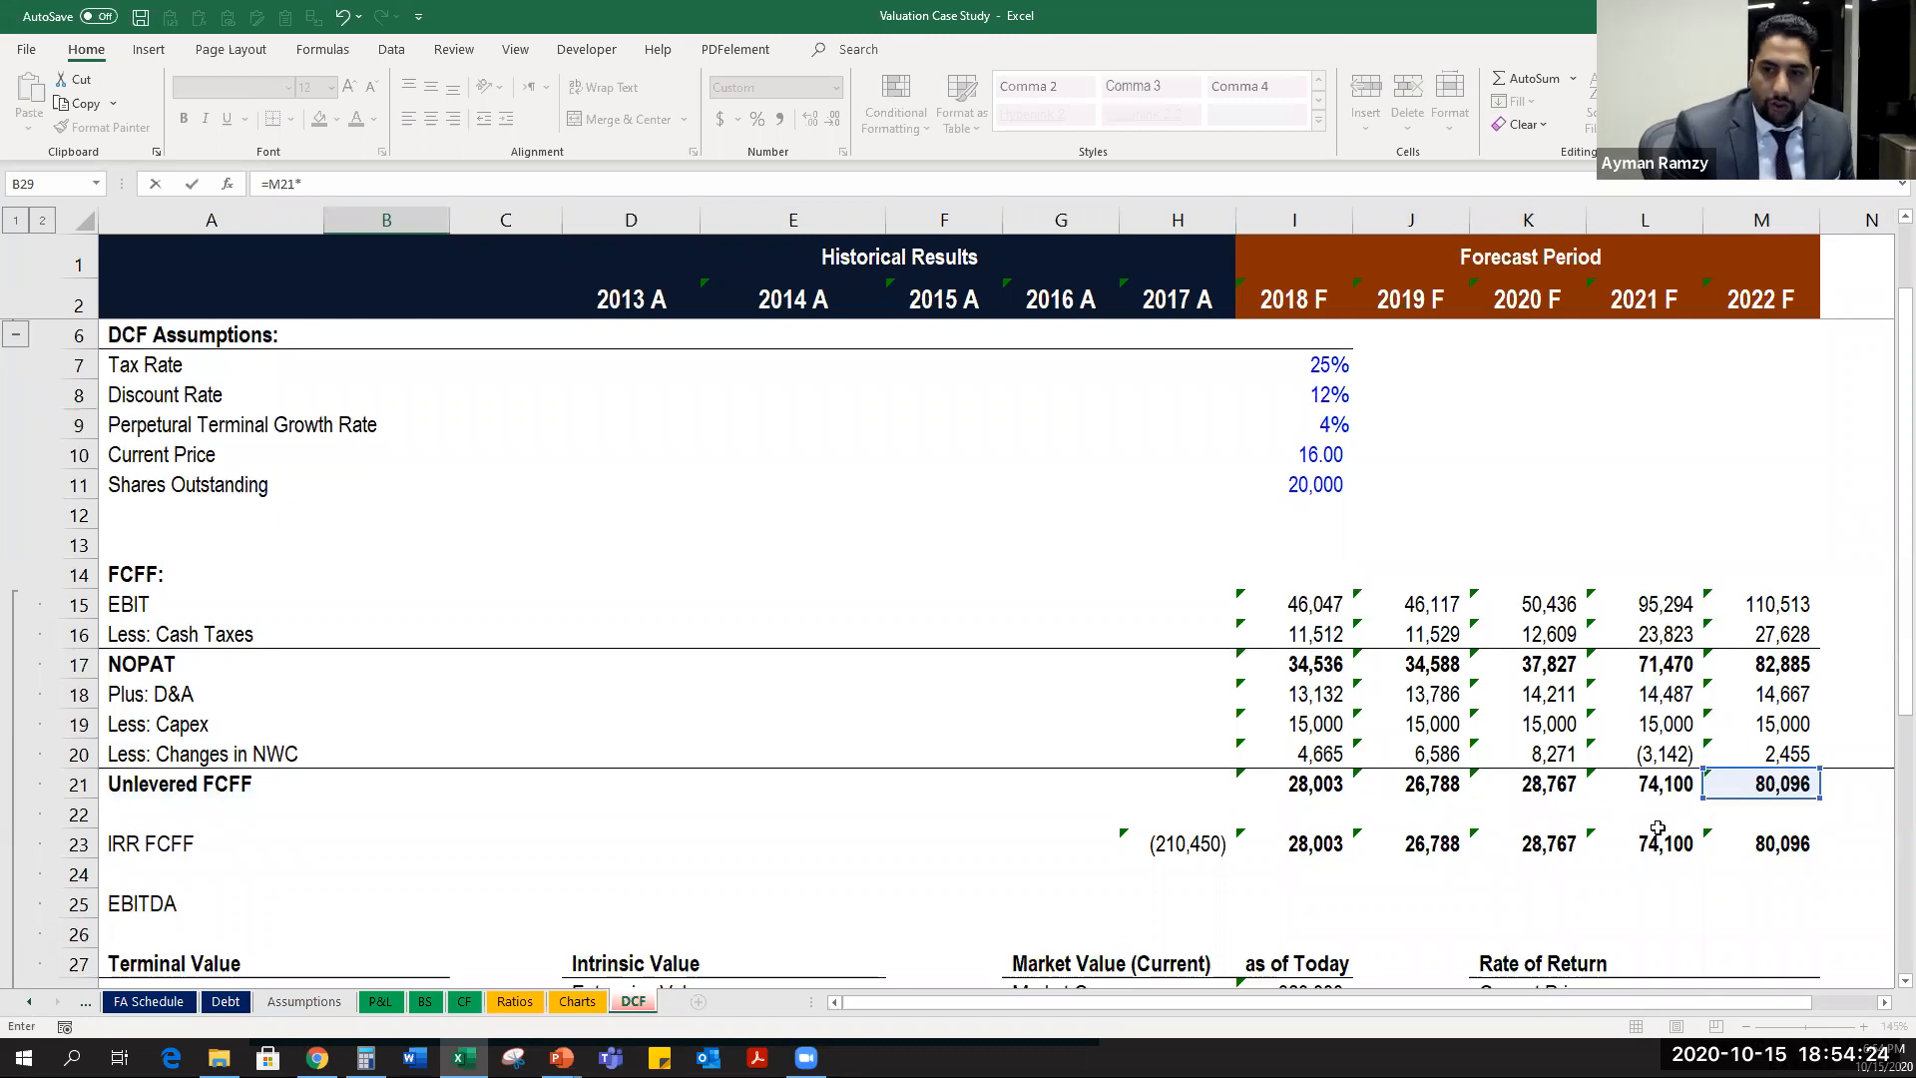
type("(1")
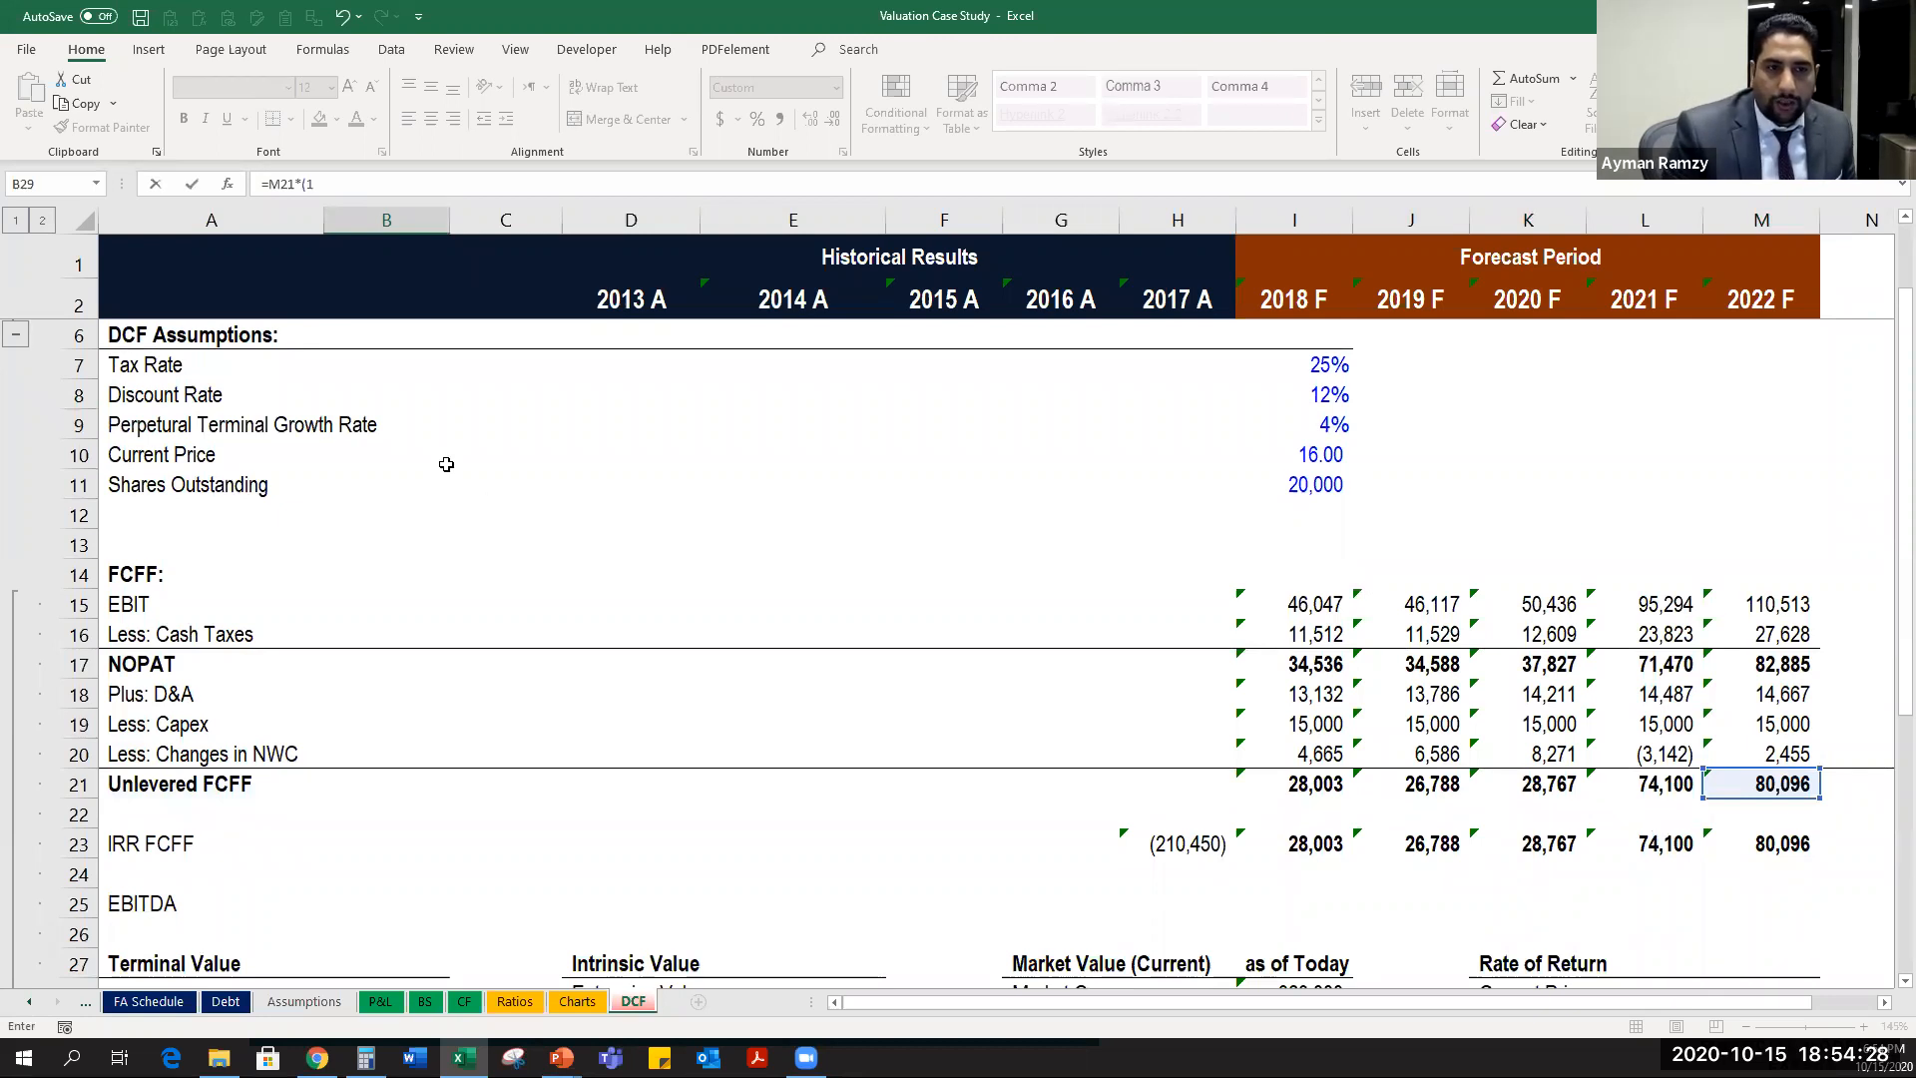
type("+")
left_click(1327, 422)
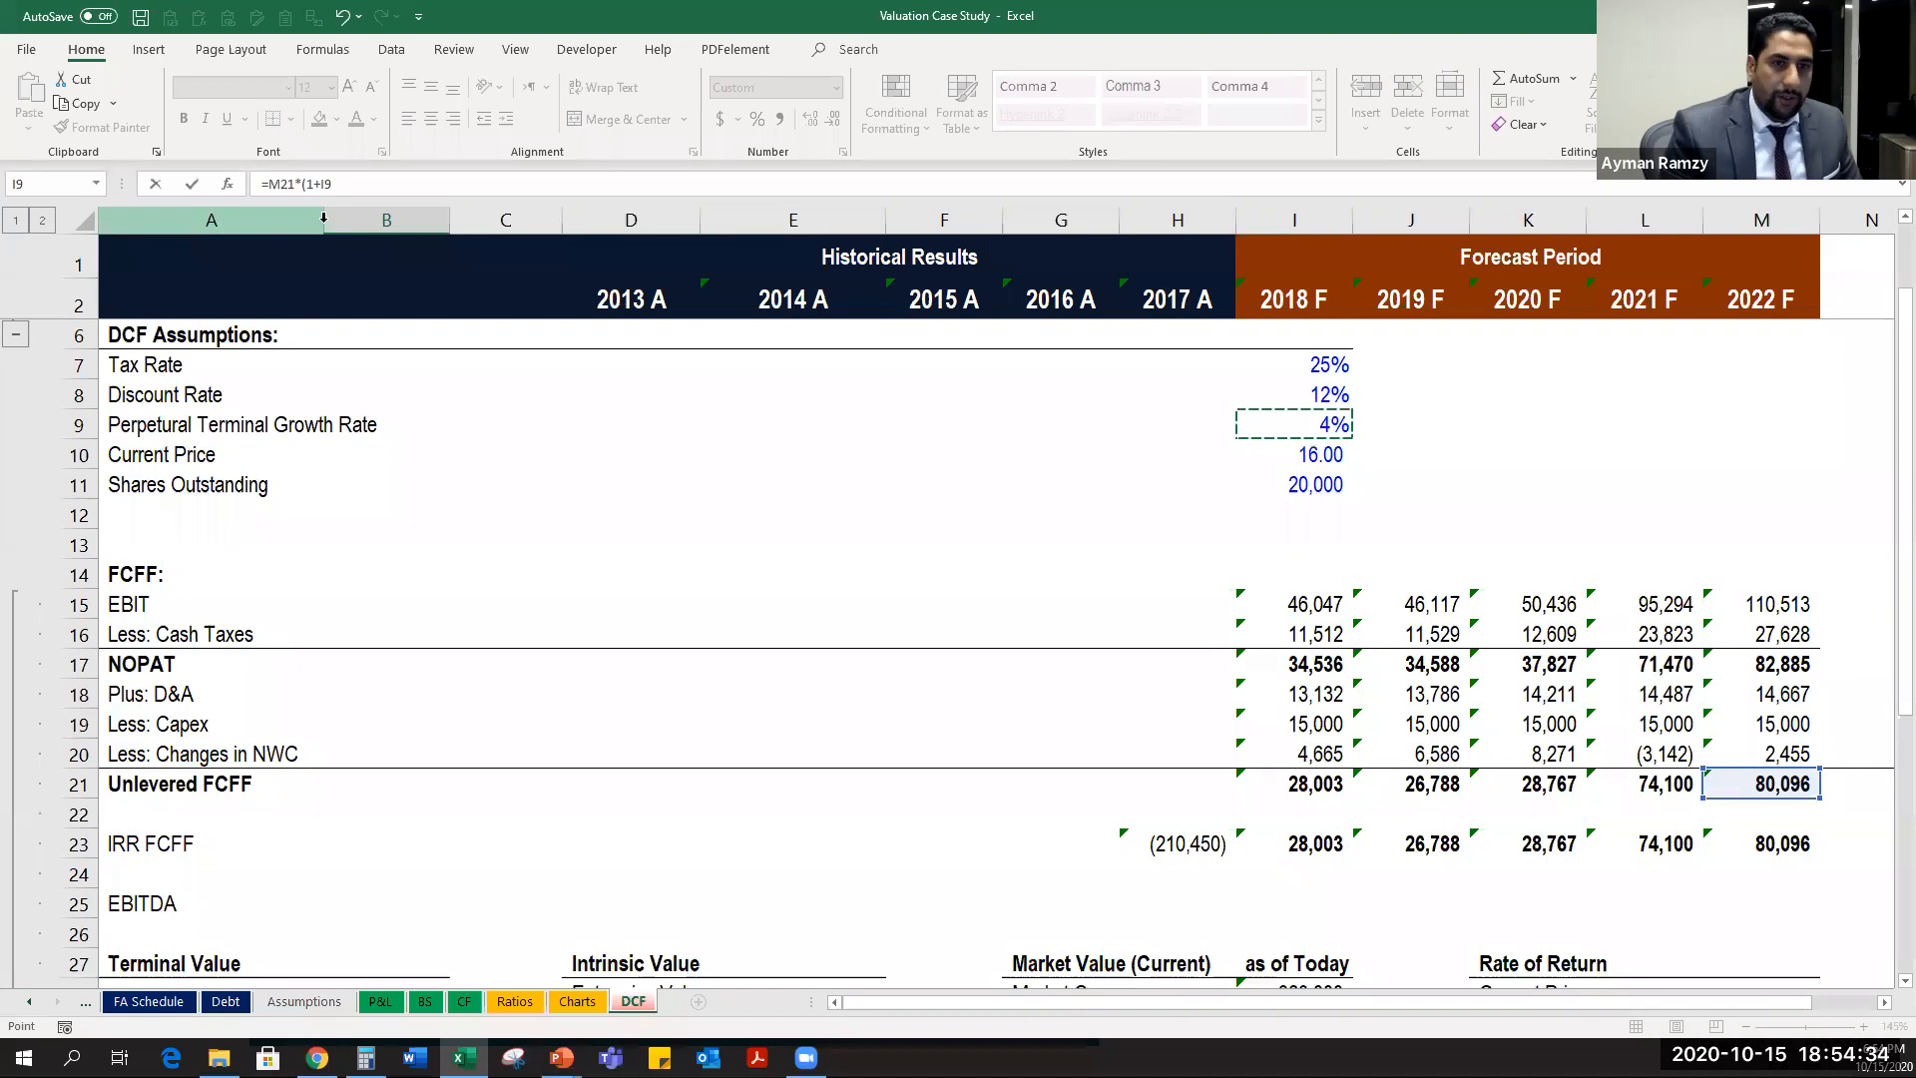
type(")")
left_click_drag(274, 185, 359, 185)
Switch to the PowerPoint slide "Free cash flows to the firm" and handwrite "T.V =" in the empty area beside the FCFF breakdown.
left_click(562, 1058)
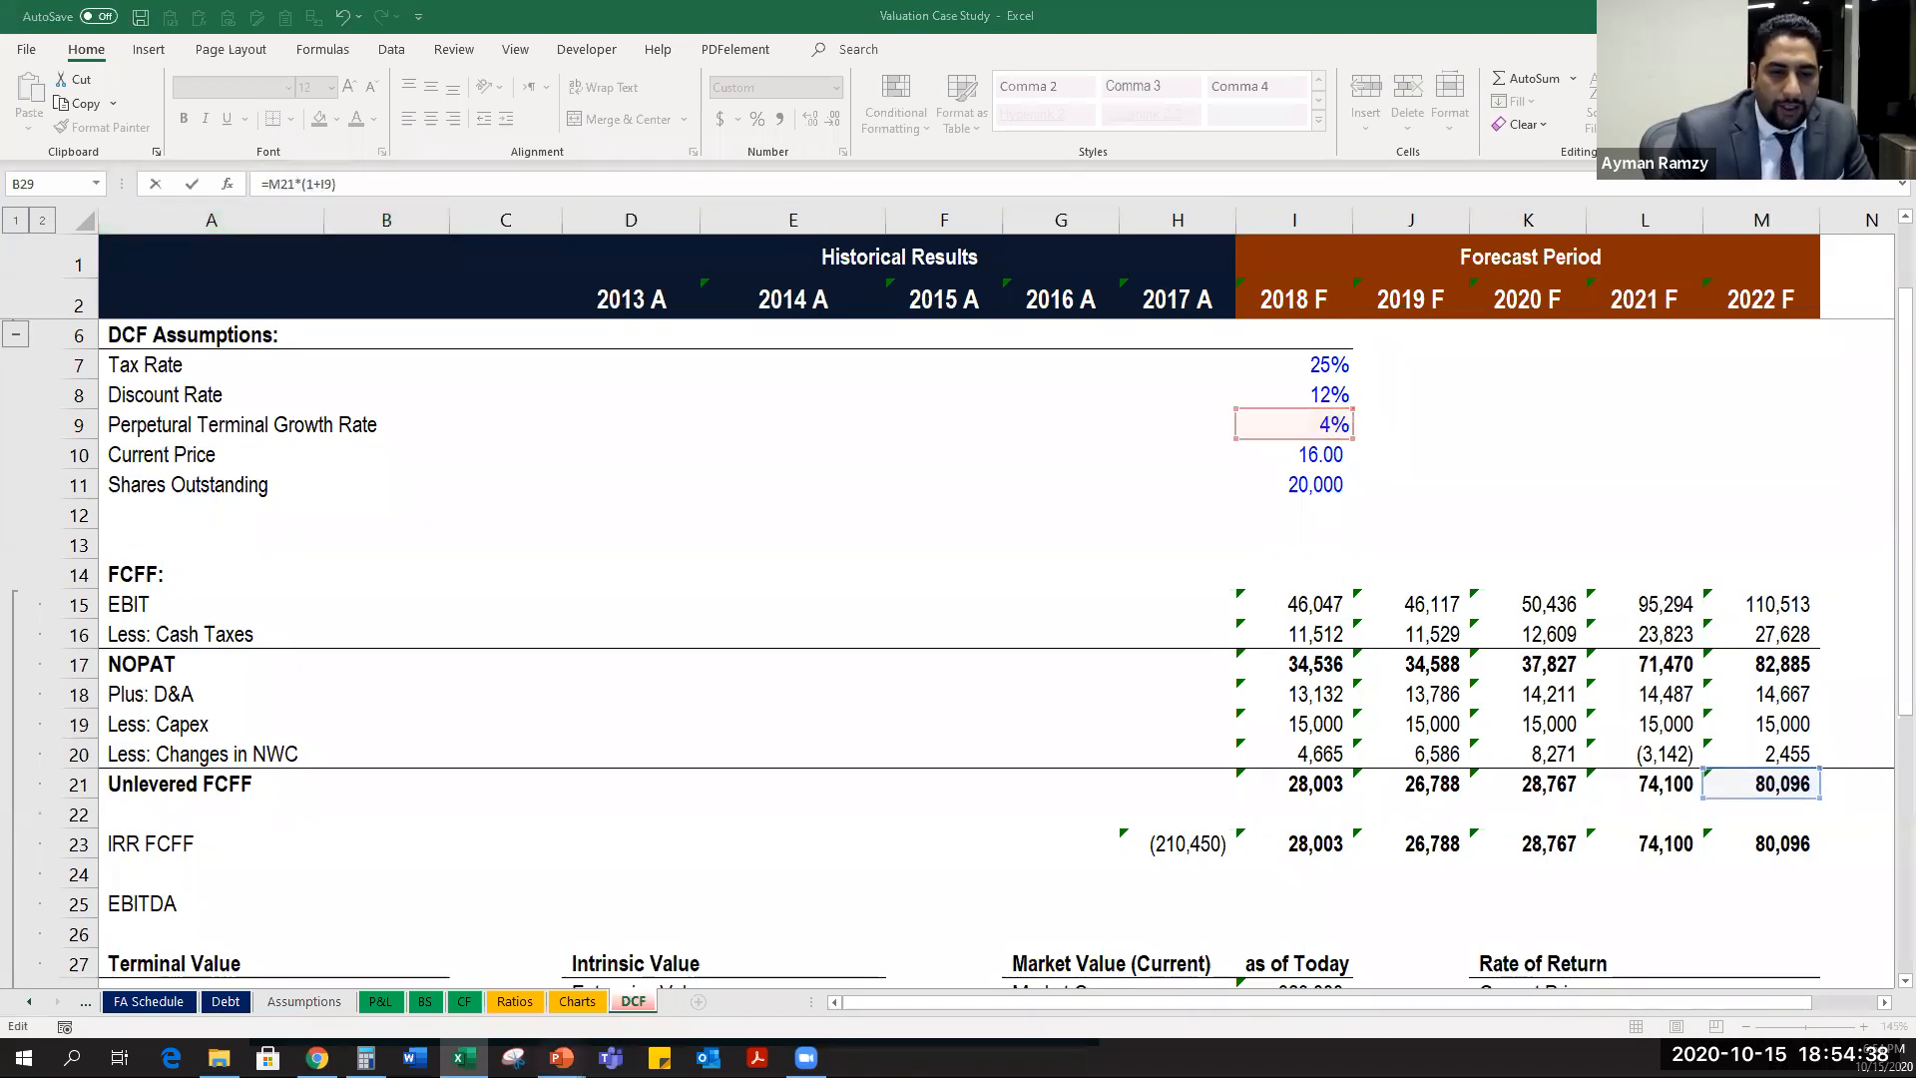
left_click(582, 955)
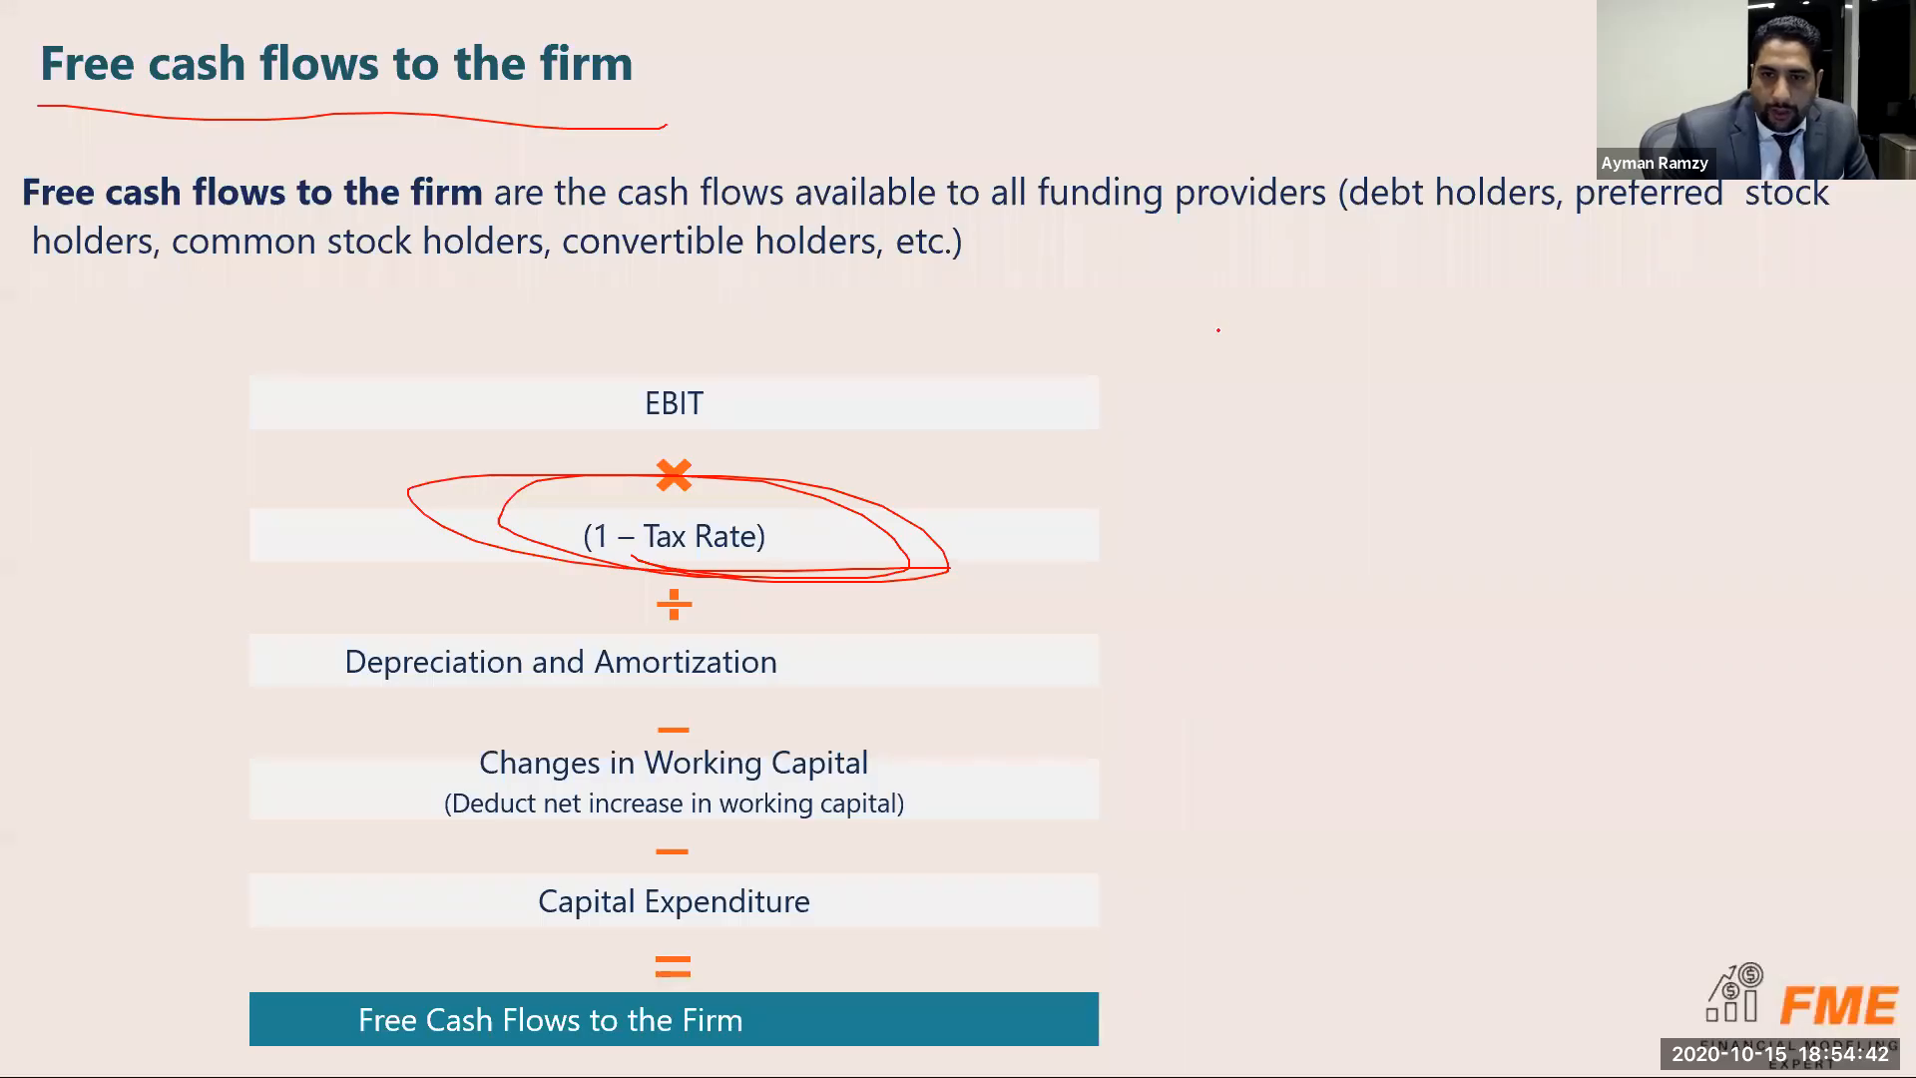
mouse_move(1228, 366)
left_mouse_down()
mouse_move(1228, 320)
mouse_move(1383, 324)
left_mouse_up()
mouse_move(1212, 452)
left_mouse_down()
mouse_move(1277, 452)
mouse_move(1180, 496)
left_mouse_up()
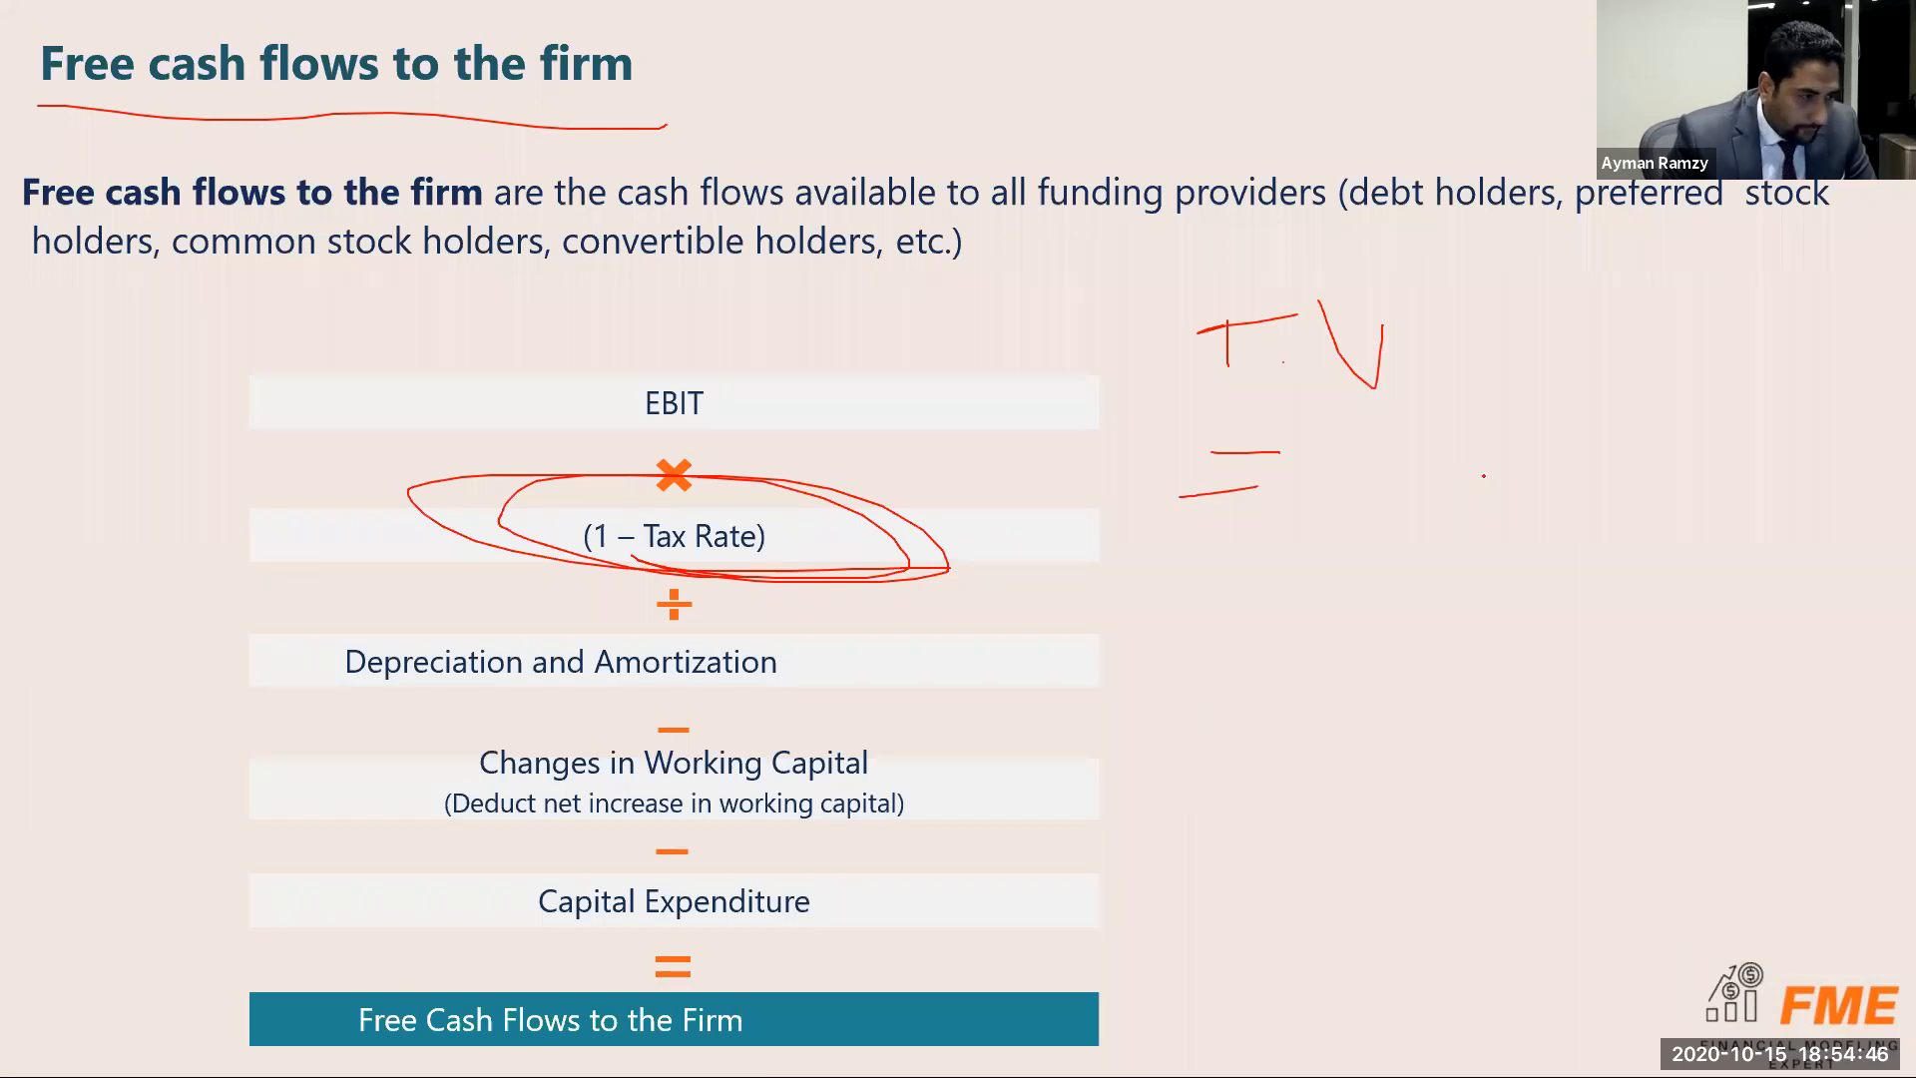
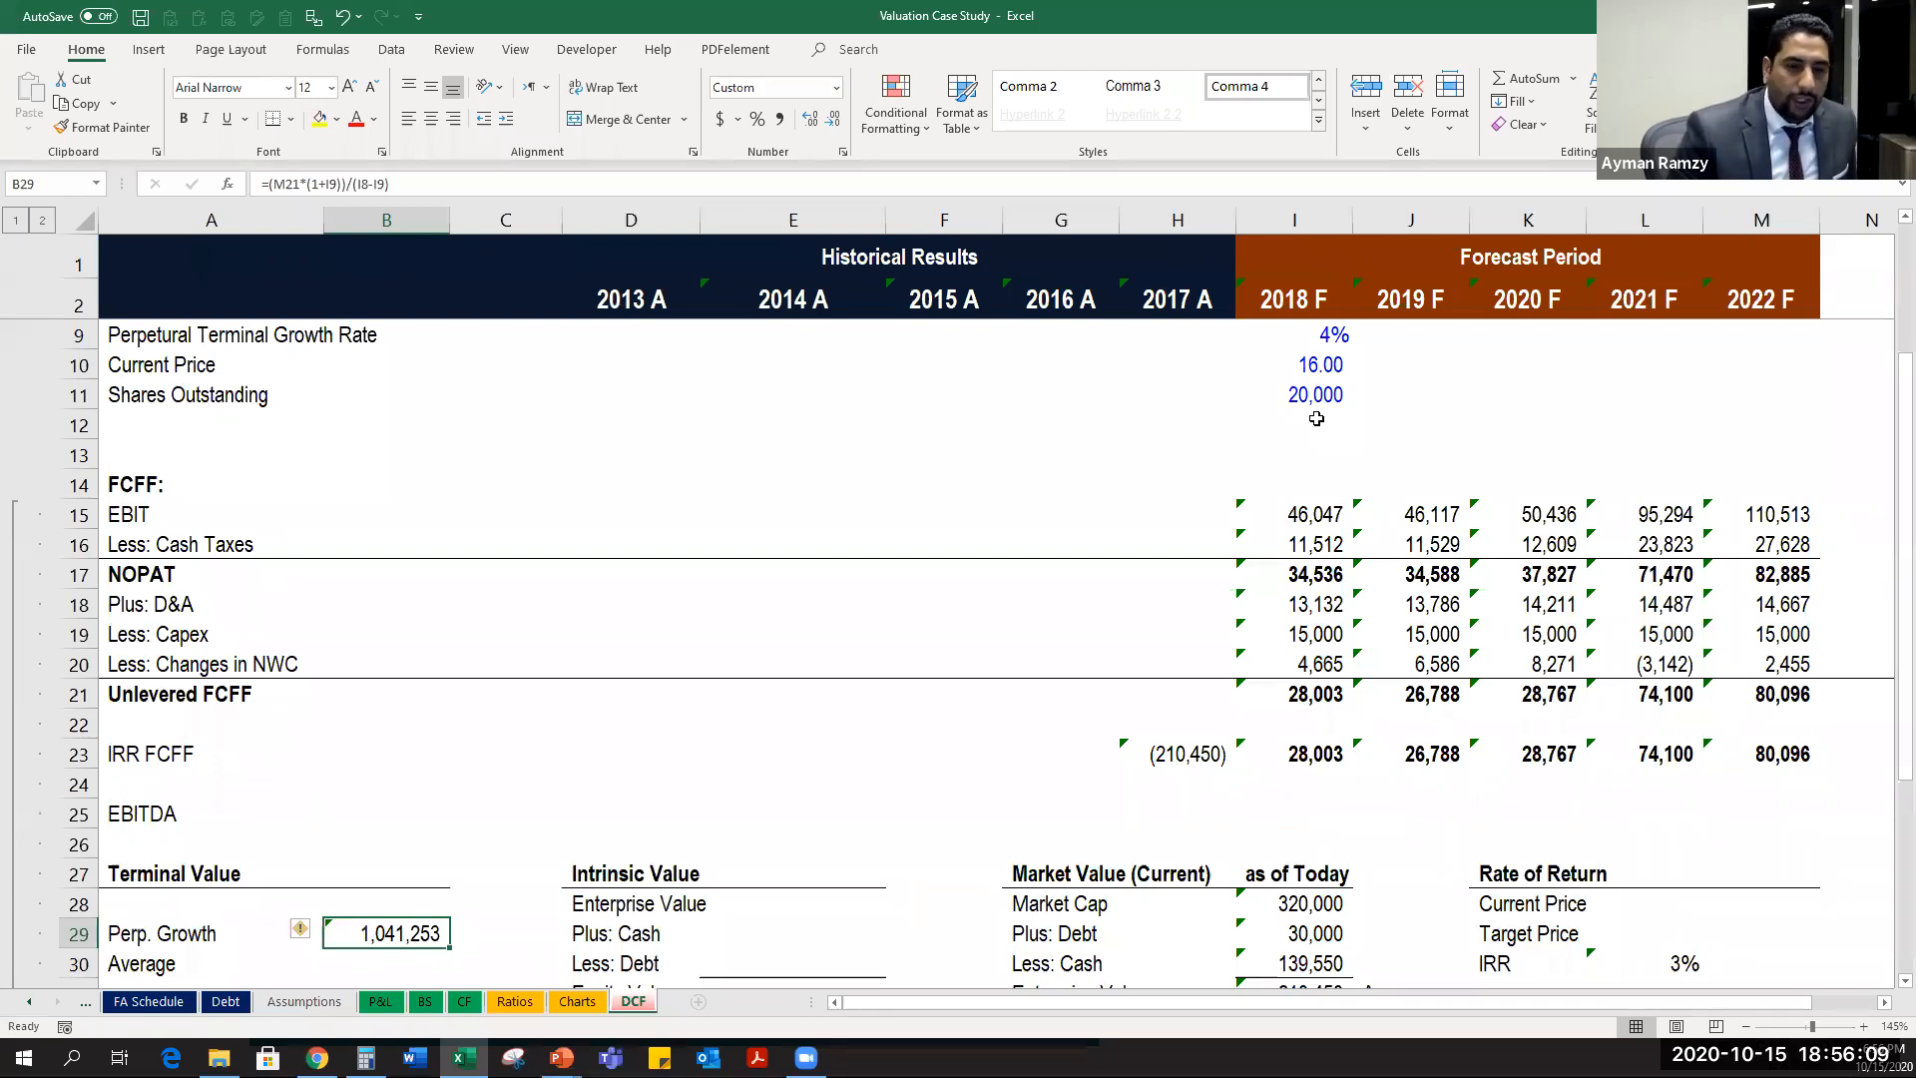
Review the Perp. Growth terminal value formula in B29, =(M21*(1+I9))/(I8-I9), against the discount and growth rate assumptions.
key("F2")
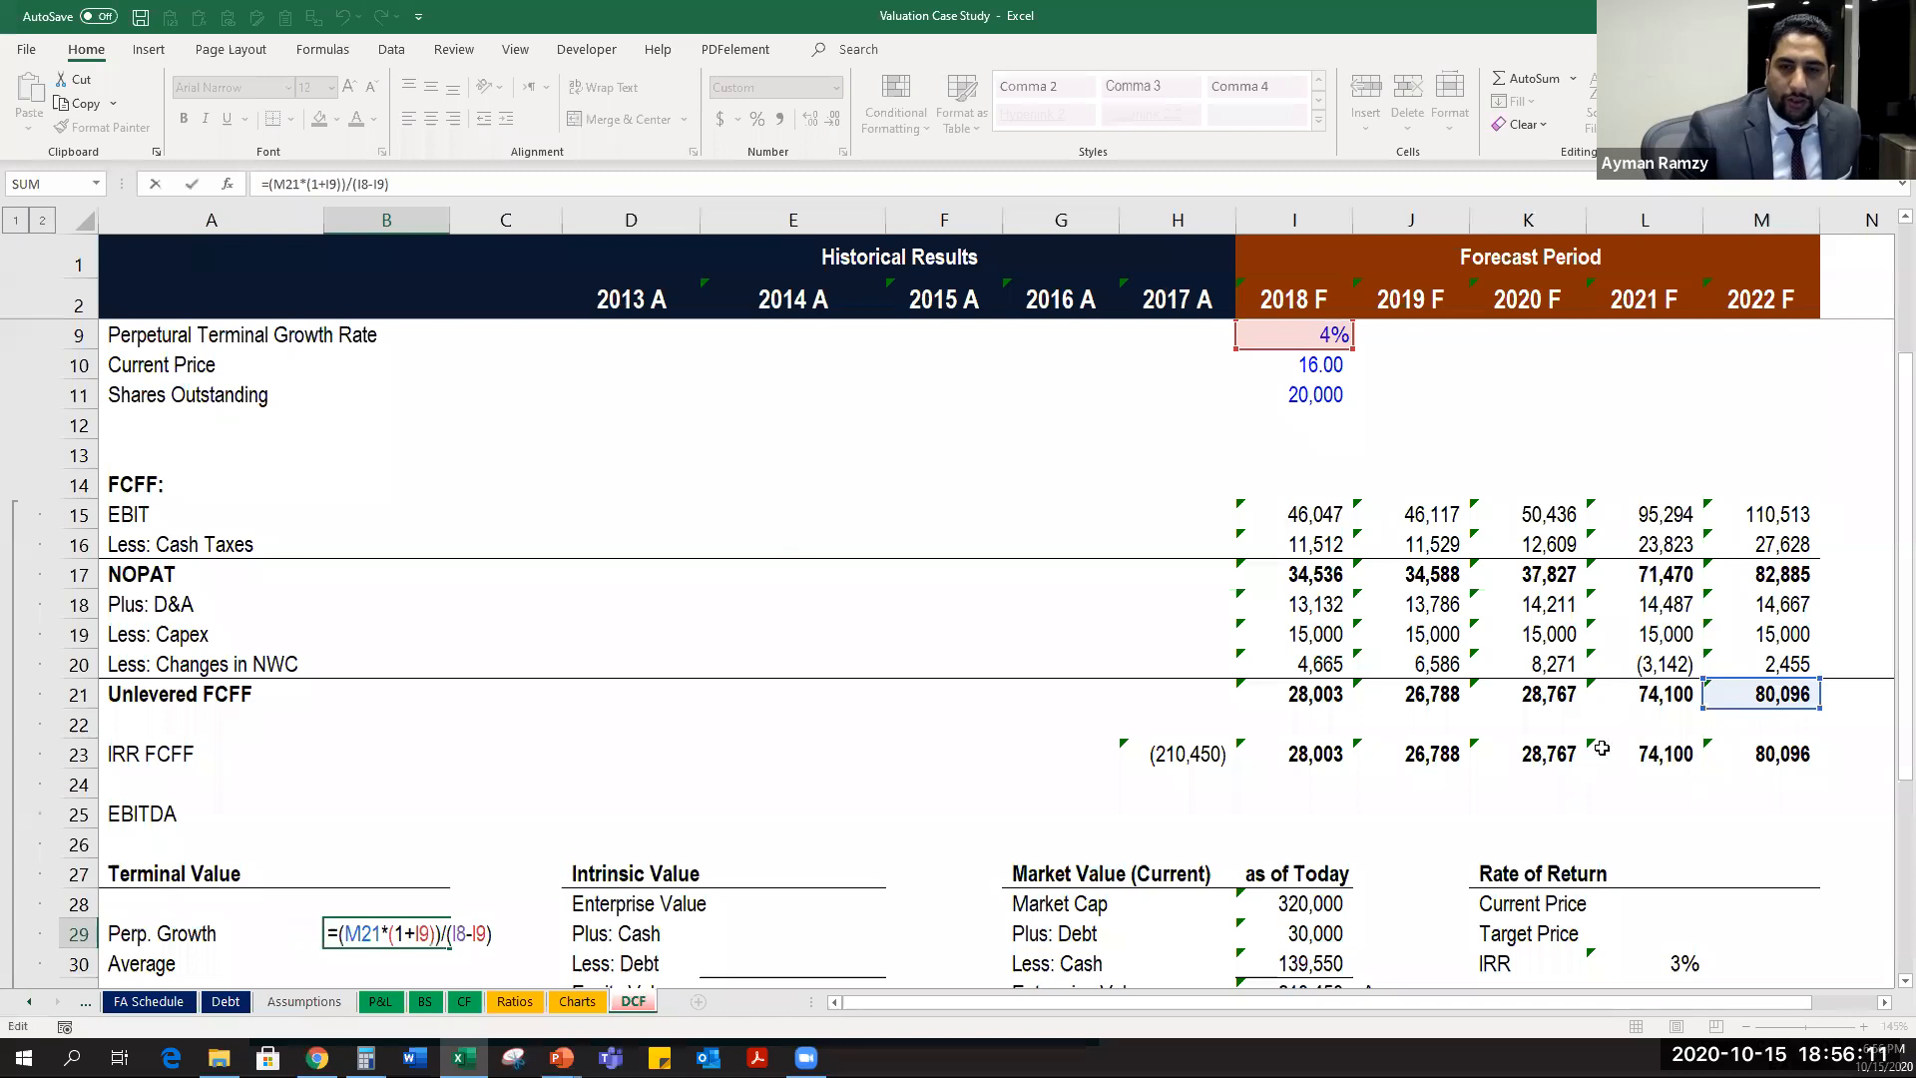
scroll(1320, 682, "up", 2)
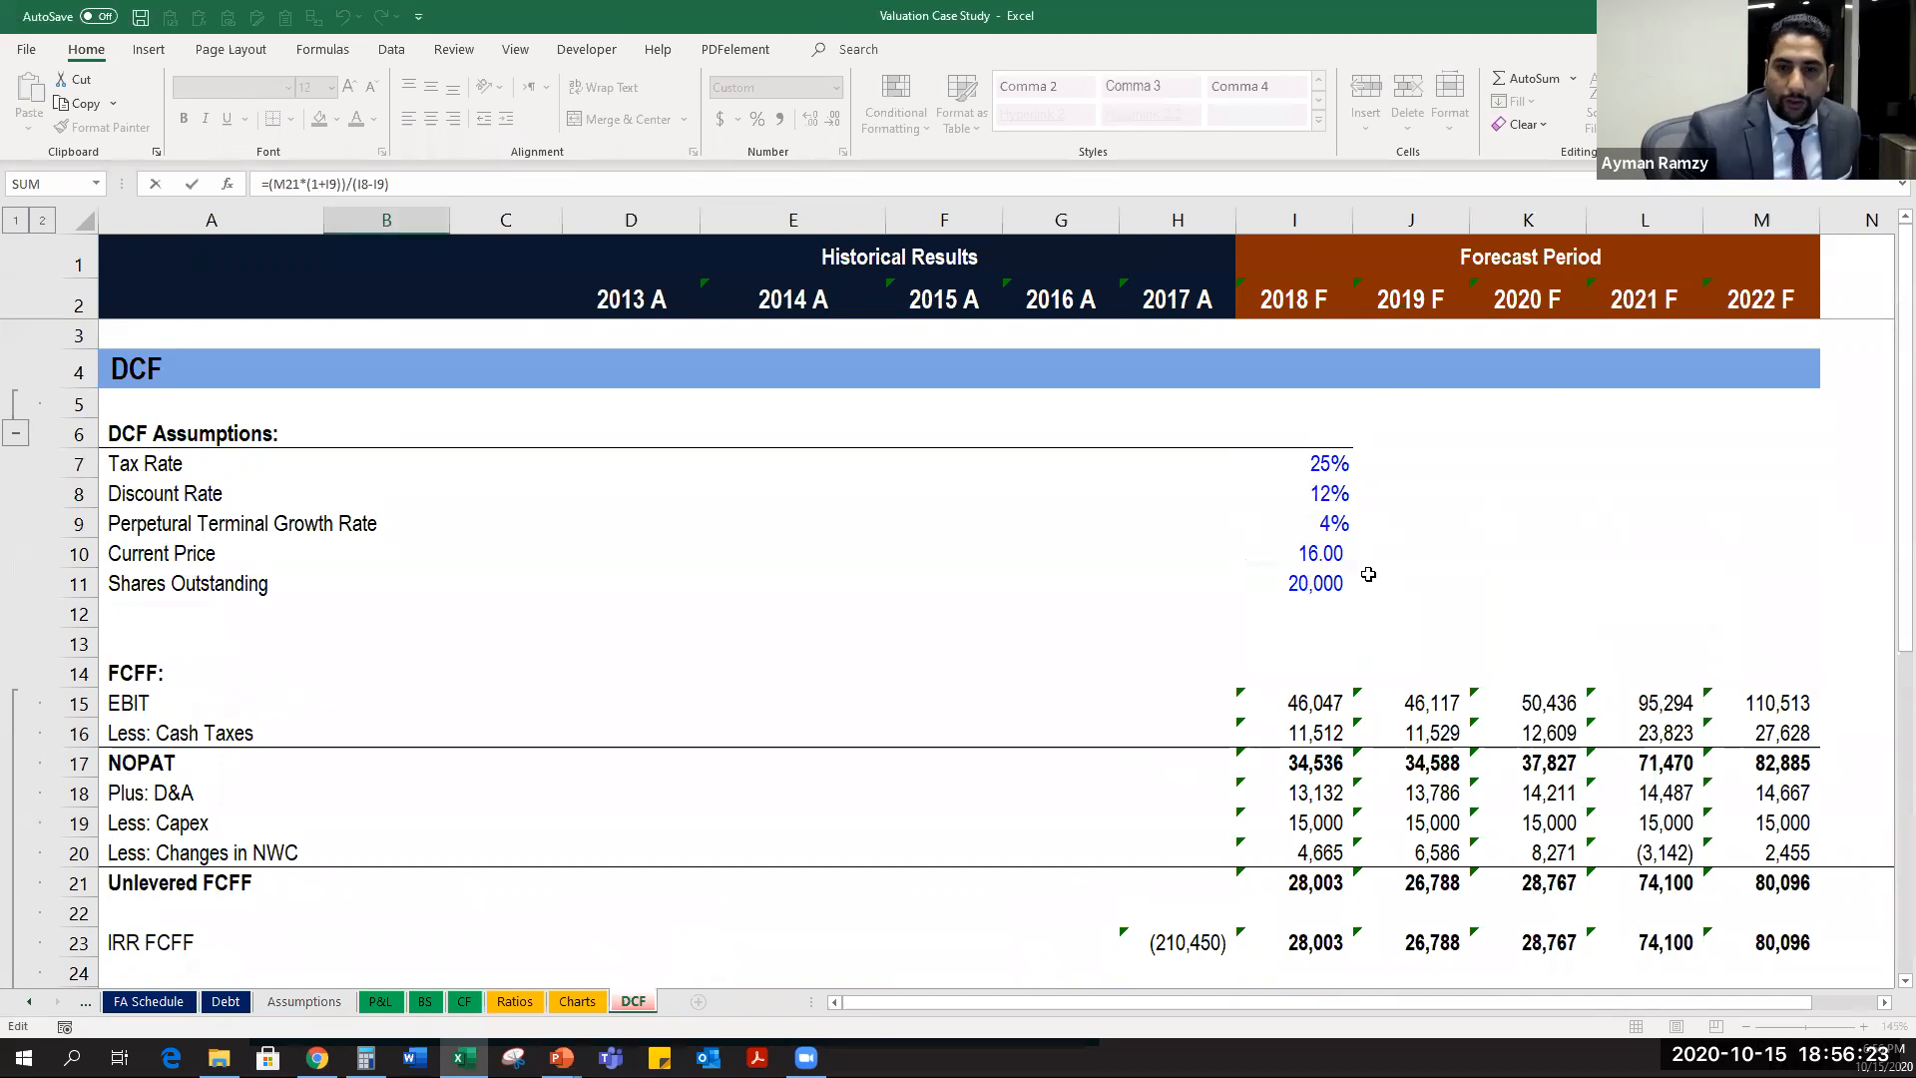
key("ctrl+Return")
Clear the Average label in A30 from the Terminal Value block.
scroll(399, 878, "down", 1)
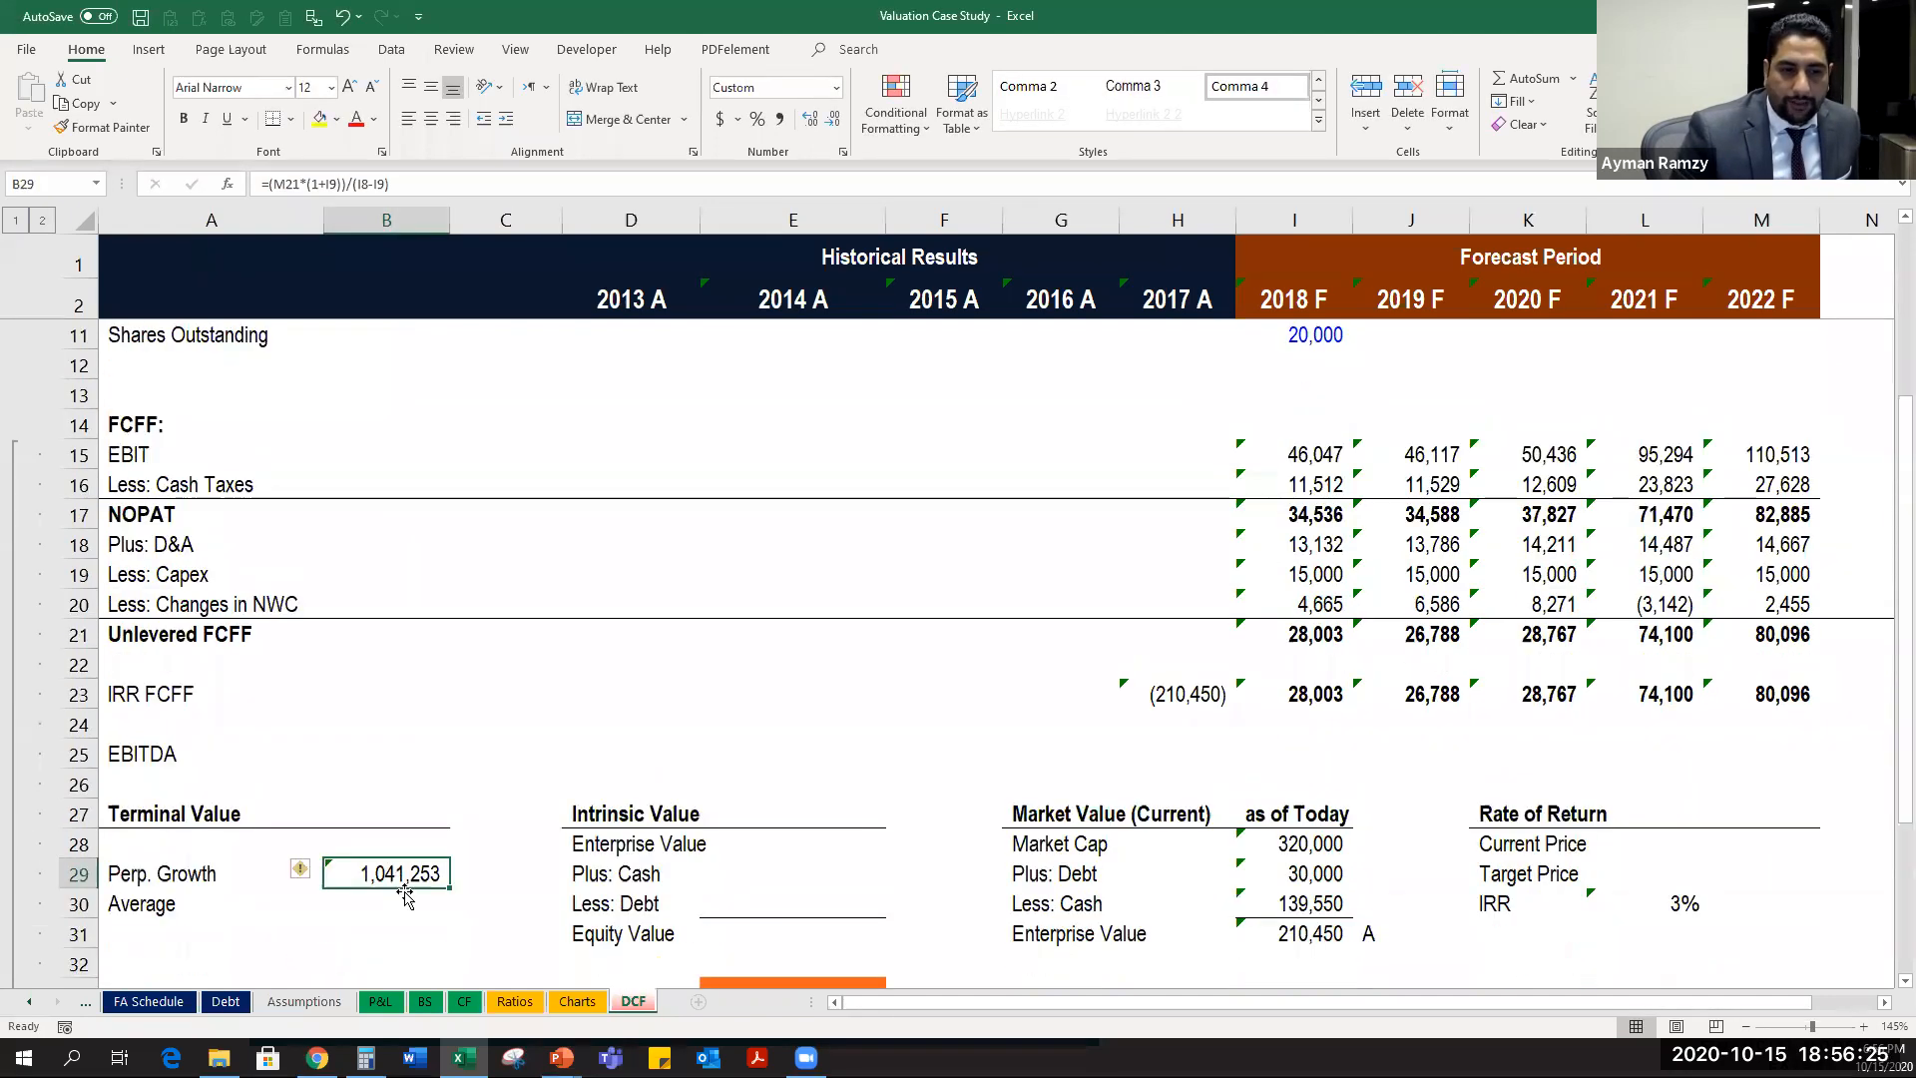
left_click(144, 907)
key("Delete")
Begin an NPV function for the intrinsic Enterprise Value in E28, using the Discount Rate in I8 as the rate.
key("Right")
key("Up")
key("Right")
key("Right")
key("Right")
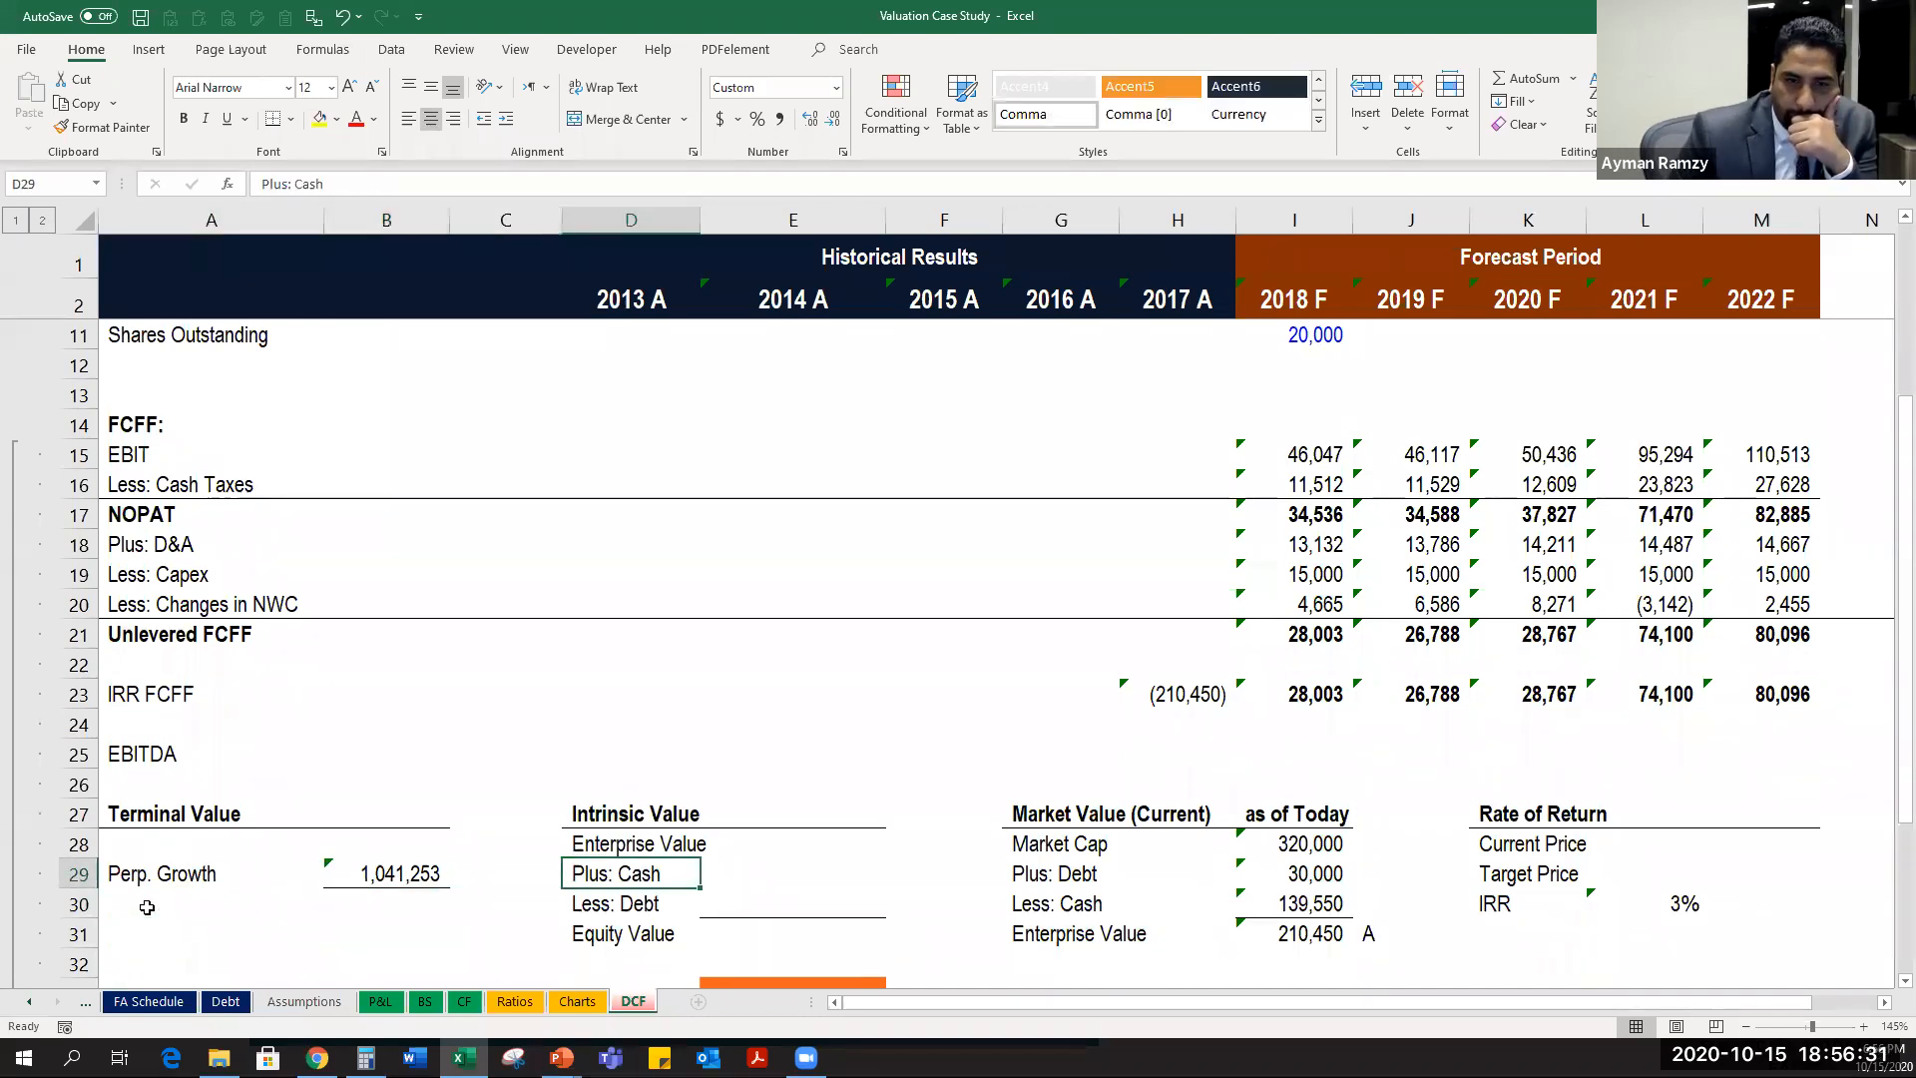
key("Up")
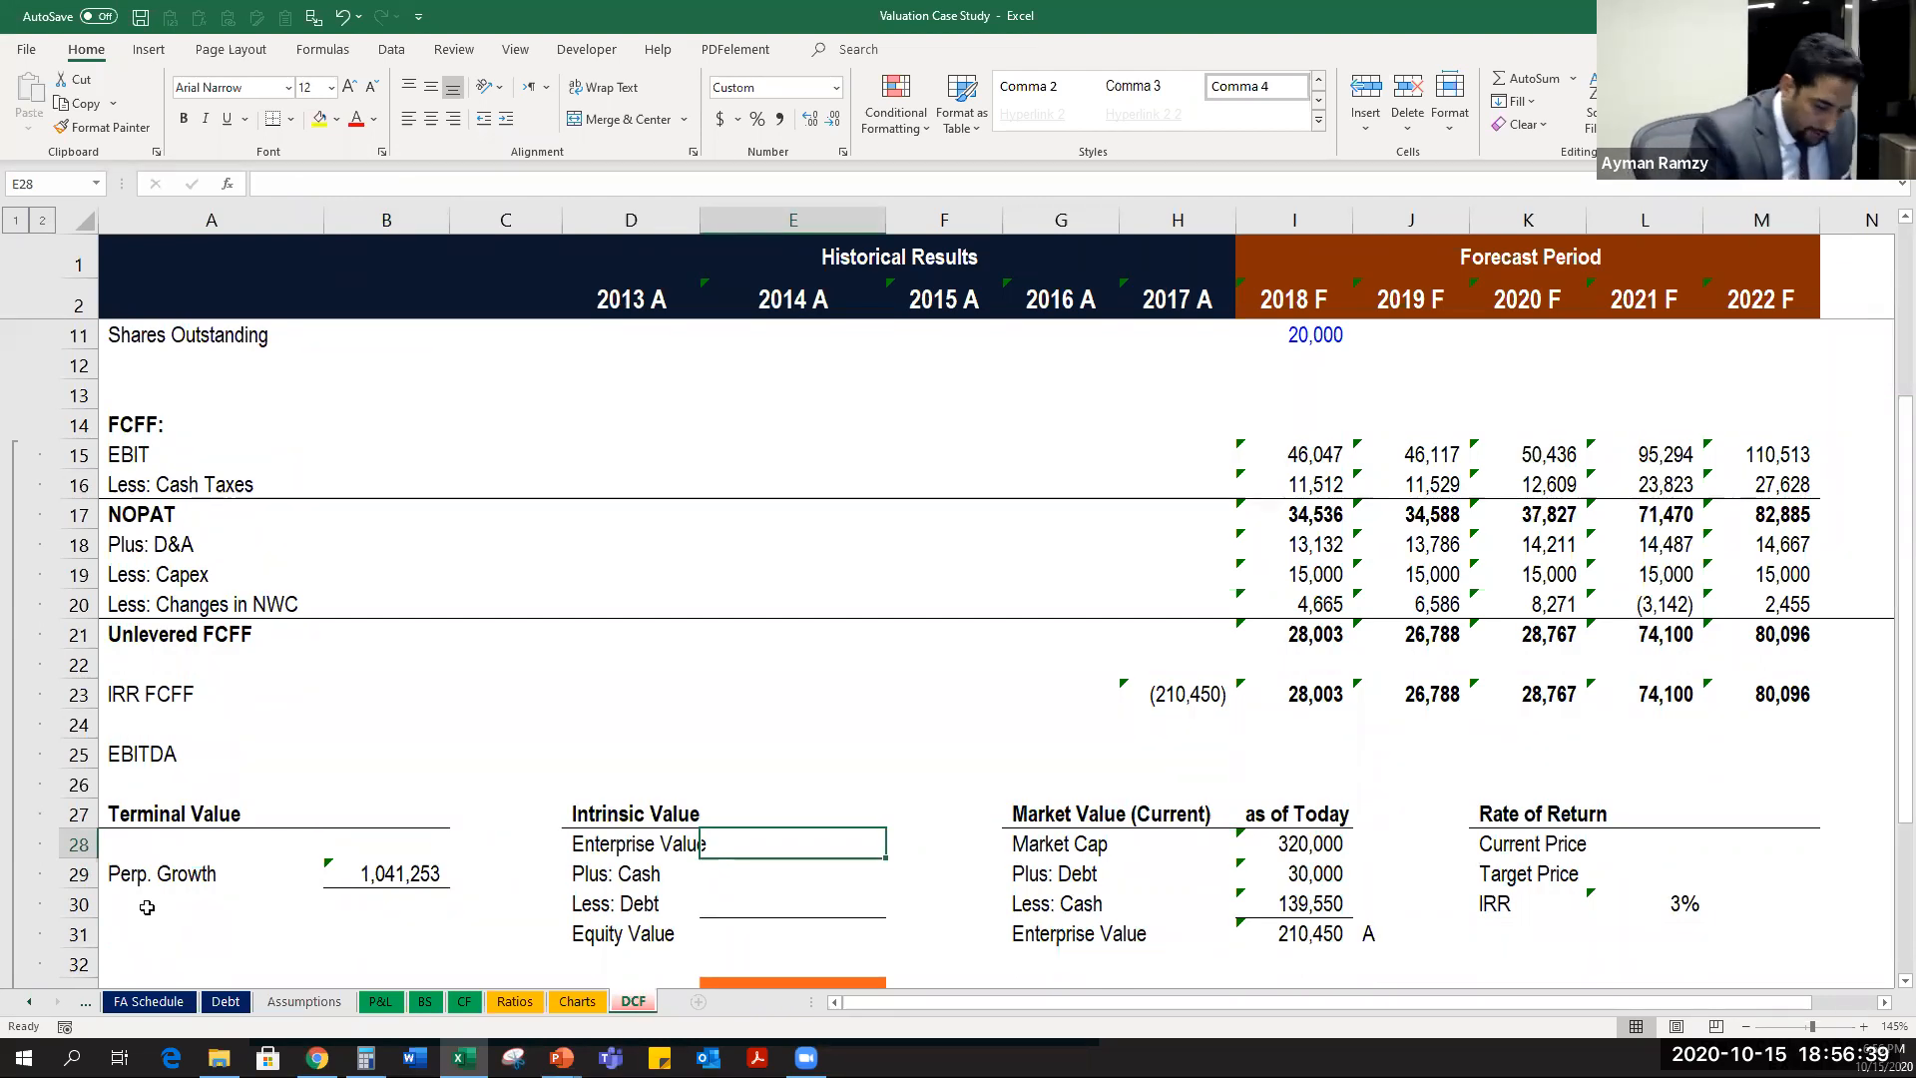
type("=v")
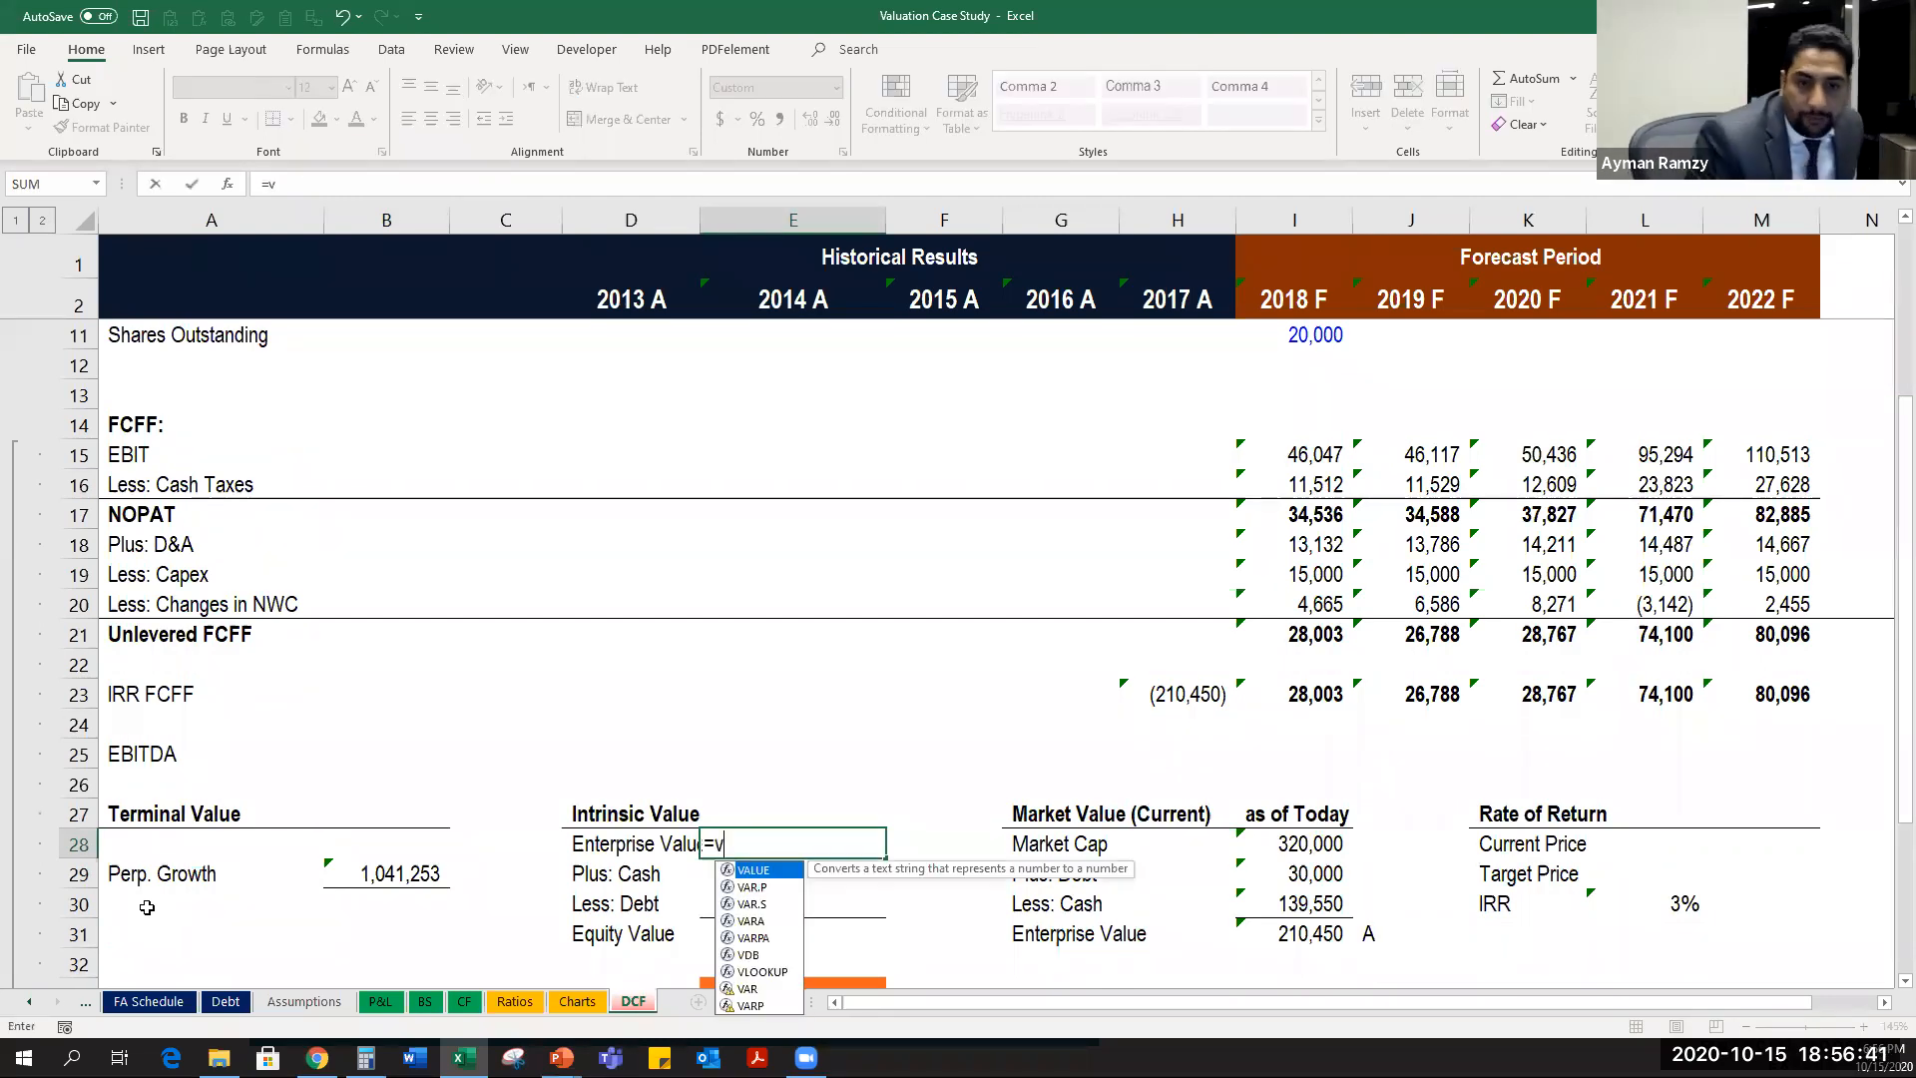
type("pn")
key("BackSpace")
key("BackSpace")
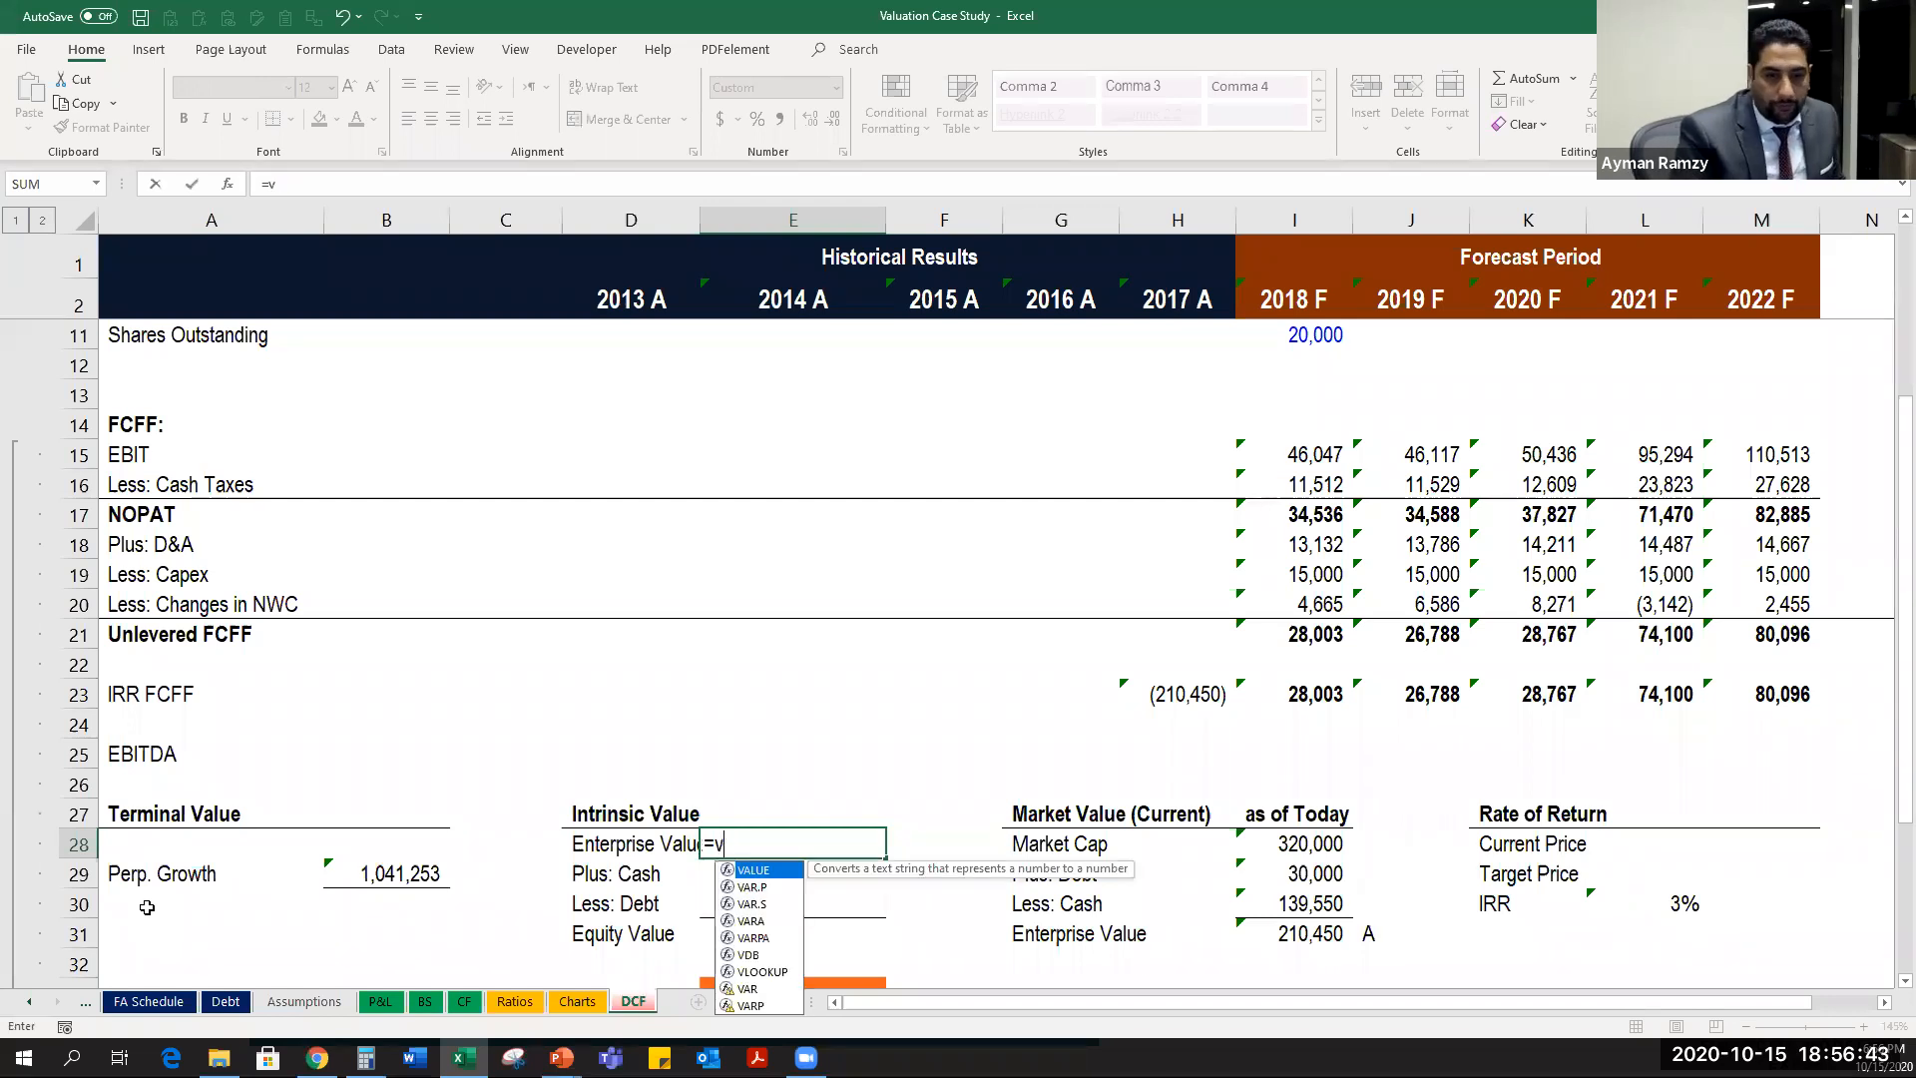
type("npv")
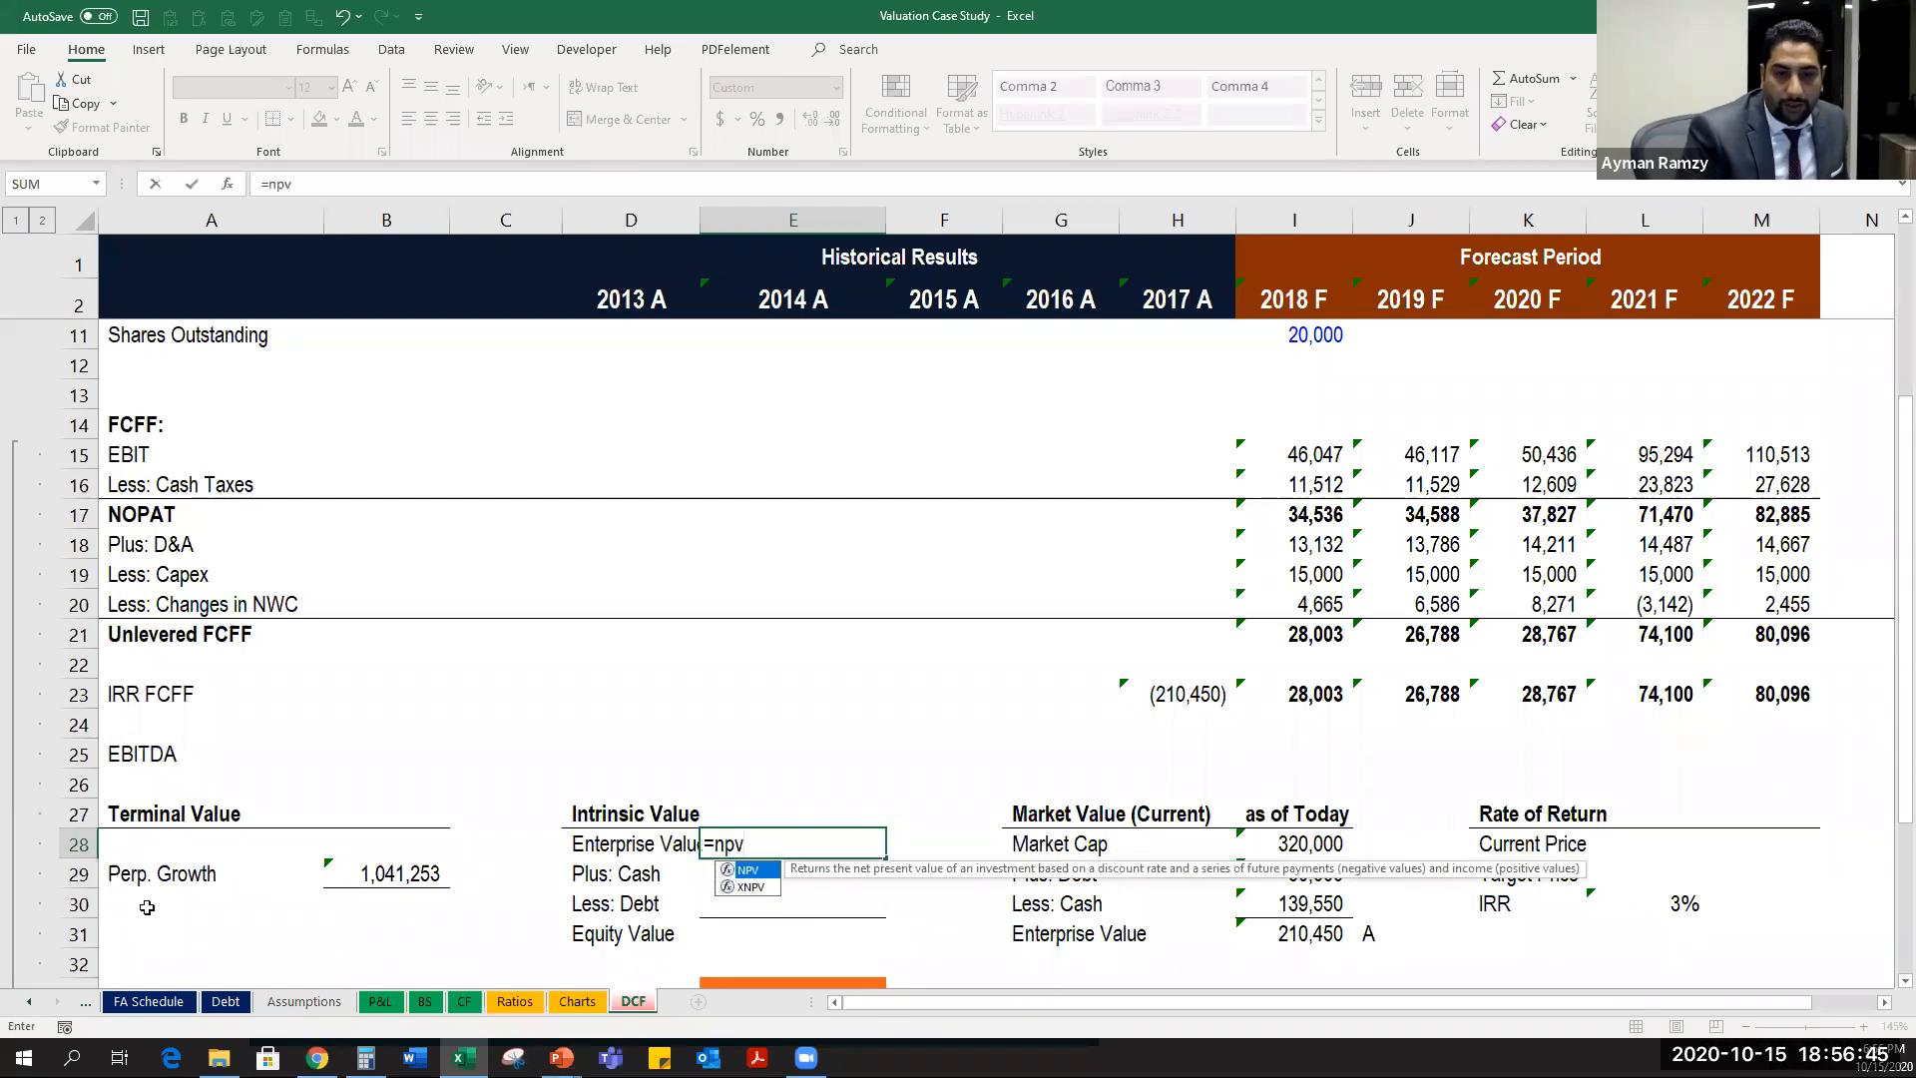
key("Tab")
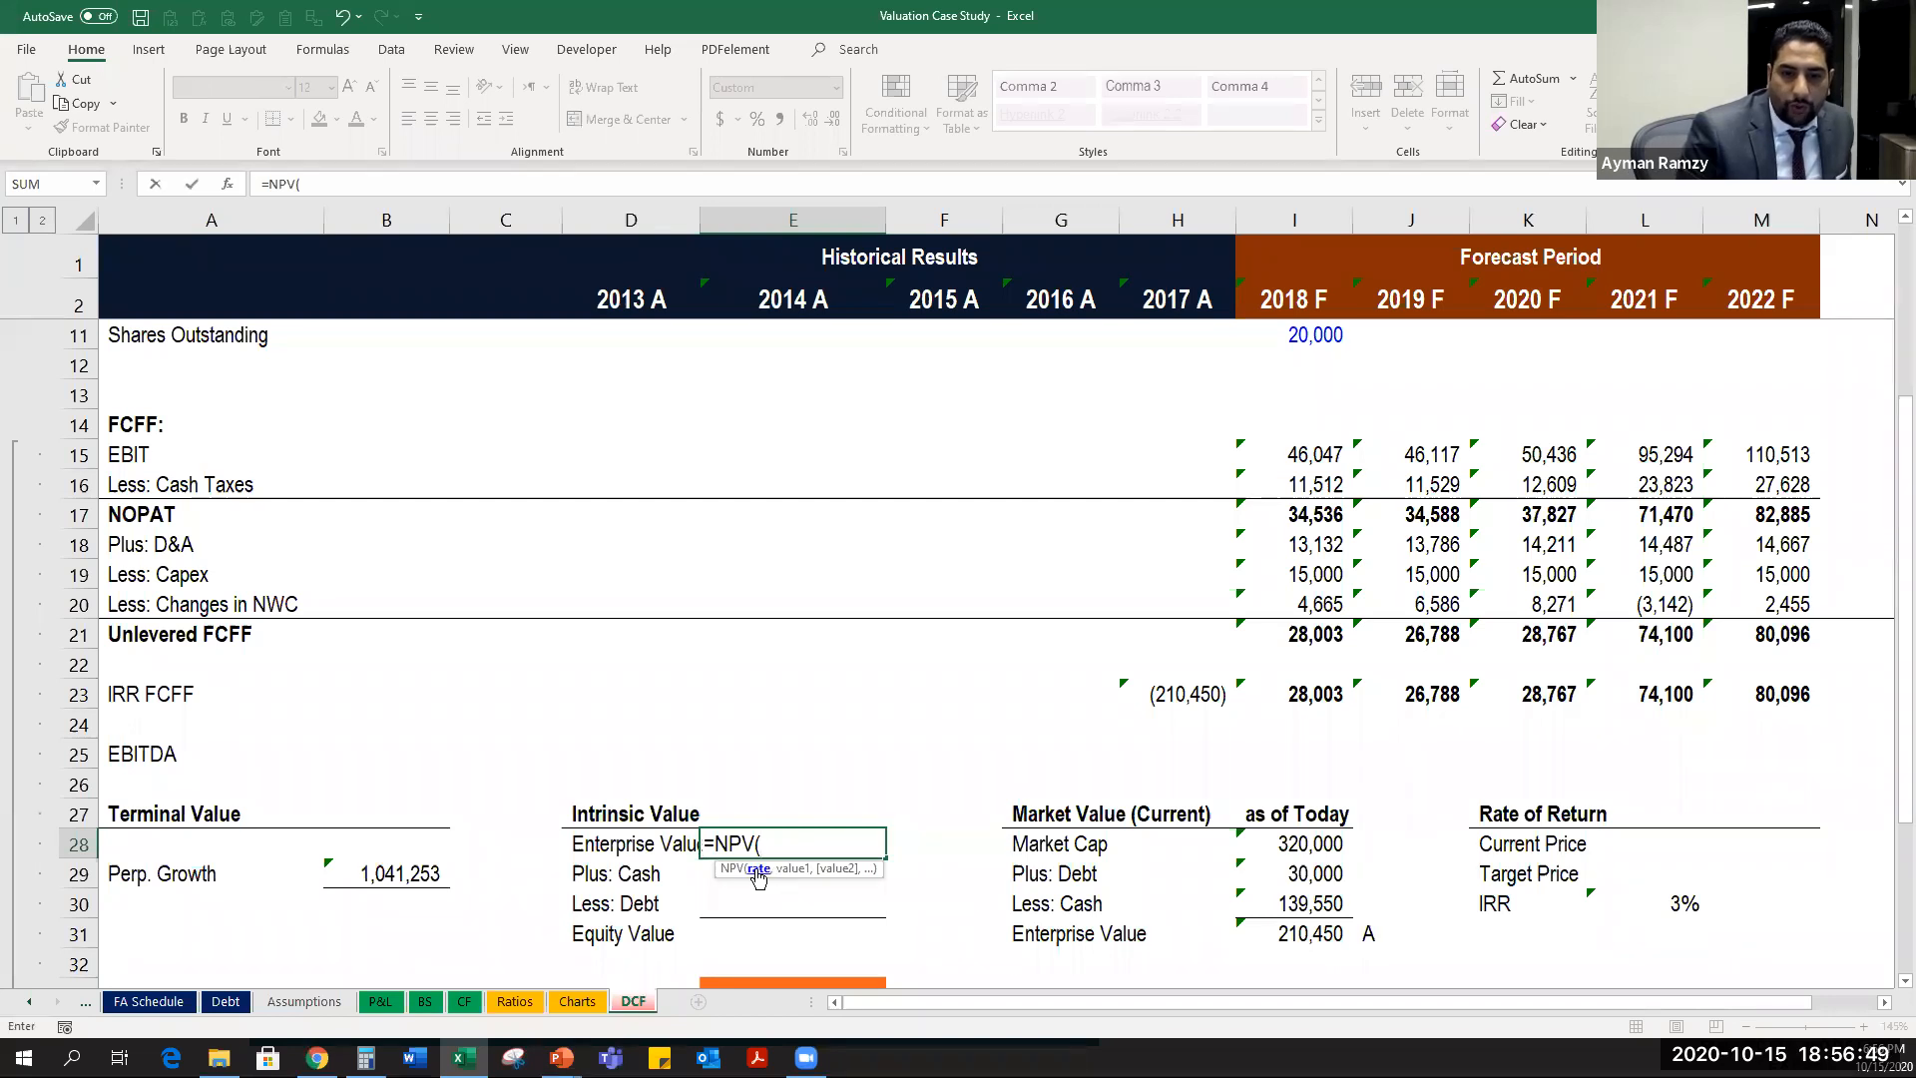
scroll(1427, 584, "up", 3)
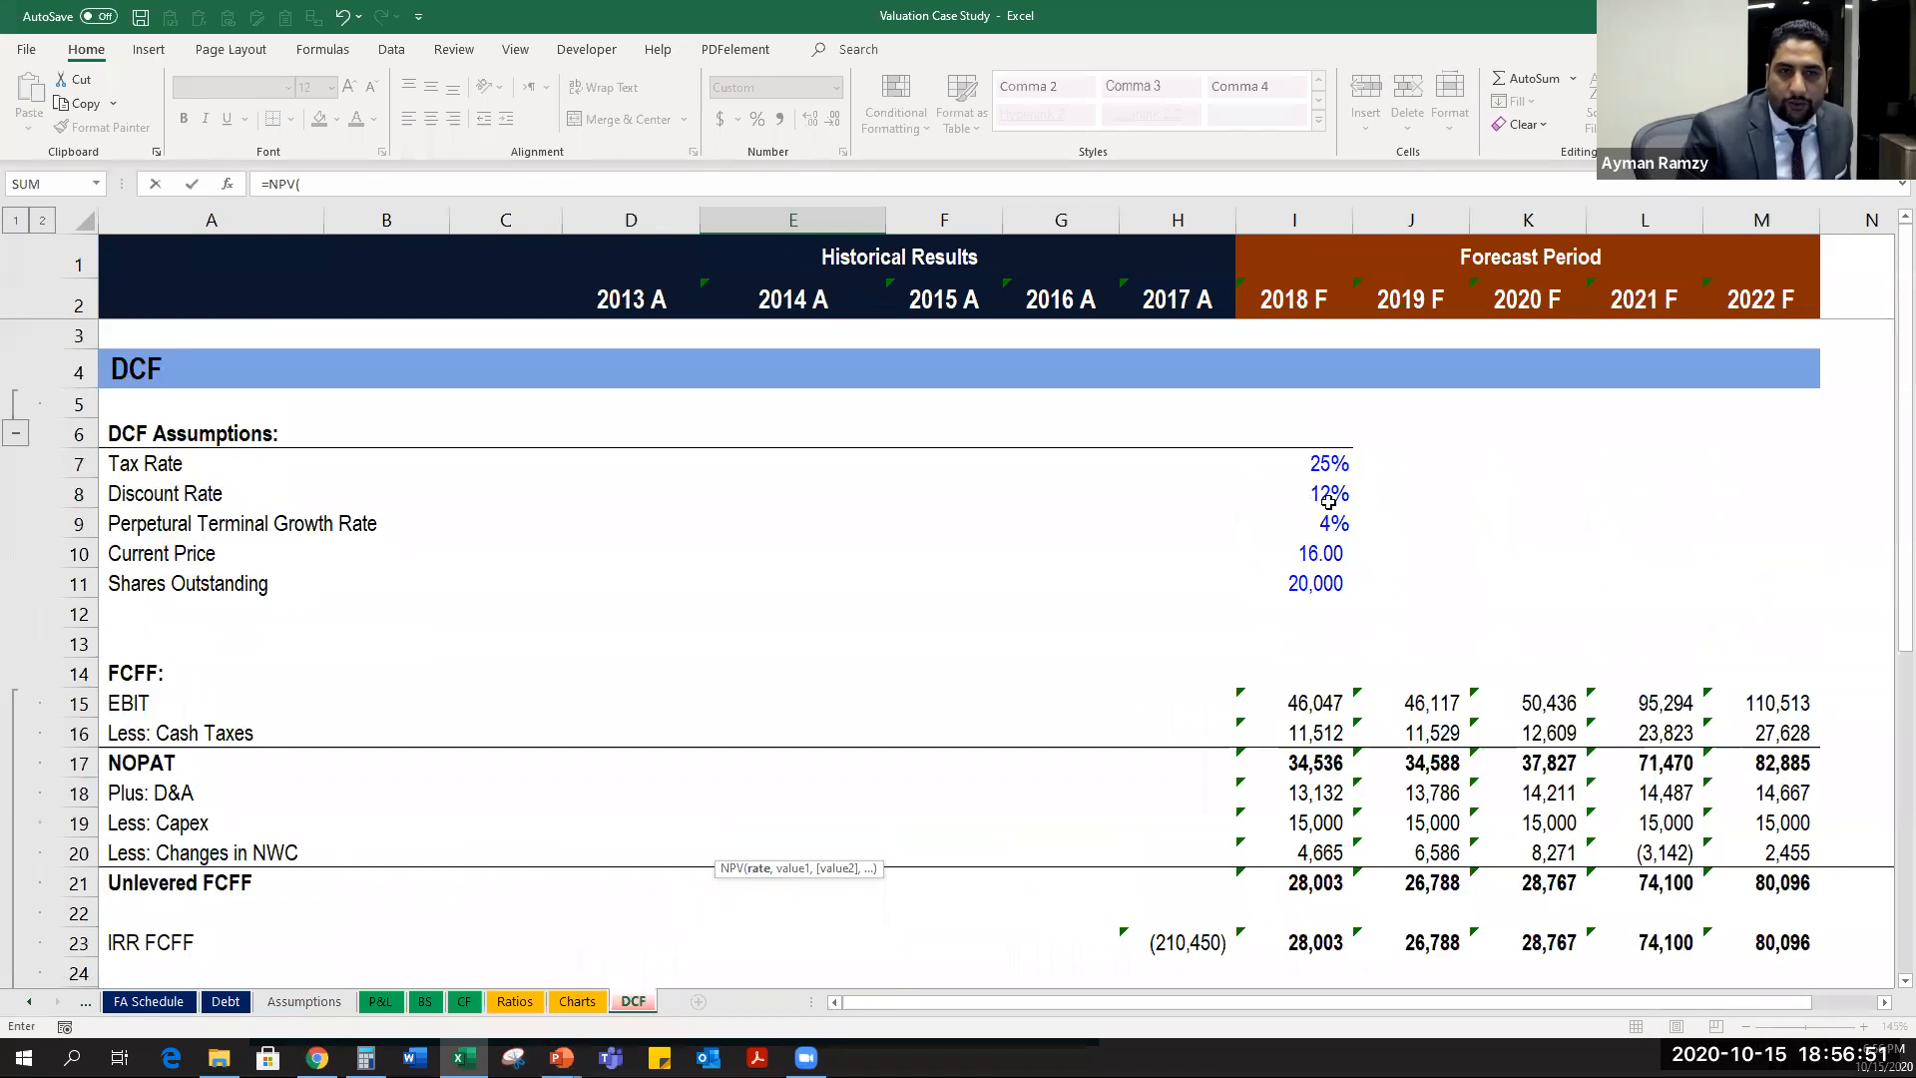
left_click(1328, 501)
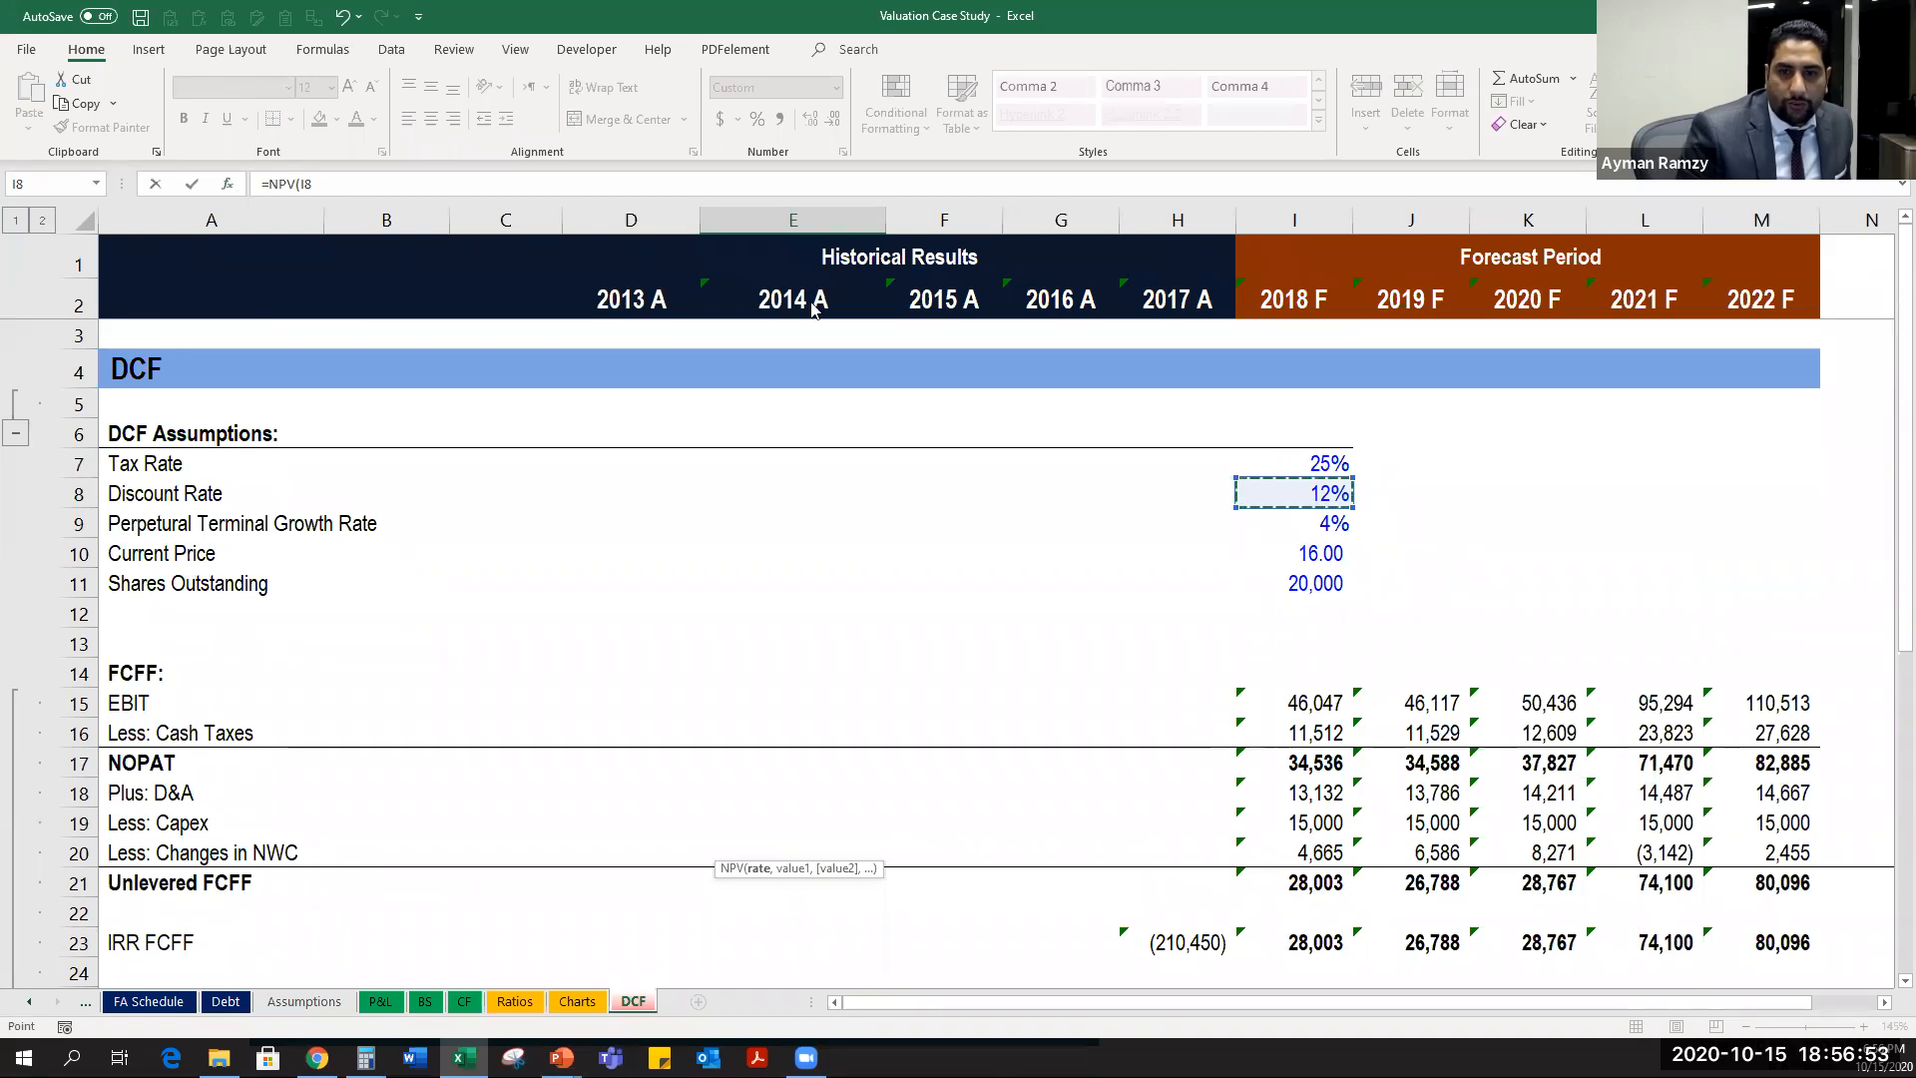
key("ctrl+a")
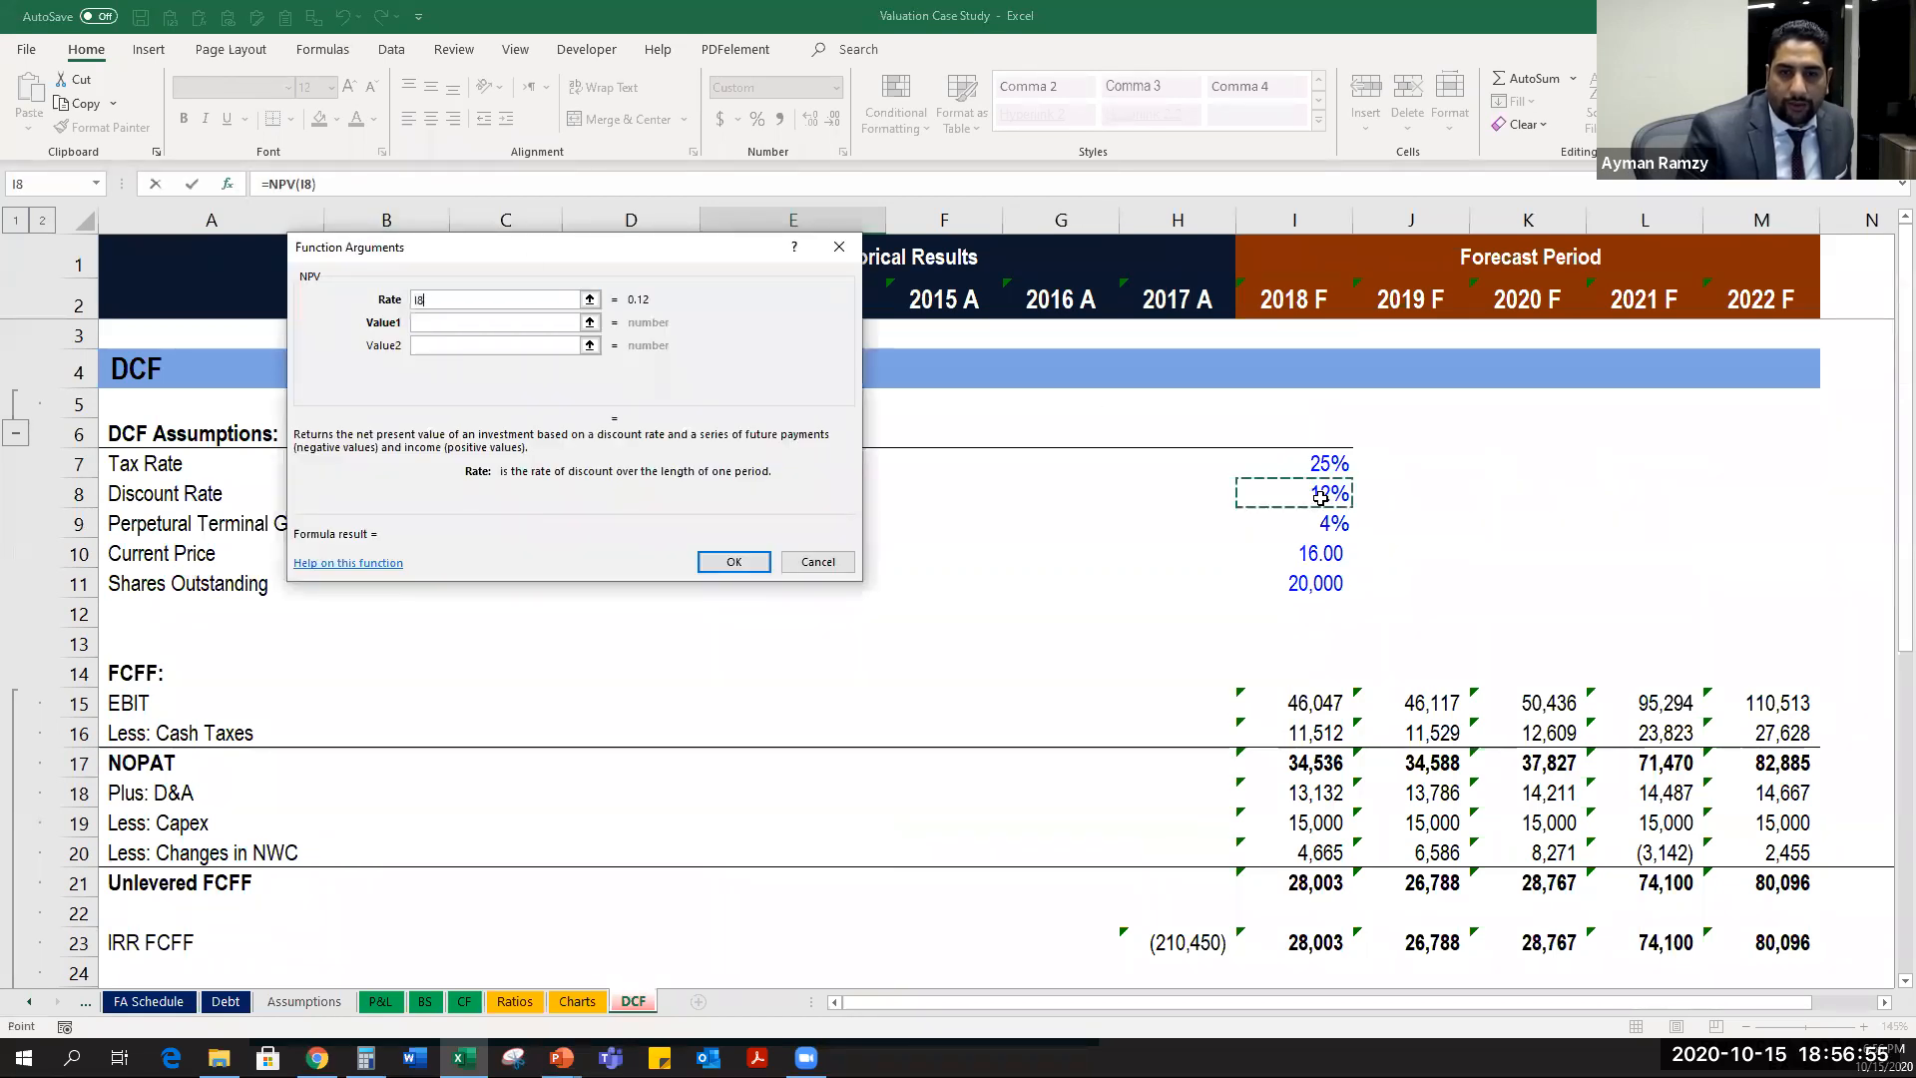
Complete the NPV with the 2018 to 2022 Unlevered FCFF and the Perp. Growth terminal value, =NPV(I8,I21:M21,B29).
left_click(475, 328)
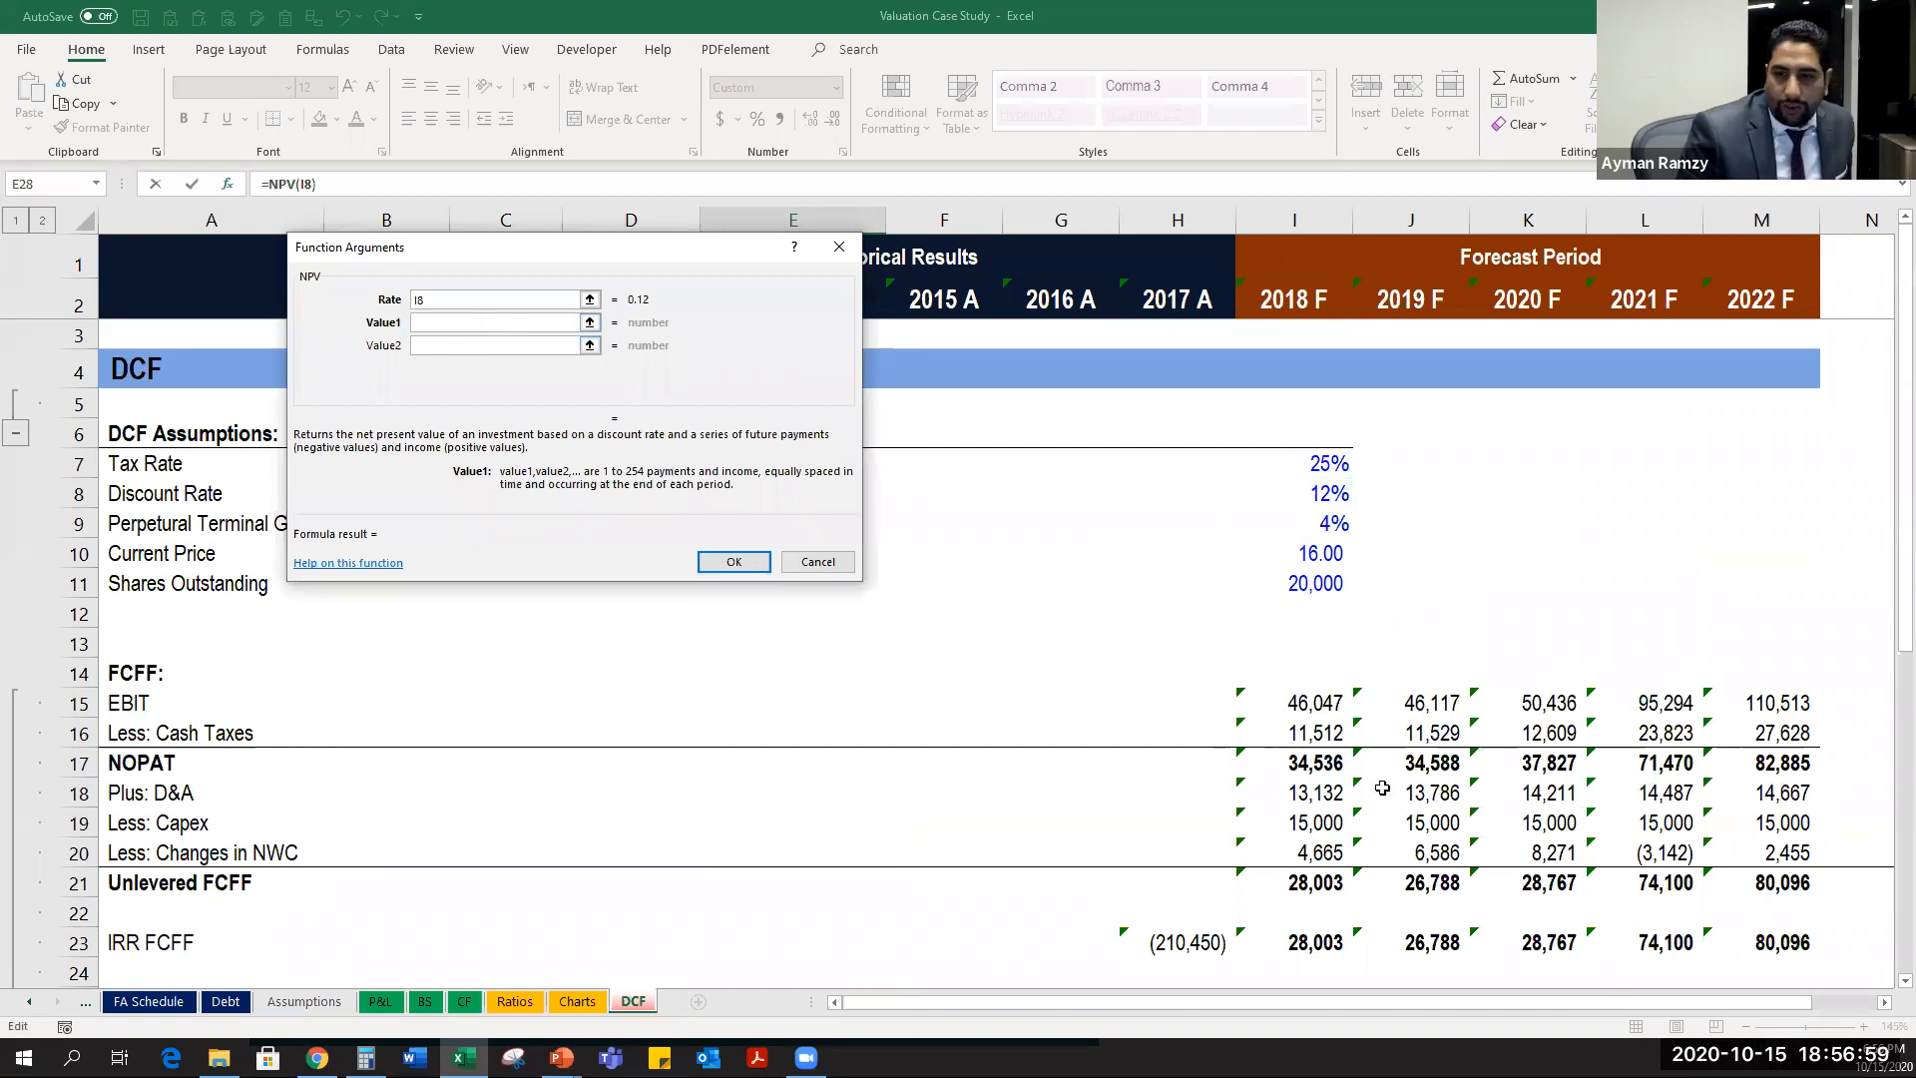
scroll(1384, 787, "down", 2)
left_click_drag(1286, 692, 1789, 699)
type(",")
left_click(422, 930)
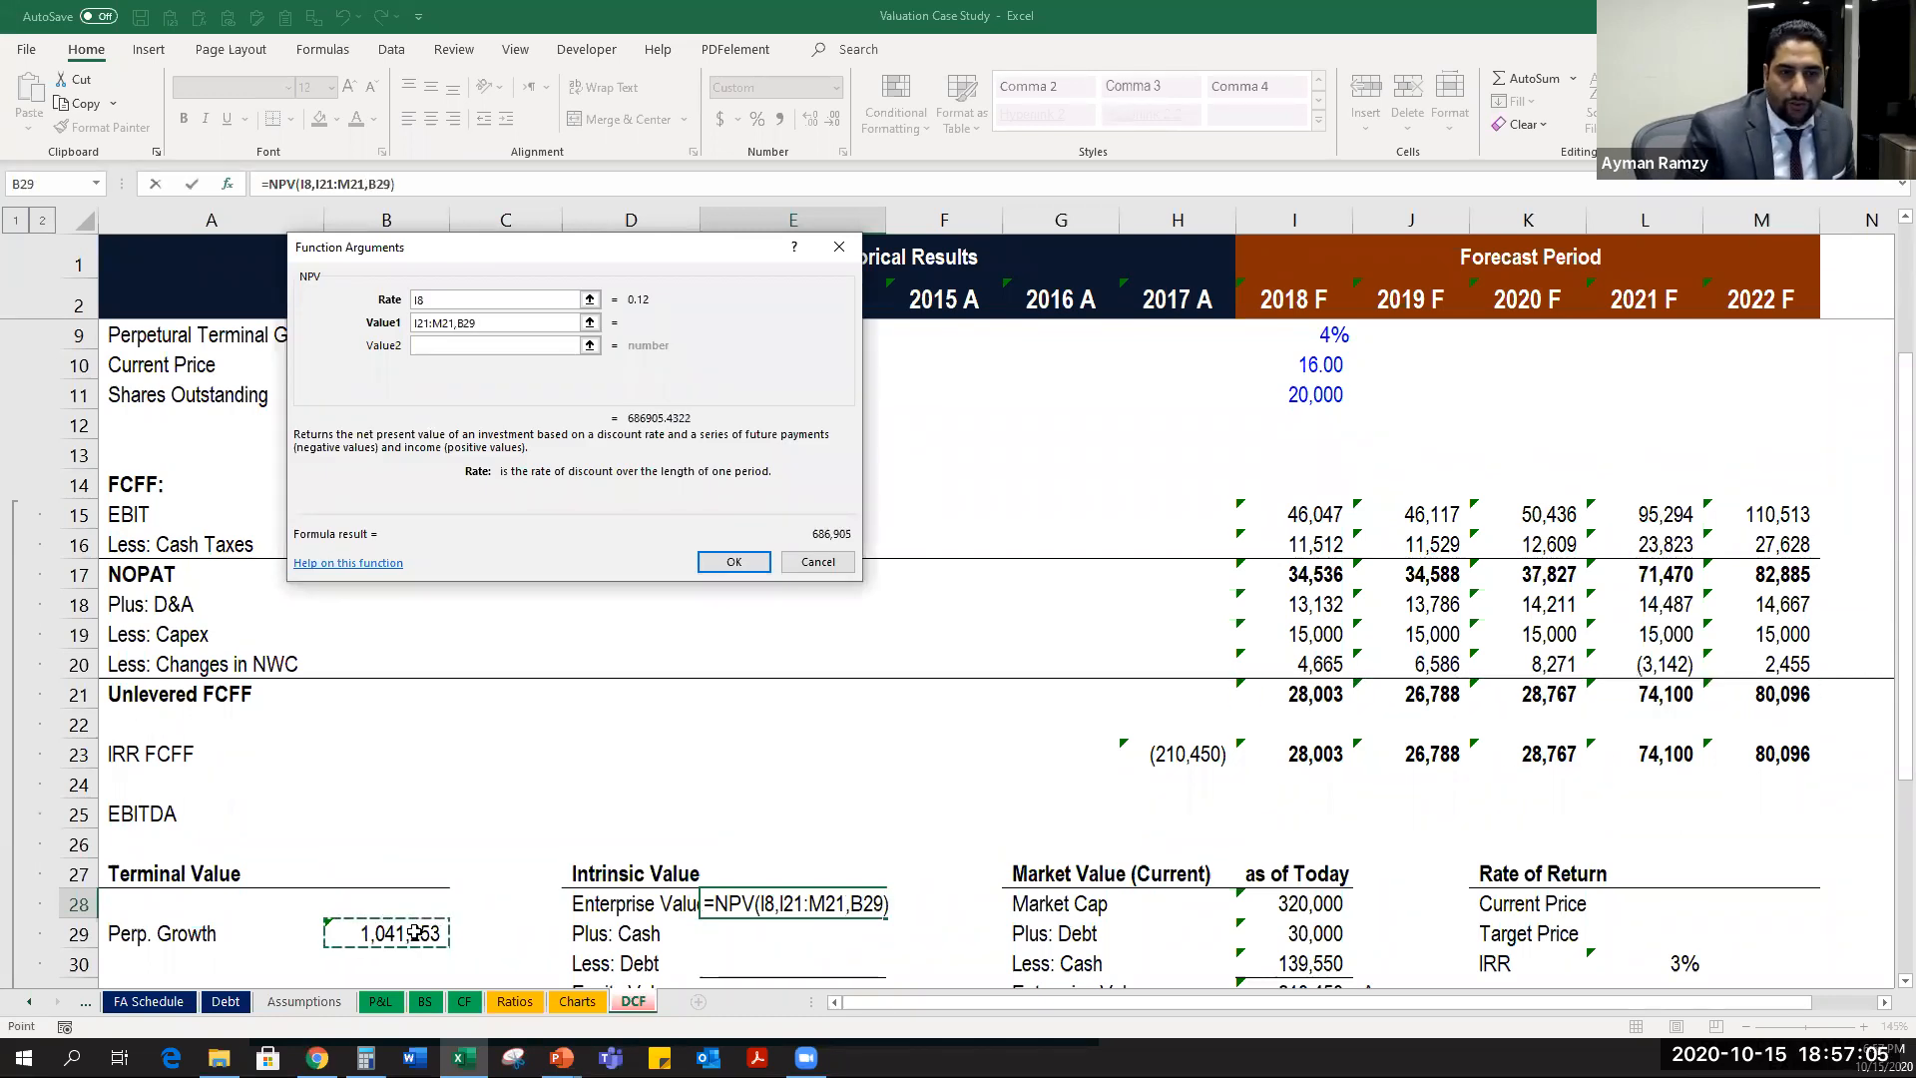
left_click(734, 563)
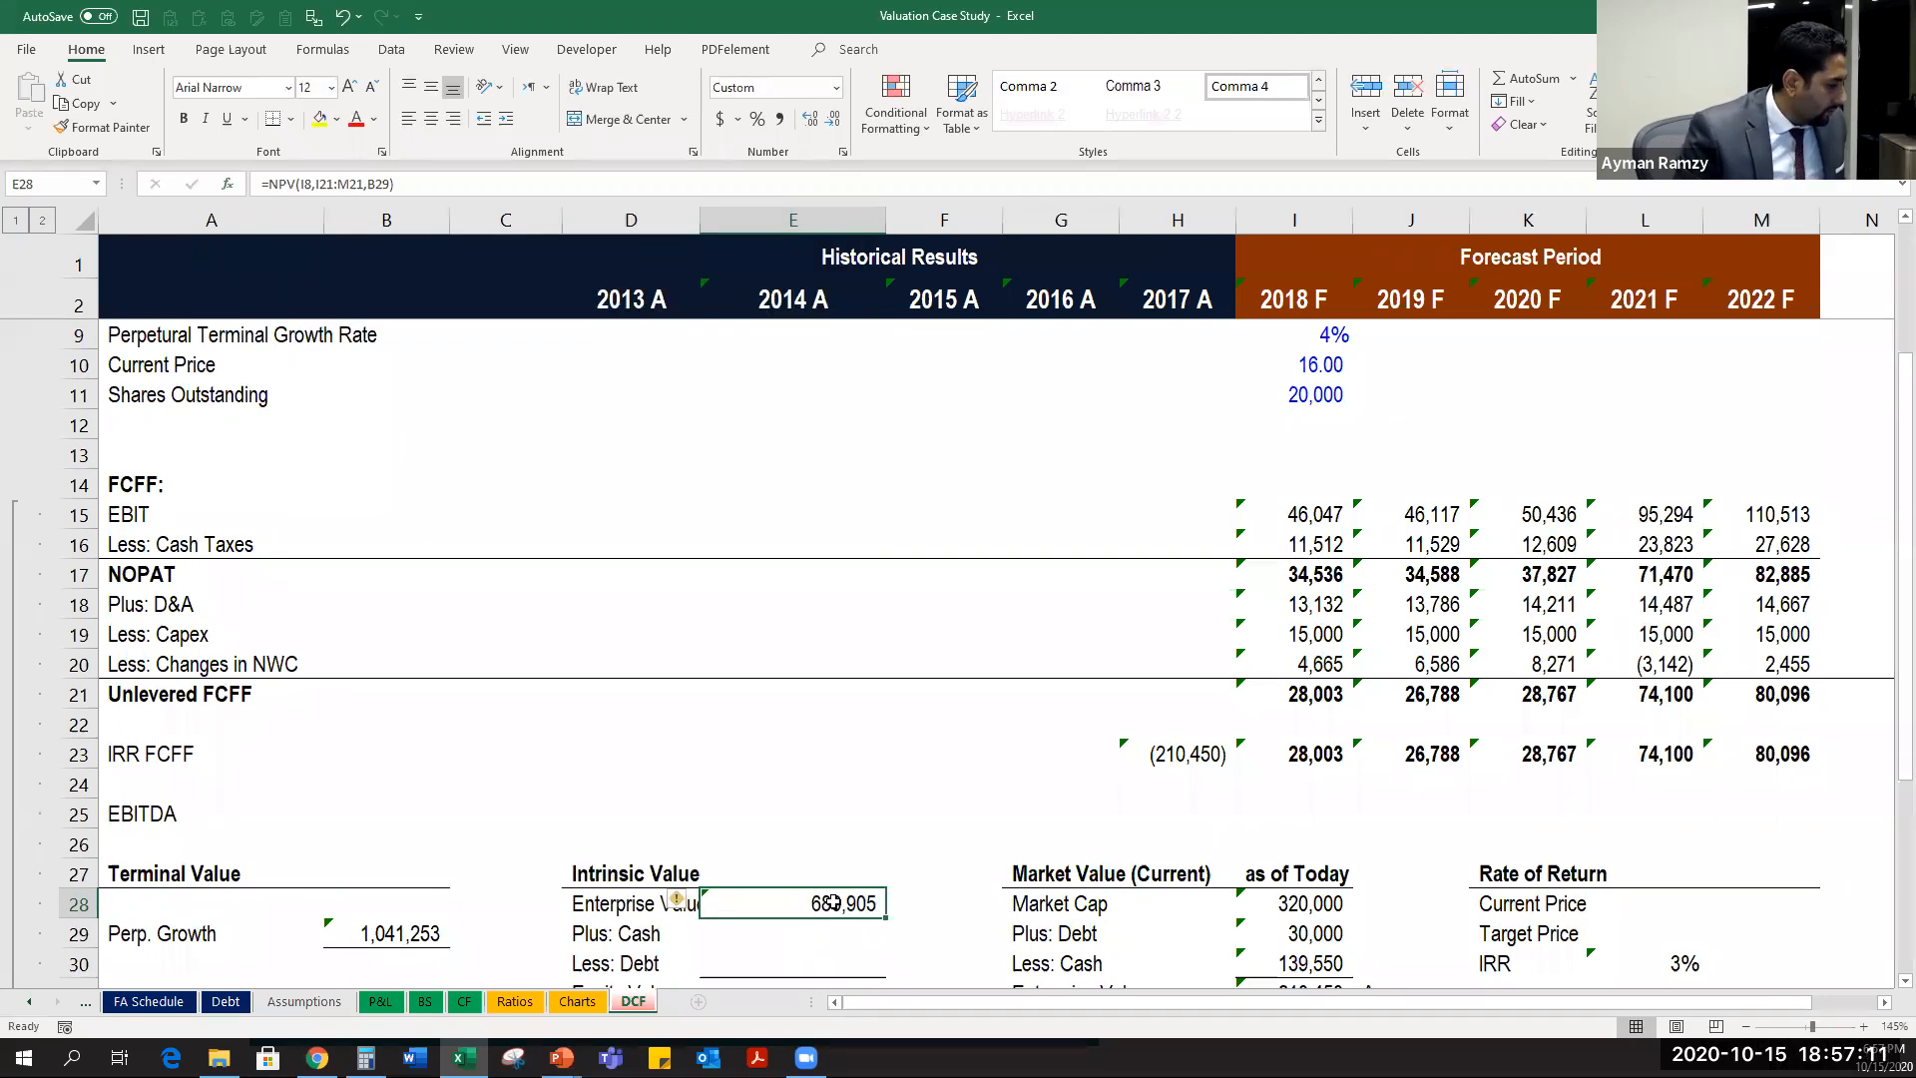
Review the NPV formula behind the intrinsic Enterprise Value in E28.
scroll(844, 819, "down", 1)
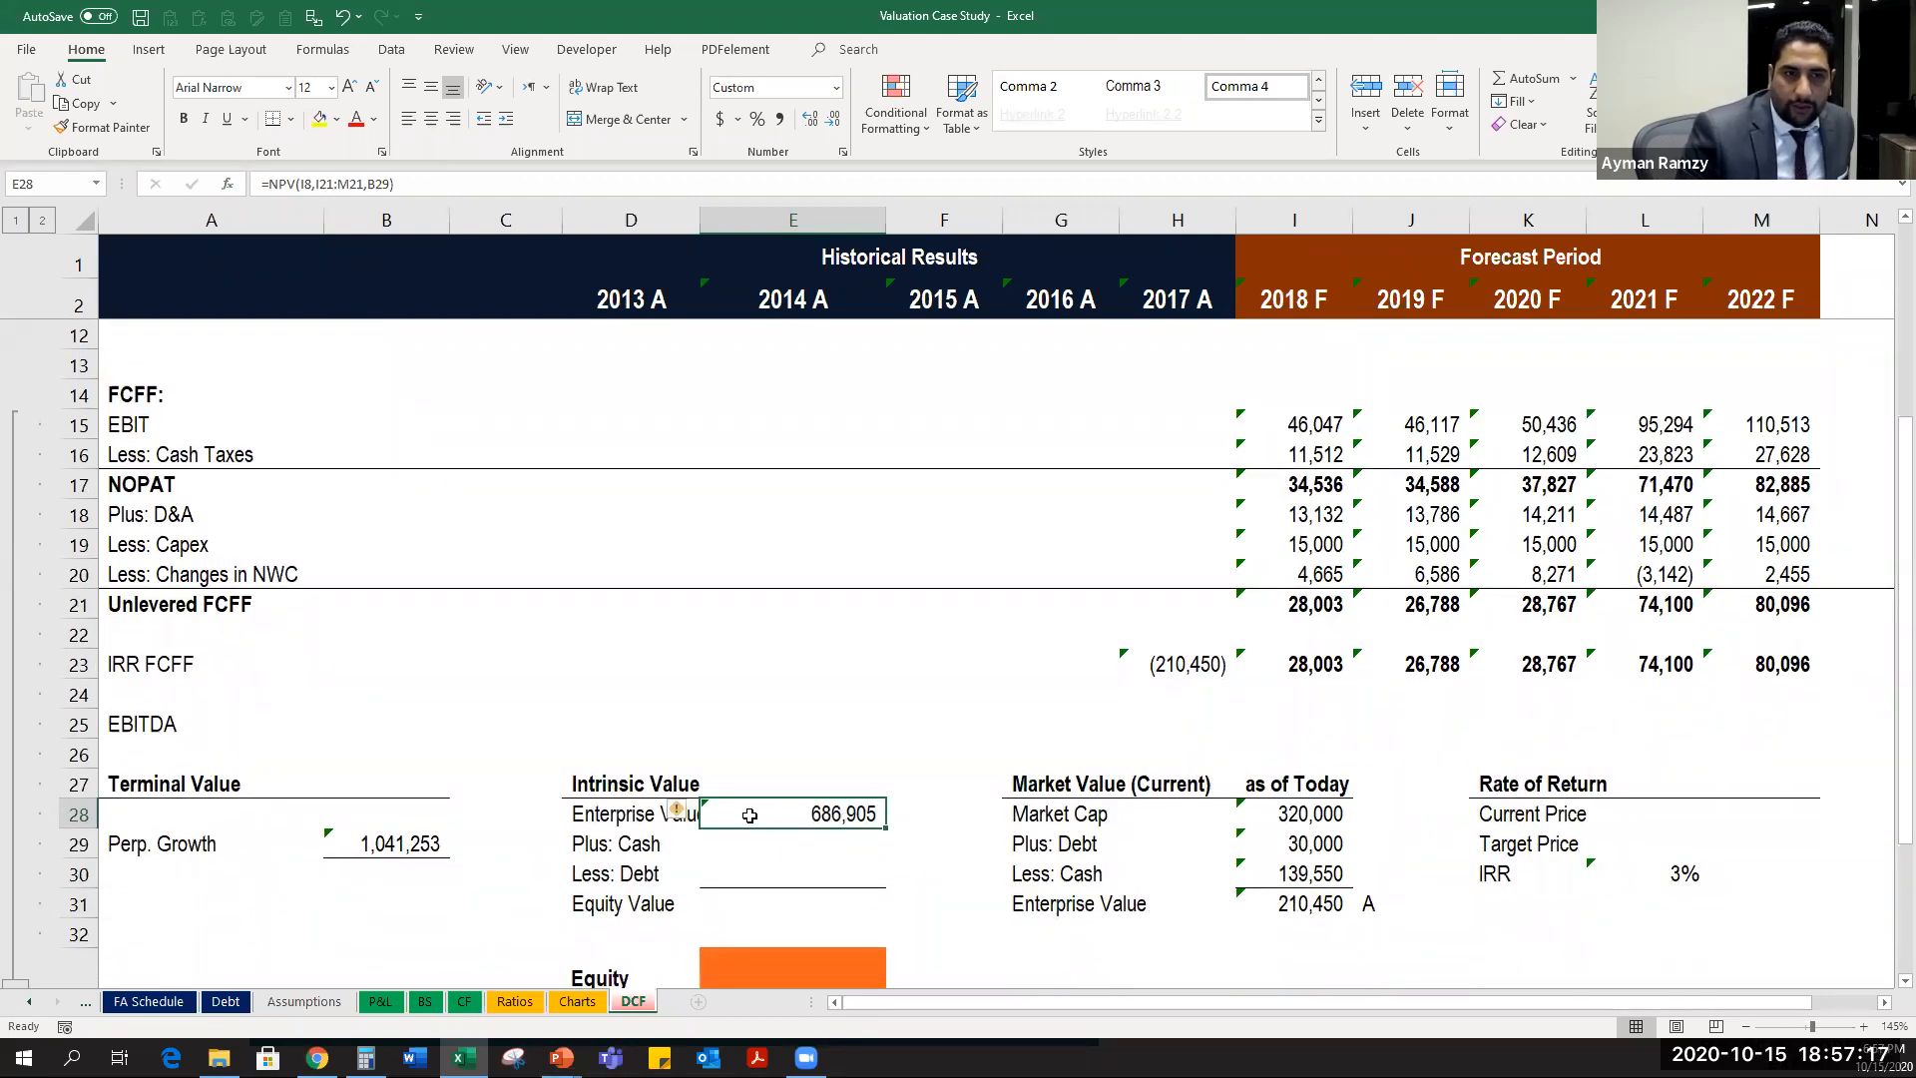
key("F2")
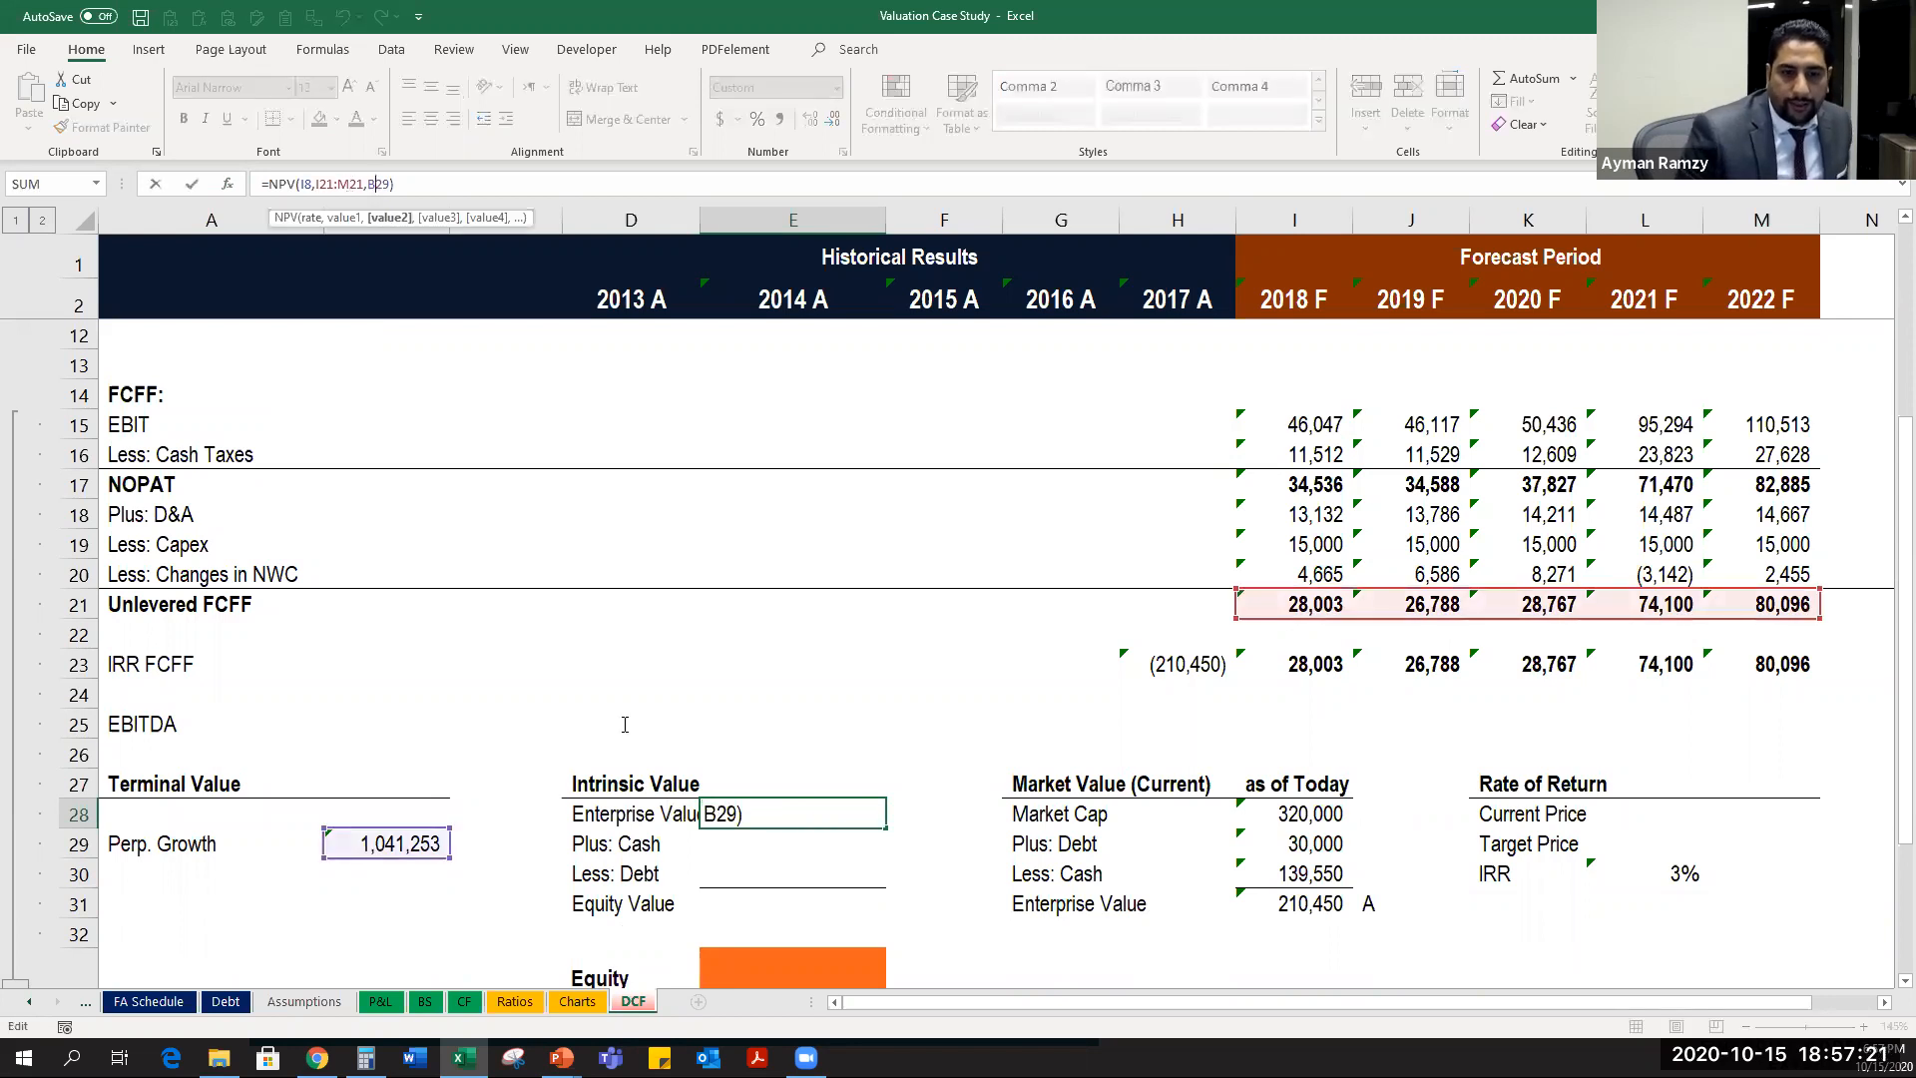
key("Return")
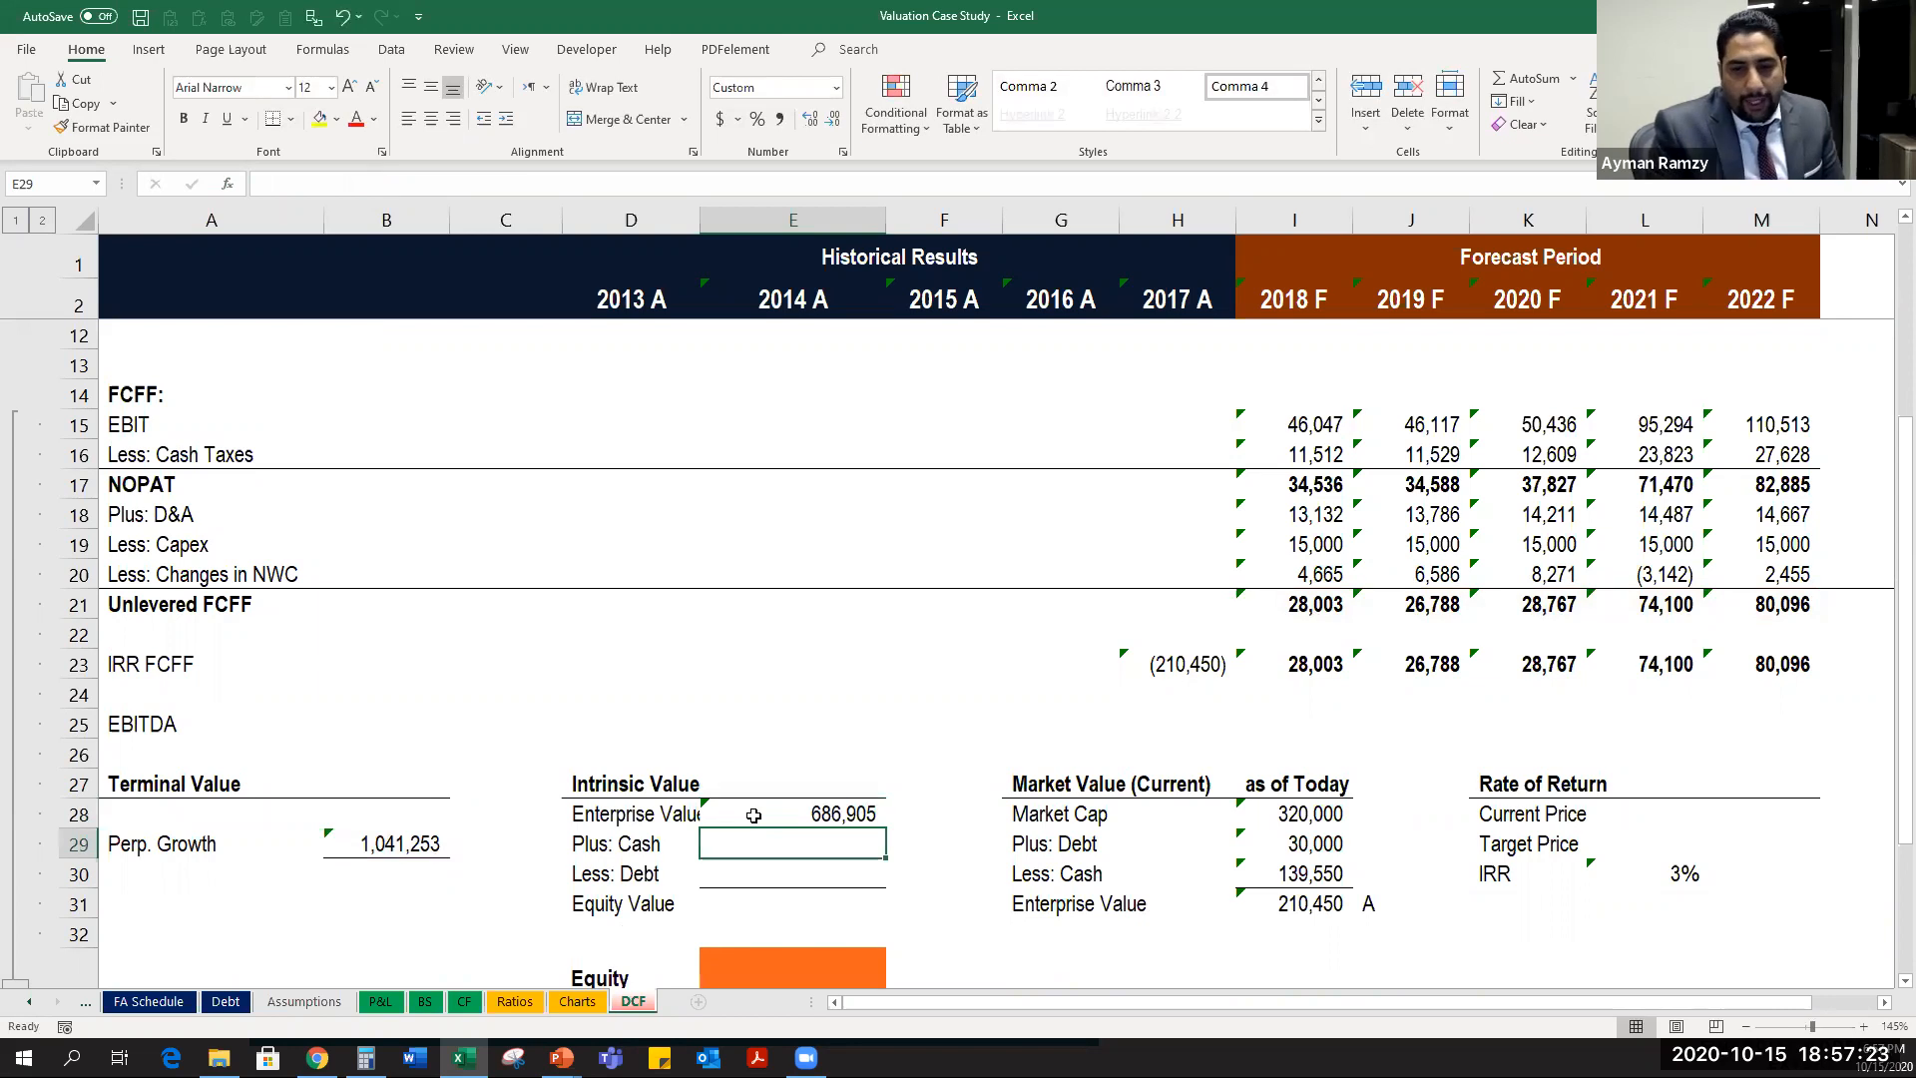
Link Plus: Cash in E29 of the Intrinsic Value block to the market value cash figure, +I30.
type("+")
key("Right")
key("Right")
key("Down")
key("Right")
key("Right")
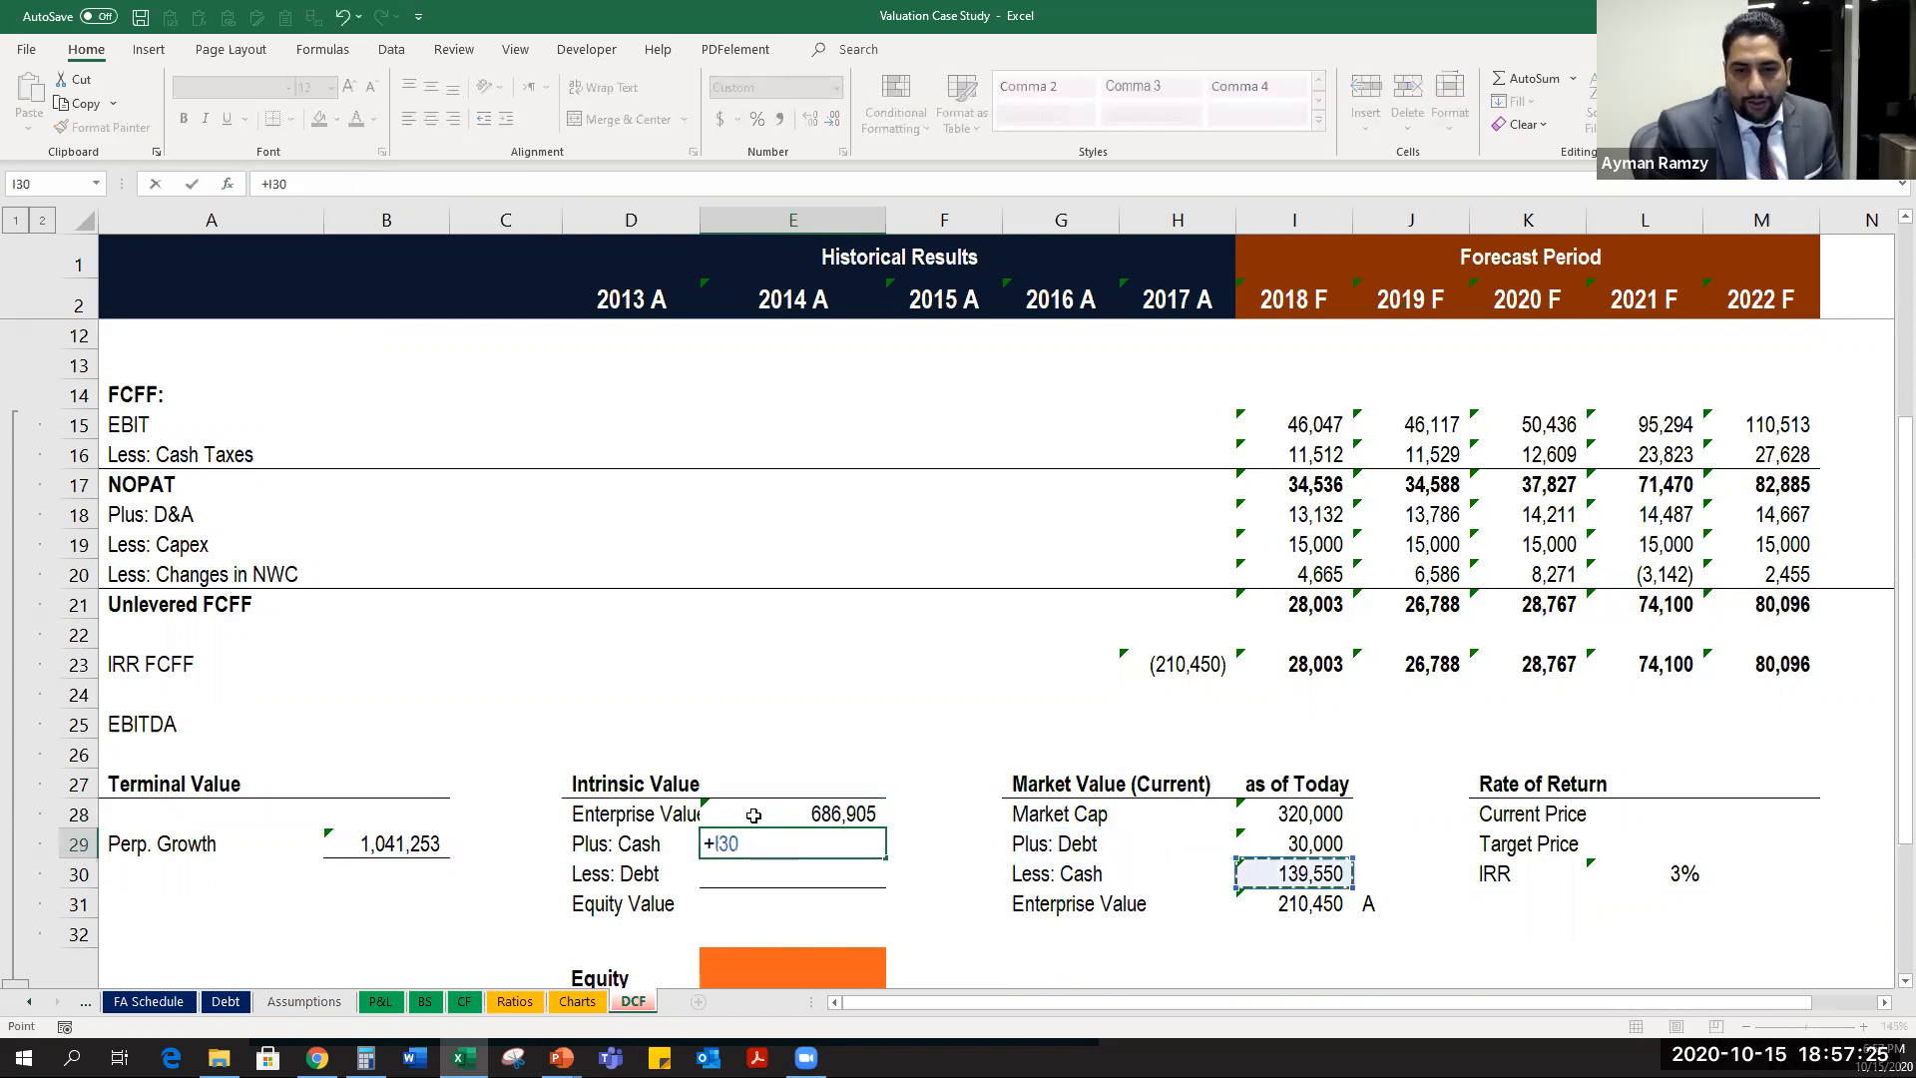
key("Return")
Link Less: Debt in E30 of the Intrinsic Value block to the market value debt figure, +I29.
type("+")
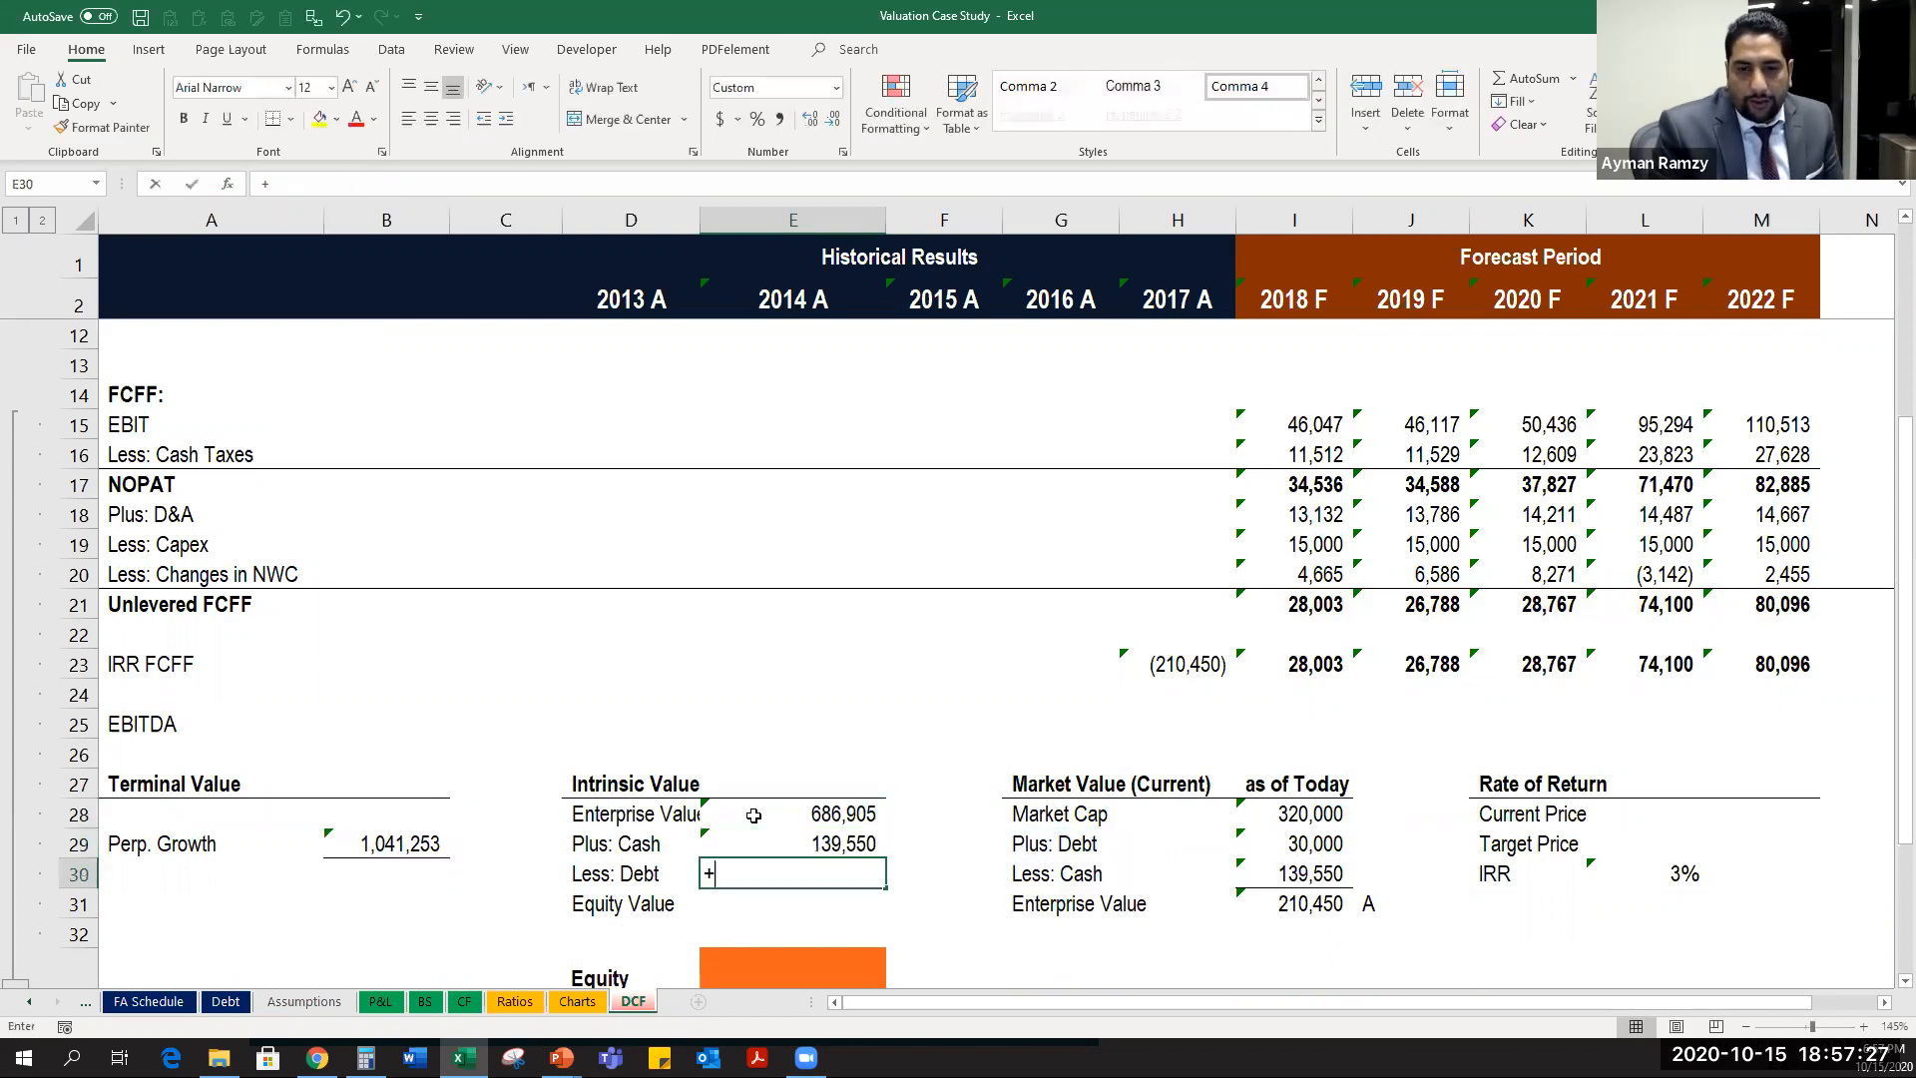
key("Right")
key("Right")
key("Up")
key("Right")
key("Right")
key("Return")
type("+")
key("Up")
key("Up")
key("Up")
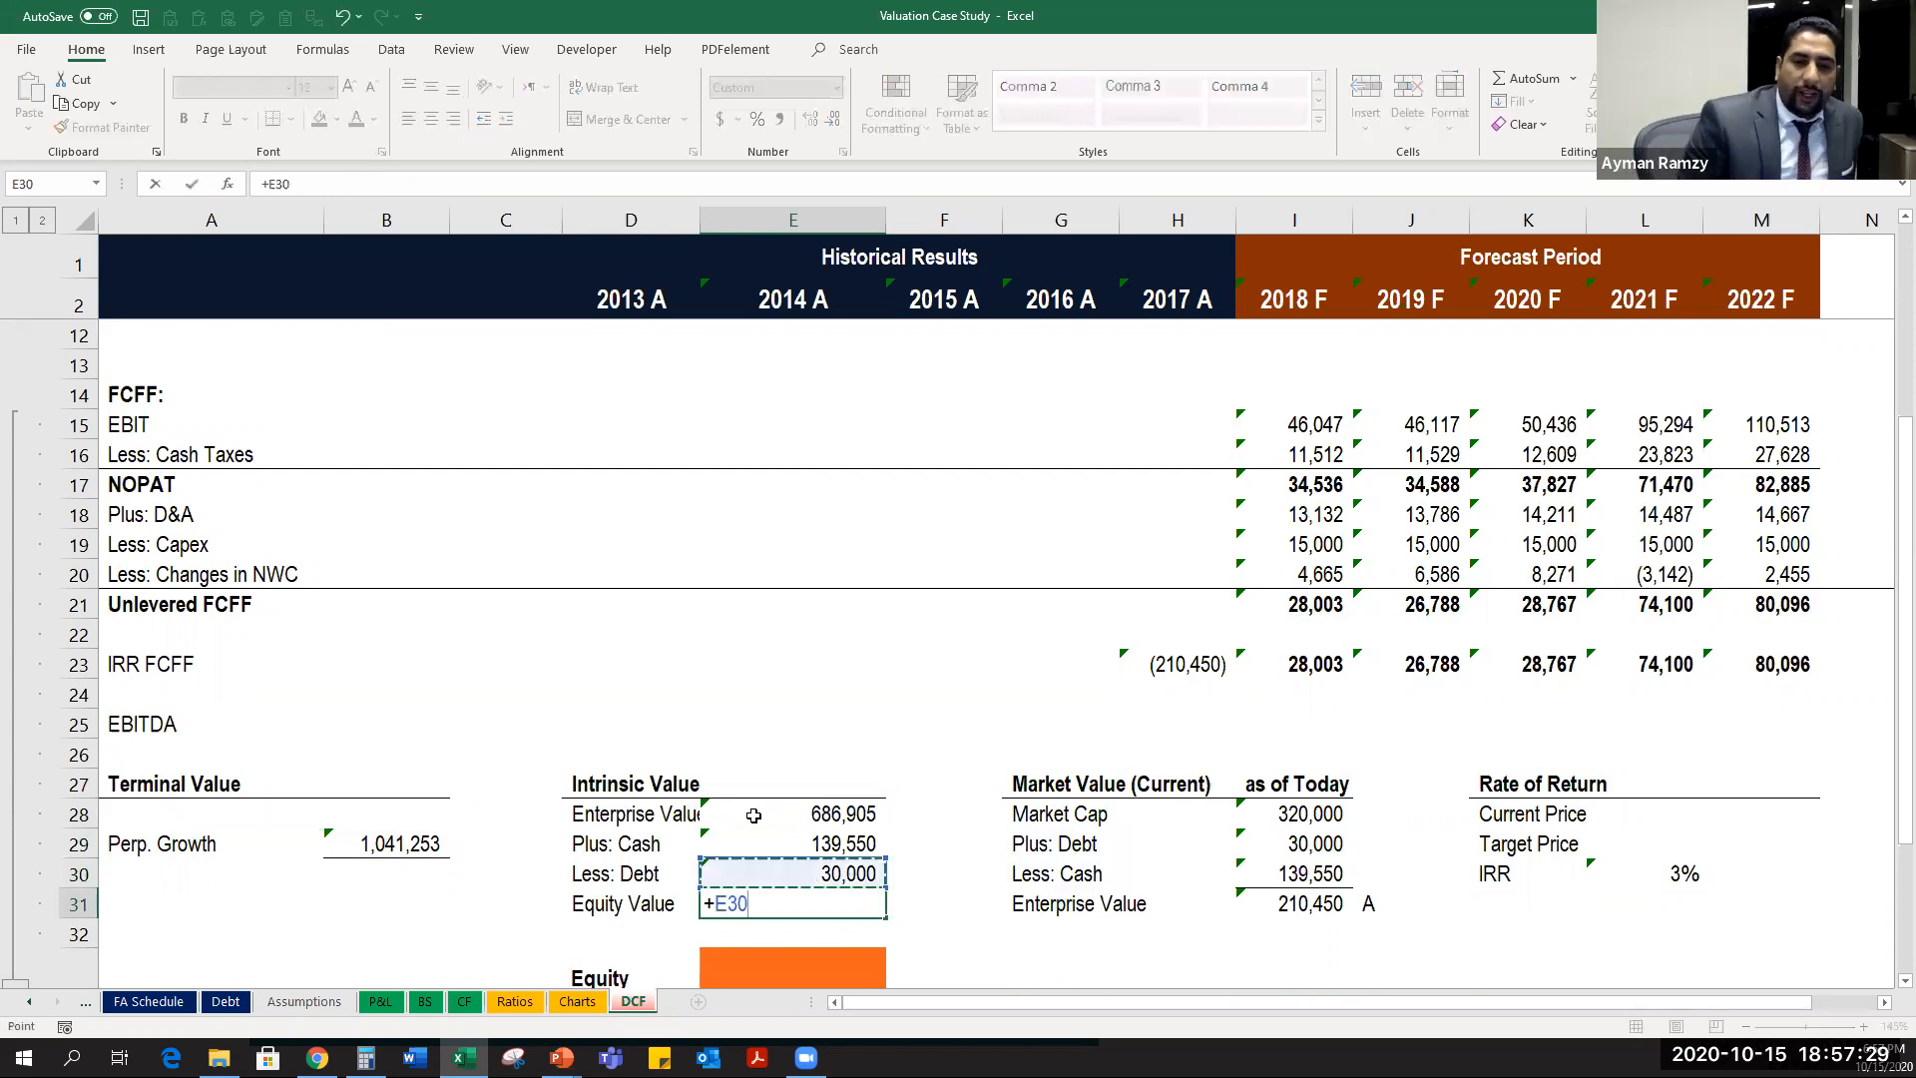
key("Escape")
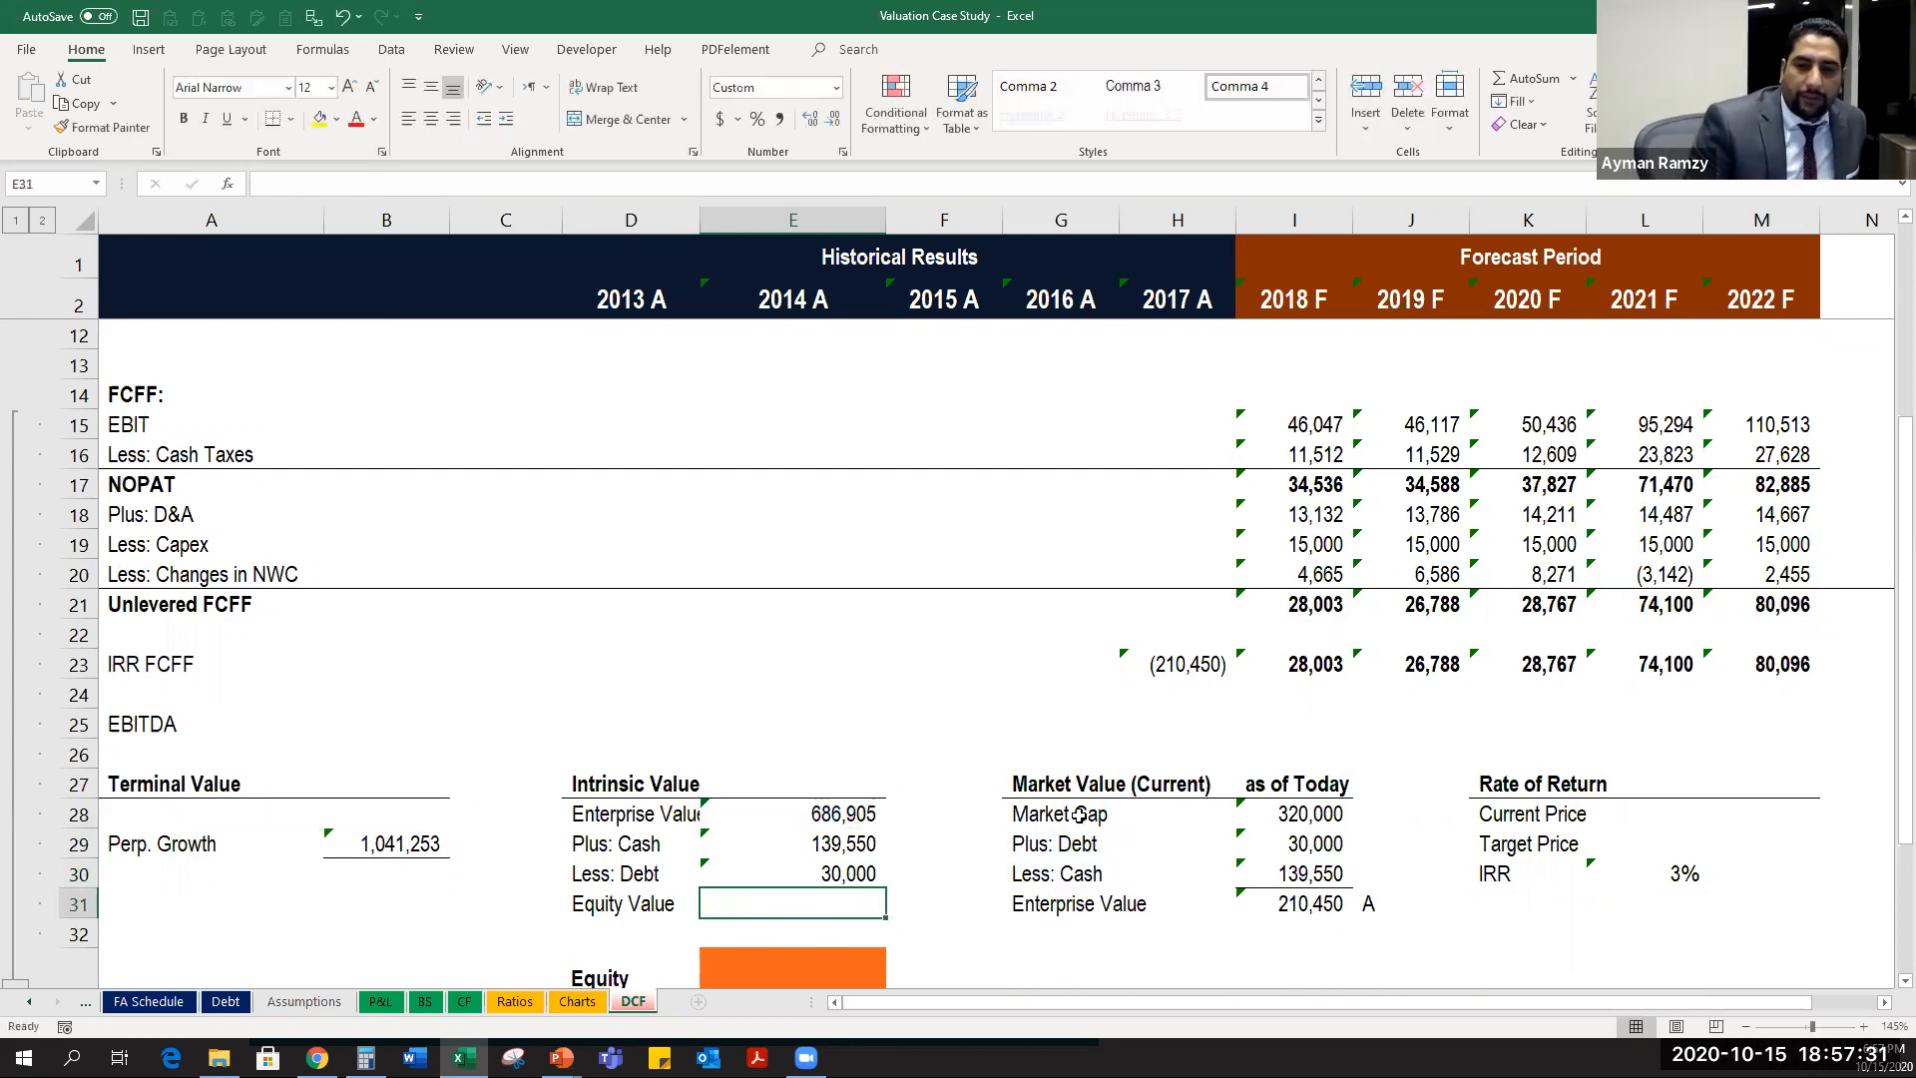
Copy the Equity Value label from D31 to F28, beside Market Cap.
left_click_drag(1086, 814, 1283, 810)
left_click(640, 903)
key("ctrl+c")
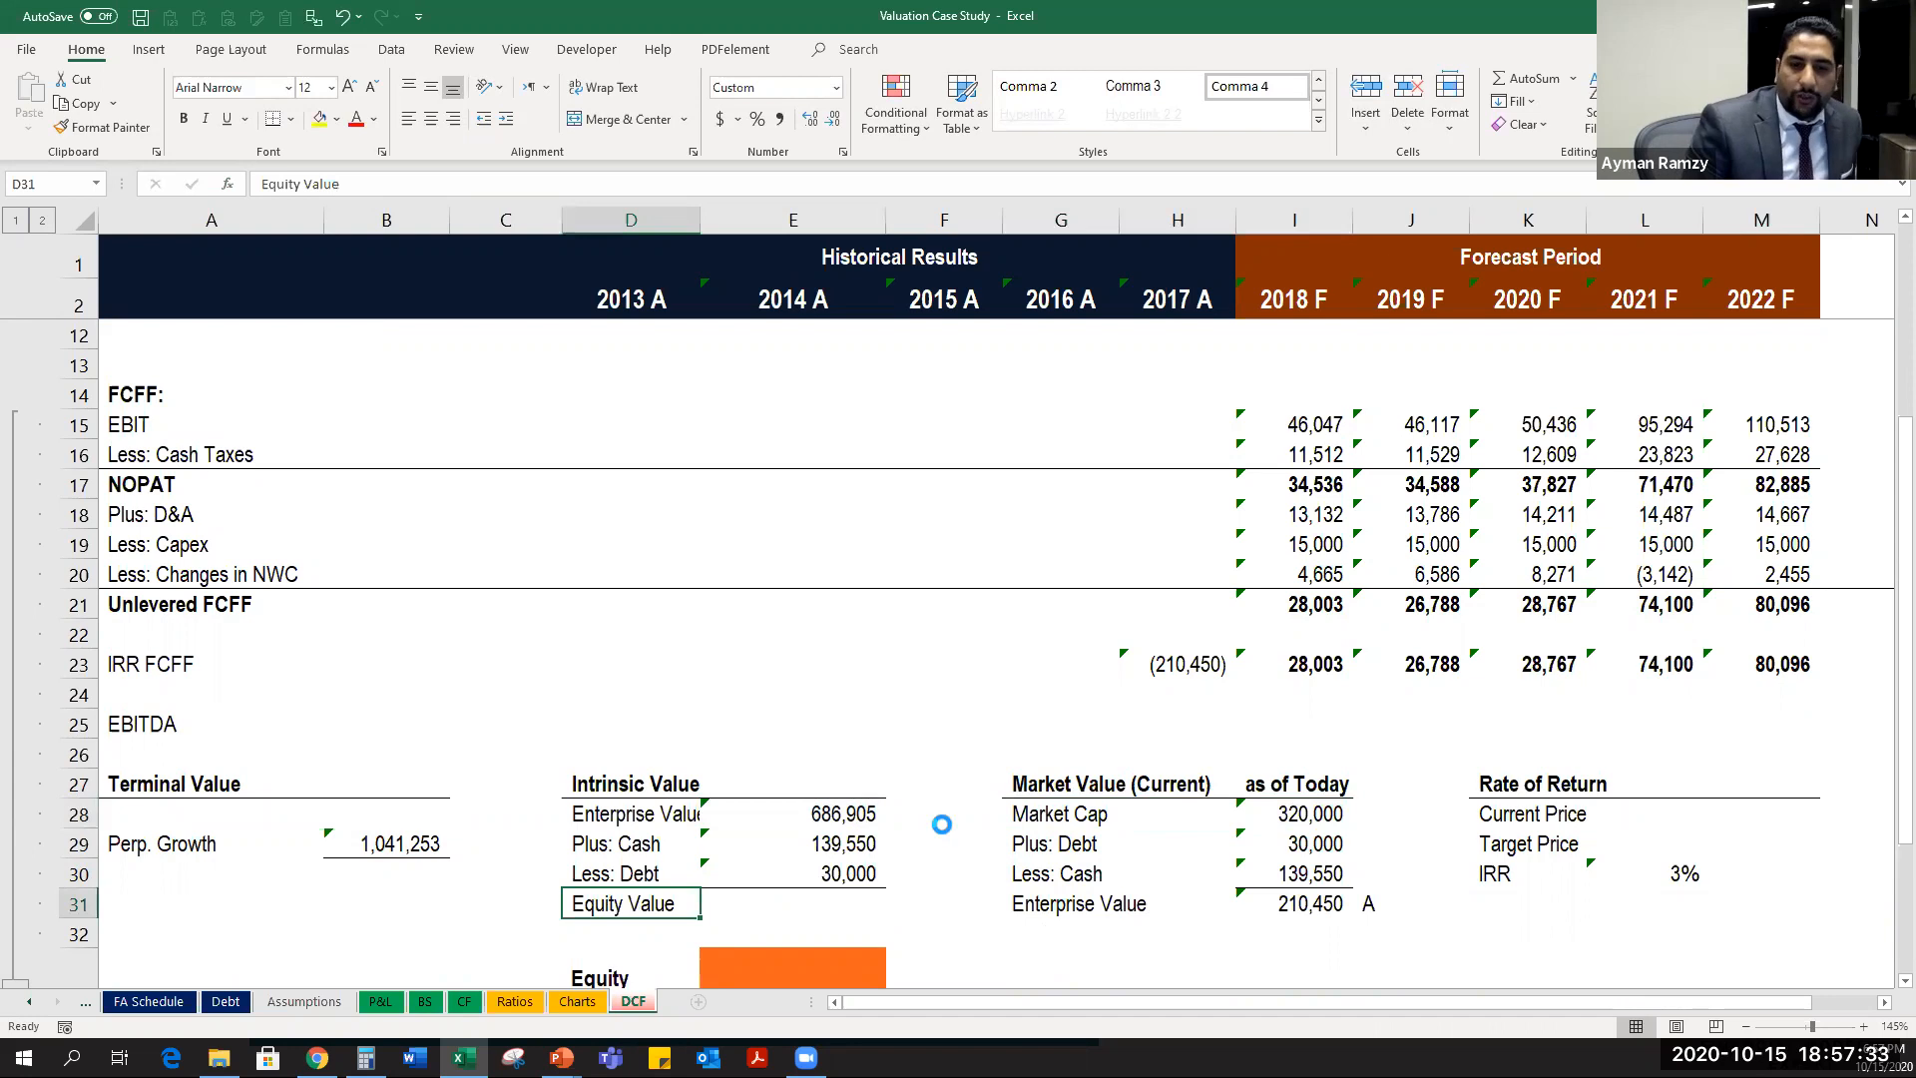
left_click(943, 824)
key("ctrl+v")
left_click_drag(967, 812, 1114, 814)
left_click(1089, 902)
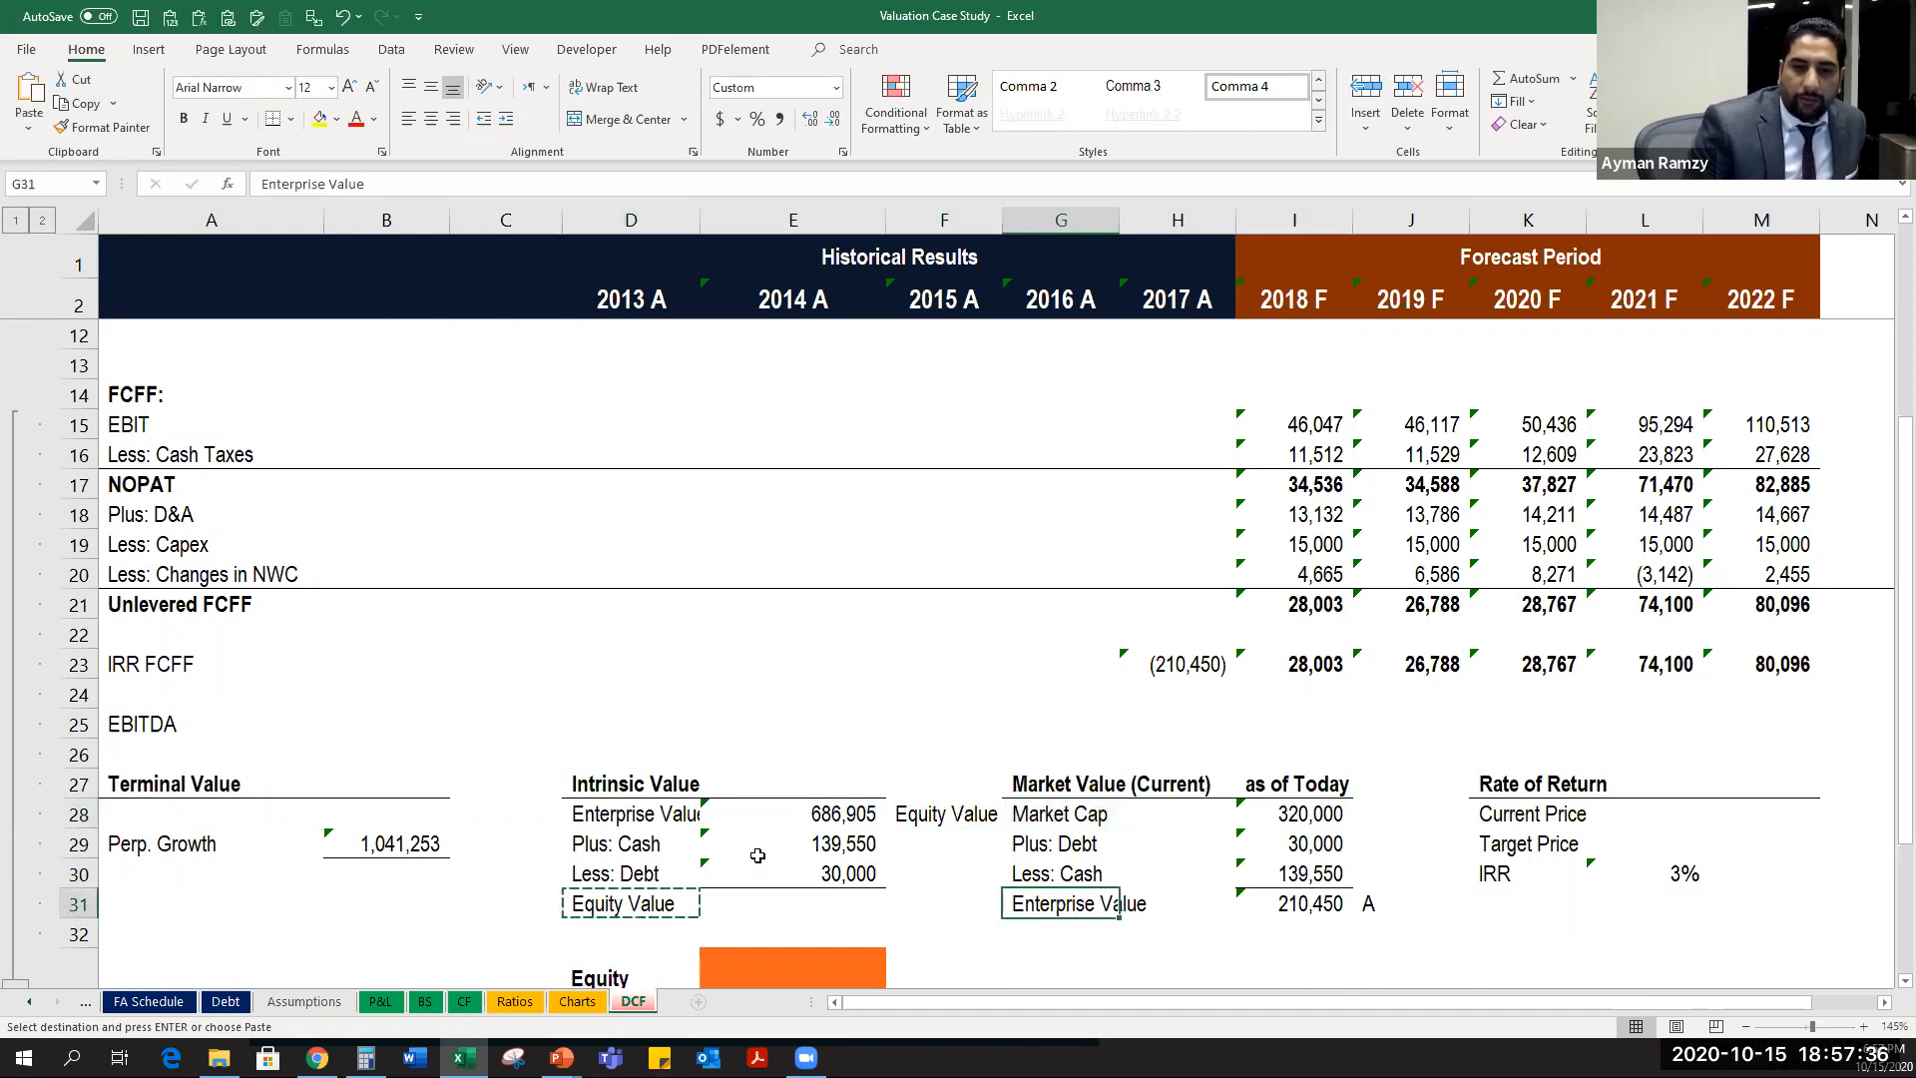
Autofit column D so the full Enterprise Value label in D28 shows.
left_click(647, 818)
key("Escape")
left_click(711, 247)
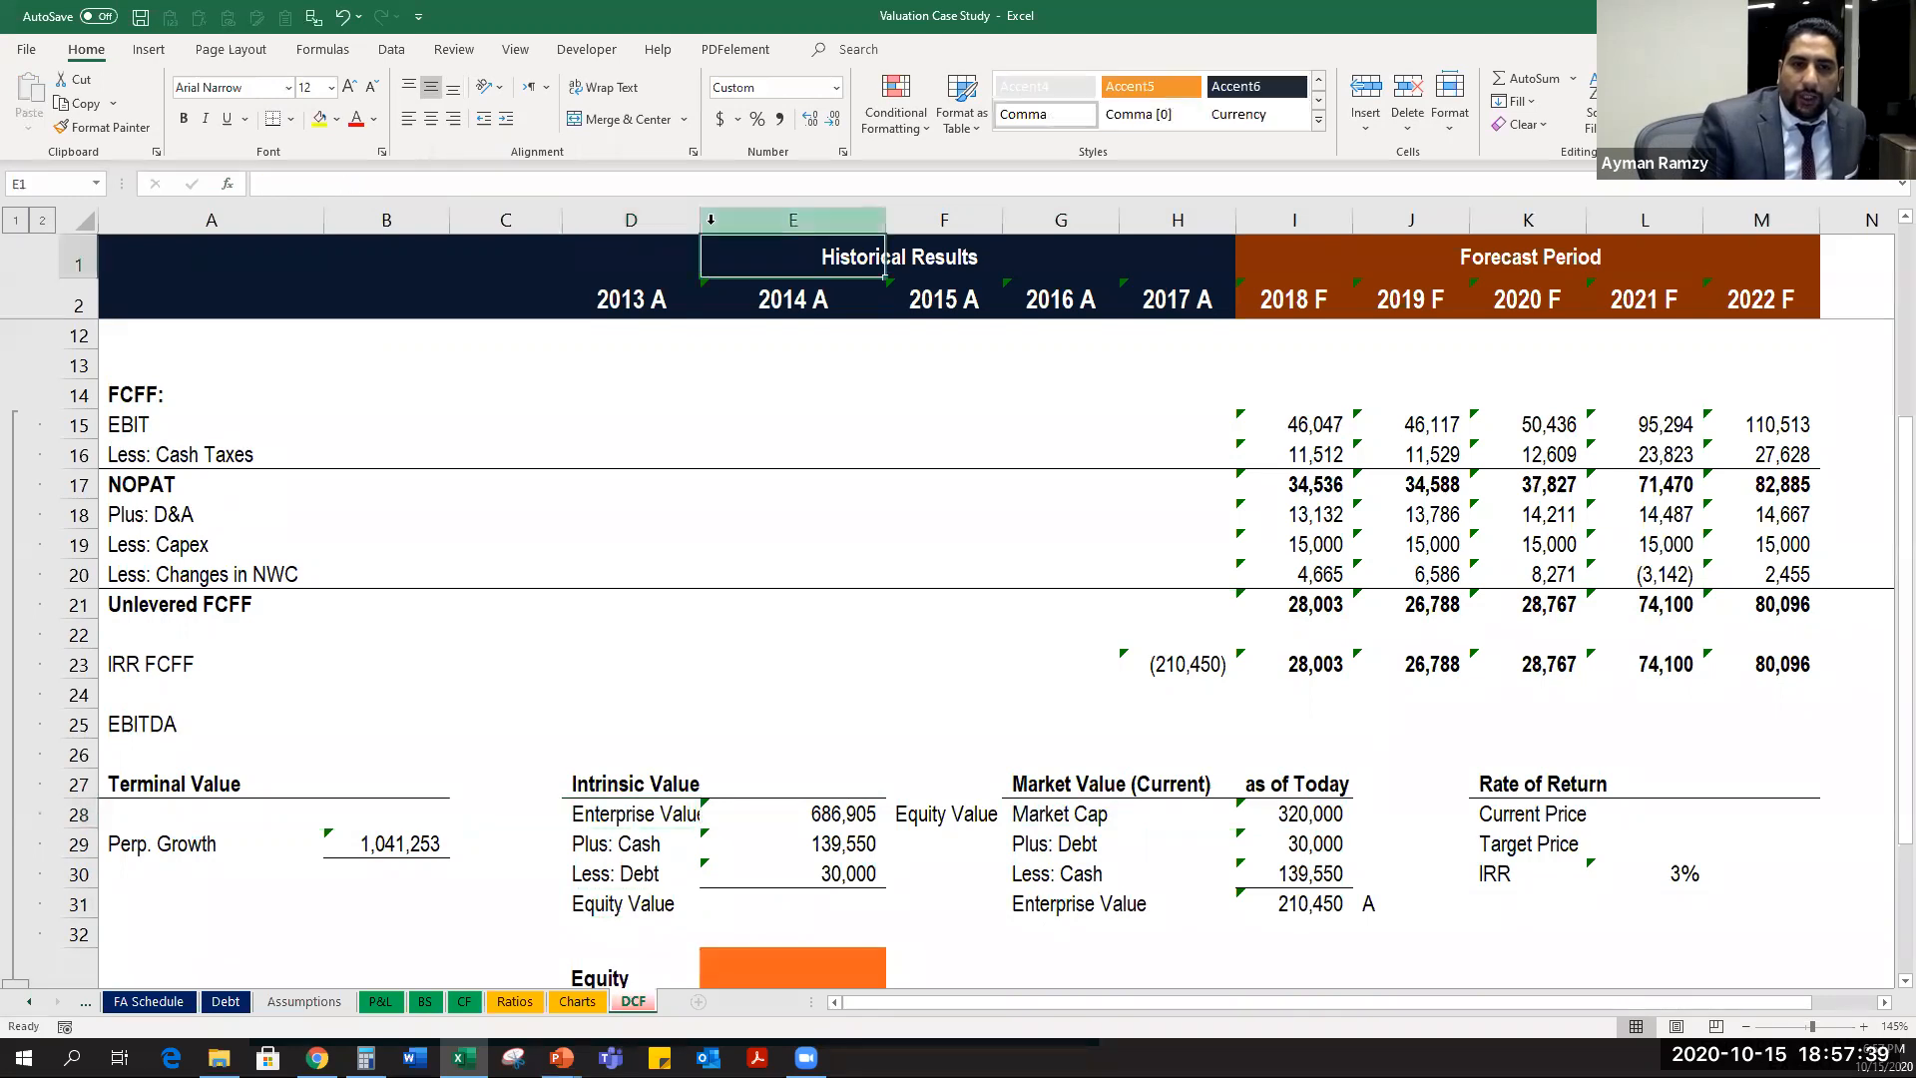
double_click(706, 221)
left_click(699, 814)
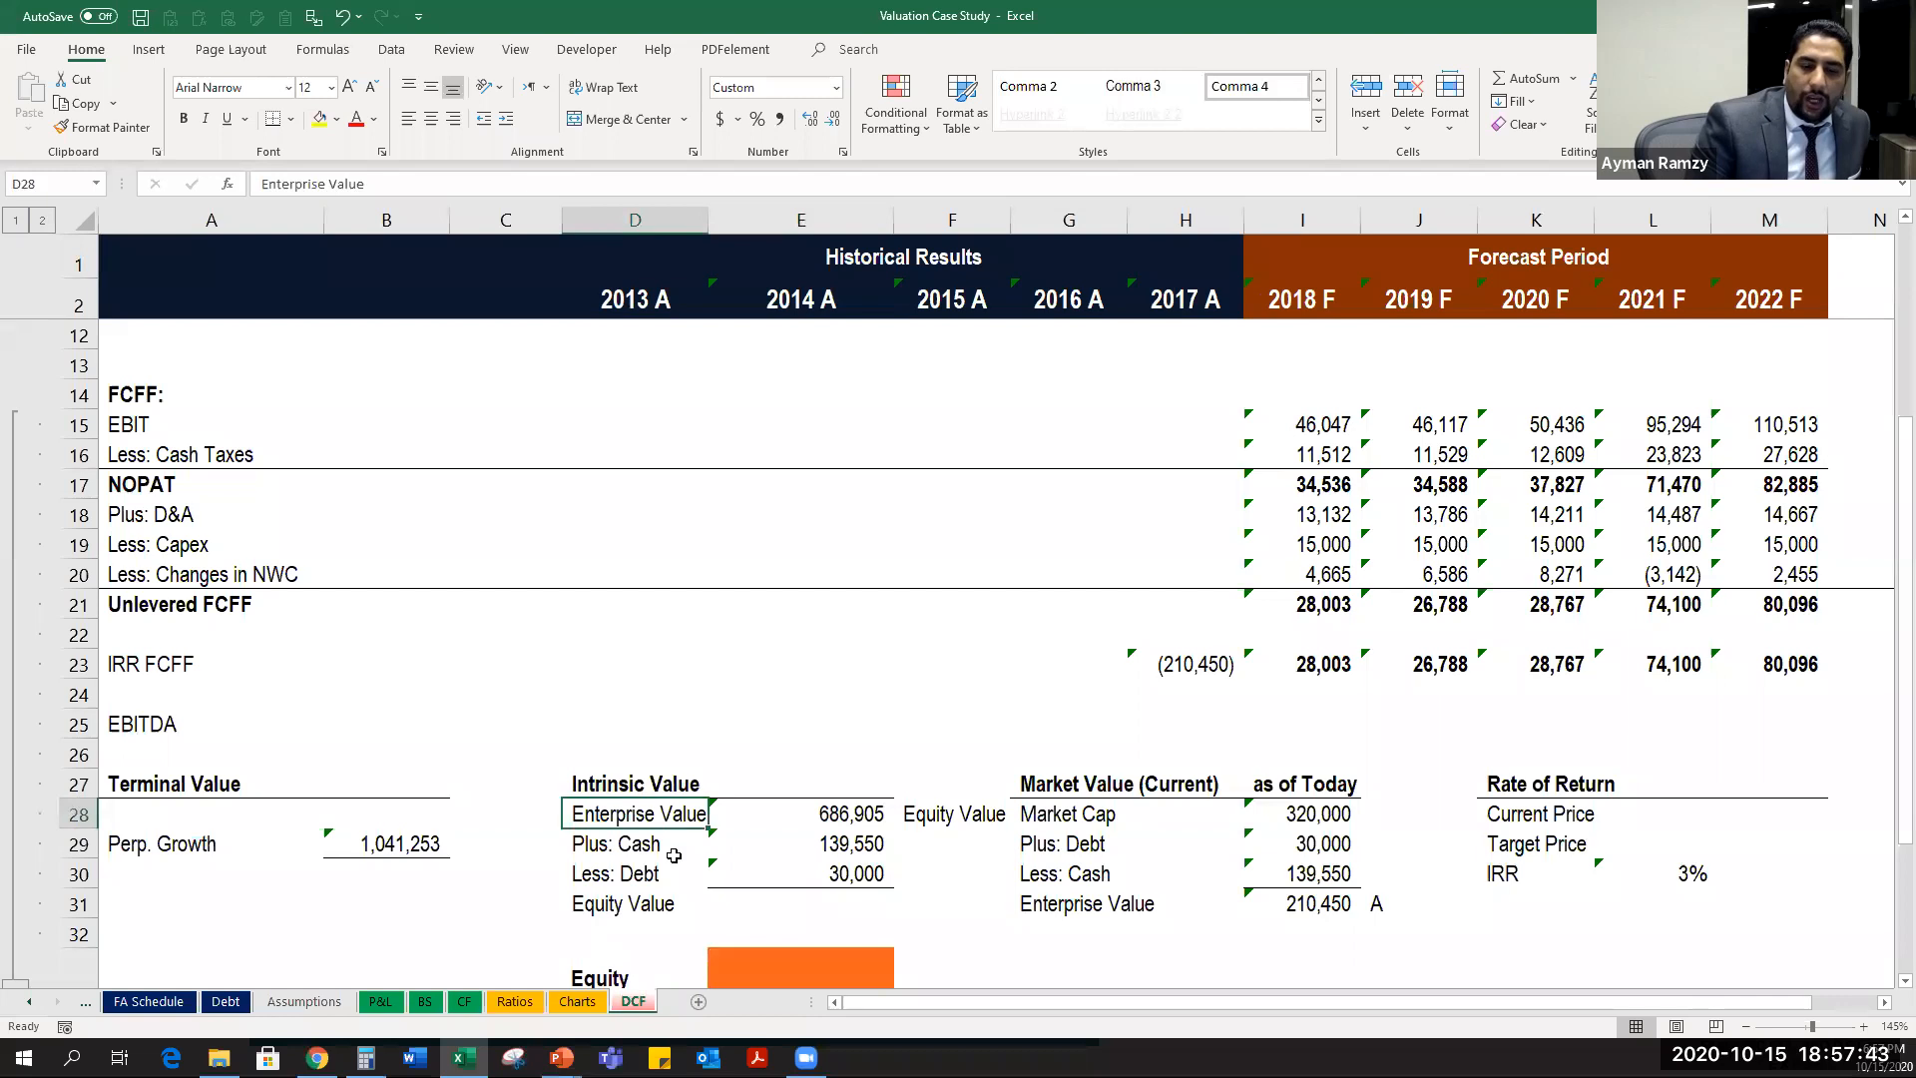
Switch to the PowerPoint slide show and go back to the Enterprise value vs. equity value slide.
left_click_drag(804, 902, 565, 911)
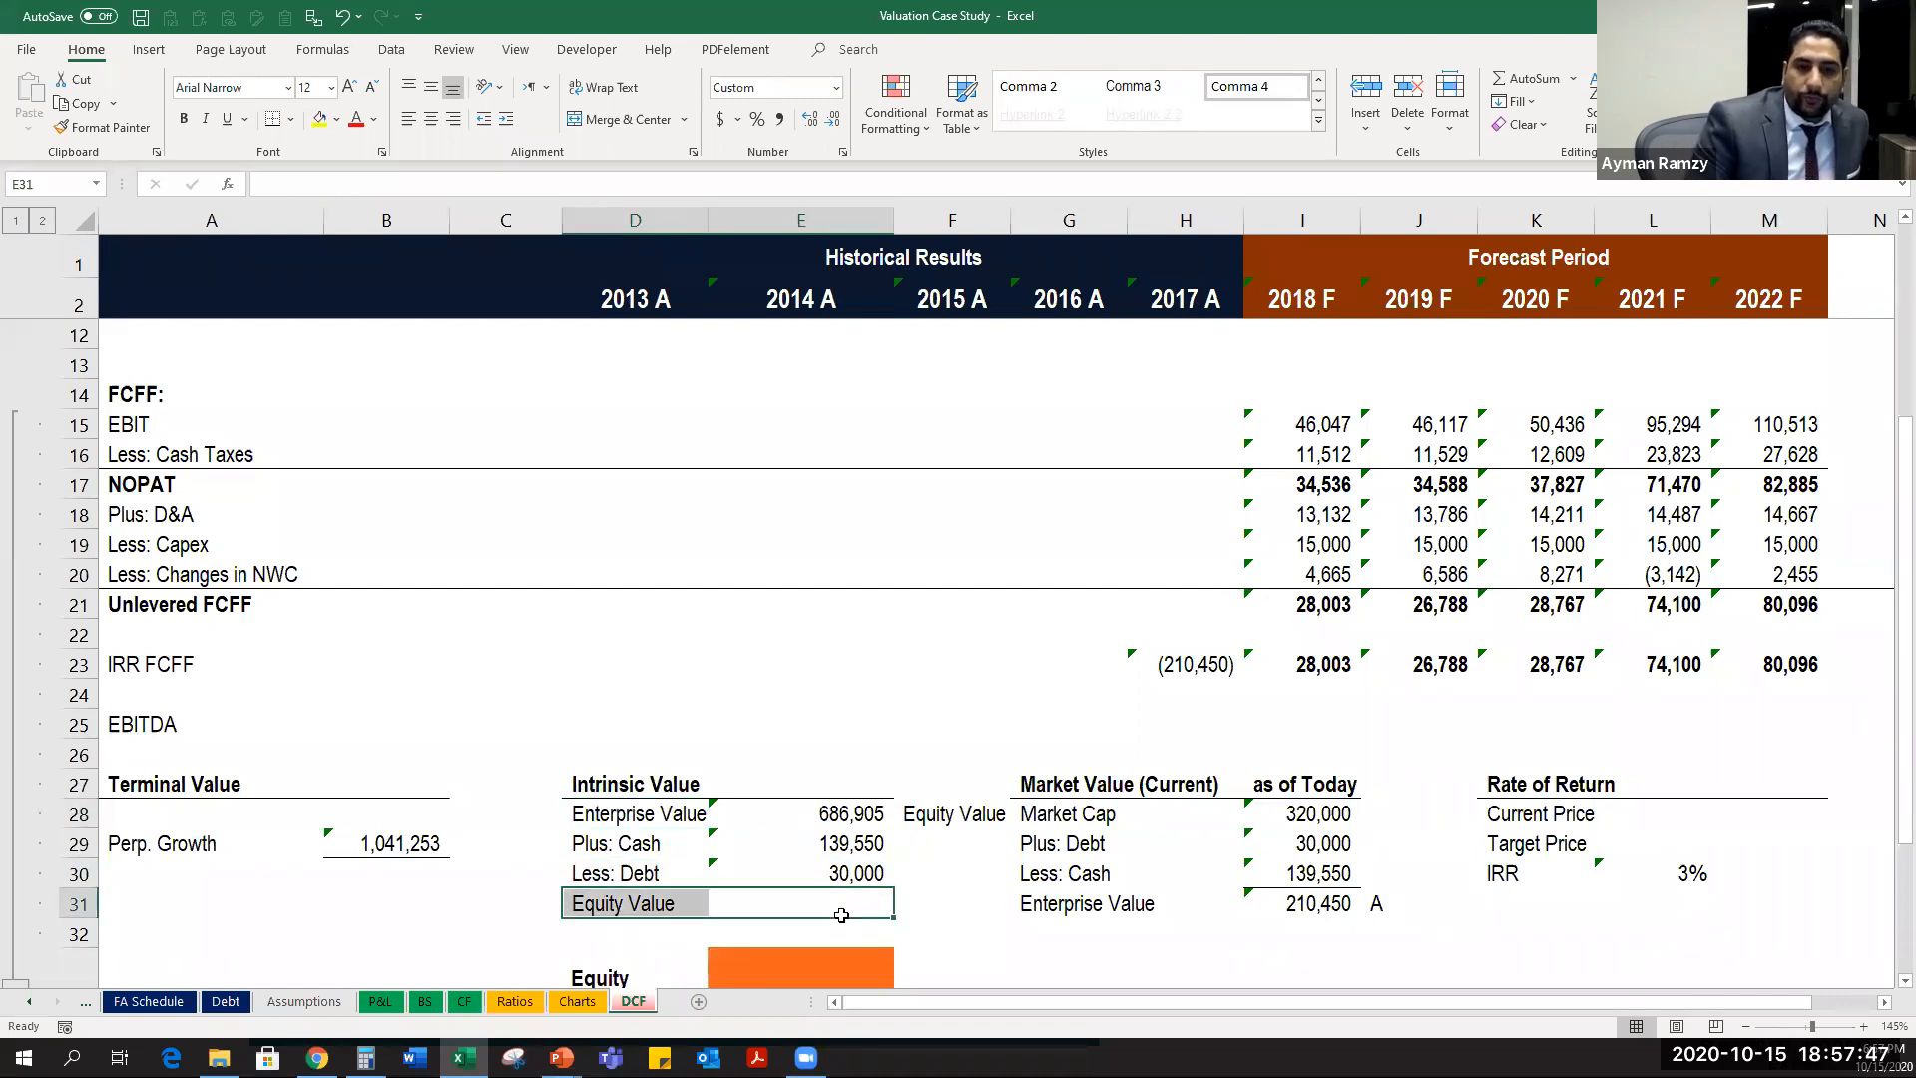
key("alt+Tab")
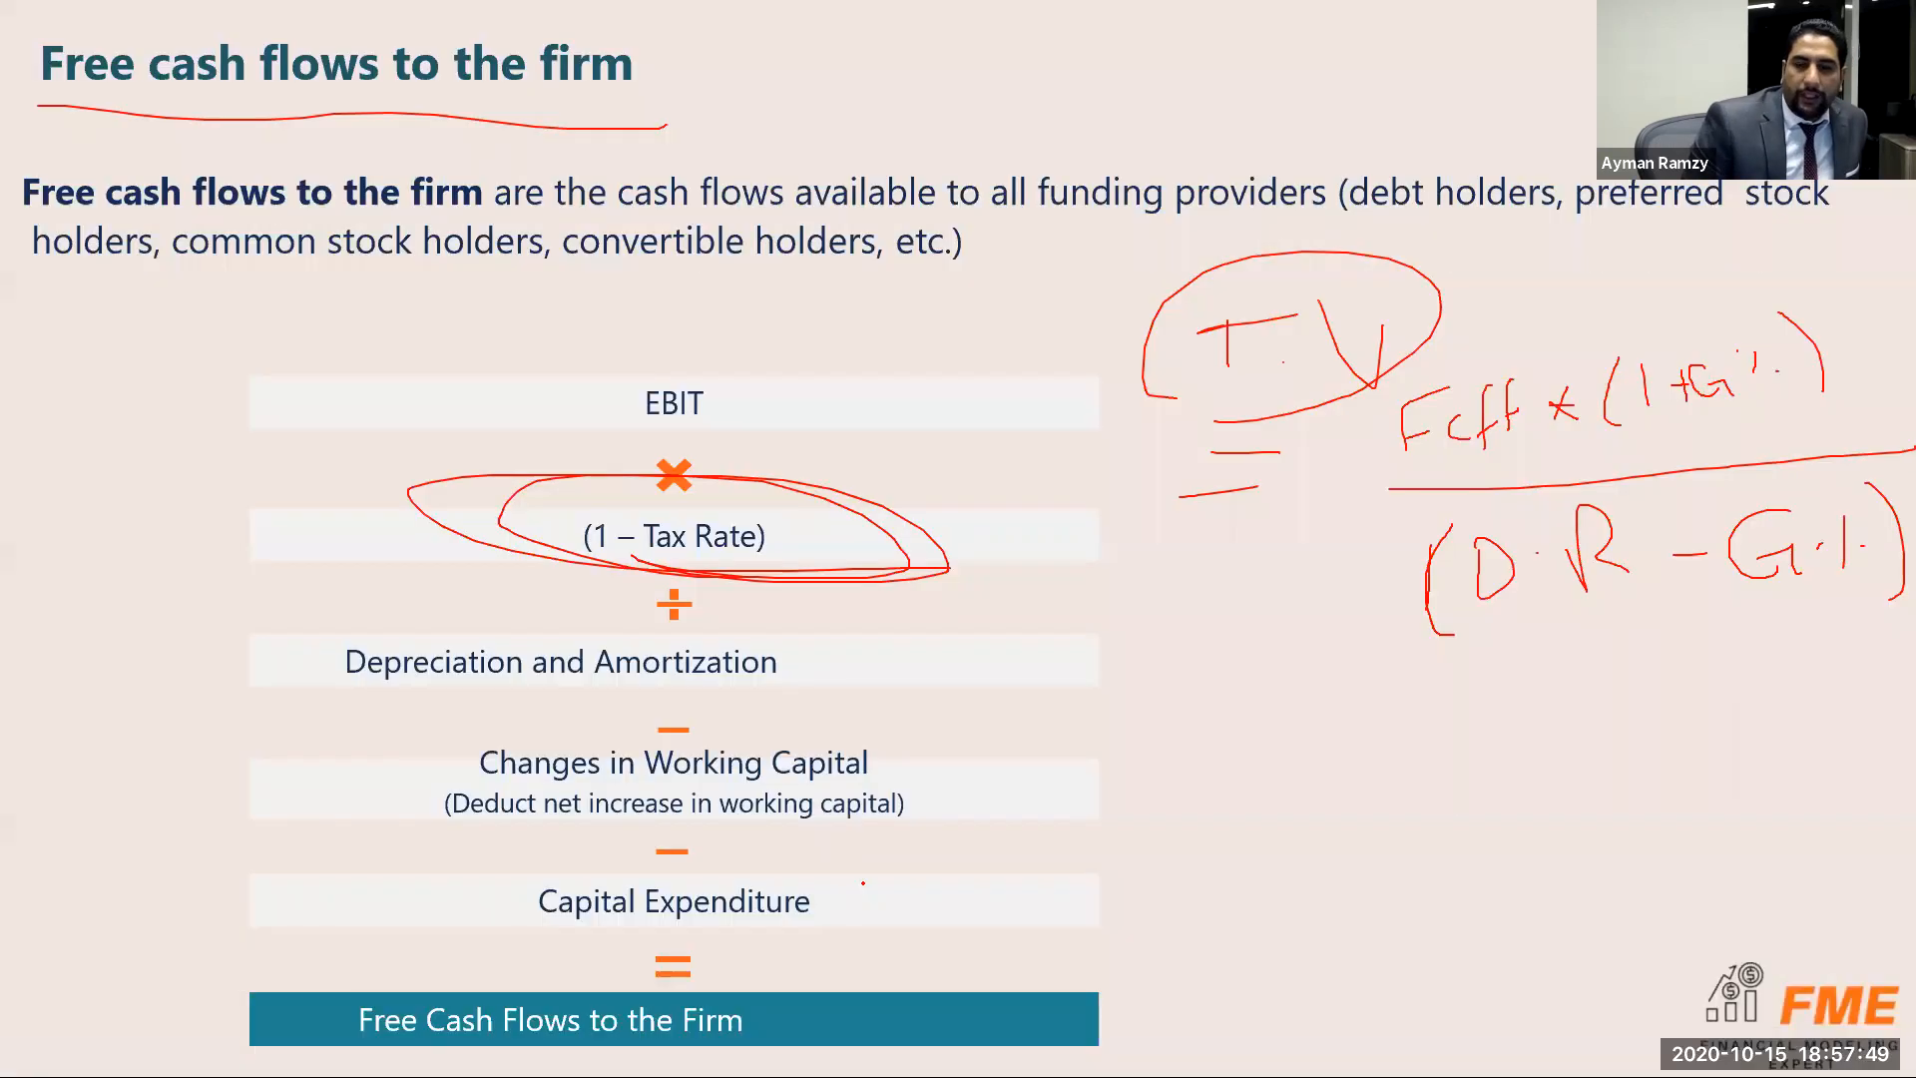
key("Left")
key("Left")
key("Left")
key("Left")
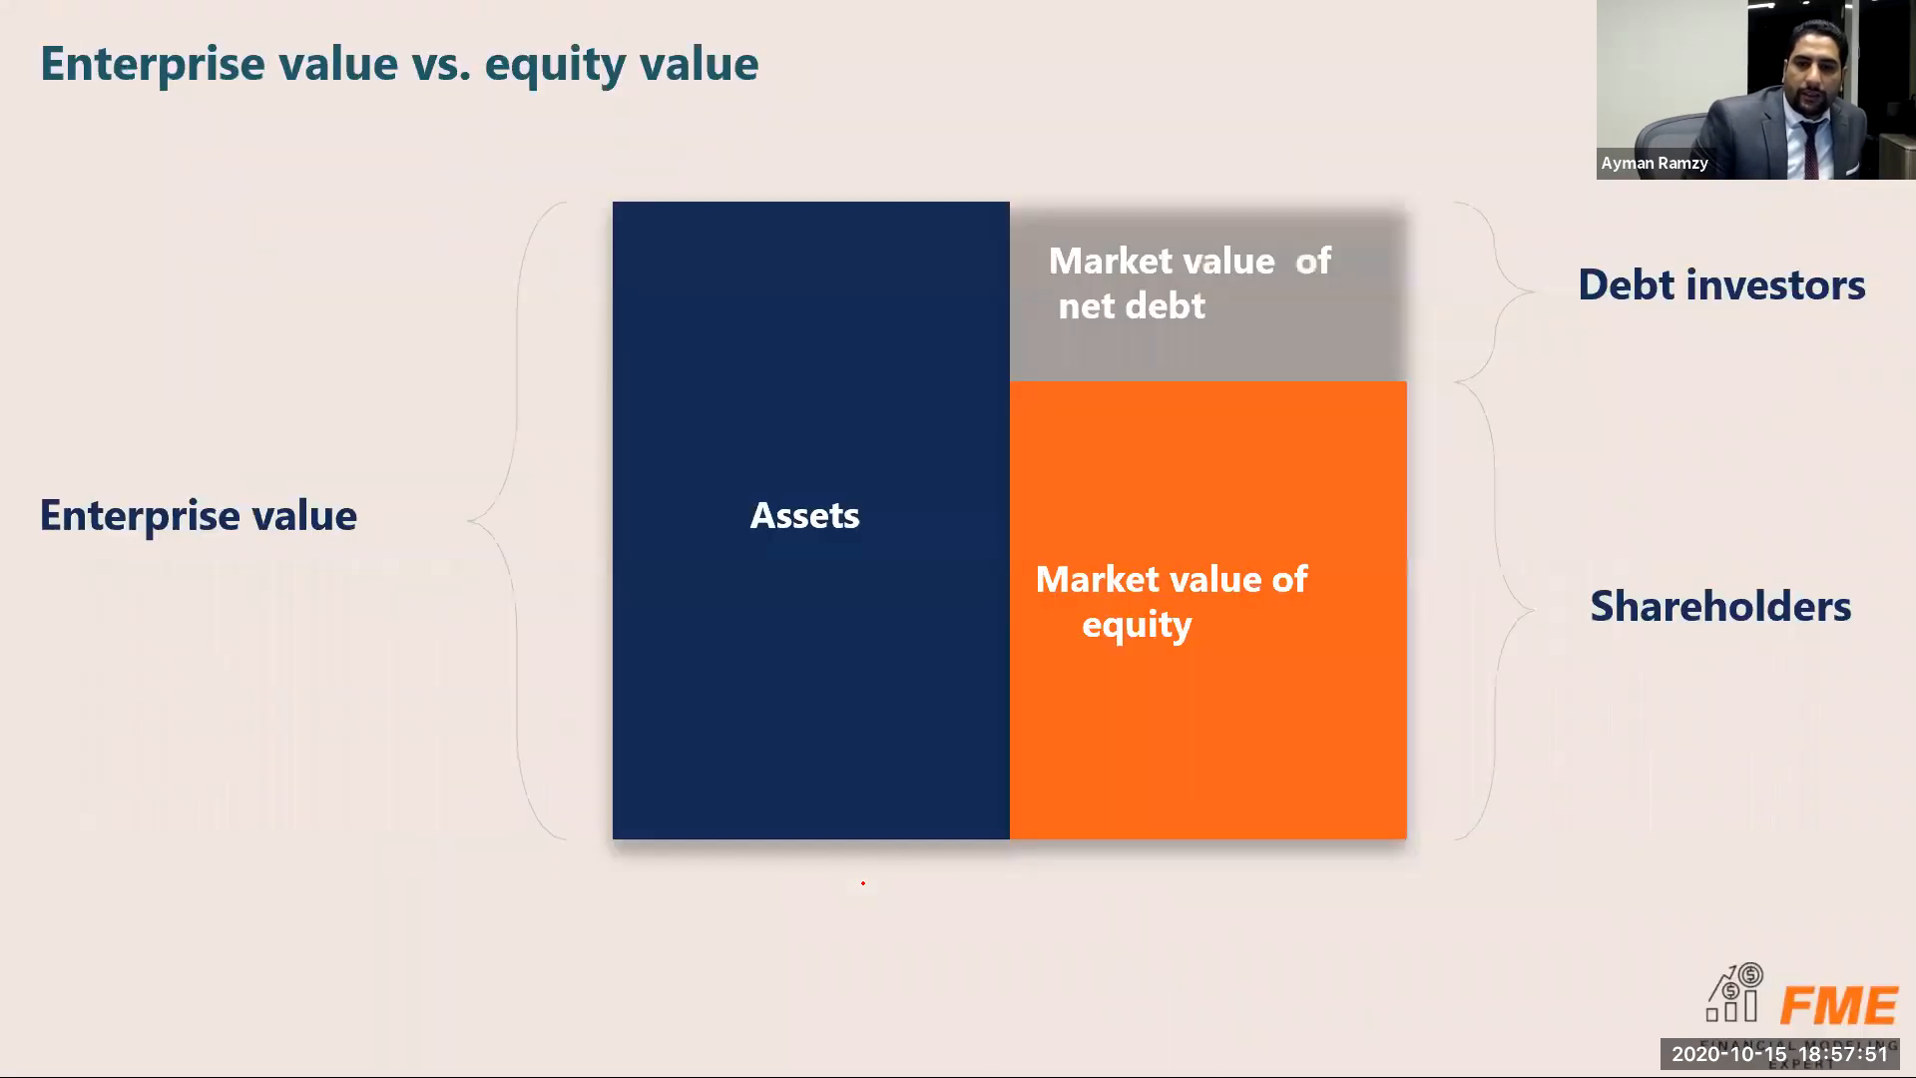
key("Right")
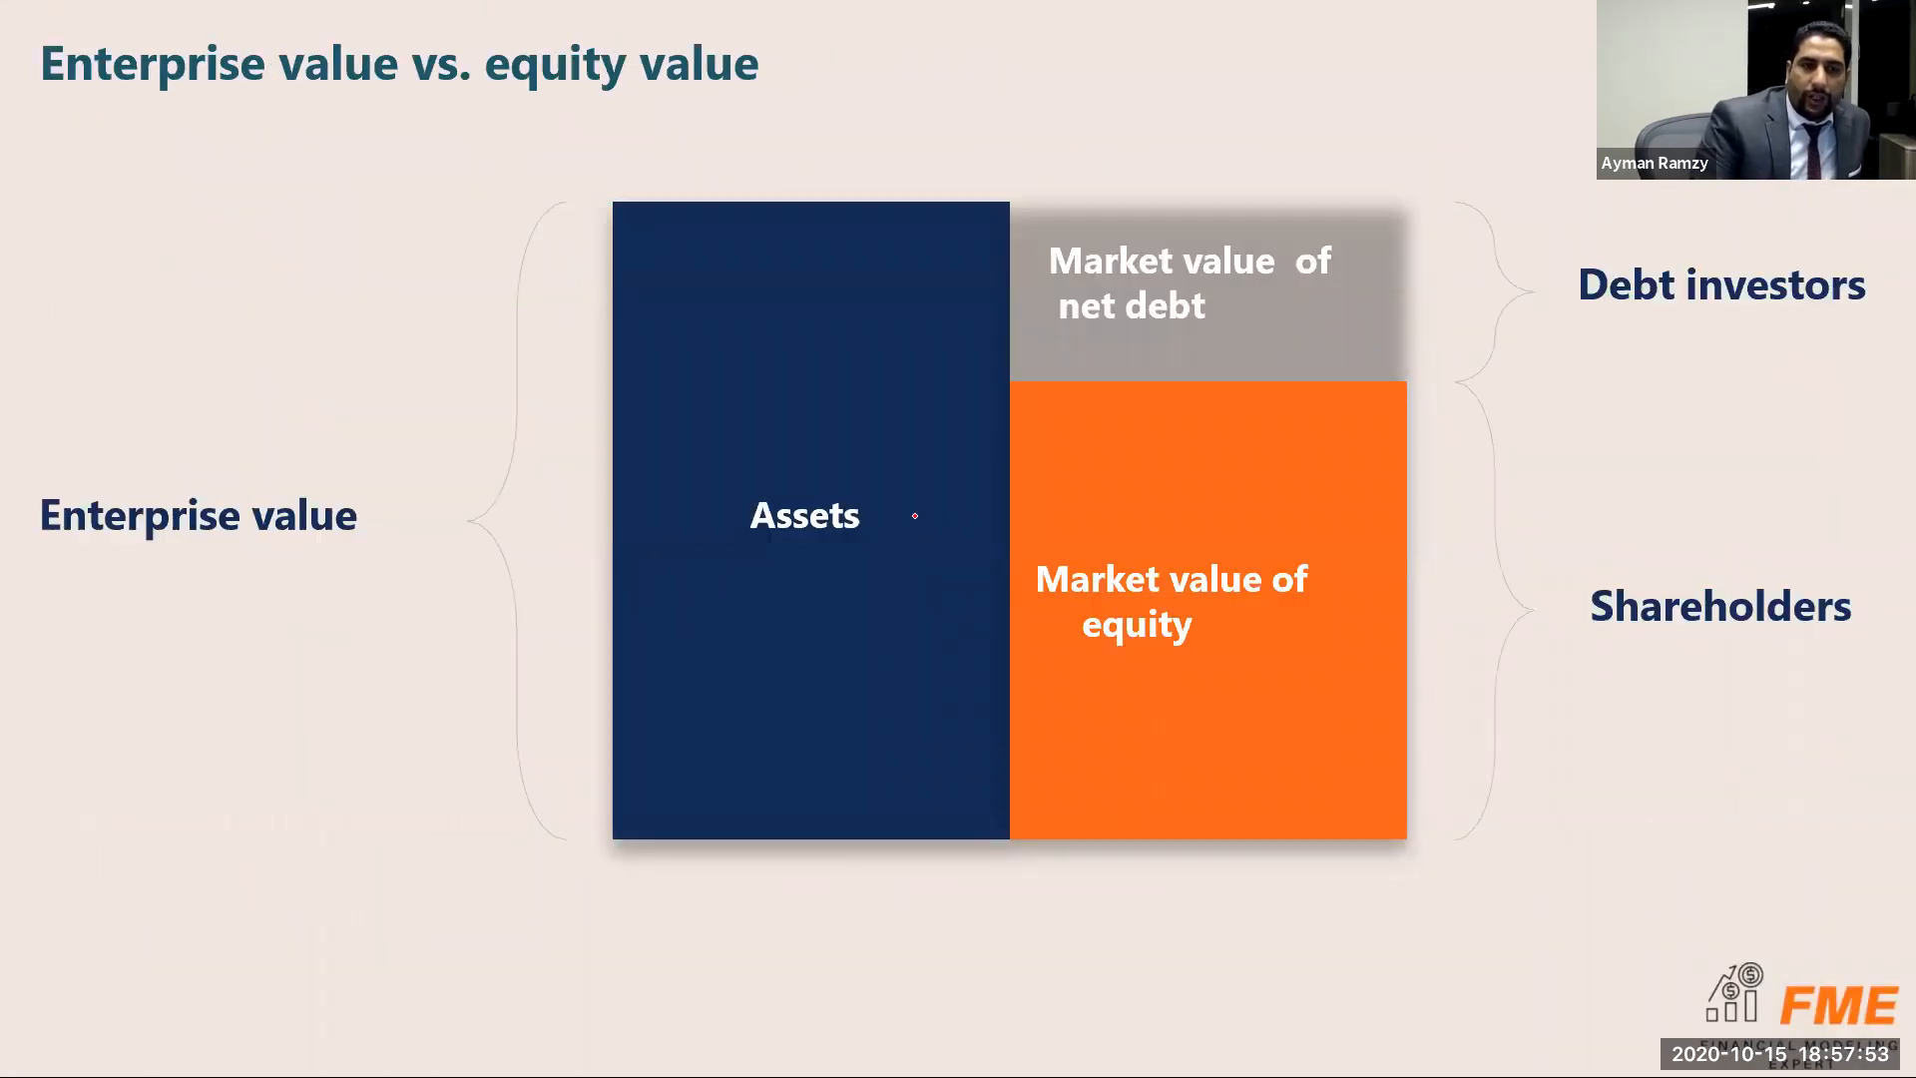
Handwrite 100 above Enterprise value, 80 above Shareholders and 20 above the net debt block on the slide.
mouse_move(315, 344)
left_mouse_down()
mouse_move(292, 259)
mouse_move(378, 279)
left_mouse_up()
mouse_move(398, 289)
left_mouse_down()
mouse_move(401, 314)
mouse_move(392, 254)
left_mouse_up()
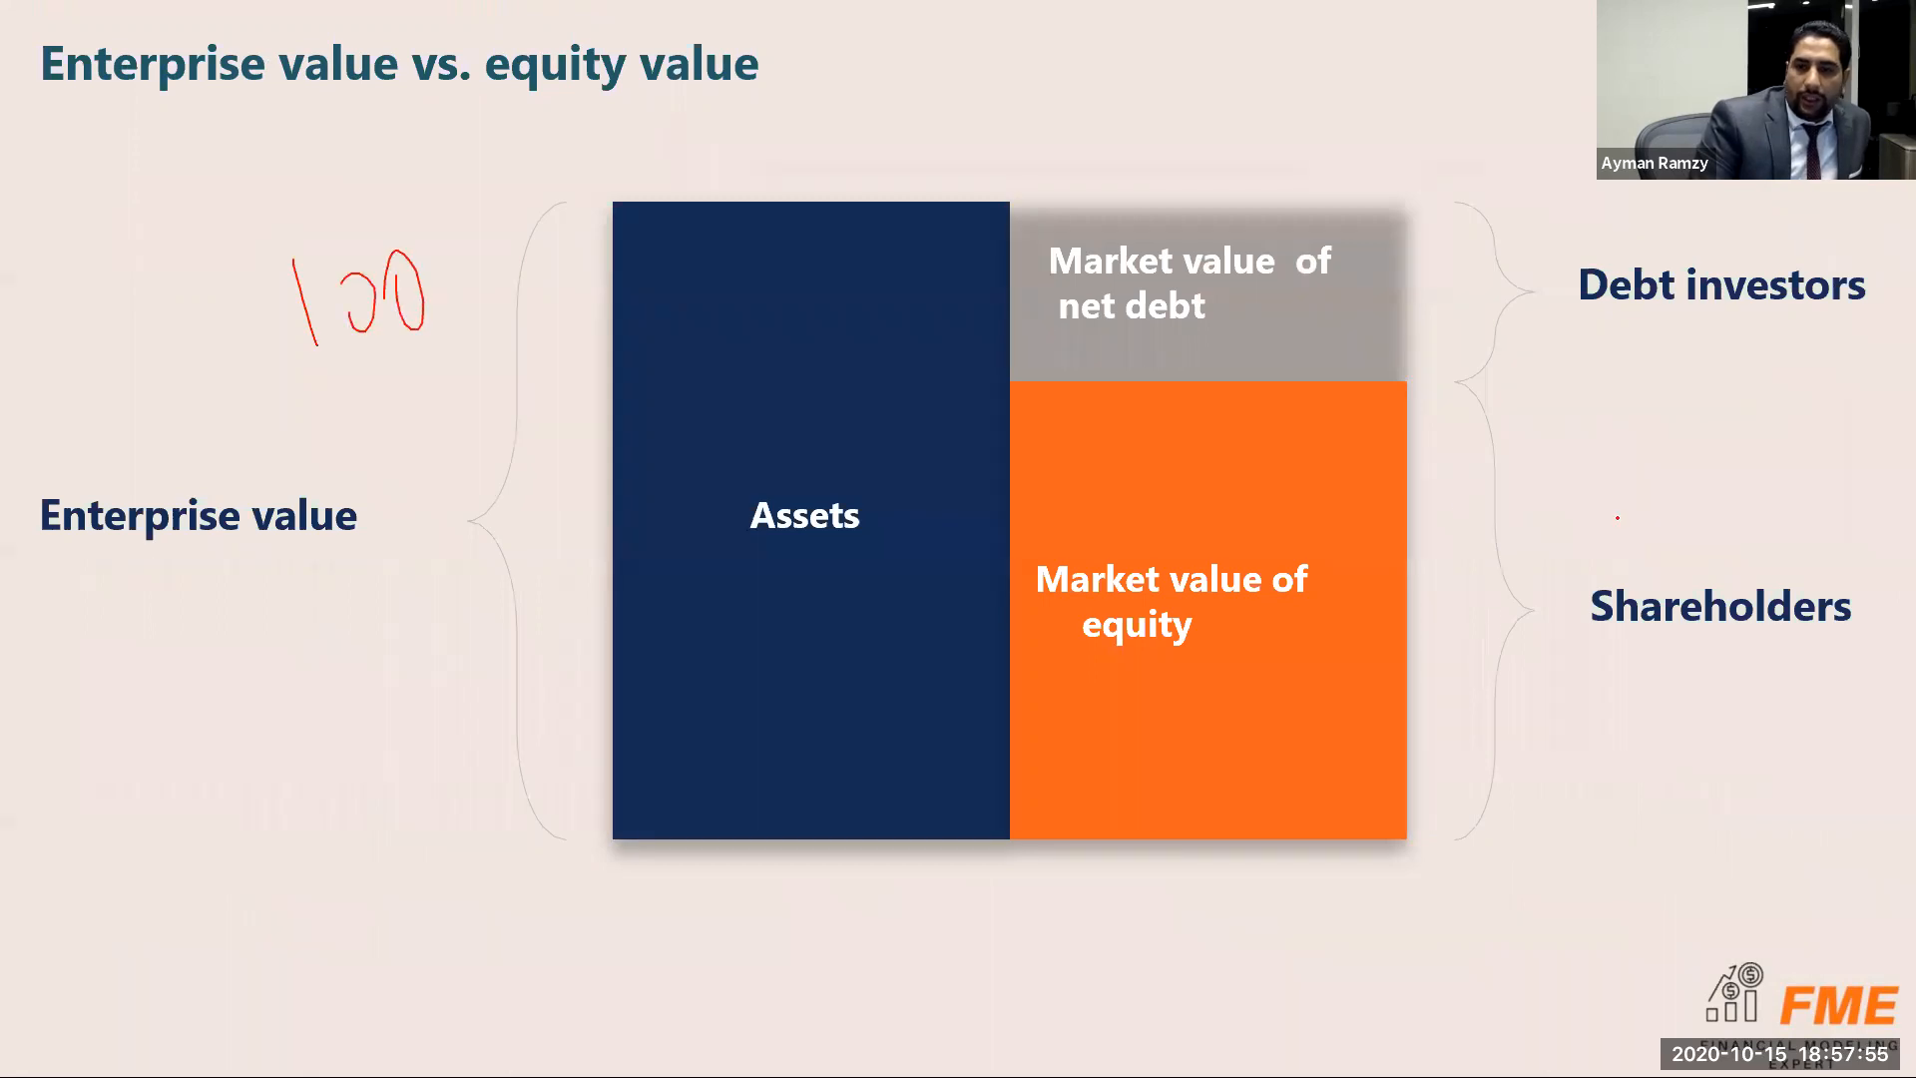
mouse_move(1630, 451)
left_mouse_down()
mouse_move(1730, 505)
mouse_move(1765, 461)
left_mouse_up()
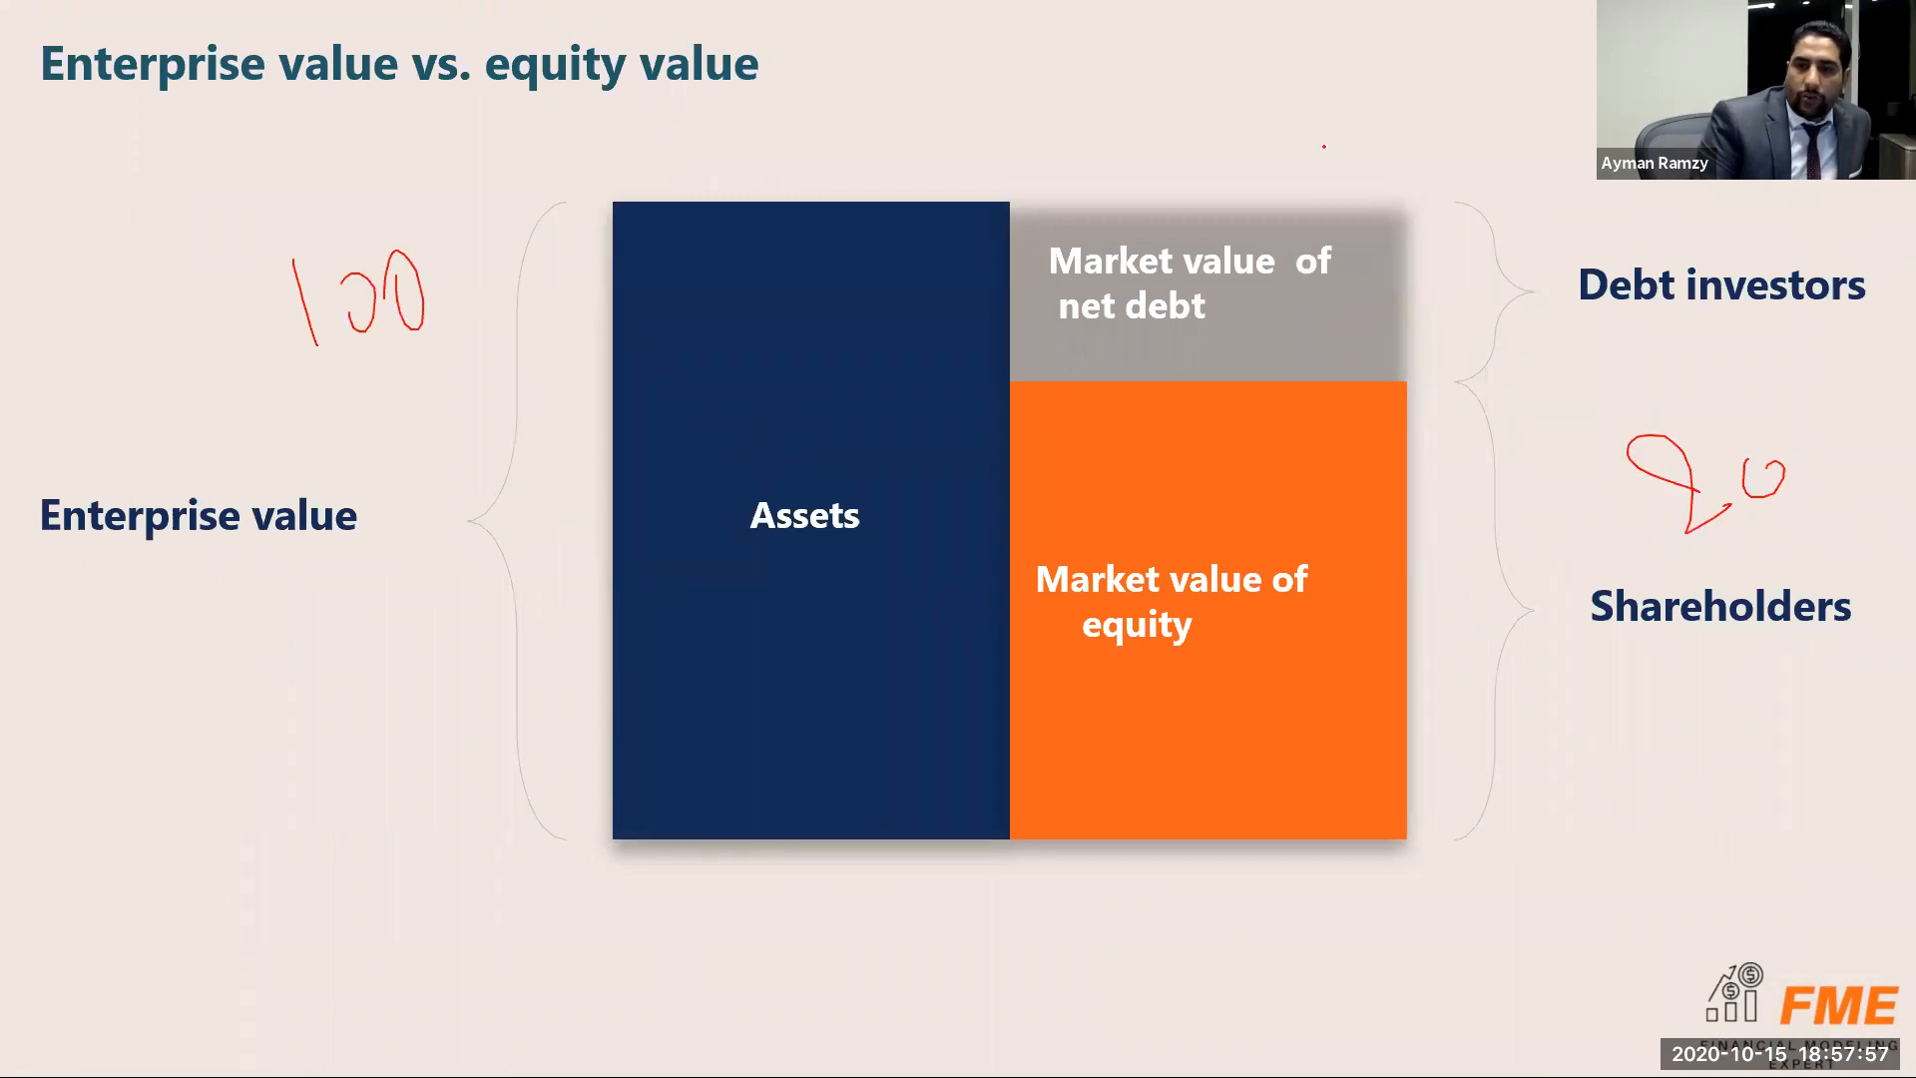
left_click_drag(1326, 132, 1429, 196)
left_click_drag(1473, 130, 1467, 135)
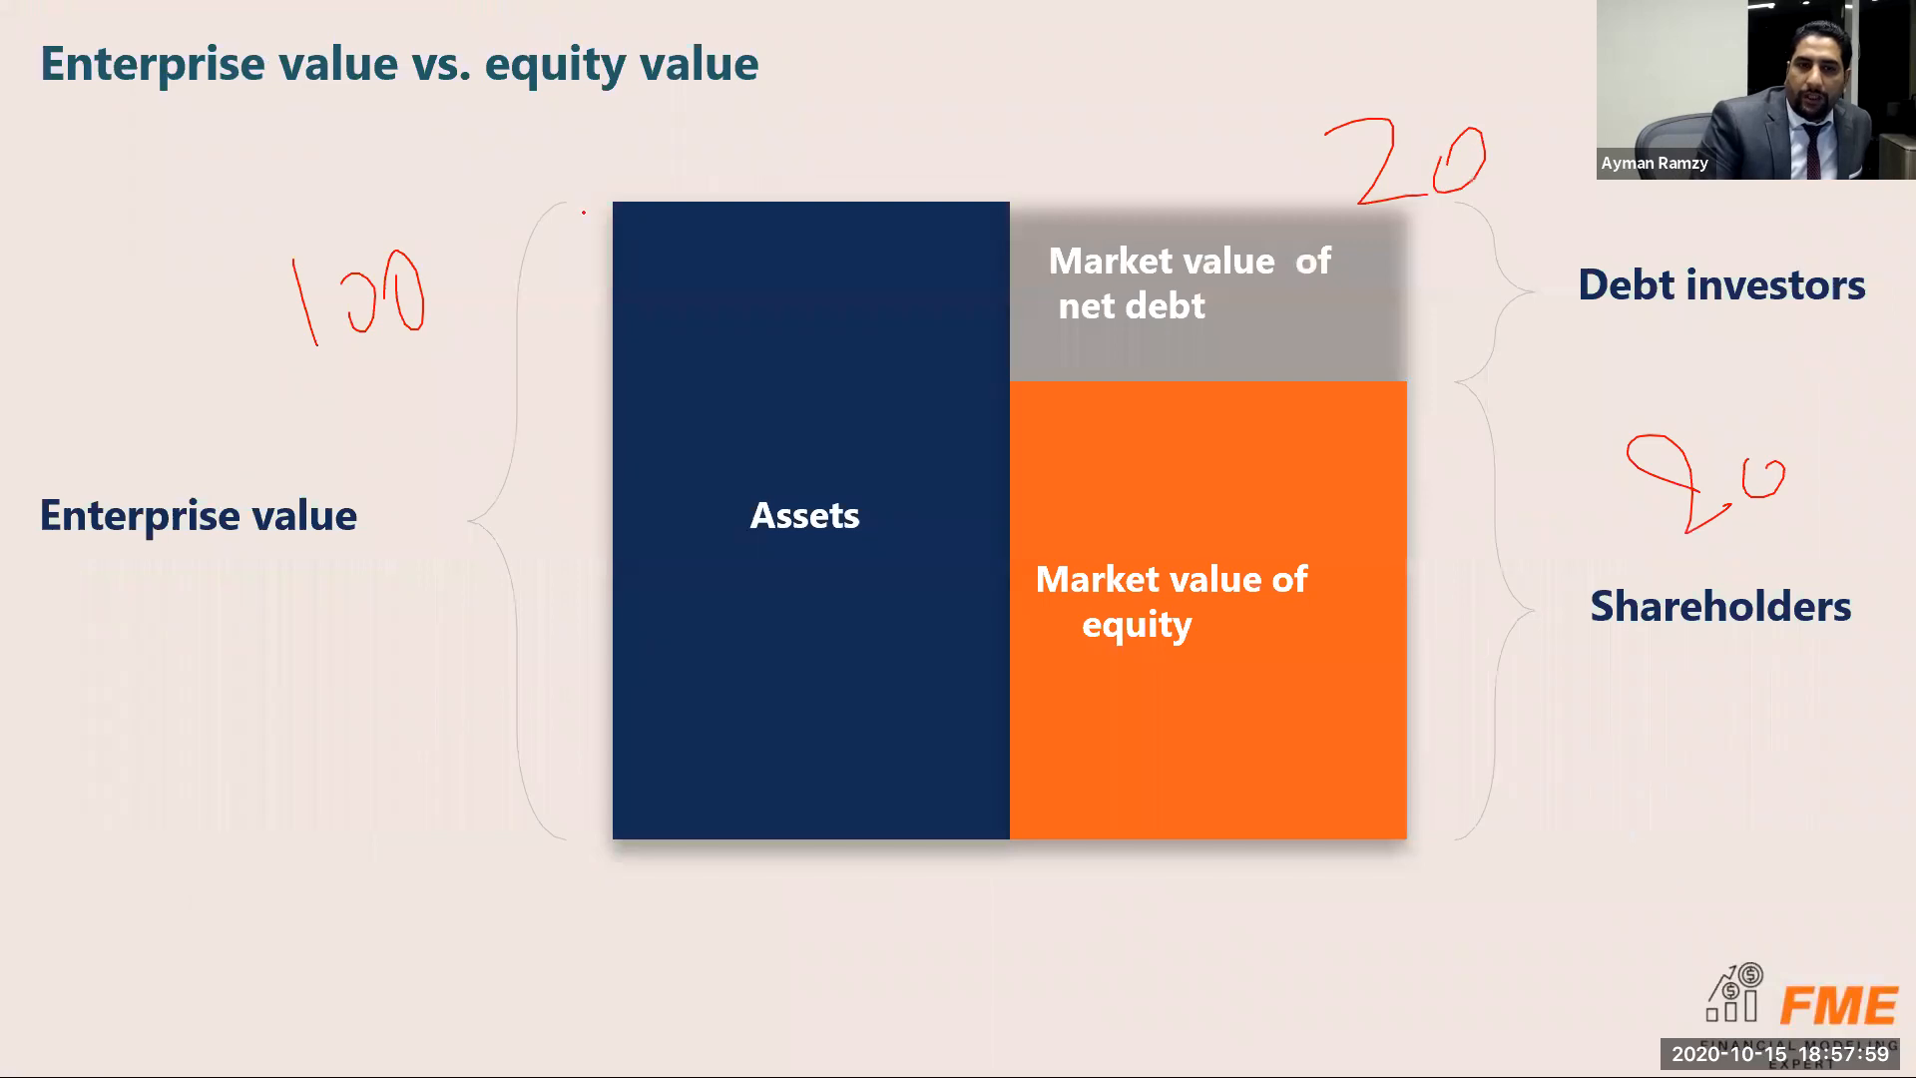
Draw an arrow from the handwritten Cash to the 20, cross out the 20 and box the 80 for Shareholders.
mouse_move(810, 162)
left_mouse_down()
mouse_move(849, 309)
mouse_move(1289, 133)
left_mouse_up()
left_click_drag(1295, 84, 1219, 161)
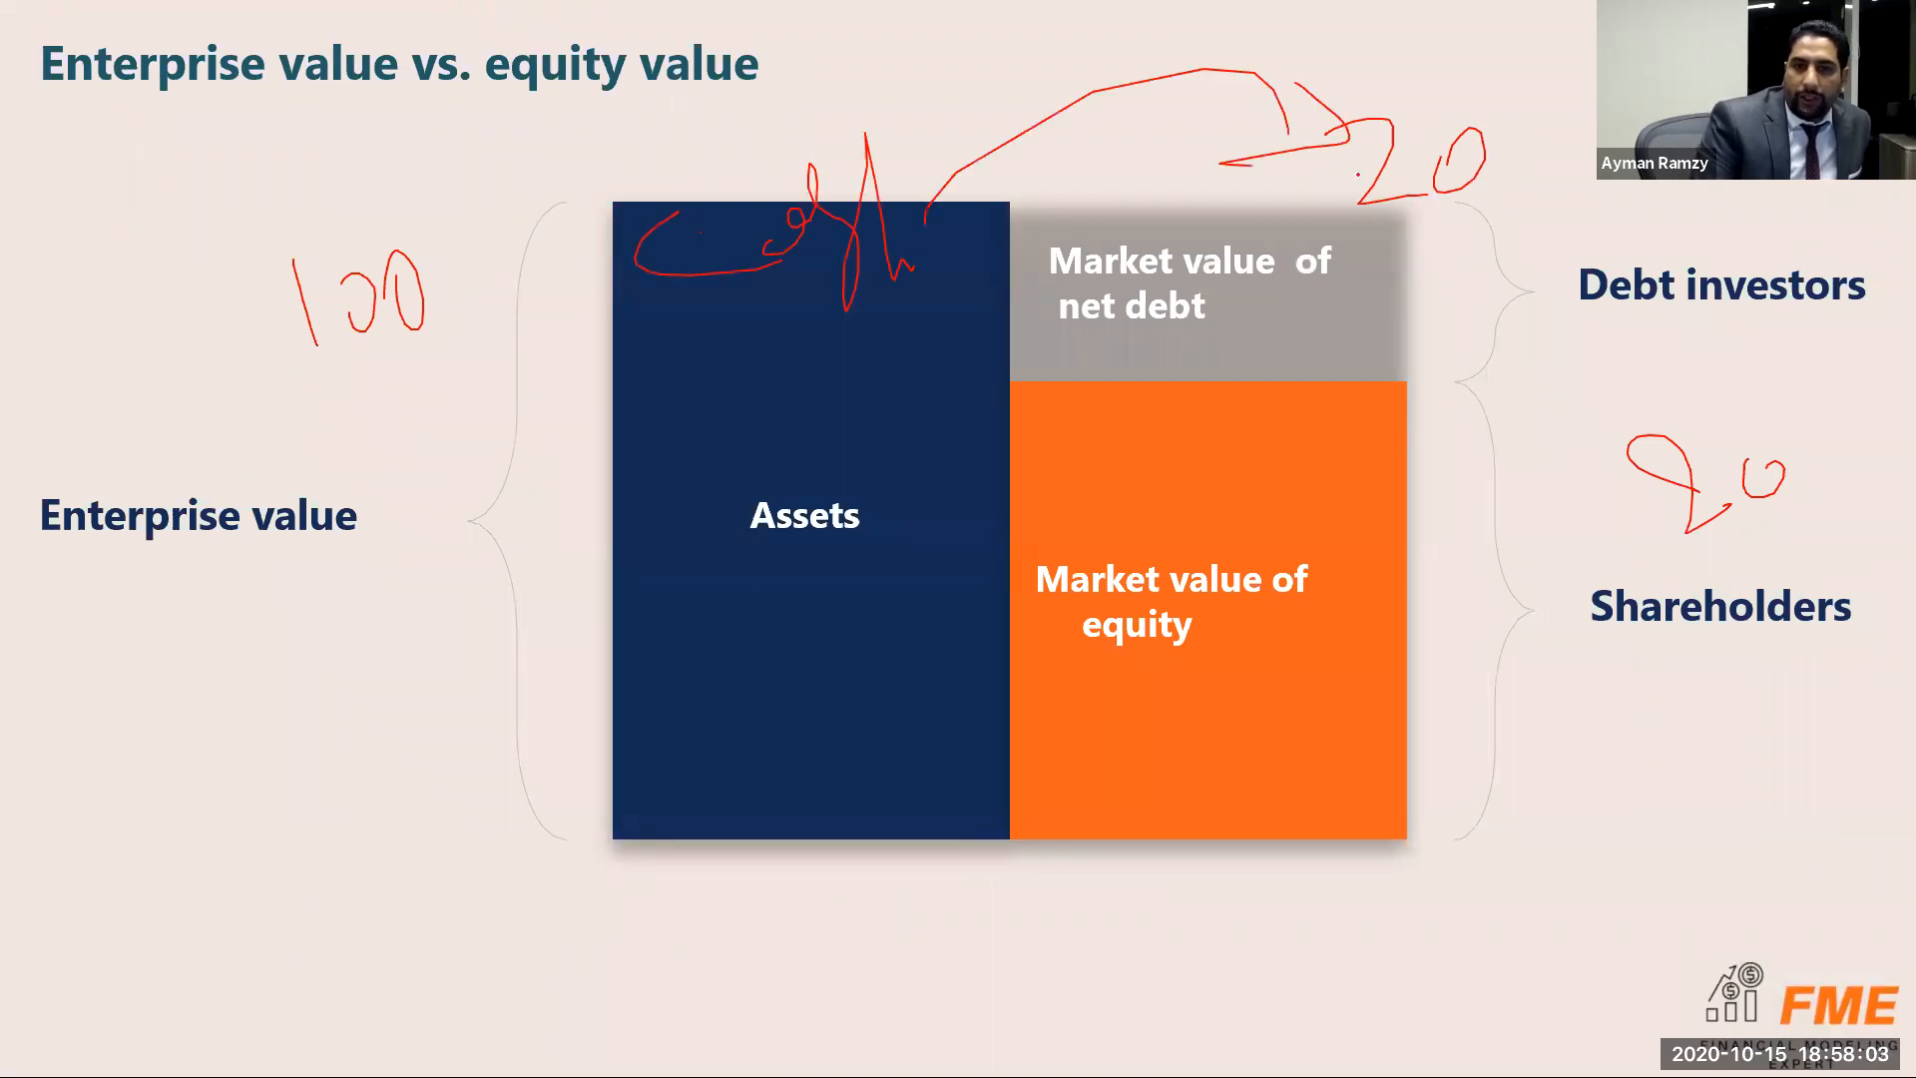
mouse_move(1494, 82)
left_mouse_down()
mouse_move(1434, 259)
mouse_move(1383, 295)
left_mouse_up()
left_click_drag(1530, 42, 1294, 297)
left_click_drag(1353, 96, 1633, 309)
mouse_move(1518, 435)
left_mouse_down()
mouse_move(1411, 649)
mouse_move(1400, 339)
left_mouse_up()
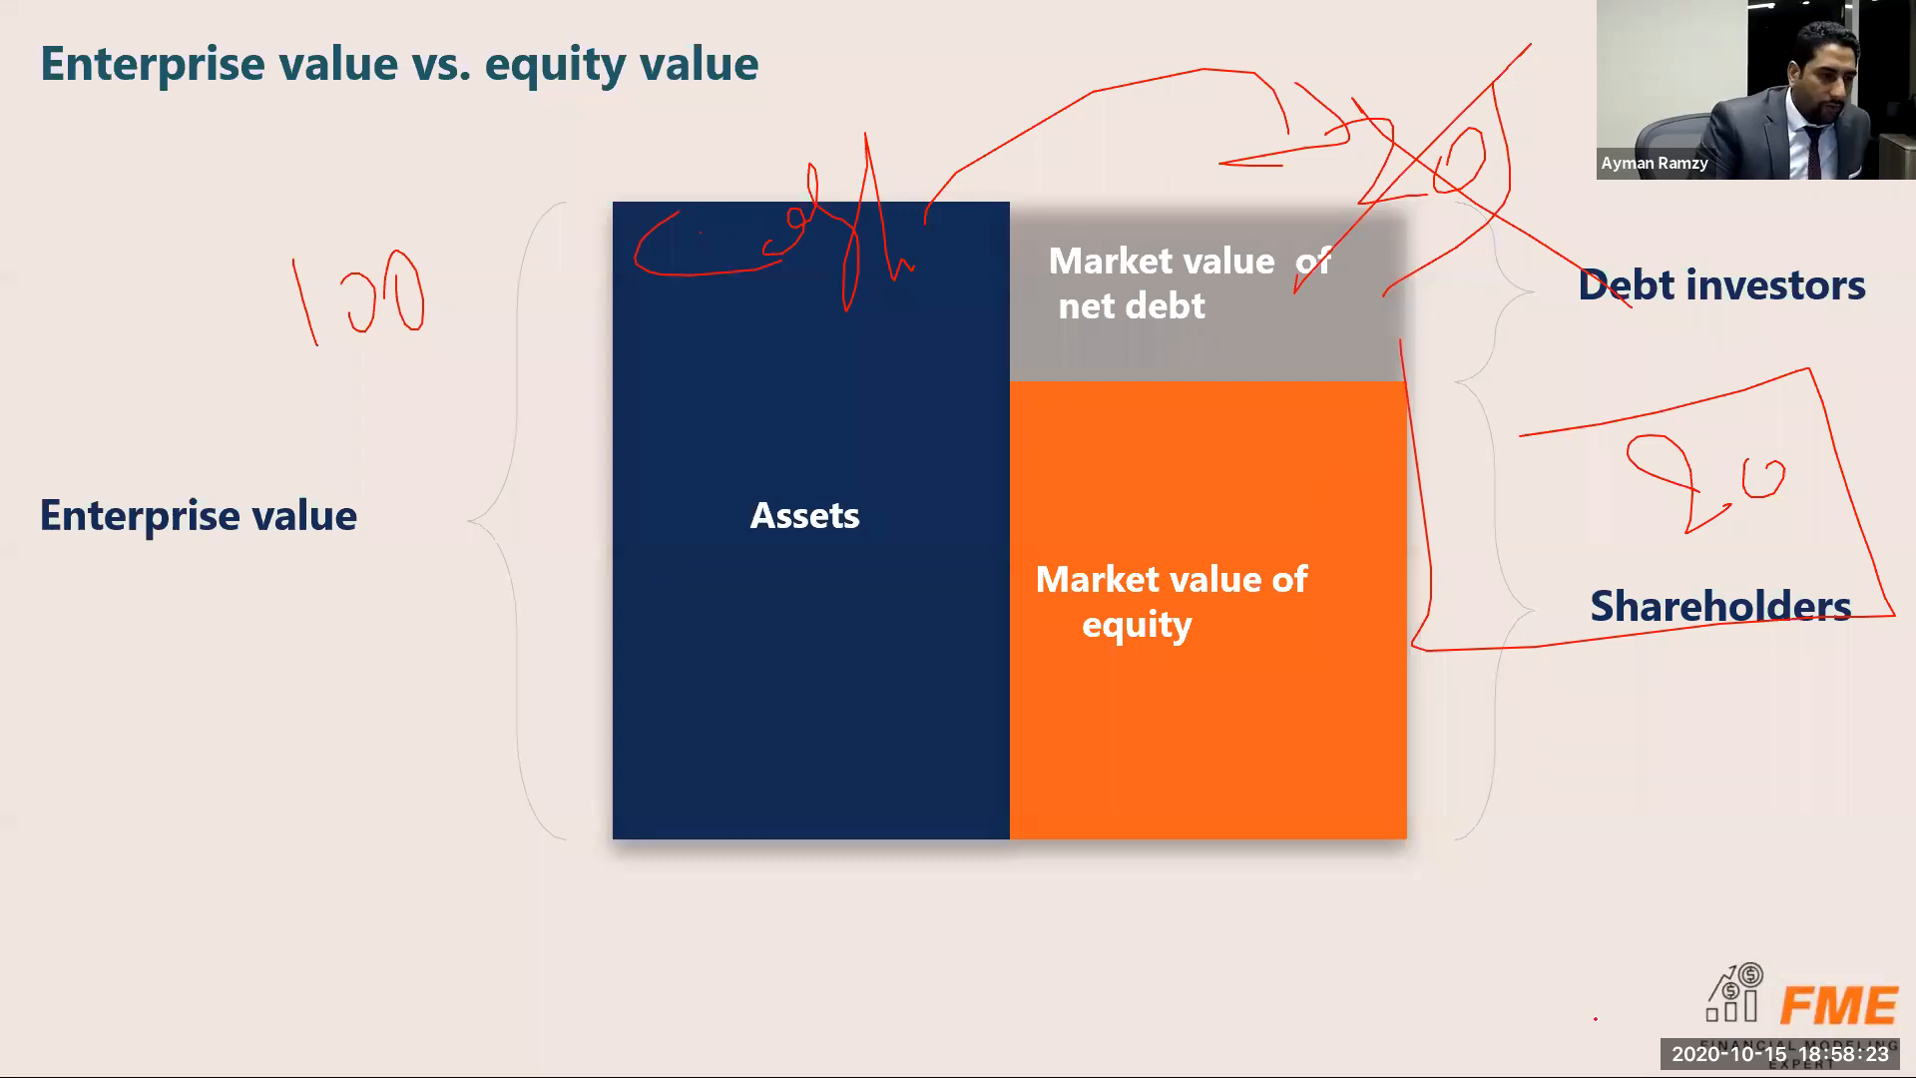
Return to the Excel DCF sheet and calculate the intrinsic Equity Value in E31 as =E28+E29-E30.
key("alt+Tab")
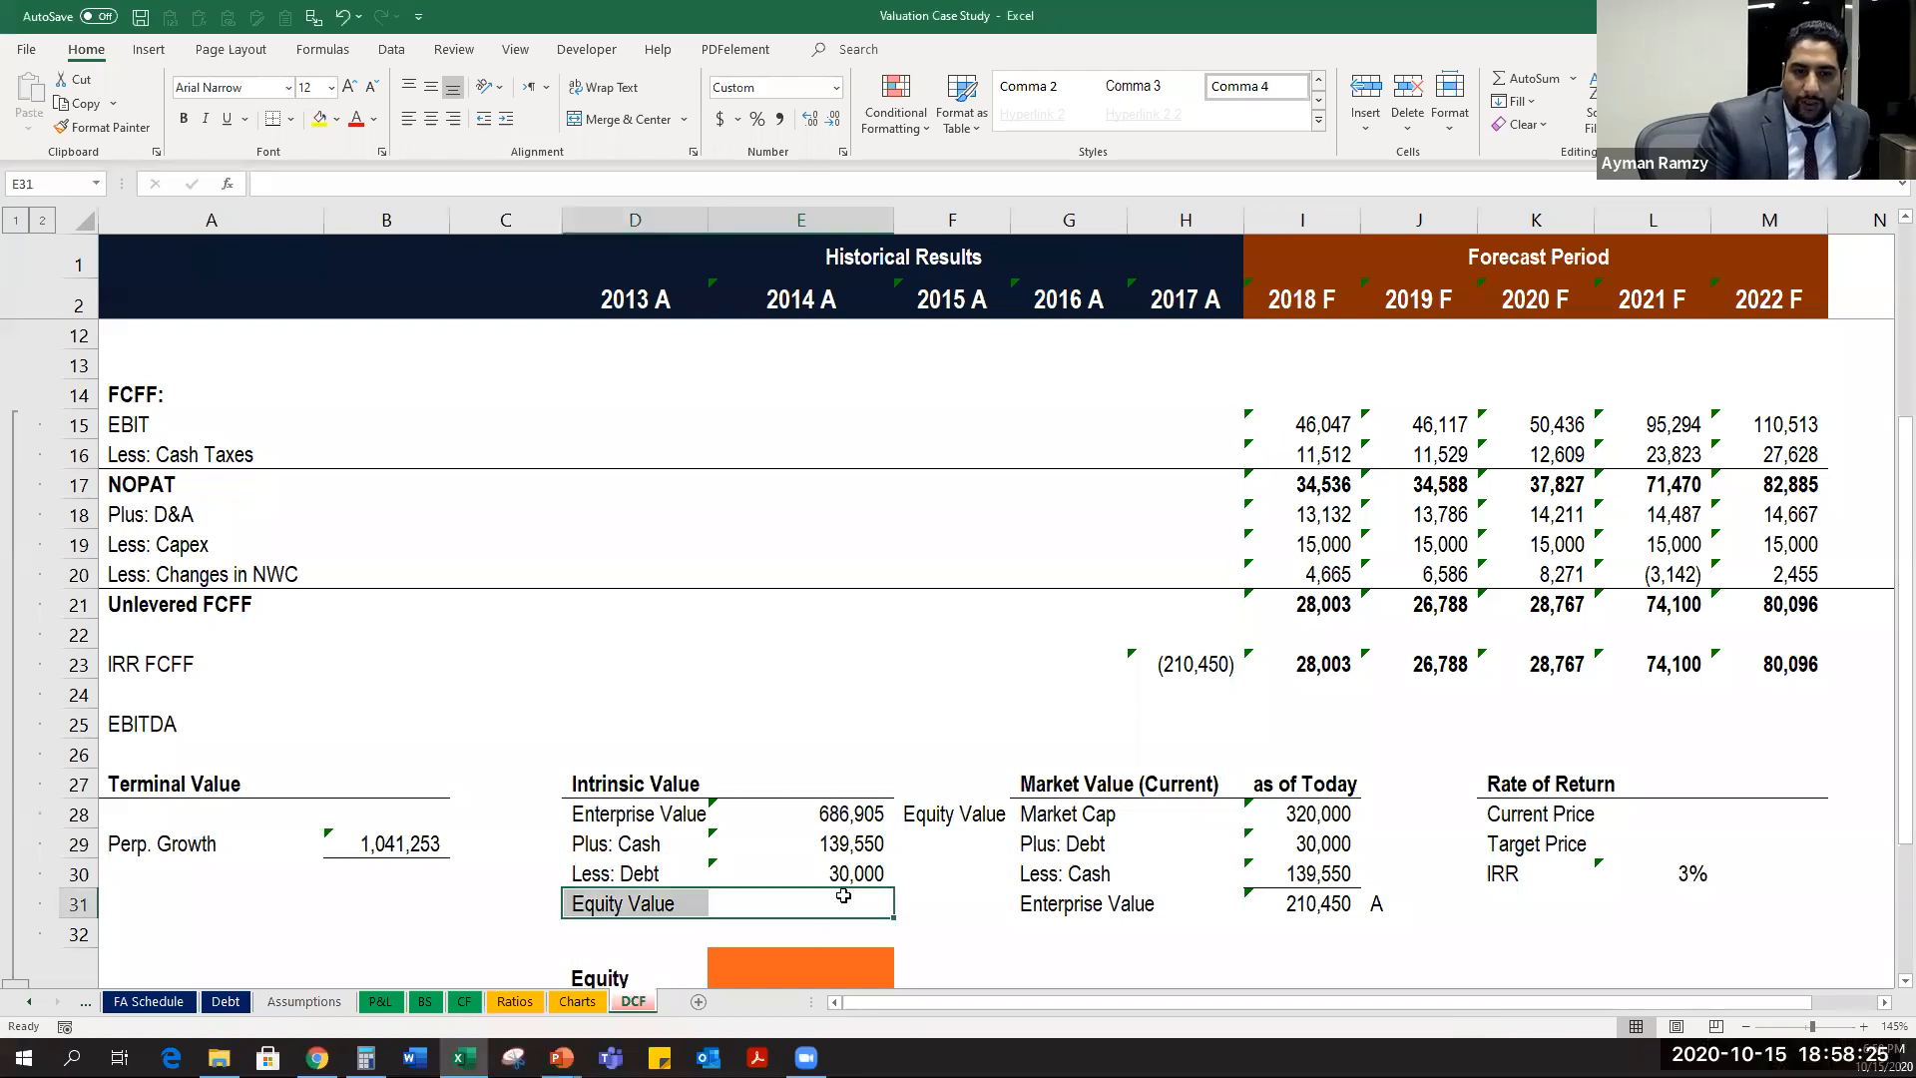
left_click(834, 913)
type("=")
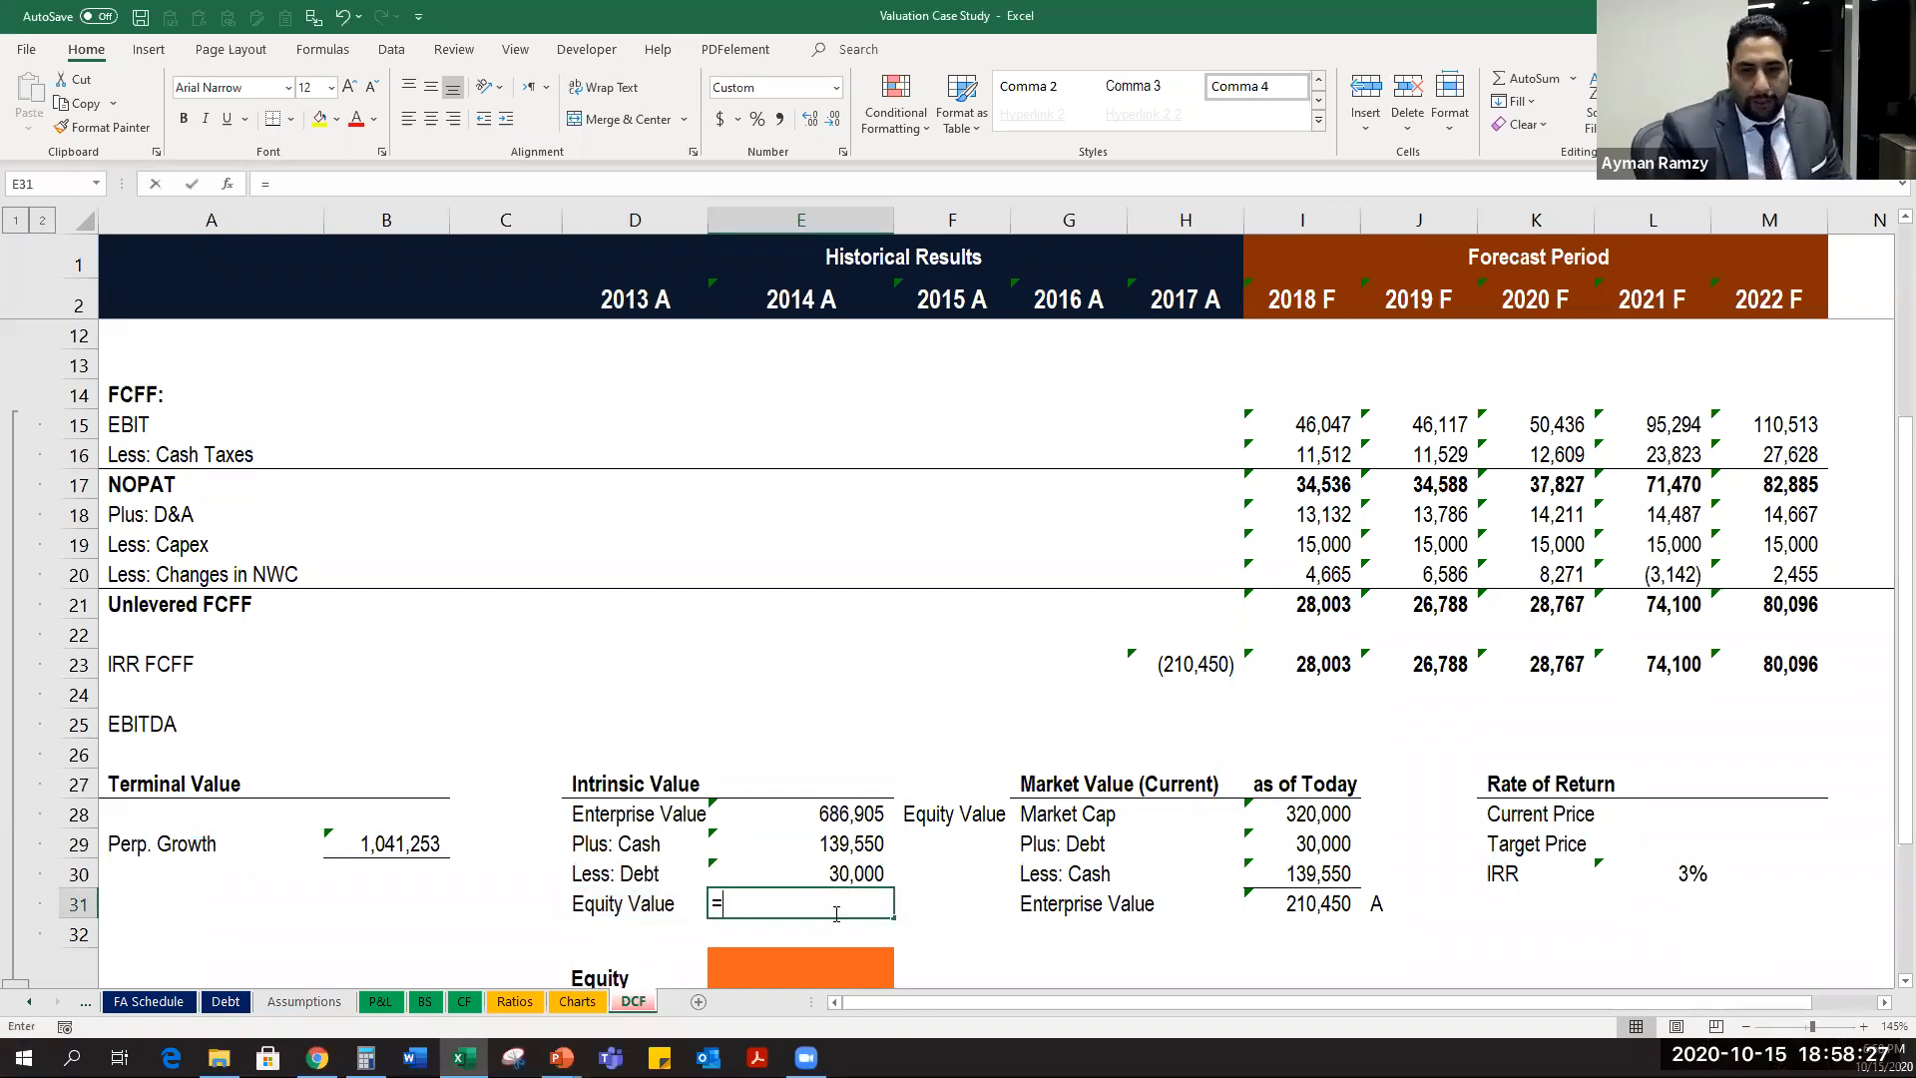
key("Up")
key("Up")
key("Up")
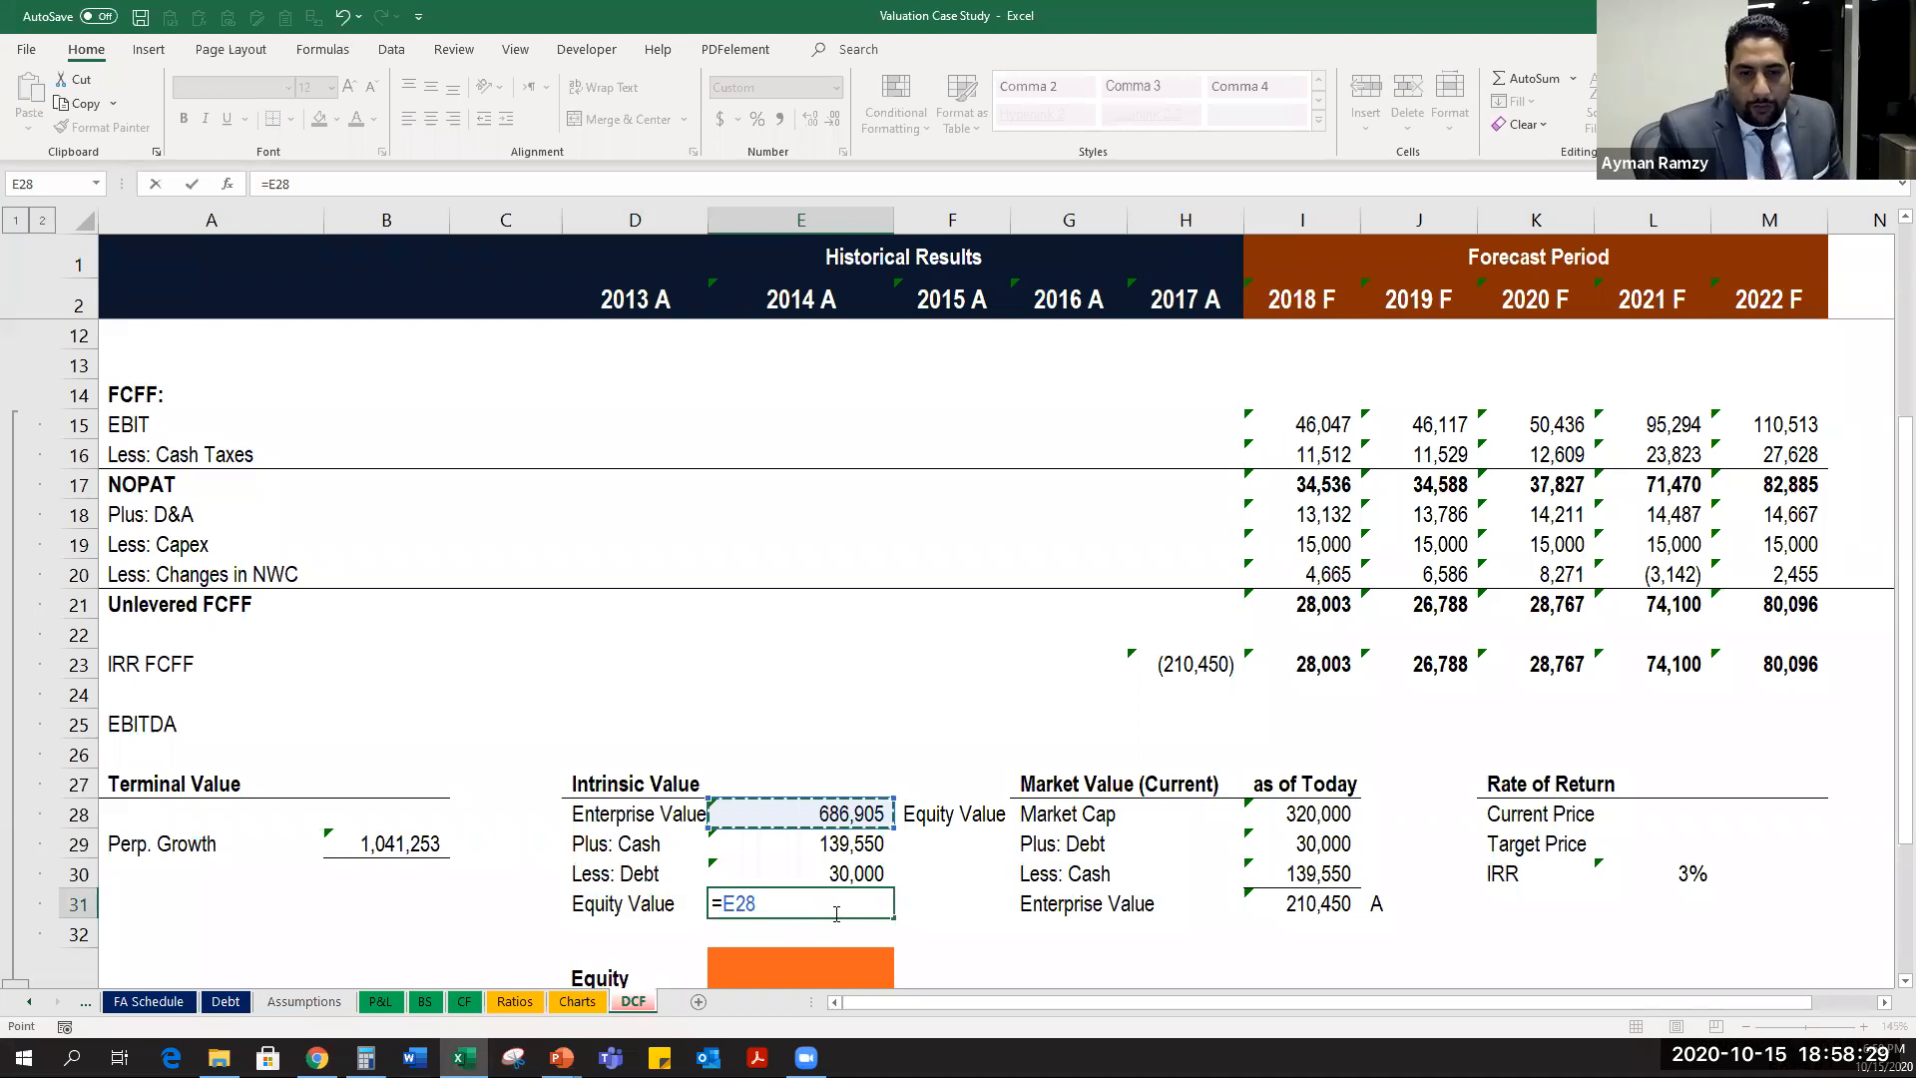
type("+")
key("Up")
key("Up")
type("-")
key("Up")
key("Return")
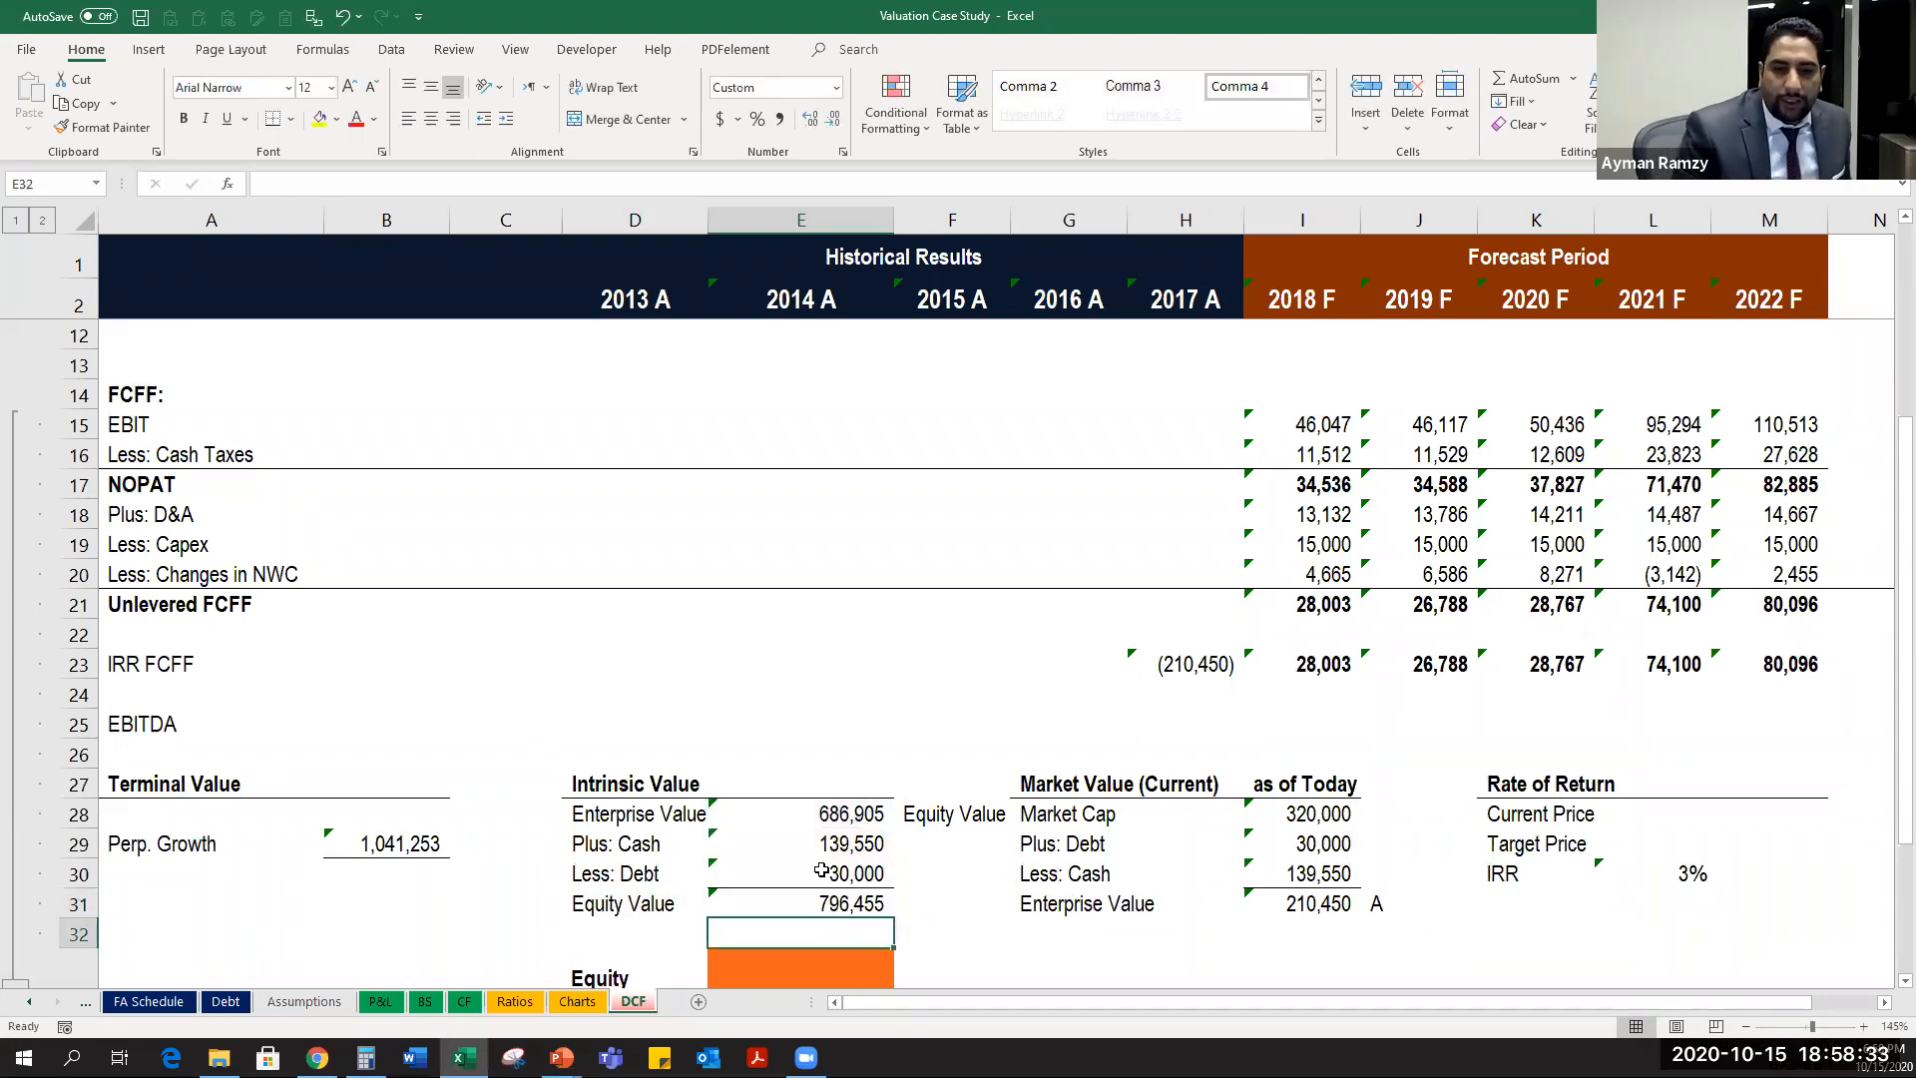
Review the intrinsic Equity Value formula in E31 against the Enterprise value vs. equity value slide in PowerPoint, returning to Excel.
scroll(805, 754, "down", 2)
scroll(806, 753, "down", 1)
key("Up")
key("Up")
key("Up")
key("Up")
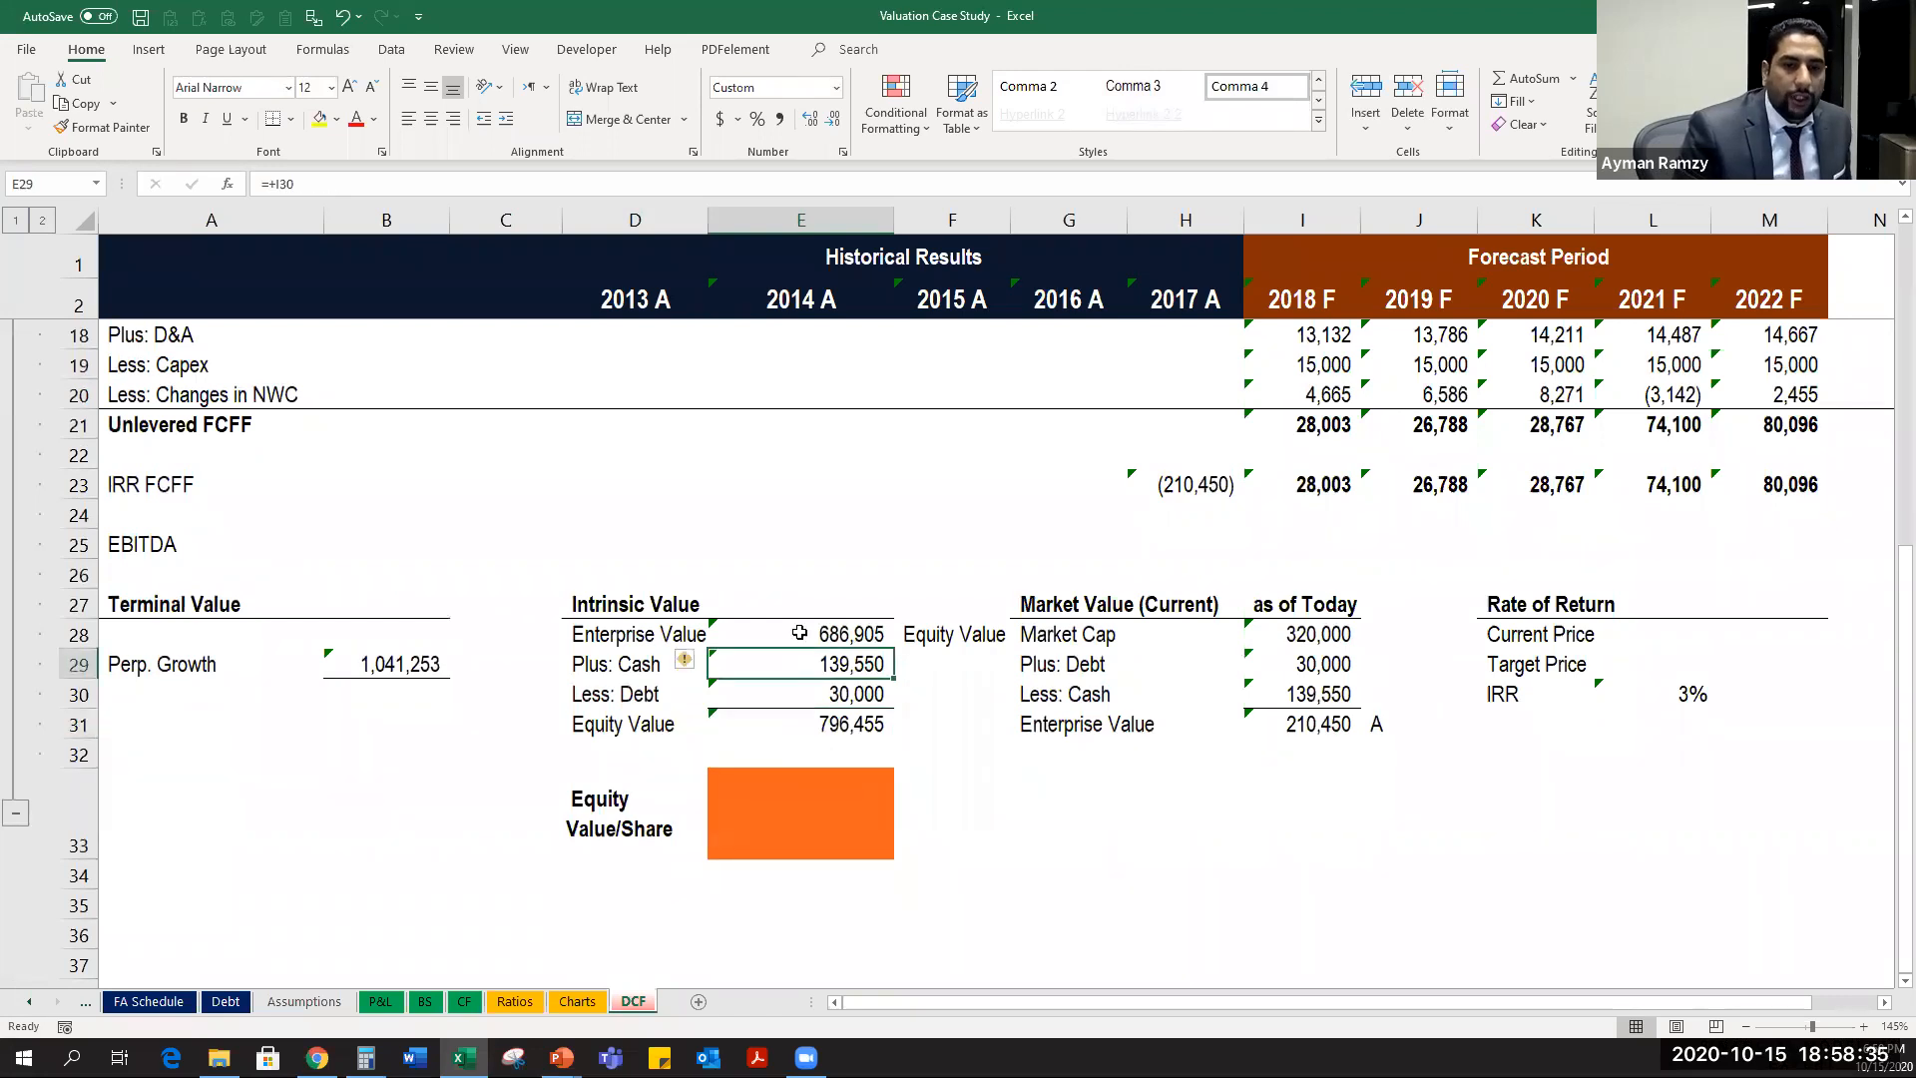
left_click(771, 729)
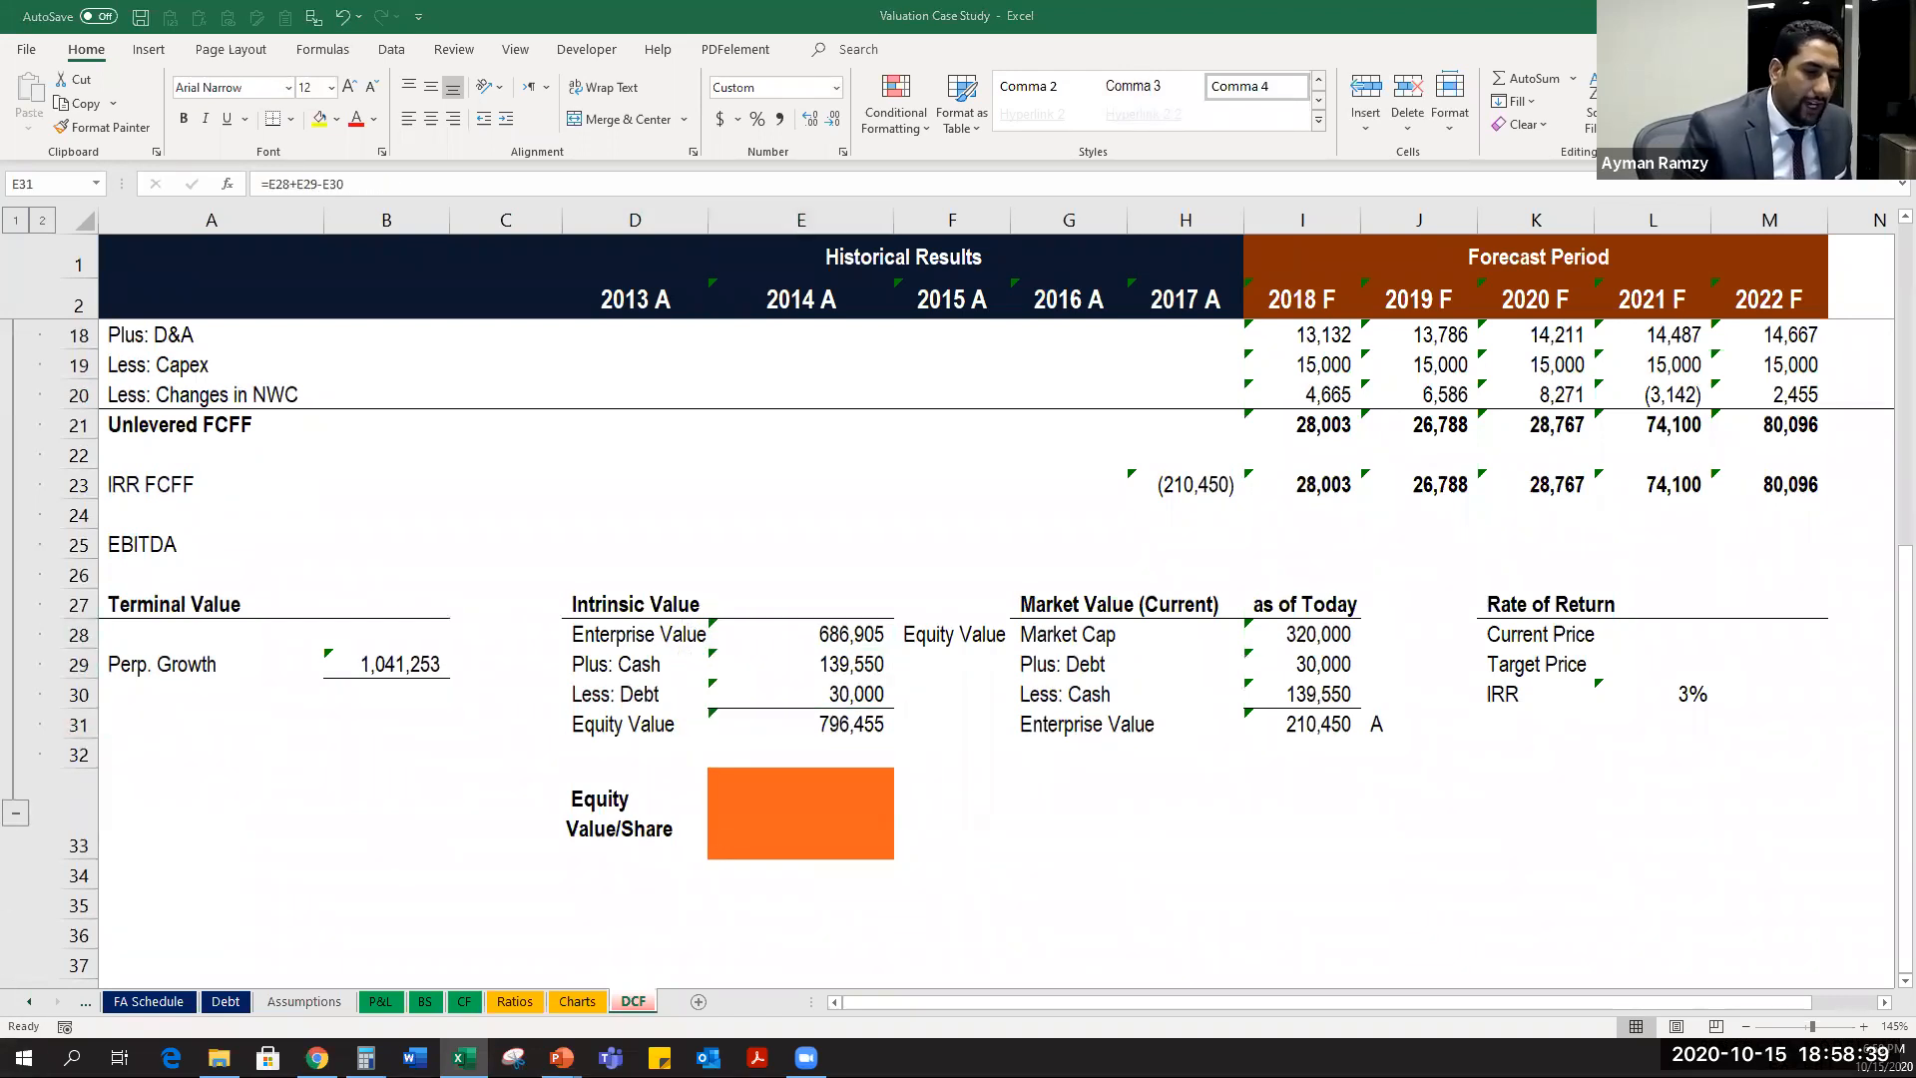
left_click(791, 712)
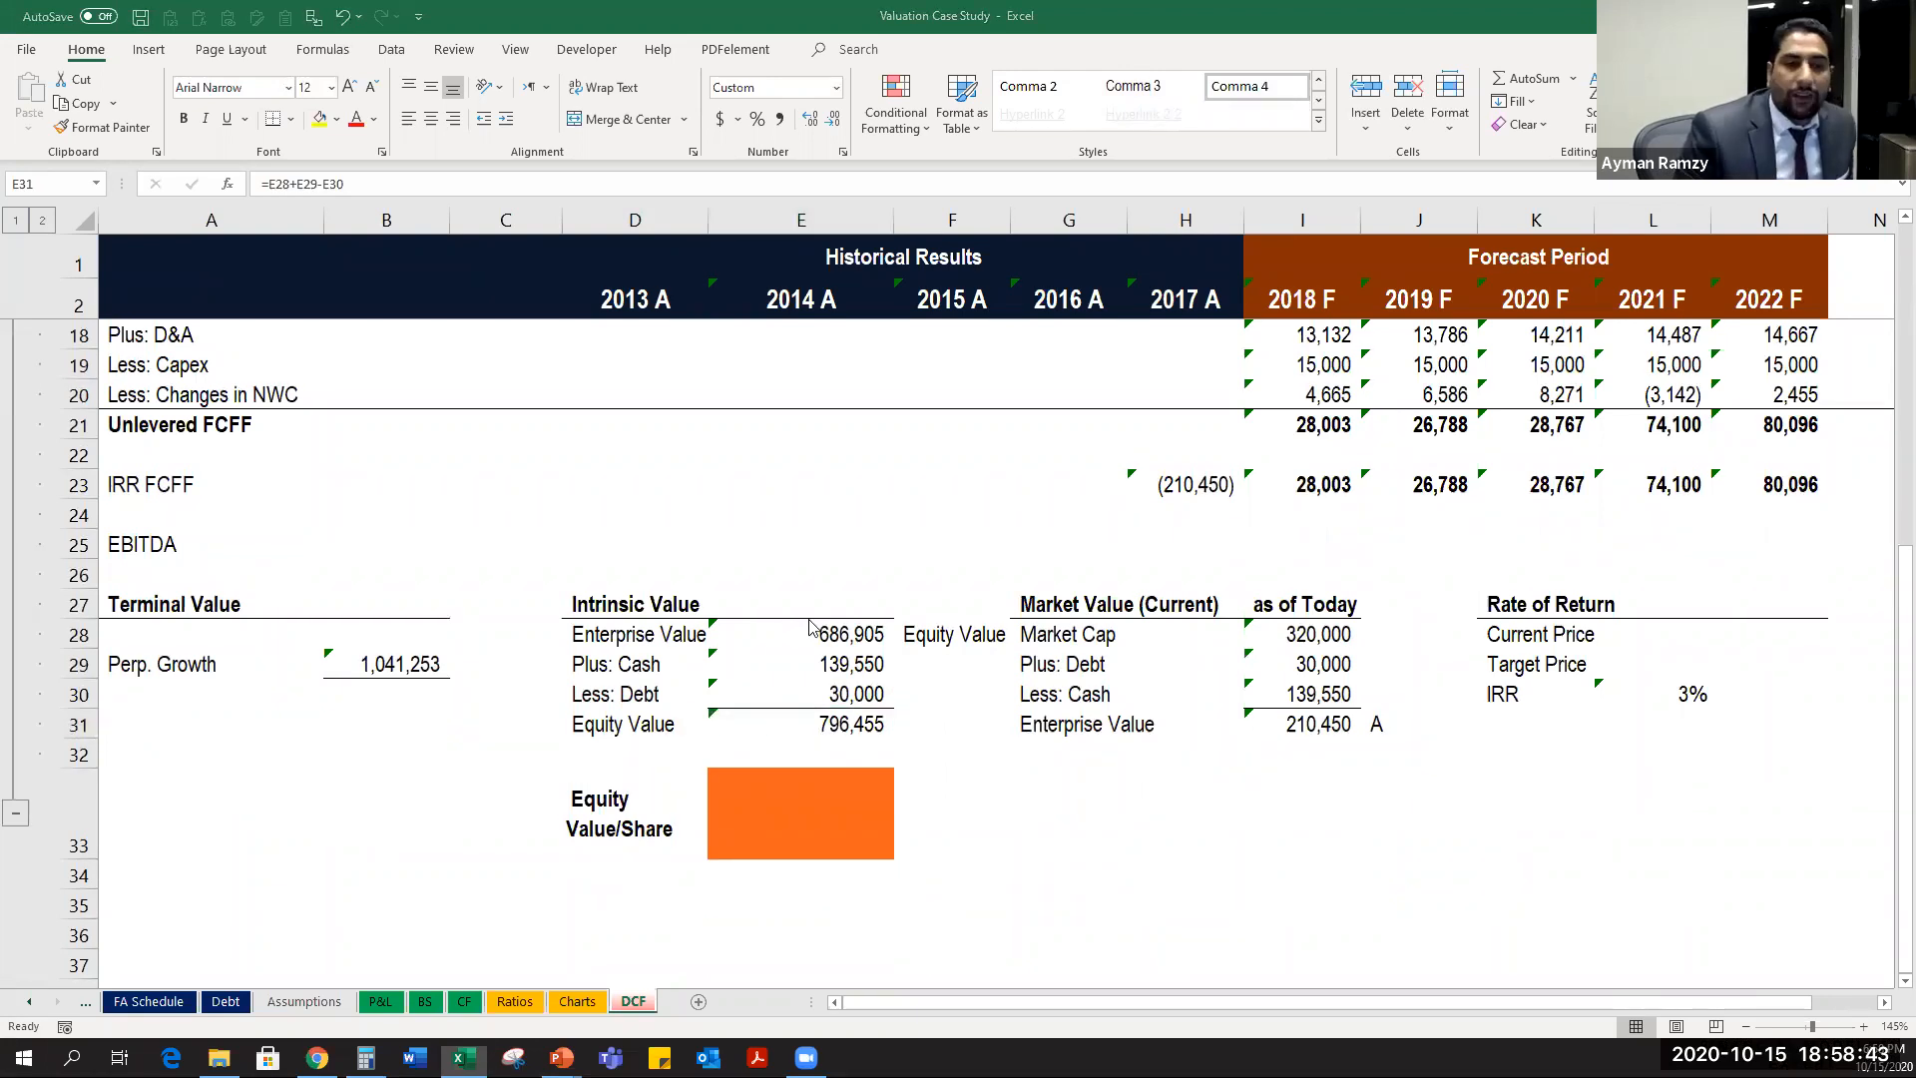
key("alt+Tab")
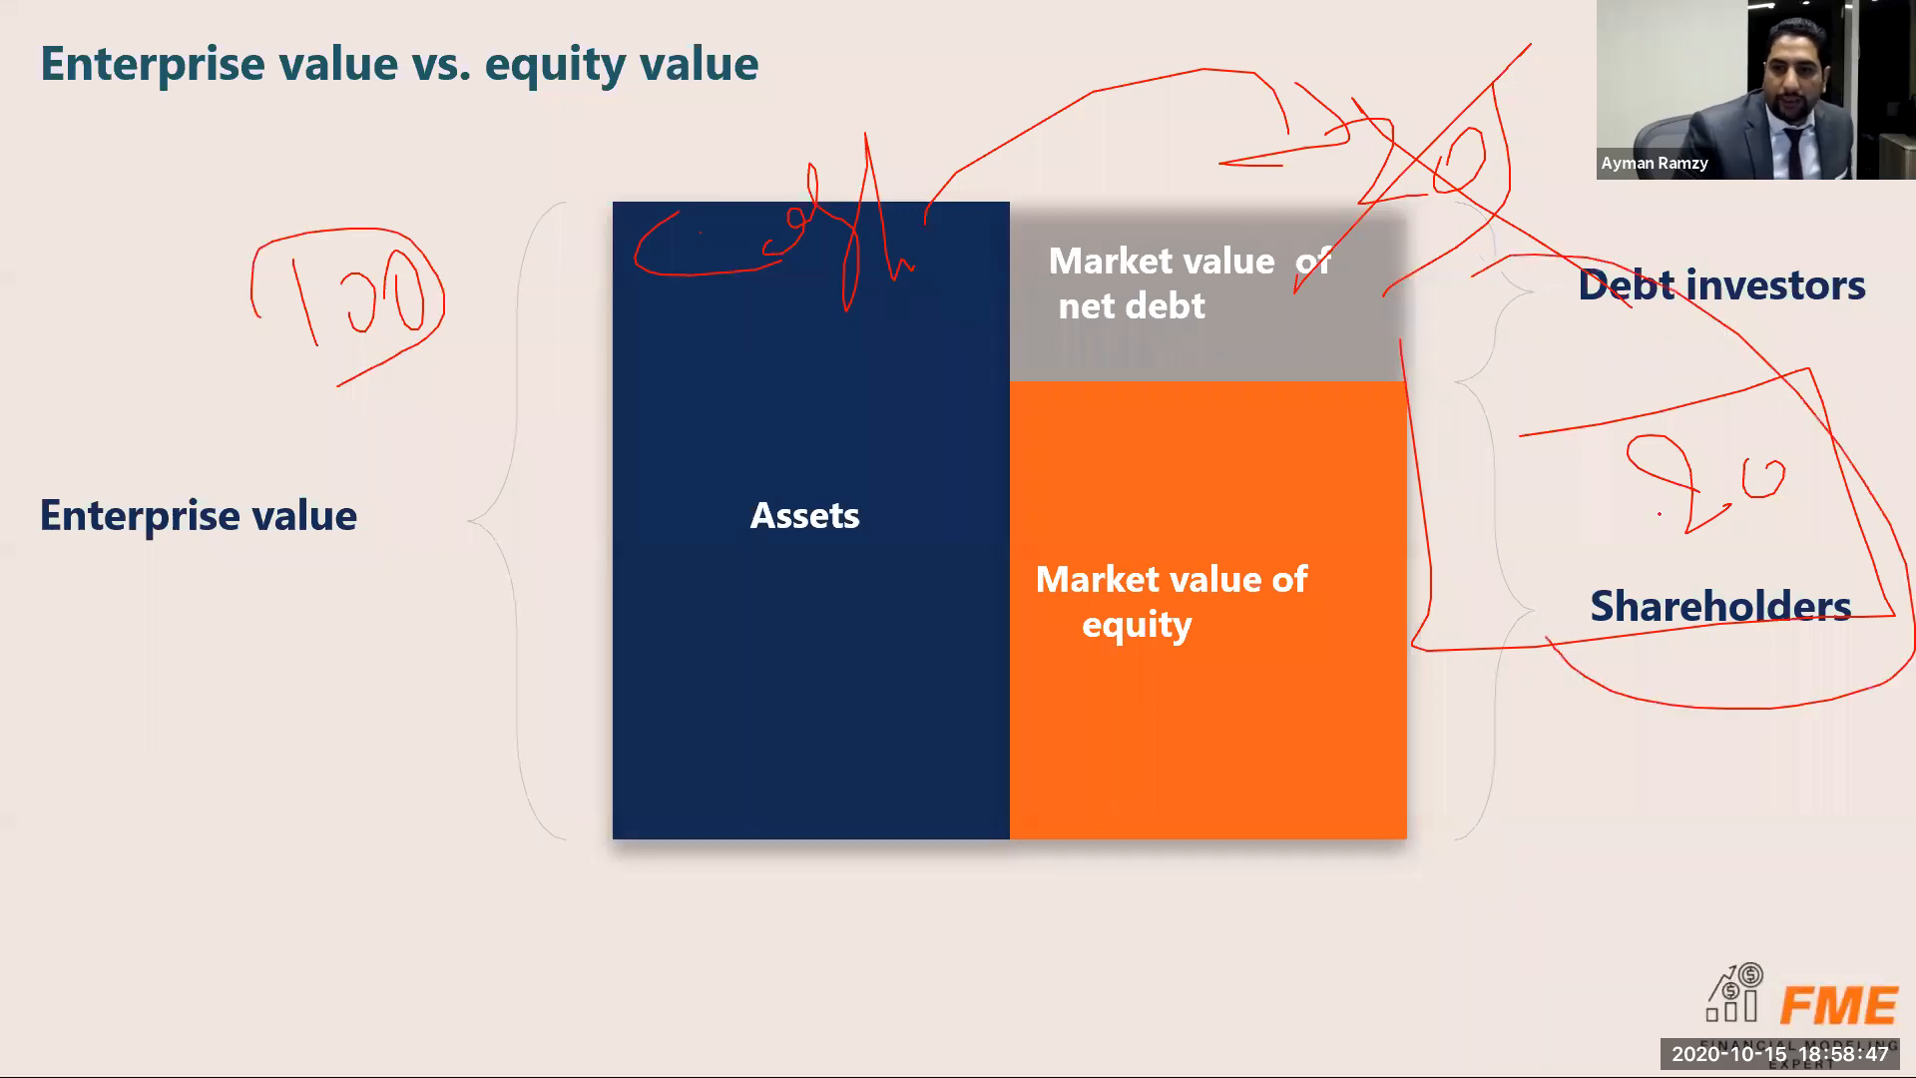
key("alt+Tab")
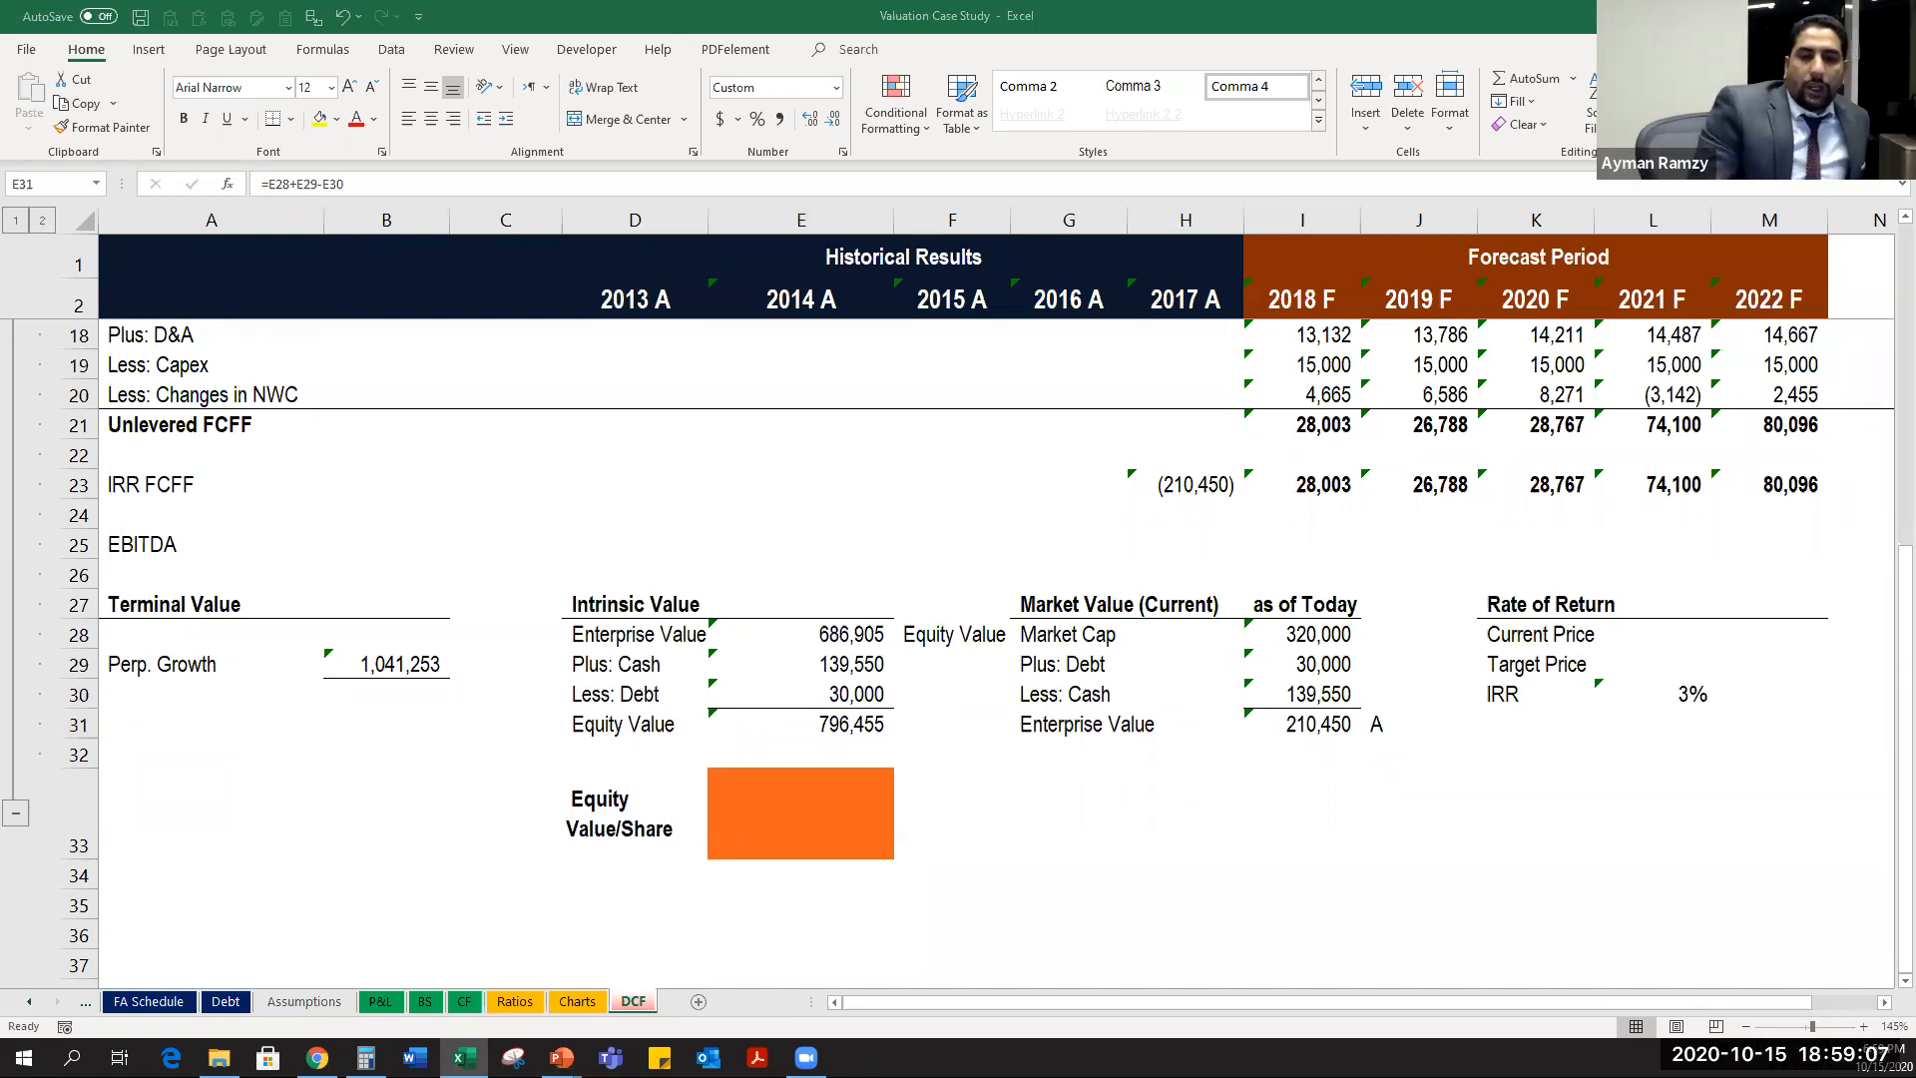
Examine the Plus: Cash and Less: Debt rows of the Intrinsic Value block.
left_click(820, 774)
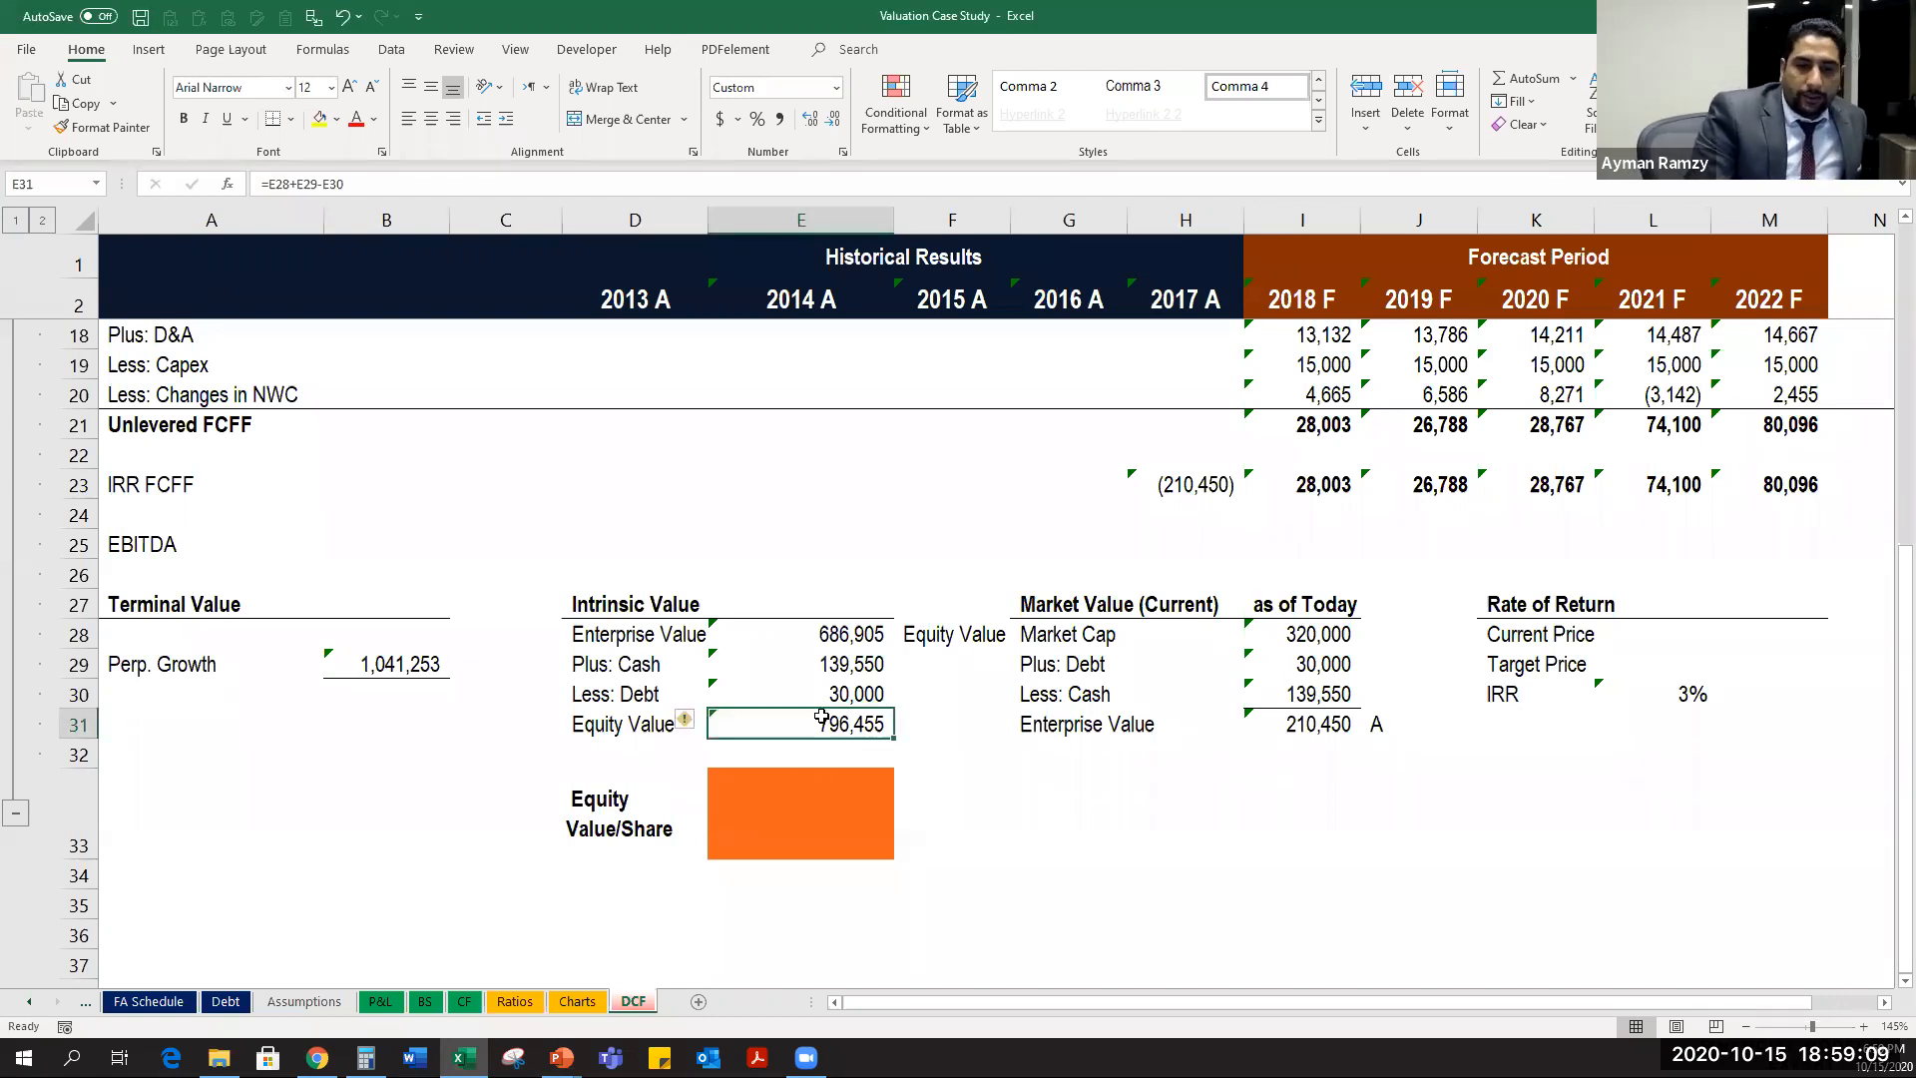
left_click_drag(655, 654, 869, 663)
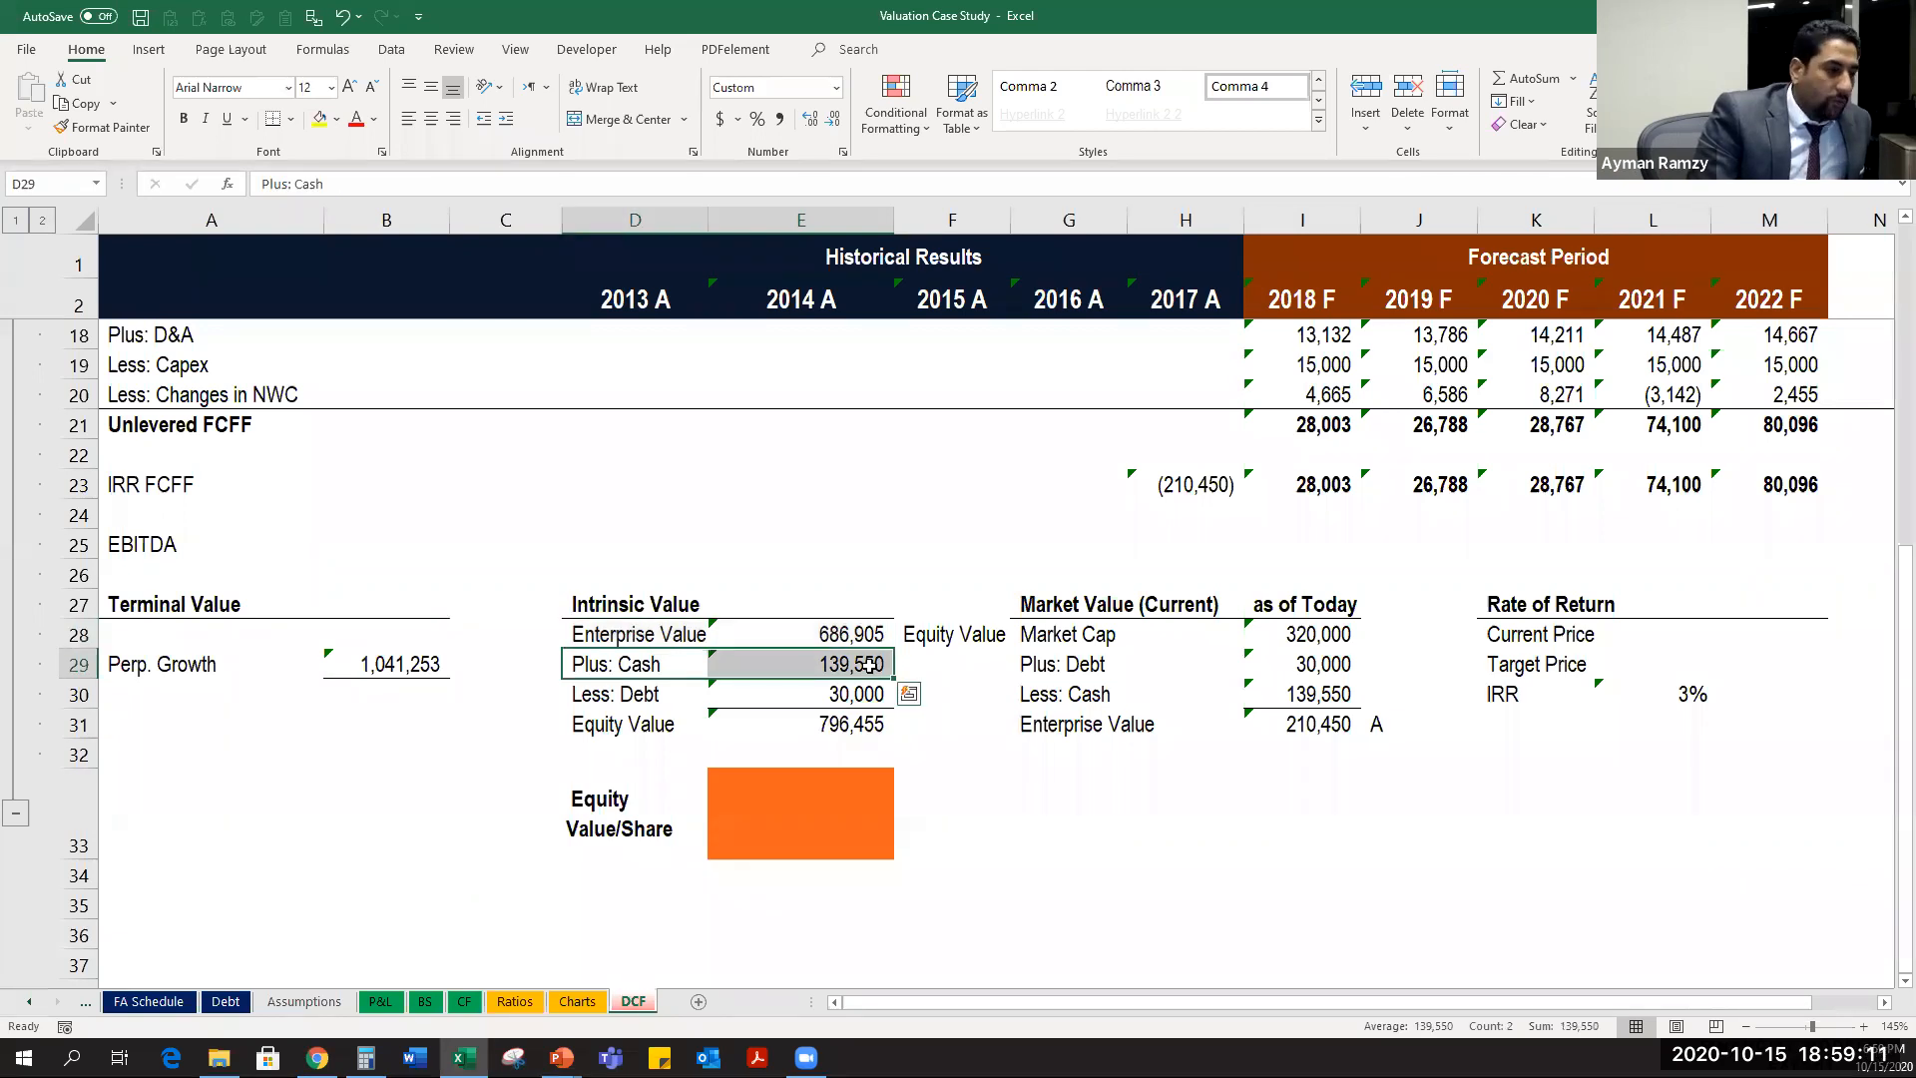
mouse_move(642, 707)
left_mouse_down()
mouse_move(768, 699)
mouse_move(649, 702)
left_mouse_up()
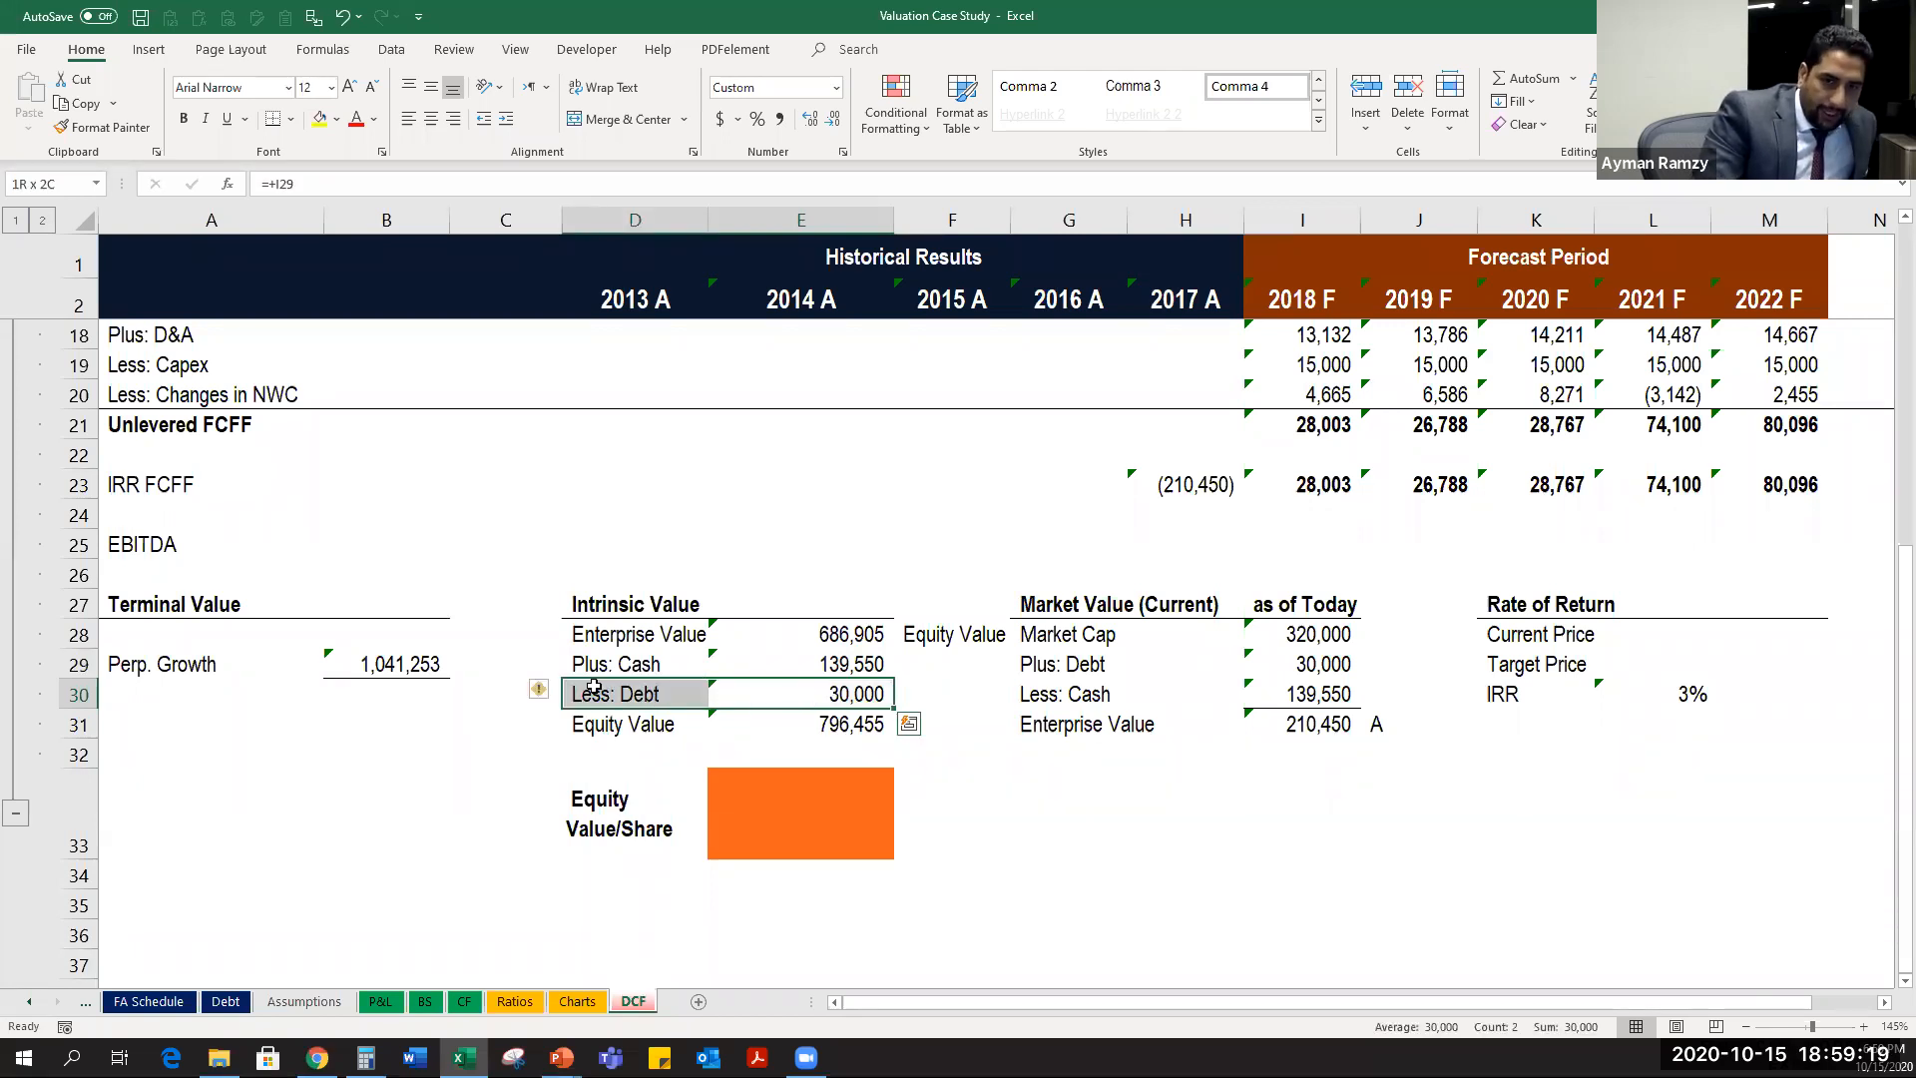
left_click(639, 664)
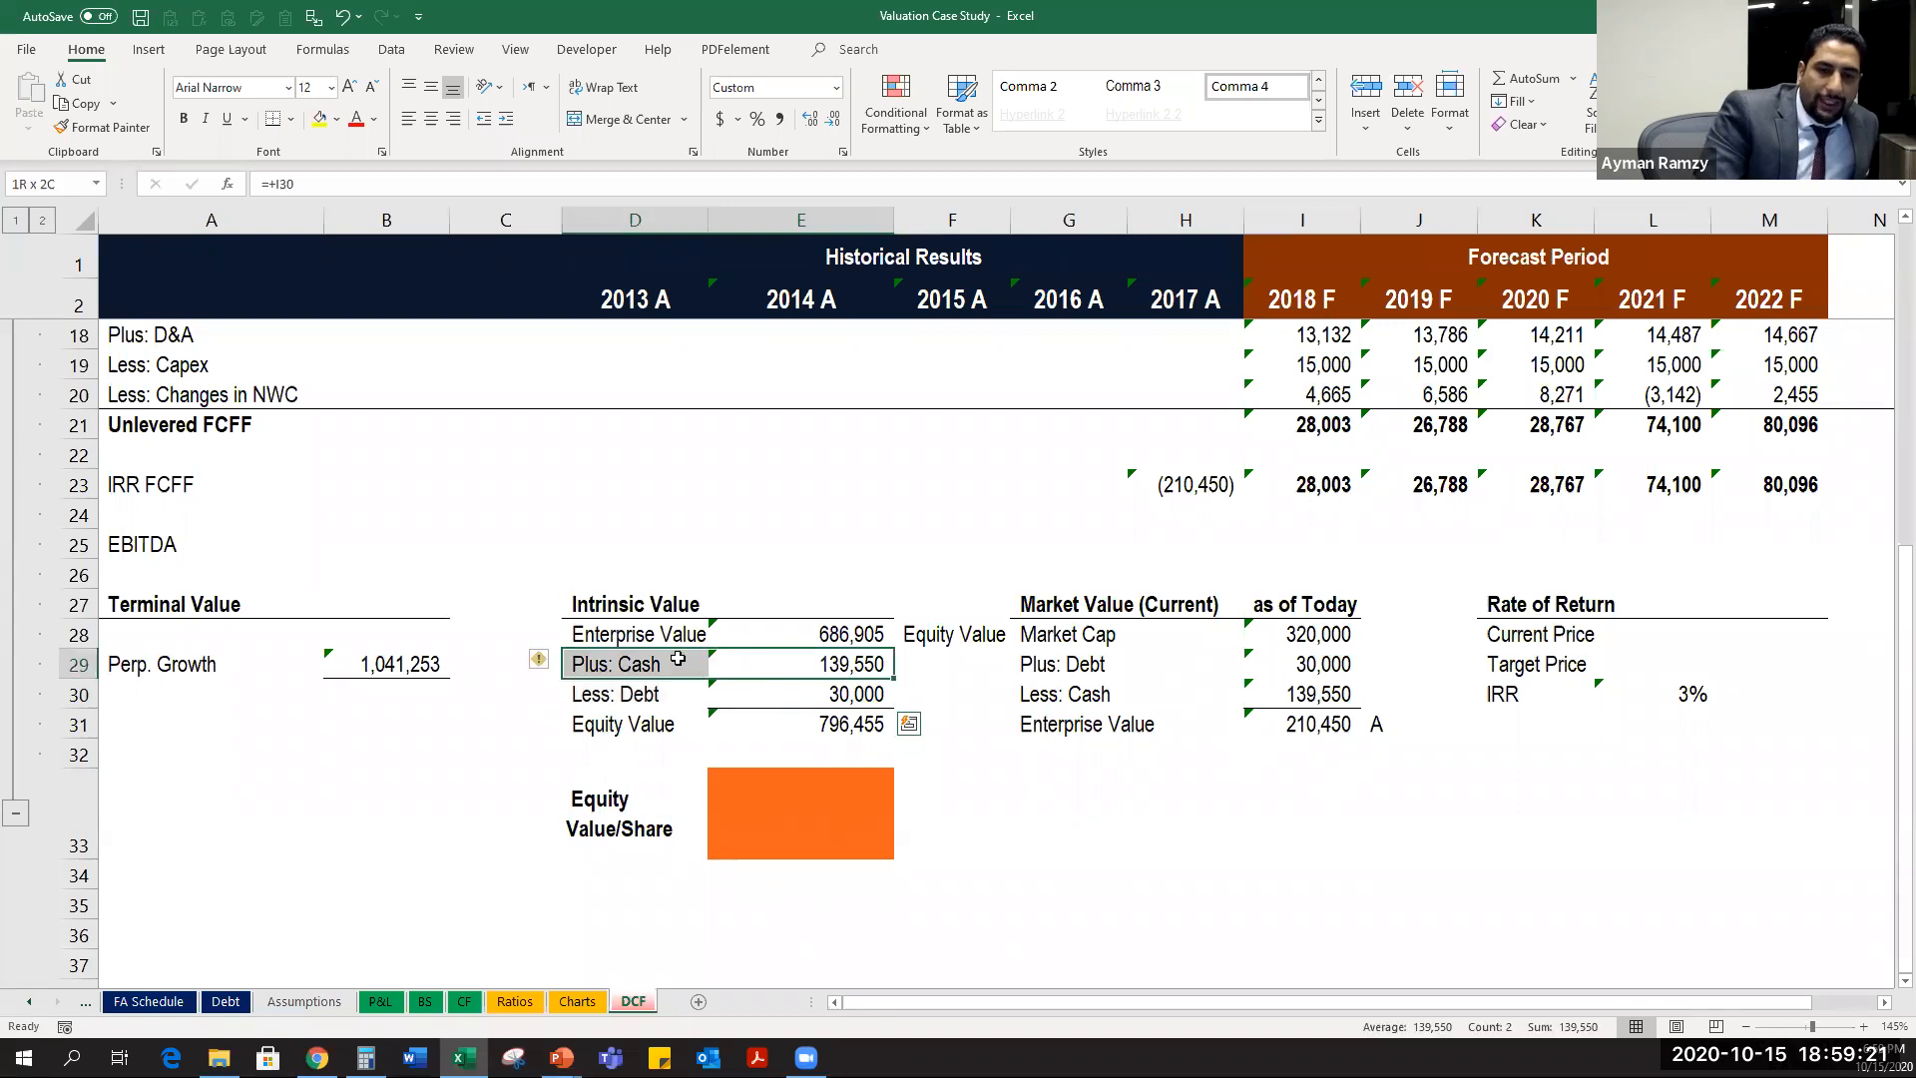
Calculate cash less debt in the empty cell F32 as =+E29-E30 and check it against the intrinsic Equity Value formula in E31.
left_click(953, 767)
type("+")
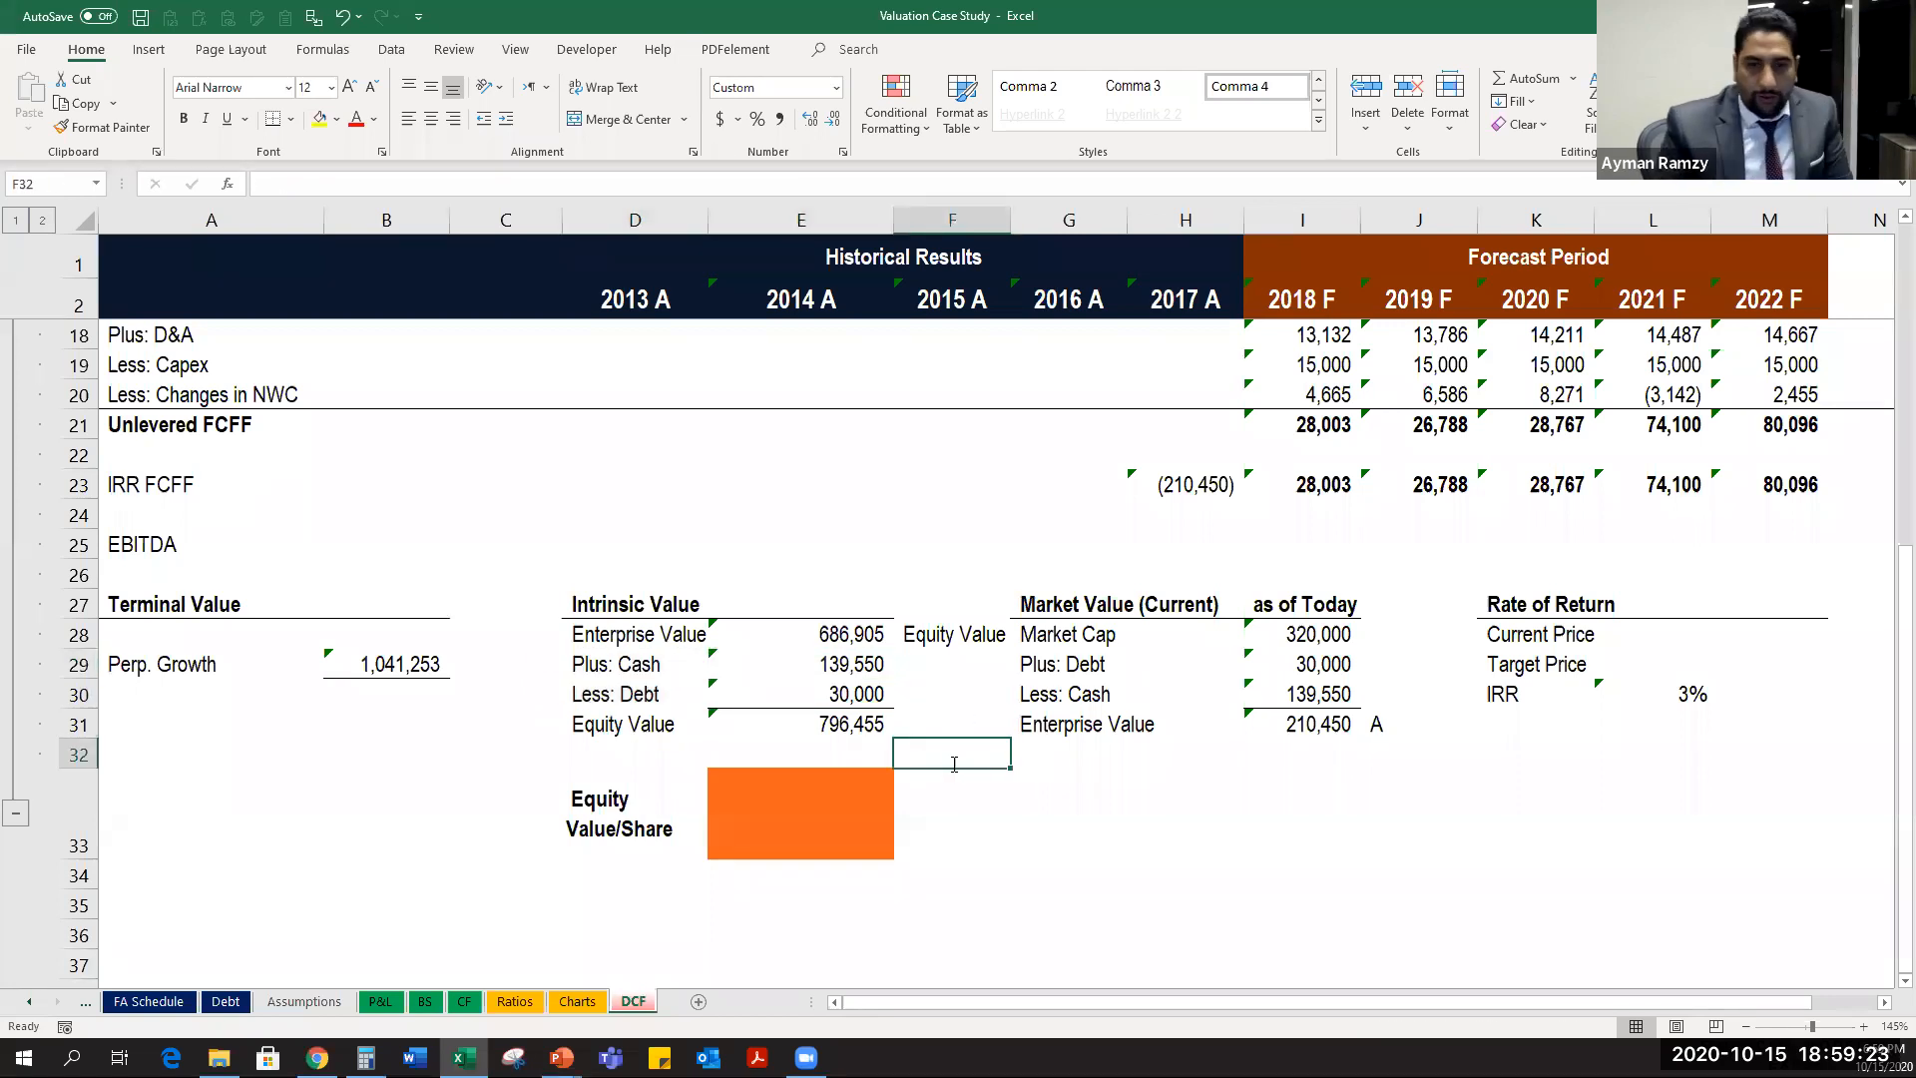
key("Up")
key("Up")
key("Up")
key("Left")
type("-")
key("Up")
key("Left")
key("Up")
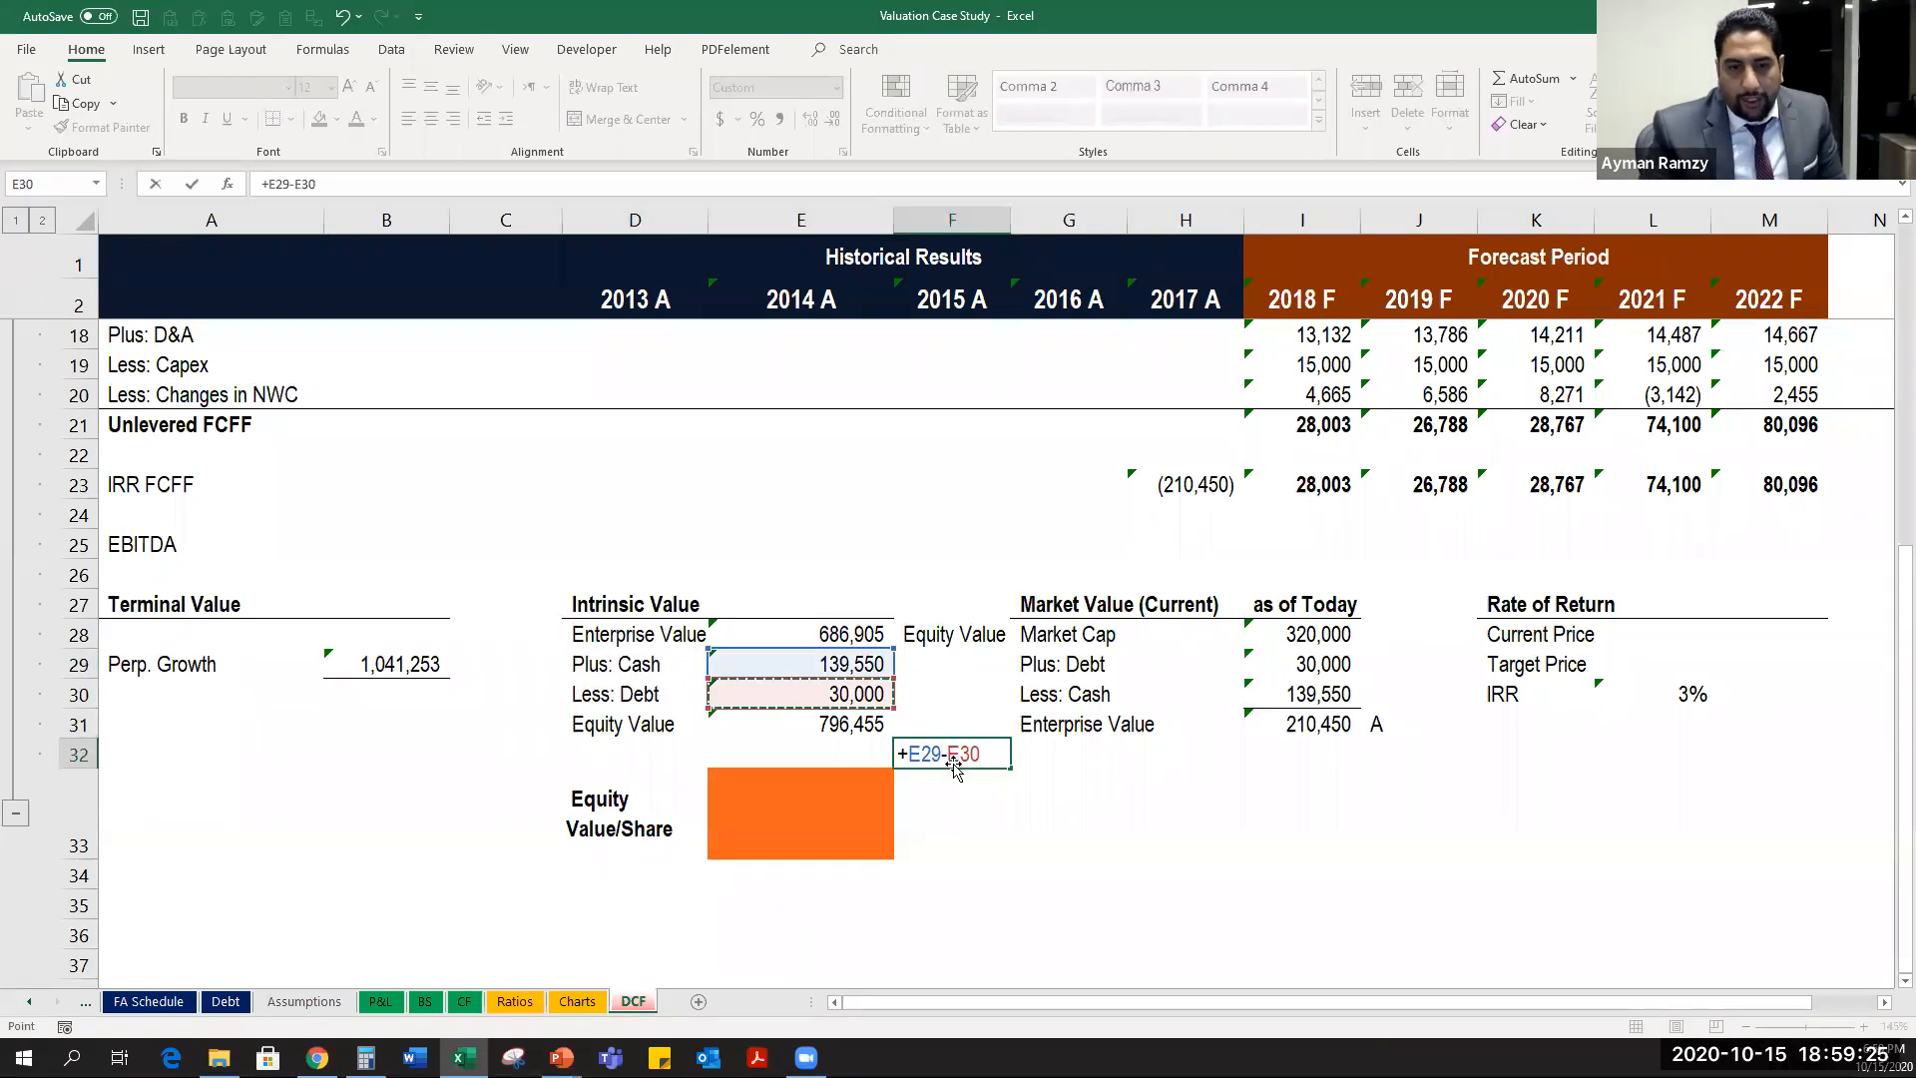
key("Return")
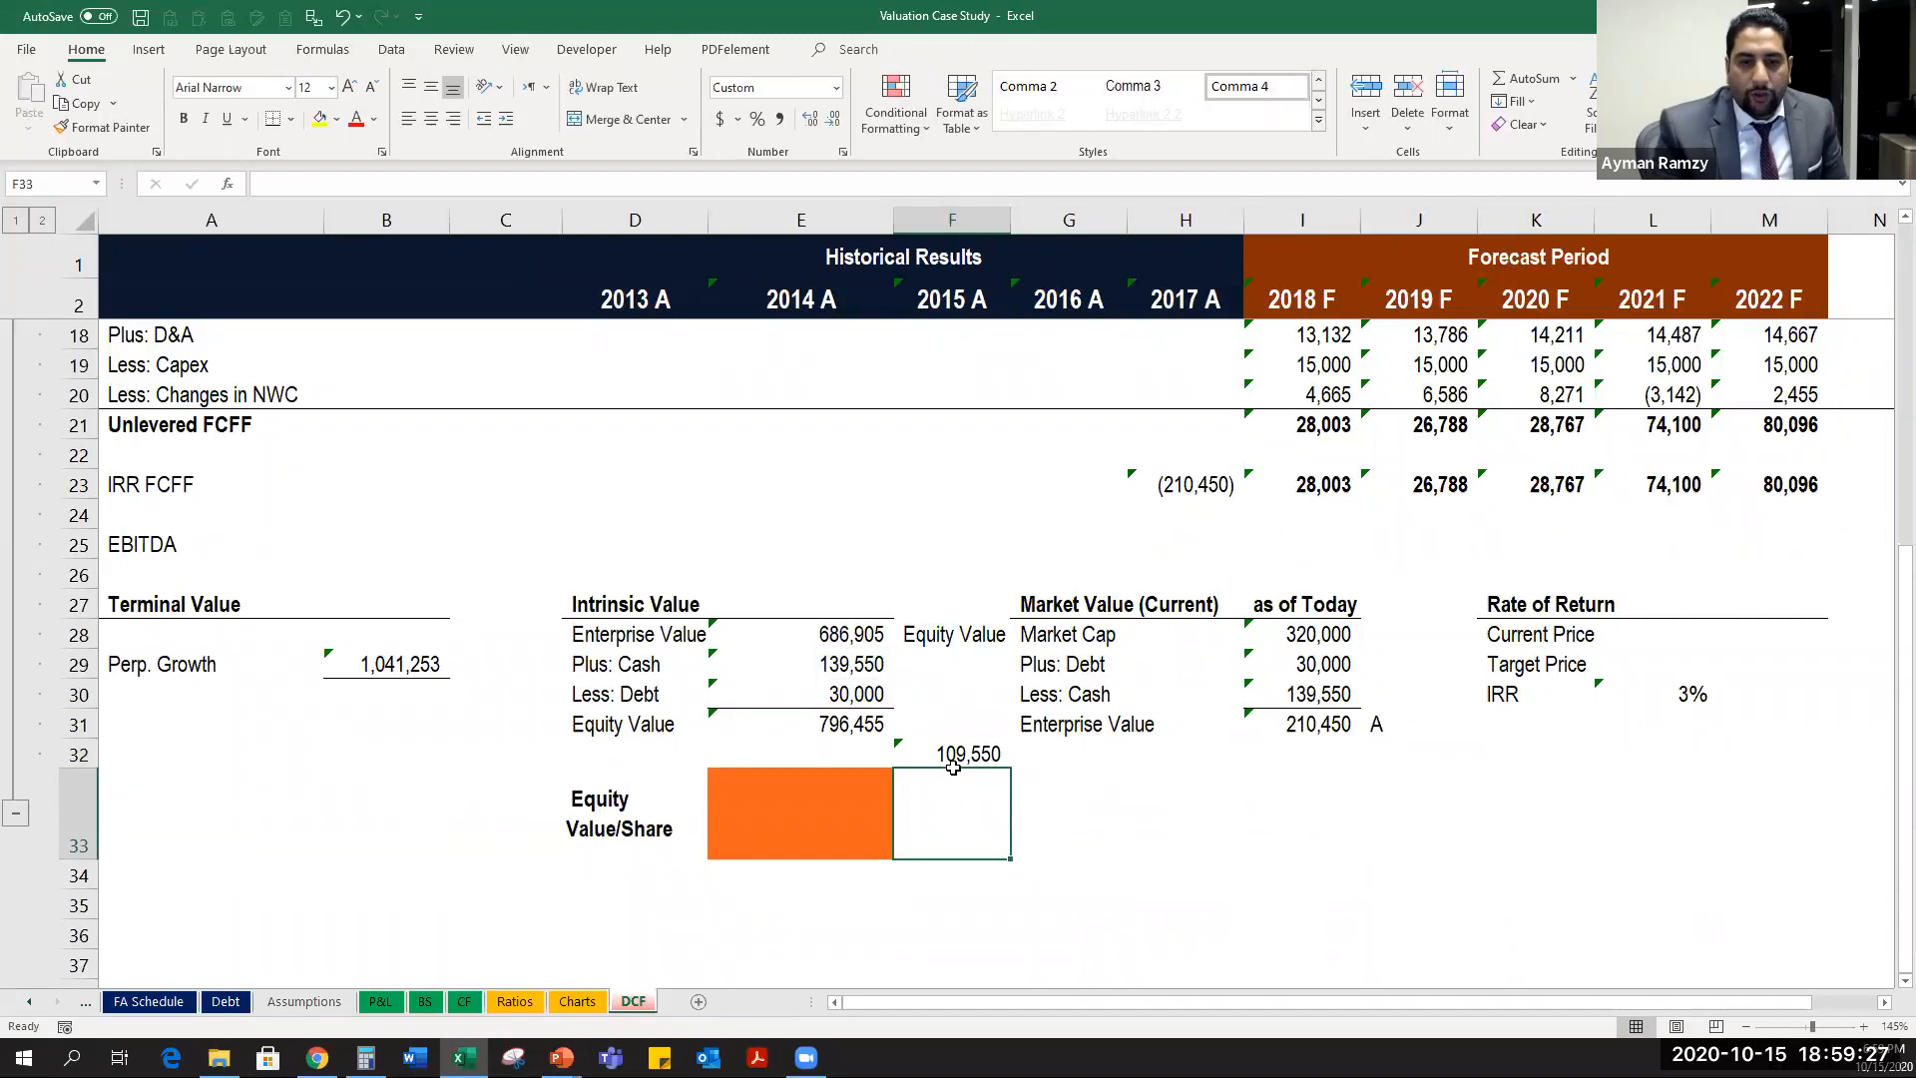
left_click(909, 756)
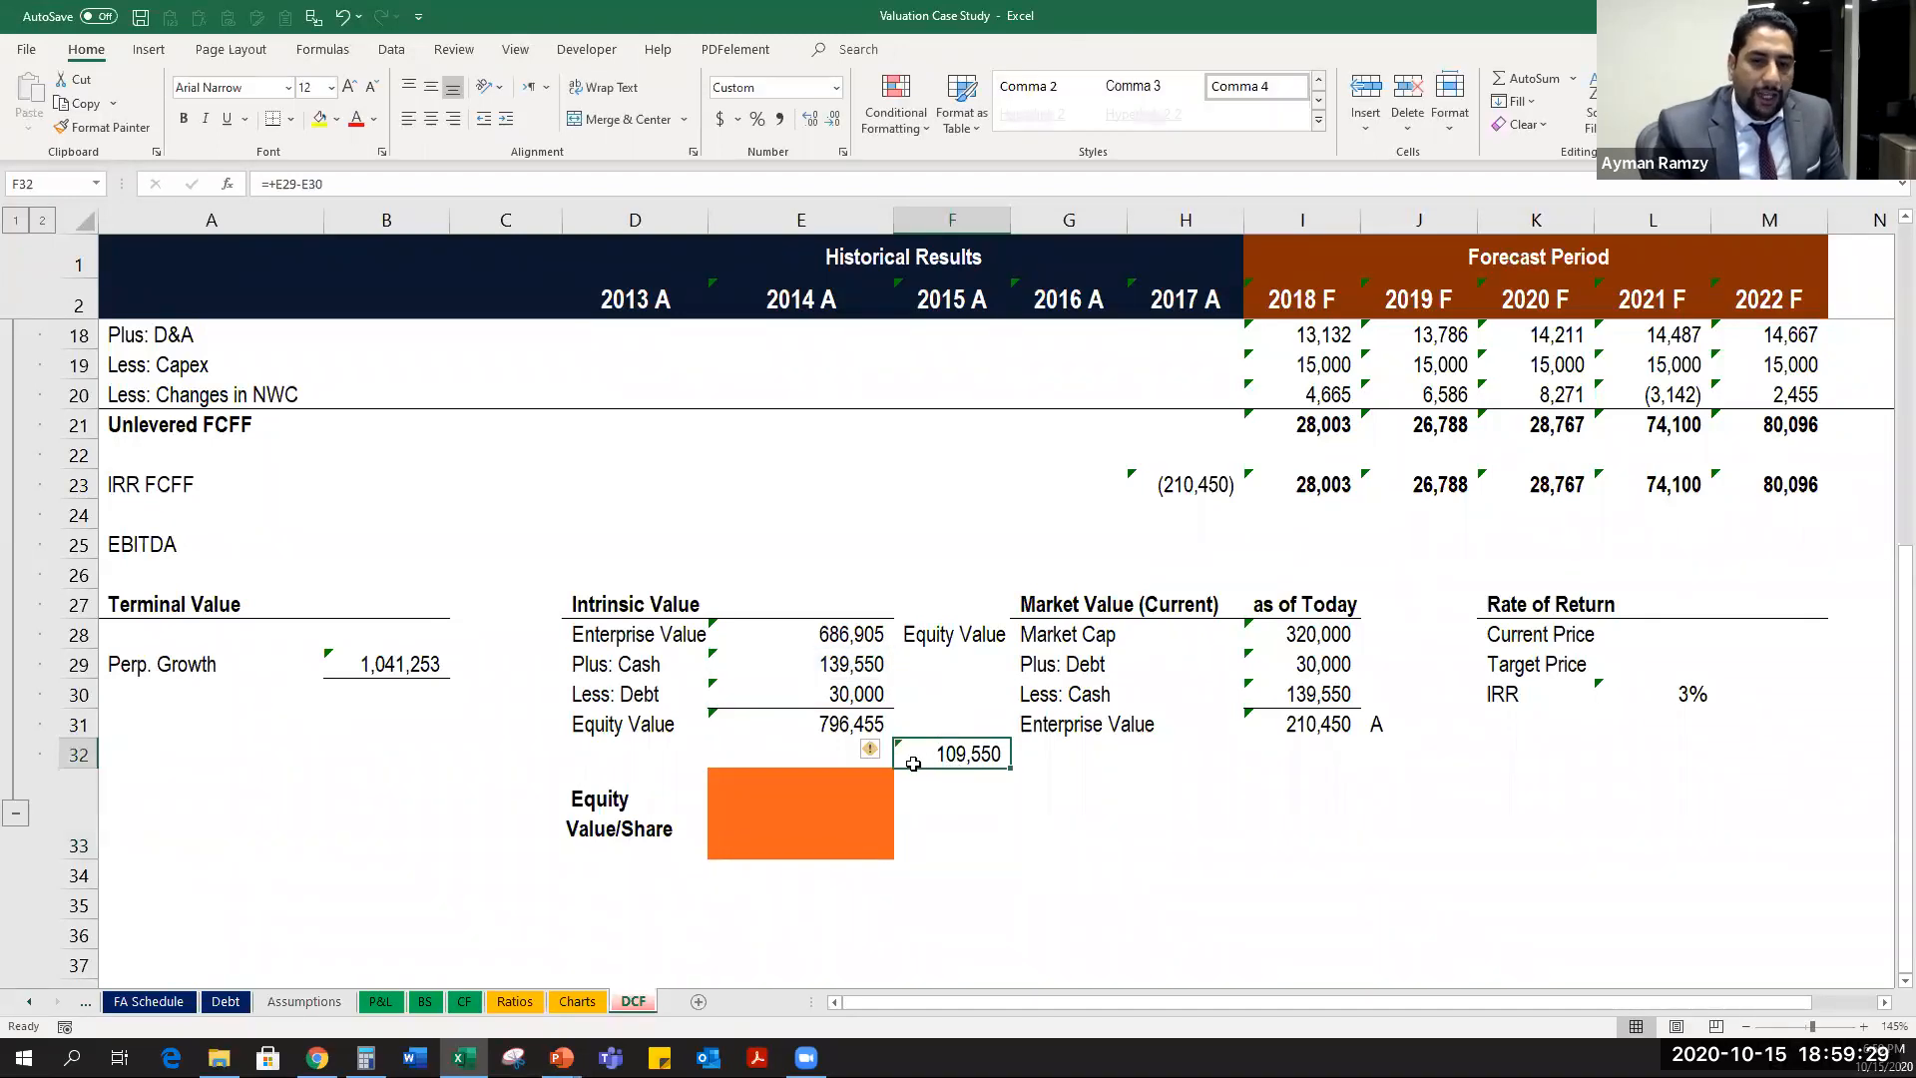
key("Up")
key("Left")
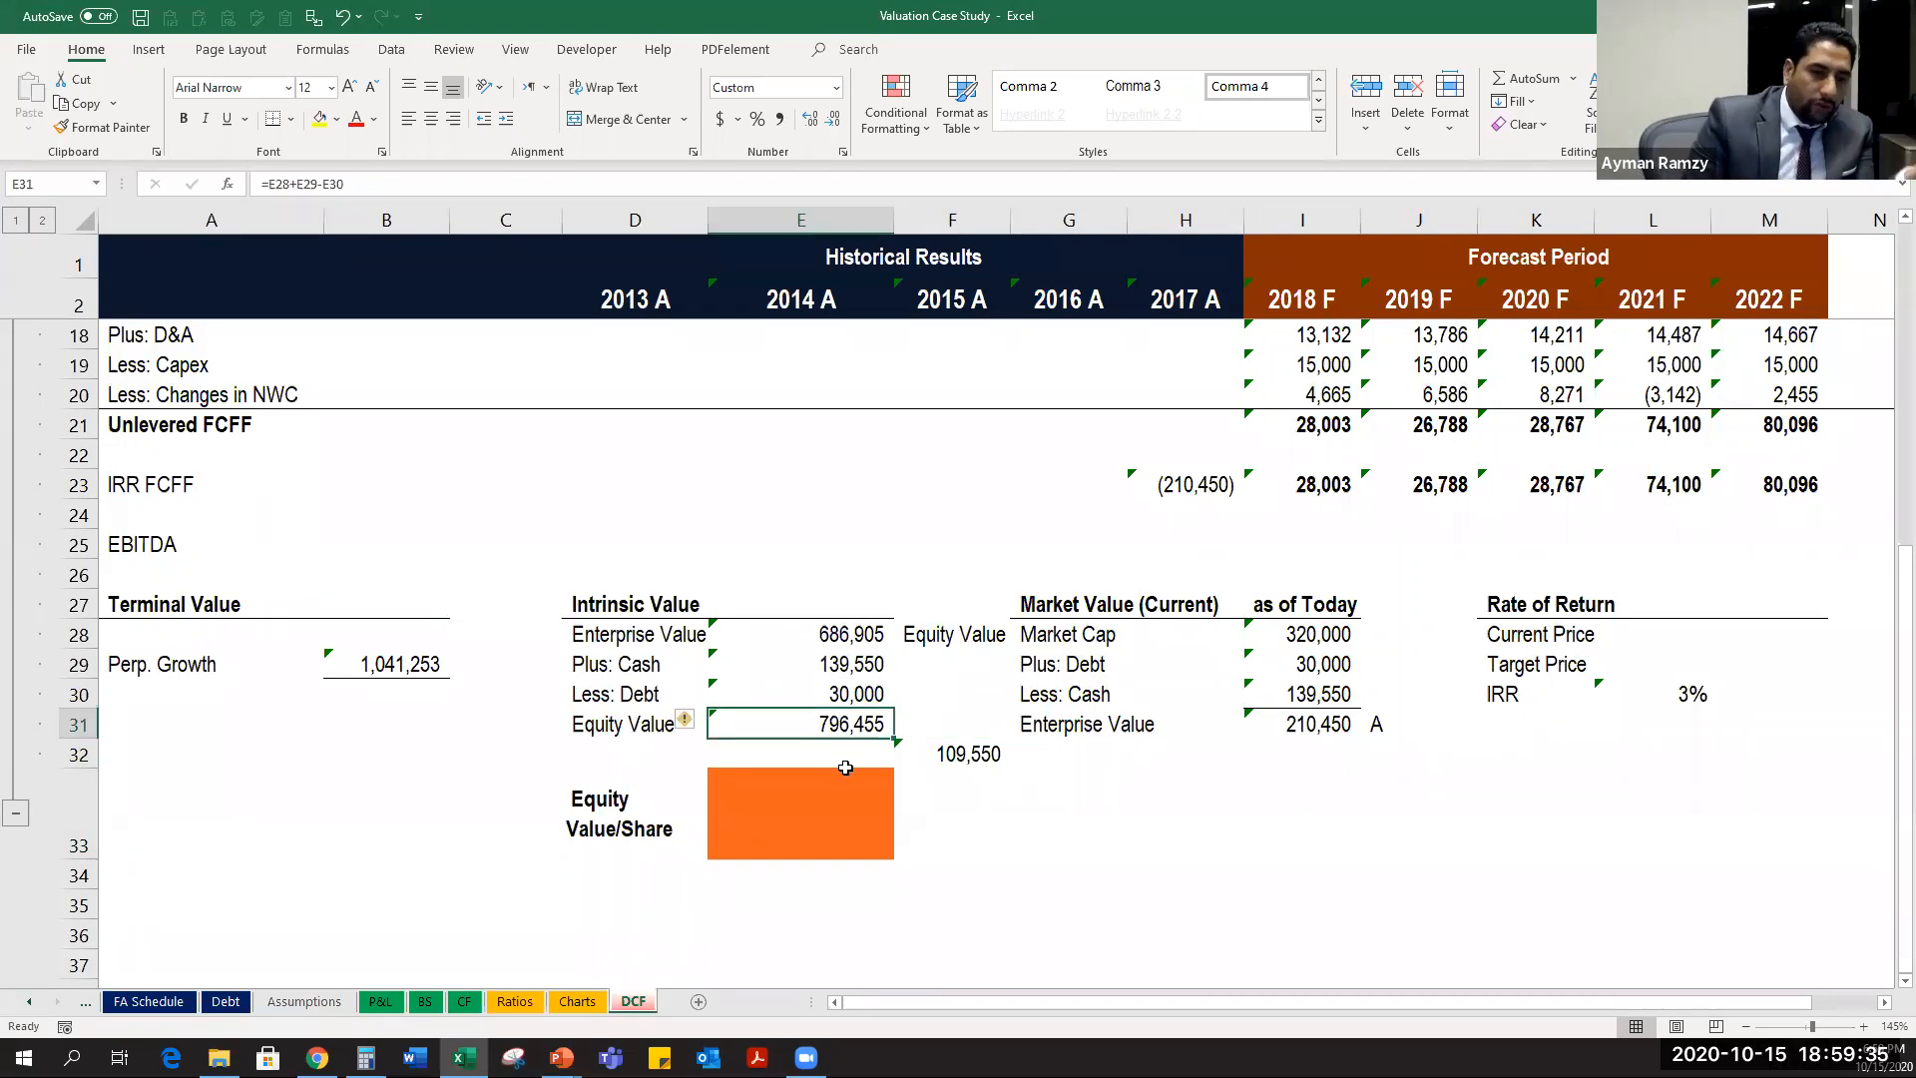
Clear the temporary cash-less-debt calculation from F32.
left_click(840, 800)
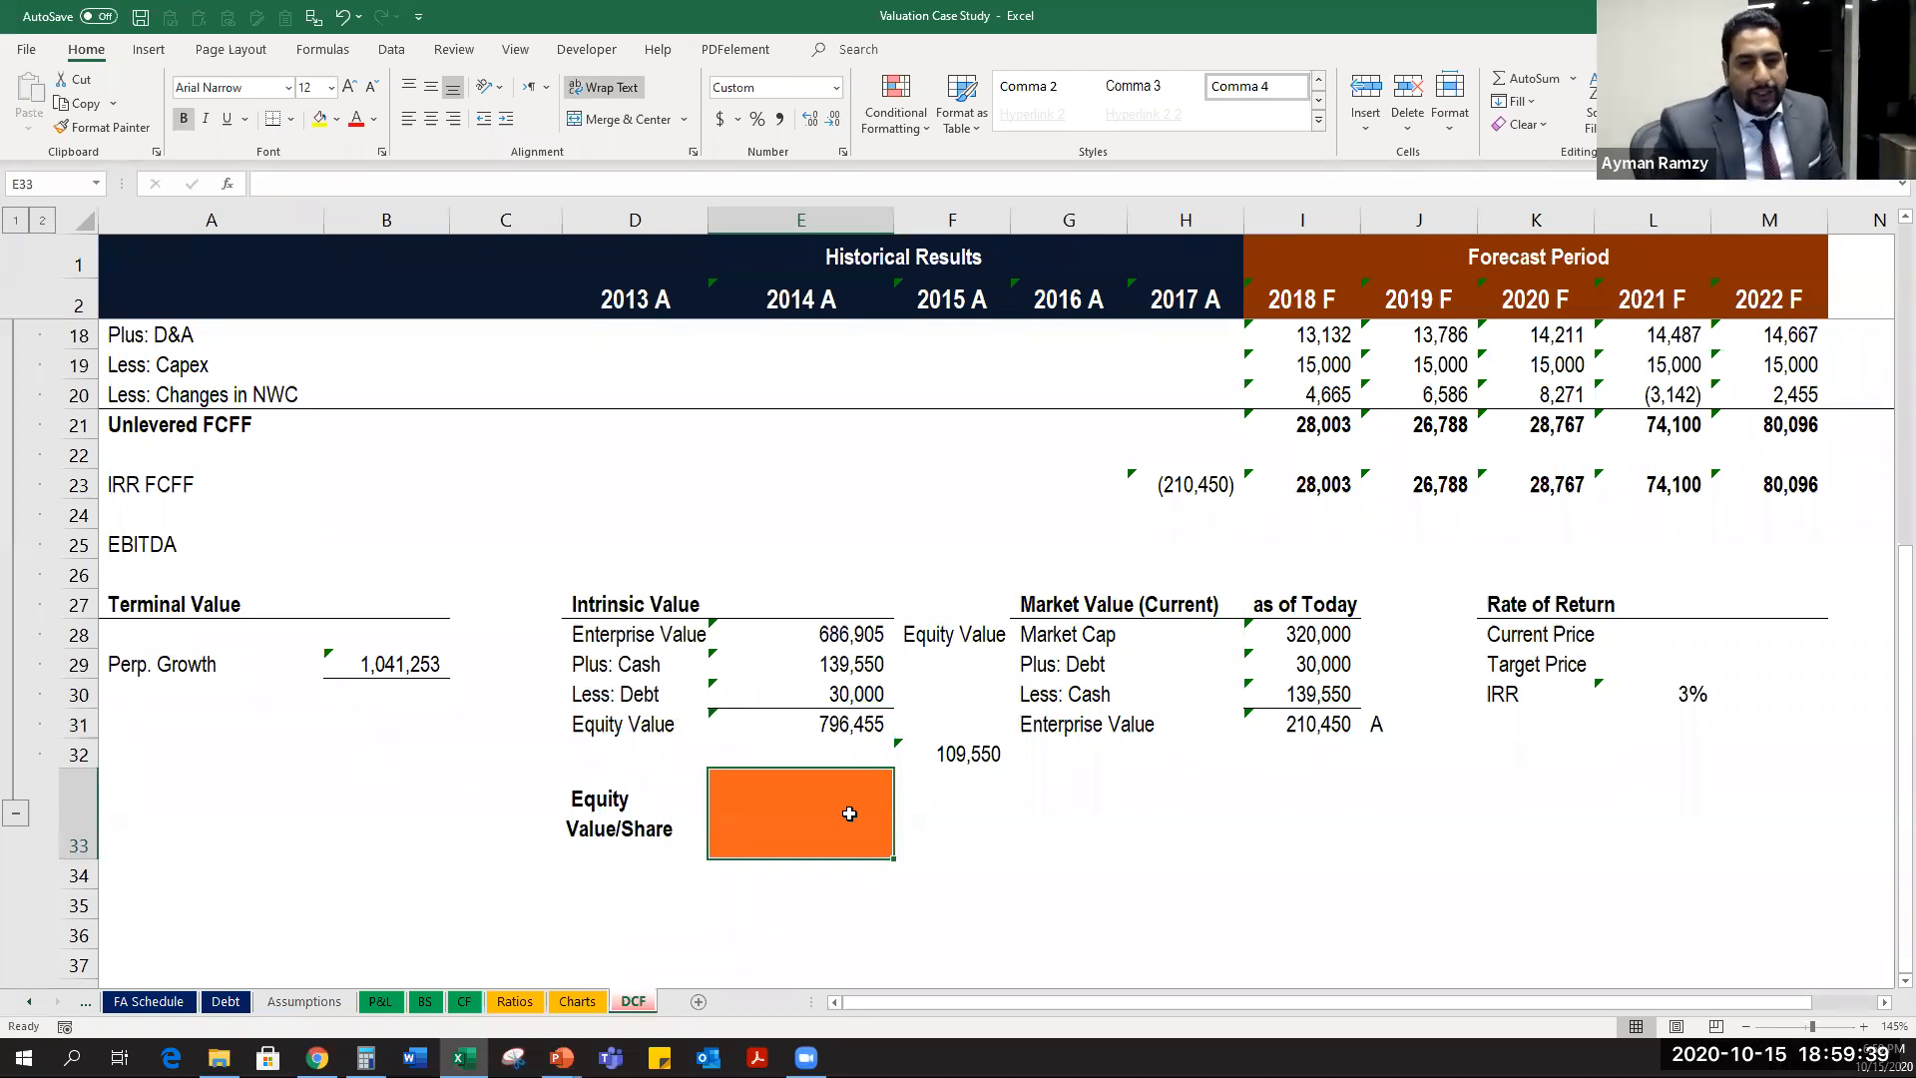
key("Right")
key("Up")
key("Delete")
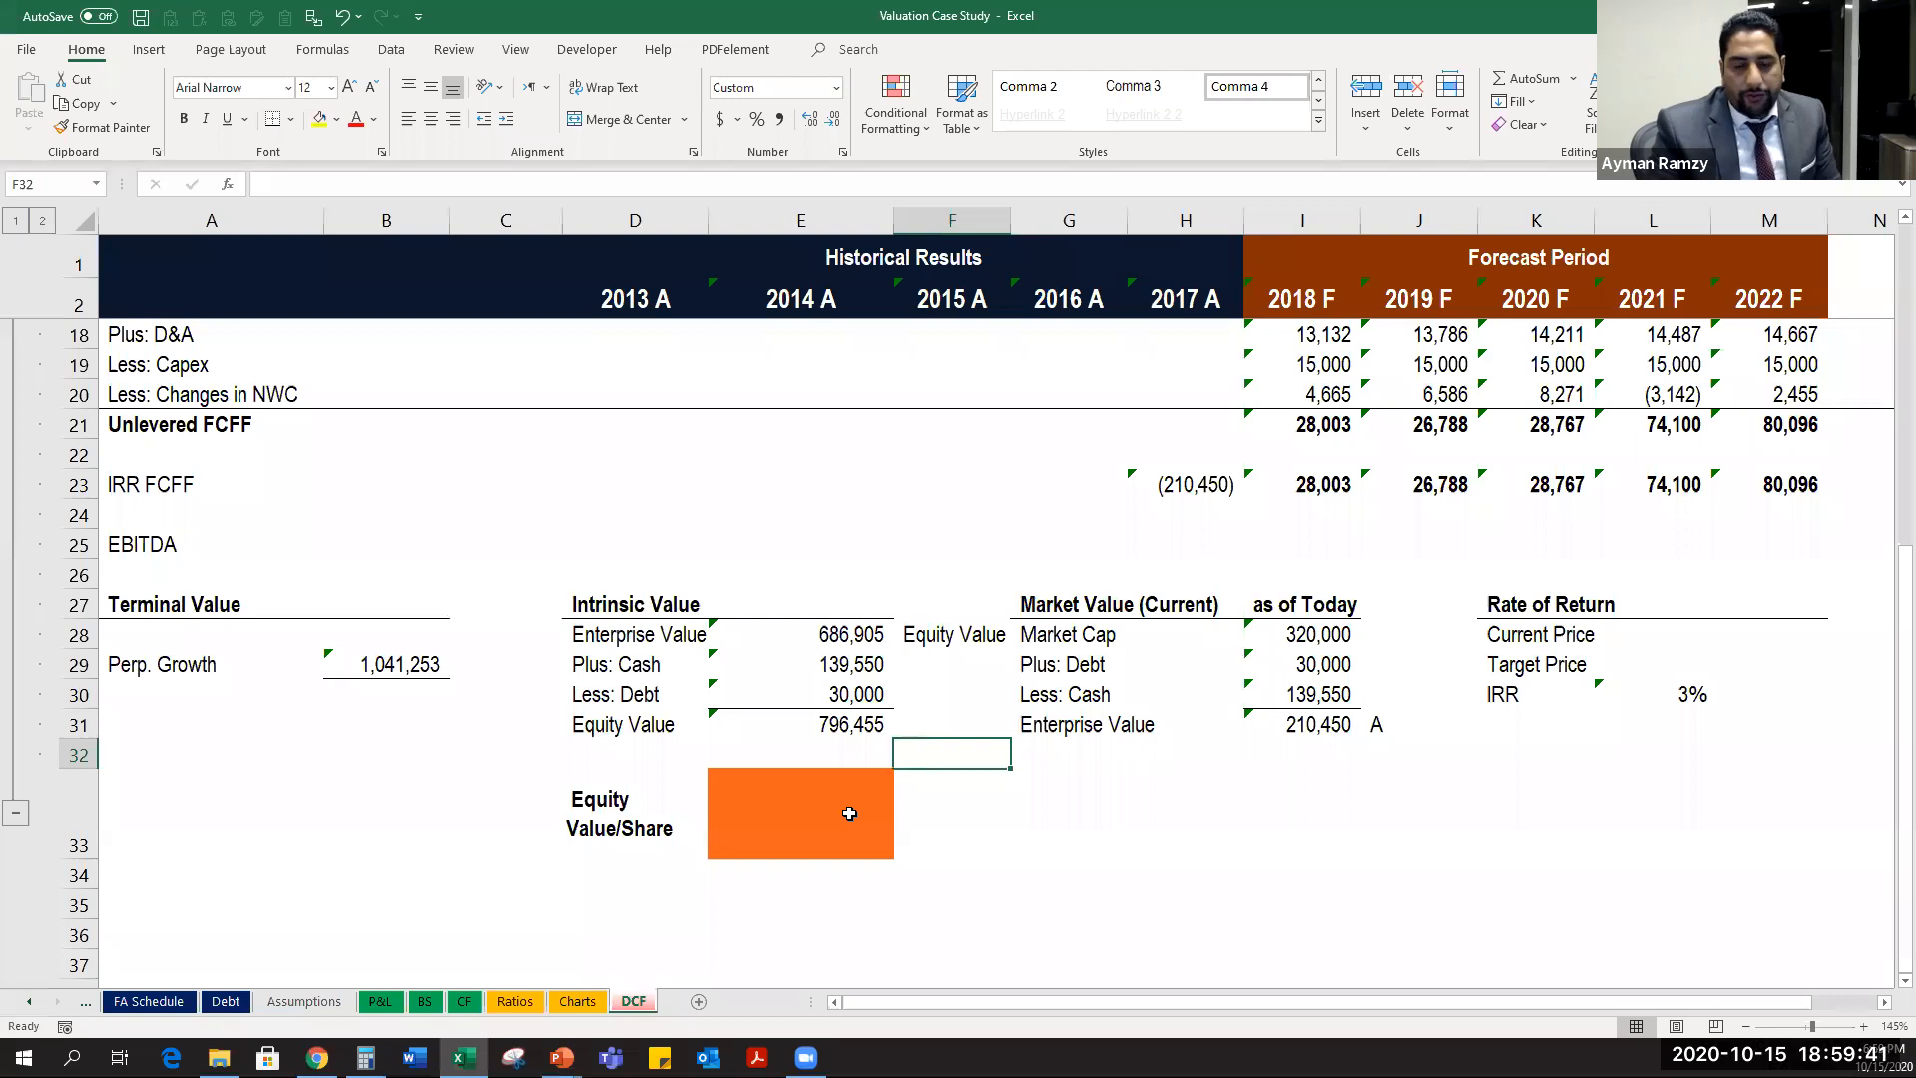
Calculate the intrinsic Equity Value/Share in E33 as =E31/I11.
left_click(849, 814)
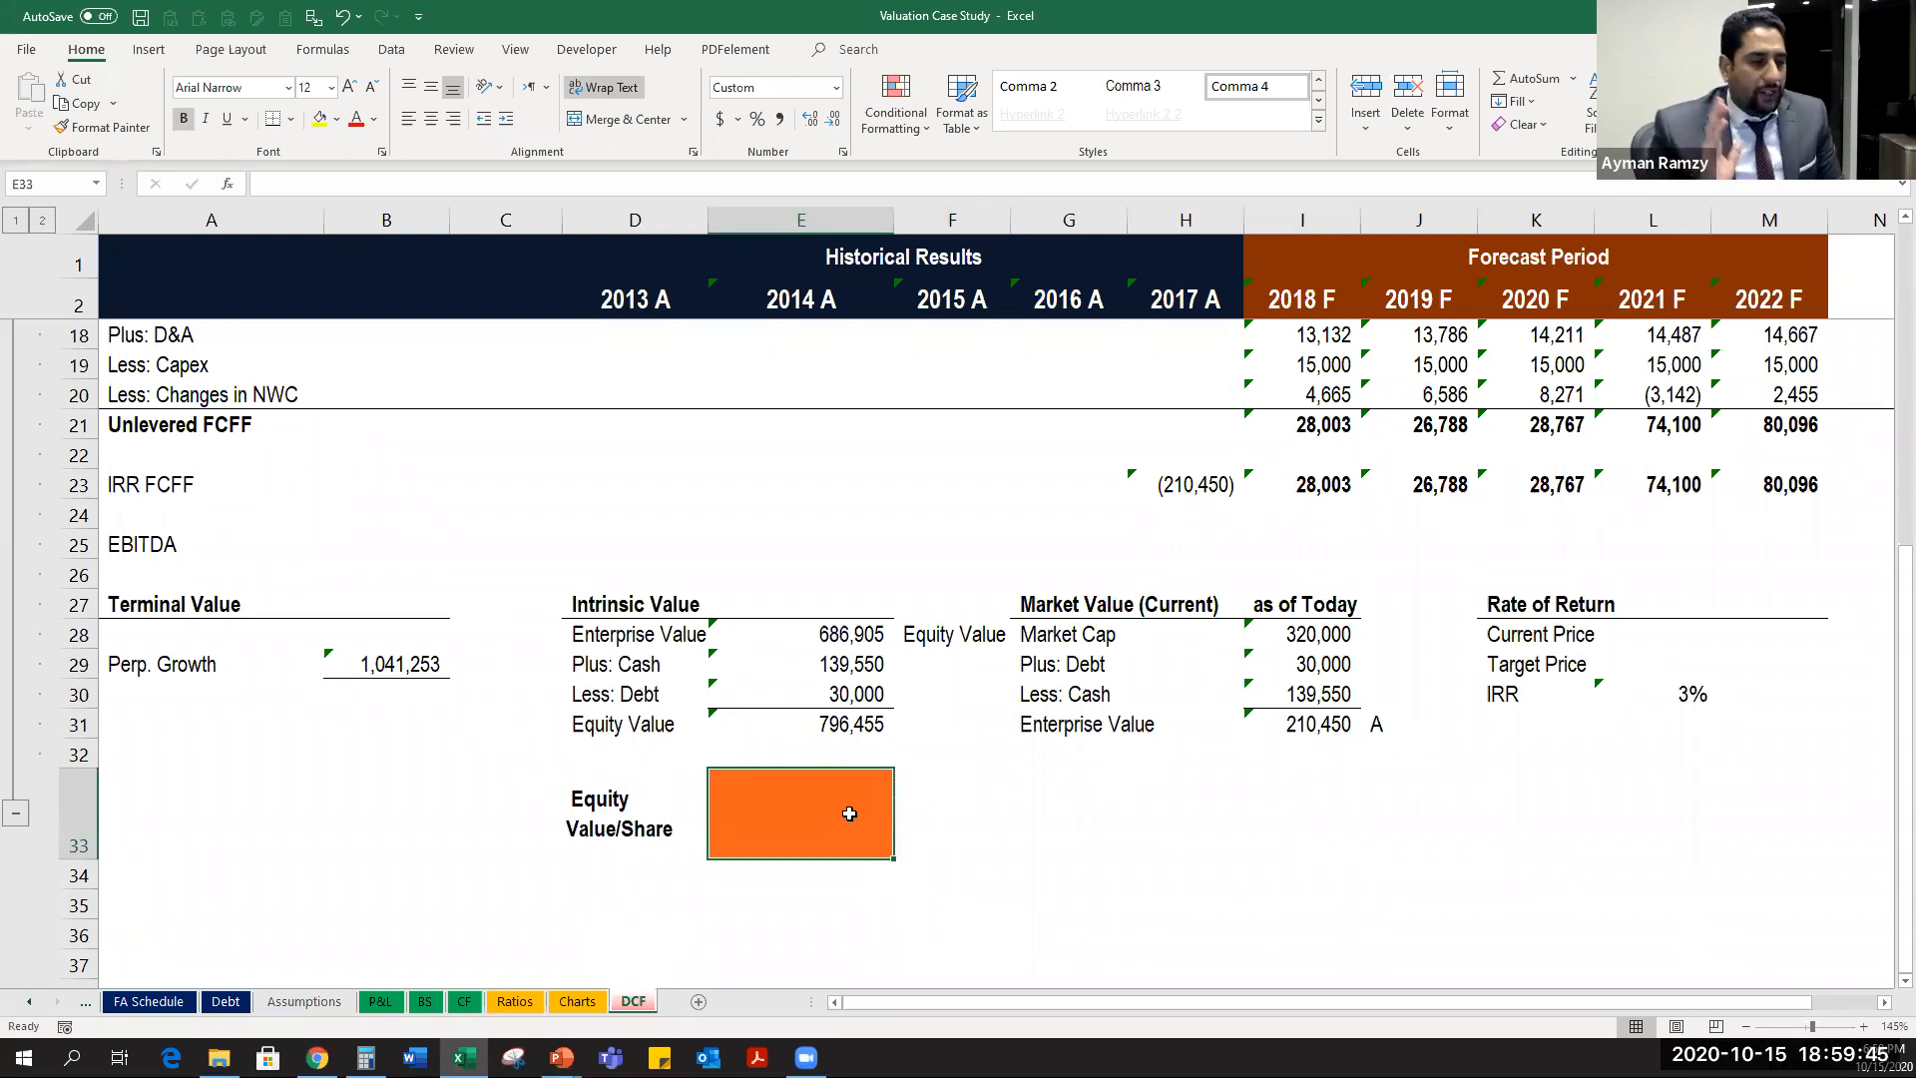
type("=")
key("Up")
key("Up")
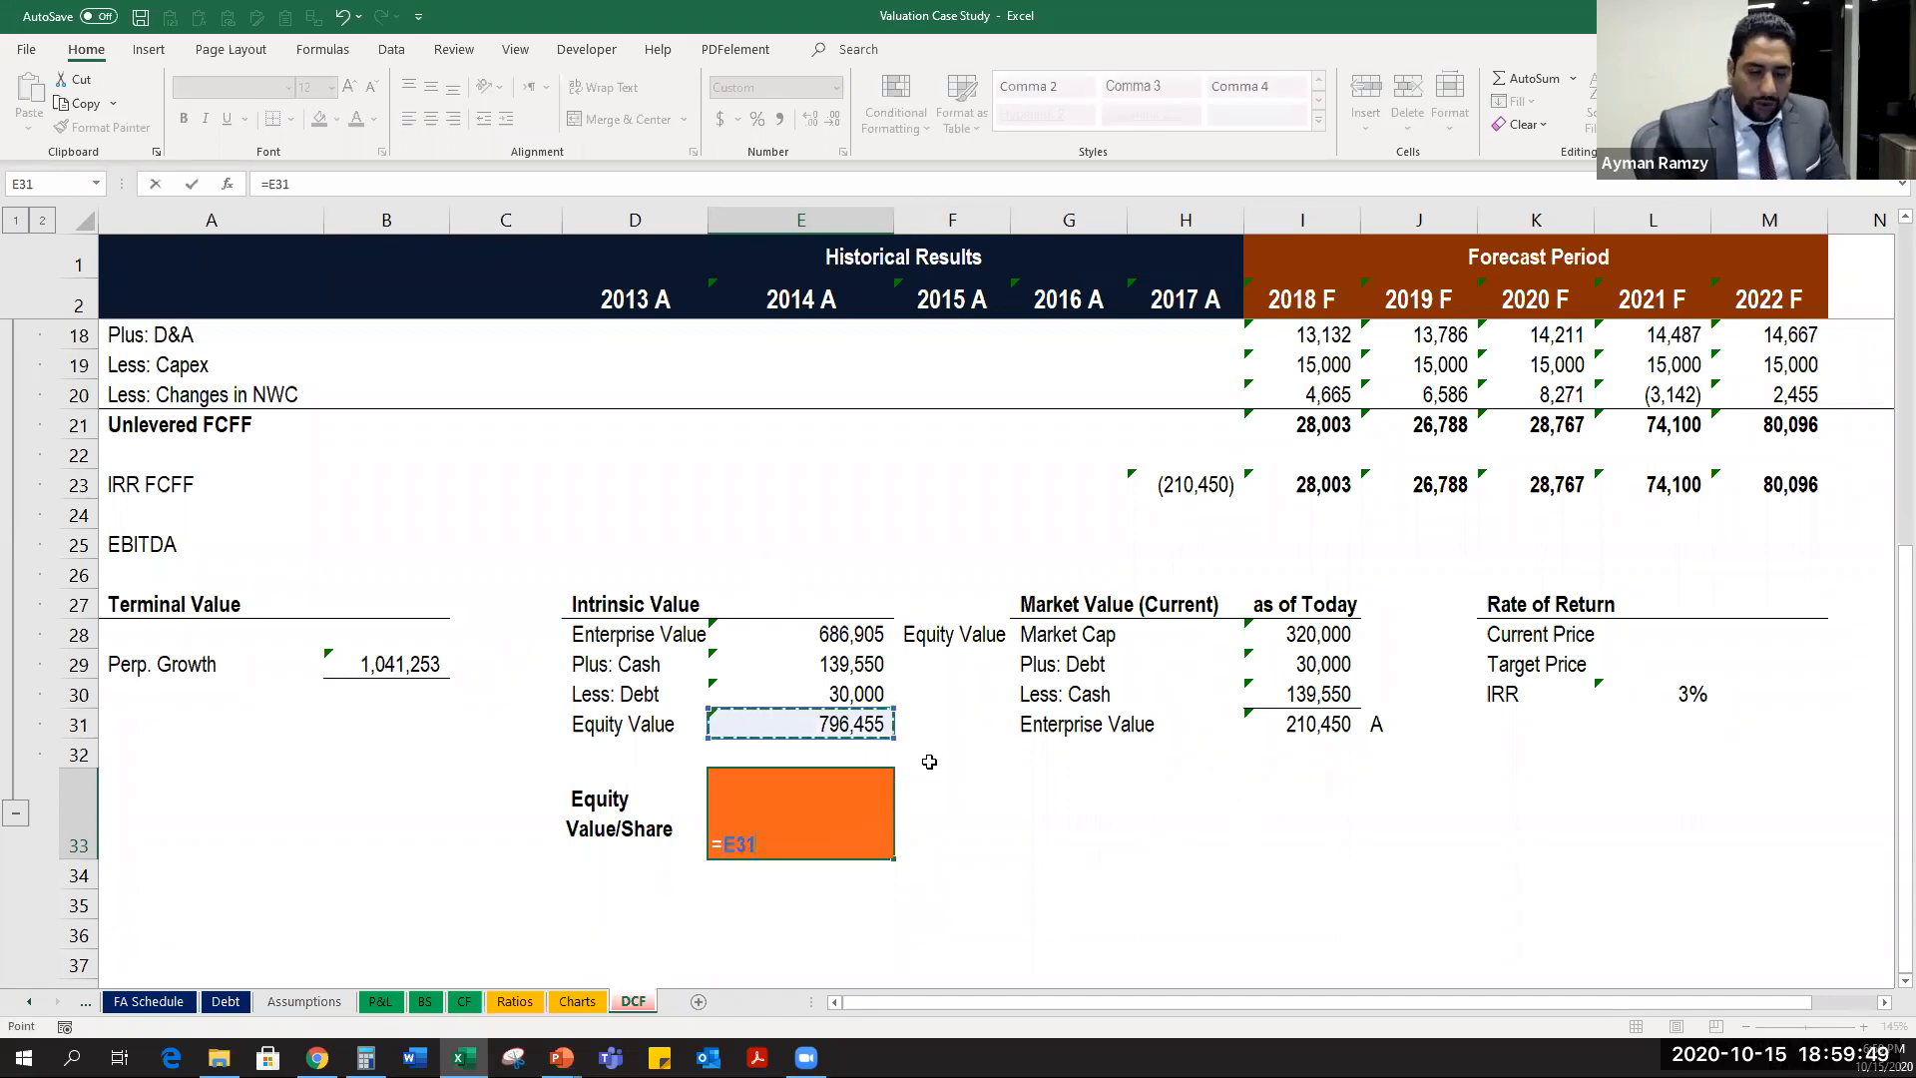
type("/")
scroll(1072, 711, "up", 5)
left_click(1338, 583)
key("Return")
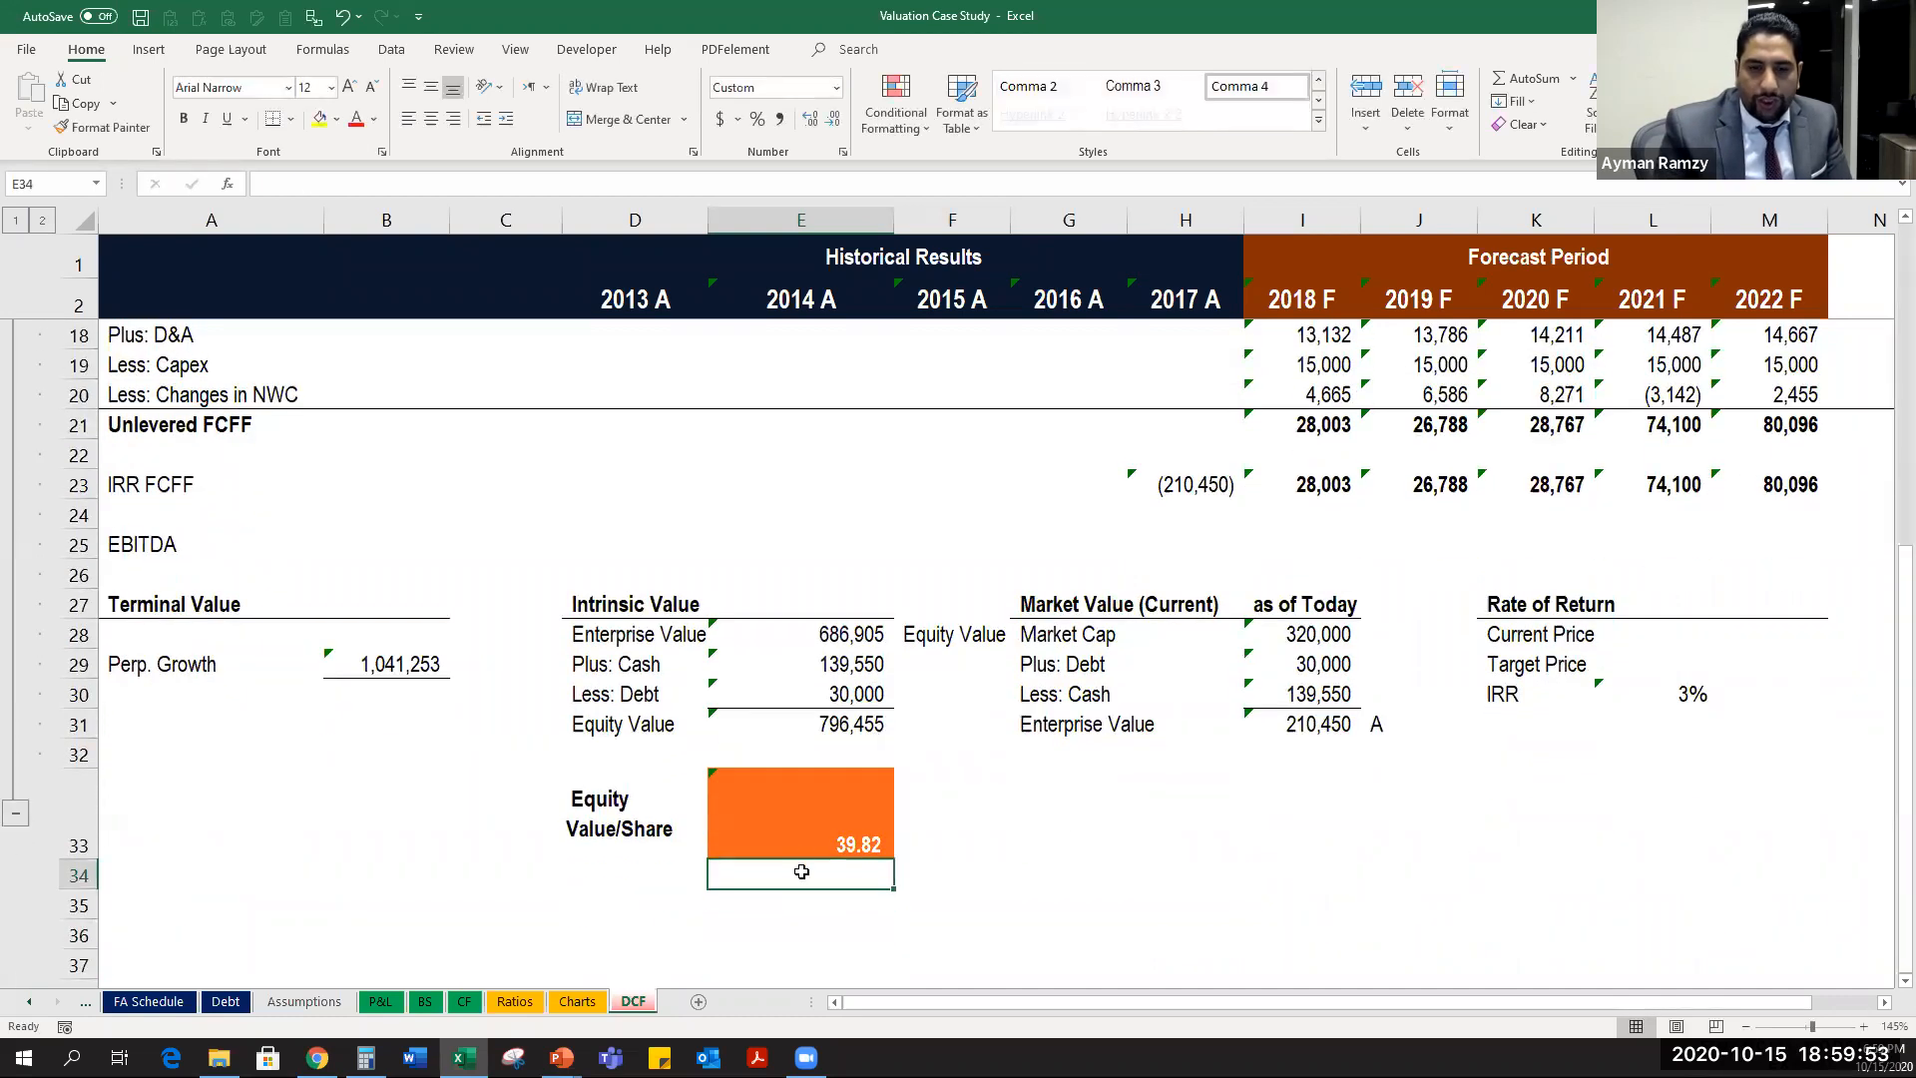
Center the Equity Value/Share figure in E33 horizontally and align it to the middle of the cell vertically.
left_click(827, 851)
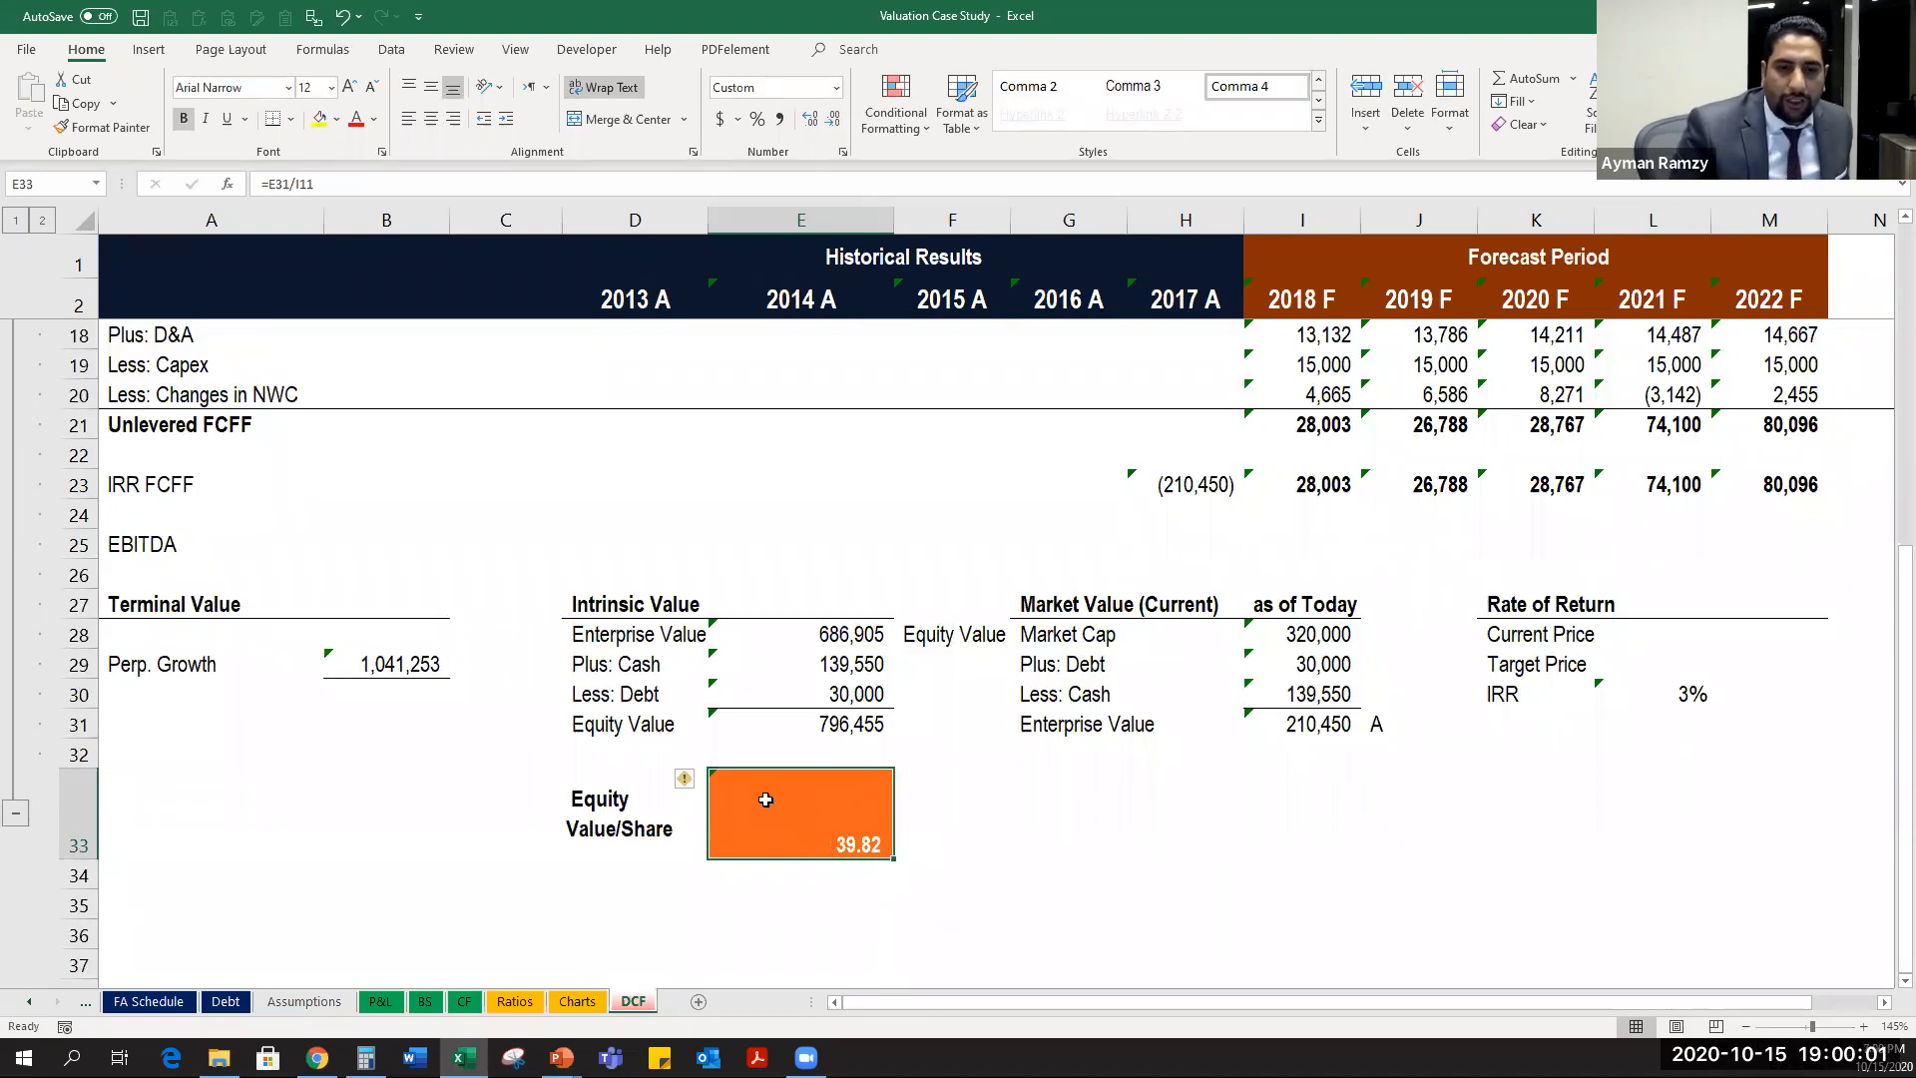
left_click(430, 119)
left_click(430, 86)
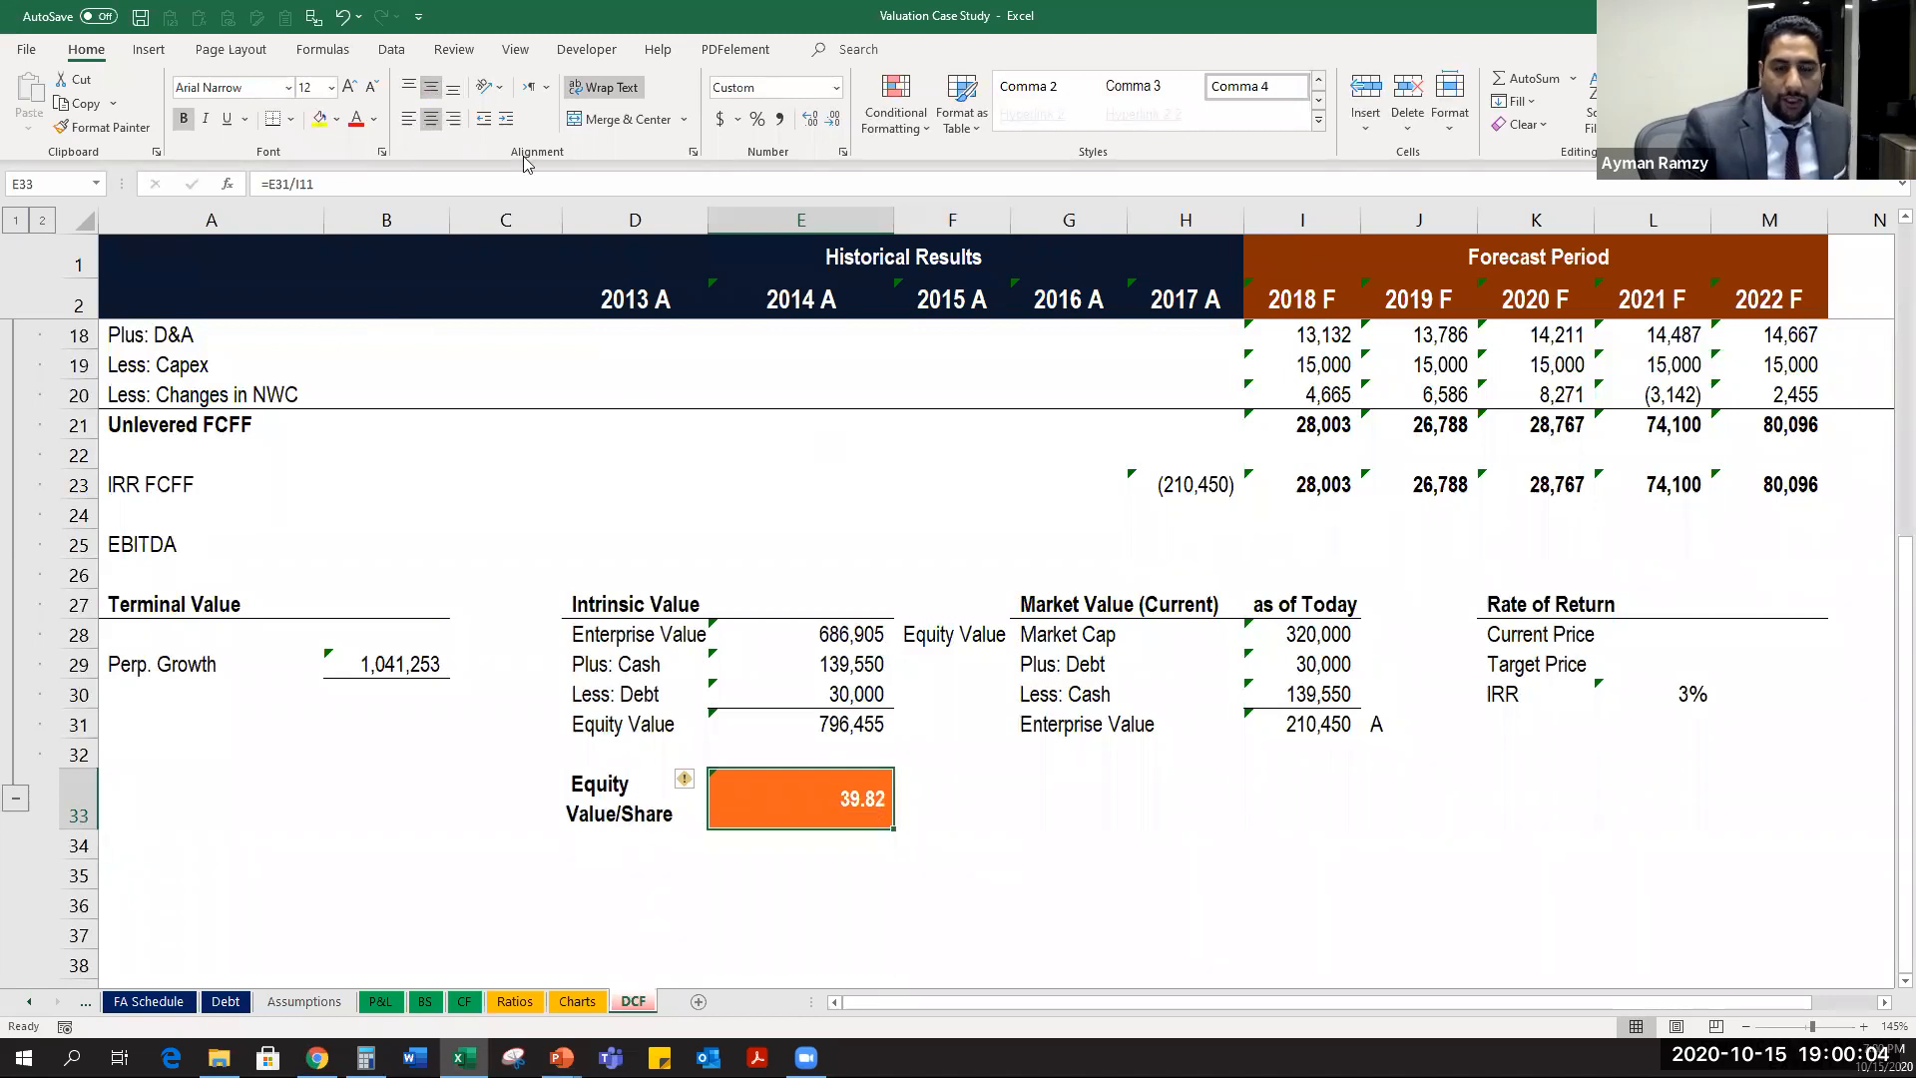
left_click(970, 846)
left_click(1066, 805)
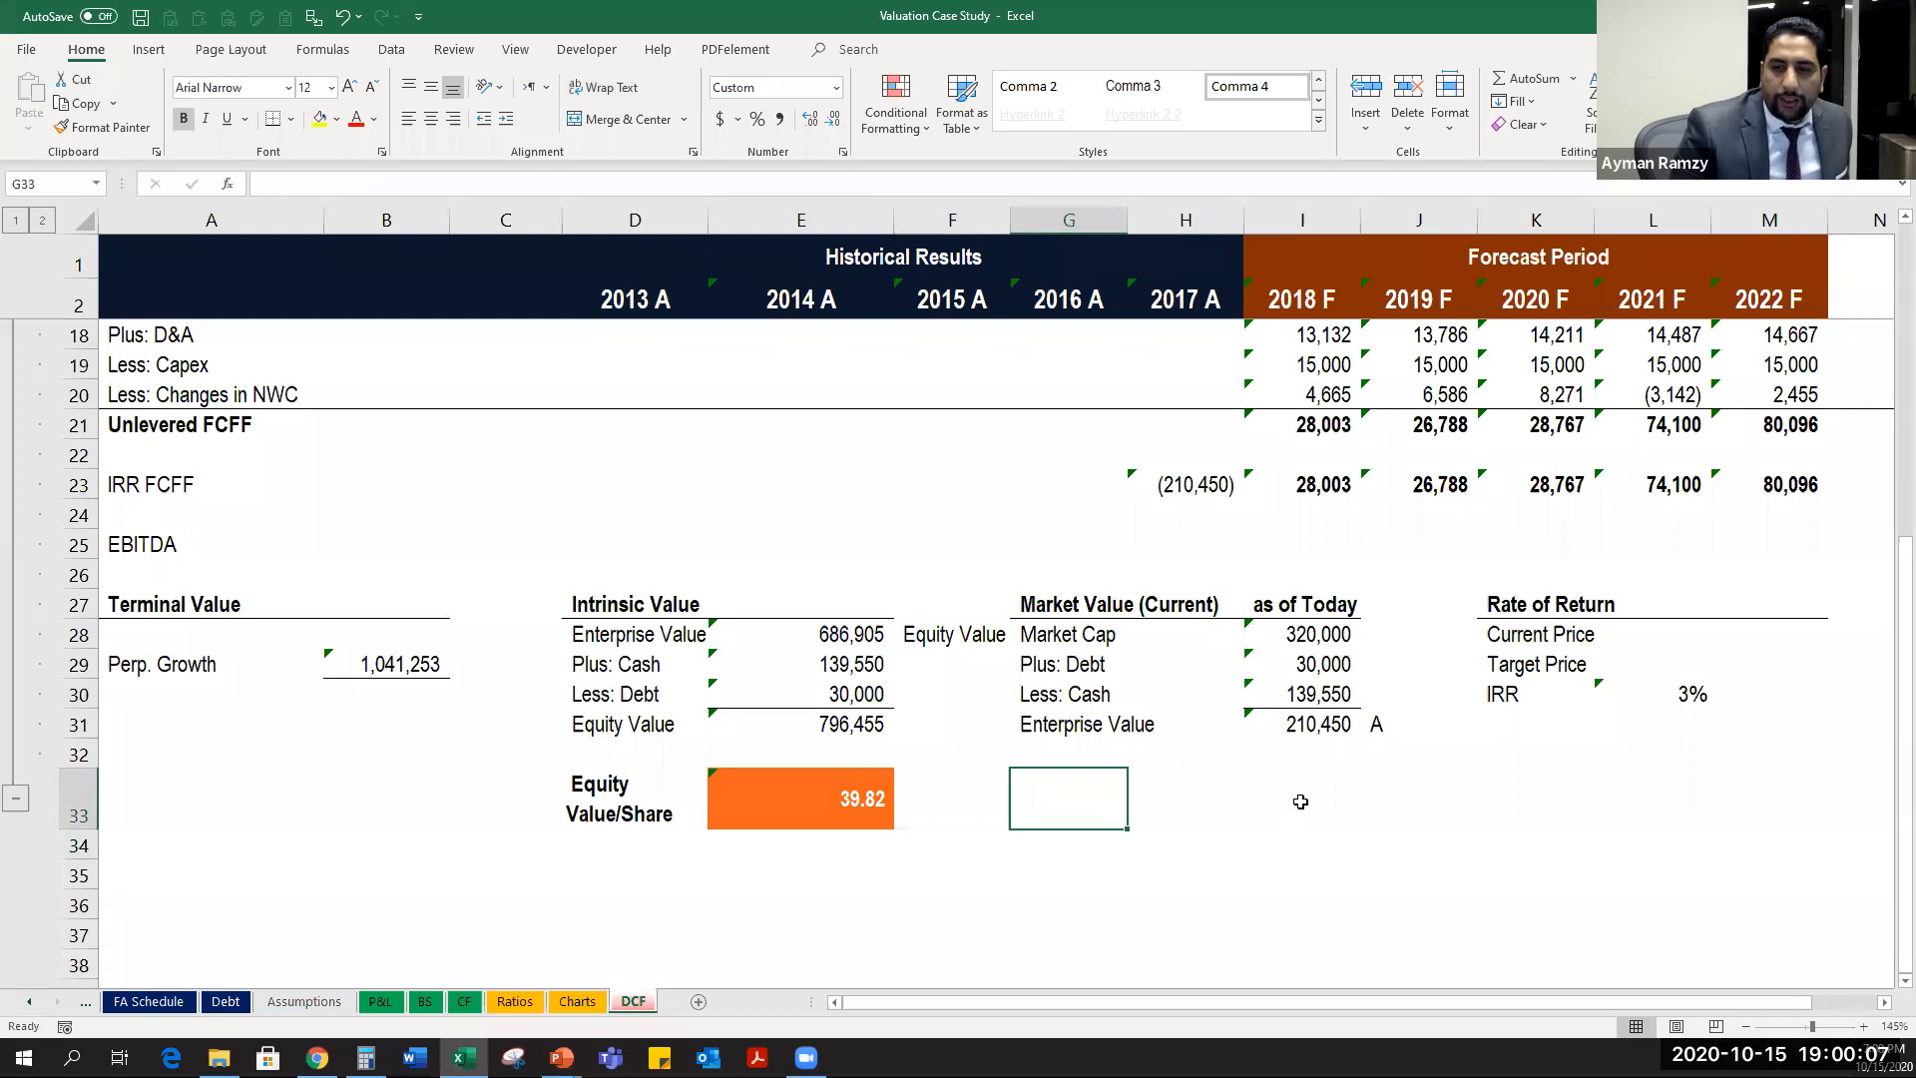
left_click(802, 803)
left_click_drag(373, 762, 1231, 860)
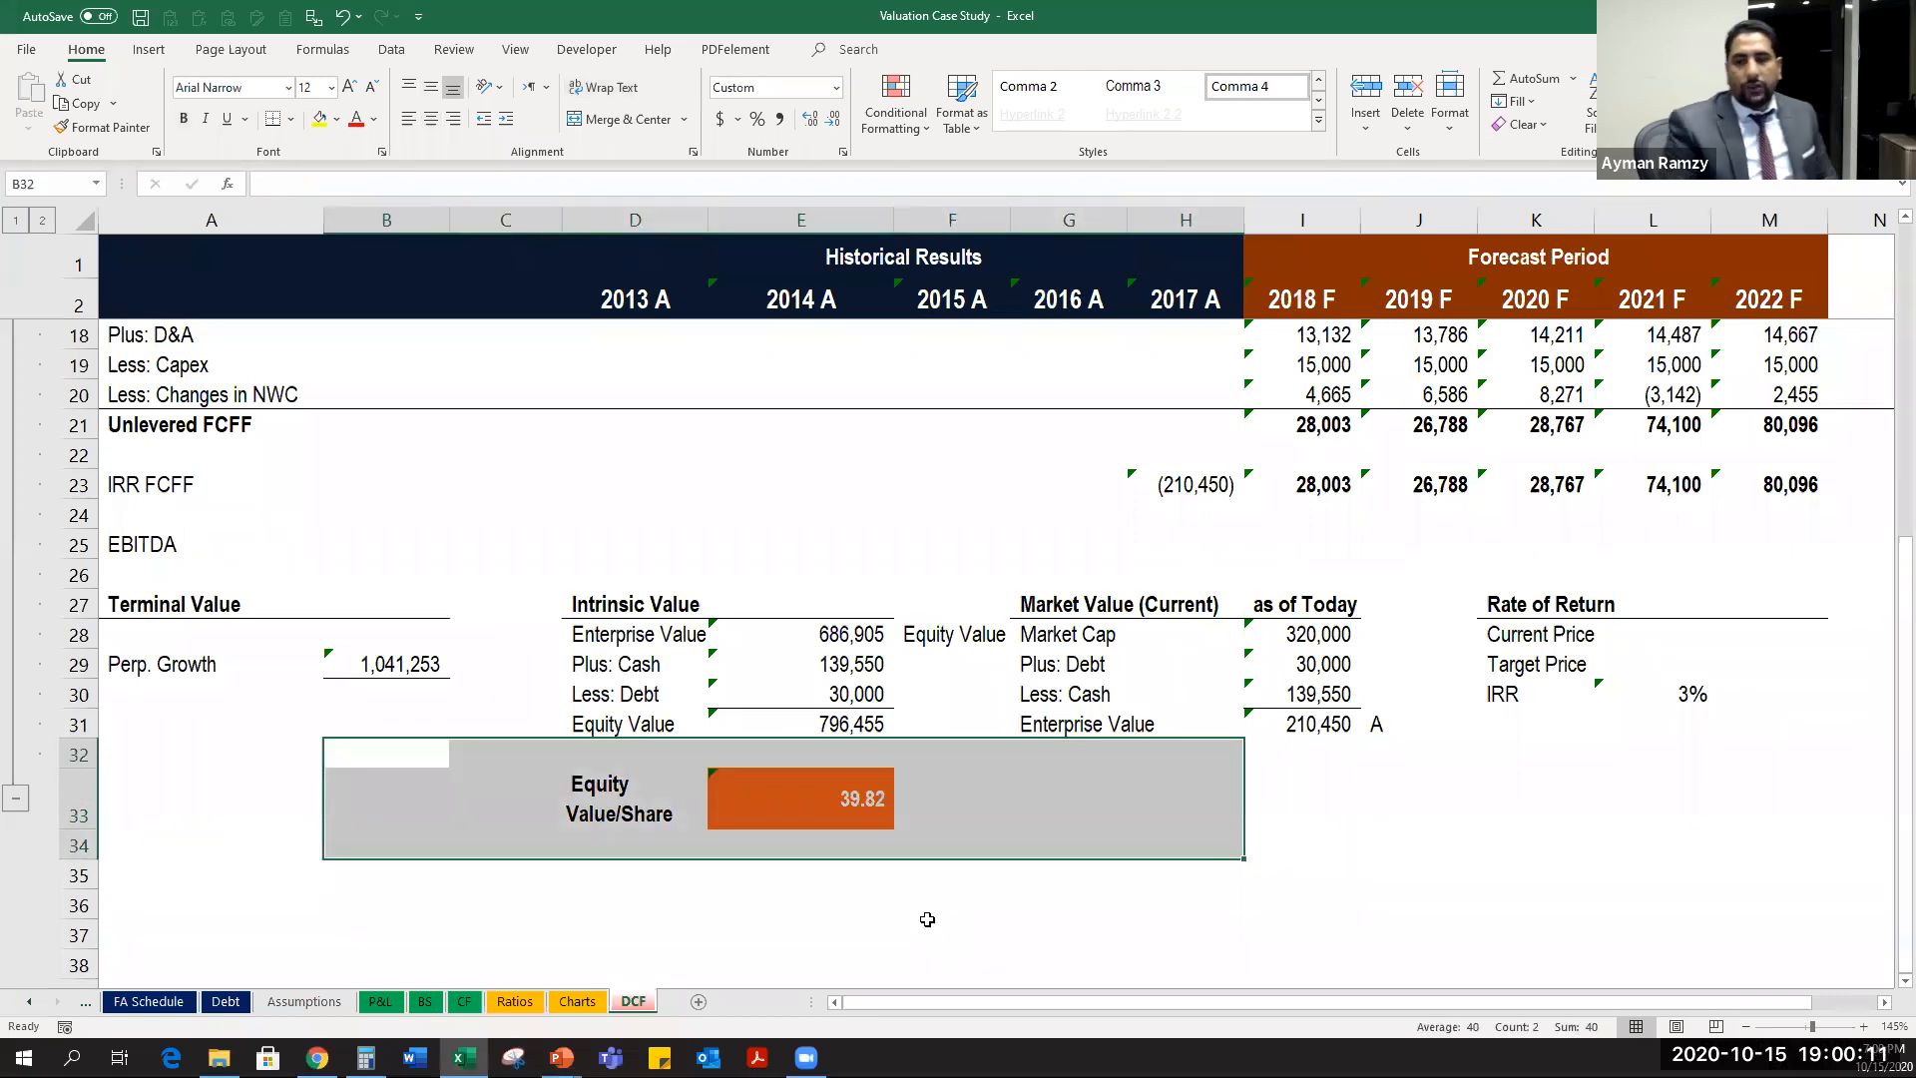
key("Up")
key("Right")
key("Right")
key("Up")
key("Up")
key("Up")
key("Right")
key("Right")
key("Right")
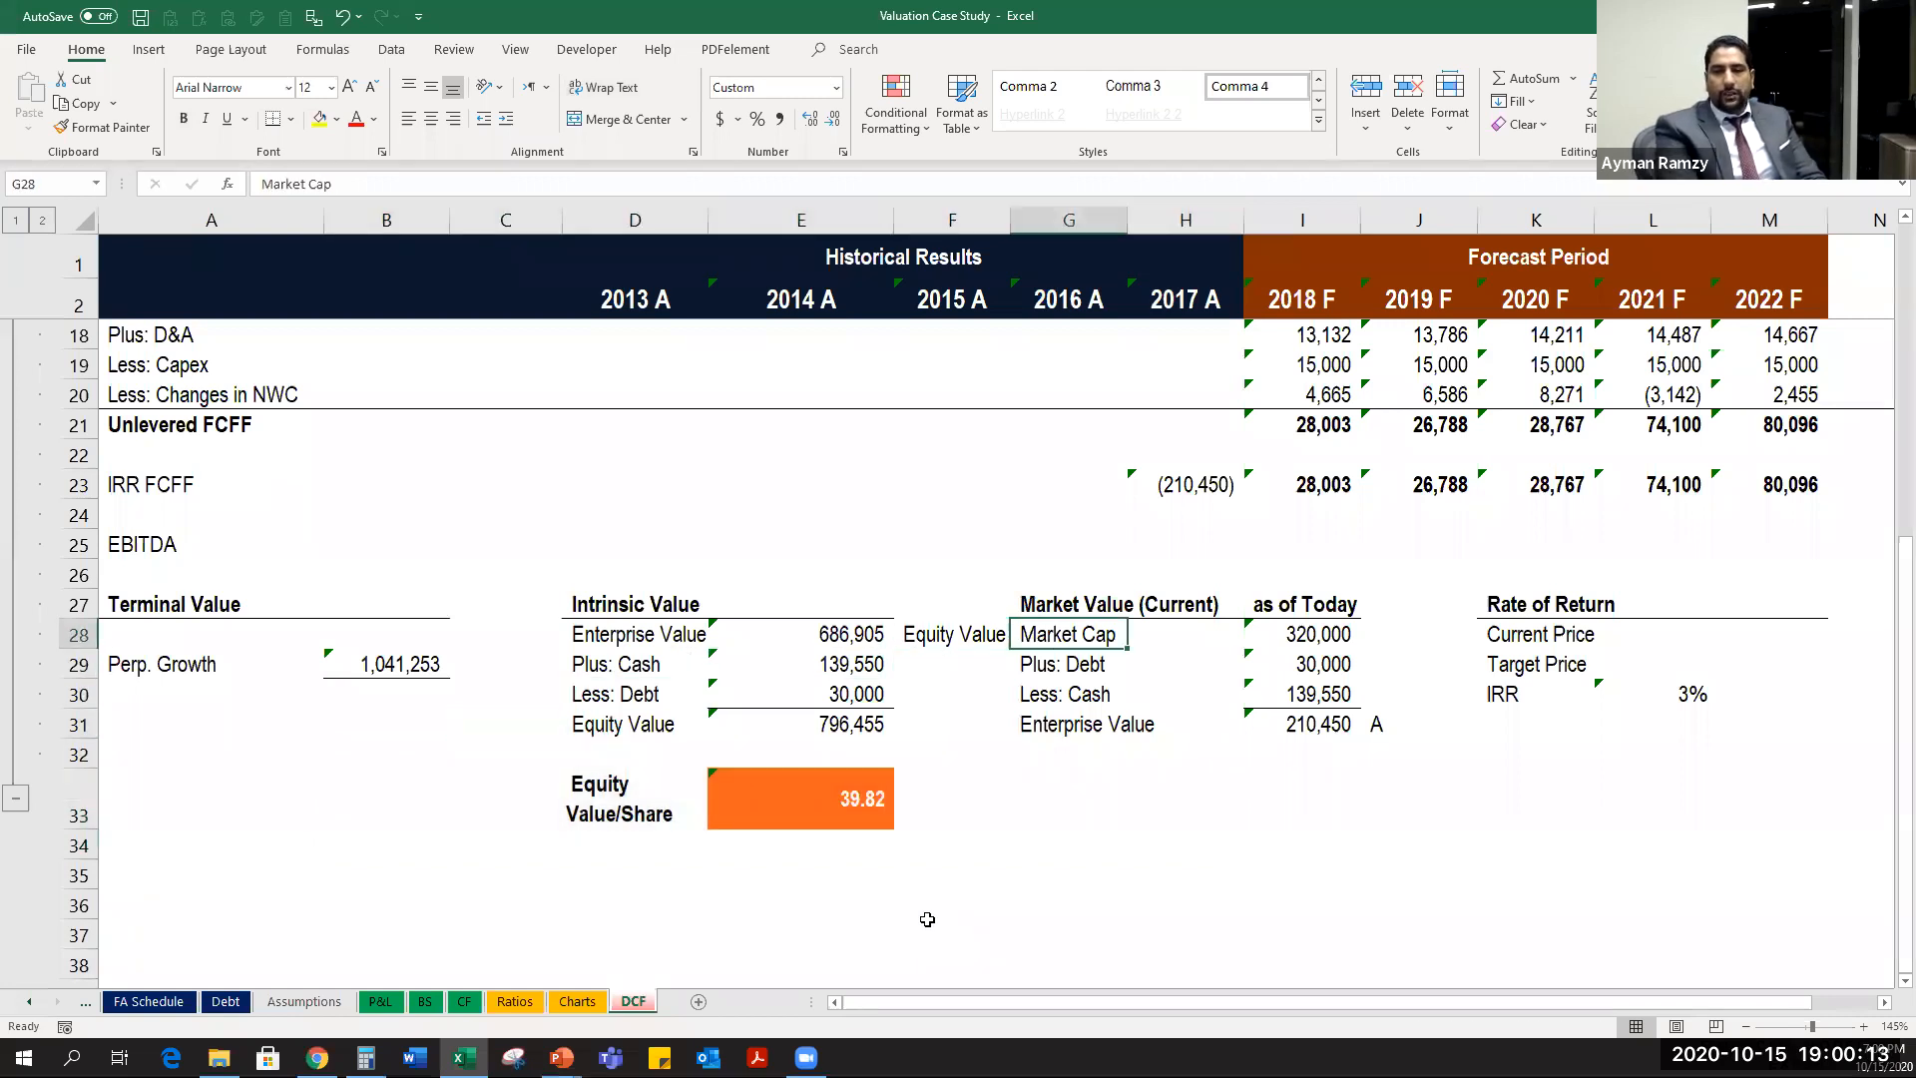
key("Right")
key("Right")
key("Right")
key("Right")
key("Right")
key("Right")
key("Right")
key("Left")
key("Left")
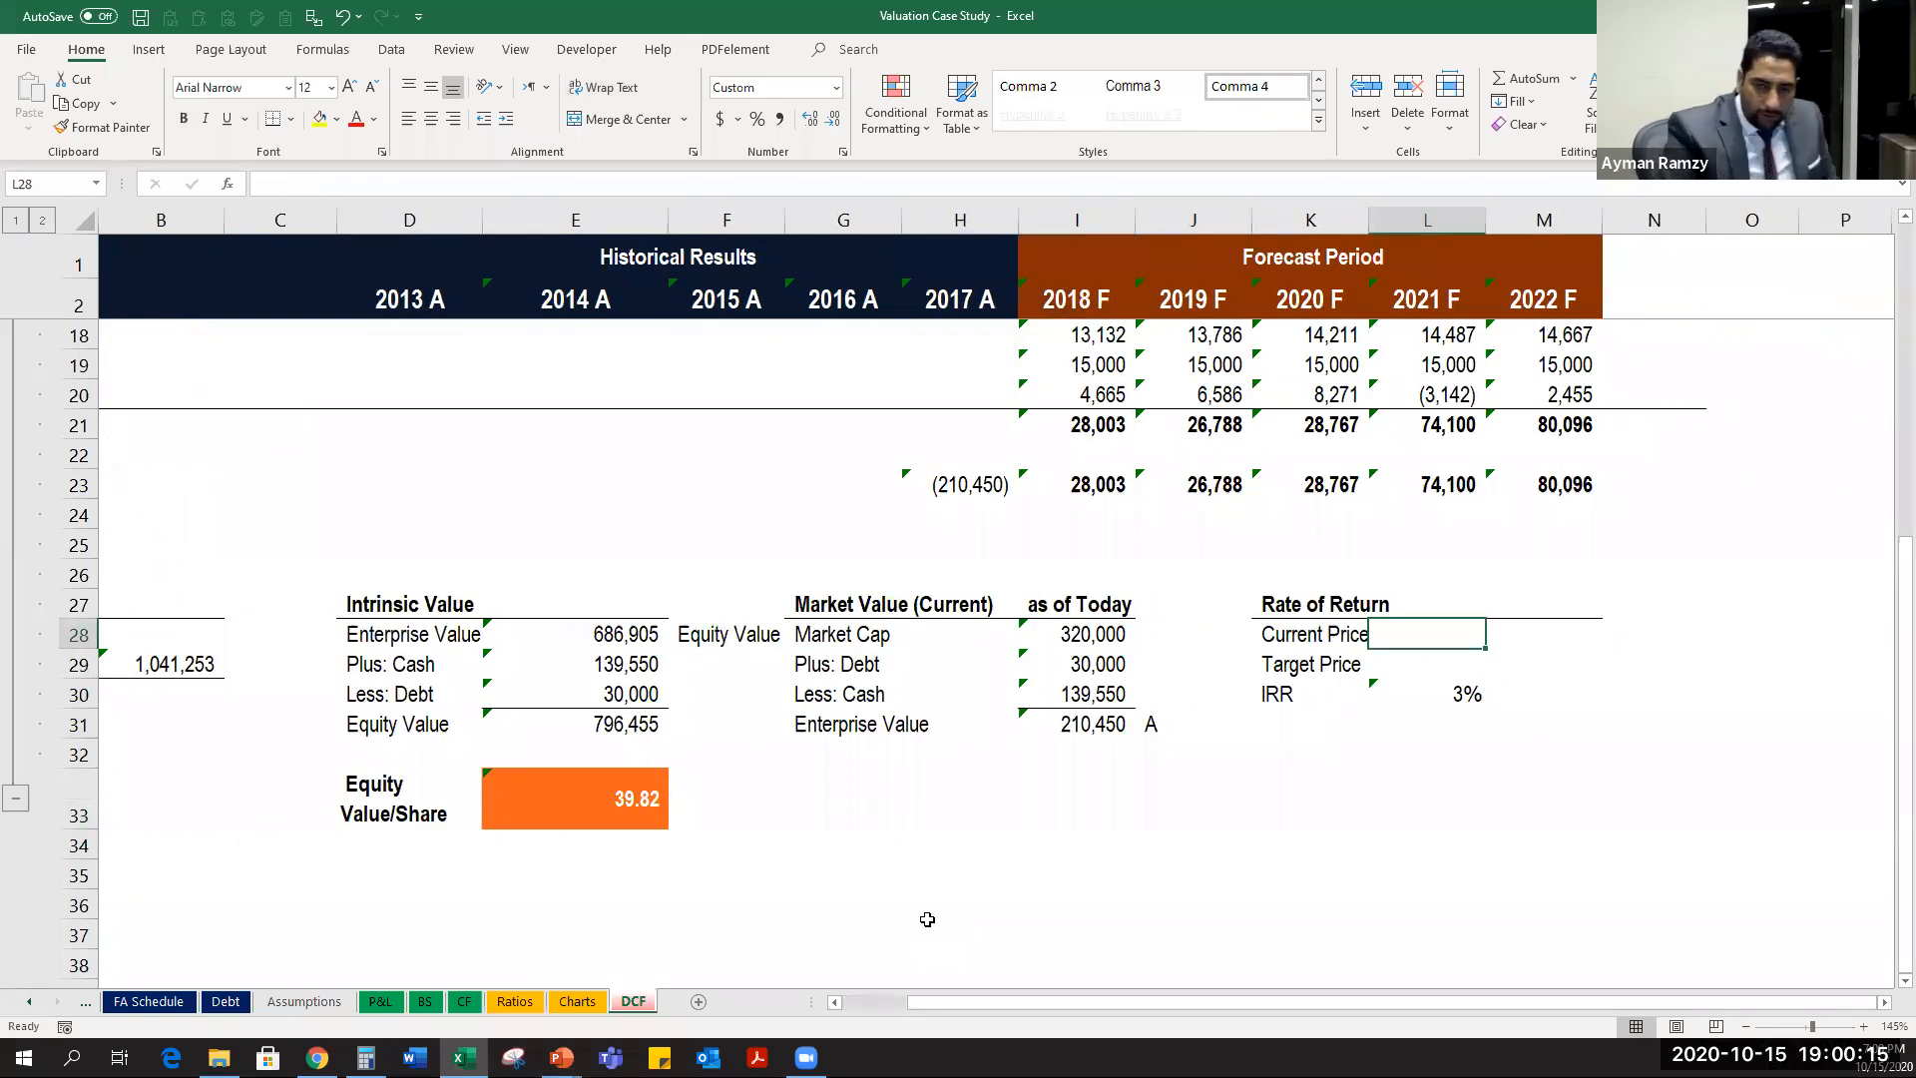
key("Left")
key("Left")
key("Left")
key("Left")
key("Left")
key("Left")
key("Left")
key("Left")
key("Left")
key("Left")
key("Left")
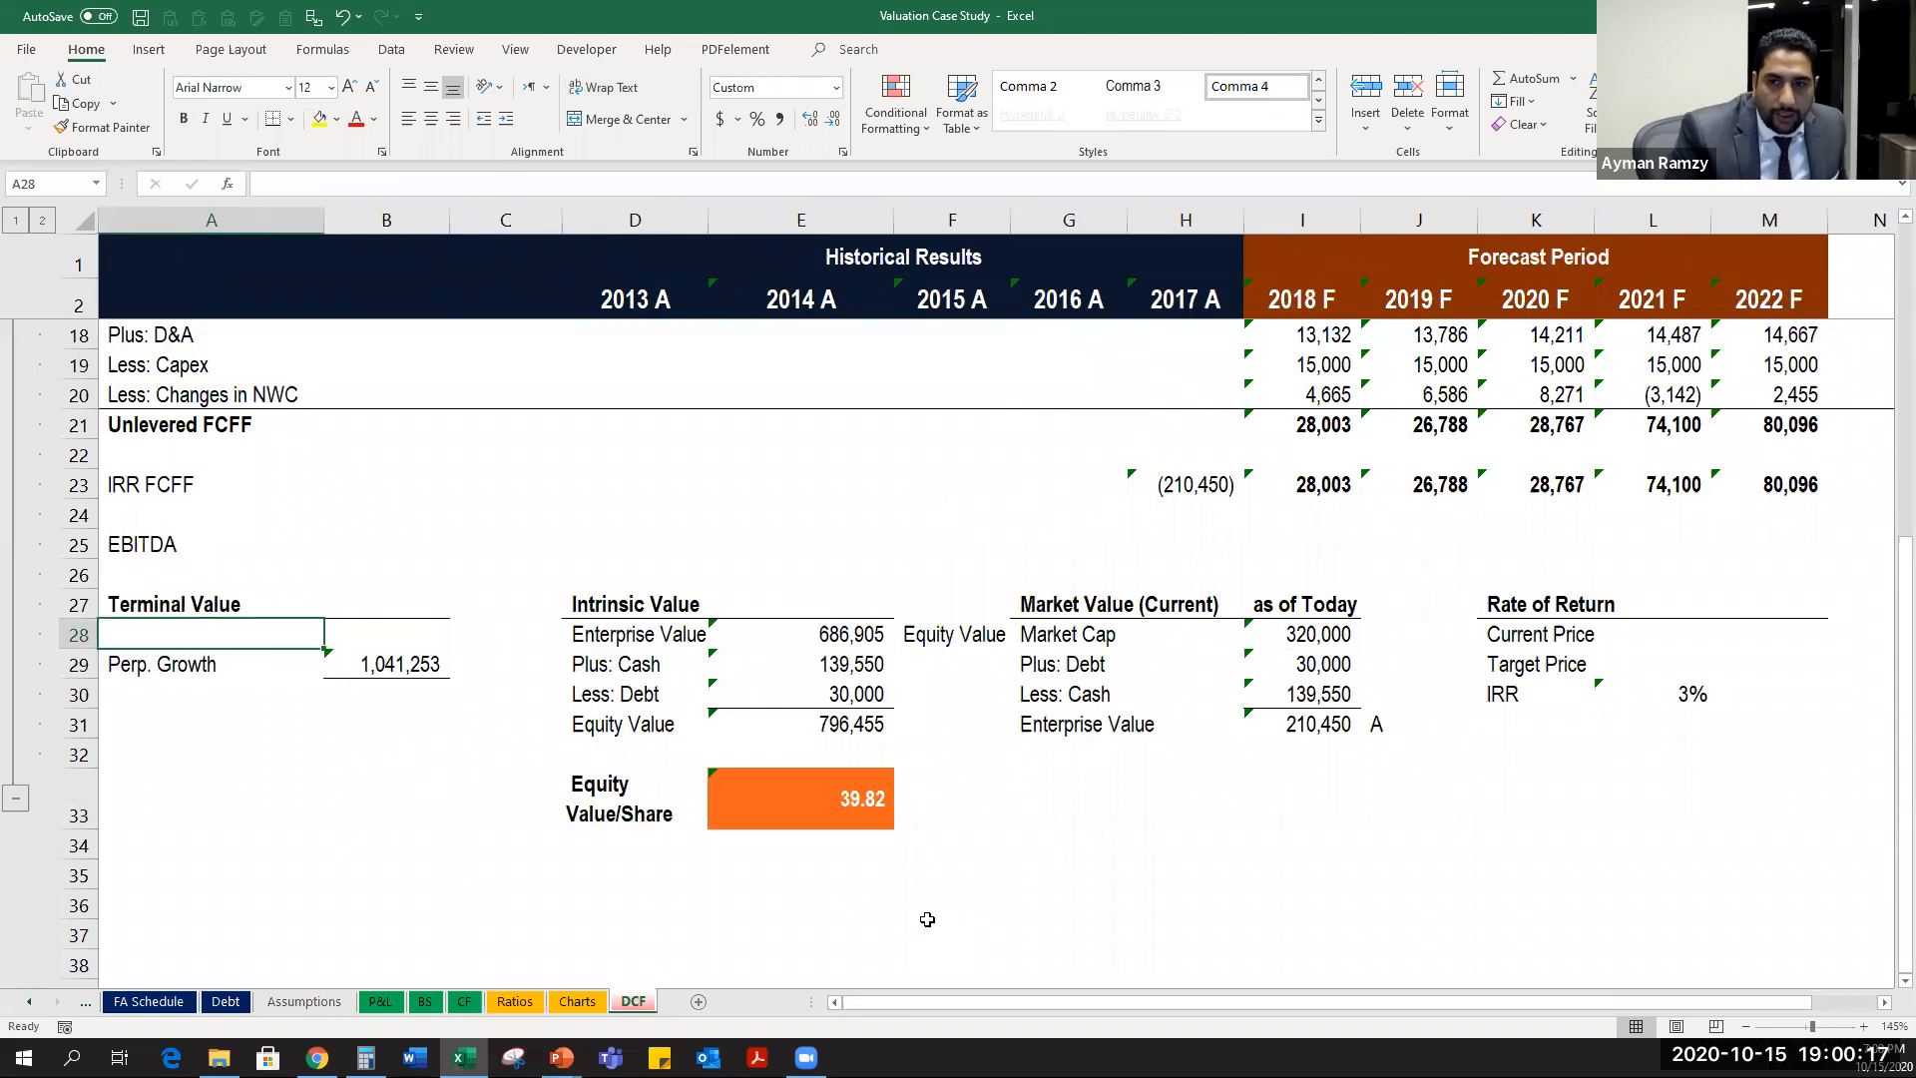
Change the DCF sheet's tab color to green.
right_click(626, 1006)
mouse_move(732, 898)
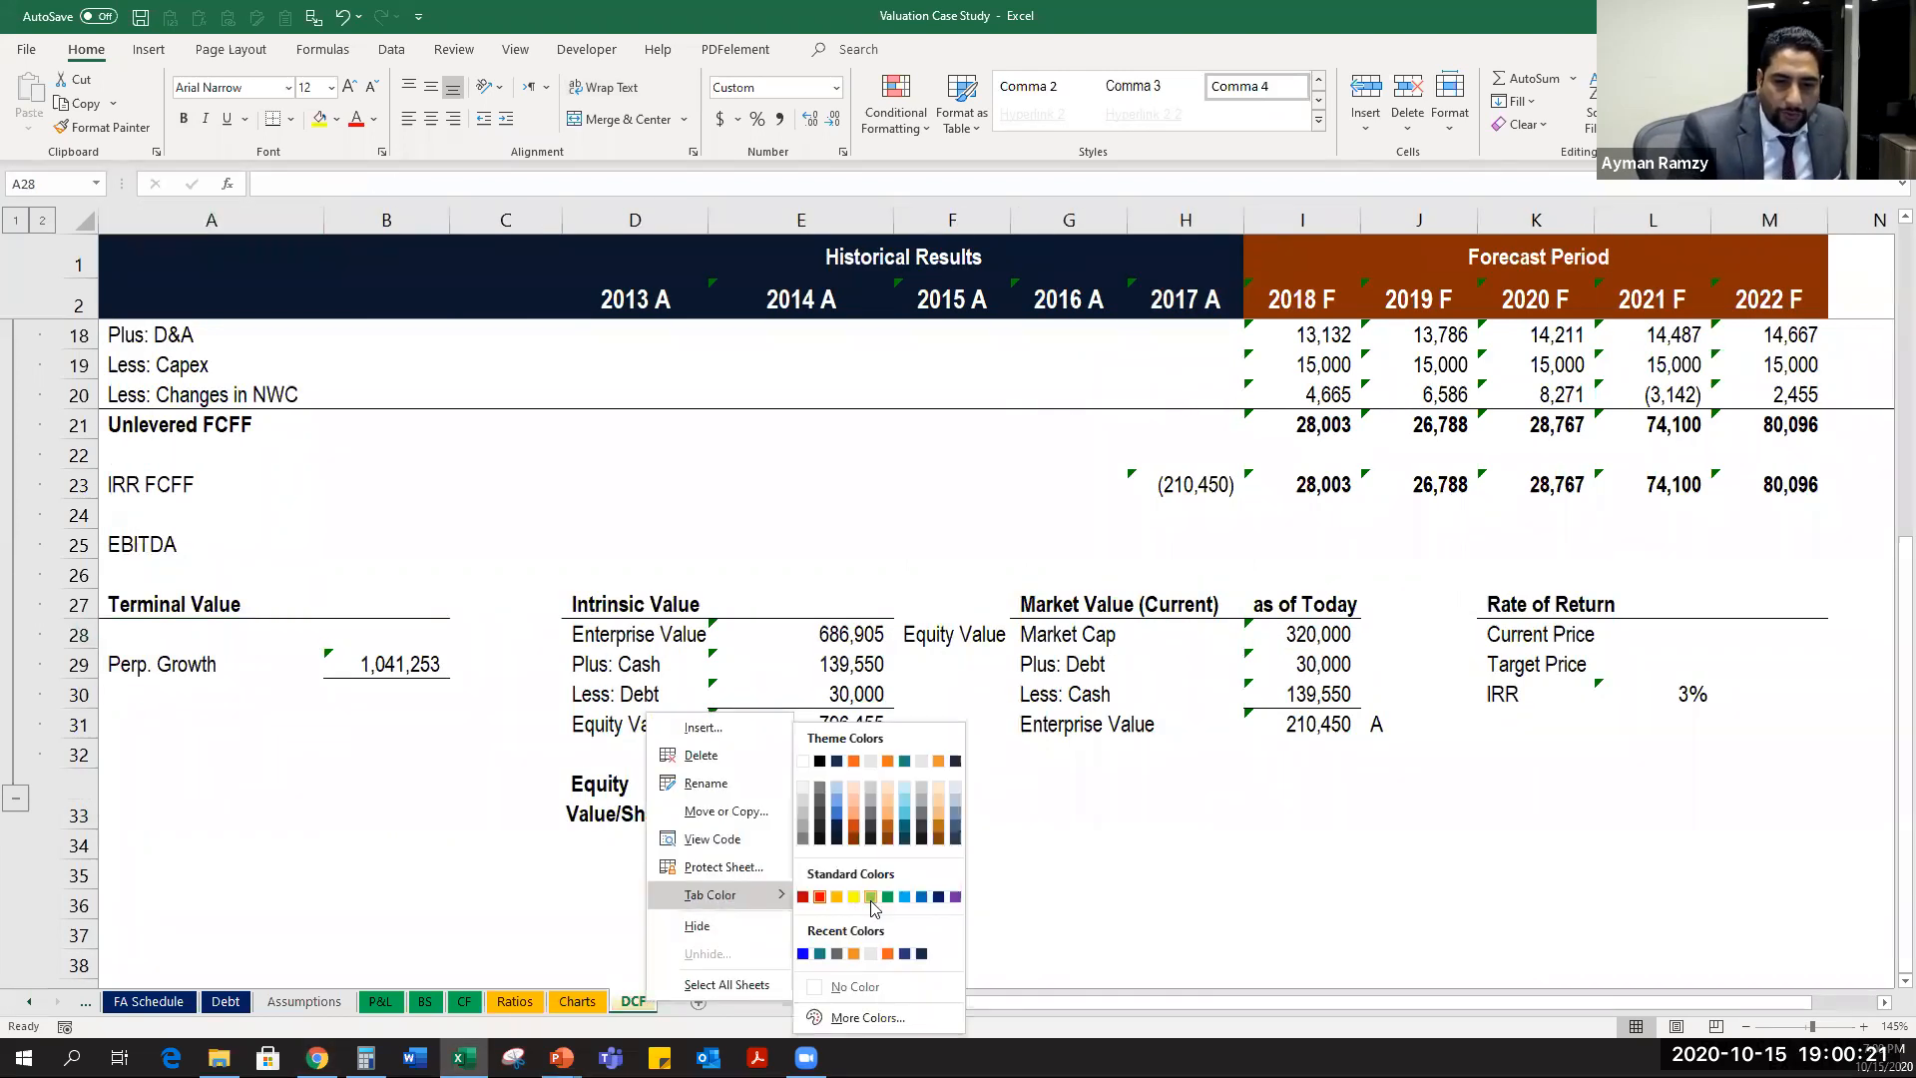
left_click(872, 896)
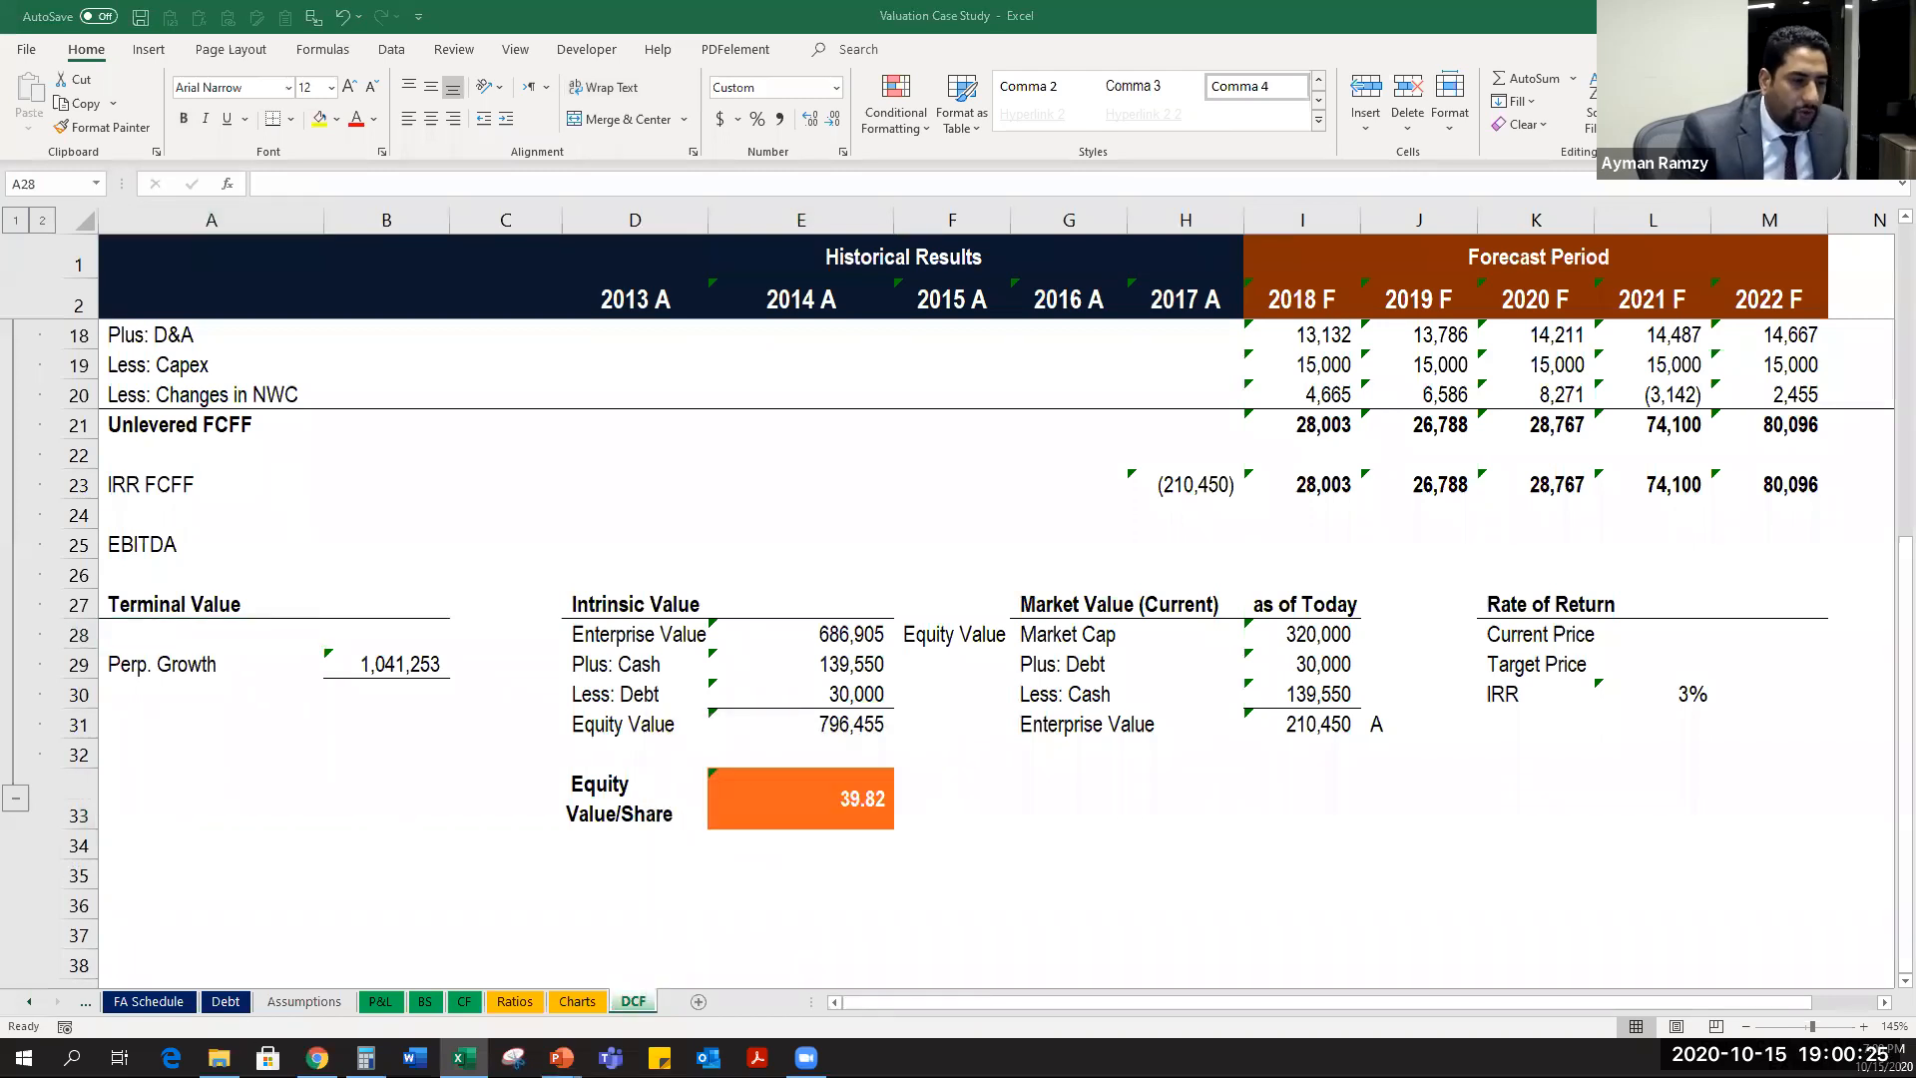
left_click(1149, 787)
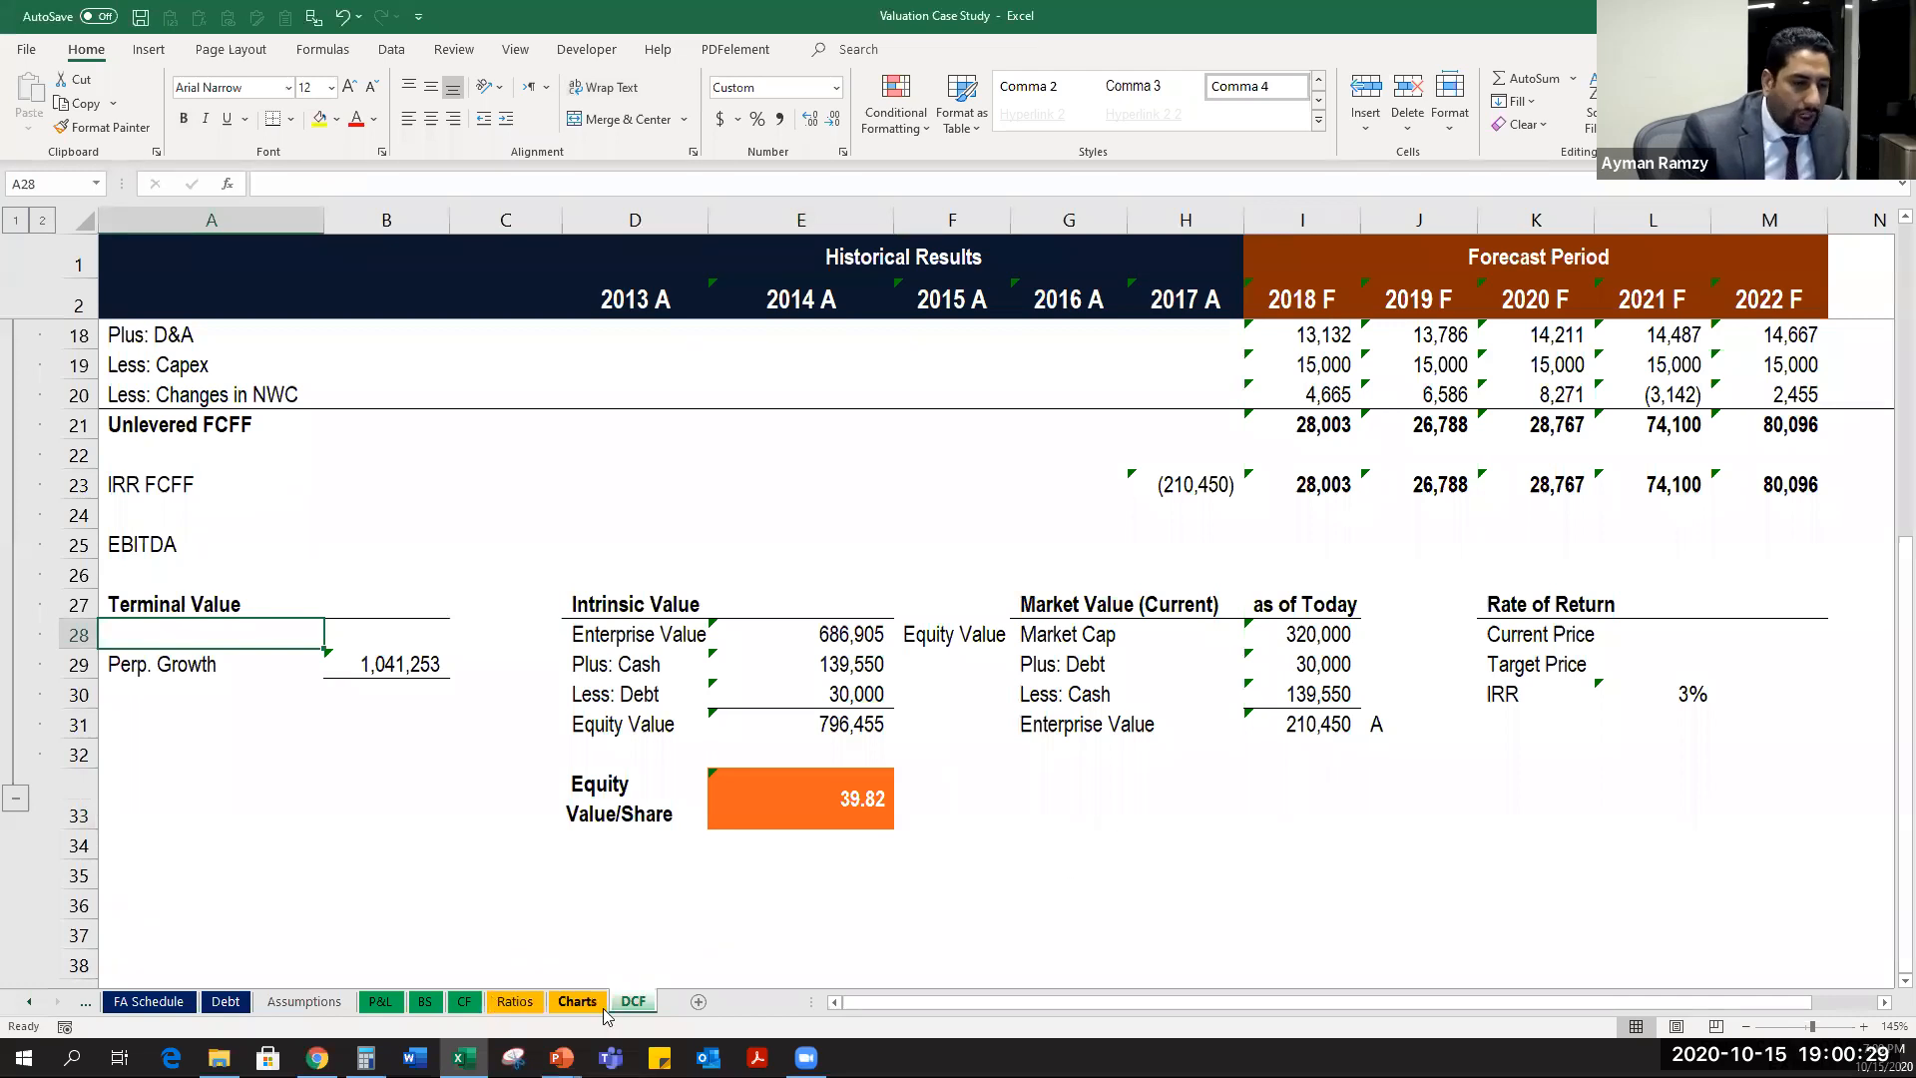
left_click(1262, 820)
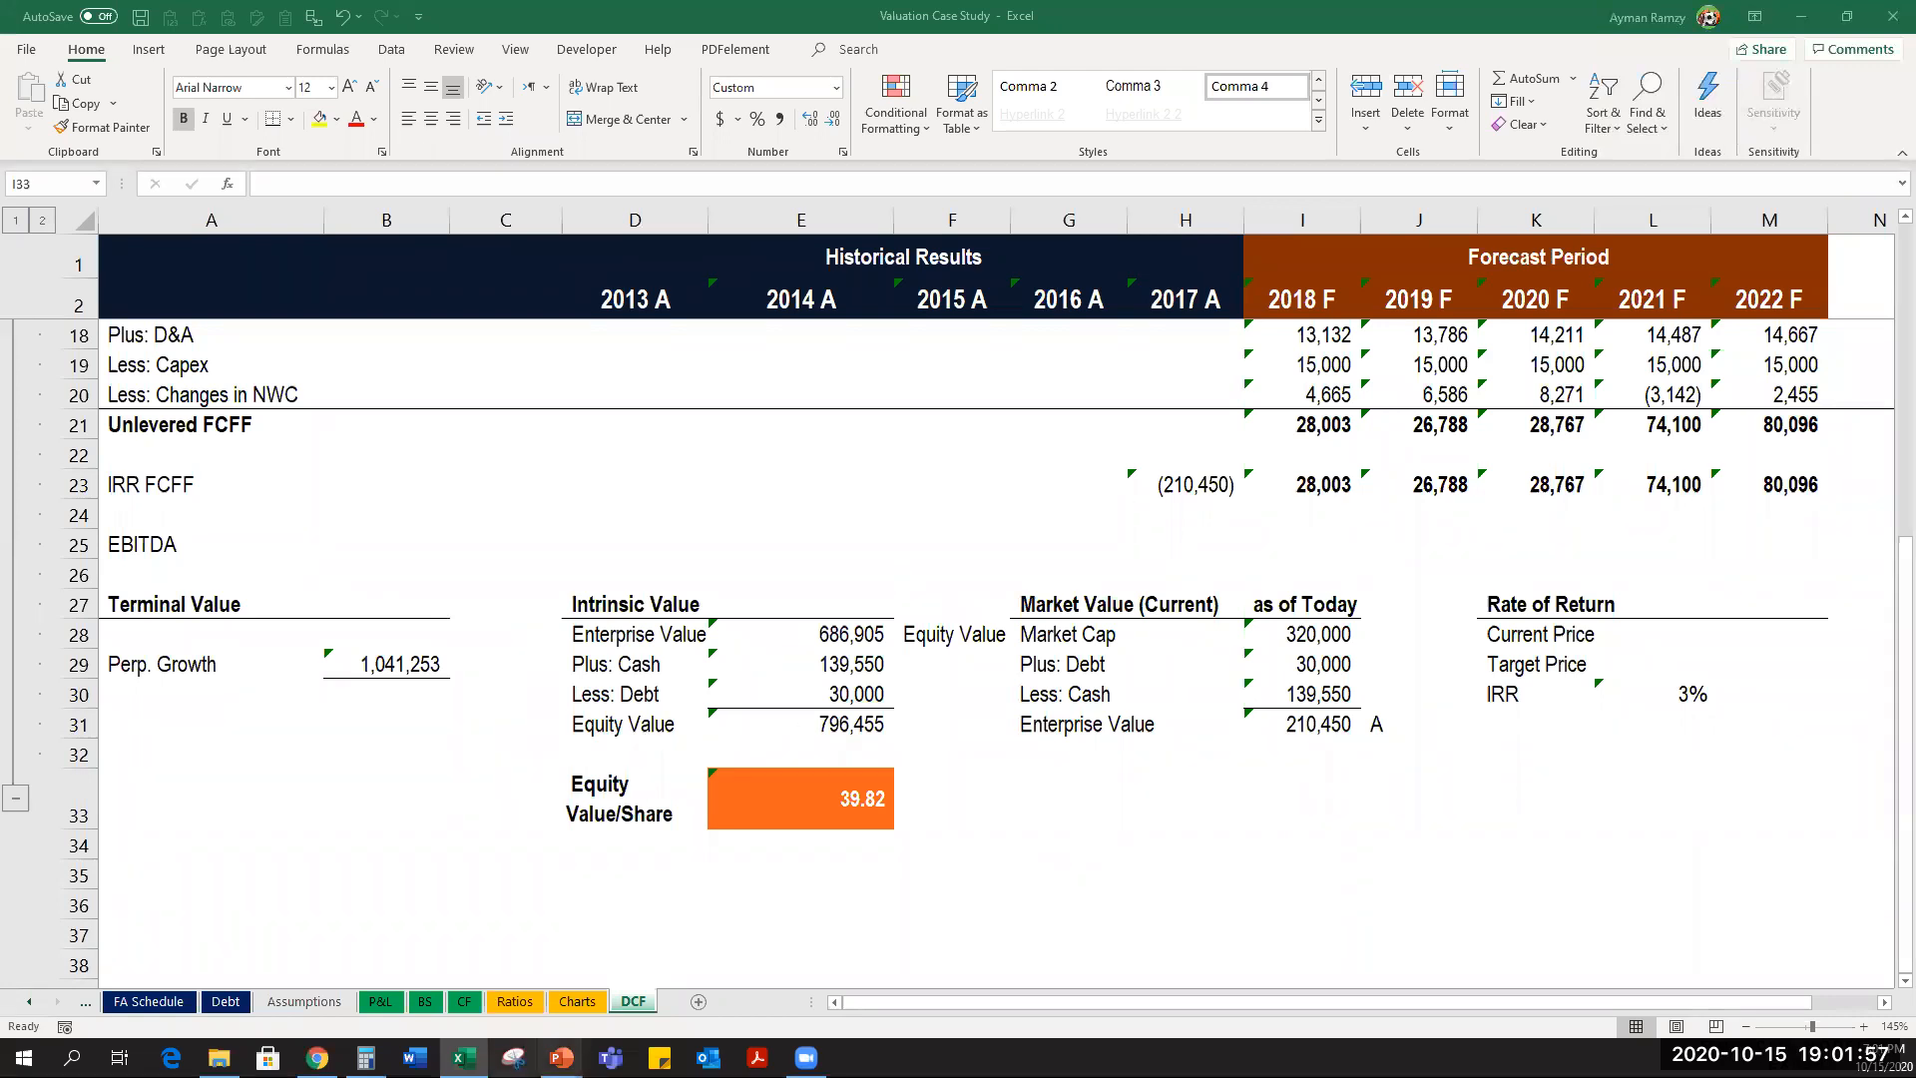
Switch to the PowerPoint slide show and go back to the Why perform valuation? slide.
mouse_move(561, 1056)
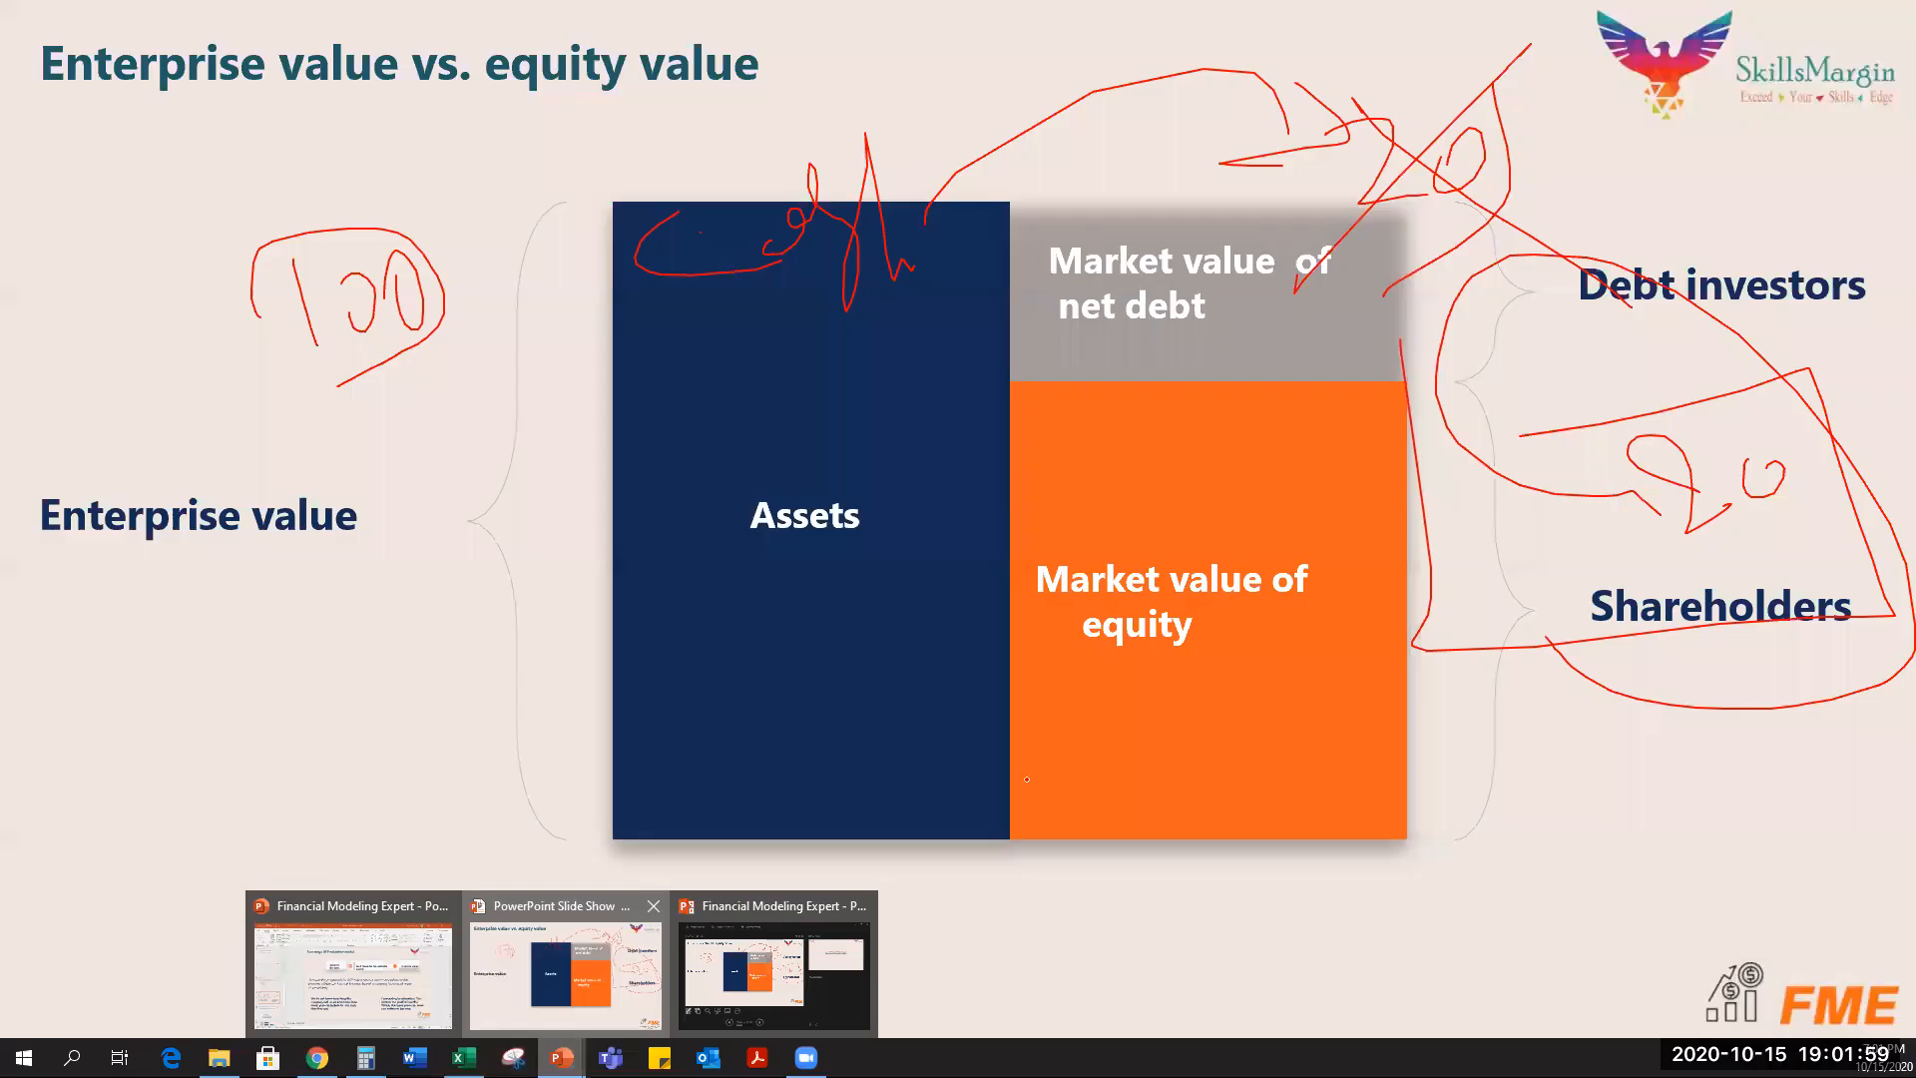
left_click(601, 965)
key("Left")
key("Left")
key("Left")
key("Left")
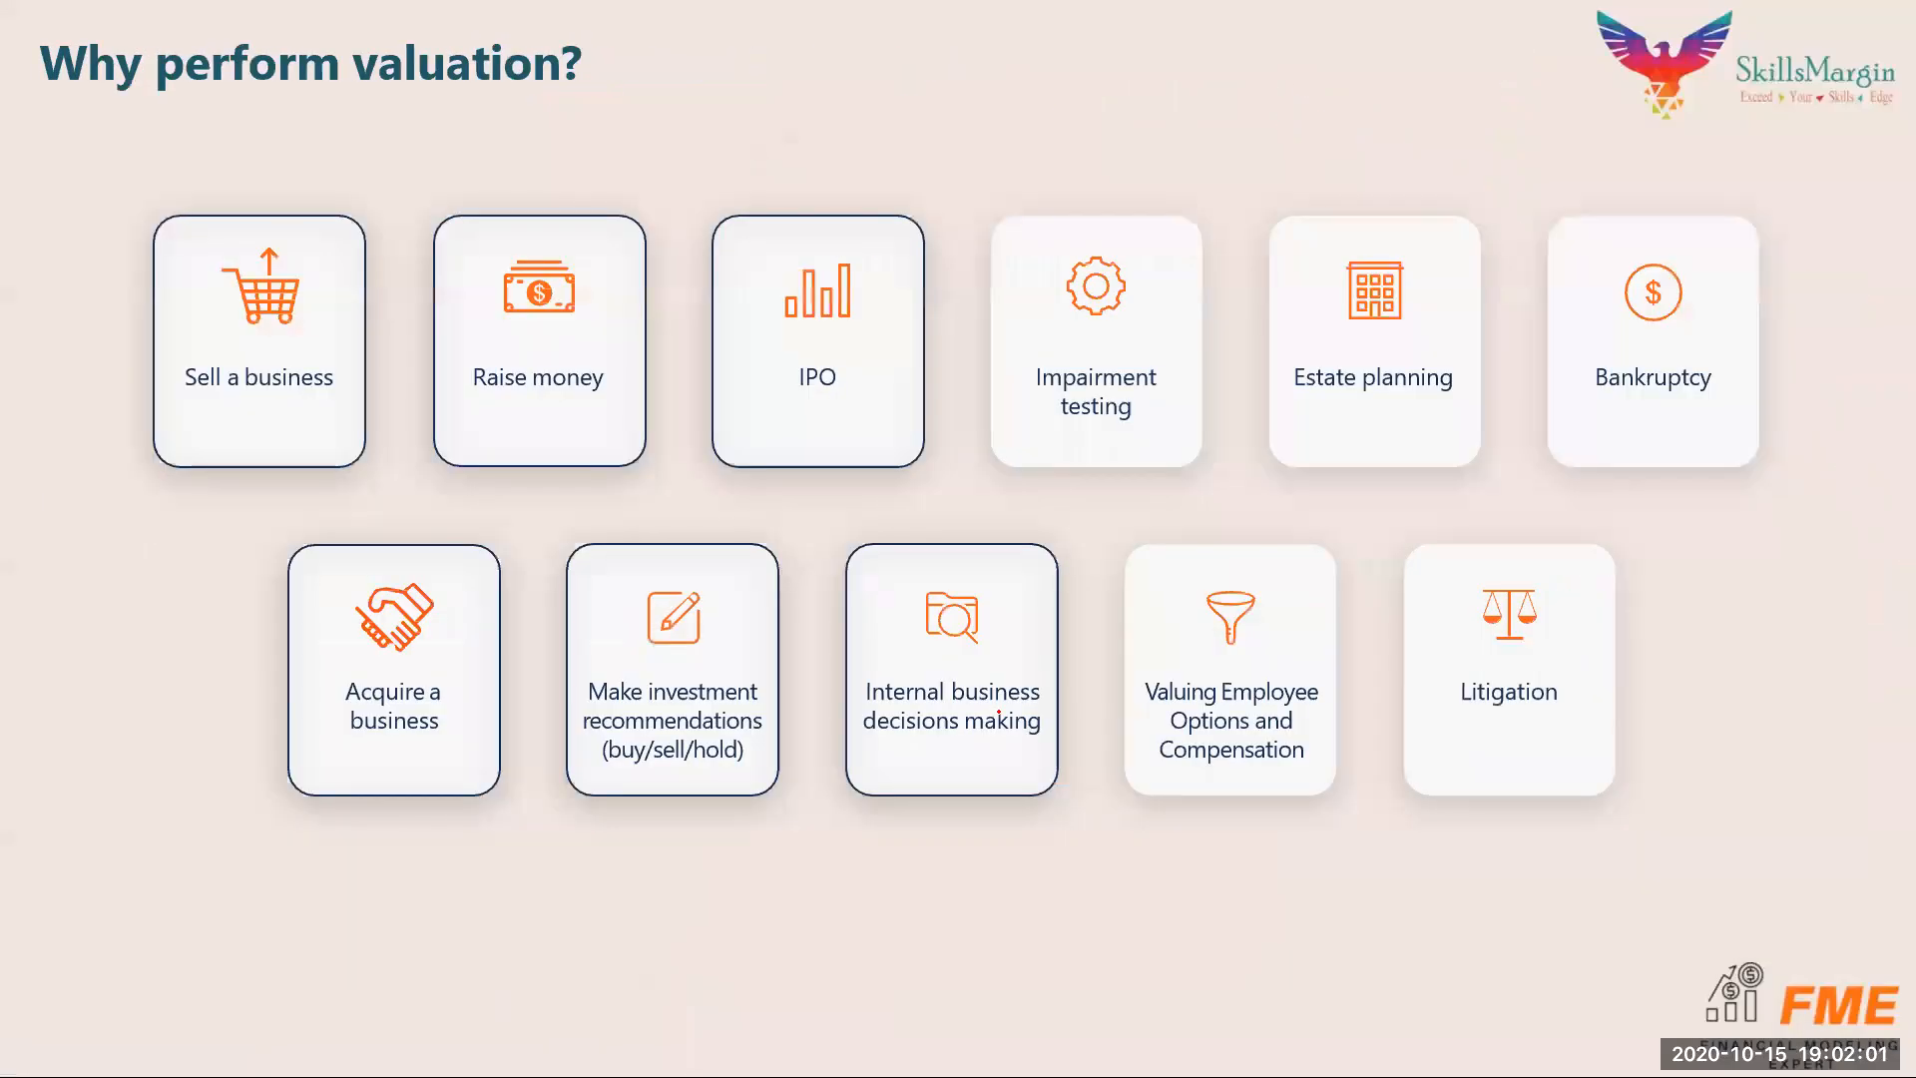
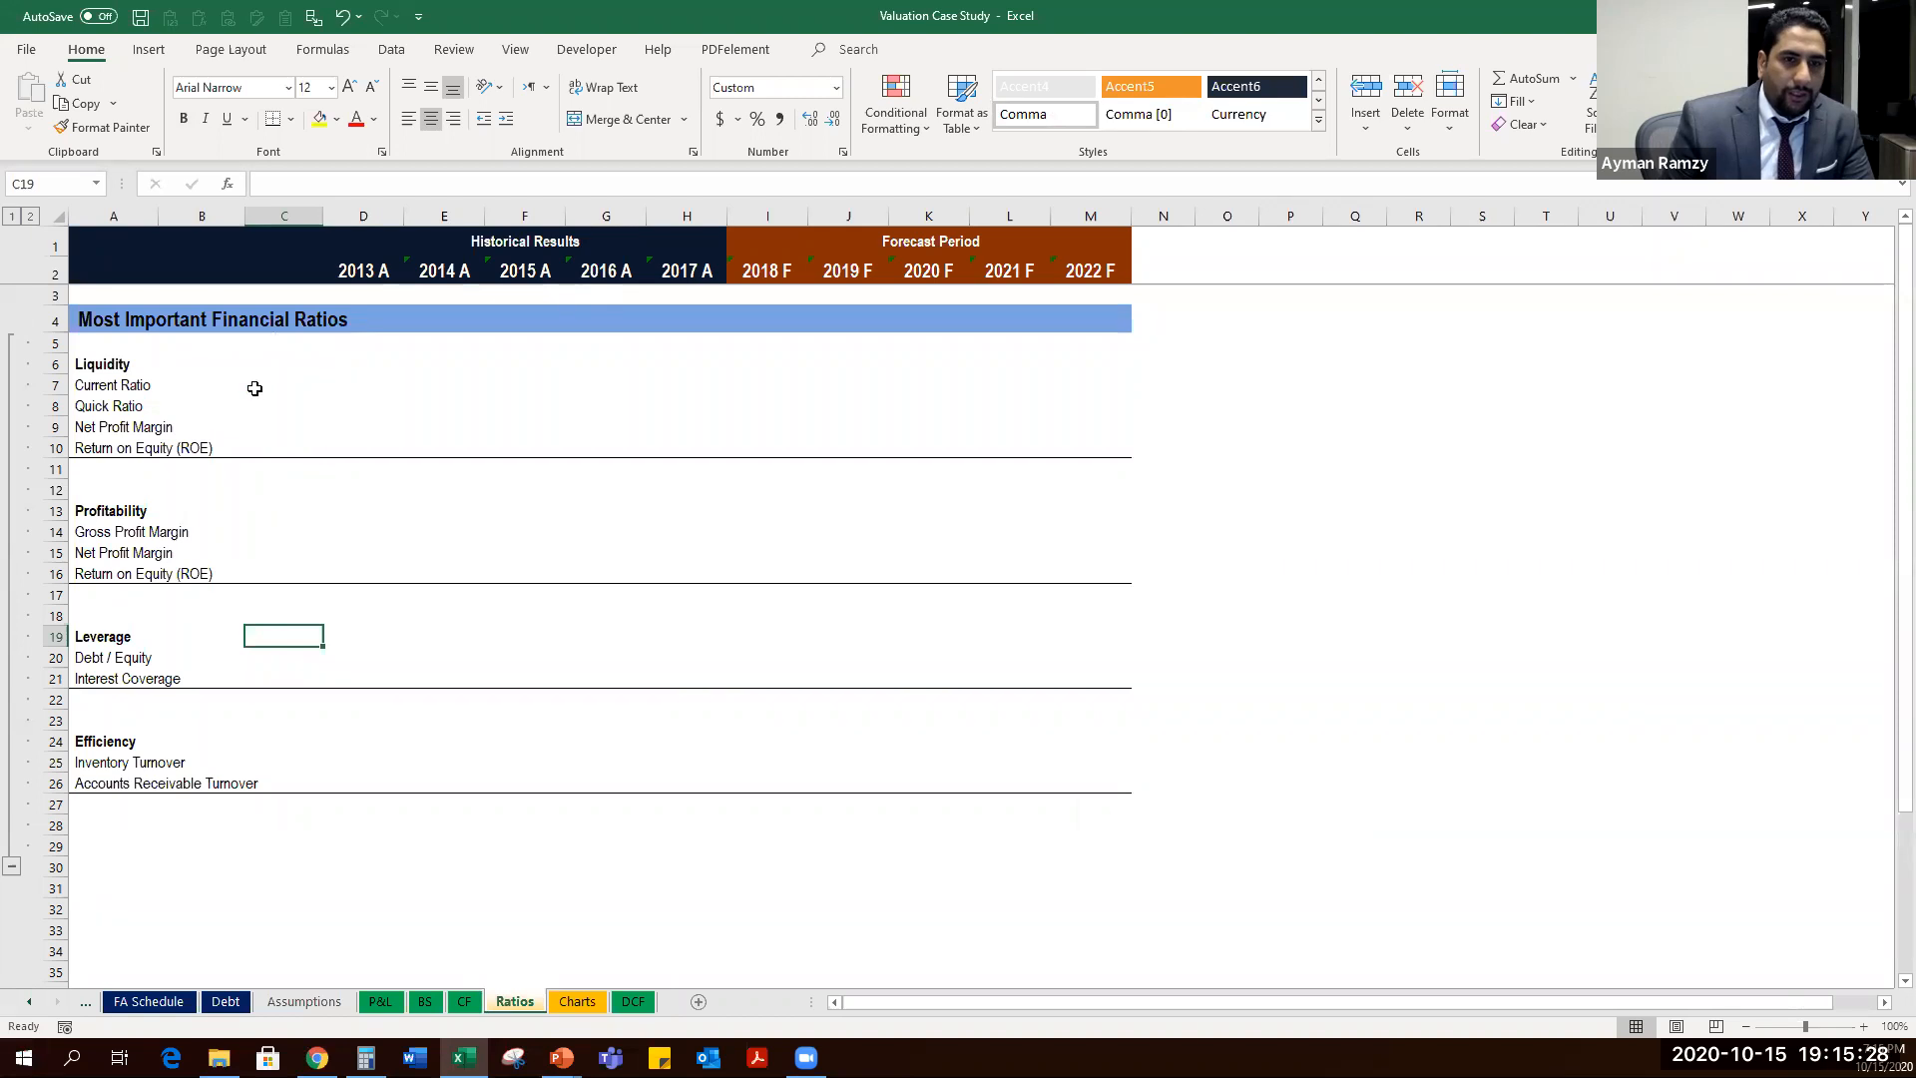
Enlarge the Ratios sheet in Excel and examine its Liquidity and Profitability ratio rows, including each profitability ratio individually.
left_click(222, 380)
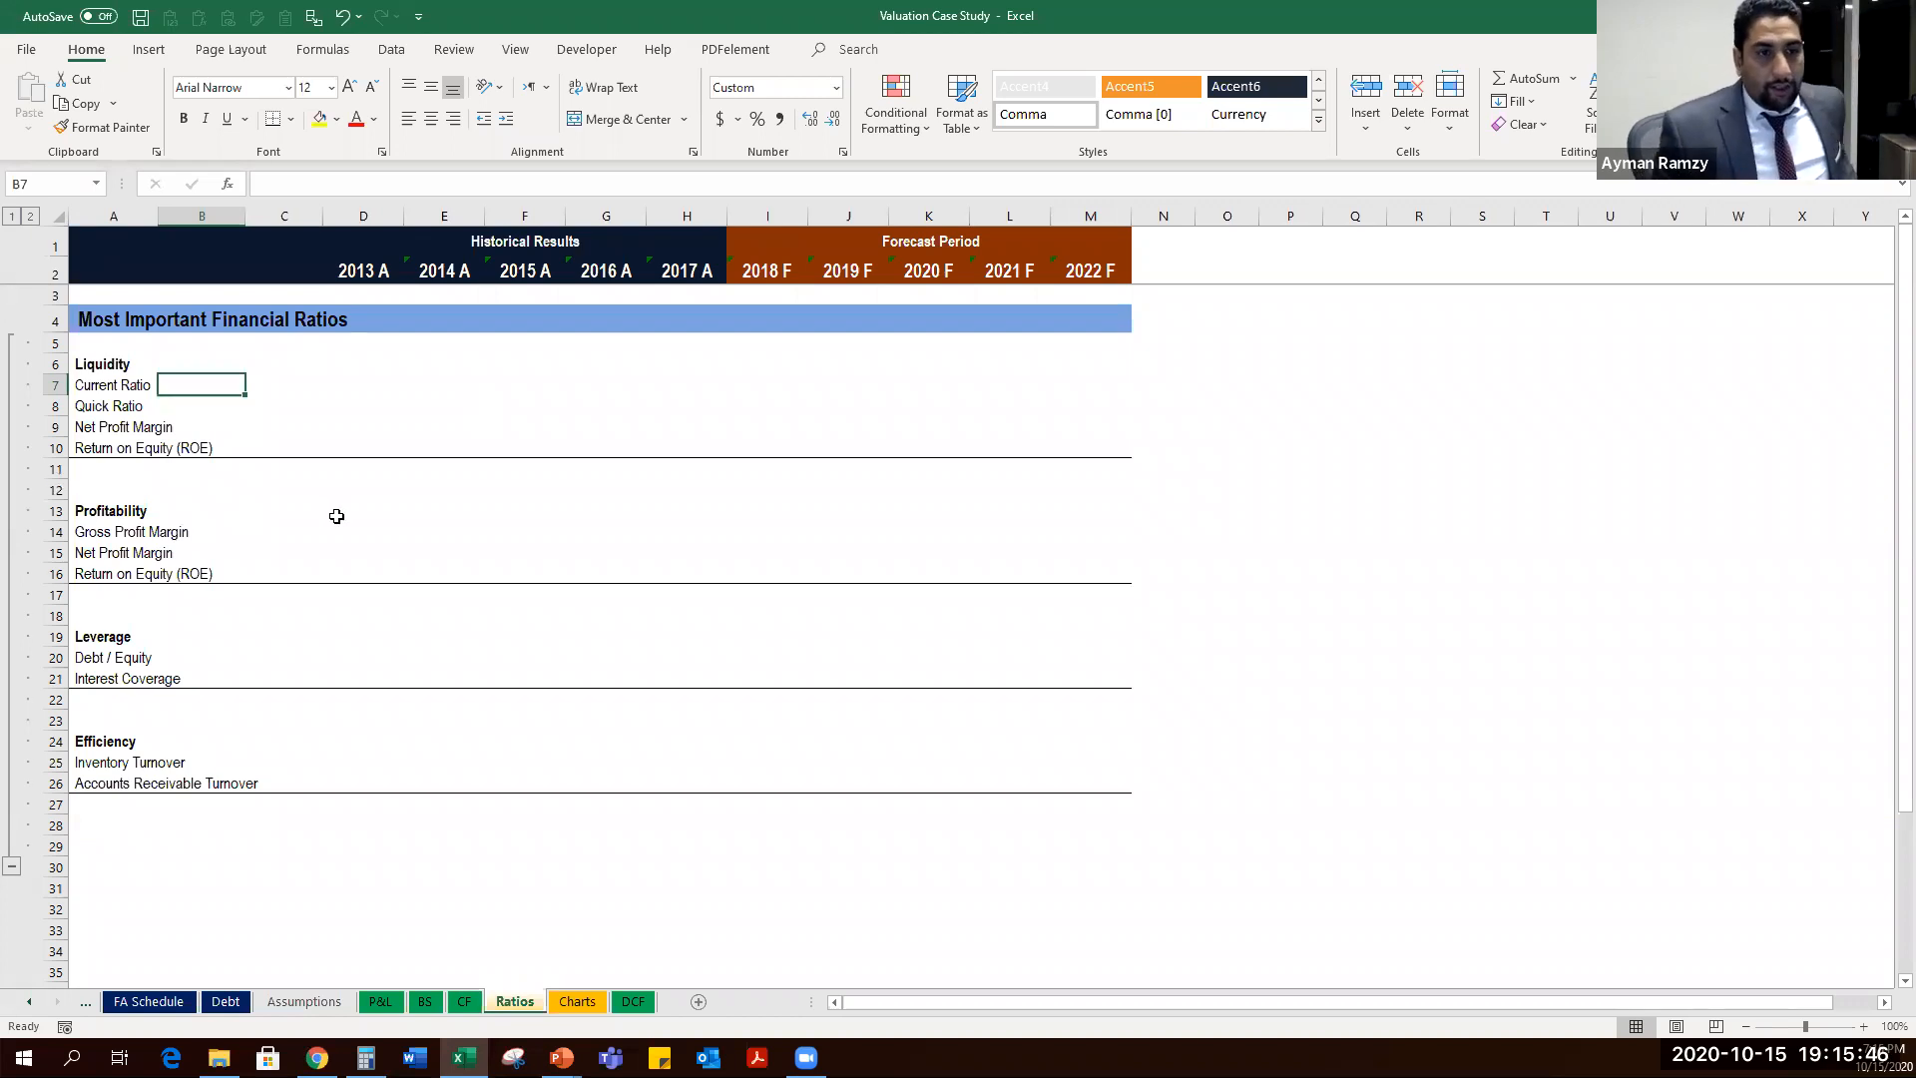
scroll(336, 516, "up", 3)
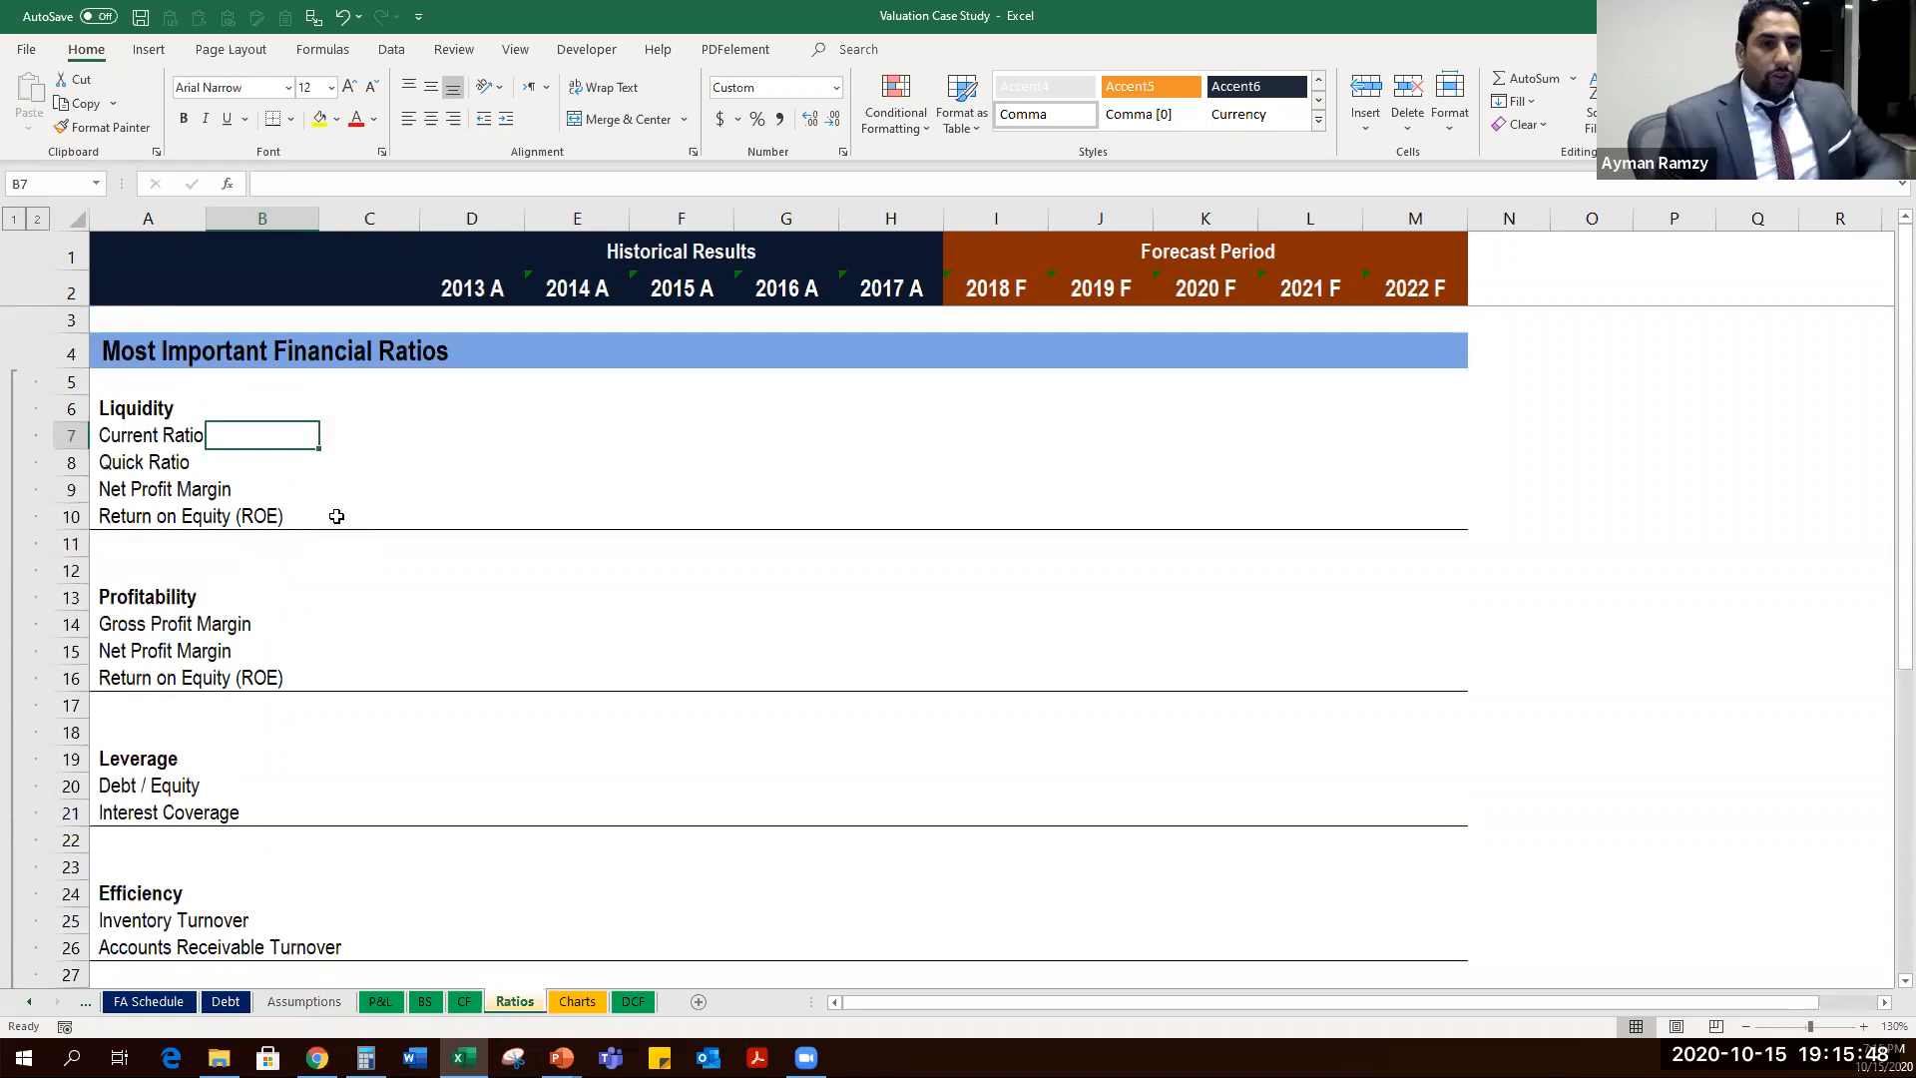
left_click(67, 410)
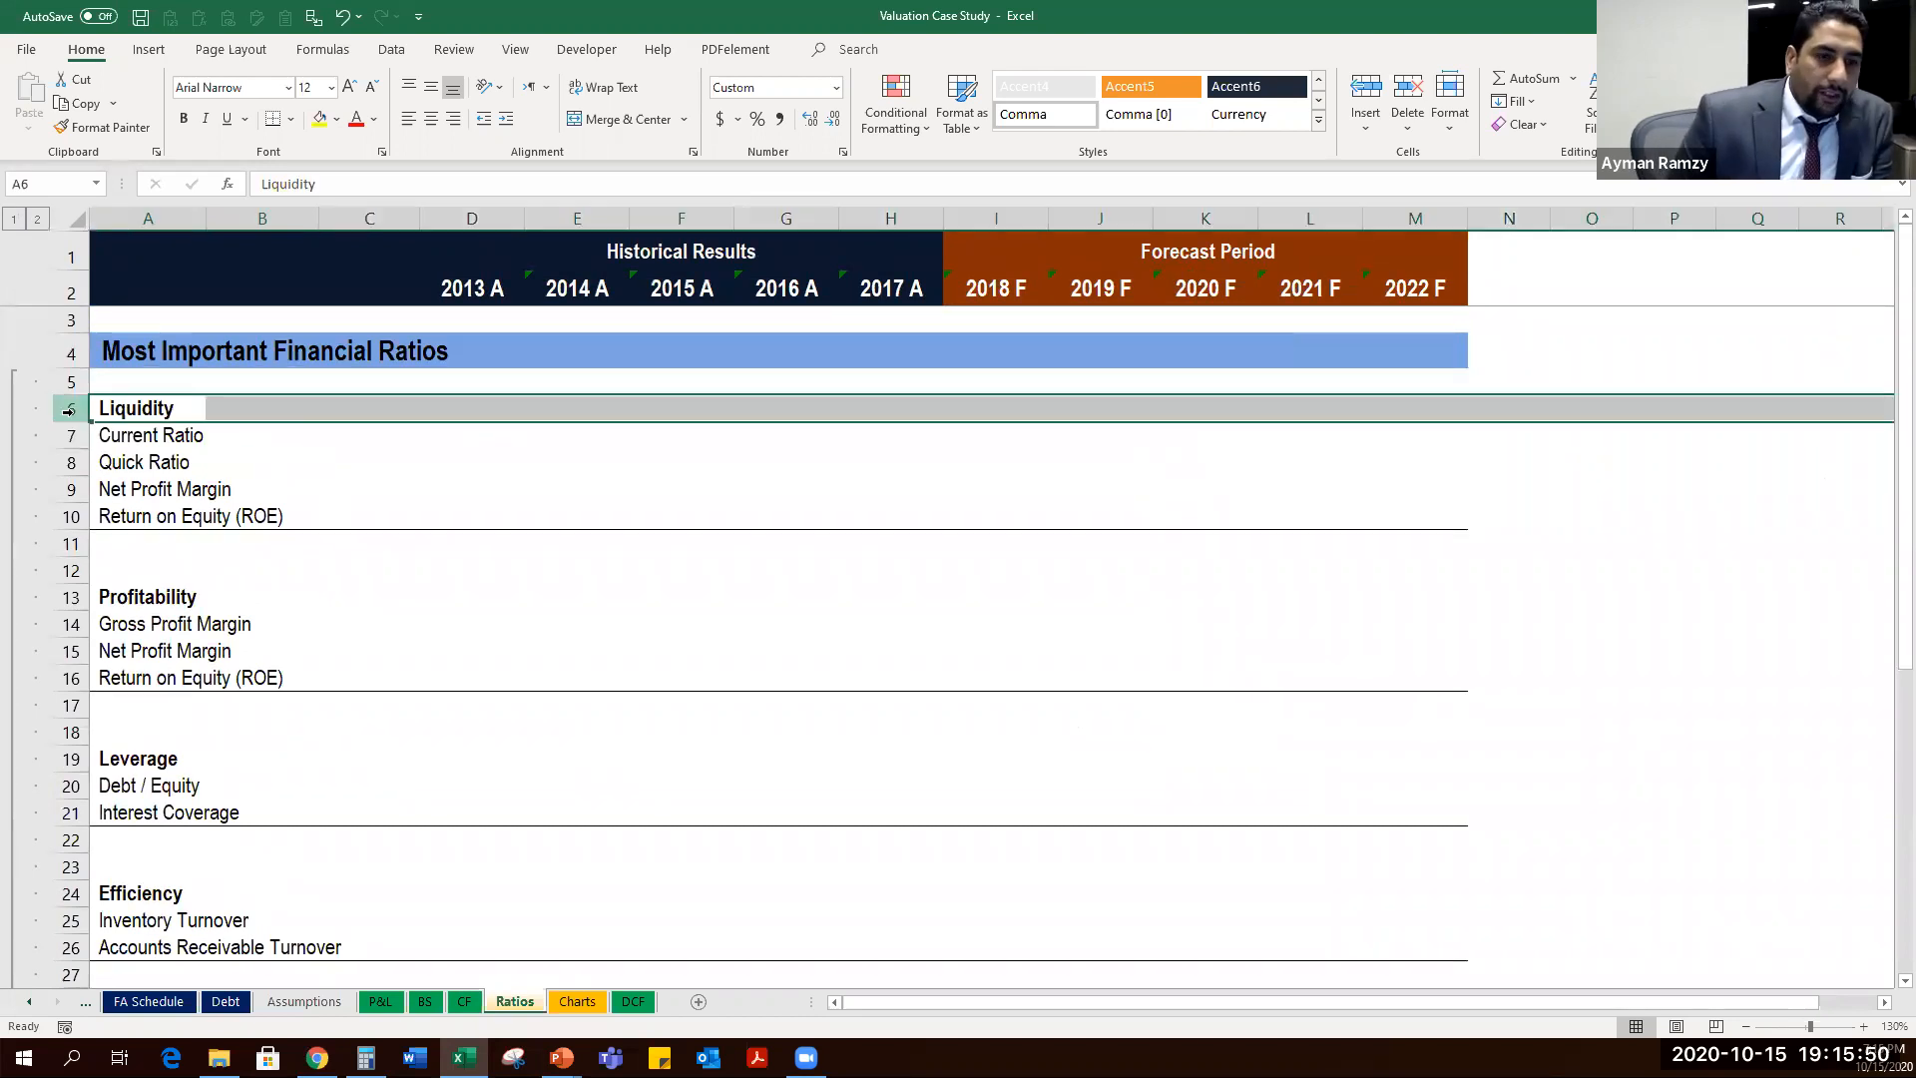
left_click_drag(66, 436, 64, 517)
left_click_drag(64, 622, 65, 679)
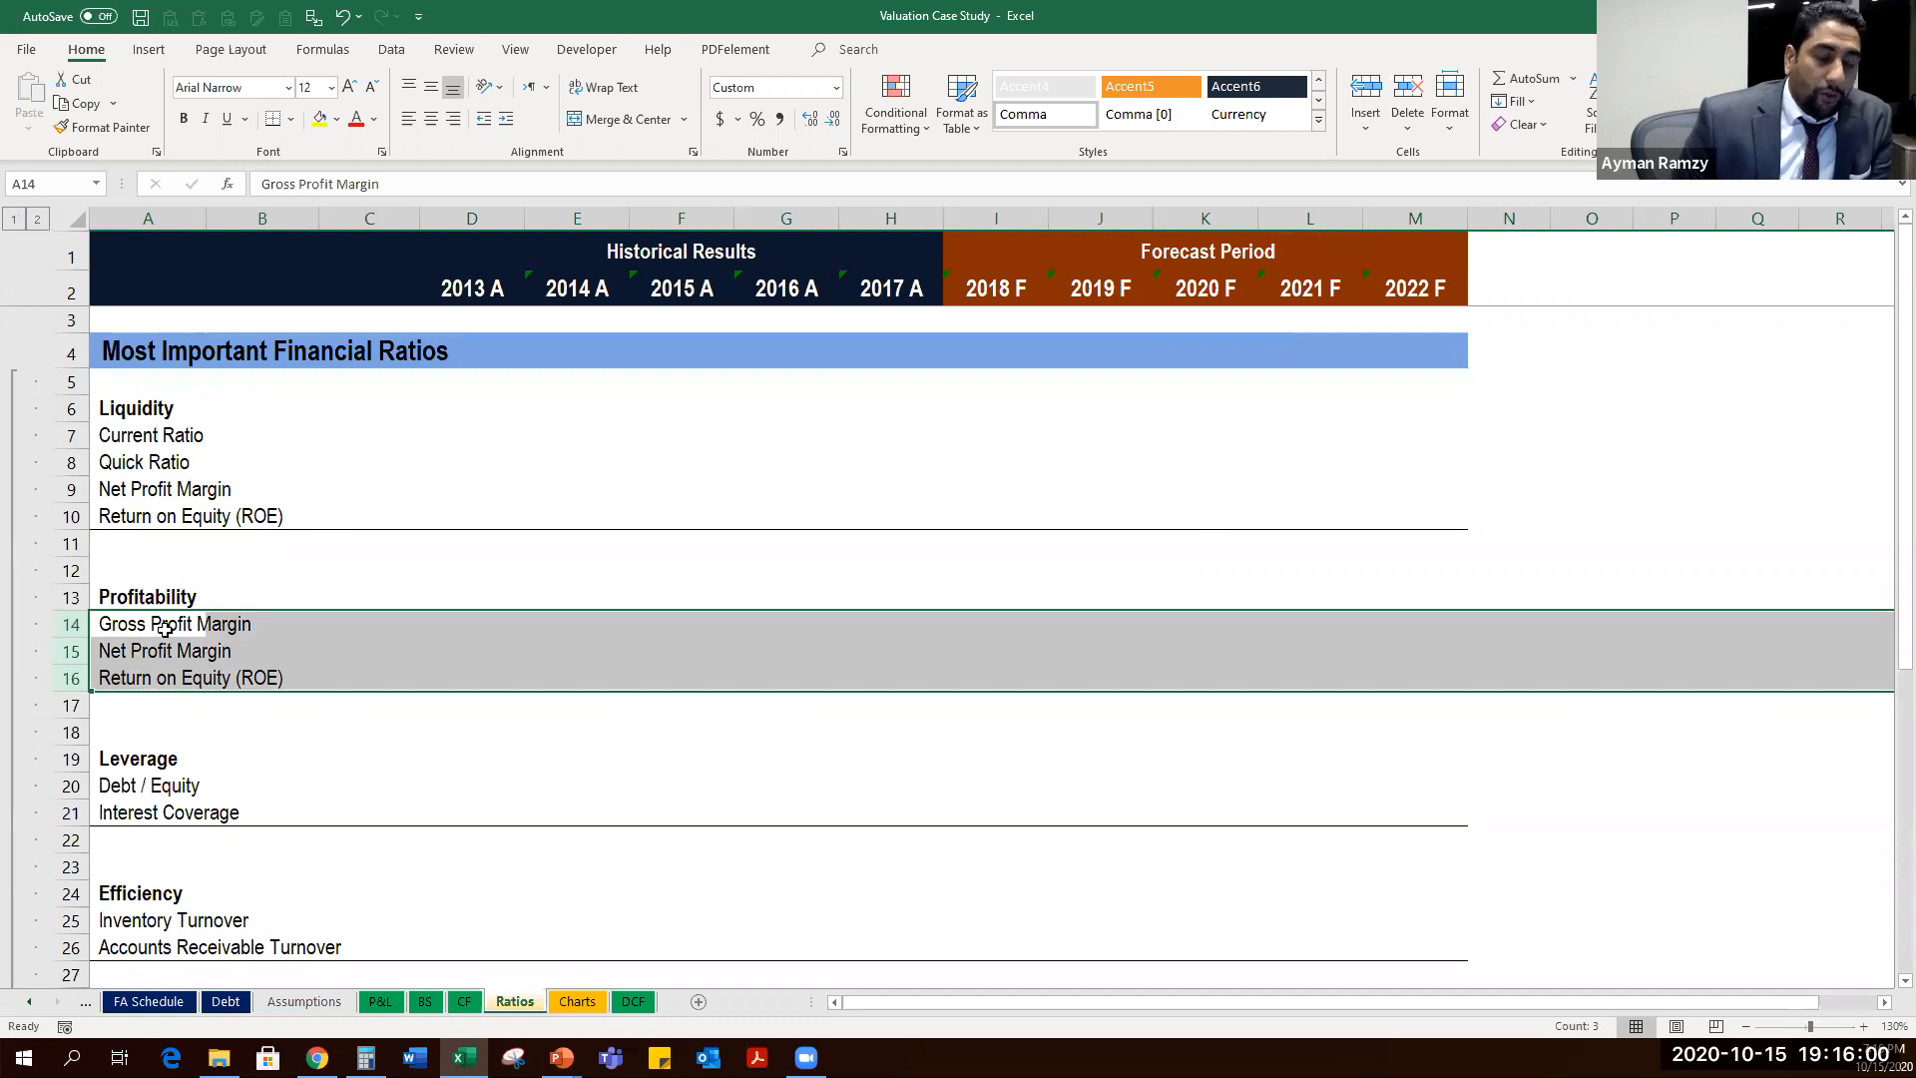
left_click(77, 626)
left_click(76, 650)
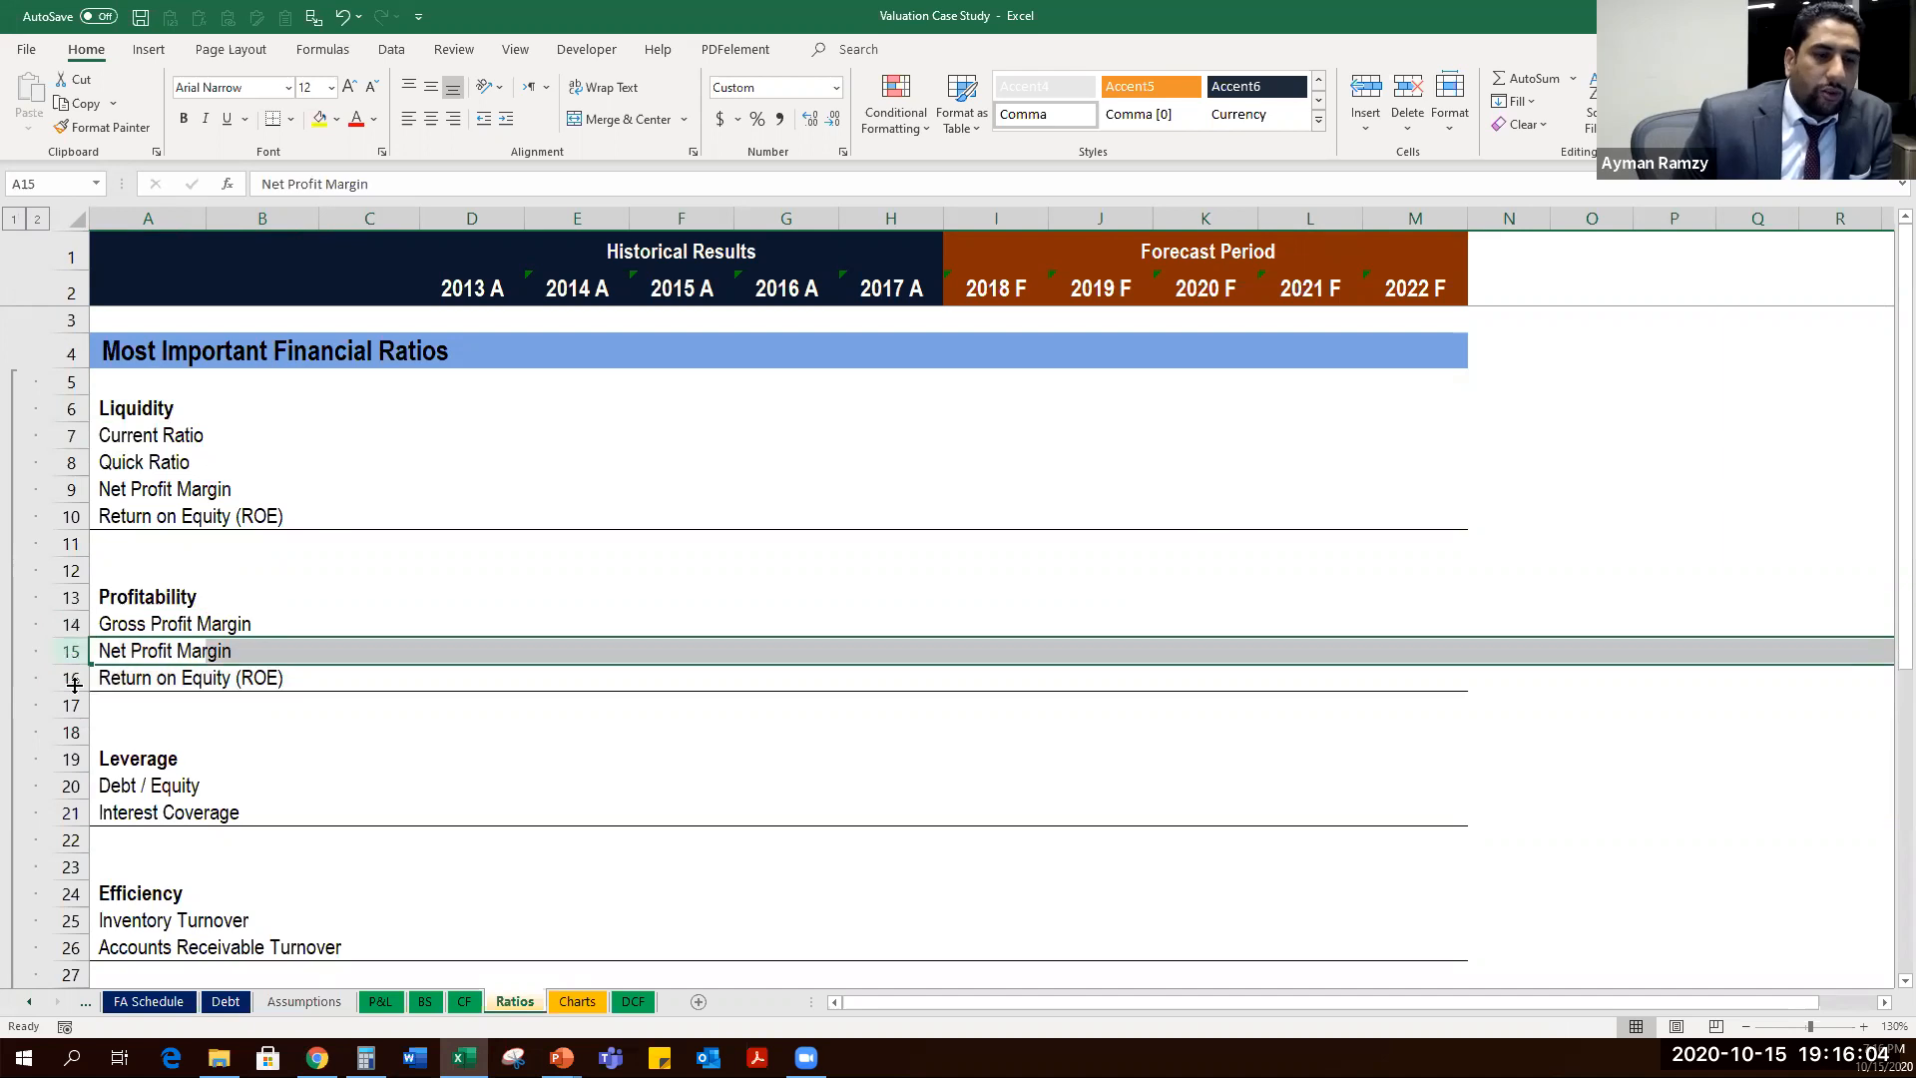
left_click(63, 679)
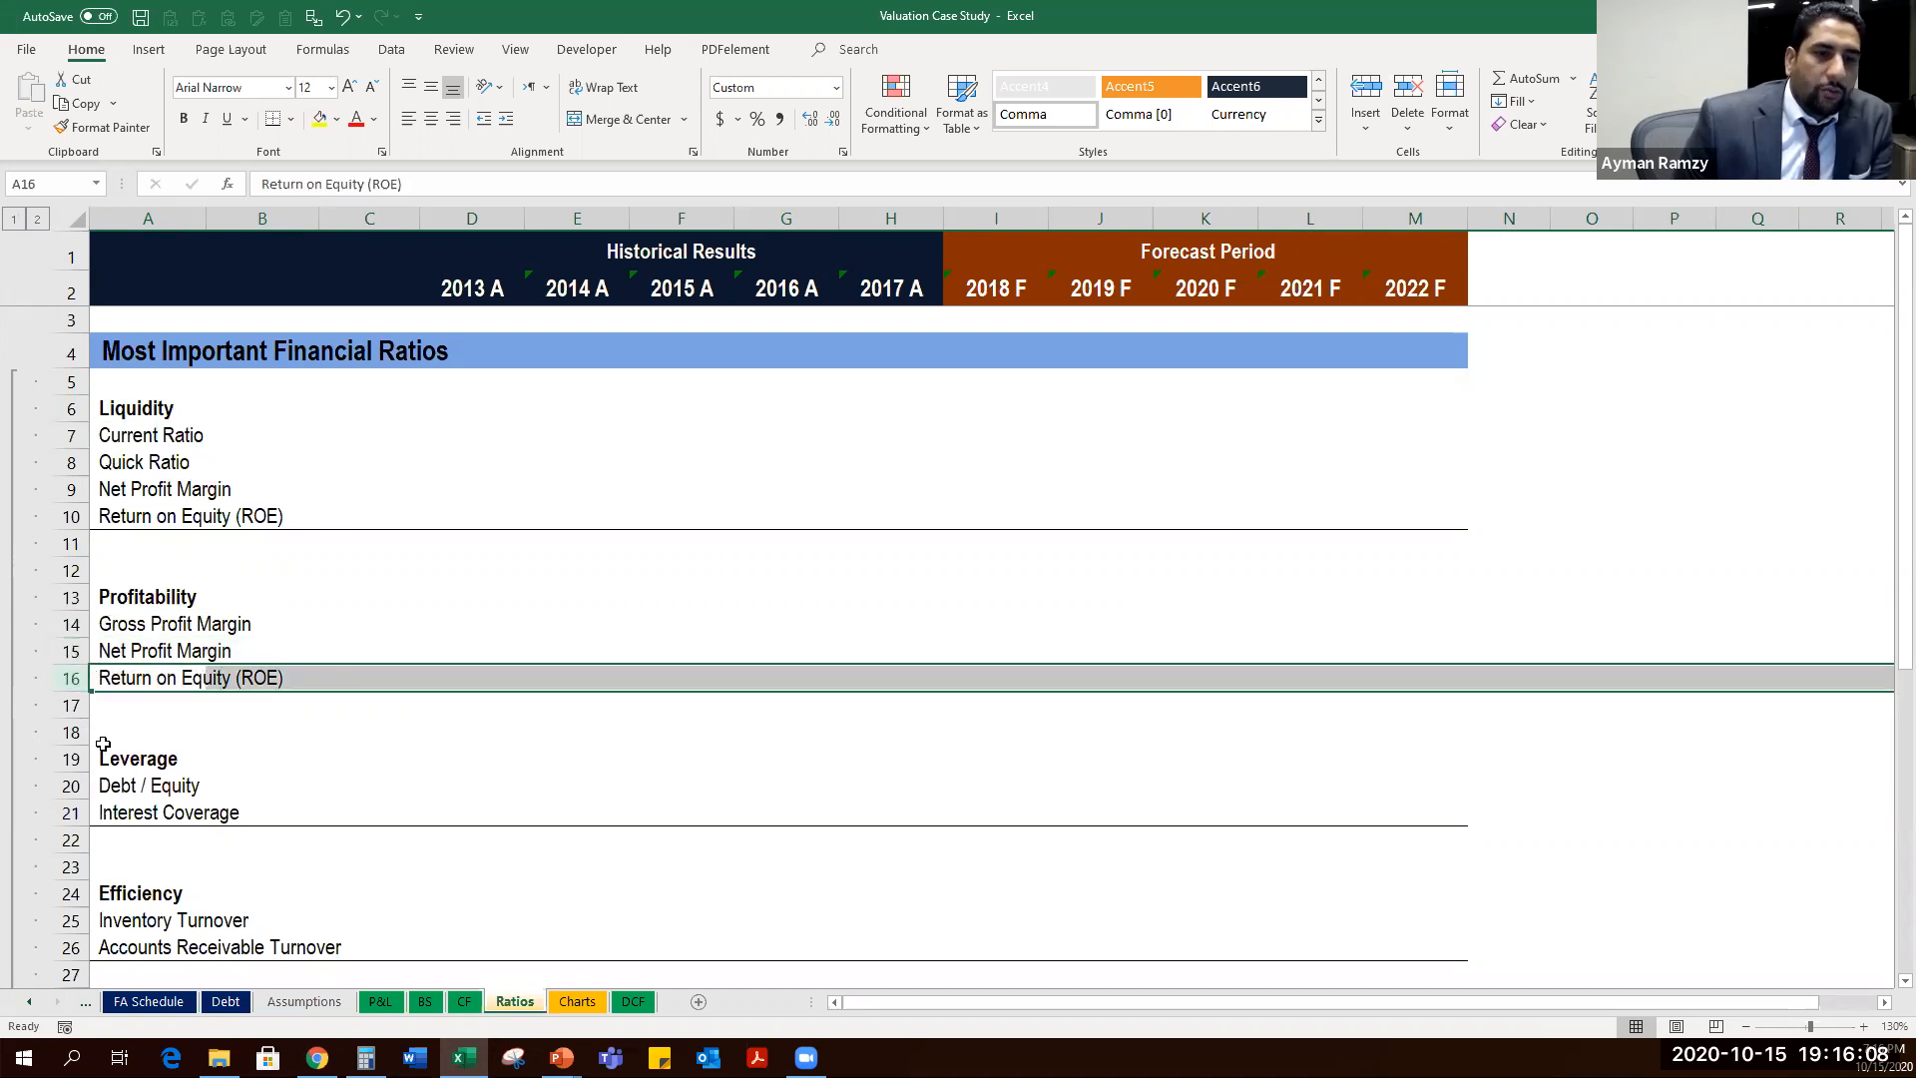
Examine the Leverage and Efficiency ratio rows, from Debt / Equity and Interest Coverage to Inventory Turnover and Accounts Receivable Turnover.
left_click(70, 786)
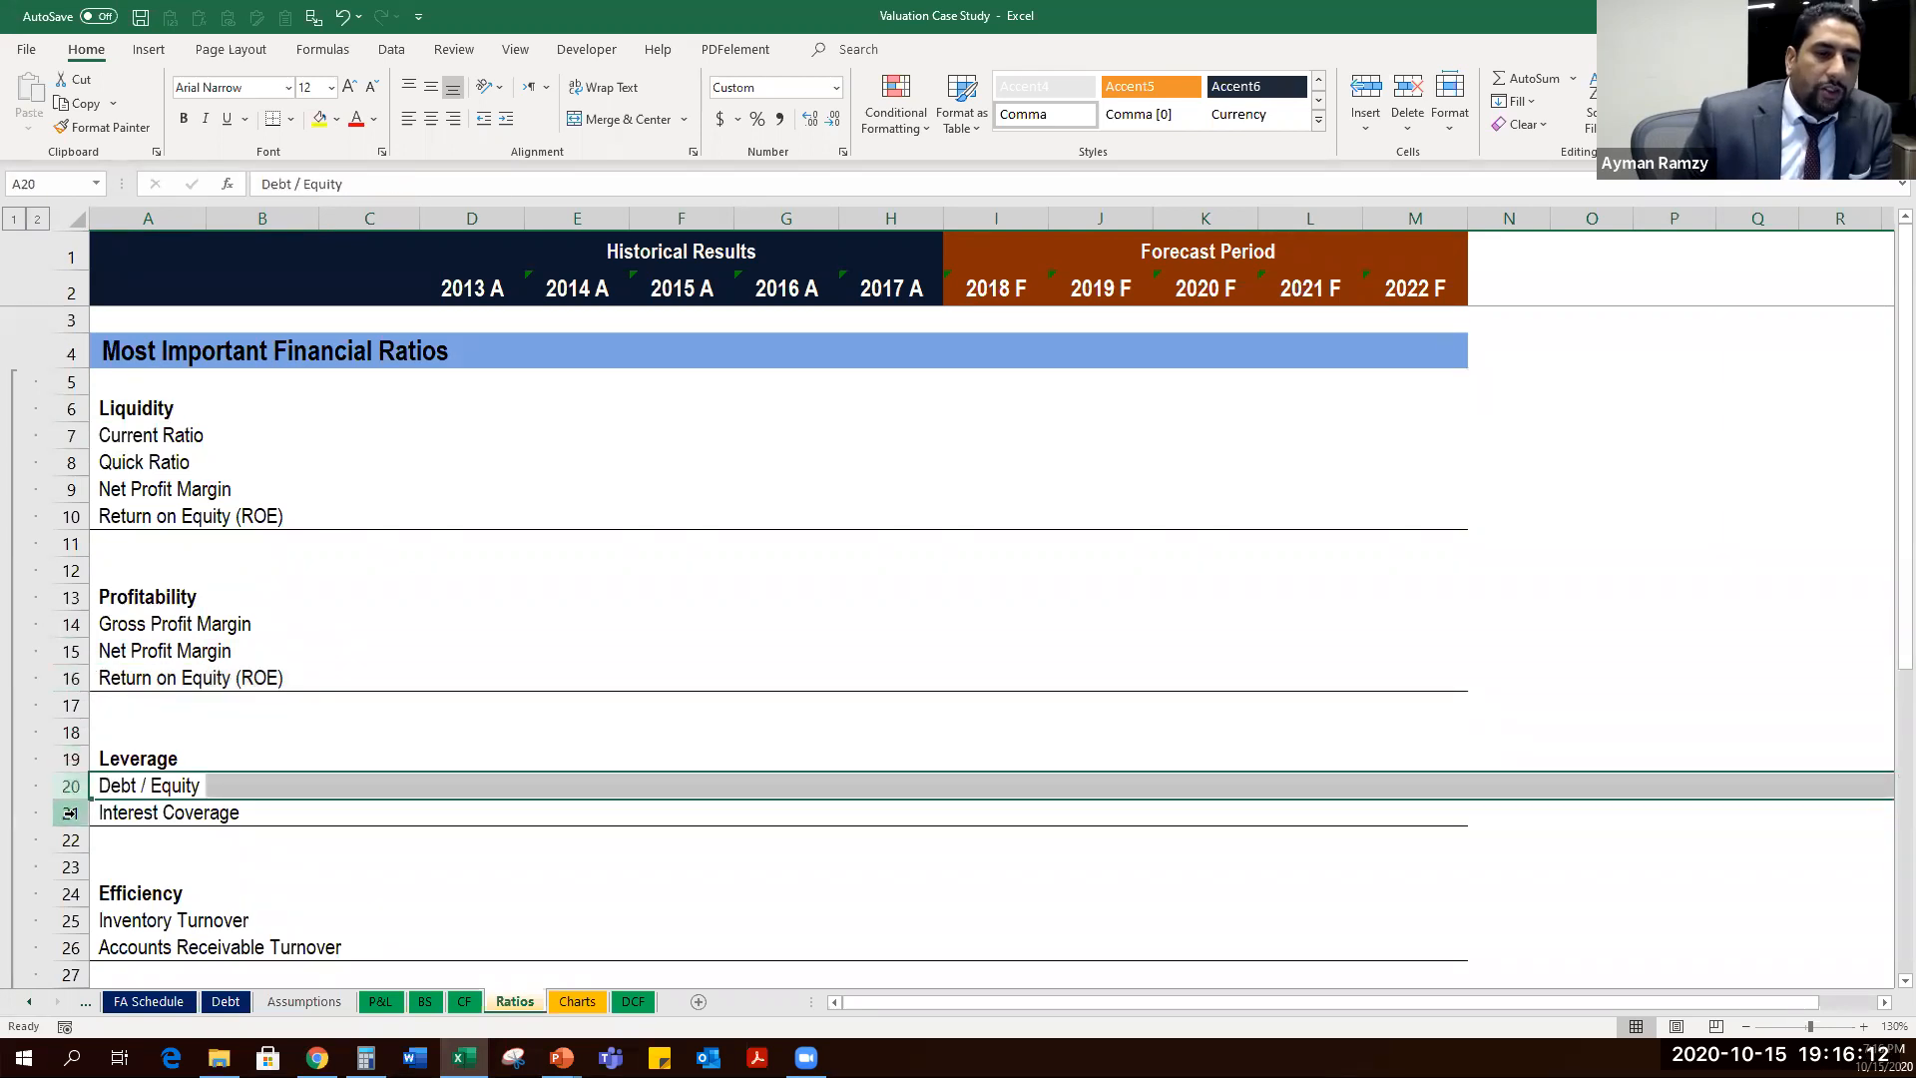
left_click(70, 813)
left_click(70, 787)
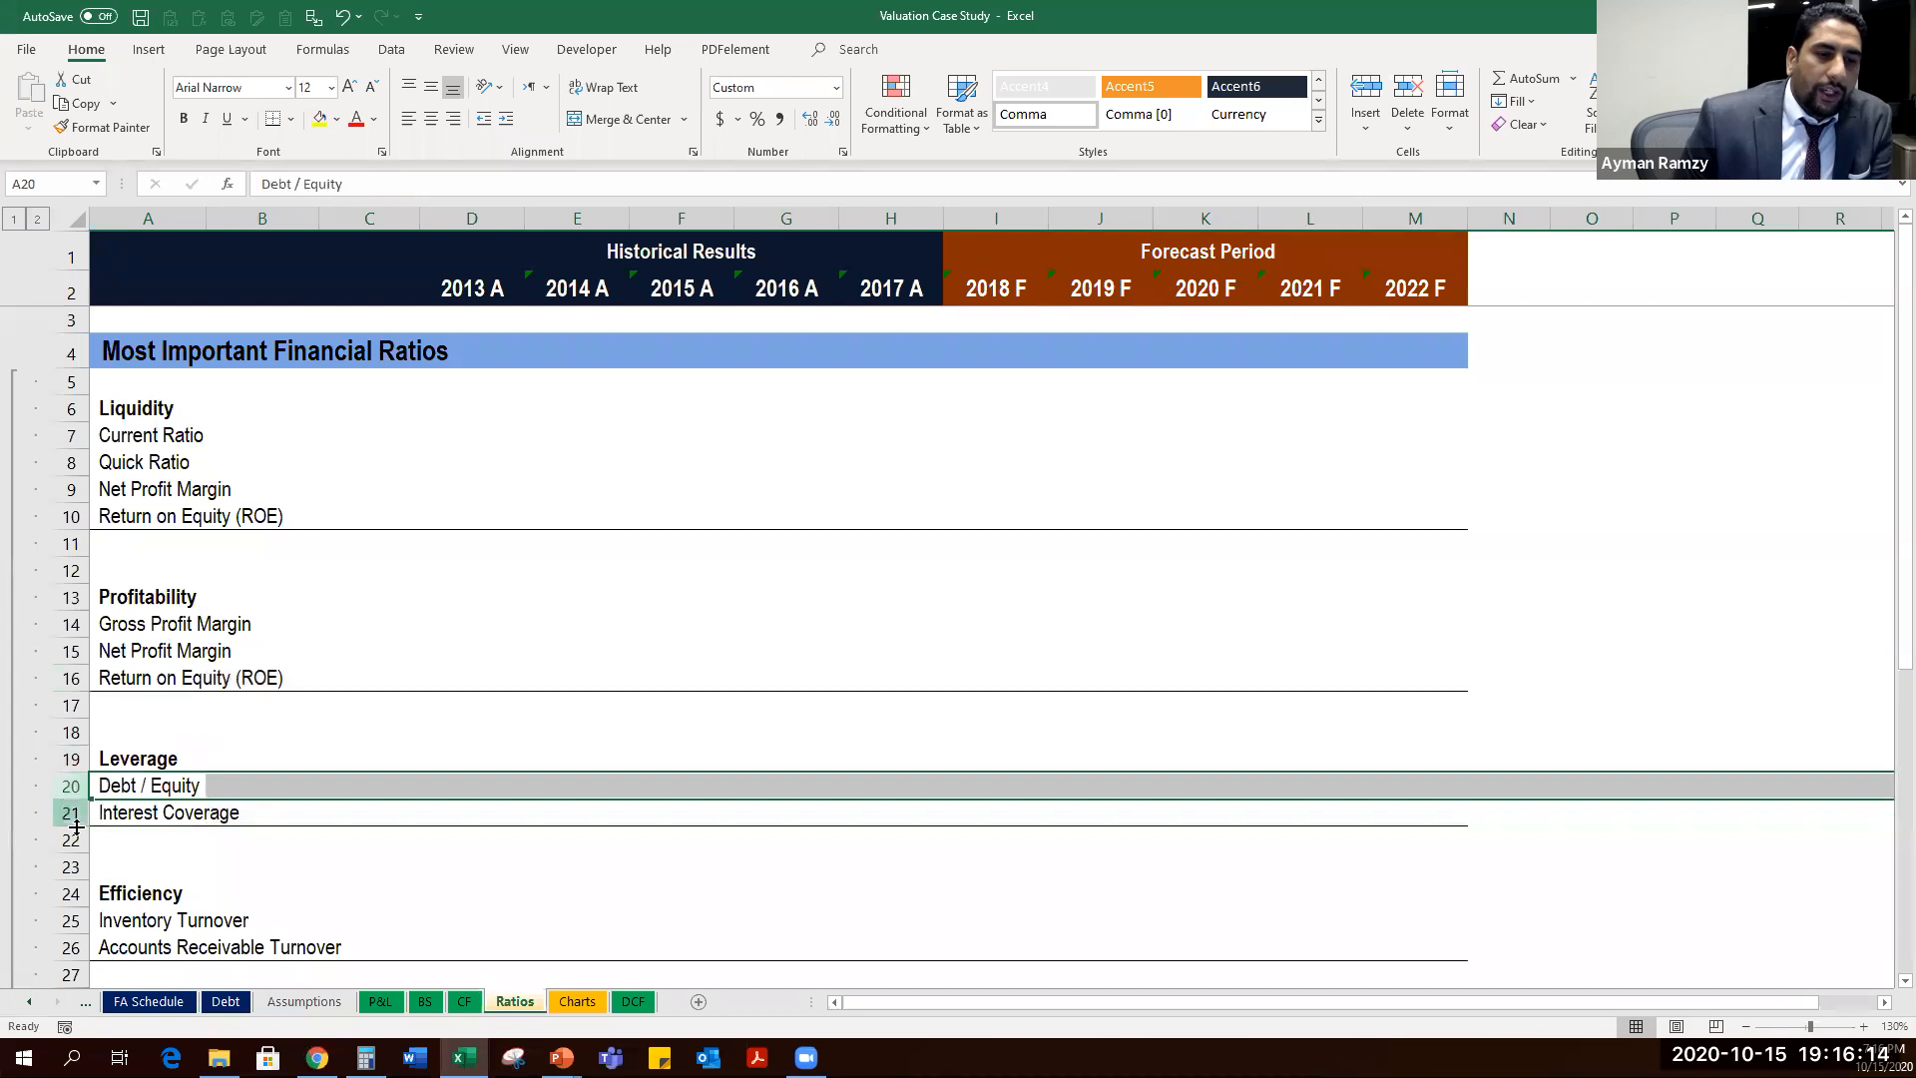
left_click(70, 812)
left_click(70, 786)
scroll(80, 828, "down", 1)
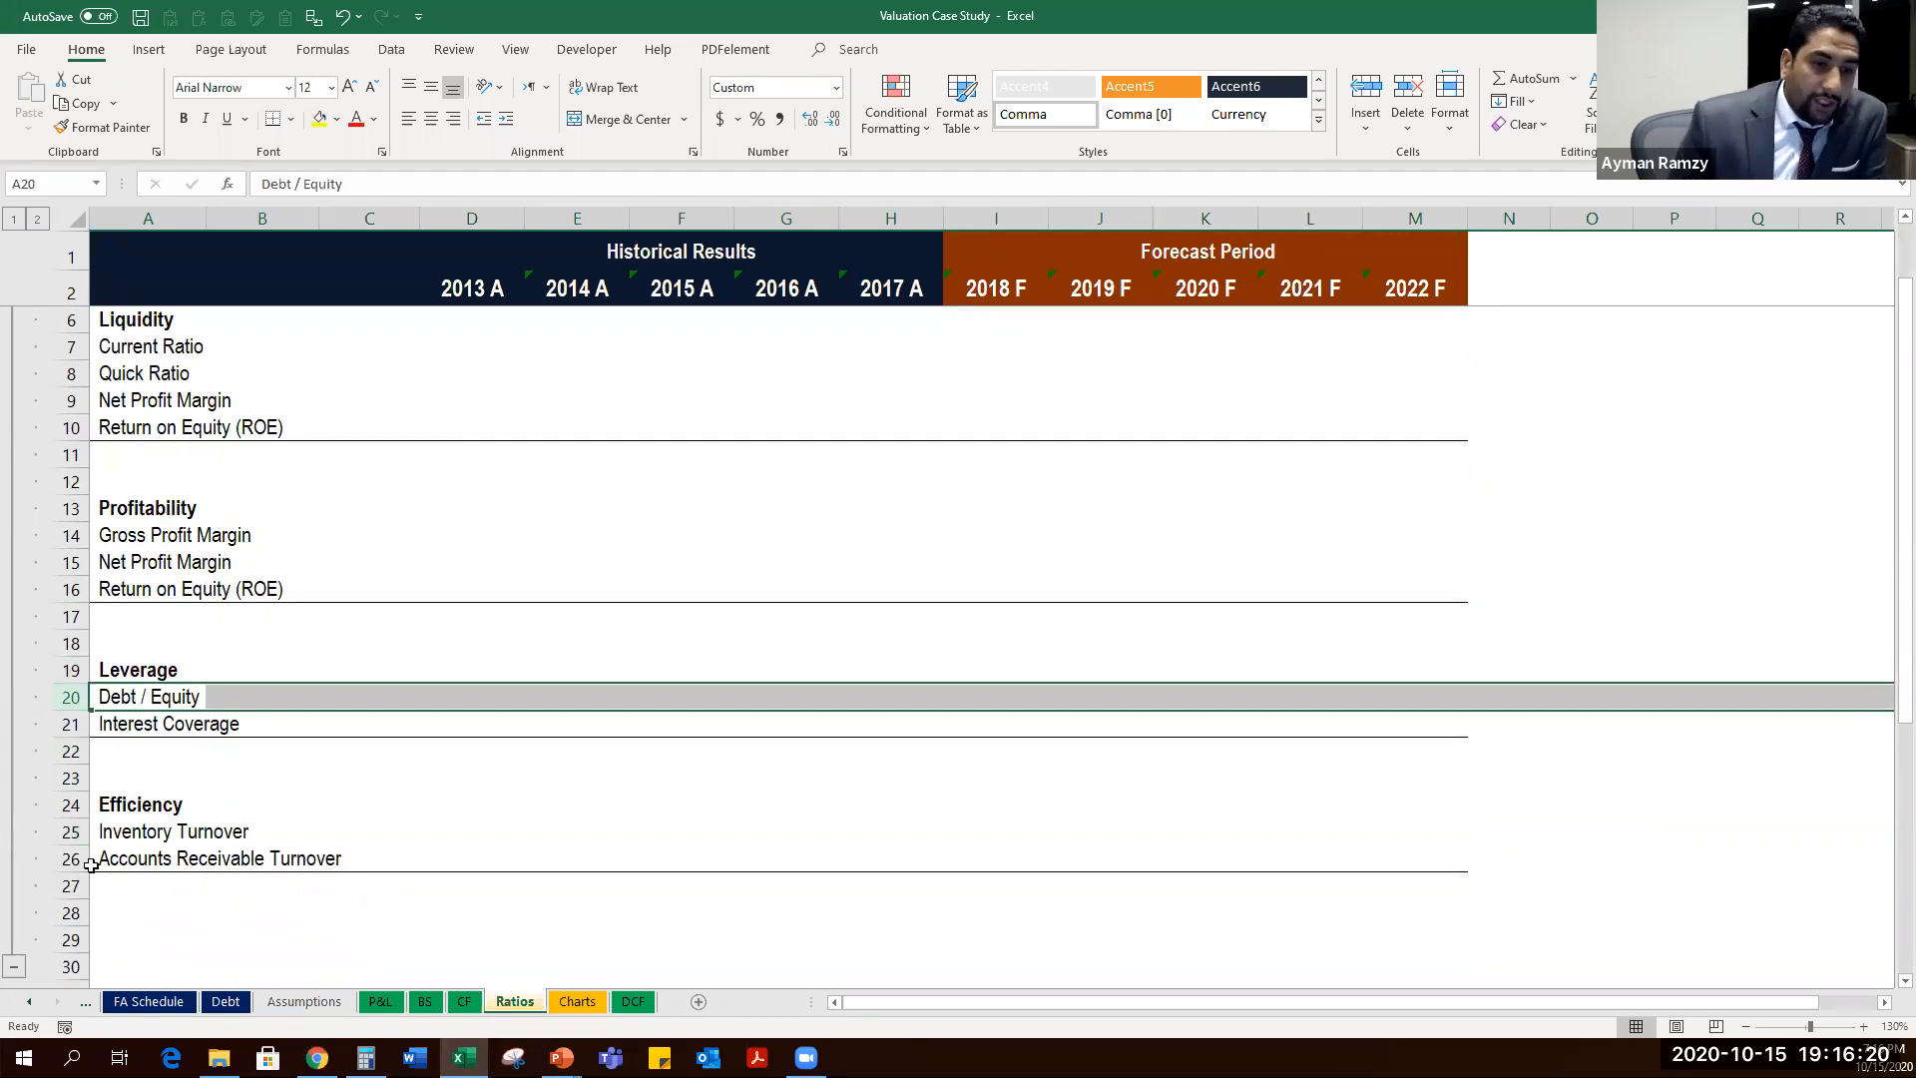
left_click(66, 831)
left_click(67, 860)
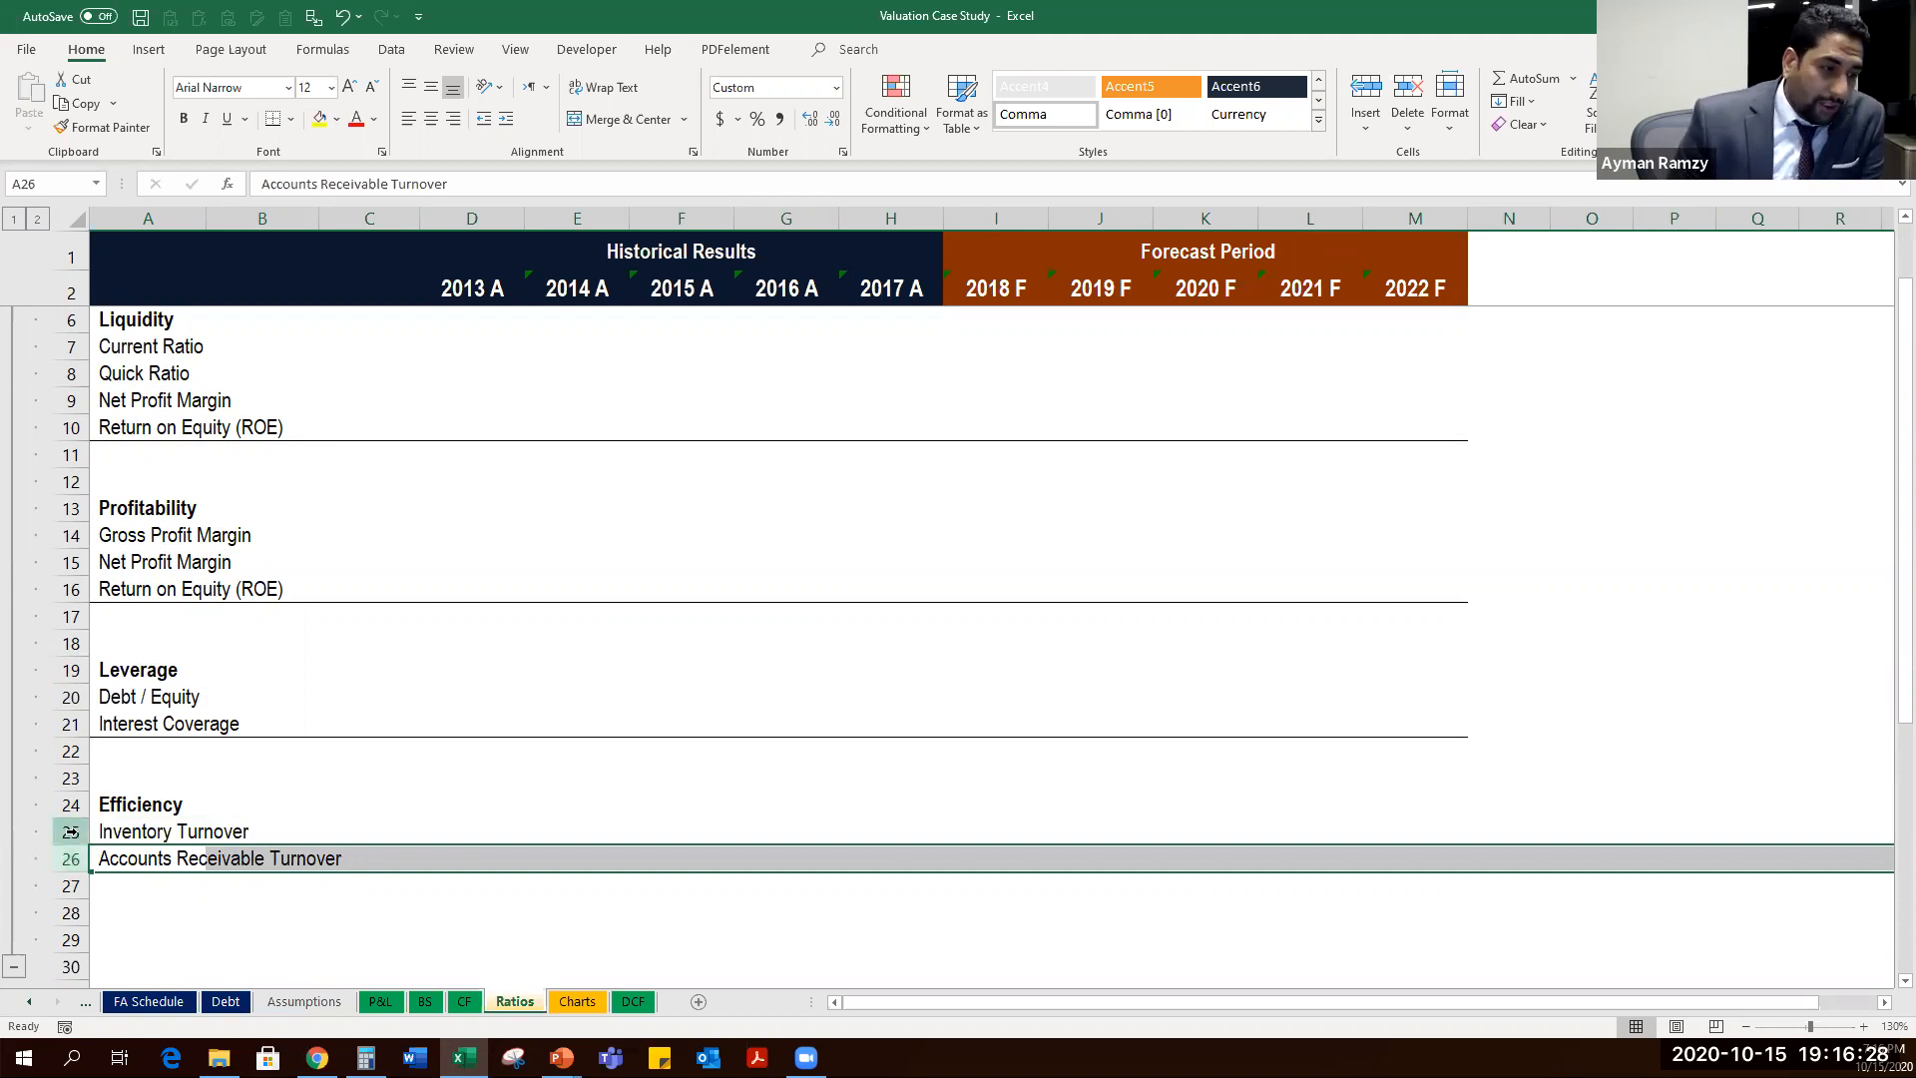
left_click_drag(71, 831, 71, 860)
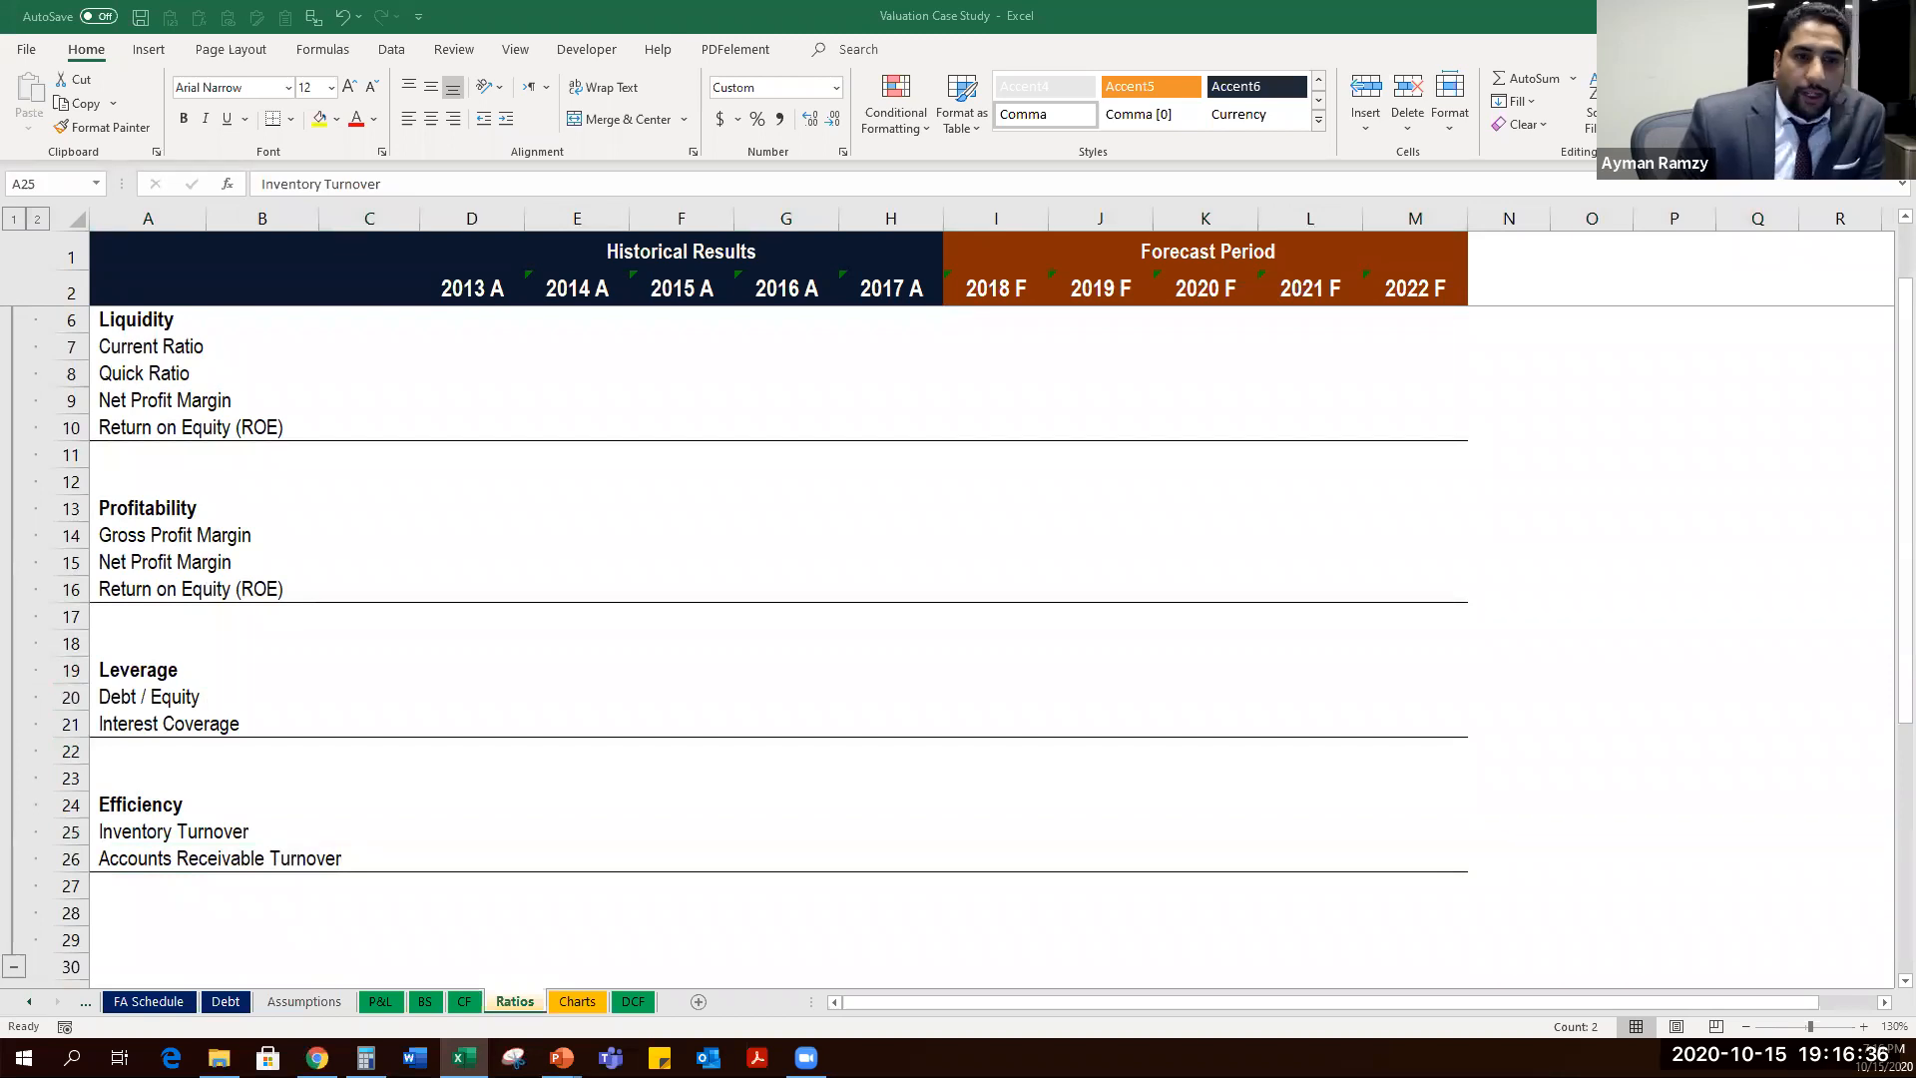
Examine the Liquidity ratio rows, from Current Ratio to Return on Equity (ROE), and single out the Quick Ratio.
scroll(620, 525, "up", 1)
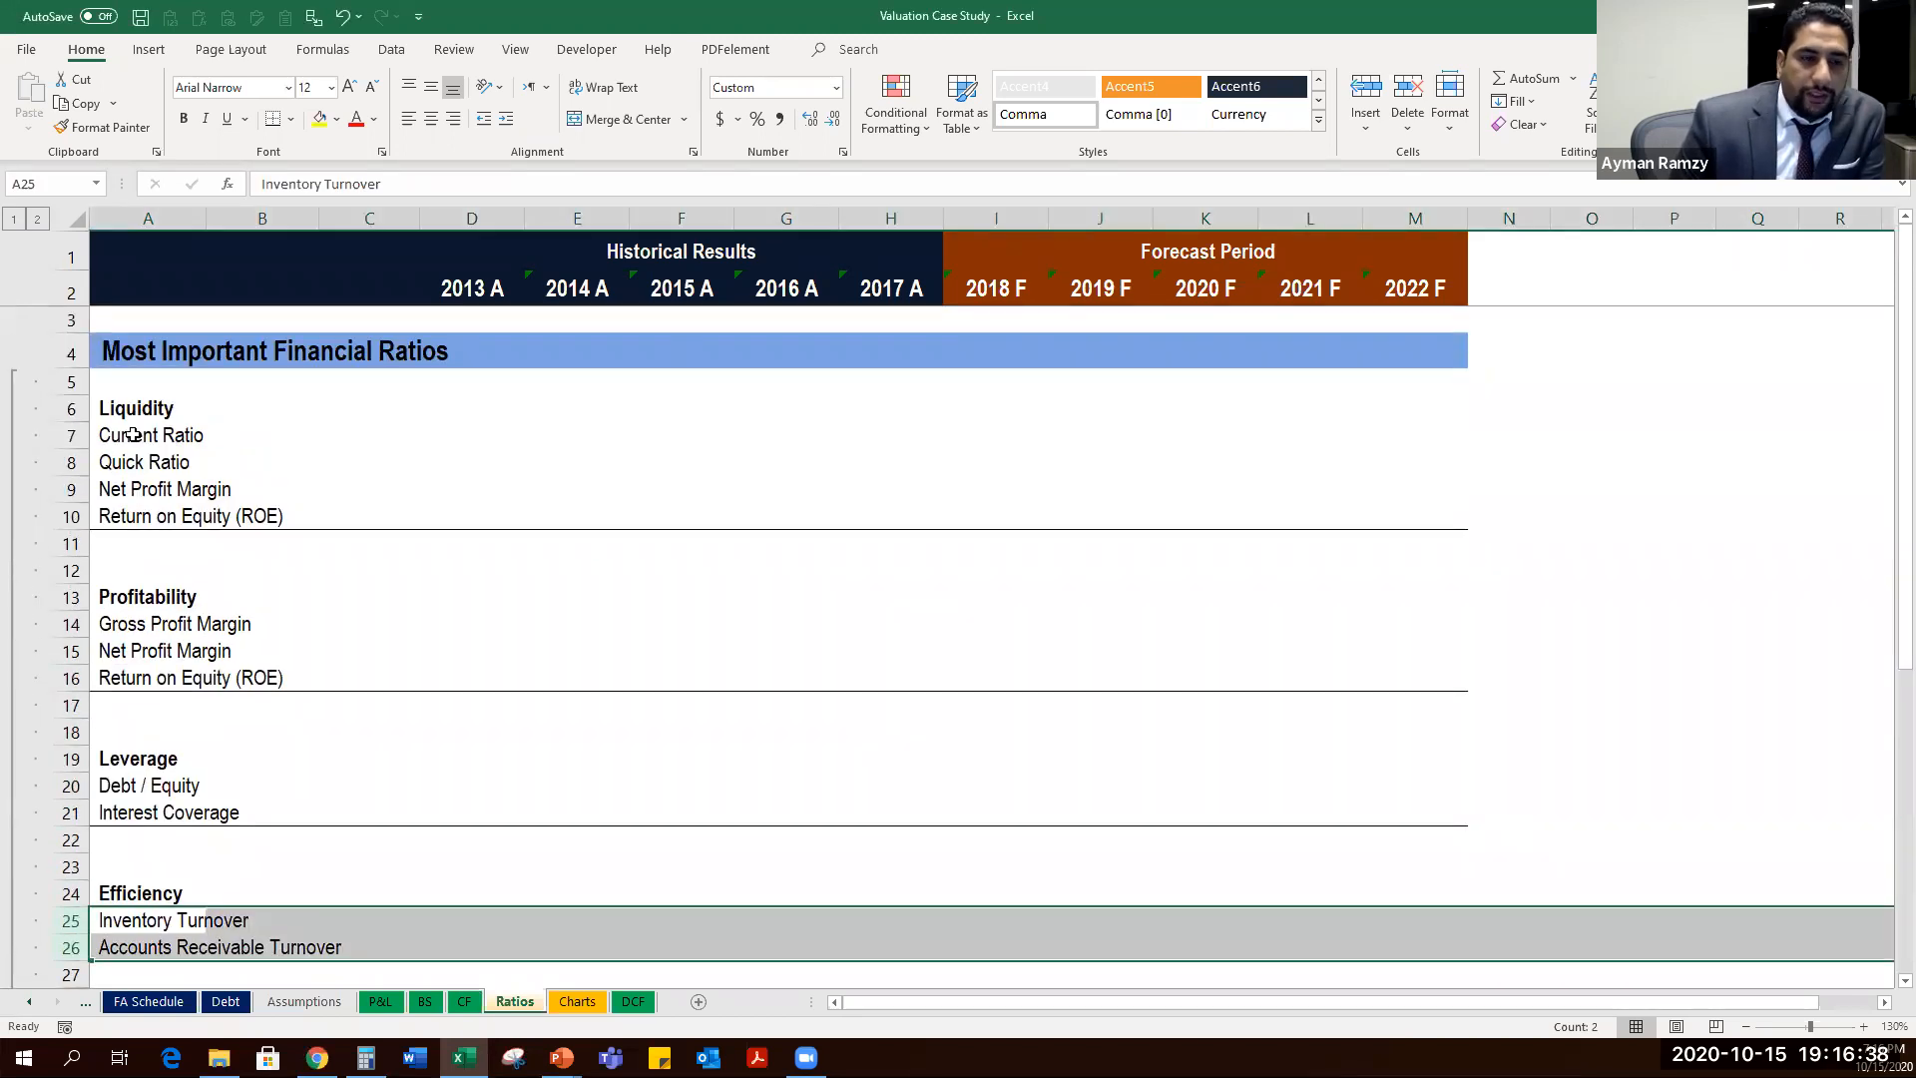
left_click_drag(138, 435, 383, 516)
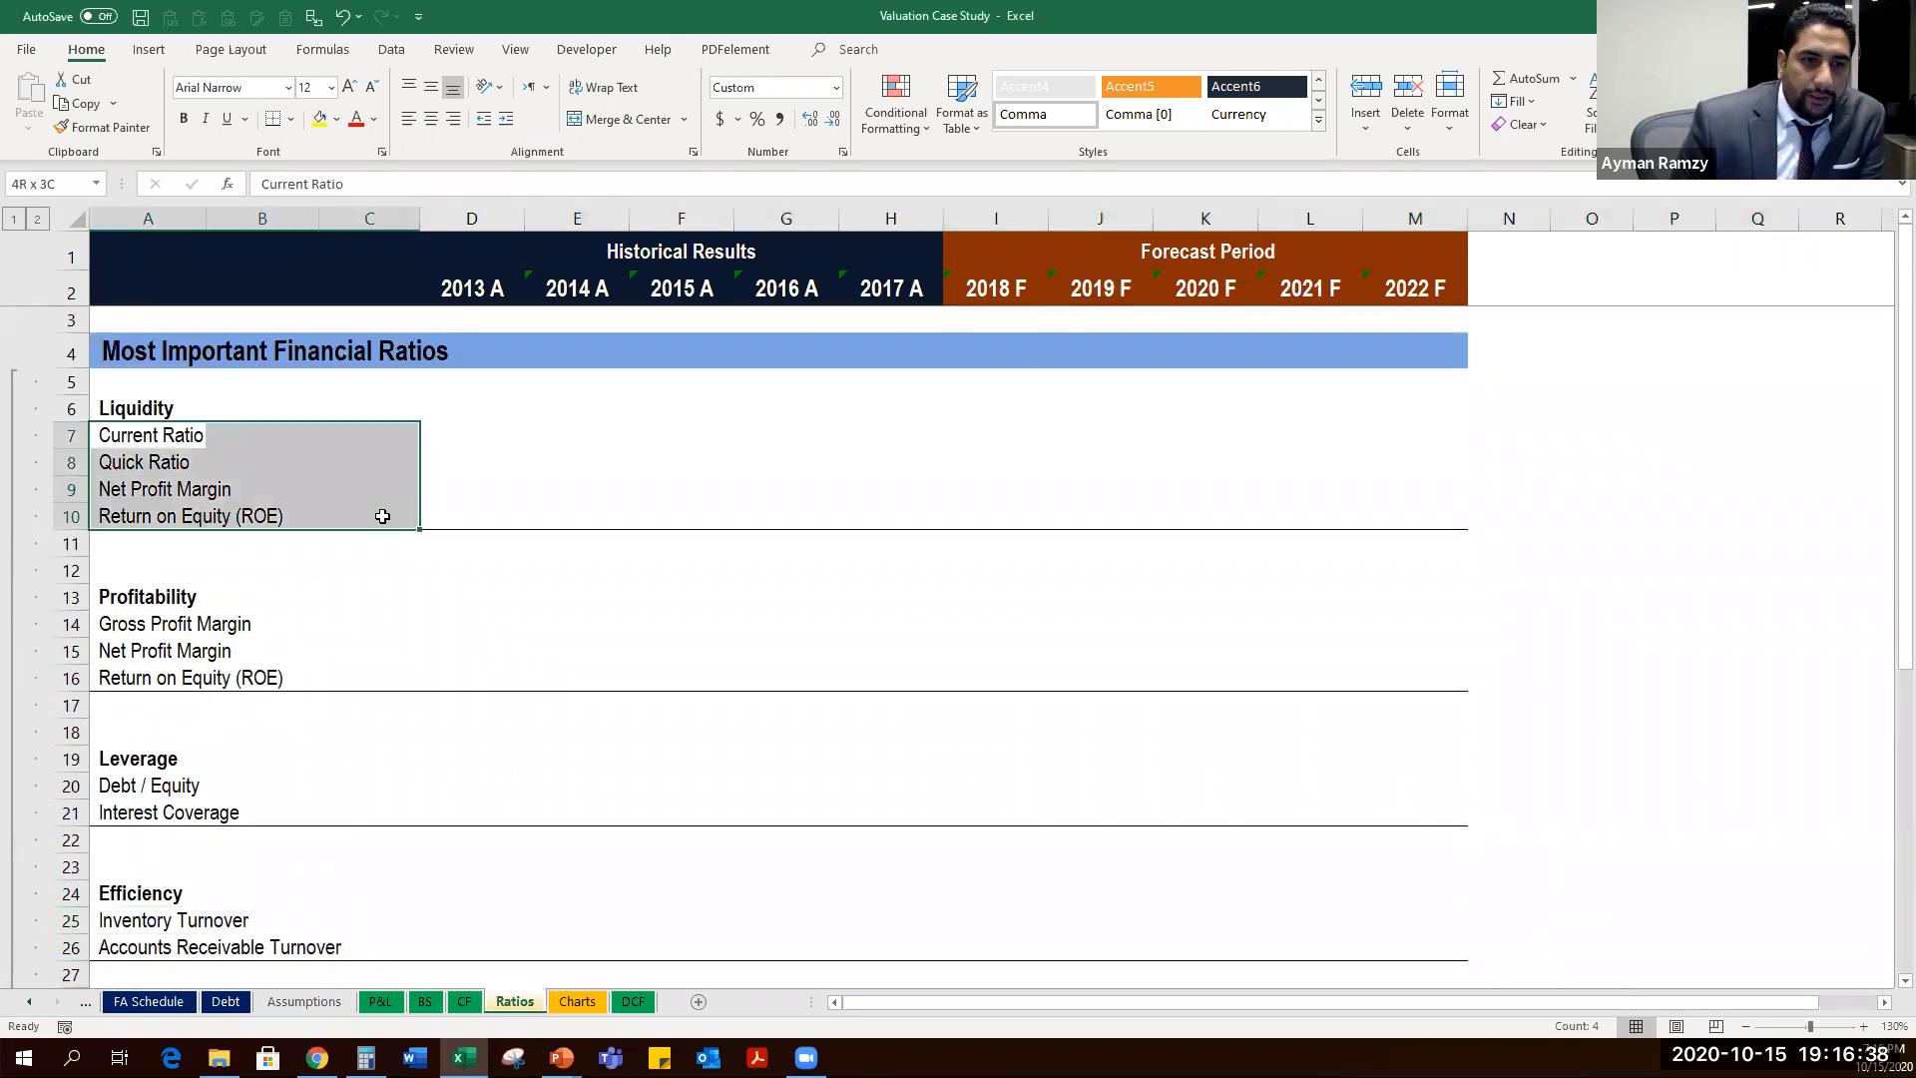
left_click(500, 436)
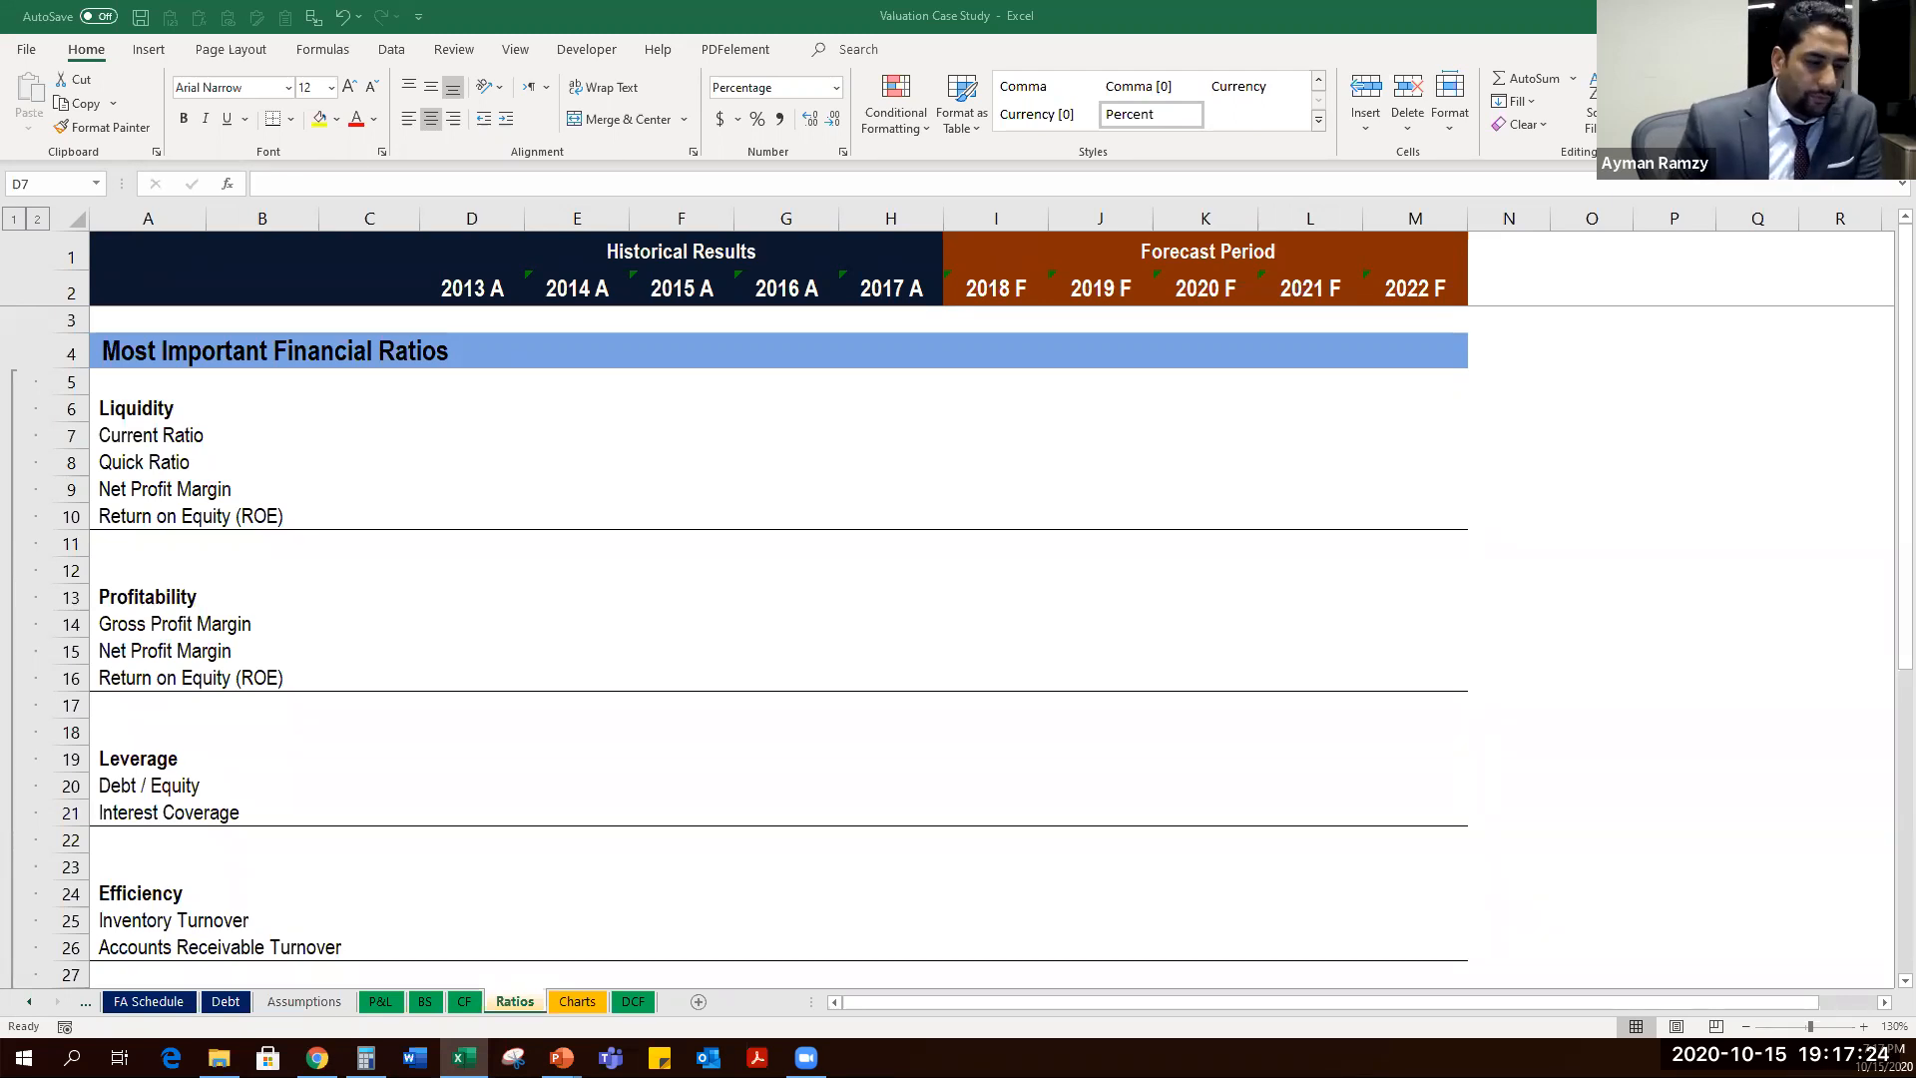
left_click_drag(219, 429, 1223, 504)
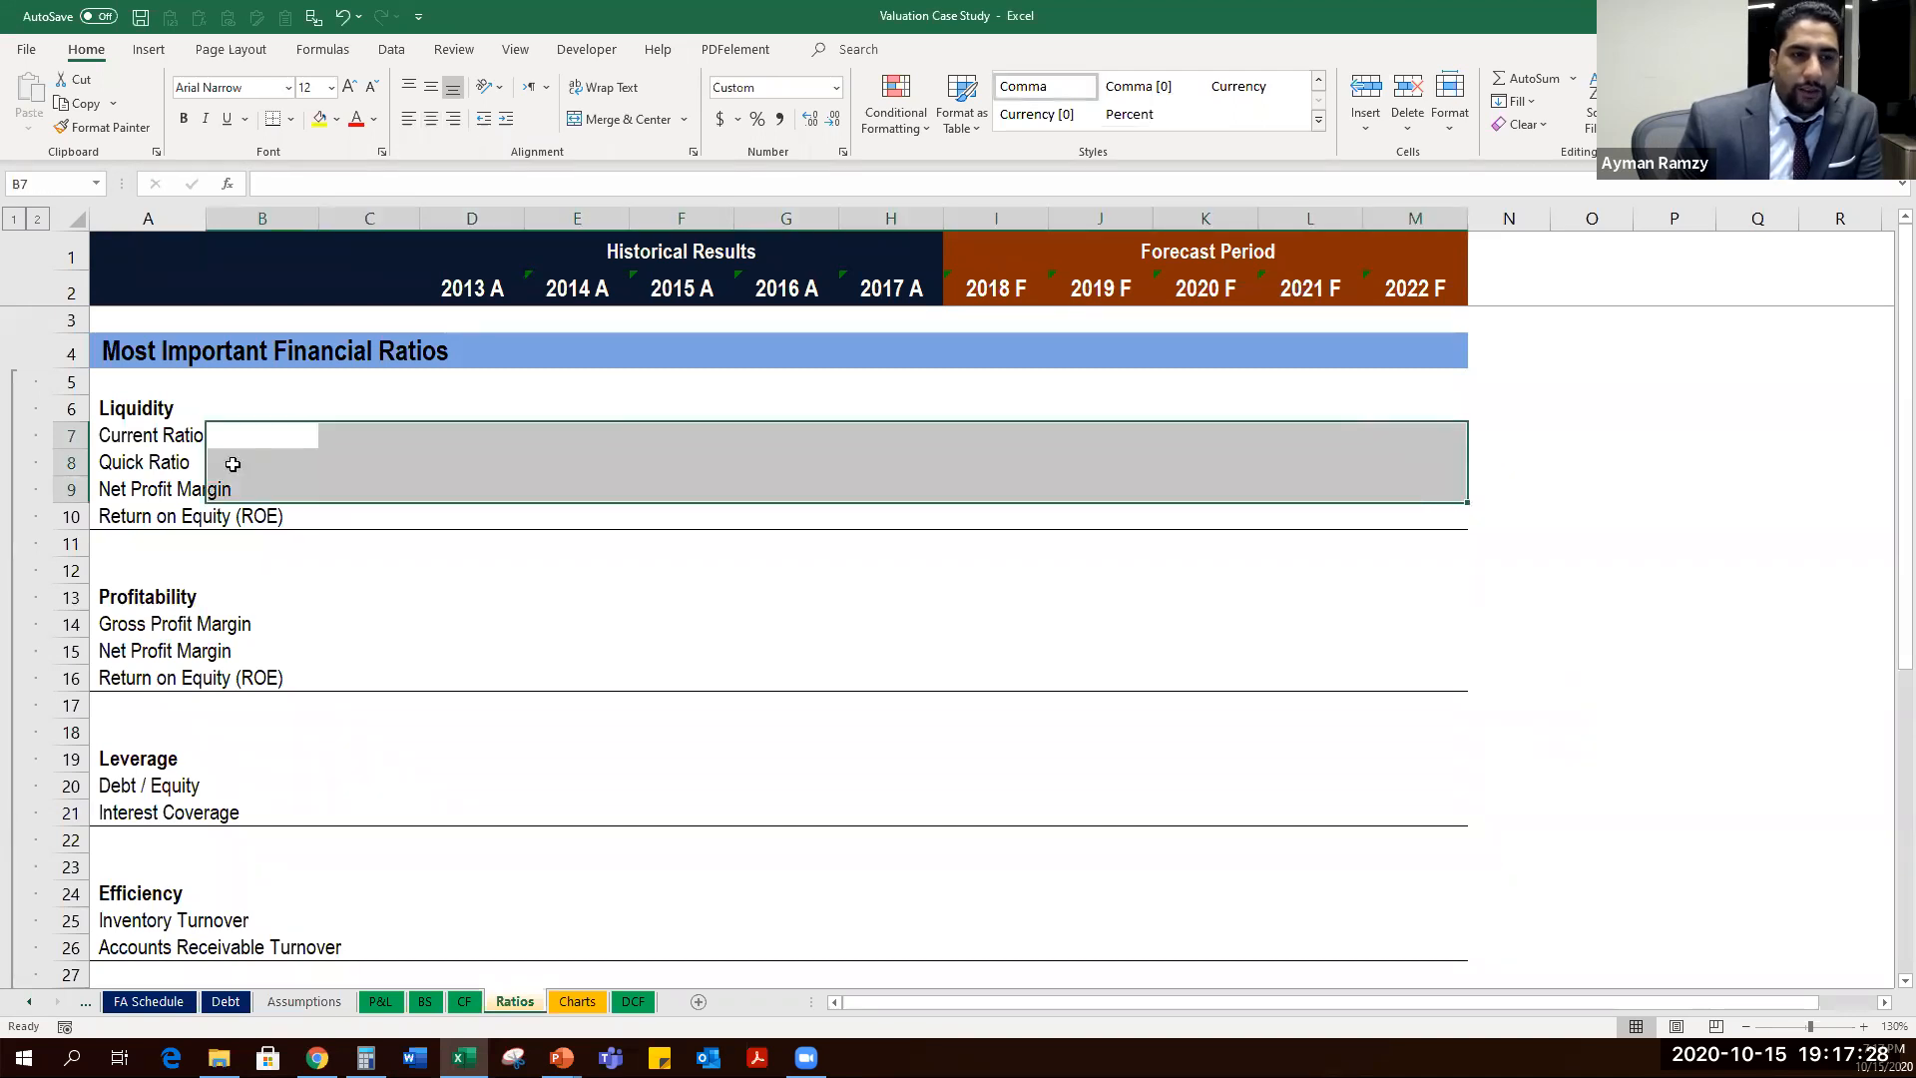
left_click_drag(139, 434, 349, 509)
left_click(147, 467)
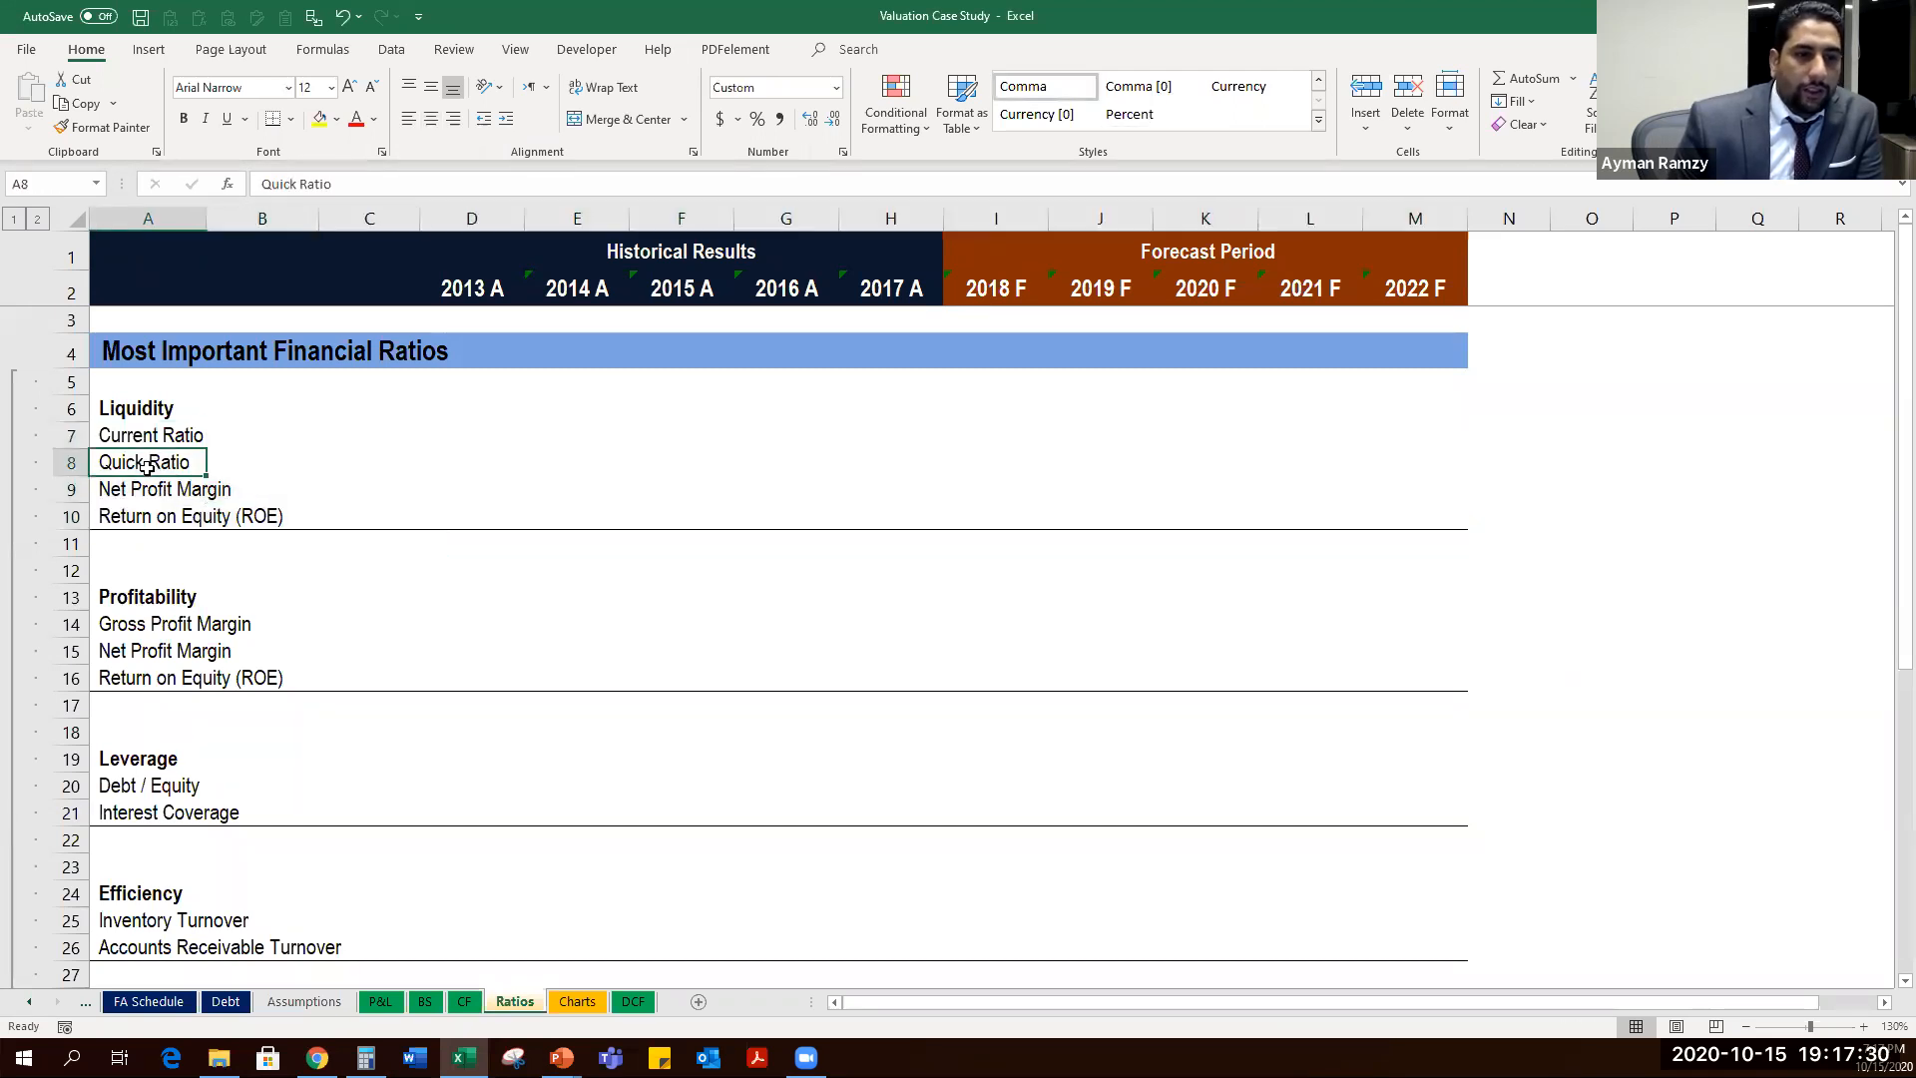
left_click_drag(146, 468, 526, 459)
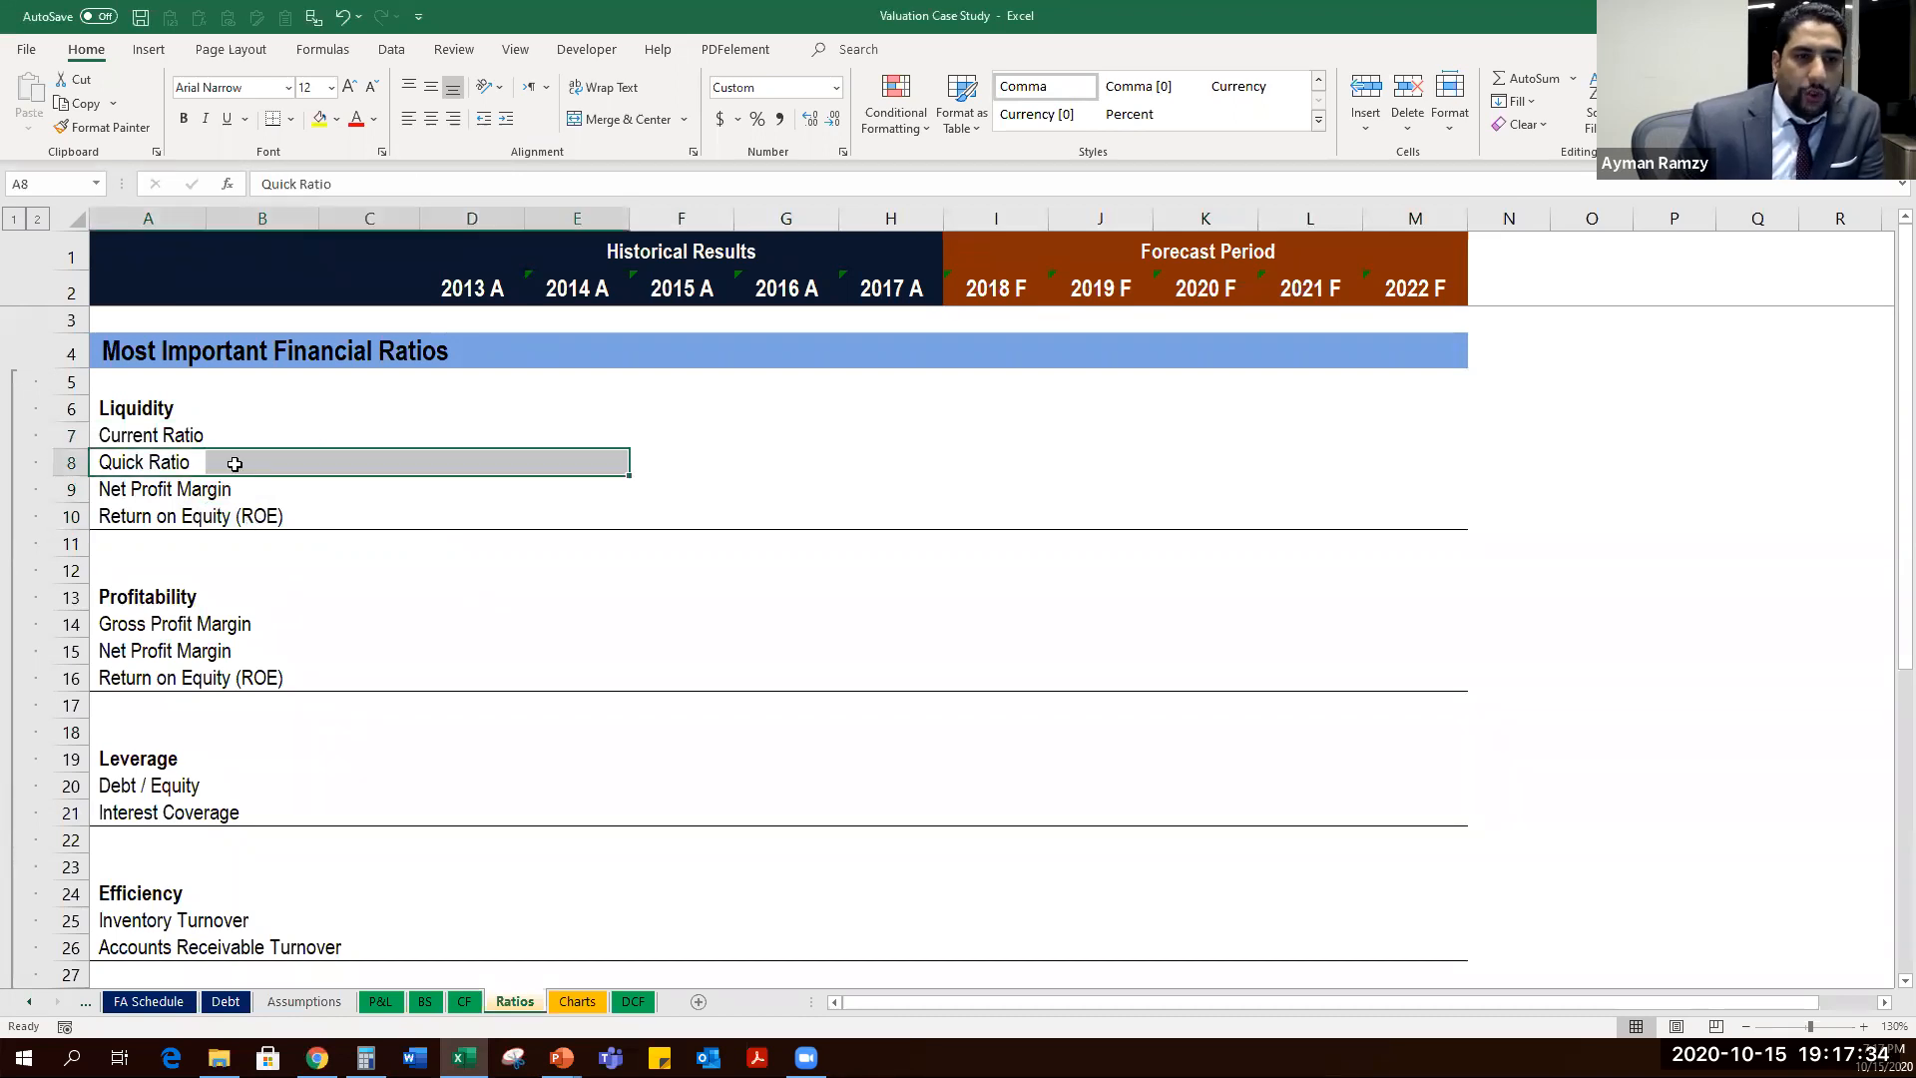
Delete the misplaced Net Profit Margin and Return on Equity (ROE) rows from the Liquidity section.
left_click_drag(238, 489, 283, 490)
key("shift+space")
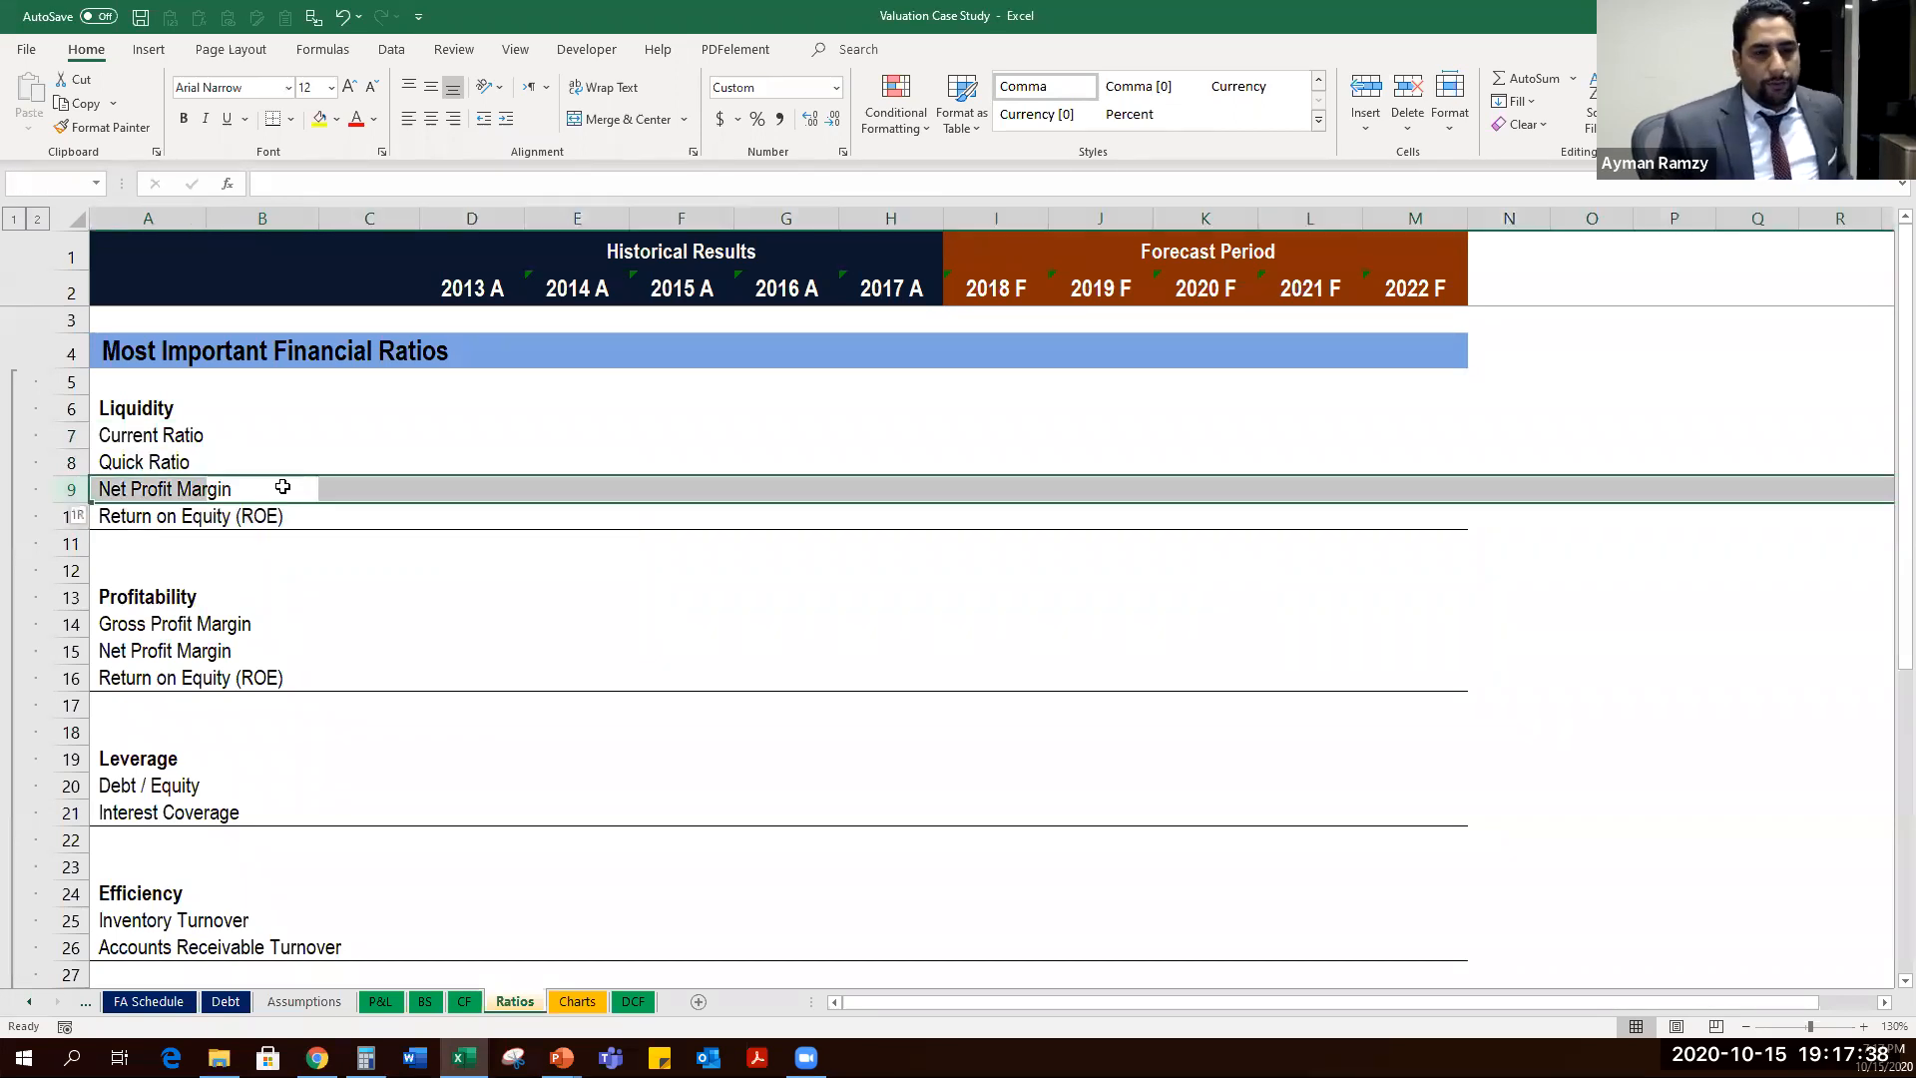
key("ctrl+minus")
key("ctrl+minus")
left_click(188, 543)
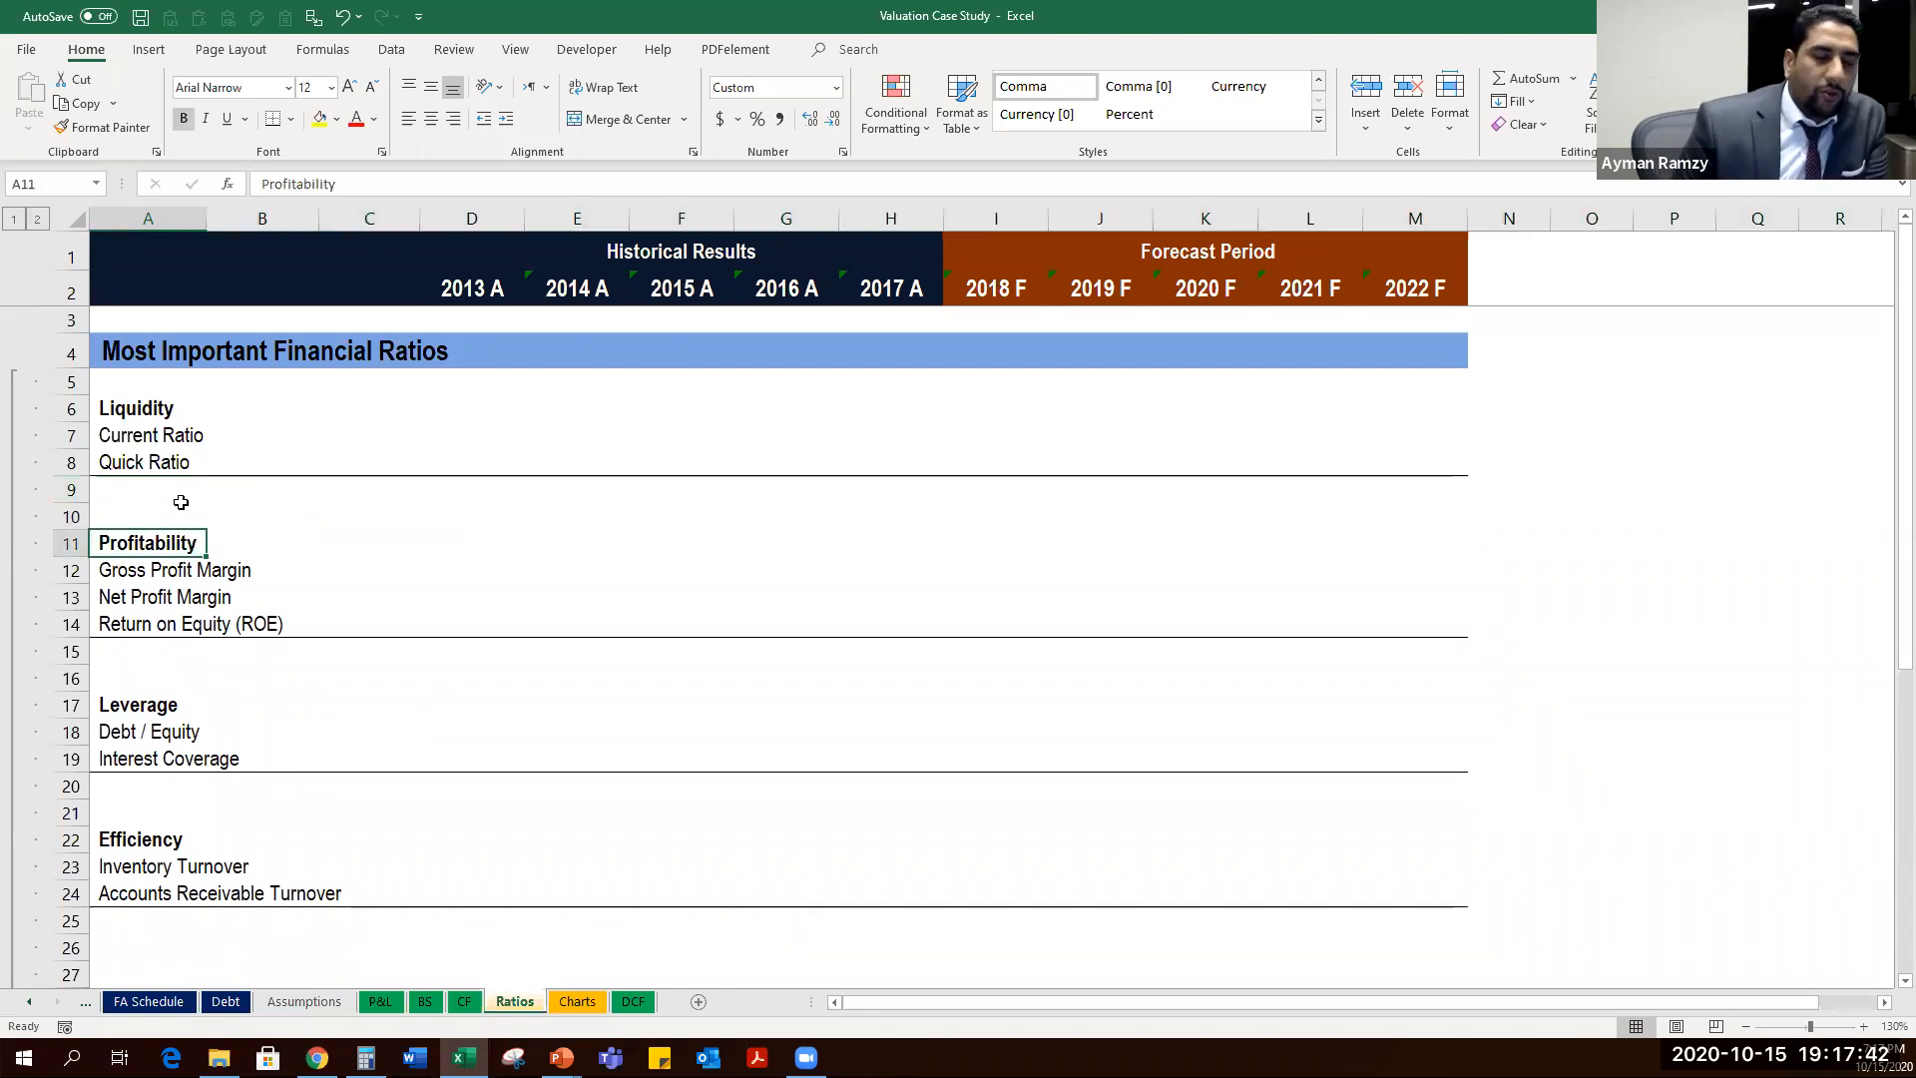
Start the 2013 A Current Ratio formula in D7 and examine the asset and liability rows on the BS sheet.
left_click_drag(186, 440, 429, 474)
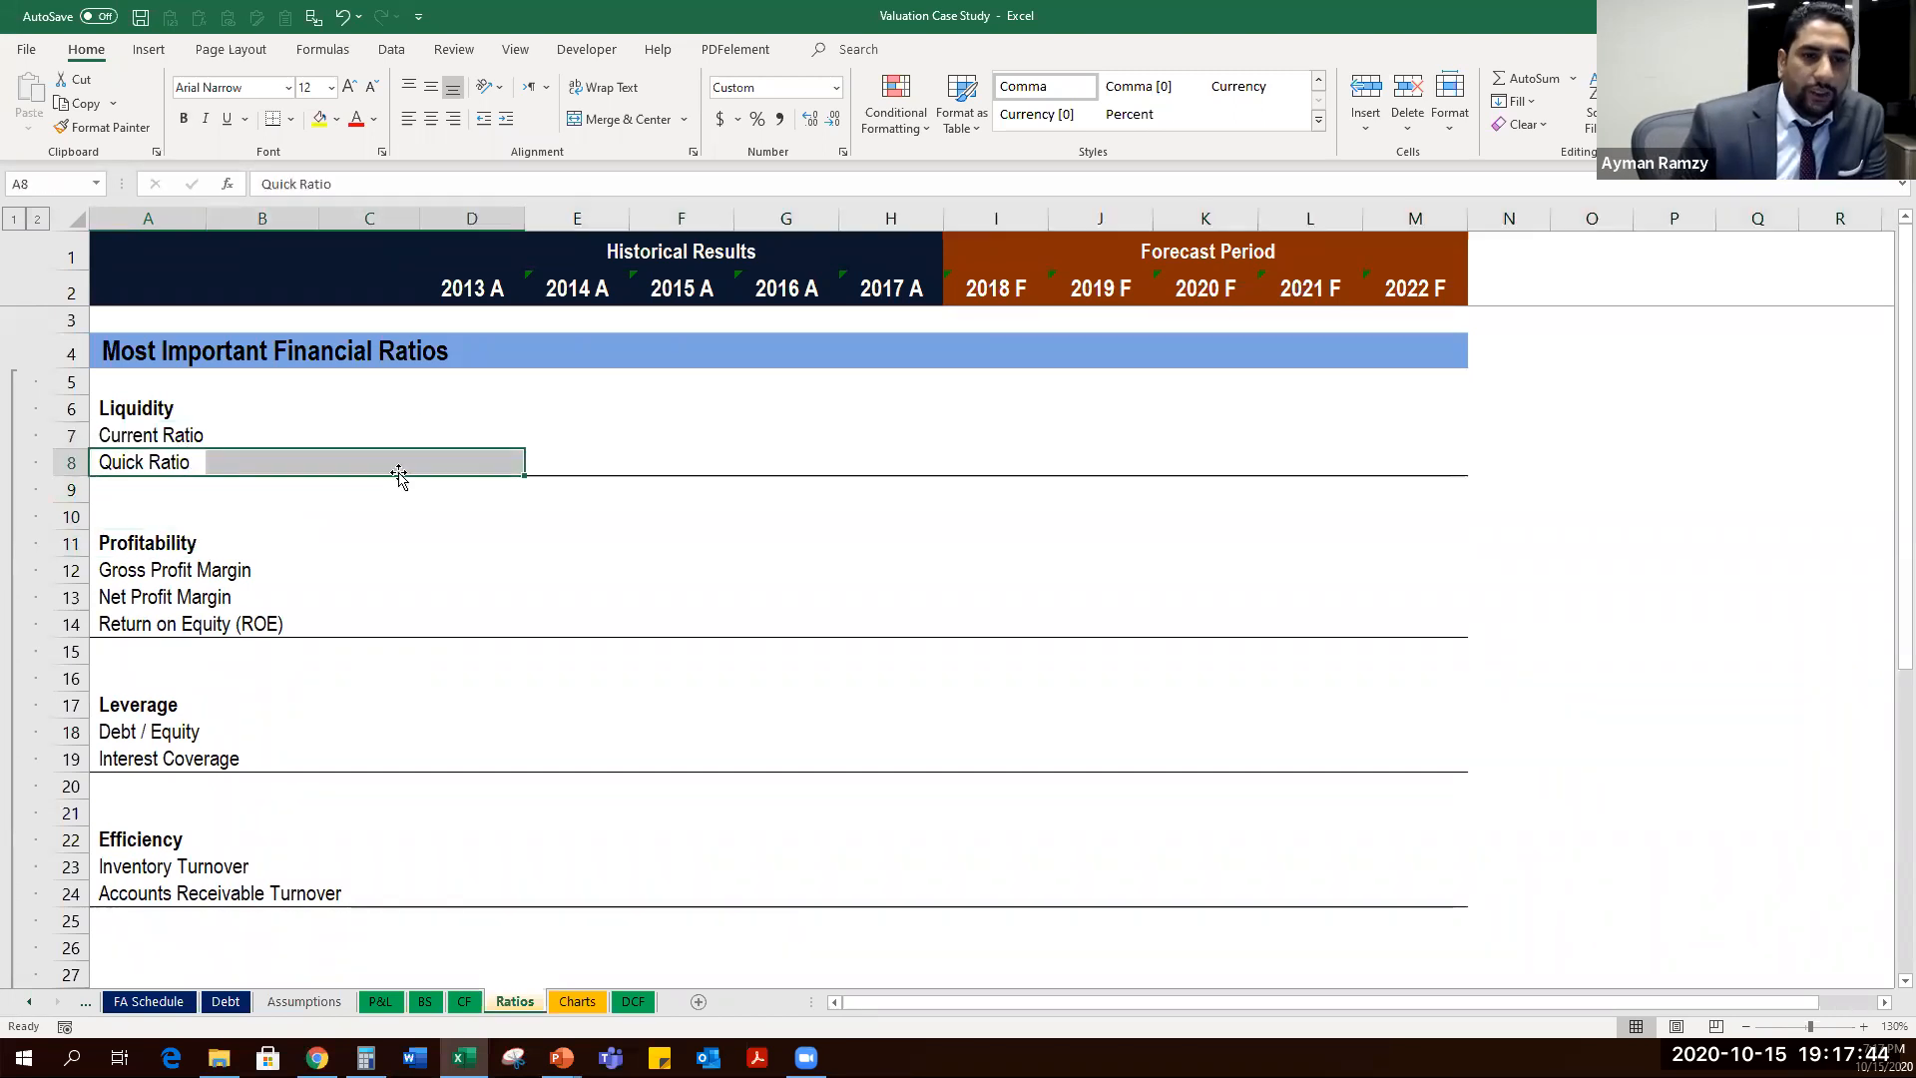
left_click(439, 435)
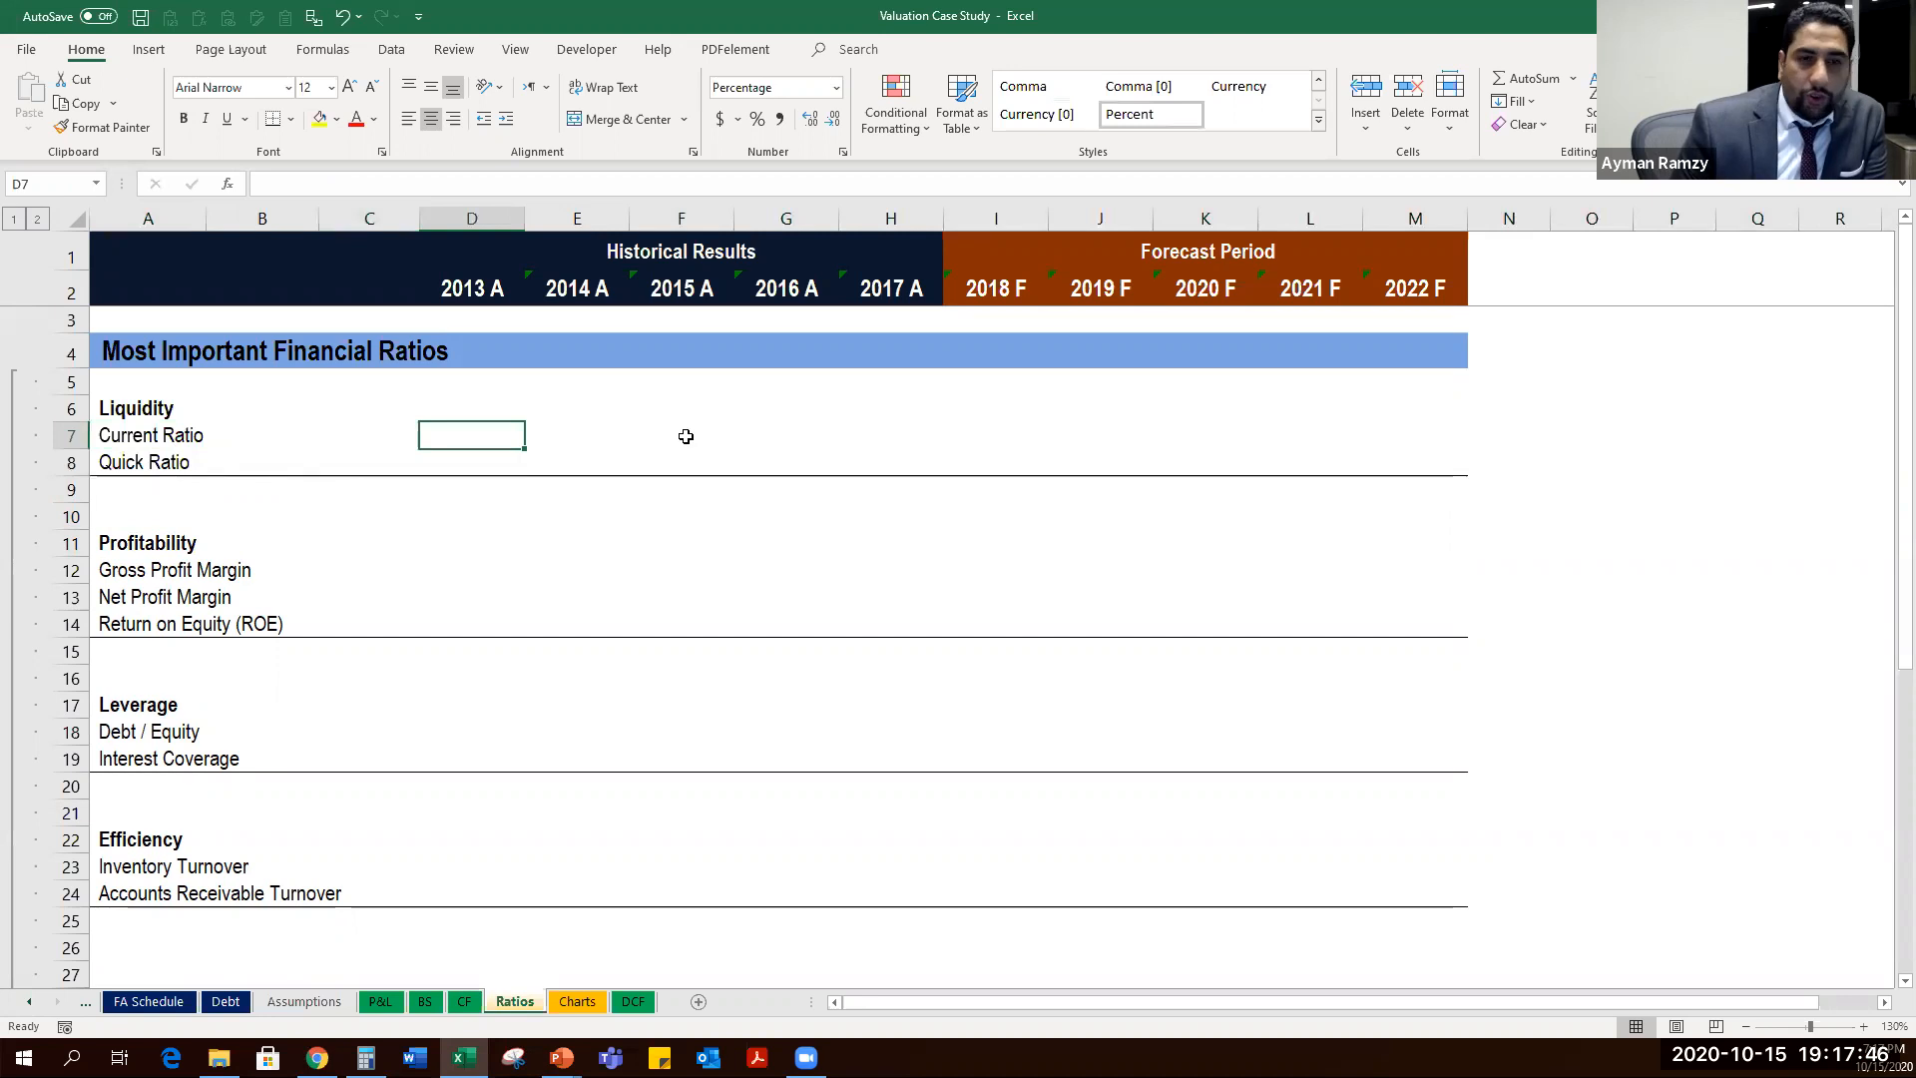
left_click(983, 432)
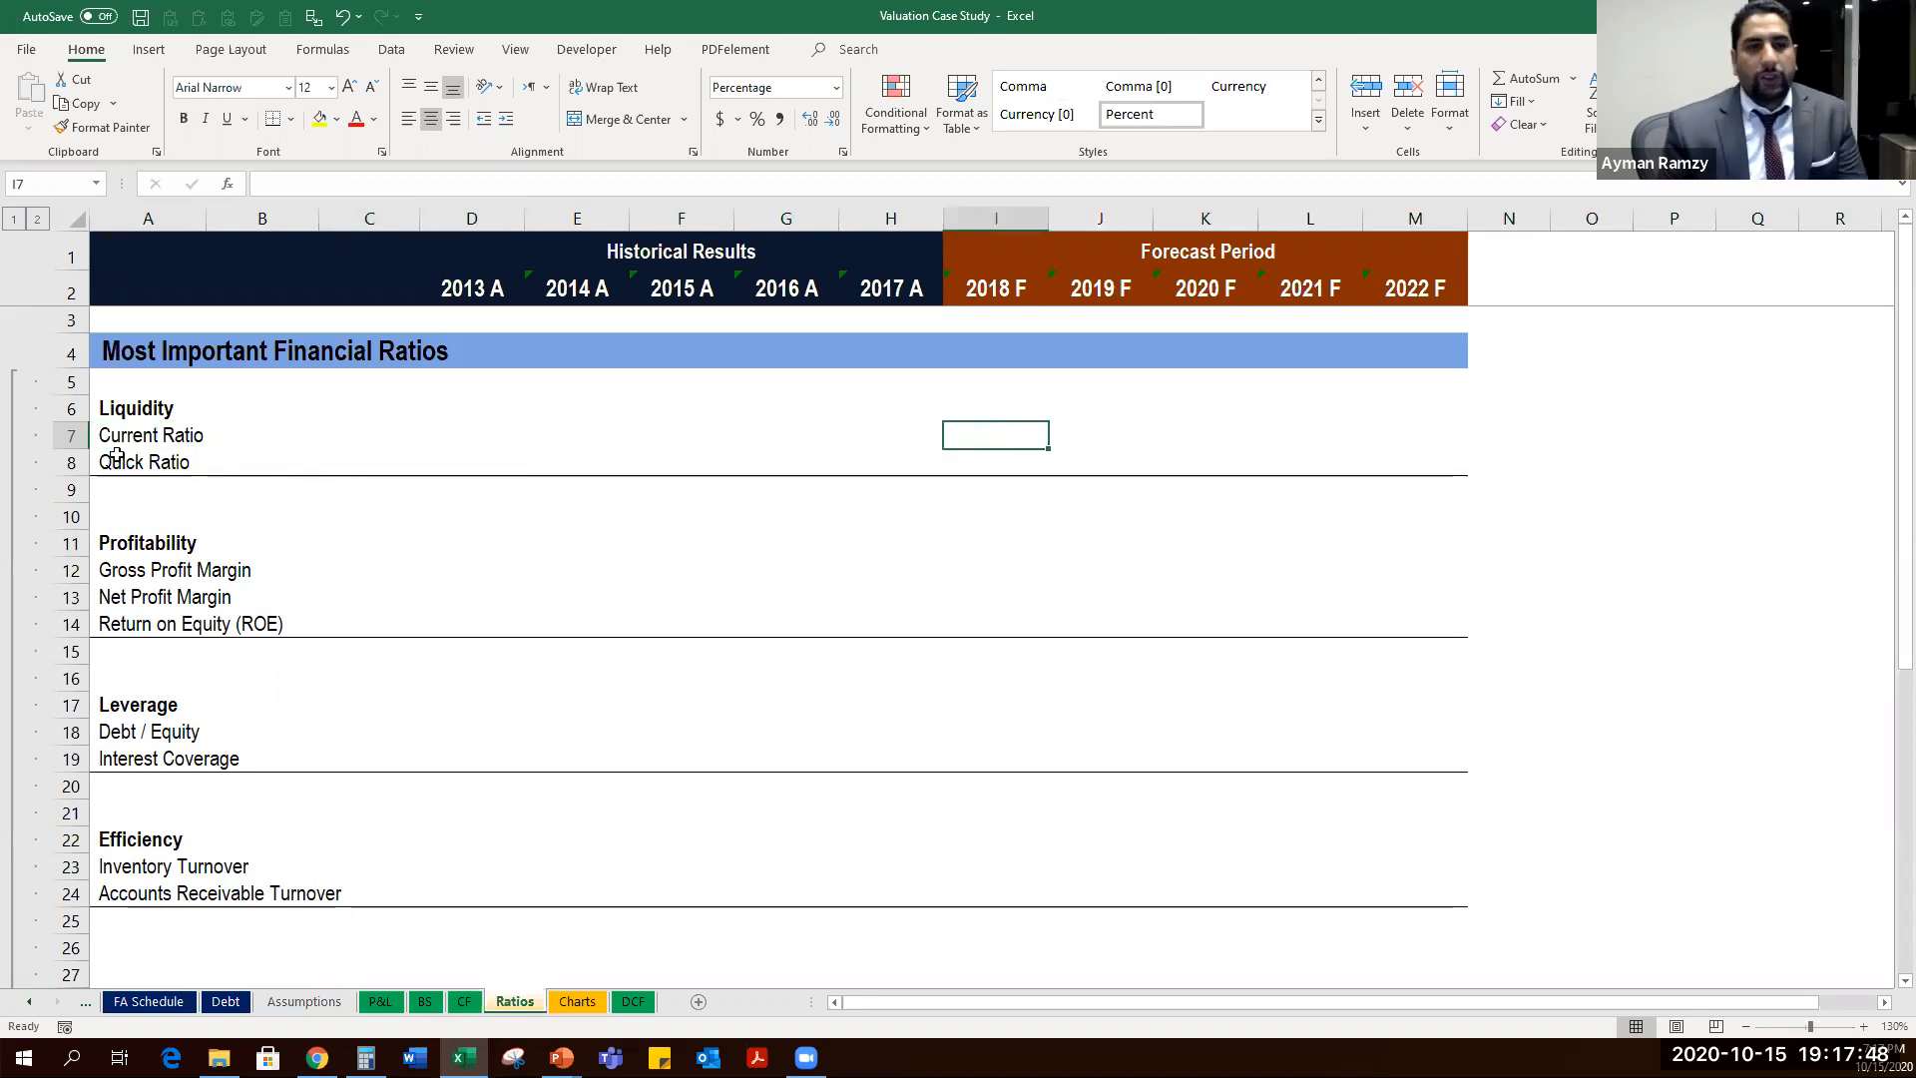
left_click(458, 424)
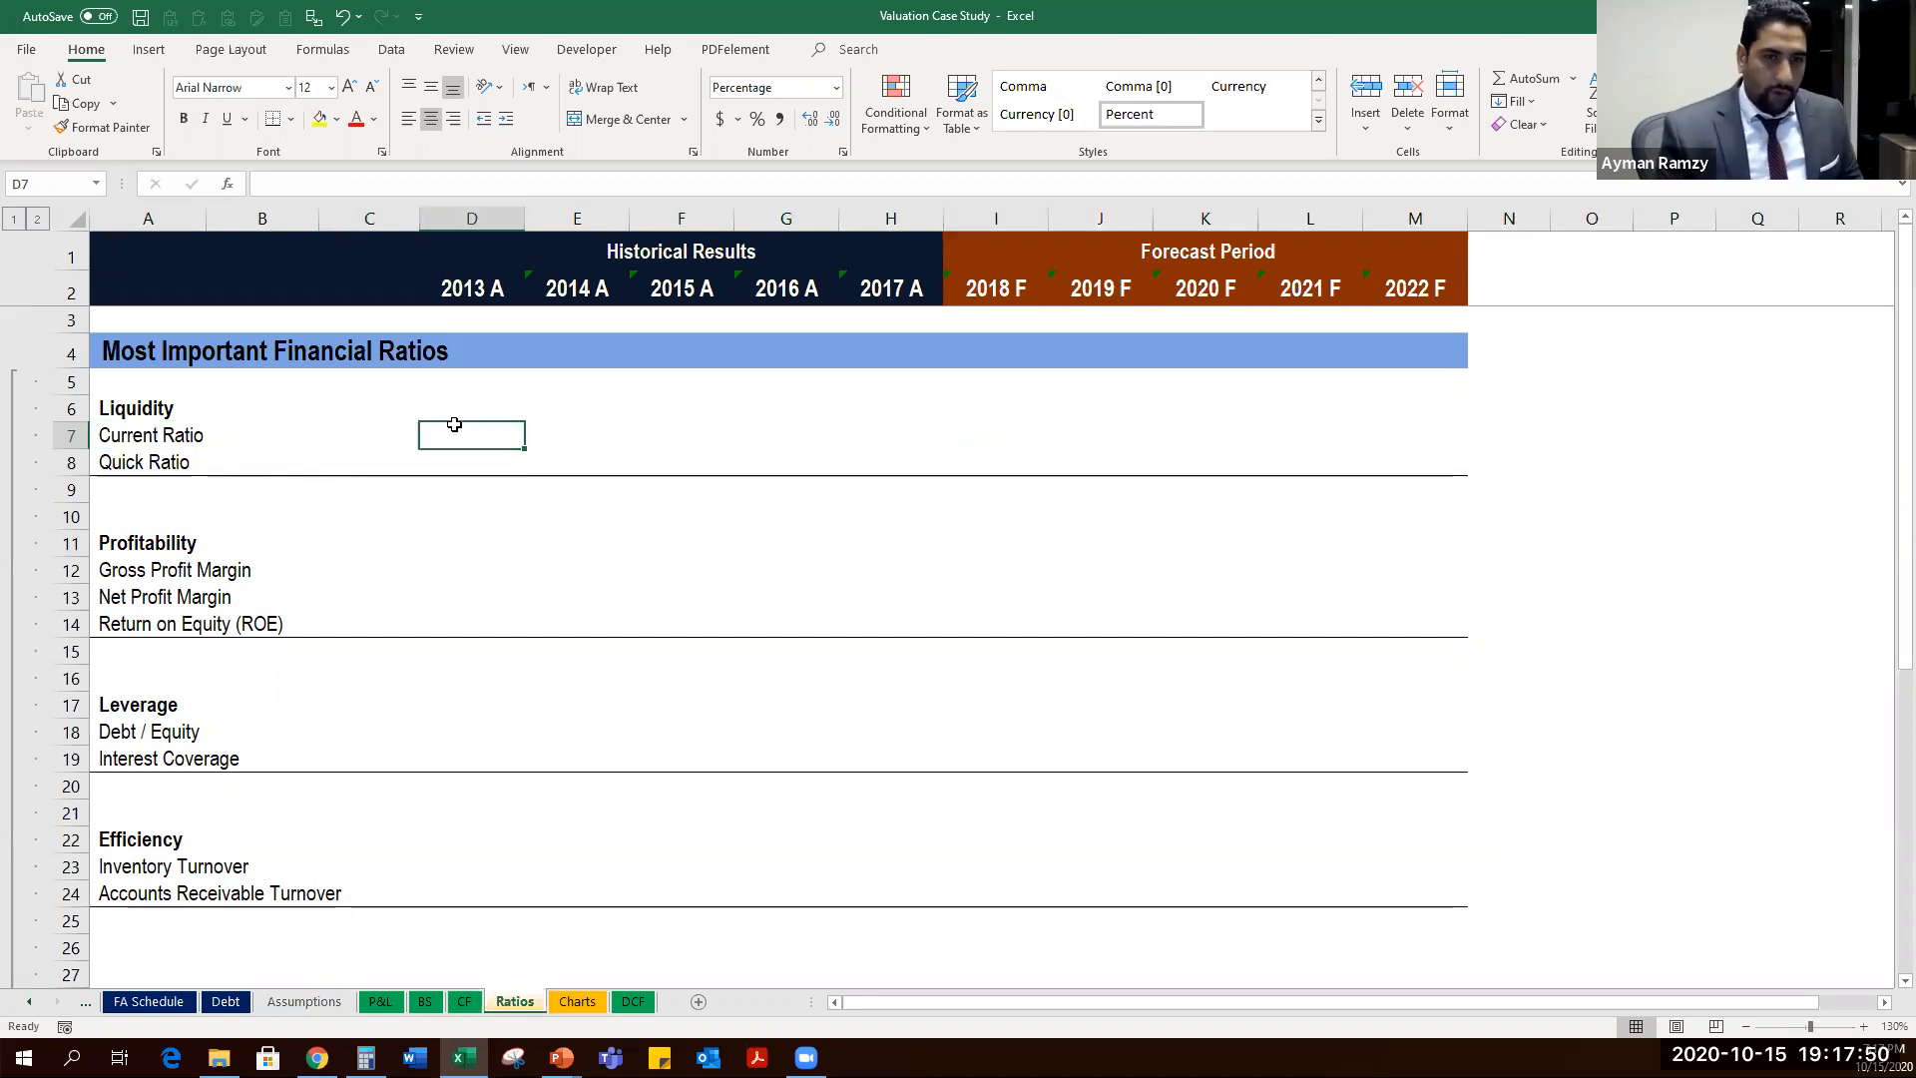
type("=")
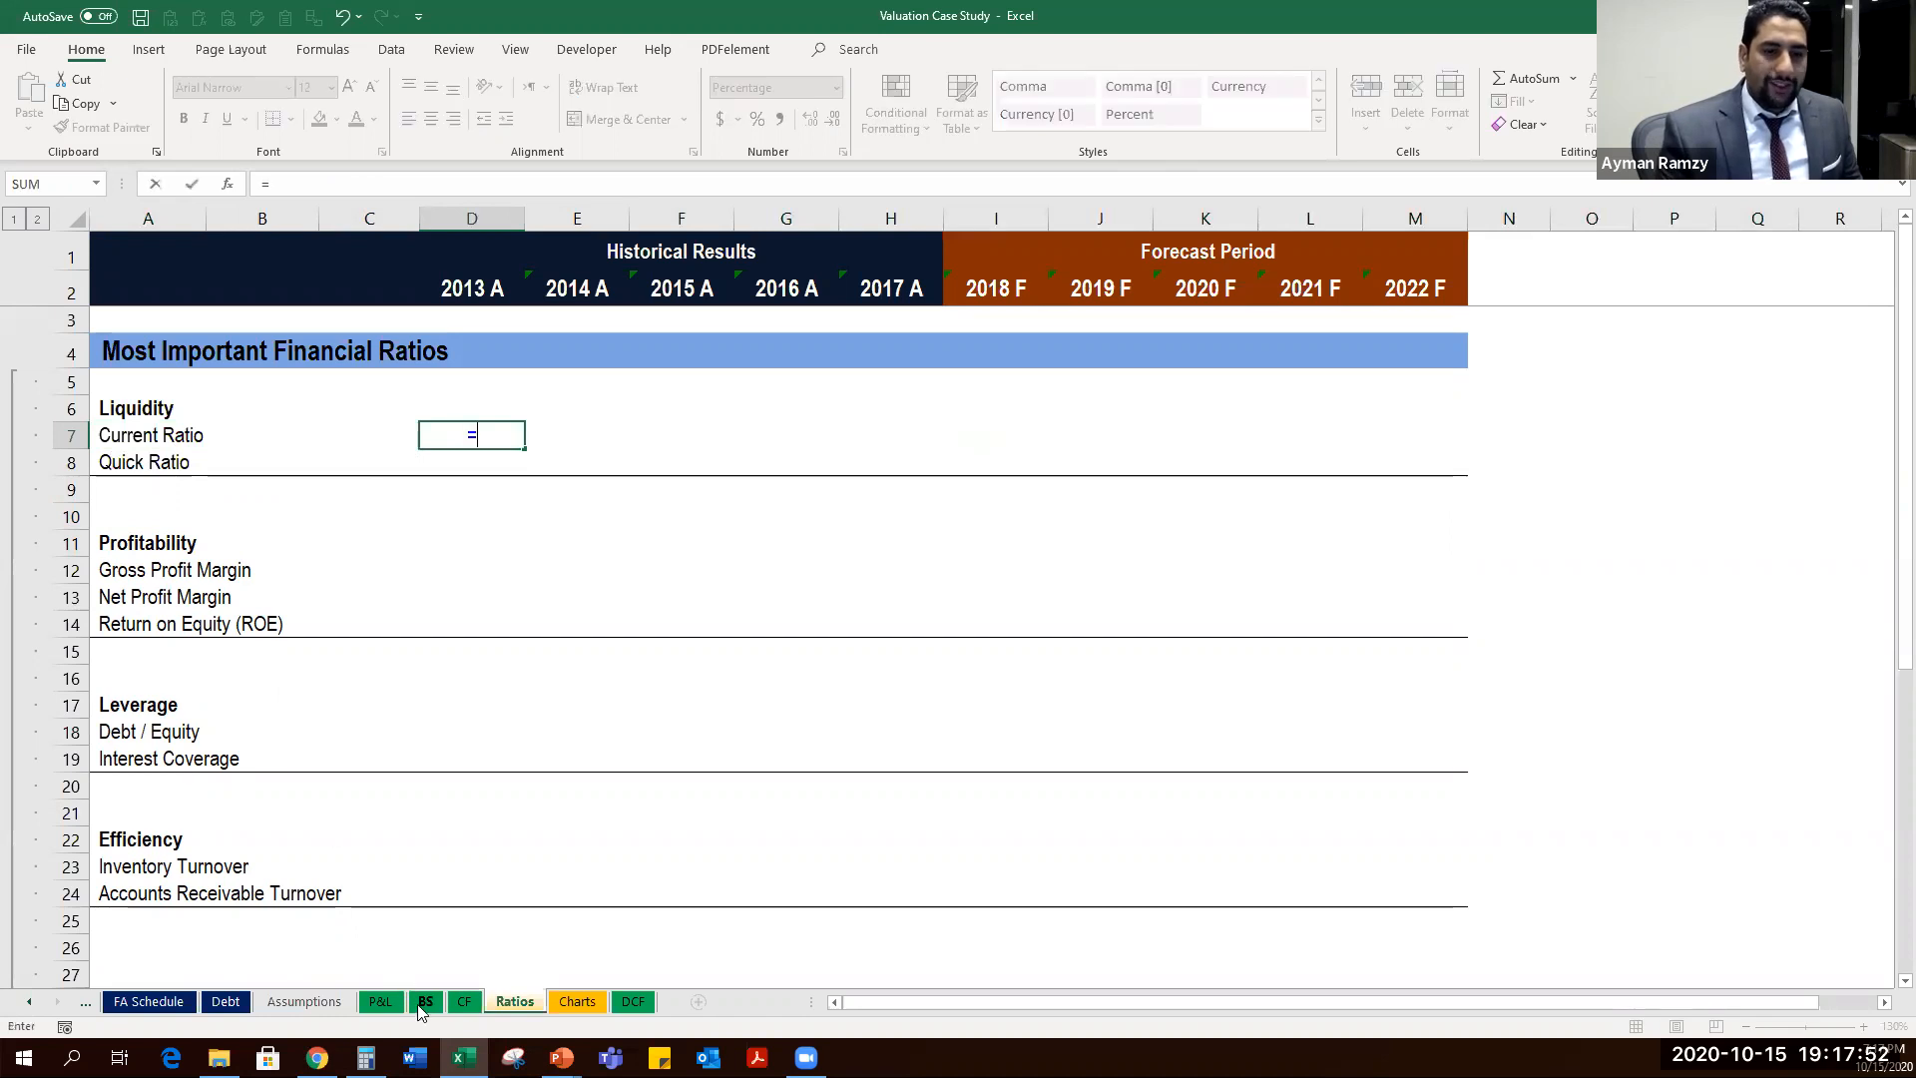
left_click(424, 1001)
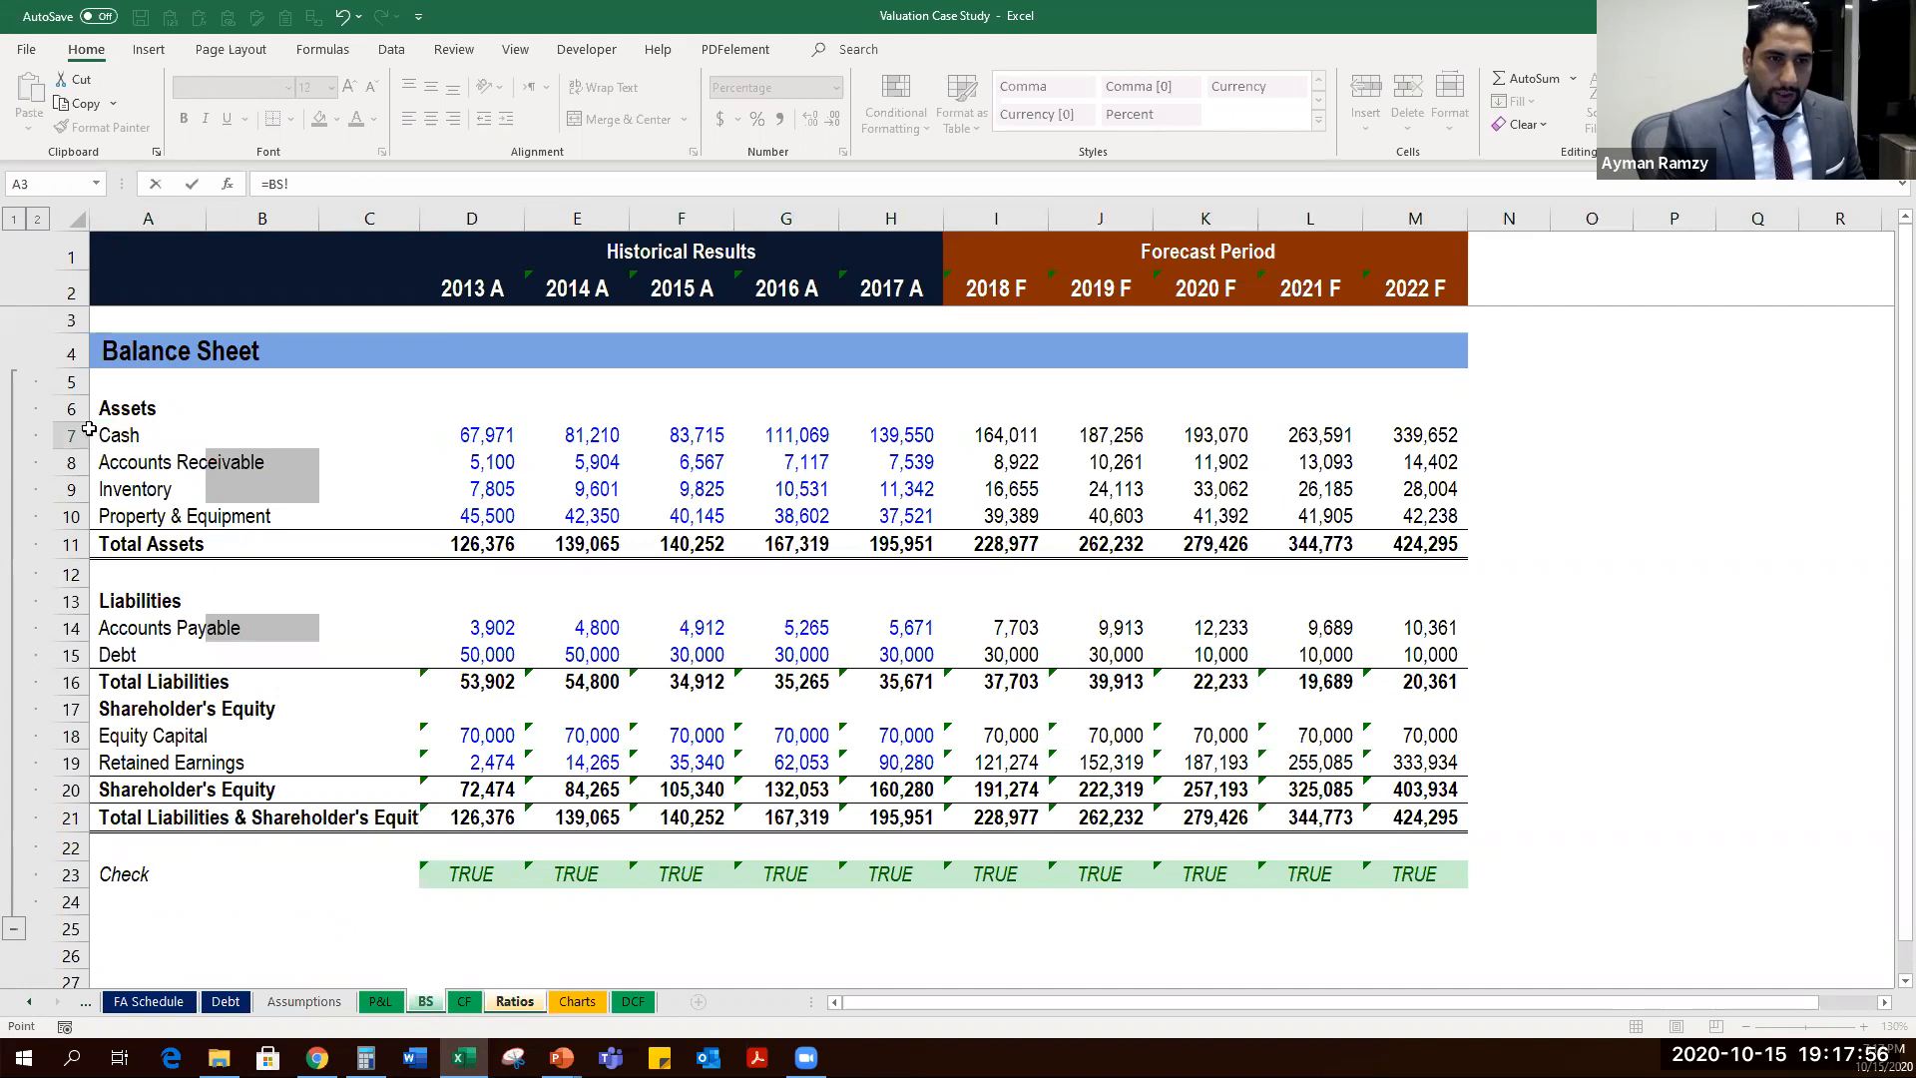
left_click_drag(127, 461, 282, 490)
left_click_drag(608, 512, 810, 511)
left_click_drag(120, 630, 804, 657)
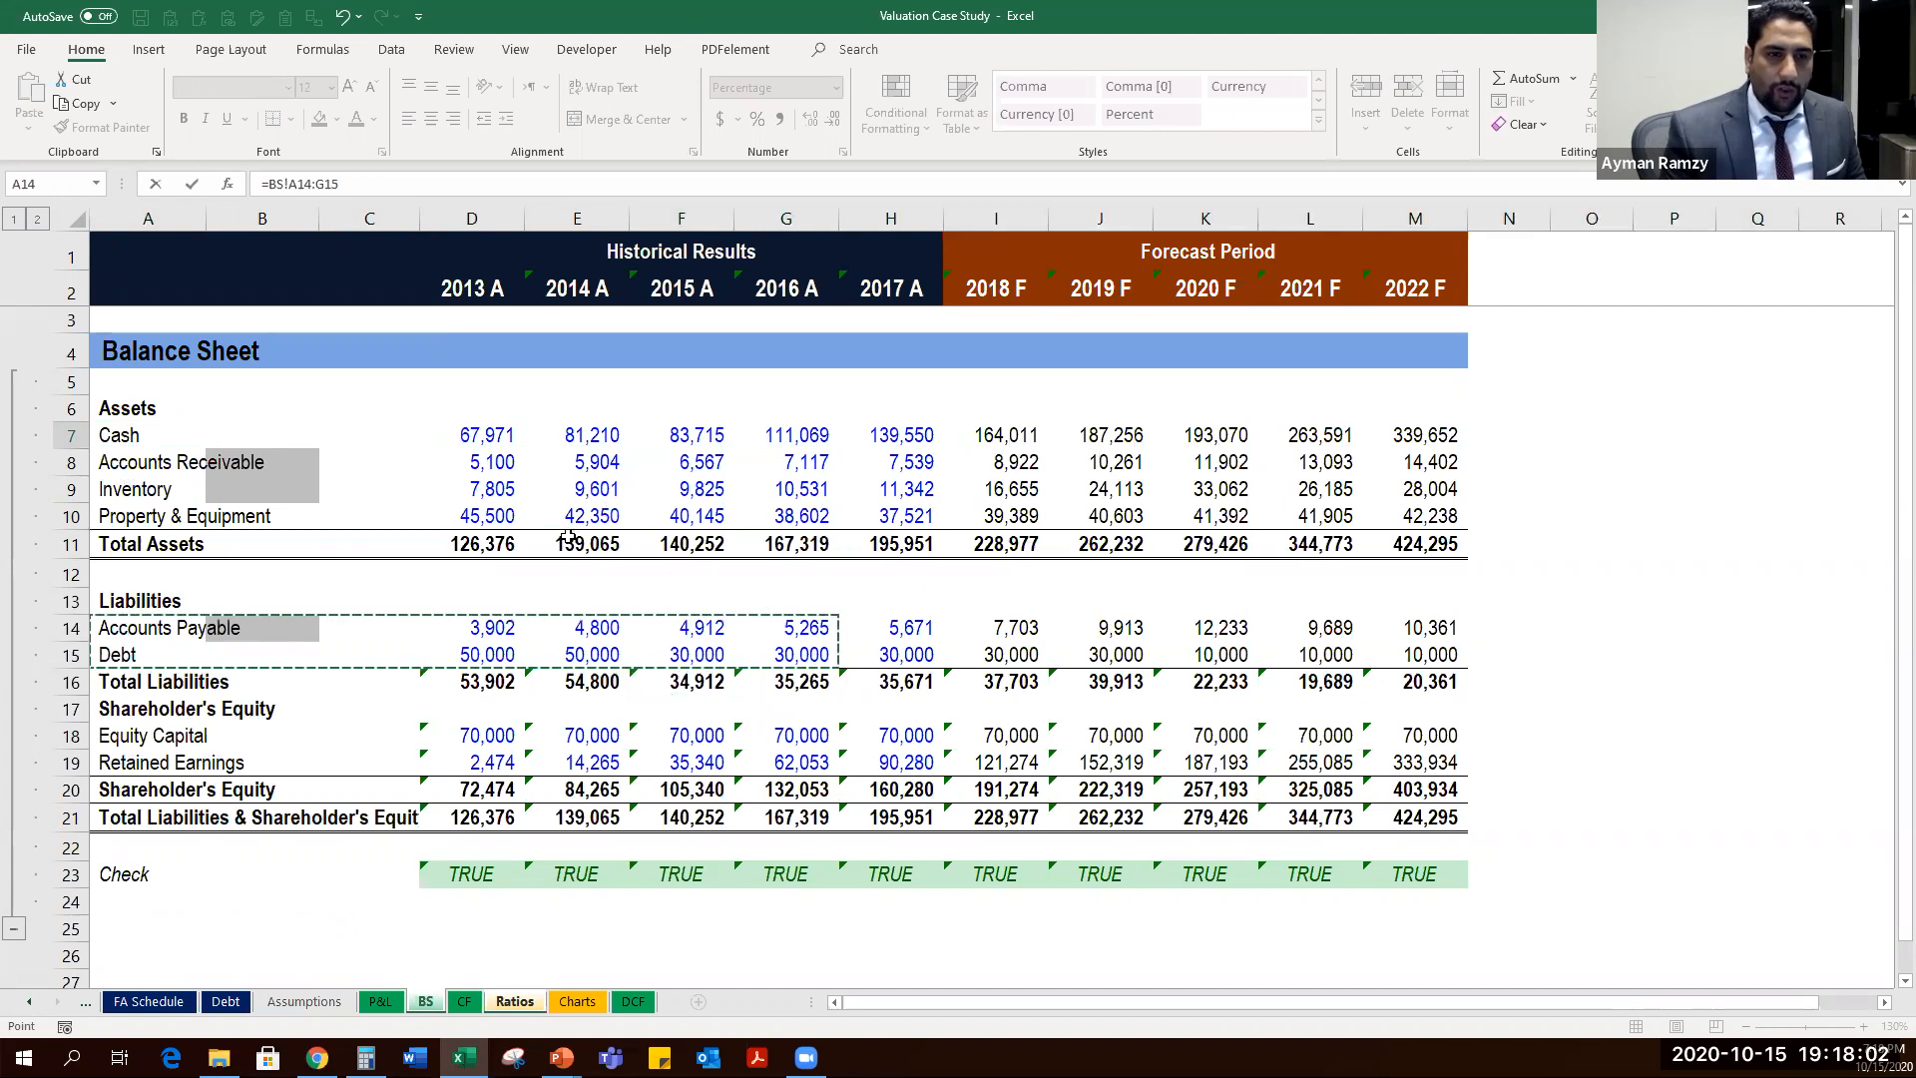
Rewrite the Current Ratio formula as the sum of 2013 cash, receivables and inventory (BS!D7:D9), divided by a second SUM.
left_click_drag(342, 184, 153, 184)
type("=sum")
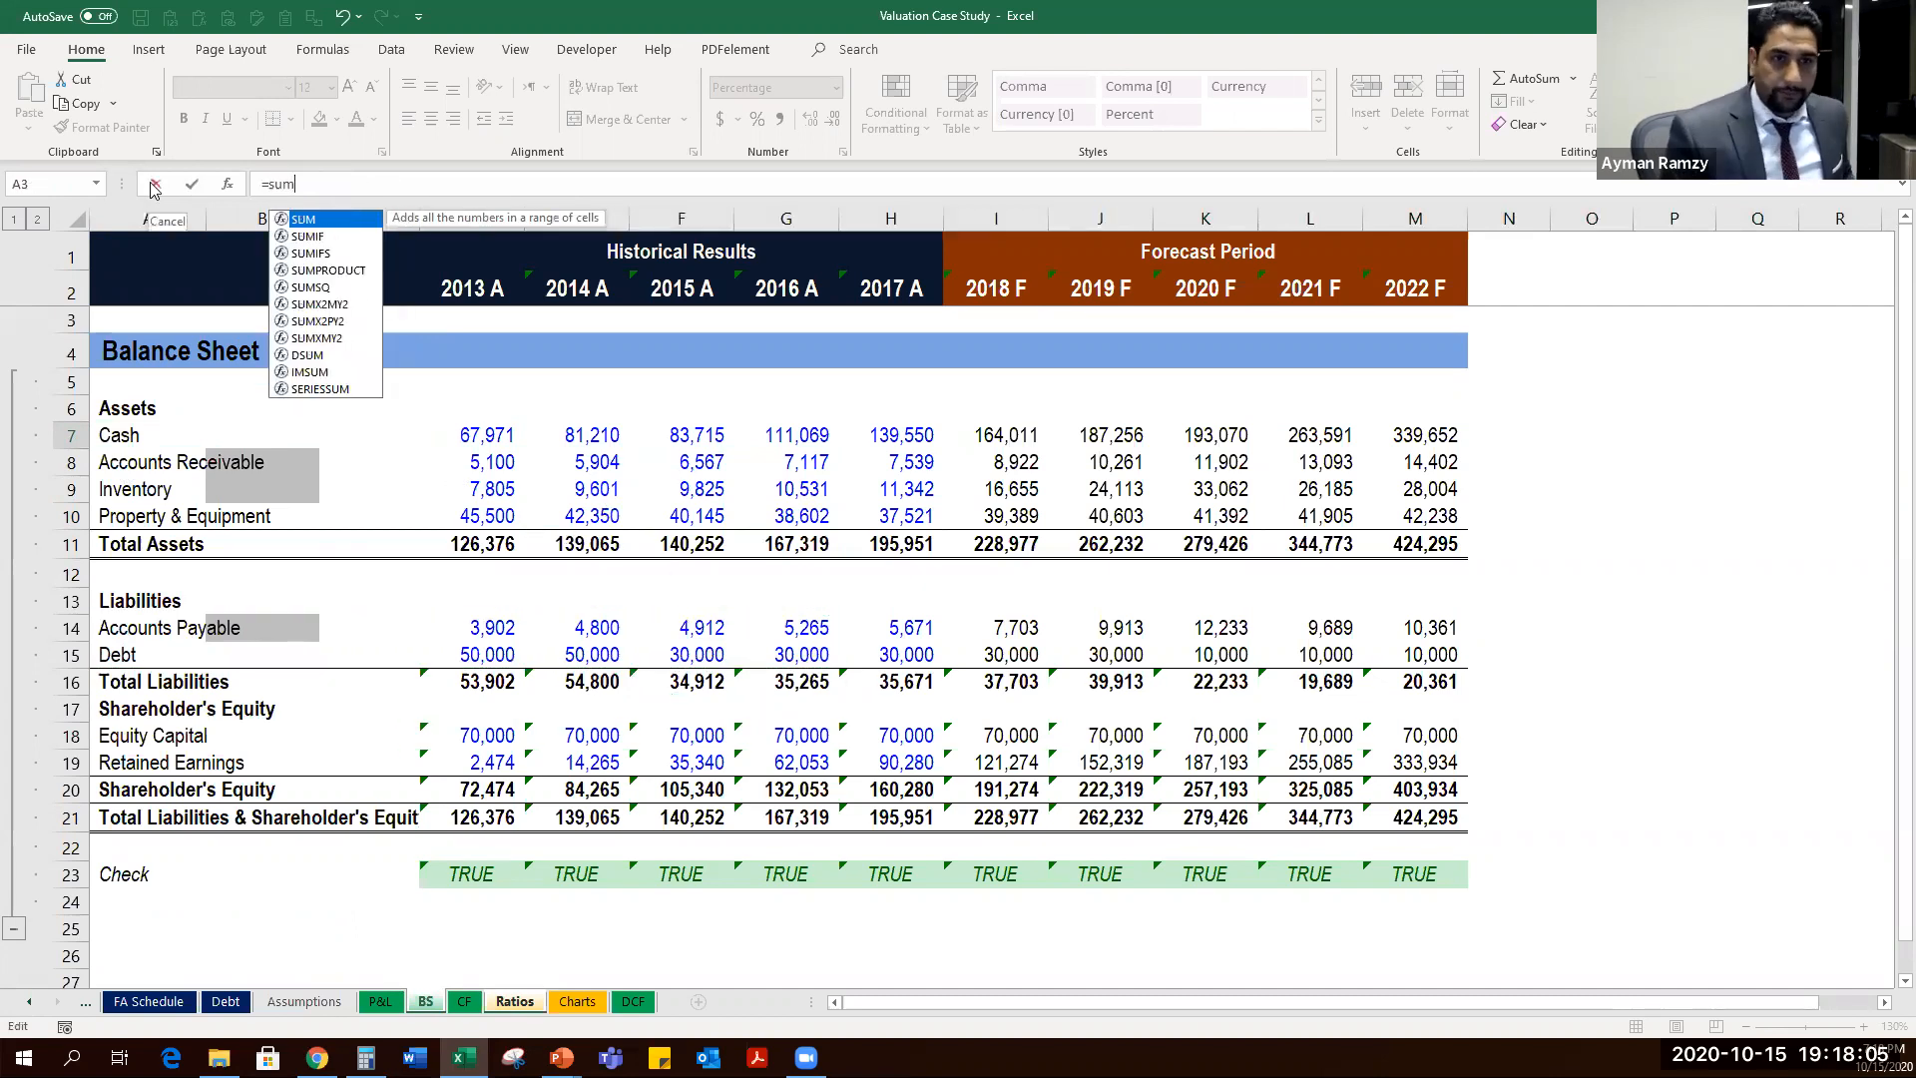
key("Tab")
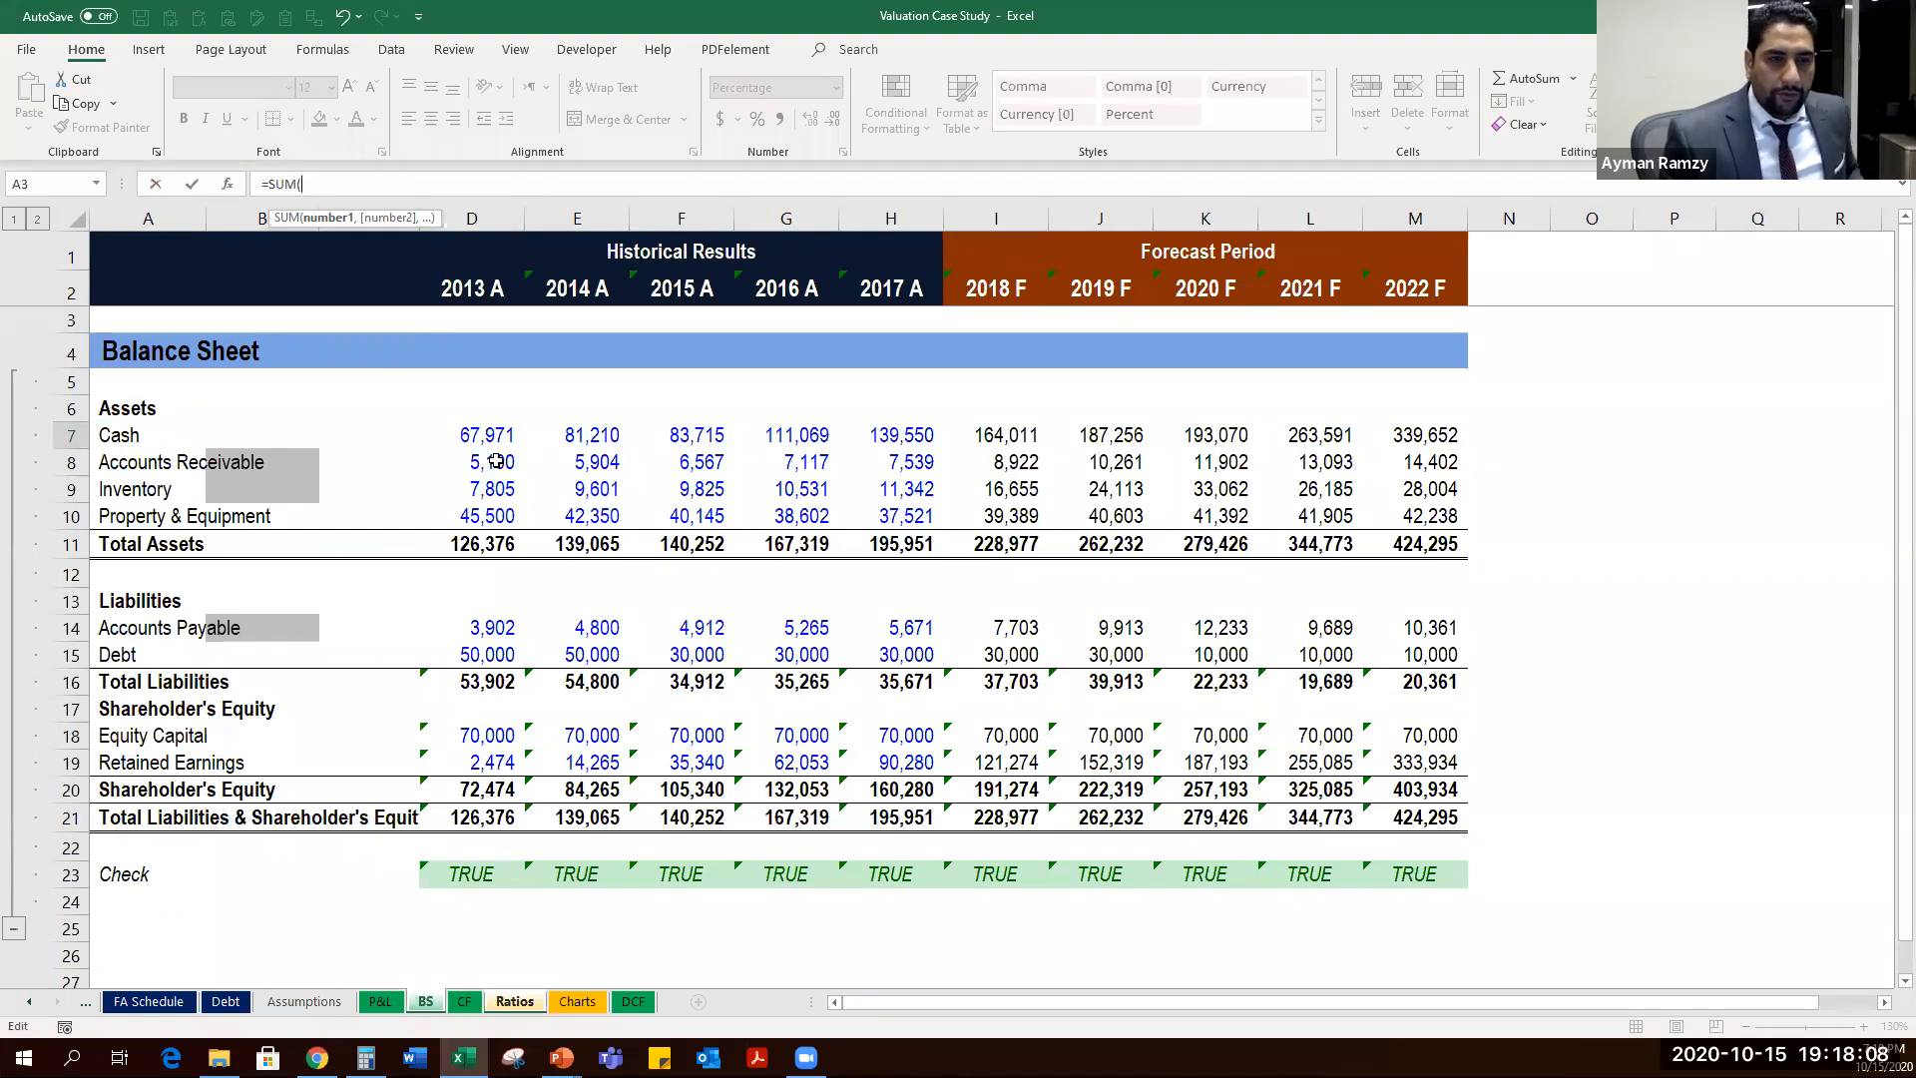
left_click_drag(480, 457, 480, 487)
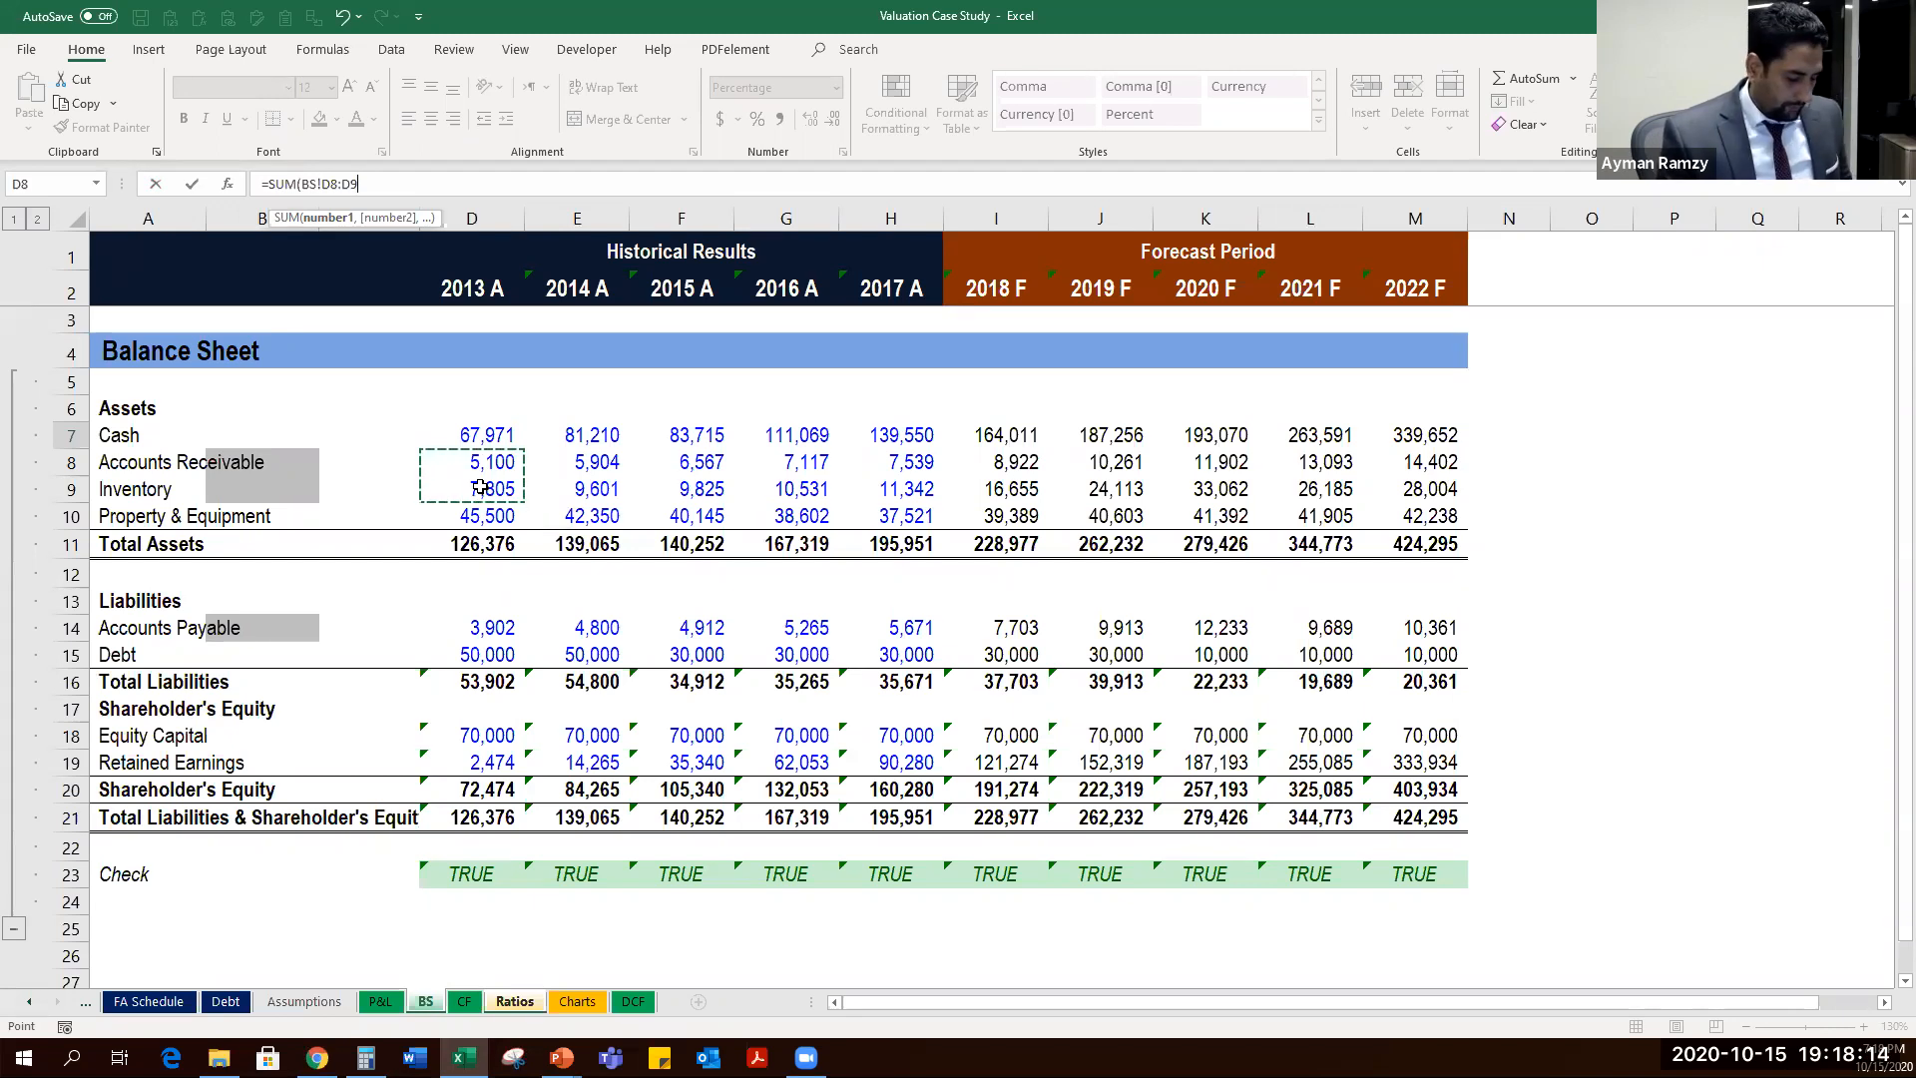
left_click_drag(494, 440, 490, 489)
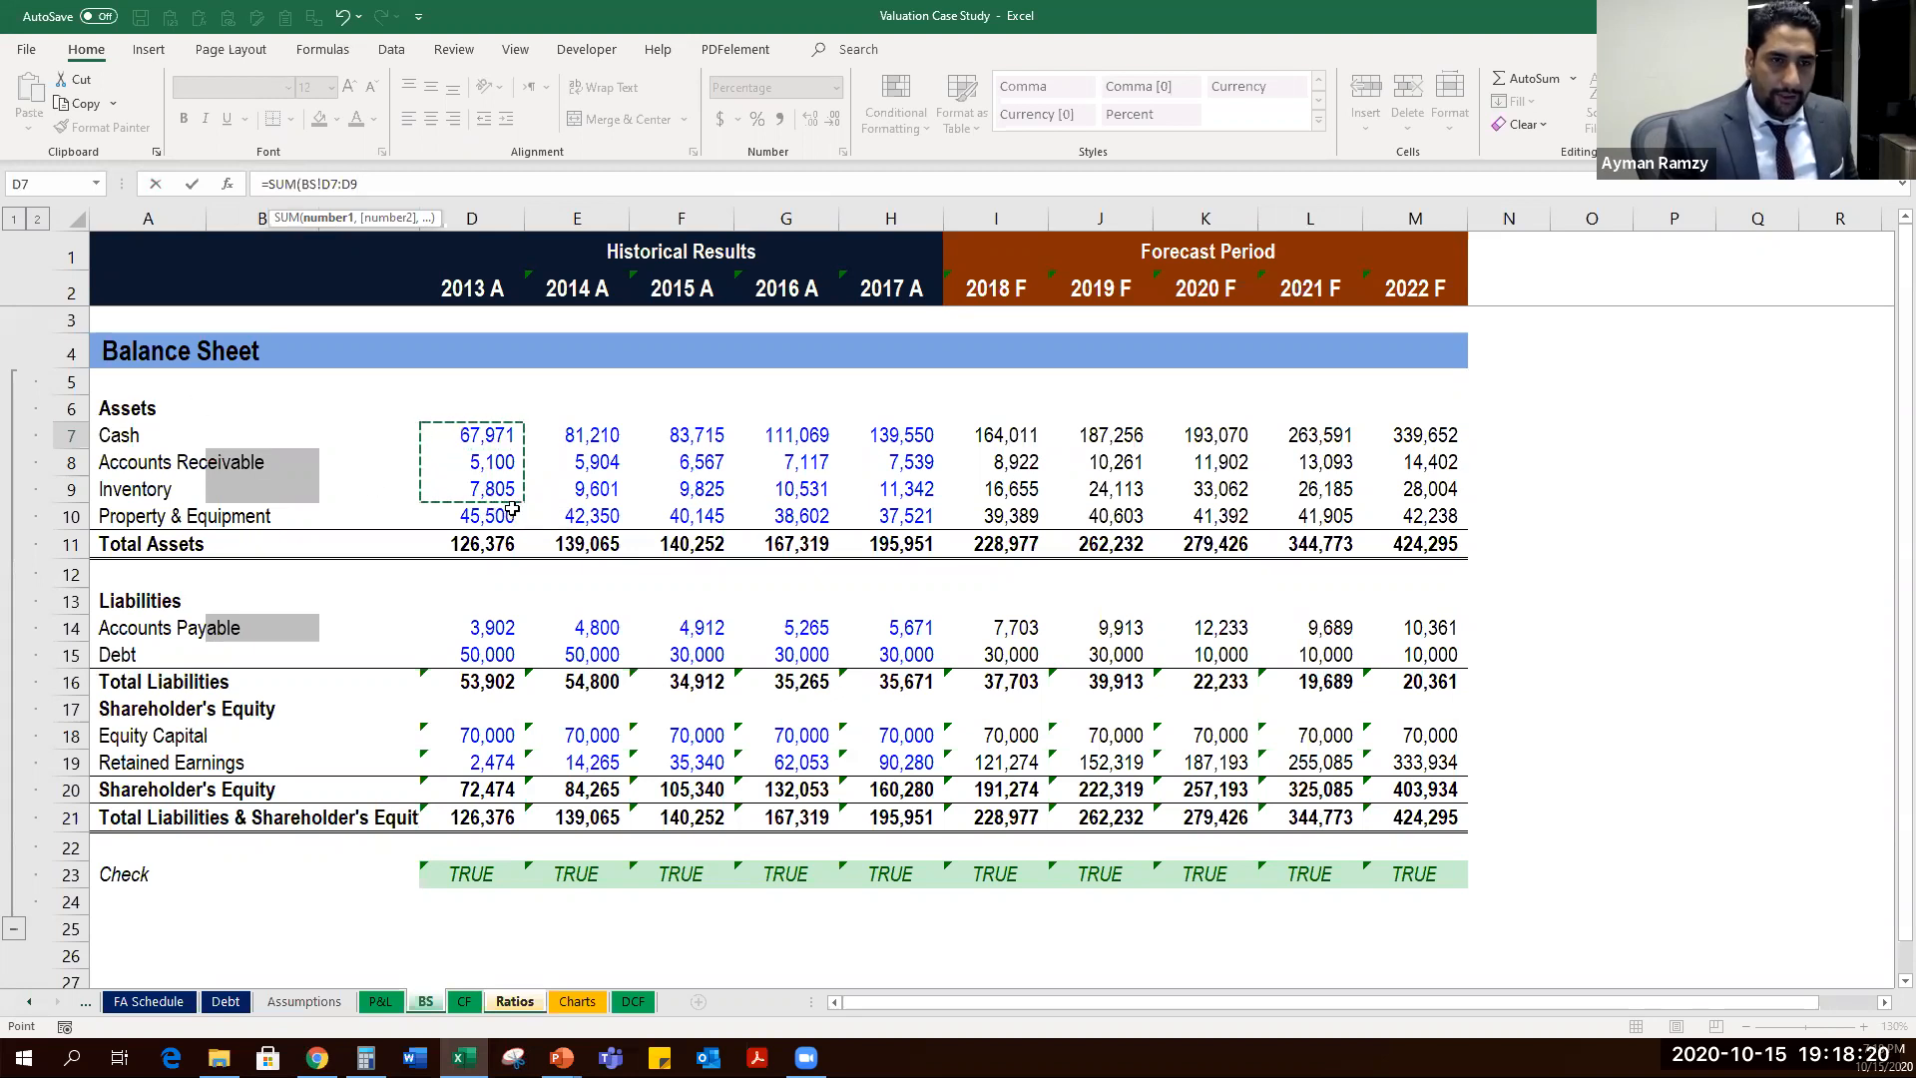
type(")/")
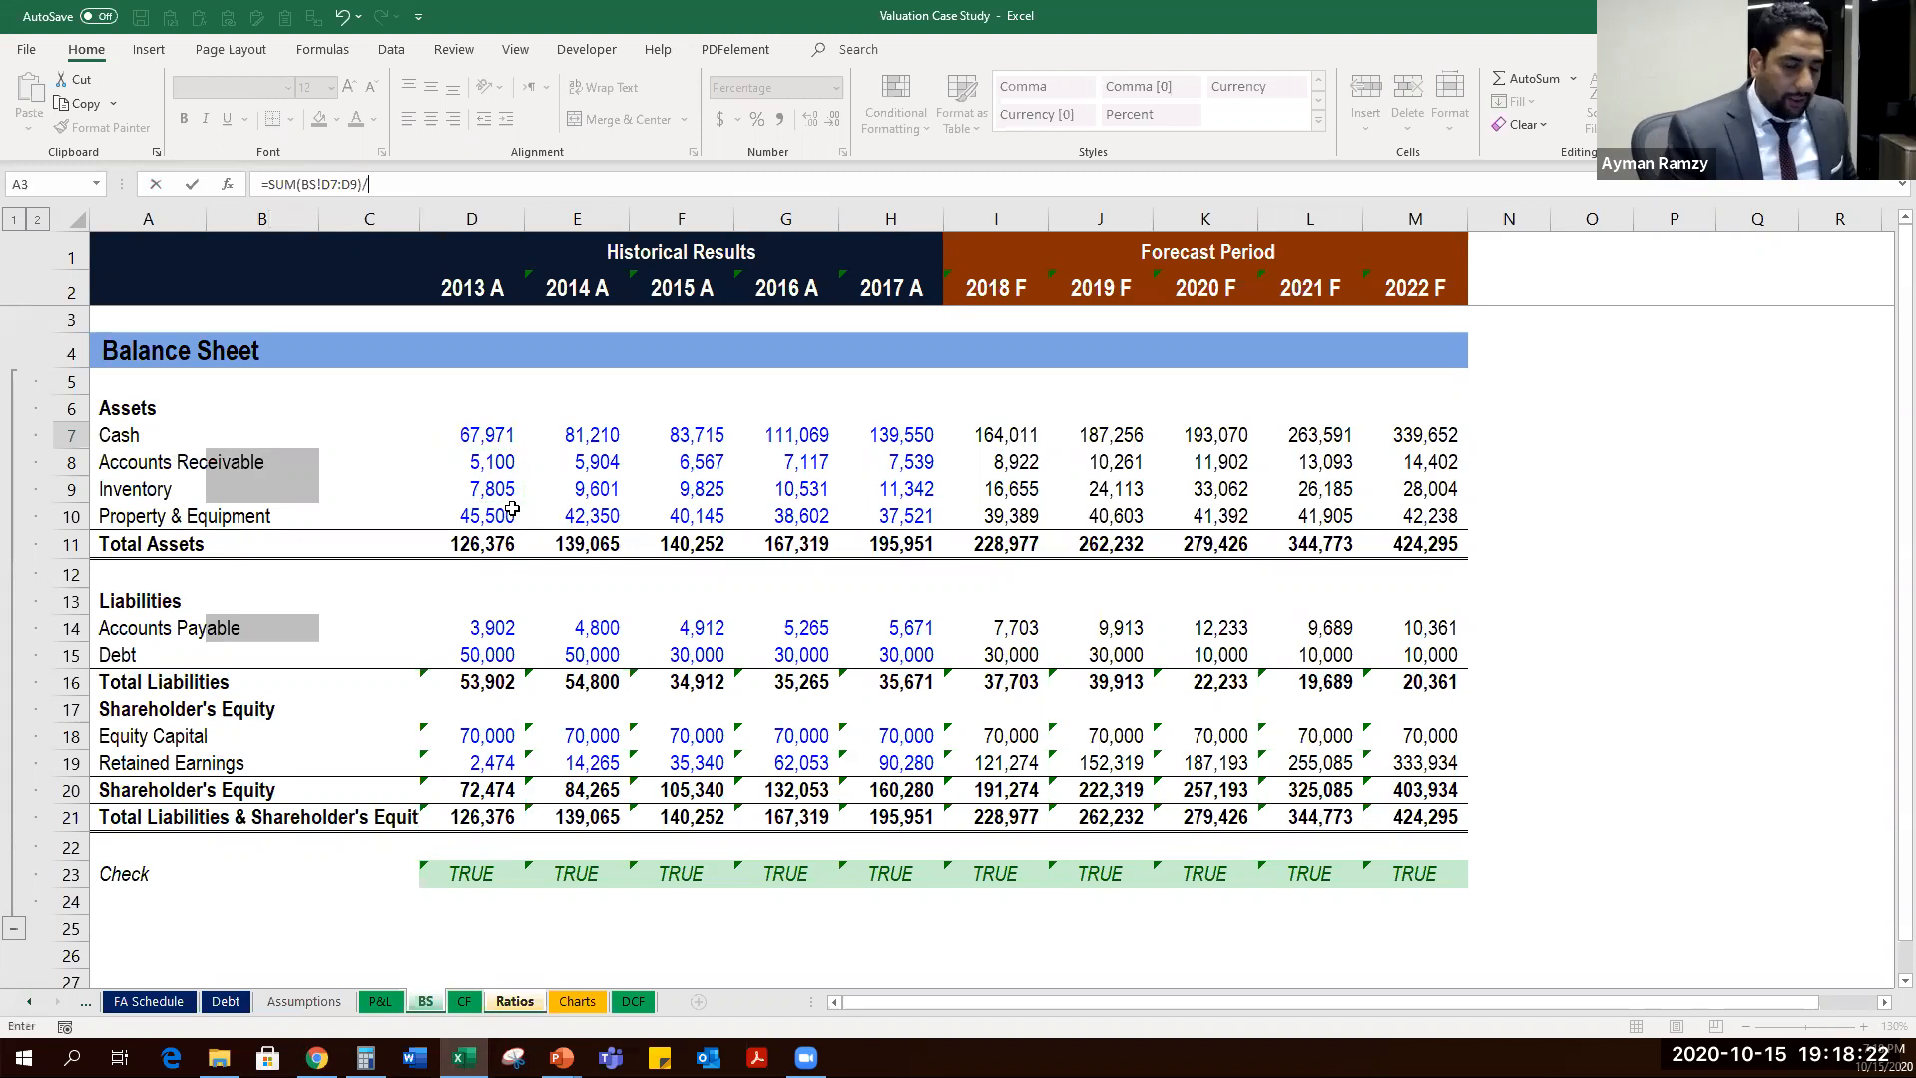
type("SUM(")
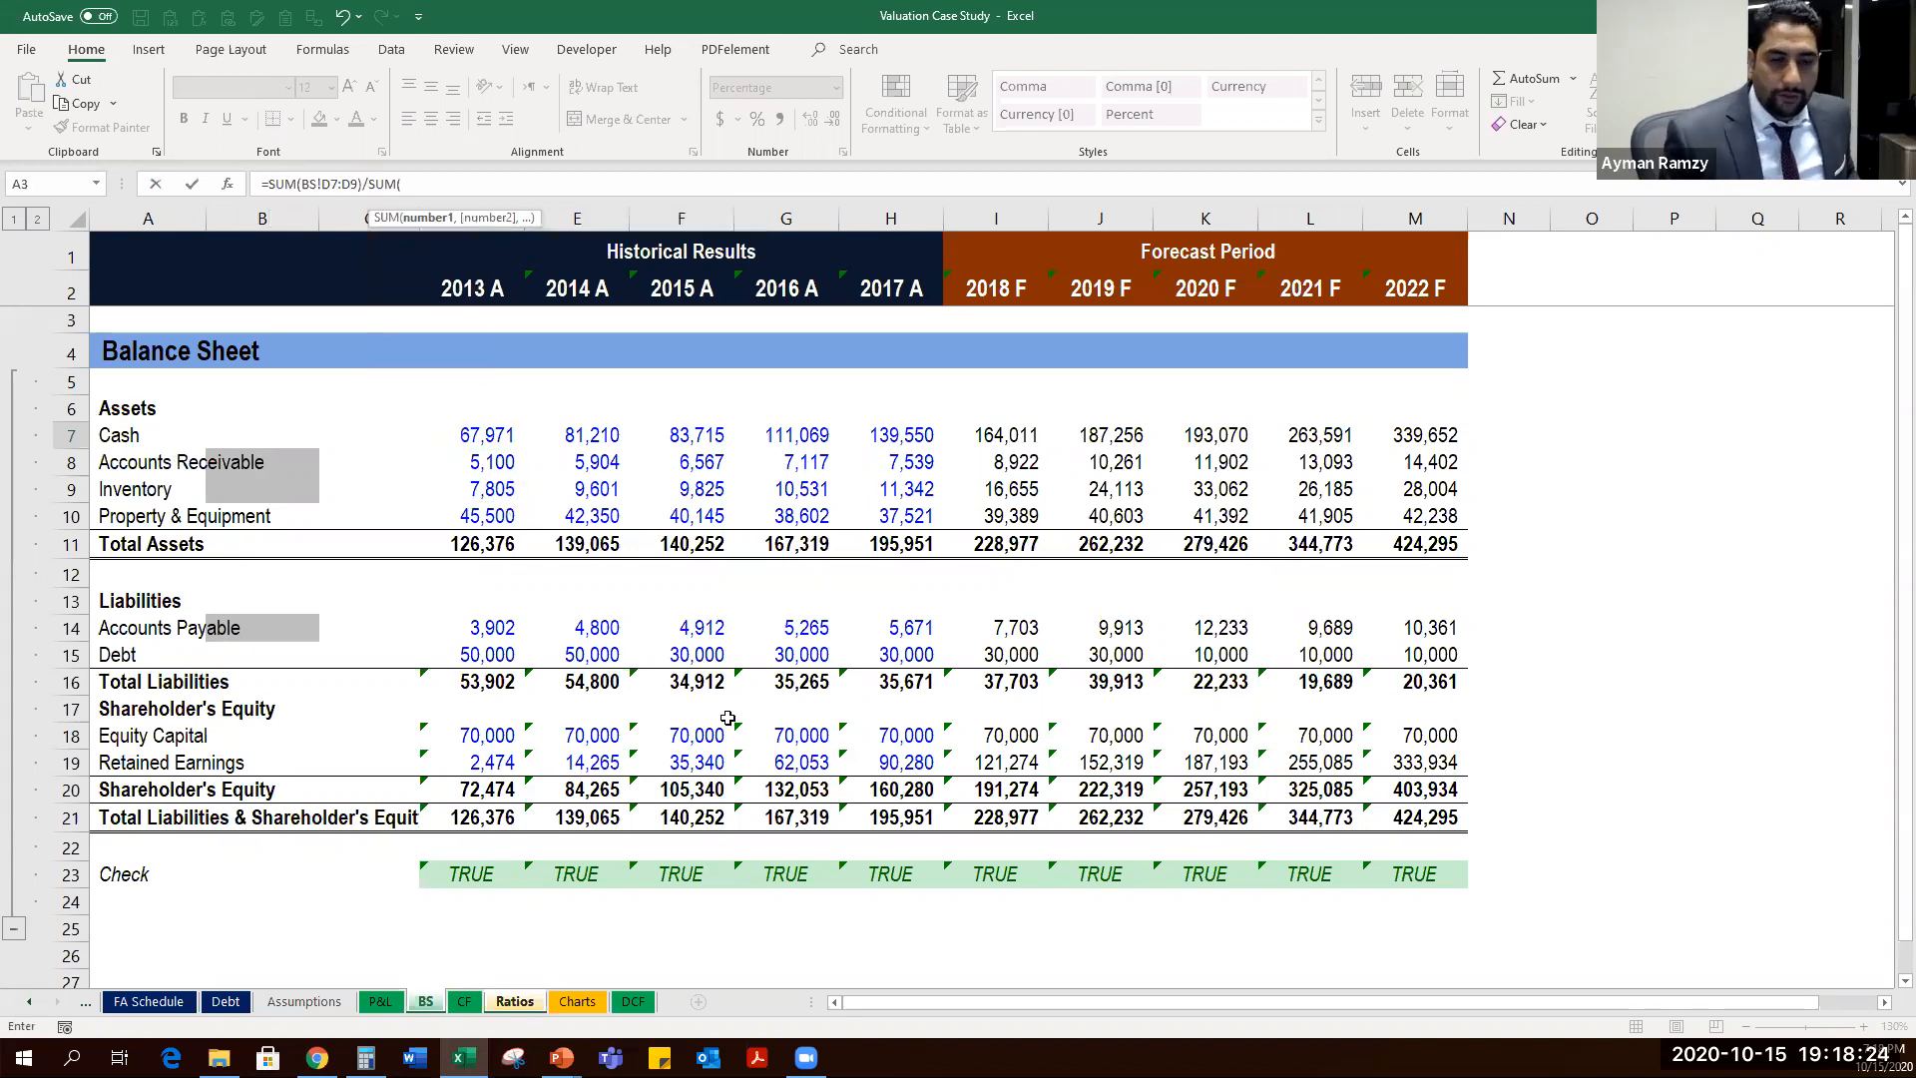
Complete the 2013 Current Ratio formula with accounts payable, SUM(BS!D14), as the denominator and copy it across through 2022.
left_click(509, 629)
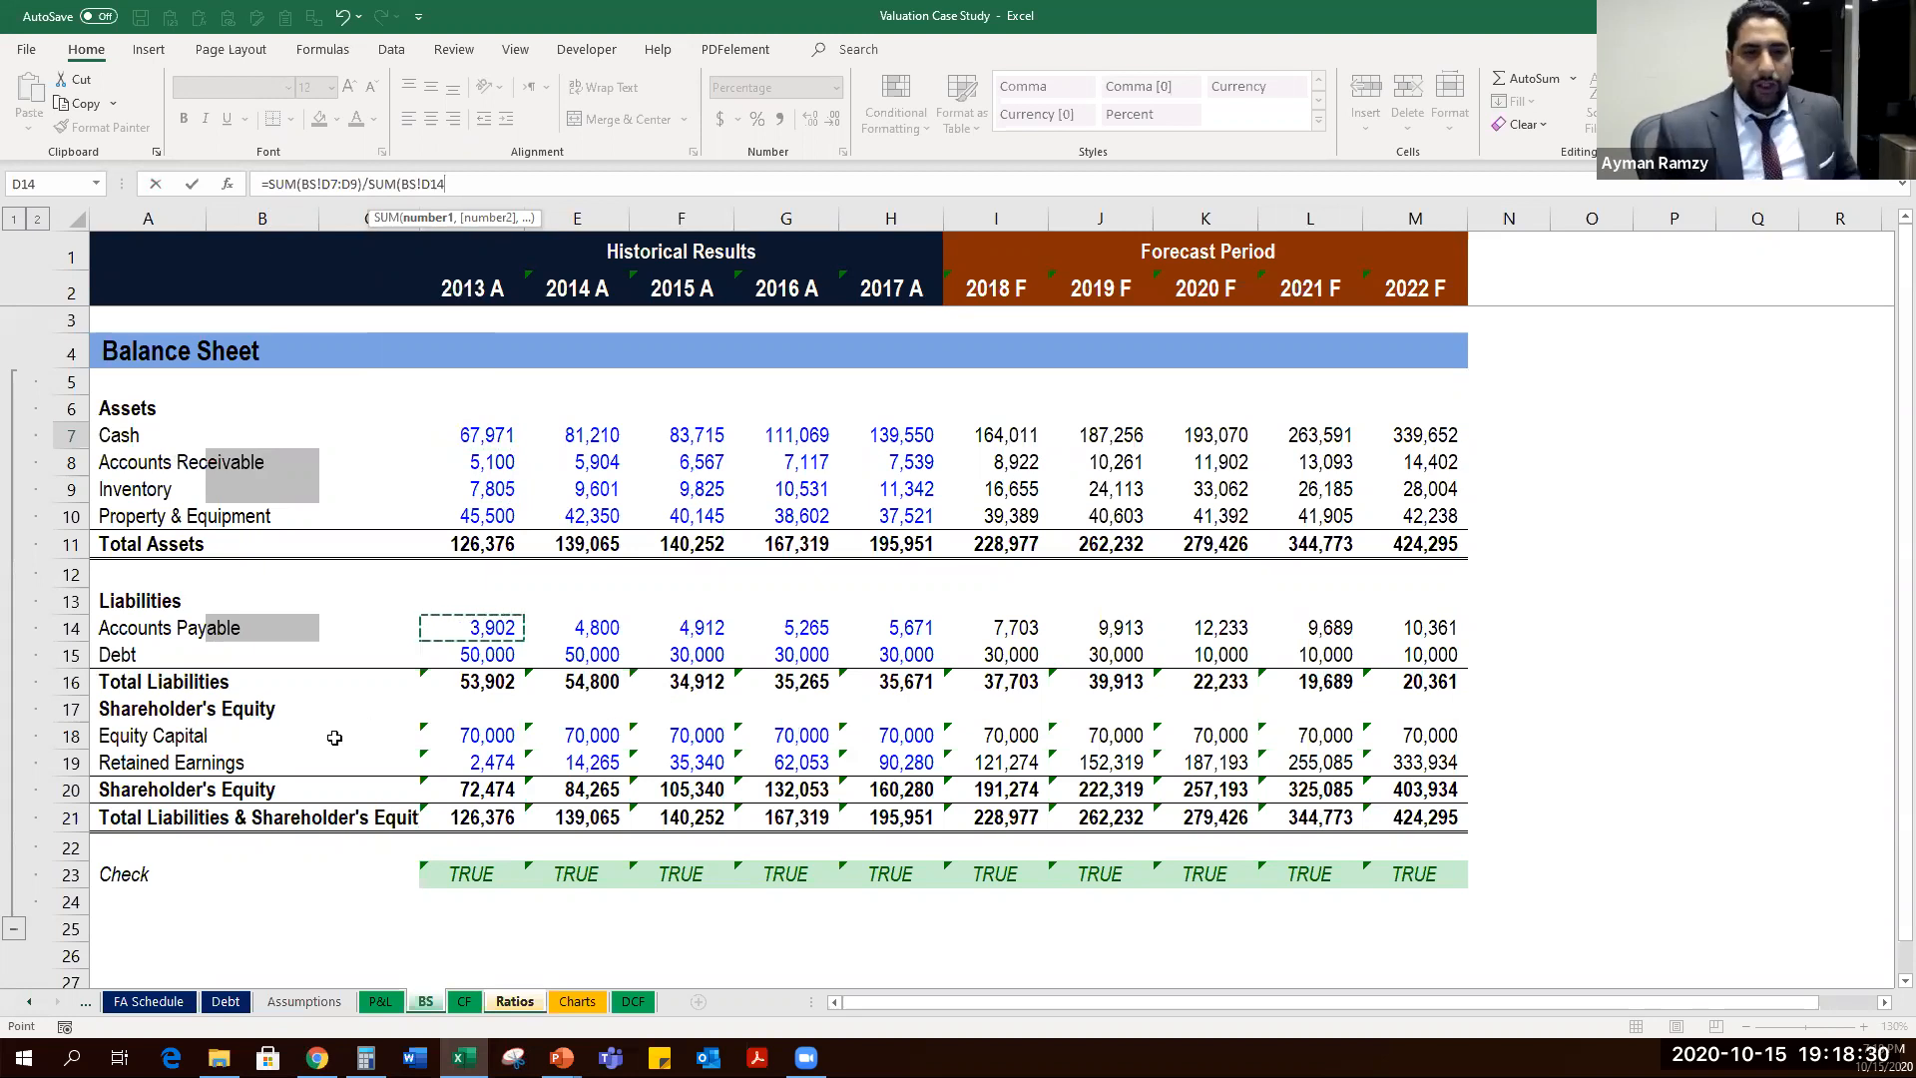
key("Return")
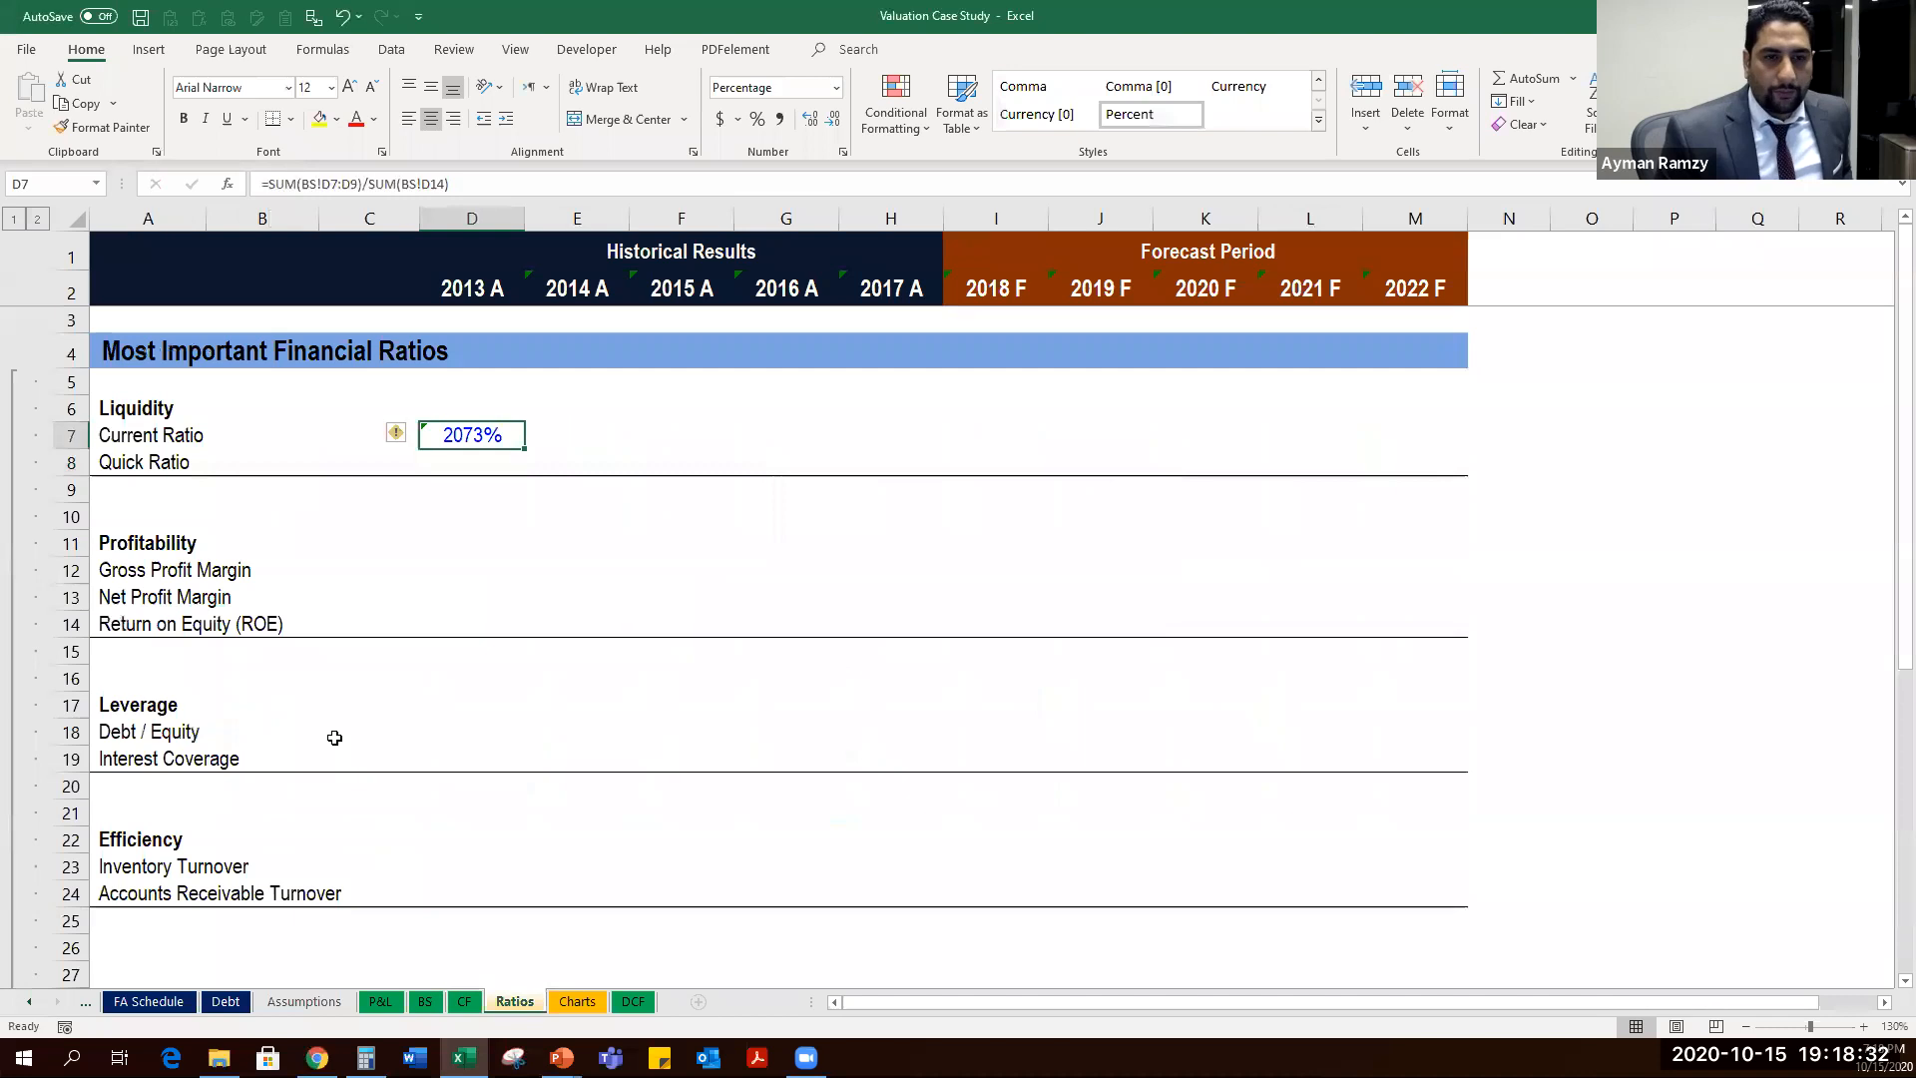
key("ctrl+c")
key("shift+Right")
key("shift+Right")
key("shift+Right")
key("shift+Right")
key("shift+Right")
key("shift+Right")
key("shift+Right")
key("shift+Right")
key("shift+Right")
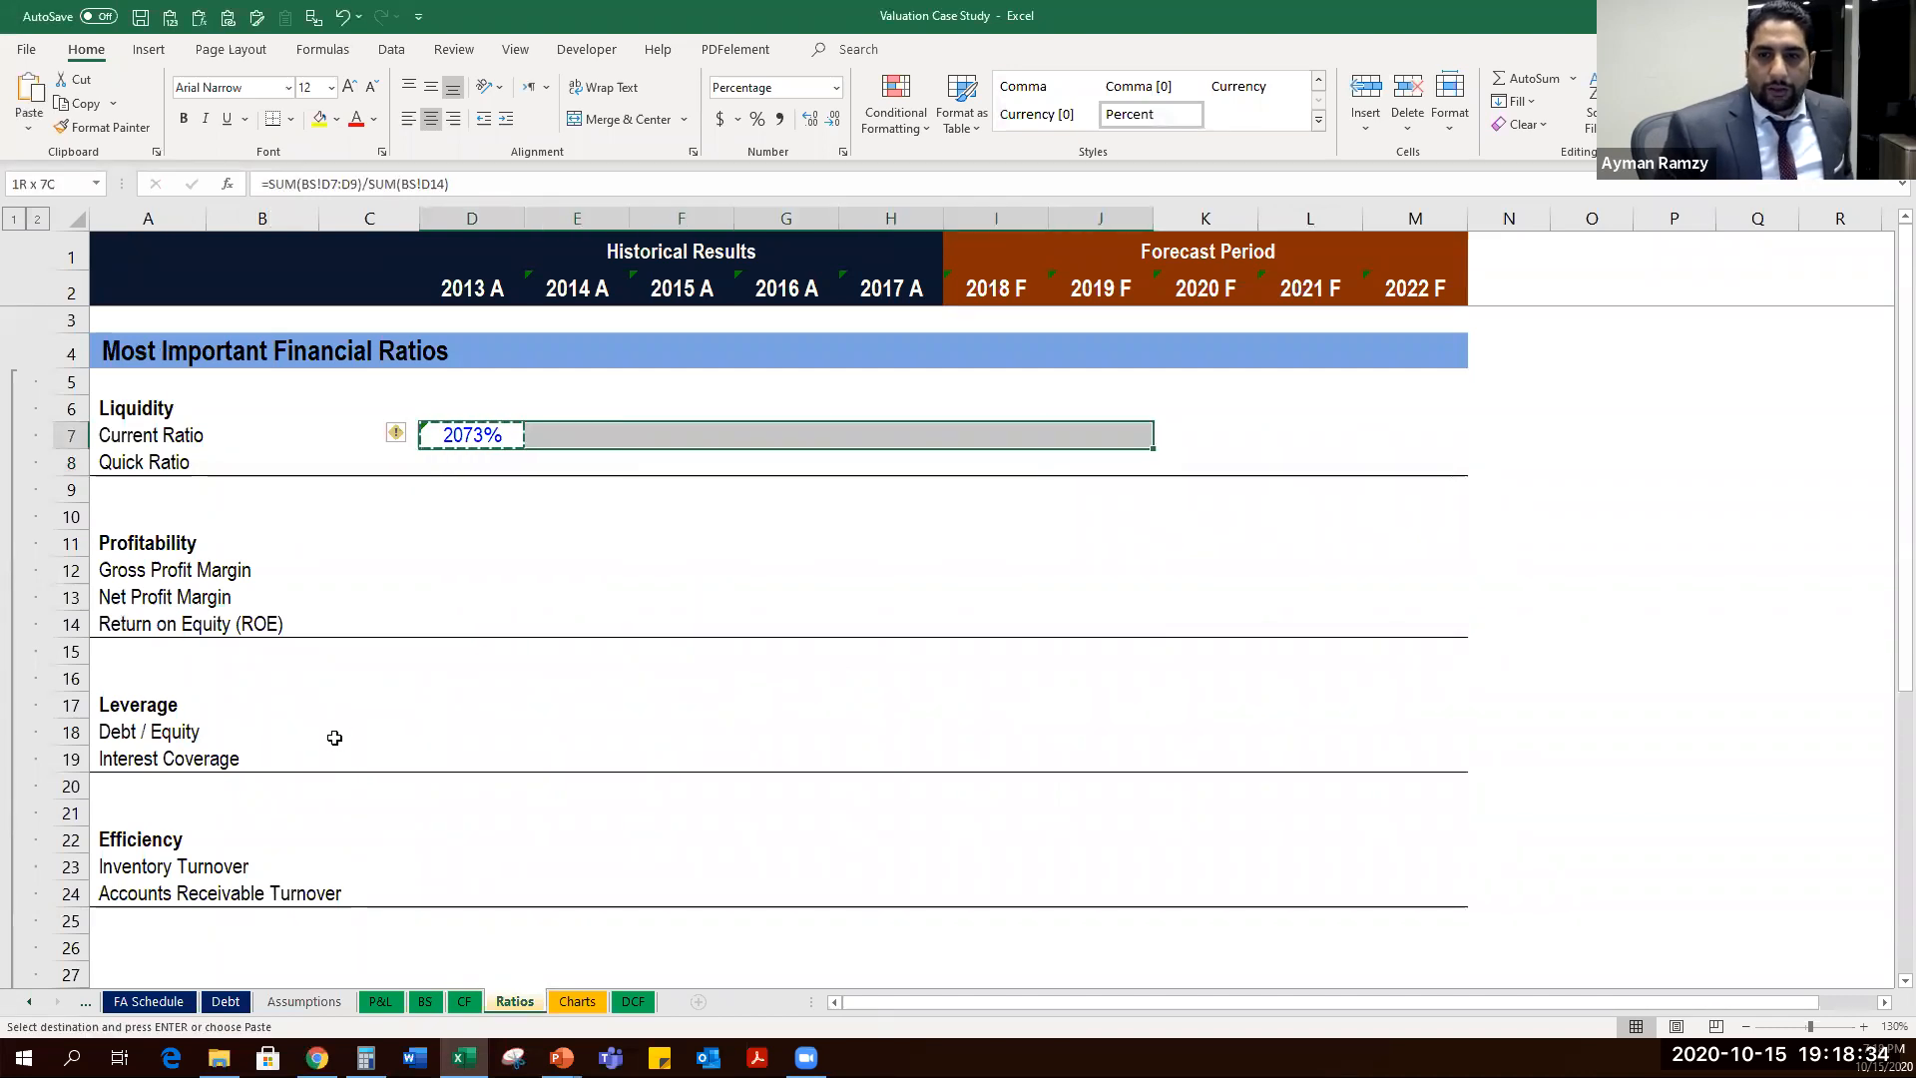
key("Return")
Format the Current Ratio row for 2013 to 2022 with the custom number format 0.00x.
key("ctrl+1")
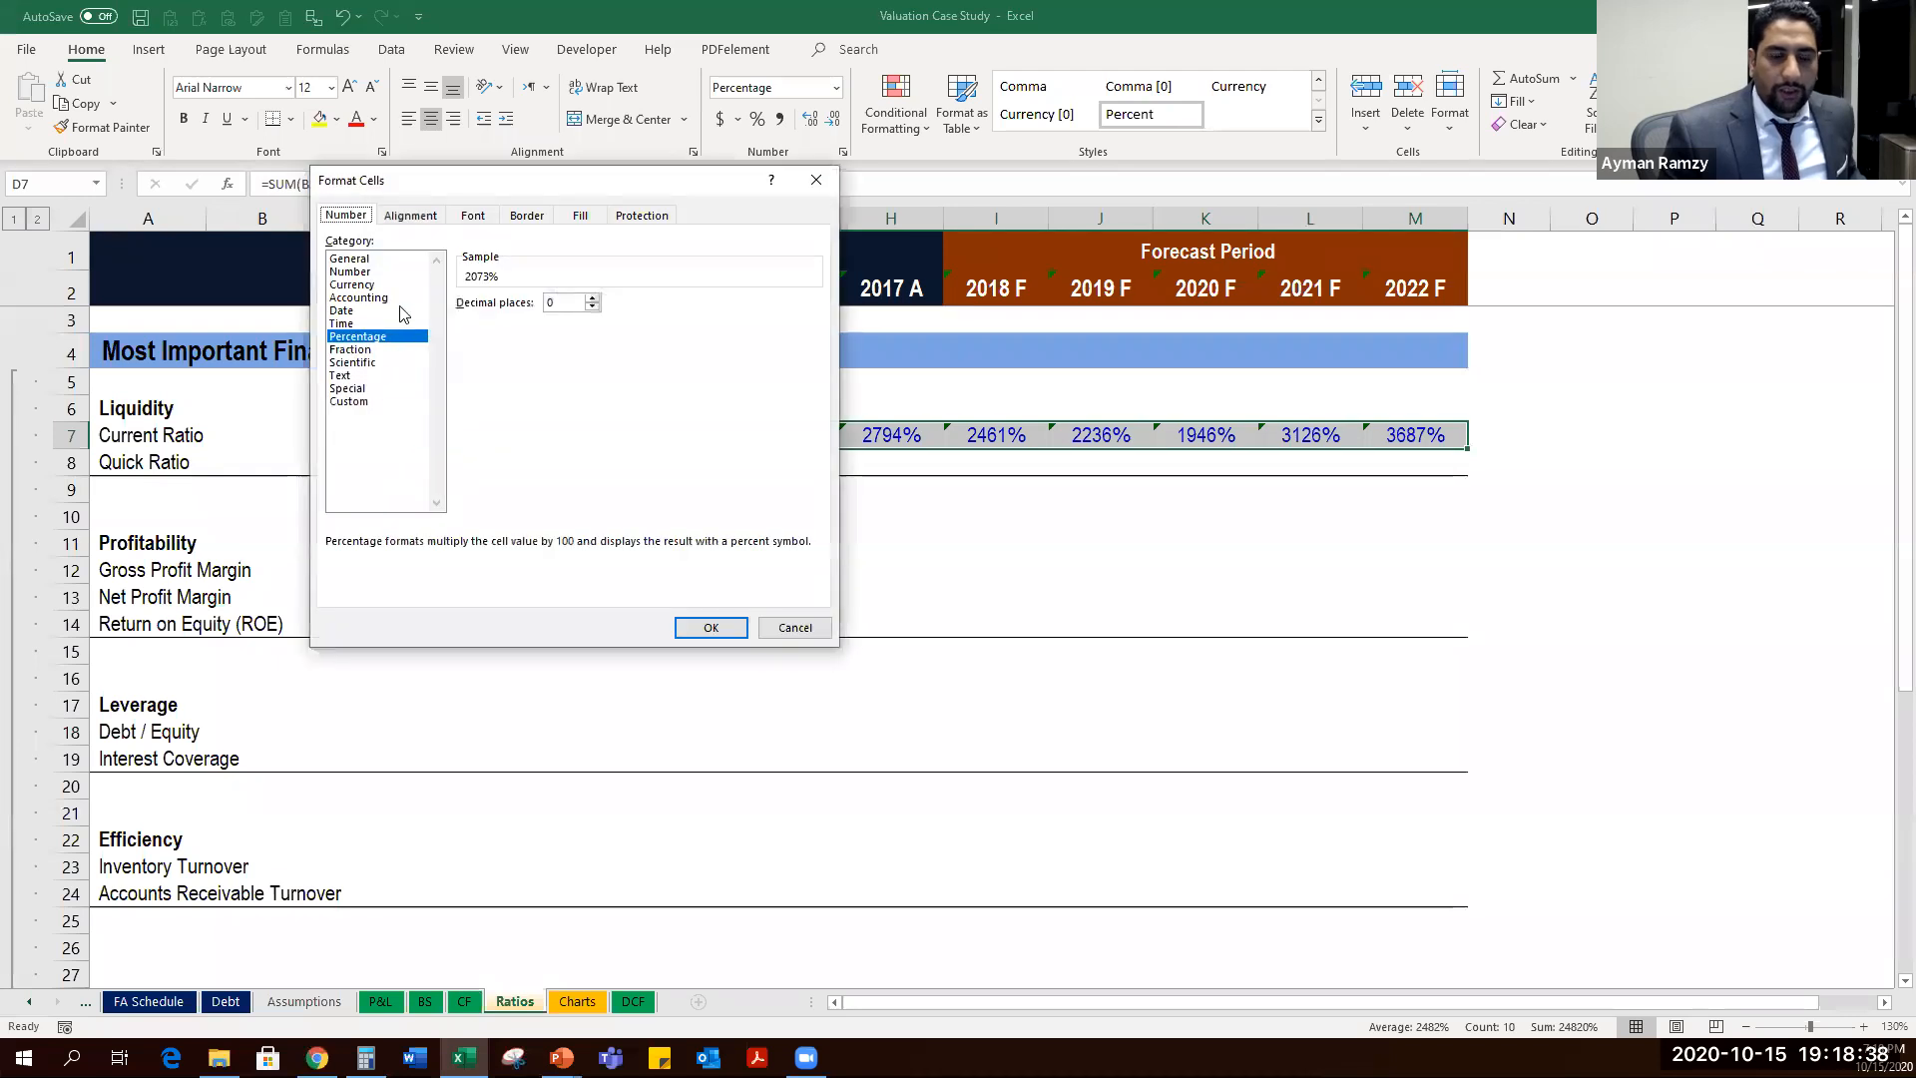
left_click(349, 402)
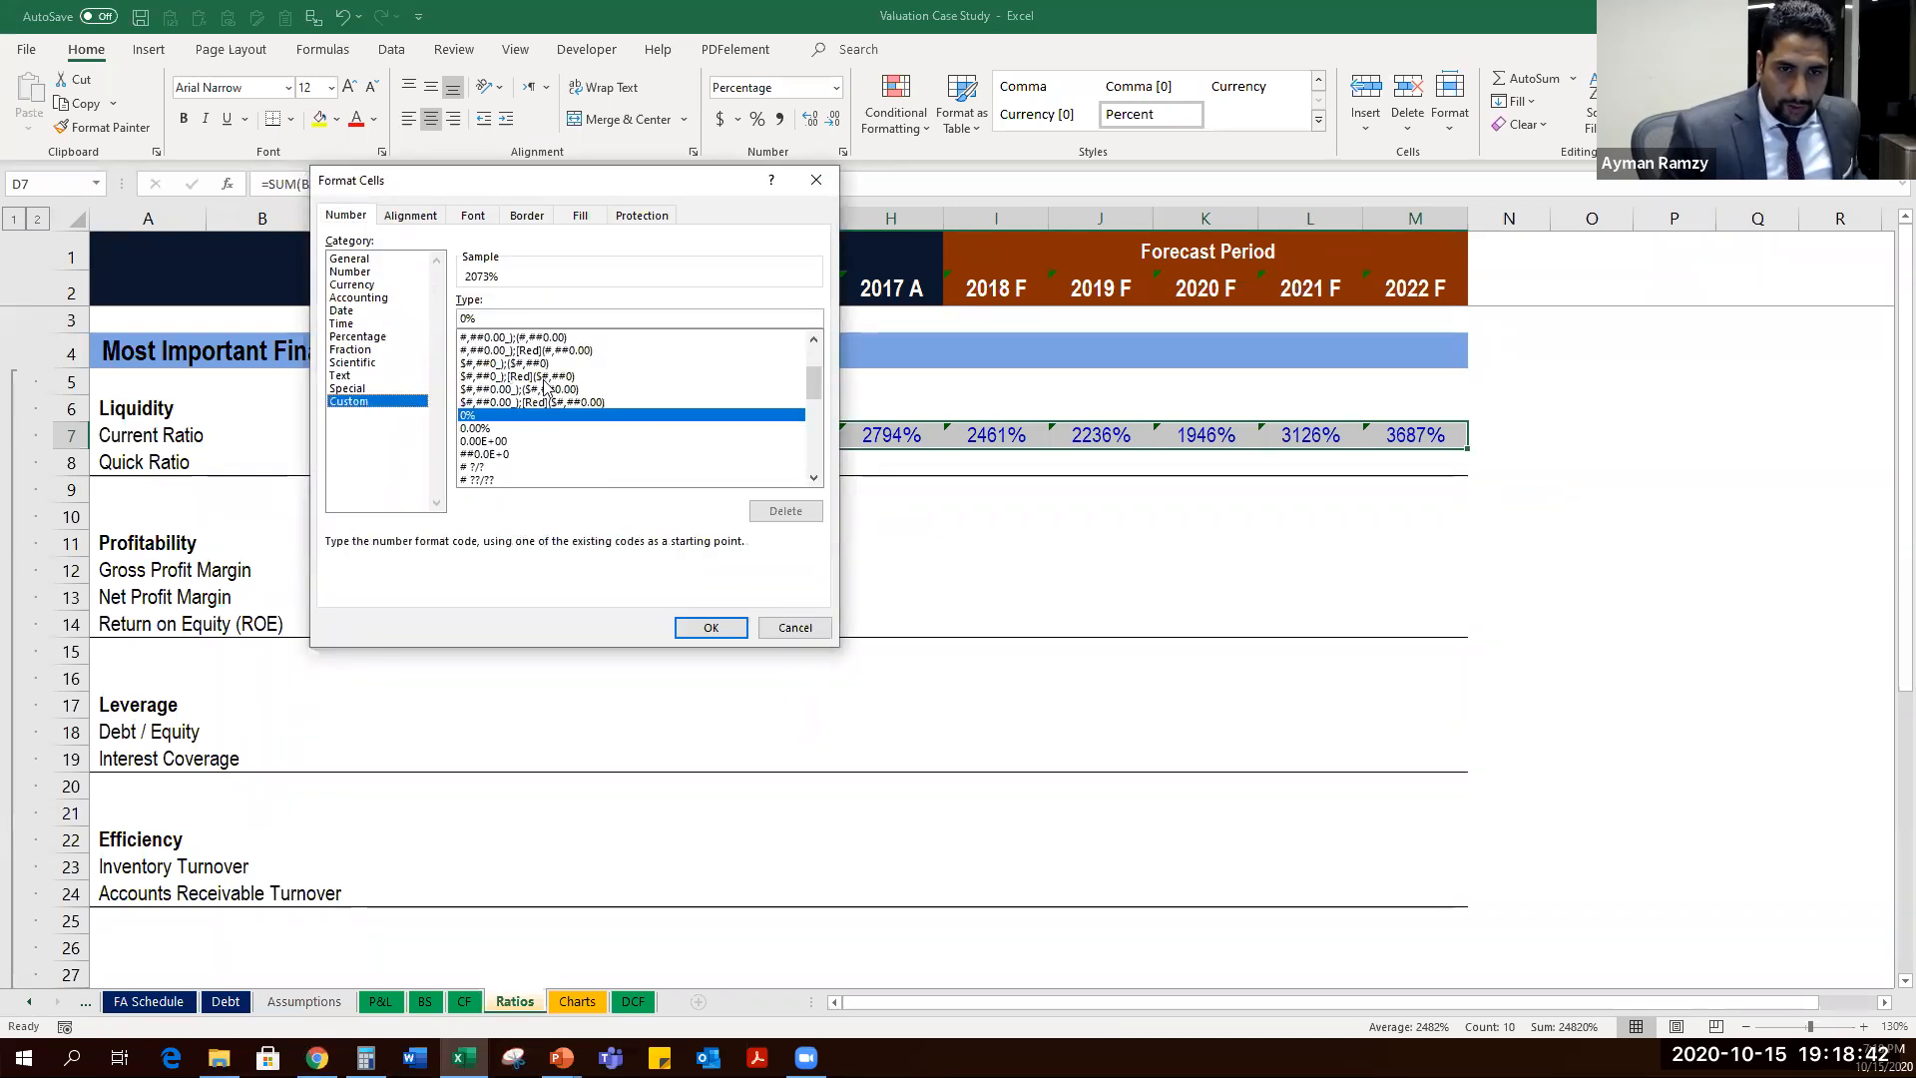
left_click(814, 358)
left_click(481, 340)
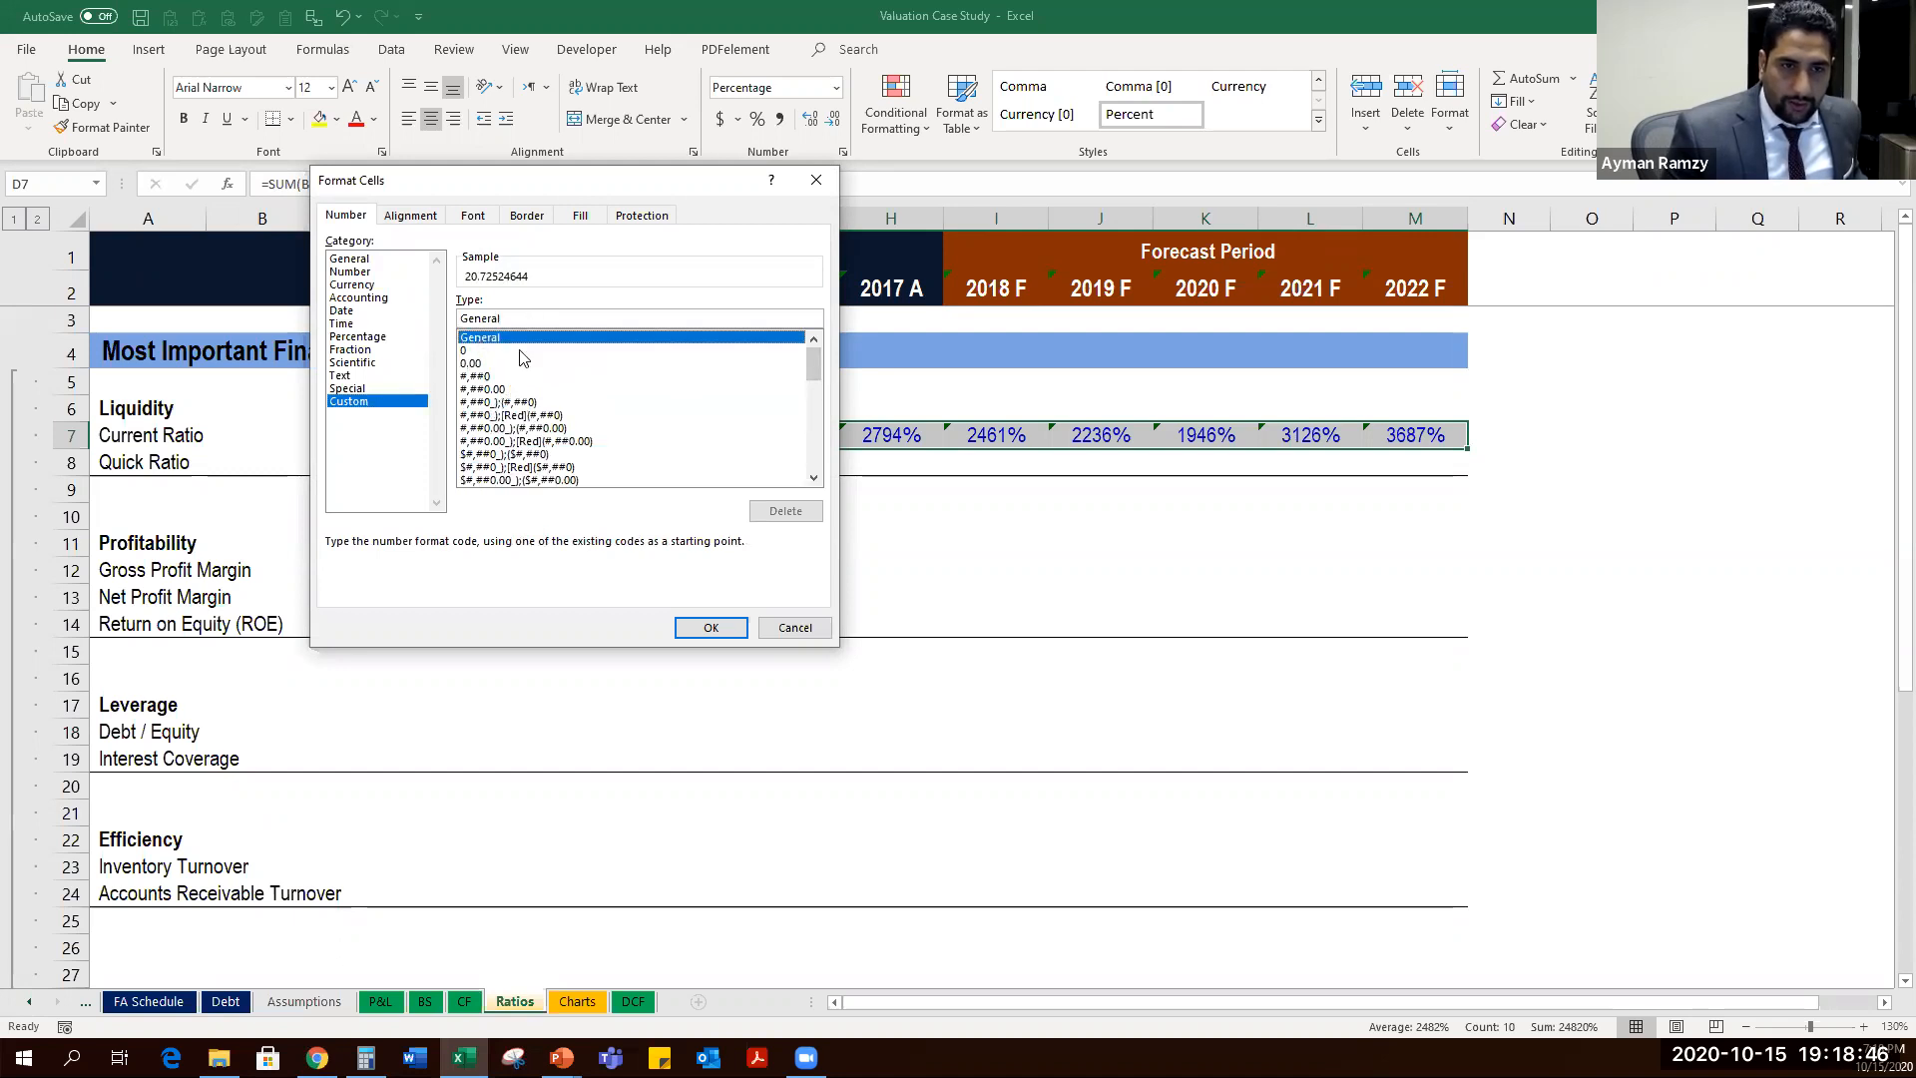
left_click(515, 351)
type(".00")
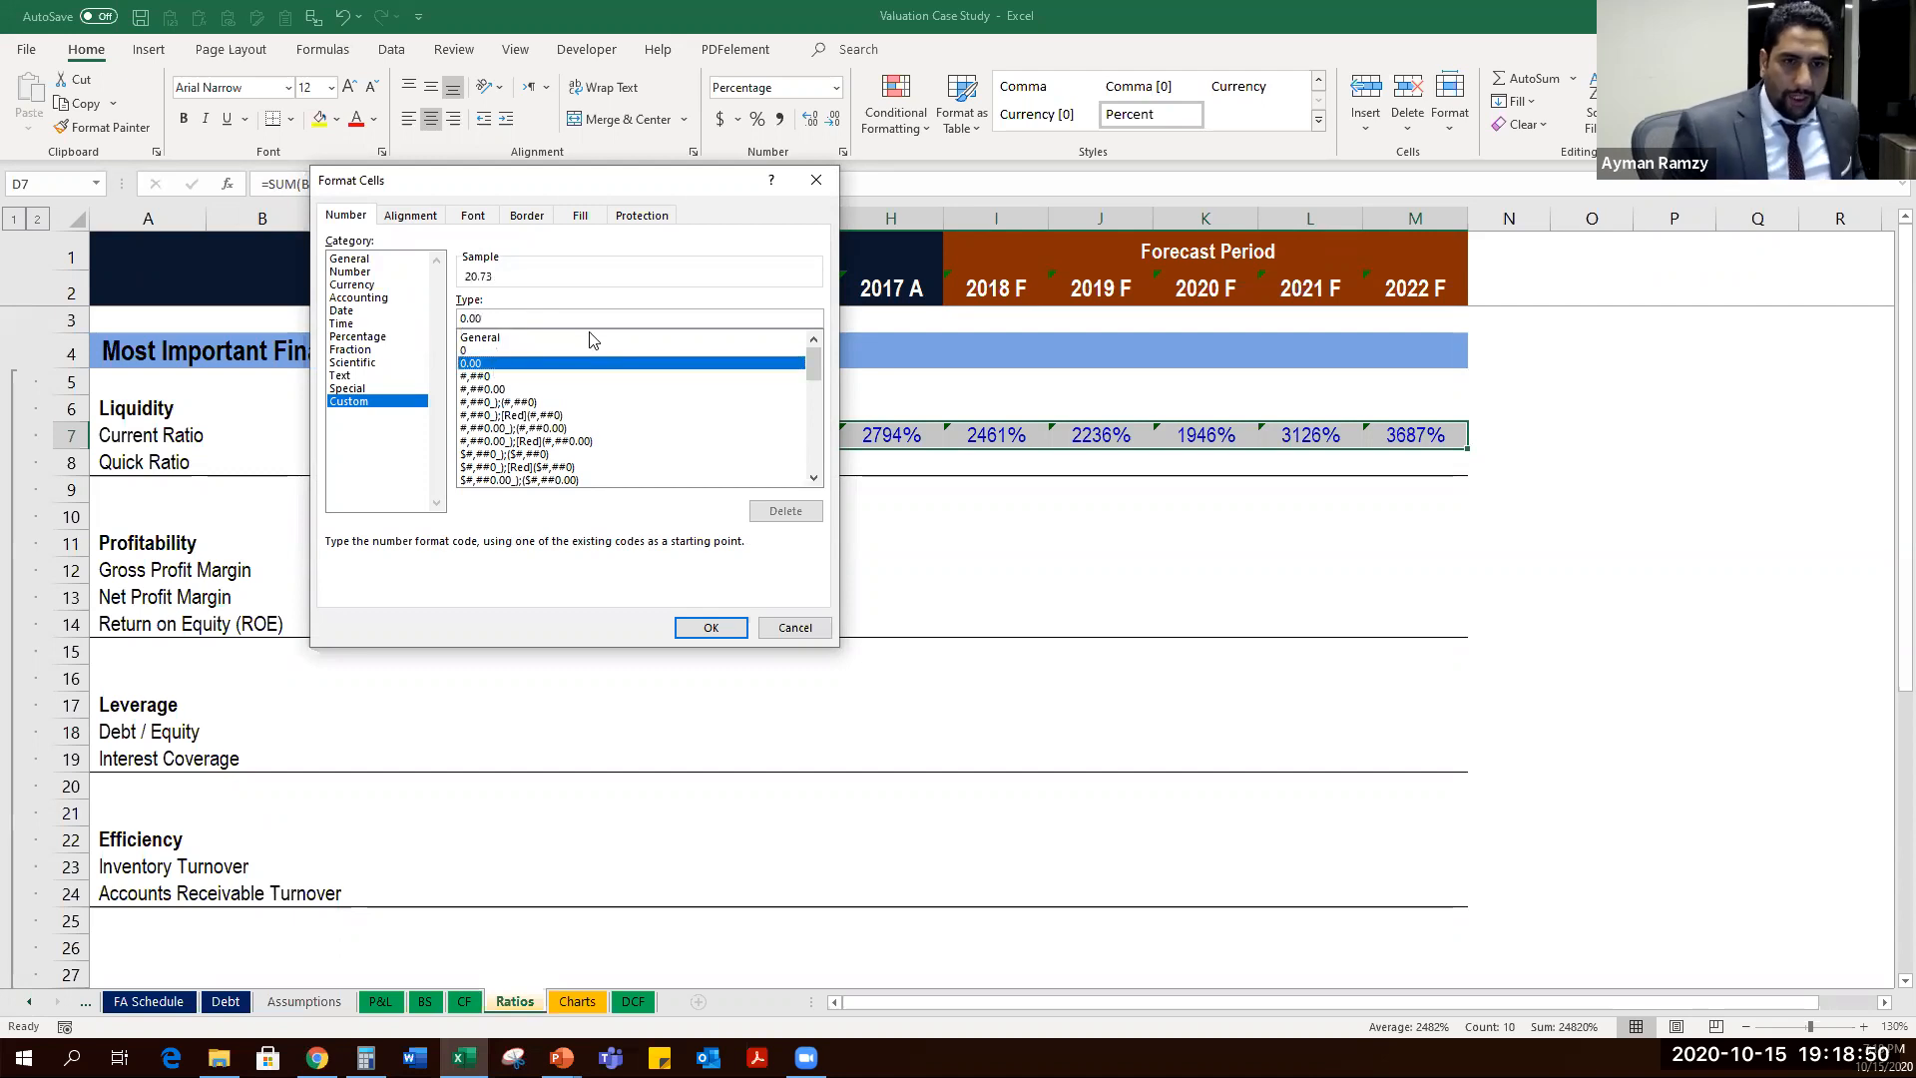
type("x")
key("Return")
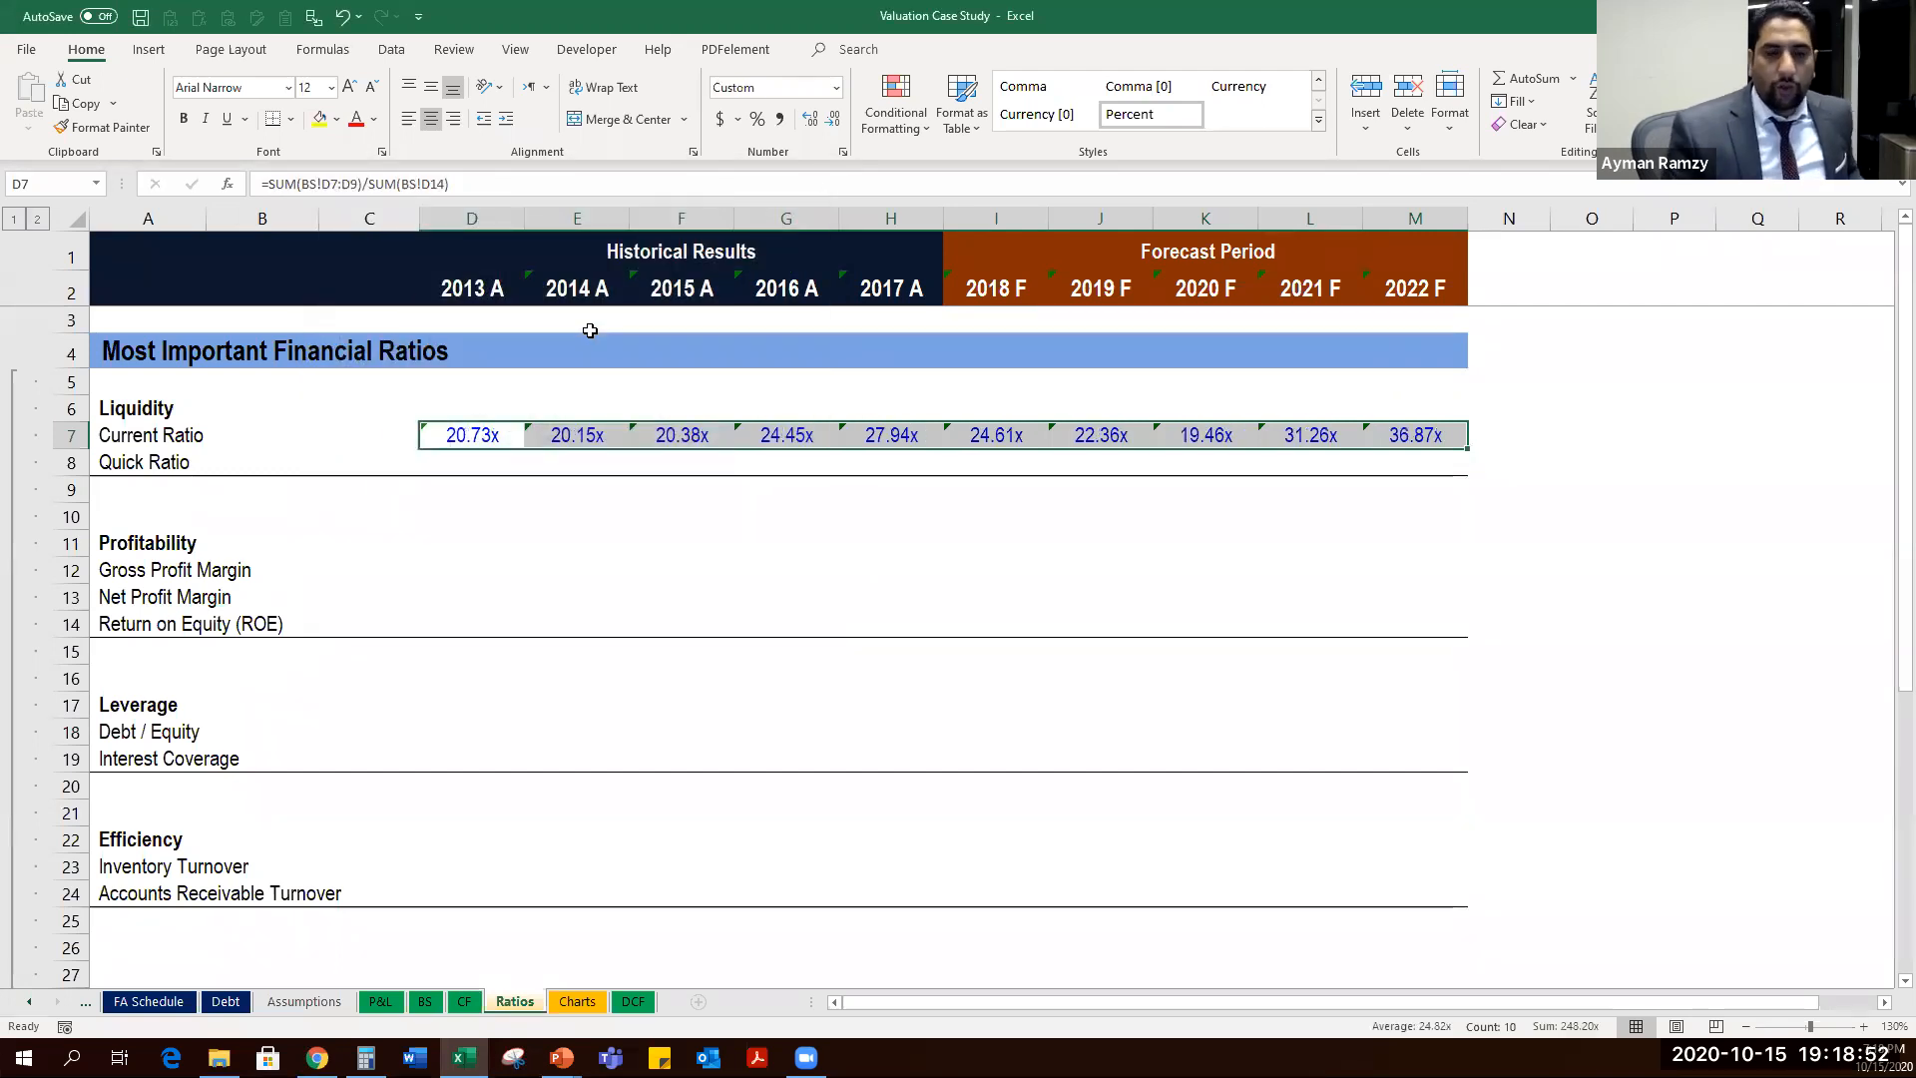
left_click_drag(180, 440, 458, 429)
left_click(496, 437)
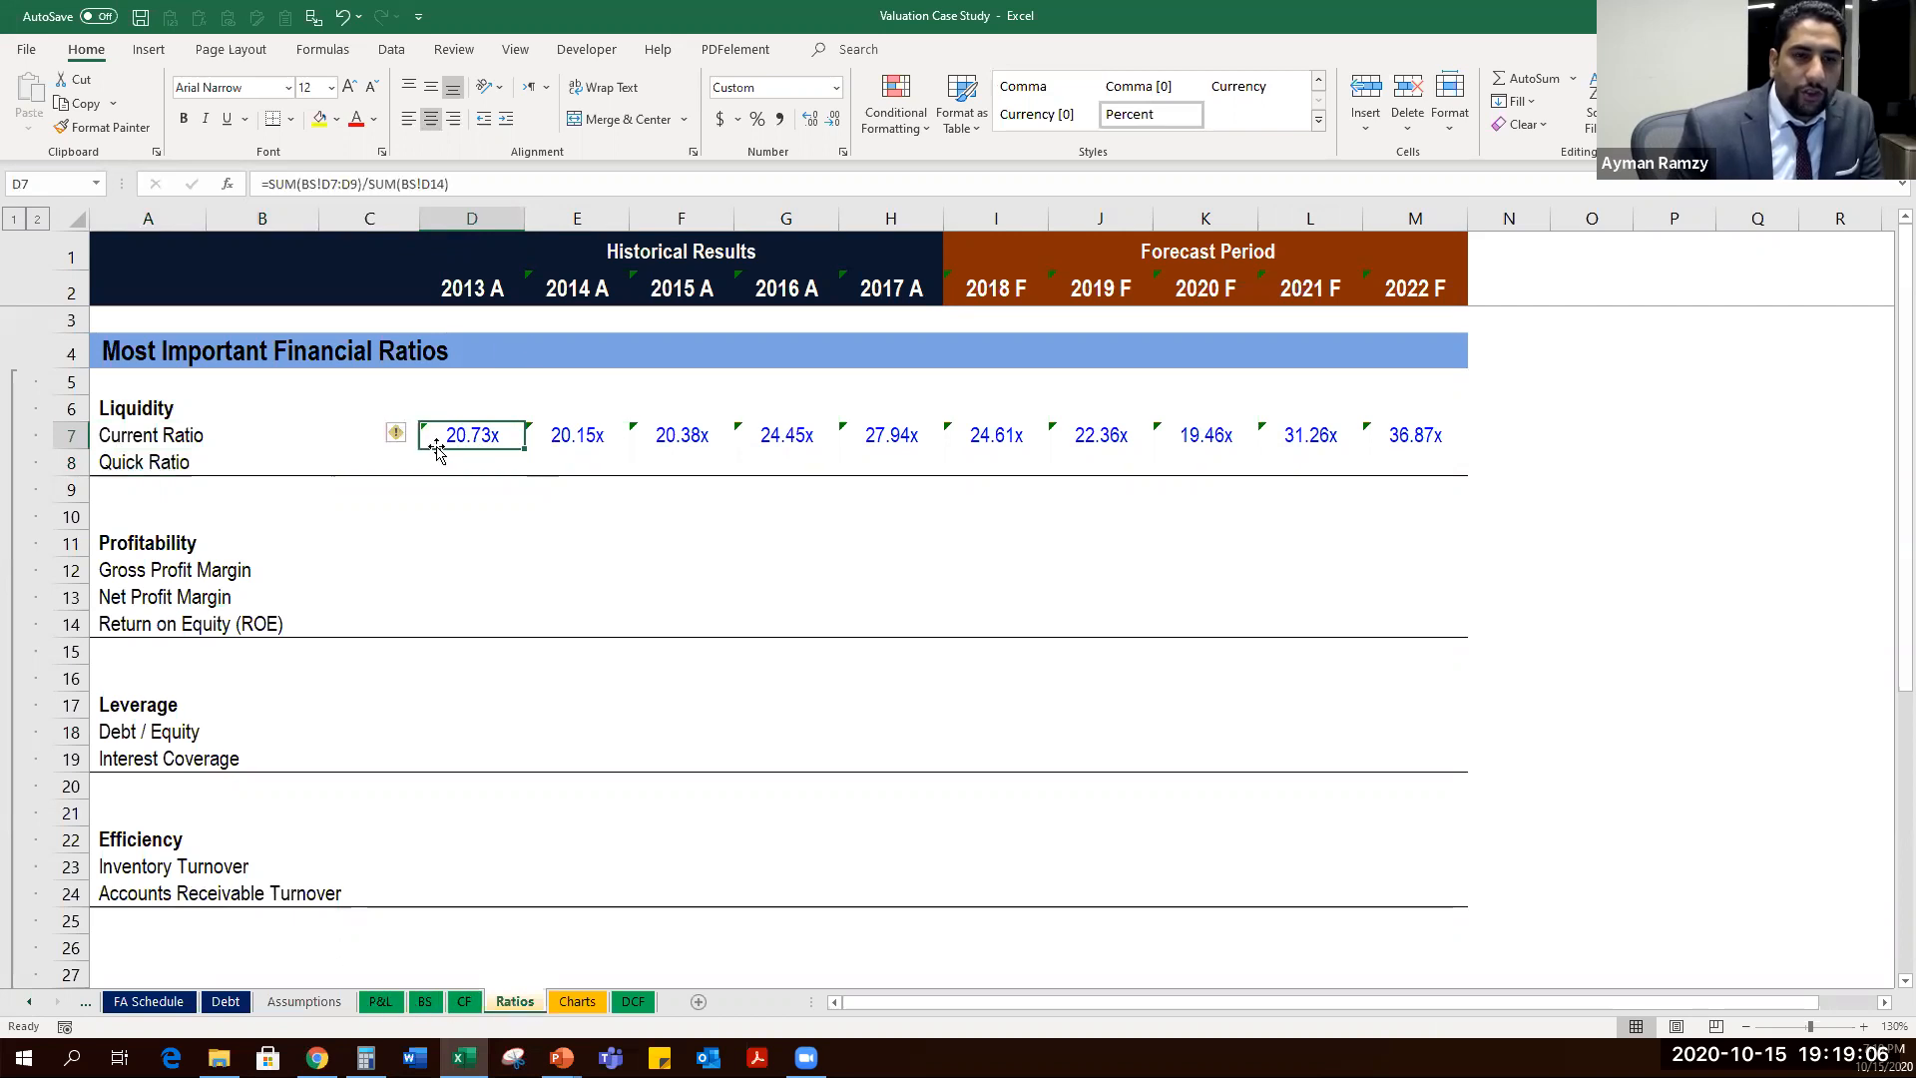
left_click_drag(528, 438, 1407, 431)
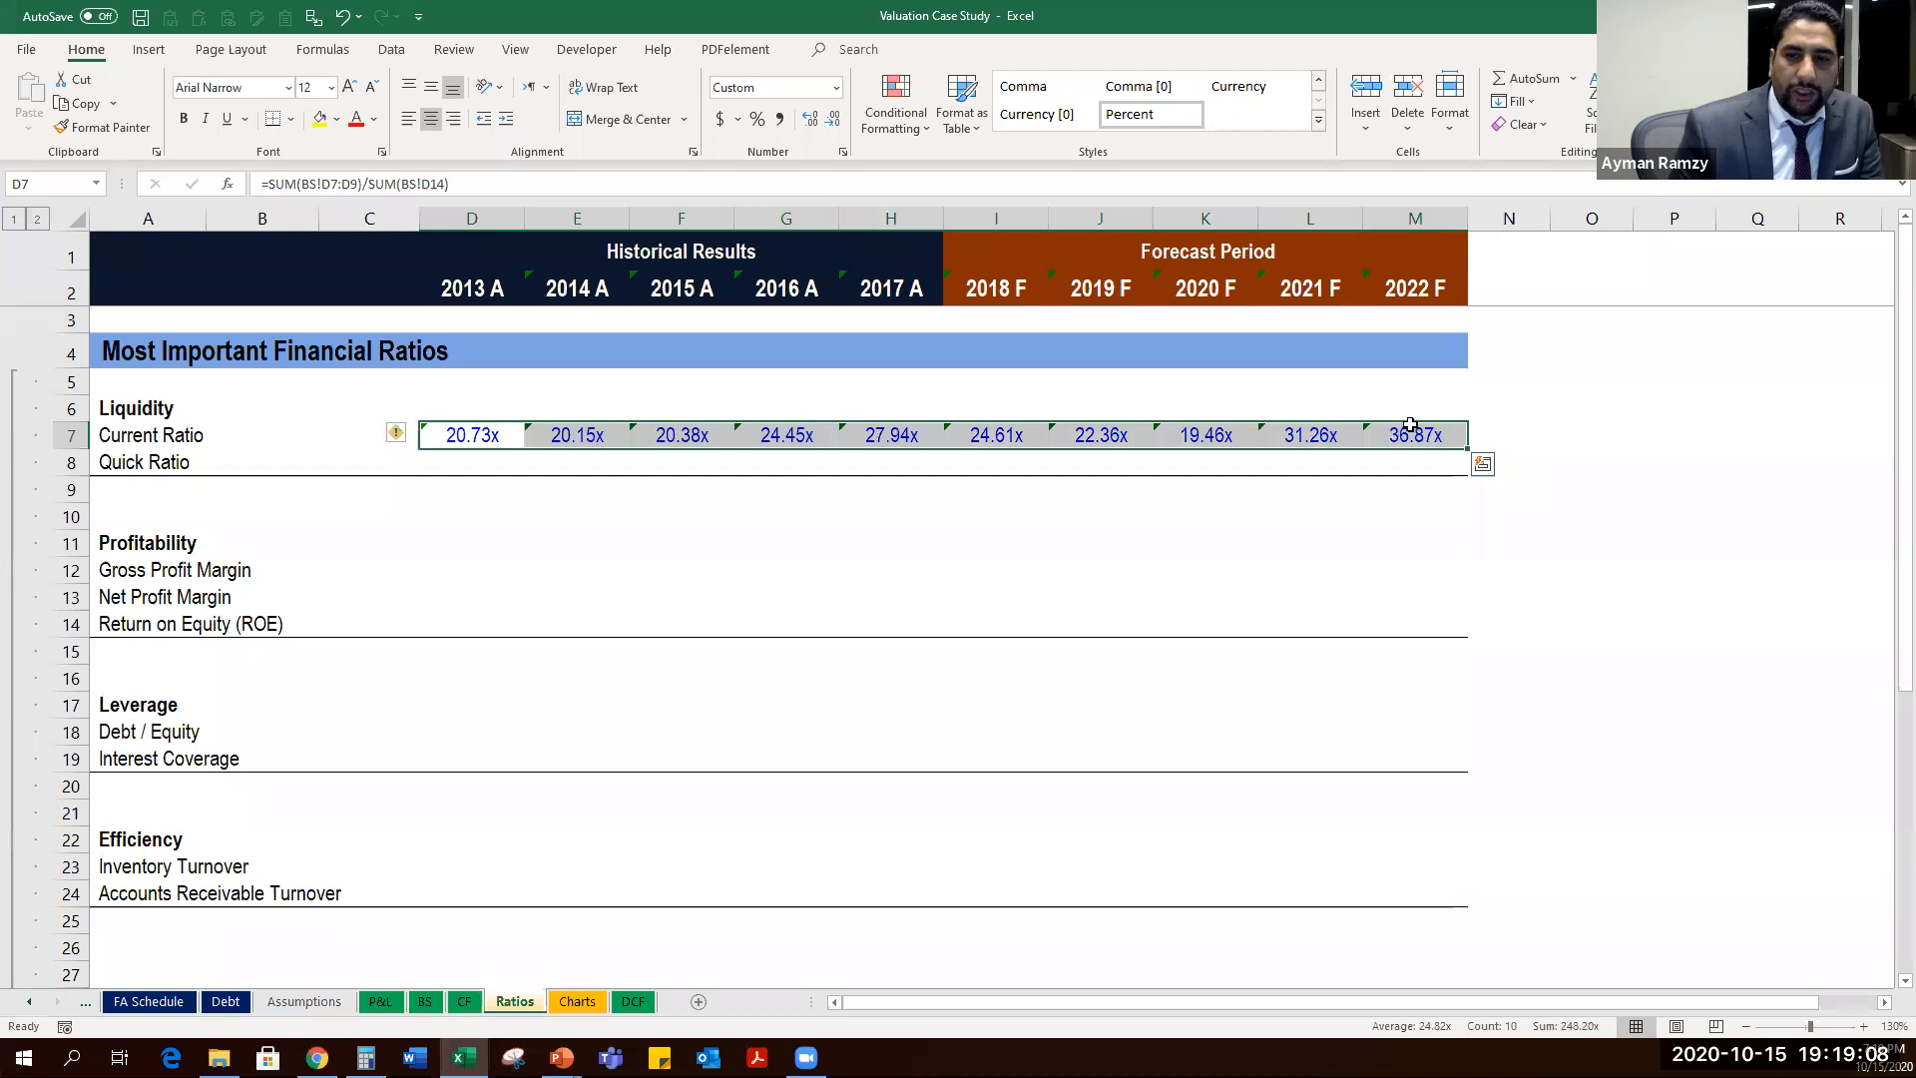
left_click(460, 465)
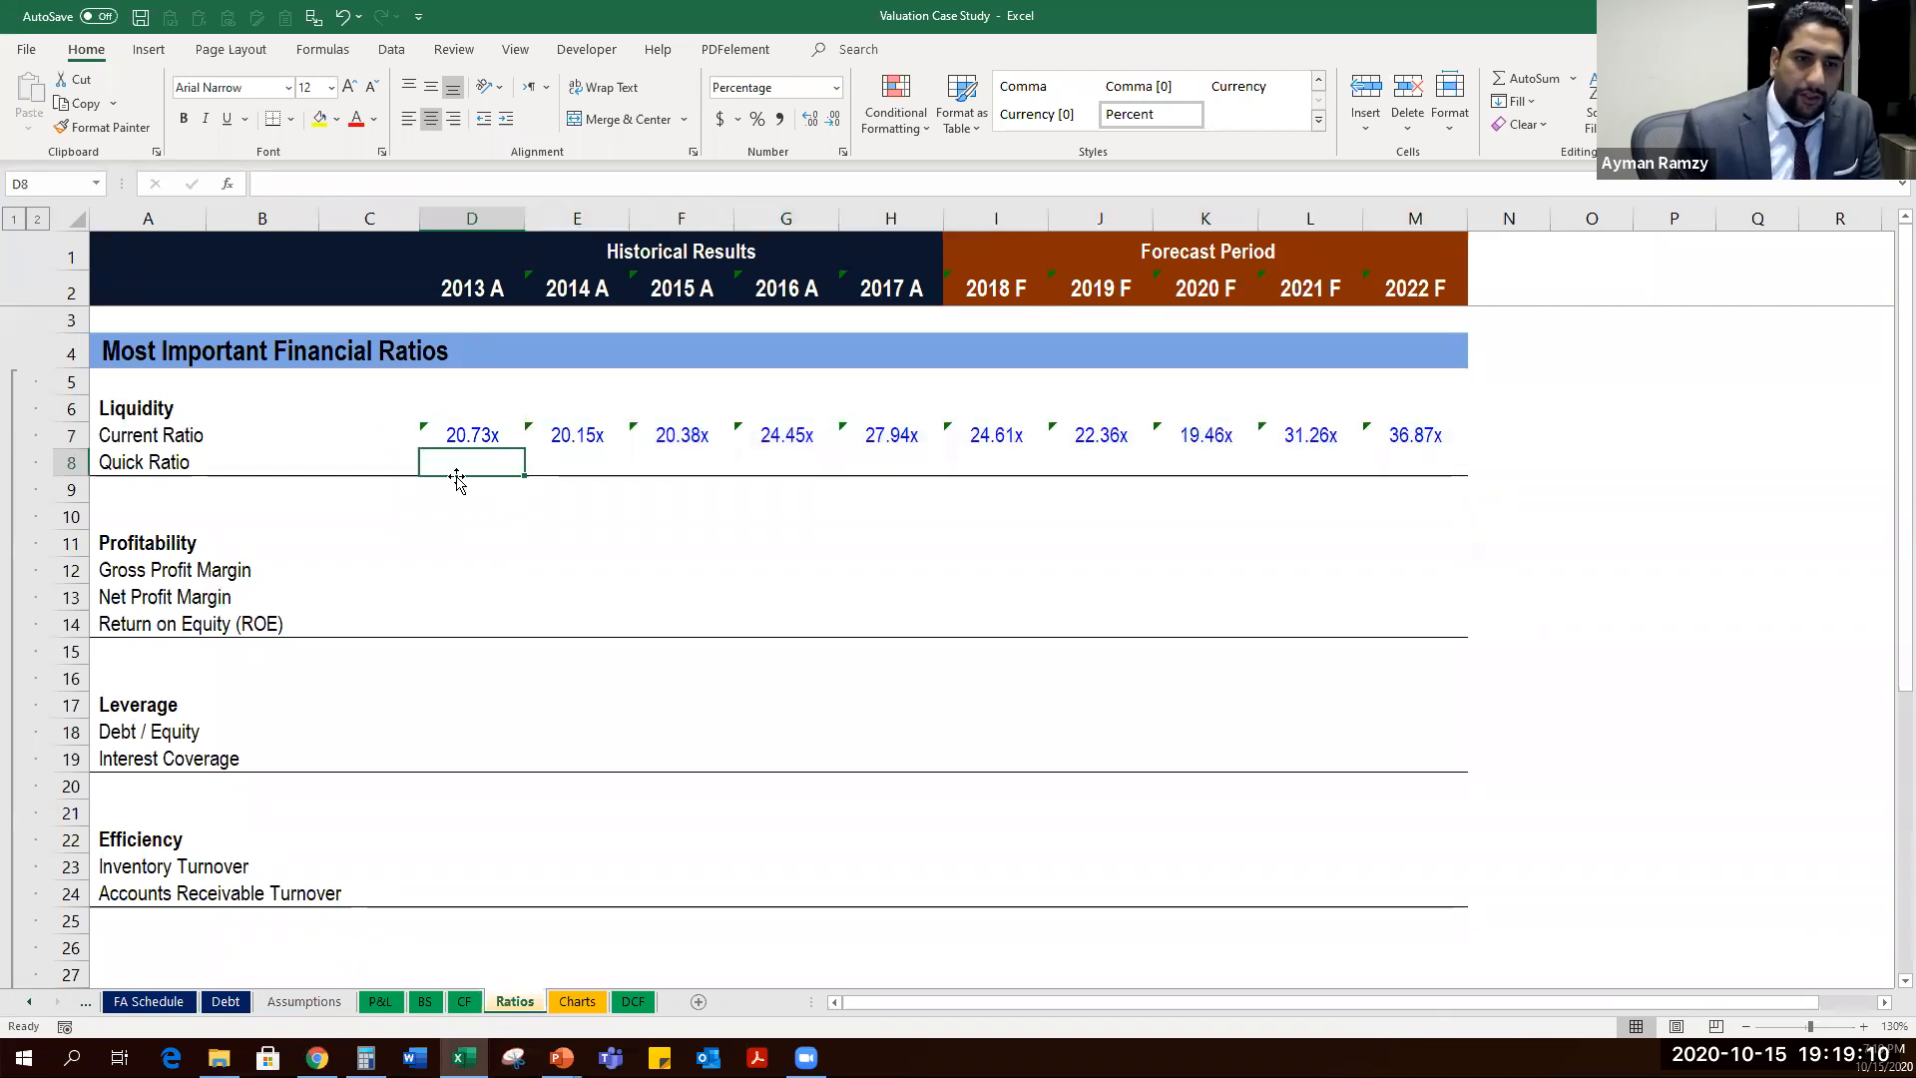
left_click_drag(474, 437, 1374, 440)
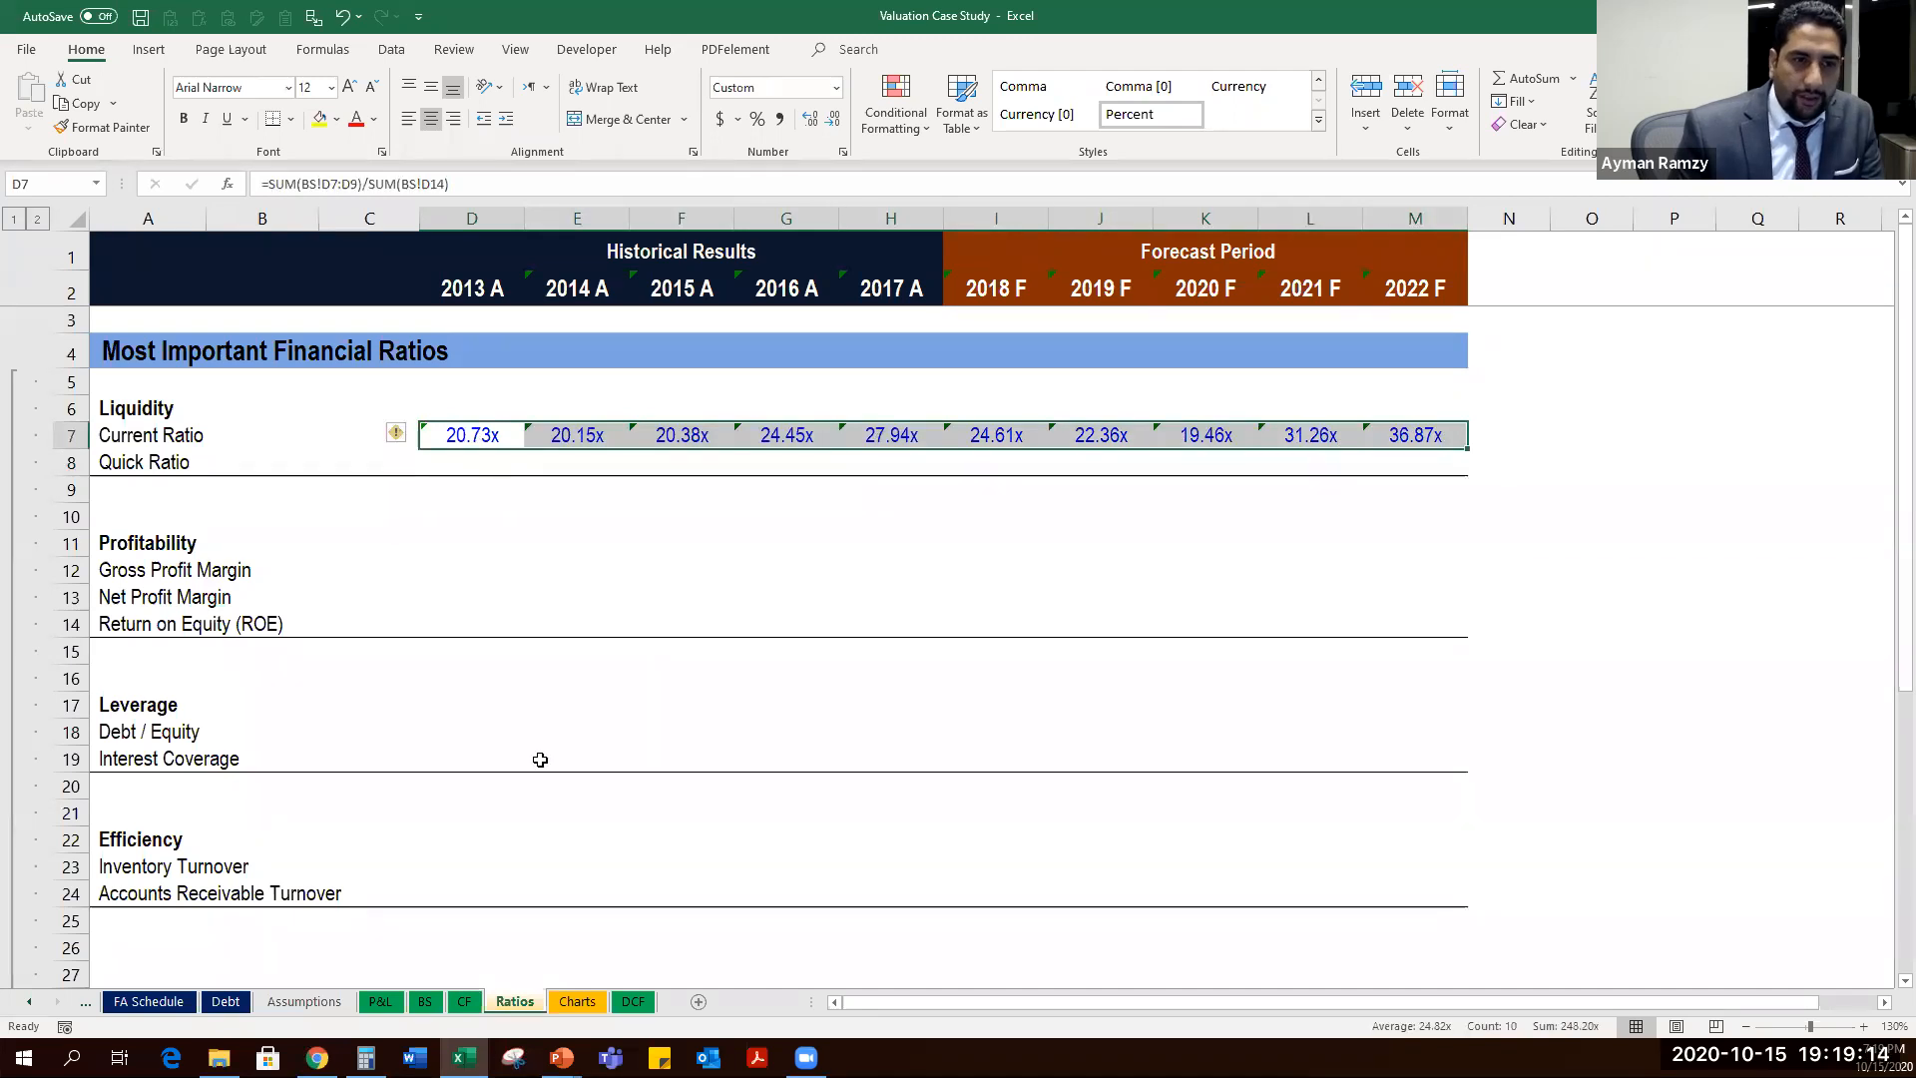
Start the 2013 Quick Ratio formula with the sum of cash and accounts receivable from the balance sheet, =SUM(BS!D7:D8).
left_click(492, 462)
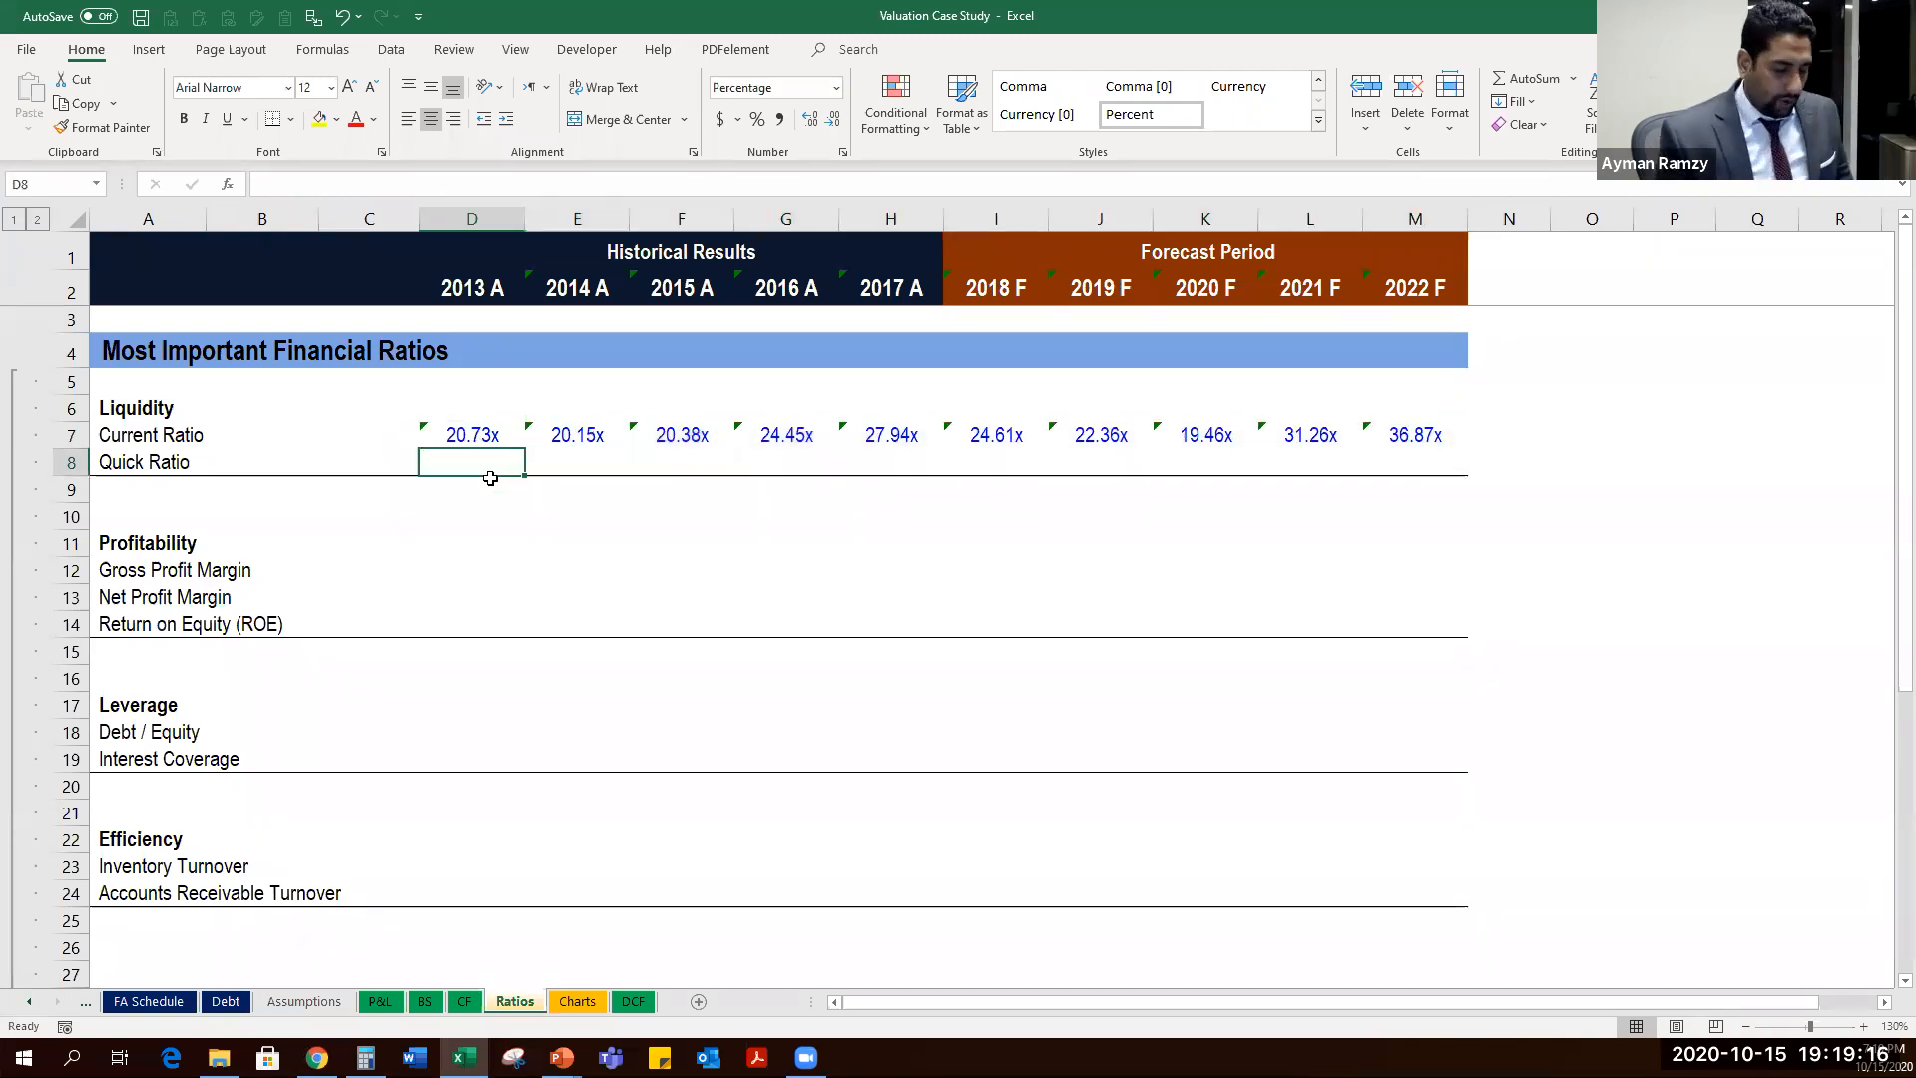
type("=")
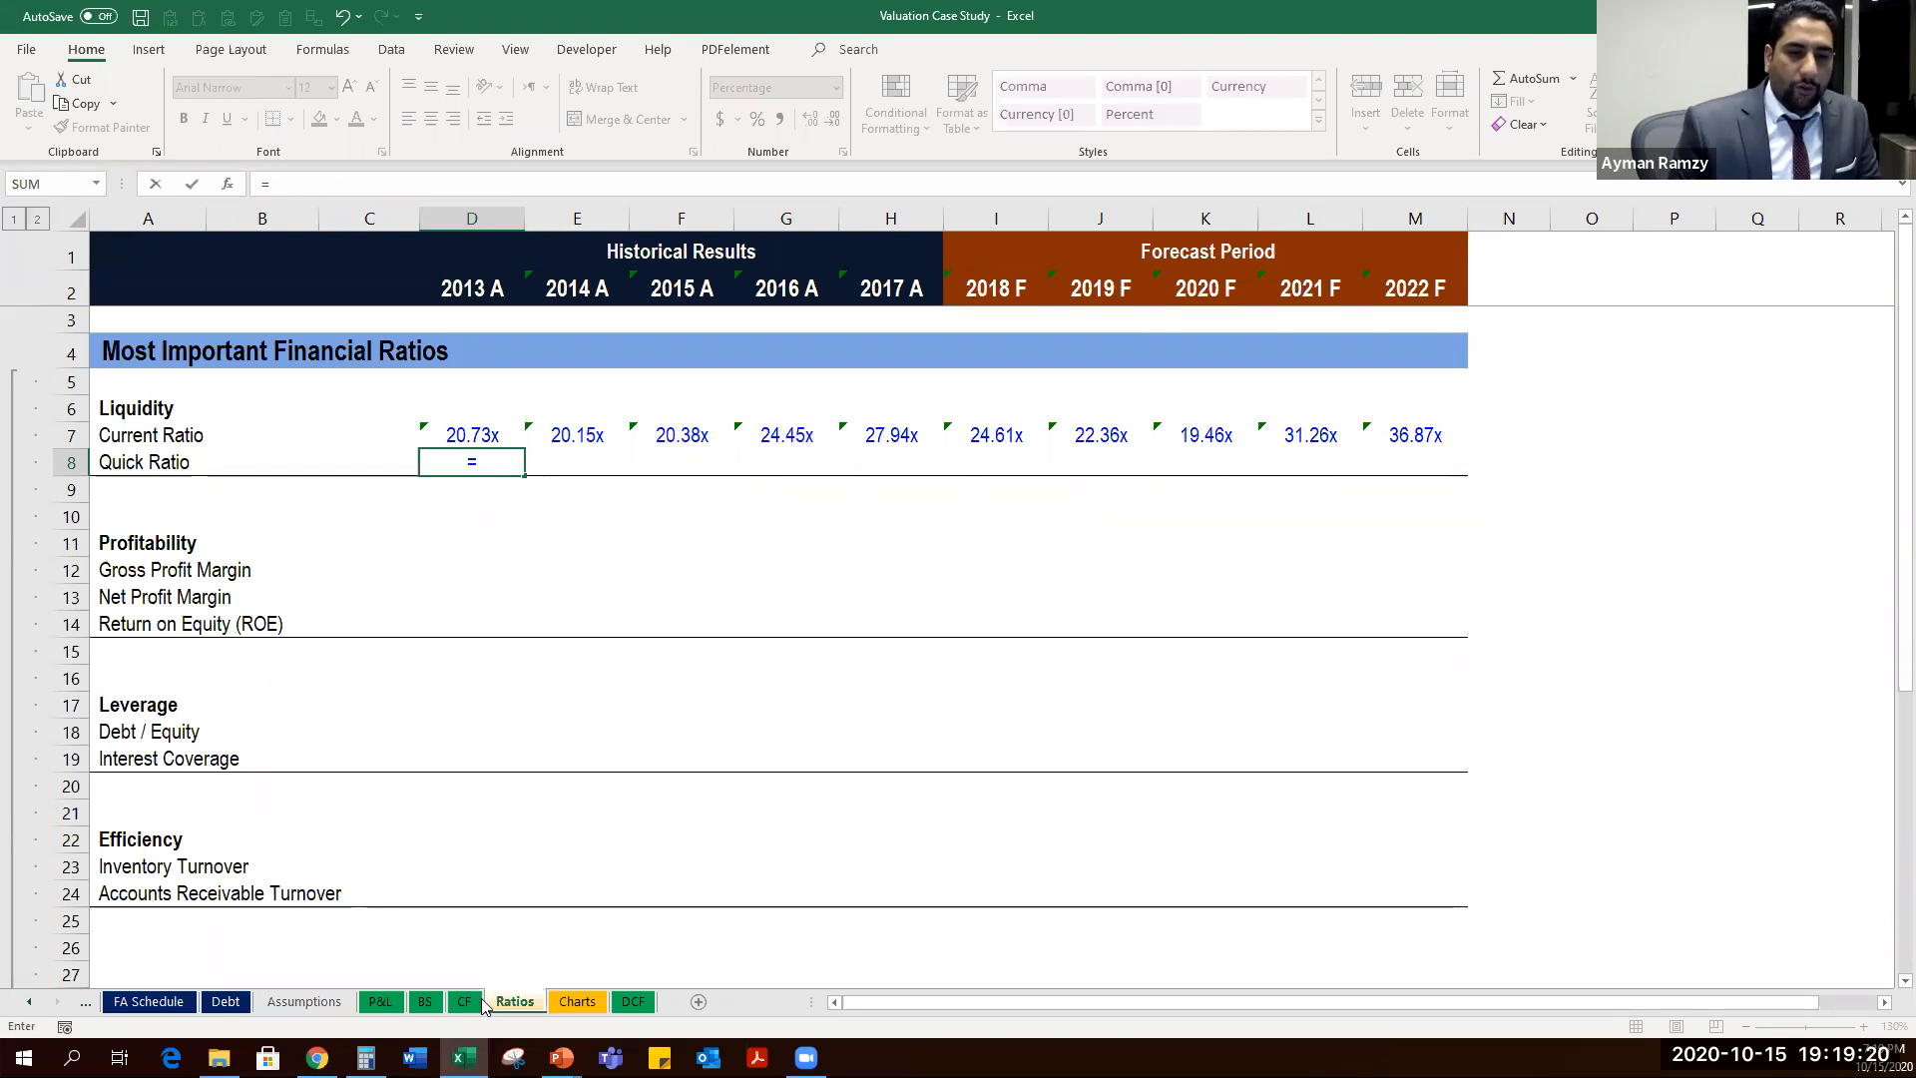
left_click(380, 1006)
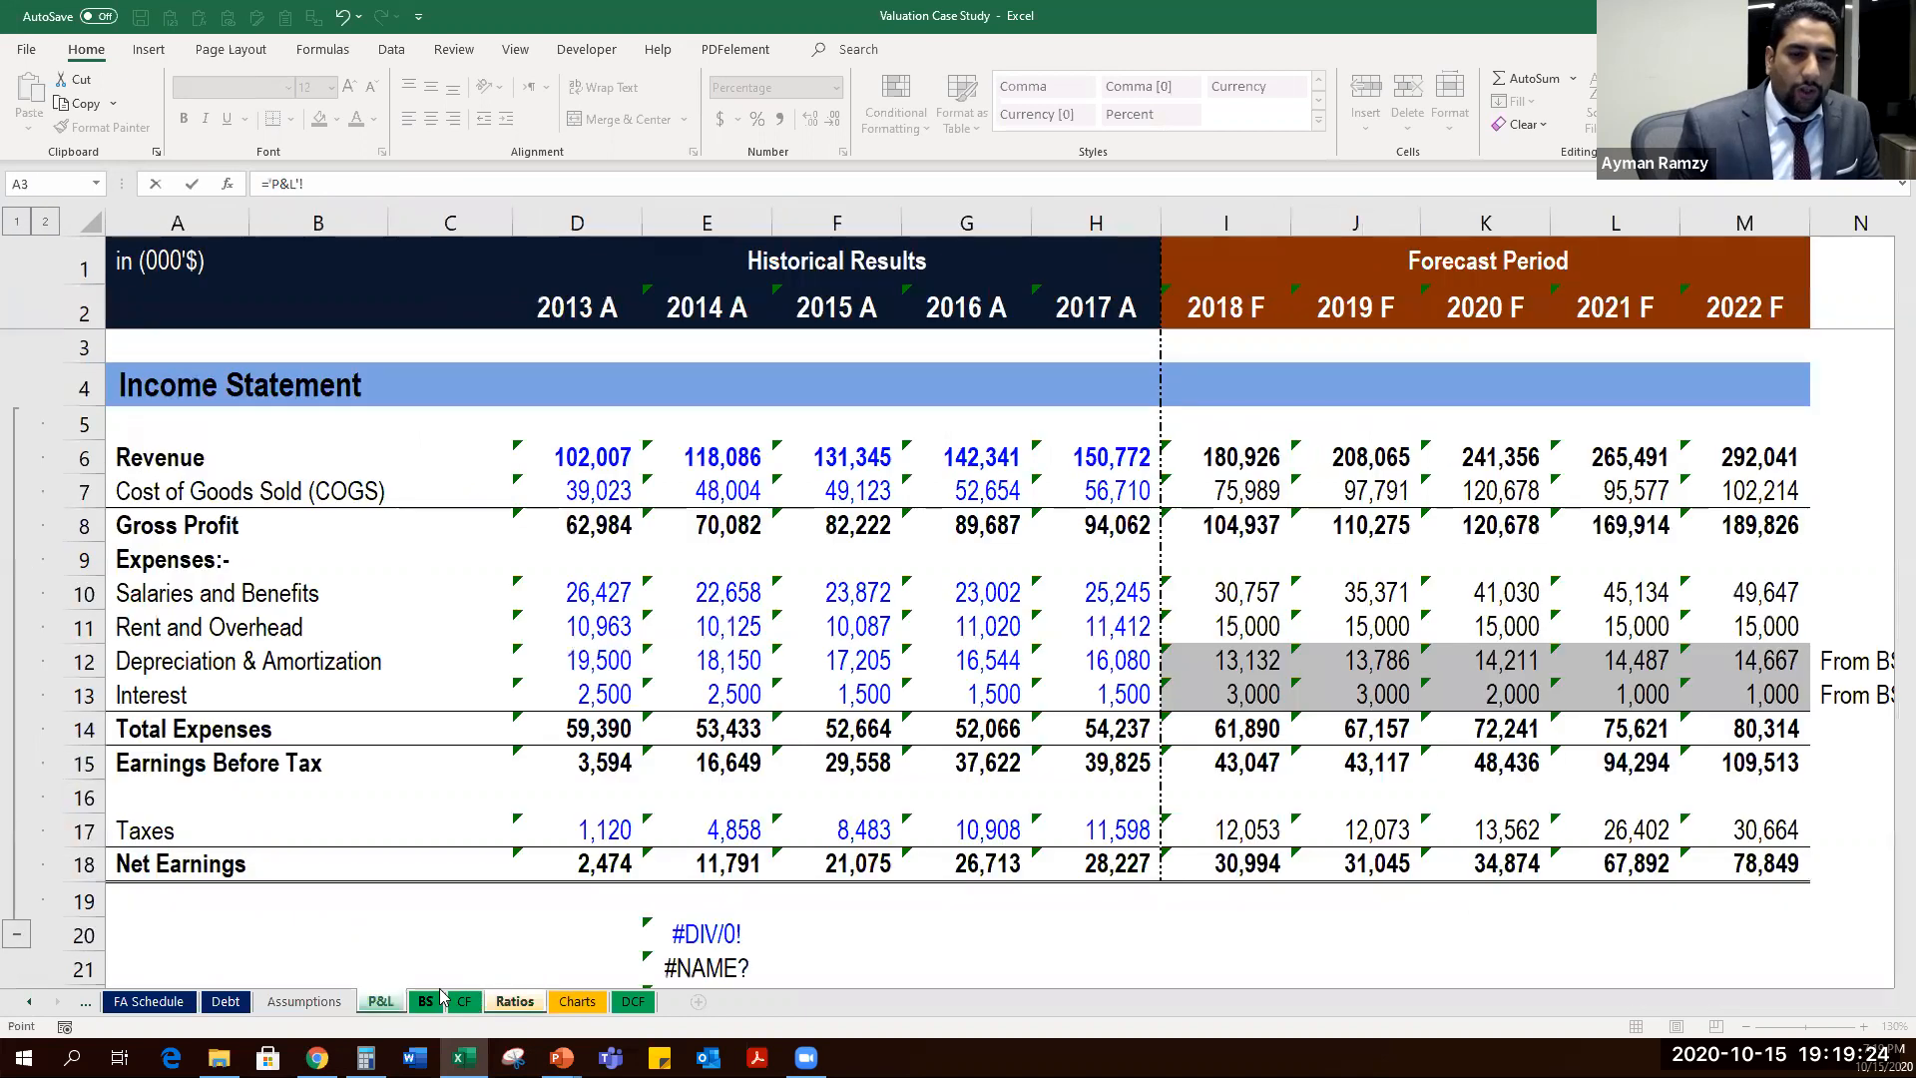
key("ctrl+Page_Down")
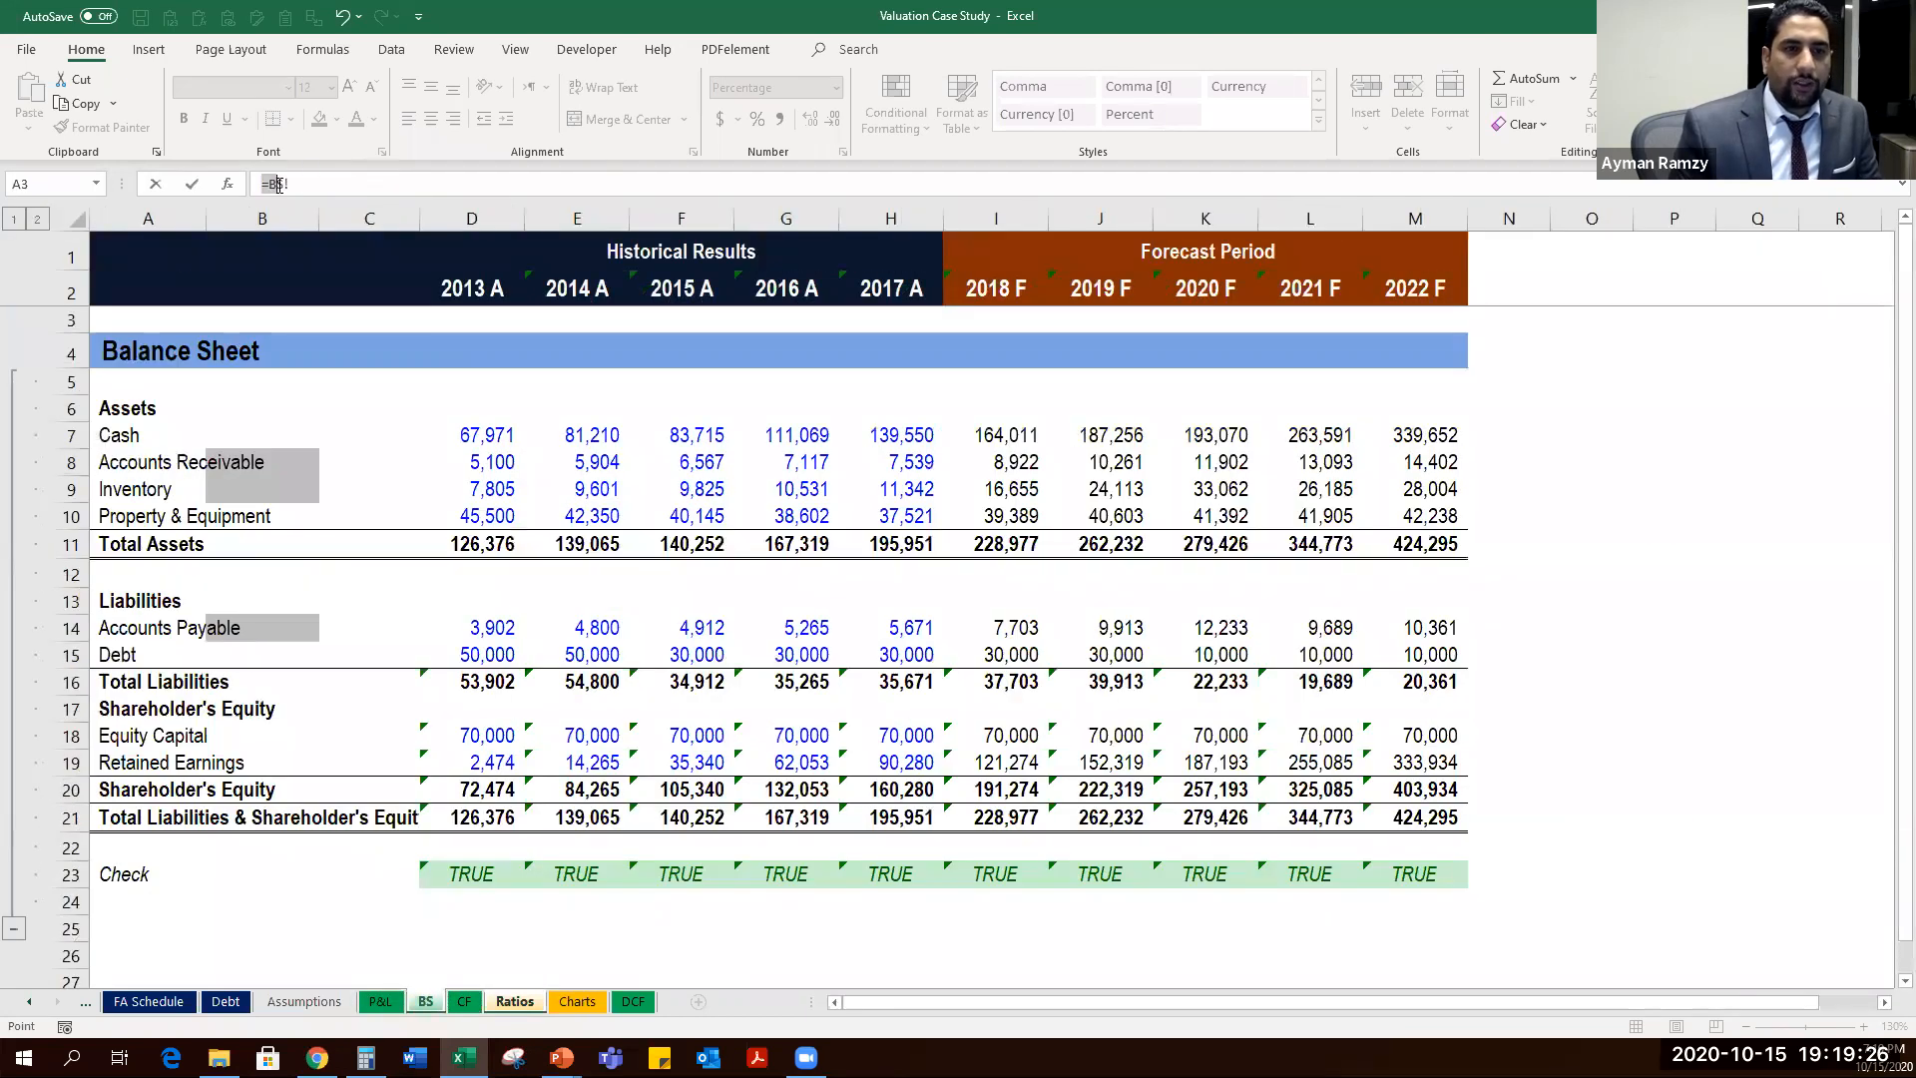
type("=sum")
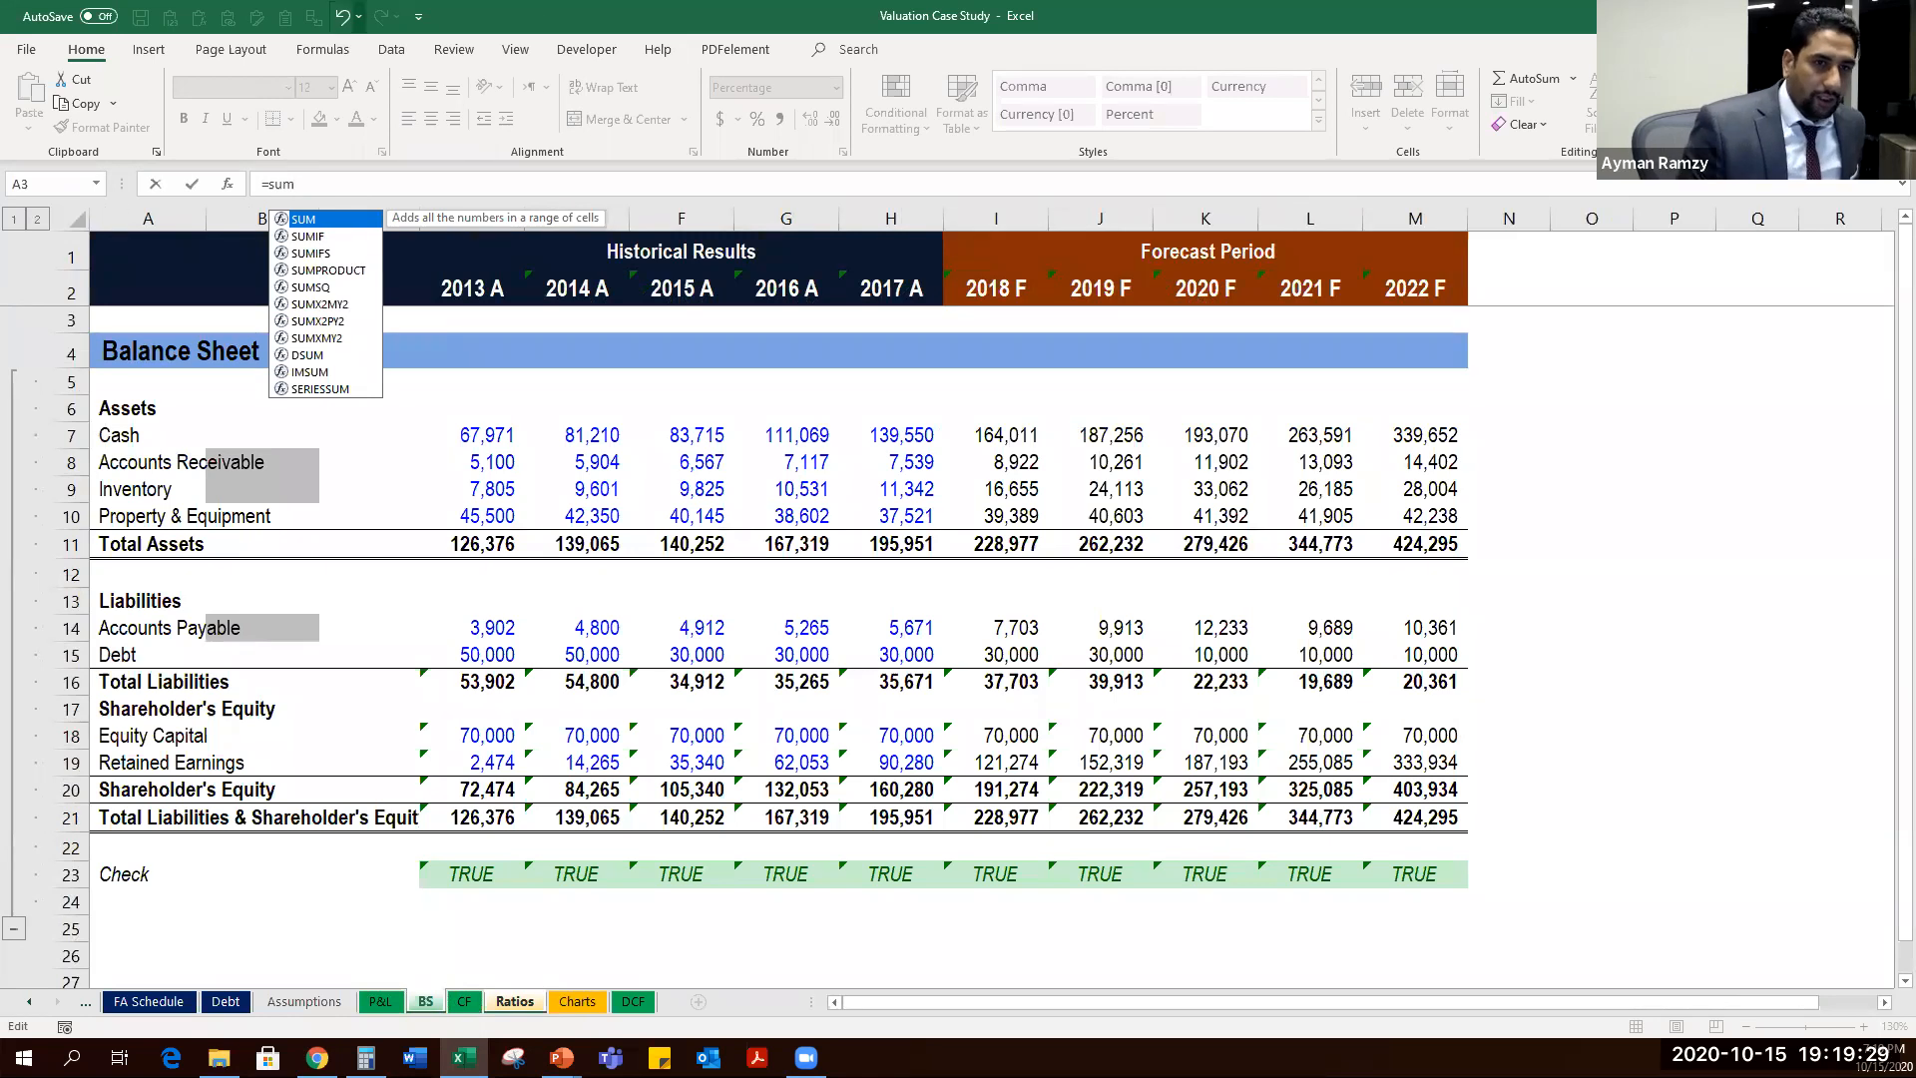
key("Tab")
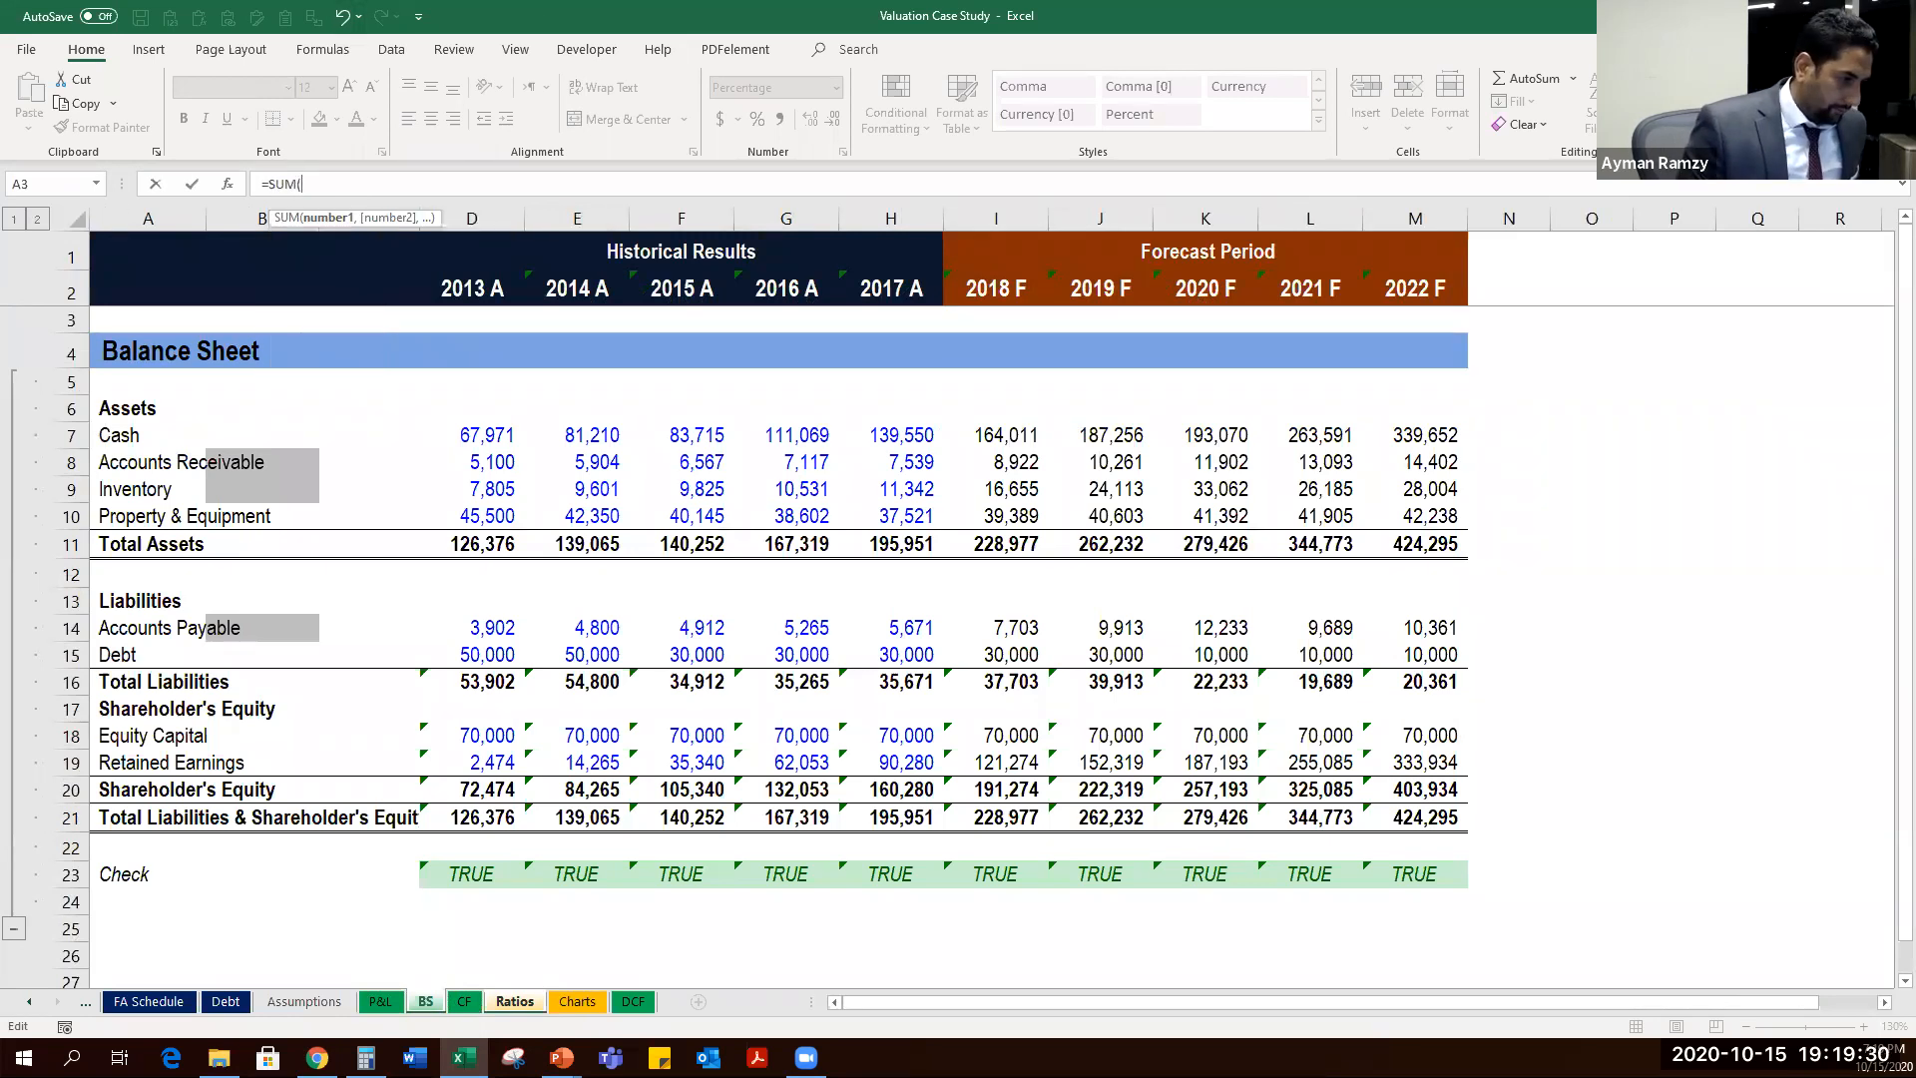
key("alt+Tab")
key("alt+Tab")
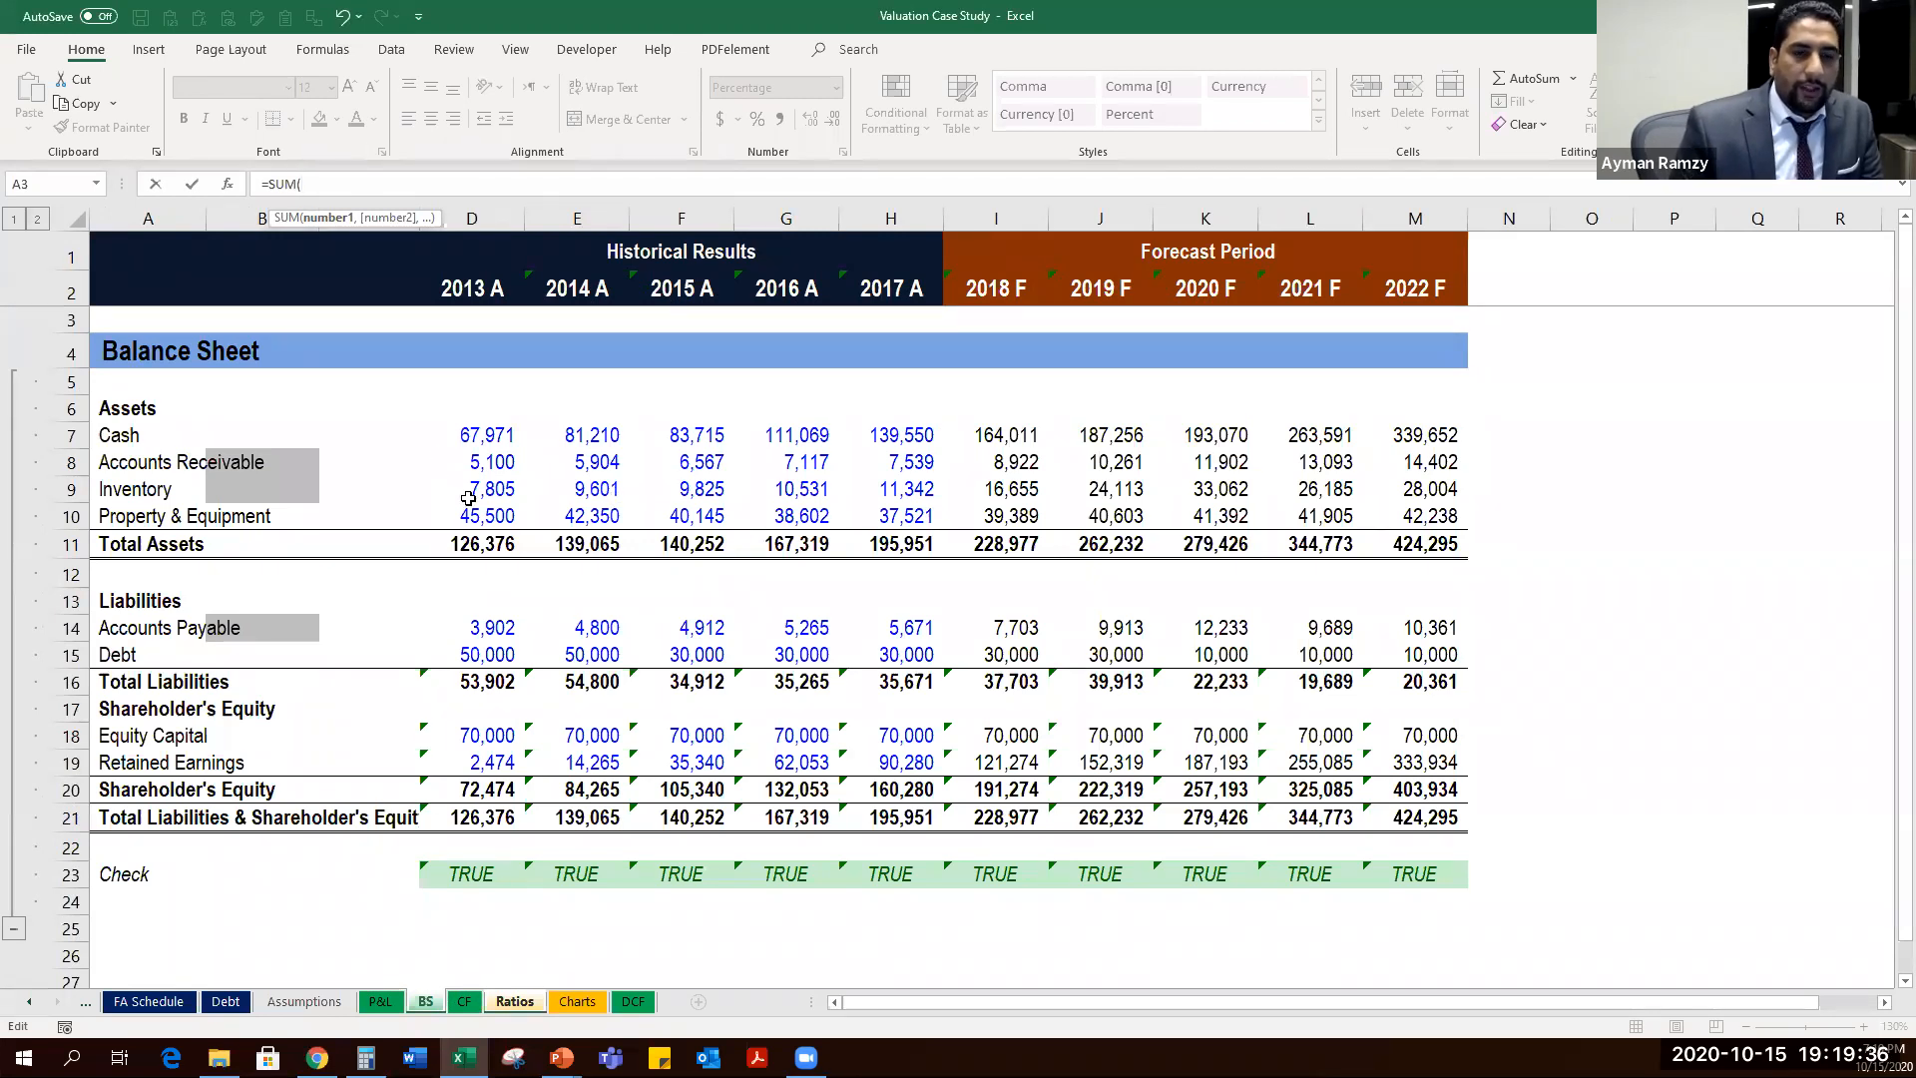
left_click(496, 443)
left_click_drag(496, 445, 494, 456)
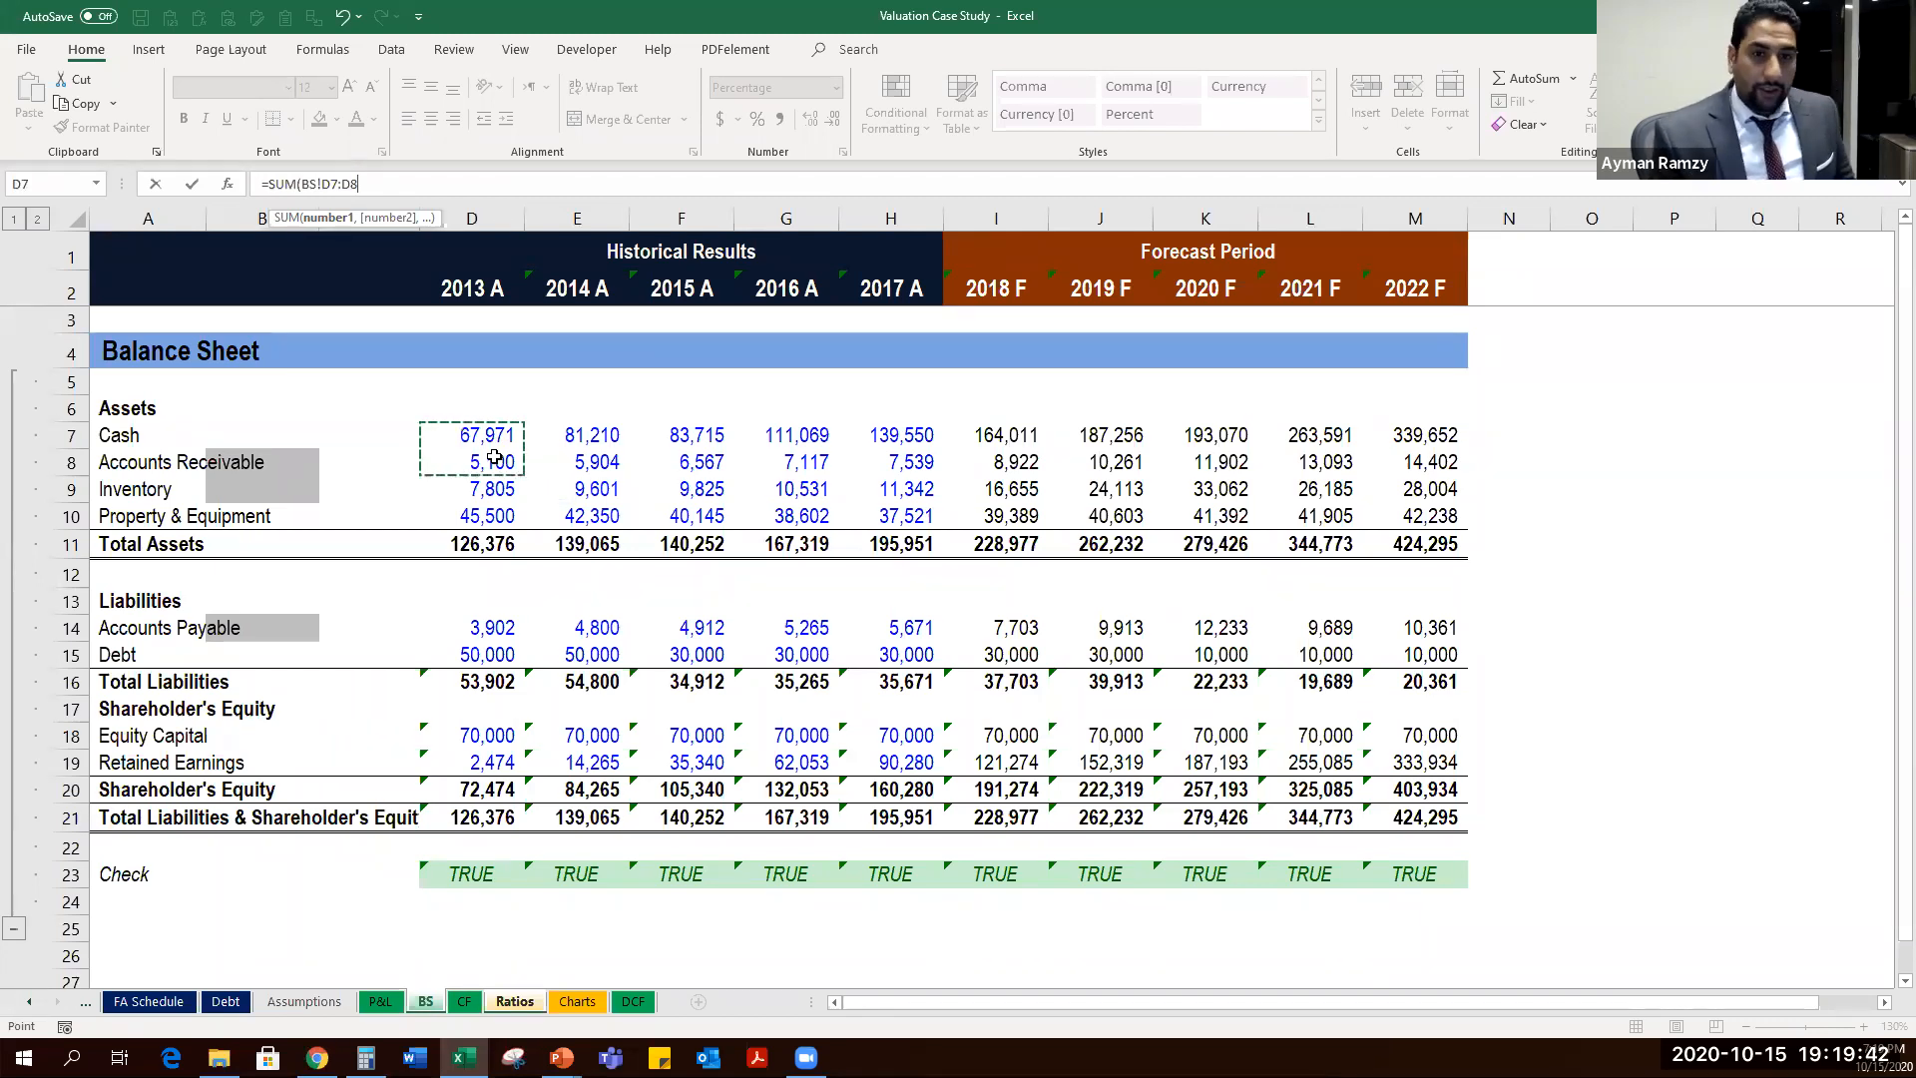
type(")")
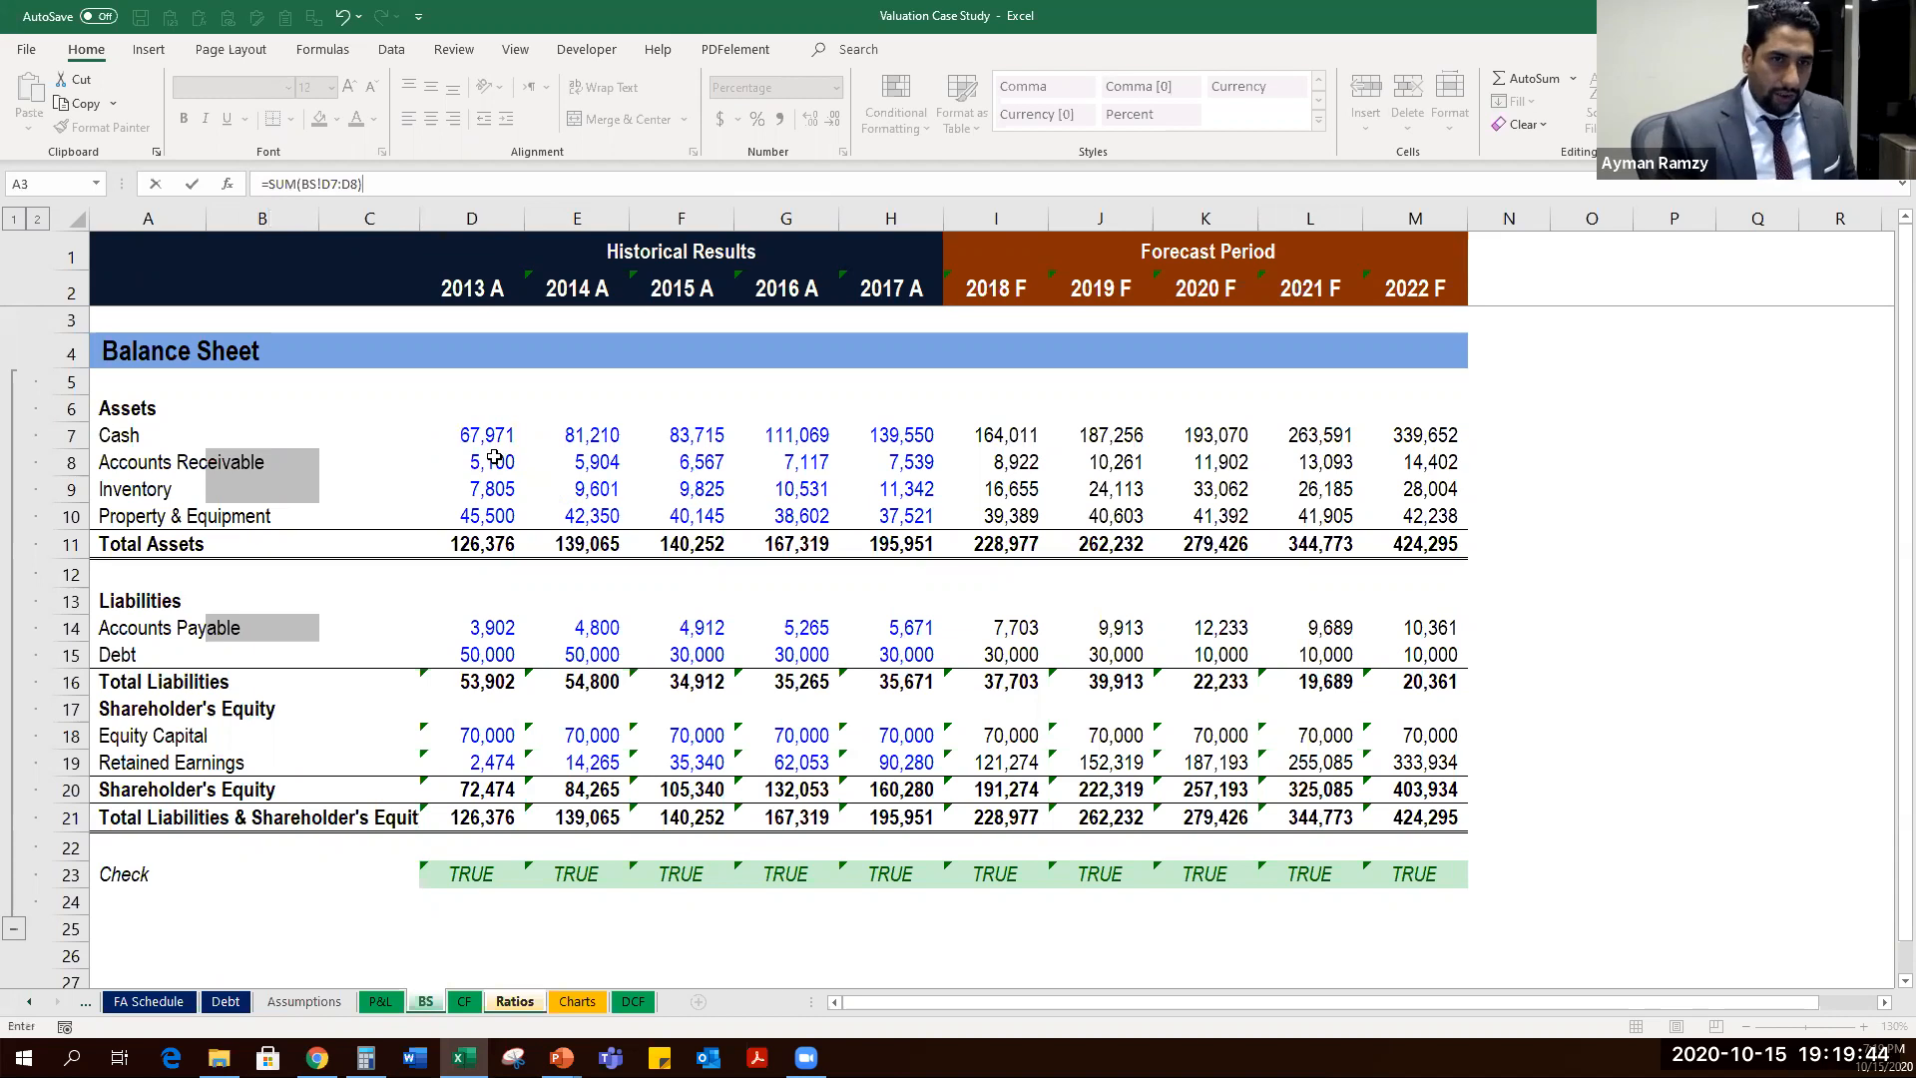
Divide the 2013 Quick Ratio formula by the balance sheet's accounts payable, SUM(BS!D14), and enter it.
type("/sum")
key("Tab")
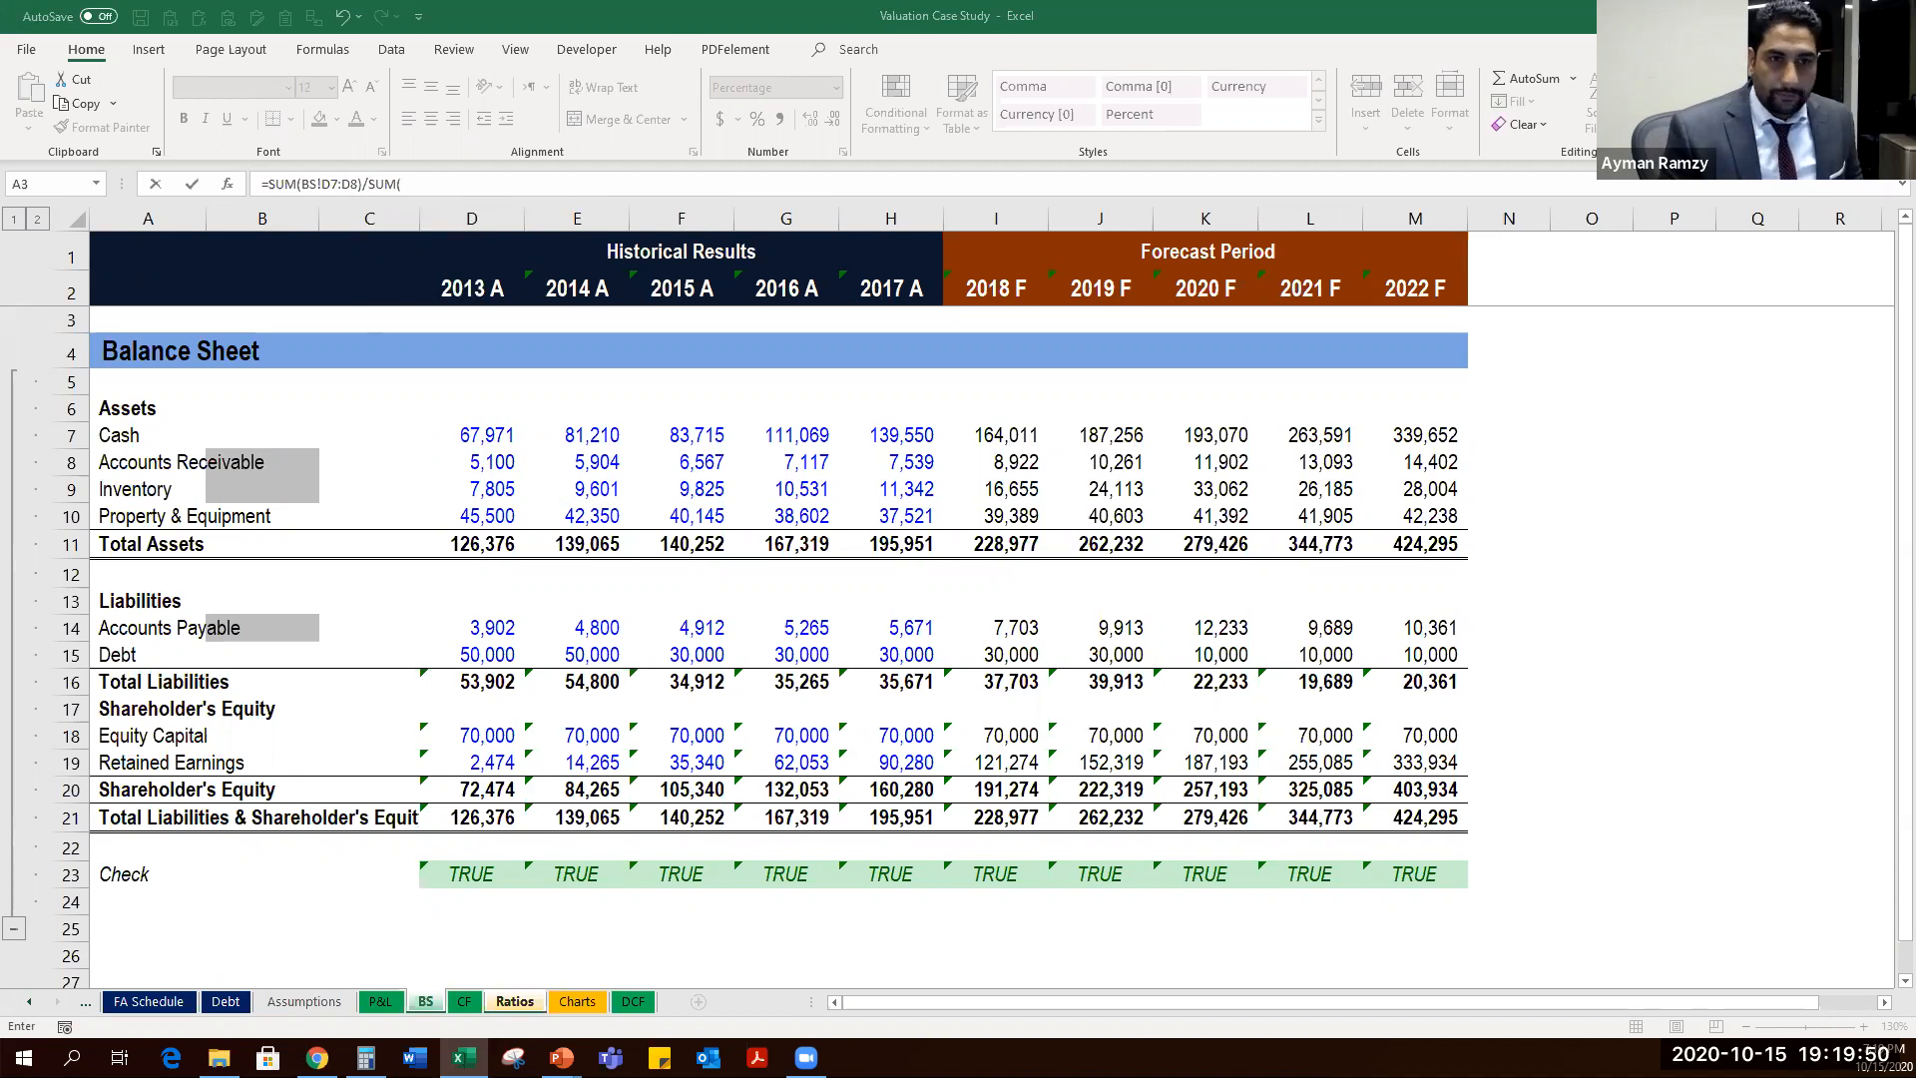
left_click(435, 199)
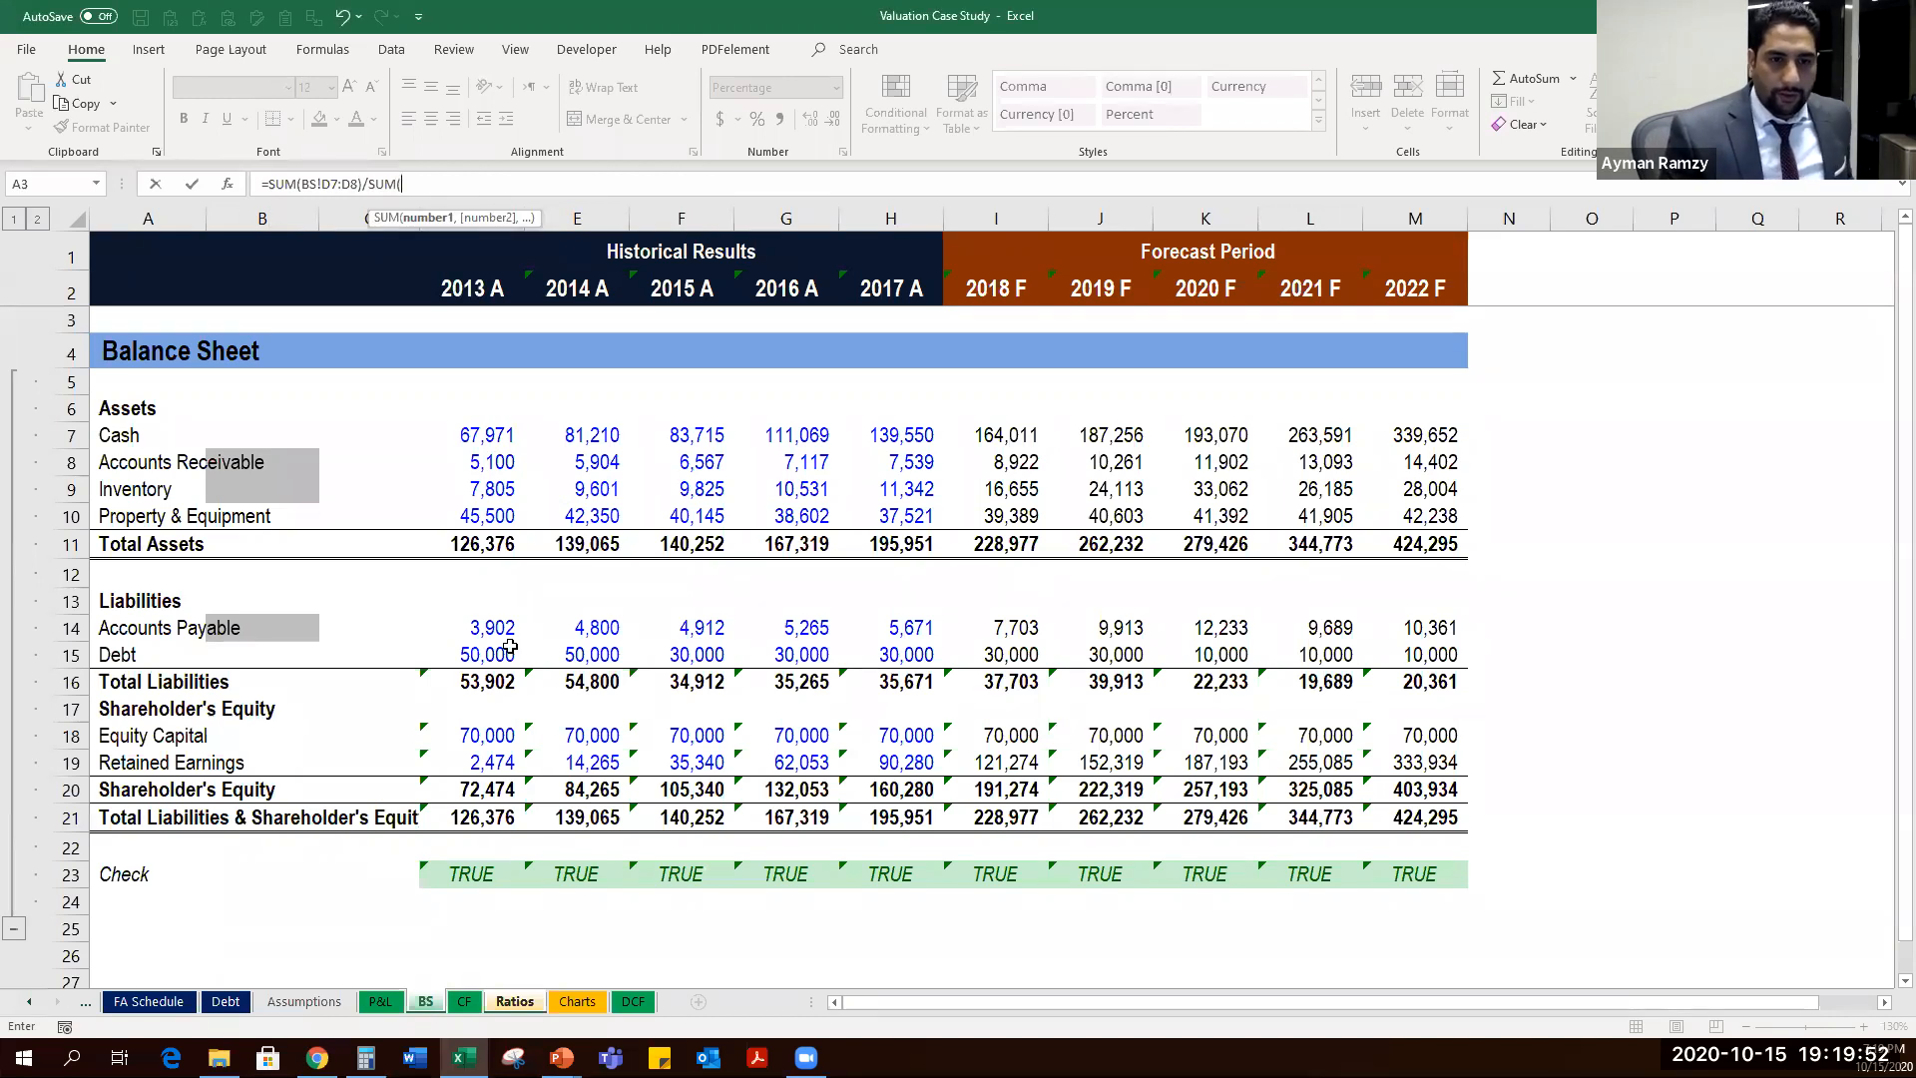
left_click(473, 633)
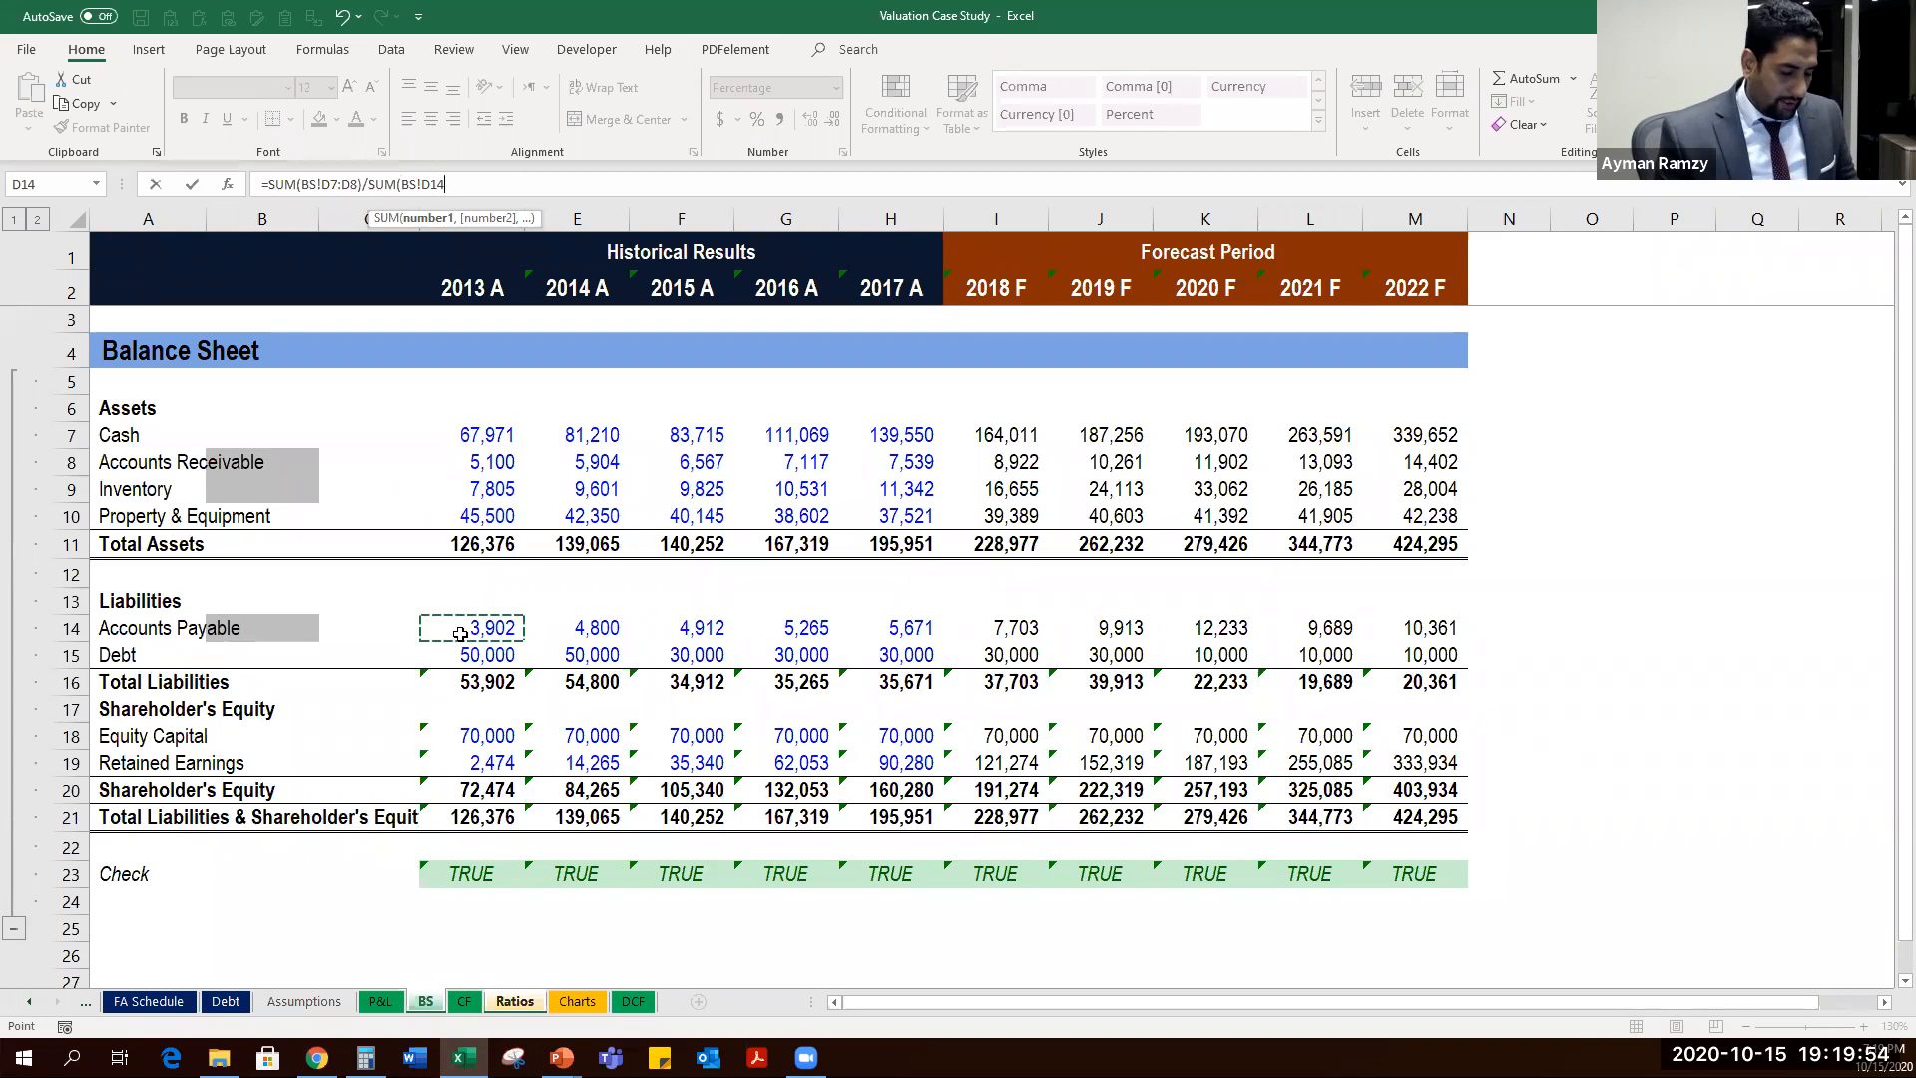
type(")")
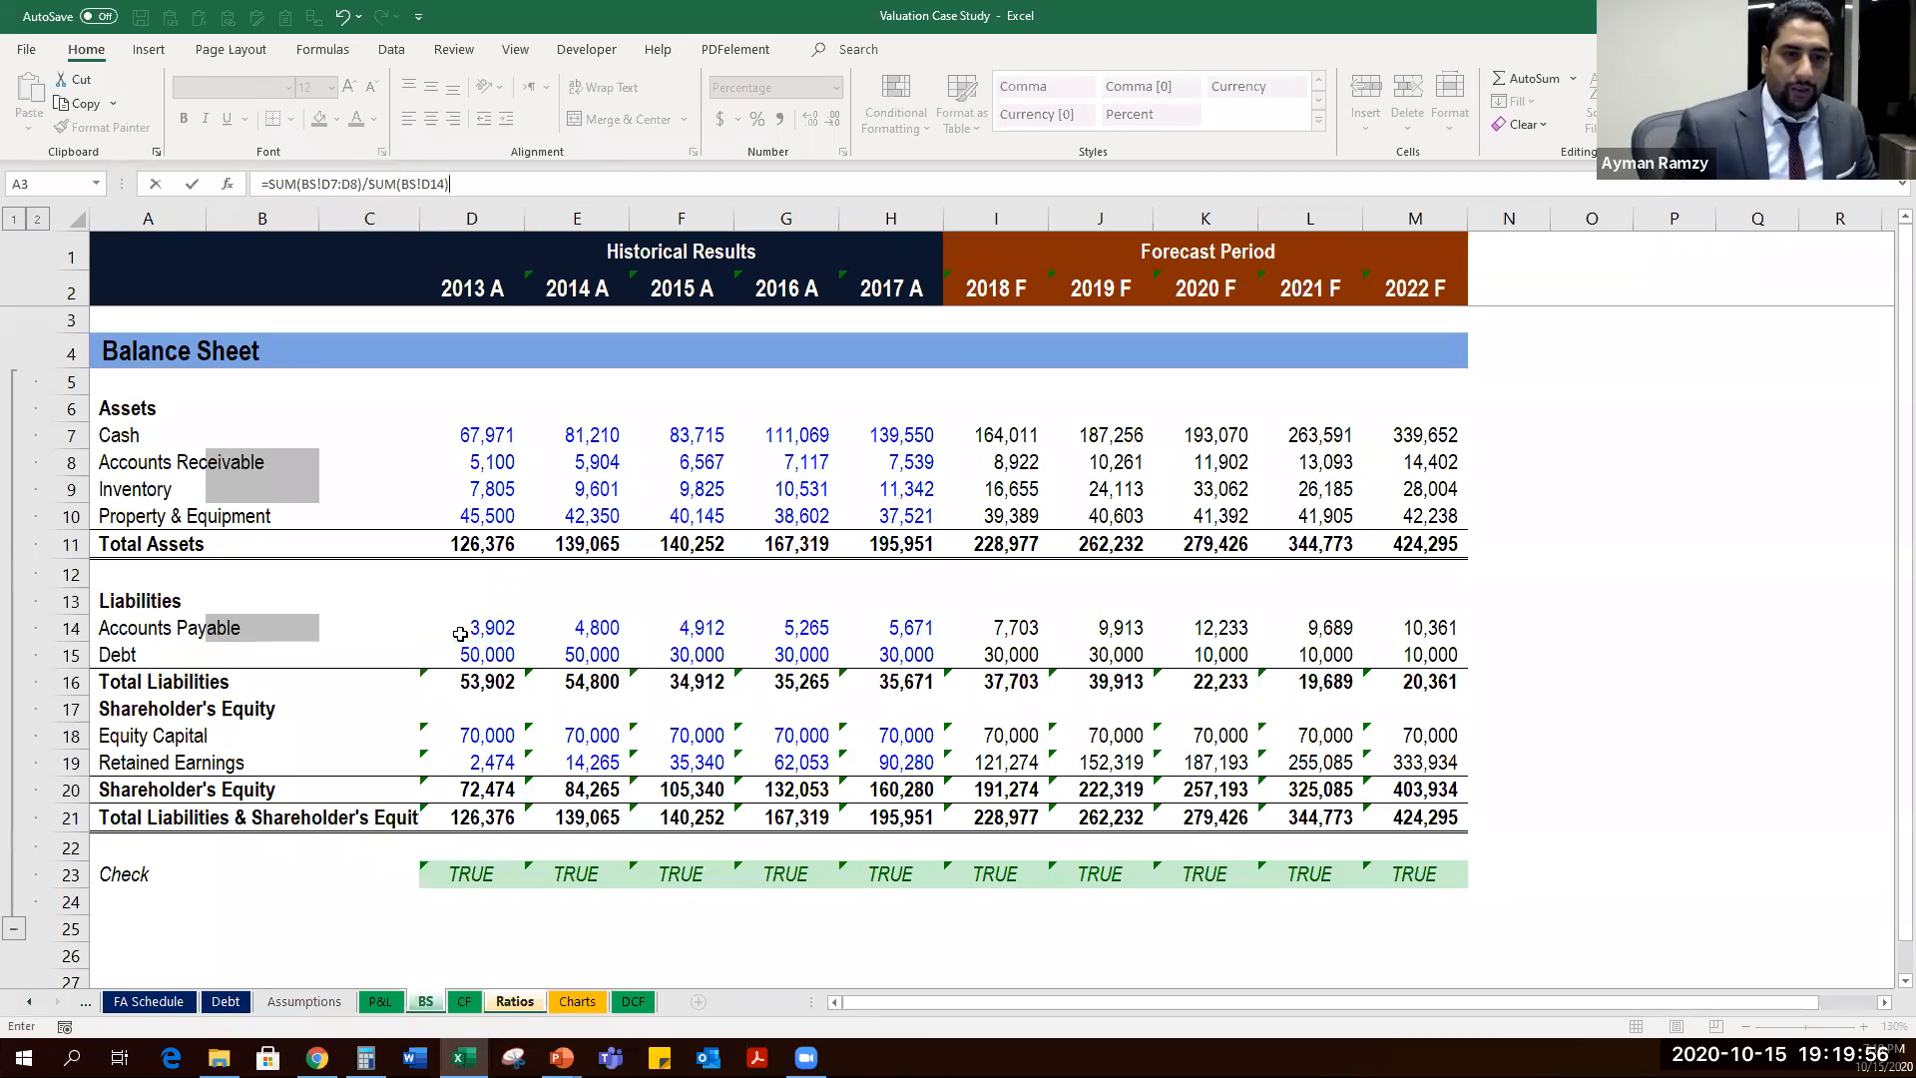
key("Return")
Copy only the formatting of the 2013 Current Ratio onto the 2013 Quick Ratio cell.
key("Up")
key("Up")
key("ctrl+c")
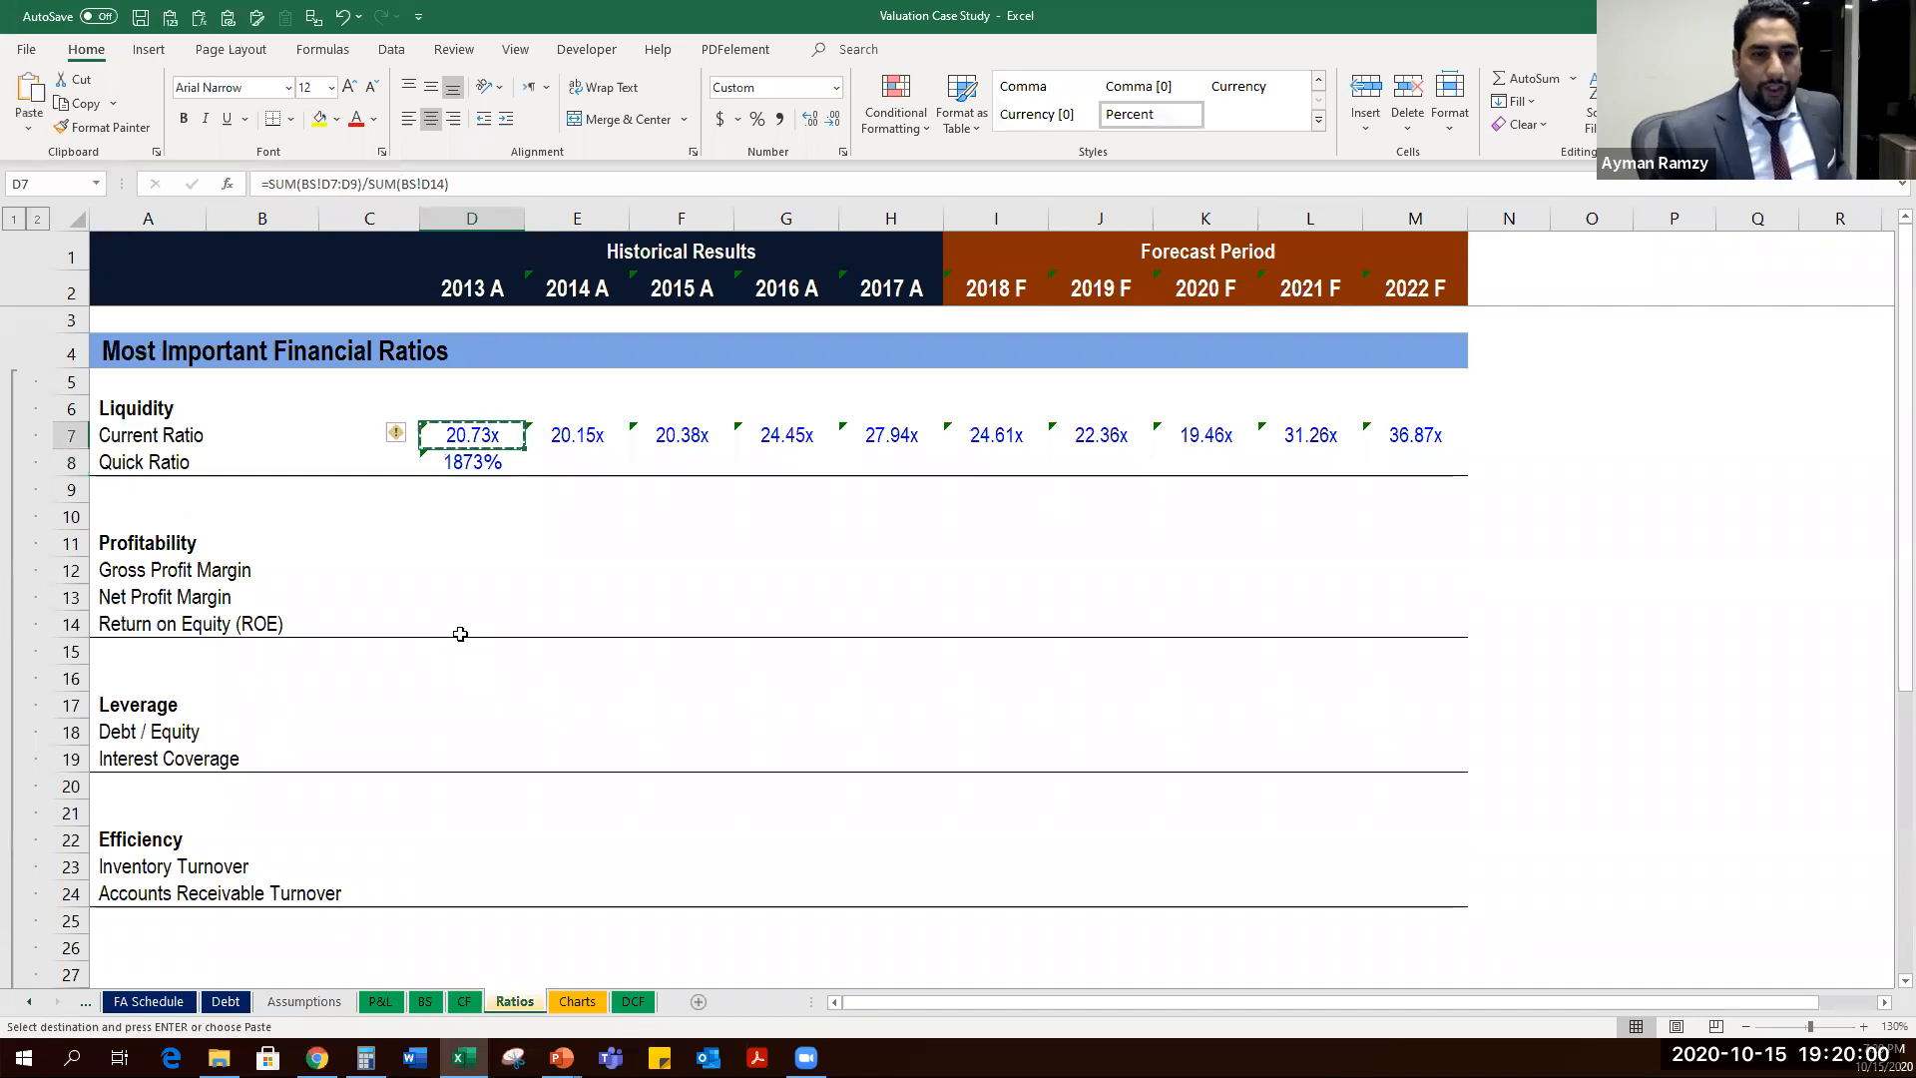
key("Down")
key("alt+6")
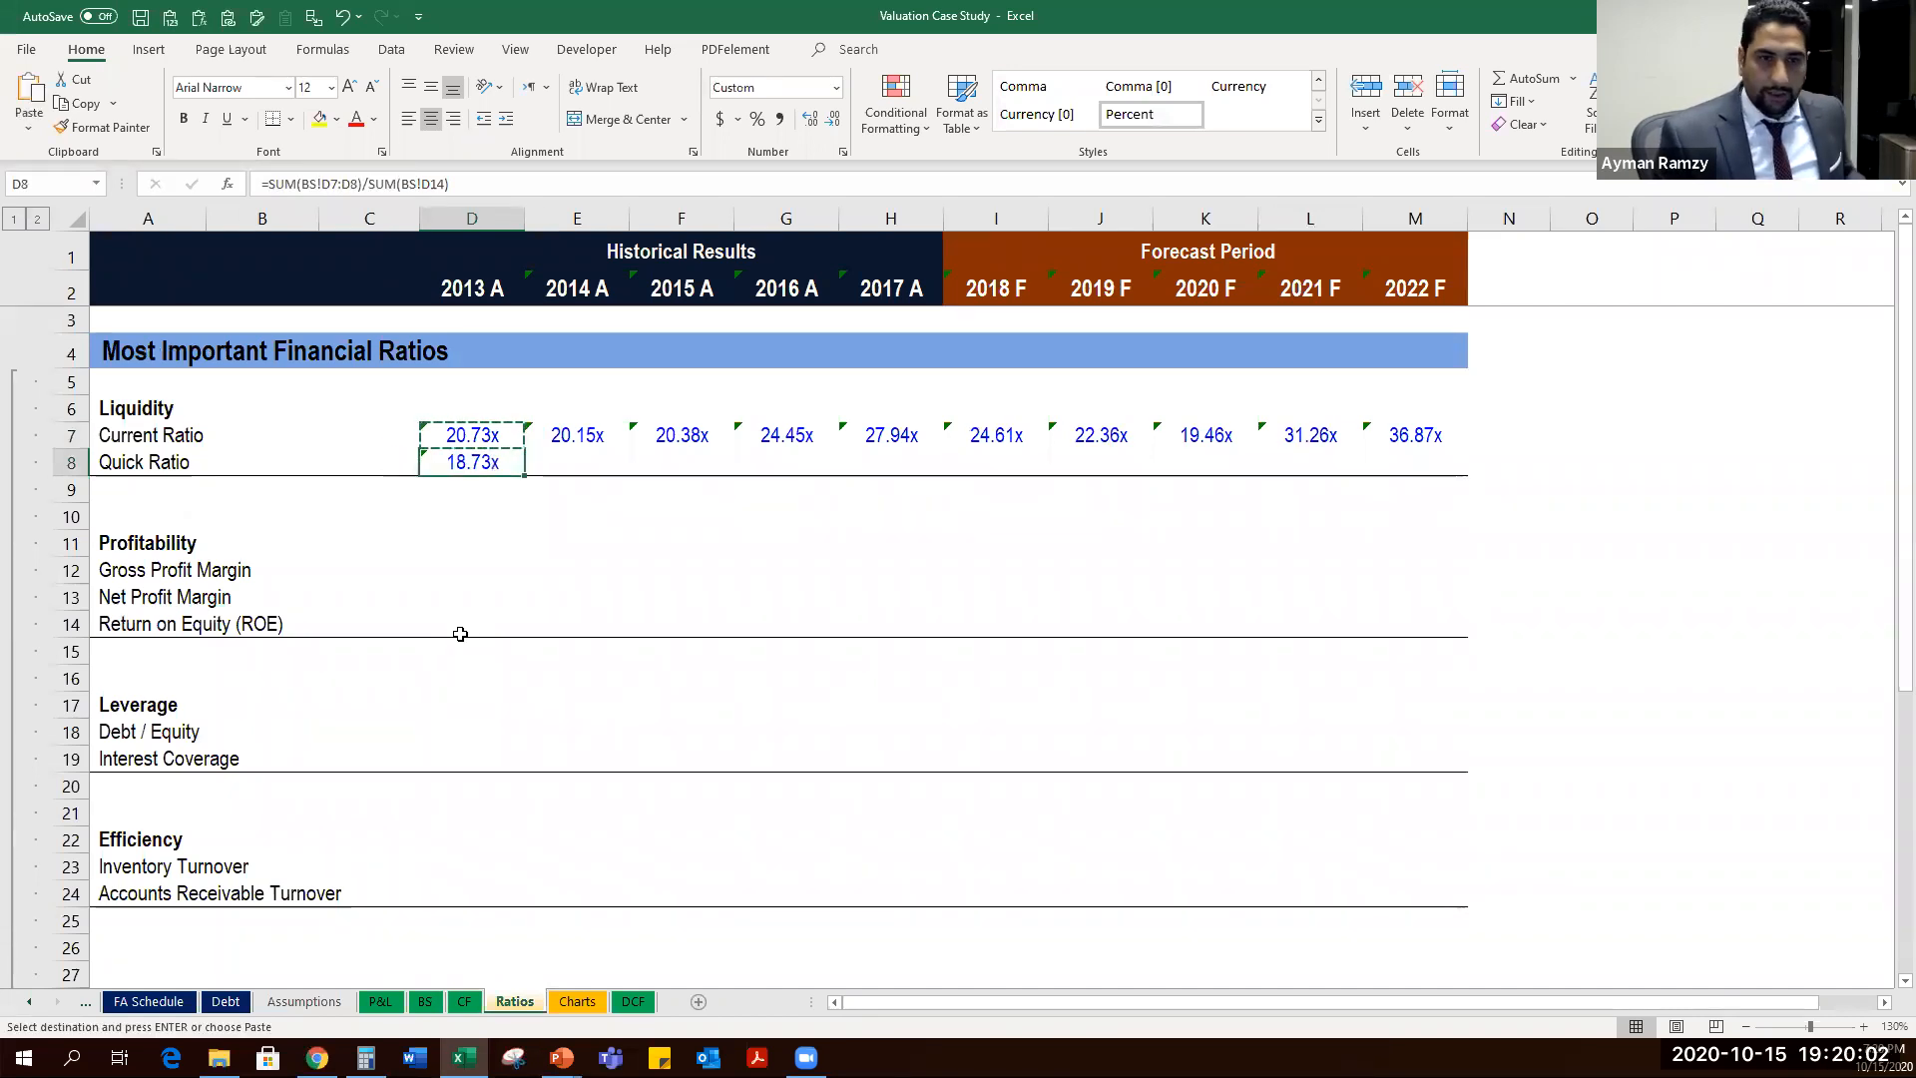
key("Escape")
Copy the 2013 Quick Ratio formula across the row through 2022.
key("Down")
key("Up")
key("ctrl+c")
key("shift+Right")
key("shift+Right")
key("shift+Right")
key("shift+Right")
key("shift+Right")
key("shift+Right")
key("shift+Right")
key("shift+Right")
key("shift+Right")
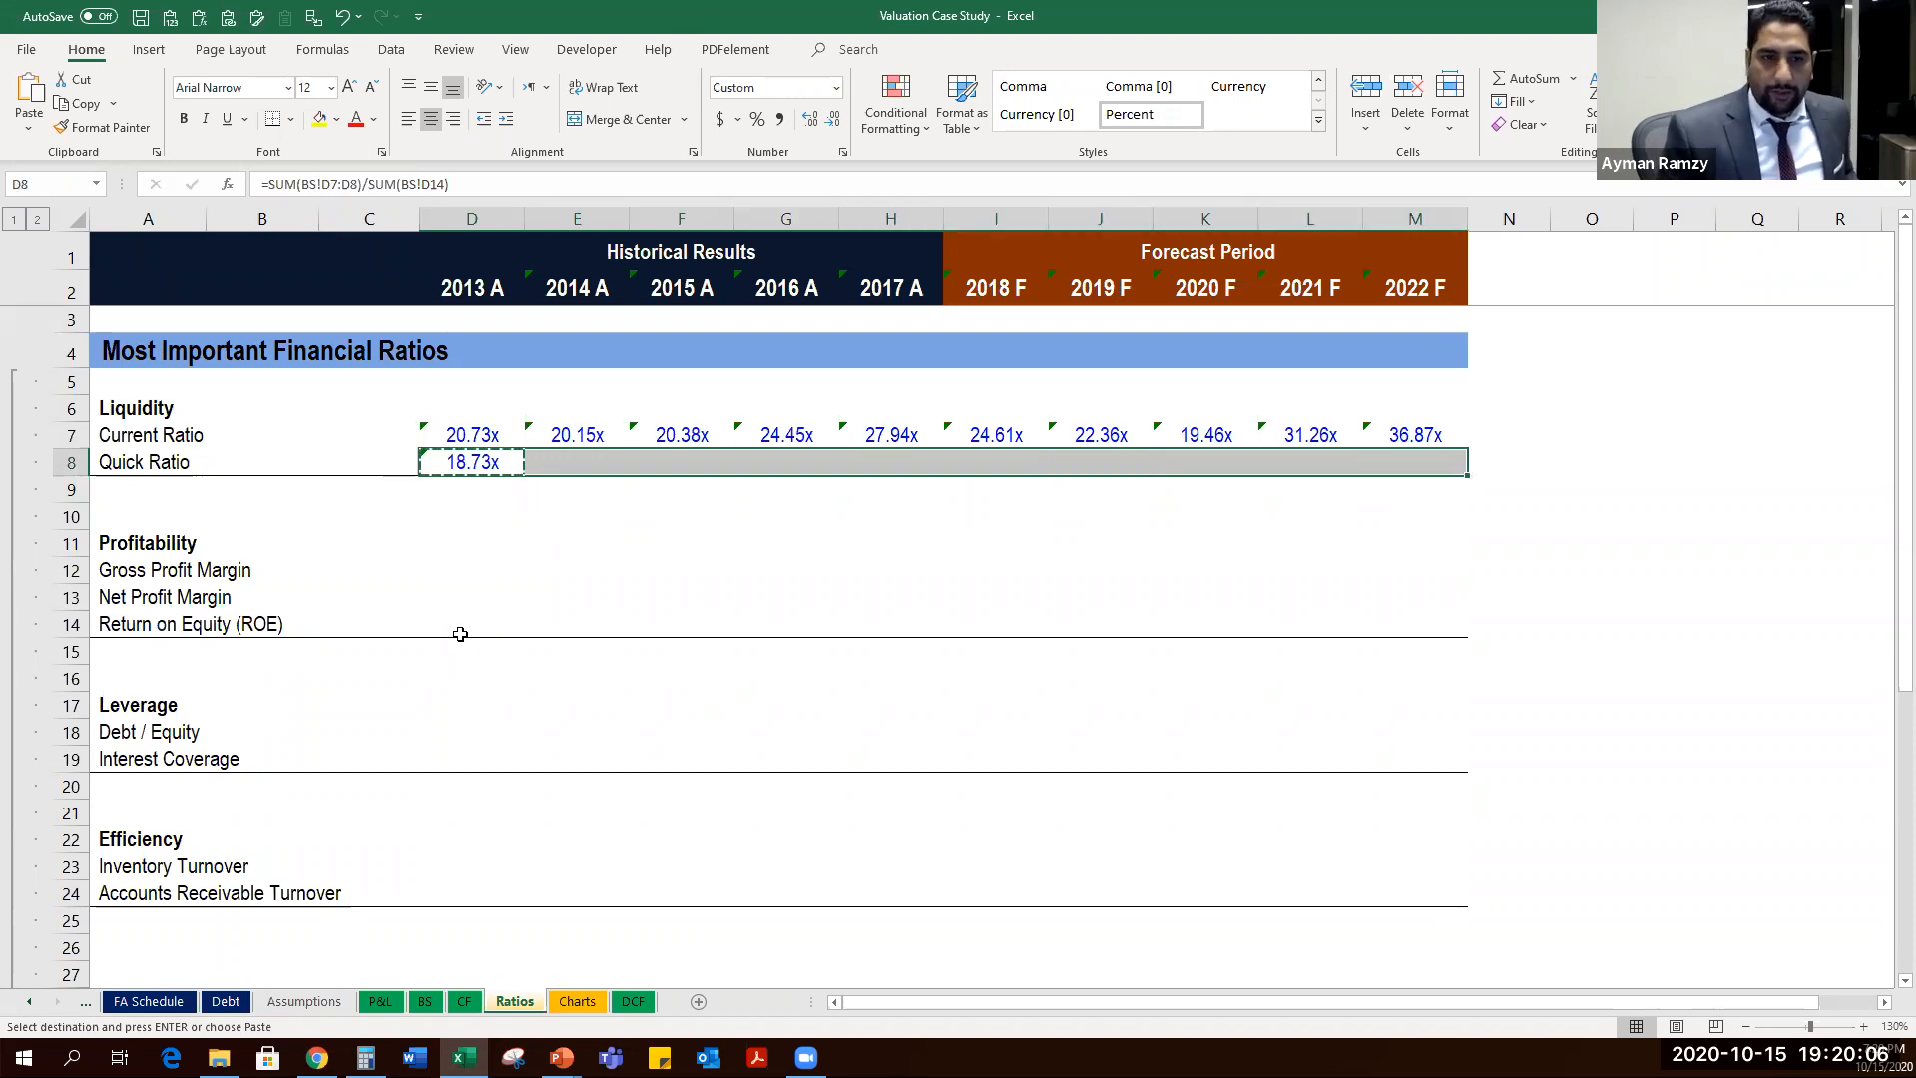
key("Return")
key("Down")
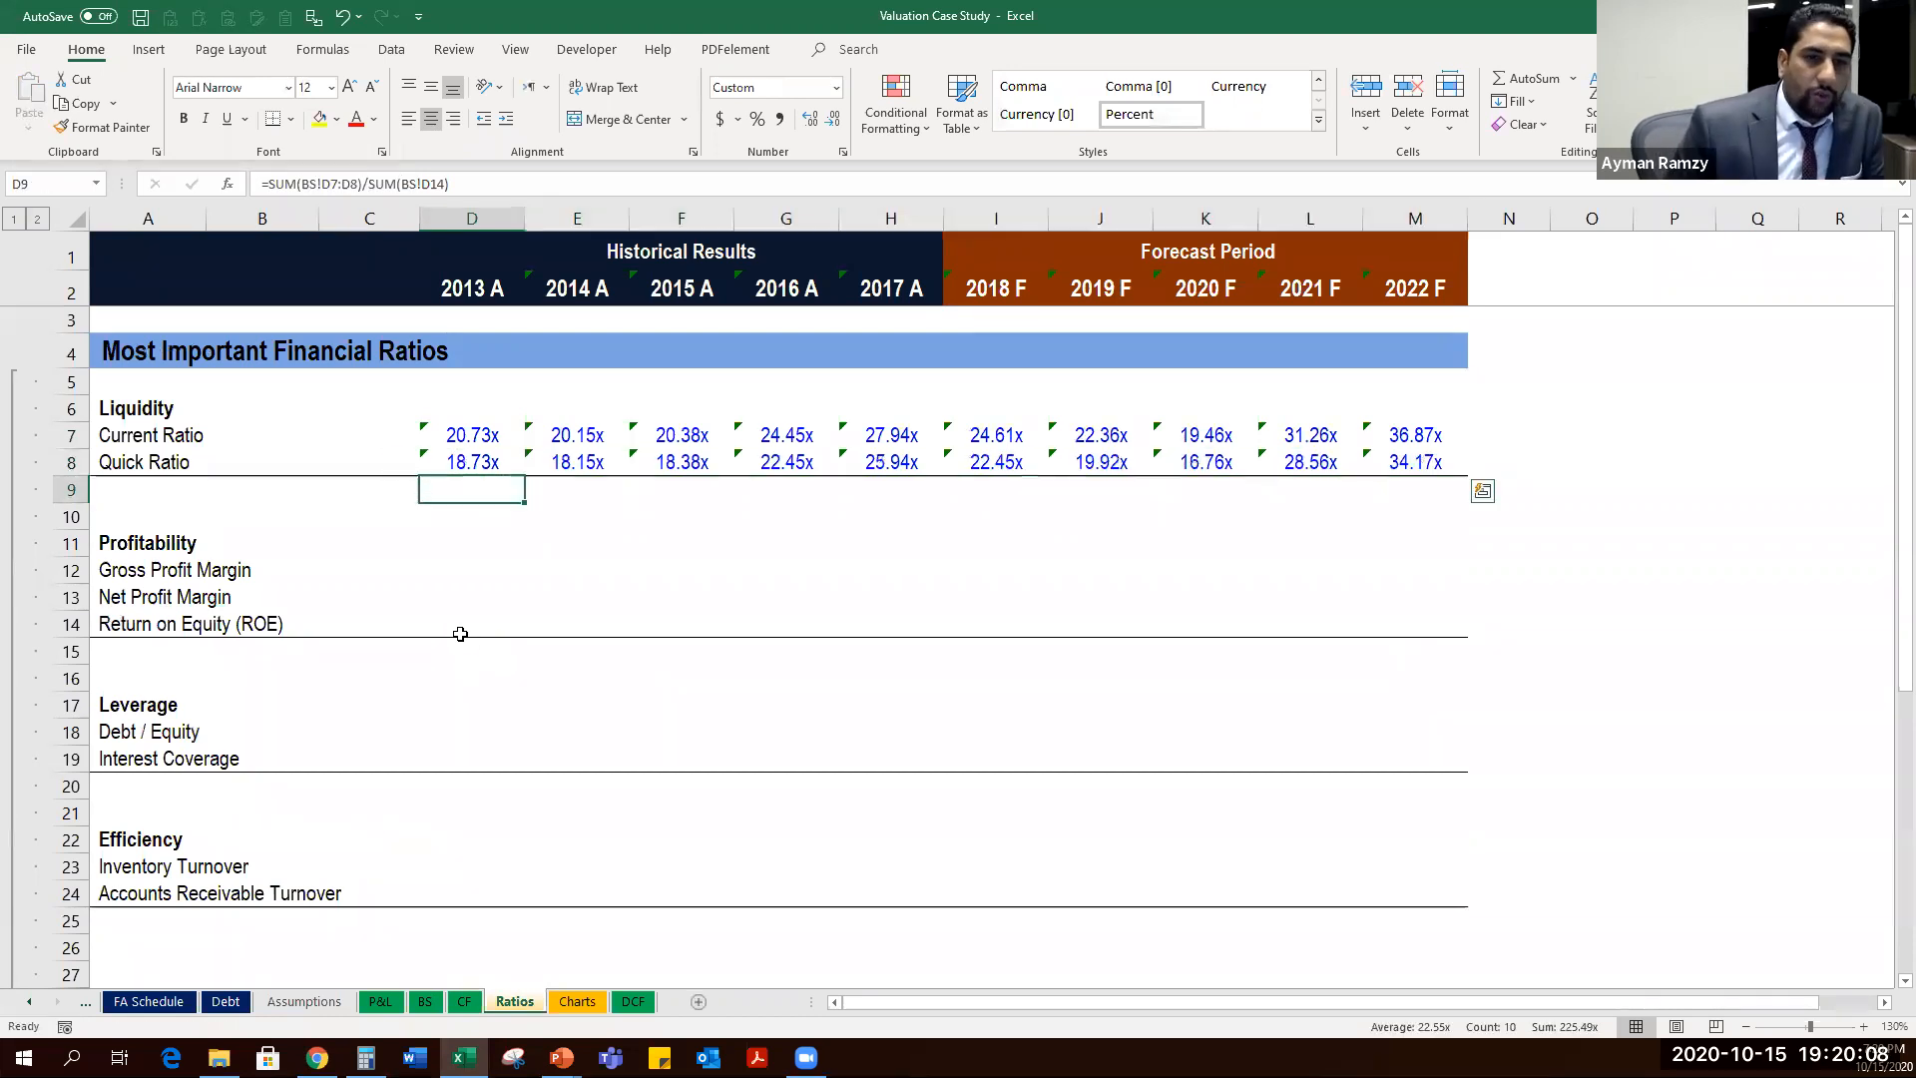
Review the Quick Ratio row for 2013 to 2022 and the 2013 inventory entry on the balance sheet.
key("Up")
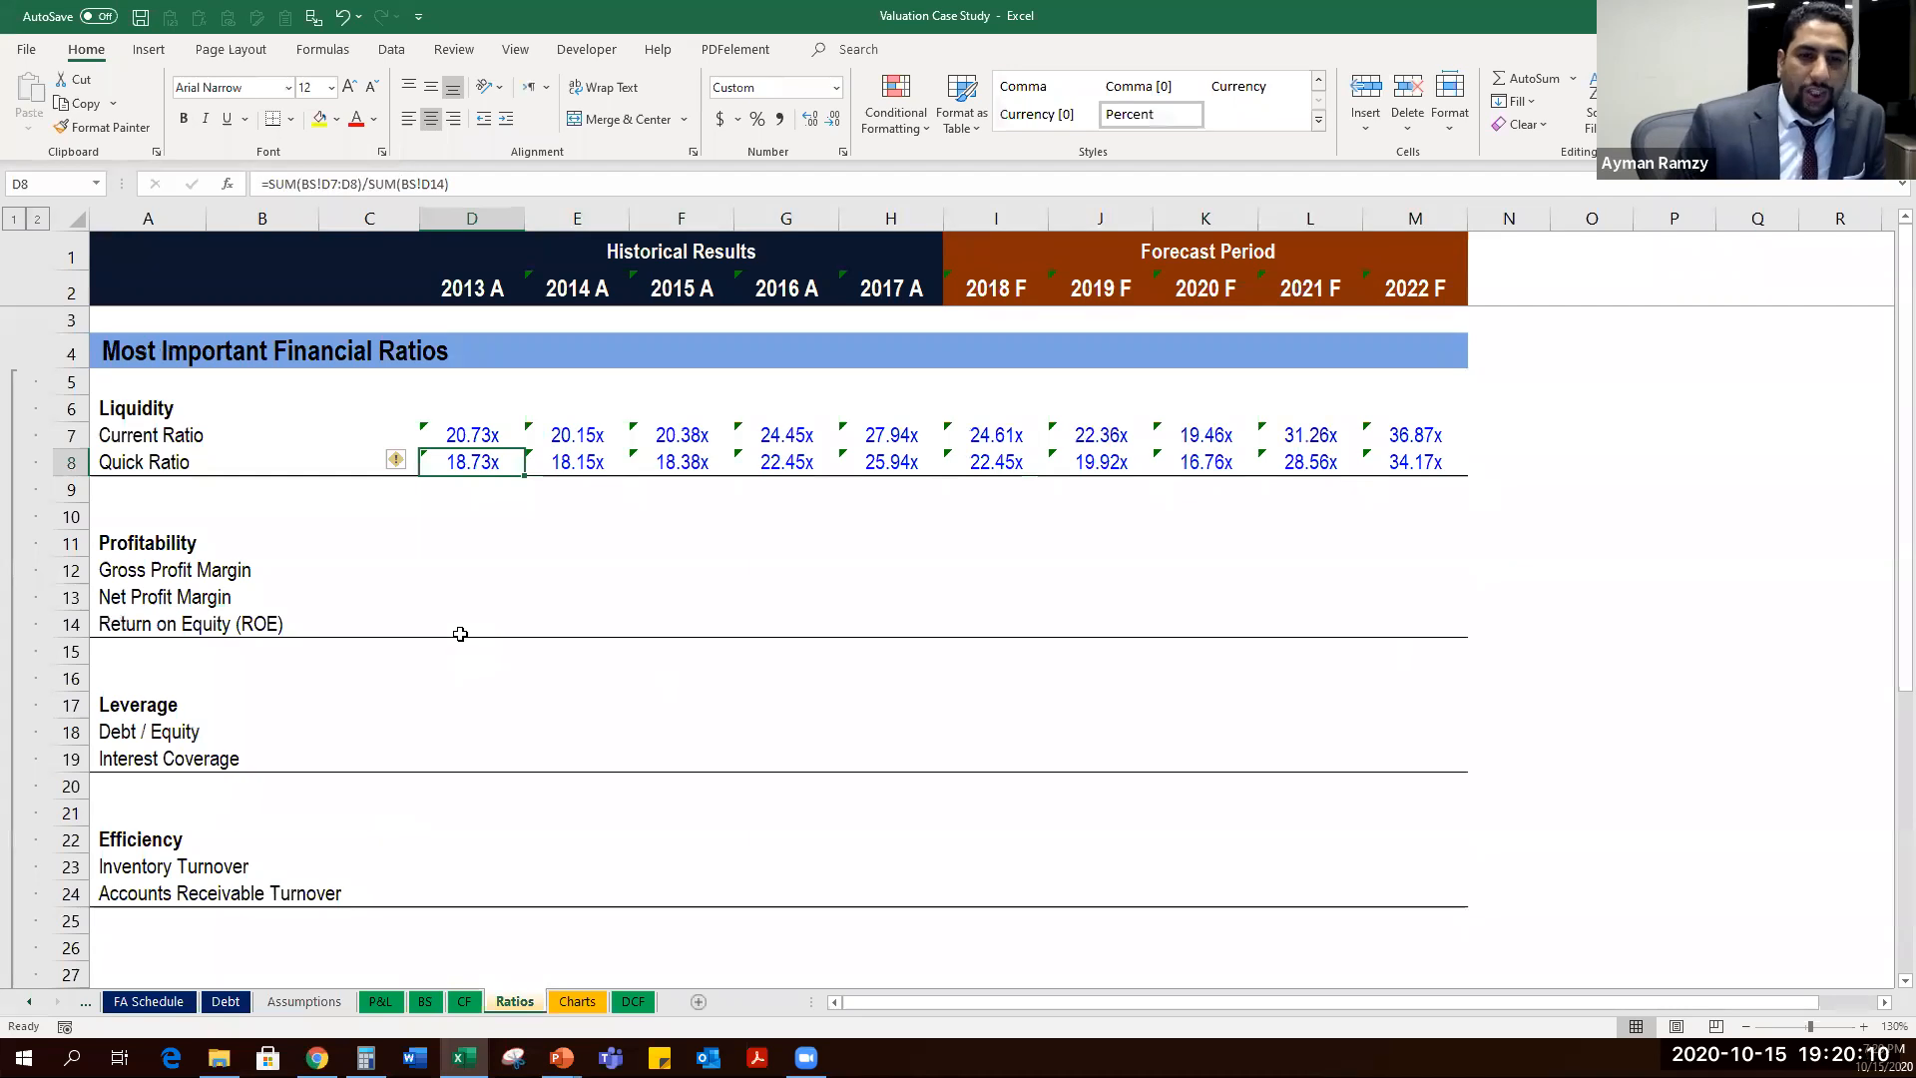
key("shift+Right")
key("shift+Right")
key("shift+Right")
key("shift+Right")
key("shift+Right")
key("shift+Right")
key("shift+Right")
key("shift+Right")
key("shift+Right")
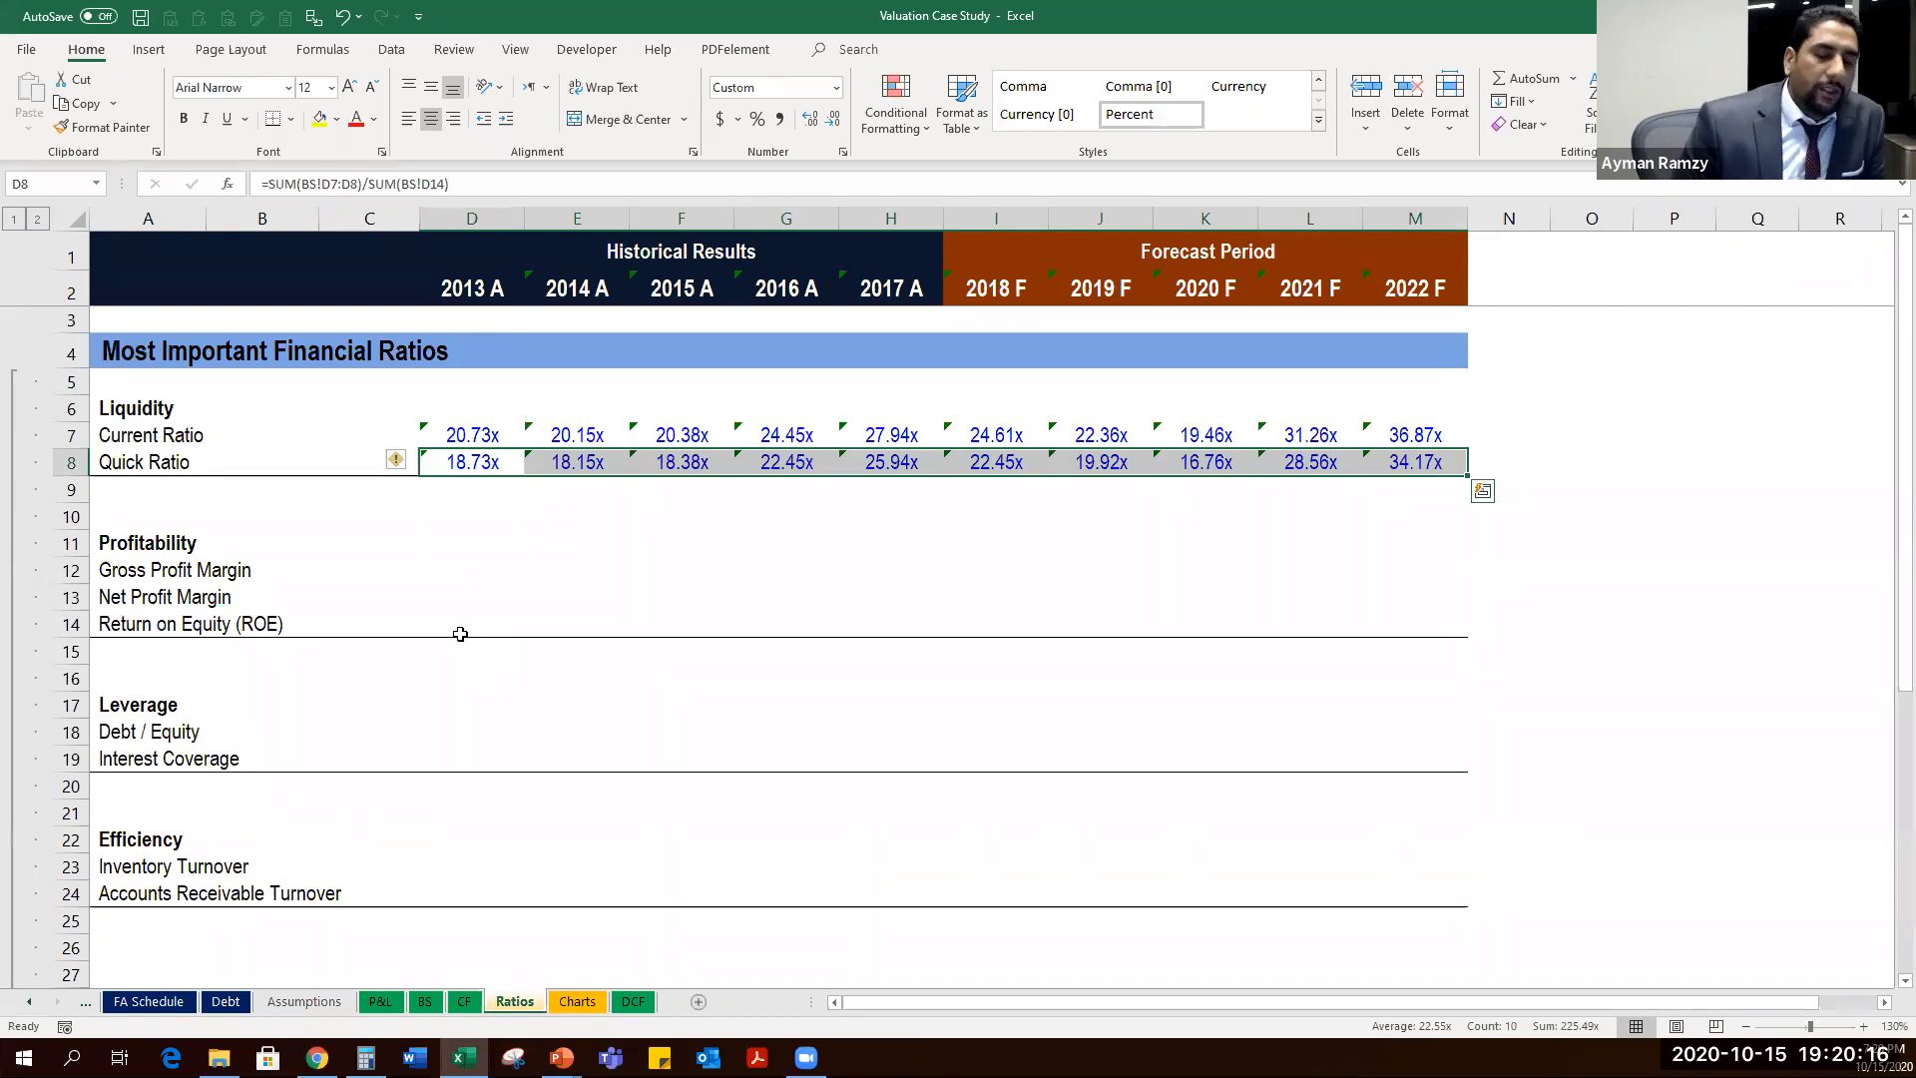
key("alt+shift+F10")
key("Escape")
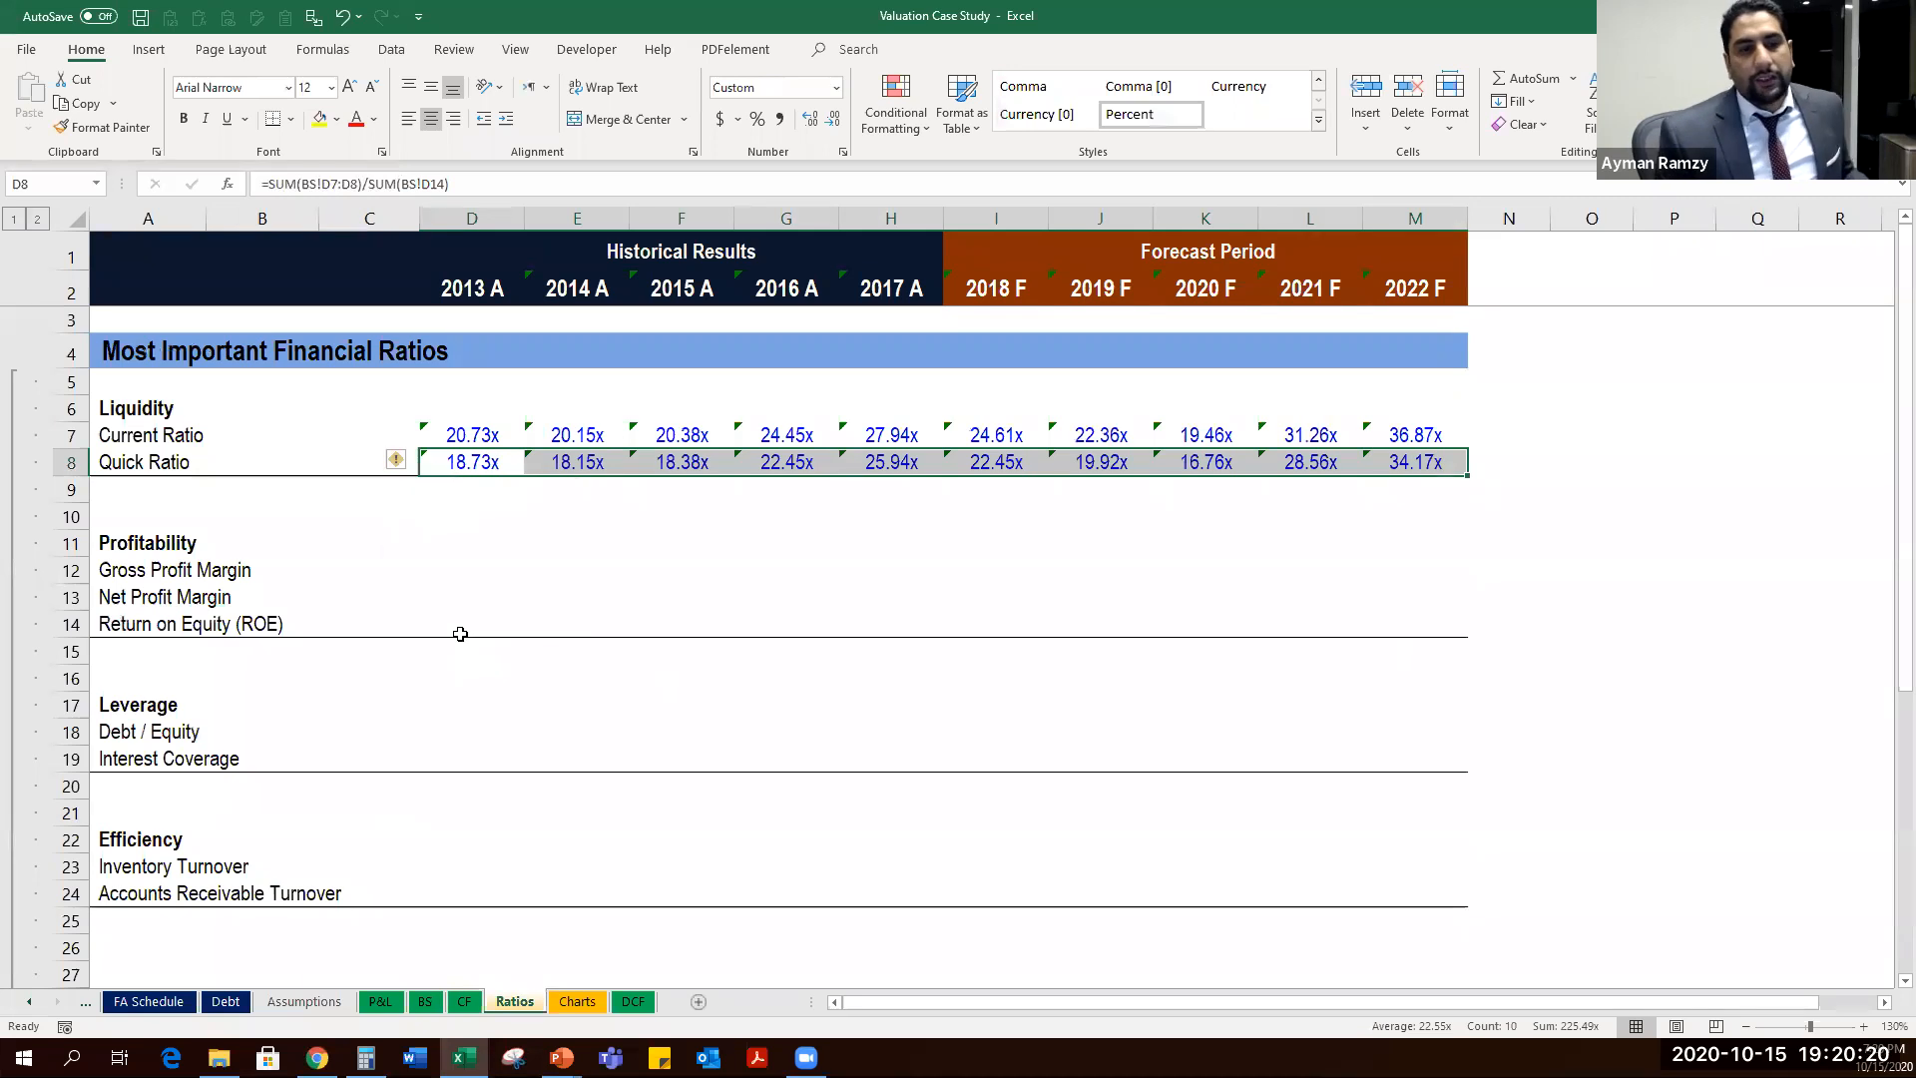
key("Up")
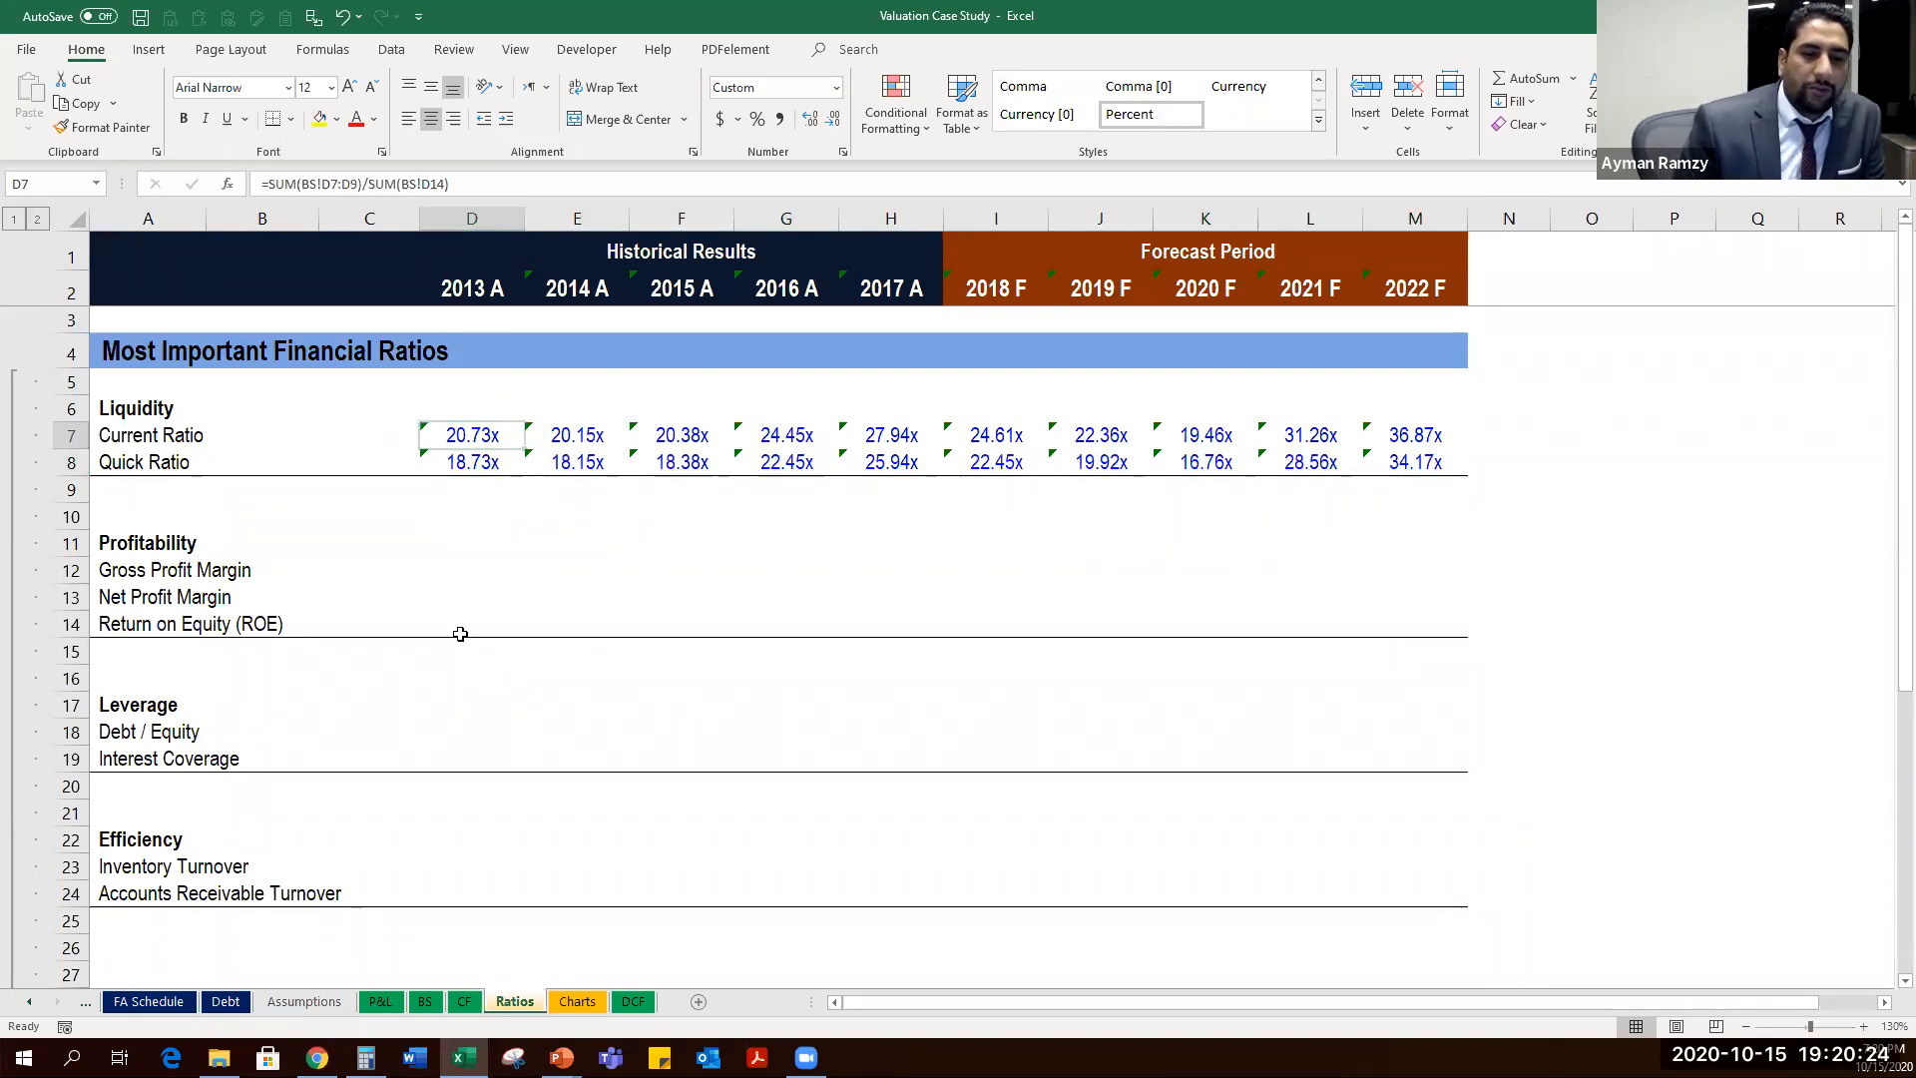
key("ctrl+Page_Up")
key("ctrl+Page_Up")
key("ctrl+Page_Up")
key("ctrl+Page_Down")
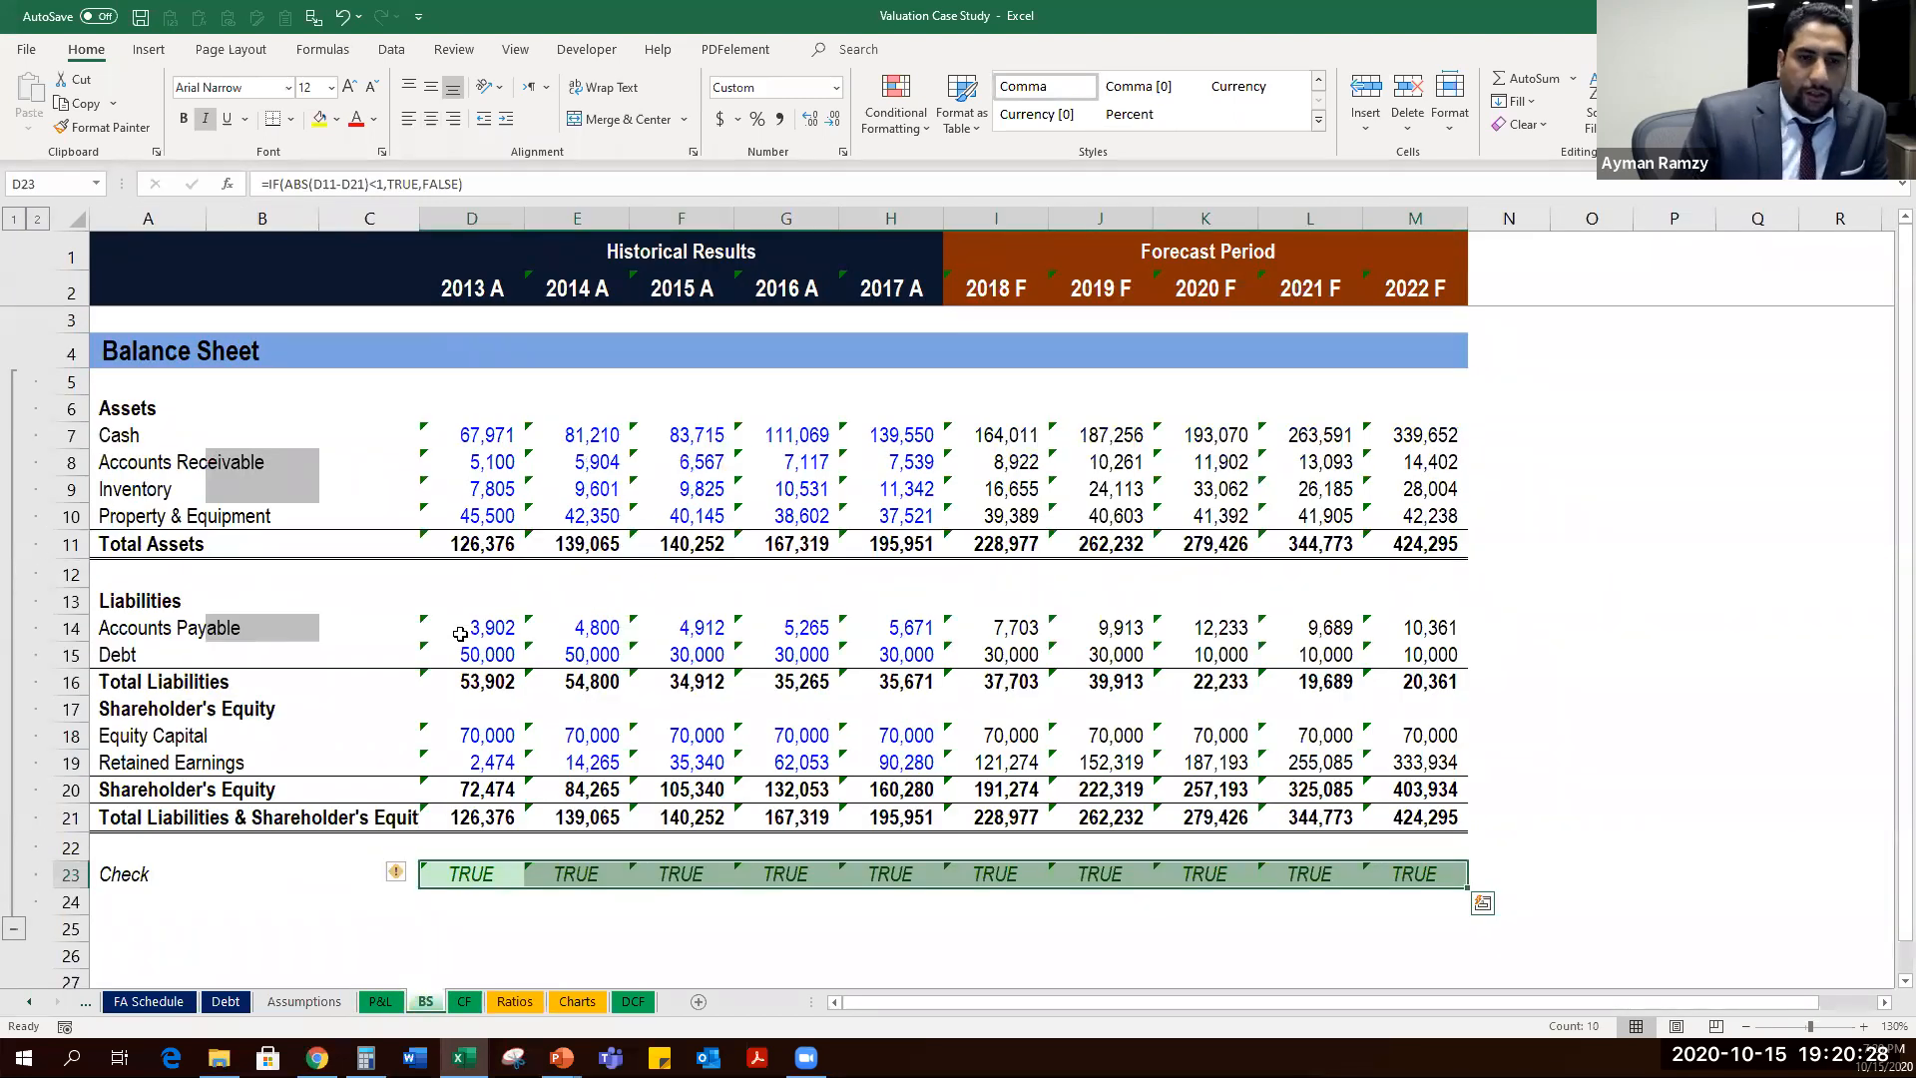
left_click(459, 489)
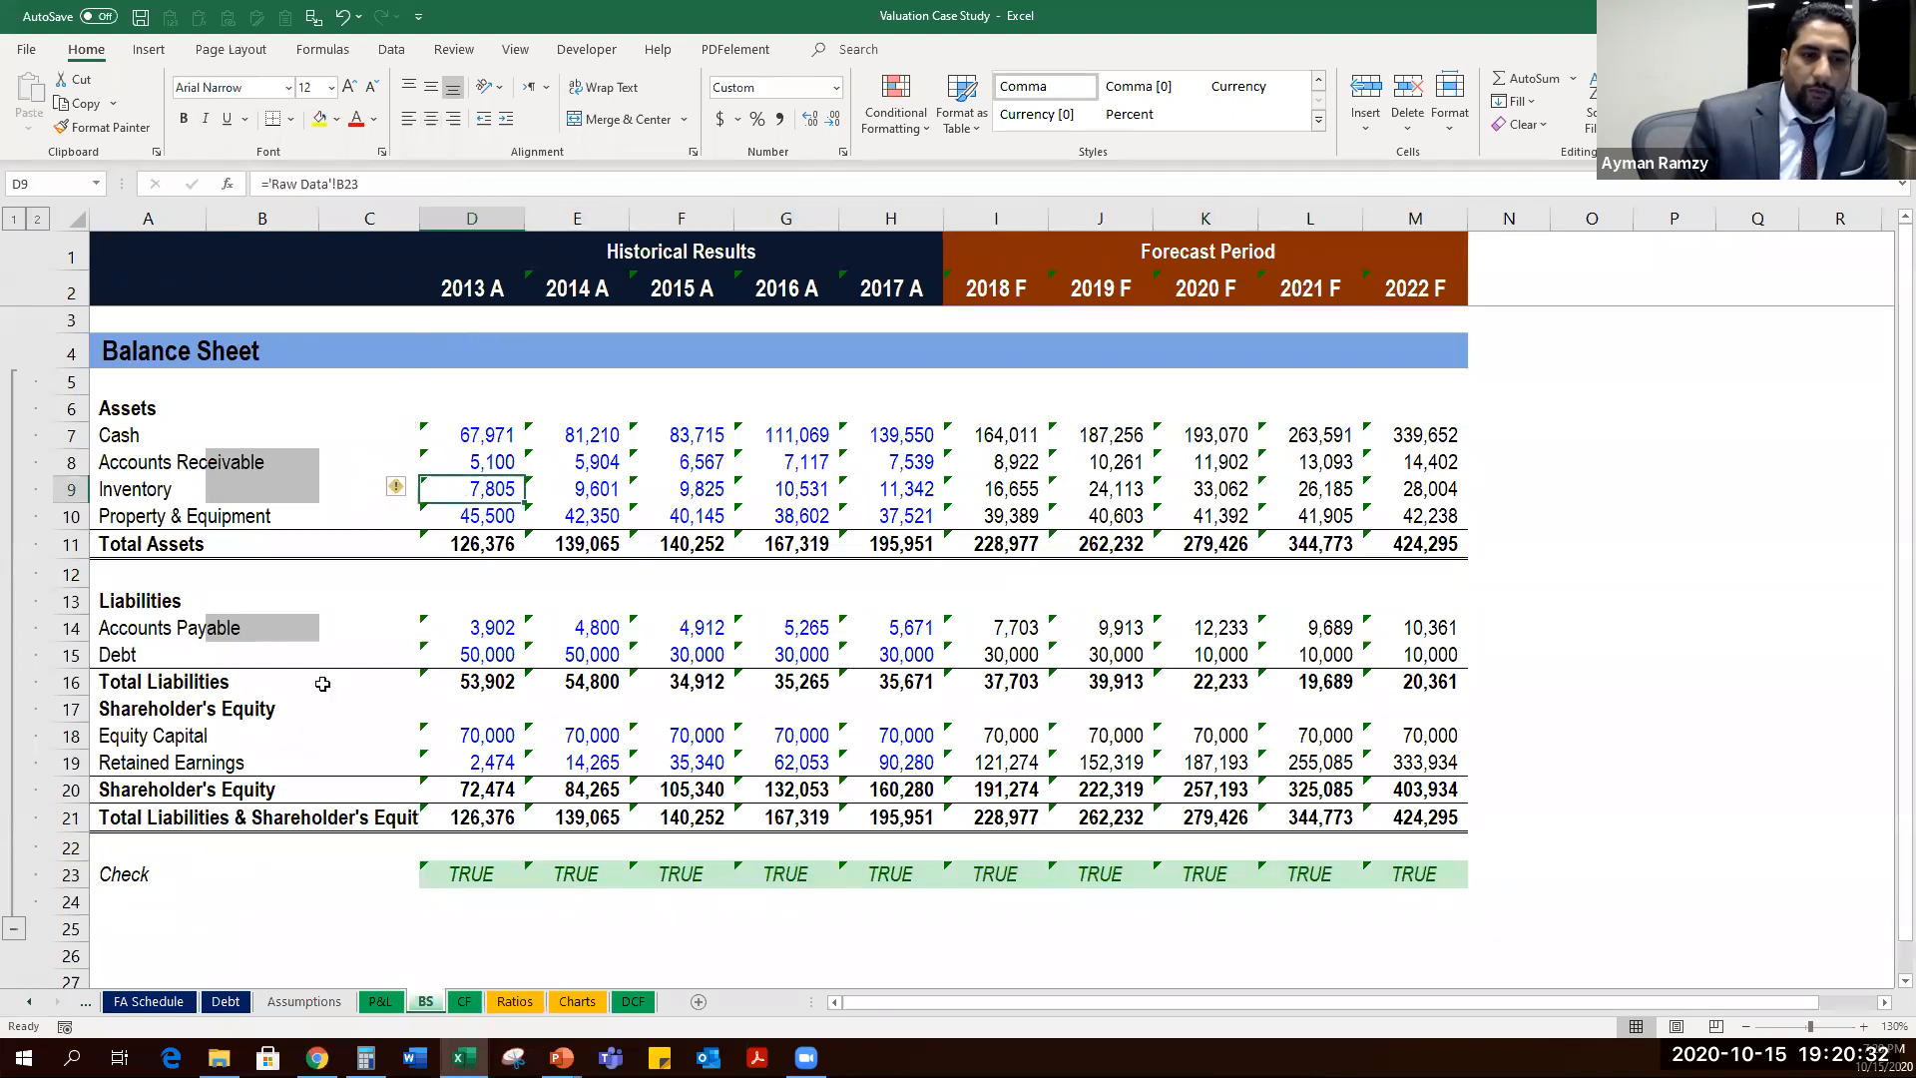
Examine the 2013 accounts payable entry on the balance sheet and return to the profitability section of the ratios sheet.
left_click_drag(499, 629, 173, 629)
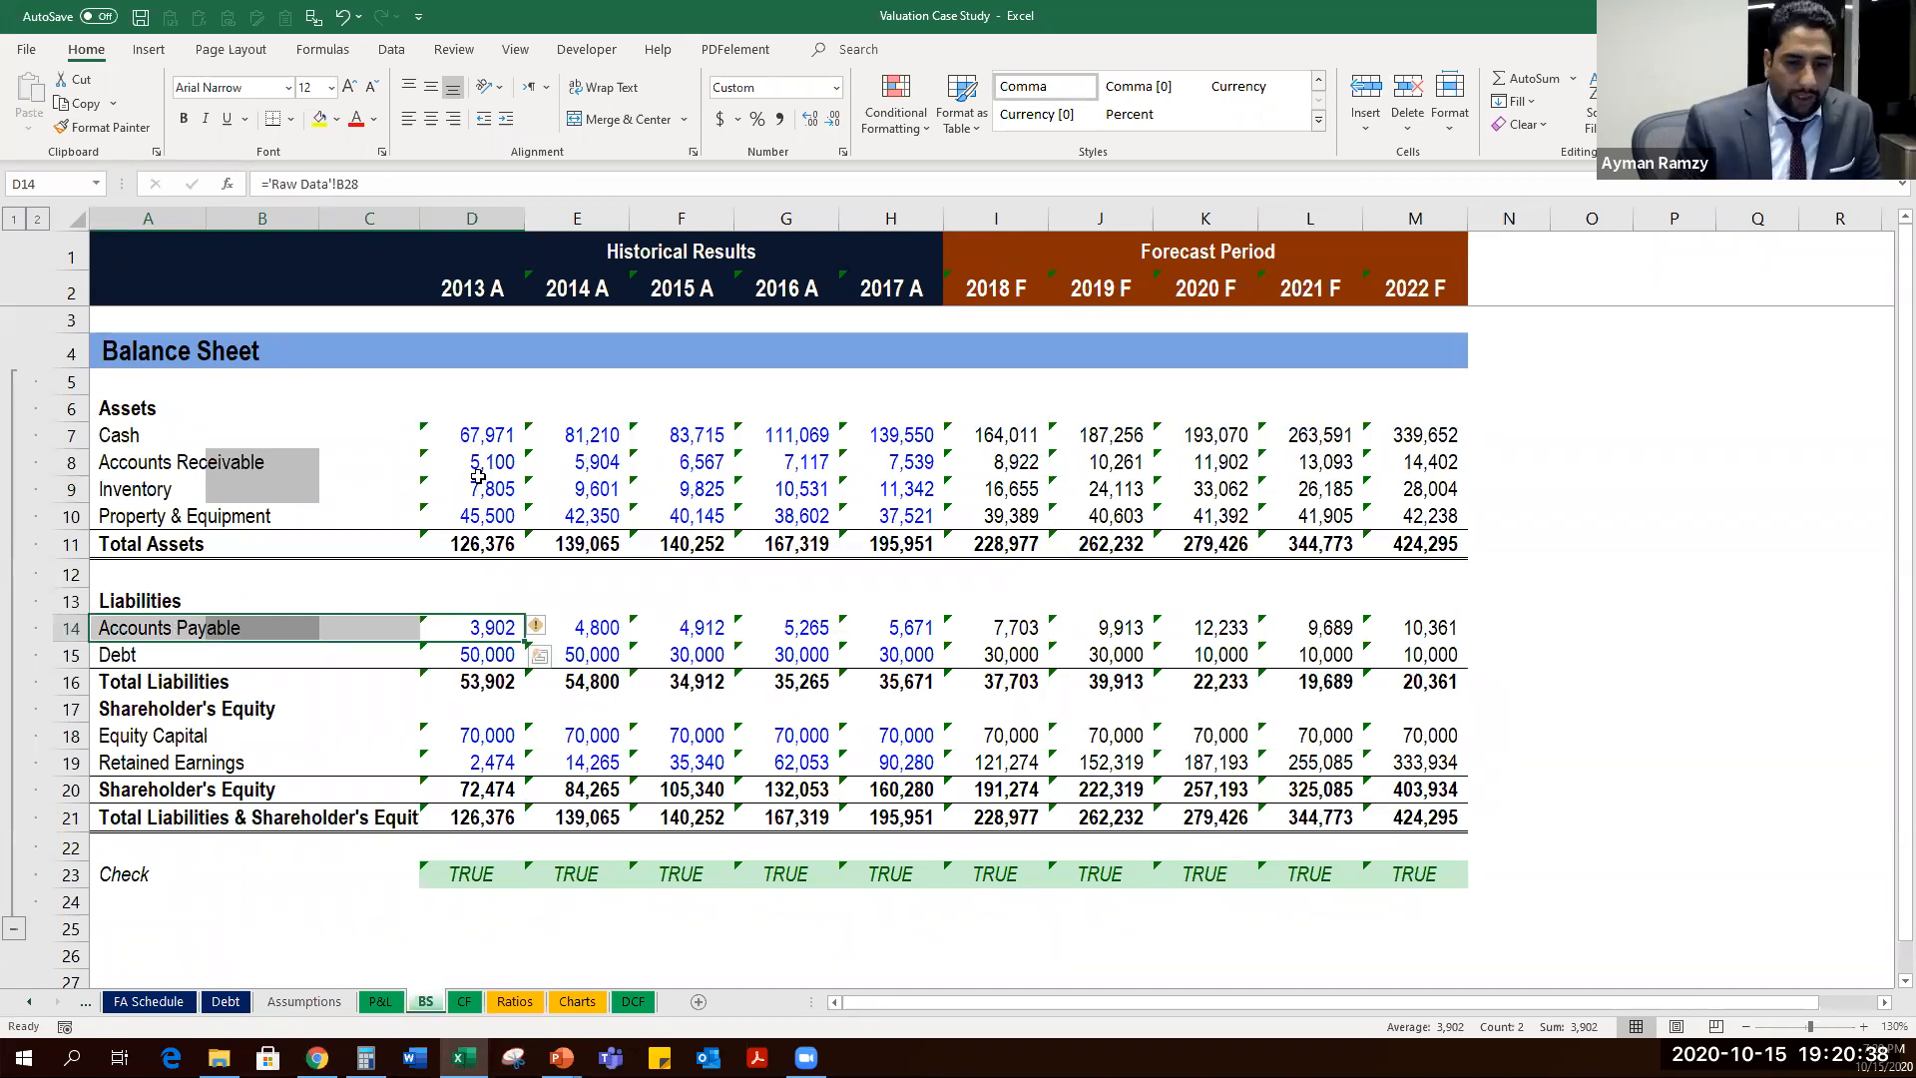
key("ctrl+Page_Down")
key("ctrl+Page_Down")
key("Down")
key("Down")
key("Down")
key("Down")
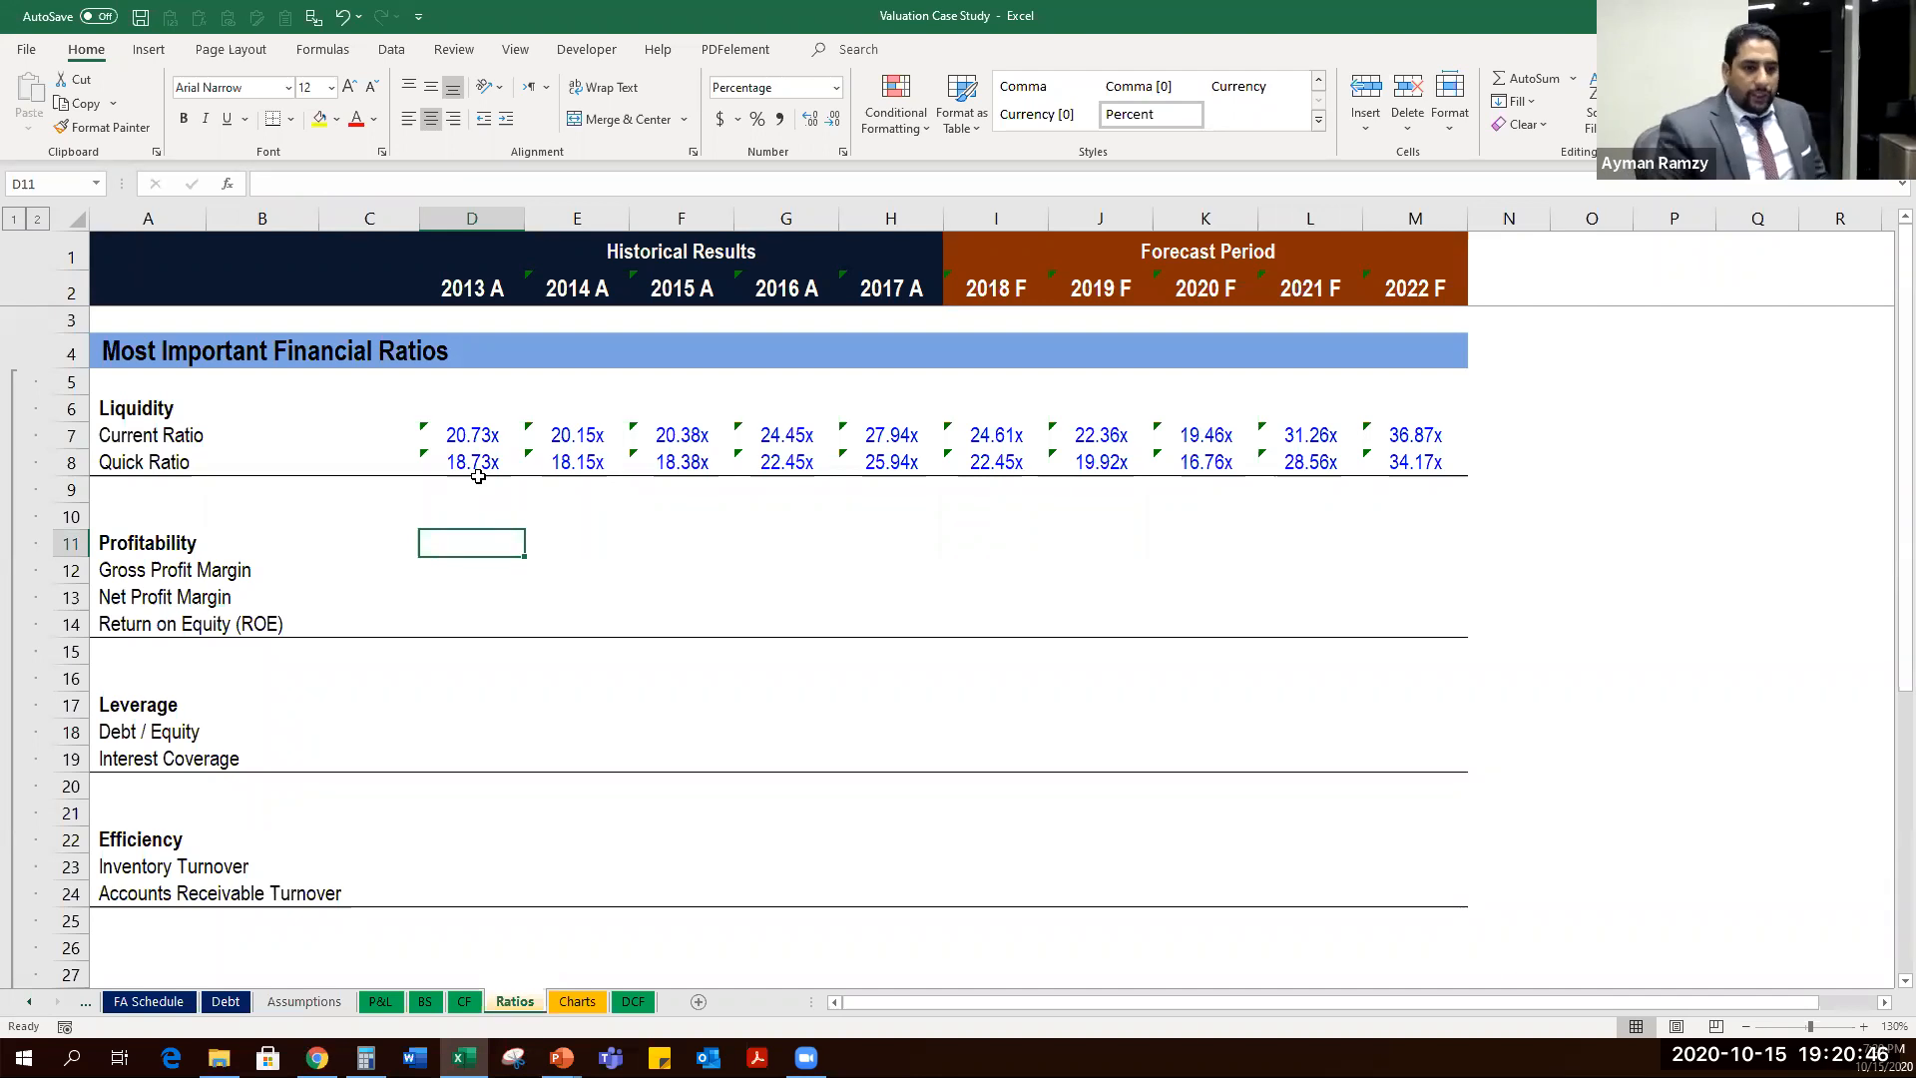
key("Down")
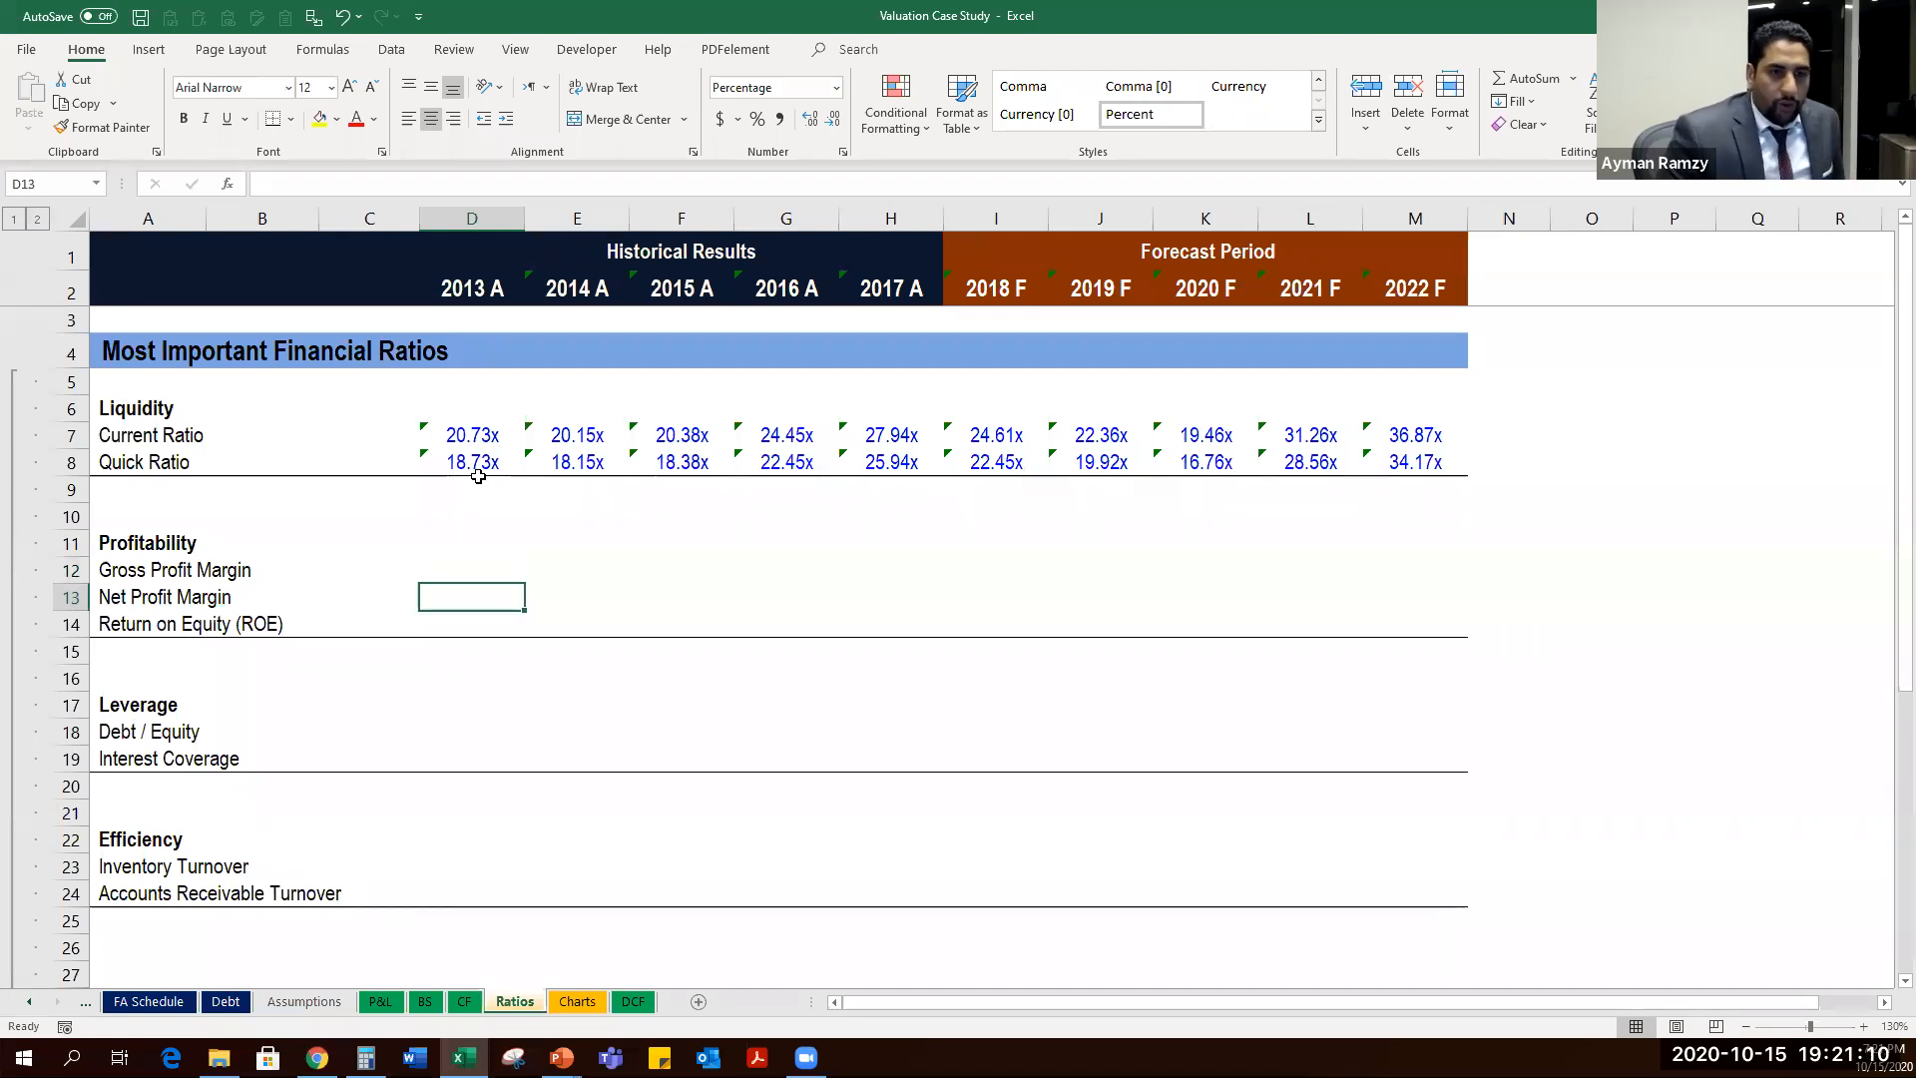
Calculate the 2013 Gross Profit Margin as the income statement's gross profit divided by revenue, ='P&L'!D8/'P&L'!D6.
type("=")
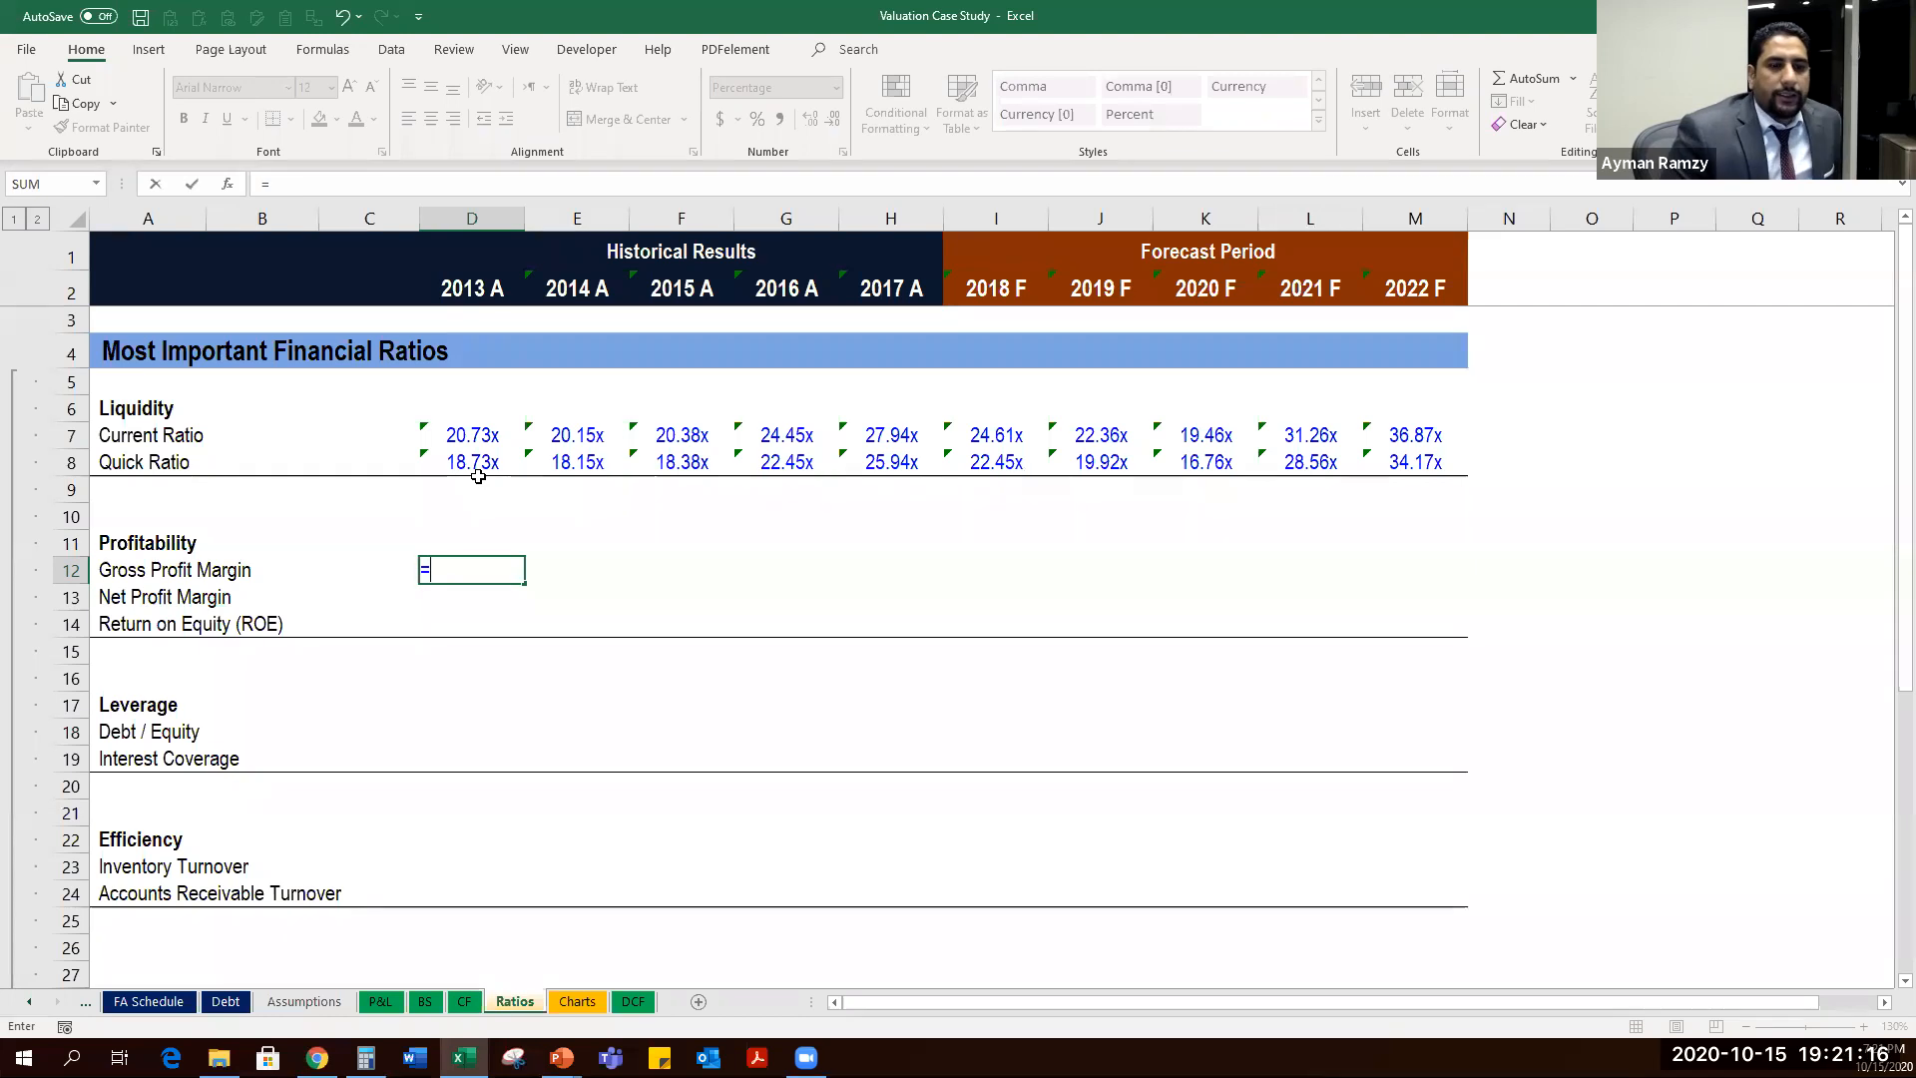
key("ctrl+Page_Up")
key("ctrl+Page_Up")
key("ctrl+Page_Up")
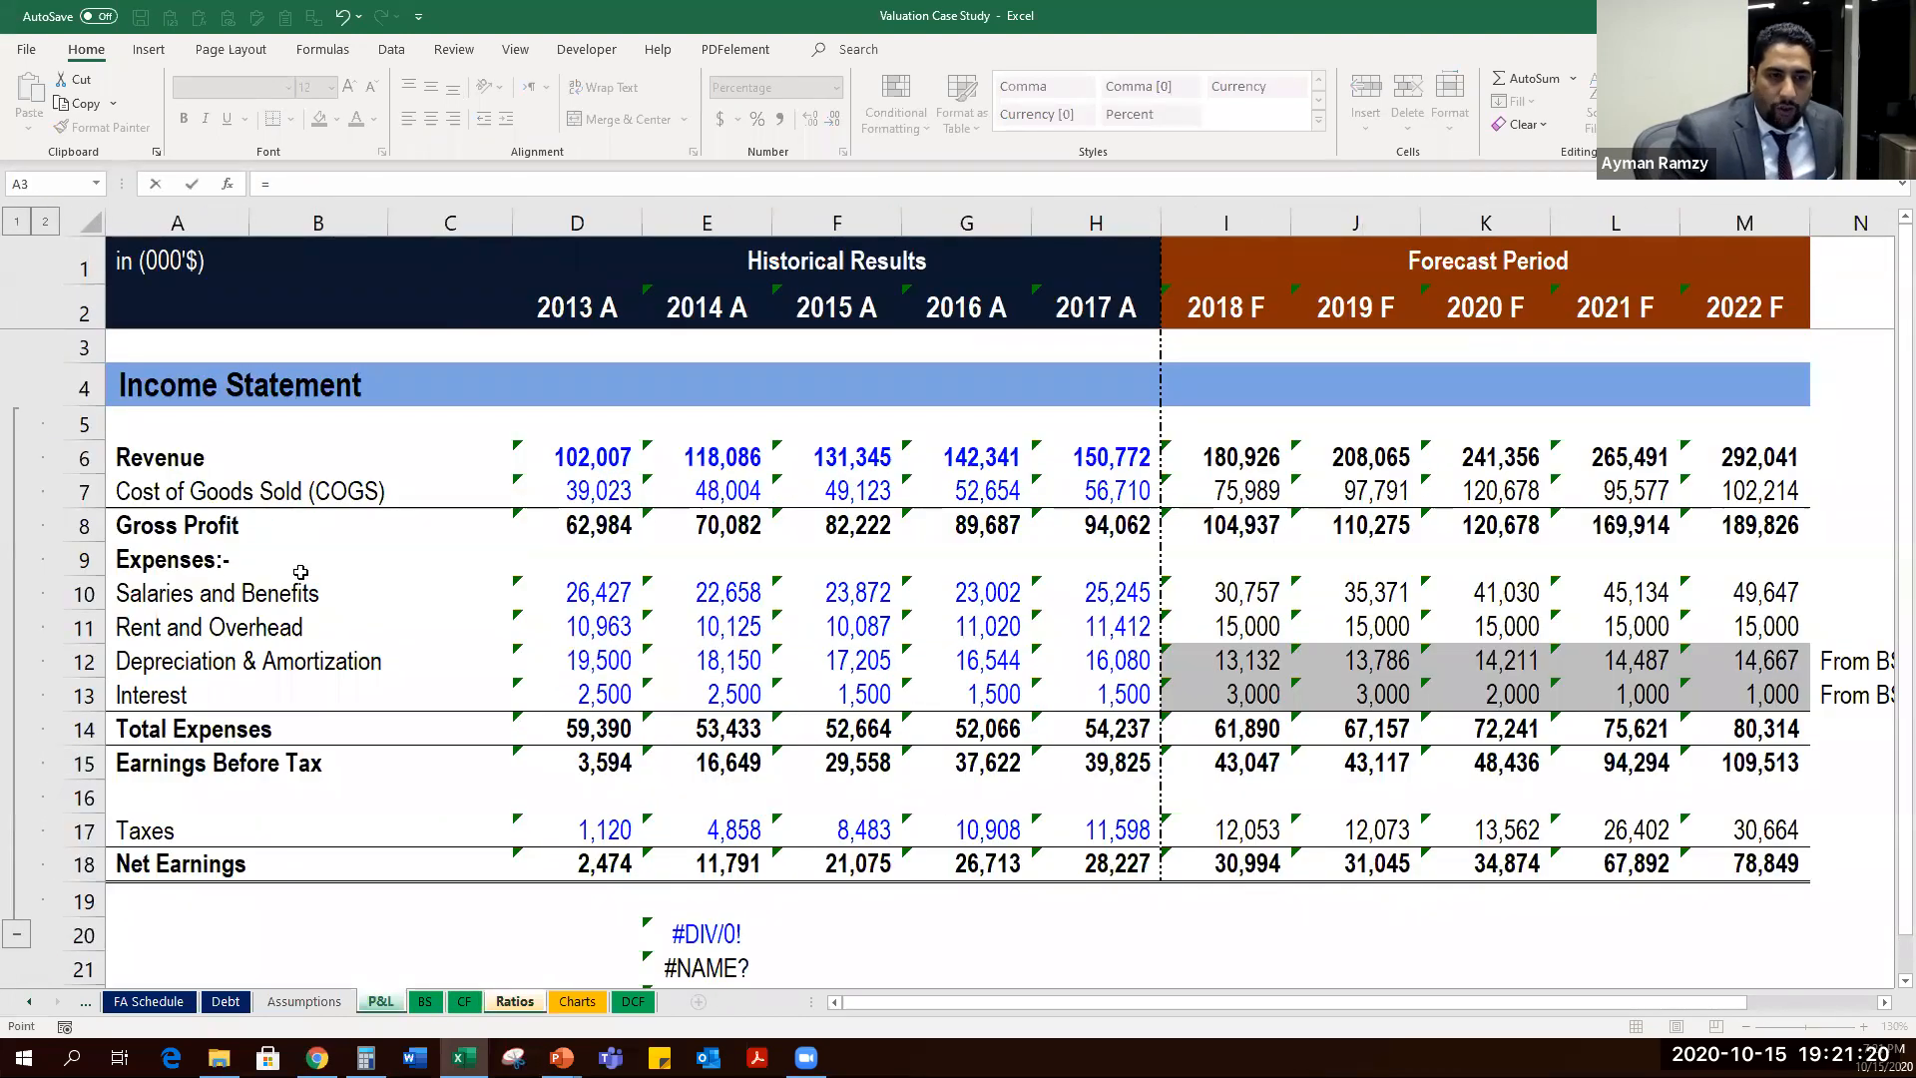
left_click_drag(164, 529, 1283, 494)
left_click(599, 519)
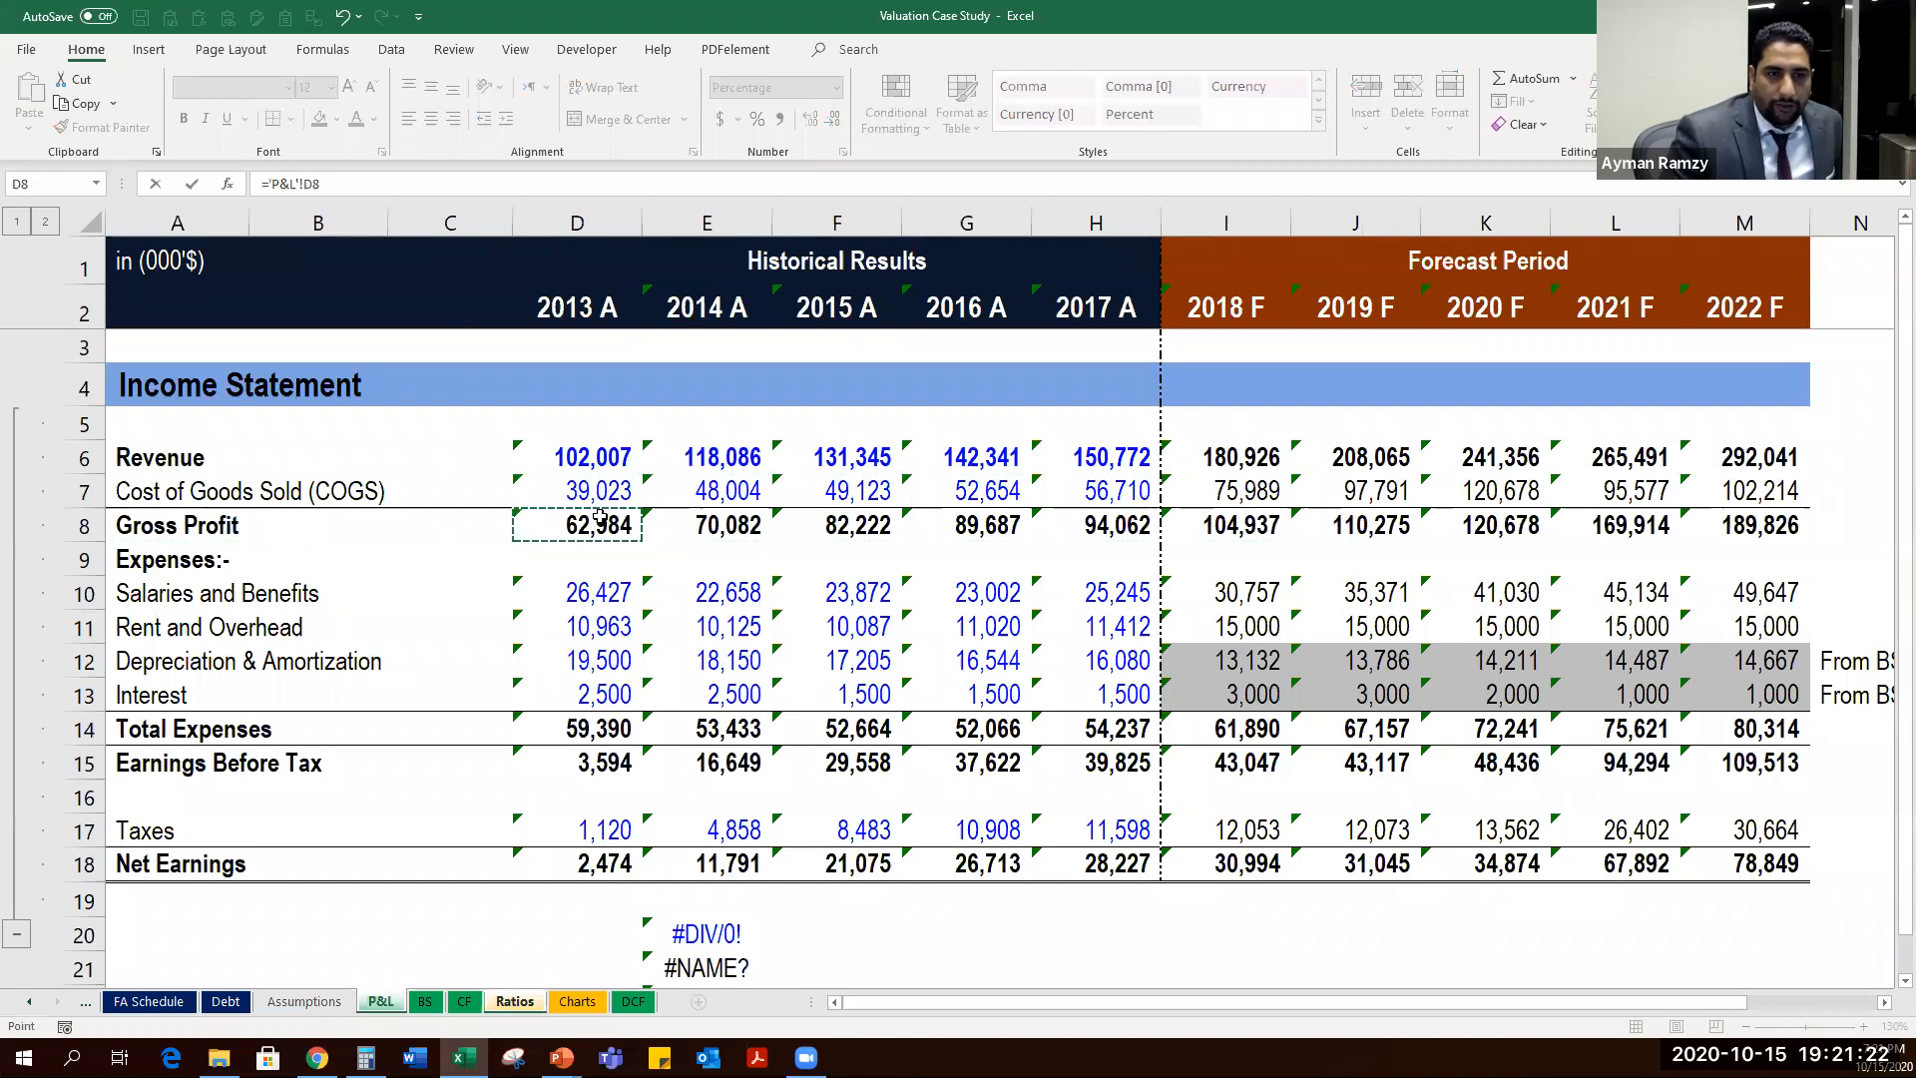
type("/")
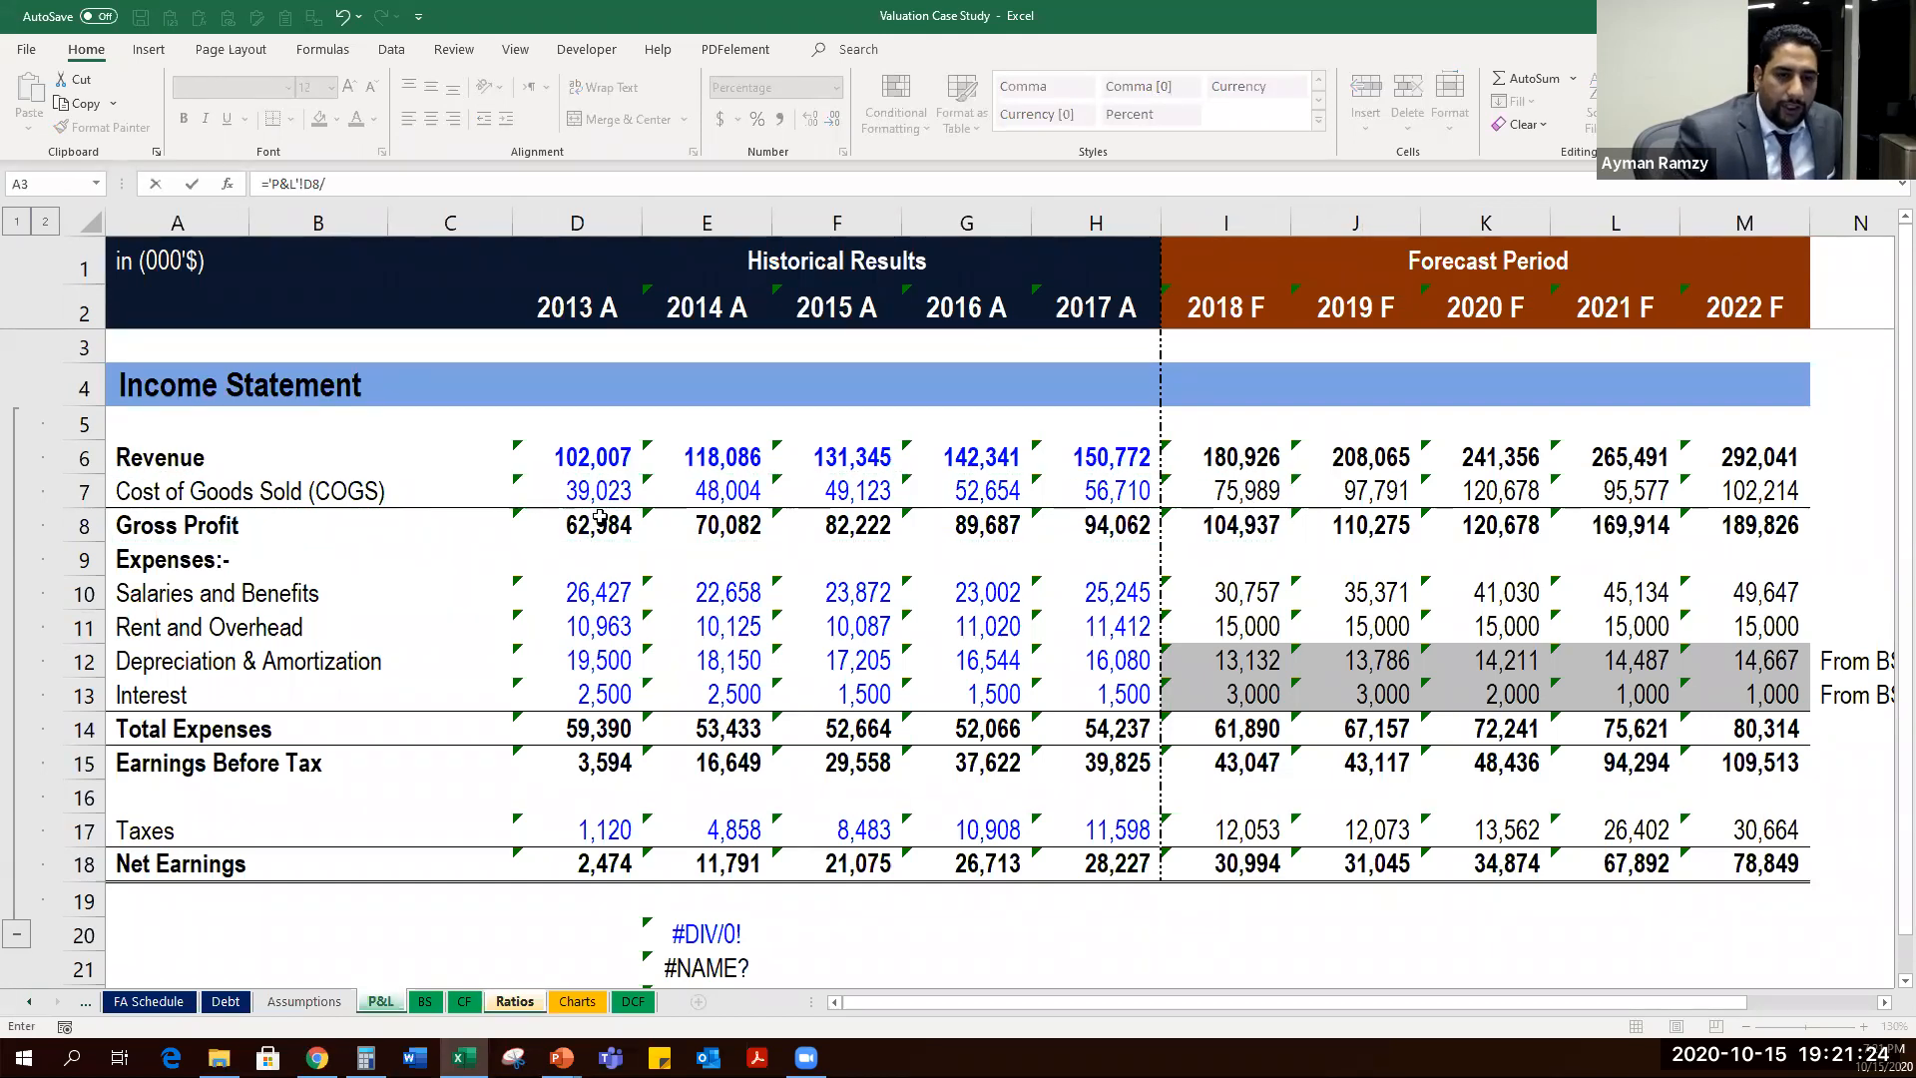
key("ctrl+Page_Down")
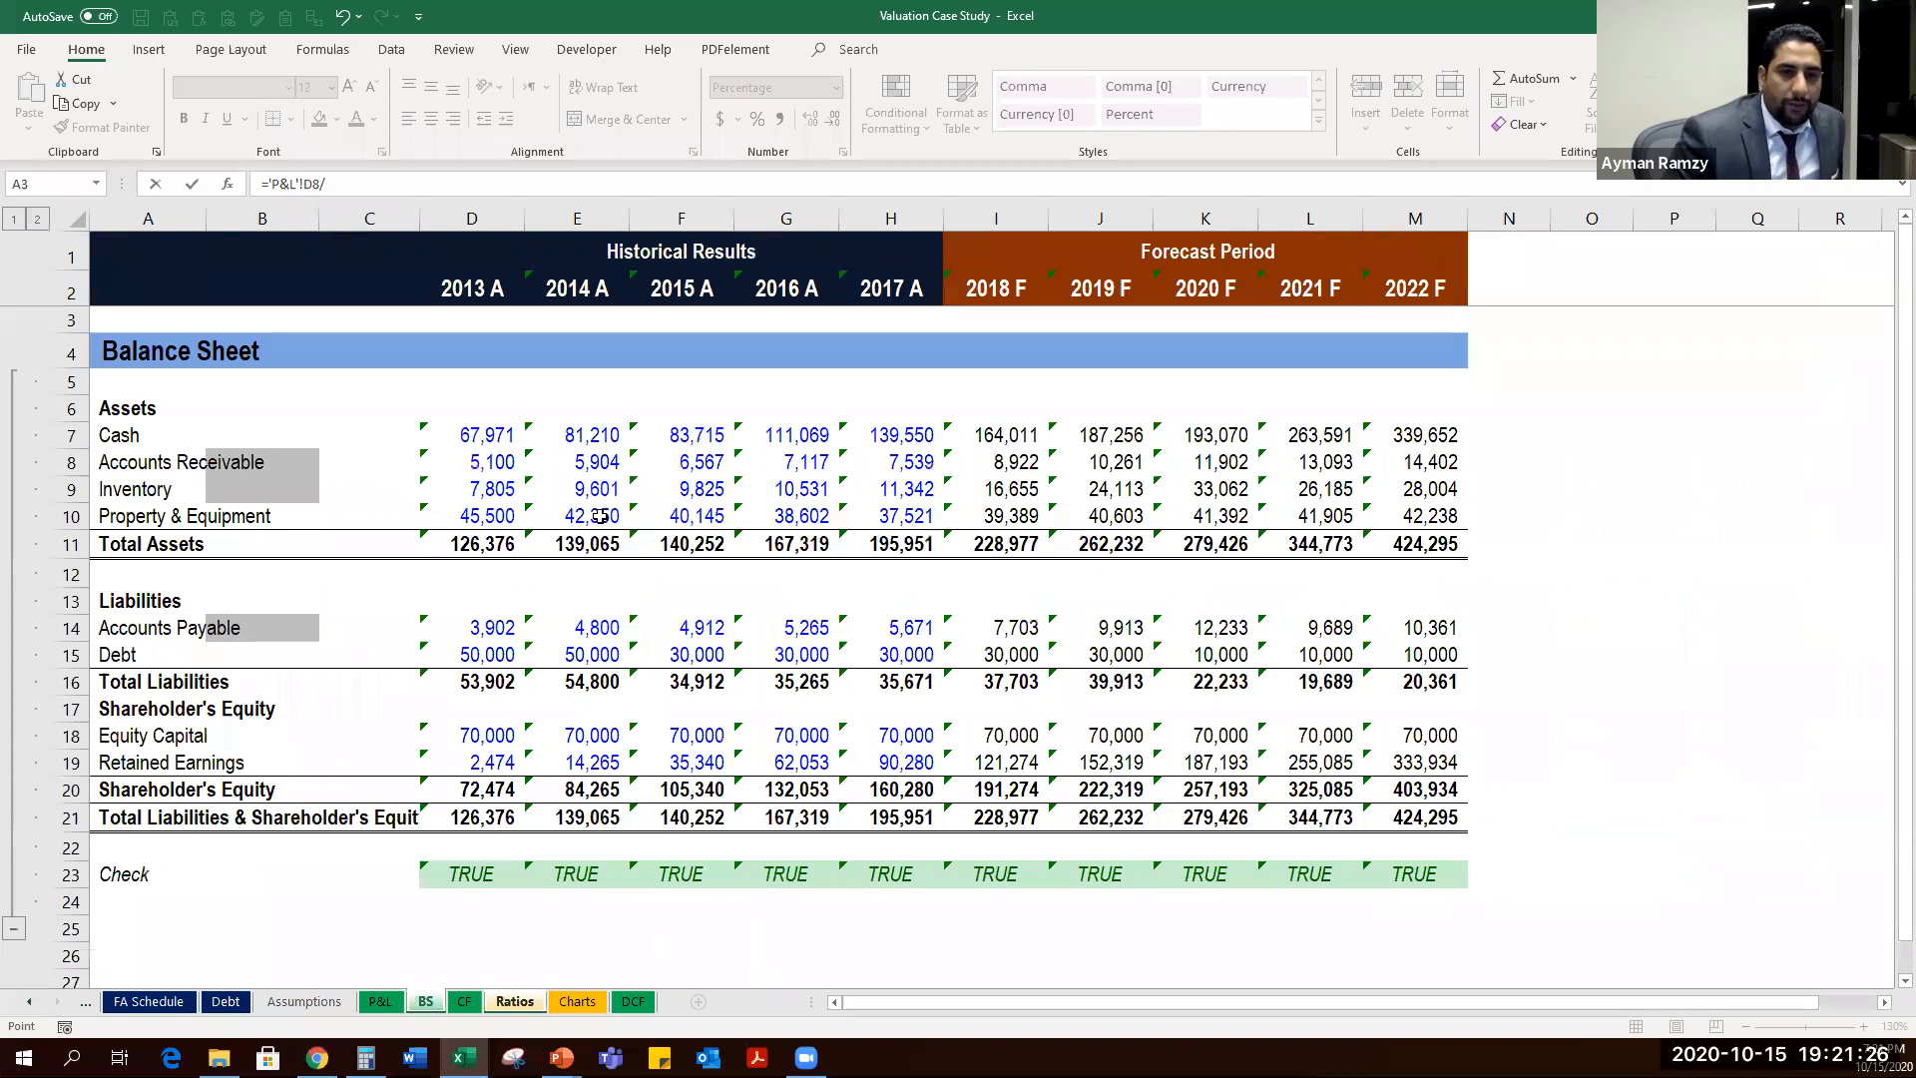
left_click(380, 1001)
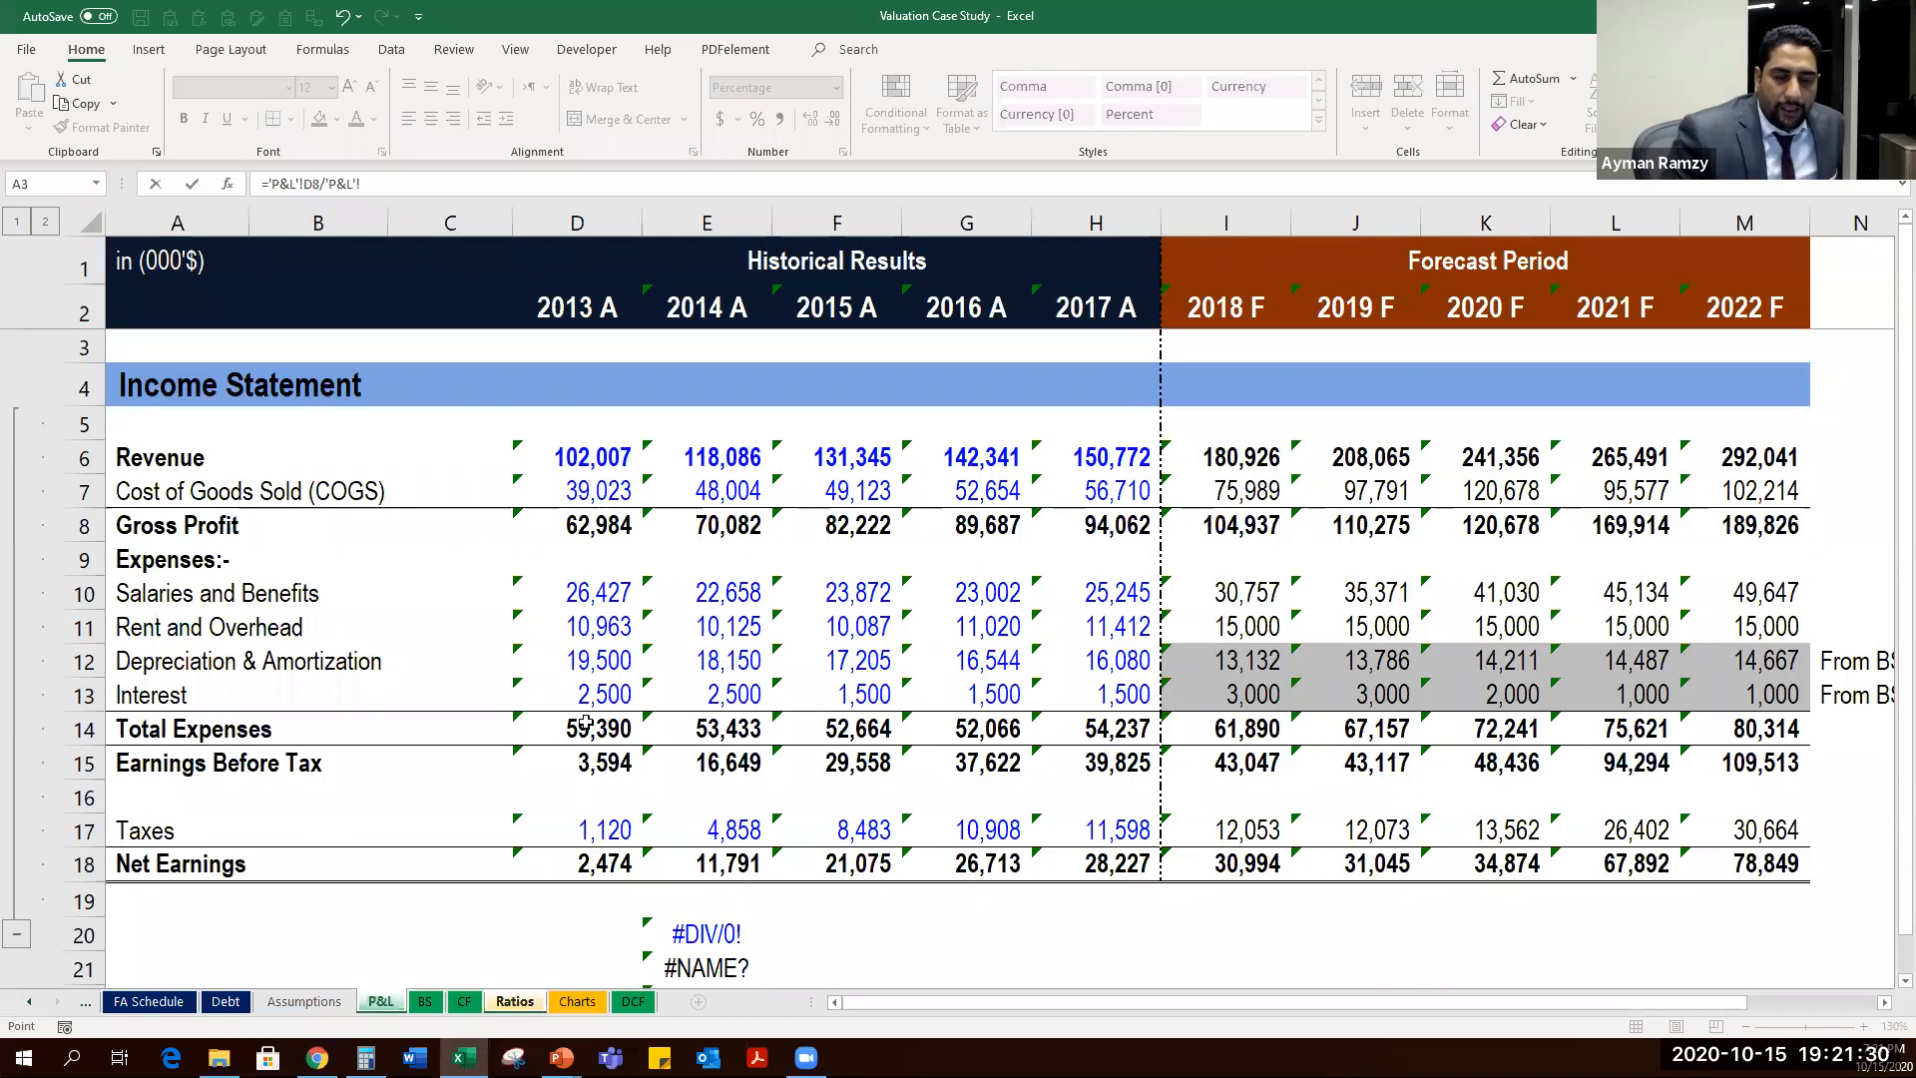
left_click(591, 454)
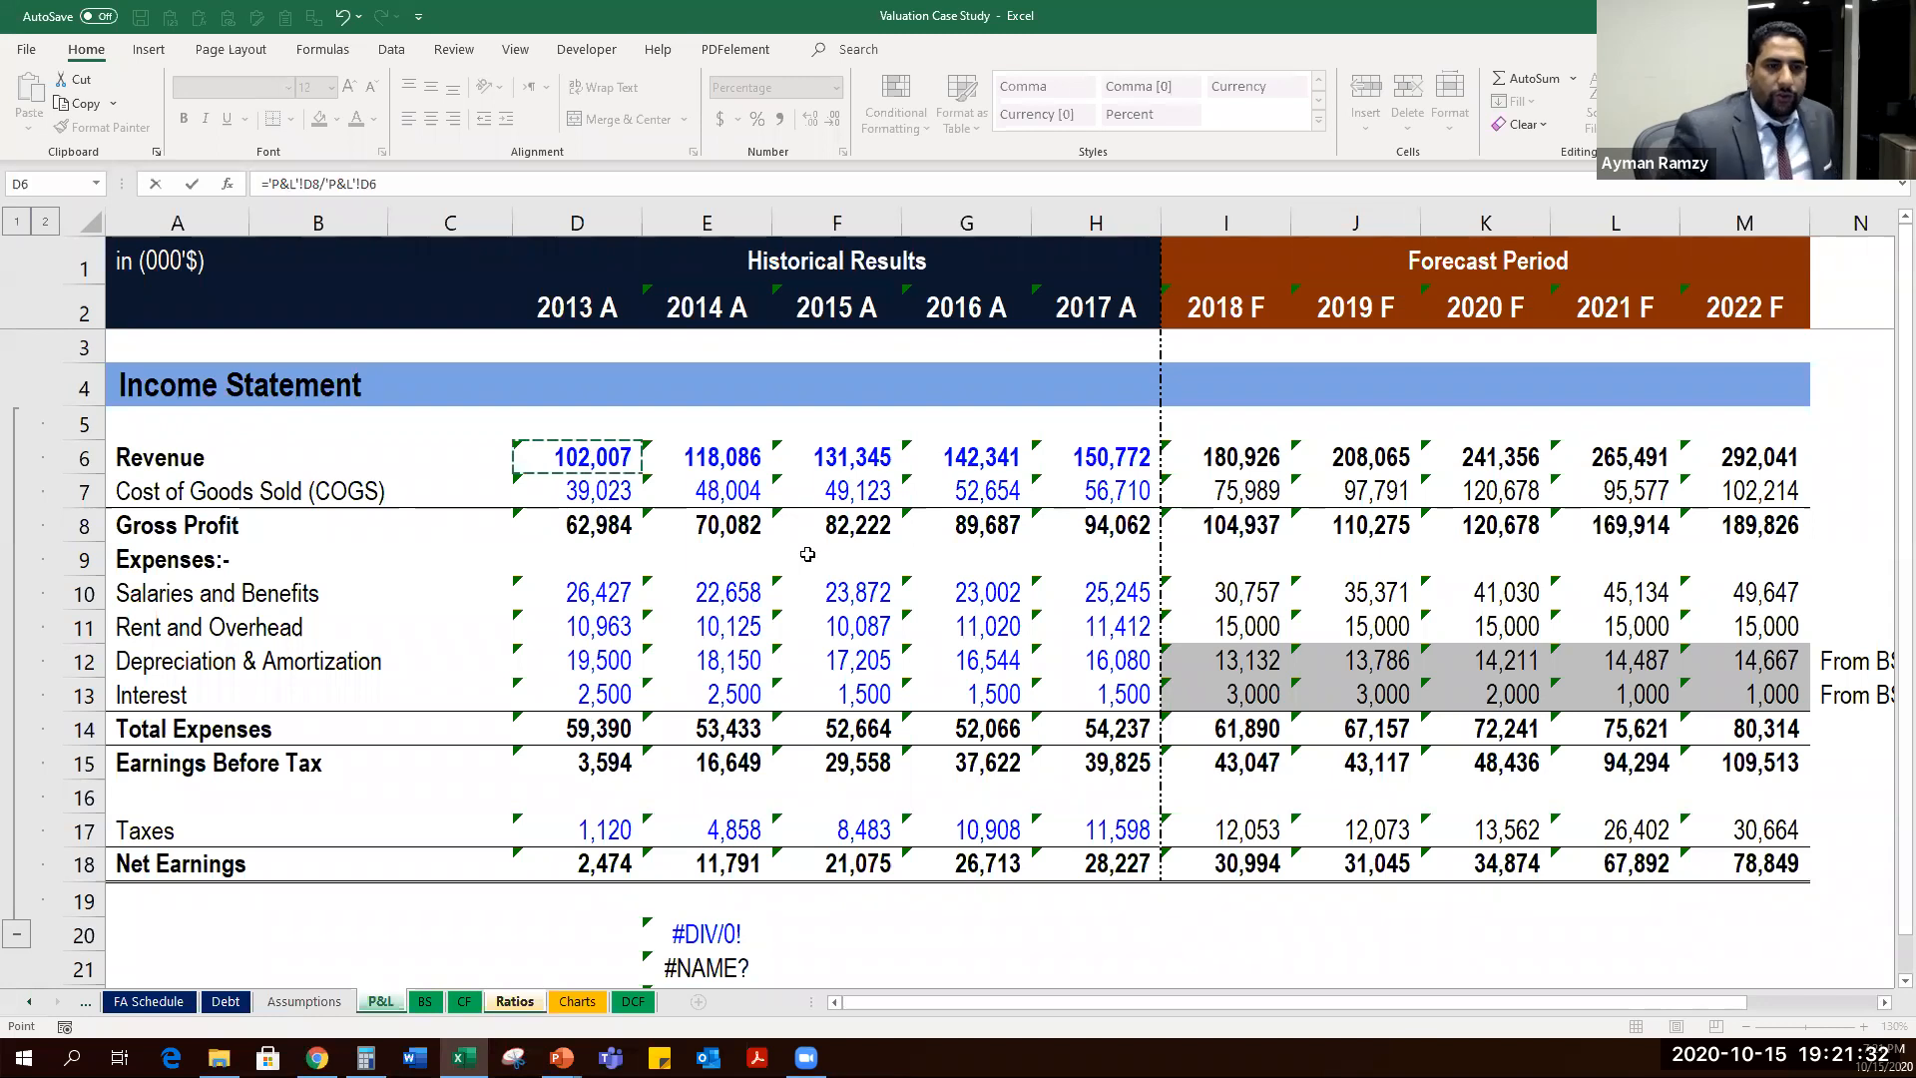
key("Return")
key("Up")
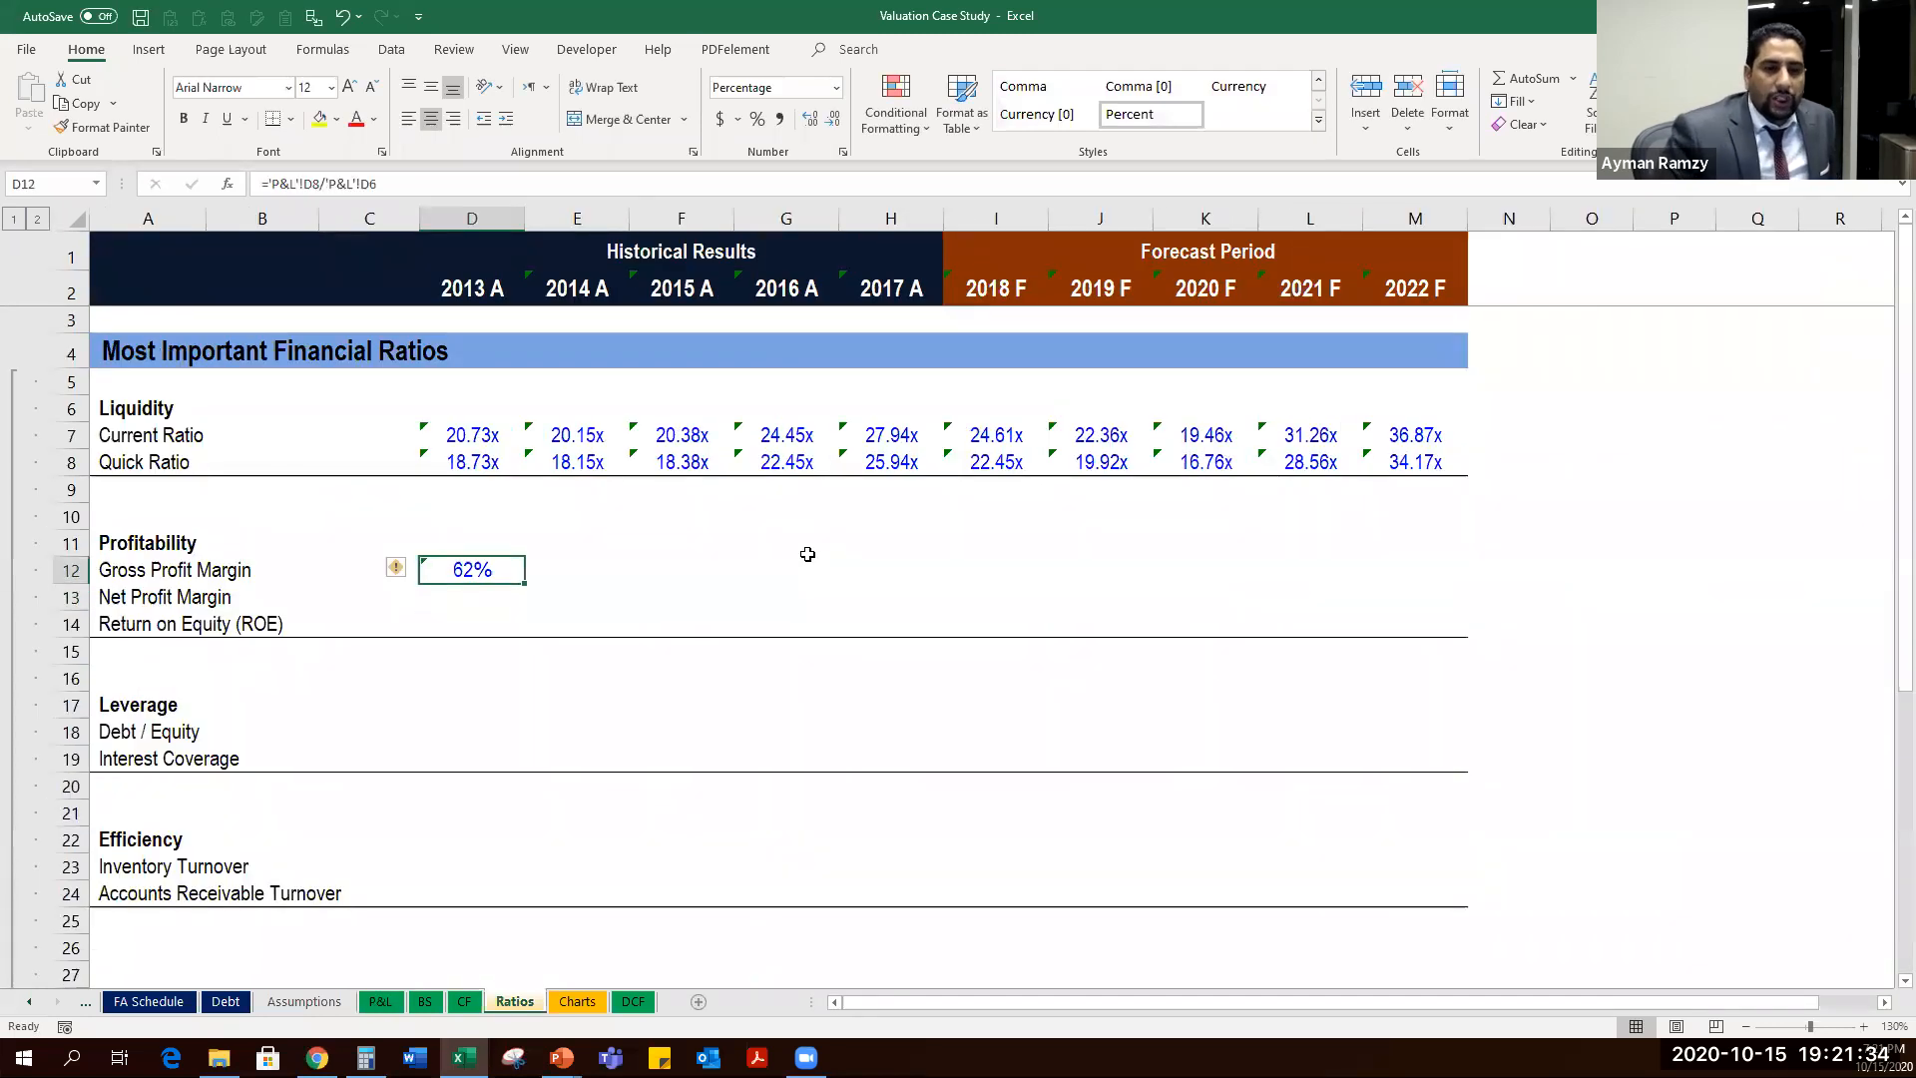
Copy the 2013 Gross Profit Margin formula across the row through 2022.
key("ctrl+c")
key("shift+Right")
key("shift+Right")
key("shift+Right")
key("shift+Right")
key("shift+Right")
key("shift+Right")
key("shift+Right")
key("shift+Right")
key("shift+Right")
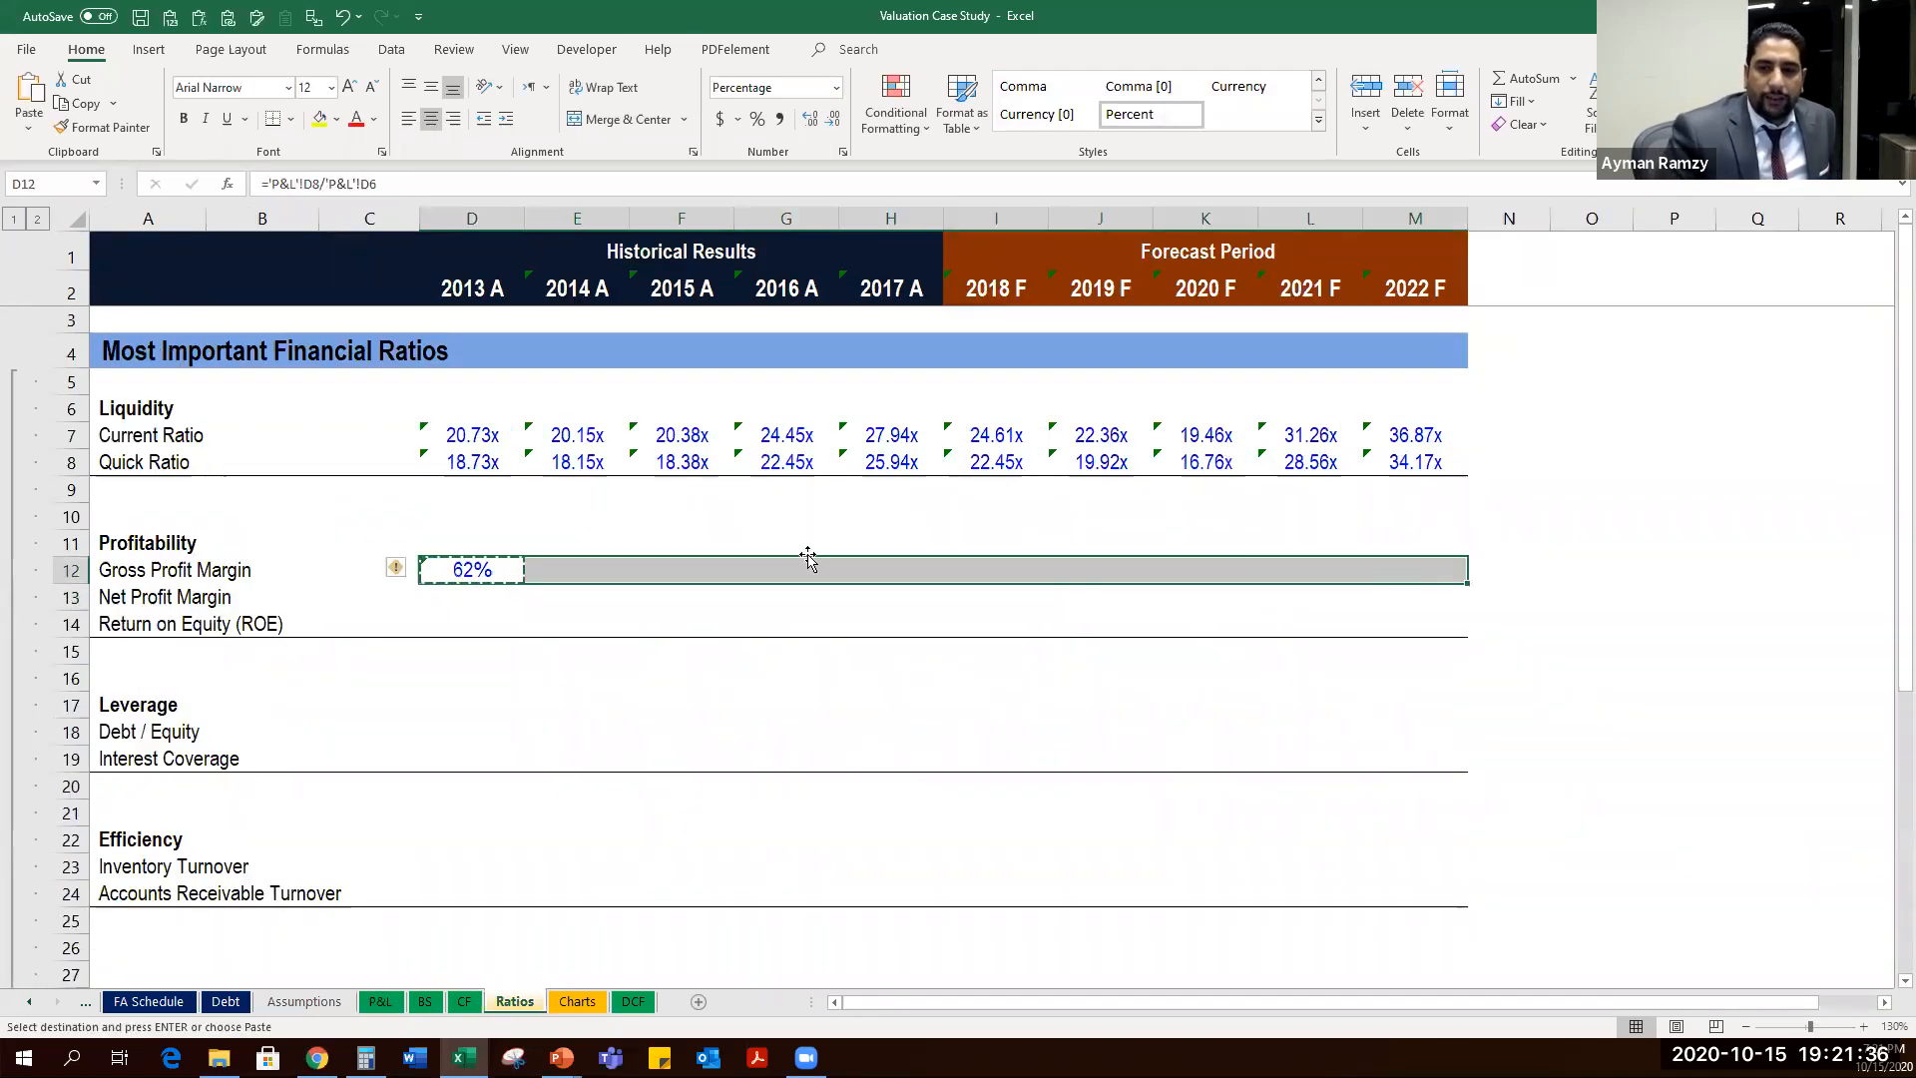
key("Return")
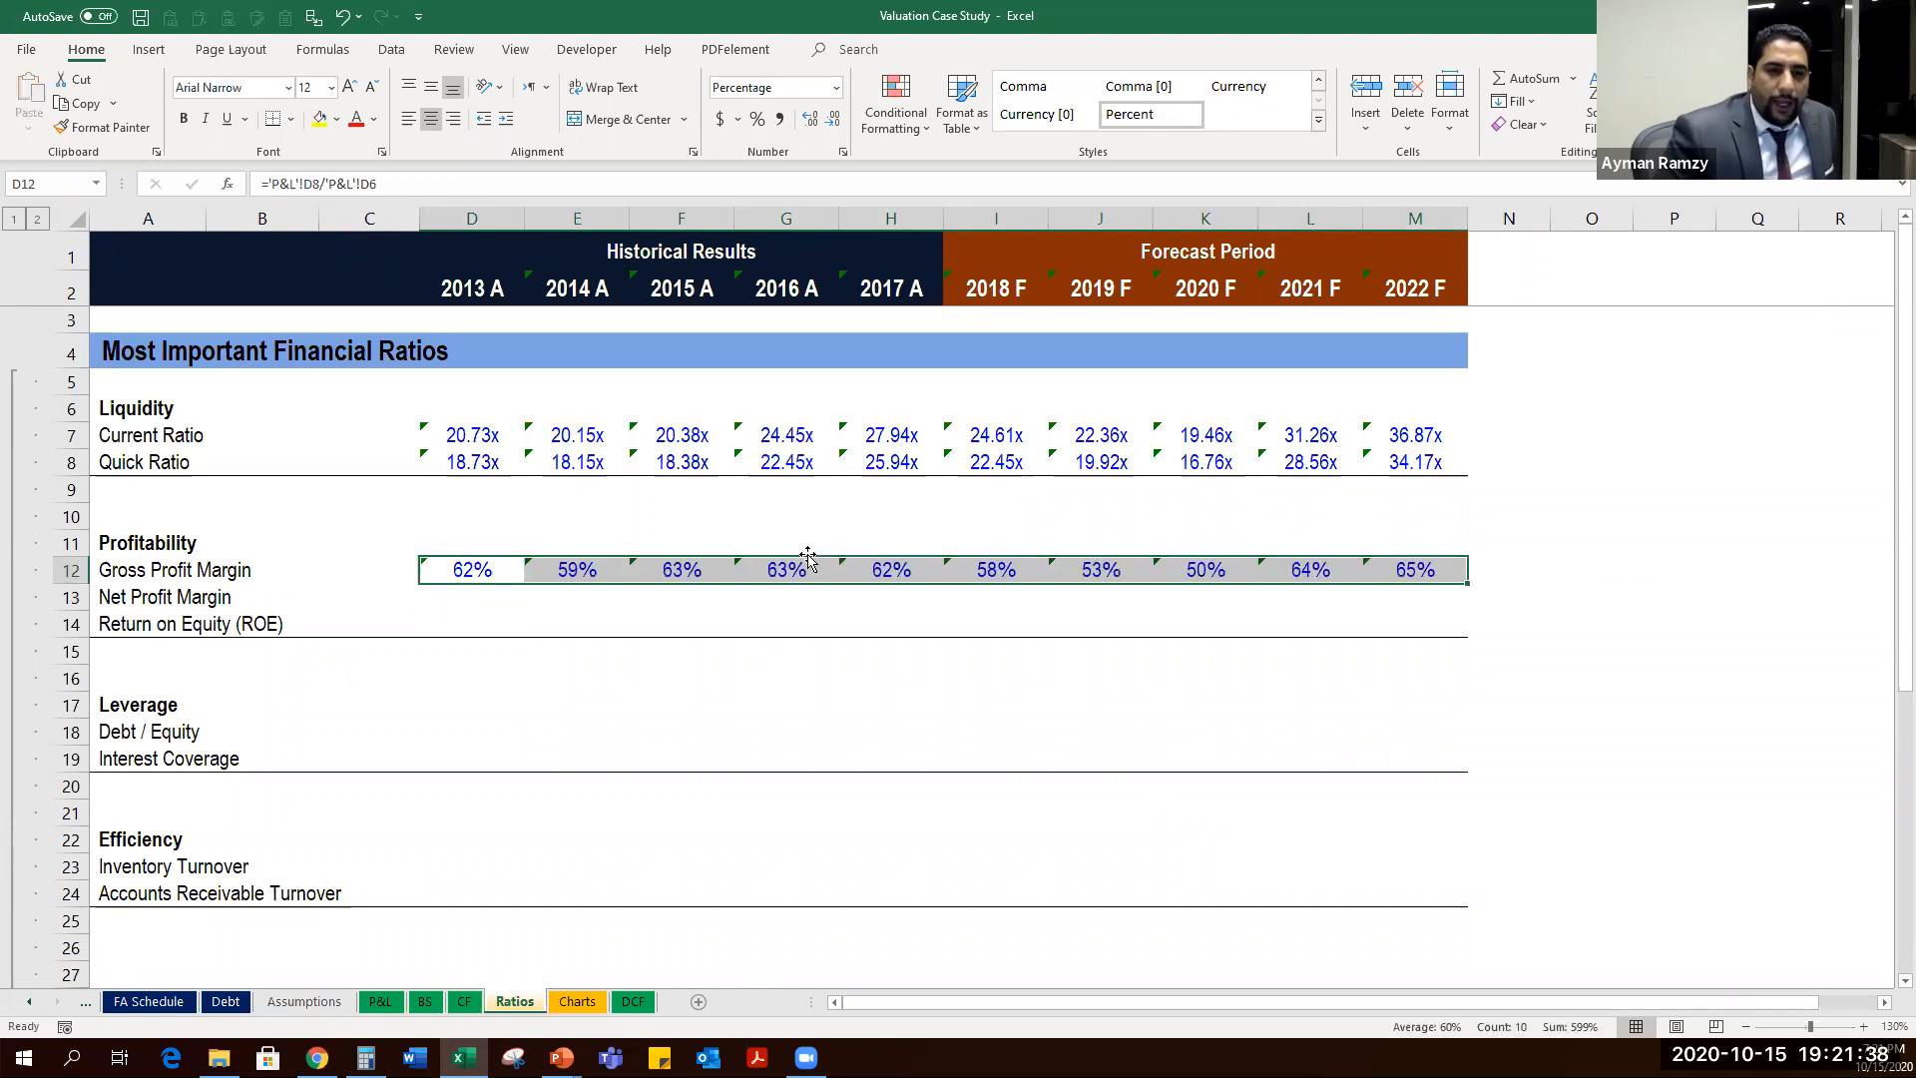
Inspect the formula behind the 2013 Gross Profit Margin.
key("Right")
key("Left")
key("F2")
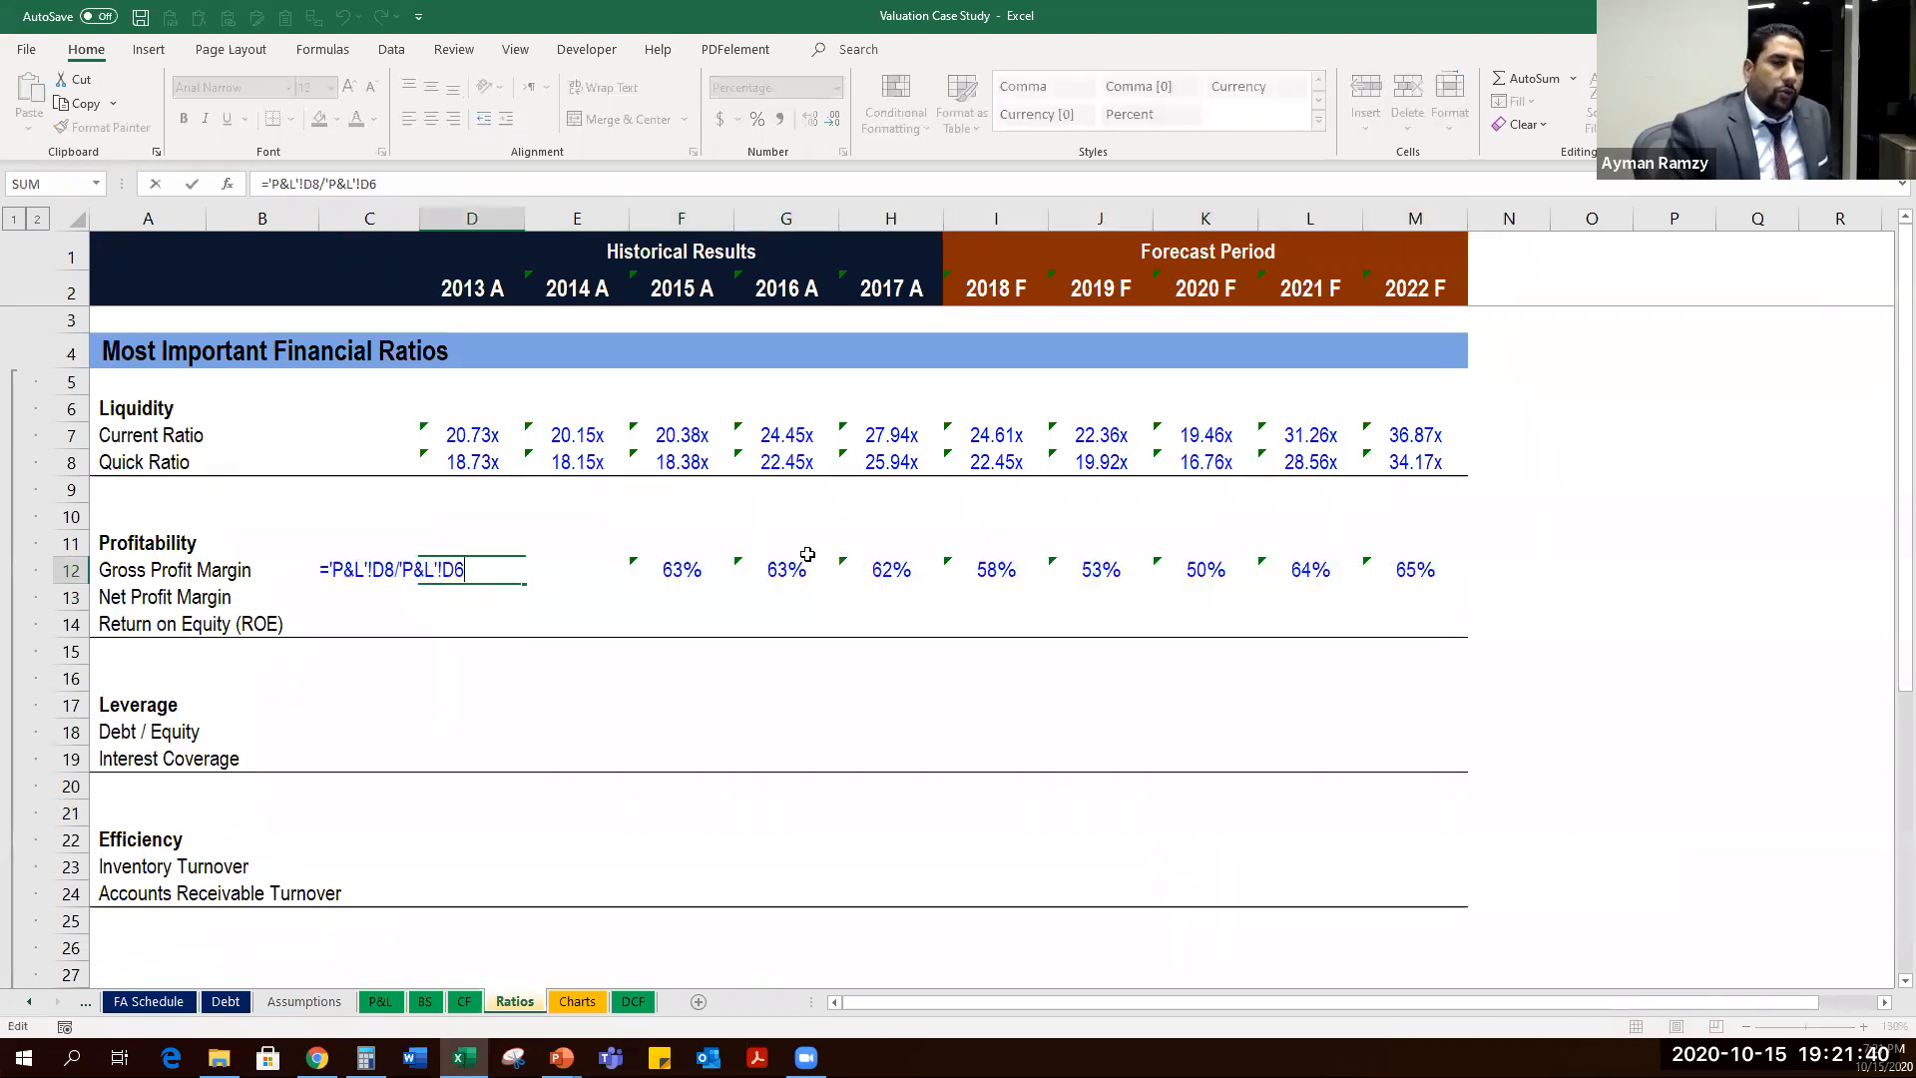
key("Escape")
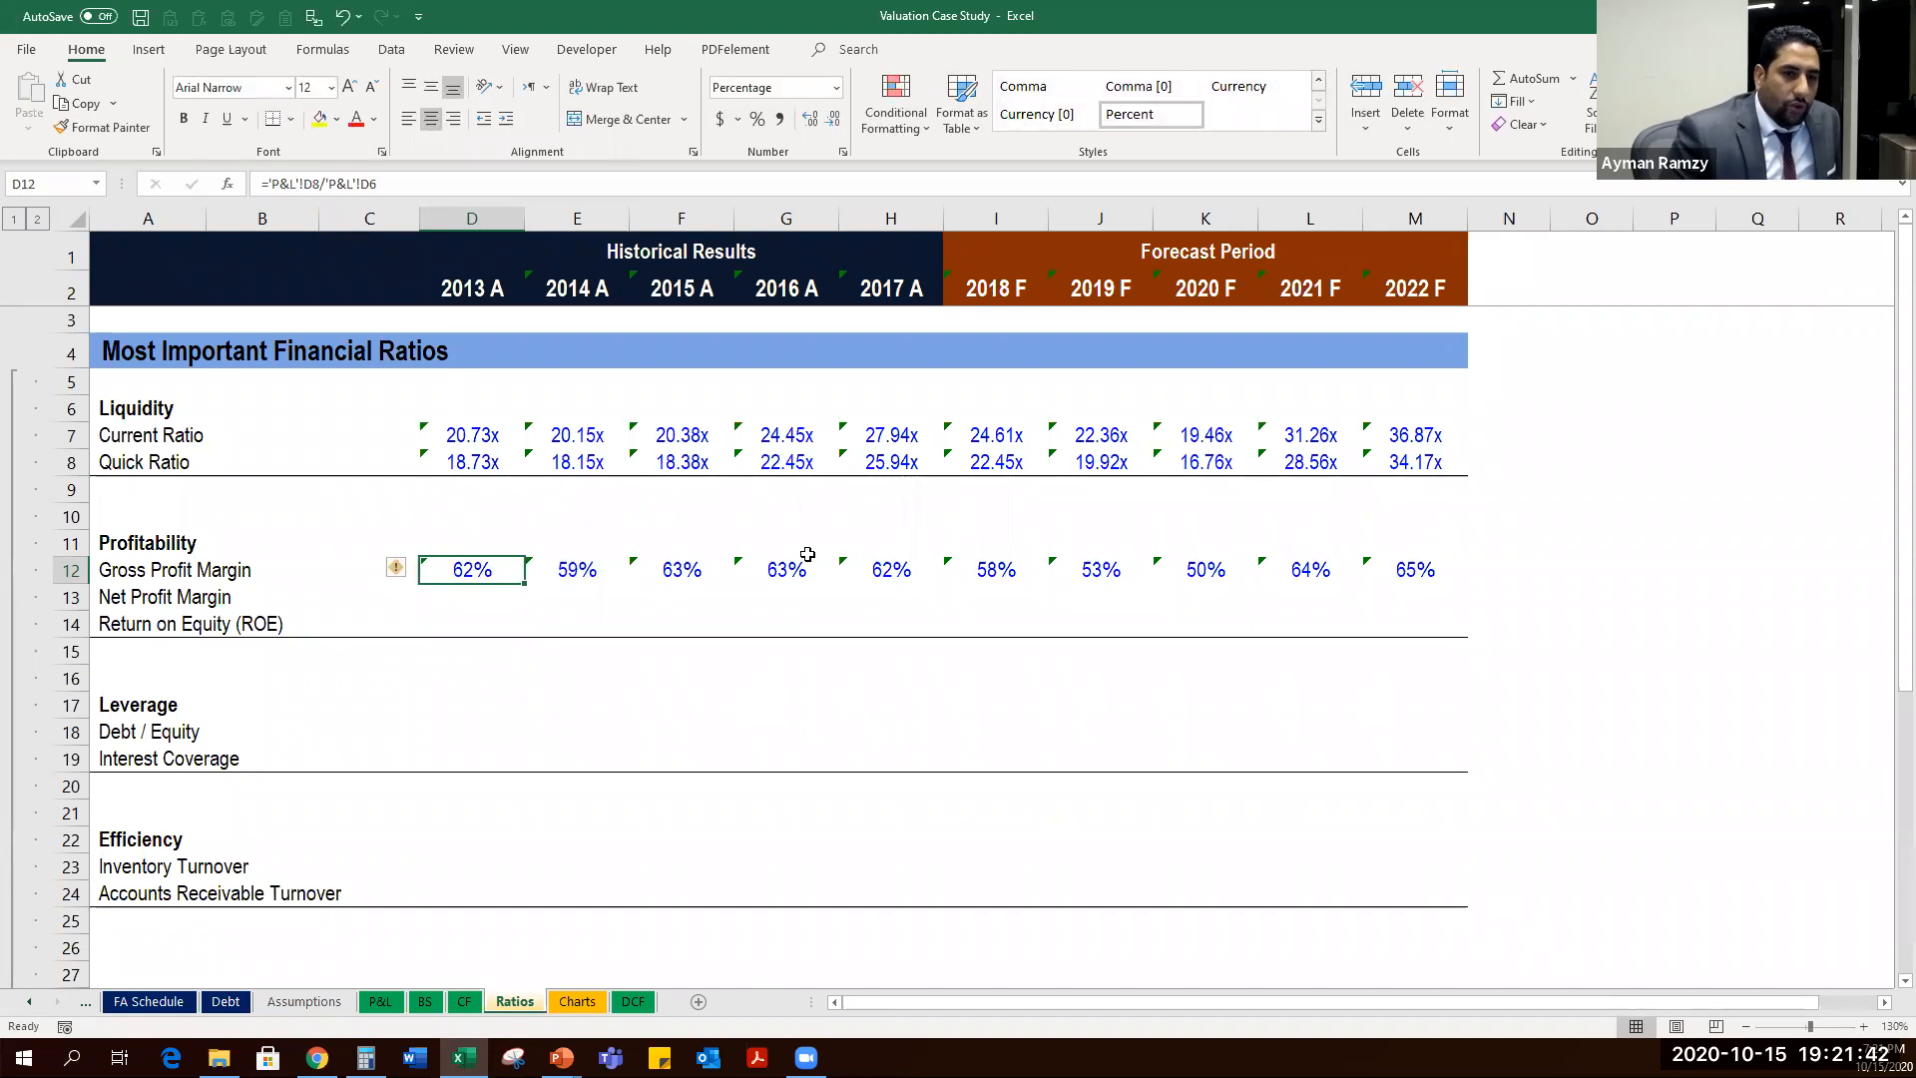
Enter the example values 1 in A10 and 0.62 in B10 above the Profitability heading, and clear both cells.
key("Up")
key("Up")
key("Left")
key("Down")
key("Down")
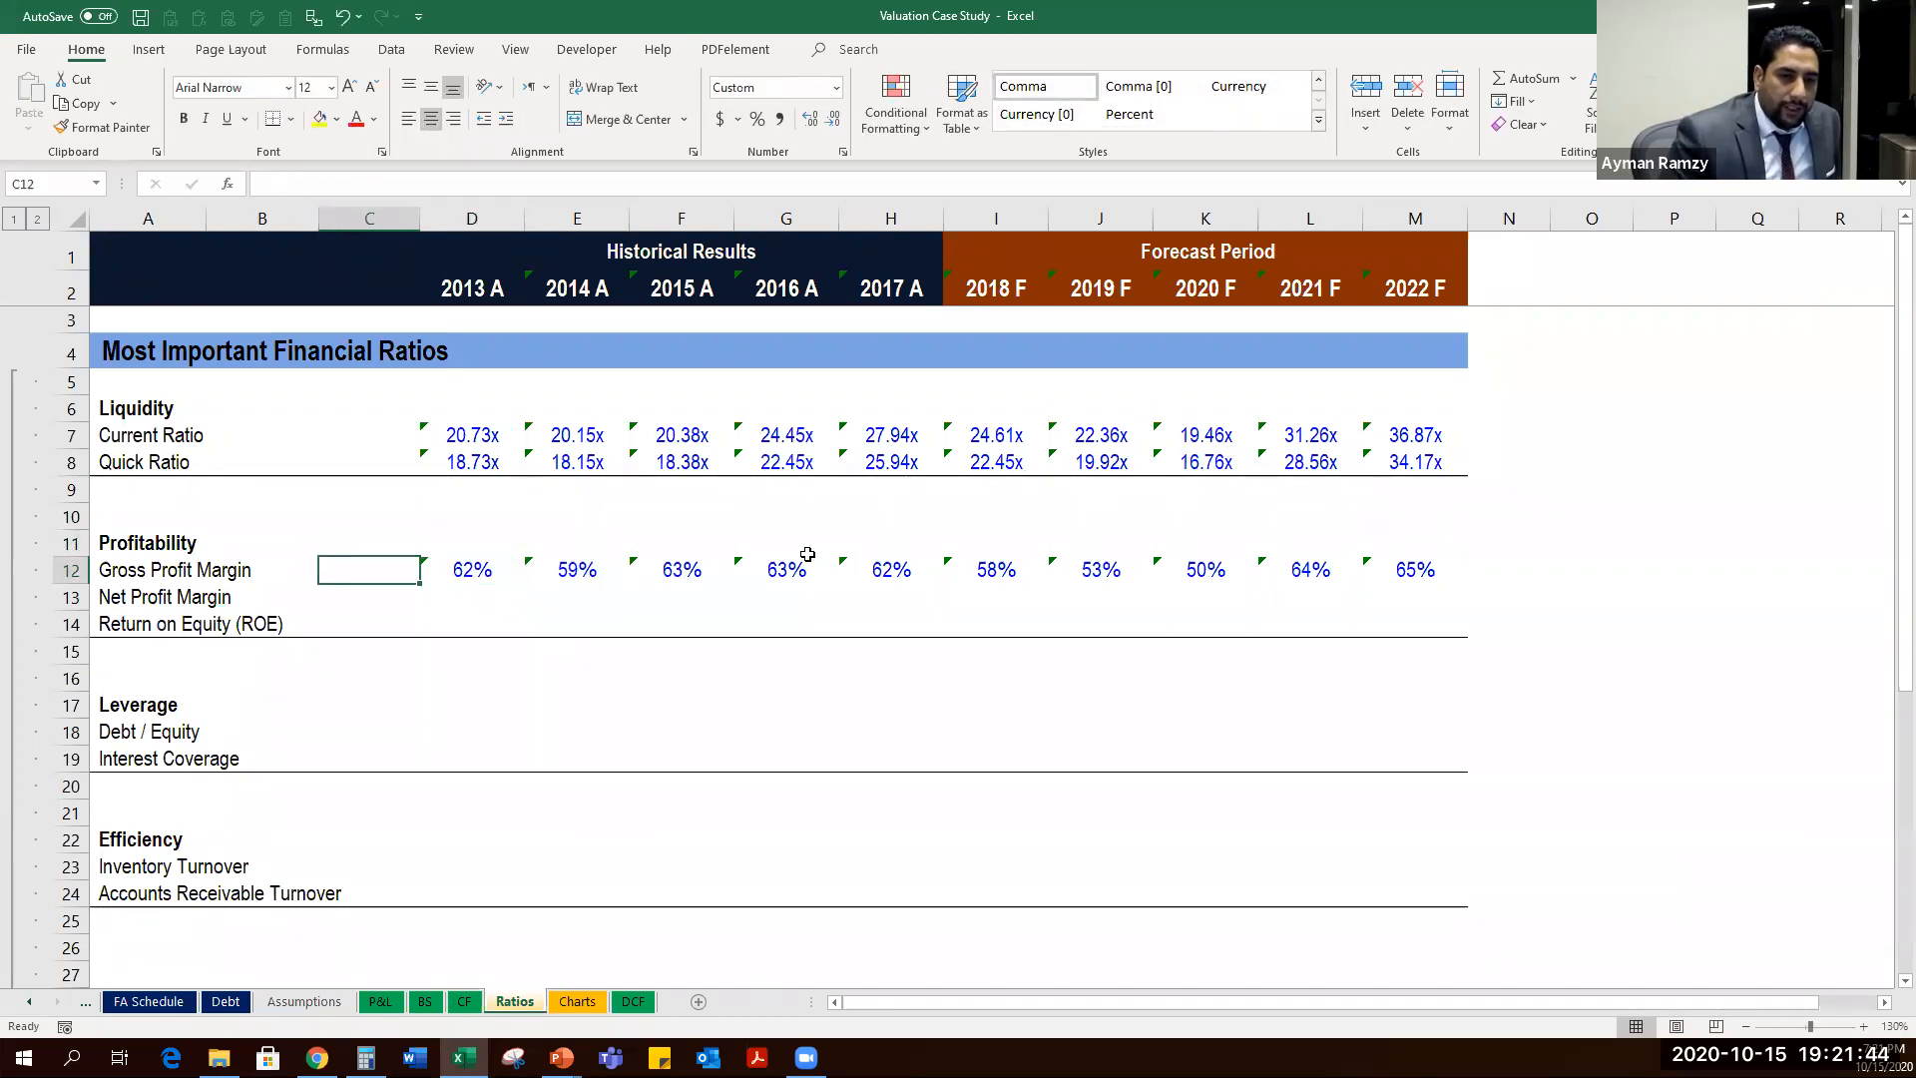
key("Left")
key("Left")
key("shift+space")
key("Up")
key("Up")
key("Up")
key("Down")
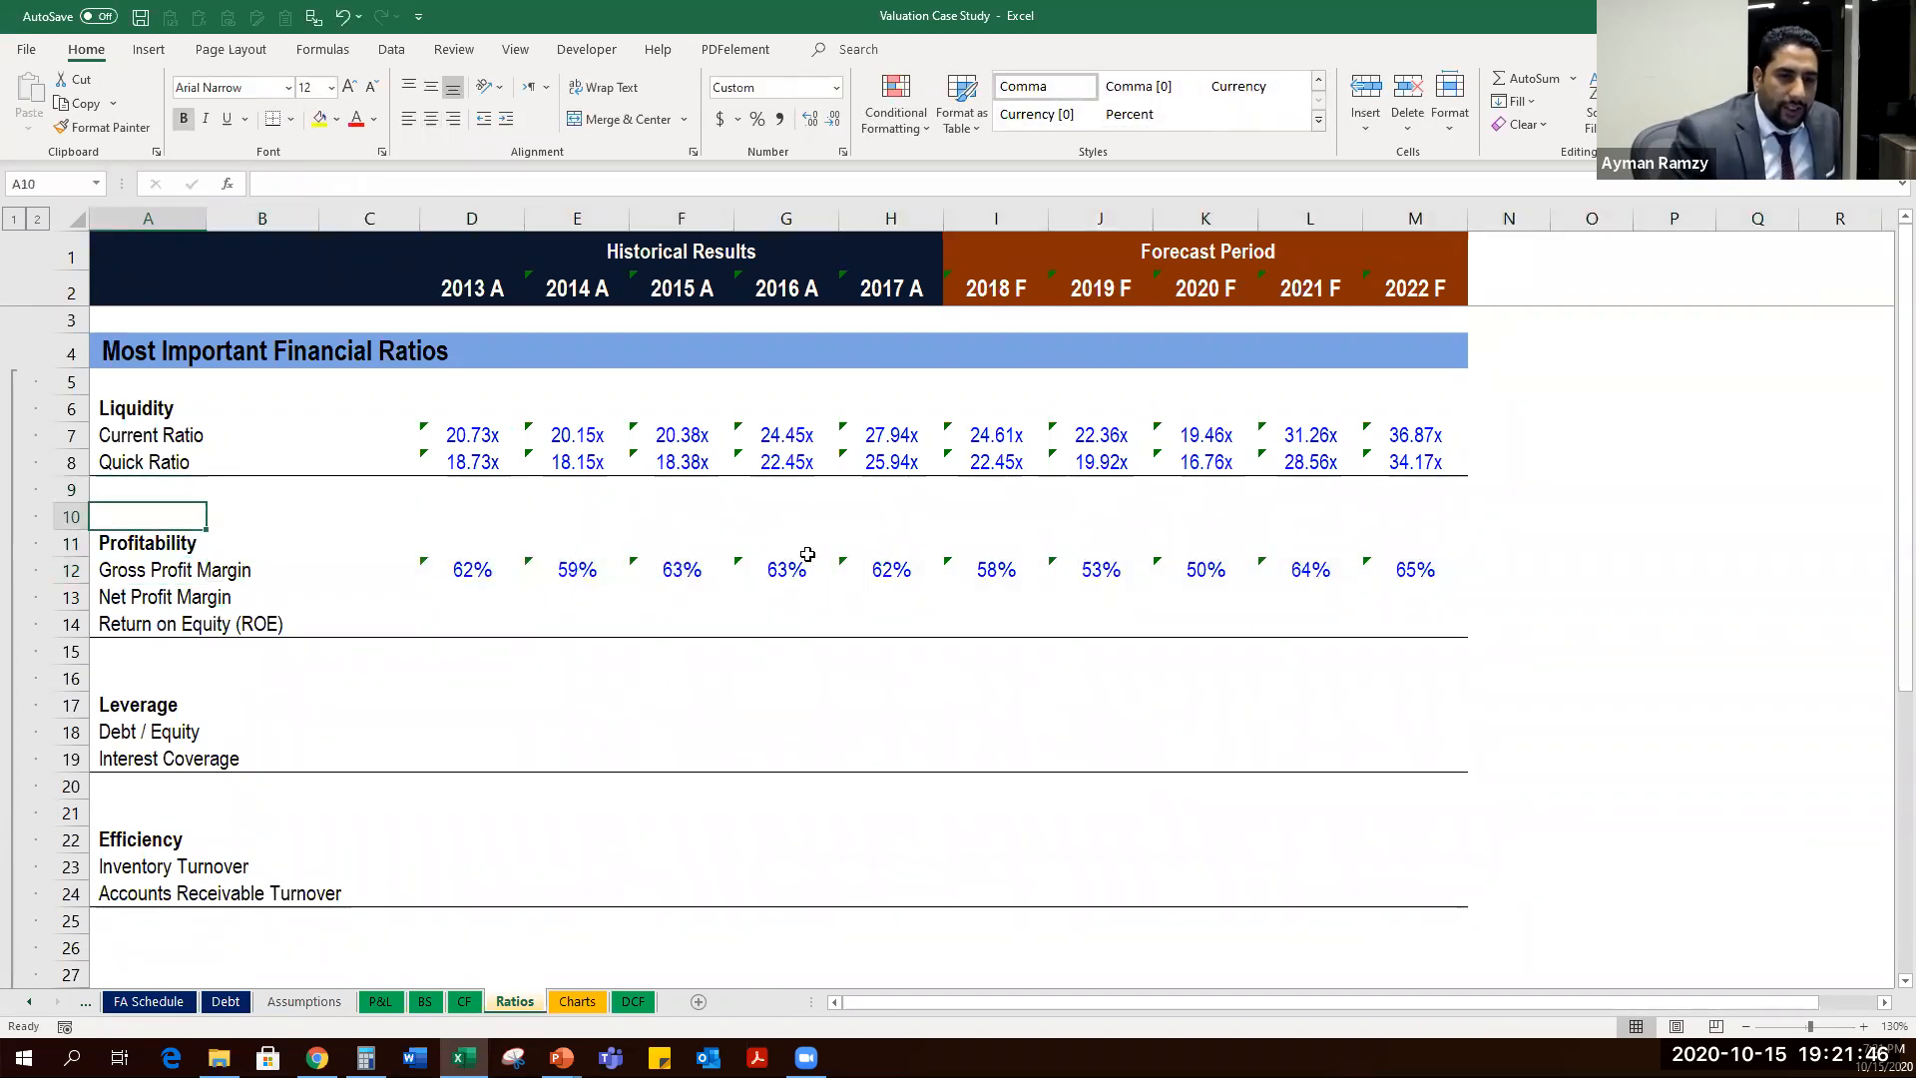
type("1")
key("Right")
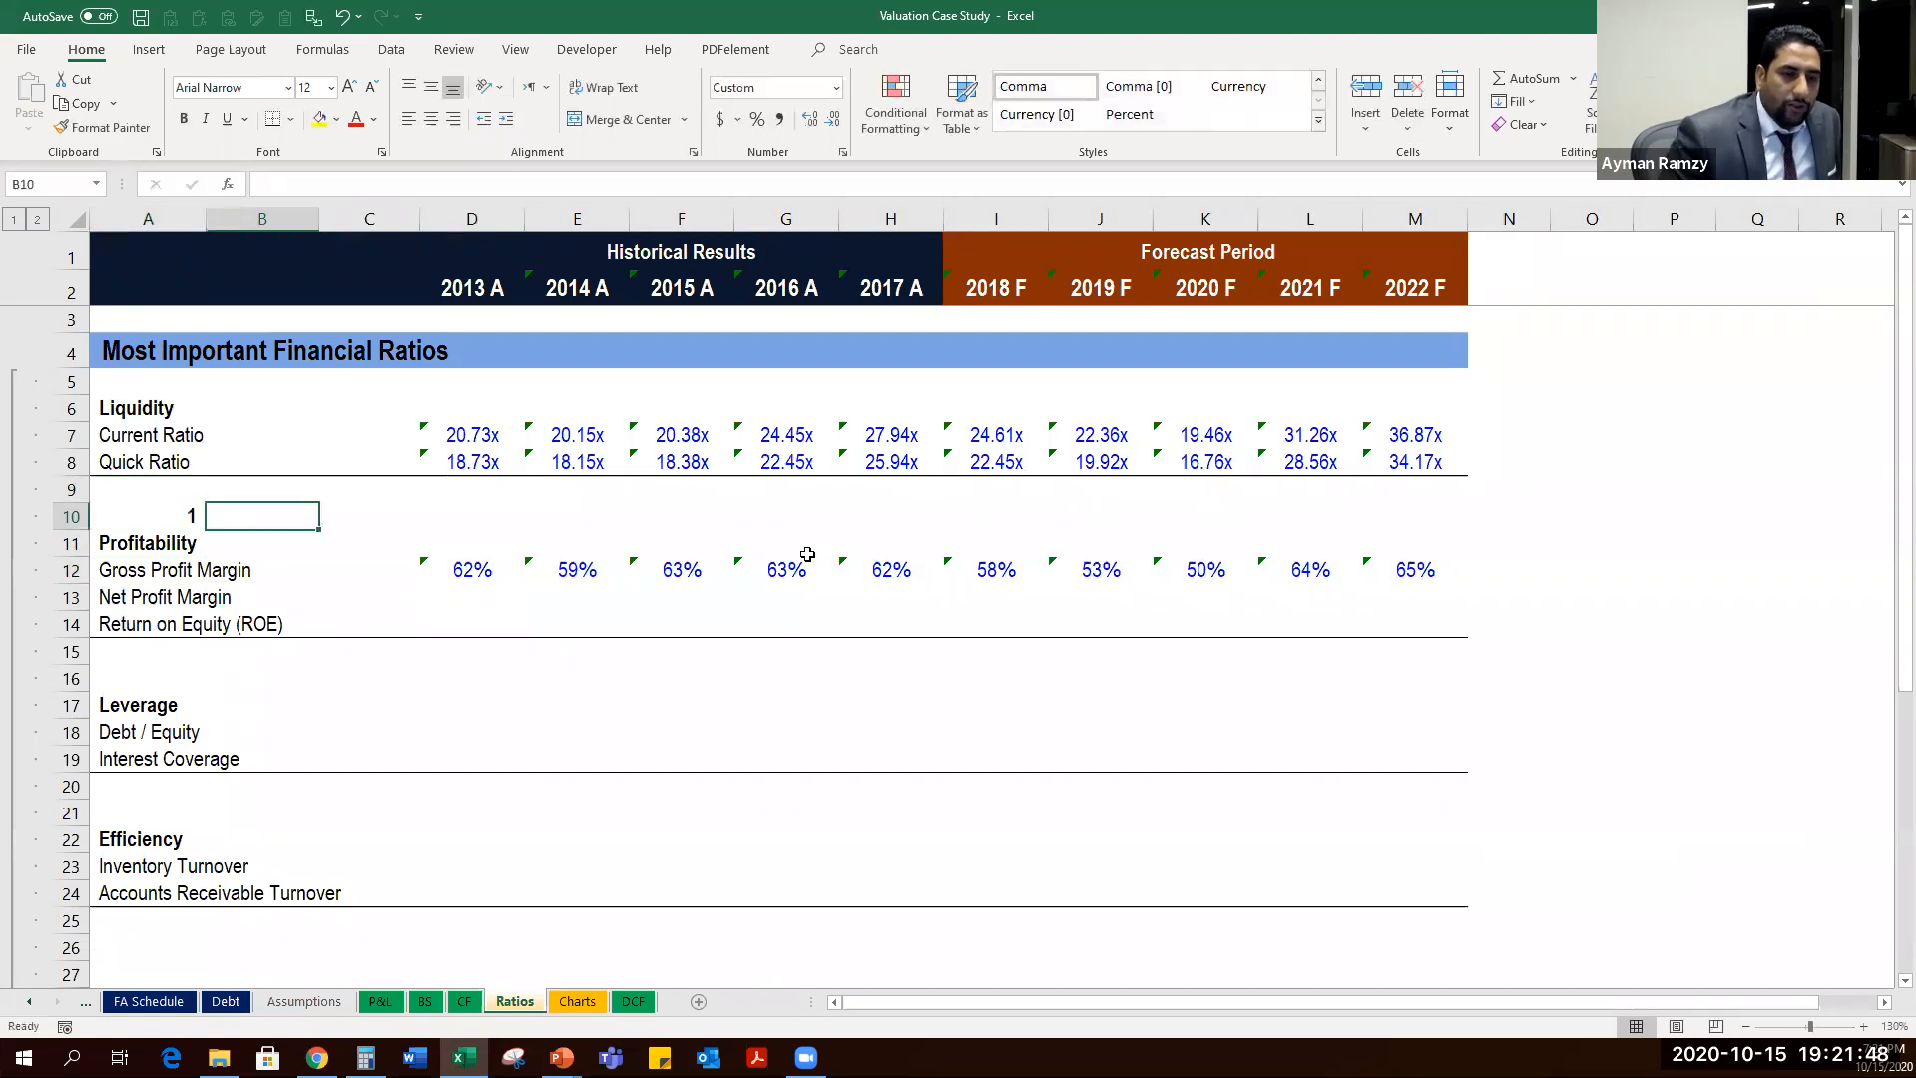
type(".0")
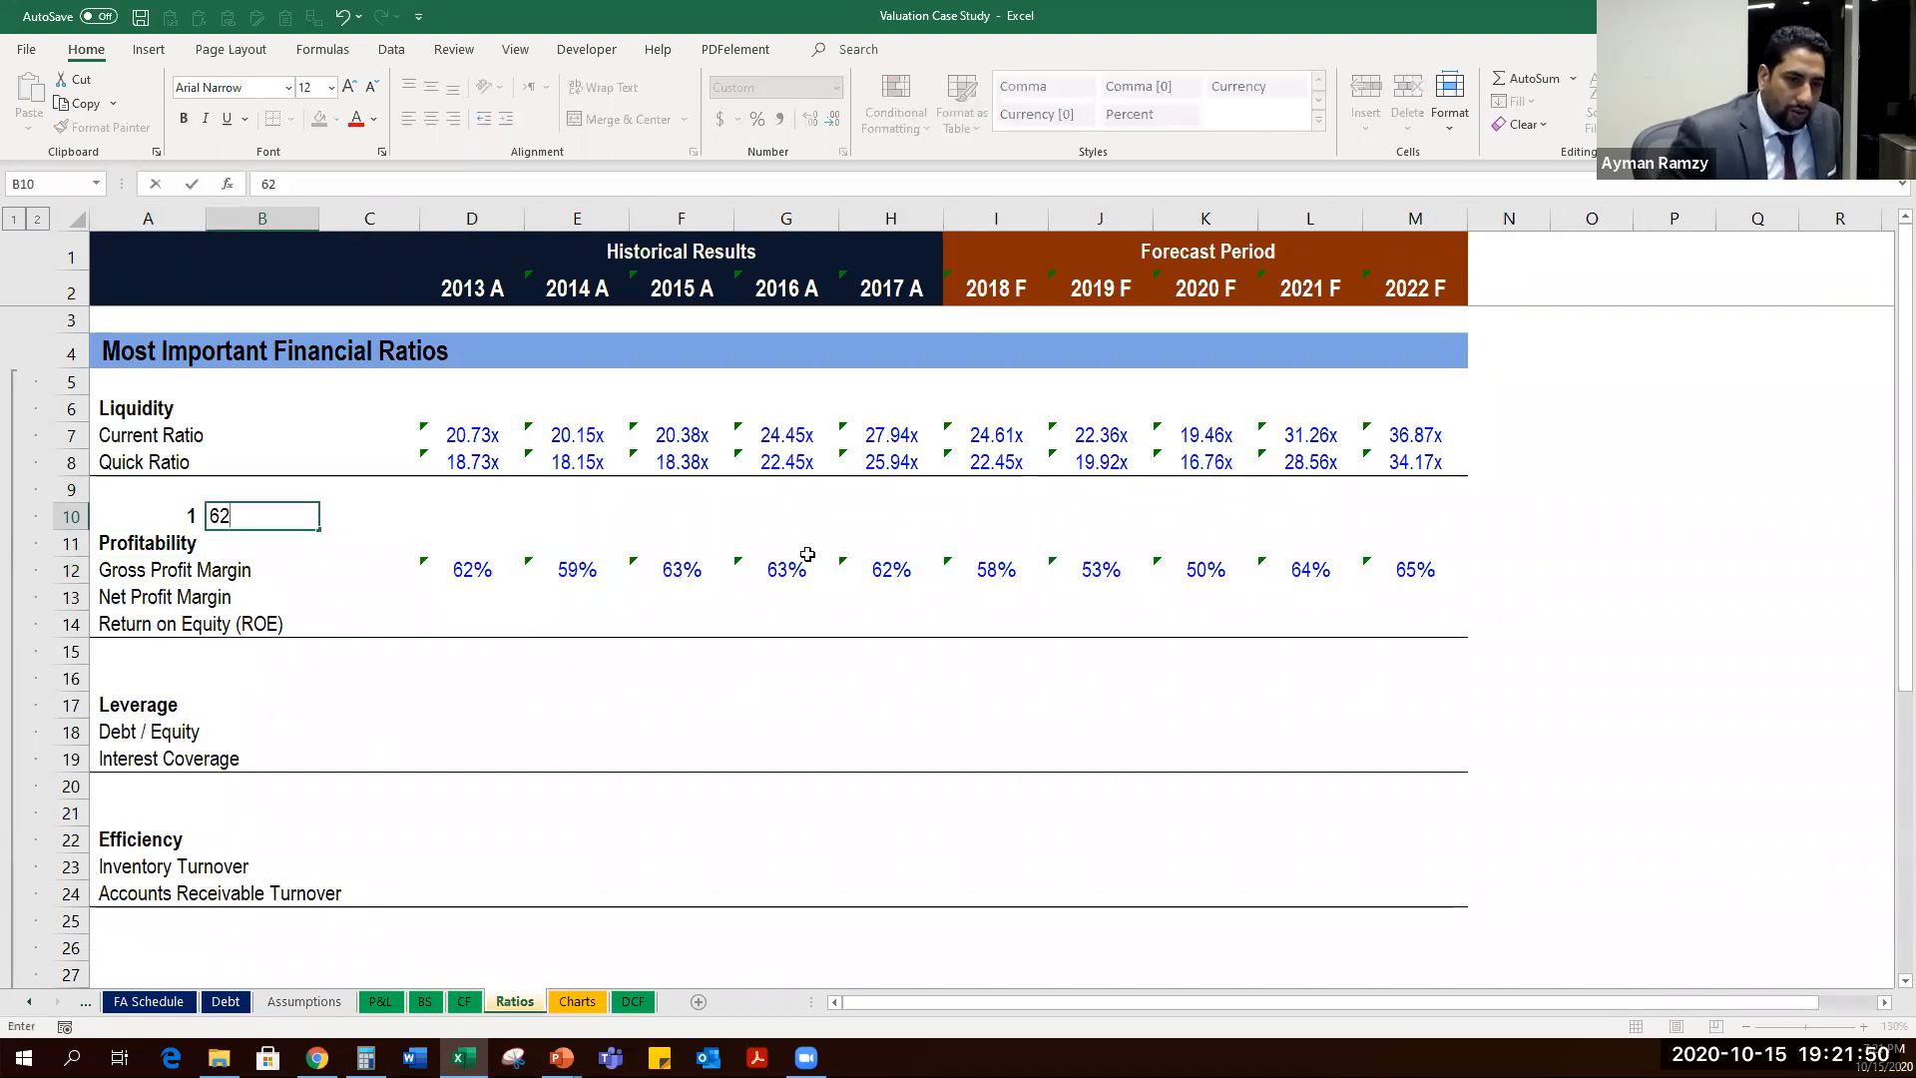
type("62")
key("BackSpace")
key("BackSpace")
key("BackSpace")
type("62")
key("ctrl+Return")
key("ctrl+shift+1")
key("shift+Left")
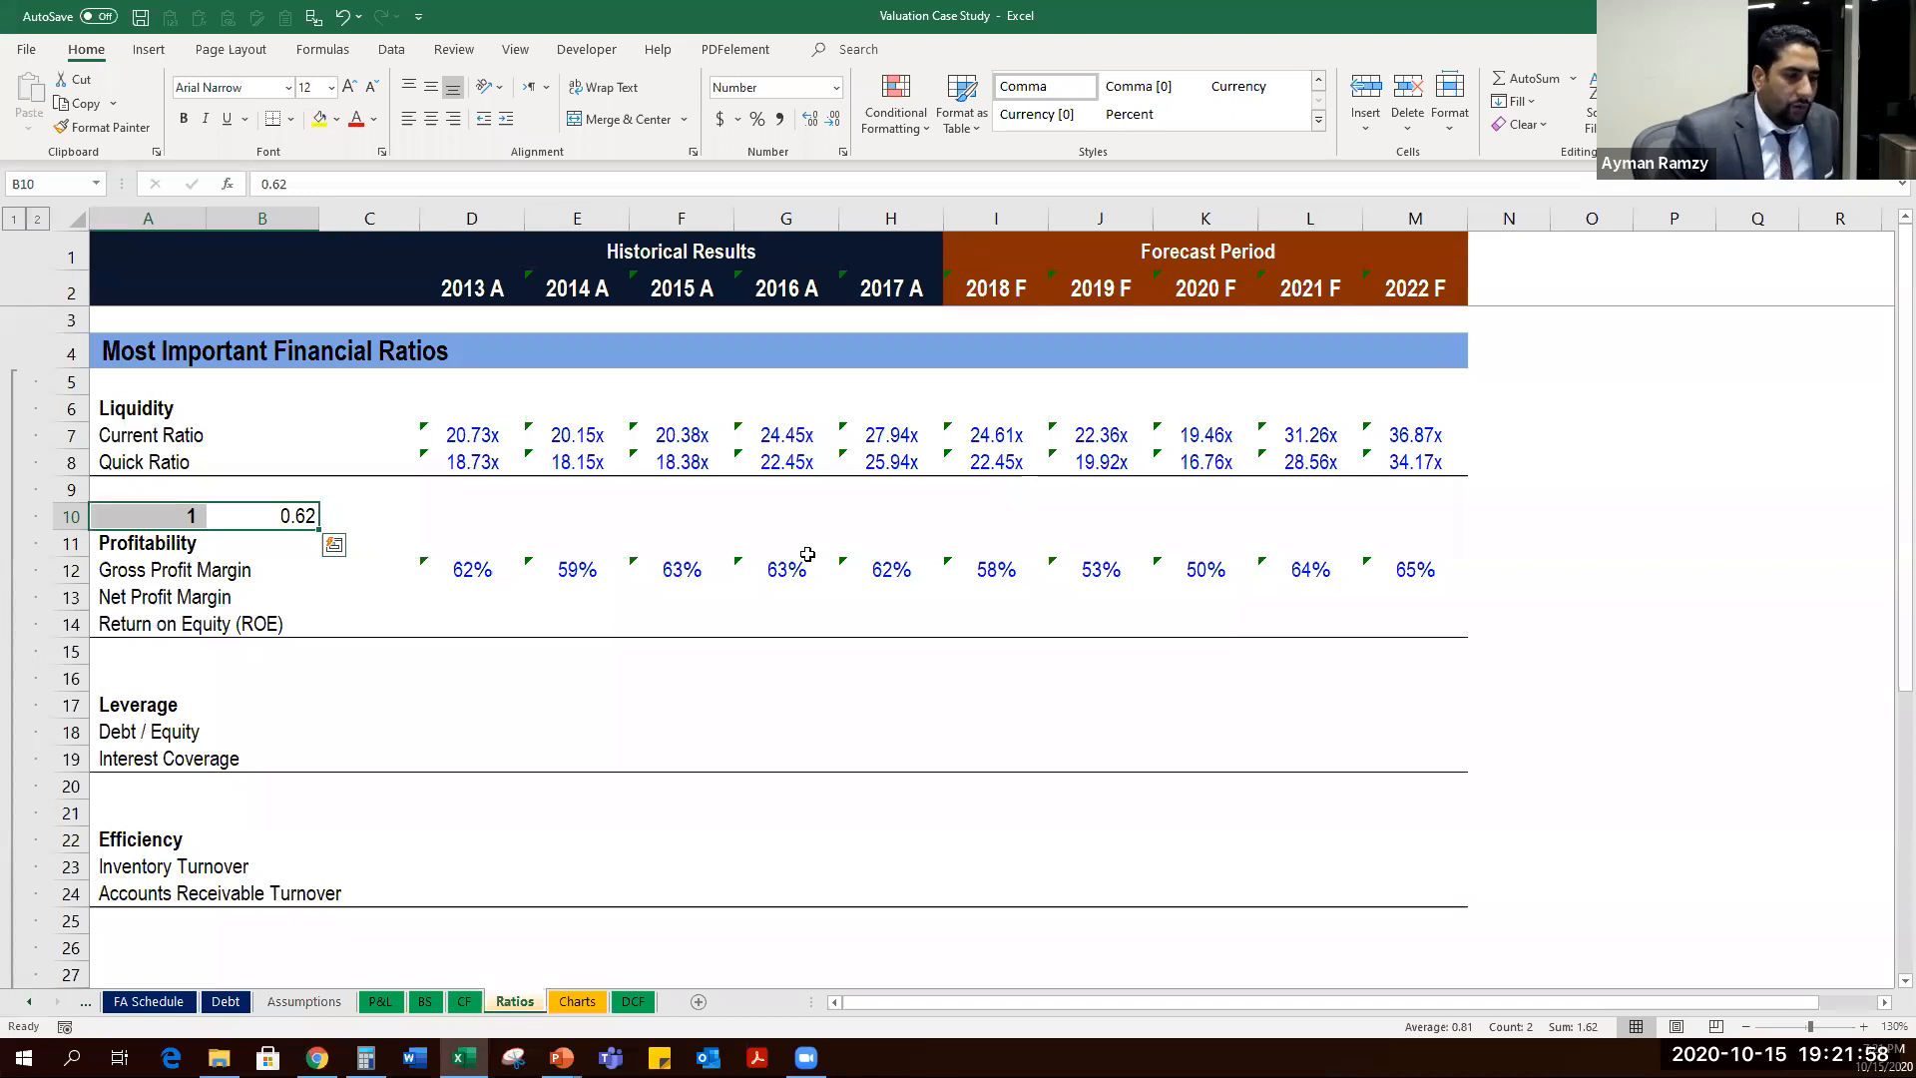
key("Delete")
Calculate the 2013 Net Profit Margin as the income statement's net earnings divided by revenue, ='P&L'!D18/'P&L'!D6.
key("Down")
key("Down")
key("Down")
key("Right")
key("Right")
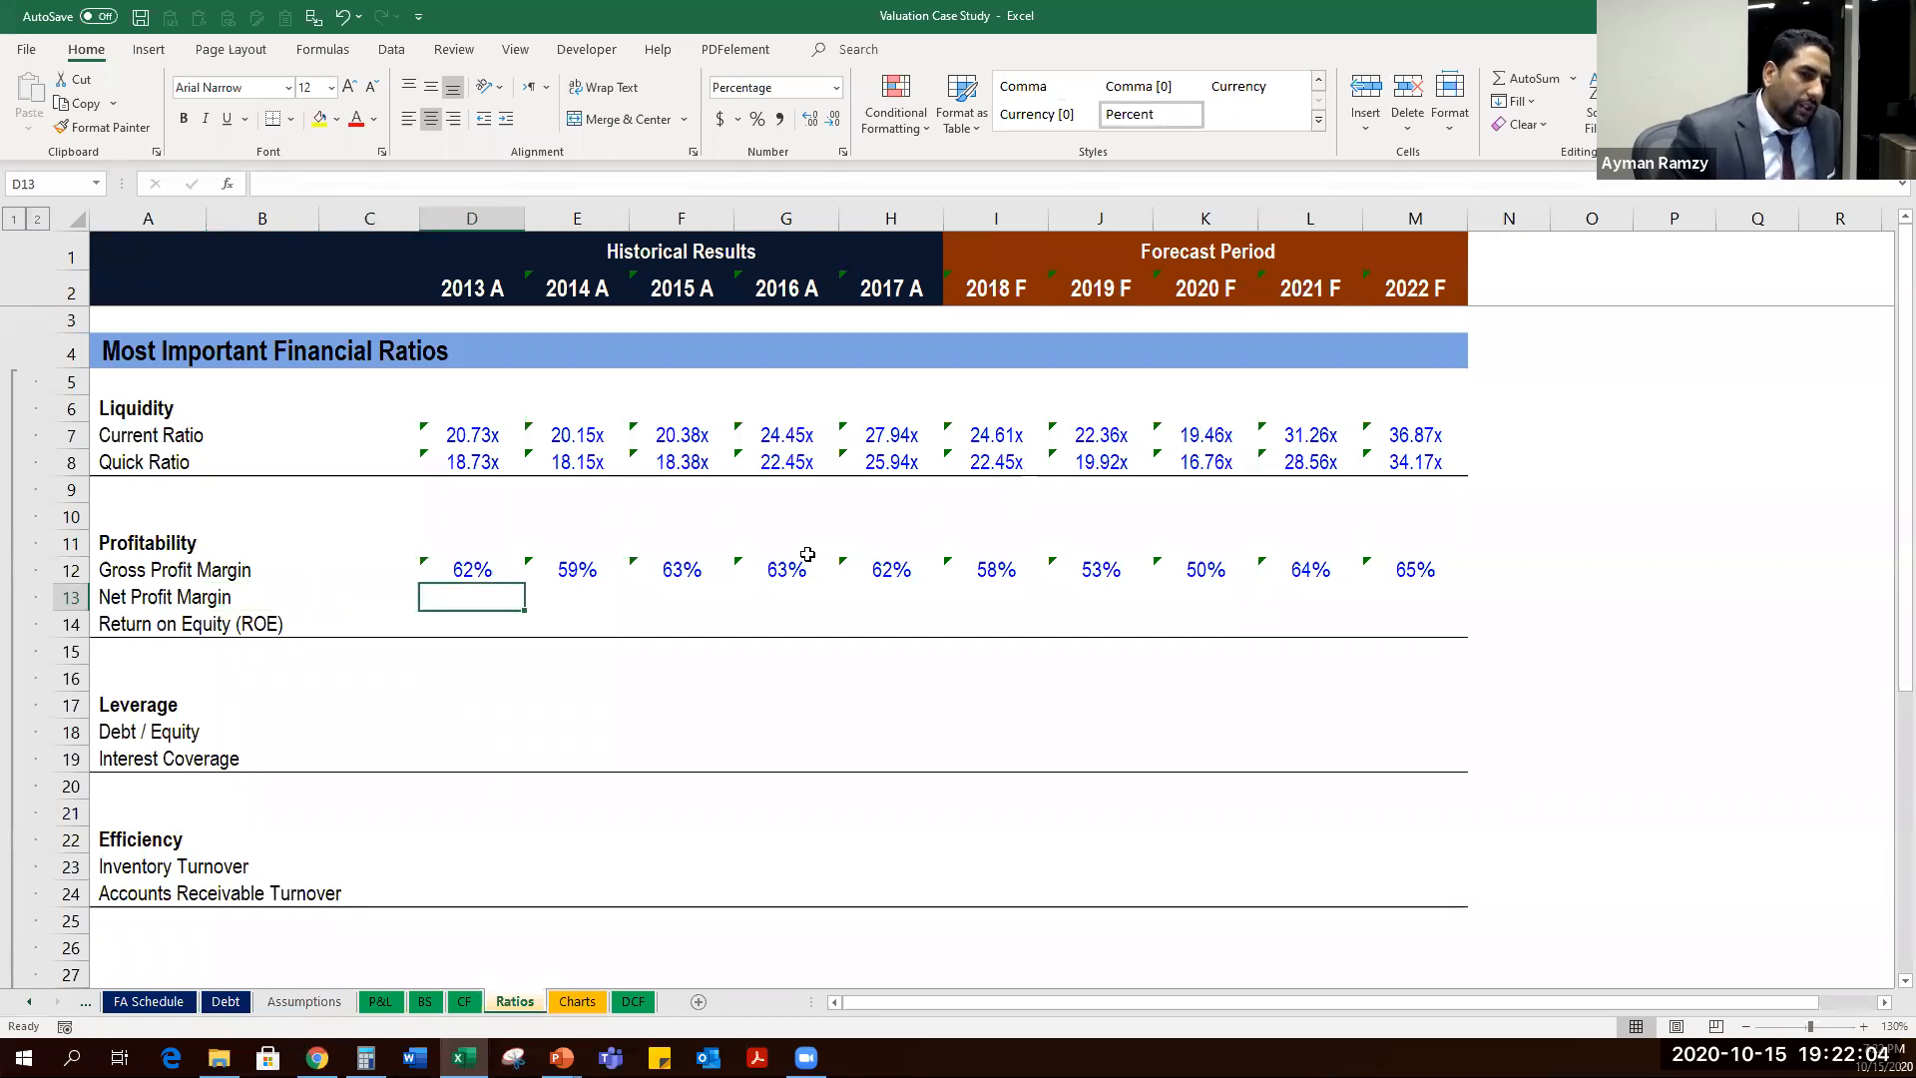
type("=")
key("ctrl+Page_Up")
key("ctrl+Page_Up")
key("ctrl+Page_Up")
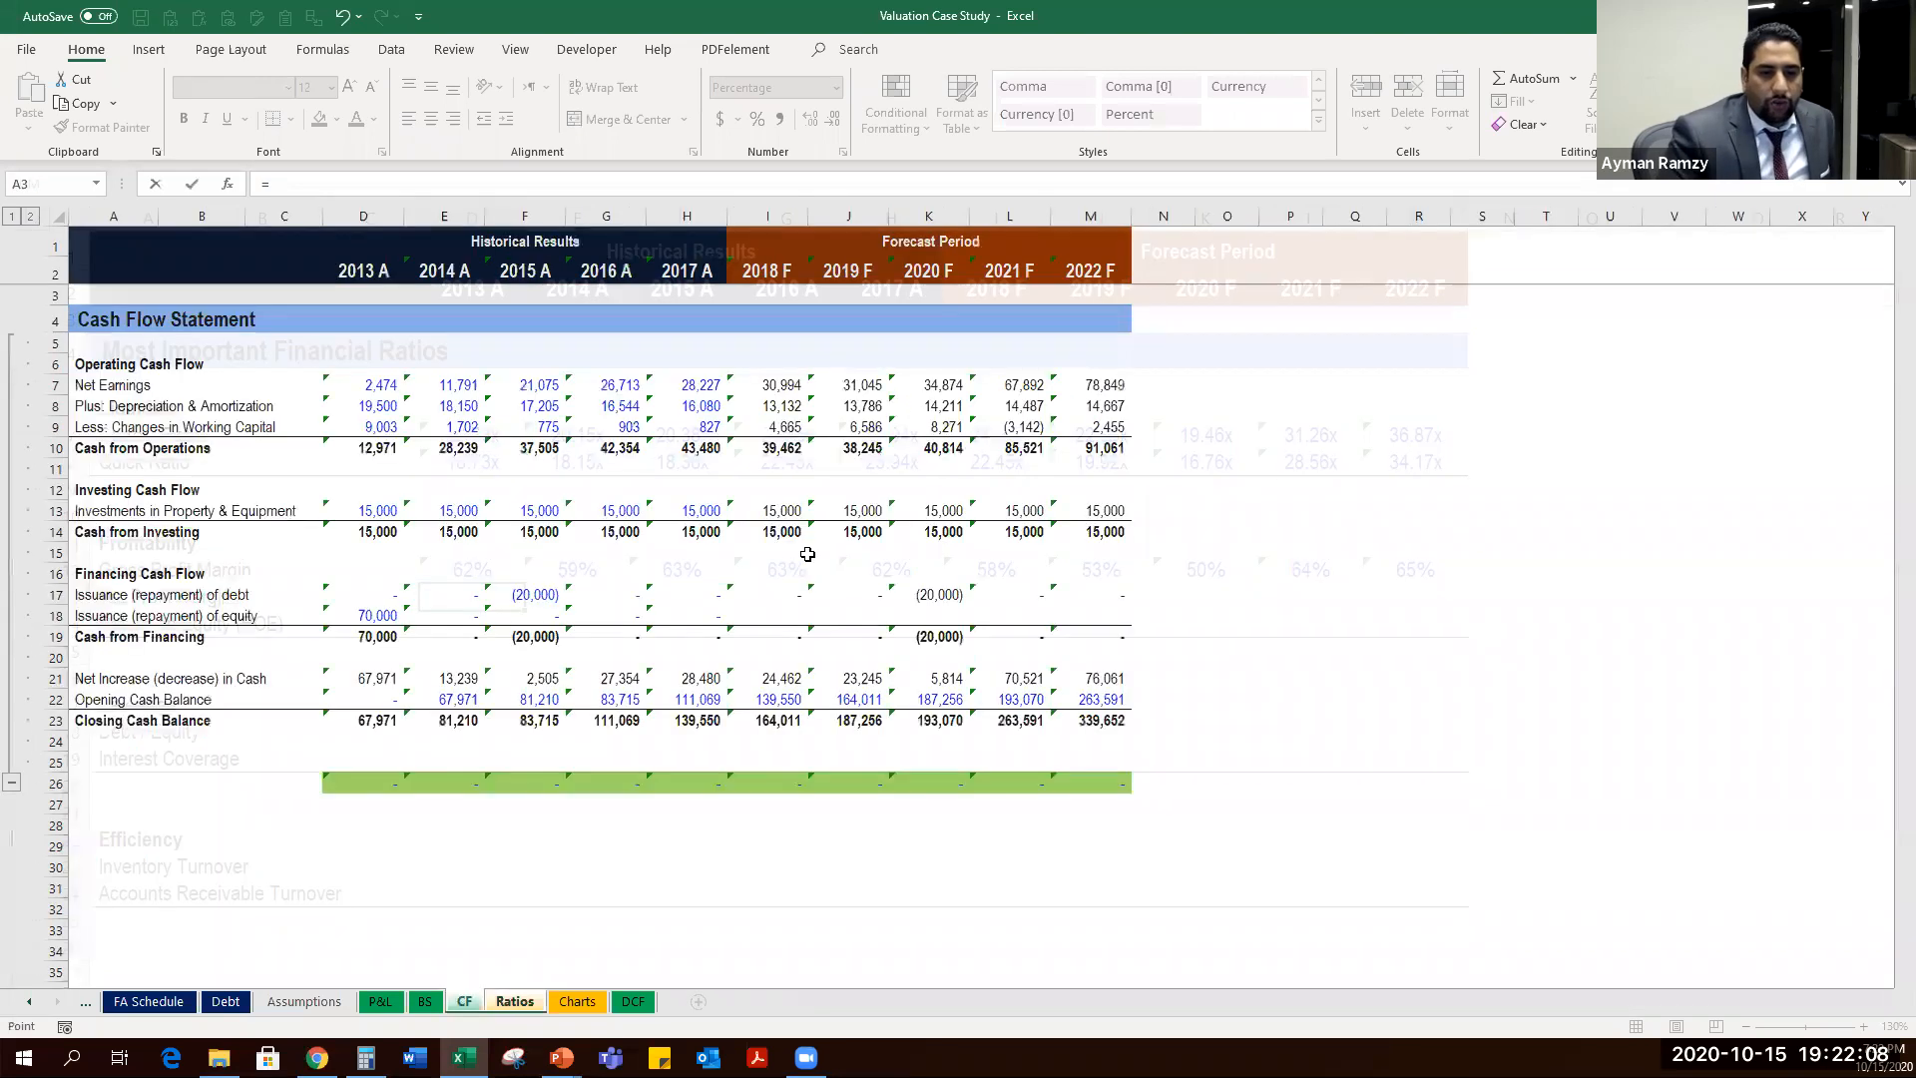
left_click(628, 865)
type("/")
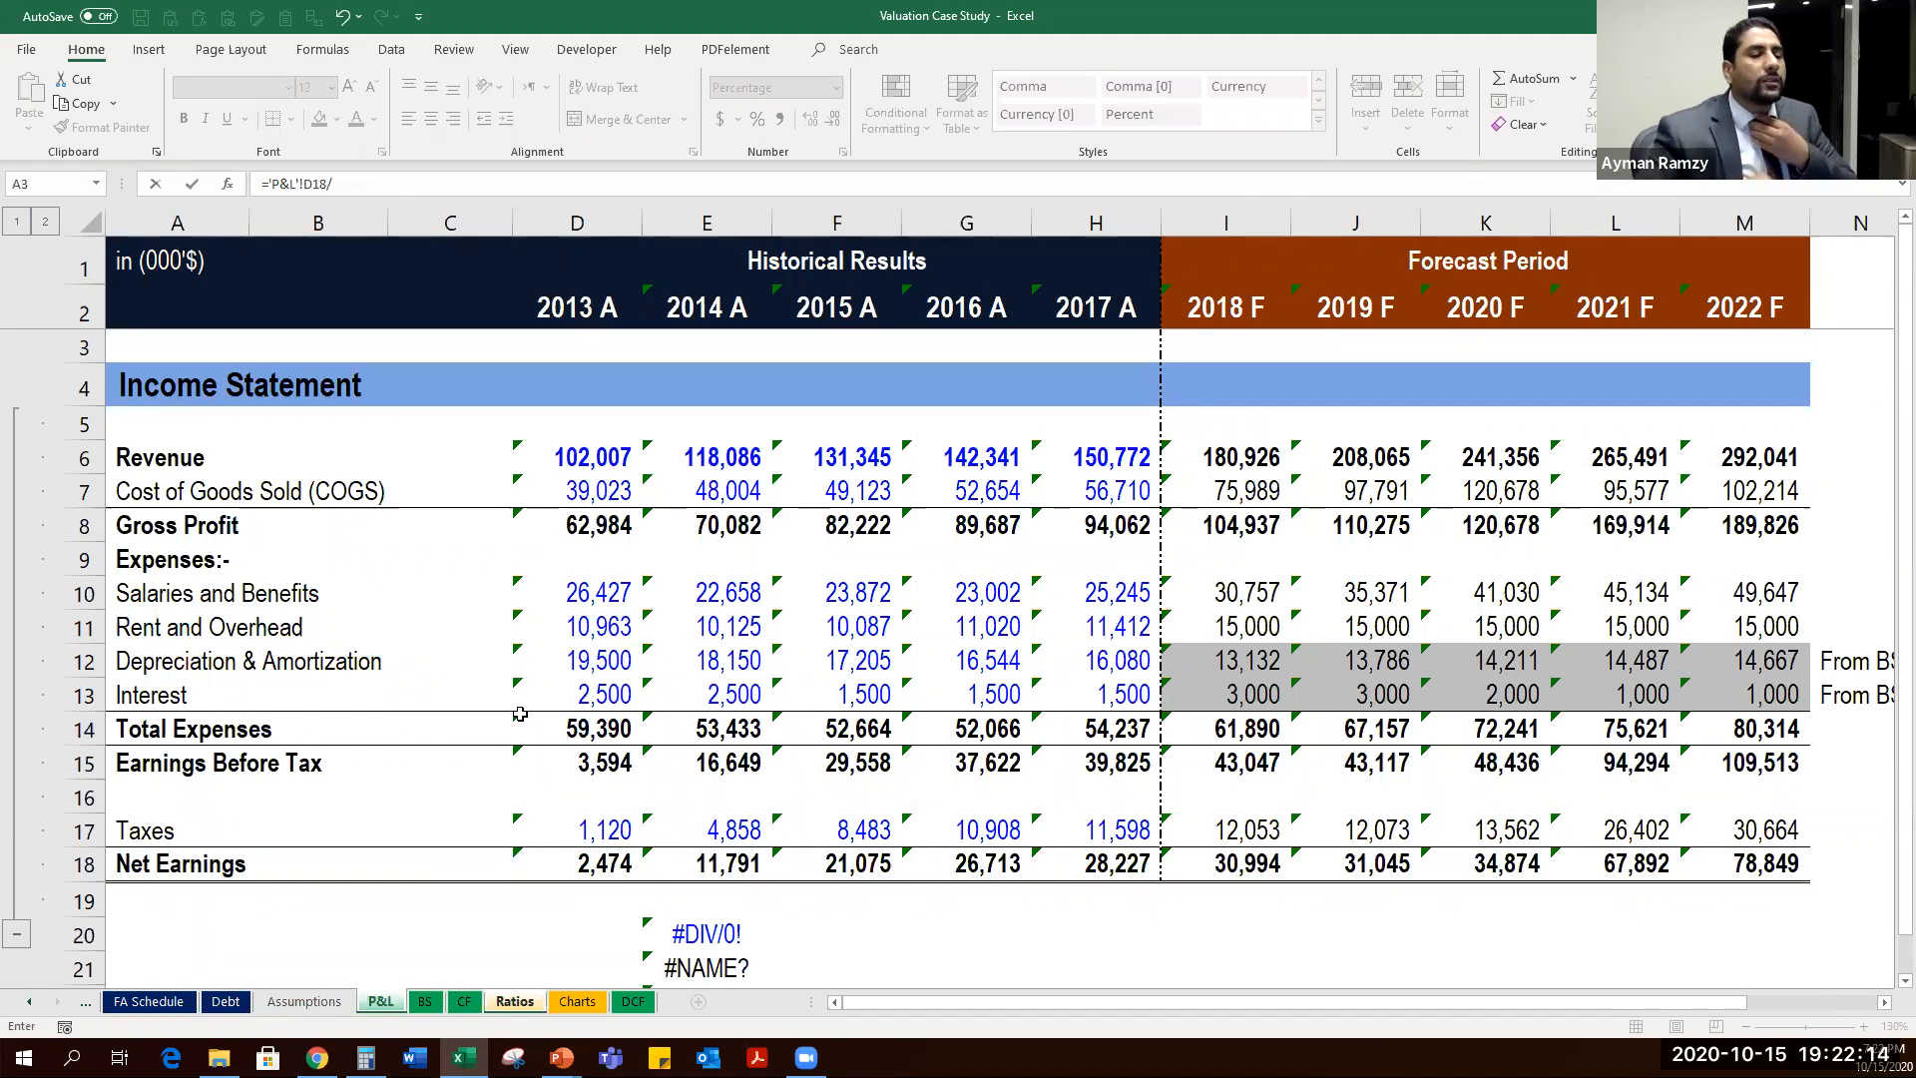
left_click(571, 430)
left_click(576, 457)
key("ctrl+Return")
Copy the 2013 Net Profit Margin formula across the row through 2022.
key("ctrl+c")
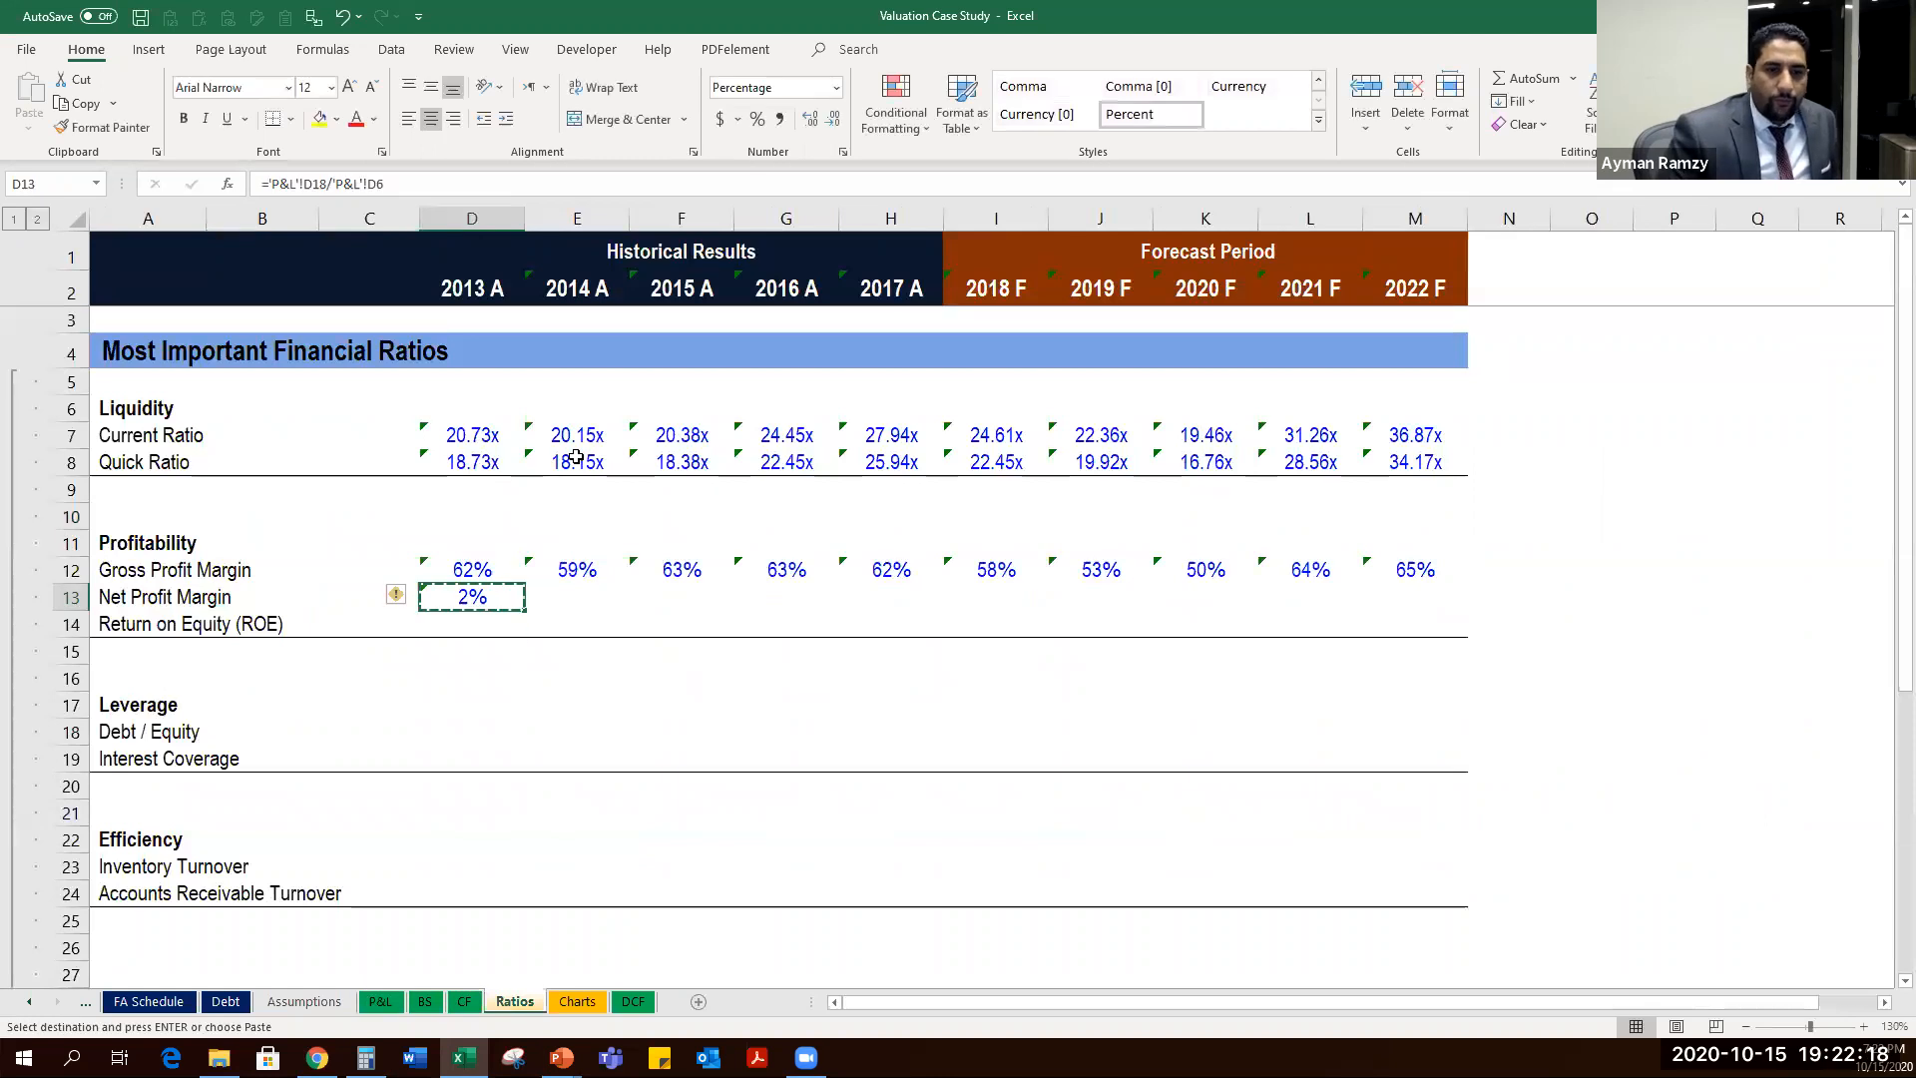
key("shift+Right")
key("shift+Right")
key("shift+Right")
key("shift+Right")
key("shift+Right")
key("shift+Right")
key("shift+Right")
key("shift+Right")
key("shift+Right")
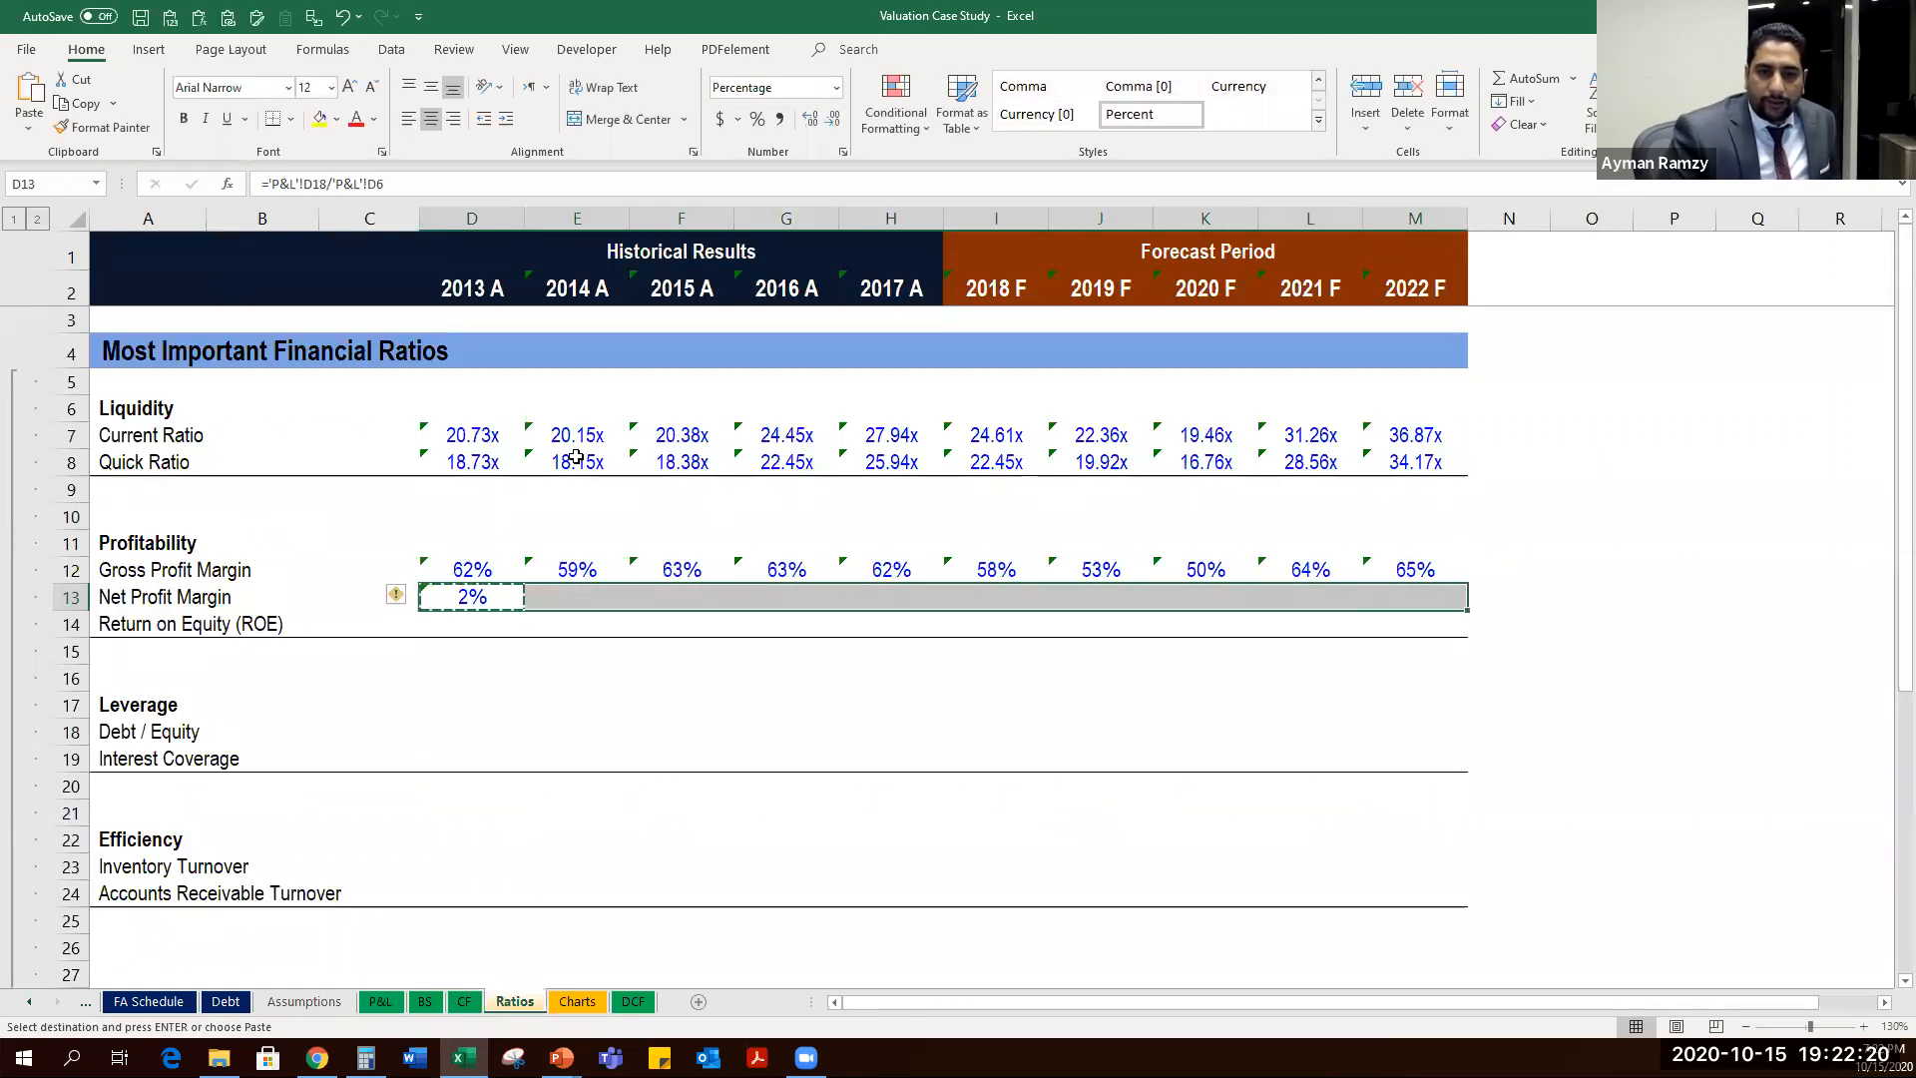
key("Return")
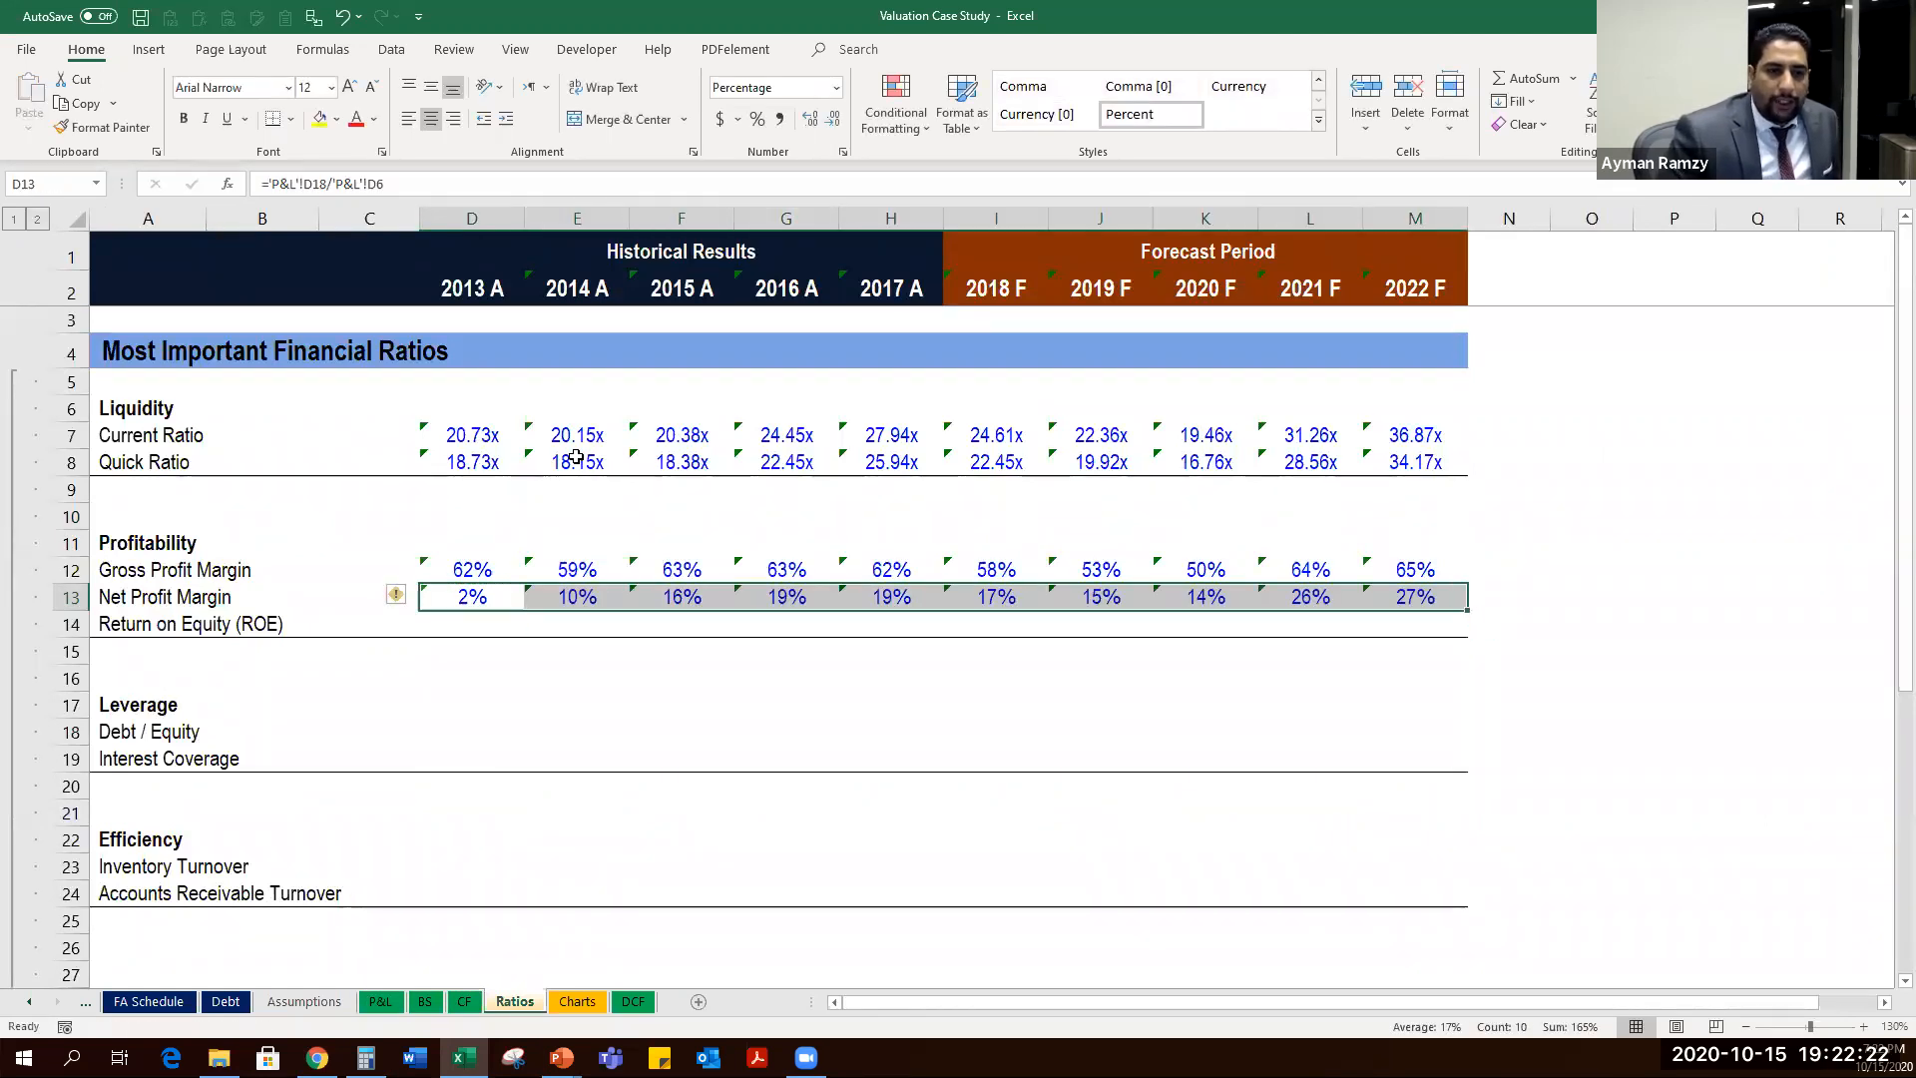
Review the Net Profit Margin values along the row, starting from the historical years.
key("Right")
key("Right")
key("Right")
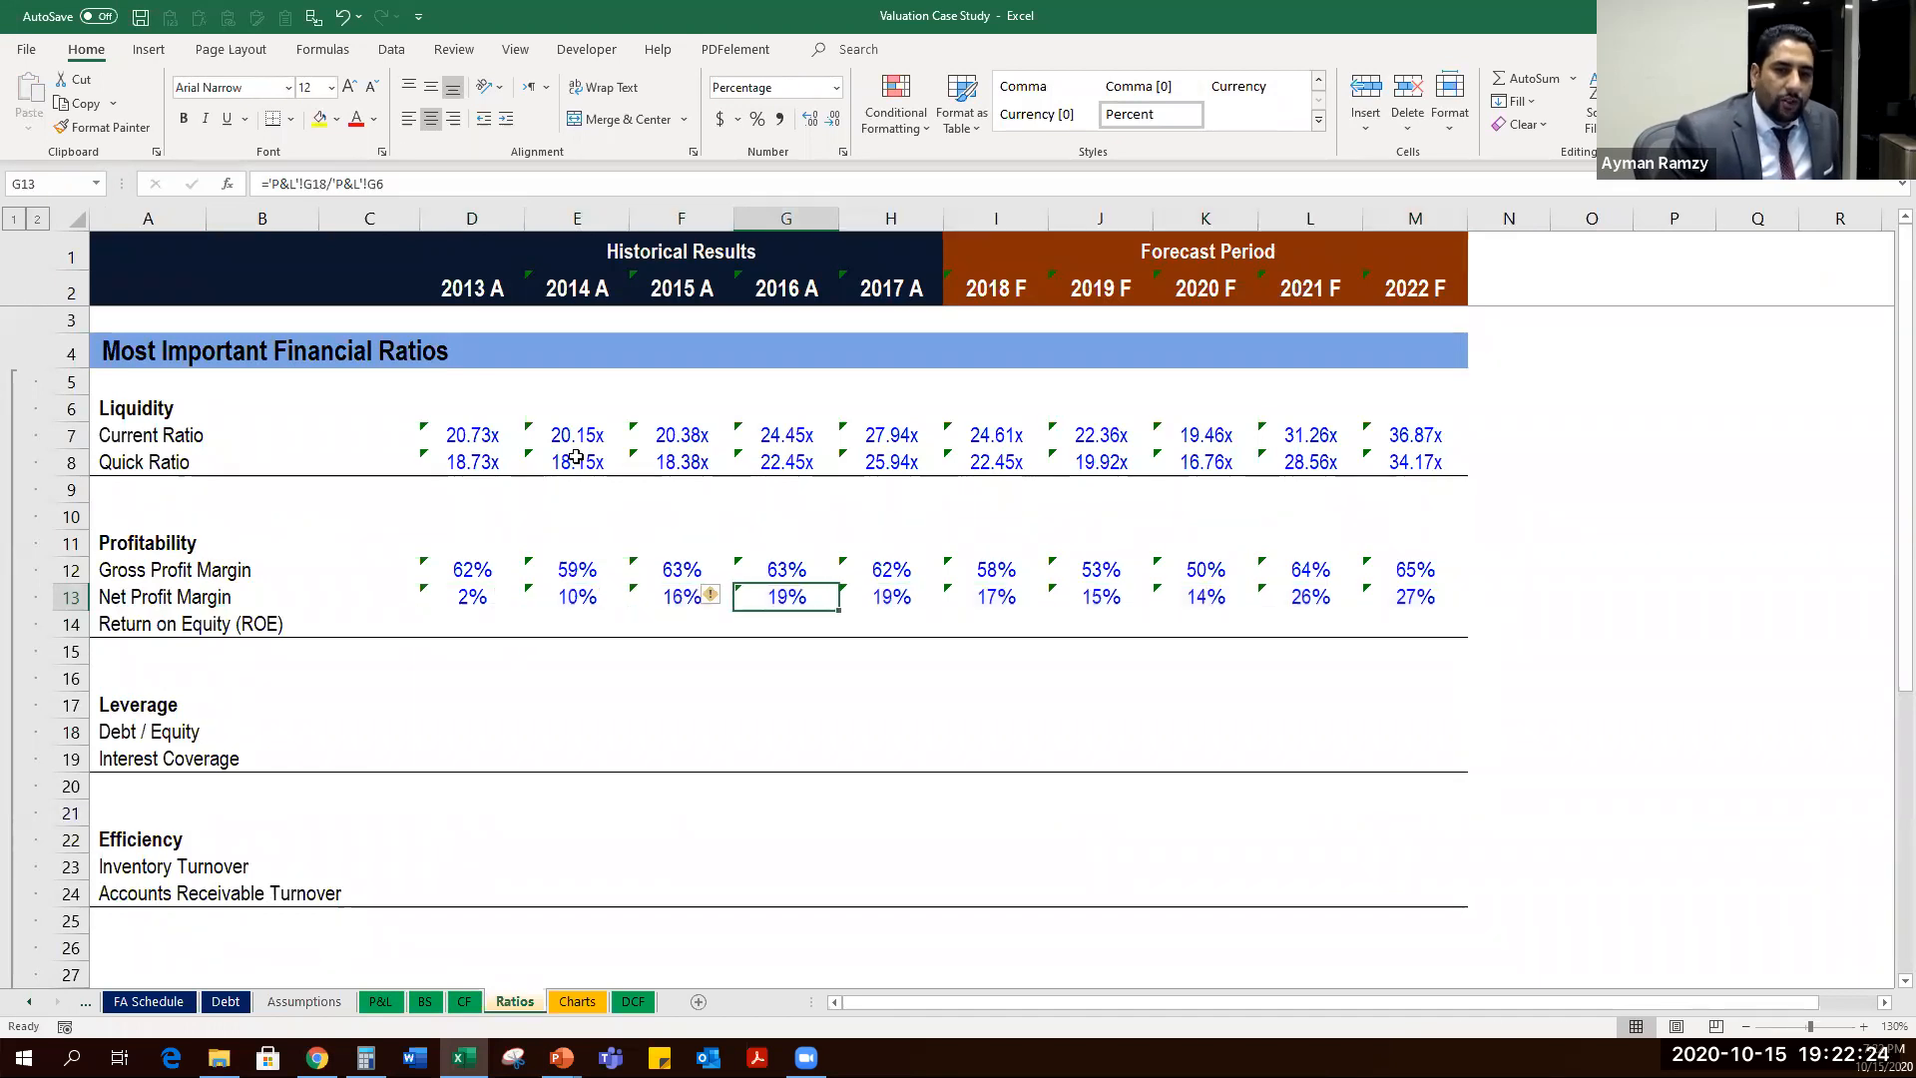
key("Left")
key("Left")
key("Left")
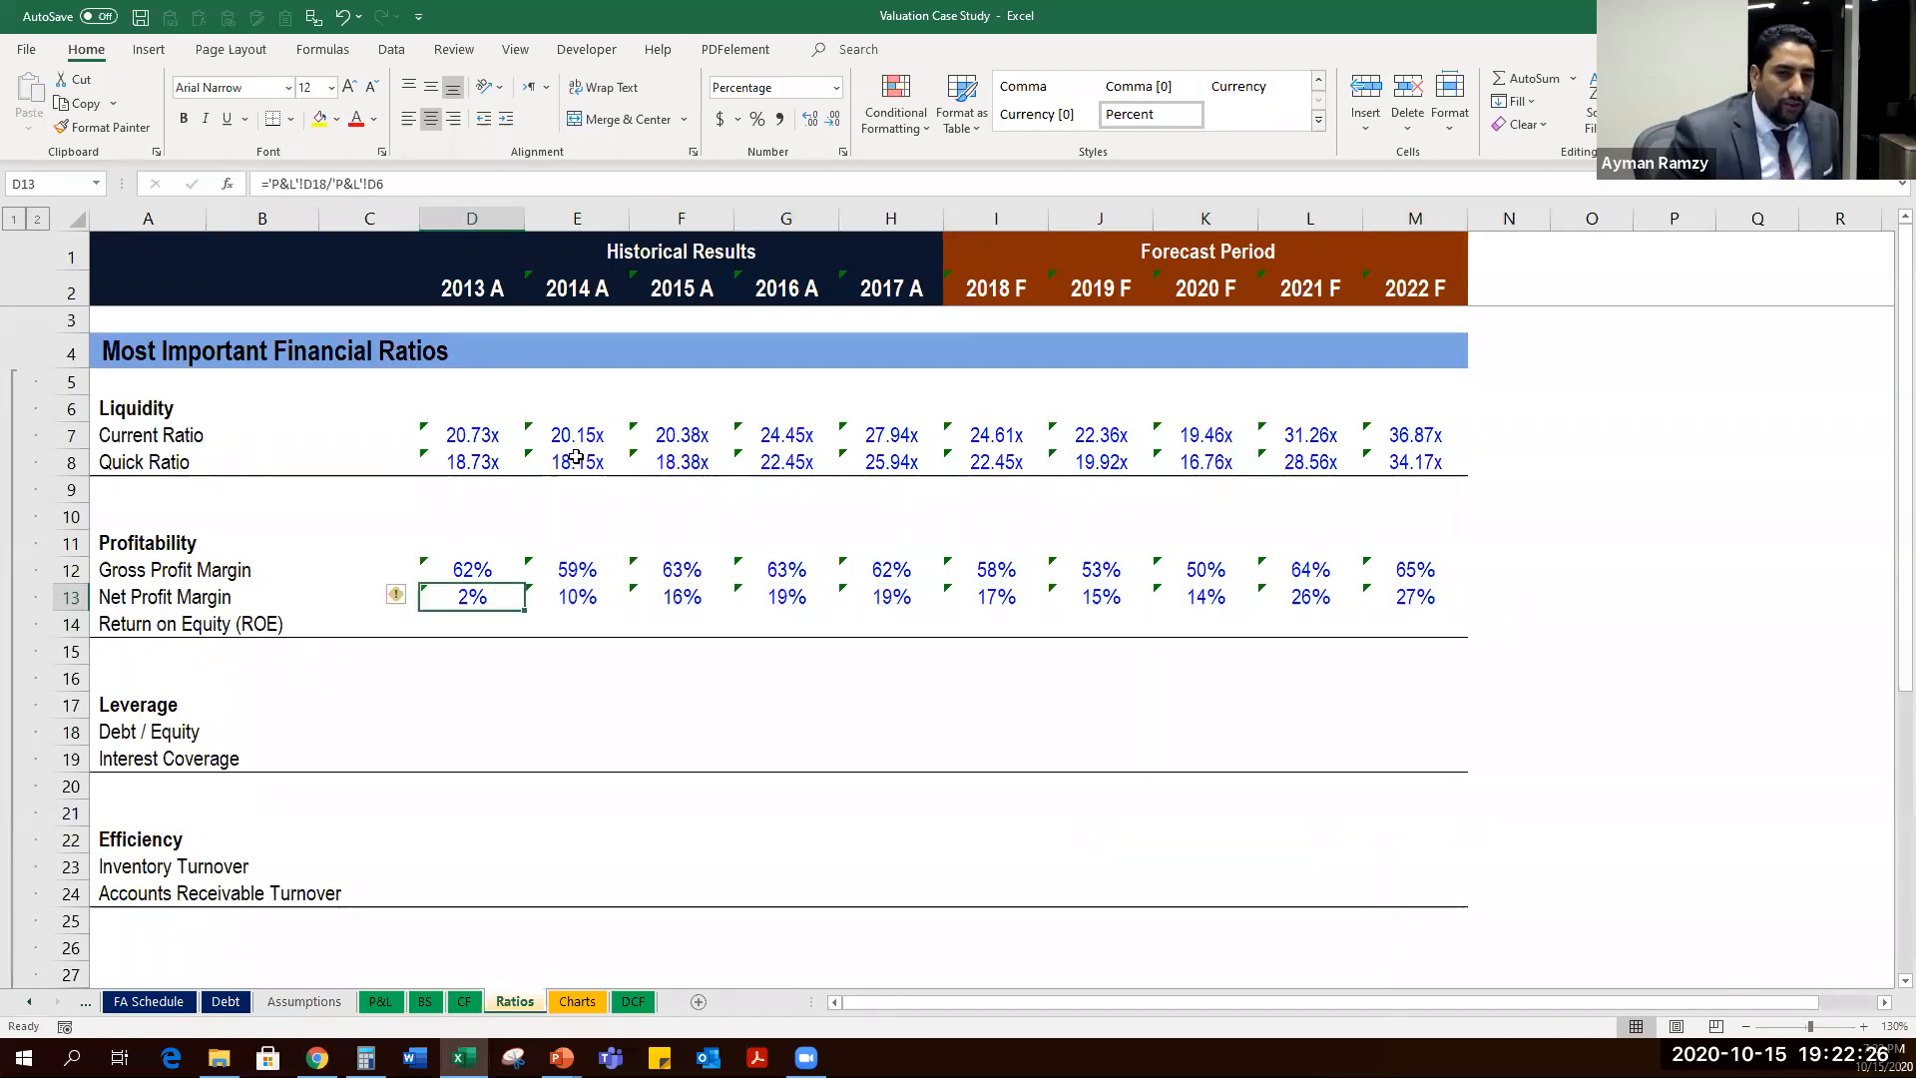
key("Right")
key("Right")
key("Right")
key("Right")
key("Right")
key("Right")
key("Right")
key("Right")
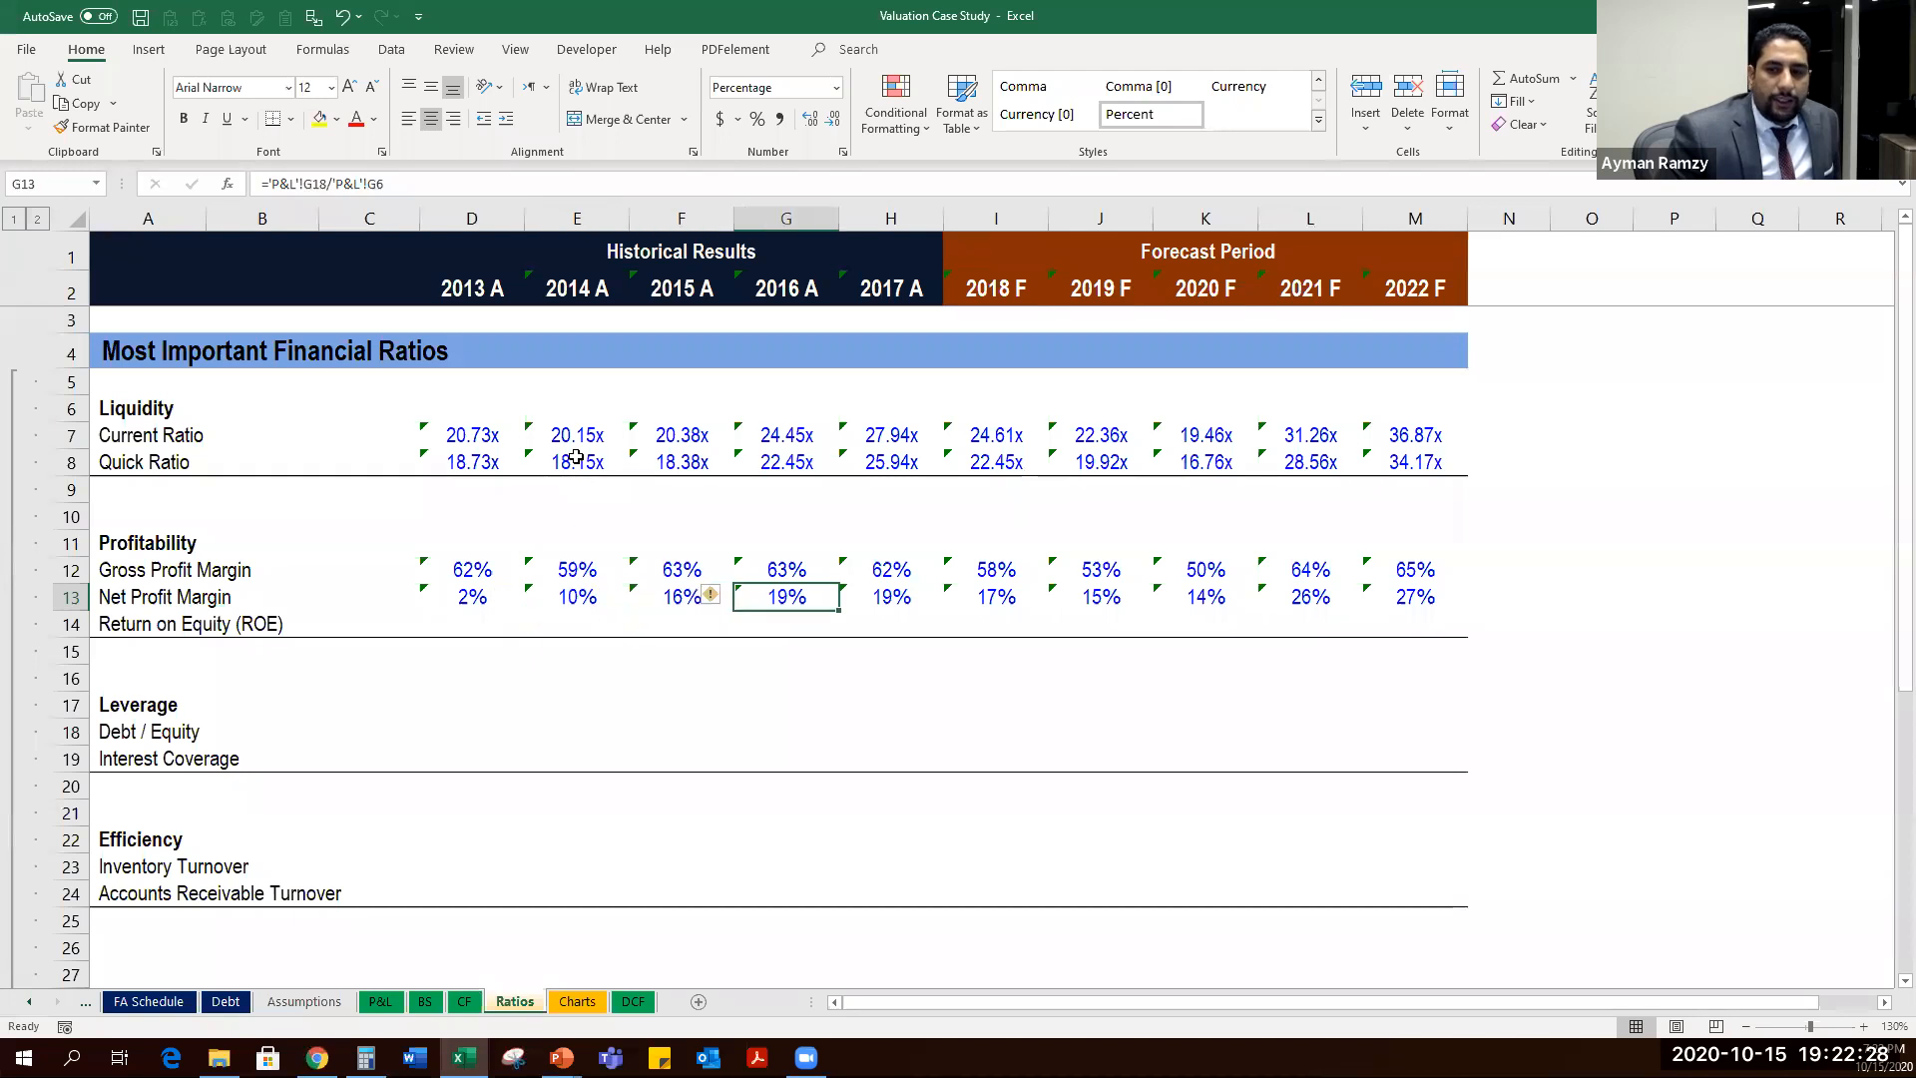
key("Down")
key("Left")
key("Left")
key("Home")
key("Right")
key("Right")
key("Right")
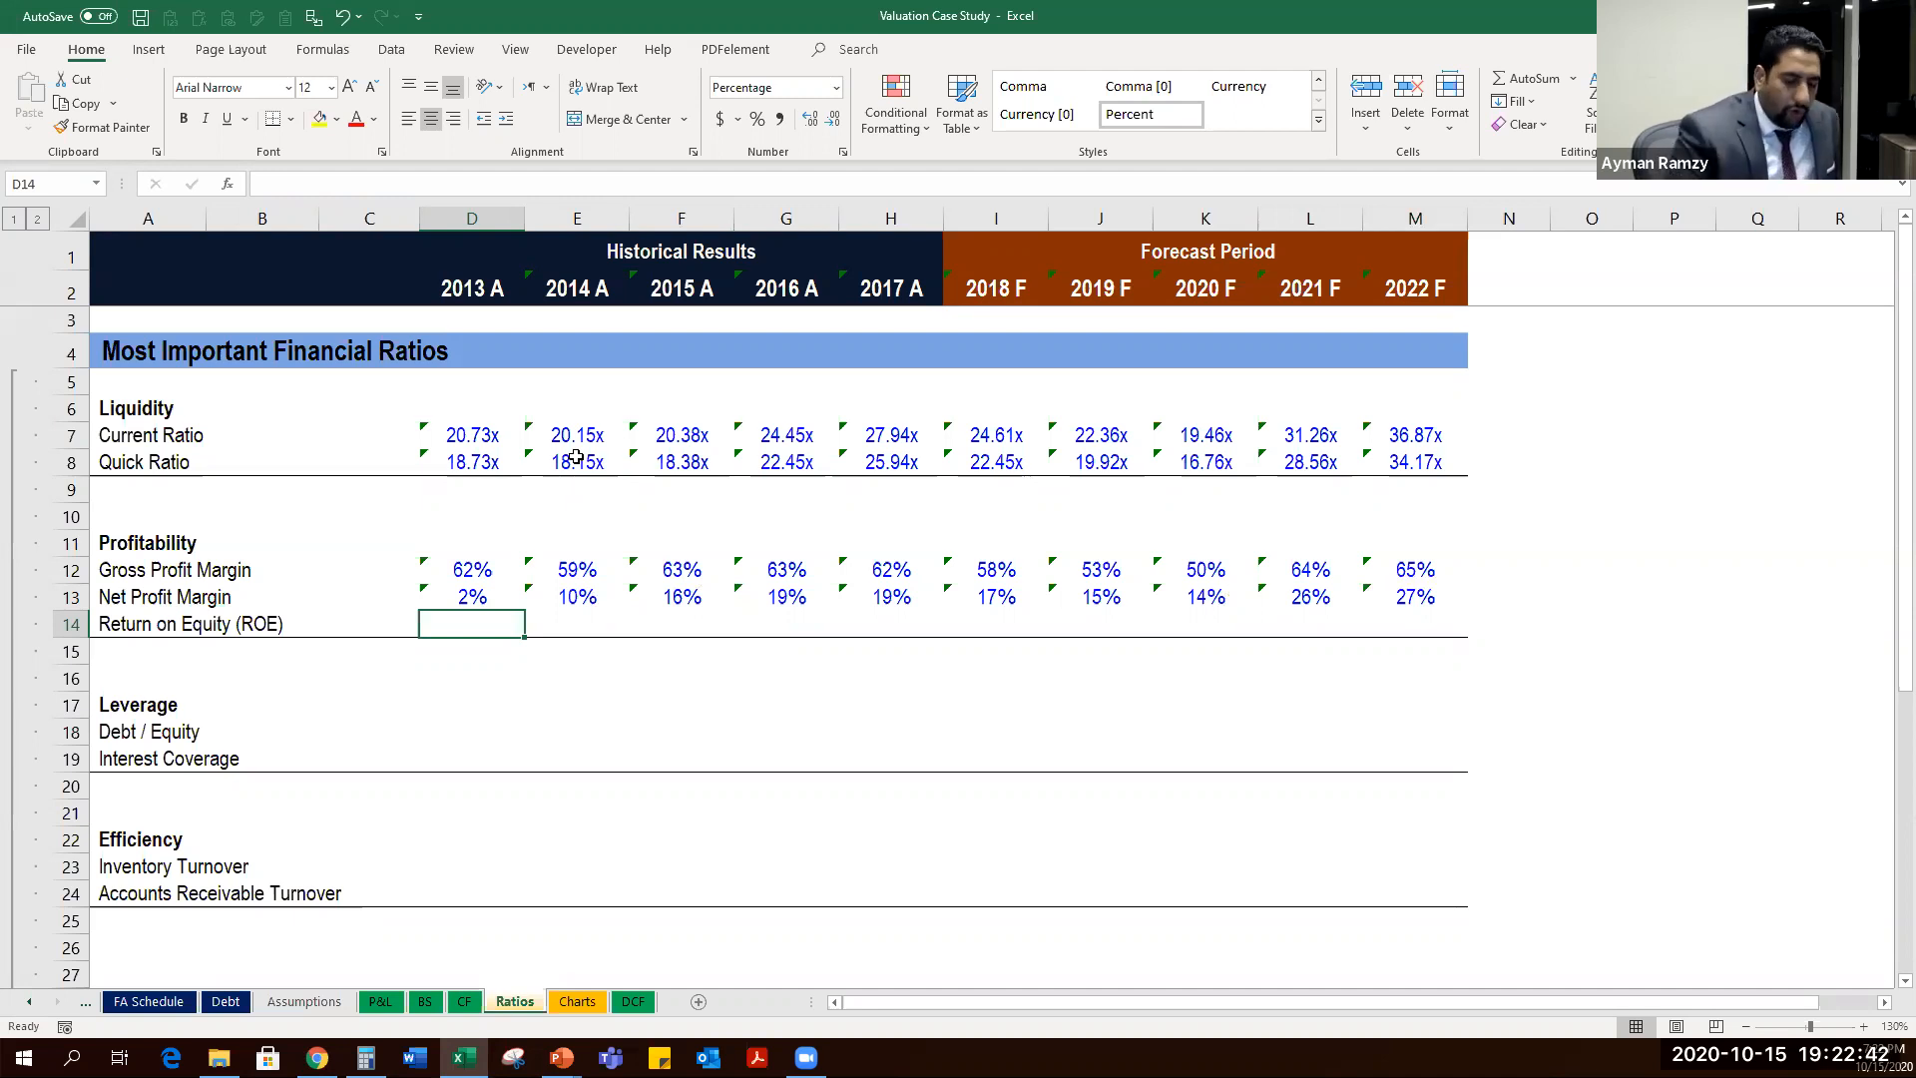
type("=")
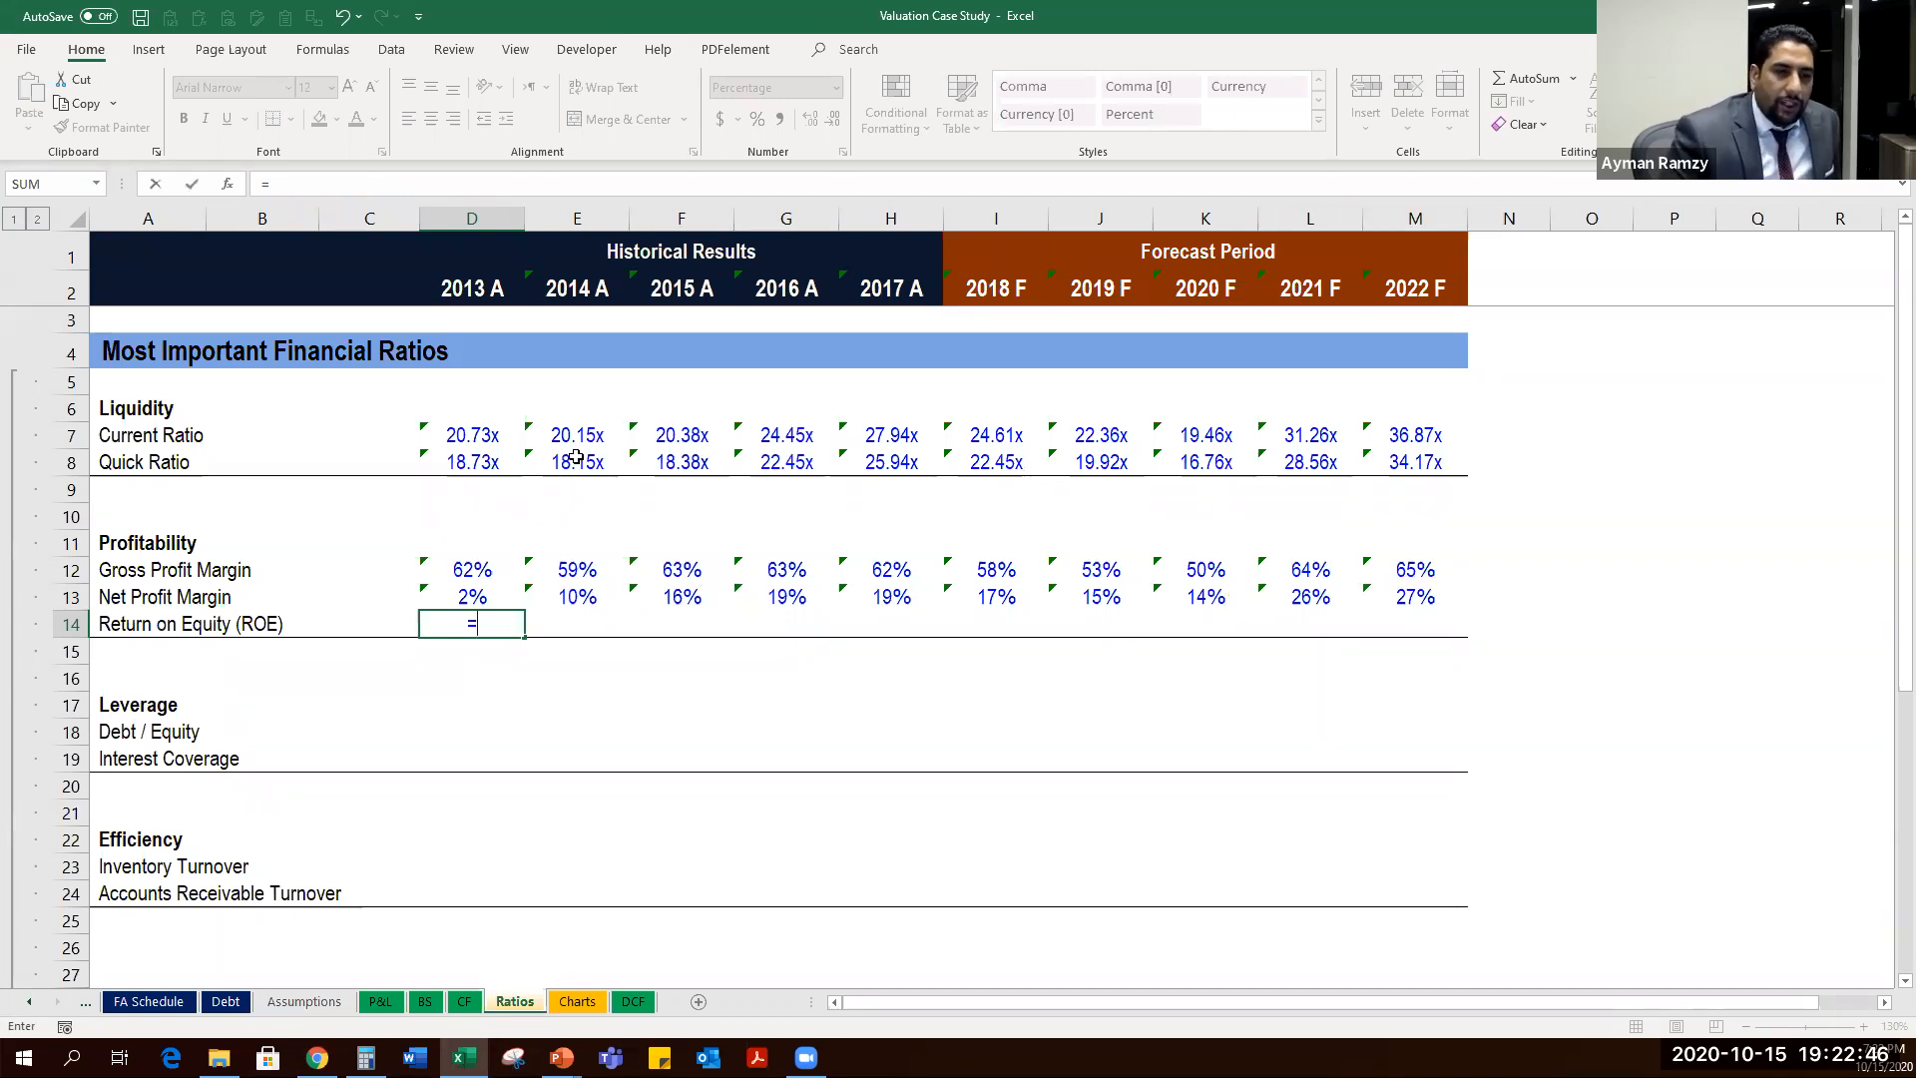
key("ctrl+Page_Up")
key("ctrl+Page_Up")
key("ctrl+Page_Up")
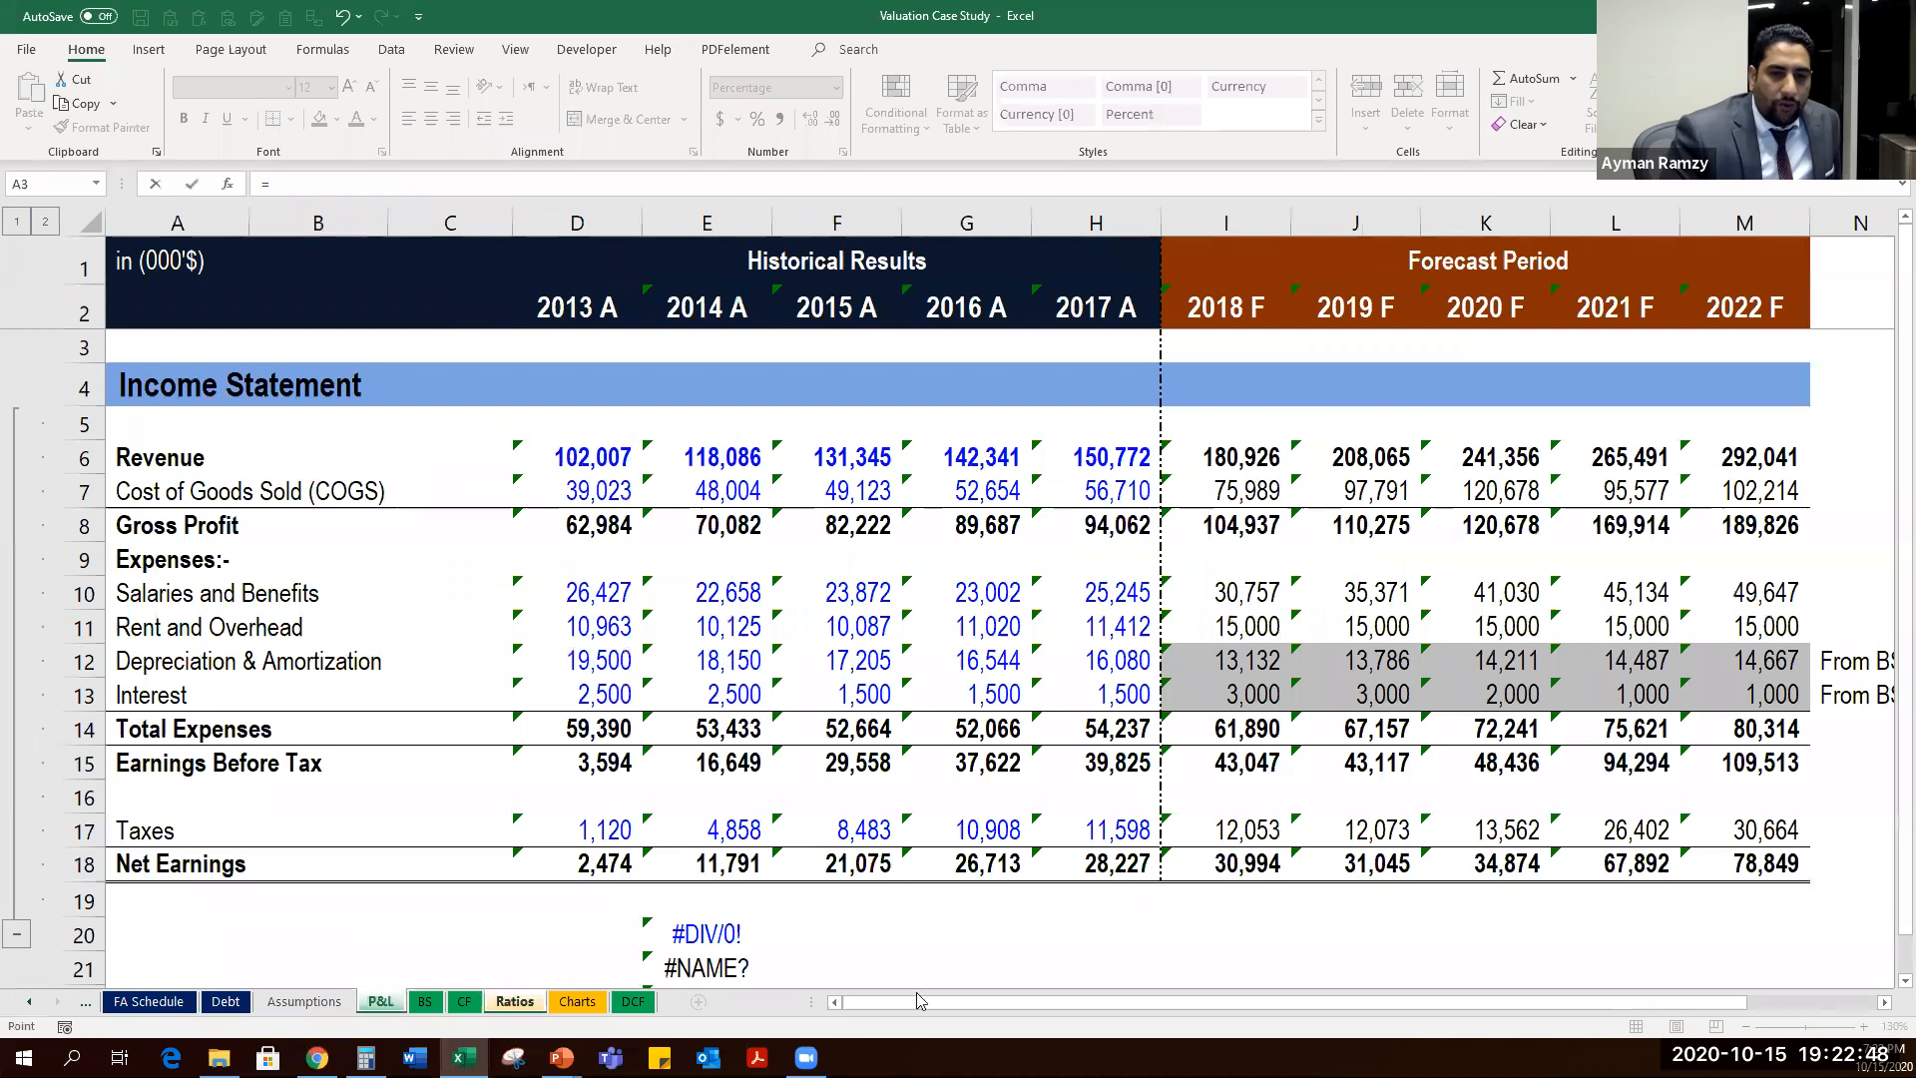
left_click(584, 859)
type("/")
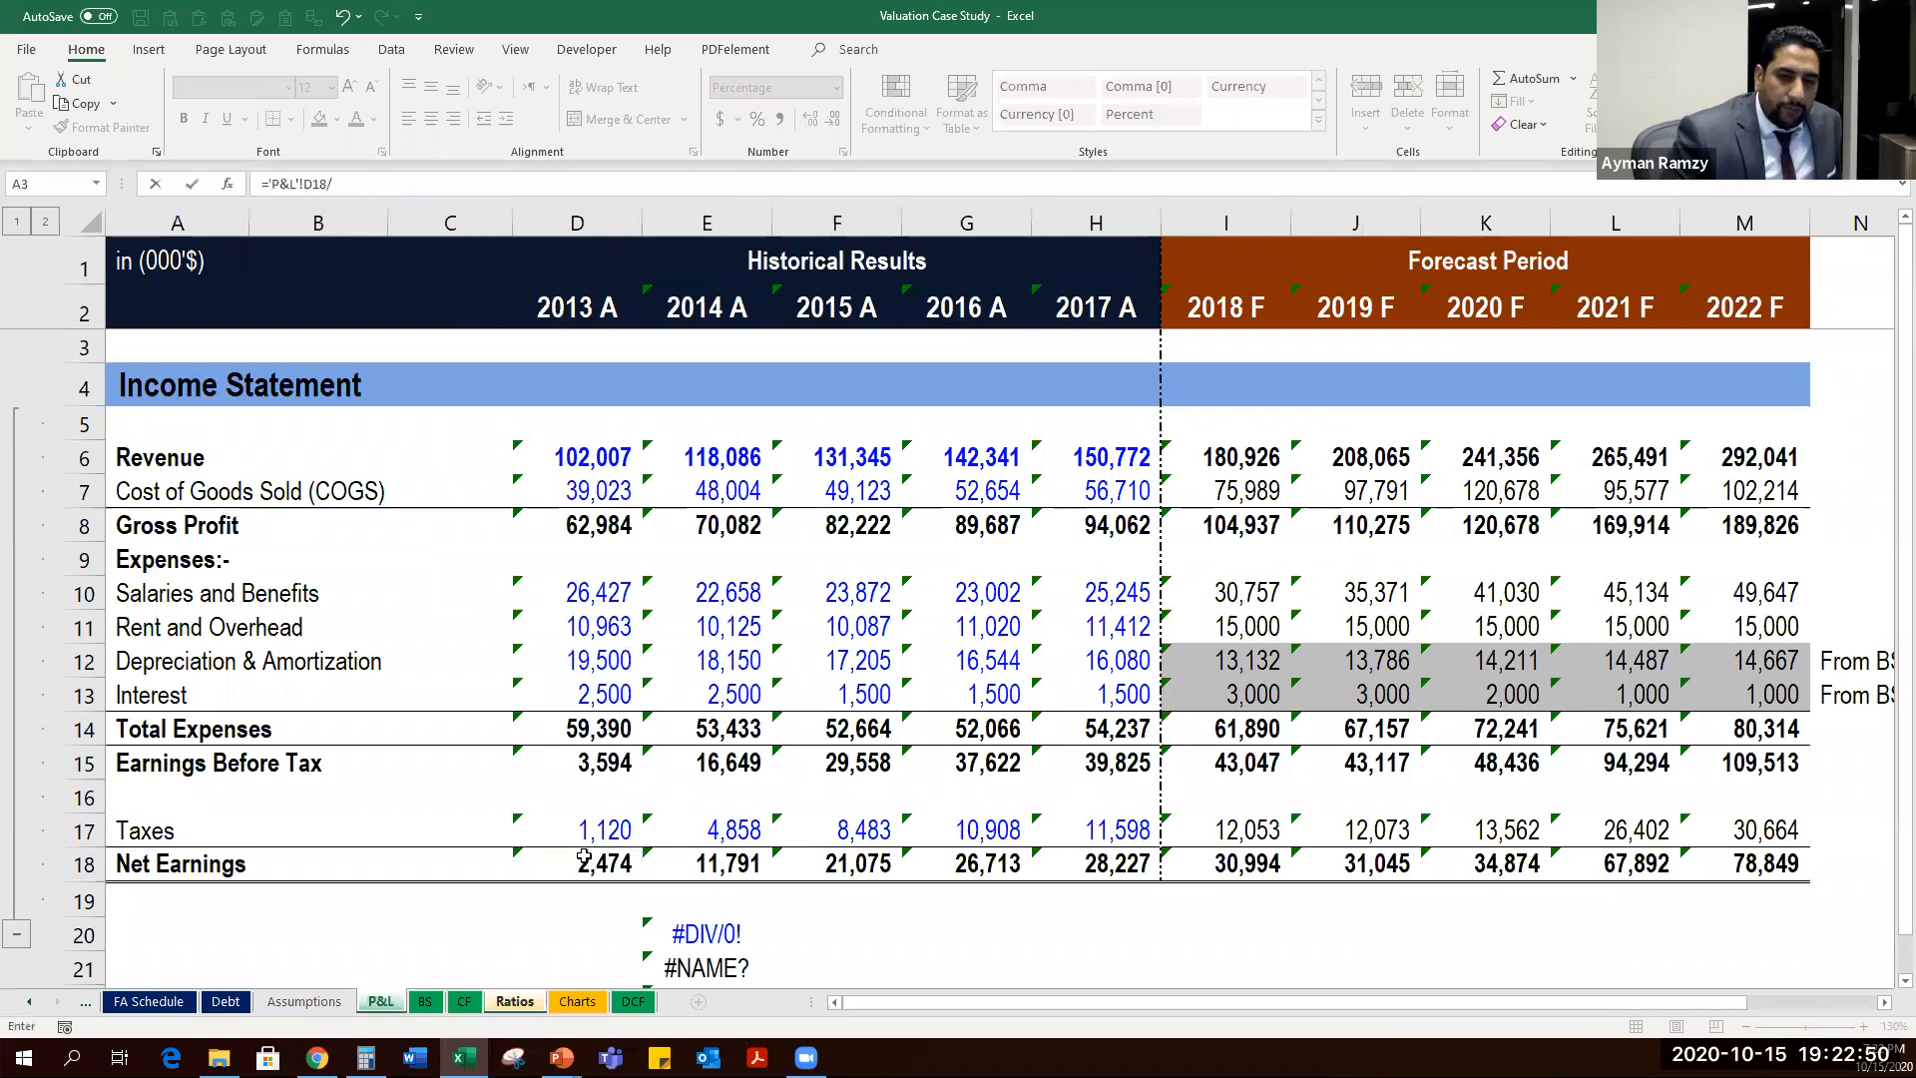
key("ctrl+Page_Down")
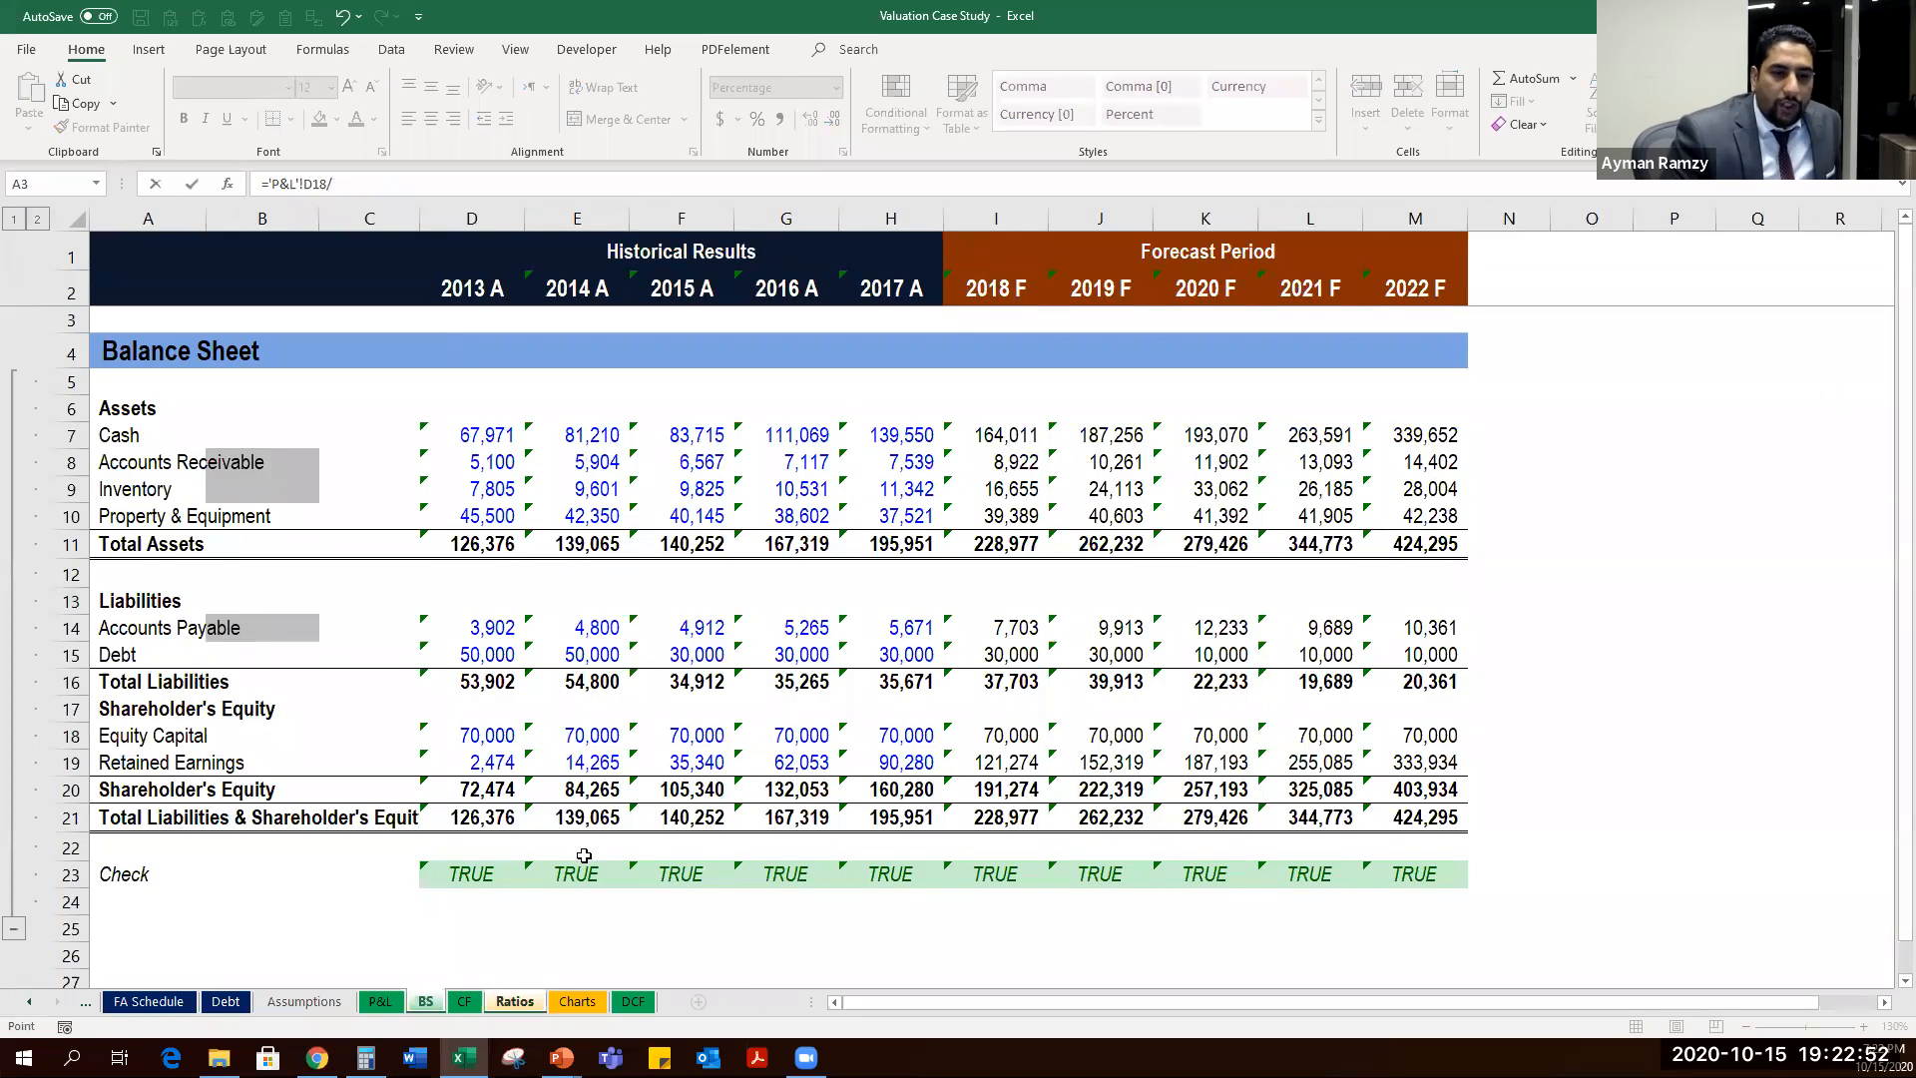
left_click_drag(183, 732, 895, 704)
key("Escape")
key("Up")
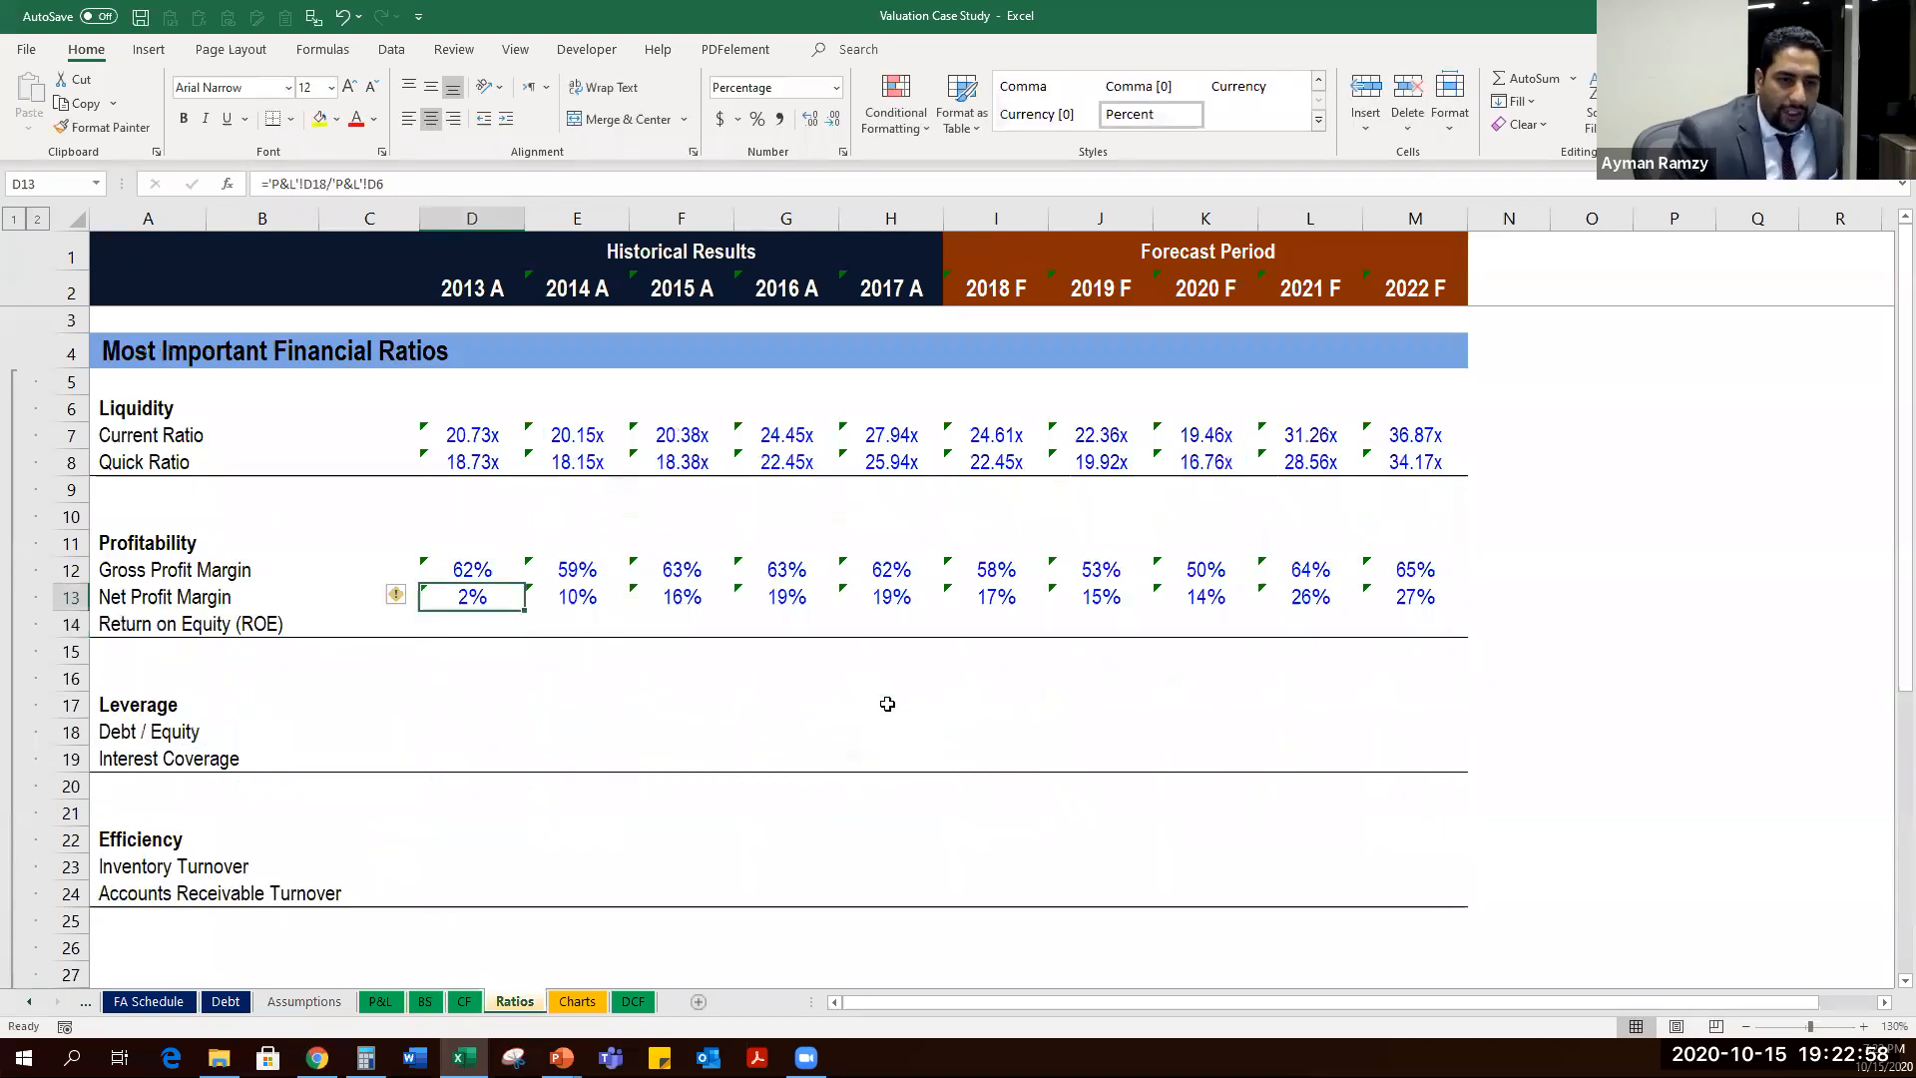
key("Down")
key("shift+space")
key("Down")
key("Up")
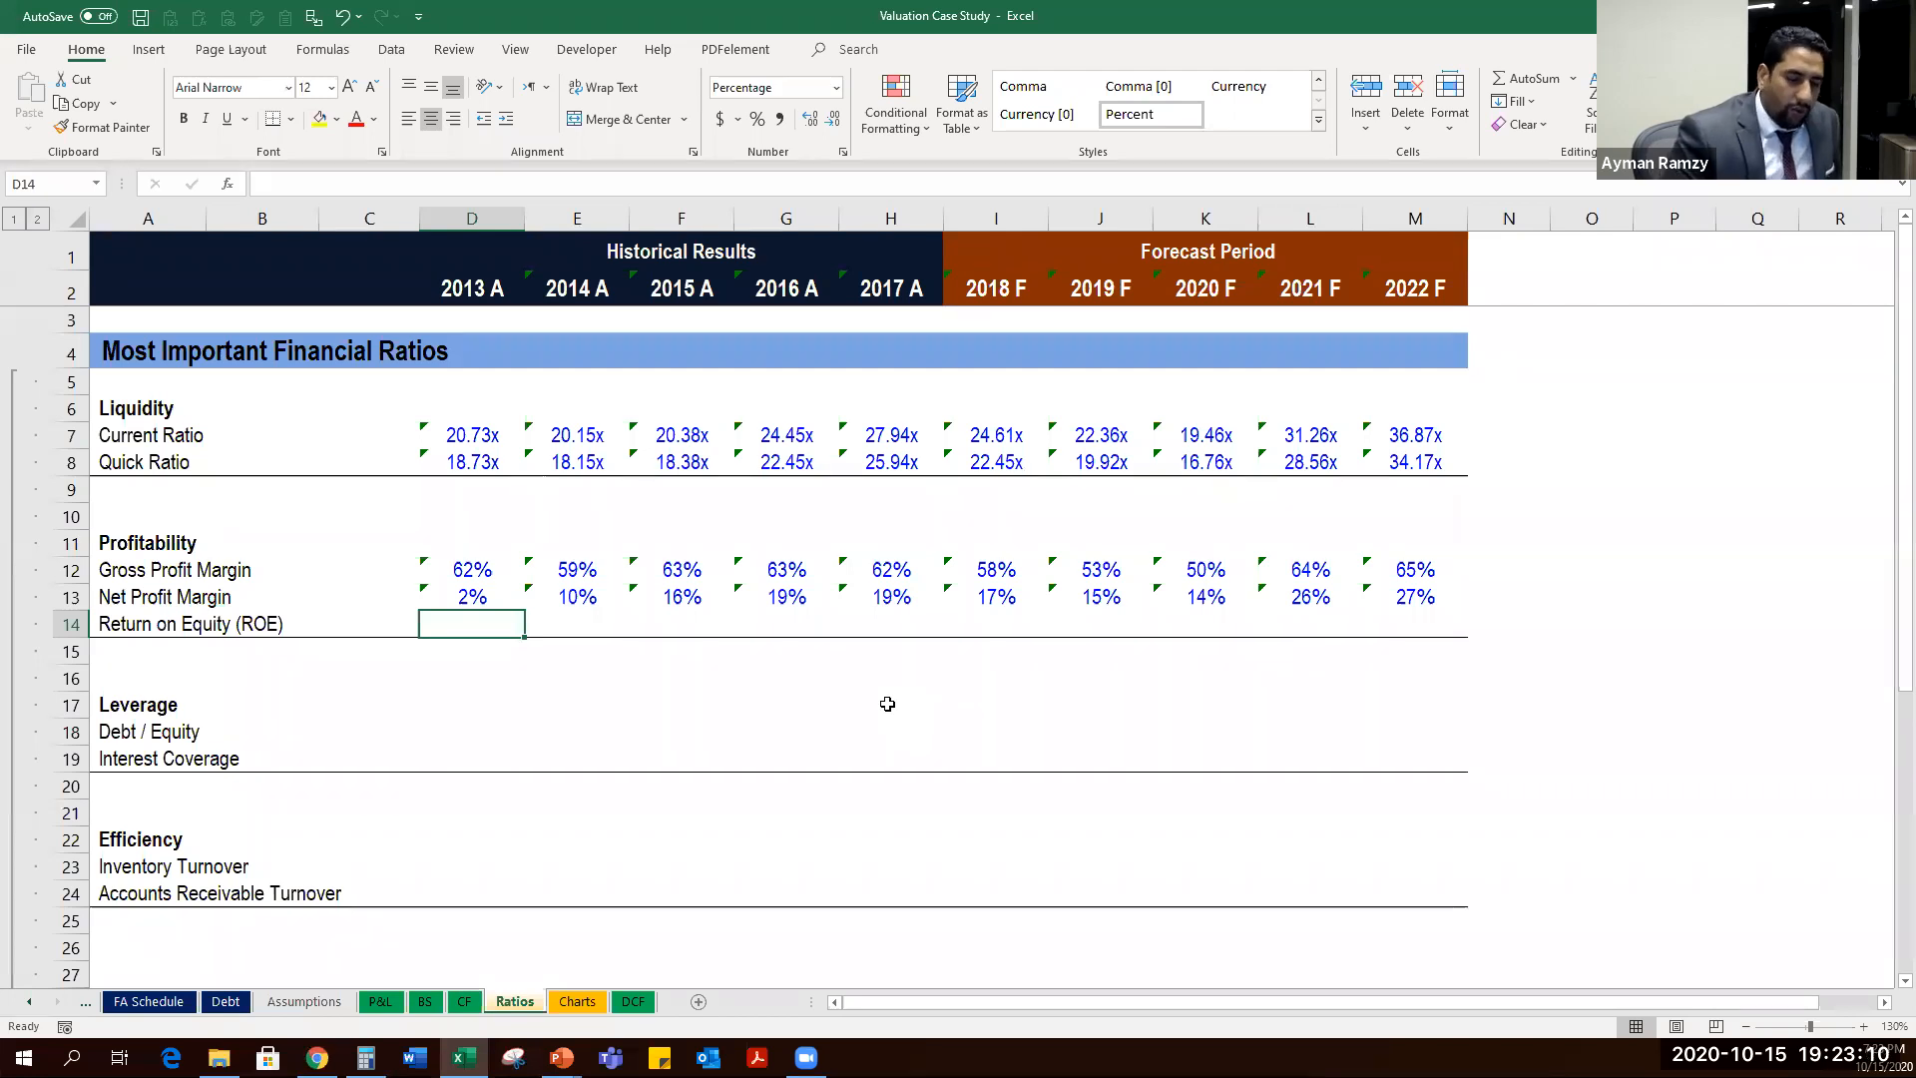
type("=")
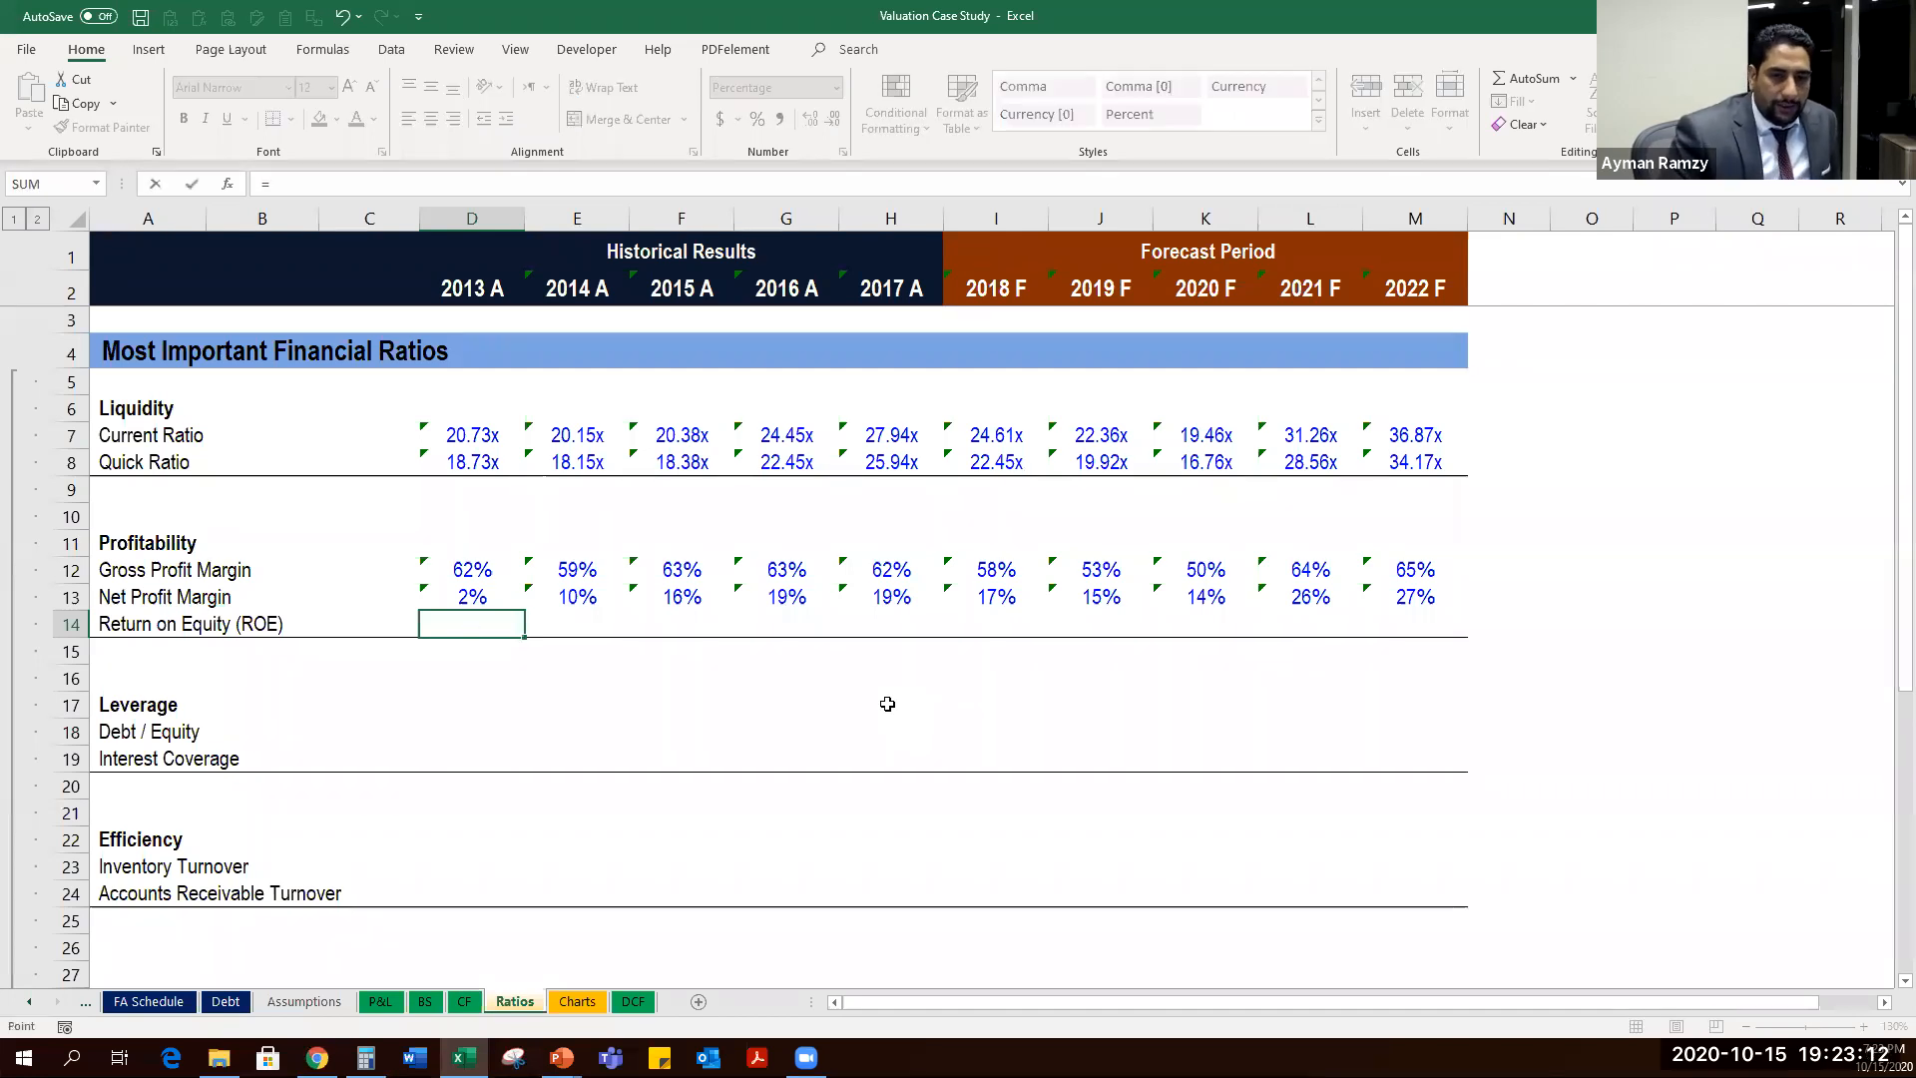
key("ctrl+Page_Up")
key("ctrl+Page_Up")
key("ctrl+Page_Up")
left_click(604, 863)
type("/")
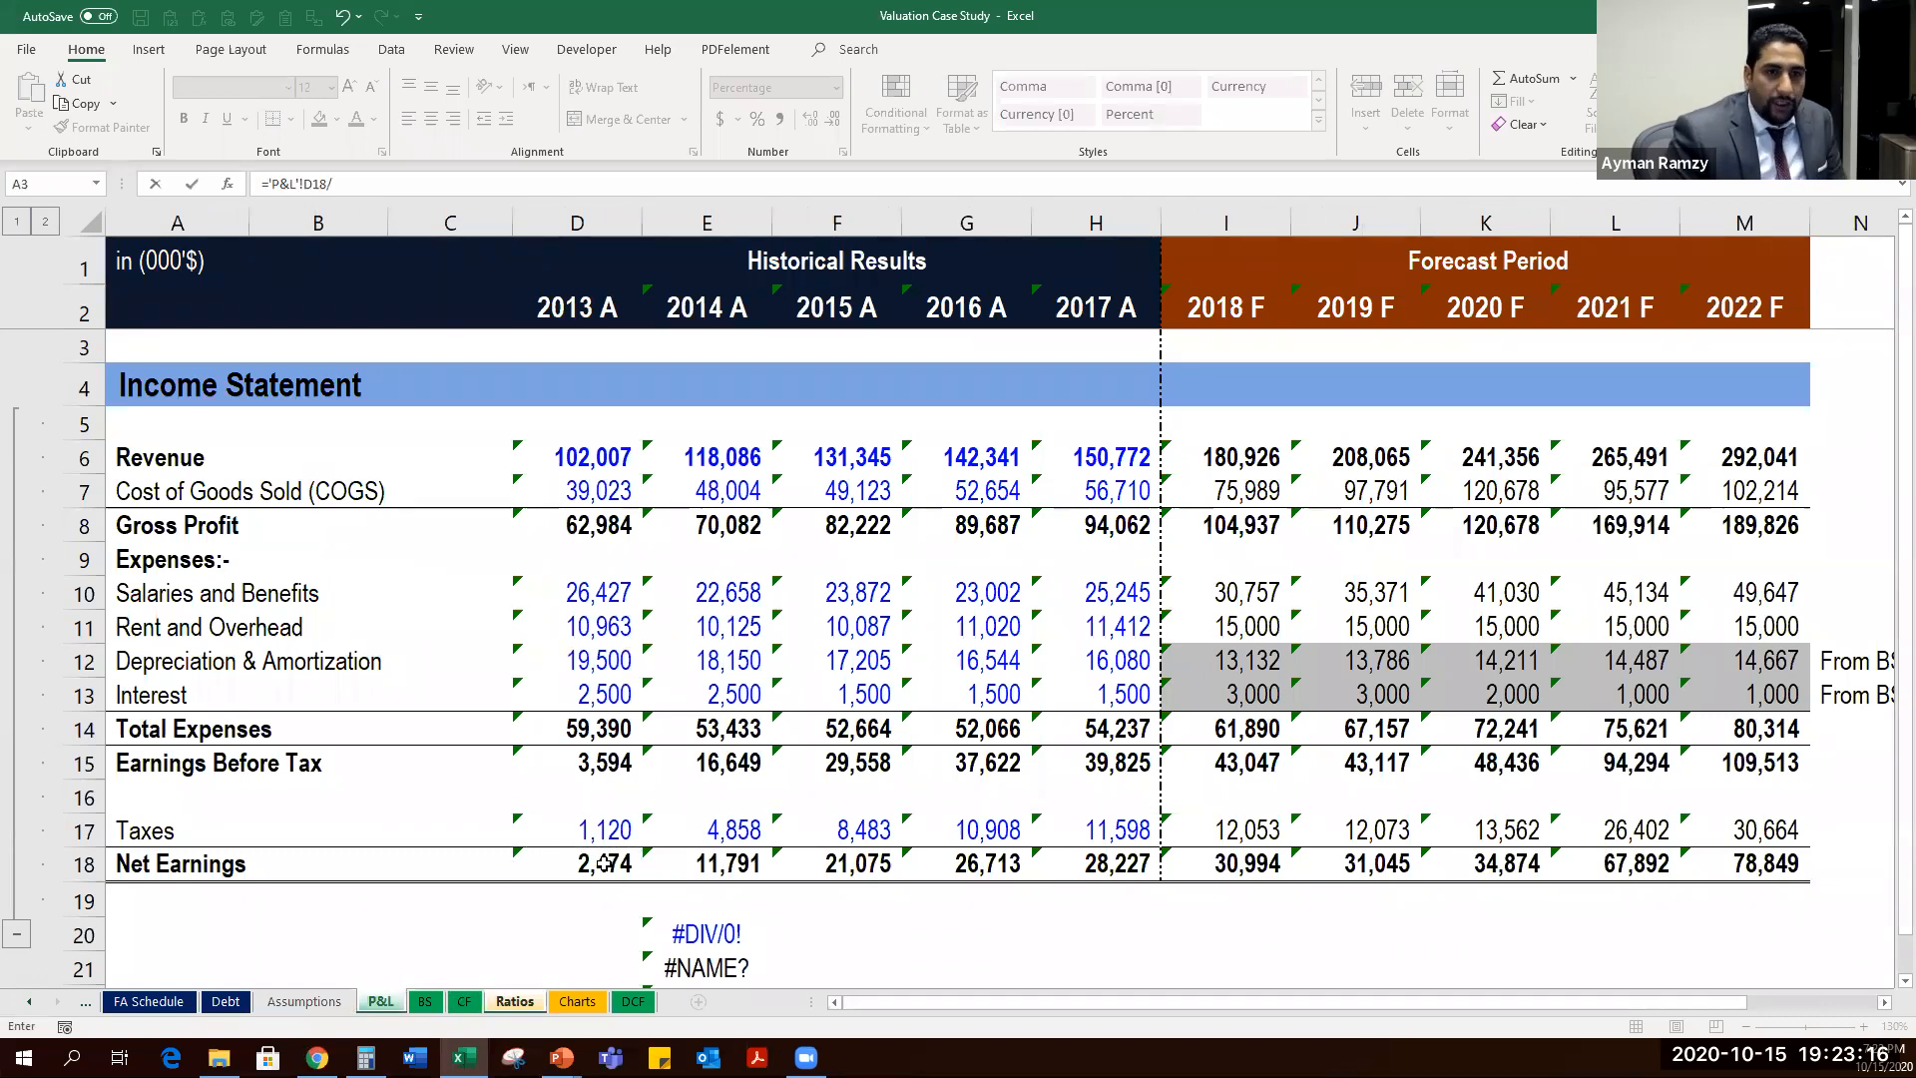
type("(")
key("BackSpace")
type("aver")
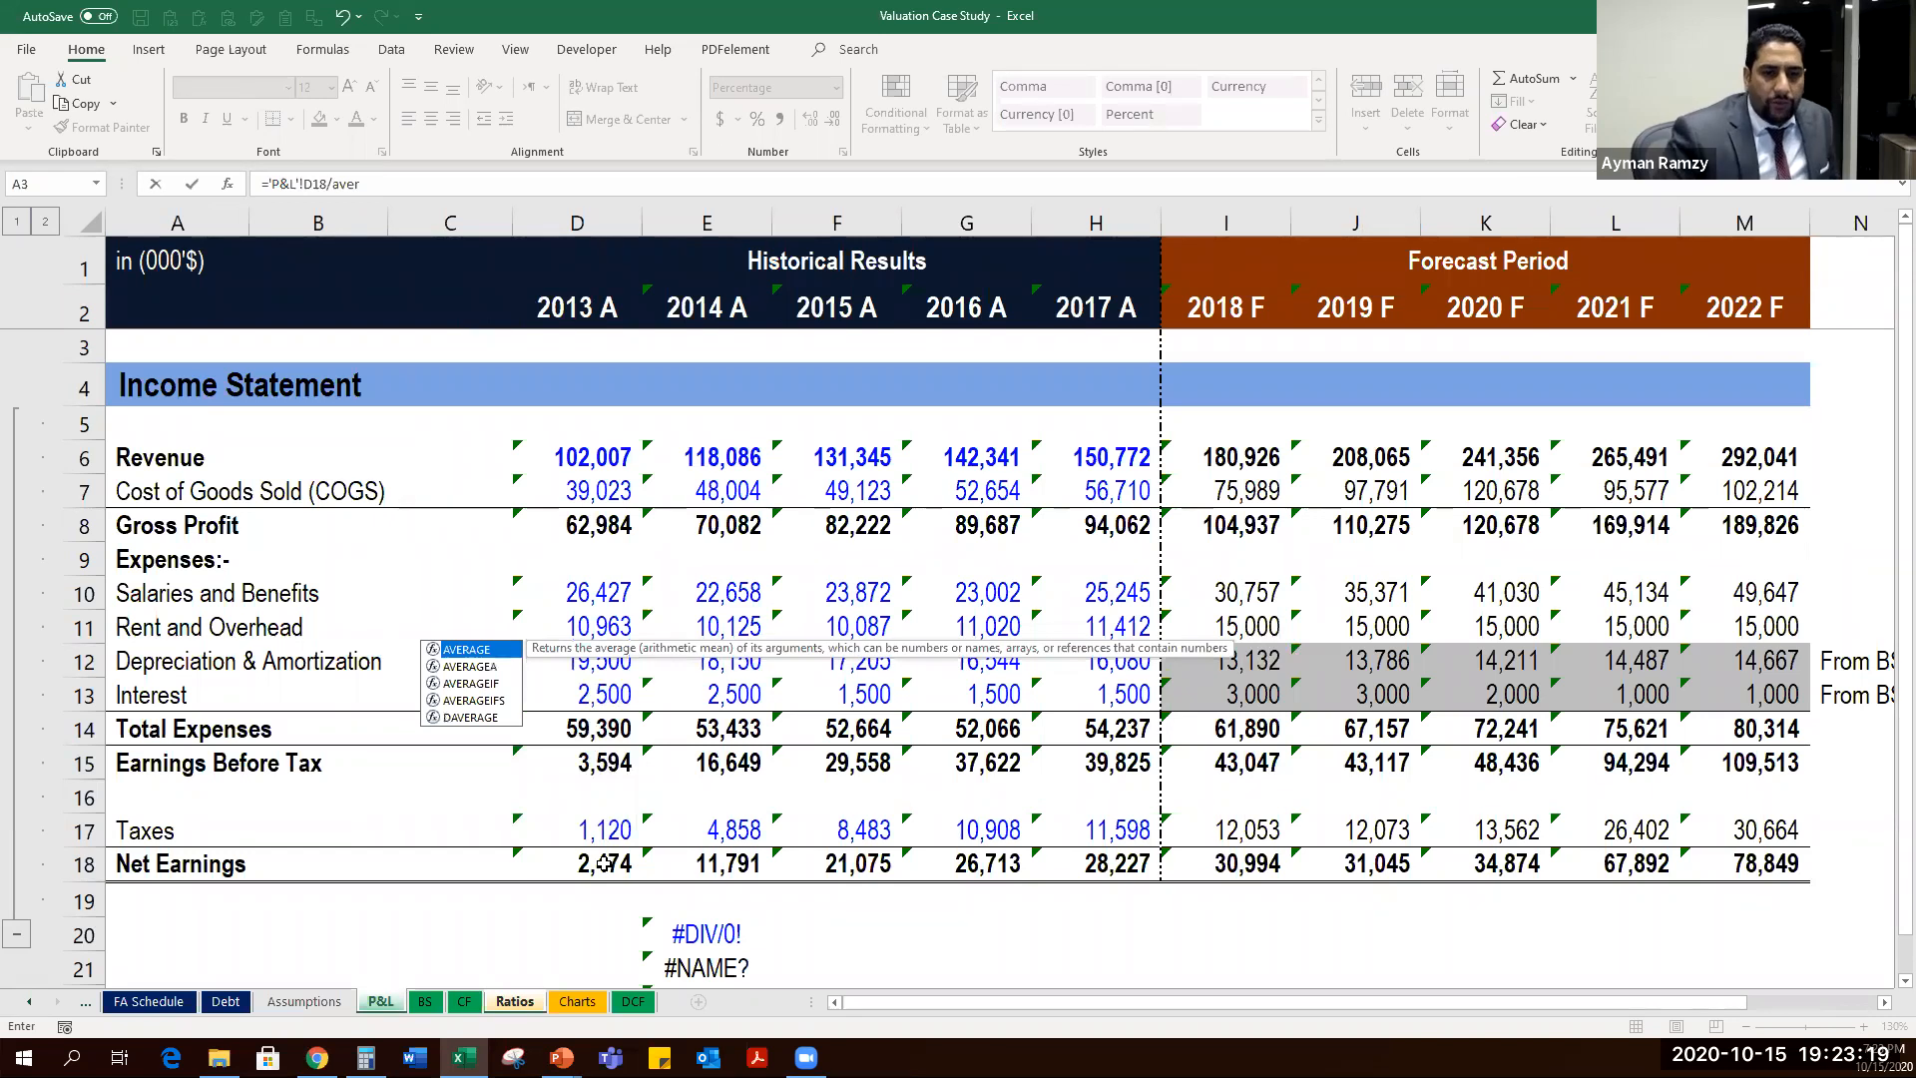
key("Tab")
key("ctrl+Page_Down")
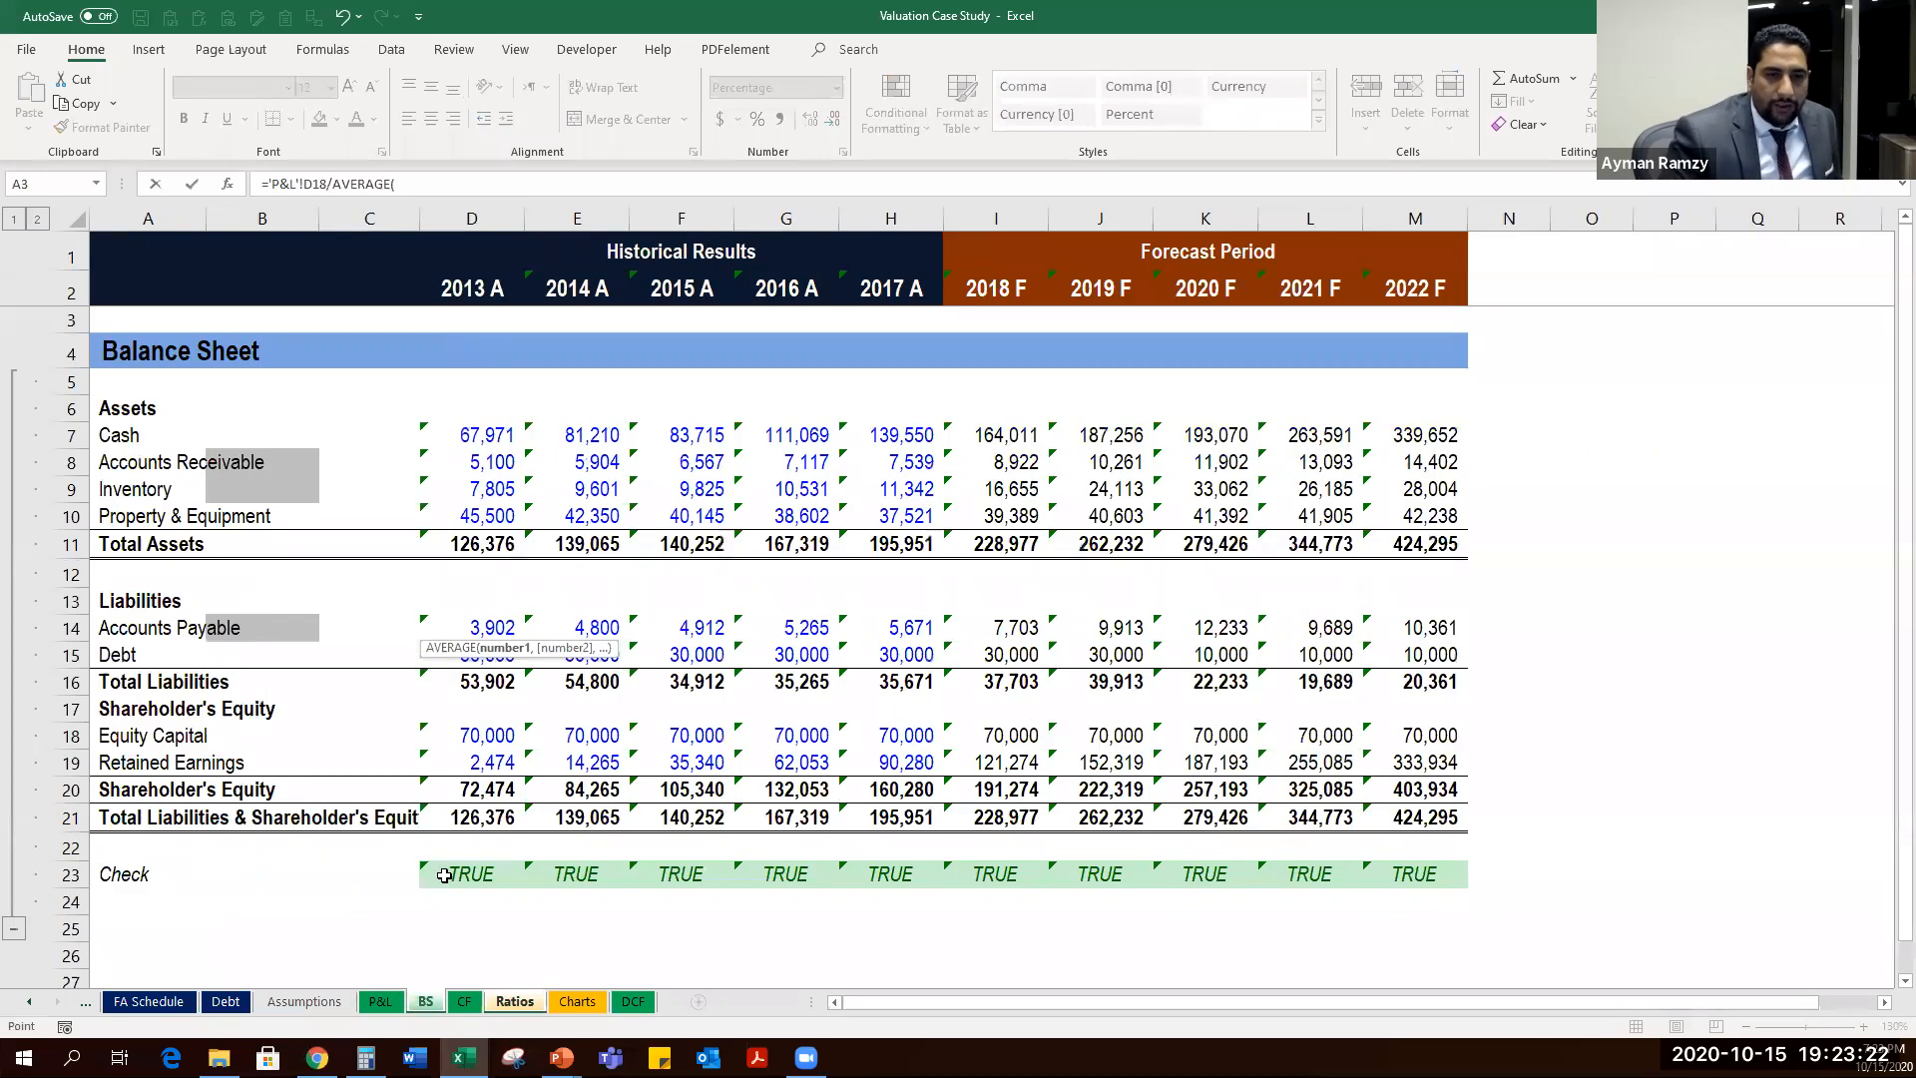
key("Escape")
key("Left")
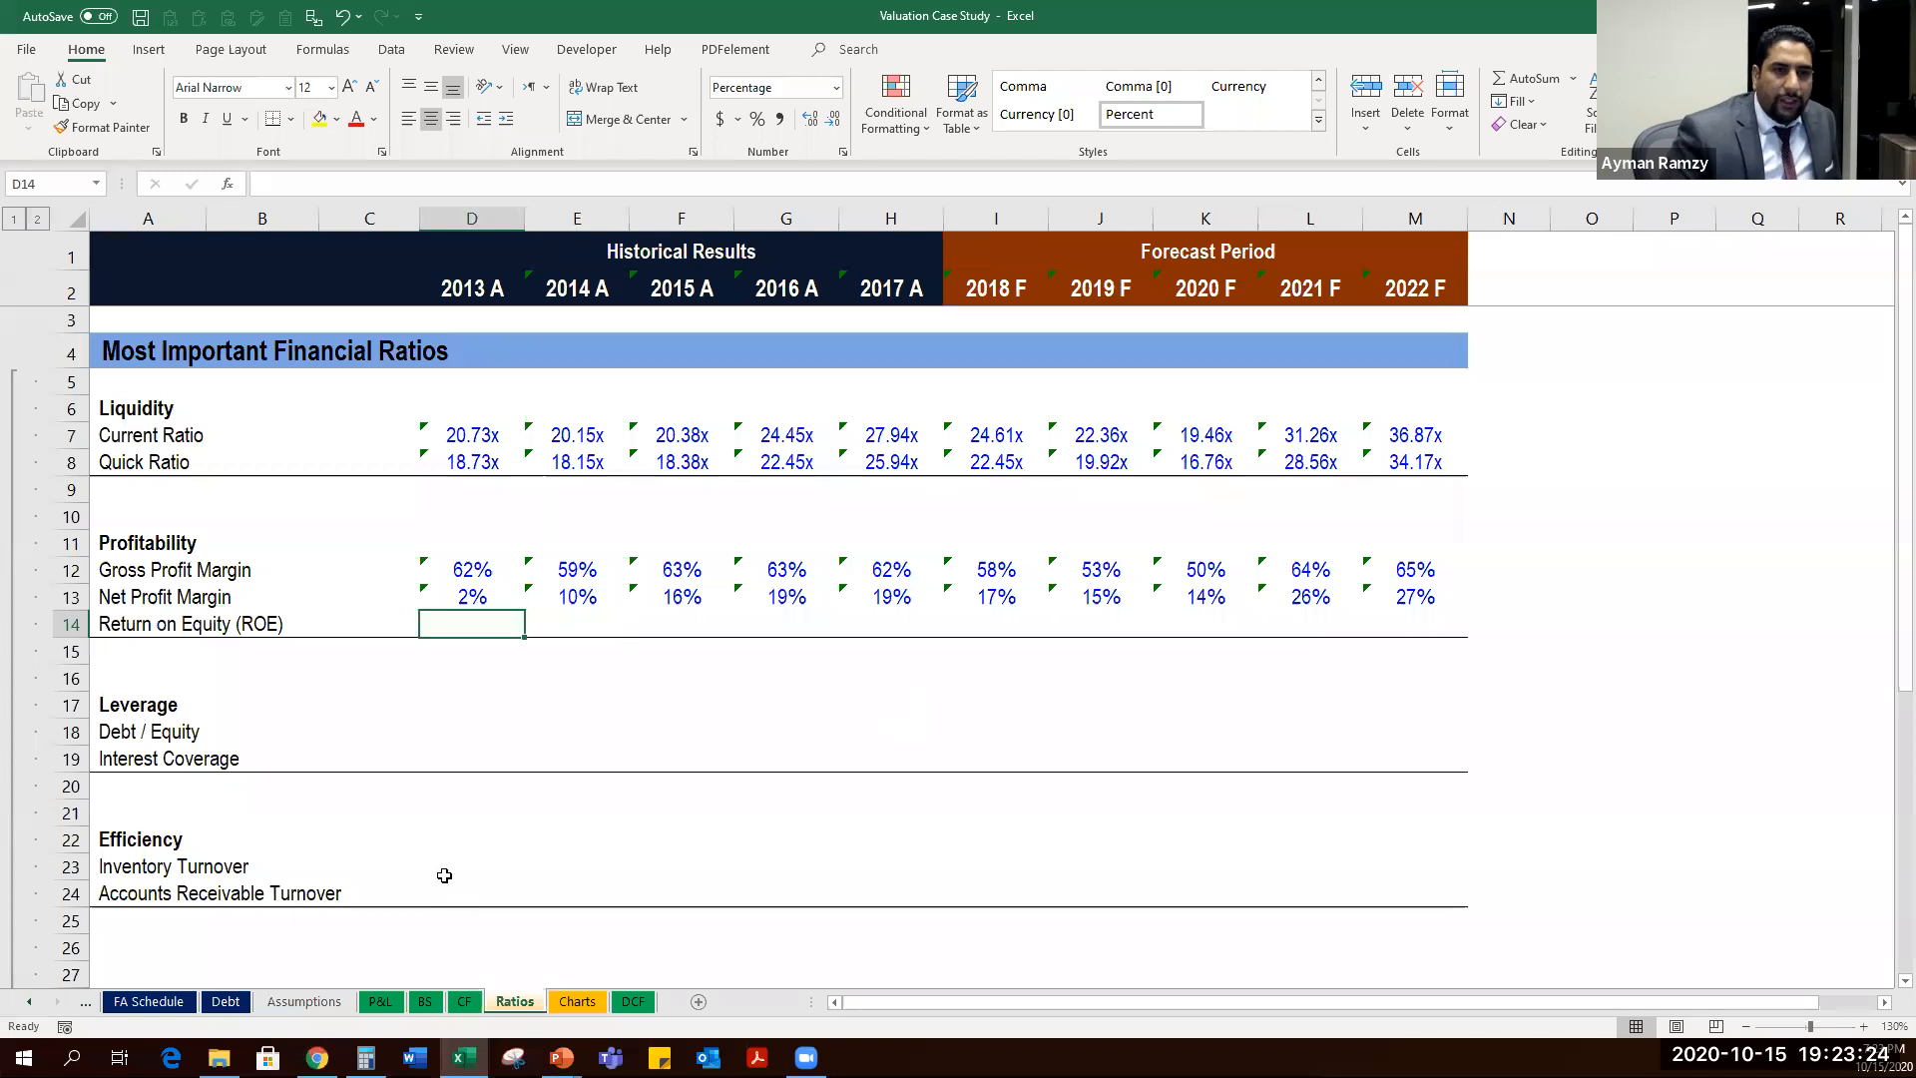
Shade the 2013 Return on Equity cell grey to mark it as not calculated.
left_click(336, 119)
left_click(321, 219)
key("Right")
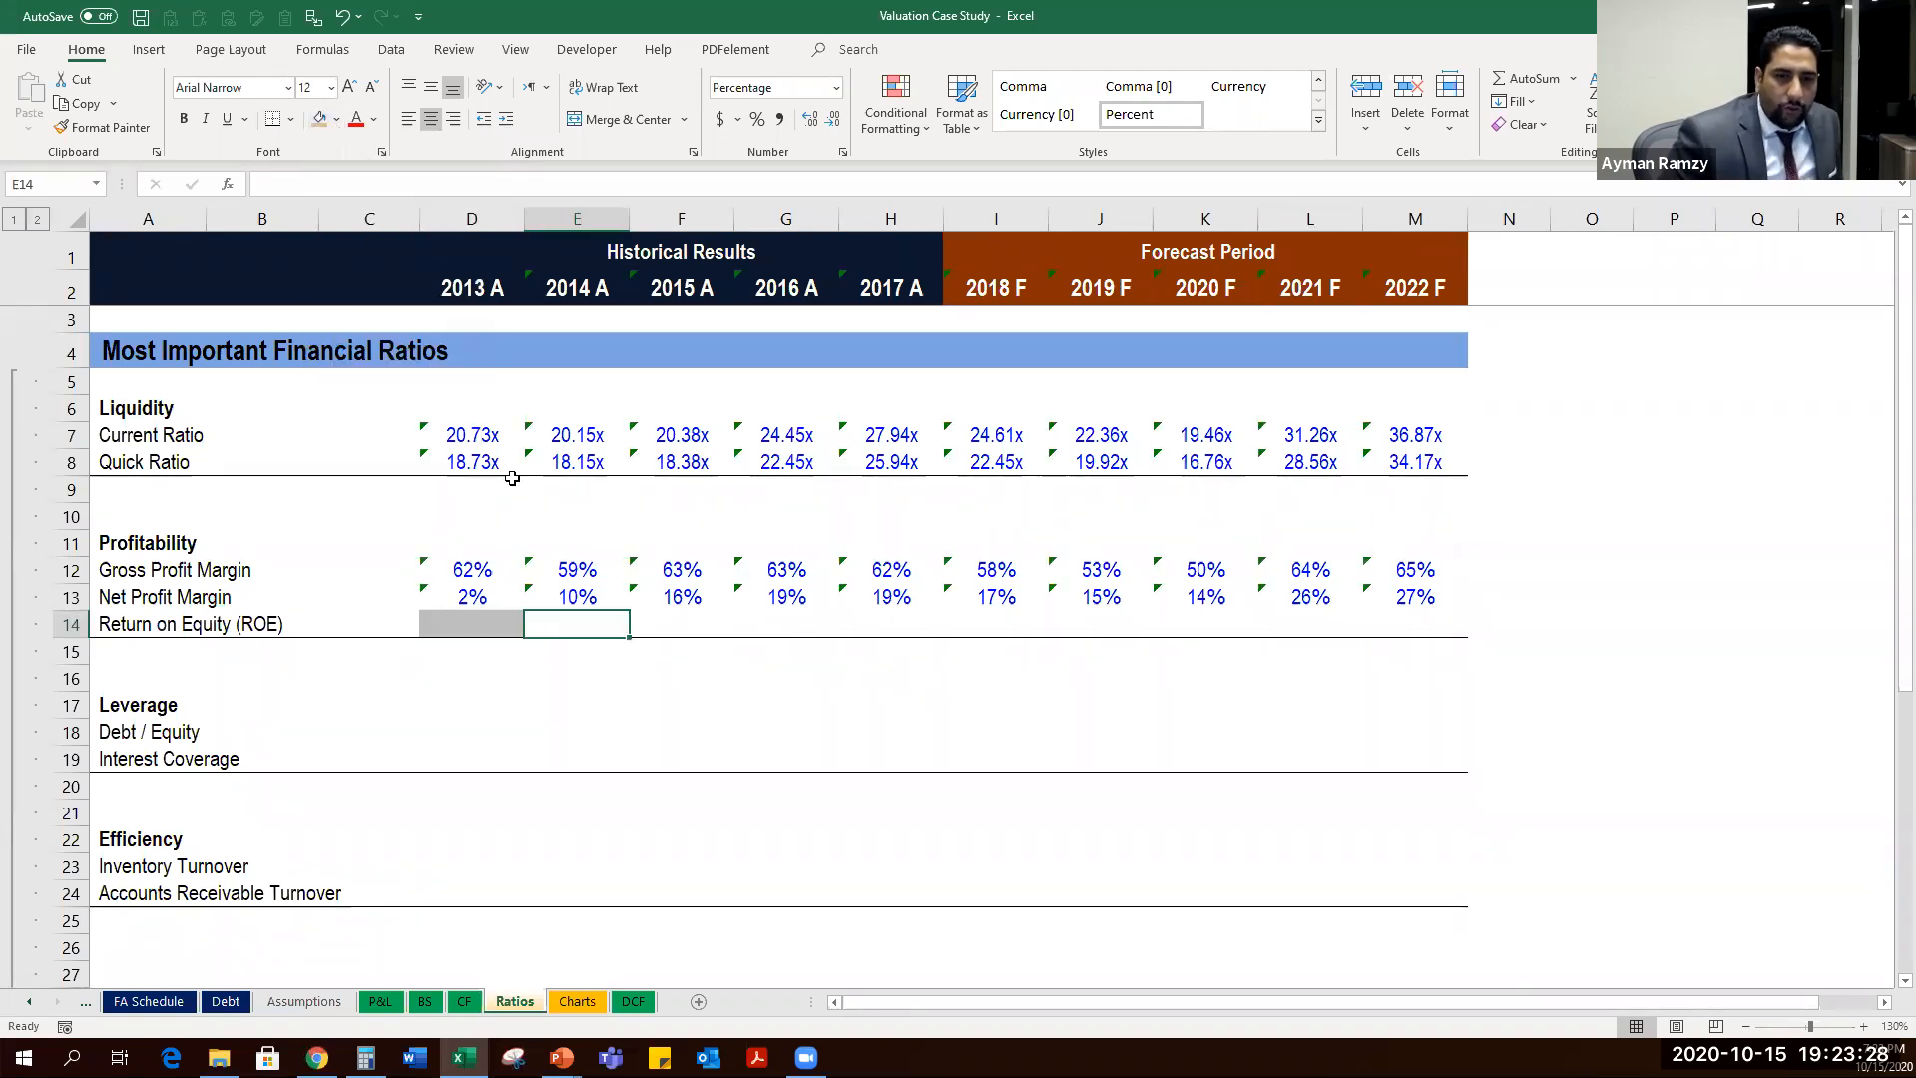
Enter the 2014 Return on Equity as net earnings divided by average shareholder's equity, ='P&L'!D18/AVERAGE(BS!D20:E20).
type("=")
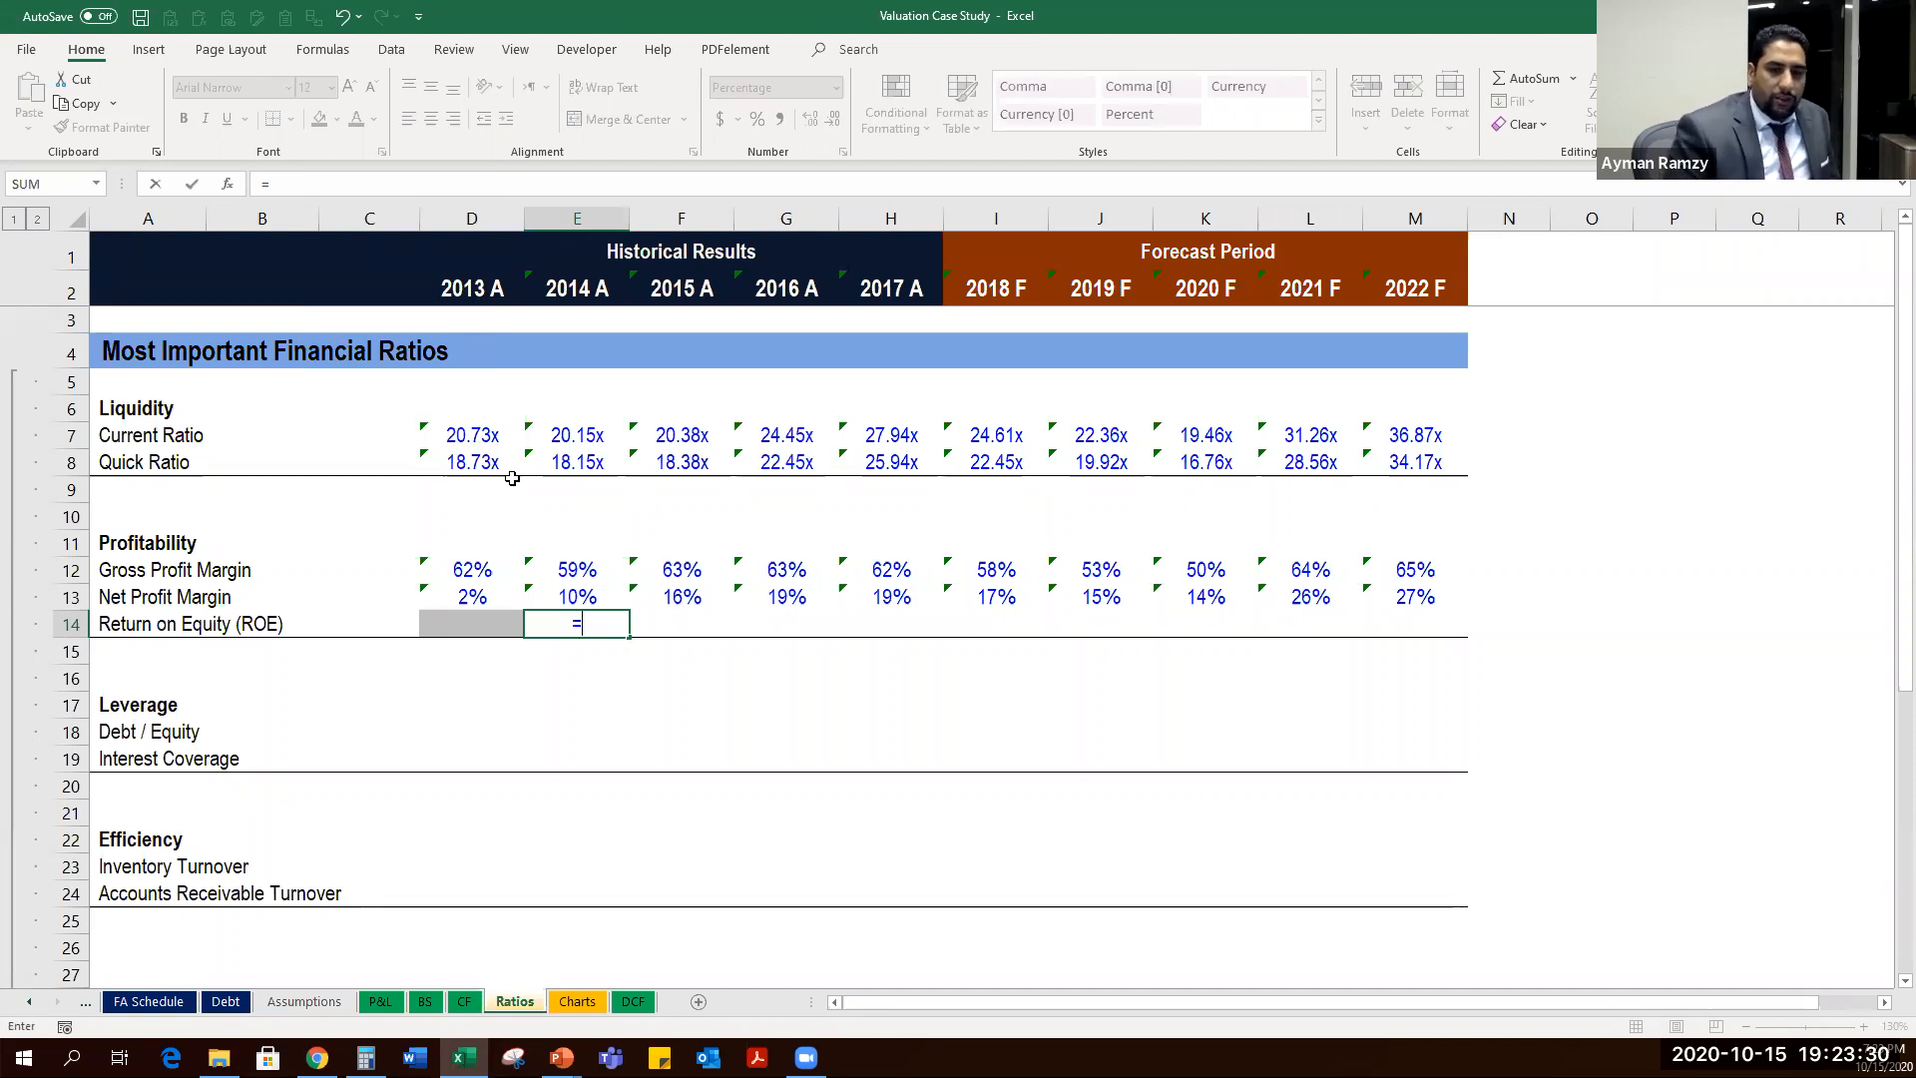
key("ctrl+Page_Up")
key("ctrl+Page_Up")
key("ctrl+Page_Up")
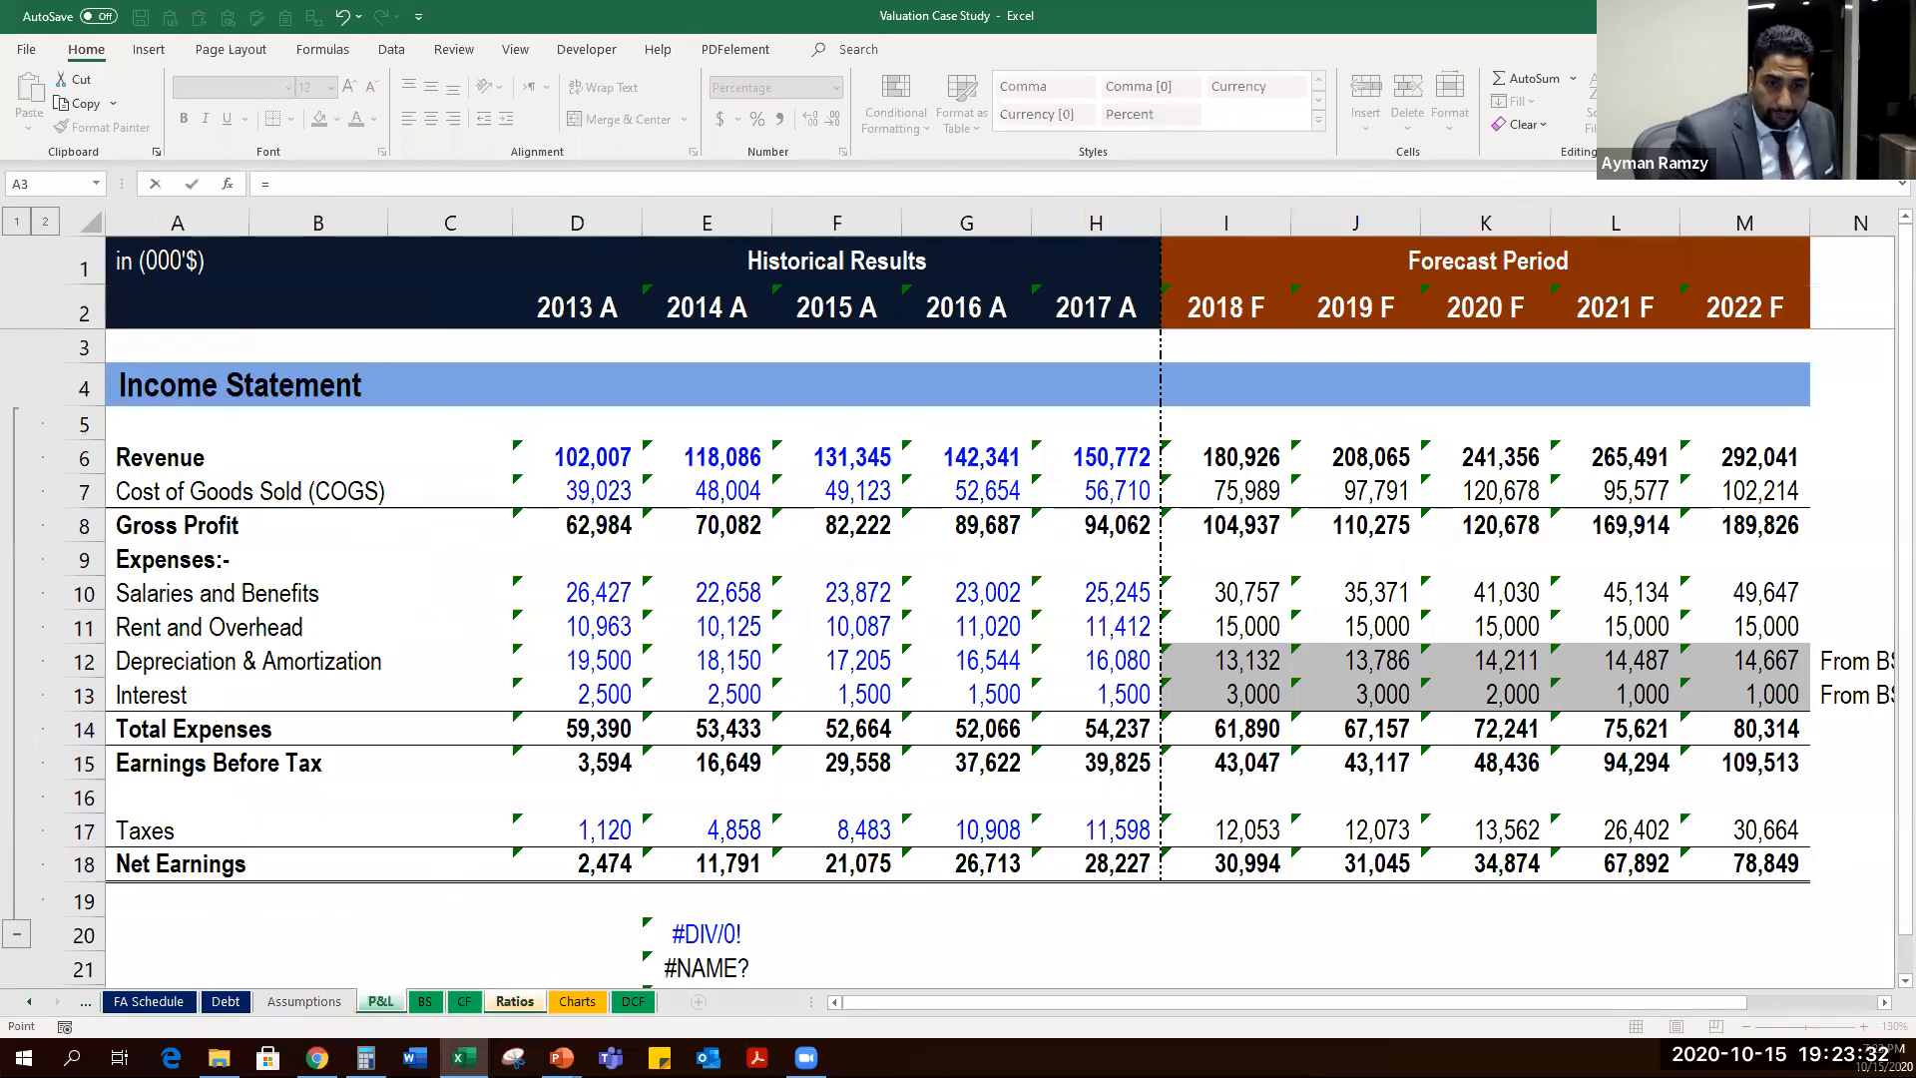
left_click(546, 861)
type("/")
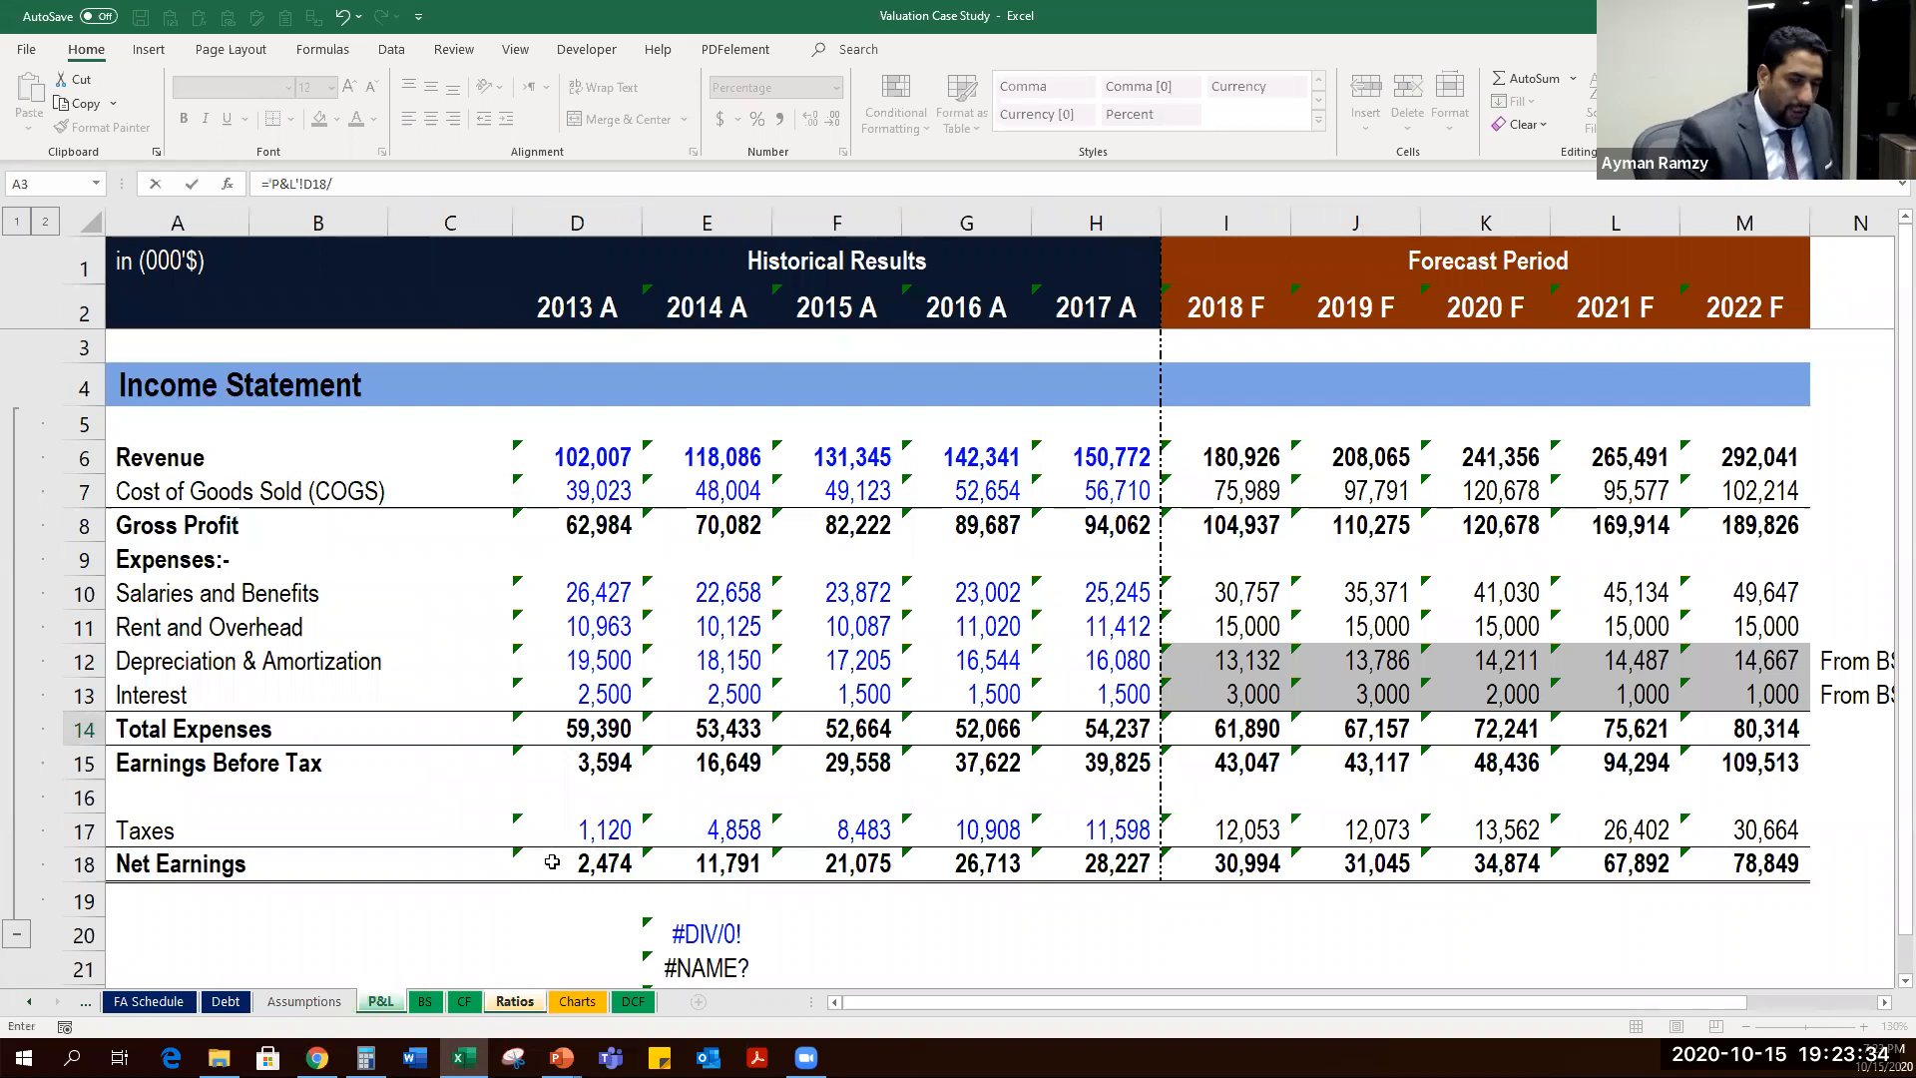
type("aver")
key("Tab")
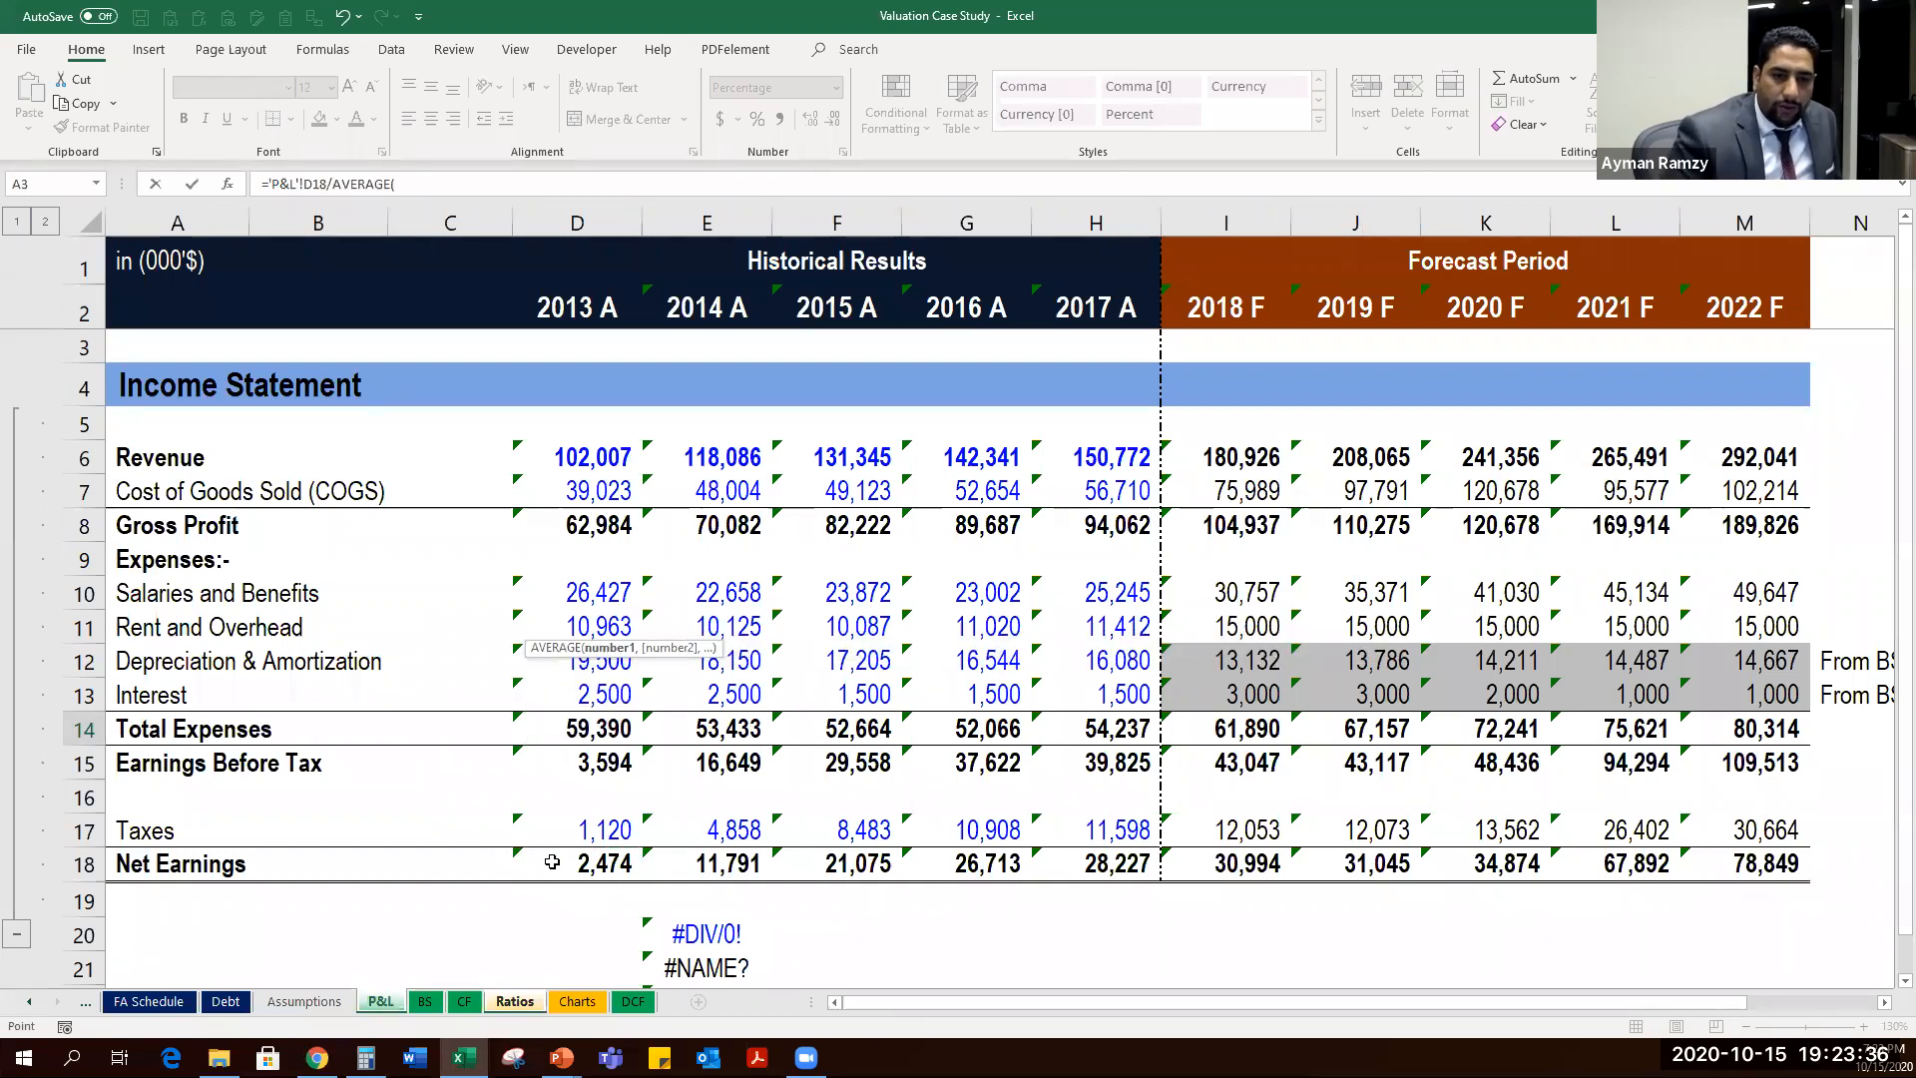
key("ctrl+Page_Down")
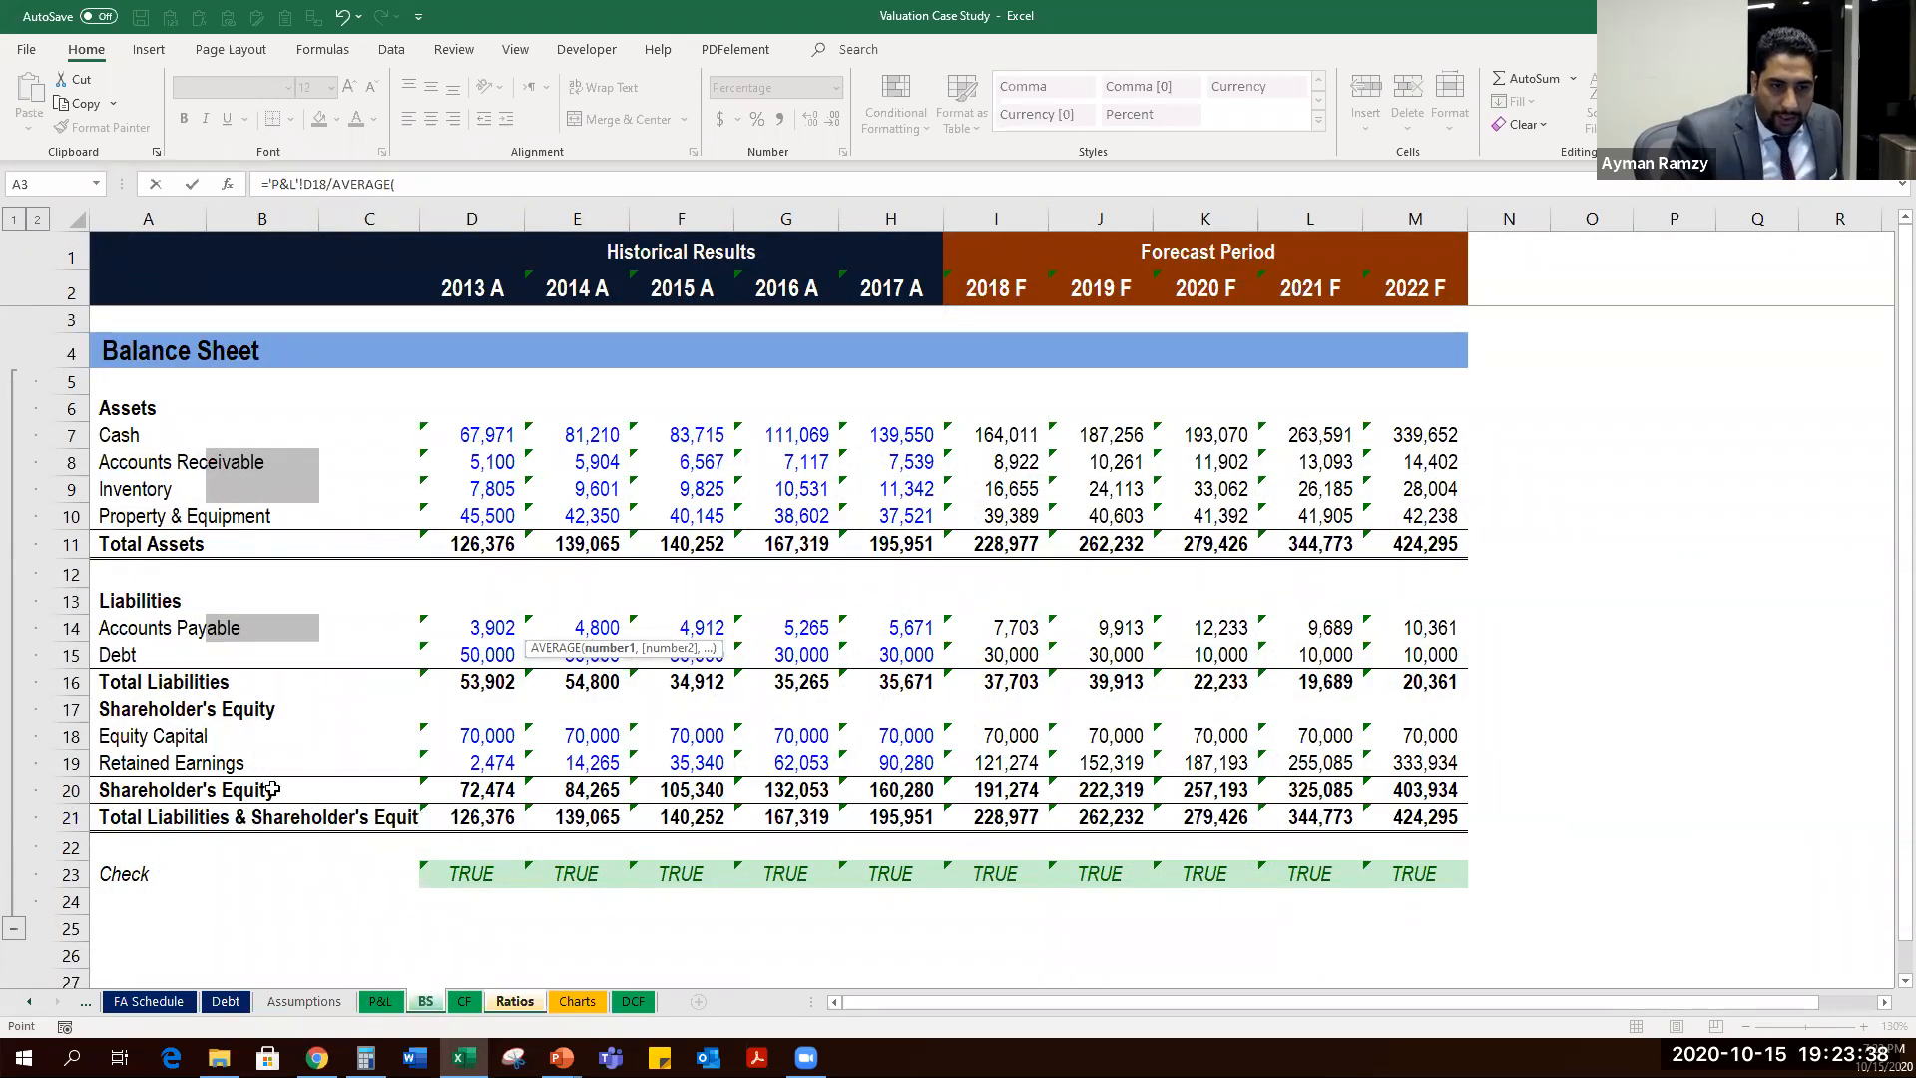
mouse_move(479, 789)
left_mouse_down()
mouse_move(585, 788)
mouse_move(475, 795)
left_mouse_up()
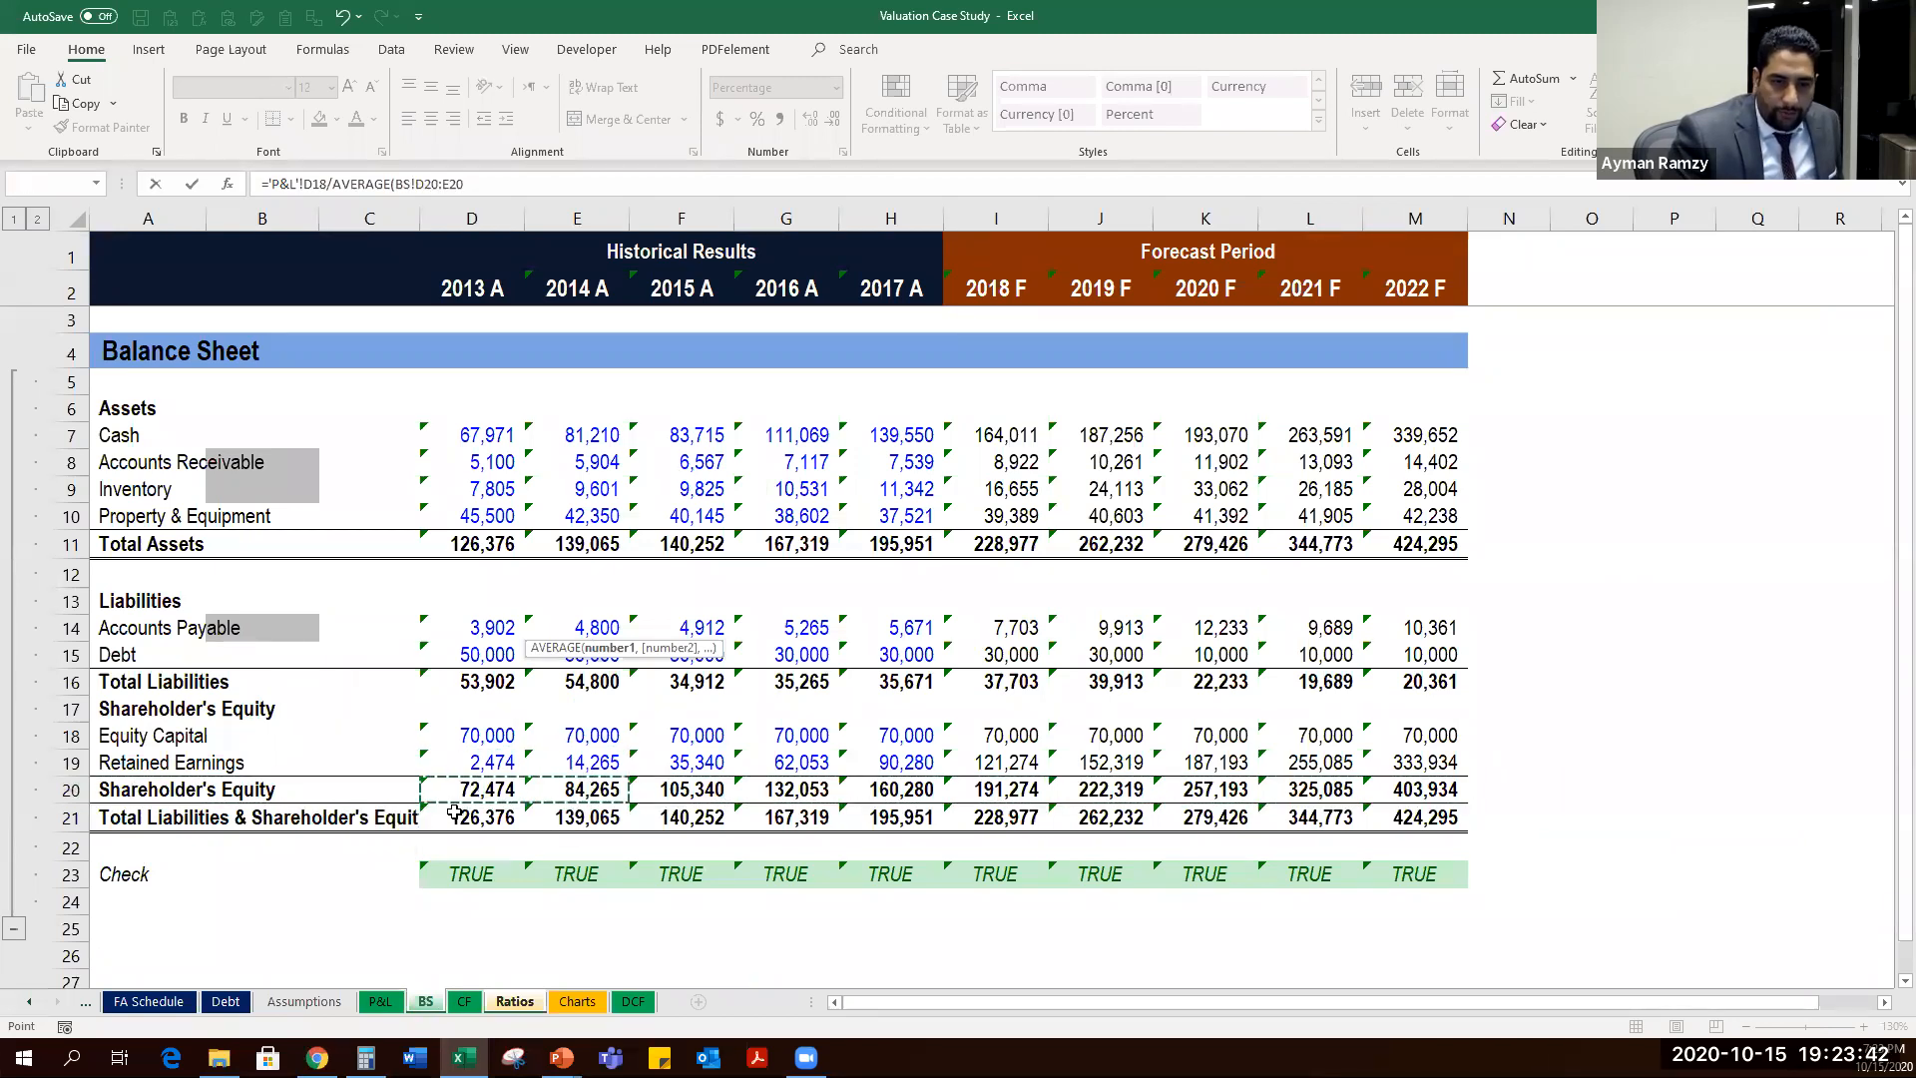
key("Return")
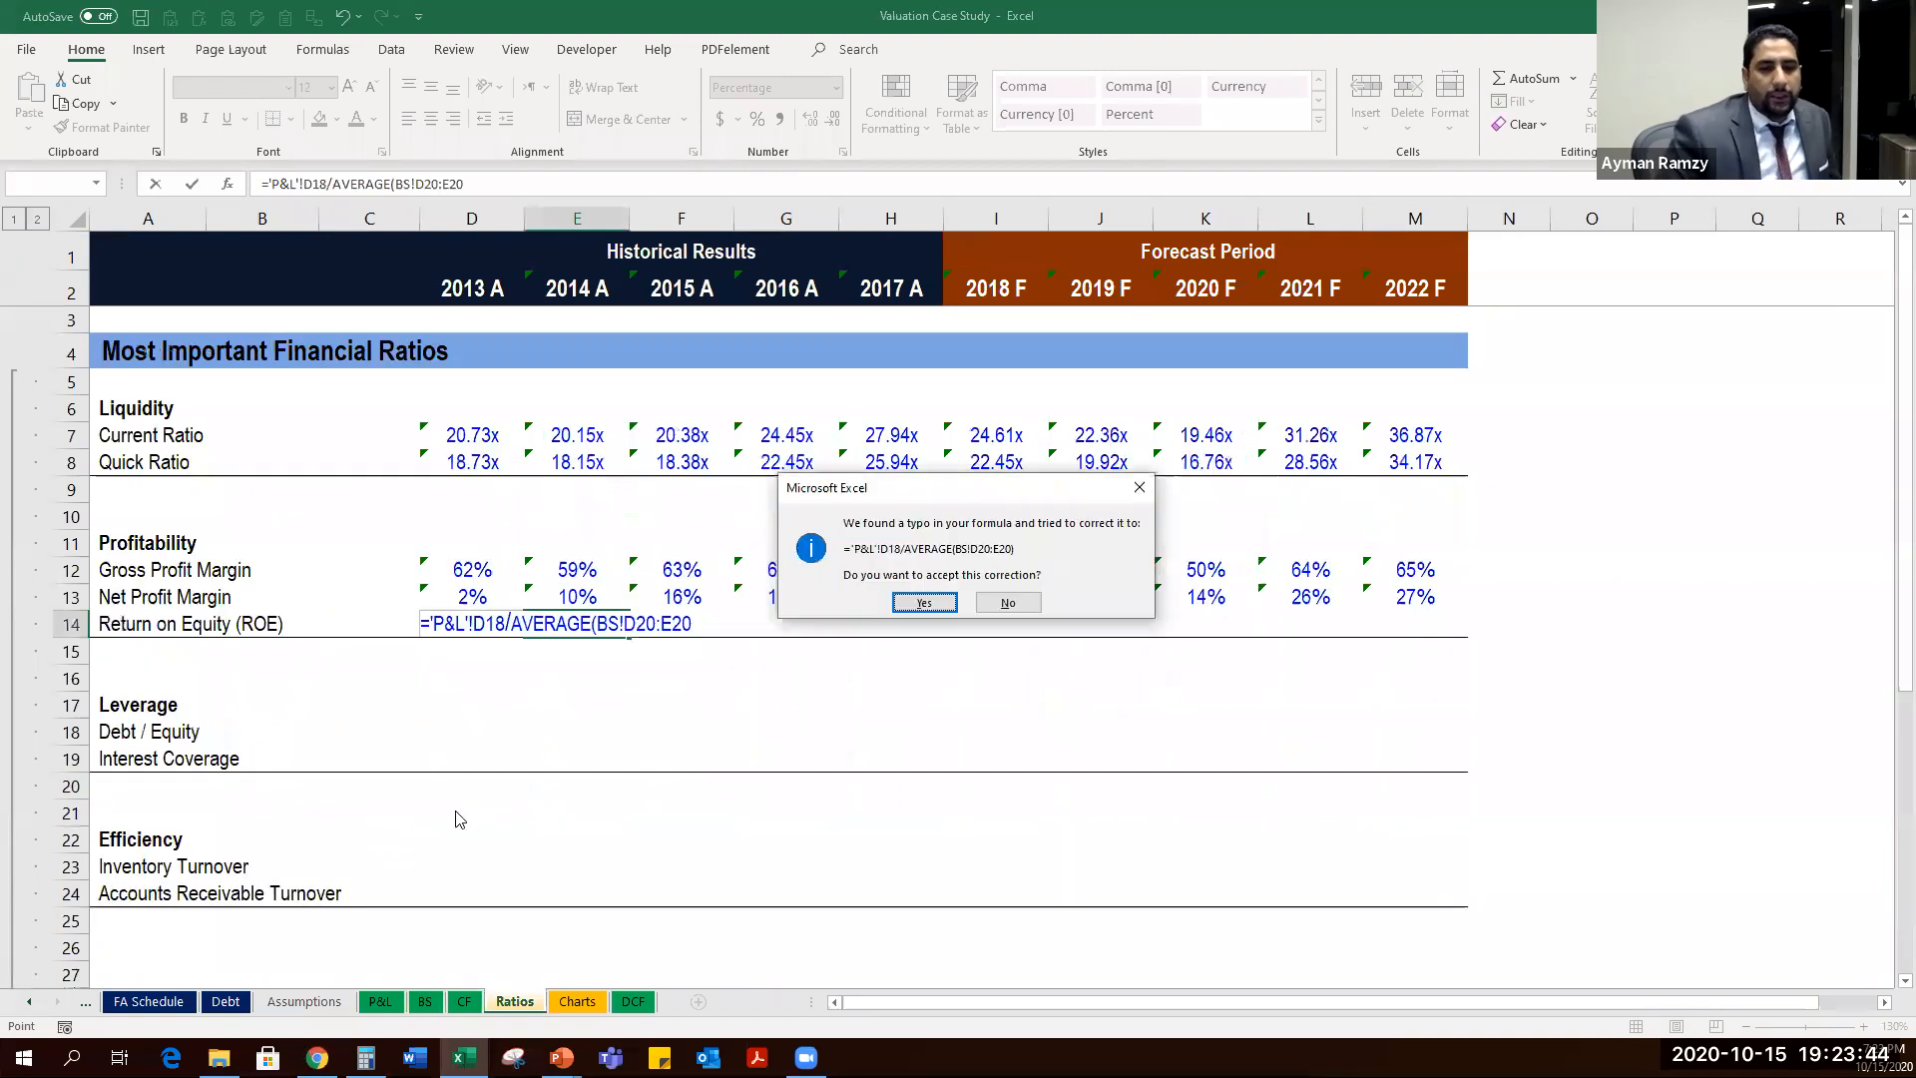
key("Return")
Copy the 2014 Return on Equity formula across the row through 2022.
key("Up")
key("ctrl+c")
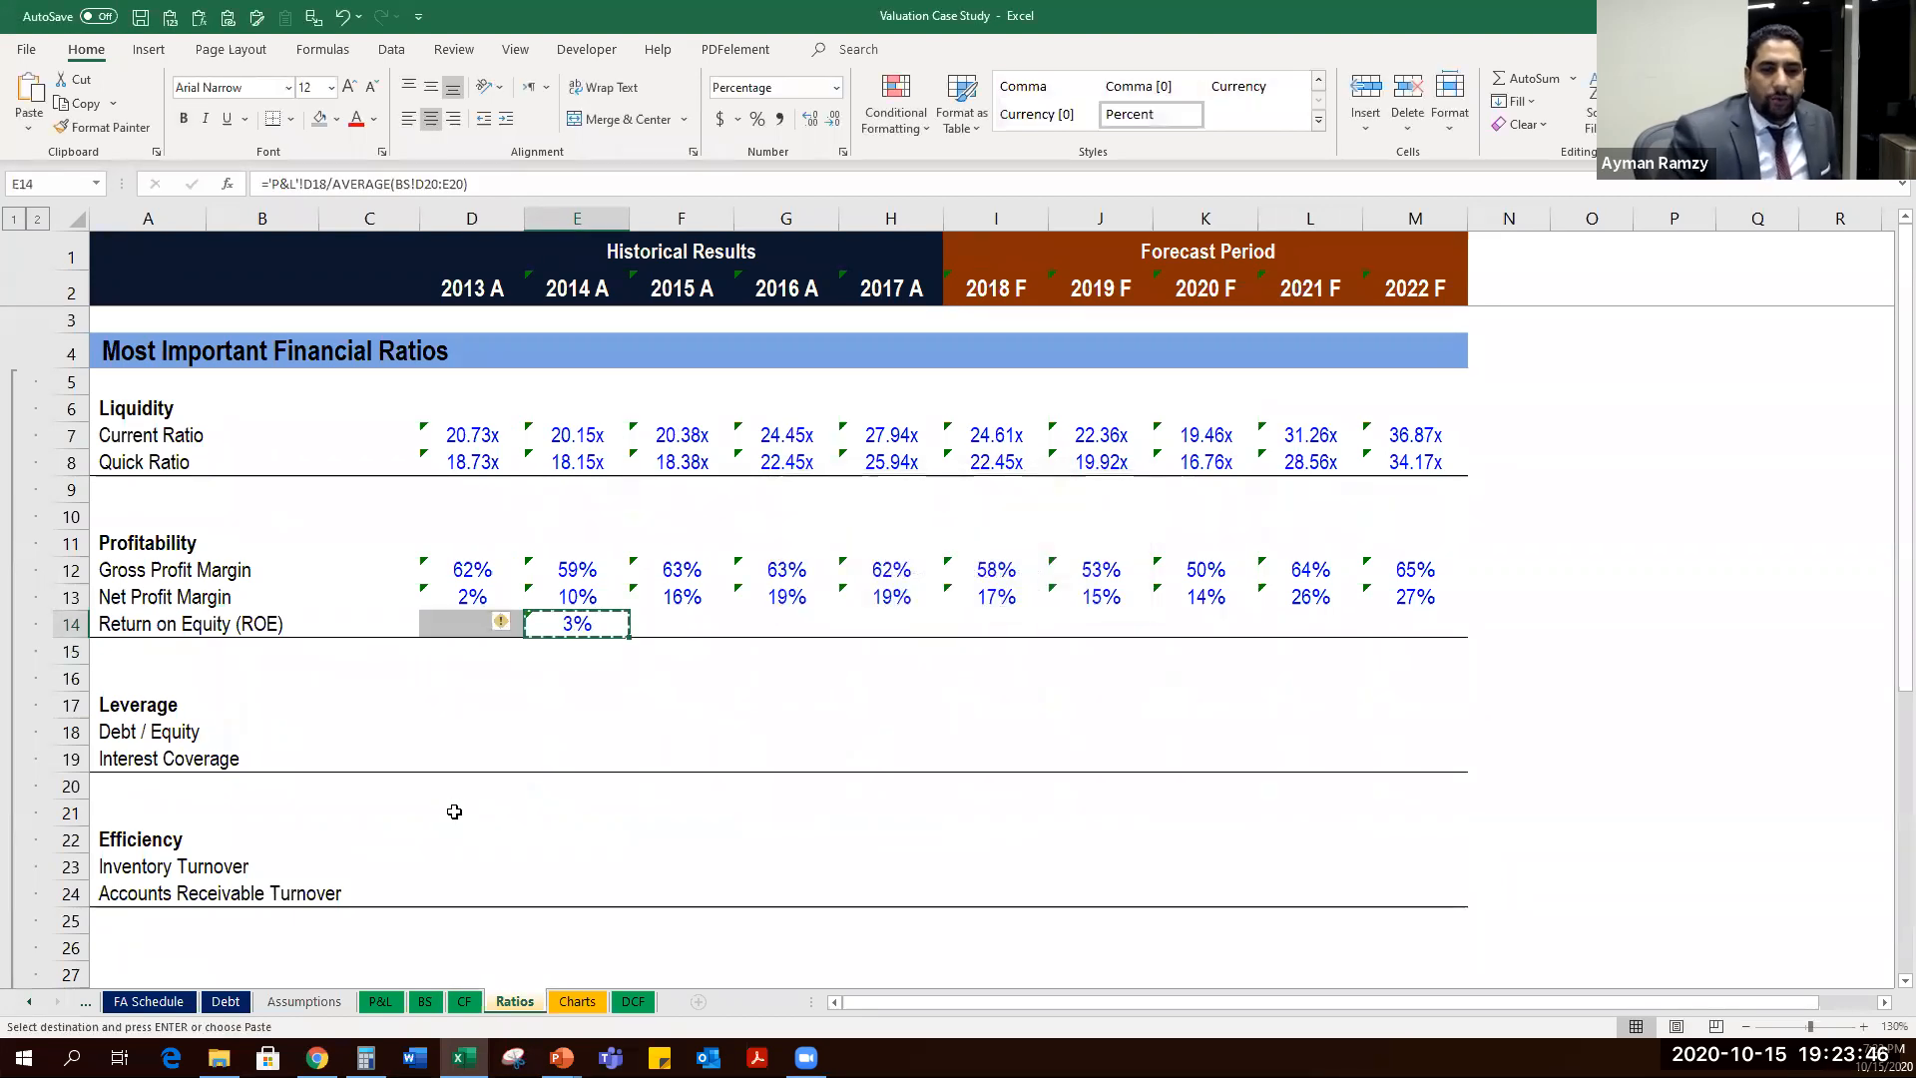
key("shift+Right")
key("shift+Right")
key("shift+Right")
key("shift+Right")
key("shift+Right")
key("shift+Right")
key("shift+Right")
key("shift+Right")
key("Return")
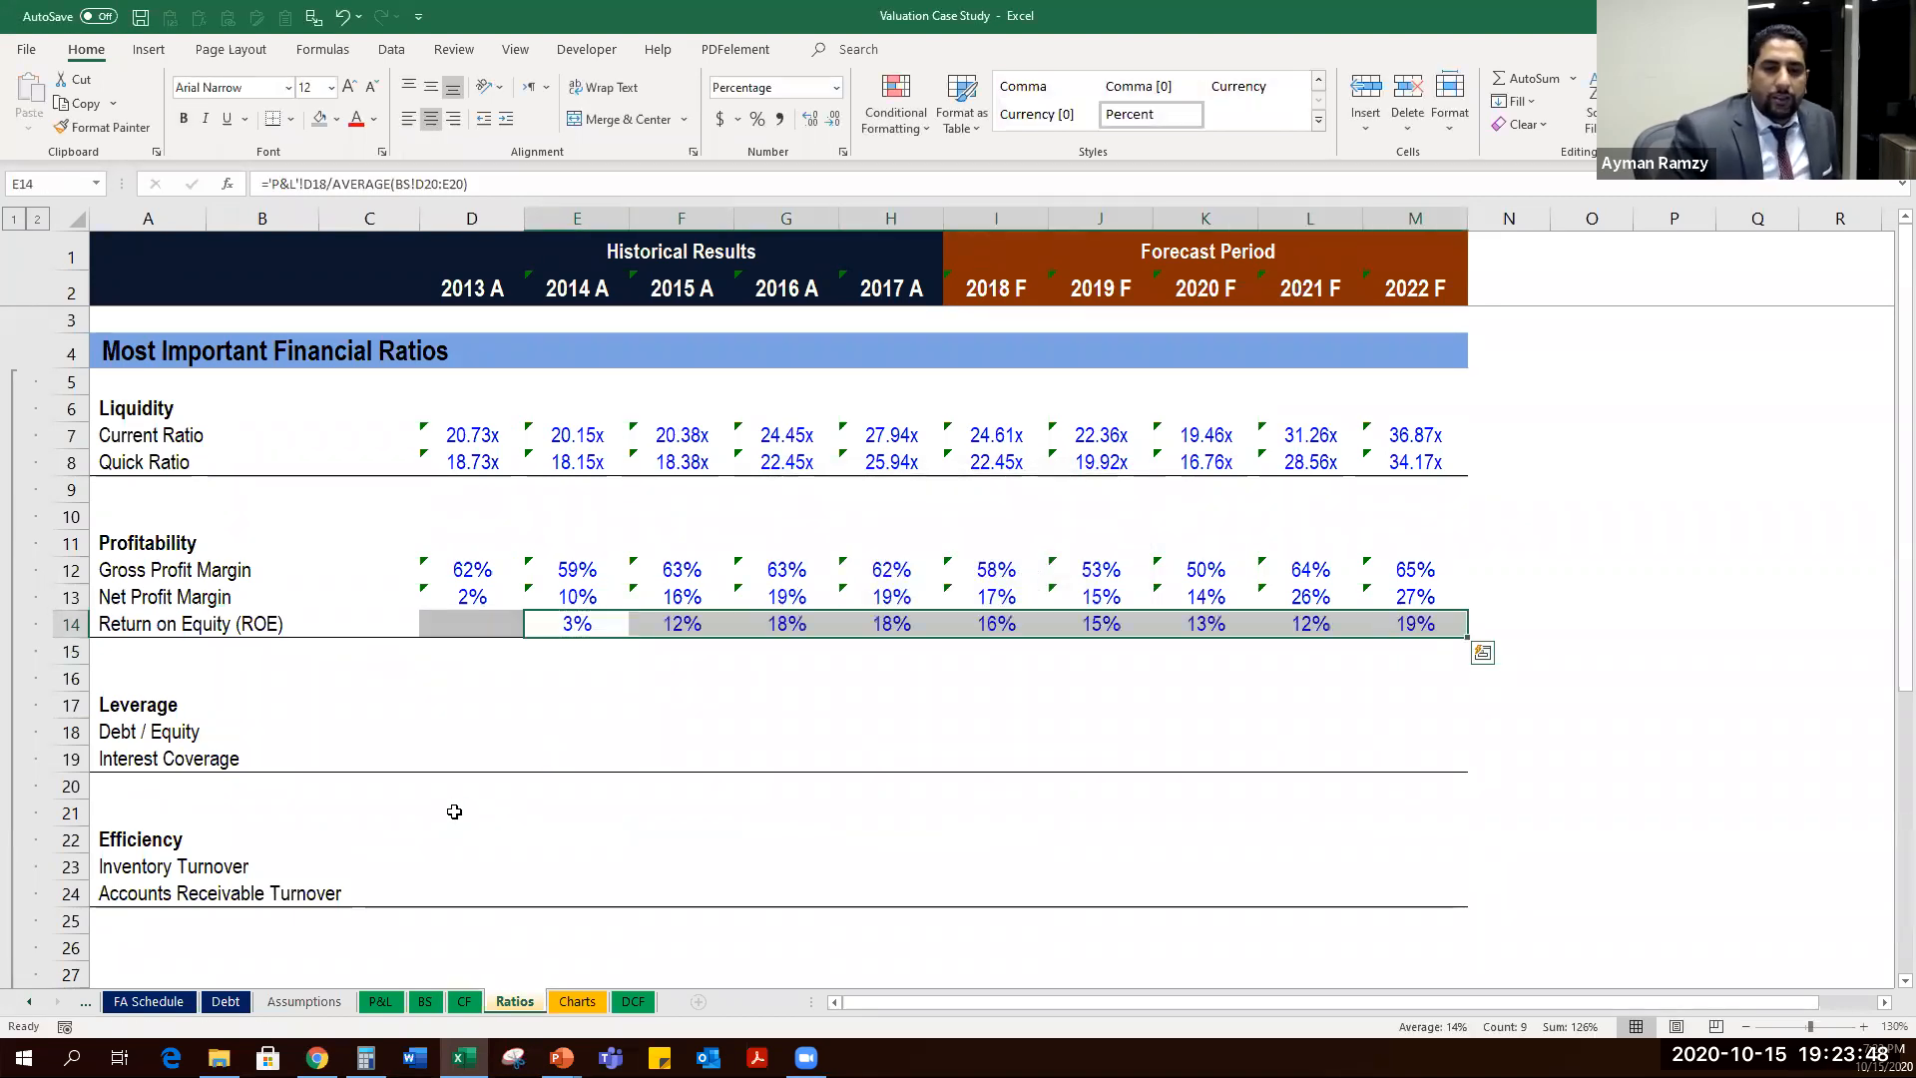
Examine the 2014 Return on Equity formula and check its net earnings reference against the 2013 and 2014 income statement columns.
key("Left")
key("Right")
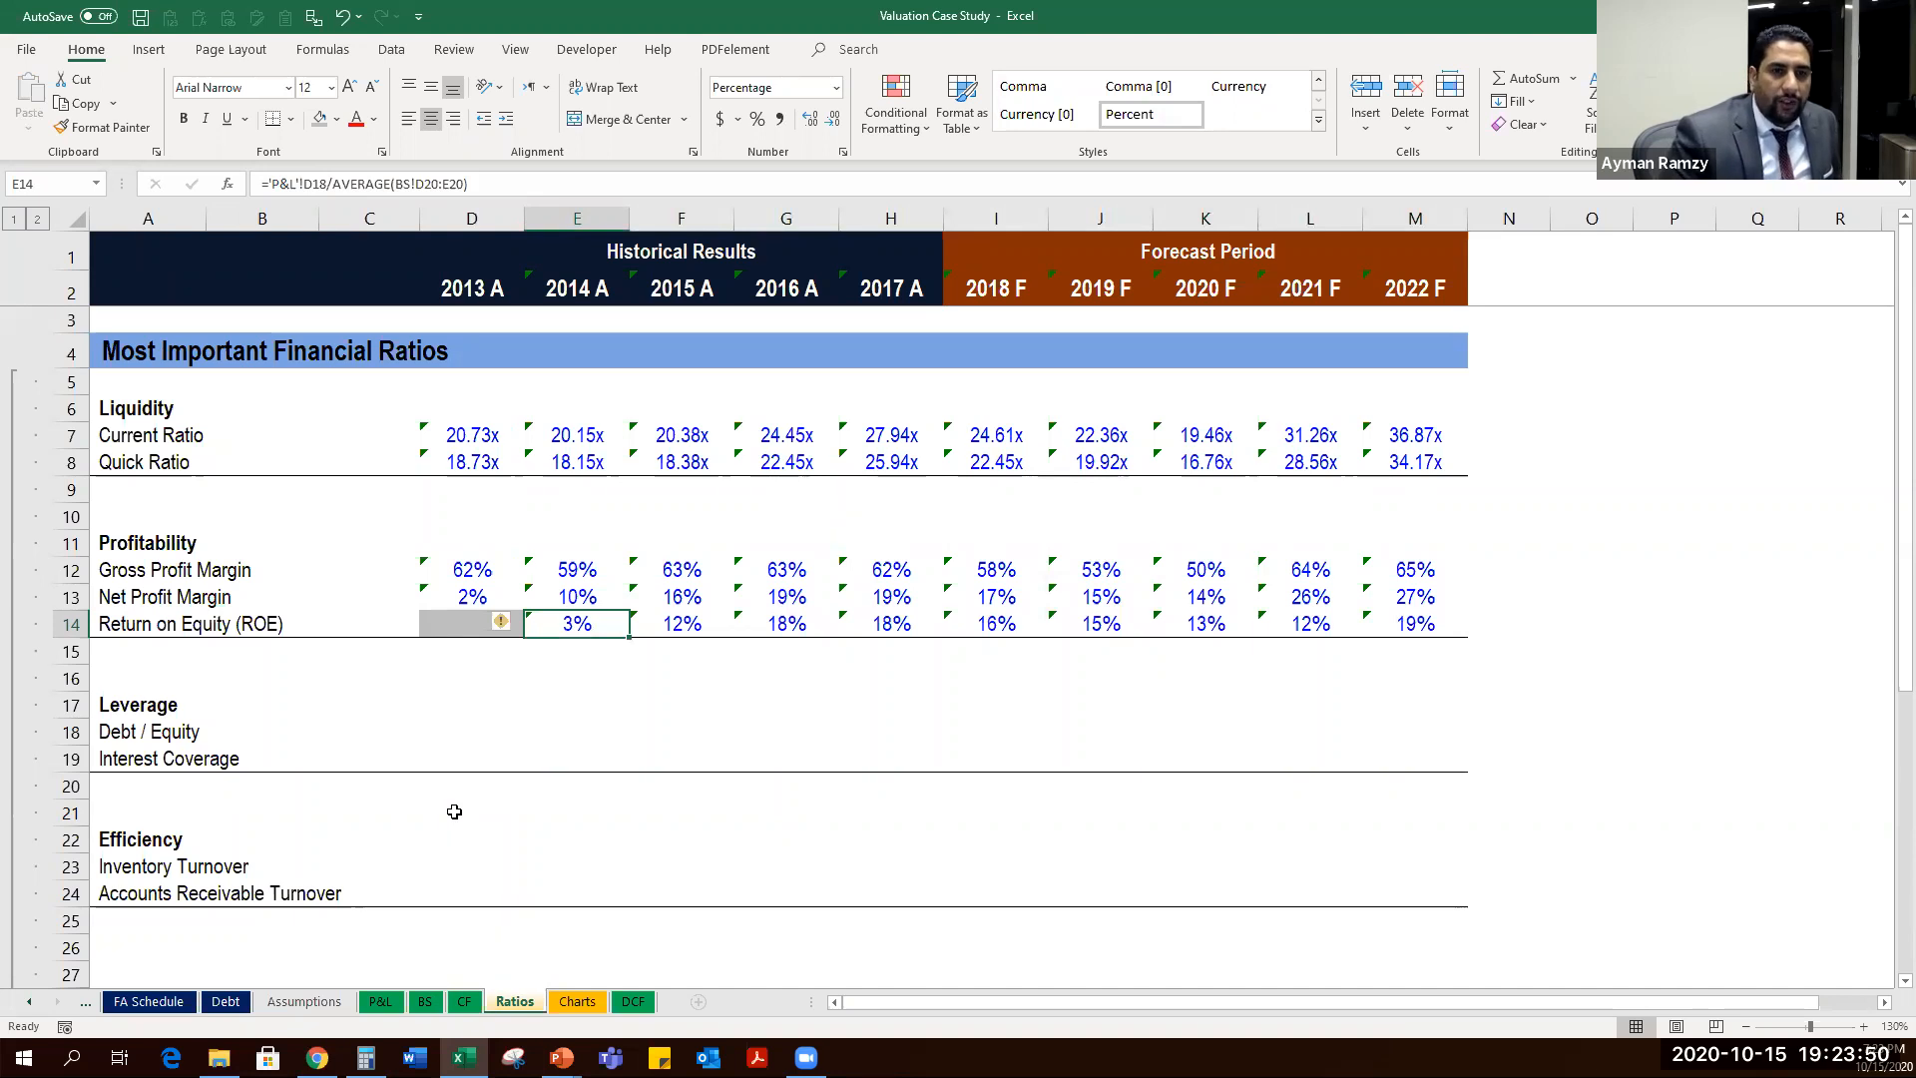
key("F2")
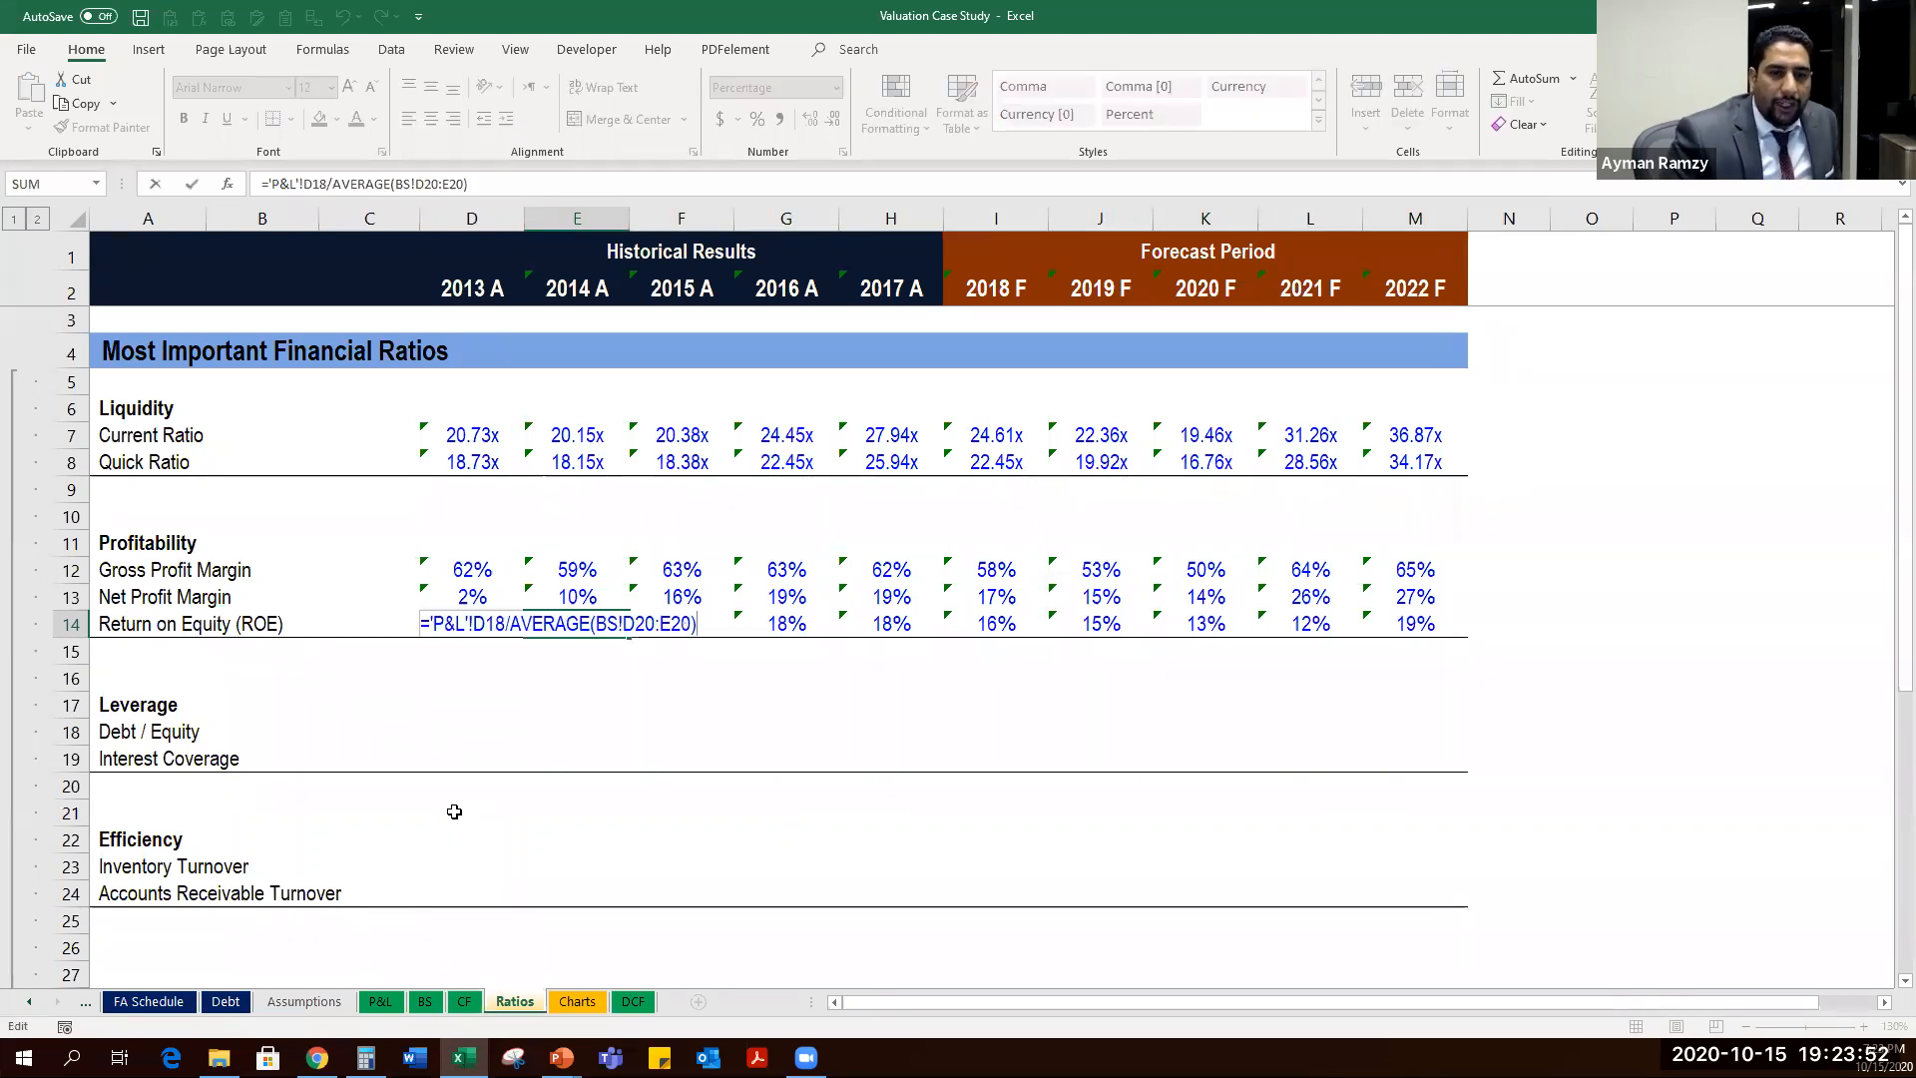
key("Escape")
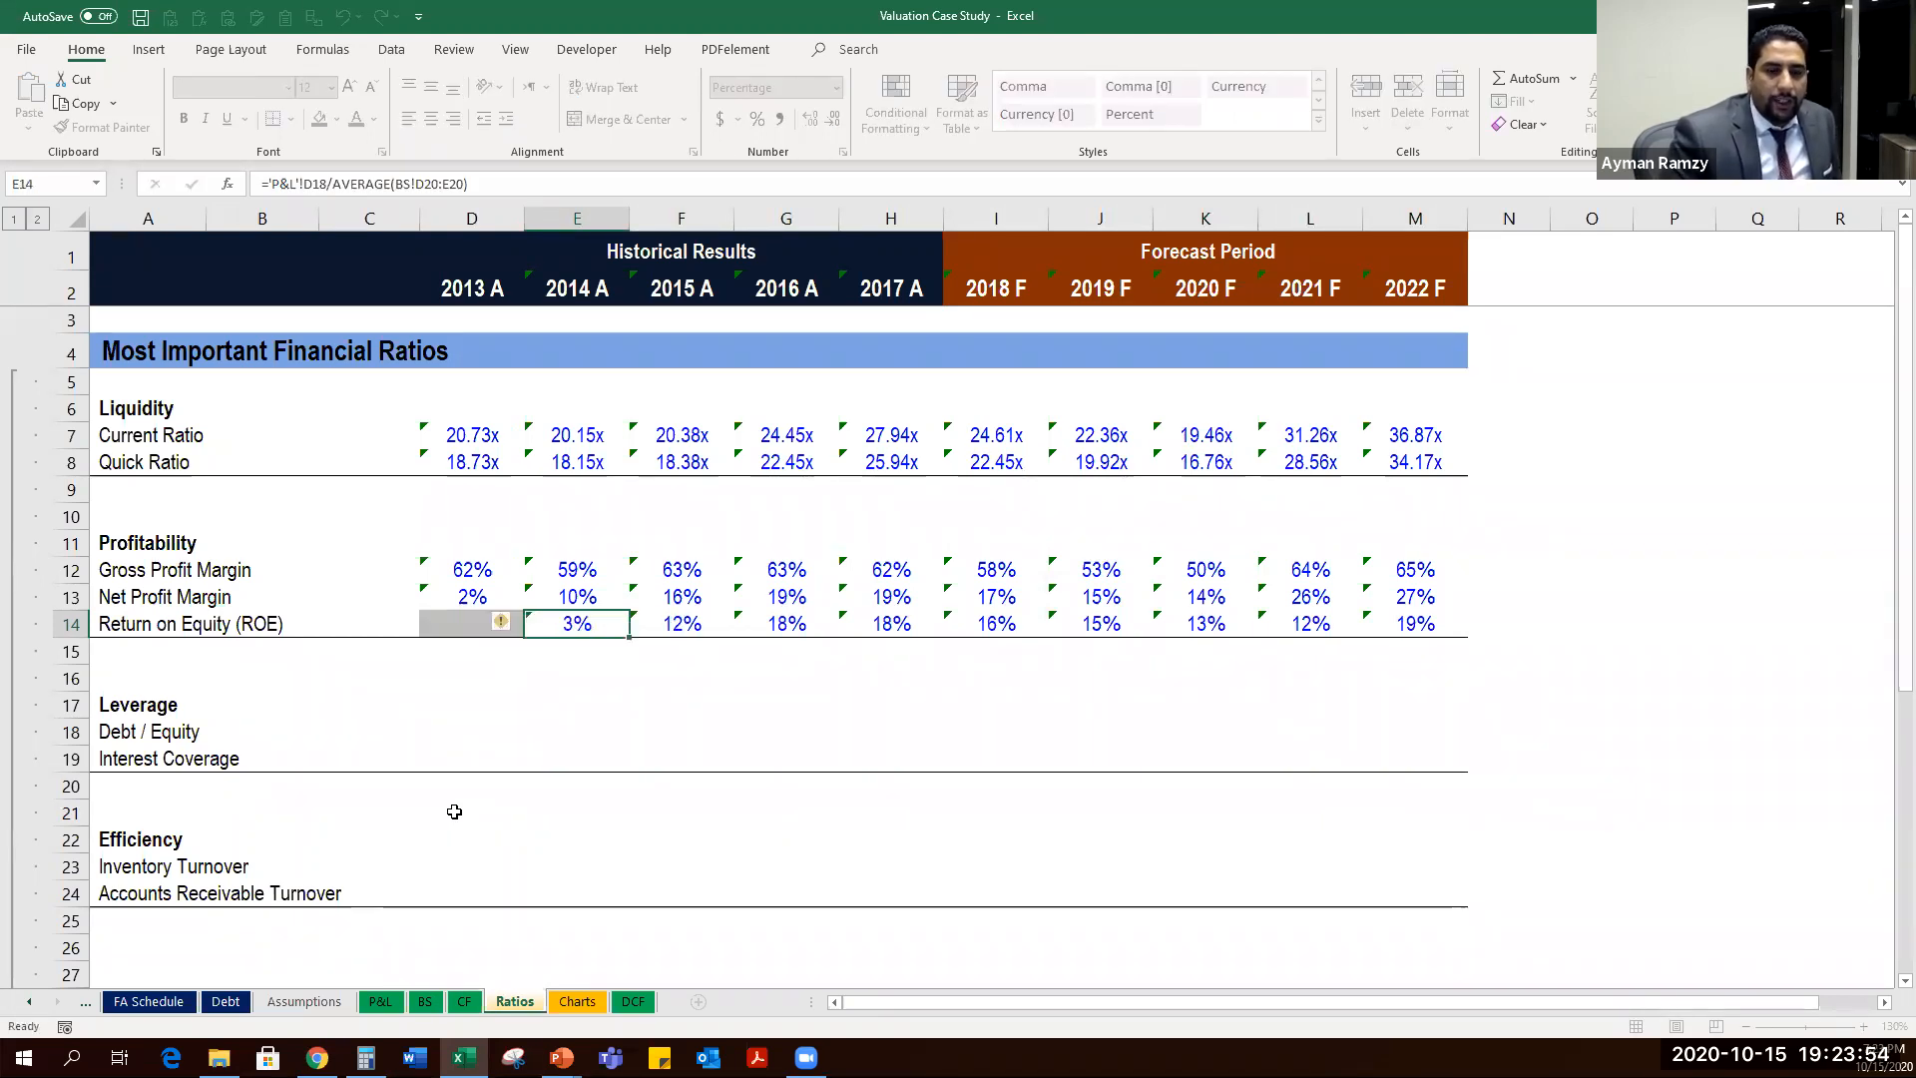
key("ctrl+Page_Up")
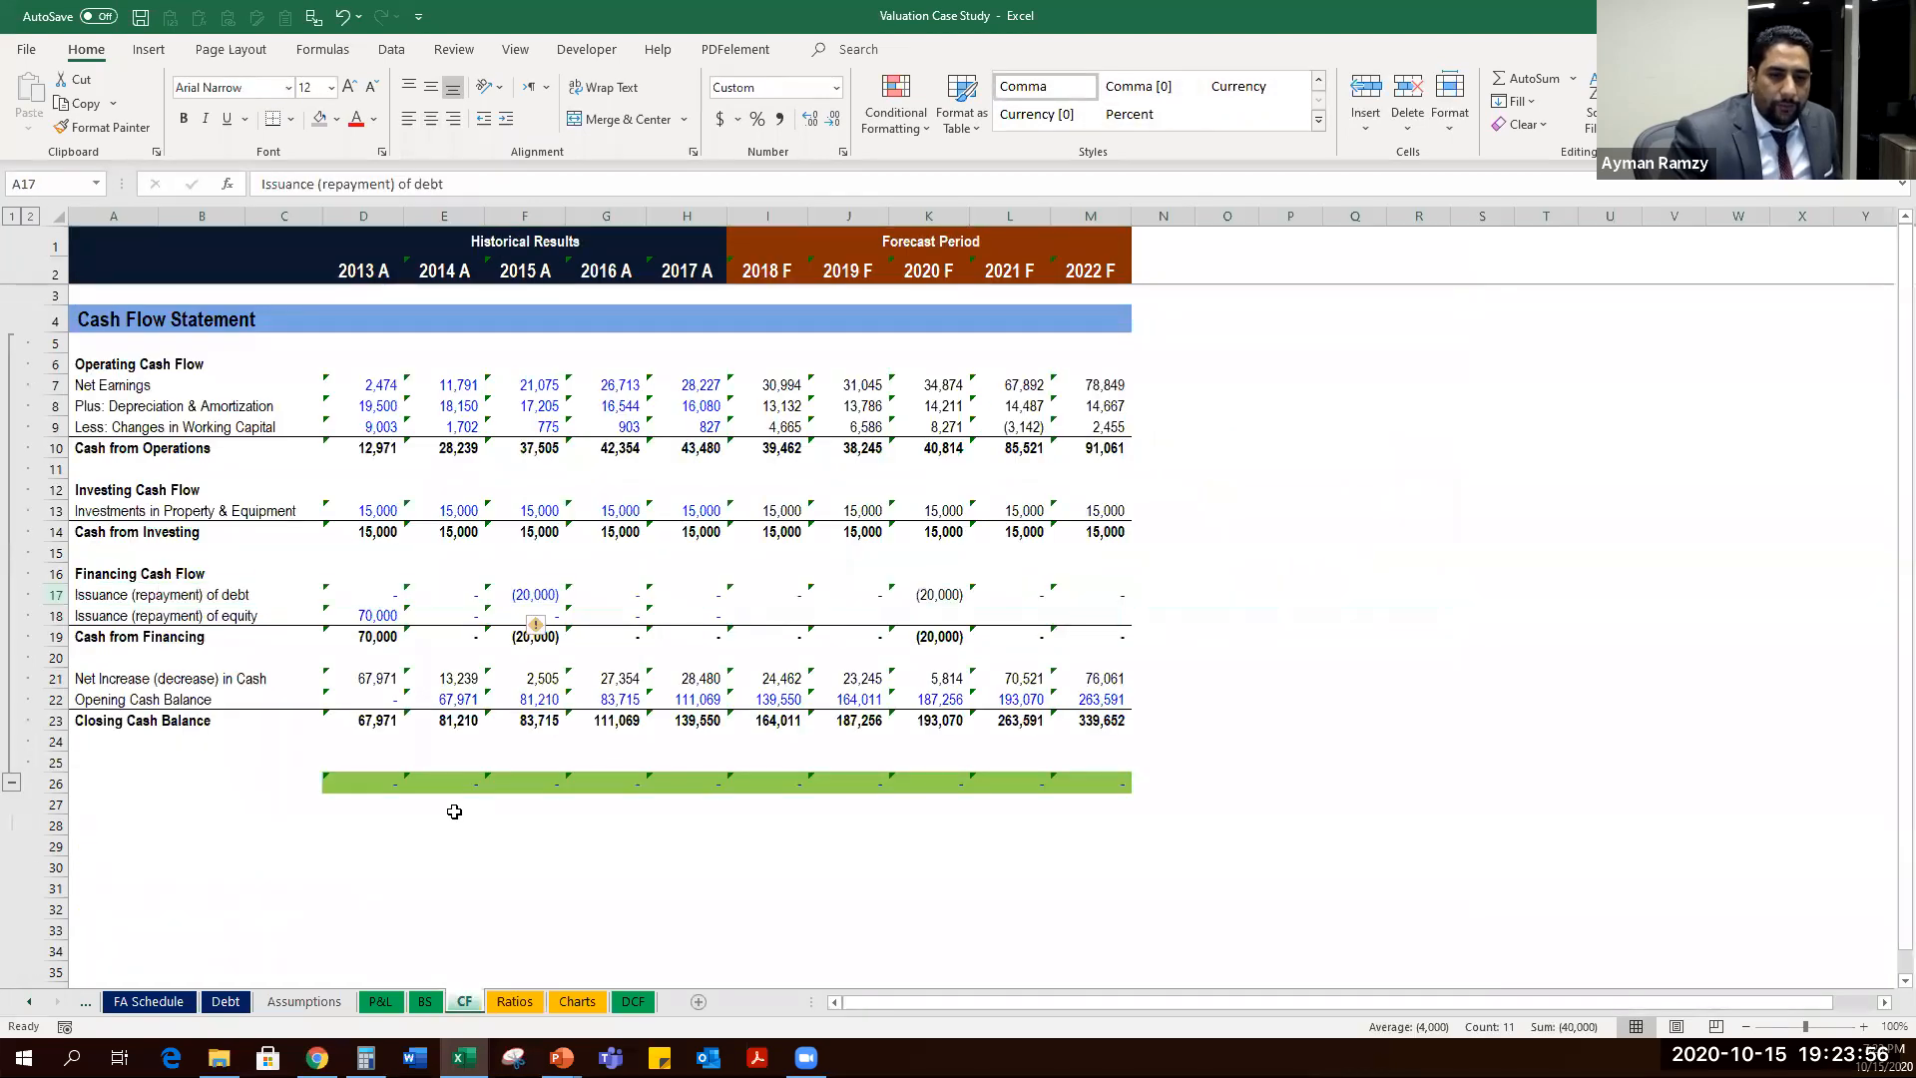
key("ctrl+Page_Up")
key("ctrl+Page_Up")
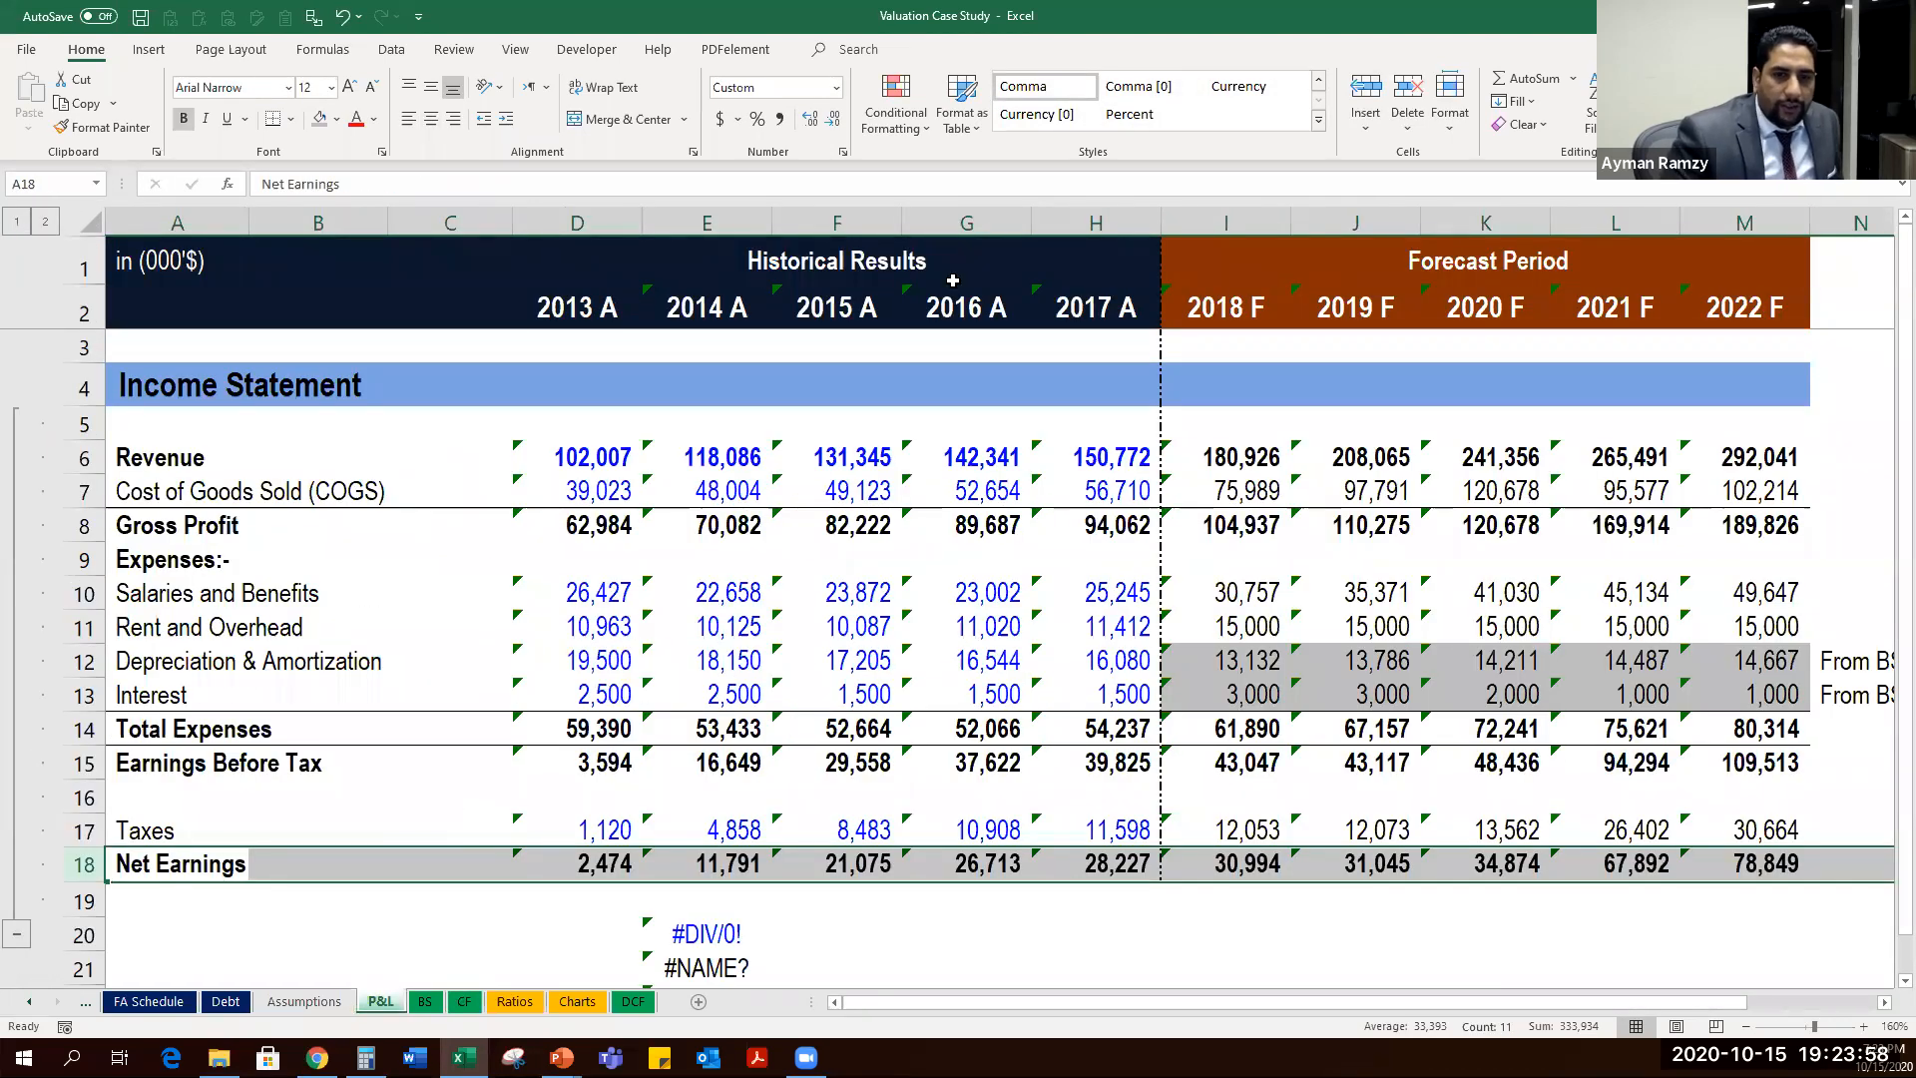
left_click(577, 222)
left_click(721, 224)
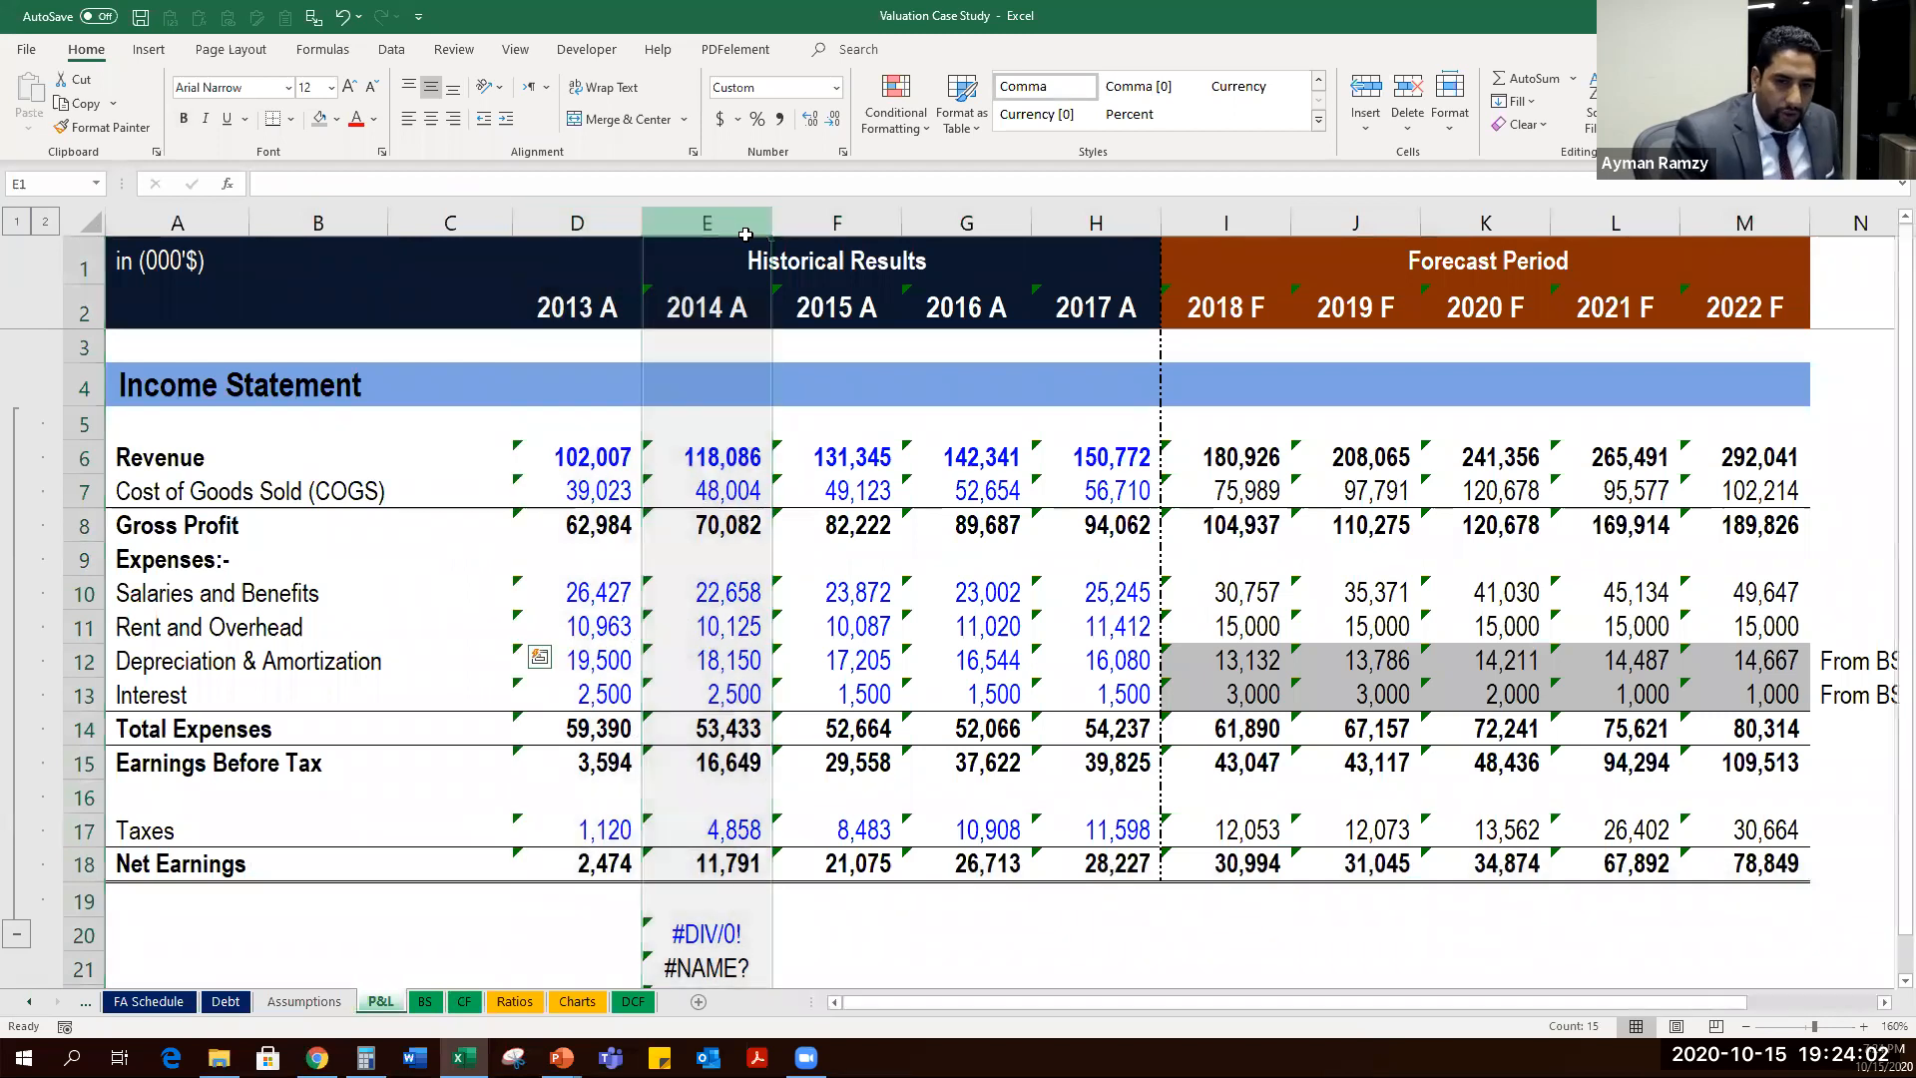
key("ctrl+Page_Down")
key("ctrl+Page_Down")
key("ctrl+Page_Down")
key("ctrl+Page_Down")
key("ctrl+Page_Up")
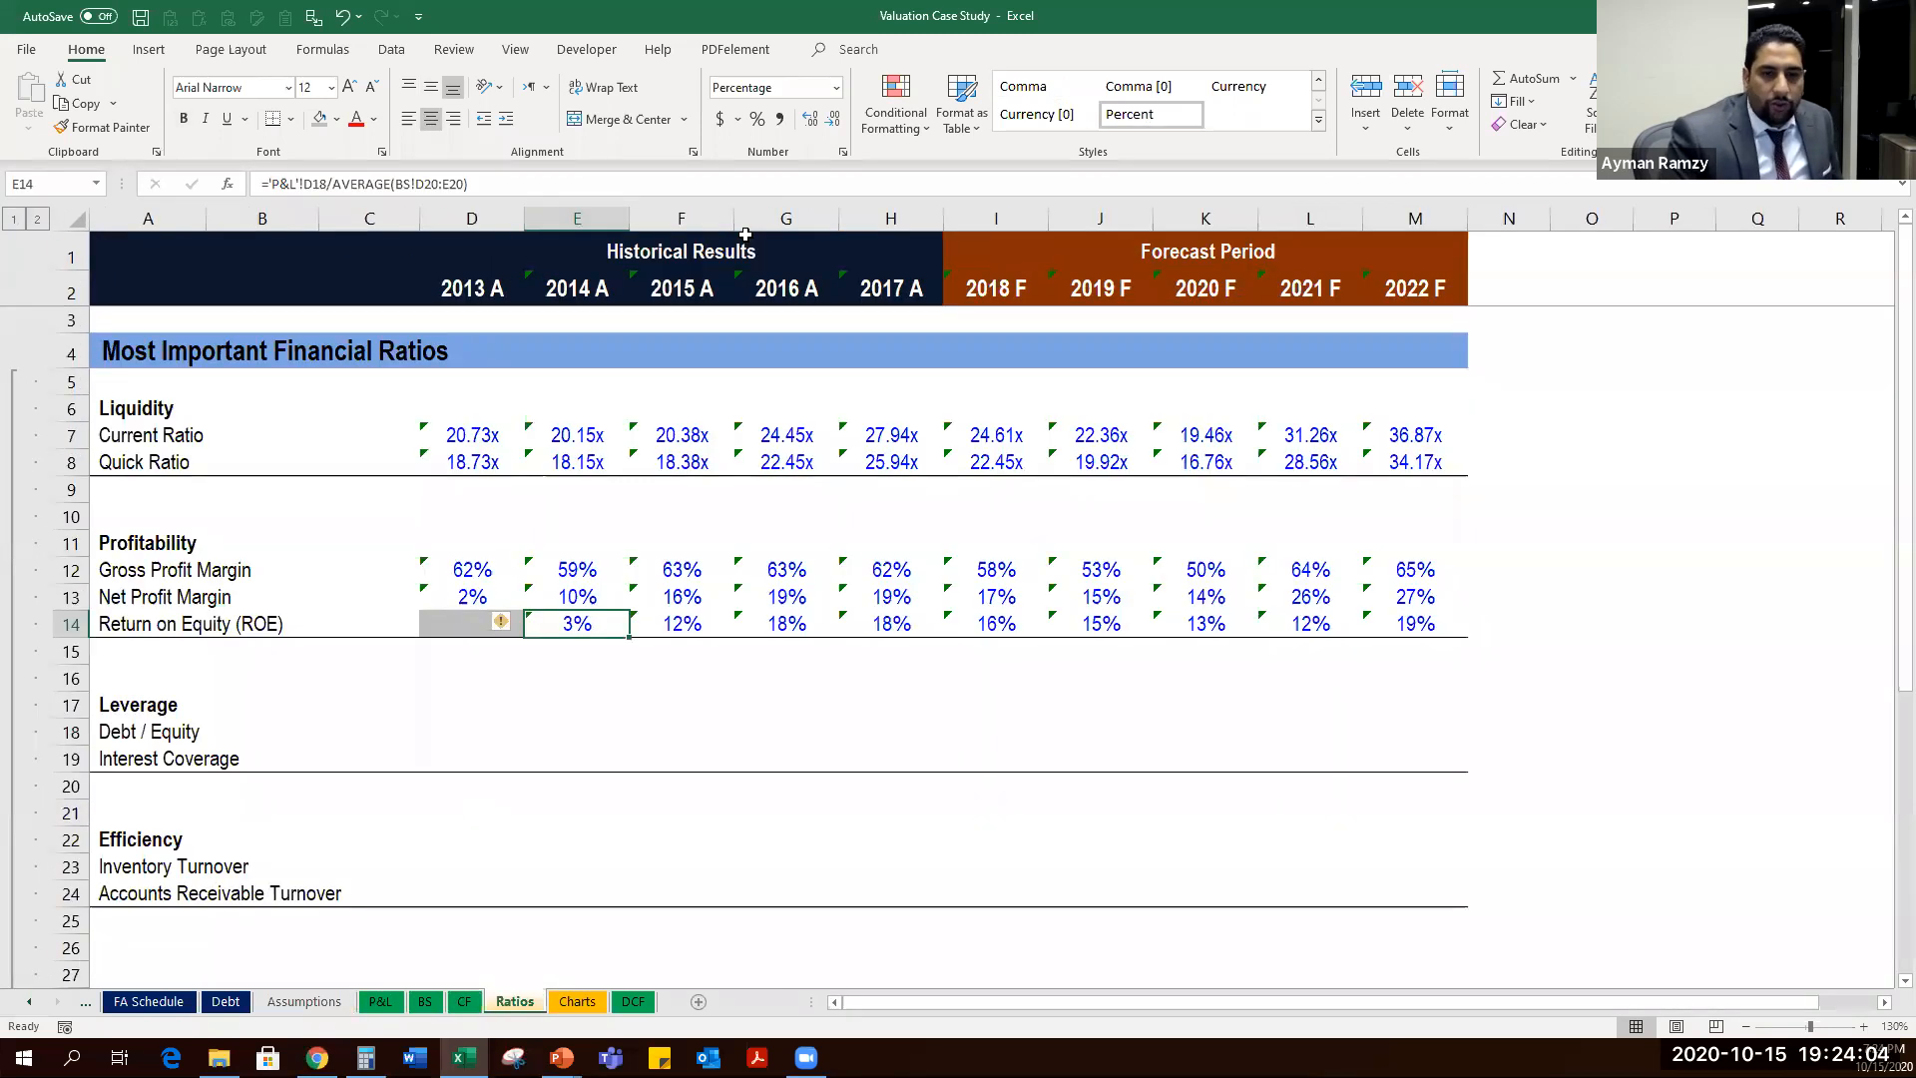
Correct the 2014 Return on Equity formula to use 2014 net earnings, ='P&L'!E18/AVERAGE(BS!D20:E20).
key("F2")
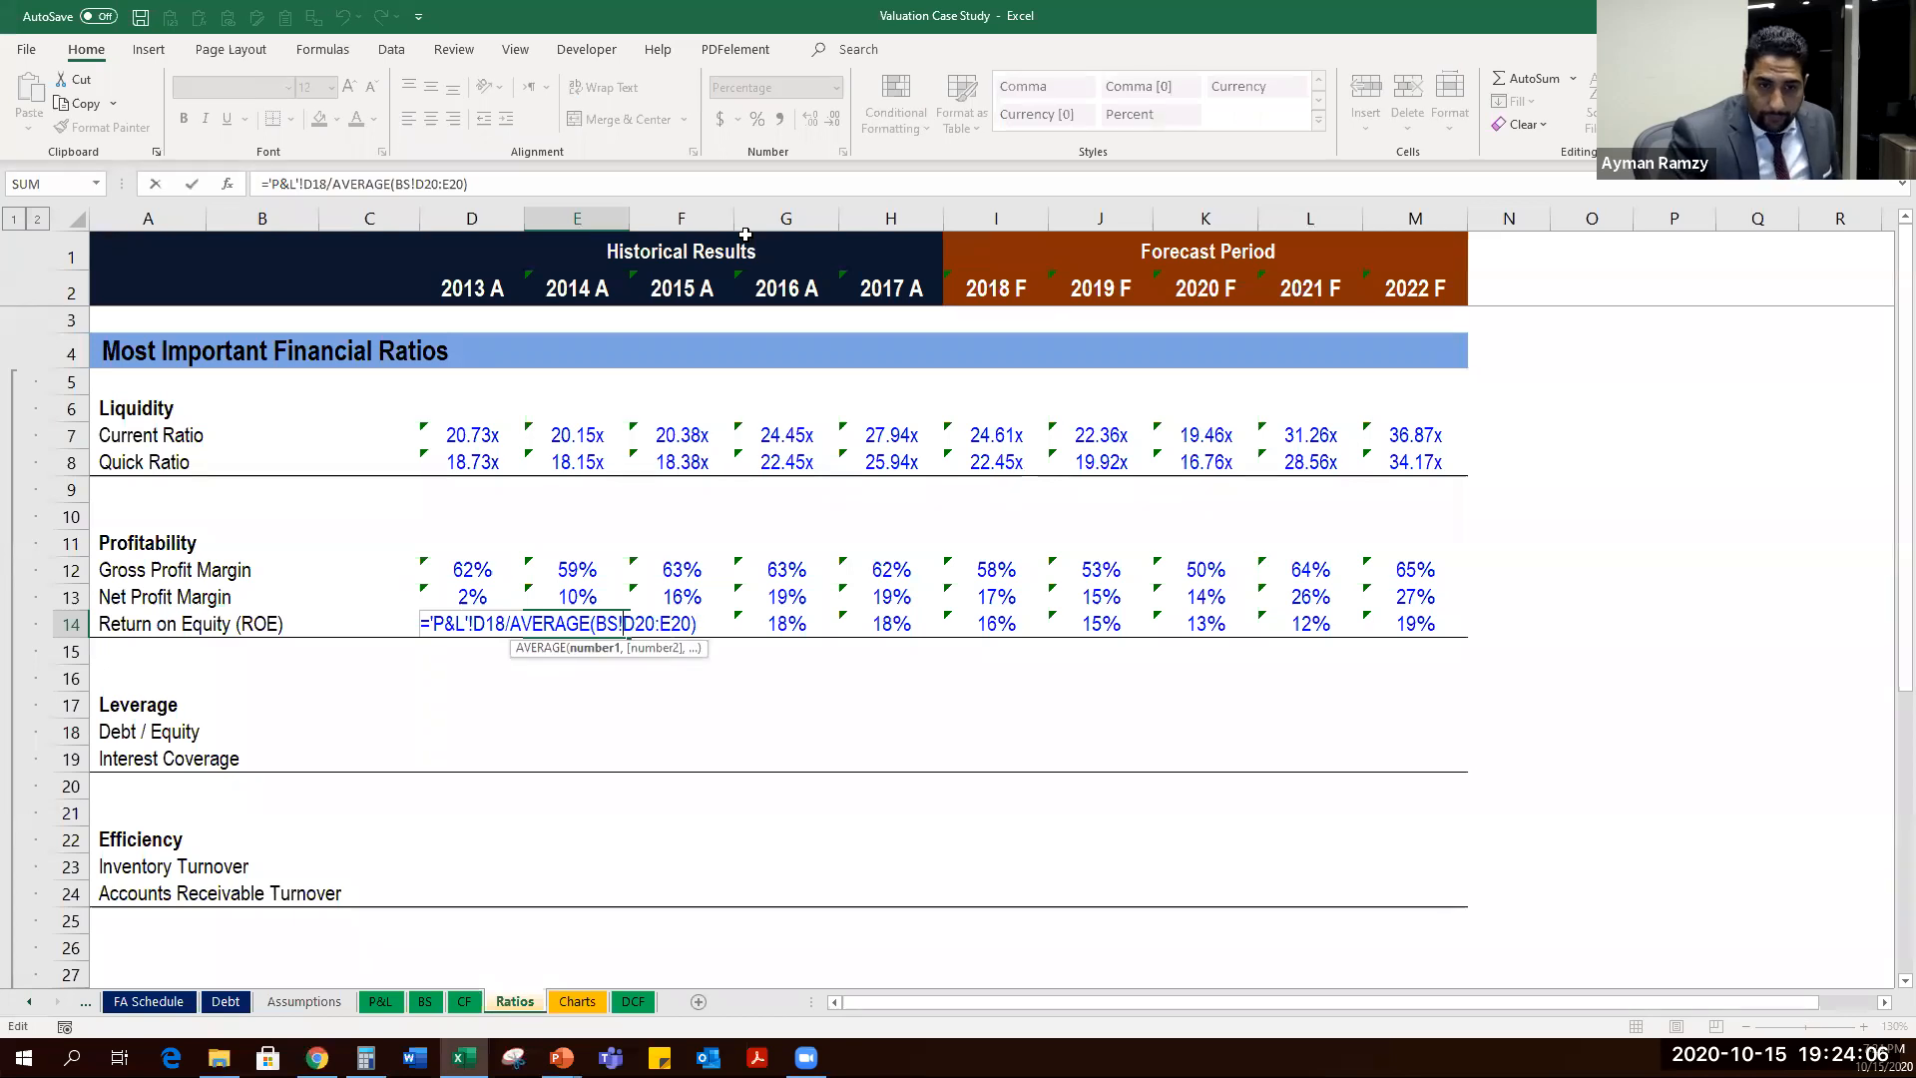
key("Left")
key("Left")
key("Left")
key("Left")
key("Left")
key("Left")
key("Left")
key("Left")
key("Left")
key("BackSpace")
type("E")
key("ctrl+Return")
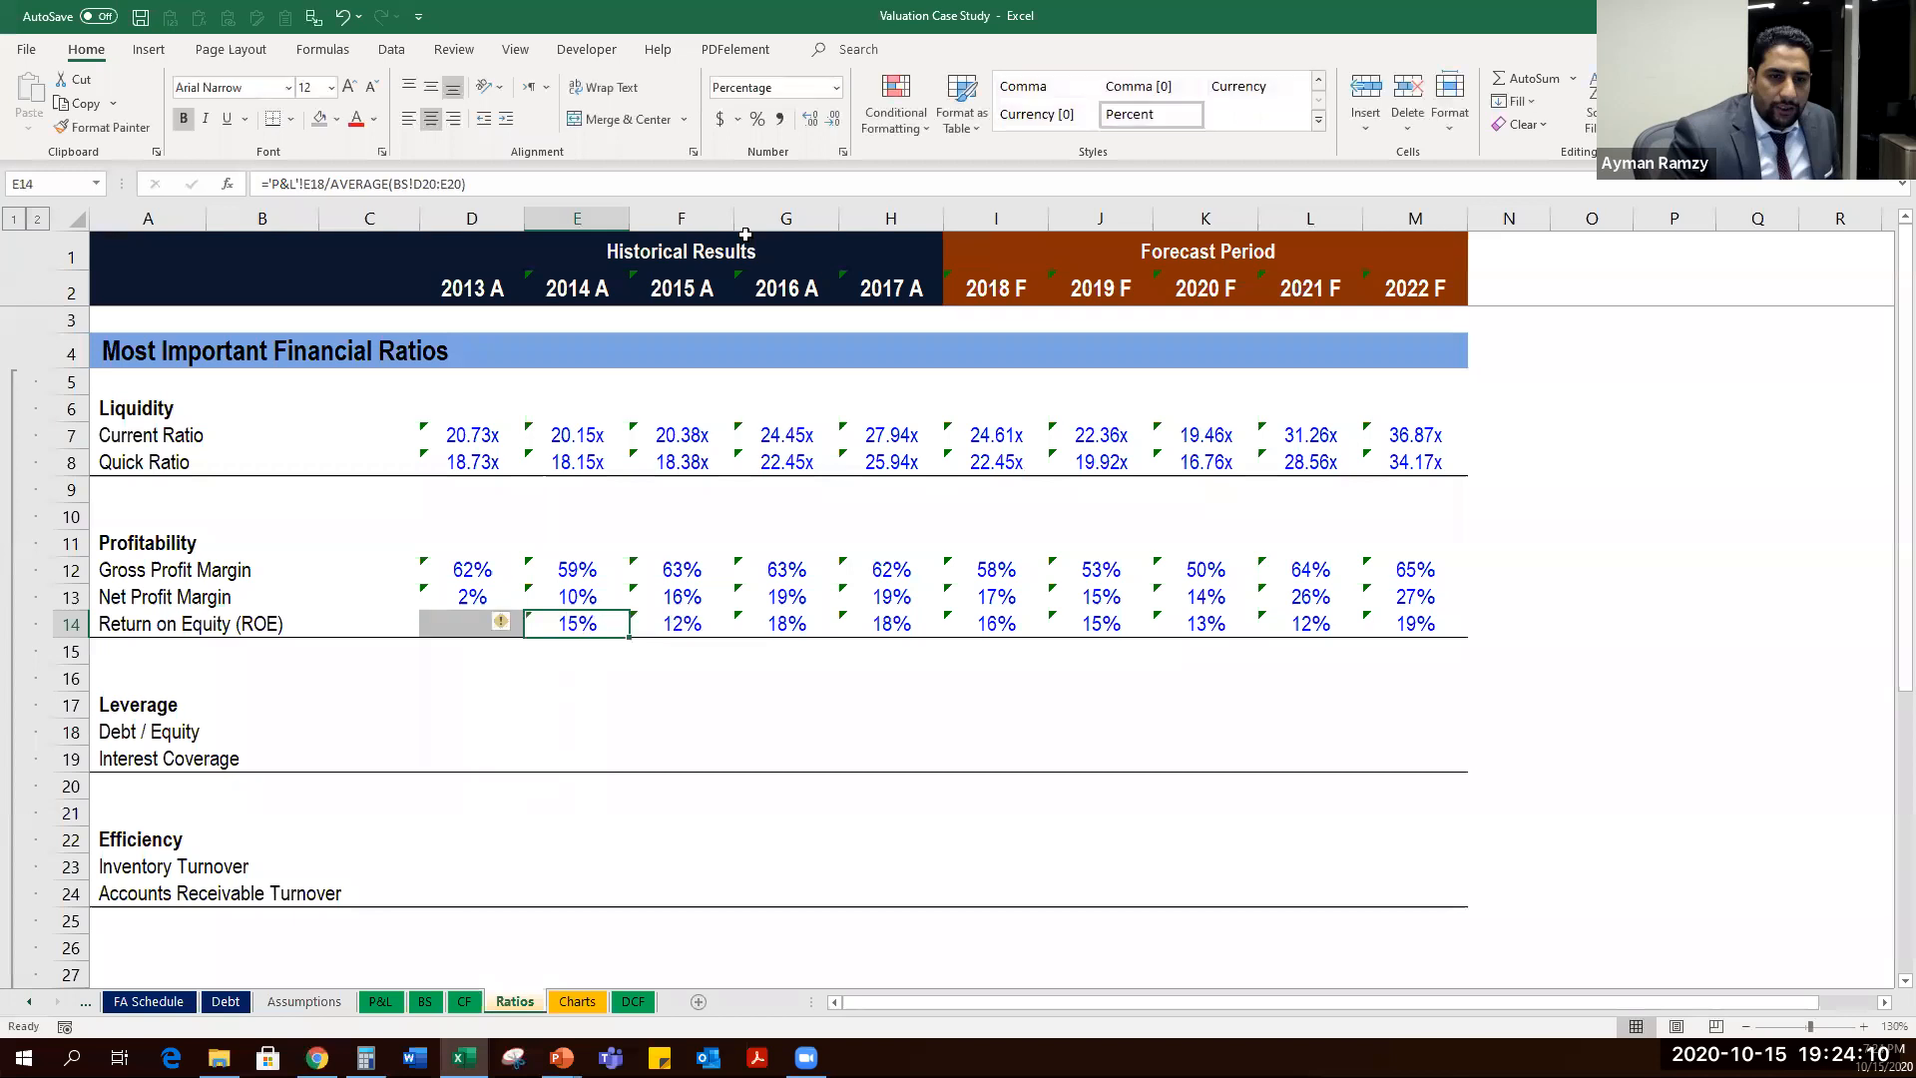
Paste the corrected Return on Equity formula over the rest of the row, from 2014 through 2022.
key("ctrl+c")
key("ctrl+shift+Right")
key("ctrl+v")
type("\\")
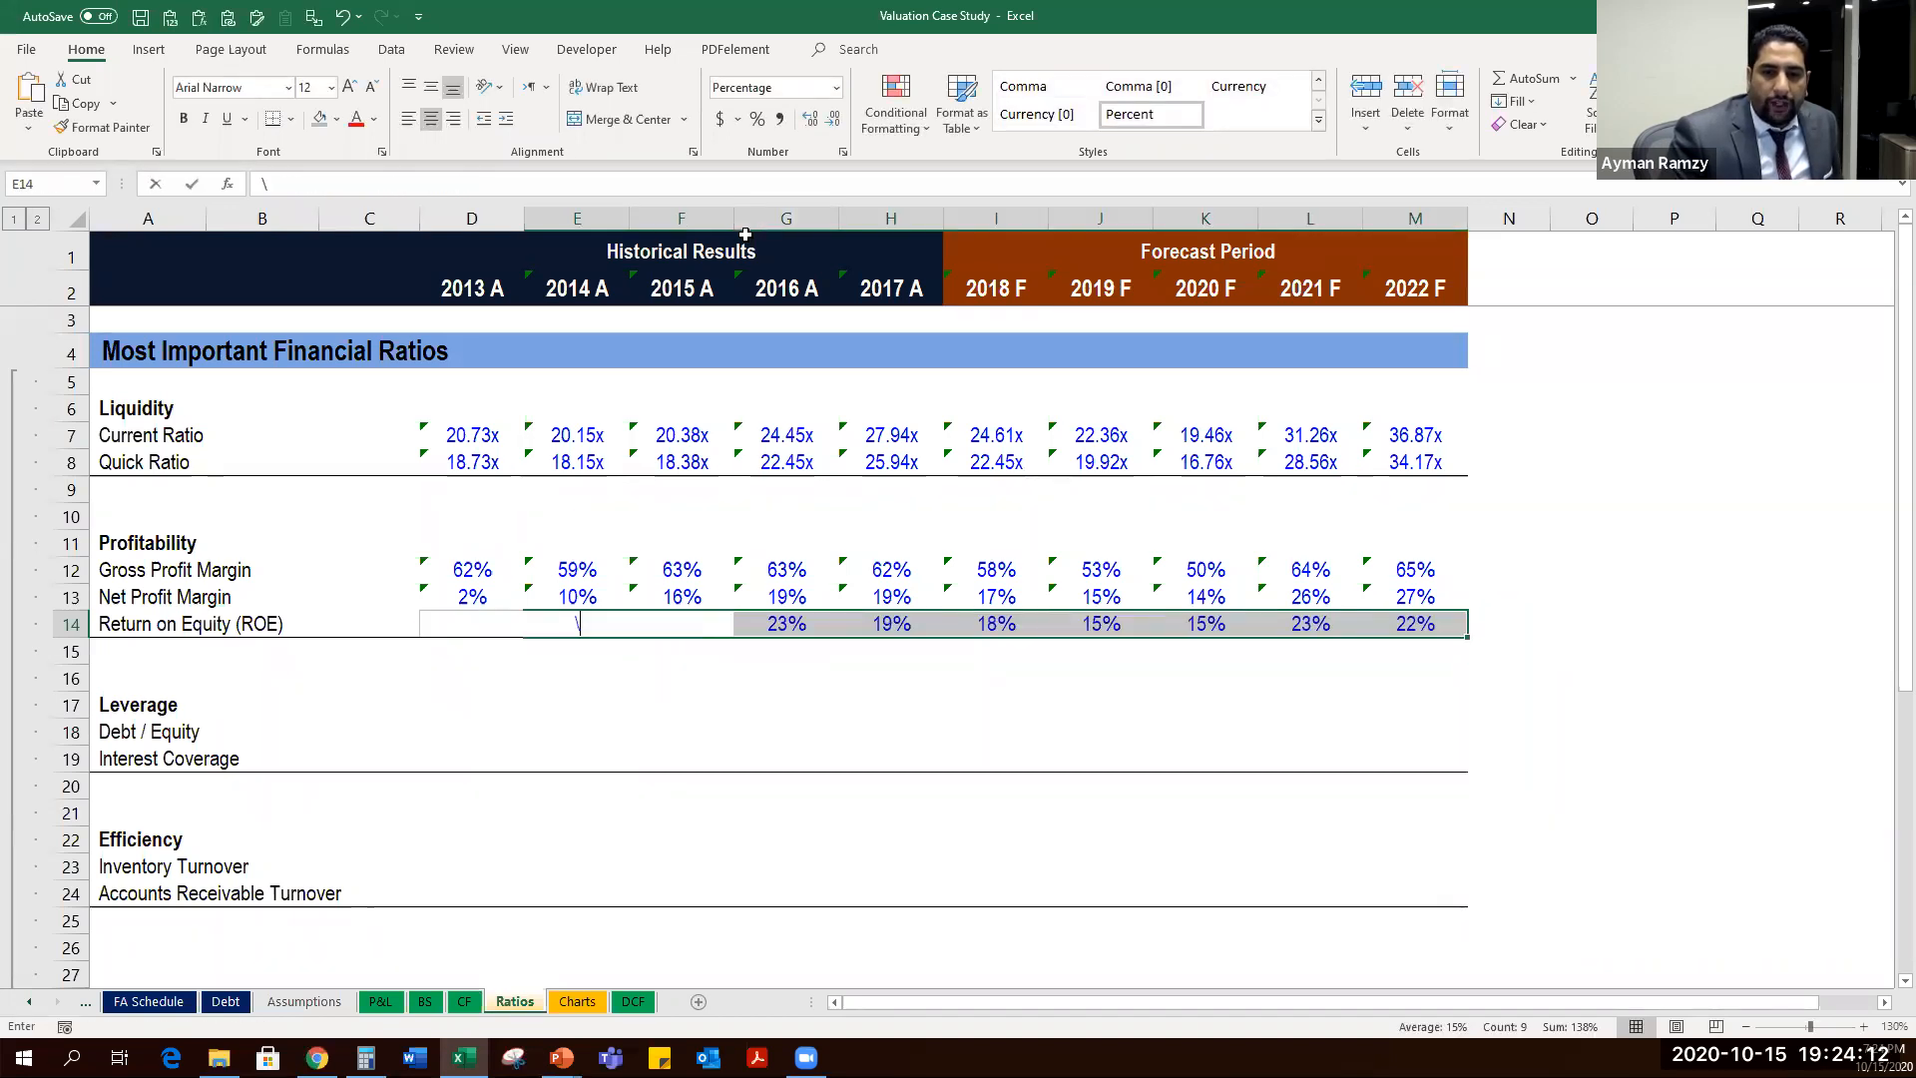
key("Escape")
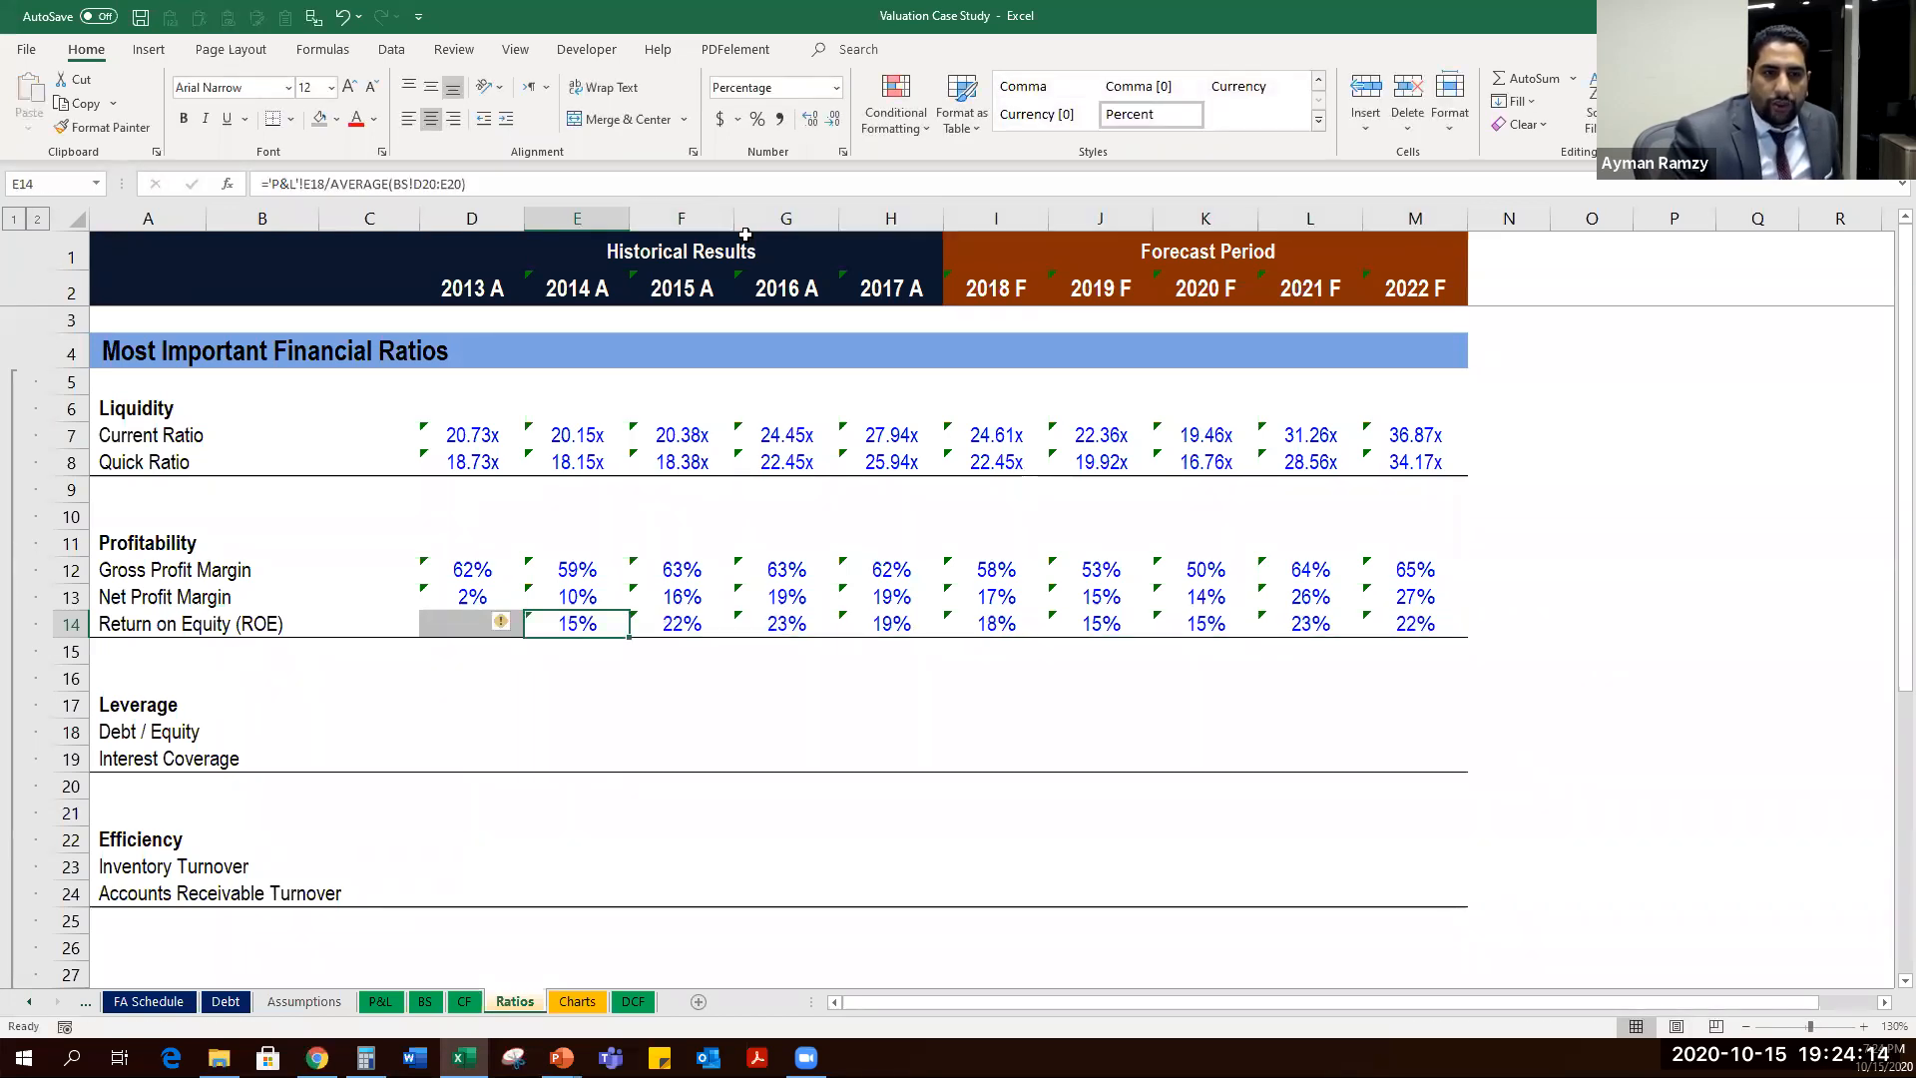
key("ctrl+c")
key("ctrl+shift+Right")
key("ctrl+v")
key("Escape")
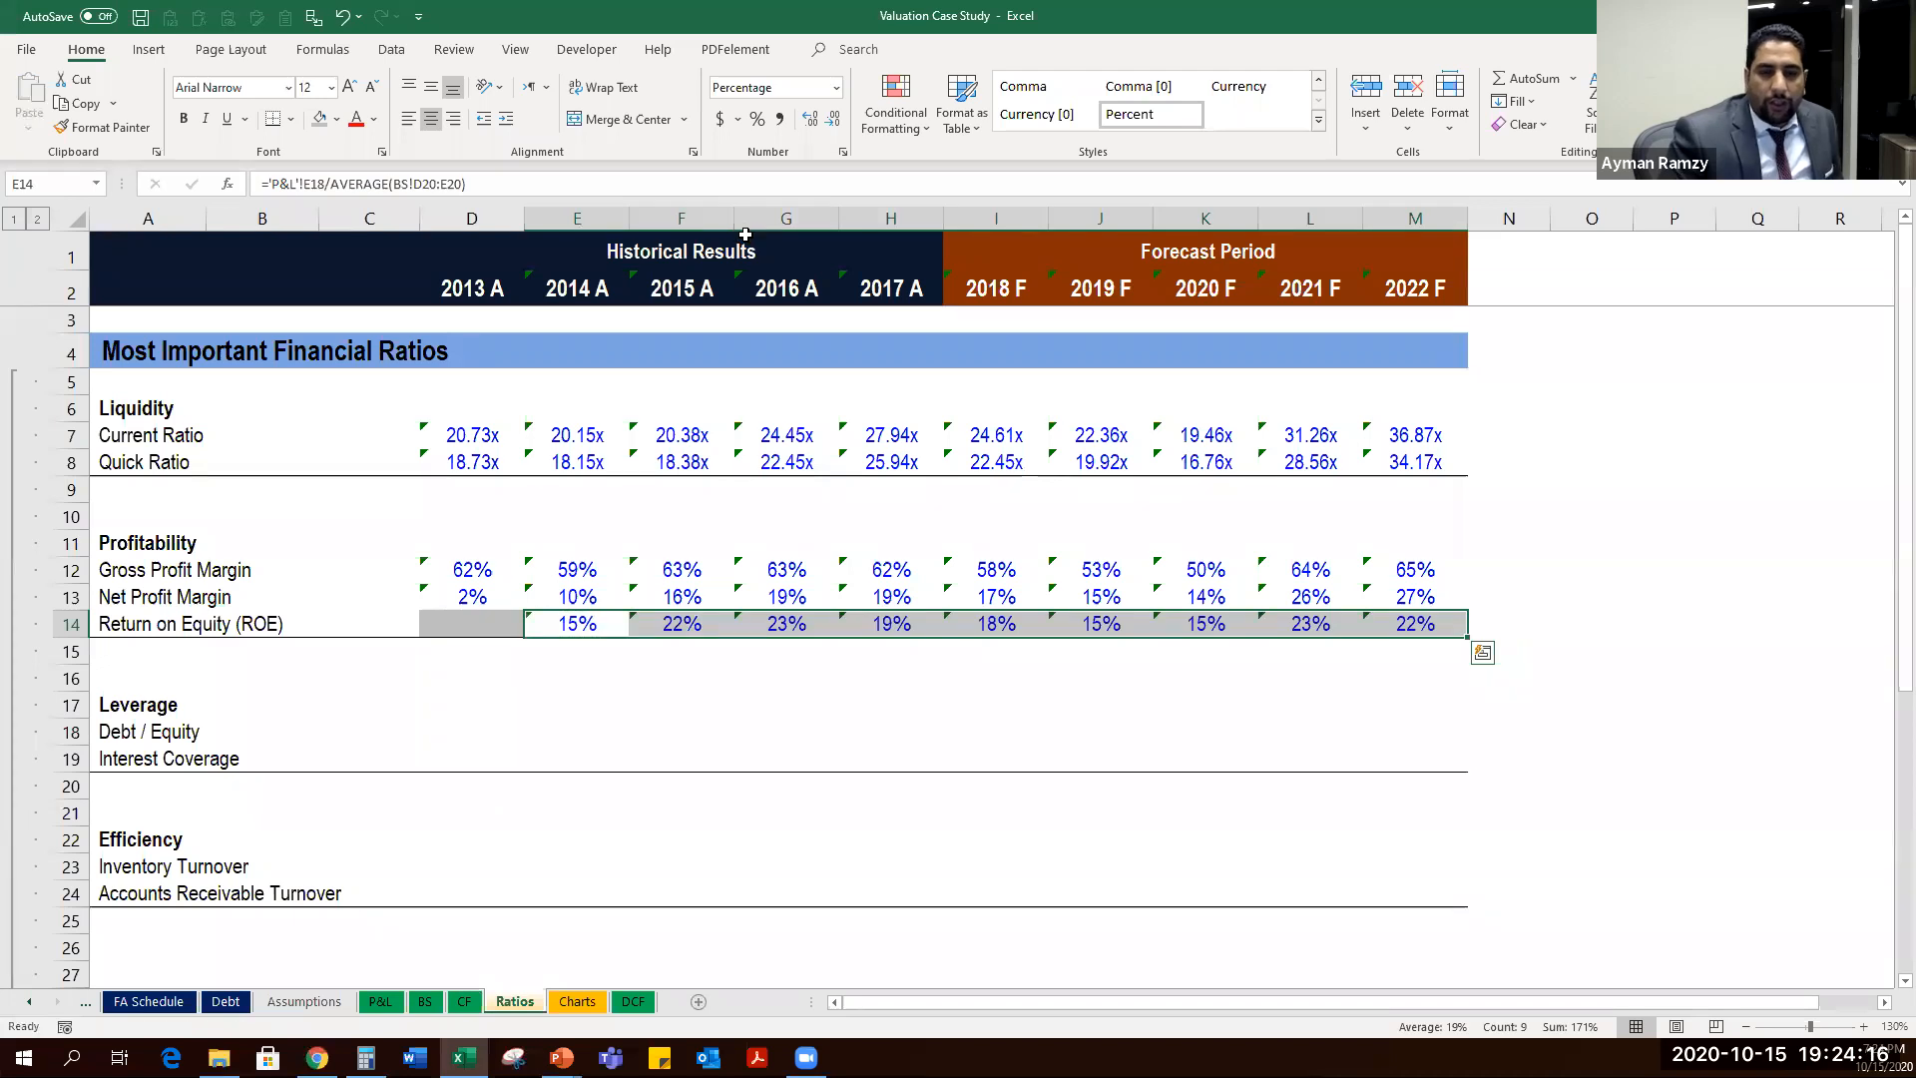
Check the copied Return on Equity formulas along the row and save the workbook.
key("Down")
key("Down")
key("Up")
key("Up")
key("Right")
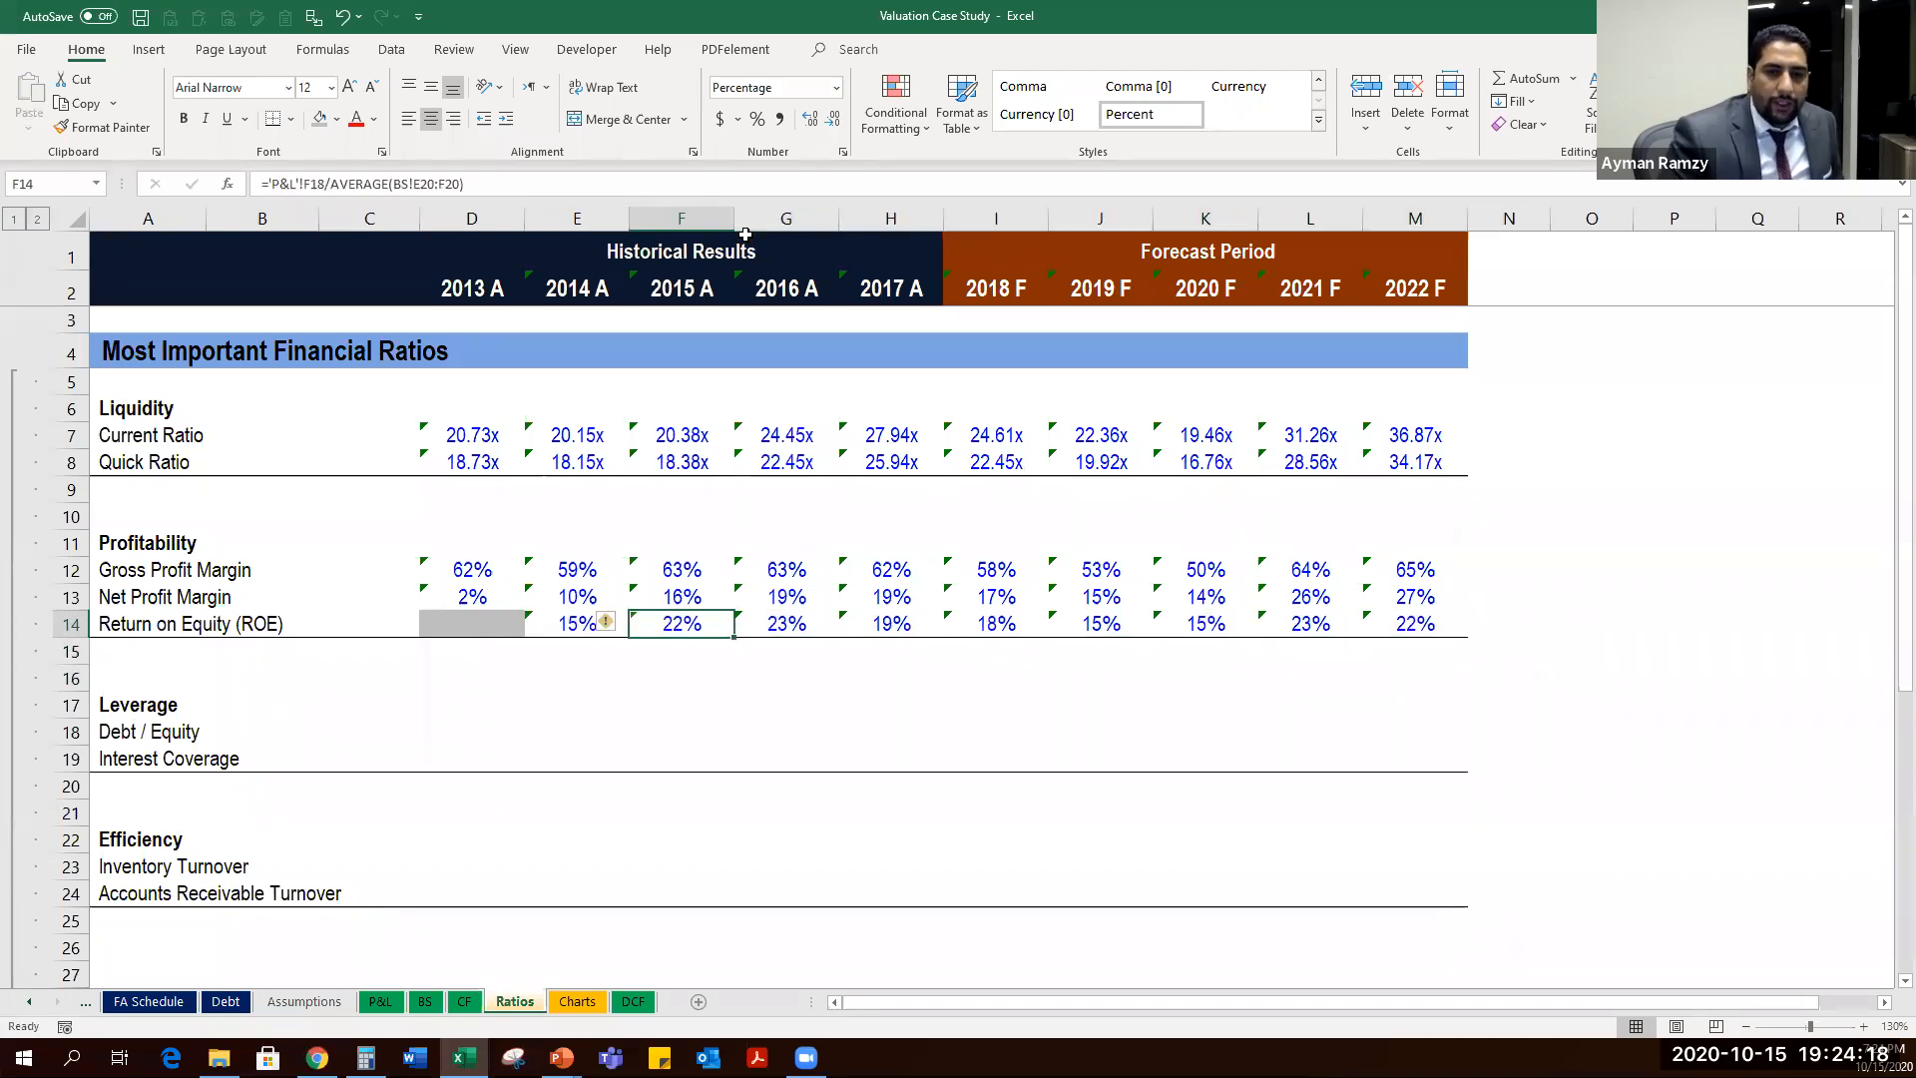
key("ctrl+Right")
key("ctrl+s")
key("ctrl+Left")
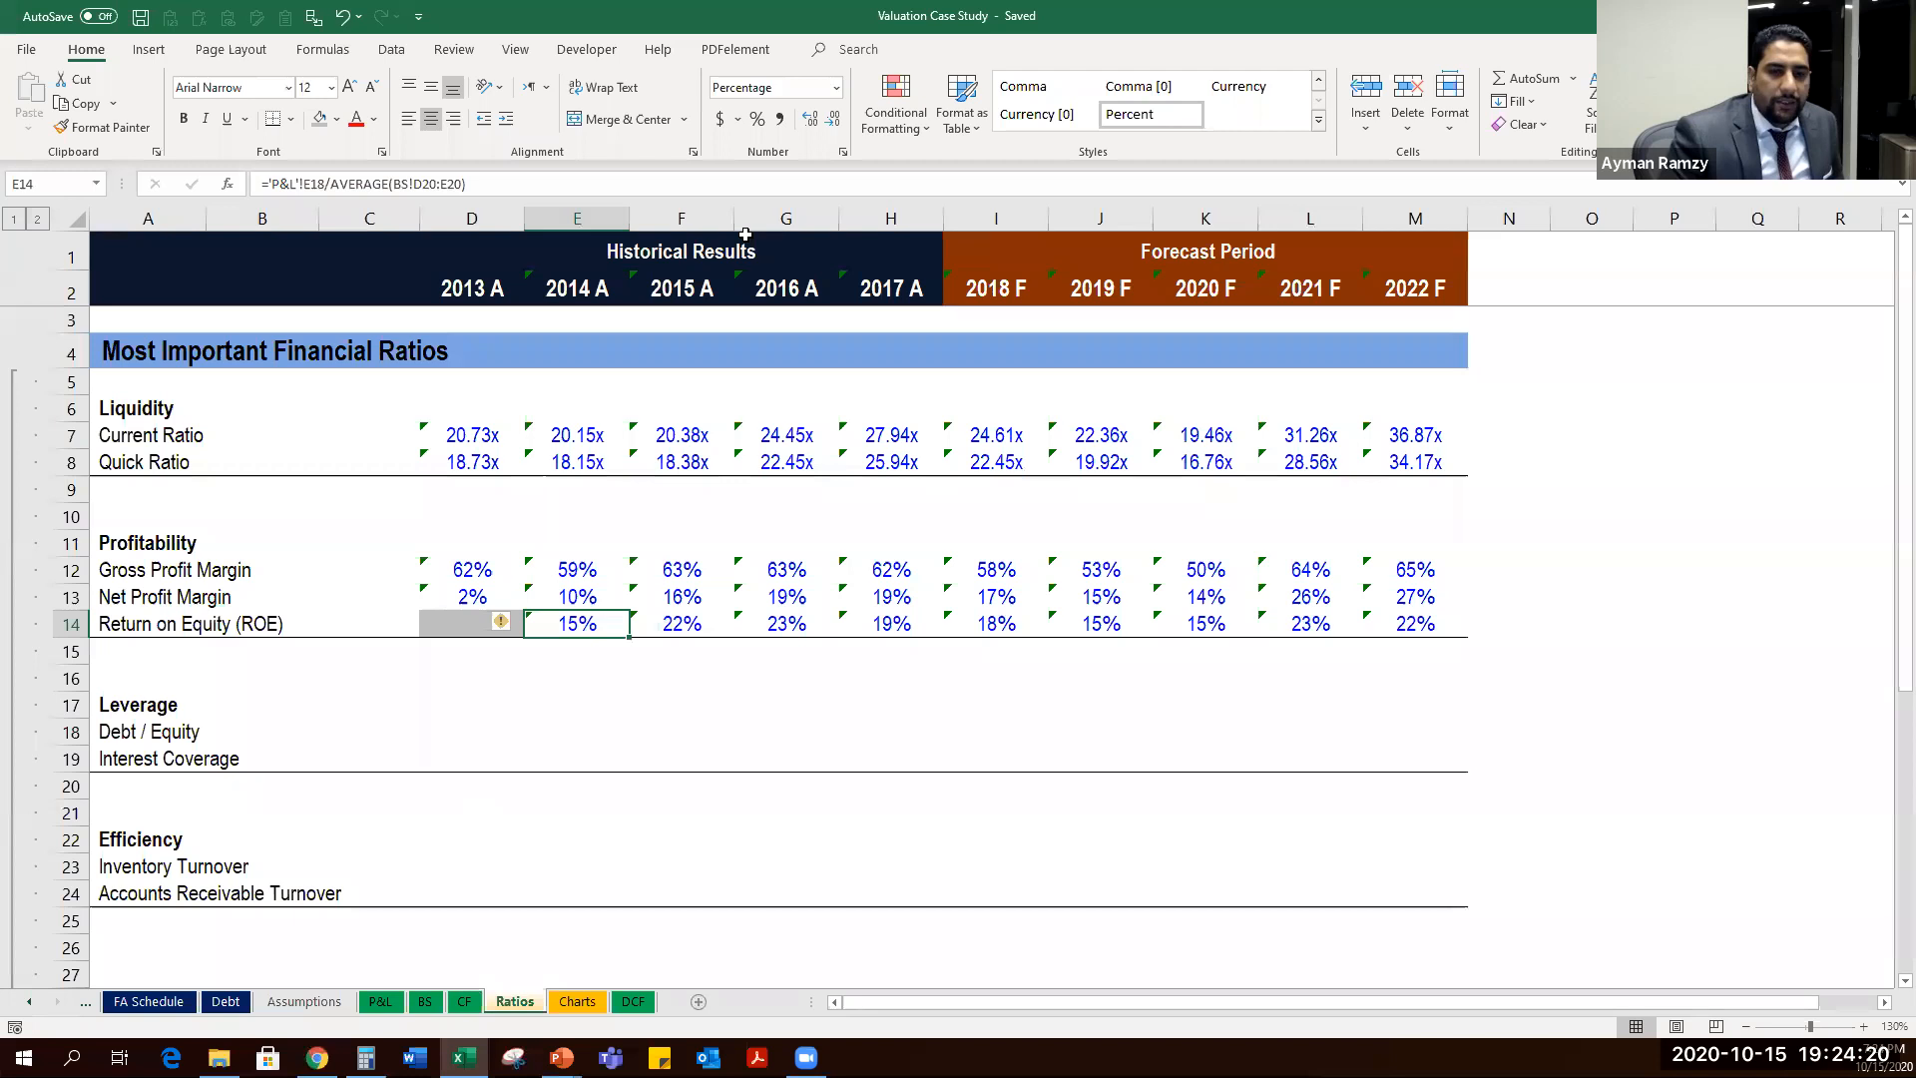
Review the Return on Equity values along the row from 2014 to 2022.
key("Down")
key("Up")
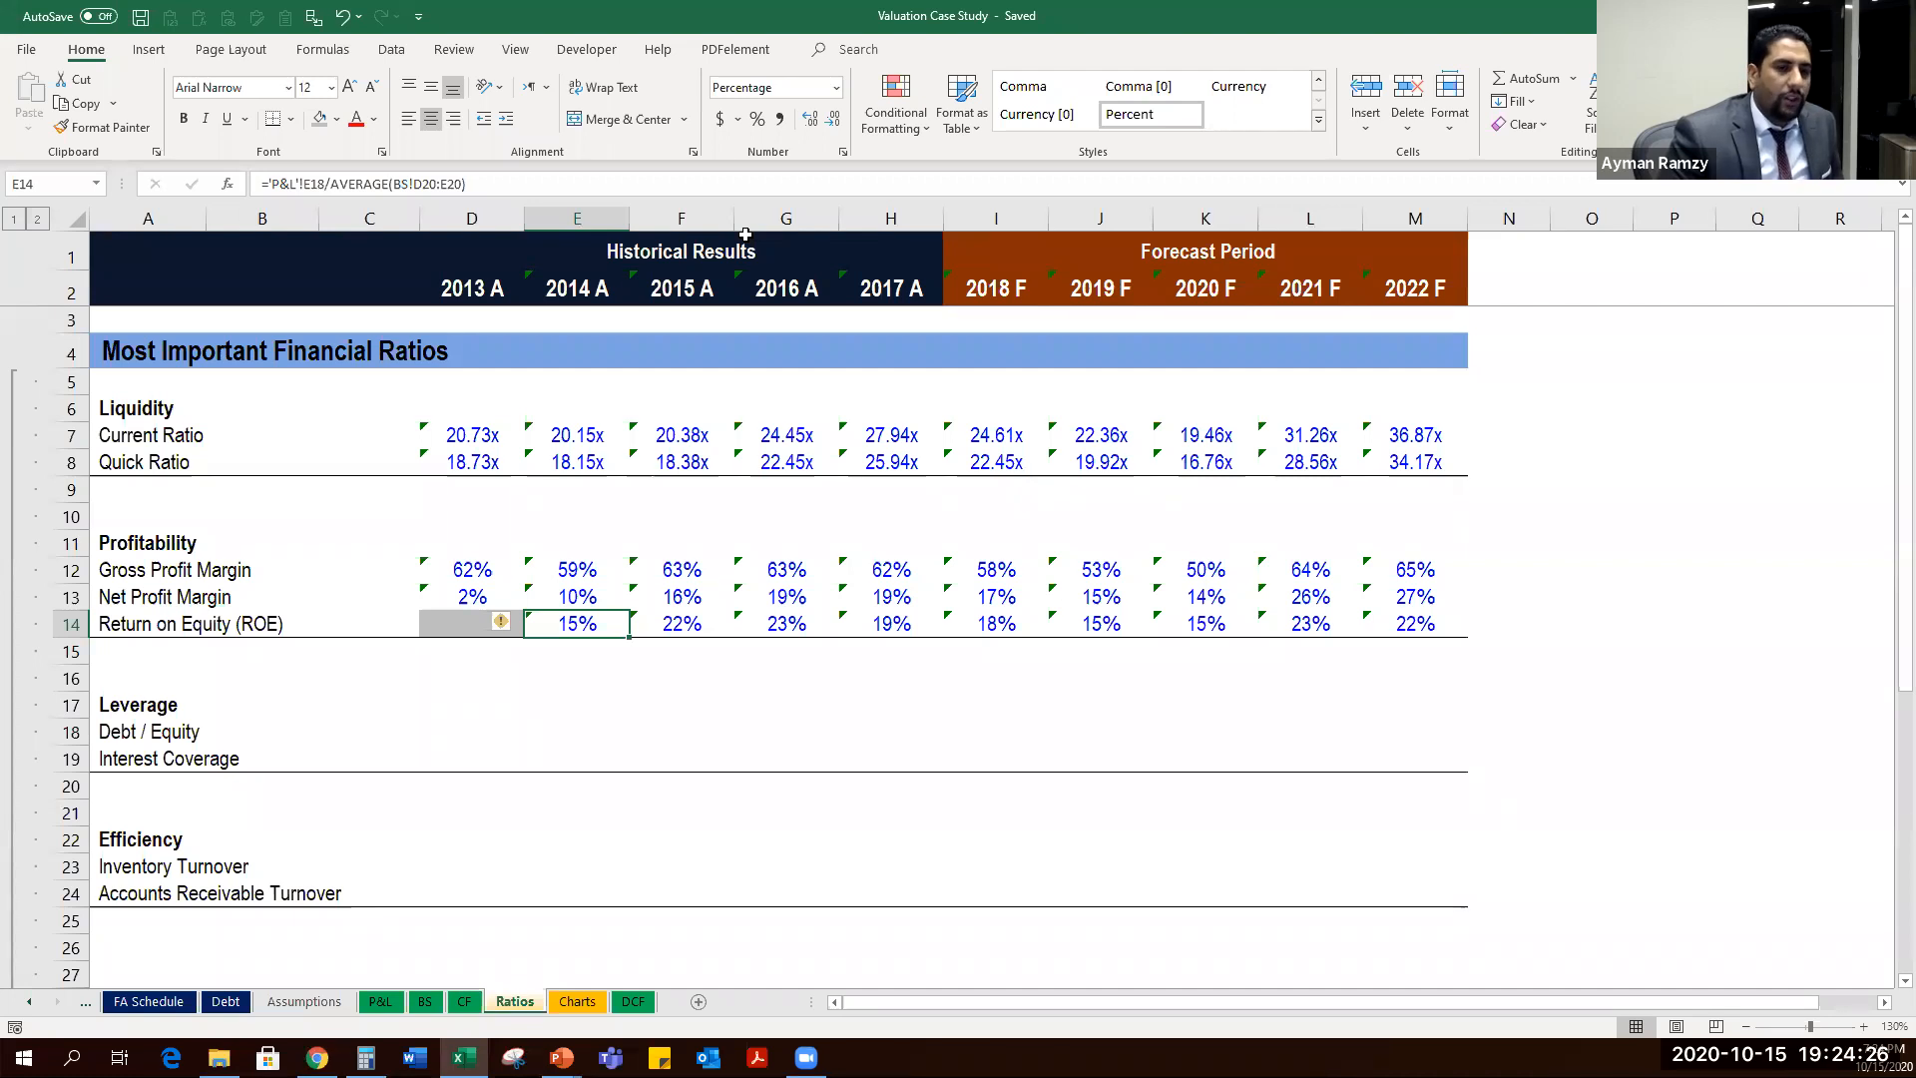
key("Right")
key("Right")
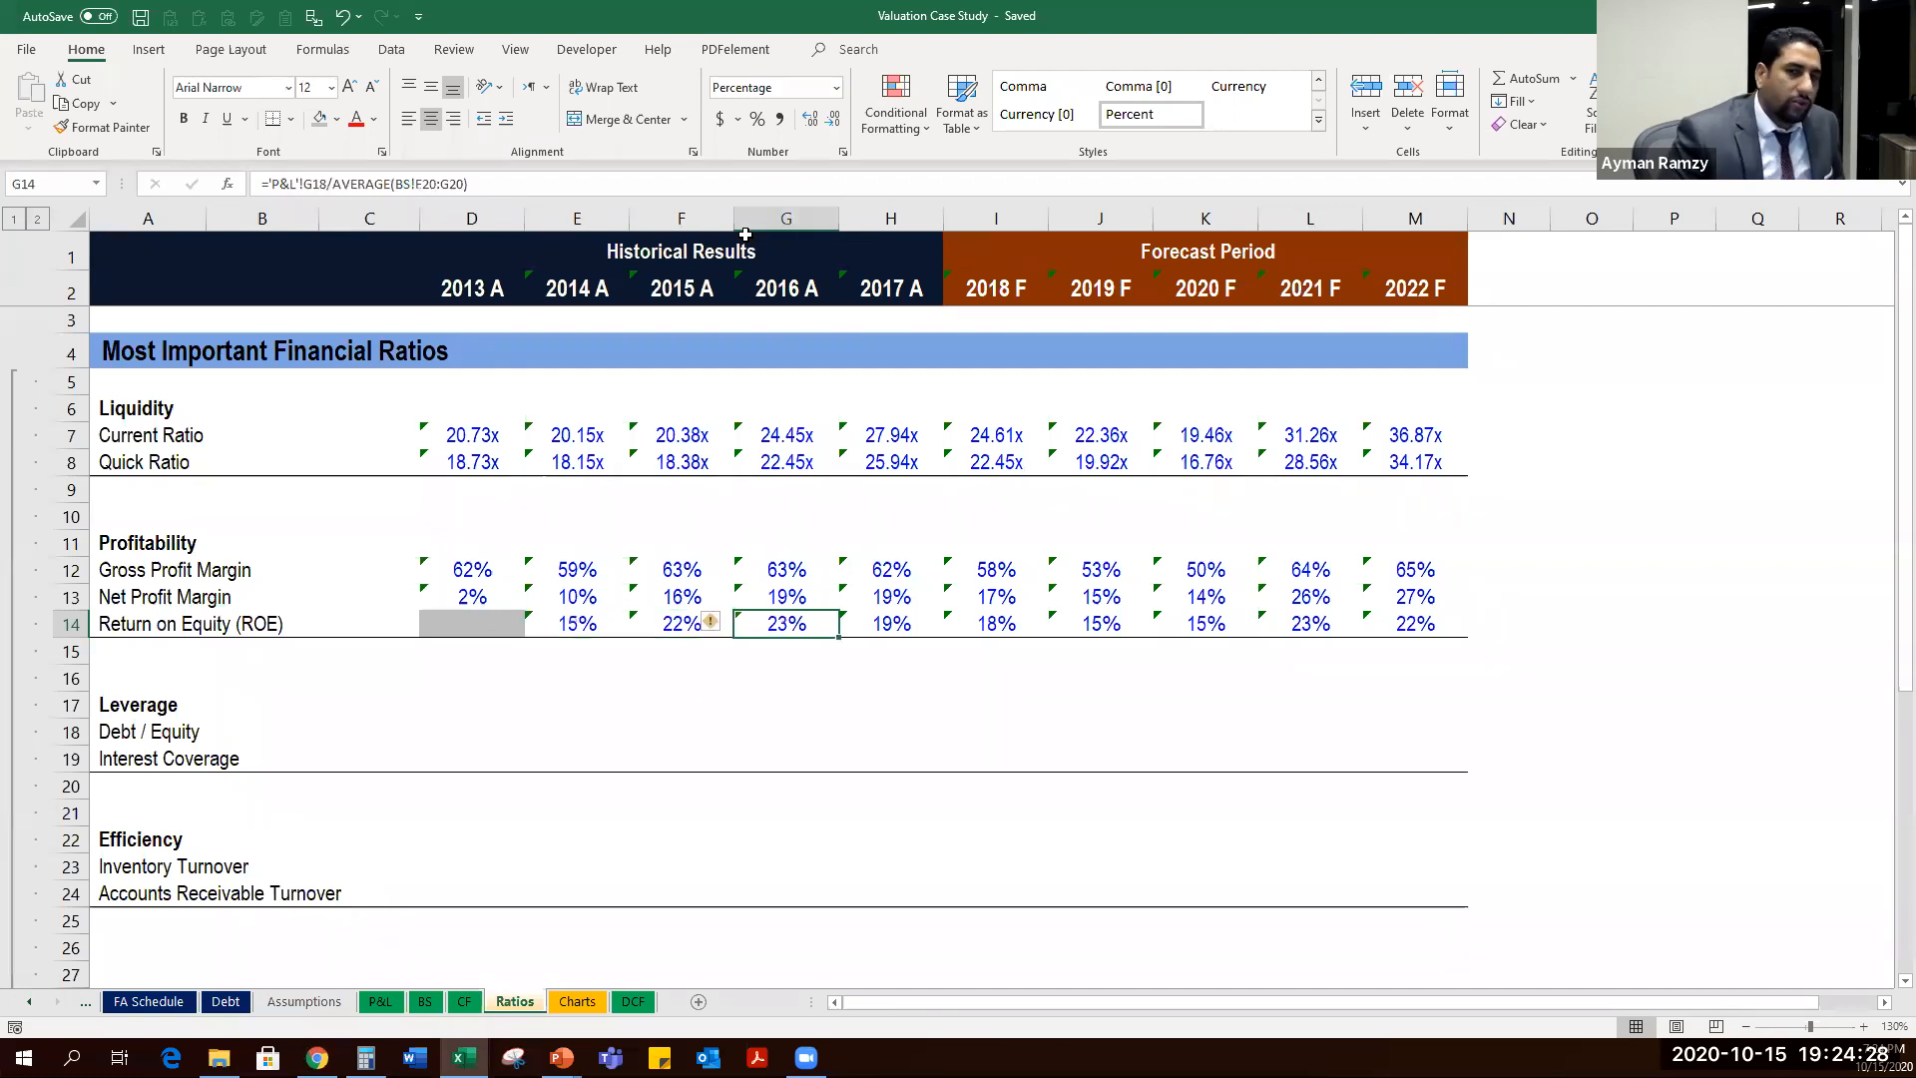
key("ctrl+Right")
key("Left")
key("ctrl+Left")
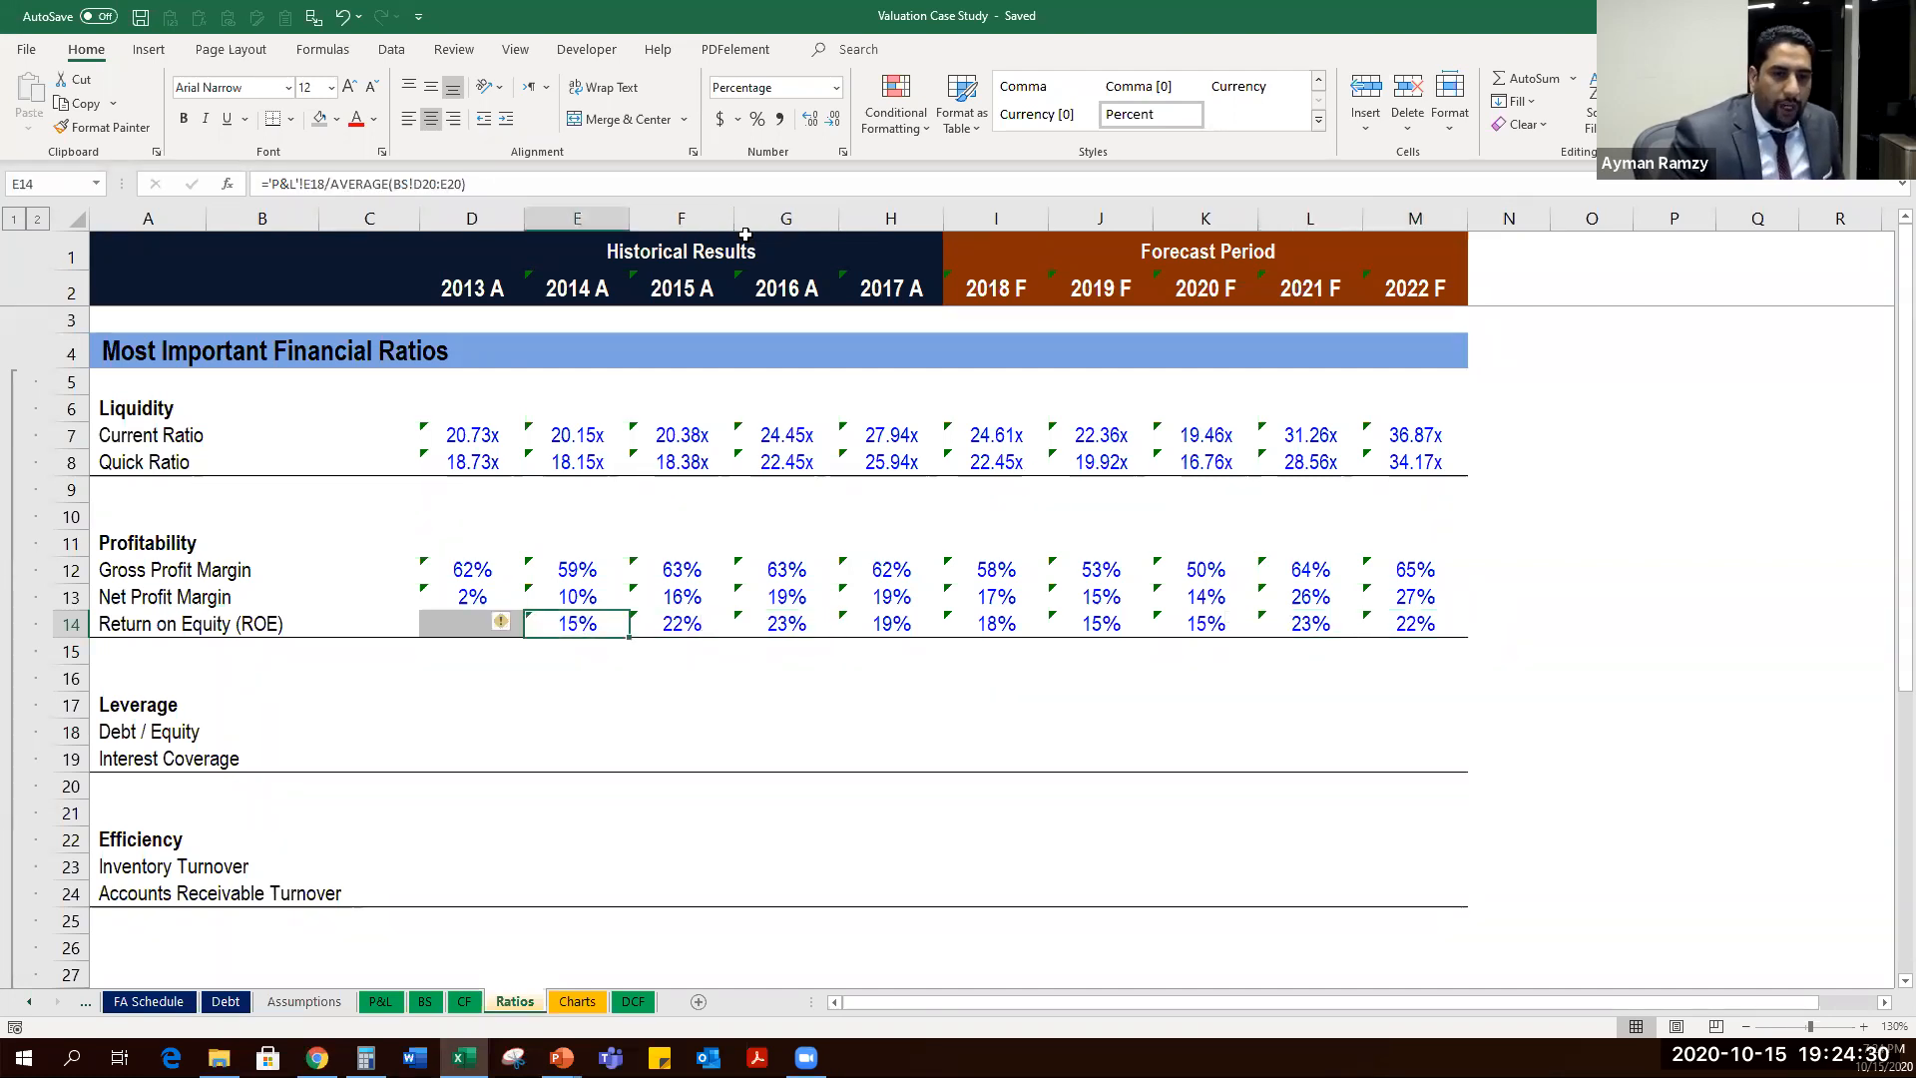
key("shift+Right")
key("ctrl+shift+Right")
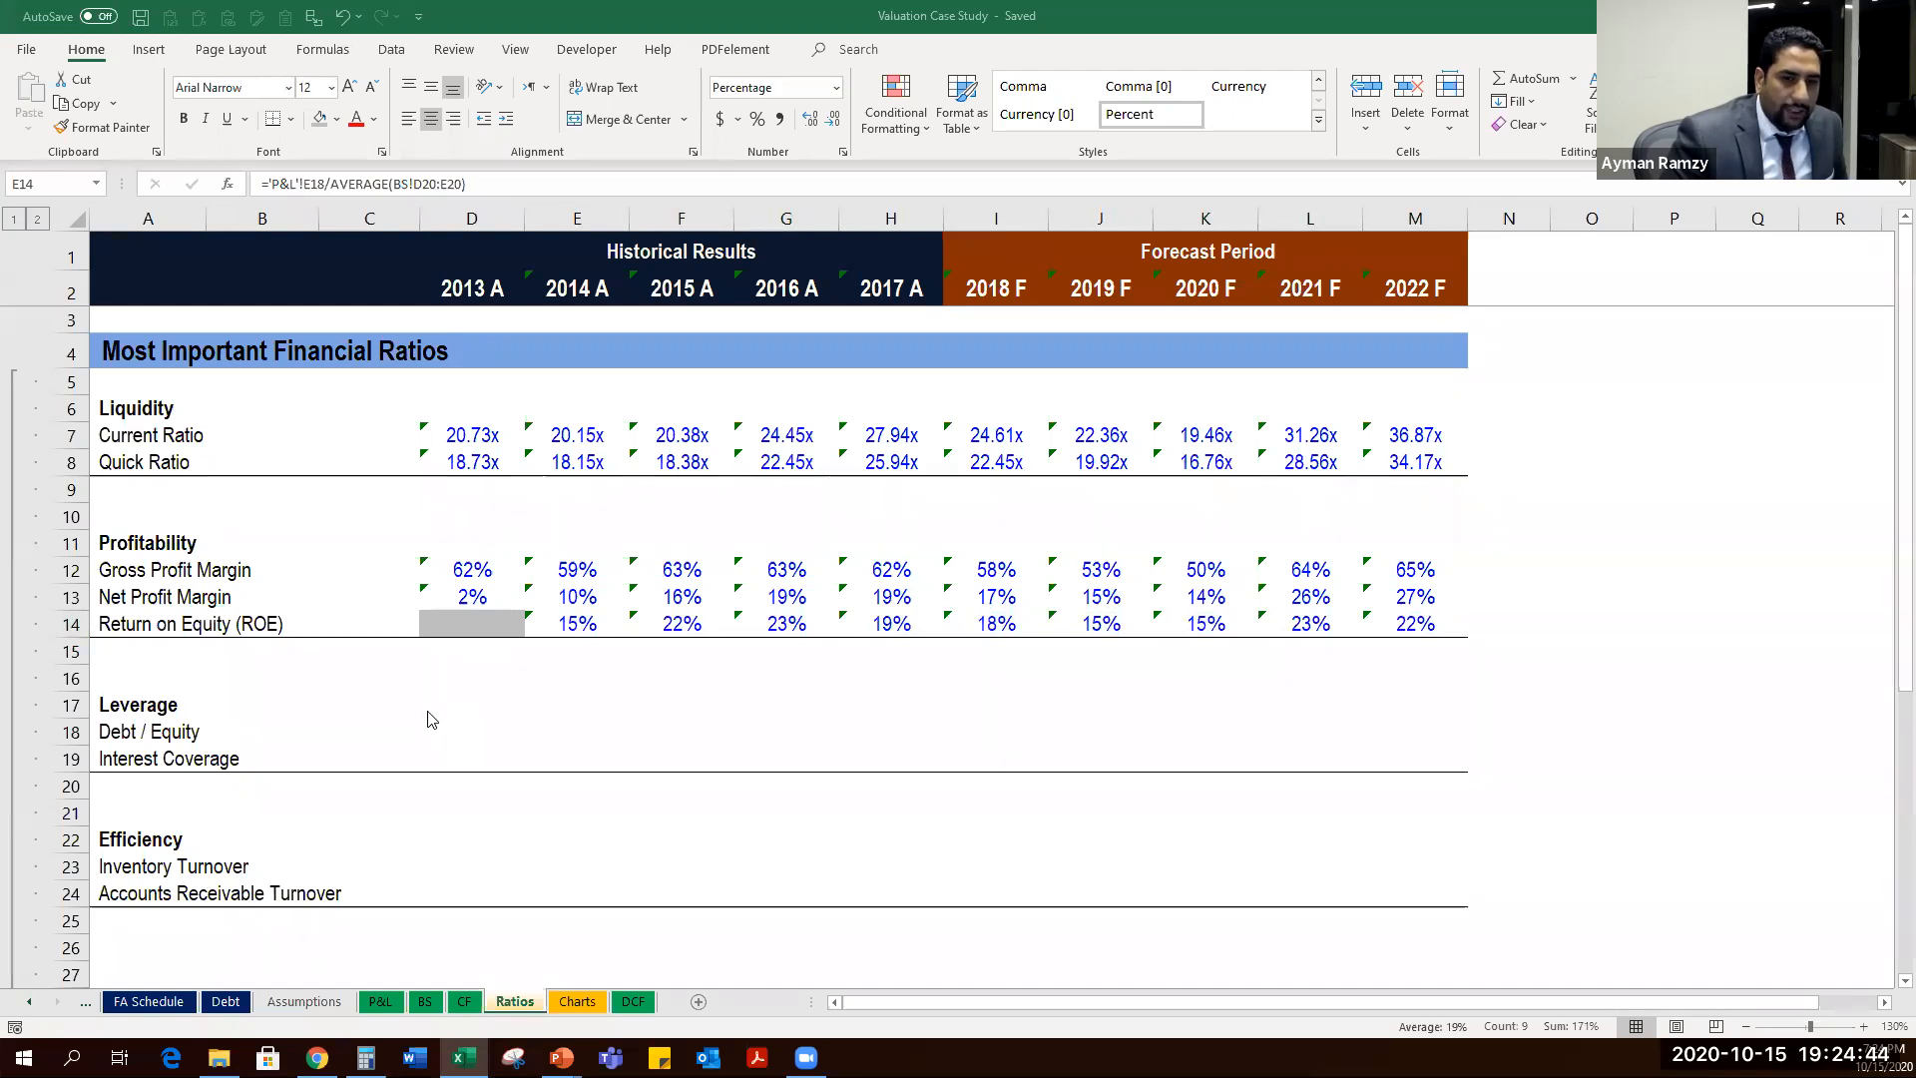
left_click(479, 710)
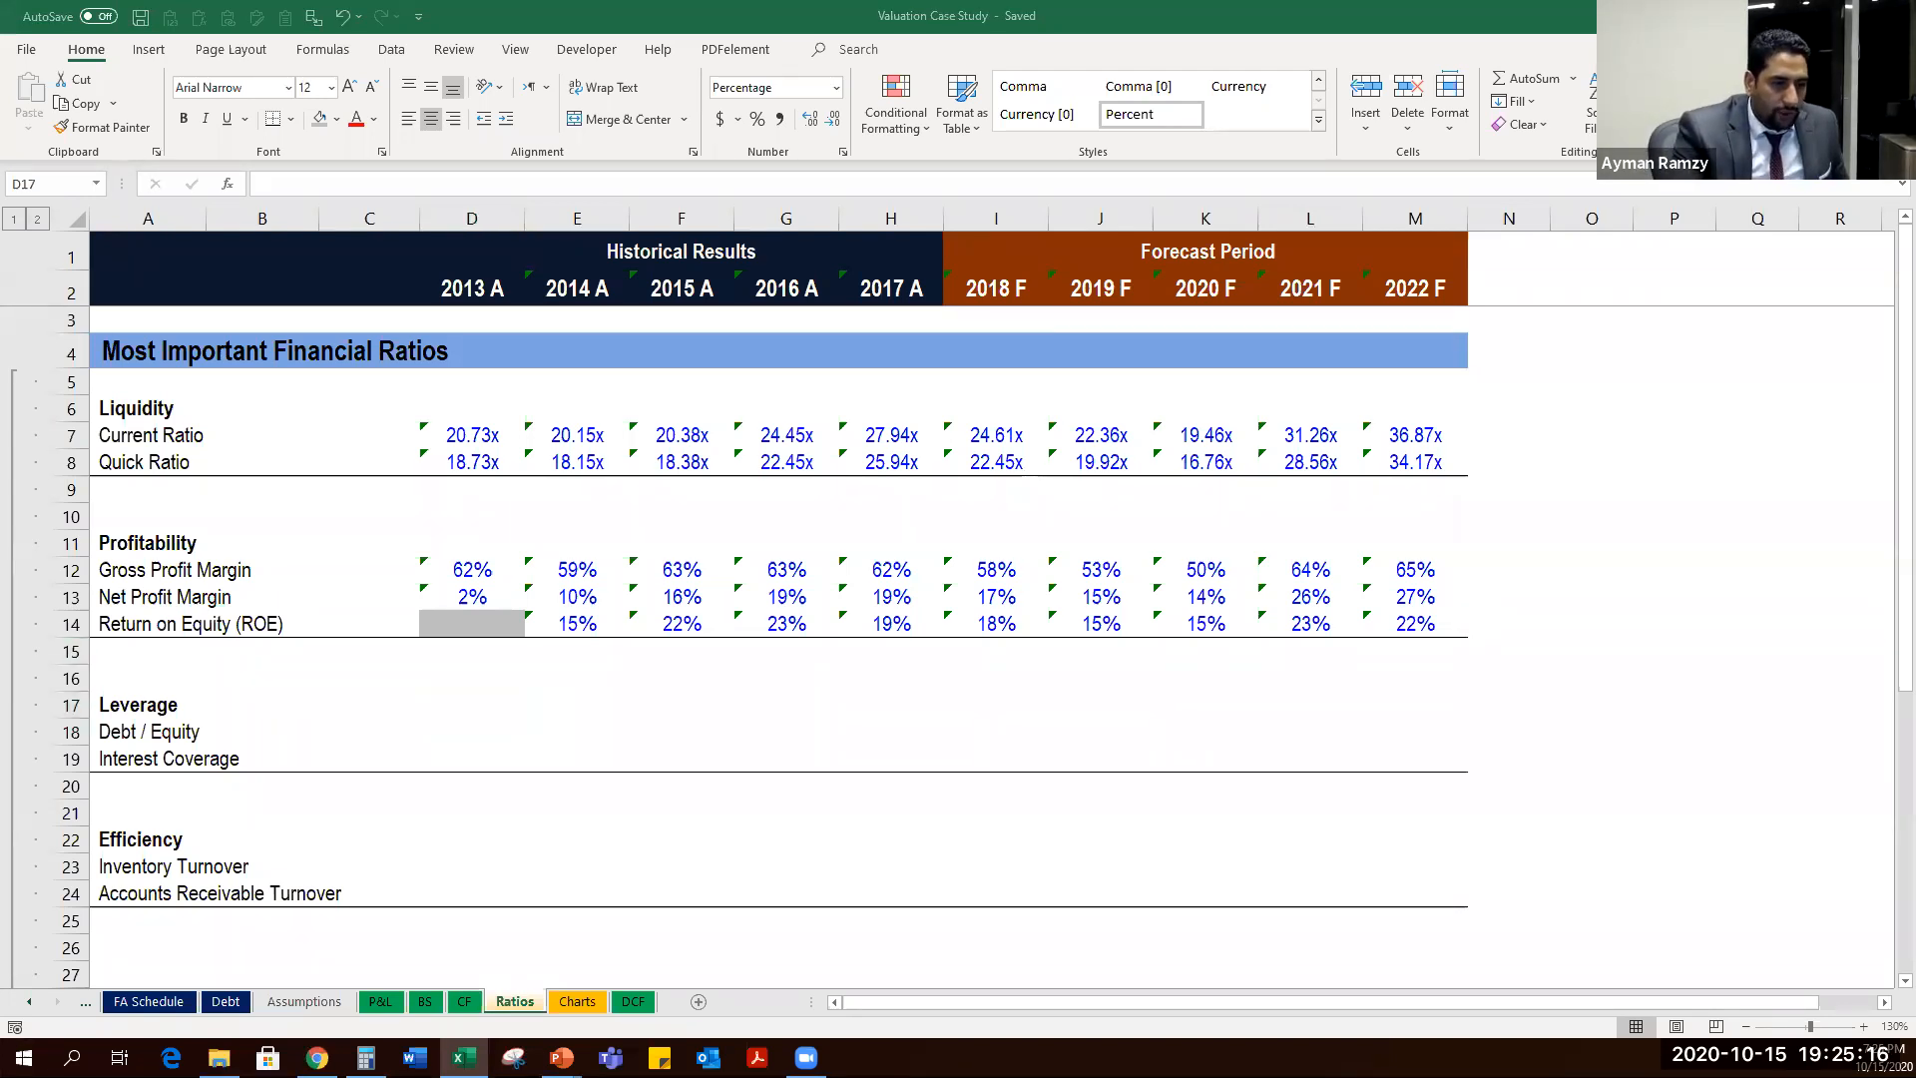
Add the label "Solvency" in B17 beside the Leverage heading and select the 2013 Debt / Equity cell.
left_click(400, 741)
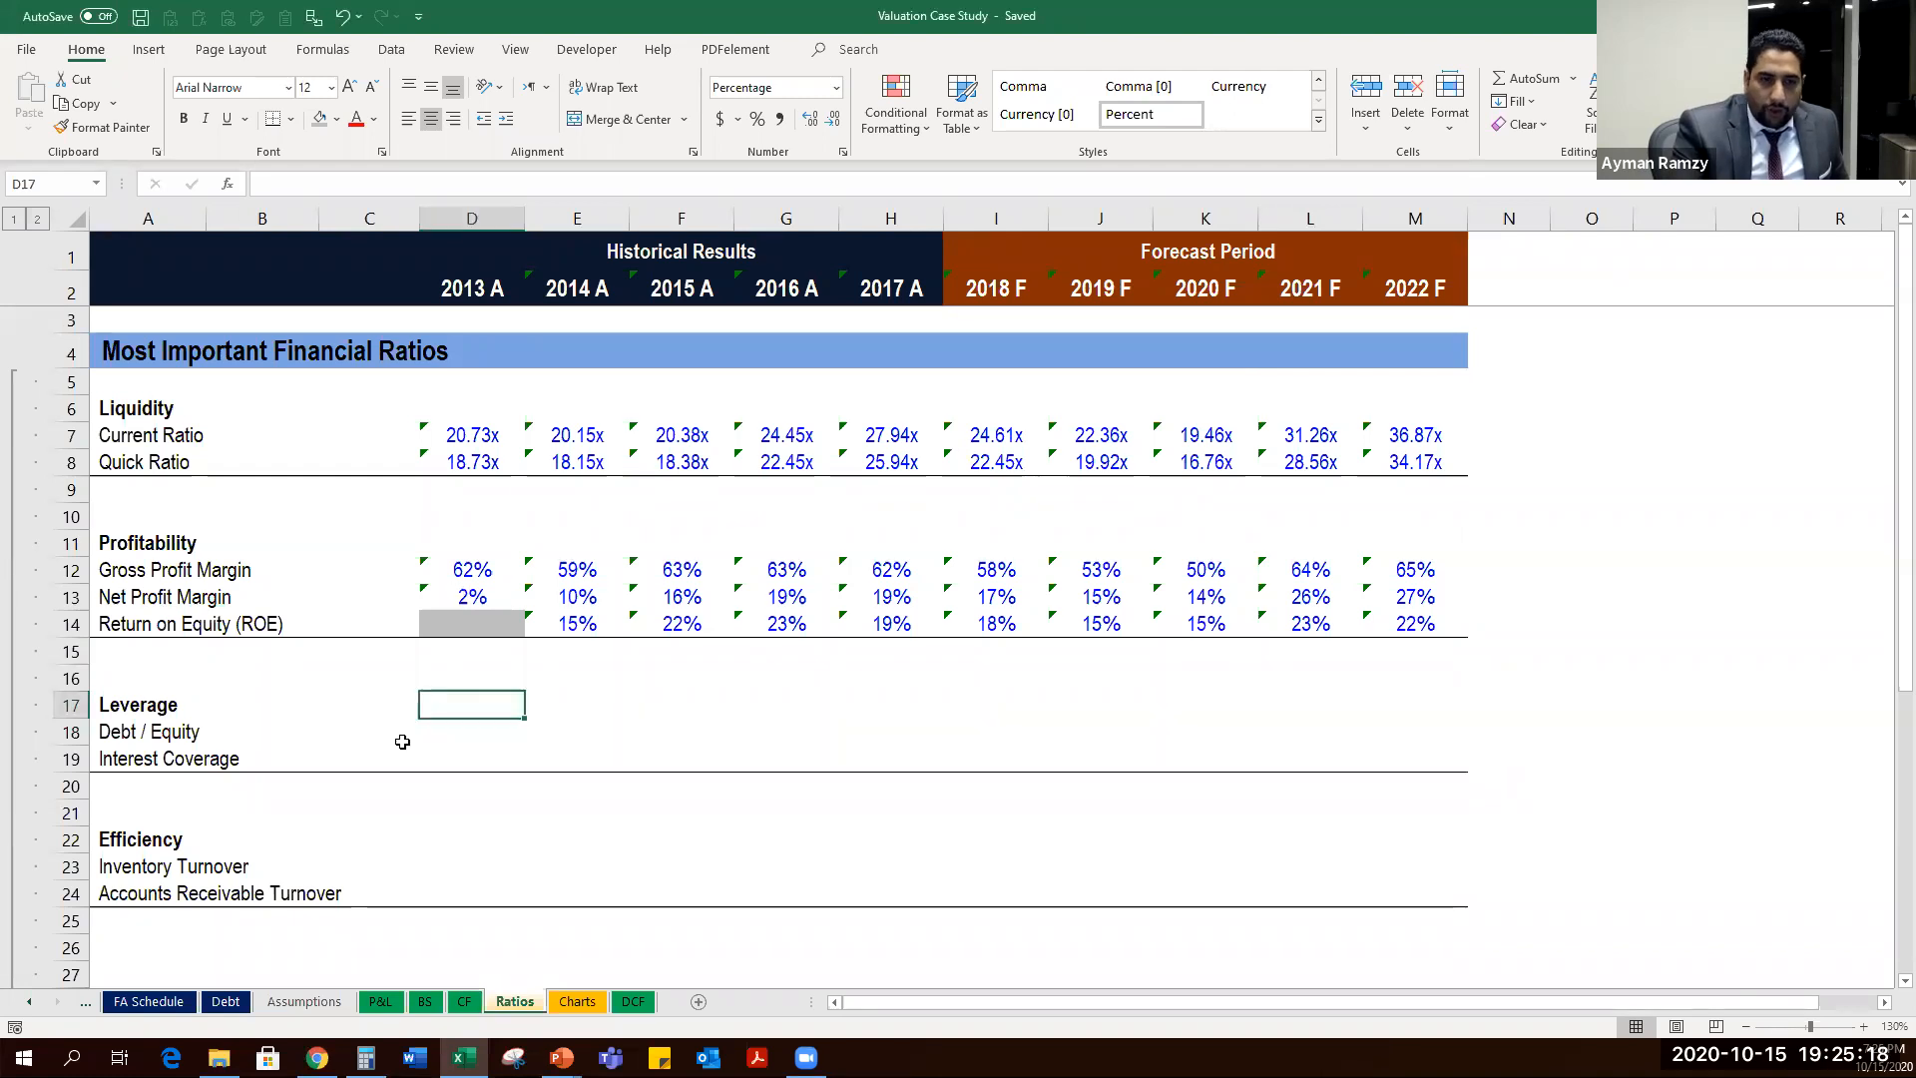
left_click(494, 751)
left_click(469, 732)
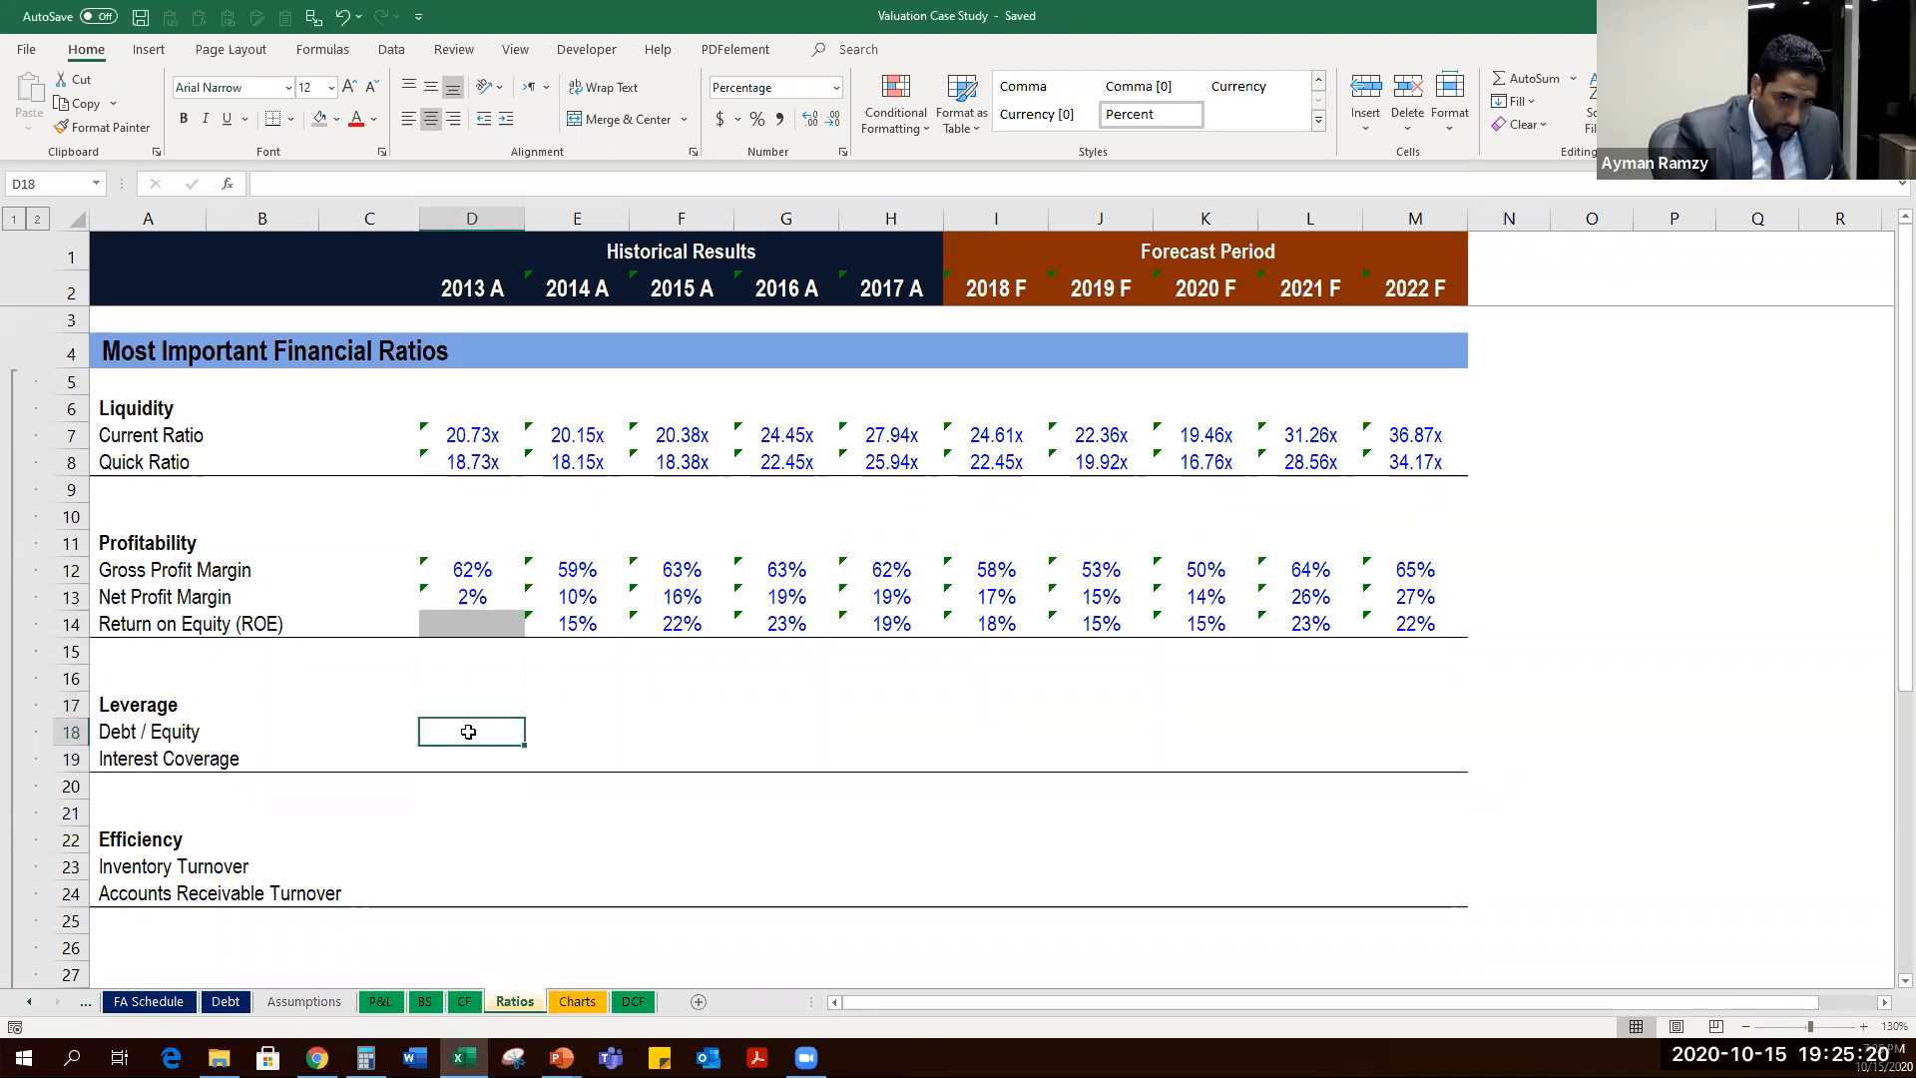
left_click(275, 705)
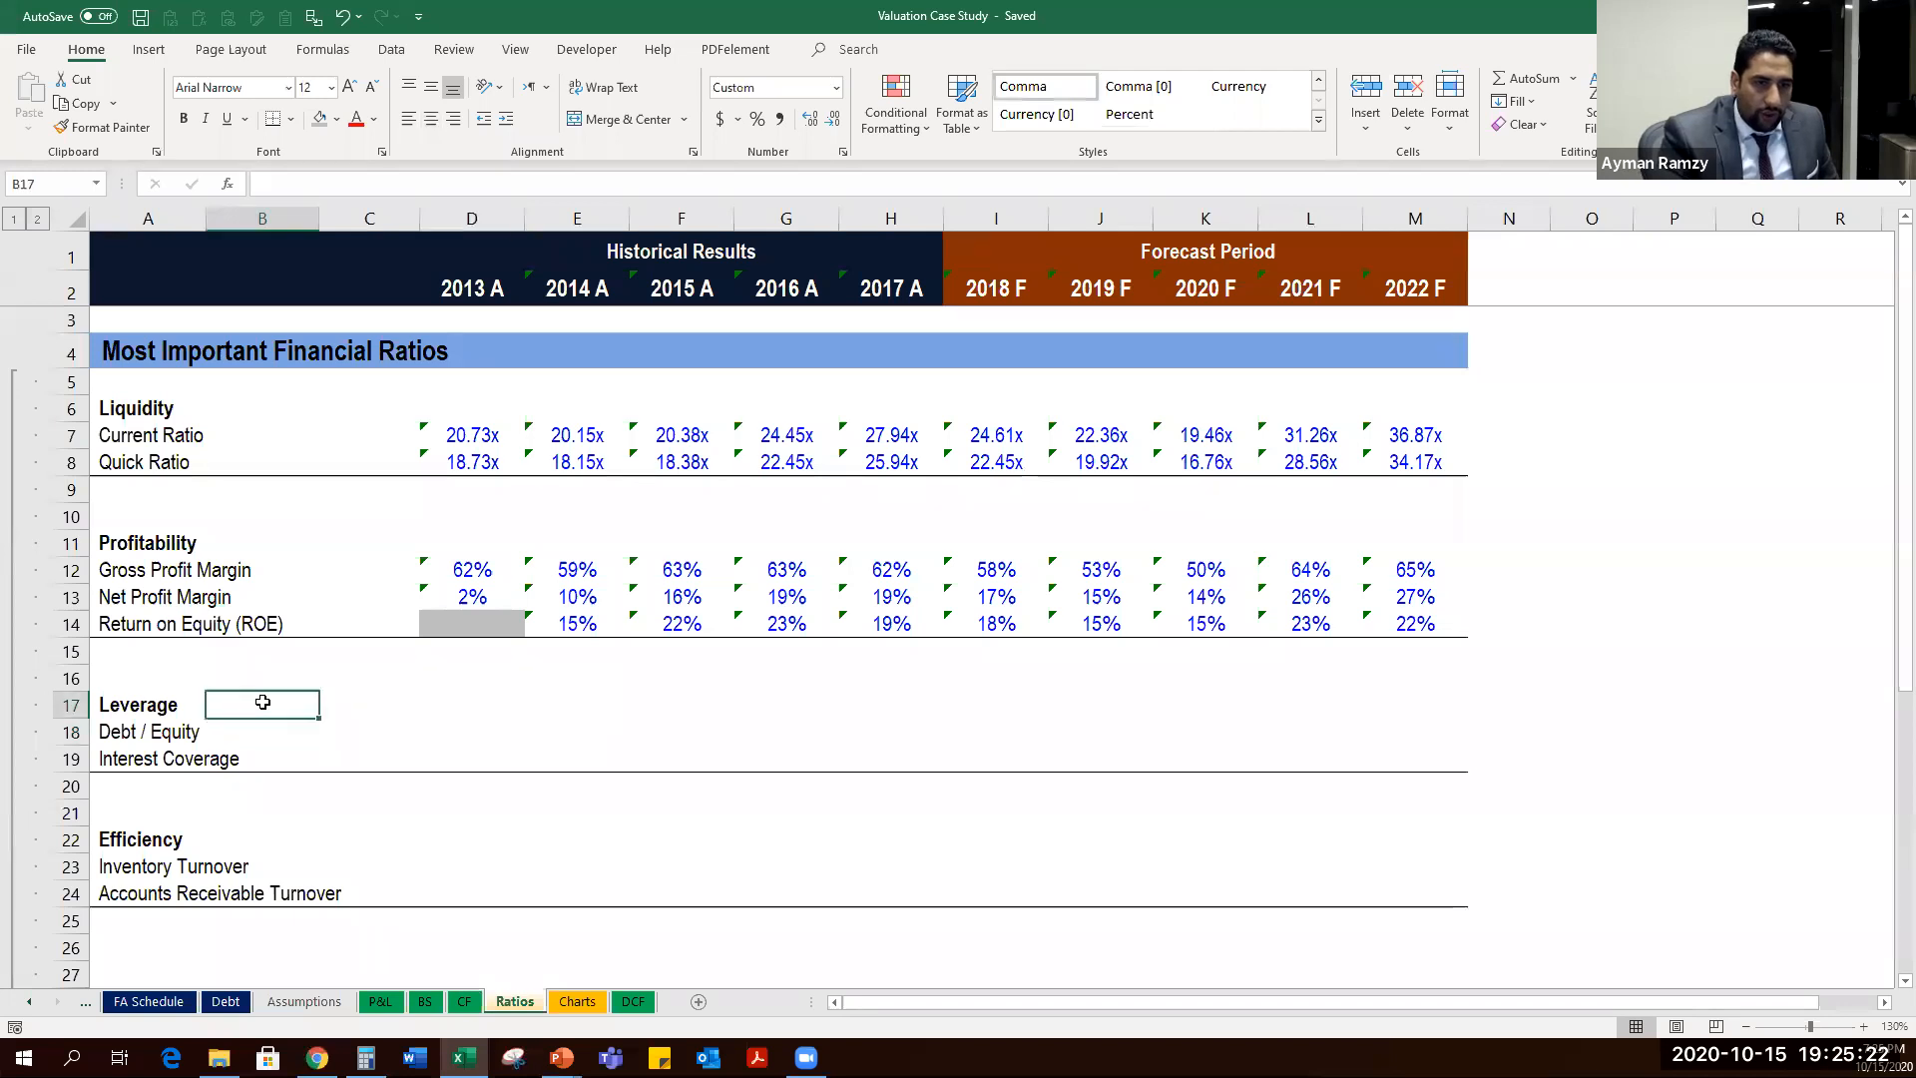
type("Solvency")
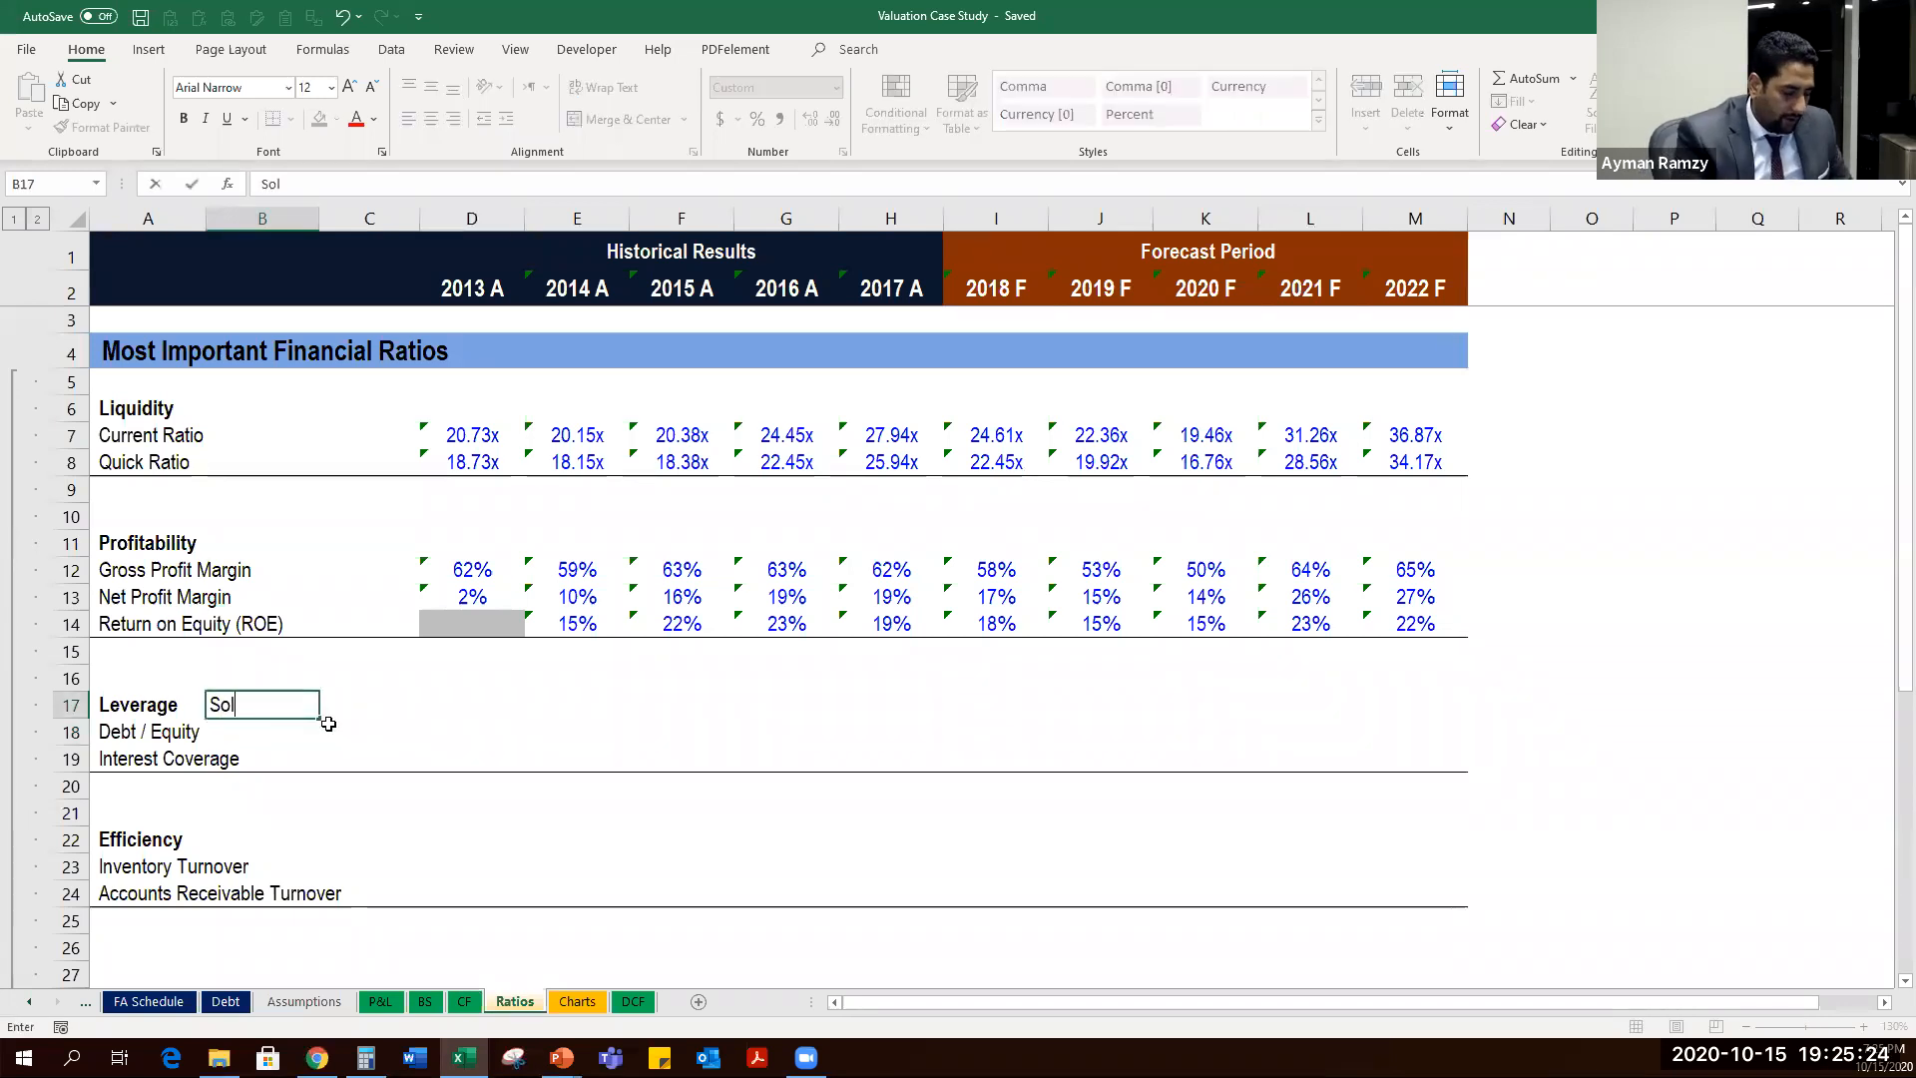
key("Return")
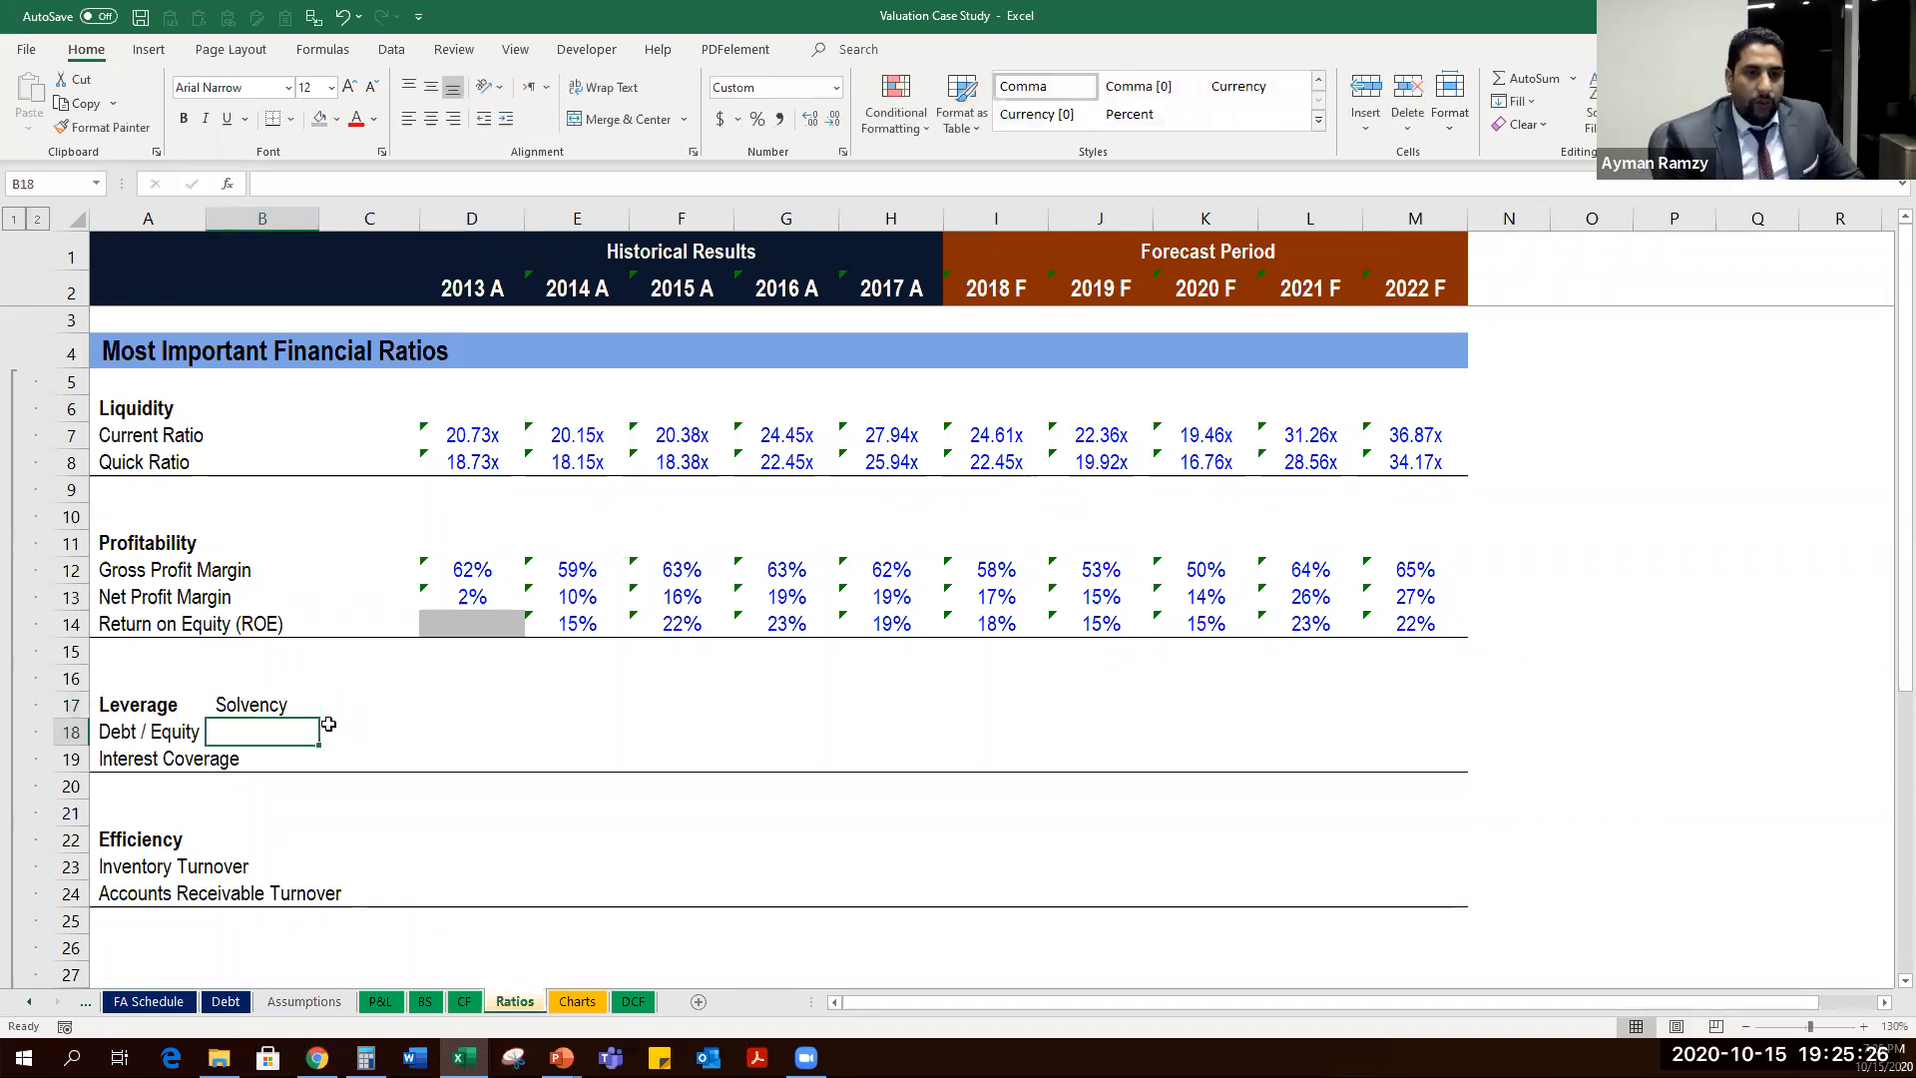
key("Right")
key("Right")
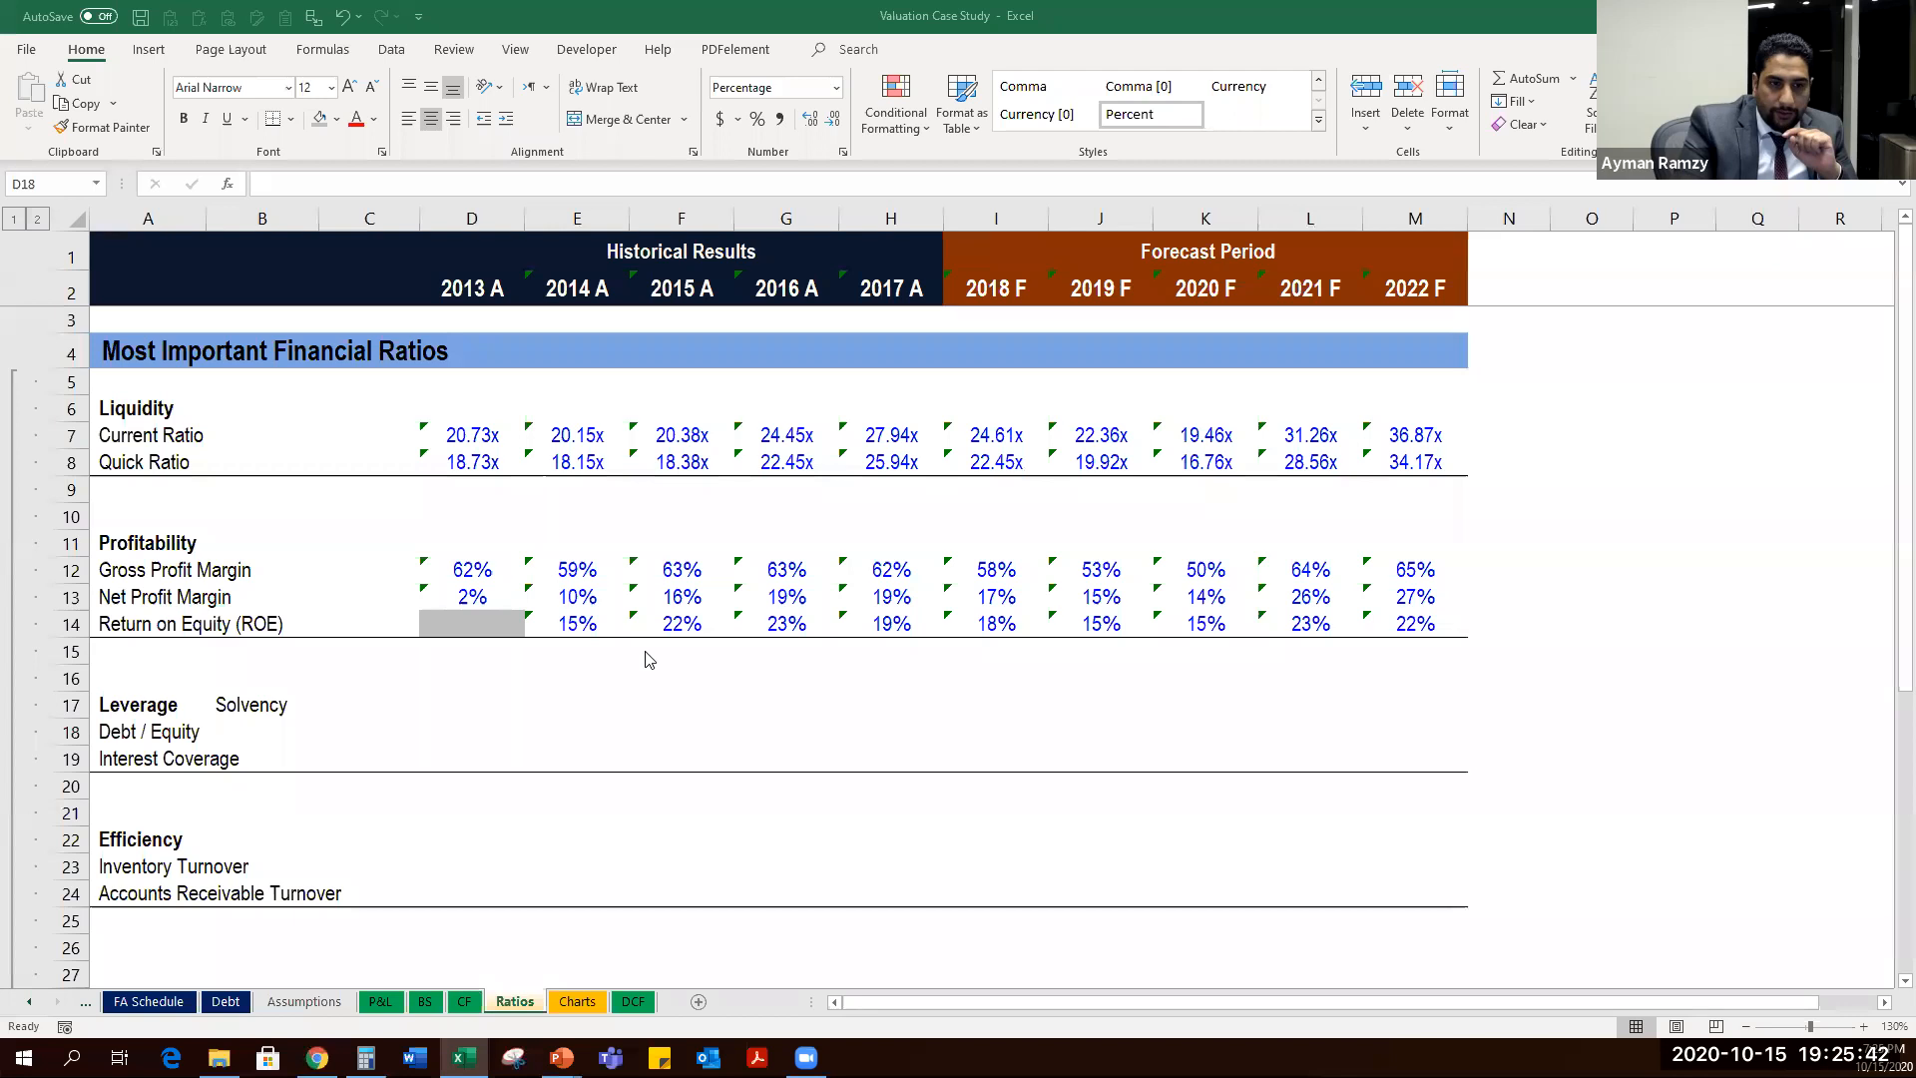
left_click(468, 728)
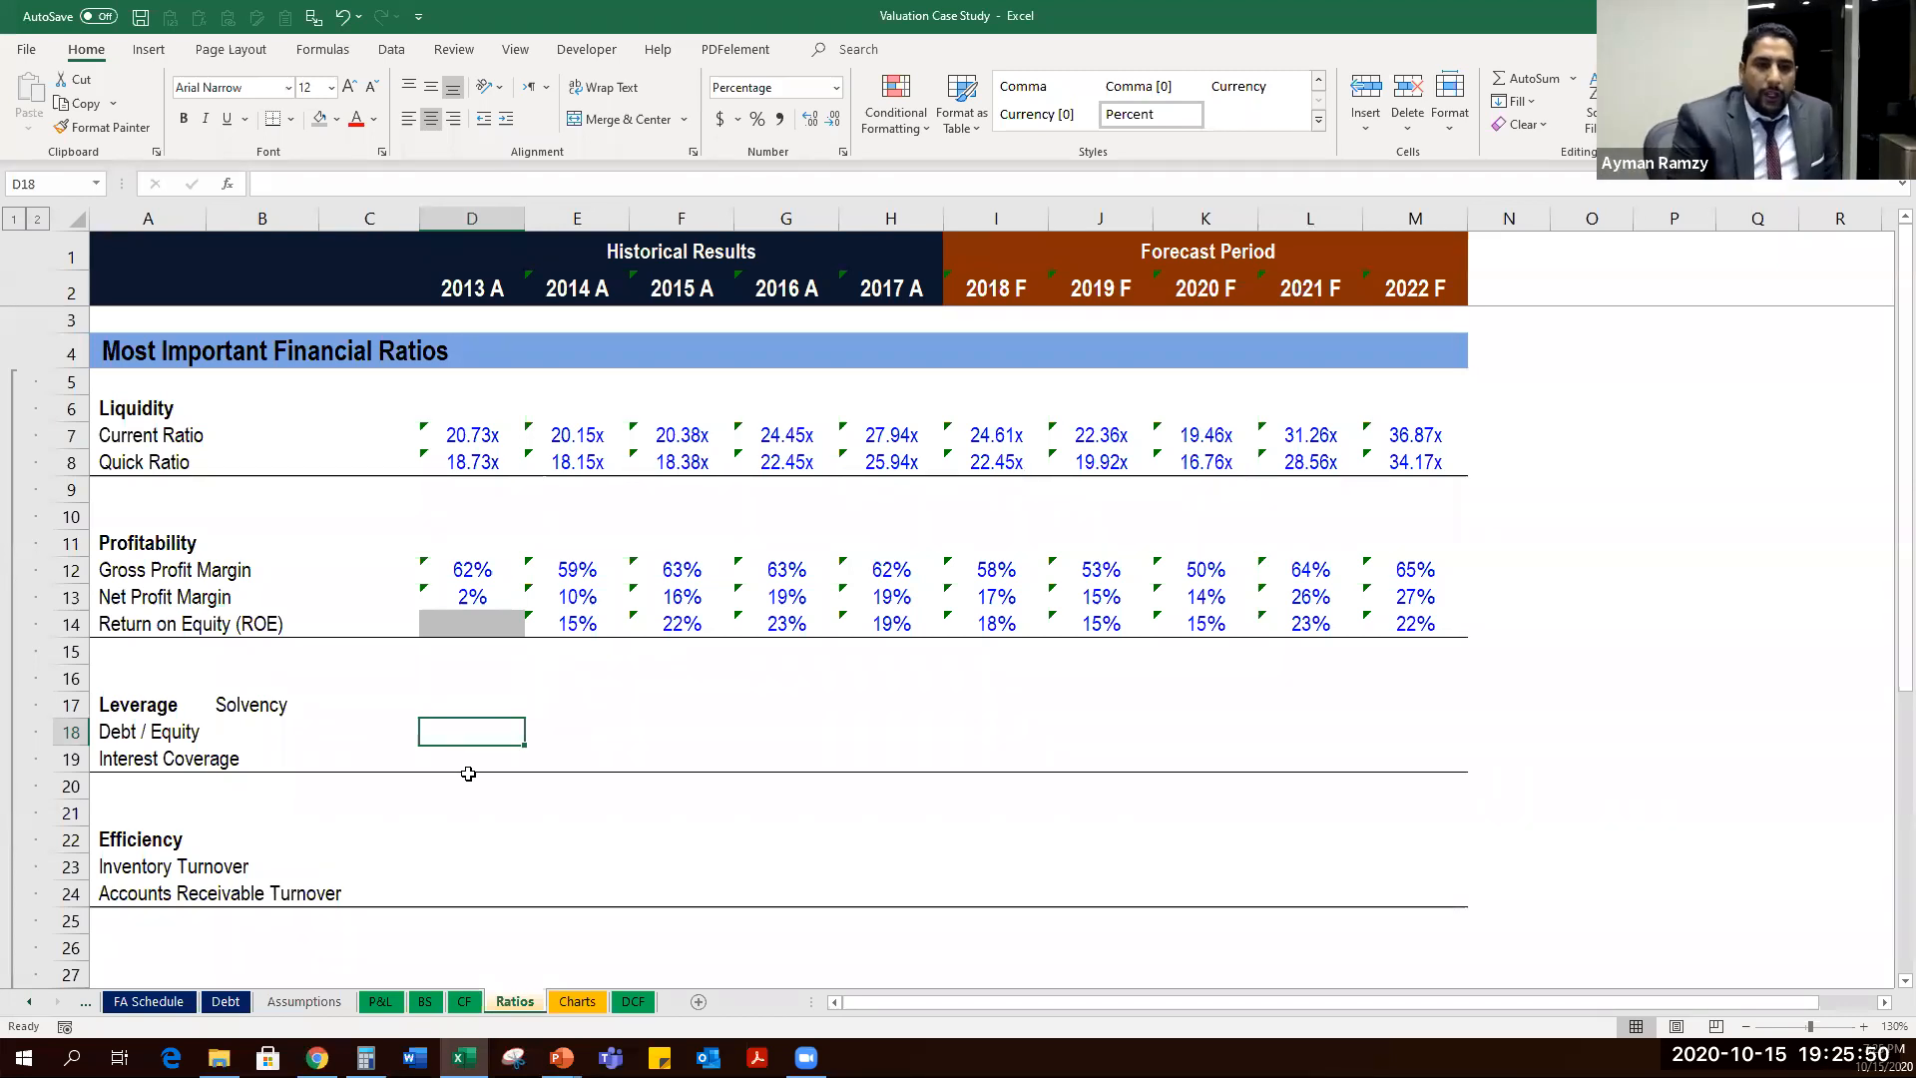
key("Right")
key("Left")
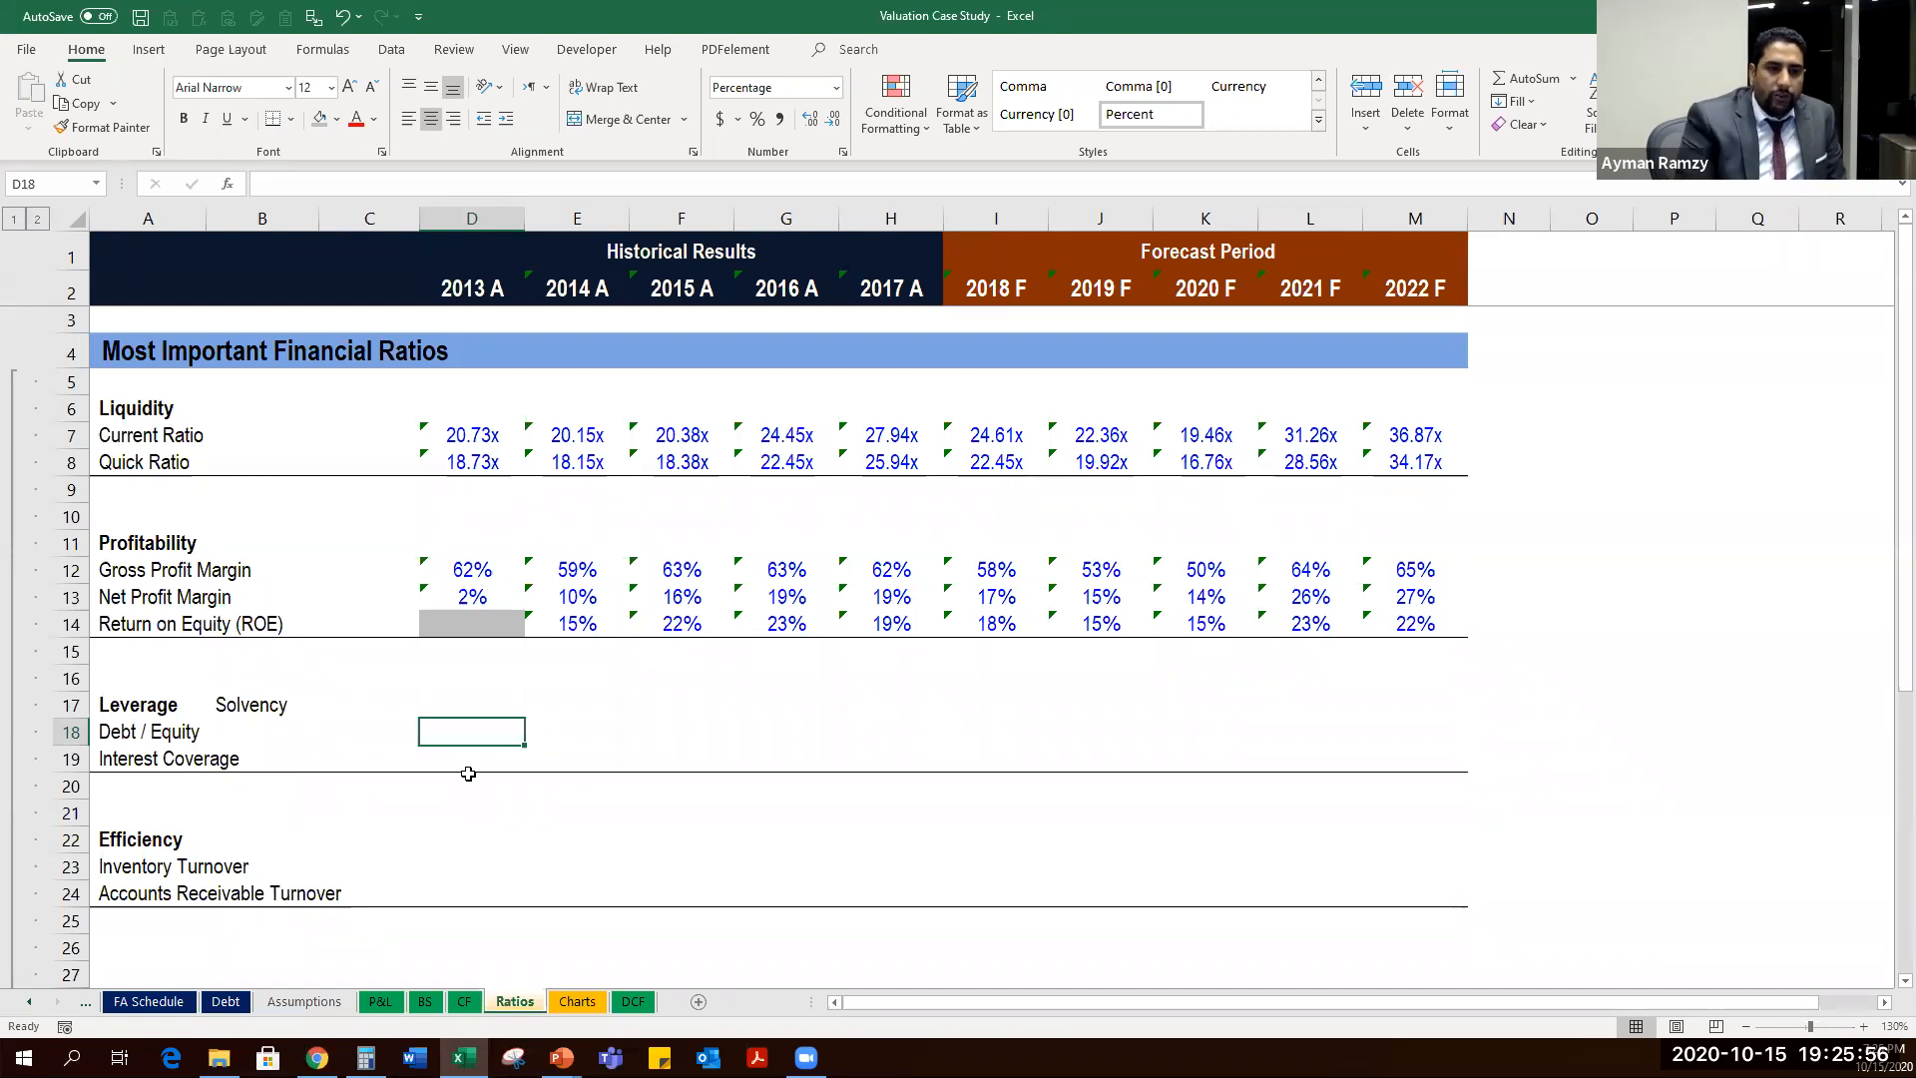
type("=")
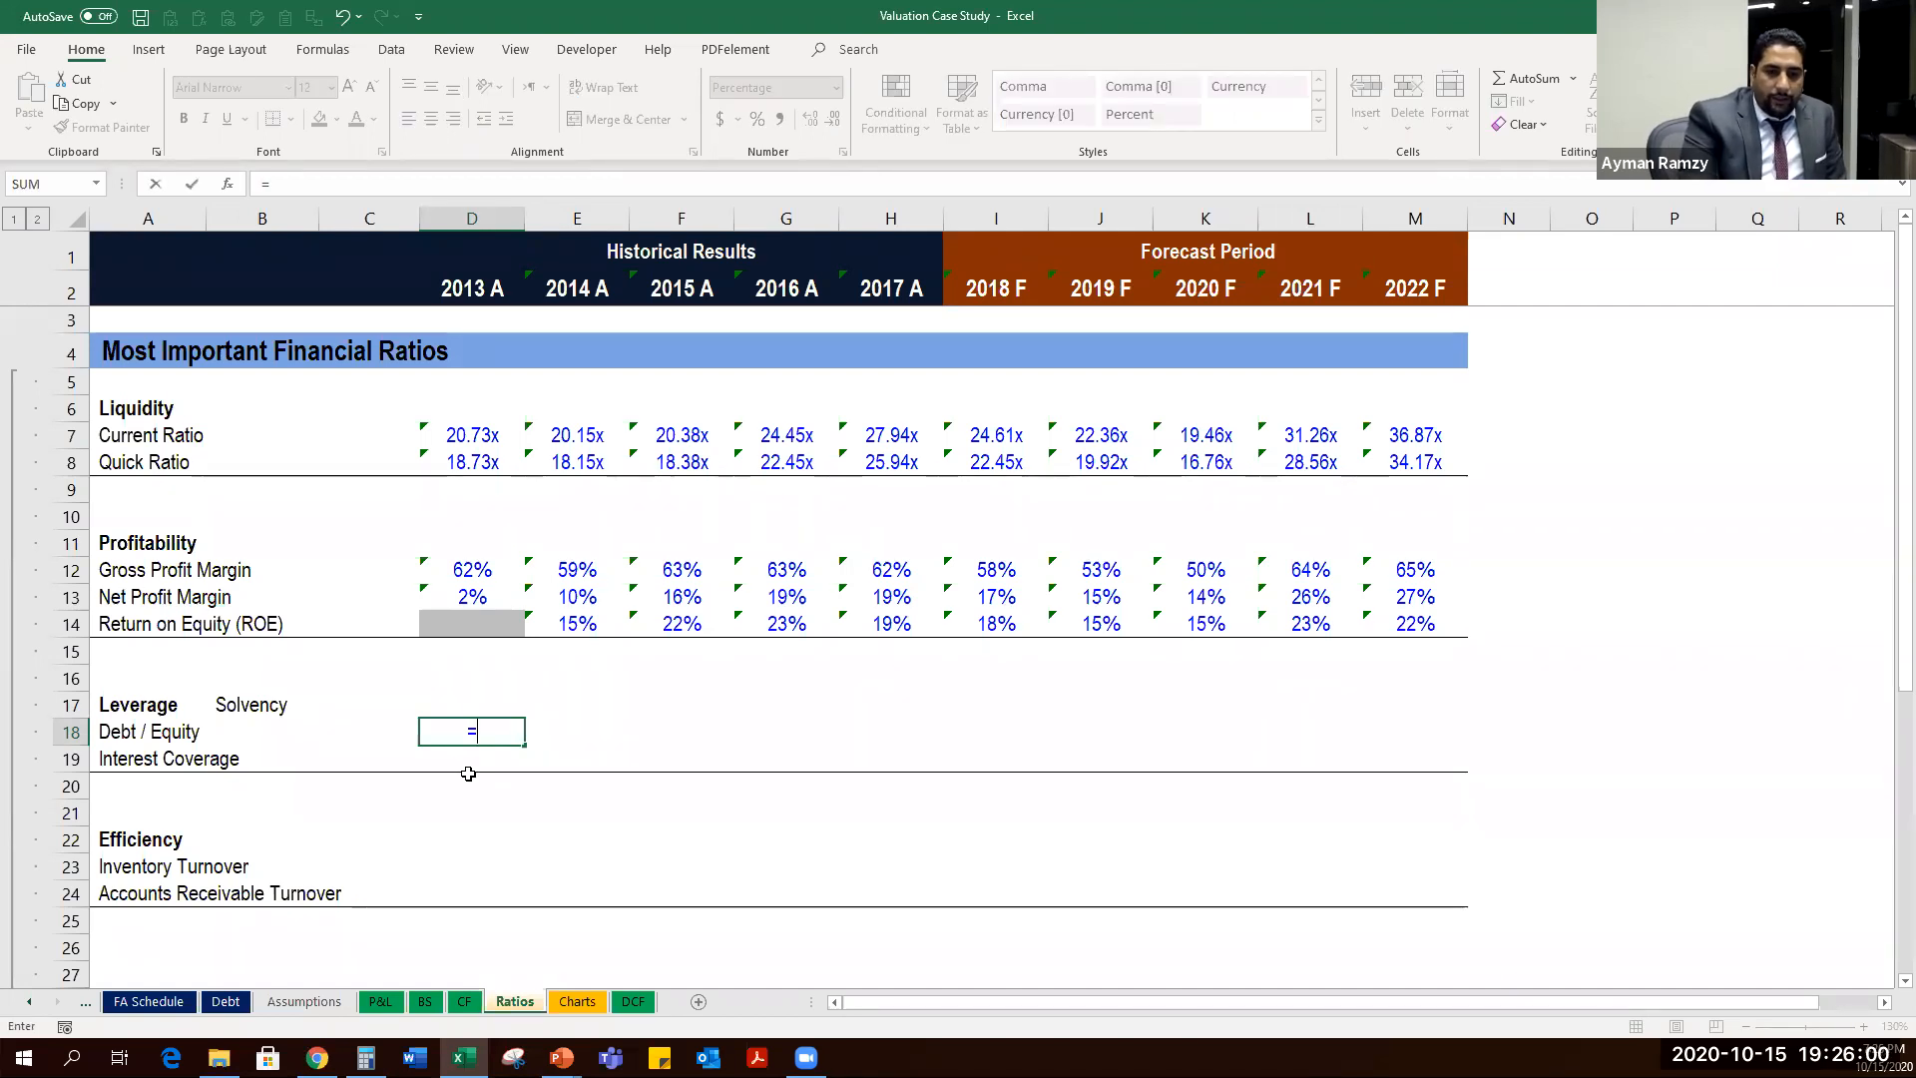
key("ctrl+Page_Up")
key("ctrl+Page_Up")
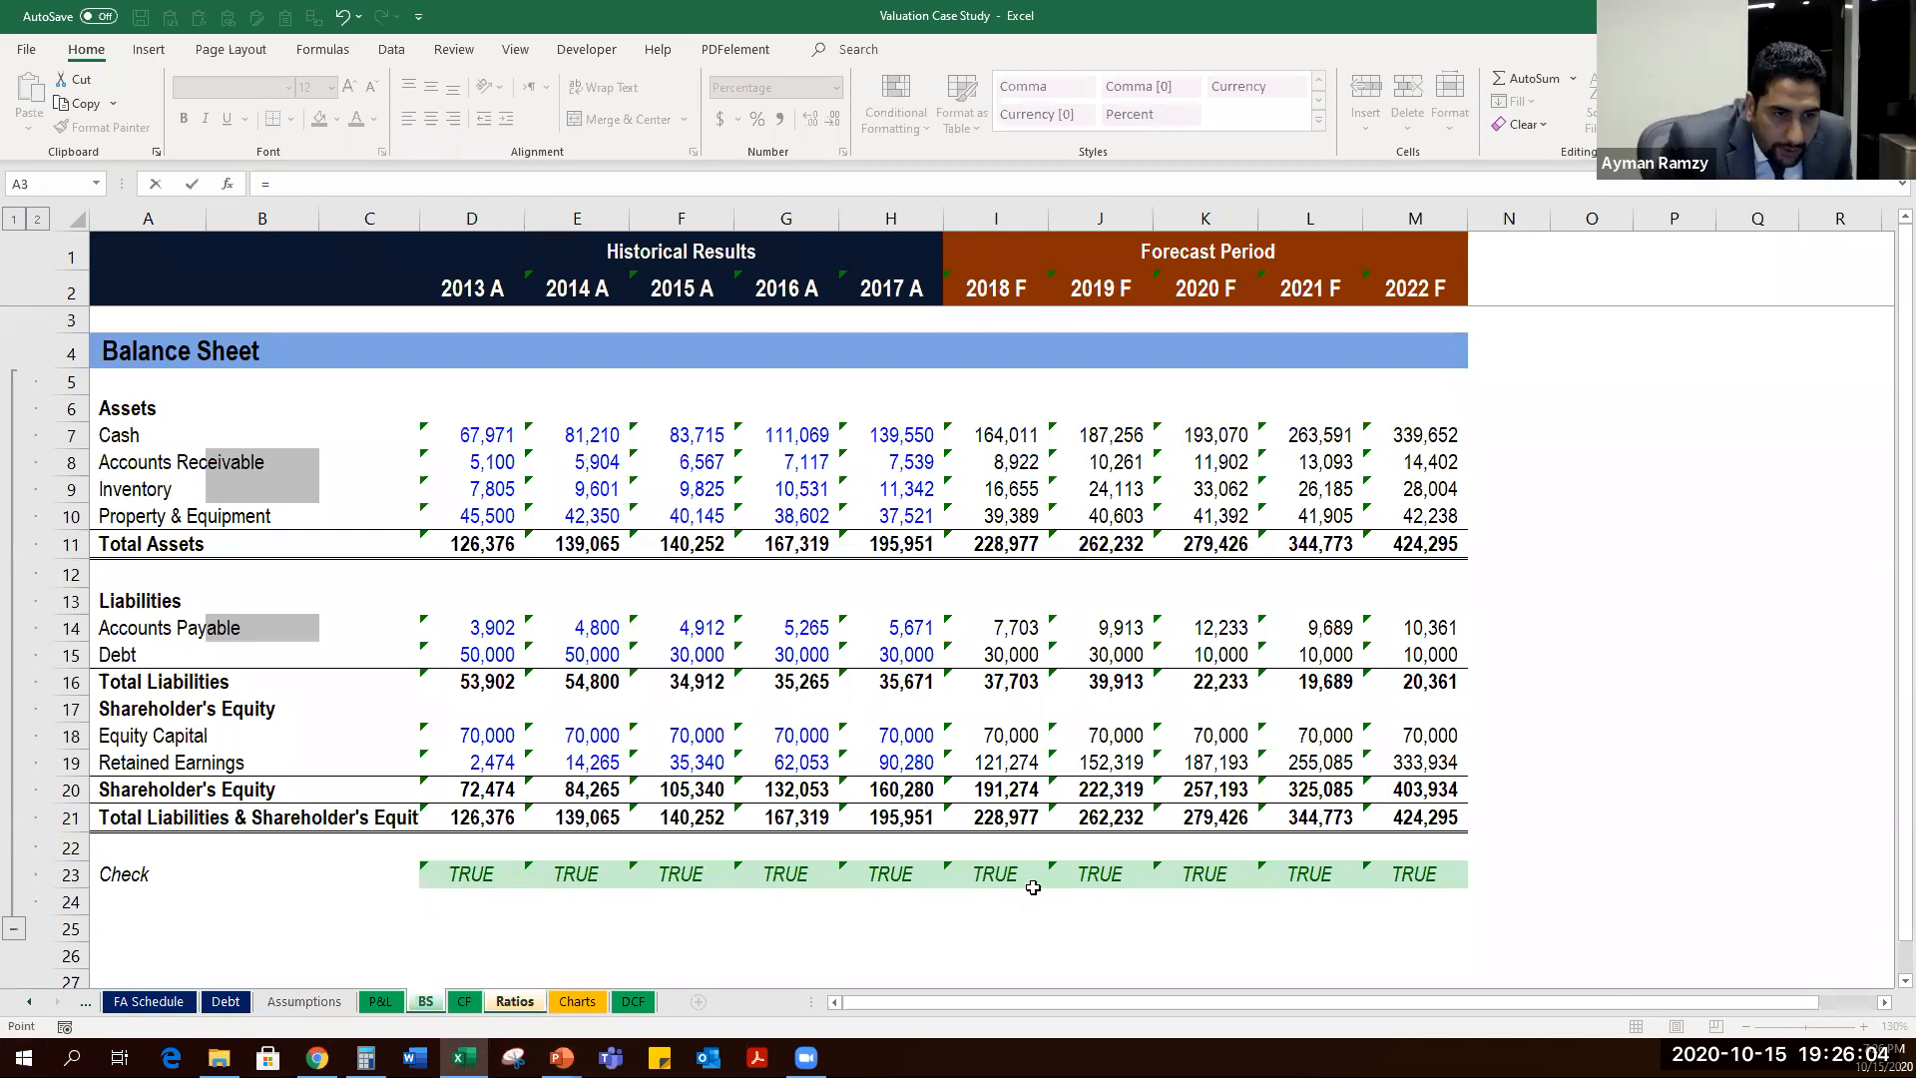
left_click(482, 801)
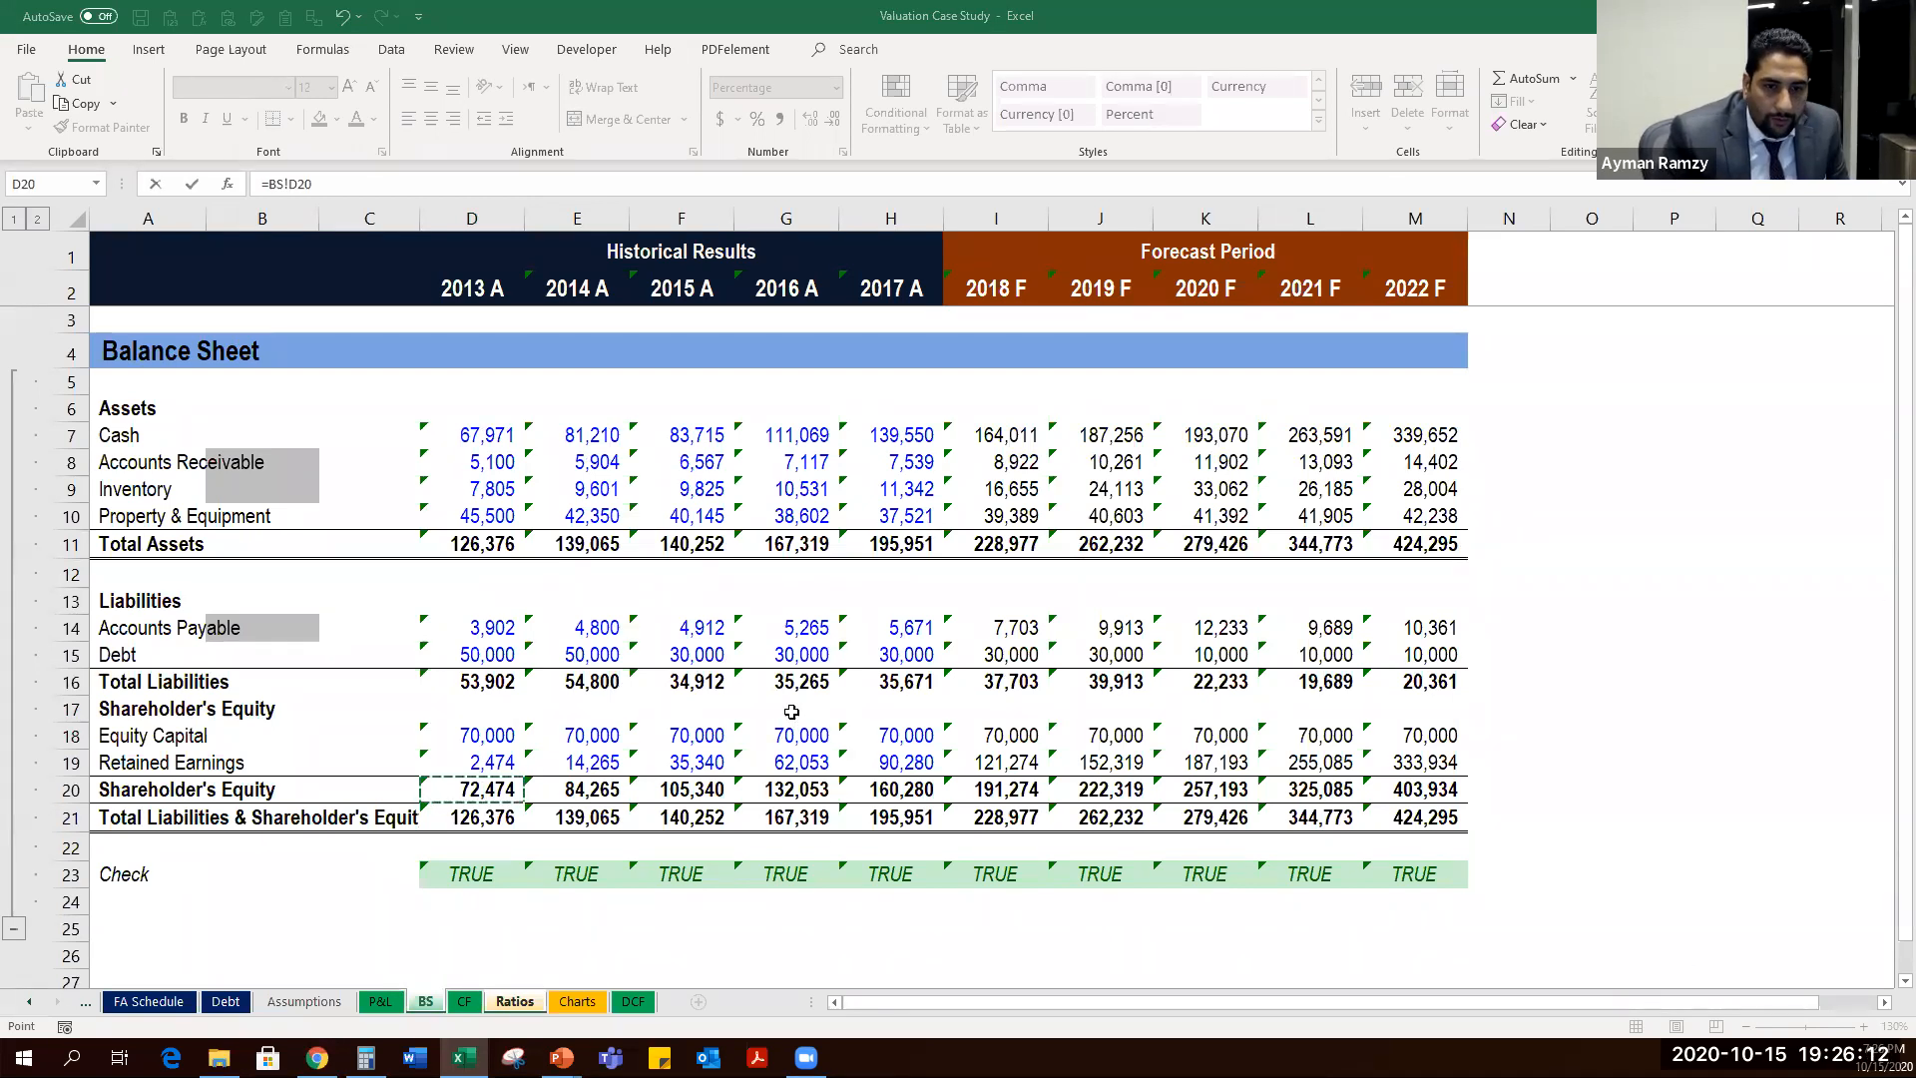
type("/")
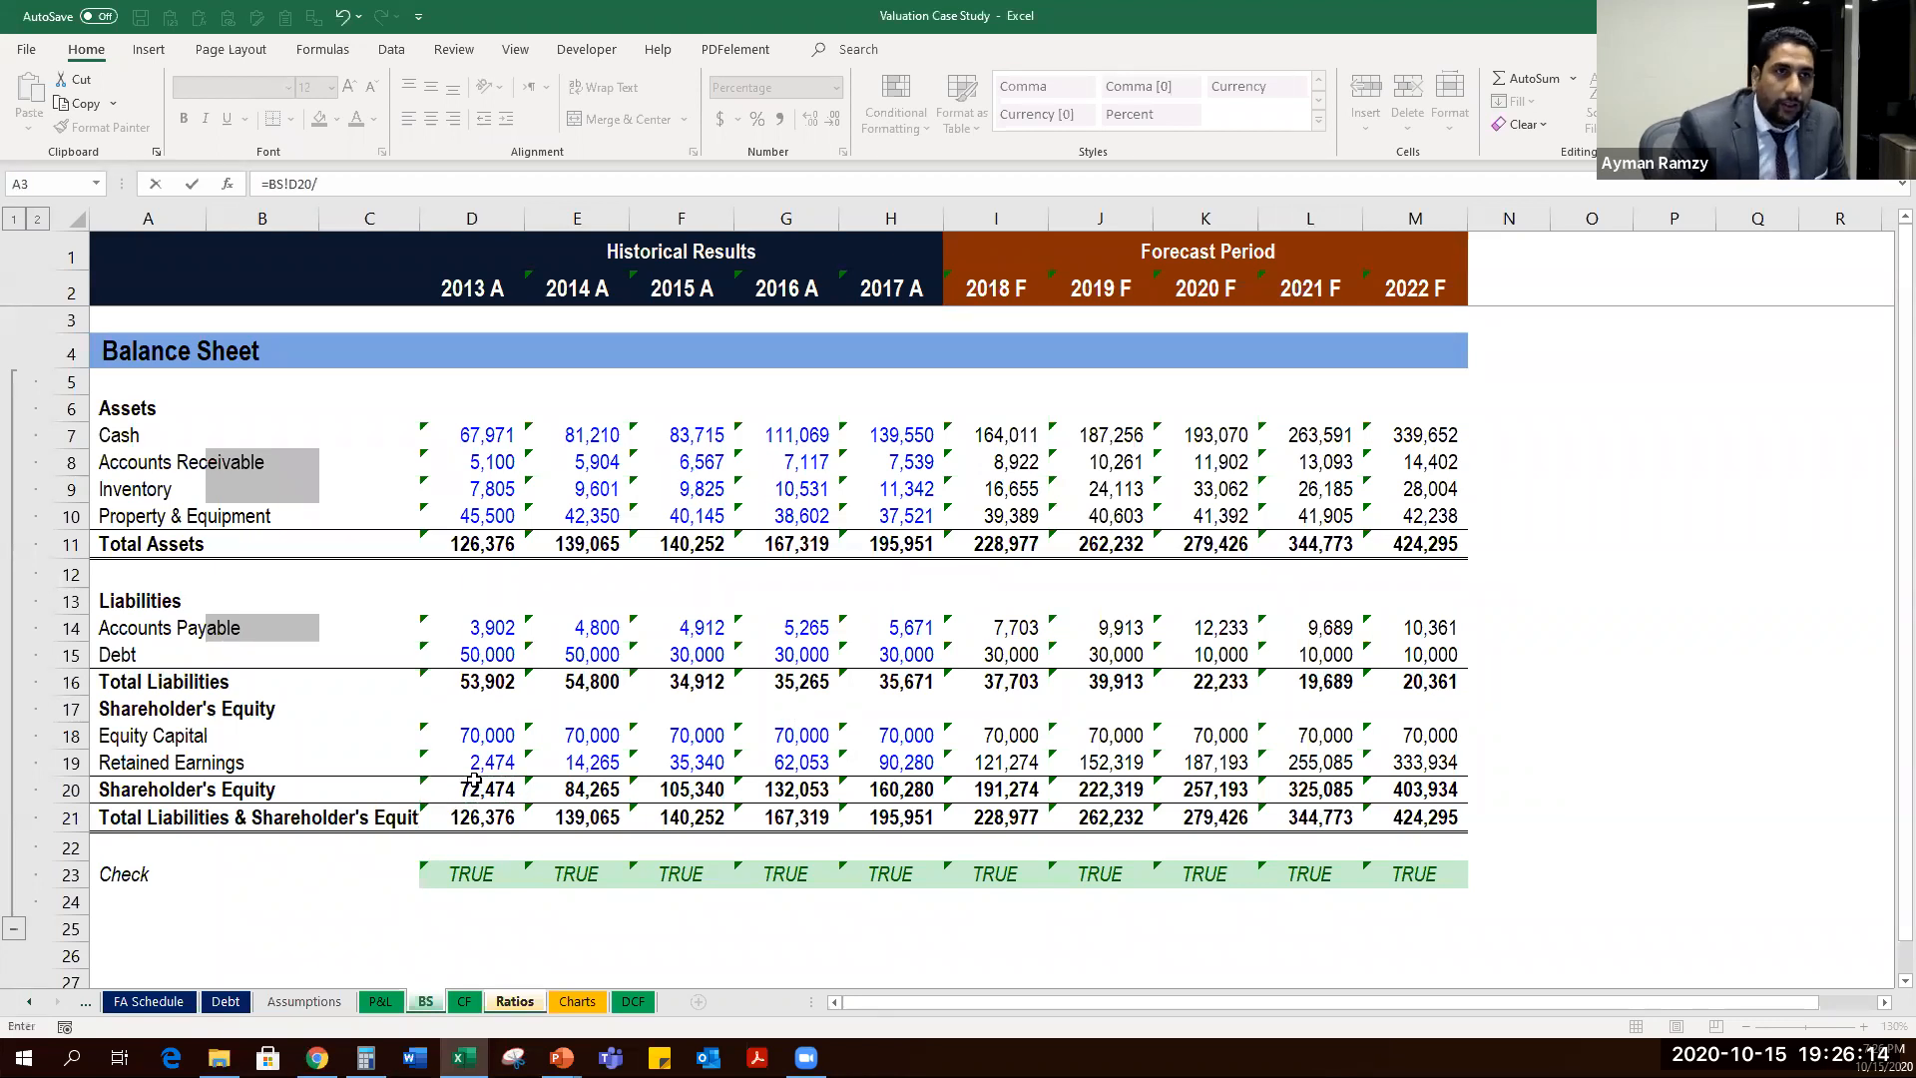
left_click(496, 685)
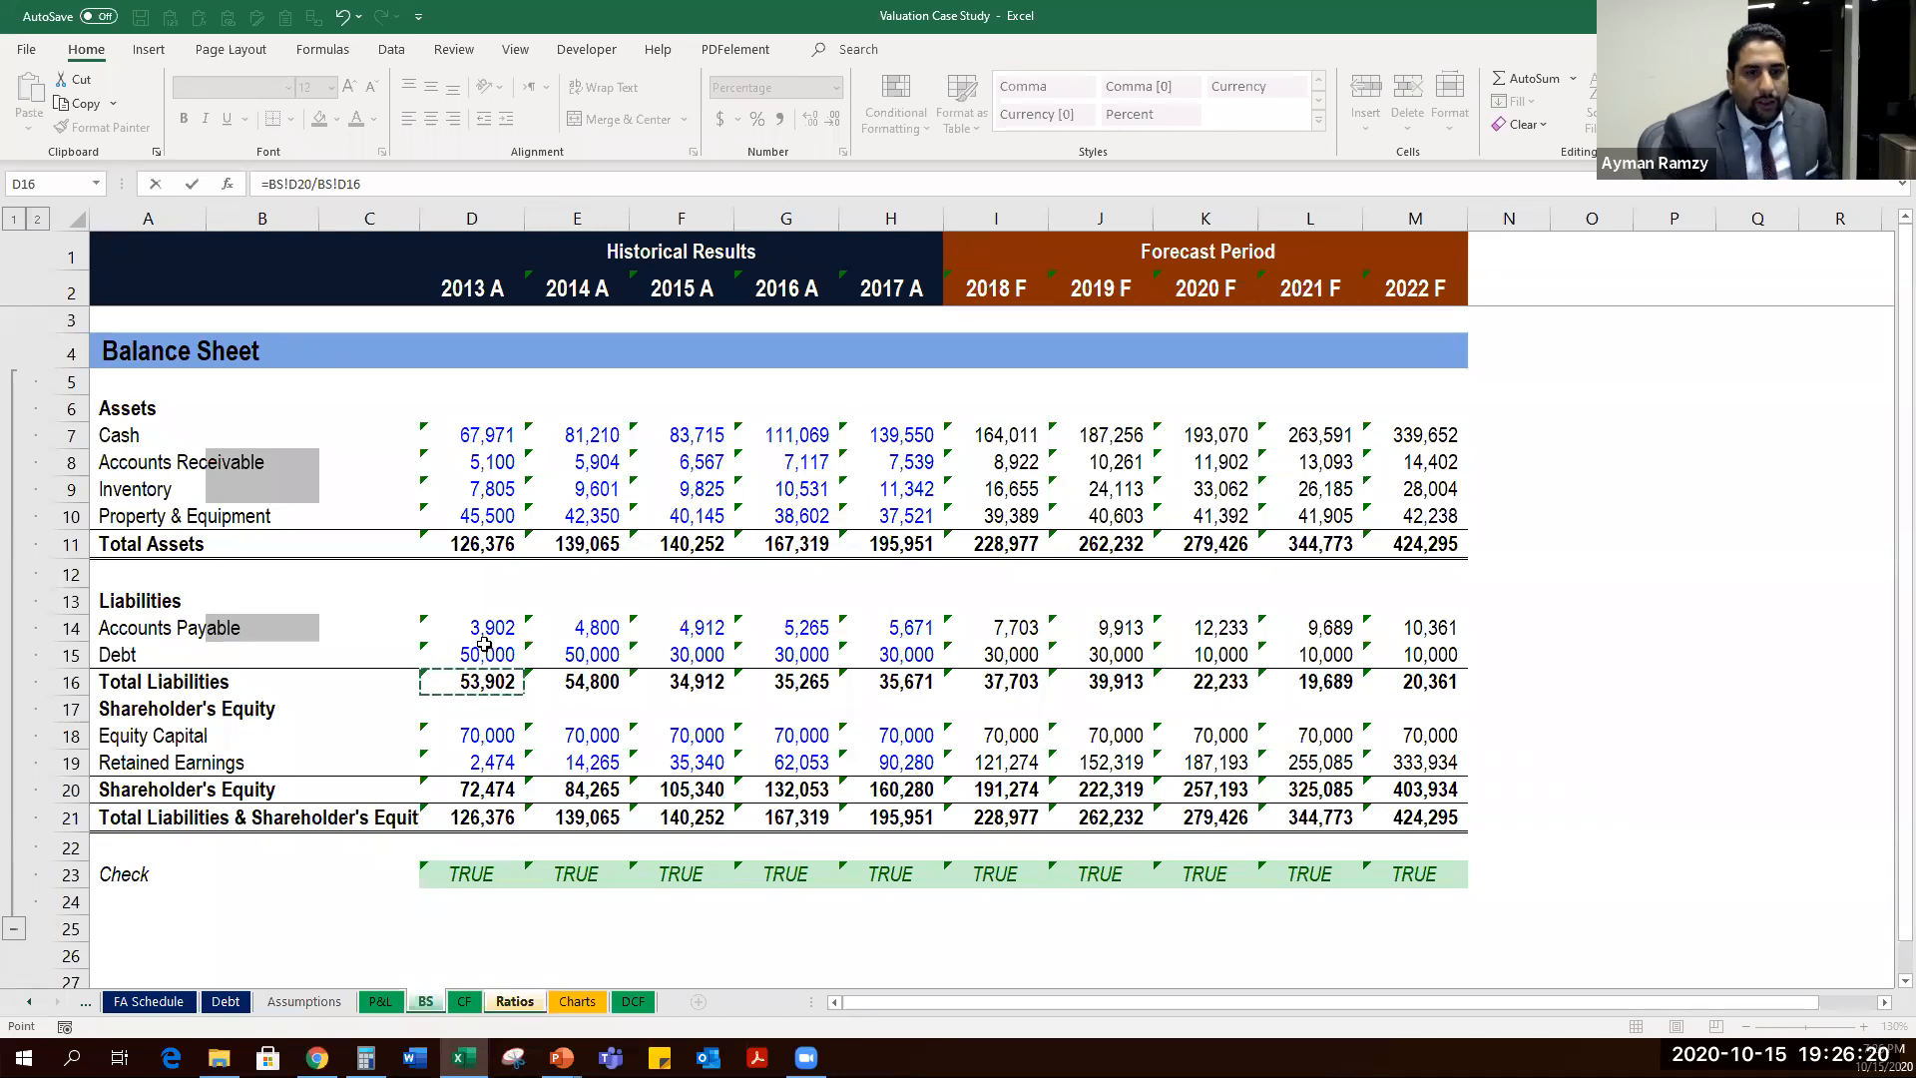
key("Escape")
Enter the 2013 Debt / Equity formula, =BS!D15/BS!D20, dividing balance sheet debt by shareholder's equity.
type("=")
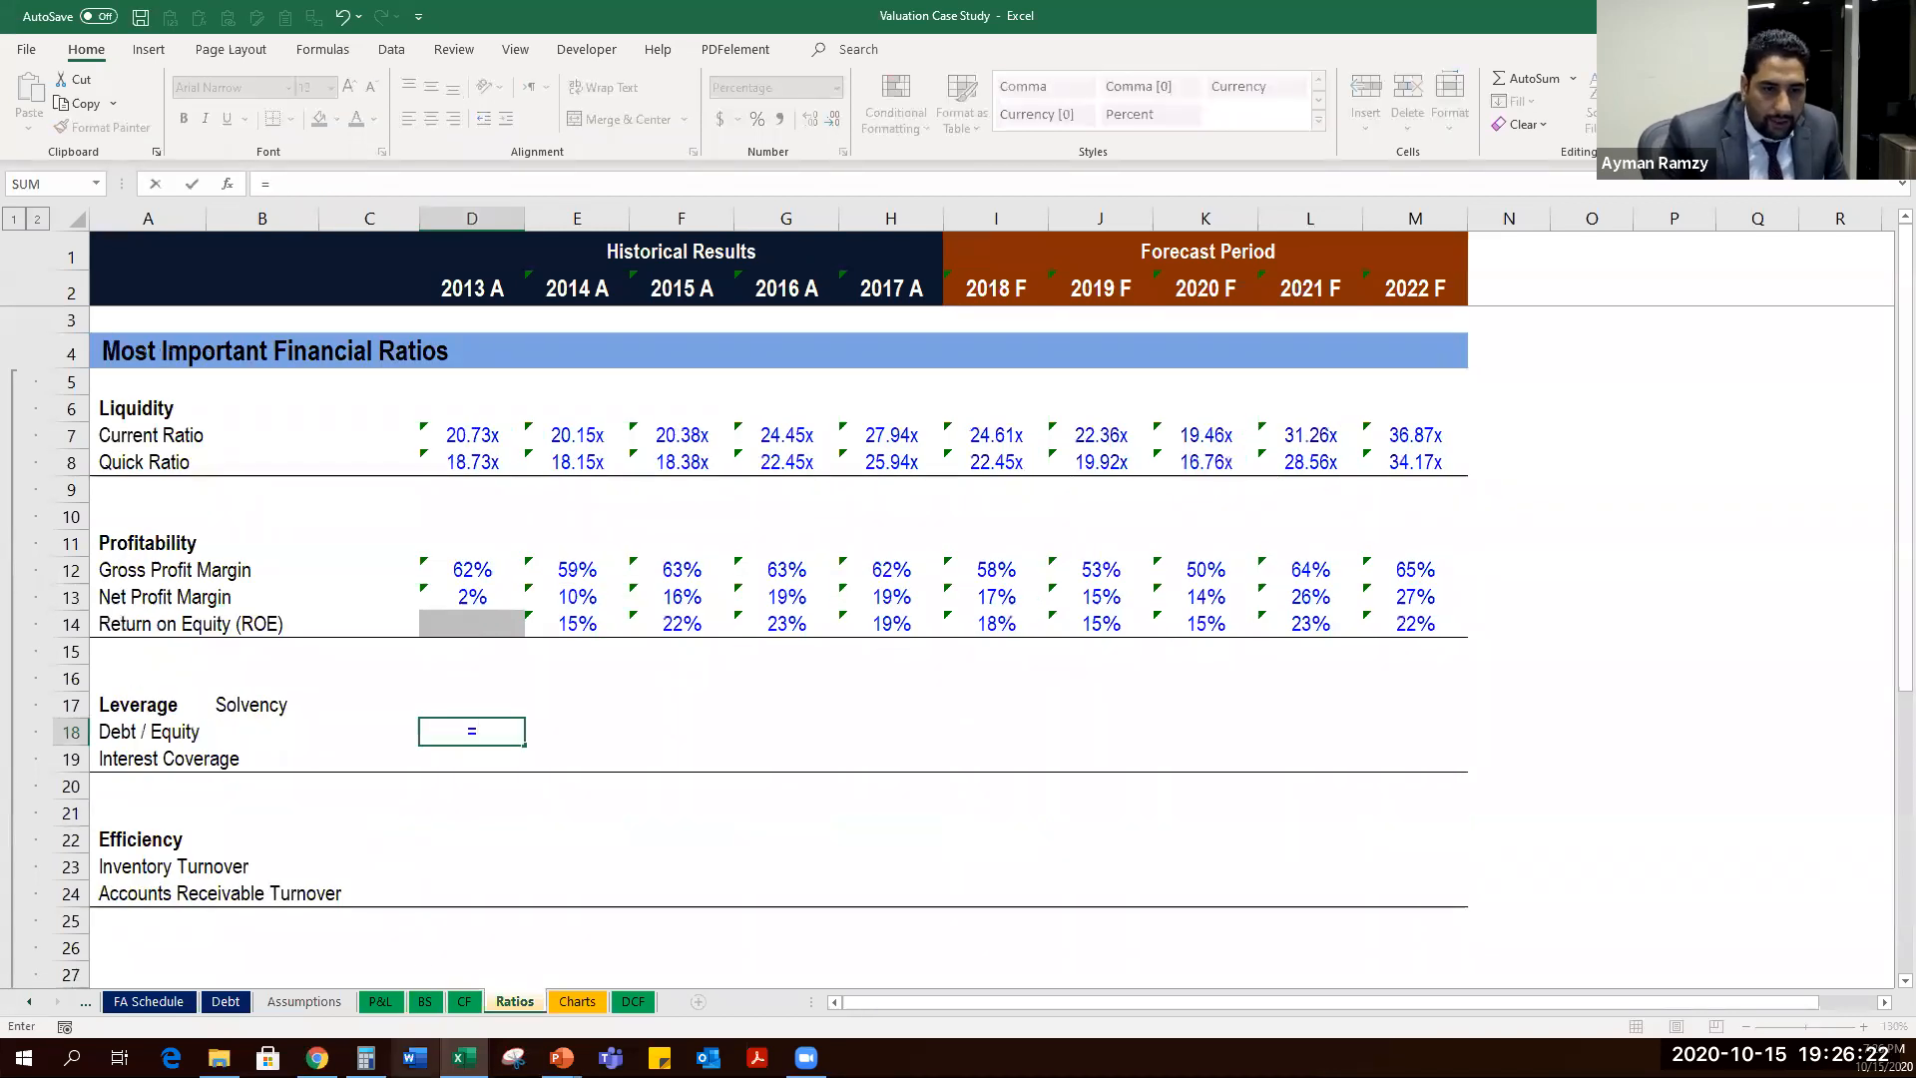
left_click(432, 1008)
left_click(486, 654)
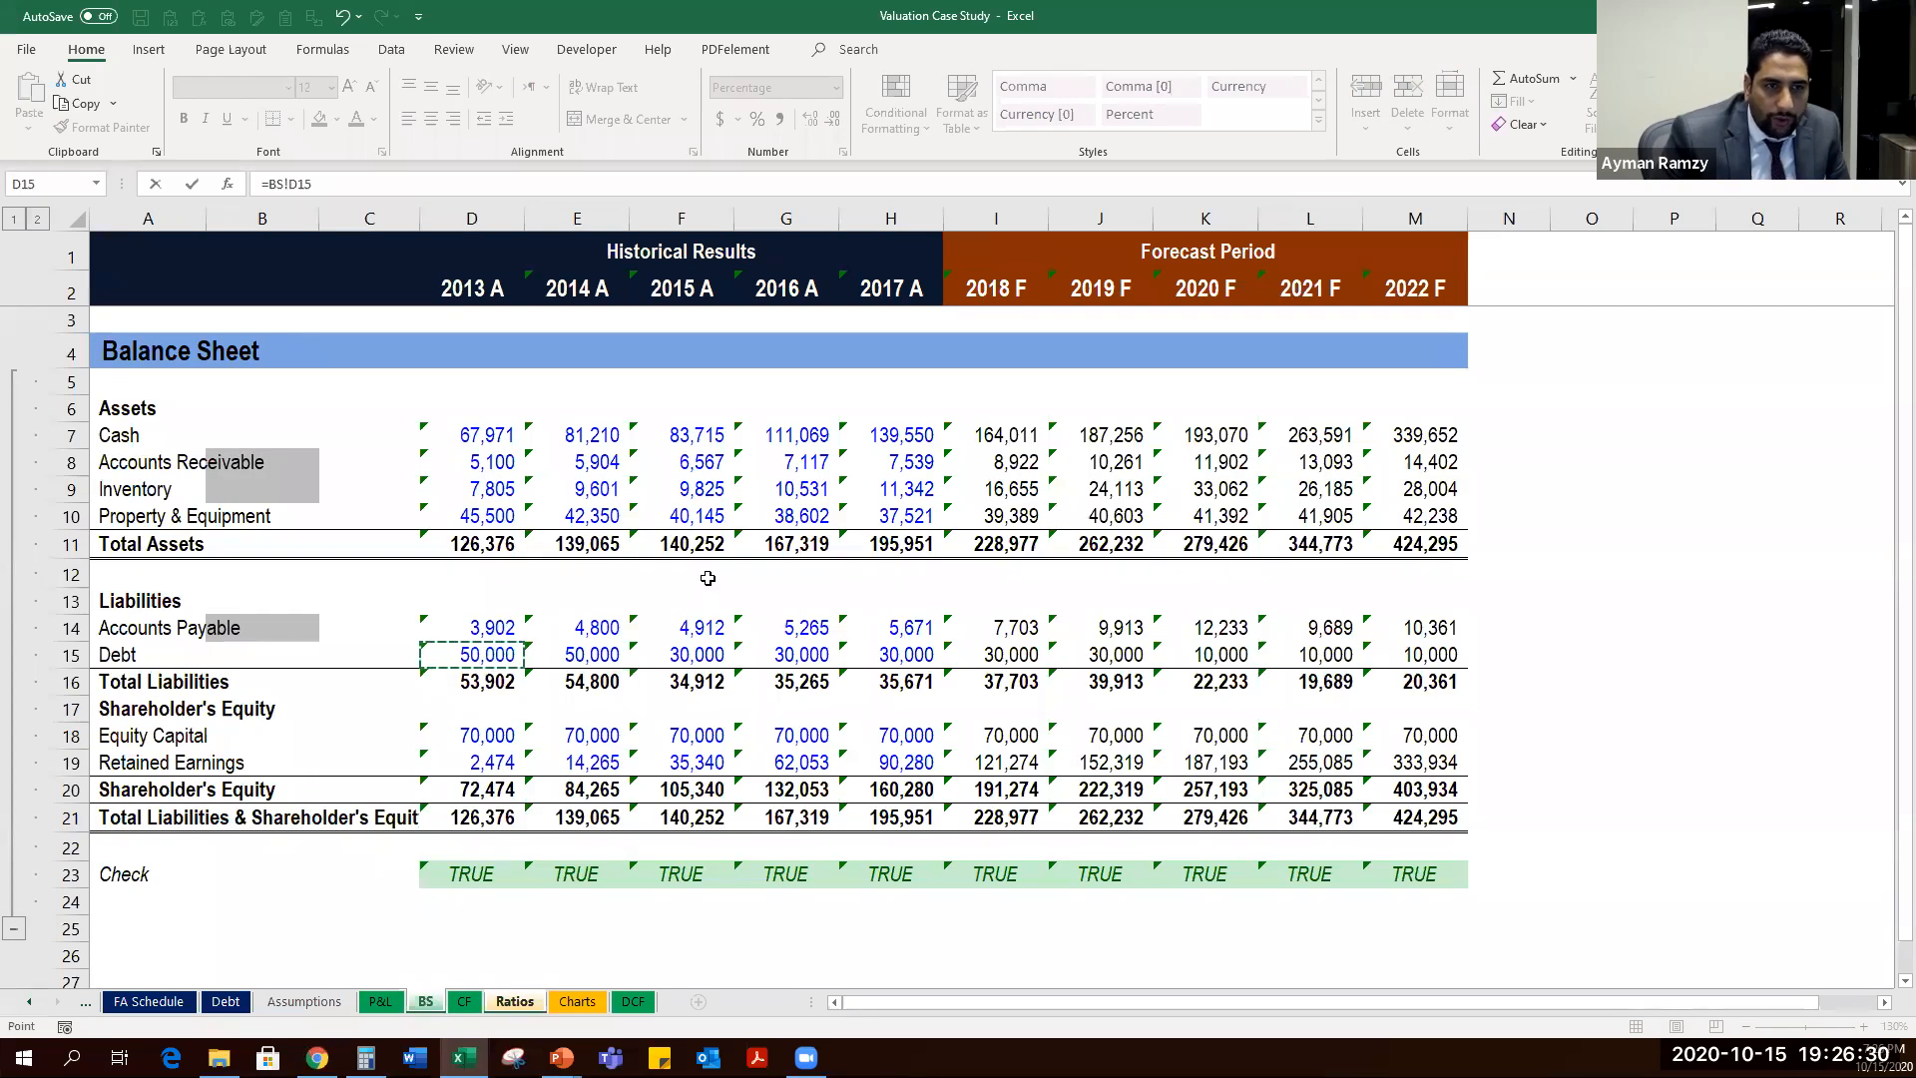
type("/")
left_click(481, 789)
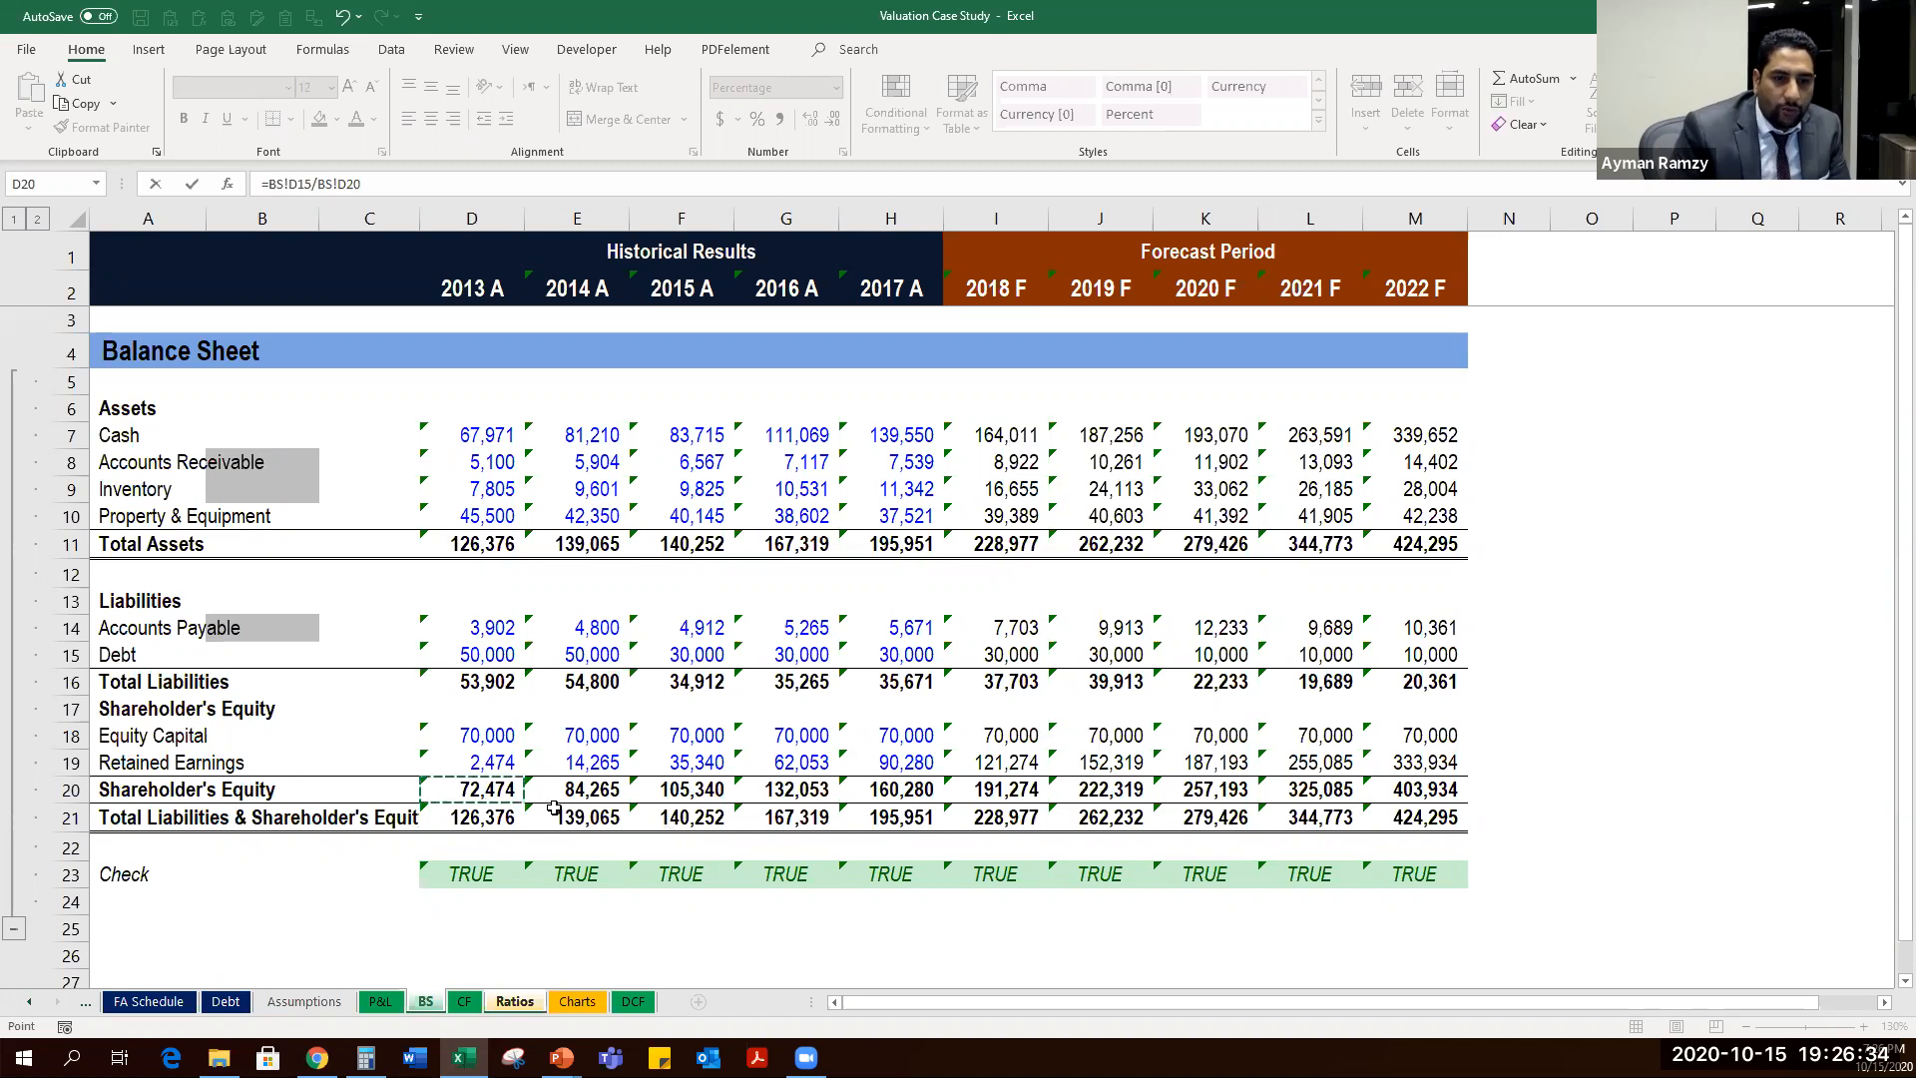
key("Return")
Copy the 2013 Debt / Equity formula across the row through 2022.
key("ctrl+c")
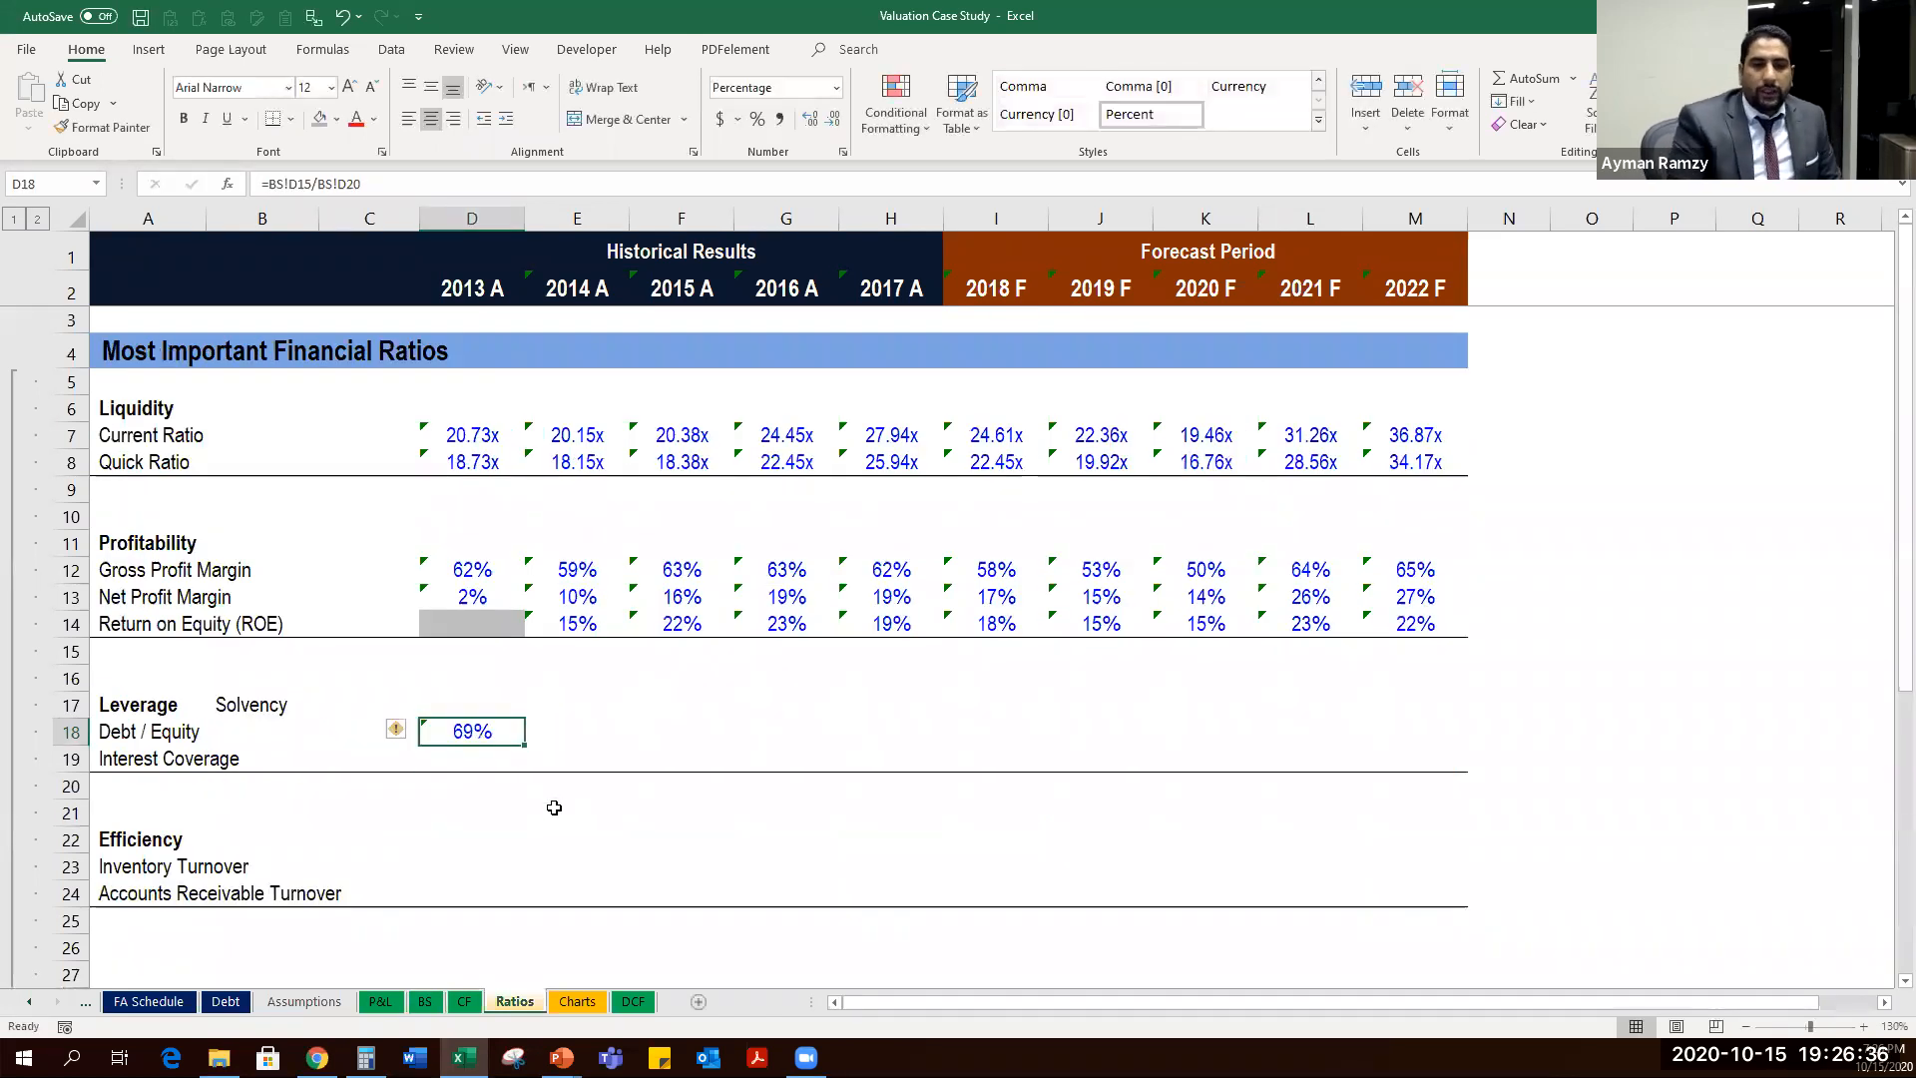
key("shift+Right")
key("shift+Right")
key("shift+Right")
key("shift+Right")
key("shift+Right")
key("shift+Right")
key("shift+Right")
key("shift+Right")
key("shift+Right")
key("shift+Right")
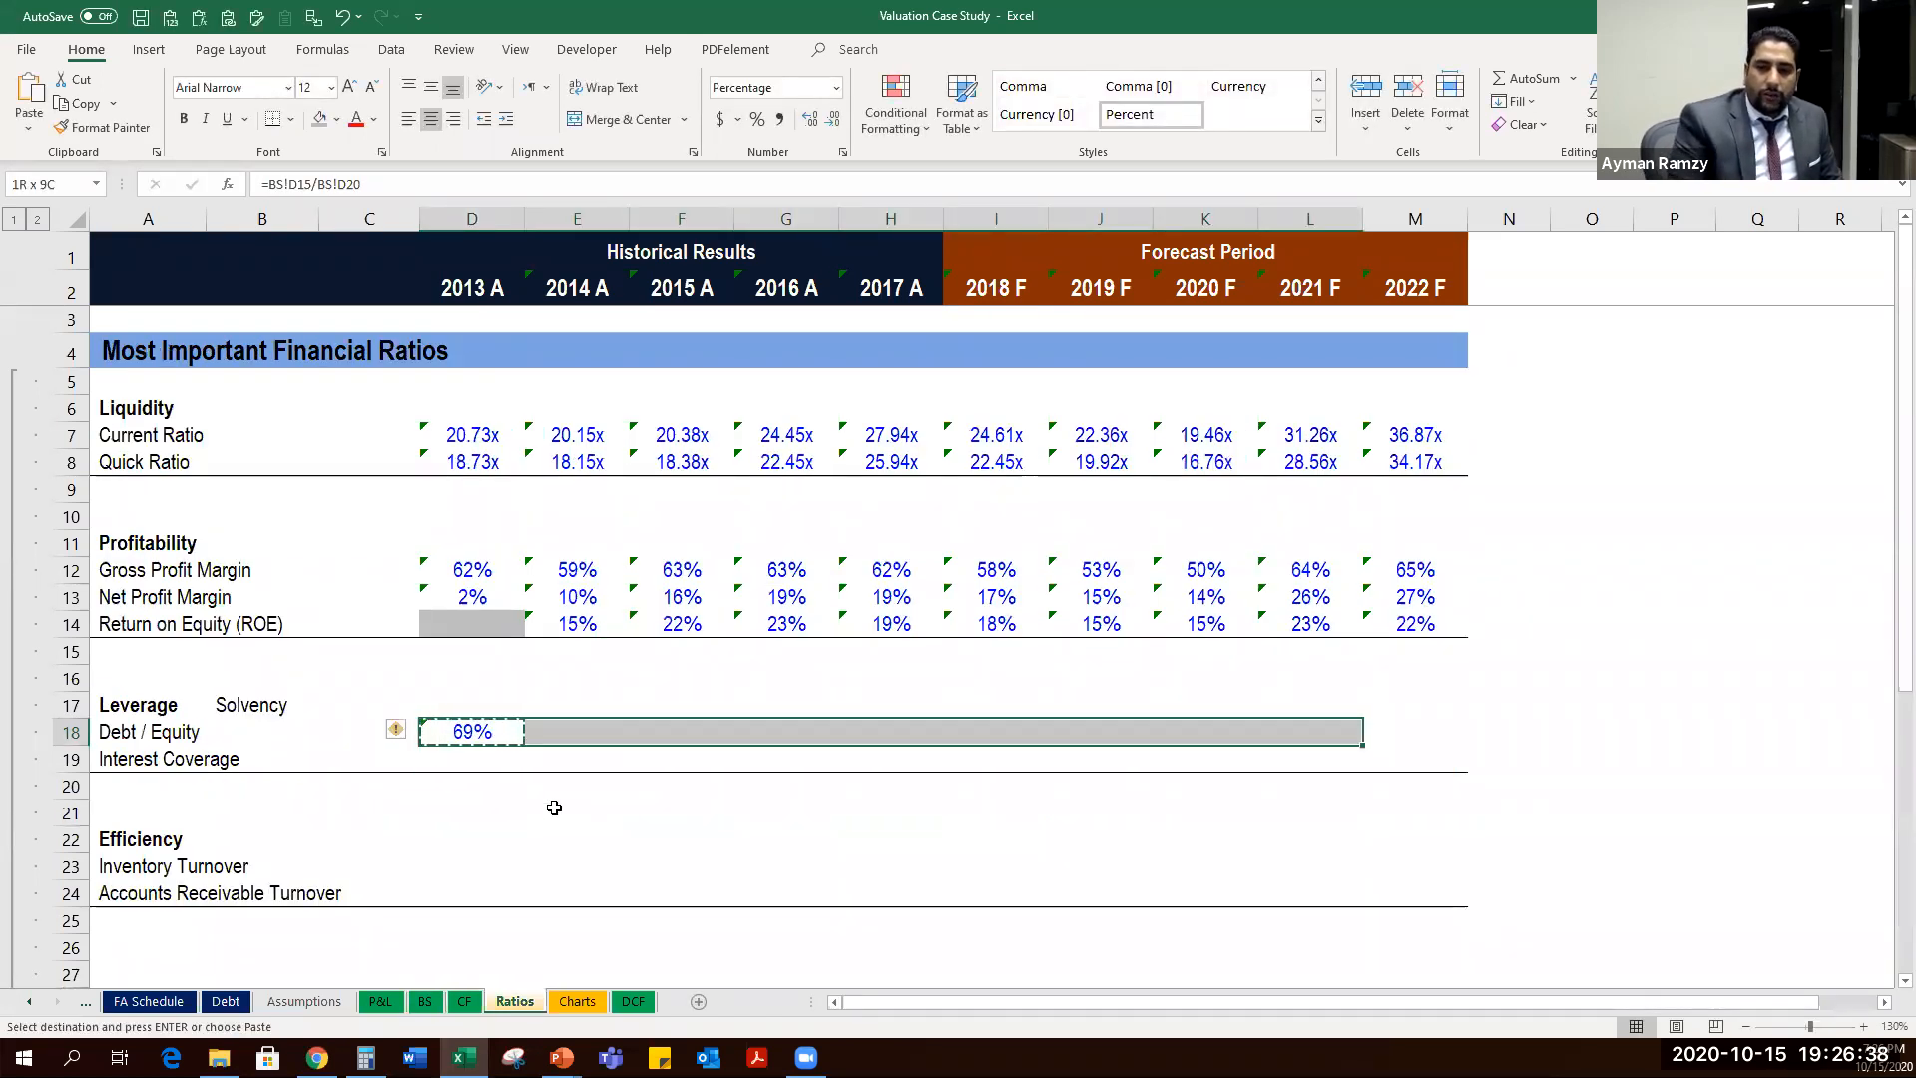
key("shift+Left")
key("ctrl+v")
key("Escape")
Review the copied Debt / Equity formulas and their trend along the row from 2013 to 2022.
key("Left")
key("Right")
key("Right")
key("Right")
key("ctrl+Right")
key("ctrl+Left")
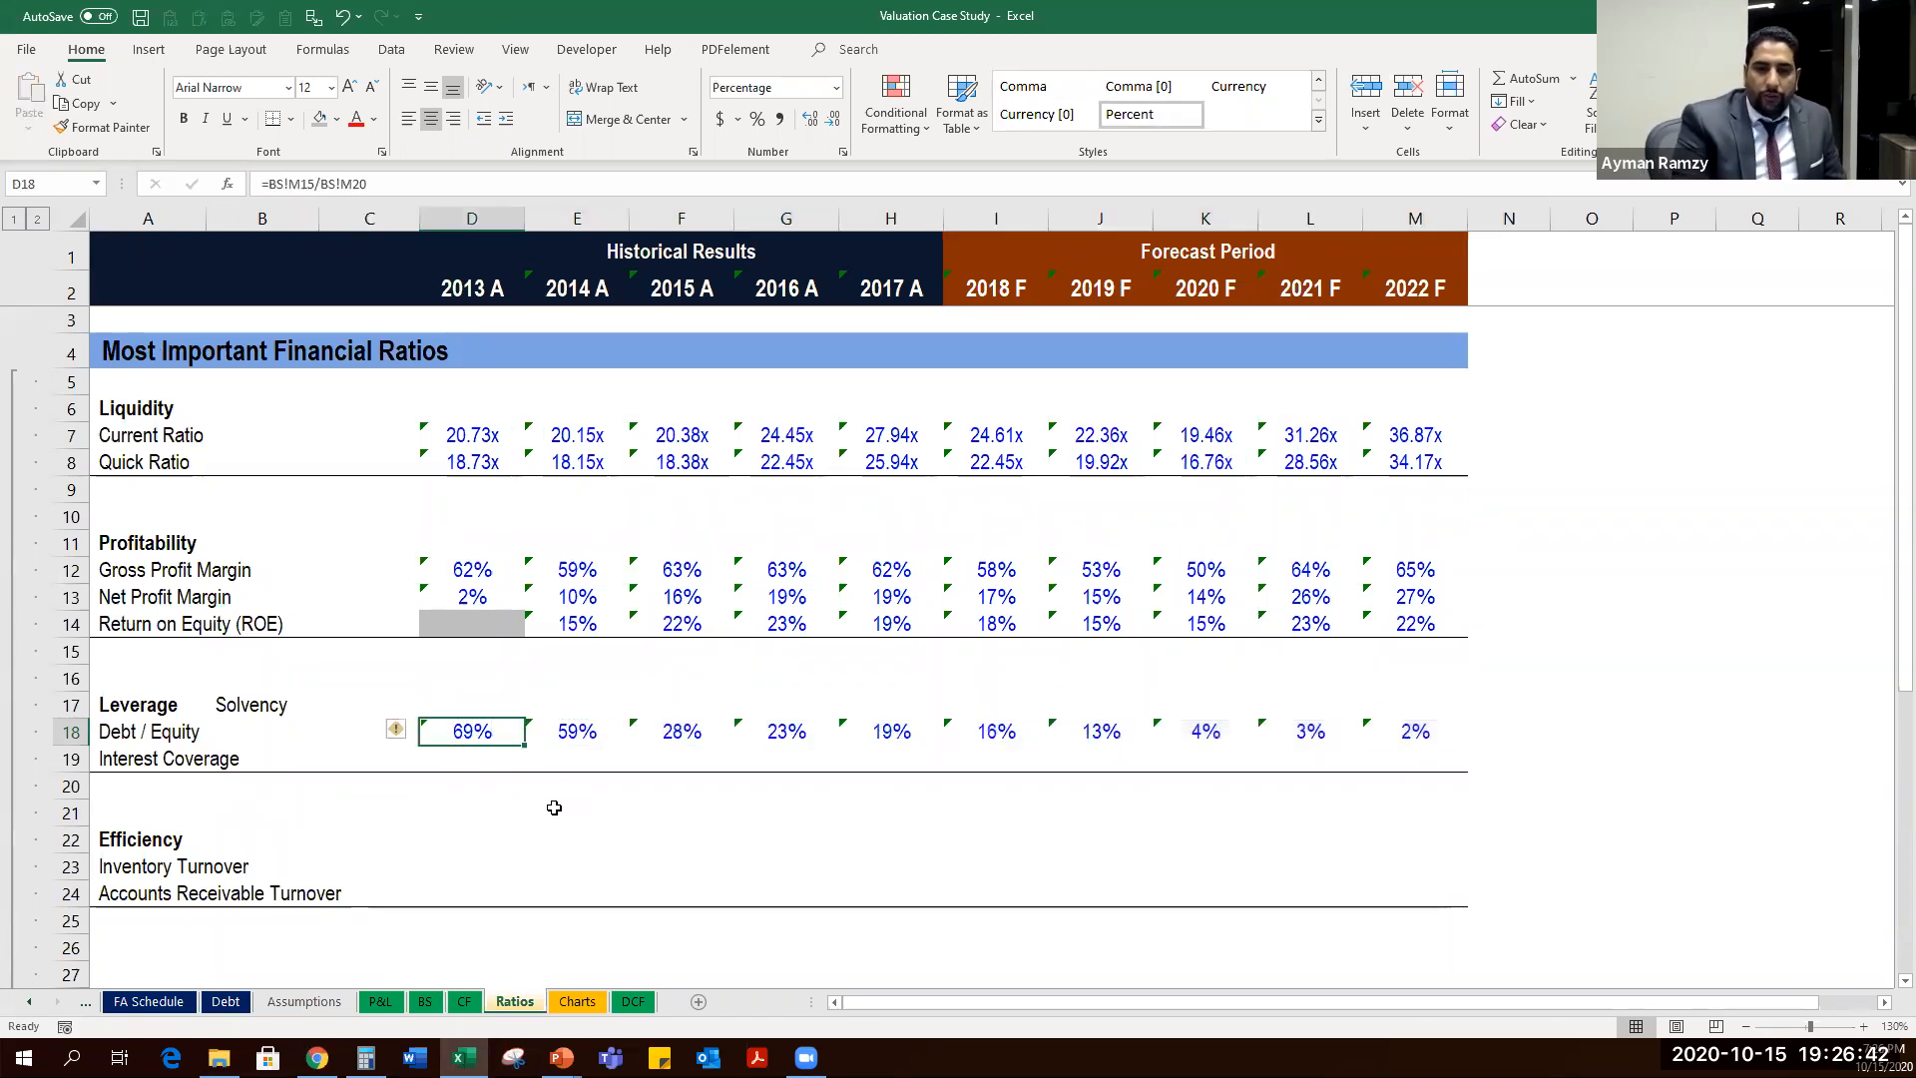
key("shift+Right")
key("shift+Right")
key("shift+Right")
key("shift+Right")
key("shift+Right")
key("shift+Right")
key("shift+Right")
key("shift+Right")
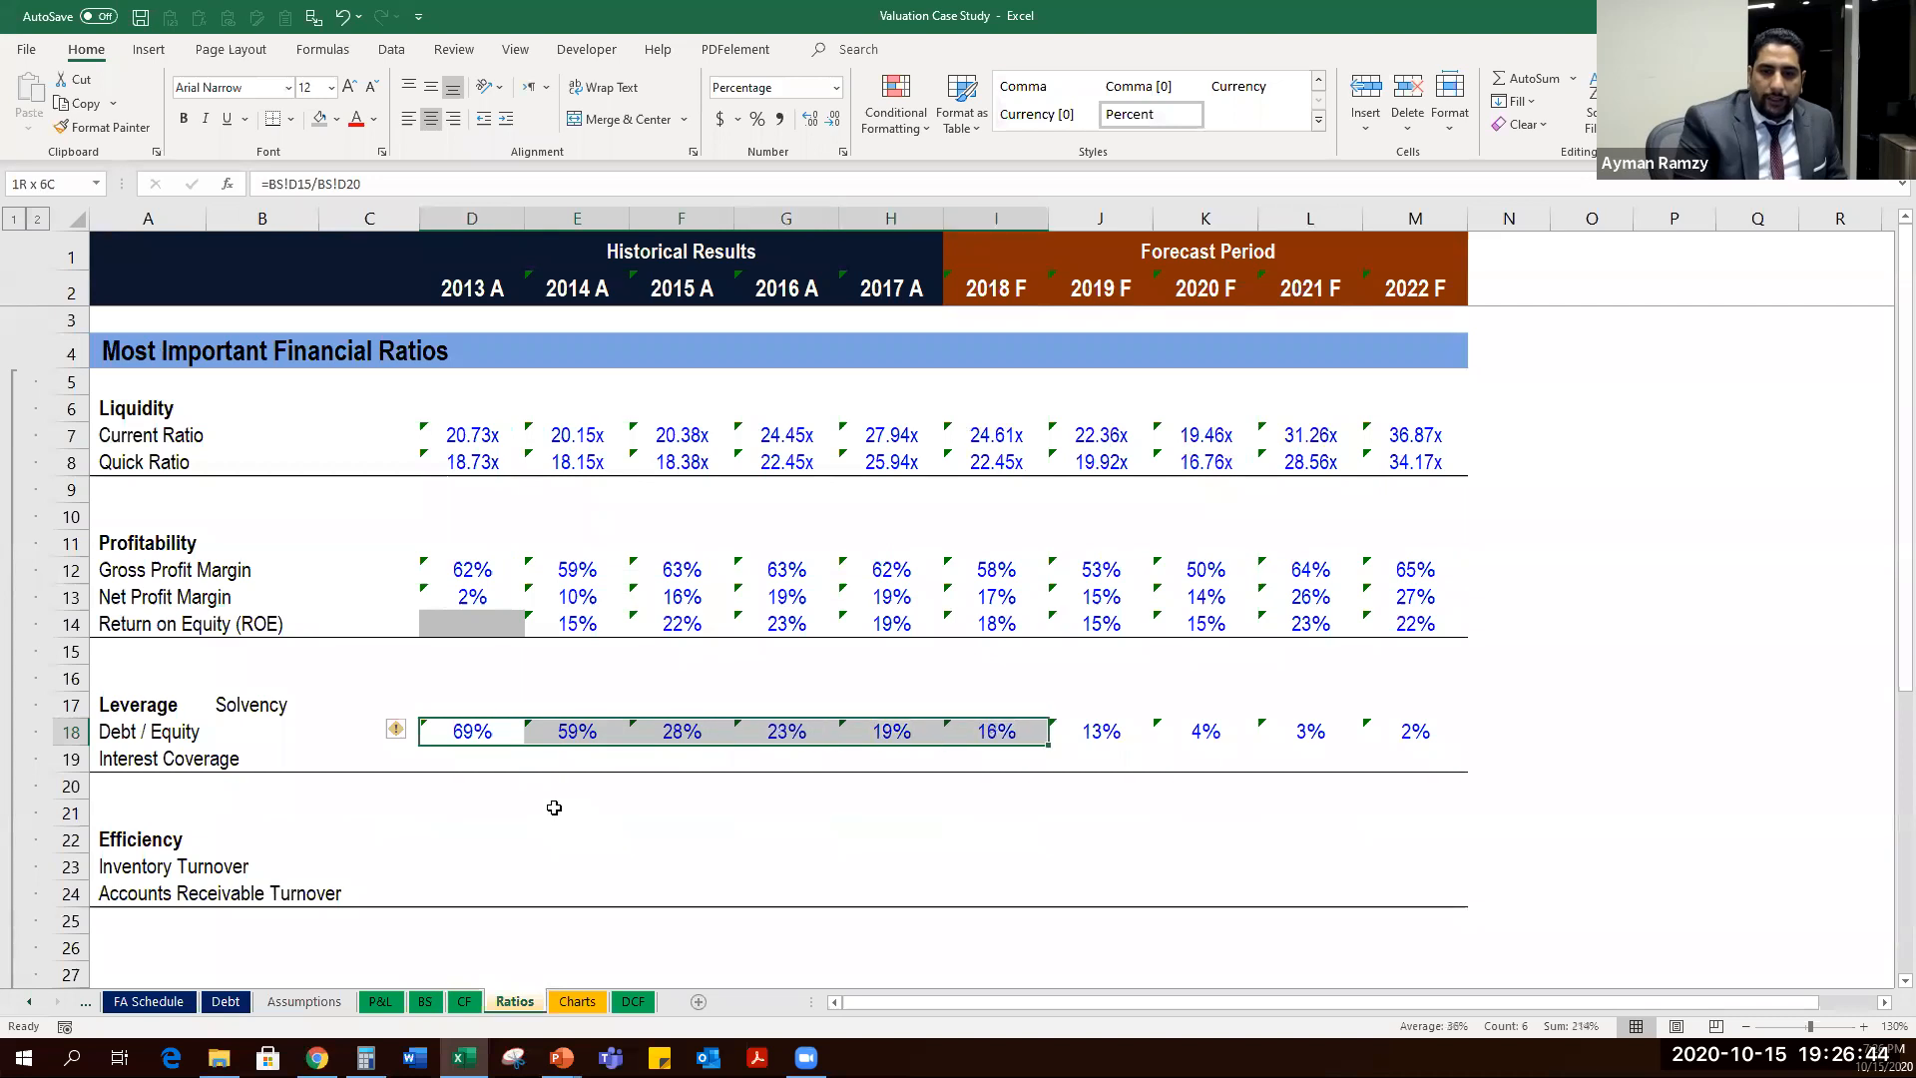
key("Right")
key("Right")
key("Right")
key("Right")
key("Right")
key("Right")
key("Right")
key("Right")
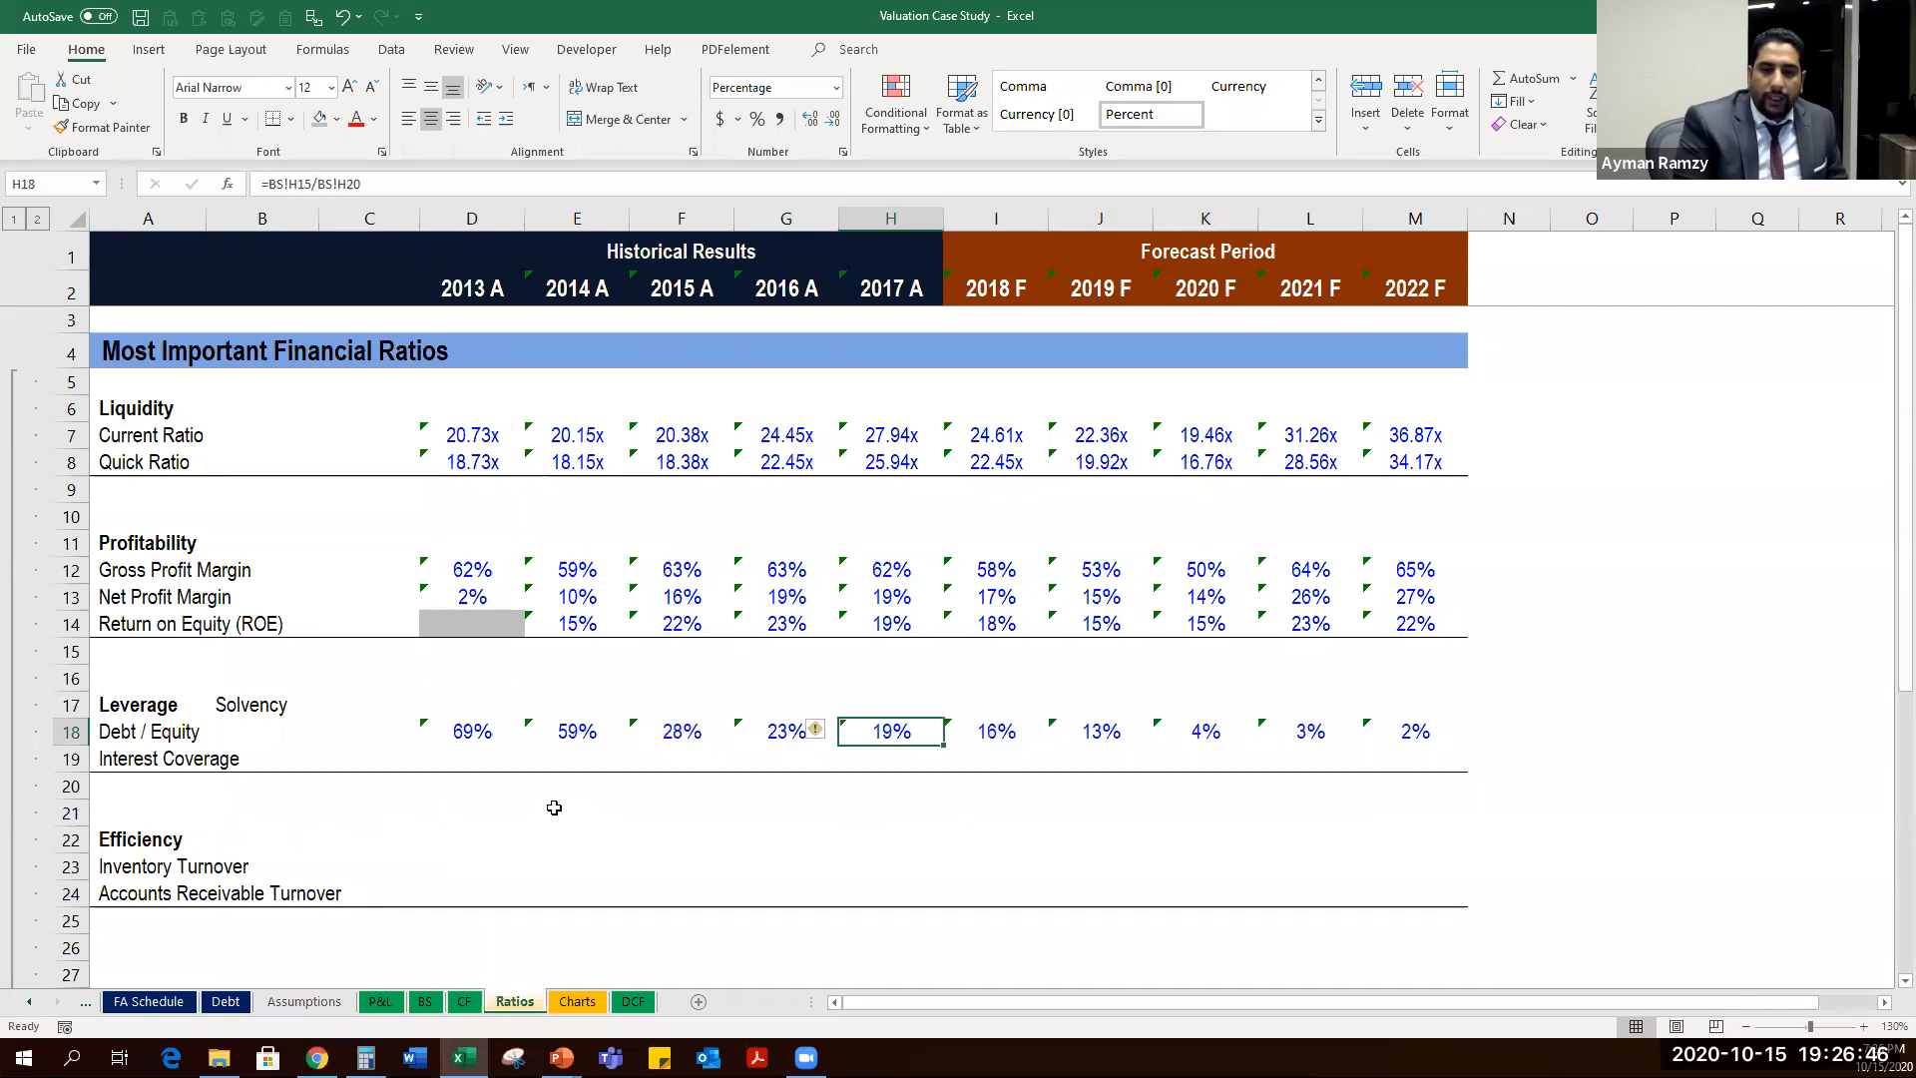
key("Right")
key("shift+Left")
key("shift+Left")
key("shift+Right")
key("shift+Right")
key("Right")
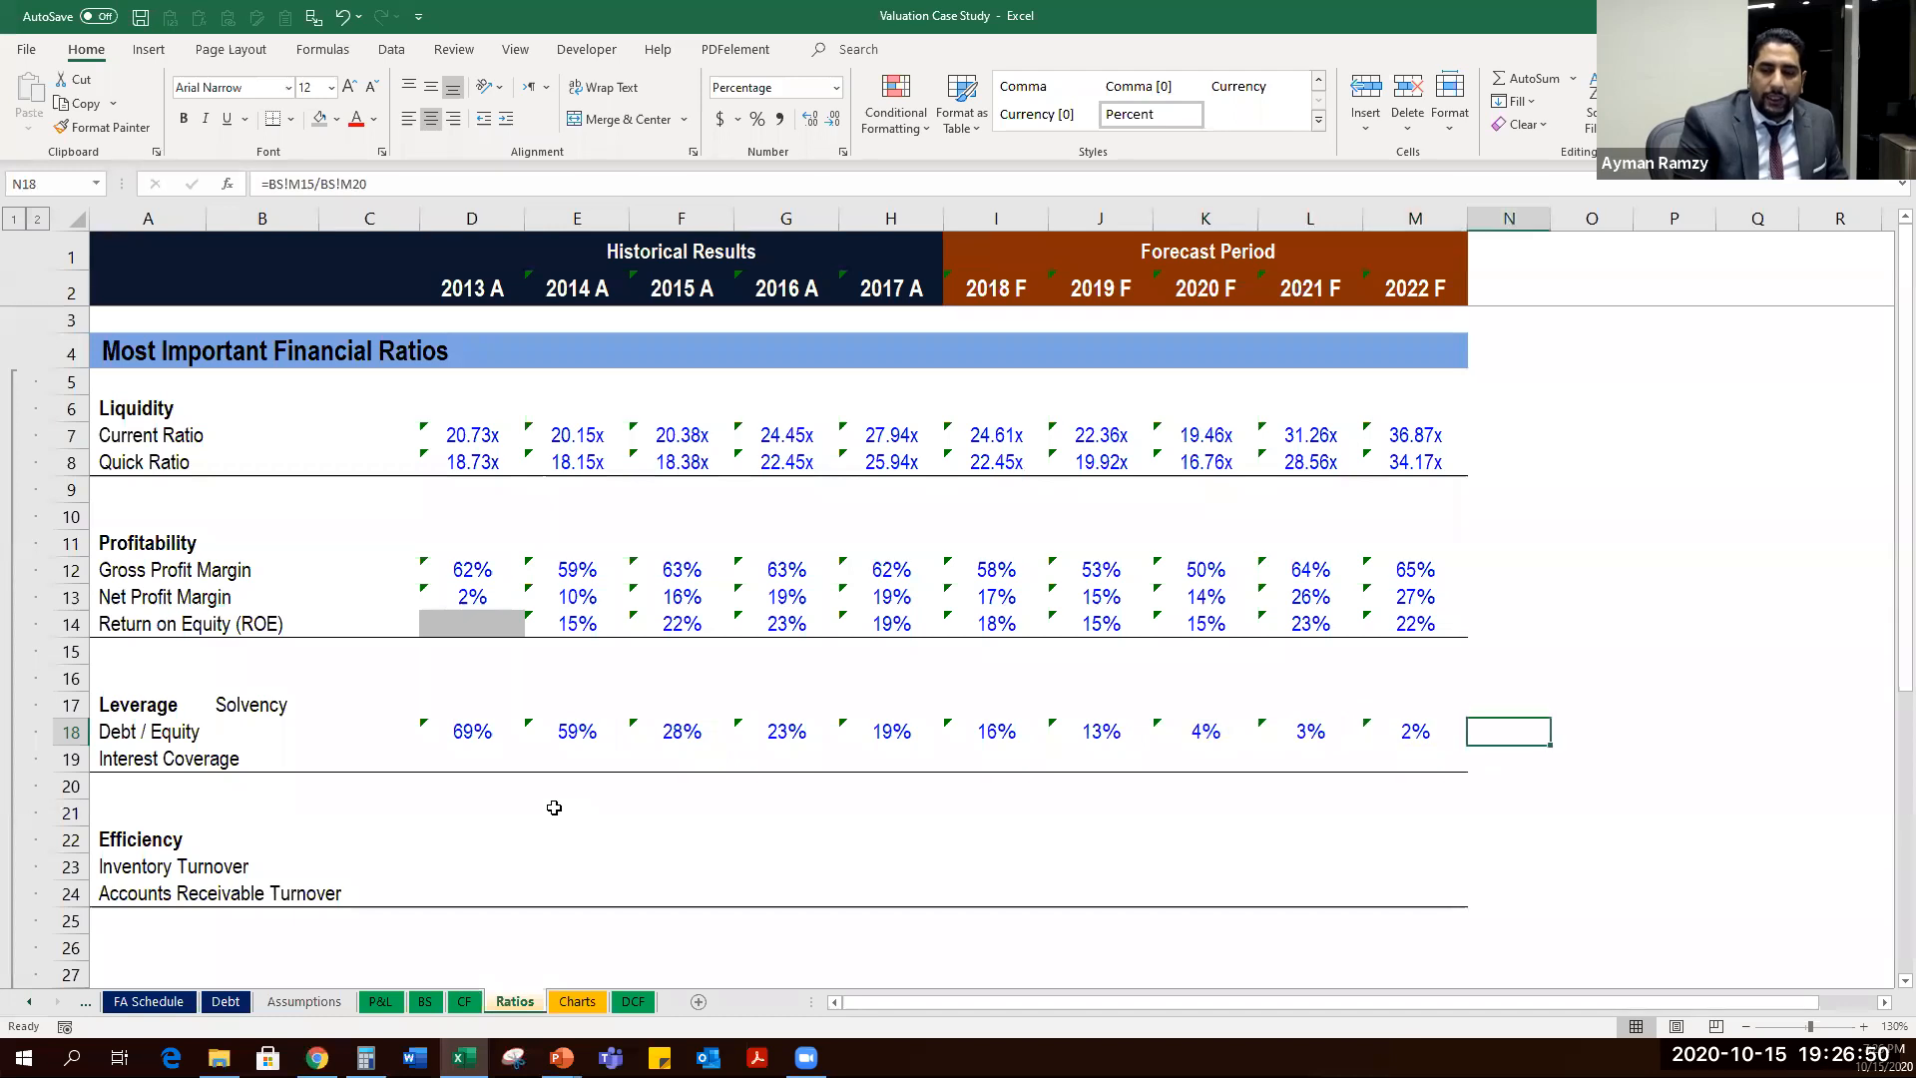
key("Left")
key("ctrl+Left")
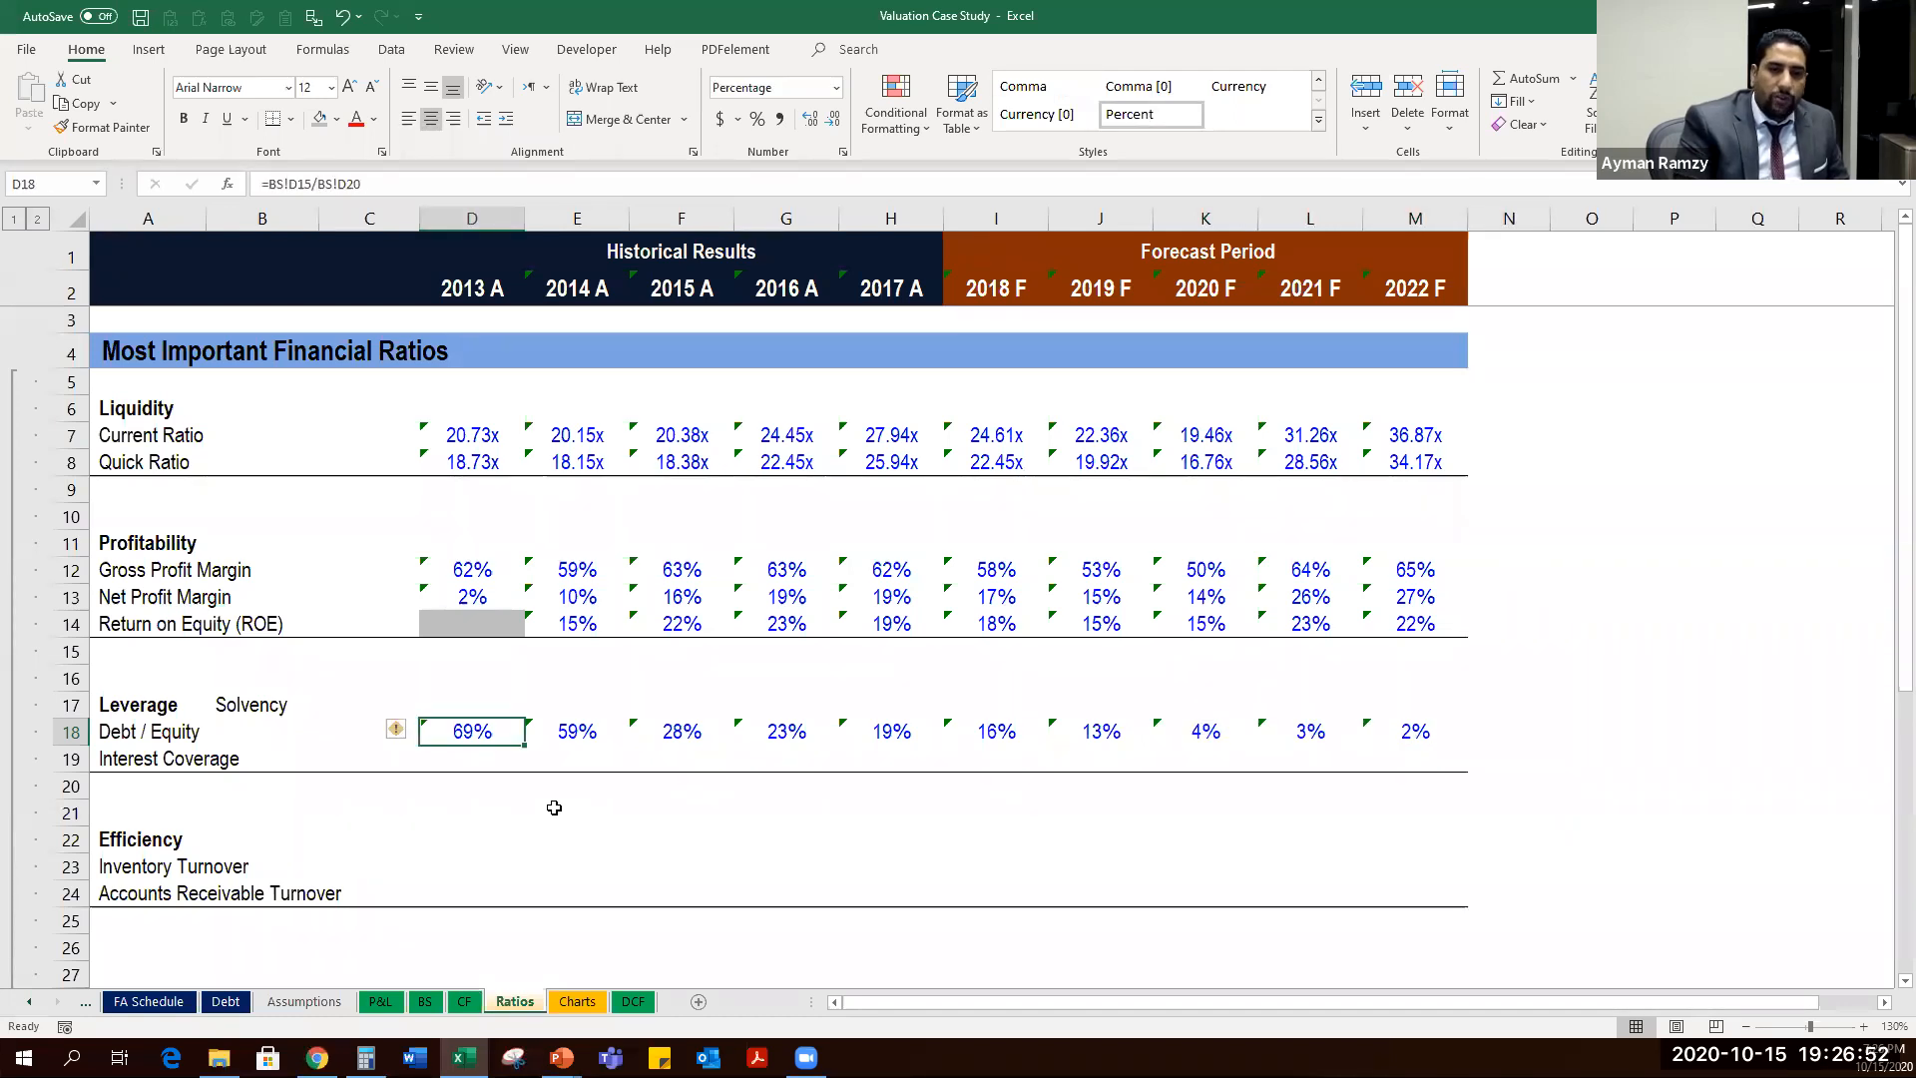
key("Right")
key("Right")
key("Right")
key("ctrl+Right")
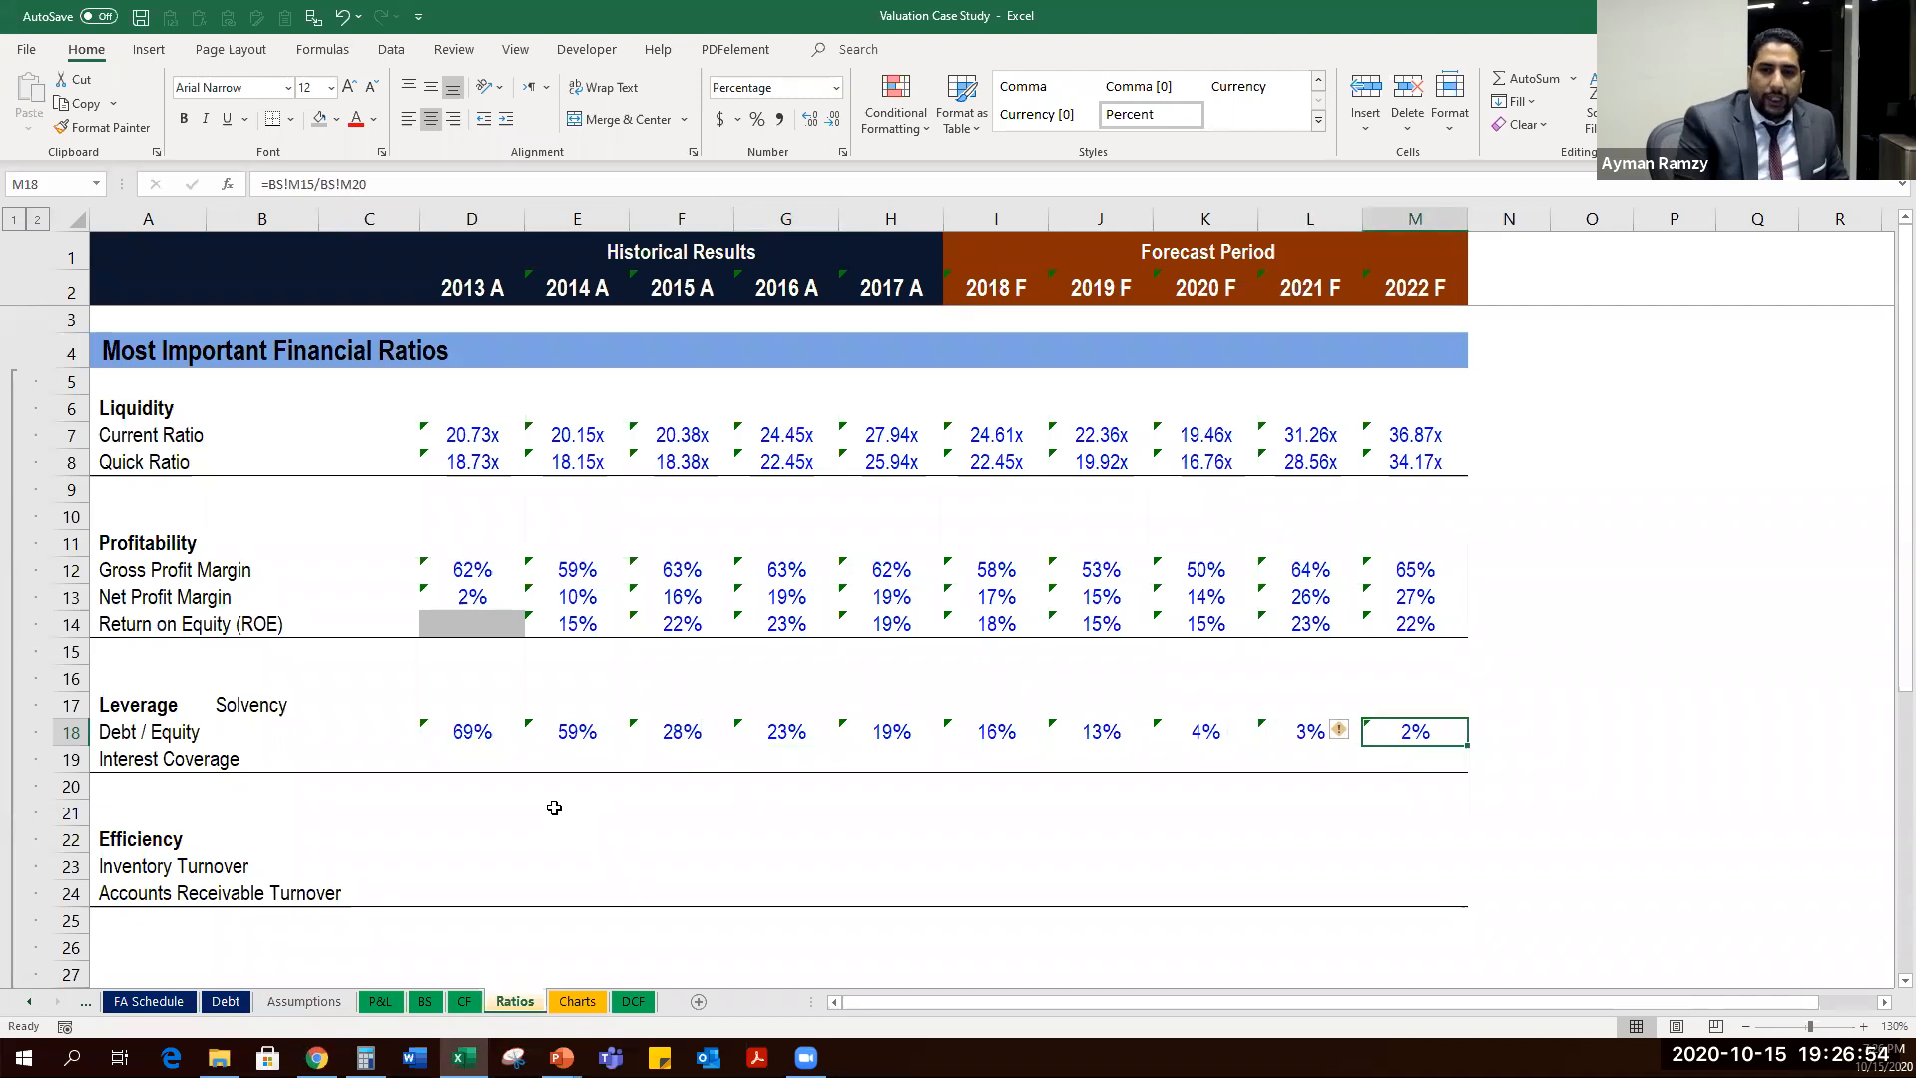
Examine the Debt / Equity ratios of the forecast years, 2018 to 2022.
key("Left")
key("Left")
key("Left")
key("Left")
key("Left")
key("Right")
key("shift+Right")
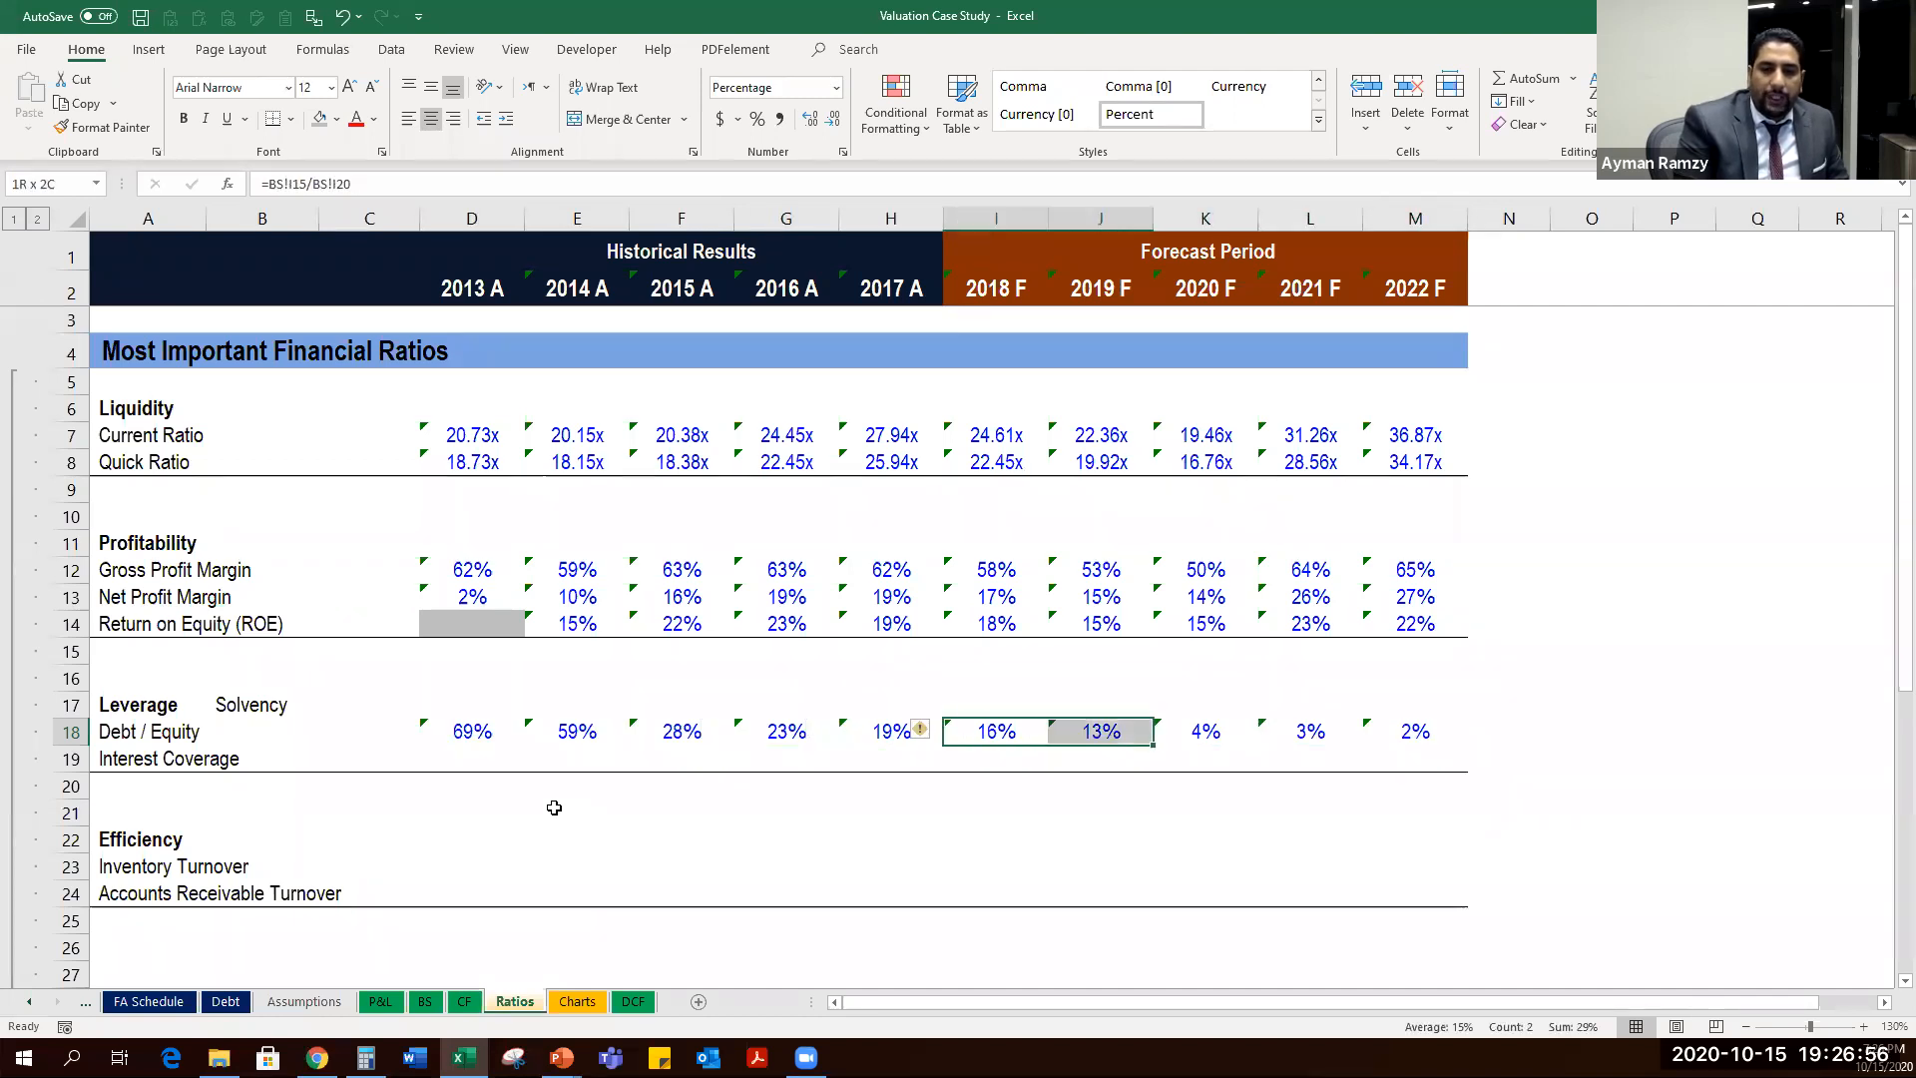
key("shift+Right")
key("shift+Right")
key("shift+Right")
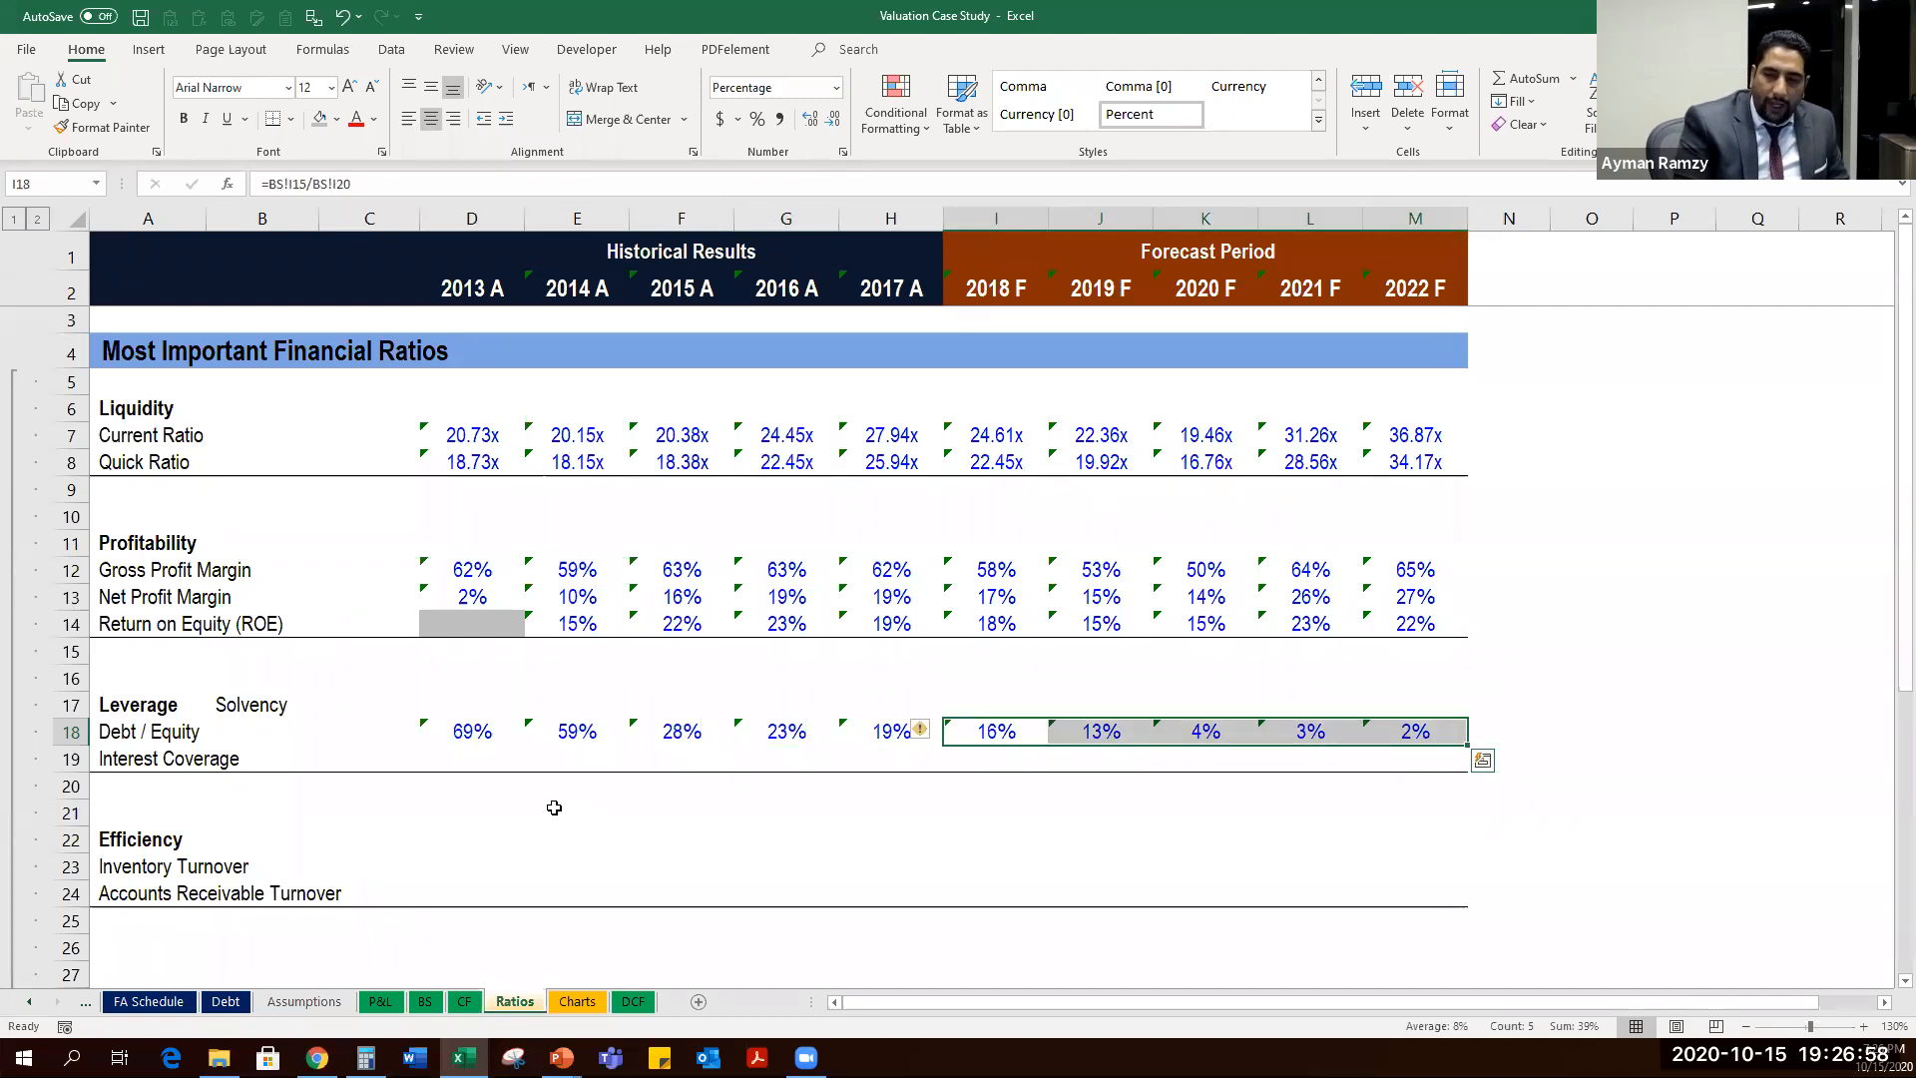
Enter the 2013 Interest Coverage formula as ='P&L'!I15/'P&L'!I13, dividing earnings before tax by interest.
key("Down")
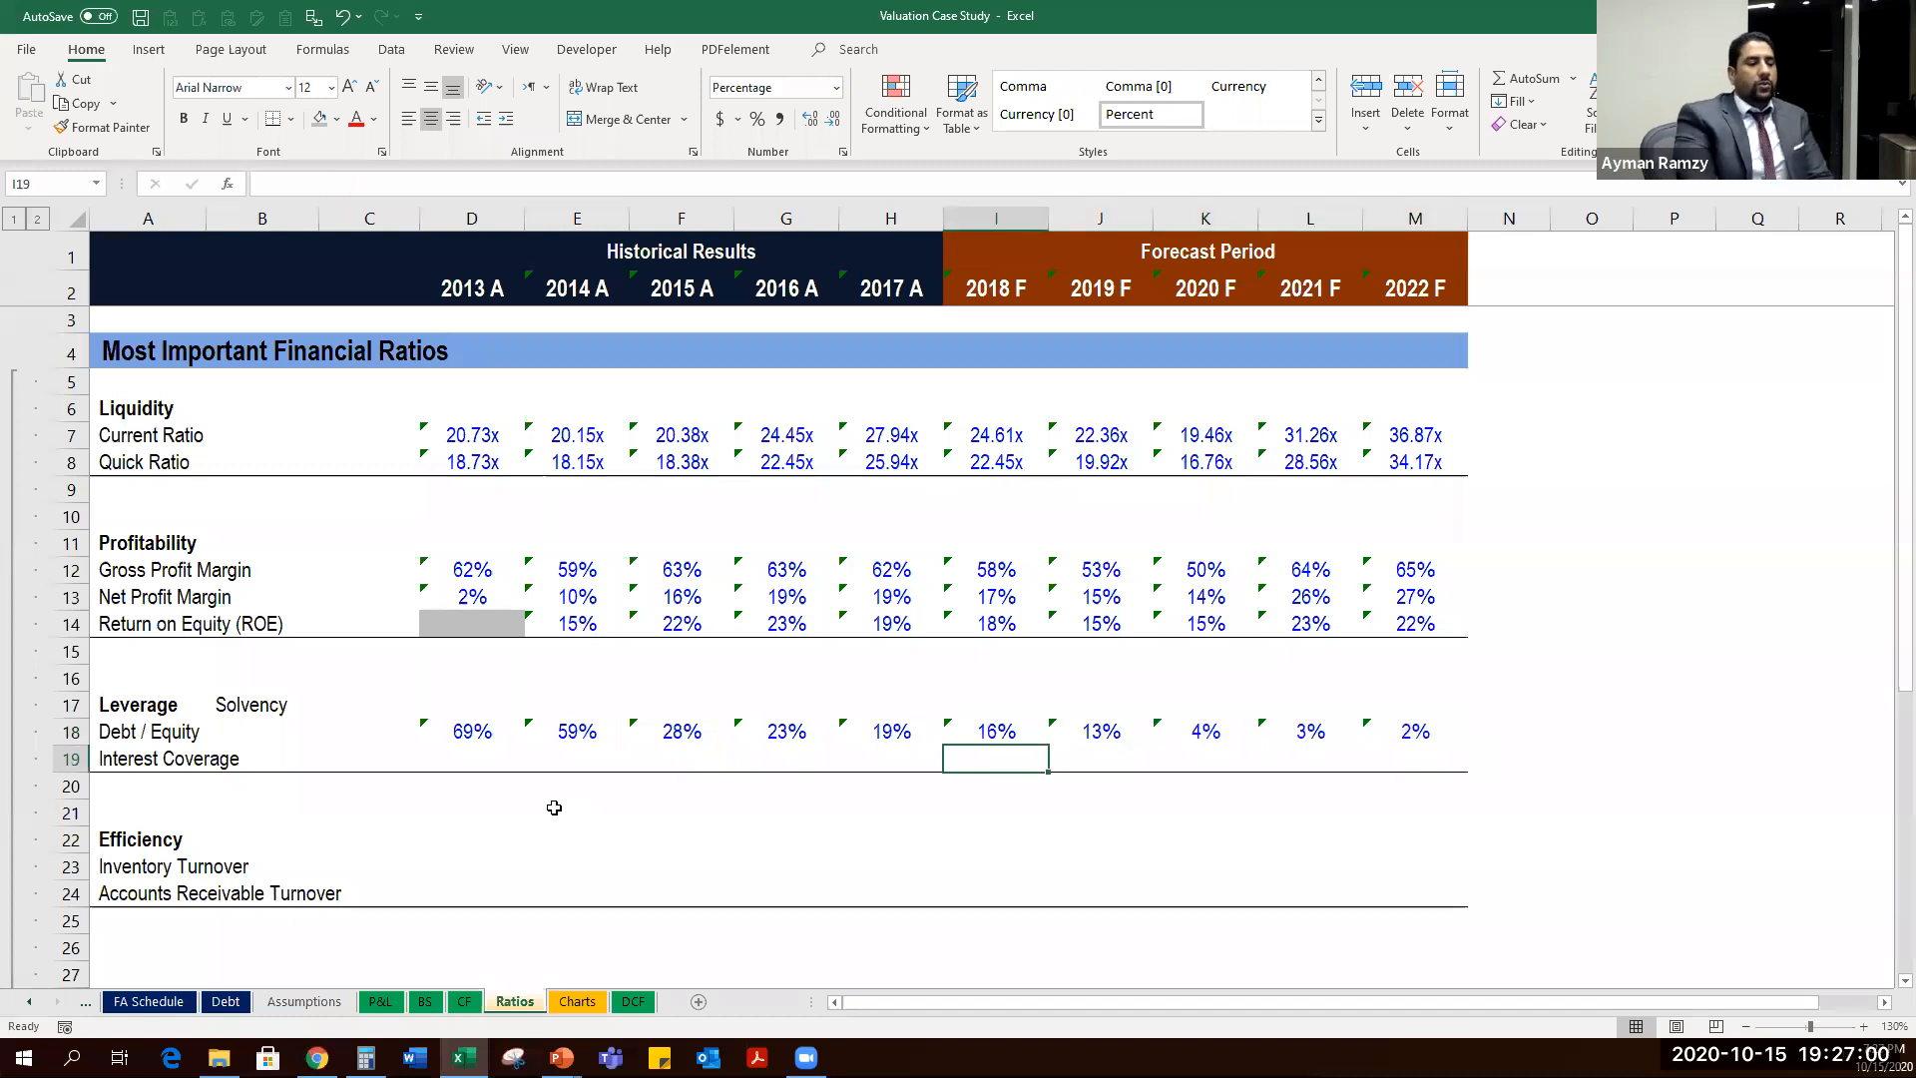
key("Home")
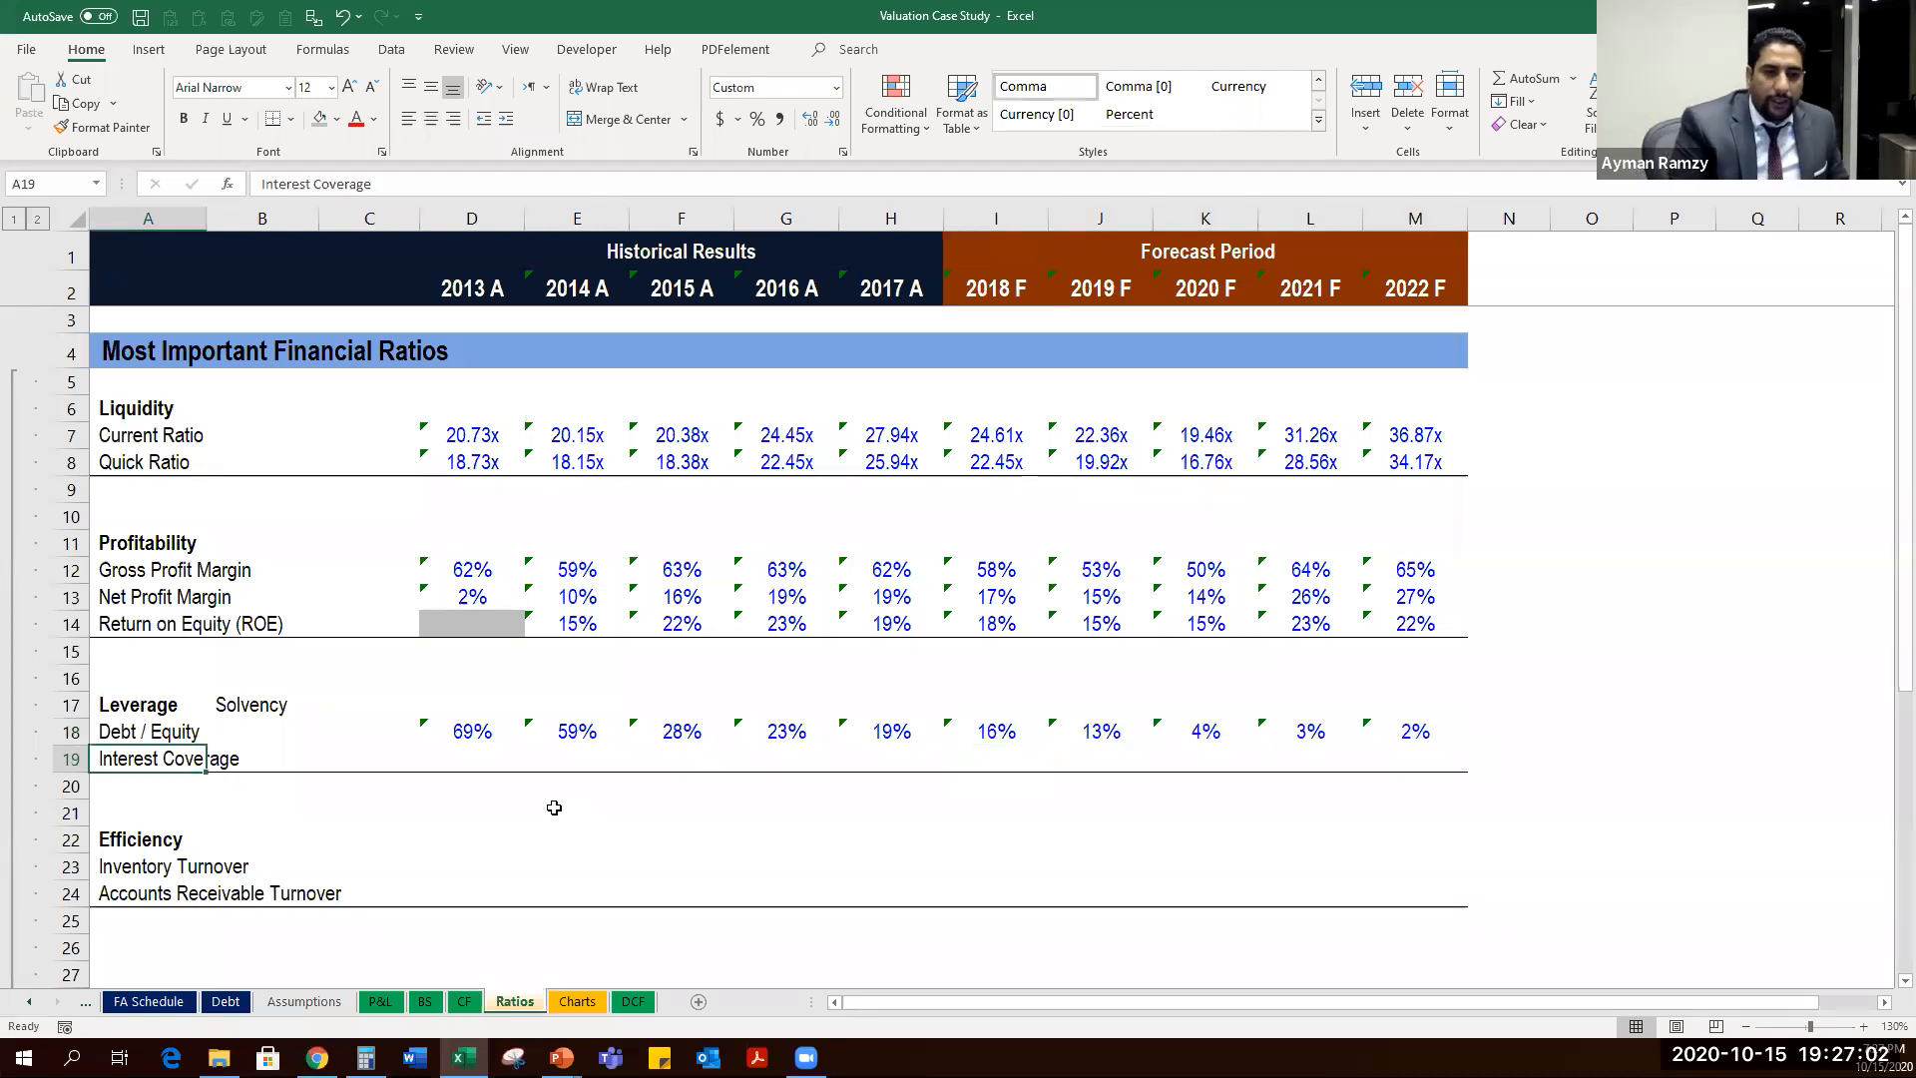
key("Right")
key("Right")
key("Right")
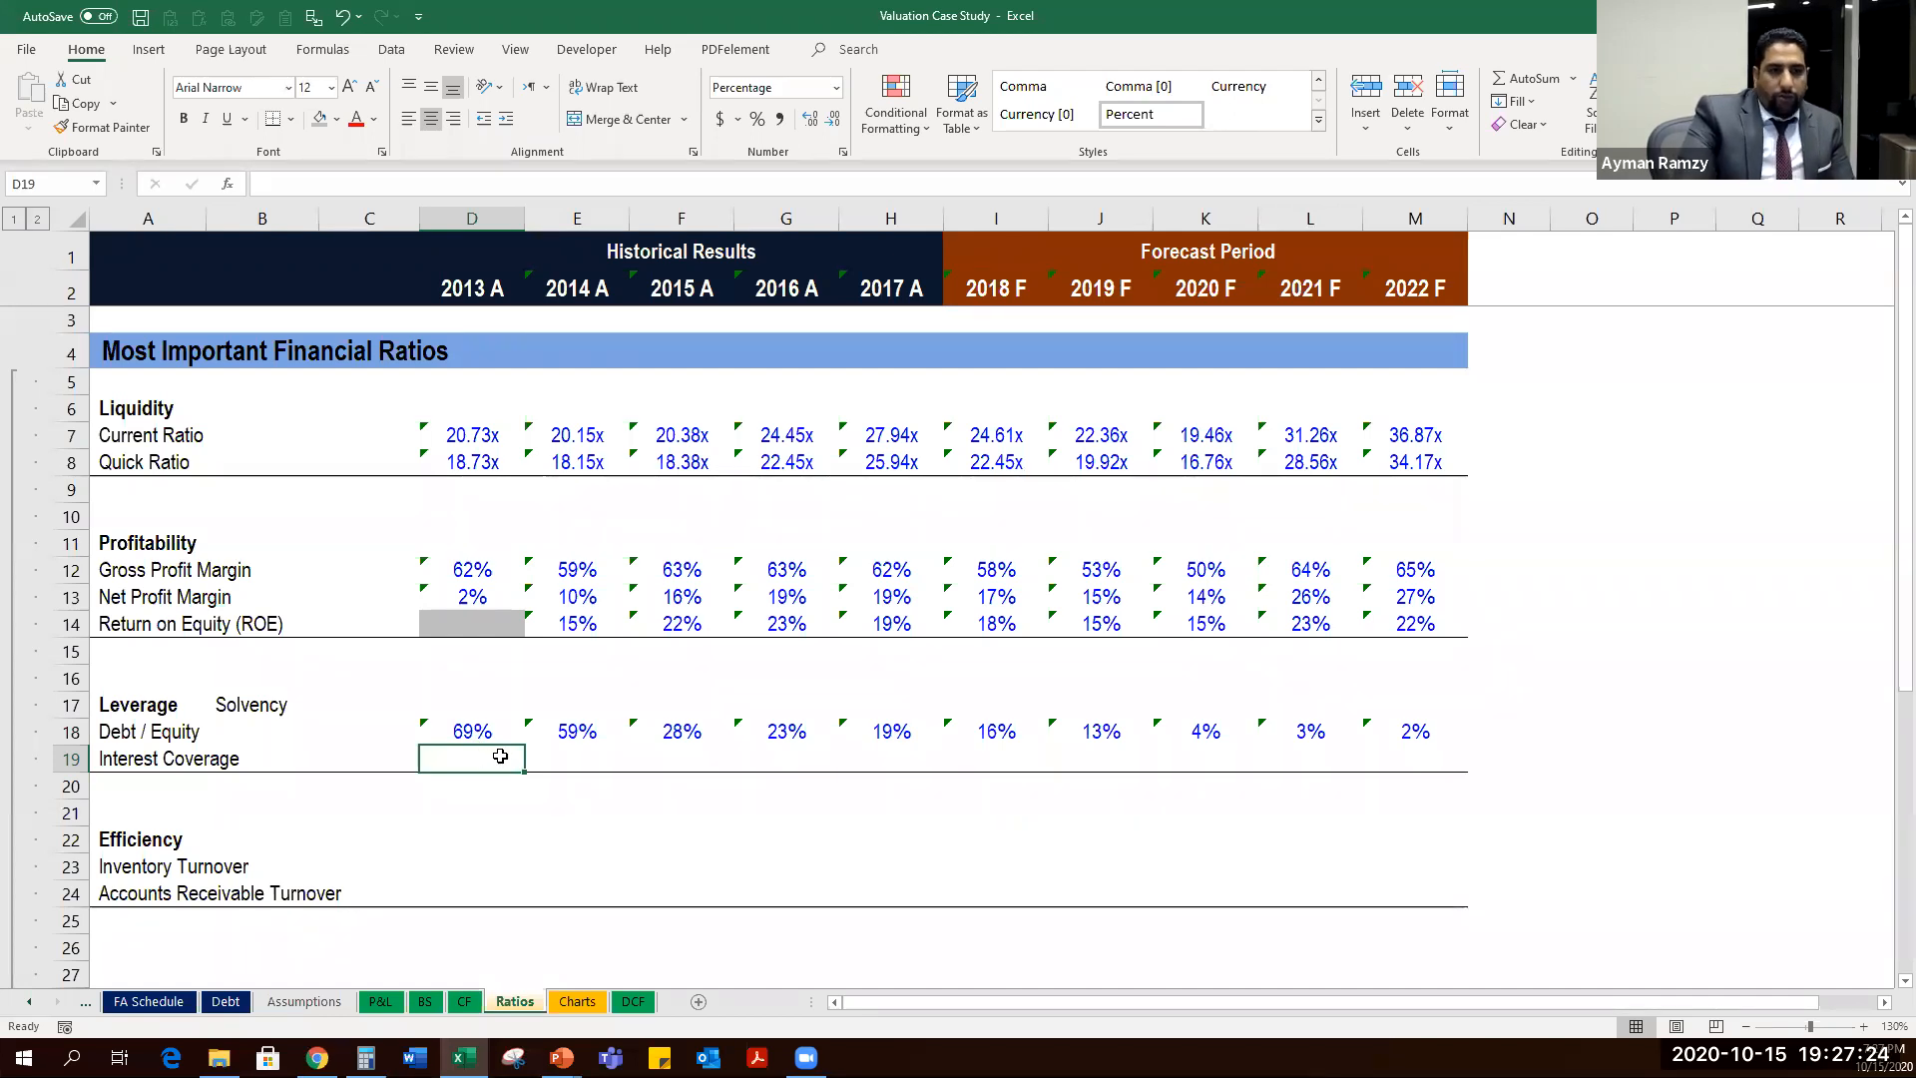
left_click(78, 731)
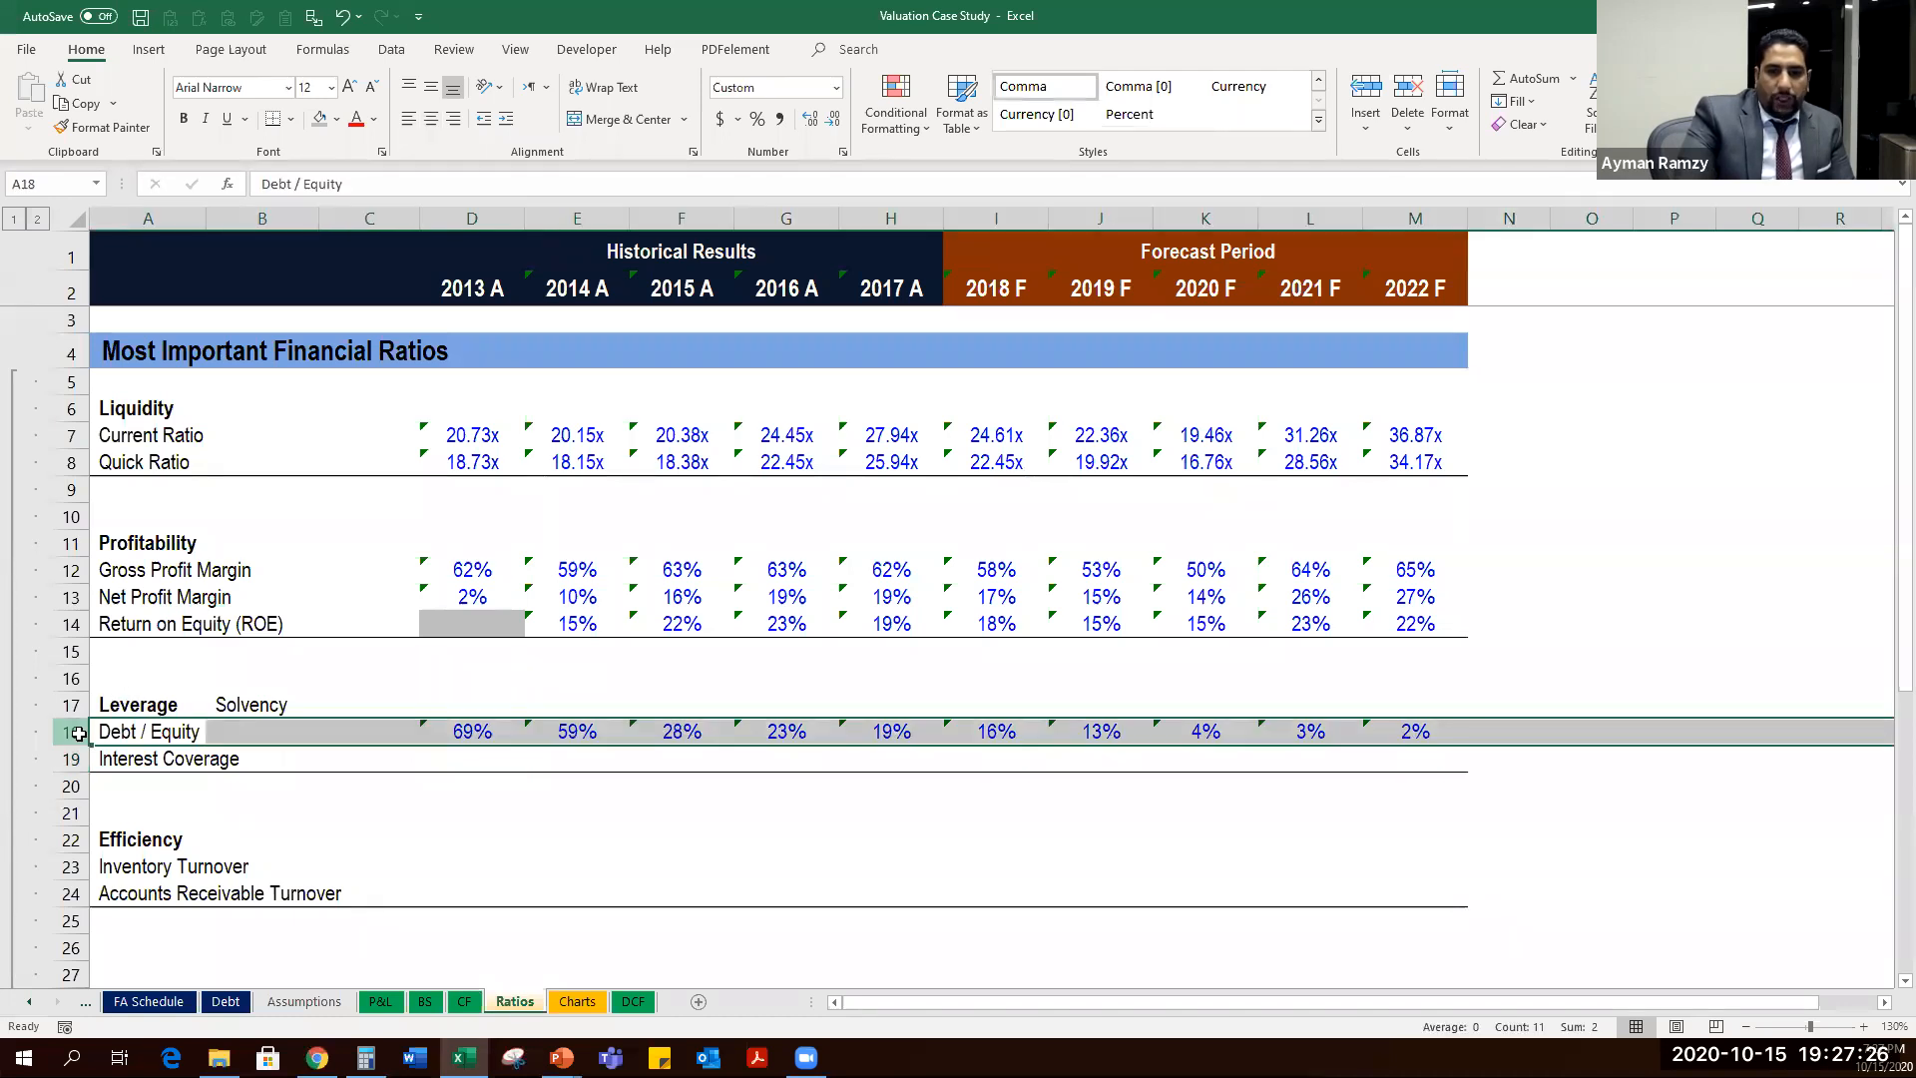
left_click(481, 760)
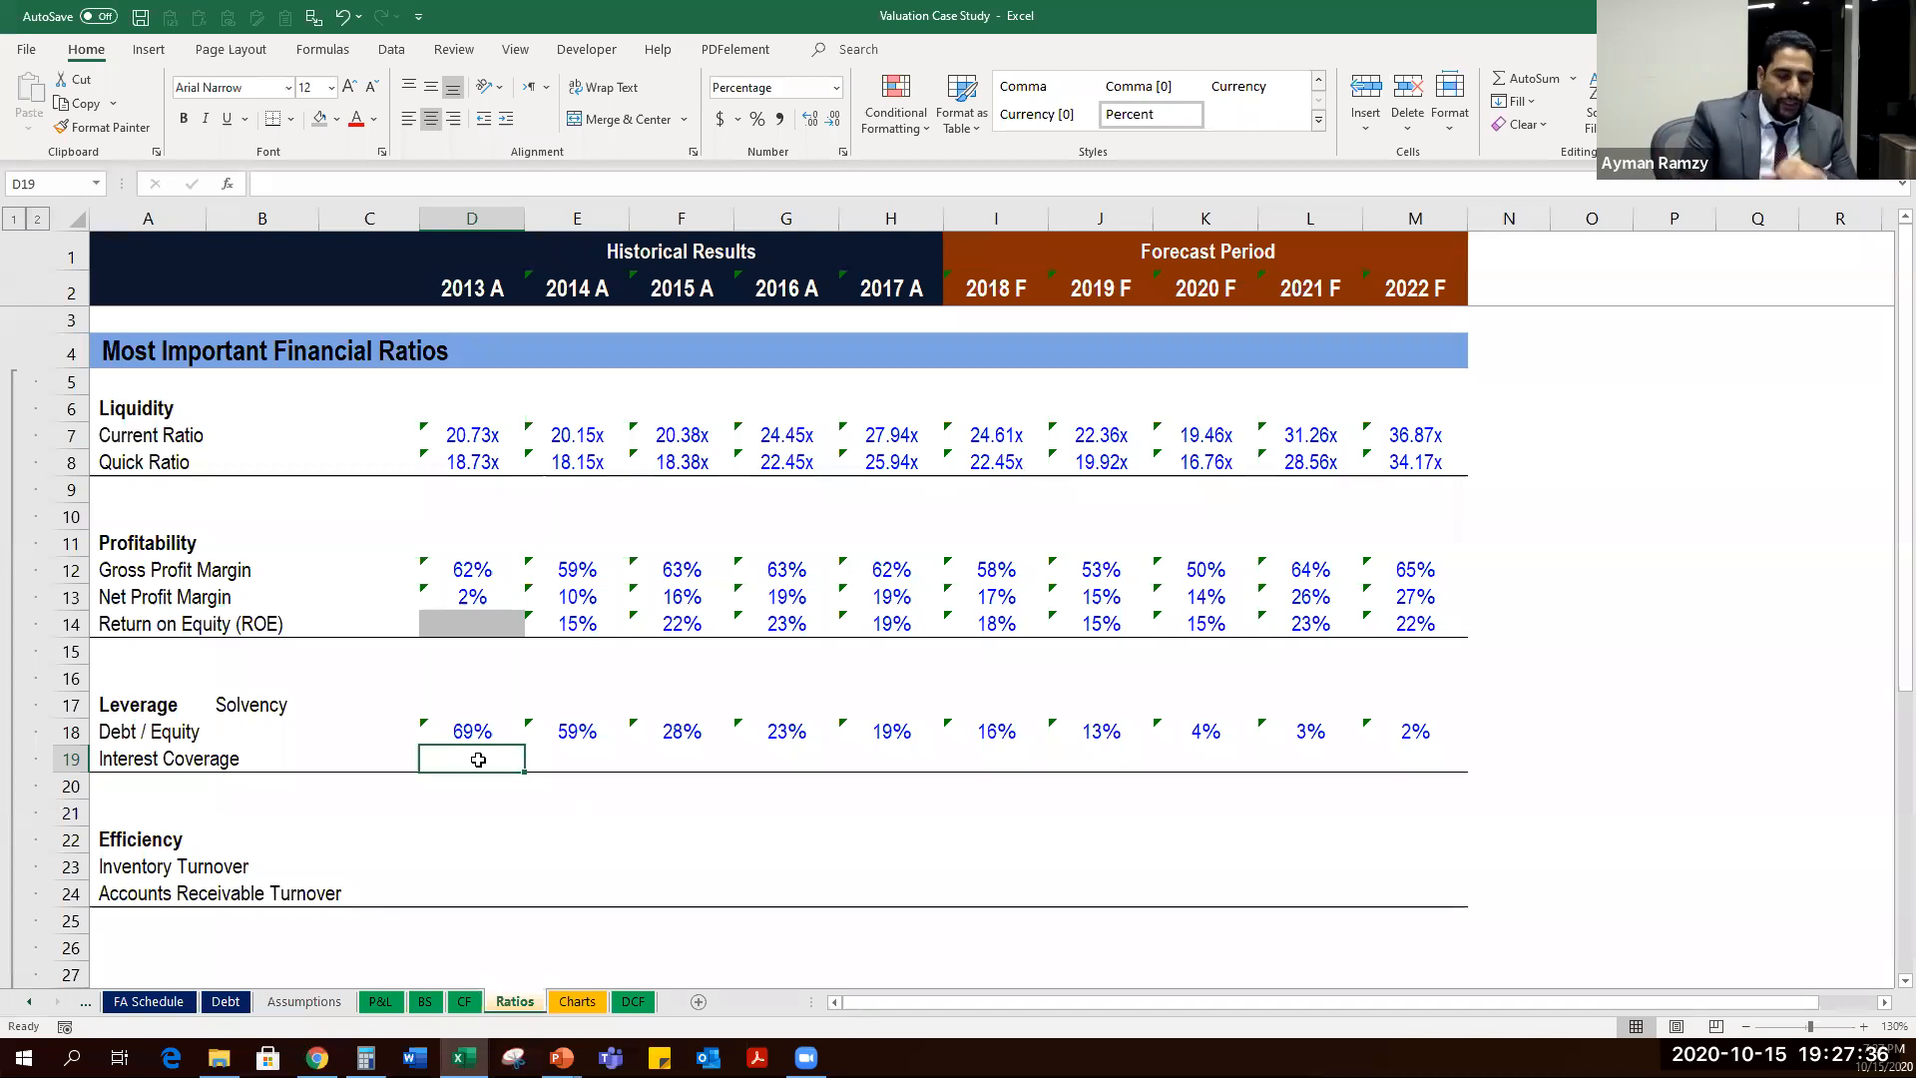
type("=")
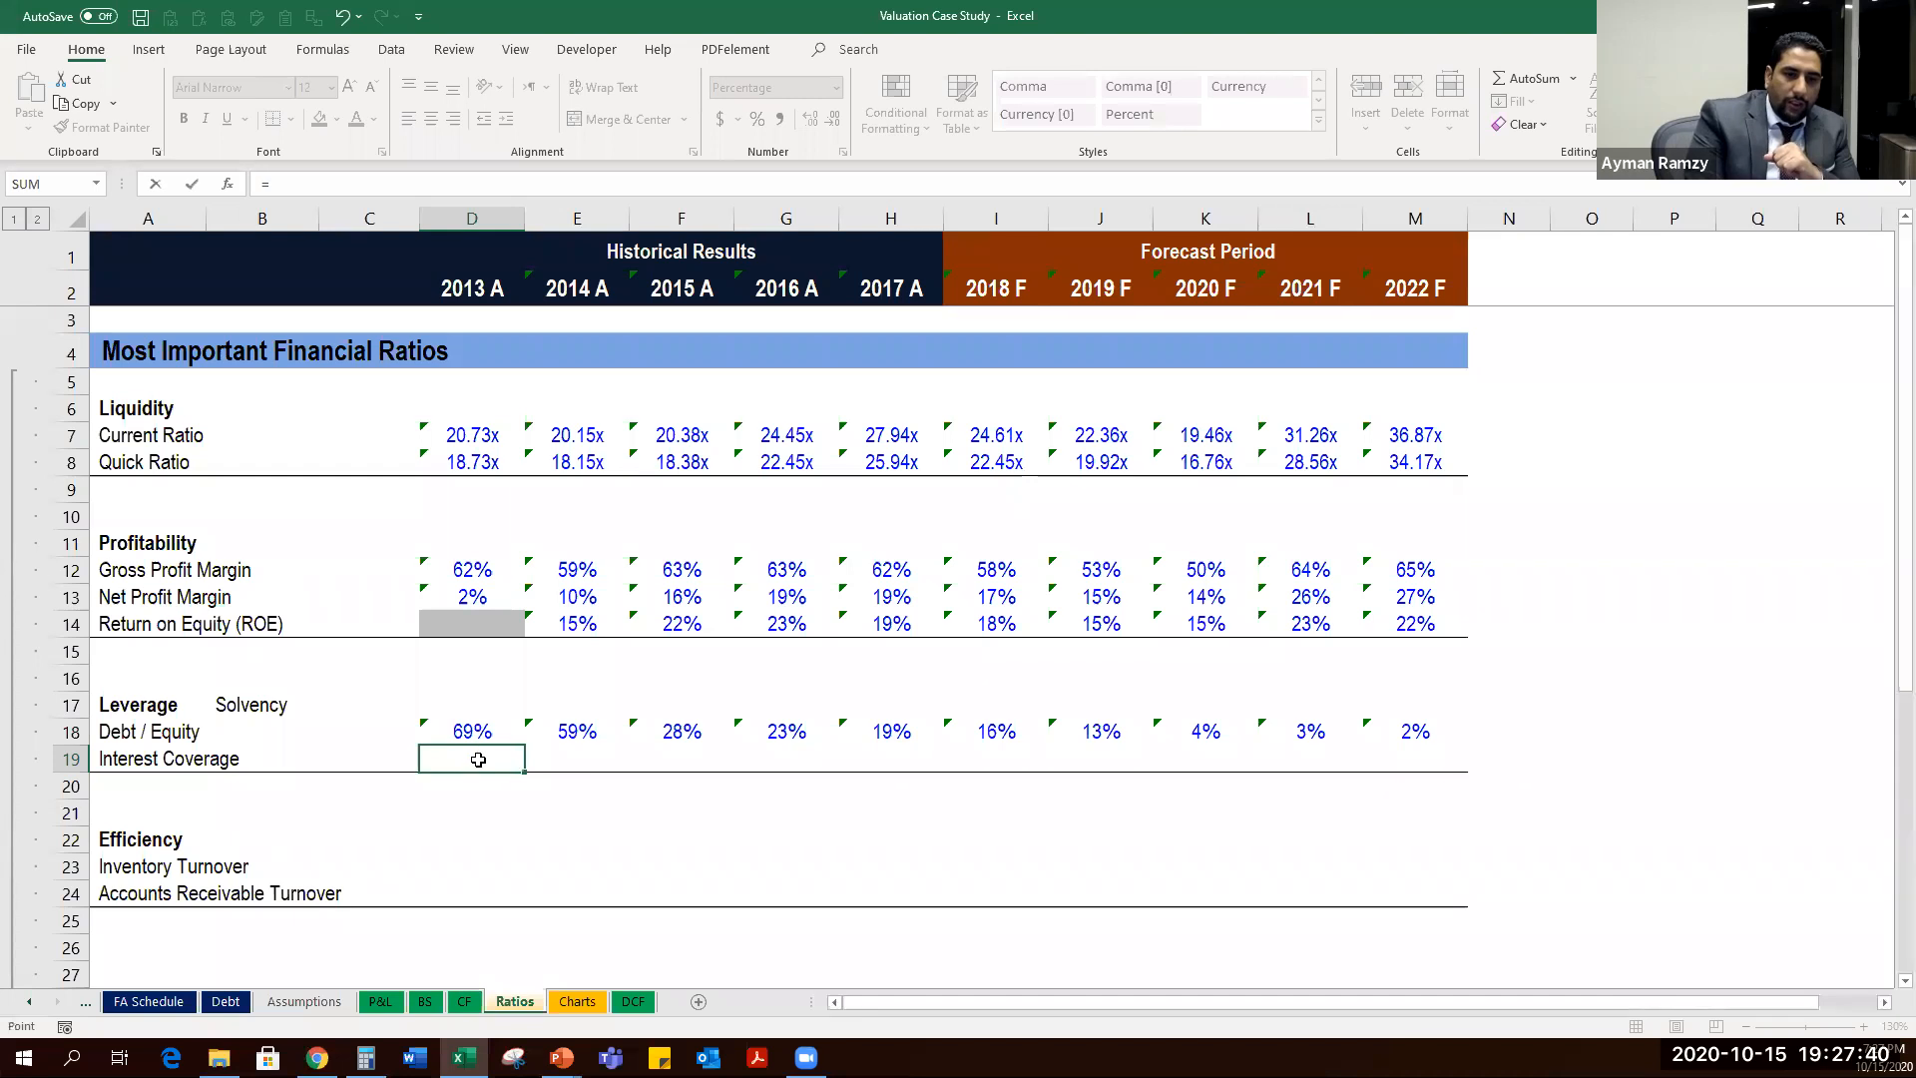
key("ctrl+Page_Up")
key("ctrl+Page_Up")
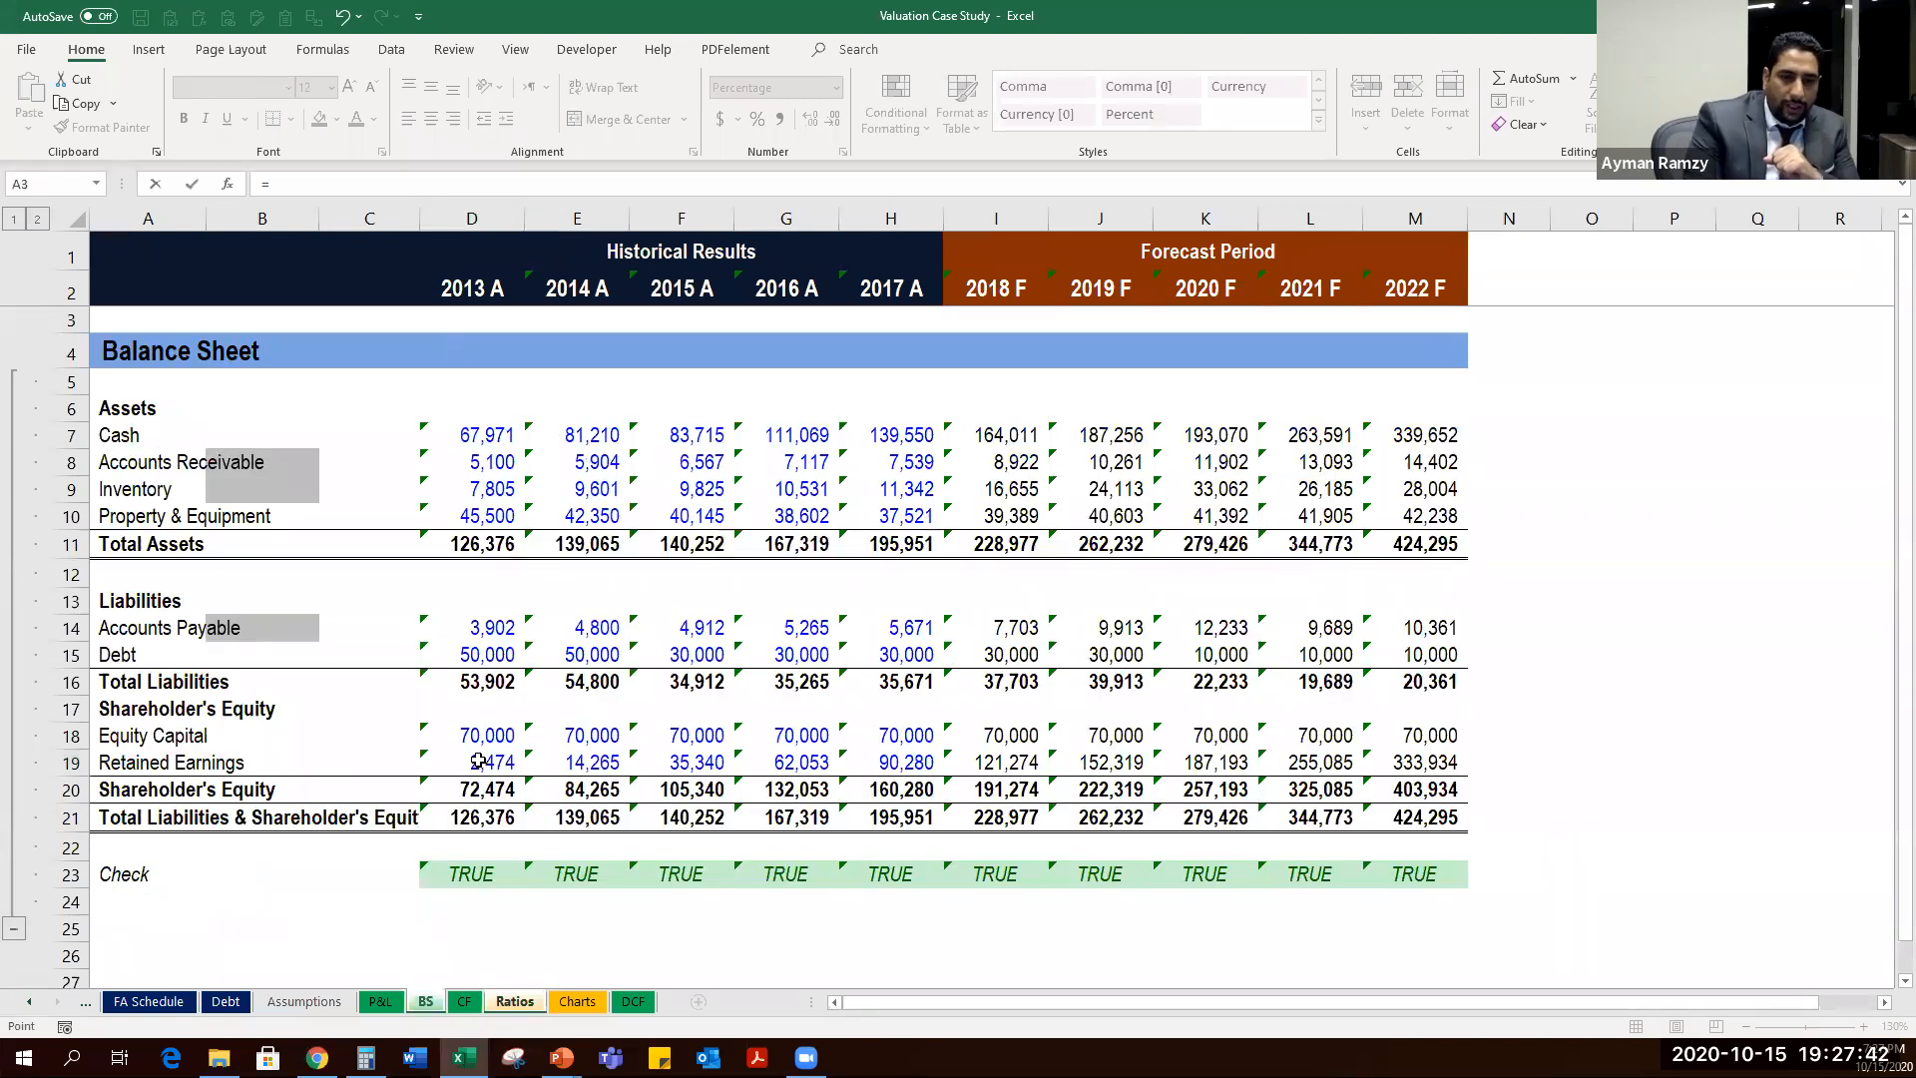
key("ctrl+Page_Up")
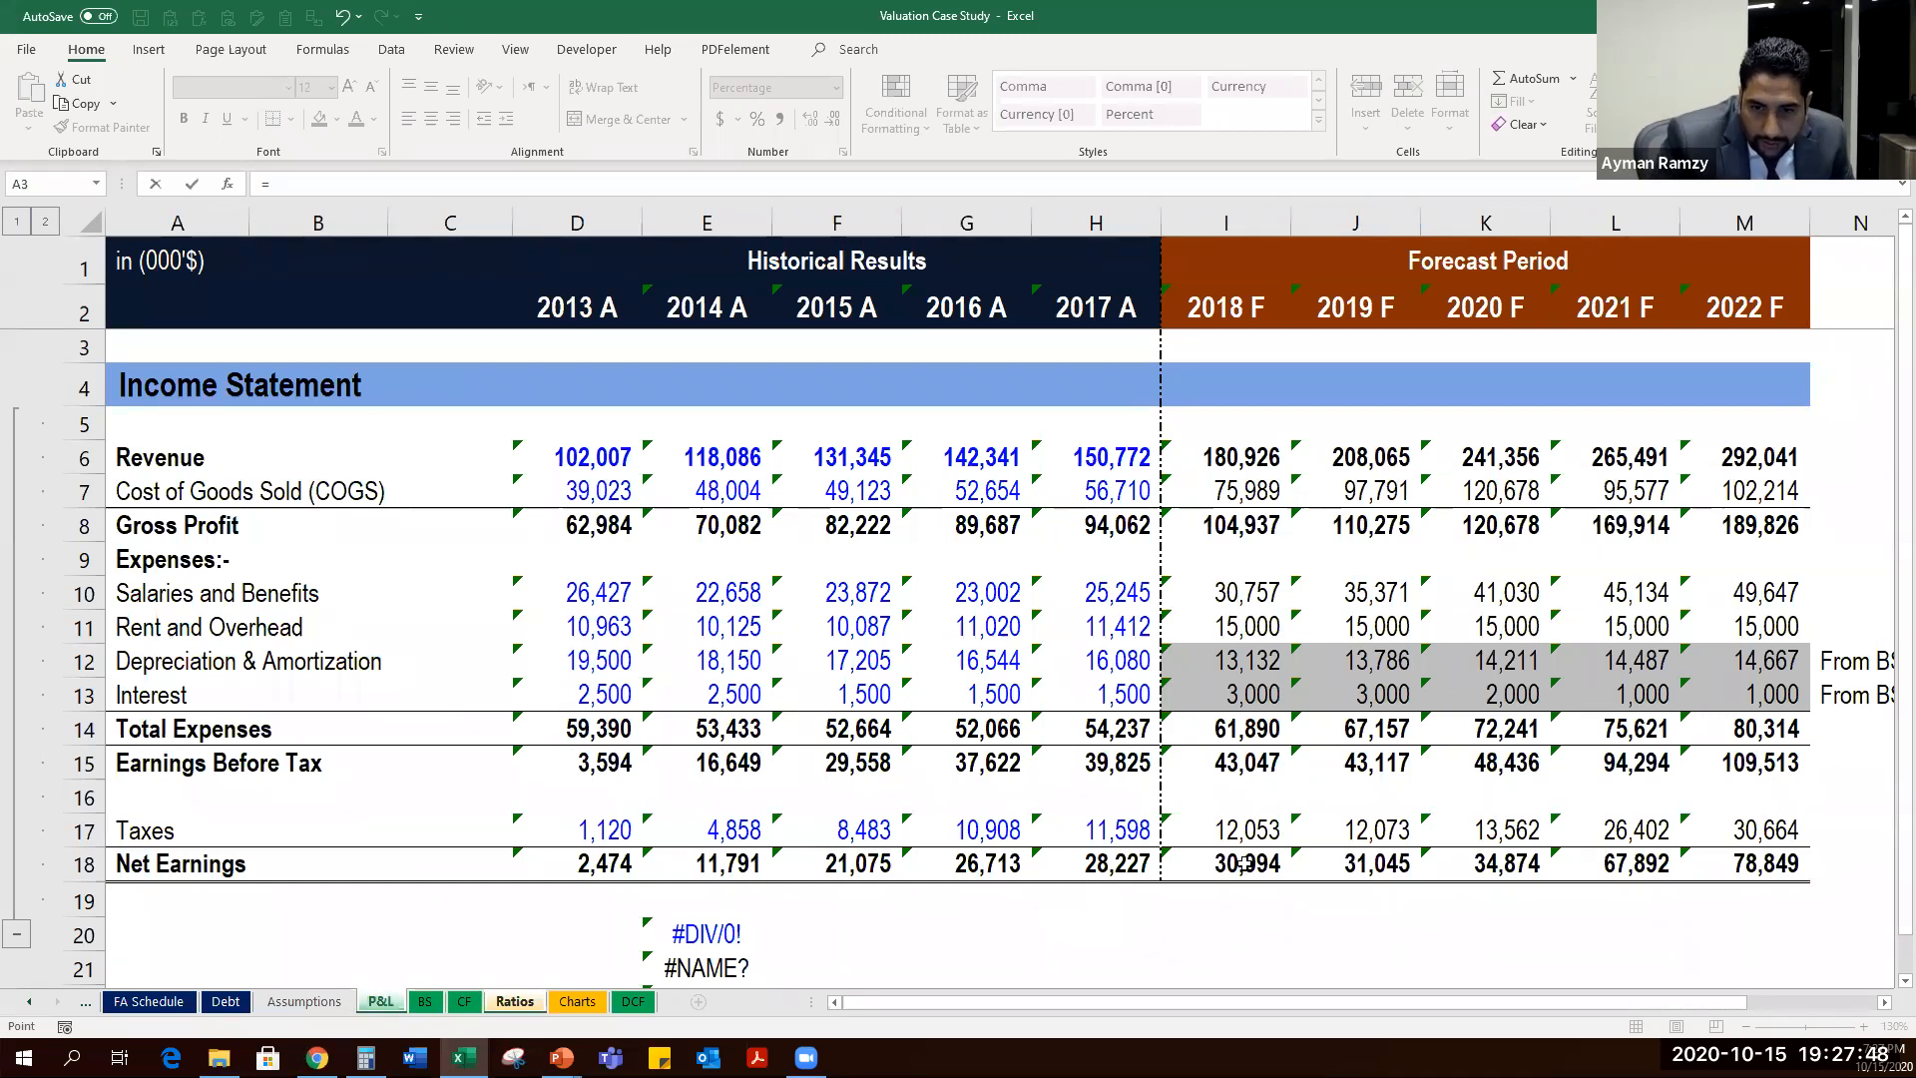
left_click(1230, 762)
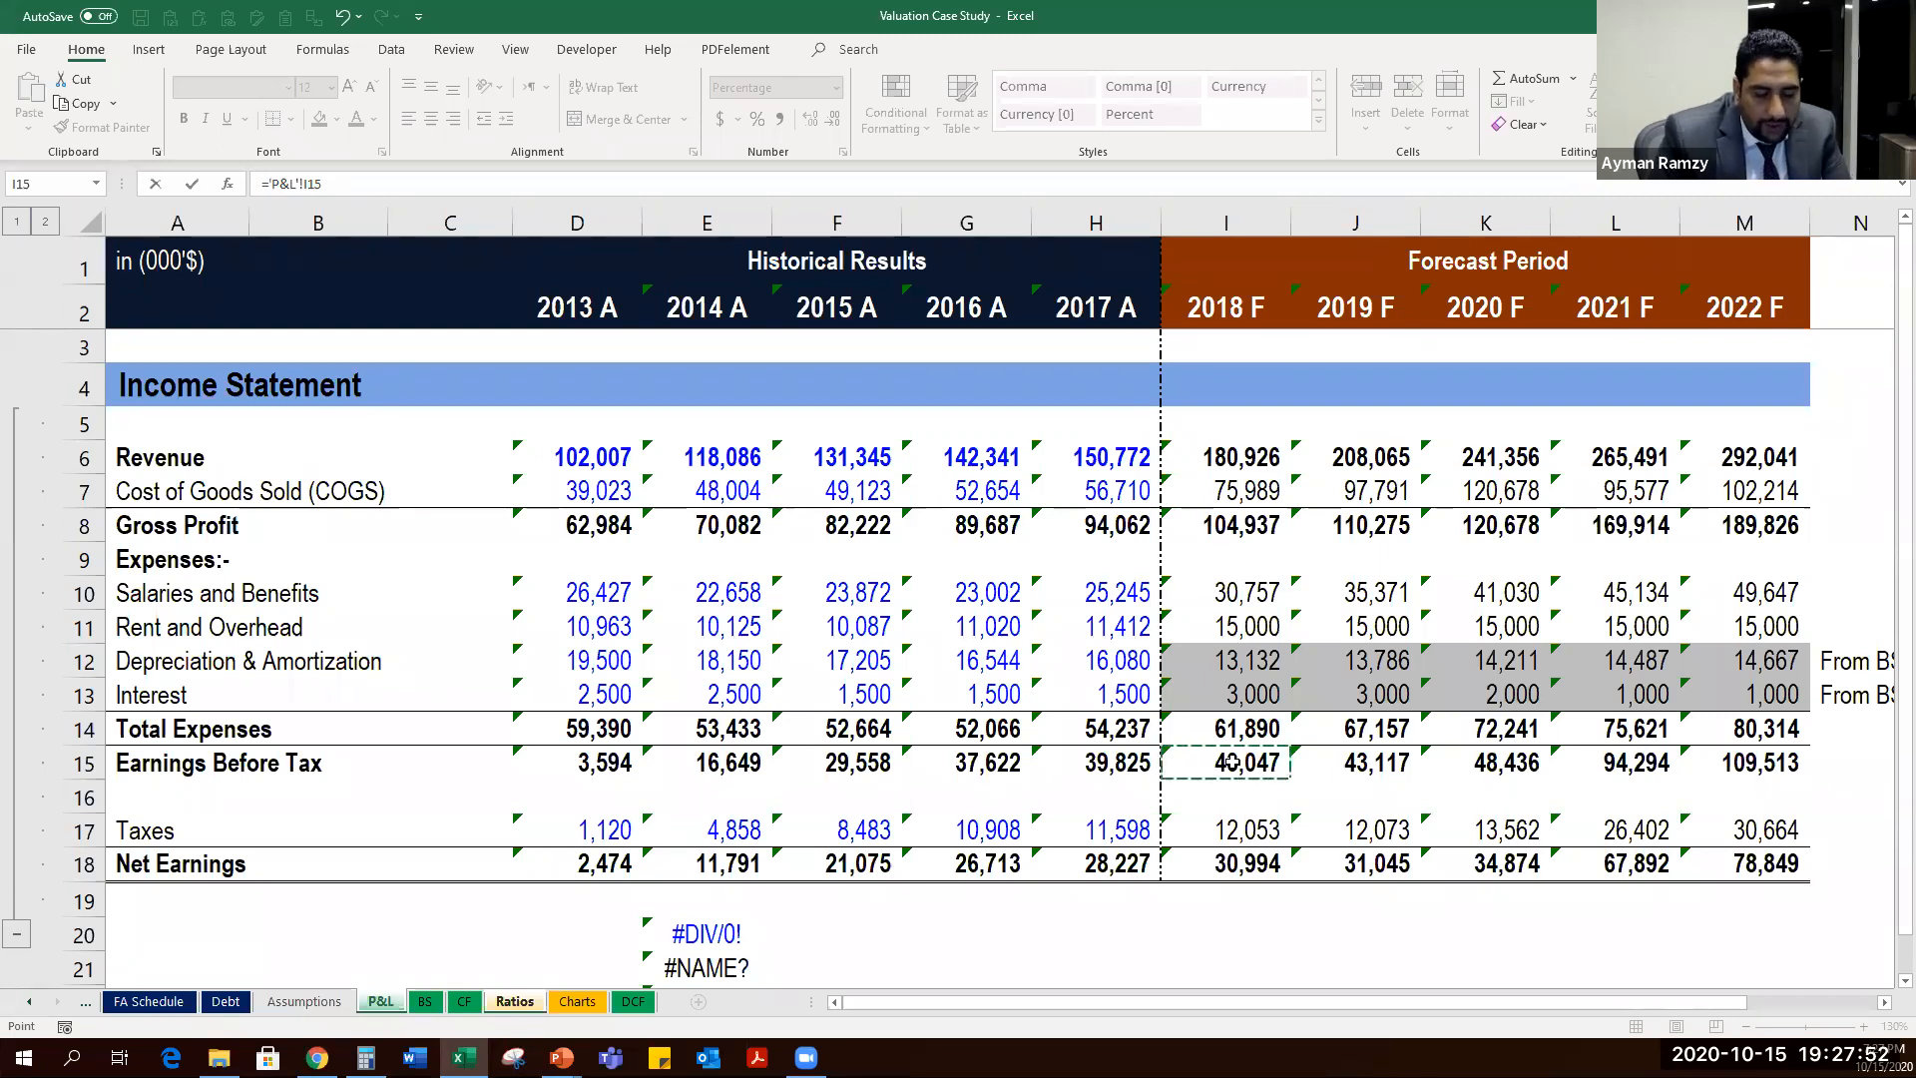
type("/")
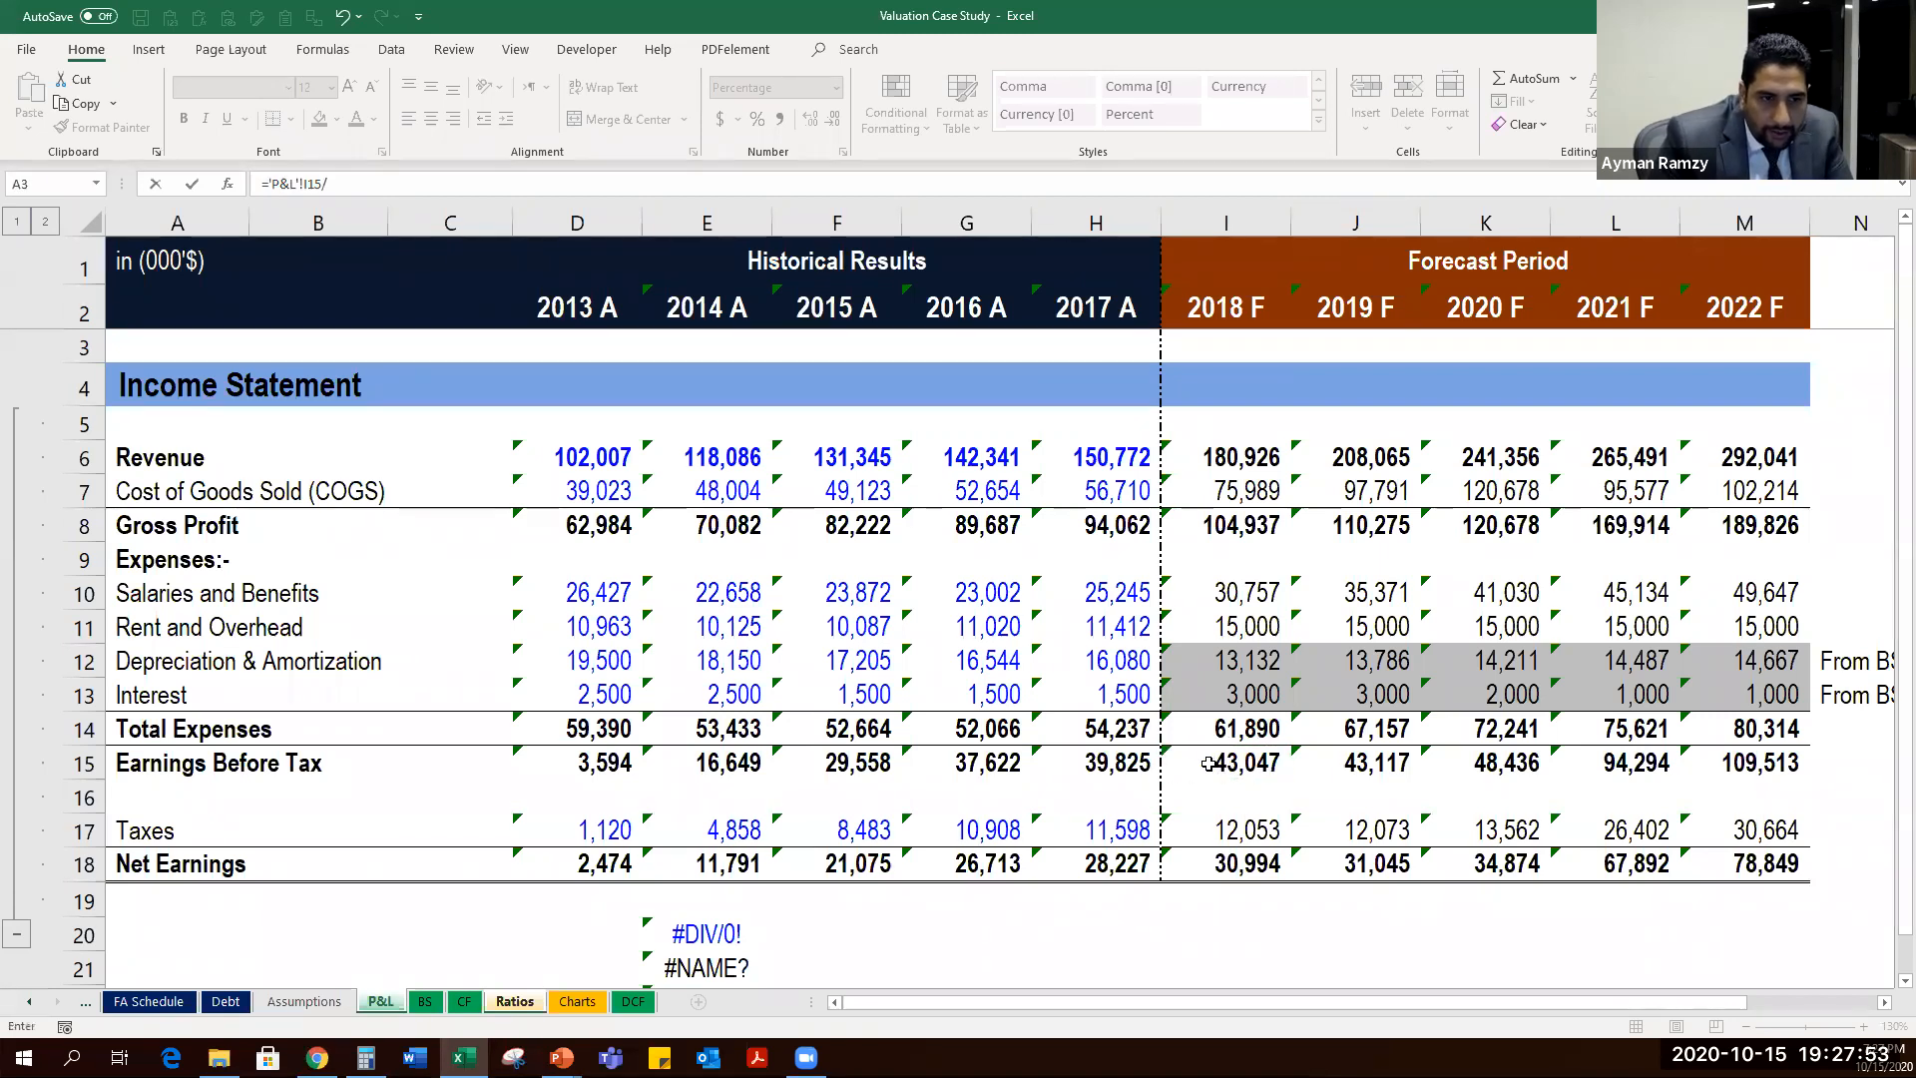
left_click(1217, 693)
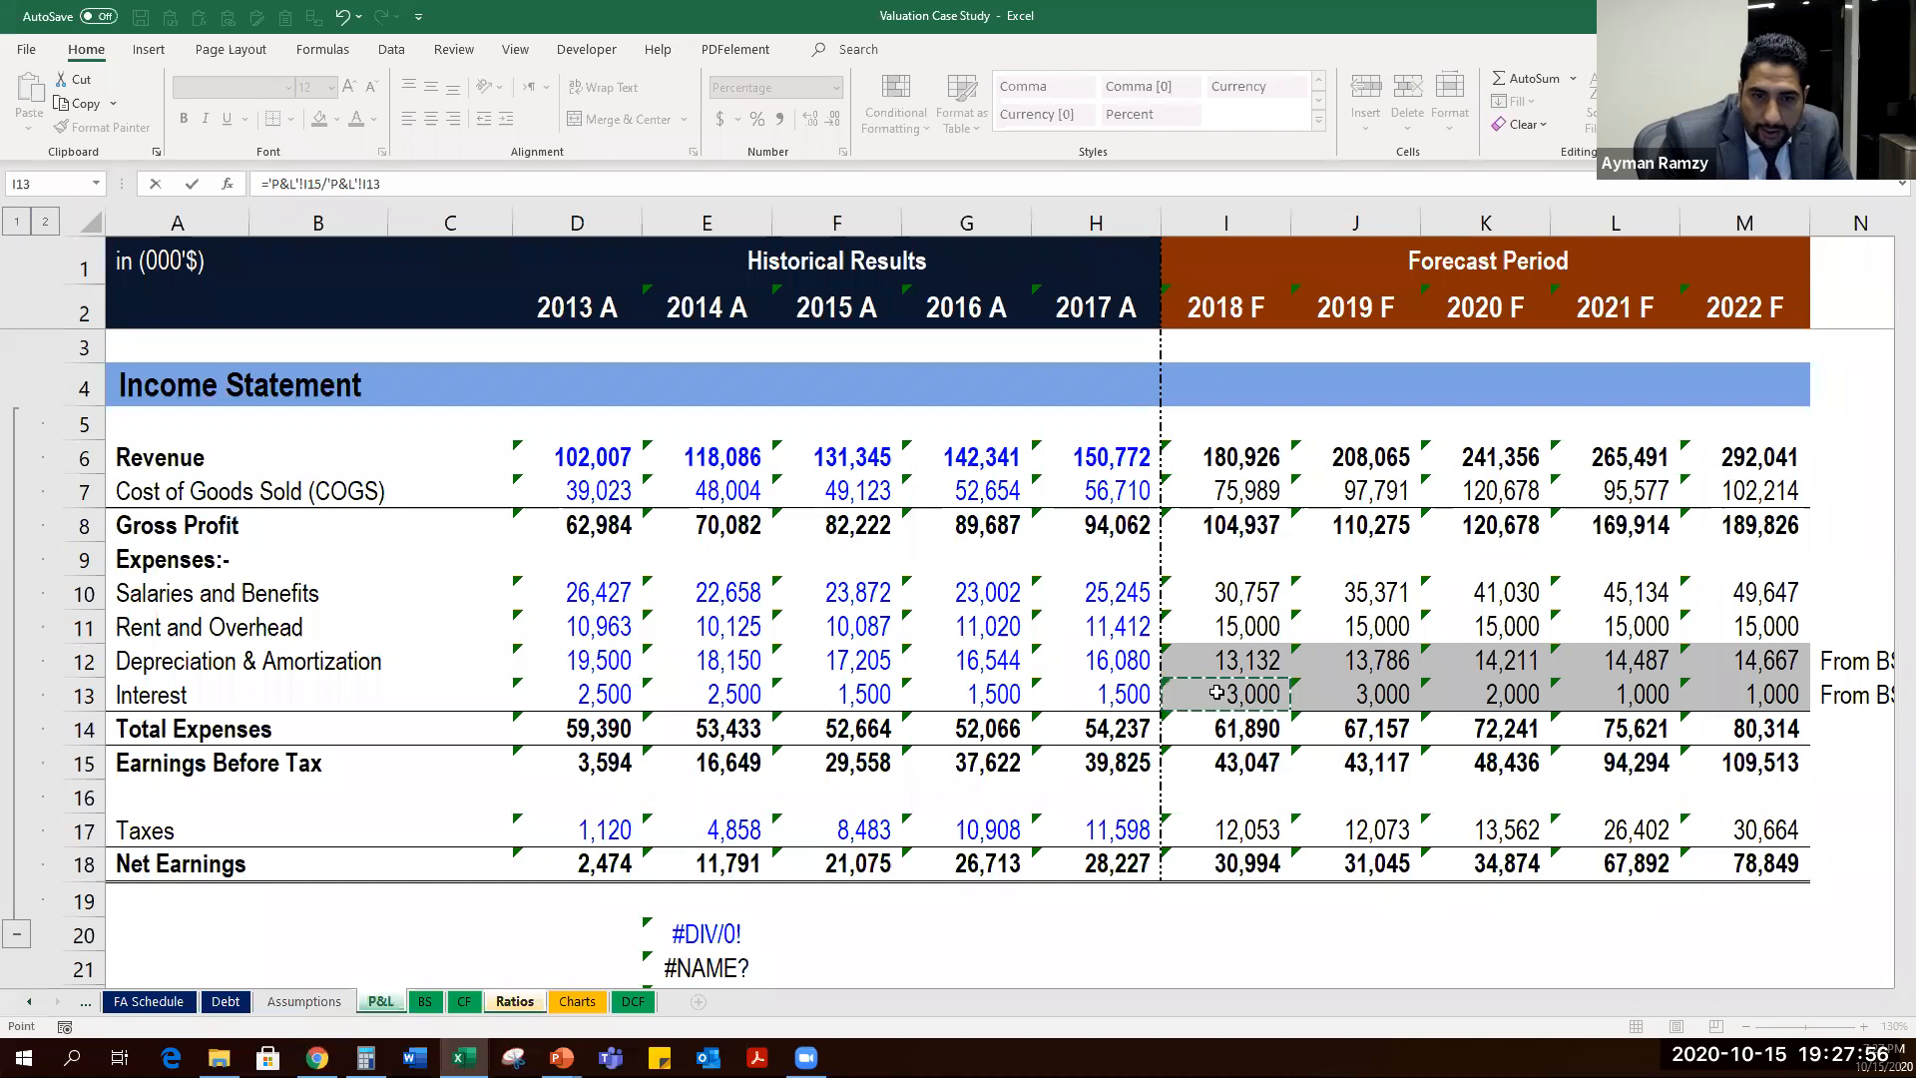
key("Return")
Apply the Current Ratio row's multiple (x) number format to the Interest Coverage row from 2013 to 2022.
key("Up")
key("Up")
left_click_drag(474, 439, 1407, 435)
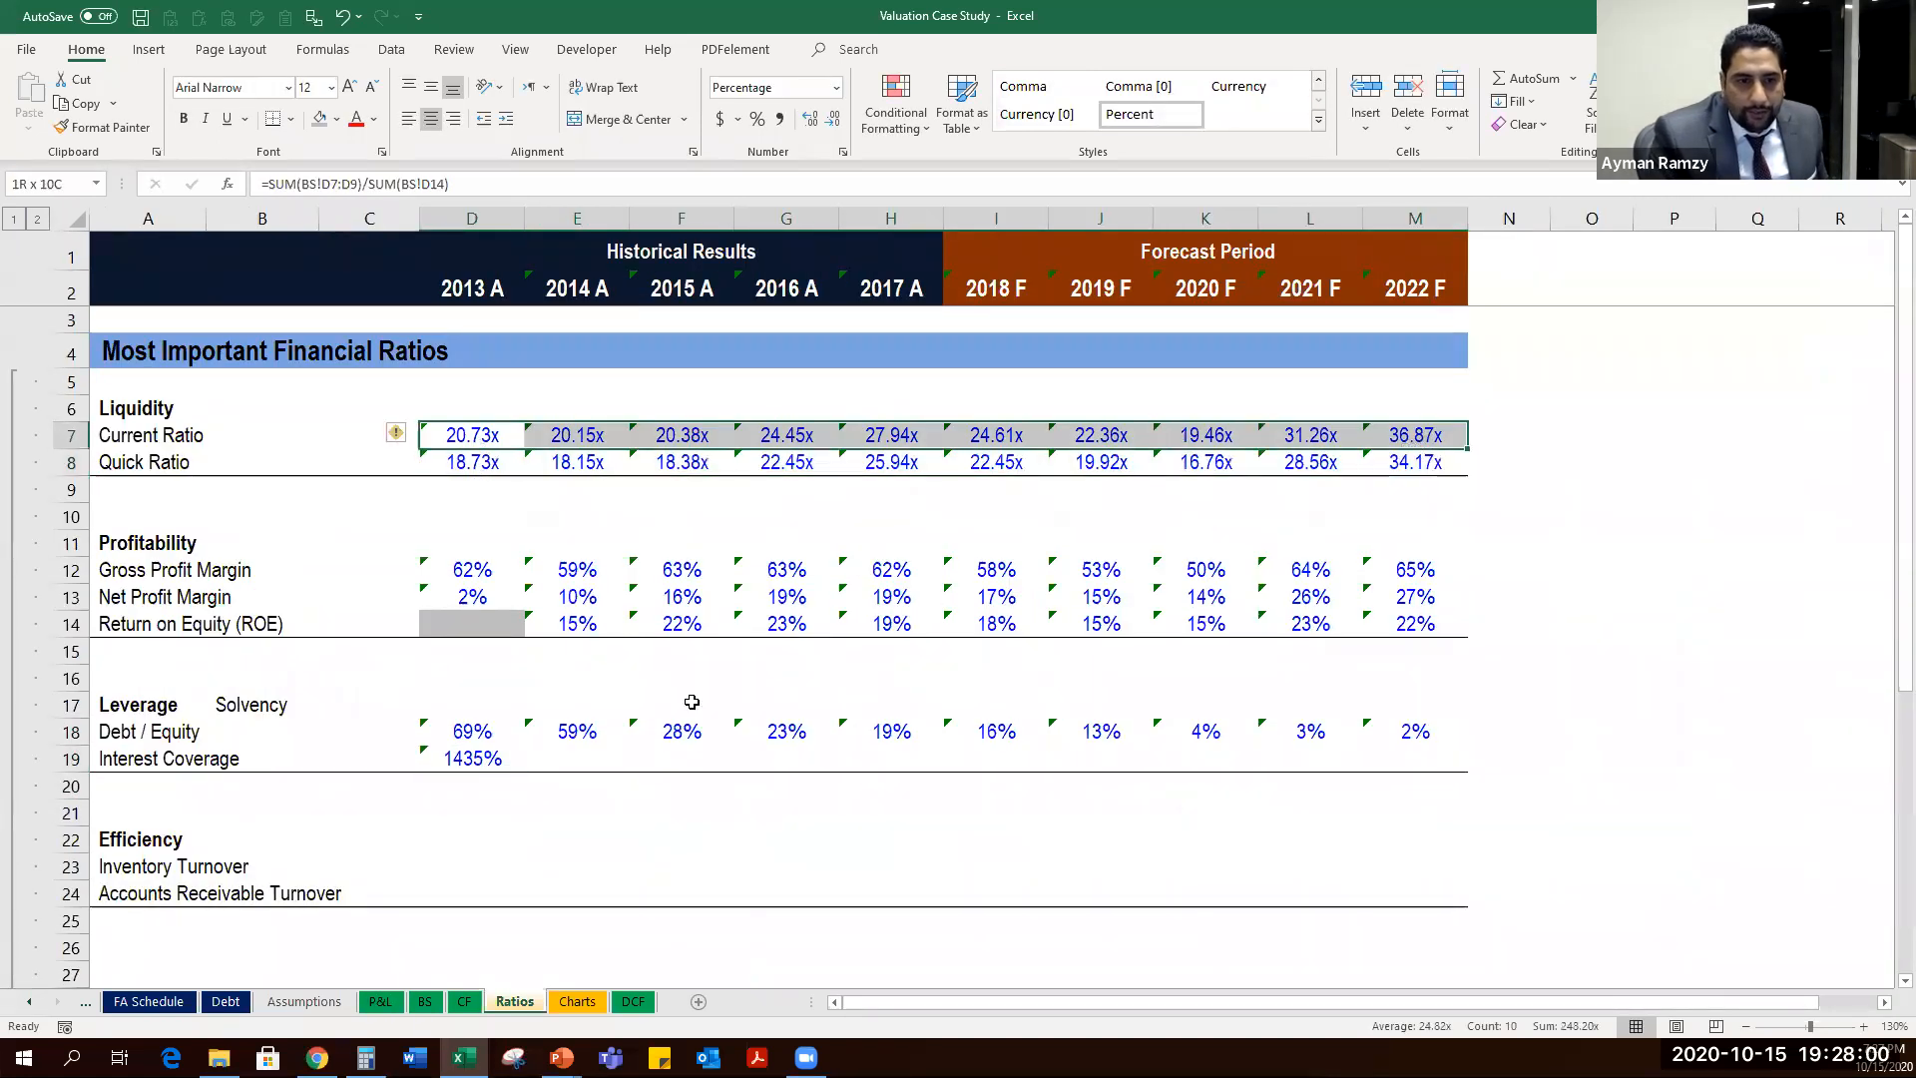
key("ctrl+c")
left_click(499, 759)
key("alt+6")
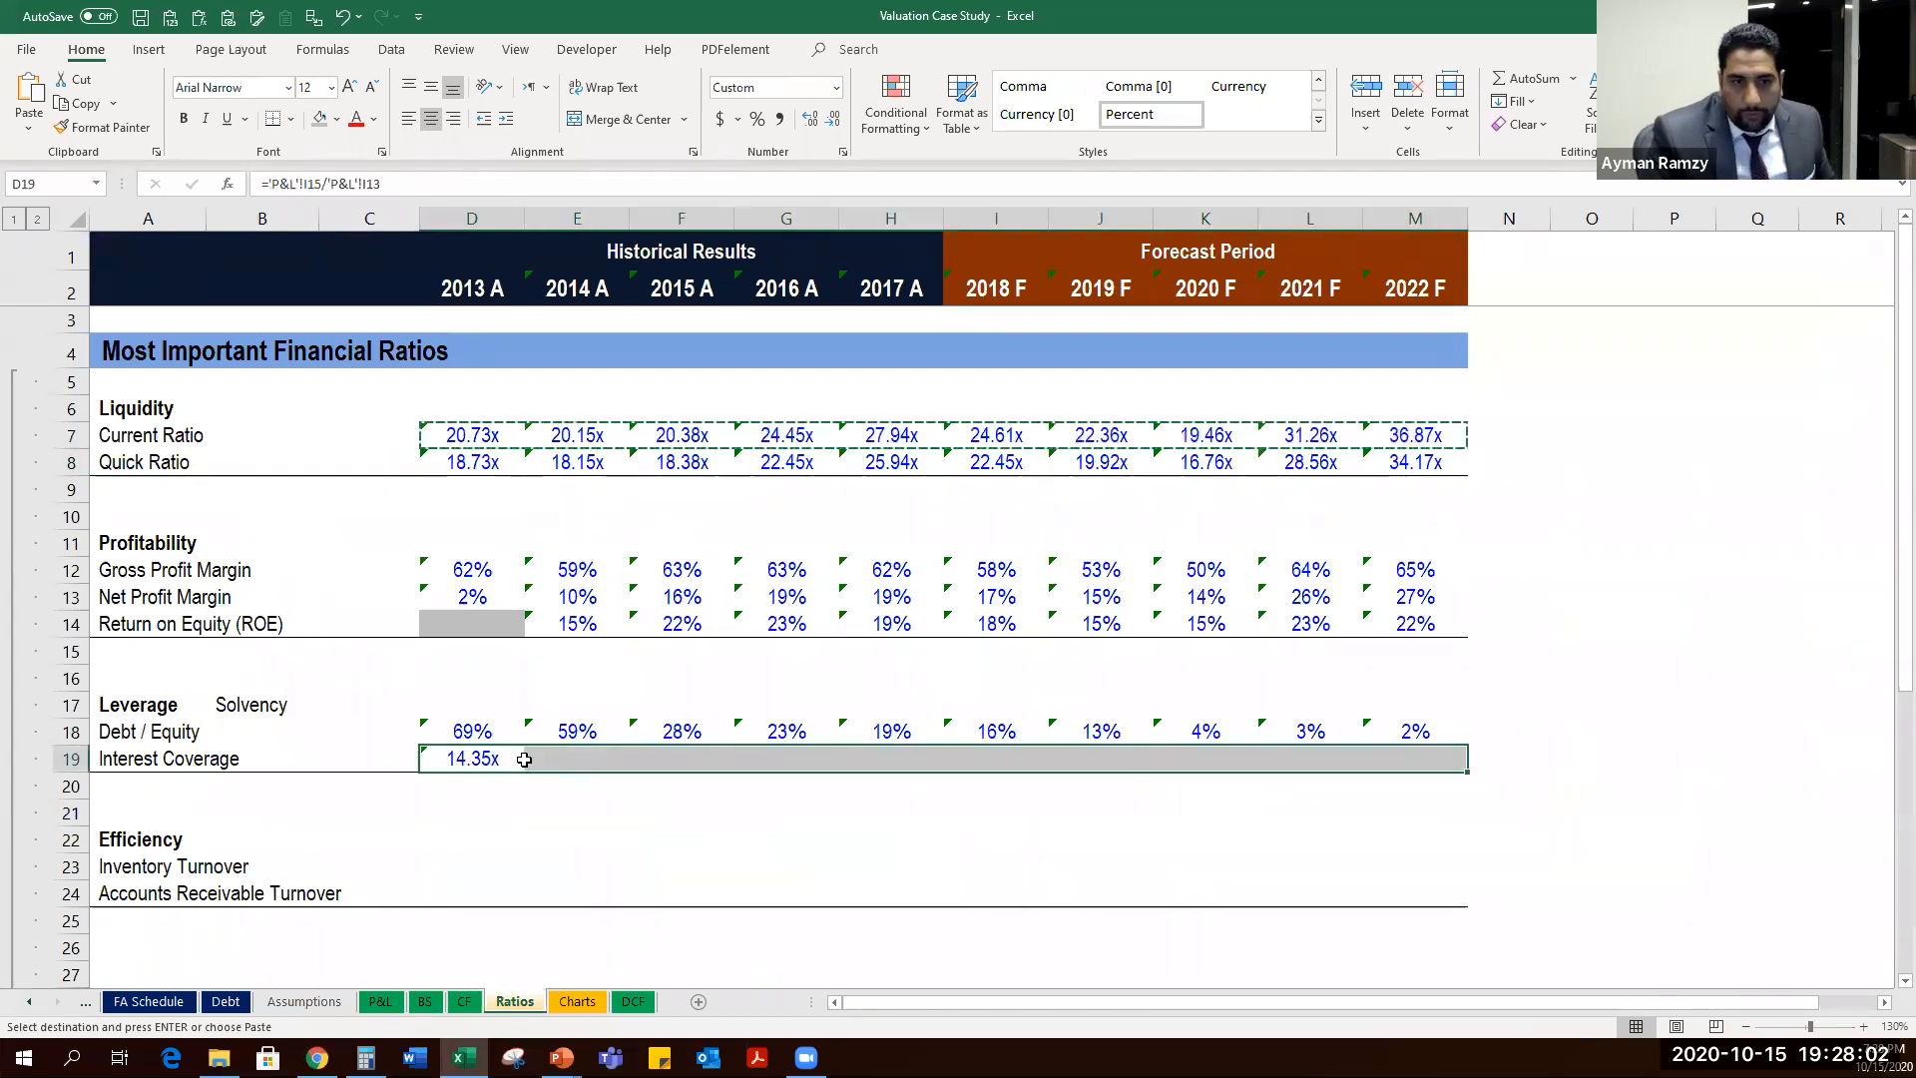
Fill the 2013 Interest Coverage formula across the row through 2022 and check its cell references.
key("ctrl+r")
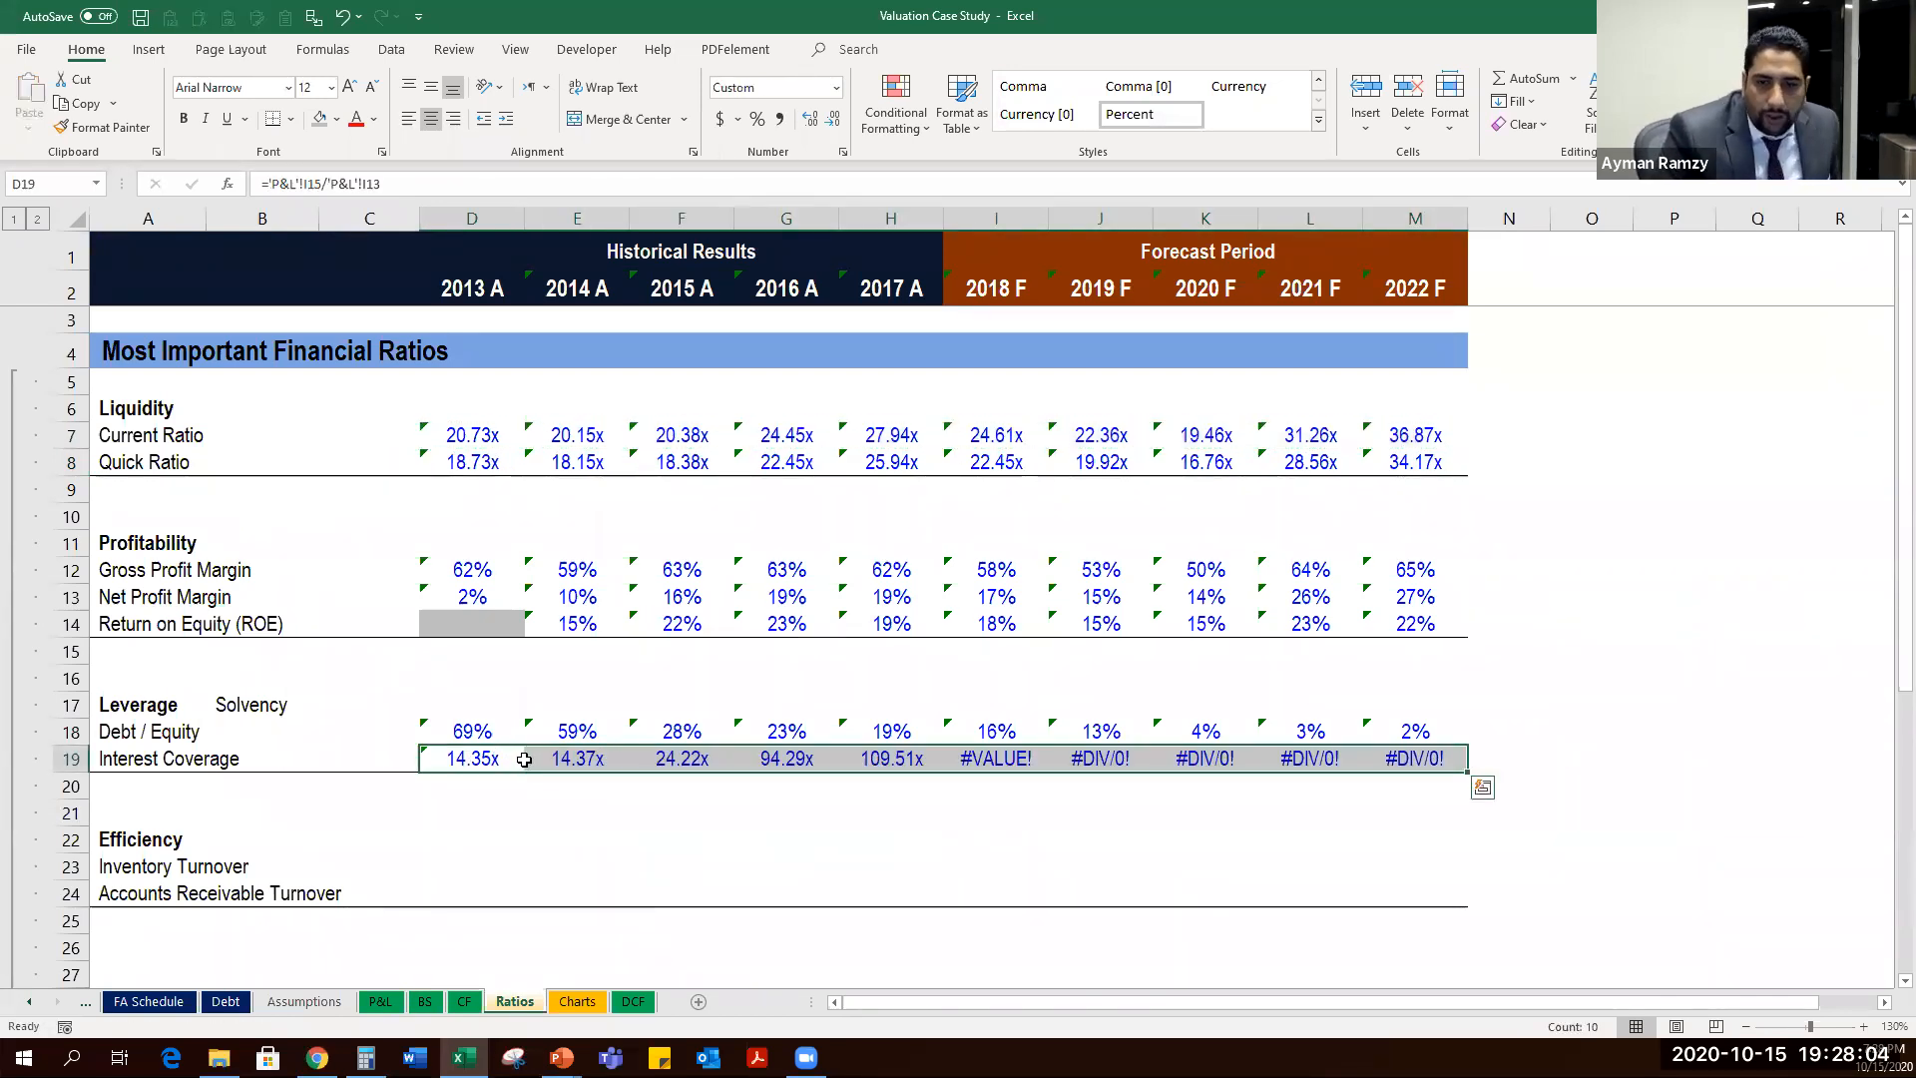
double_click(521, 760)
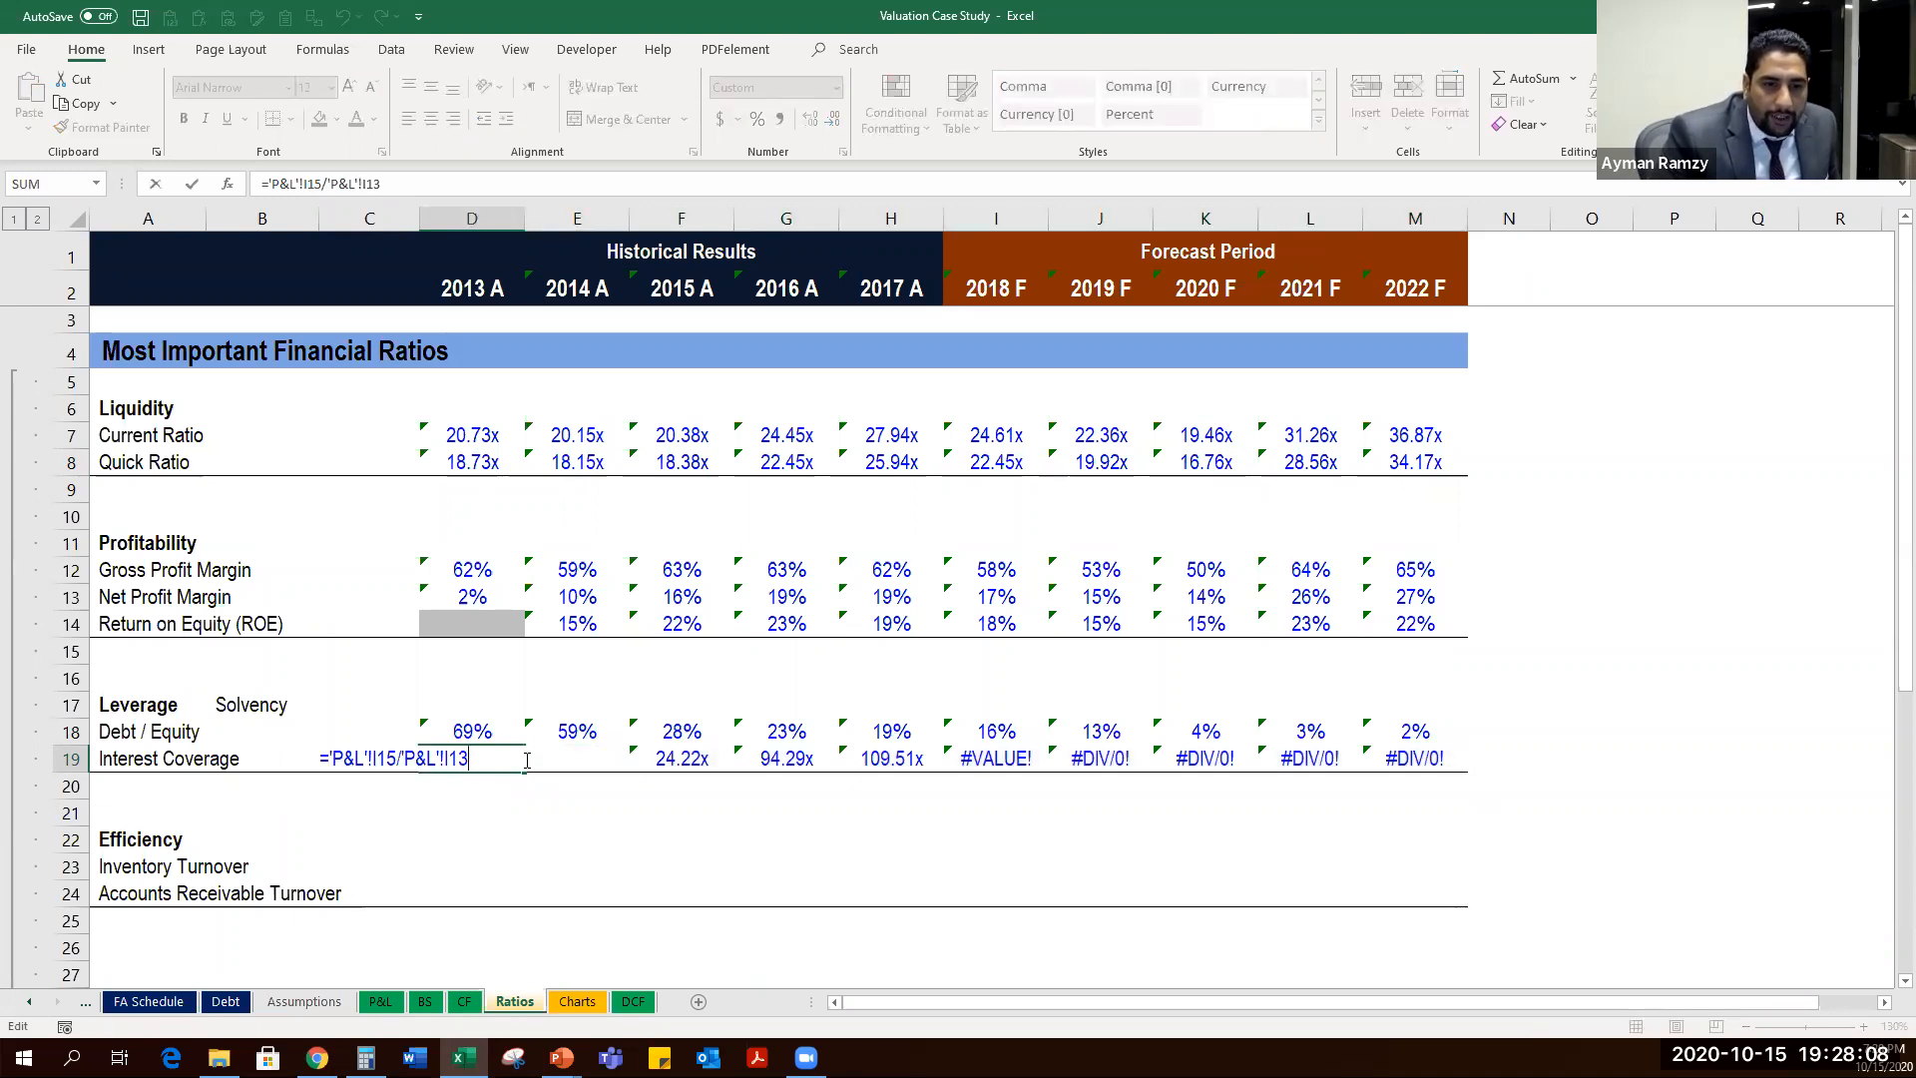
key("Escape")
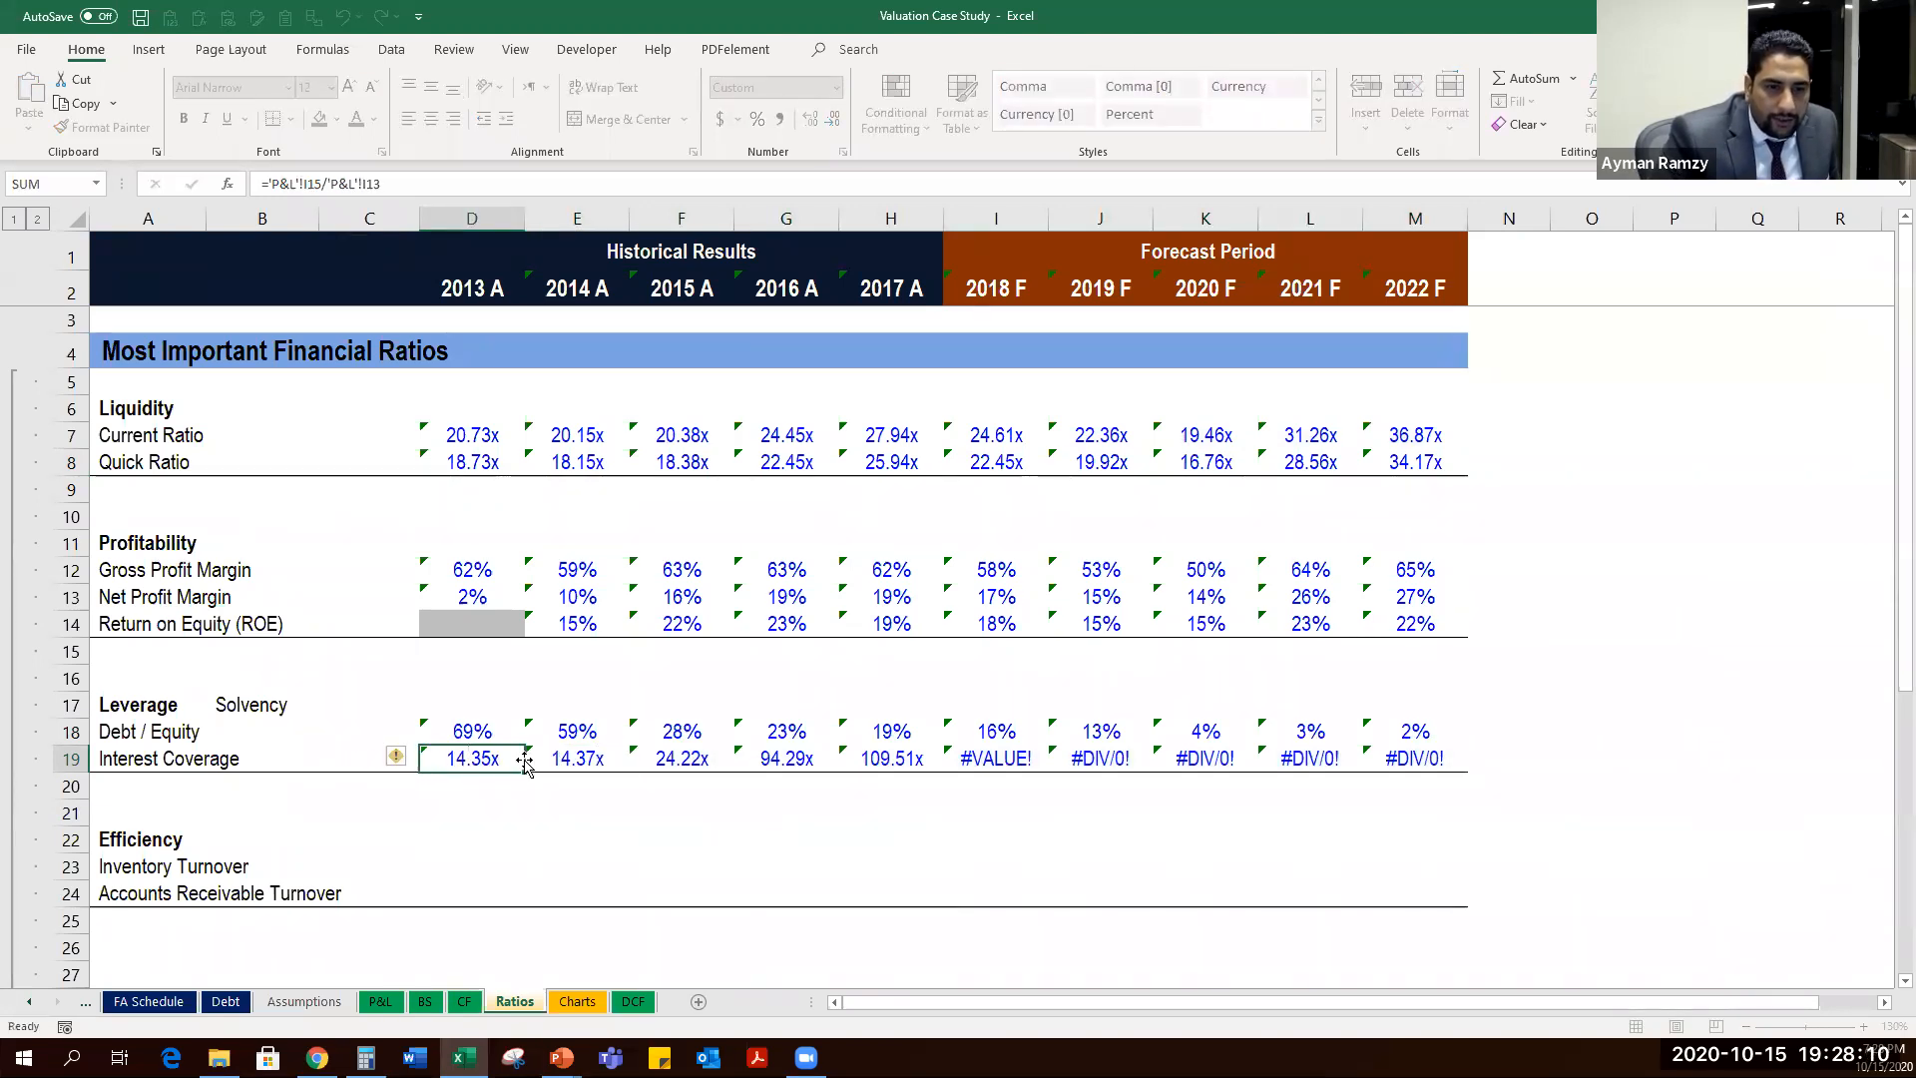
key("F2")
key("Escape")
Replace the 2013 Interest Coverage formula with ='P&L'!D15/'P&L'!D13 and copy it across the row through 2022.
type("=")
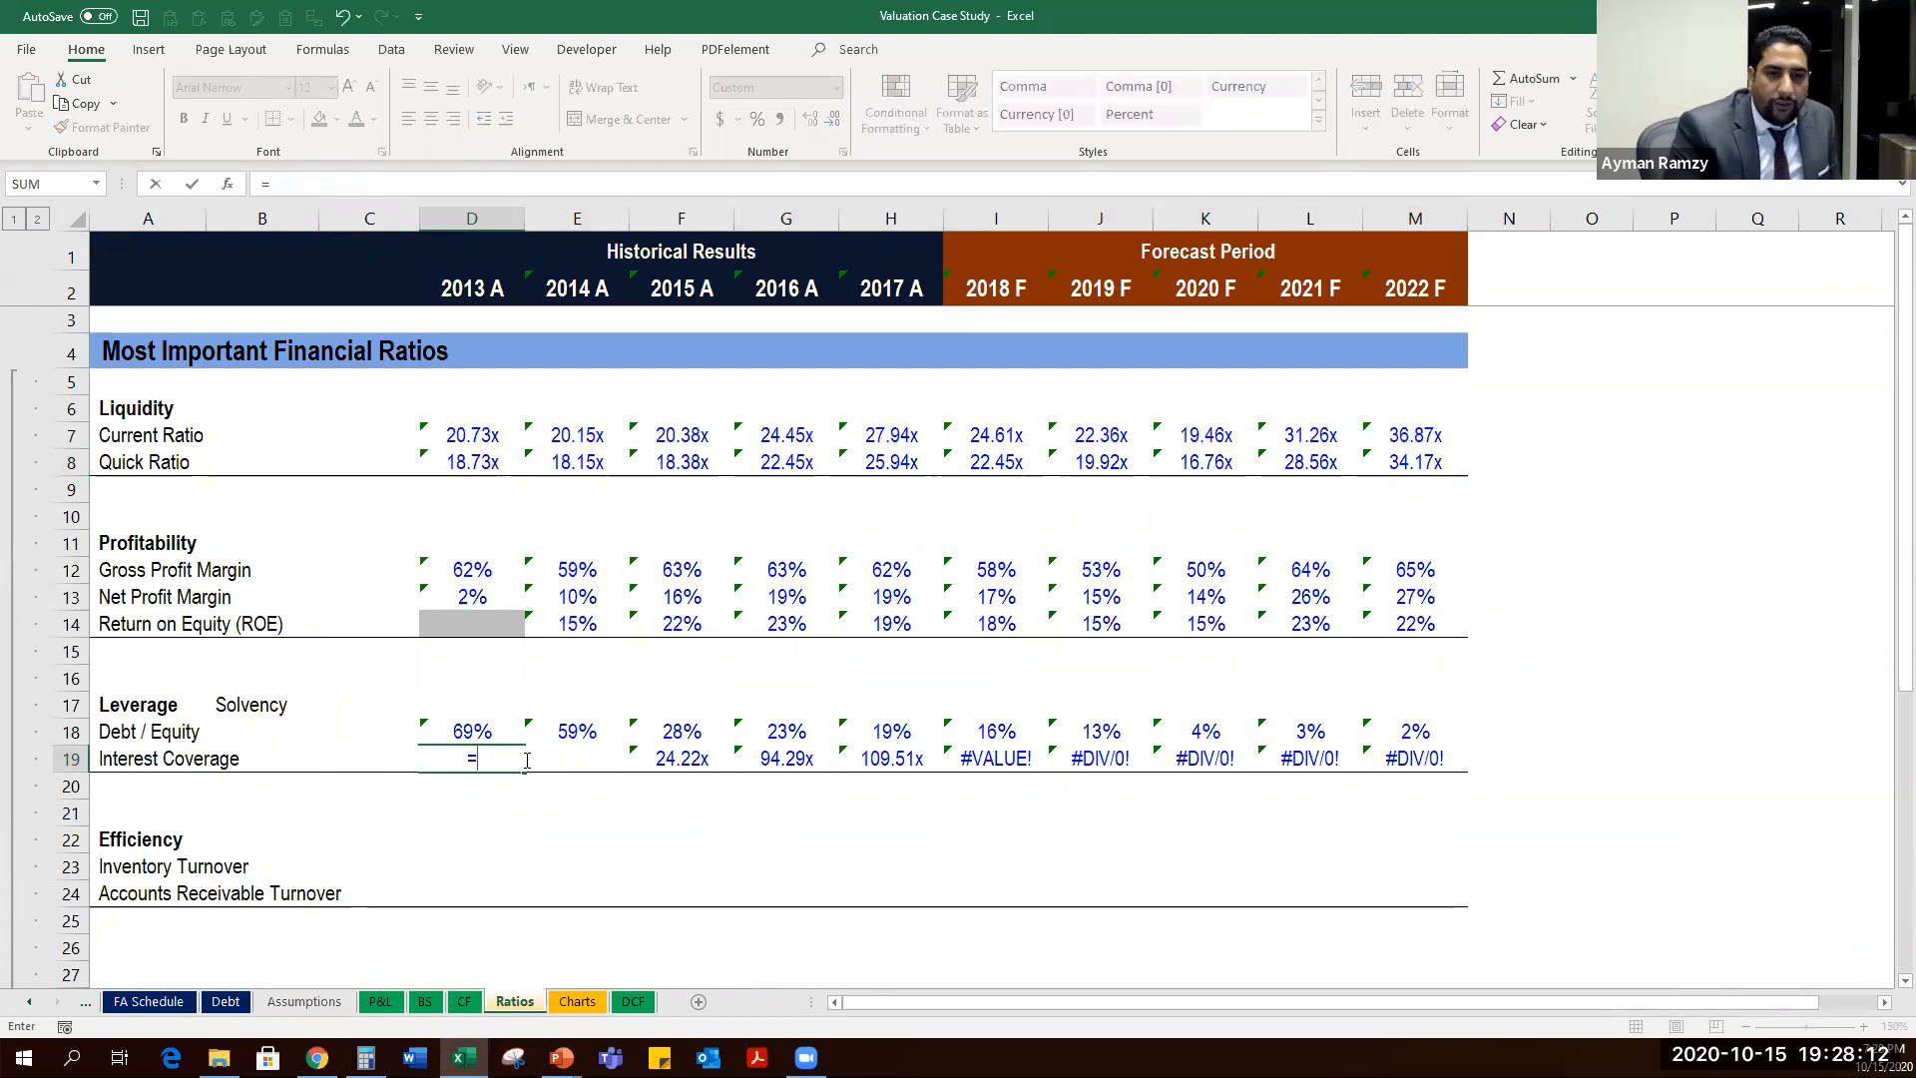
key("ctrl+Page_Up")
key("ctrl+Page_Up")
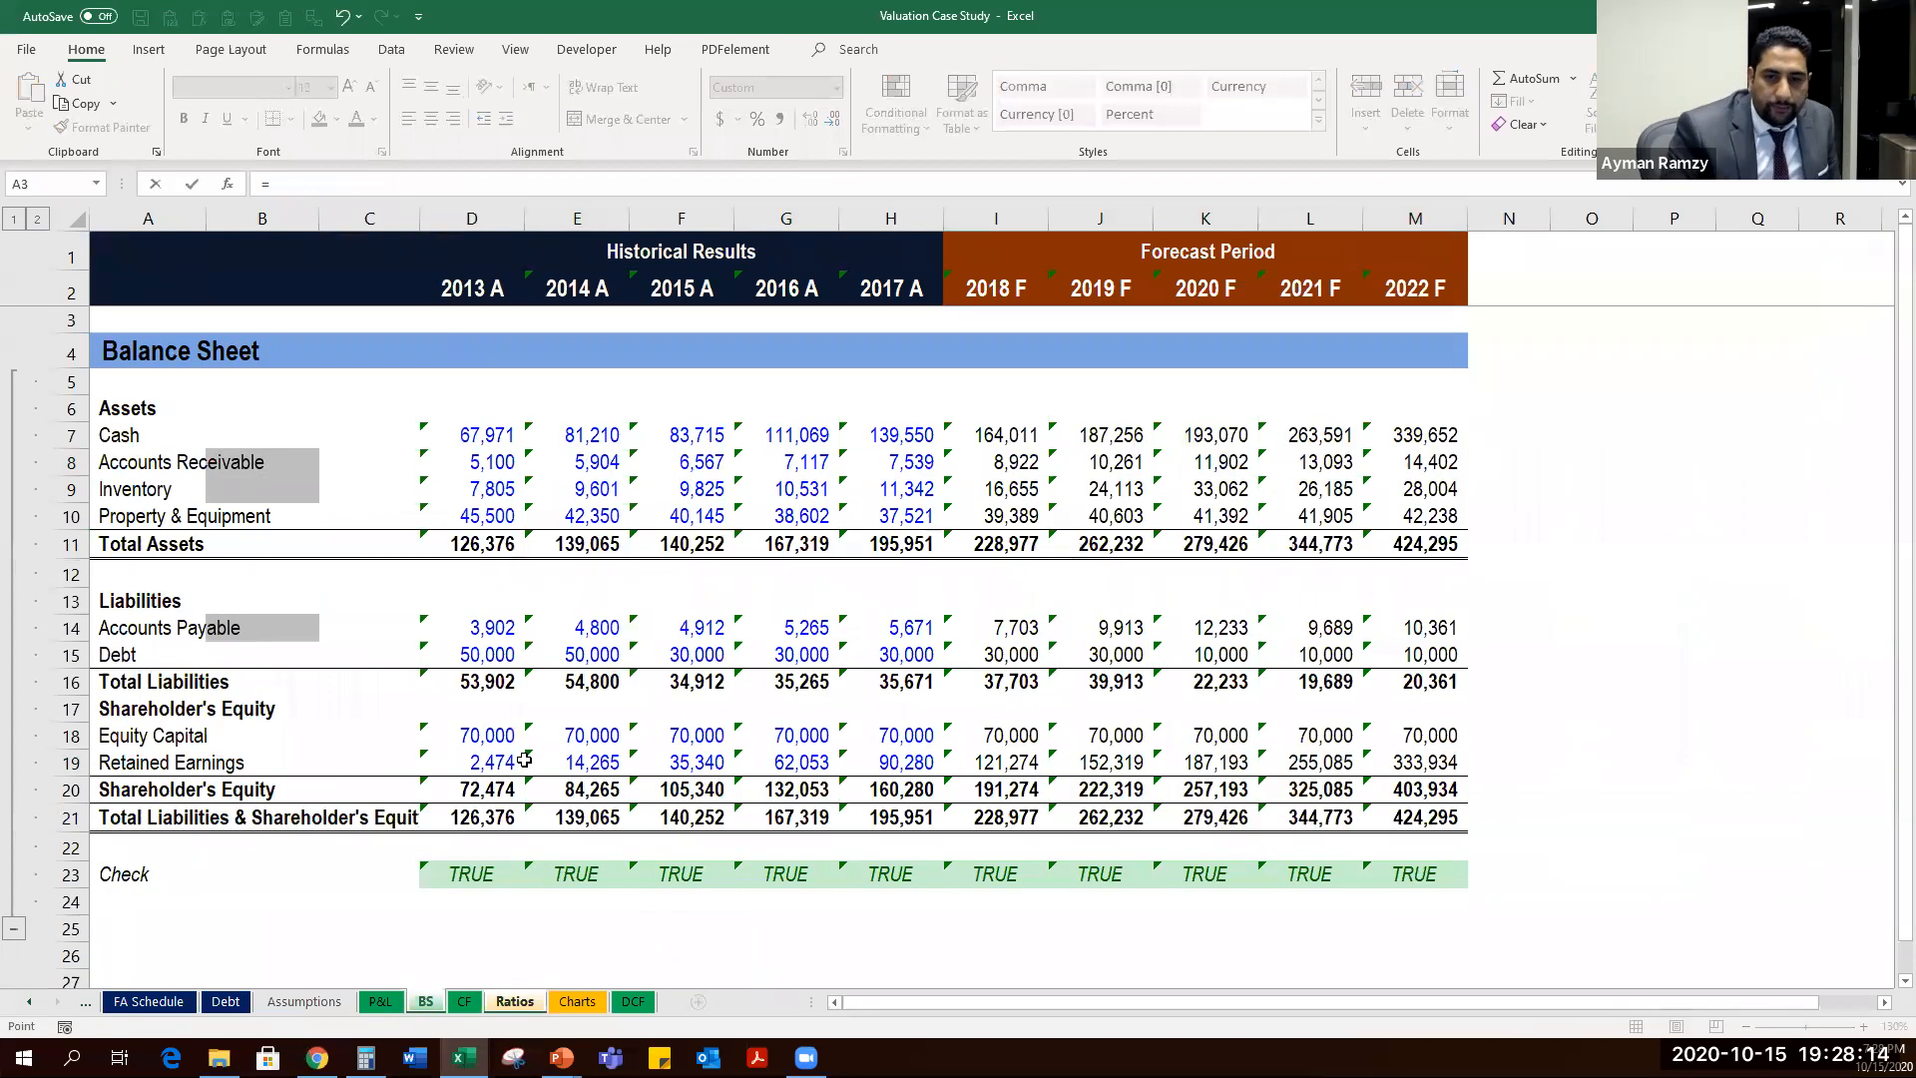
key("ctrl+Page_Up")
left_click(564, 771)
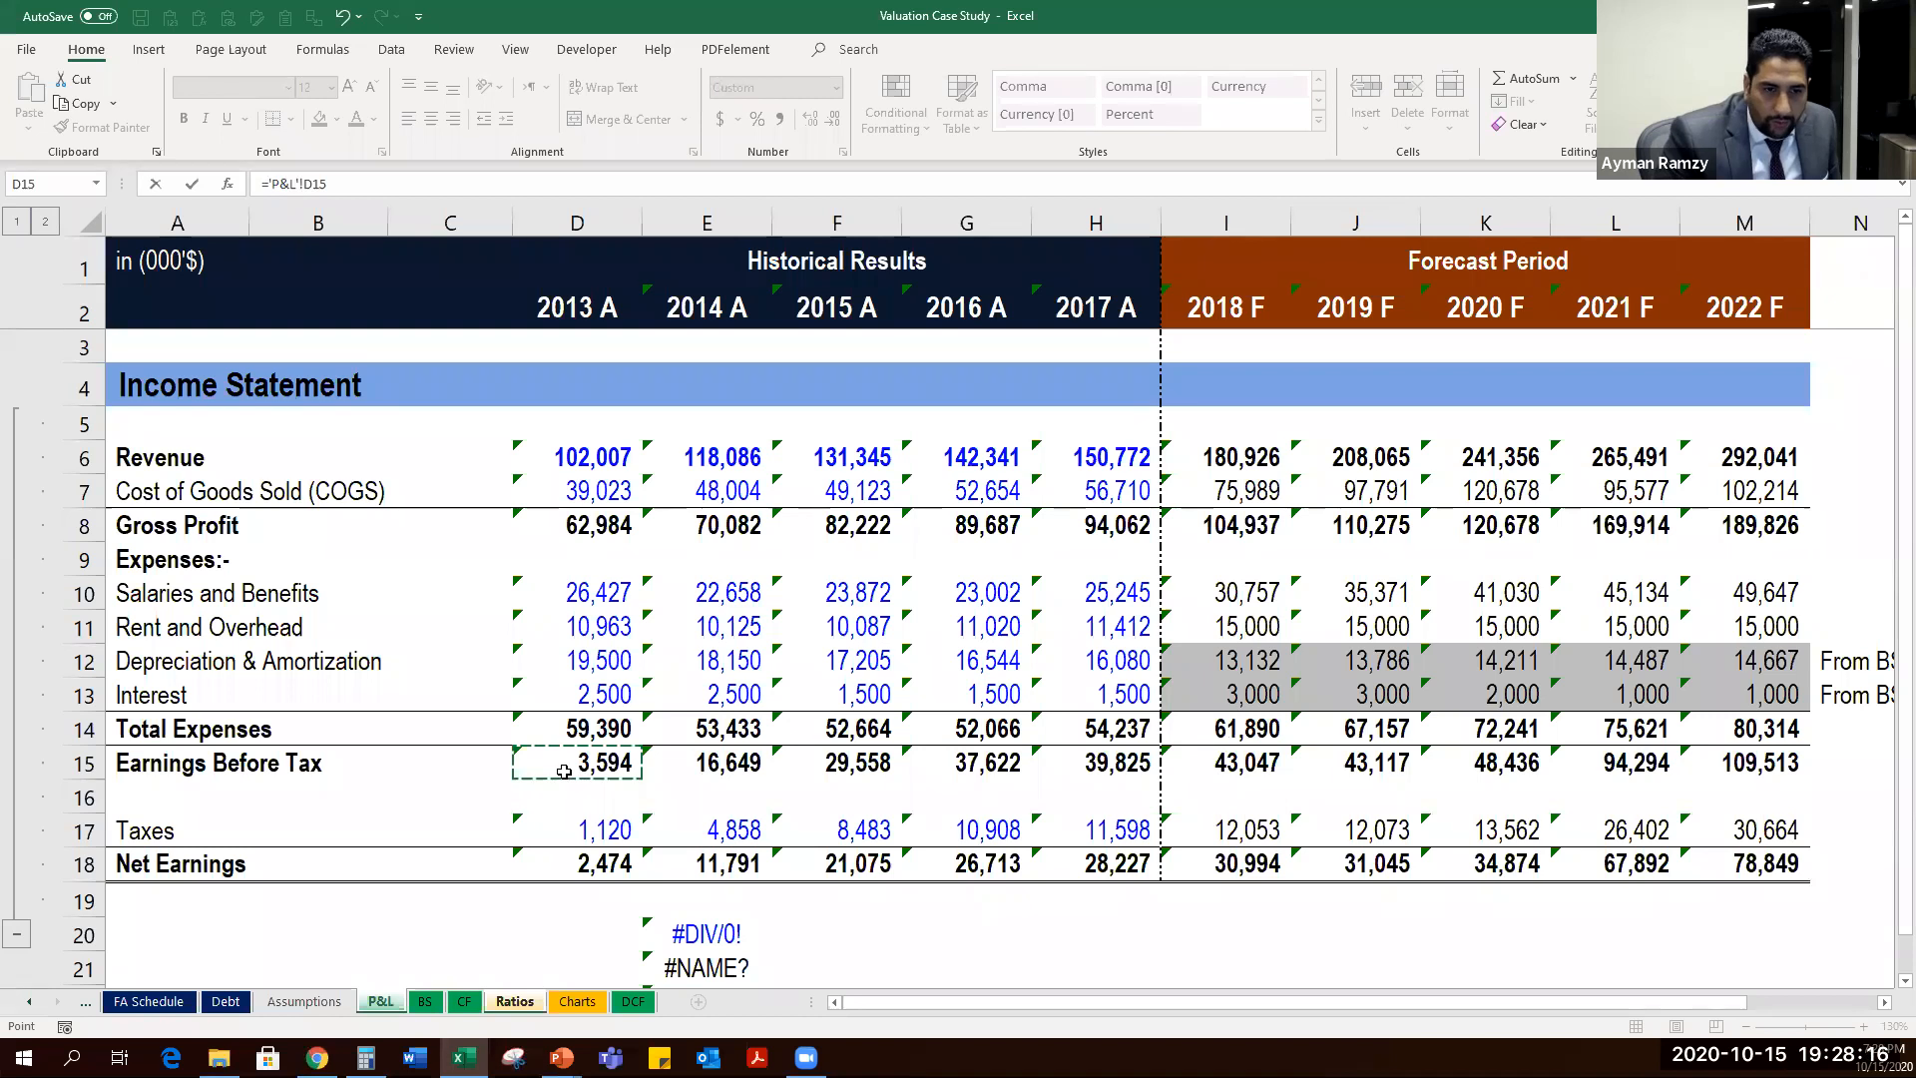
type("/")
left_click(581, 679)
key("Return")
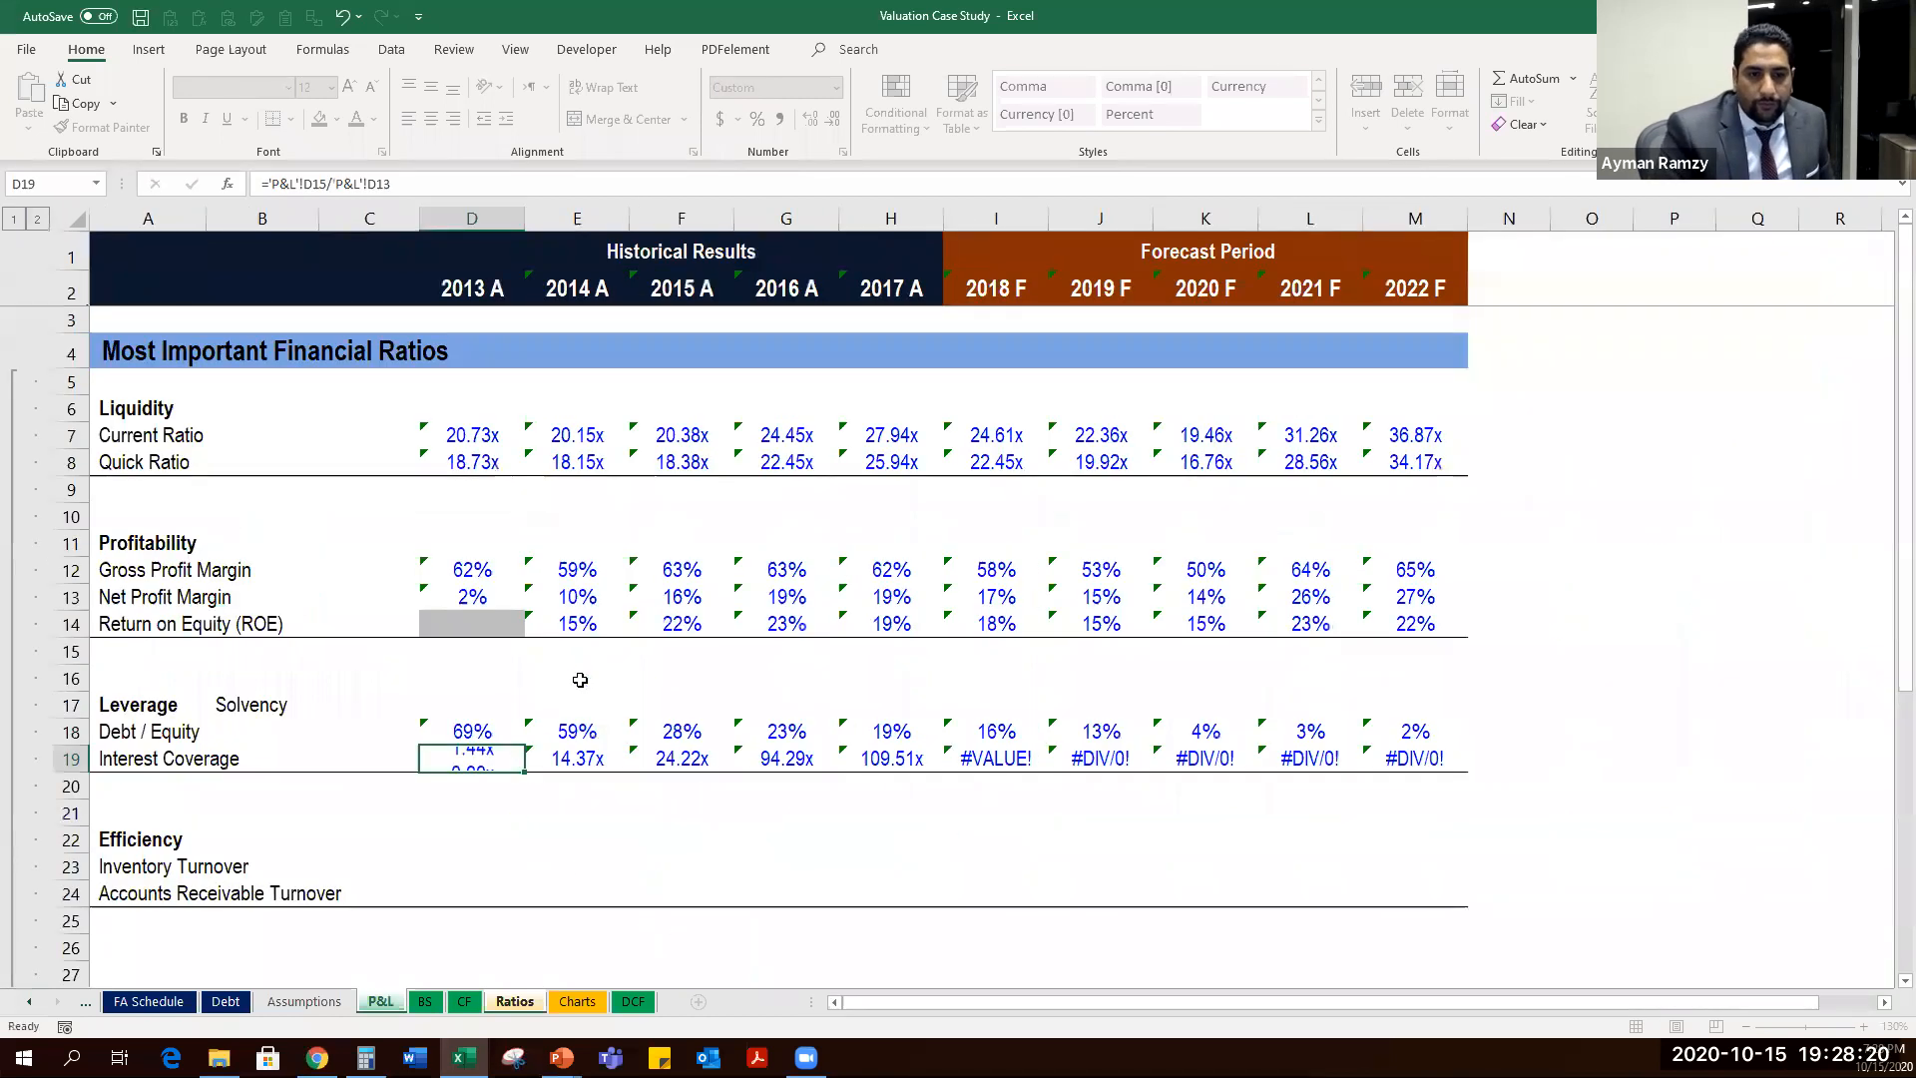
key("ctrl+shift+Right")
key("ctrl+r")
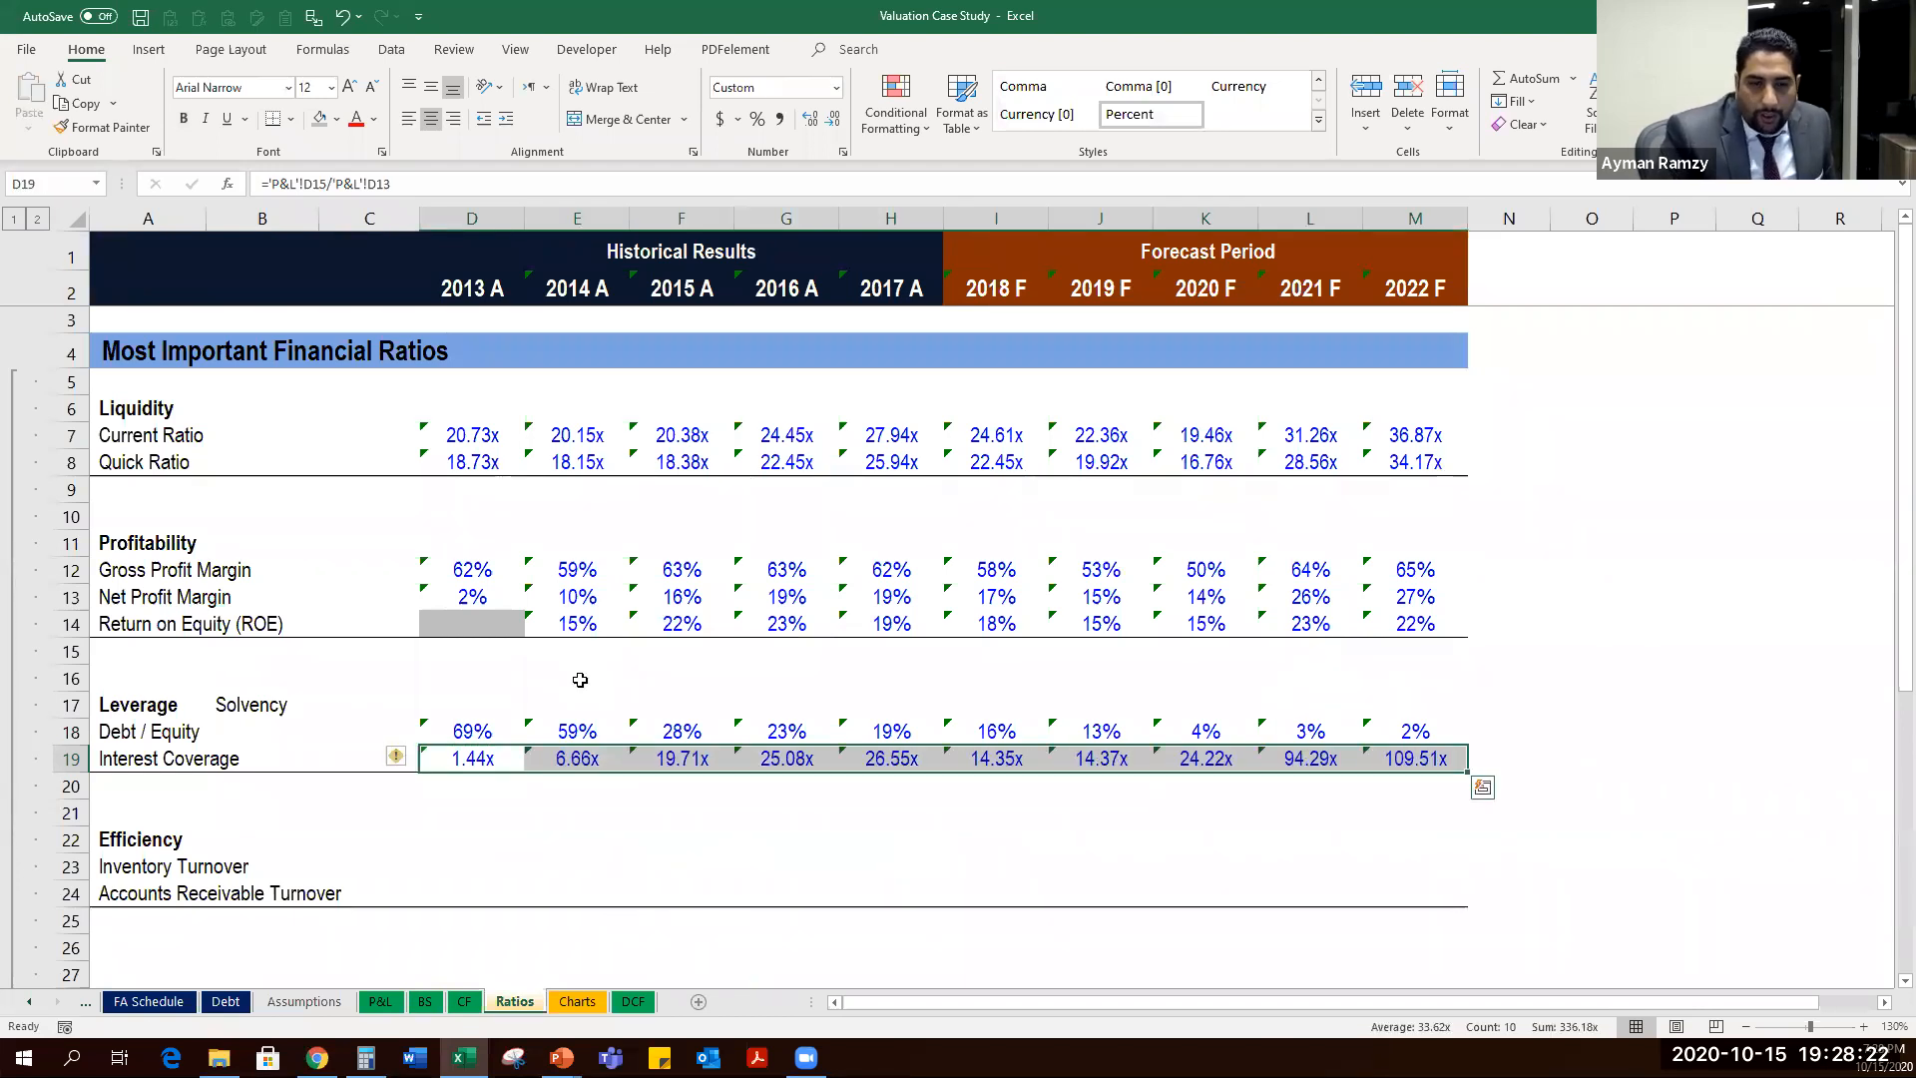
Check the 2013 Interest Coverage formula against the Earnings Before Tax and Interest cells of the income statement.
key("F2")
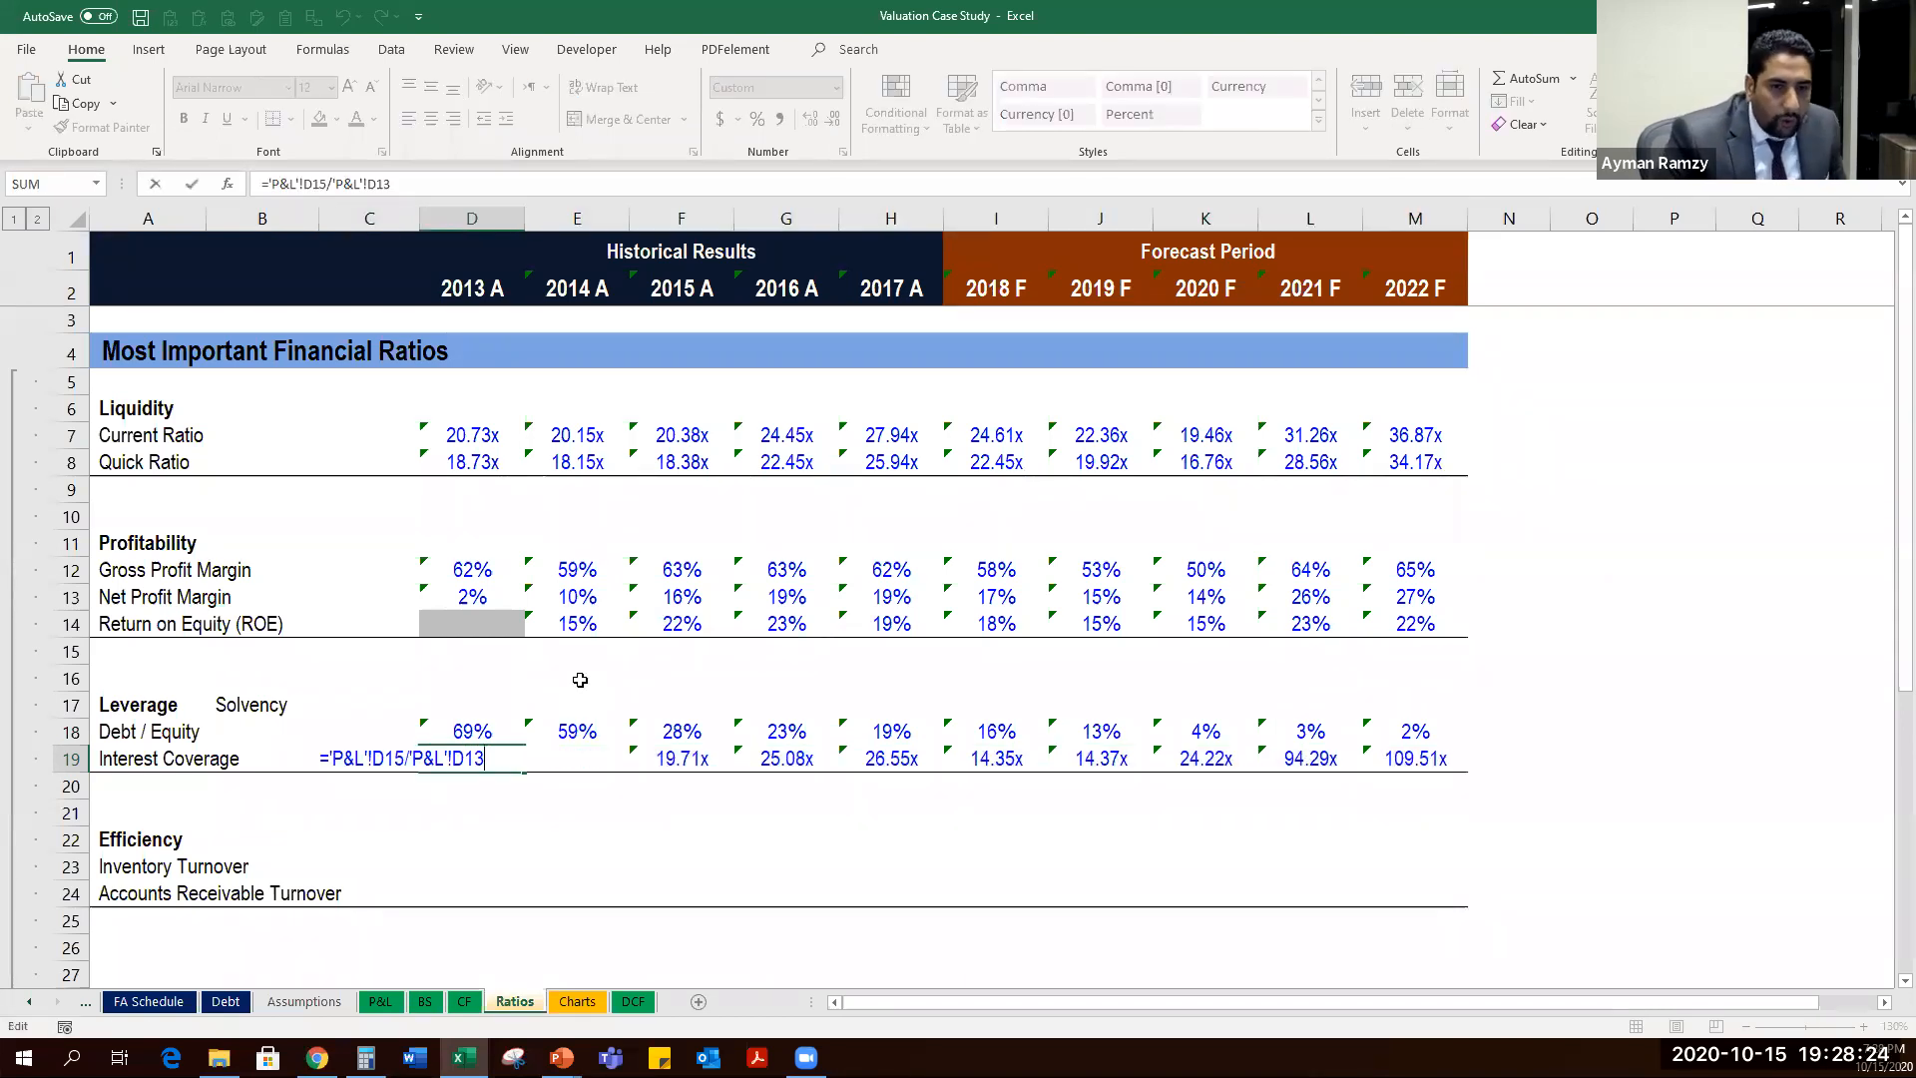
key("Escape")
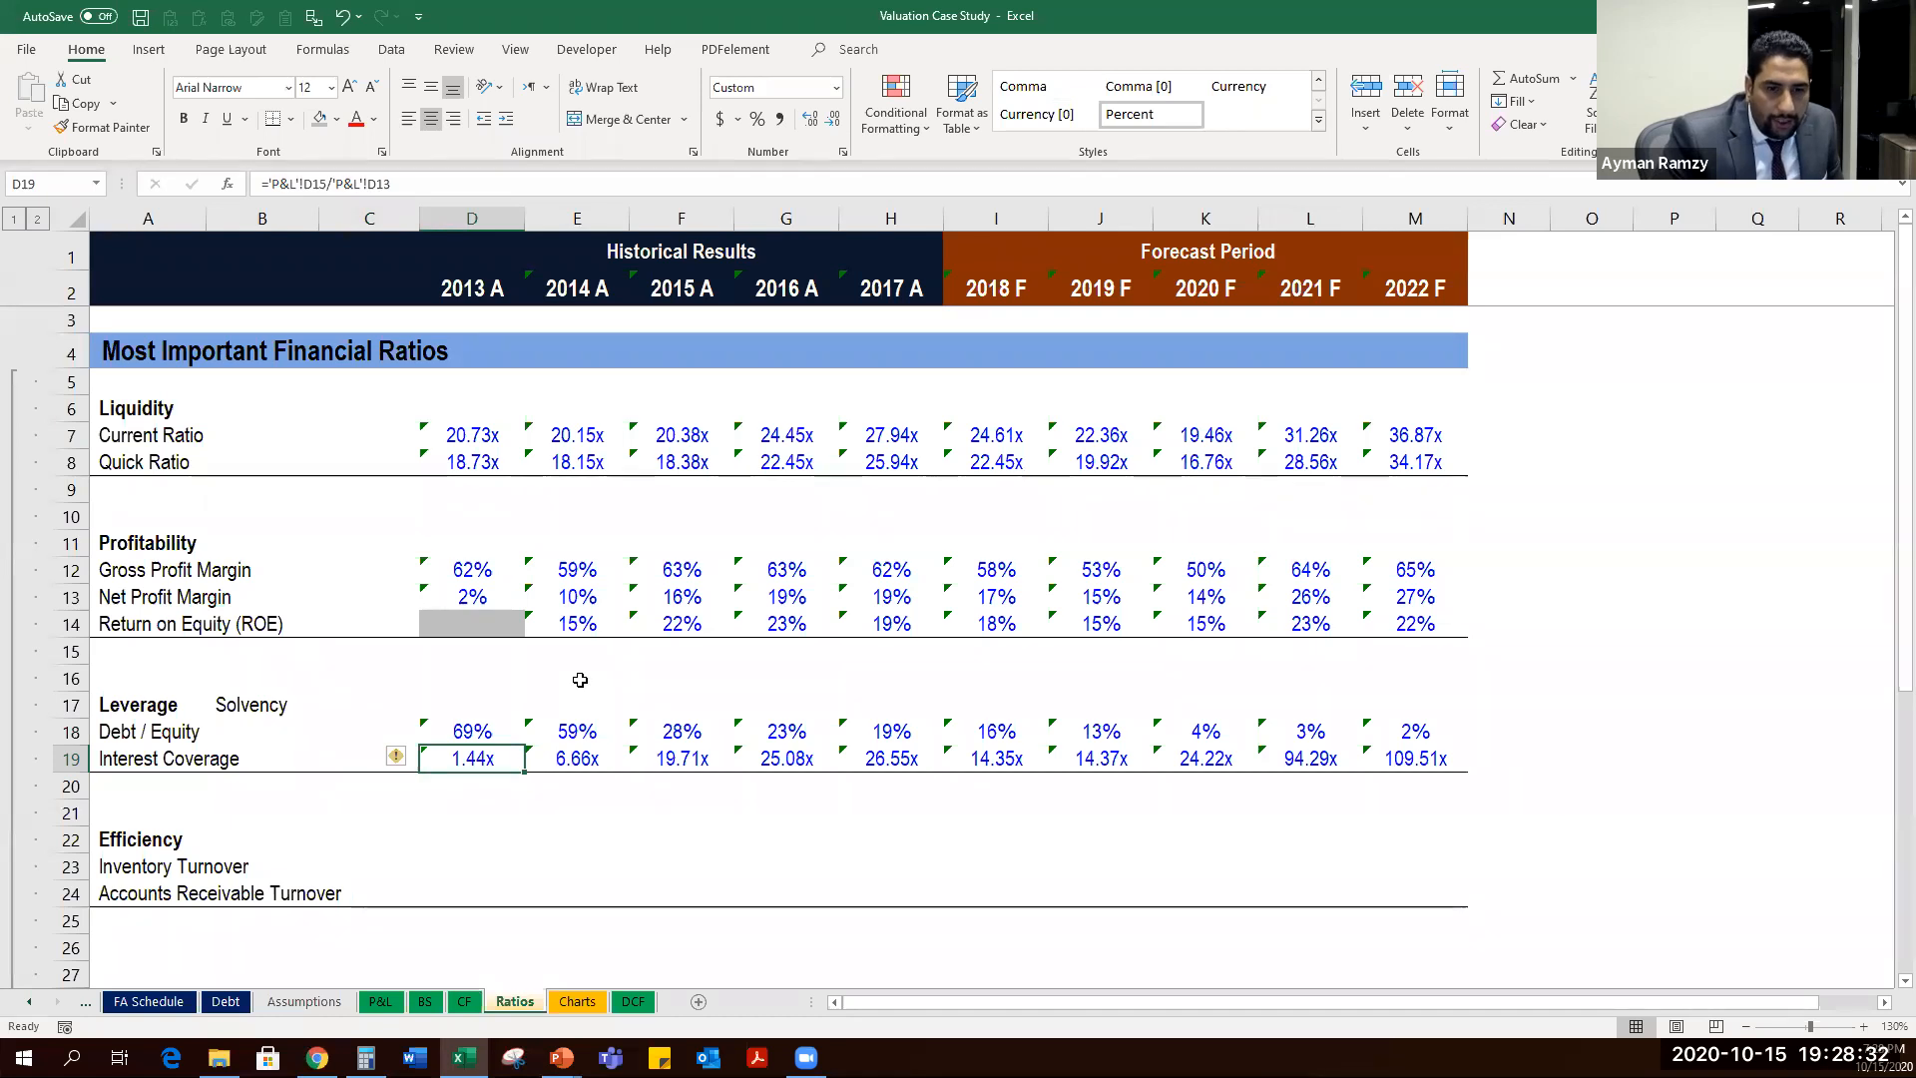
key("Up")
key("Down")
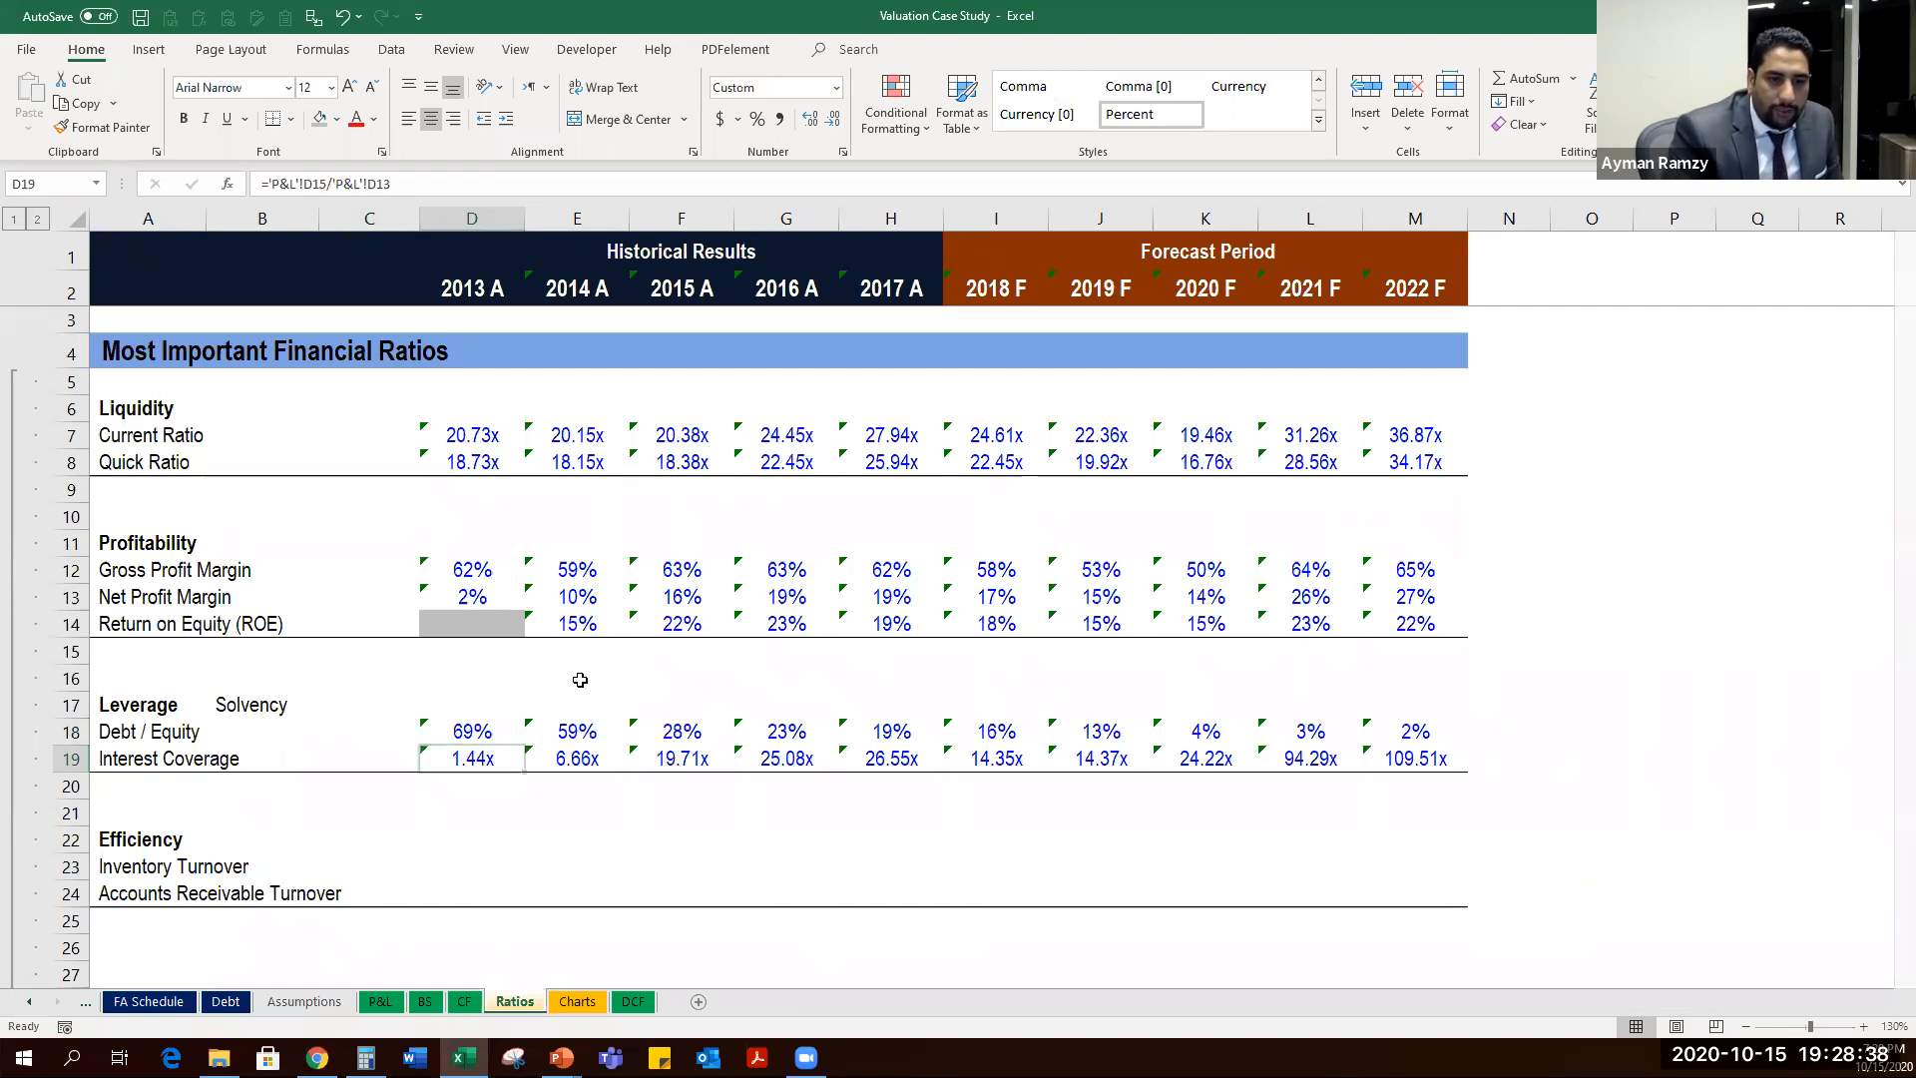
key("ctrl+Page_Up")
key("ctrl+Page_Up")
key("ctrl+Page_Up")
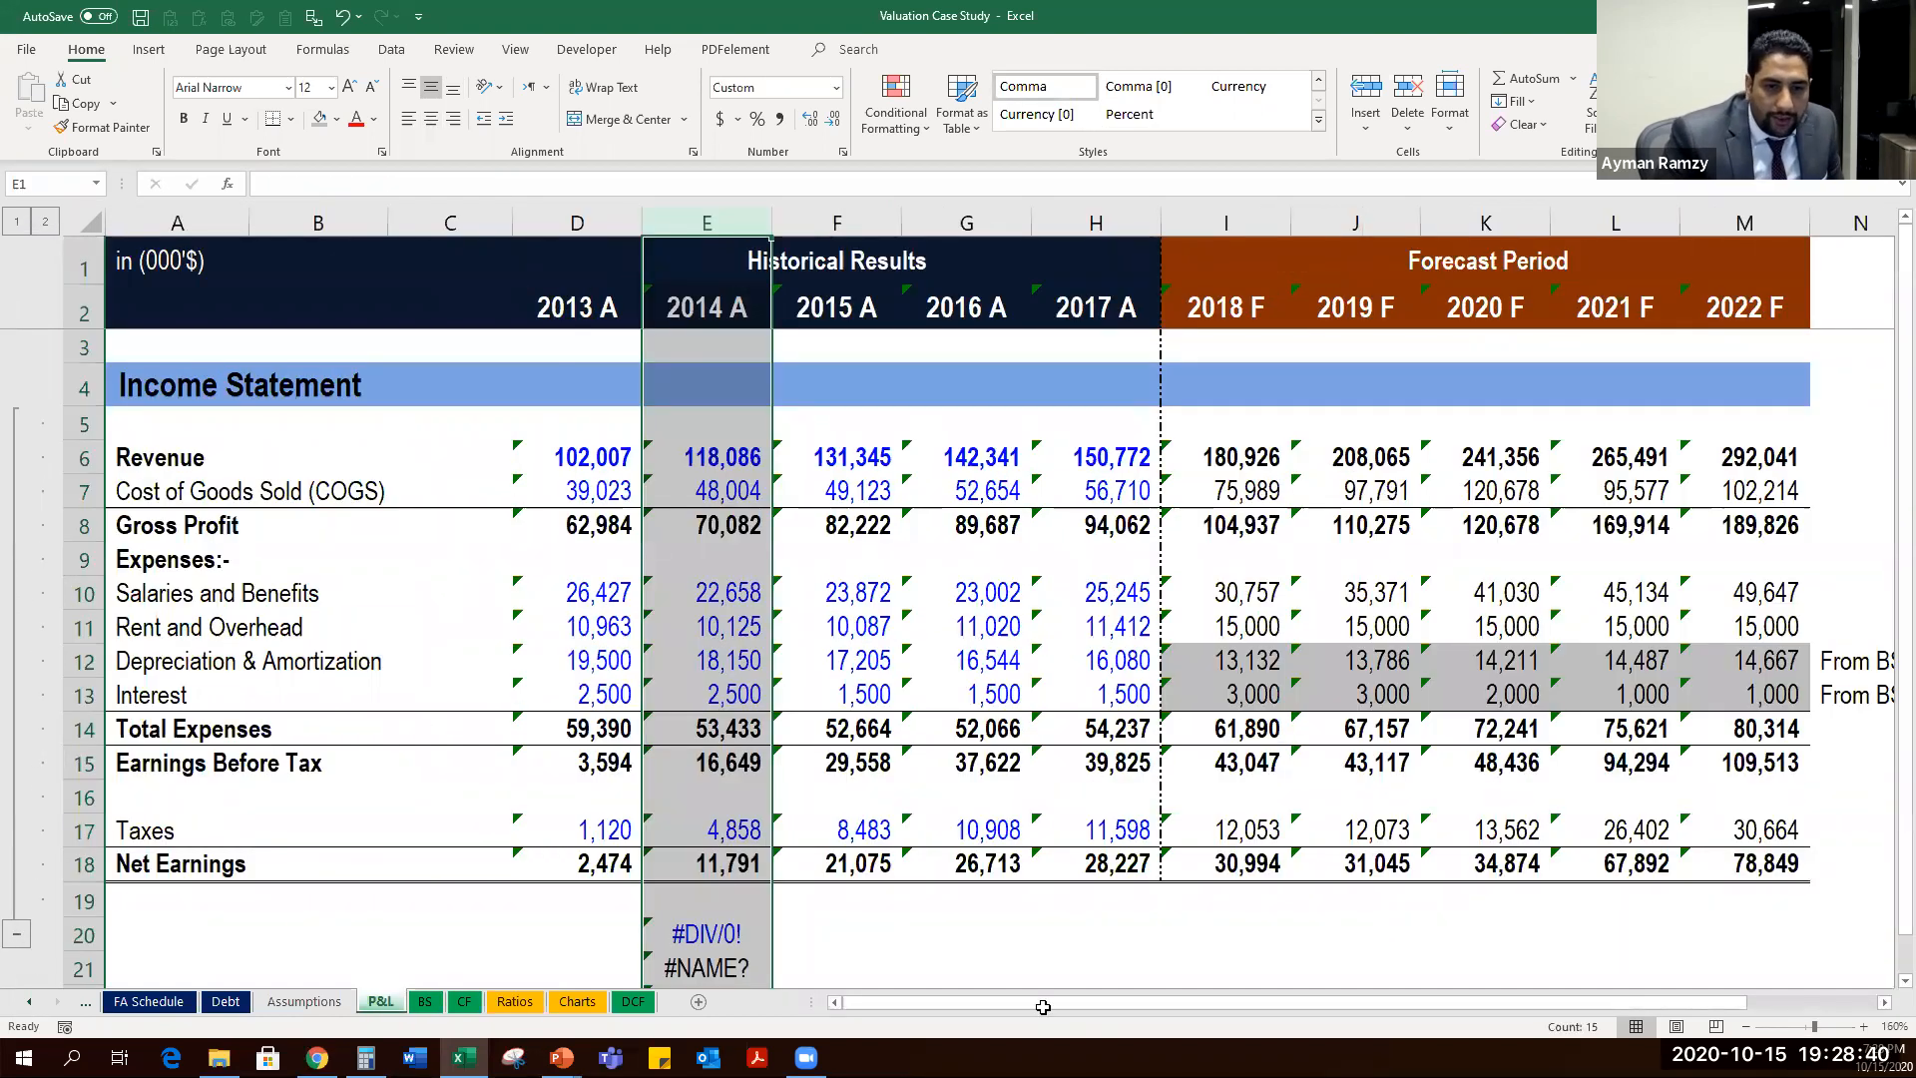
left_click(580, 753)
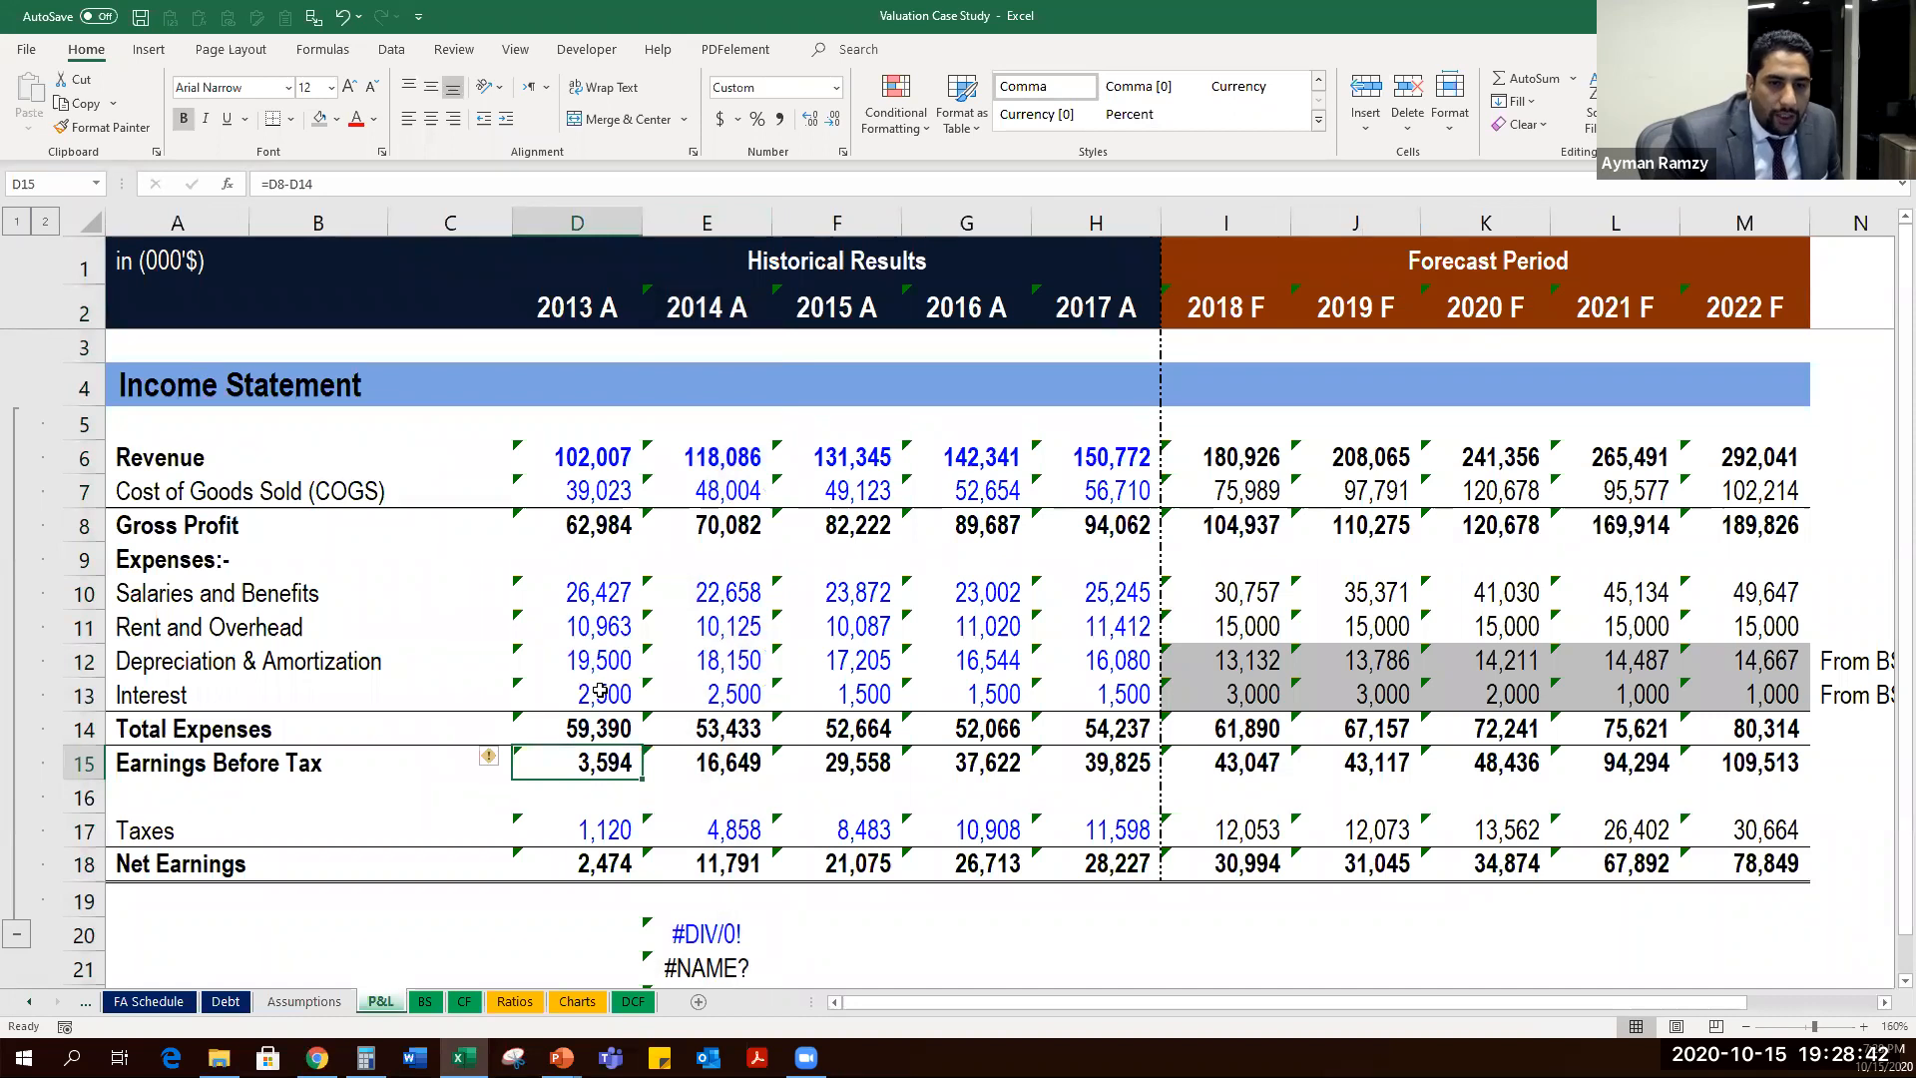
left_click(579, 698)
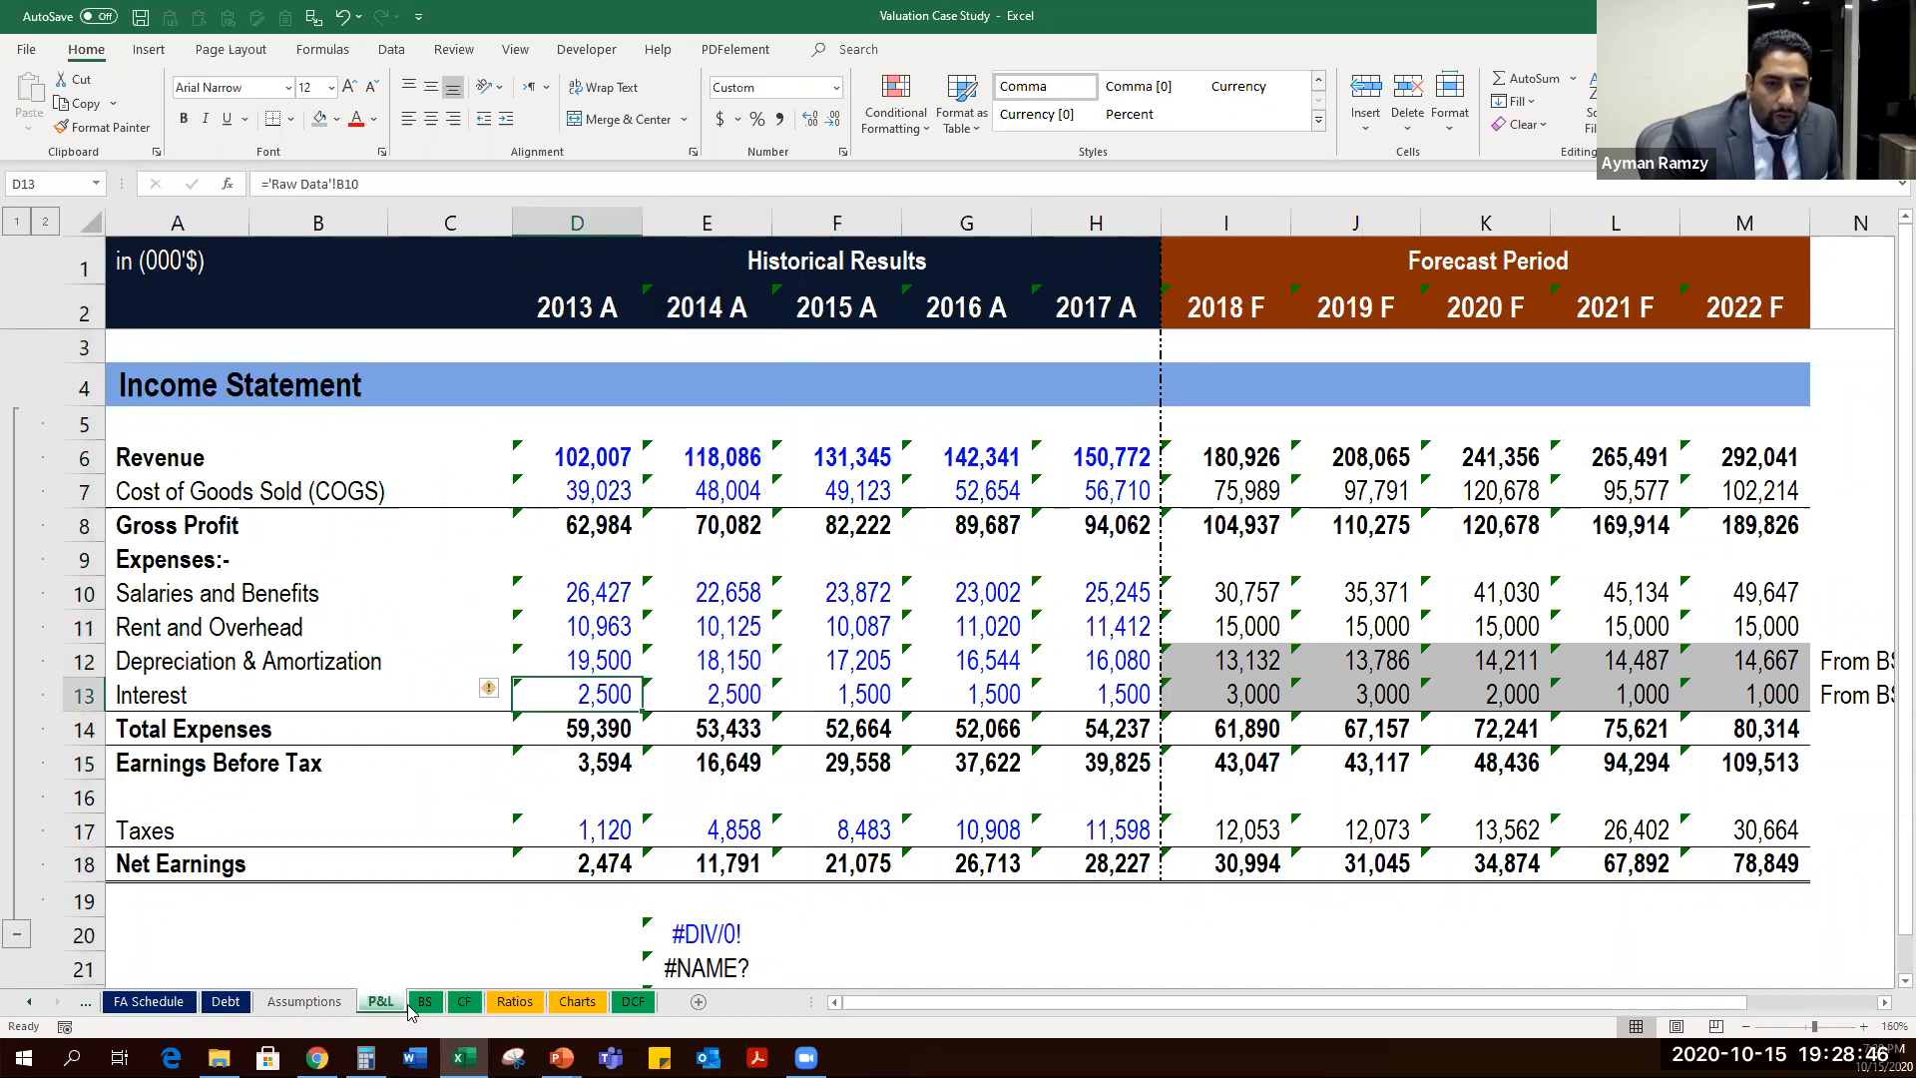
left_click(535, 1004)
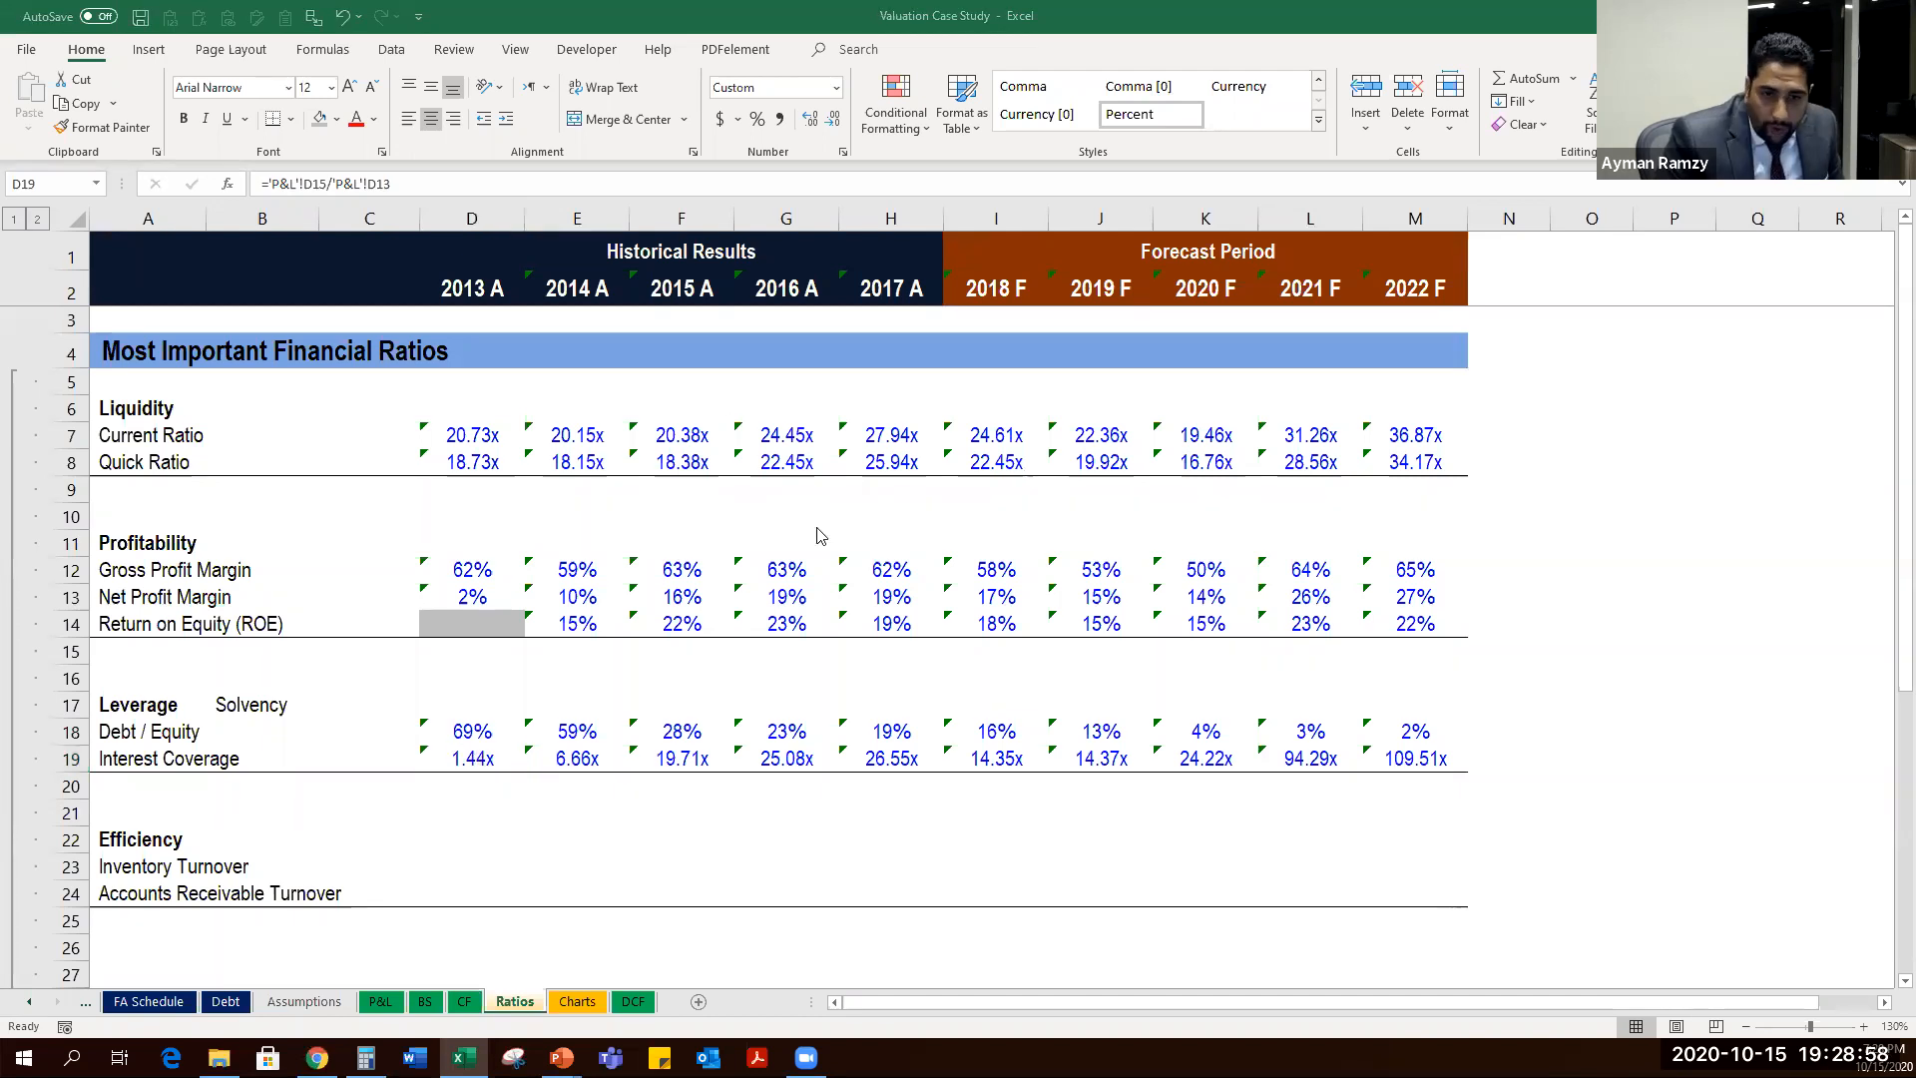
Compare the Debt / Equity and Interest Coverage ratios across the historical years 2013 to 2017.
left_click(586, 758)
left_click(462, 728)
key("Right")
key("Right")
key("Right")
key("Right")
key("Down")
key("Left")
key("Left")
key("Left")
key("Right")
key("Right")
key("Right")
key("Right")
key("Right")
key("Right")
key("Right")
key("Right")
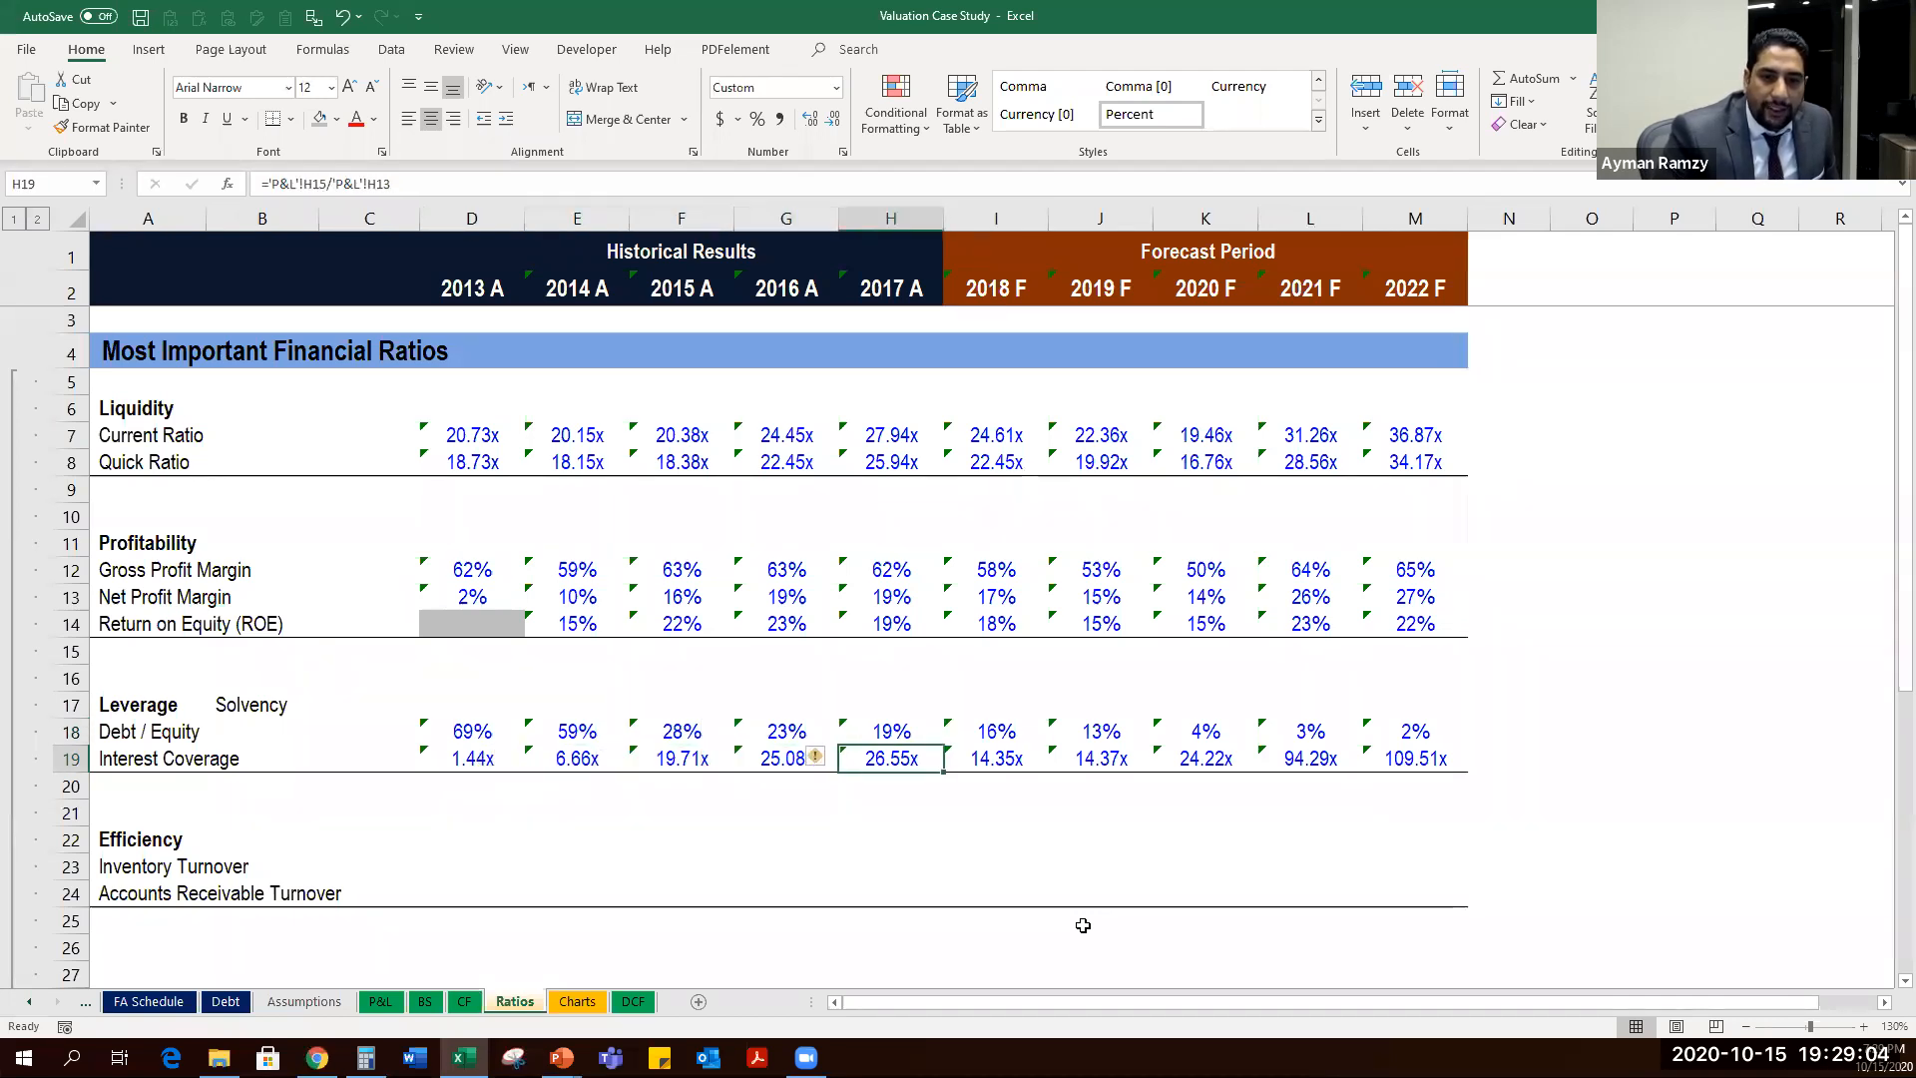
Examine the Interest Coverage trend around 2017 and back over the earlier historical years from 2013.
key("Right")
key("Left")
key("Left")
key("Right")
key("Down")
key("Down")
key("Up")
key("Up")
key("Up")
key("Left")
key("Down")
key("Right")
key("ctrl+shift+Left")
key("shift+Left")
key("ctrl+Left")
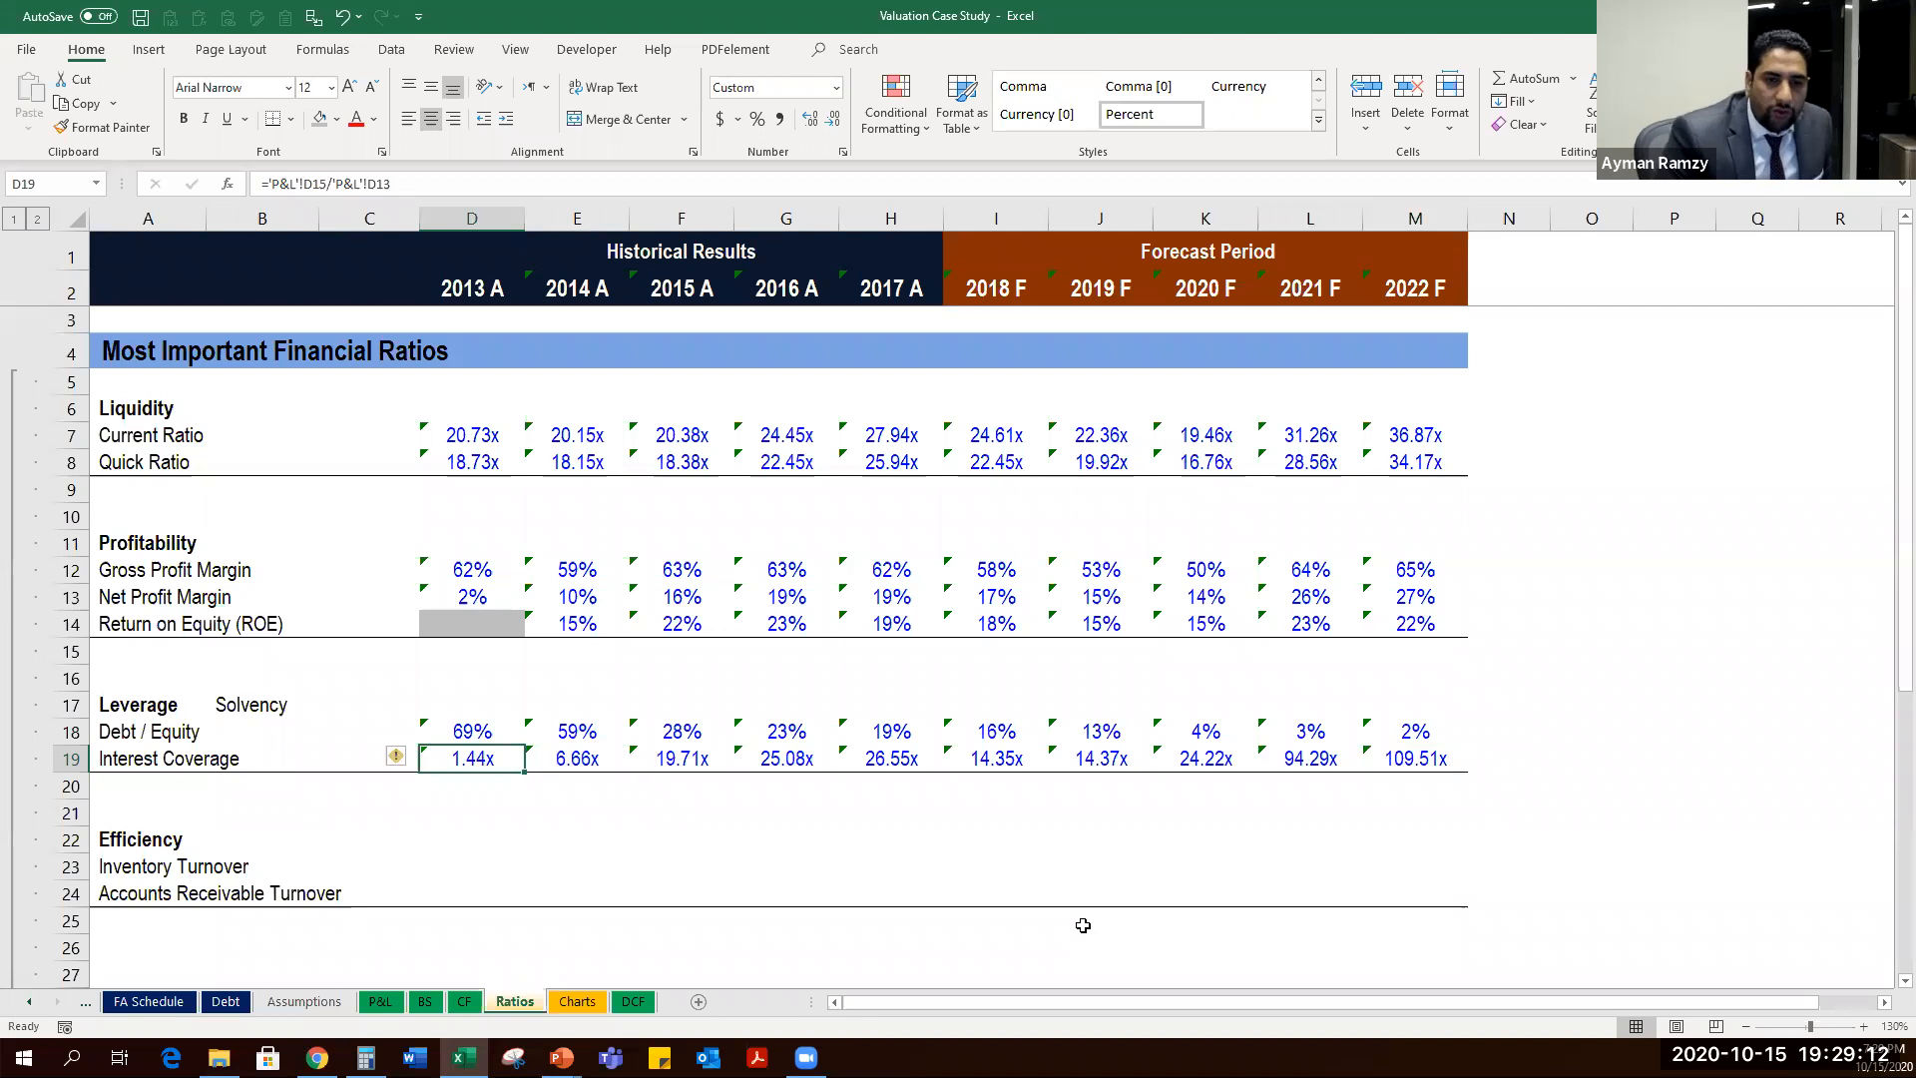
key("shift+Right")
key("shift+Right")
key("shift+Right")
key("Down")
key("Down")
key("Down")
key("Down")
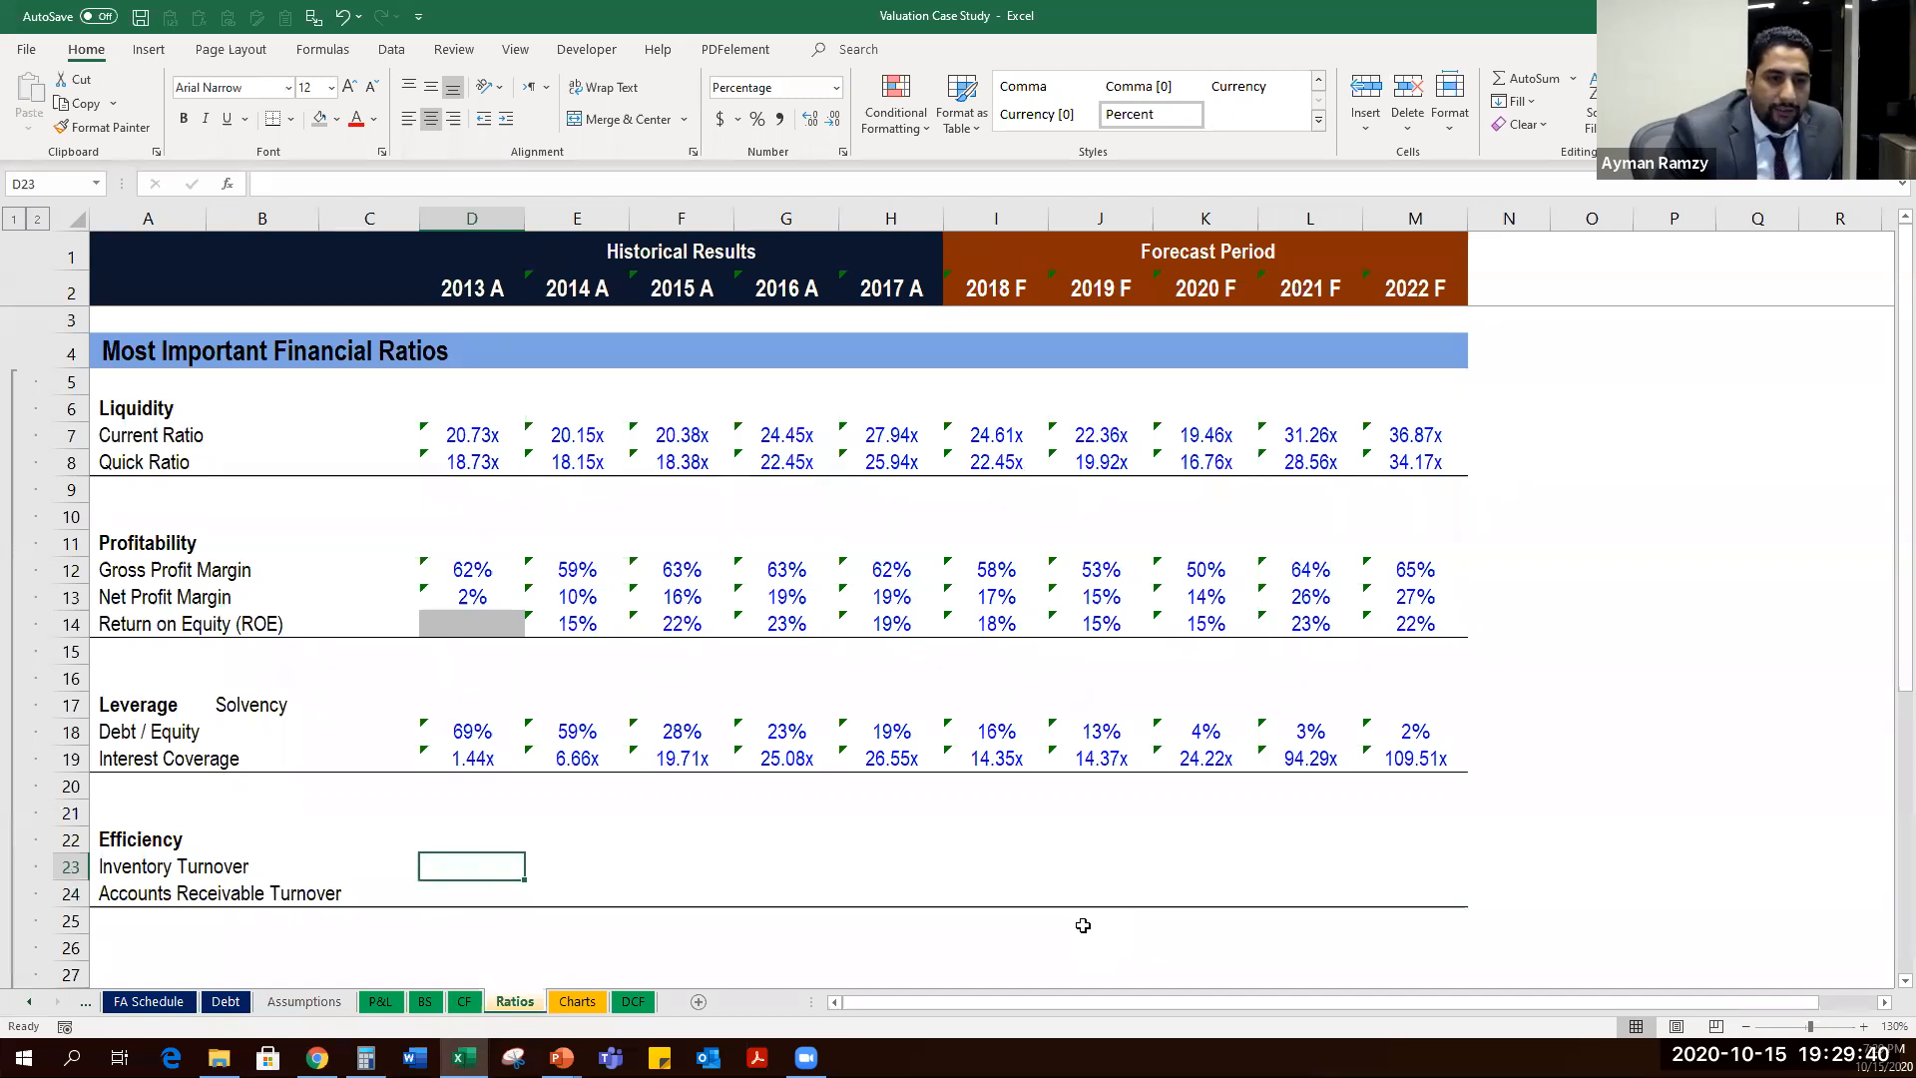
key("Down")
key("Up")
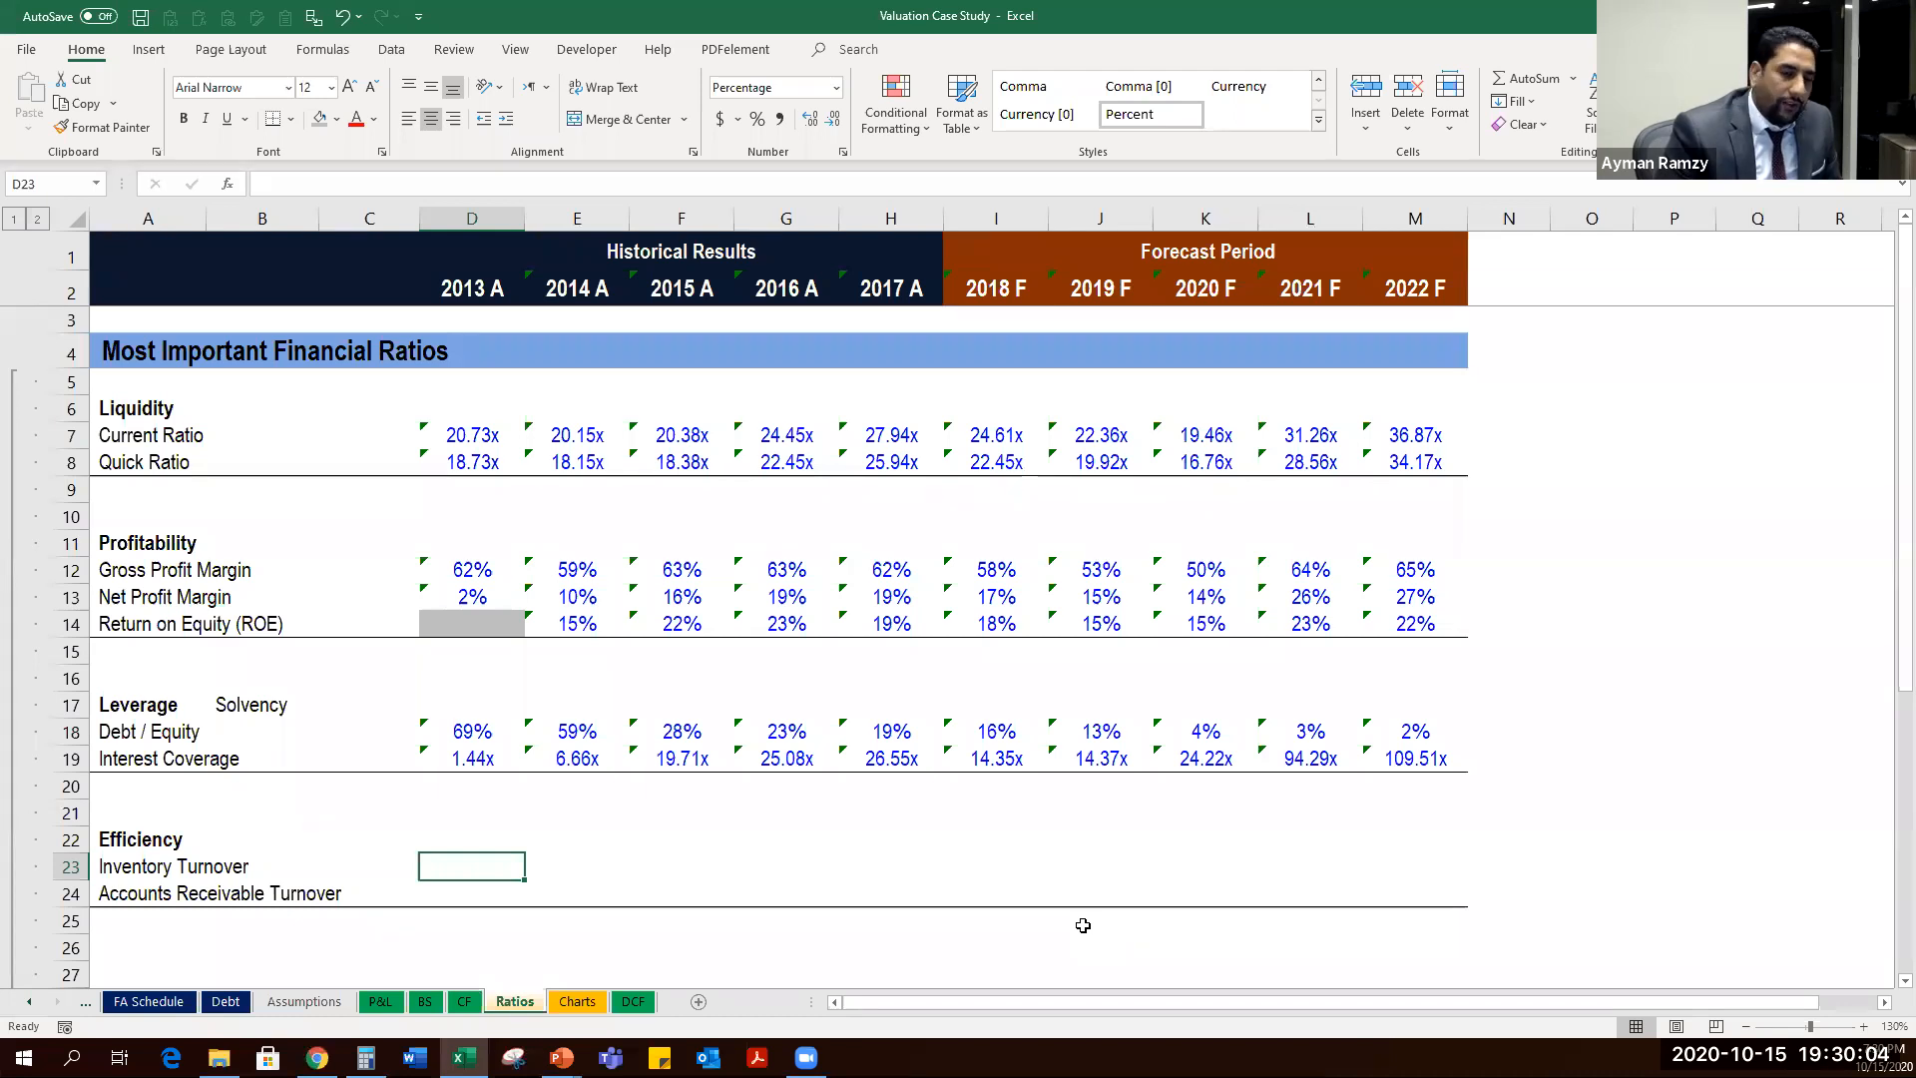
type("=")
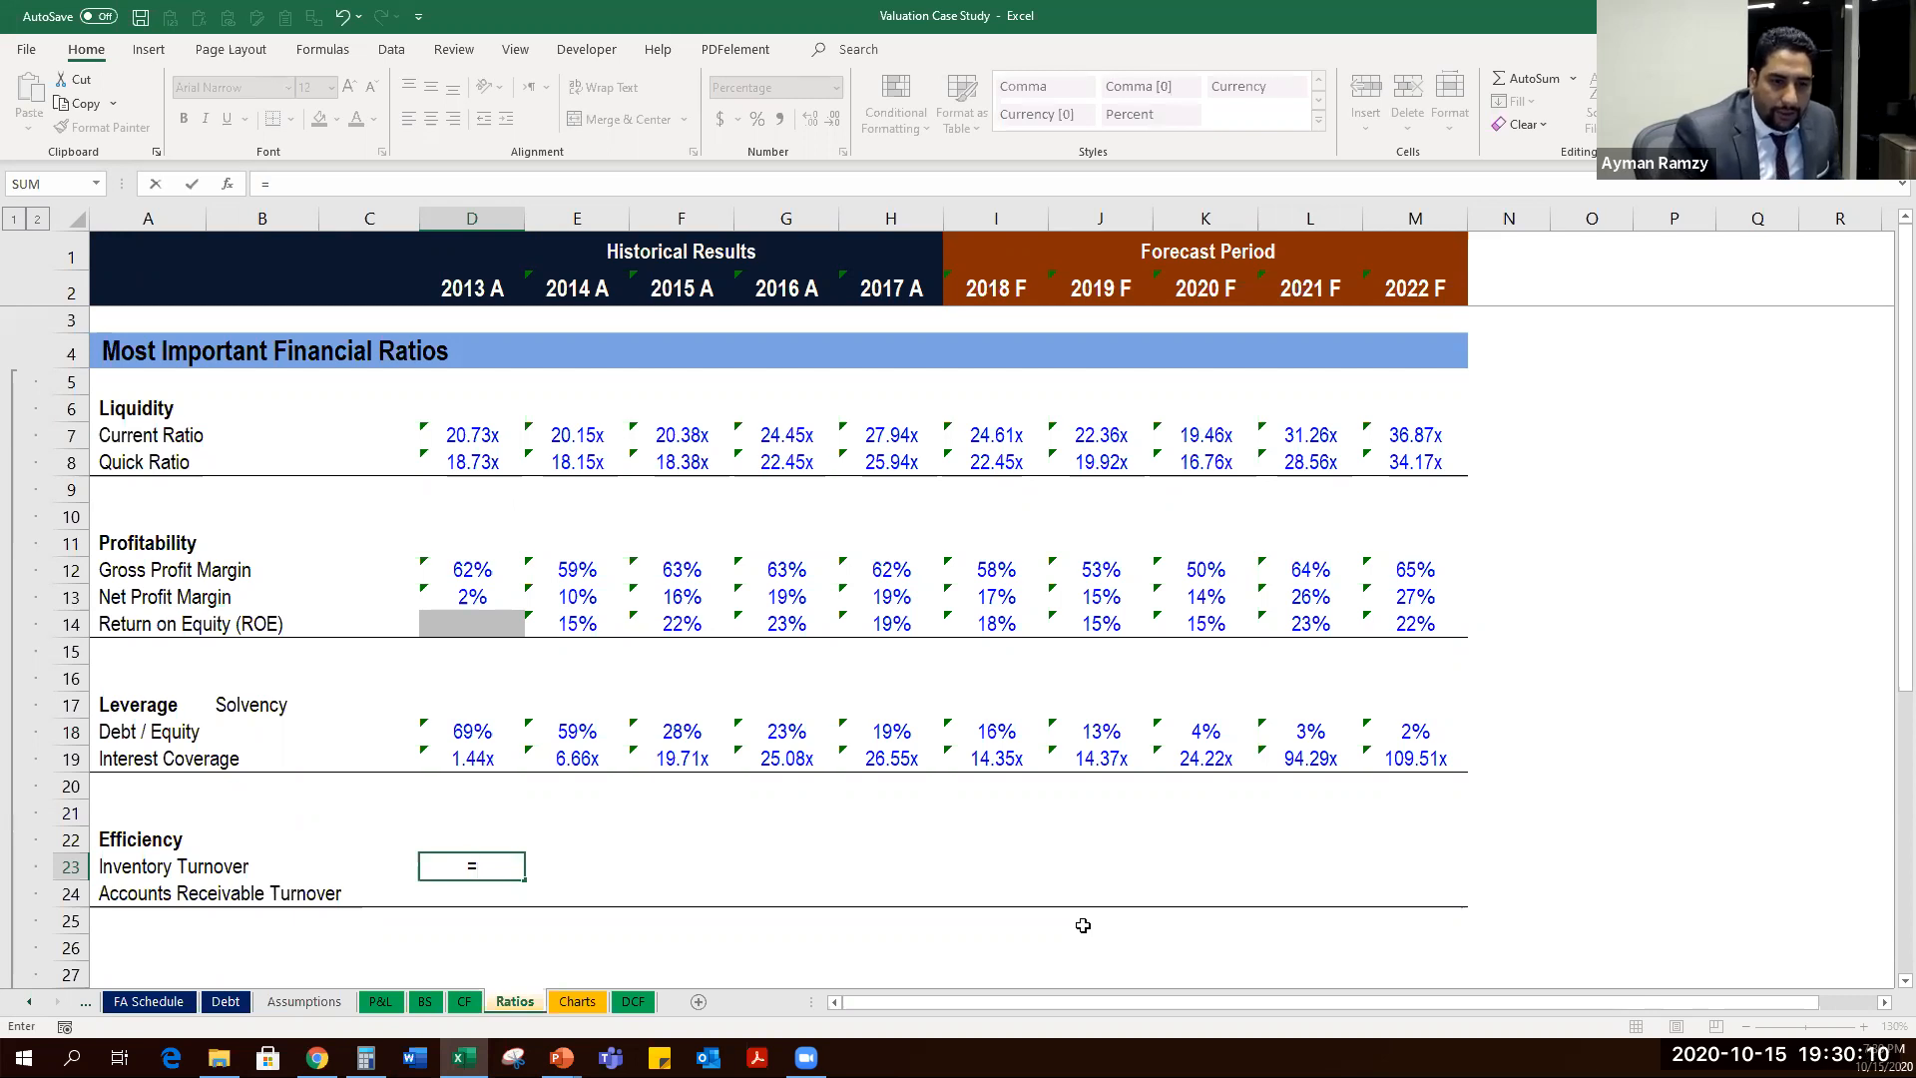
key("ctrl+Page_Up")
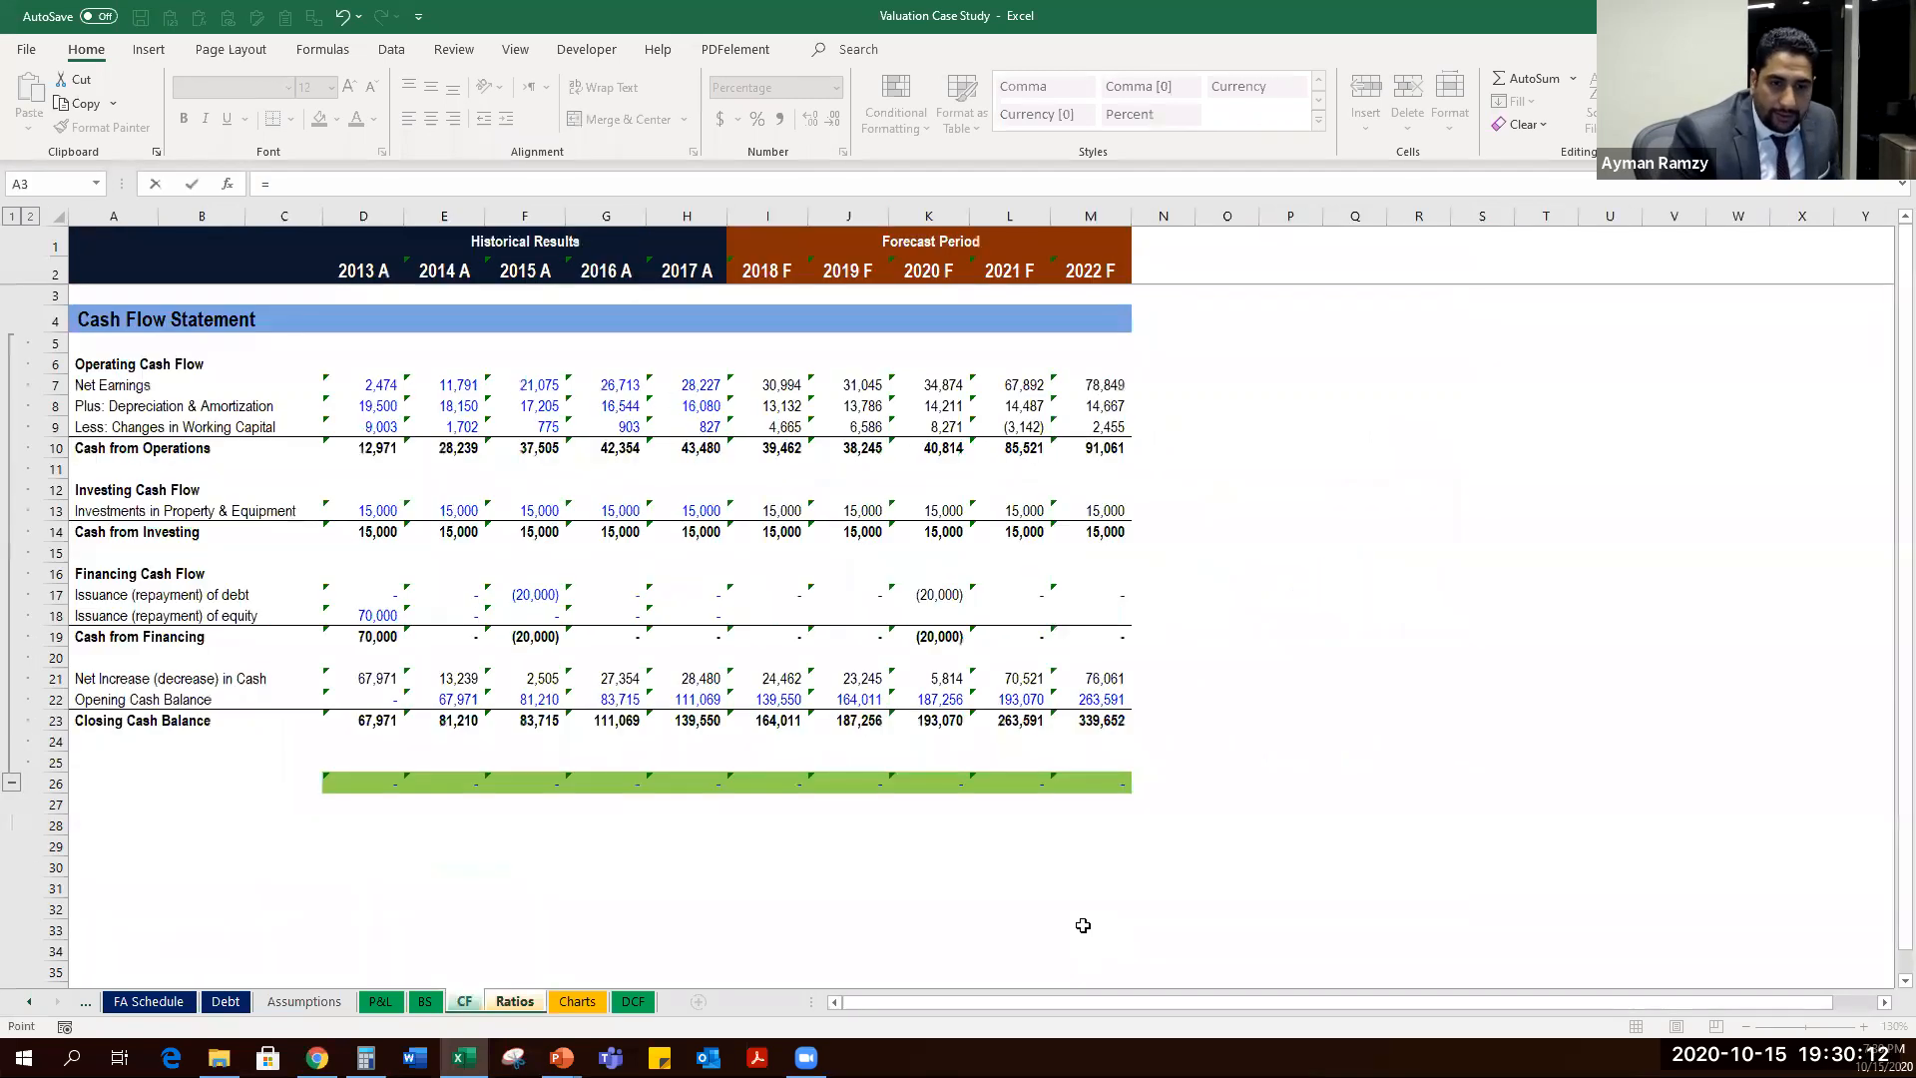
key("ctrl+Page_Up")
key("ctrl+Page_Up")
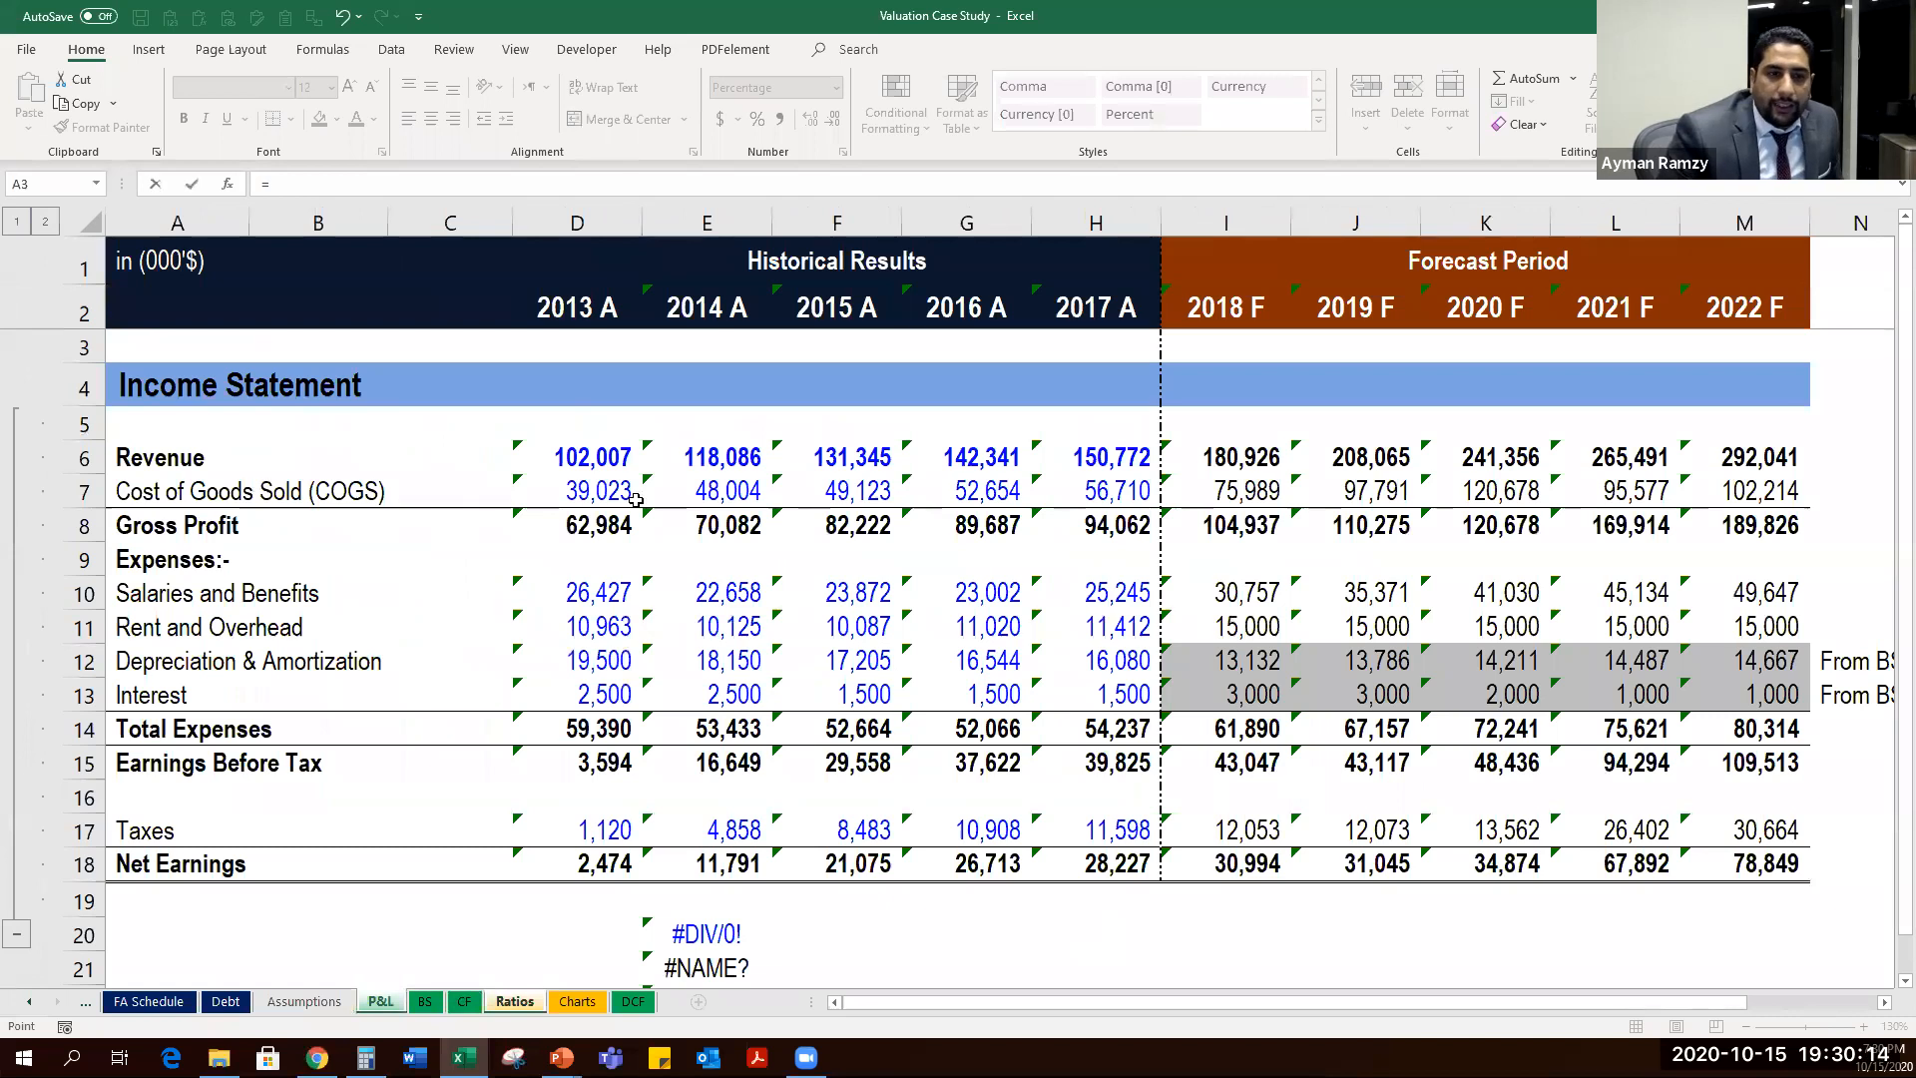
left_click(614, 462)
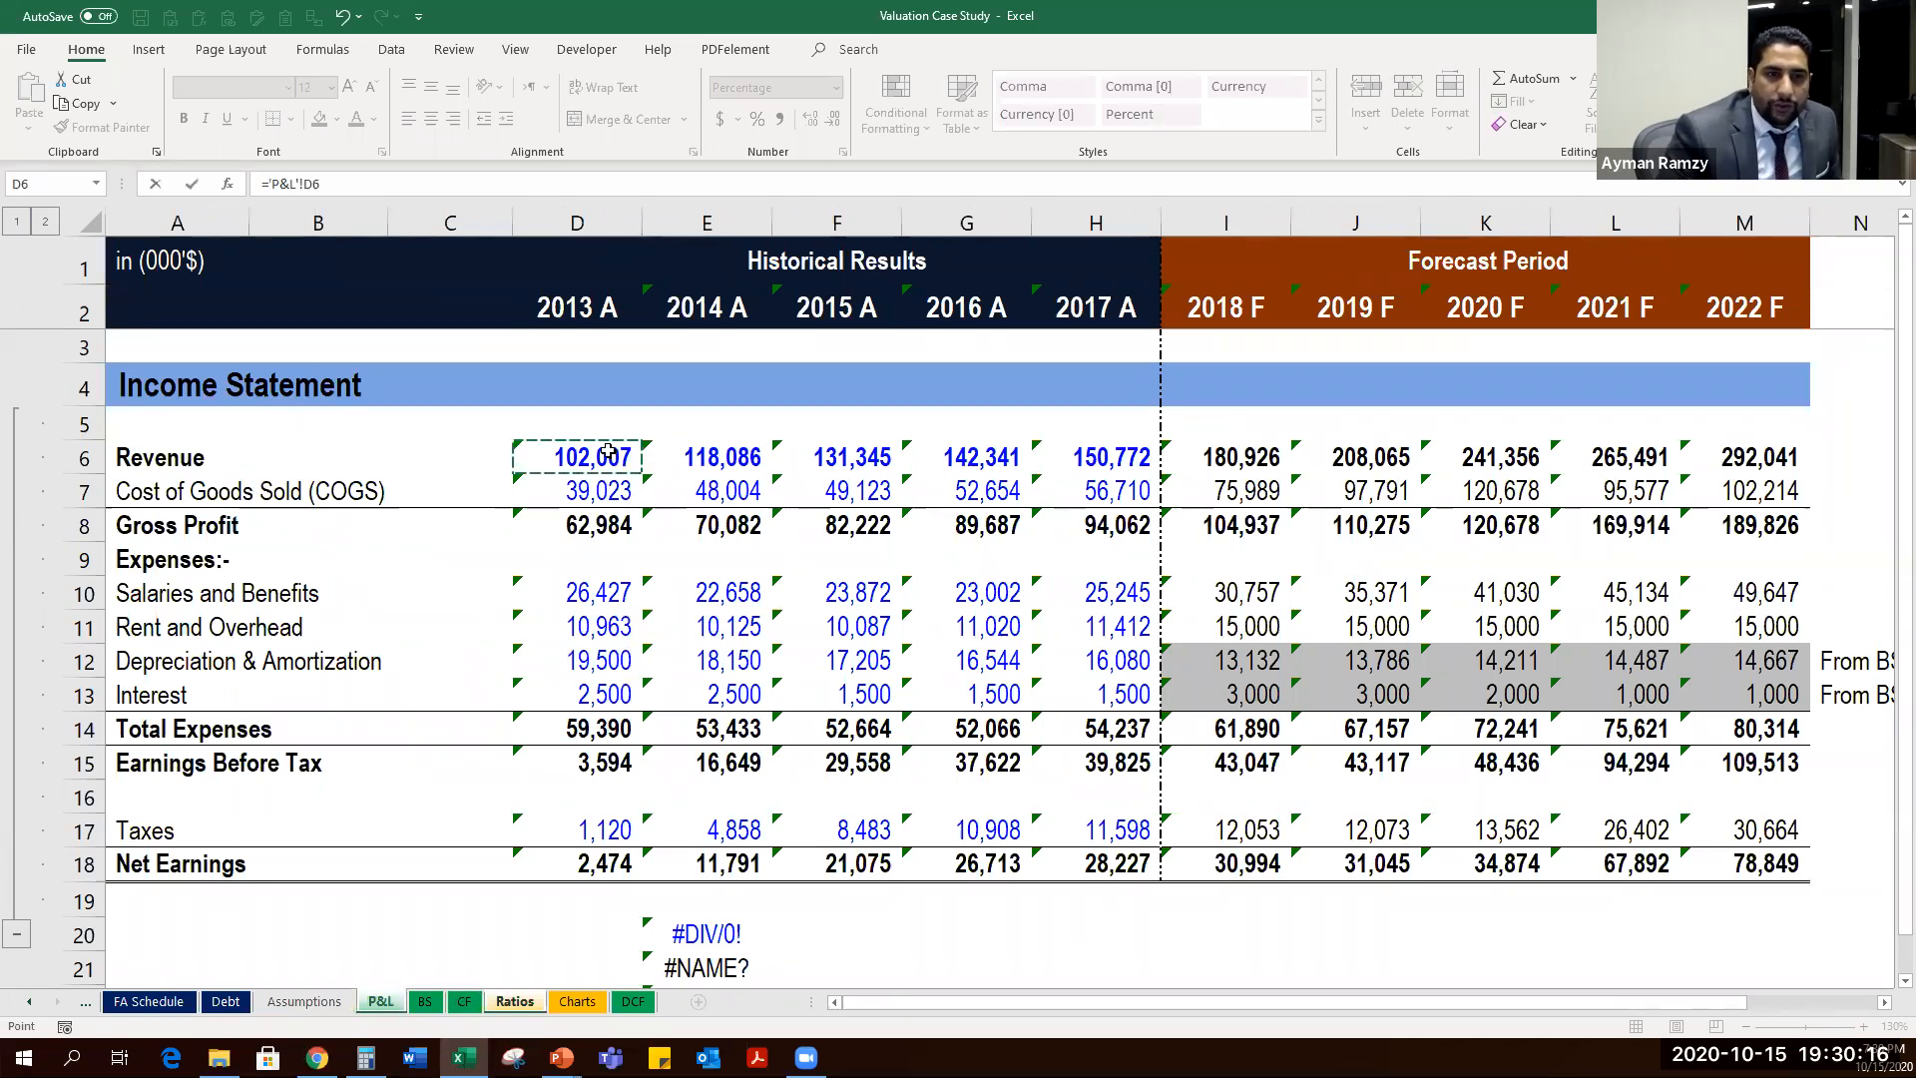
left_click(583, 487)
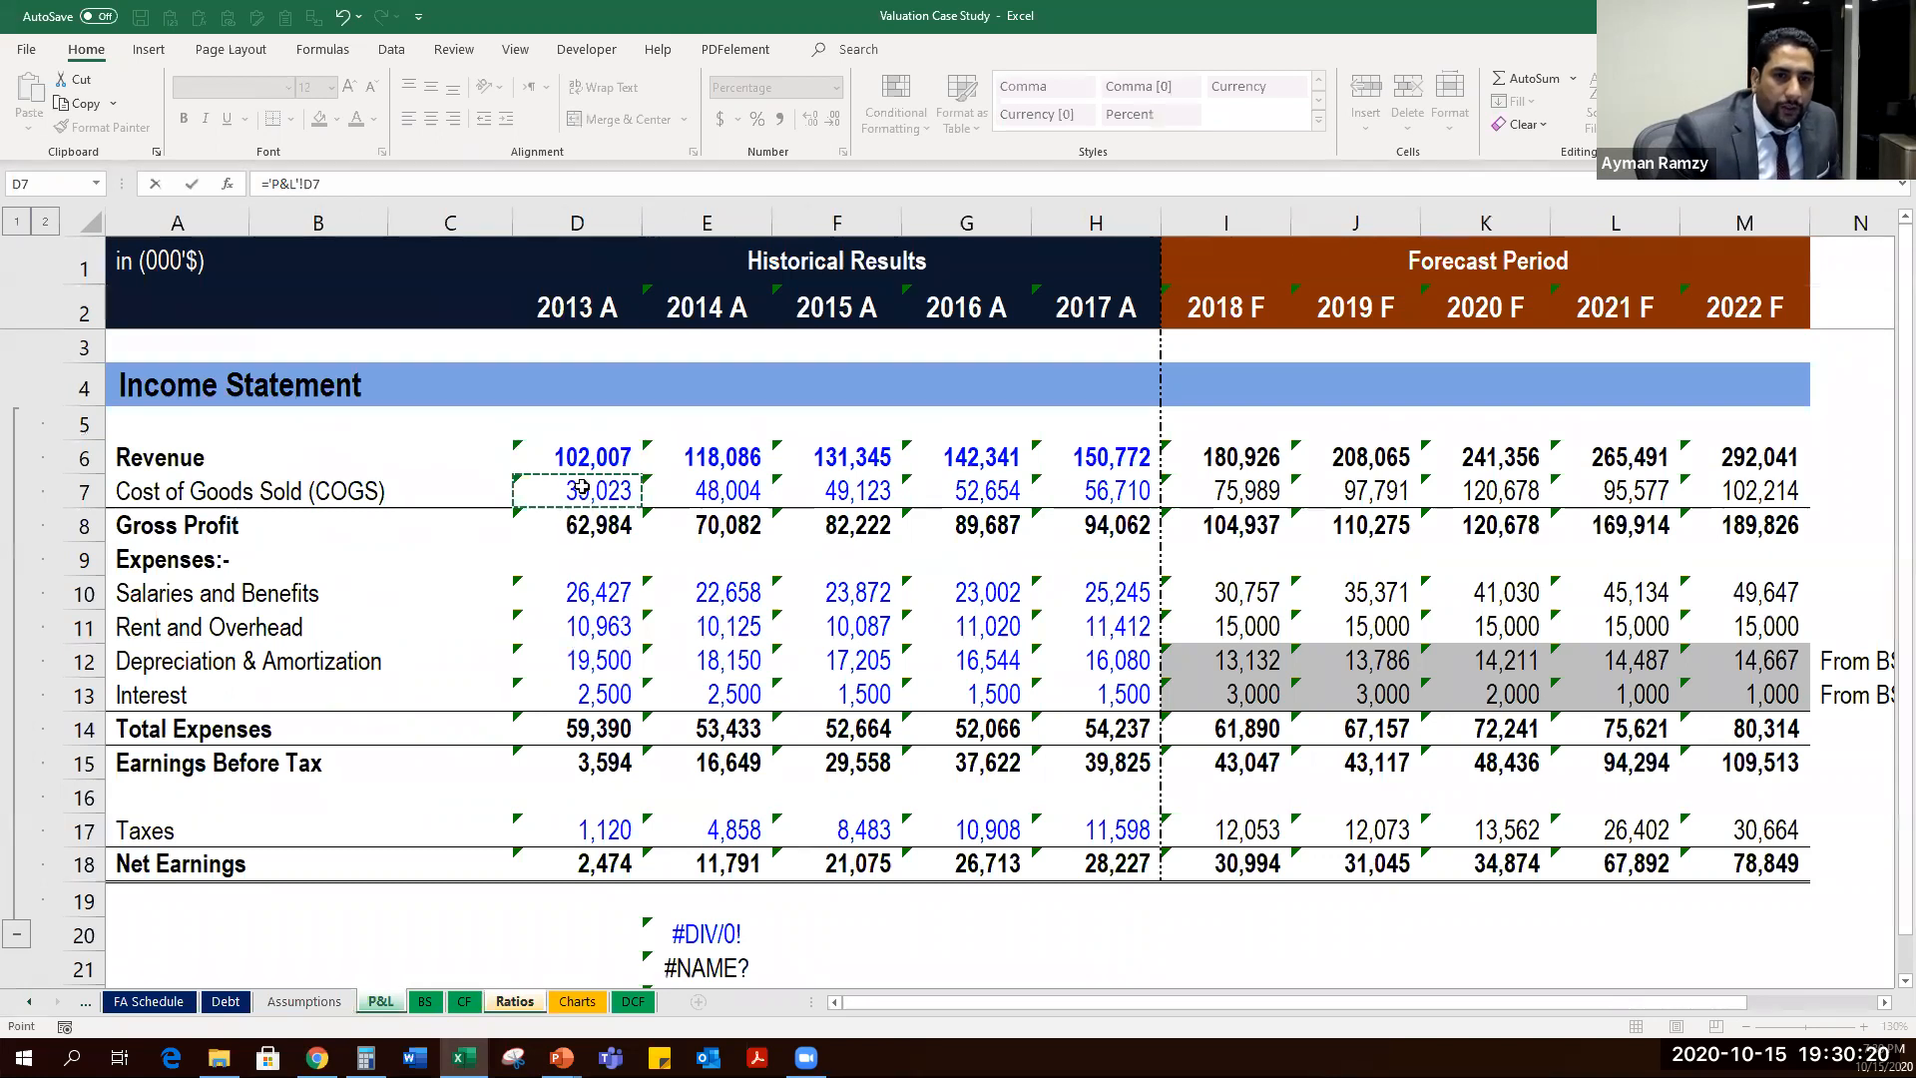
type("/AV")
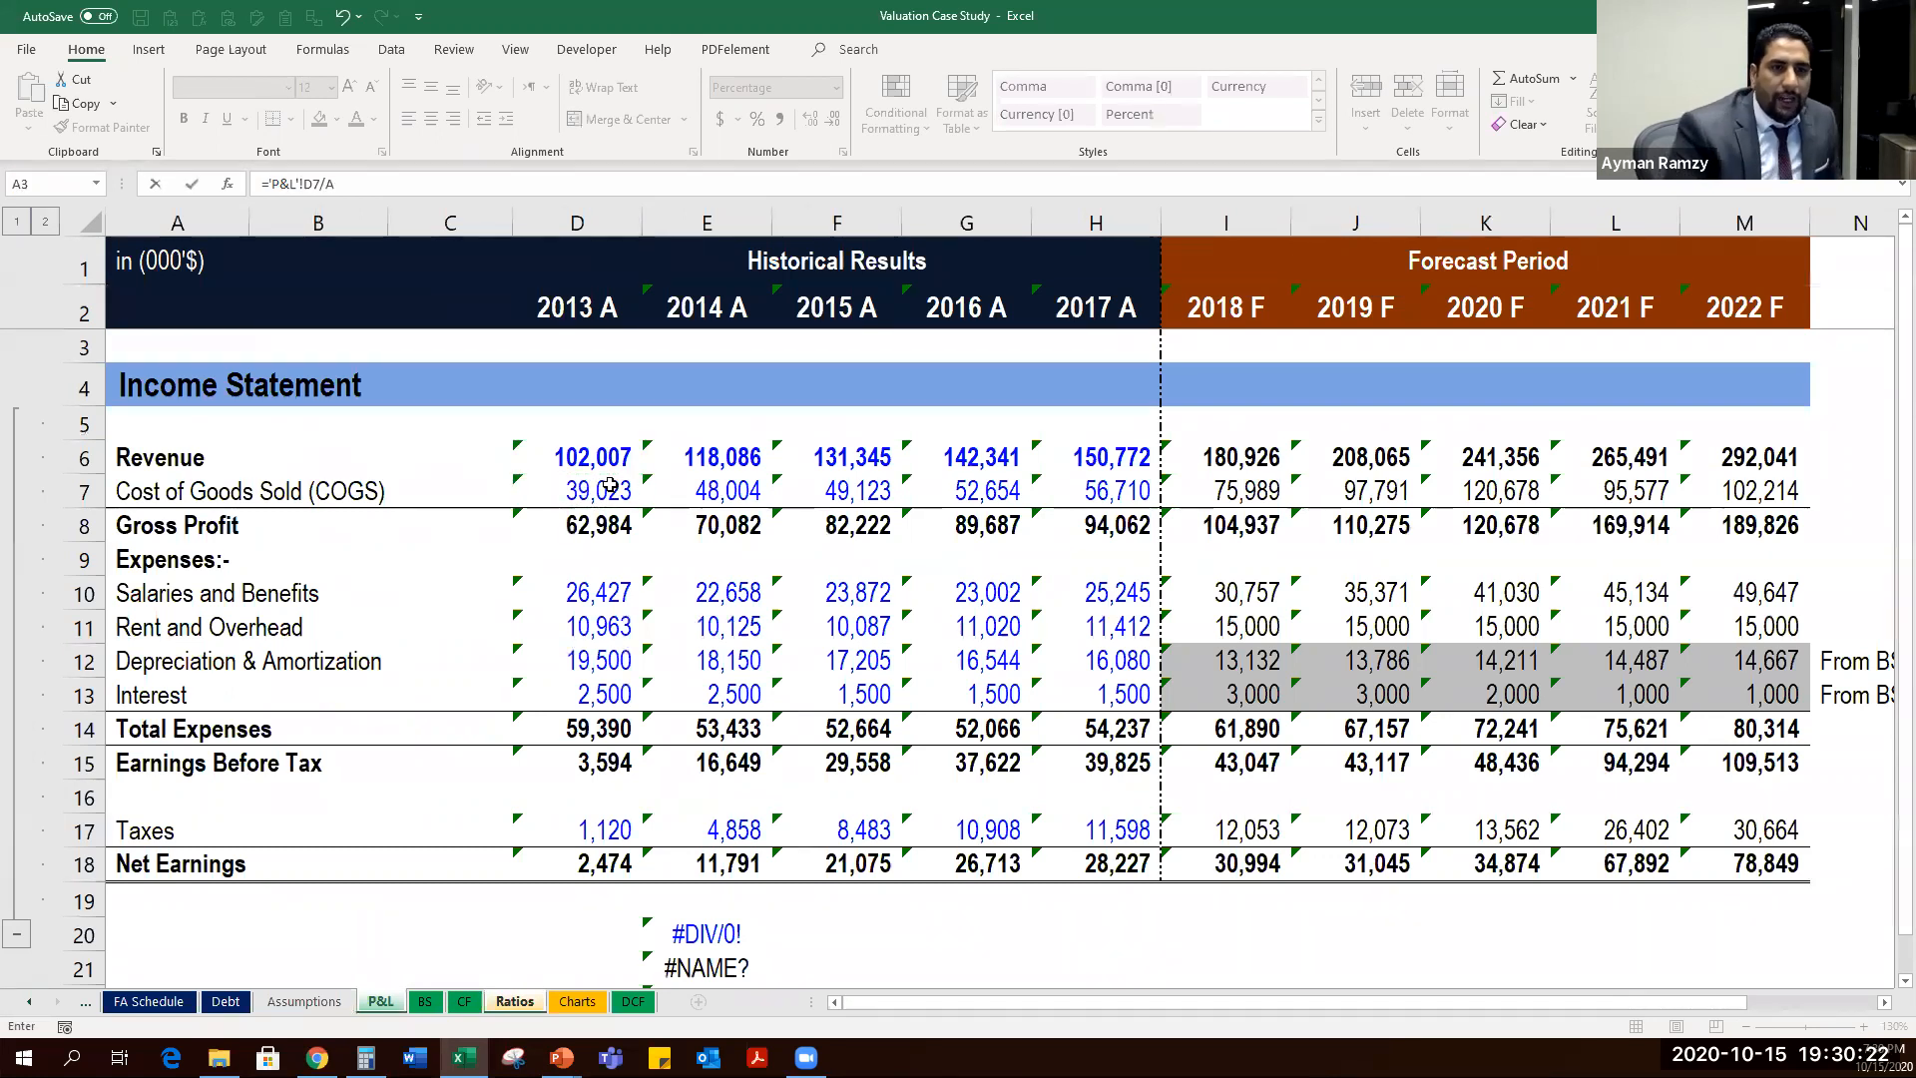
key("Down")
key("Tab")
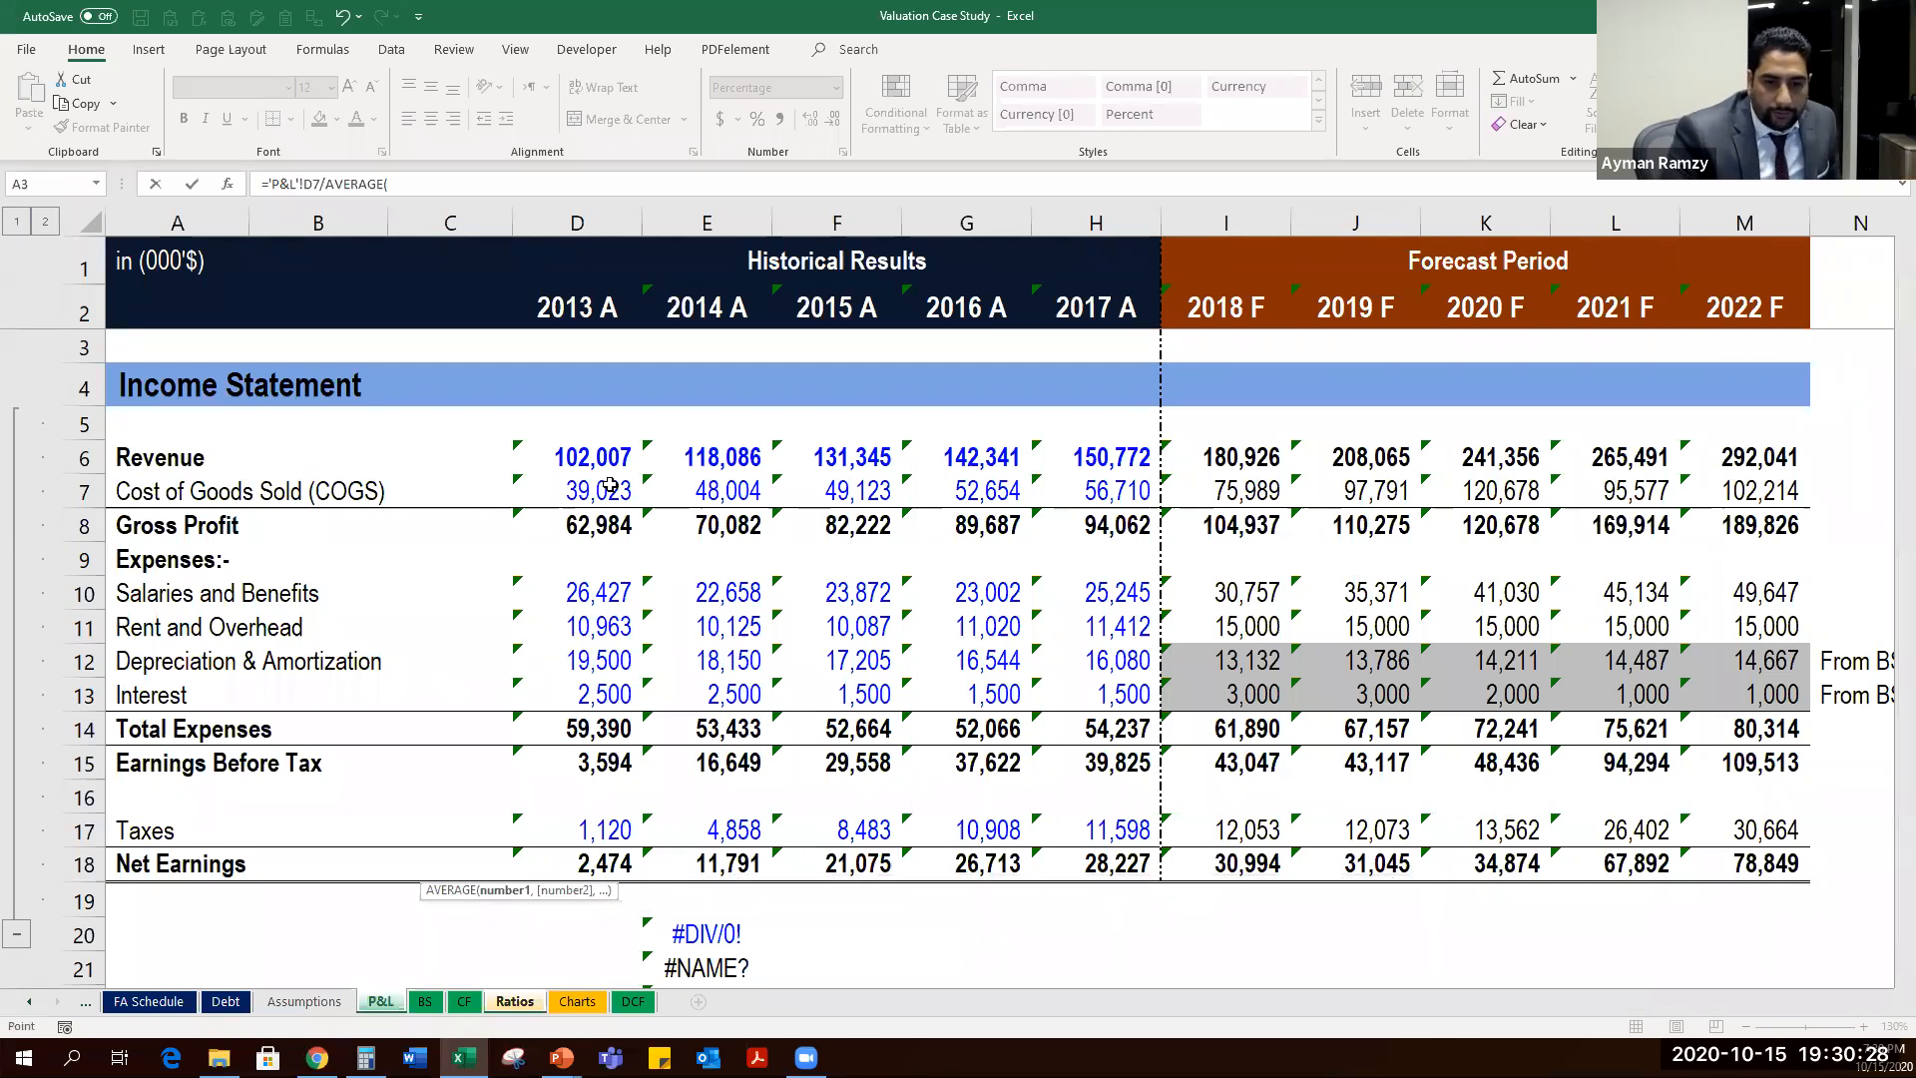
key("ctrl+Page_Down")
key("ctrl+Page_Down")
key("ctrl+Page_Down")
key("ctrl+Page_Up")
key("ctrl+Page_Up")
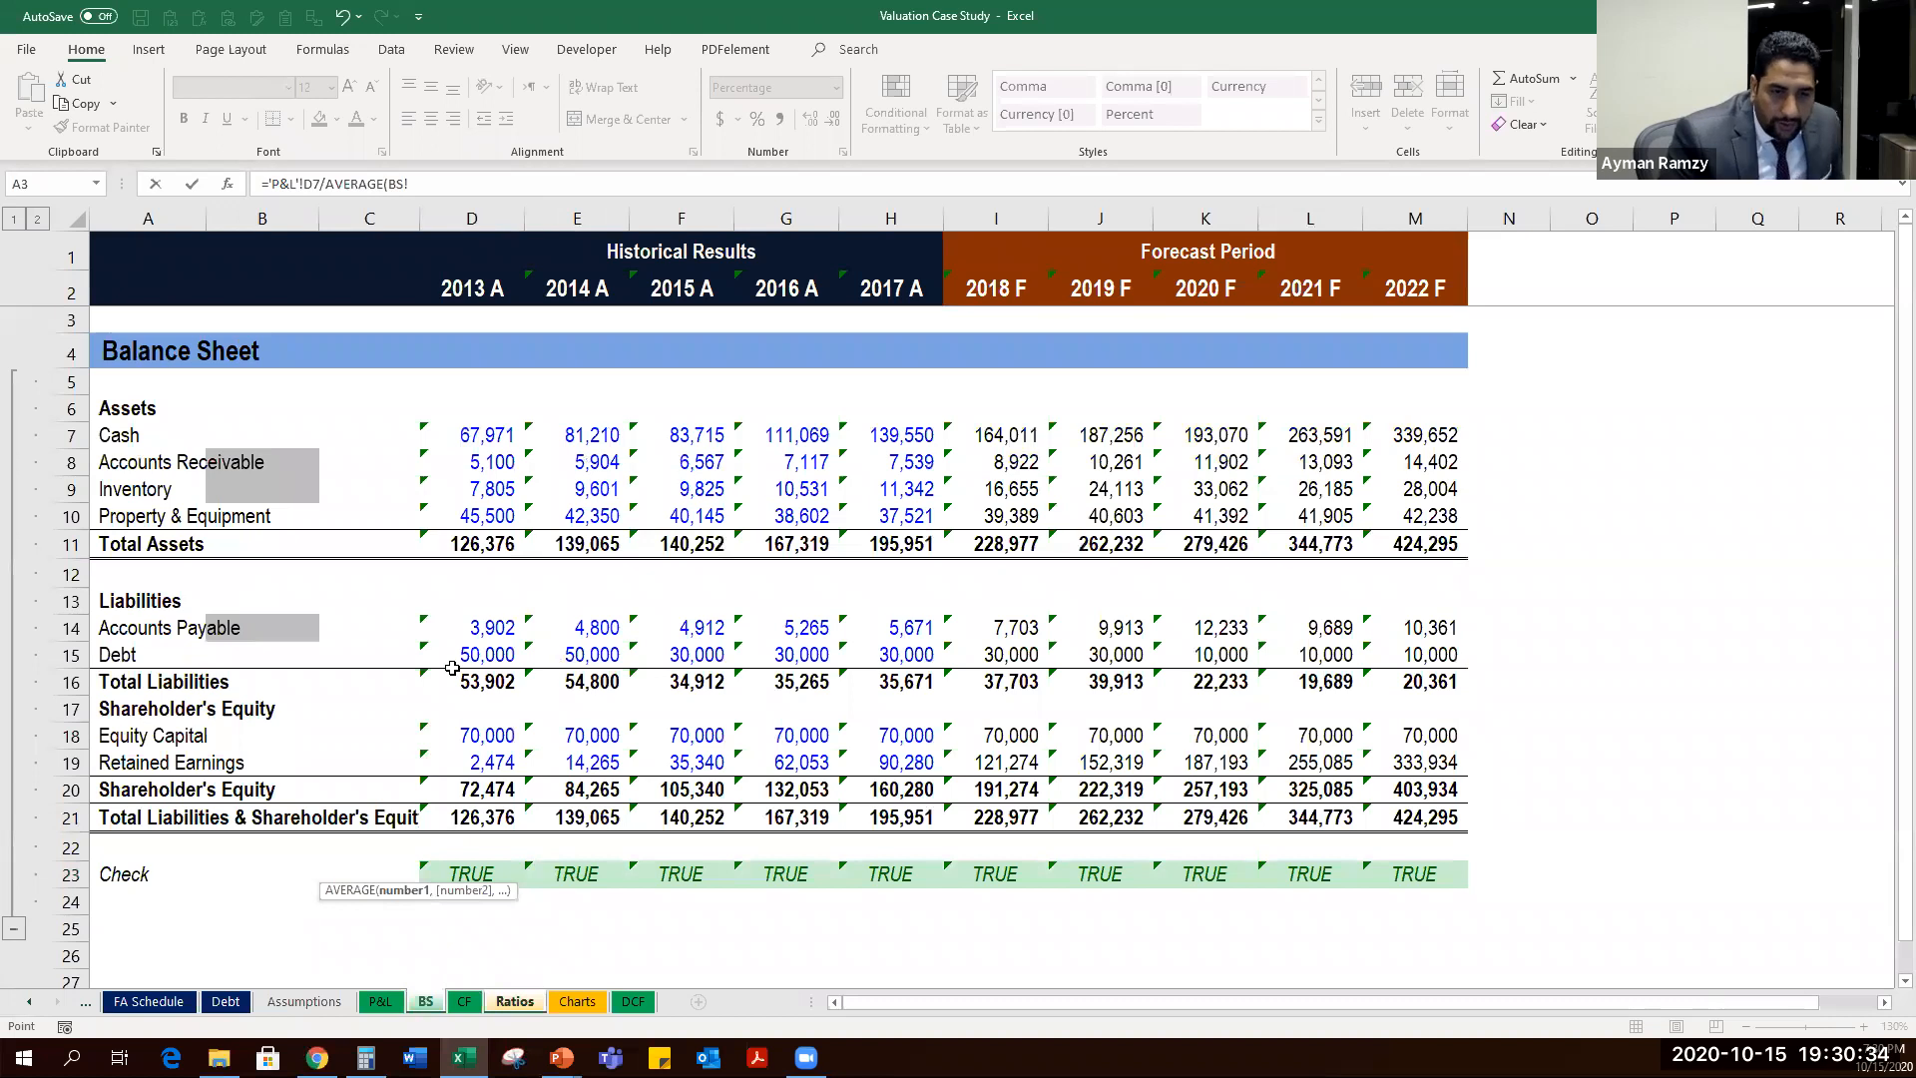
key("Escape")
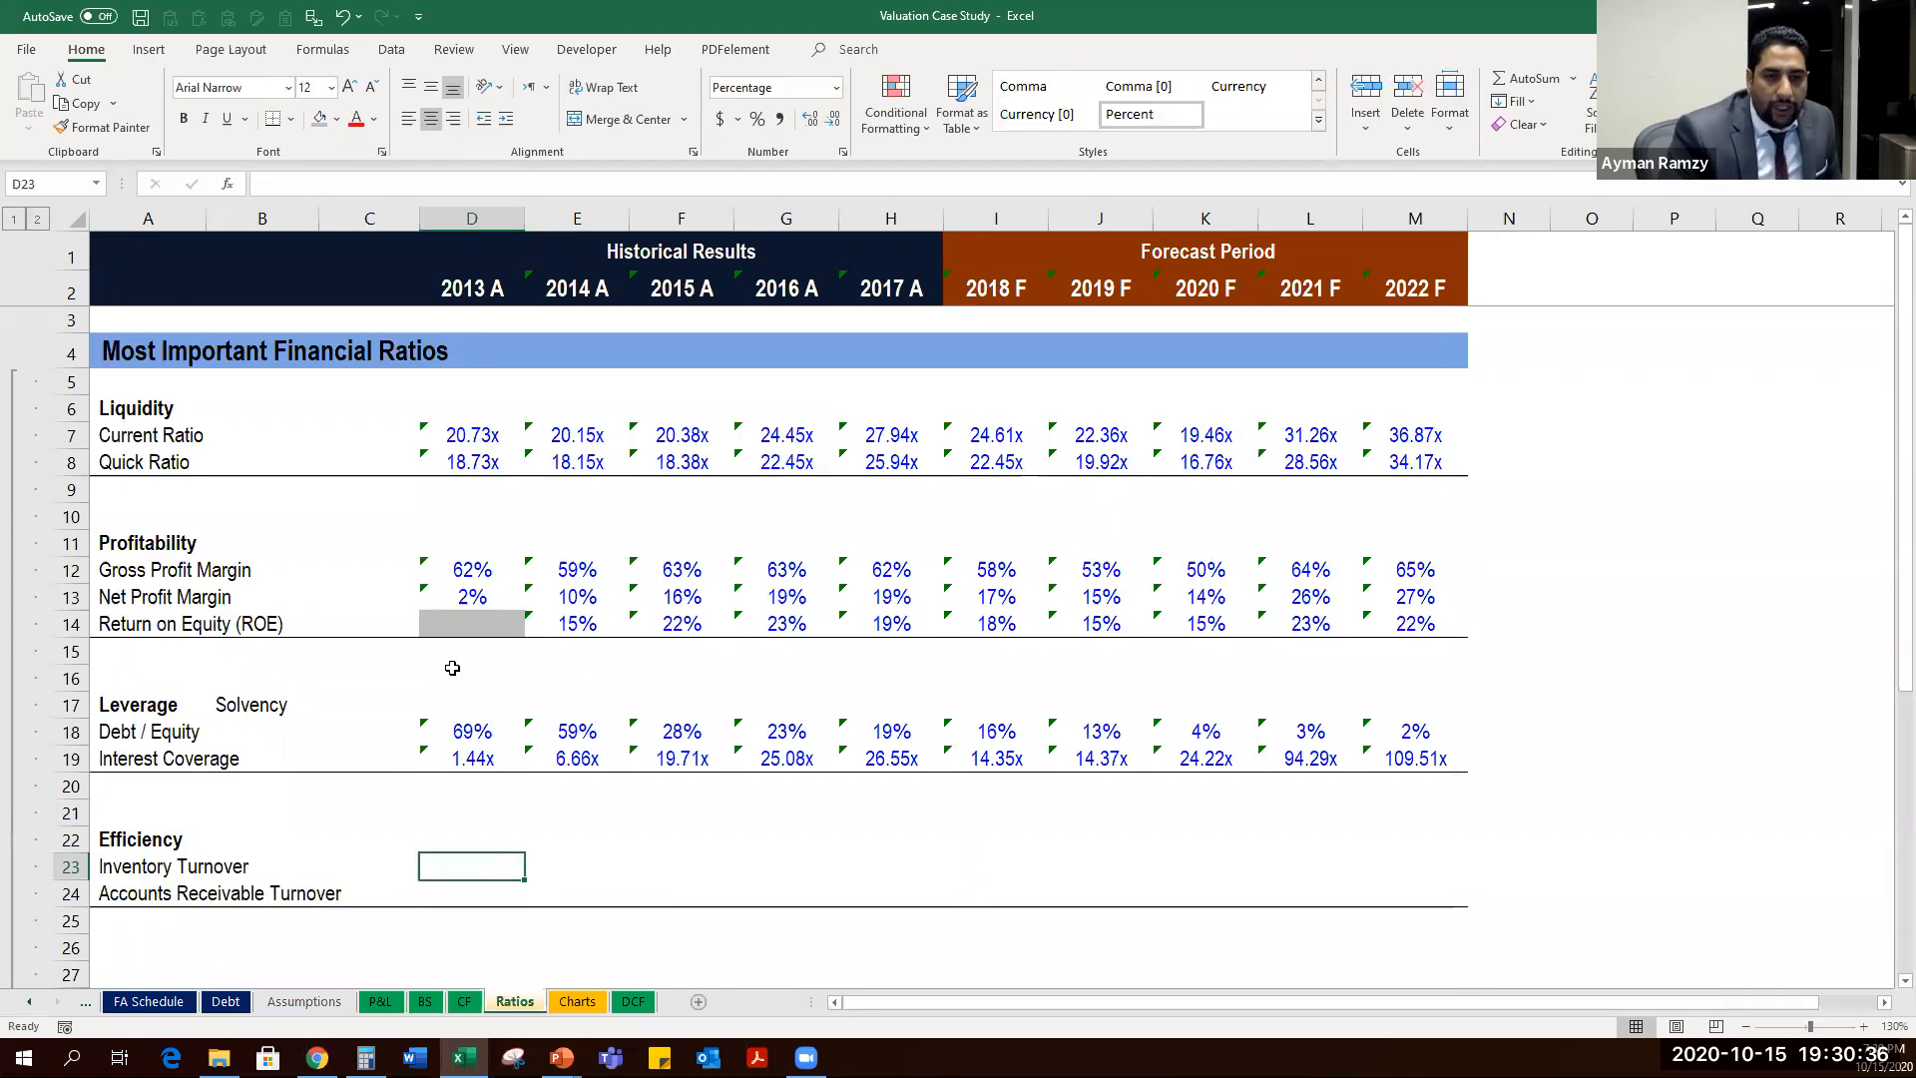
Shade the 2013 cells of Inventory Turnover and Accounts Receivable Turnover grey.
key("shift+Down")
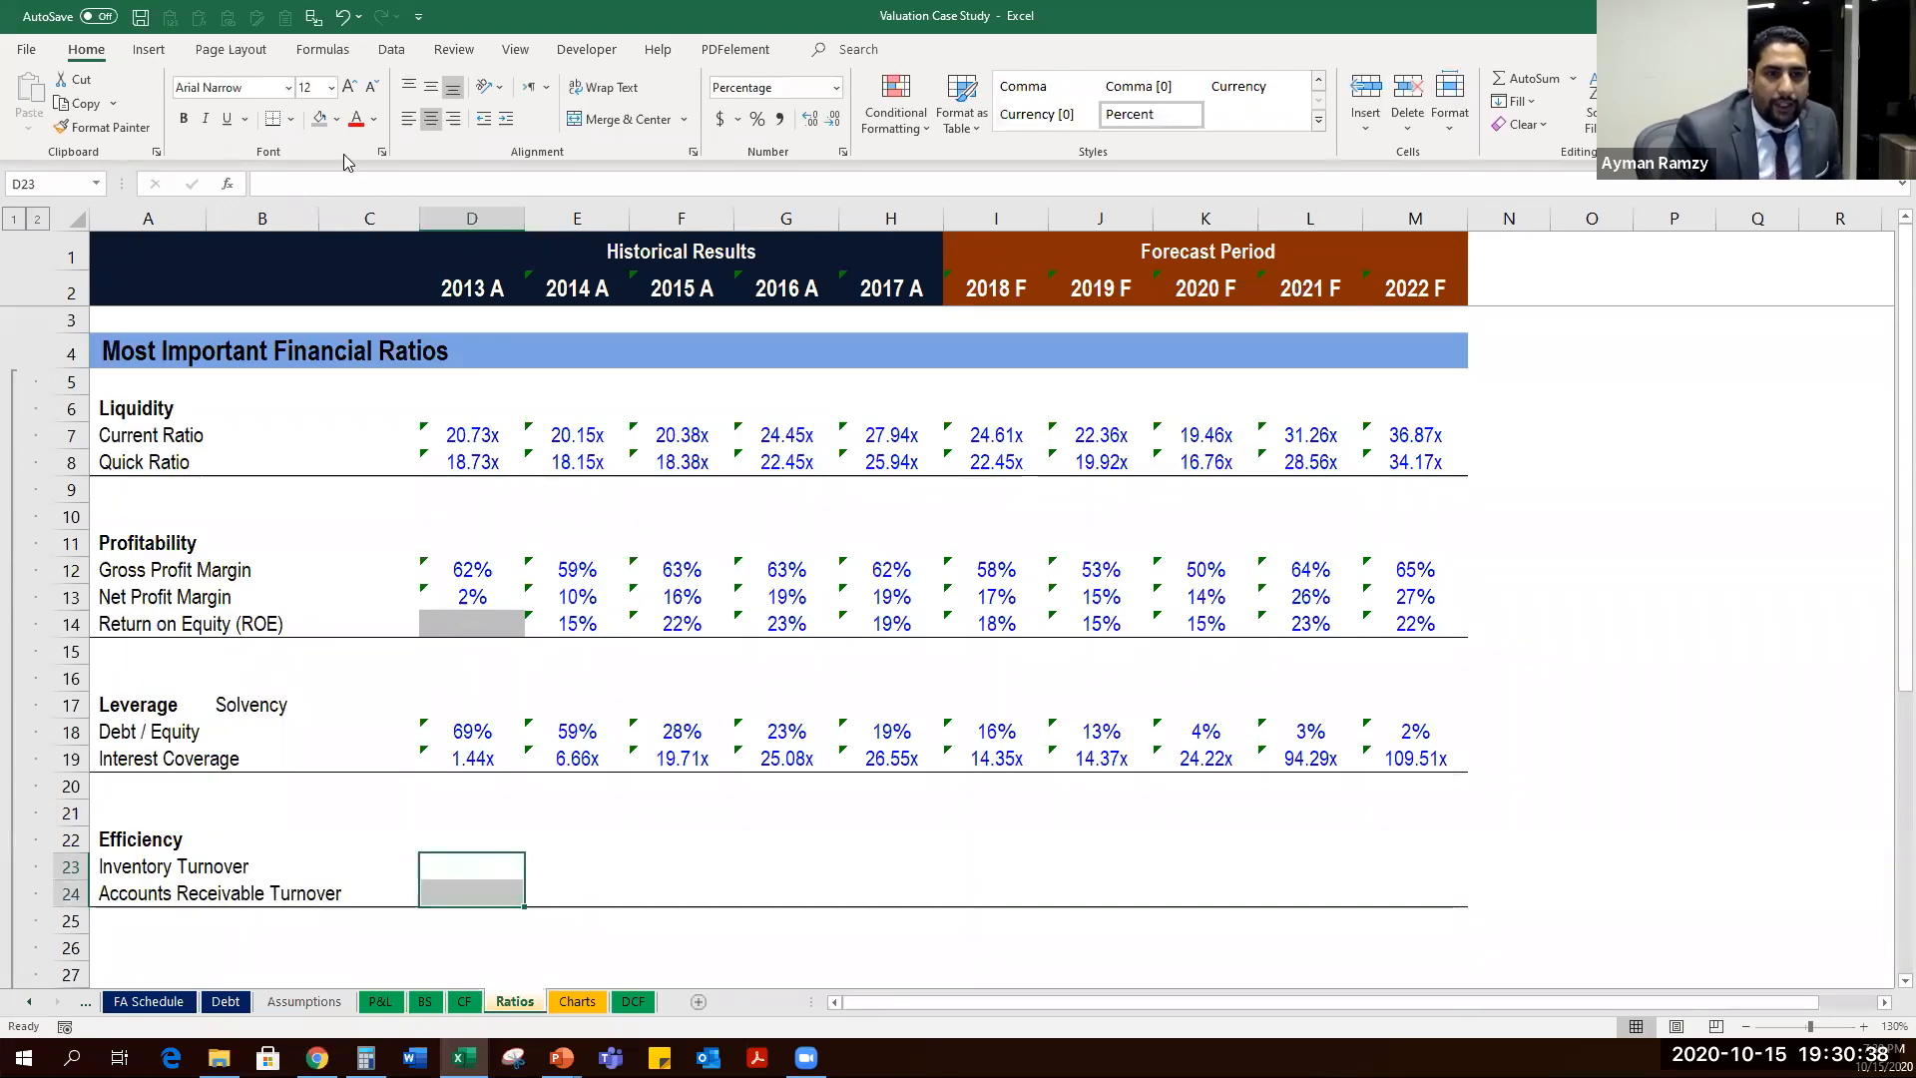
left_click(317, 126)
key("Right")
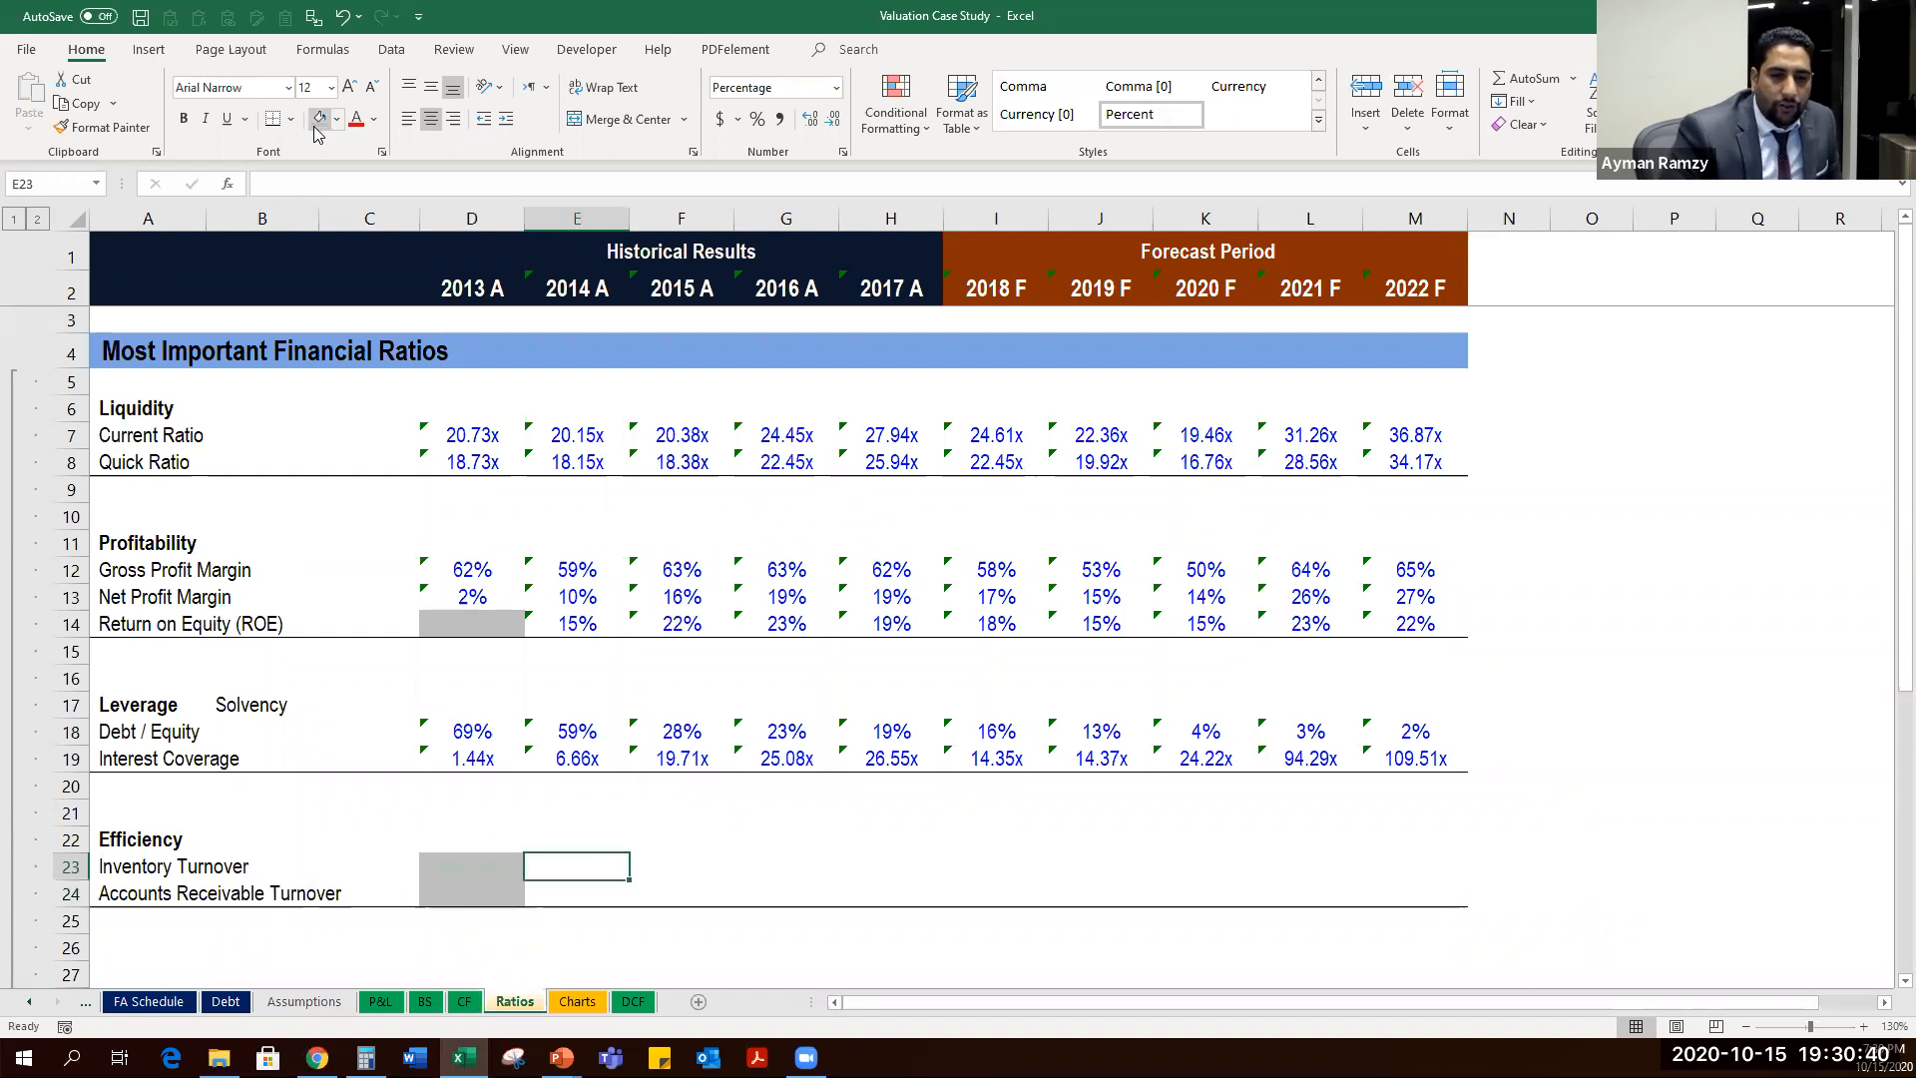
Calculate the 2014 Inventory Turnover from cost of goods sold and average inventory with ='P&L'!E7/AVERAGE(BS!D9:E9).
type("=")
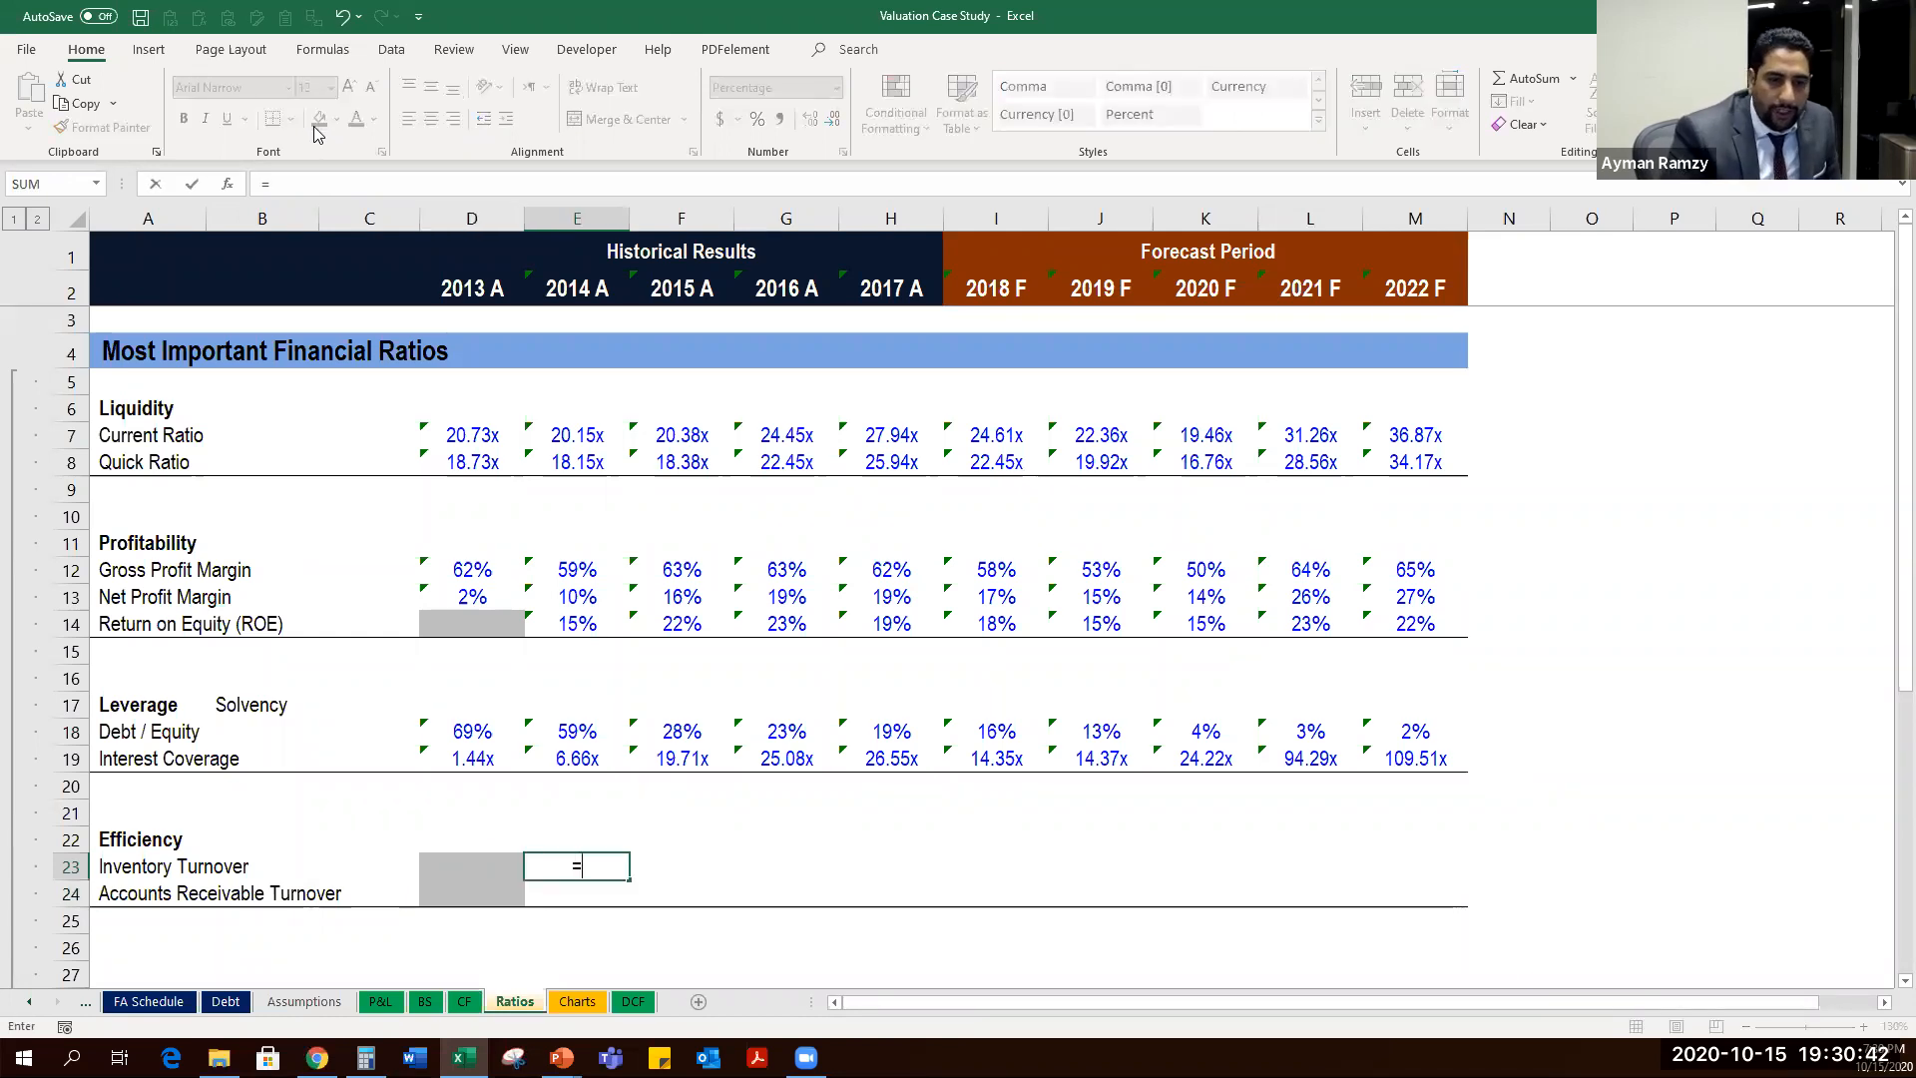
key("ctrl+Page_Up")
key("ctrl+Page_Up")
key("ctrl+Page_Up")
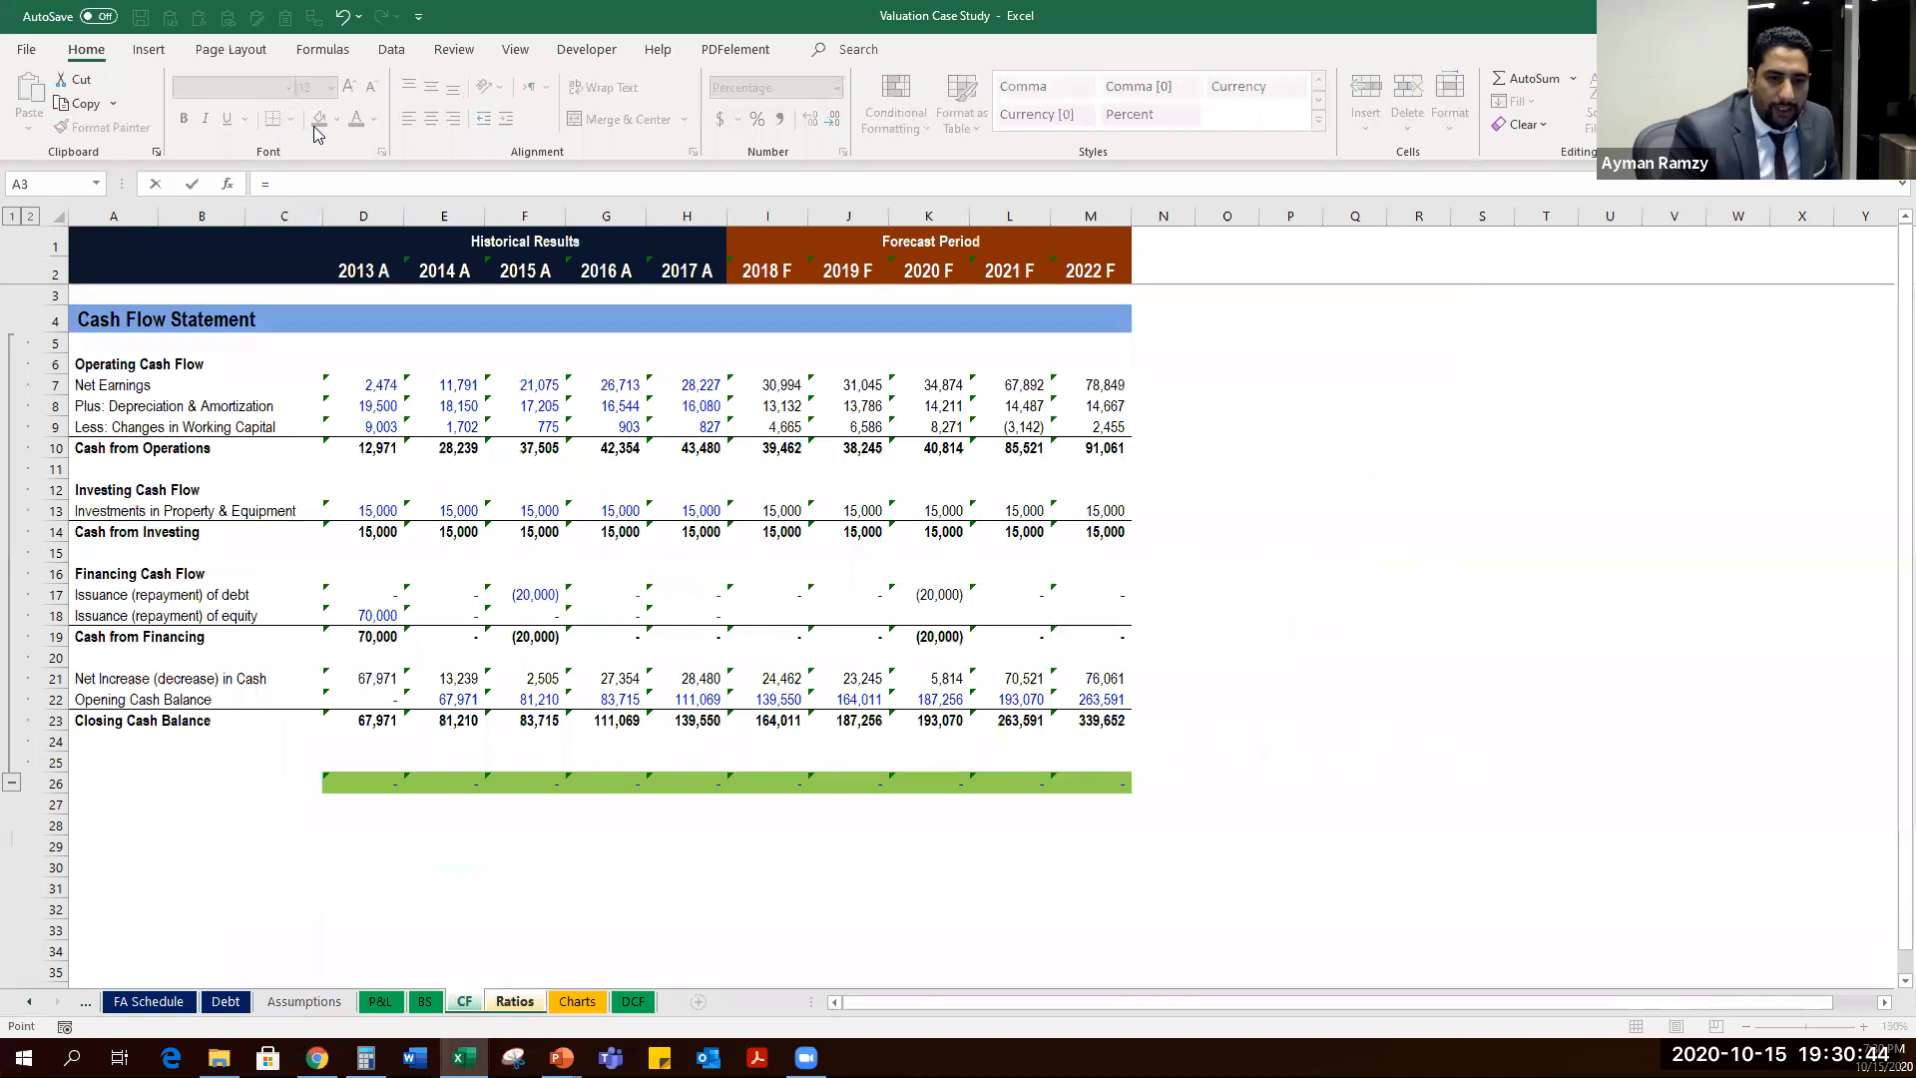
left_click(570, 487)
left_click(711, 491)
type("/AVERAGE(")
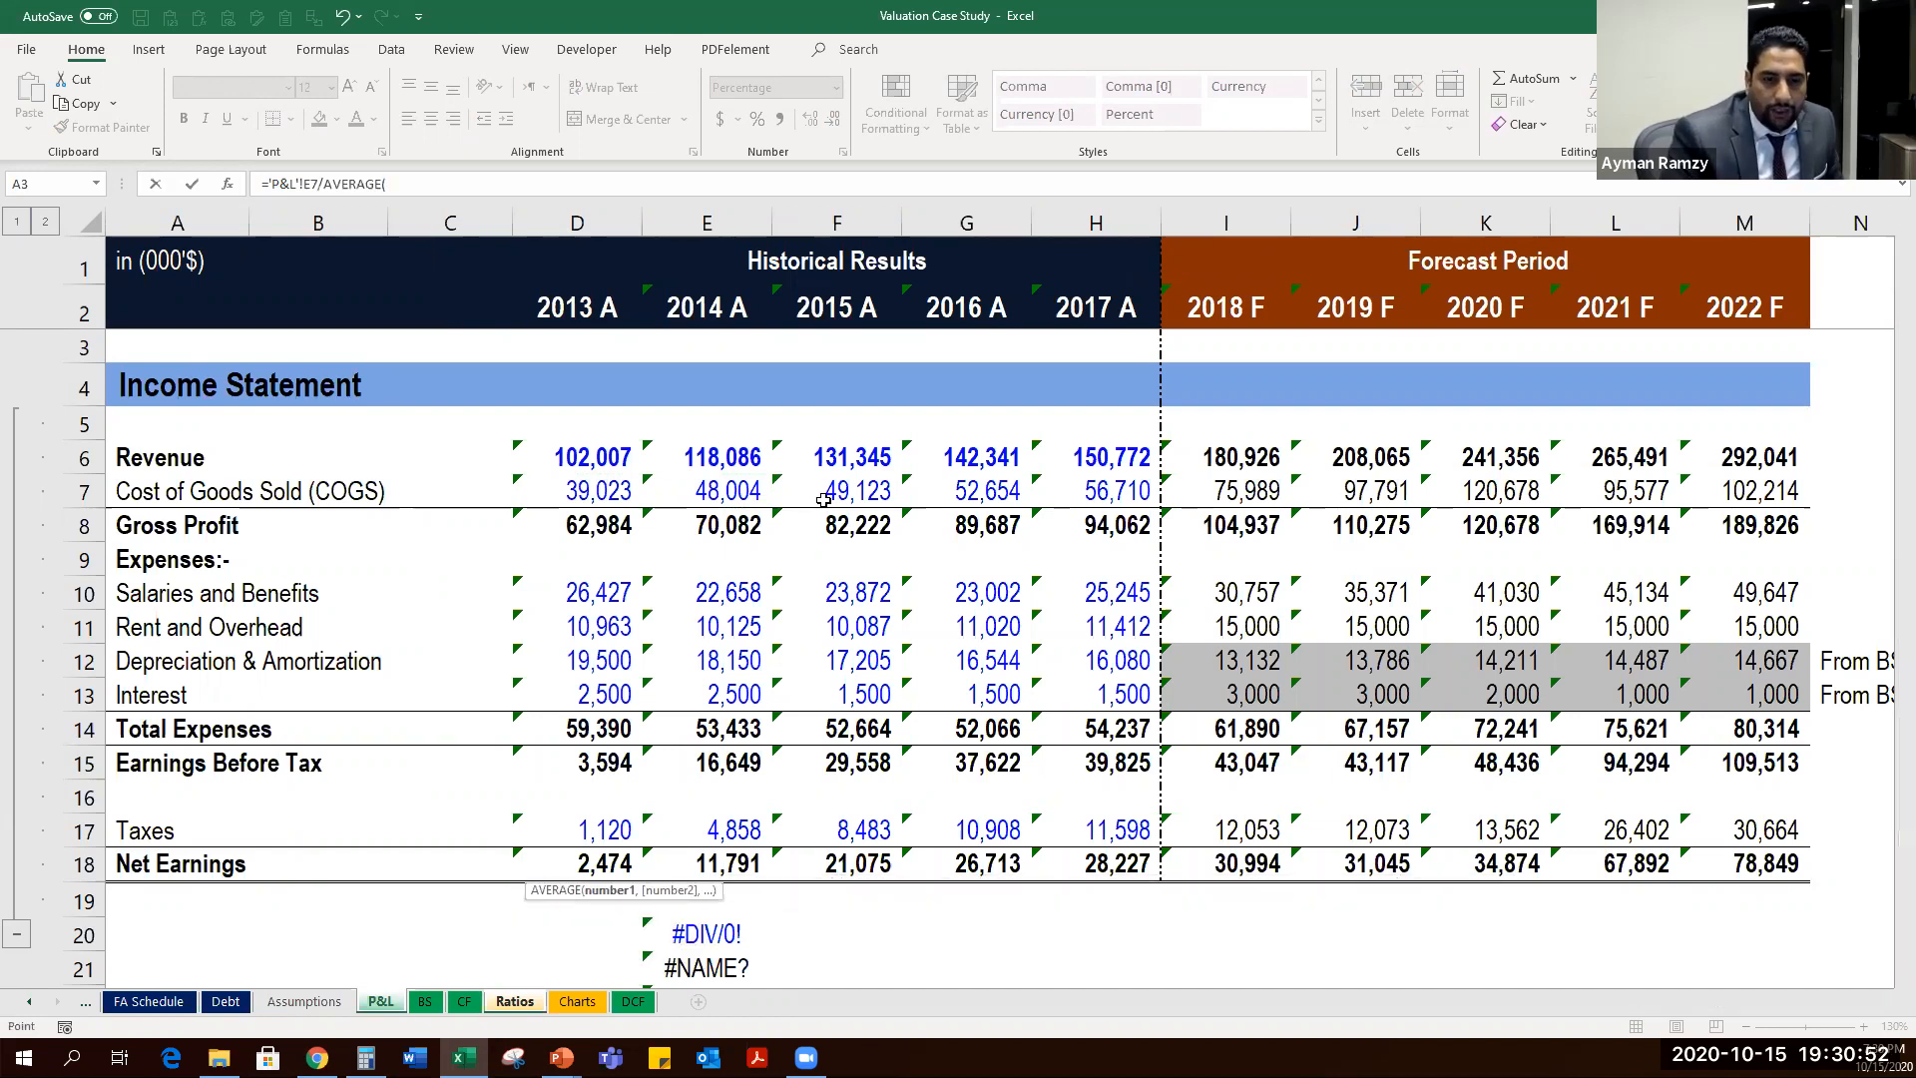
key("ctrl+Page_Down")
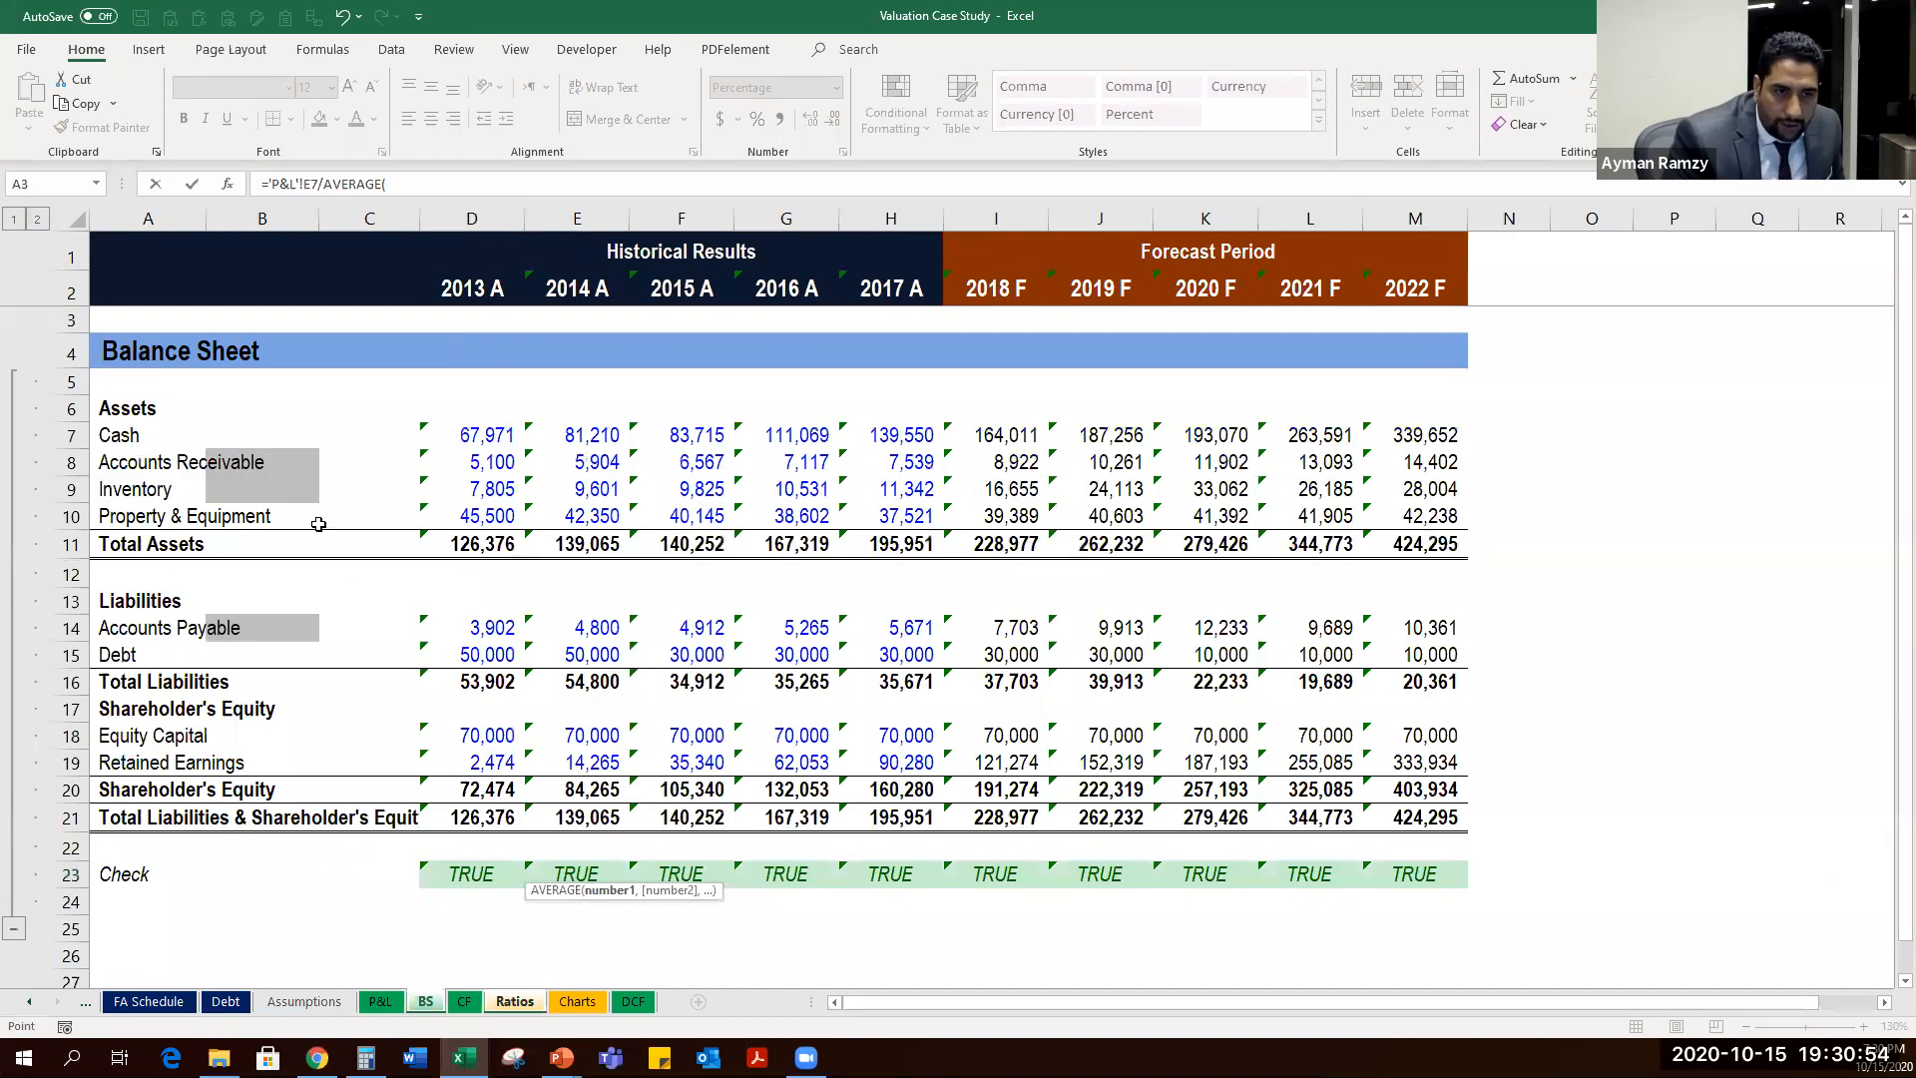
left_click_drag(499, 487, 589, 489)
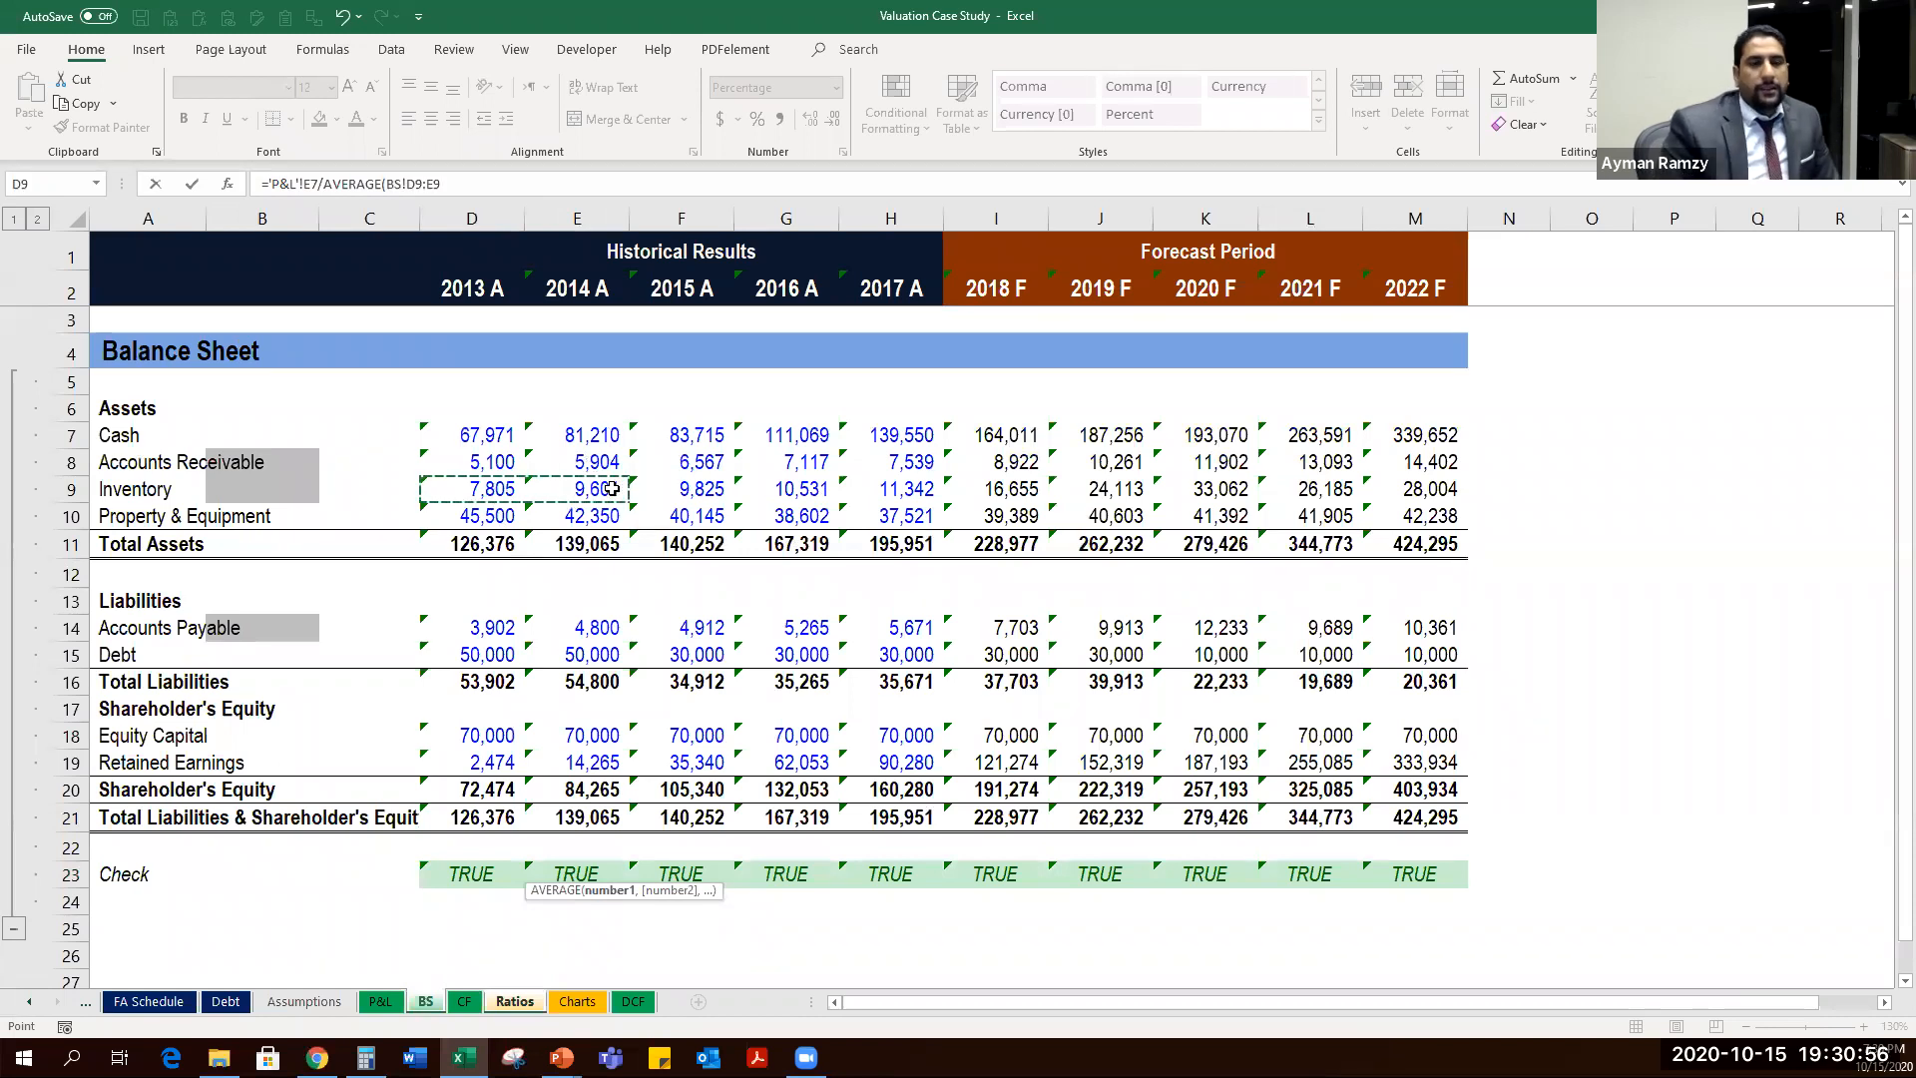
key("ctrl+Return")
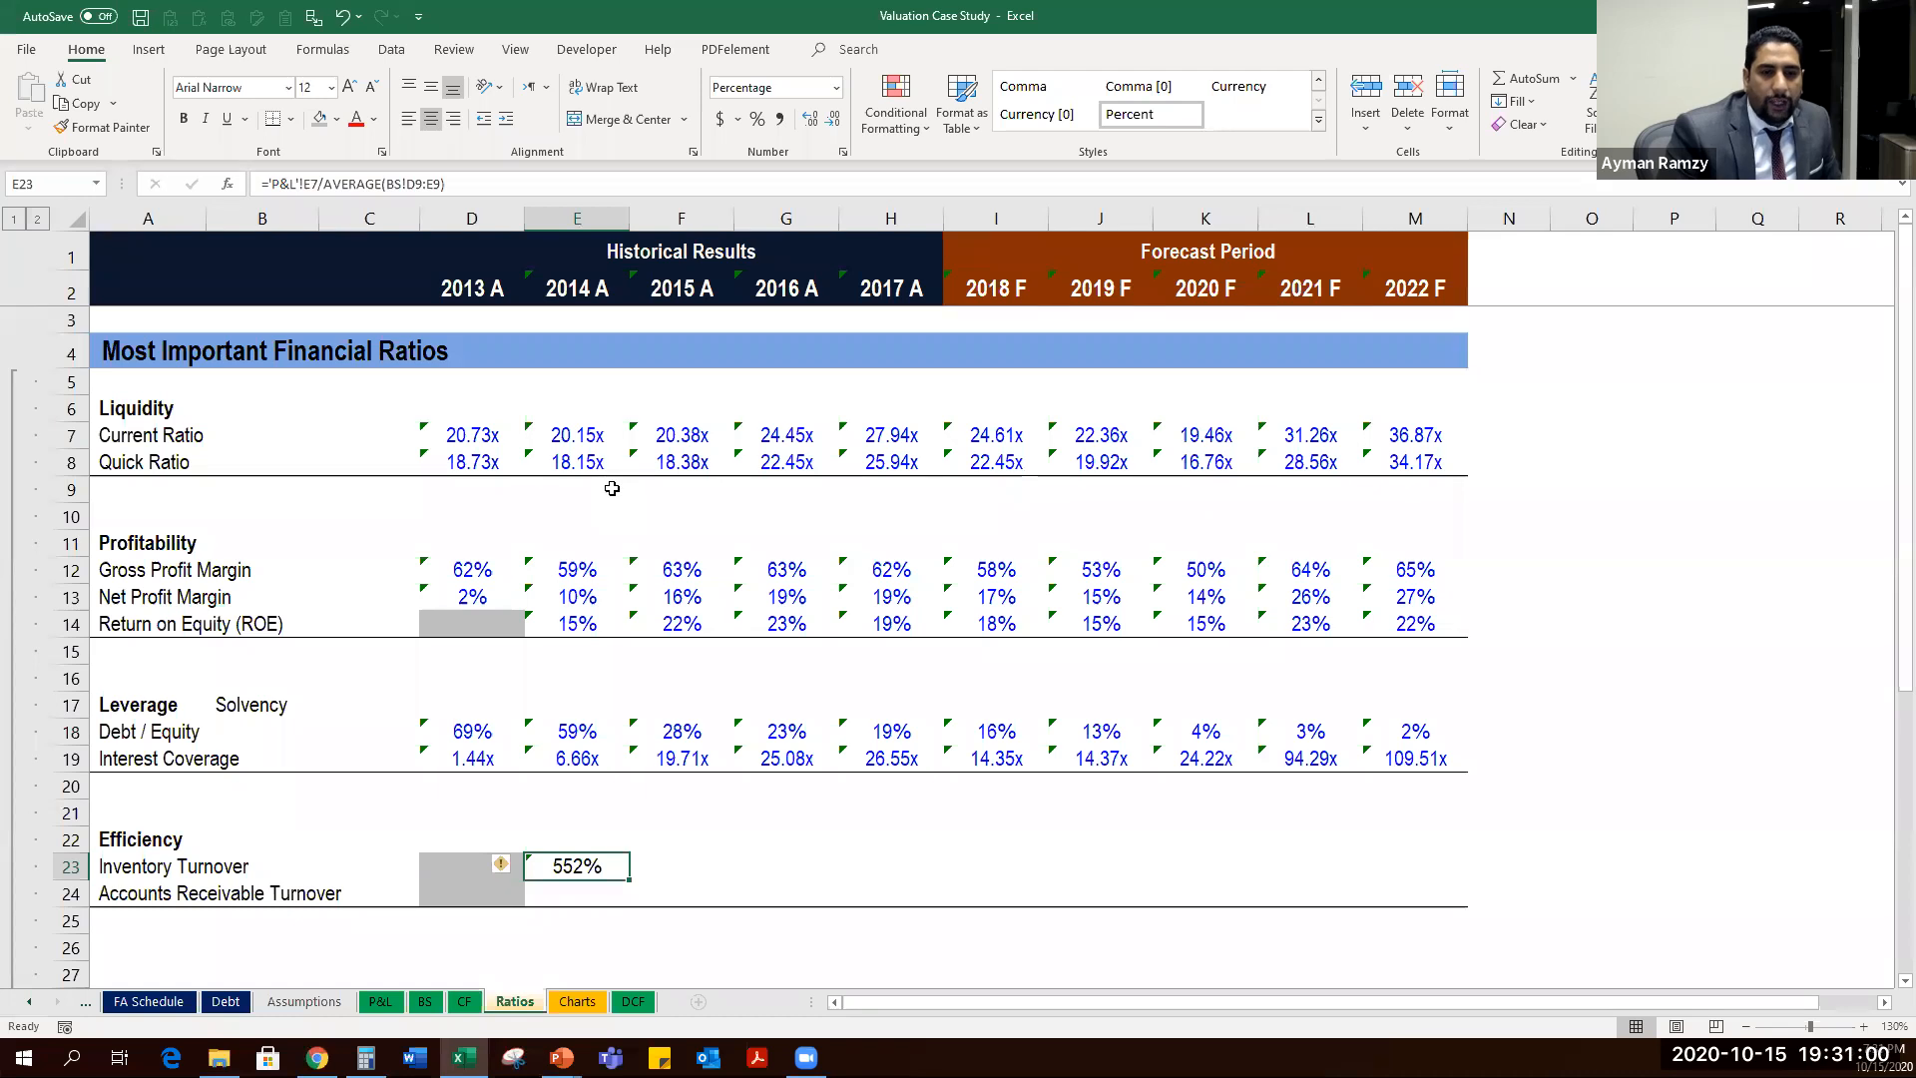
Apply only the formatting of the Interest Coverage row to the Inventory Turnover row, starting at 2014.
key("Up")
key("Up")
key("Up")
key("Up")
key("Left")
key("ctrl+shift+Right")
key("ctrl+c")
key("Down")
key("Down")
key("Down")
key("Down")
key("Right")
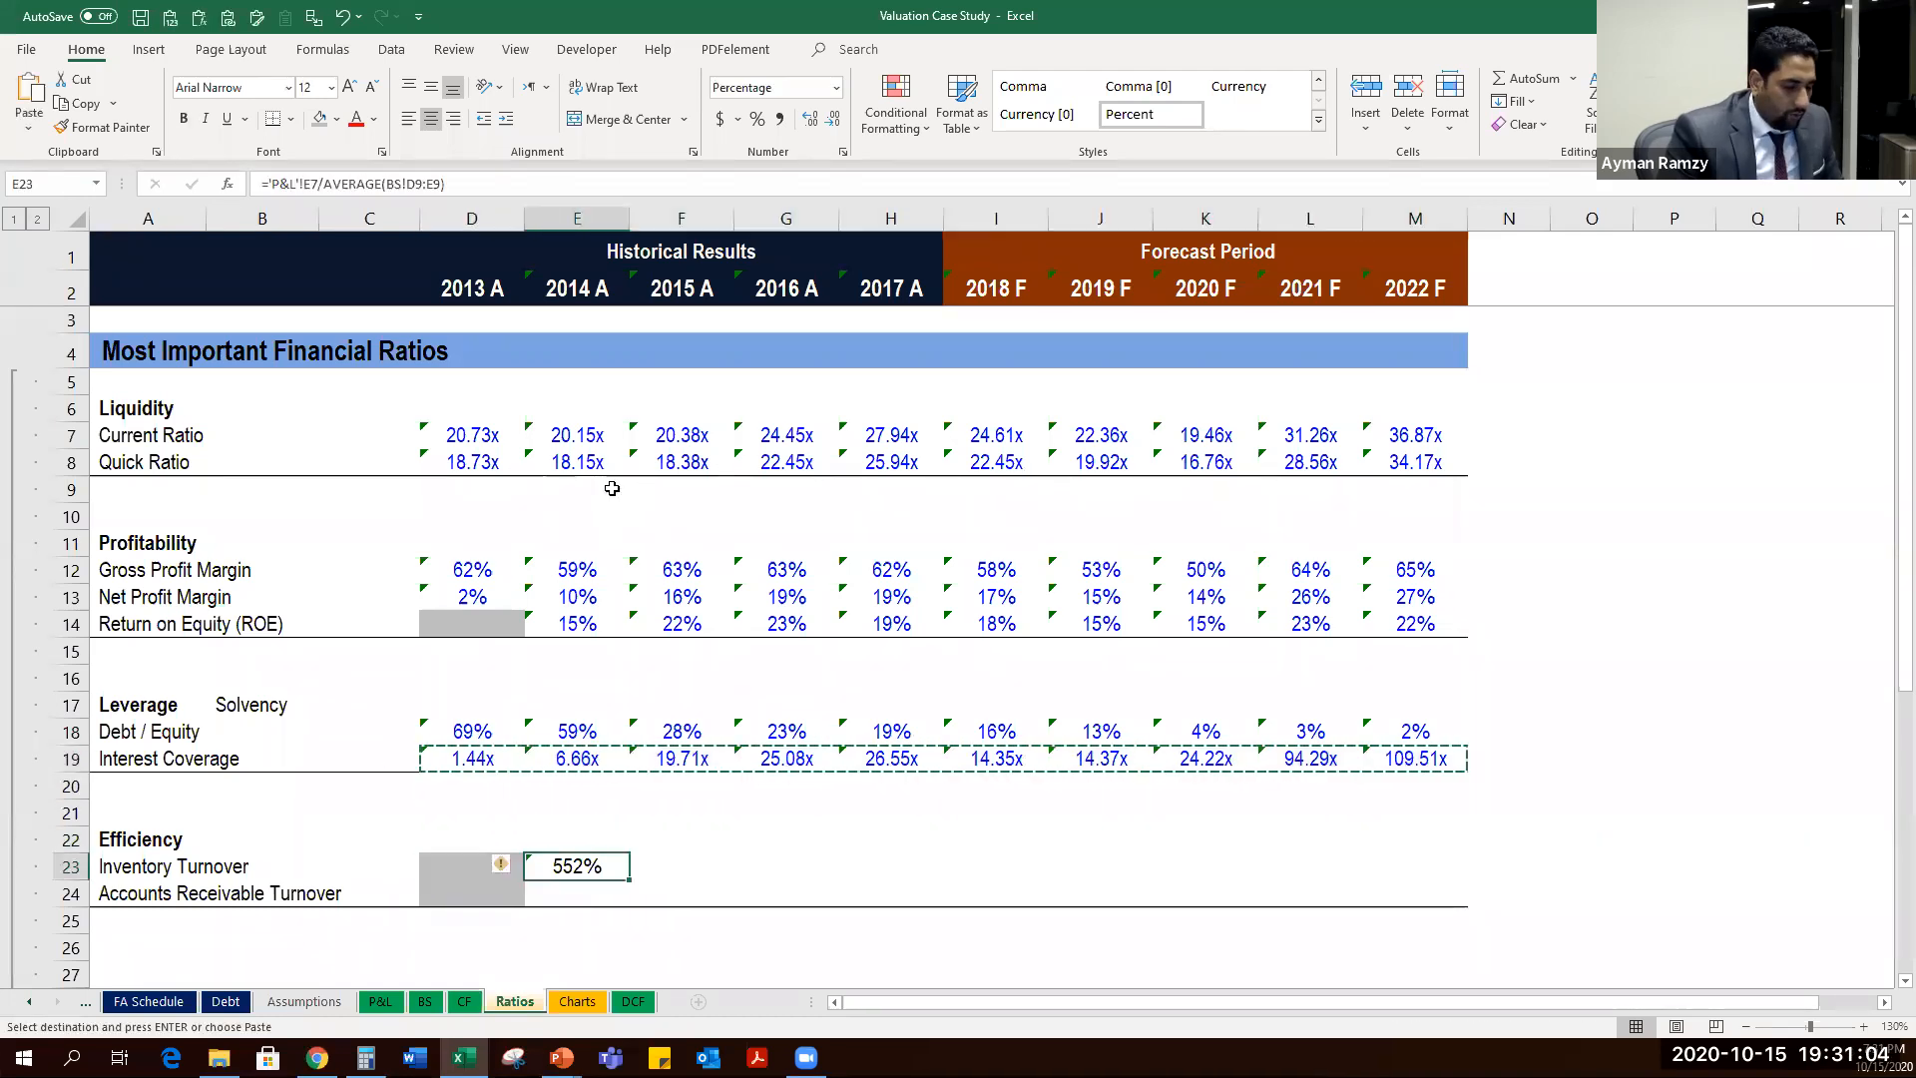
key("ctrl+v")
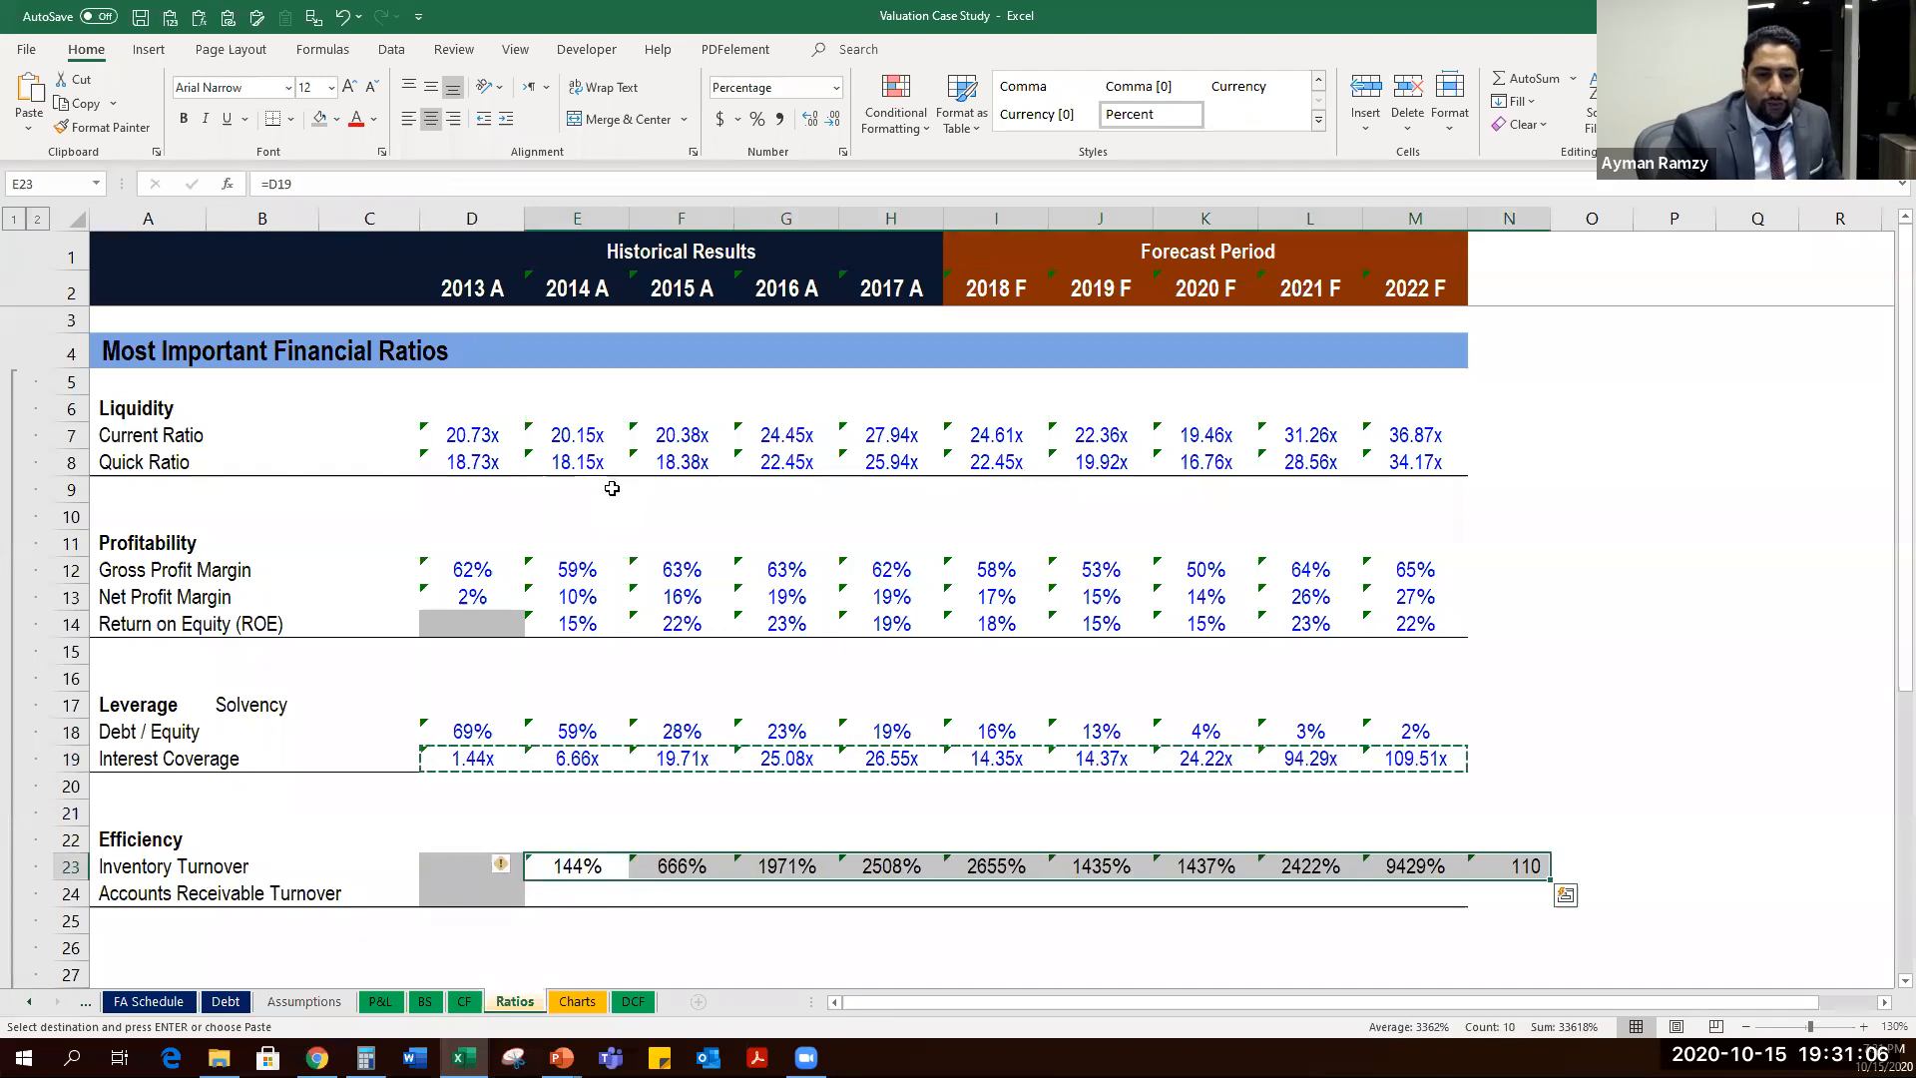
key("ctrl+z")
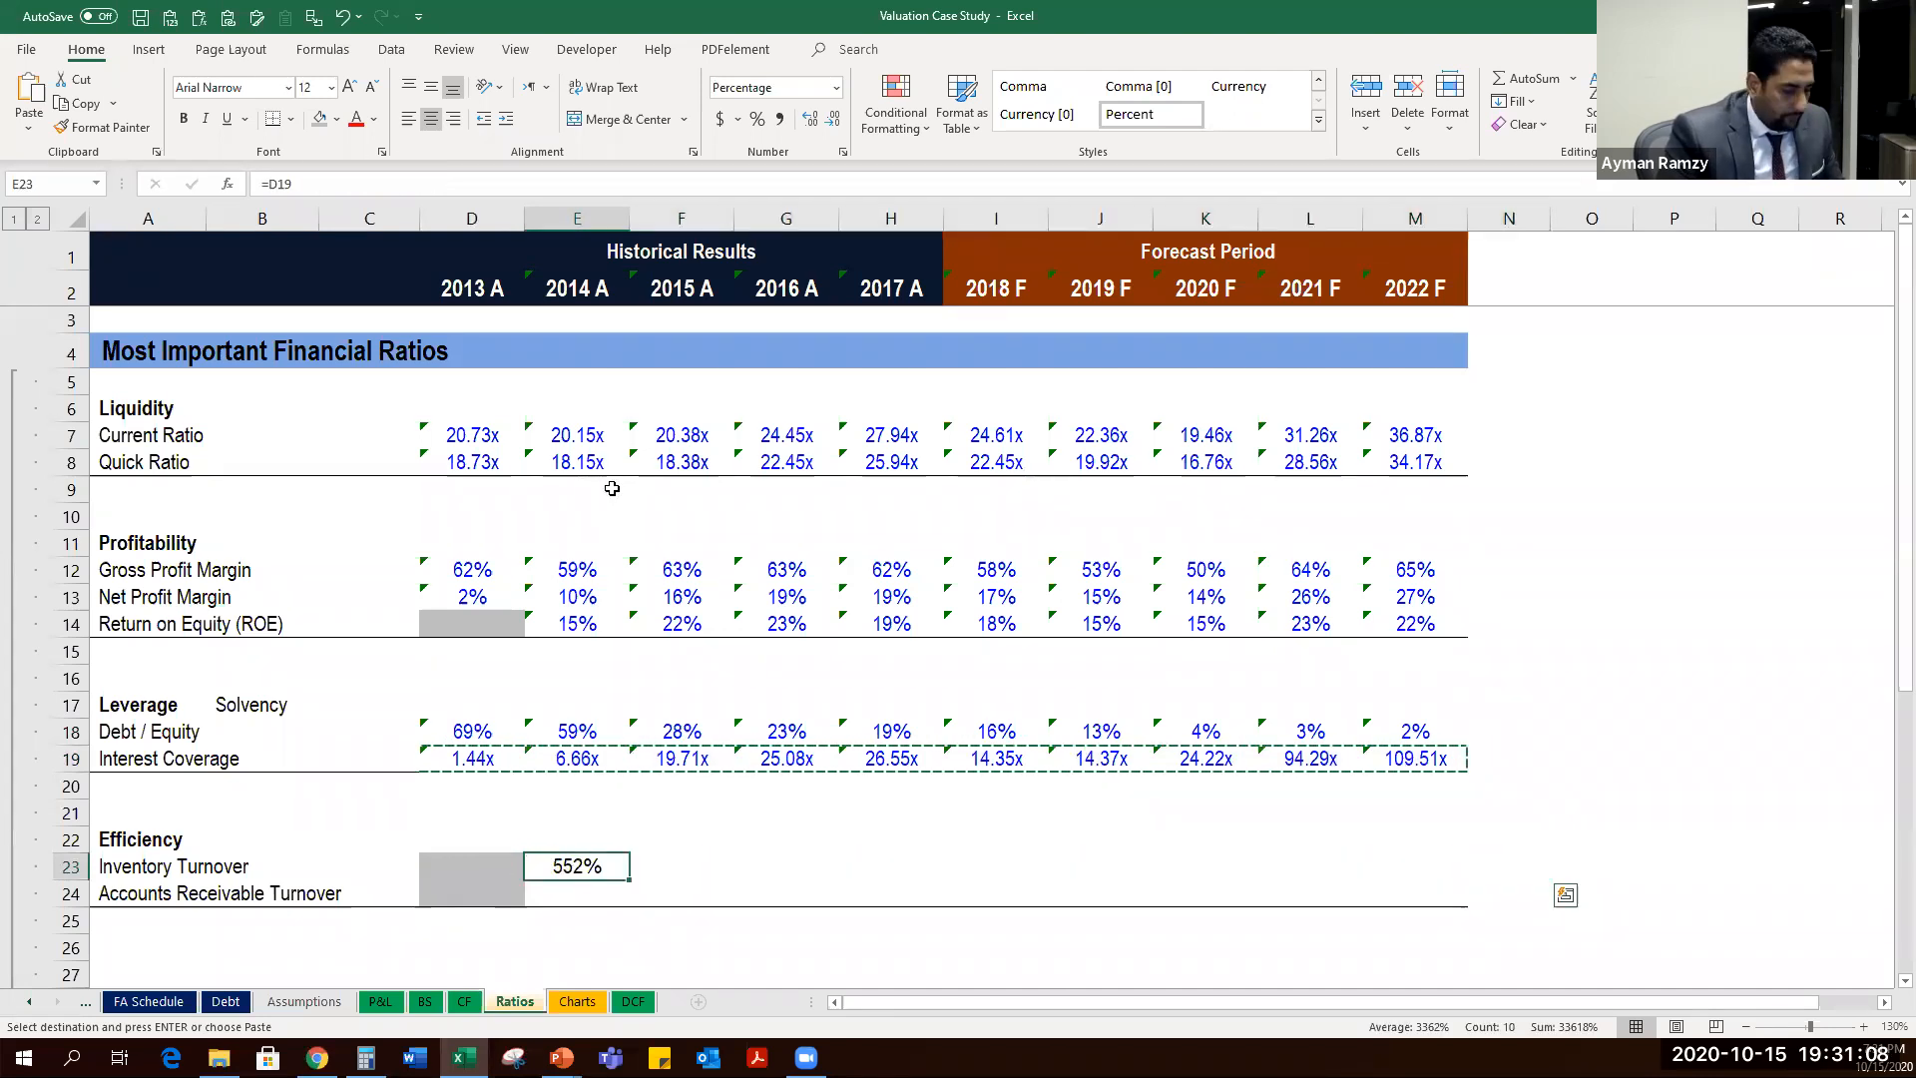
key("alt+5")
key("Right")
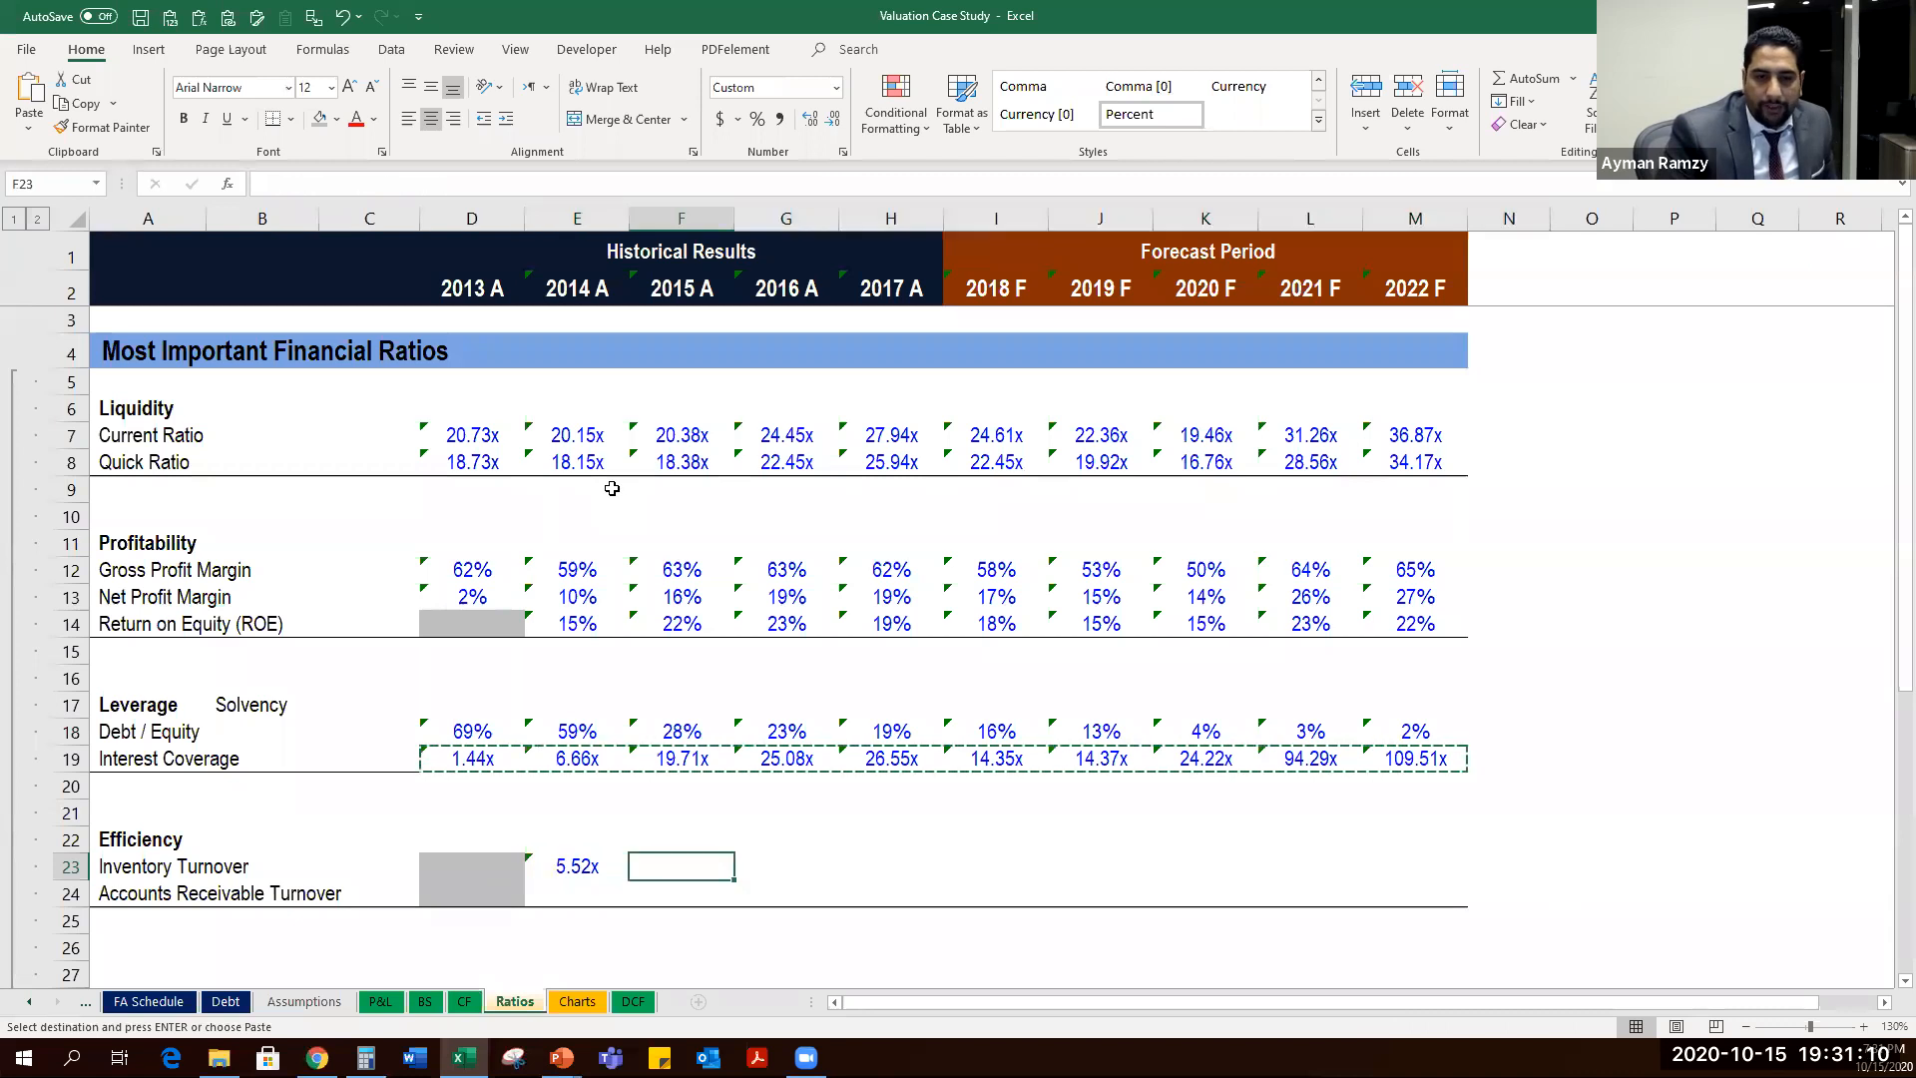
Copy the 2014 Inventory Turnover formula across the row through 2022.
key("Left")
key("ctrl+c")
key("shift+Right")
key("shift+Right")
key("shift+Right")
key("shift+Right")
key("shift+Right")
key("shift+Right")
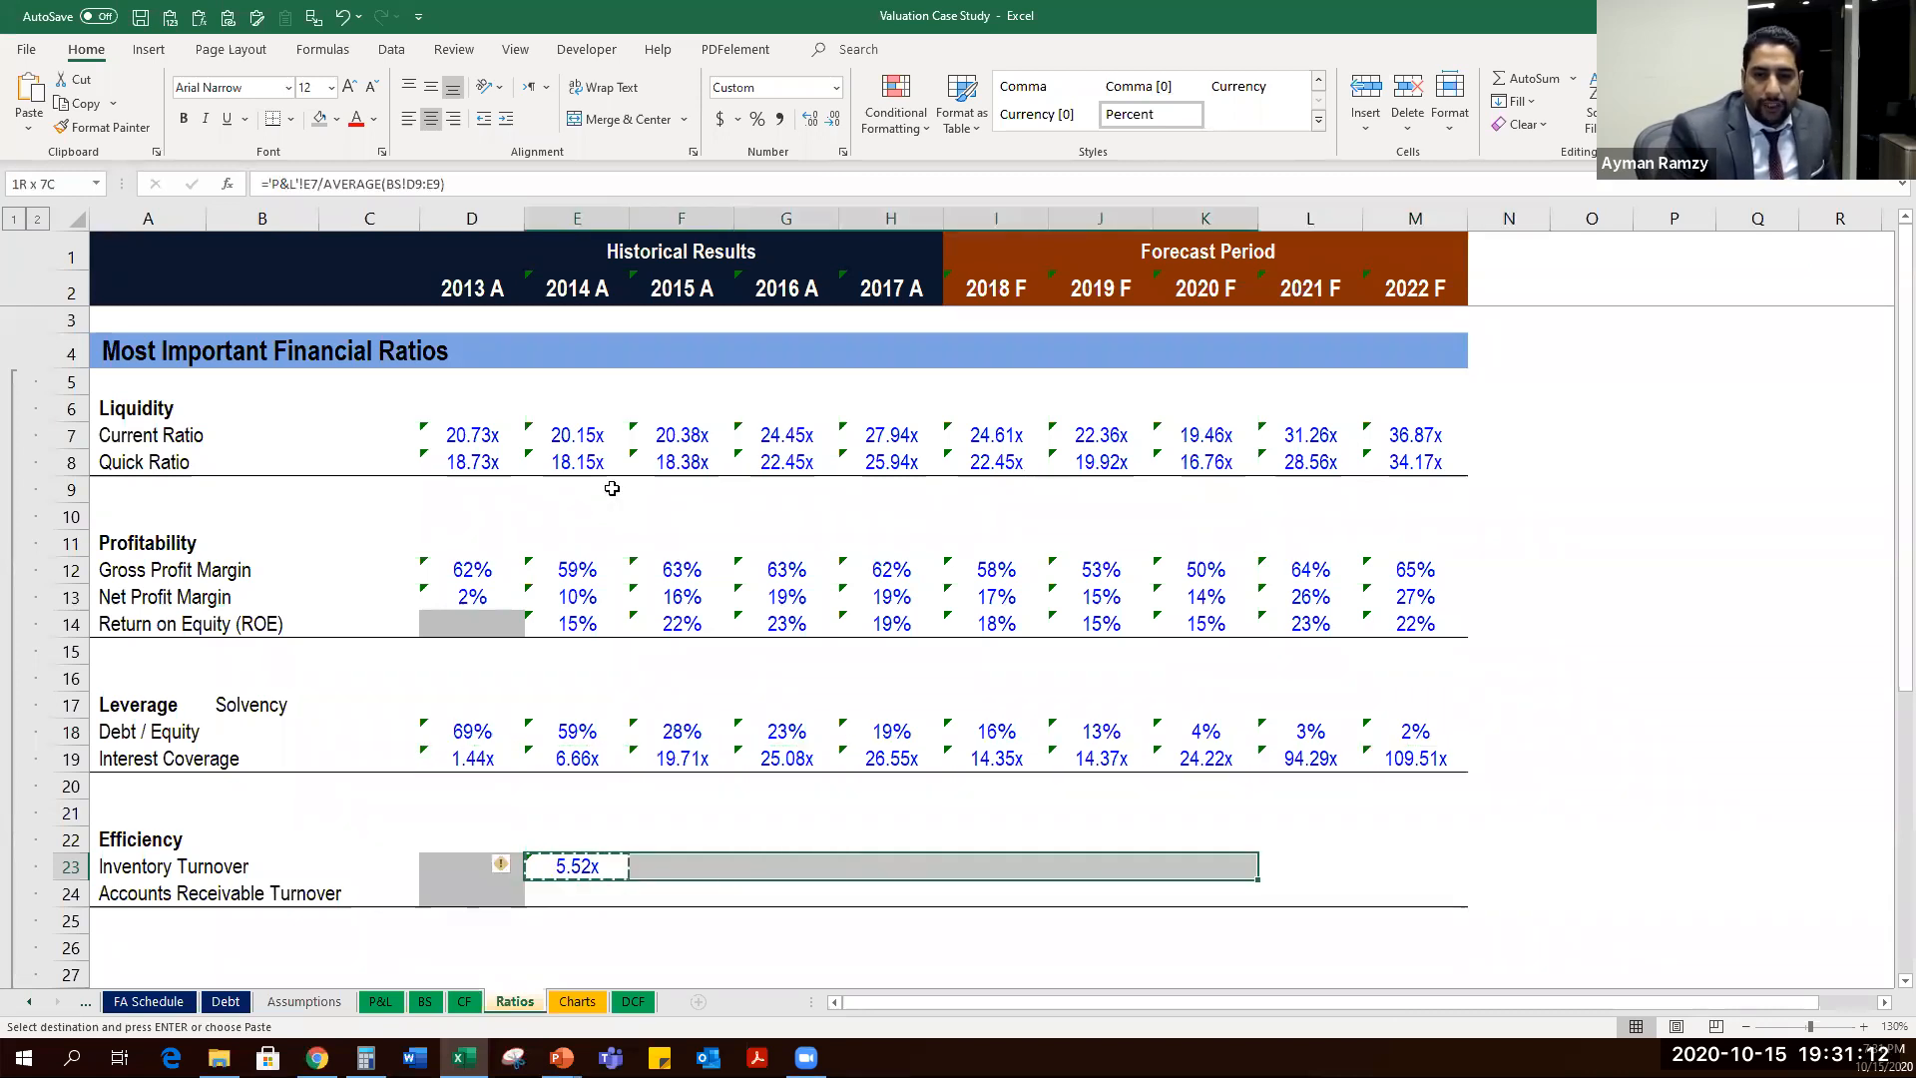
key("shift+Right")
key("shift+Right")
key("Return")
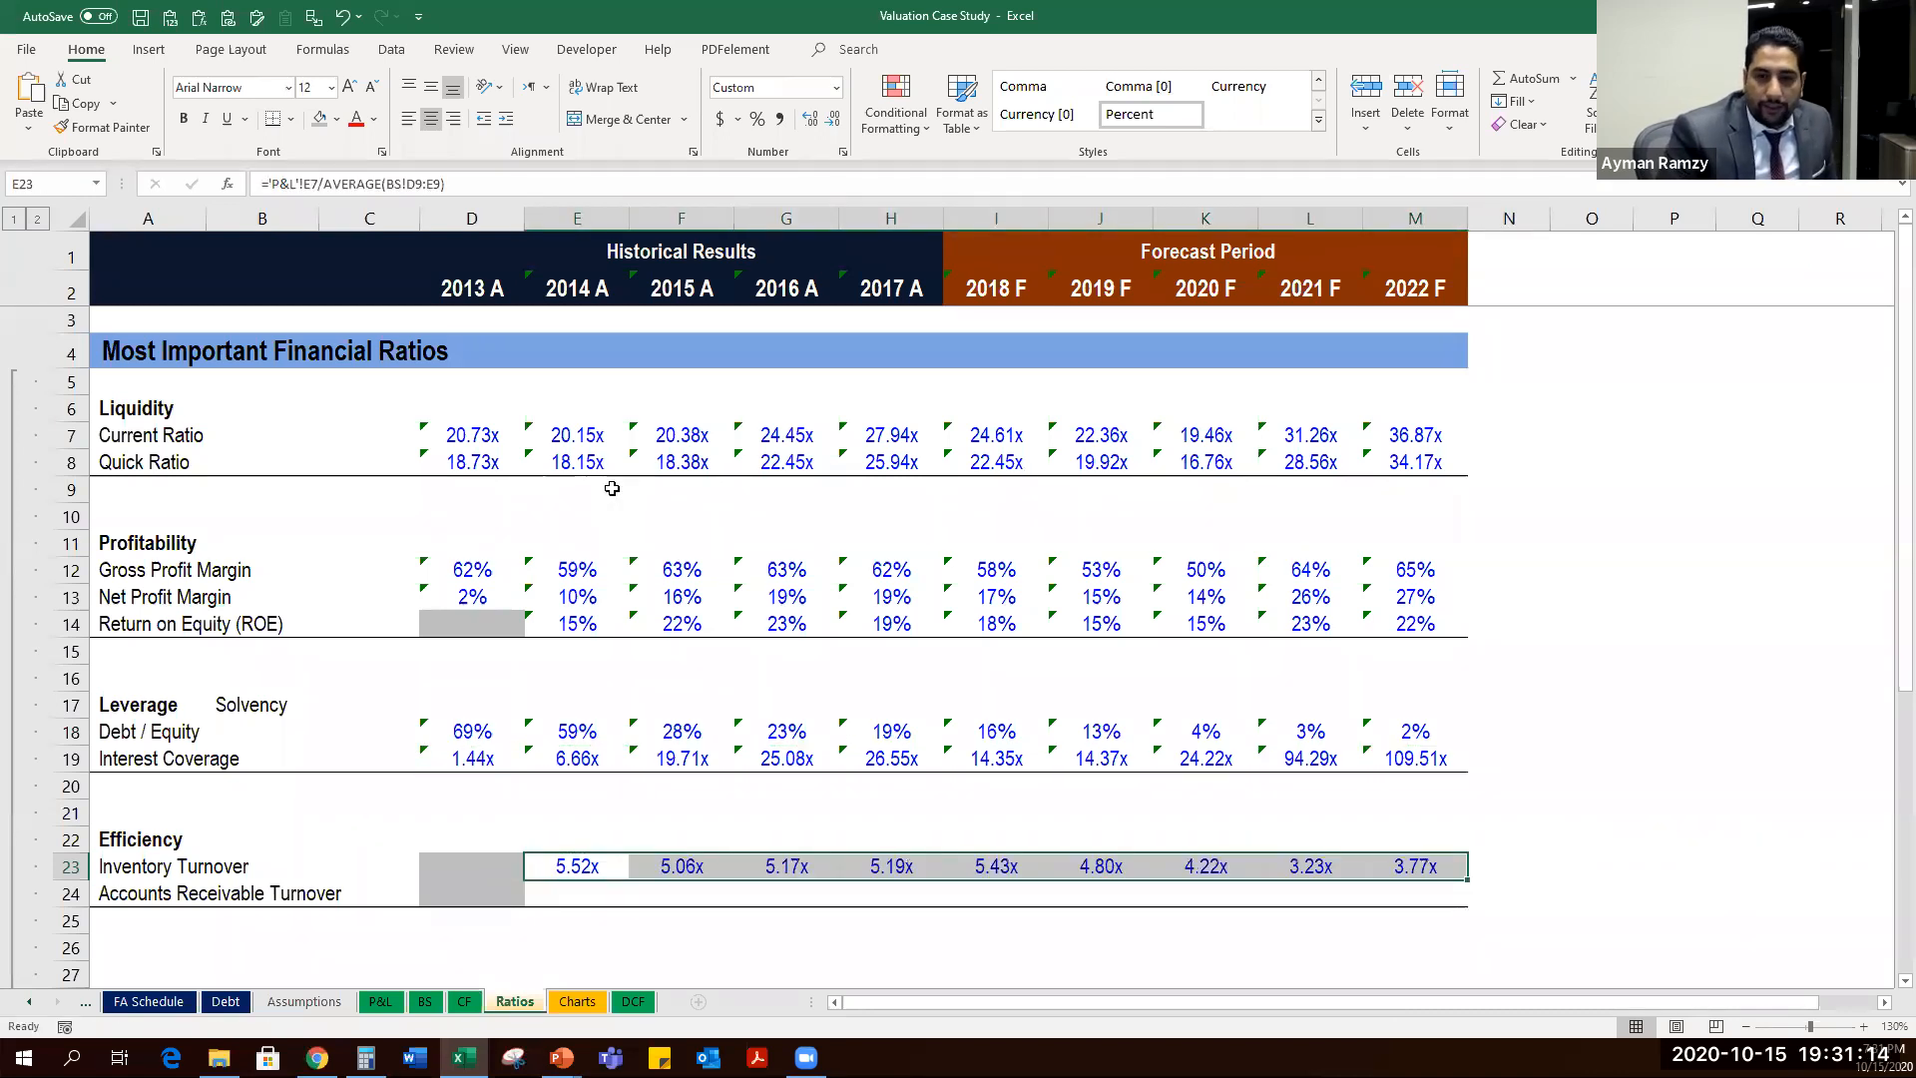
Calculate the 2014 Accounts Receivable Turnover from revenue and average receivables with ='P&L'!E6/AVERAGE(BS!D8:E8).
key("Down")
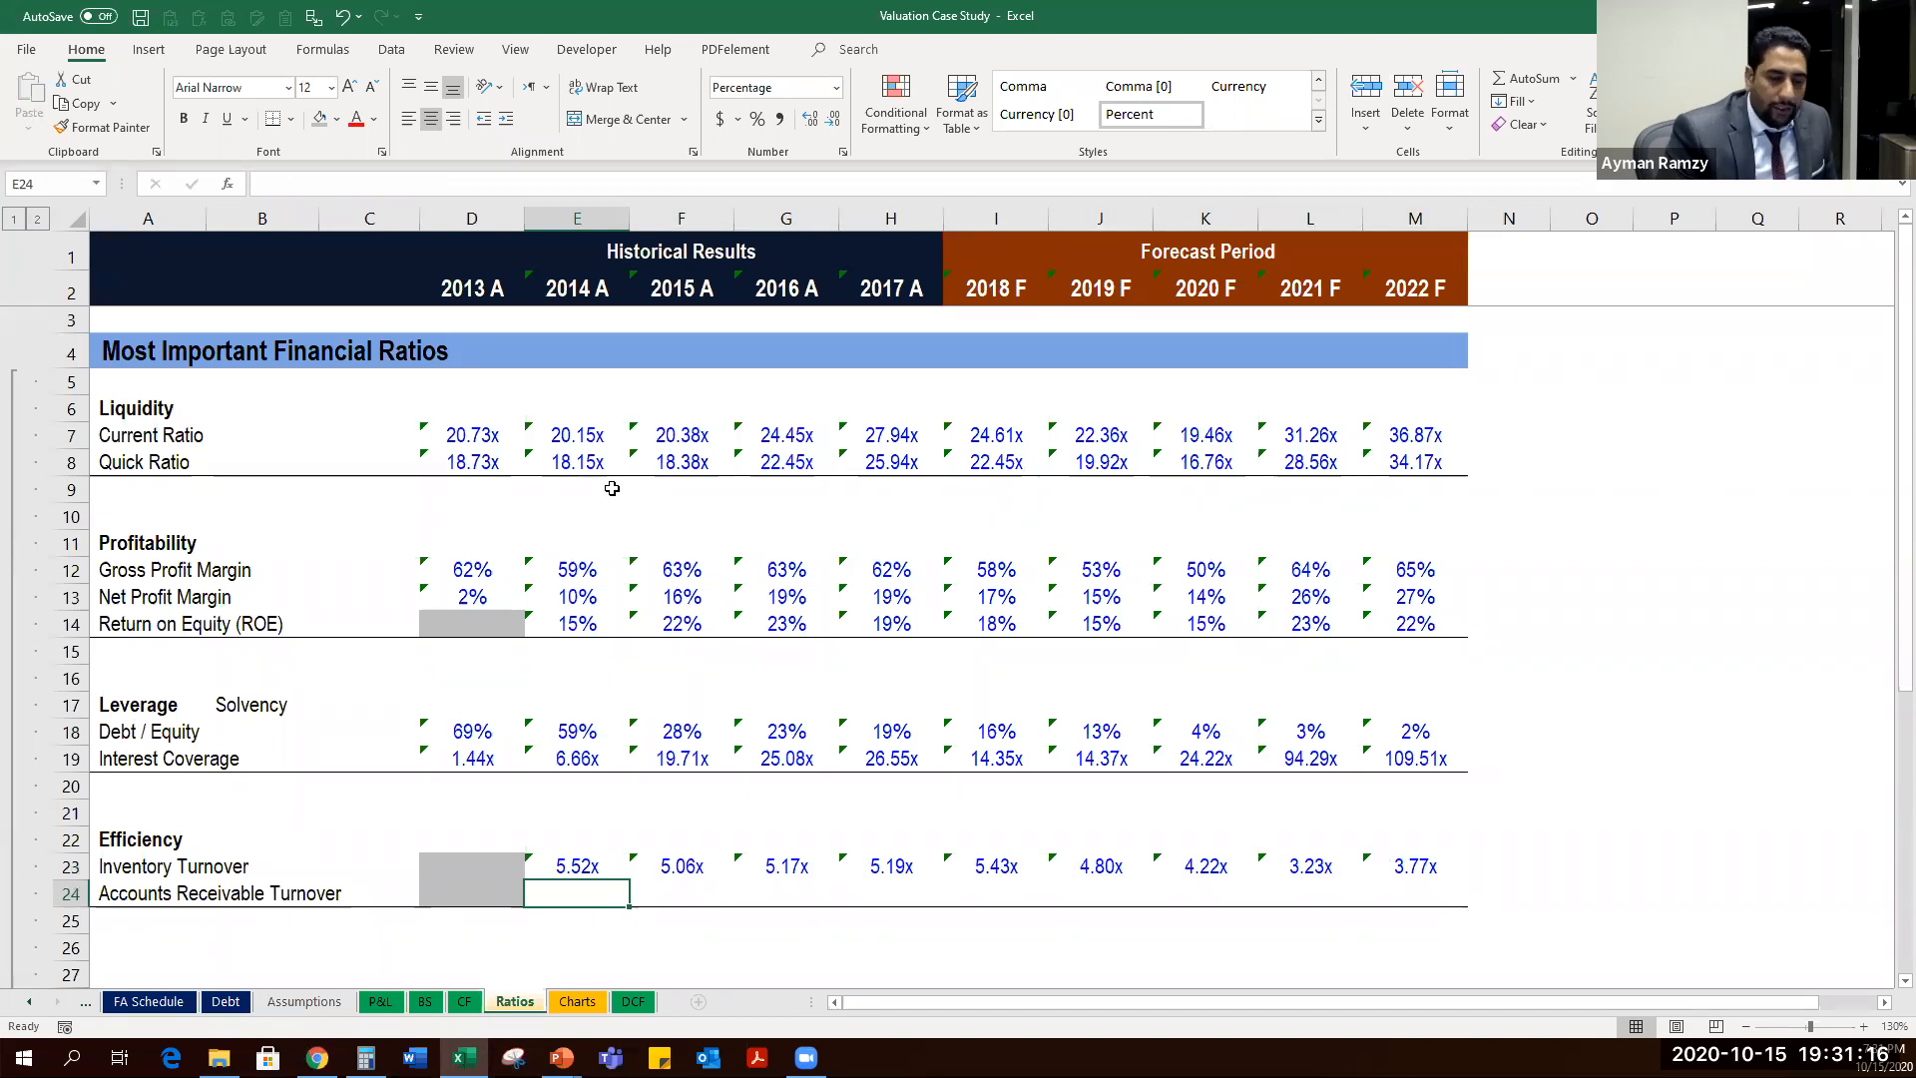
type("=")
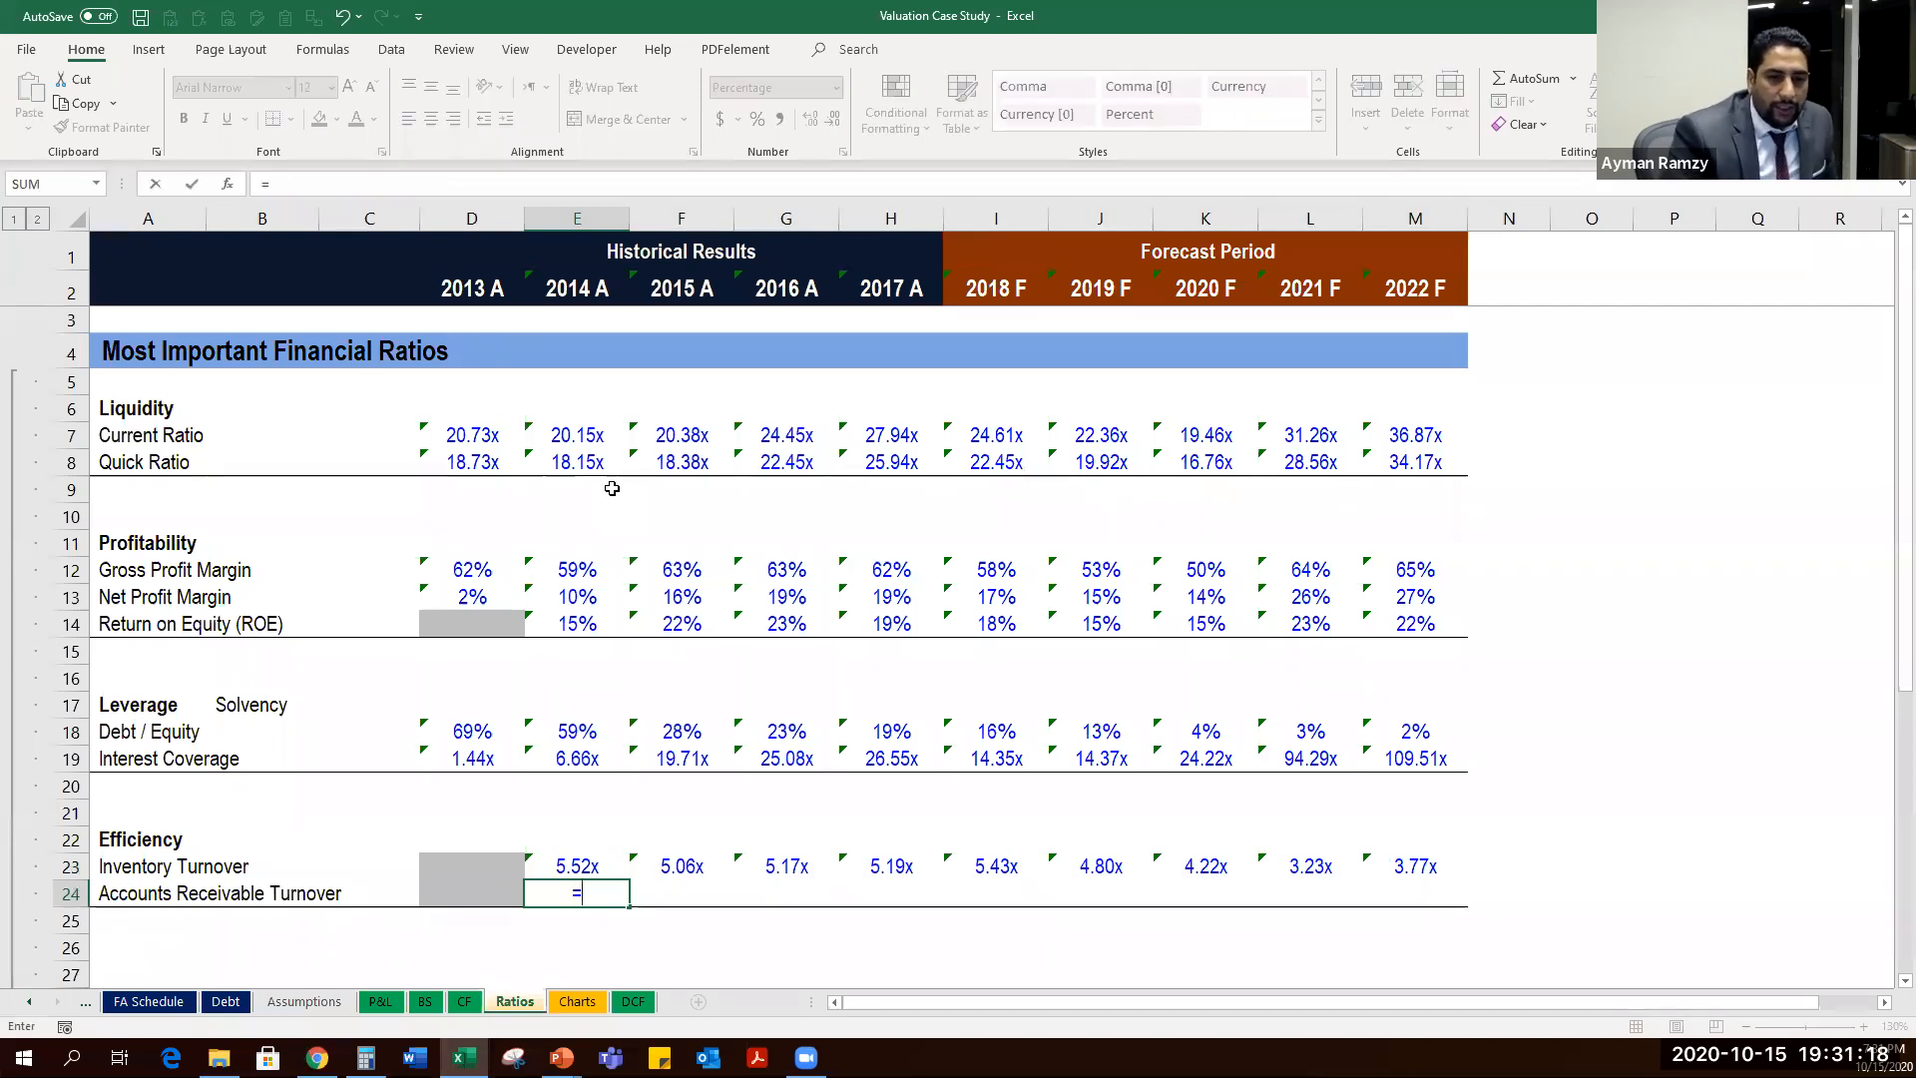
key("ctrl+Page_Up")
key("ctrl+Page_Up")
key("ctrl+Page_Up")
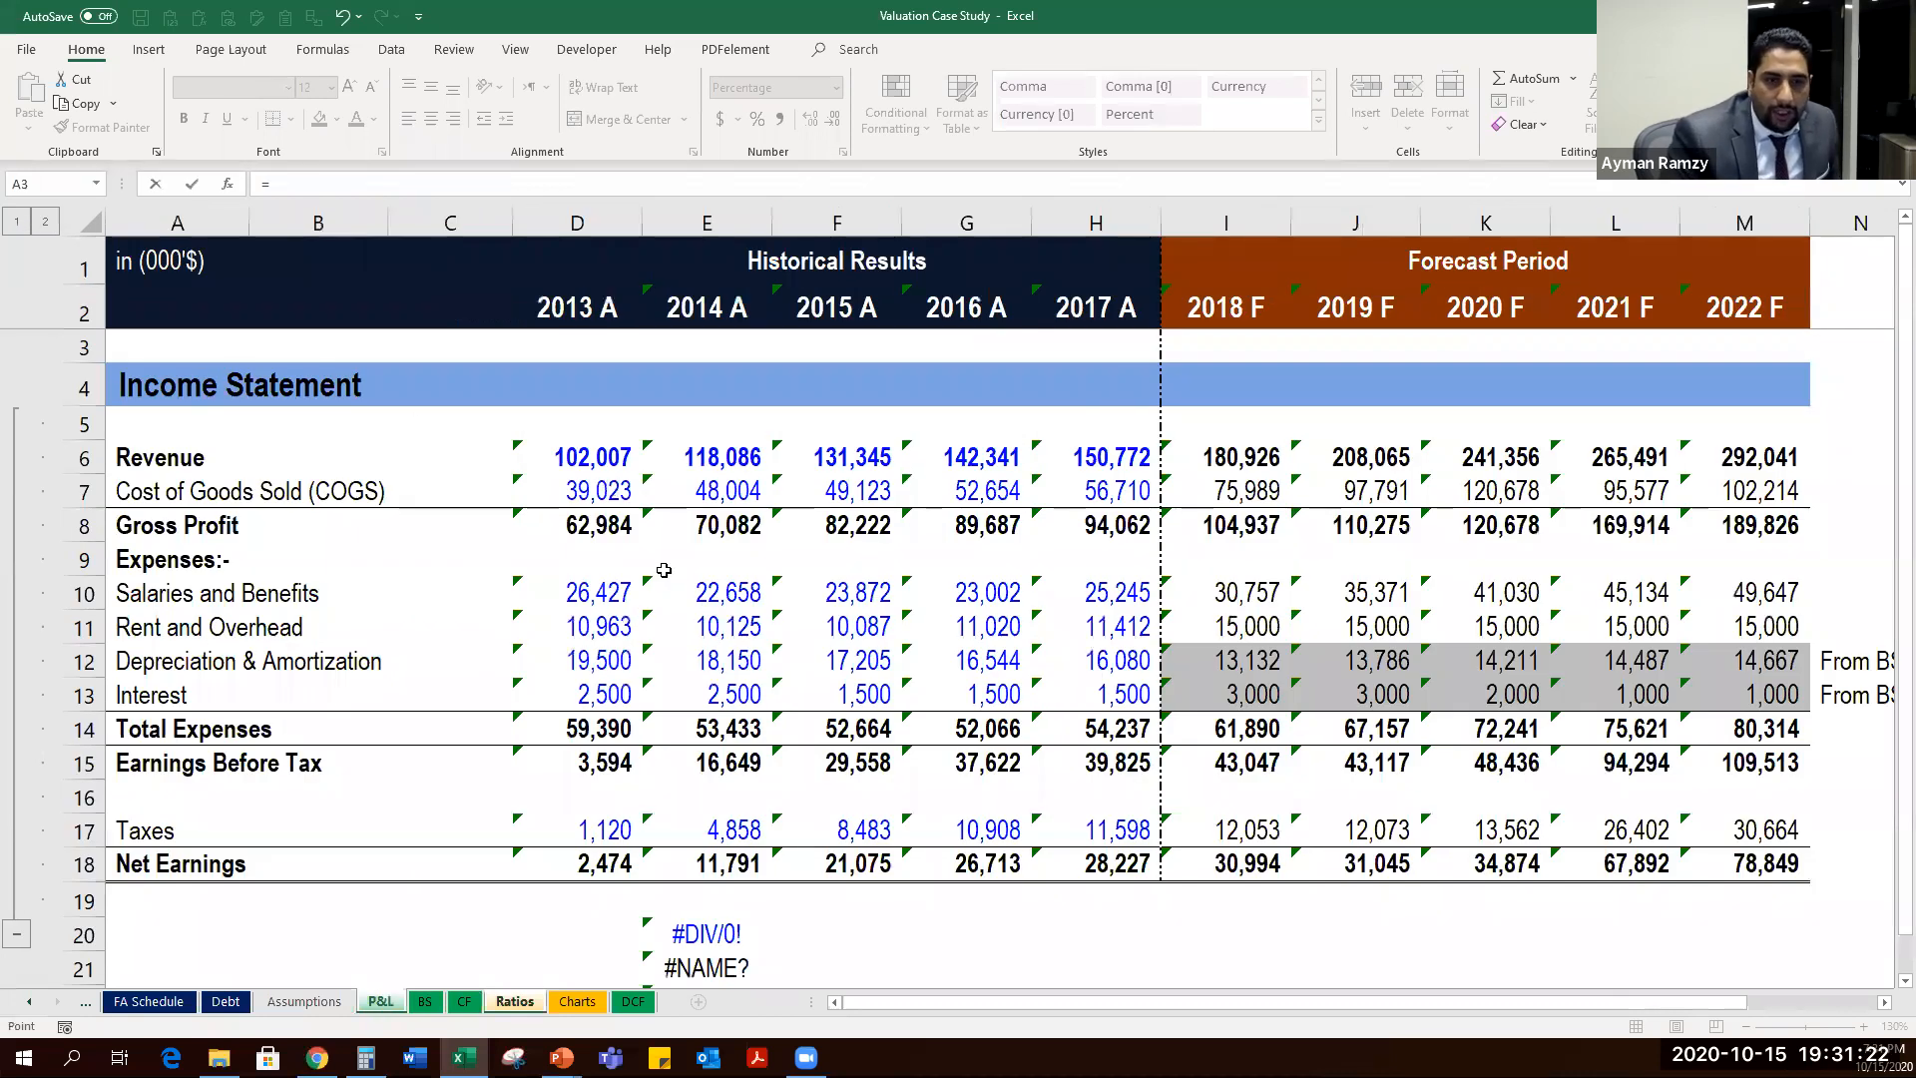
left_click(764, 455)
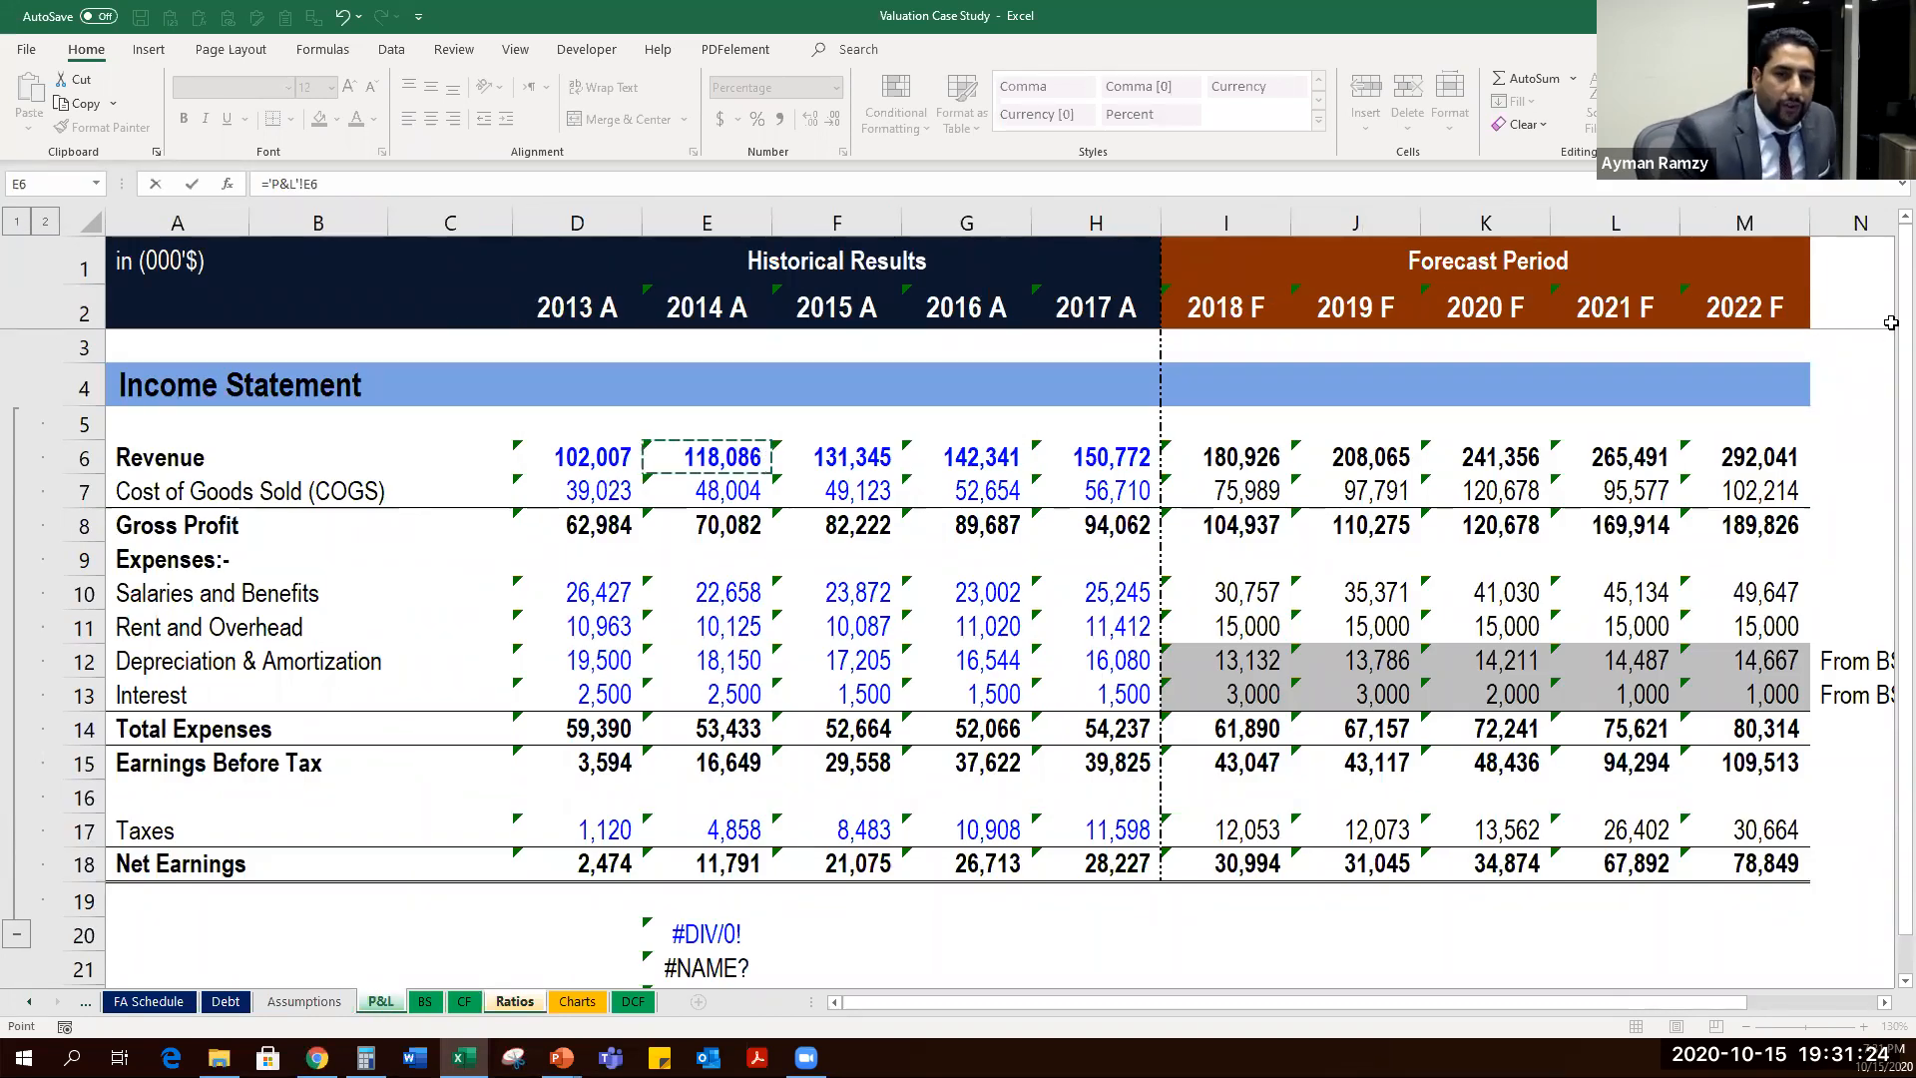
type("/AVERAGE(")
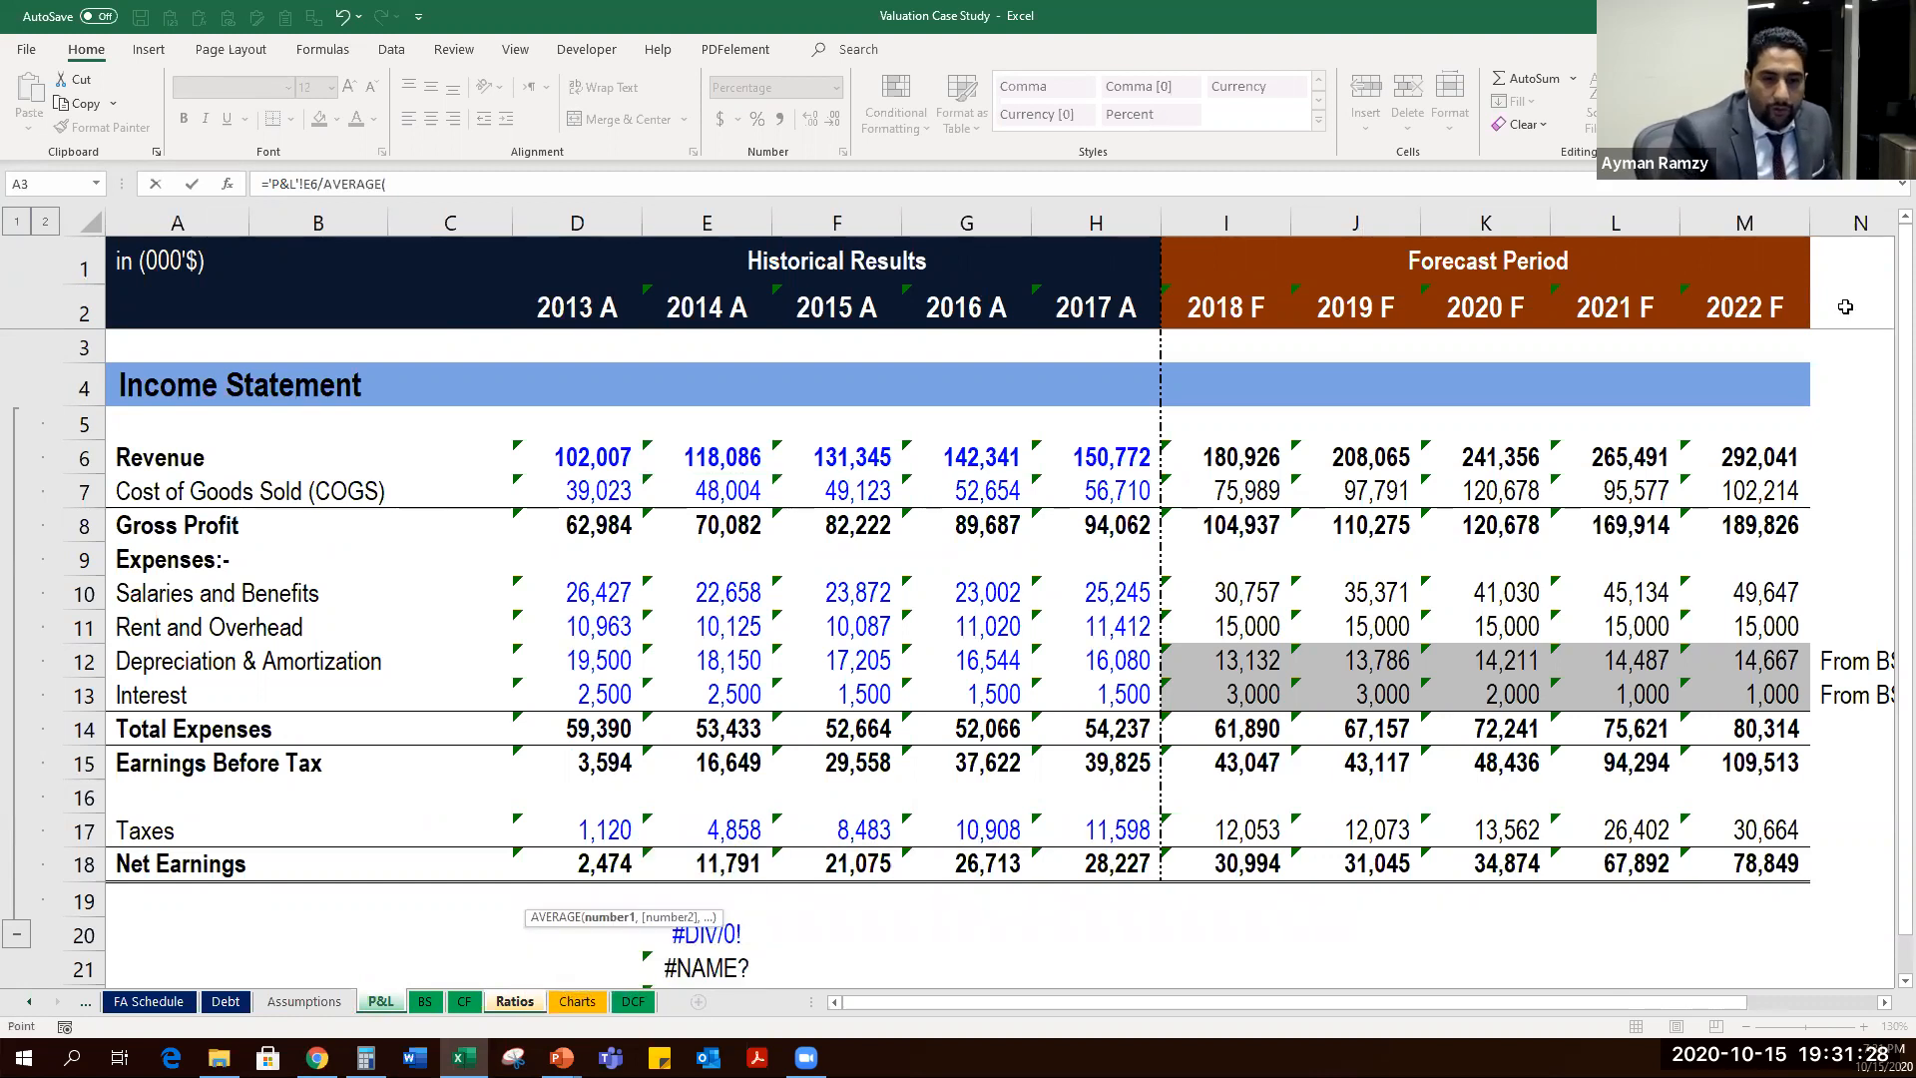
key("ctrl+Page_Down")
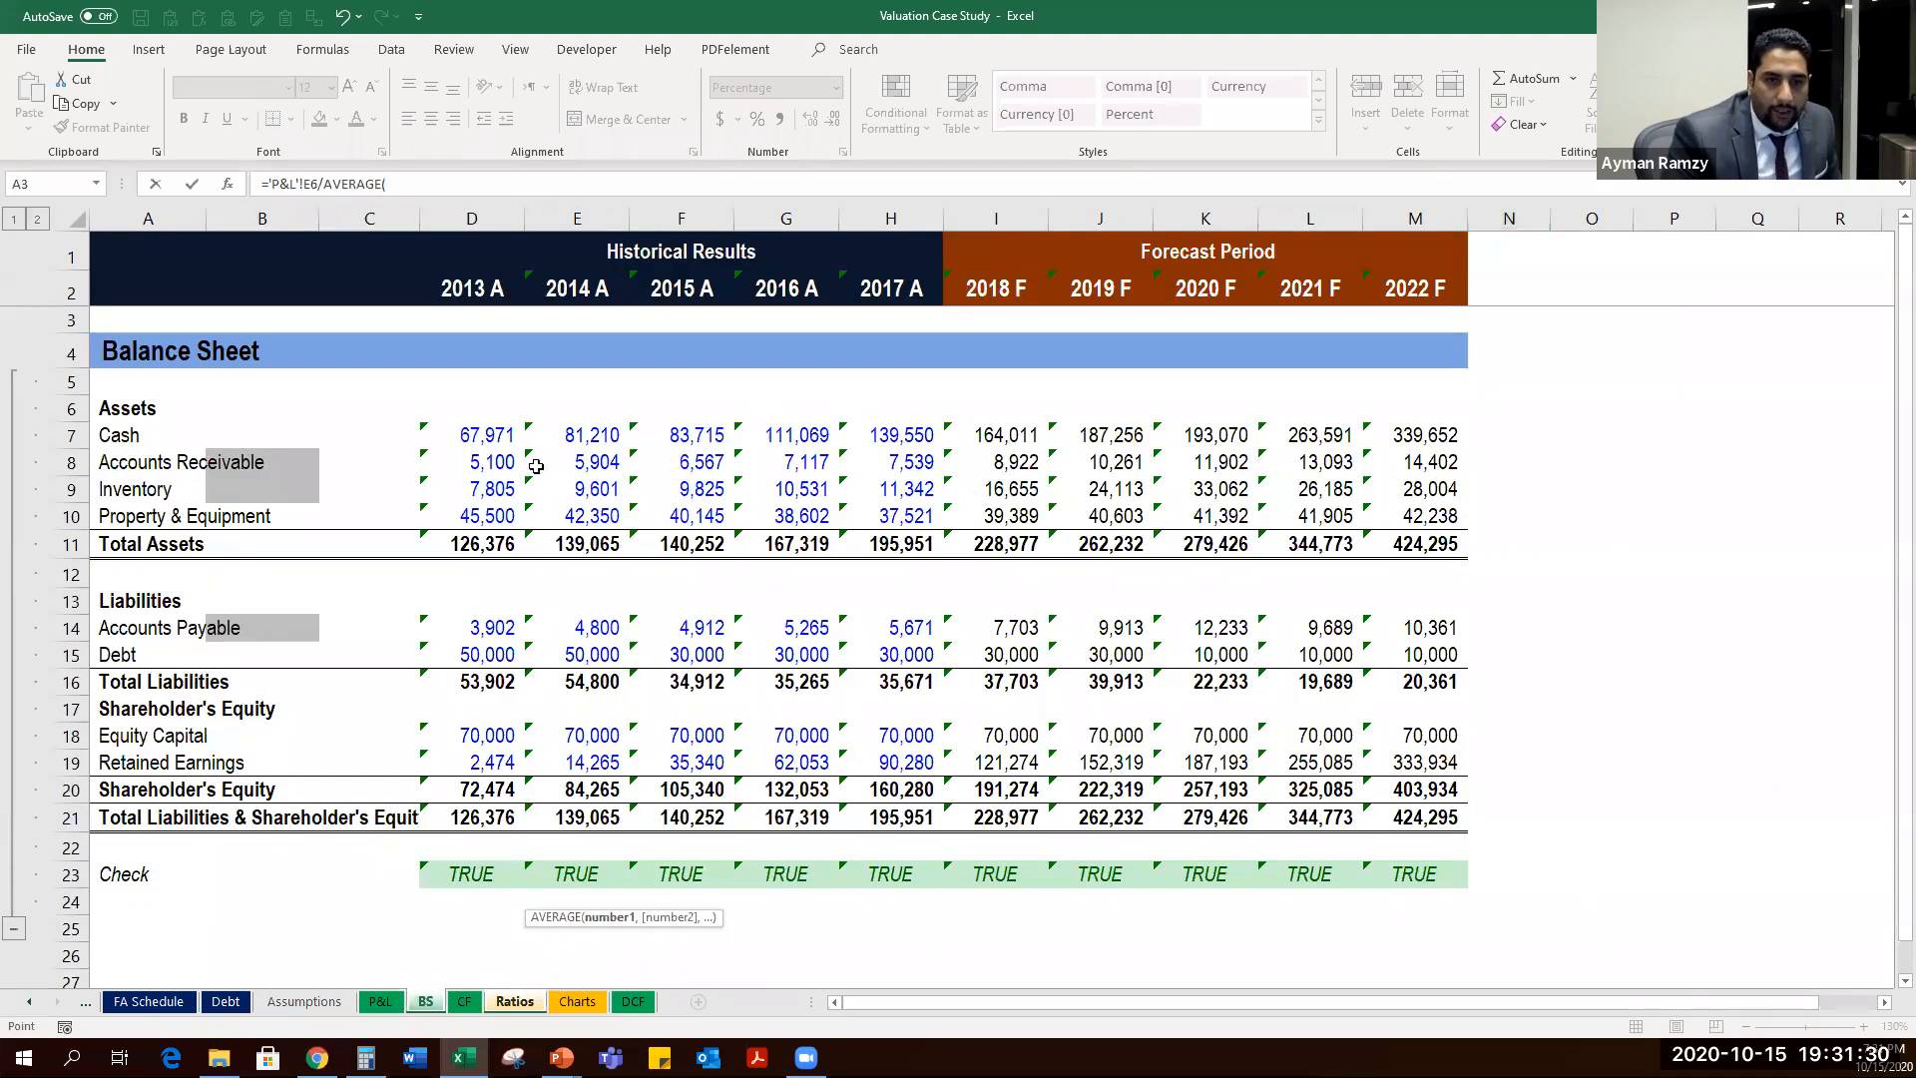
left_click_drag(488, 469, 556, 473)
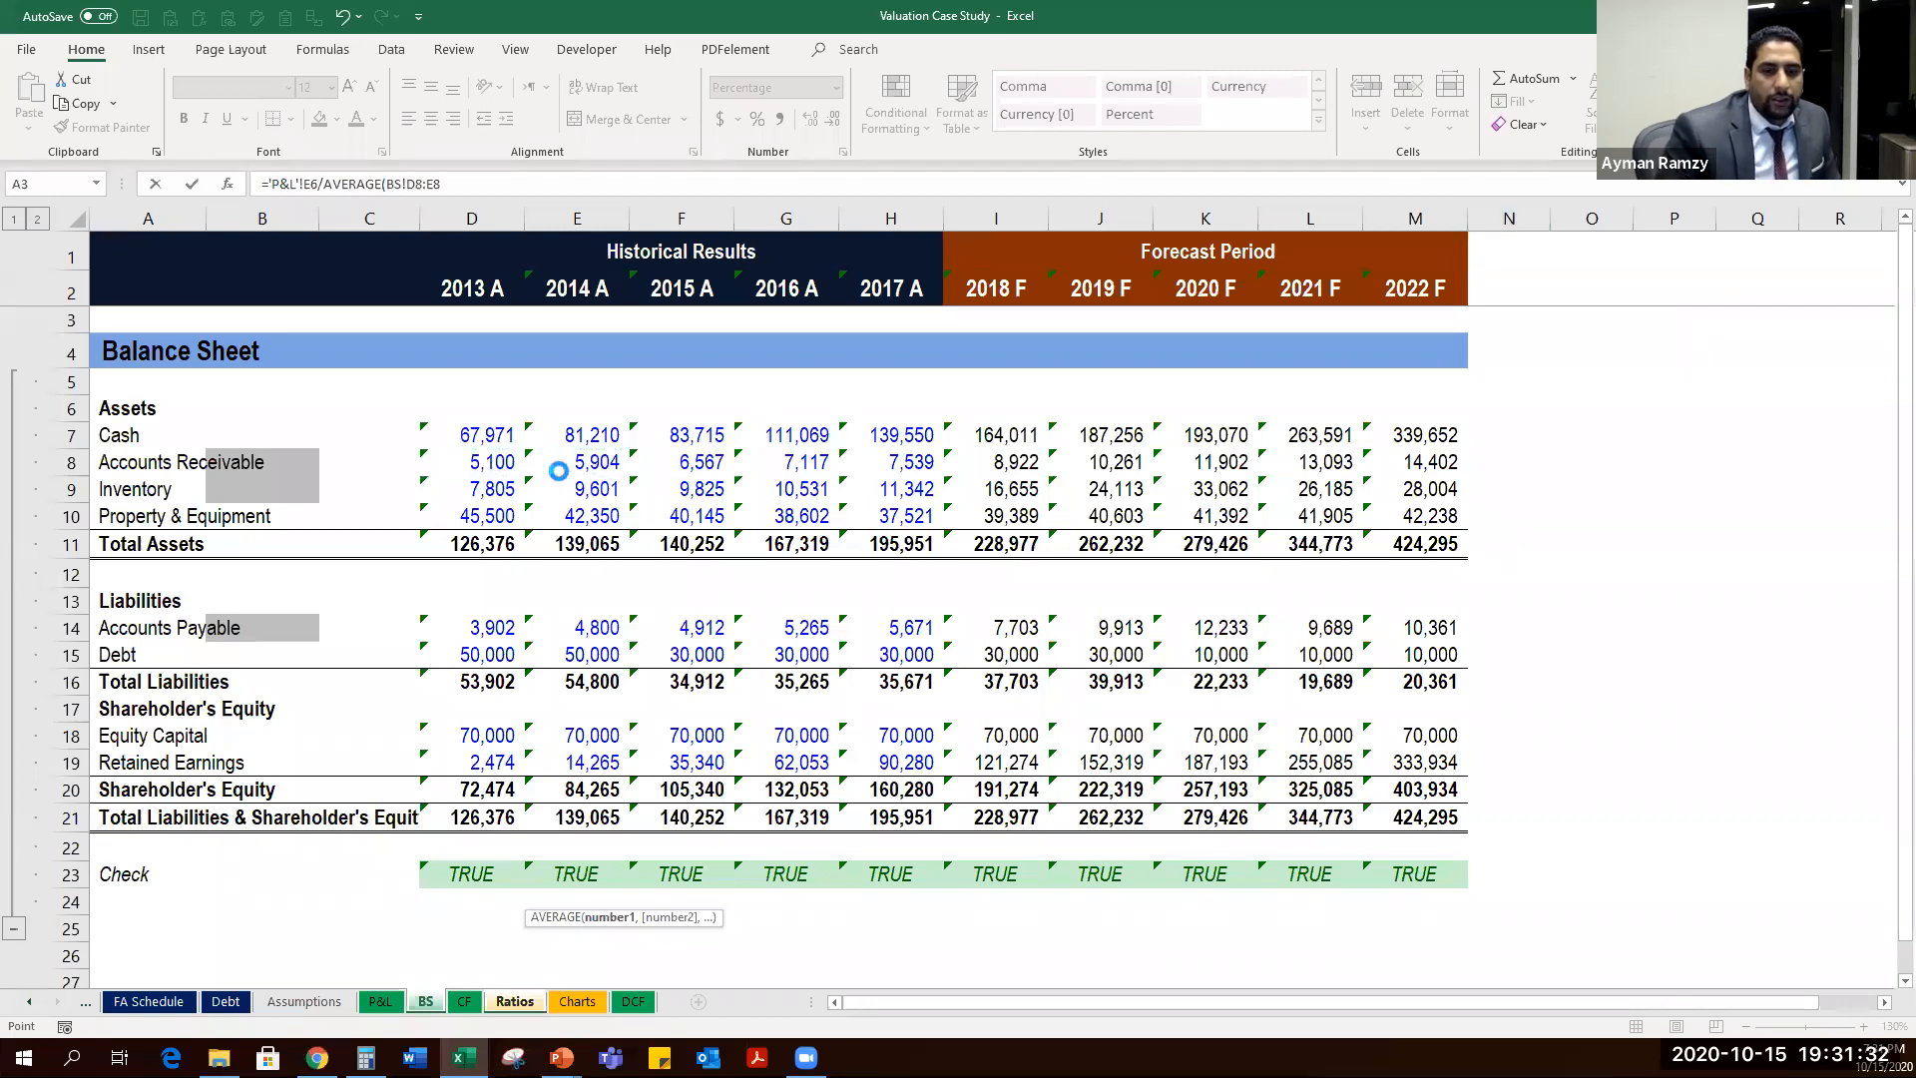
key("Return")
Apply only the formatting of the Inventory Turnover row to the Accounts Receivable Turnover row, starting at 2014.
key("Up")
key("Up")
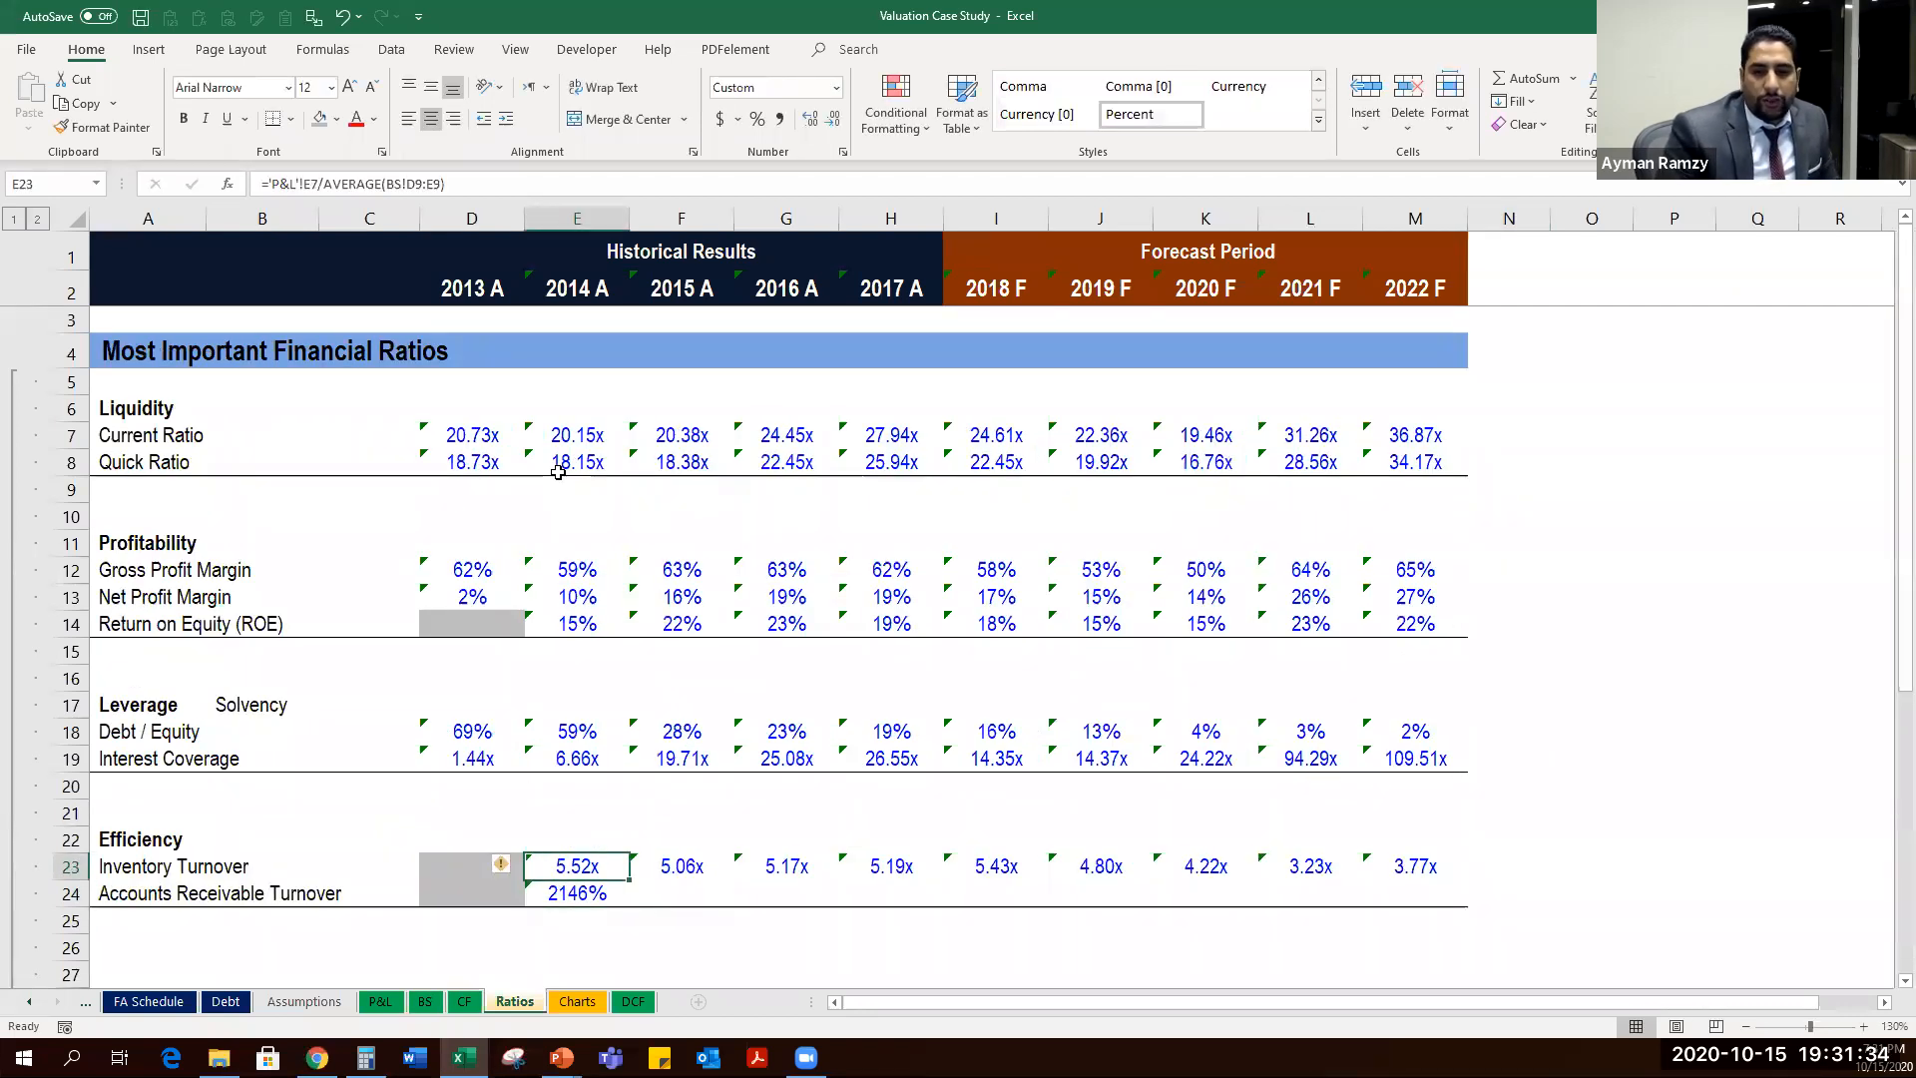
key("ctrl+shift+Right")
key("ctrl+c")
key("Down")
key("alt+6")
key("Up")
key("Down")
Copy the 2014 Accounts Receivable Turnover formula across the row through 2022.
key("ctrl+c")
key("shift+Right")
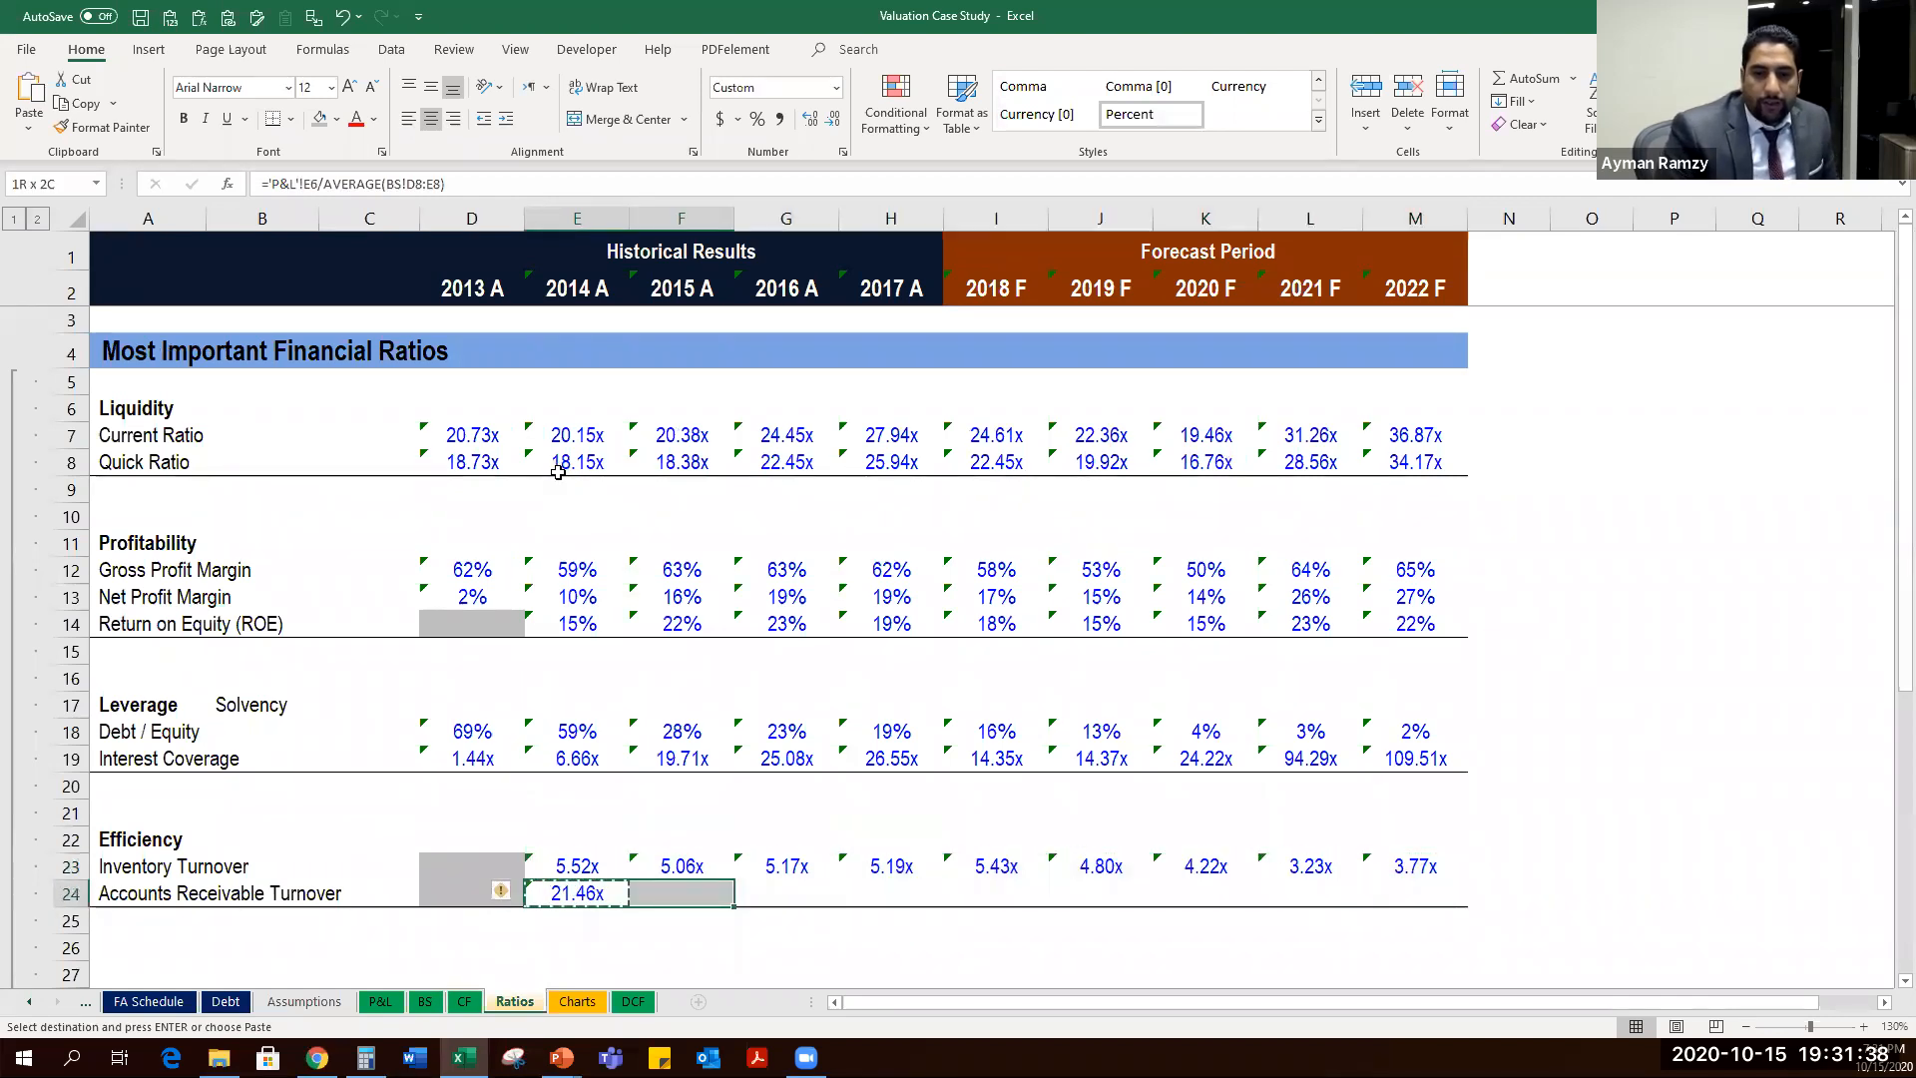
key("shift+Right")
key("shift+Right")
key("shift+Right")
key("shift+Right")
key("shift+Right")
key("shift+Right")
key("shift+Right")
key("shift+Right")
key("shift+Left")
key("Return")
key("Up")
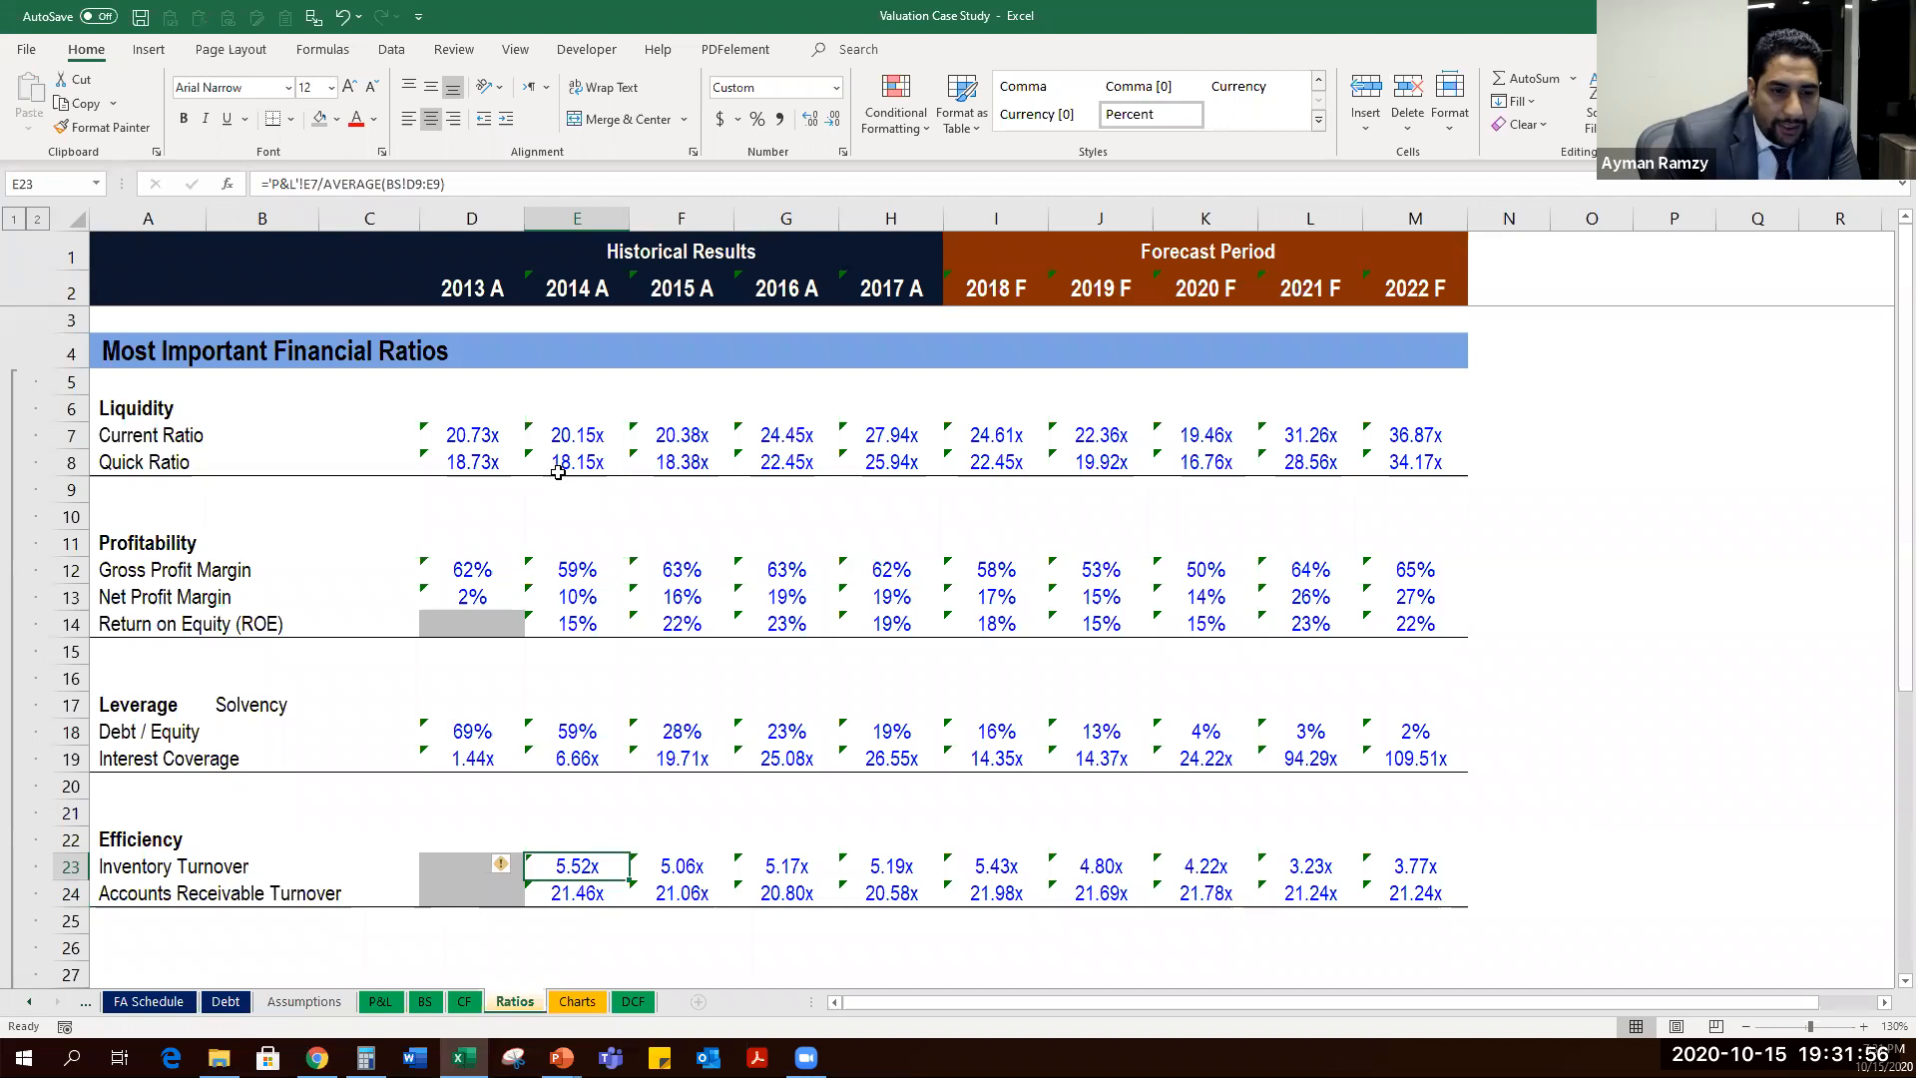
Examine the Inventory Turnover ratios and their formulas year by year, from 2014 through the forecast period.
key("Up")
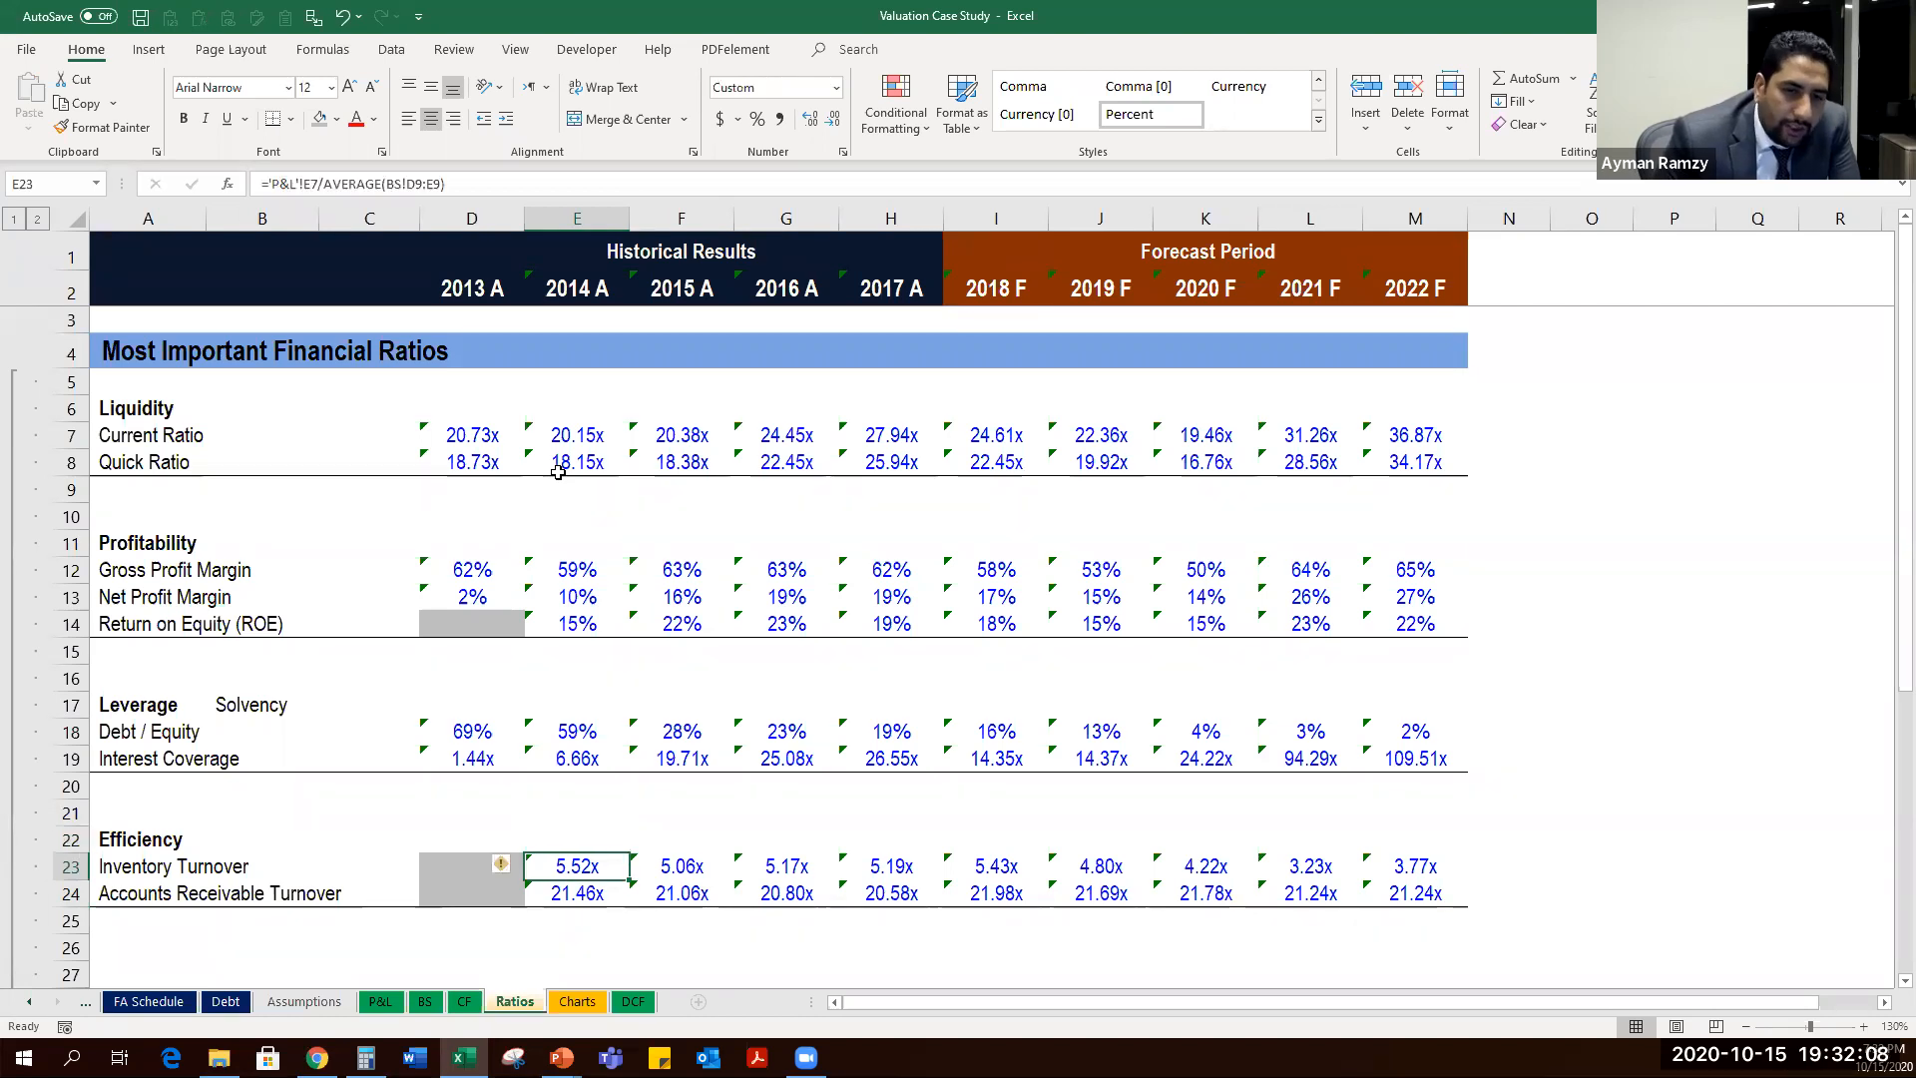
key("Right")
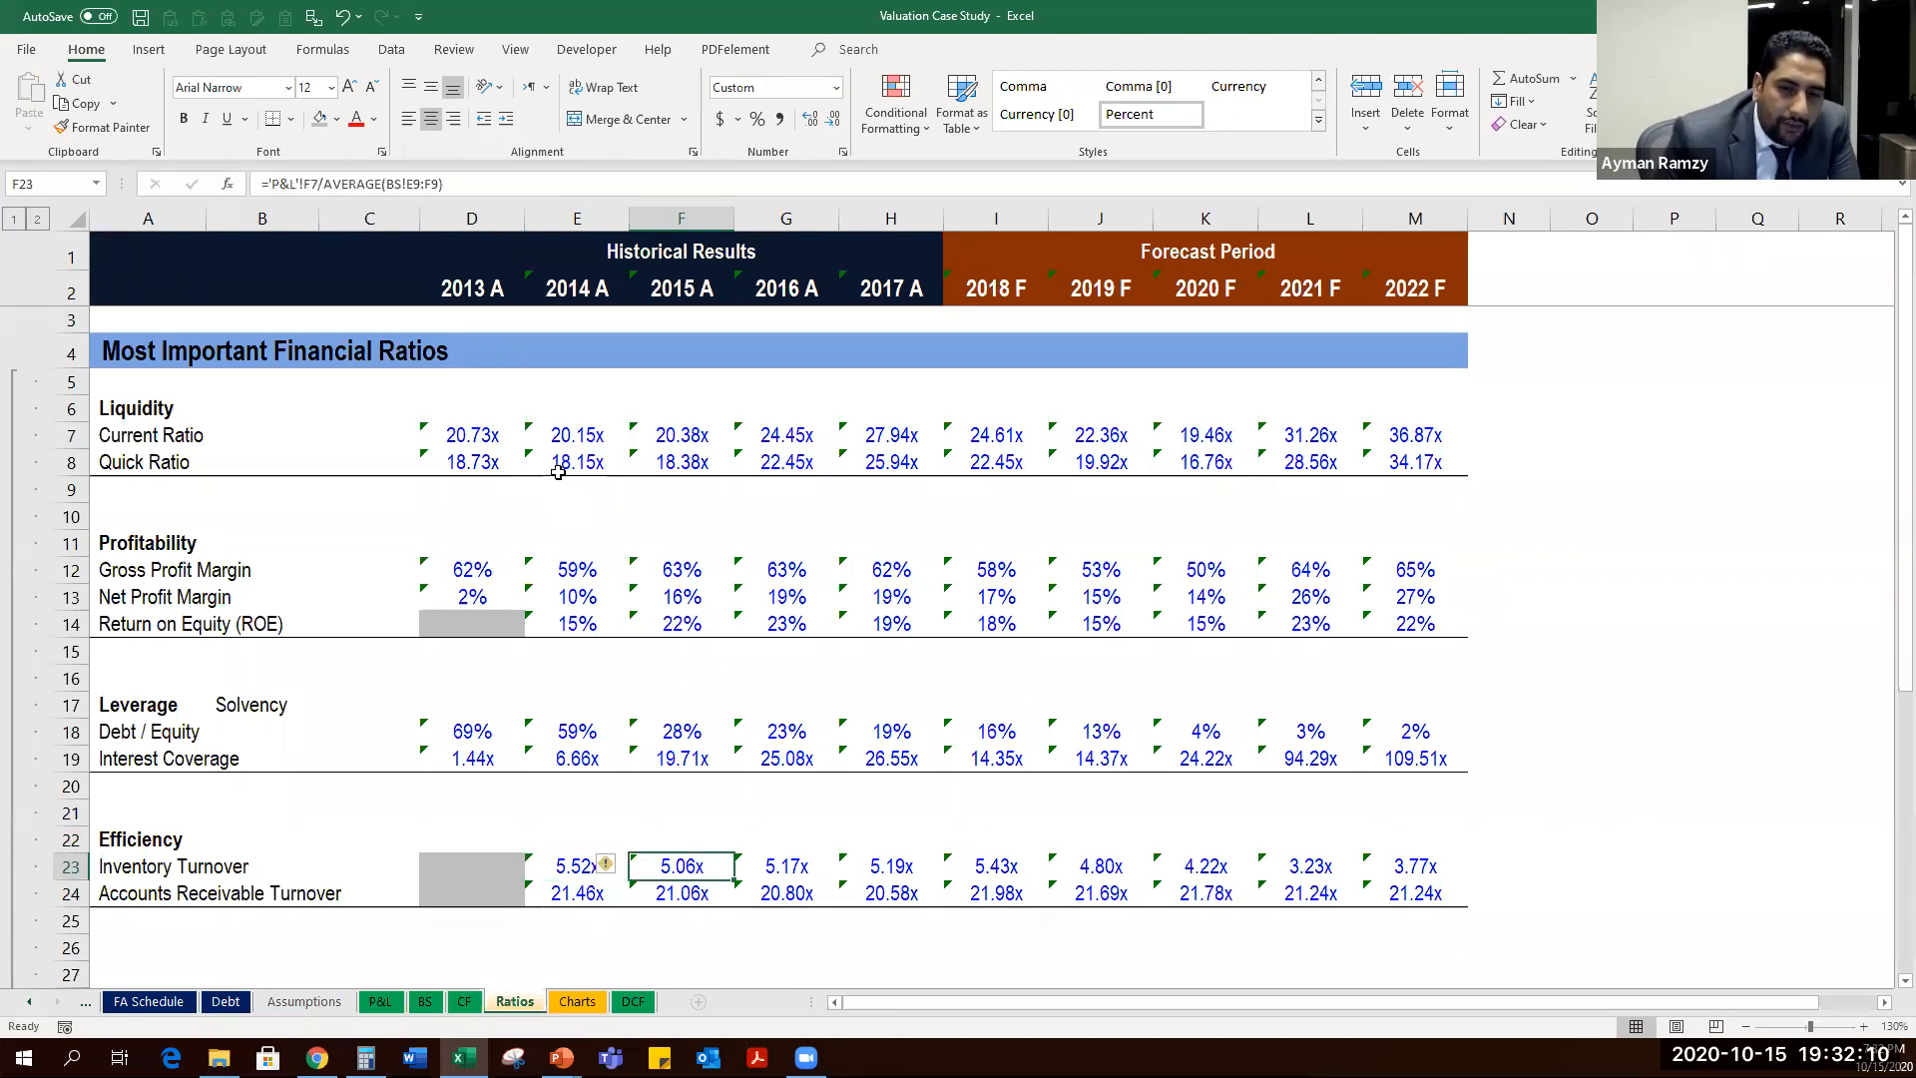
key("Right")
key("Right")
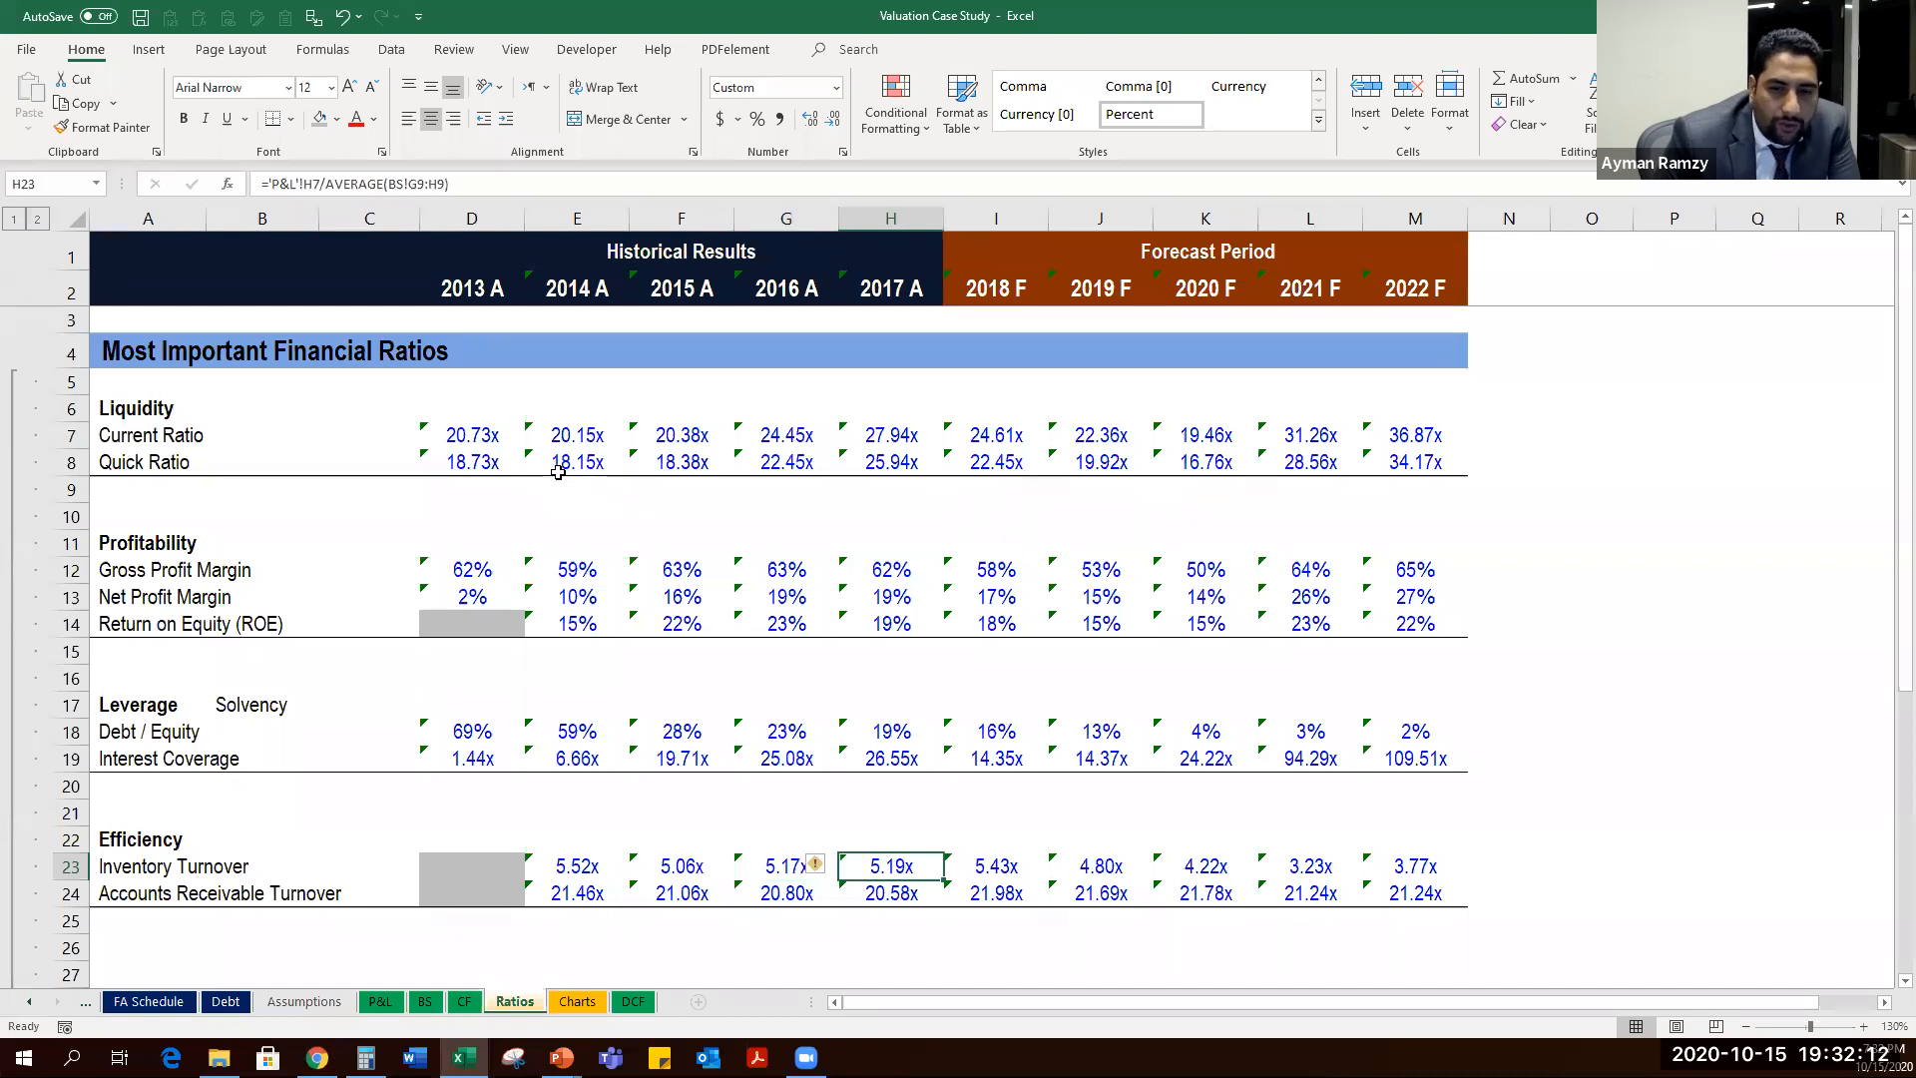
key("Right")
key("Right")
key("Right")
key("Right")
key("Left")
key("Left")
key("Left")
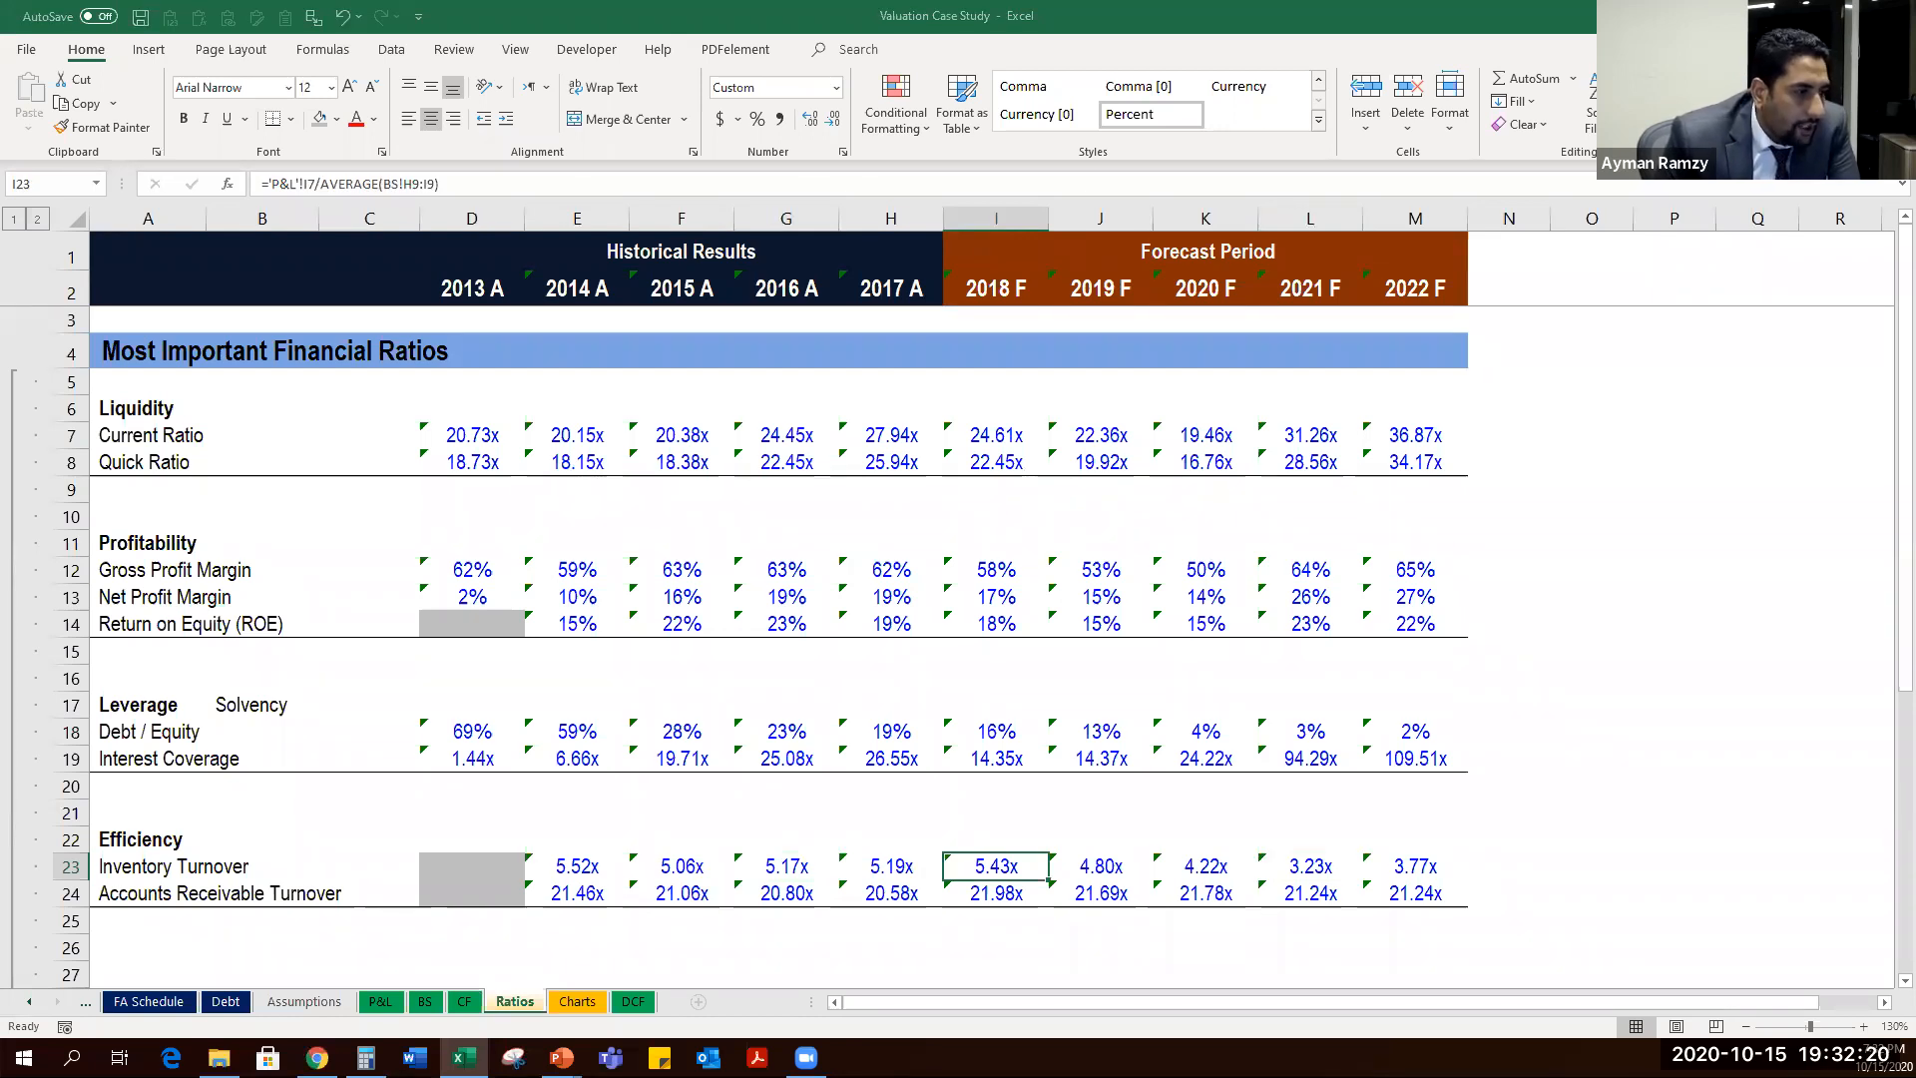
Select the 2019 to 2022 Inventory Turnover forecasts and examine their trend.
left_click_drag(1102, 860, 1440, 873)
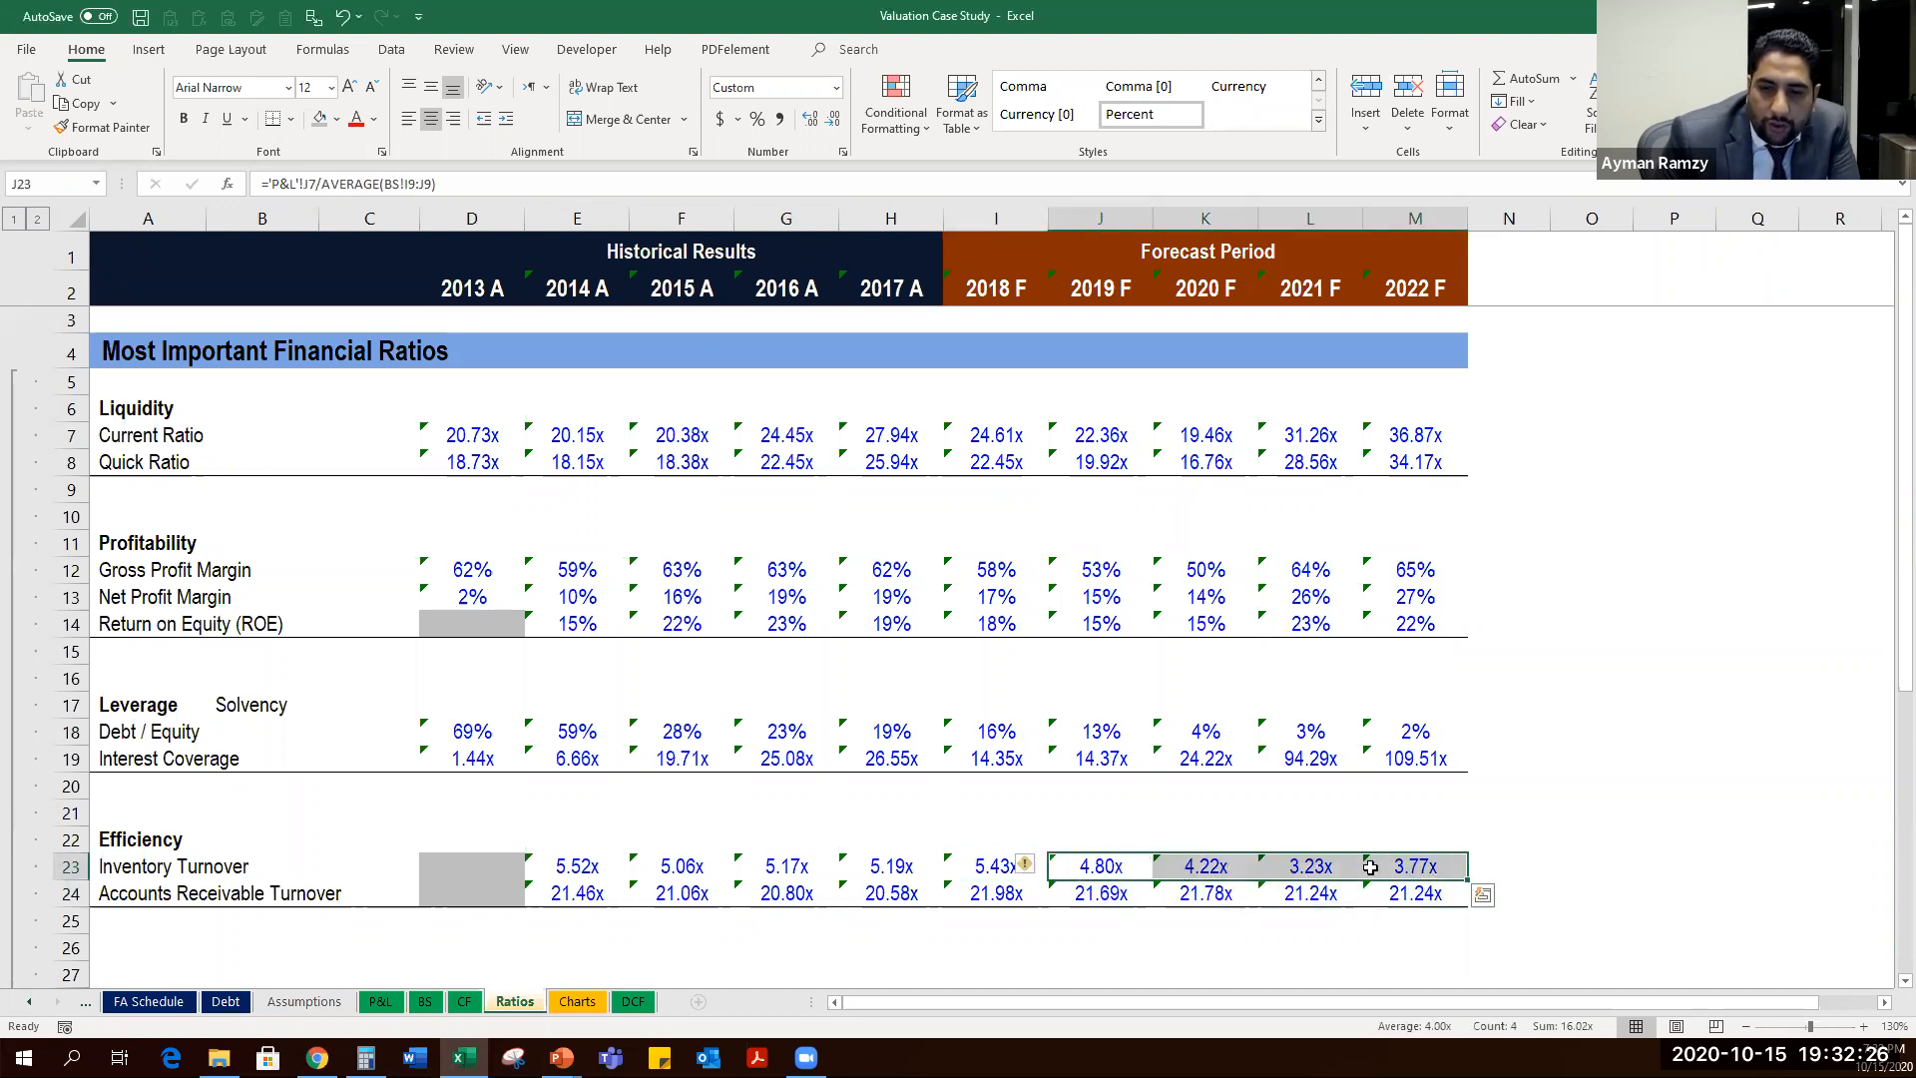
left_click(1118, 870)
left_click_drag(1125, 870, 1440, 868)
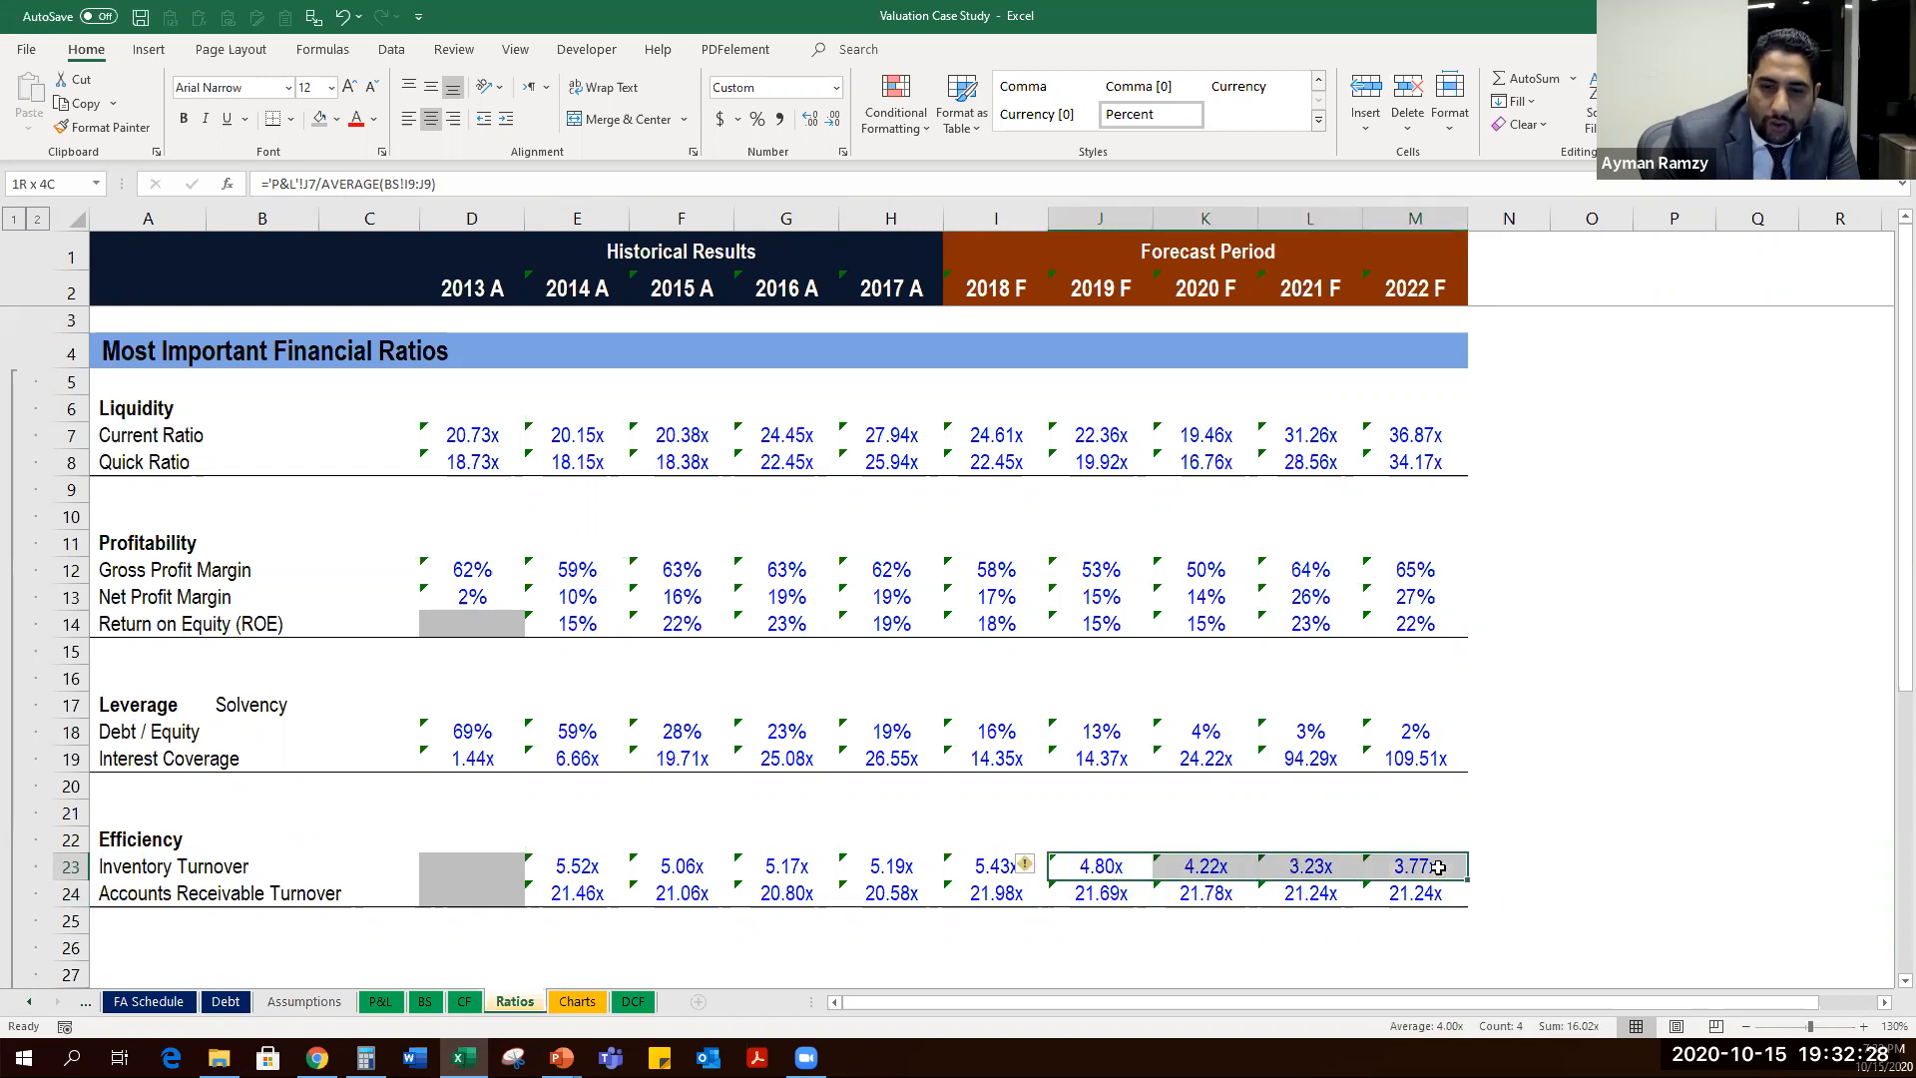
left_click_drag(1081, 872, 1417, 864)
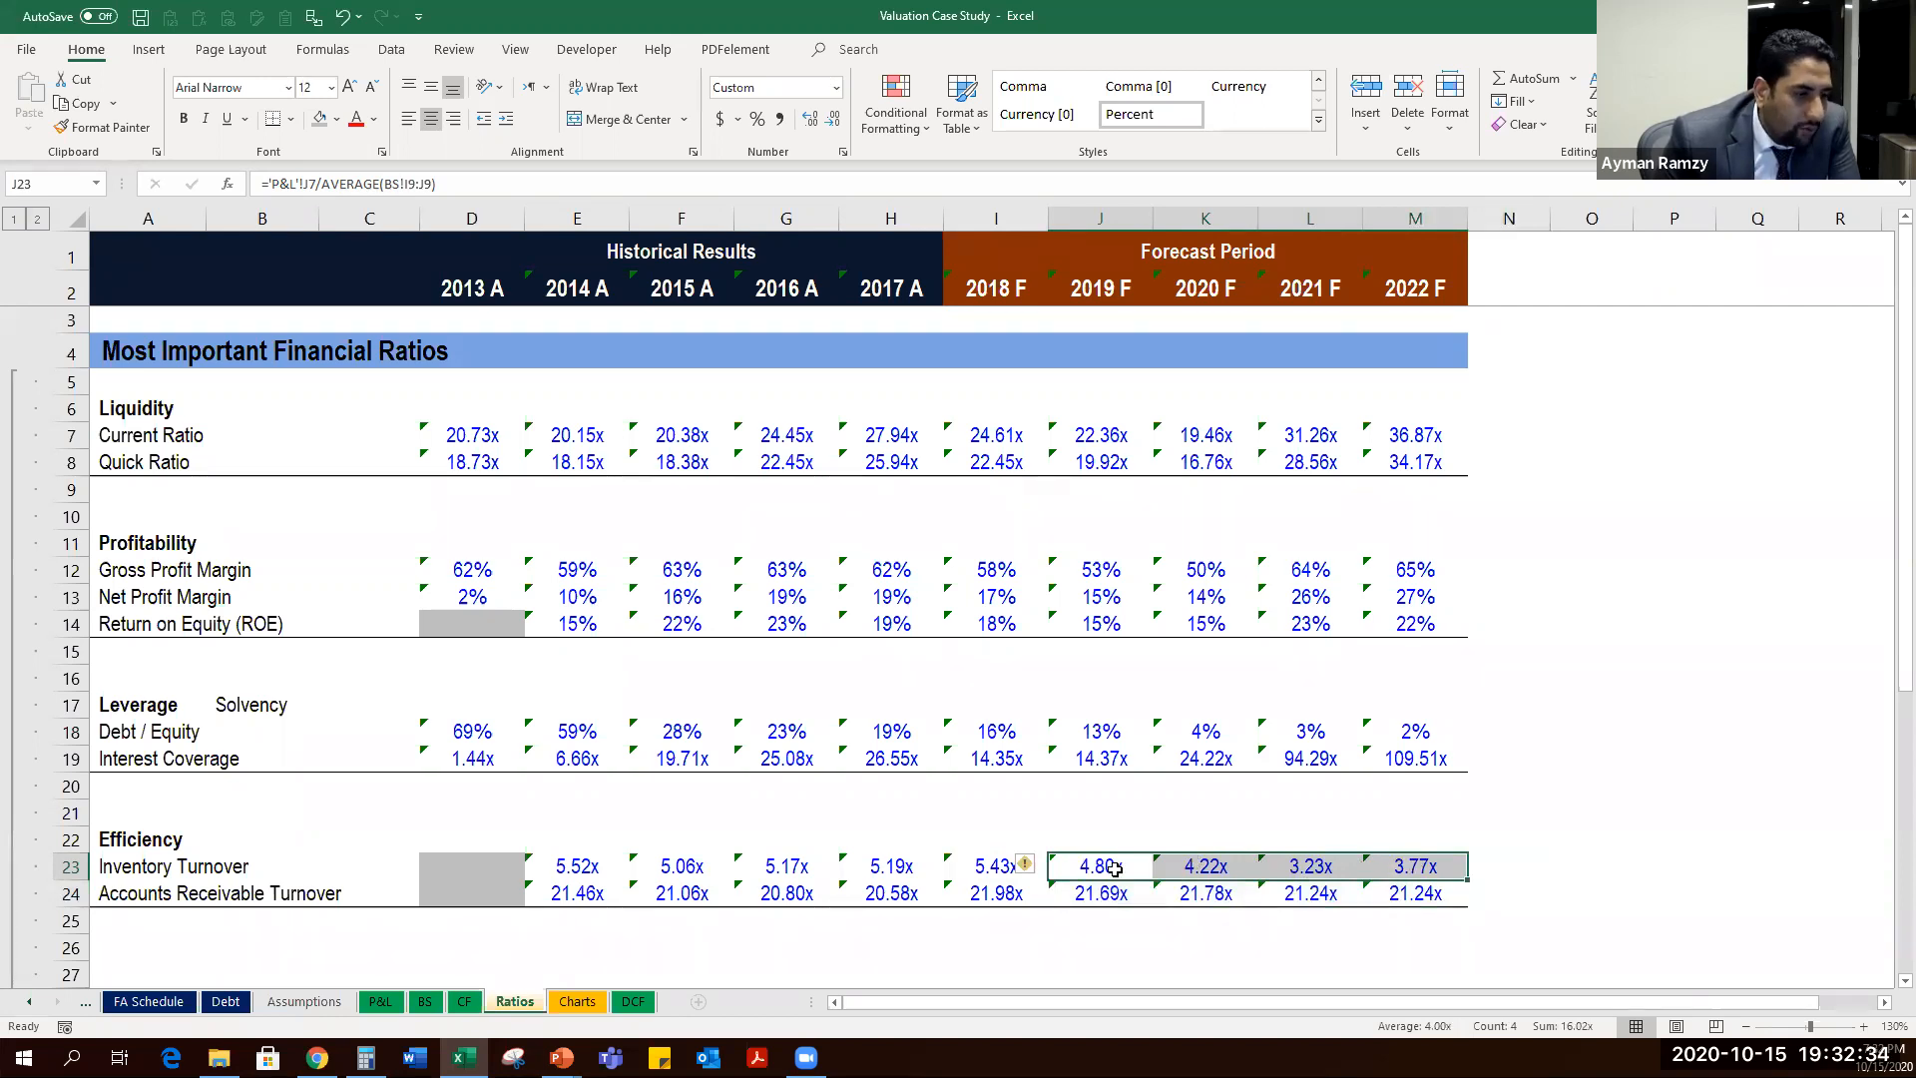
left_click_drag(1104, 820, 1441, 808)
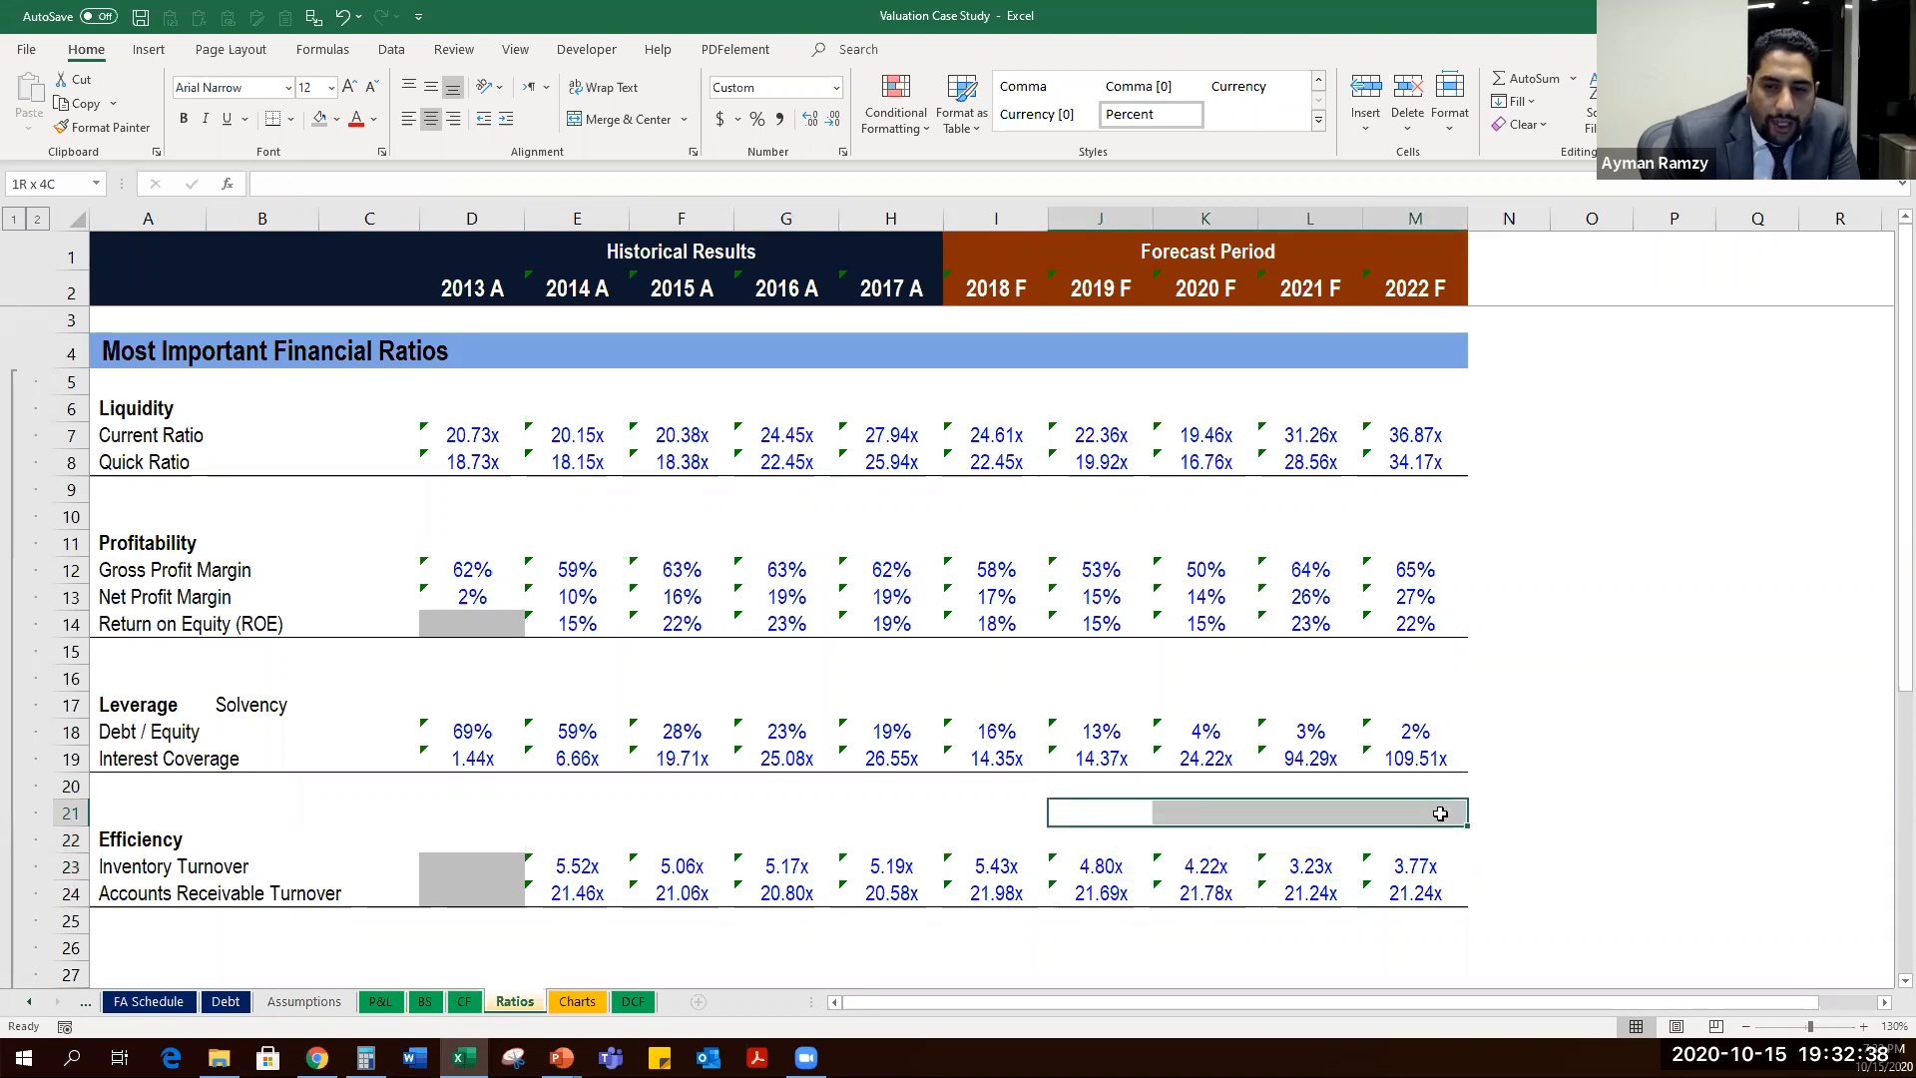
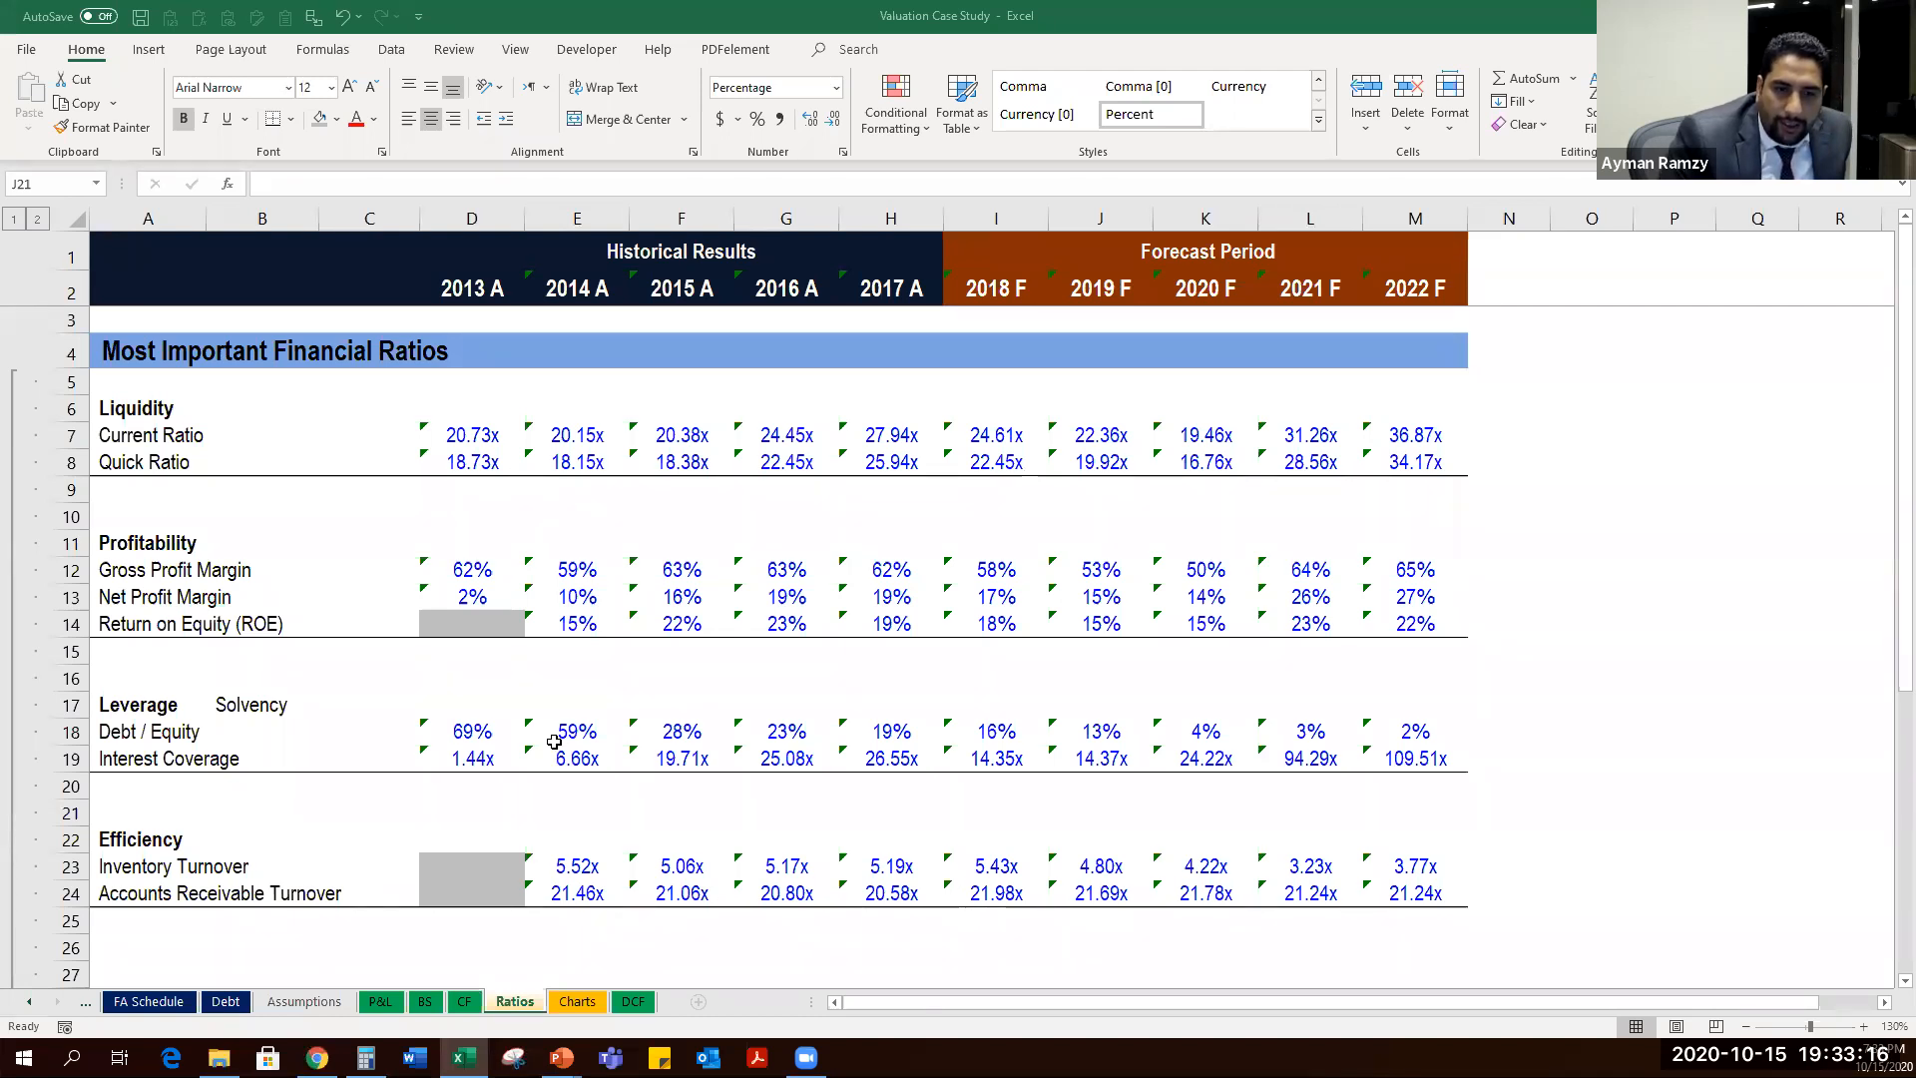
left_click(592, 896)
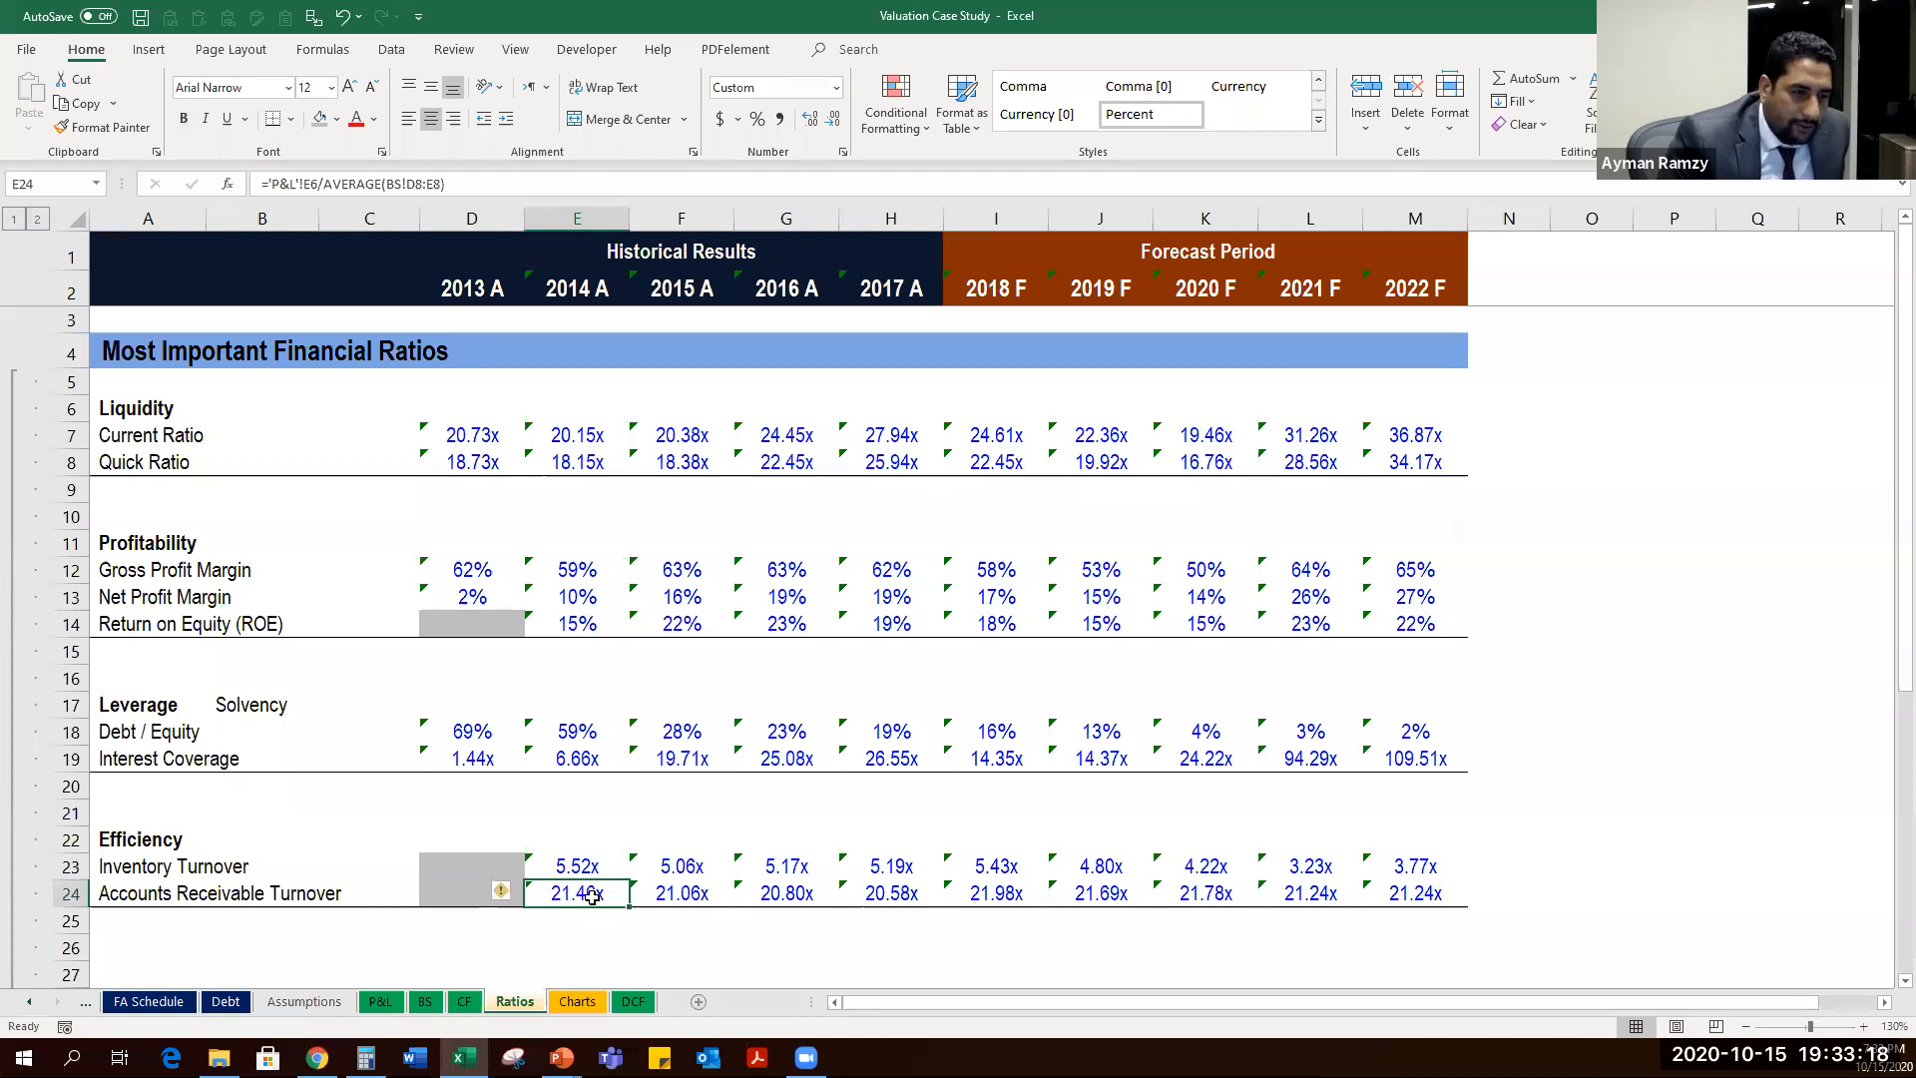
key("Up")
key("ctrl+Right")
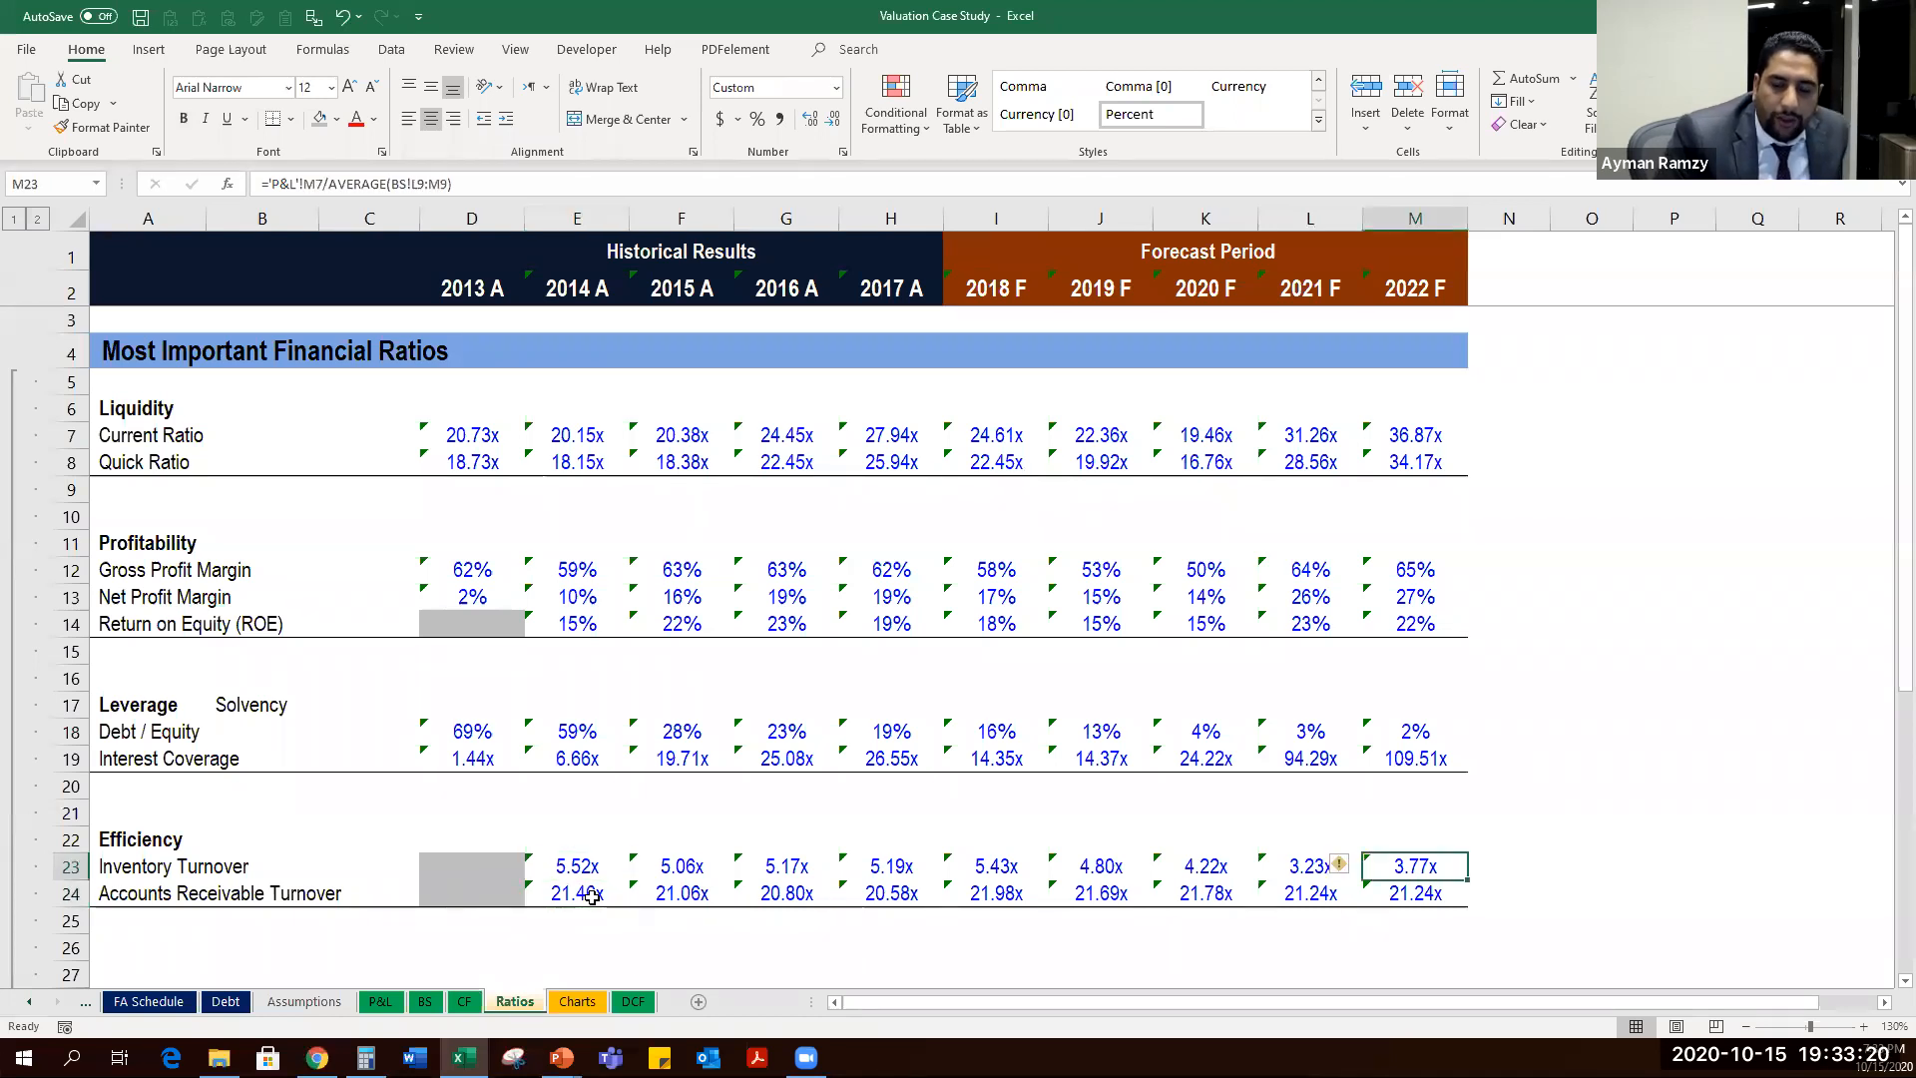
key("shift+Left")
key("shift+Left")
key("shift+Left")
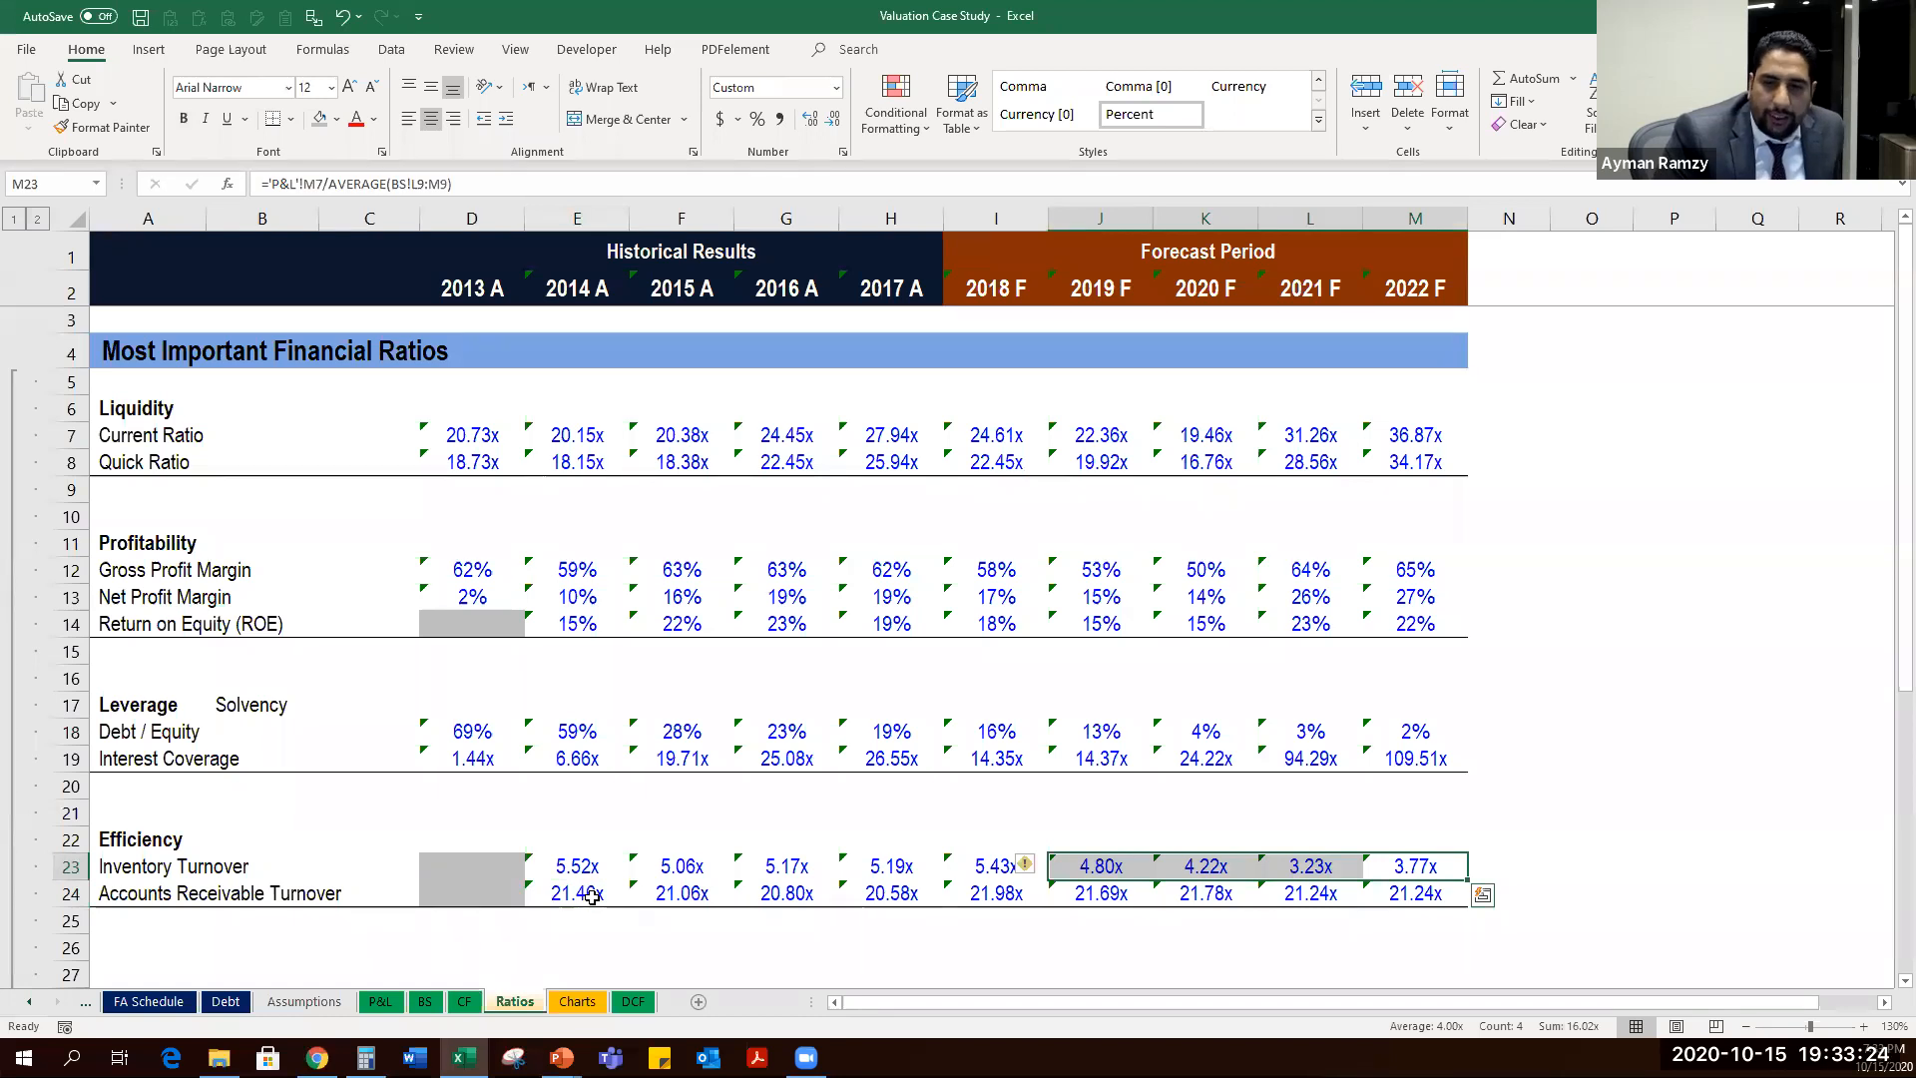
key("alt+shift+F10")
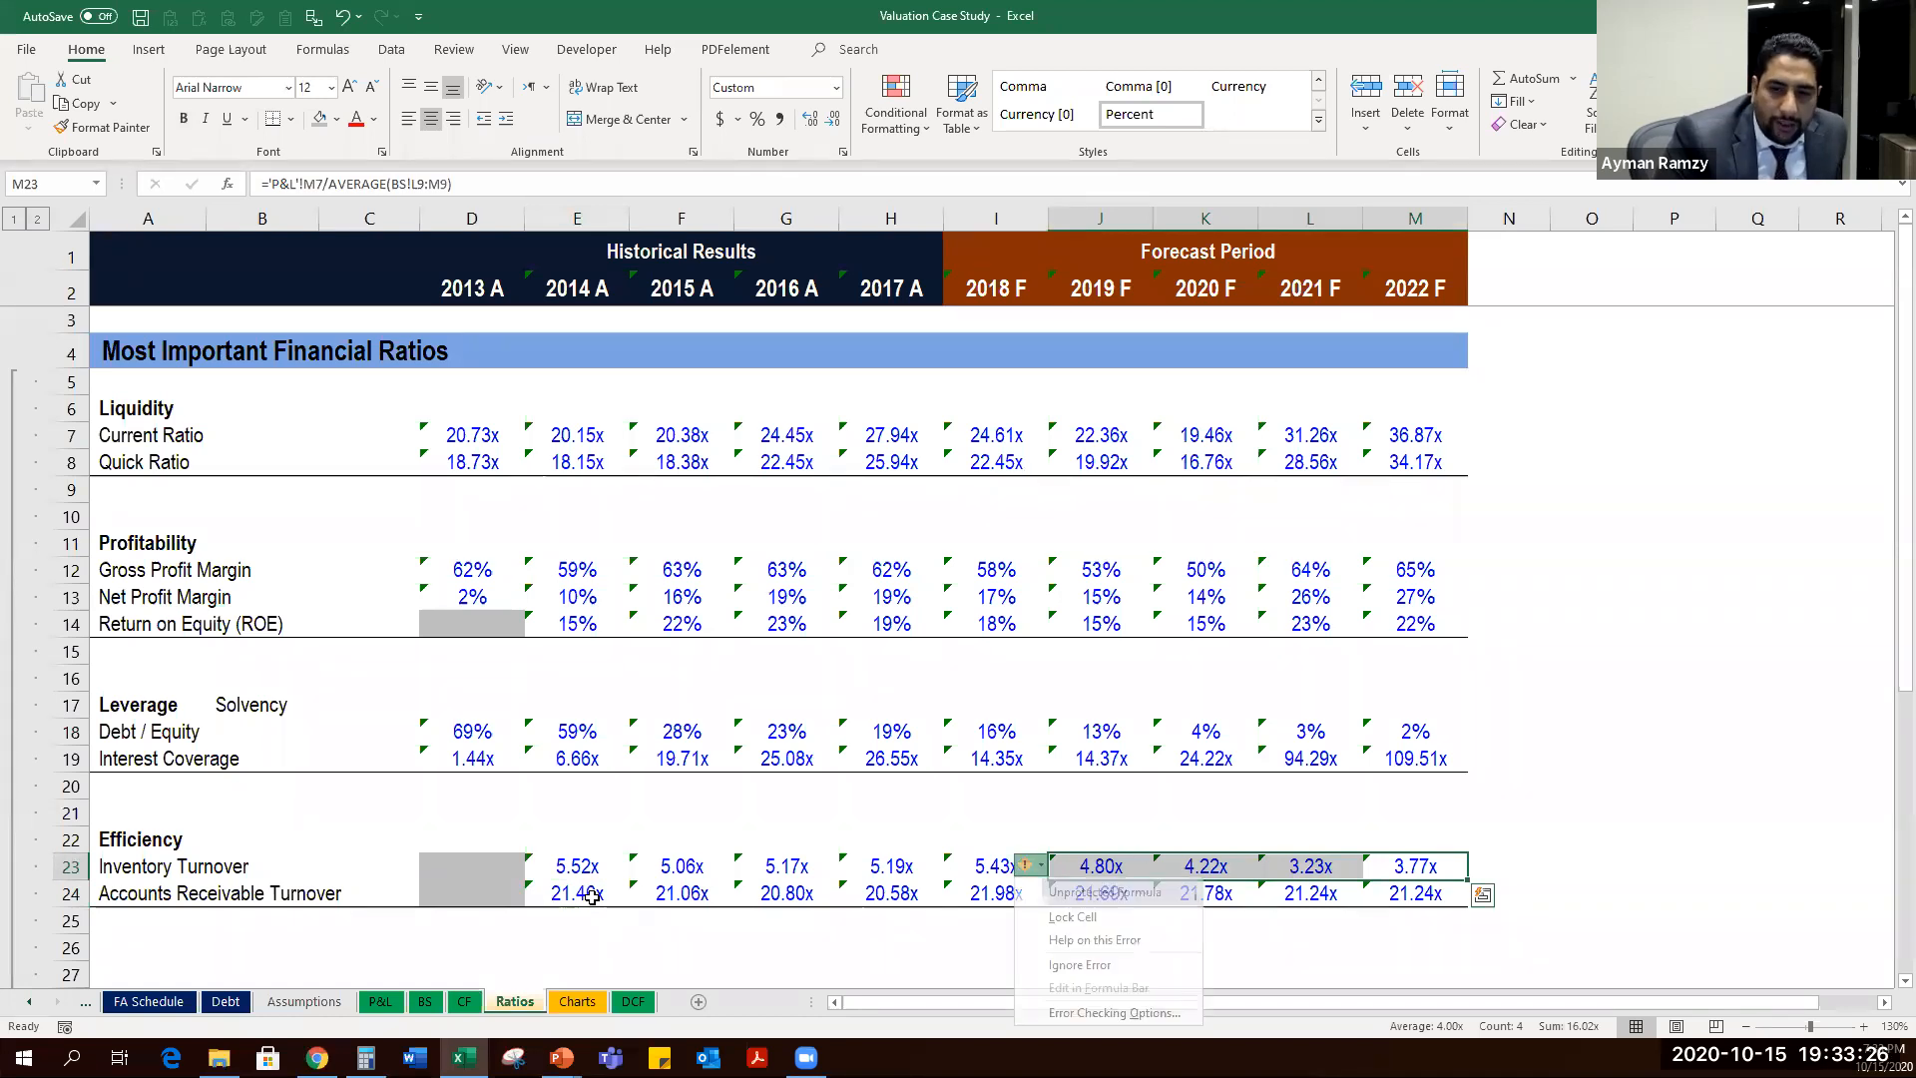
key("Escape")
key("Right")
key("Left")
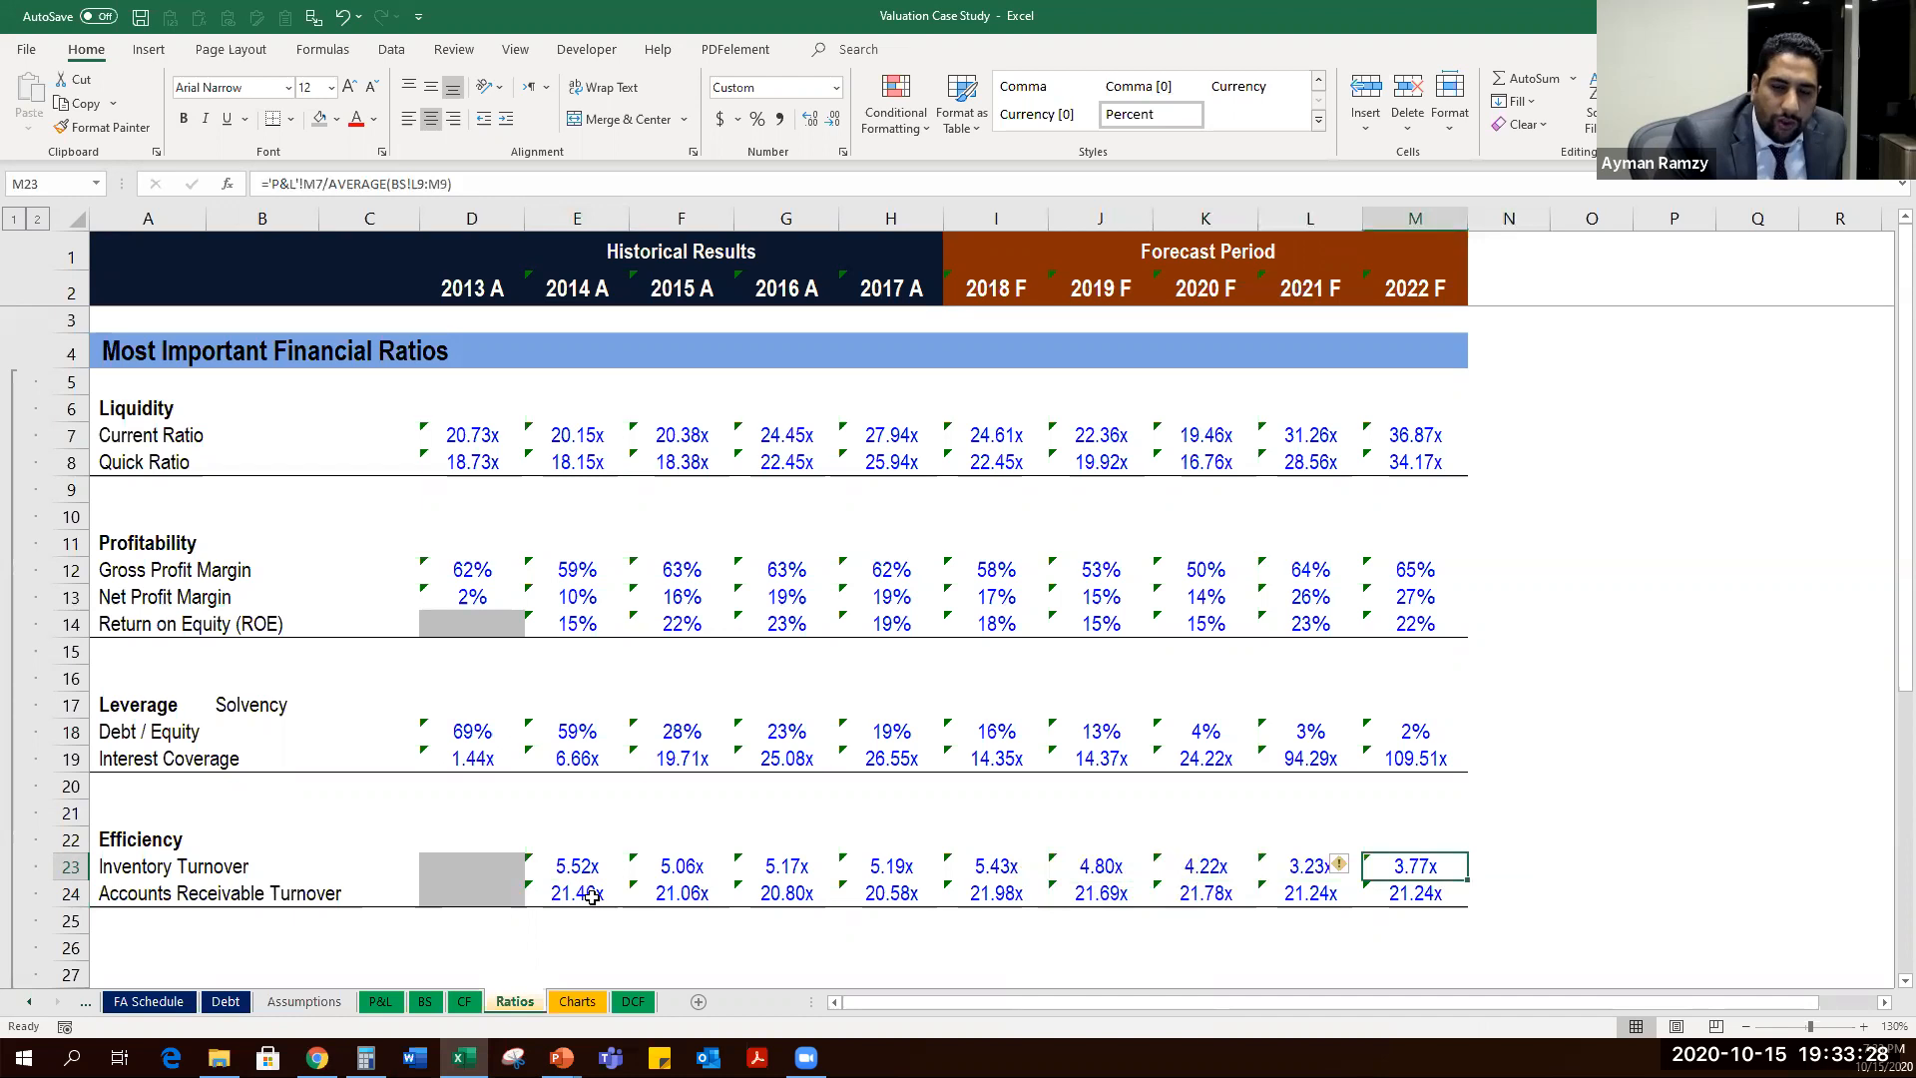
key("shift+Left")
key("shift+Left")
key("shift+Left")
key("shift+Right")
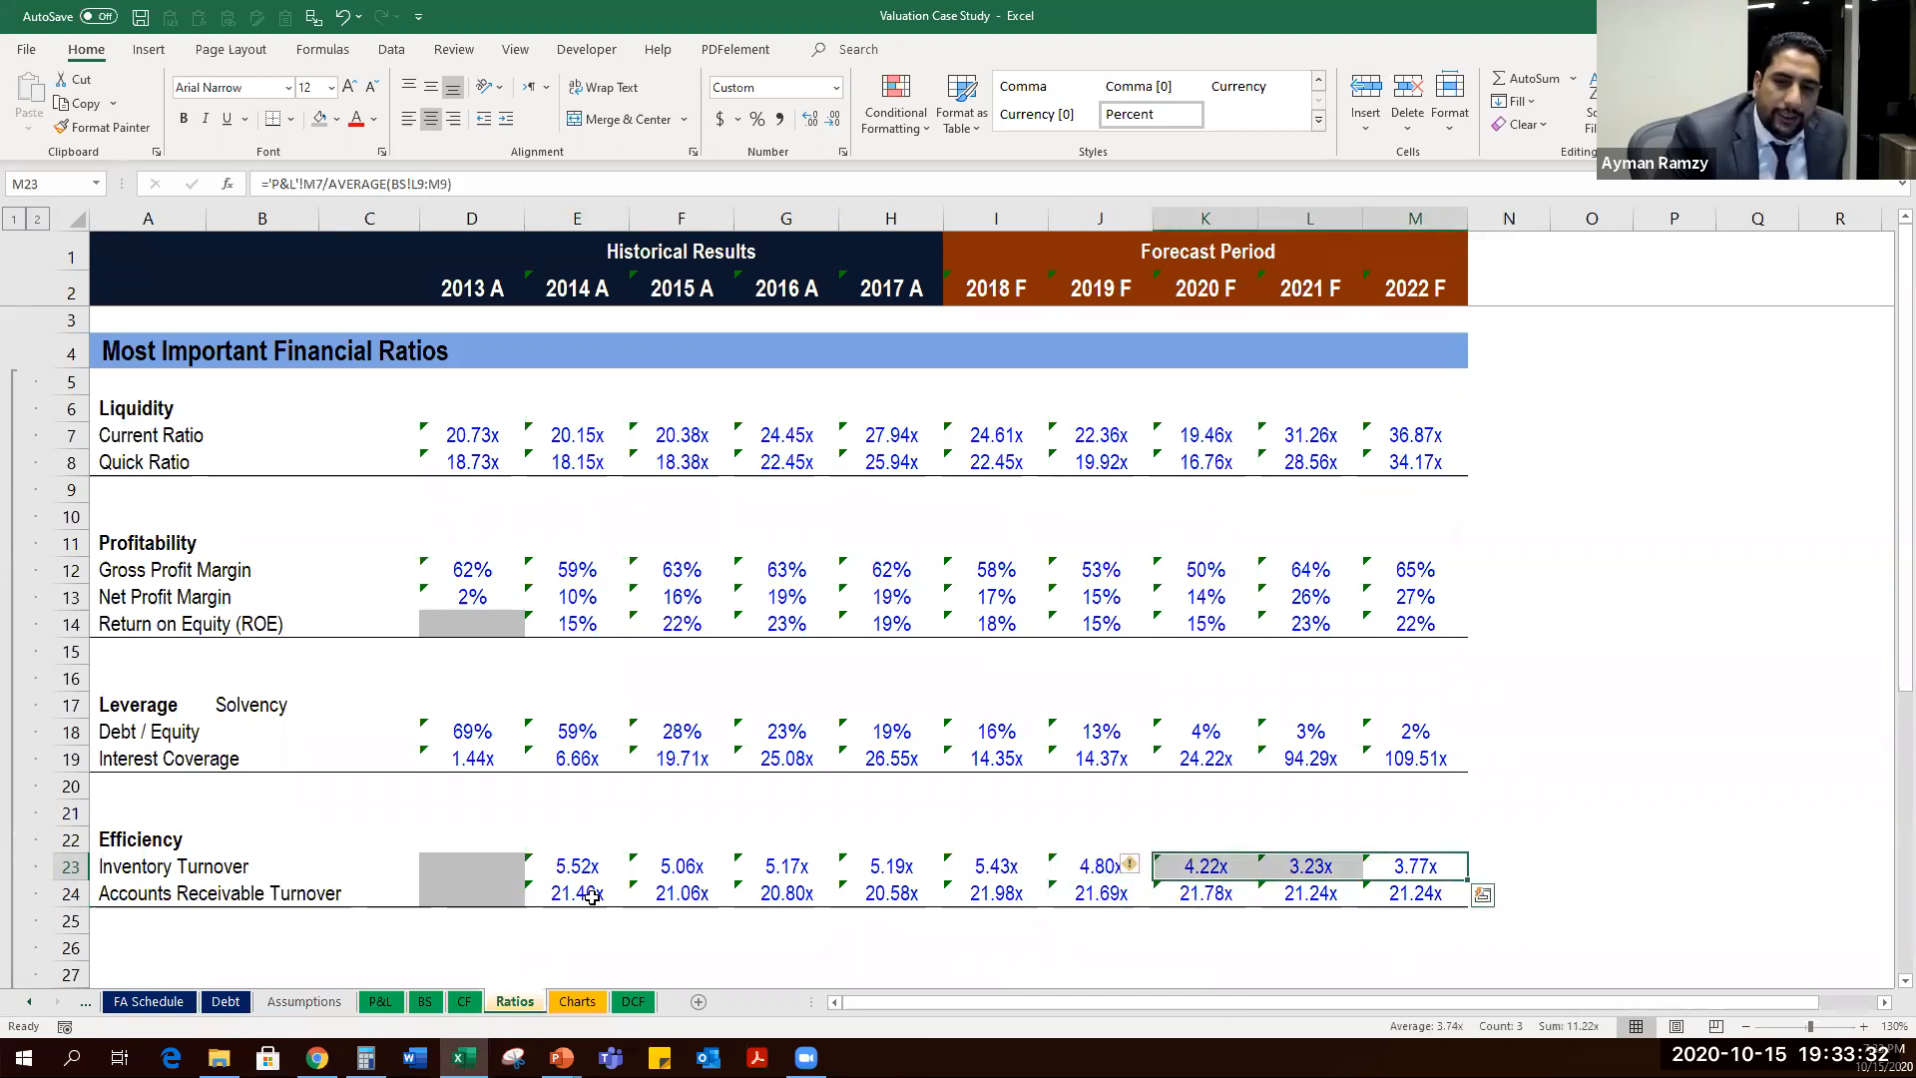
key("shift+Left")
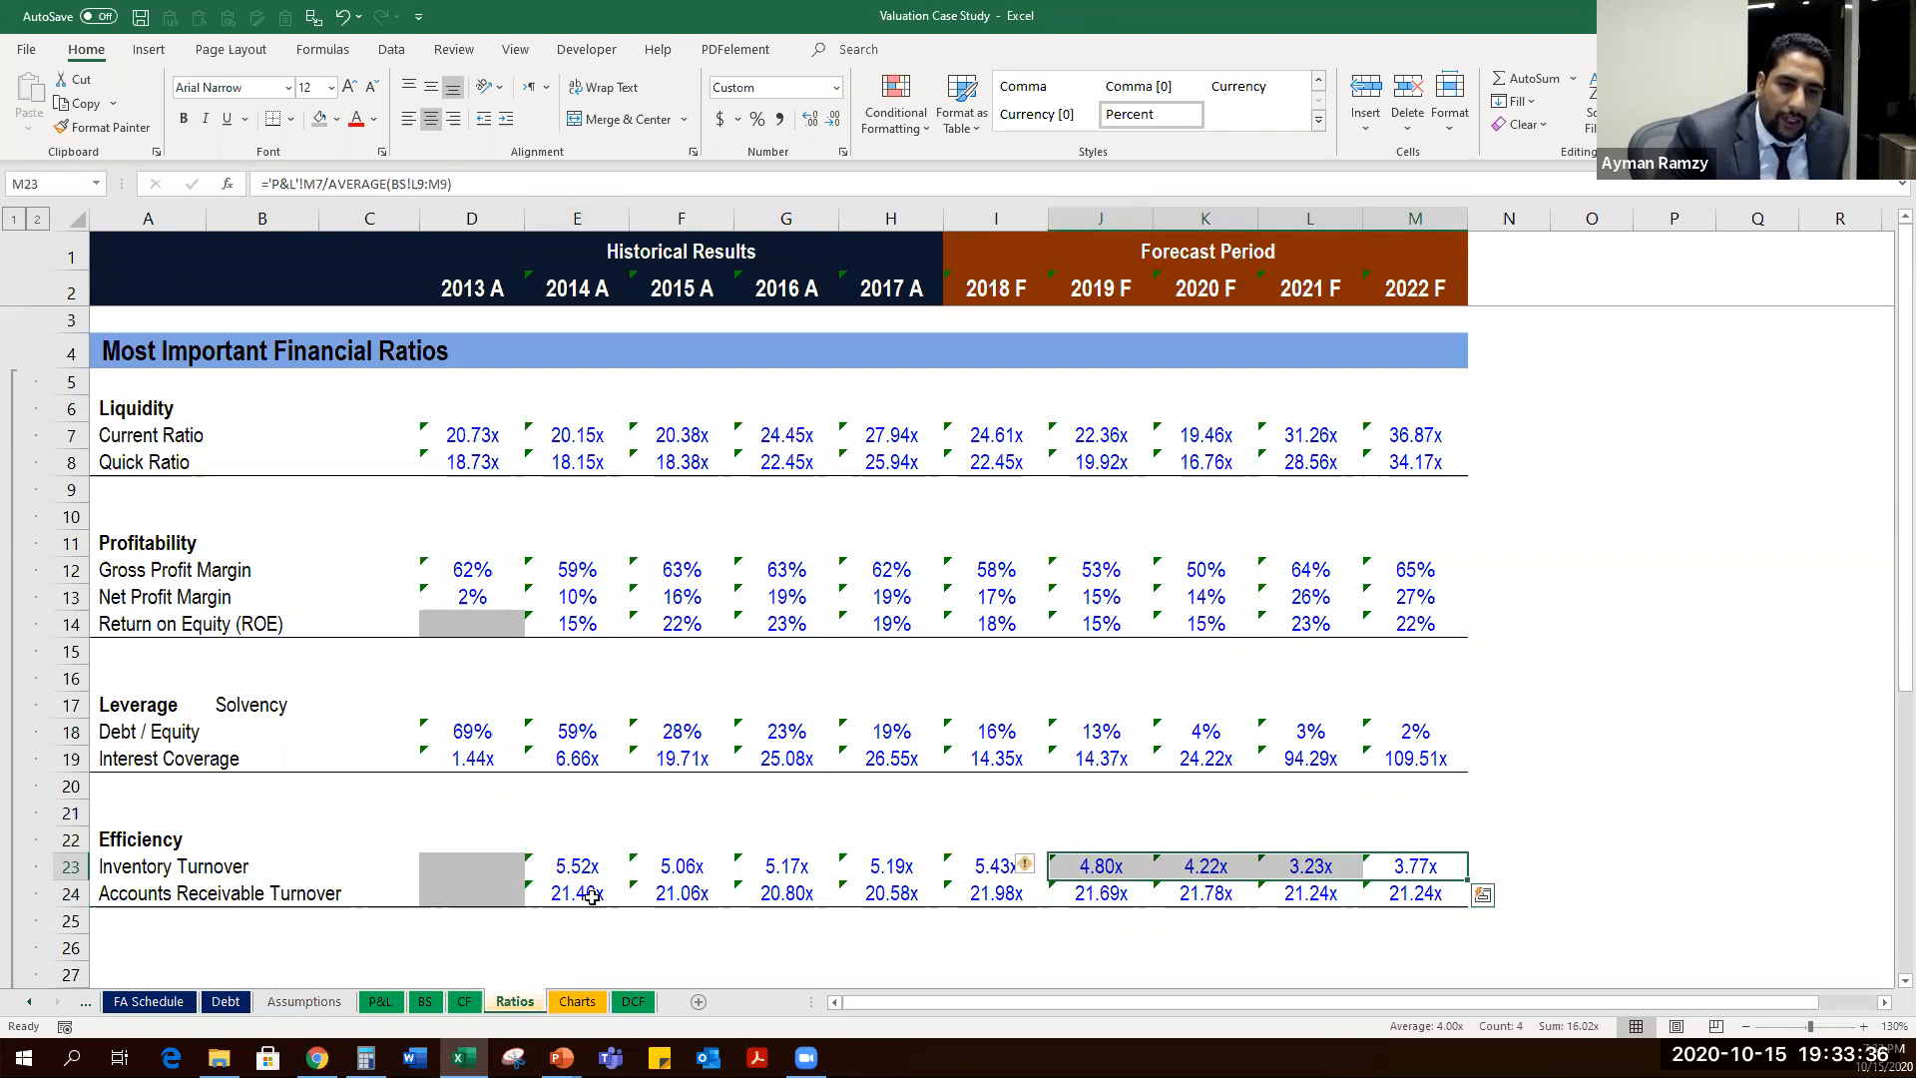
key("shift+Right")
key("shift+Right")
key("shift+Right")
key("shift+Left")
key("shift+Left")
key("shift+Left")
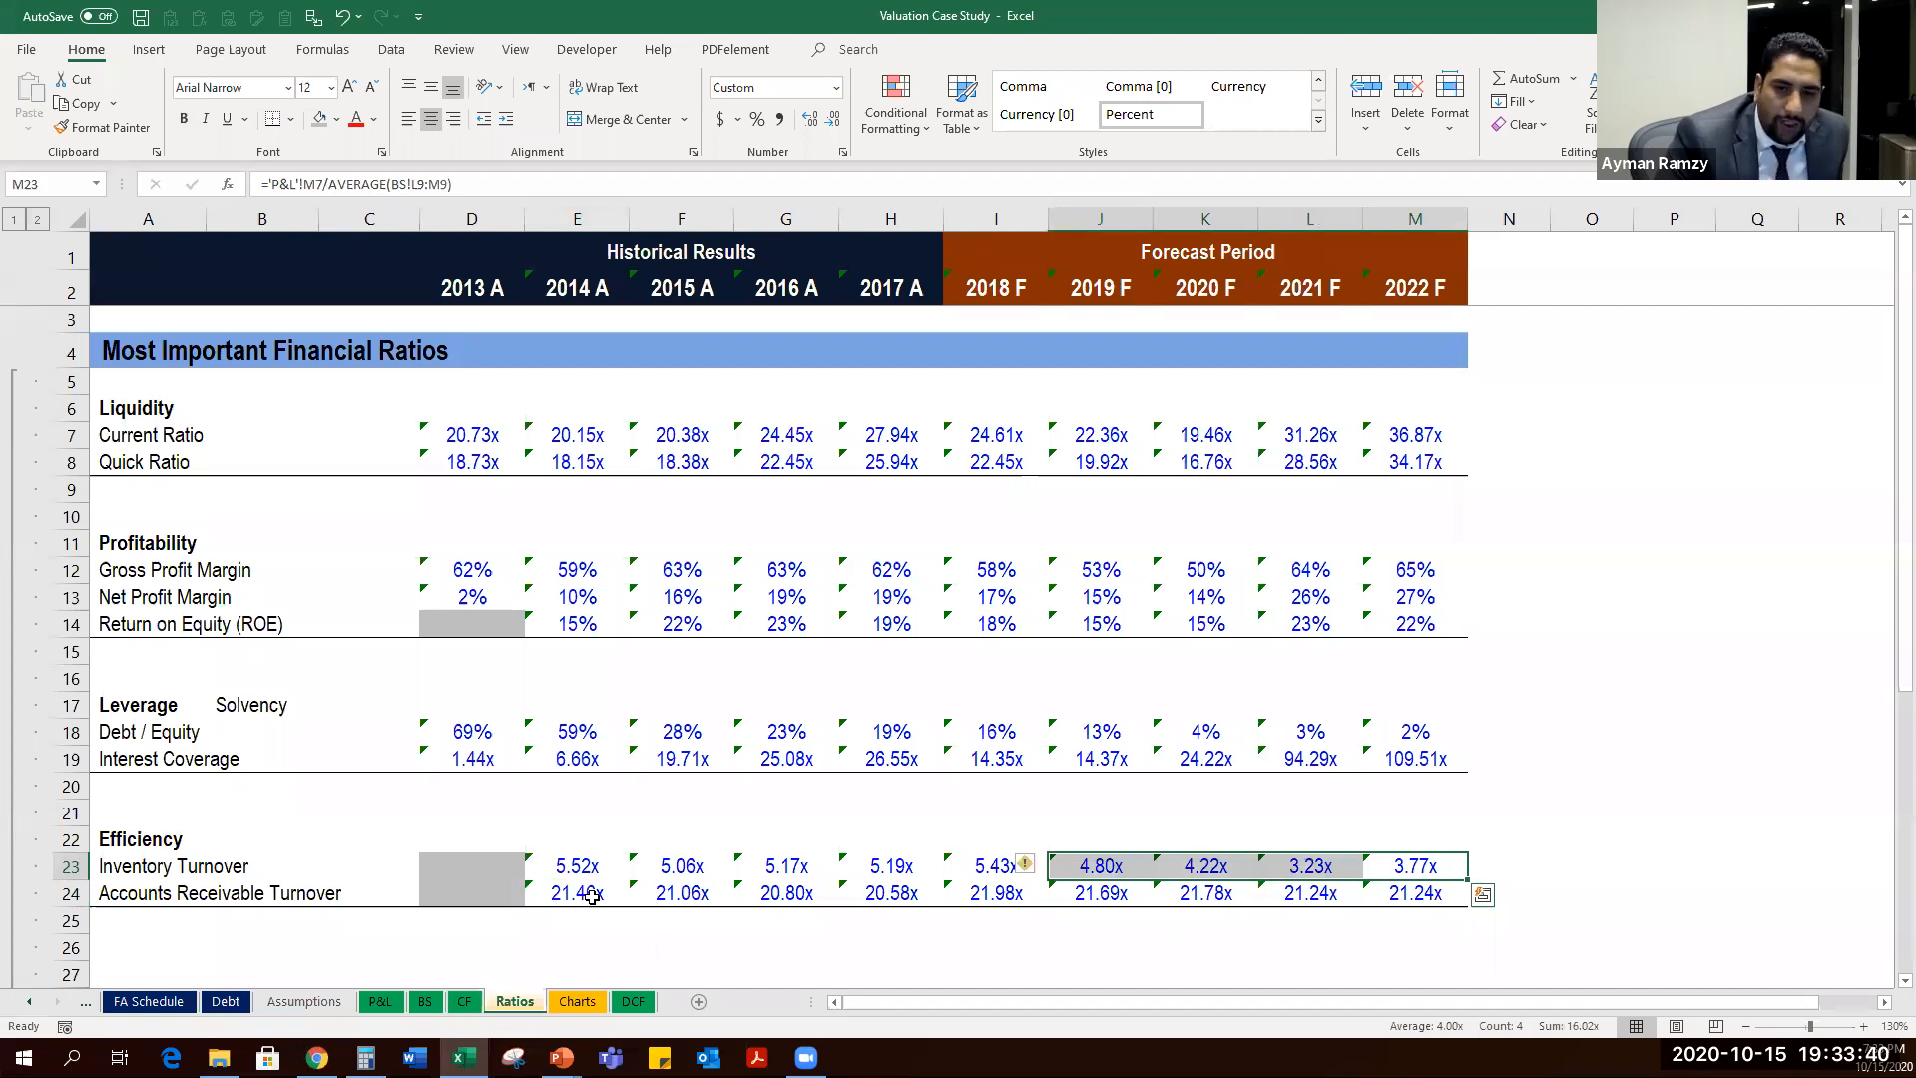
key("Down")
key("Up")
key("shift+Left")
key("shift+Left")
key("shift+Left")
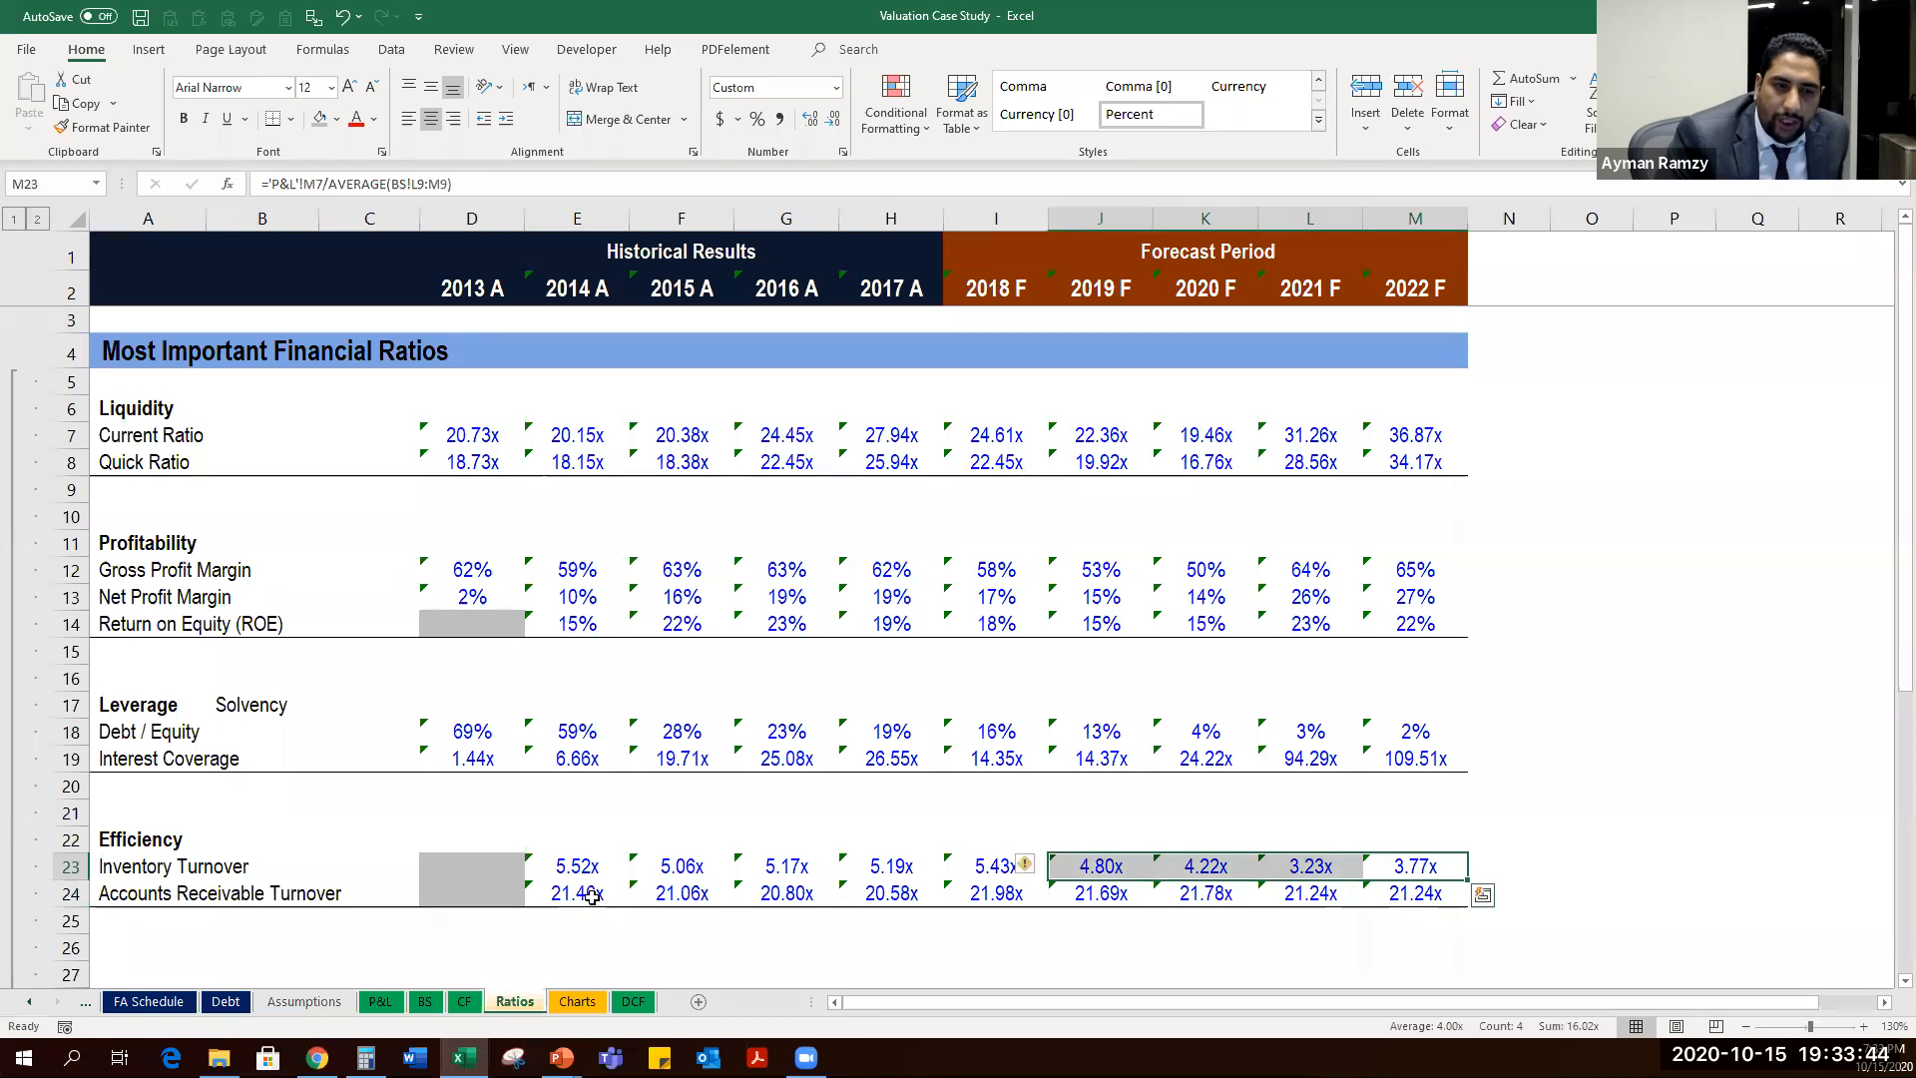
Examine the Accounts Receivable Turnover ratios across the row from 2014 to 2022.
key("Down")
key("Left")
key("Left")
key("Left")
key("Left")
key("Left")
key("Left")
key("Left")
key("Left")
key("Right")
key("Right")
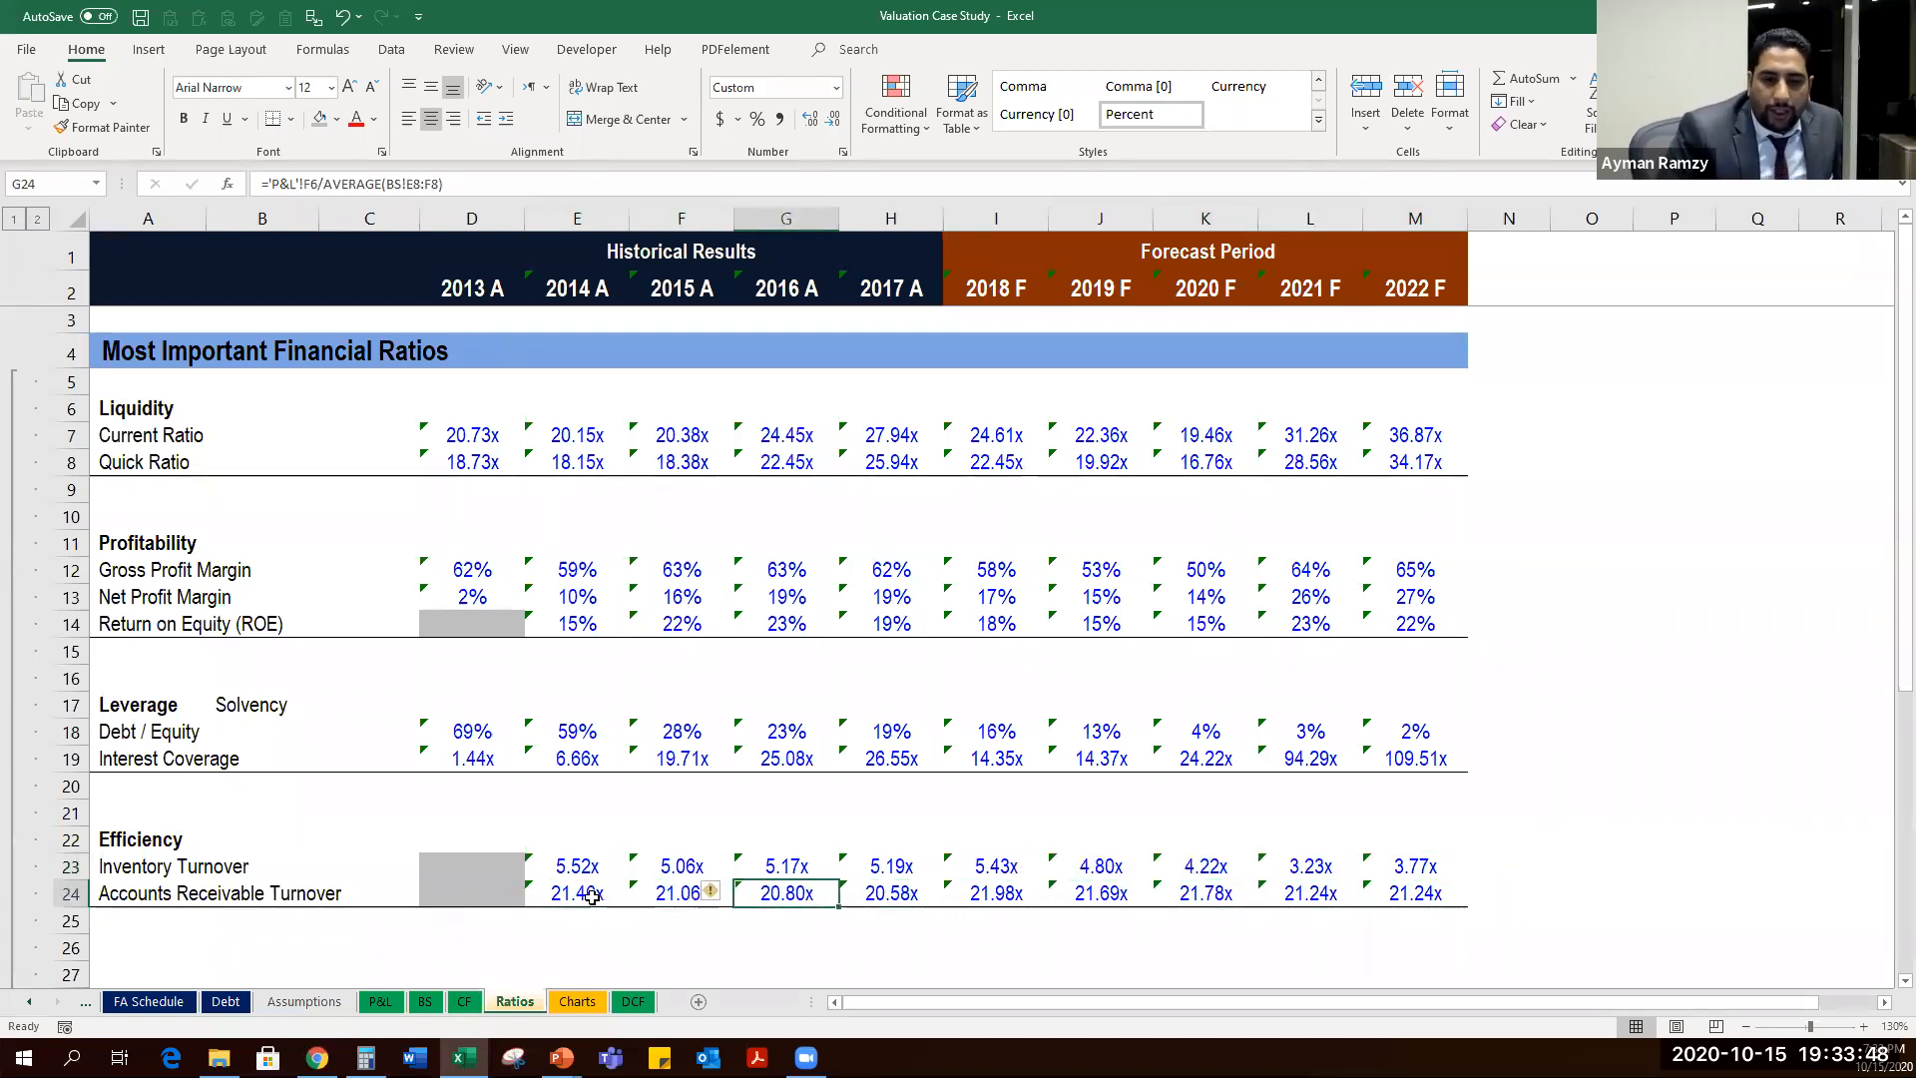
key("Right")
key("Right")
key("Right")
key("Right")
key("Right")
key("Right")
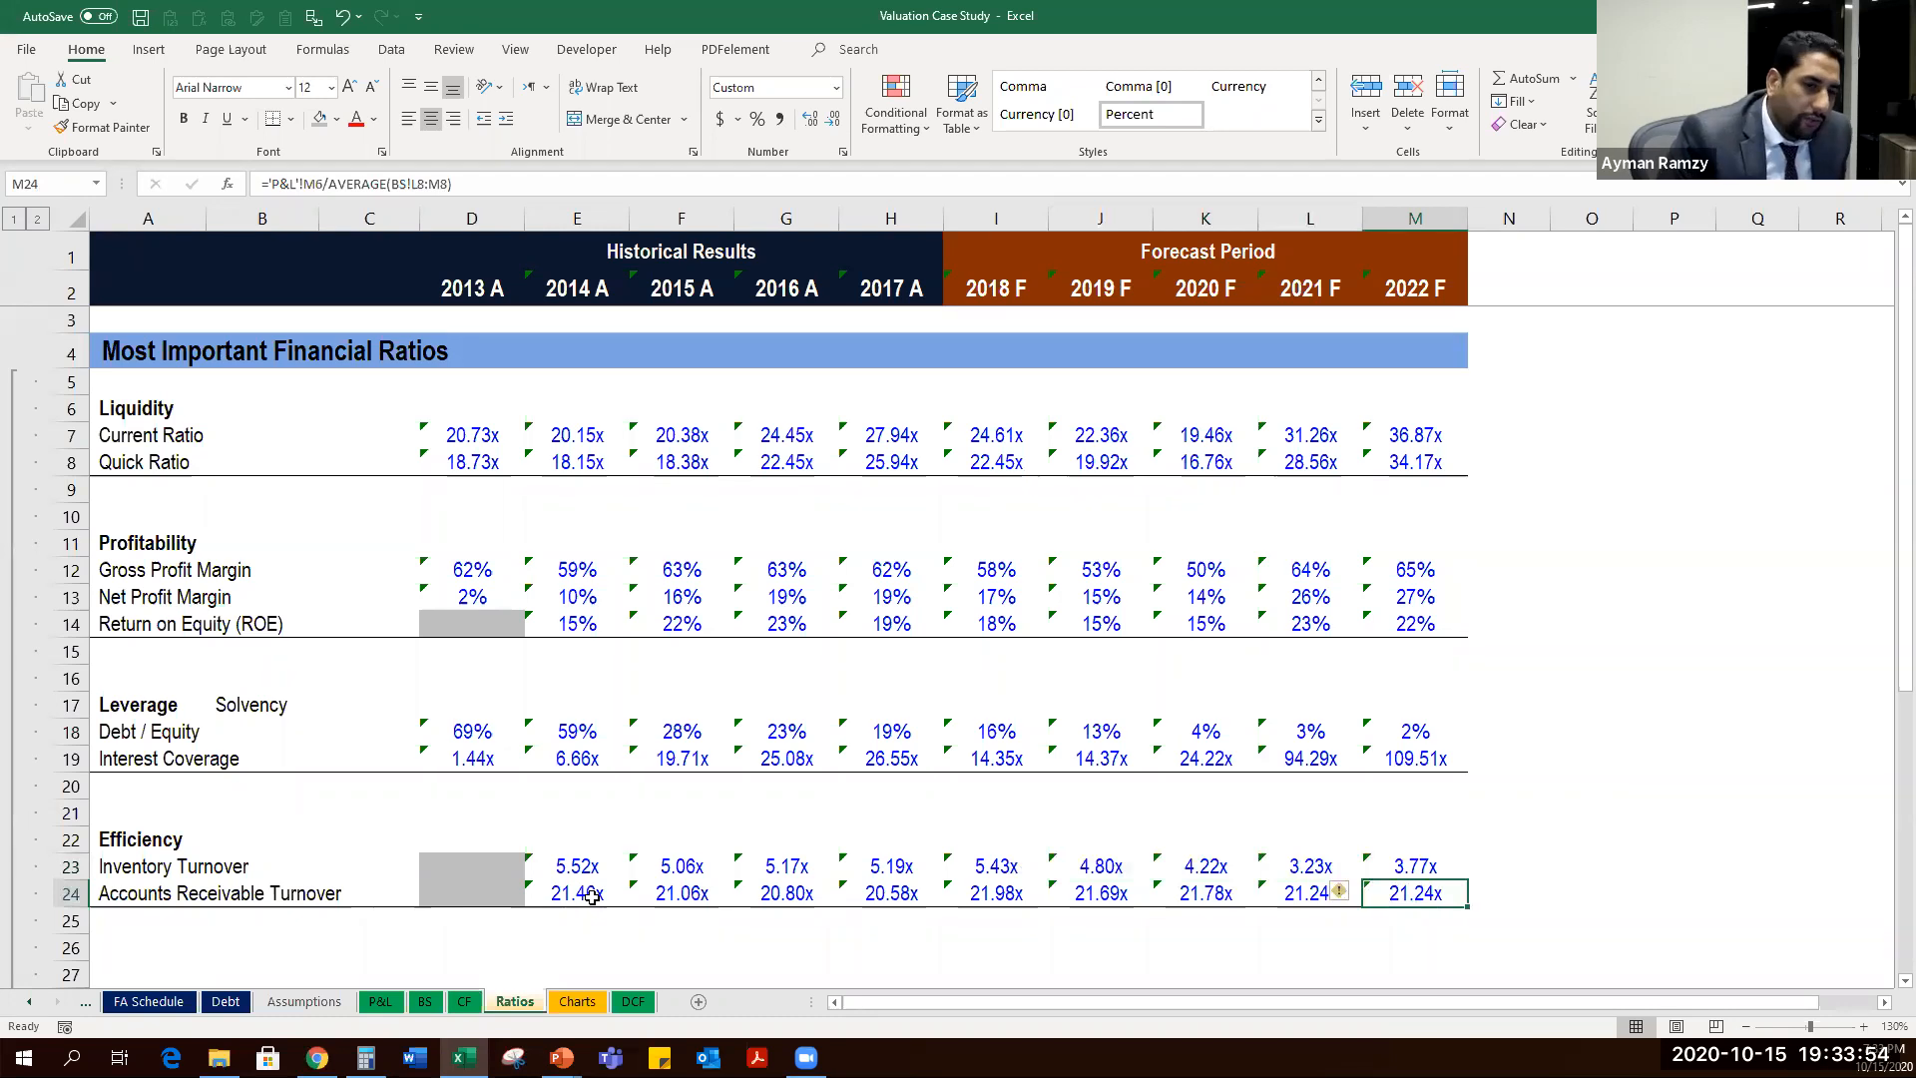
Add the note "Sales" beside the Inventory Turnover row in N23 and "Collection" beside the Accounts Receivable Turnover row in N24.
key("Right")
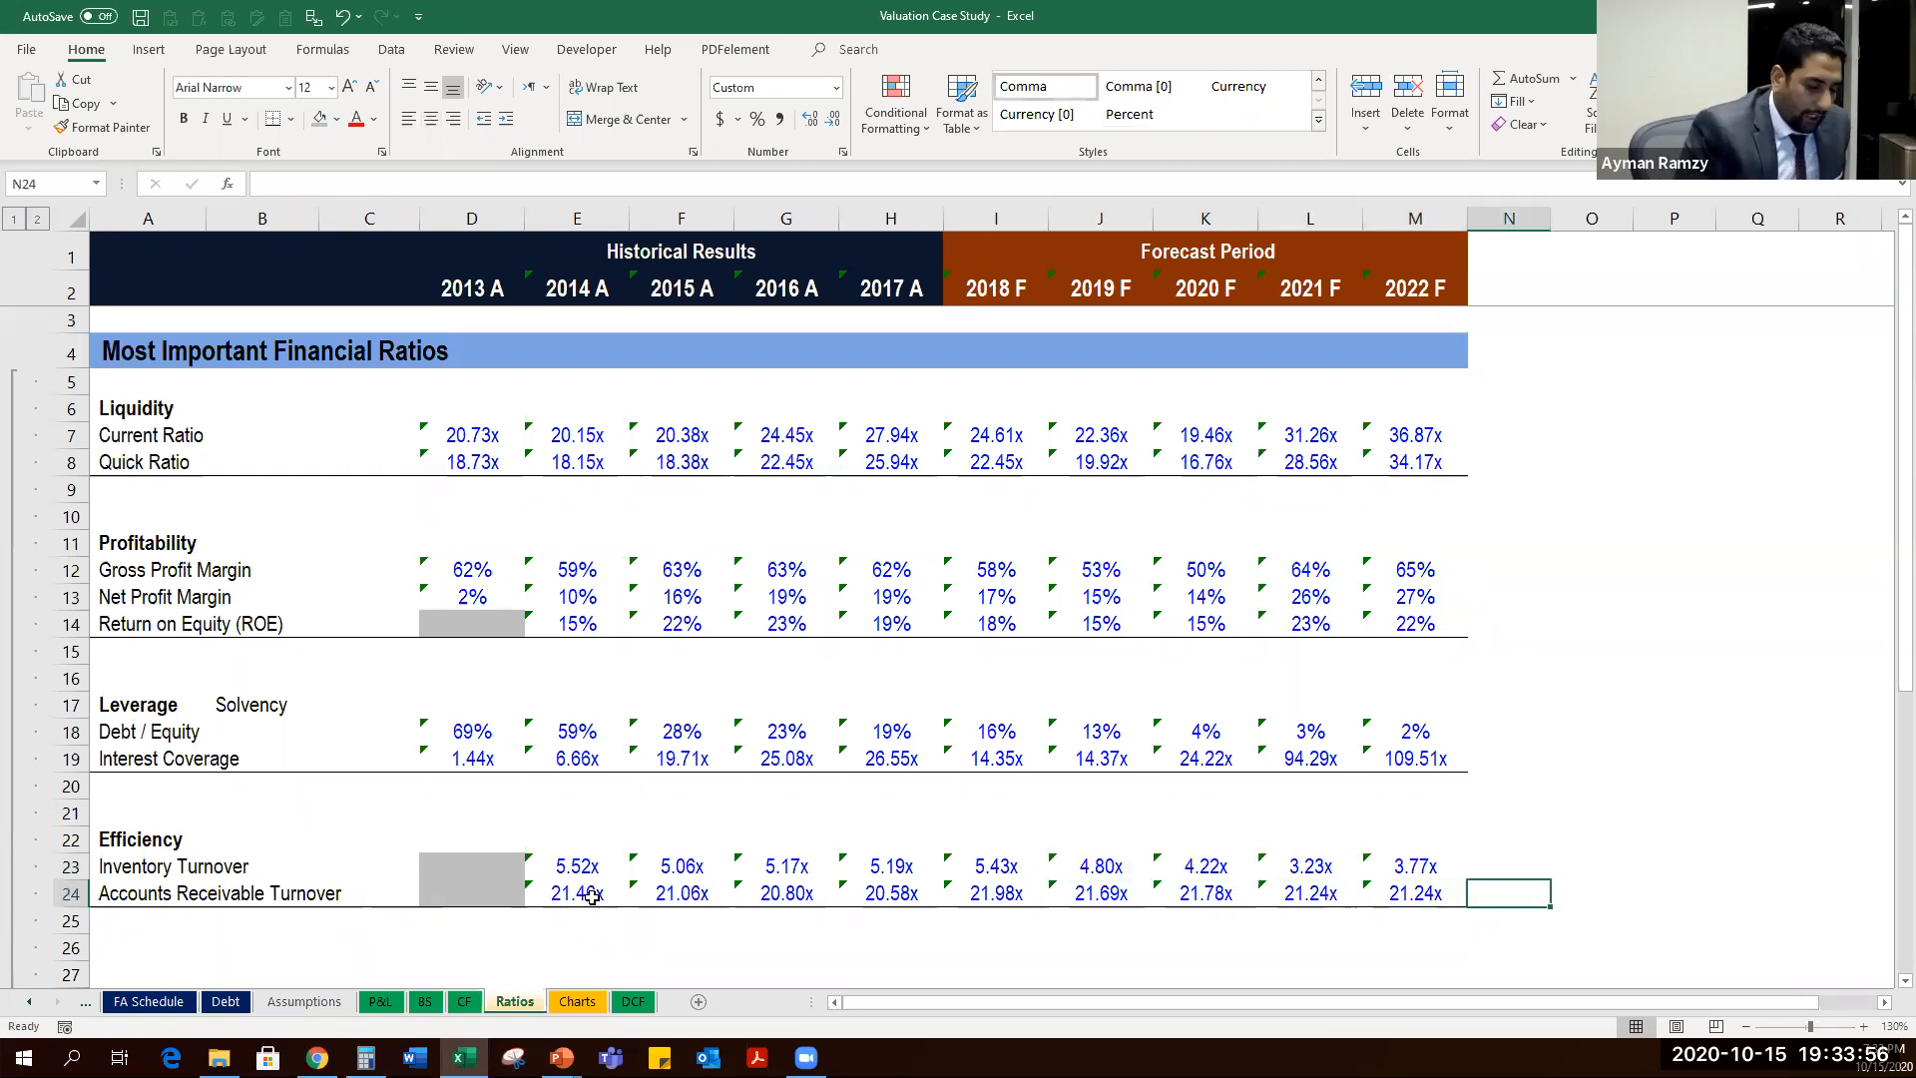
type("cOLLECTION")
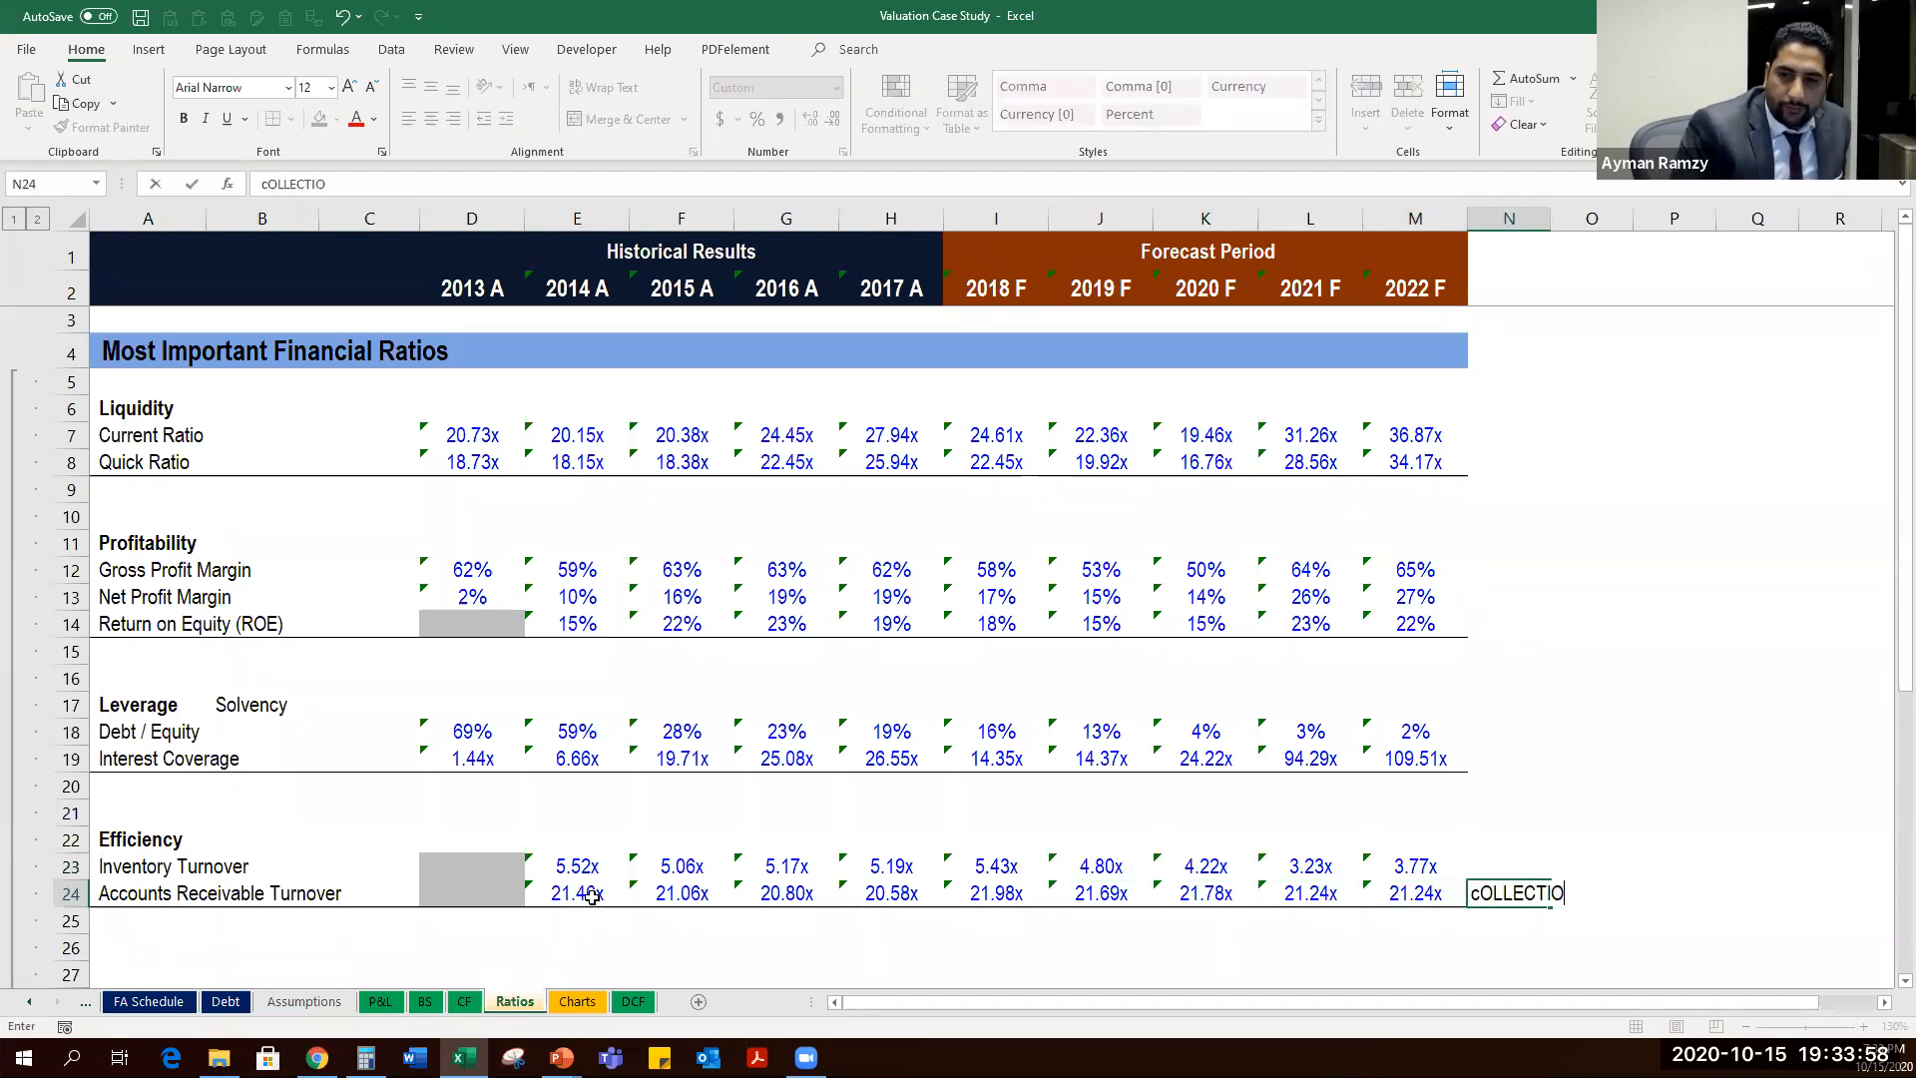
key("Return")
key("Up")
key("Up")
type("Sales")
key("Return")
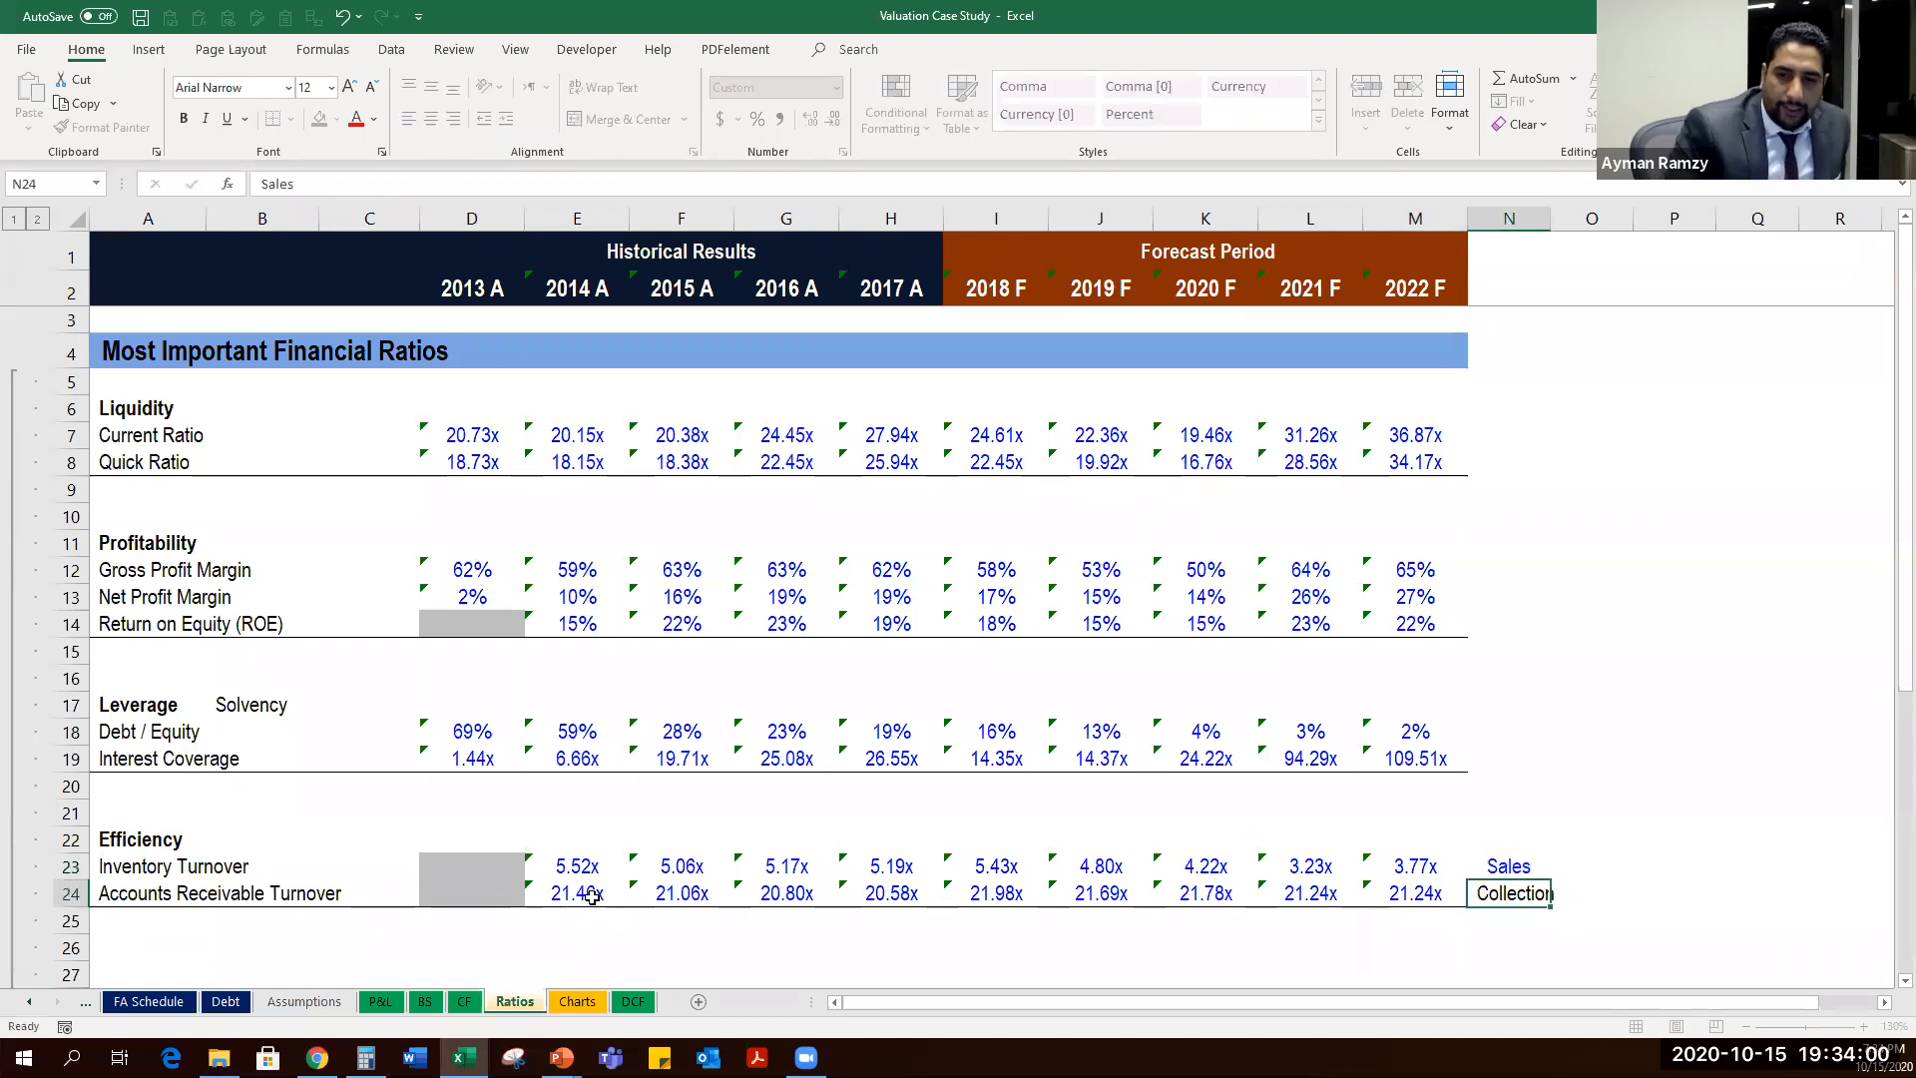
key("Up")
key("Down")
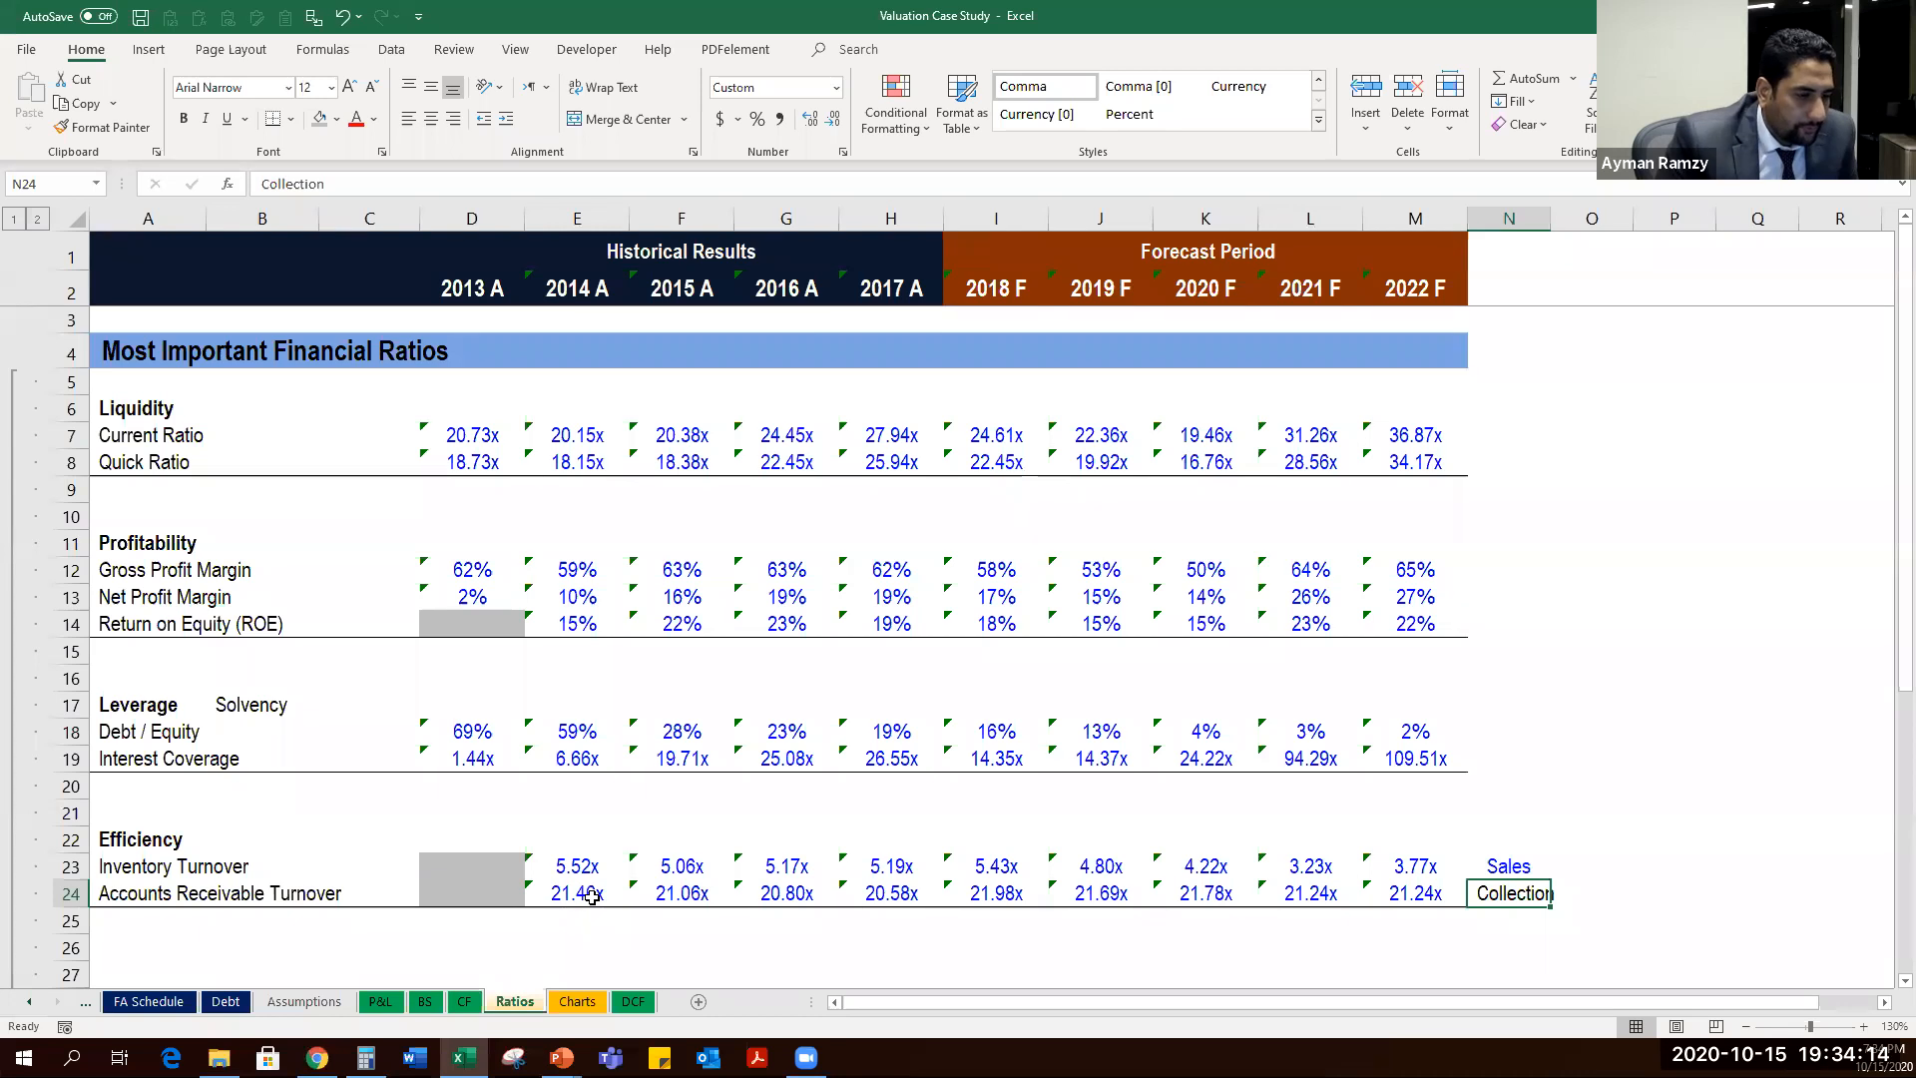
Color the Ratios sheet tab green to match the other completed sheets.
key("alt+Tab")
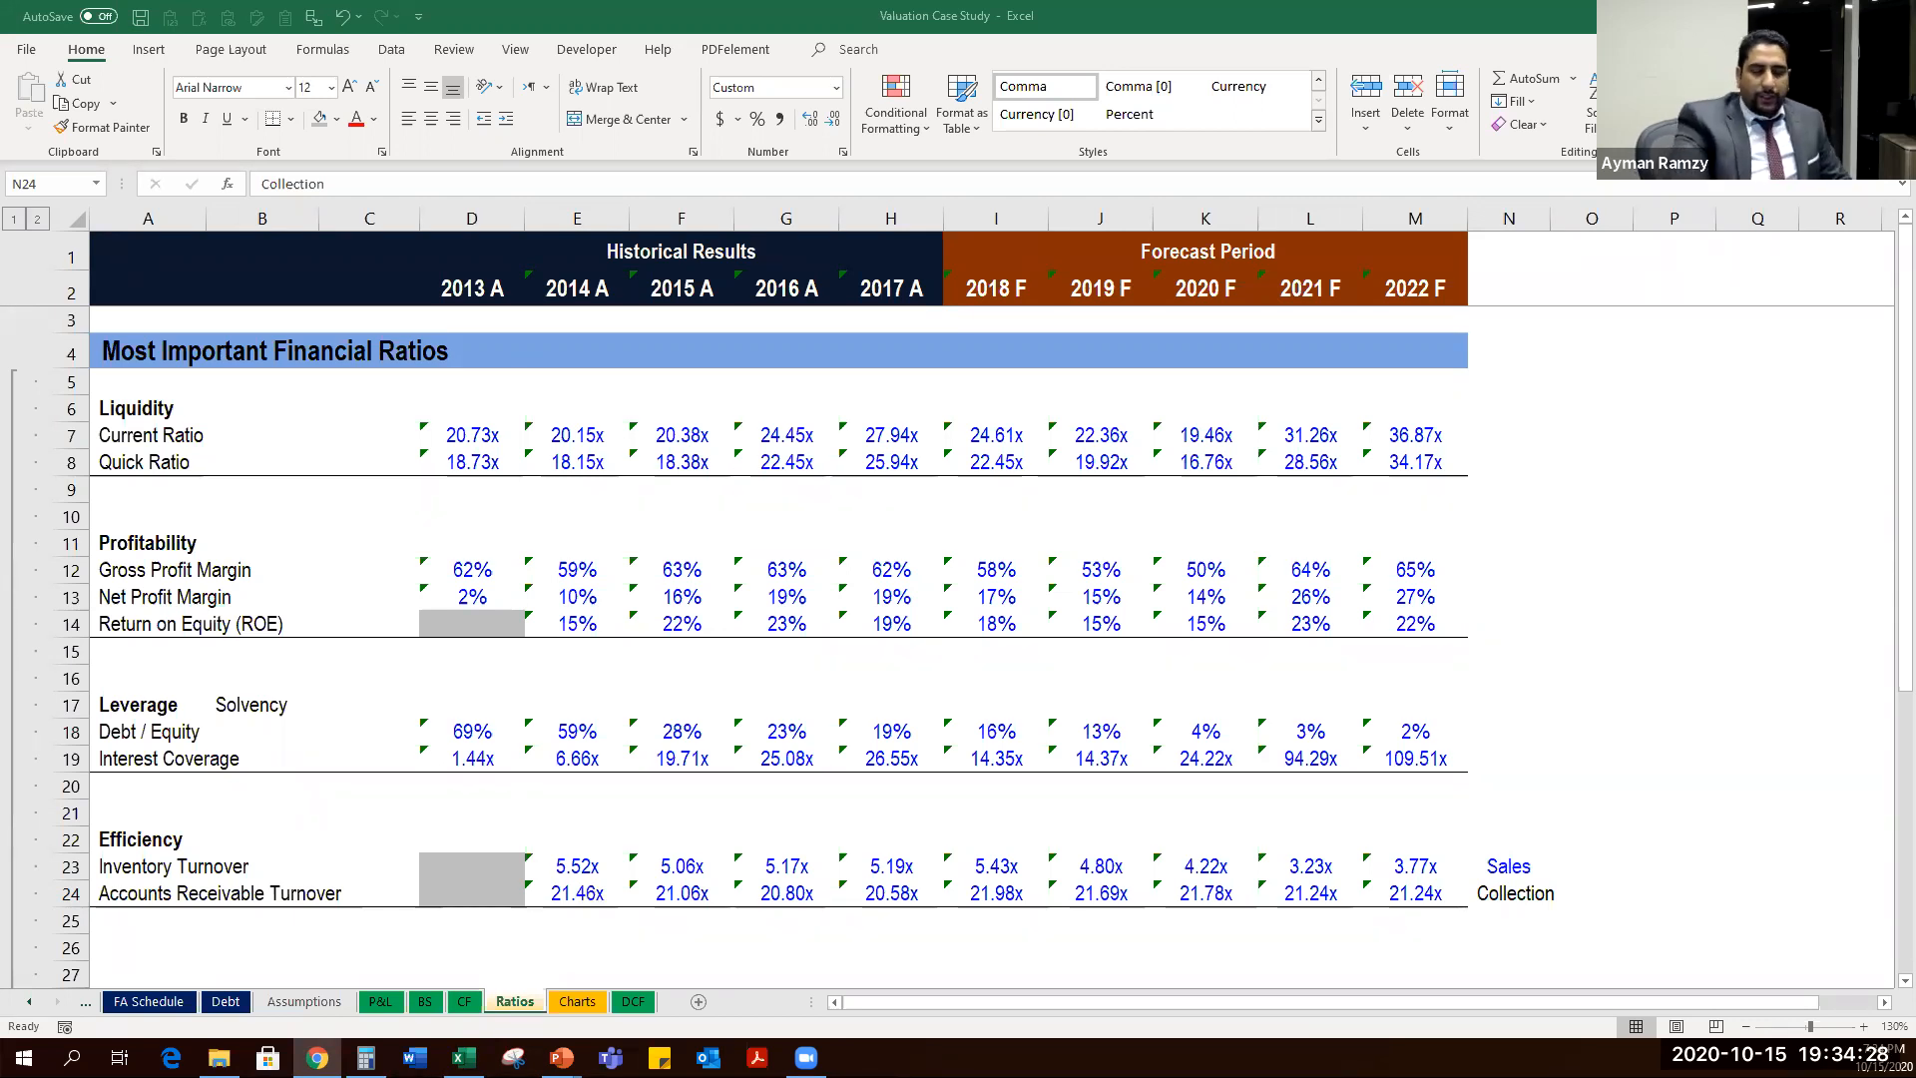
left_click(450, 736)
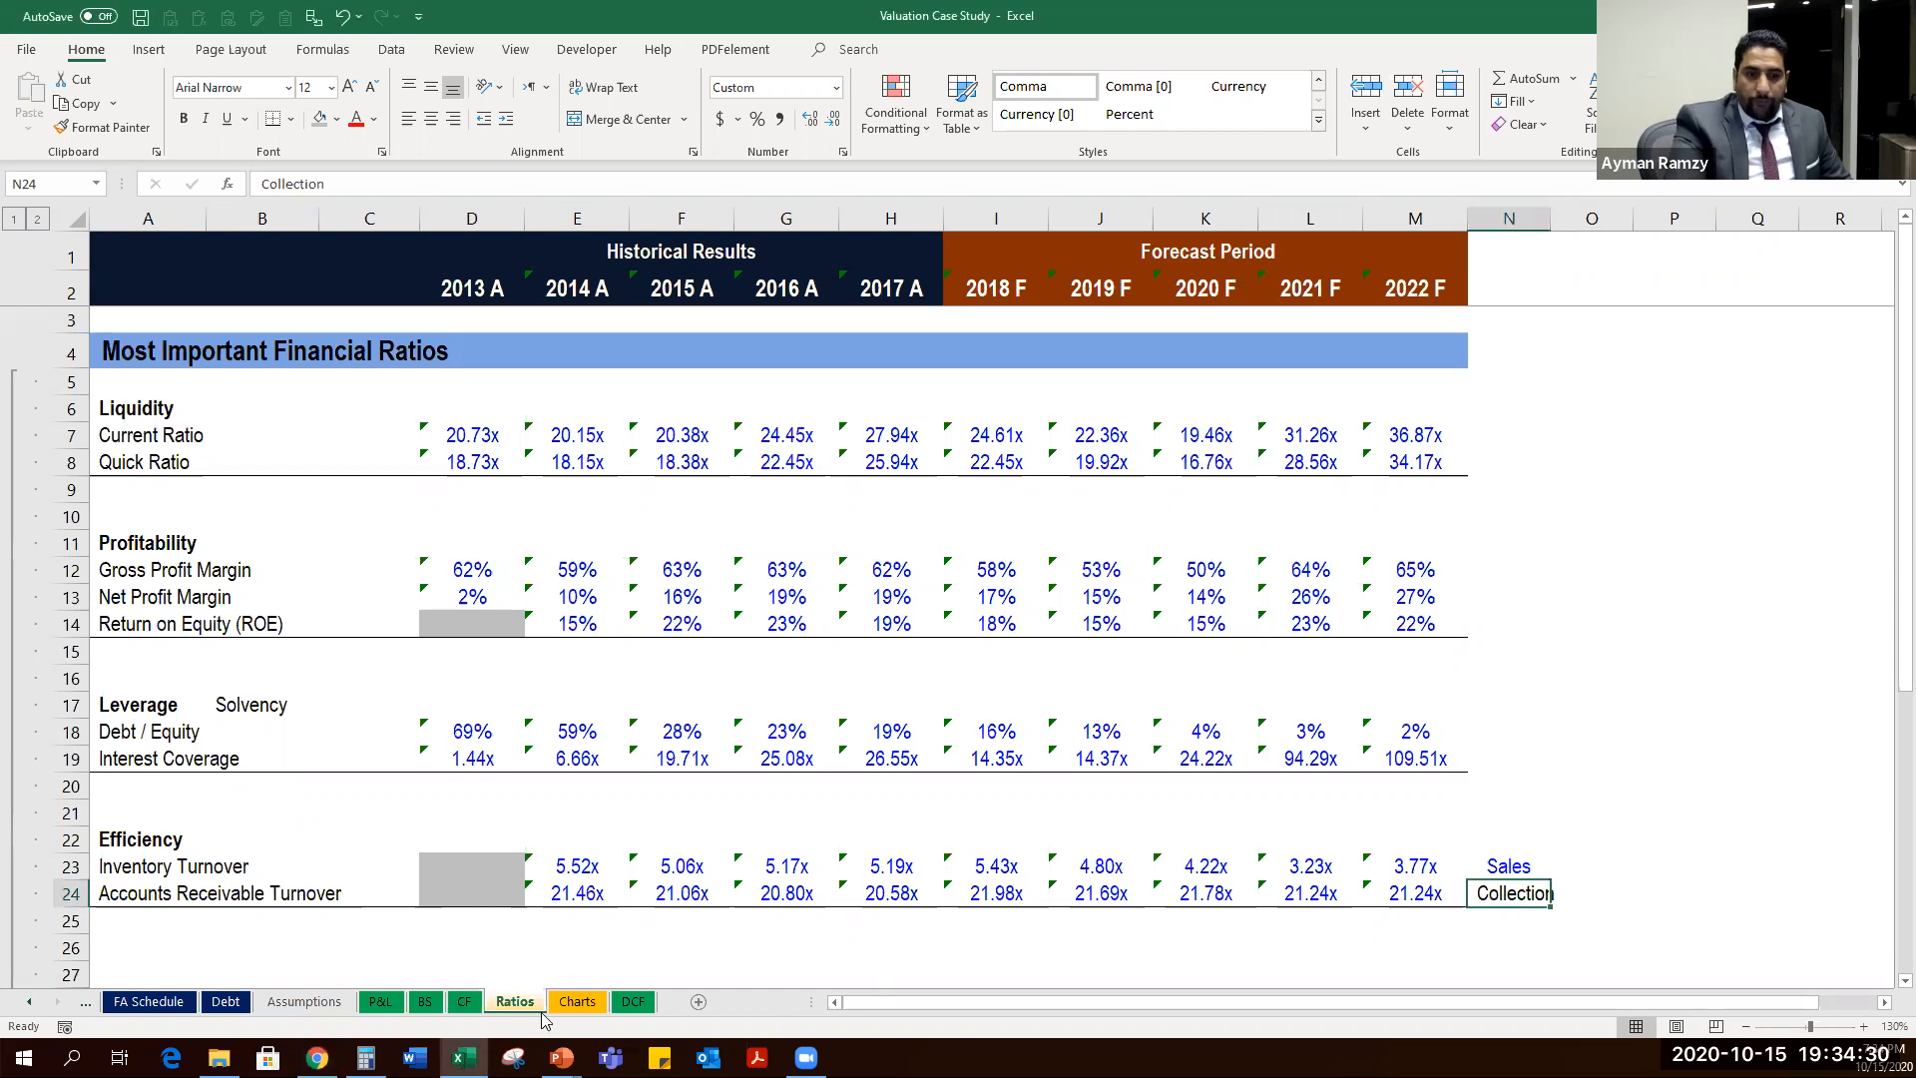
right_click(523, 1000)
mouse_move(613, 894)
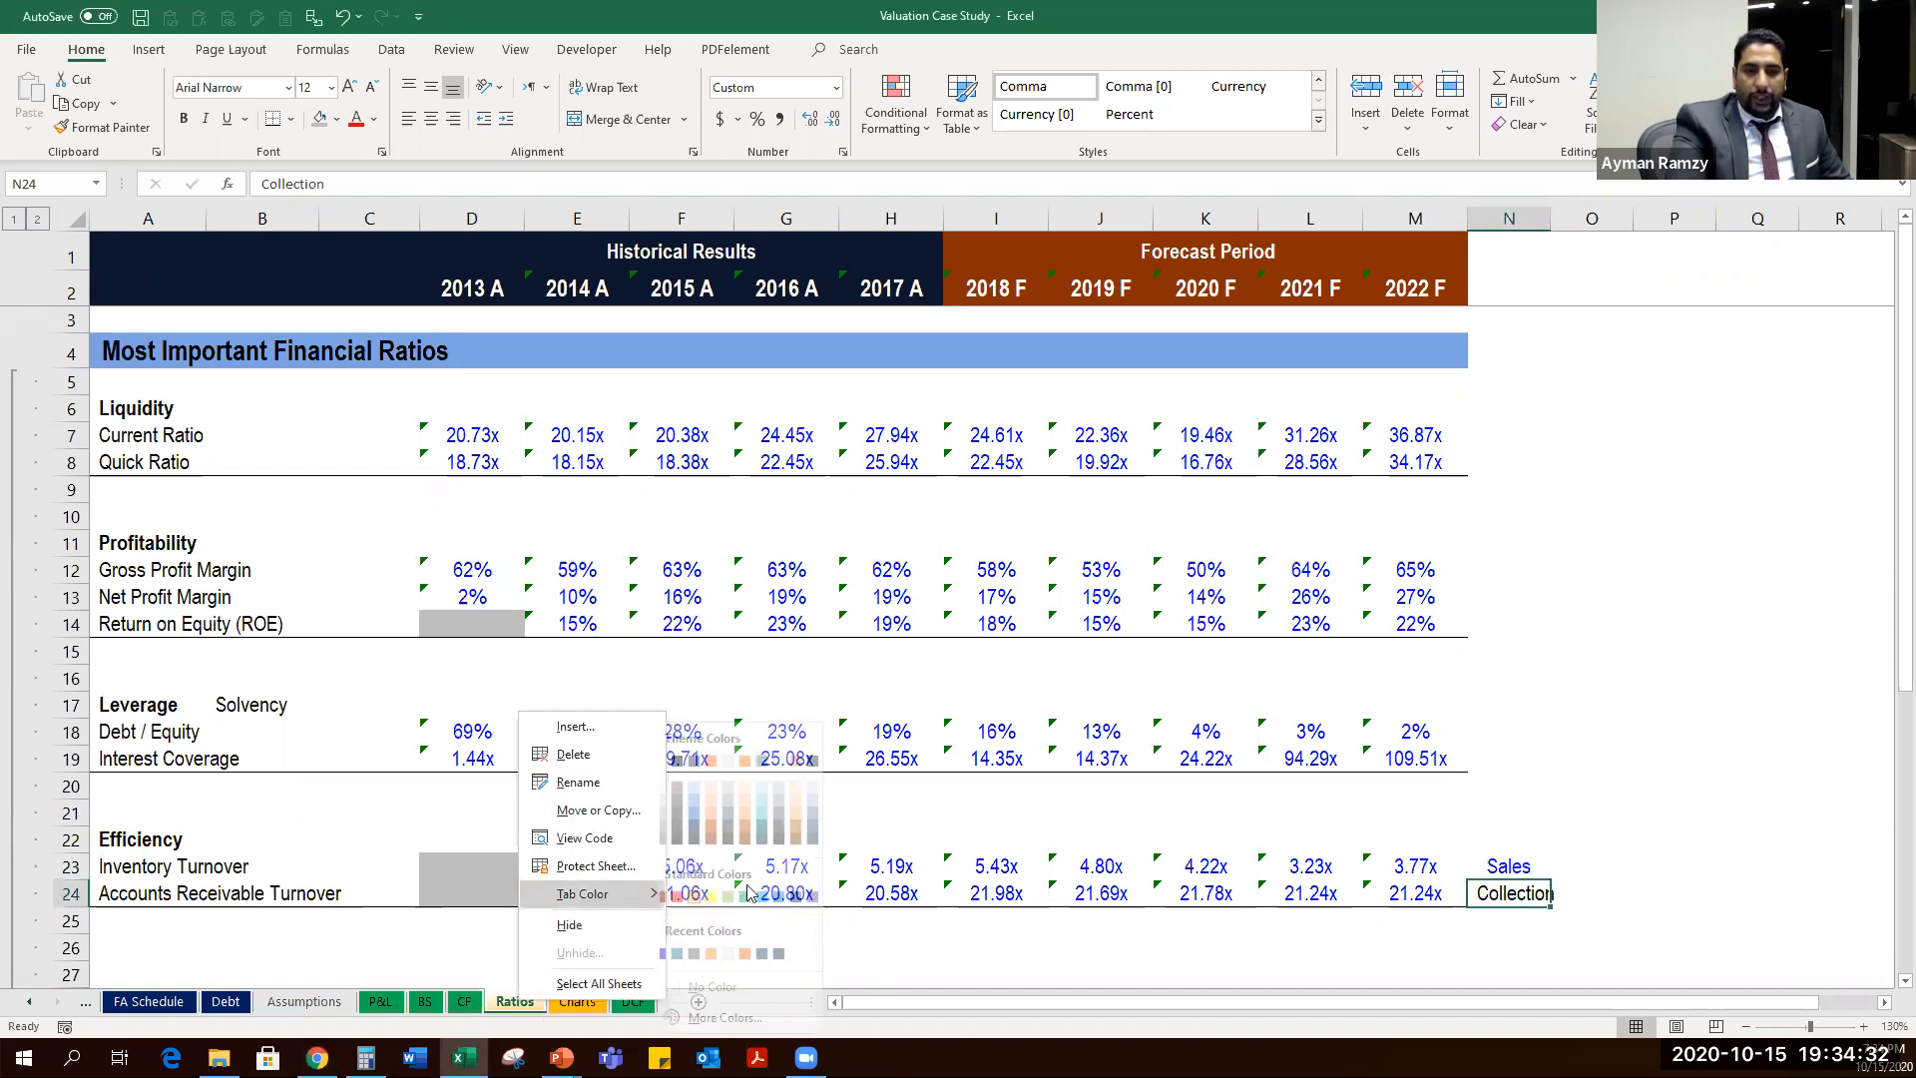
left_click(760, 897)
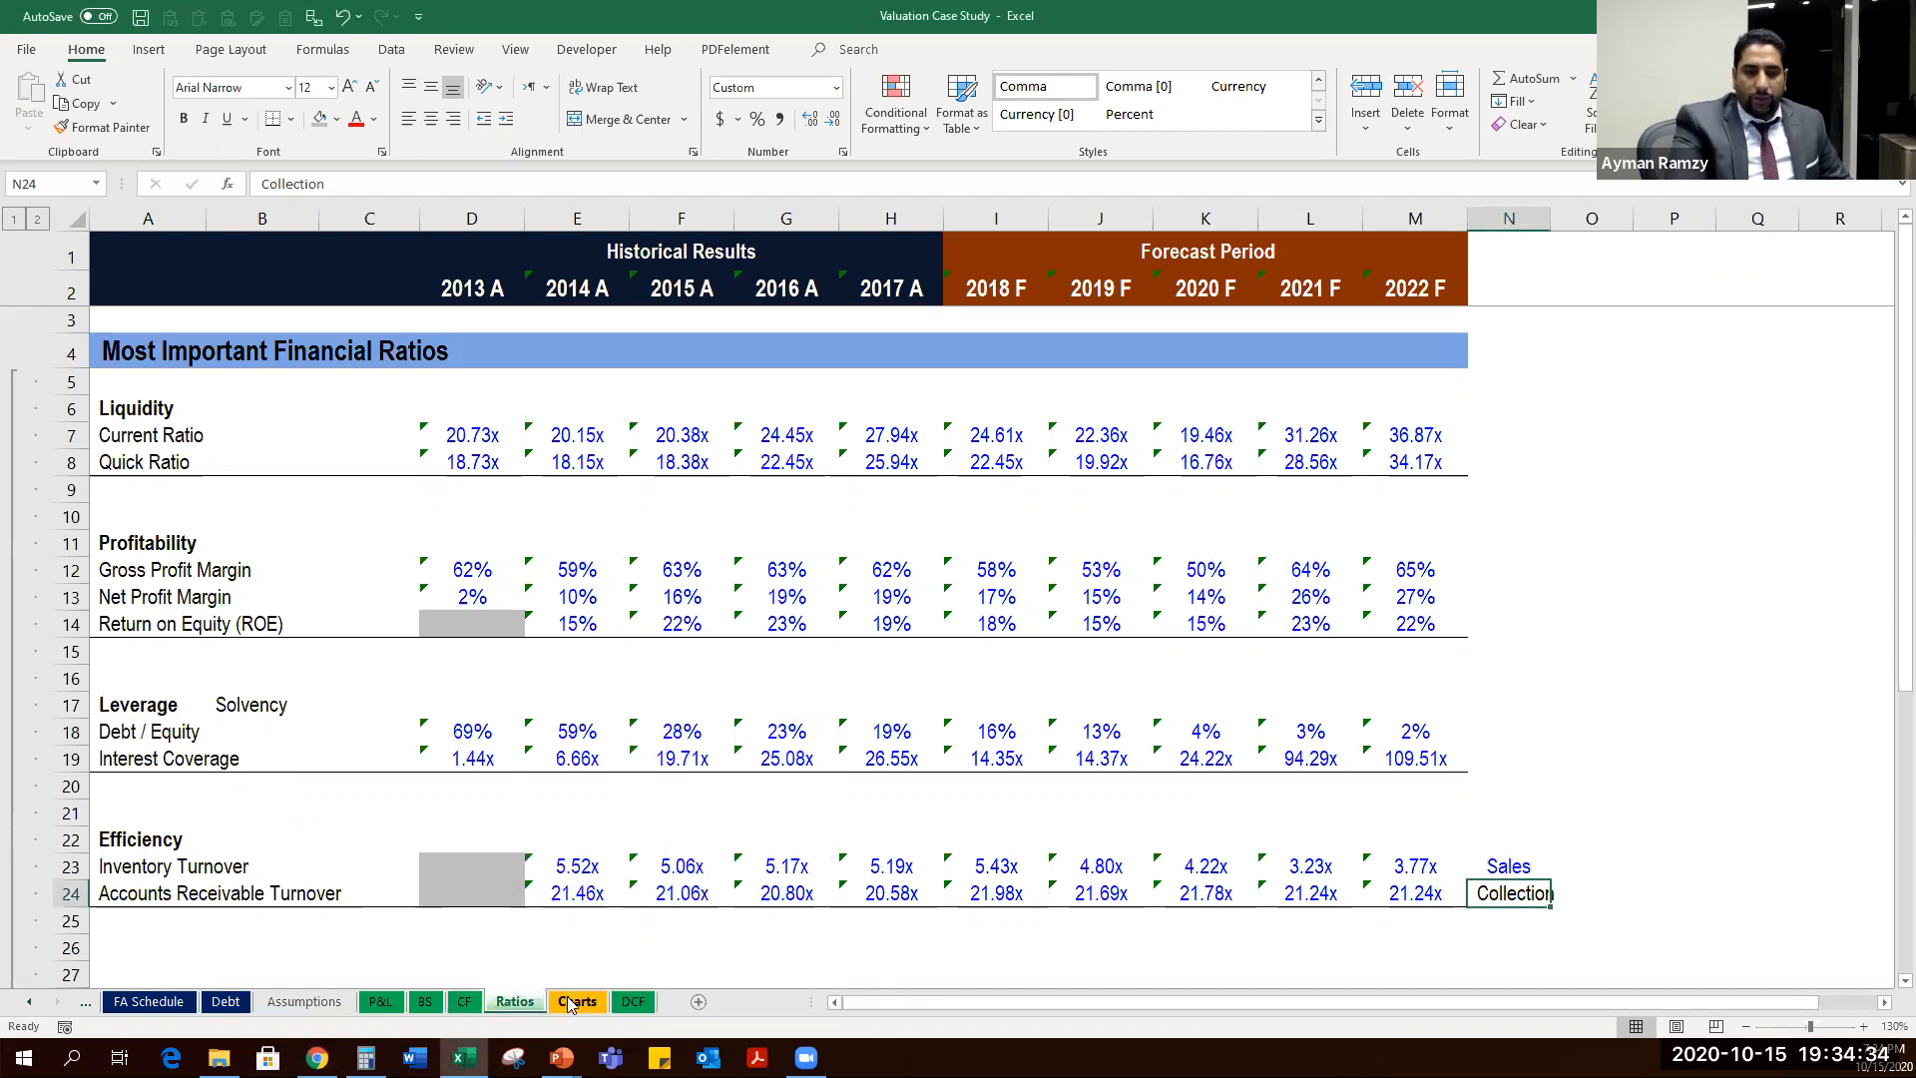
Open the Charts sheet and examine the Revenue and Gross Profit Margin (%) rows that need chart data for 2013 to 2022.
left_click(565, 1001)
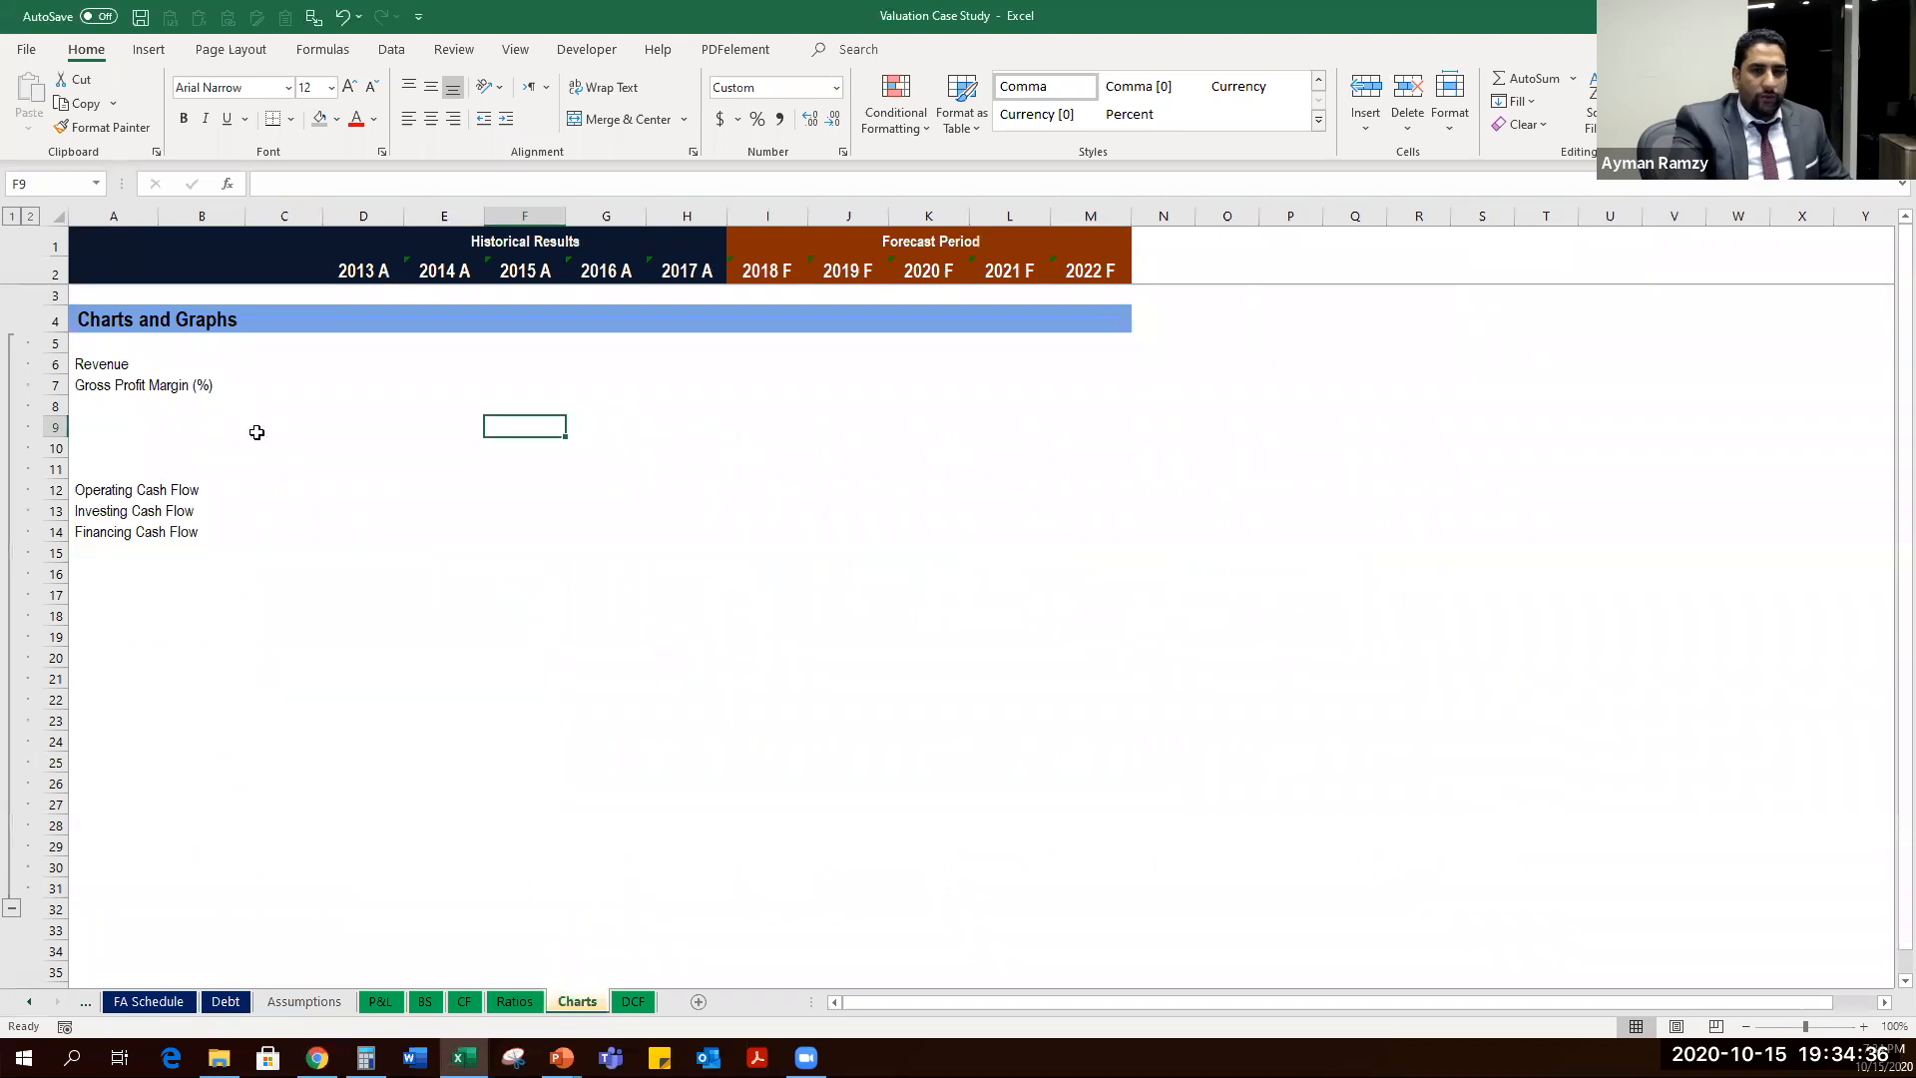
left_click(79, 362)
left_click_drag(55, 364, 55, 721)
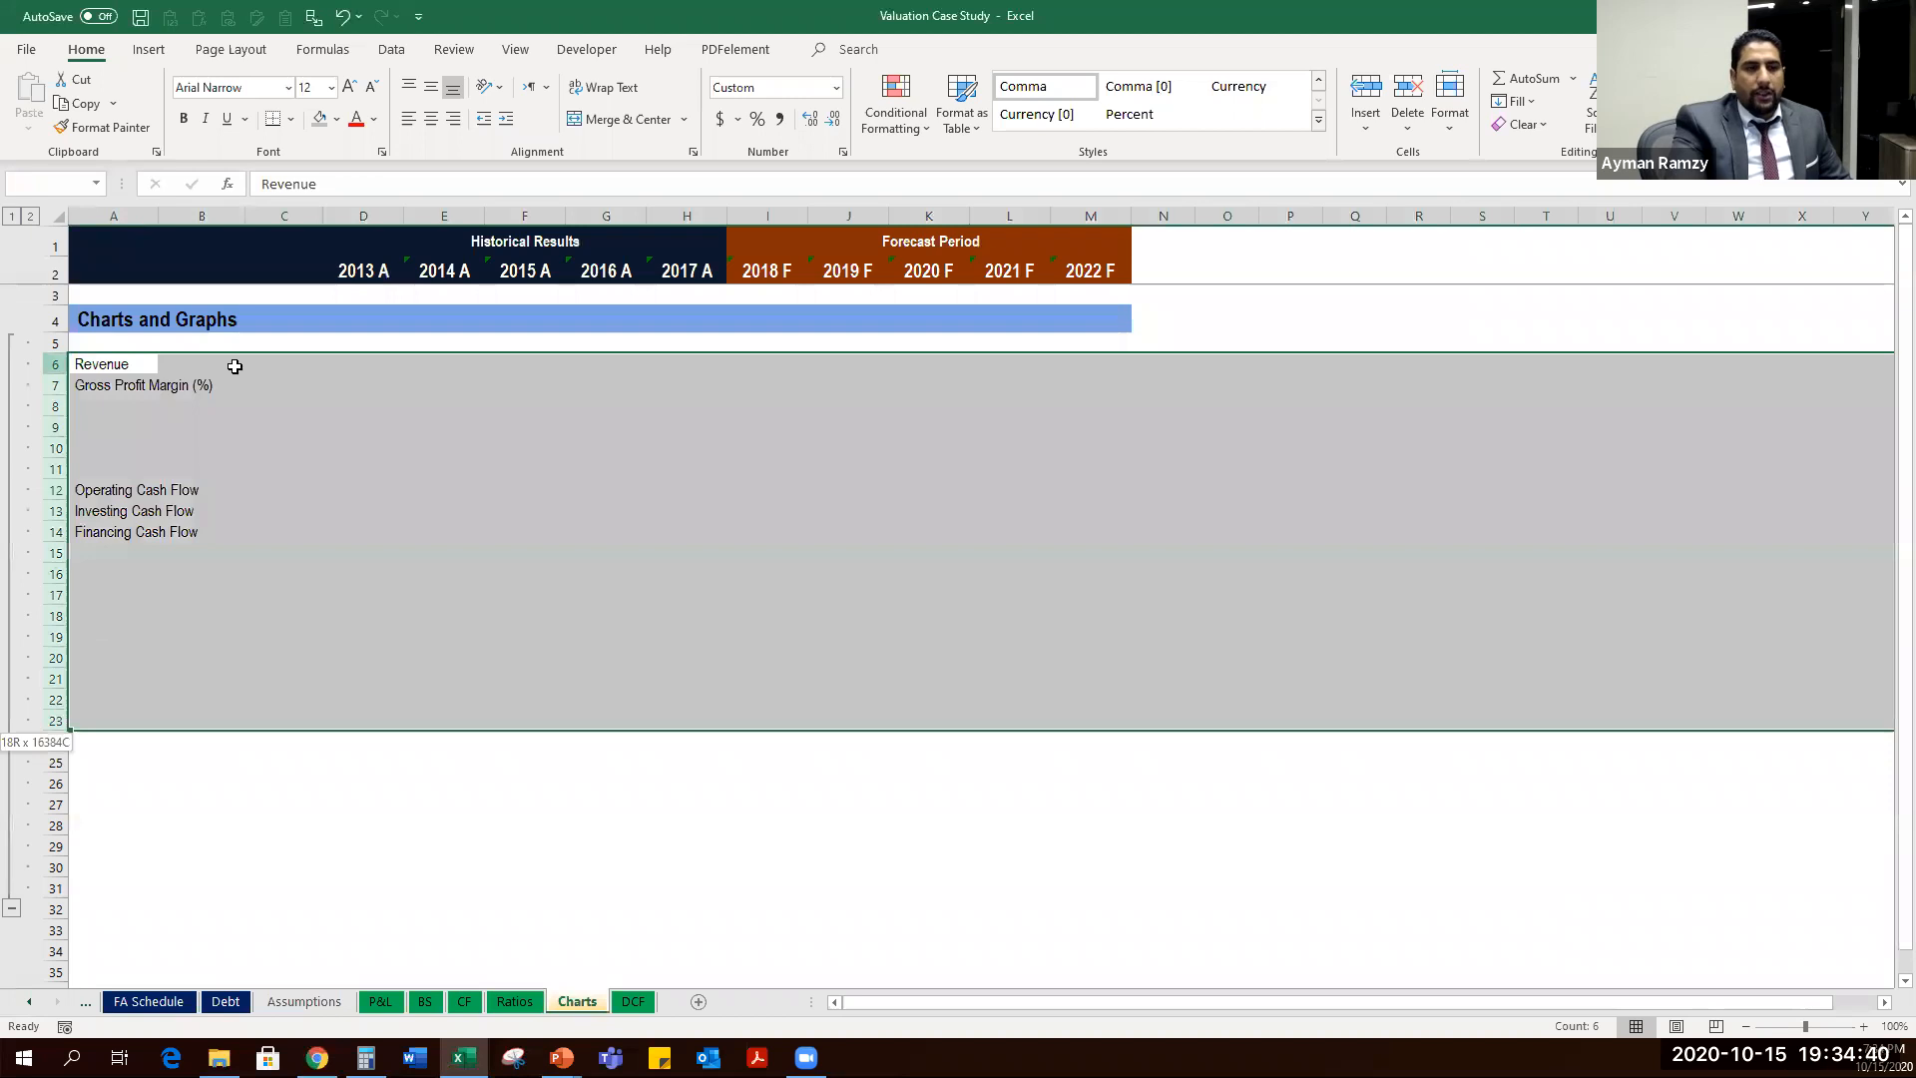
left_click(325, 369)
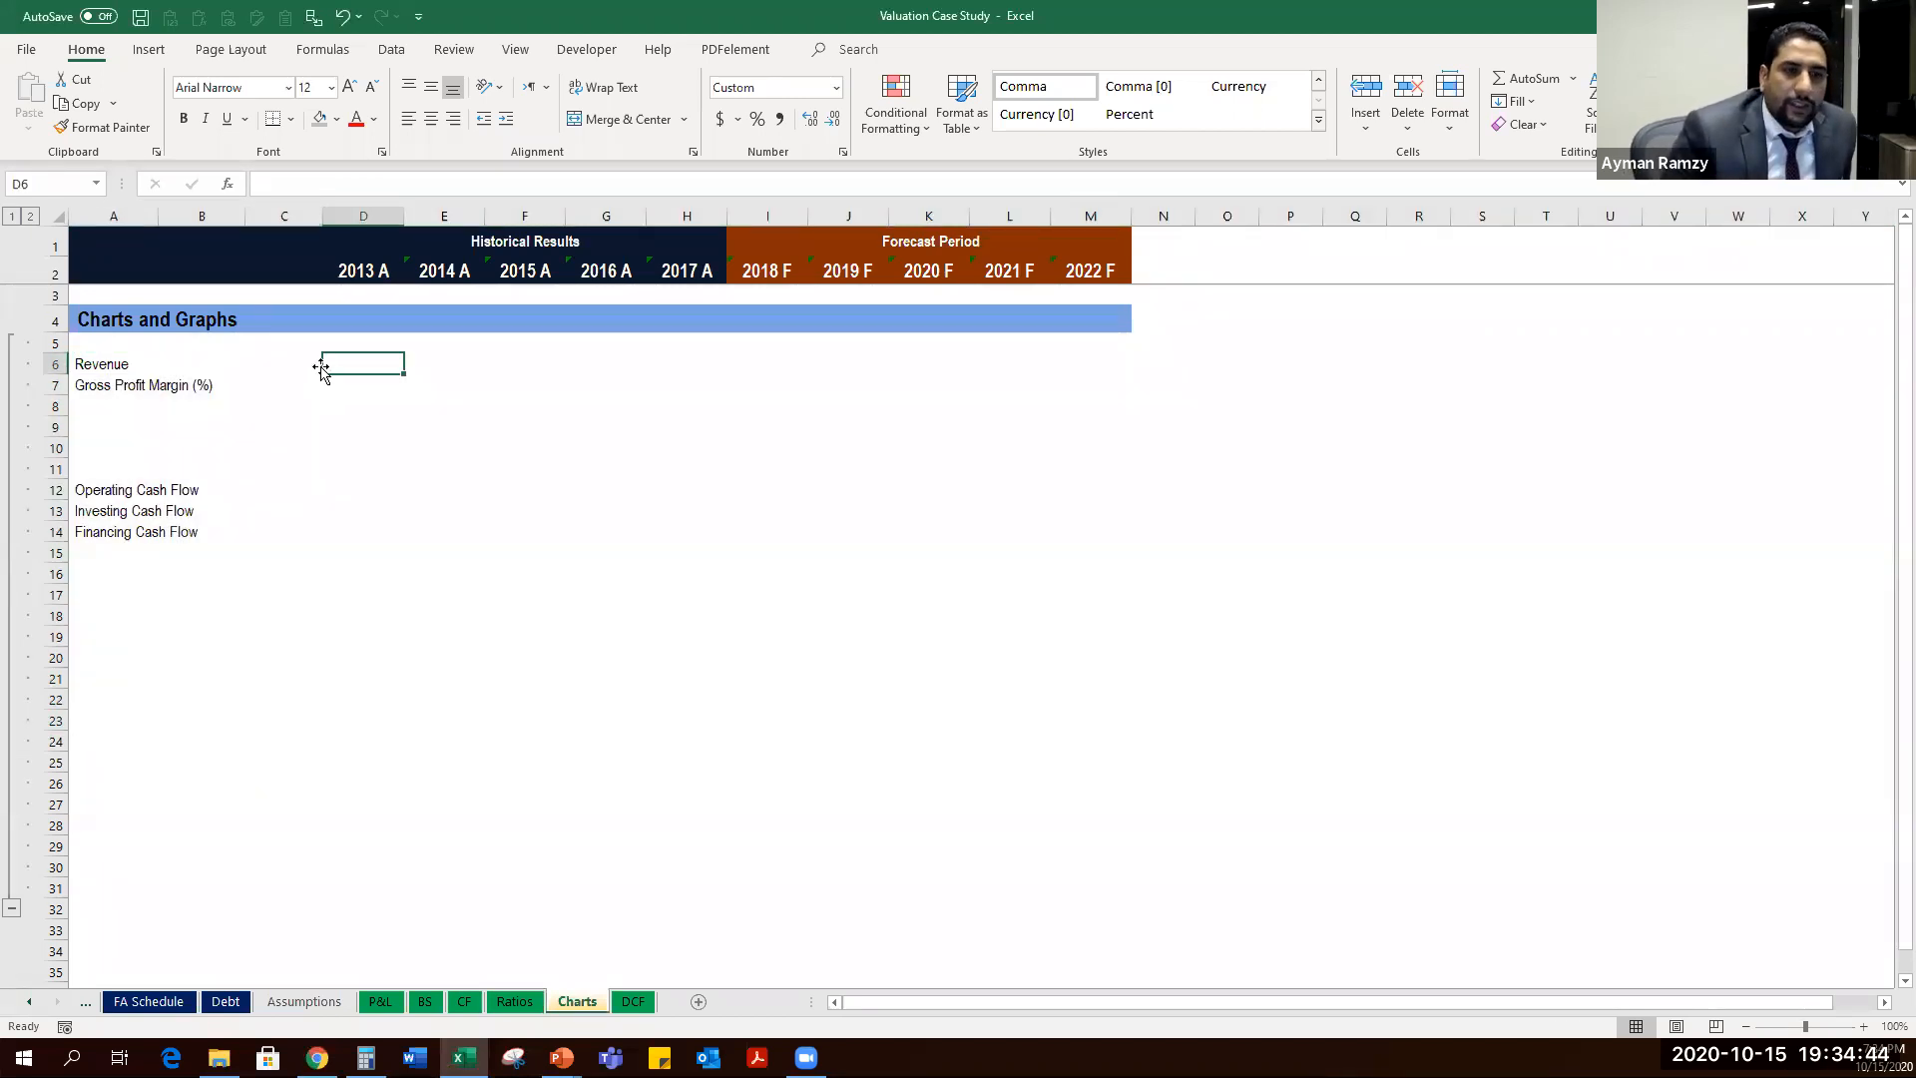
left_click_drag(120, 362, 346, 364)
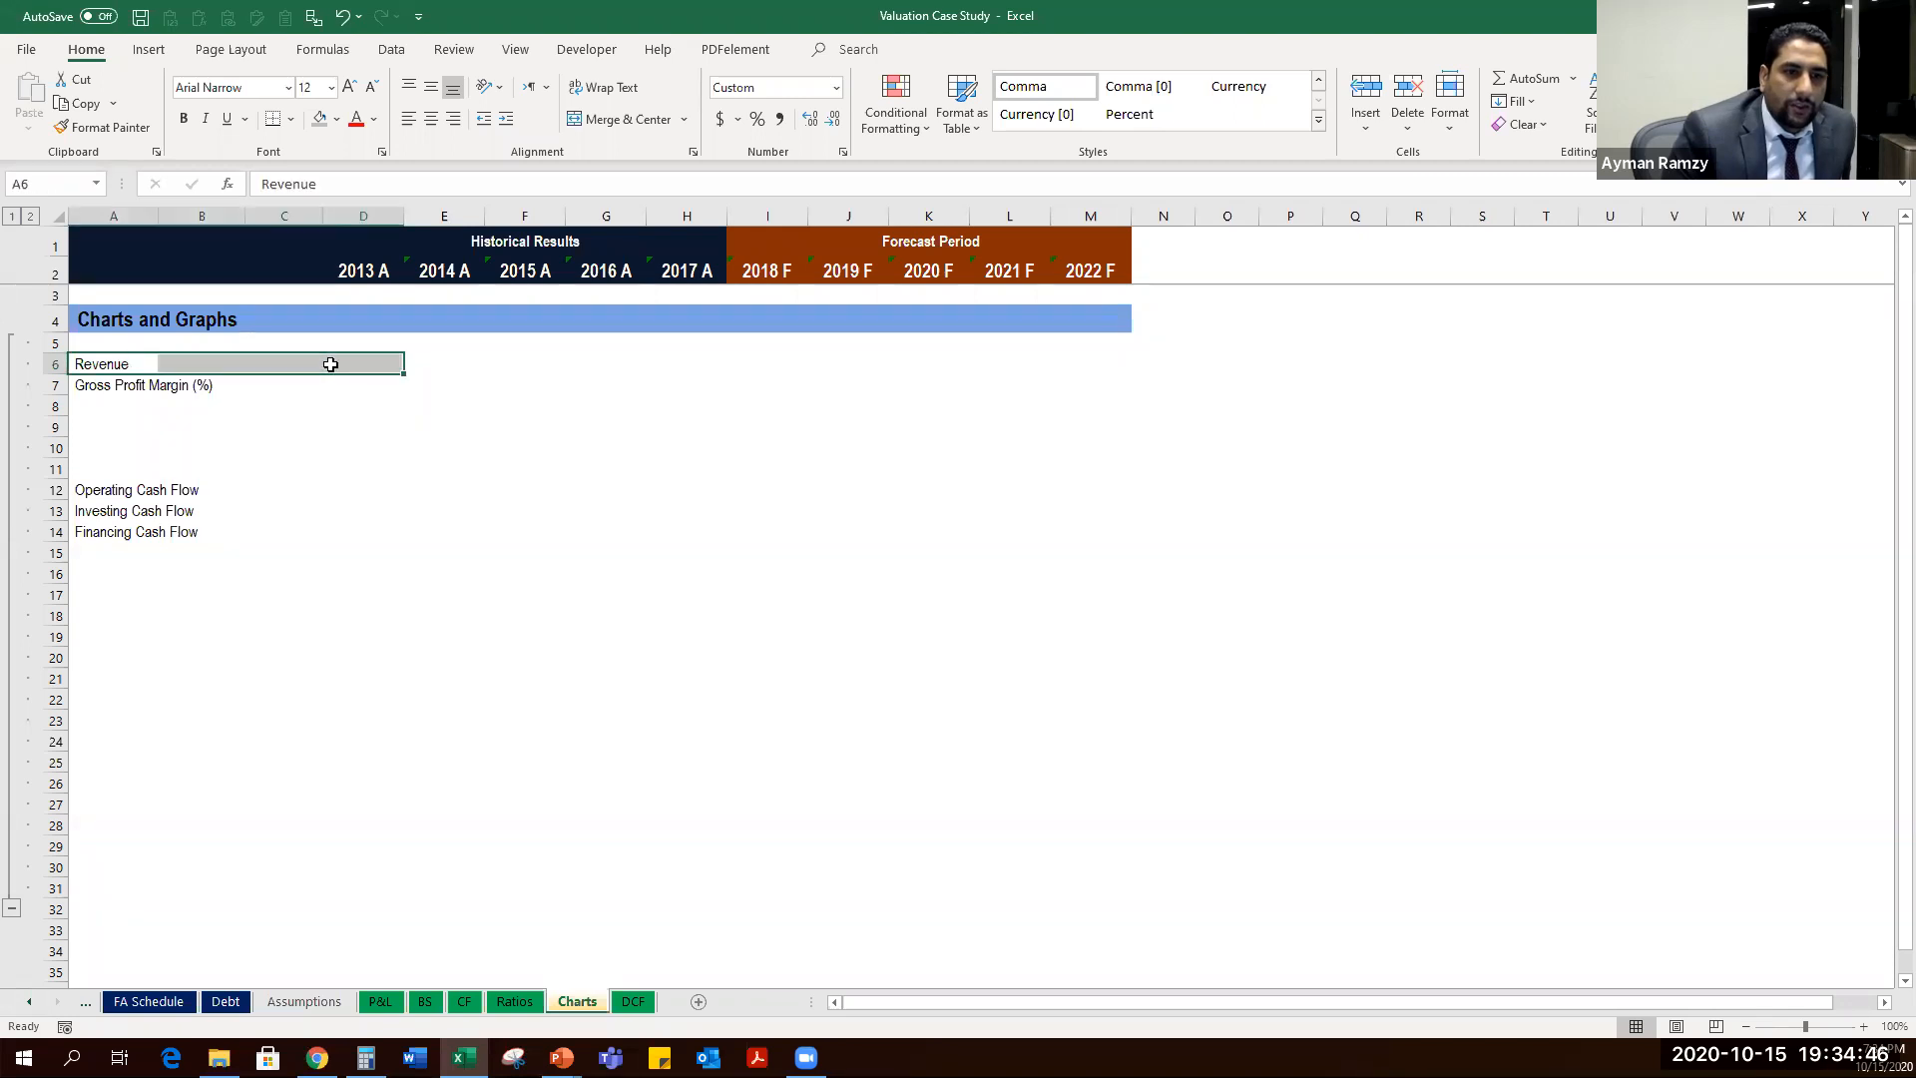
left_click_drag(145, 385, 1062, 362)
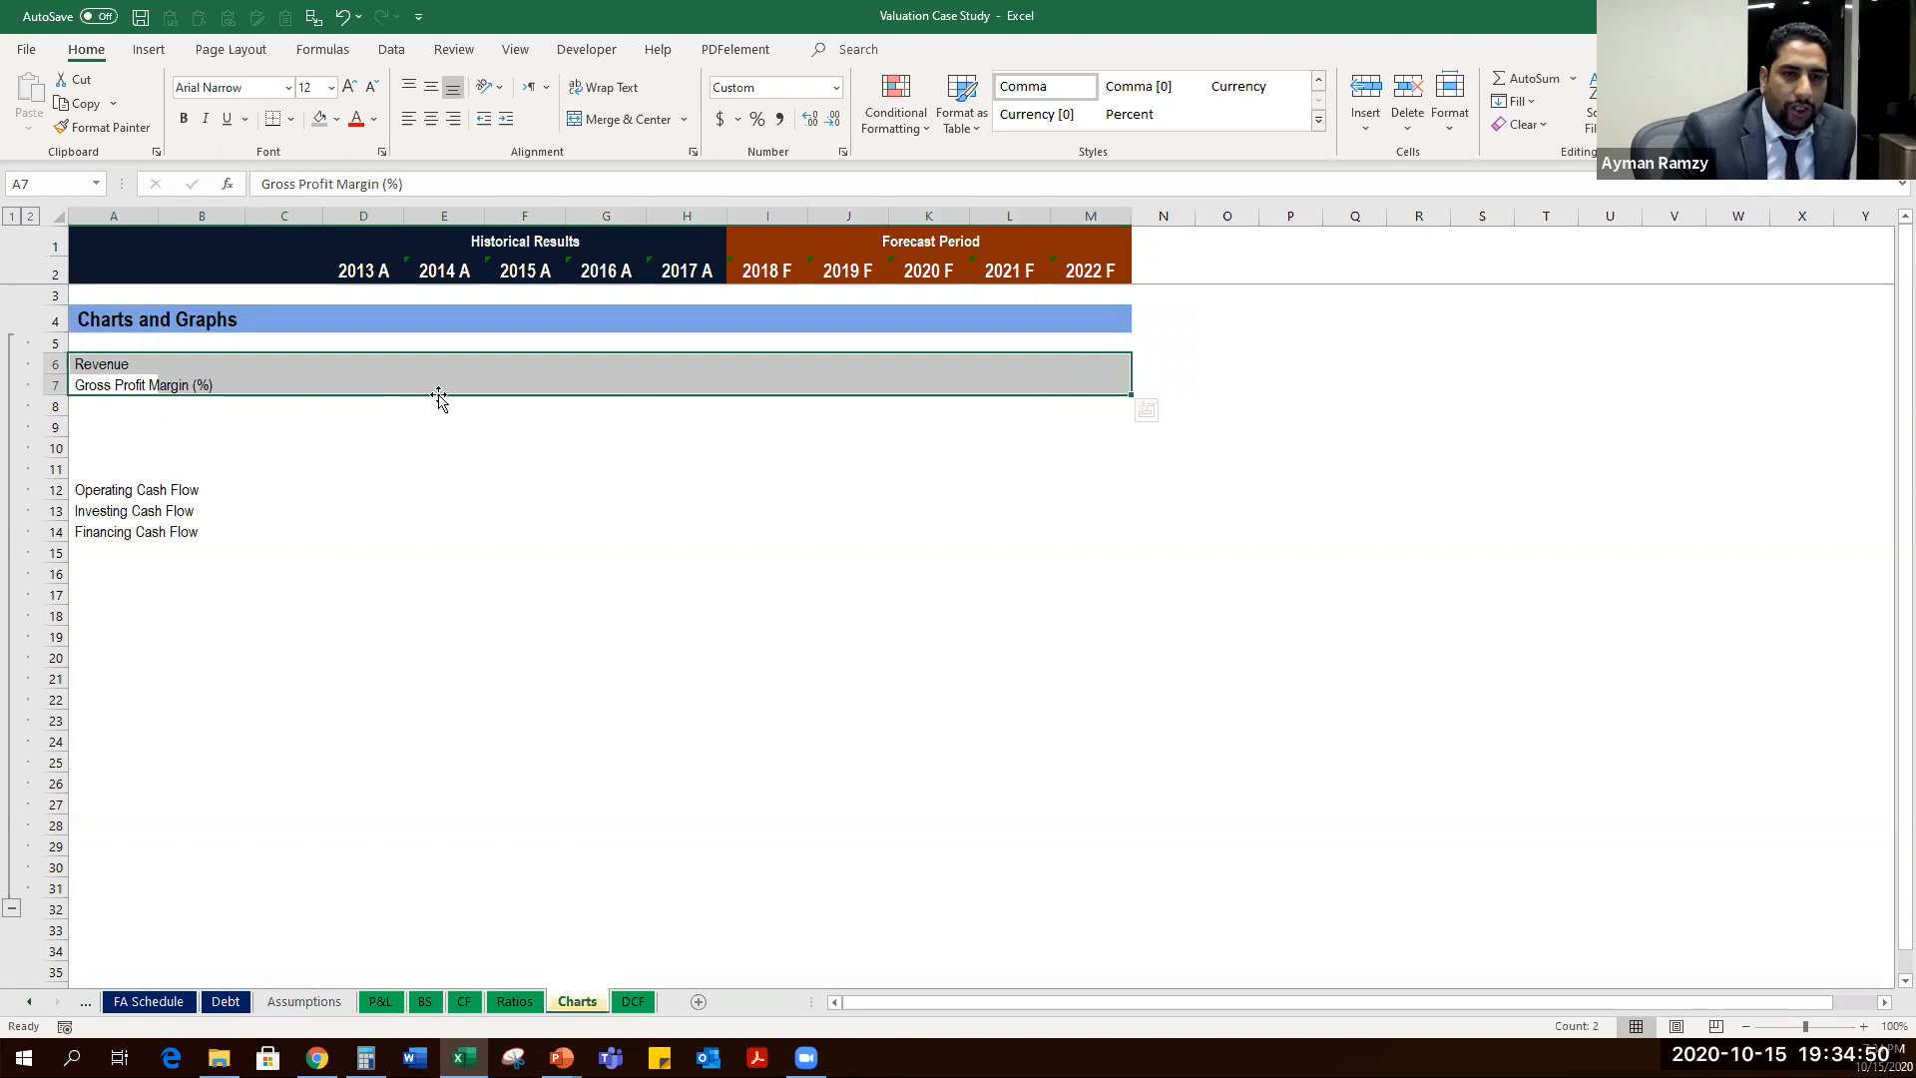
Link the 2013 Revenue cell D6 on the Charts sheet to the 2013 revenue on the P&L sheet with ='P&L'!D6.
left_click(344, 363)
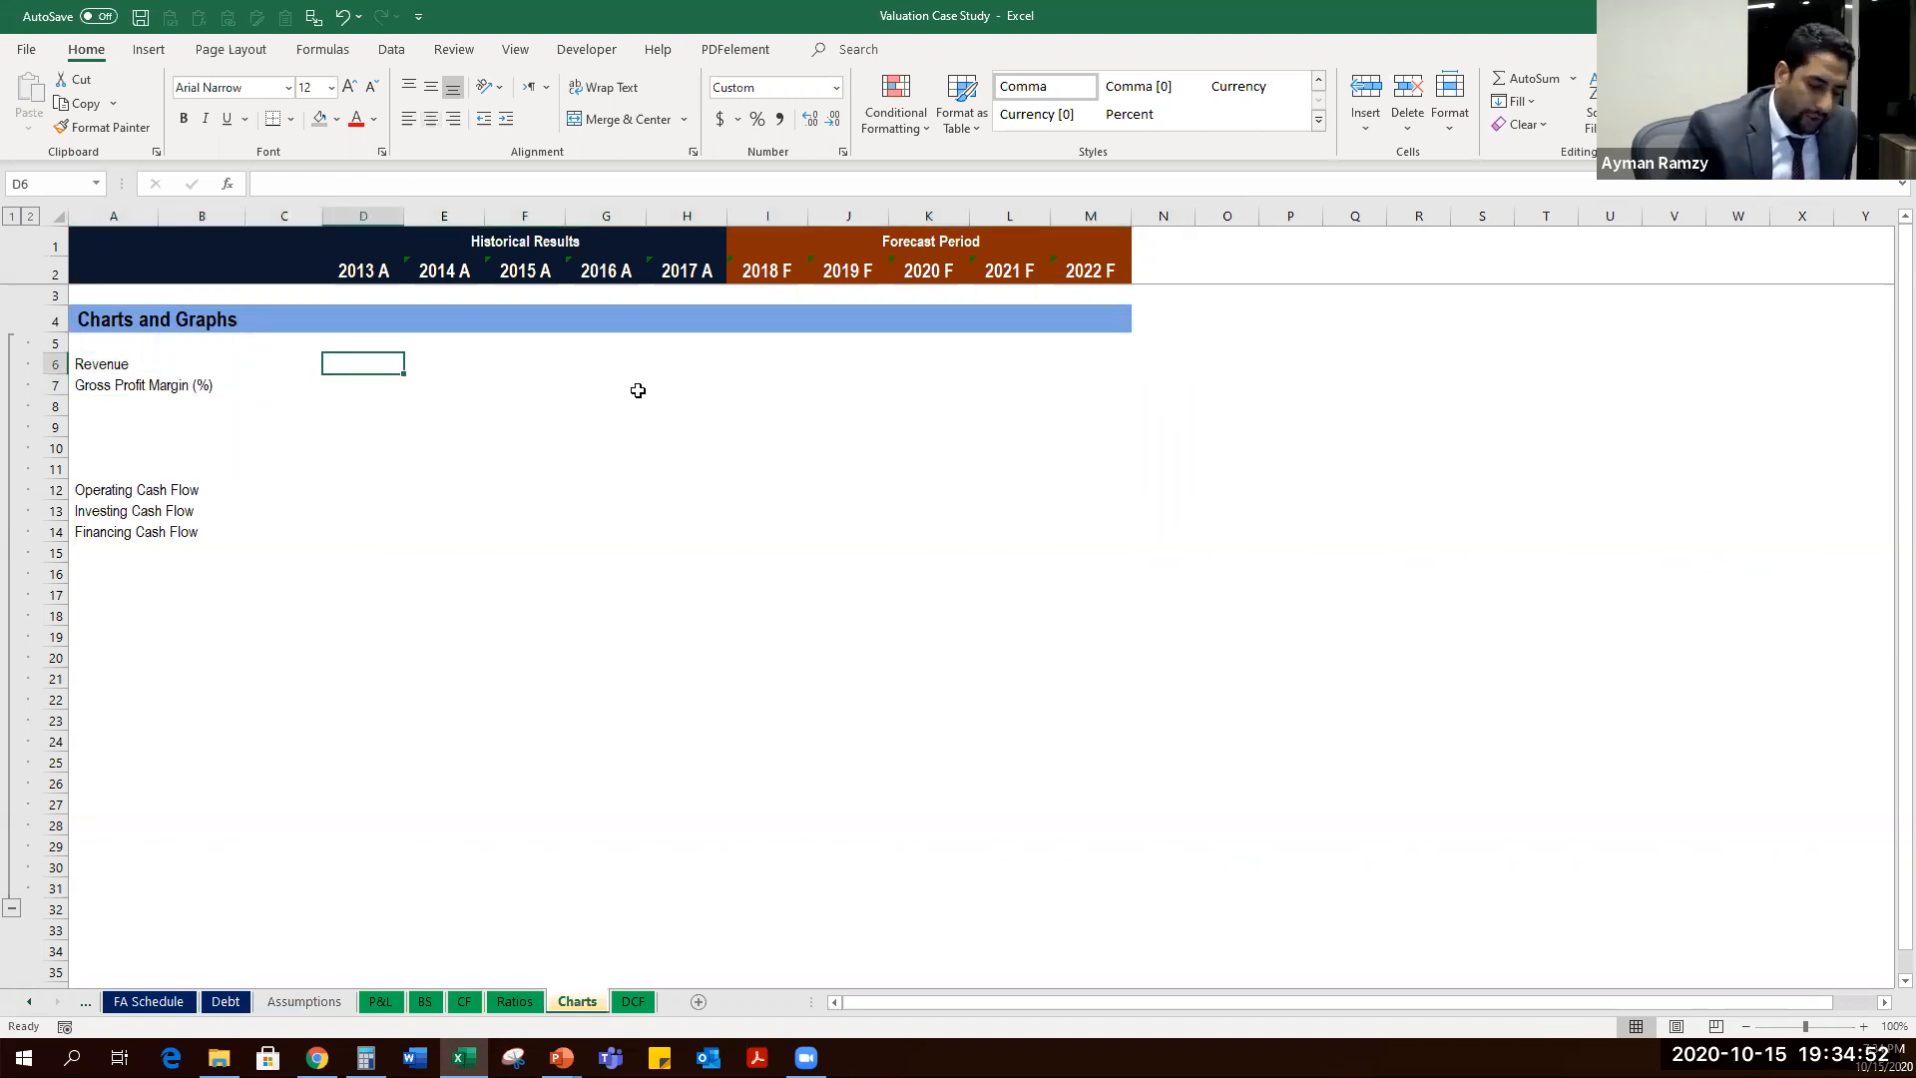
type("=")
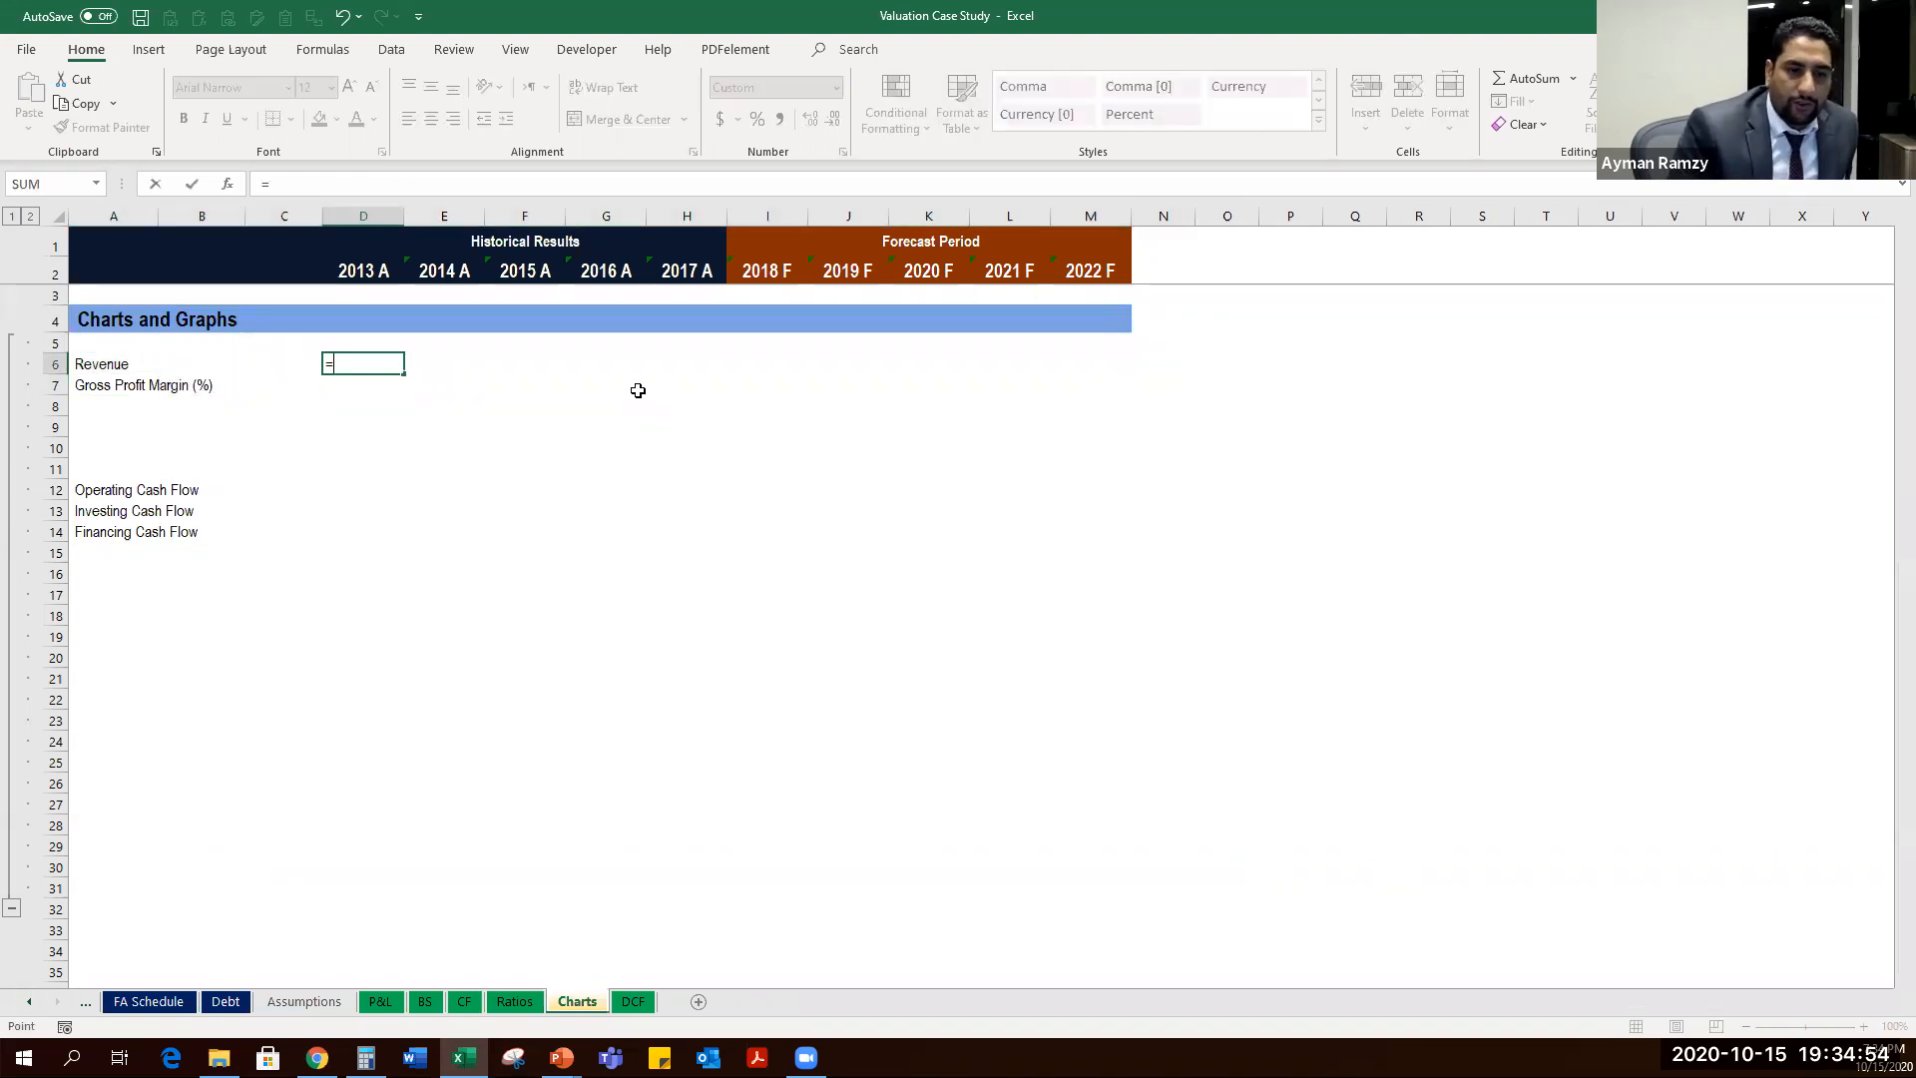
key("ctrl+Page_Up")
key("ctrl+Page_Up")
key("ctrl+Page_Up")
key("ctrl+Page_Up")
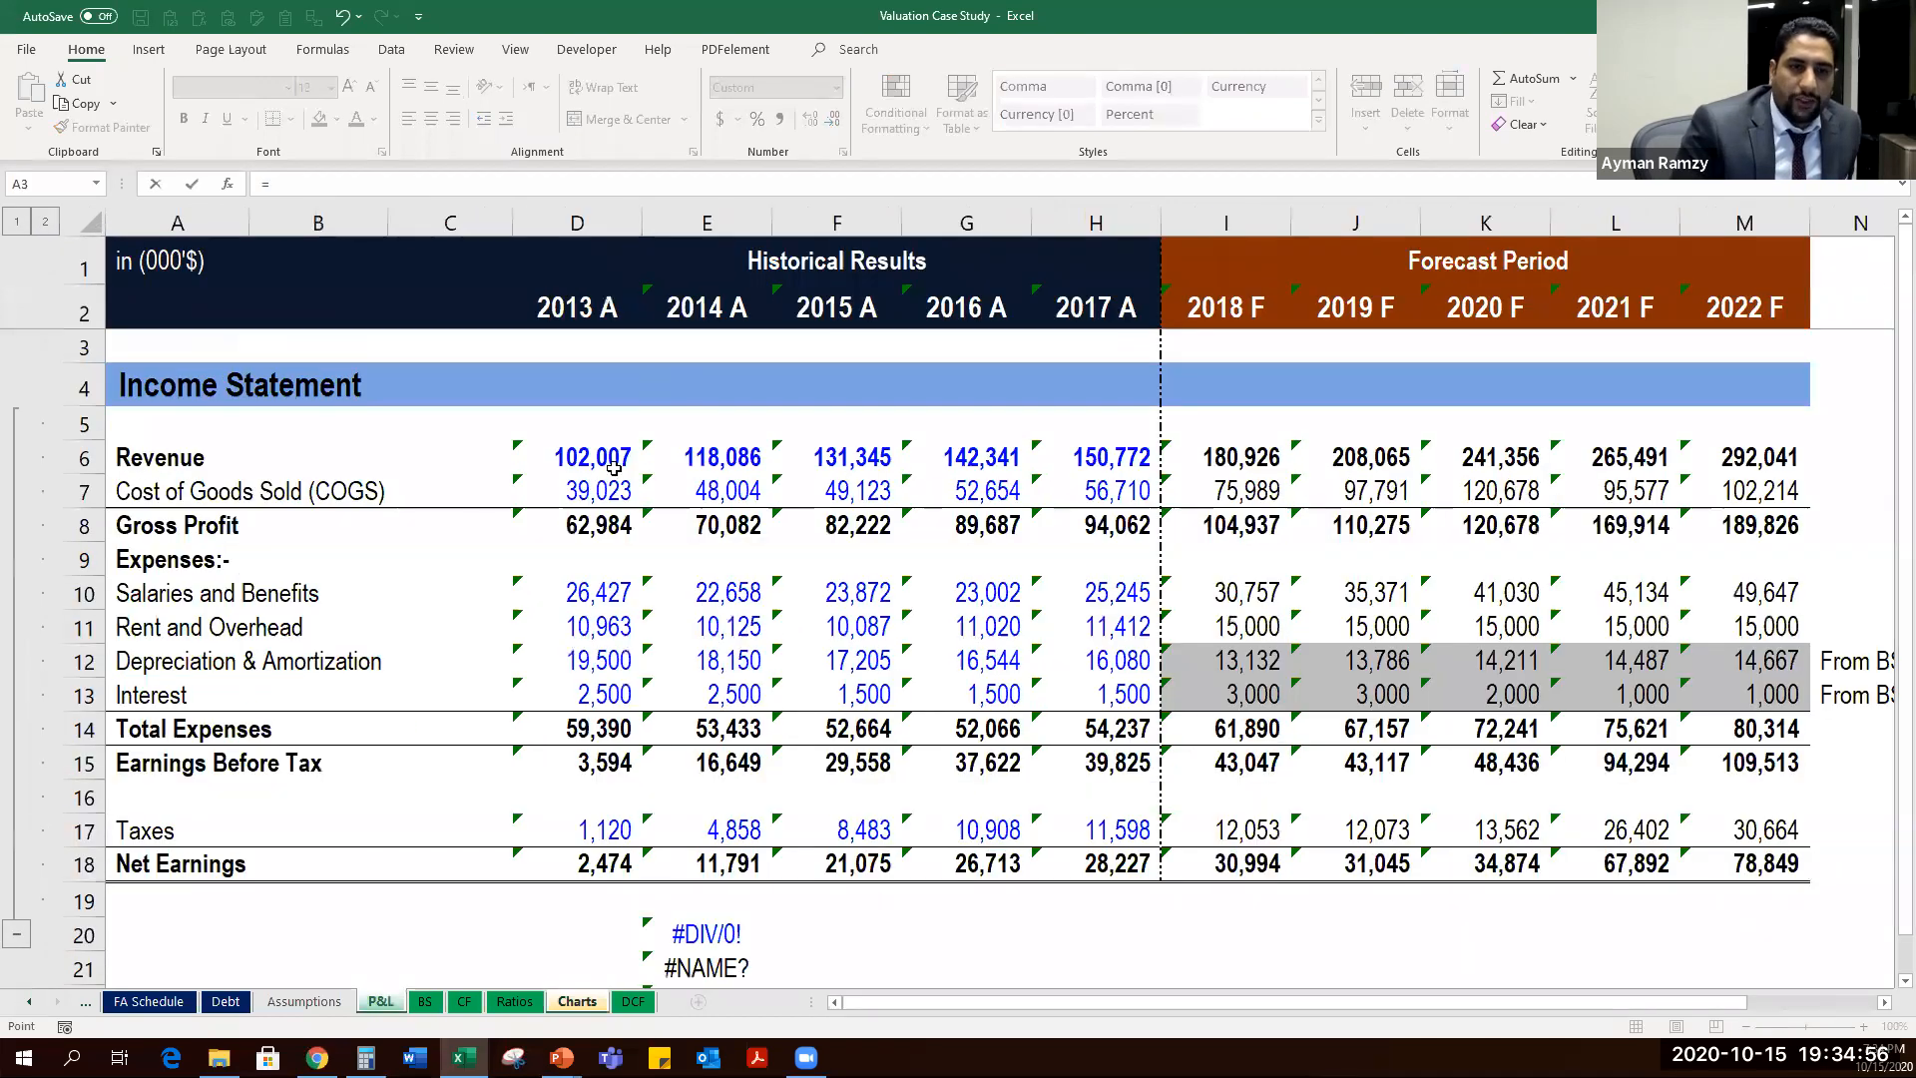
left_click(594, 469)
key("ctrl+Page_Down")
key("ctrl+Page_Down")
key("ctrl+Page_Down")
key("ctrl+Page_Down")
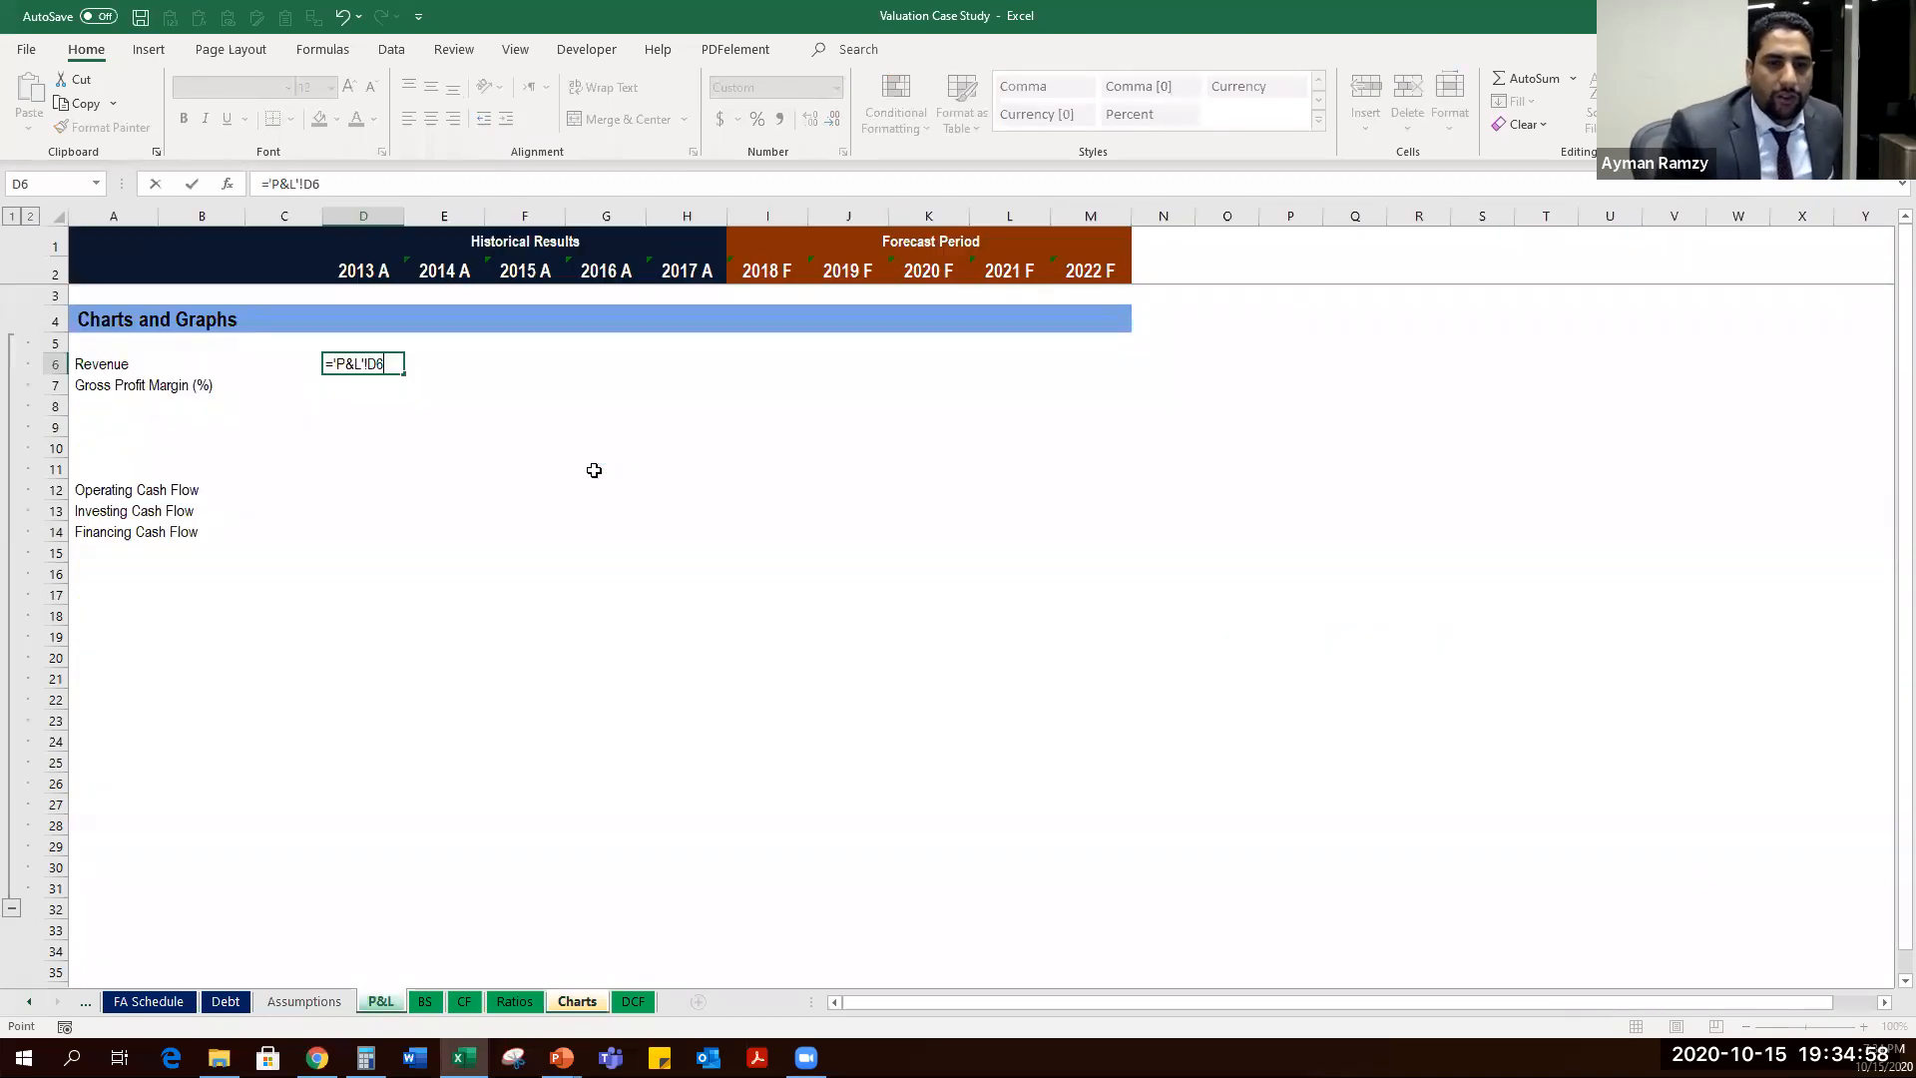
key("ctrl+Return")
Fill the Revenue formula from D6 across the row through 2022 in M6.
key("shift+Right")
key("shift+Right")
key("shift+Right")
key("shift+Right")
key("shift+Right")
key("shift+Right")
key("shift+Right")
key("shift+Right")
key("shift+Right")
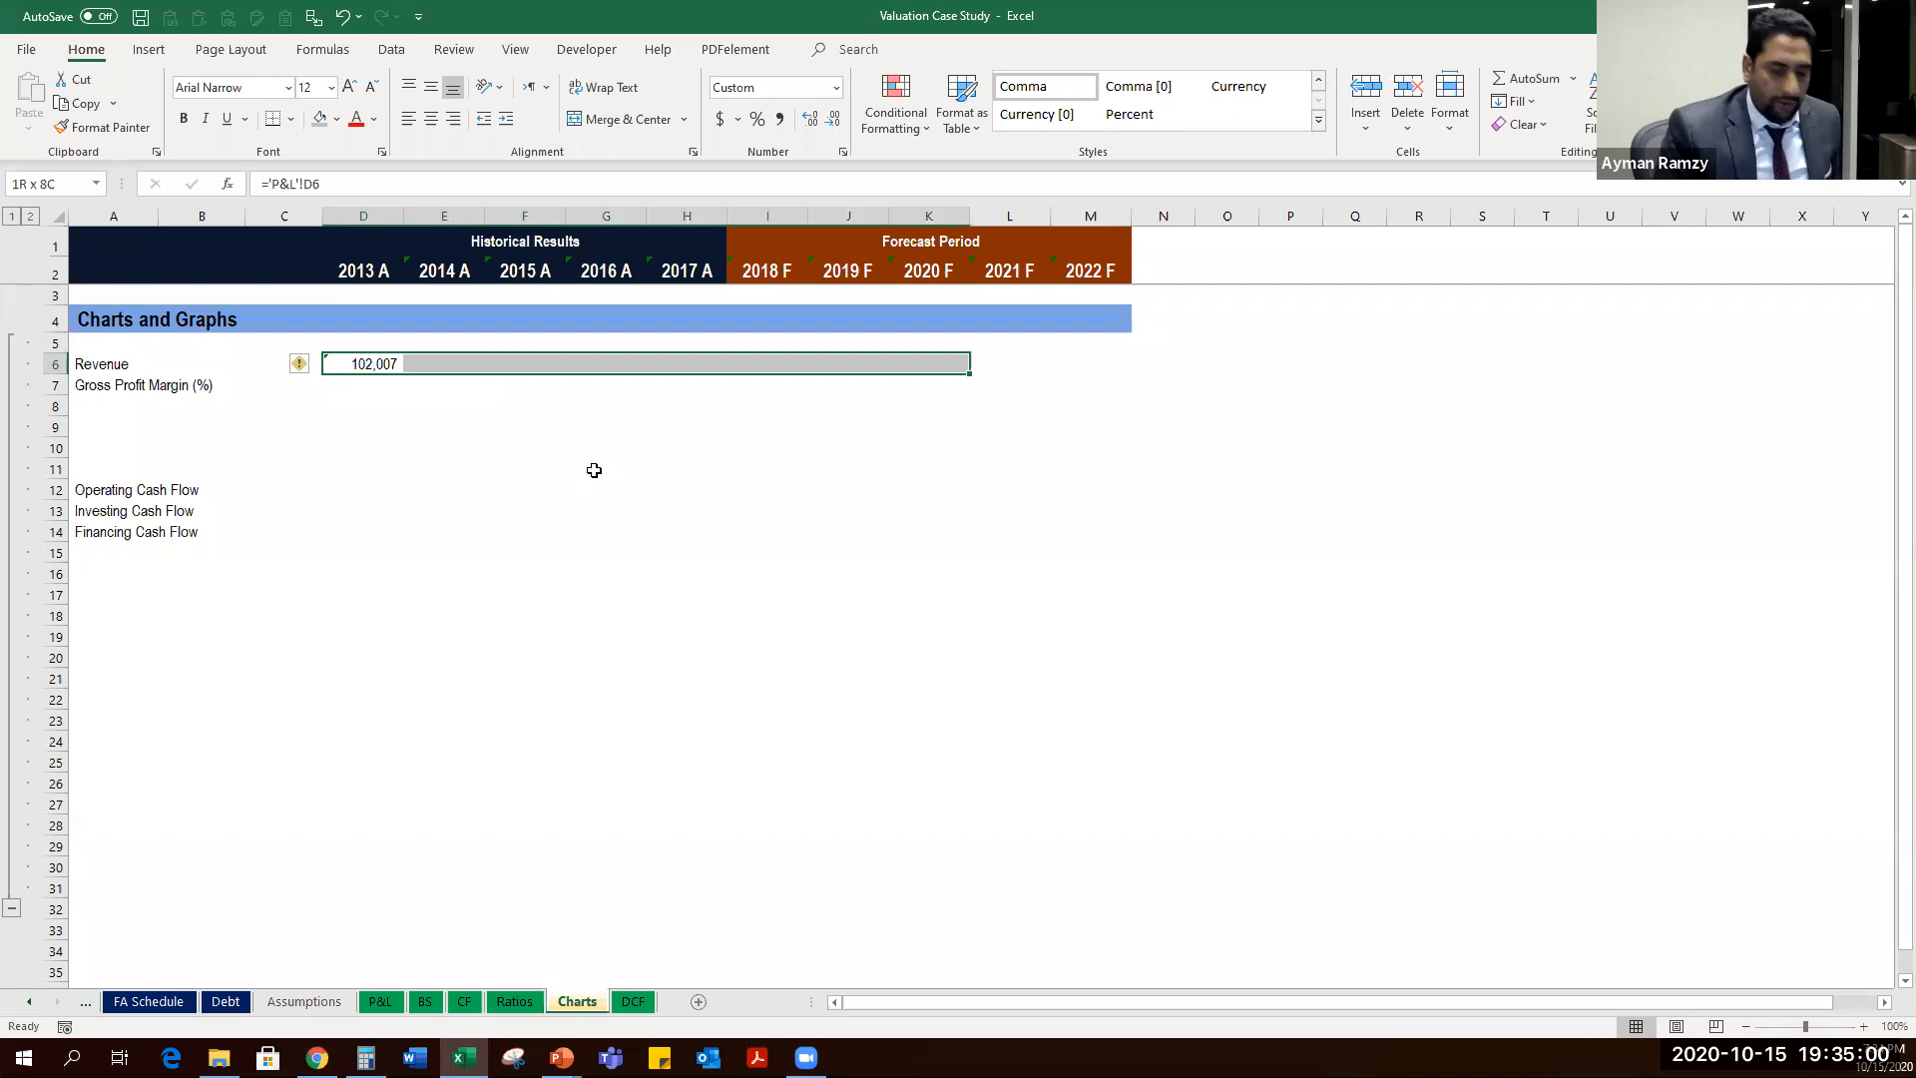
key("ctrl+r")
Link the 2013 Gross Profit Margin (%) cell D7 to the Ratios sheet's gross profit margin with =Ratios!D12.
key("Down")
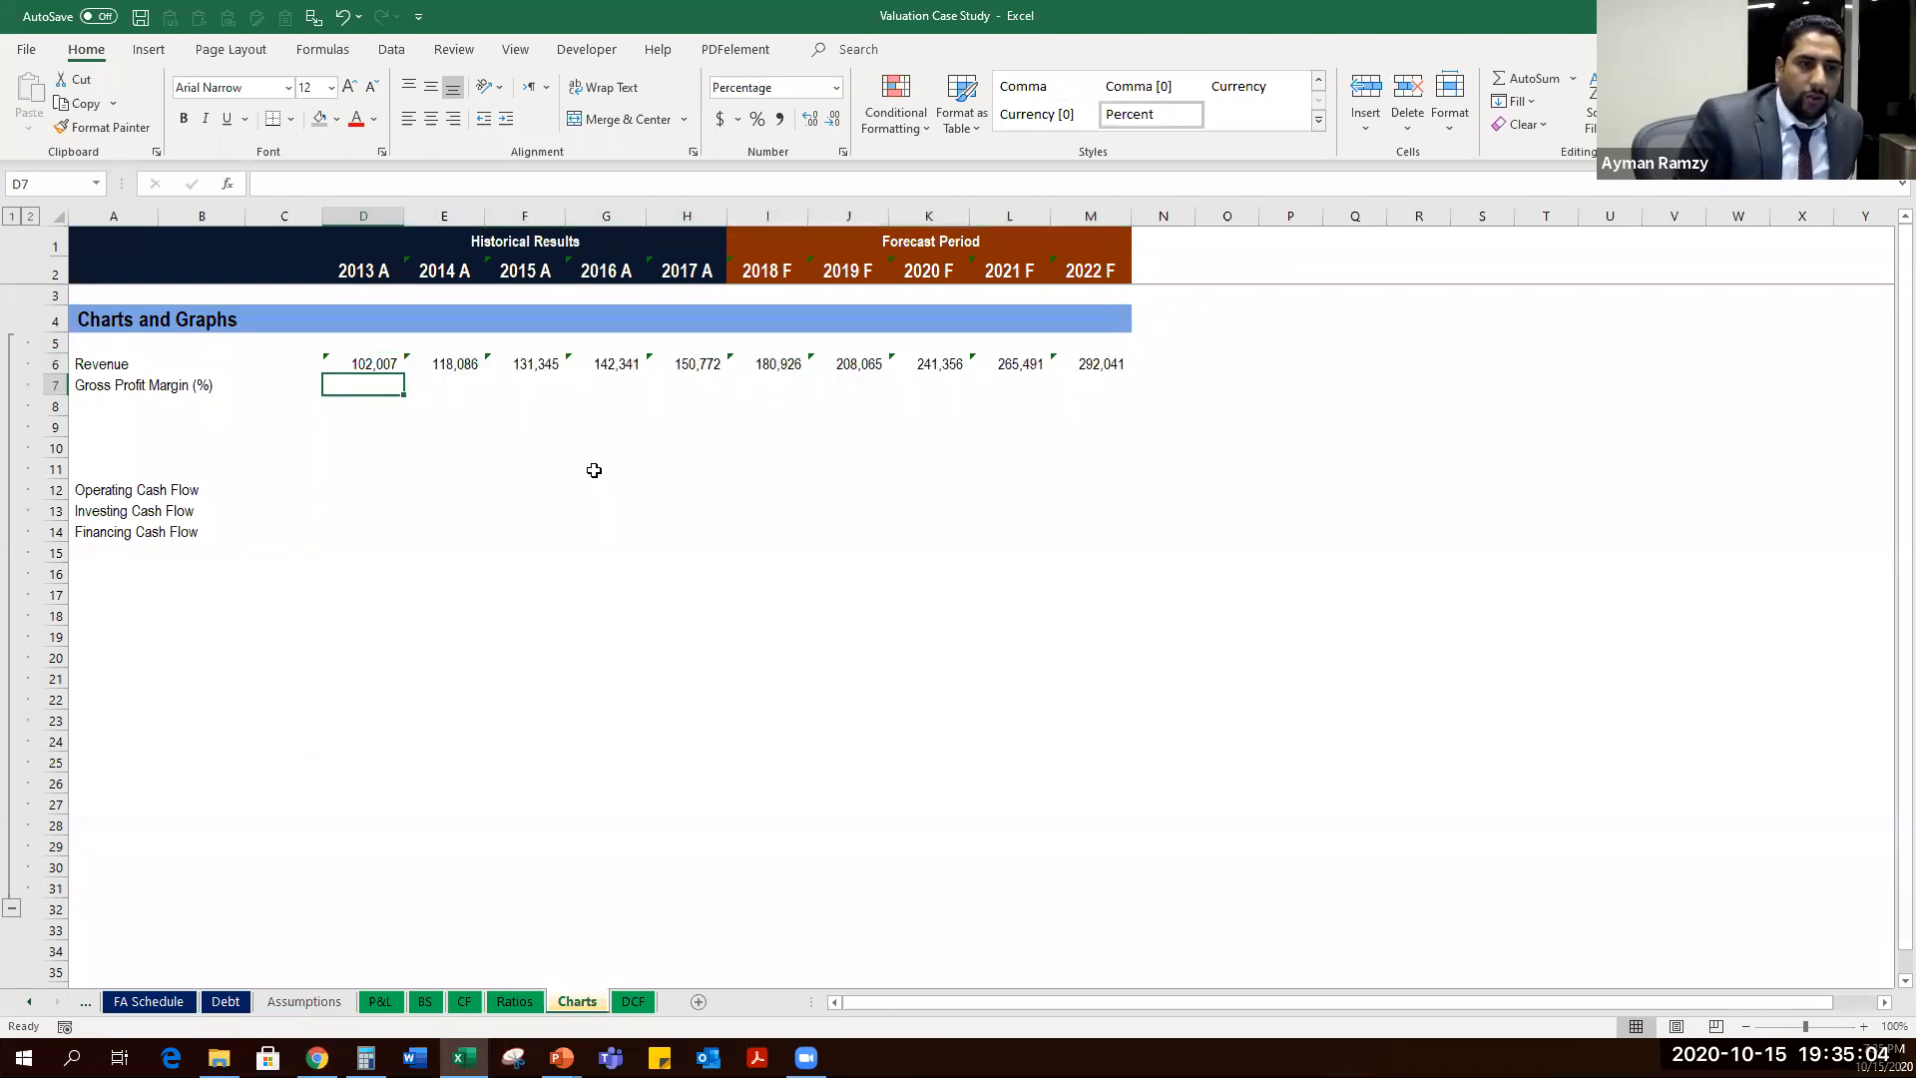
type("=")
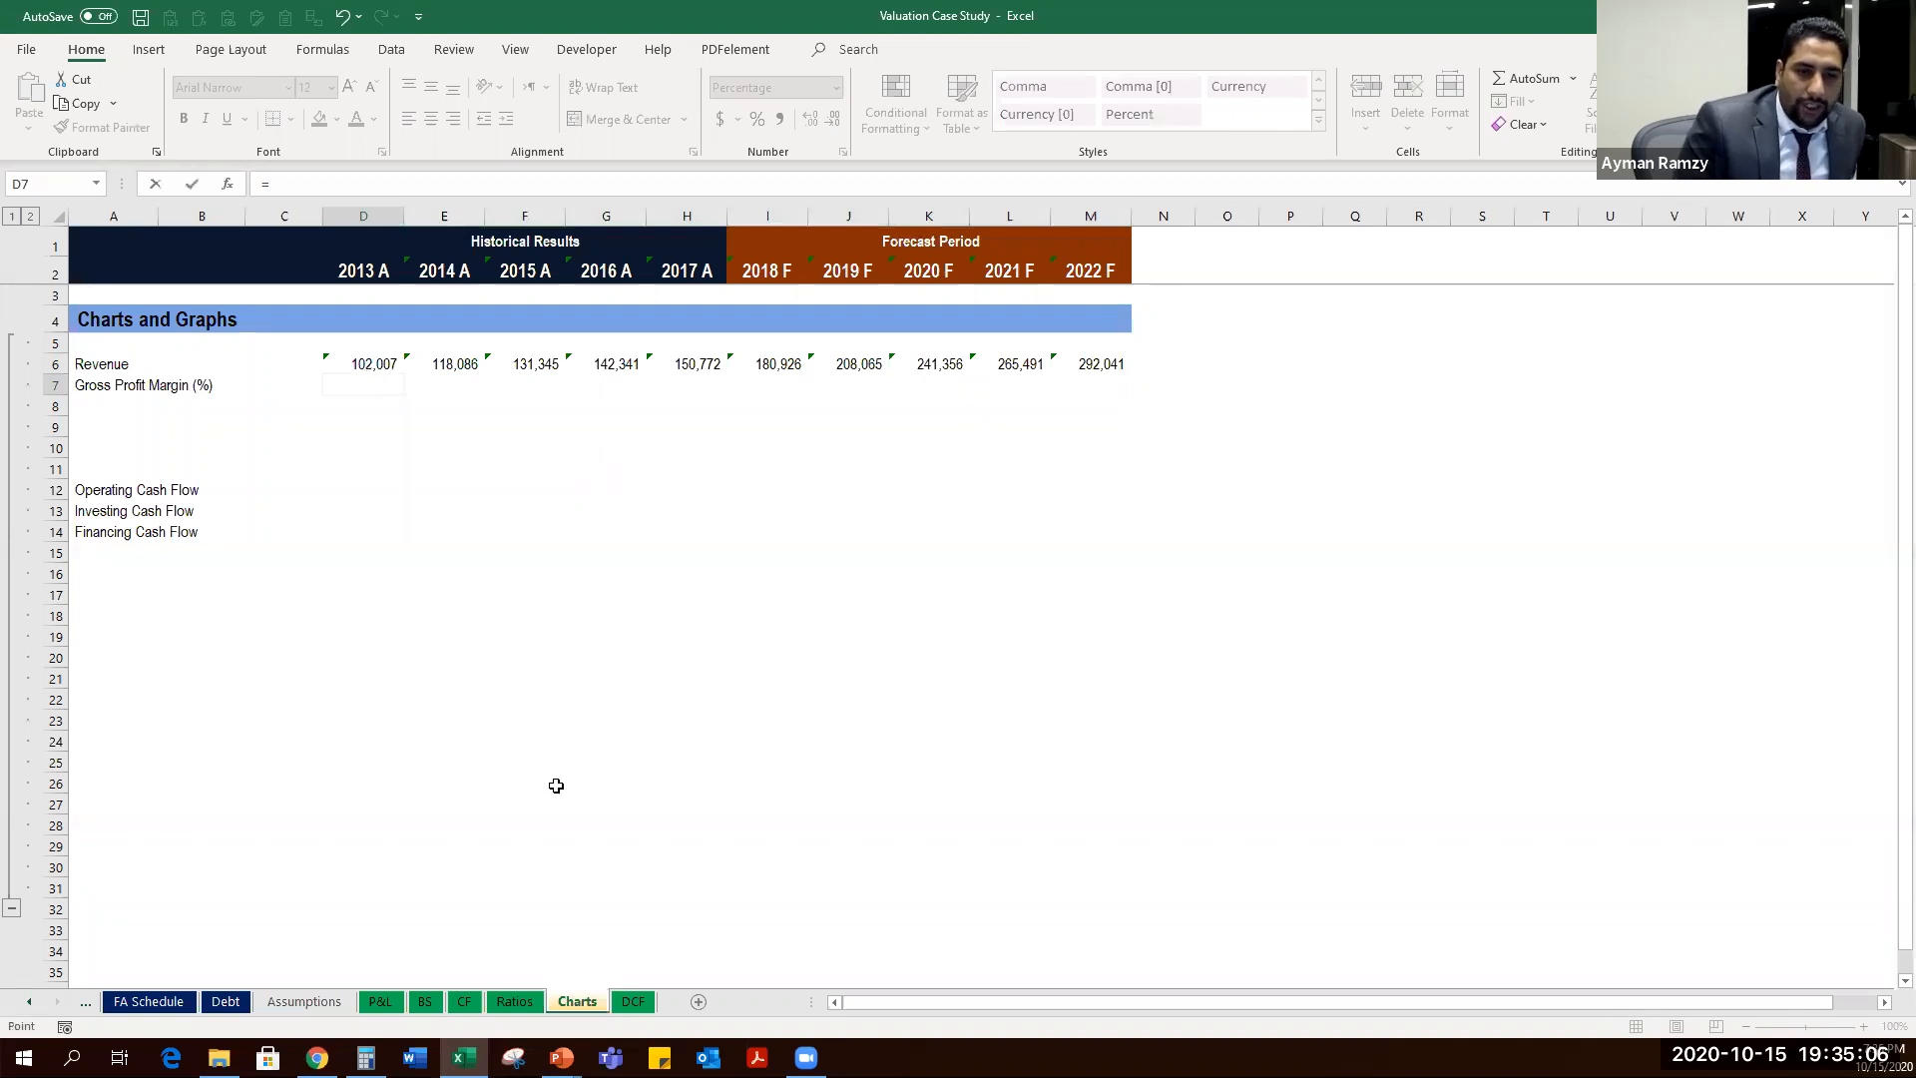
key("ctrl+Page_Up")
left_click(87, 567)
left_click(478, 572)
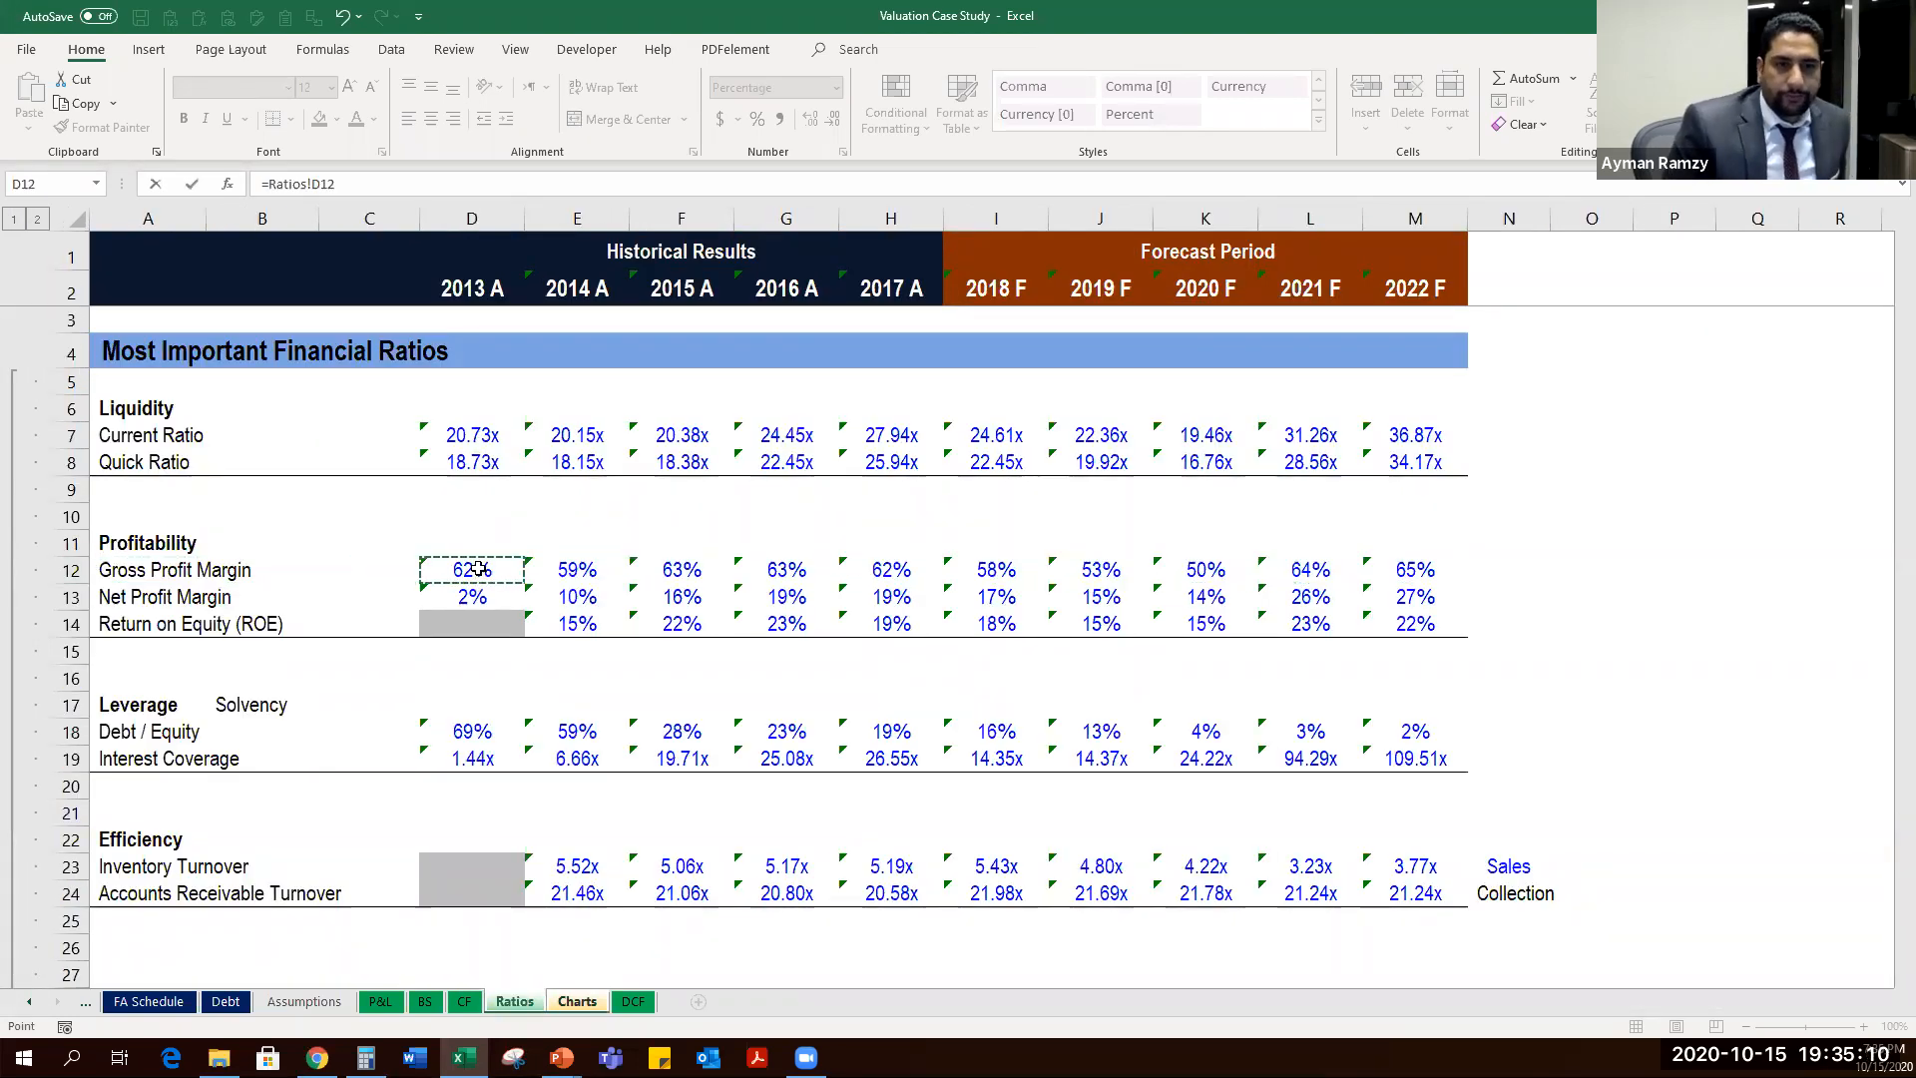
key("Return")
Fill the Gross Profit Margin (%) formula from D7 across the row through 2022 in M7.
key("shift+Right")
key("shift+Right")
key("shift+Right")
key("shift+Right")
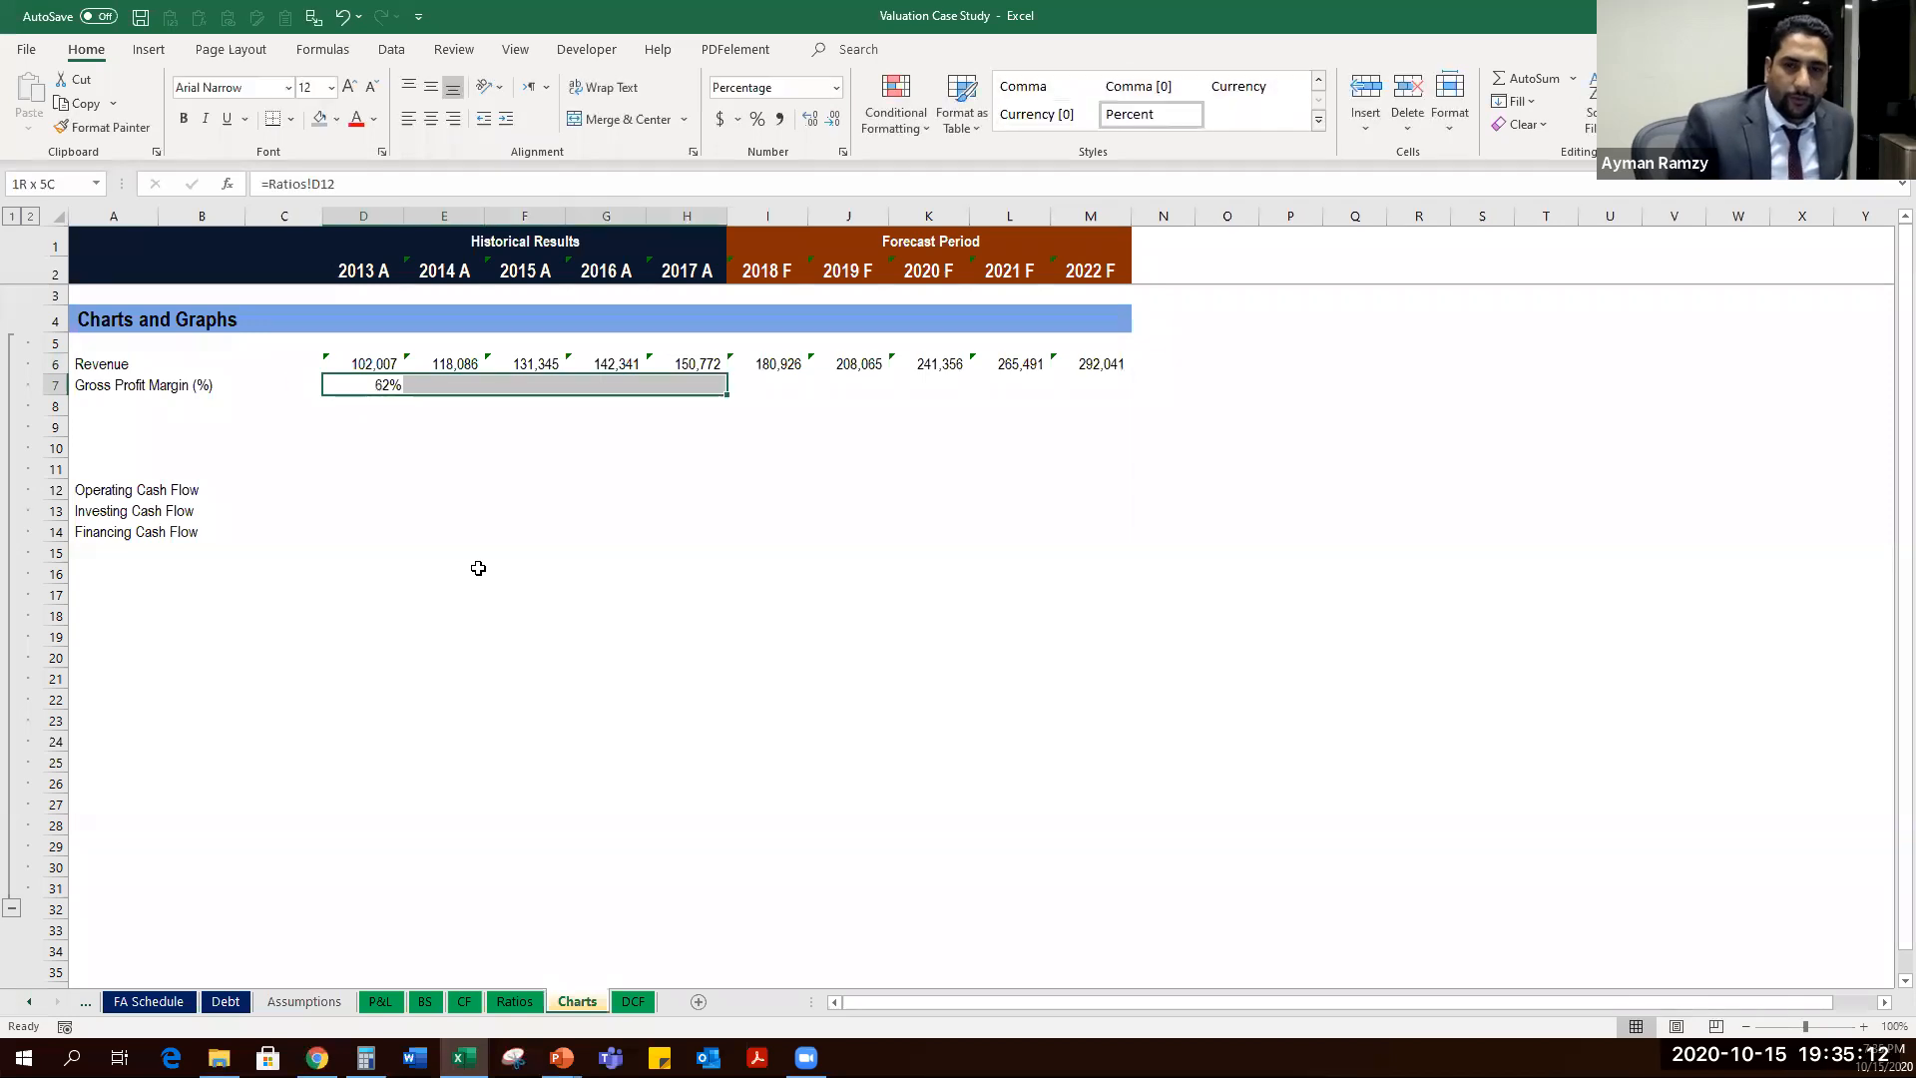
key("shift+Right")
key("shift+Right")
key("shift+Right")
key("shift+Right")
key("shift+Right")
key("Tab")
key("ctrl+r")
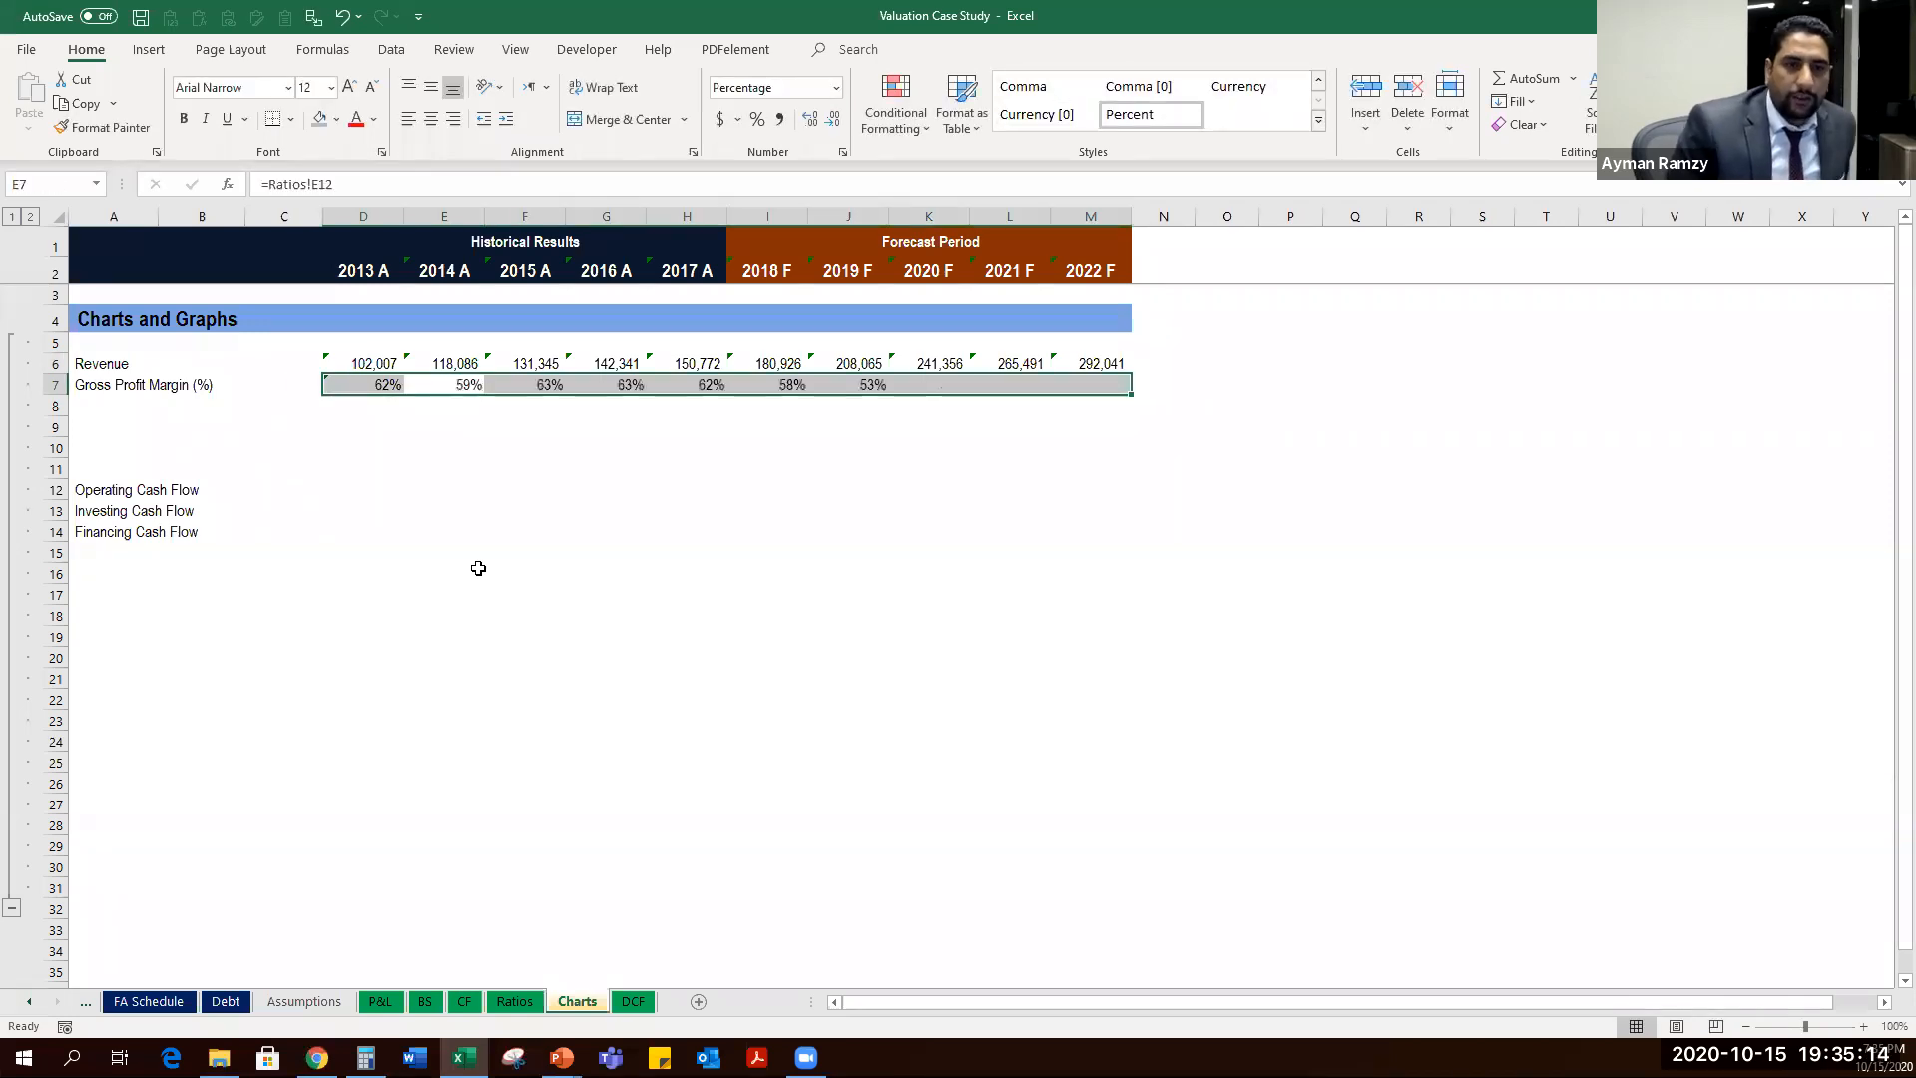
key("Down")
key("Down")
key("Down")
key("Down")
key("Down")
key("Down")
key("Down")
key("Down")
key("Up")
key("Up")
key("Up")
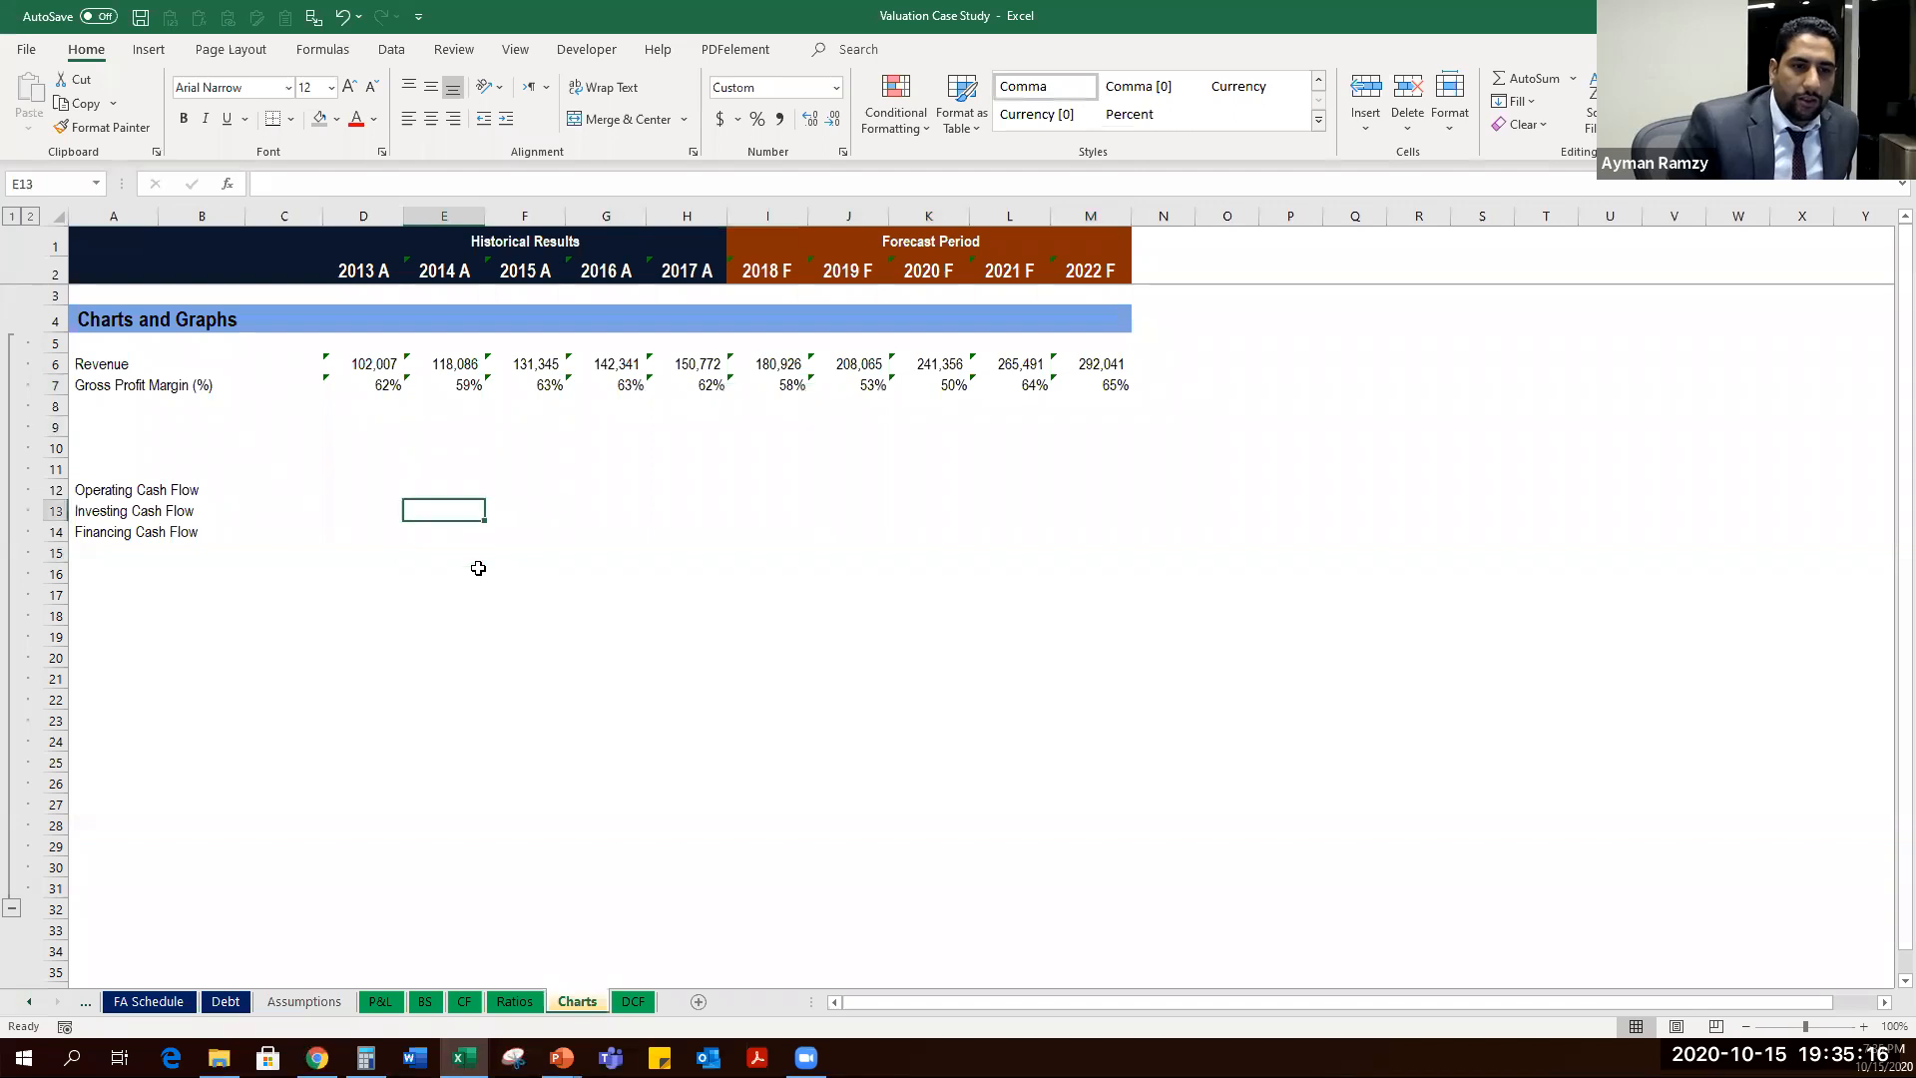
key("Left")
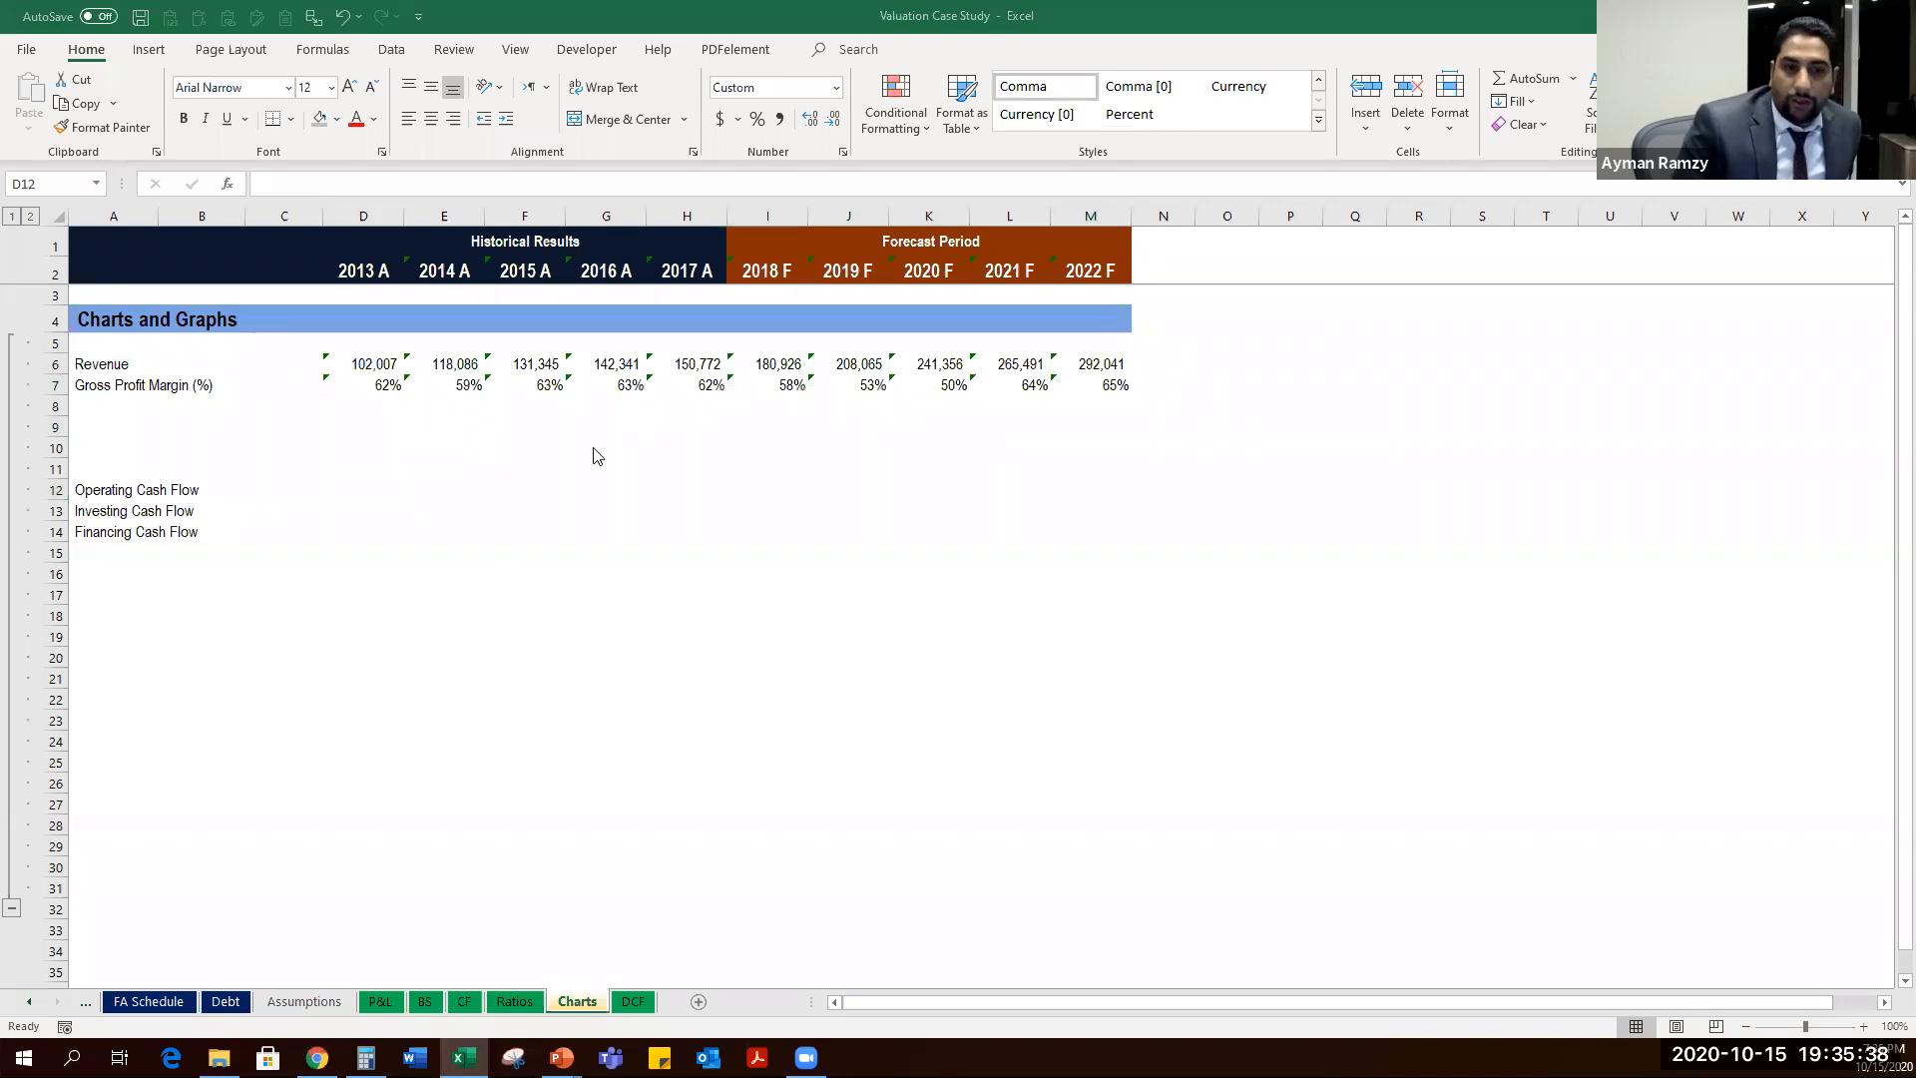
left_click(361, 385)
left_click_drag(530, 376, 1058, 392)
left_click(305, 487)
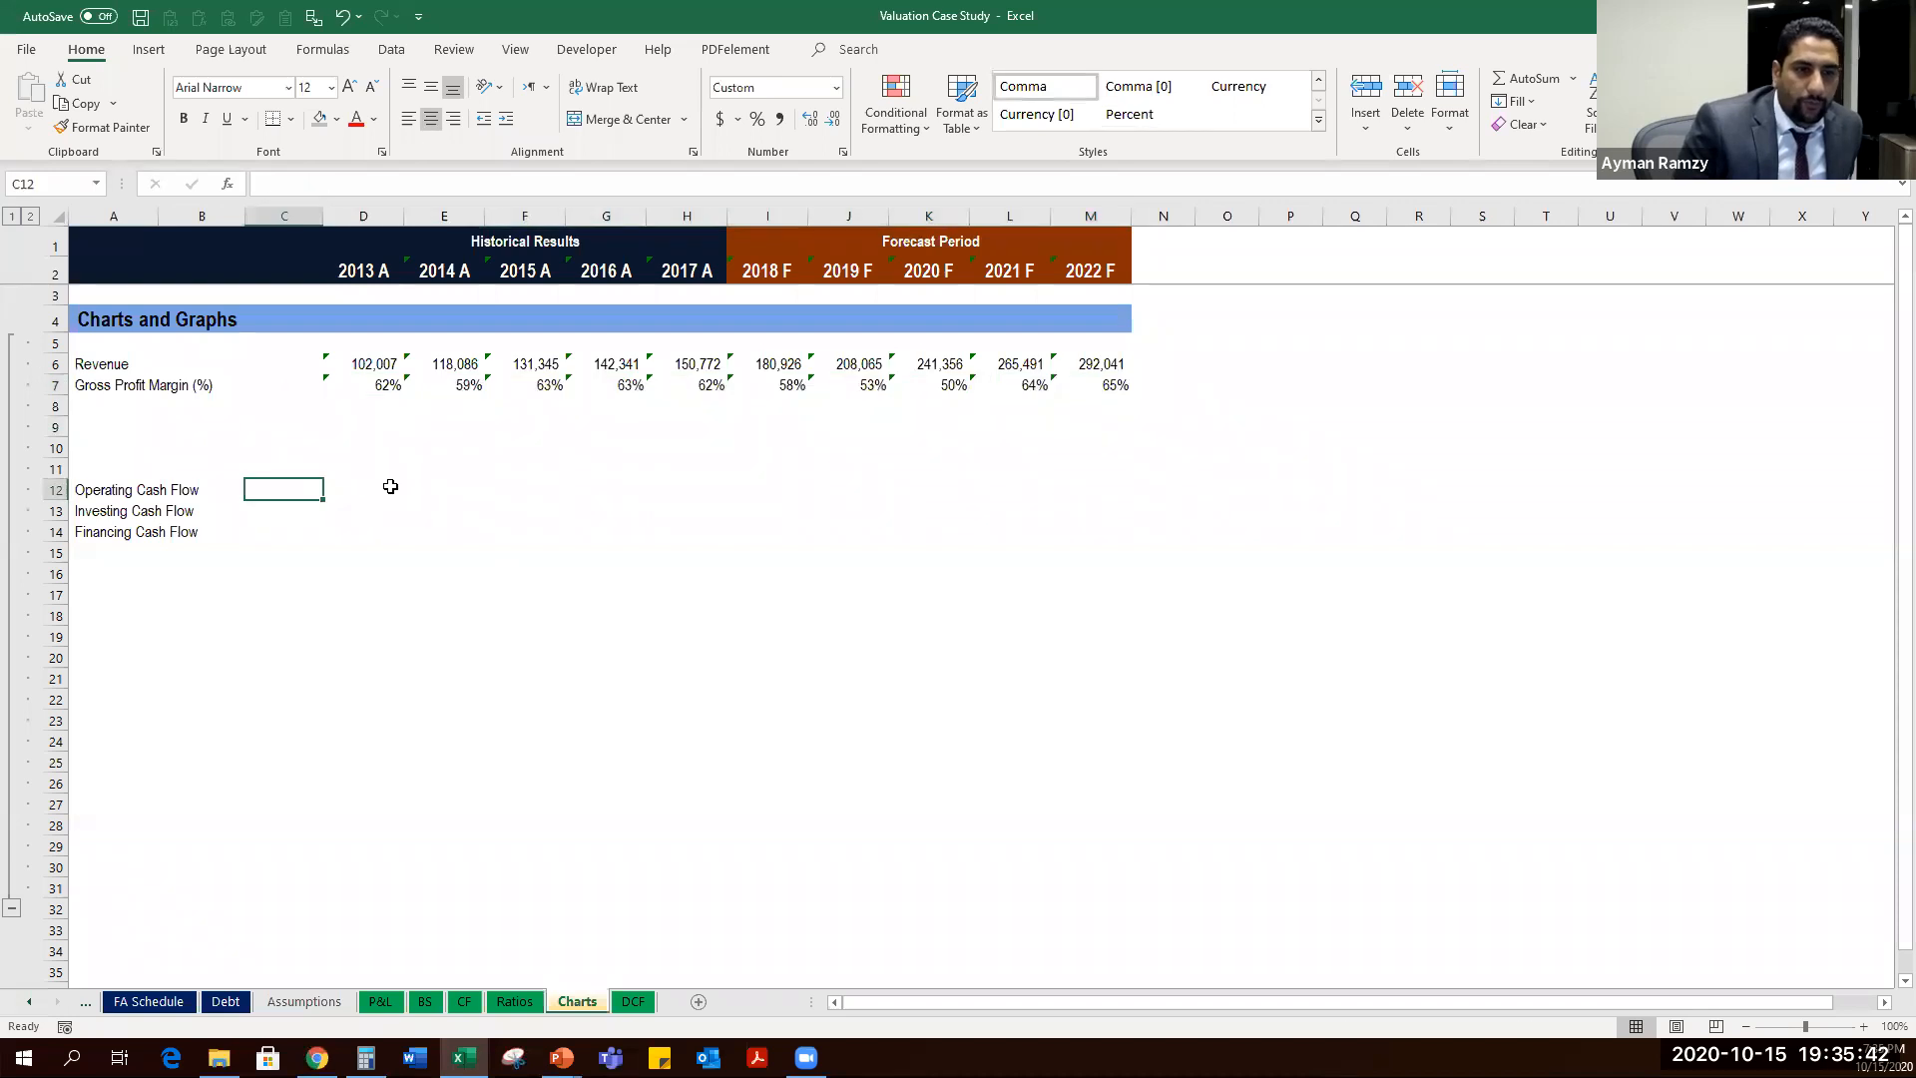
Link the 2013 Operating Cash Flow cell D12 to Cash from Operations on the CF sheet with =CF!D10.
left_click(387, 485)
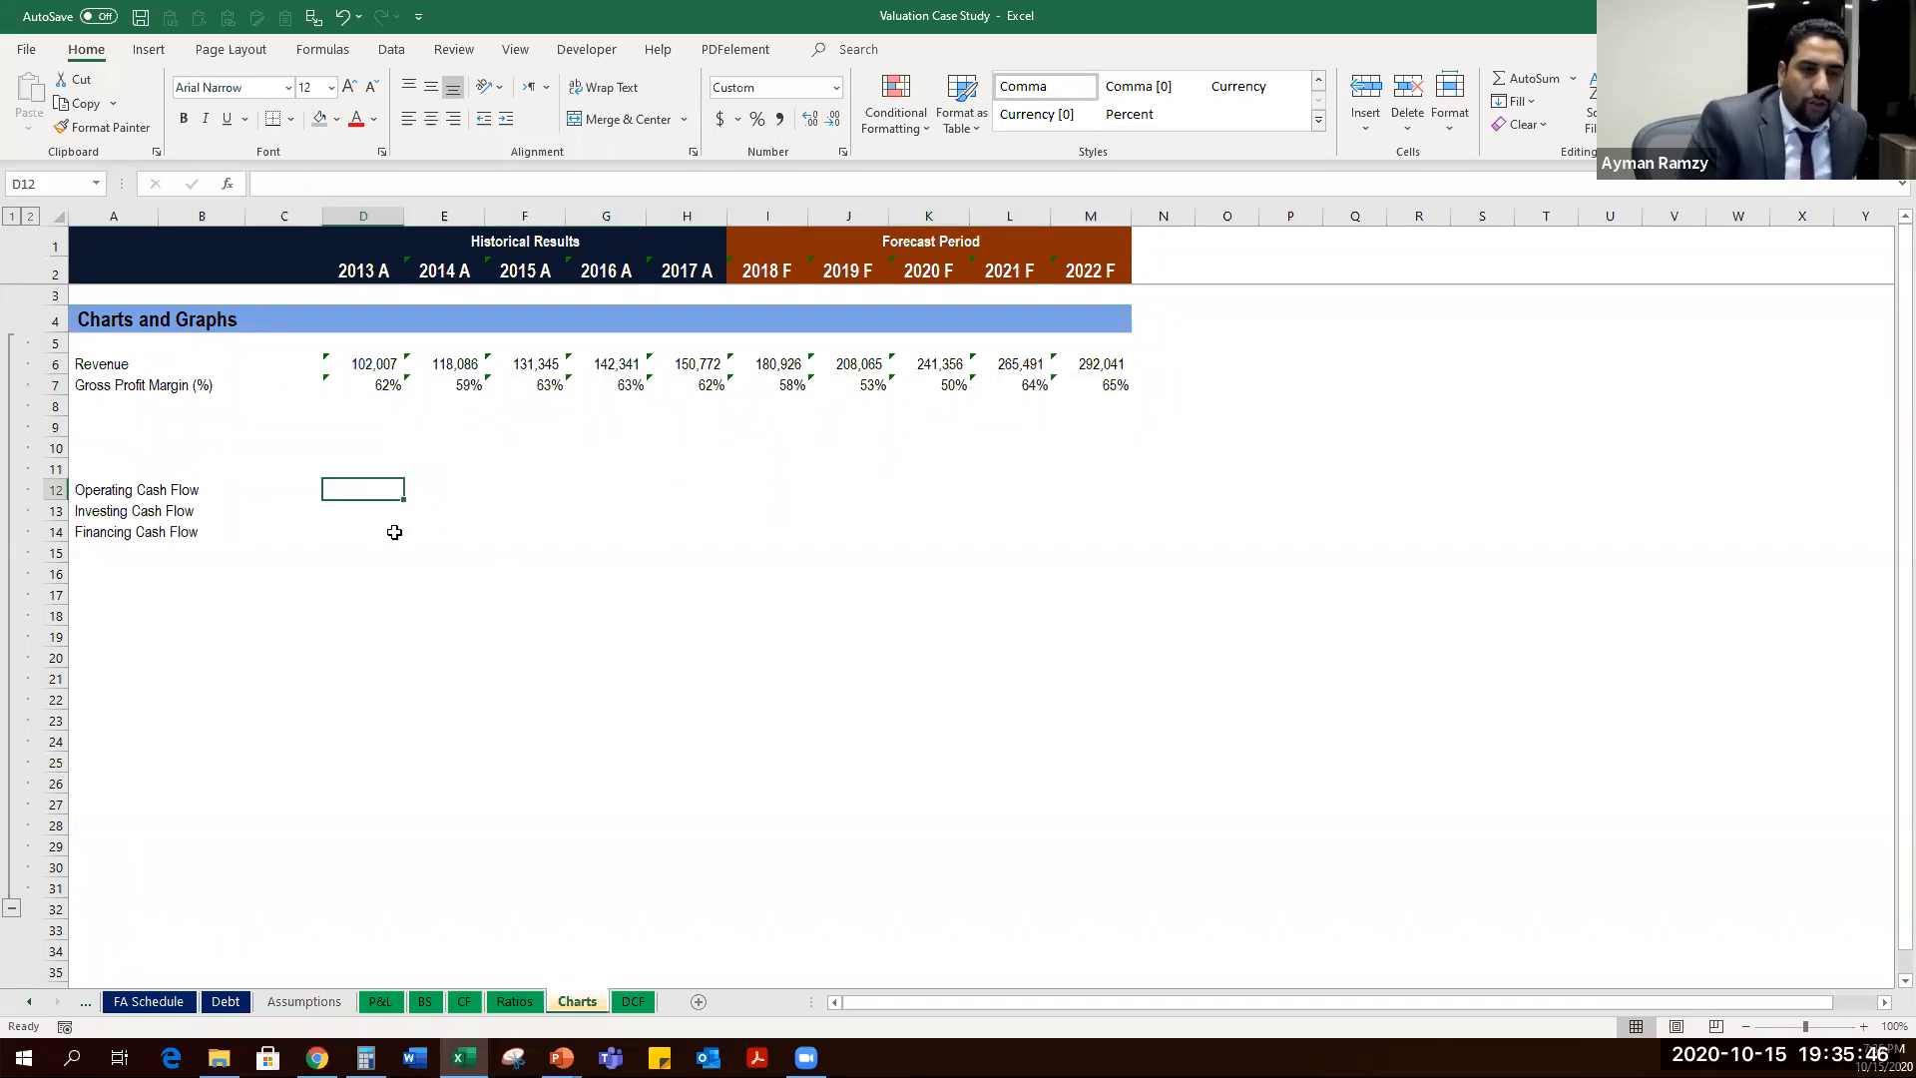
type("=")
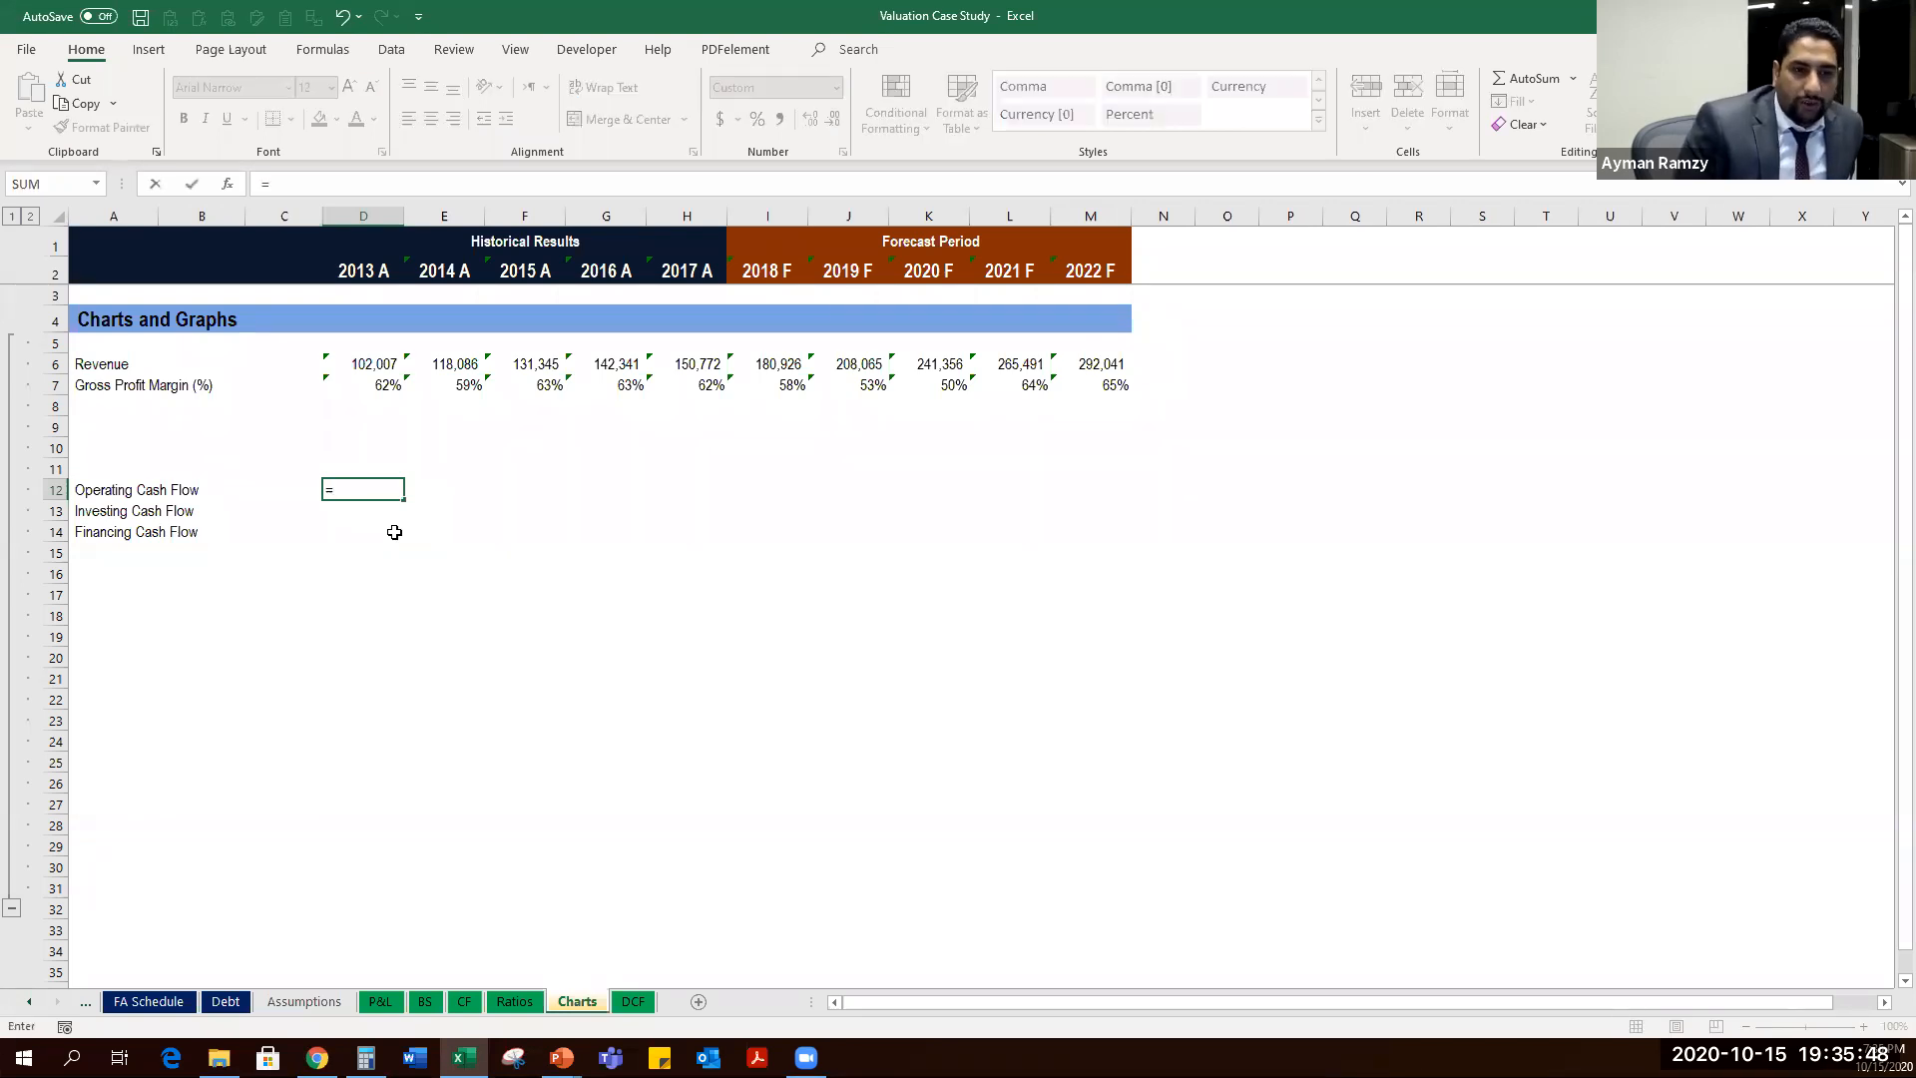
key("ctrl+Page_Up")
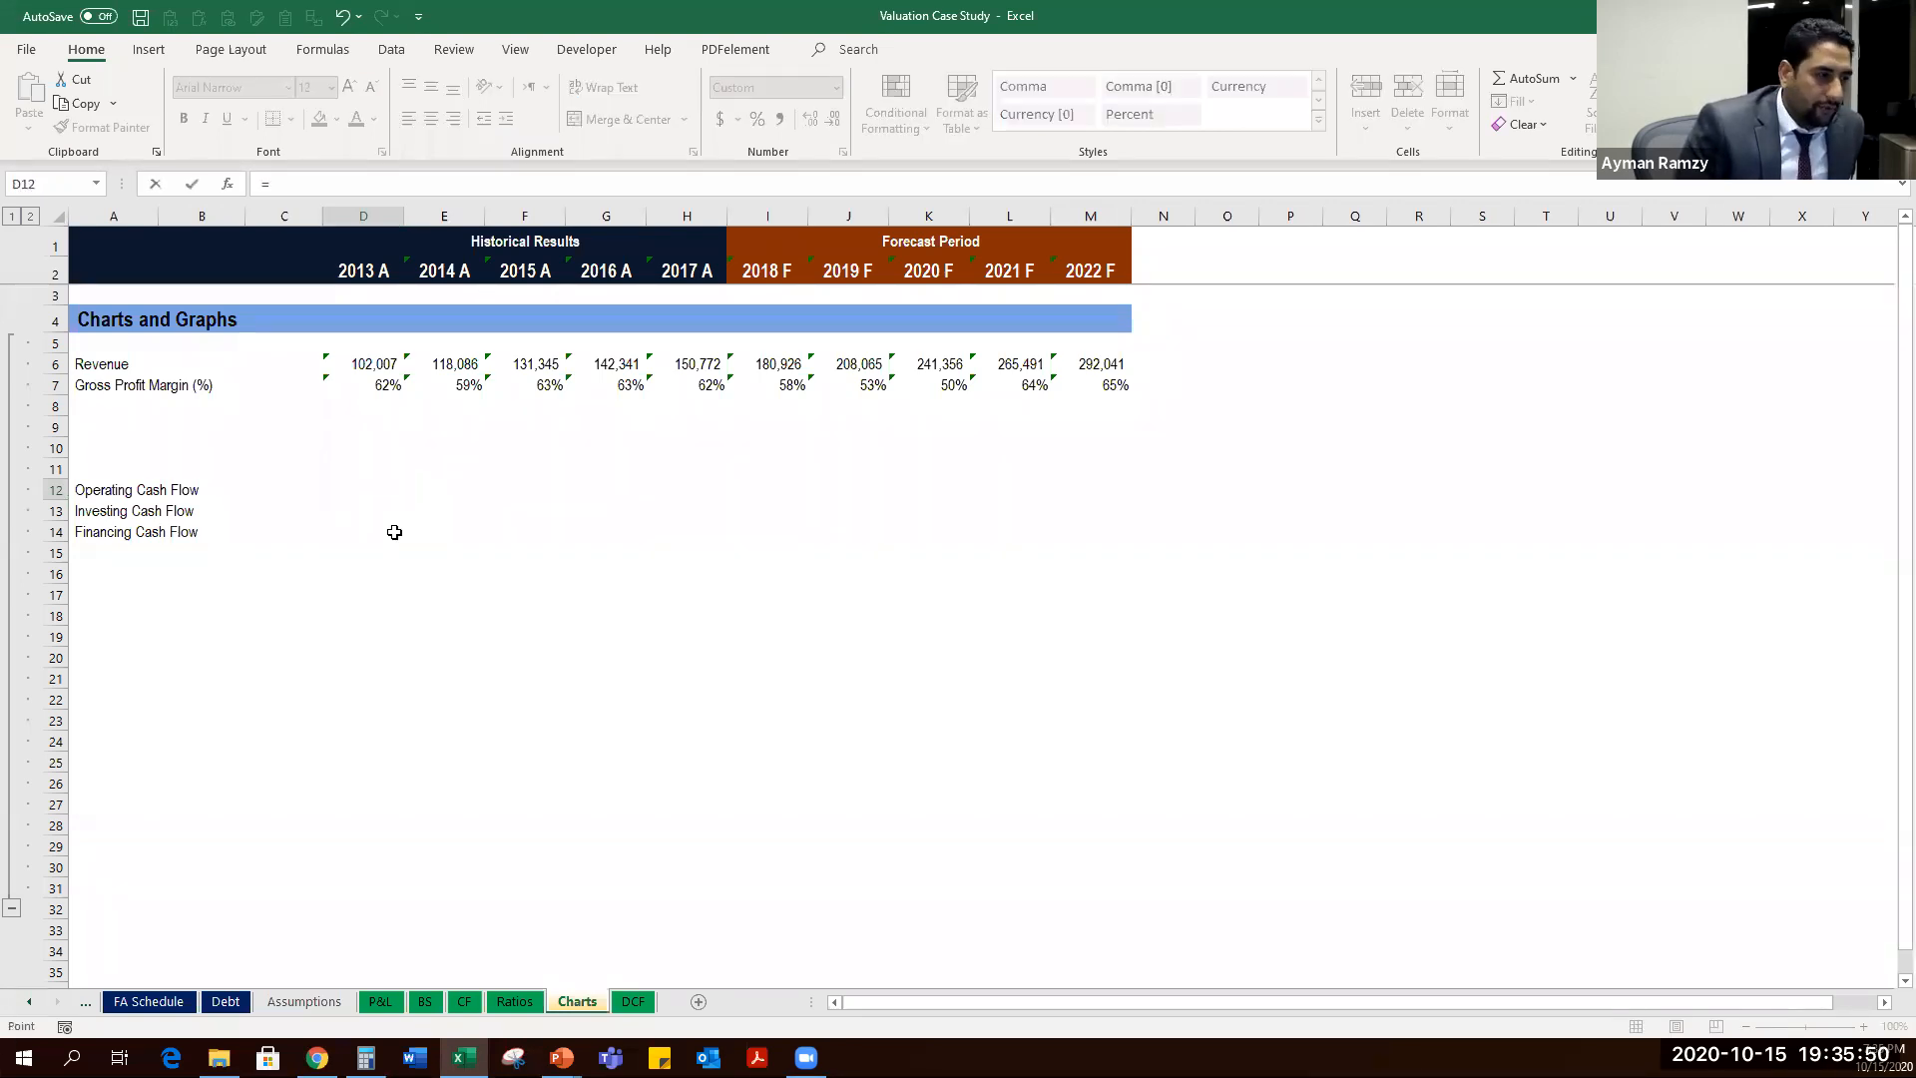
key("ctrl+Page_Up")
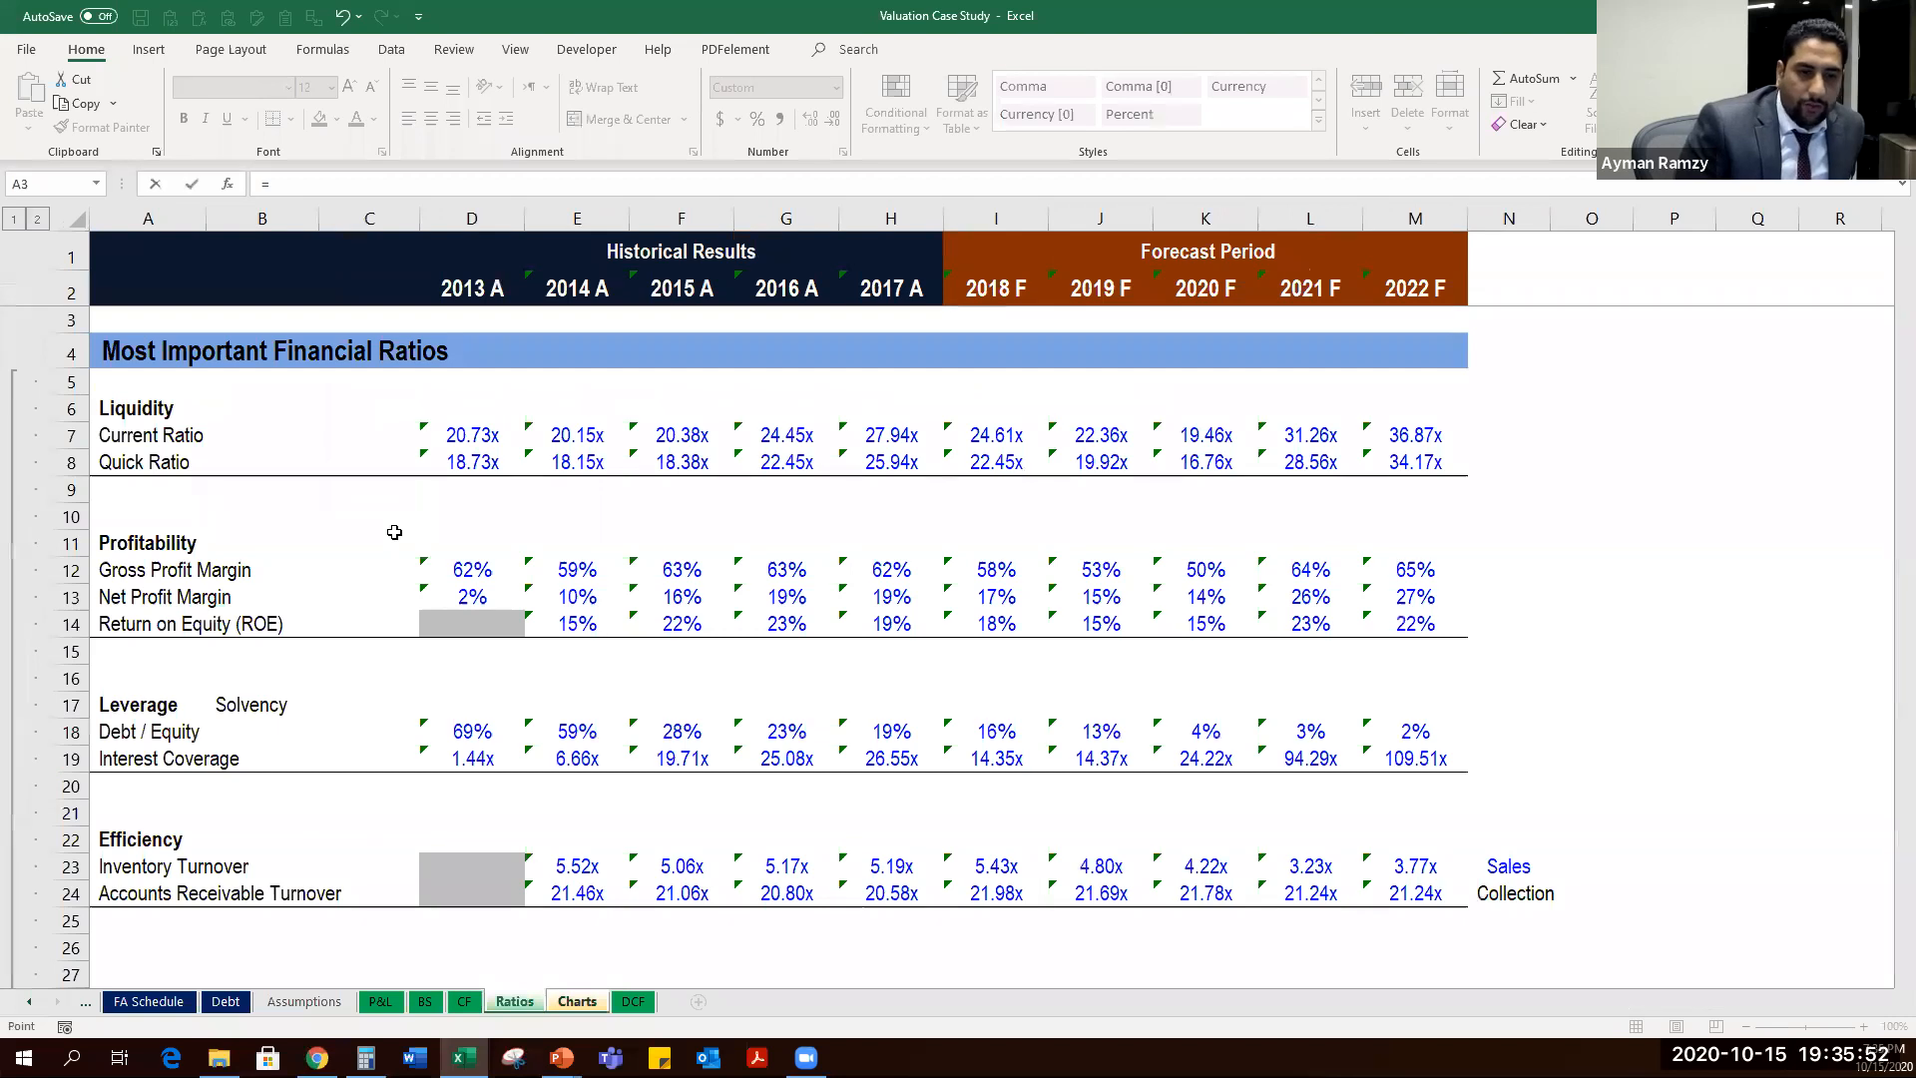
key("ctrl+Page_Up")
key("ctrl+Page_Up")
key("ctrl+Page_Up")
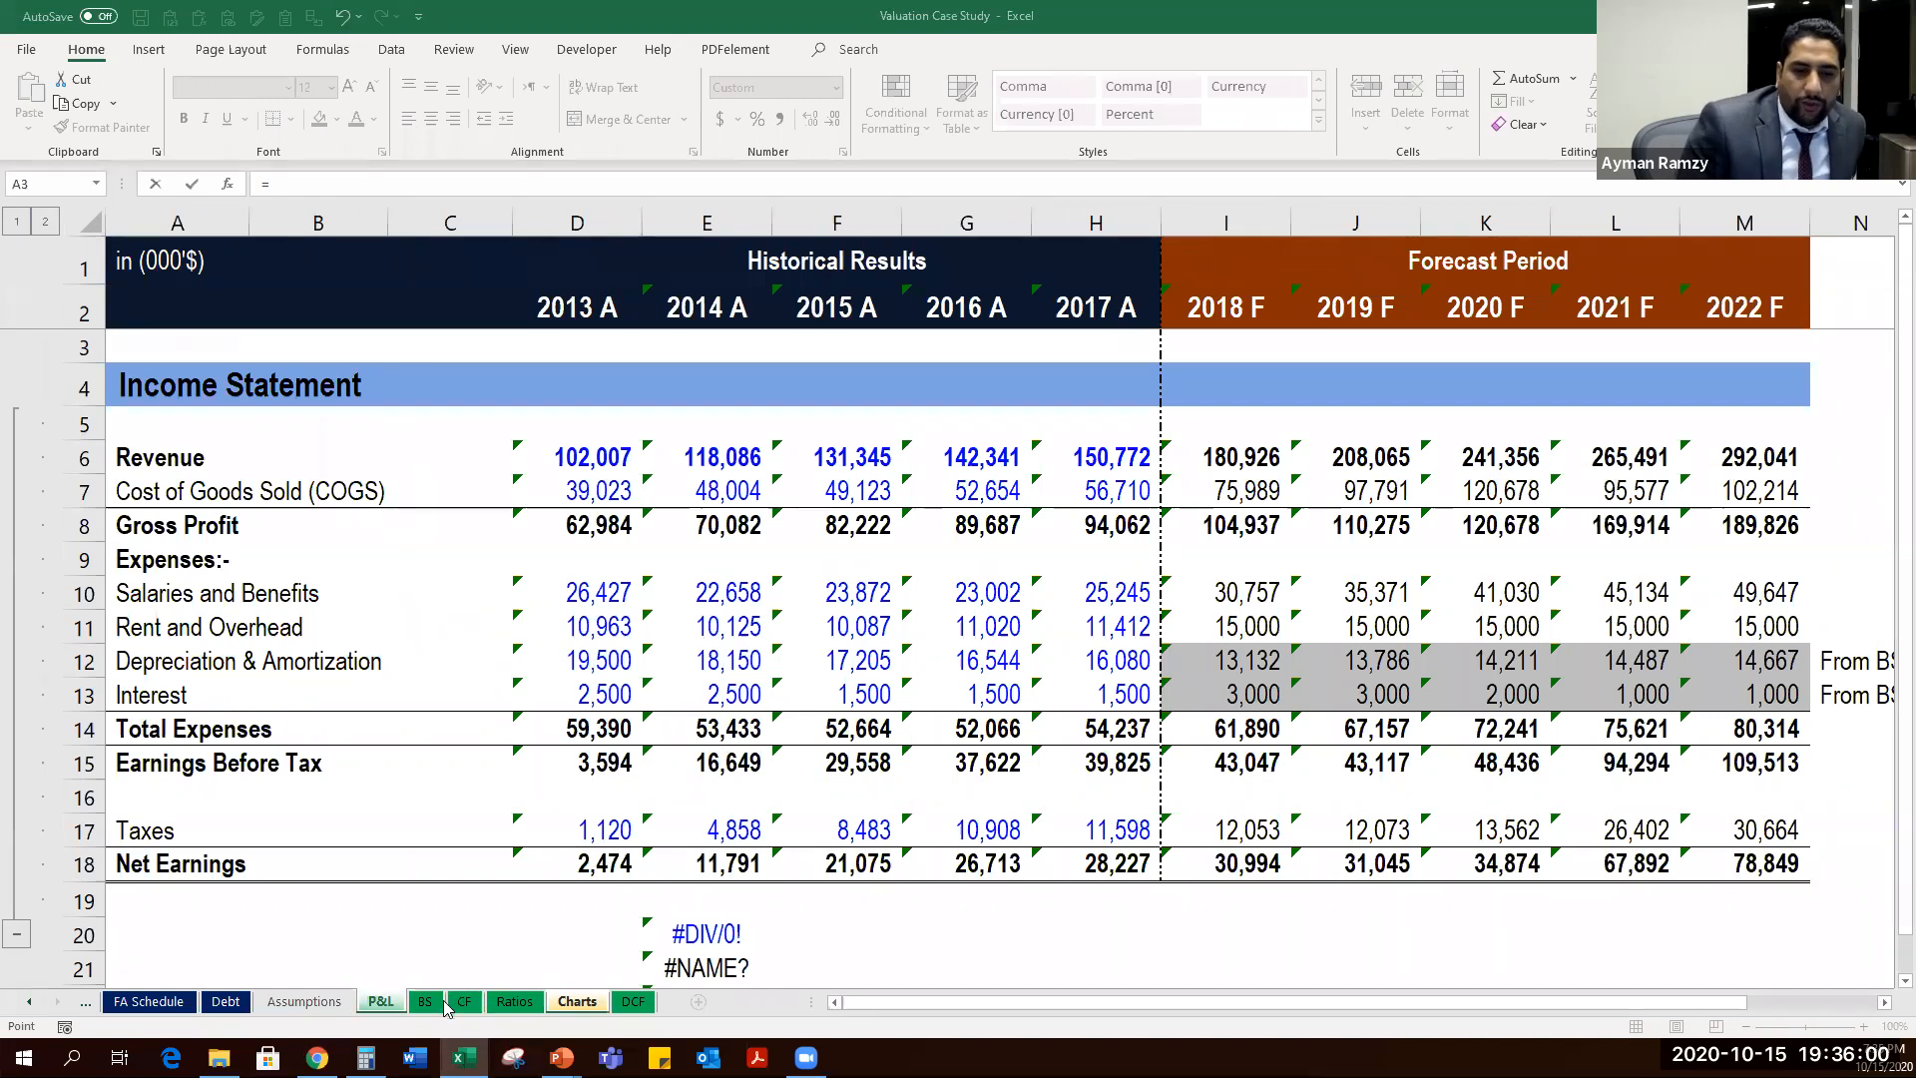
left_click(465, 1001)
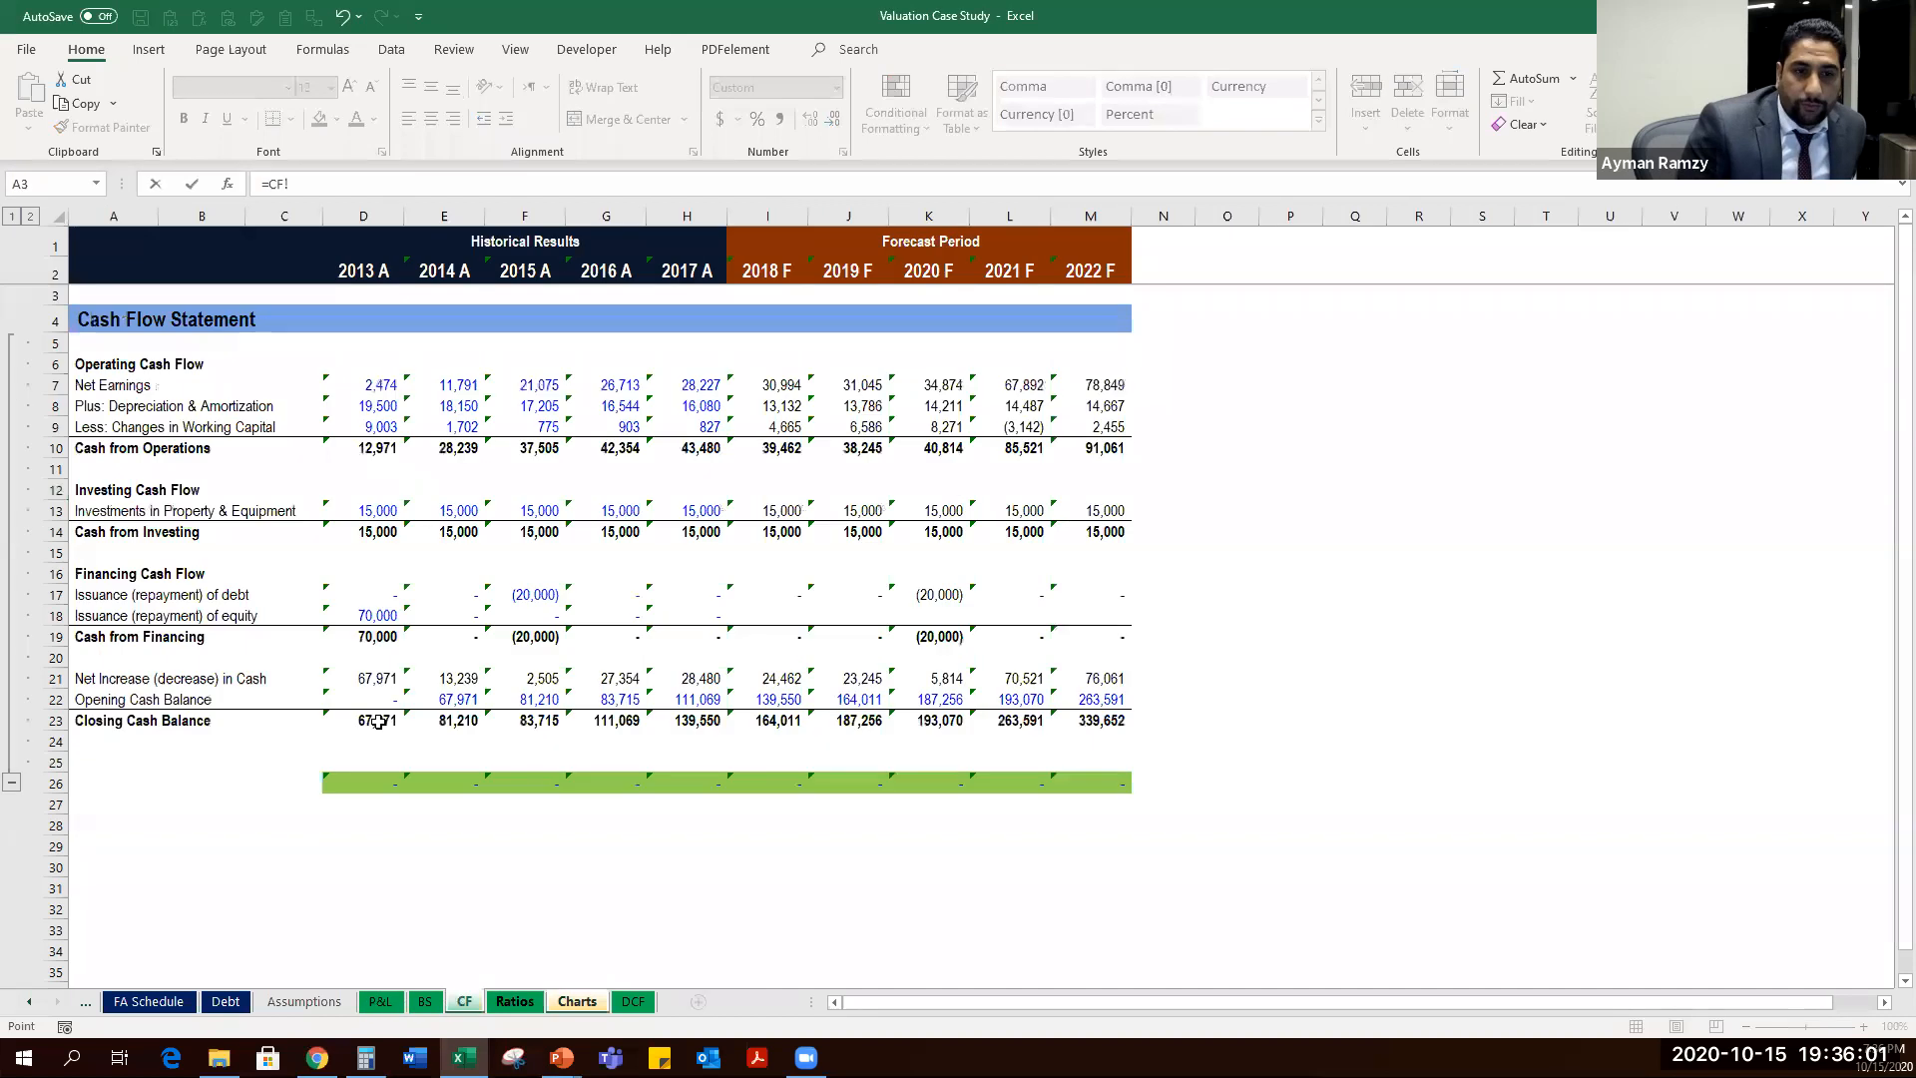
left_click(368, 451)
key("Return")
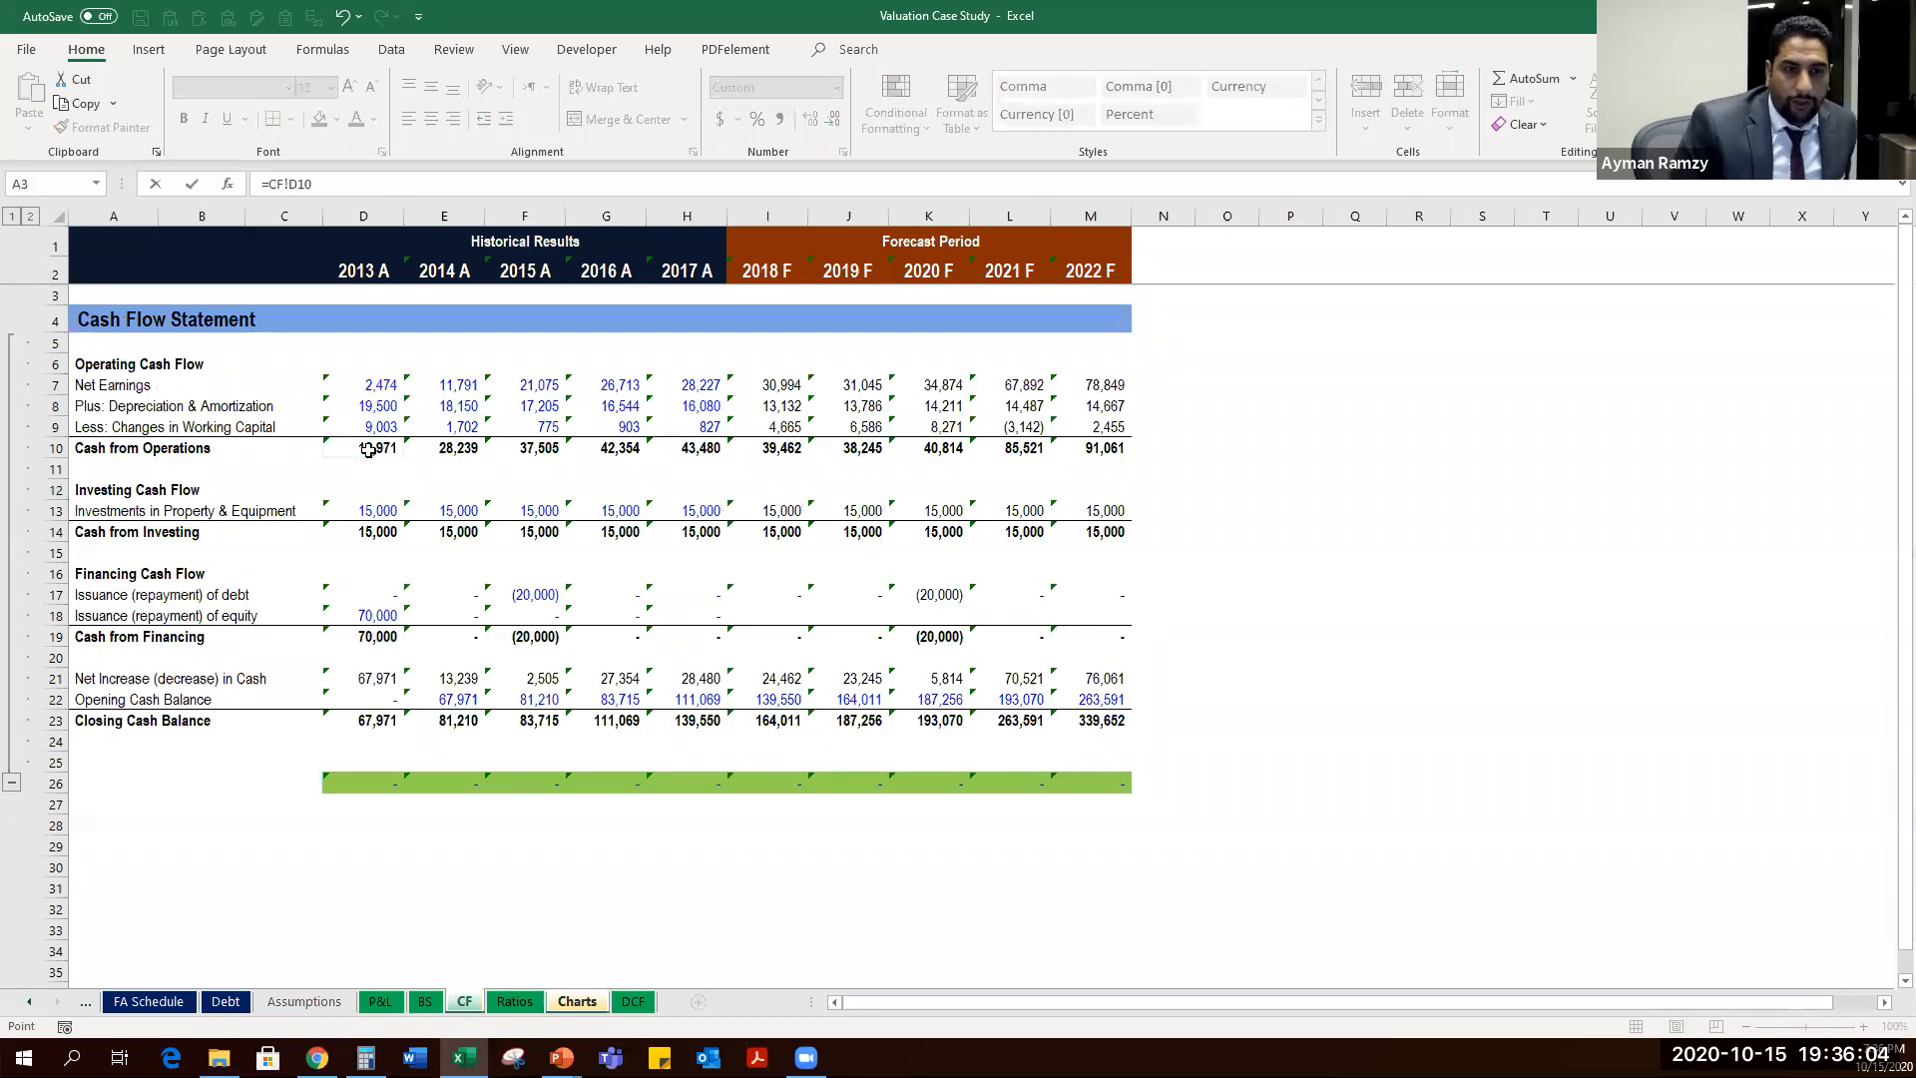
Fill the Operating Cash Flow formula from D12 across the row through 2022 in M12.
key("shift+Right")
key("shift+Right")
key("shift+Right")
key("shift+Right")
key("shift+Right")
key("shift+Right")
key("shift+Right")
key("shift+Right")
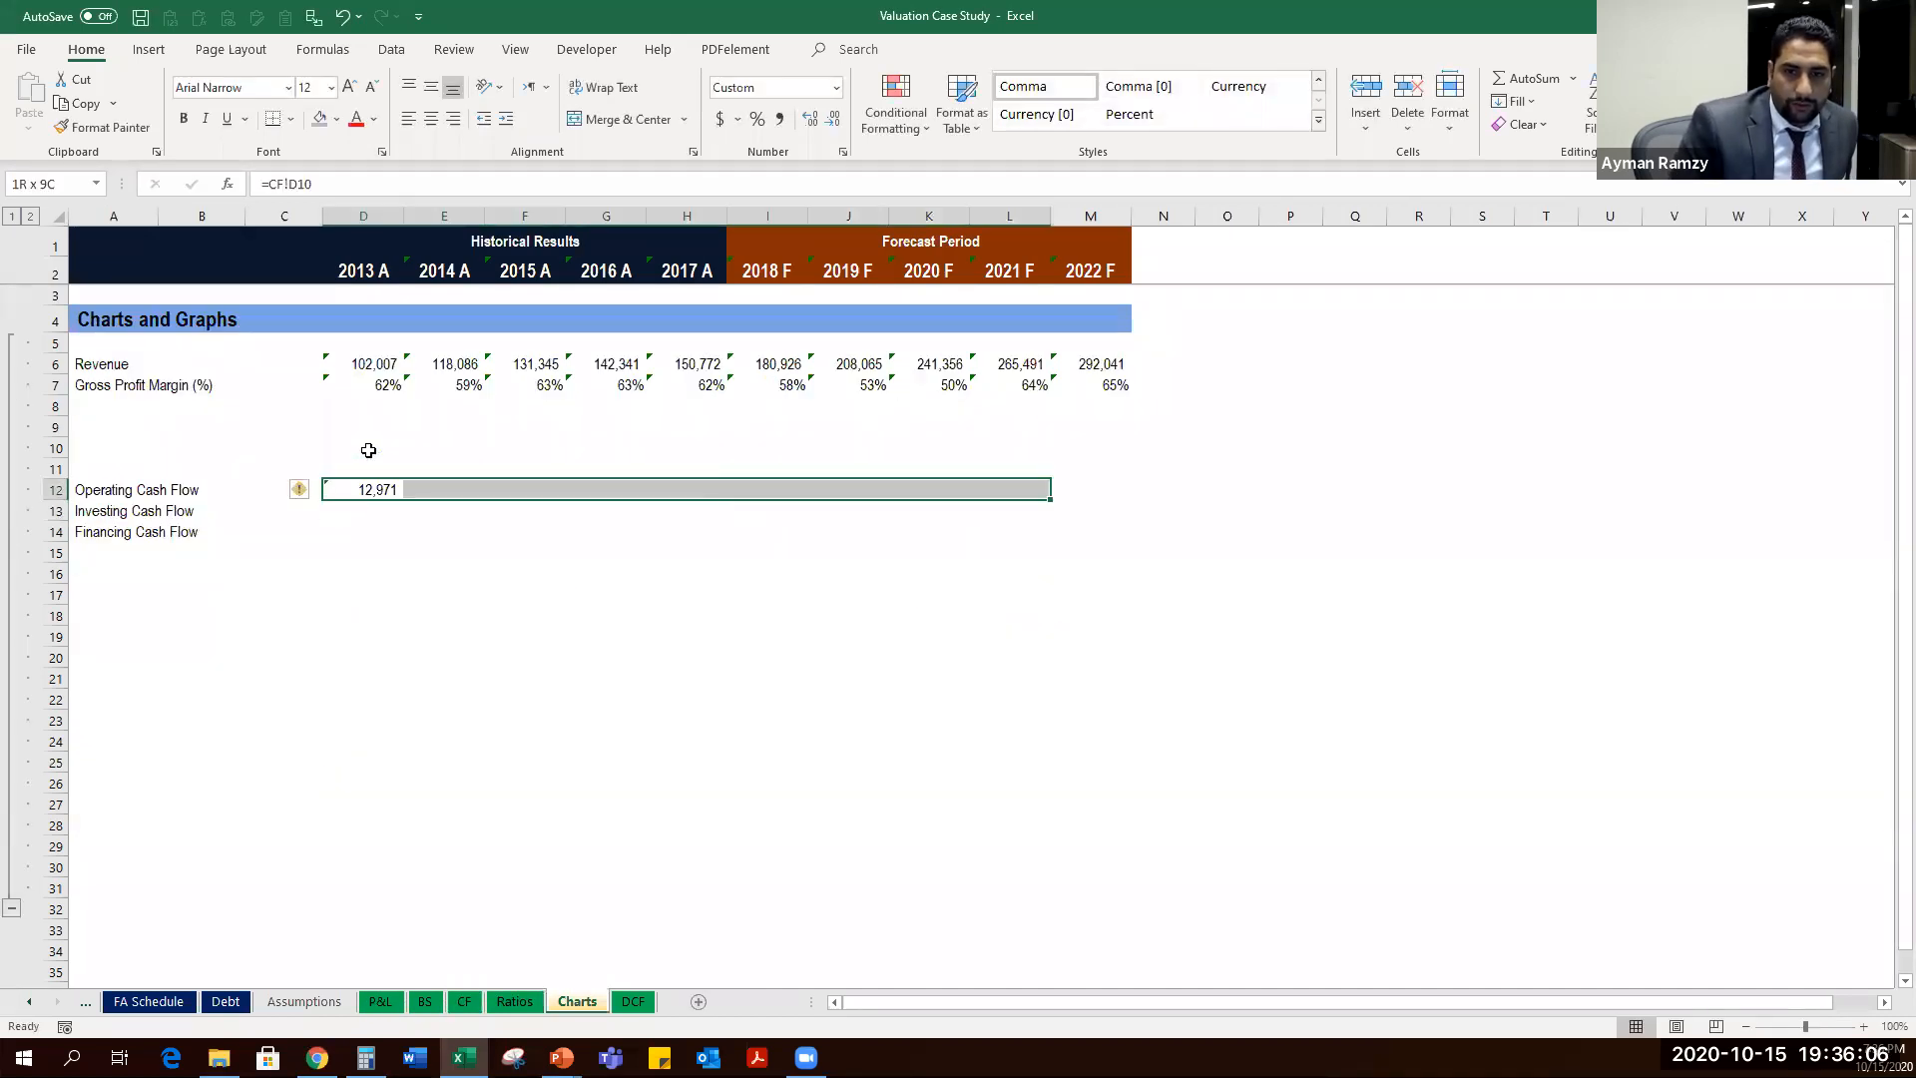
key("shift+Right")
key("Tab")
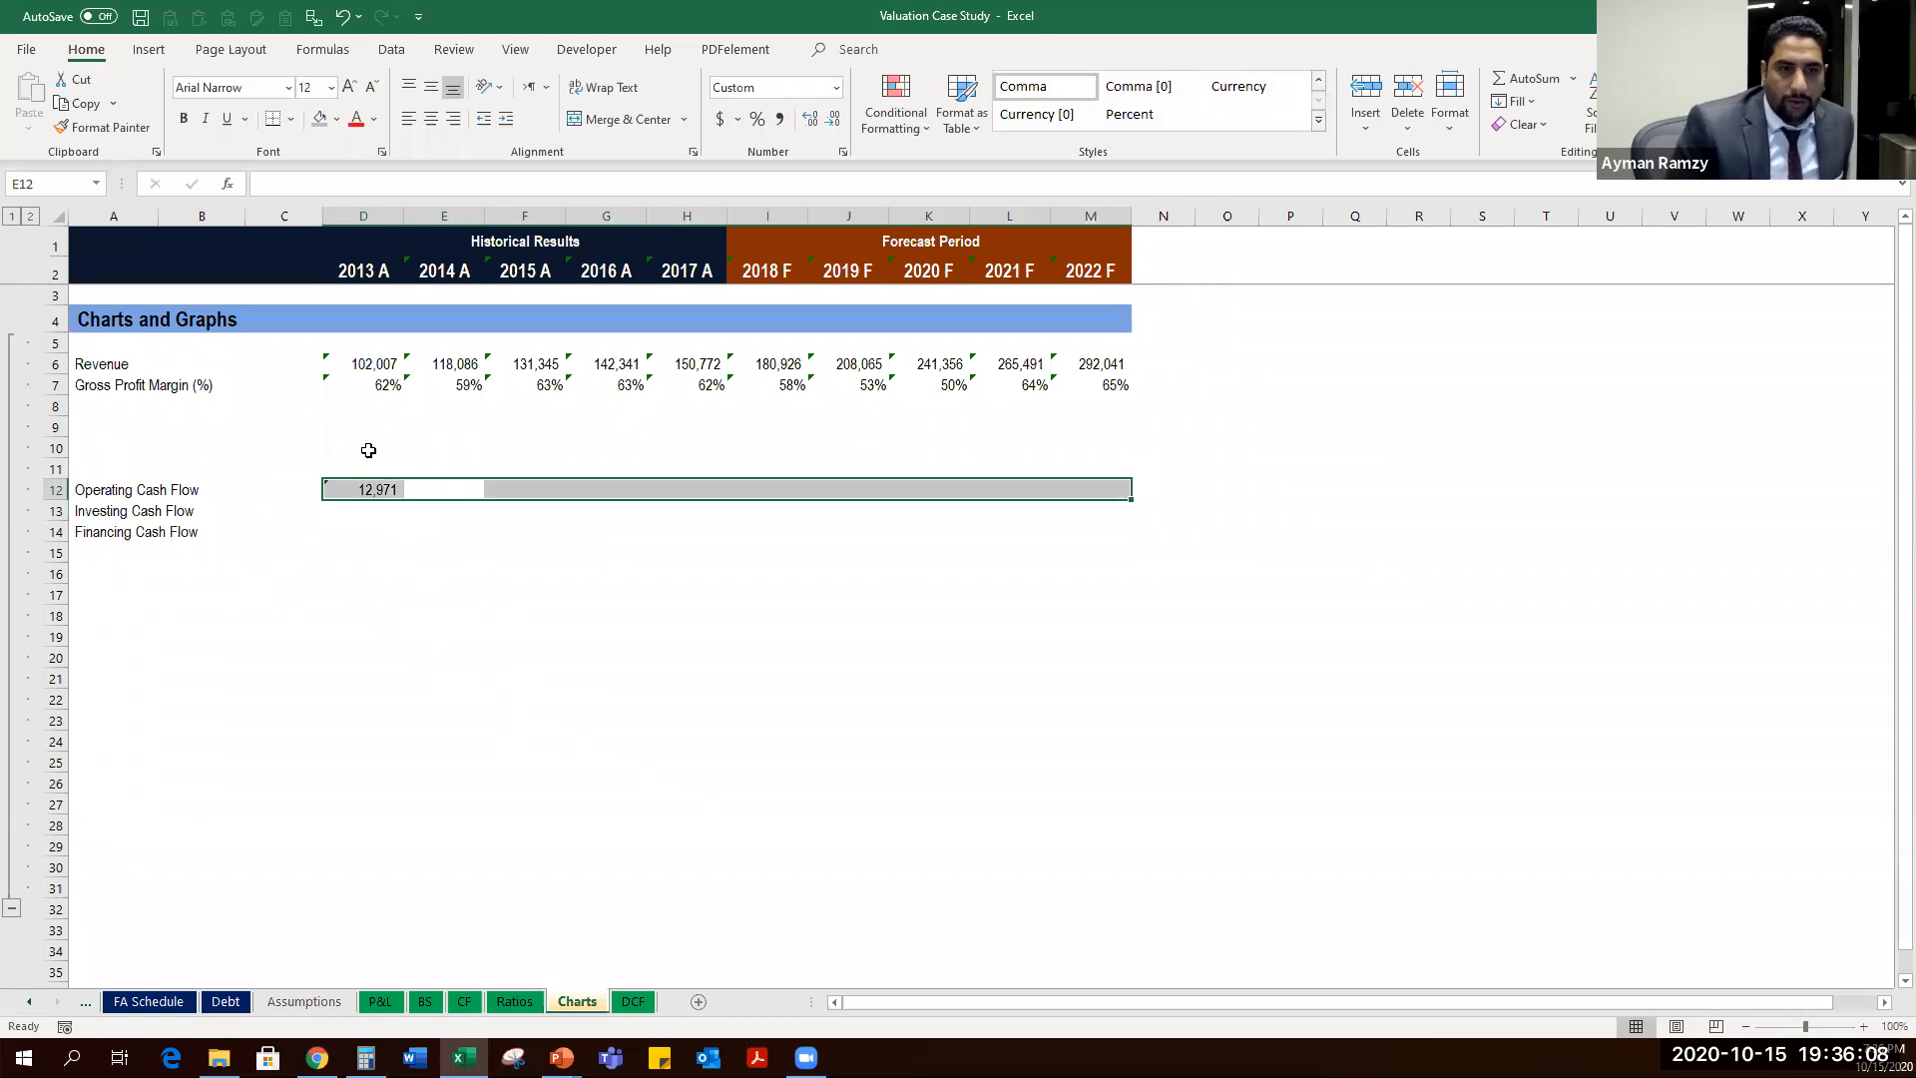
key("ctrl+r")
Link the 2013 Investing Cash Flow cell D13 to Cash from Investing on the CF sheet with =CF!D14.
key("Down")
key("Left")
type("=")
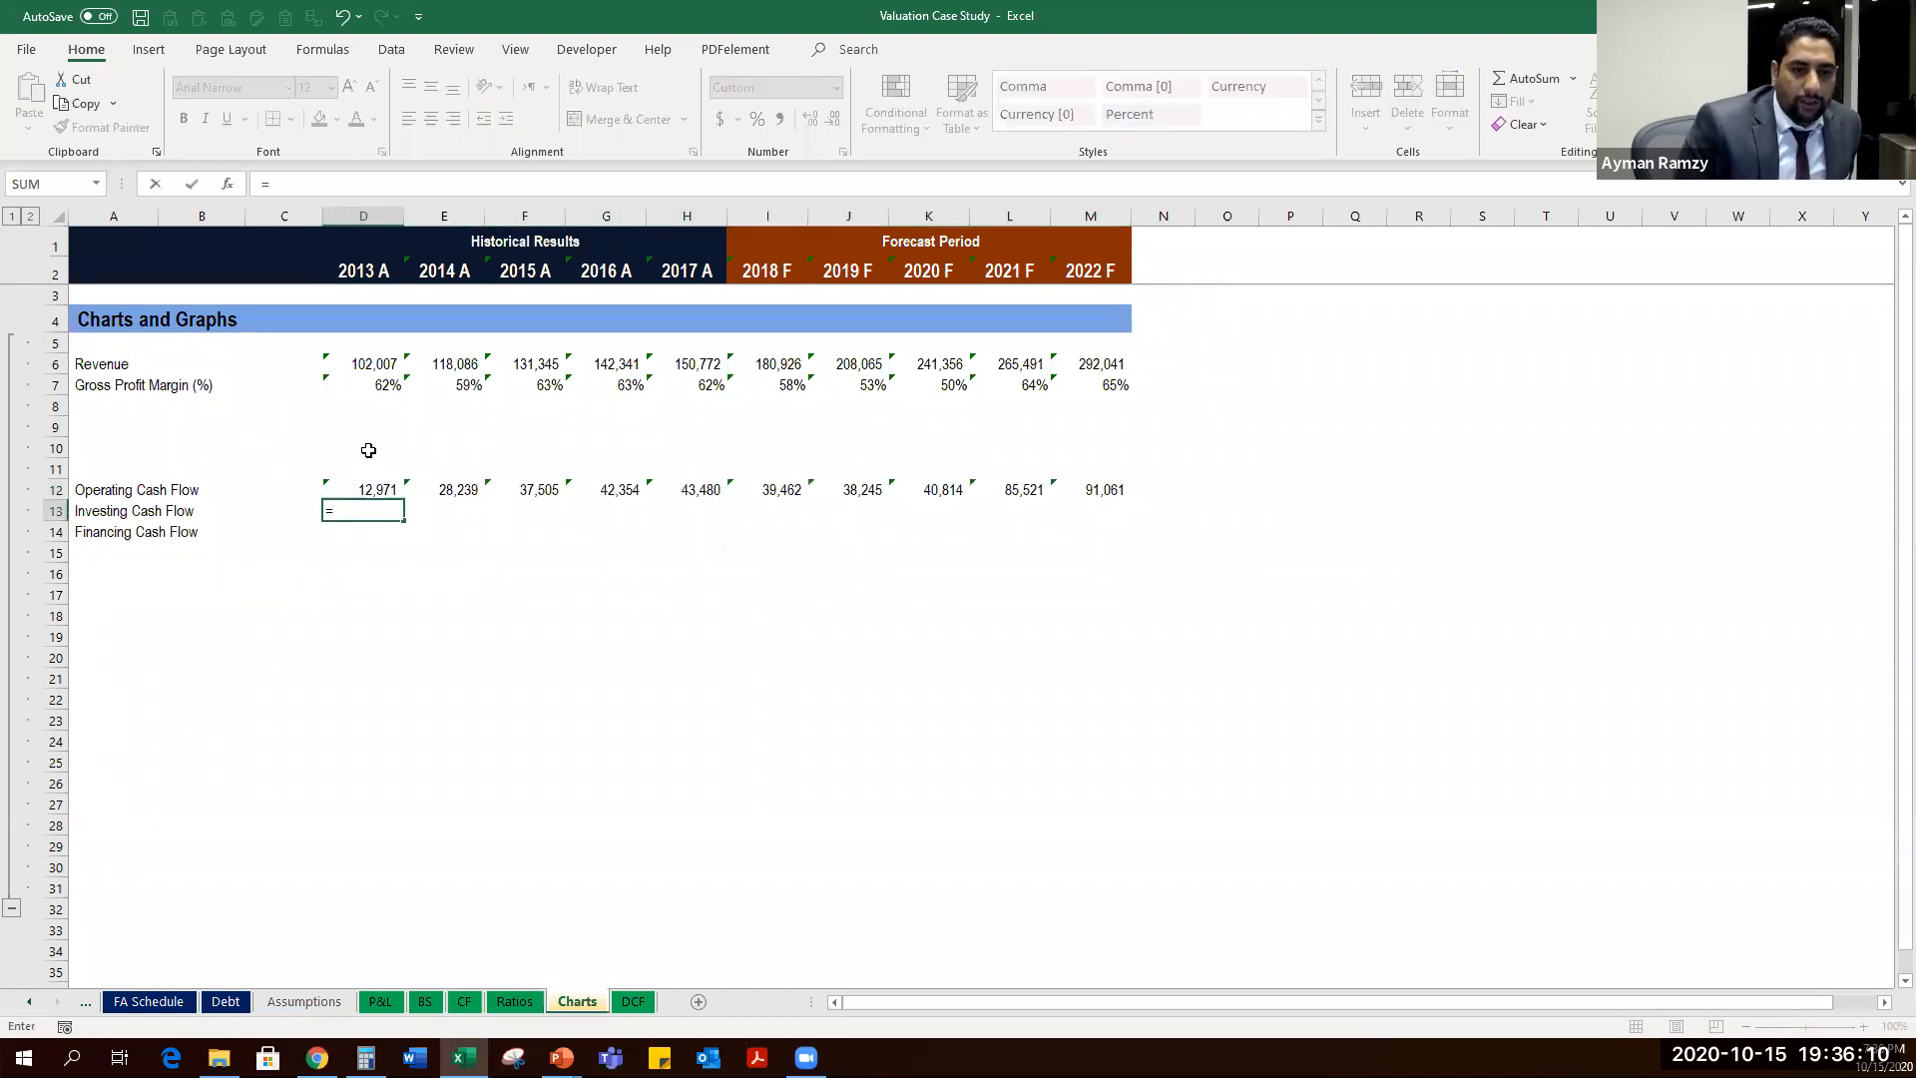
key("ctrl+Page_Up")
key("ctrl+Page_Up")
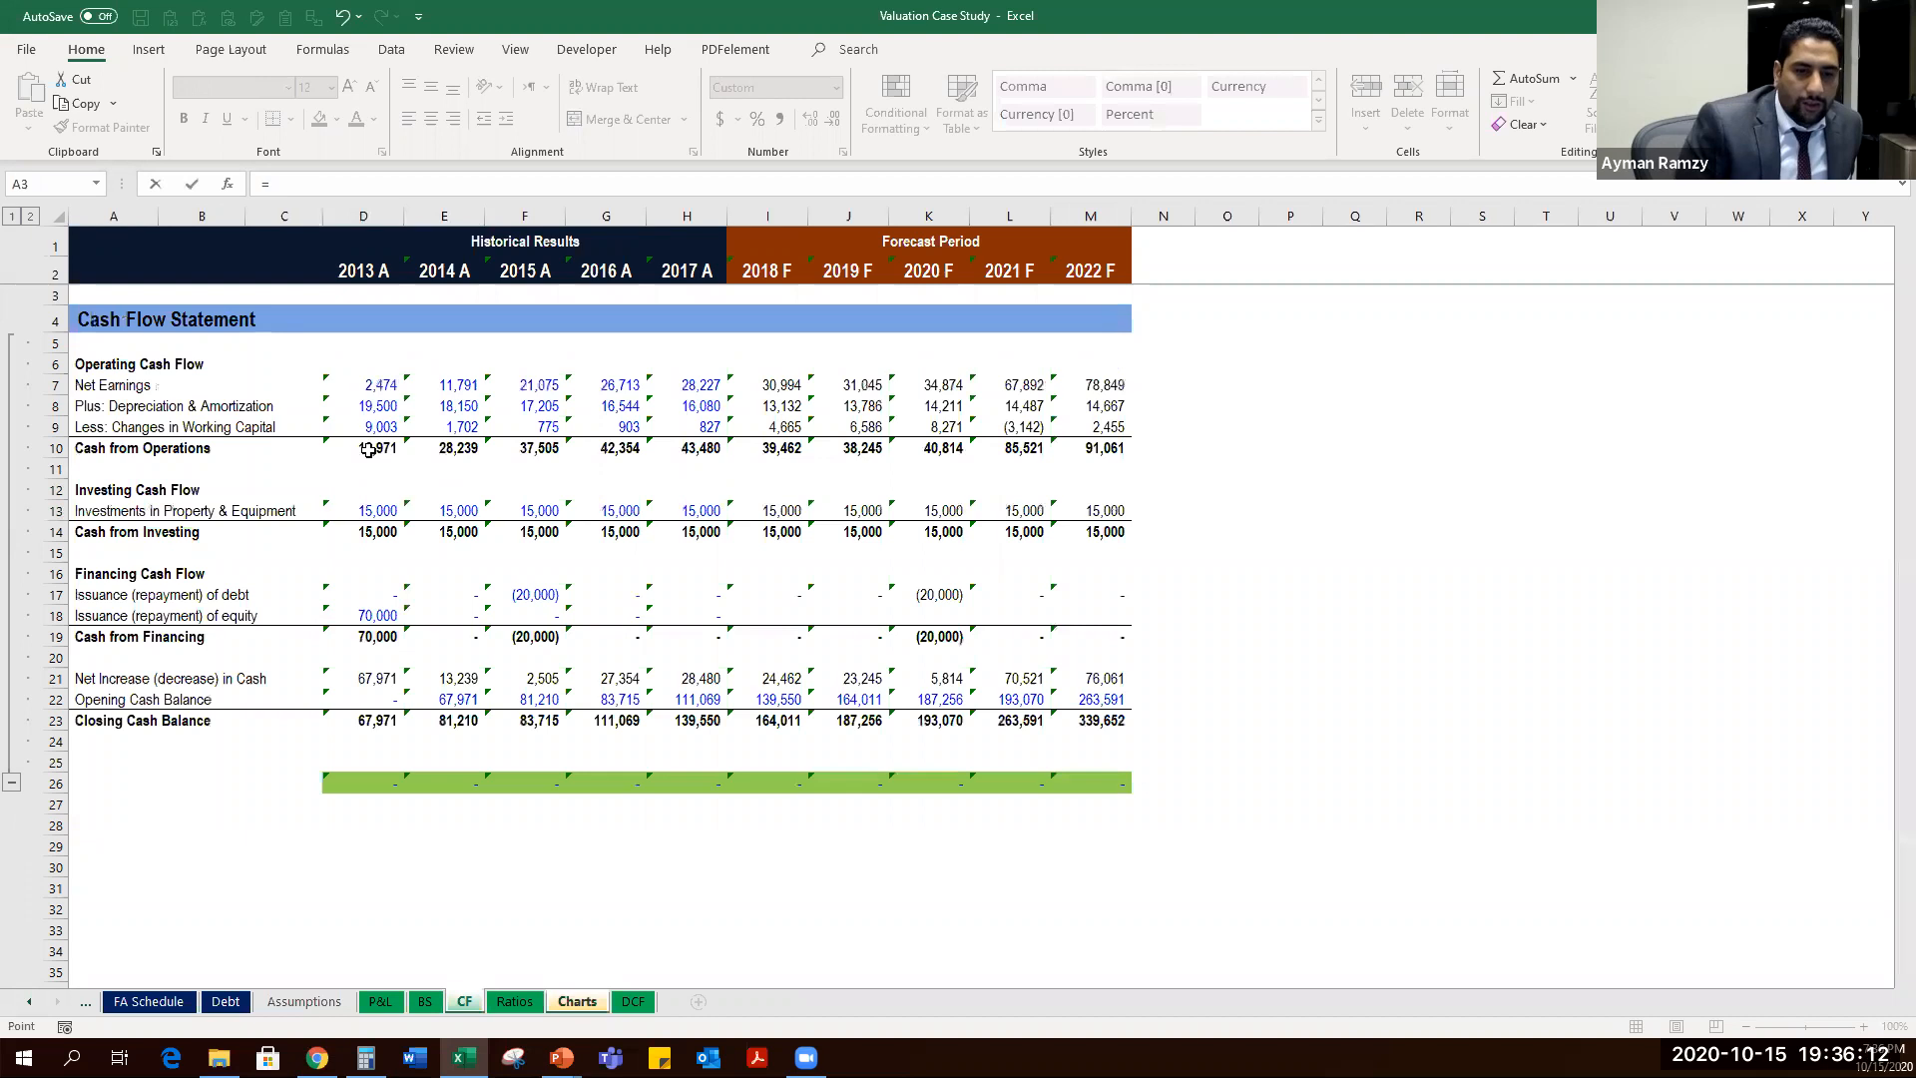
key("ctrl+Page_Up")
key("ctrl+Page_Down")
left_click(369, 538)
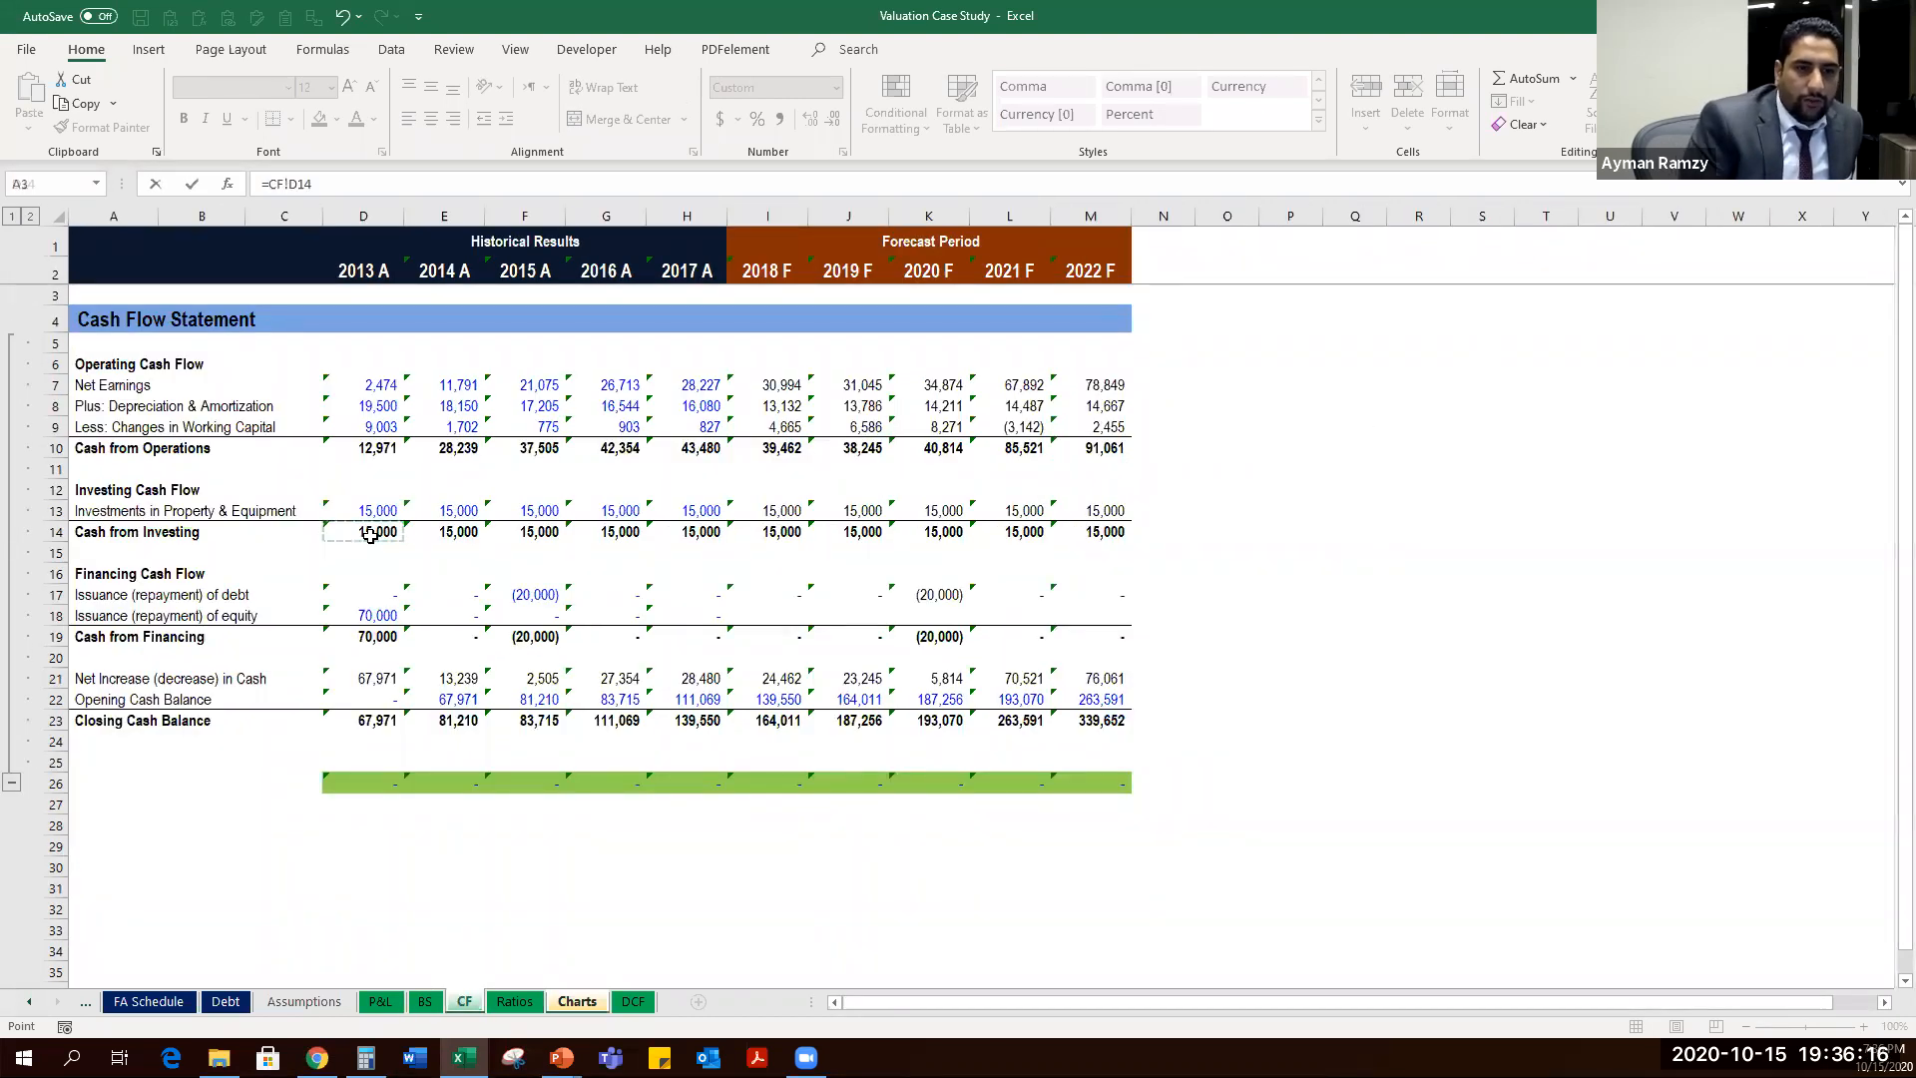
key("Return")
Link the 2013 Financing Cash Flow cell D14 to Cash from Financing on the CF sheet with =CF!D19.
type("=")
key("ctrl+Page_Up")
key("ctrl+Page_Up")
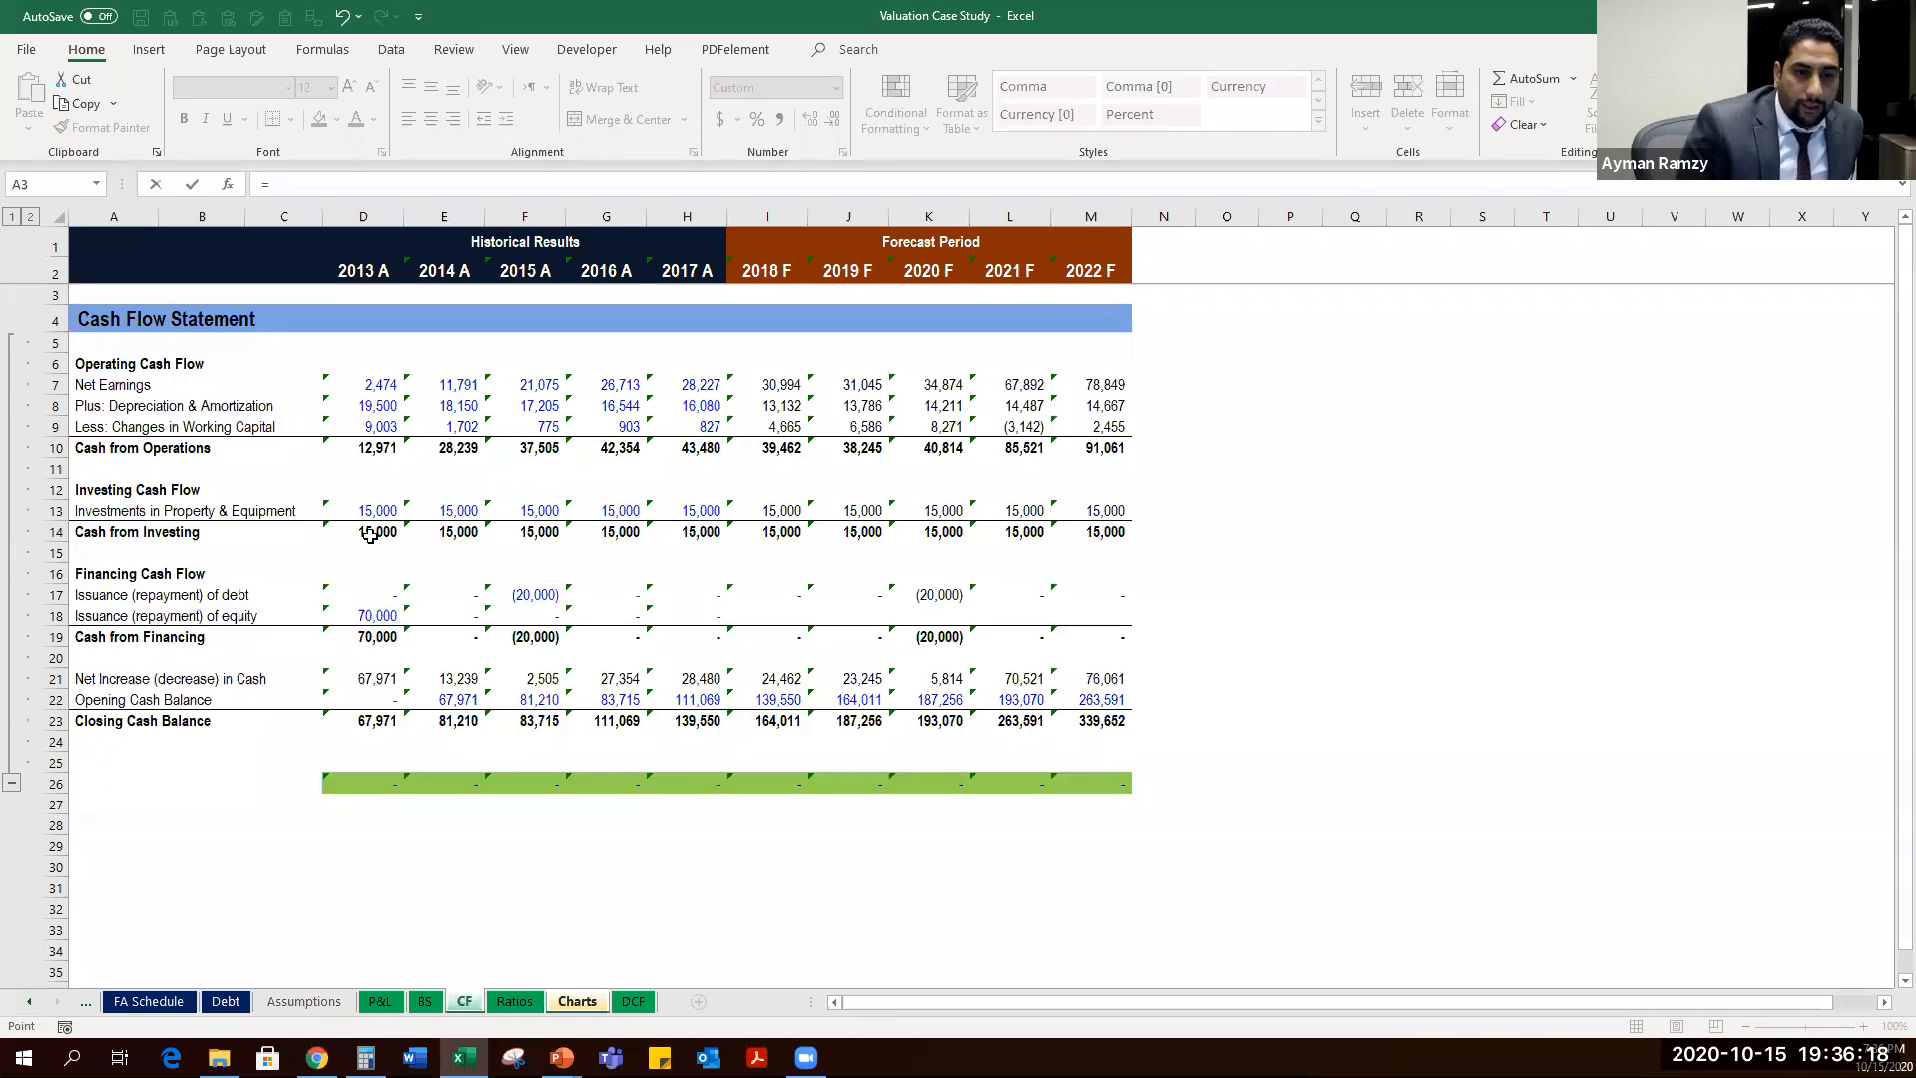
left_click(376, 636)
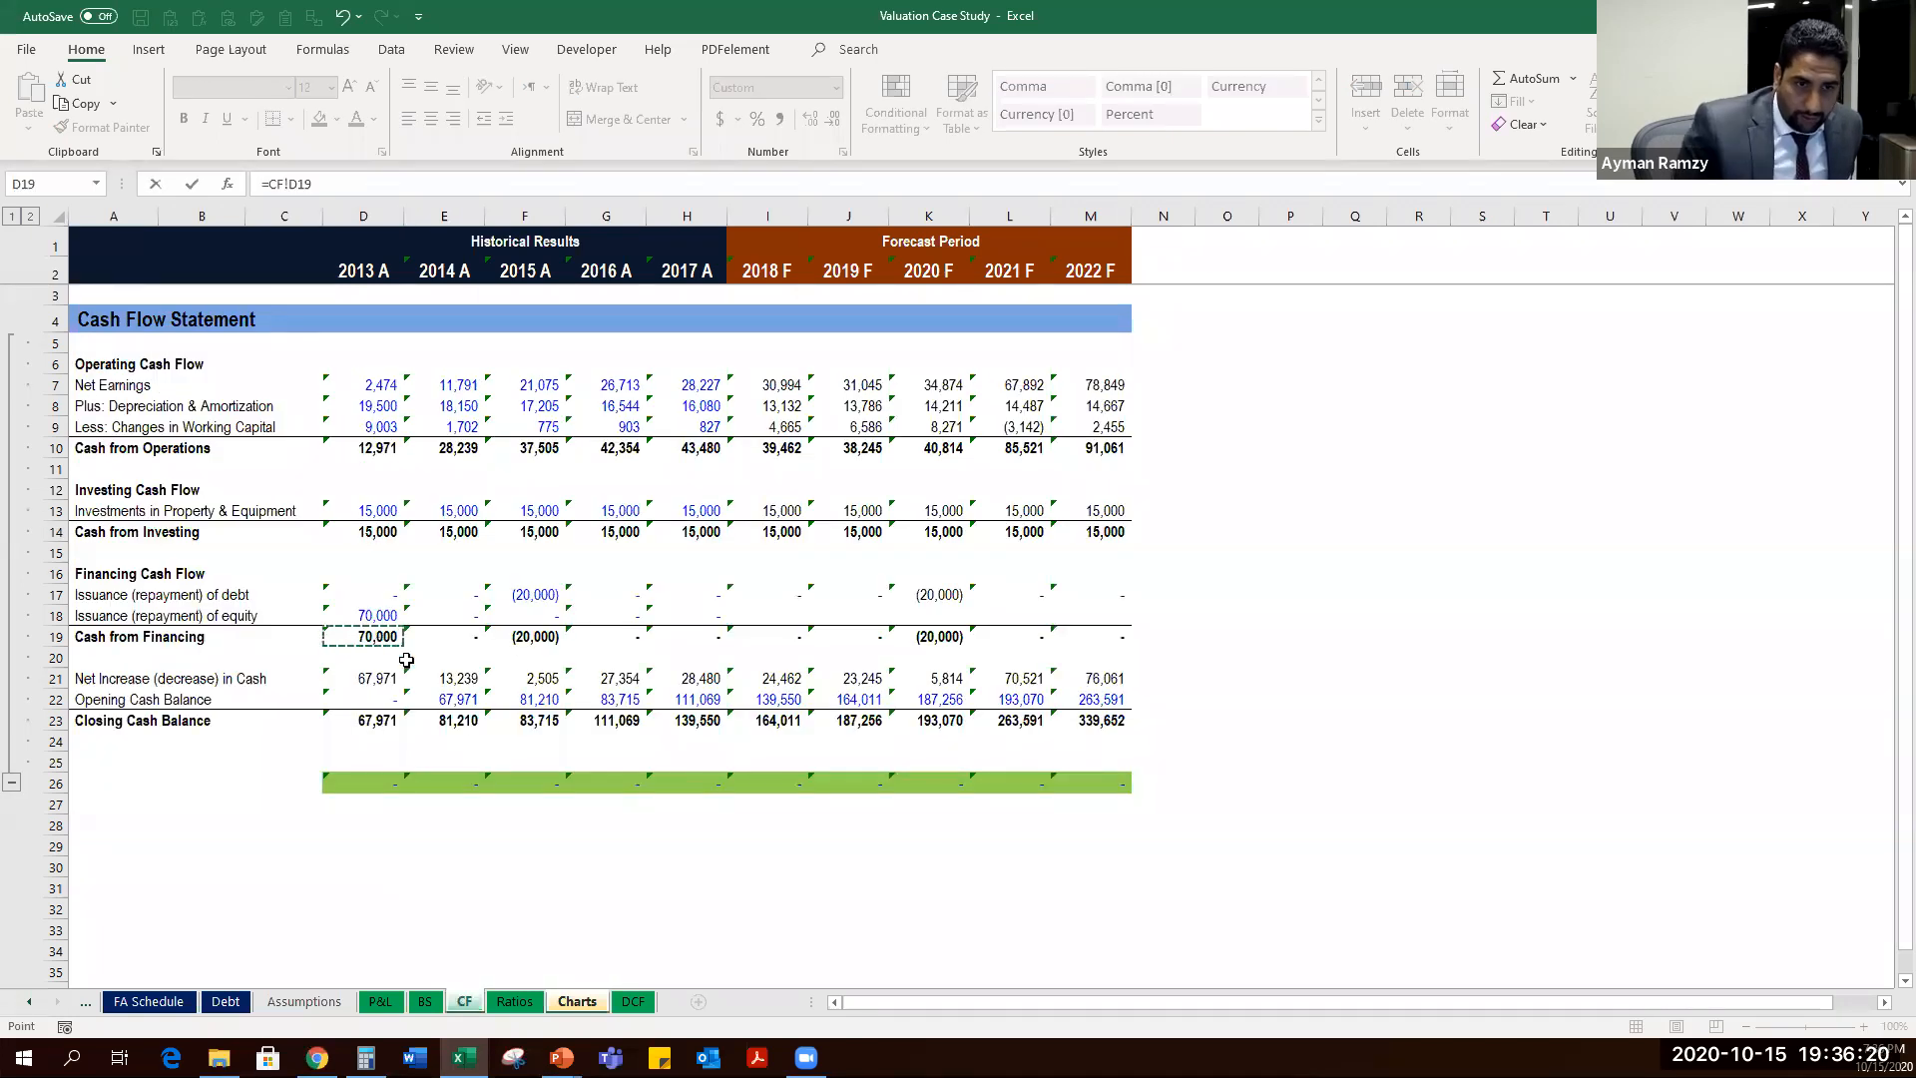
key("Return")
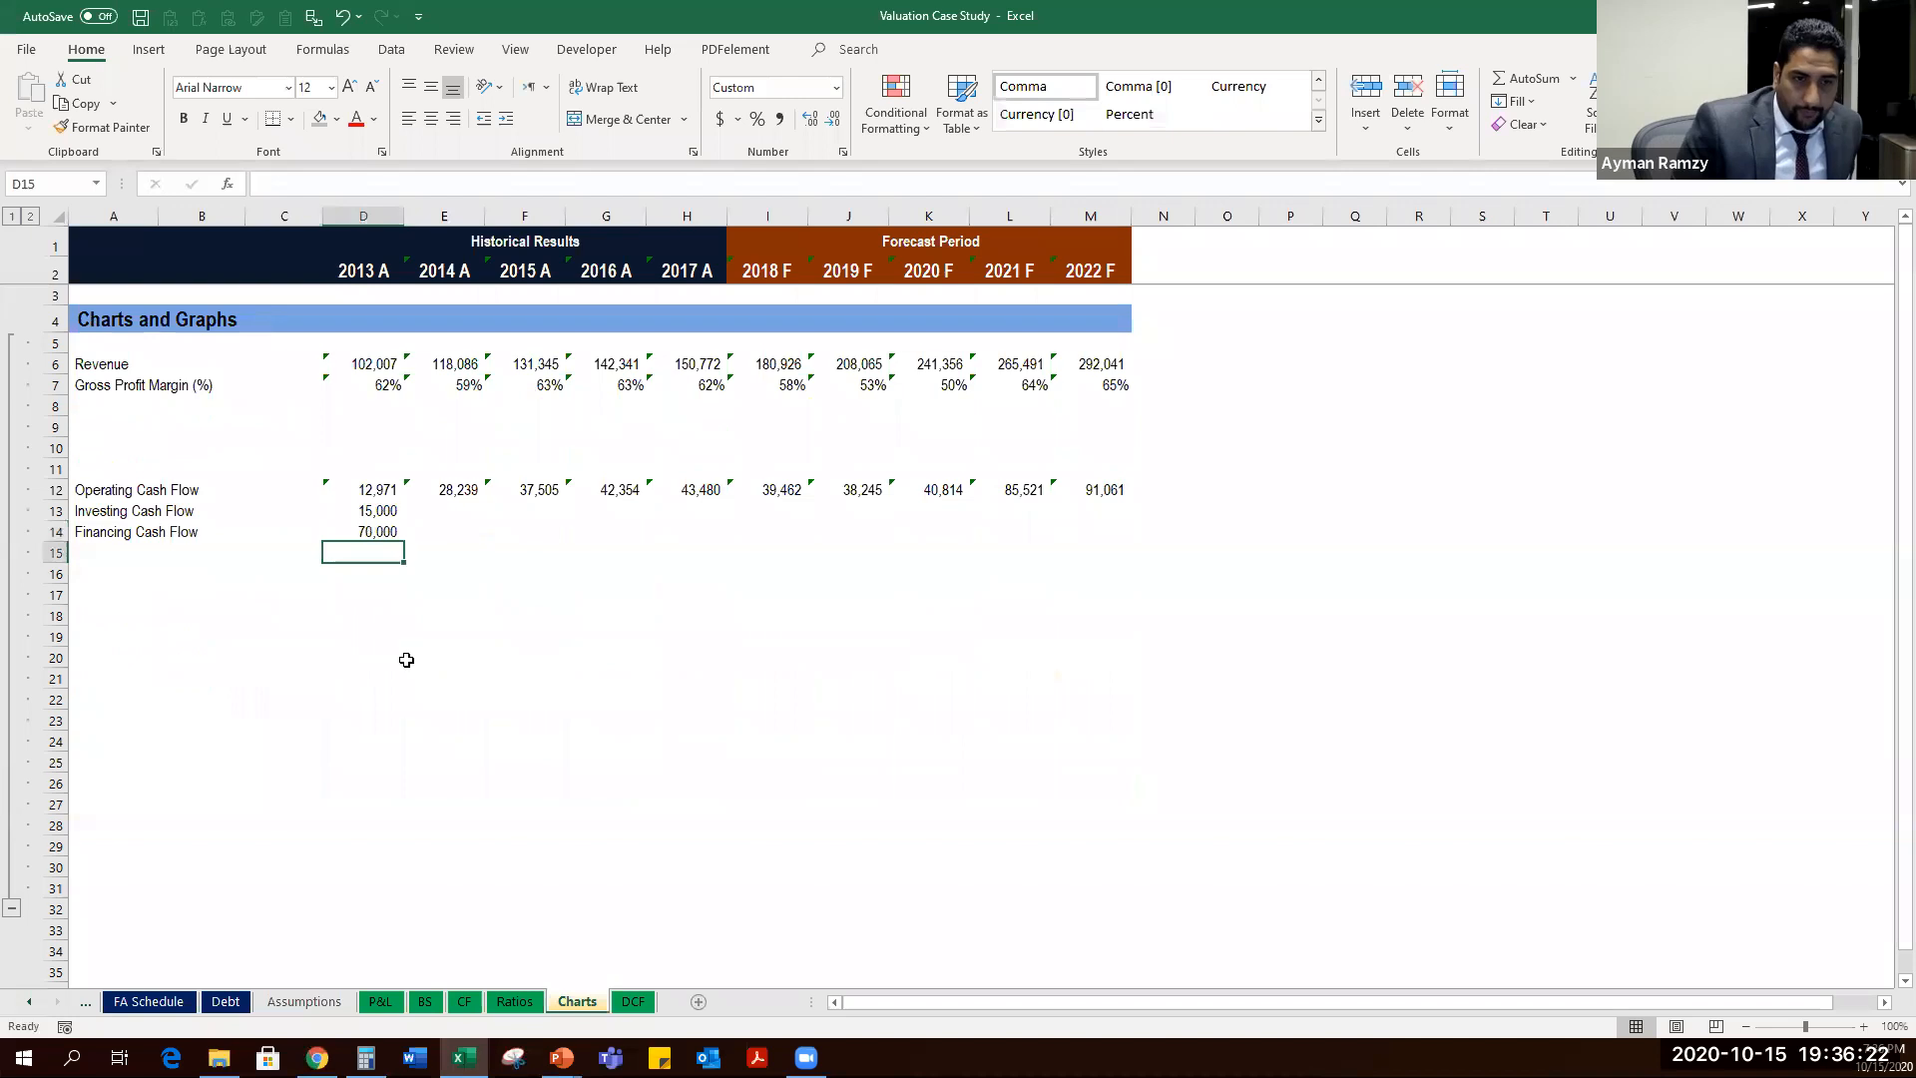
Fill the Financing Cash Flow formula from D14 across the row through 2022 in M14.
key("Up")
key("shift+Right")
key("shift+Right")
key("shift+Right")
key("shift+Right")
key("shift+Right")
key("shift+Right")
key("shift+Right")
key("shift+Right")
key("shift+Right")
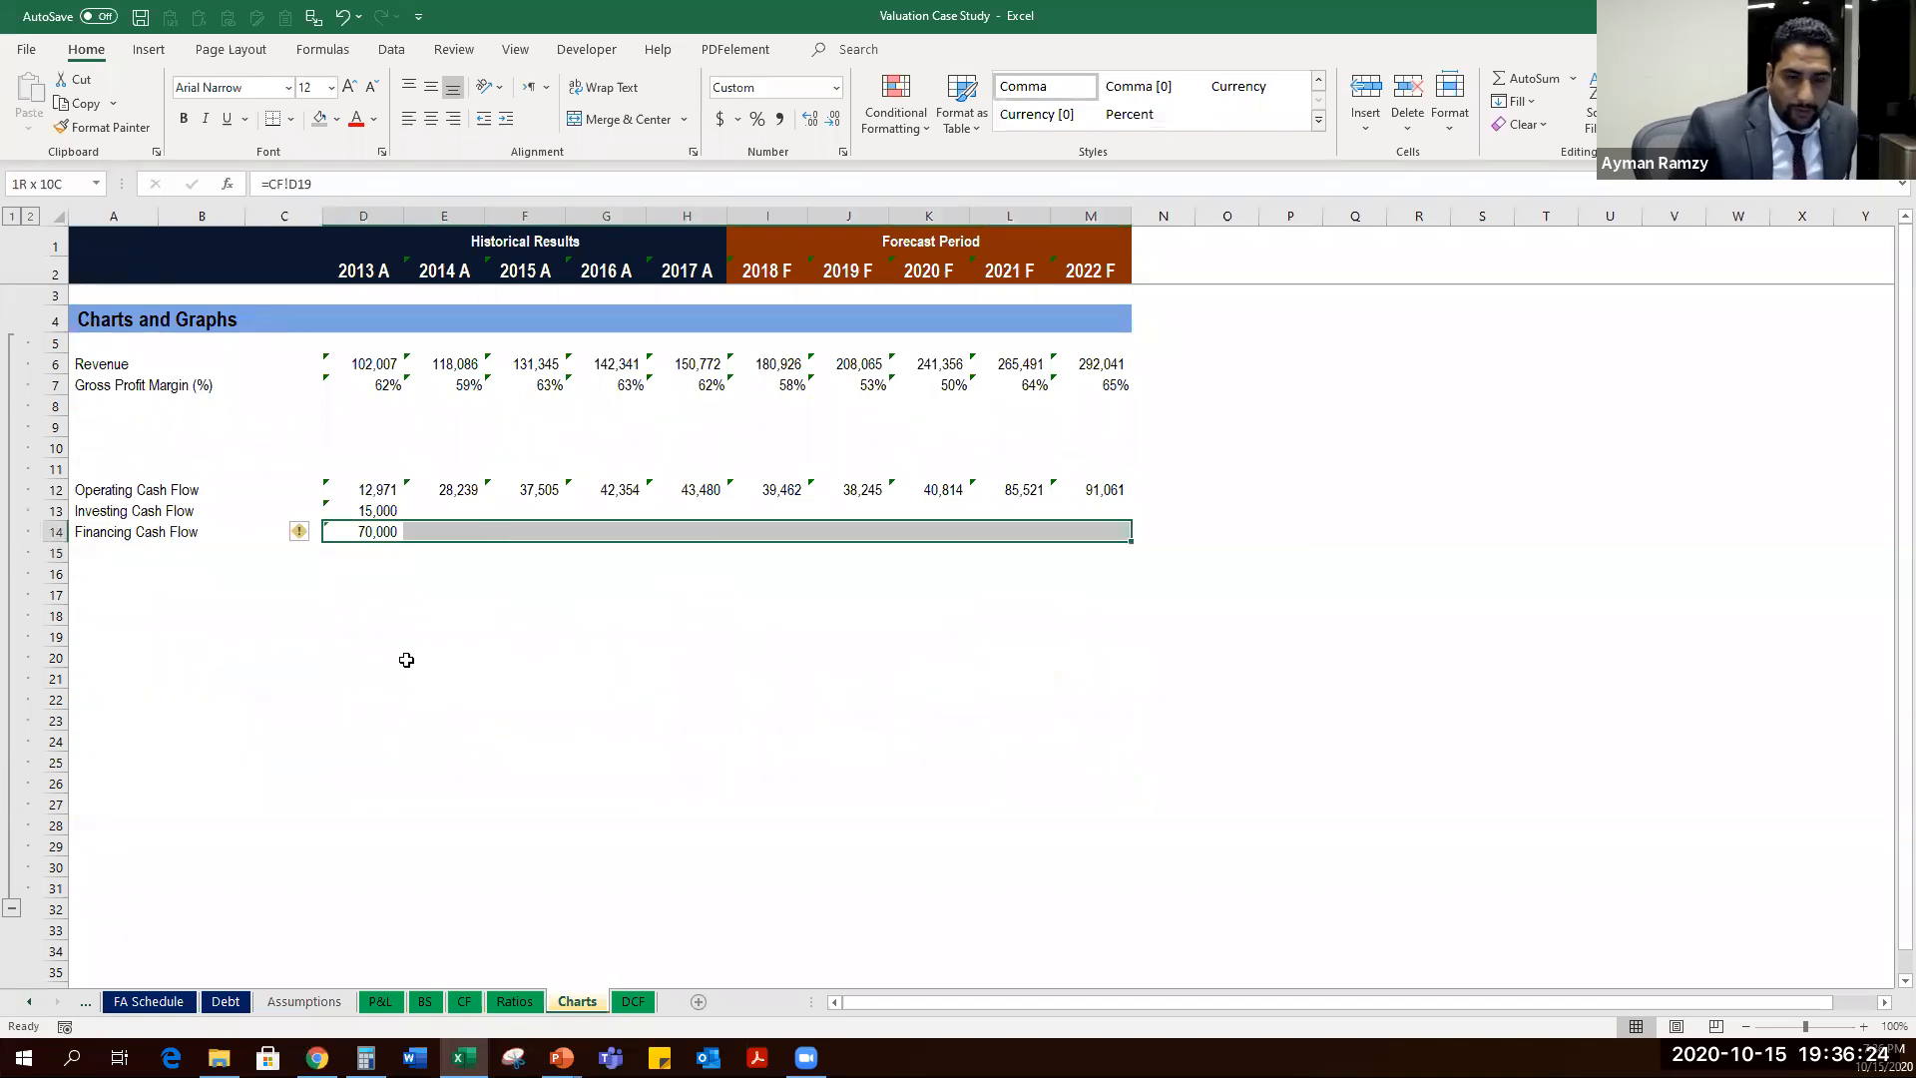
key("ctrl+r")
Reverse the sign of the 2013 Investing Cash Flow in D13 by changing its formula to =-CF!D14.
key("Up")
key("F2")
key("Home")
type("-")
key("ctrl+Return")
Fill the negated Investing Cash Flow formula from D13 across the row through 2022 in M13.
key("shift+Right")
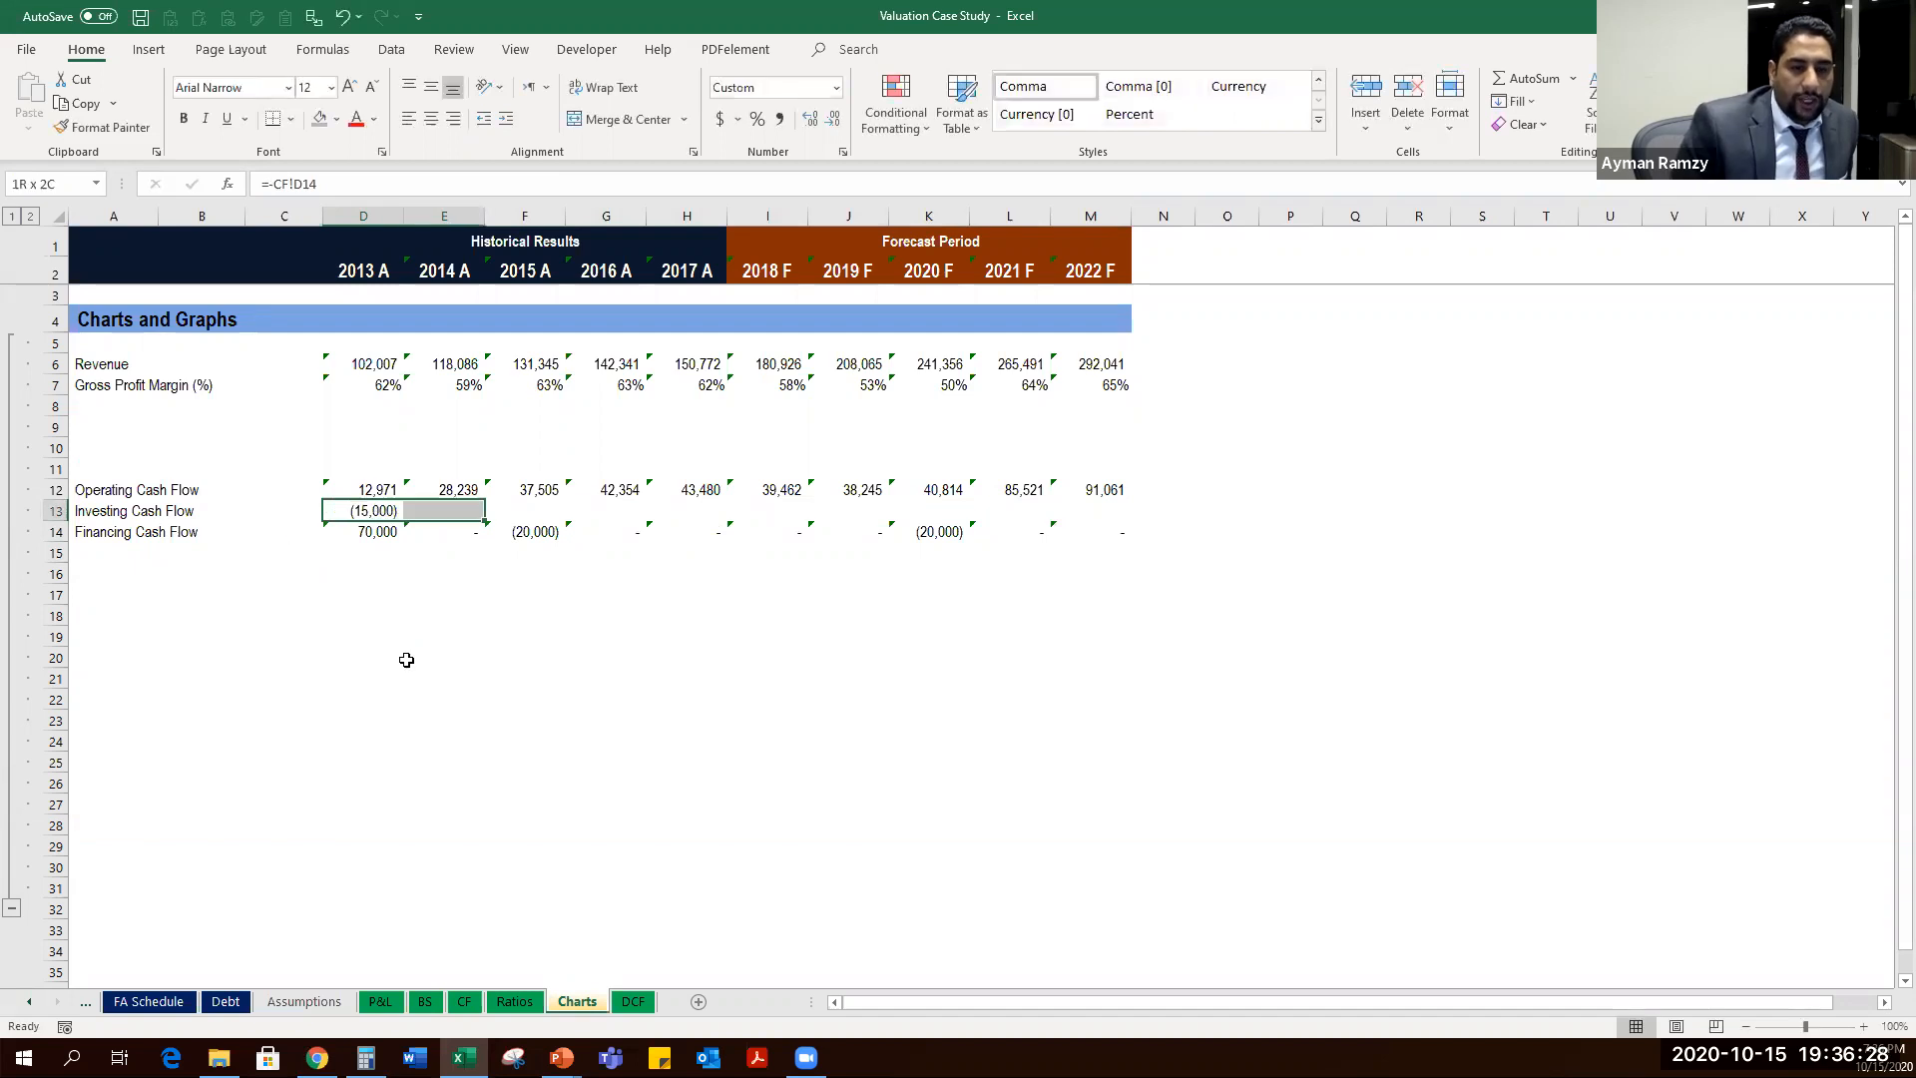
key("shift+Right")
key("shift+Right")
key("shift+Right")
key("shift+Right")
key("shift+Right")
key("shift+Right")
key("shift+Right")
key("shift+Right")
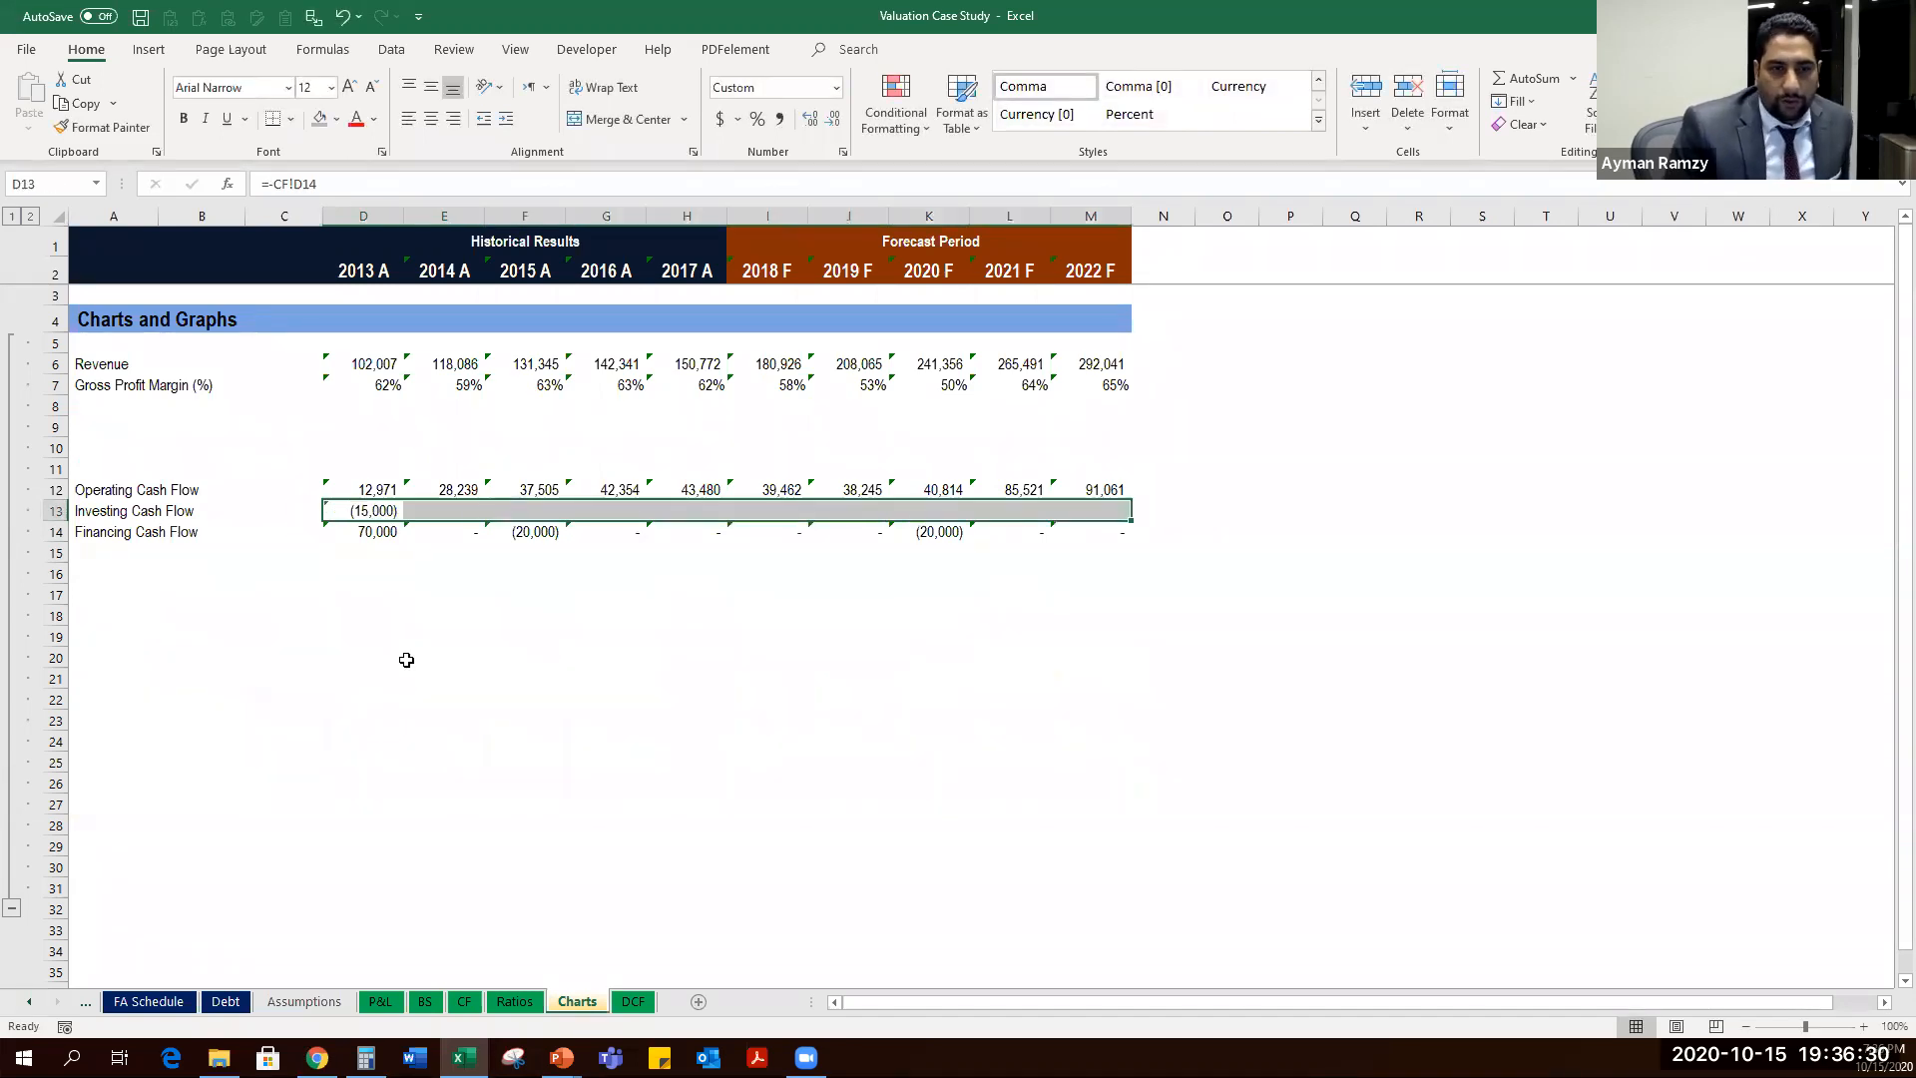
key("ctrl+r")
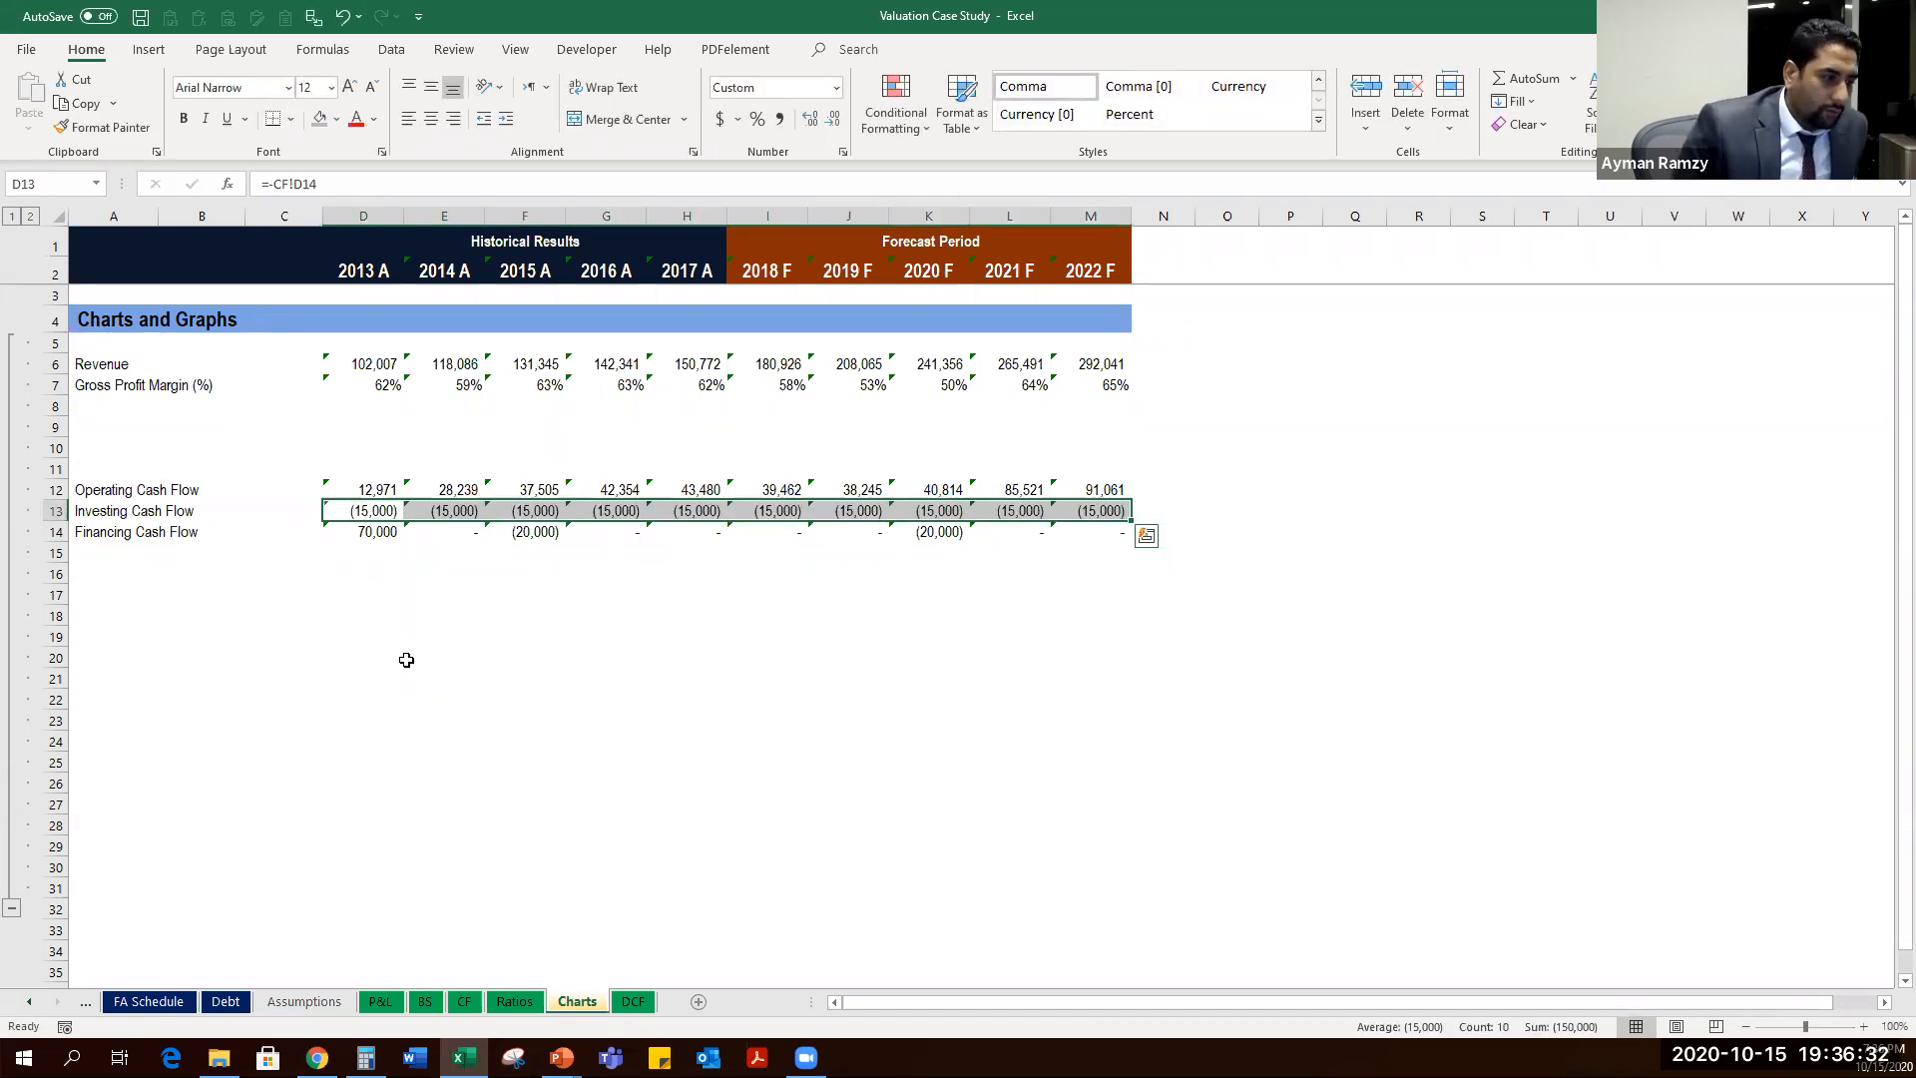
key("Down")
key("Down")
key("Down")
key("Down")
key("Down")
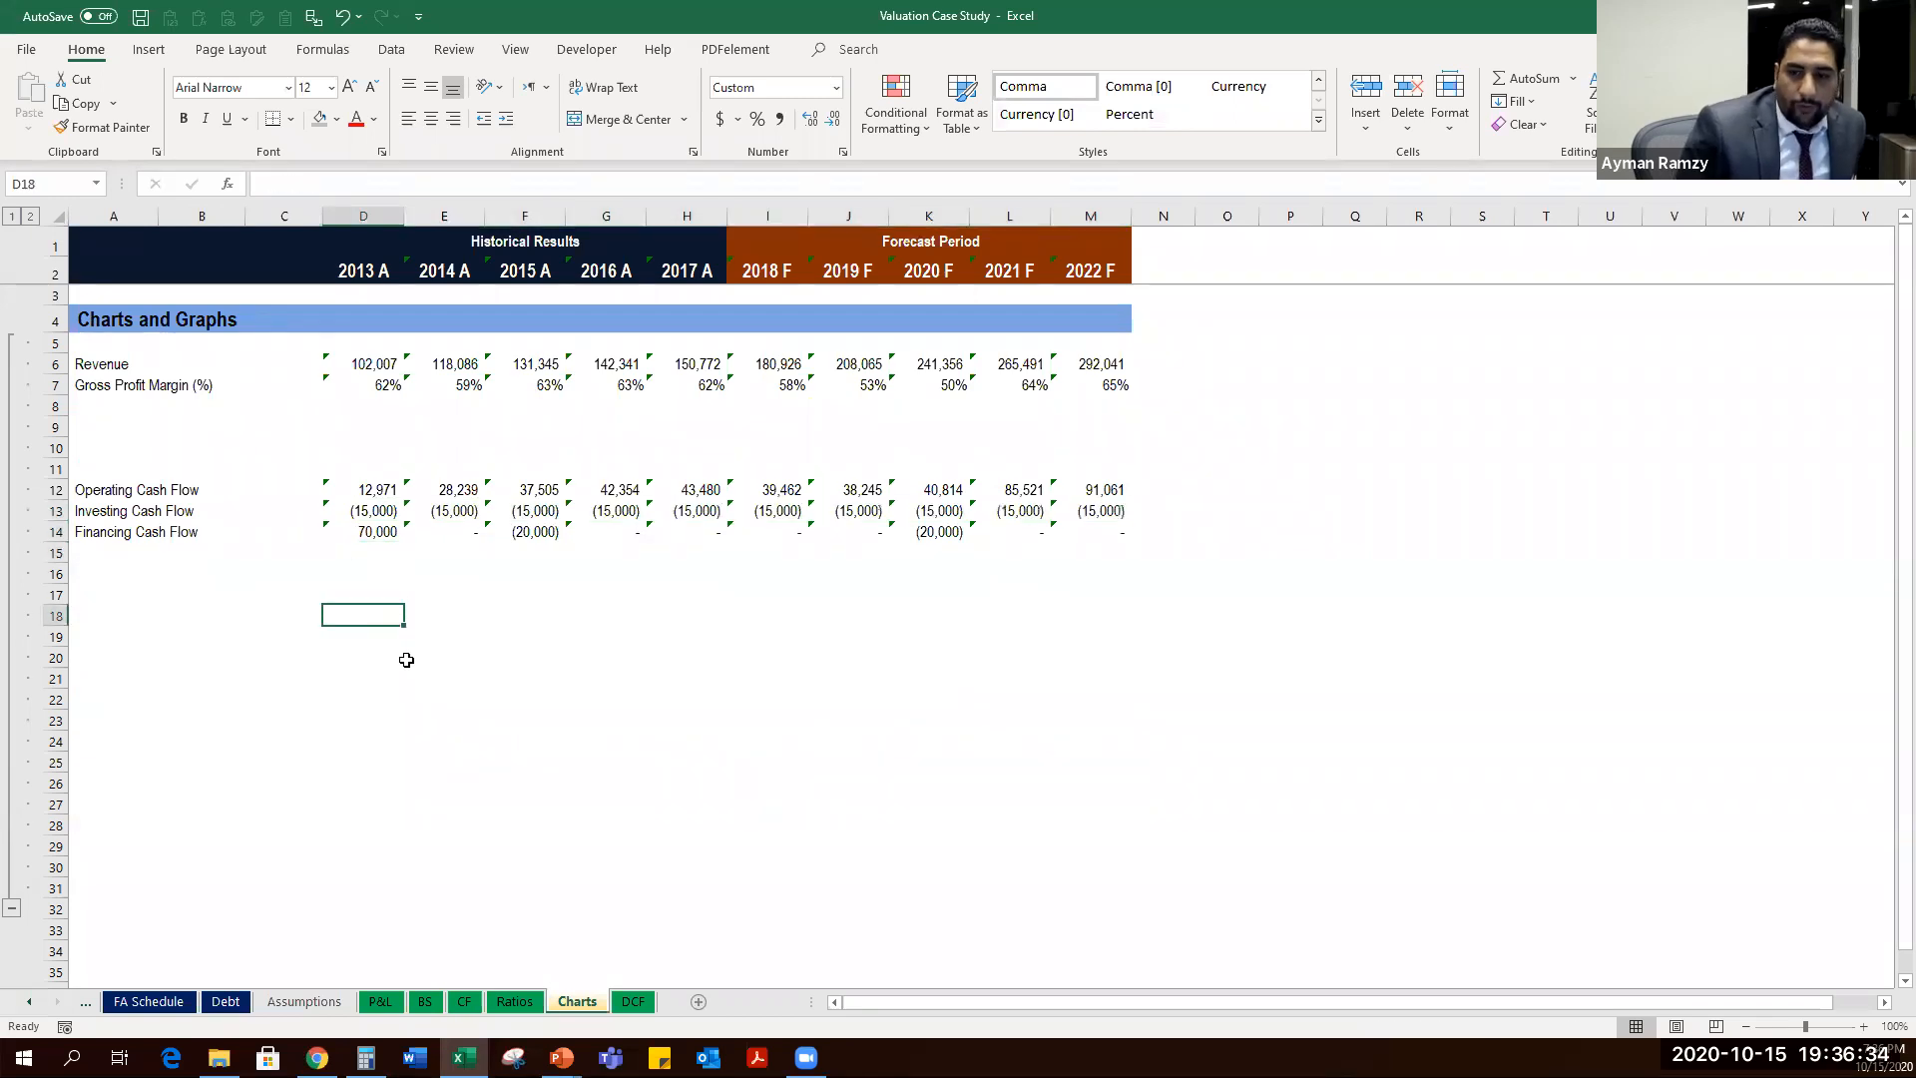
left_click(544, 627)
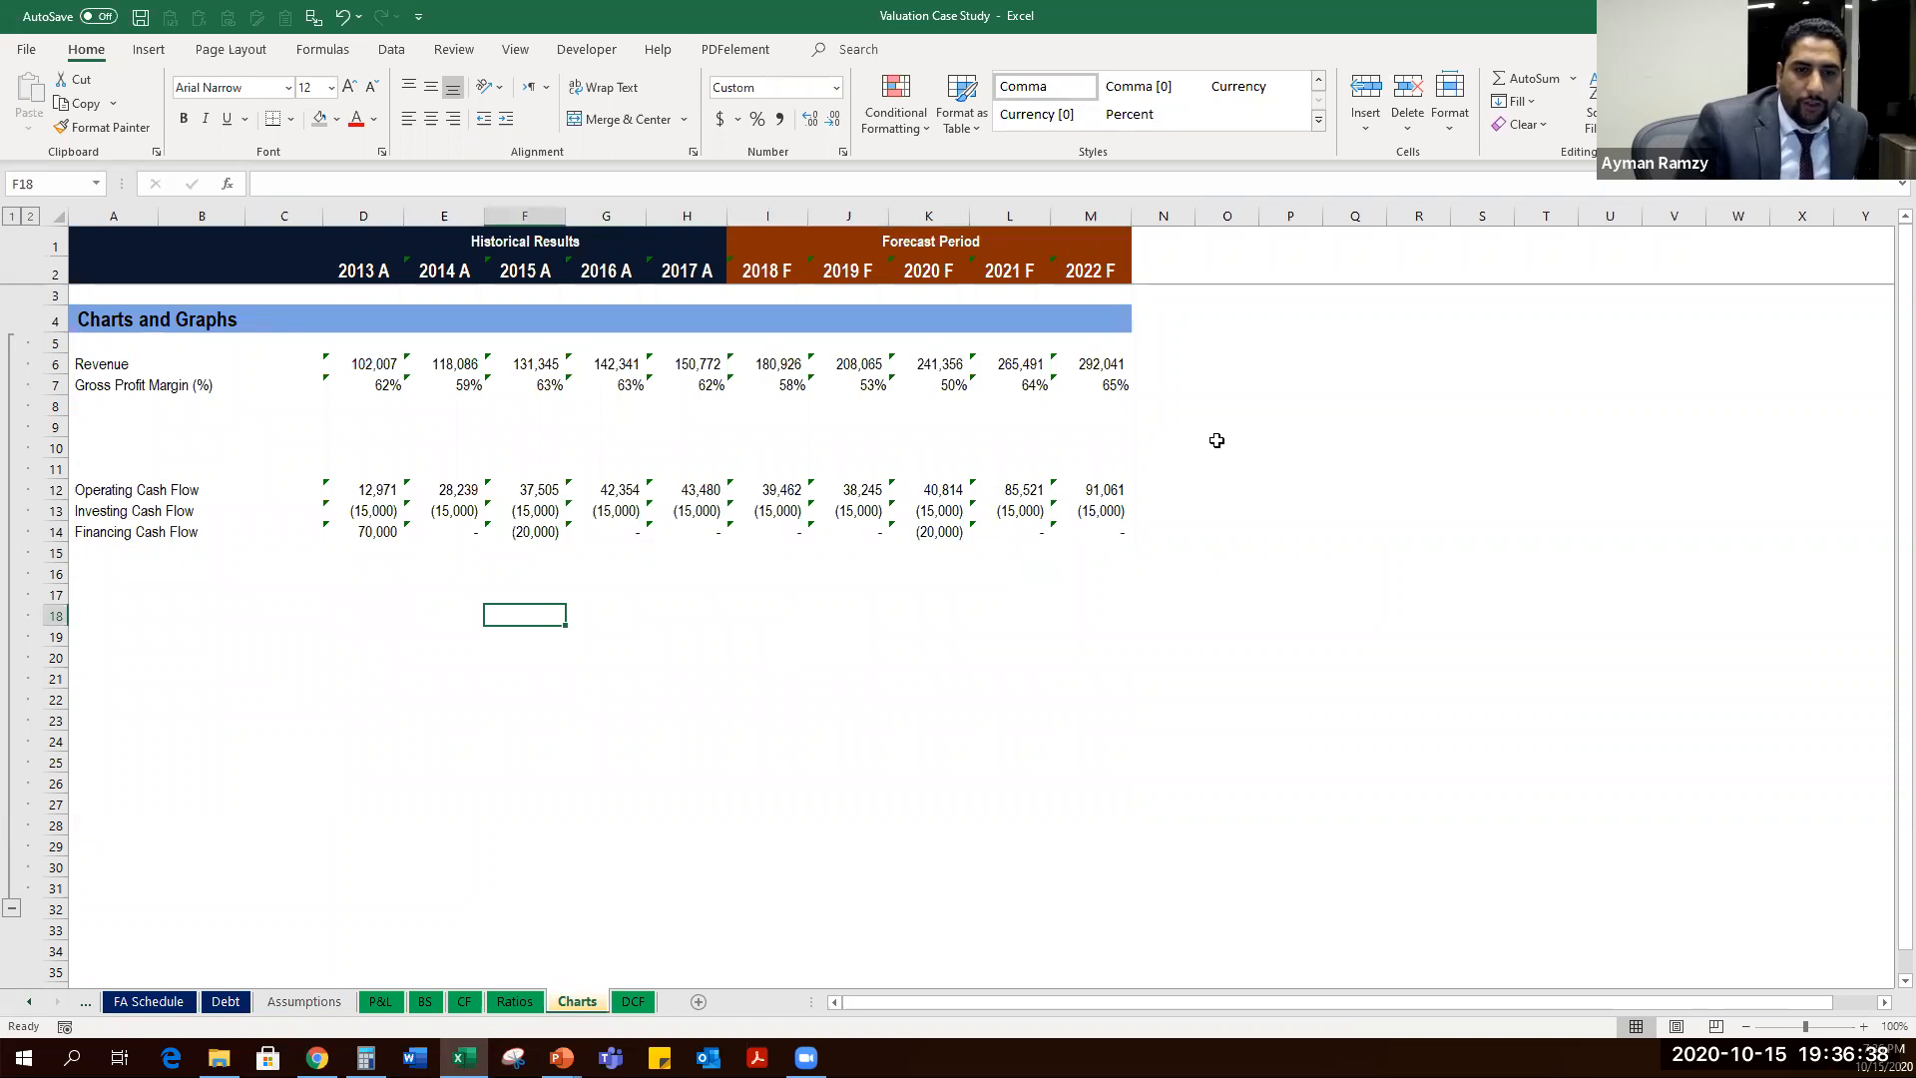
left_click(466, 749)
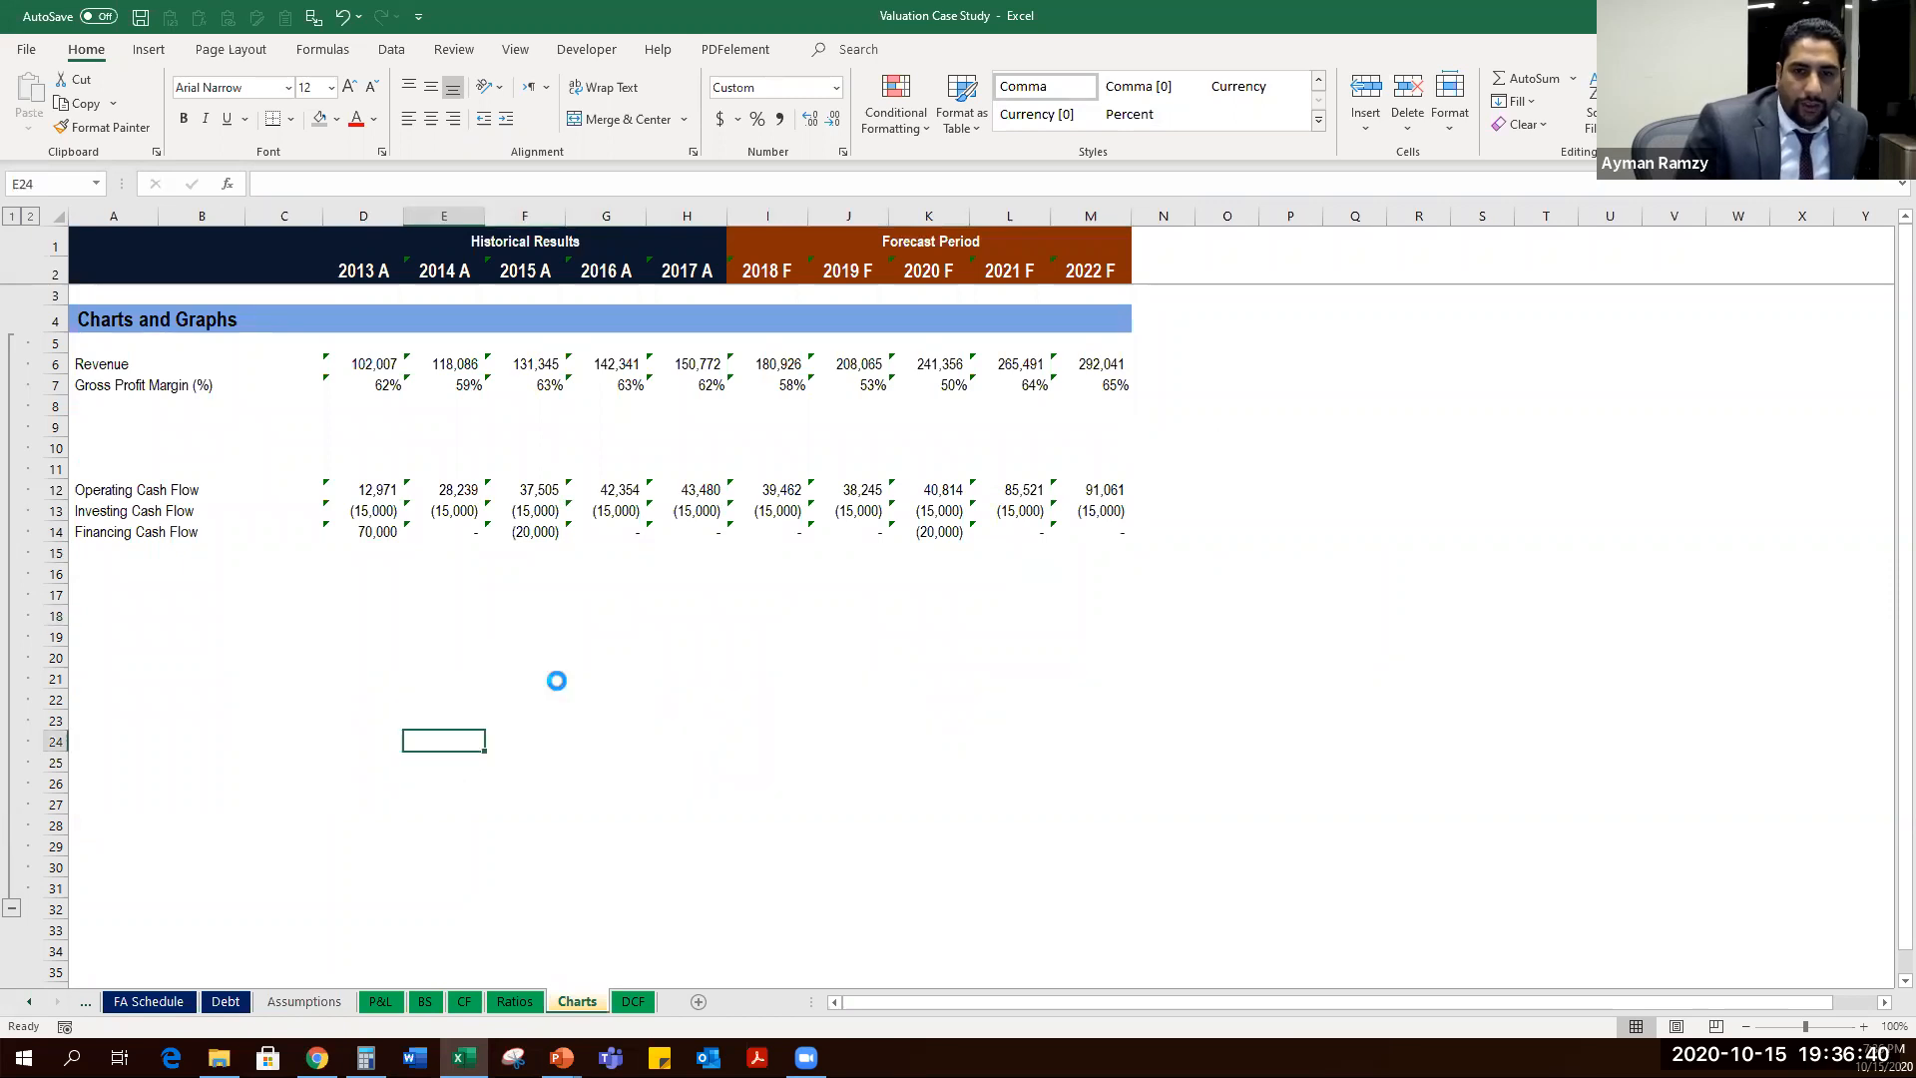
Insert a 2-D clustered column chart from the revenue and gross profit margin values in D6:M7.
scroll(704, 699, "up", 2)
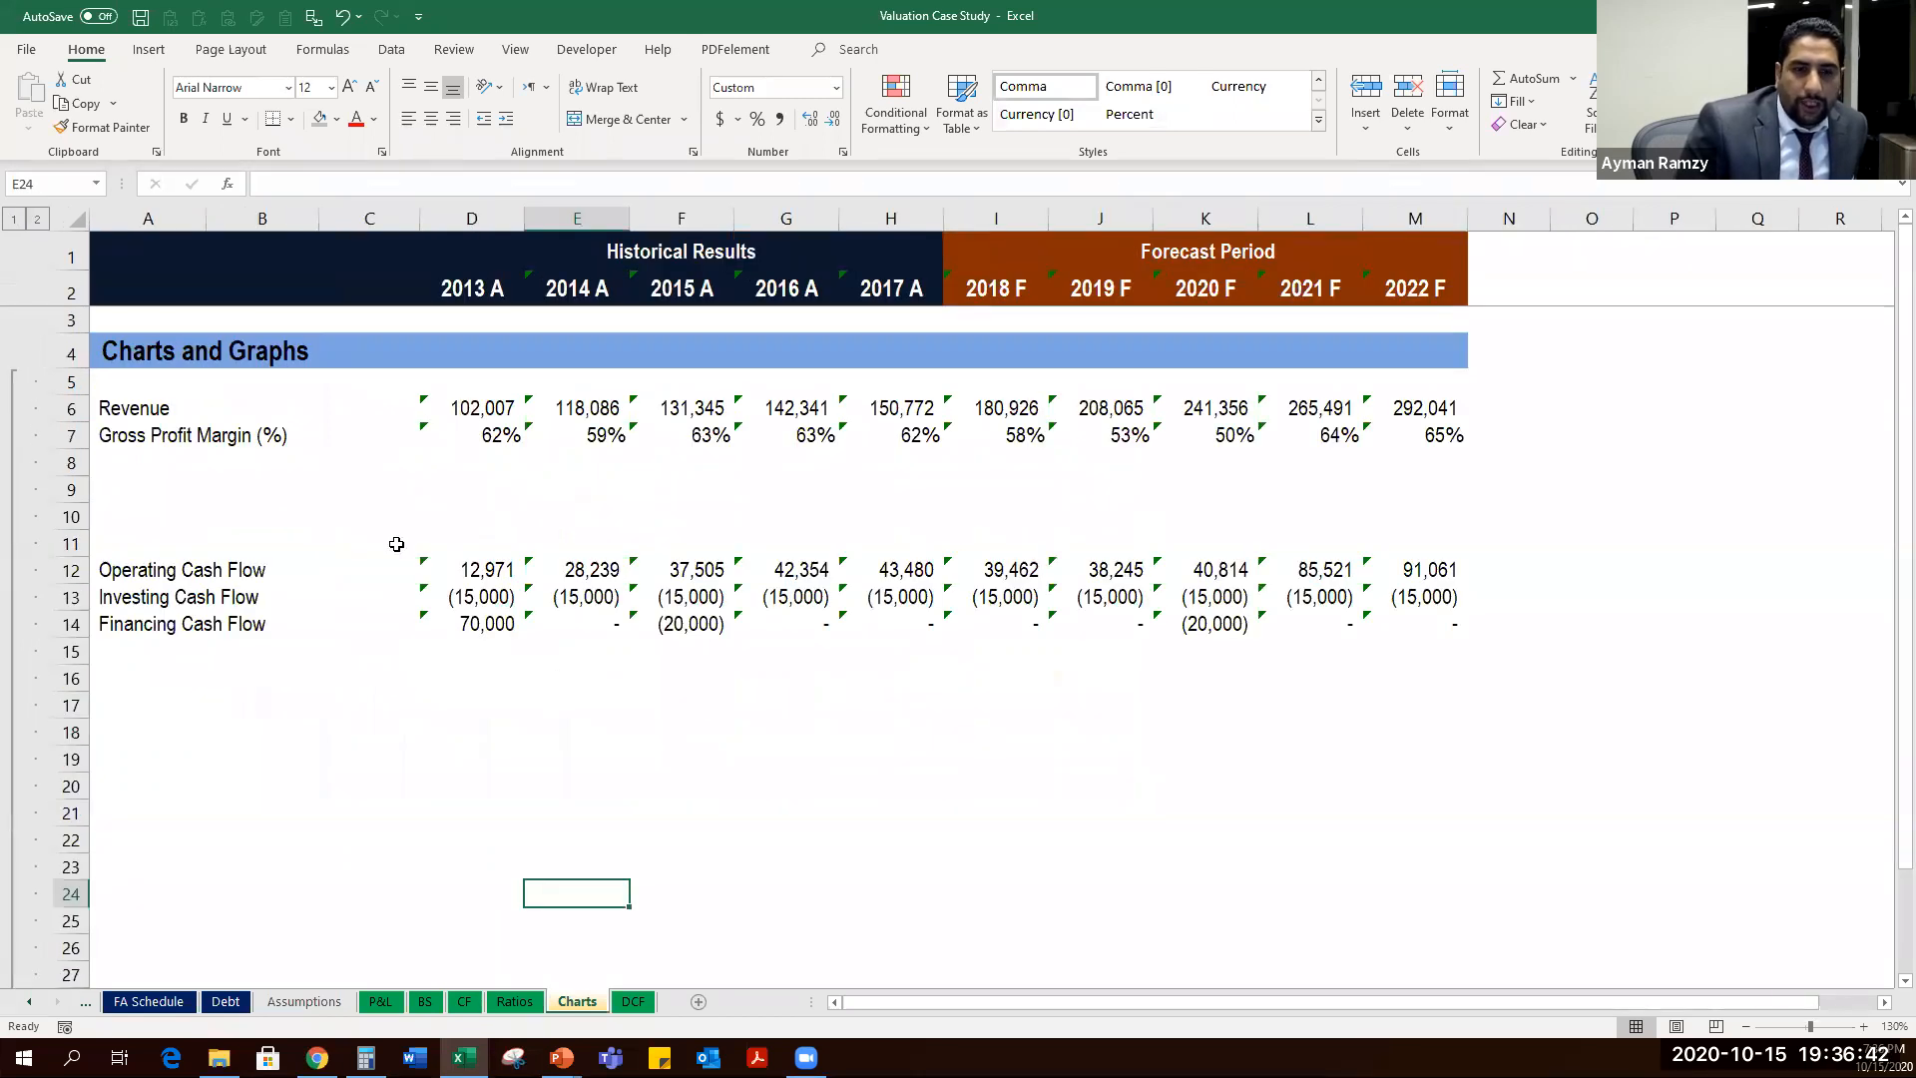
left_click(52, 417)
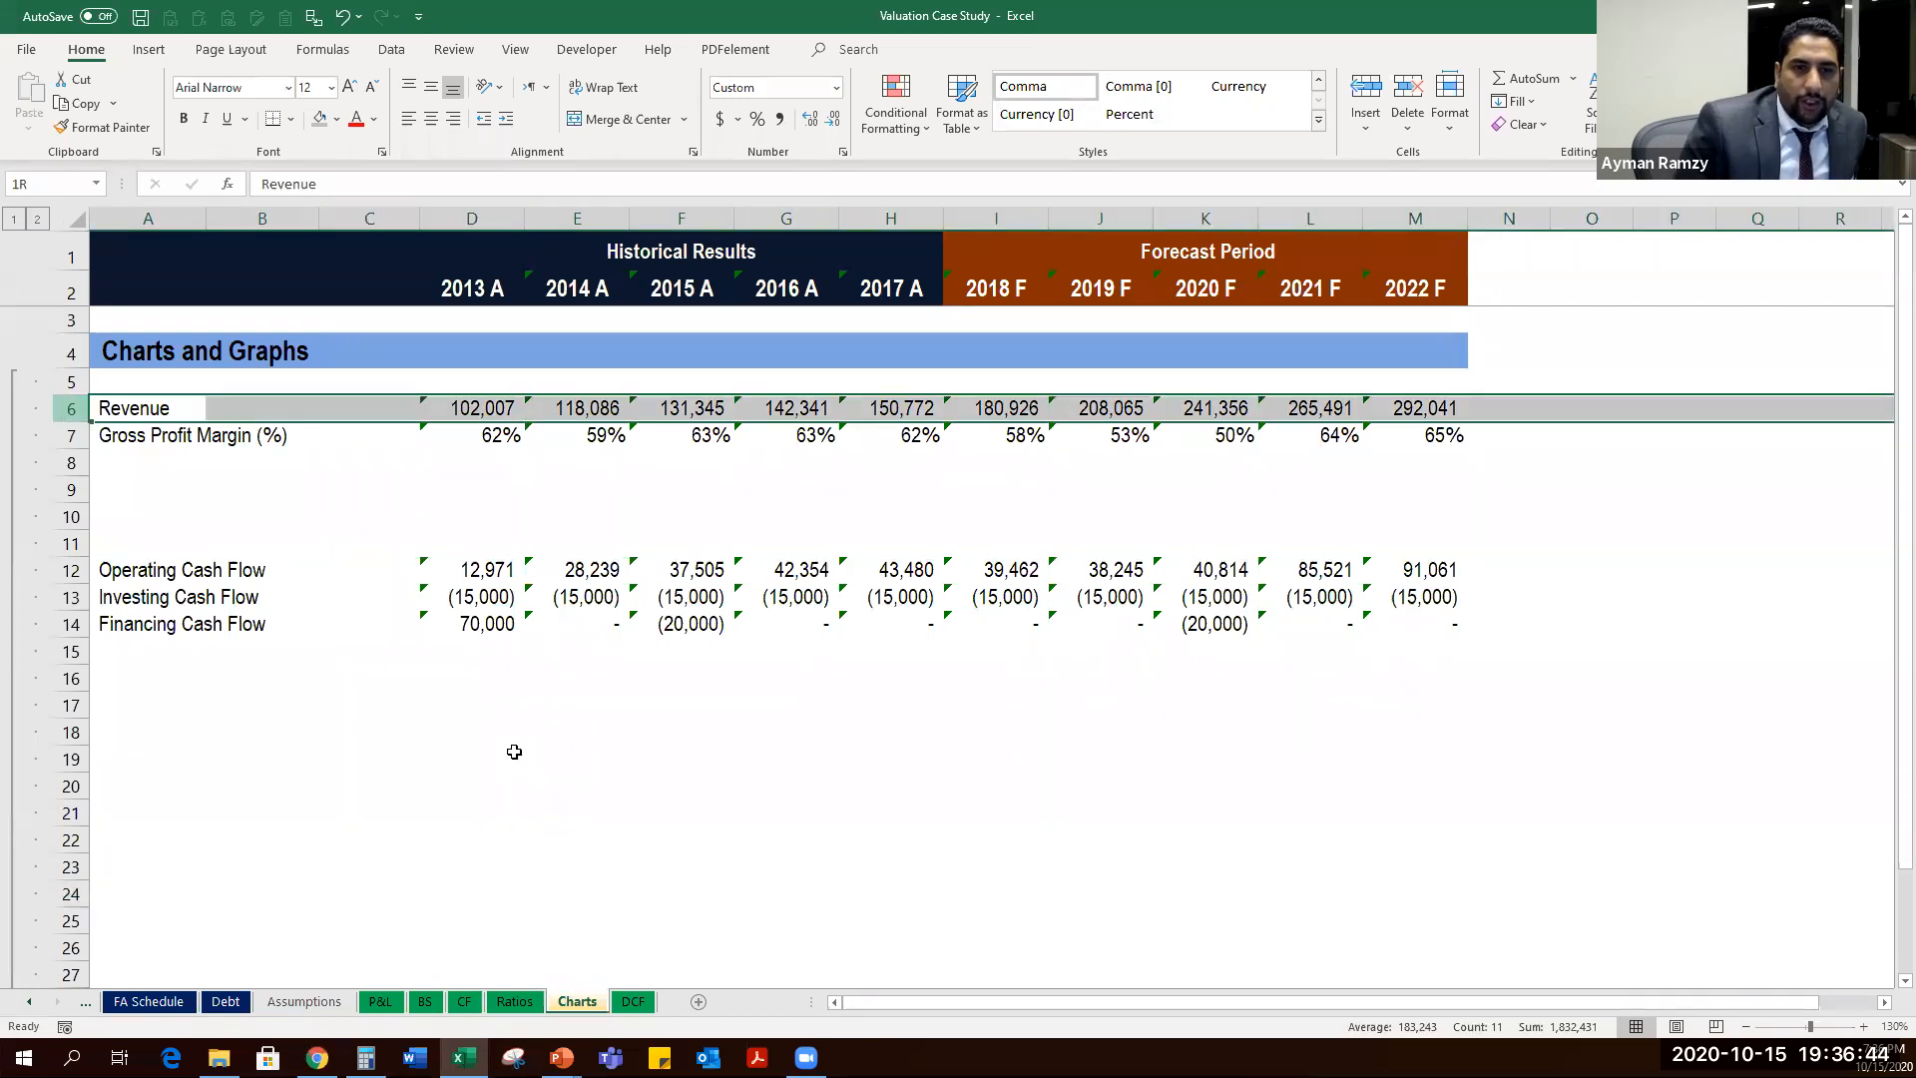
key("shift+Down")
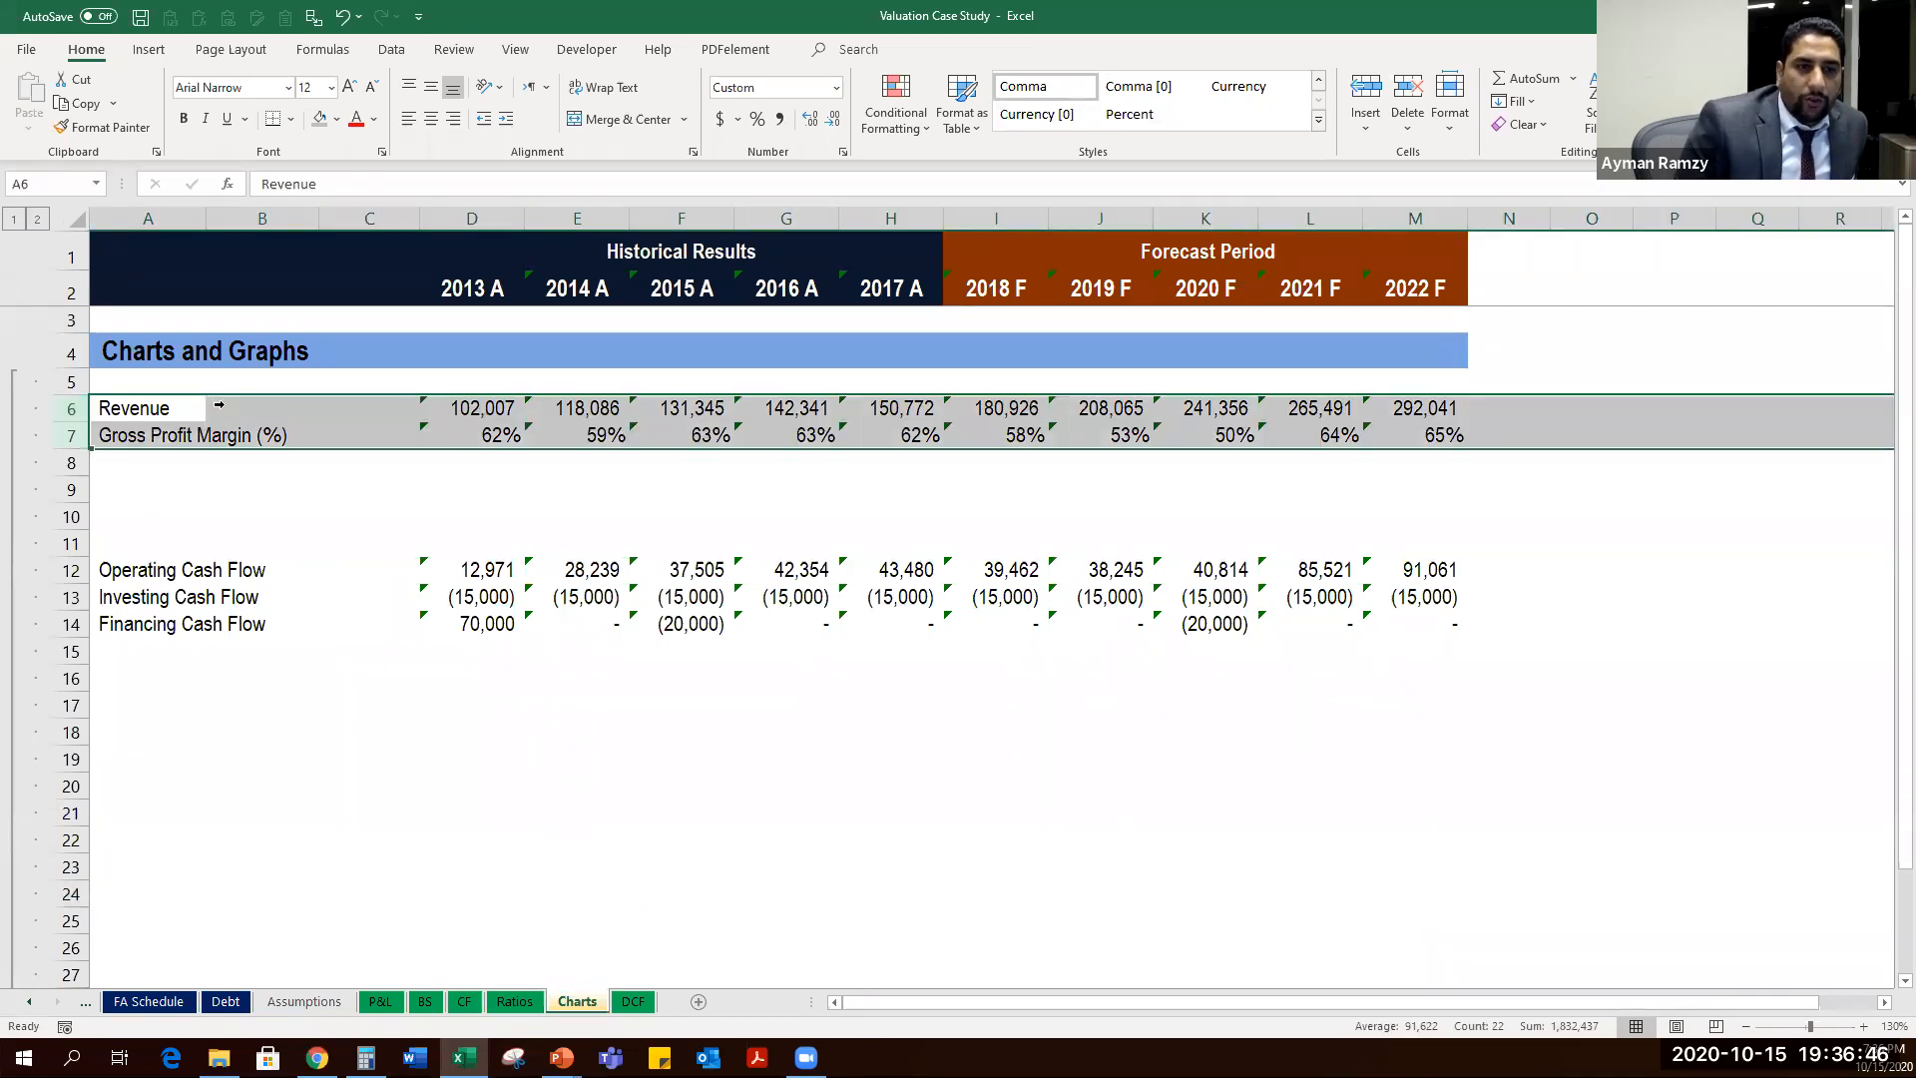
left_click_drag(71, 407, 73, 435)
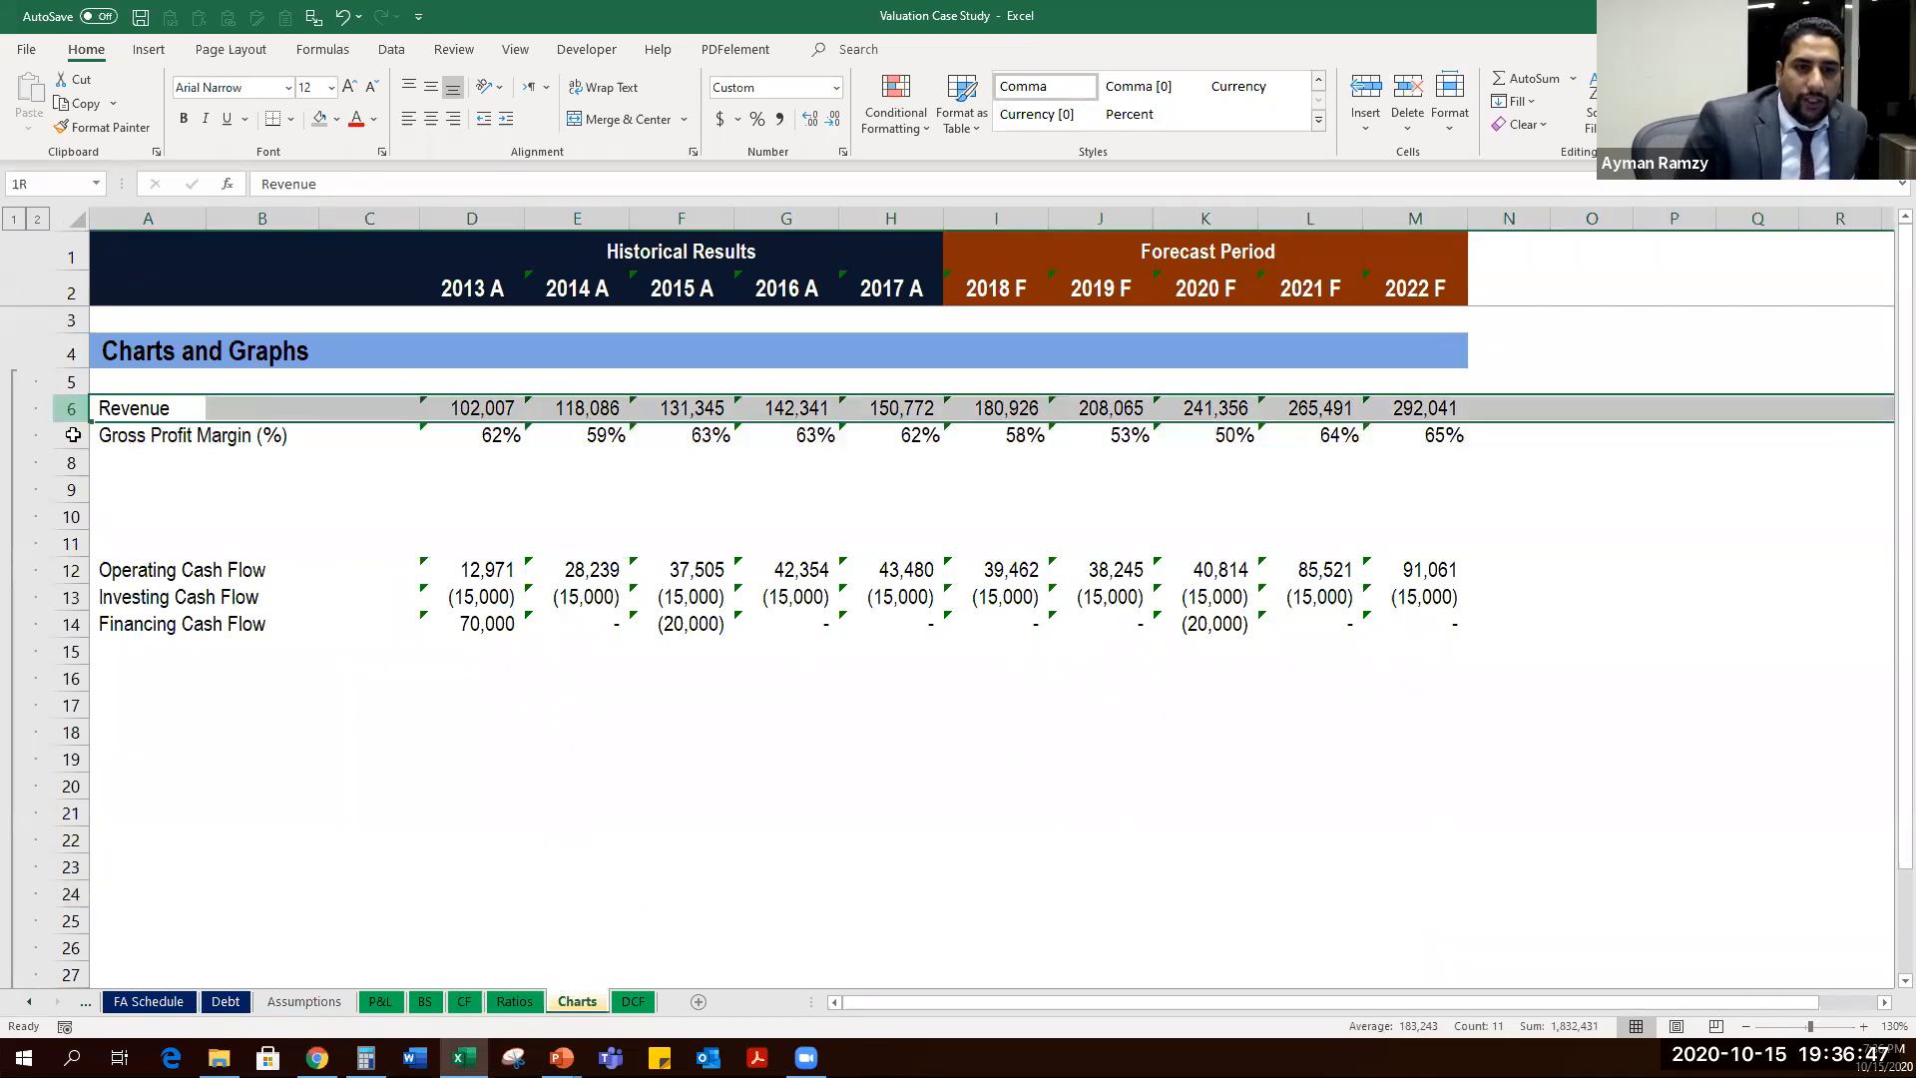
left_click(489, 410)
left_click(439, 448)
left_click_drag(476, 406, 1417, 439)
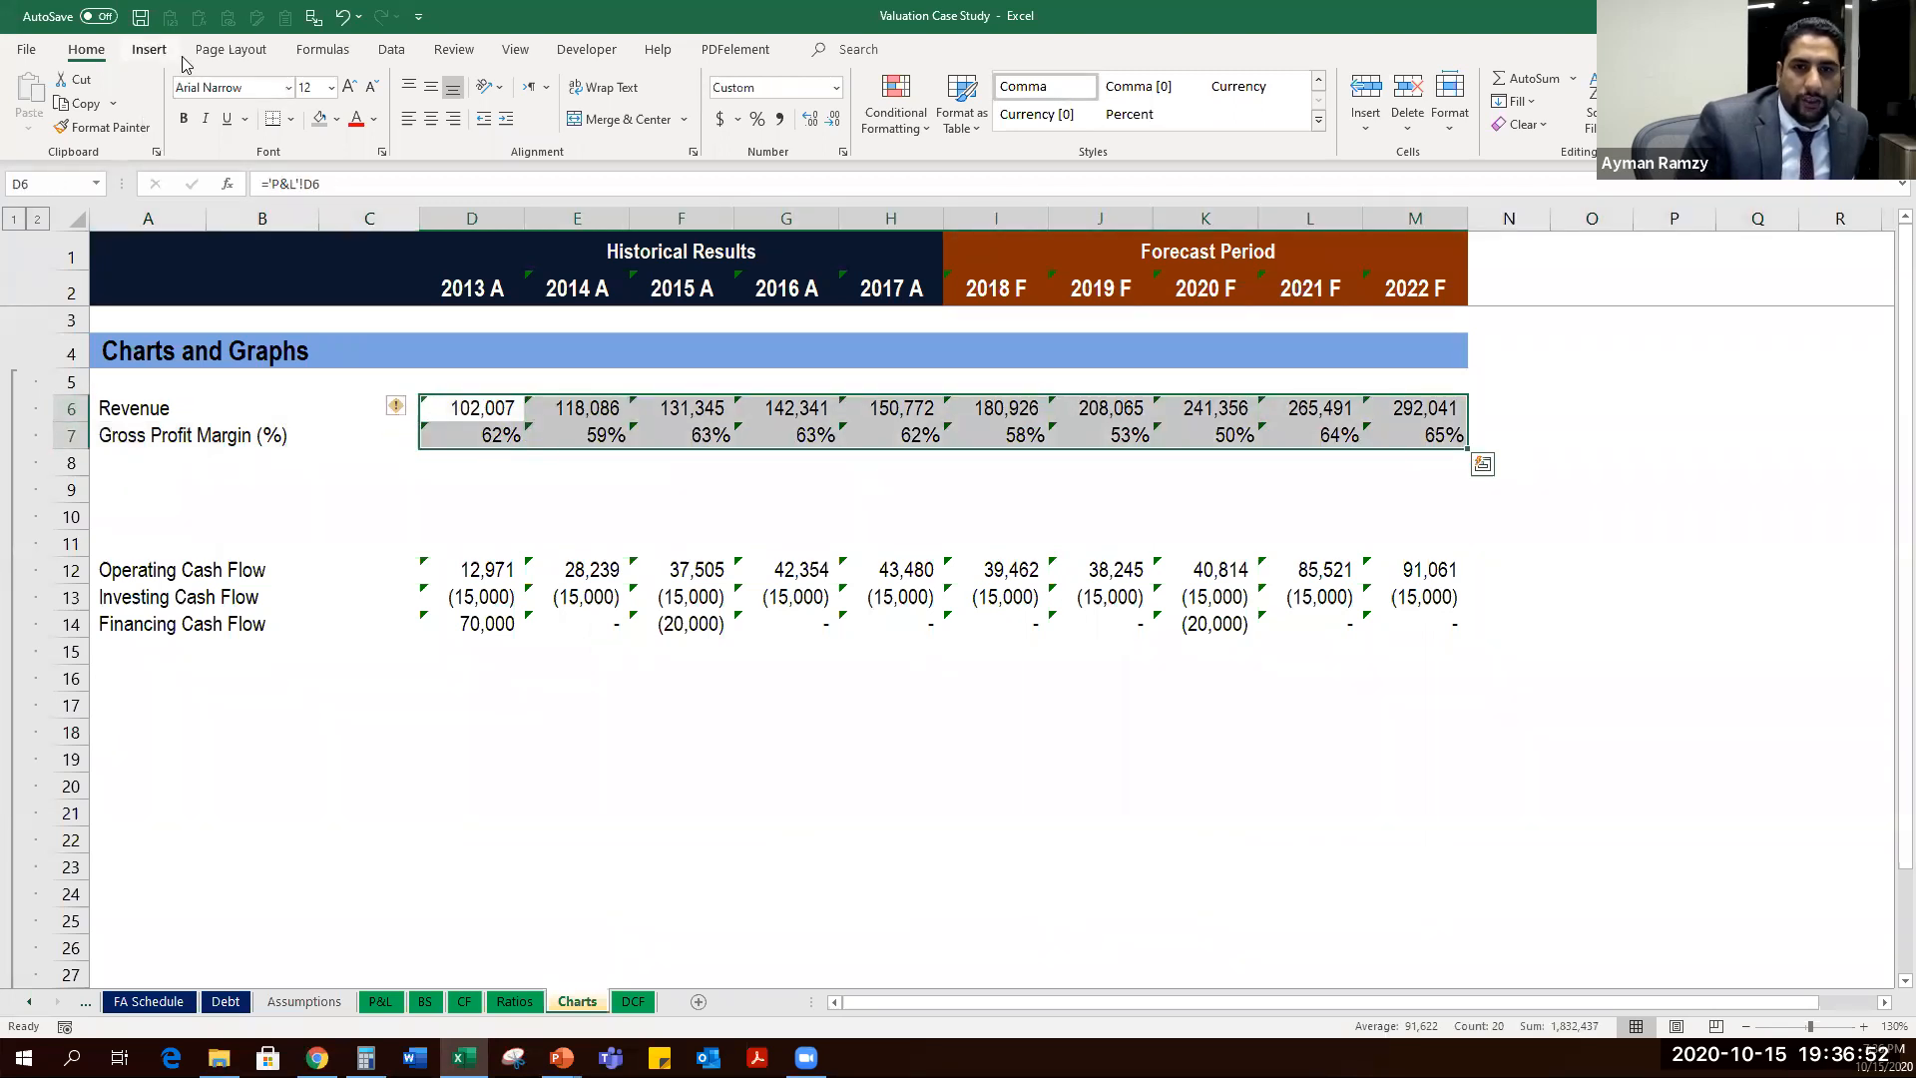
left_click(149, 49)
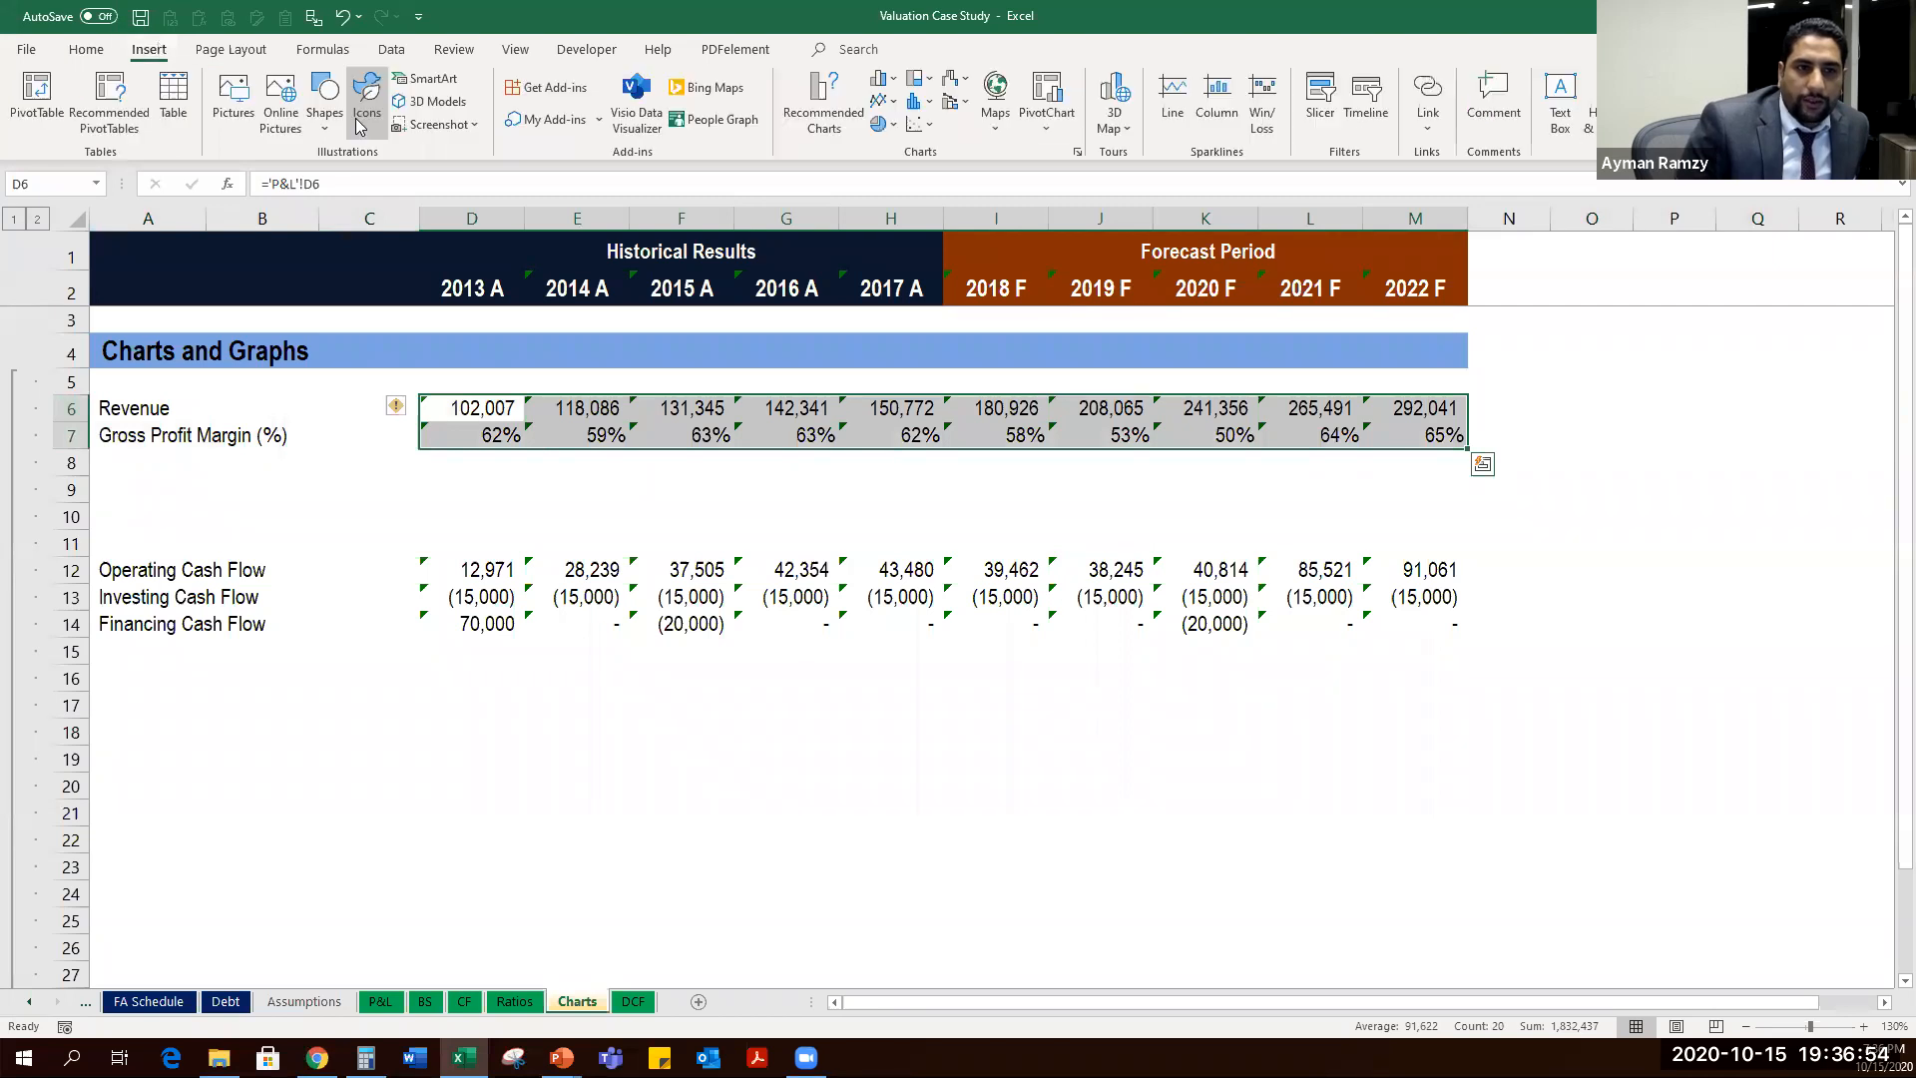
left_click(895, 83)
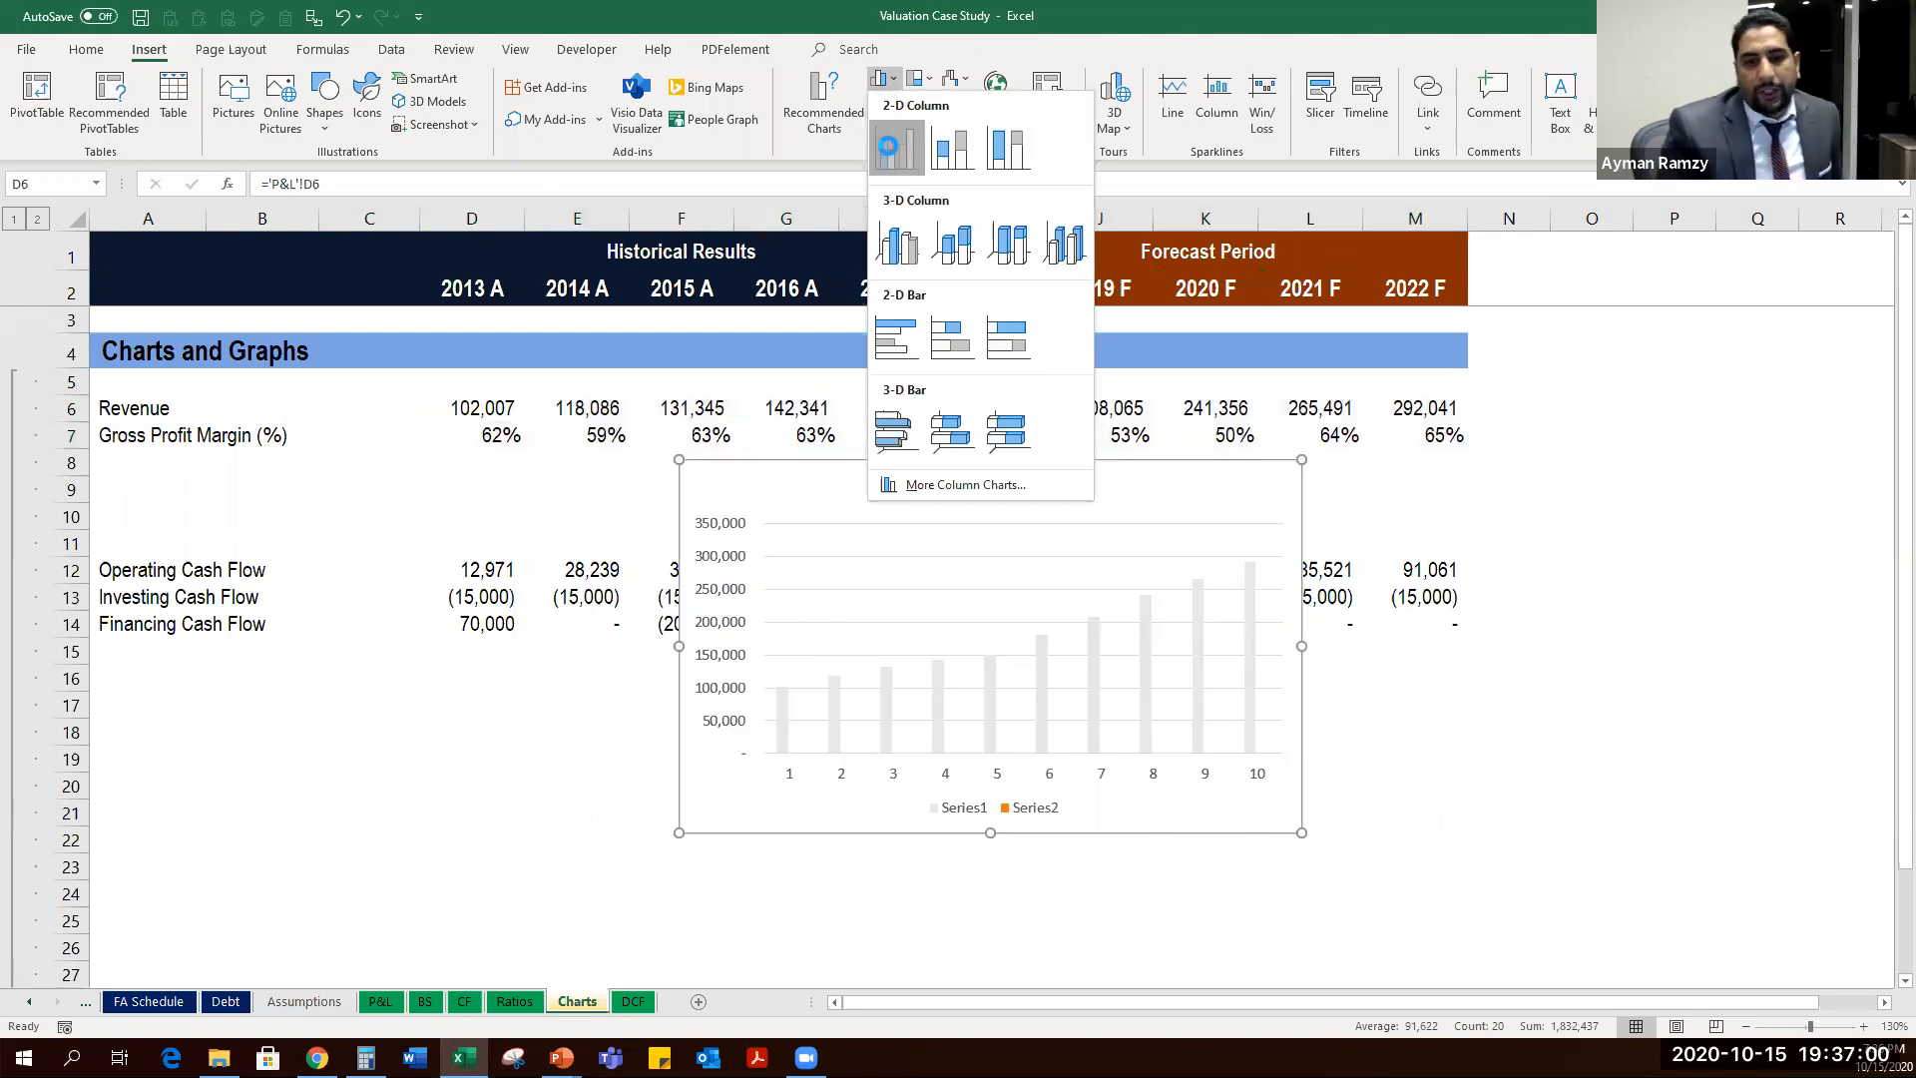
left_click(894, 142)
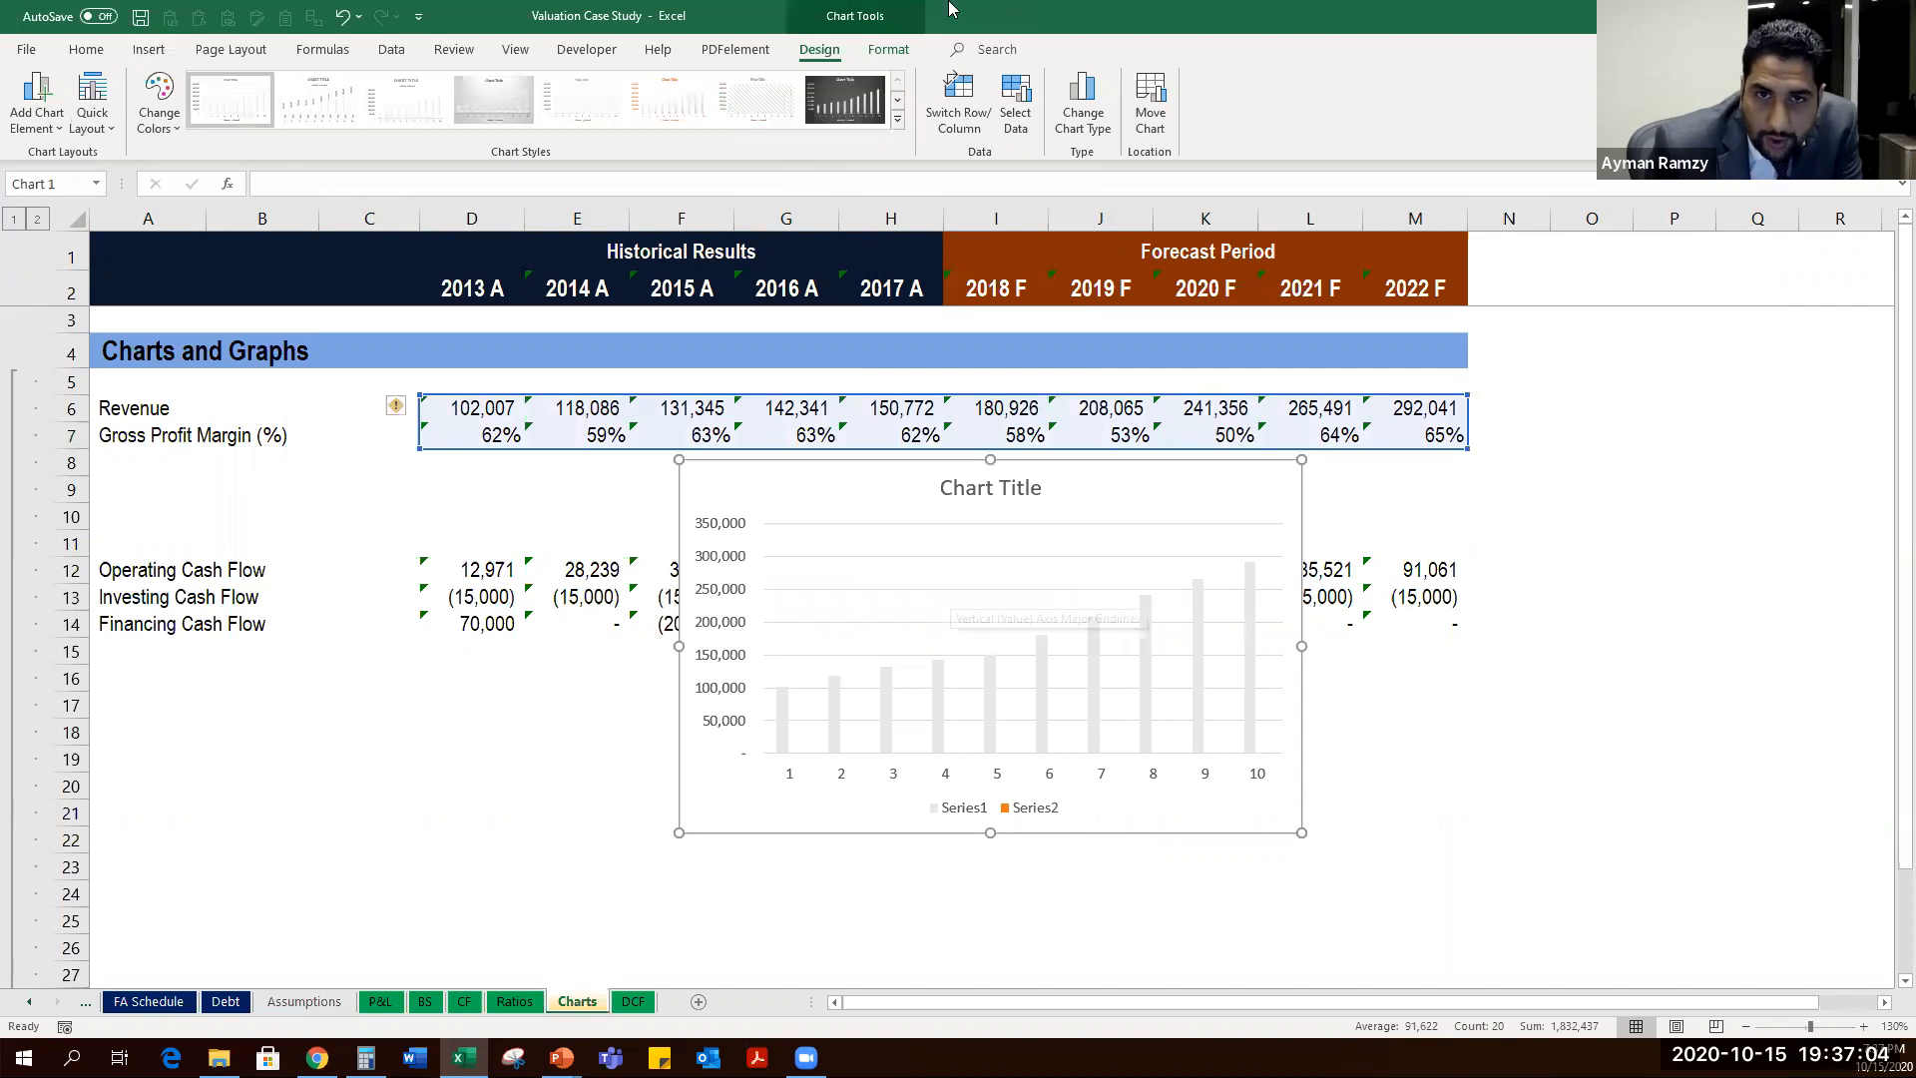
Name the chart's first data series from the Revenue label in A6, keeping D6:M6 as its values.
left_click(1023, 104)
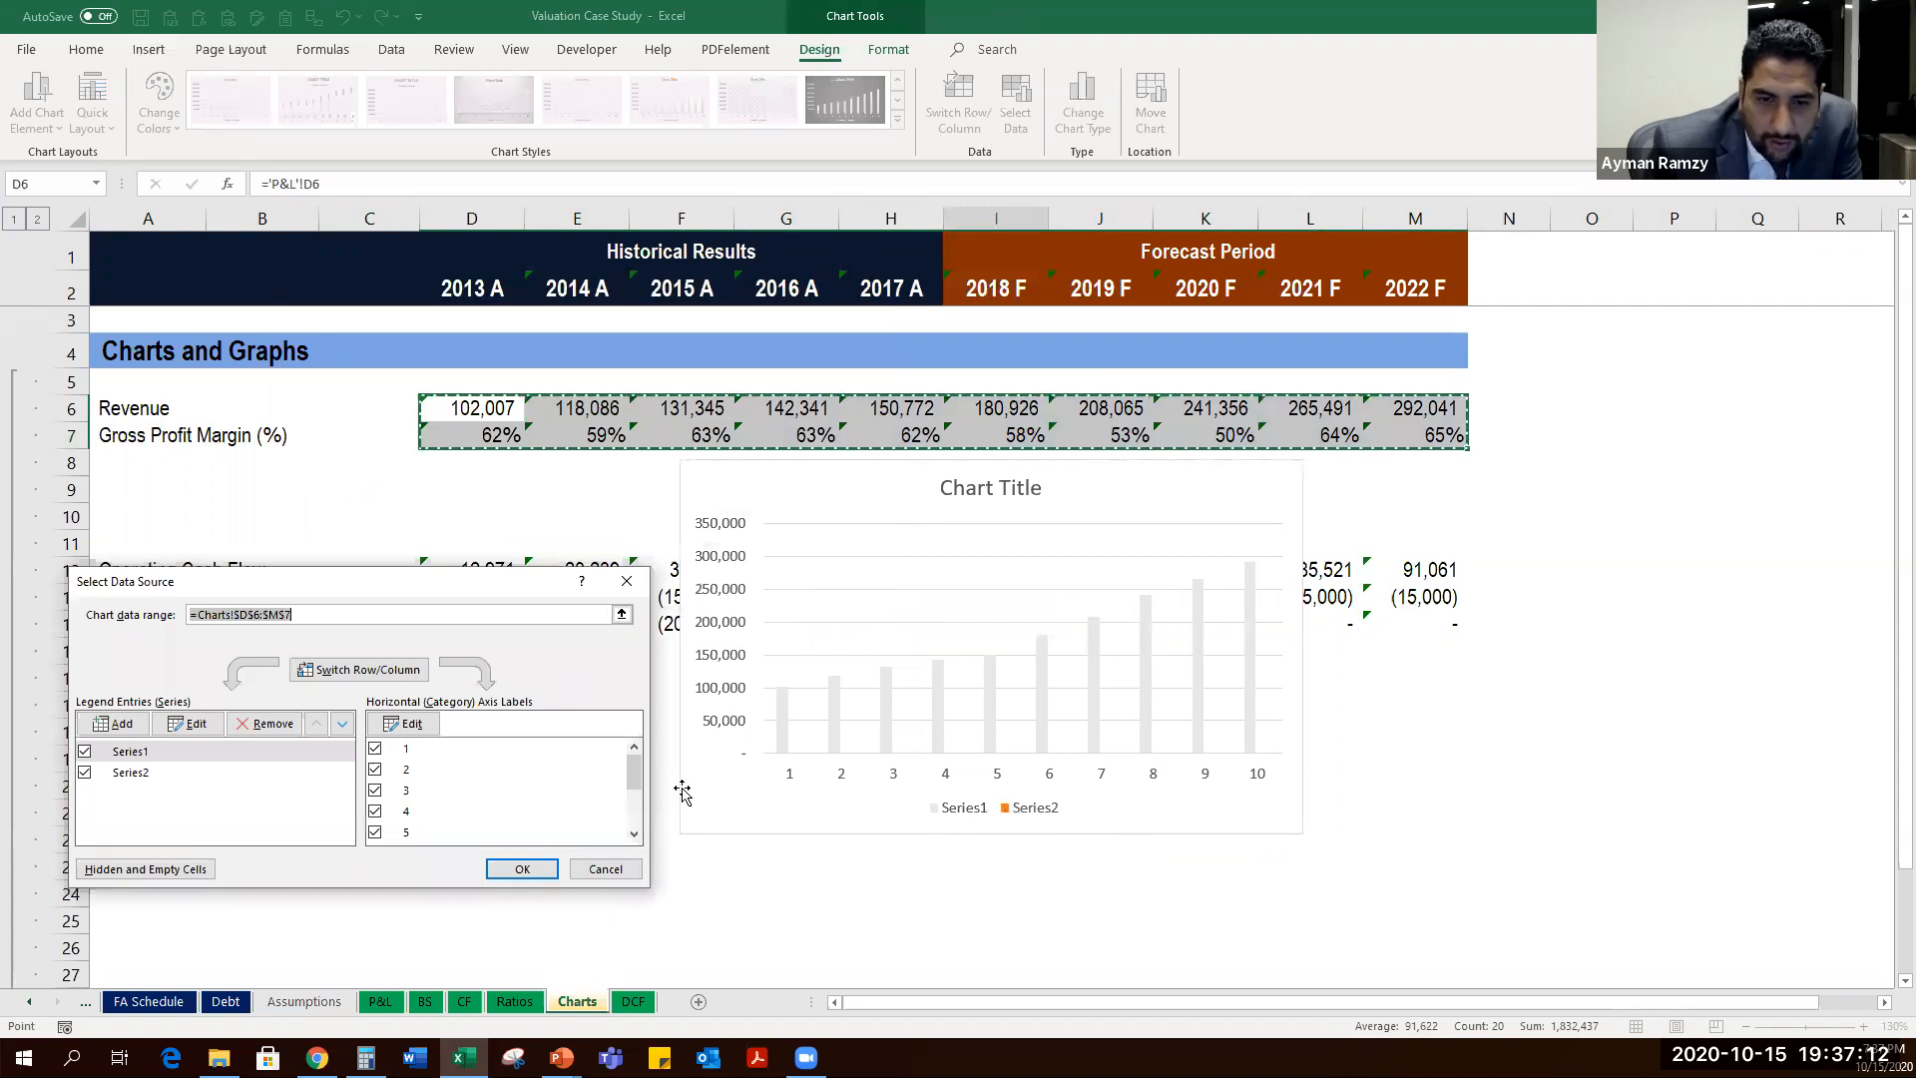
left_click(163, 726)
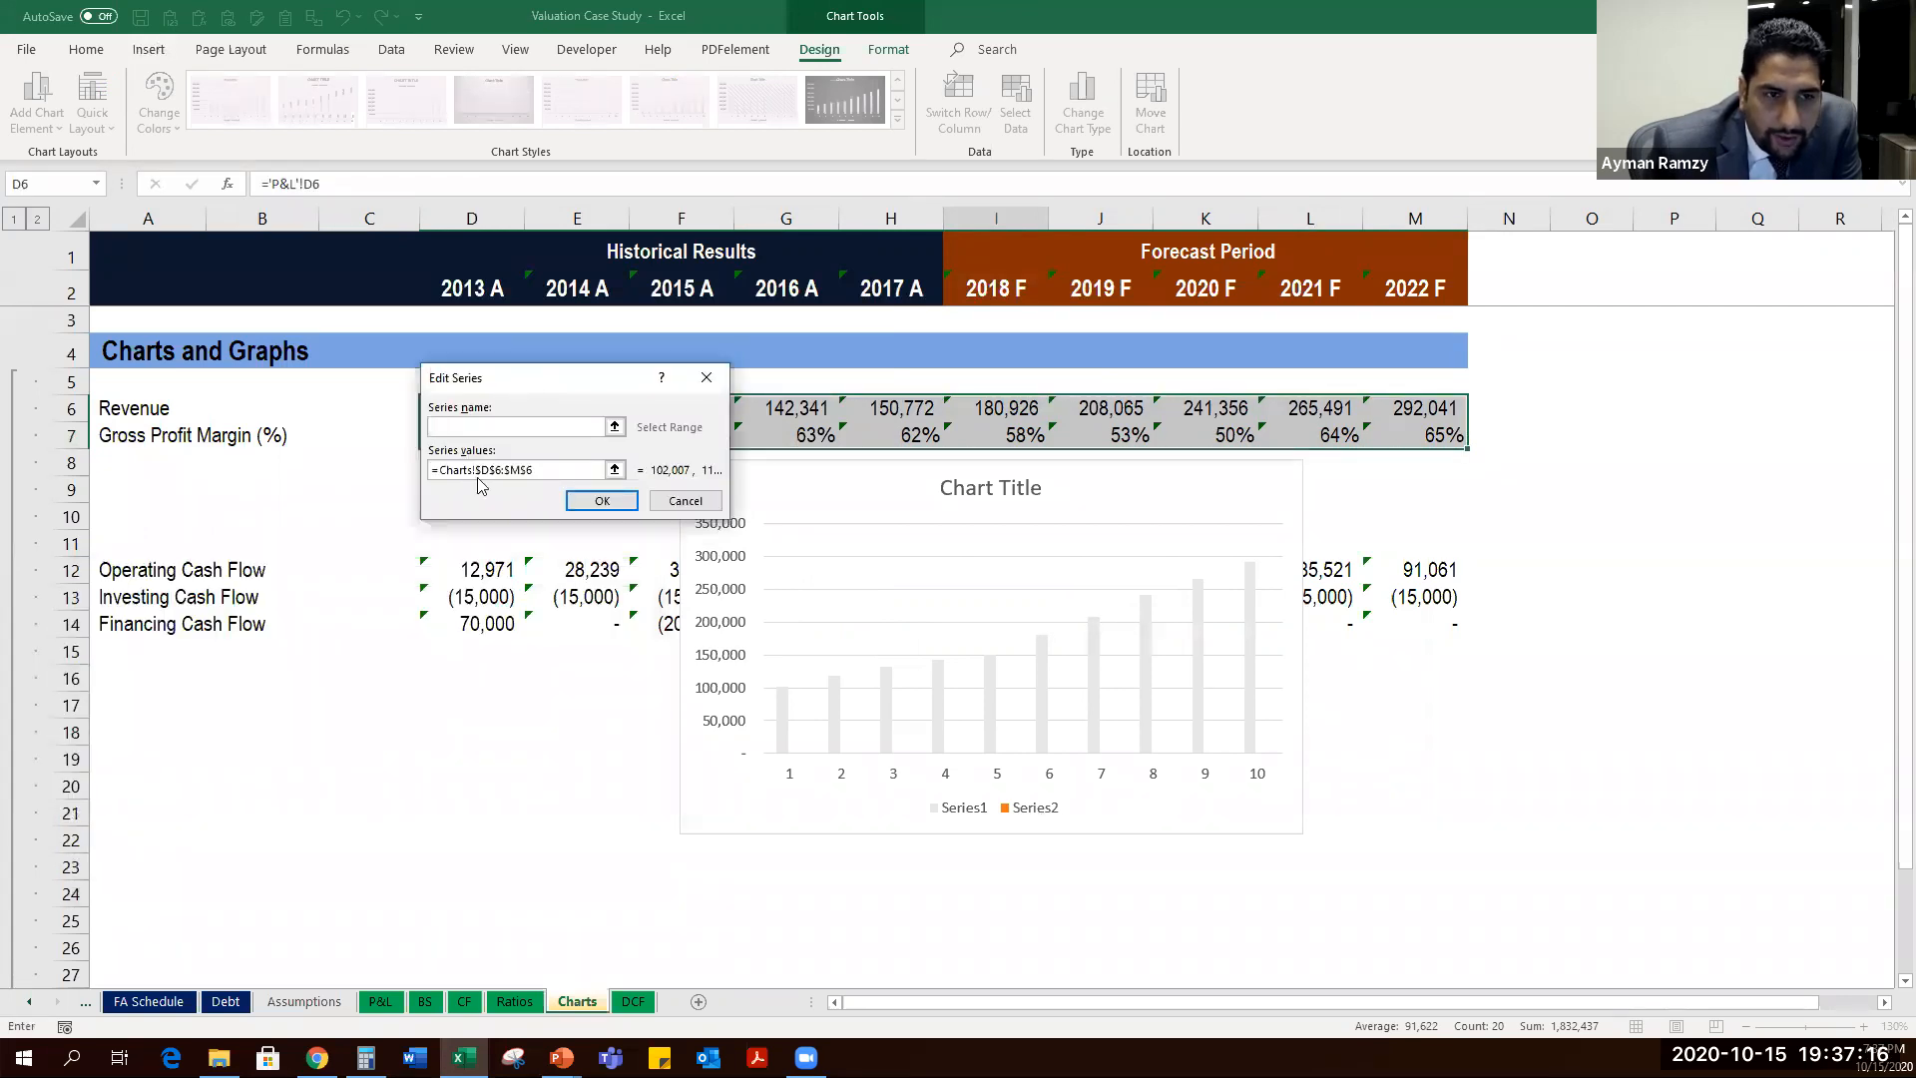
left_click(132, 411)
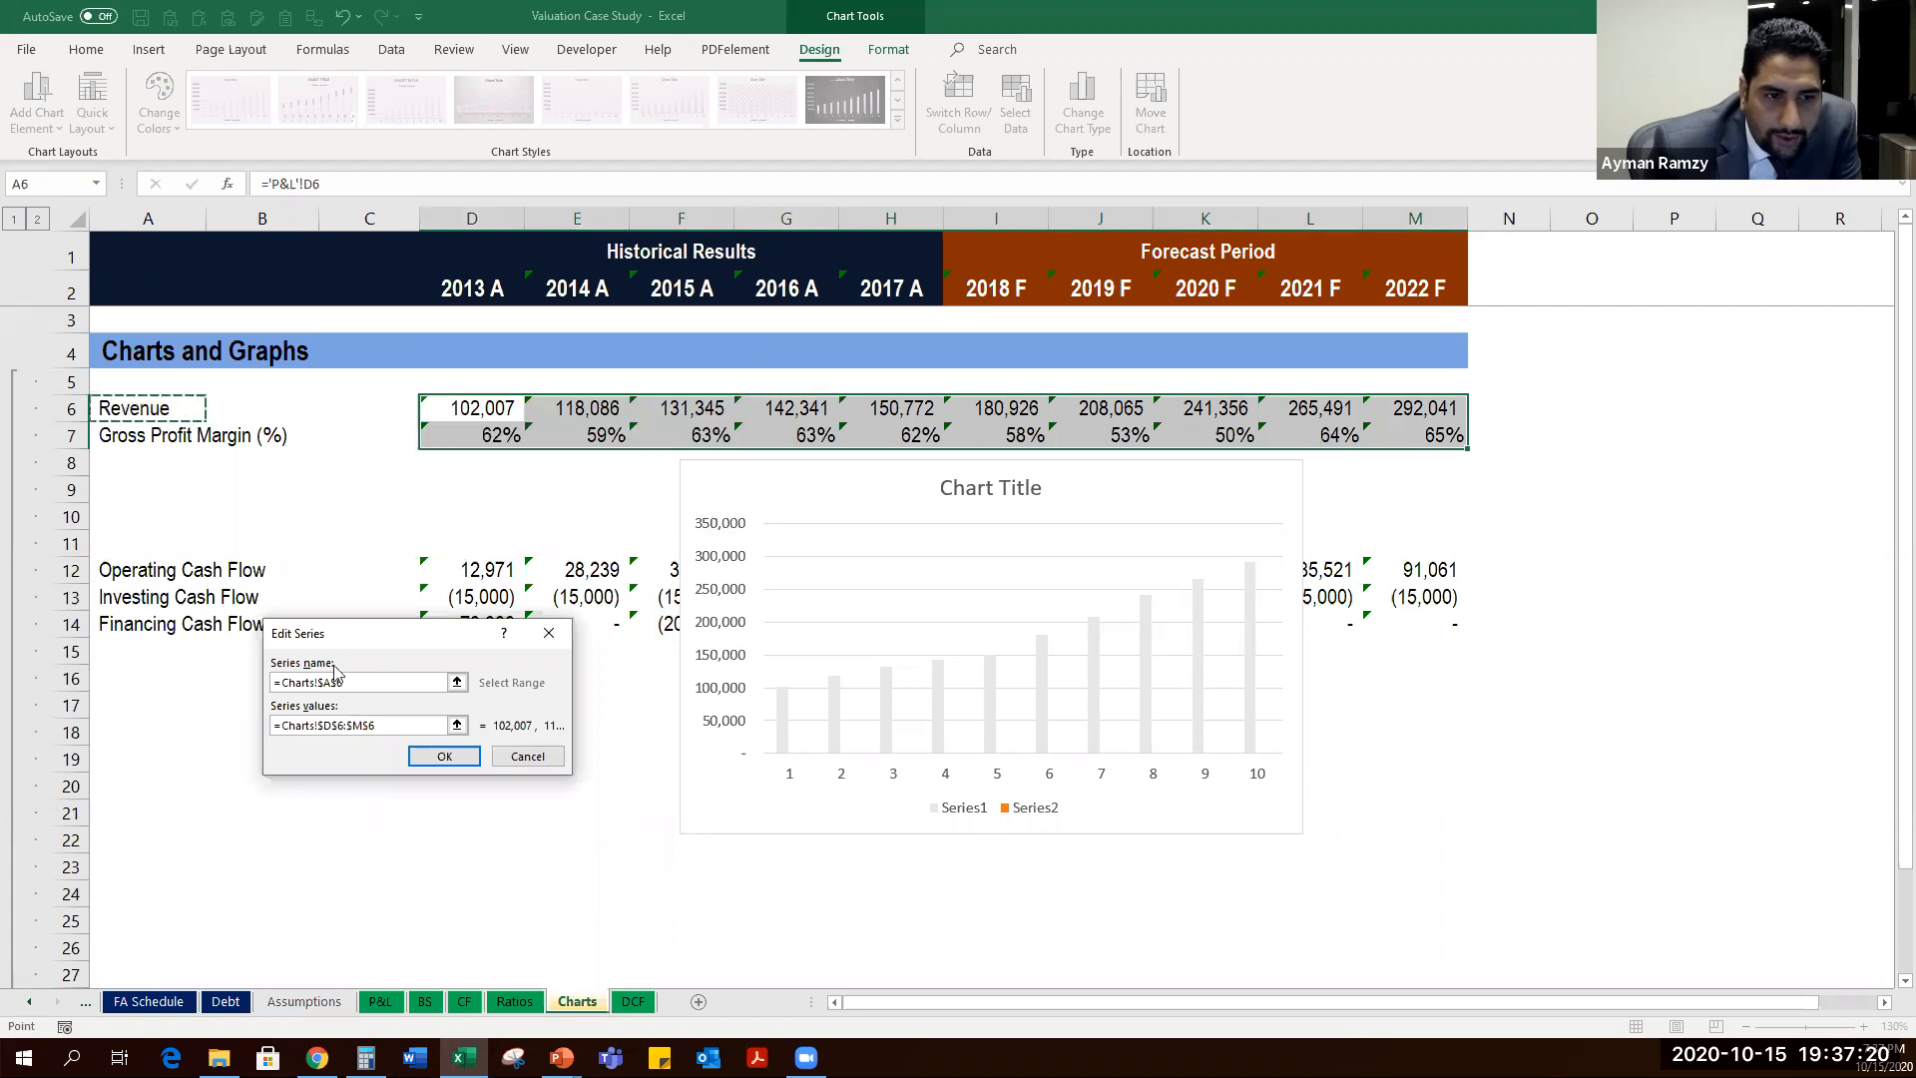
left_click(419, 729)
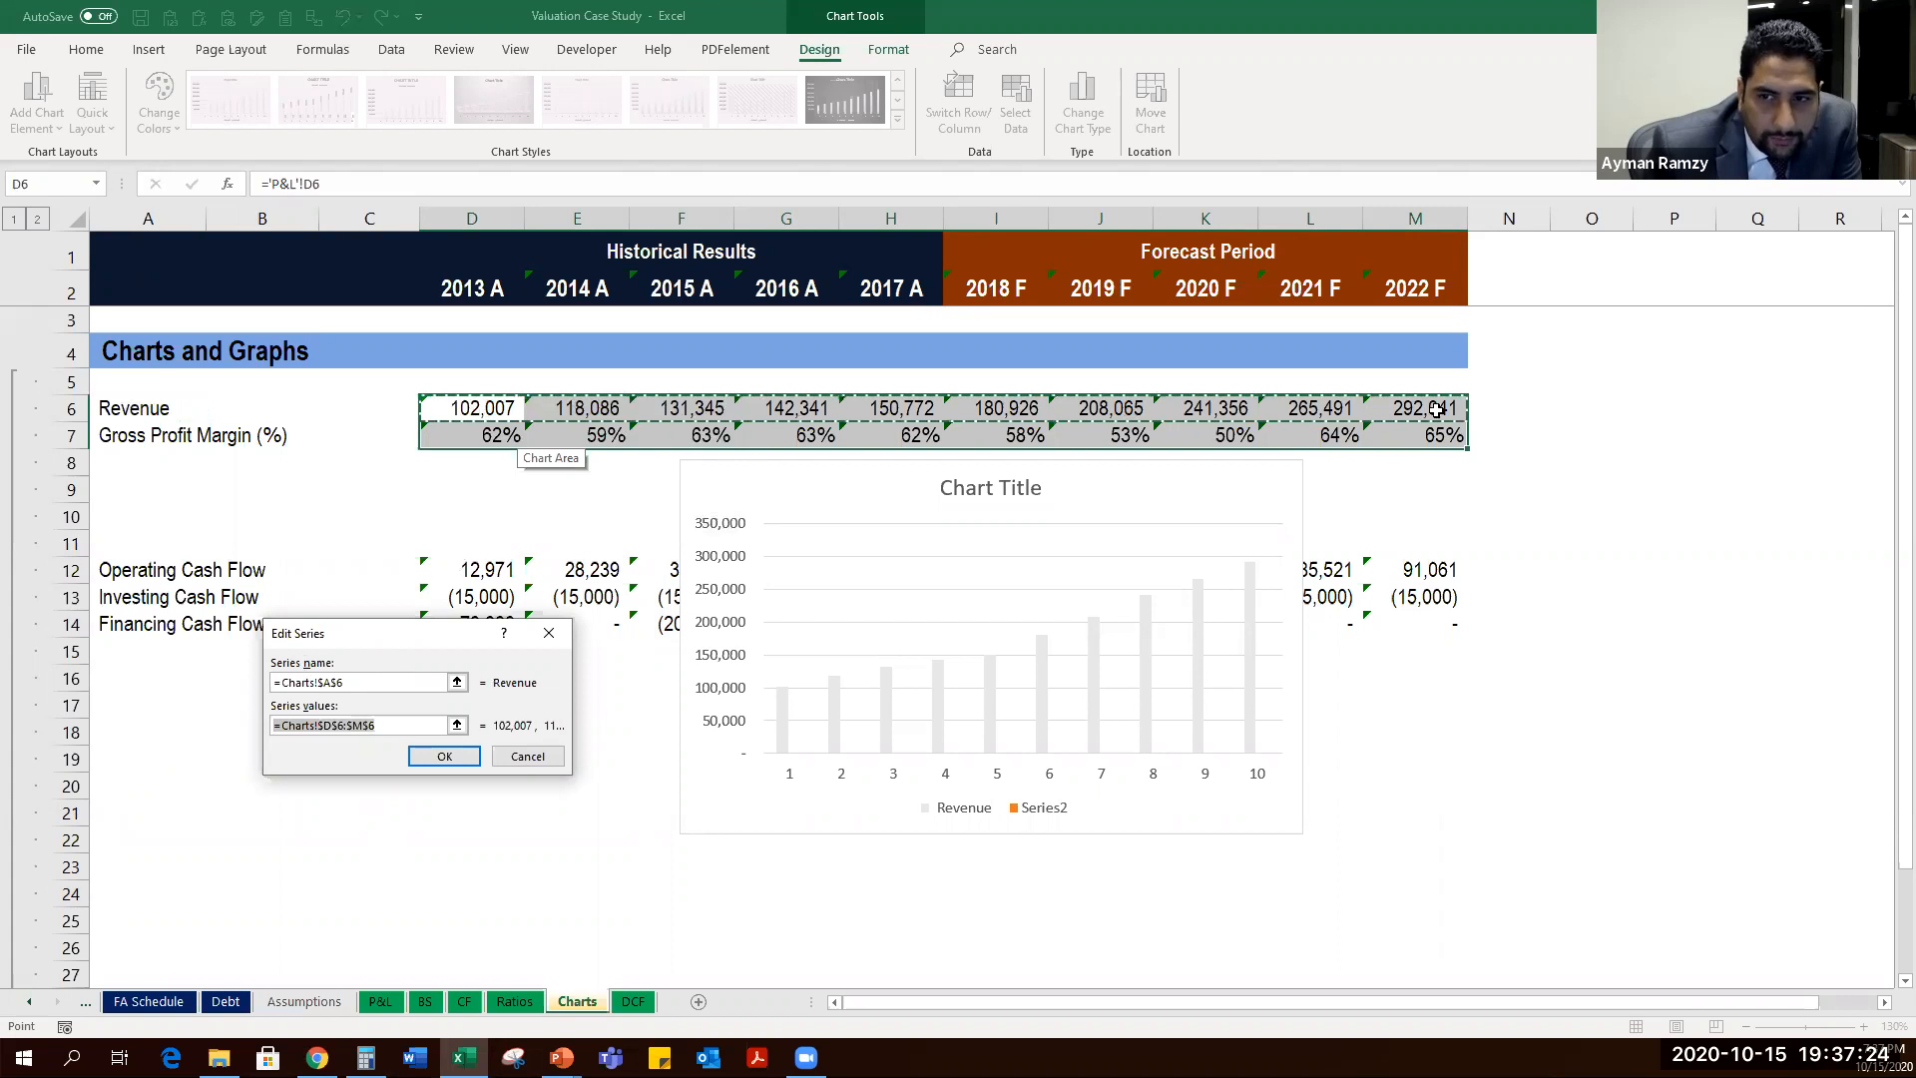
left_click(441, 759)
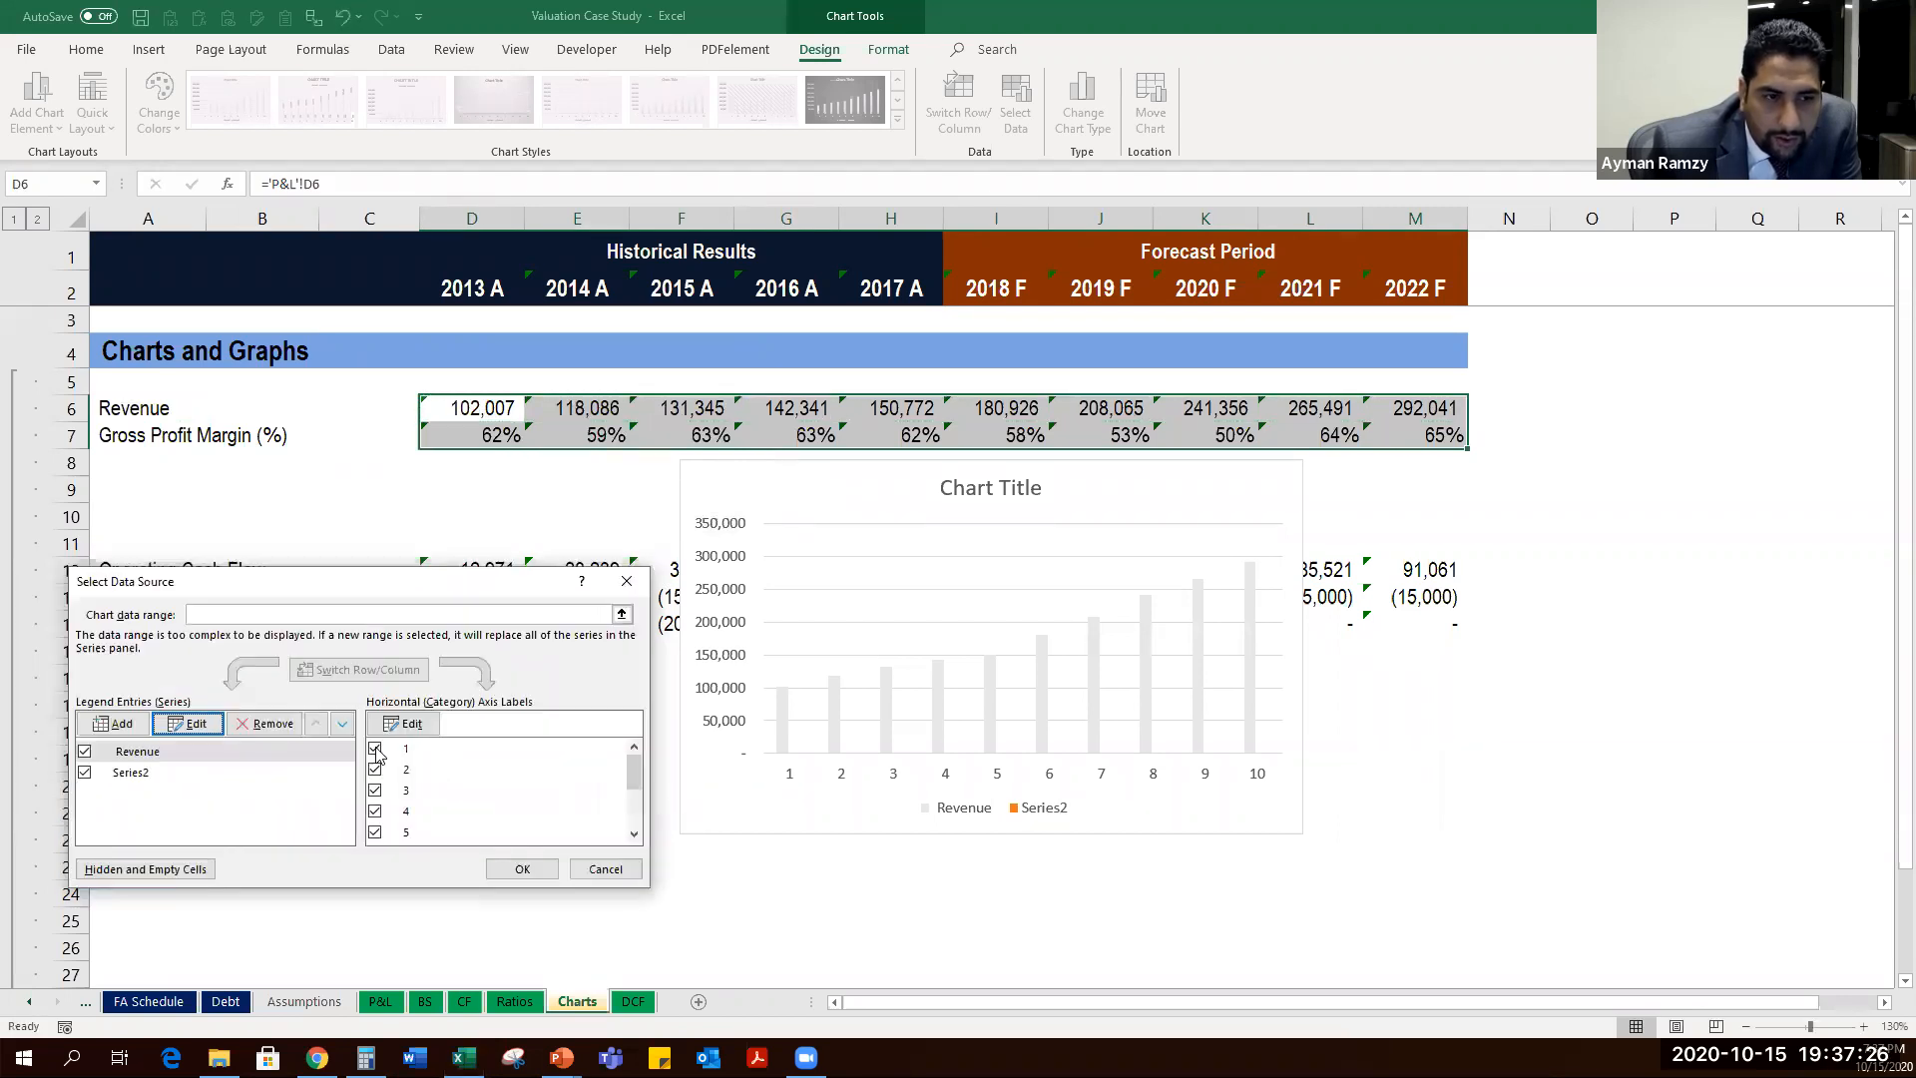
Name the chart's second data series from the Gross Profit Margin (%) label in A7, keeping D7:M7 as its values.
left_click(145, 773)
left_click(176, 732)
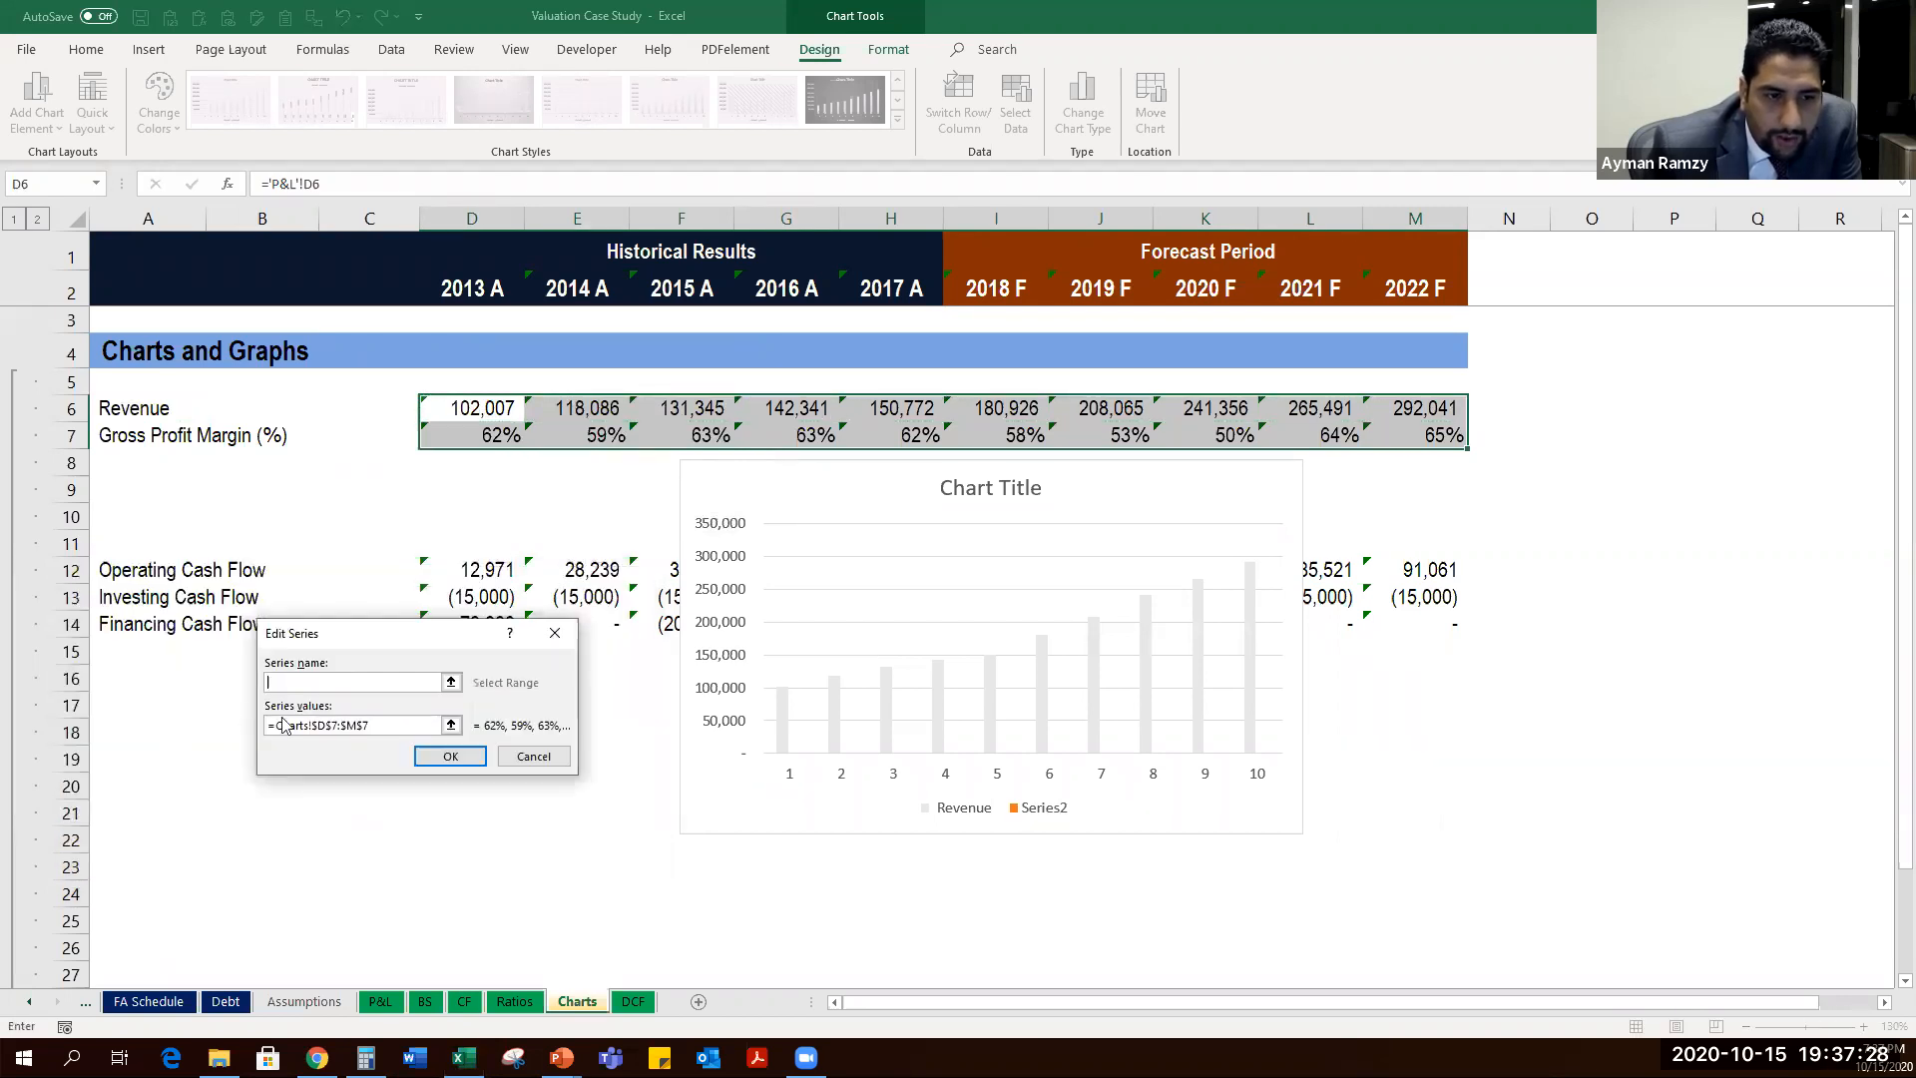
left_click(533, 756)
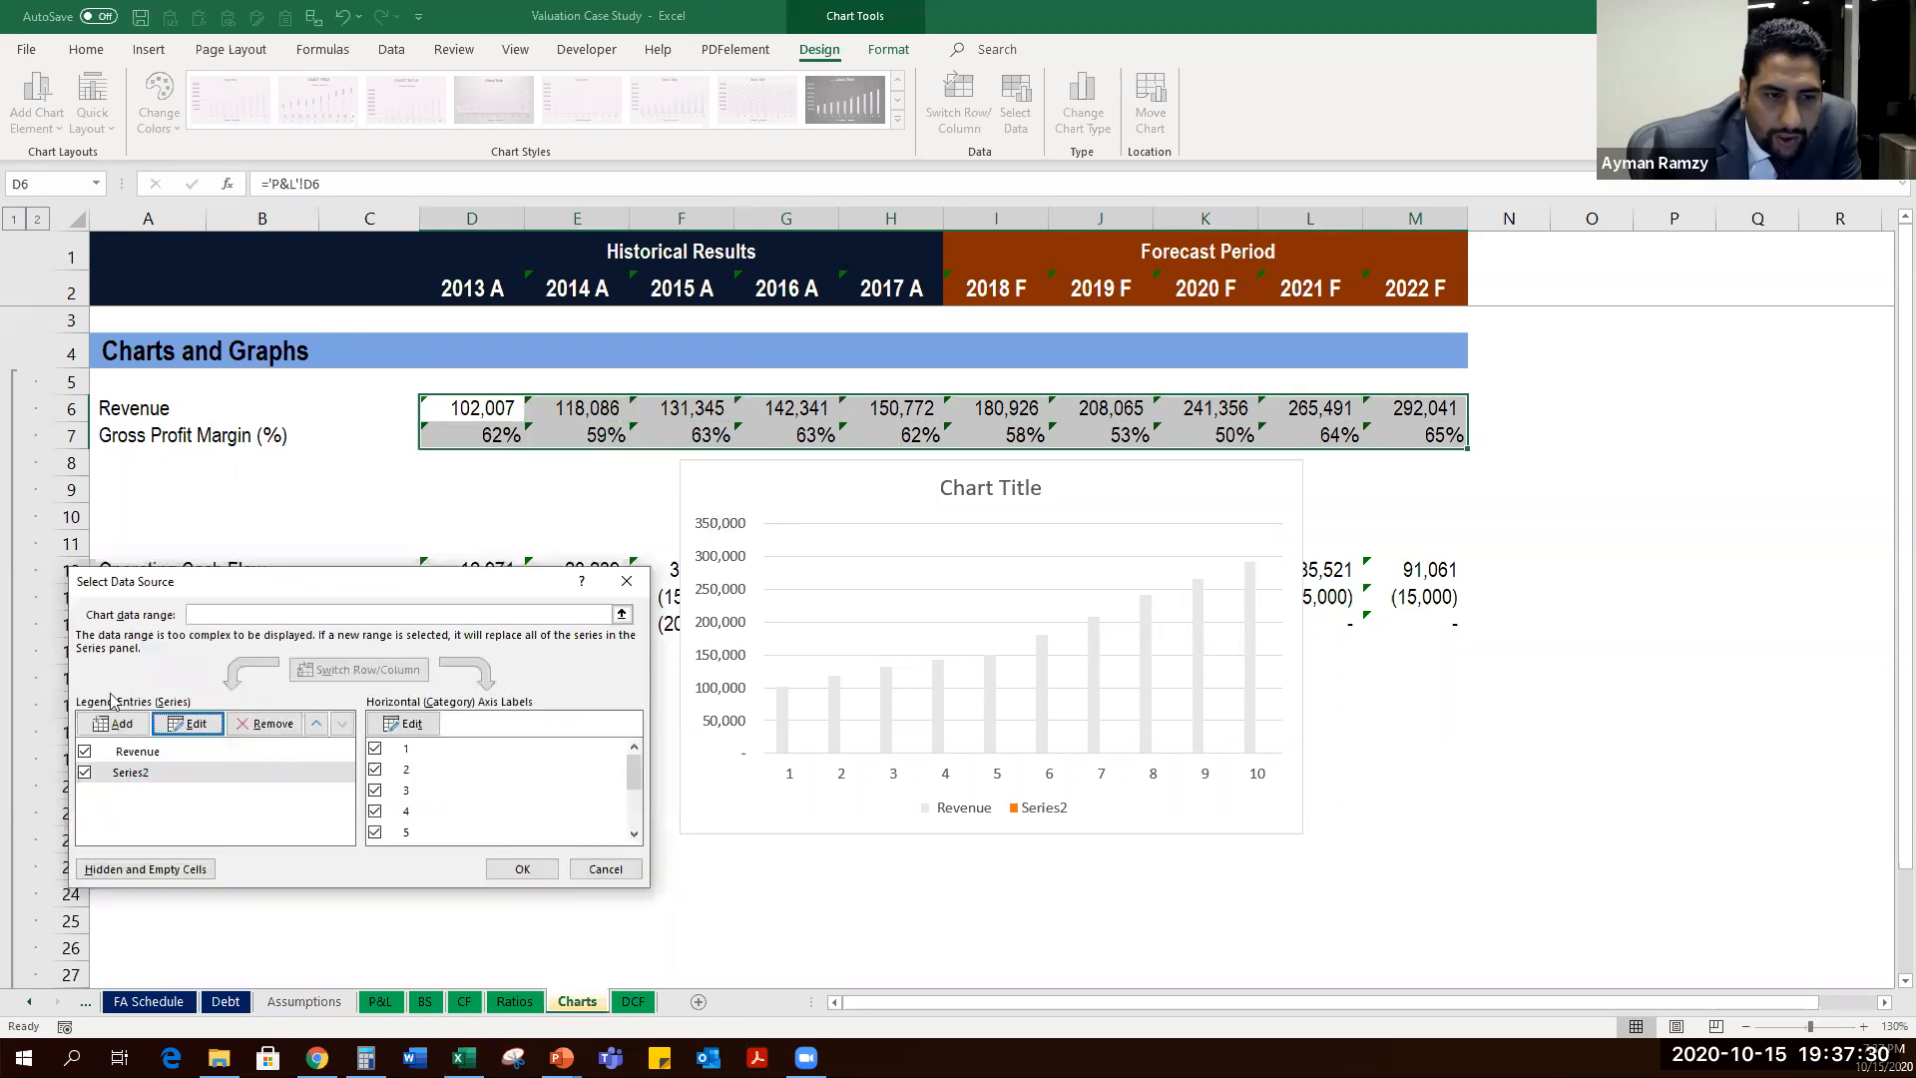
left_click(195, 722)
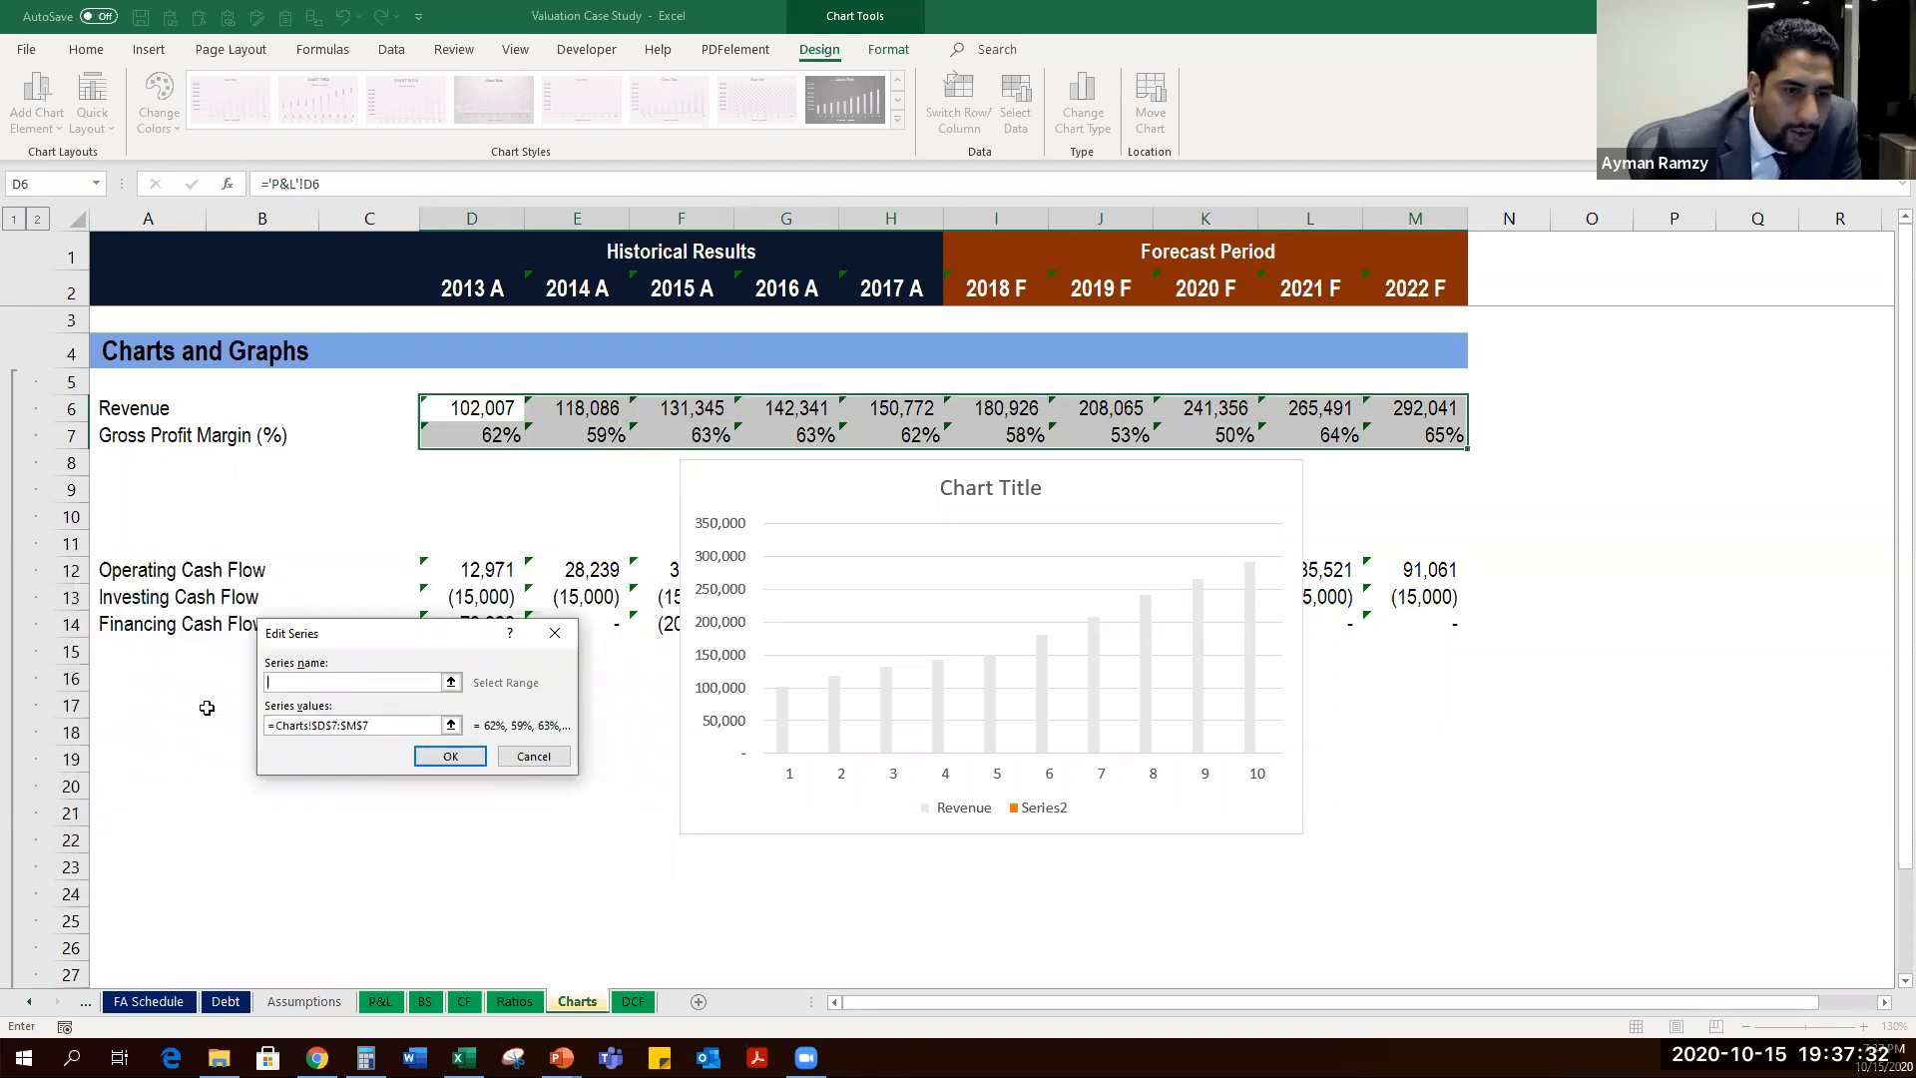
left_click(113, 433)
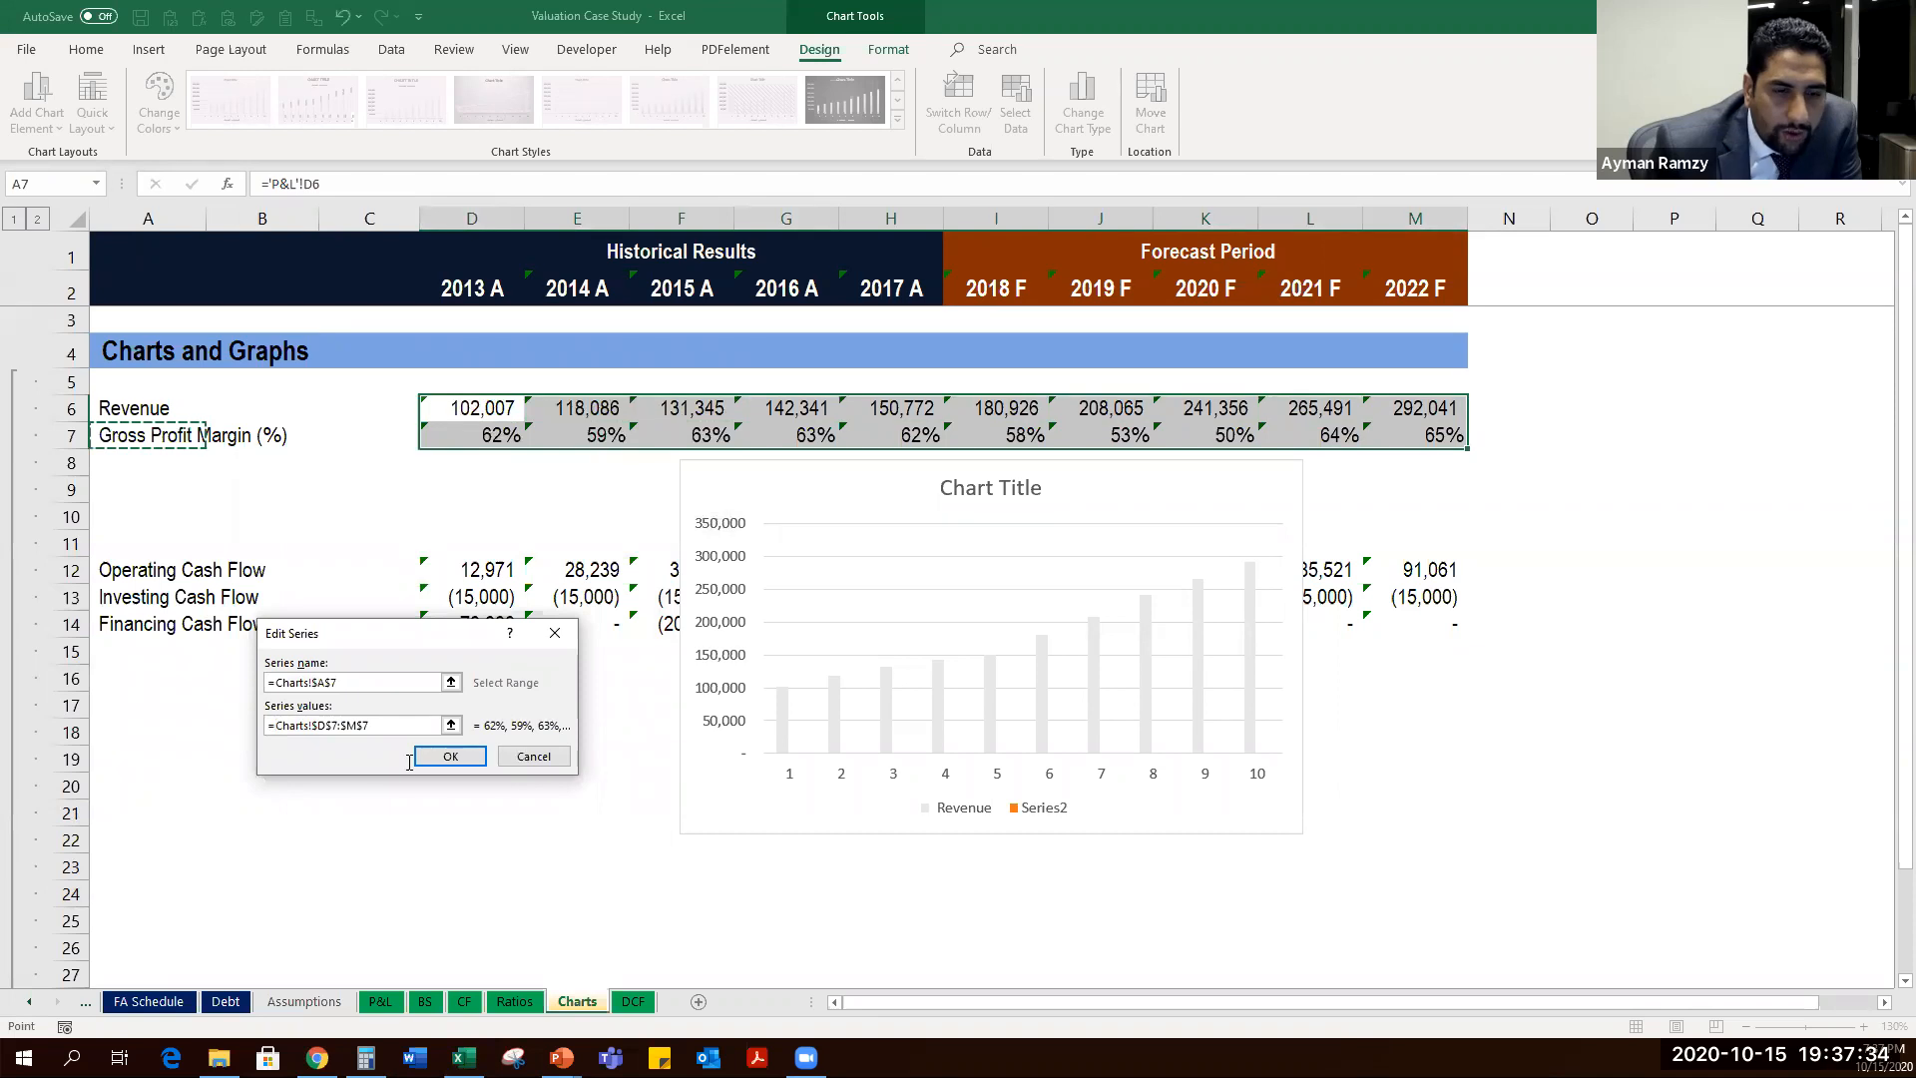
left_click(399, 727)
left_click(399, 726)
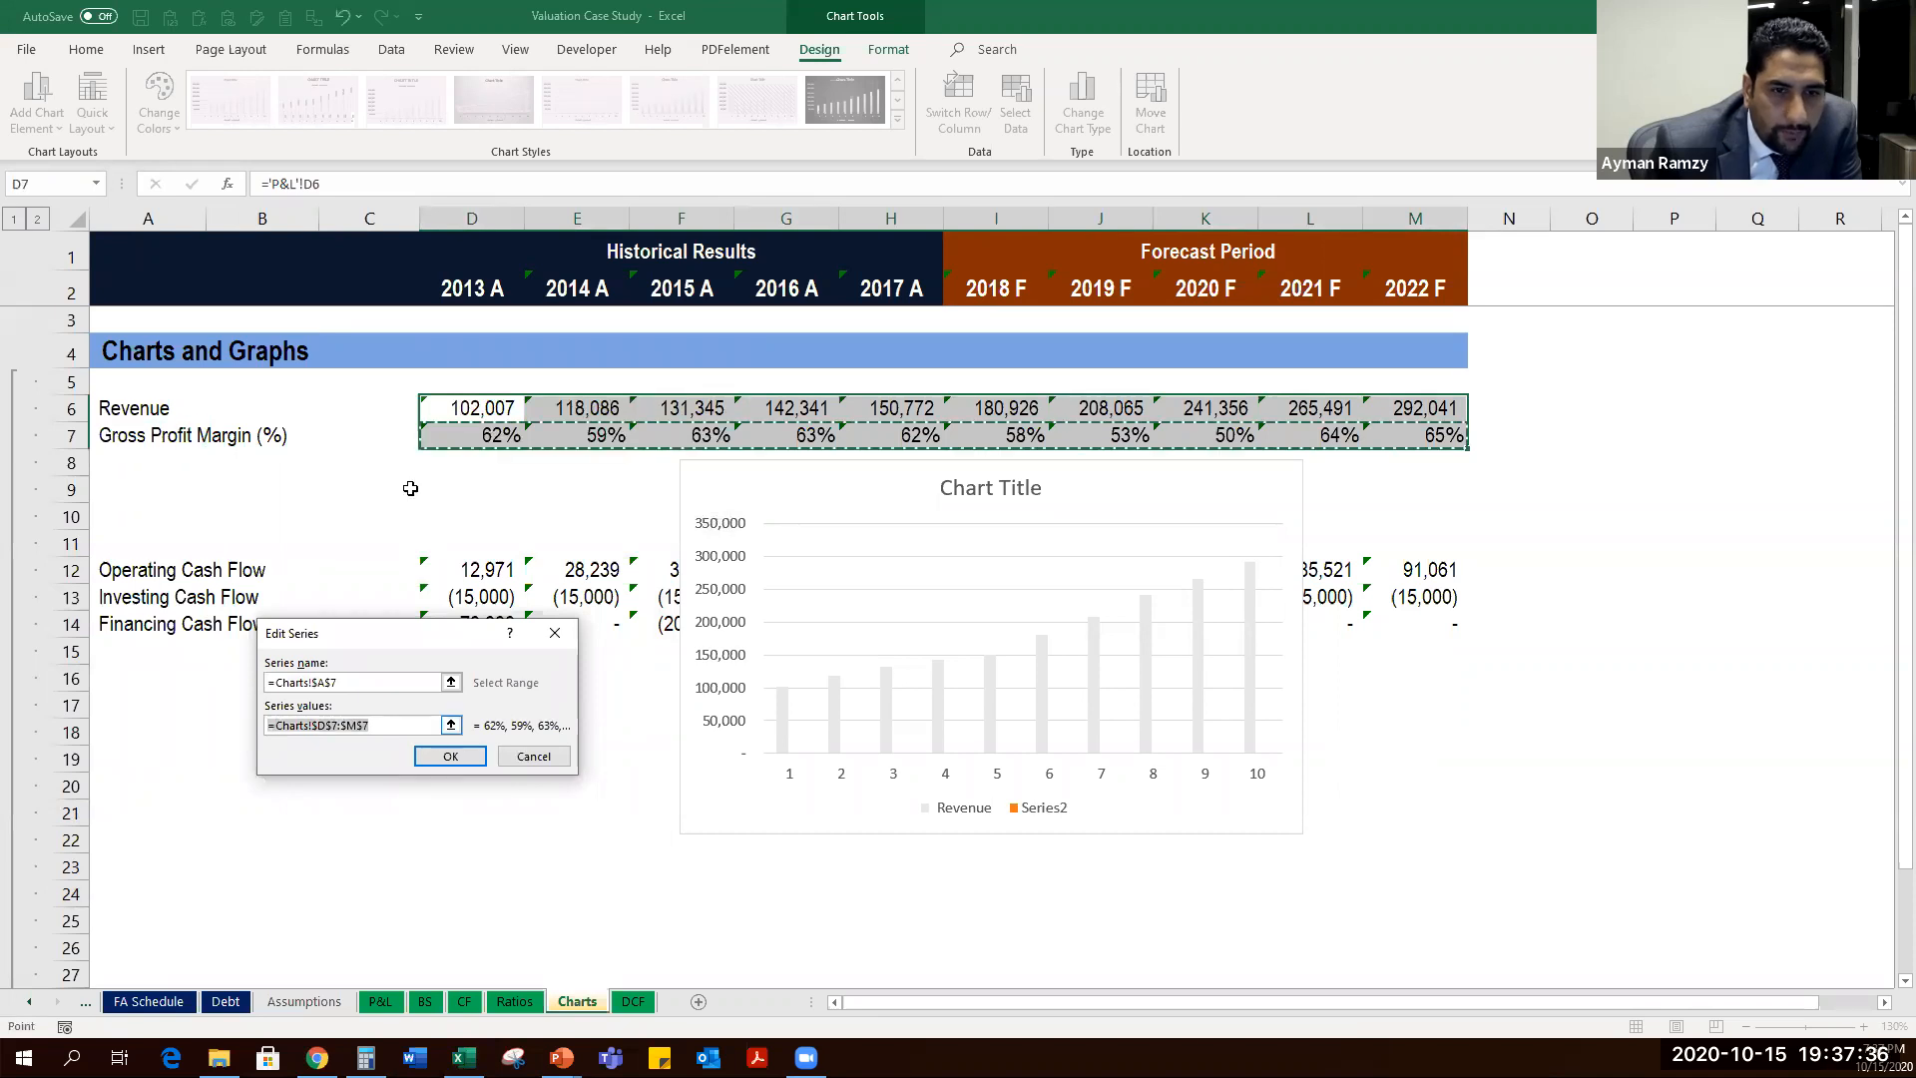
left_click(479, 760)
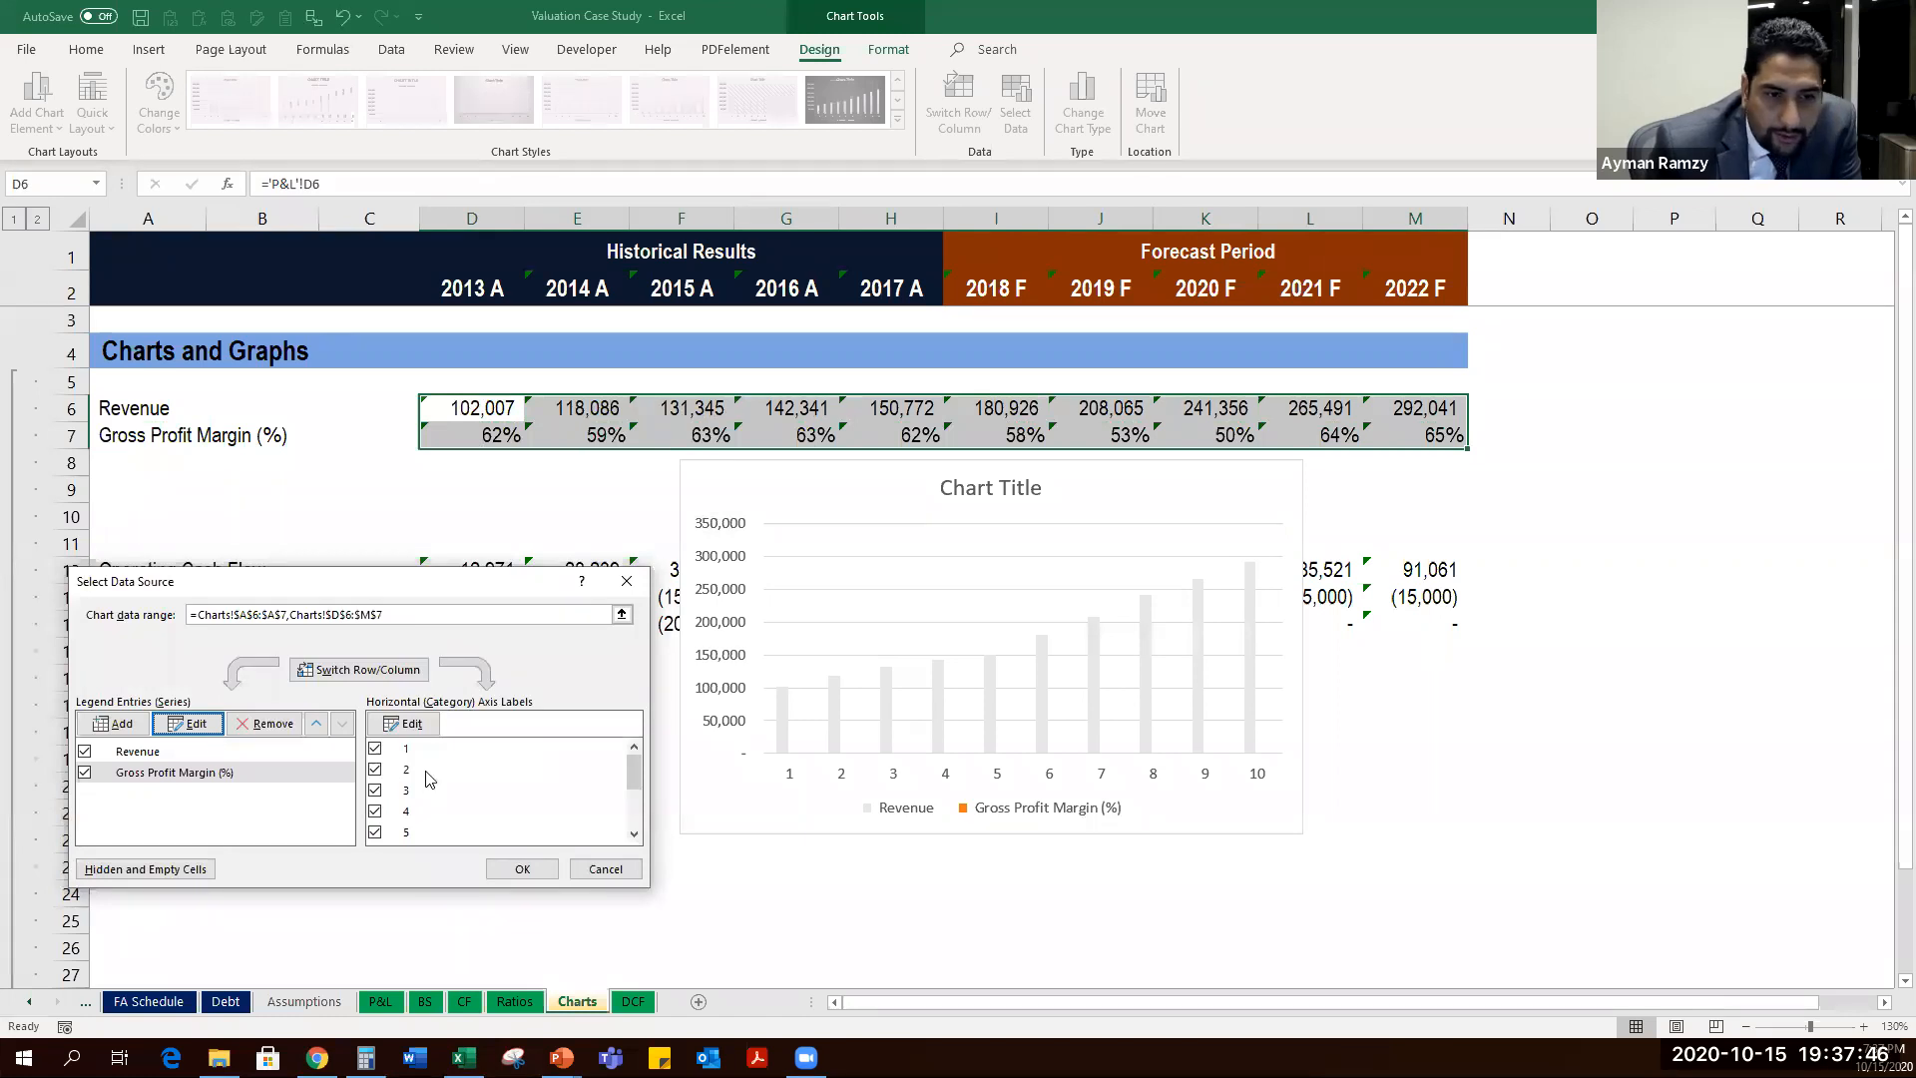
Set the chart's horizontal axis labels to the year headers in D2:M2 and apply the data source changes.
left_click(410, 724)
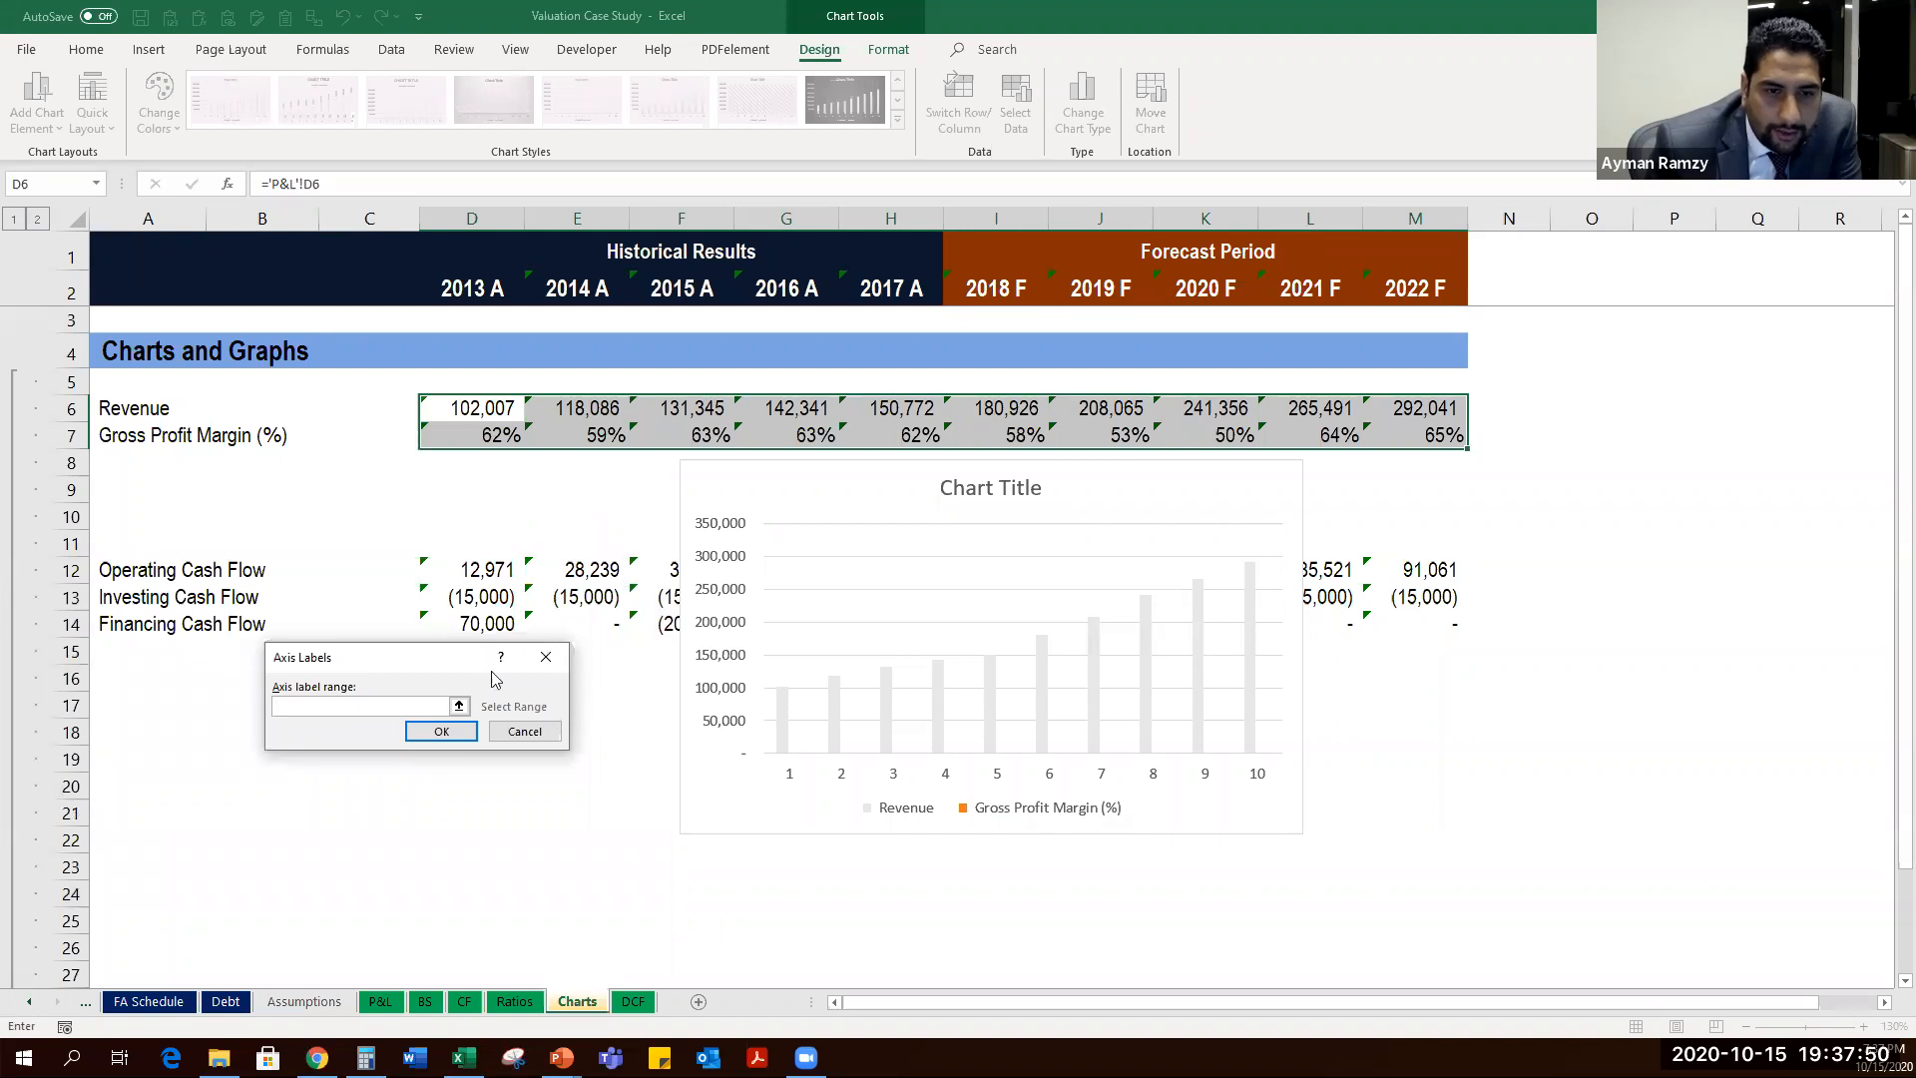
left_click_drag(418, 663, 363, 770)
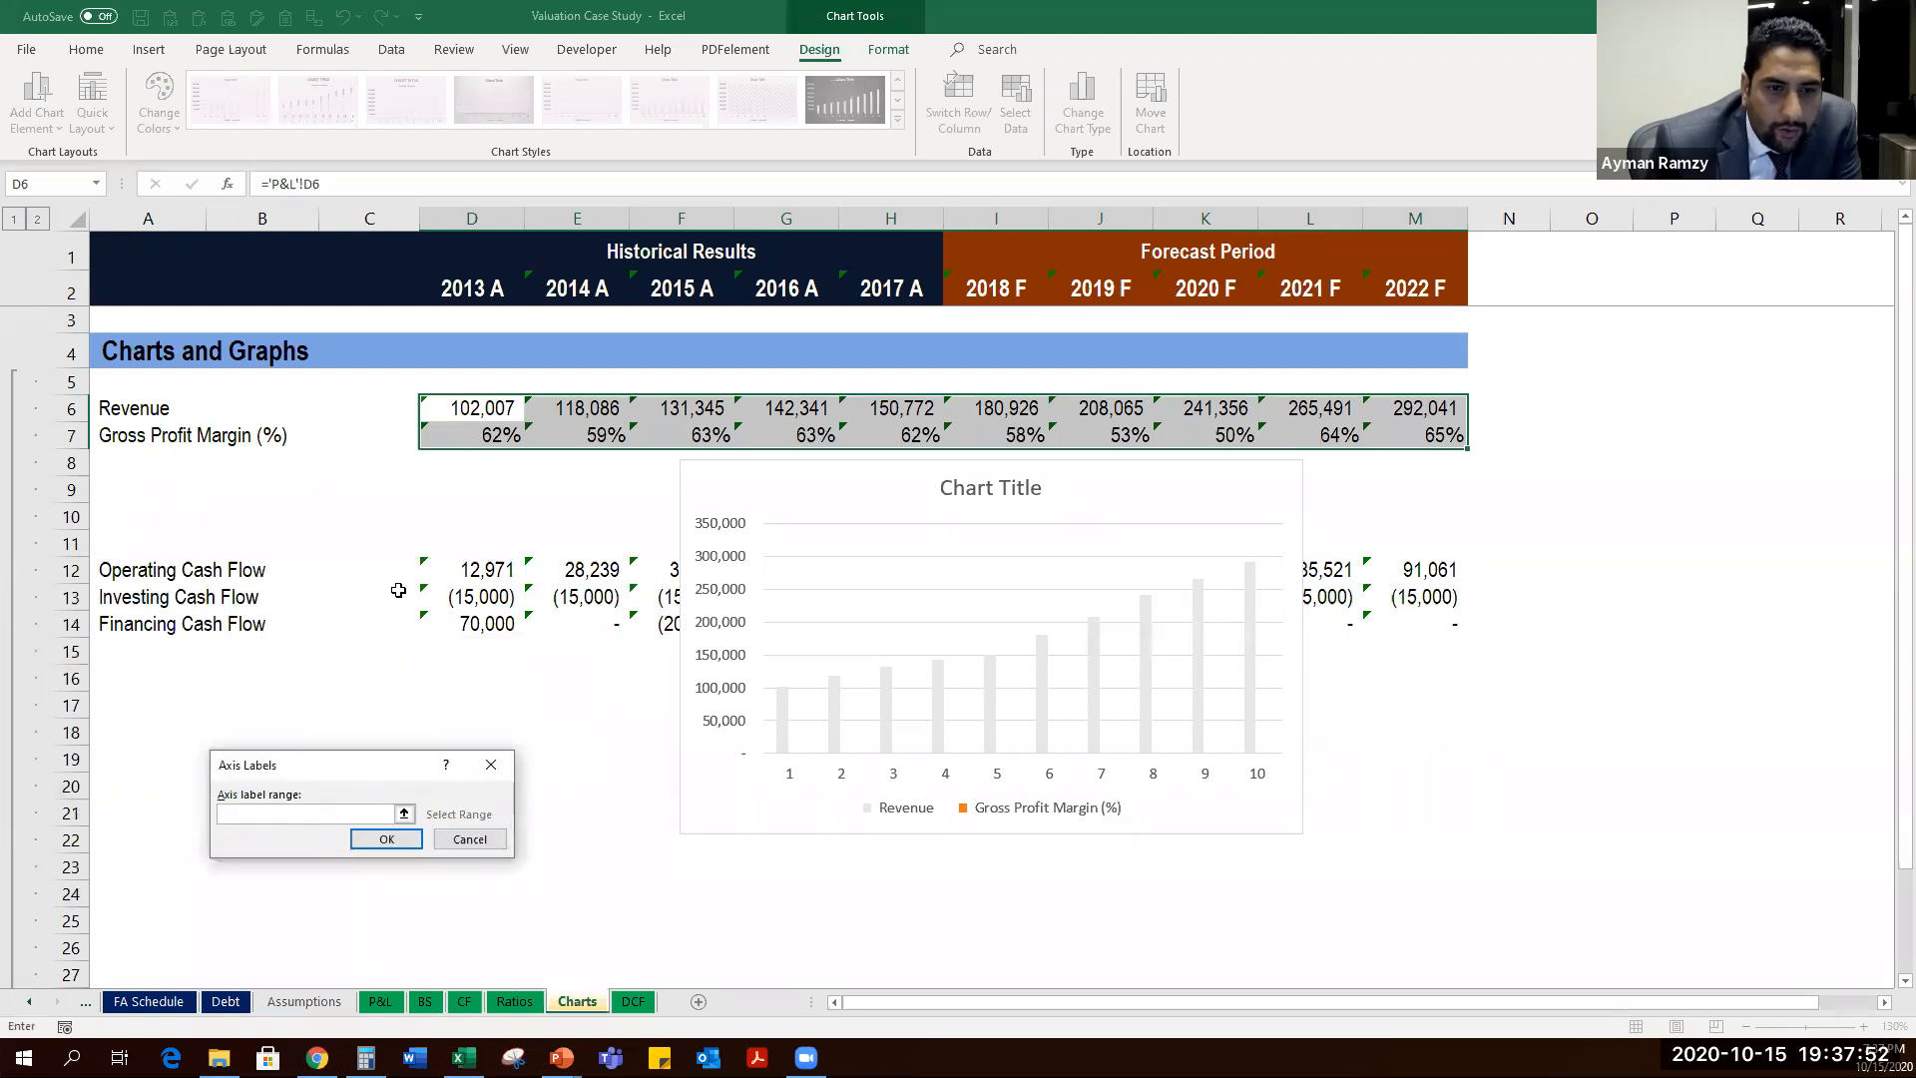
left_click(306, 813)
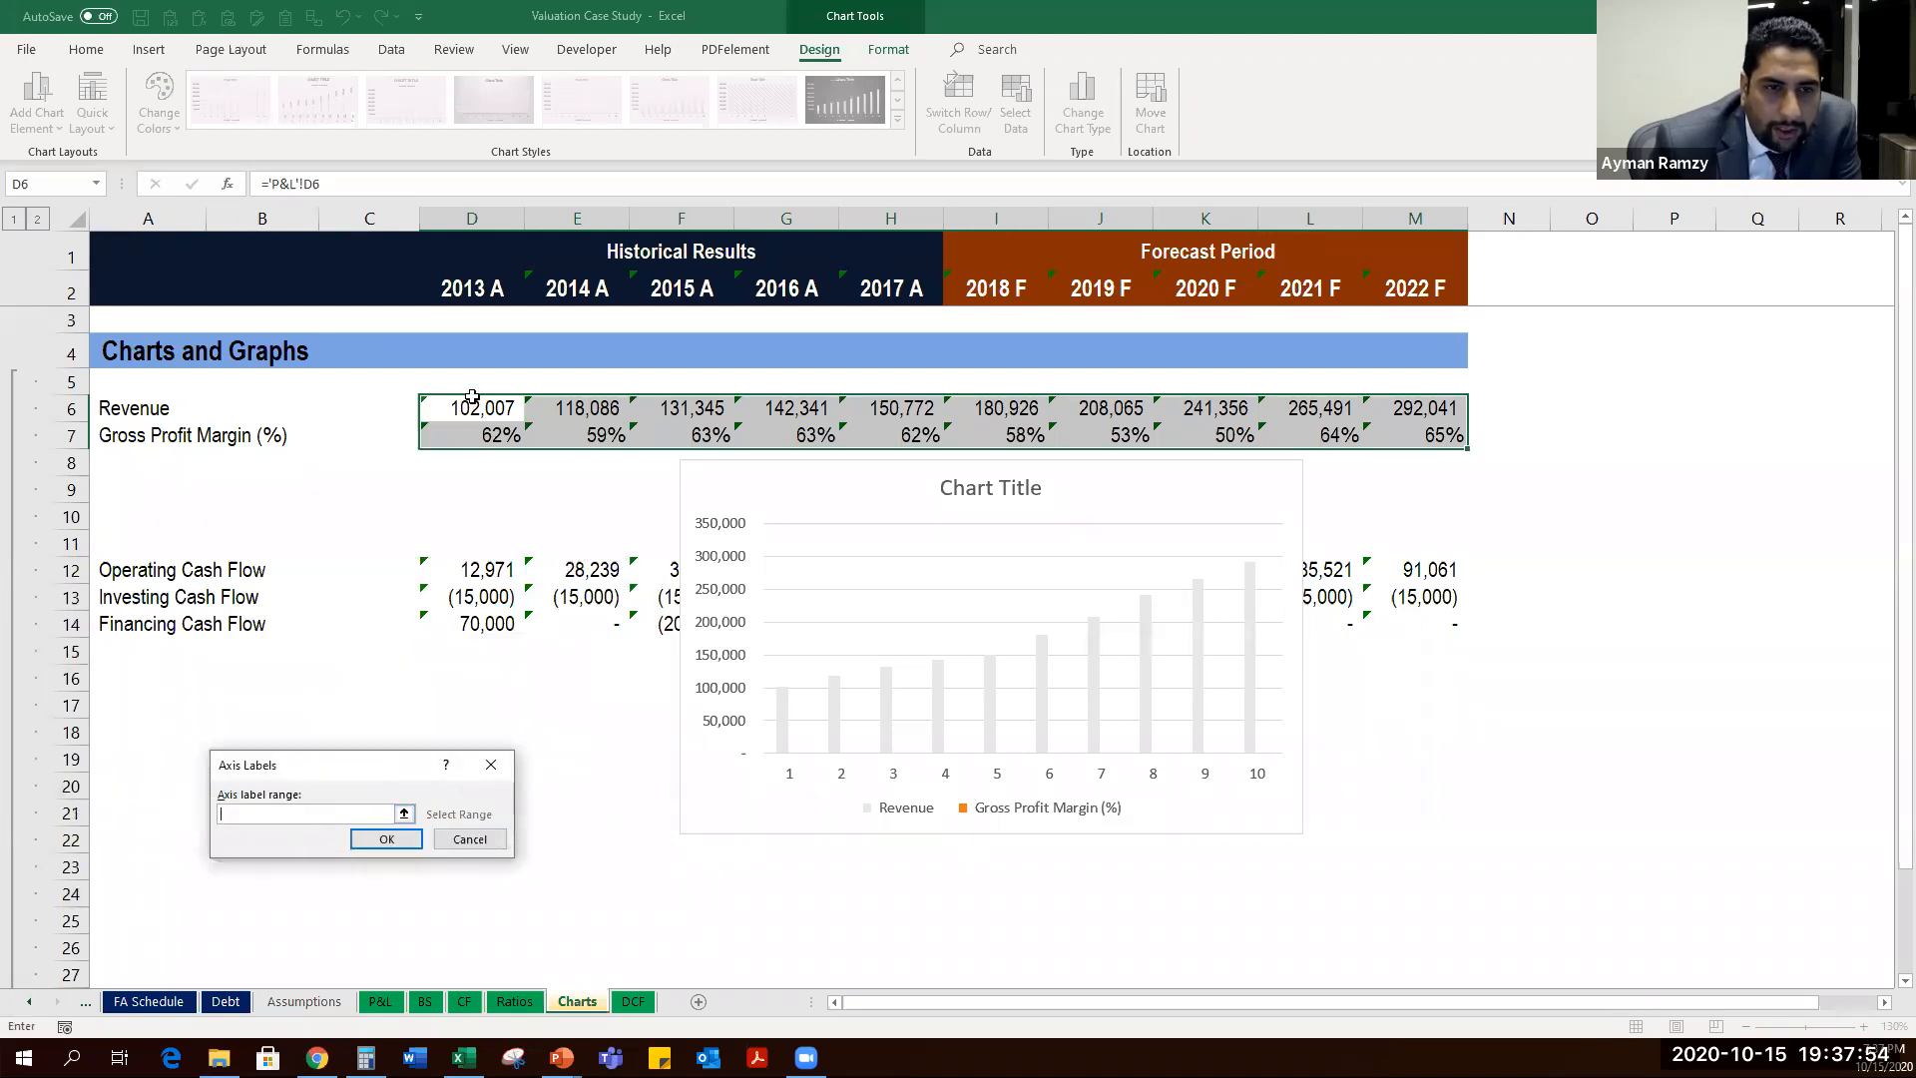
left_click_drag(469, 291, 1395, 293)
left_click(391, 838)
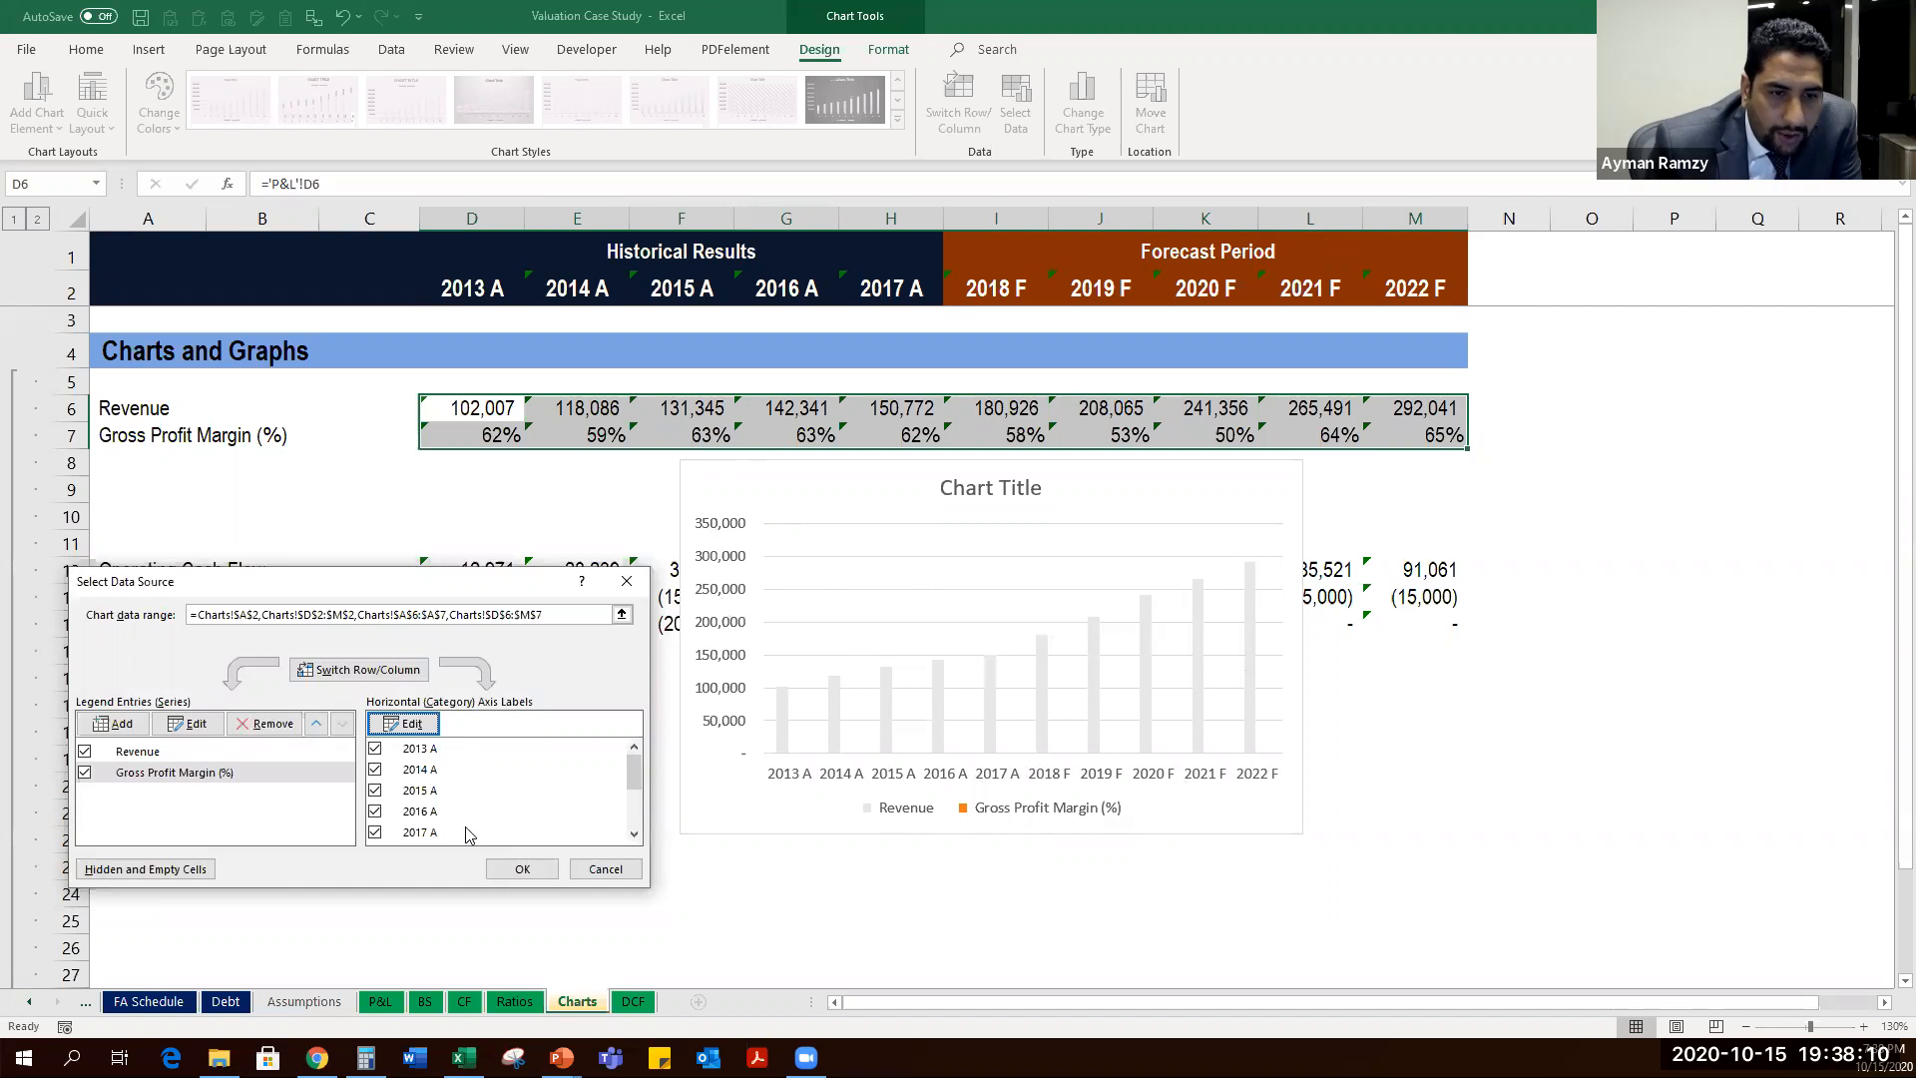
left_click(519, 867)
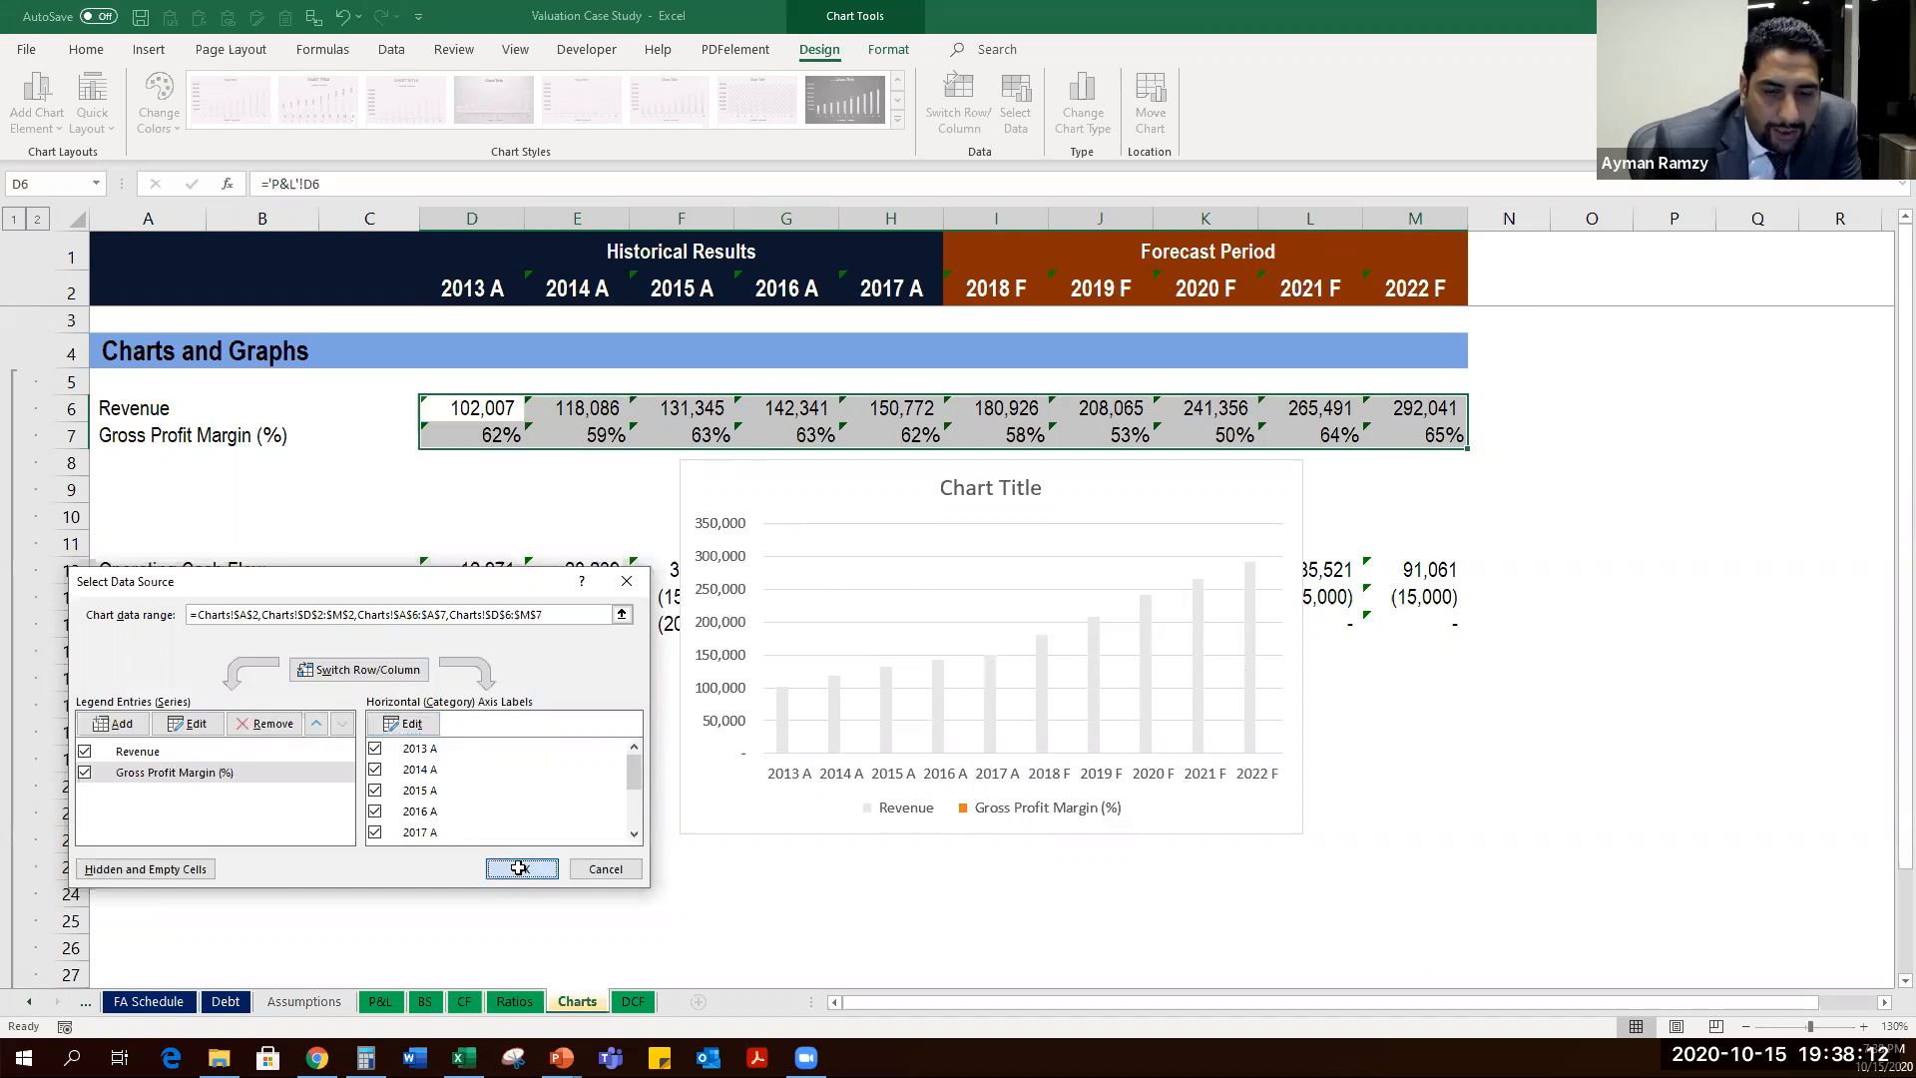
Enlarge the chart to extend just past column M and down to about row 25, and delete its horizontal gridlines.
left_click_drag(1452, 911, 1490, 924)
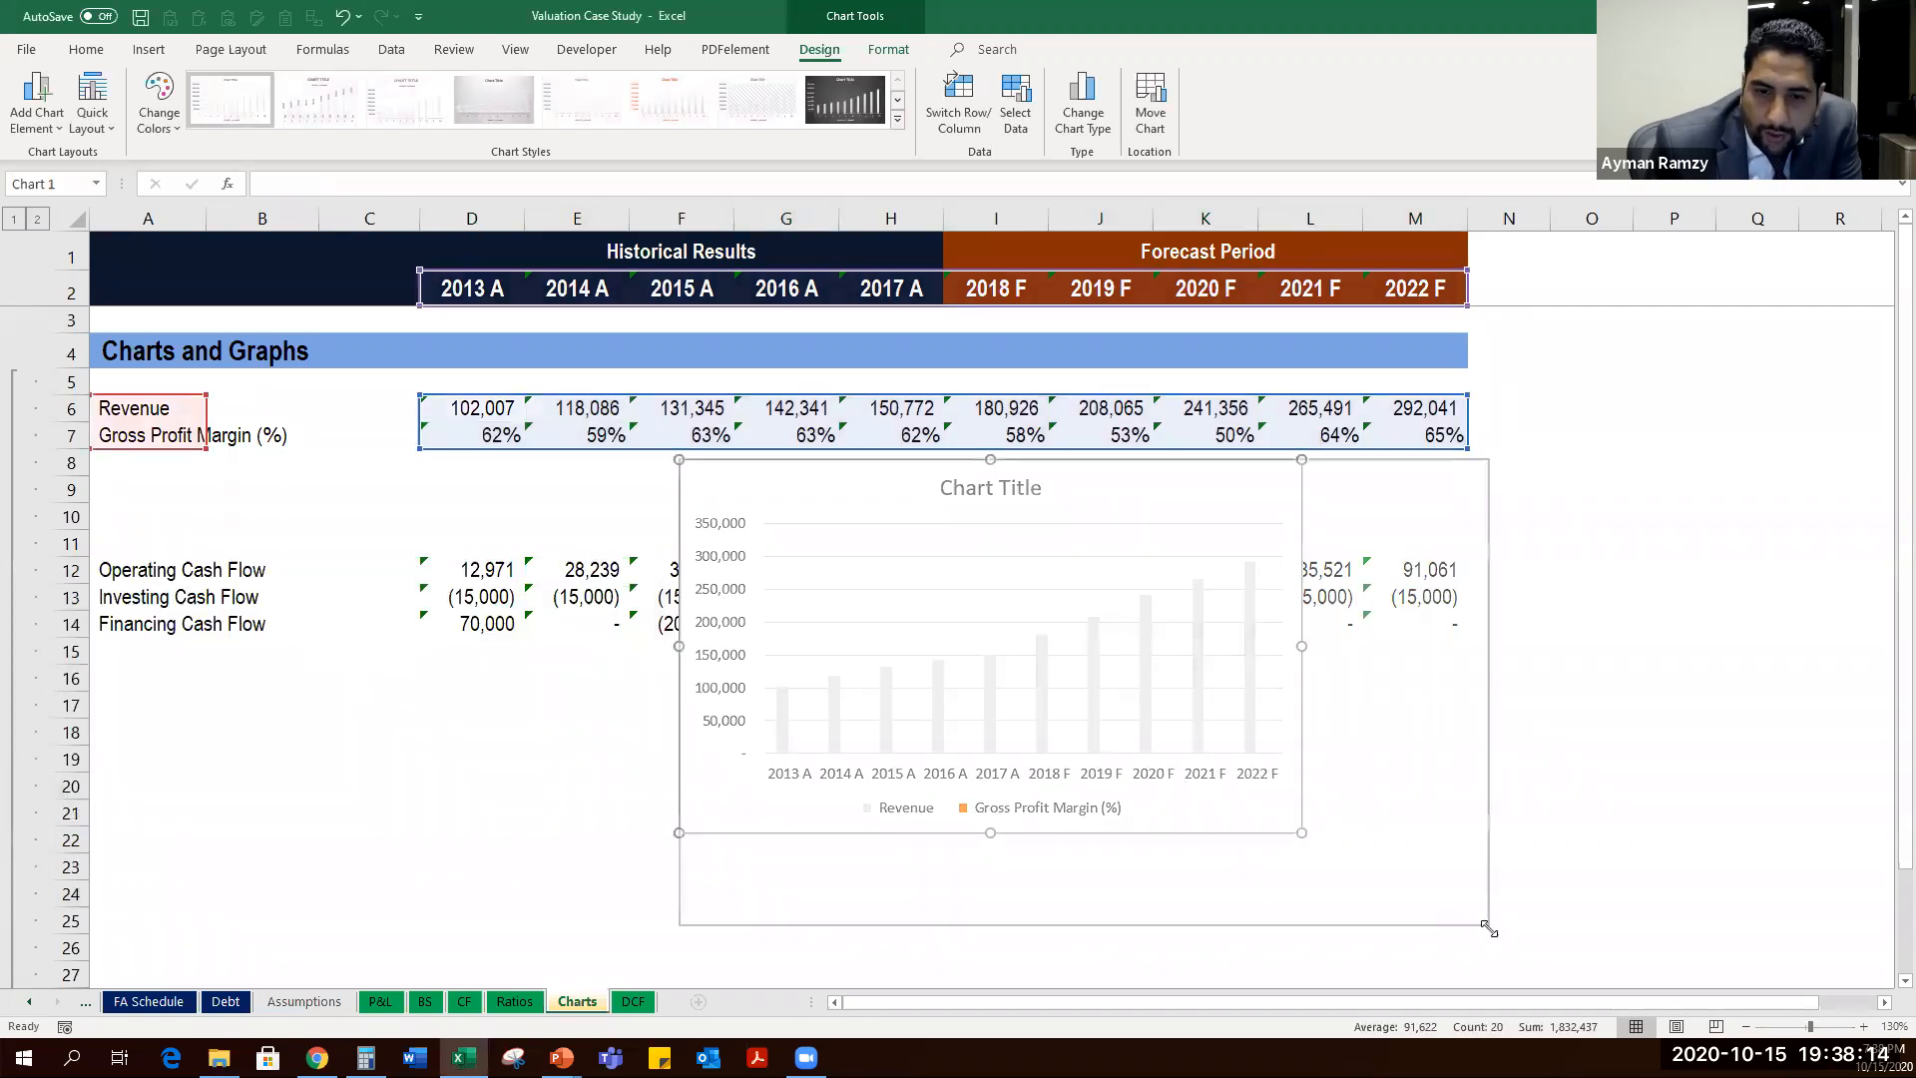
left_click(927, 623)
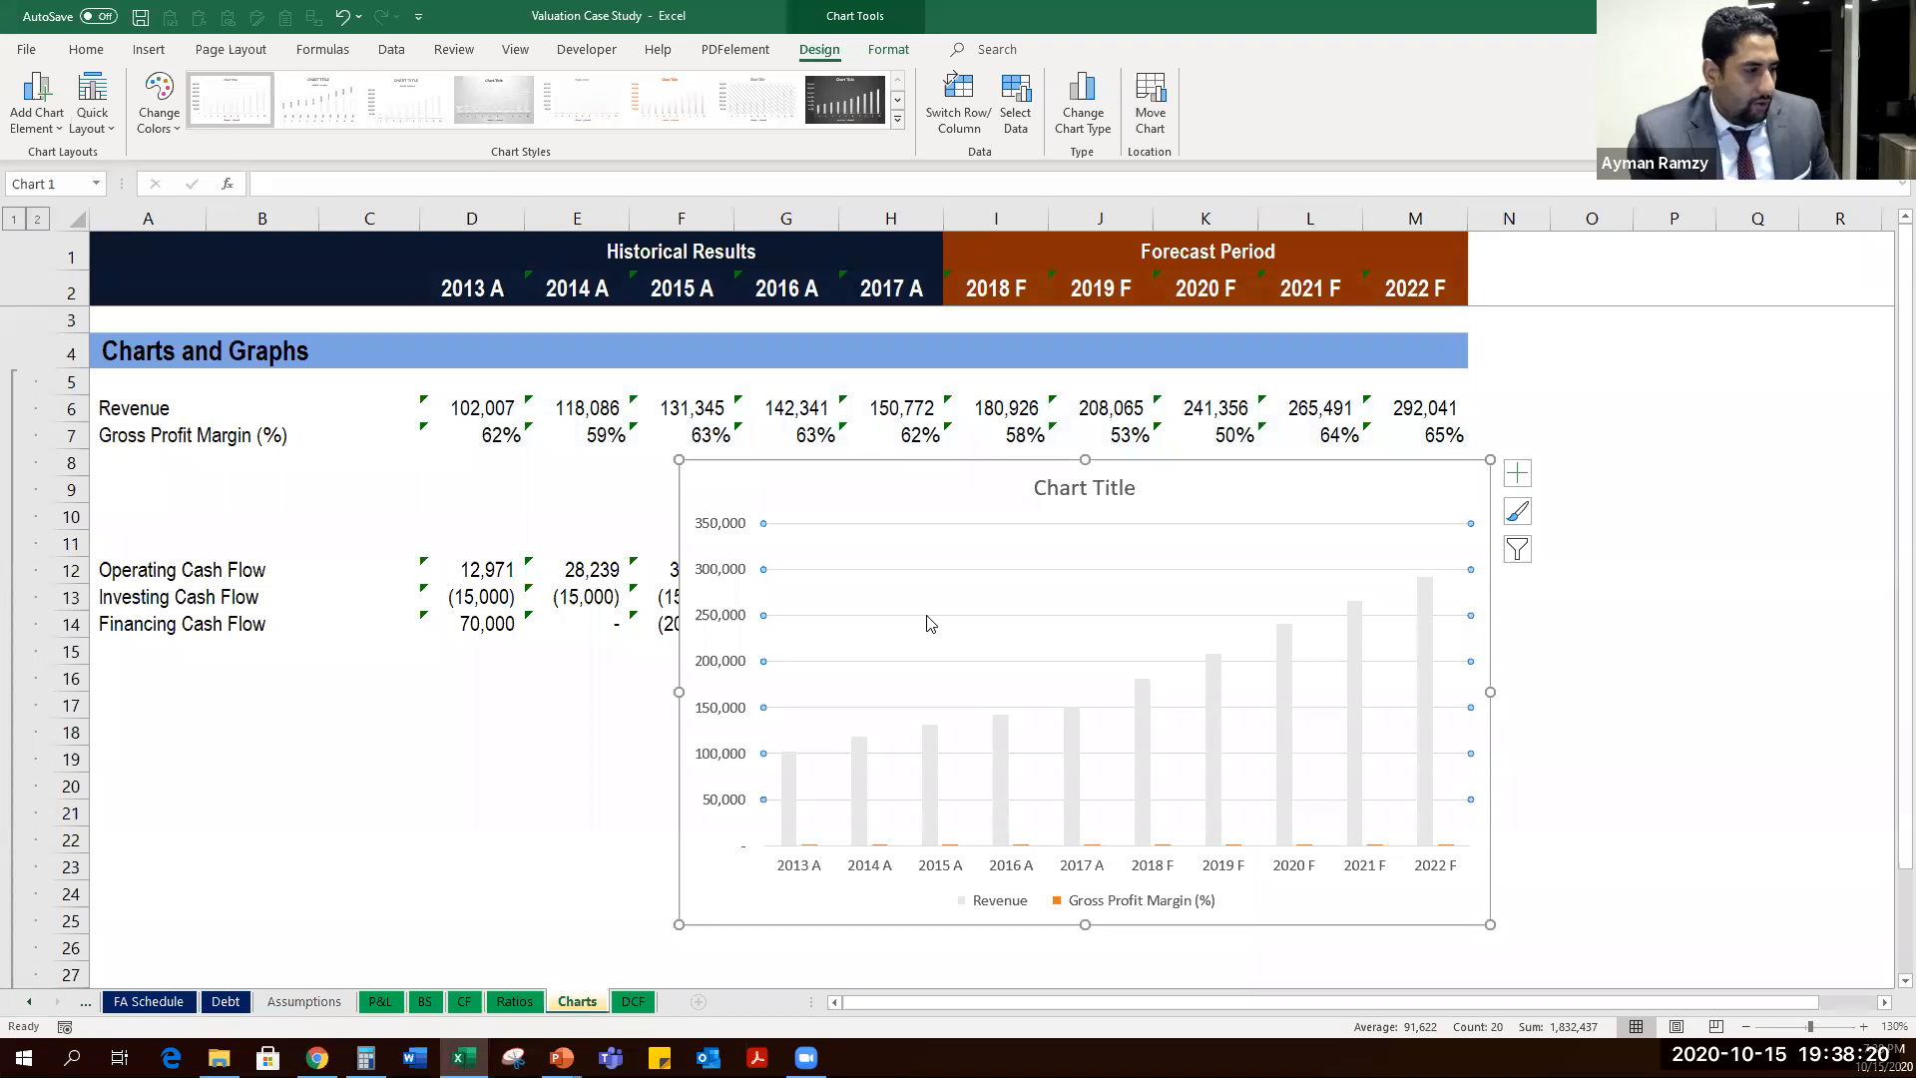
left_click(927, 623)
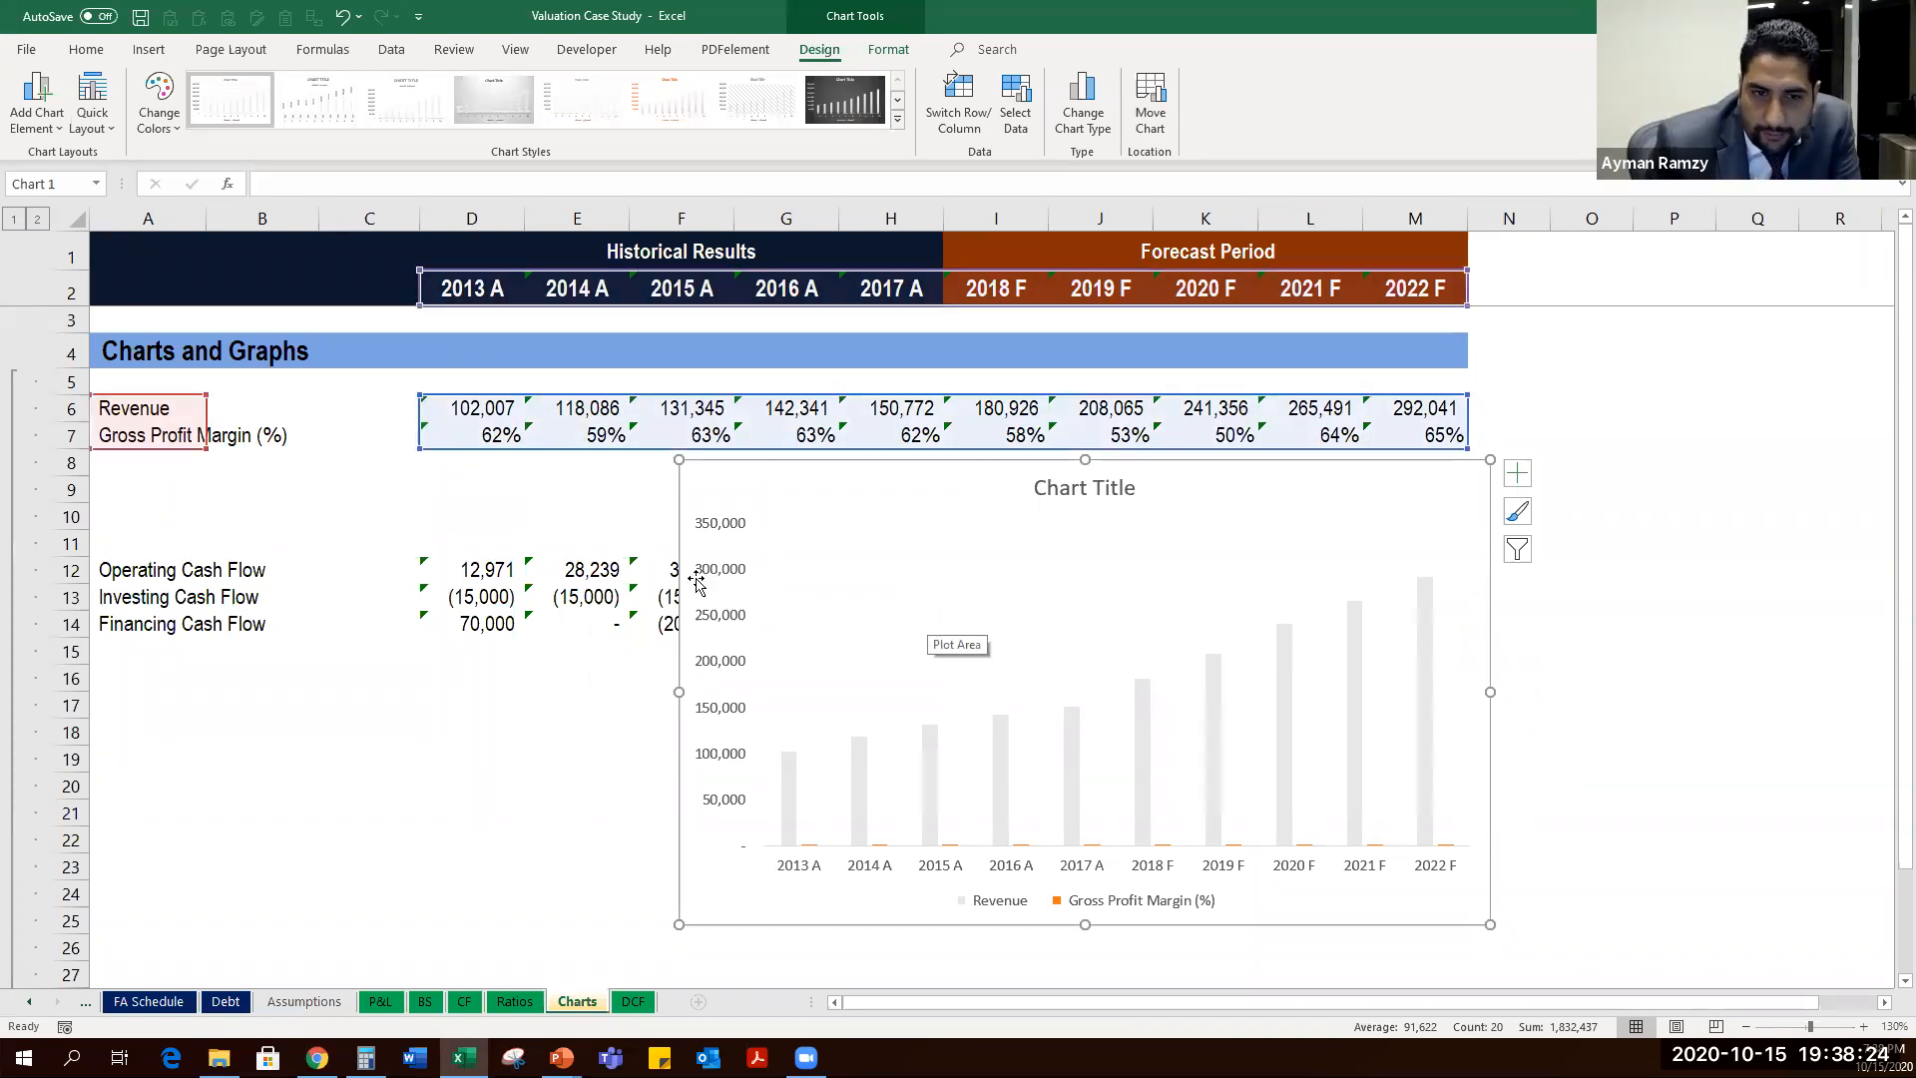
Change the chart to a custom combo with Revenue as clustered columns and Gross Profit Margin (%) as a line on the secondary axis.
left_click(724, 572)
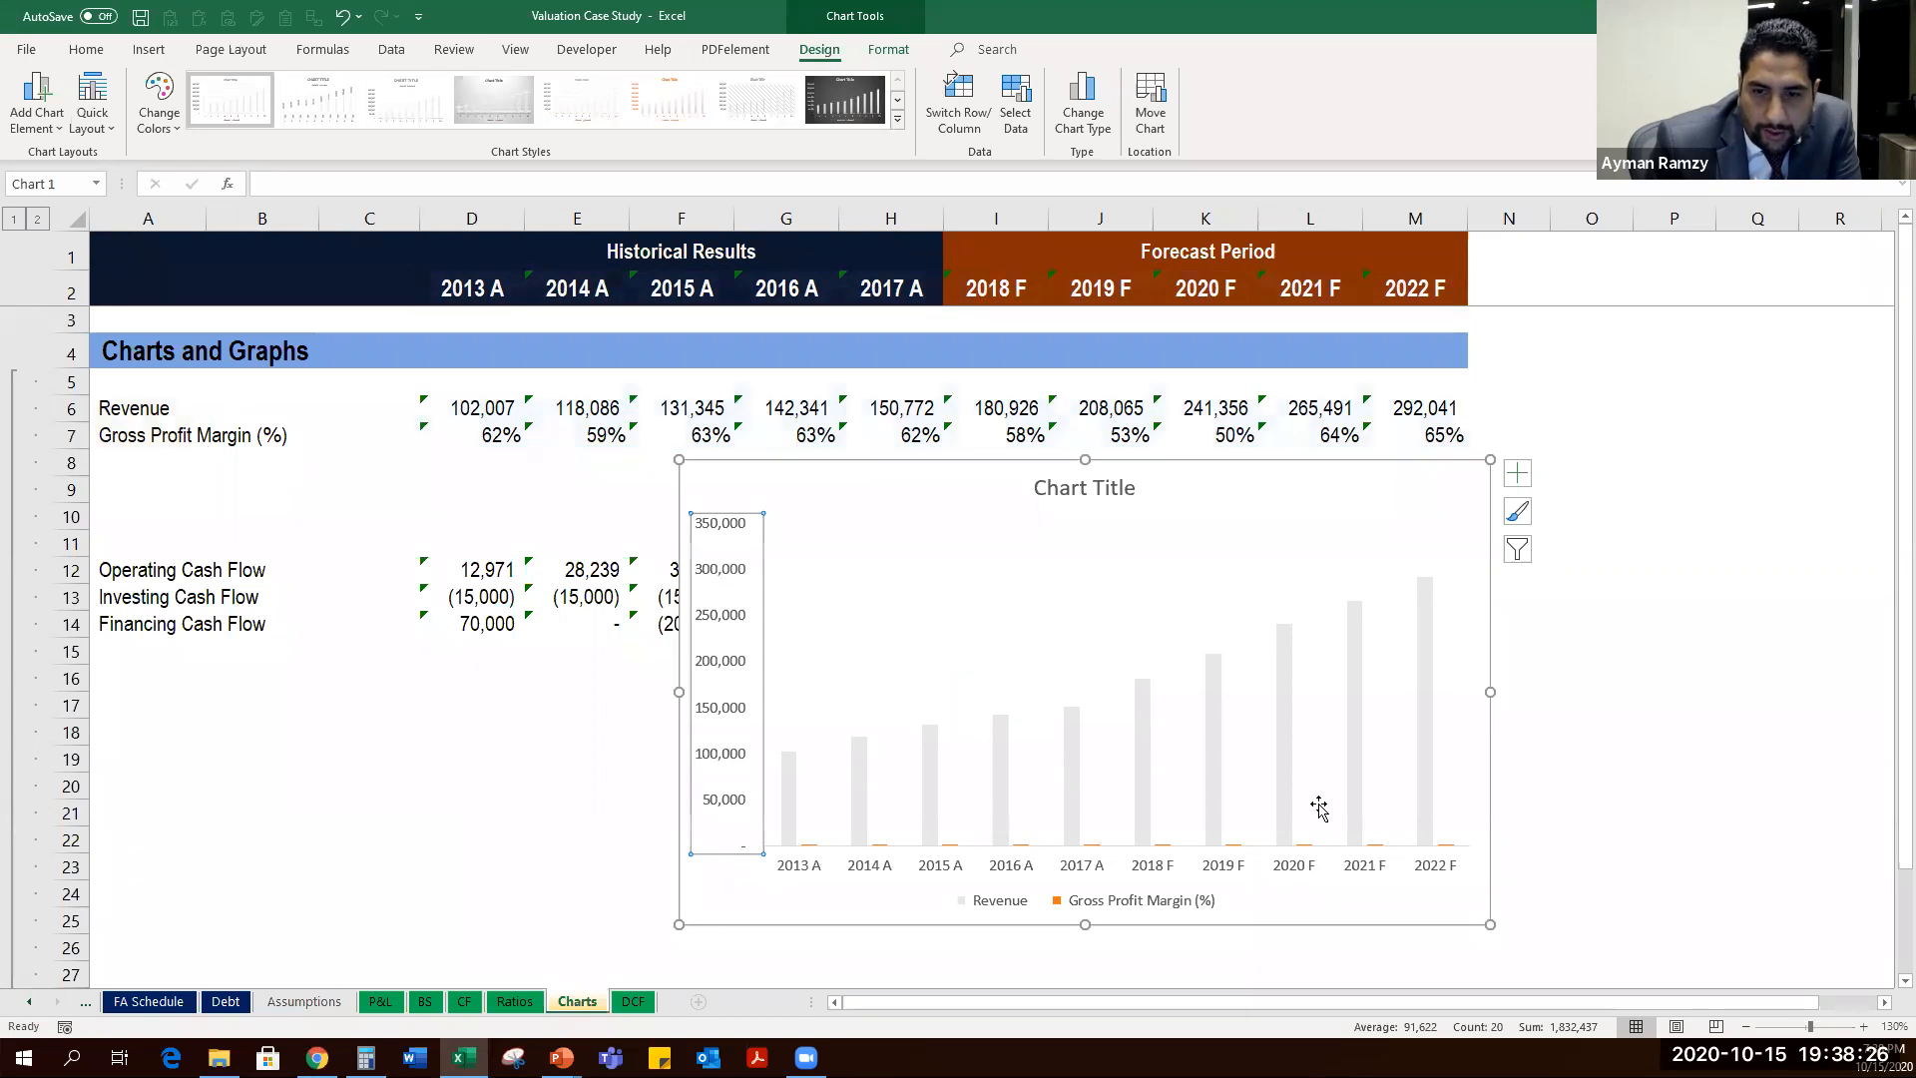
left_click(1213, 743)
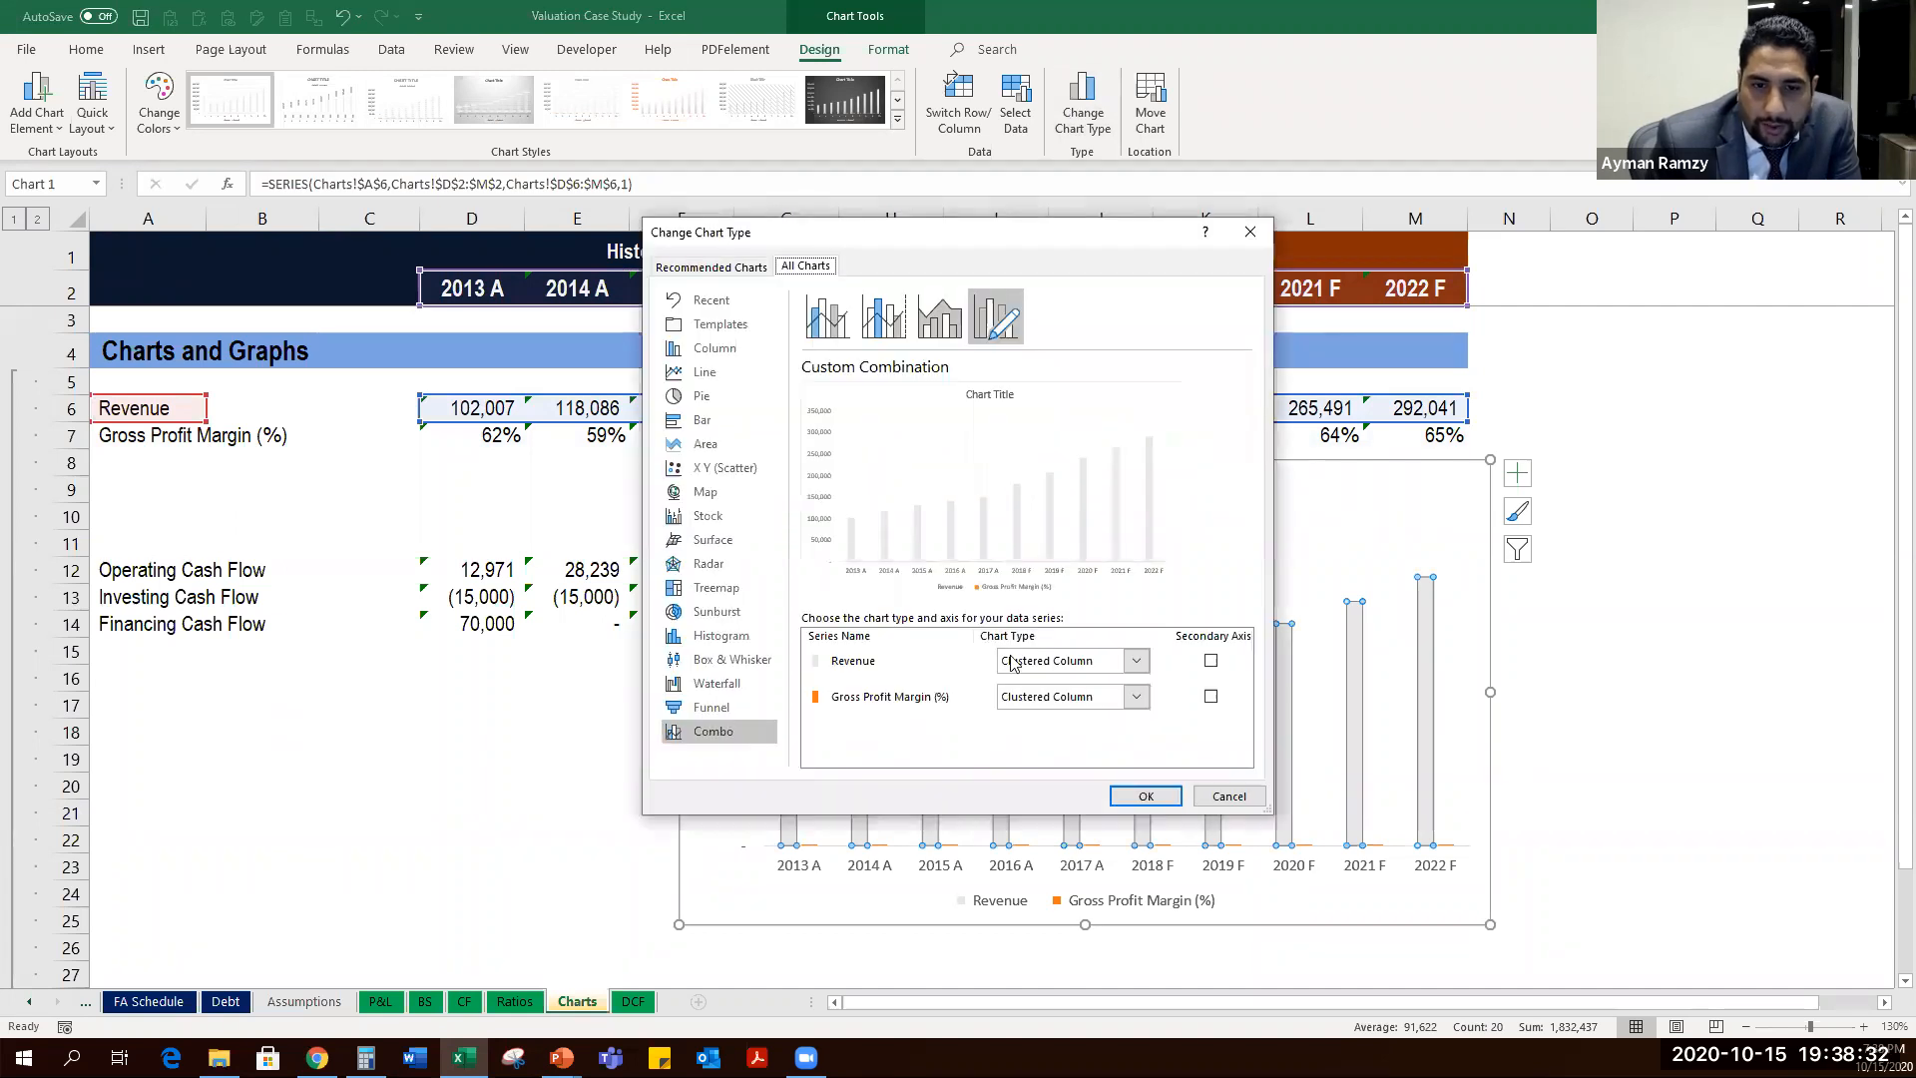
left_click(903, 675)
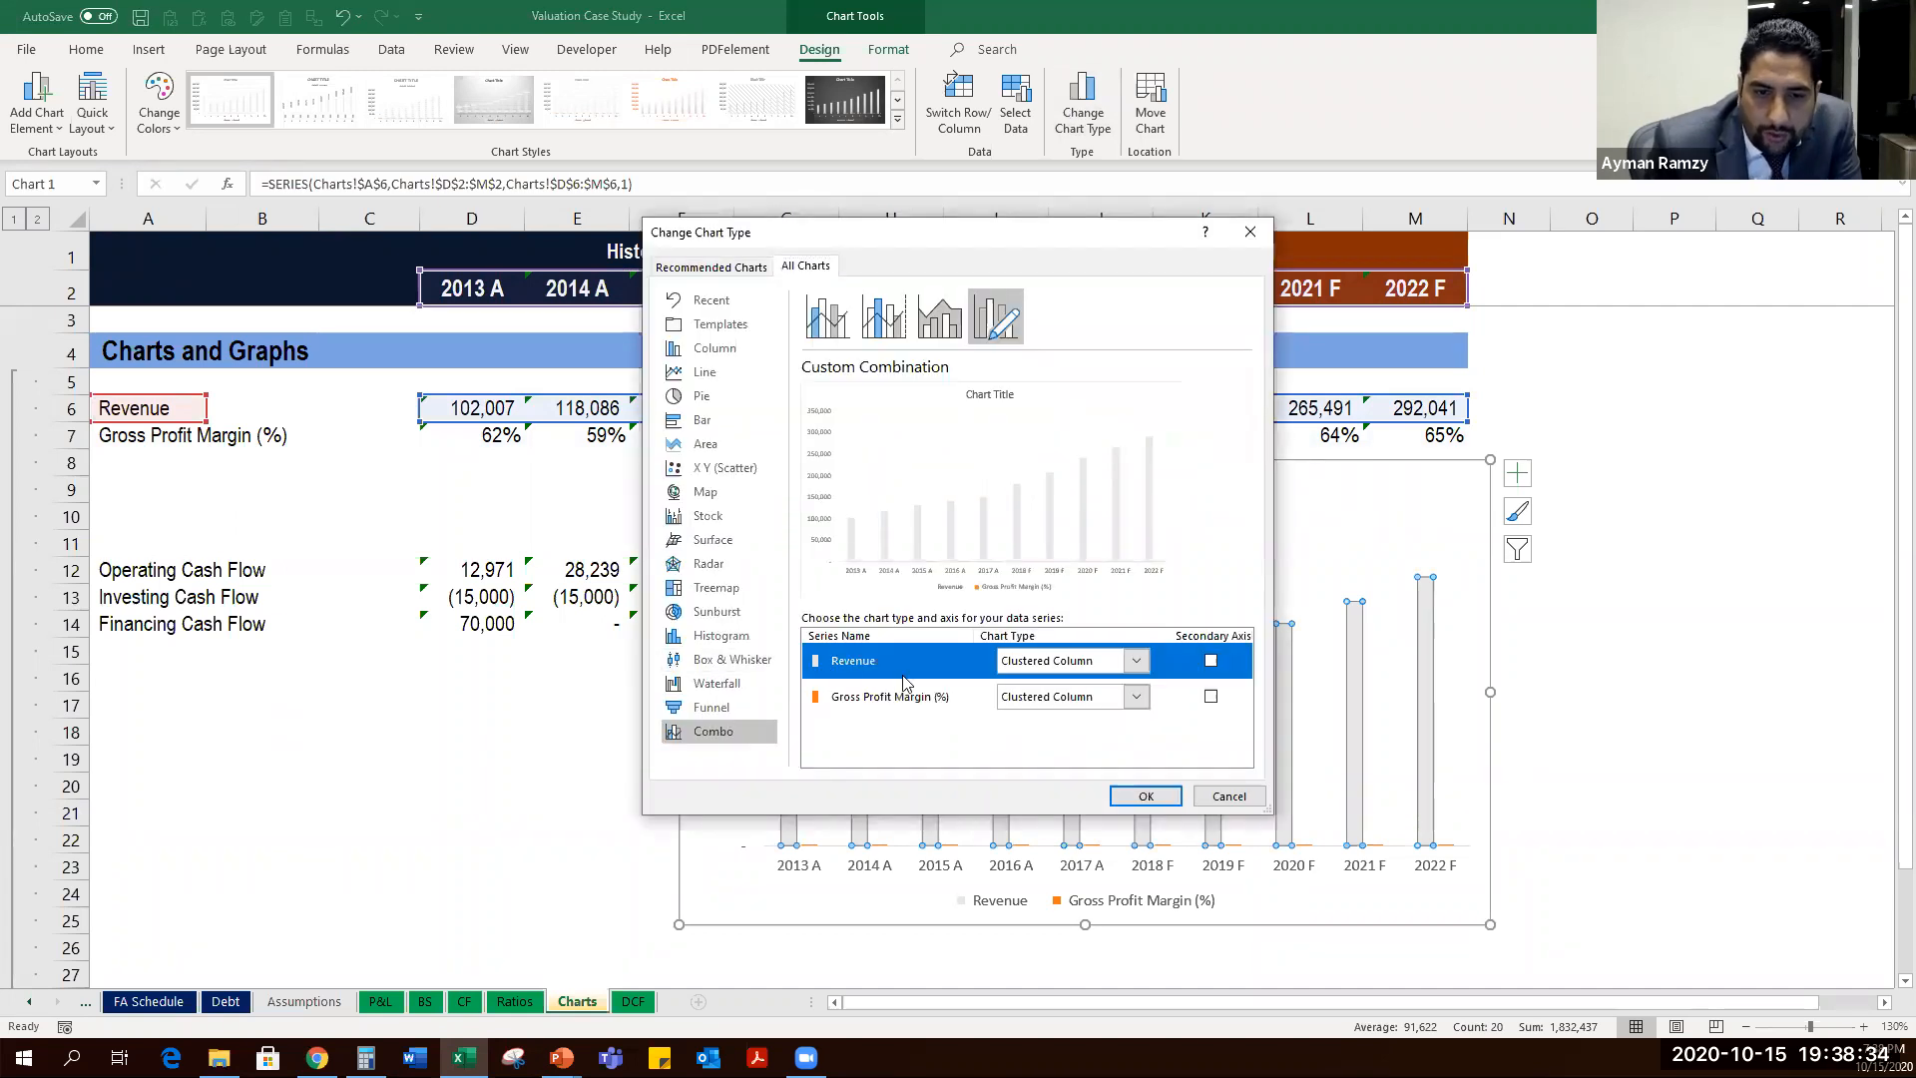
left_click(888, 699)
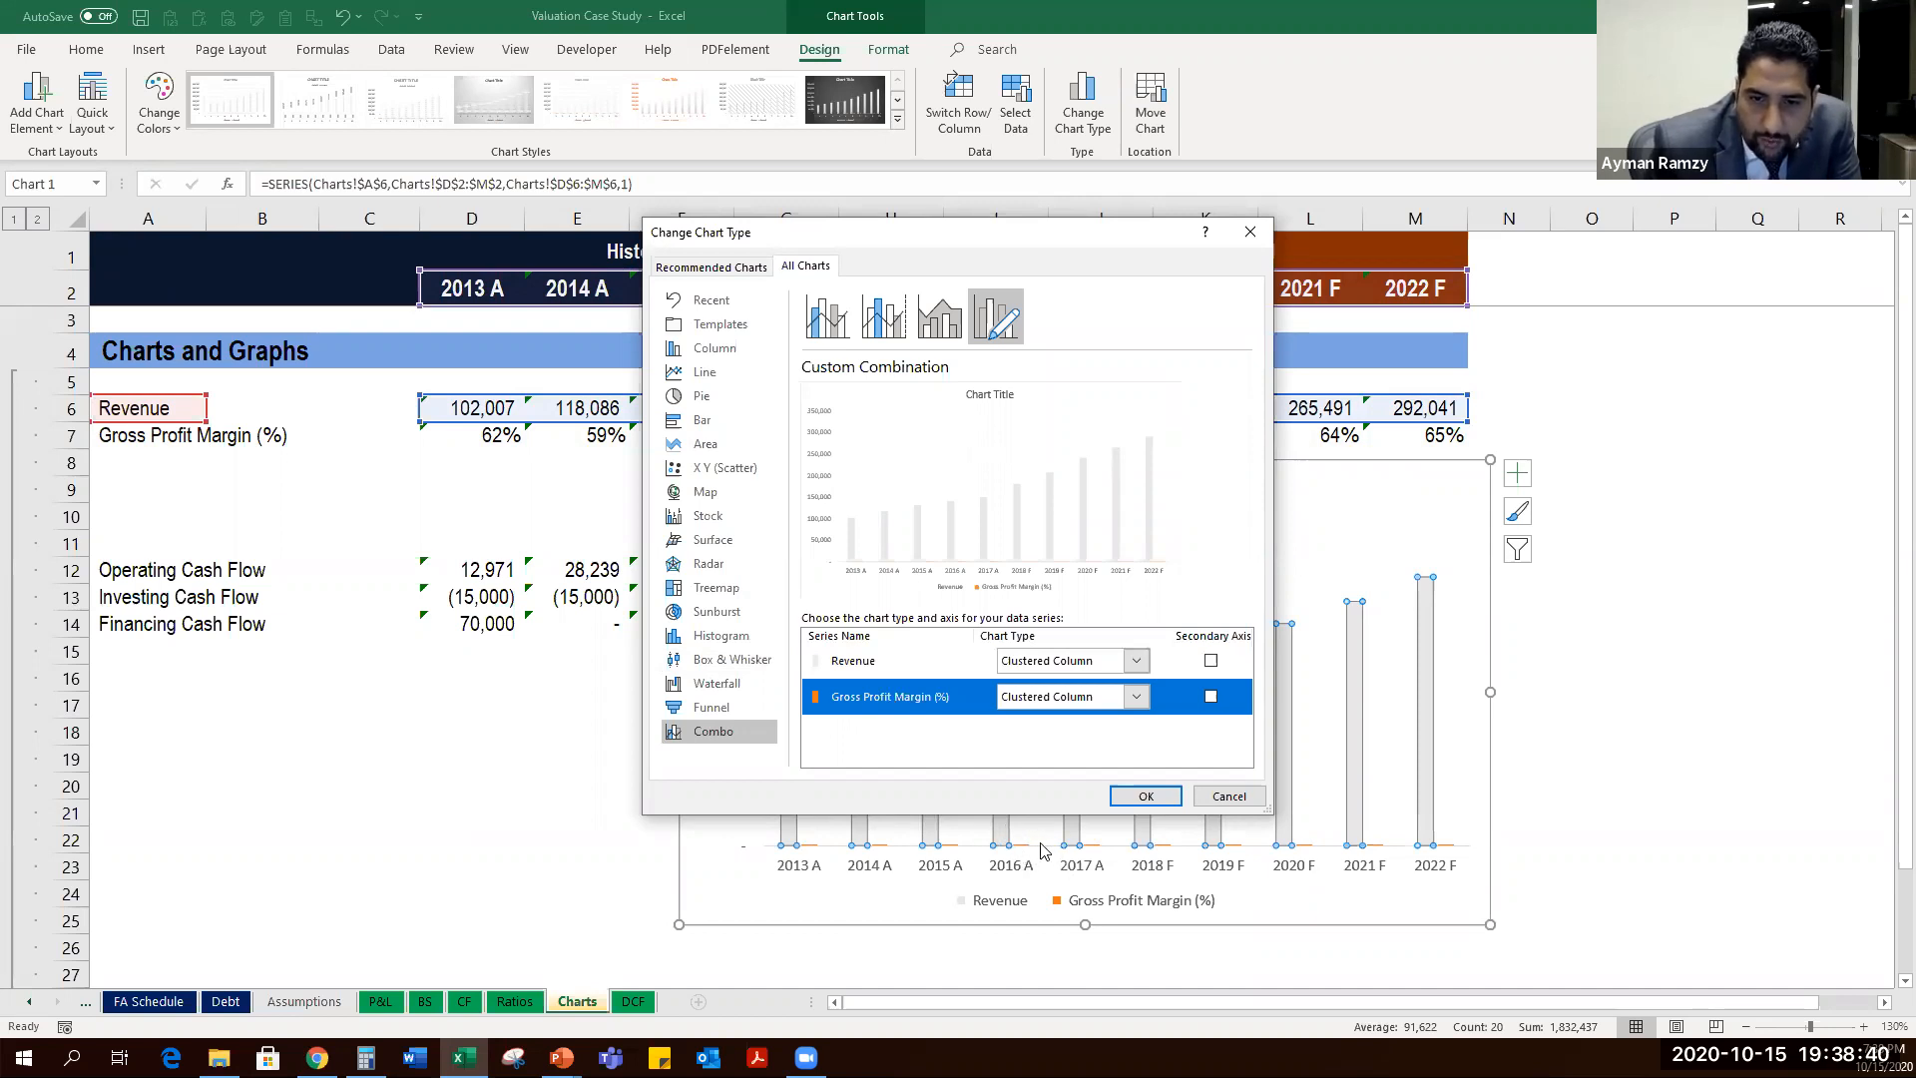
left_click(1210, 696)
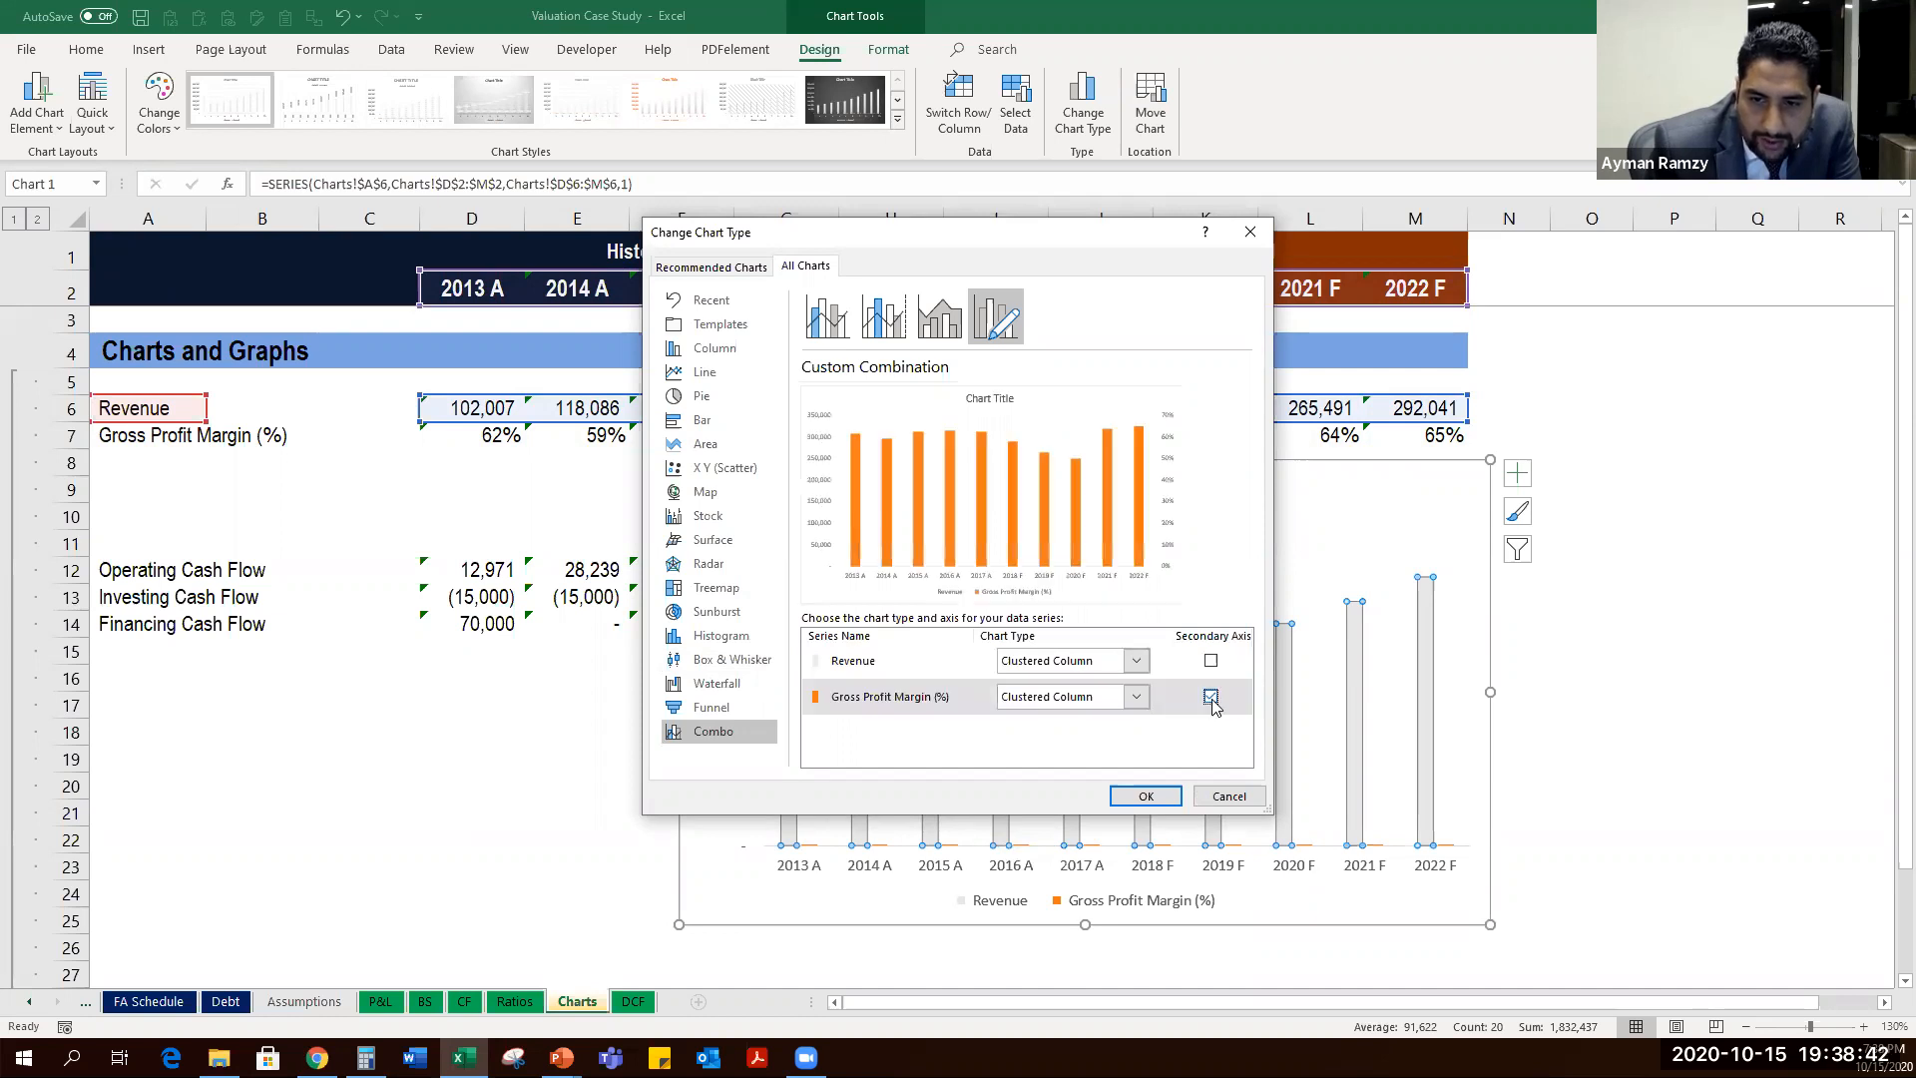
left_click(1136, 697)
left_click(1035, 489)
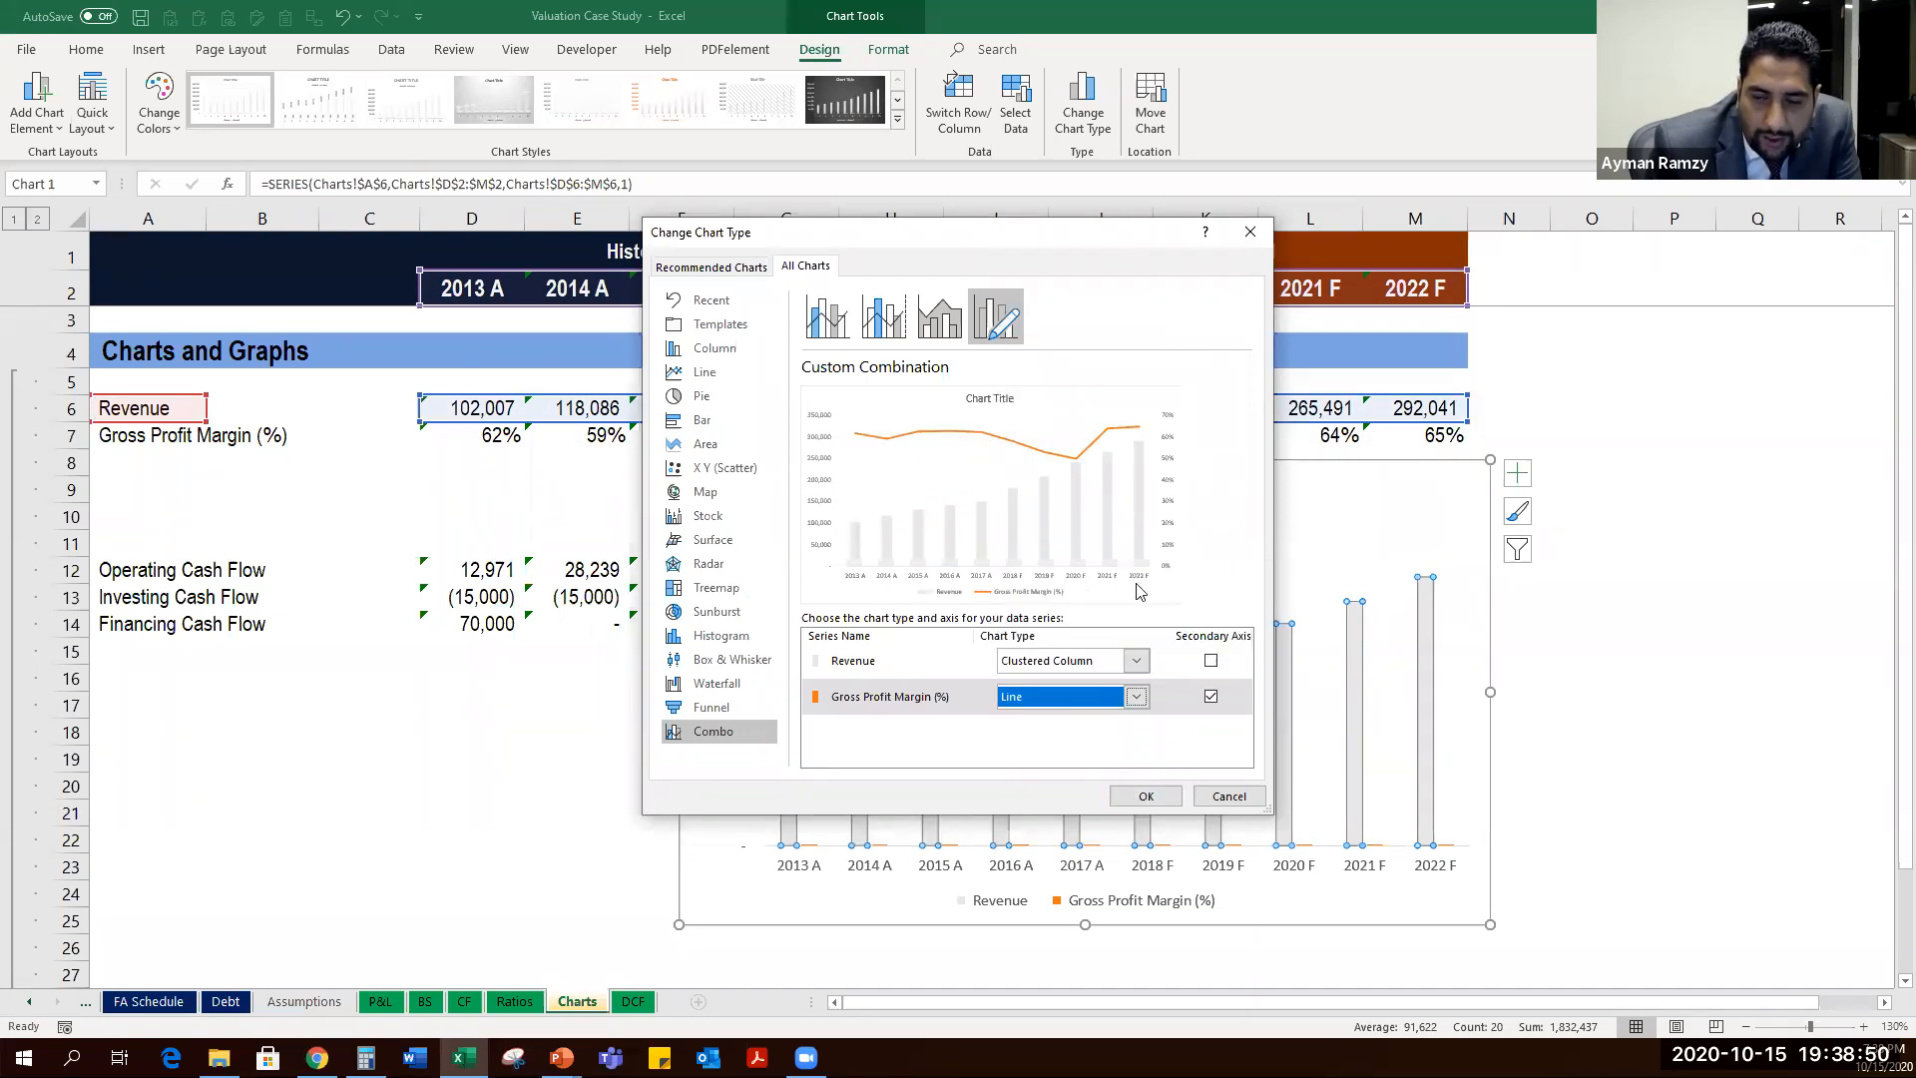
left_click(1132, 795)
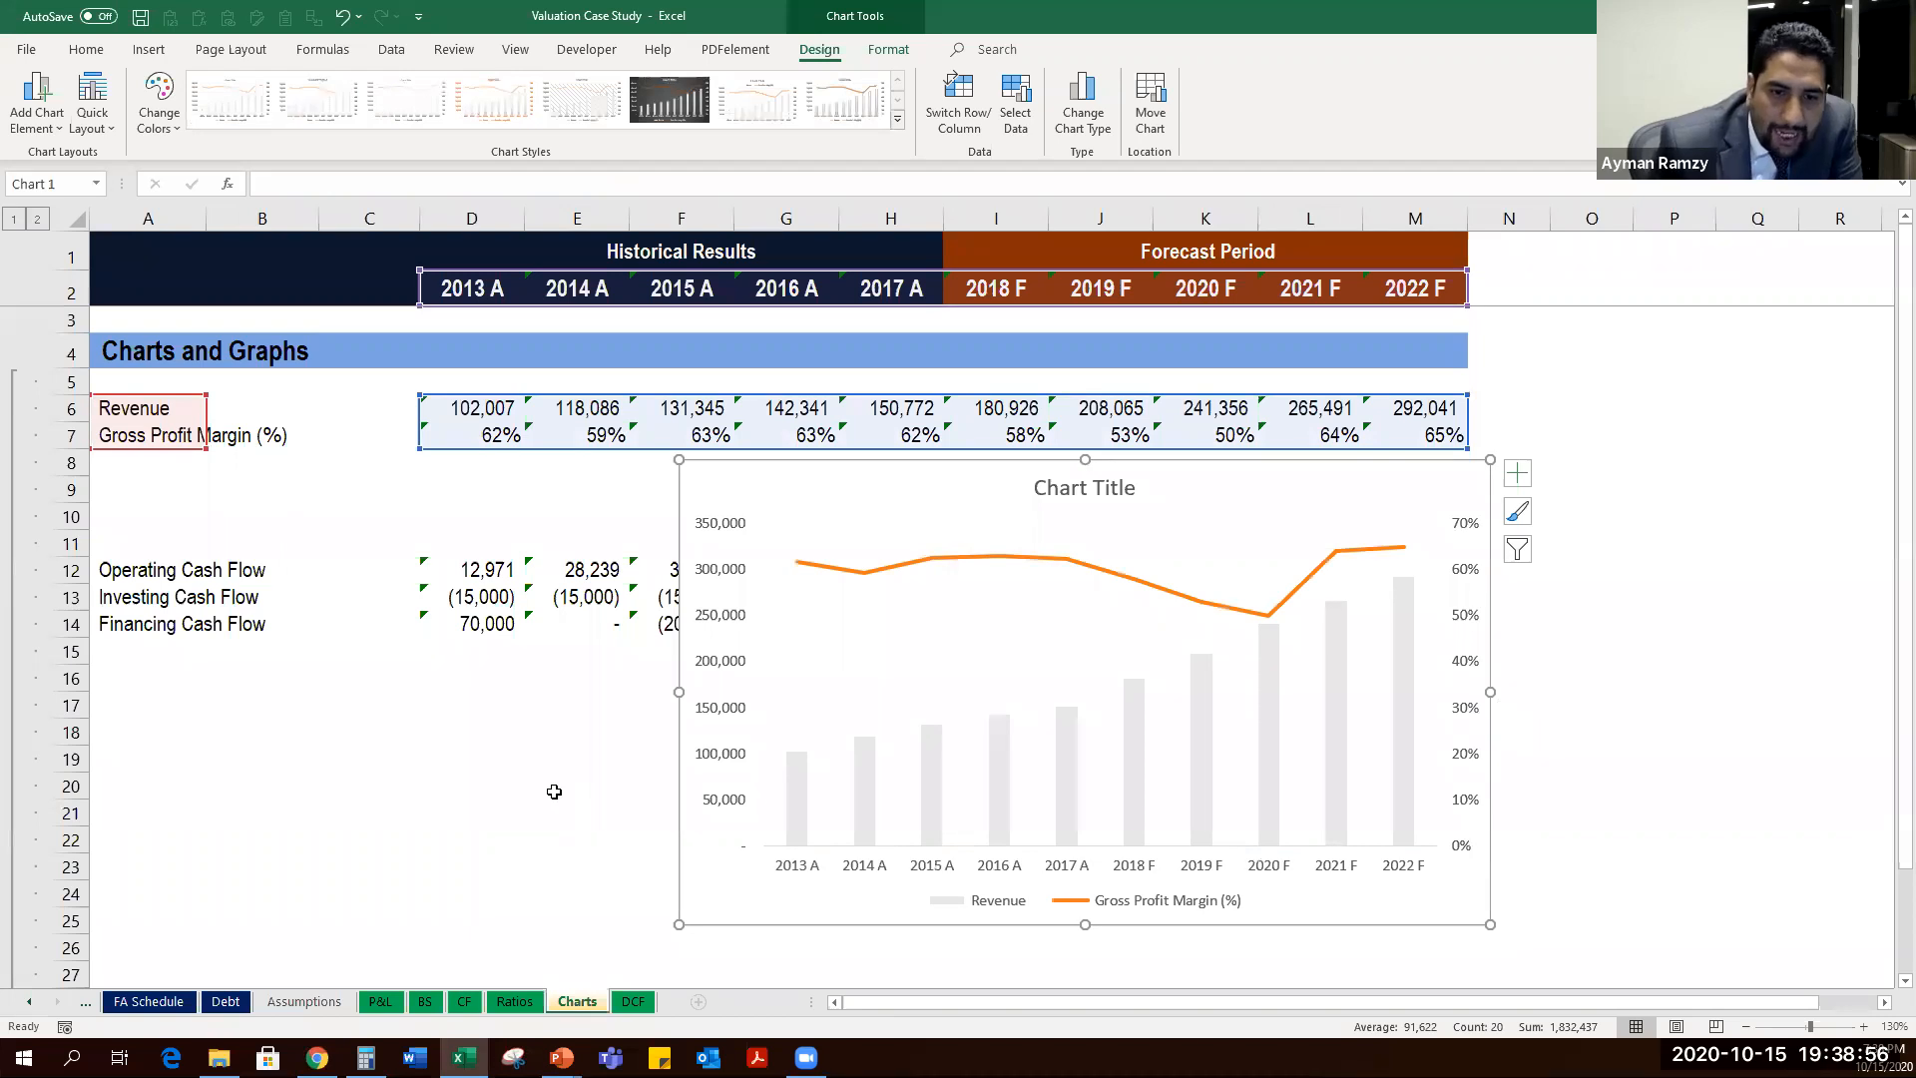
left_click(692, 526)
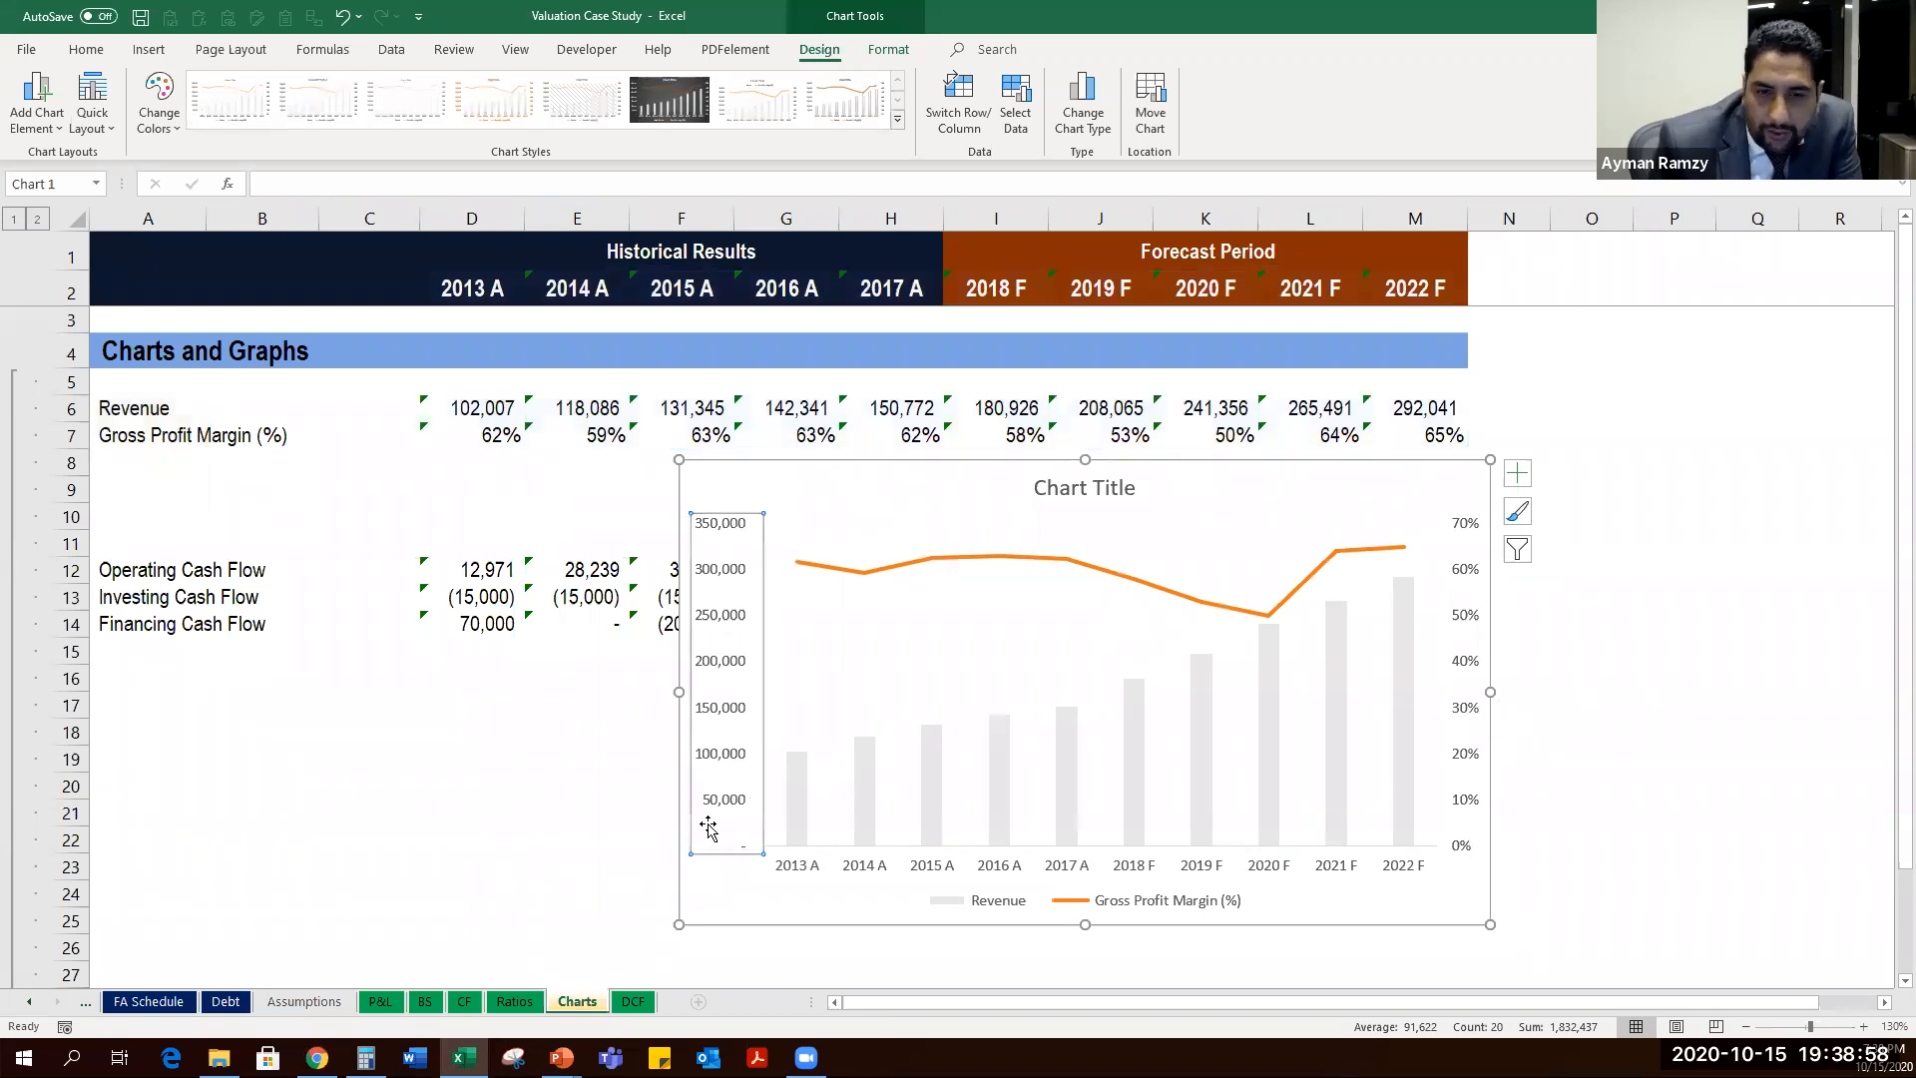
Fill the Revenue columns in the combo chart with orange from the recently used colors.
left_click(946, 562)
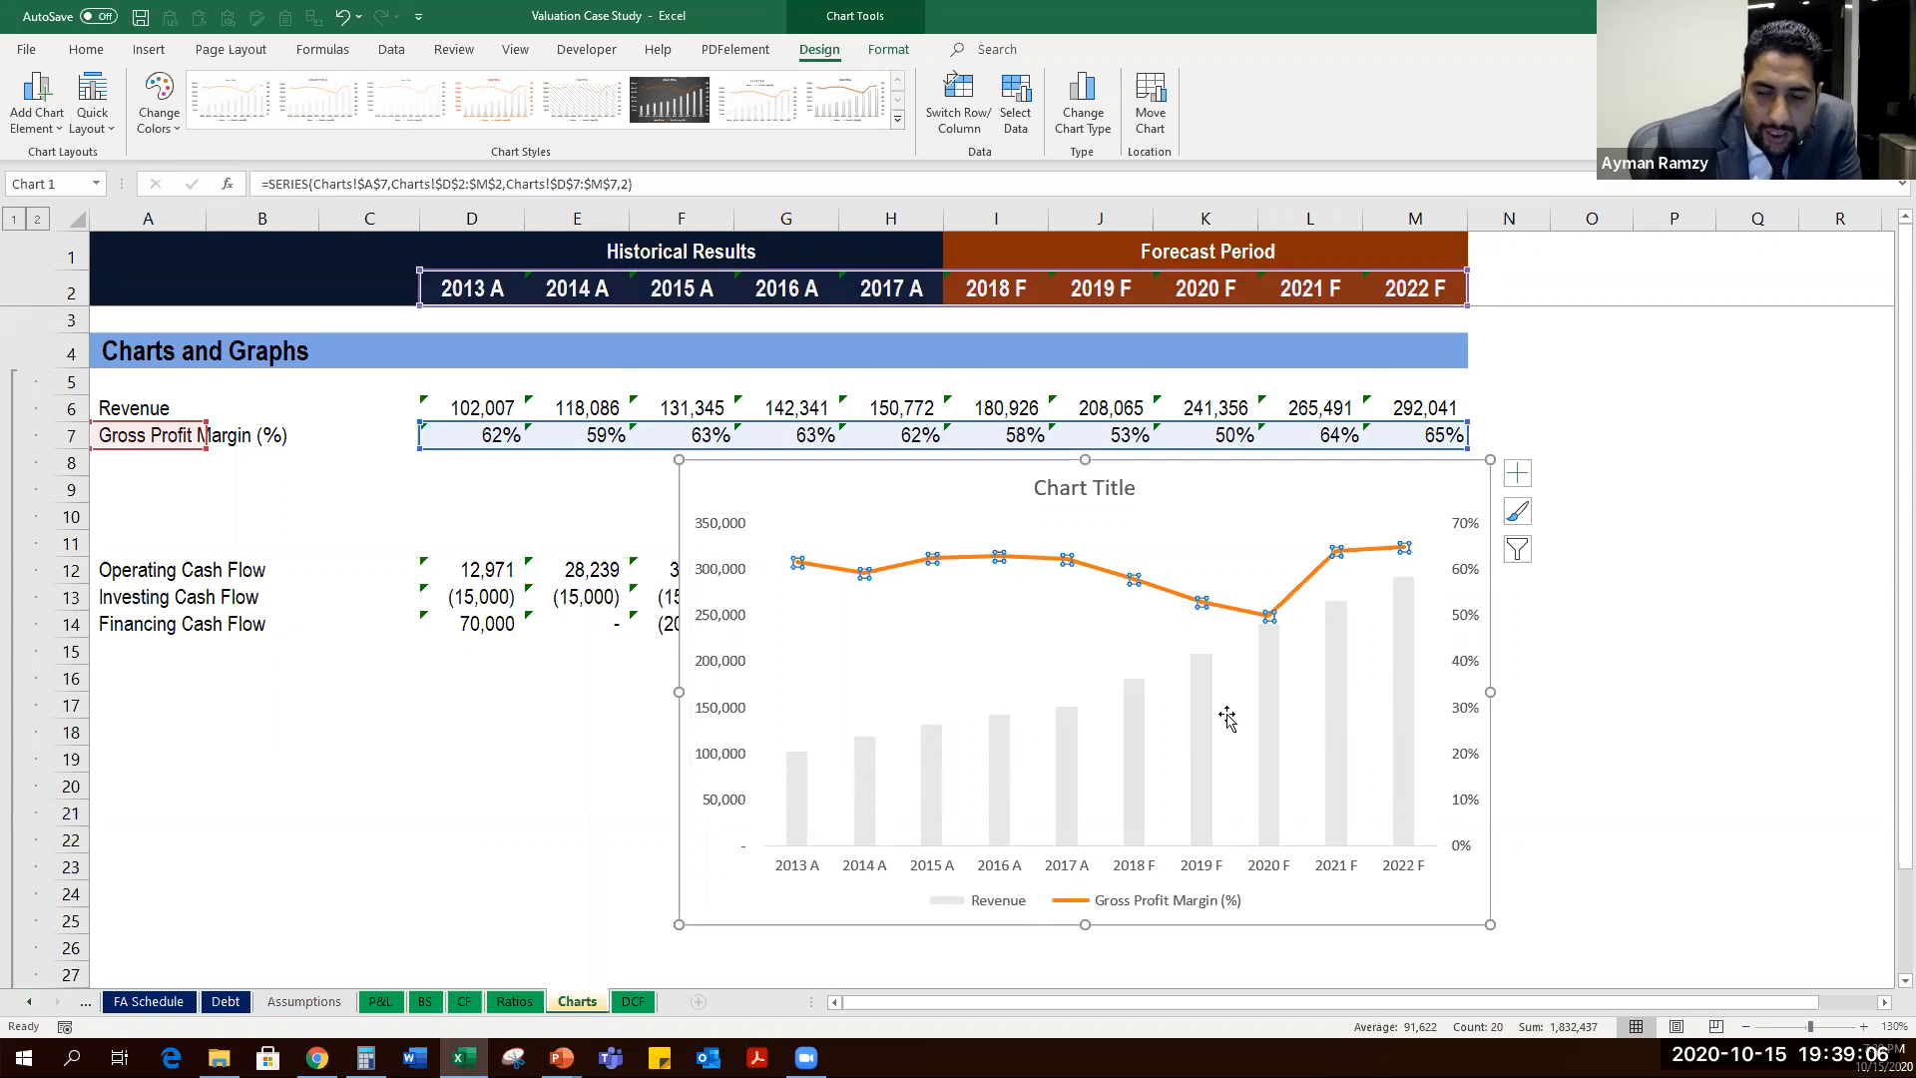
left_click(1075, 756)
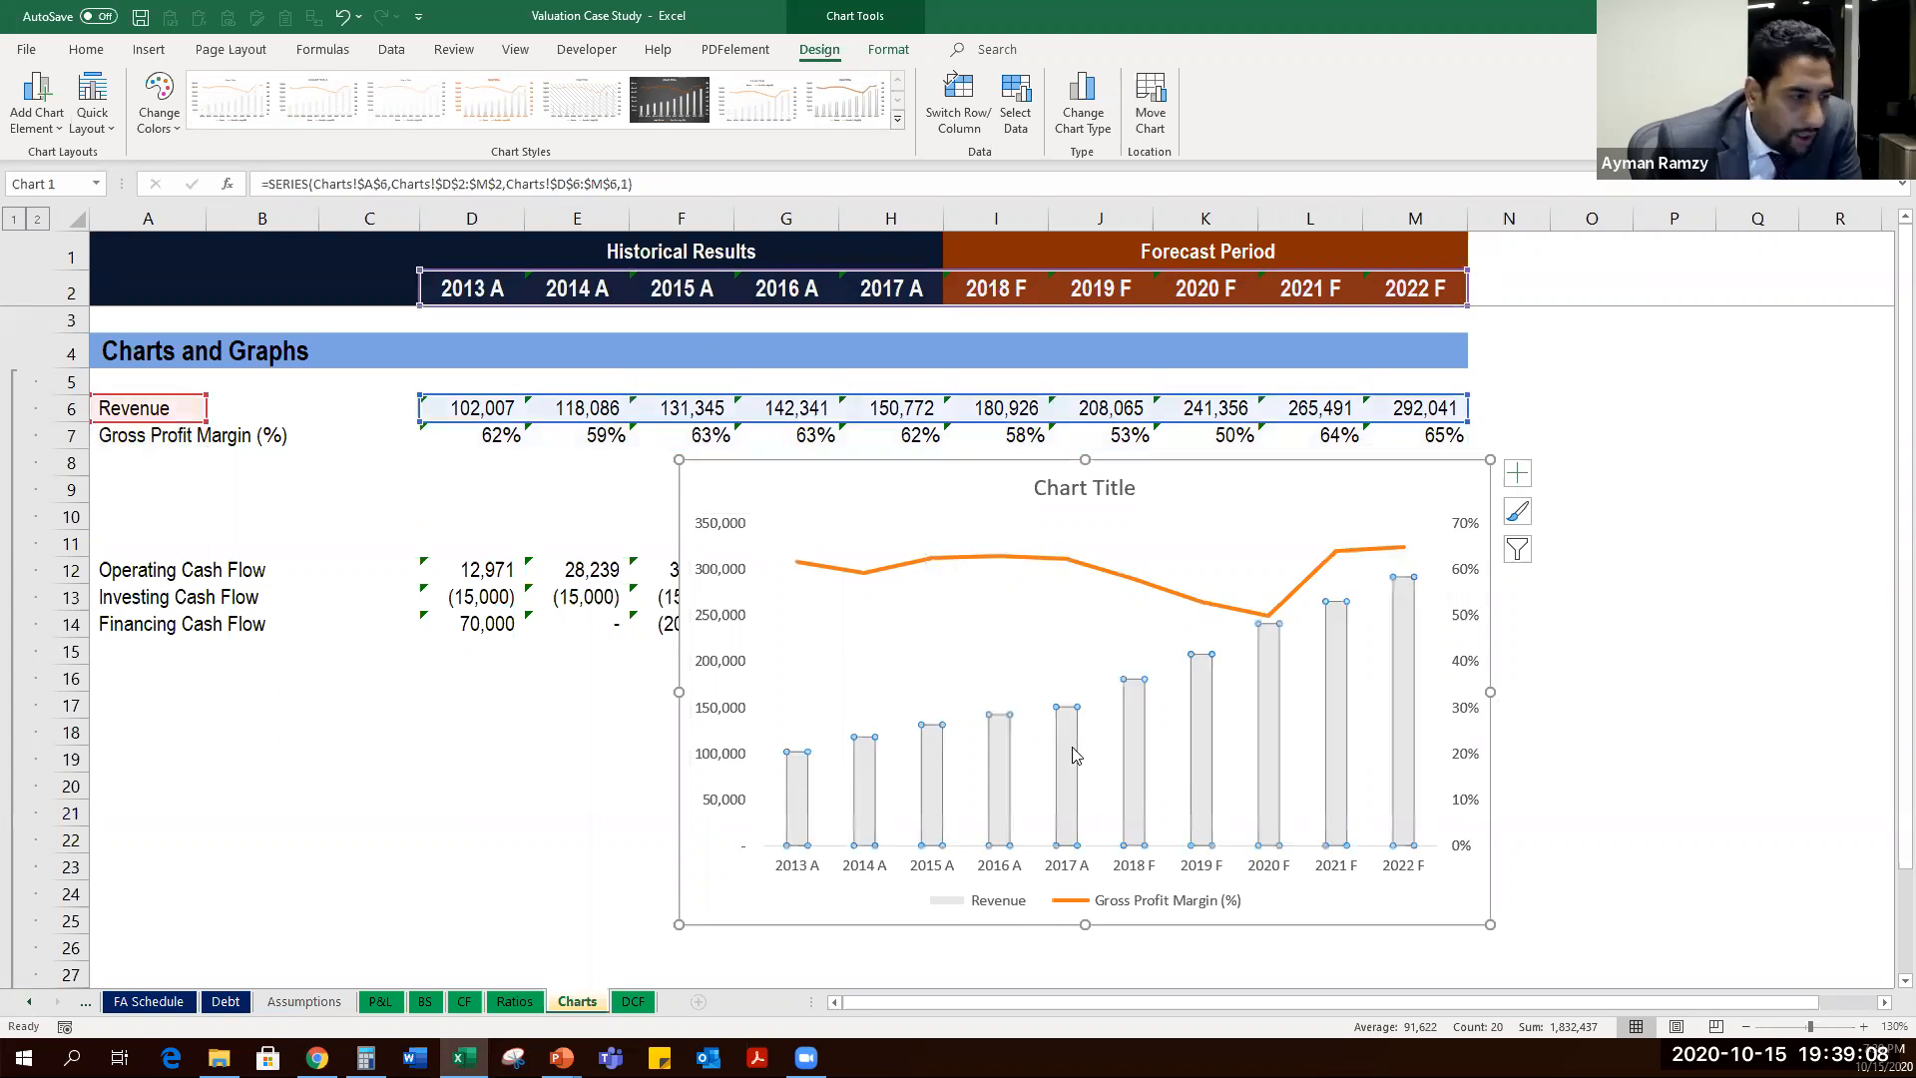
right_click(1074, 756)
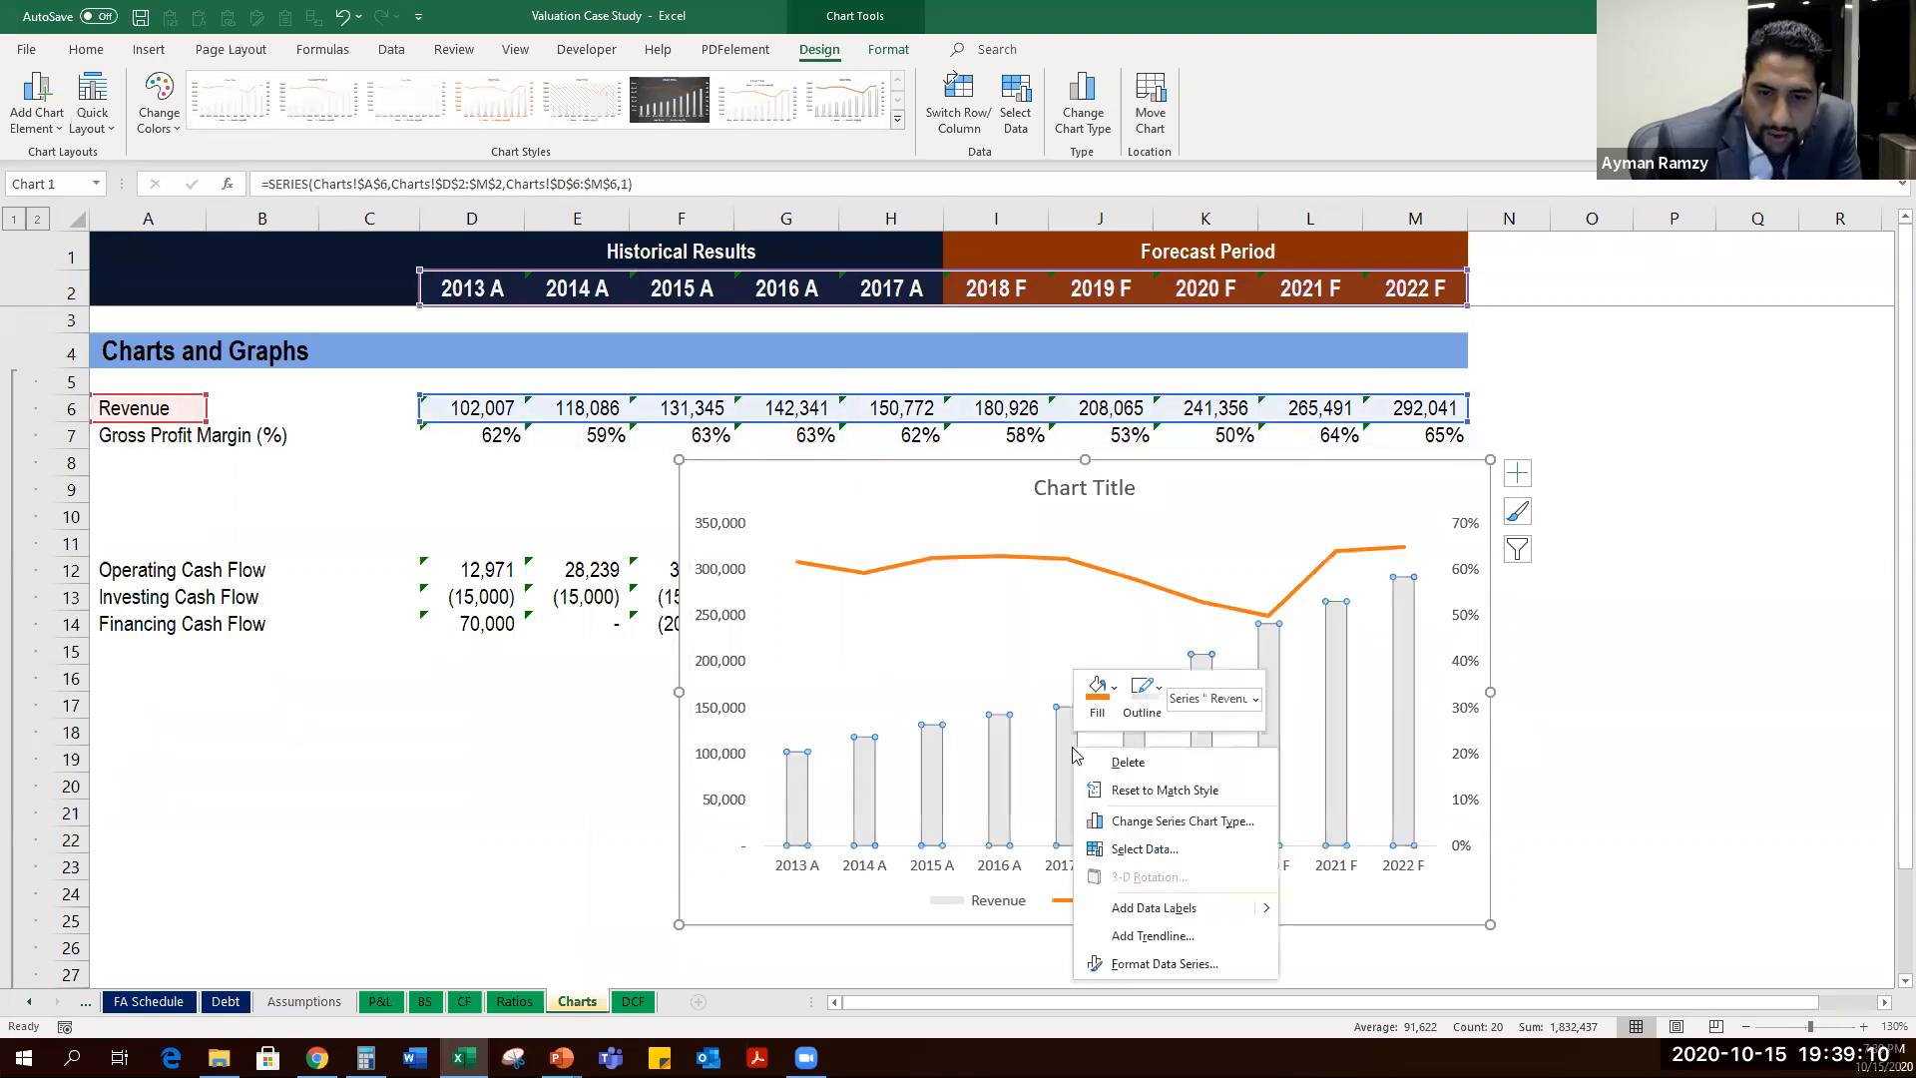
left_click(1099, 708)
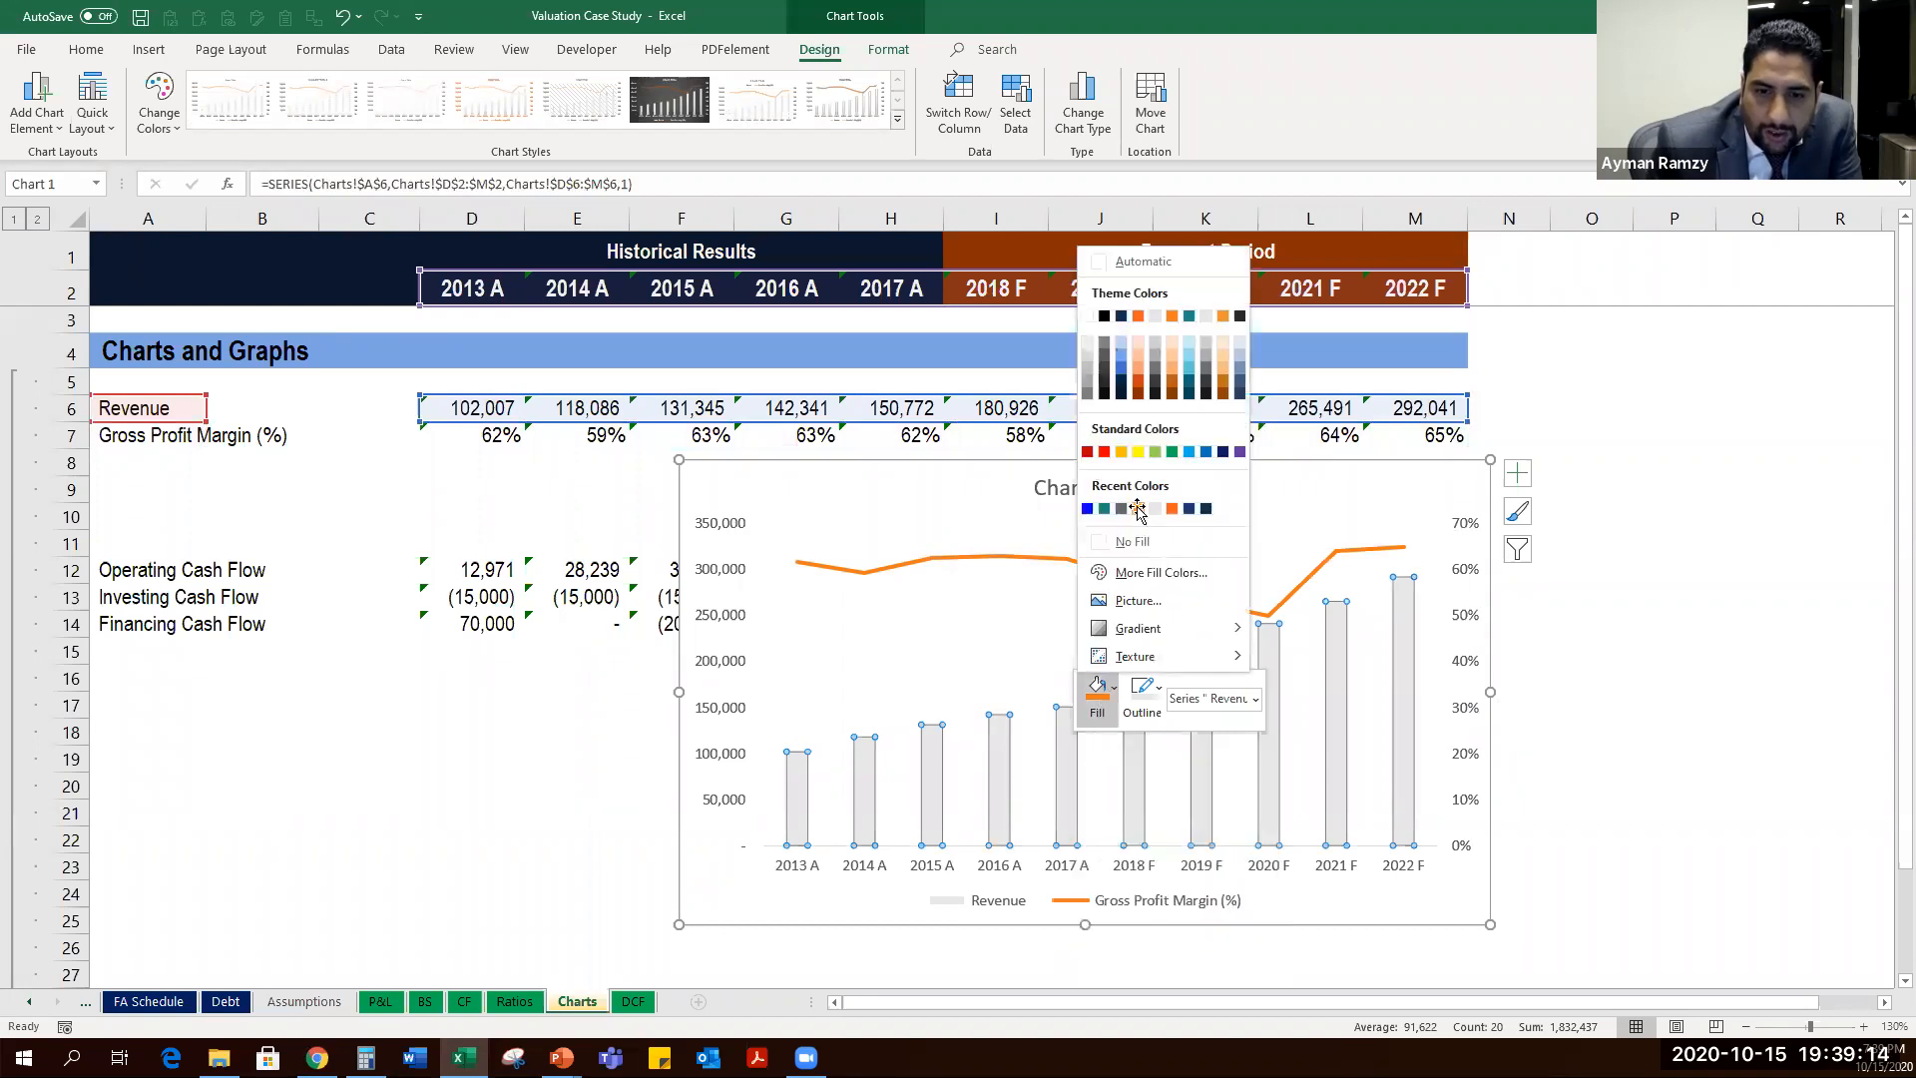
left_click(1138, 509)
Recolor the Gross Profit Margin (%) line's outline to a light teal blue theme color.
left_click(1128, 579)
right_click(1127, 579)
left_click(1140, 548)
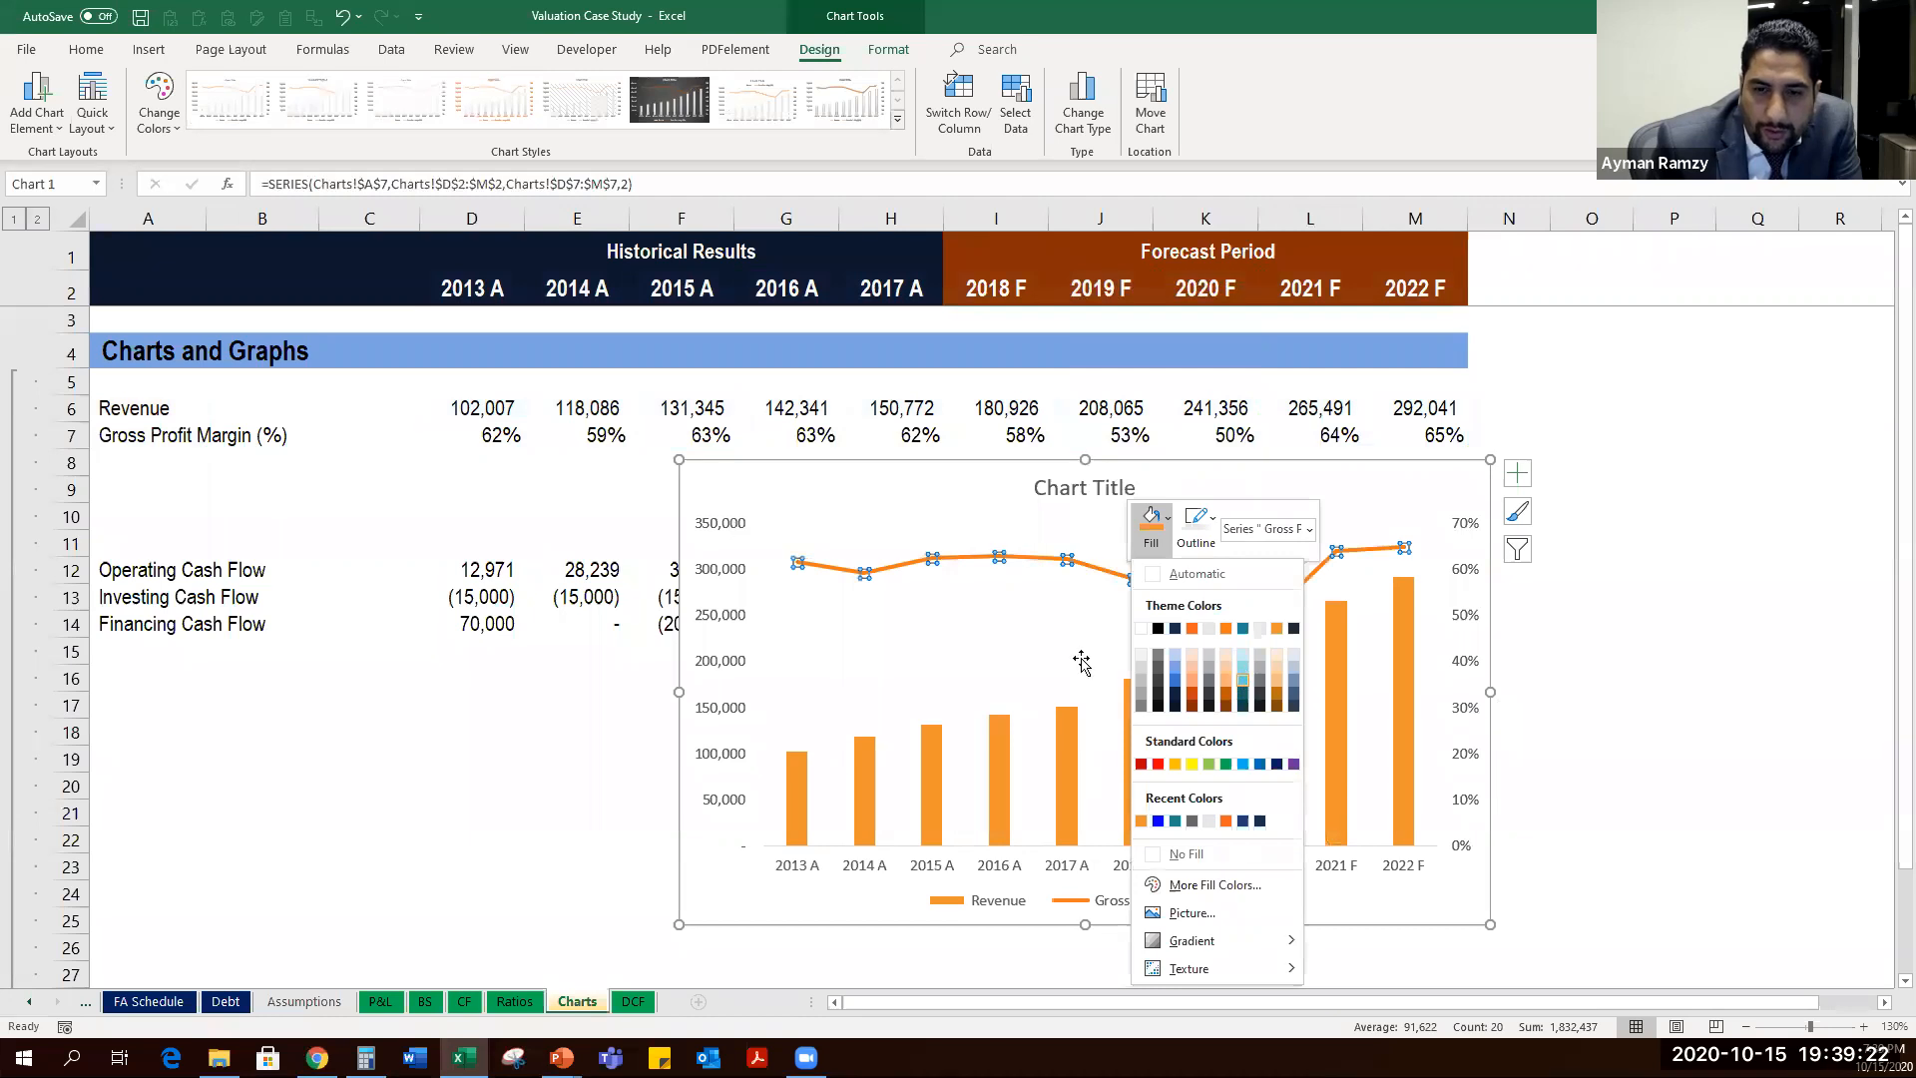
left_click(1243, 679)
left_click(1192, 539)
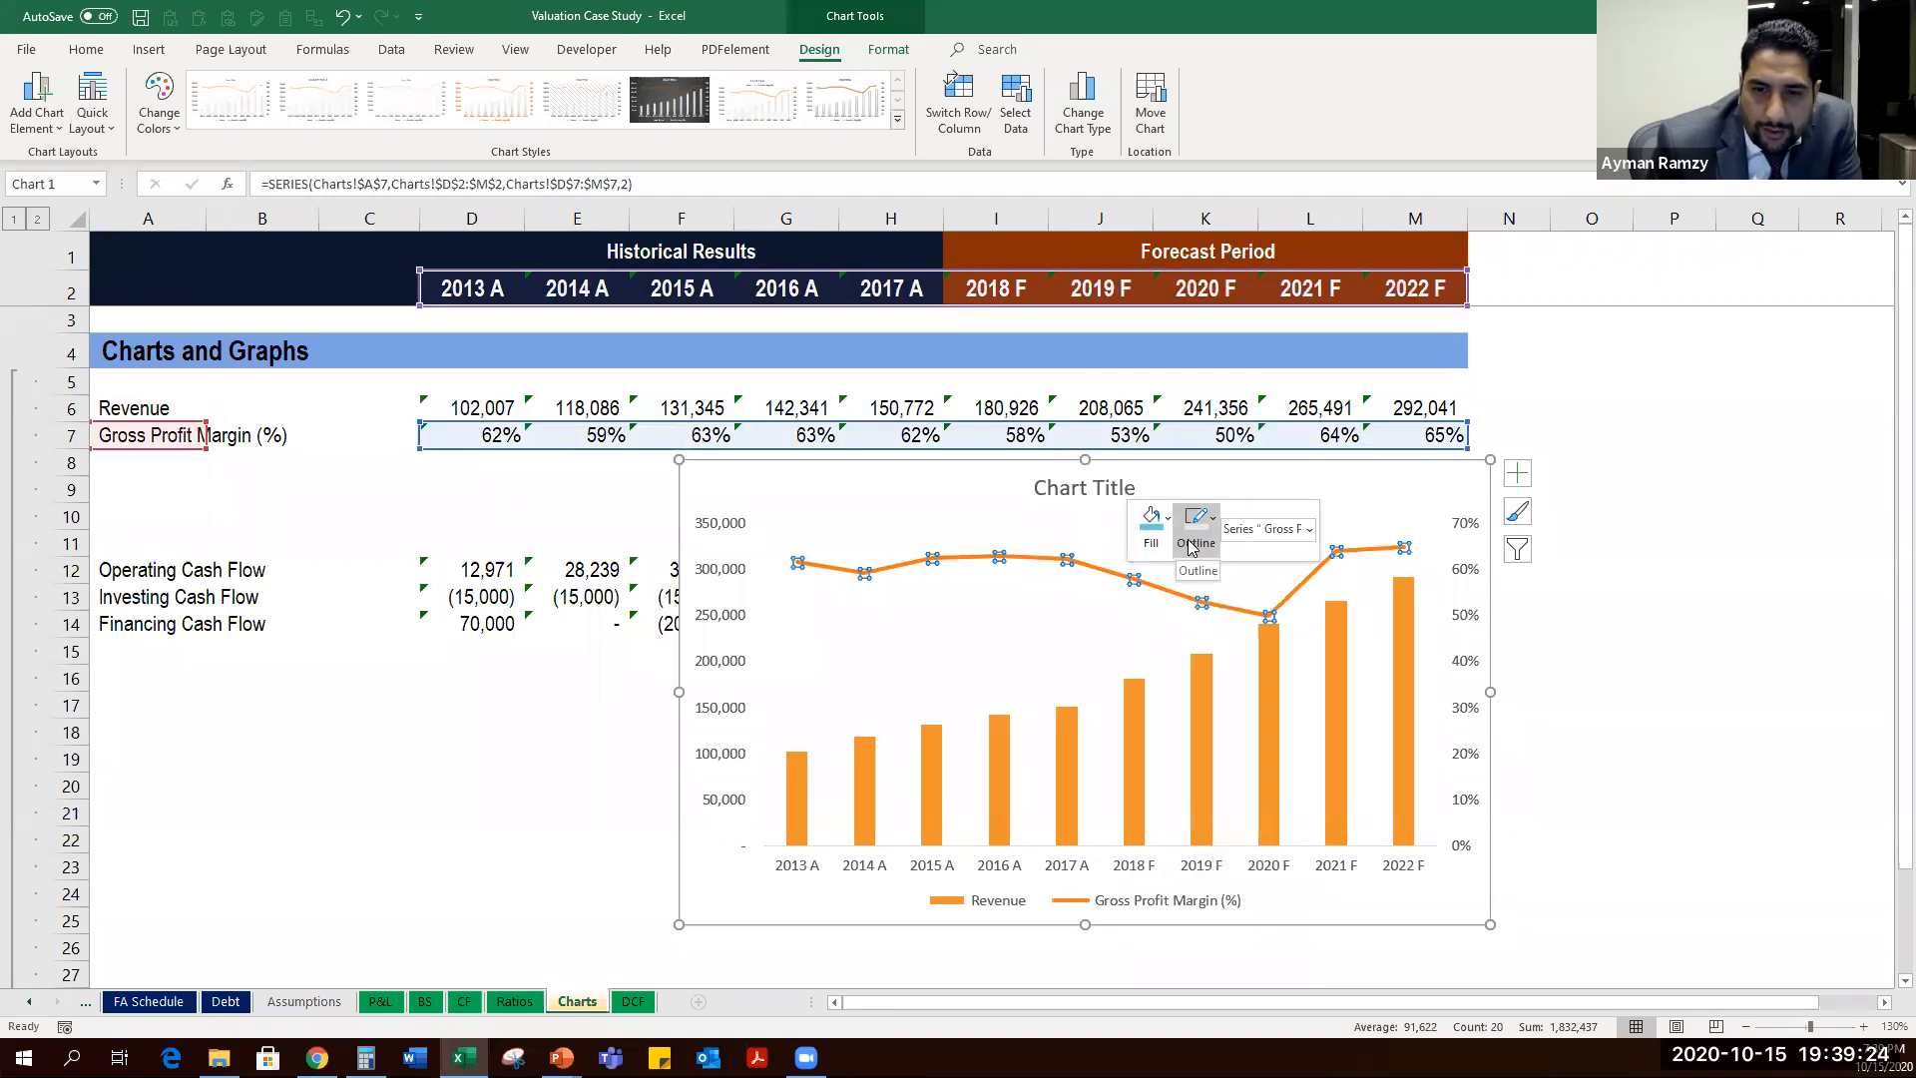
left_click(1286, 682)
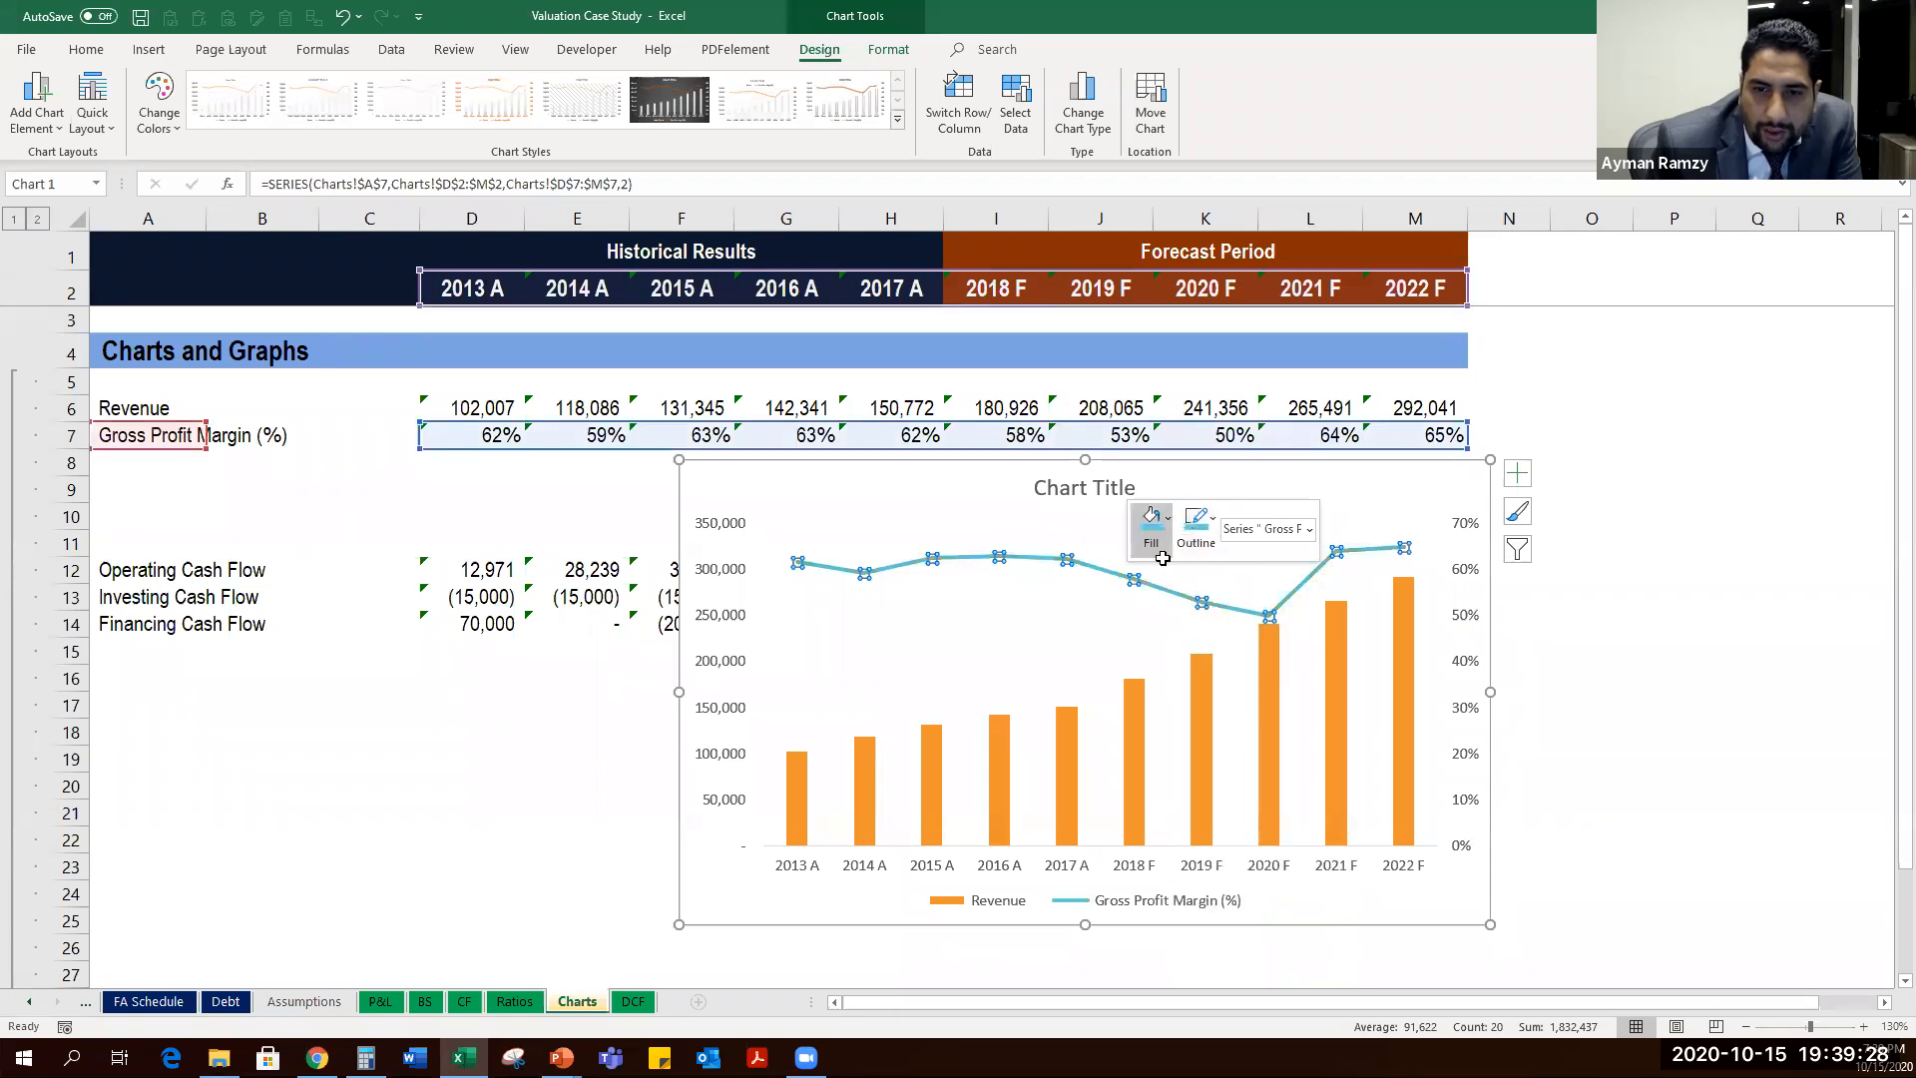
Examine the Gross Profit Margin (%) series' formatting options for axis, shadow, line, marker and line color.
right_click(1173, 597)
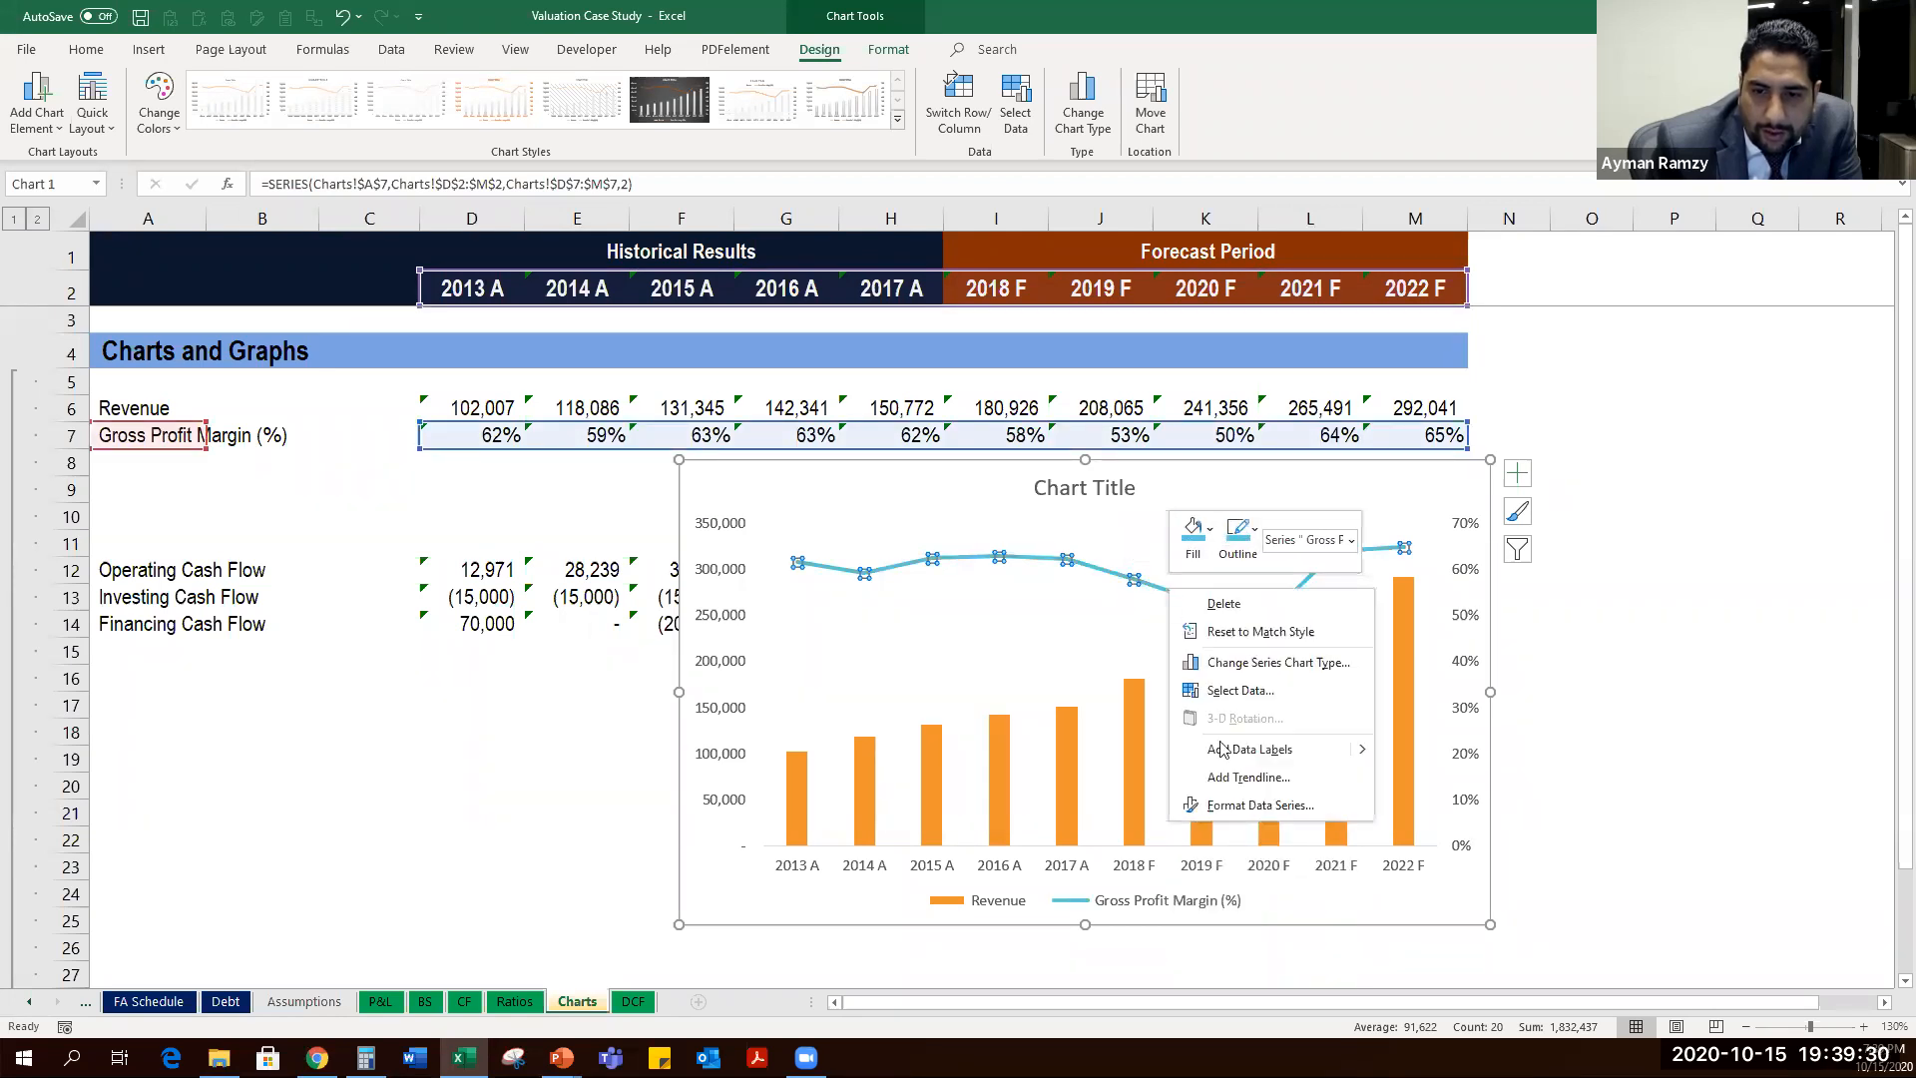
left_click(1266, 816)
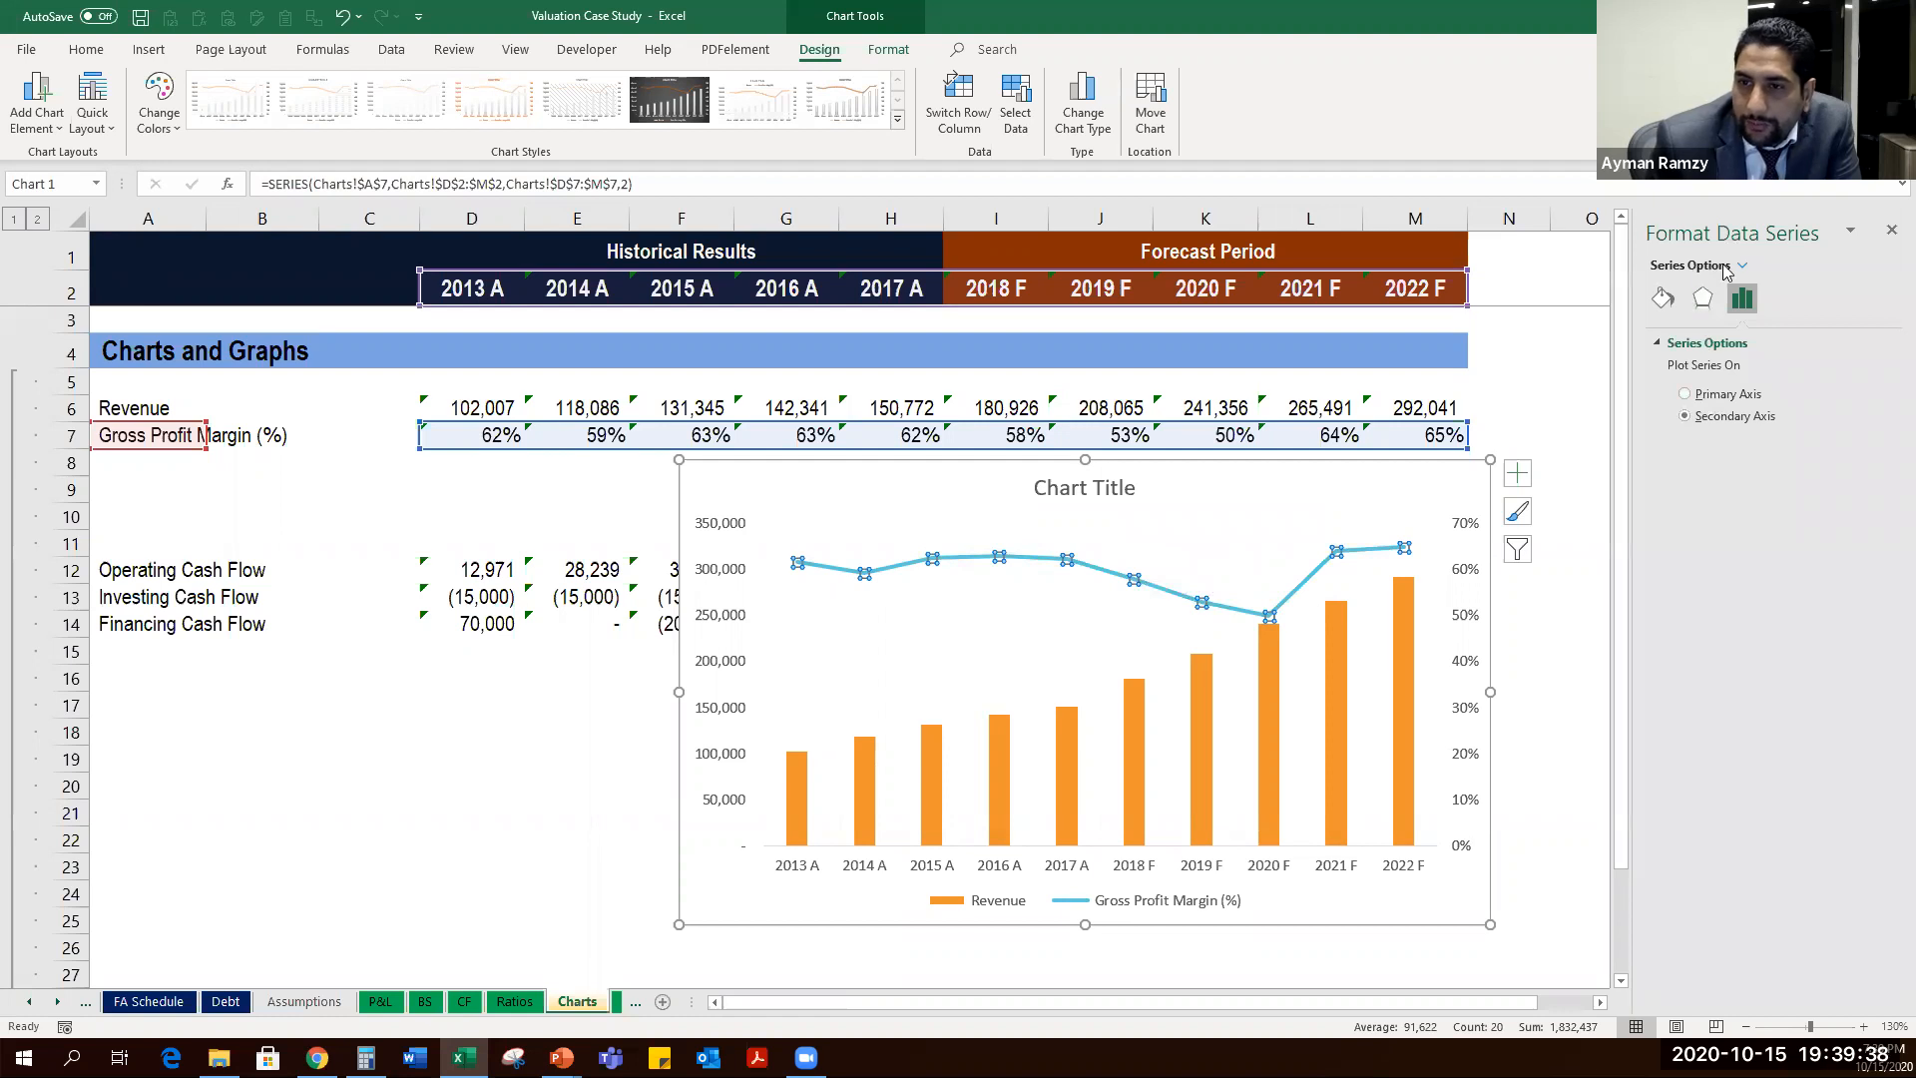
left_click(1742, 265)
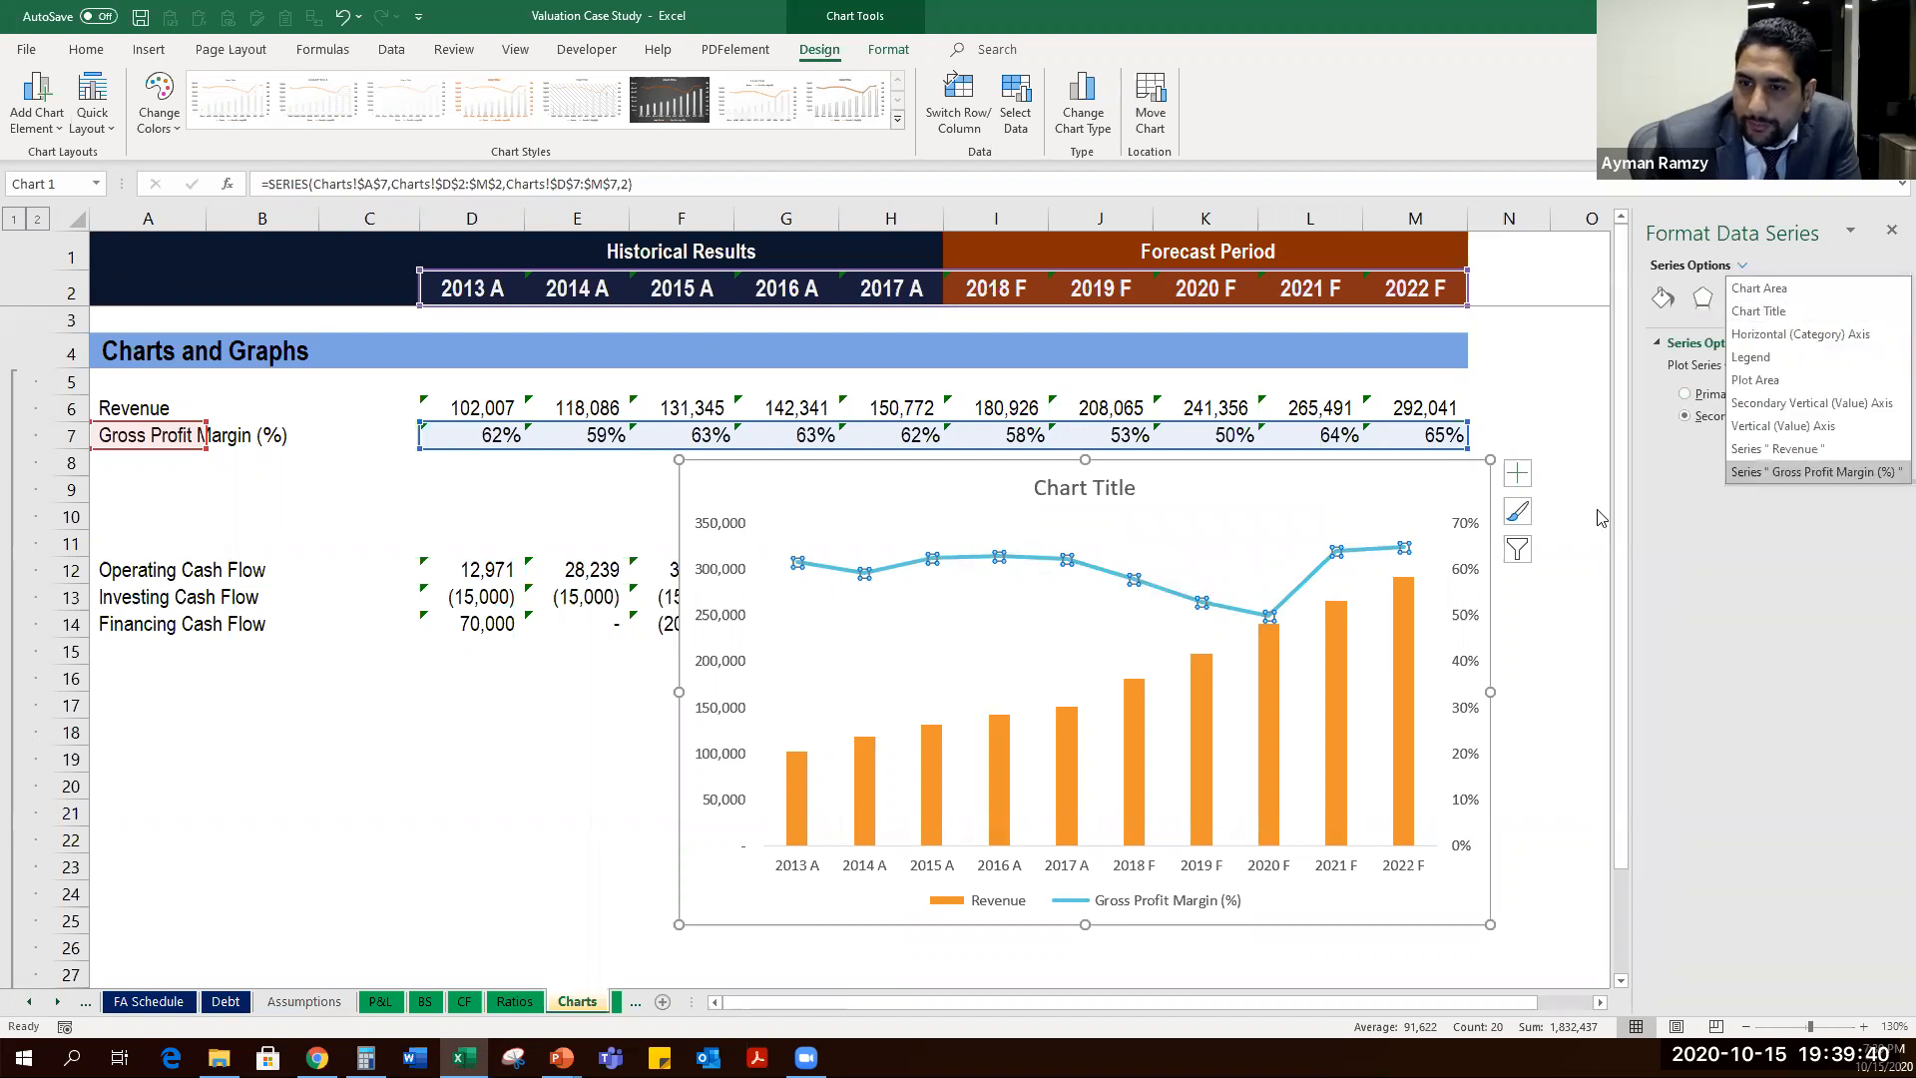
left_click(1712, 324)
left_click(1705, 299)
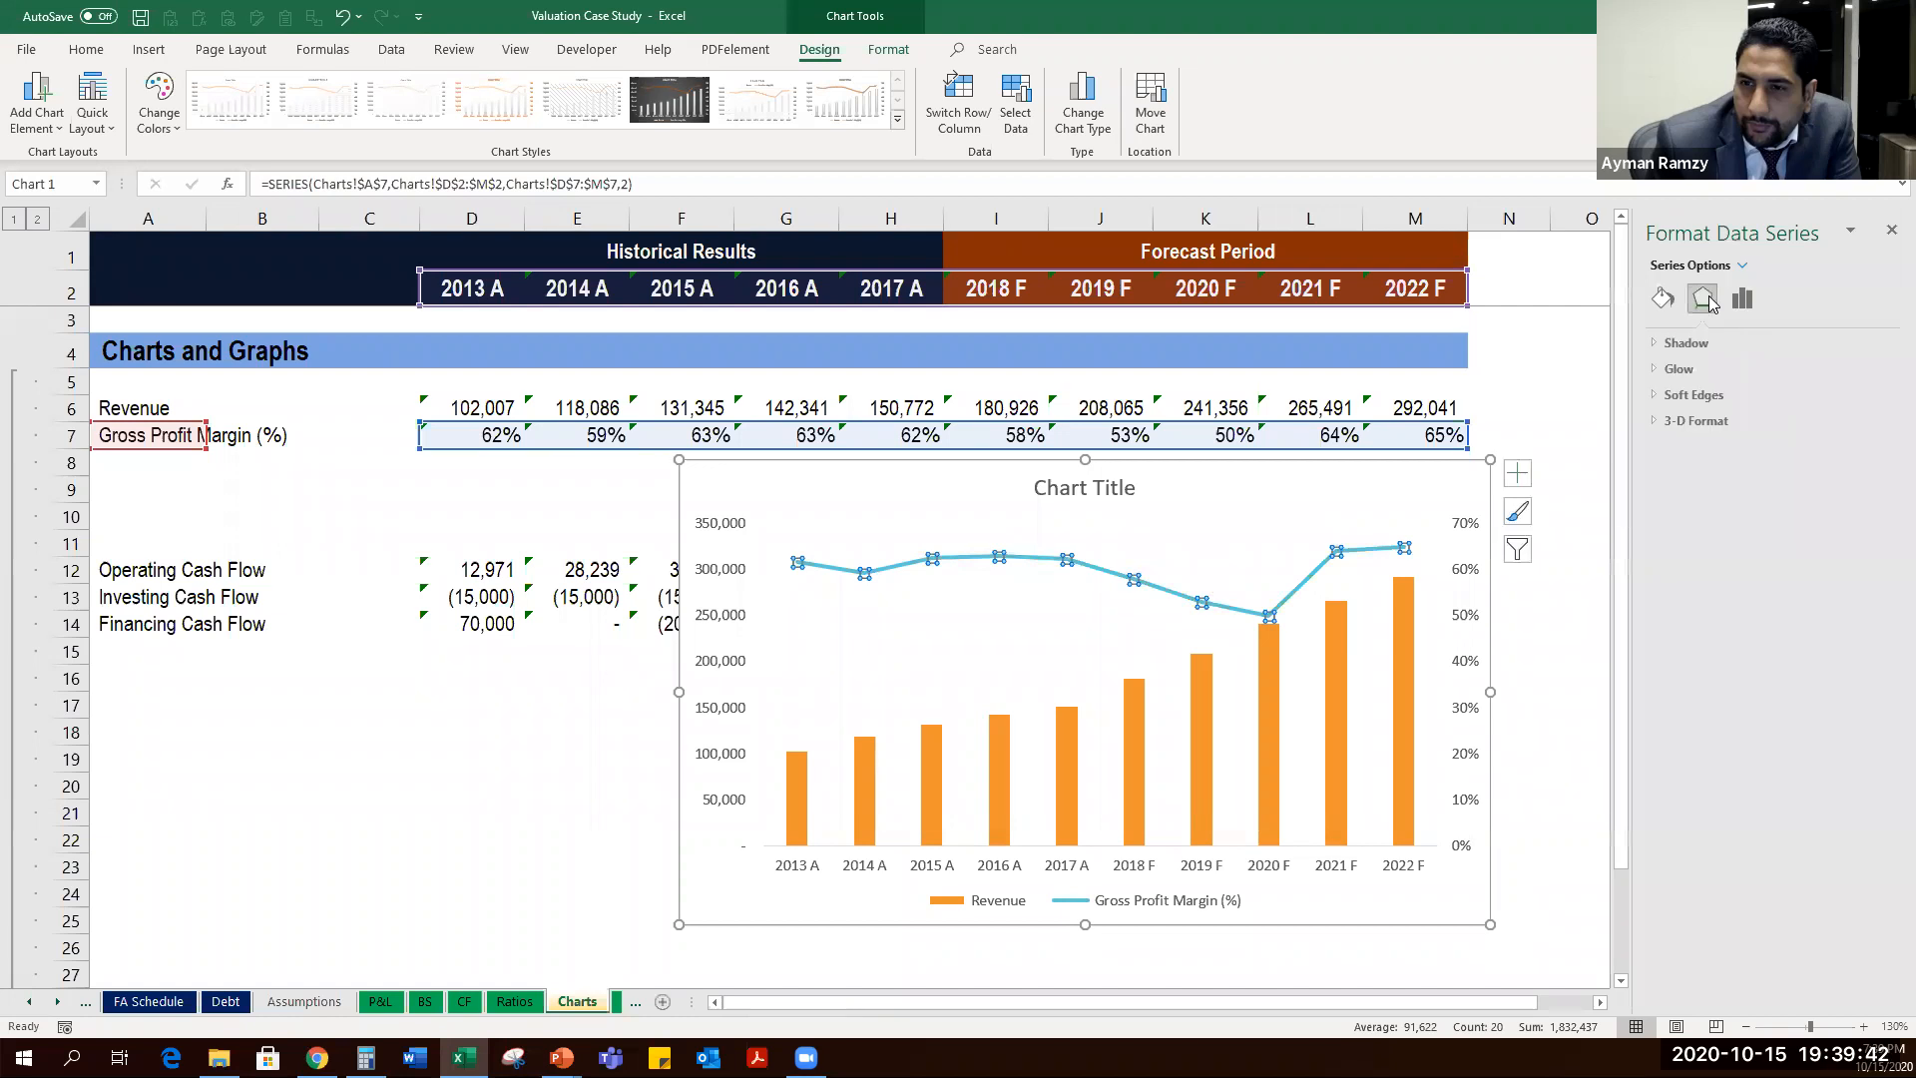
left_click(1656, 346)
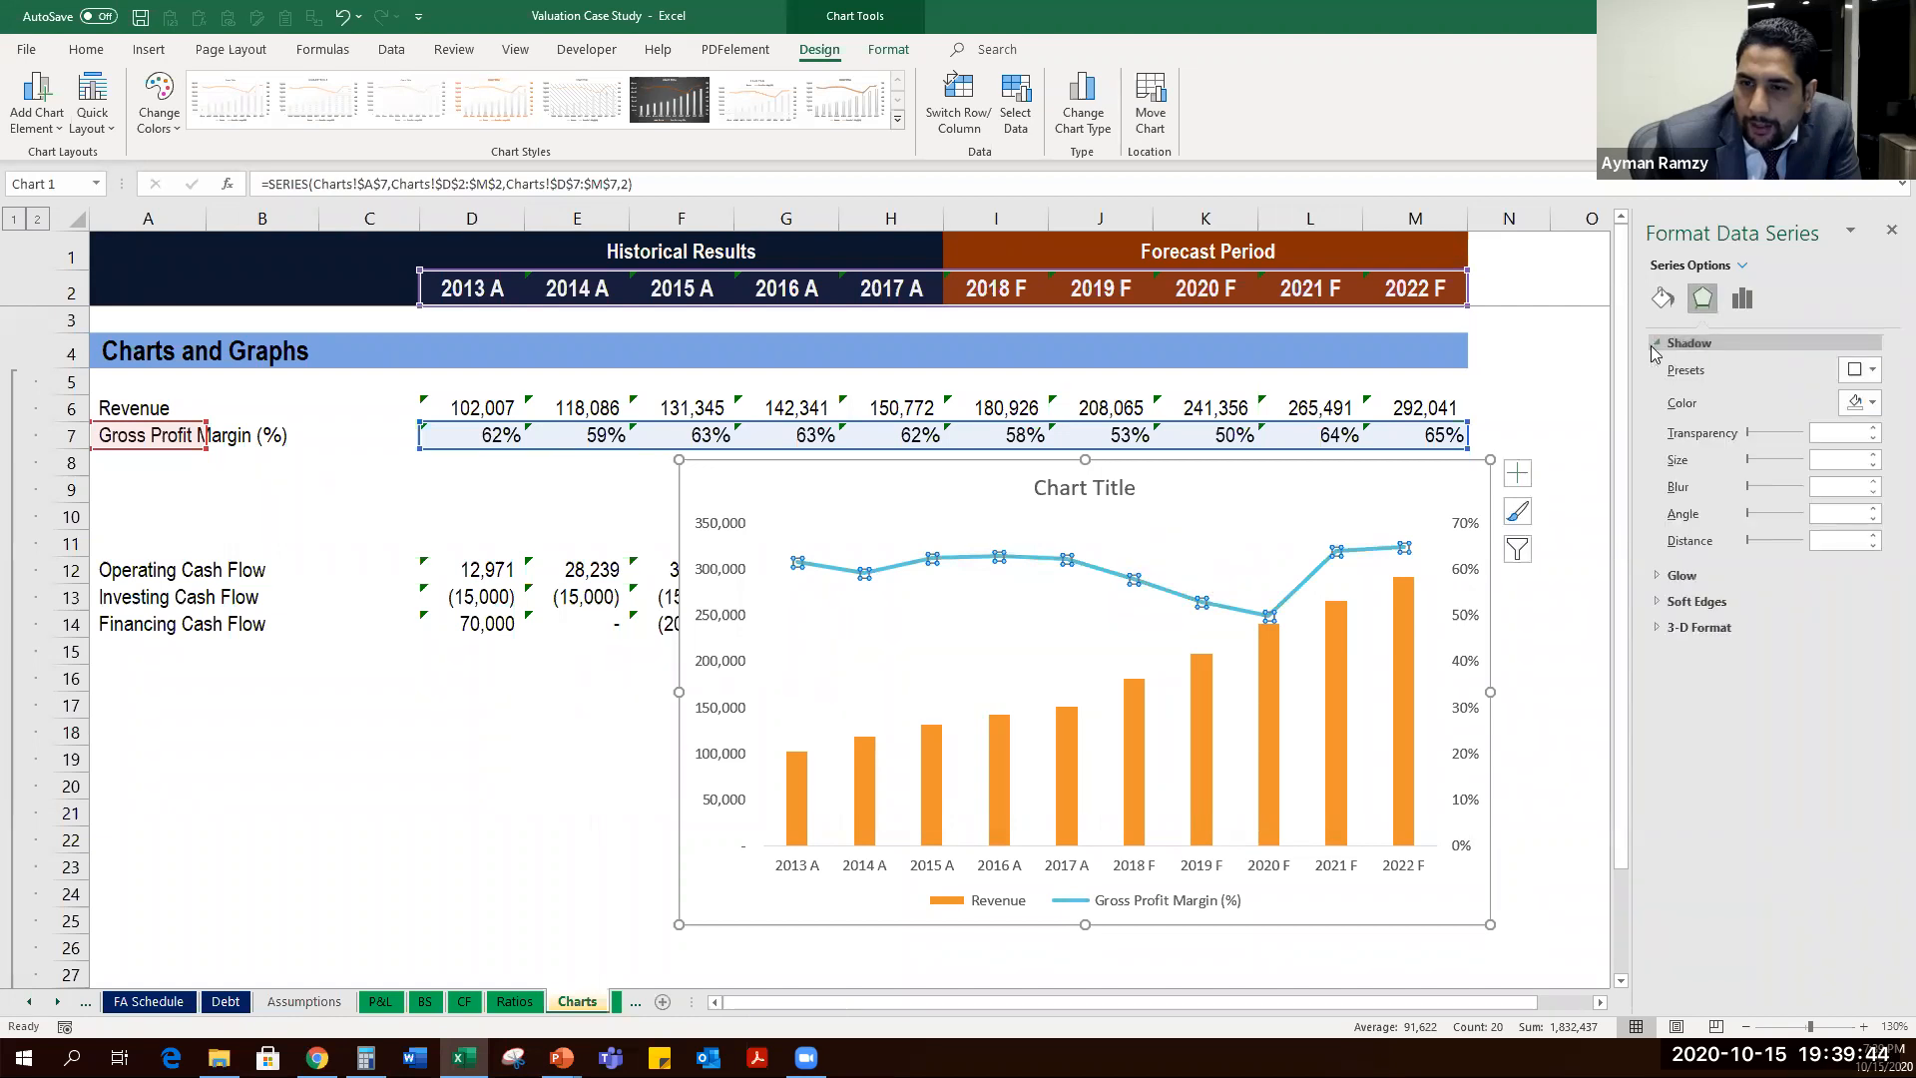
left_click(1662, 298)
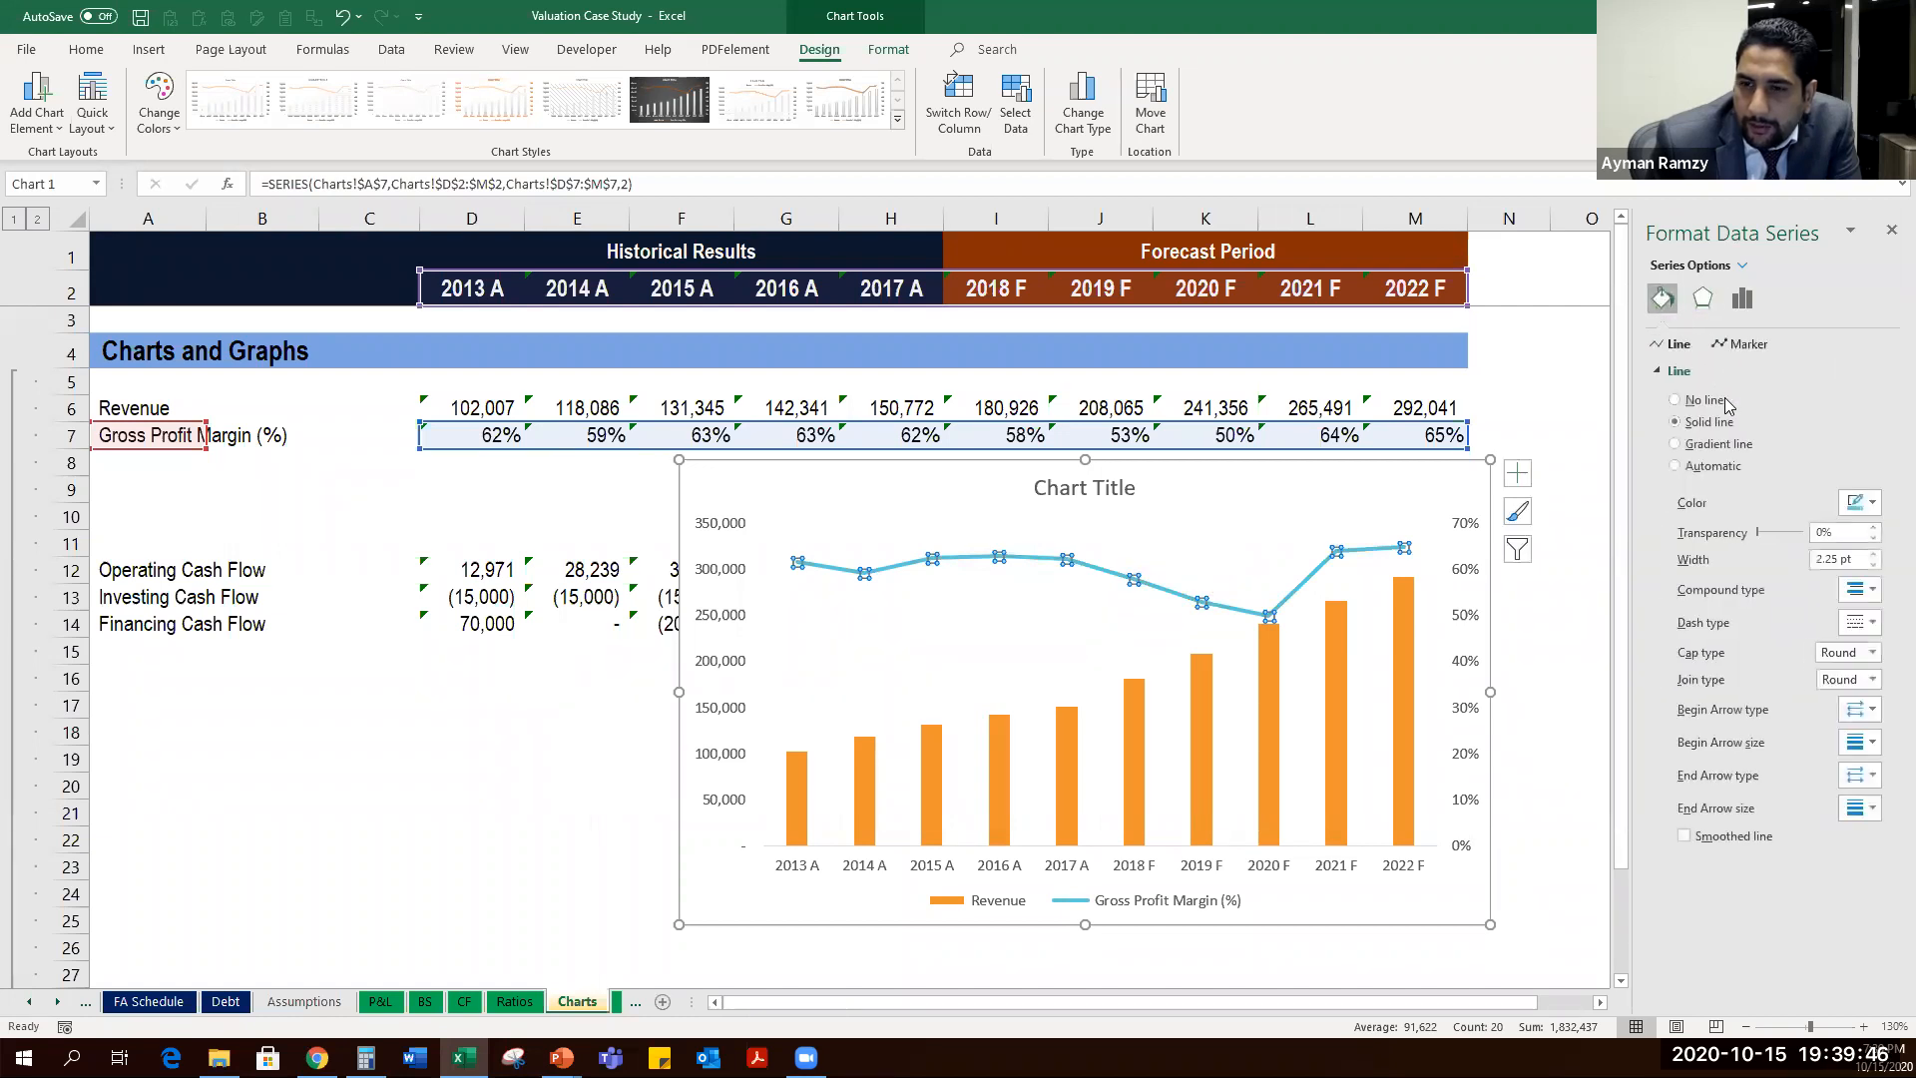
left_click(1748, 347)
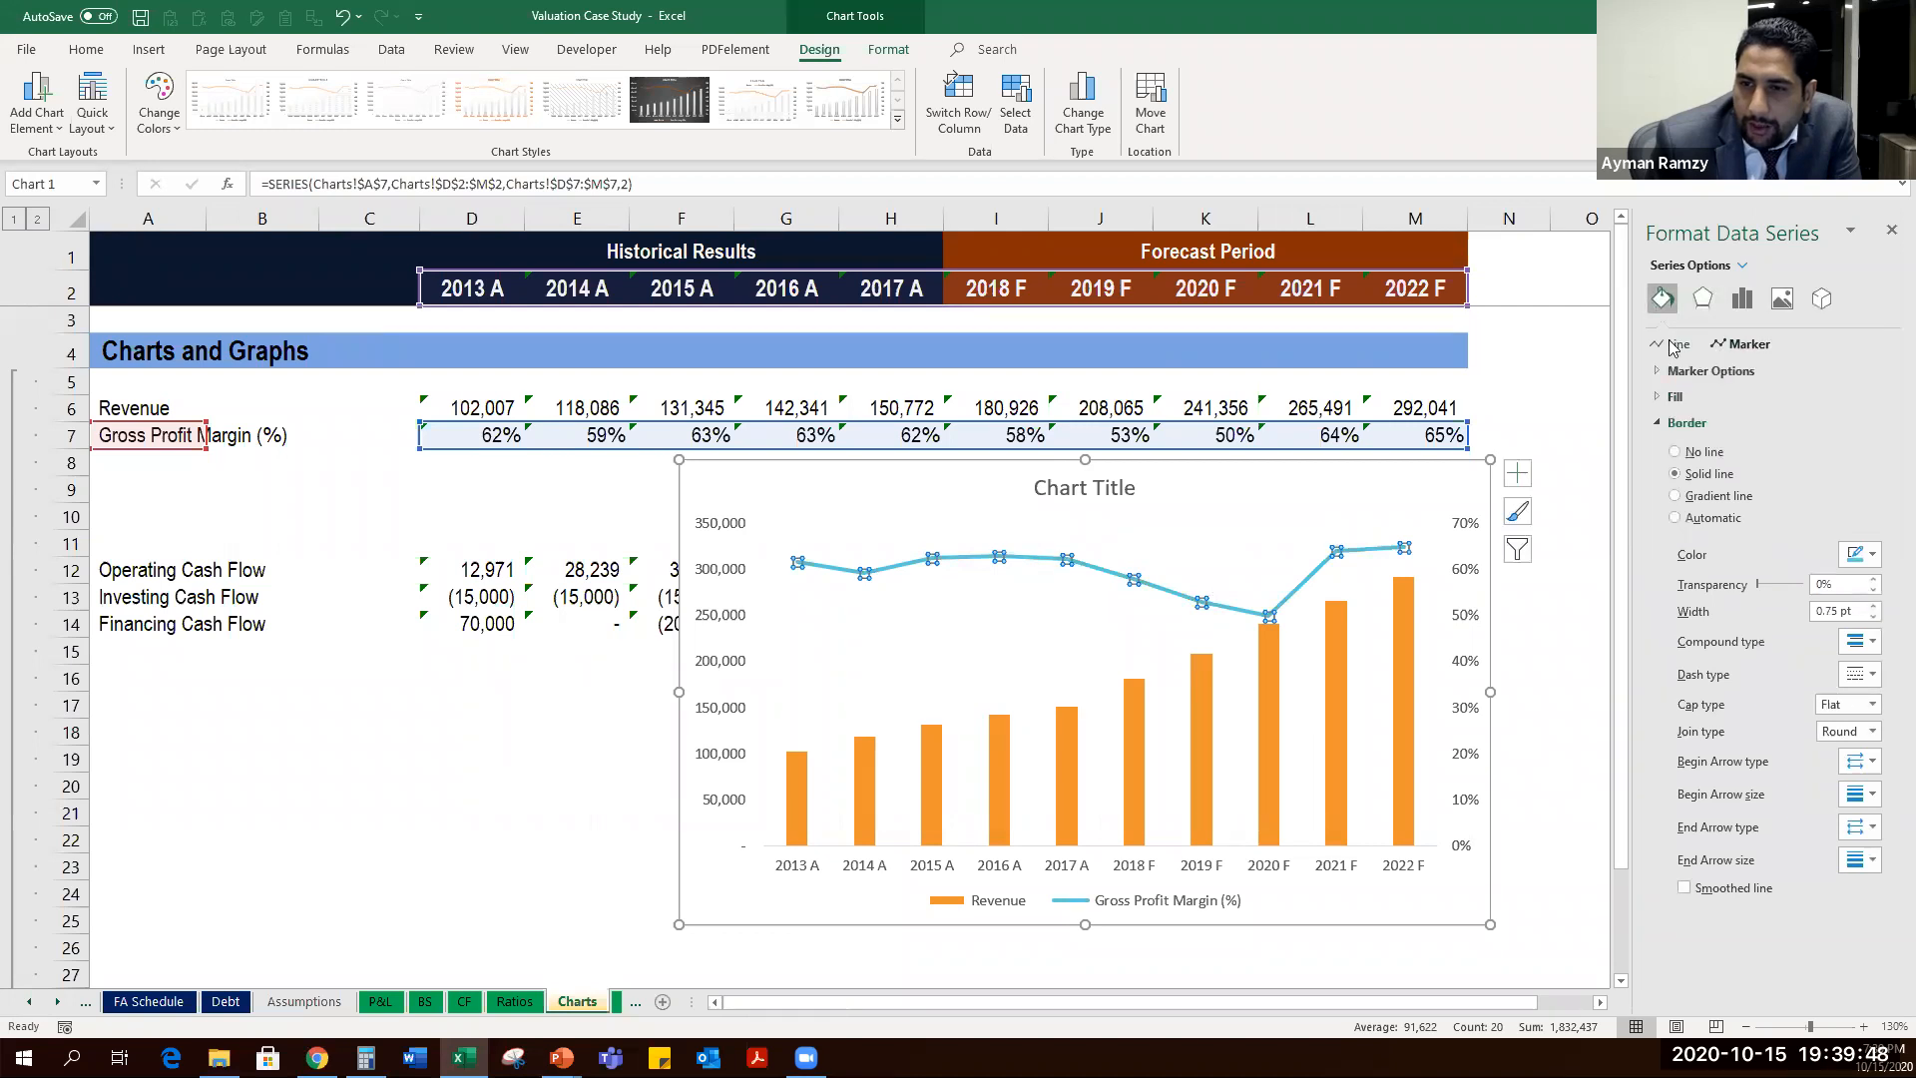
left_click(1674, 344)
left_click(1858, 506)
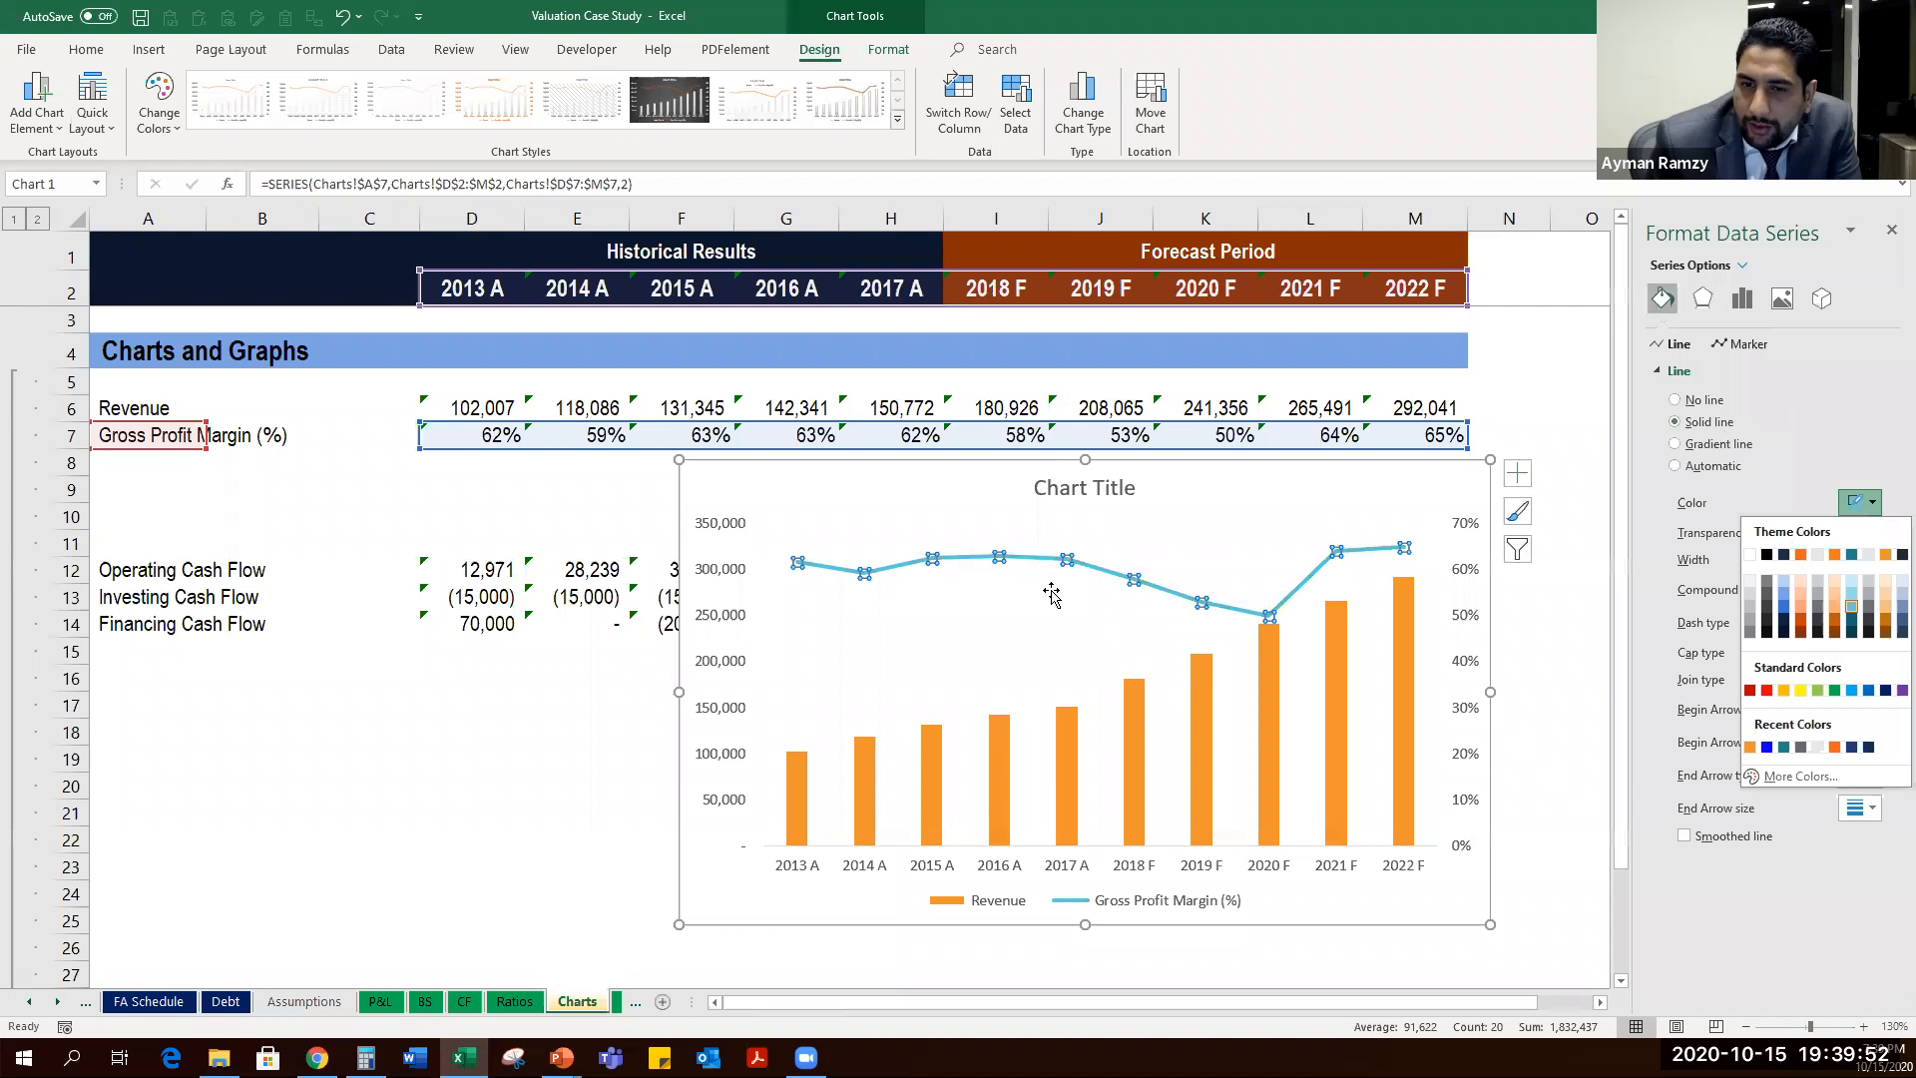
left_click(556, 669)
left_click(548, 672)
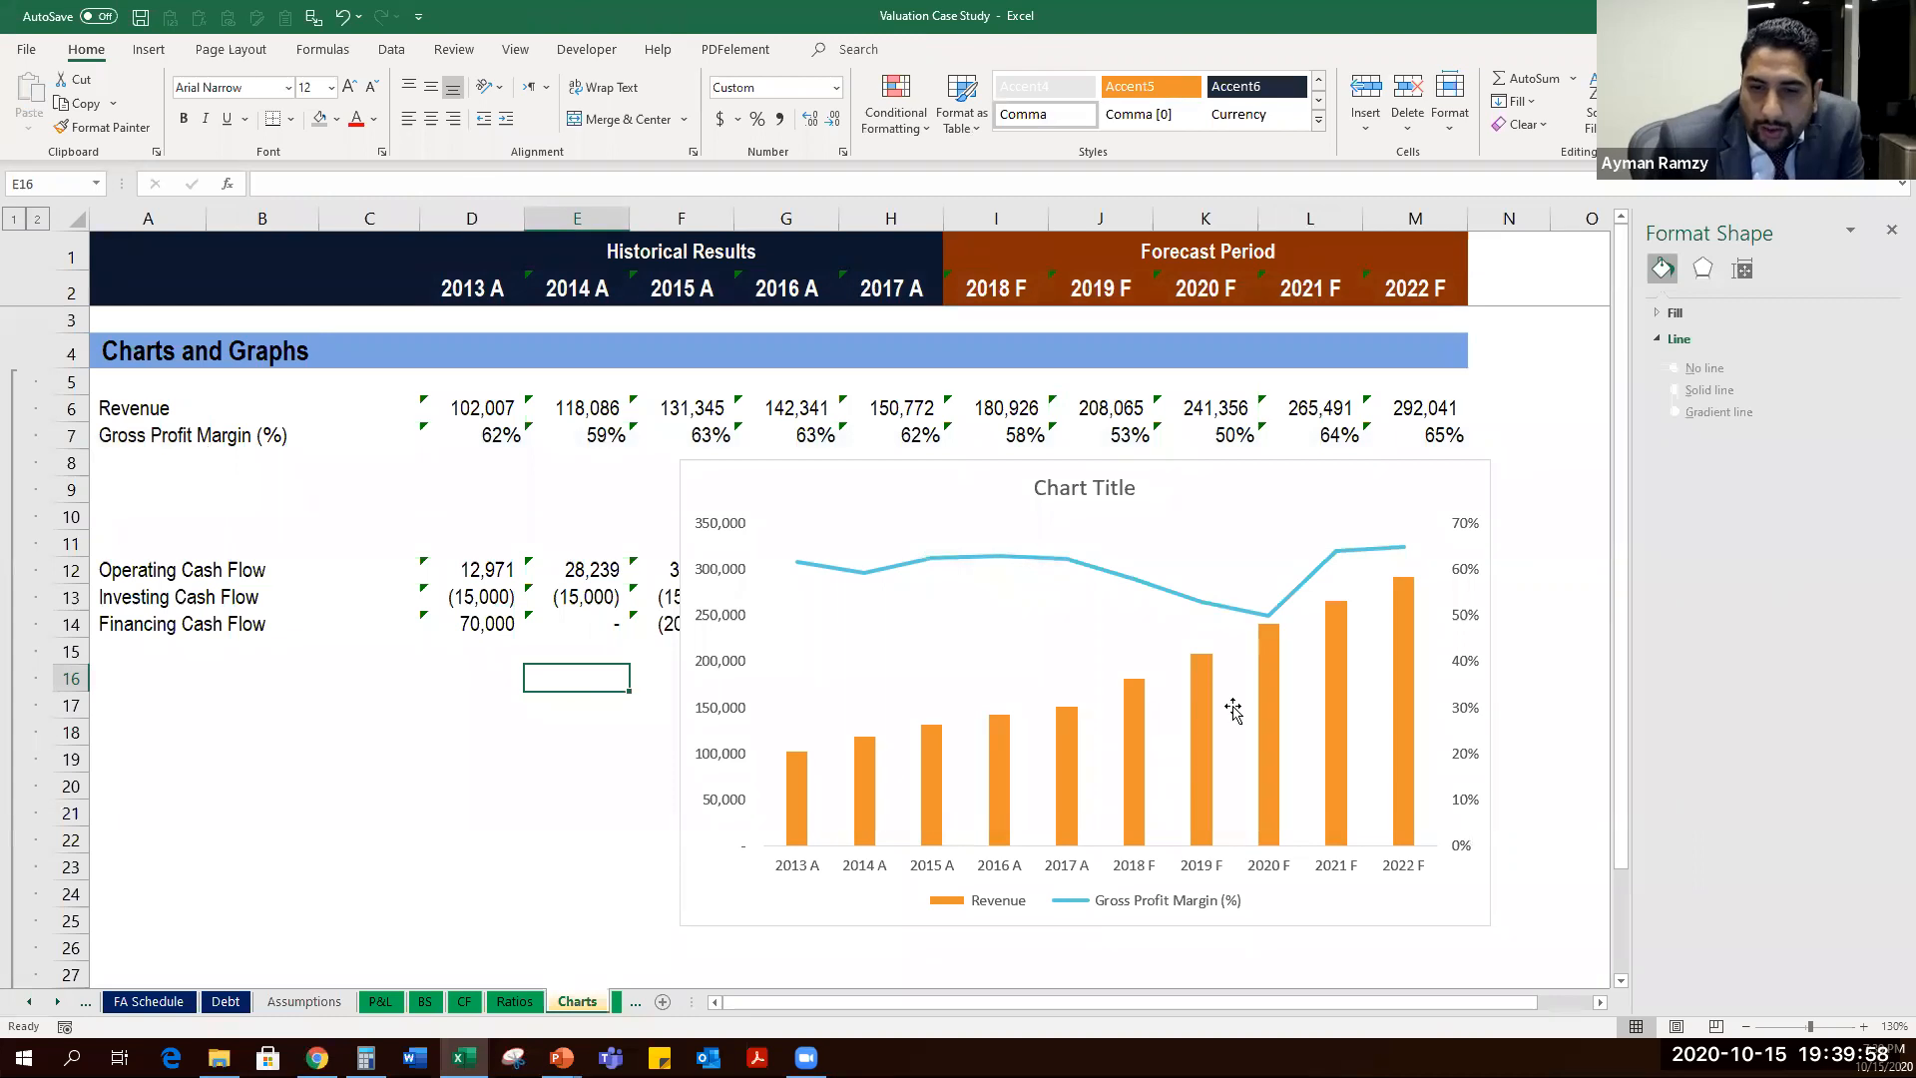
right_click(1197, 727)
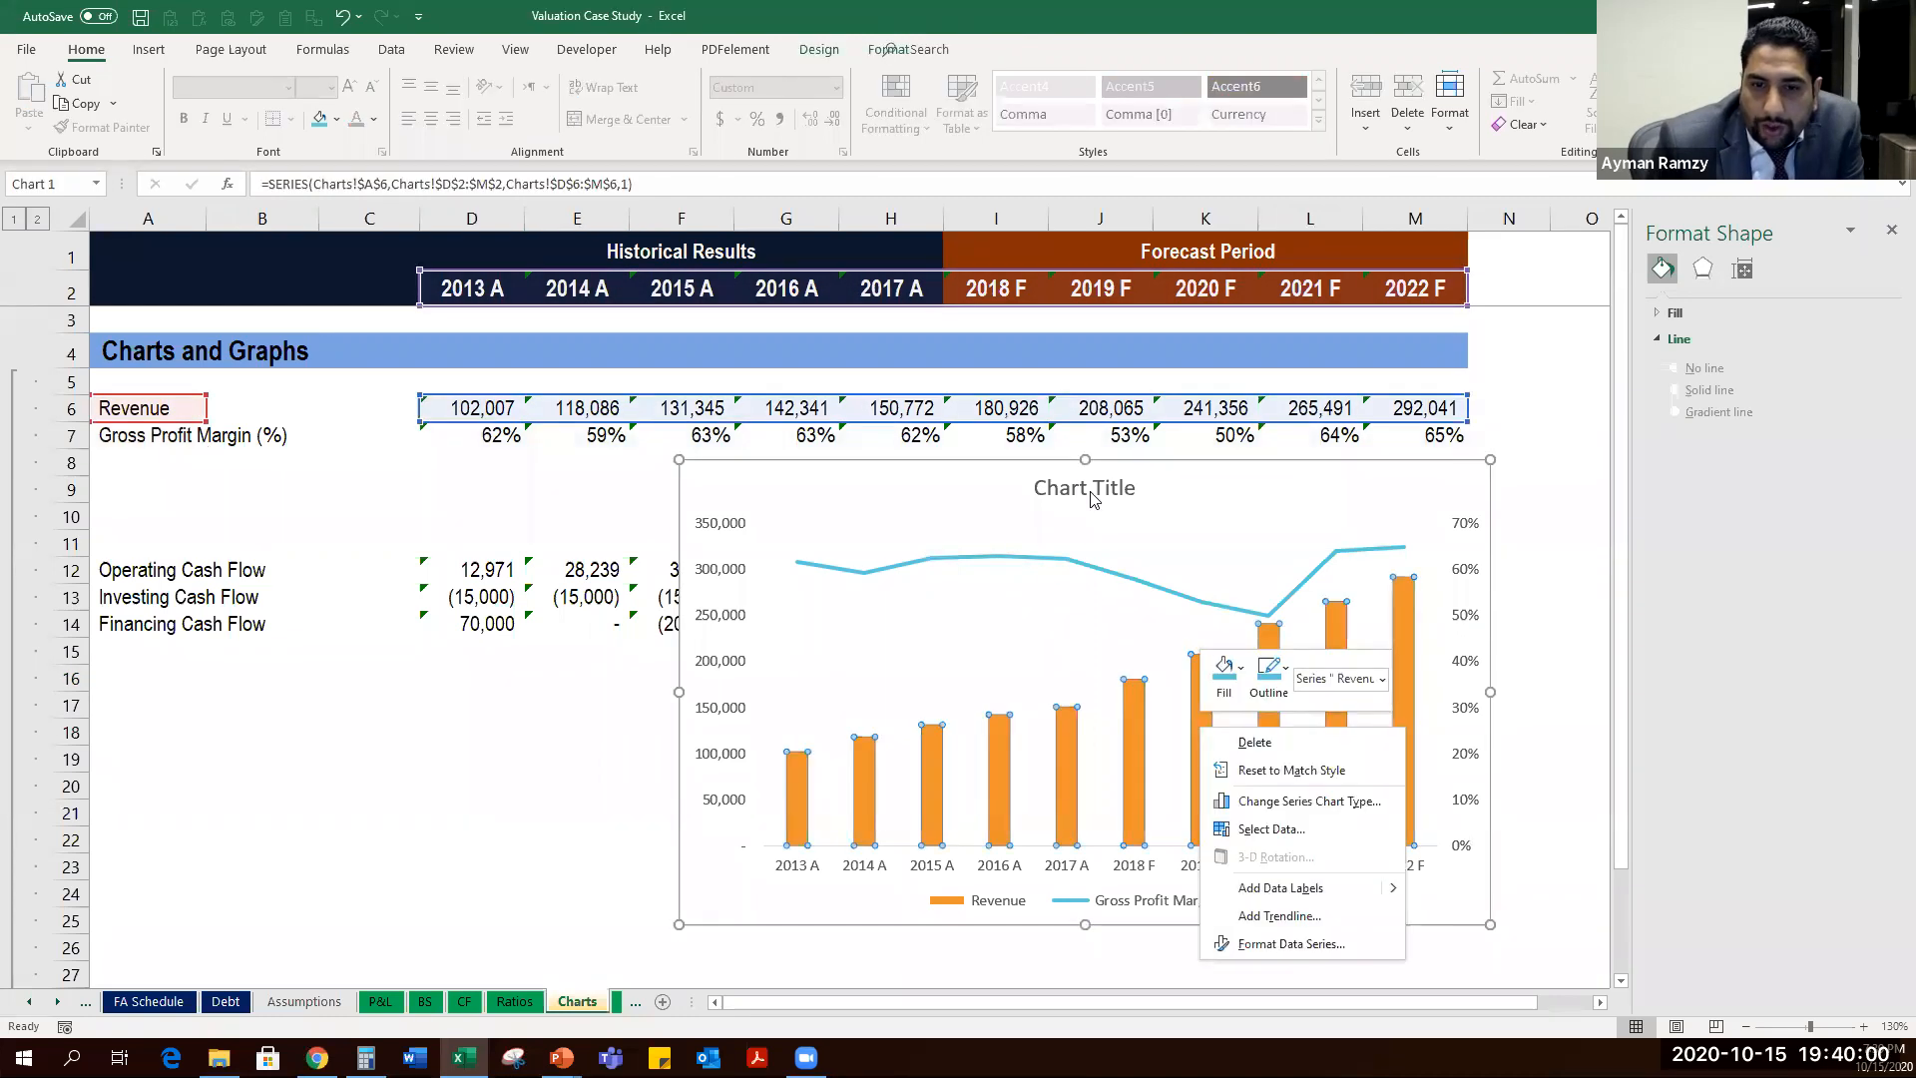
key("Escape")
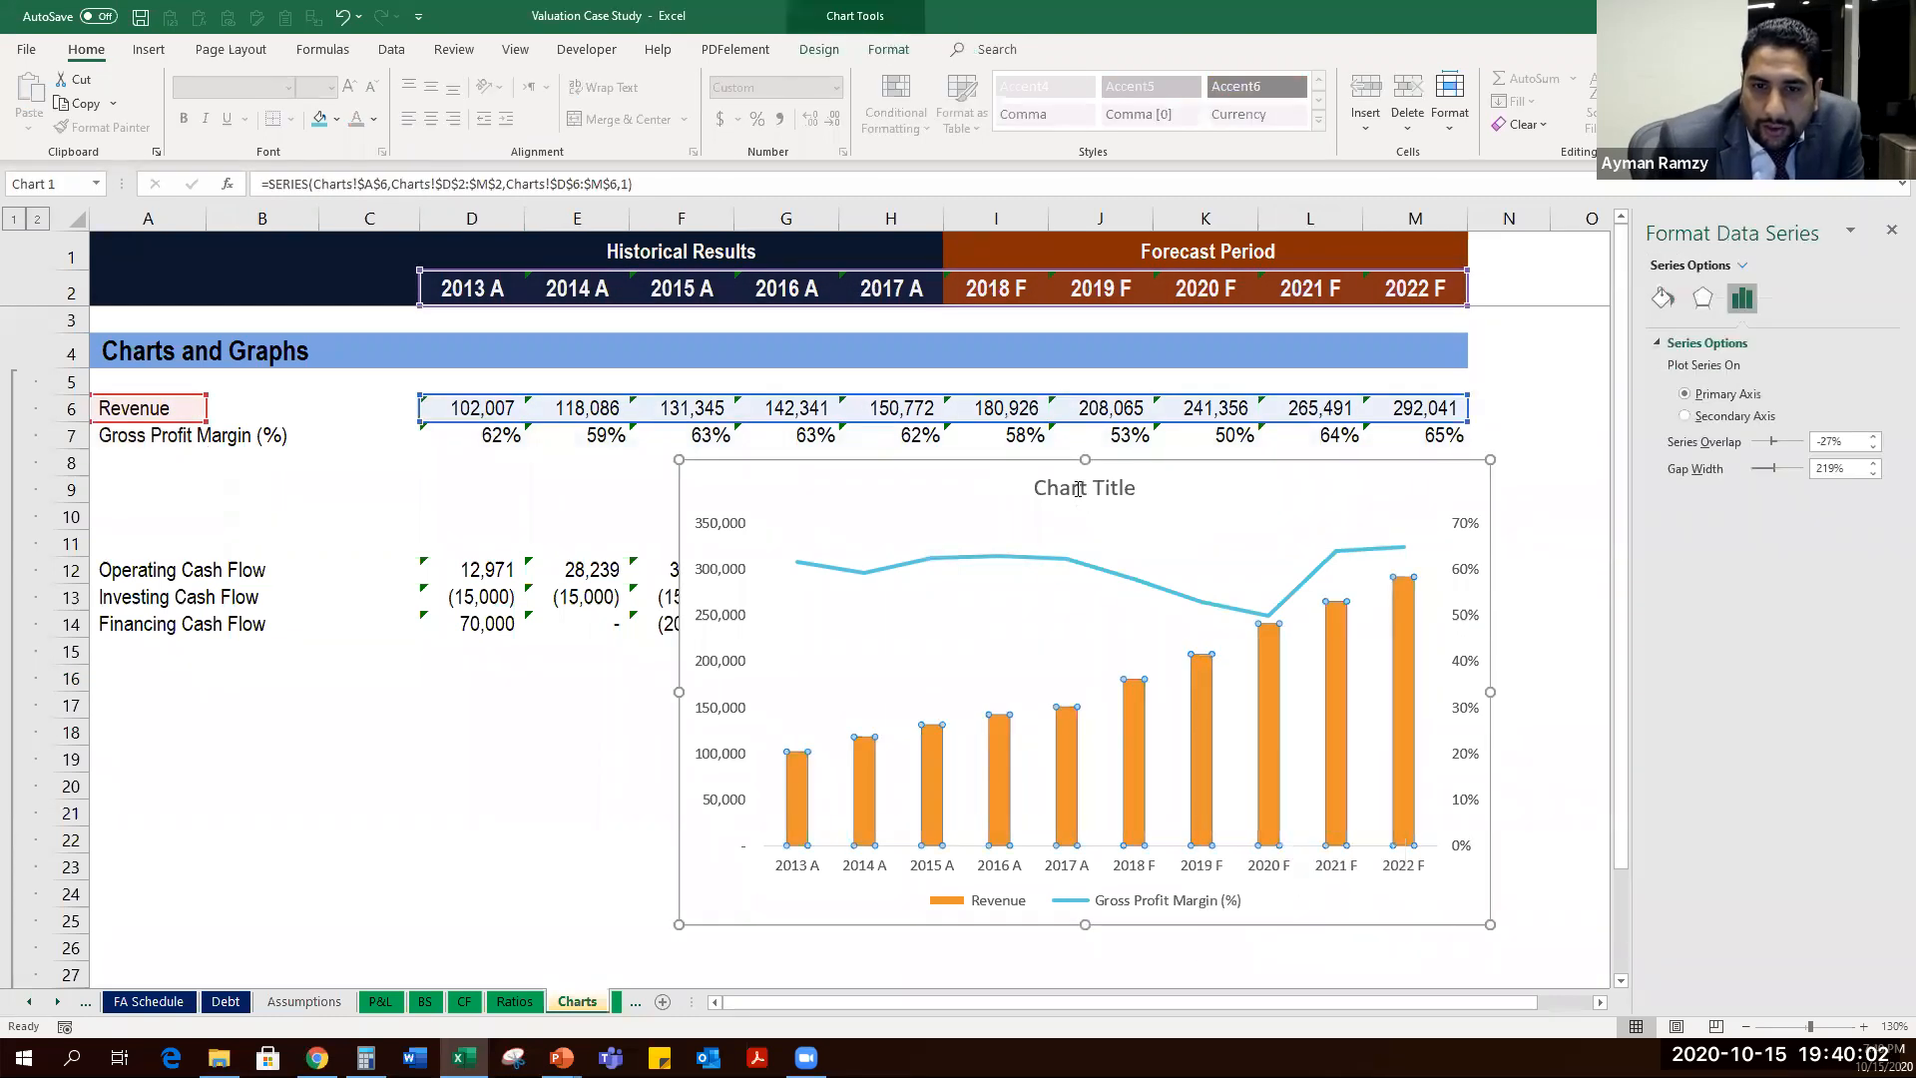
Replace the chart's placeholder title with "Profitability".
left_click(1068, 496)
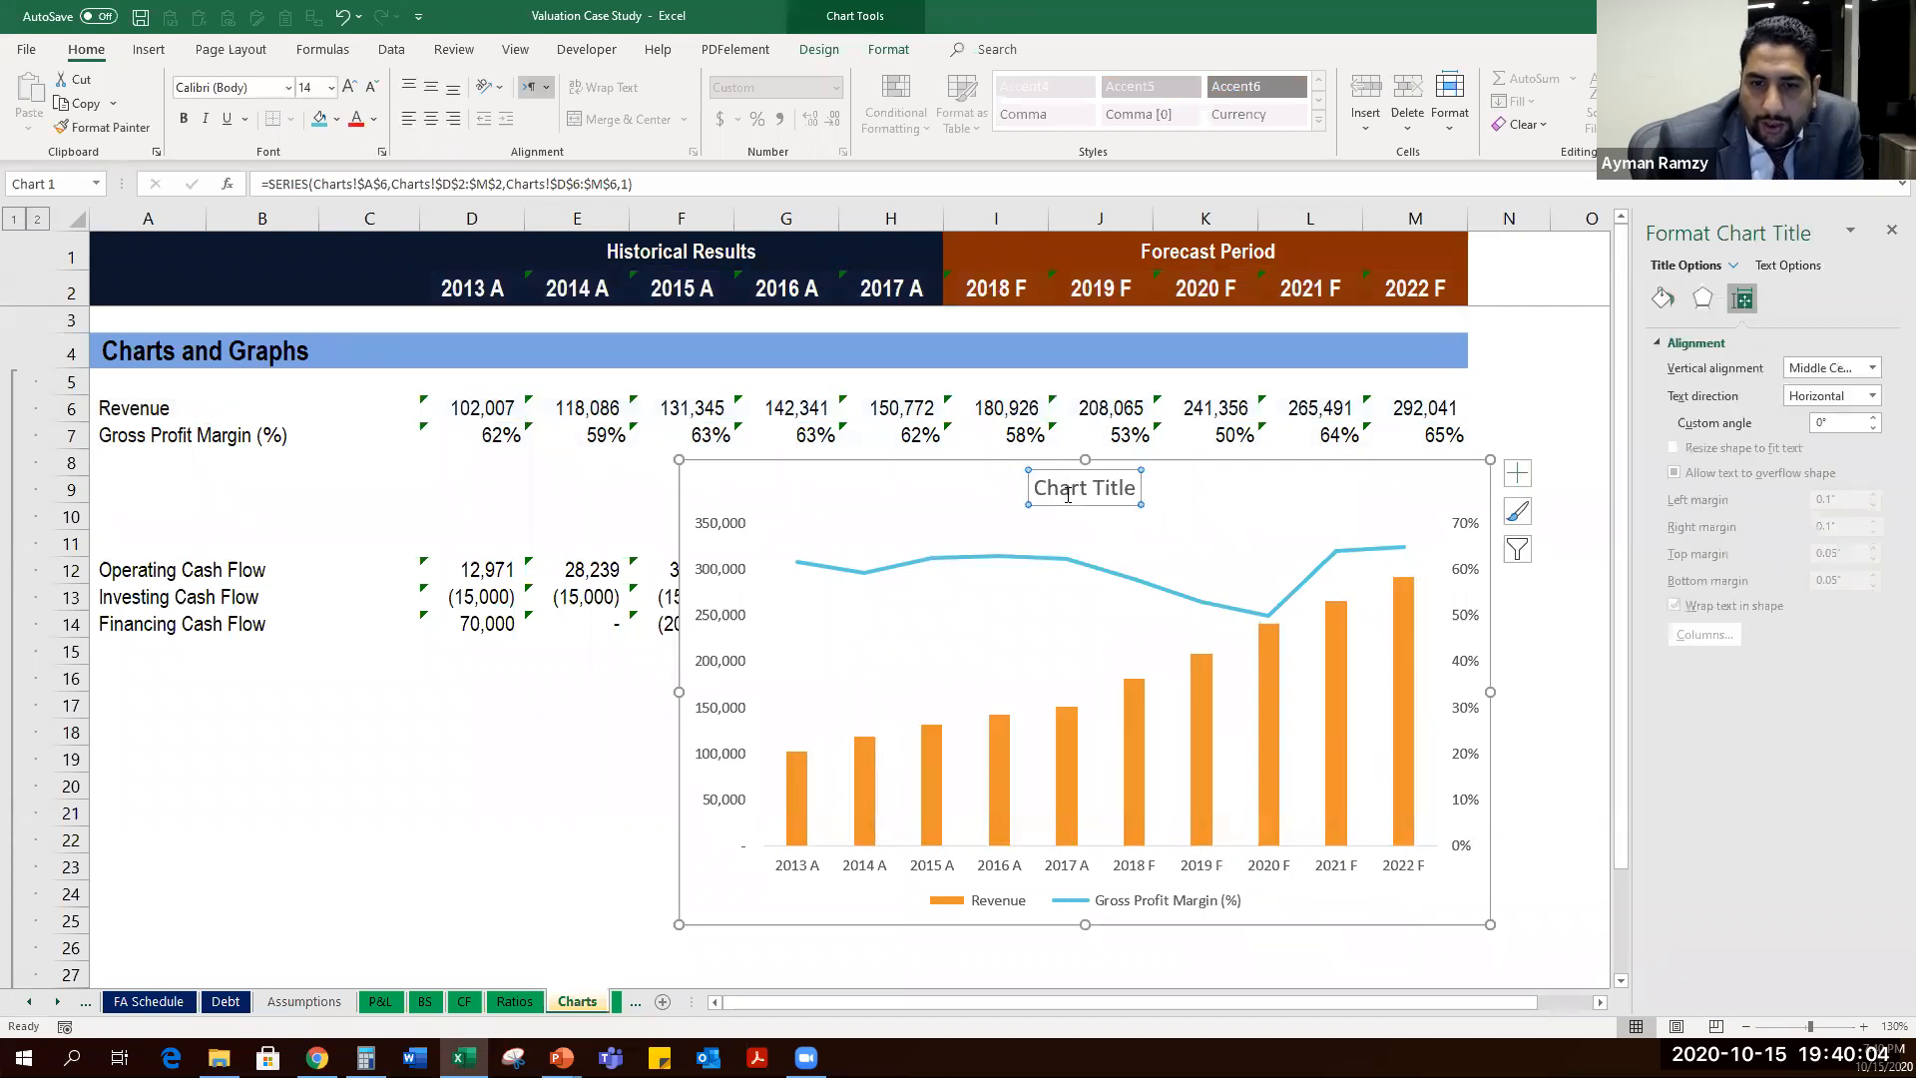
double_click(1067, 496)
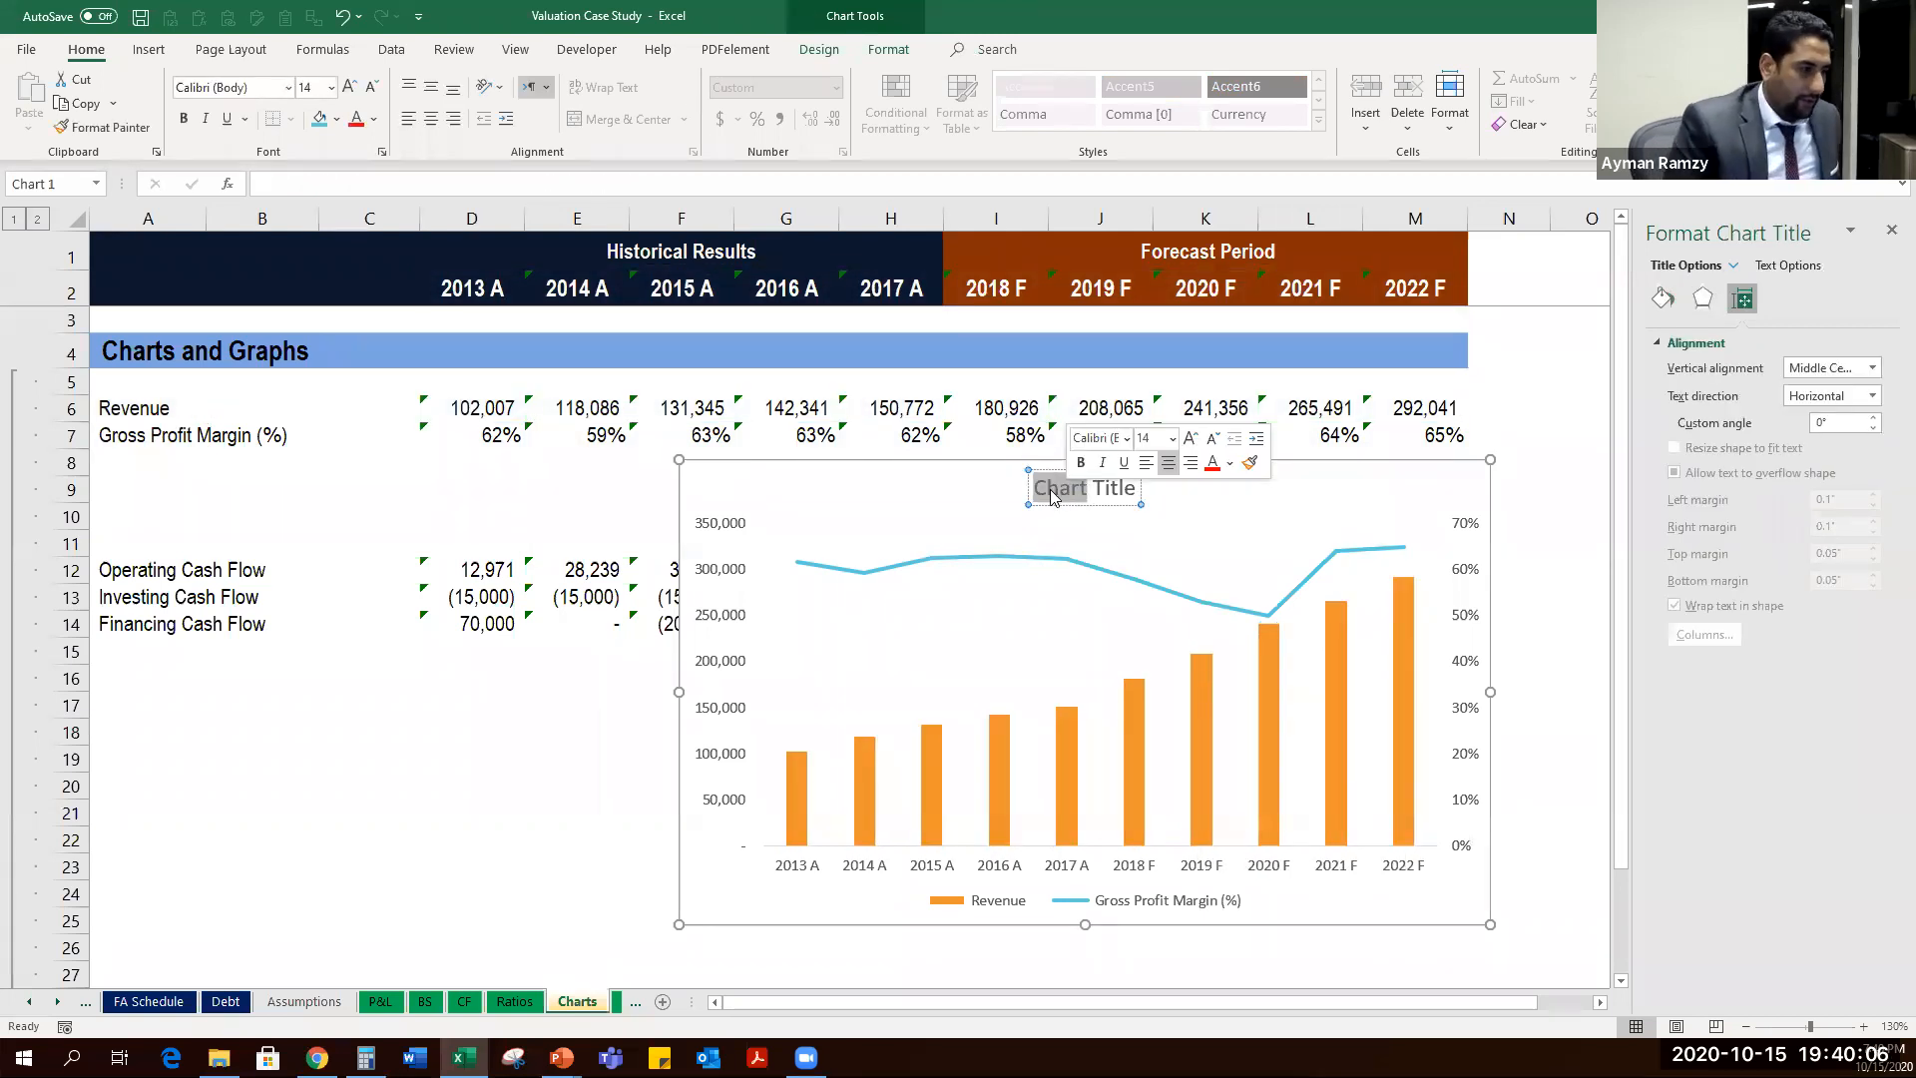
triple_click(1053, 496)
key("Delete")
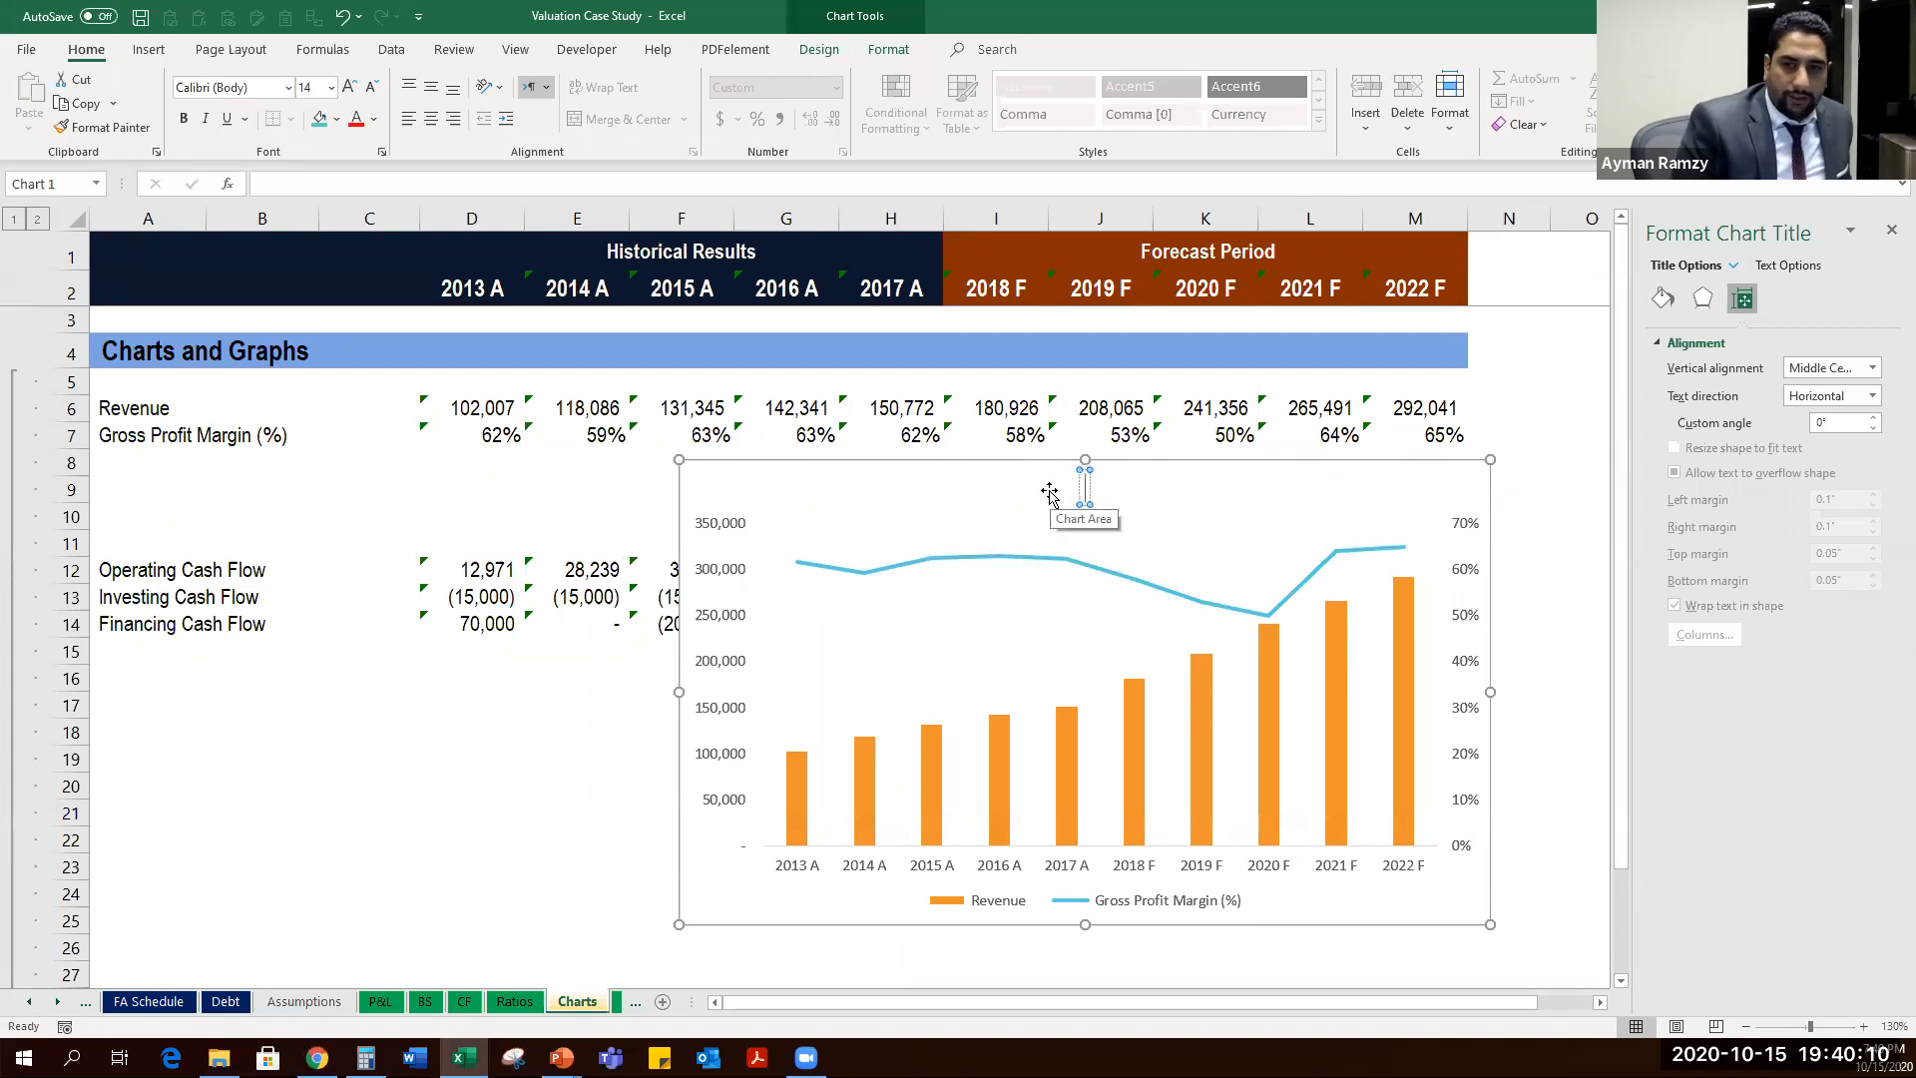
type("PRof")
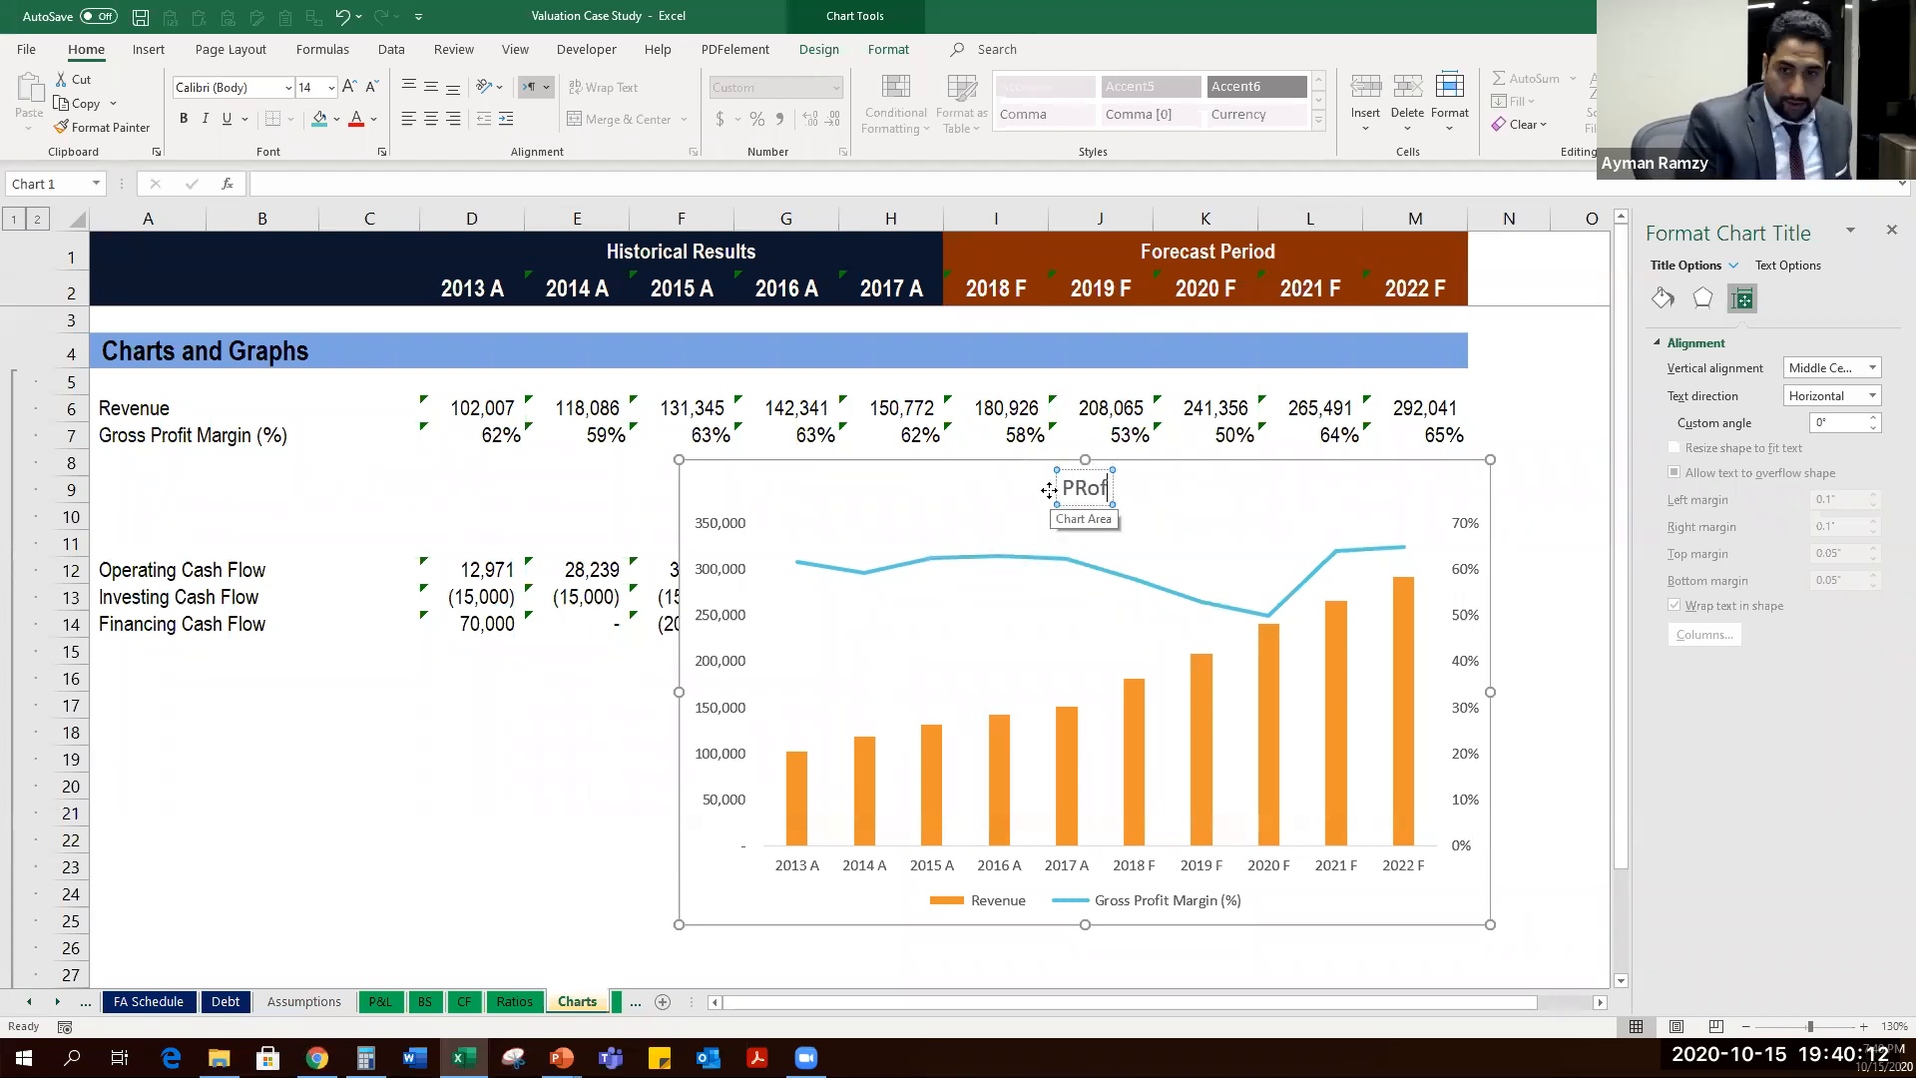
type("itibailt")
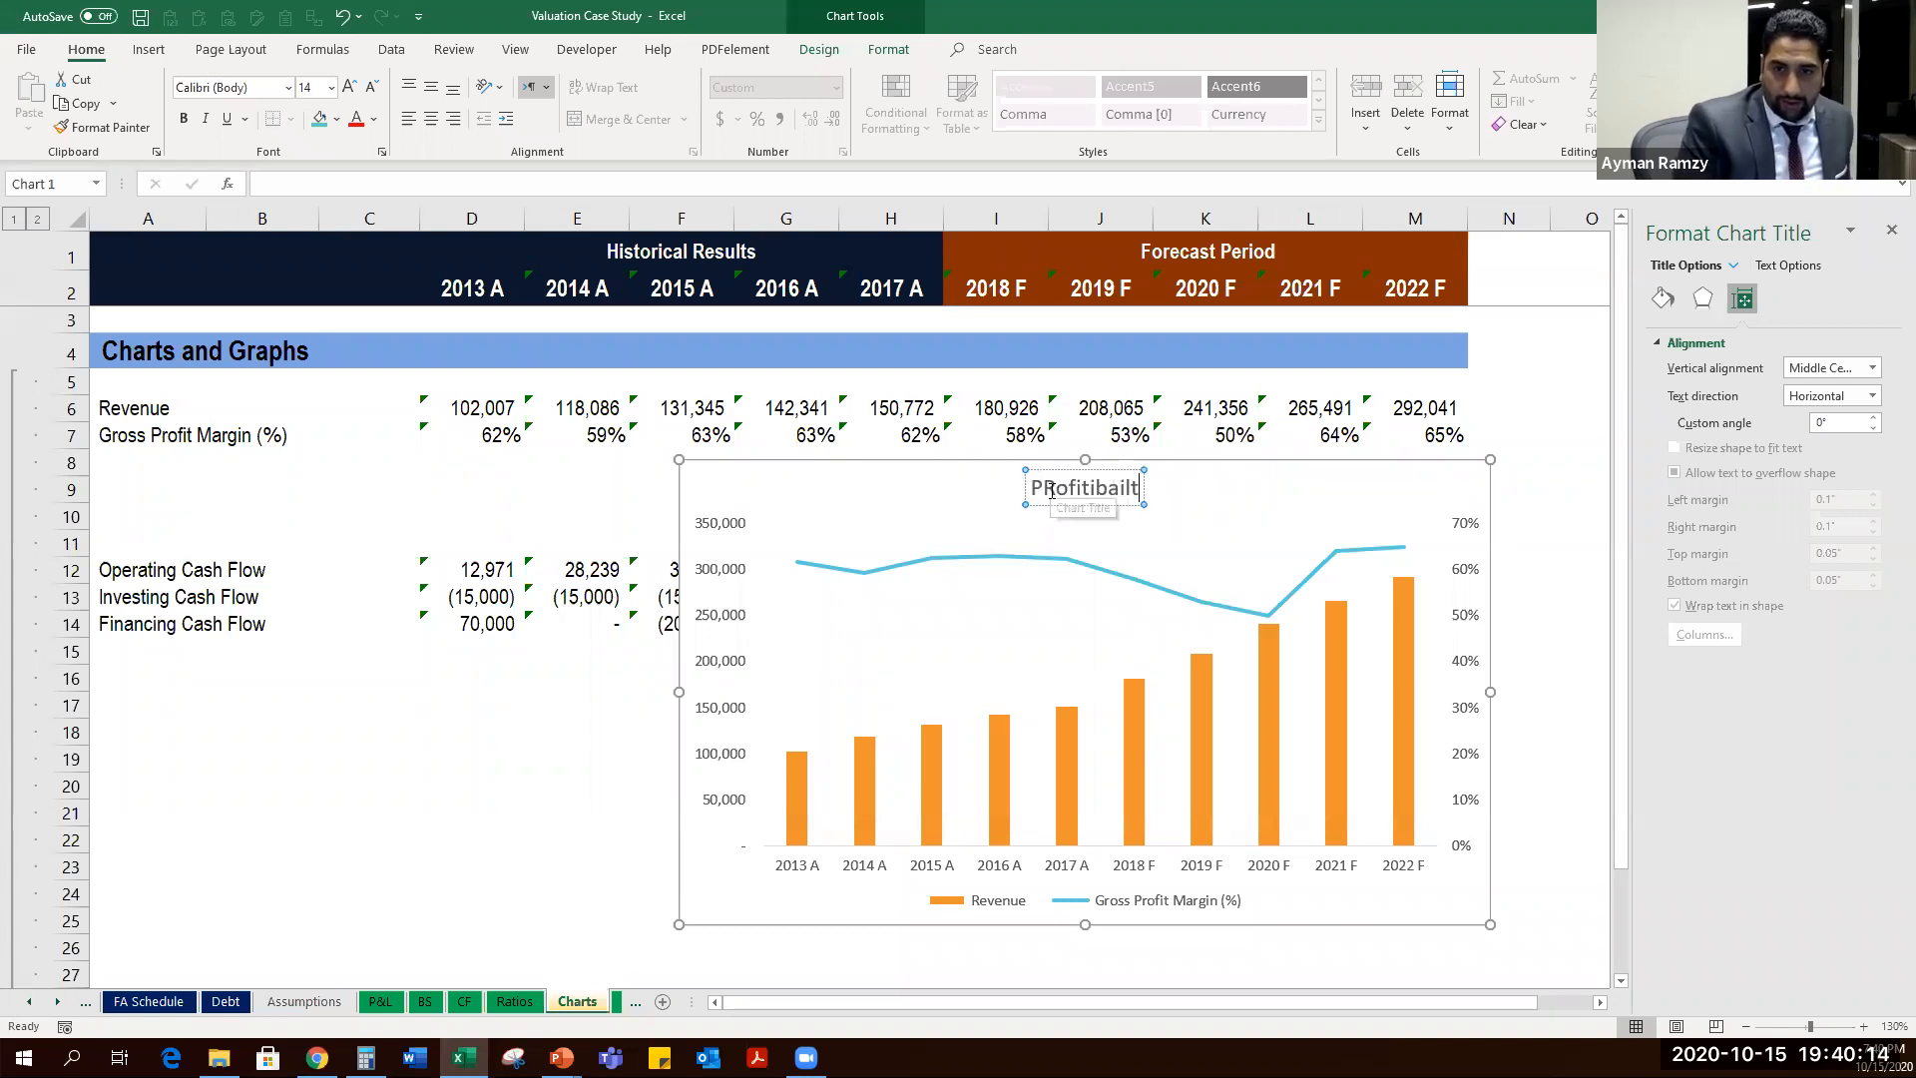
key("BackSpace")
key("BackSpace")
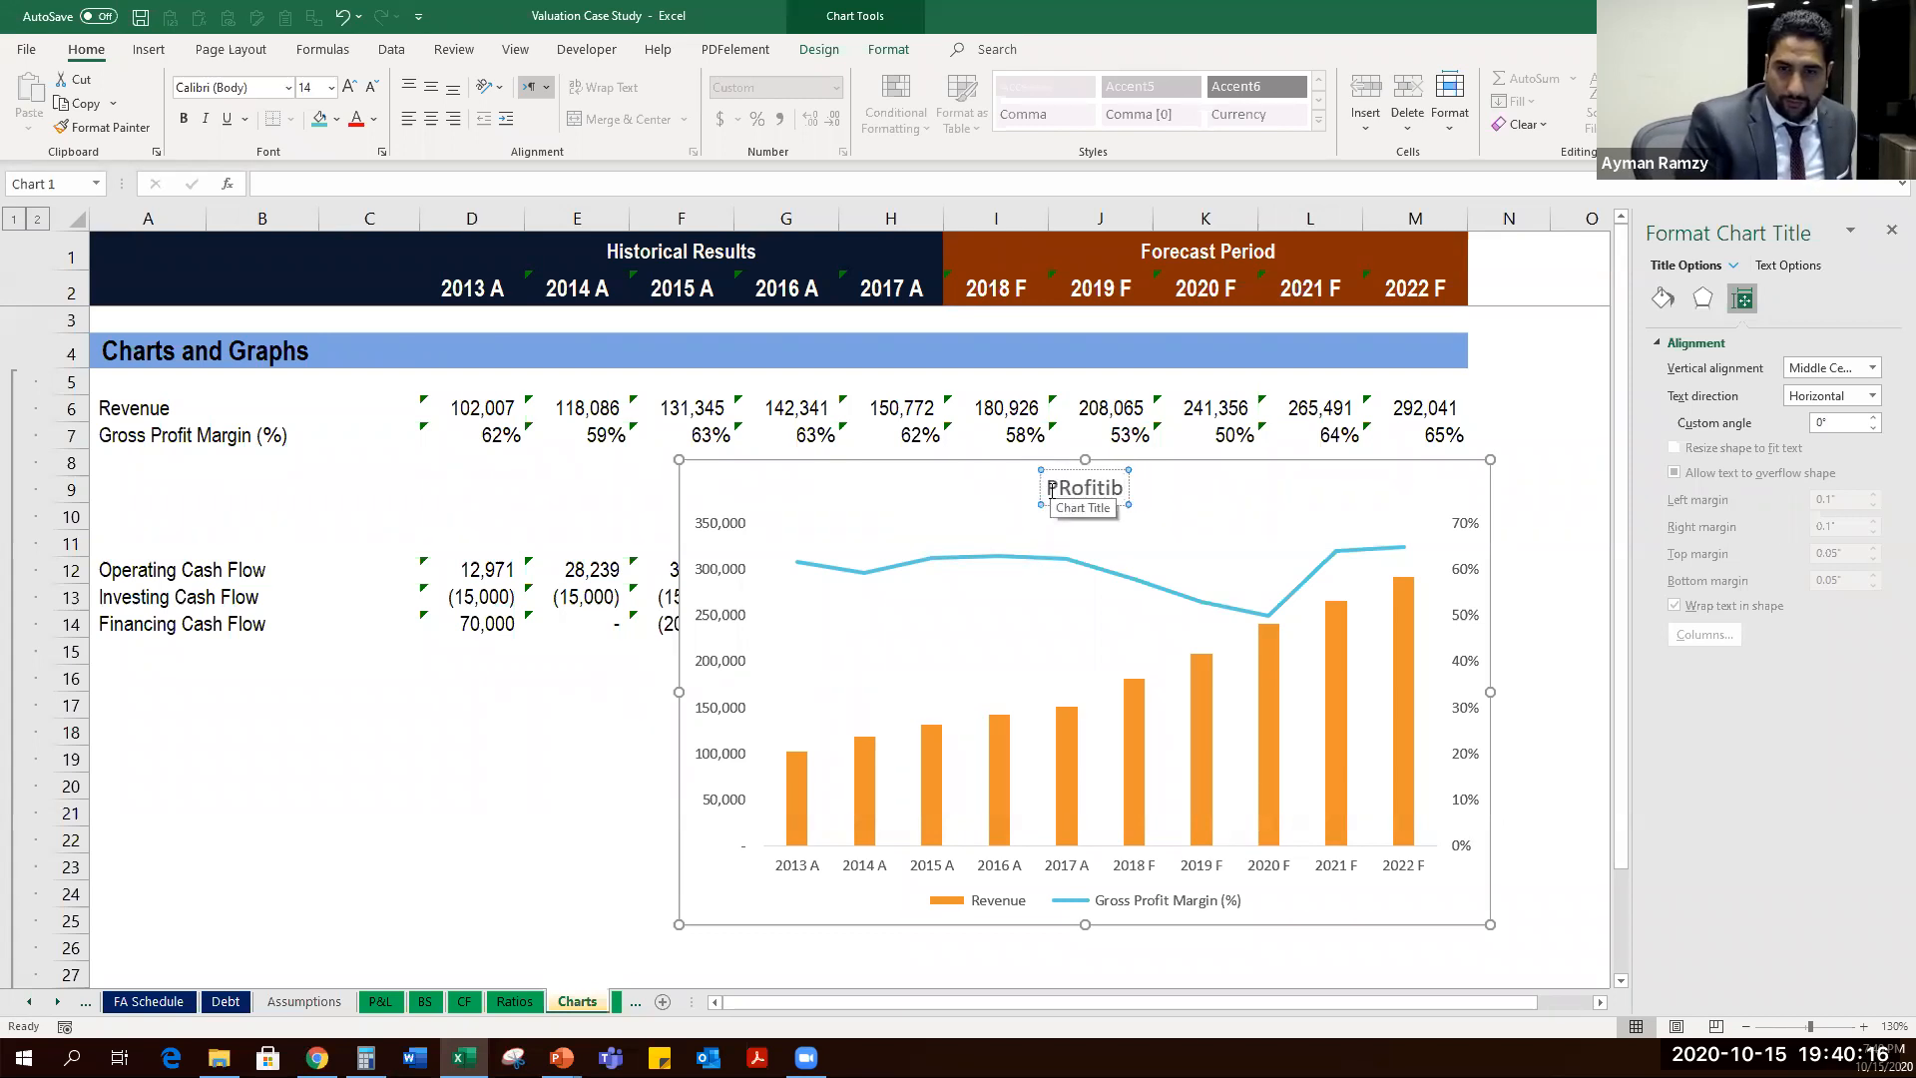
key("BackSpace")
type("ability")
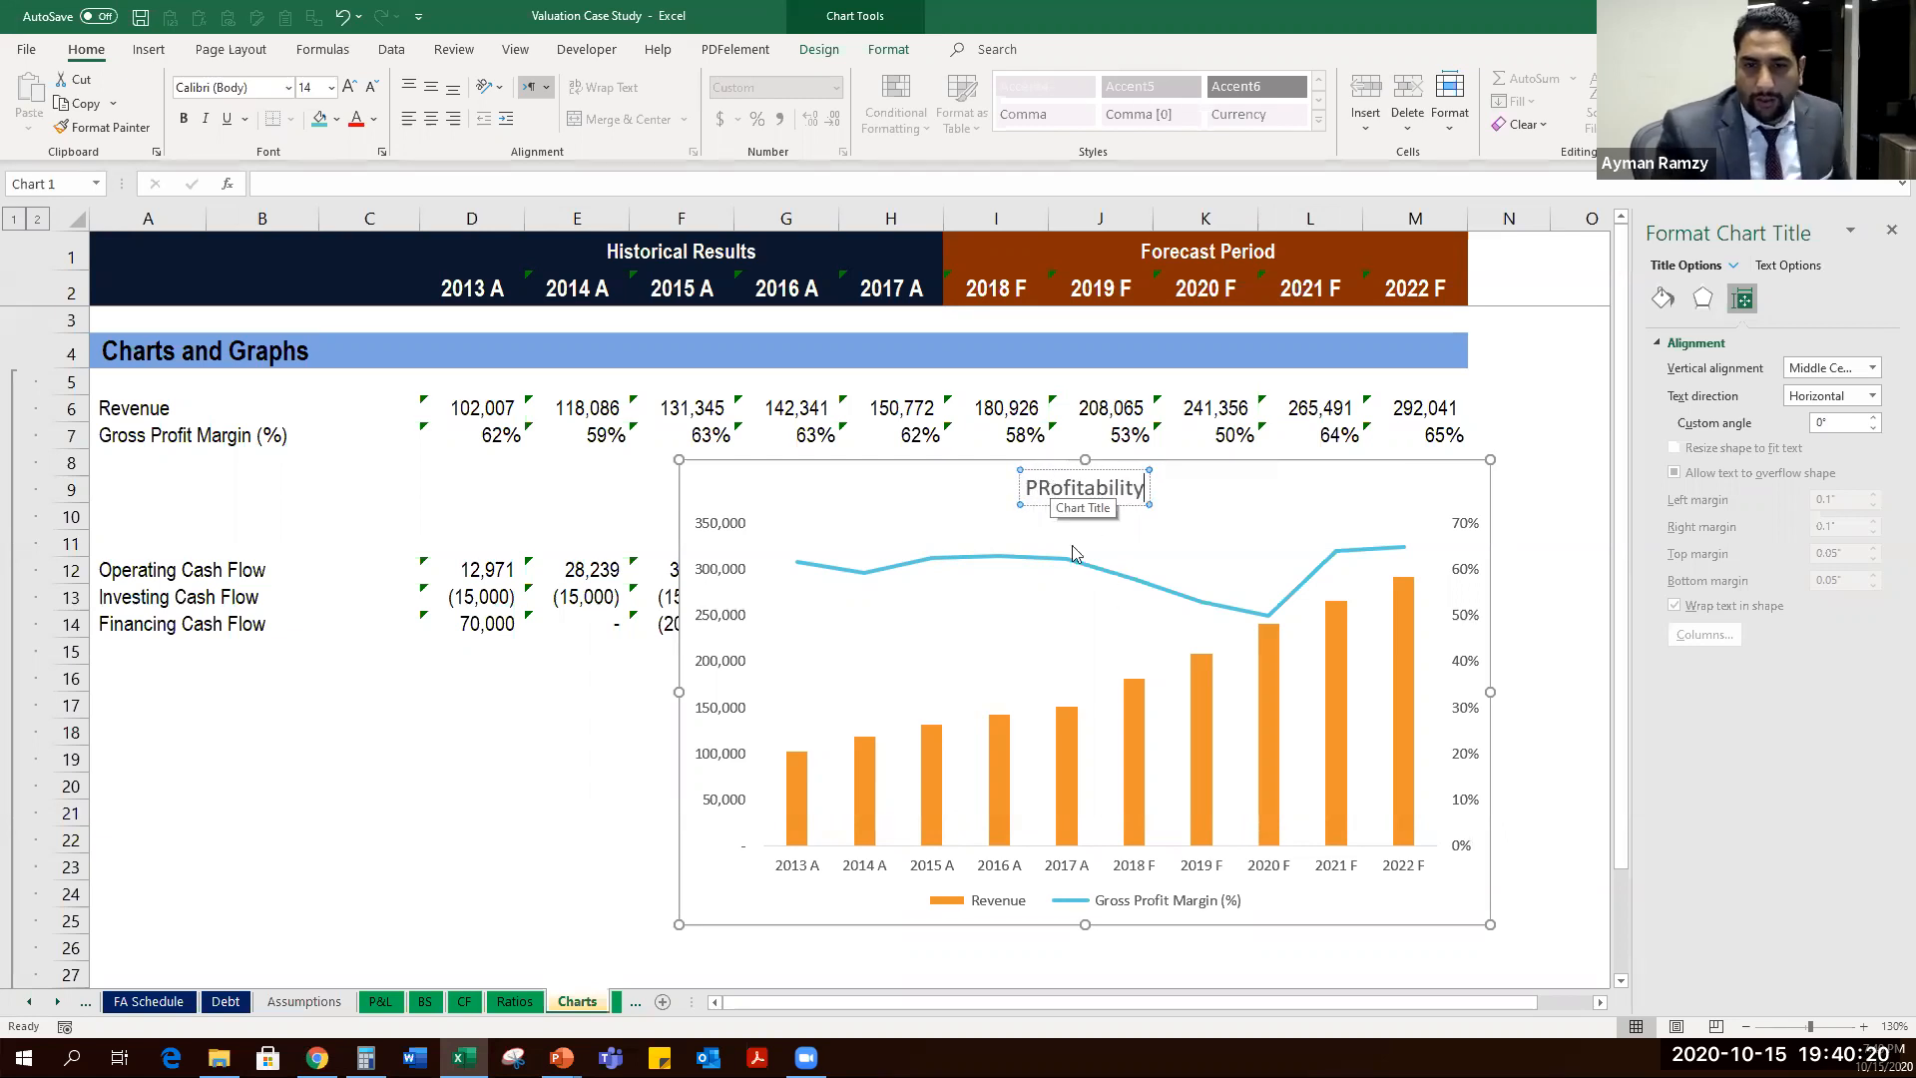
left_click_drag(1051, 488, 1042, 487)
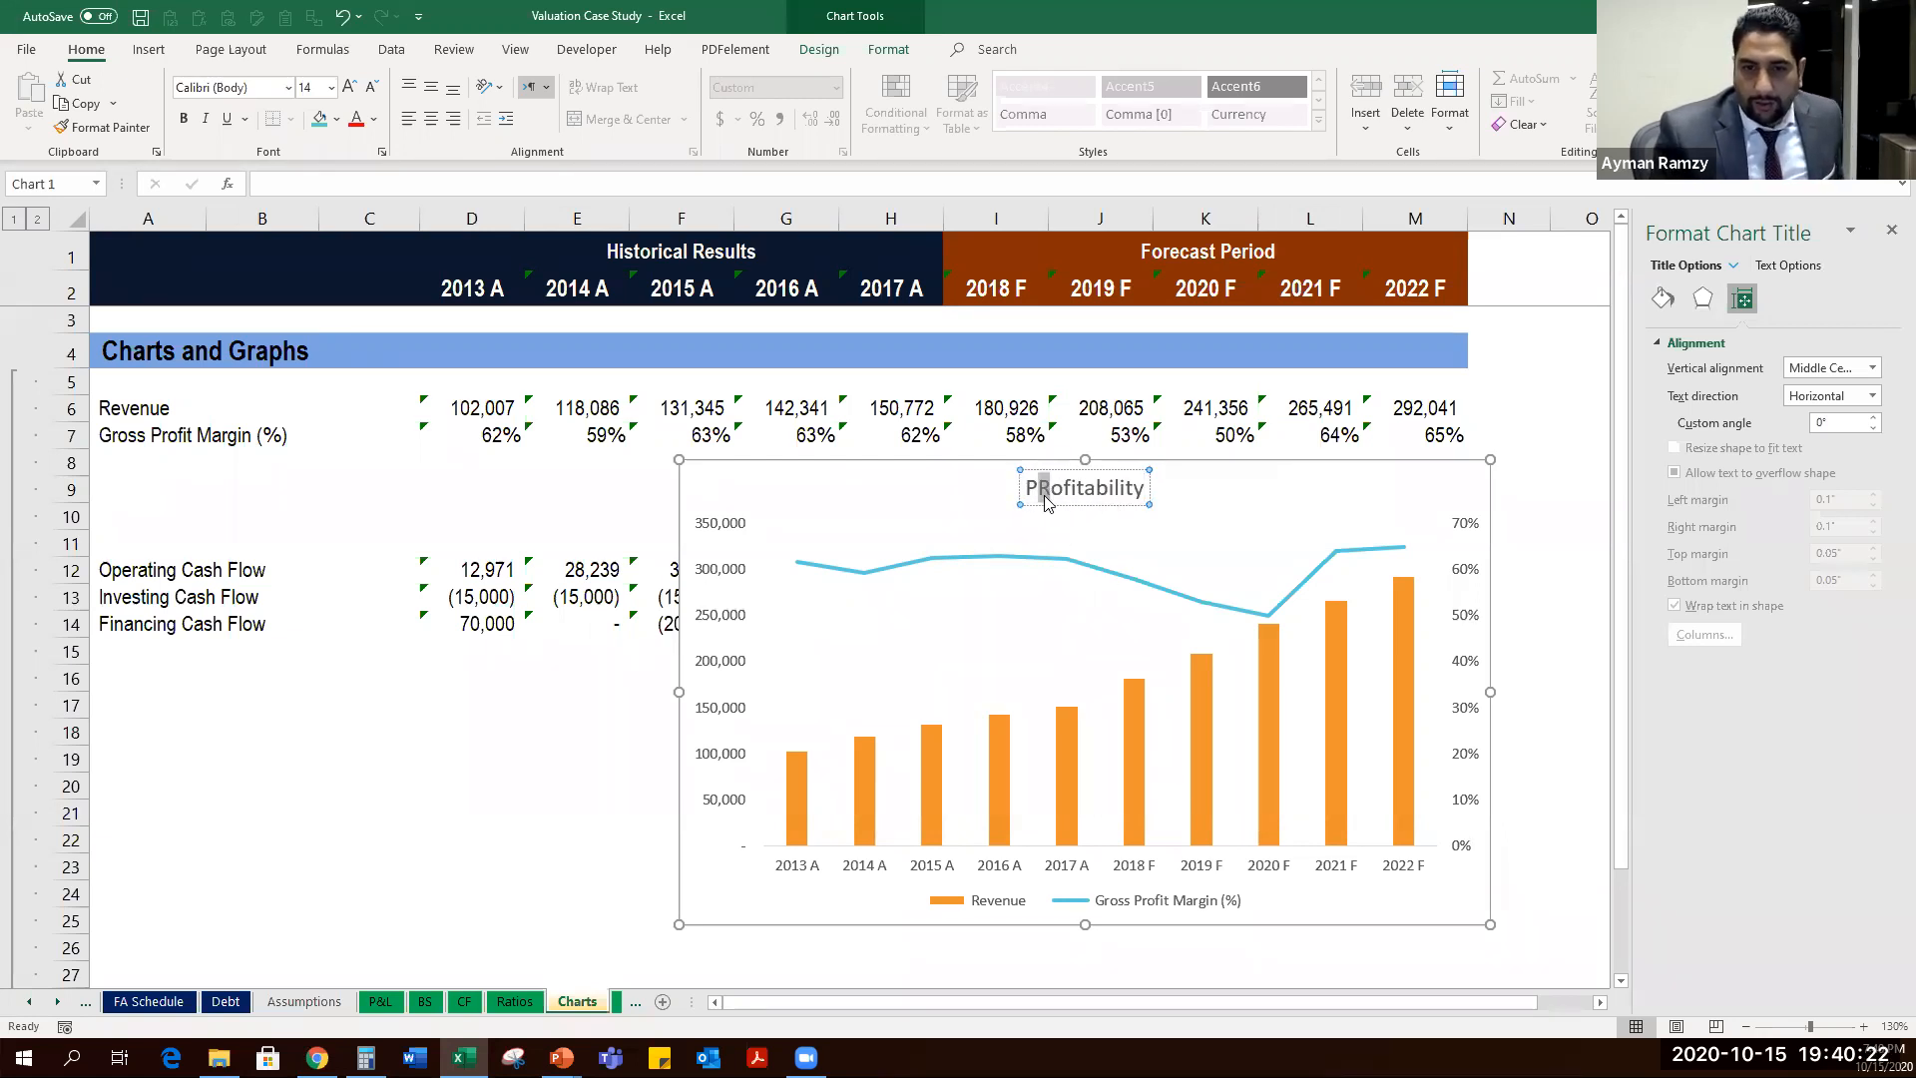
type("r")
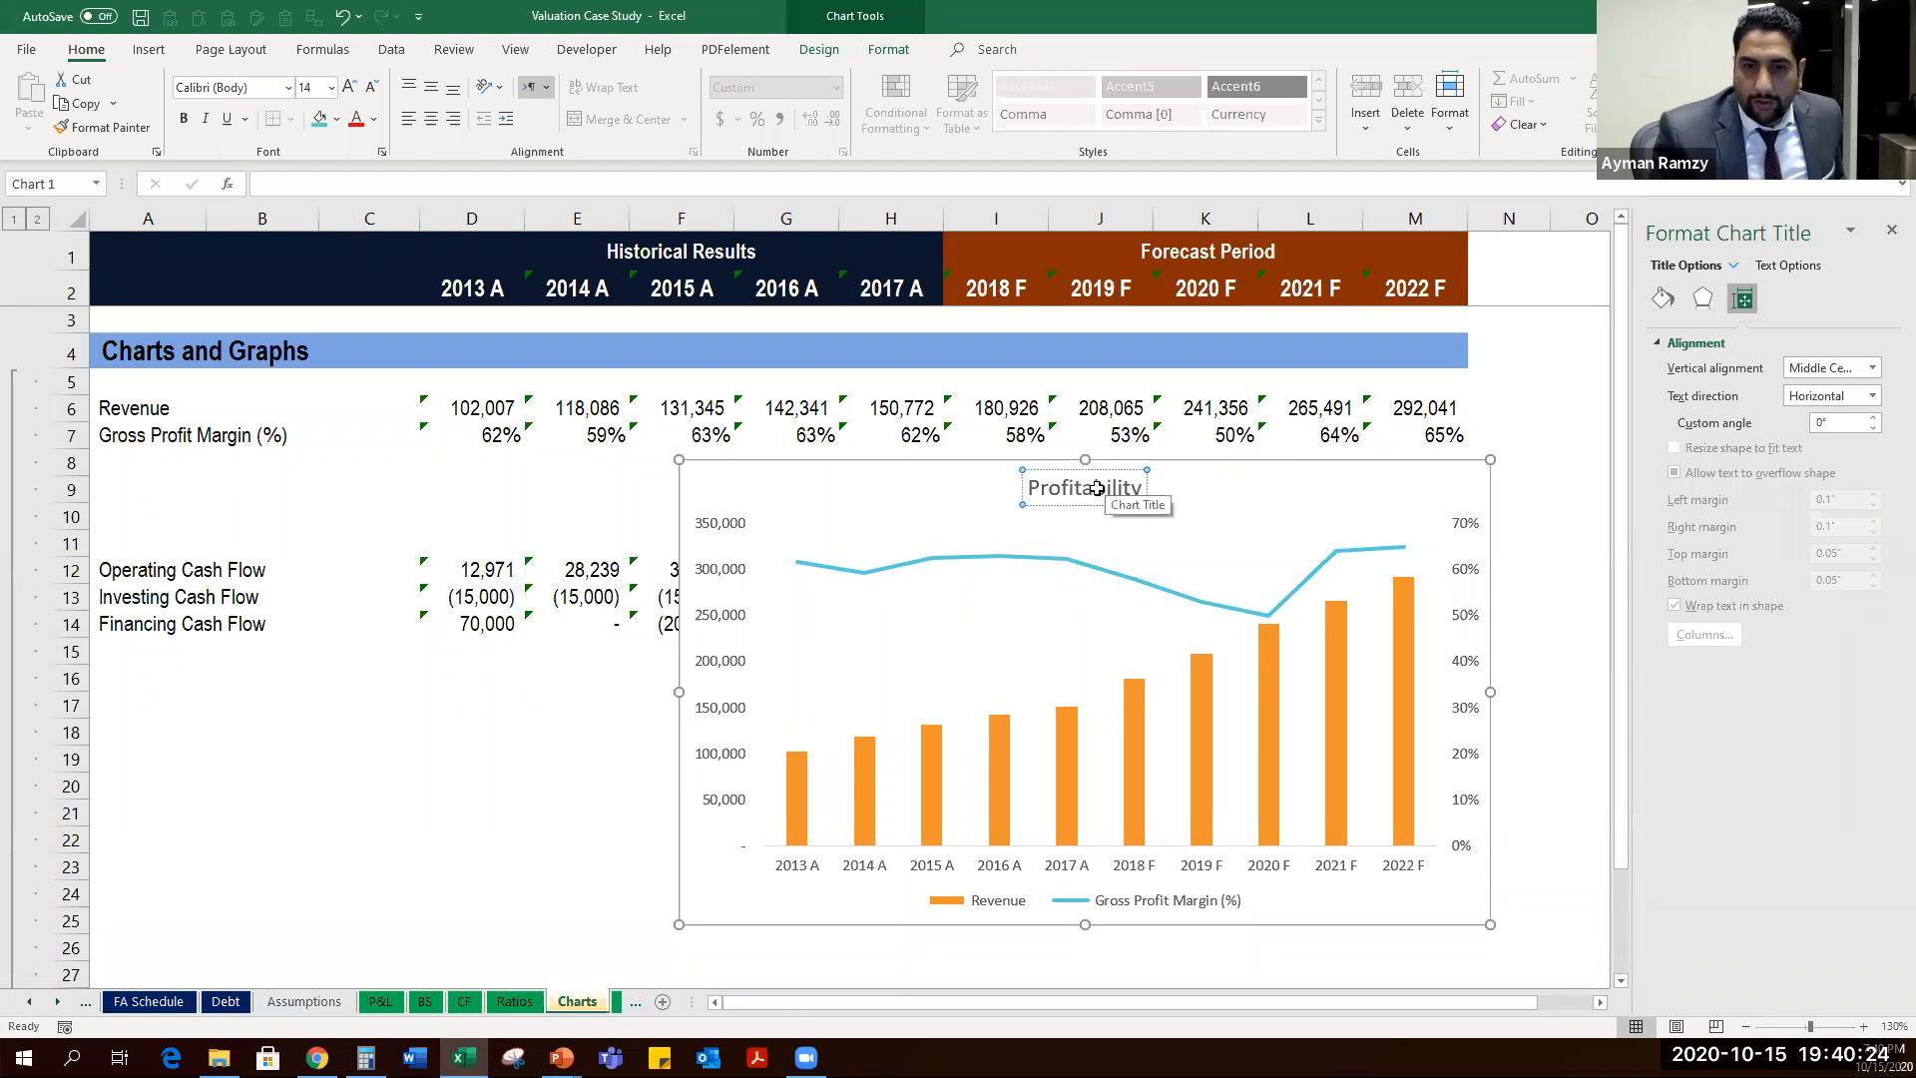
Remove the letter "a" from the Profitability chart's title and move that chart down and to the right, clear of the data rows.
key("Escape")
key("Escape")
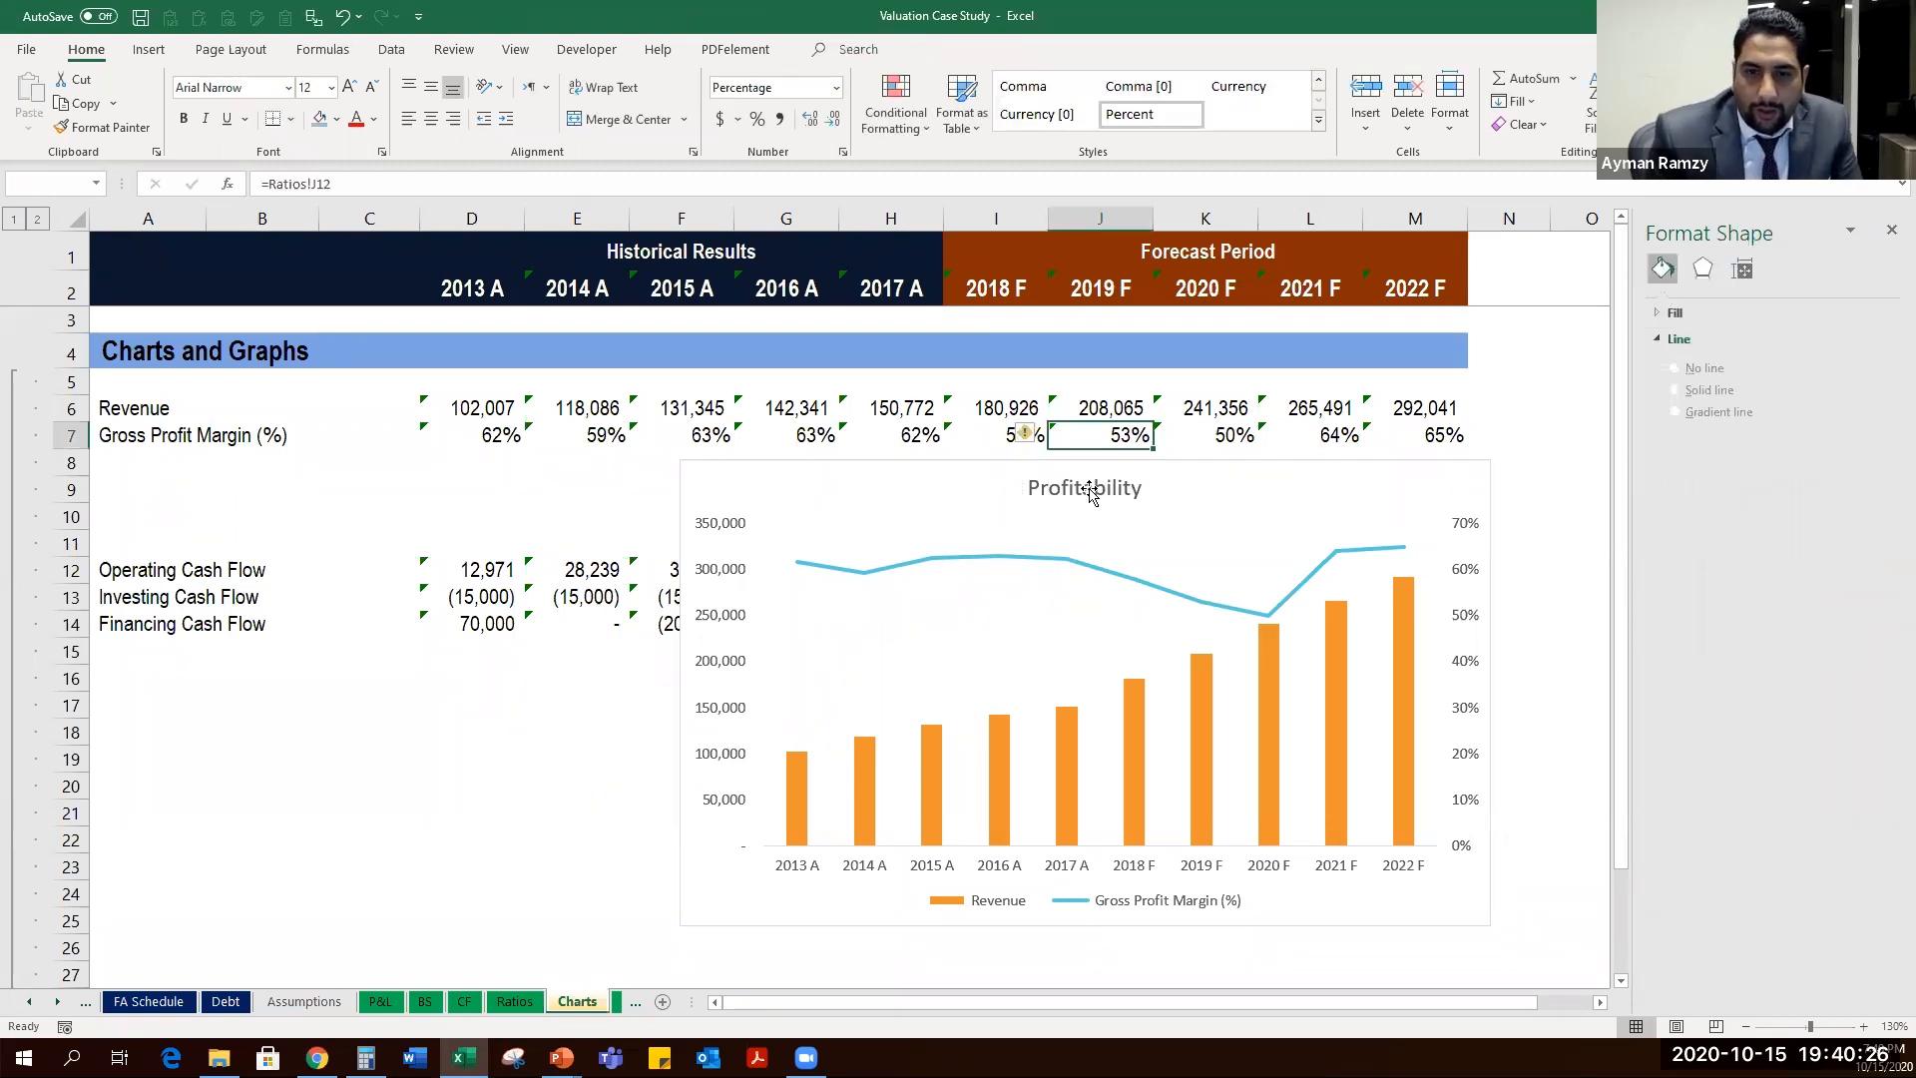
left_click(1089, 488)
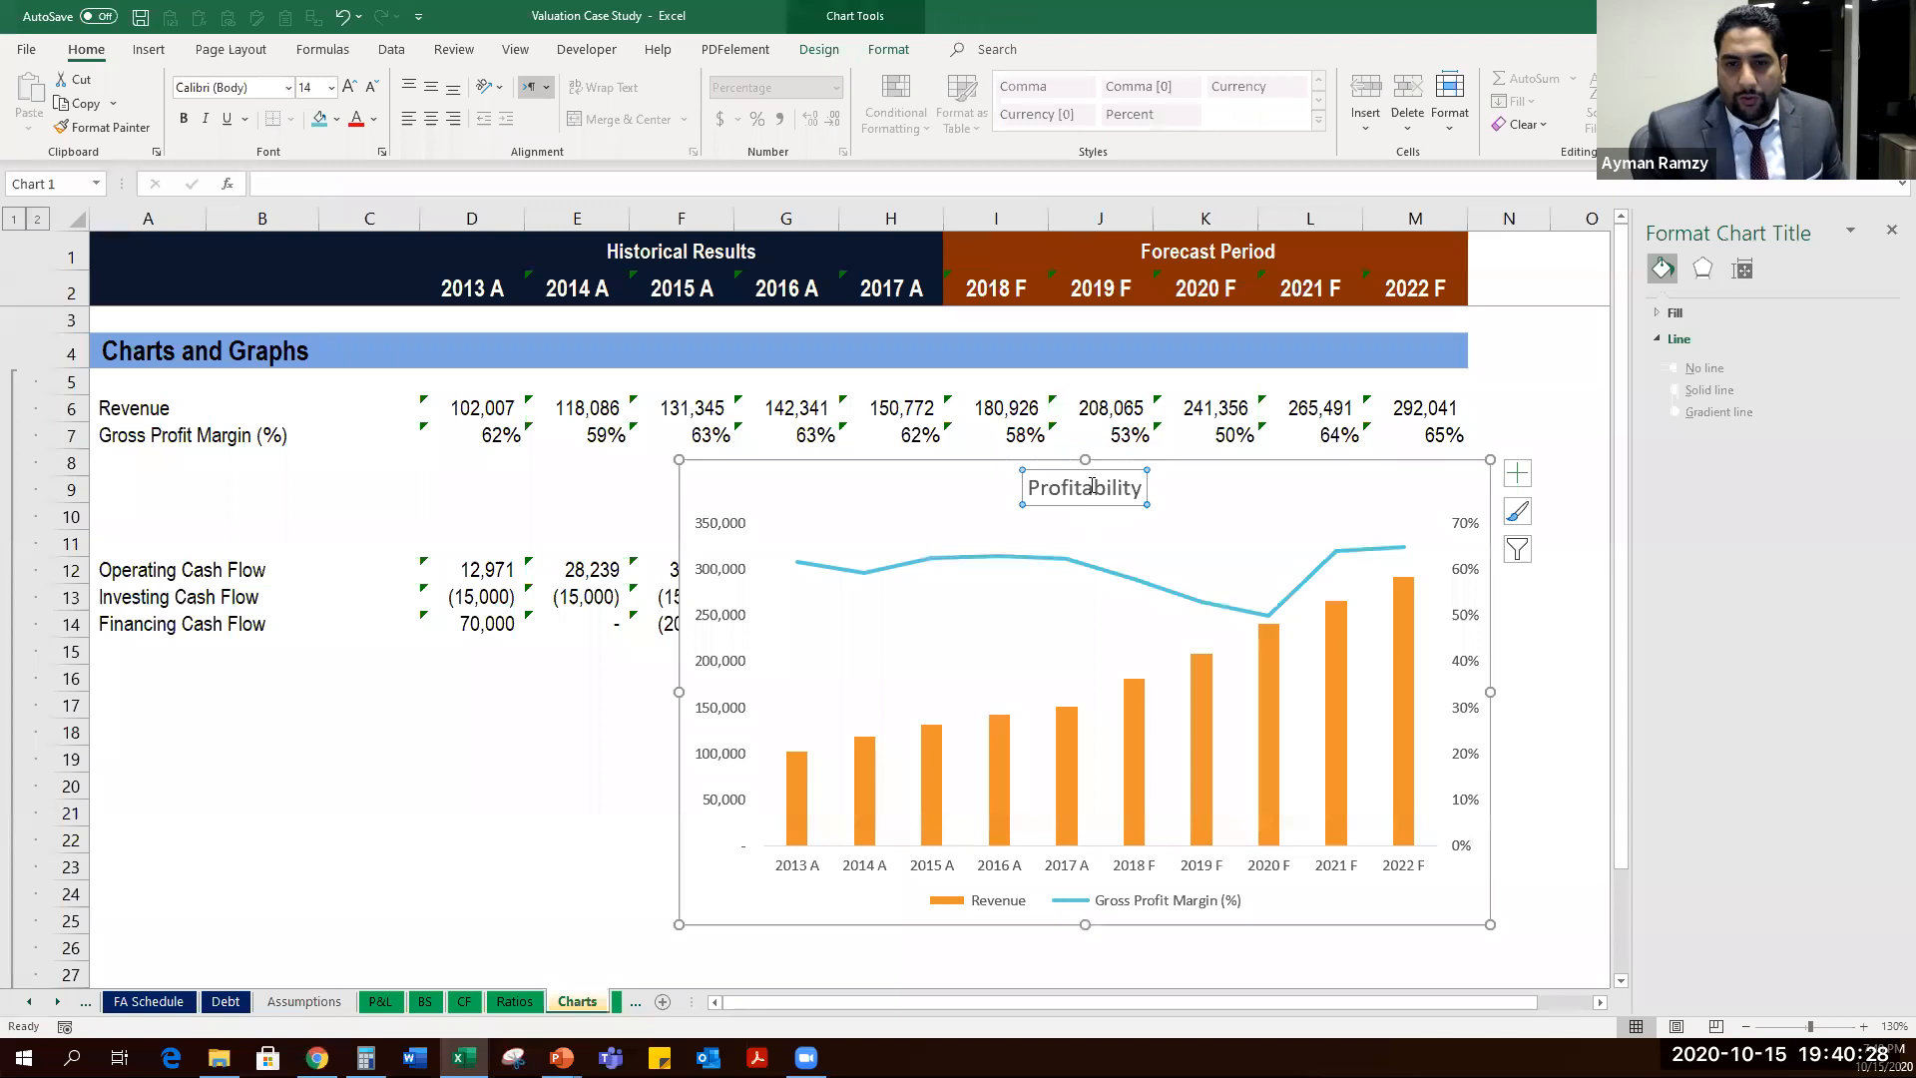
left_click(1092, 486)
key("BackSpace")
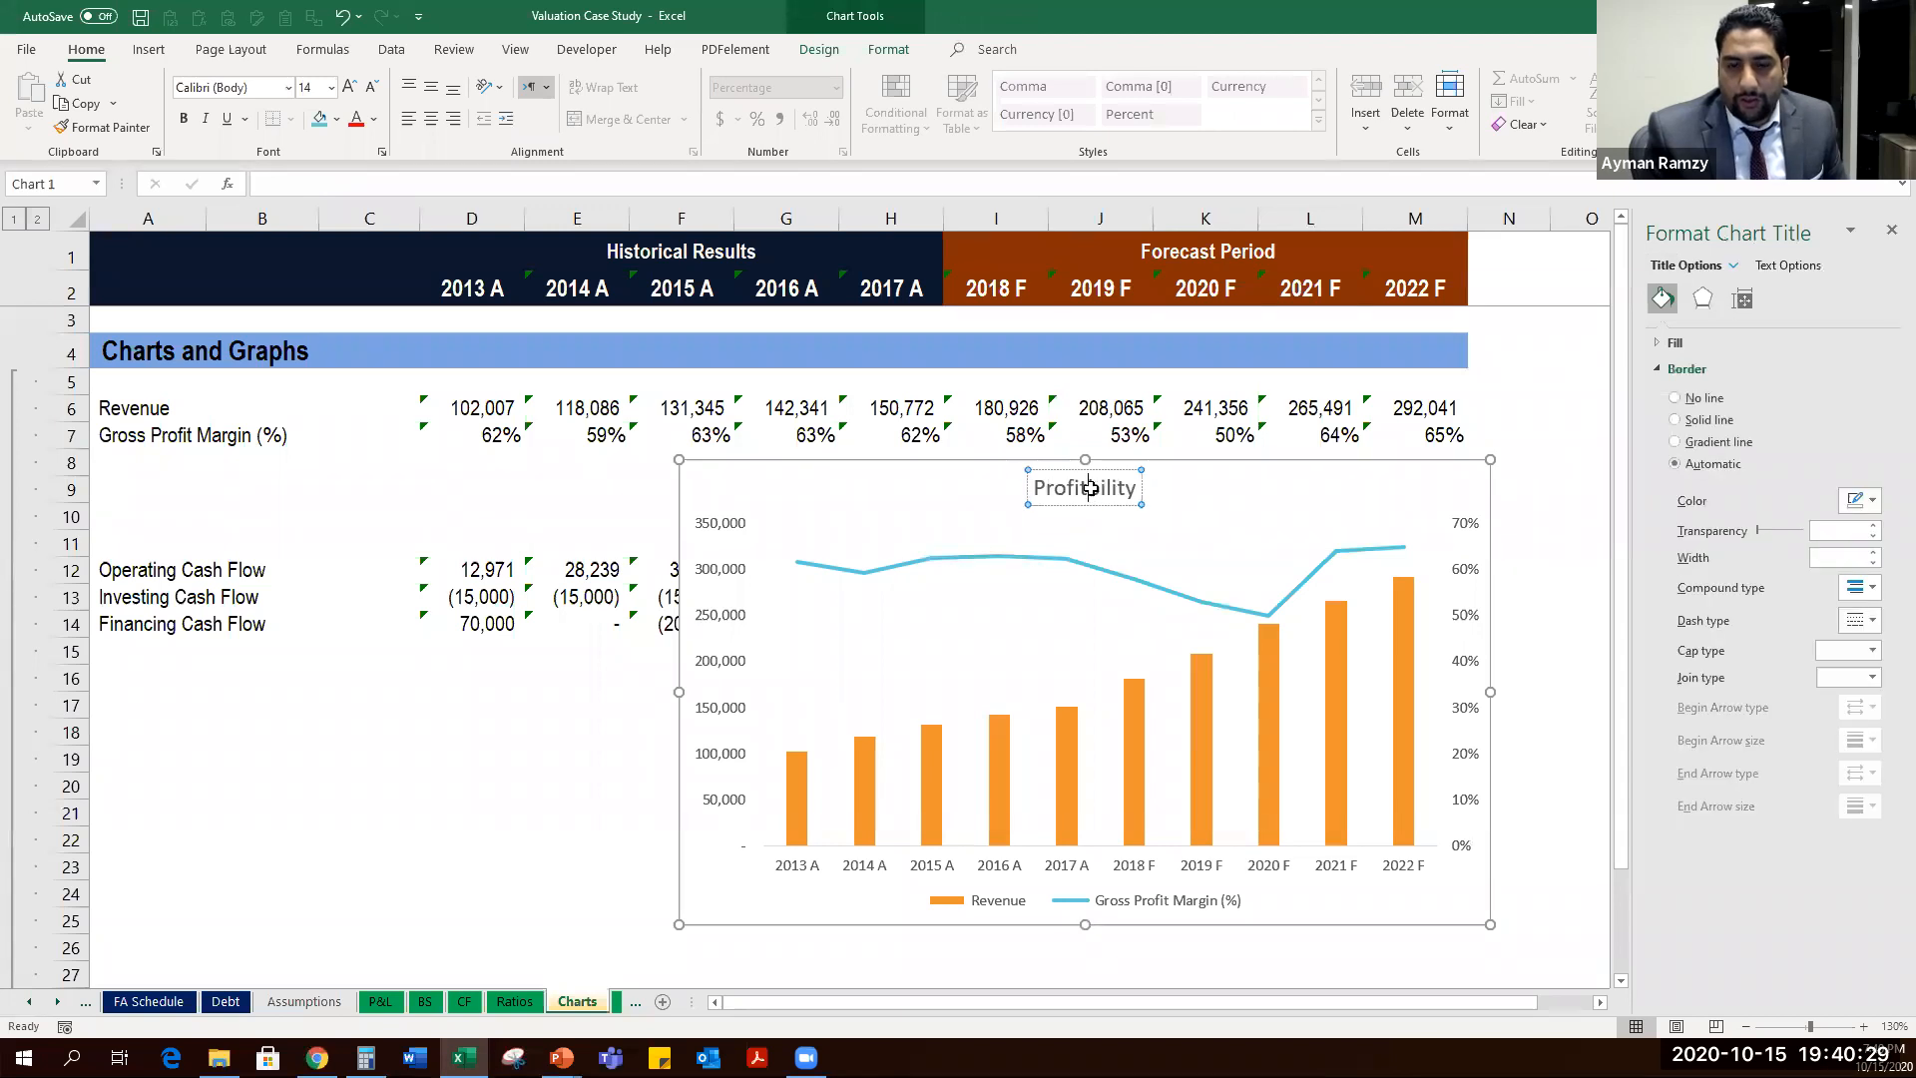
left_click(1166, 436)
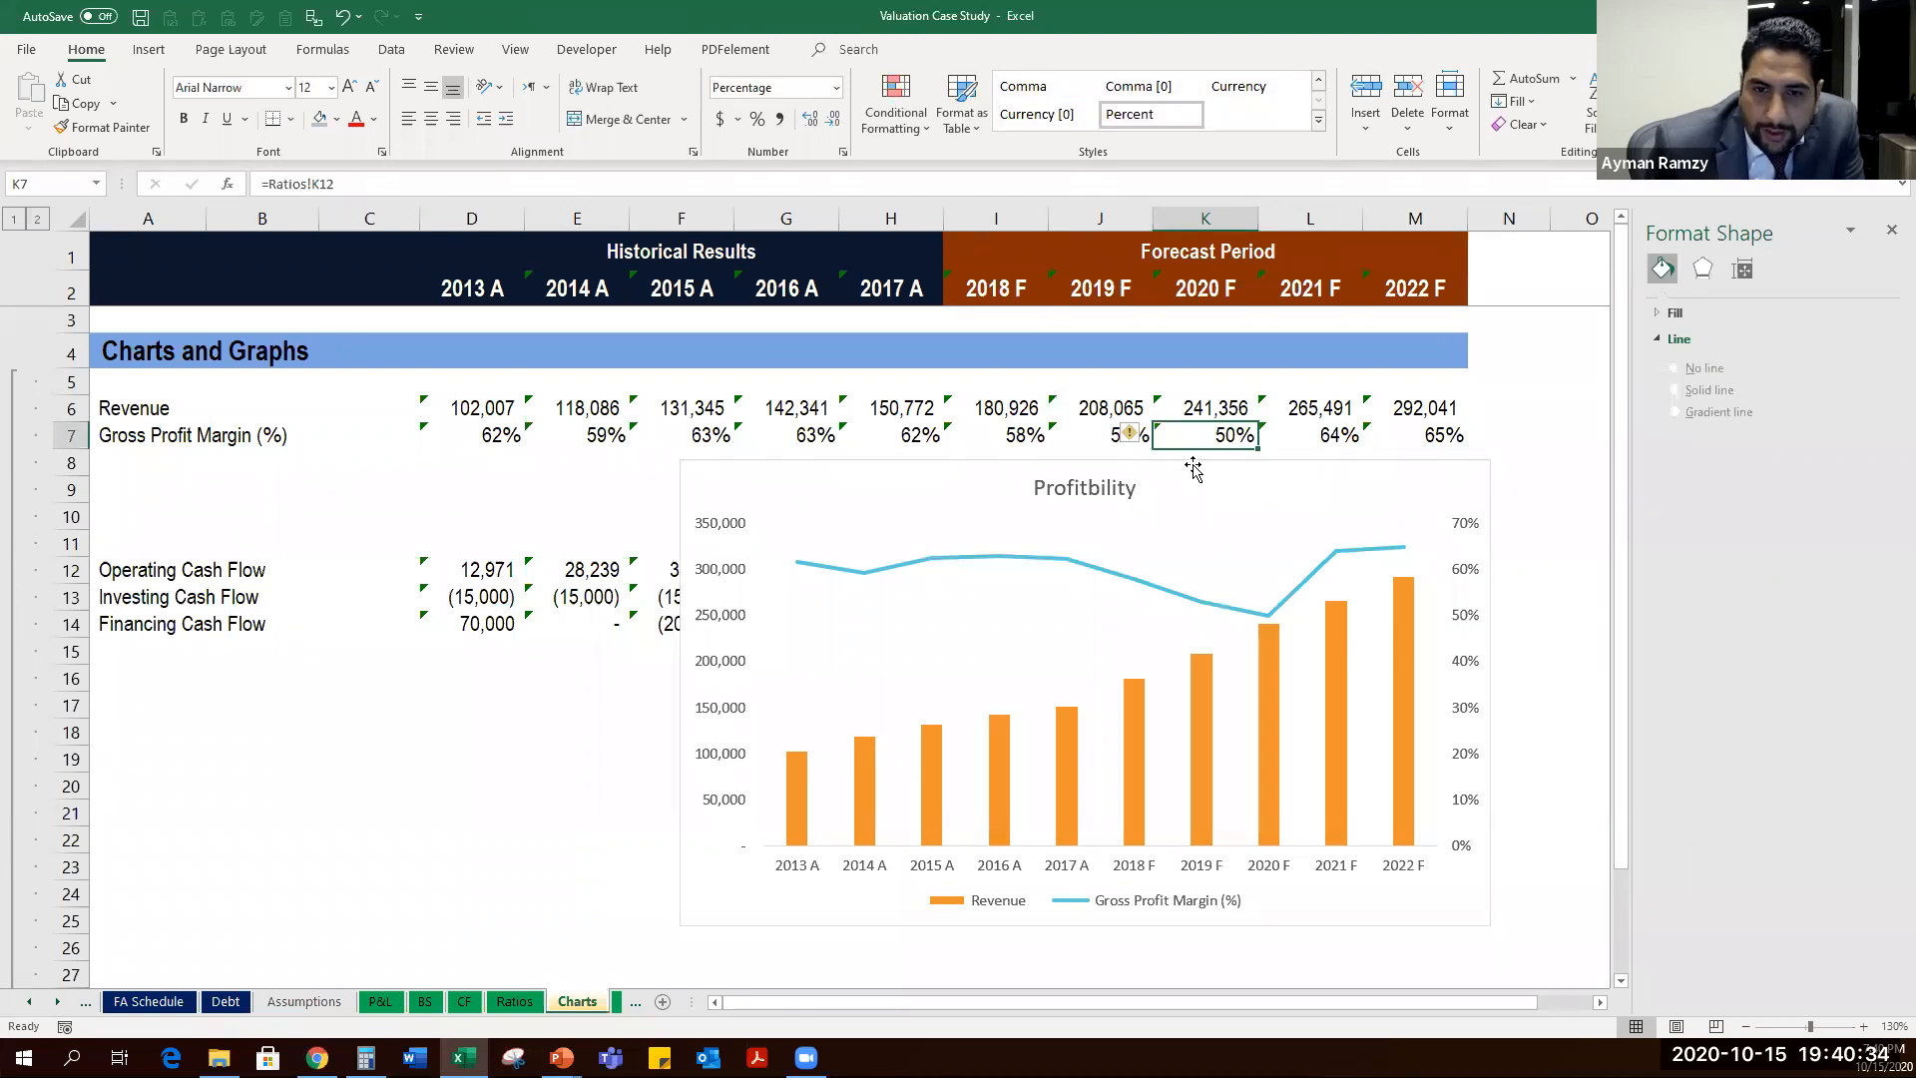
left_click_drag(1546, 398, 837, 705)
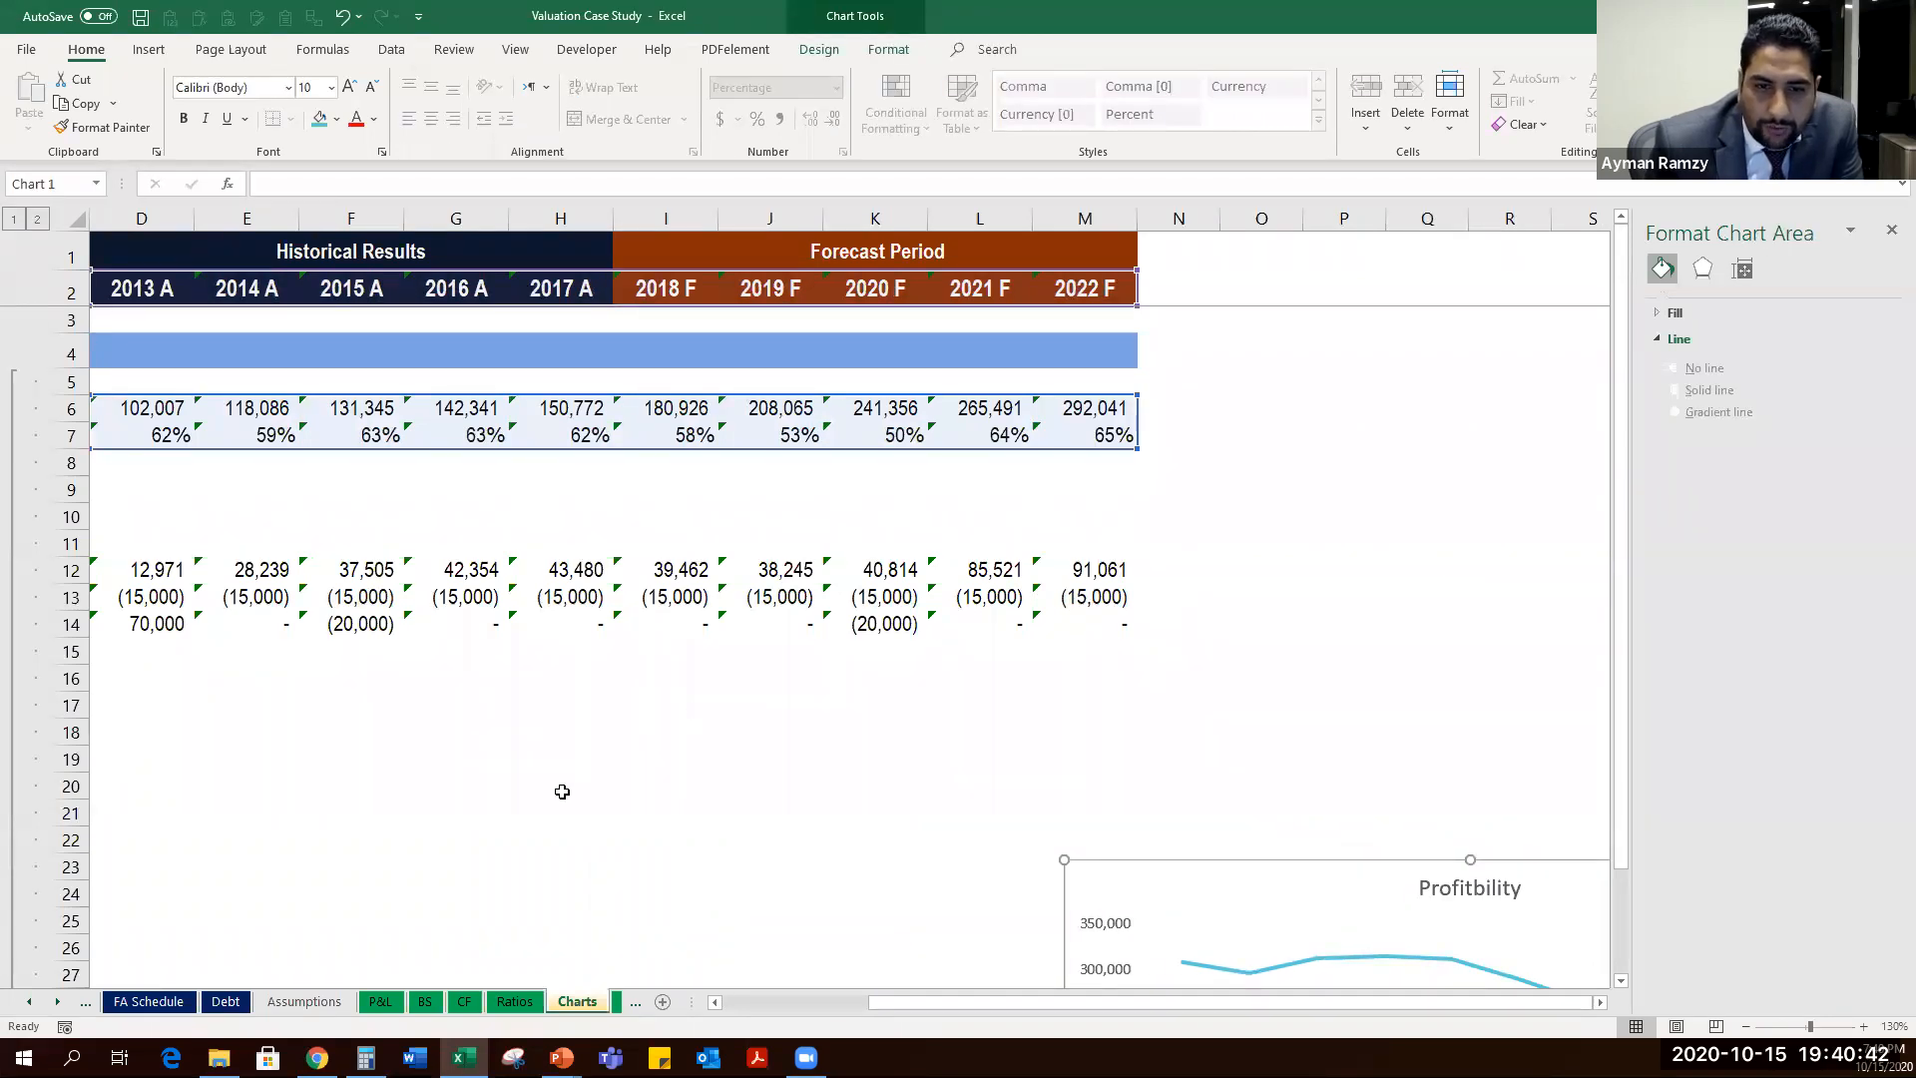
left_click_drag(562, 706, 99, 544)
left_click_drag(568, 790, 558, 759)
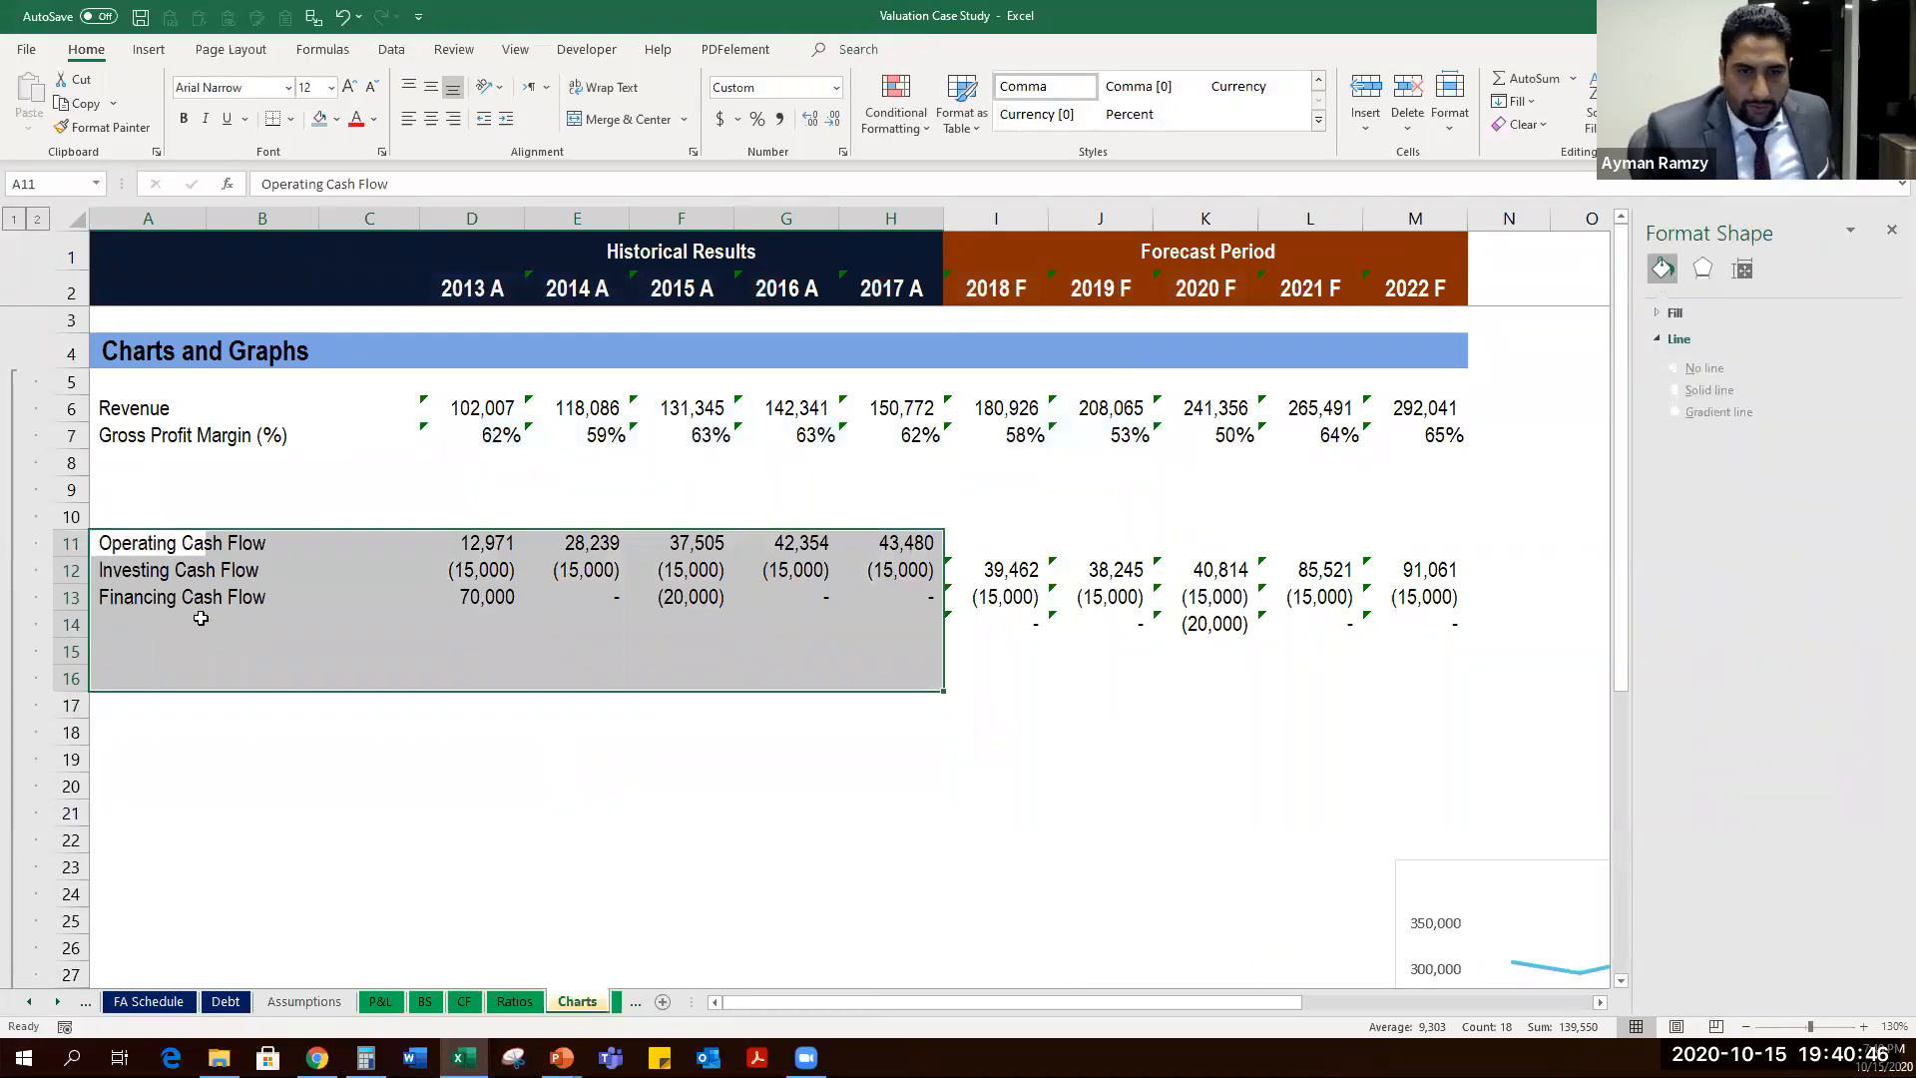
key("ctrl+z")
Insert a 2-D stacked column chart from the operating, investing and financing cash flow values in D12:M14.
left_click(452, 583)
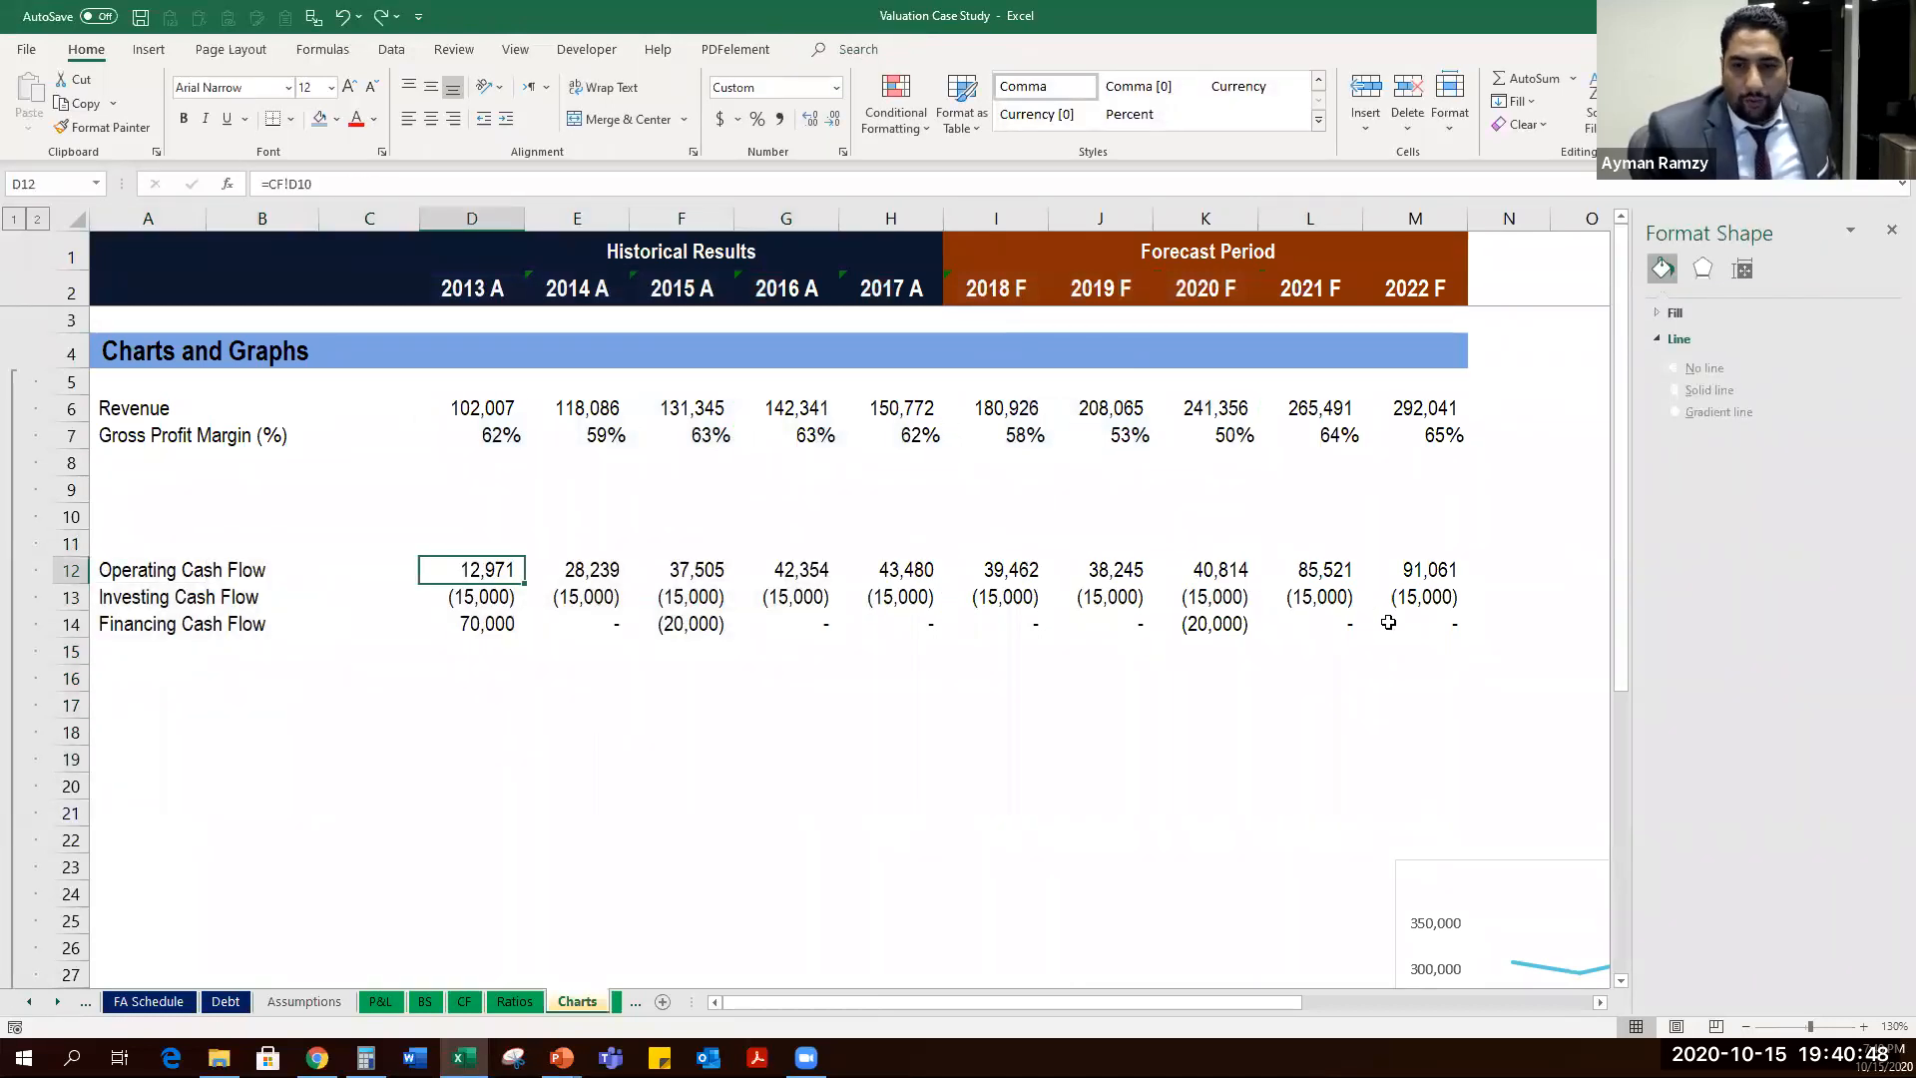
left_click(1391, 624, "shift")
left_click(192, 569)
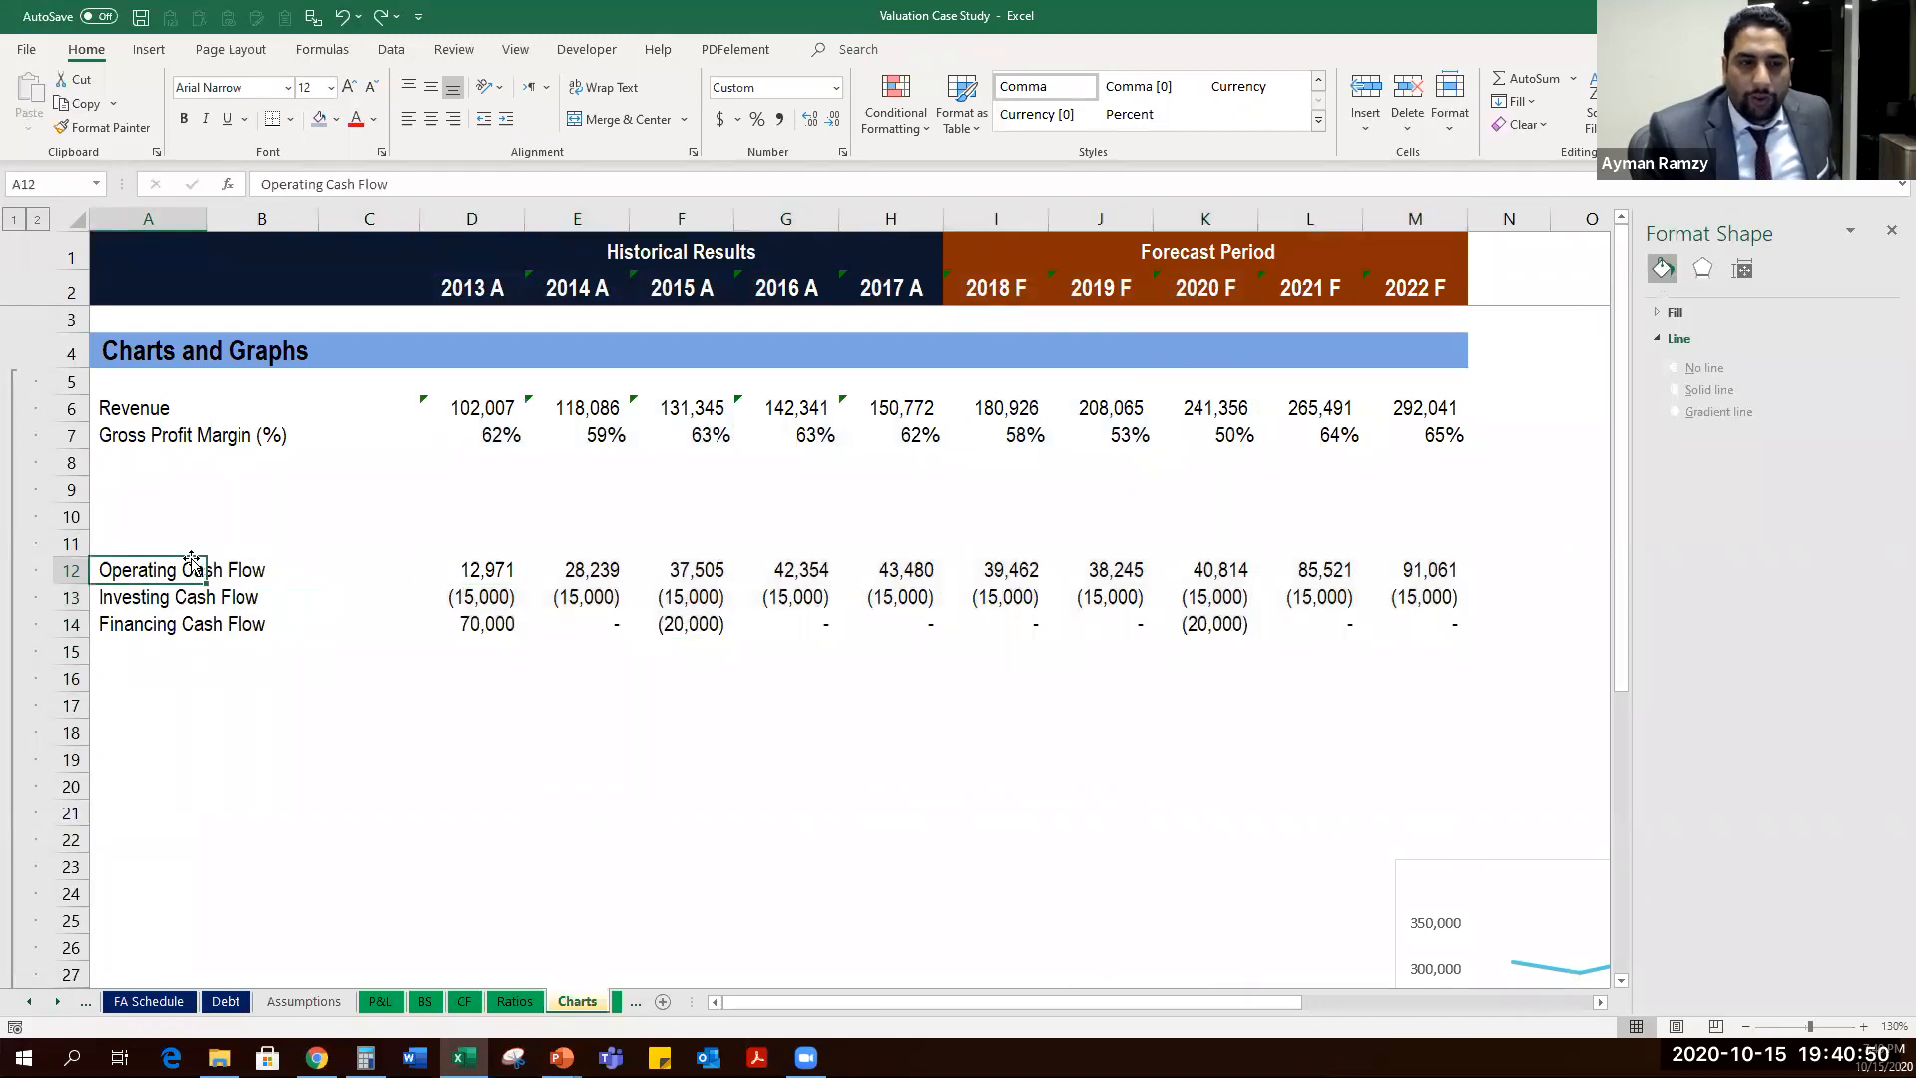
left_click_drag(191, 568, 364, 574)
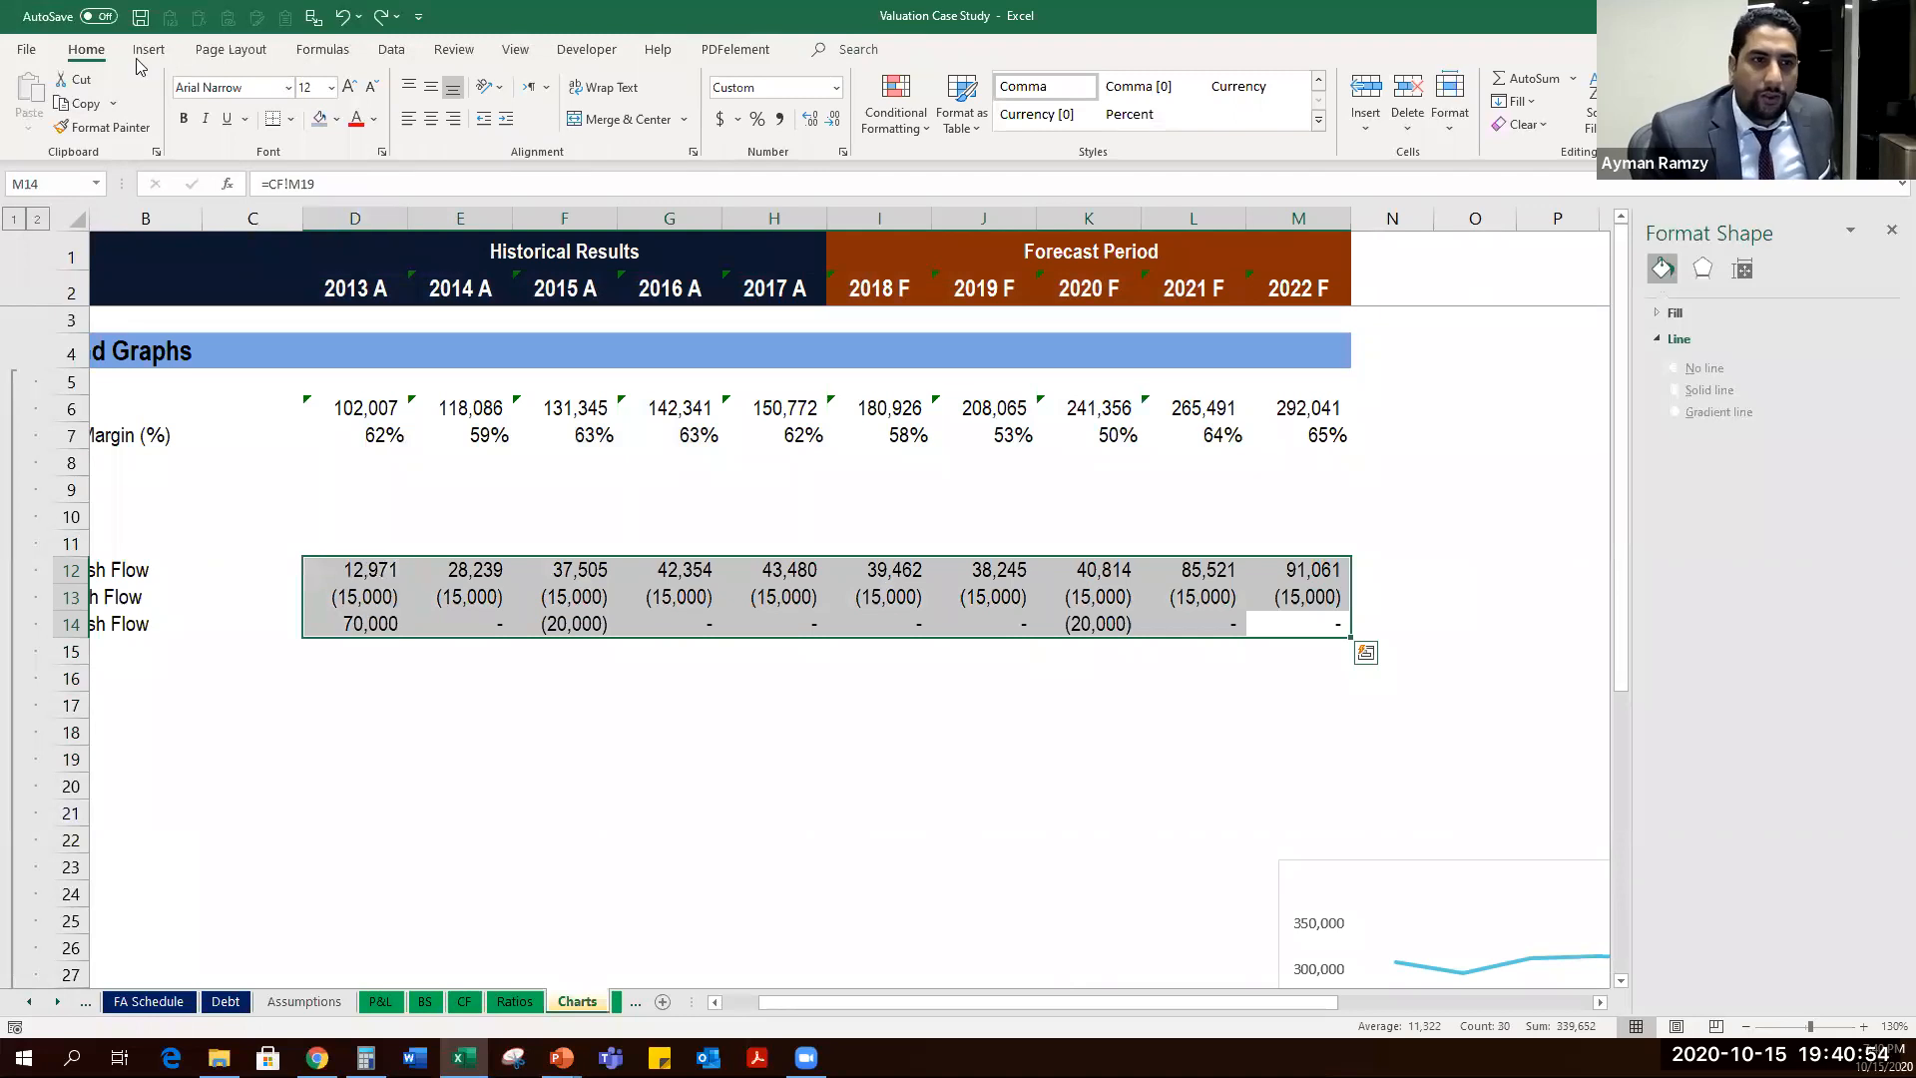
left_click(148, 49)
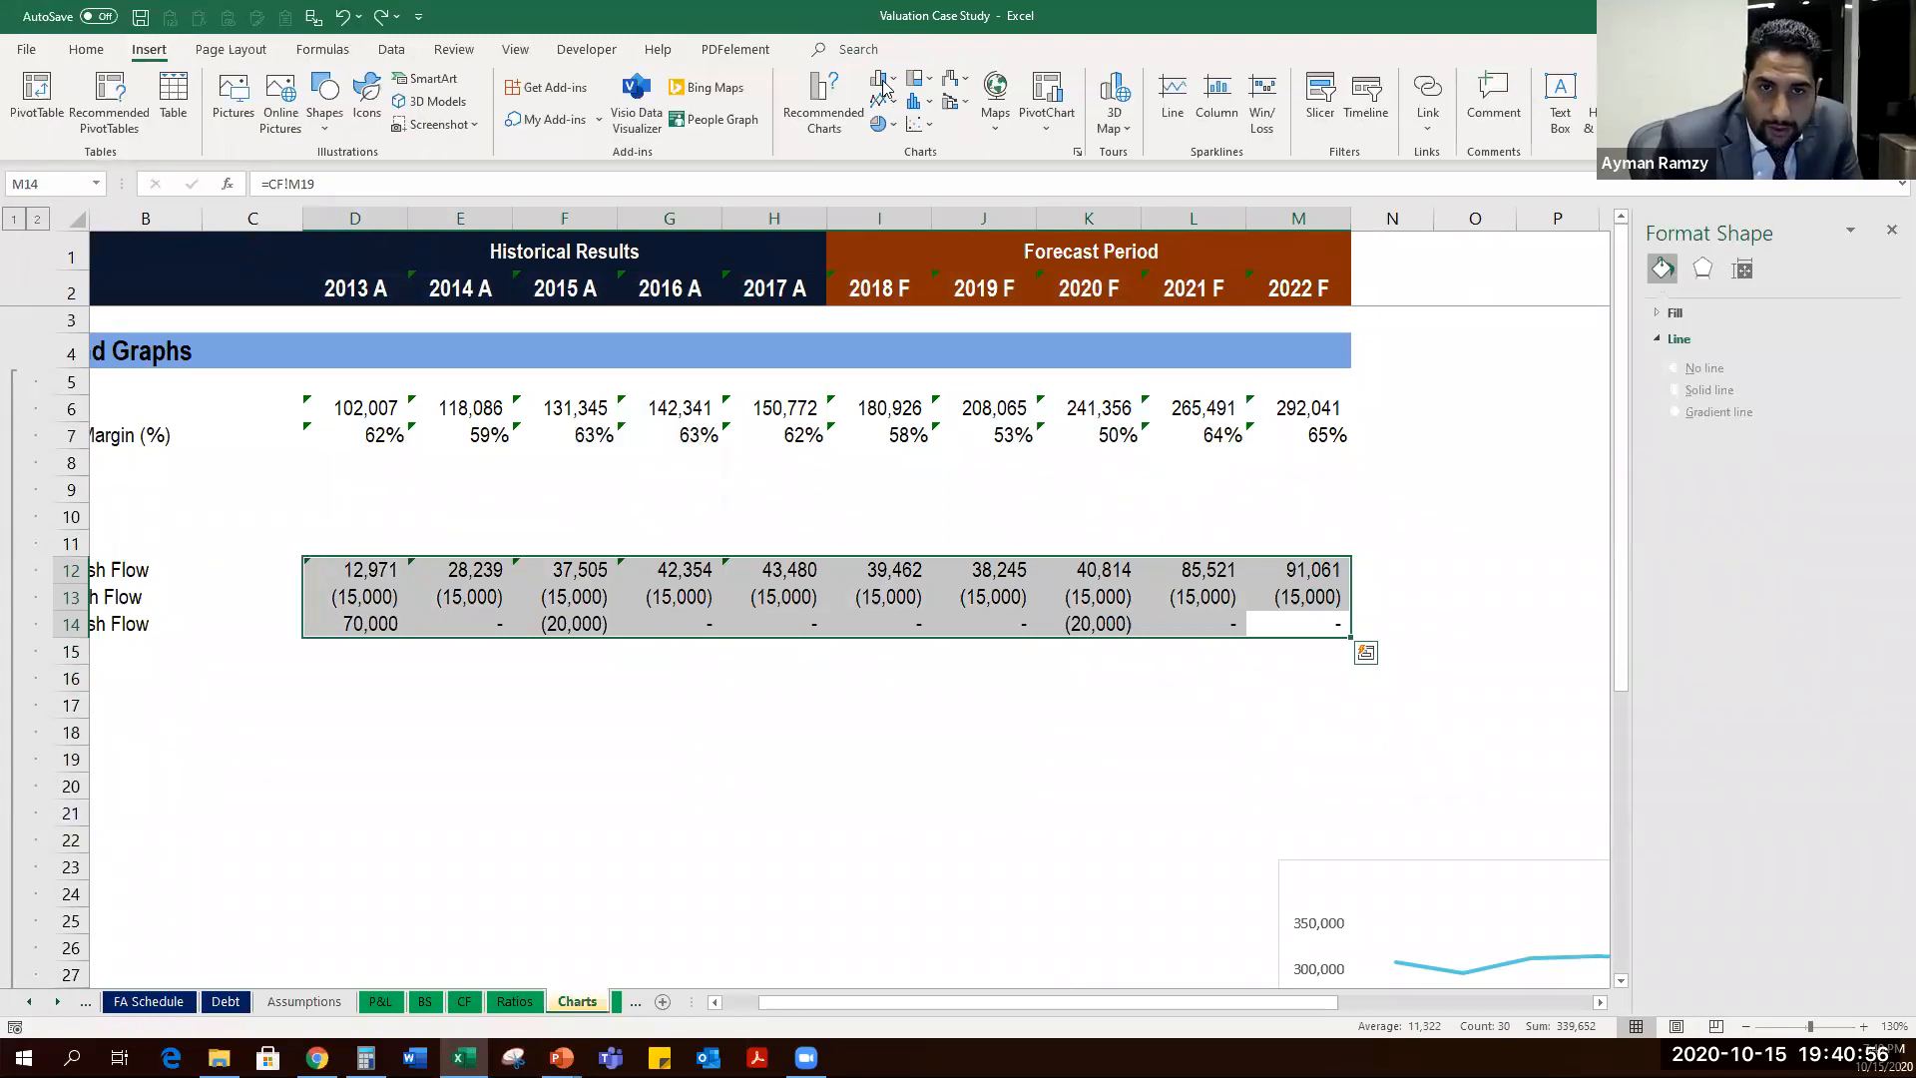
left_click(882, 80)
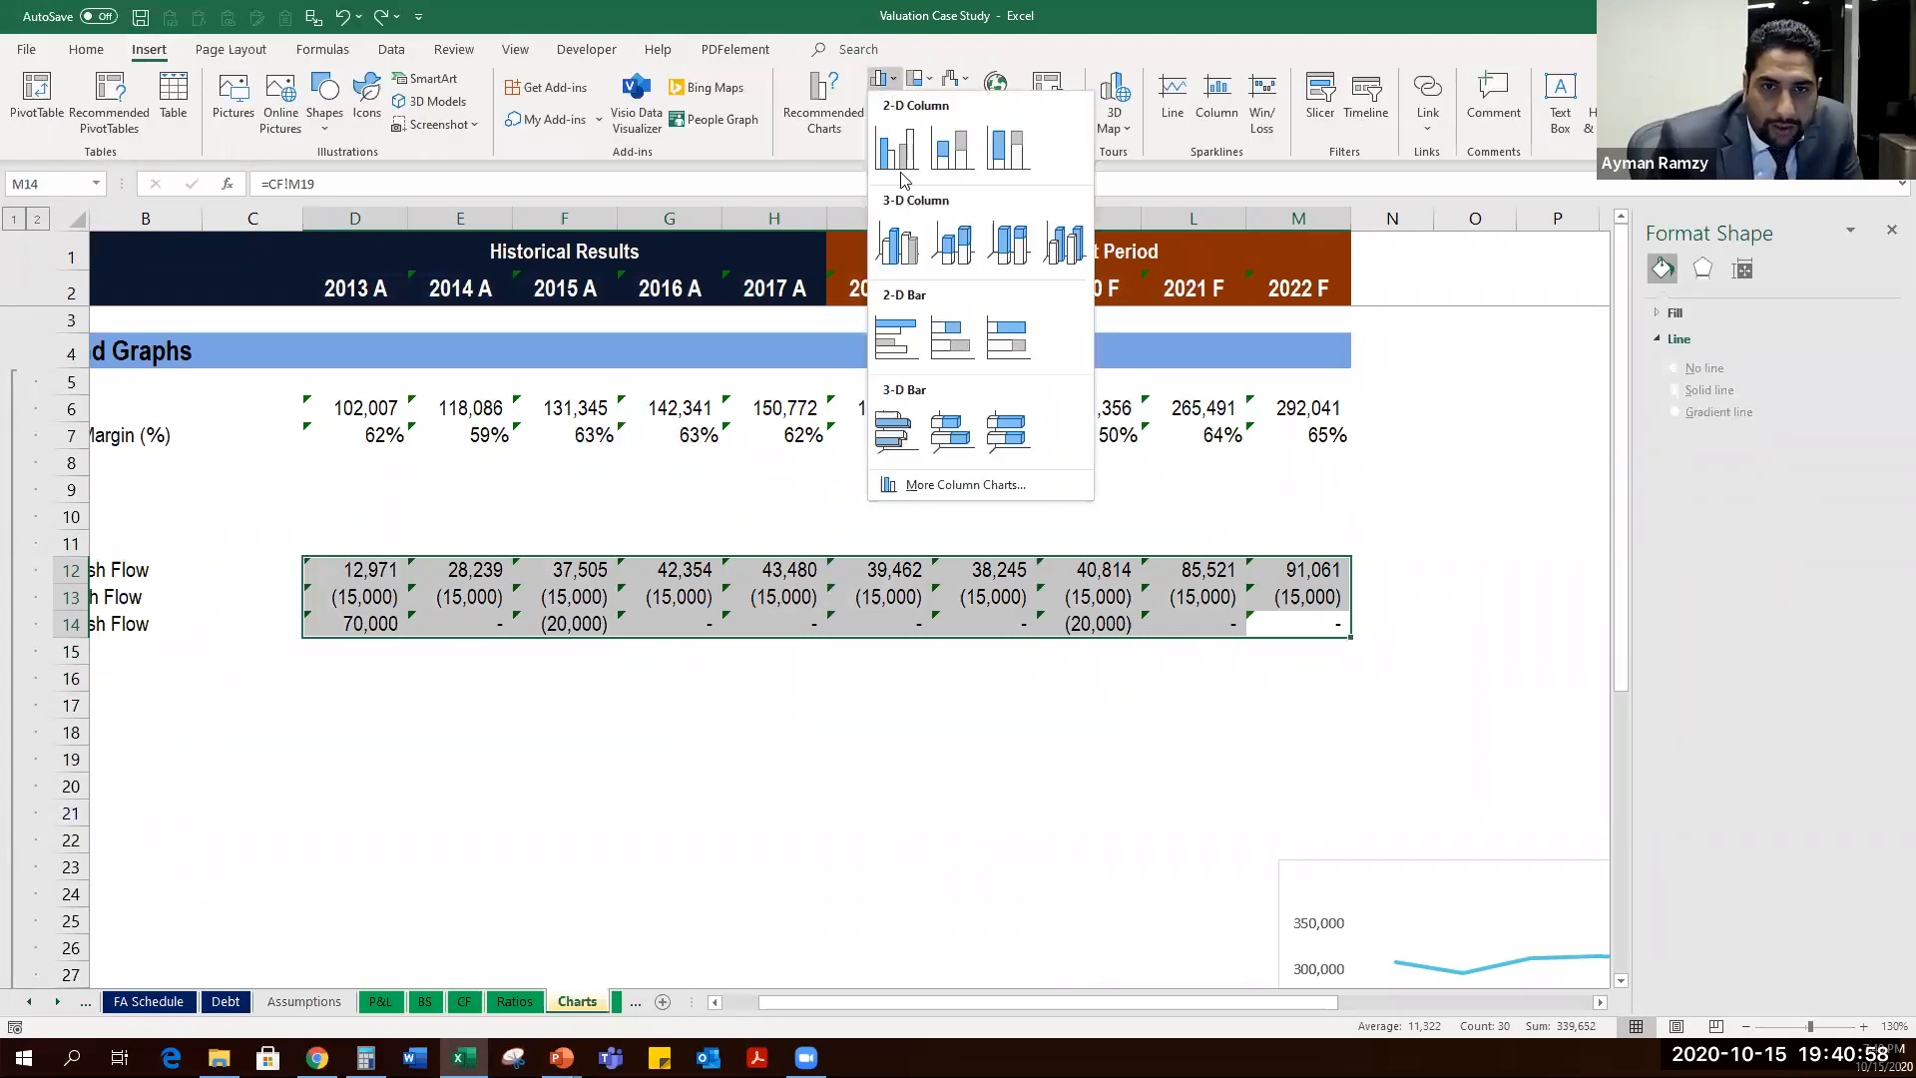
left_click(964, 159)
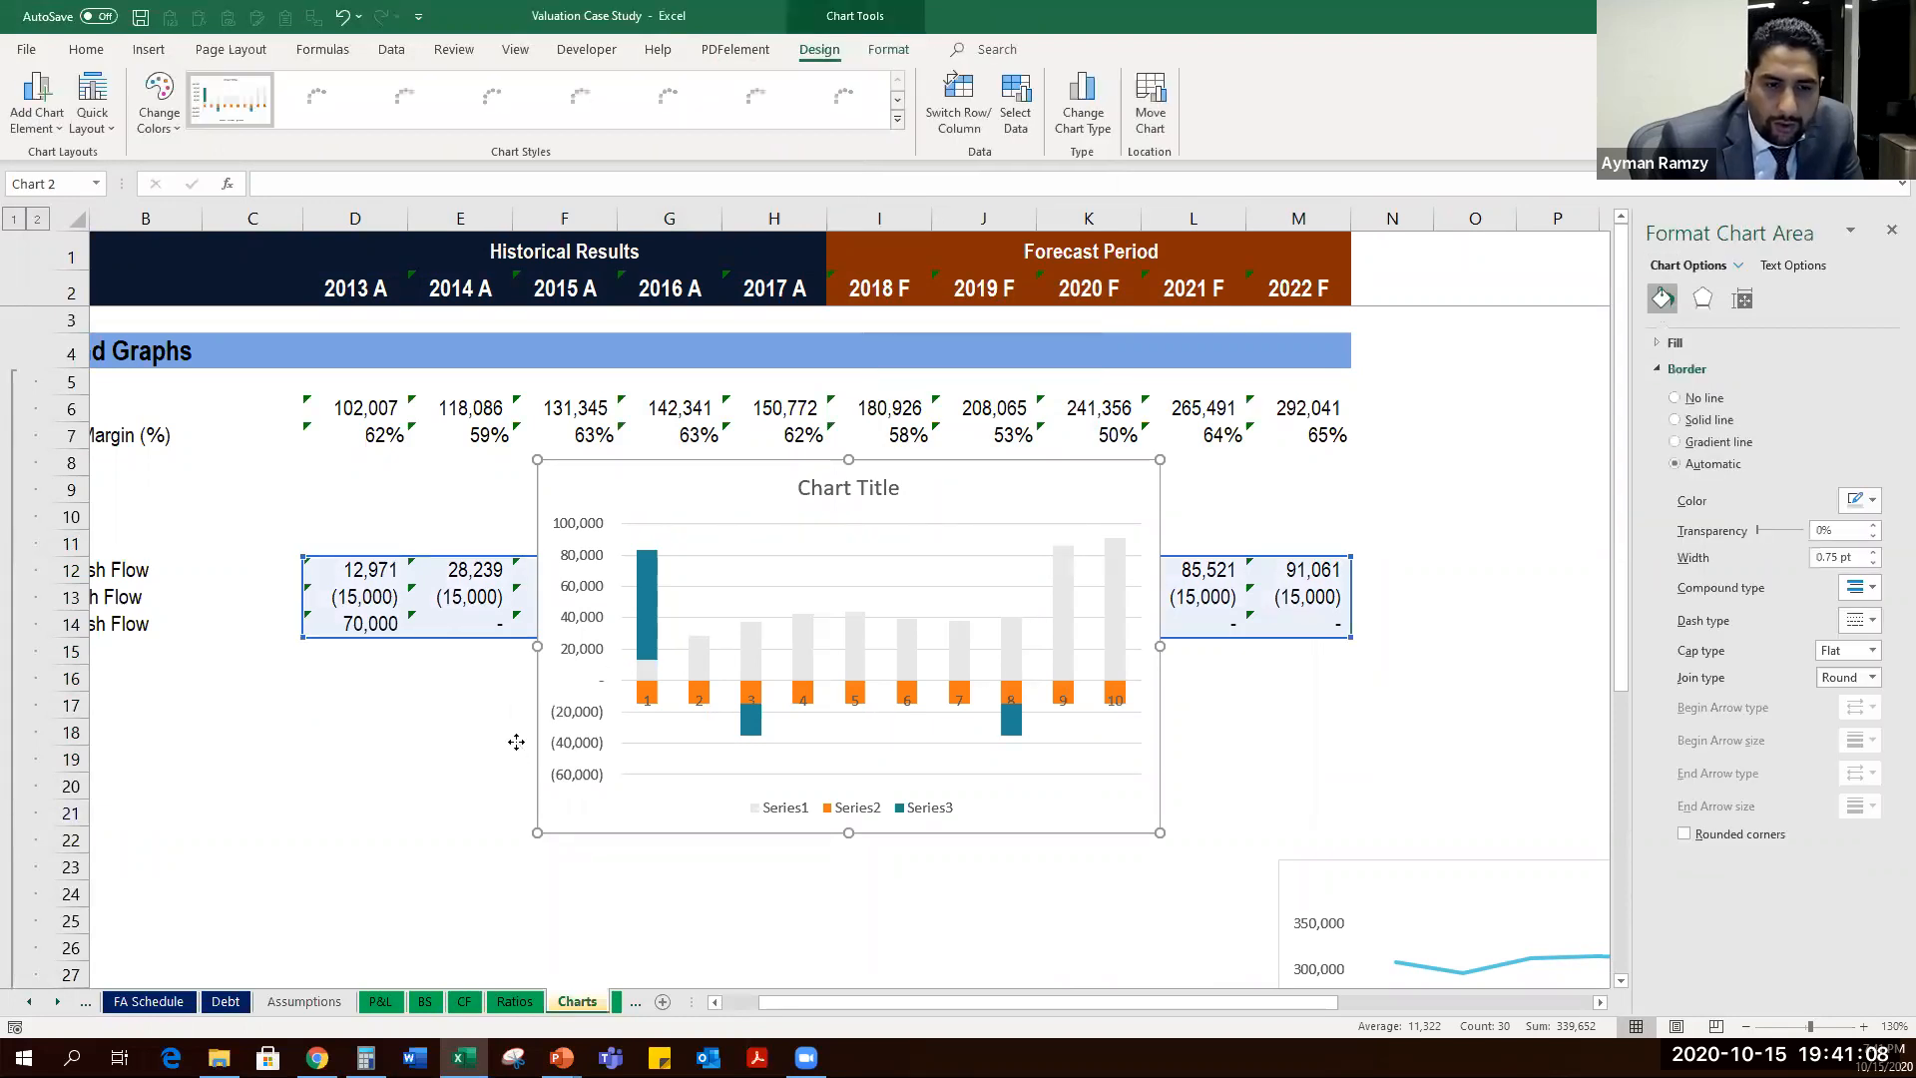
Move the new cash flow chart down and to the left, and enlarge it by its upper-right corner.
left_click_drag(516, 742, 685, 693)
scroll(670, 680, "down", 1)
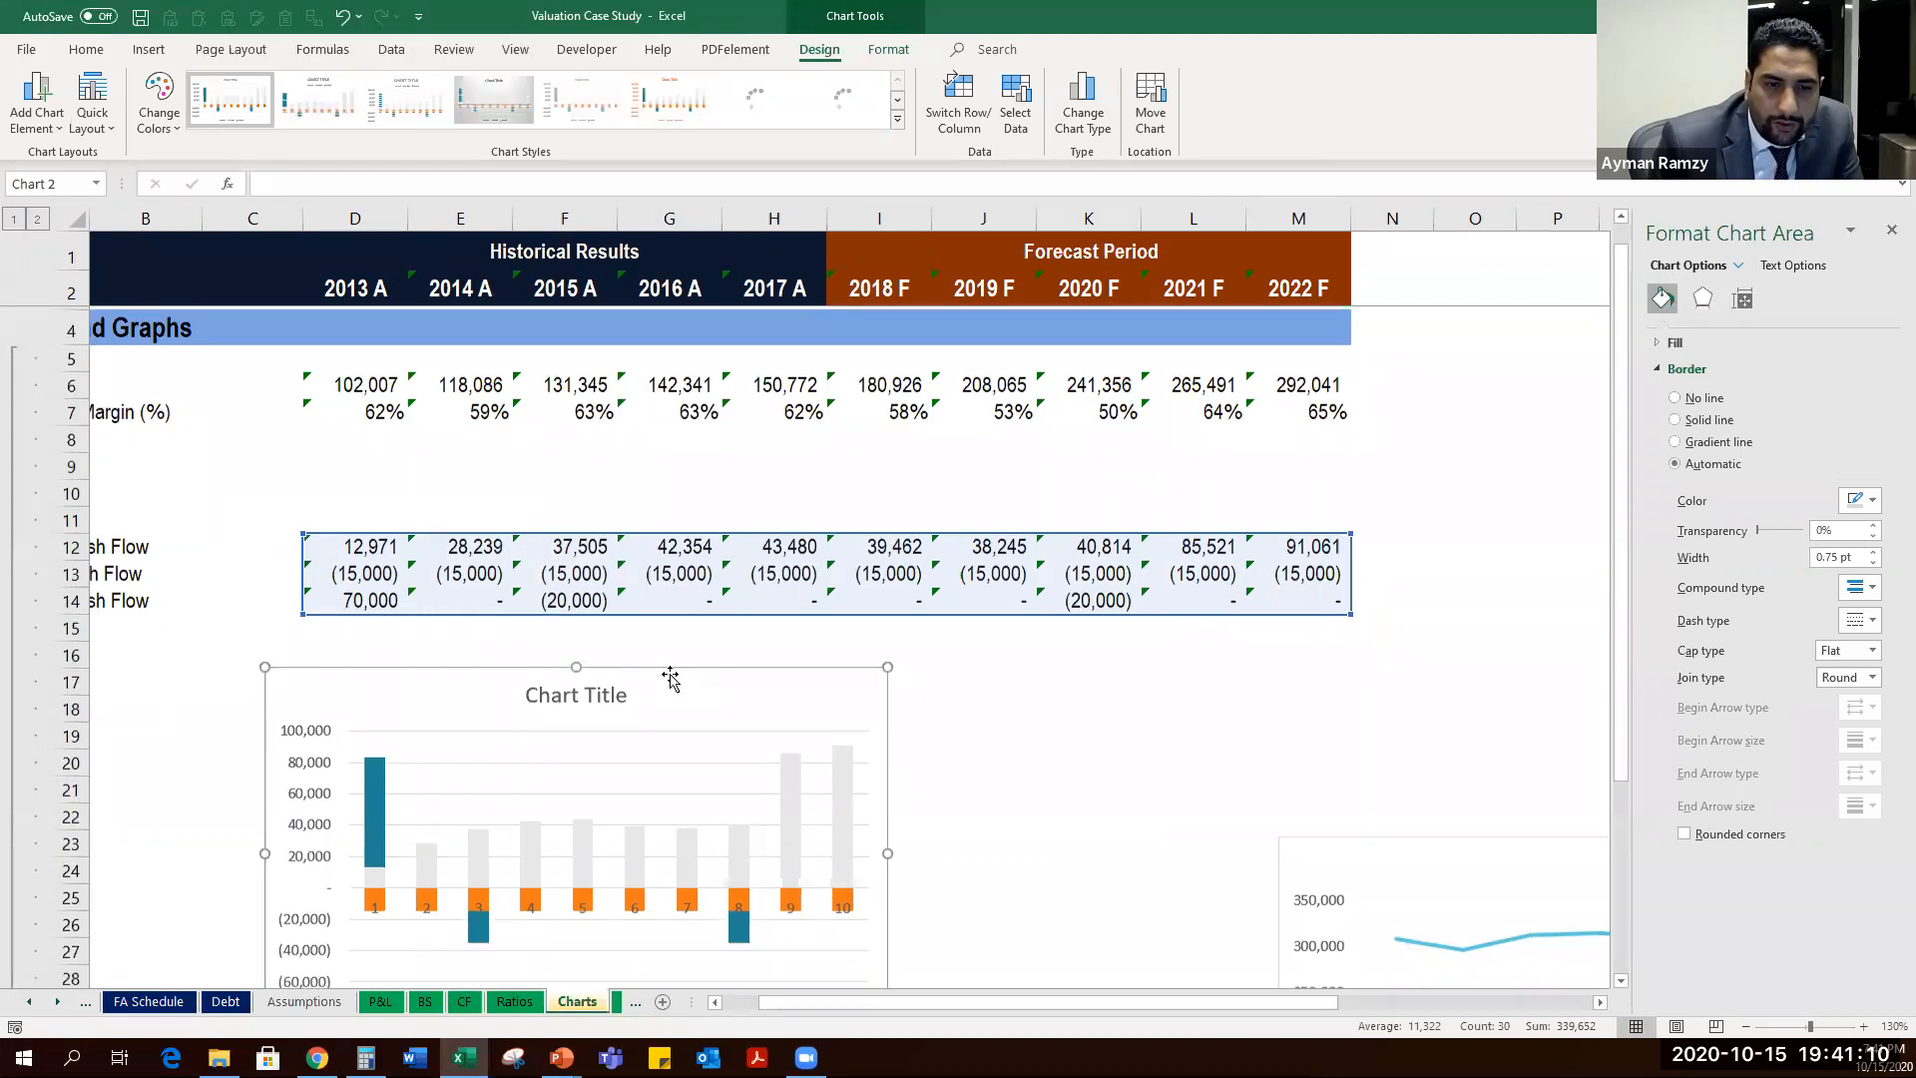
scroll(877, 620, "down", 1)
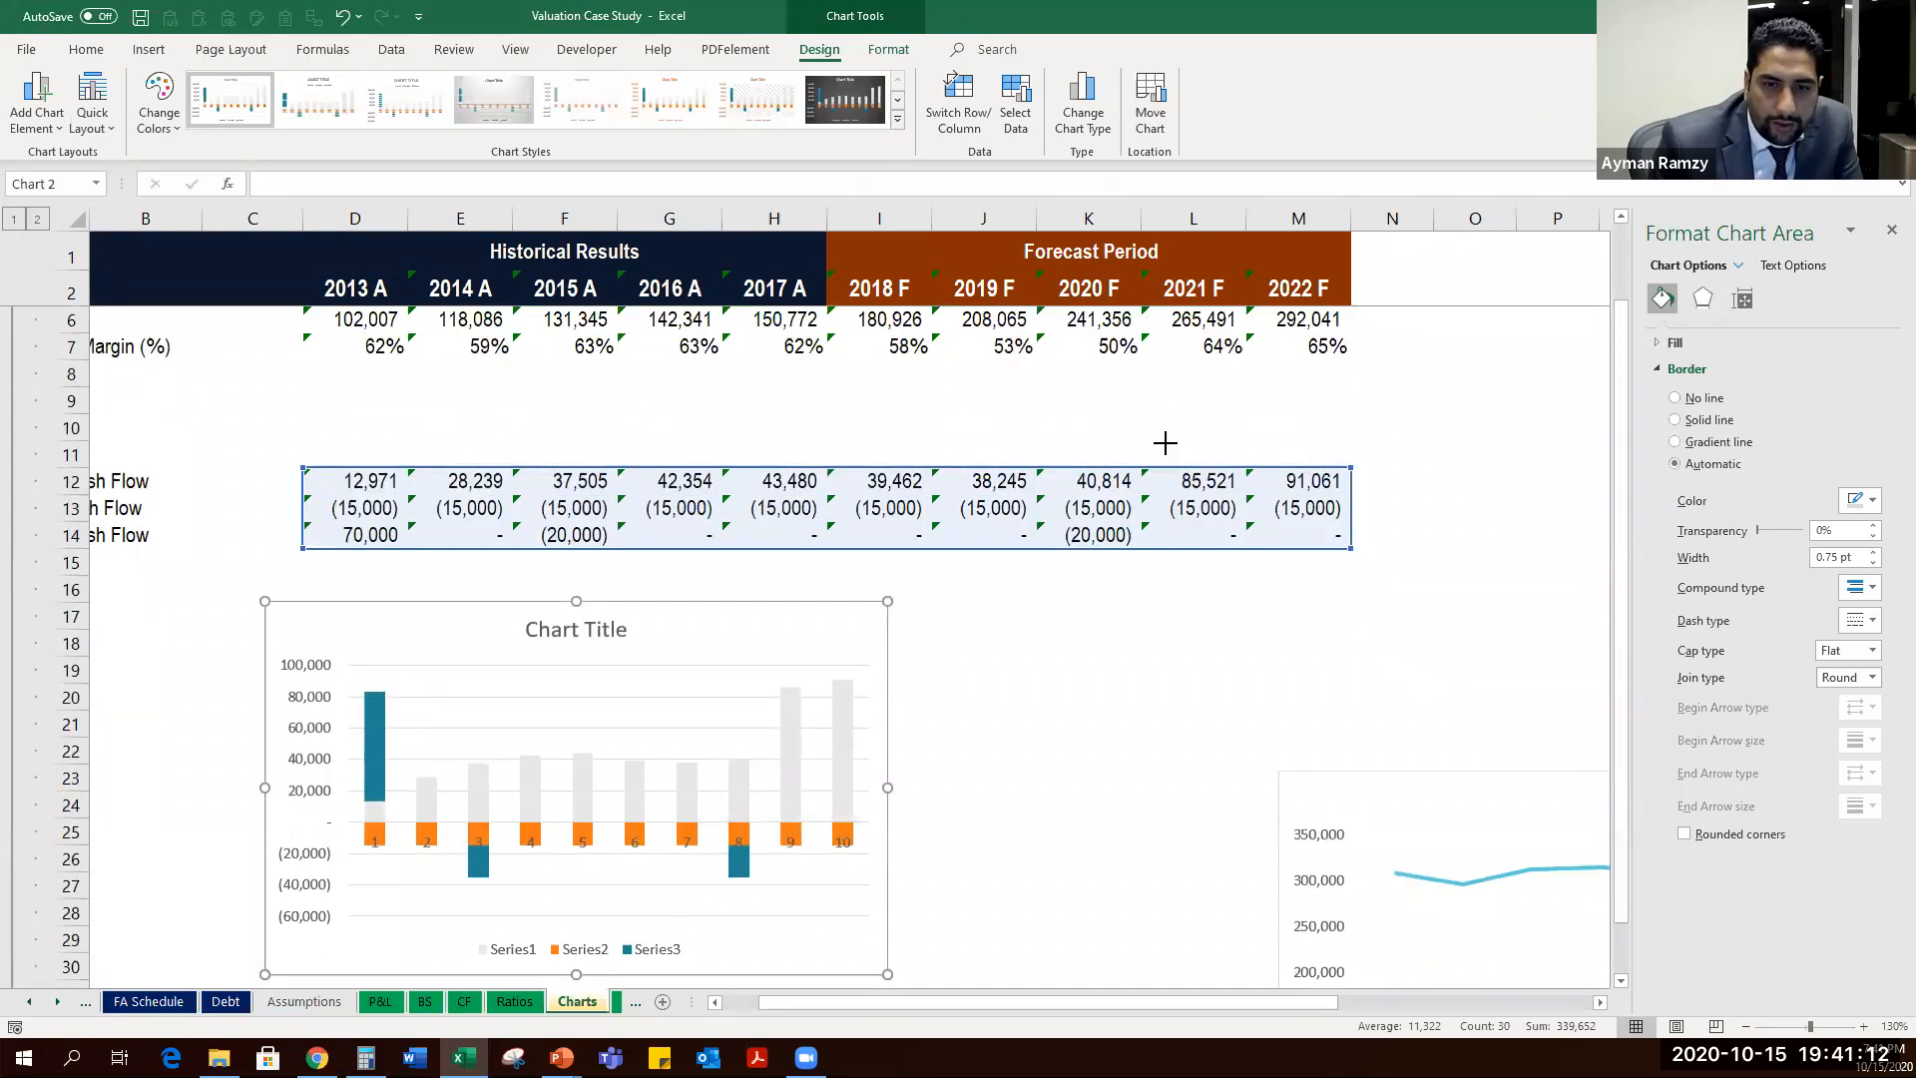
left_click_drag(887, 601, 1208, 430)
Edit the chart's data source so Series1 takes its name from the Operating Cash Flow label in A12.
left_click(1016, 96)
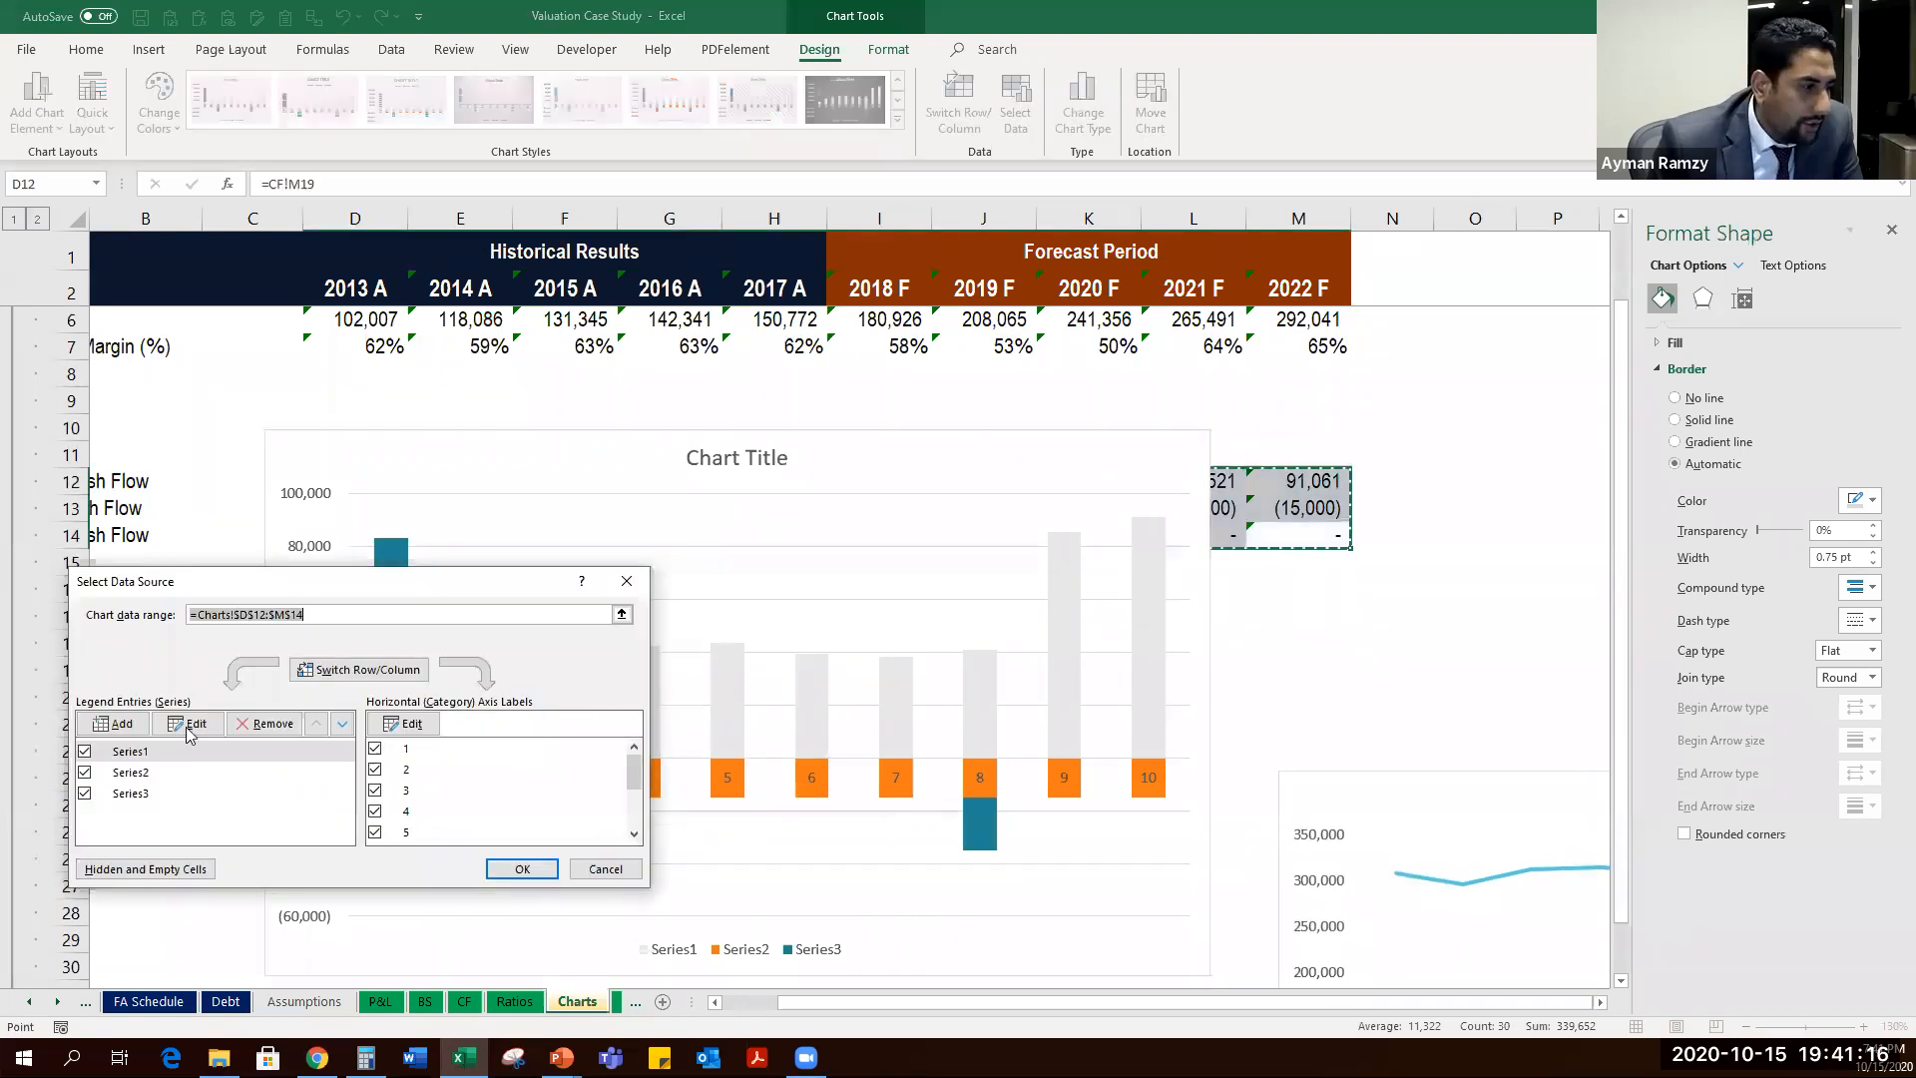
left_click(195, 731)
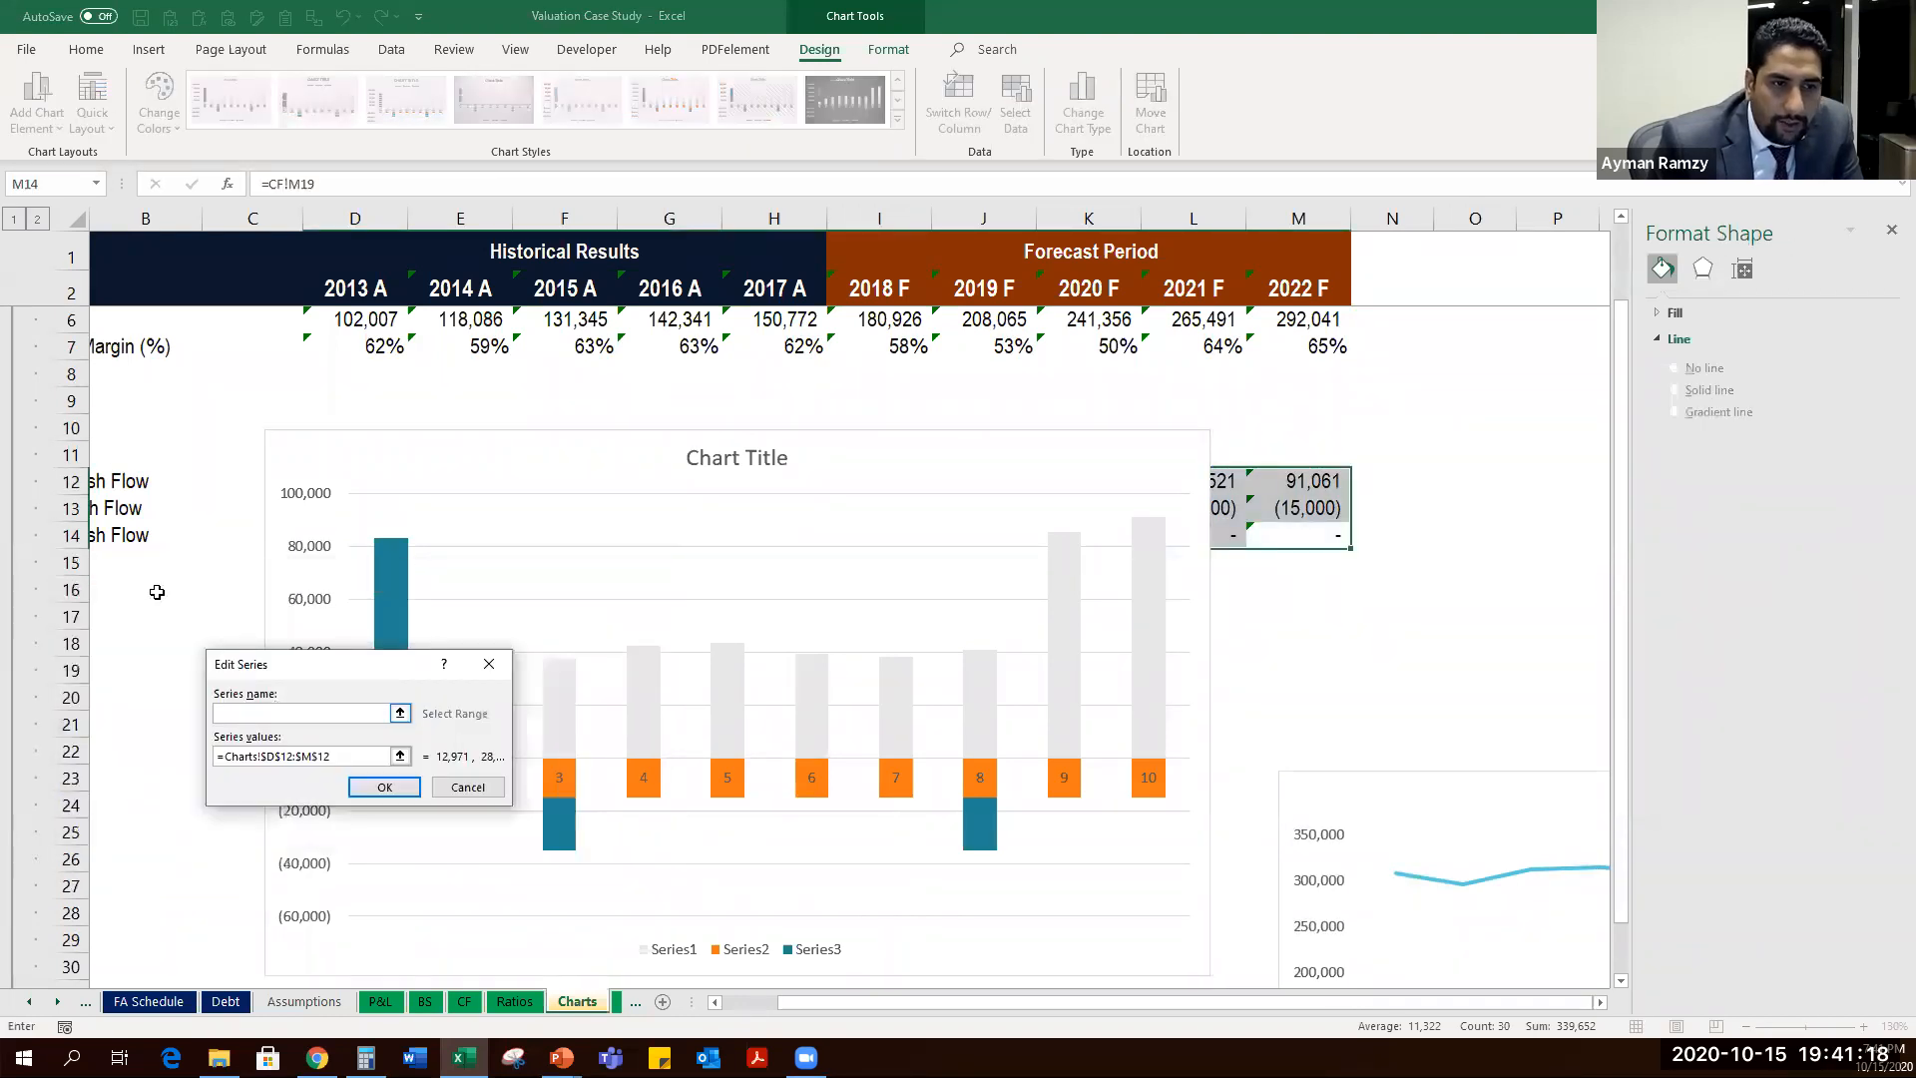
left_click(115, 487)
scroll(60, 467, "left", 1)
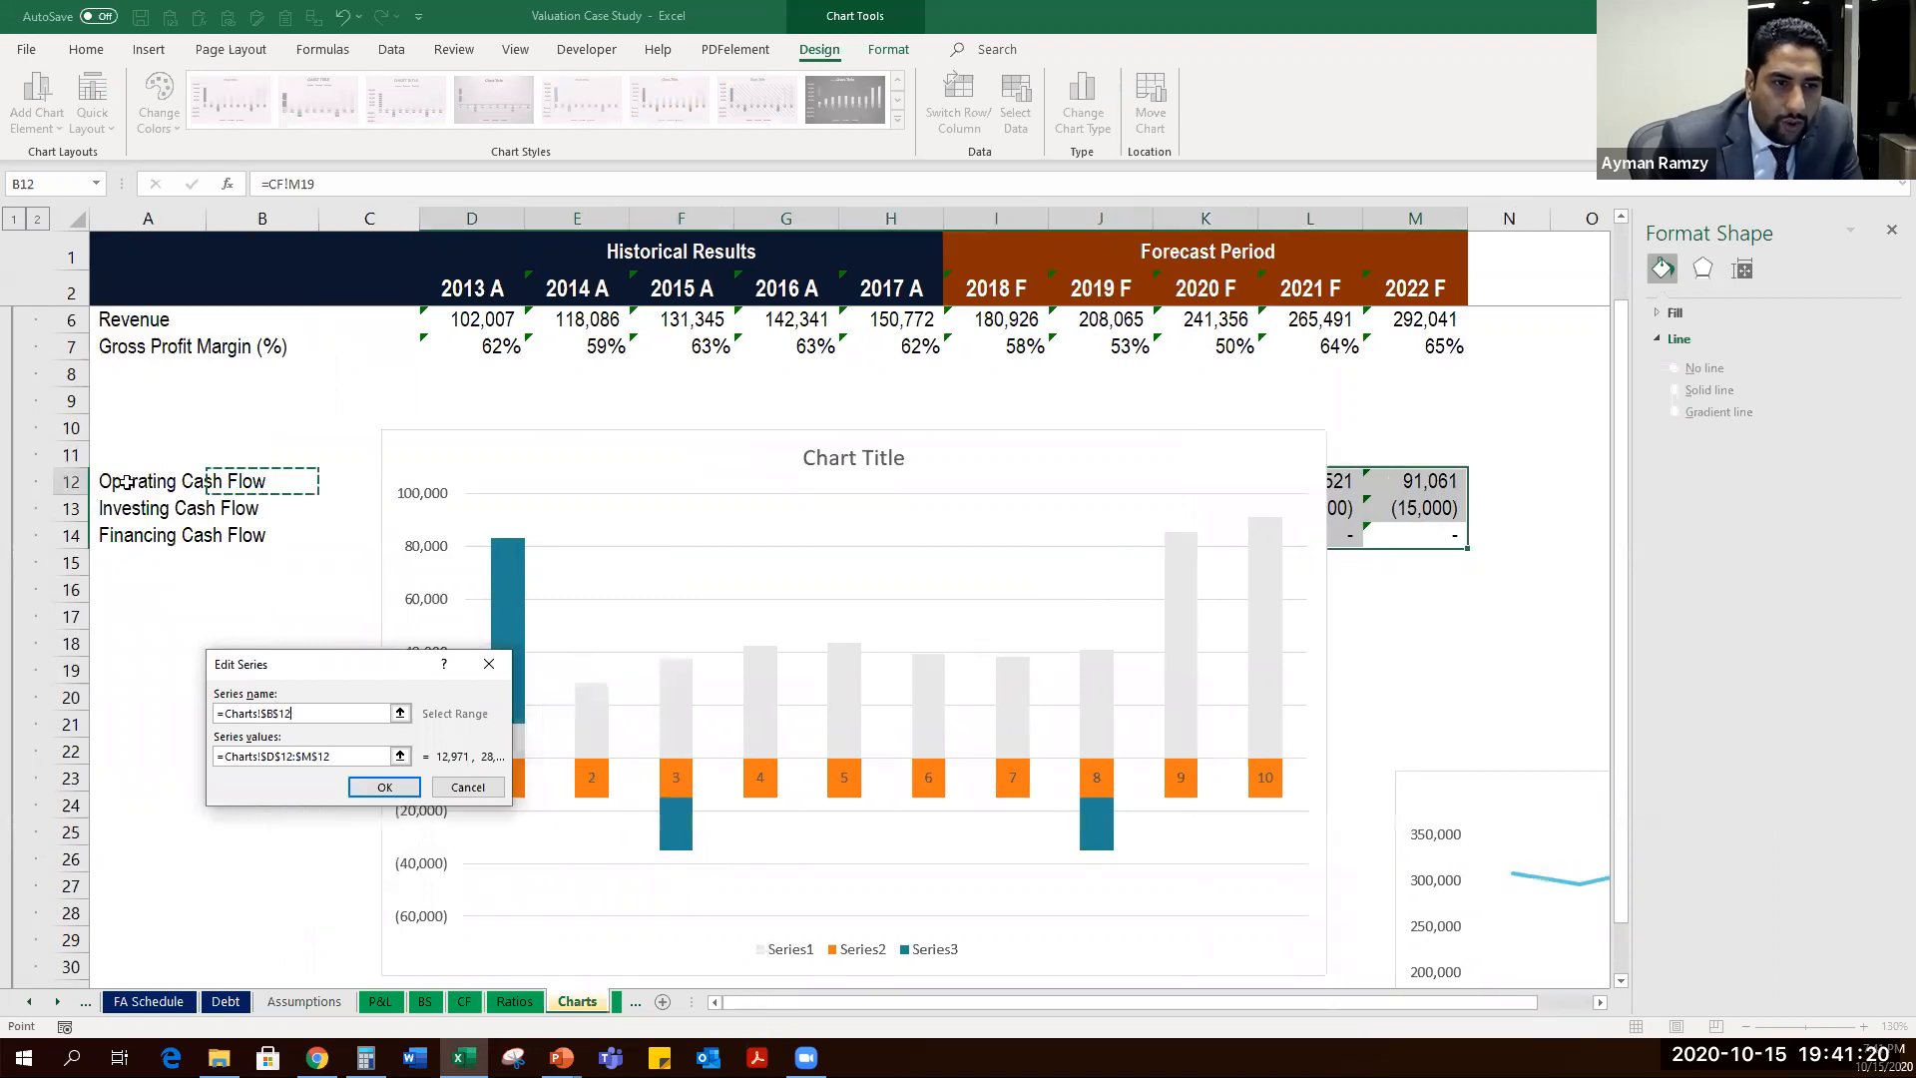
left_click(127, 482)
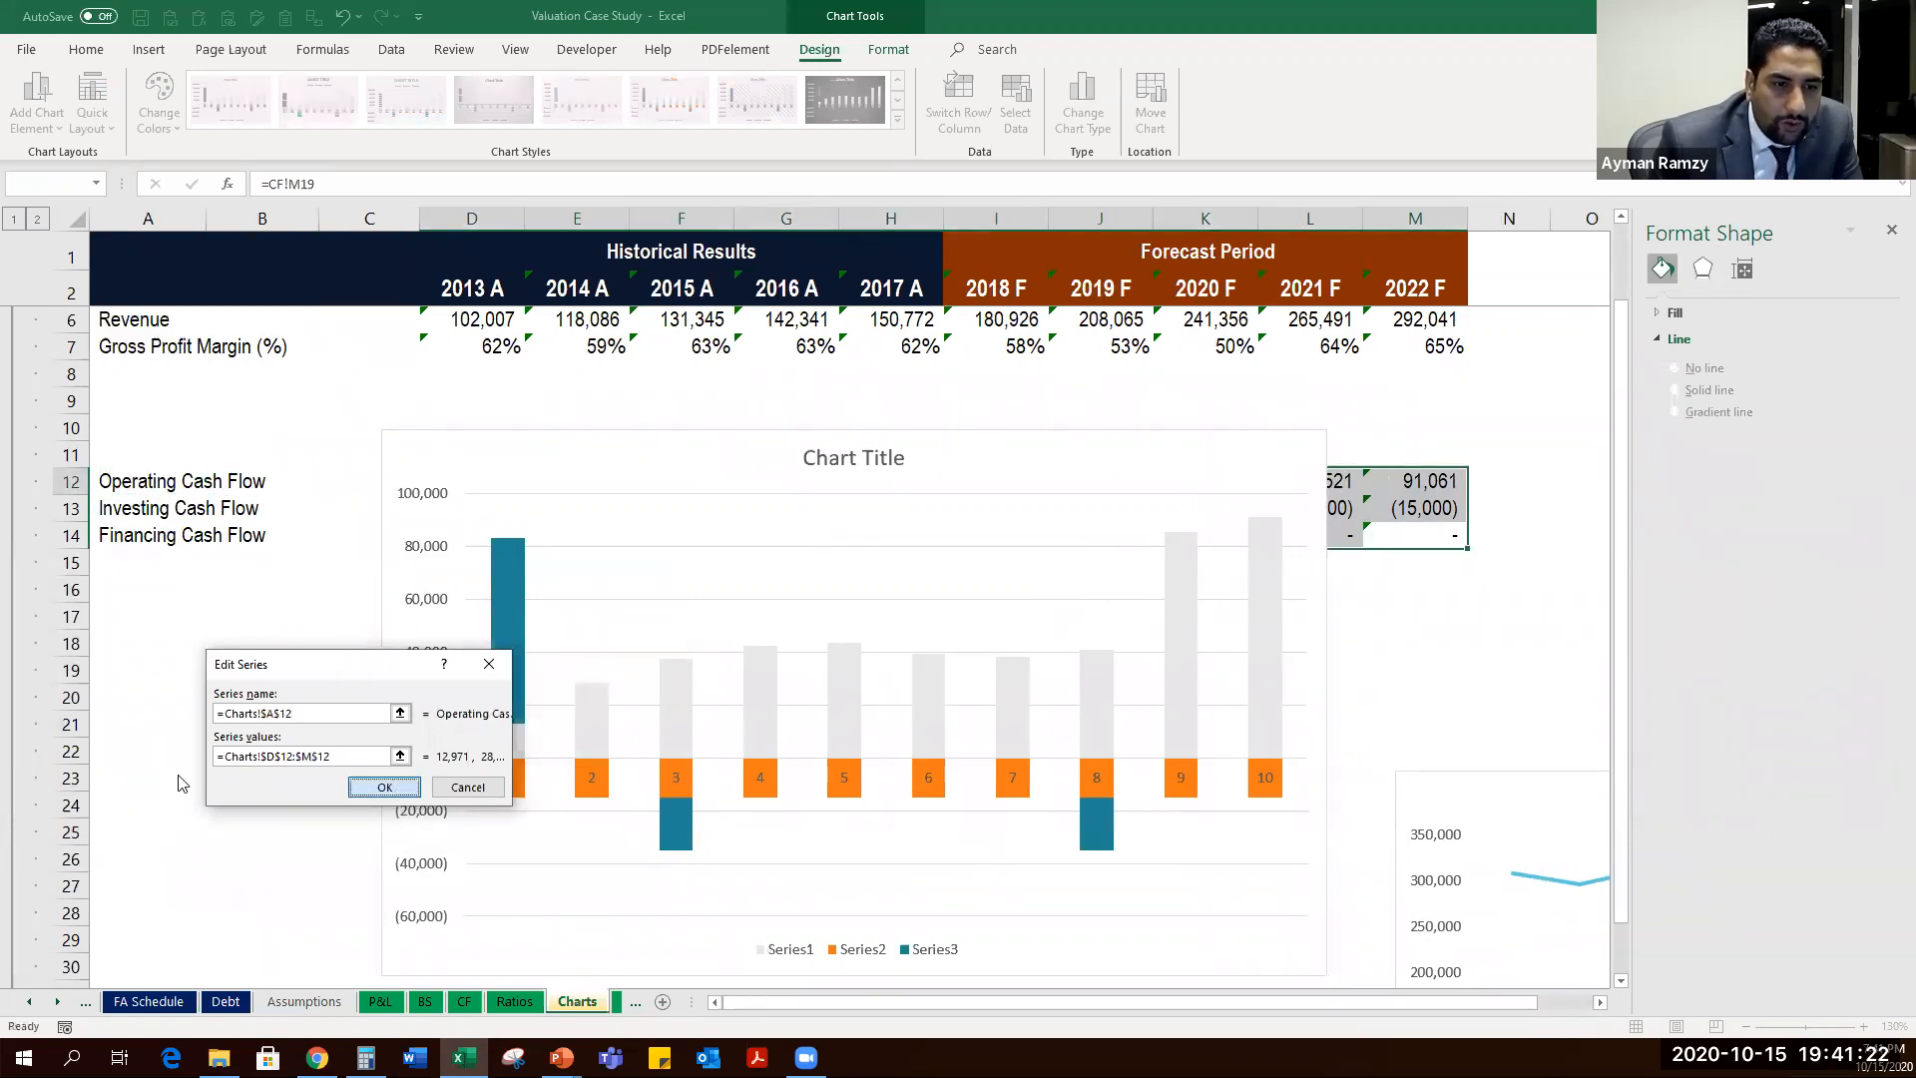
key("Return")
Name Series2 from the Investing Cash Flow label in A13 and Series3 from the Financing Cash Flow label in A14.
left_click(131, 772)
left_click(187, 724)
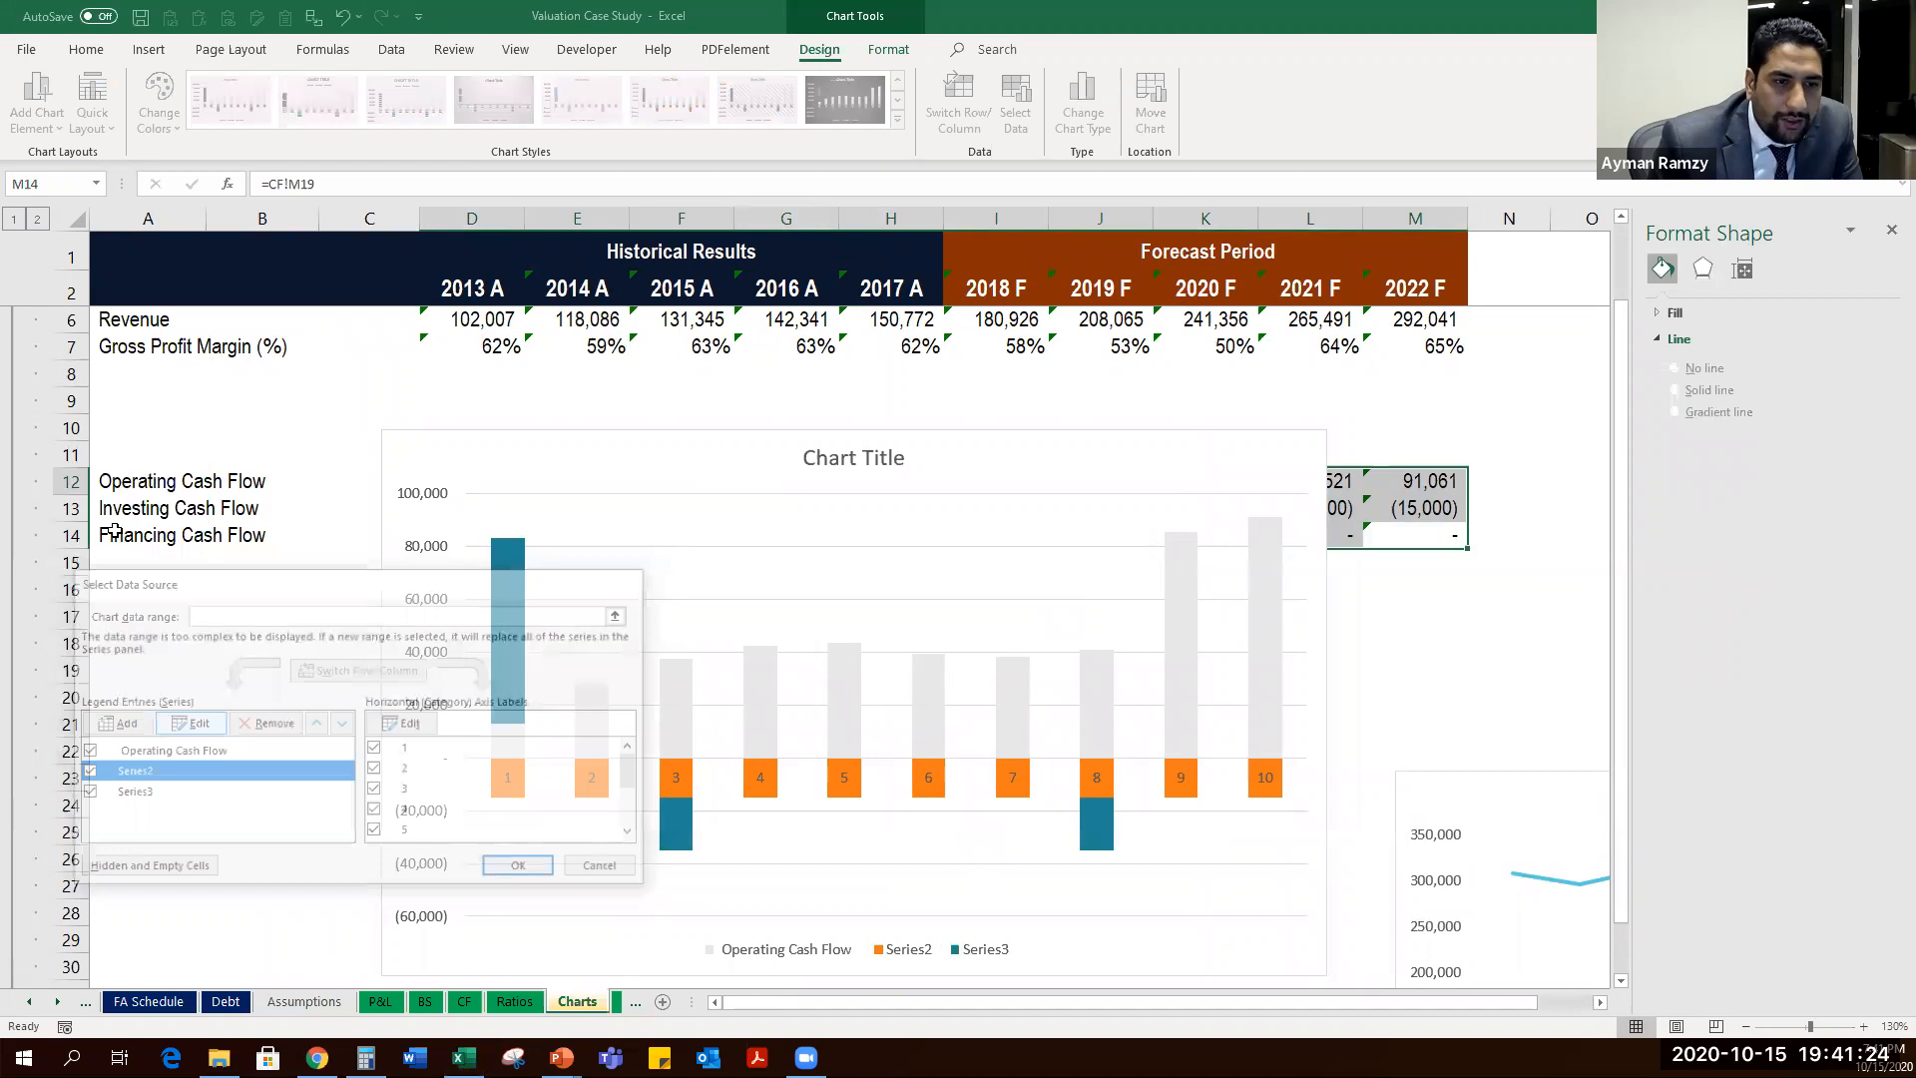
left_click(384, 787)
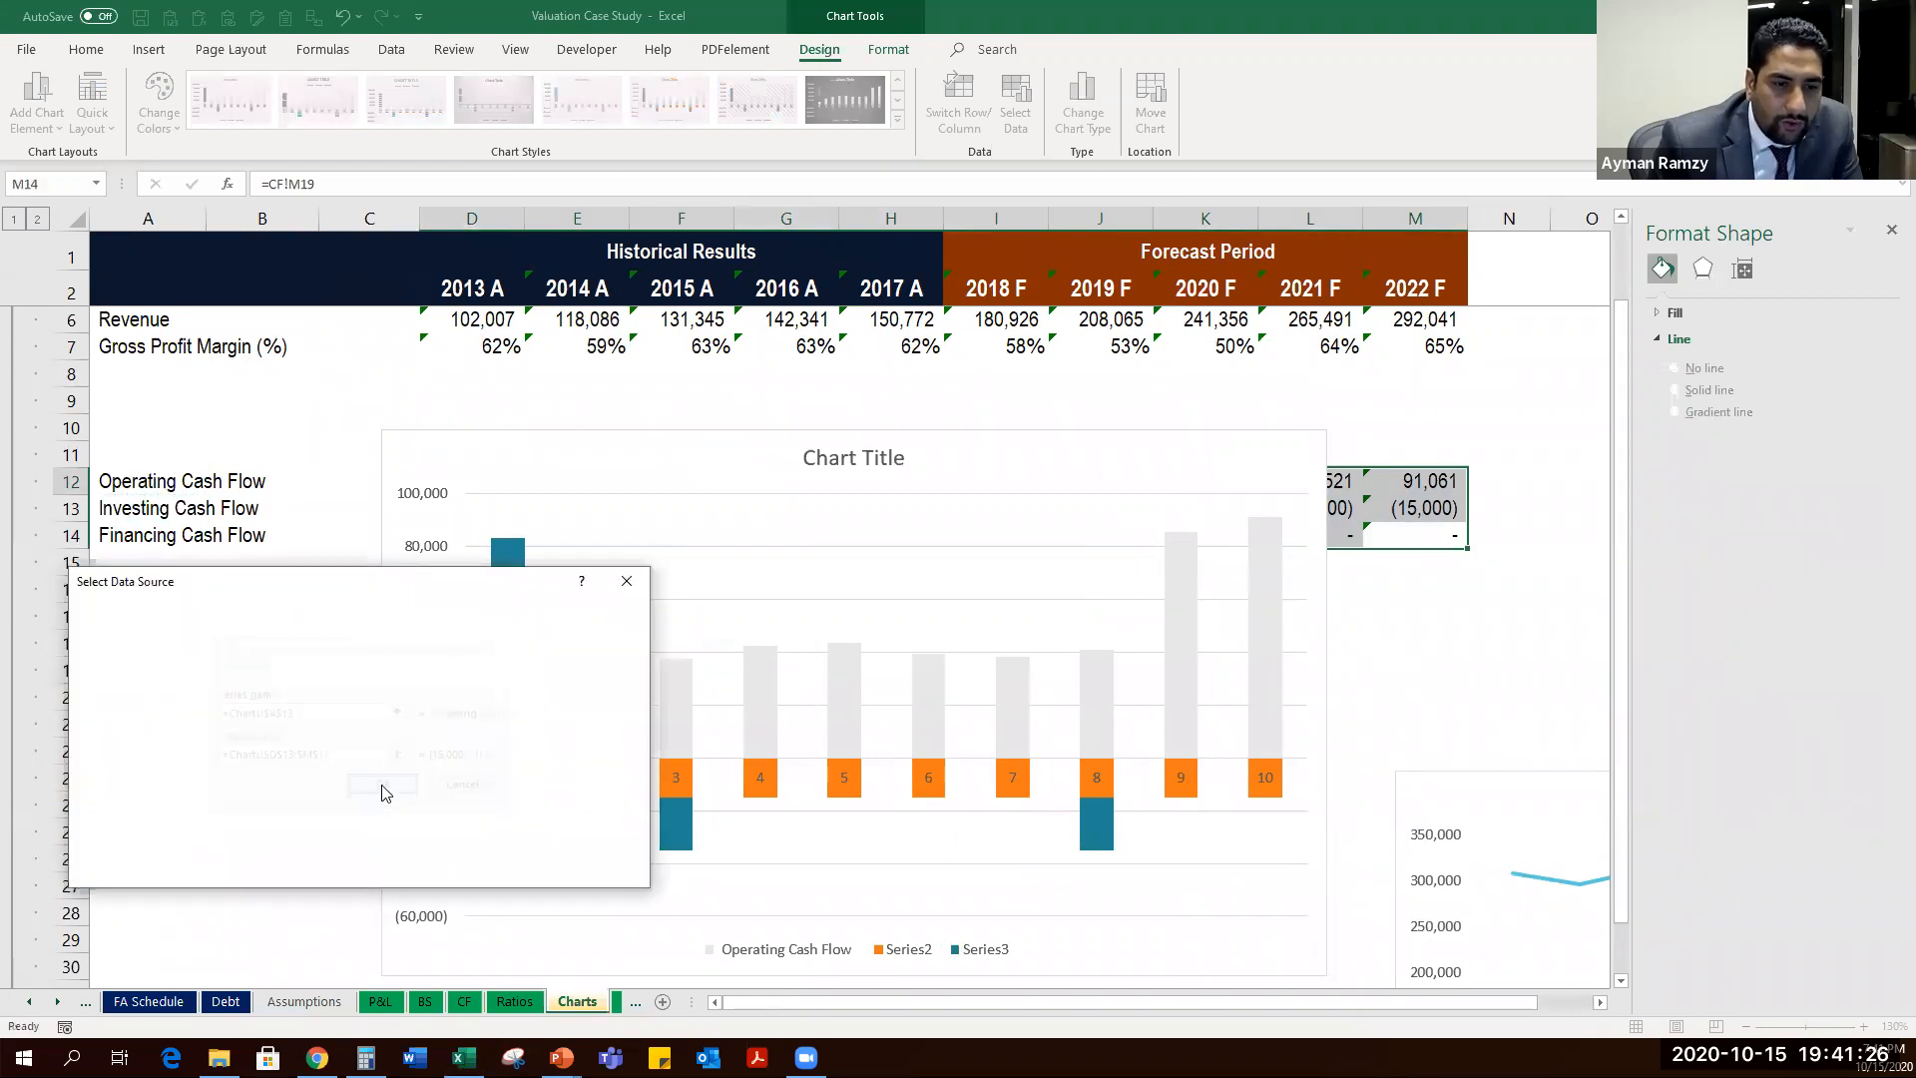
left_click(126, 794)
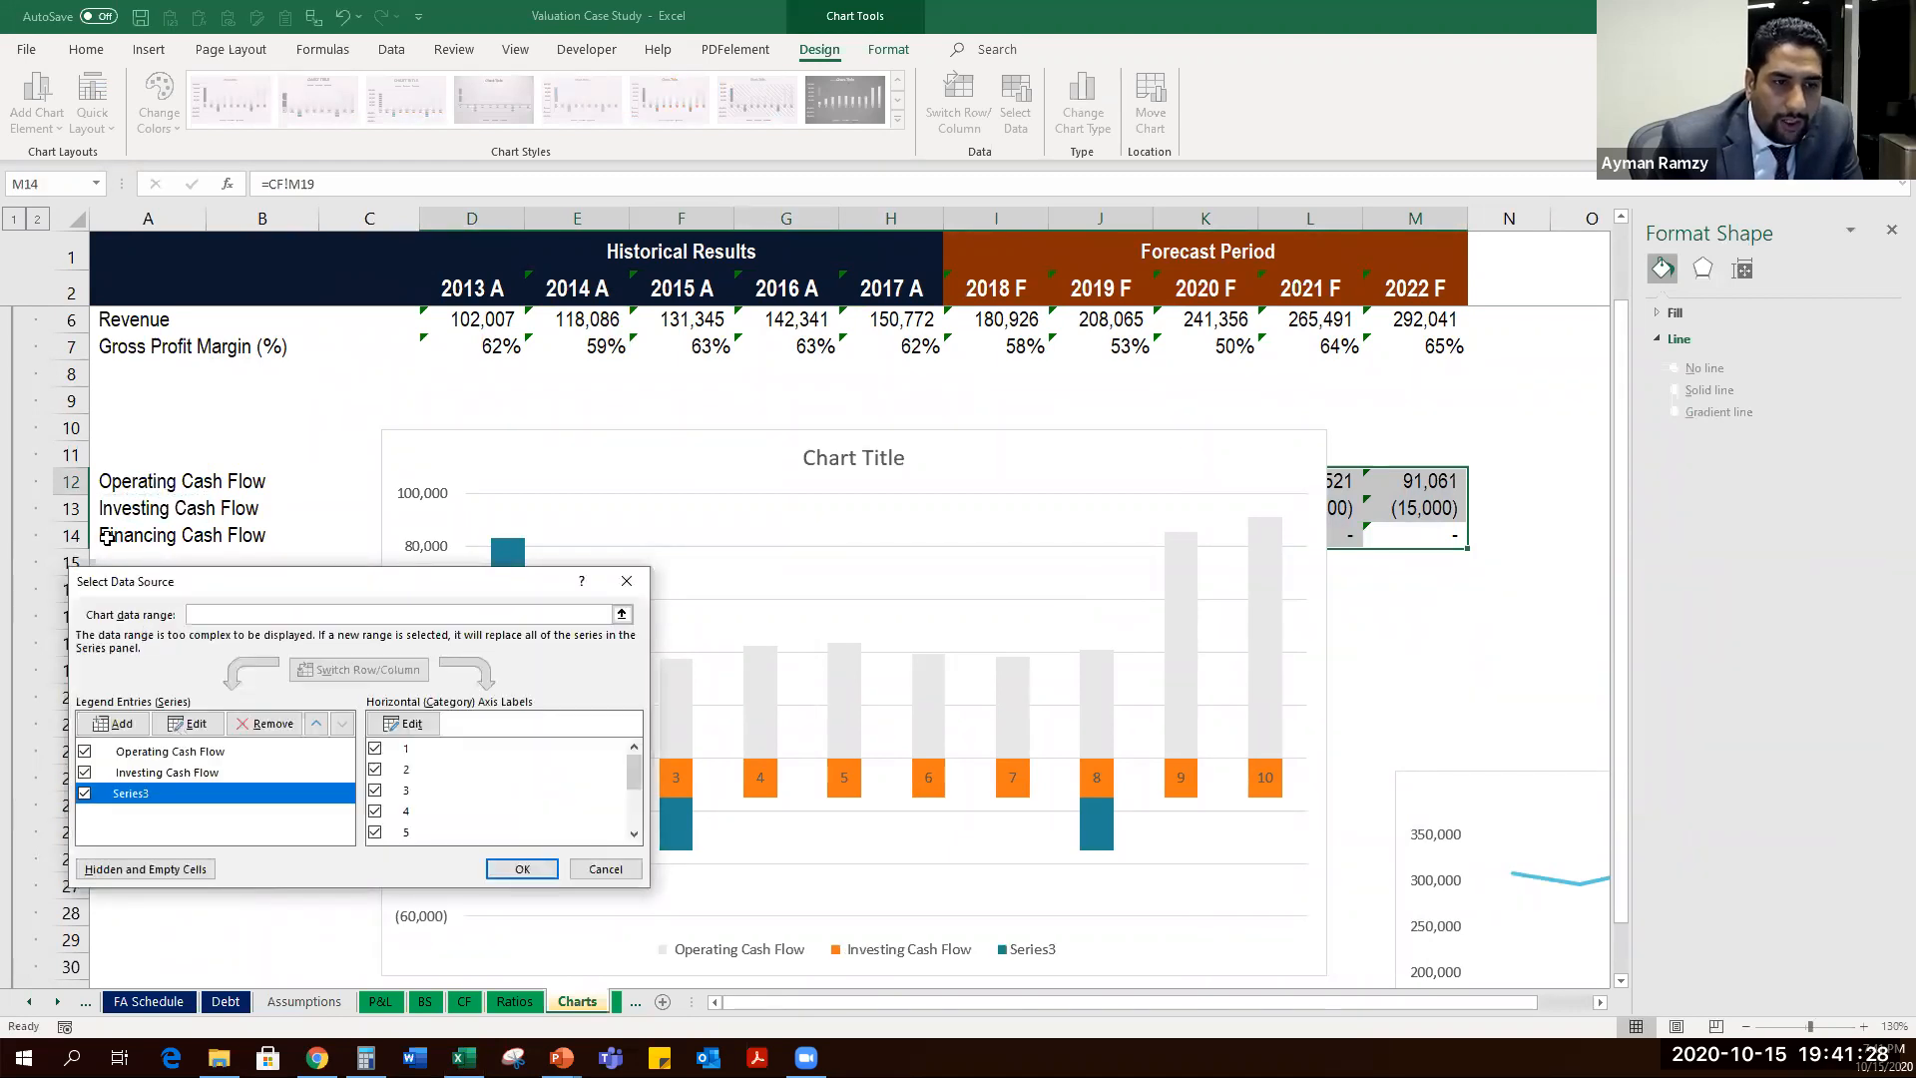
left_click(187, 724)
left_click(107, 538)
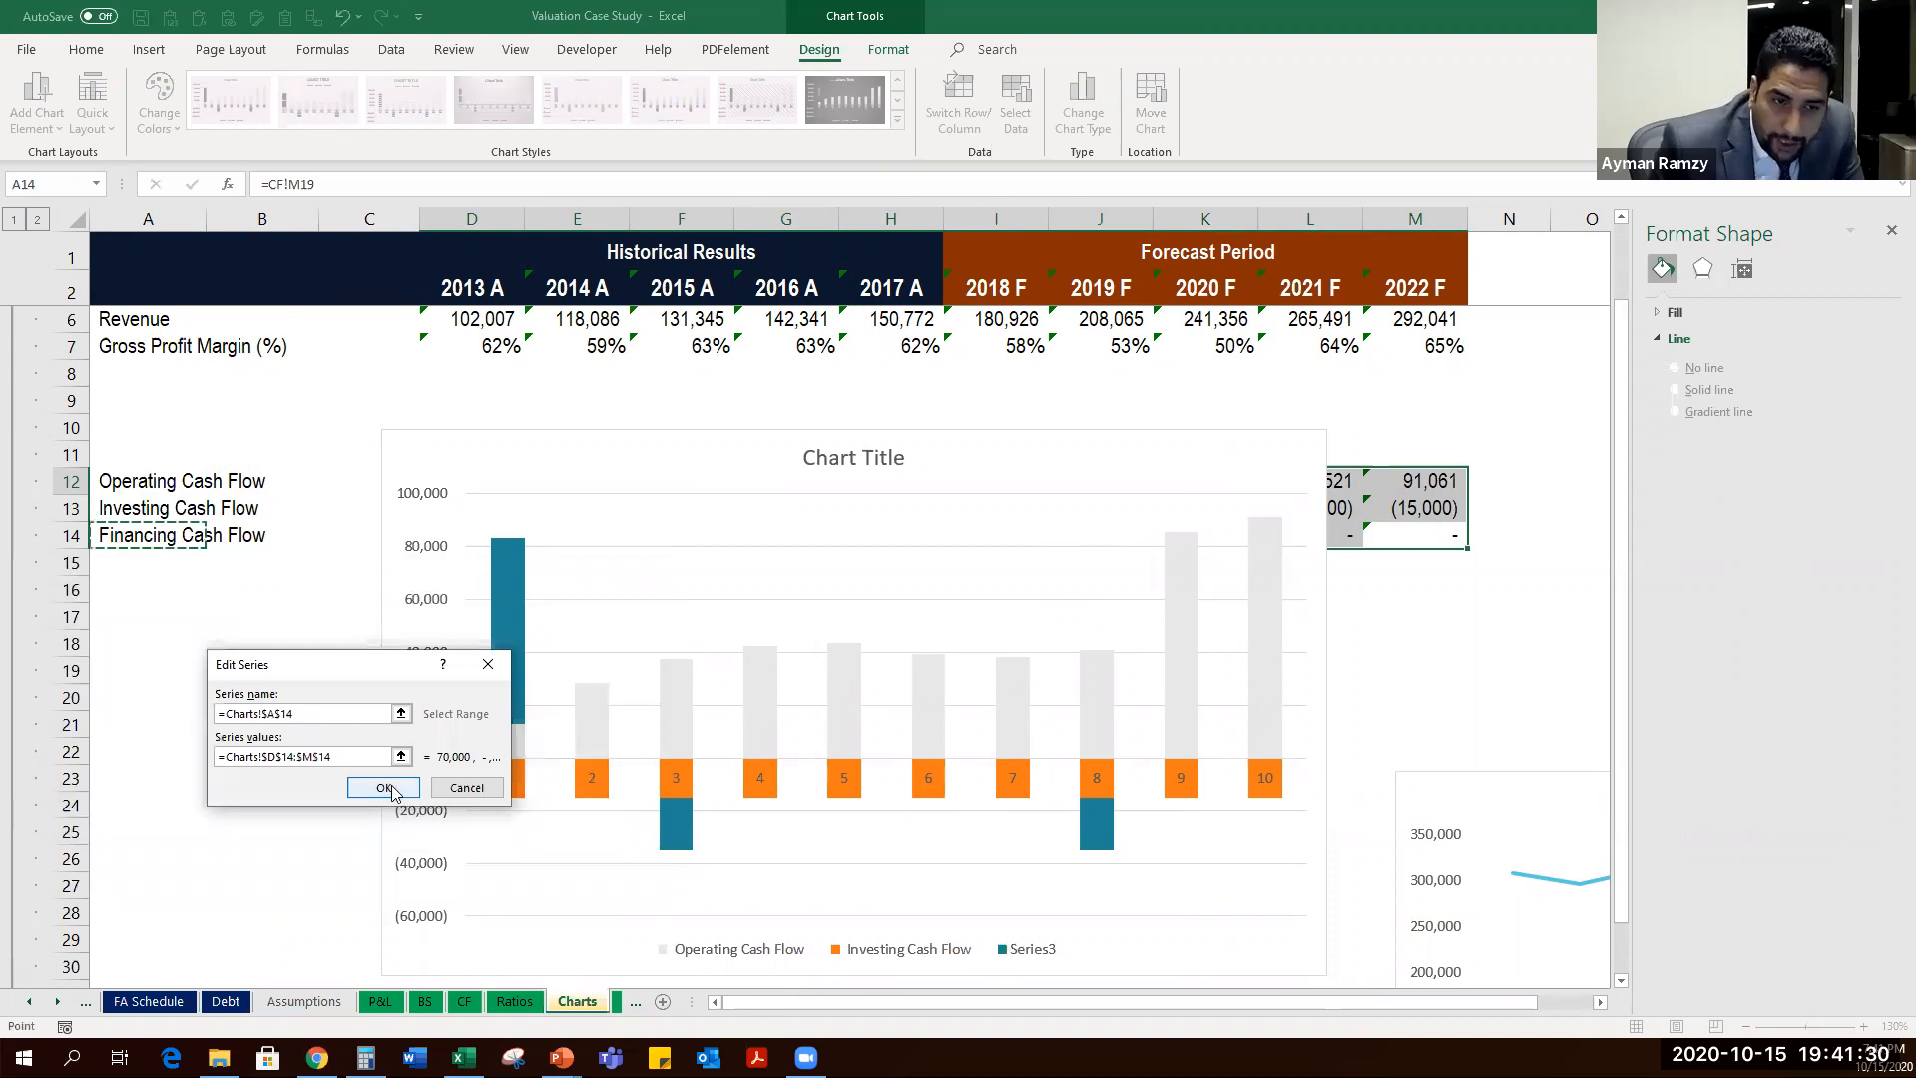
left_click(384, 788)
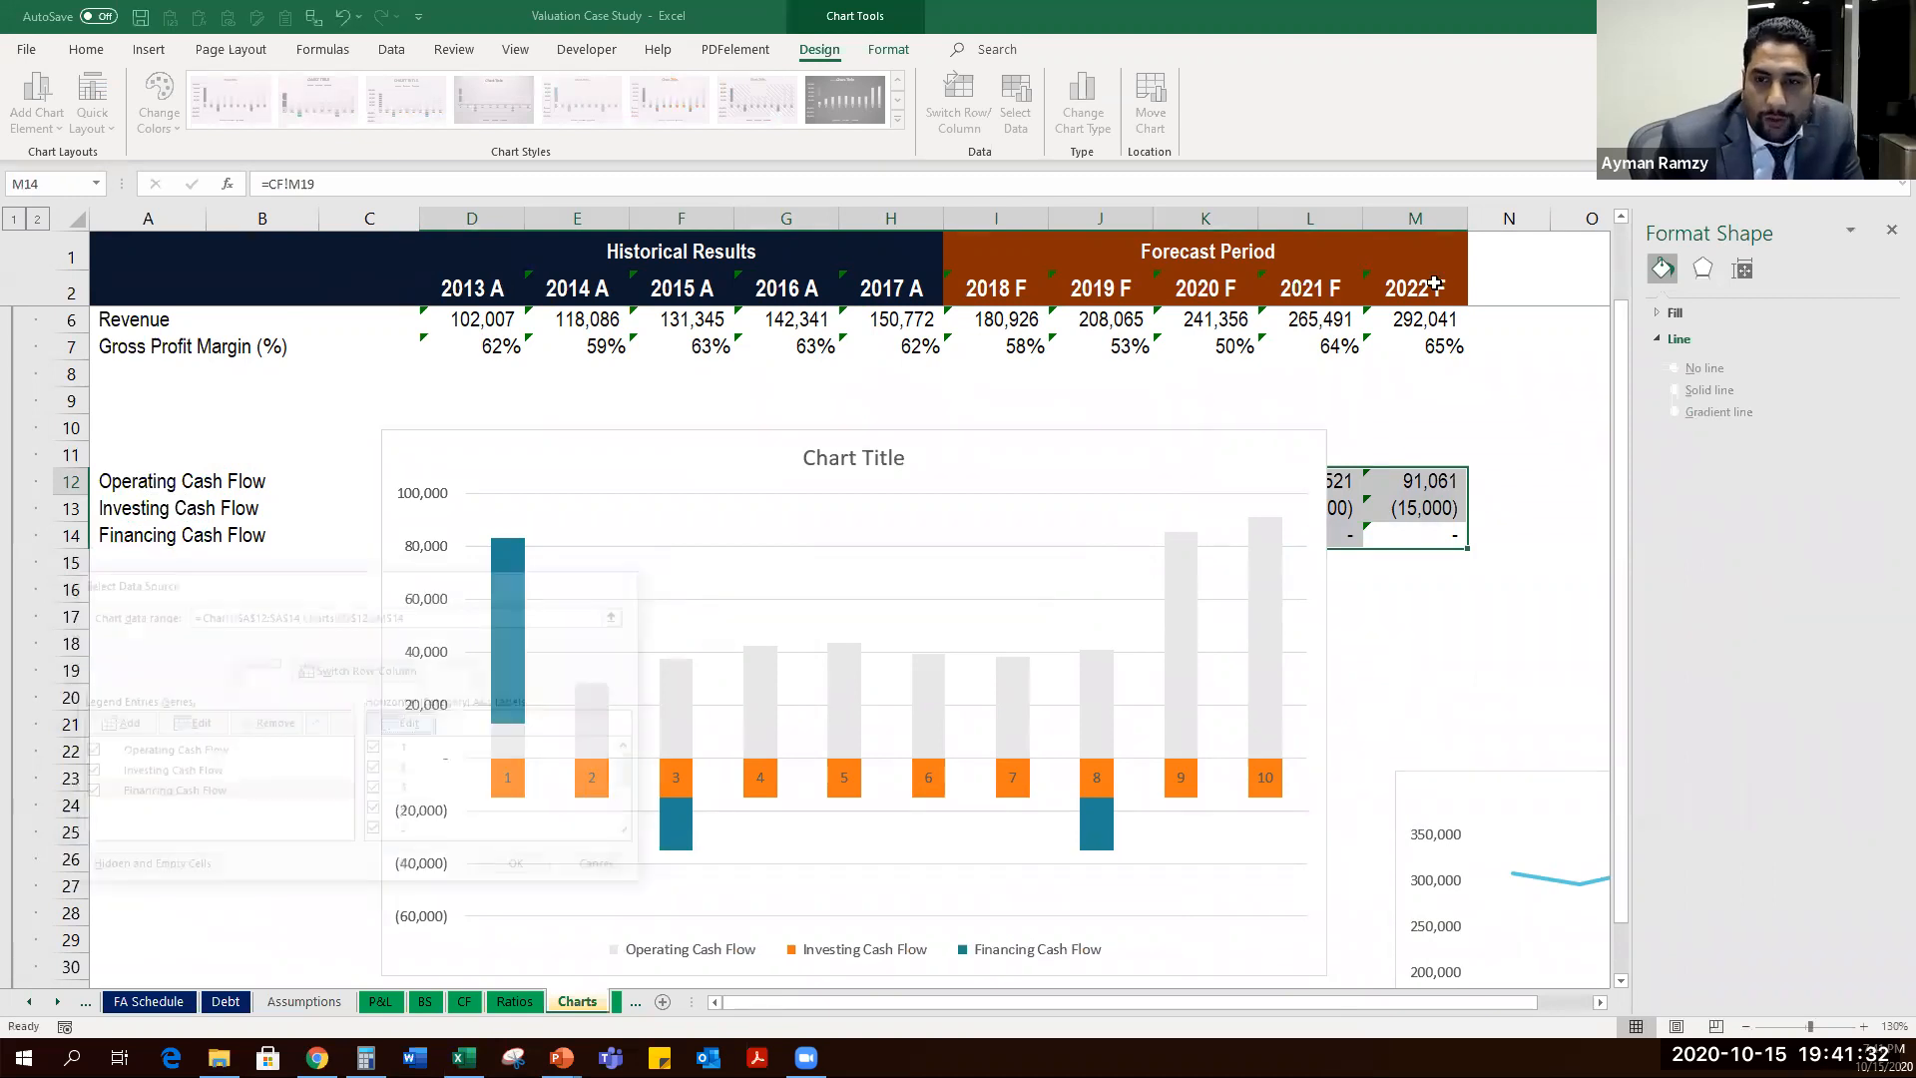
Set the horizontal axis labels to the year headings in D2:M2 and accept the data source changes.
left_click_drag(472, 289, 1434, 283)
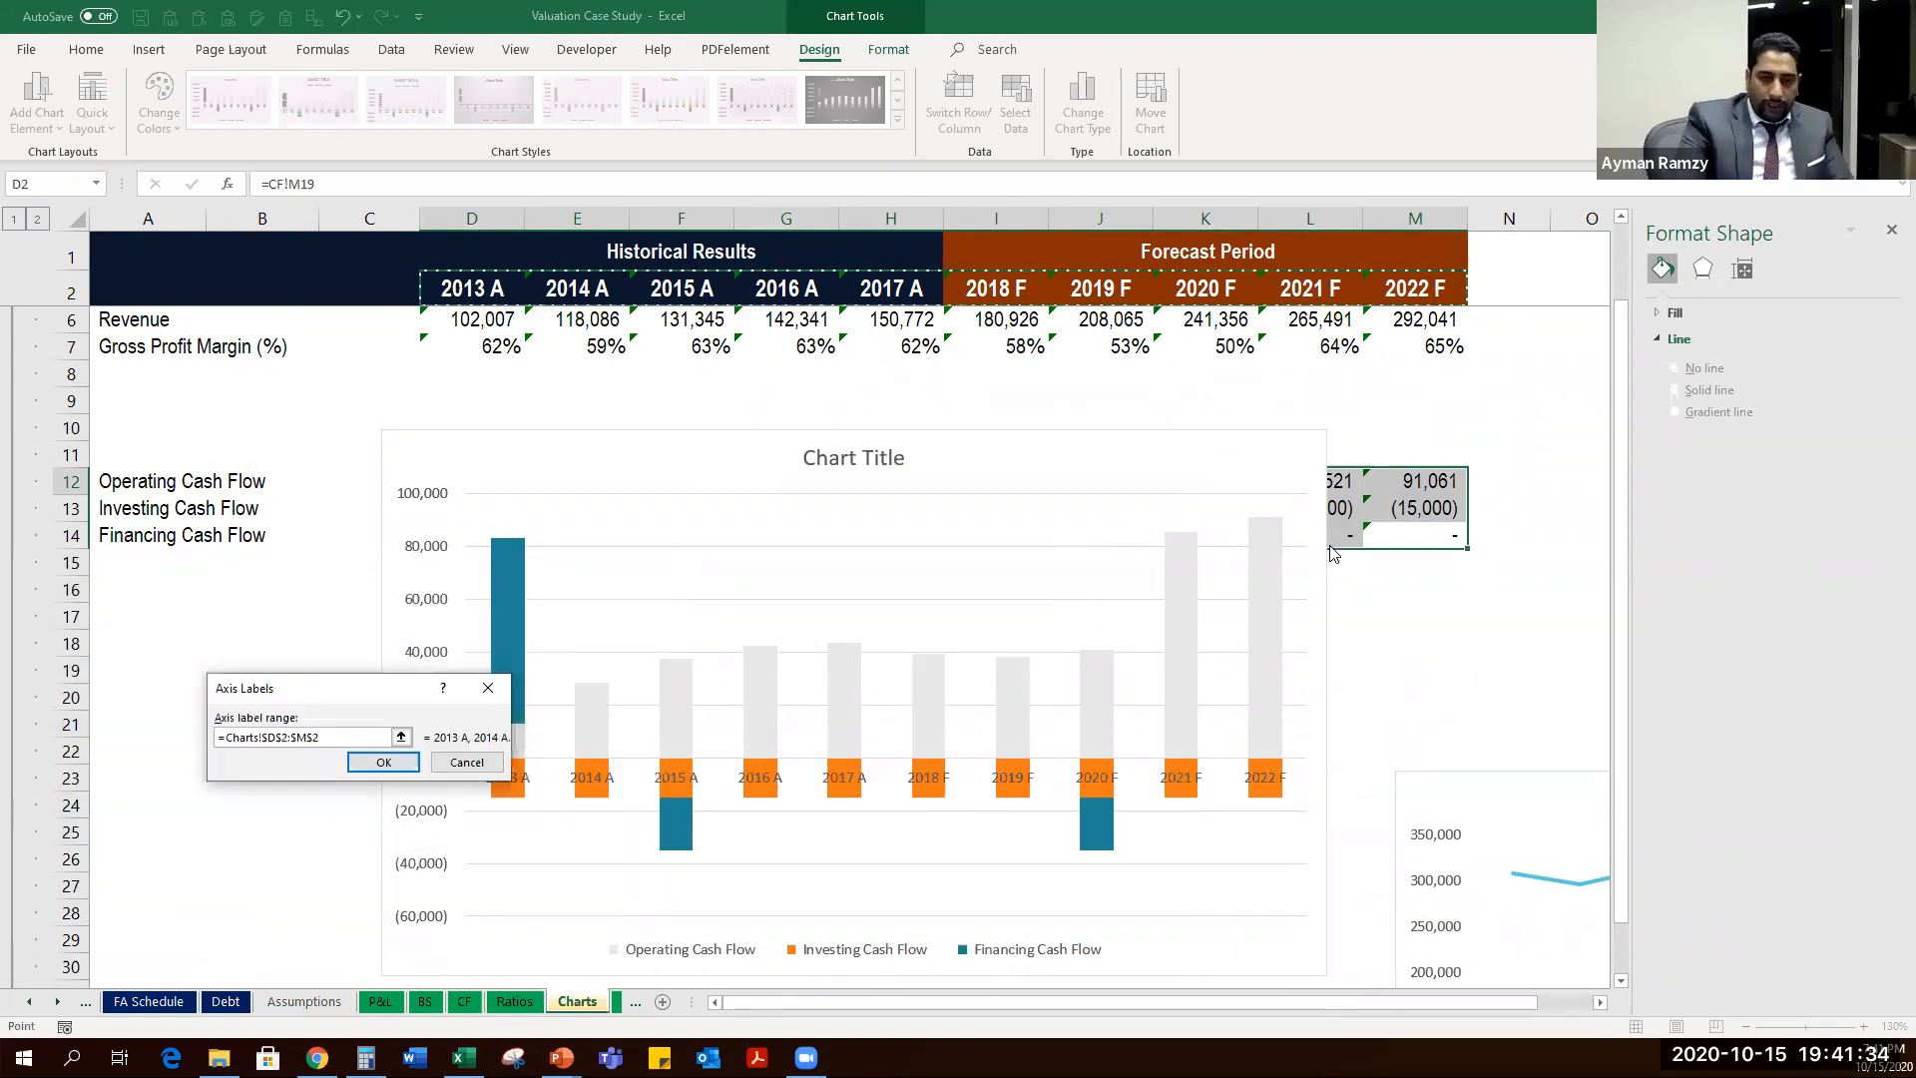
left_click(383, 761)
left_click(520, 875)
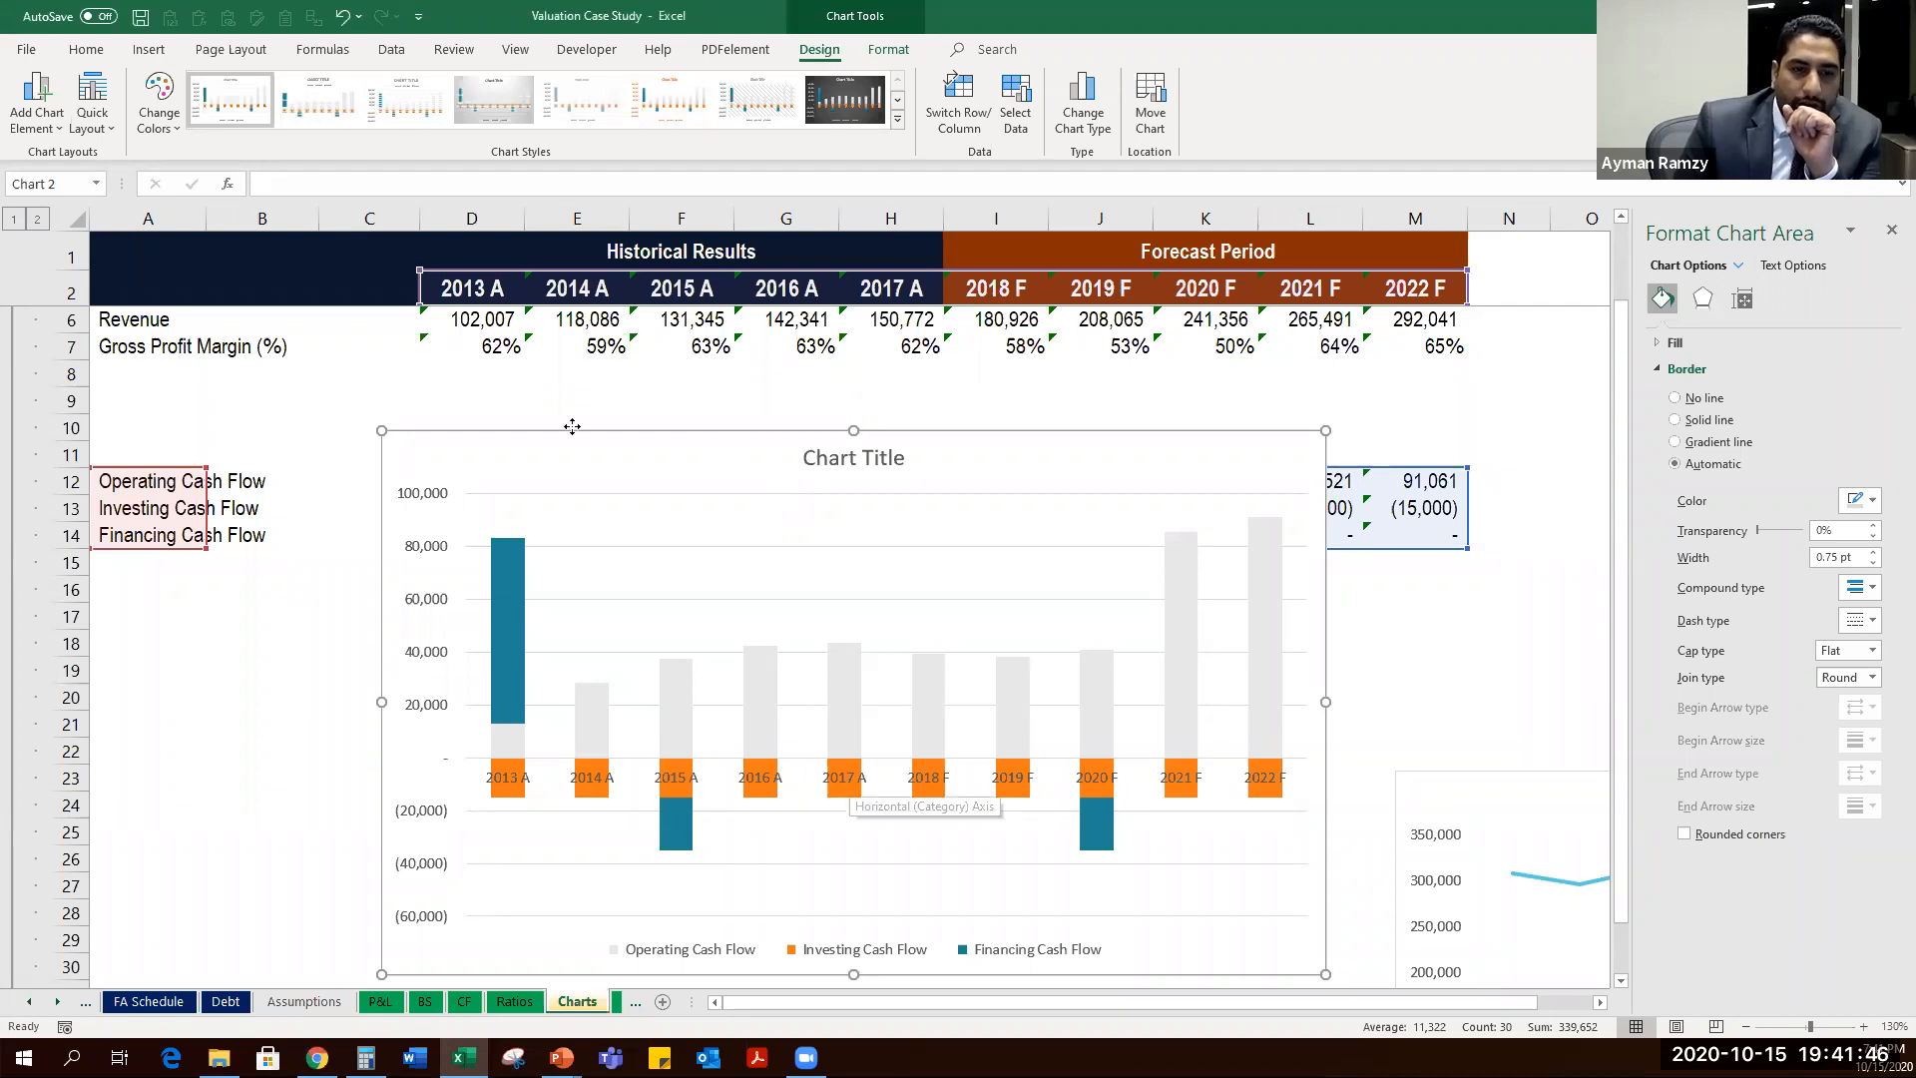
Reposition the cash flow chart directly below the cash flow rows, with its upper edge at row 16.
left_click_drag(729, 449, 573, 431)
scroll(822, 695, "down", 1)
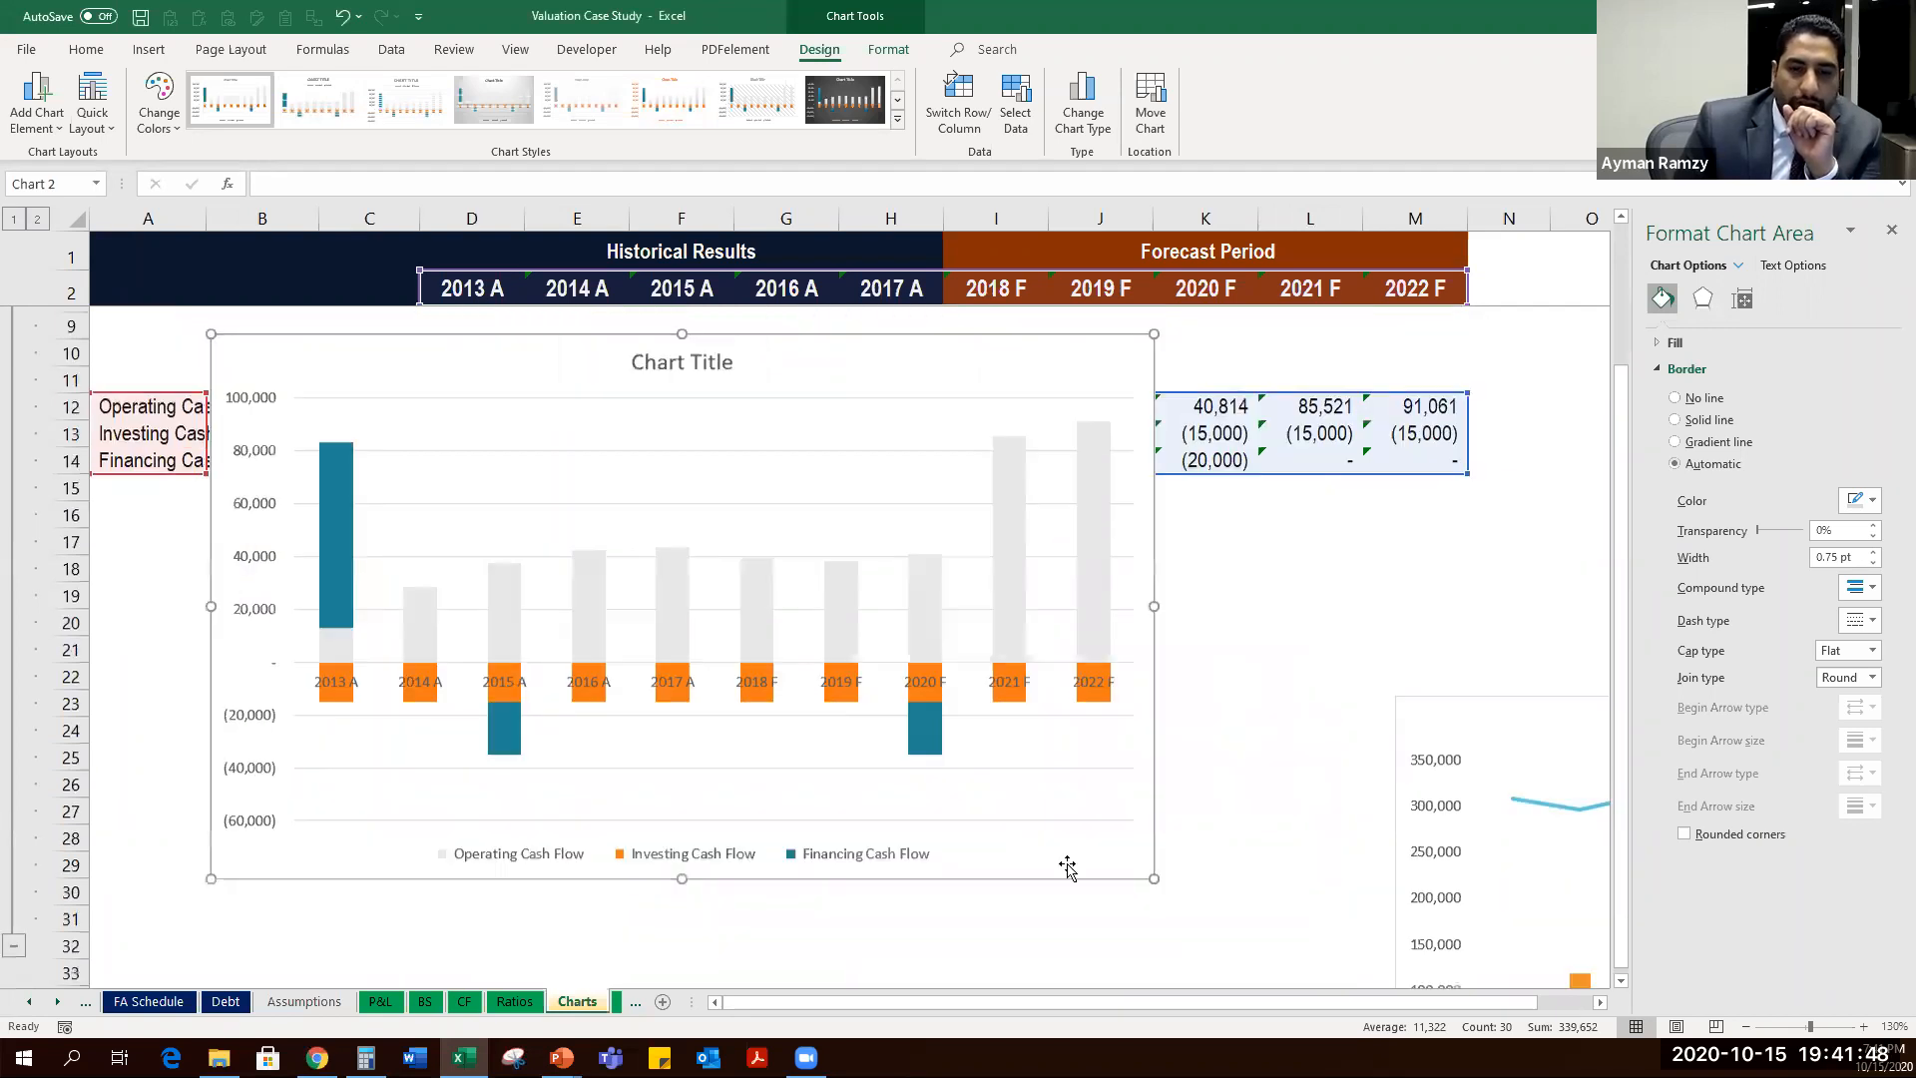
left_click_drag(1065, 1013, 1026, 963)
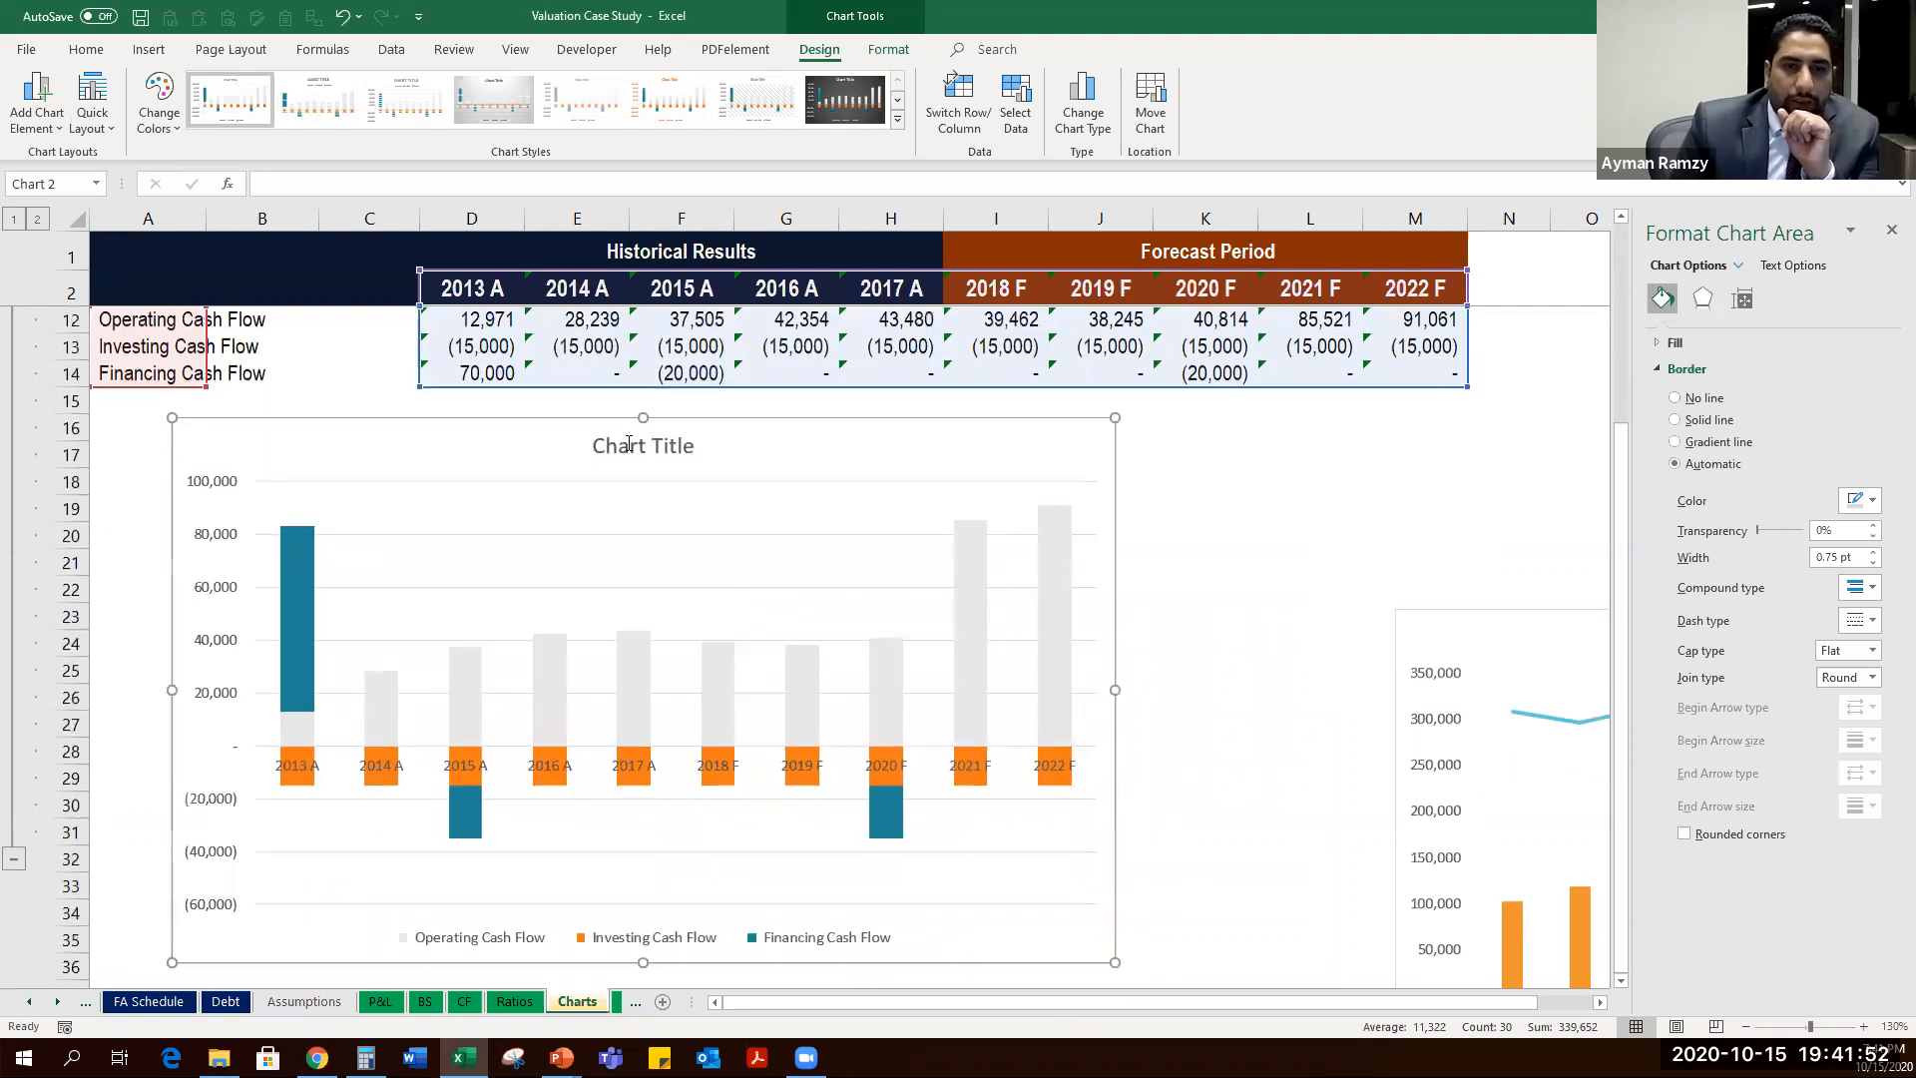
Replace the new chart's placeholder title with "Cashflow Chart".
left_click(629, 446)
double_click(630, 447)
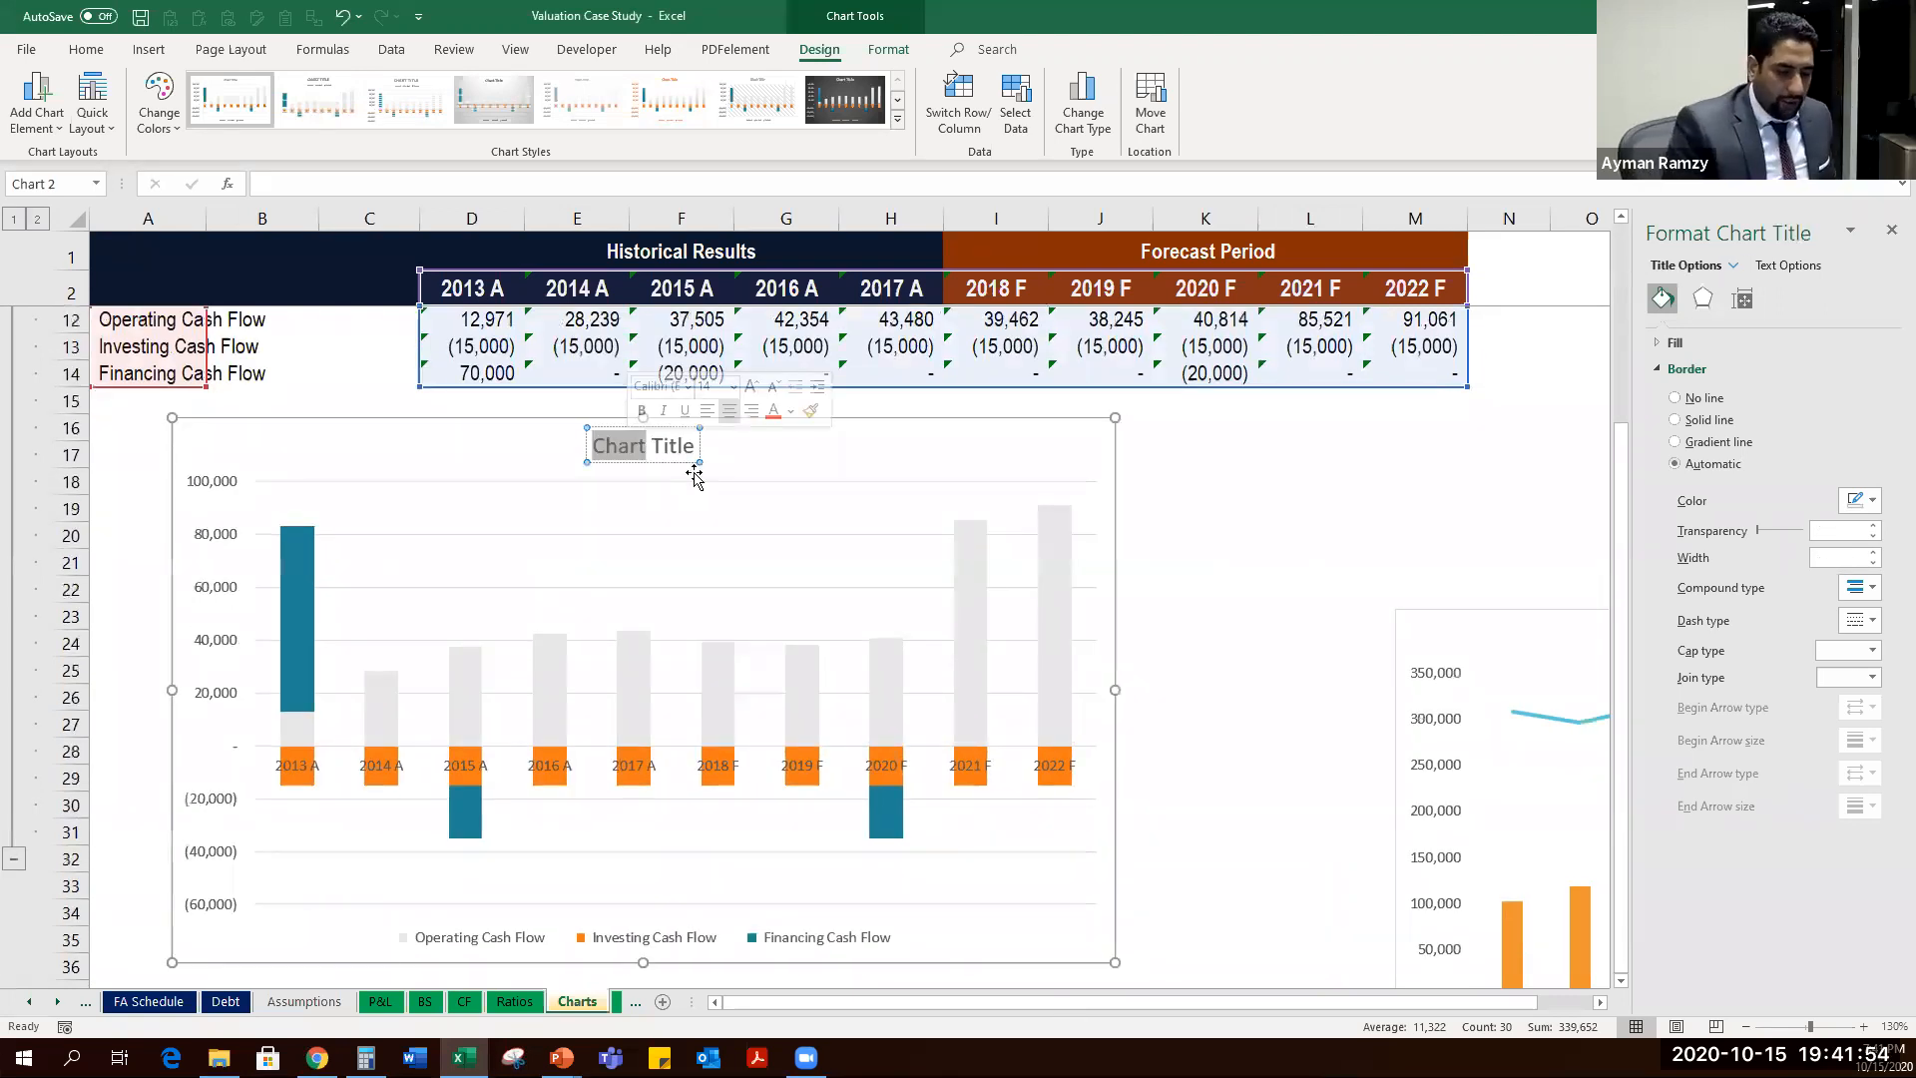
key("ctrl+a")
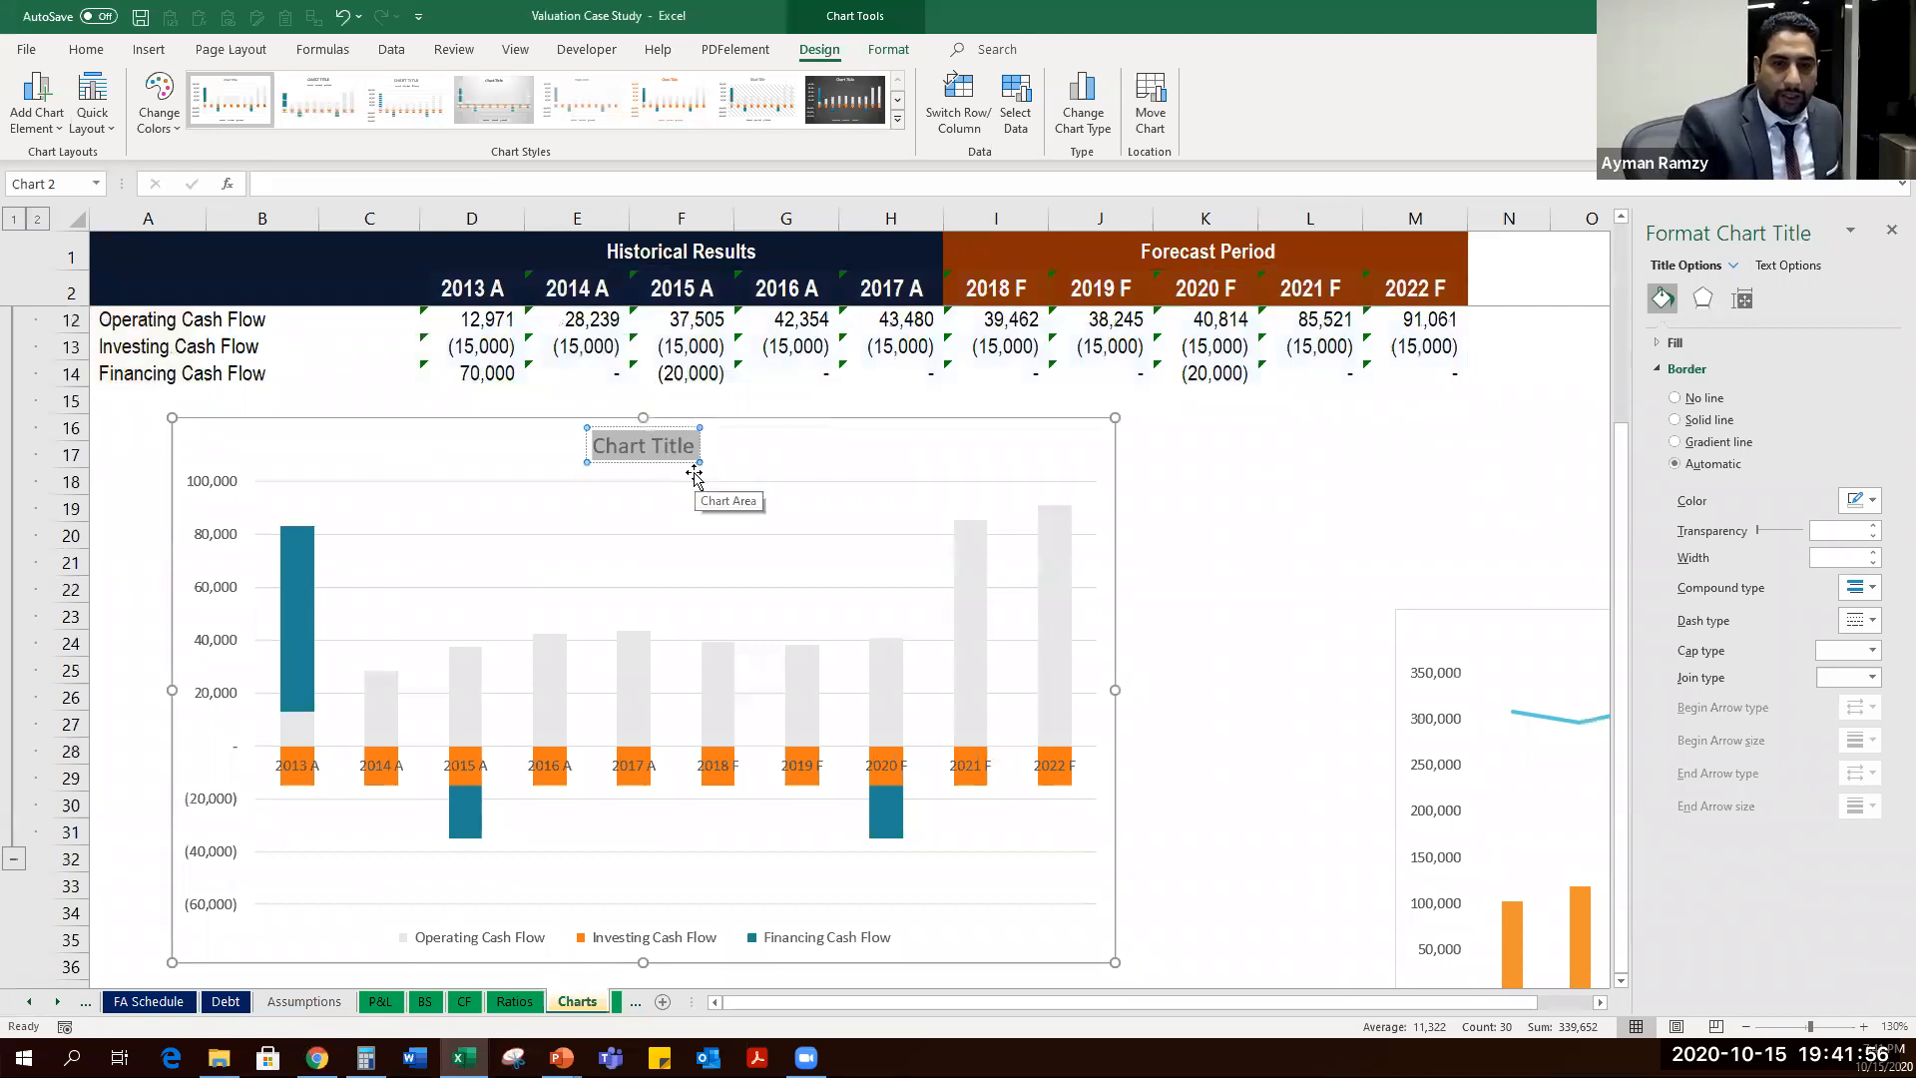
type("Cash")
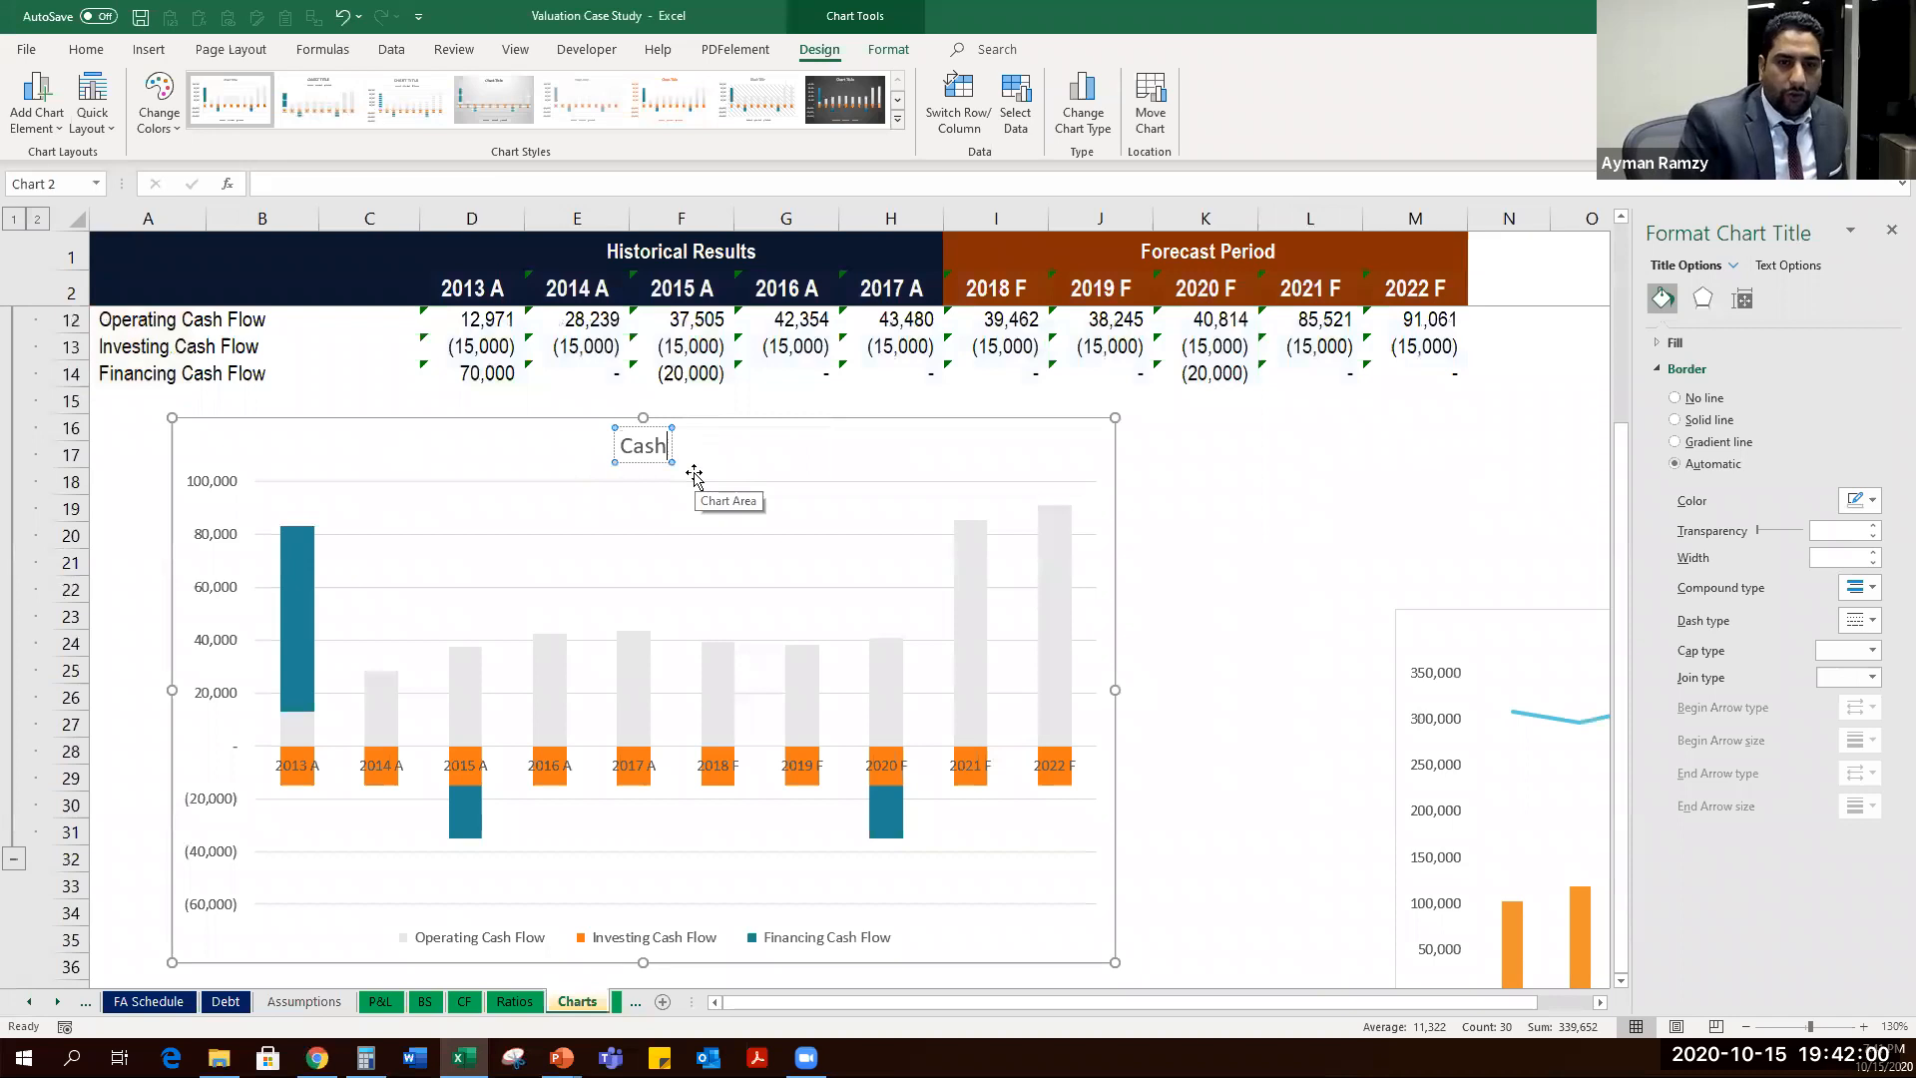
type("flow C")
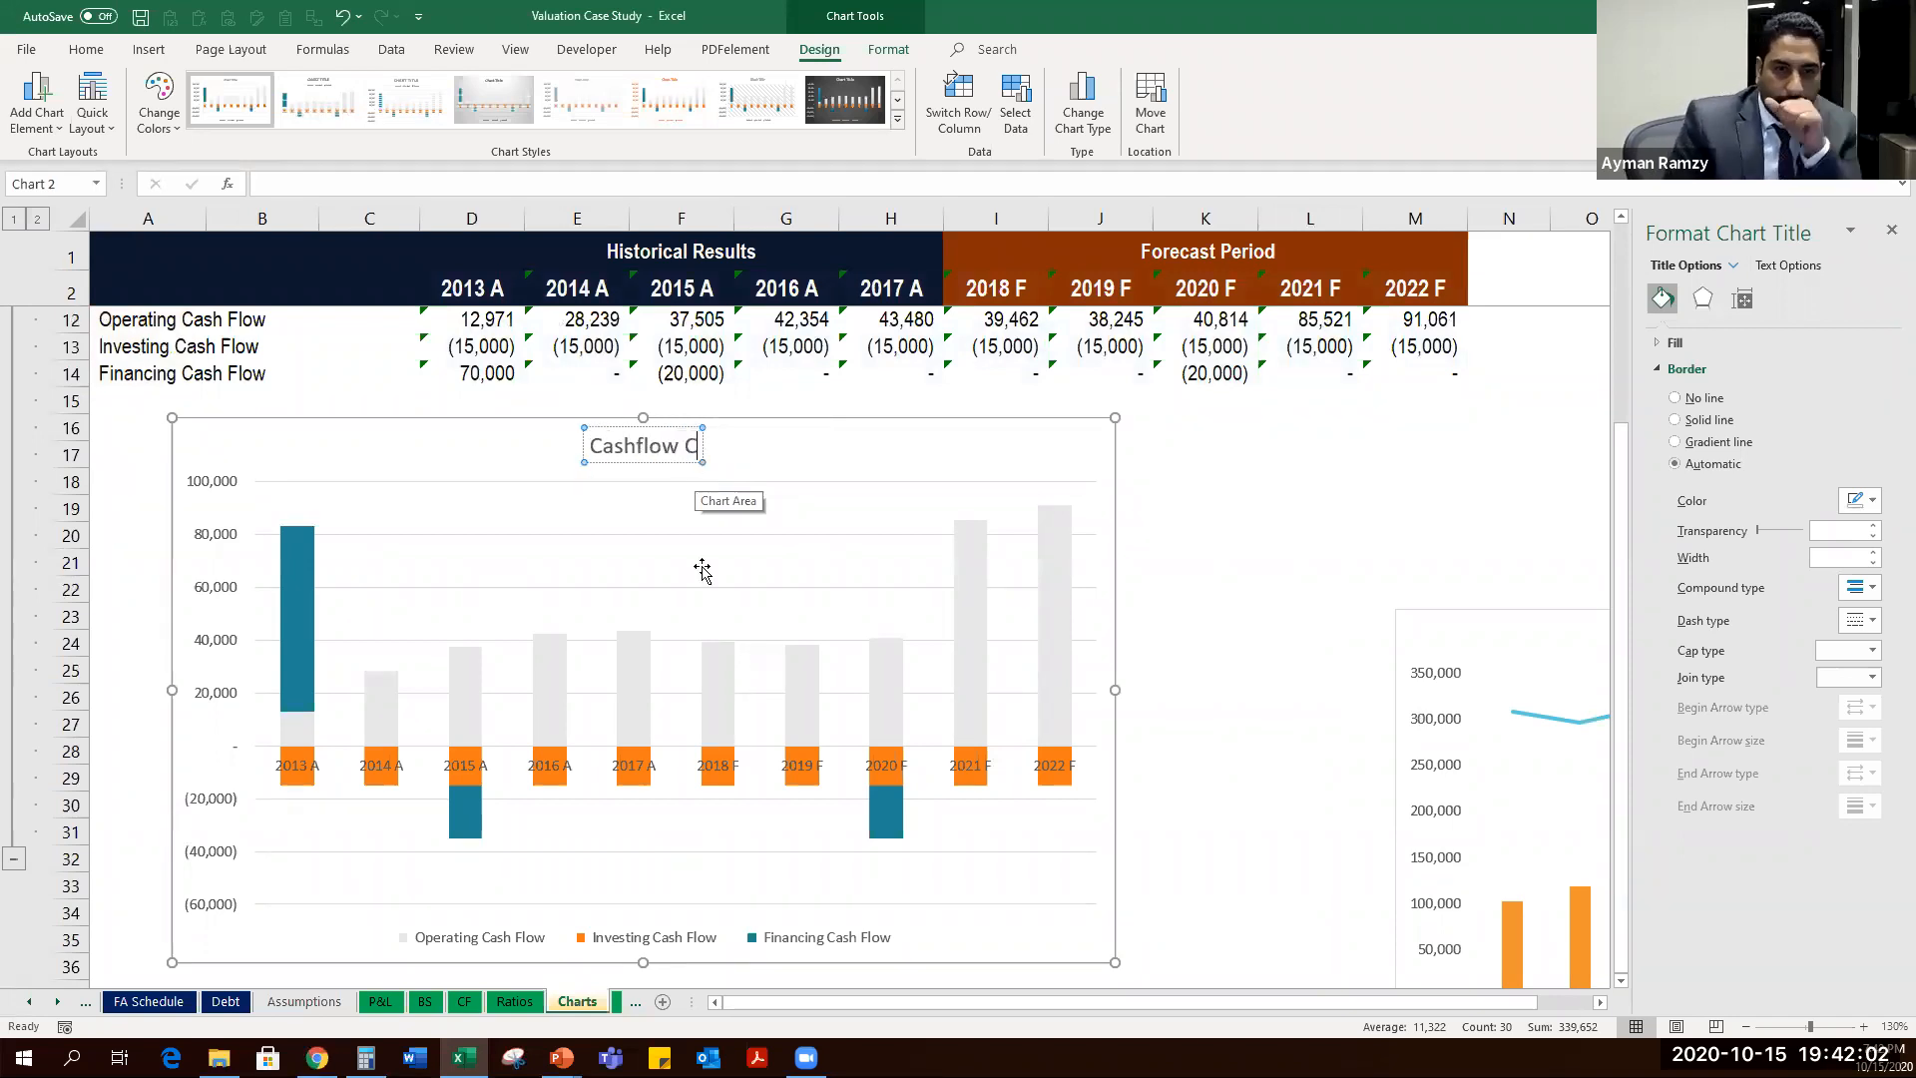
type("hart")
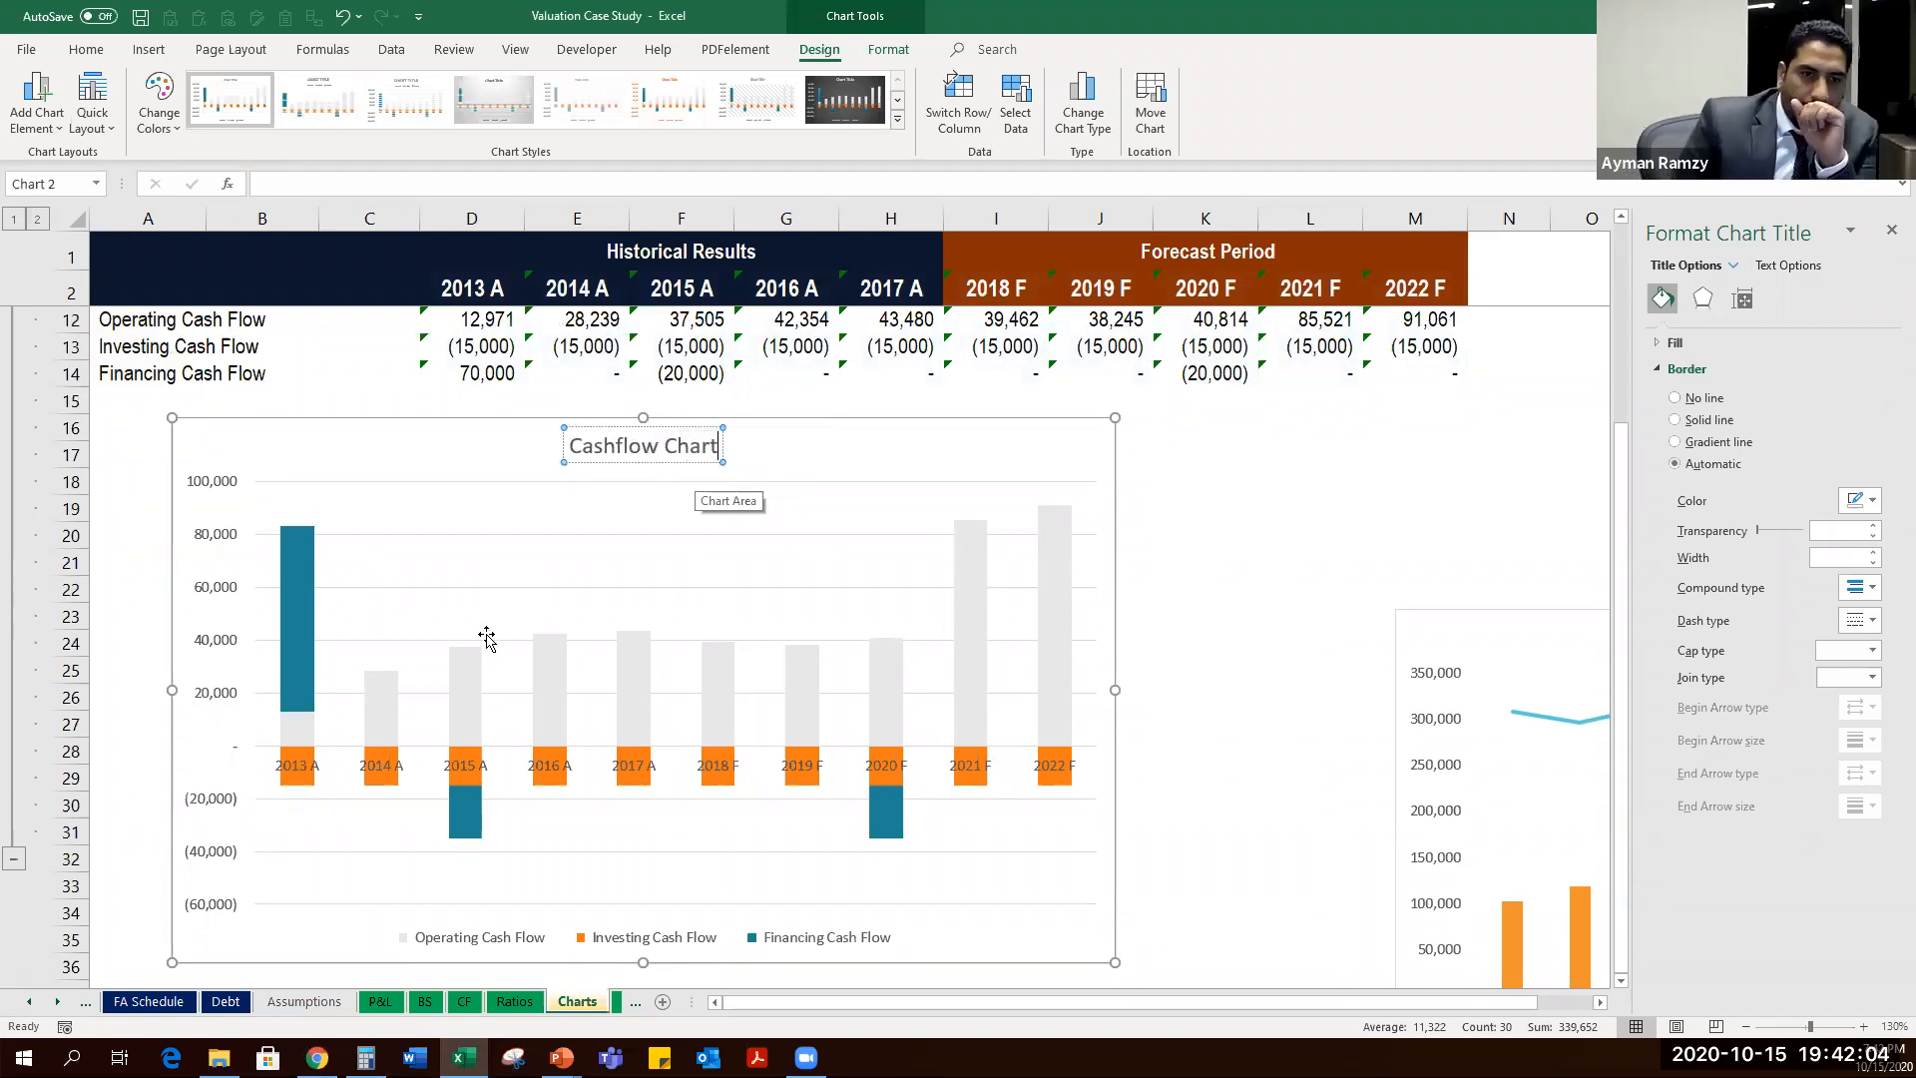
Delete the major horizontal gridlines from the Cashflow Chart.
left_click(387, 536)
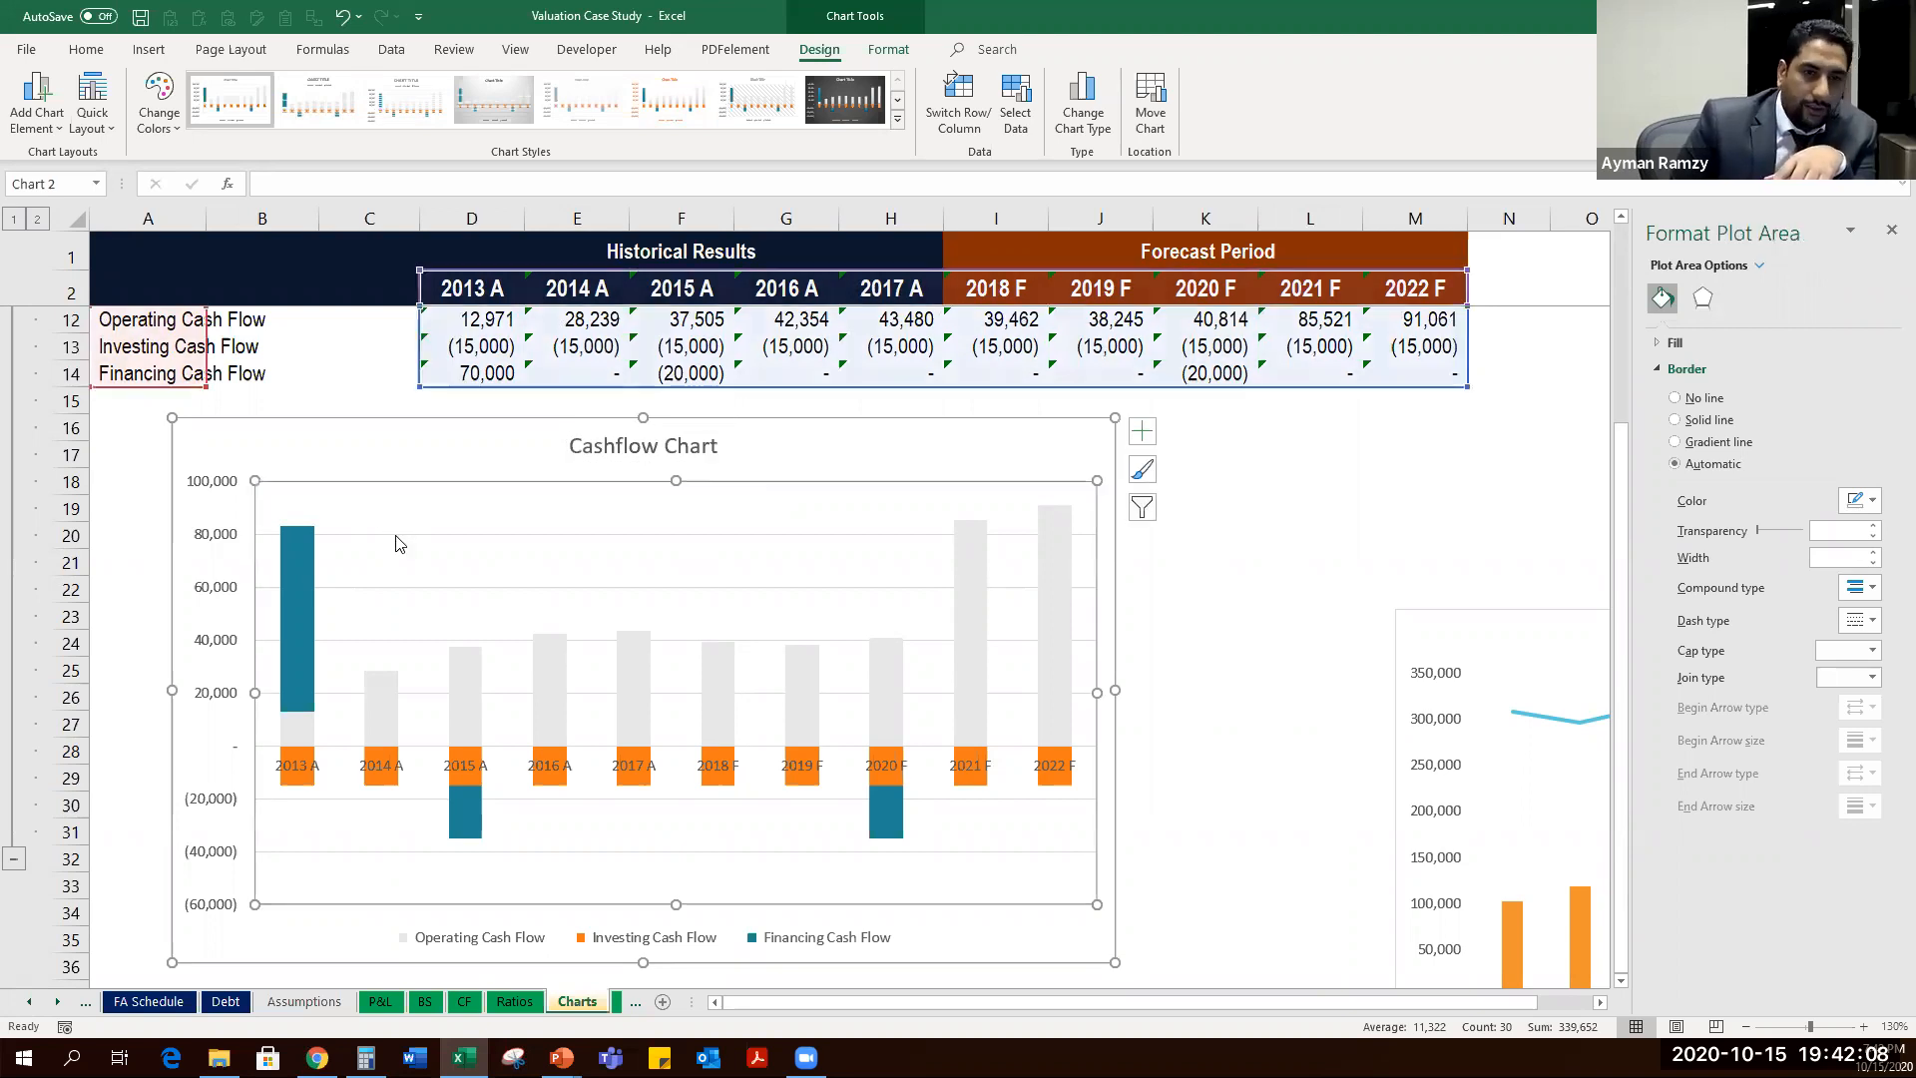
left_click(396, 535)
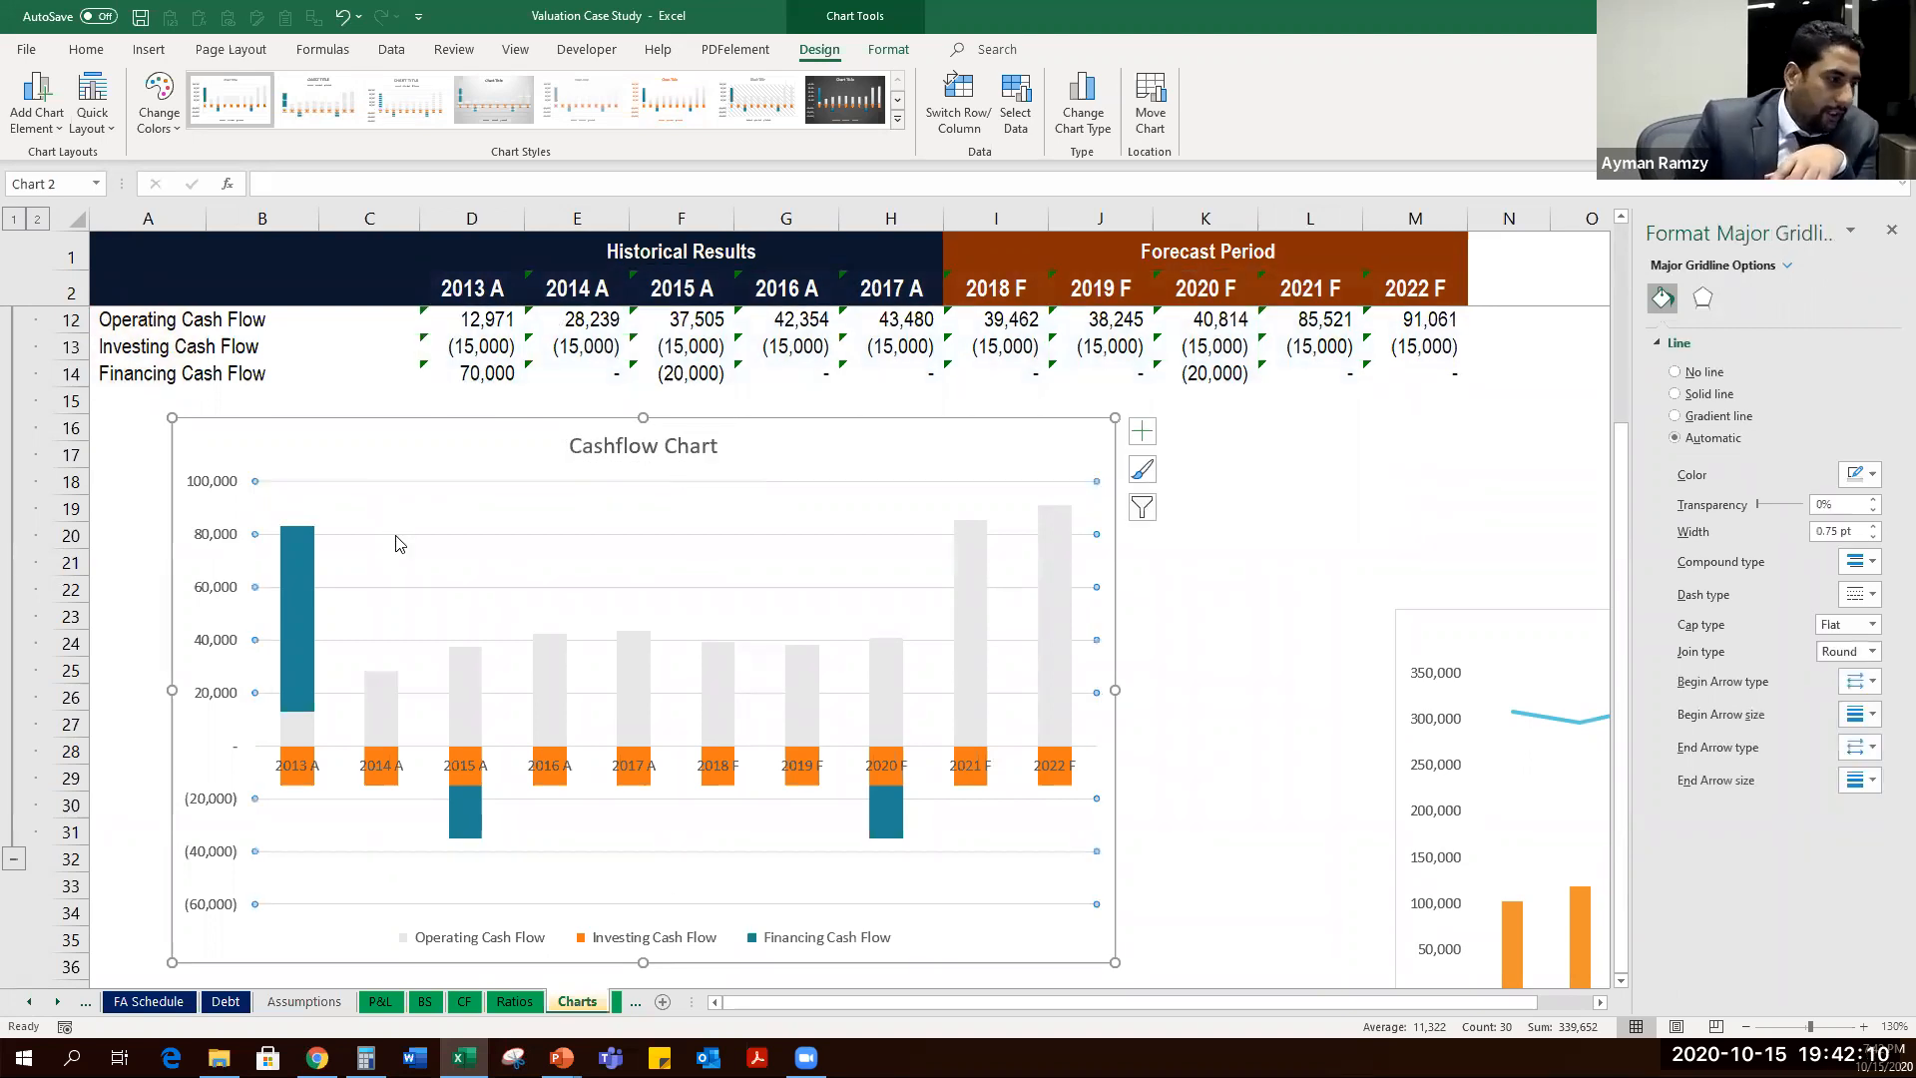
key("Delete")
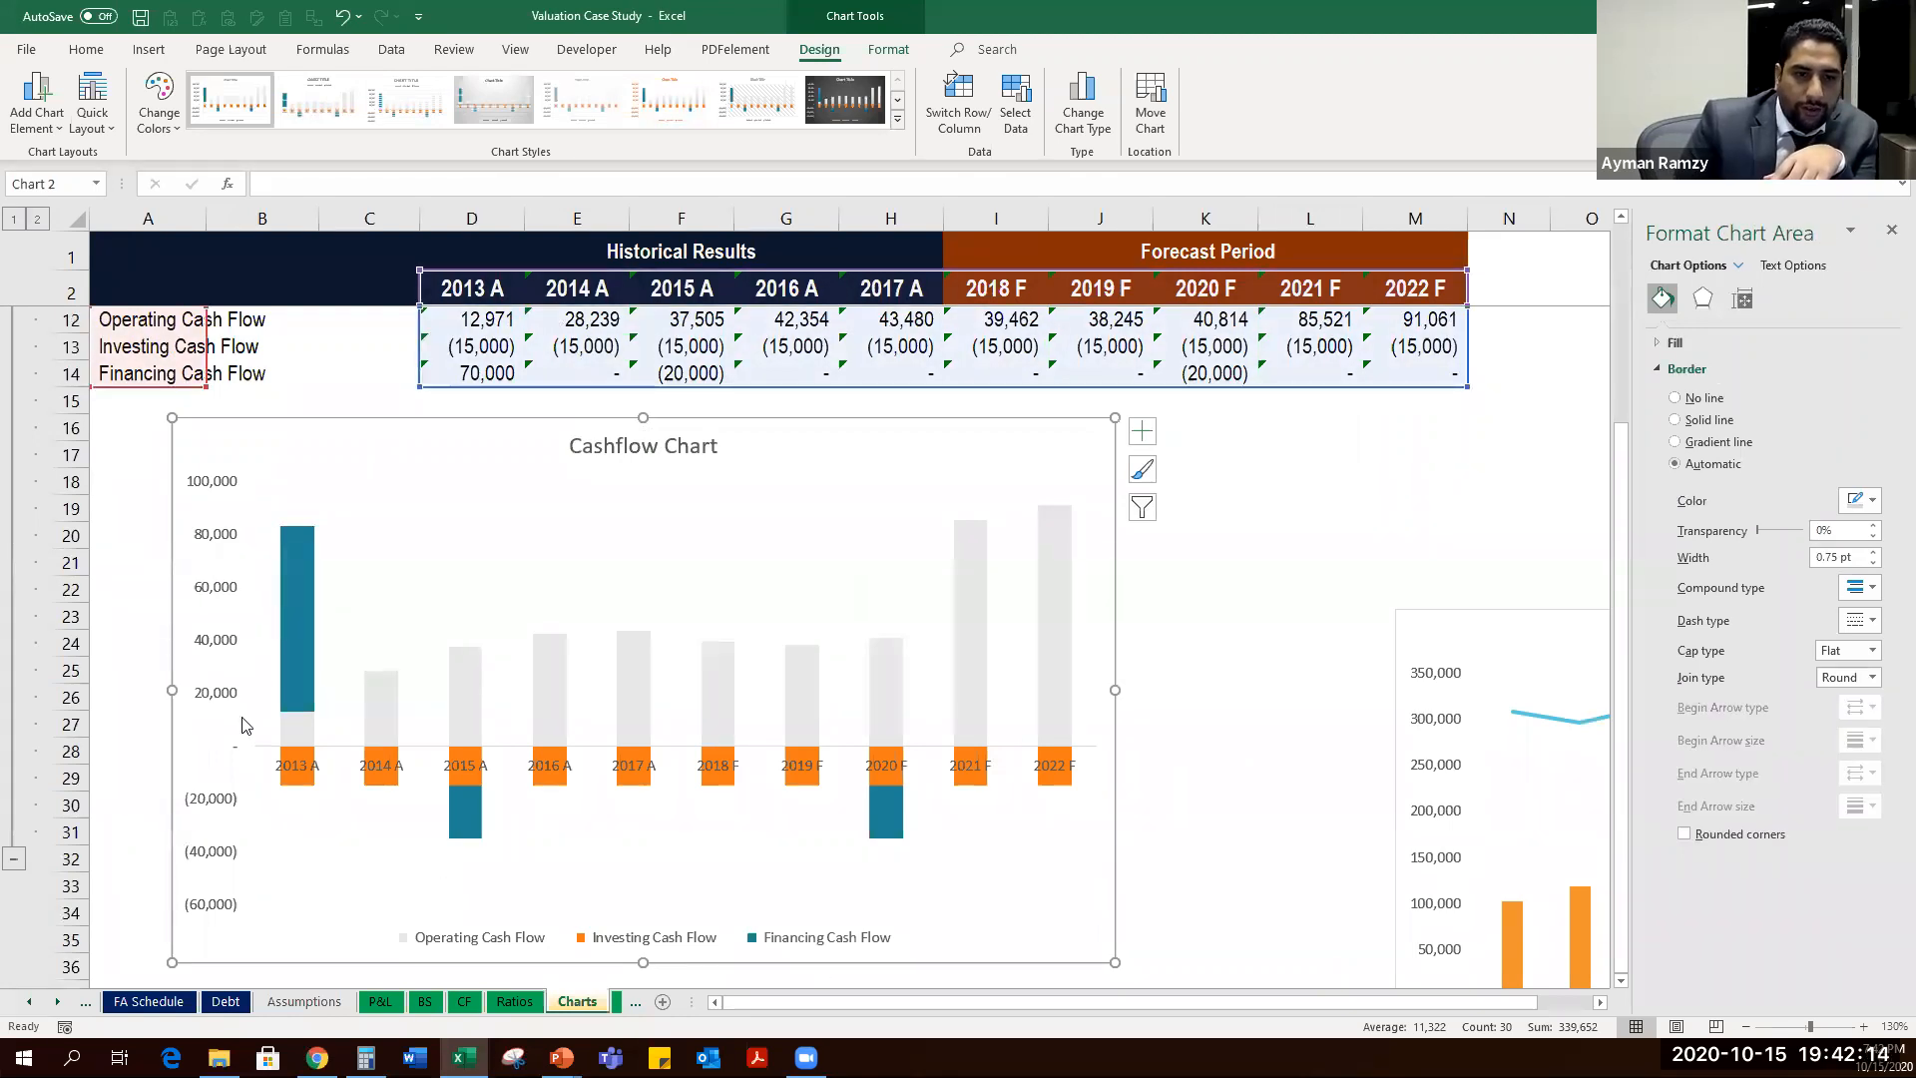
Set the label position of the Cashflow Chart's horizontal axis to Low.
left_click(461, 689)
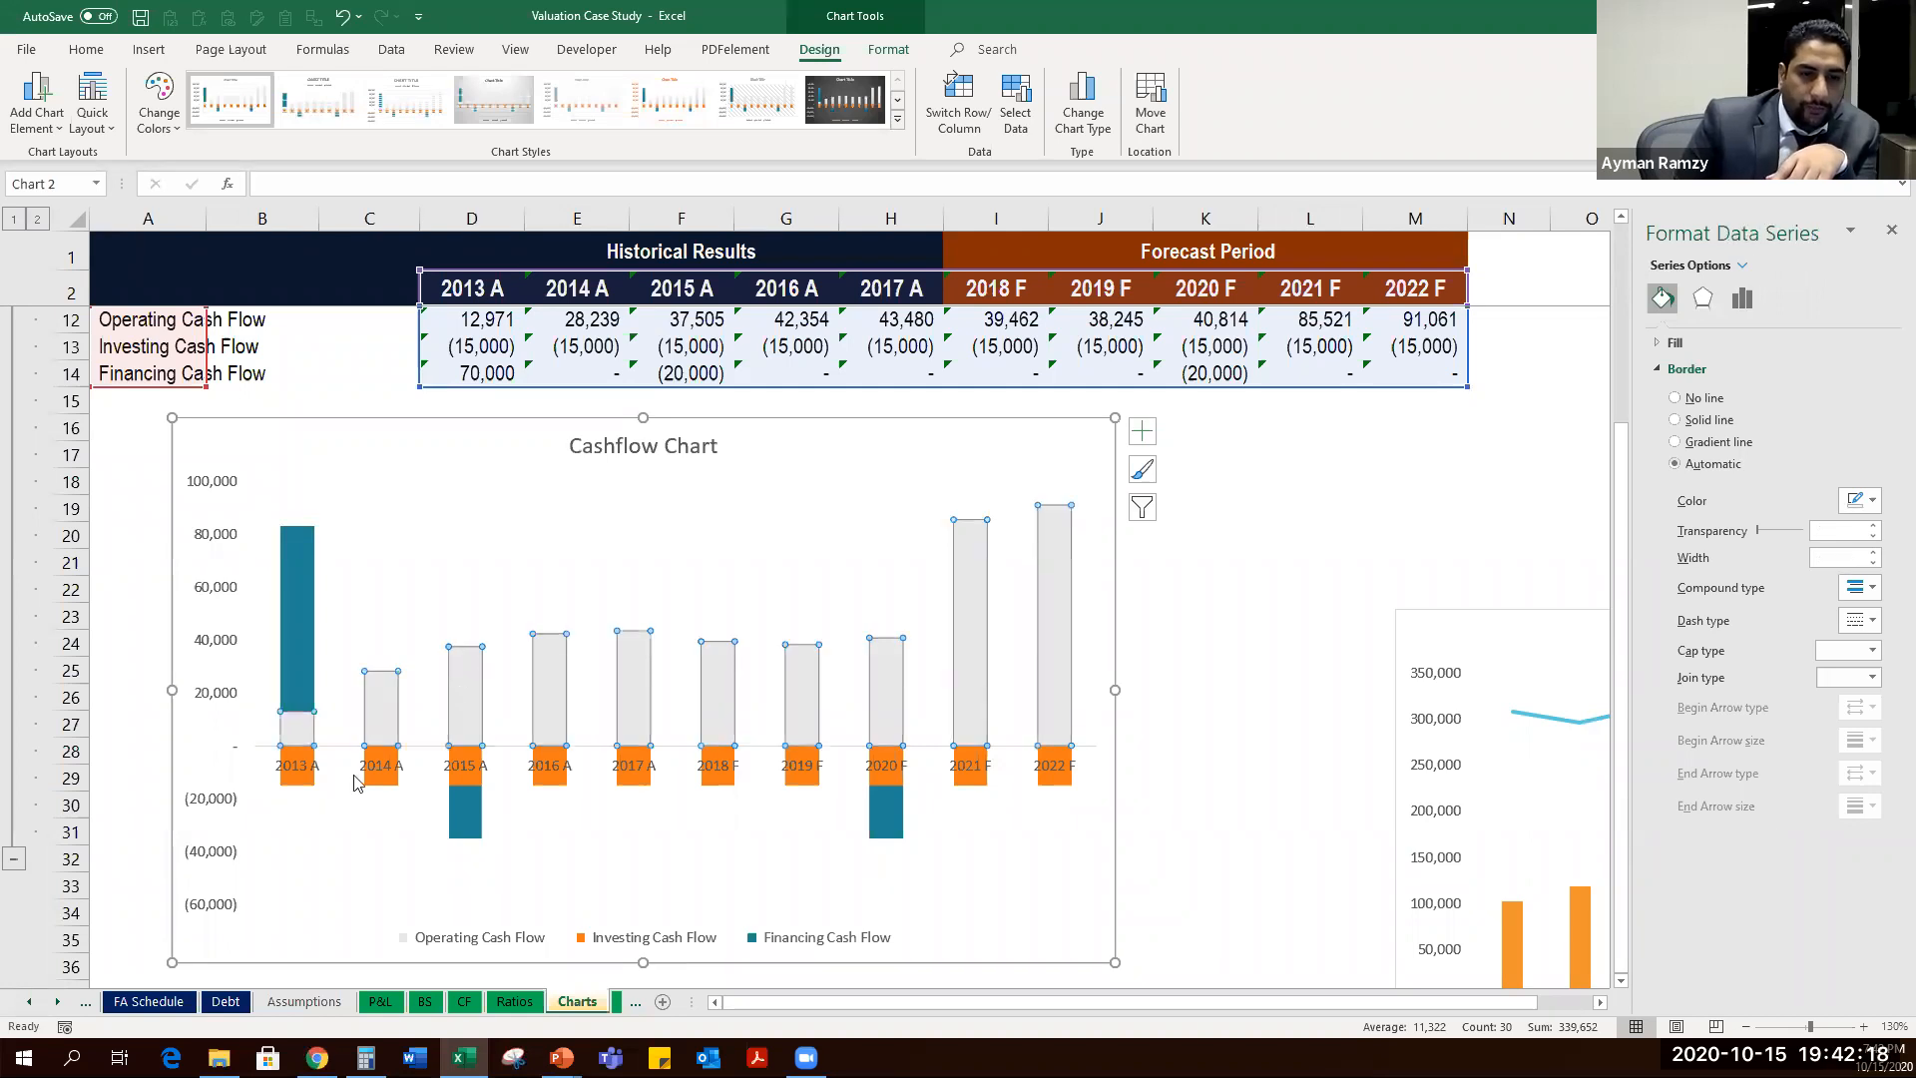
right_click(461, 680)
key("Escape")
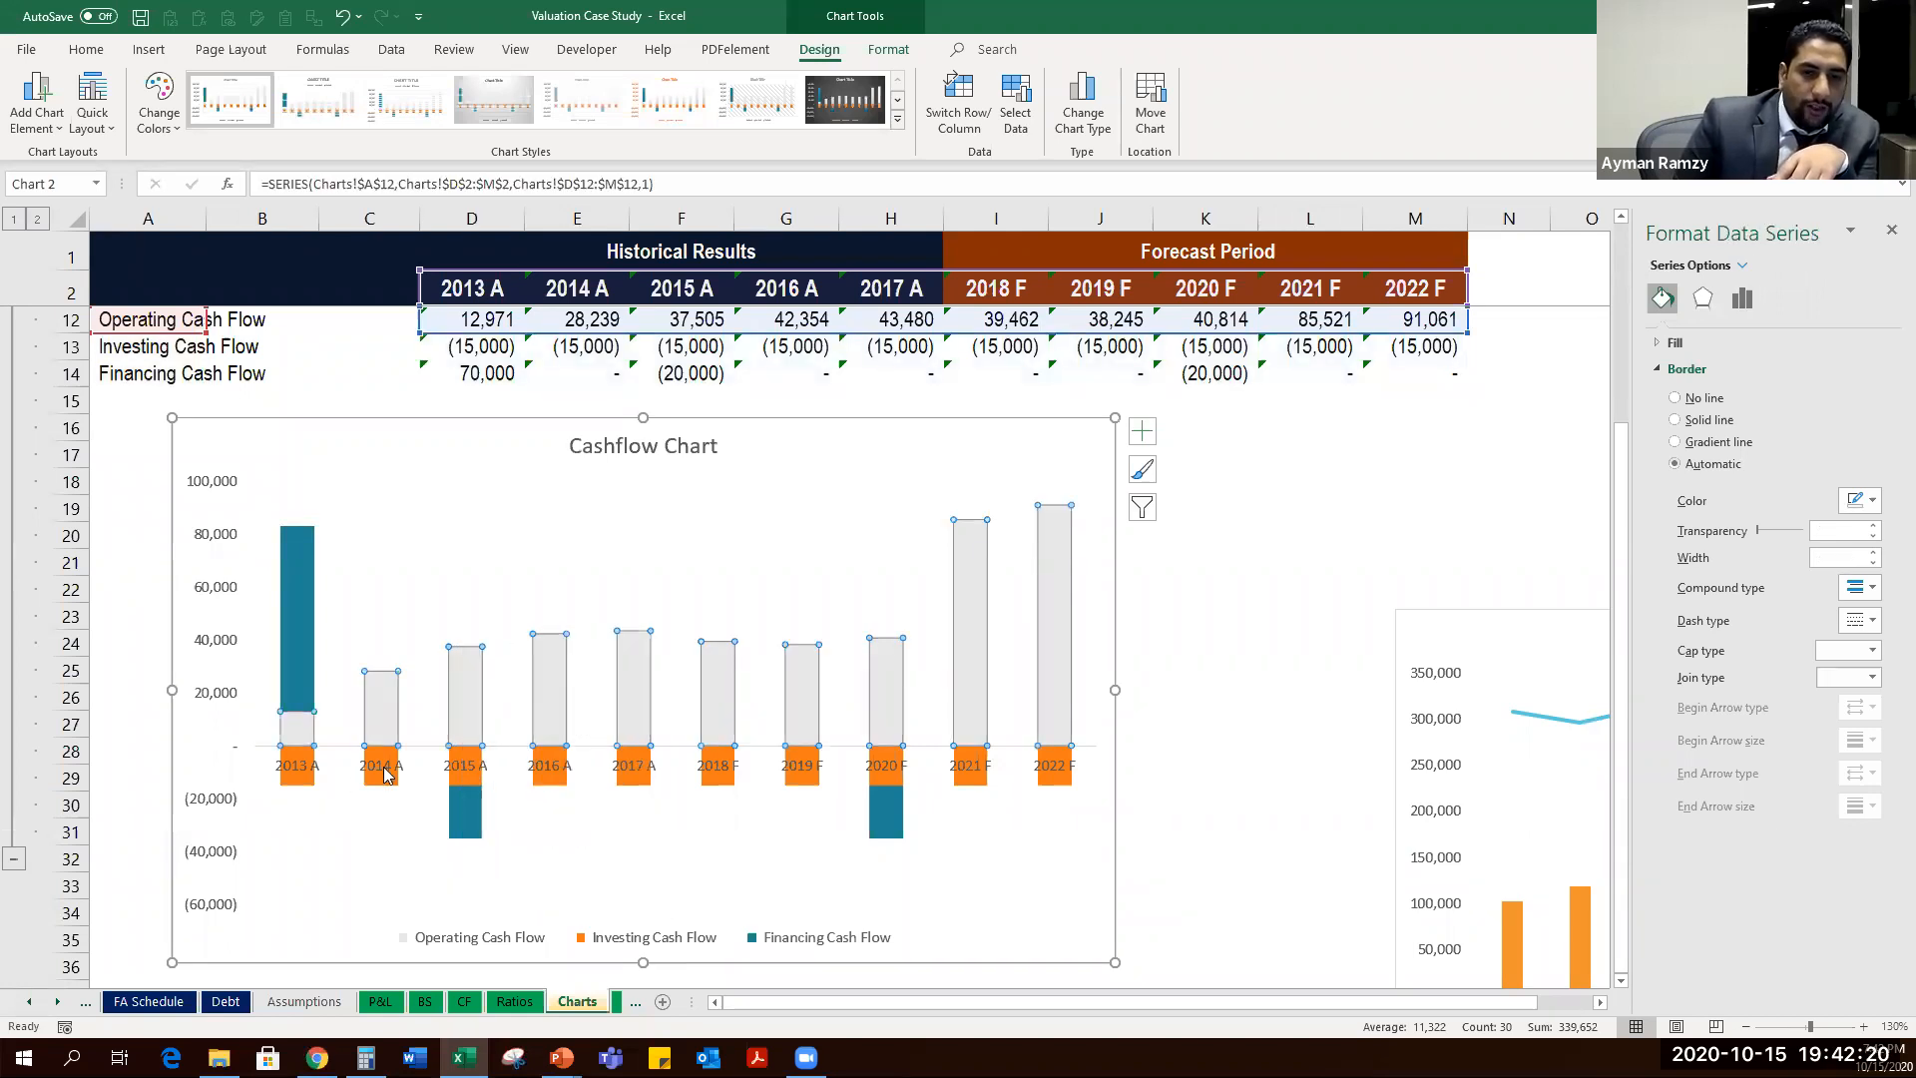
left_click(387, 775)
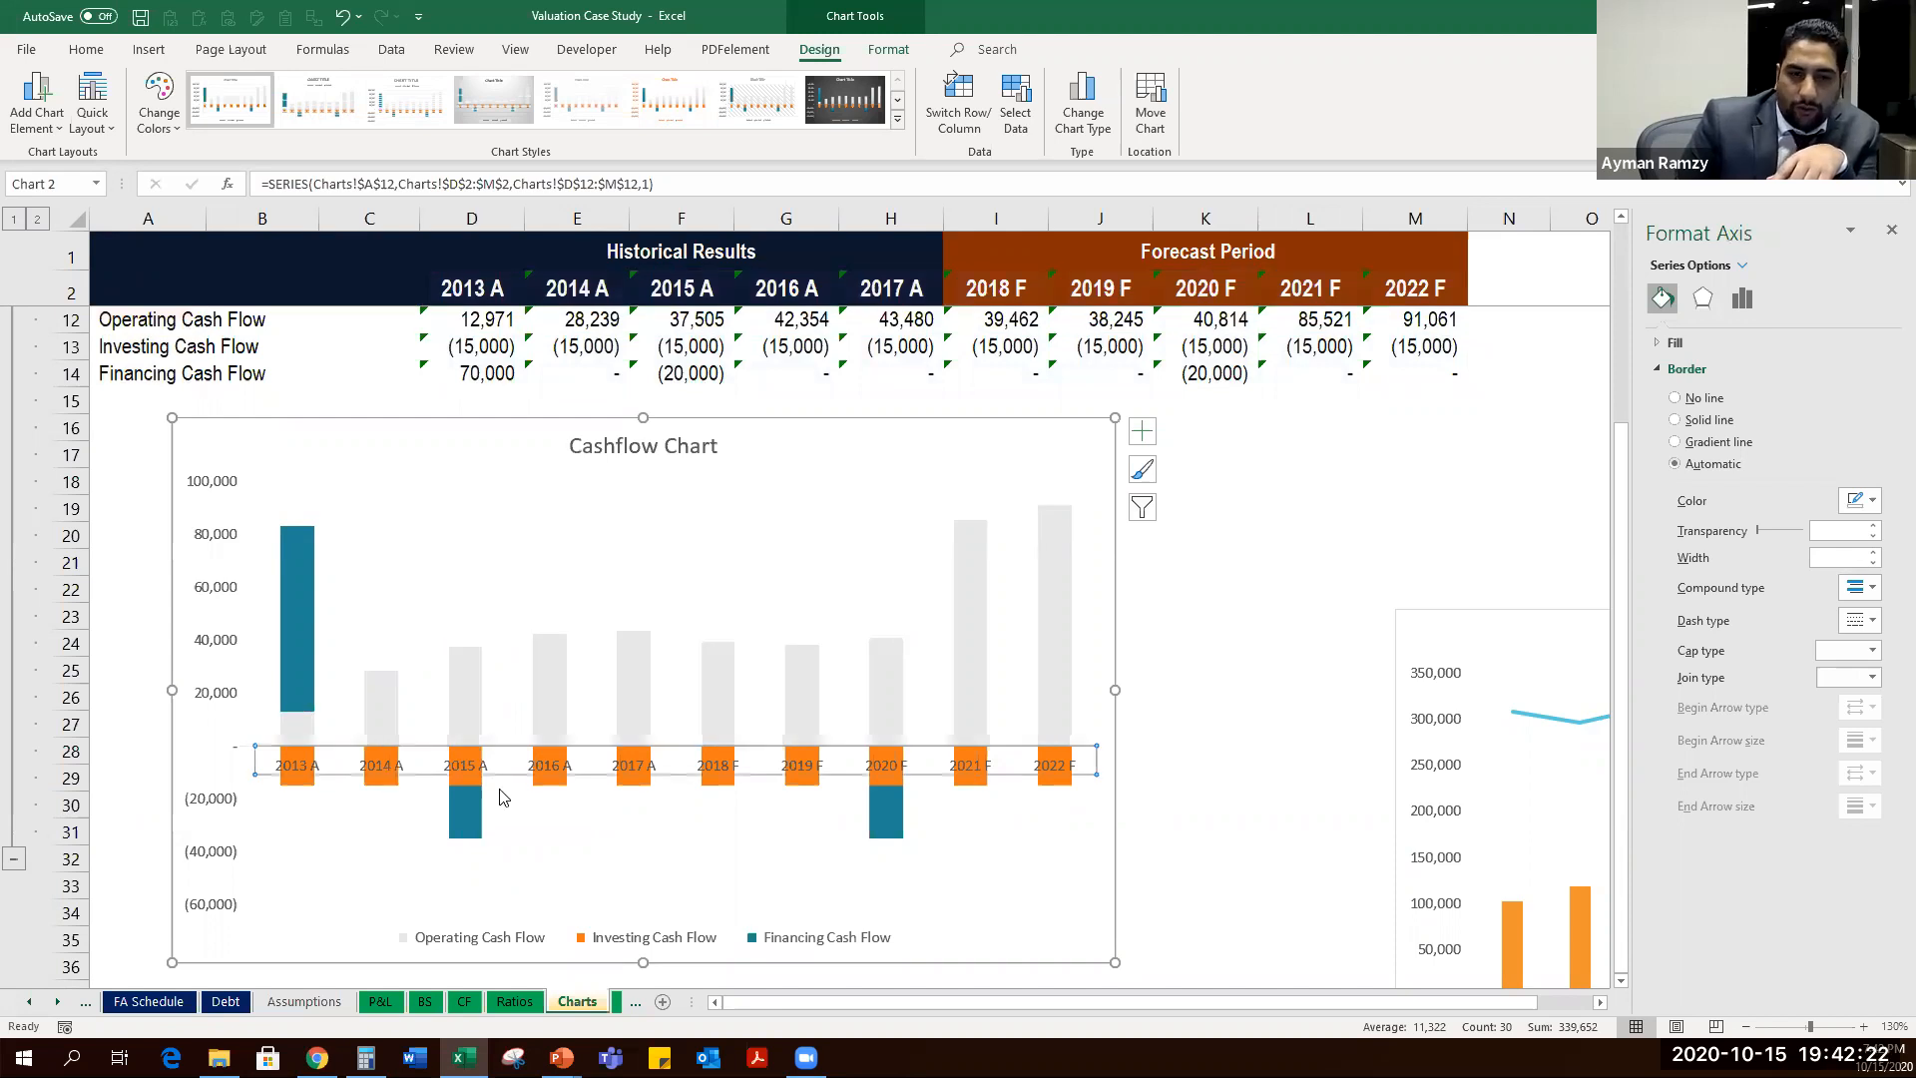
right_click(387, 774)
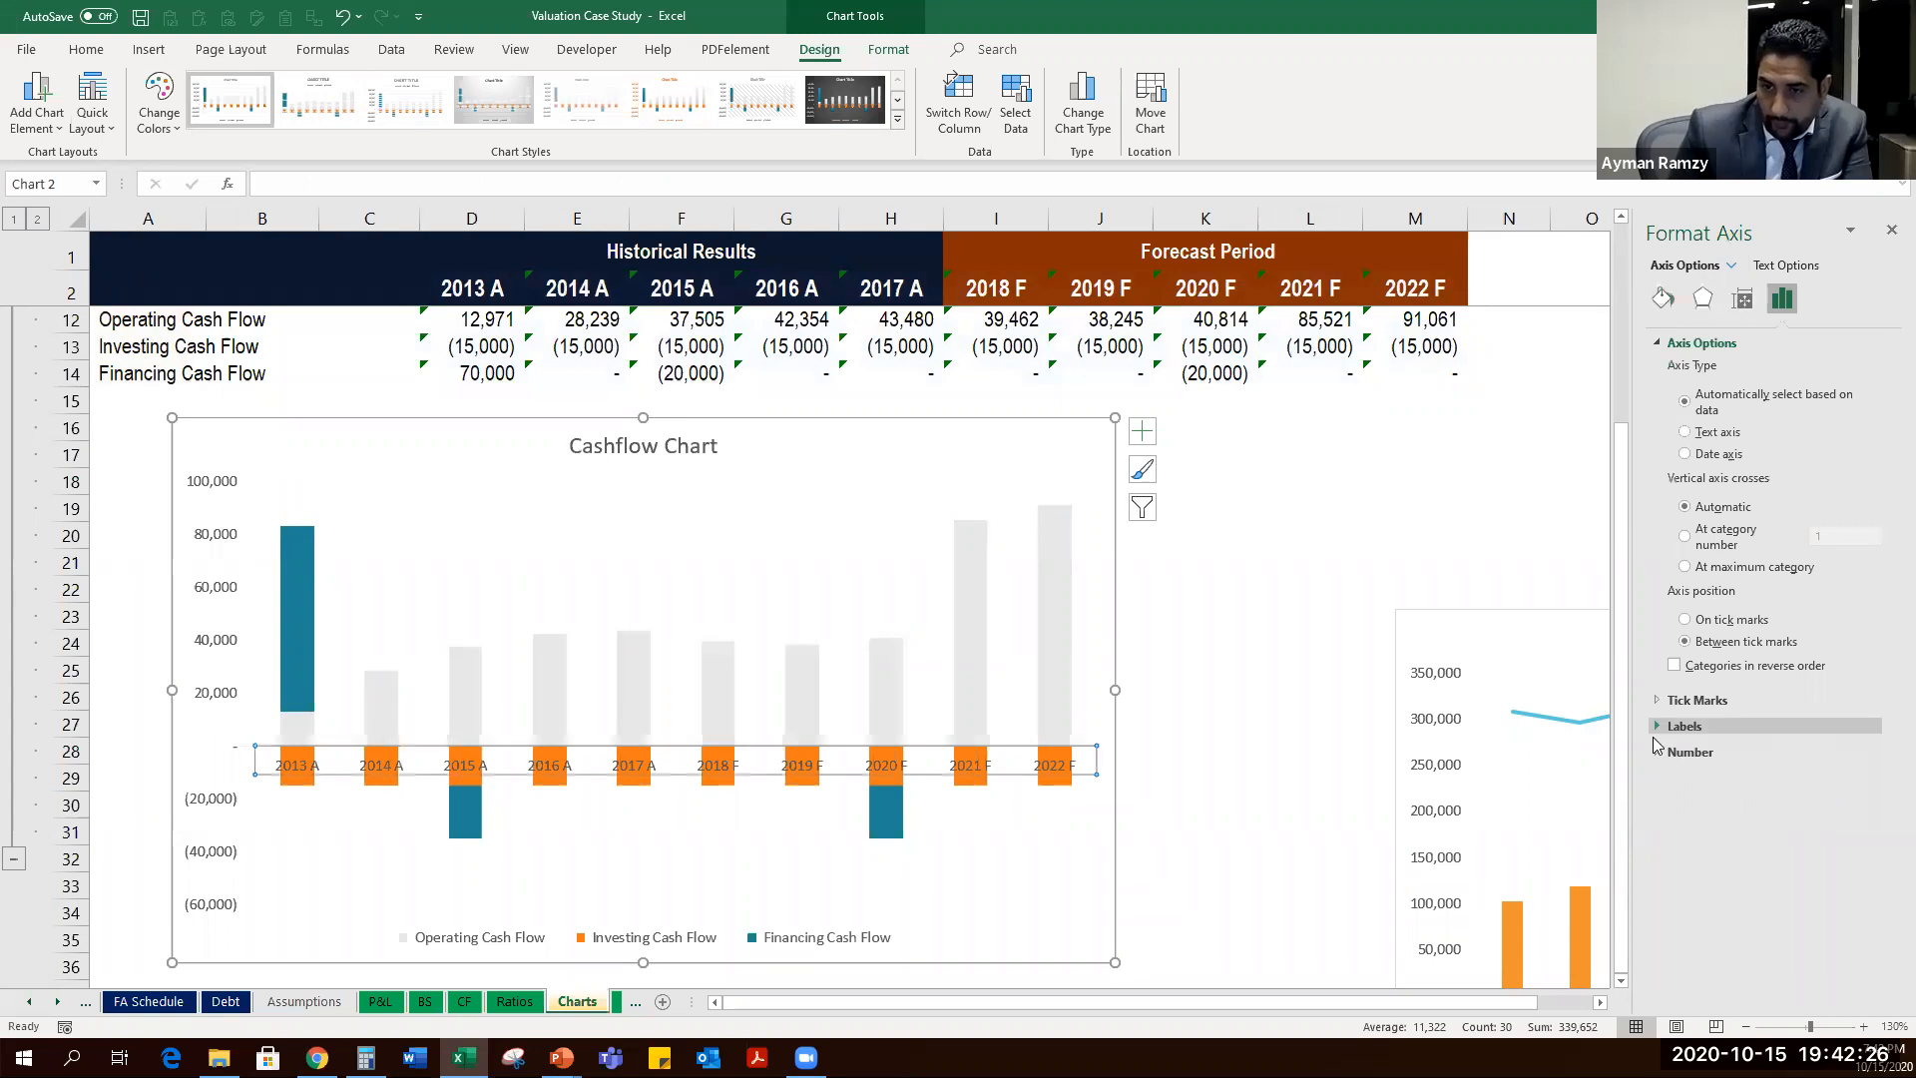
left_click(1657, 750)
left_click(1661, 727)
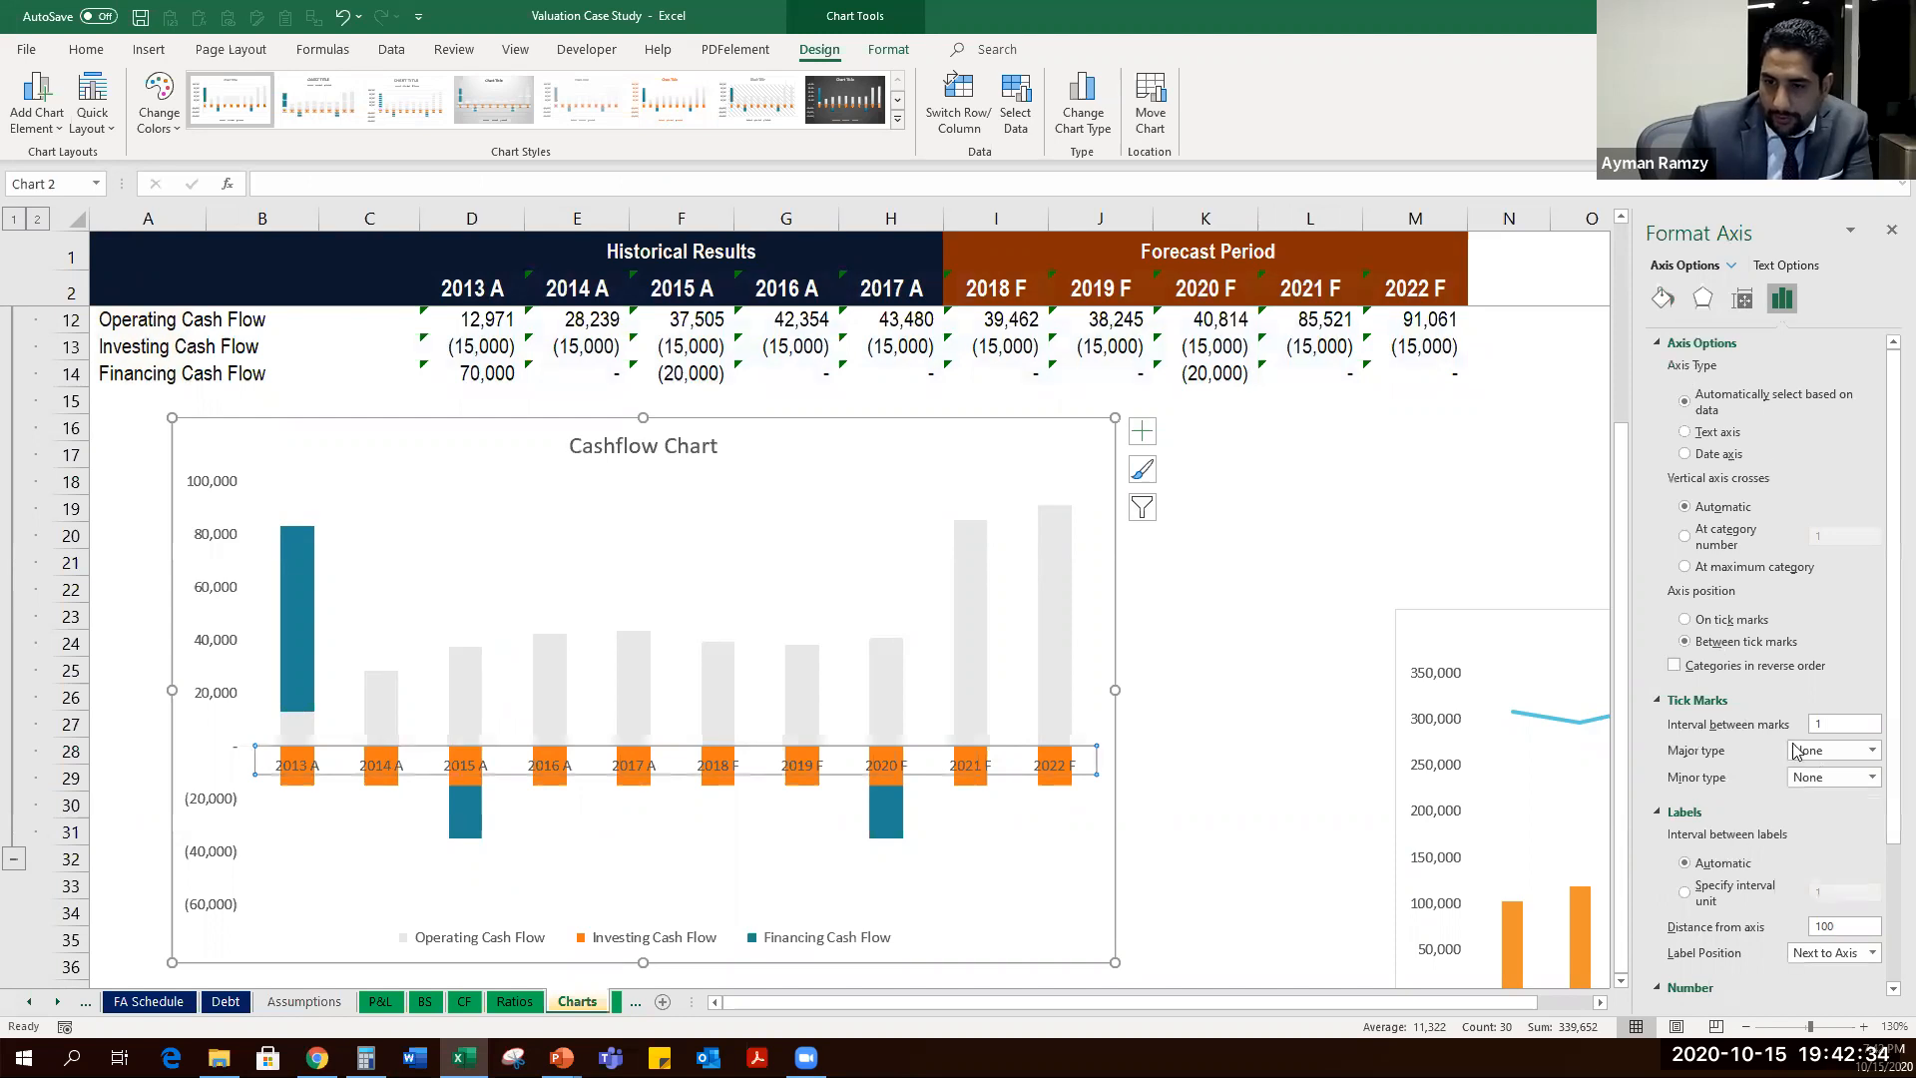
scroll(1737, 748, "down", 3)
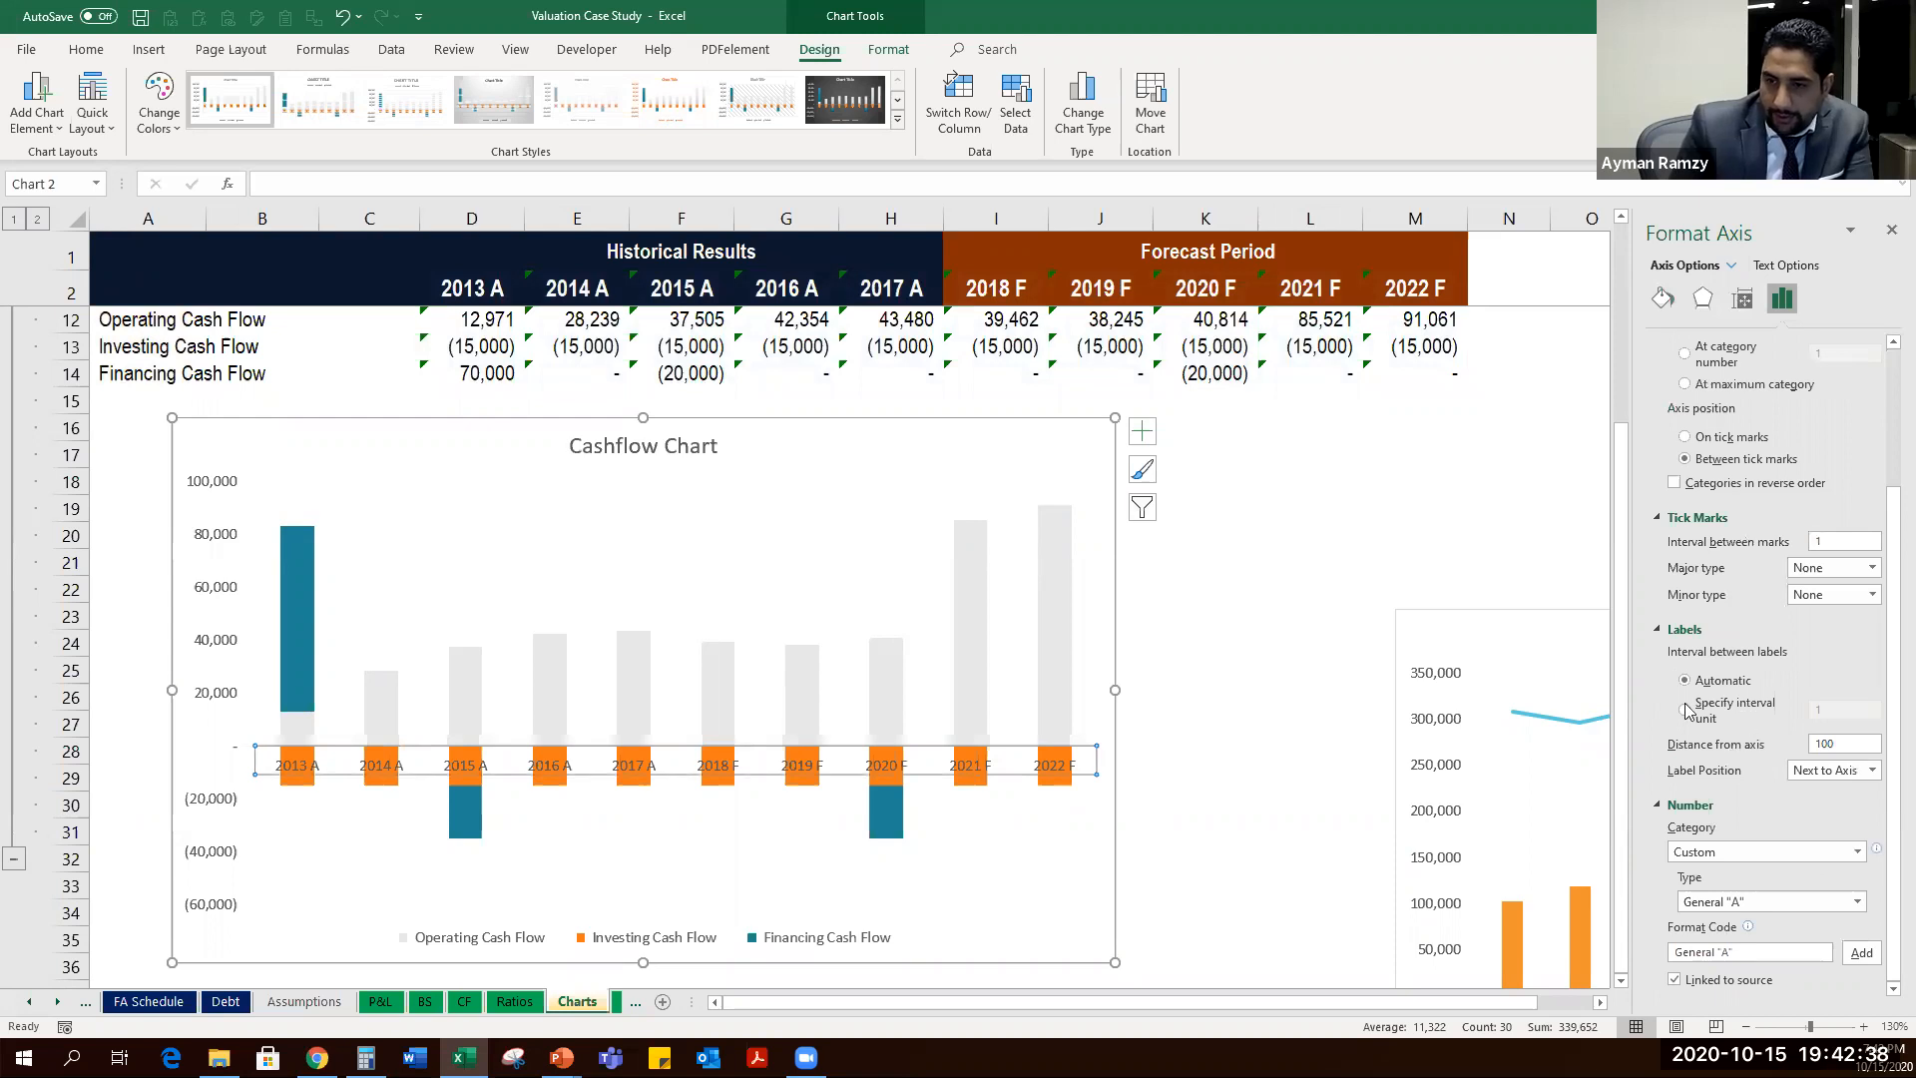
left_click(1844, 774)
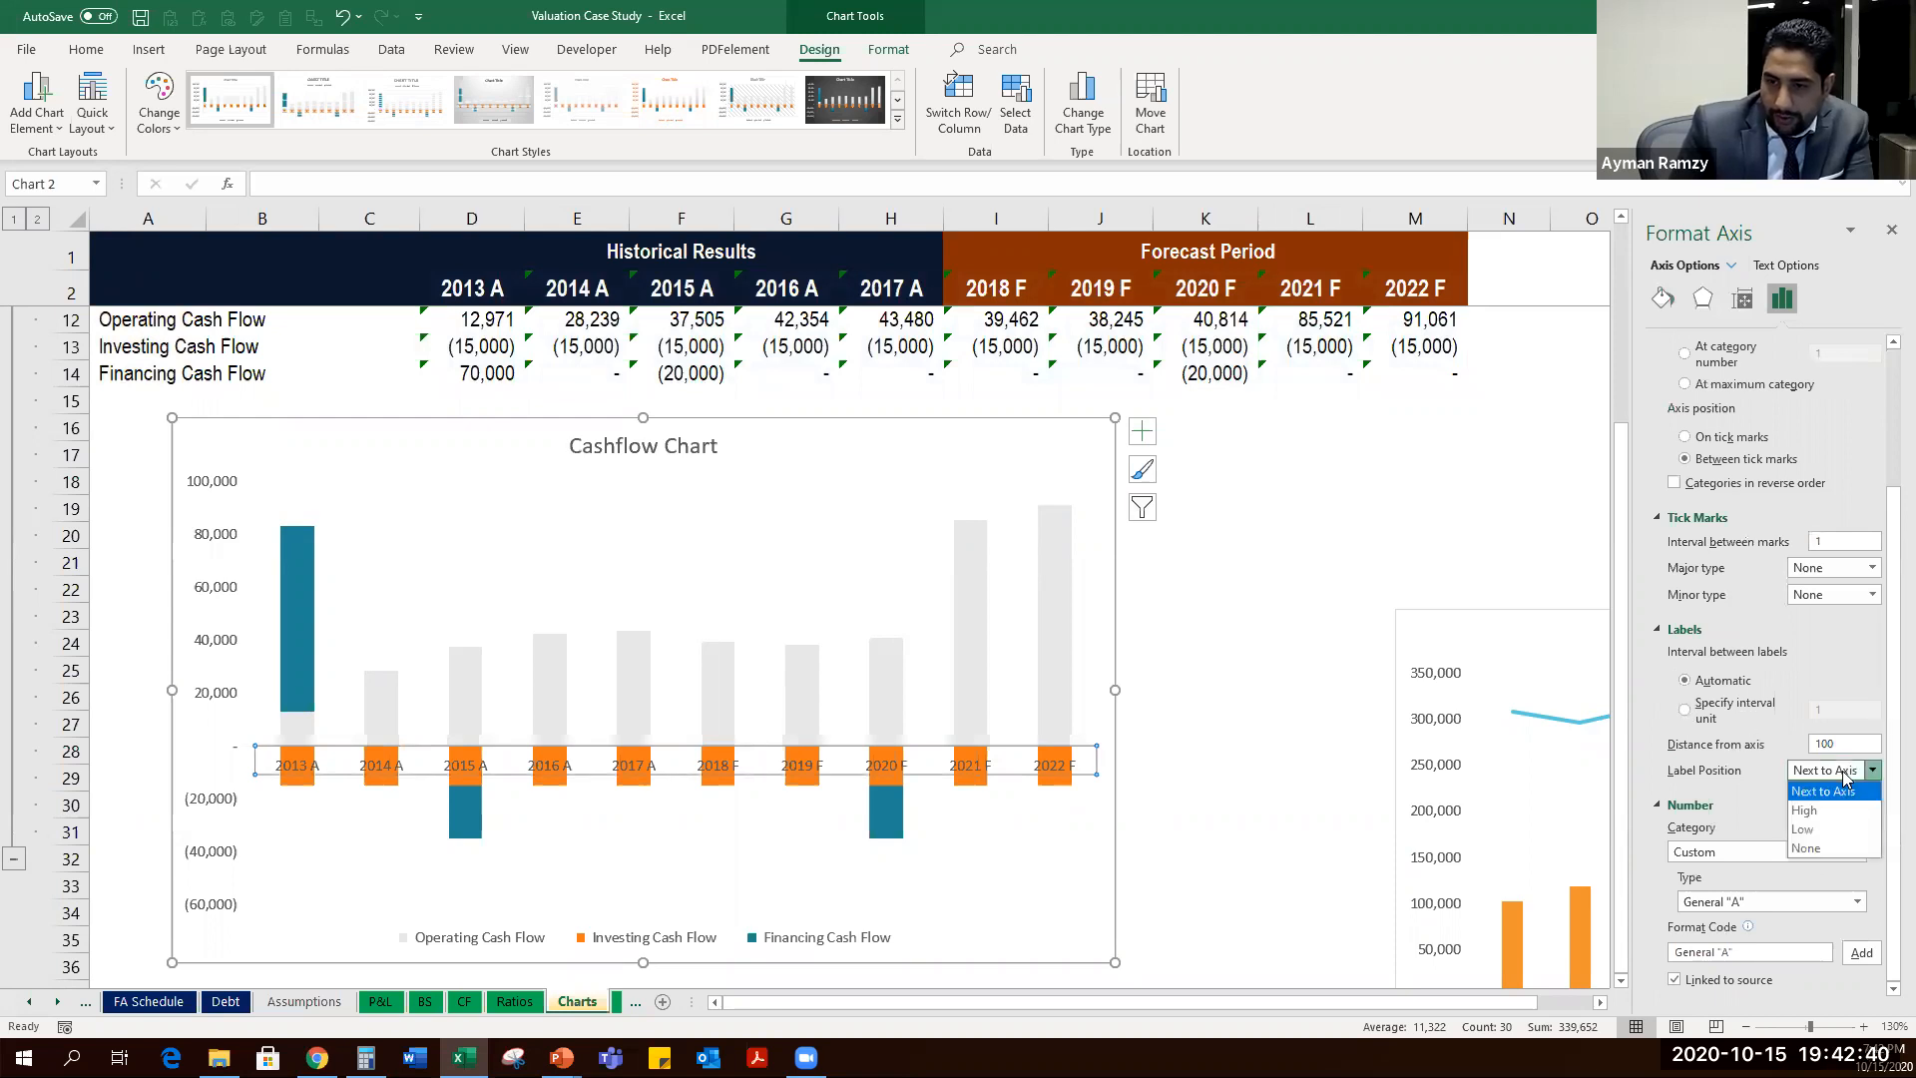
left_click(1802, 828)
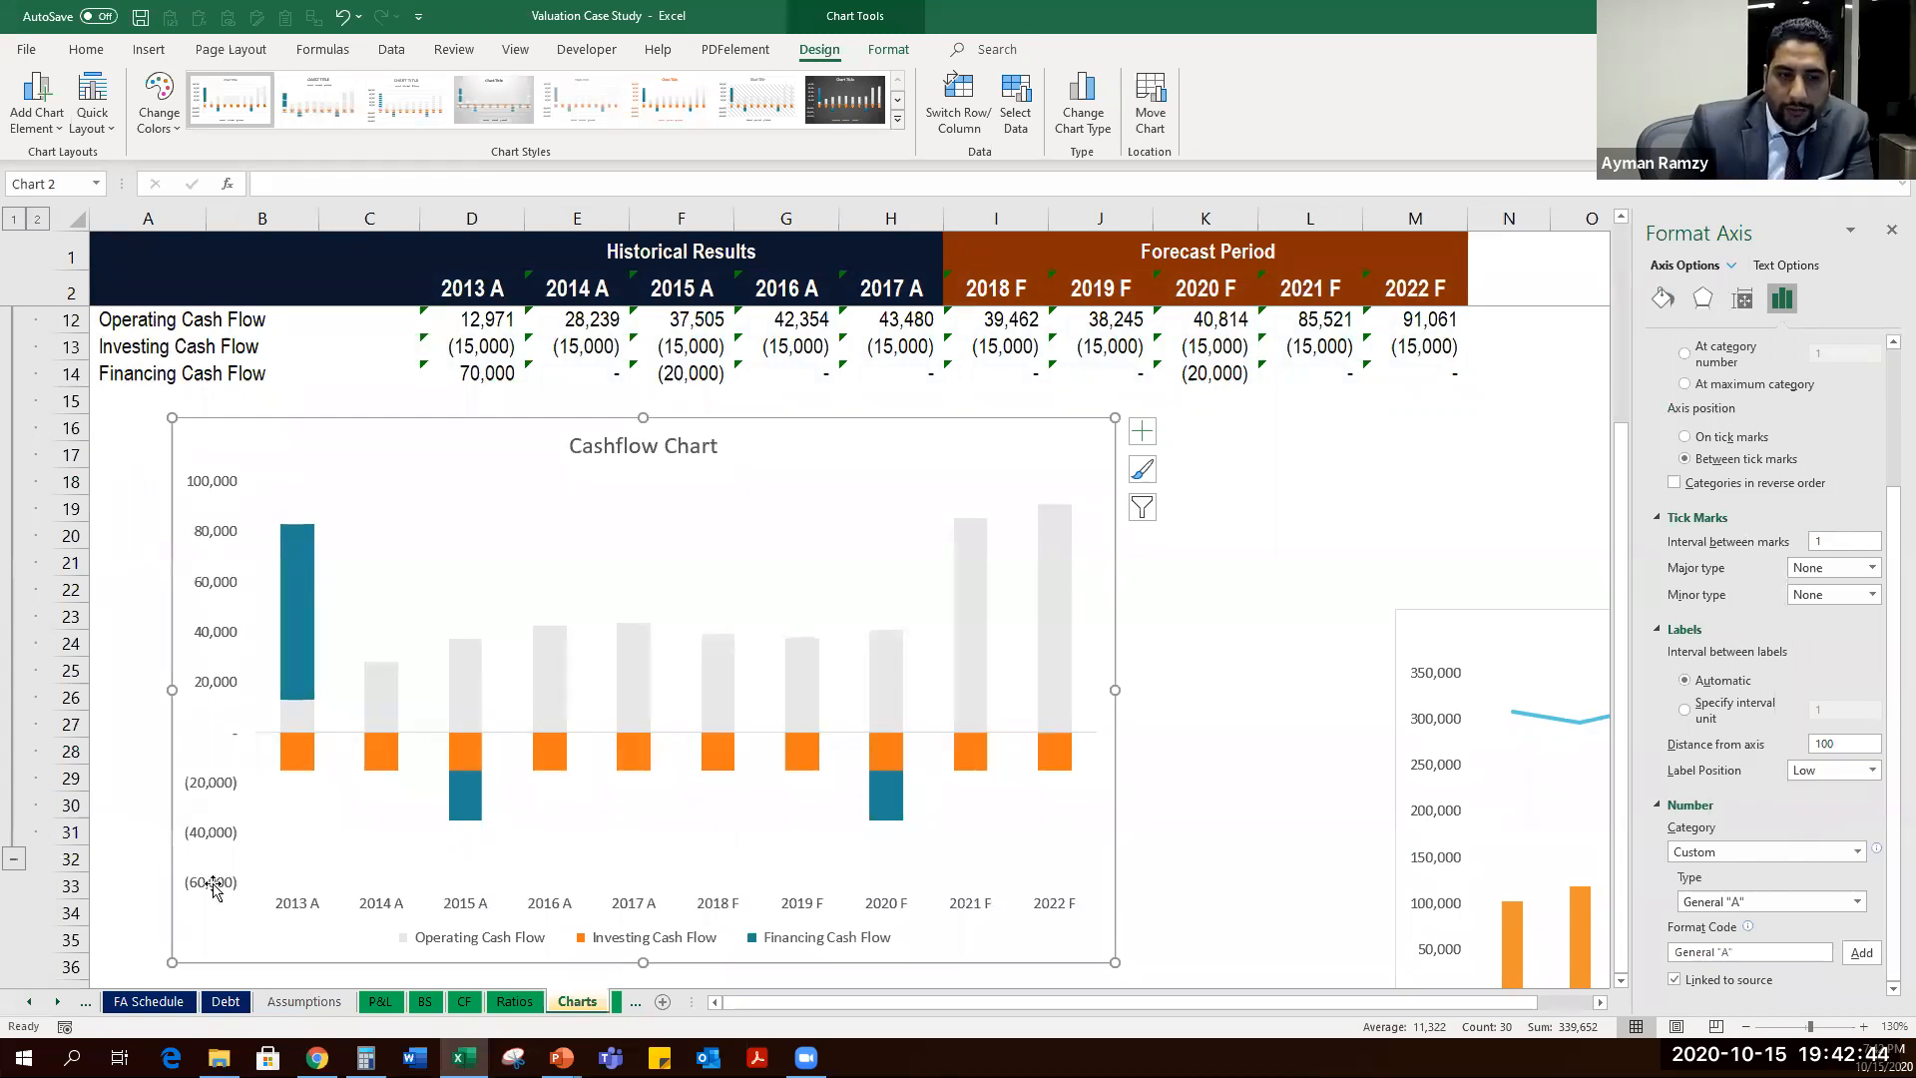
Change the fill of the Operating Cash Flow columns in the Cashflow Chart to a darker gray.
left_click(228, 845)
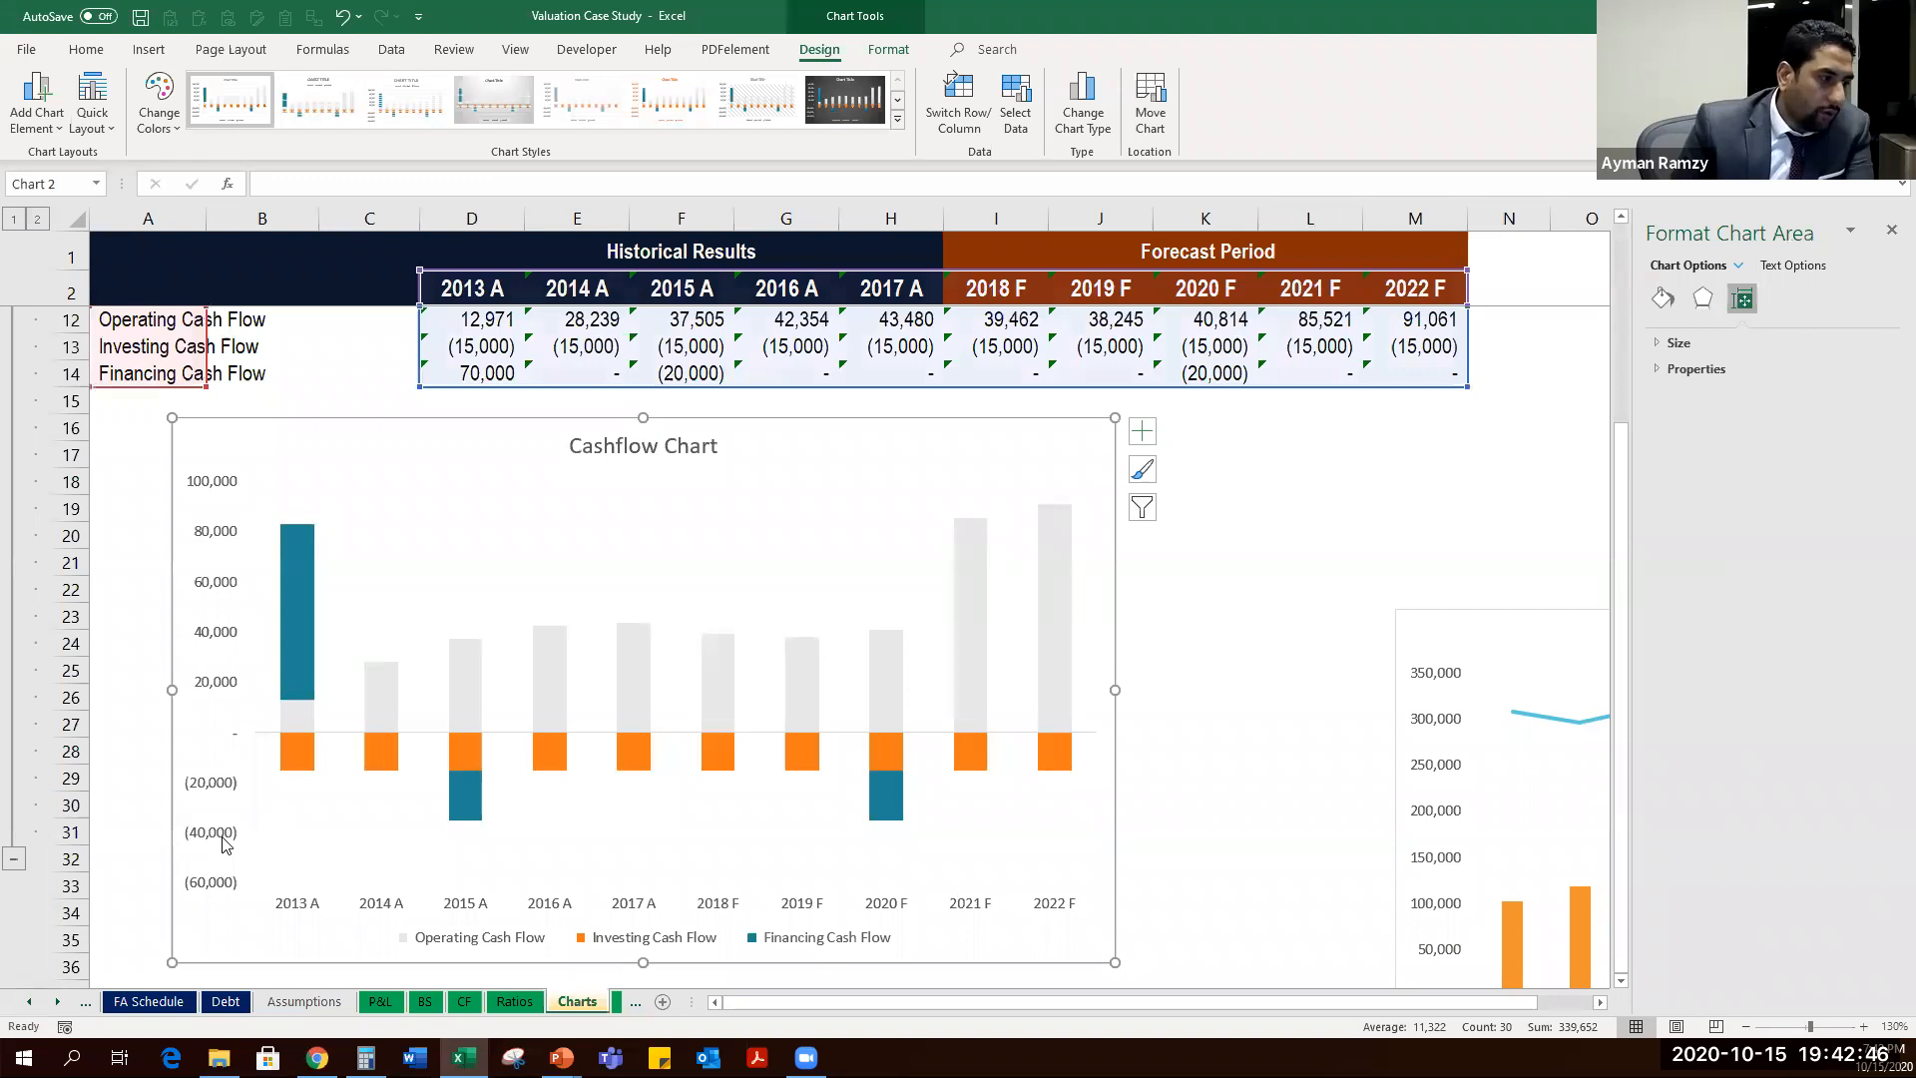
left_click(305, 713)
right_click(305, 712)
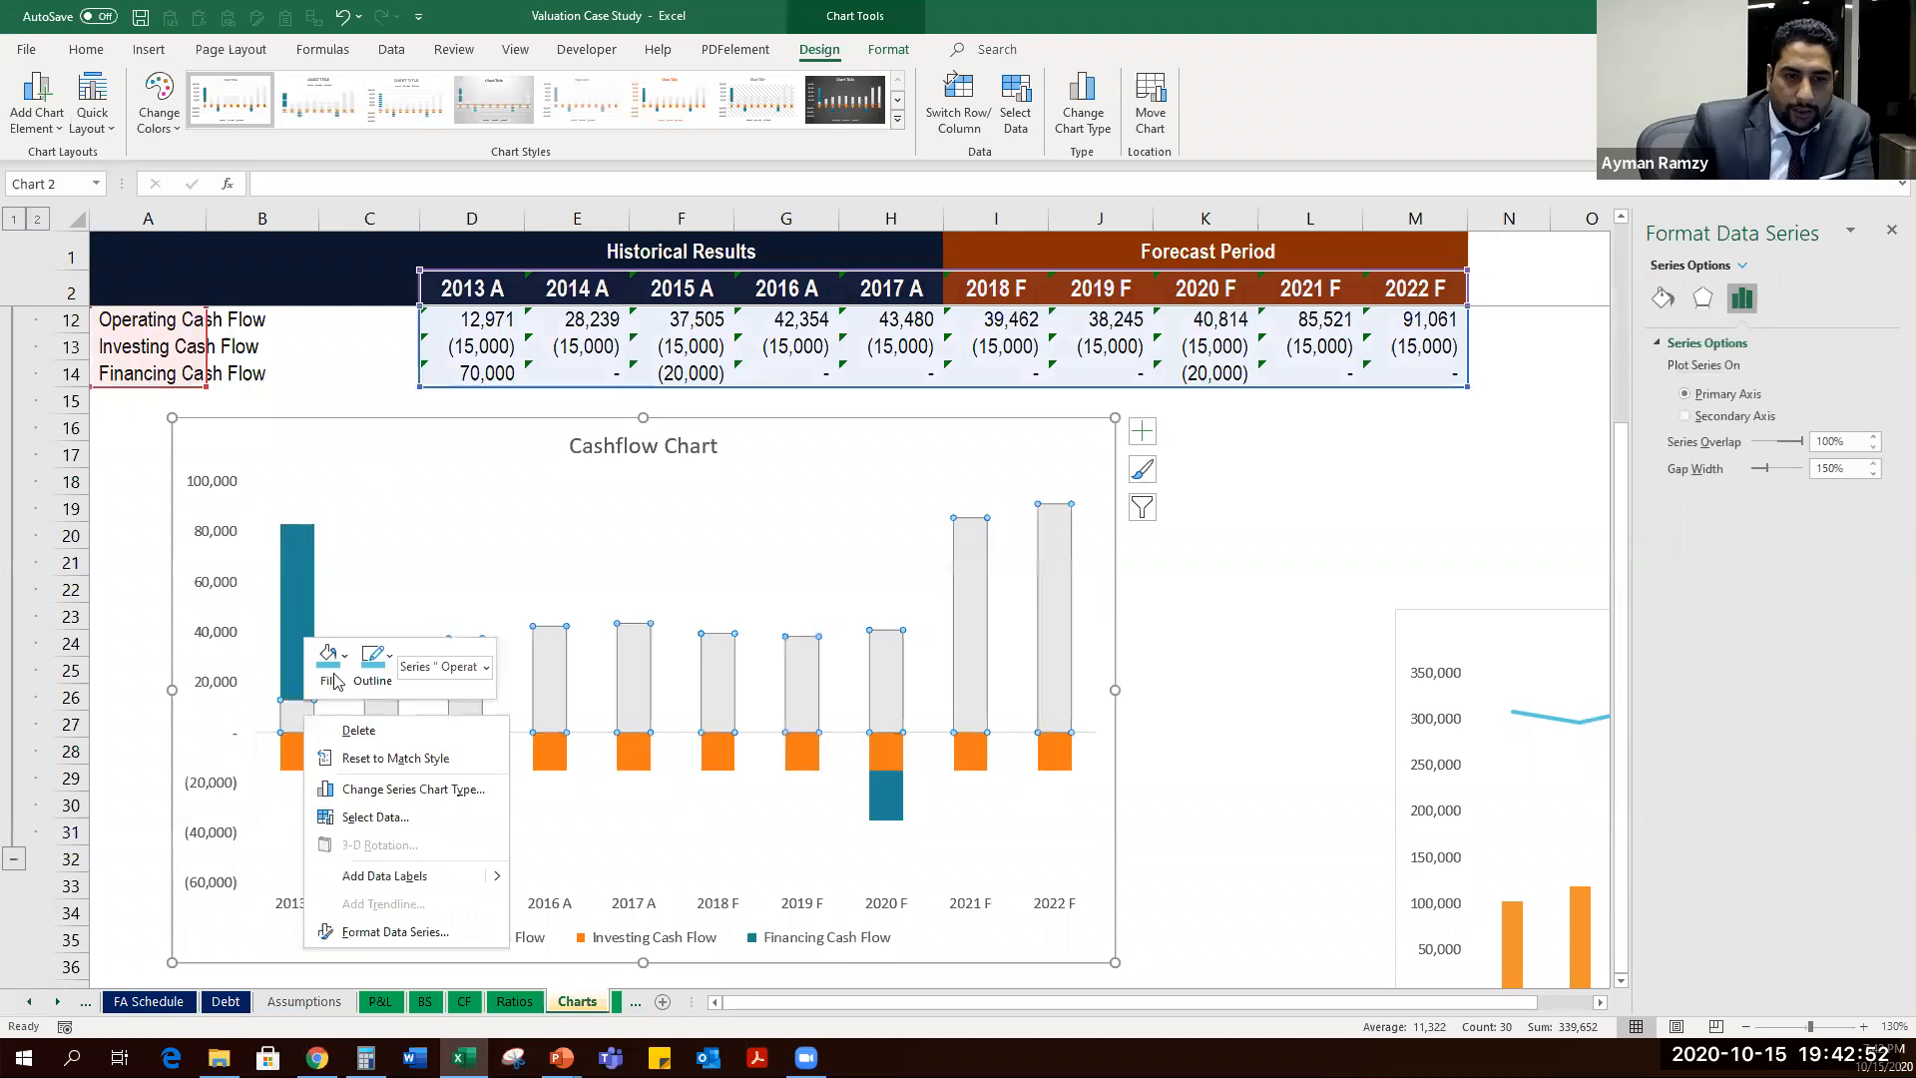
left_click(335, 681)
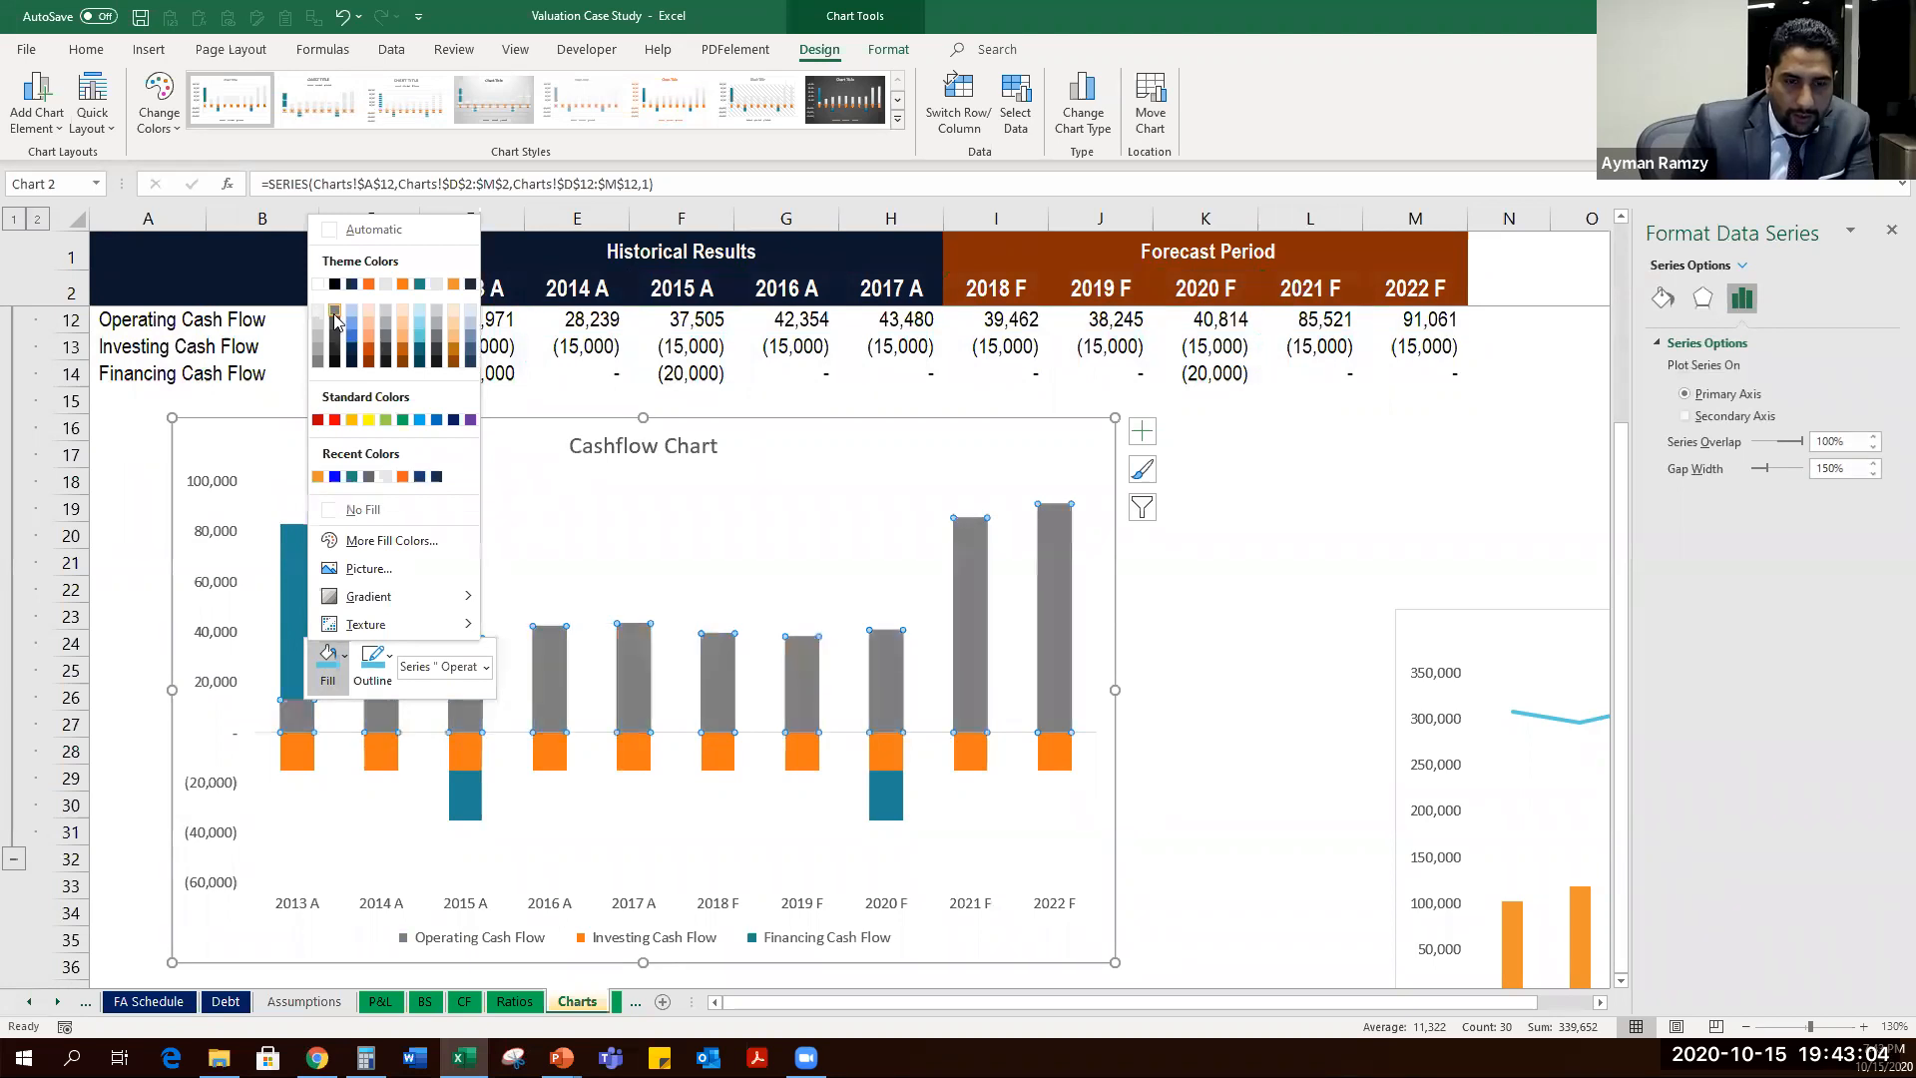
left_click(334, 313)
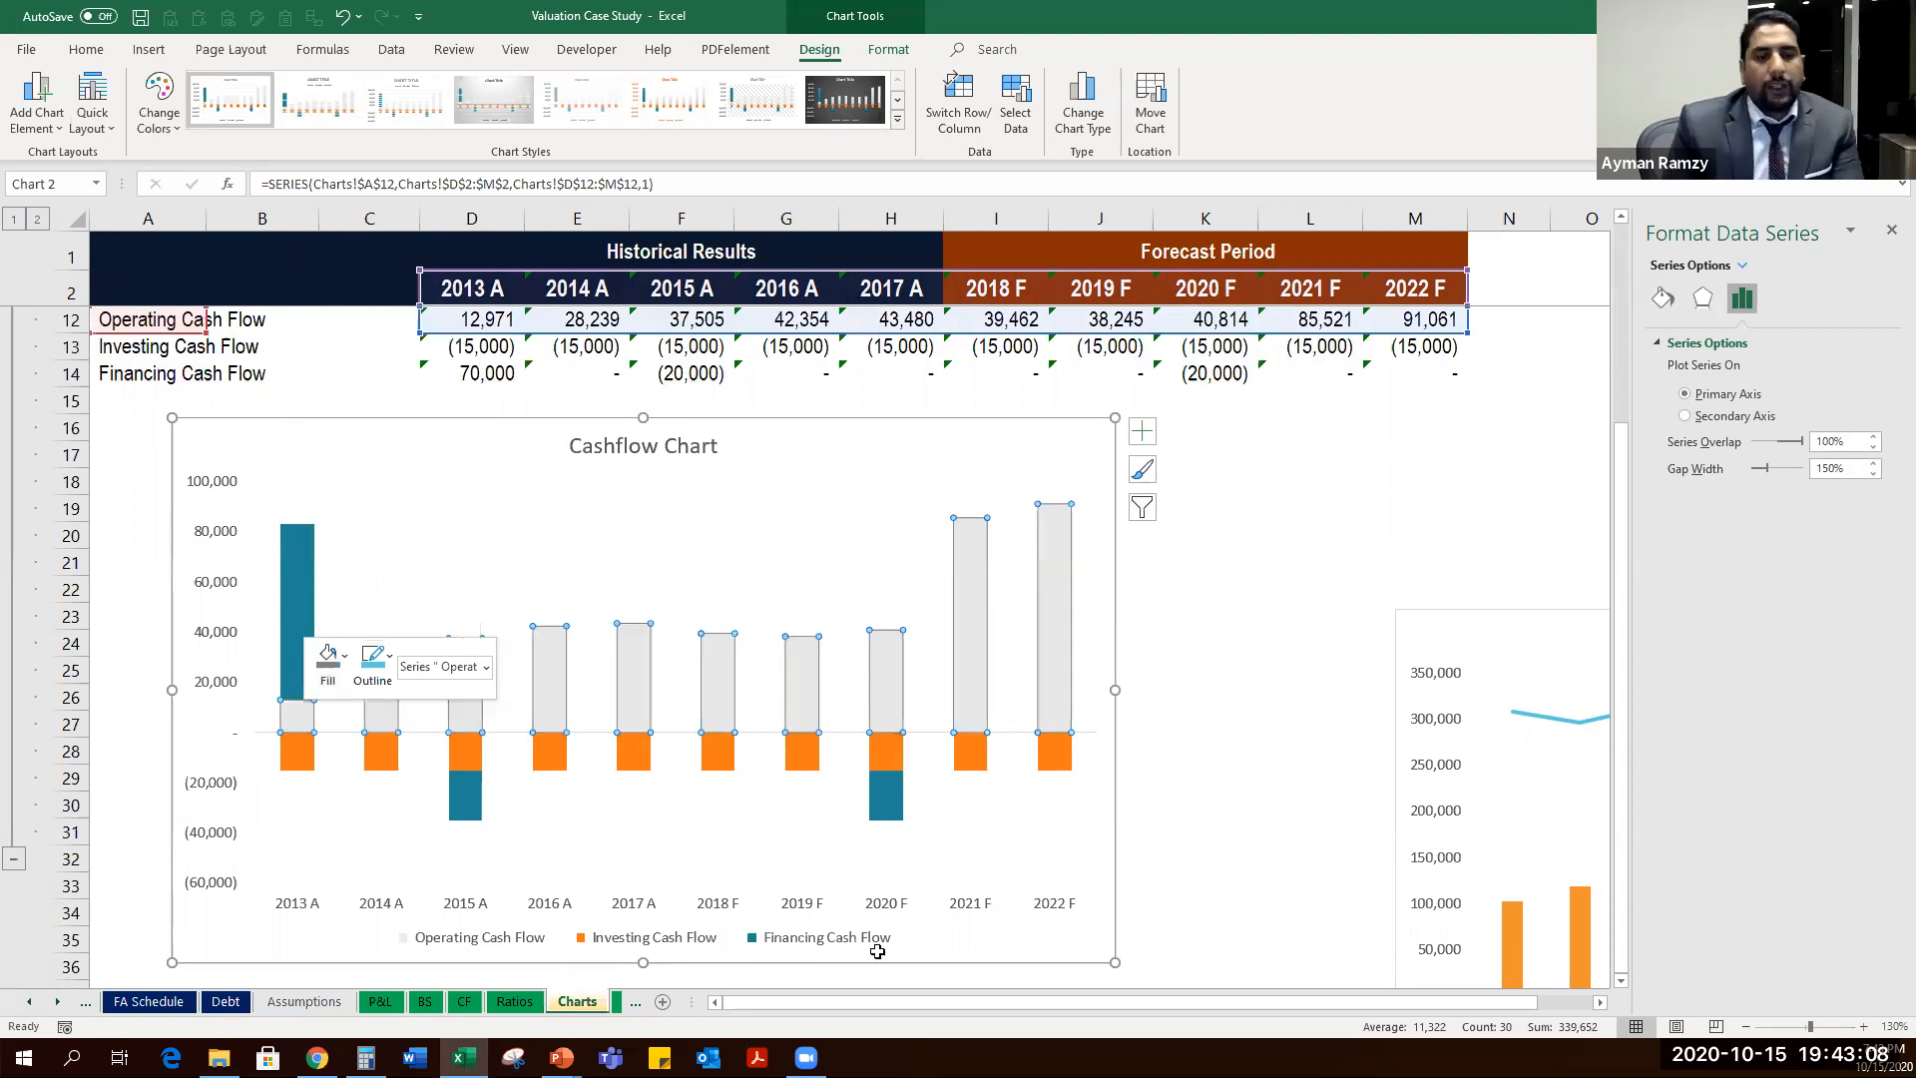
left_click(1205, 885)
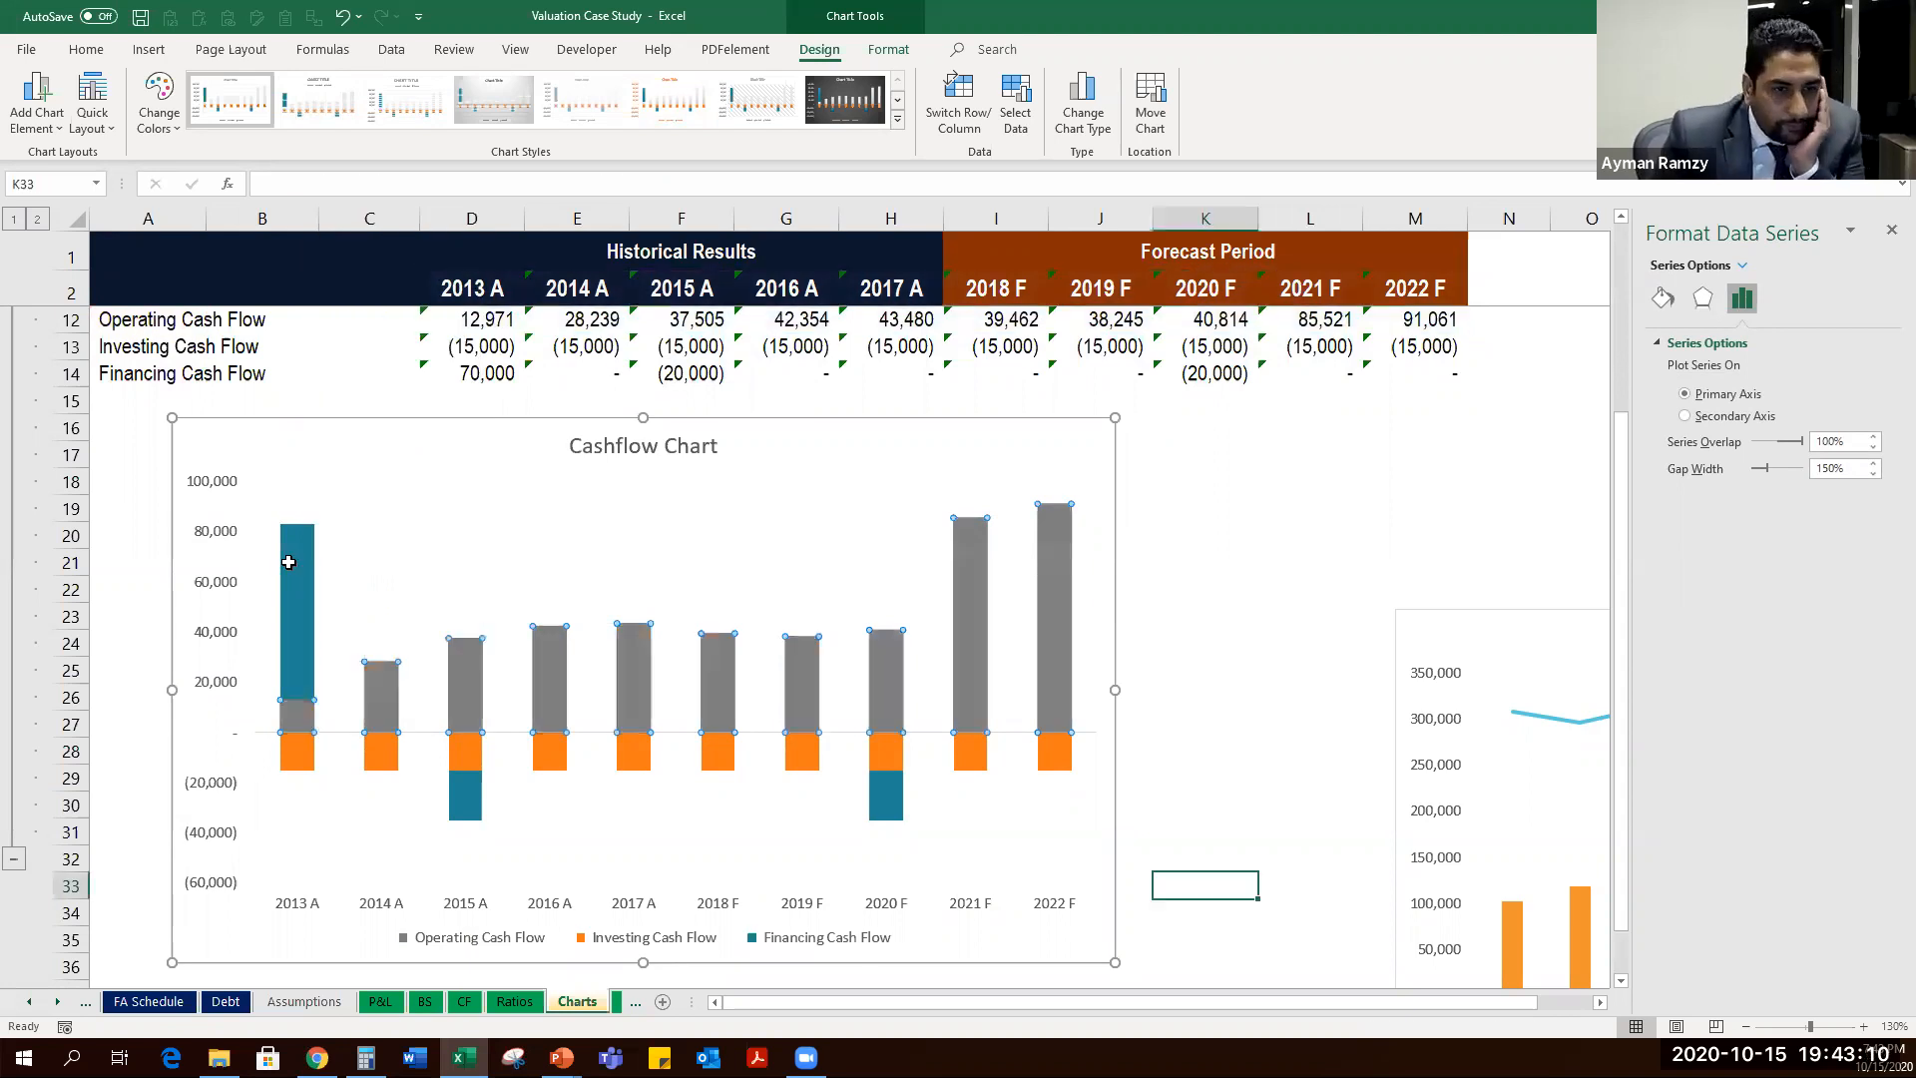
Examine the financing, investing and operating series in the Cashflow Chart and the source rows they plot.
left_click(295, 591)
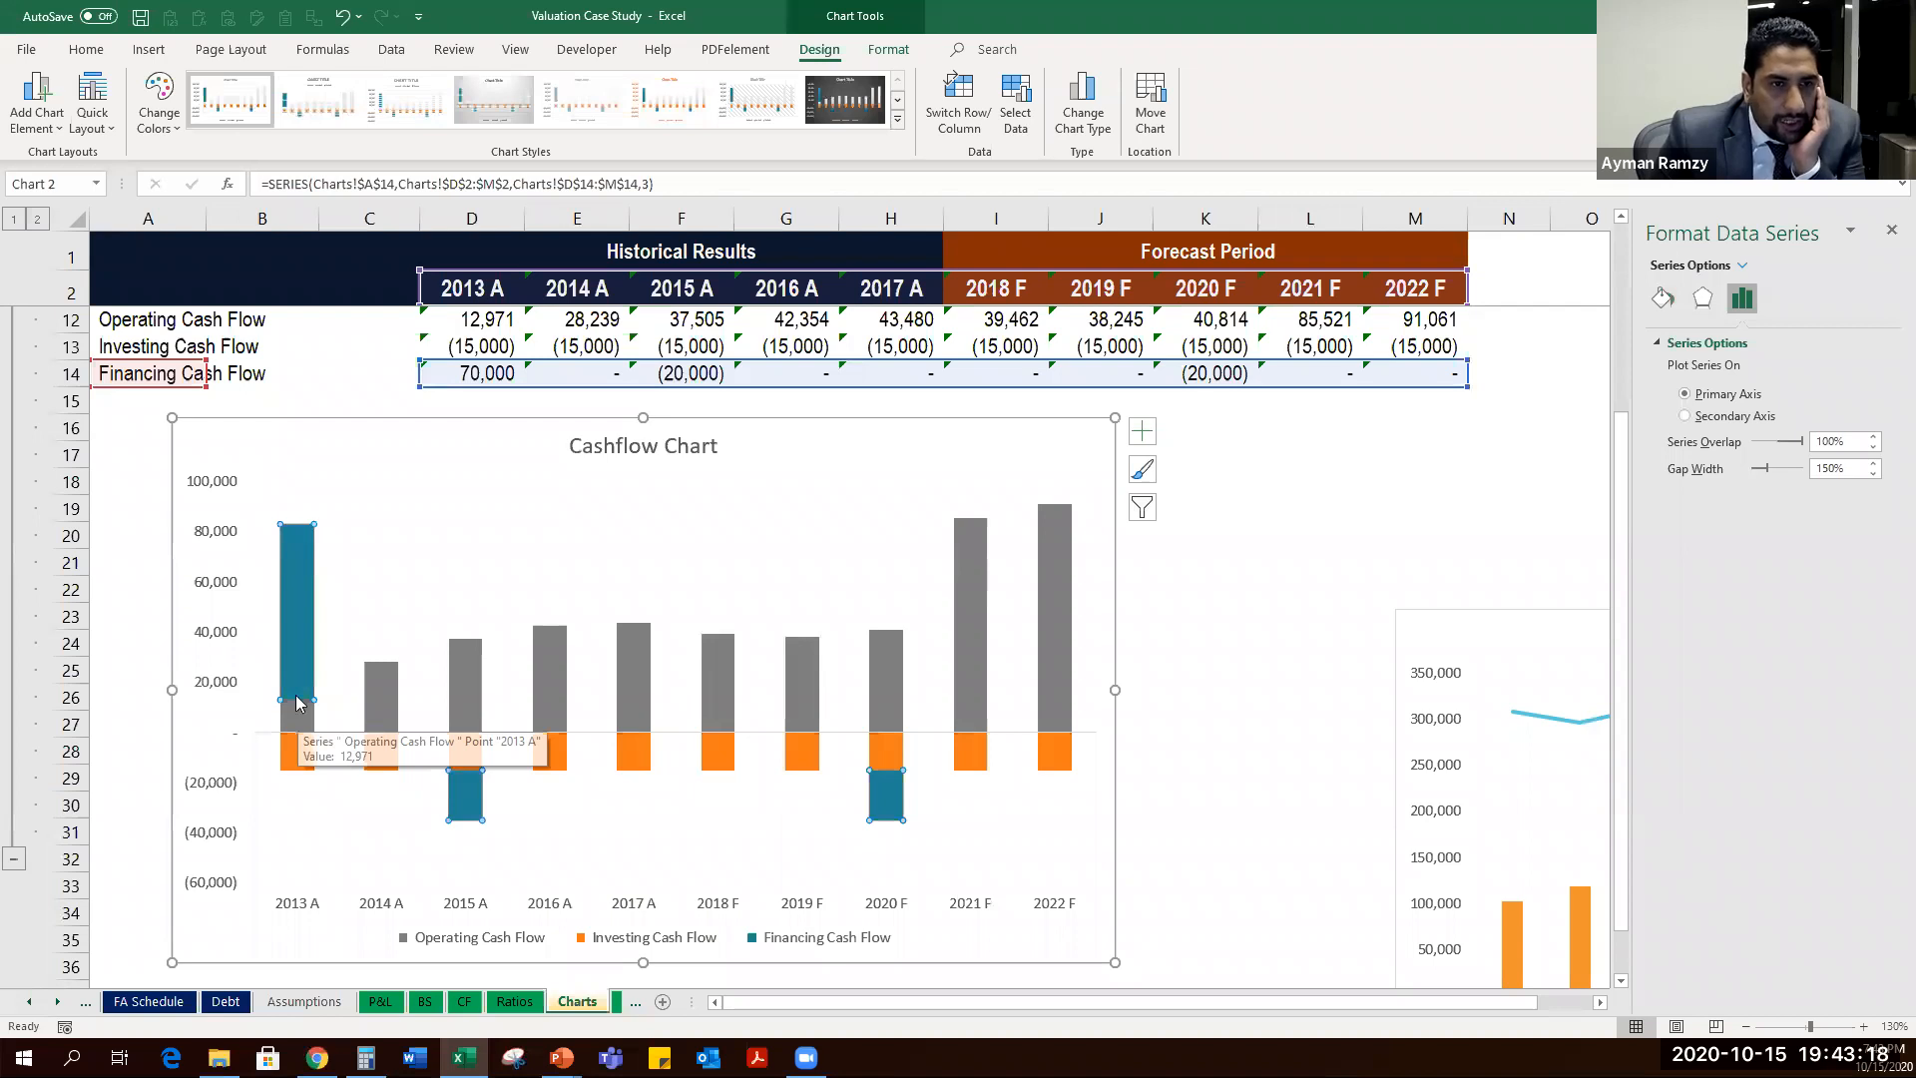
left_click(297, 746)
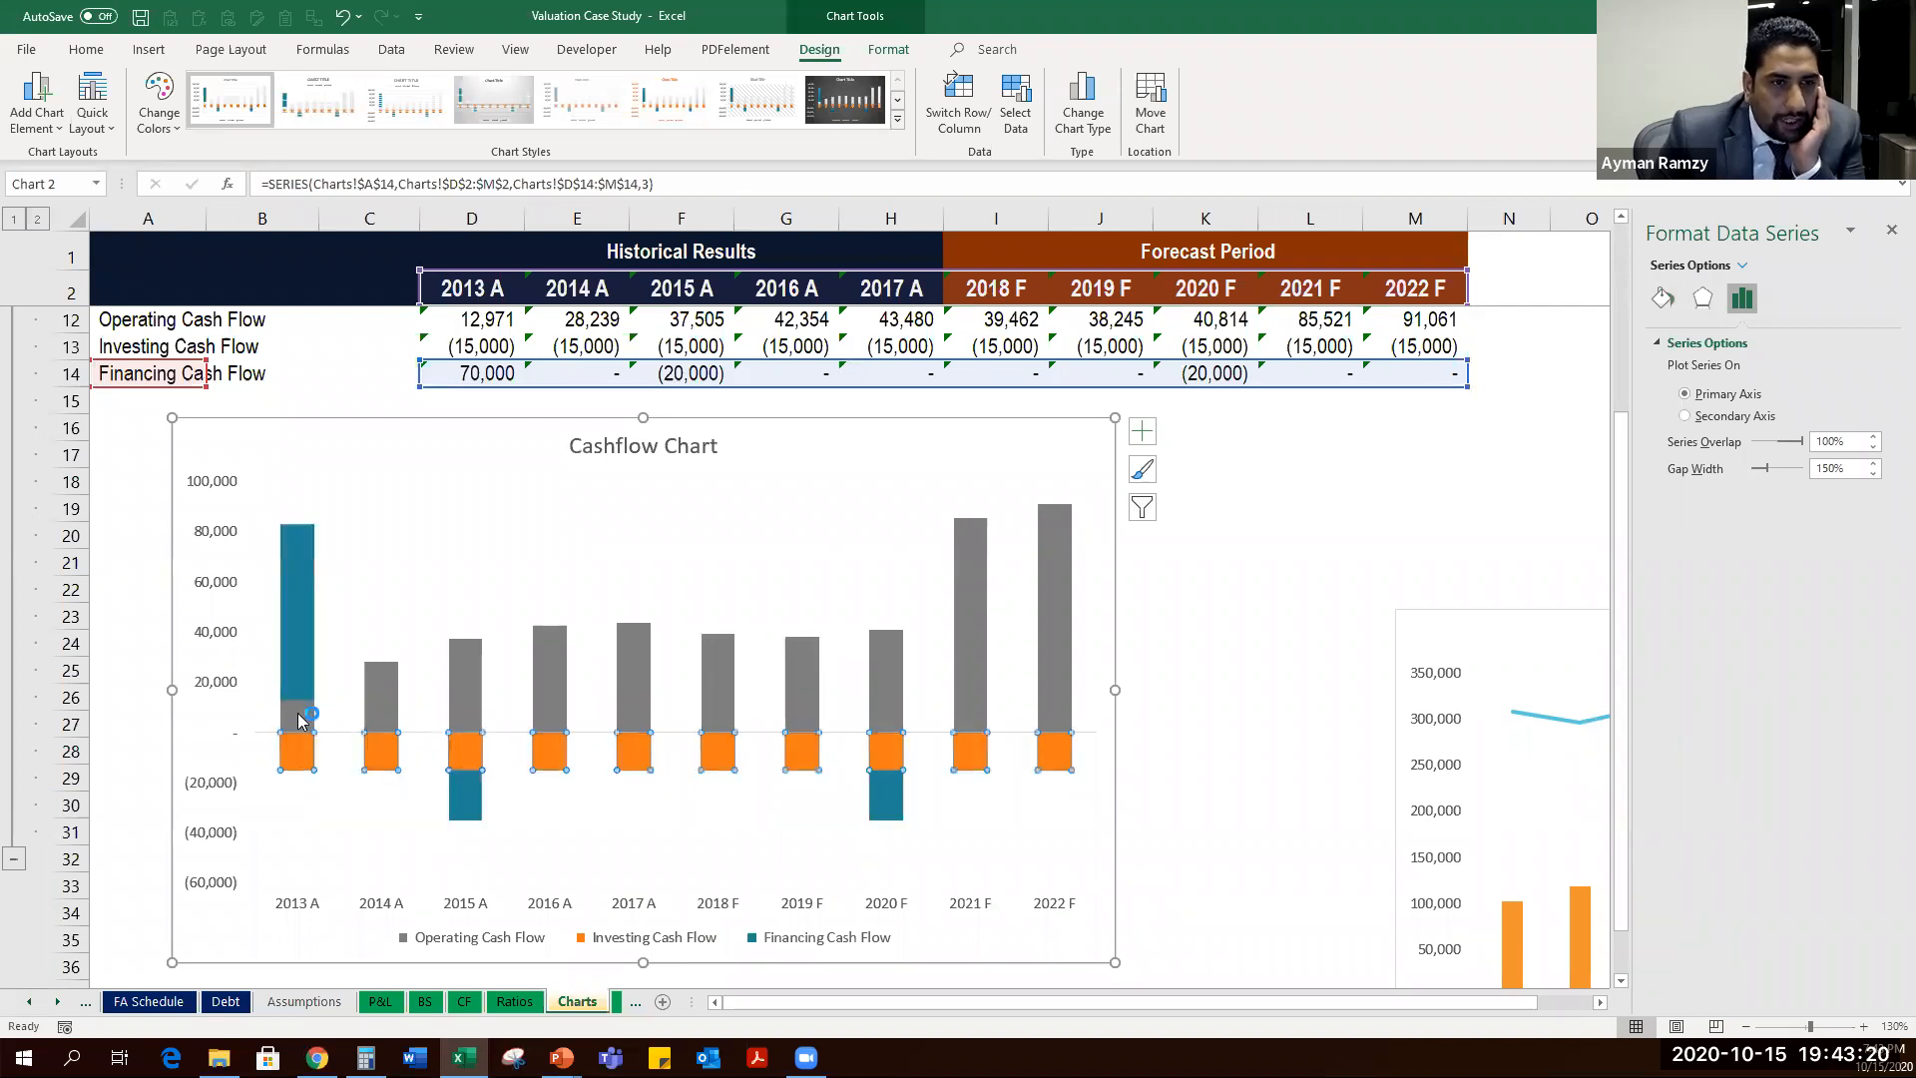
left_click(302, 719)
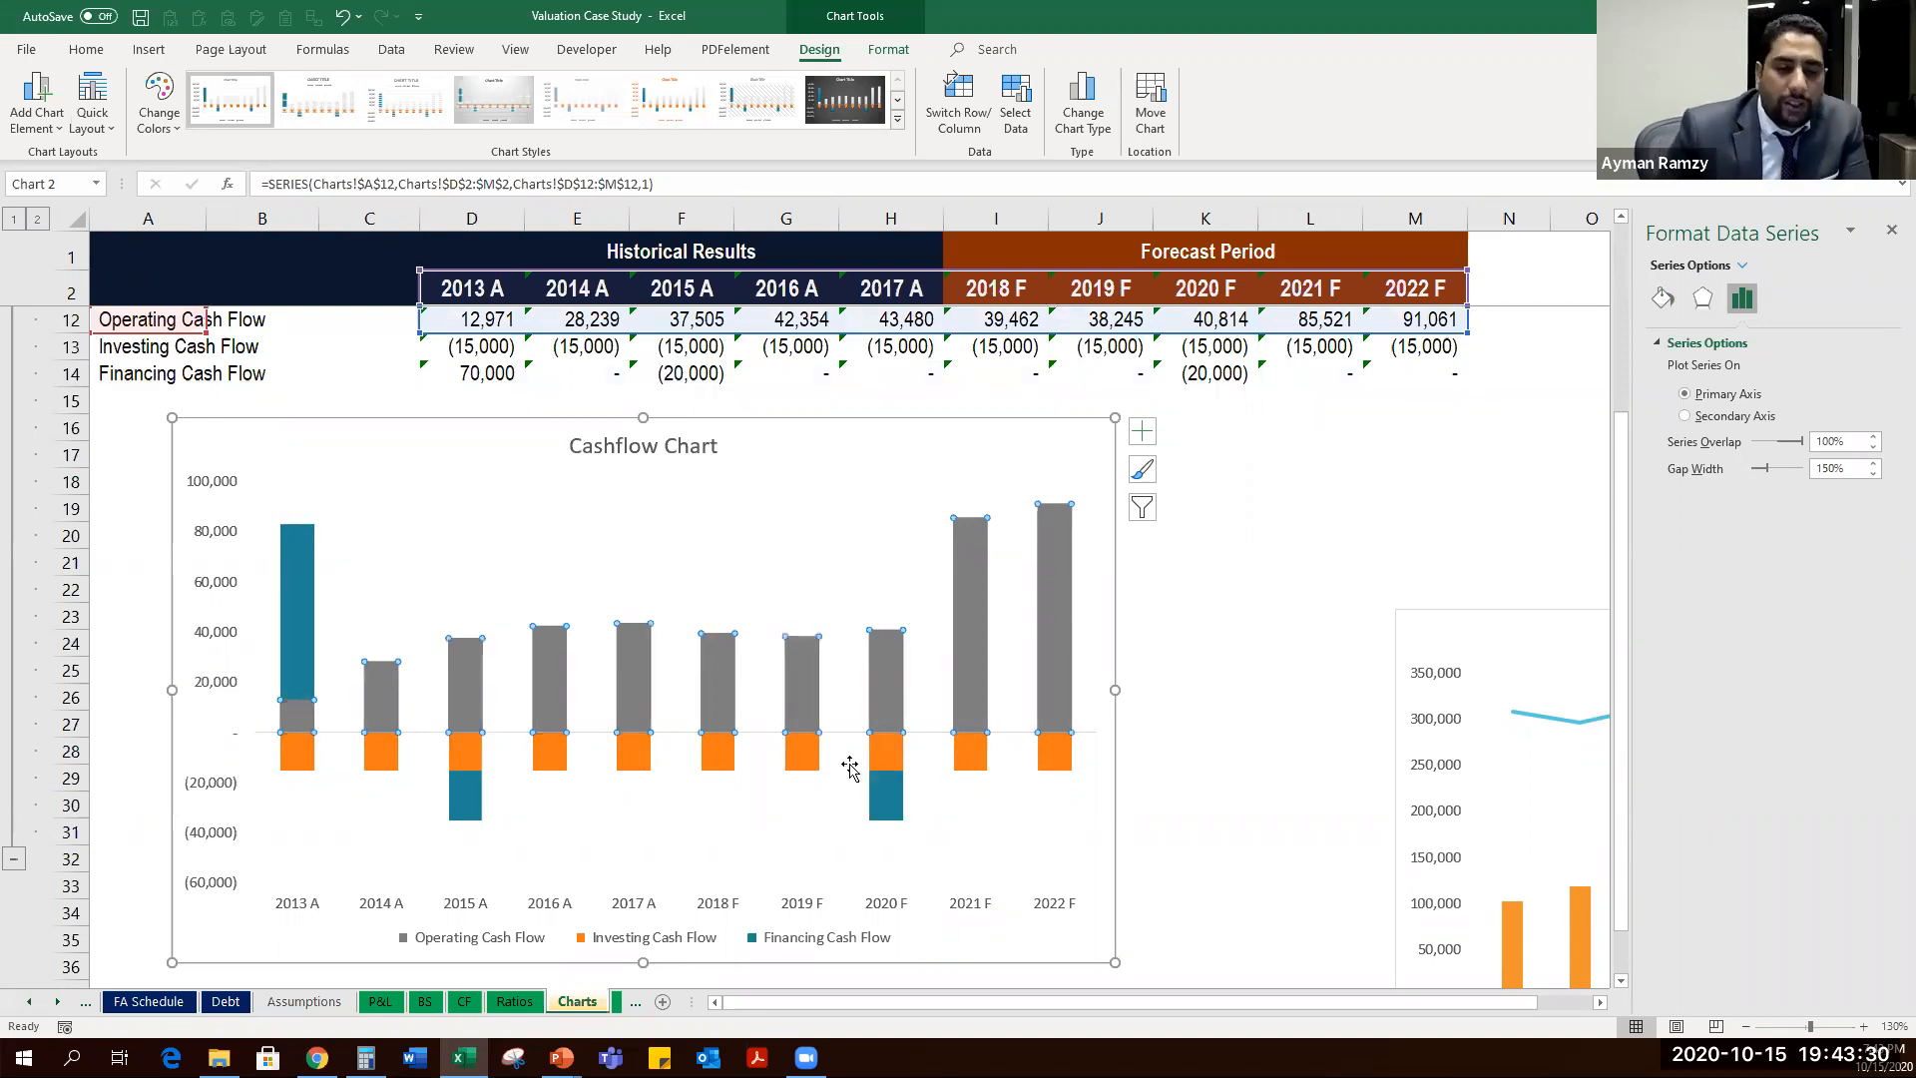
left_click(901, 818)
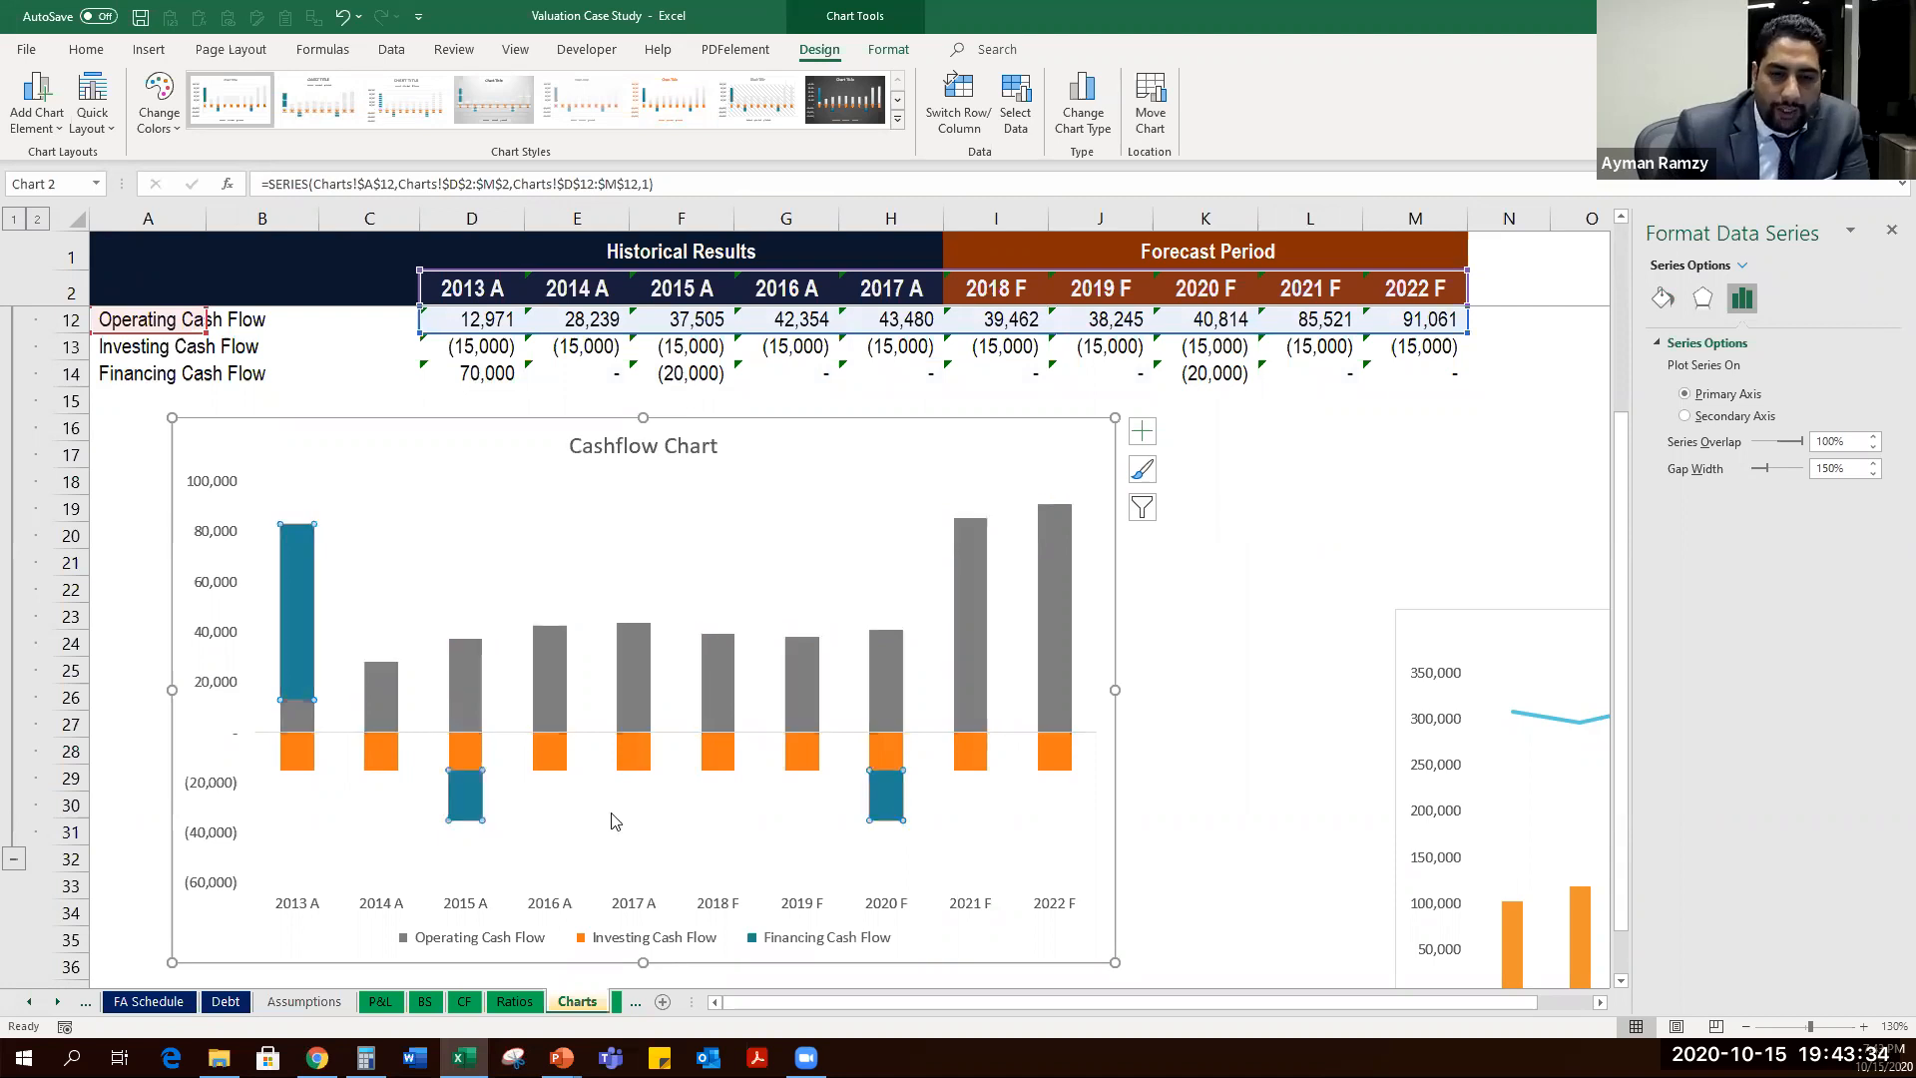
left_click(886, 819)
left_click(886, 819)
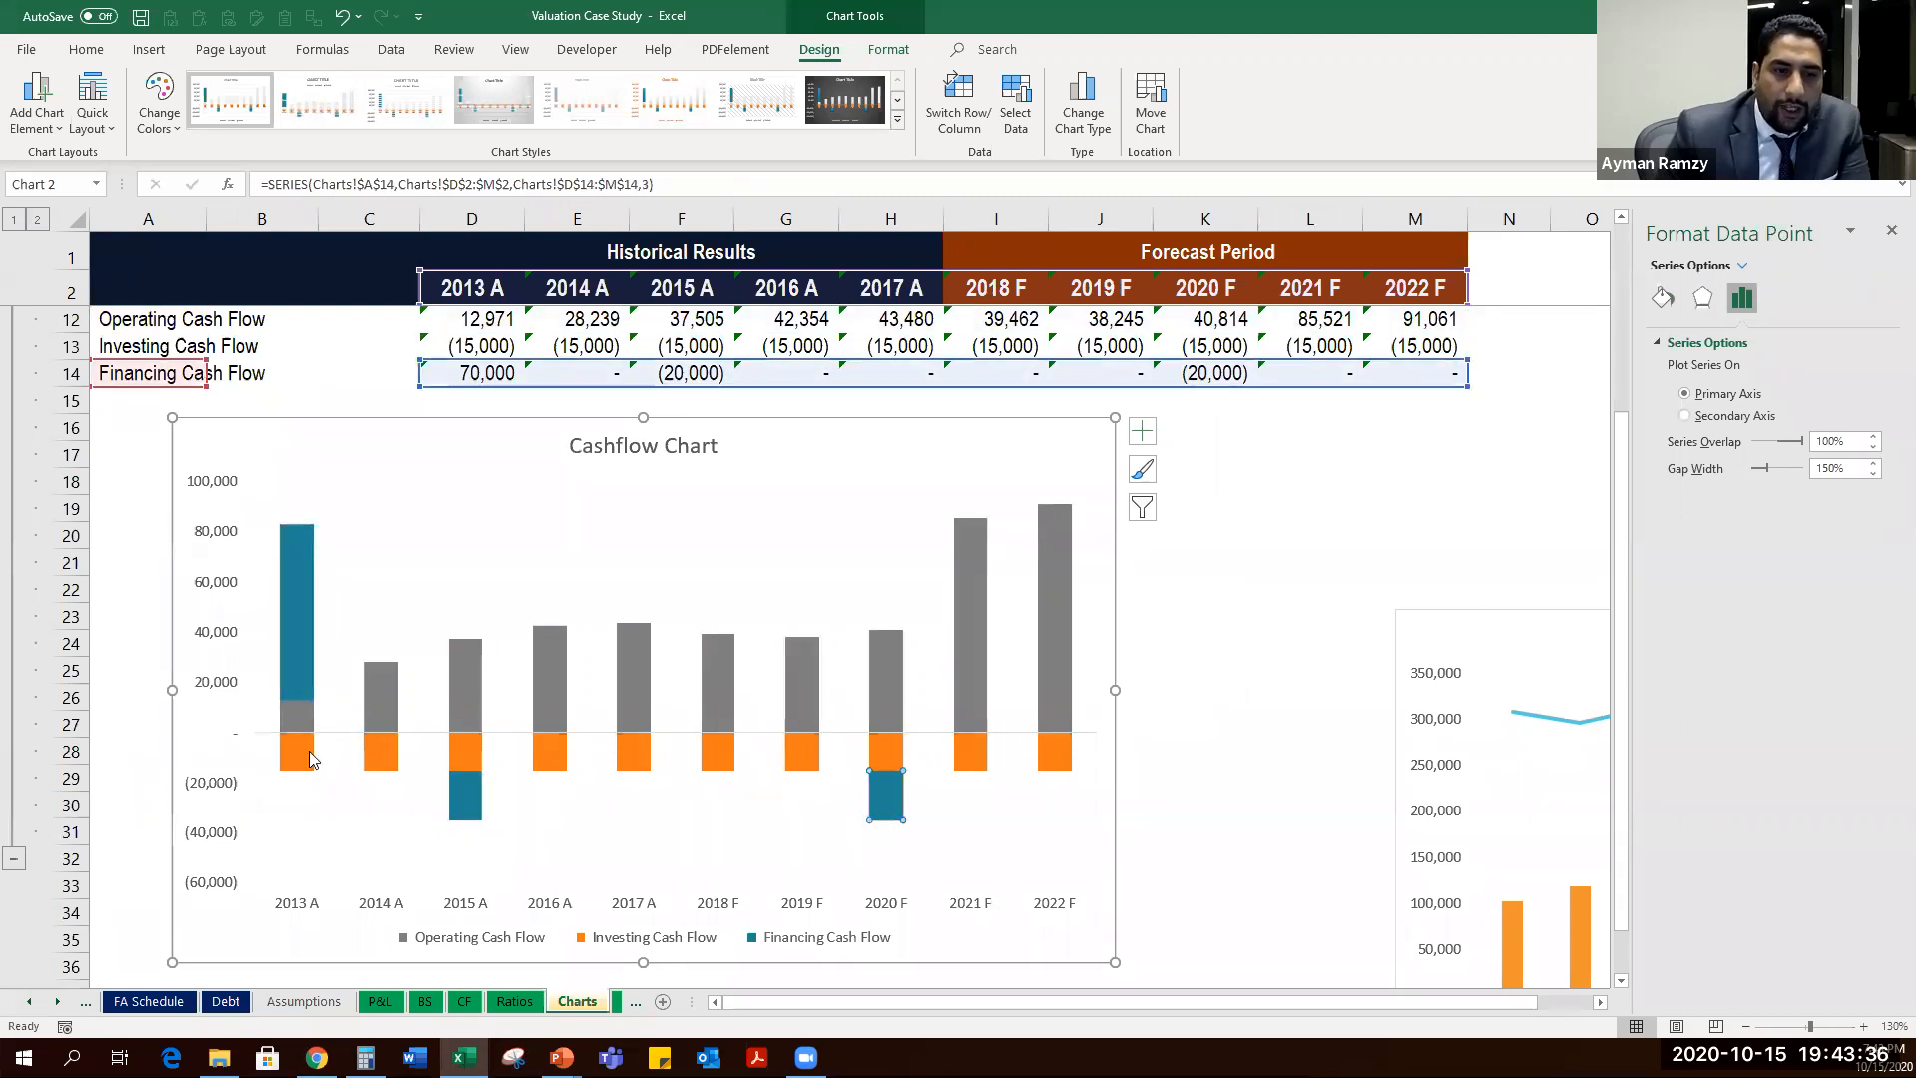
left_click(638, 750)
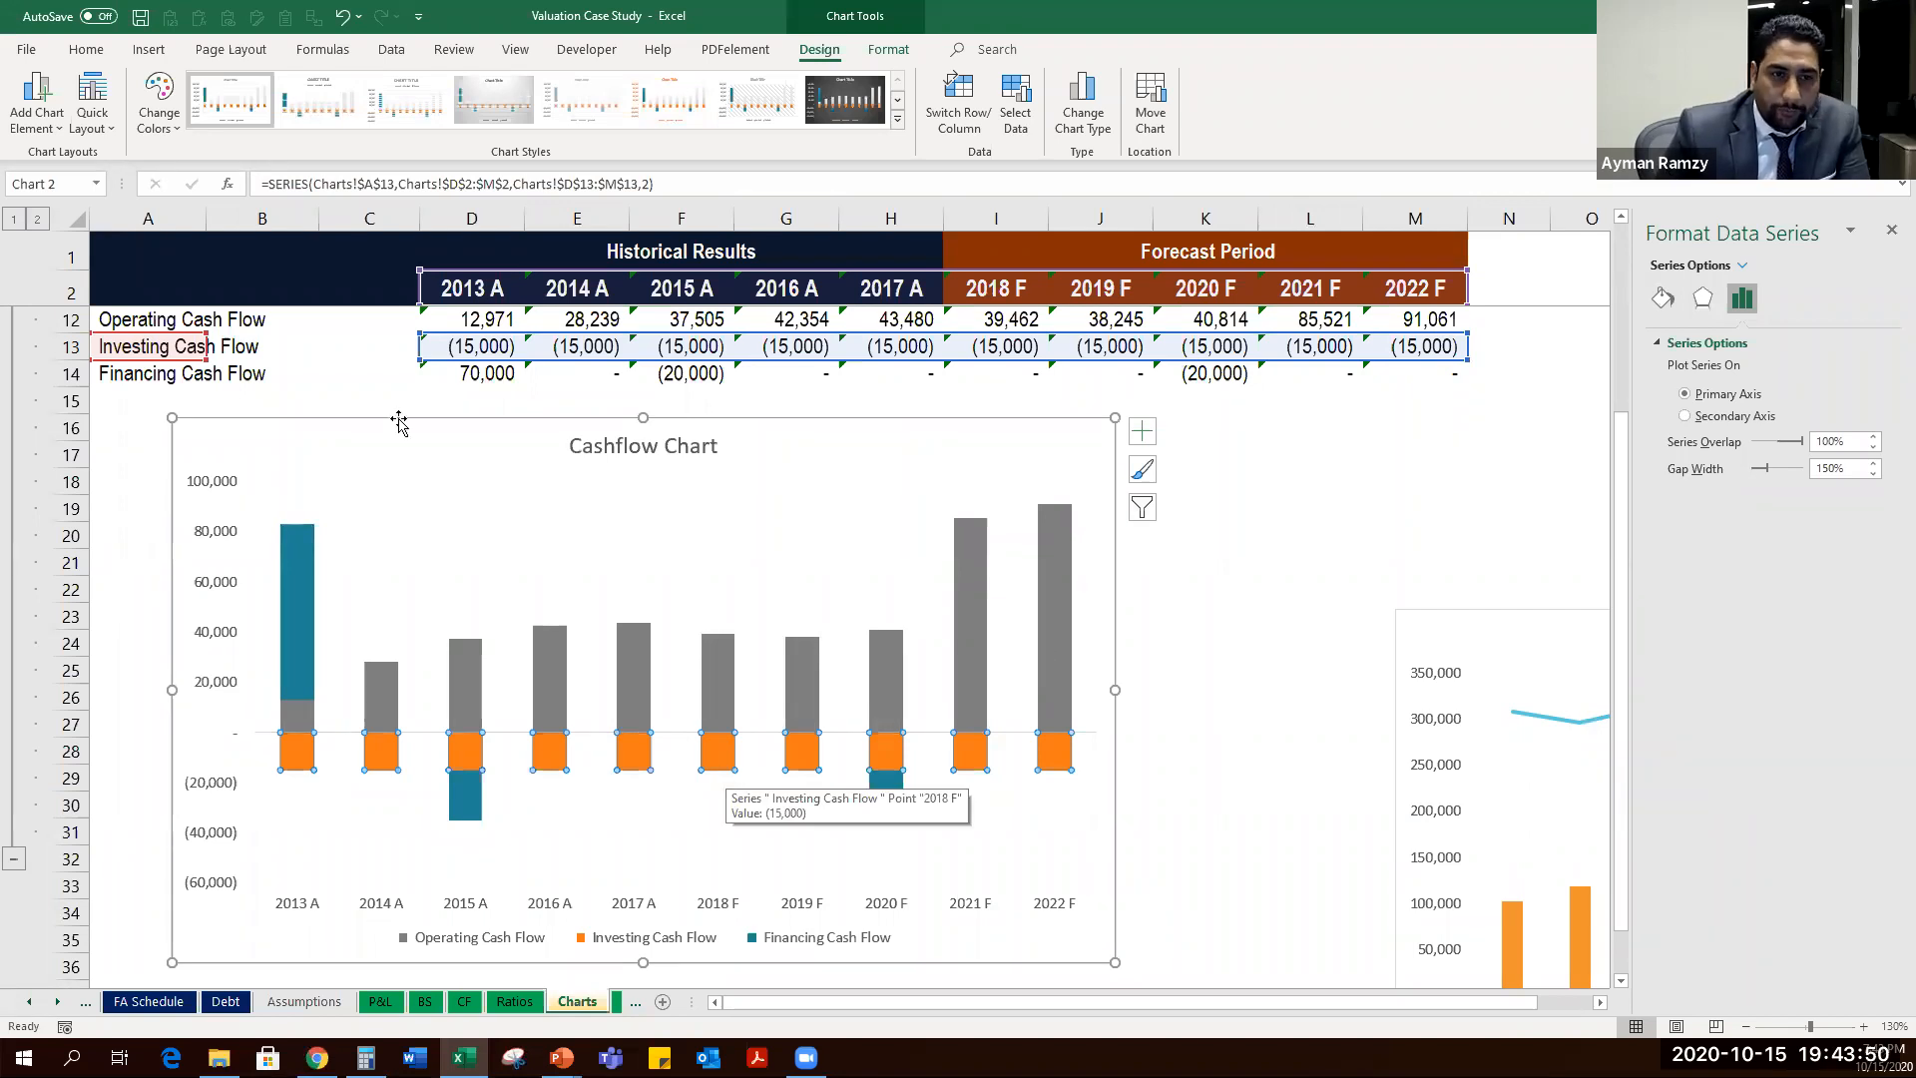
left_click(745, 936)
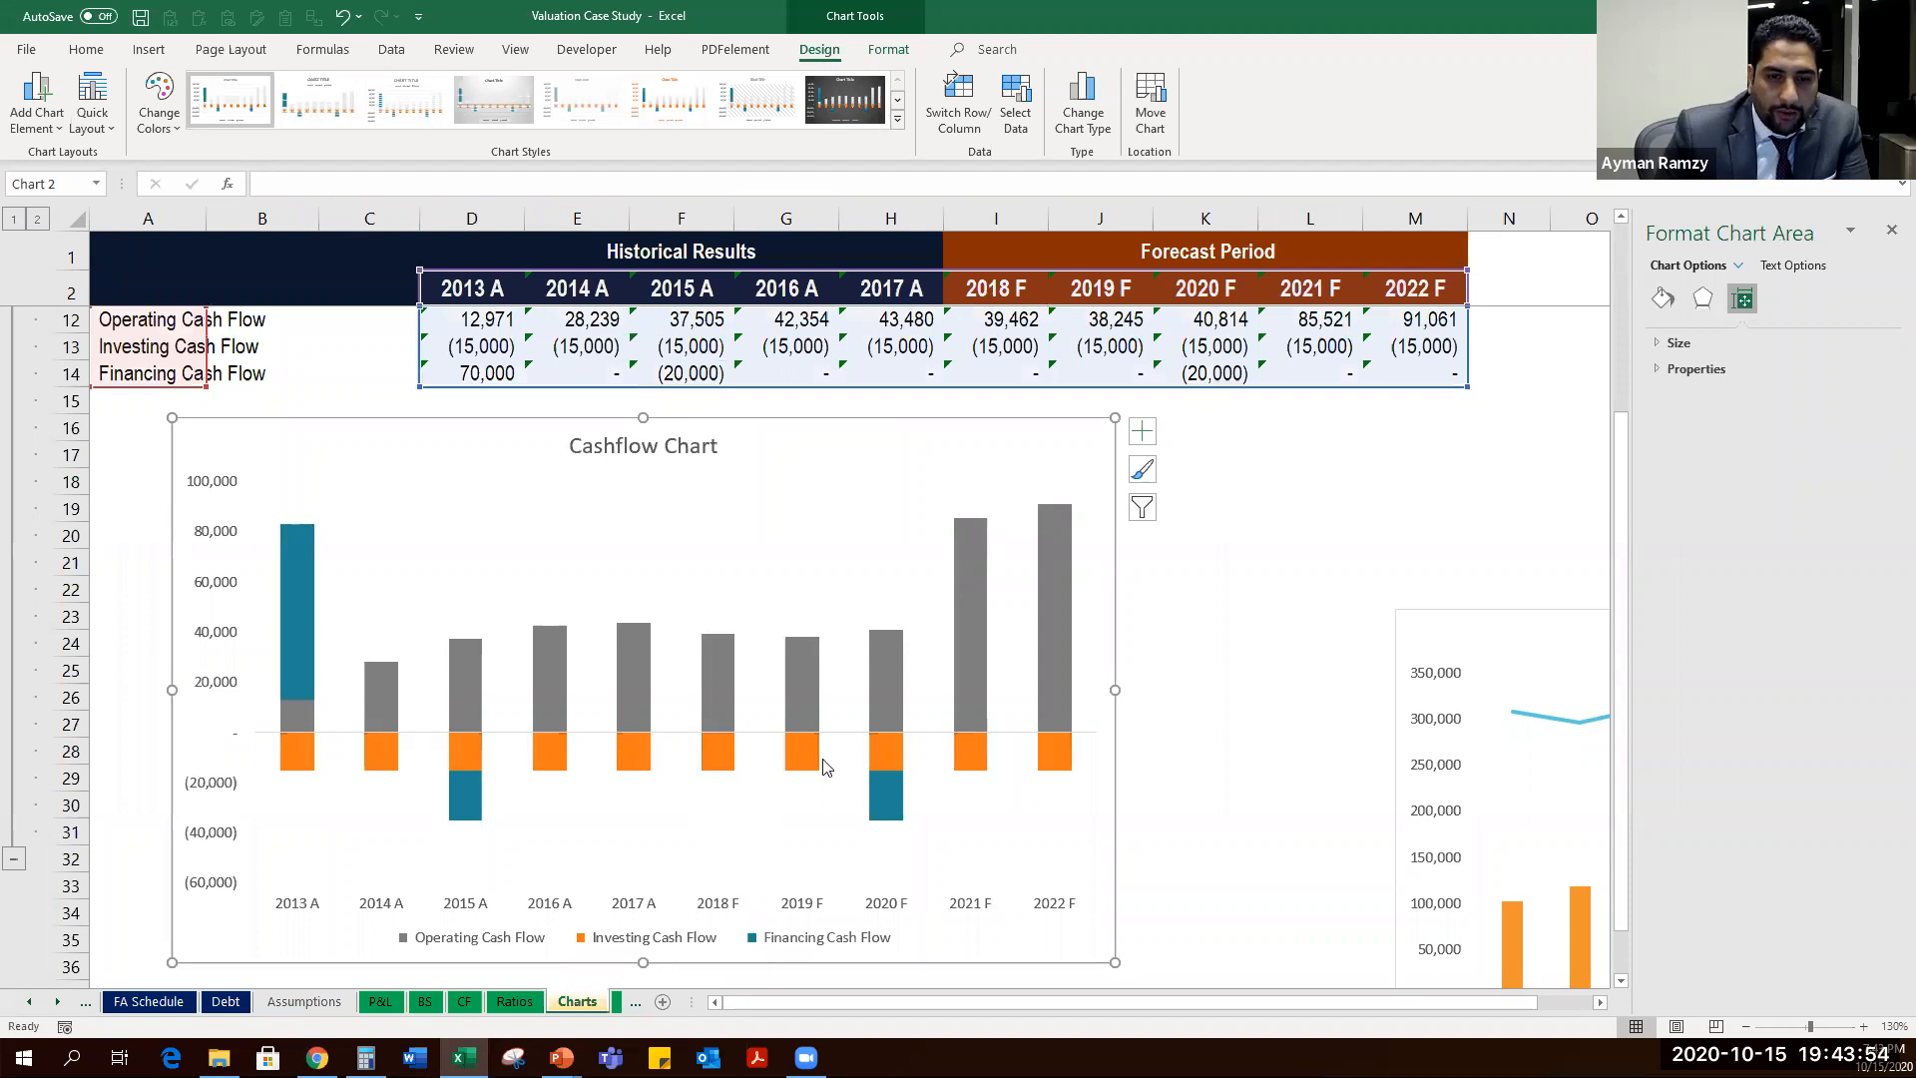
right_click(563, 1004)
left_click(1205, 501)
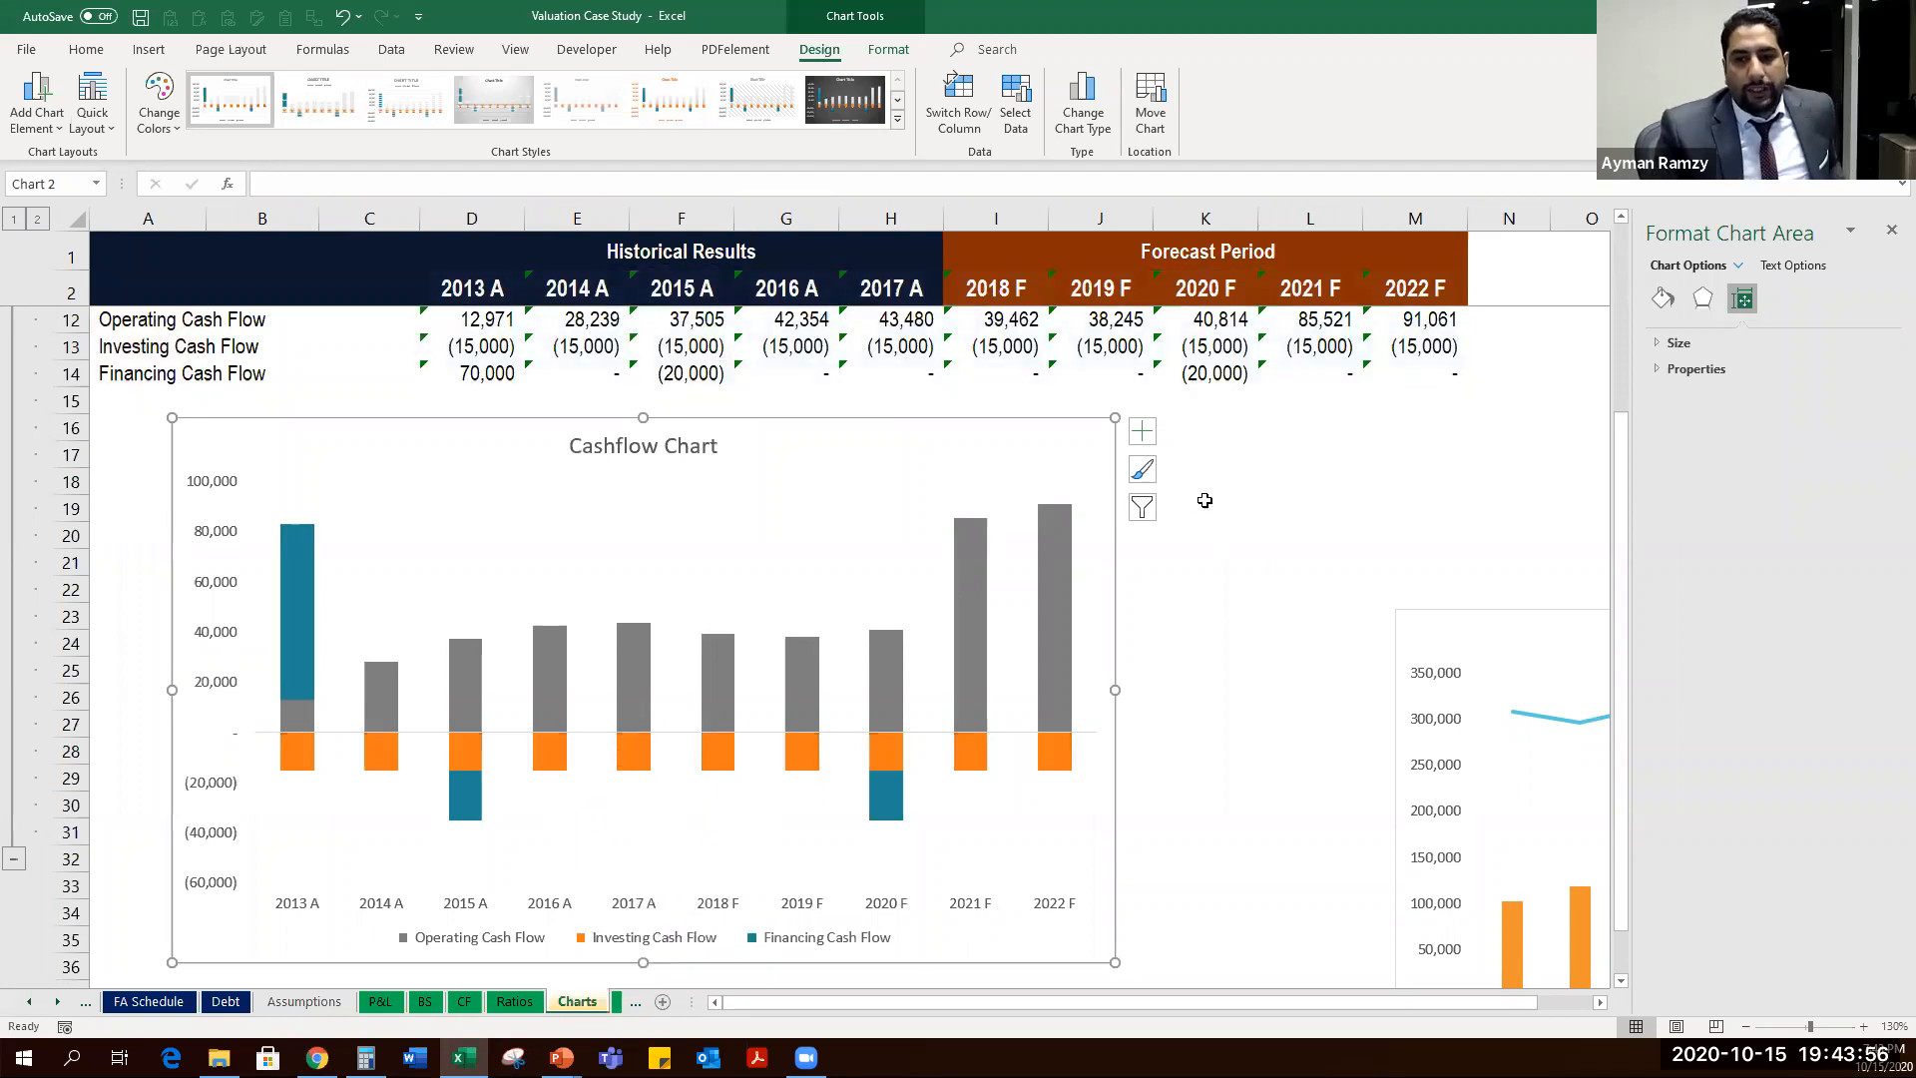
Move the Cashflow Chart beside the Profitbility chart so their upper edges line up around row 23.
scroll(787, 397, "down", 2)
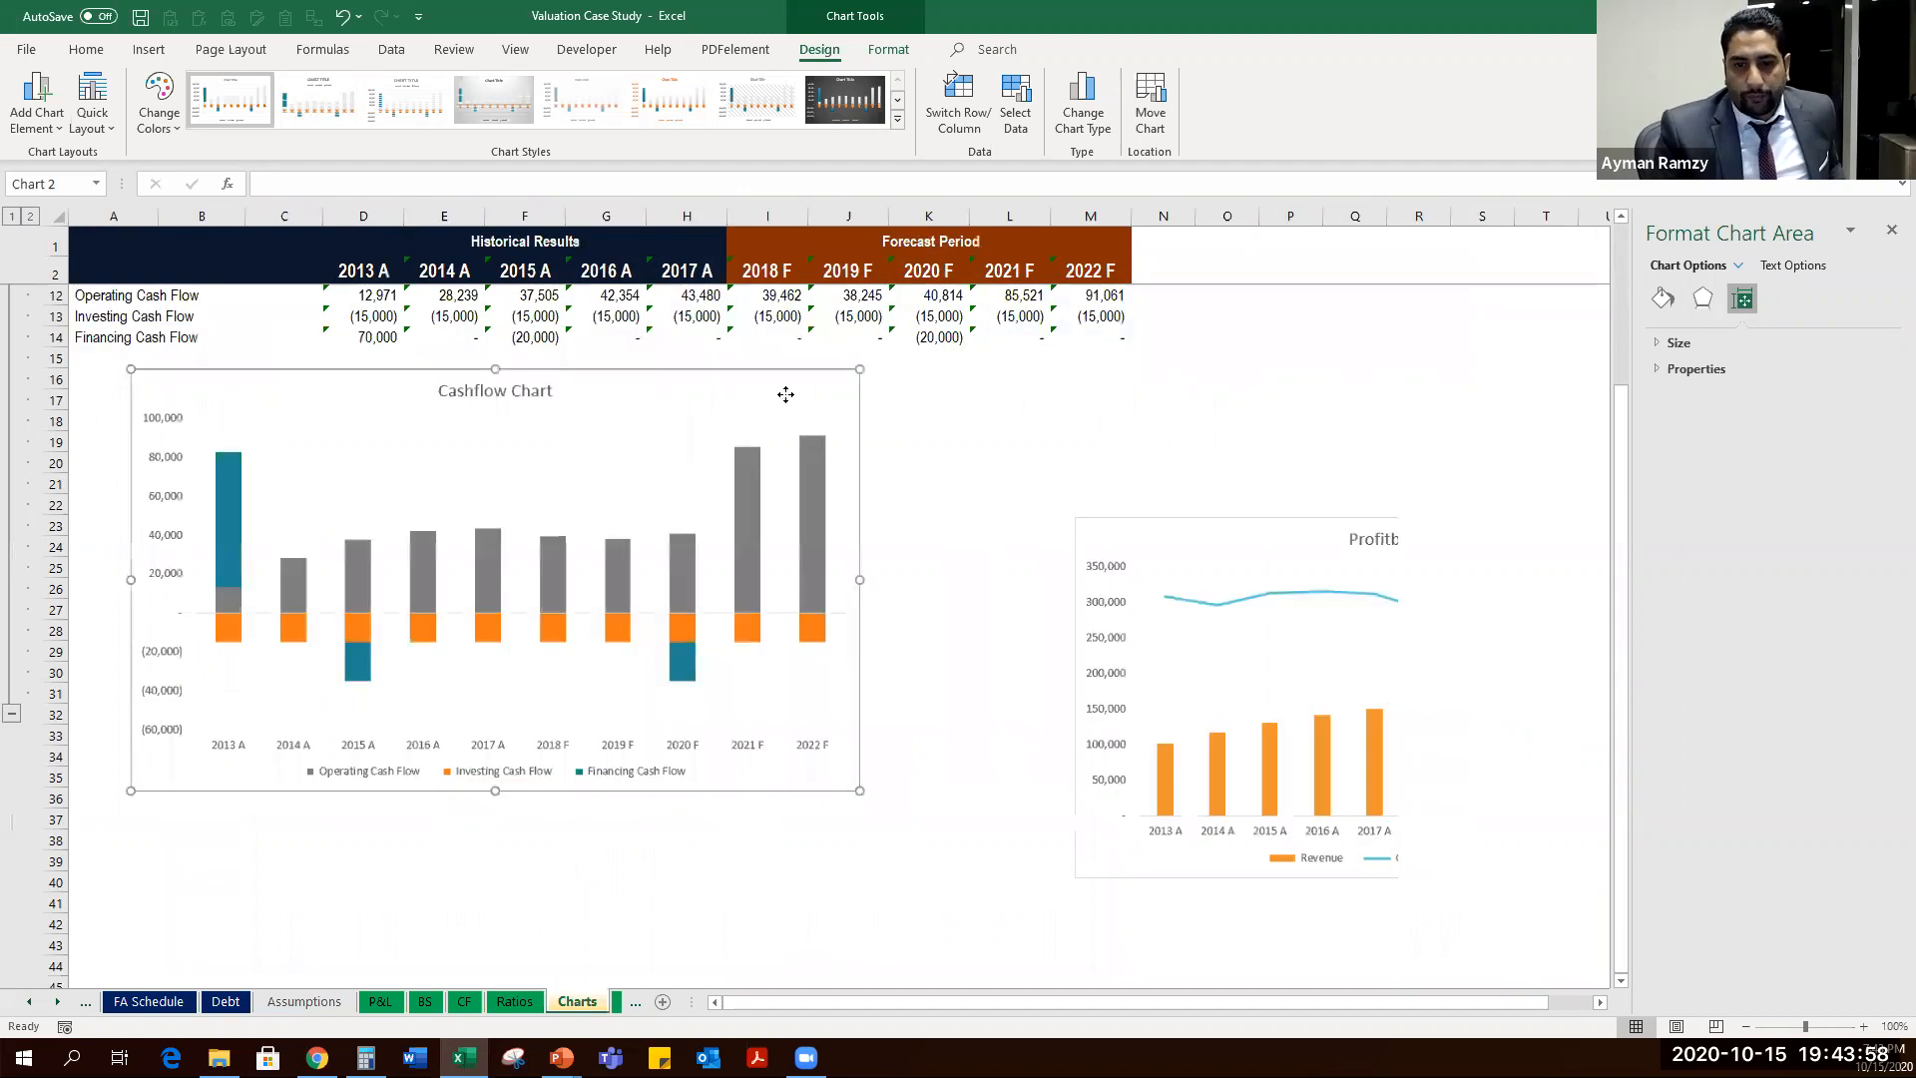
left_click_drag(785, 395, 907, 517)
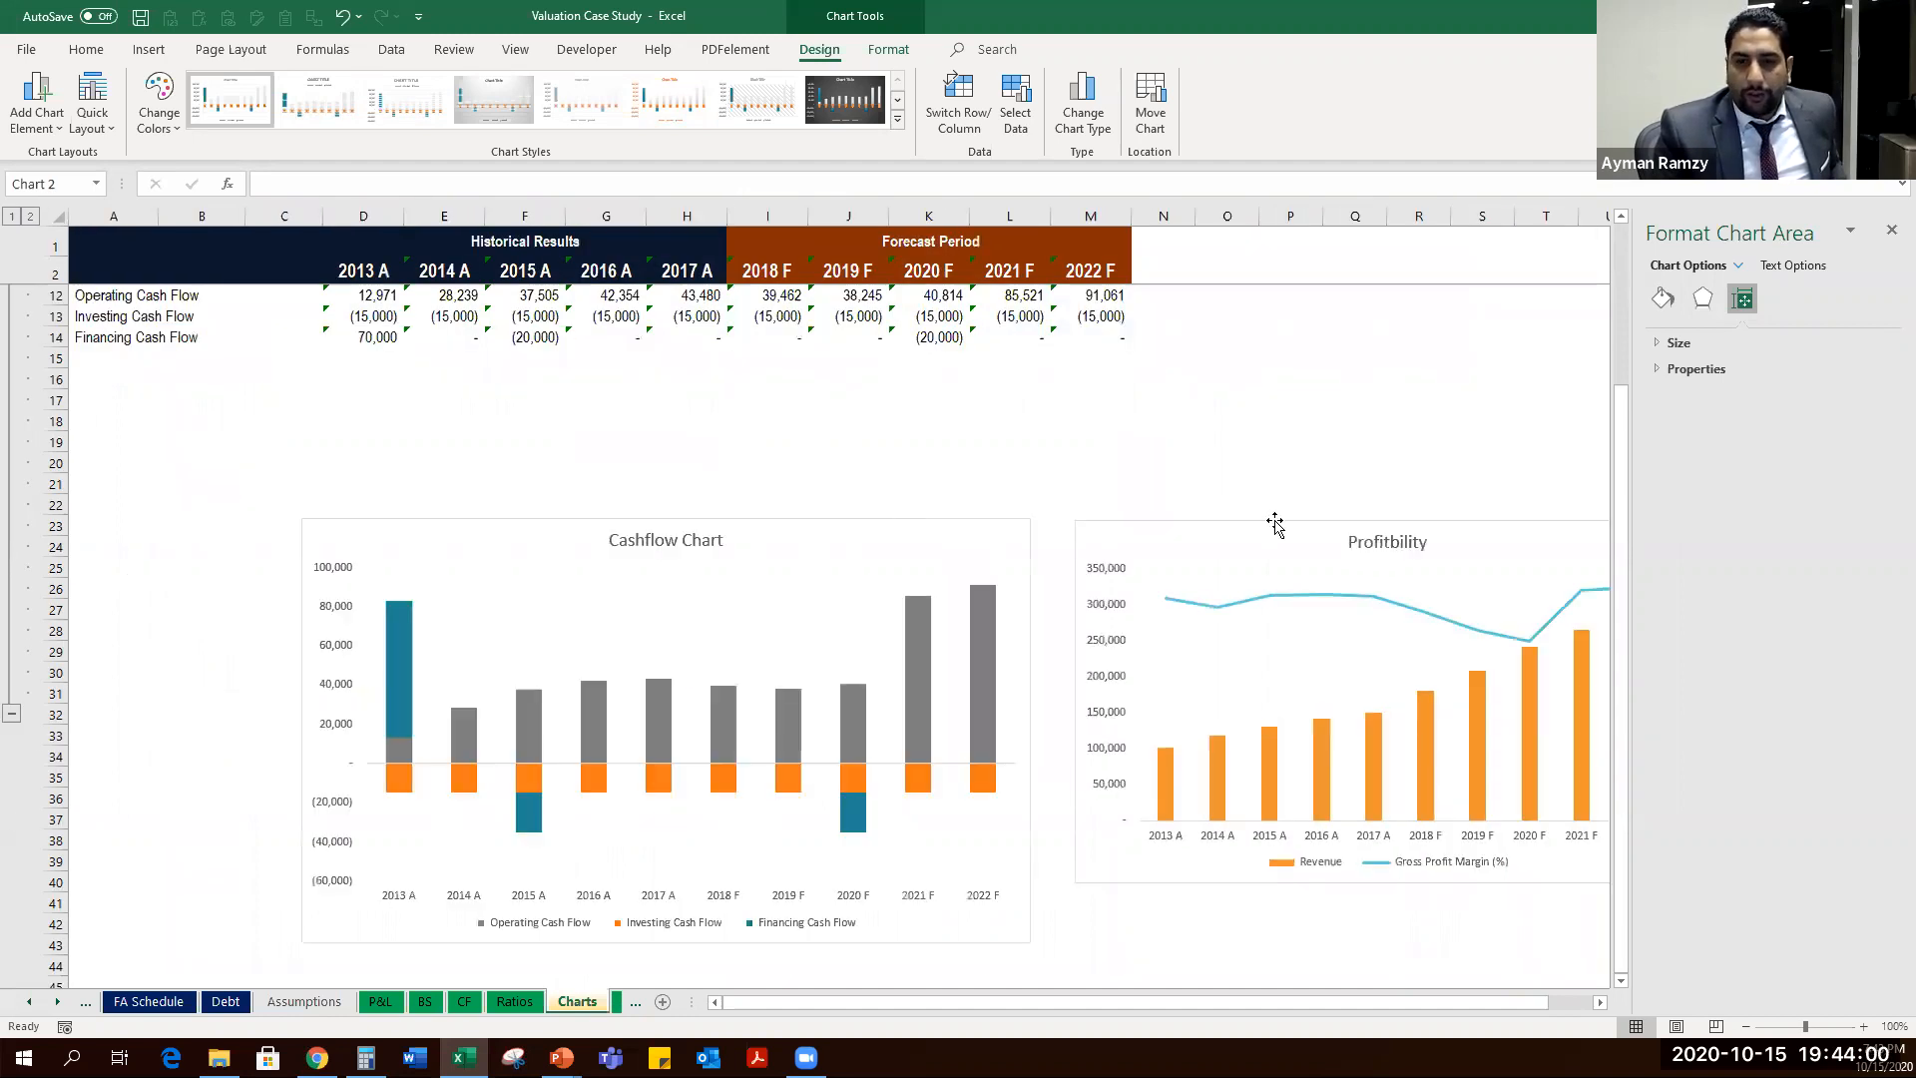
scroll(1115, 1005, "down", 1)
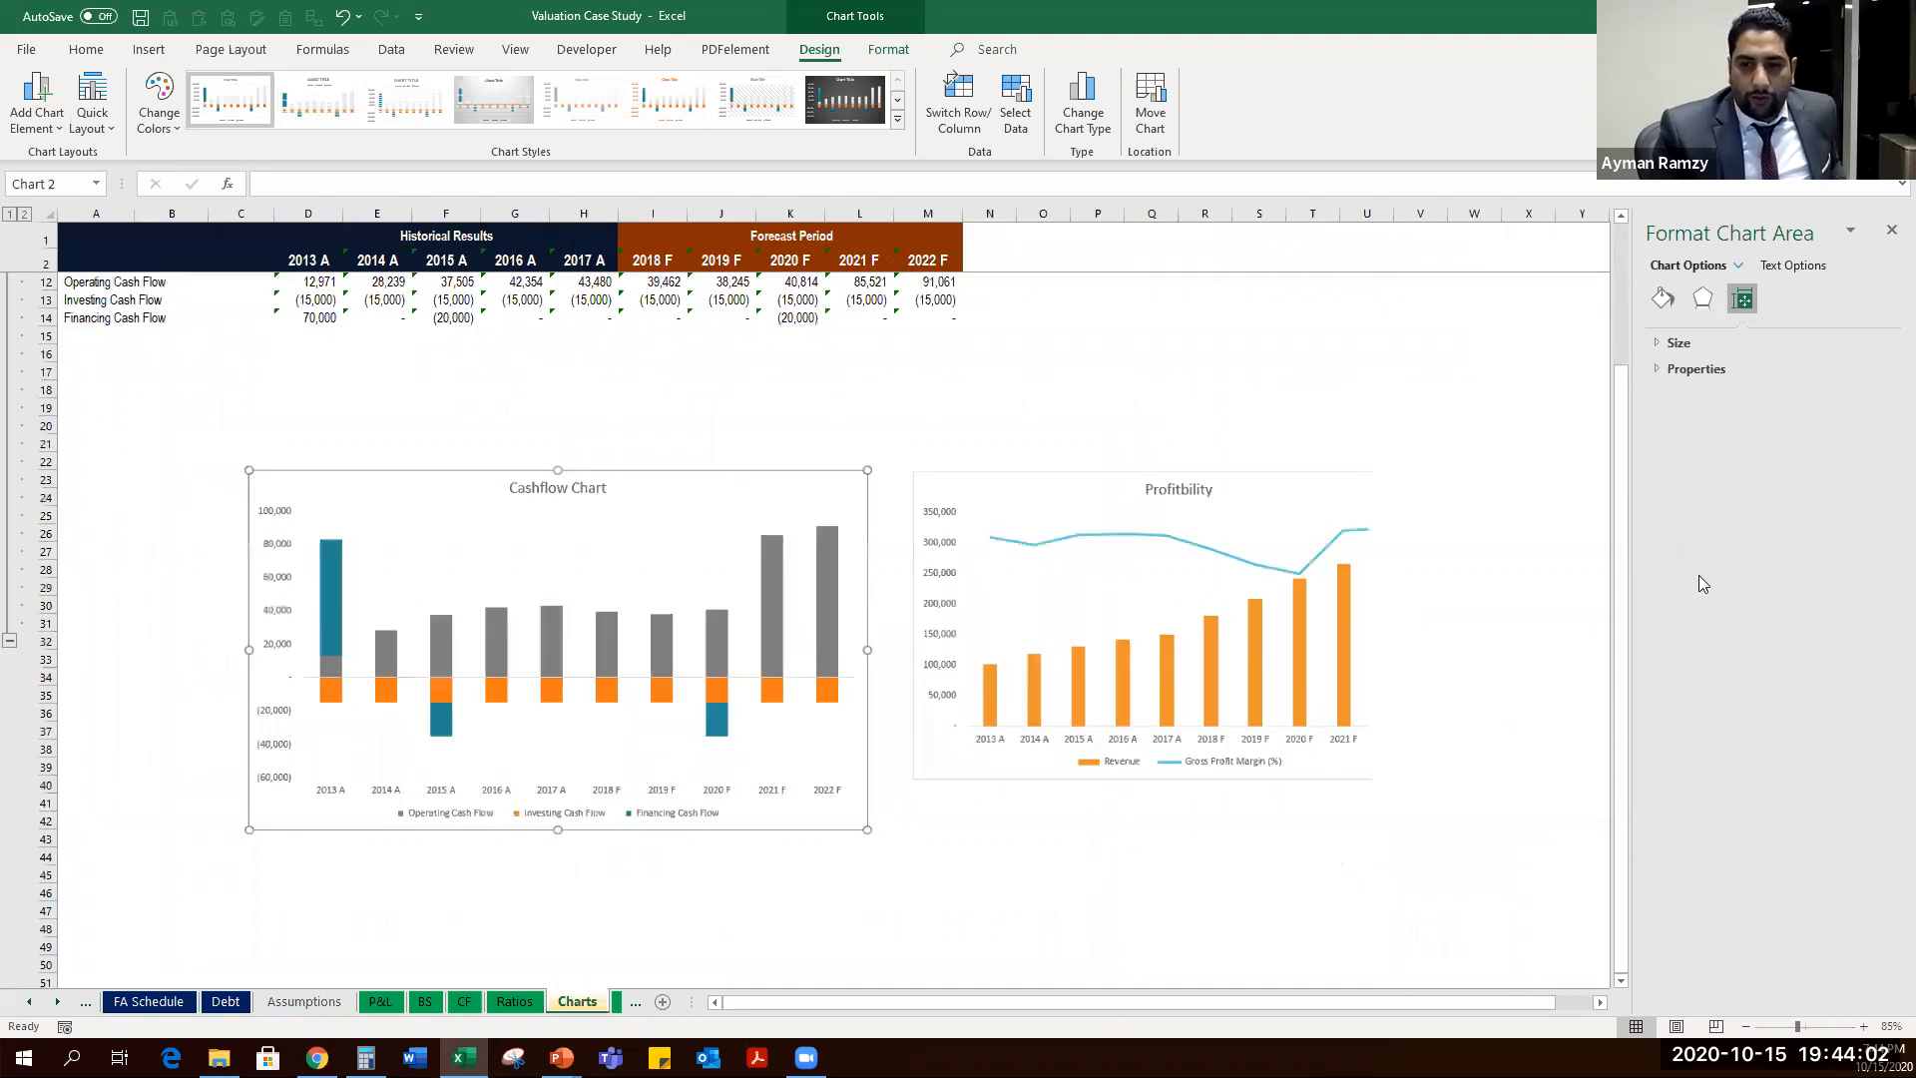
scroll(1337, 866, "up", 1)
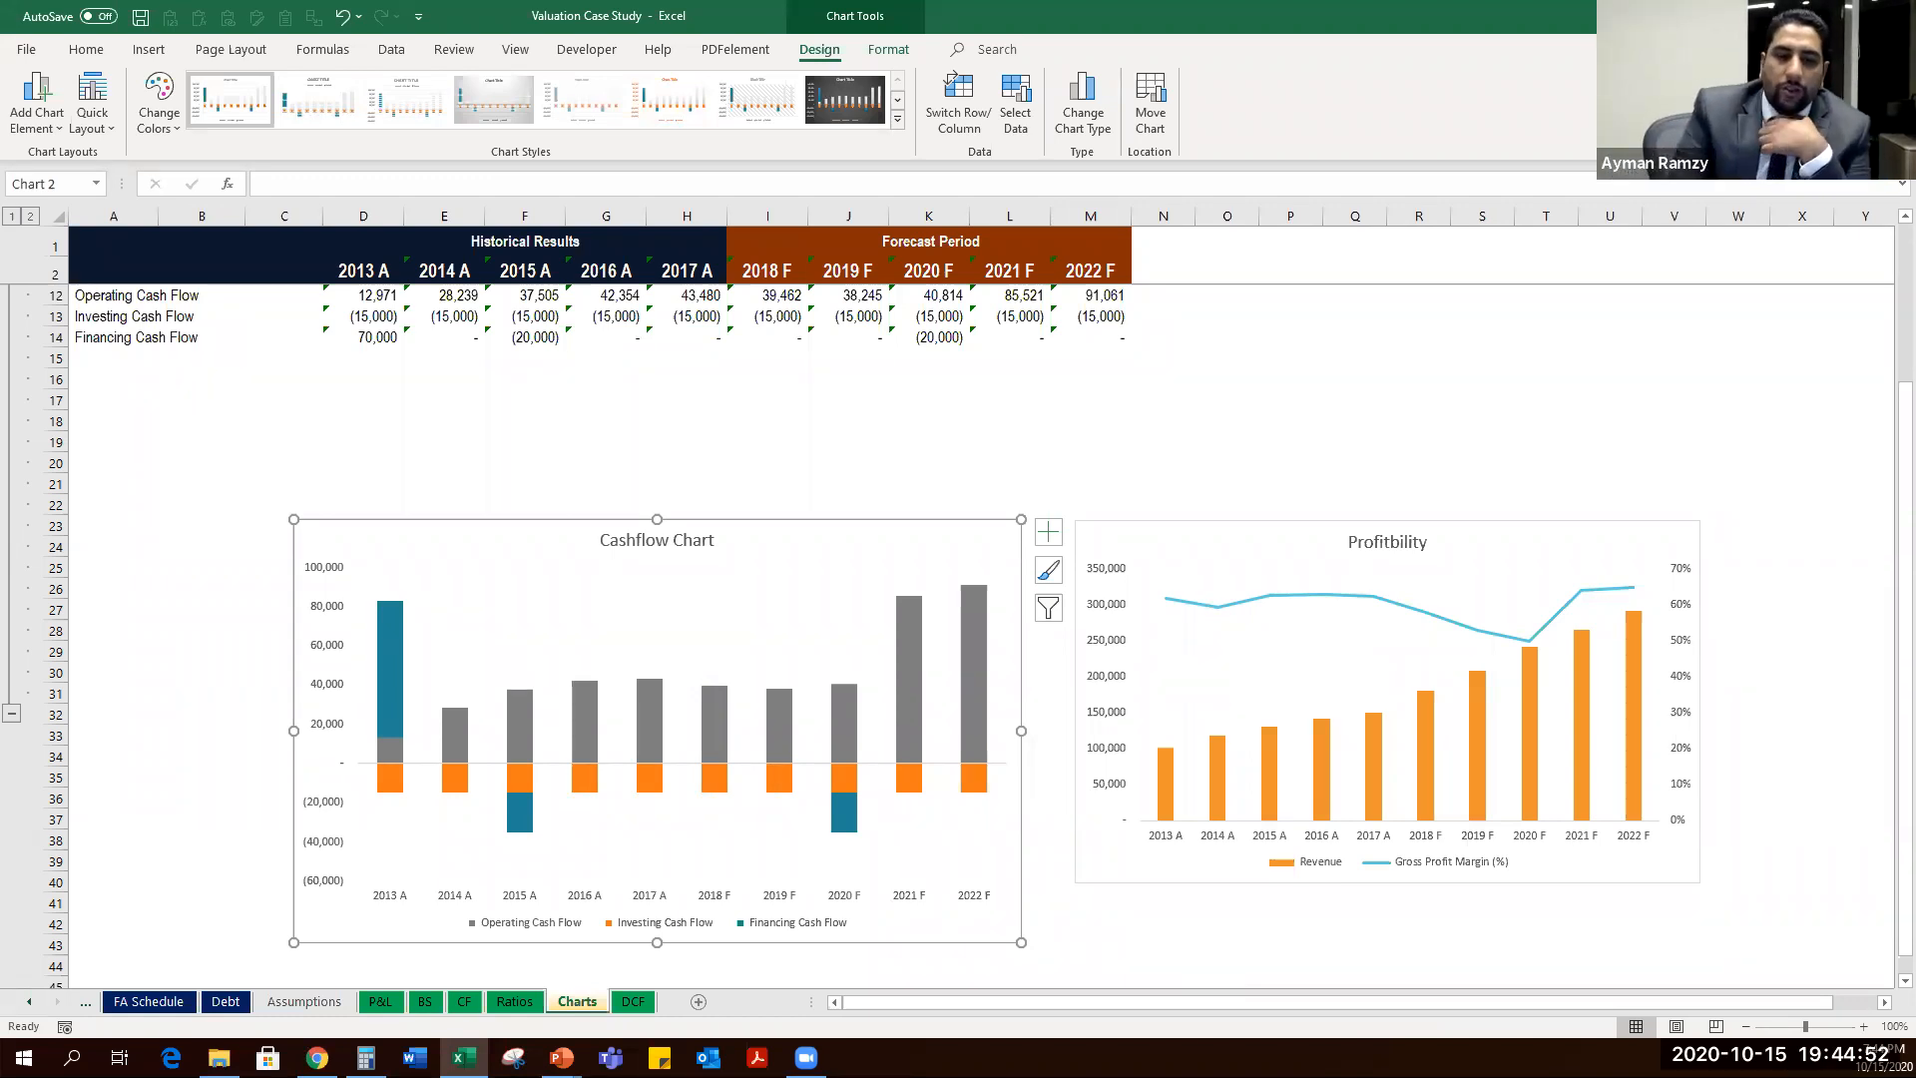
Set the Charts sheet's tab color to green, matching the neighbouring Ratios and DCF sheets.
right_click(600, 1000)
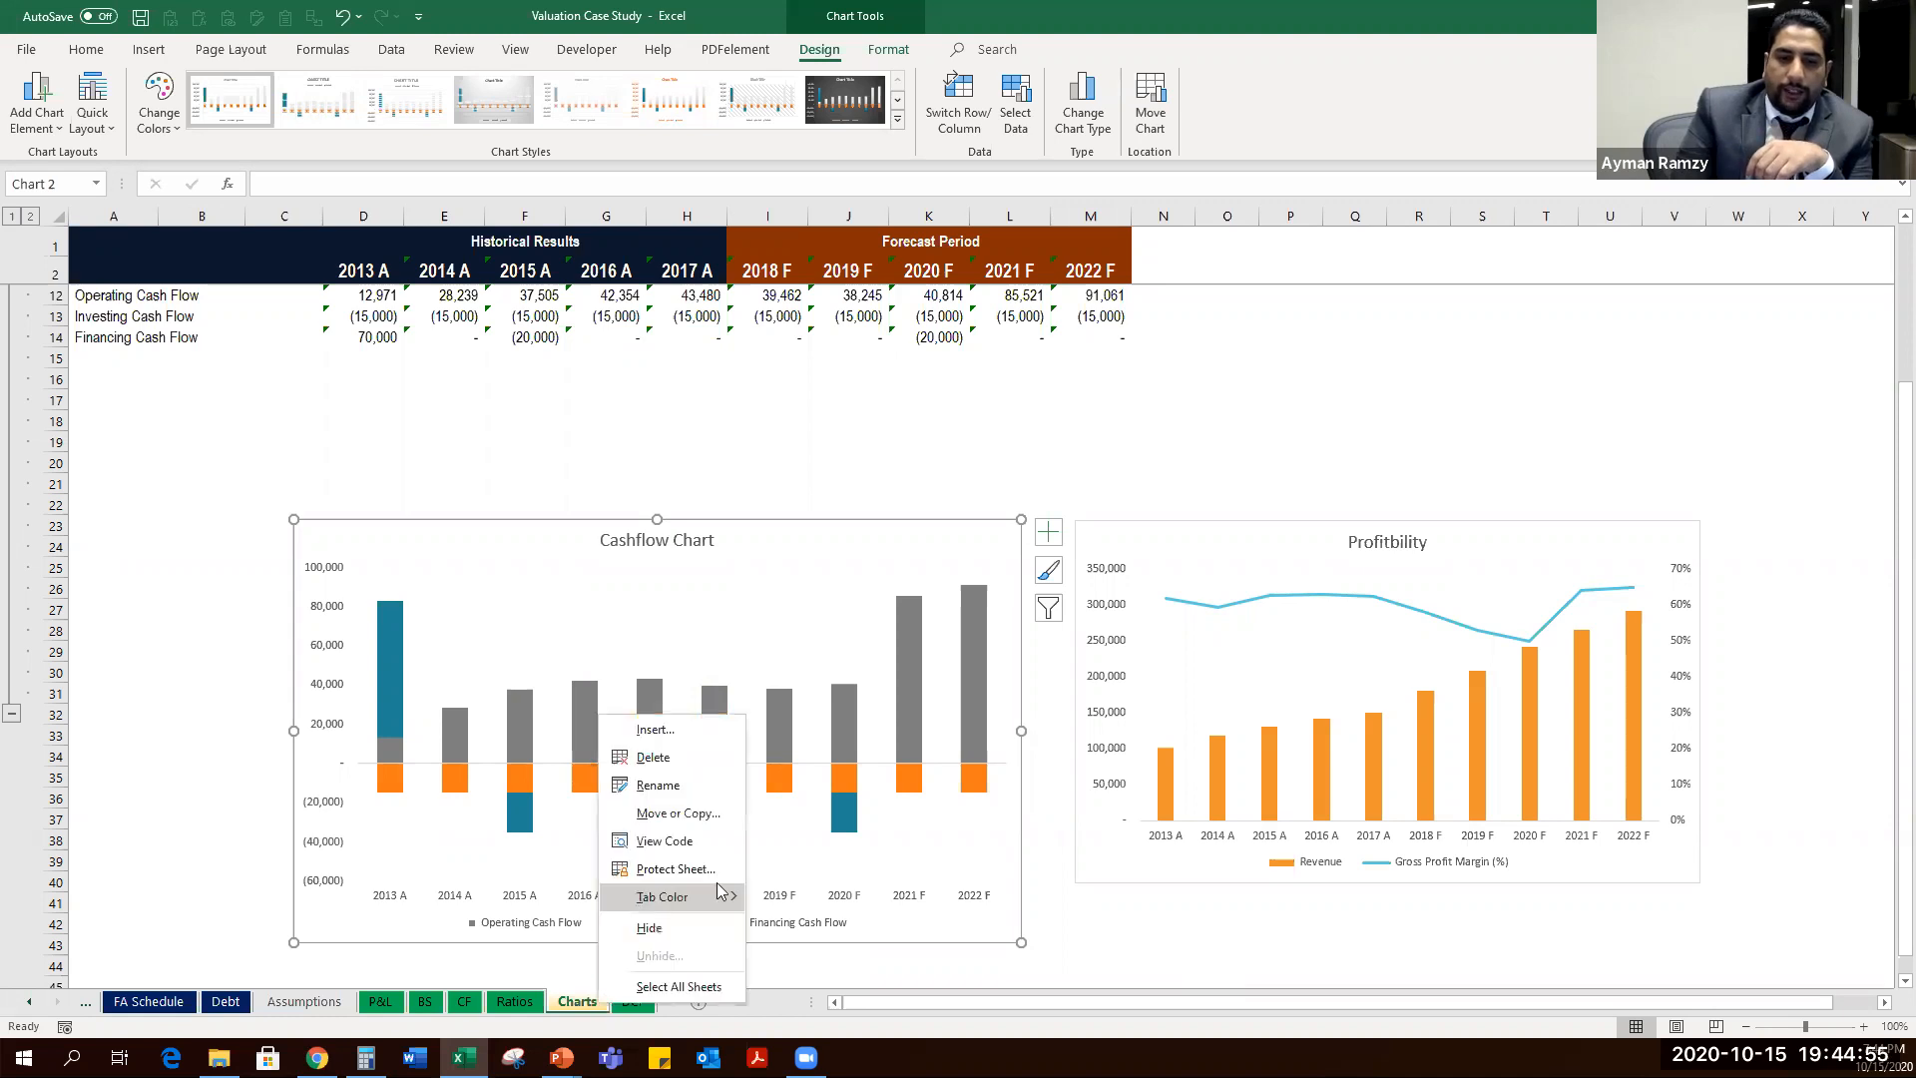
mouse_move(719, 891)
left_click(822, 897)
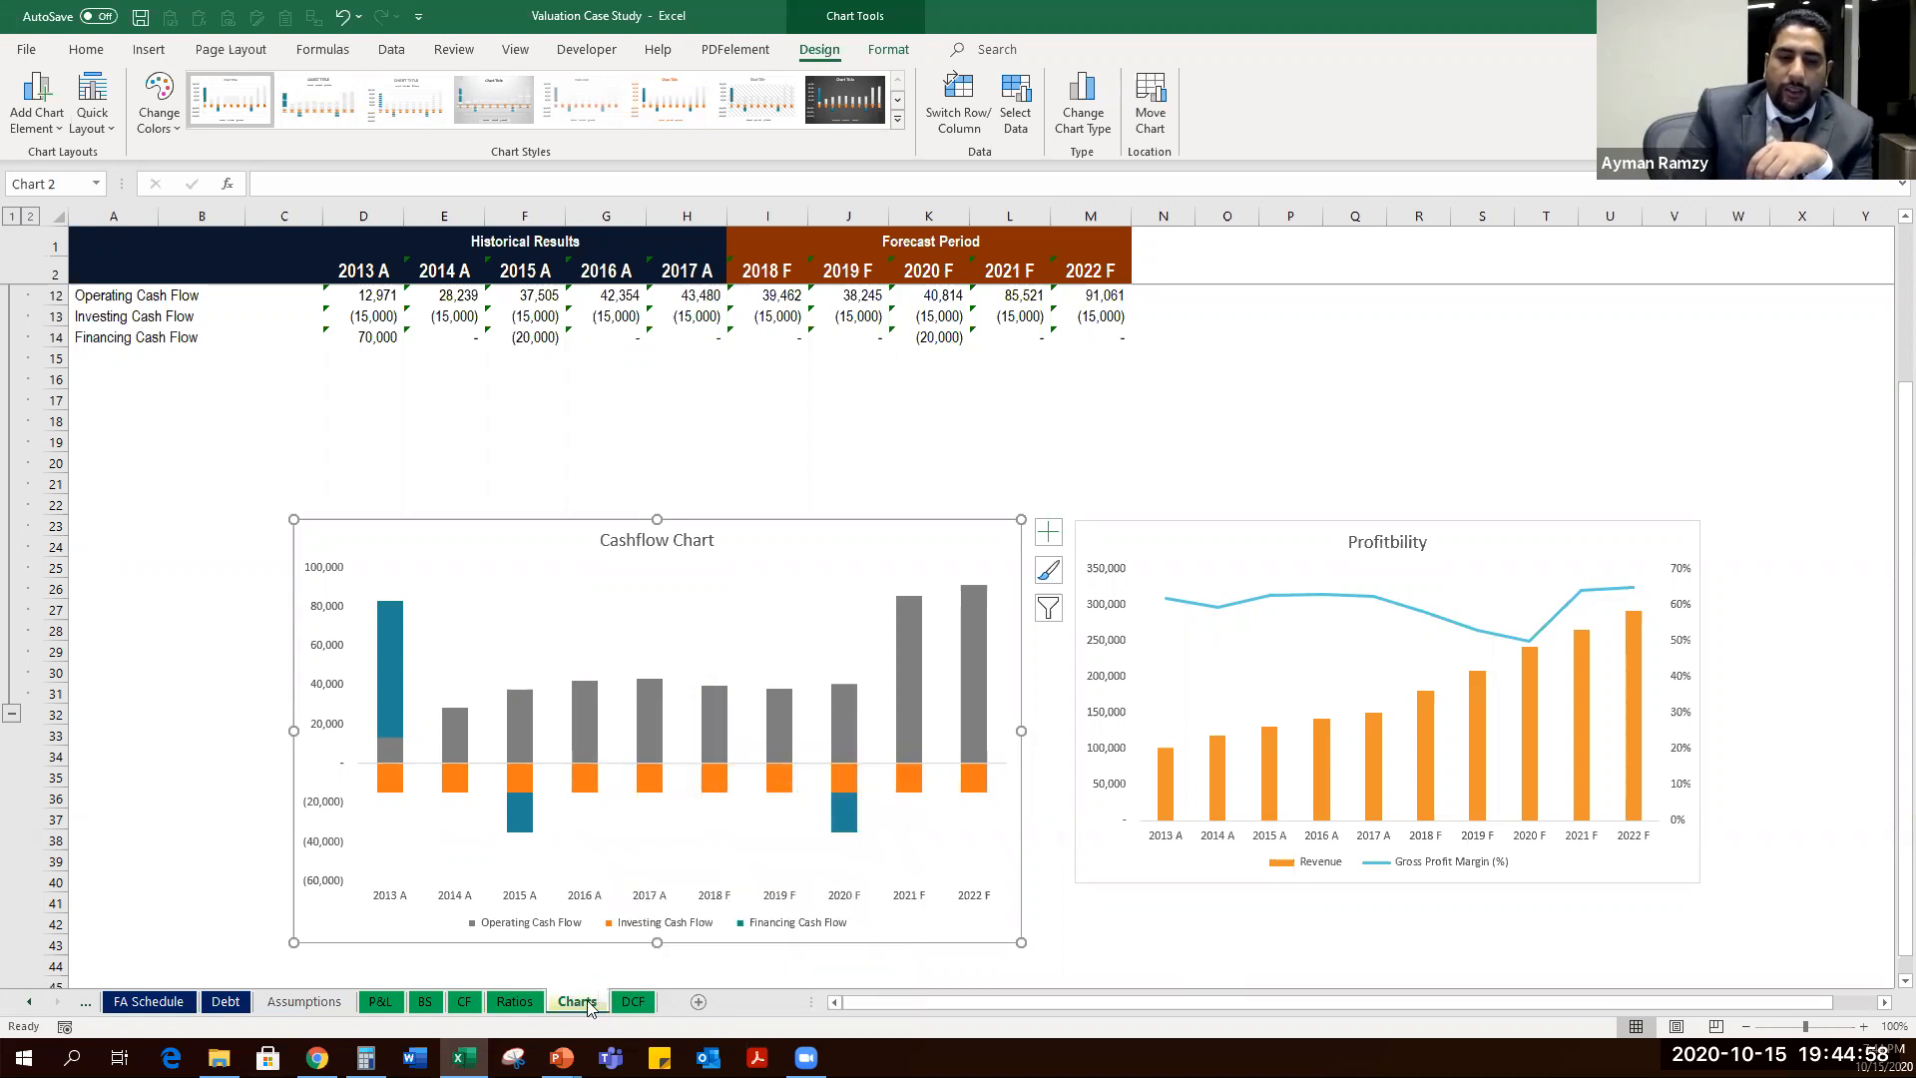
right_click(574, 1001)
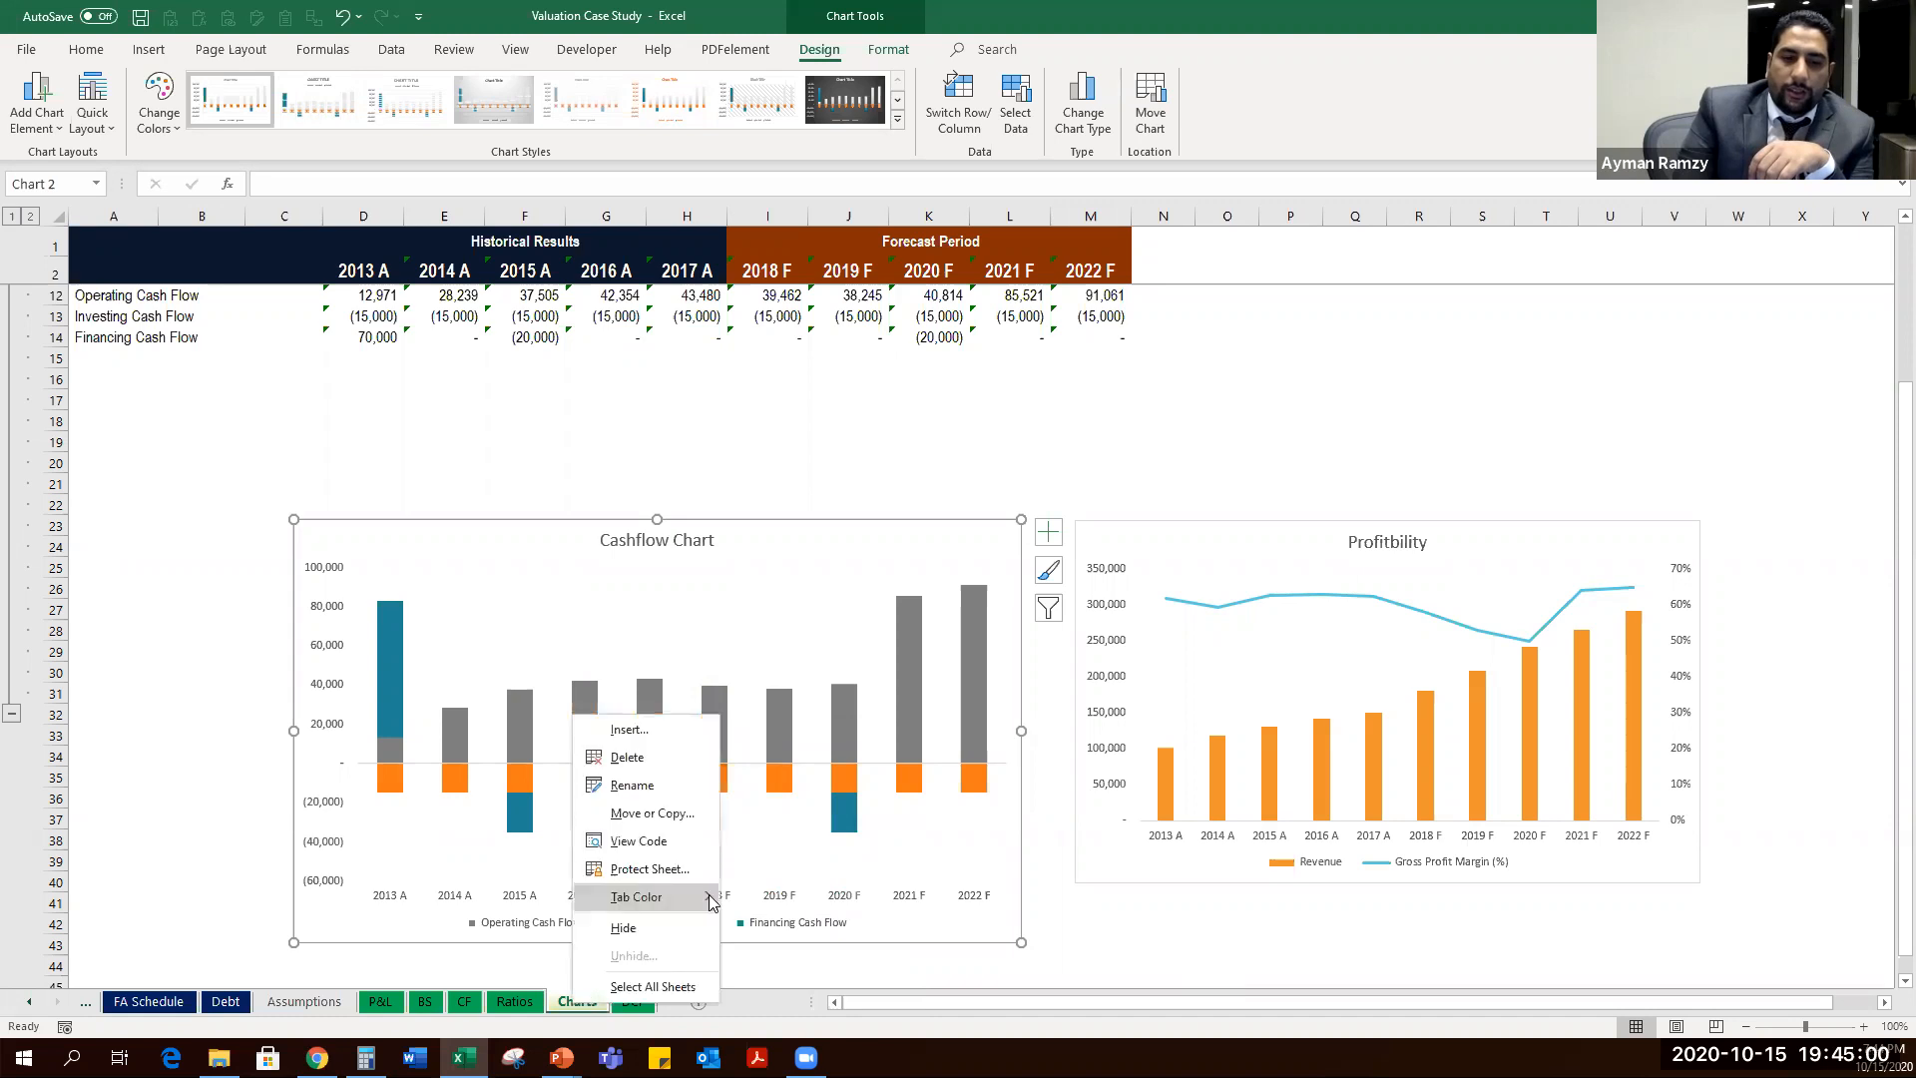
mouse_move(702, 897)
left_click(816, 899)
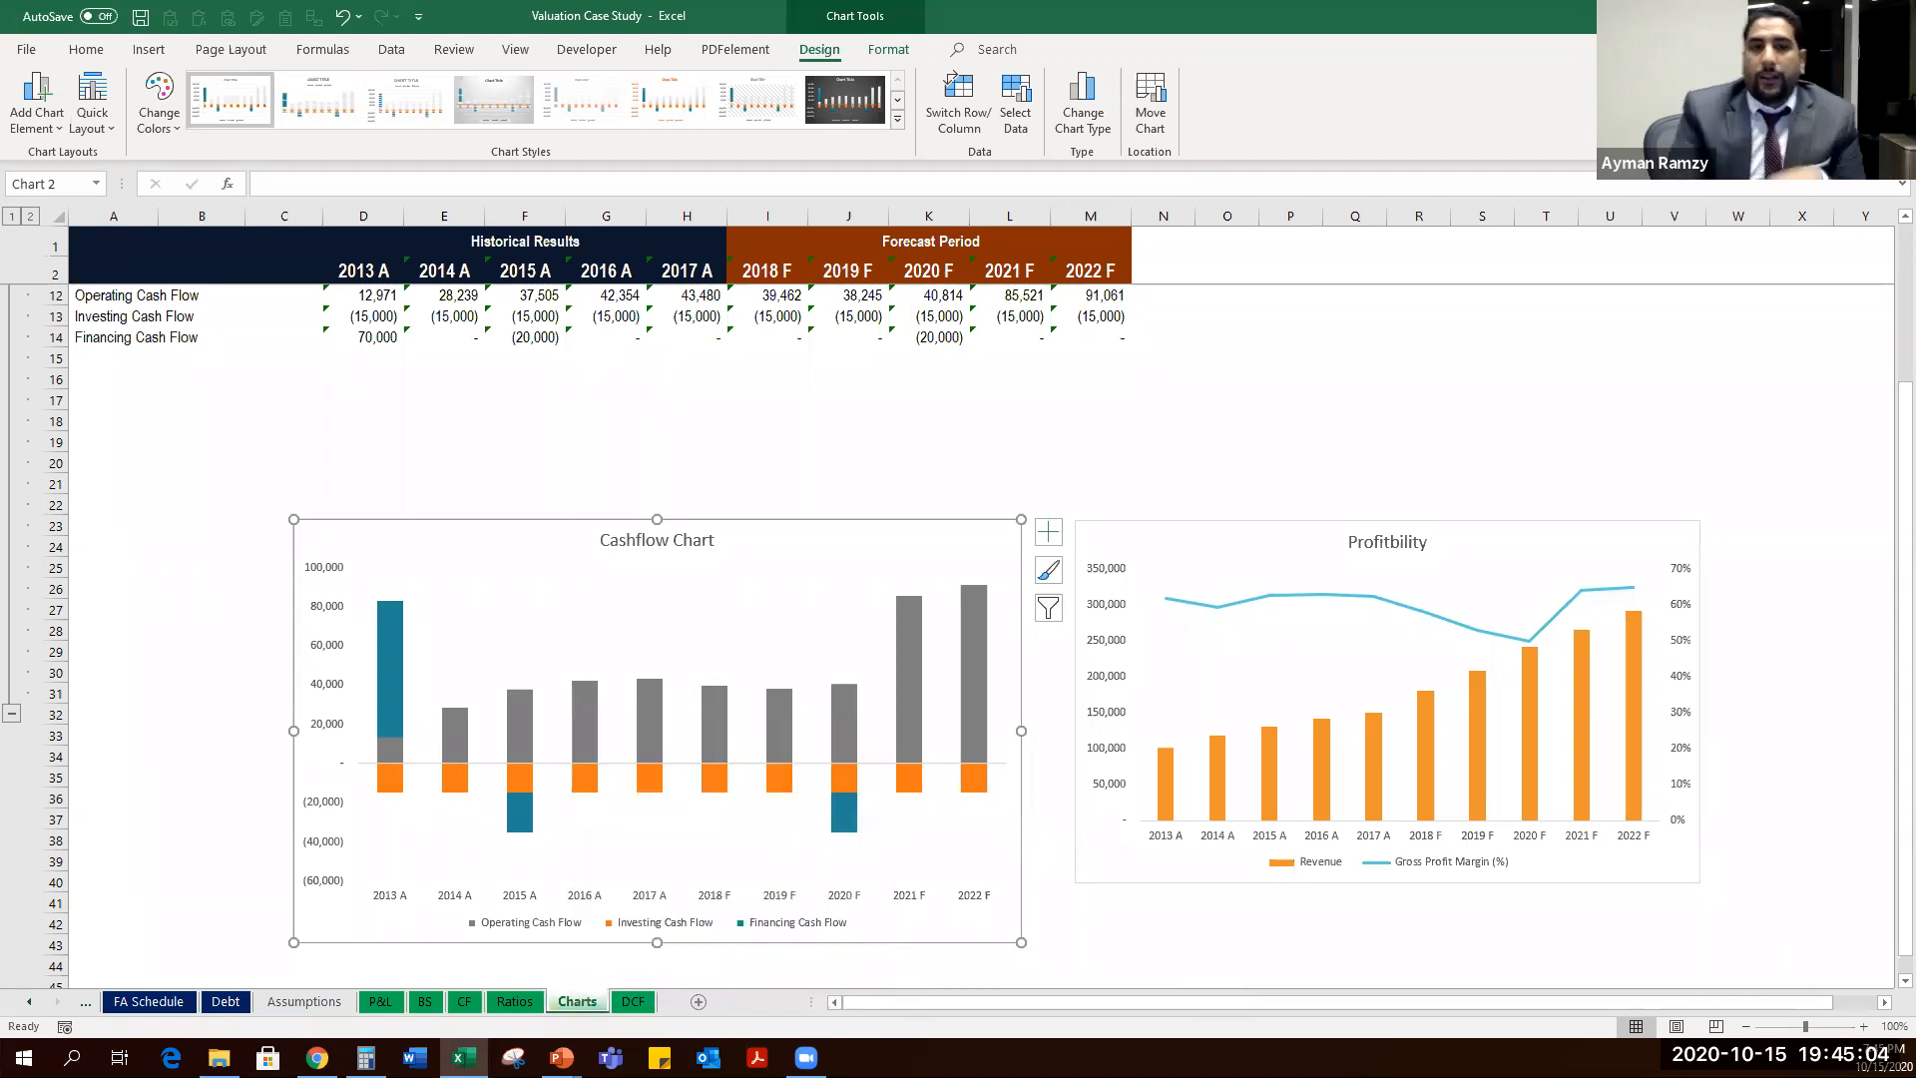
Close the Valuation Case Study workbook and save its changes.
left_click(1892, 16)
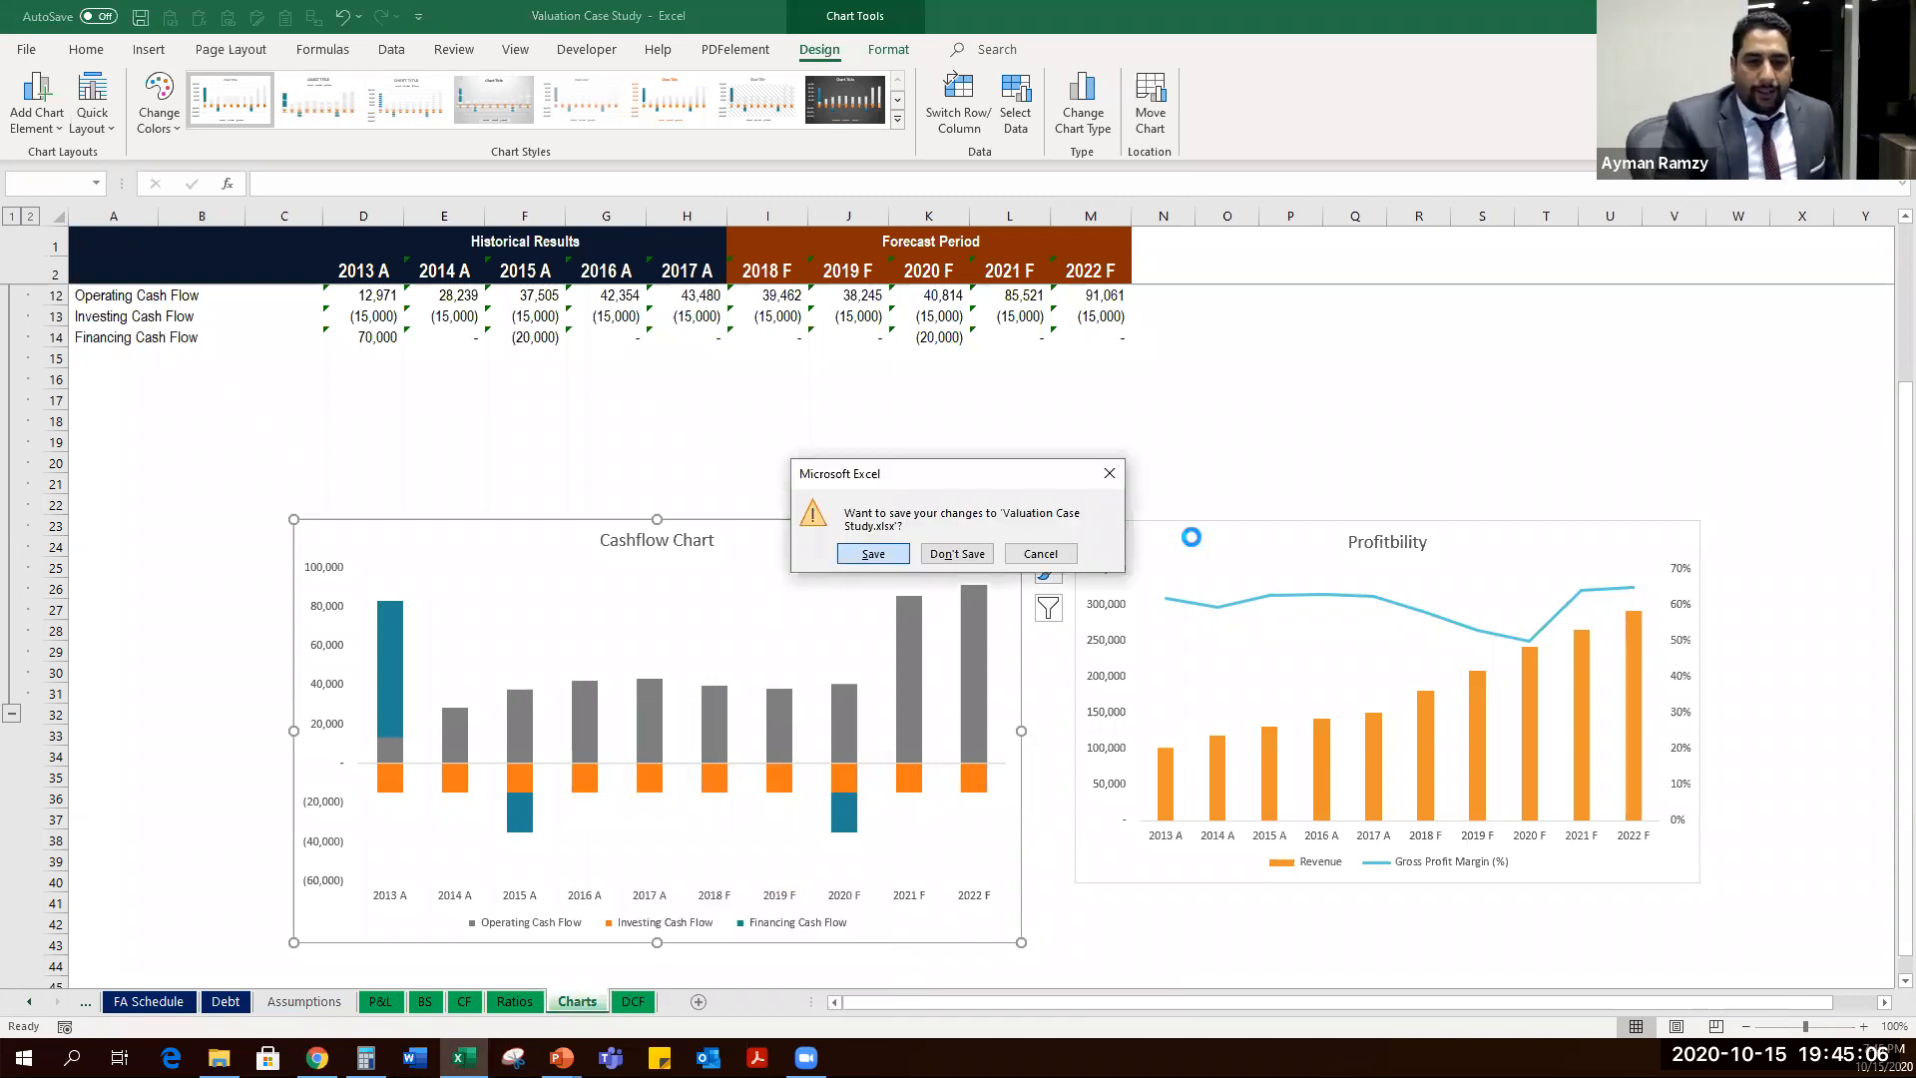
key("Return")
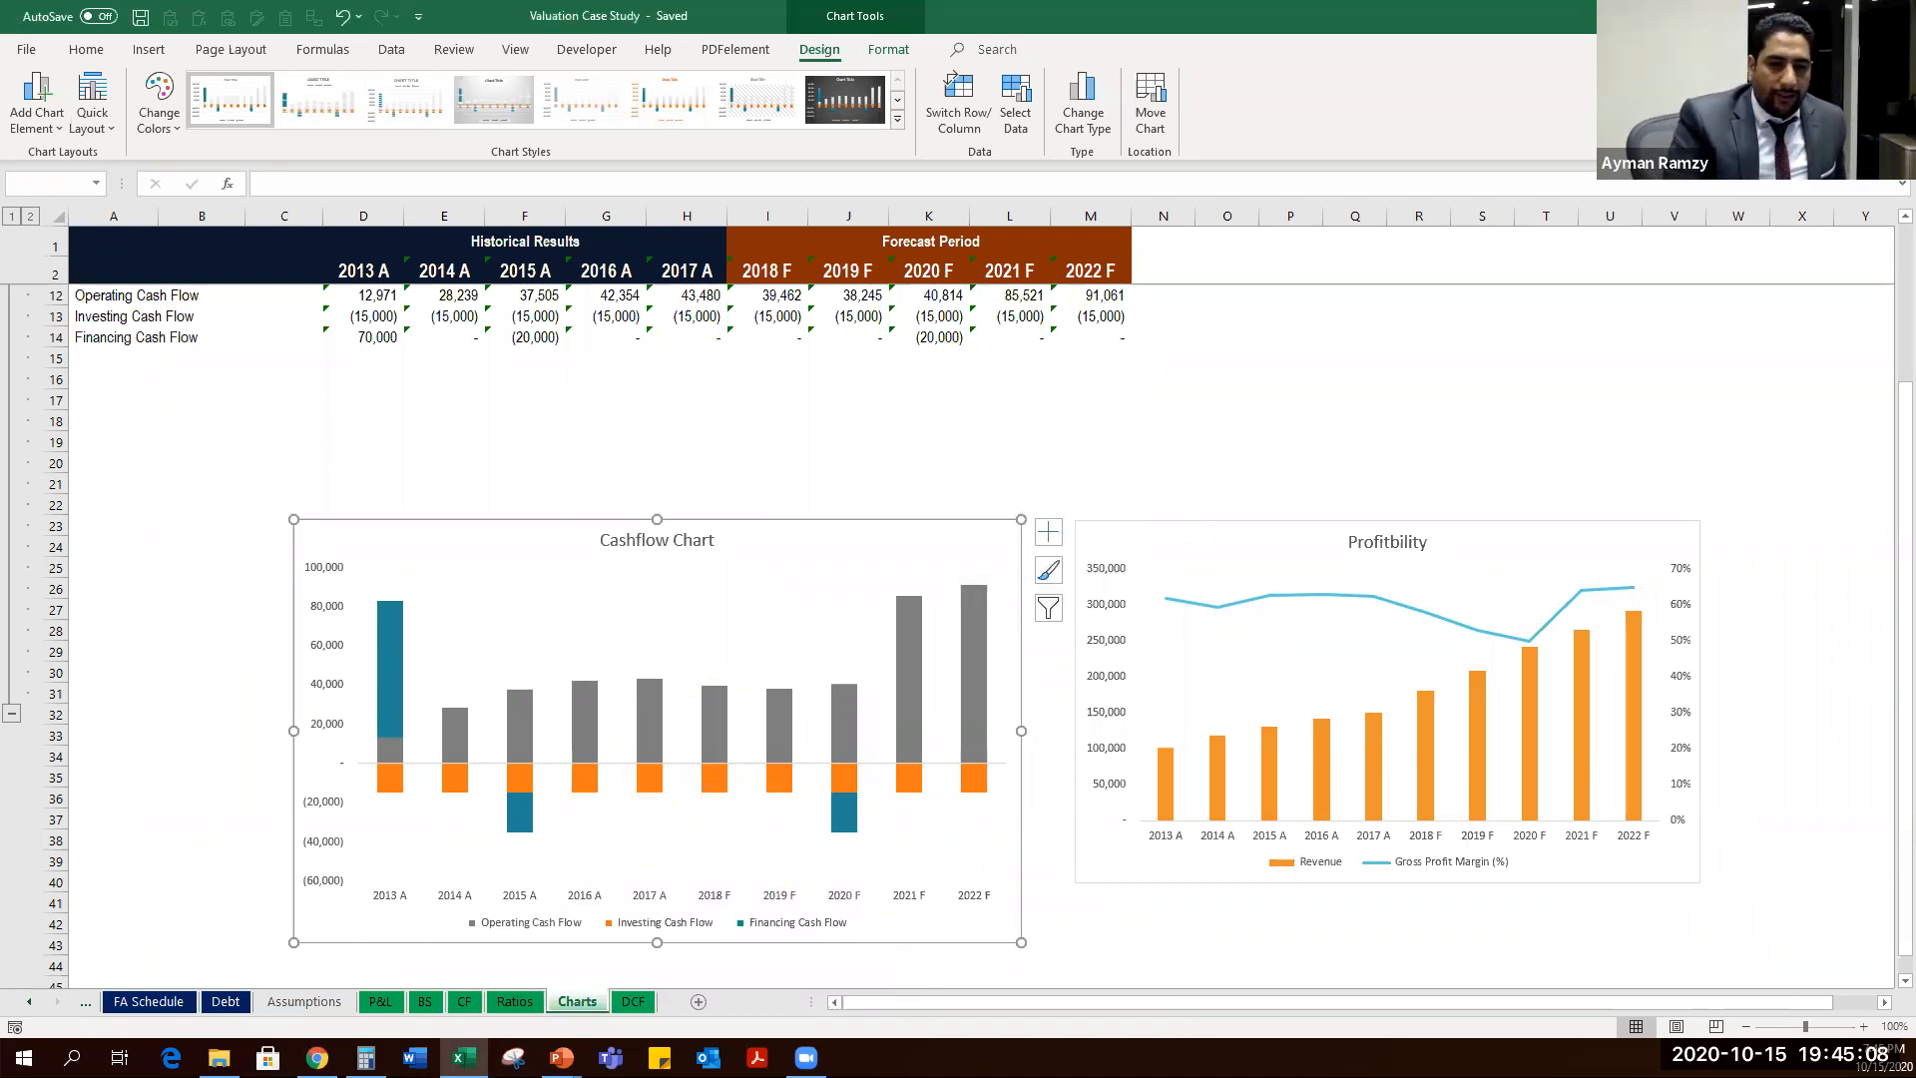
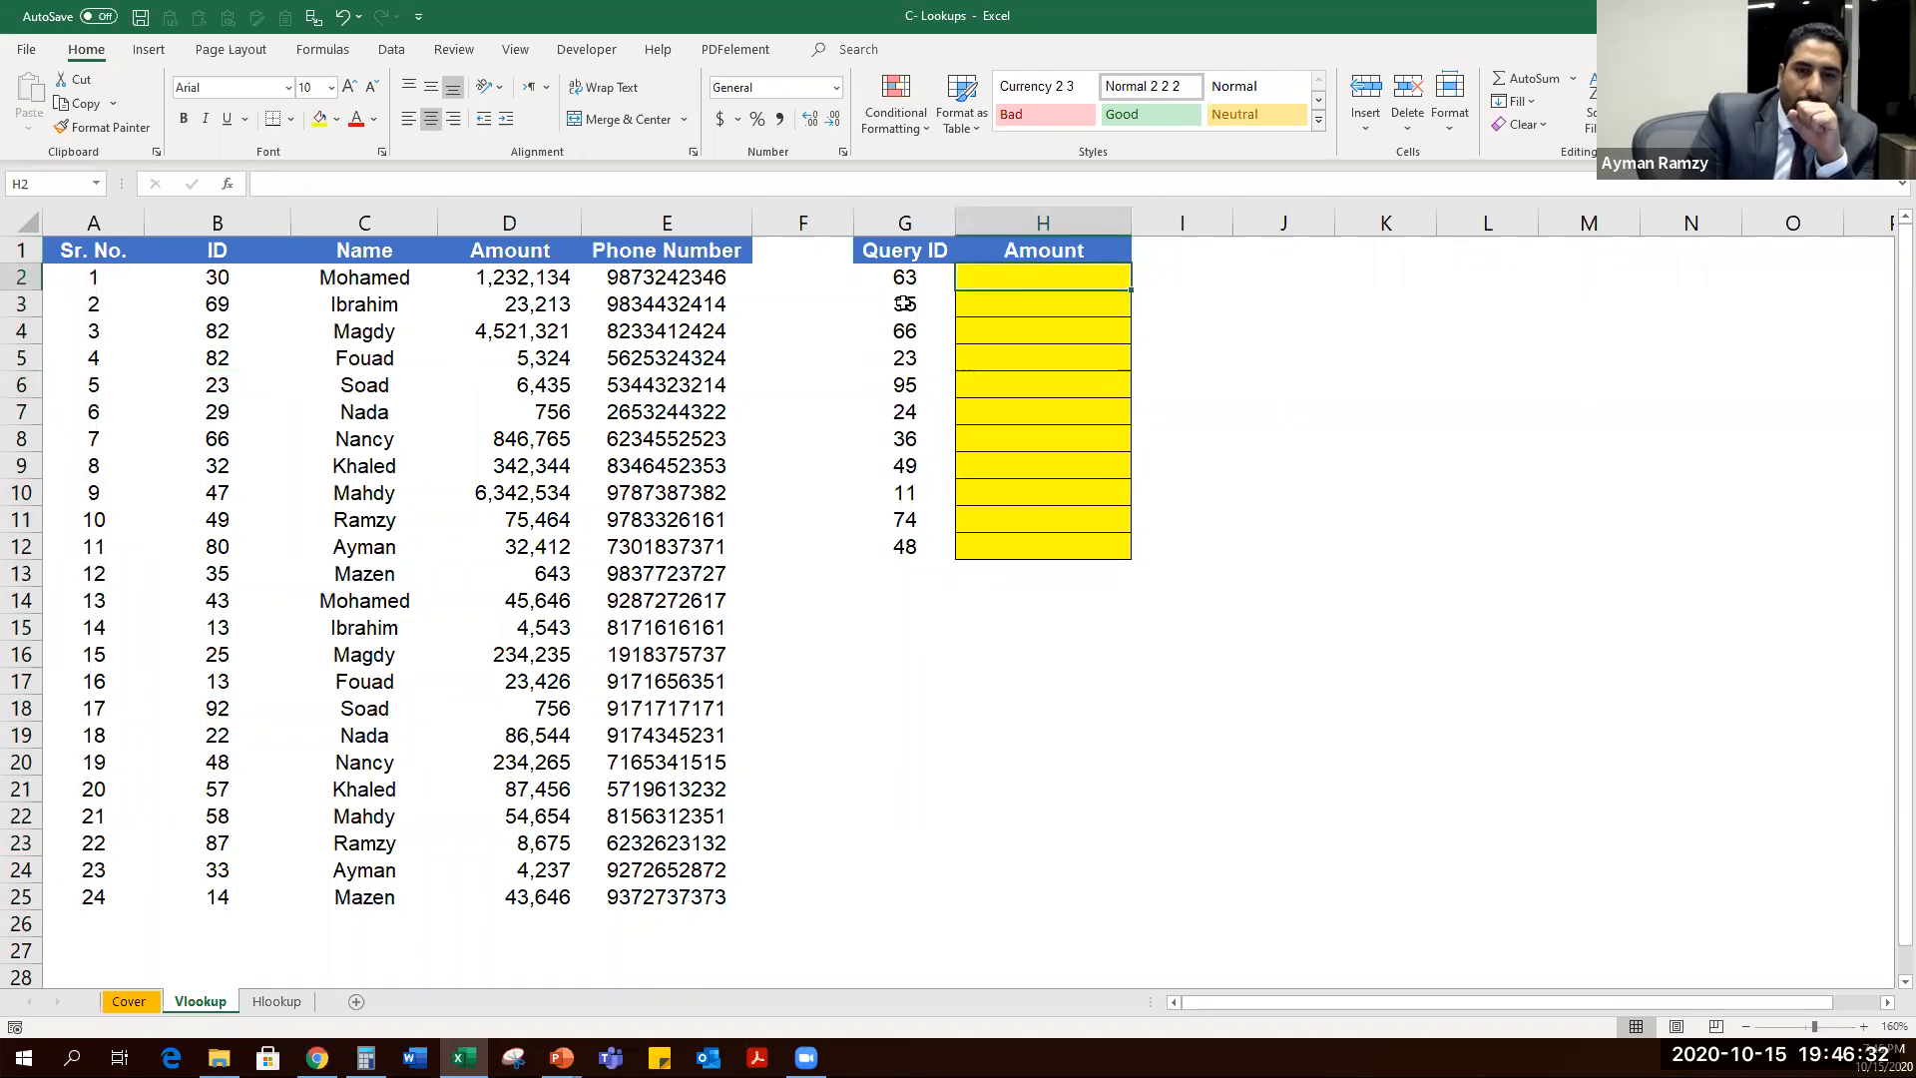
Search the Vlookup sheet for query ID 74 from cell G11.
left_click(910, 412)
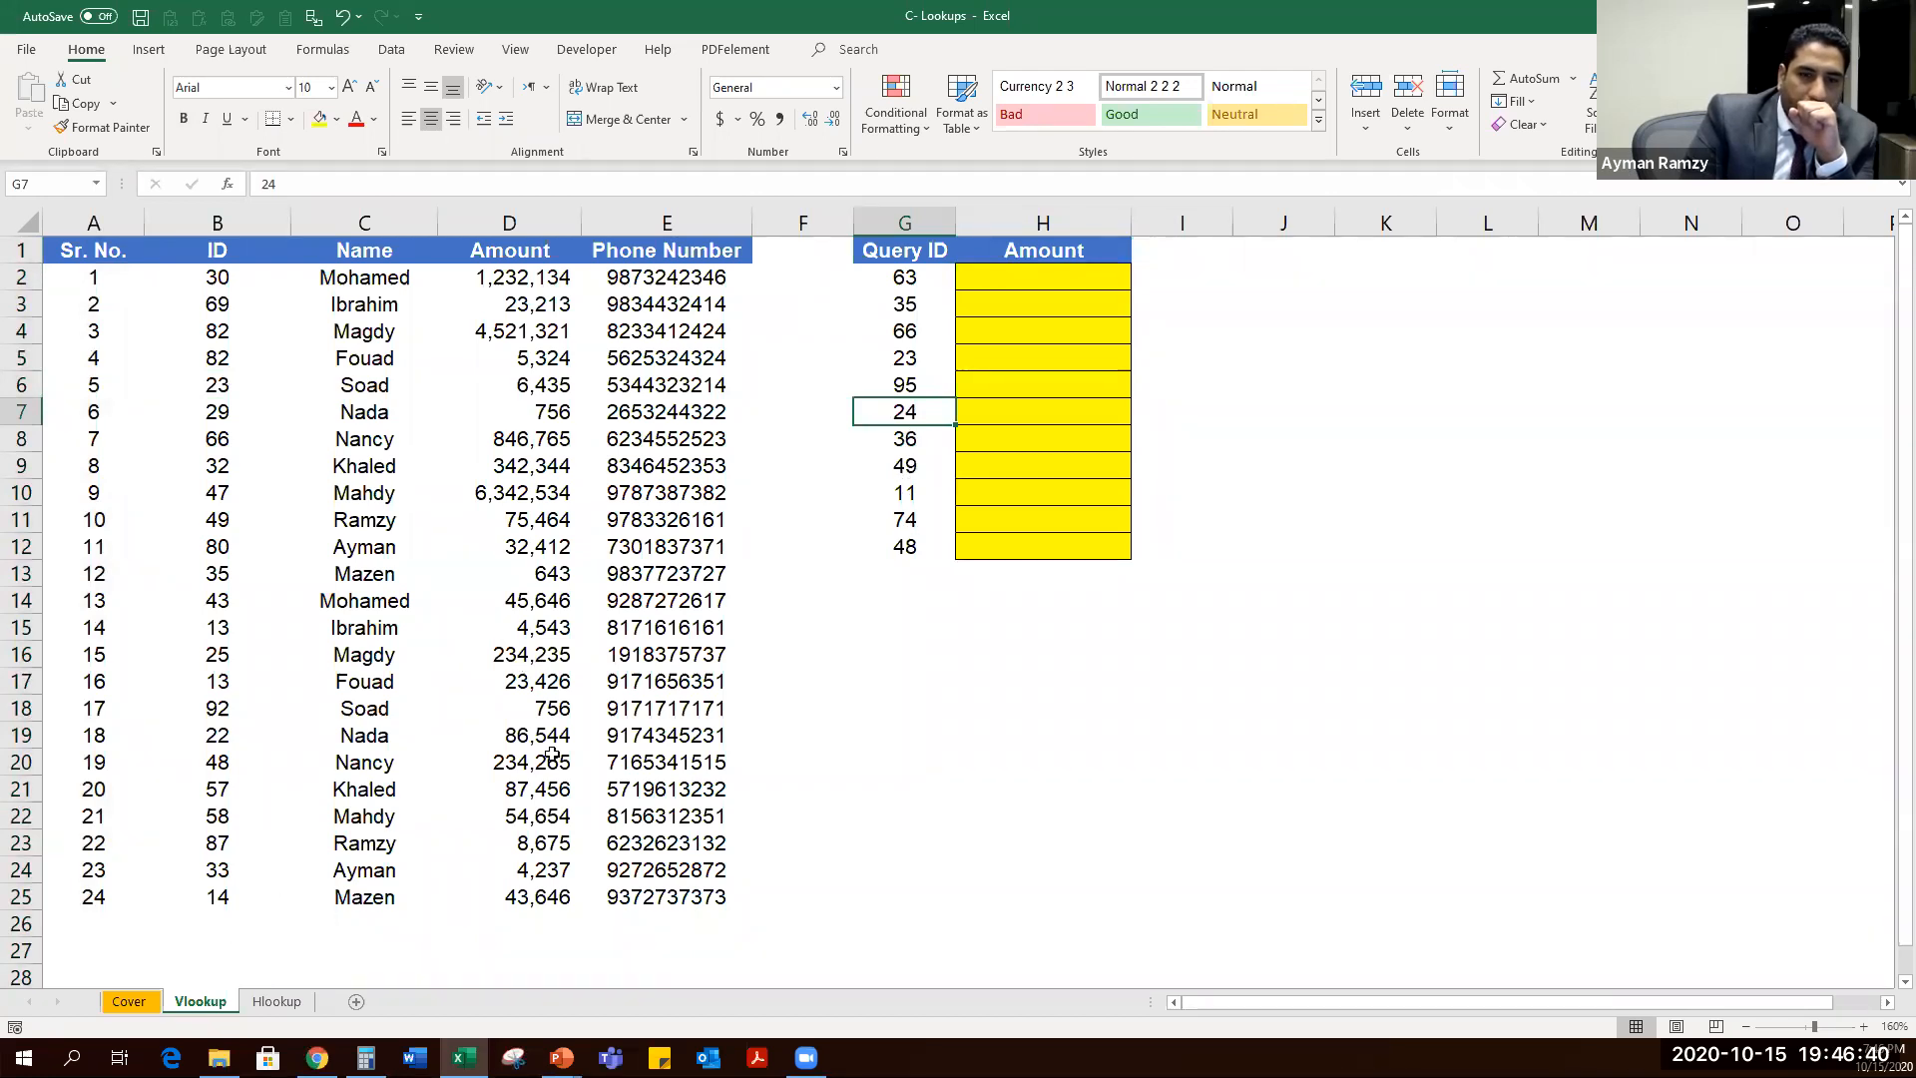
left_click(909, 519)
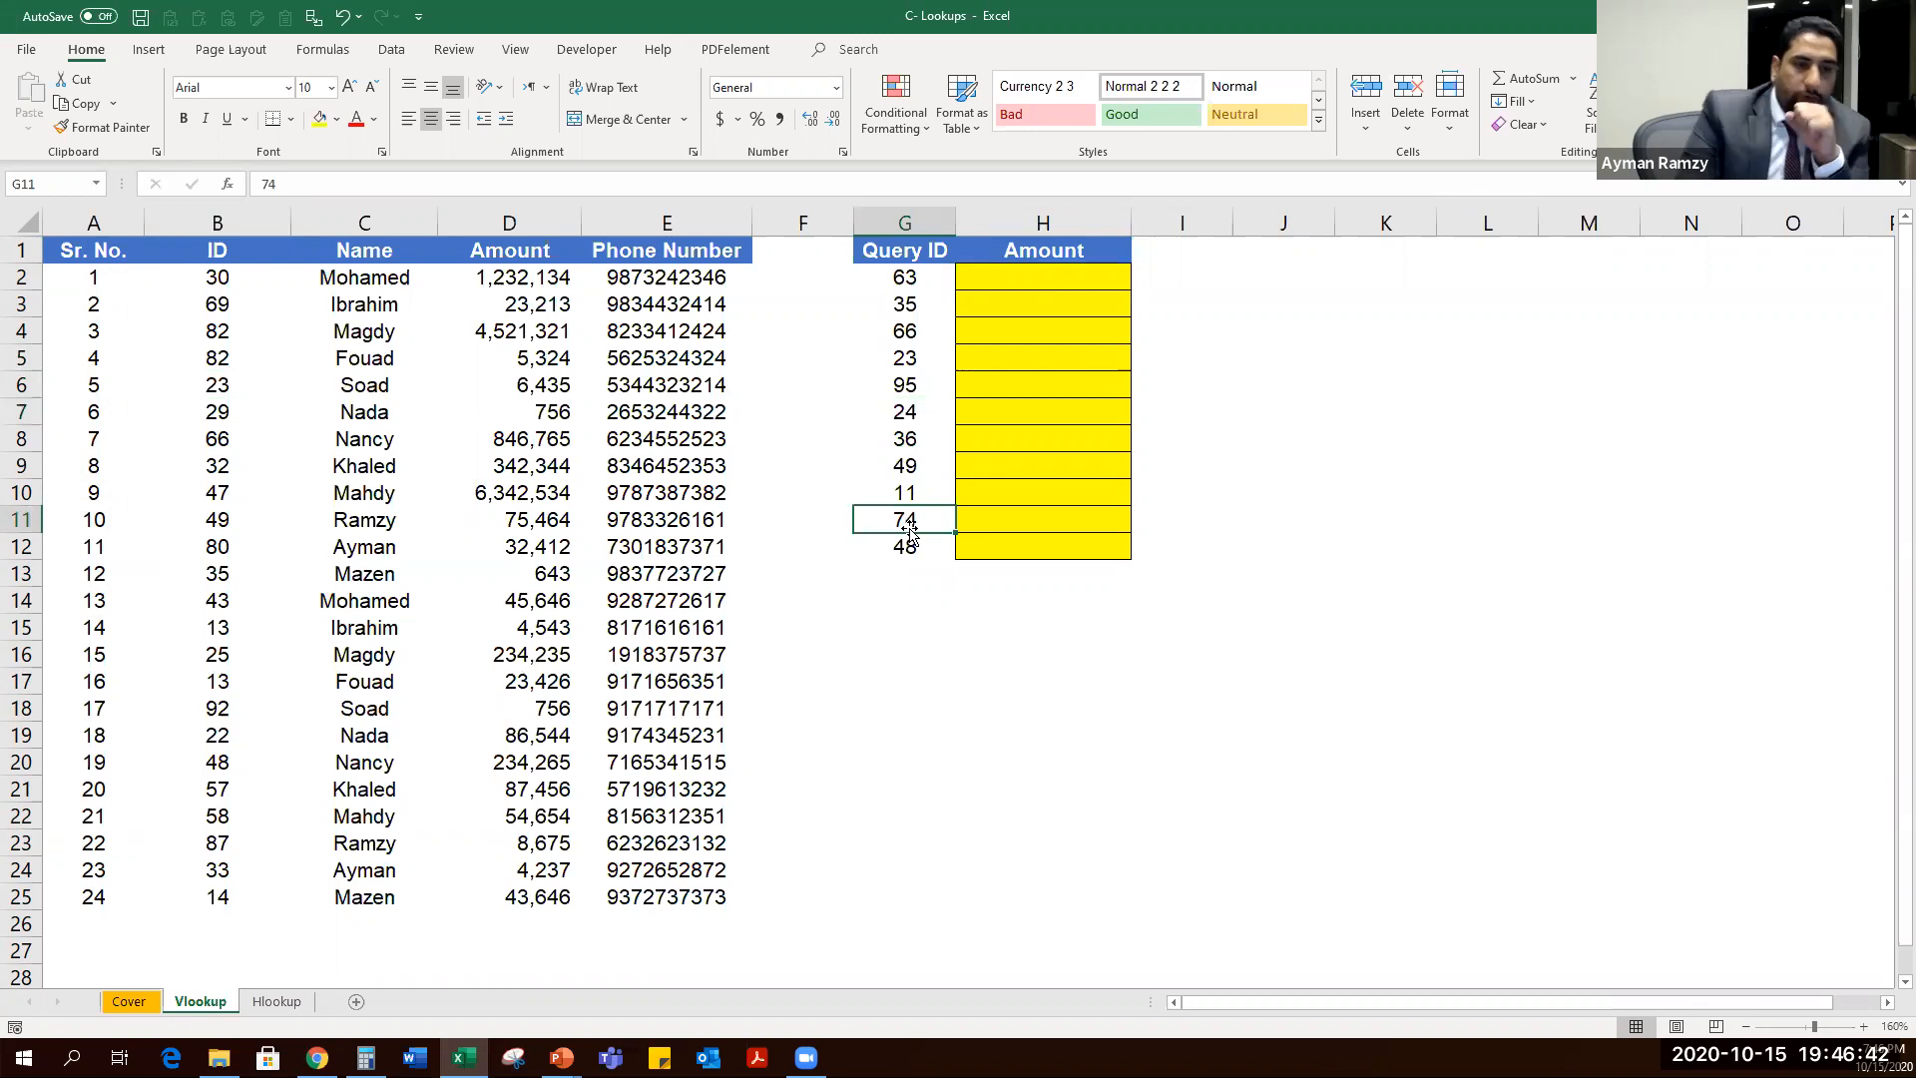
key("ctrl+c")
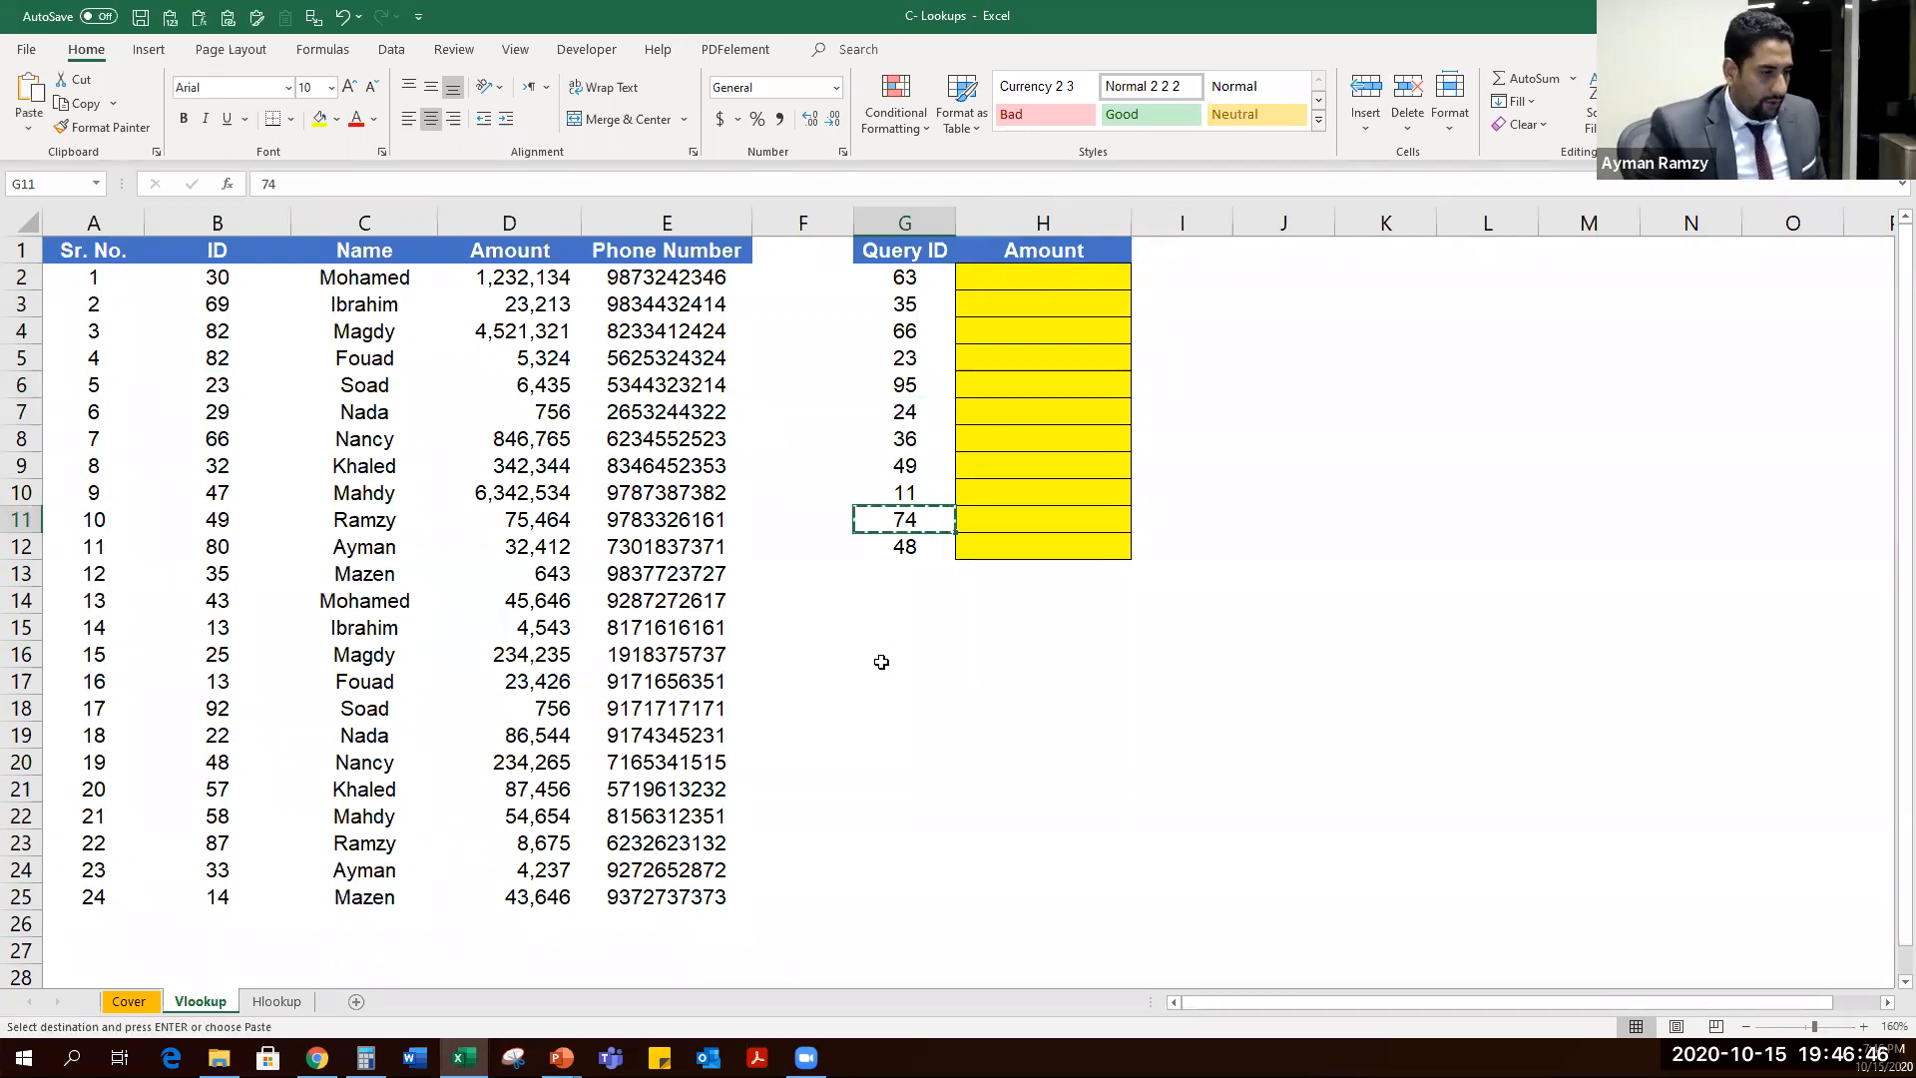
key("ctrl+f")
type("74")
key("Return")
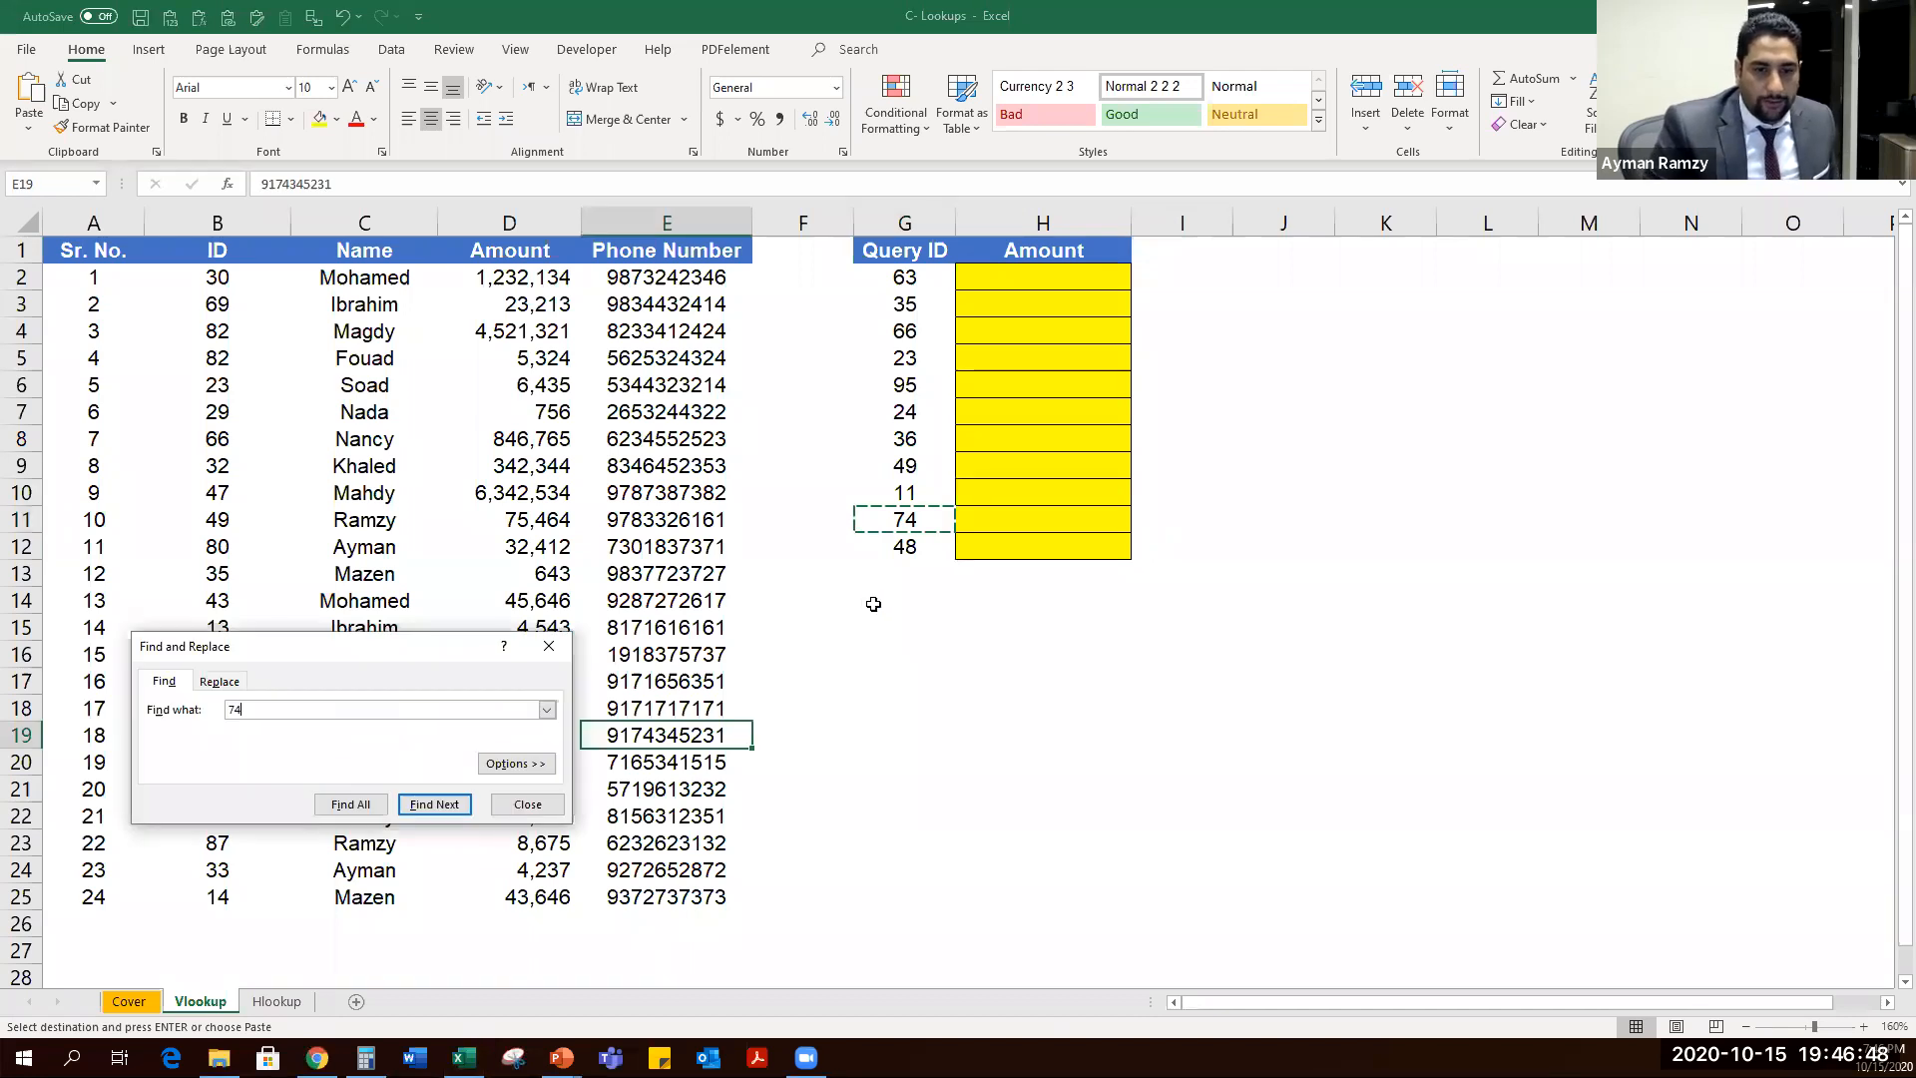
key("Return")
key("Escape")
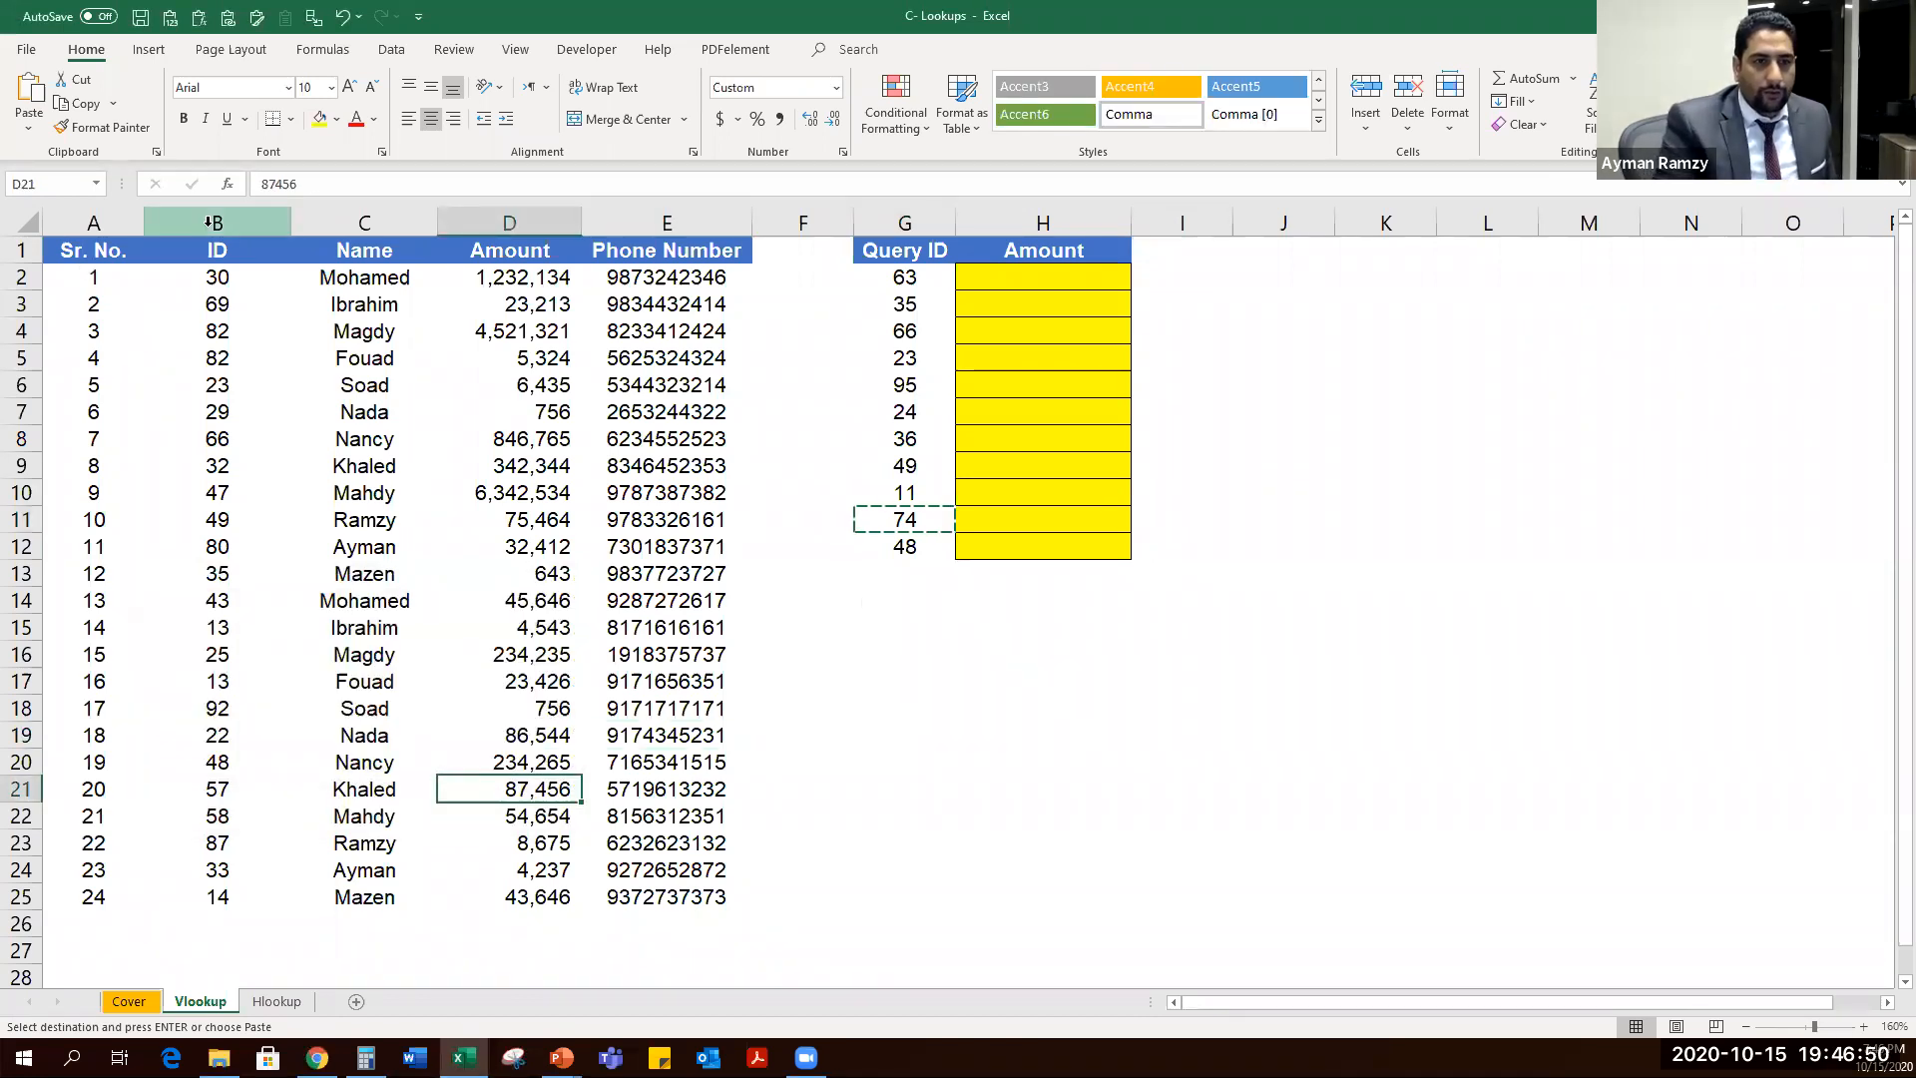
Restrict the search to the ID column and find the record with ID 49.
left_click(212, 226)
key("ctrl+f")
key("Escape")
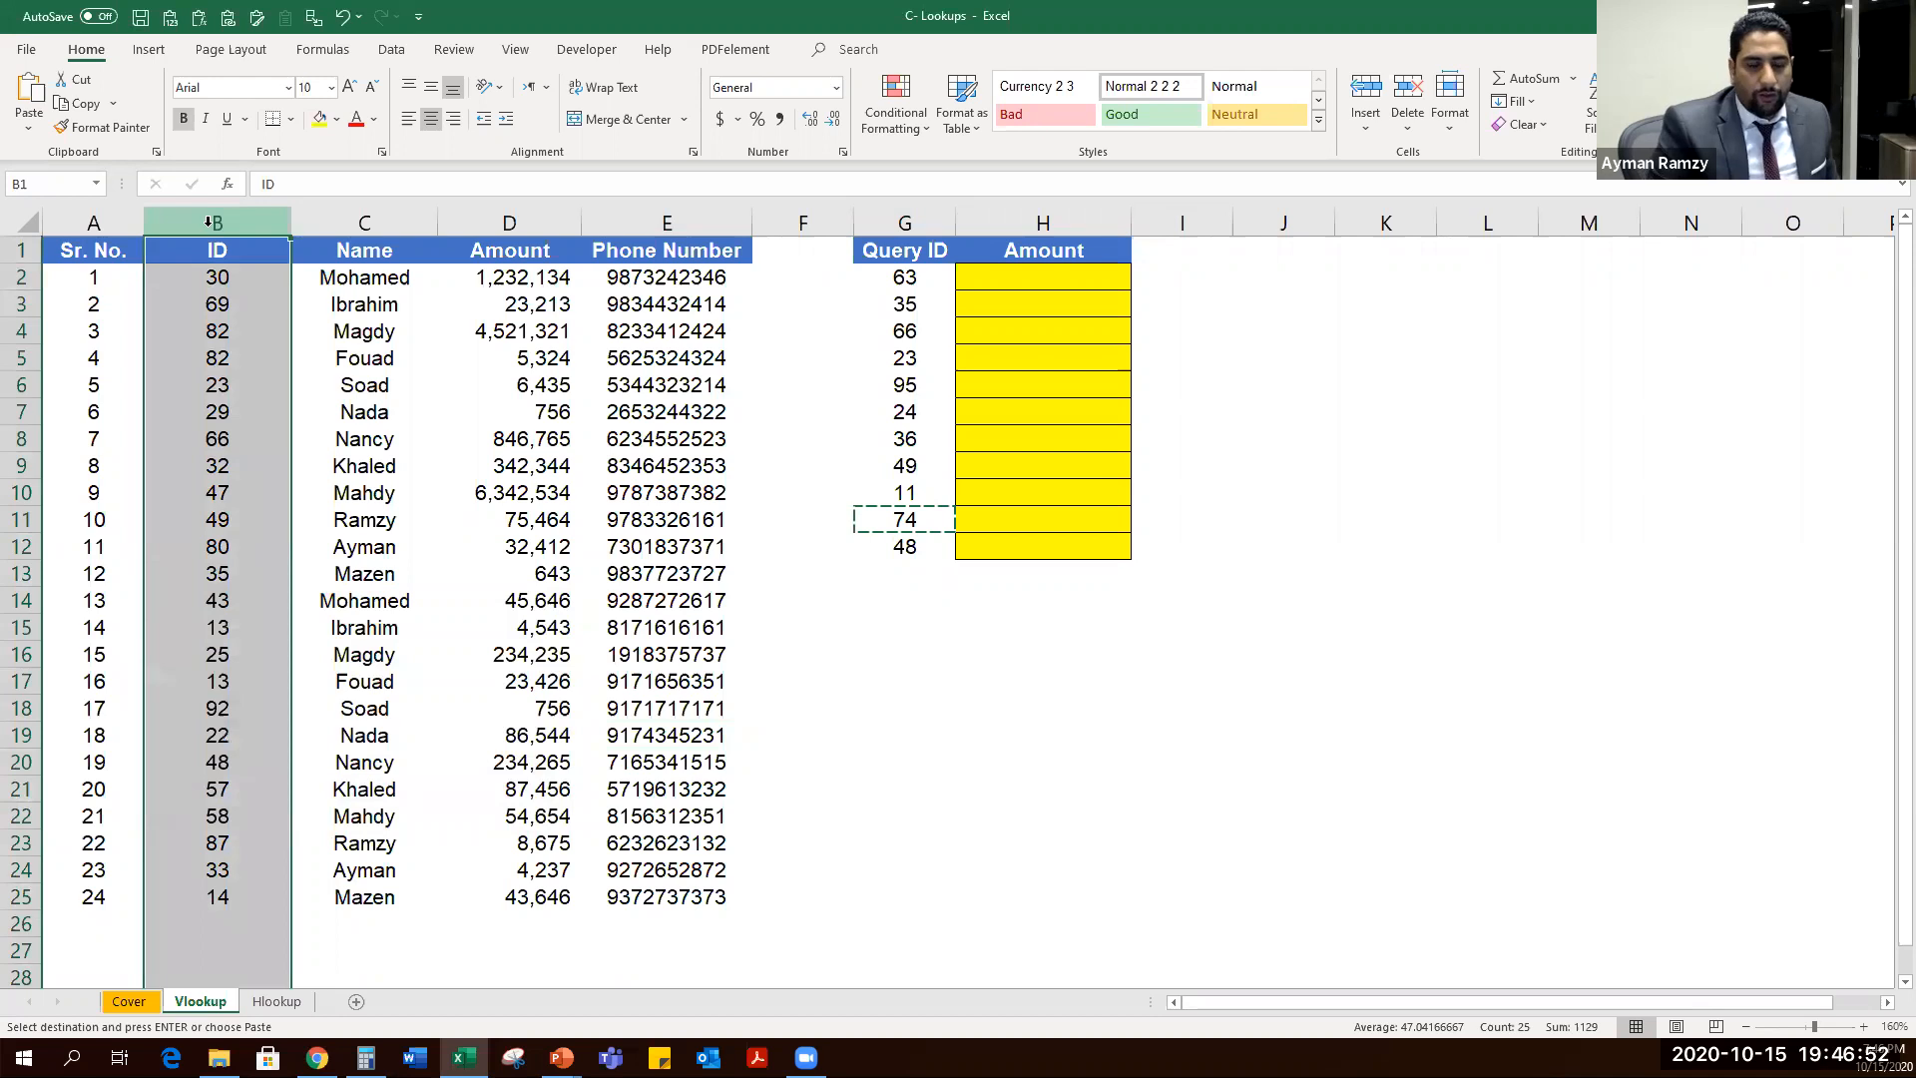
key("ctrl+f")
type("11")
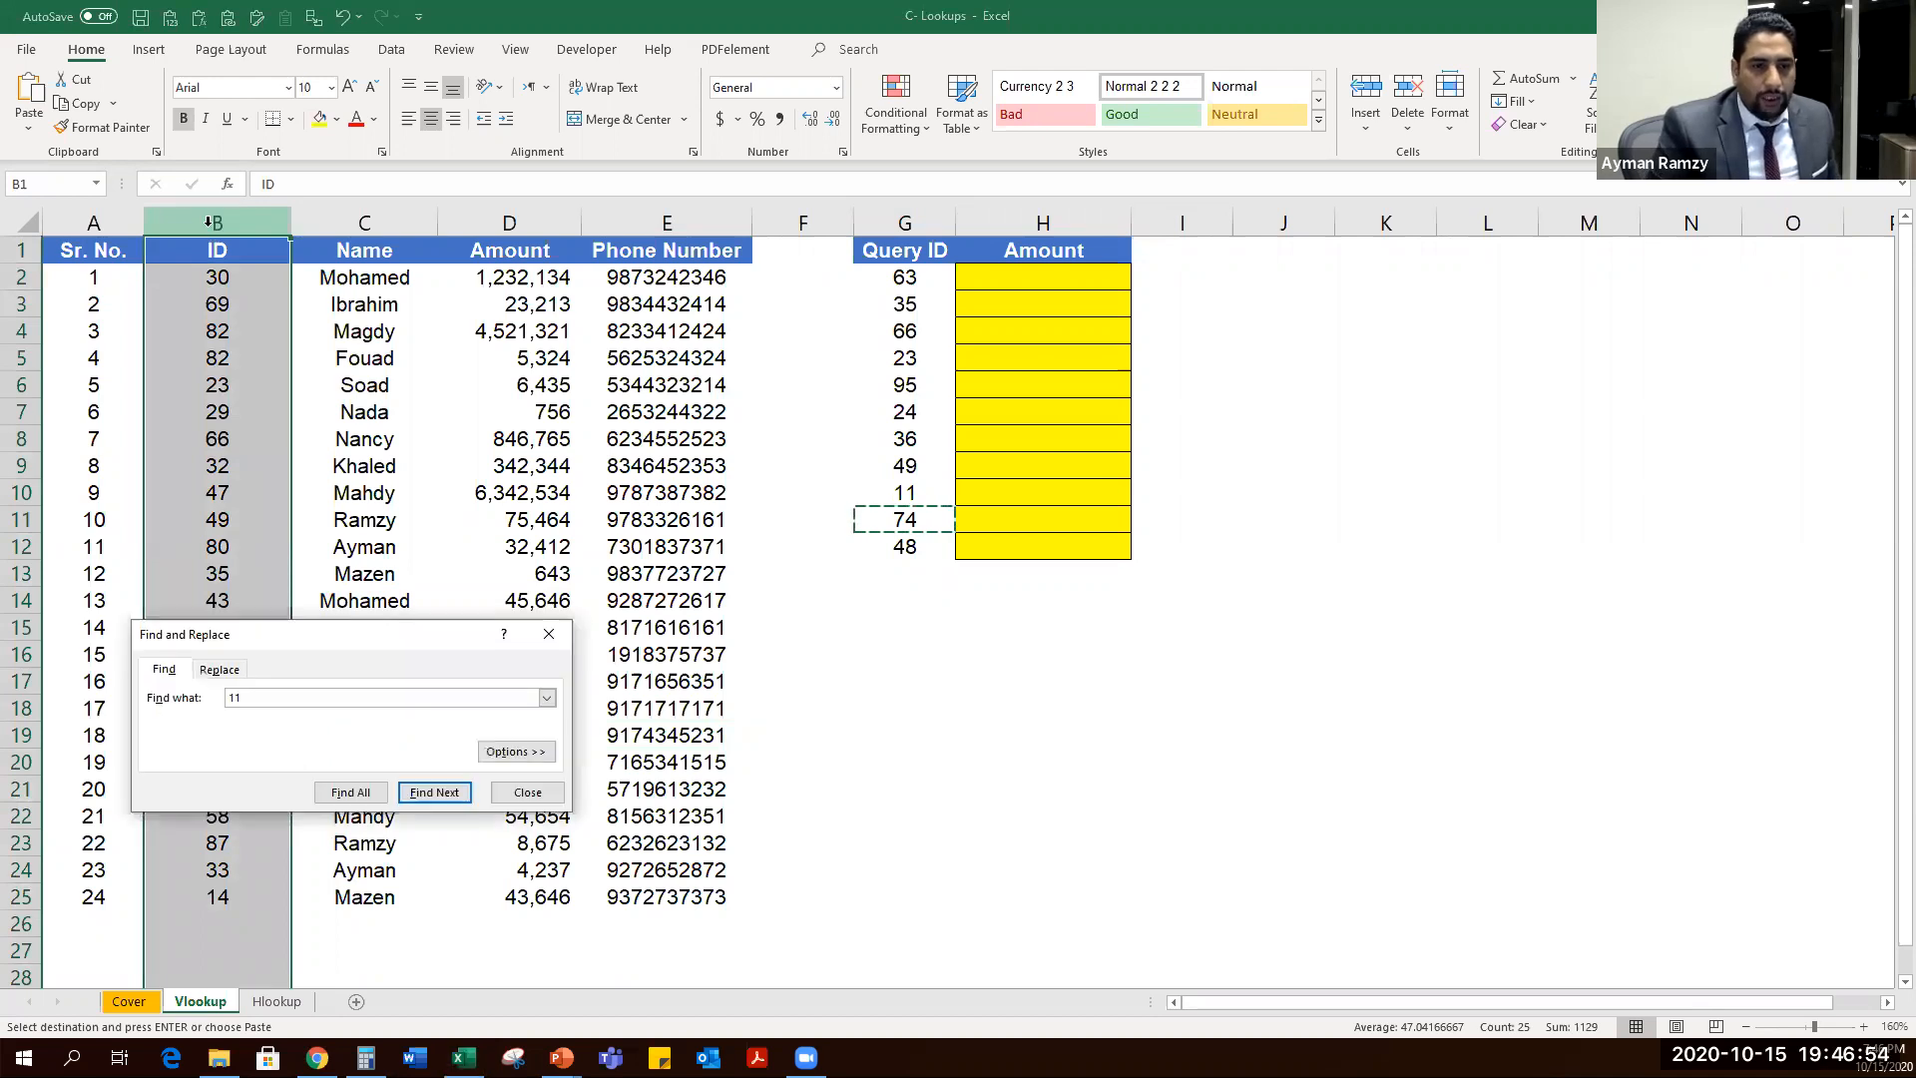
key("BackSpace")
type("49")
key("Return")
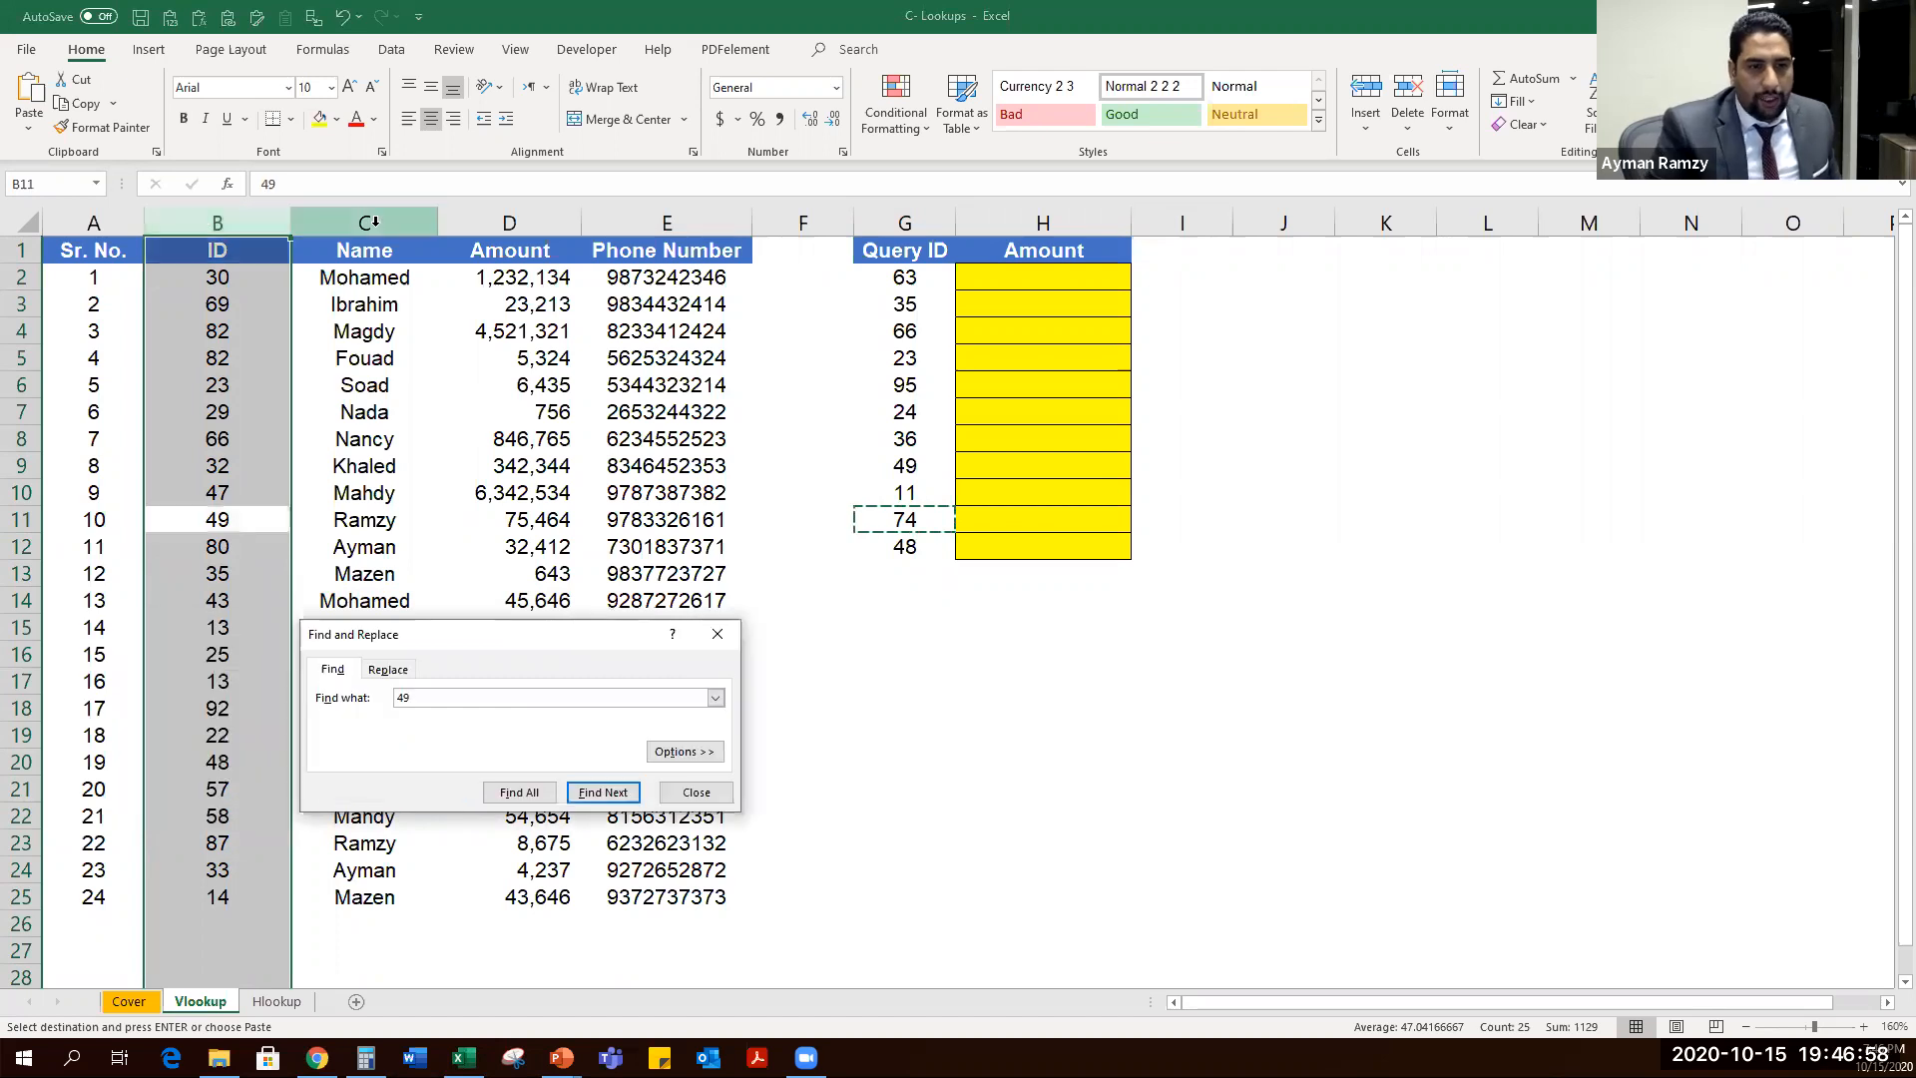
key("Escape")
Try copying the amount of the ID 49 record into Amount cell H11, and undo the paste.
key("Right")
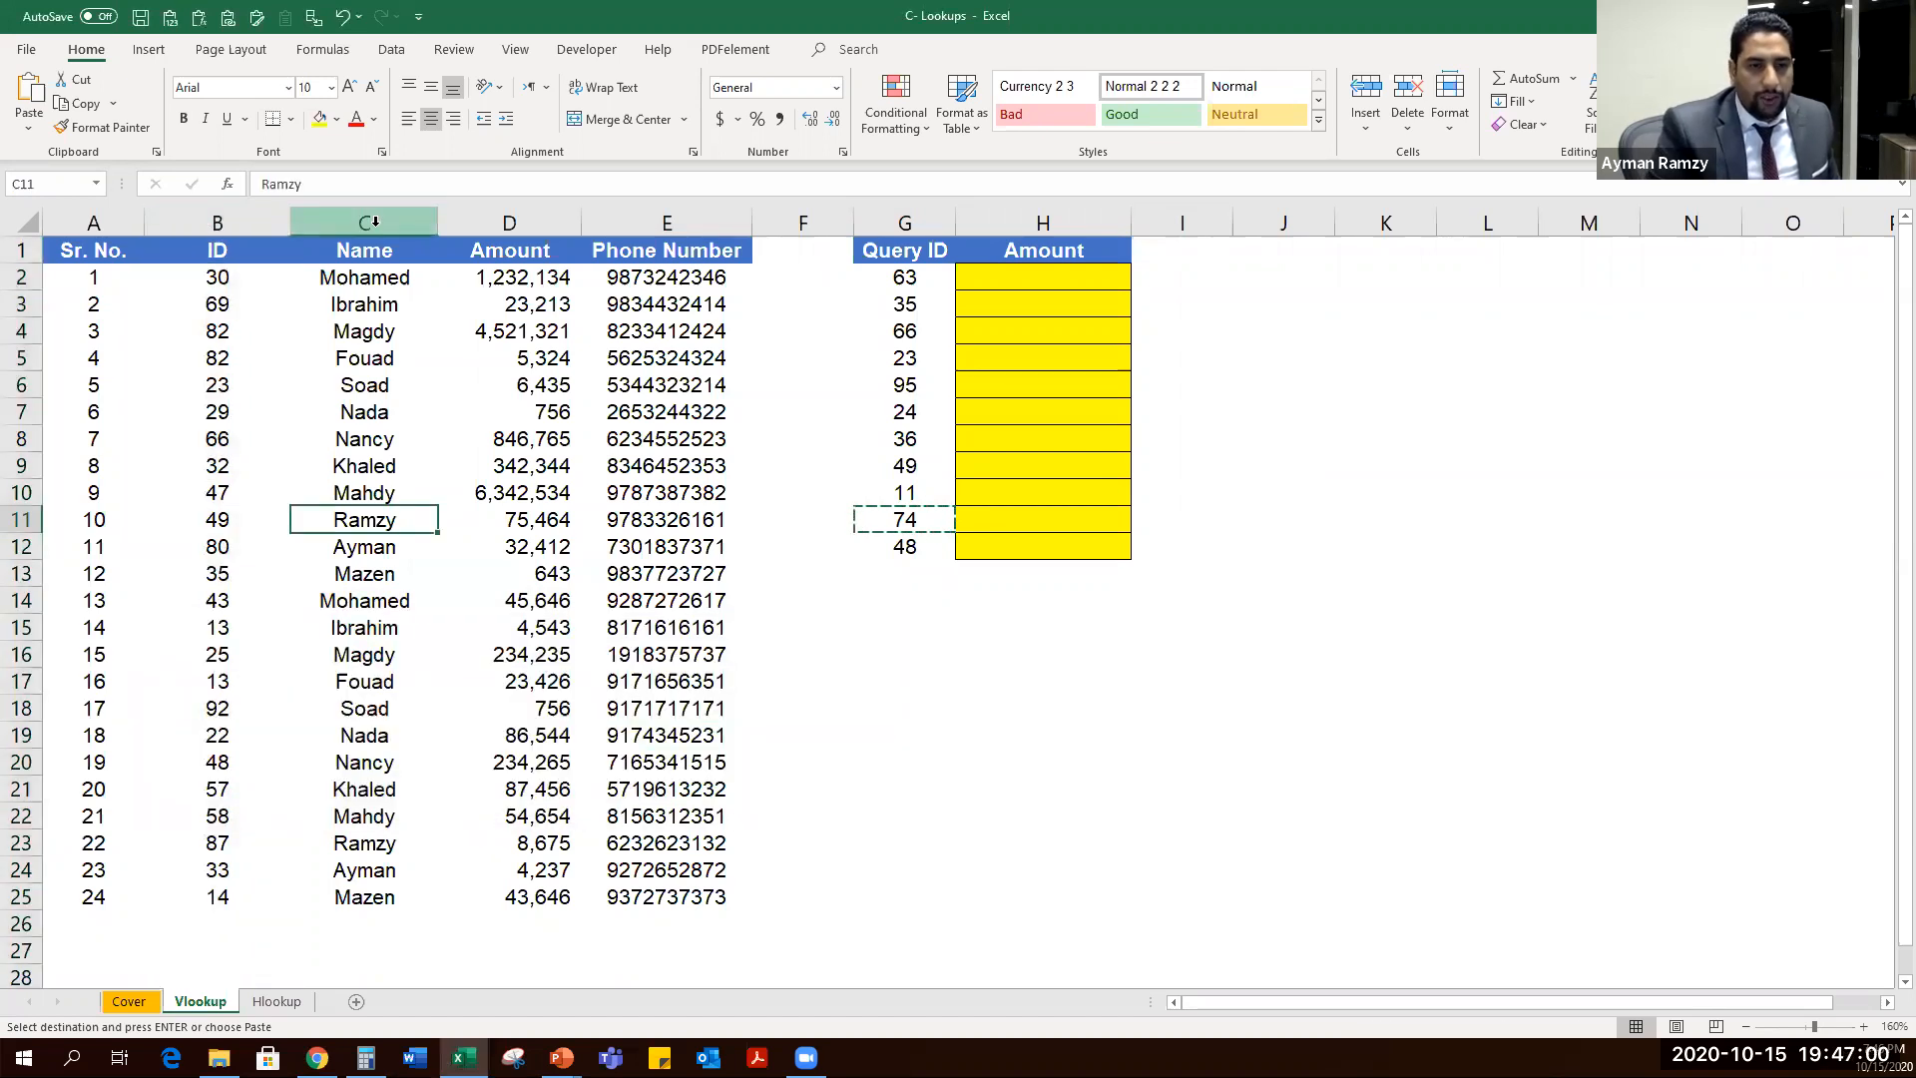
key("Right")
key("Right")
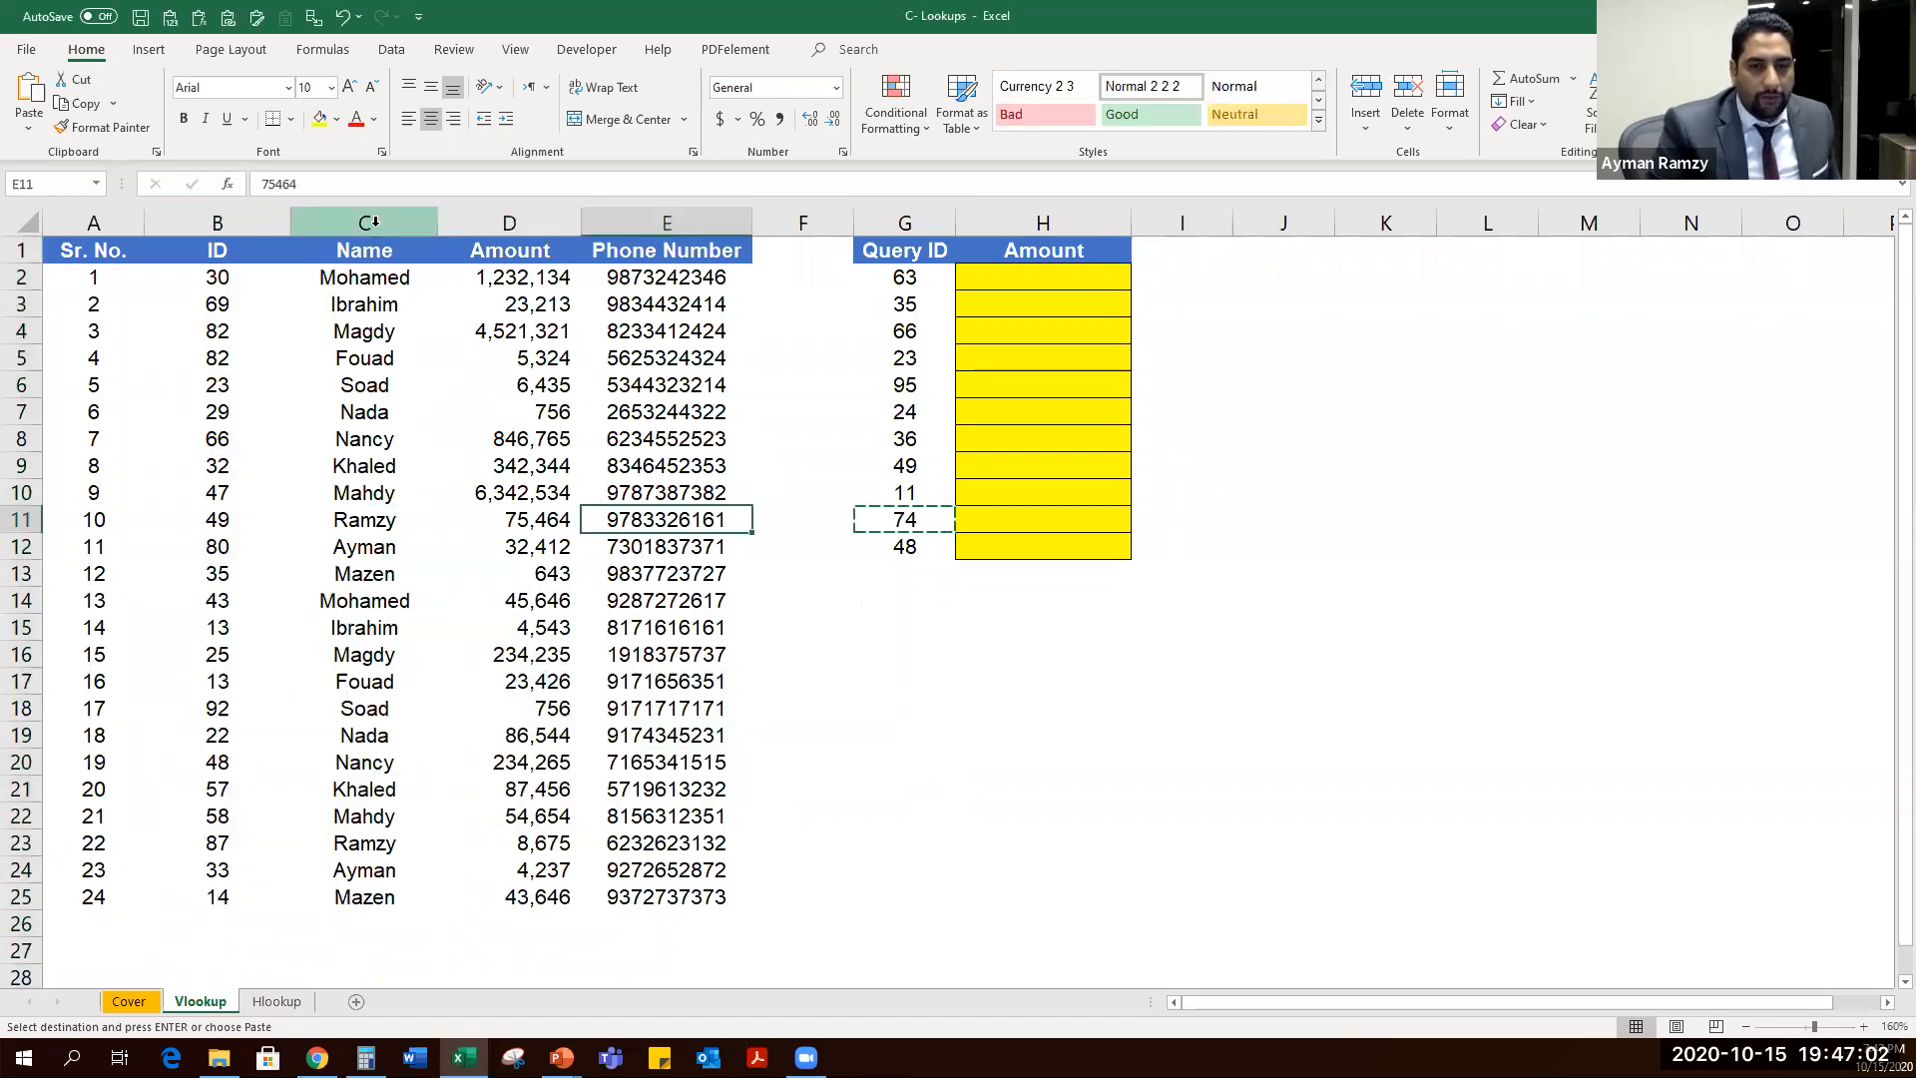
key("Right")
key("Right")
key("Right")
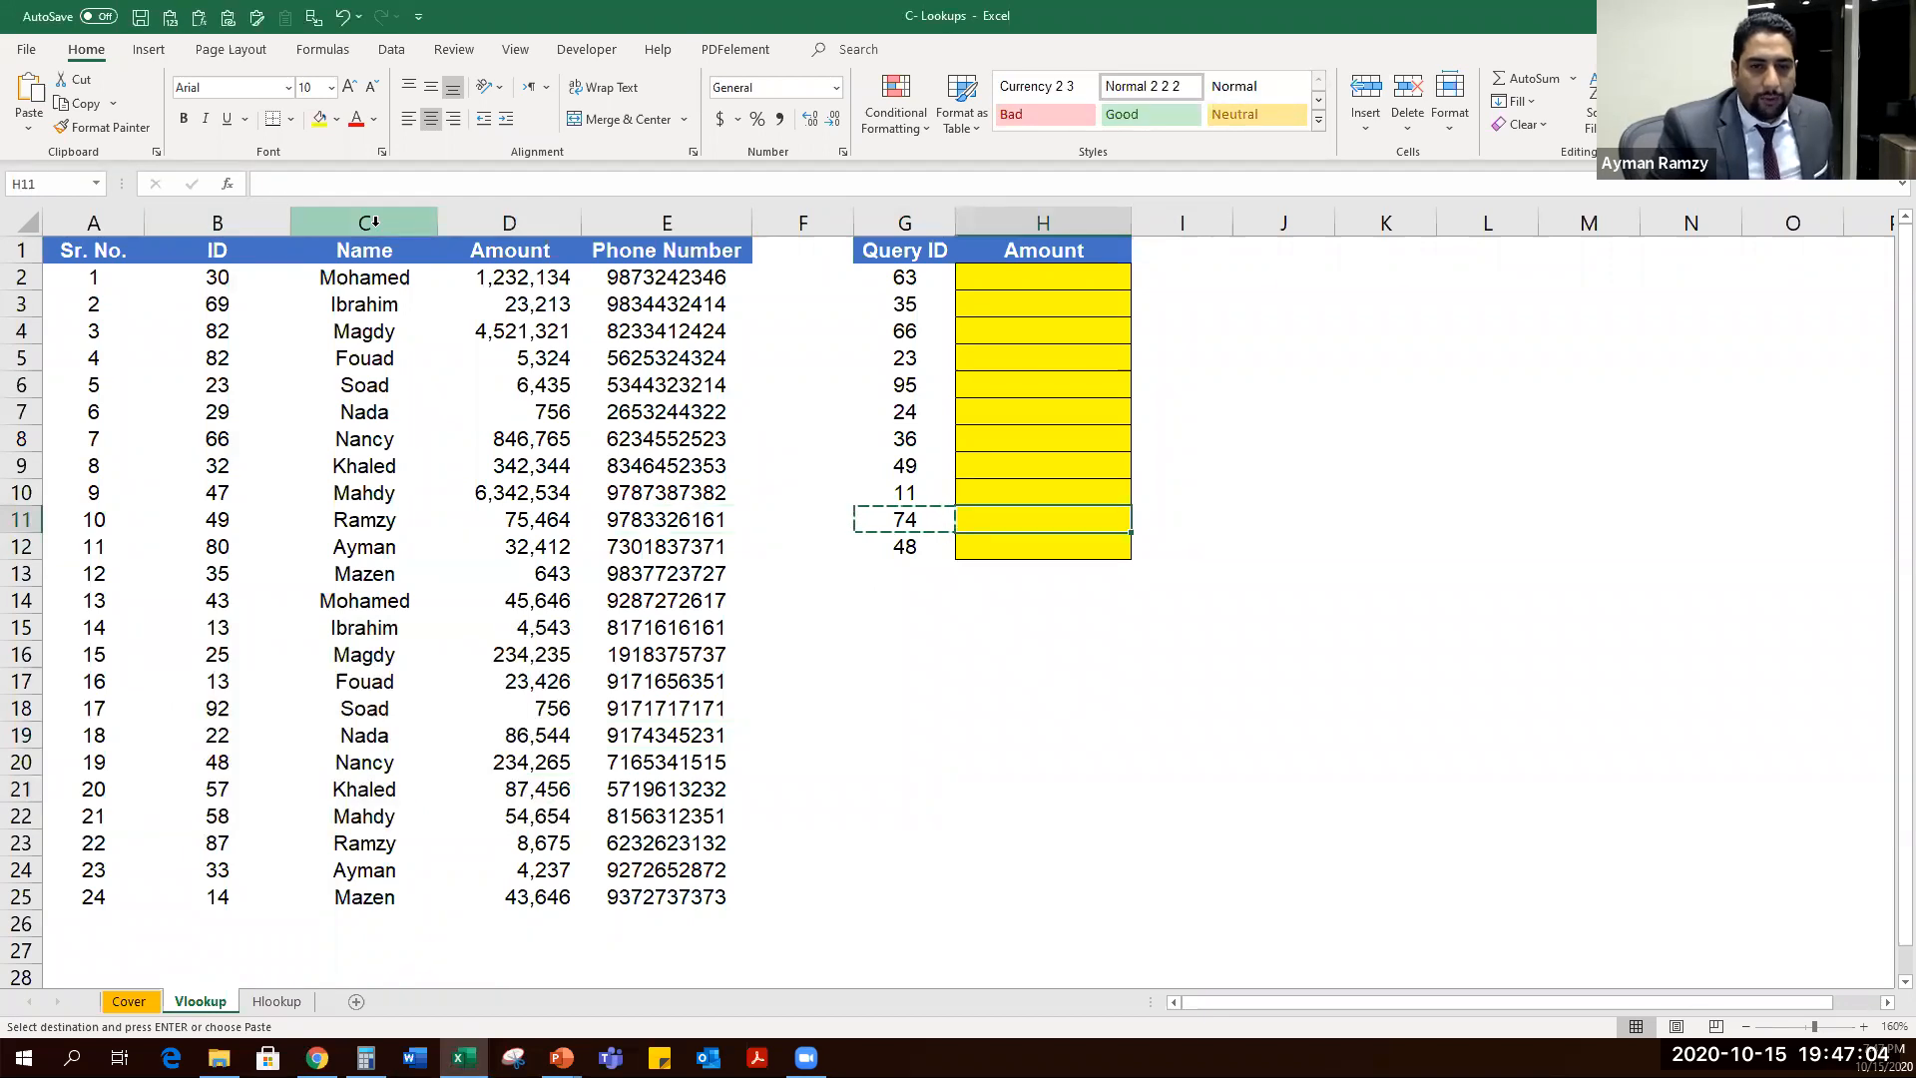
key("Left")
key("Left")
key("Left")
key("Left")
key("ctrl+c")
key("Right")
key("Right")
key("Right")
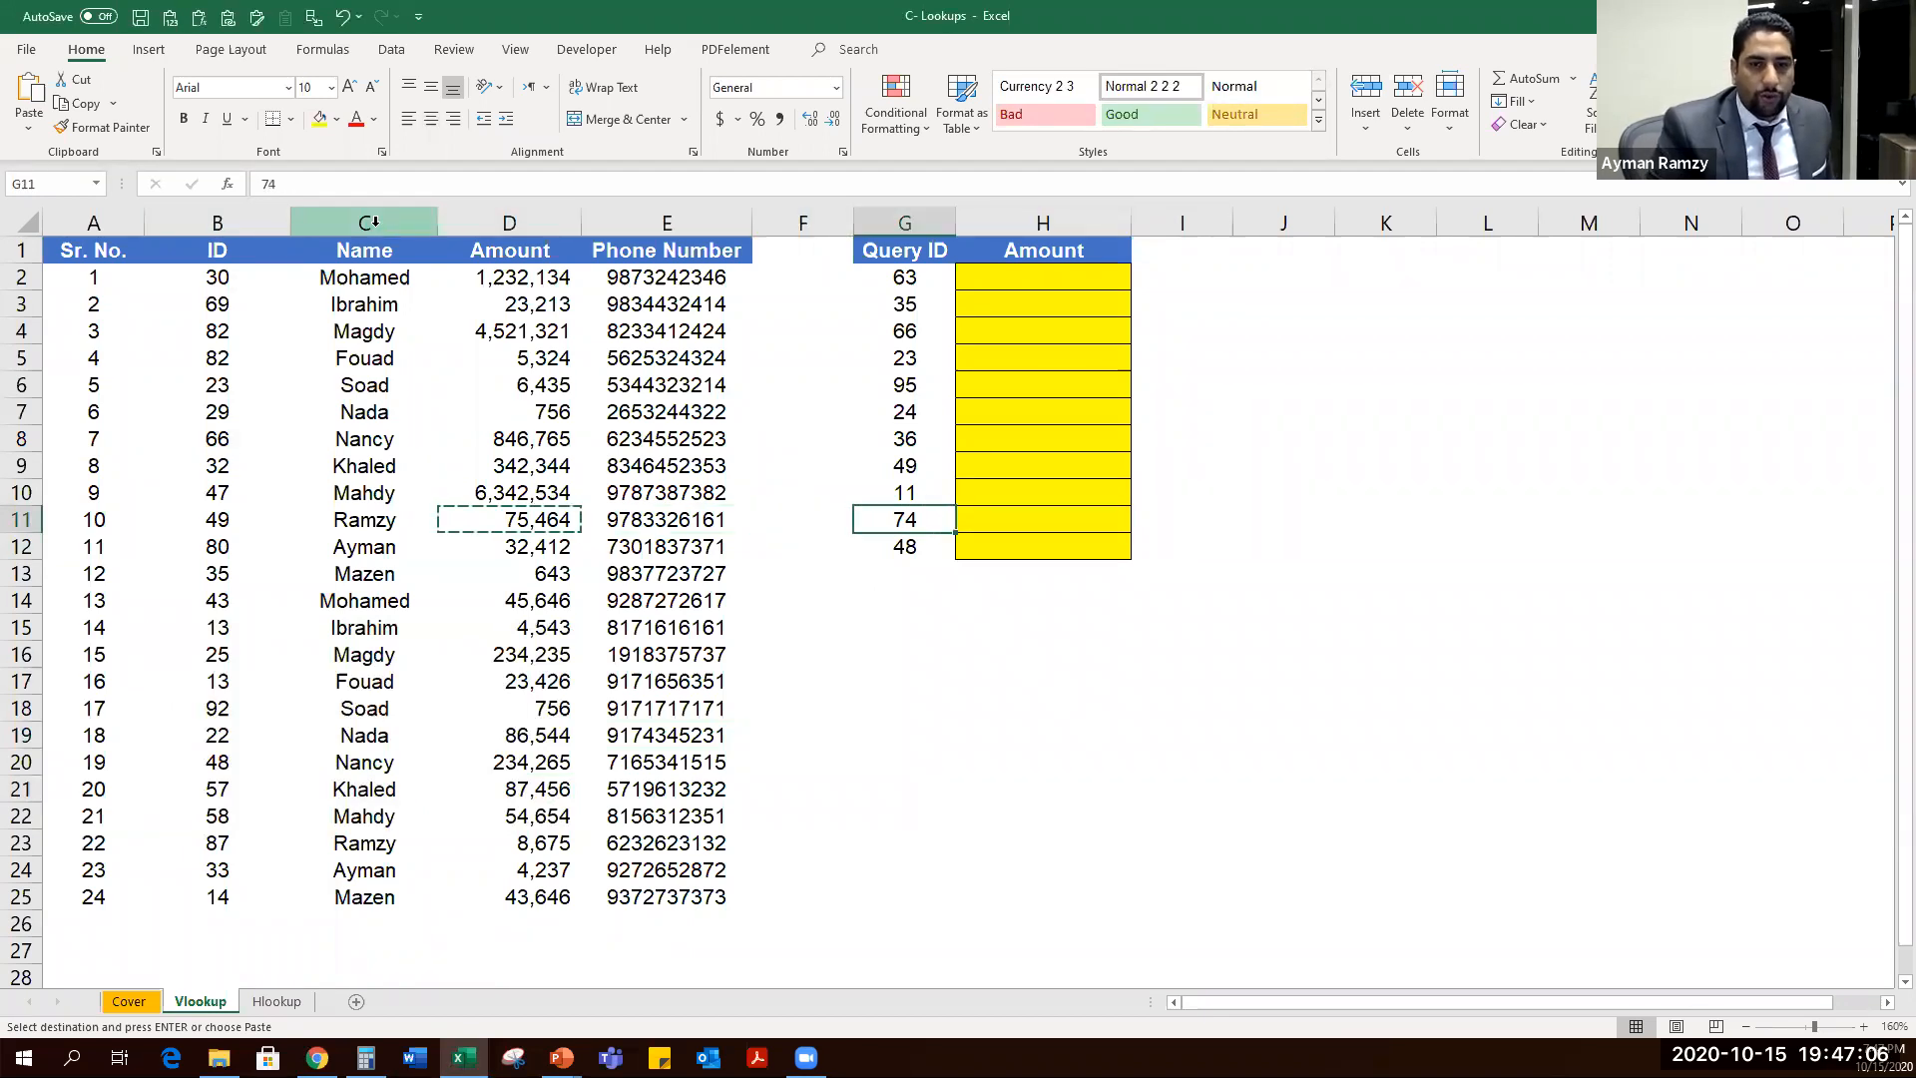
key("Right")
key("ctrl+v")
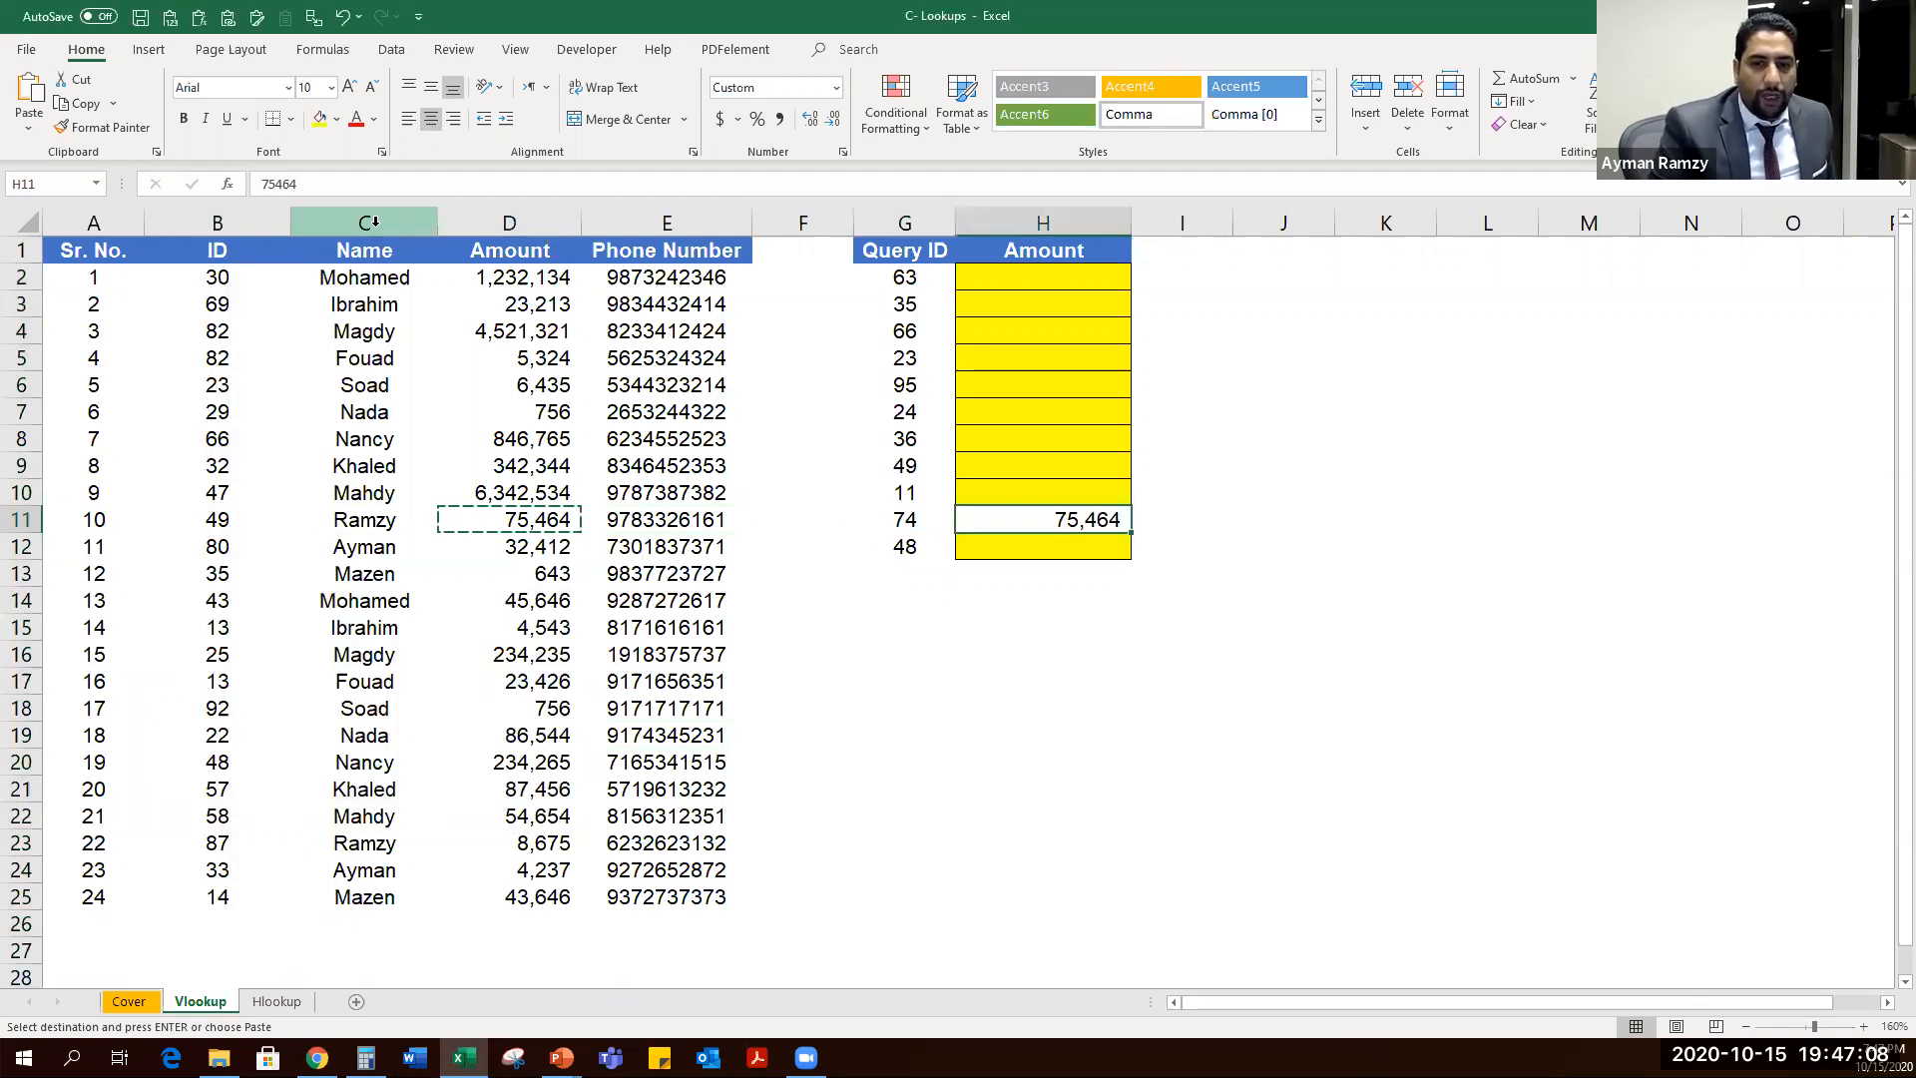
key("ctrl+z")
key("Left")
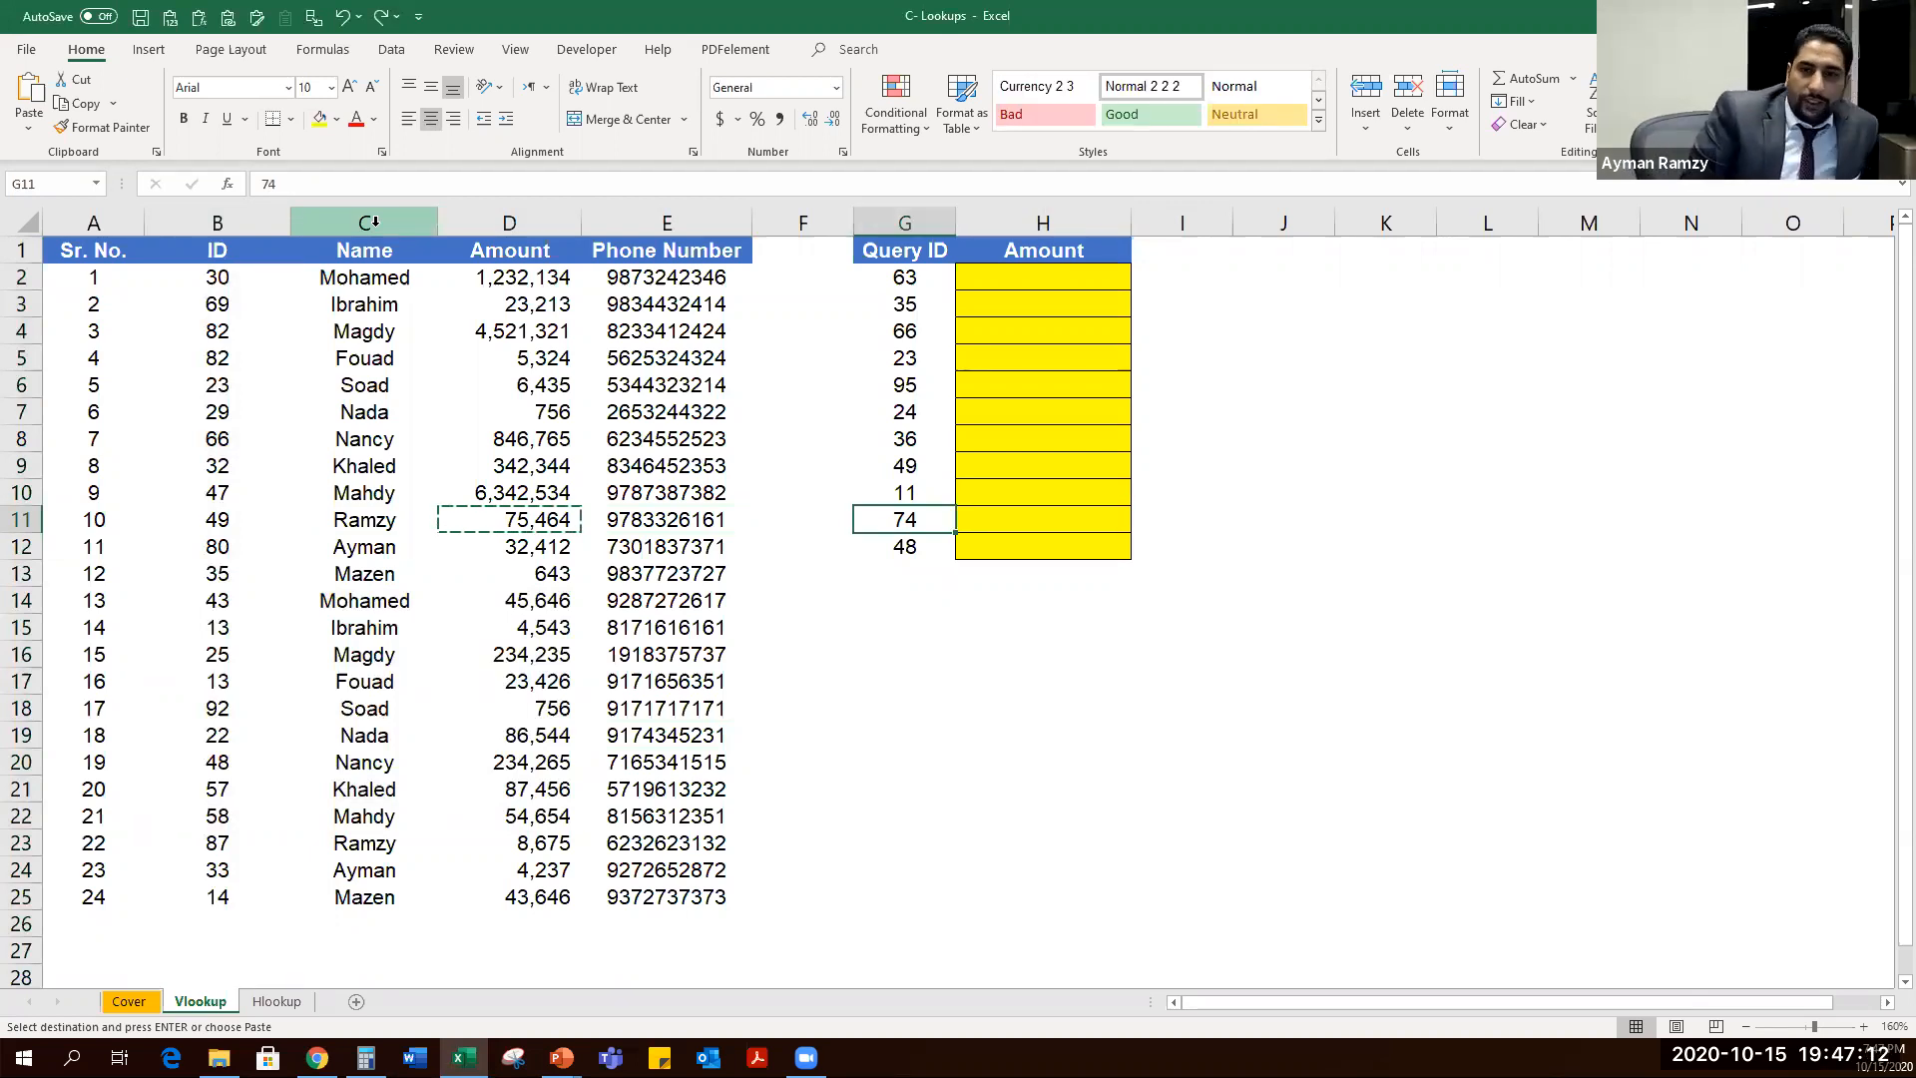
Begin a VLOOKUP formula in cell H2 and set its lookup value to query ID cell G2 using the function arguments.
key("ctrl+Up")
key("Down")
key("Right")
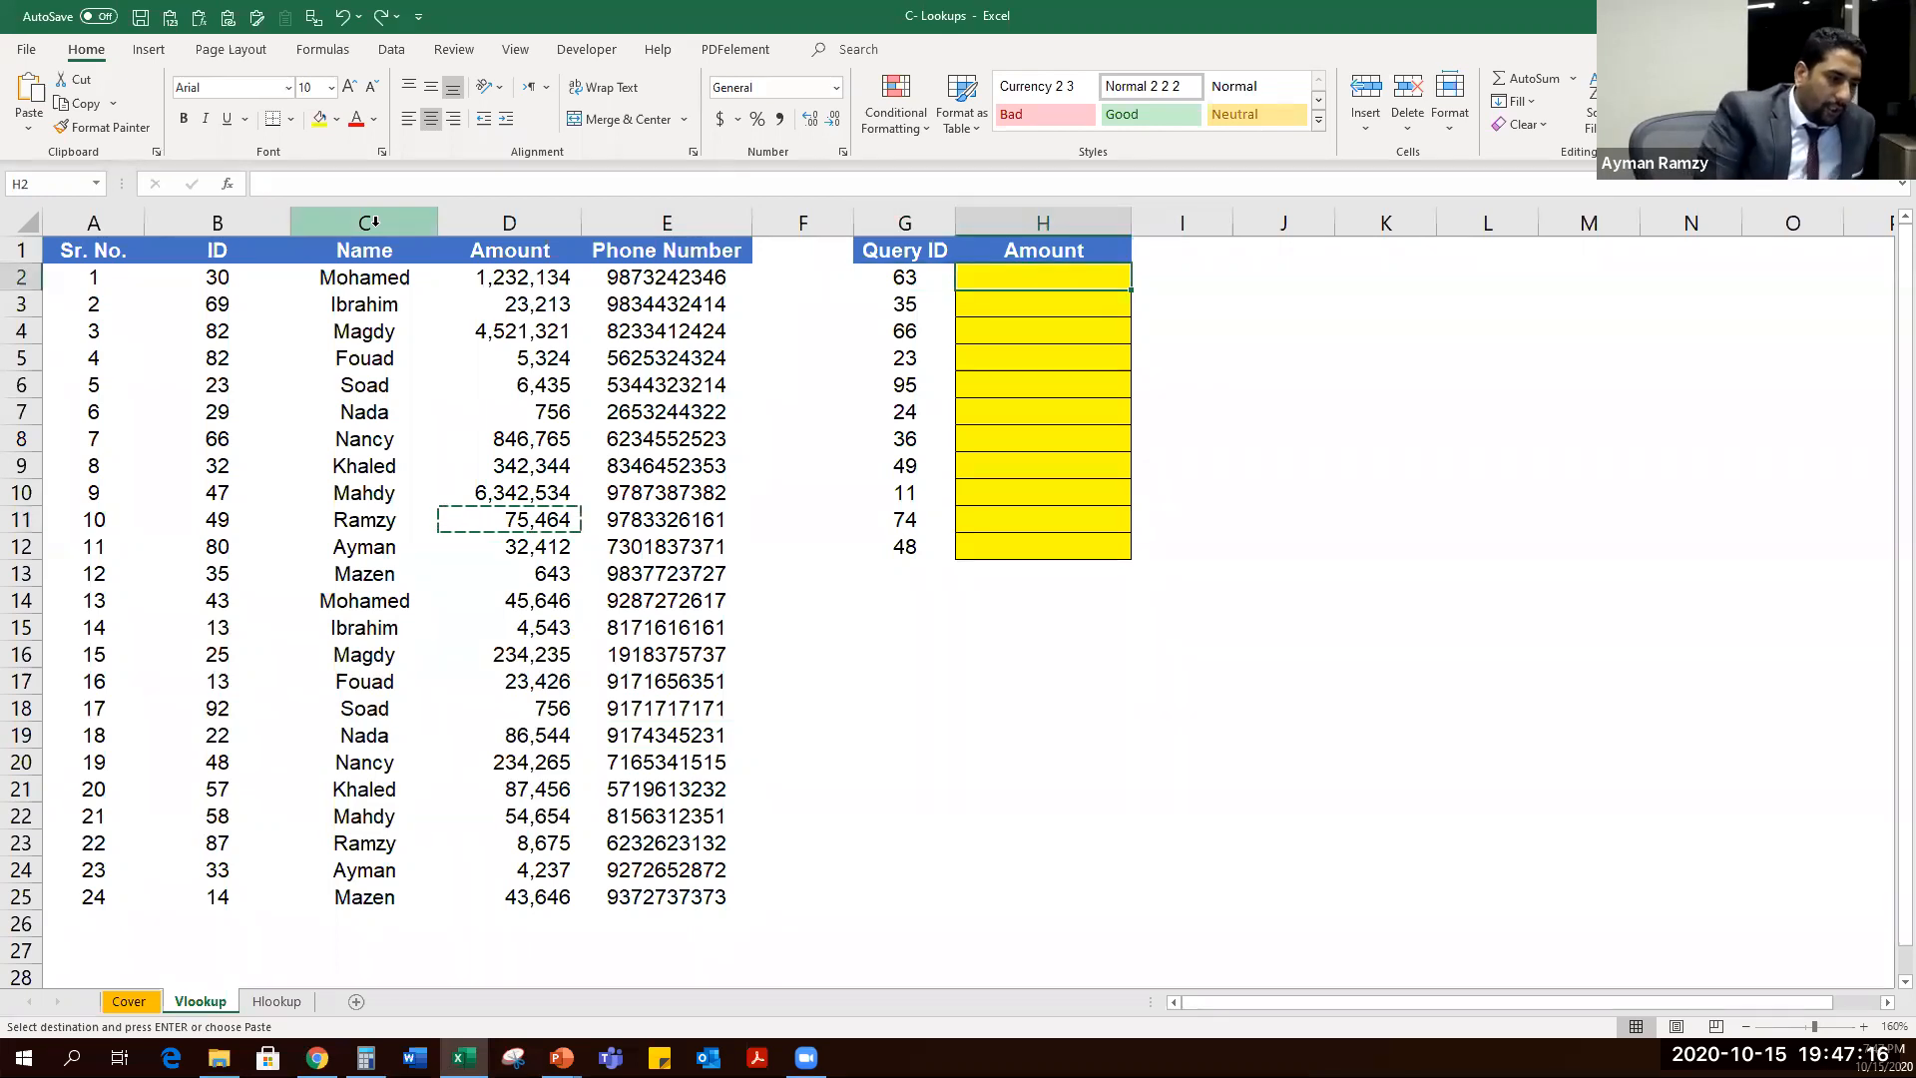
type("=vl")
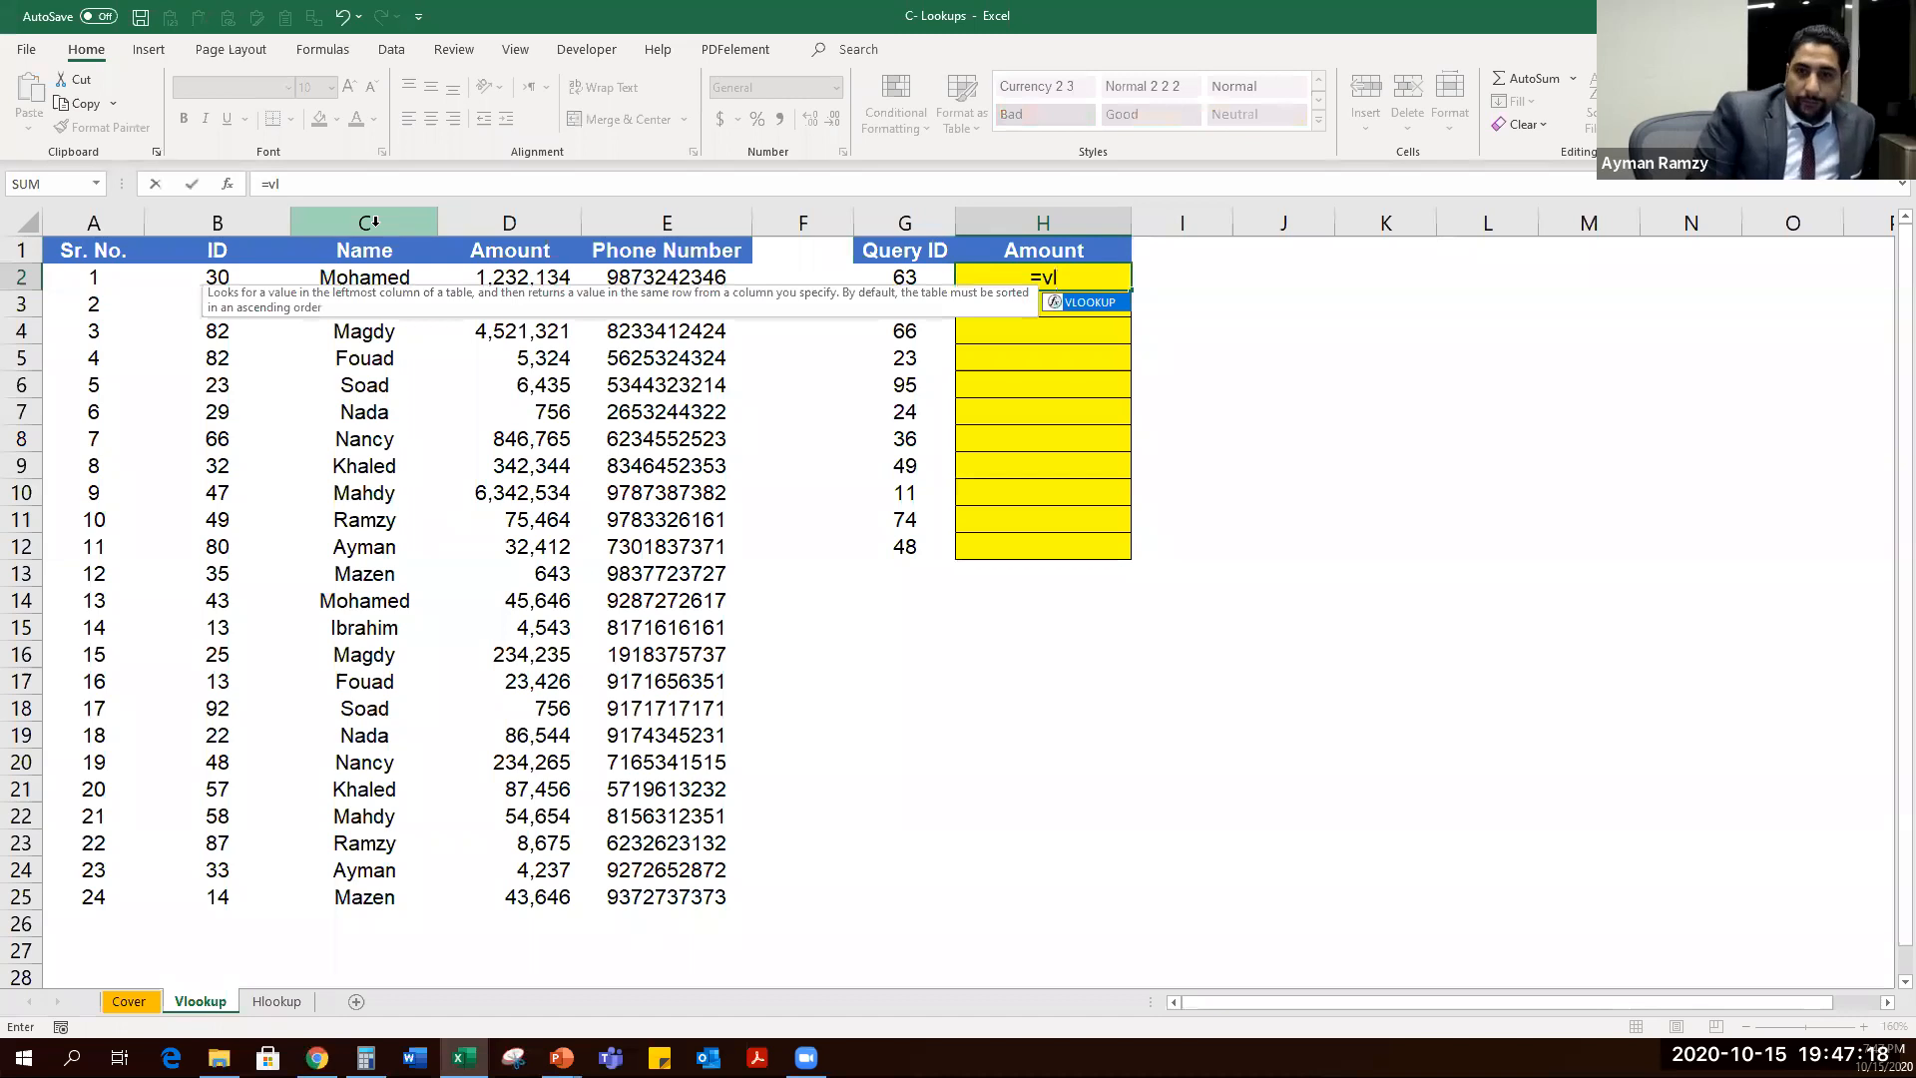
key("Tab")
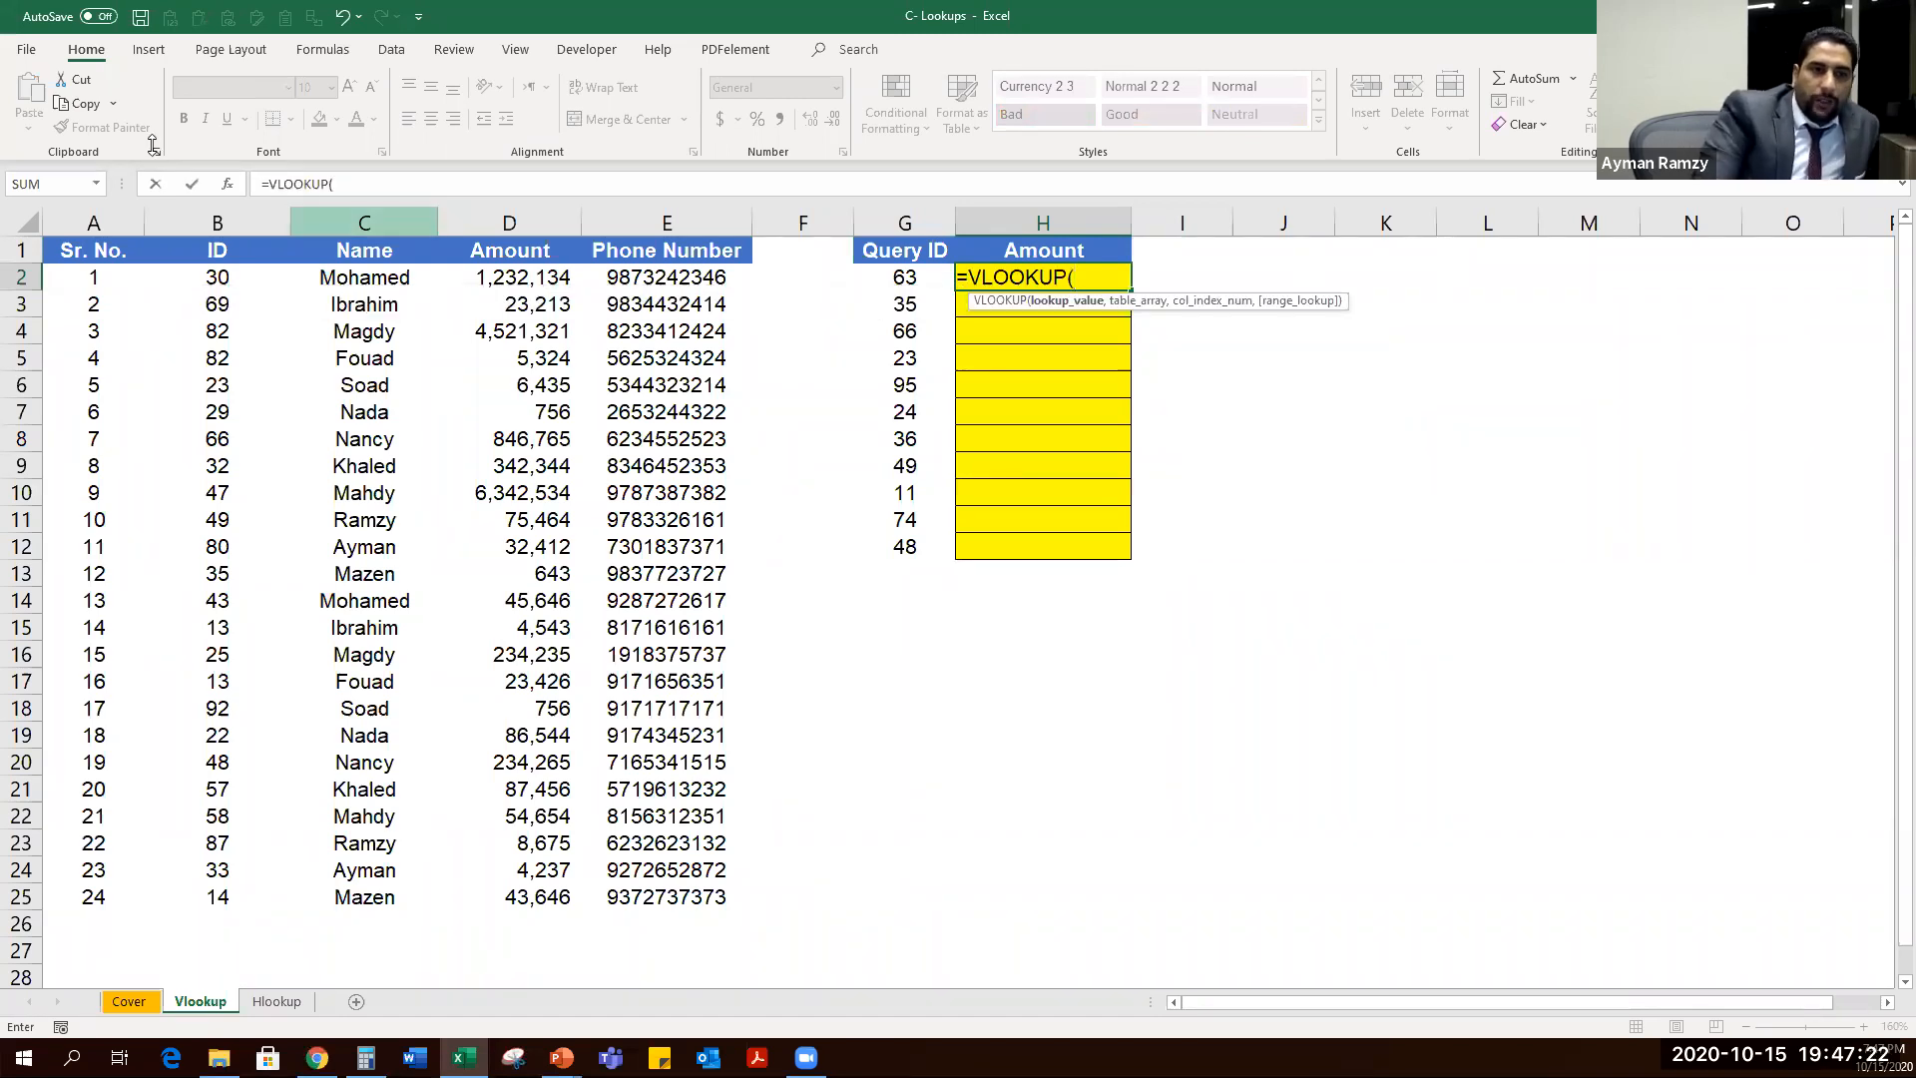
left_click(227, 184)
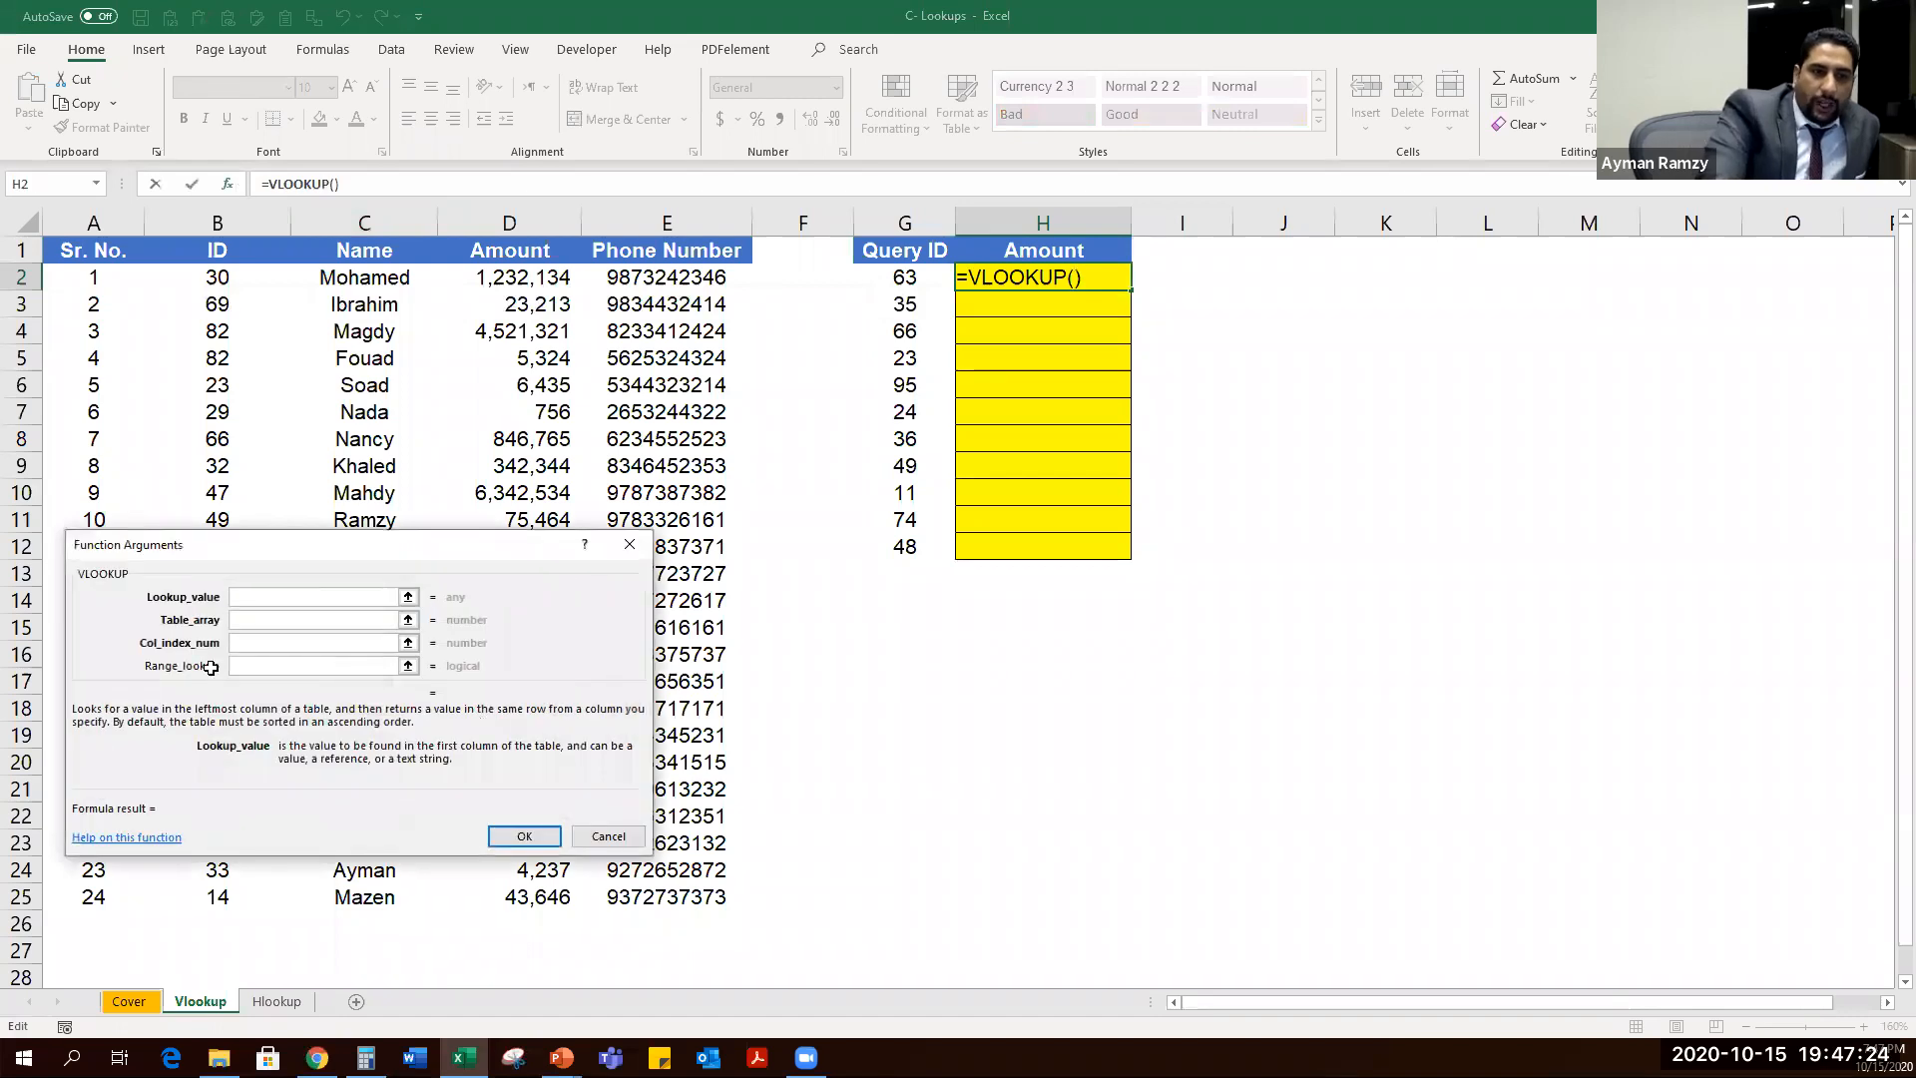
left_click_drag(310, 543, 895, 606)
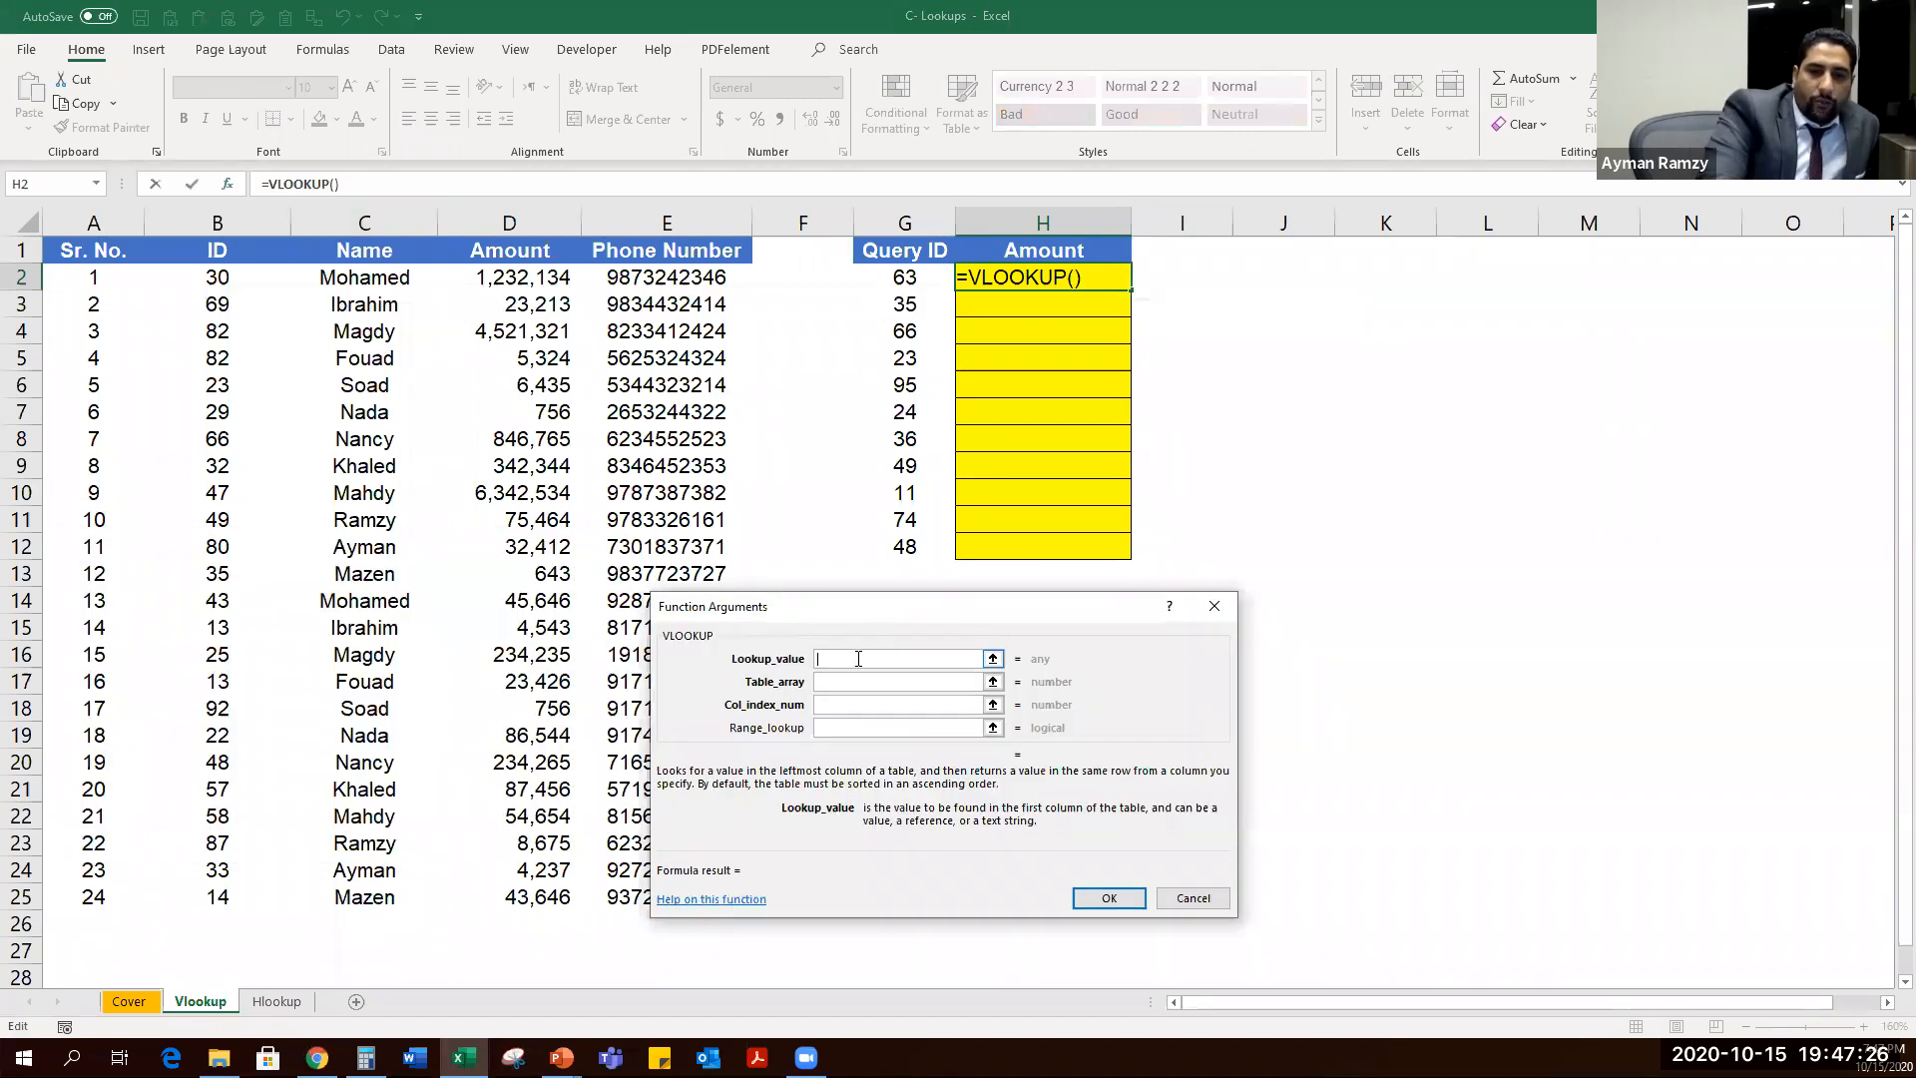
left_click(911, 275)
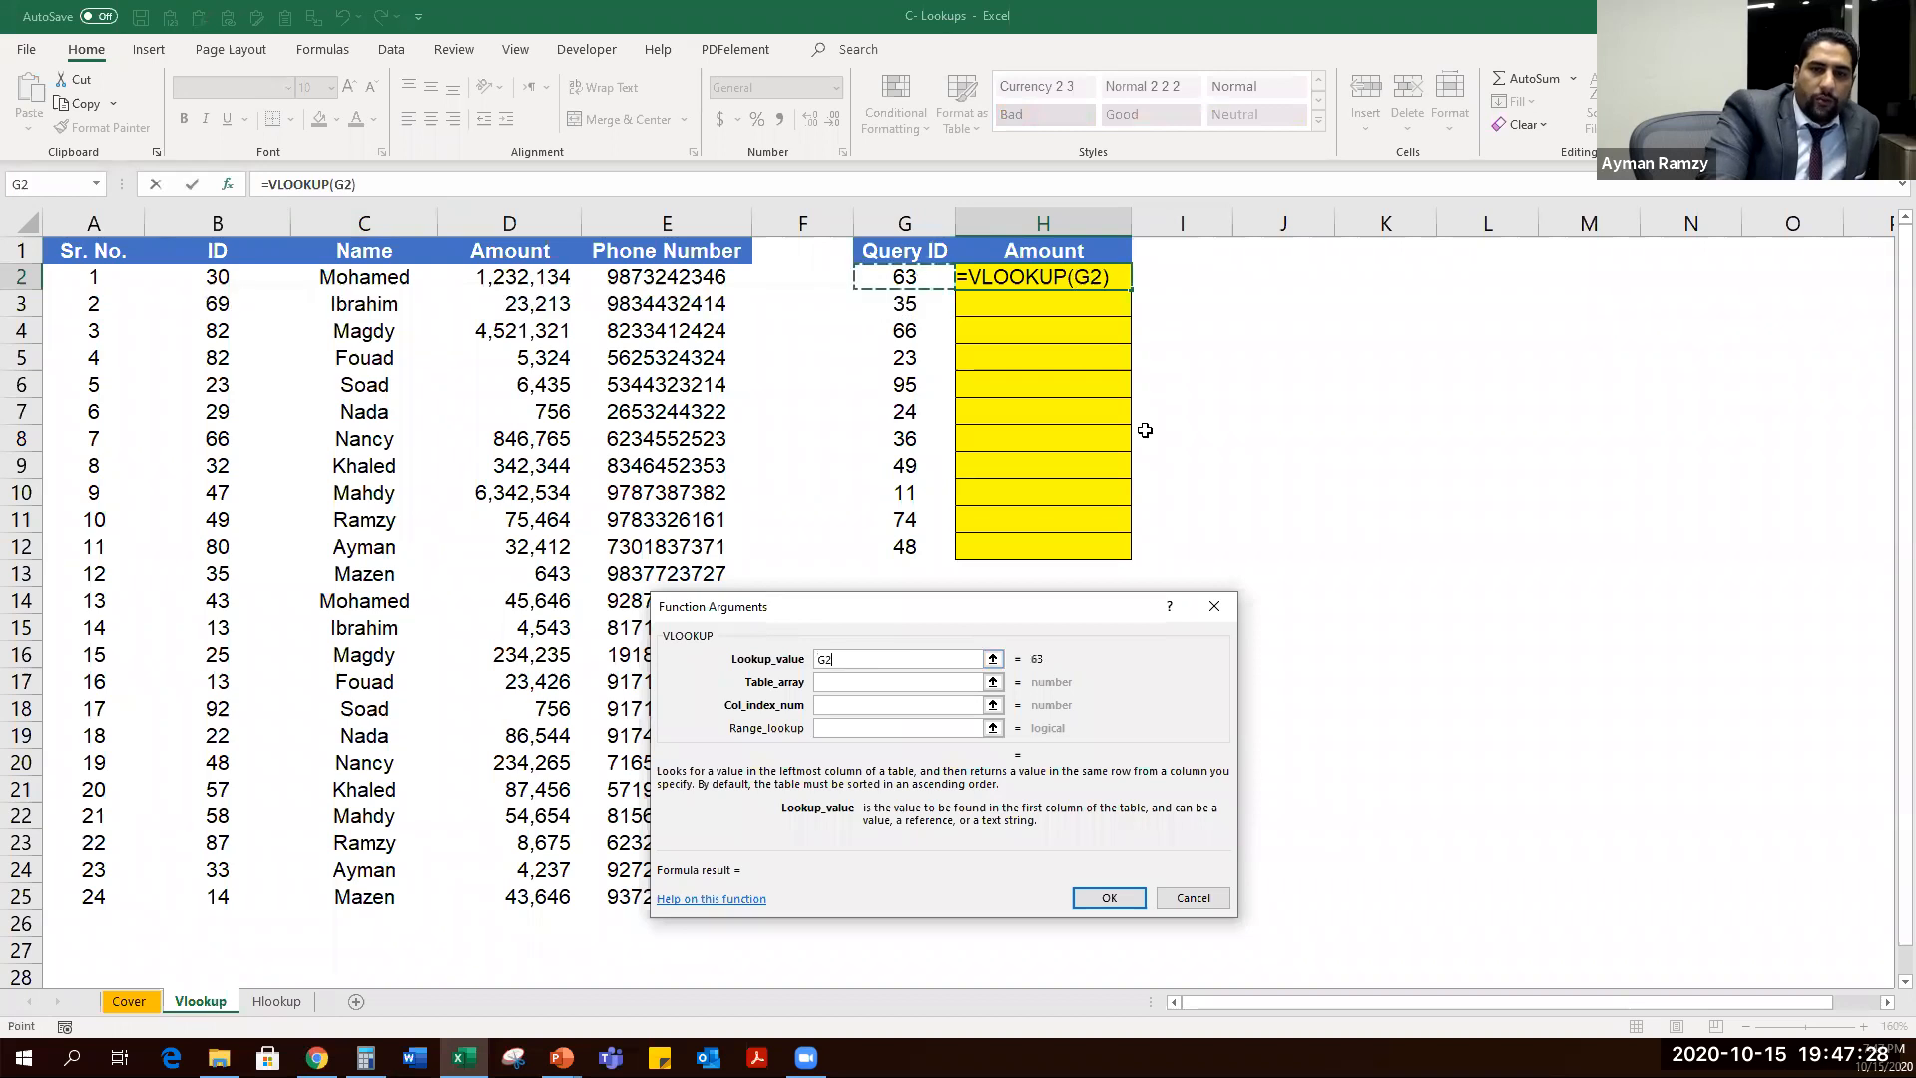
Set the VLOOKUP table array to B1:E25, starting from the ID column header and ending at the last phone number.
left_click(856, 683)
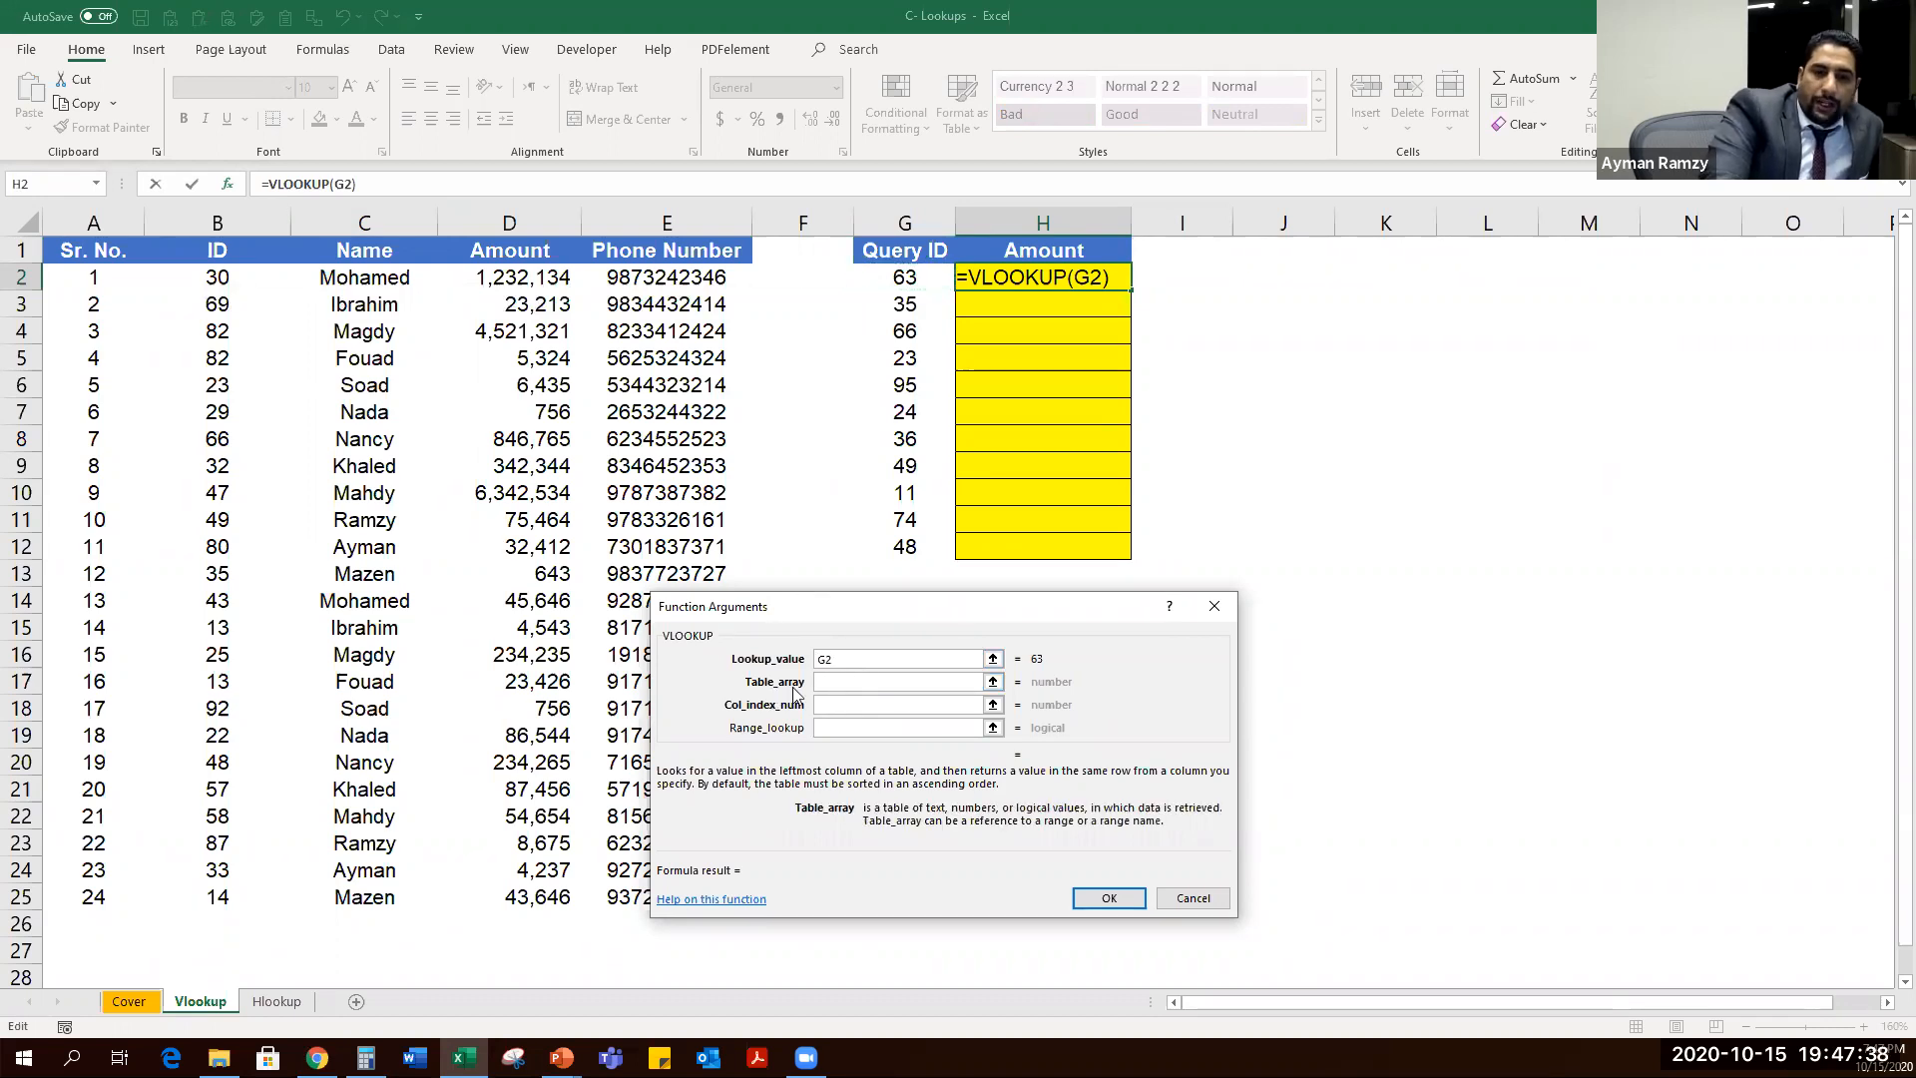
left_click(230, 276)
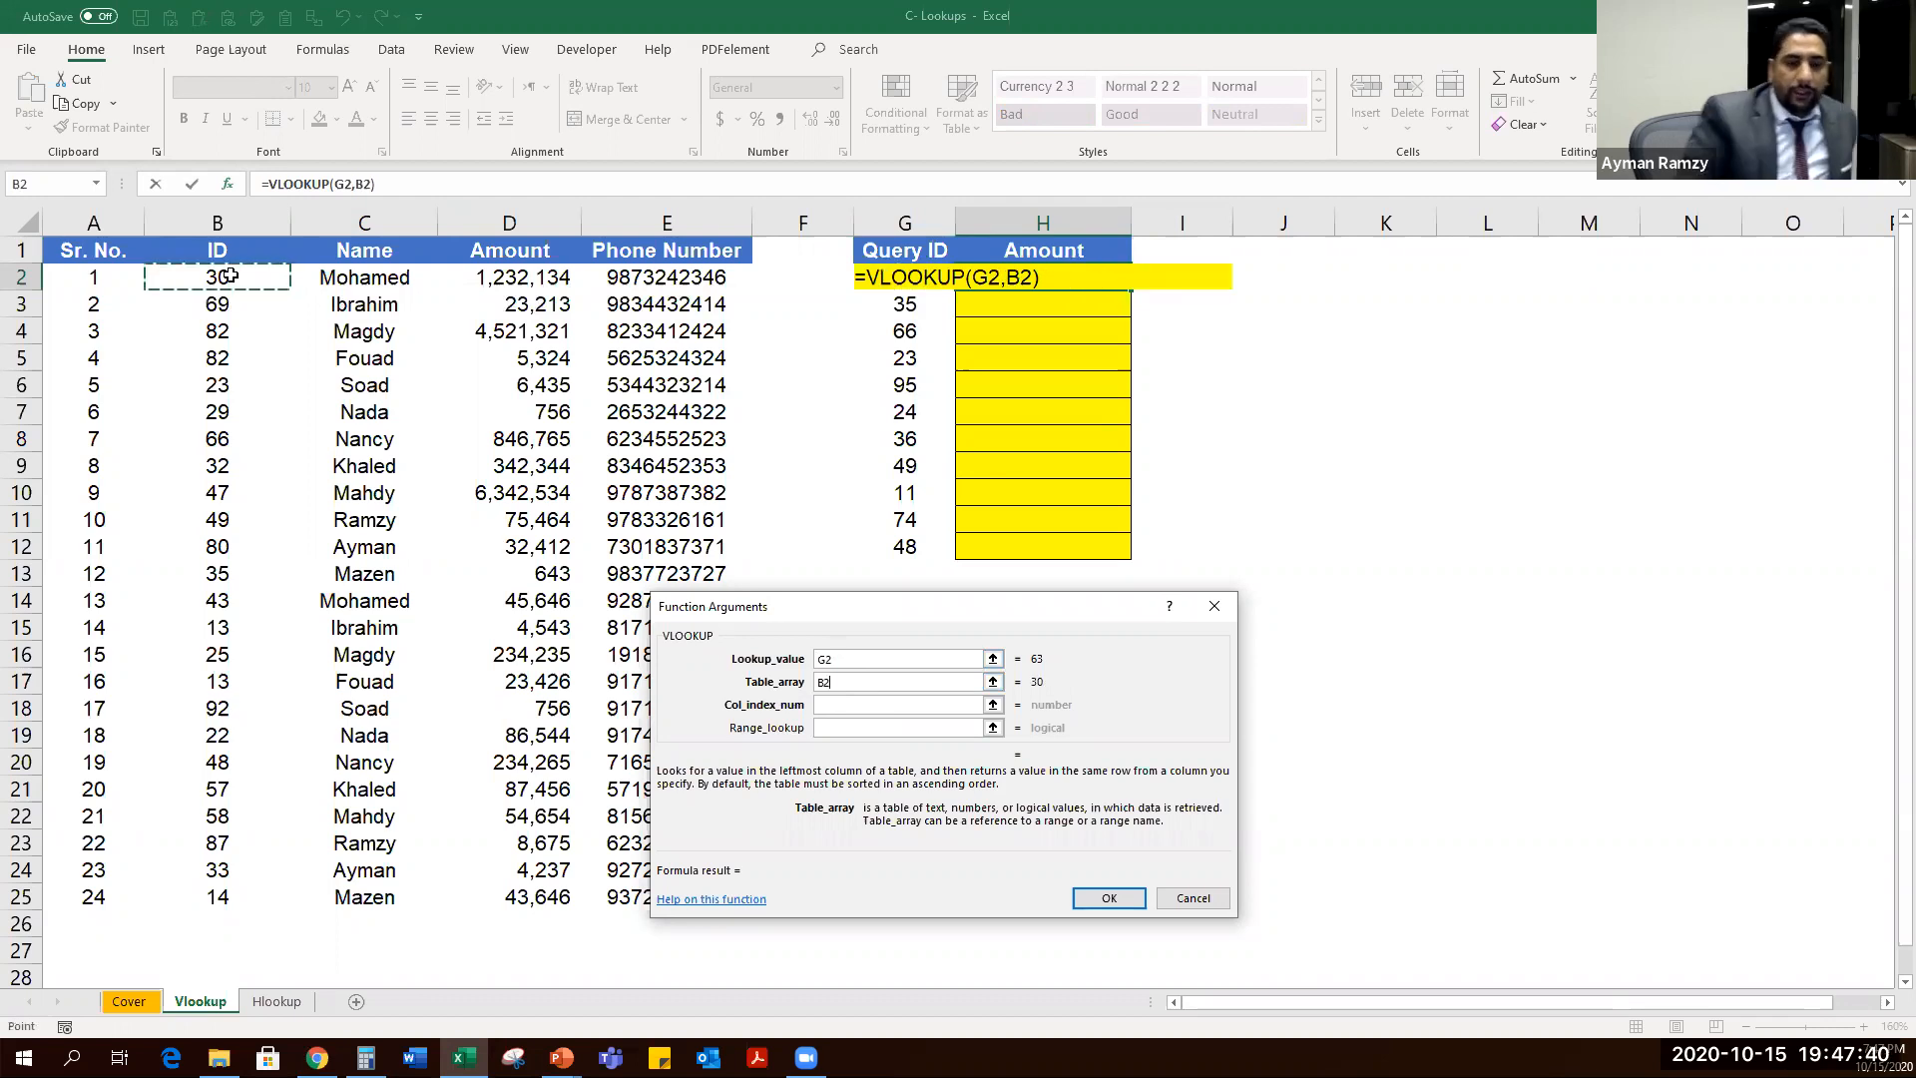
key("Up")
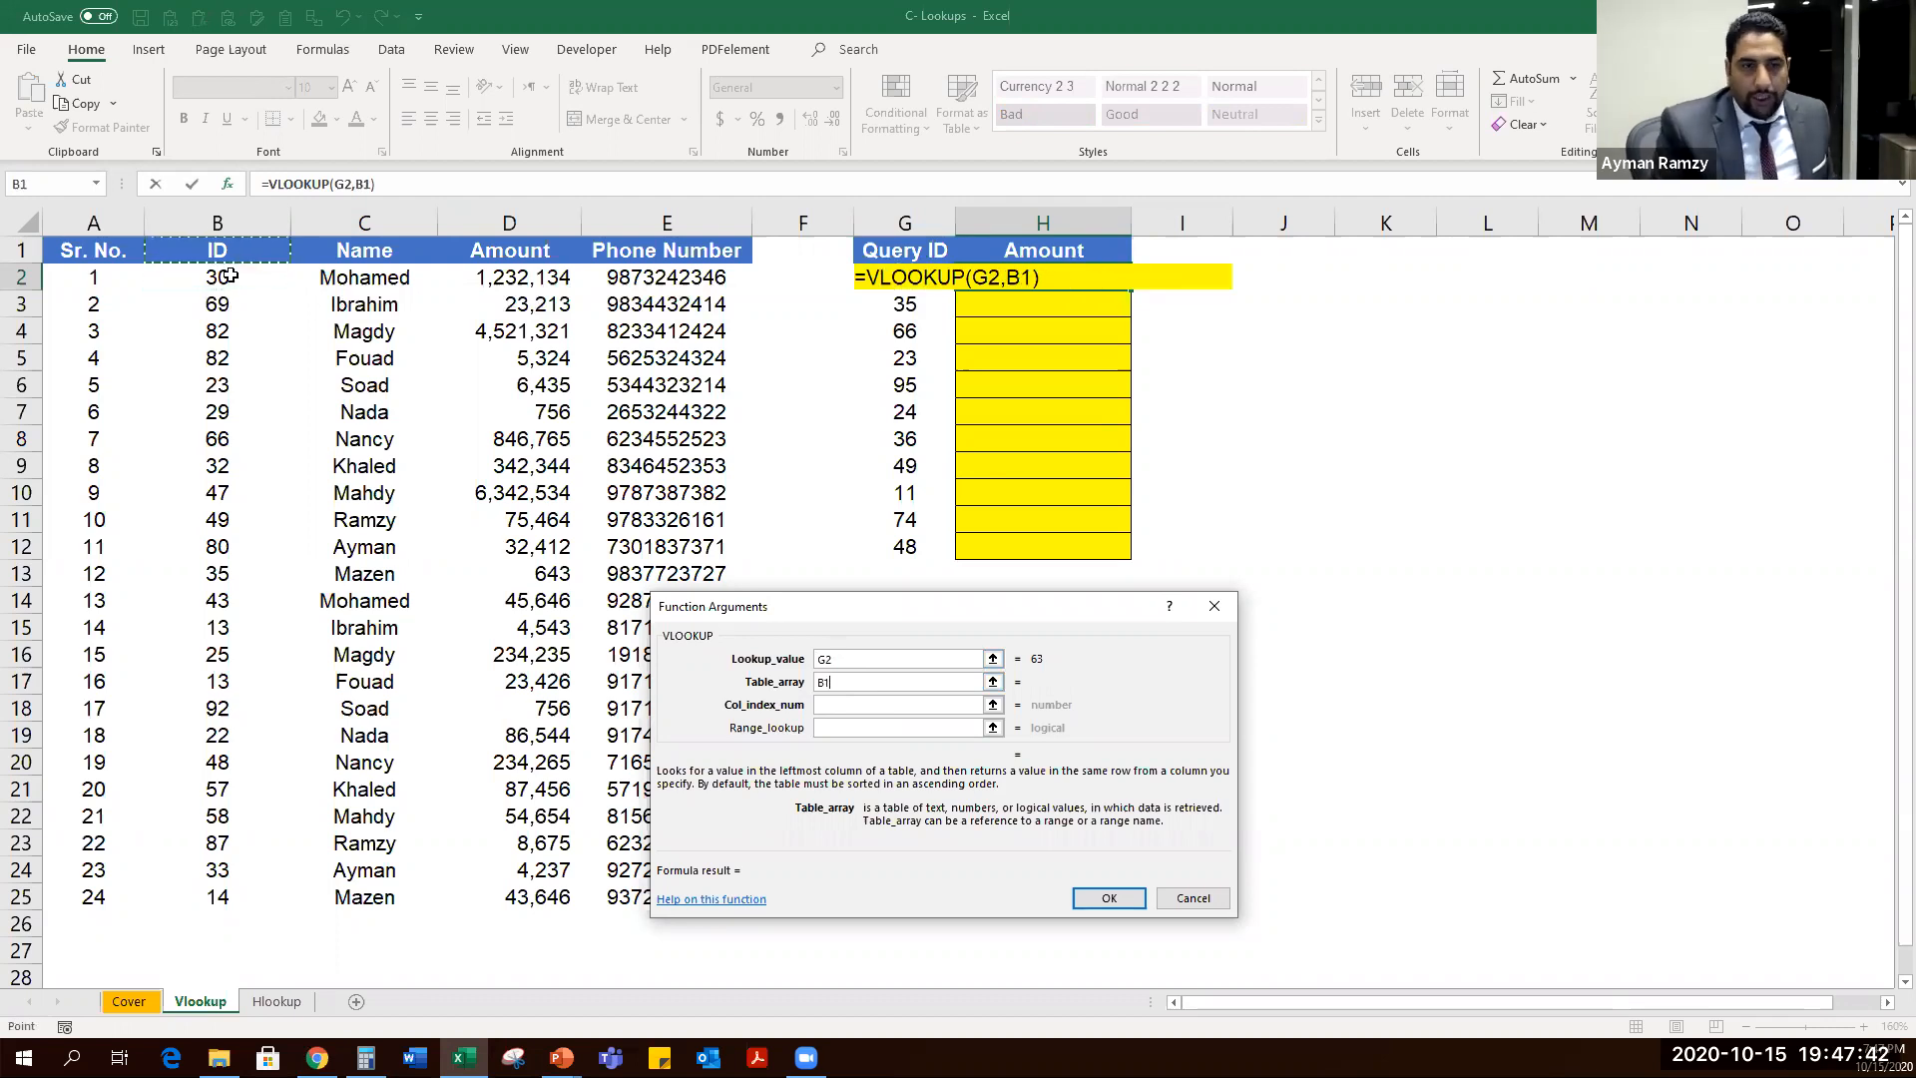
left_click(107, 250)
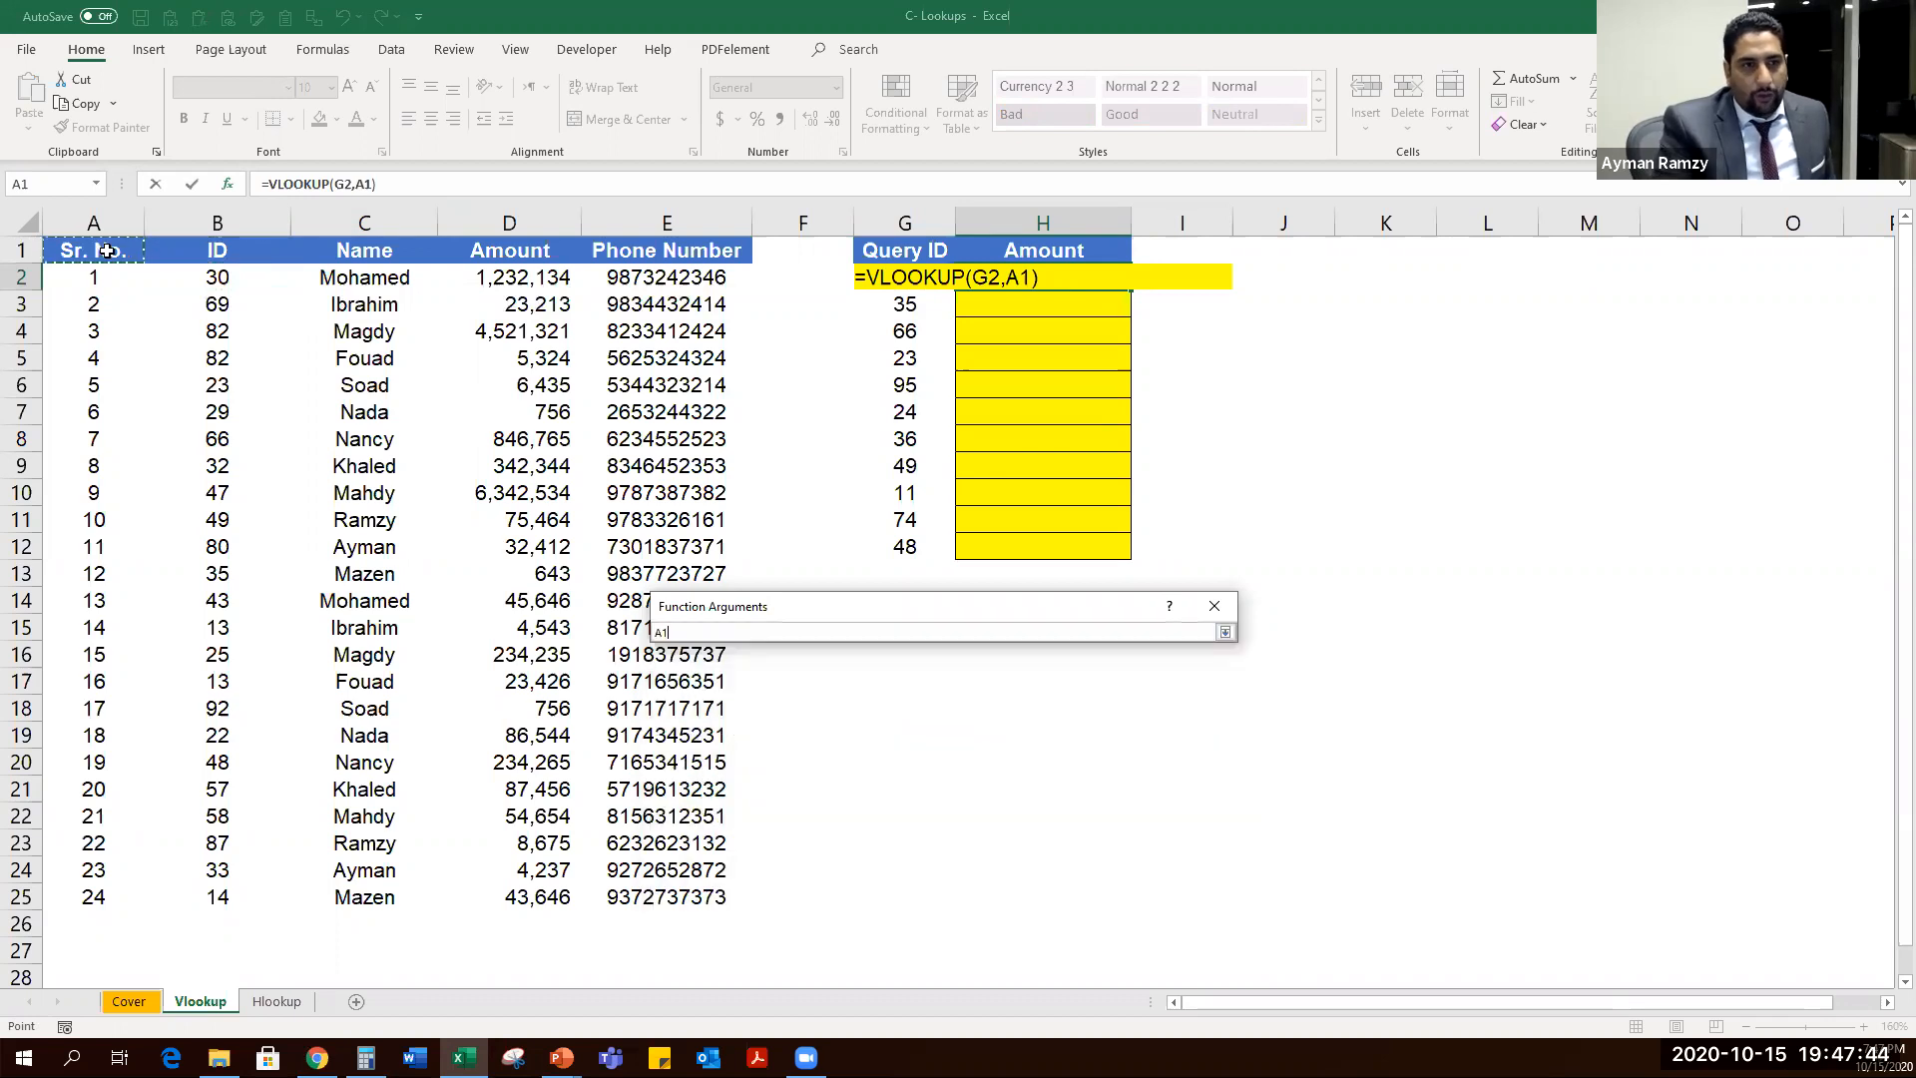
left_click(249, 256)
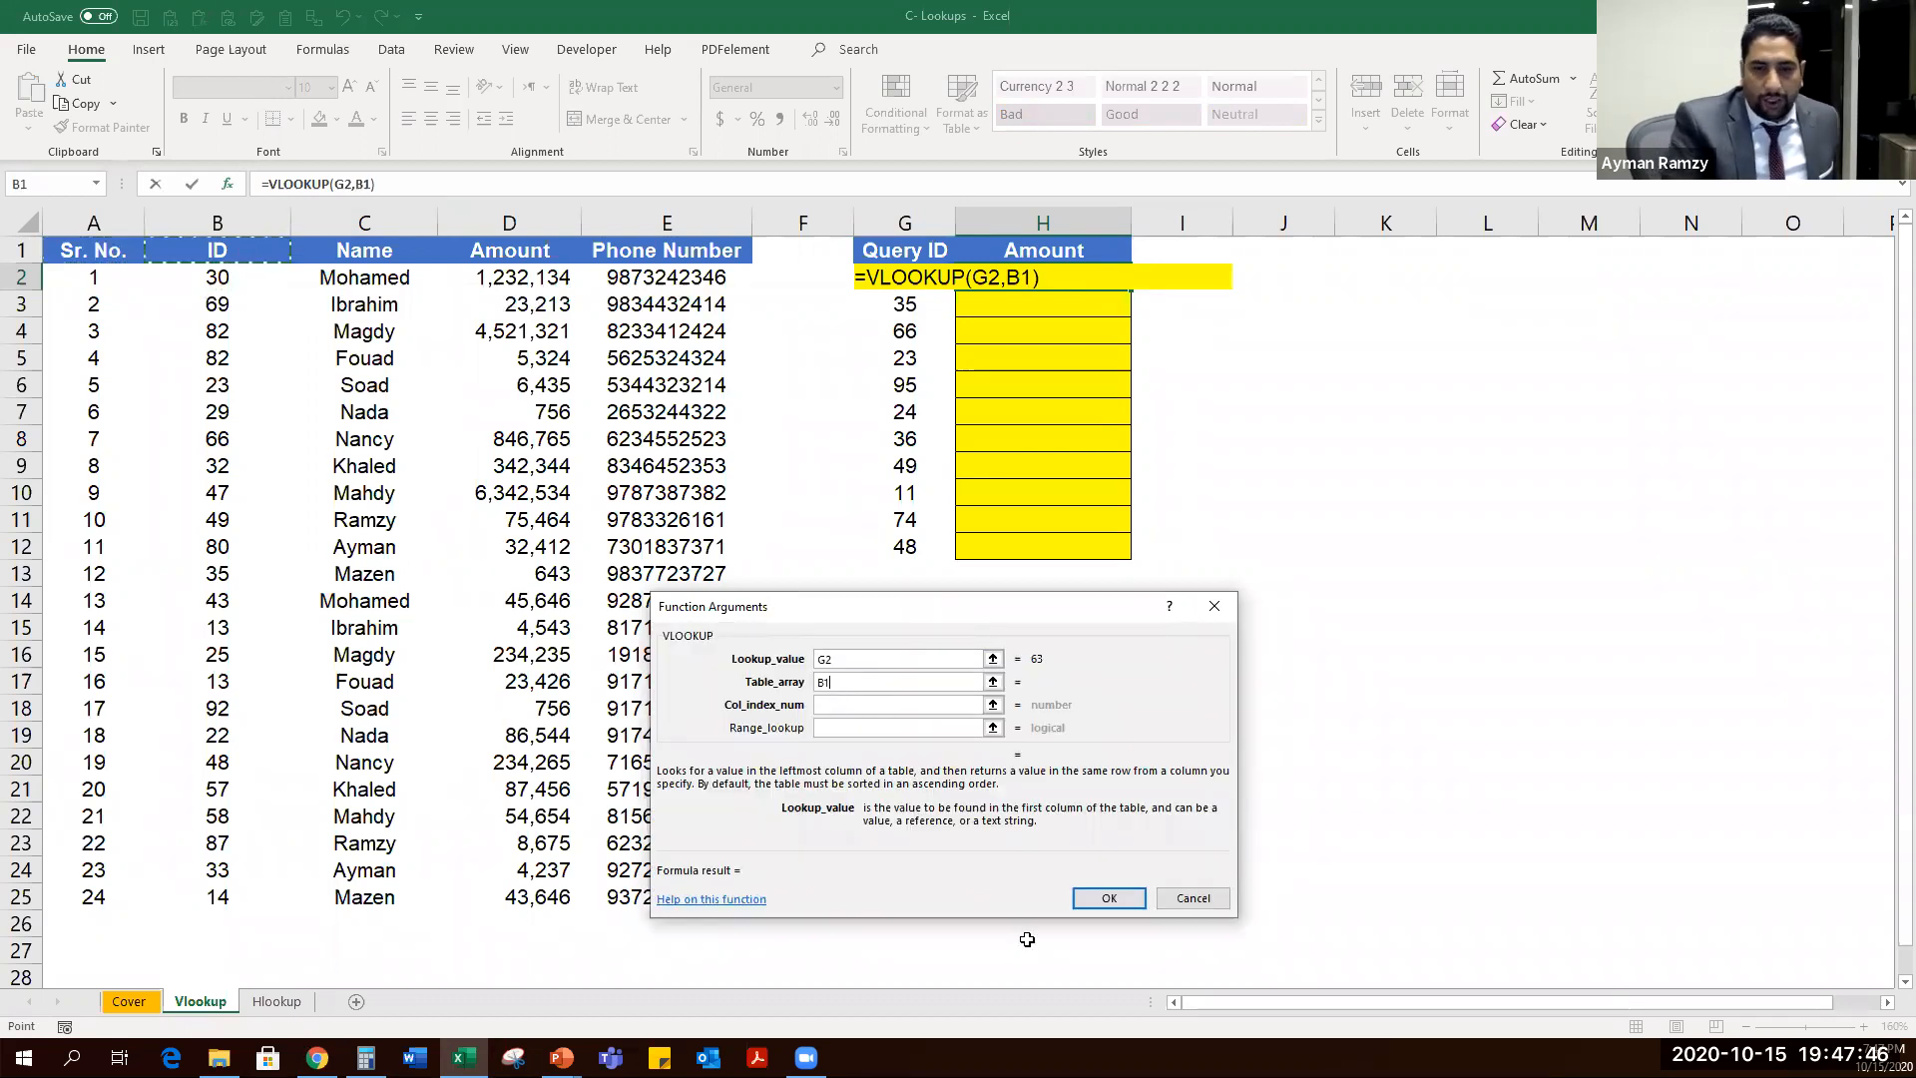
left_click_drag(919, 613, 1054, 602)
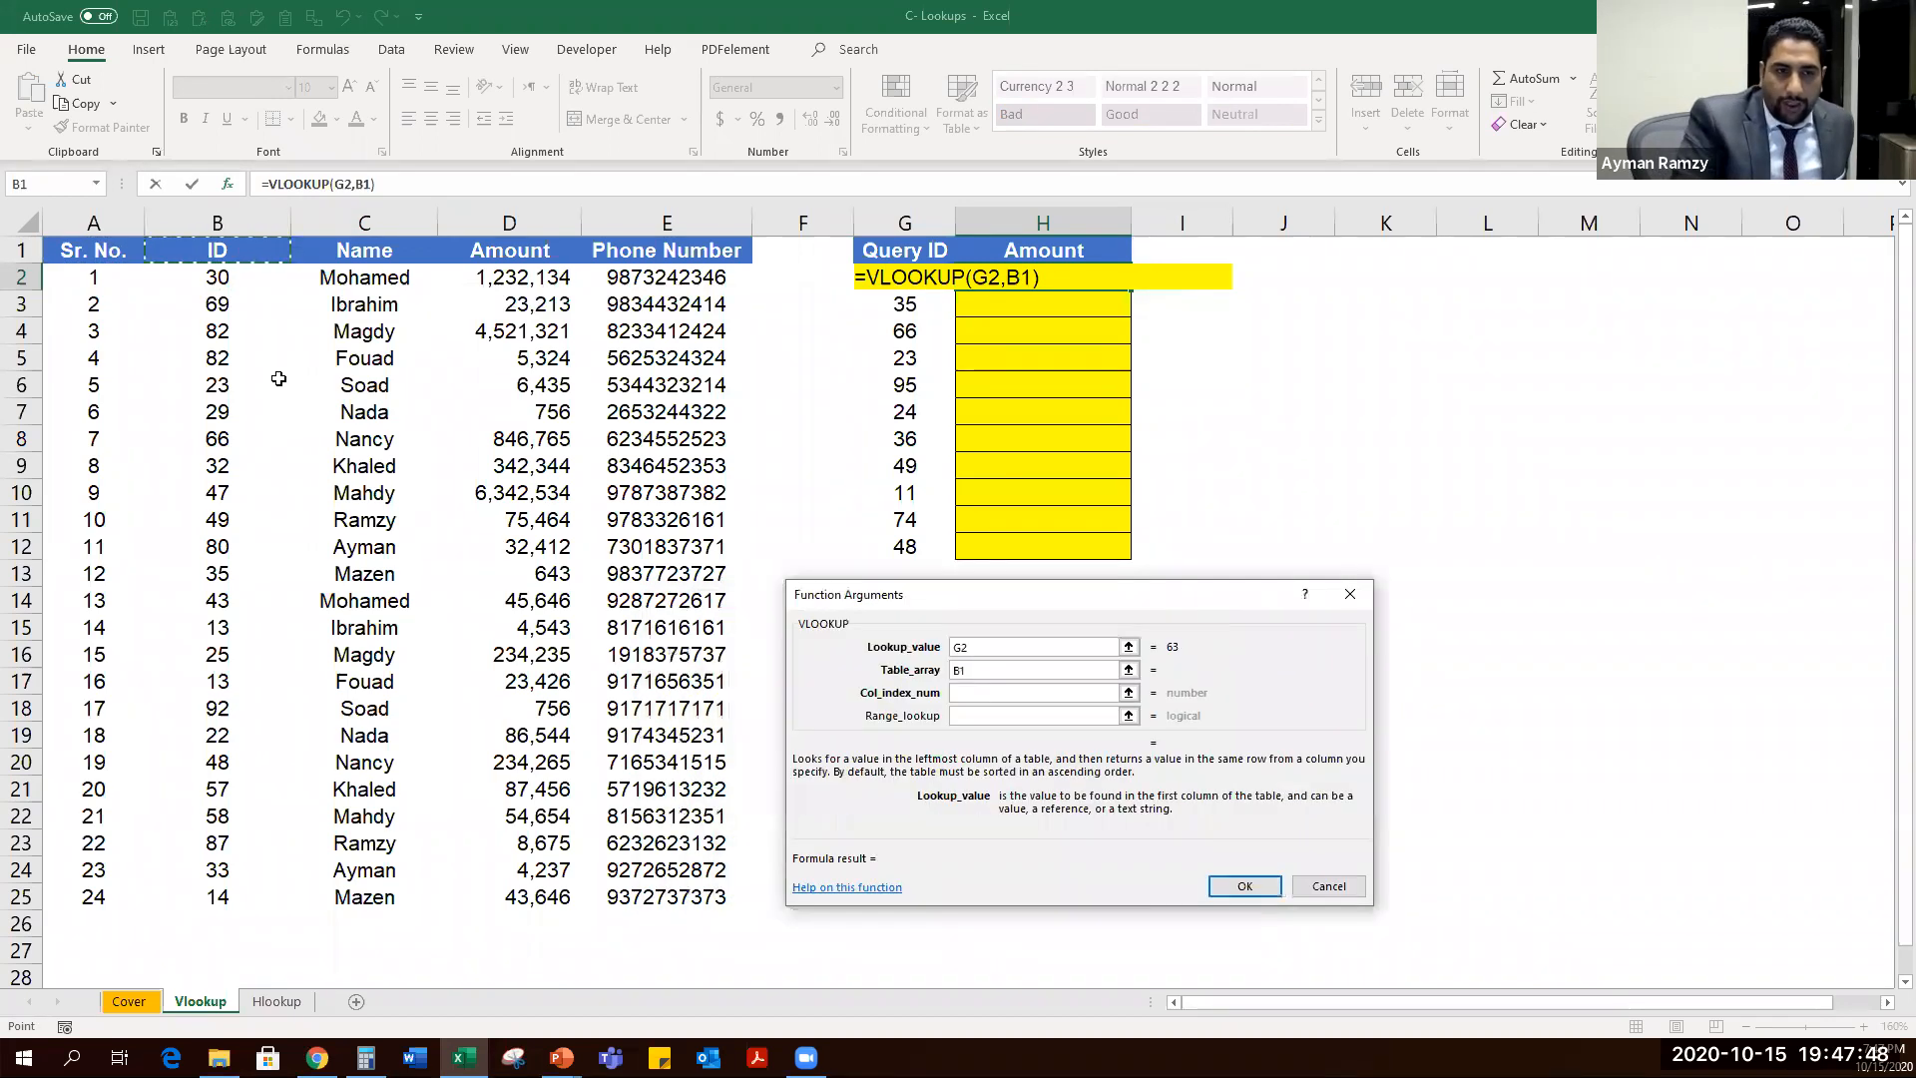
left_click_drag(195, 679, 611, 895)
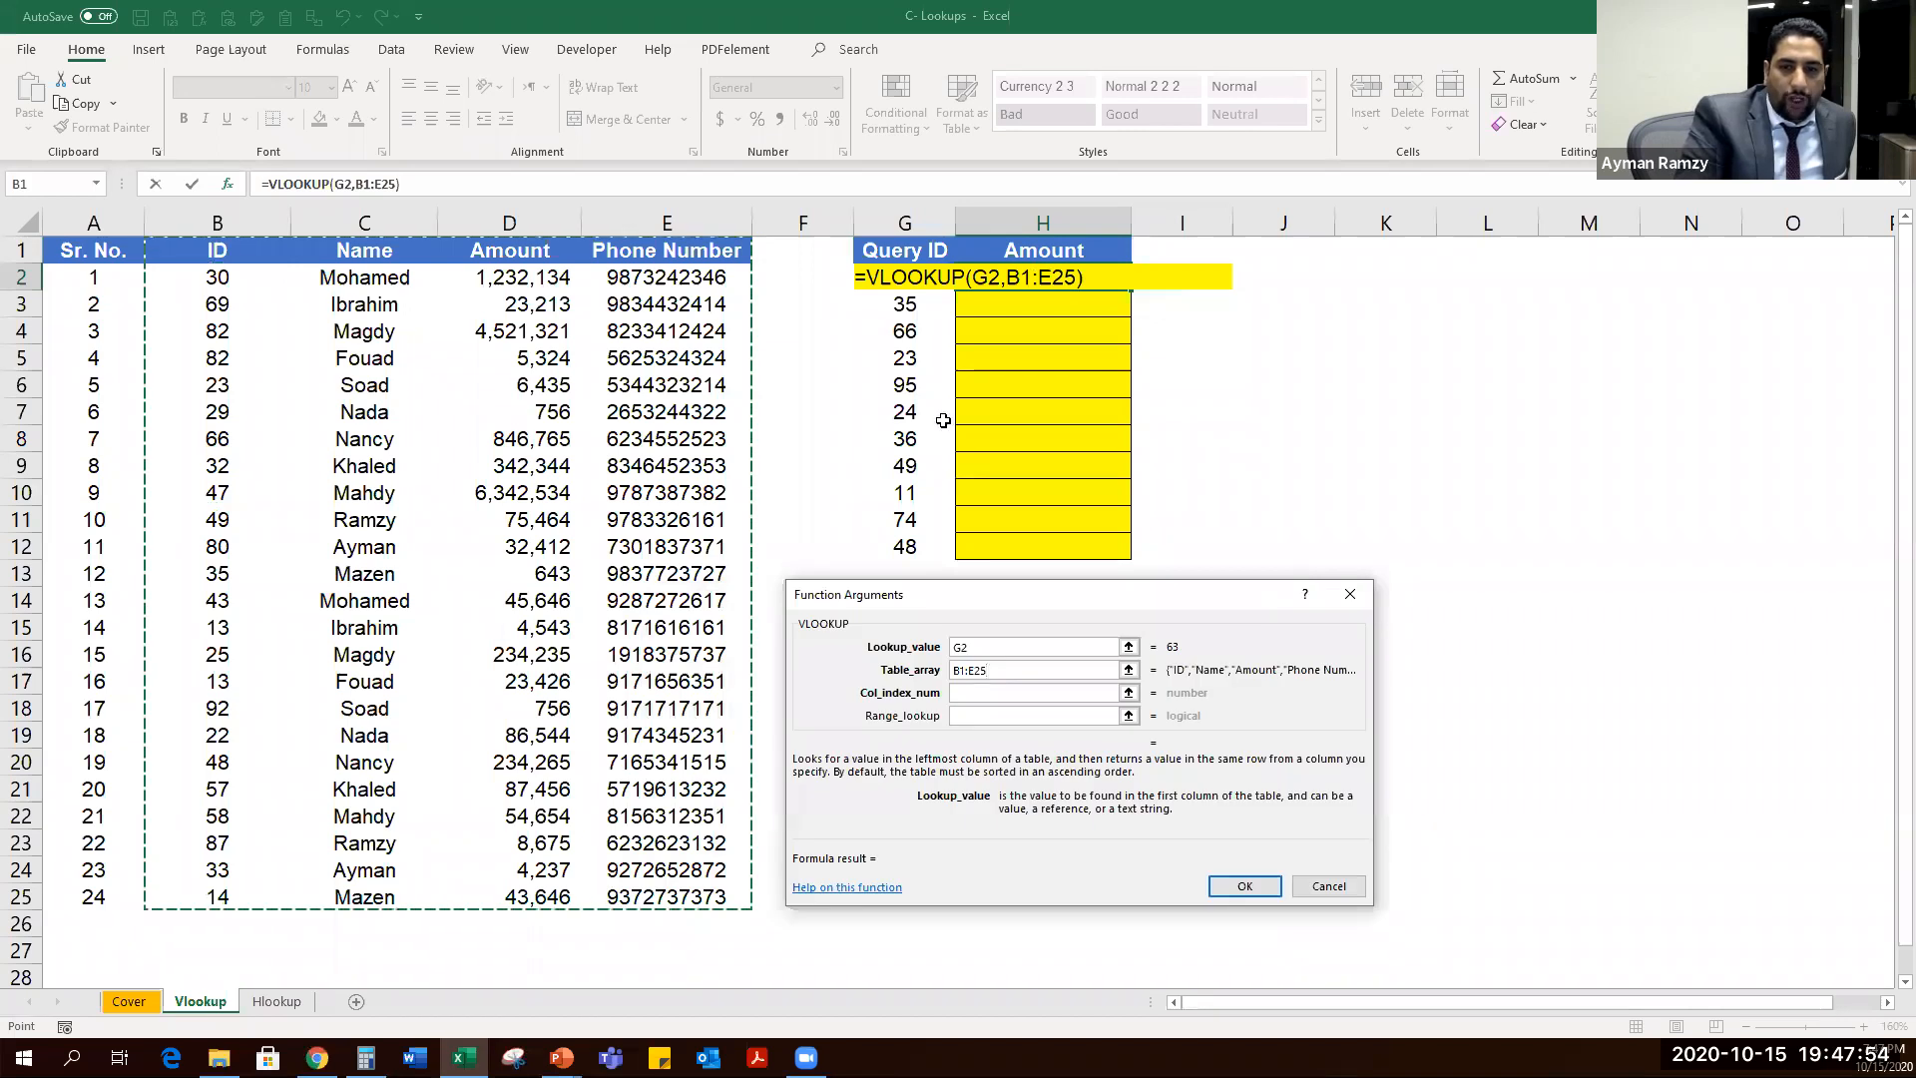
left_click(982, 647)
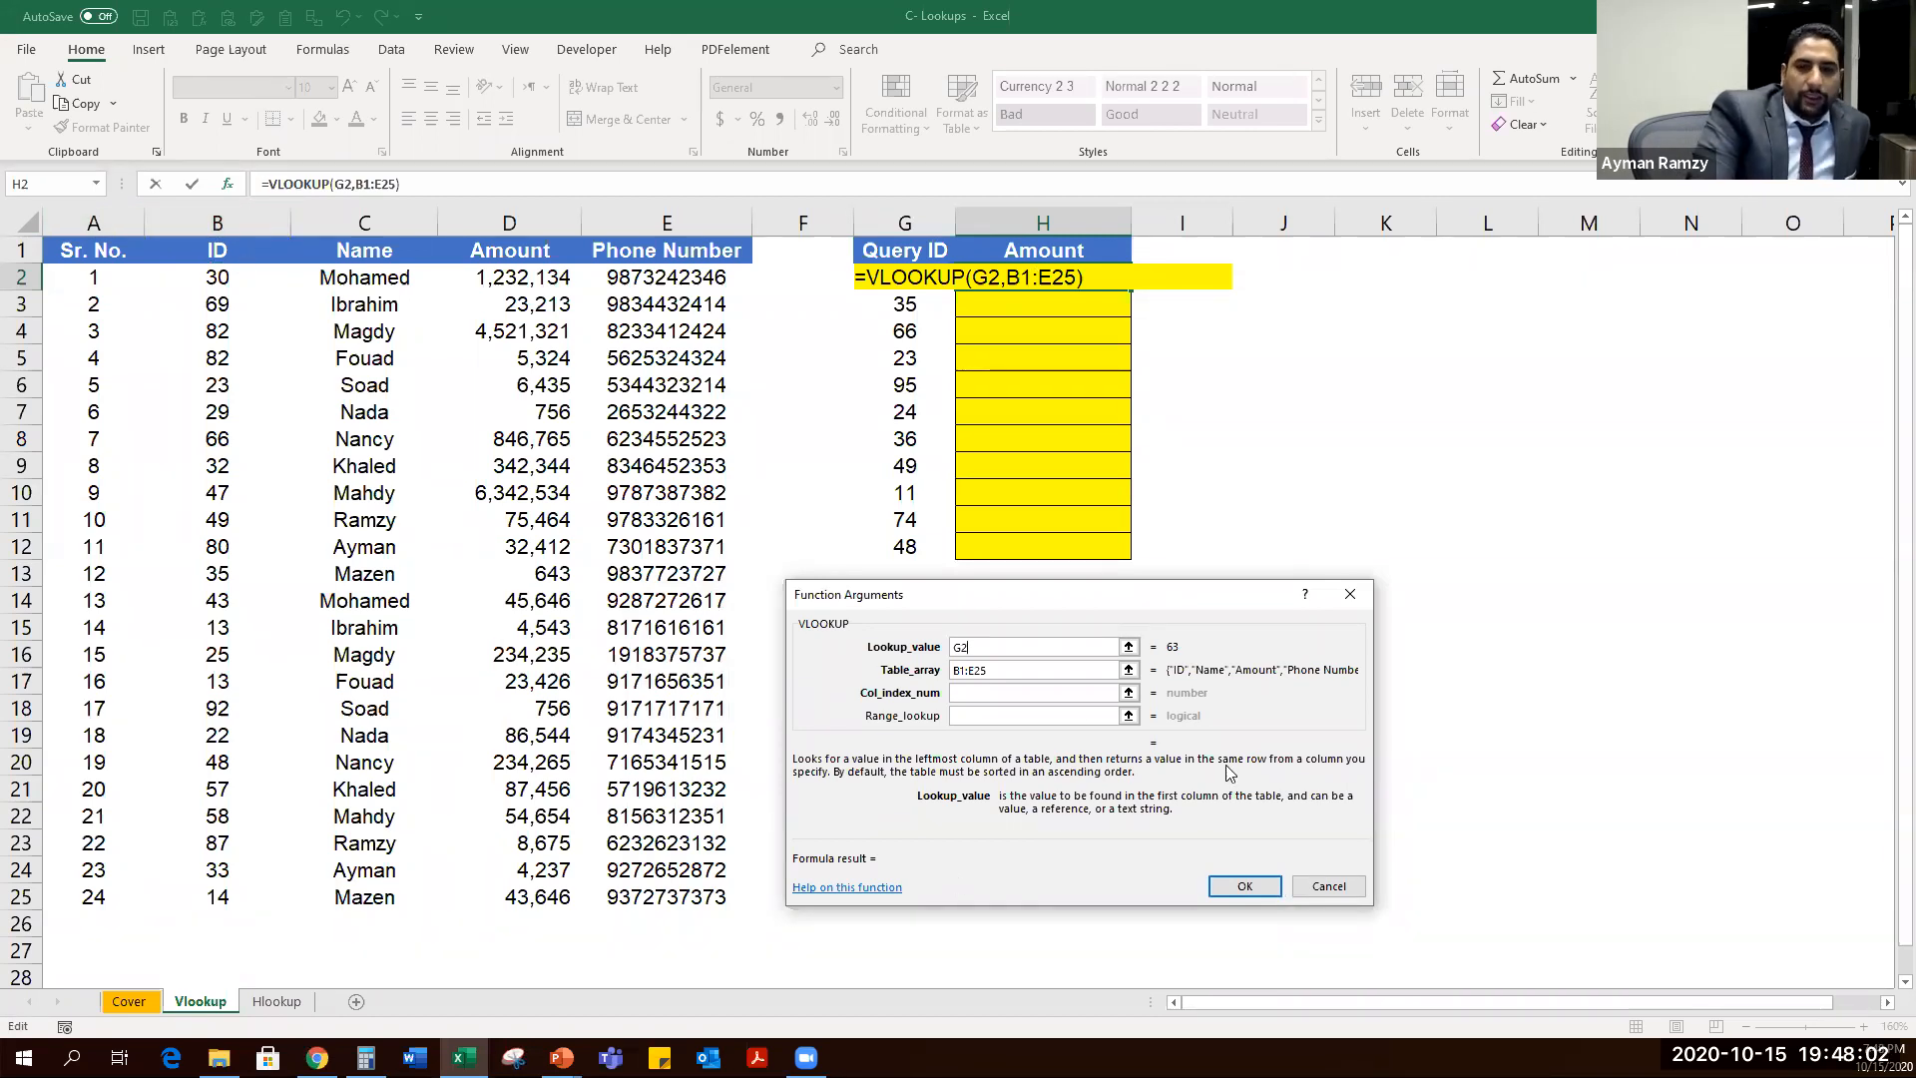
Set the VLOOKUP column index to 3 and range lookup to 0, and enter the formula in H2.
left_click(992, 696)
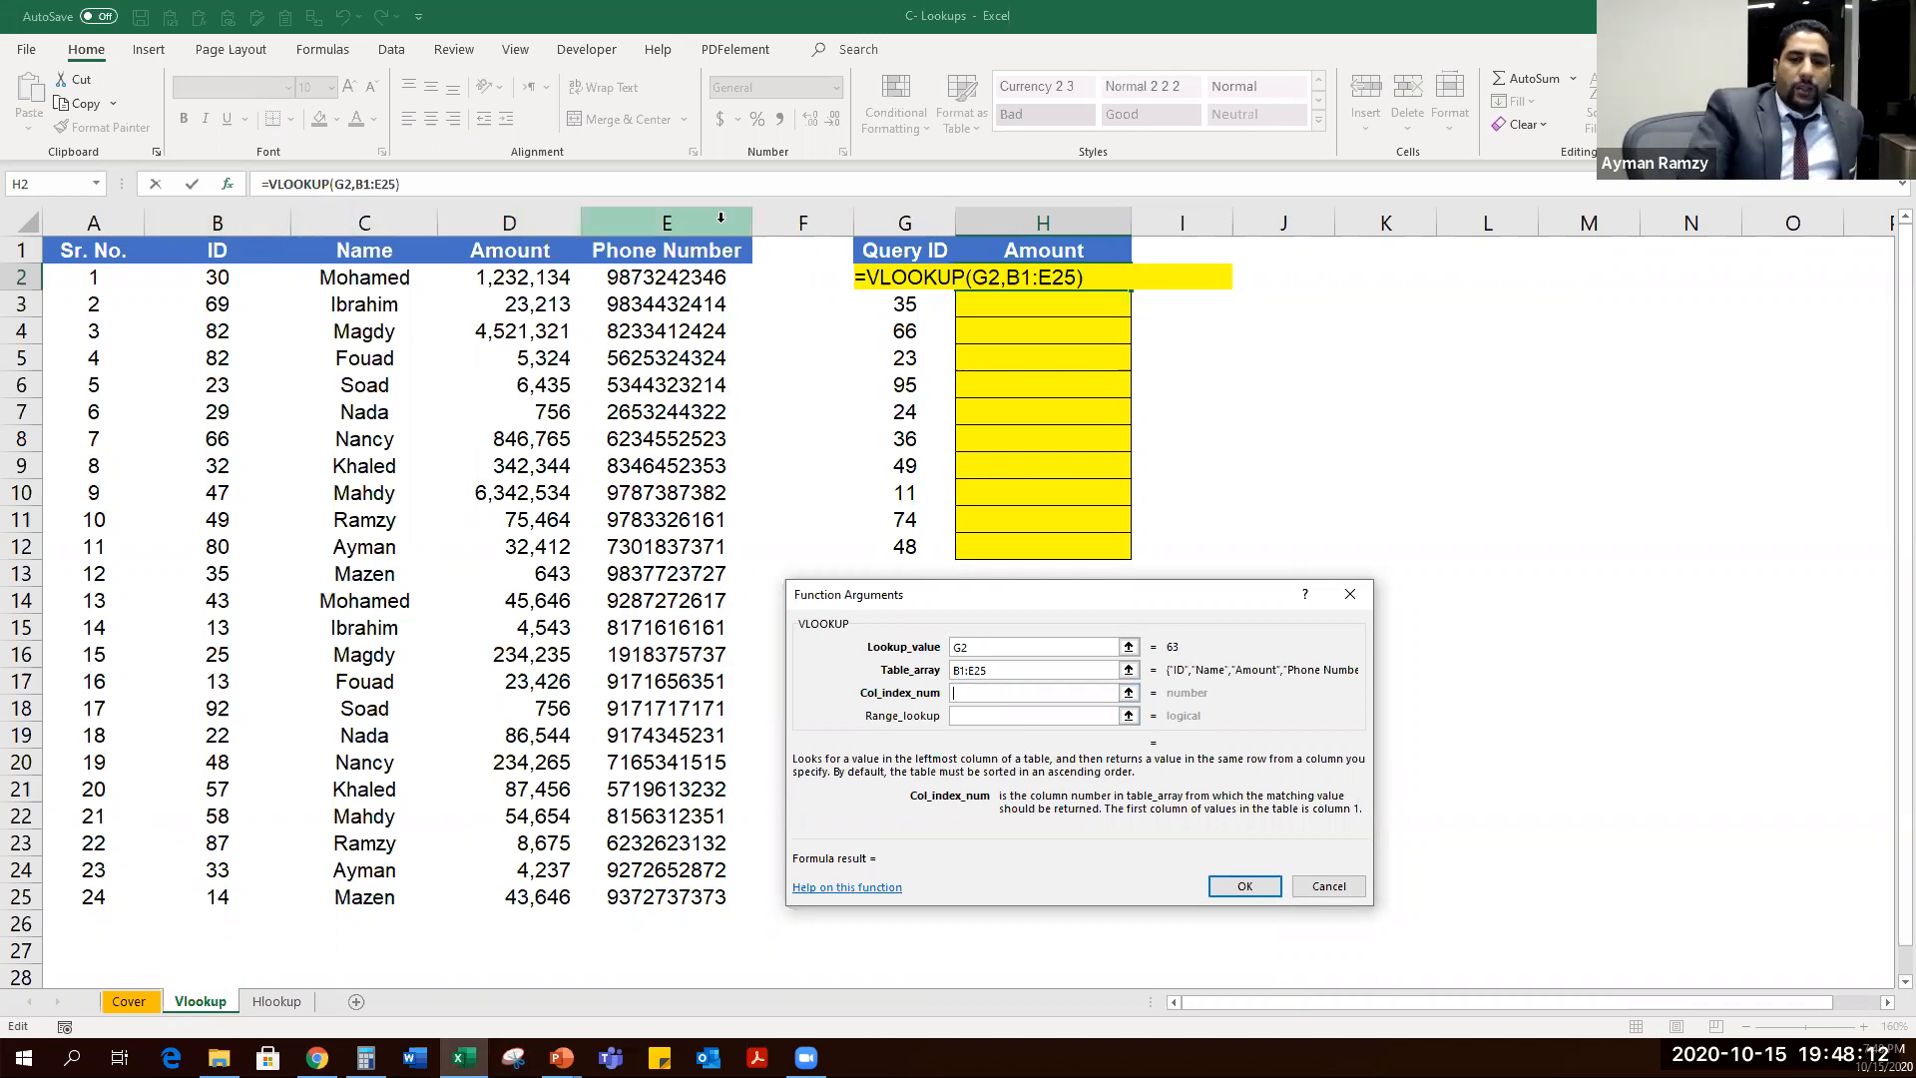
type("3")
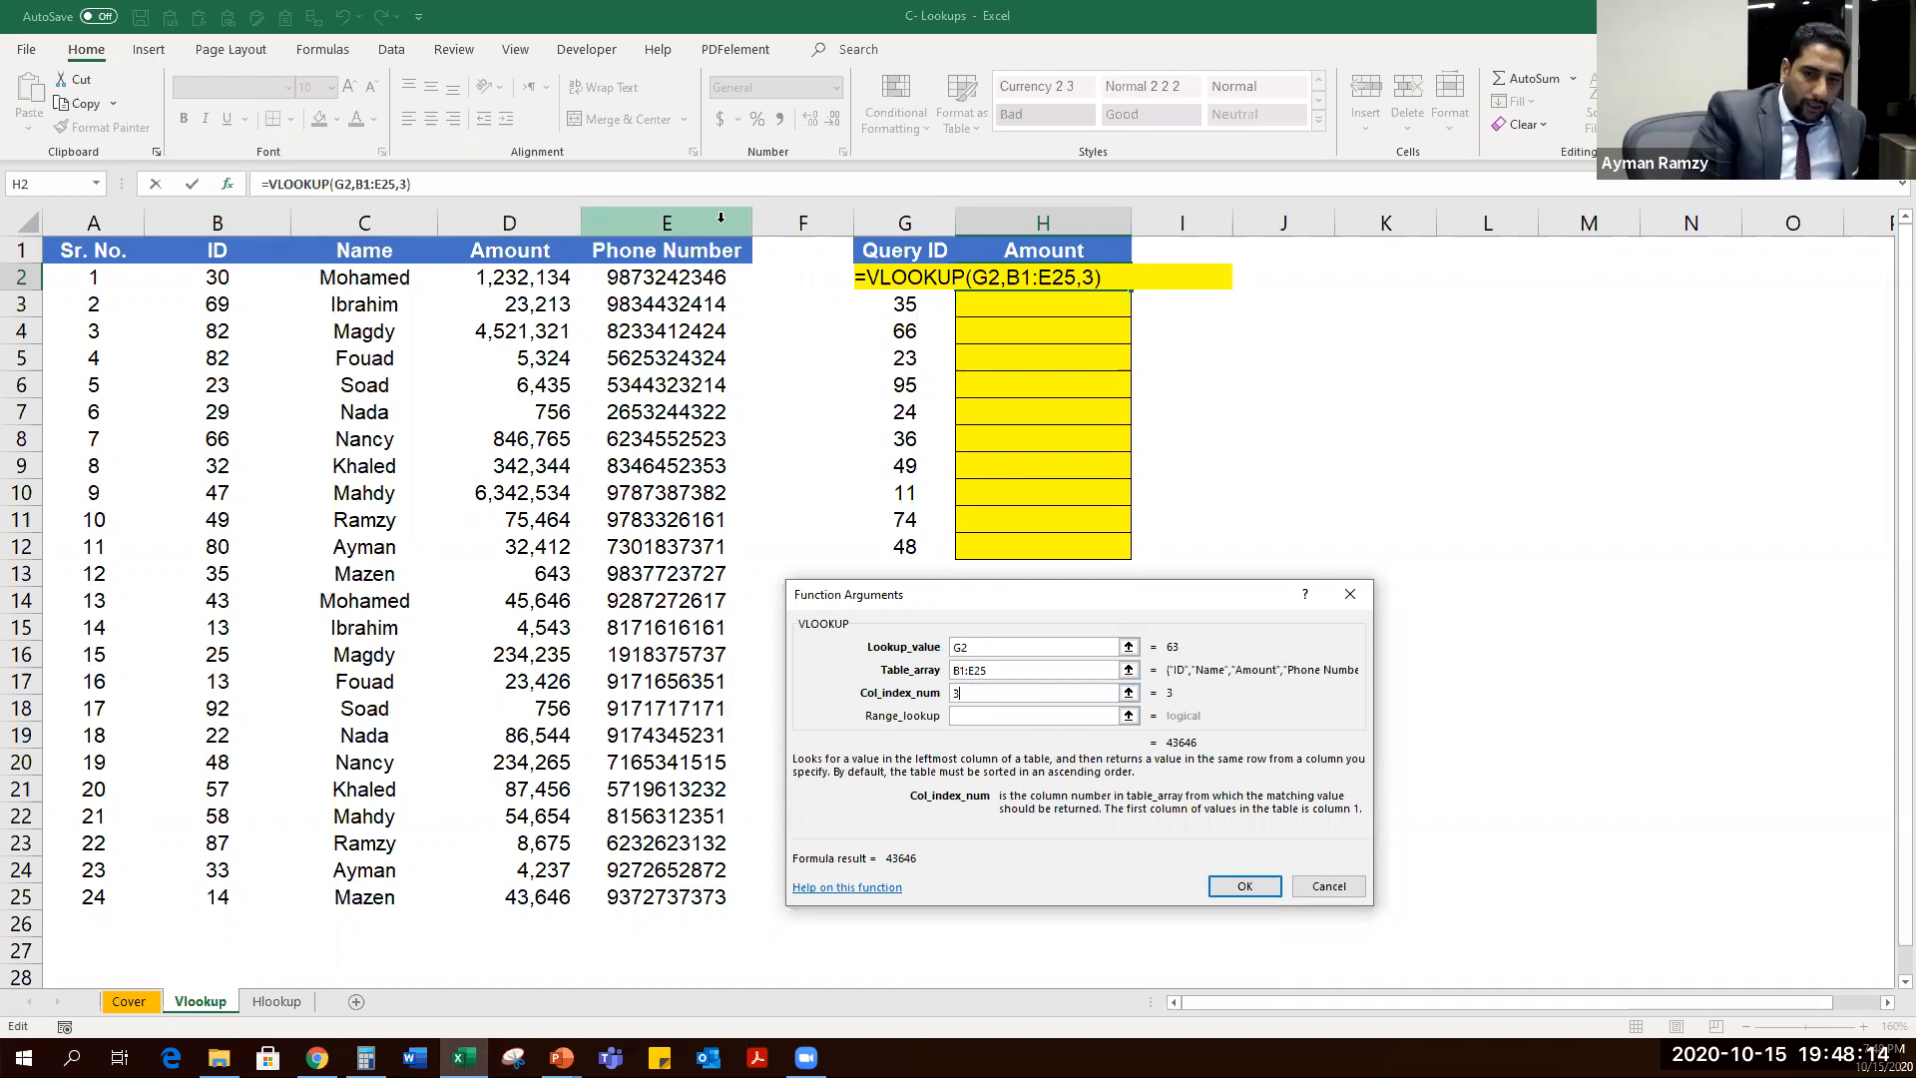
type(",")
key("Tab")
type("0")
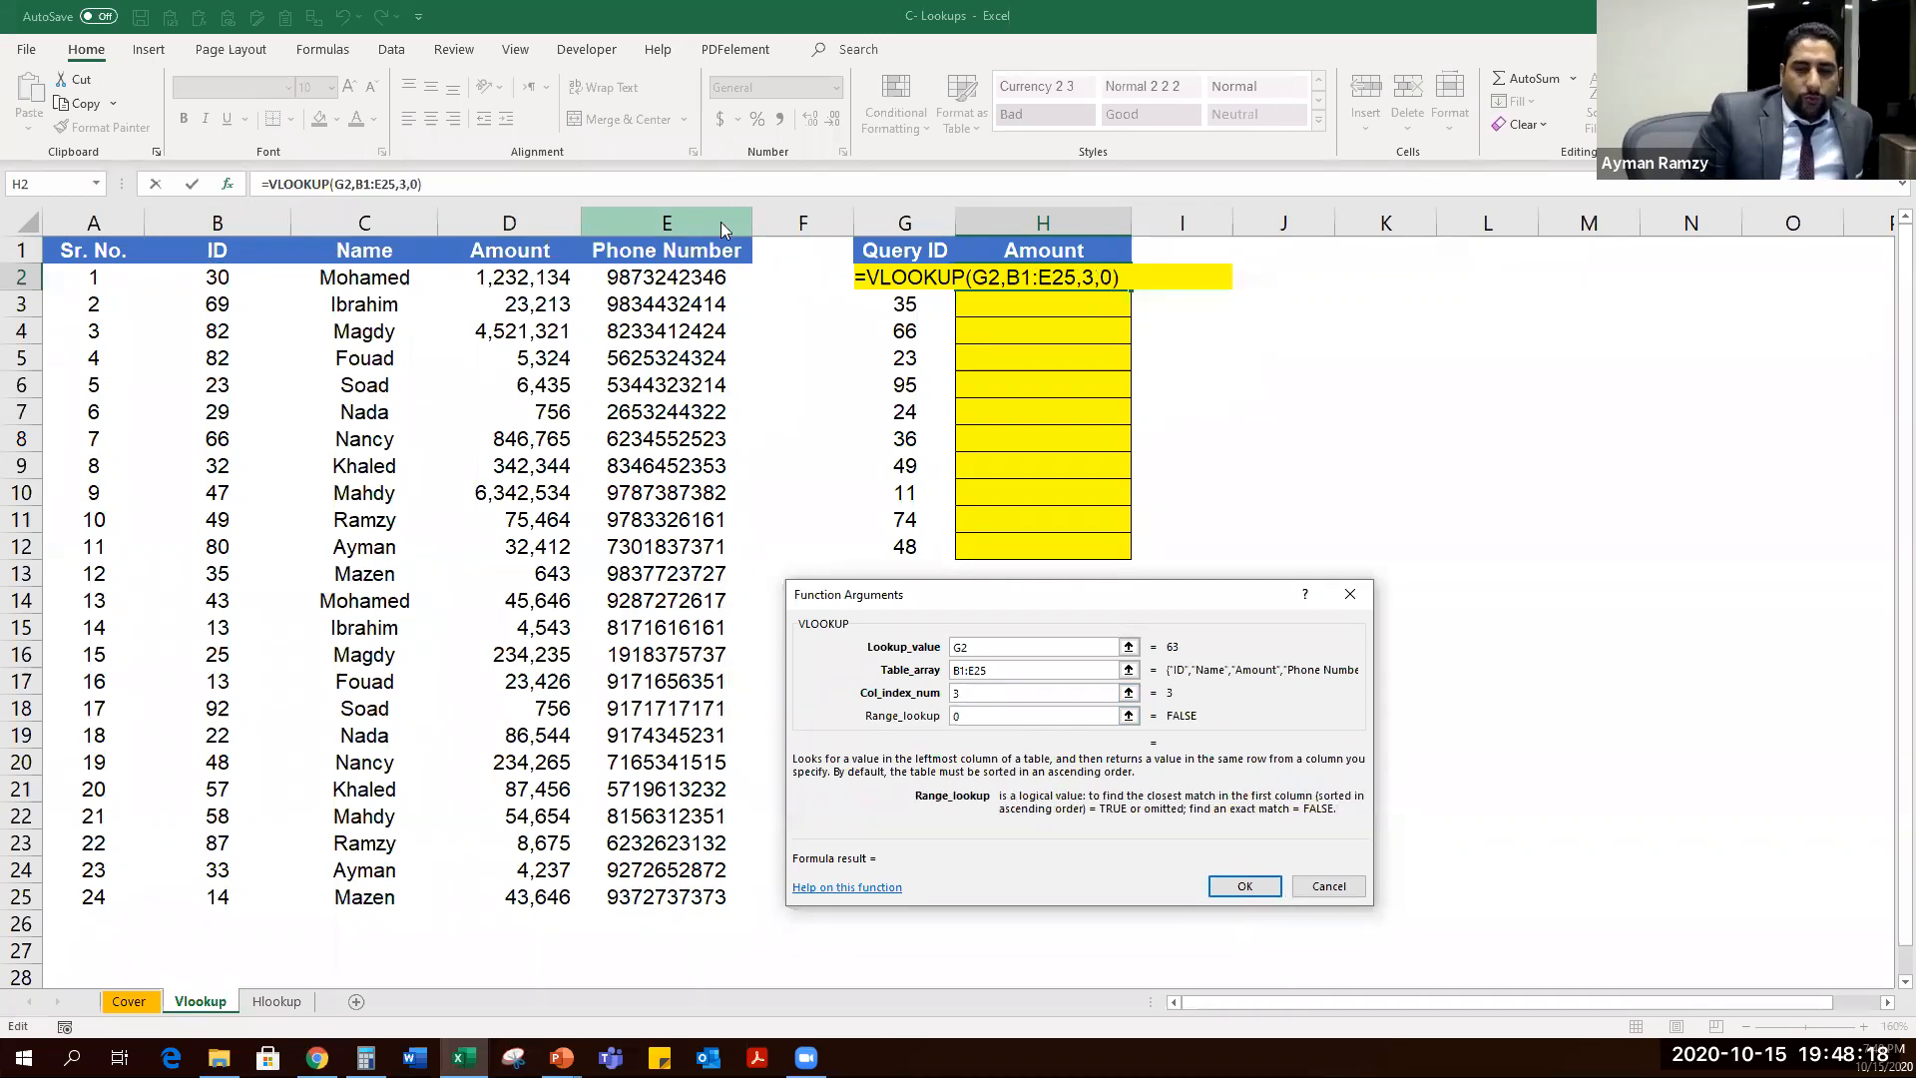
key("Return")
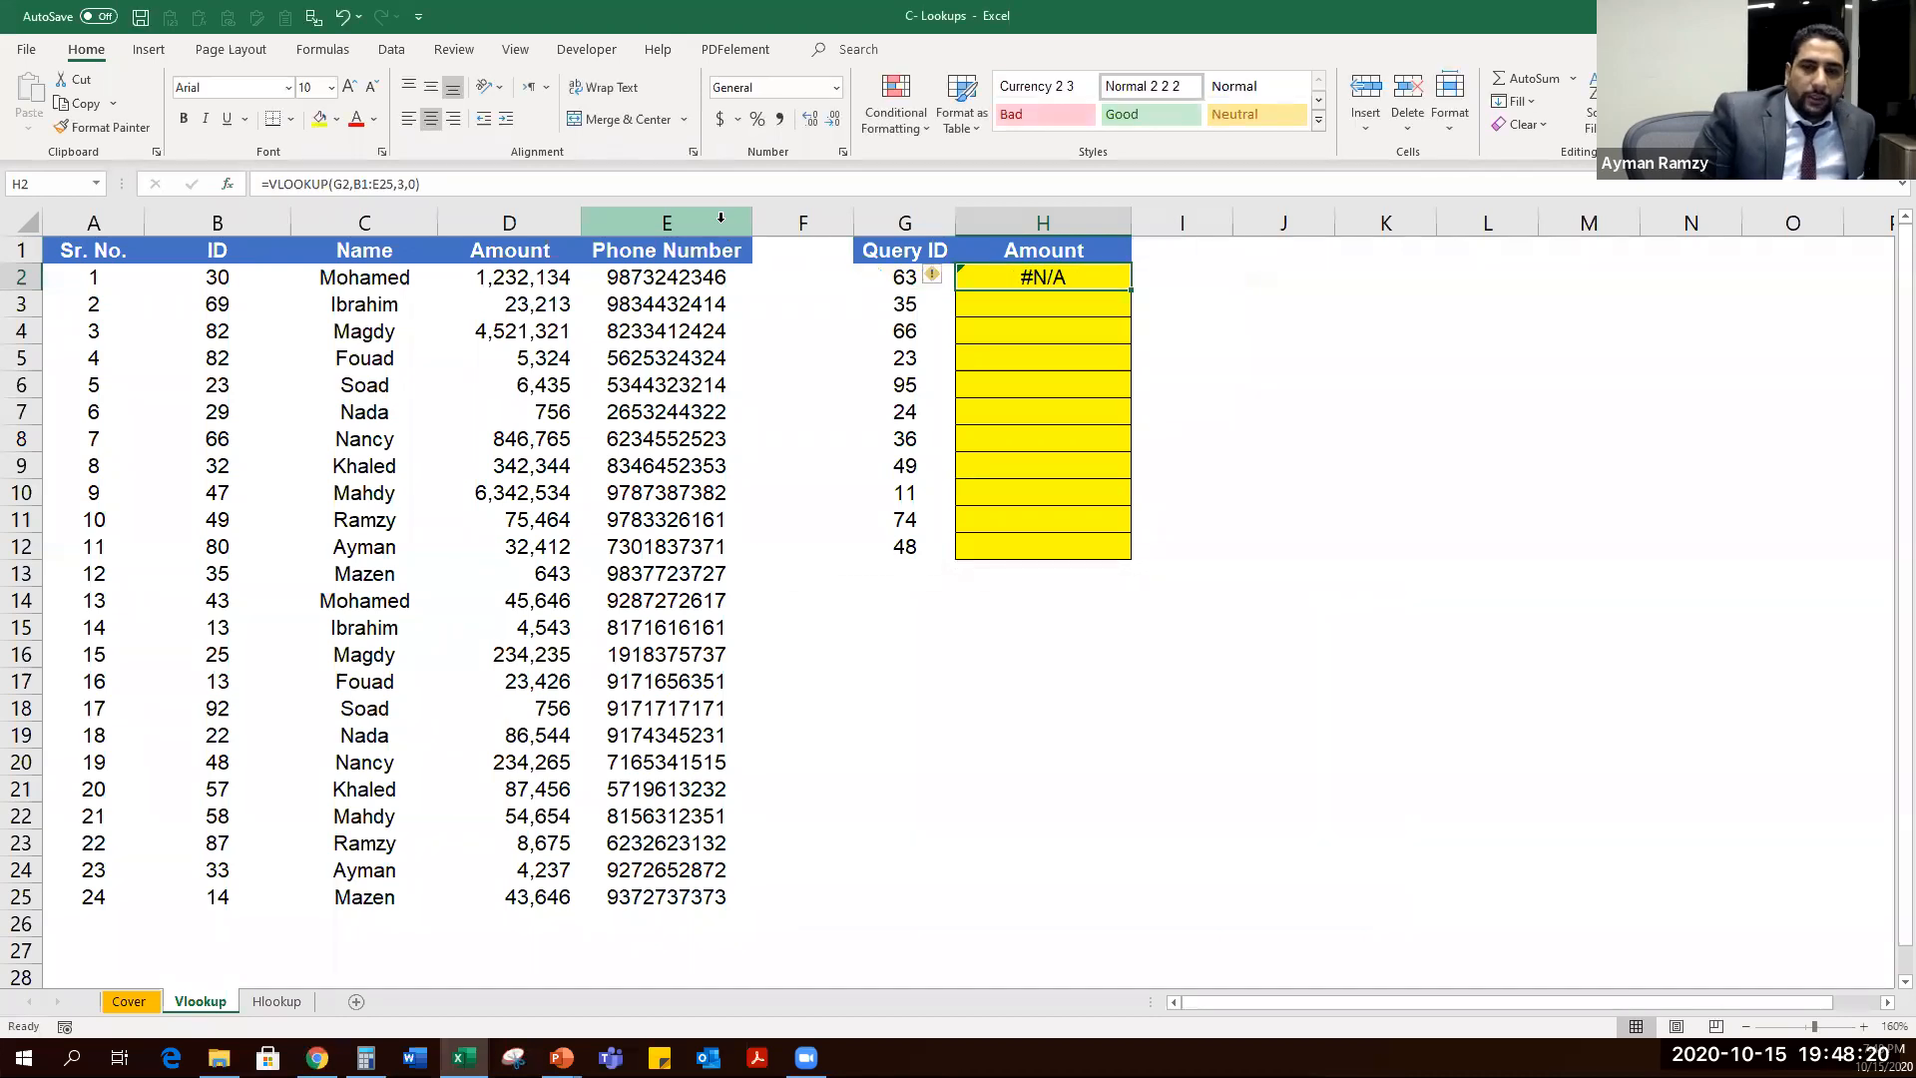
Fill the VLOOKUP formula from H2 down through H12 for all the query IDs.
key("shift+Down")
key("shift+Down")
key("shift+Down")
key("shift+Down")
key("shift+Down")
key("shift+Down")
key("shift+Down")
key("shift+Down")
key("shift+Down")
key("shift+Down")
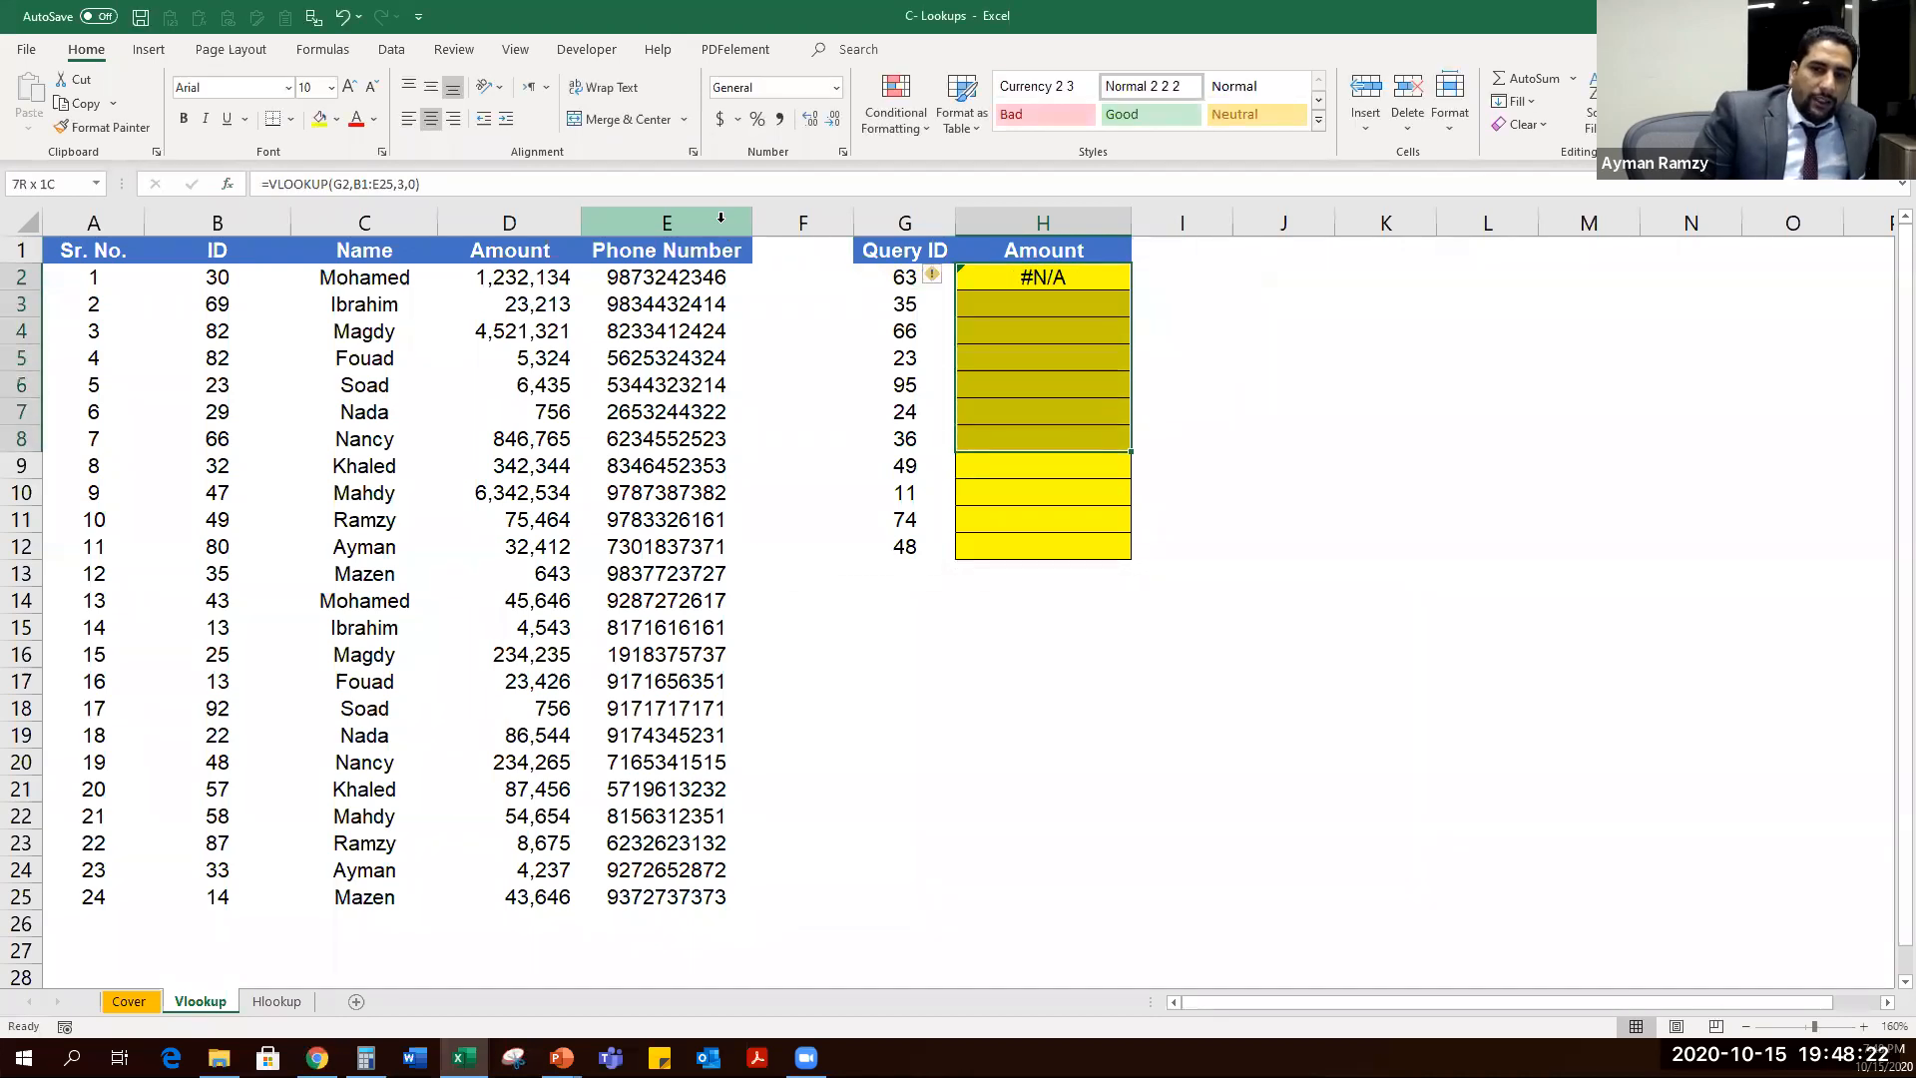
key("ctrl+d")
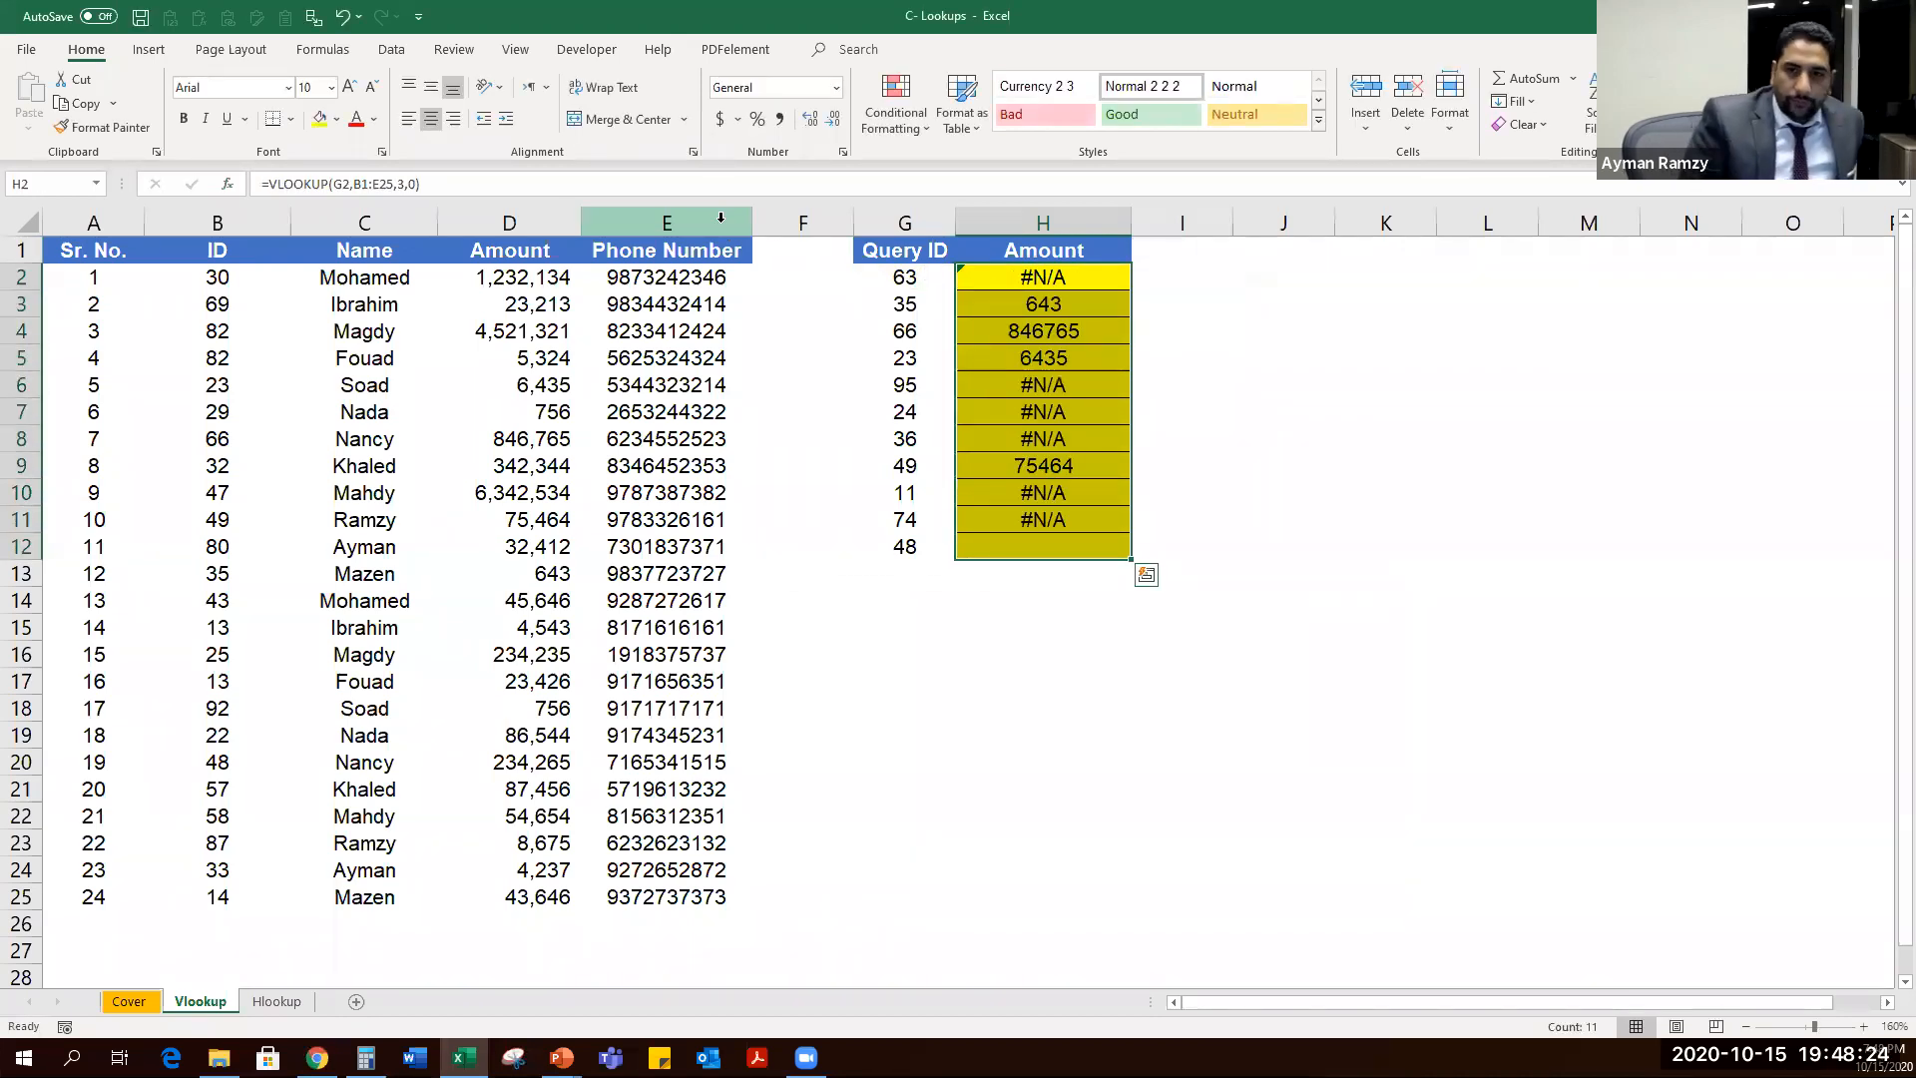
key("Up")
key("Down")
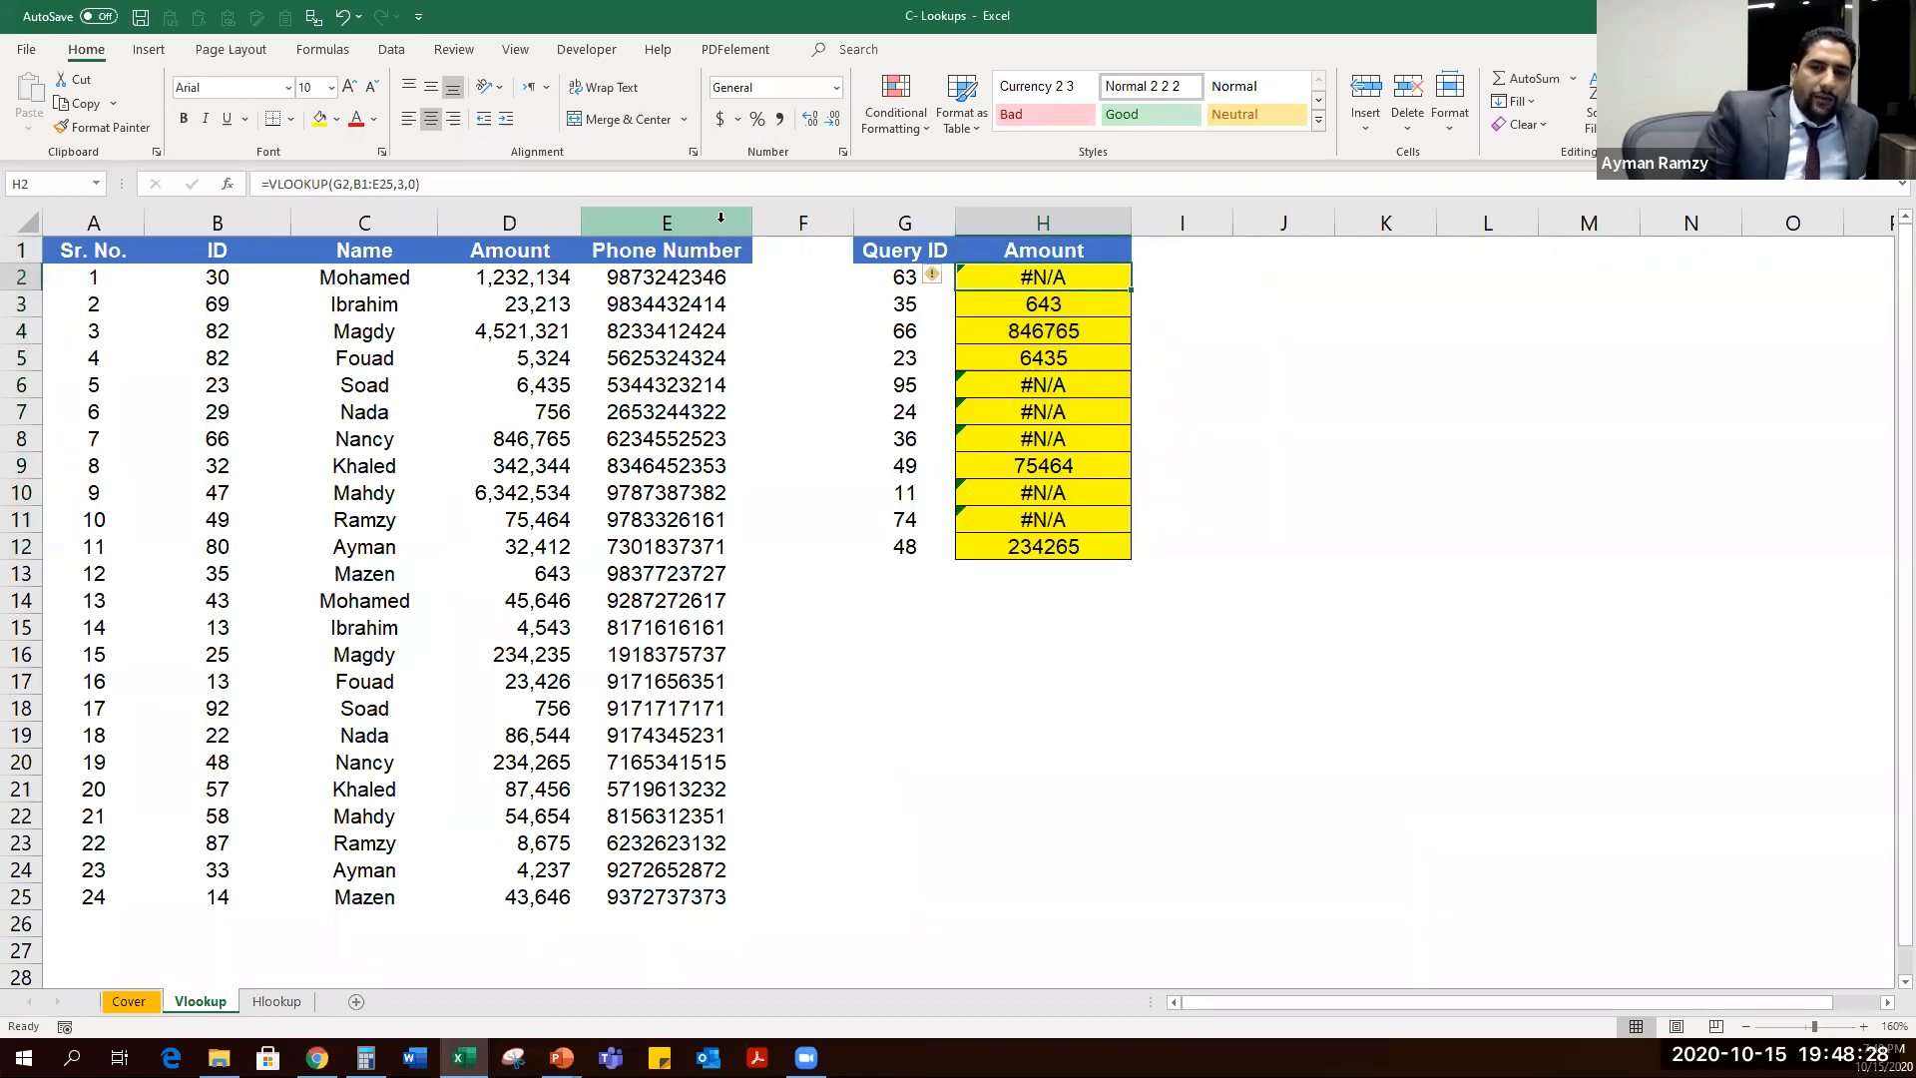
Examine the query IDs in column G and the VLOOKUP formulas and results beside them in column H.
key("Left")
key("Left")
key("Down")
key("Right")
key("Down")
key("Down")
key("Down")
key("Down")
key("Down")
key("Down")
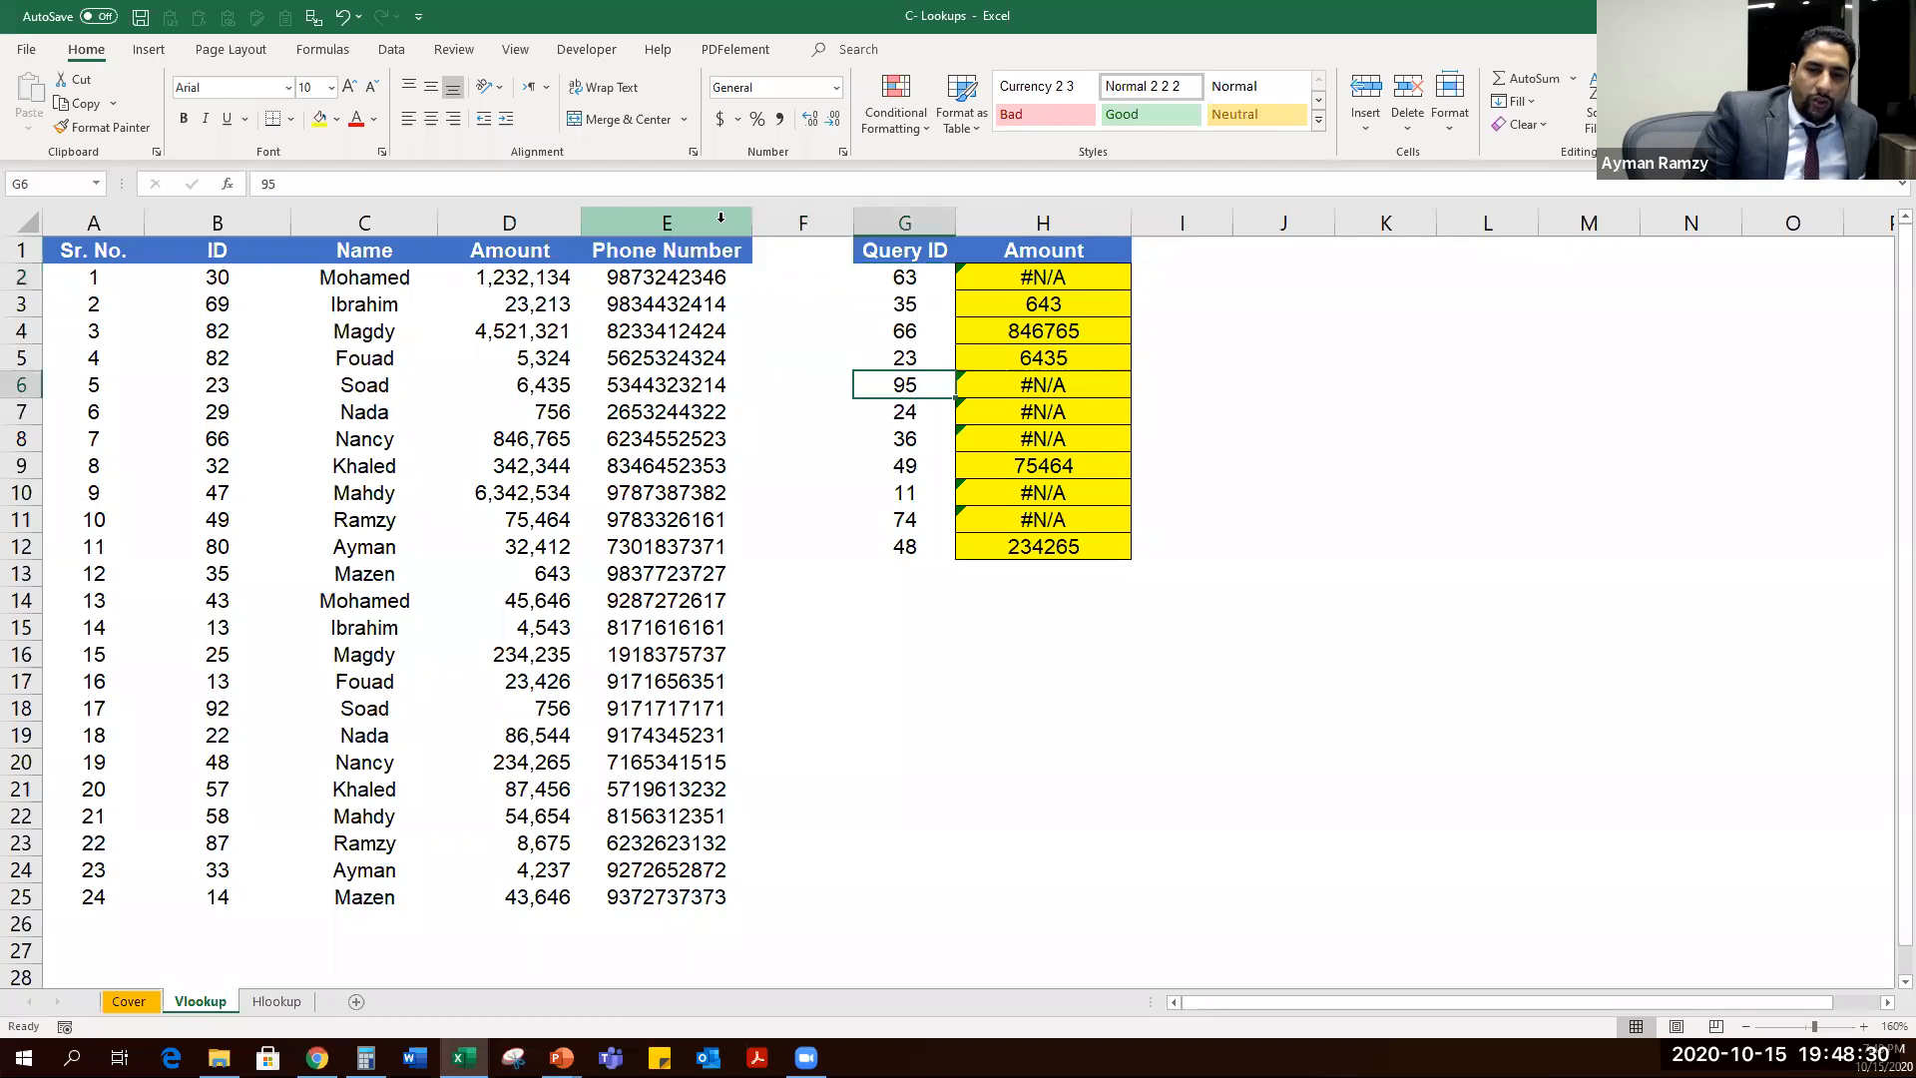
key("Down")
key("Down")
key("Up")
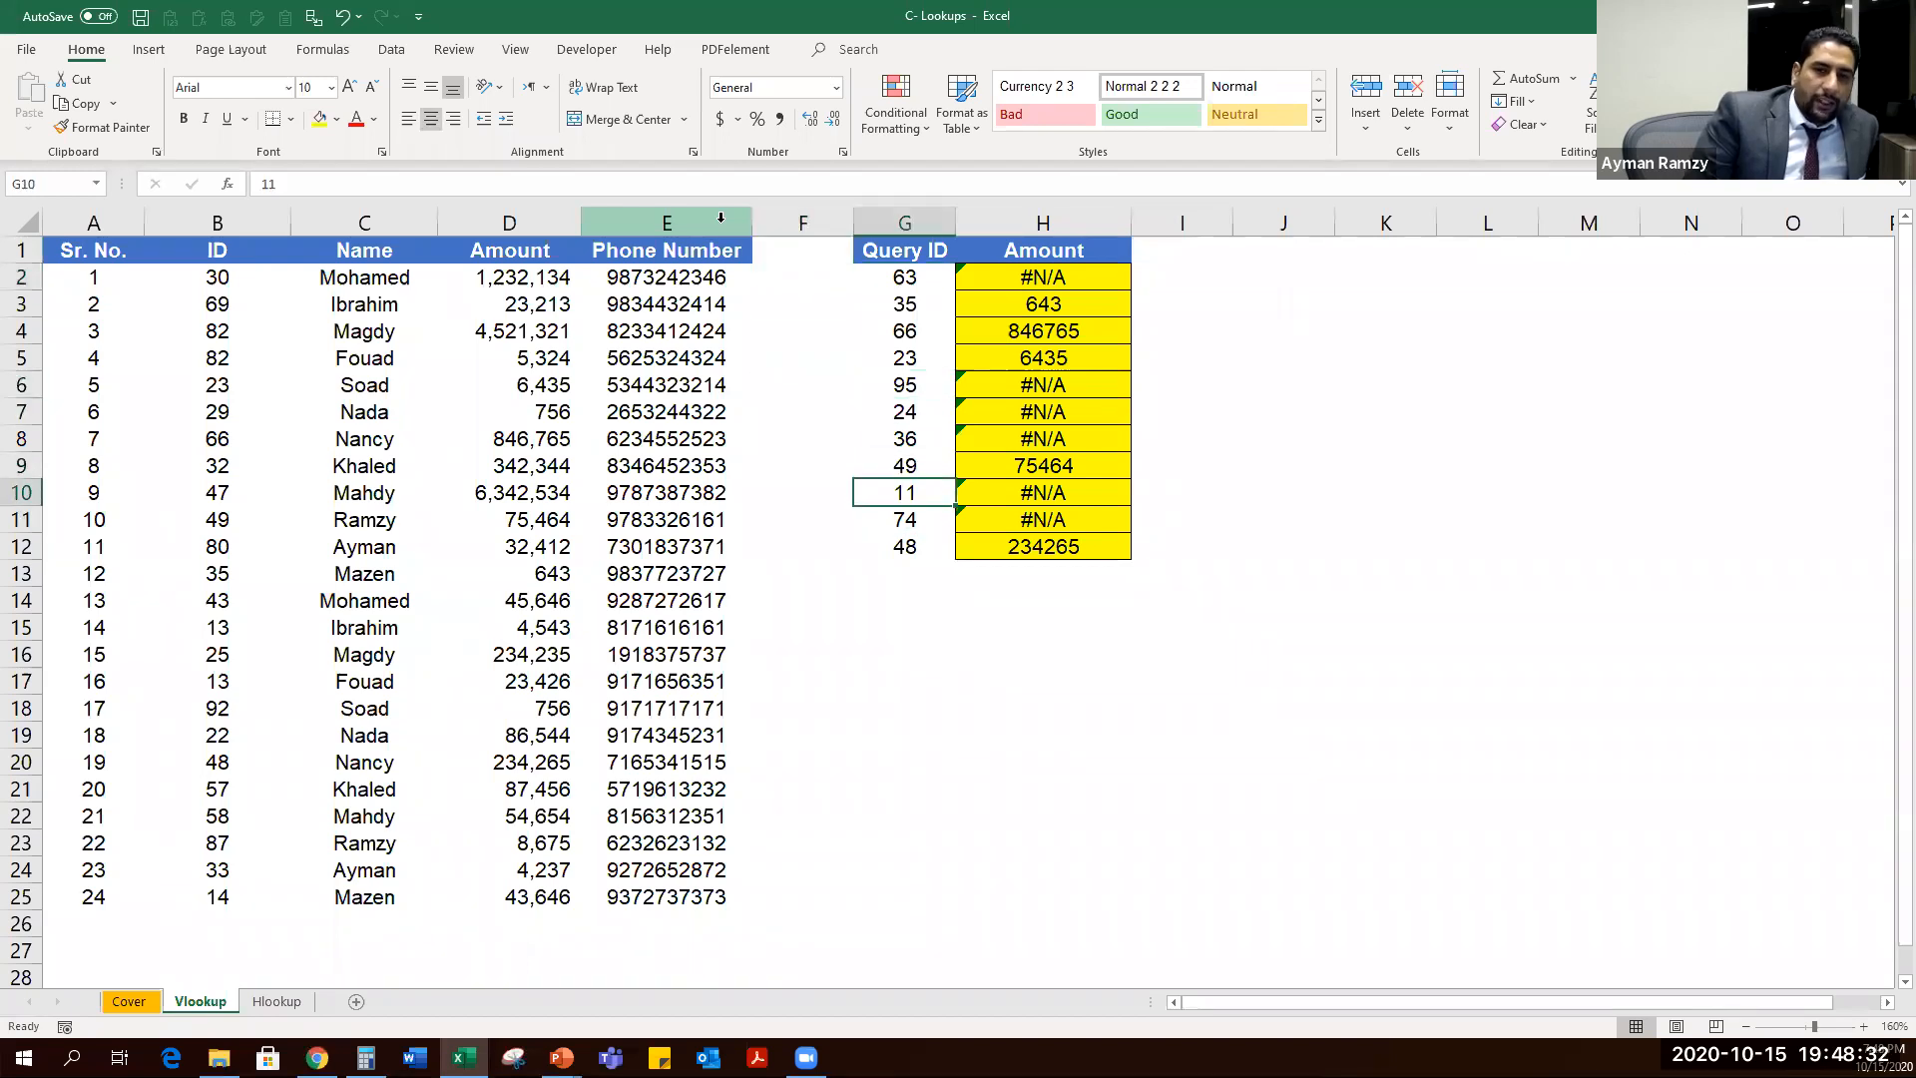
key("Right")
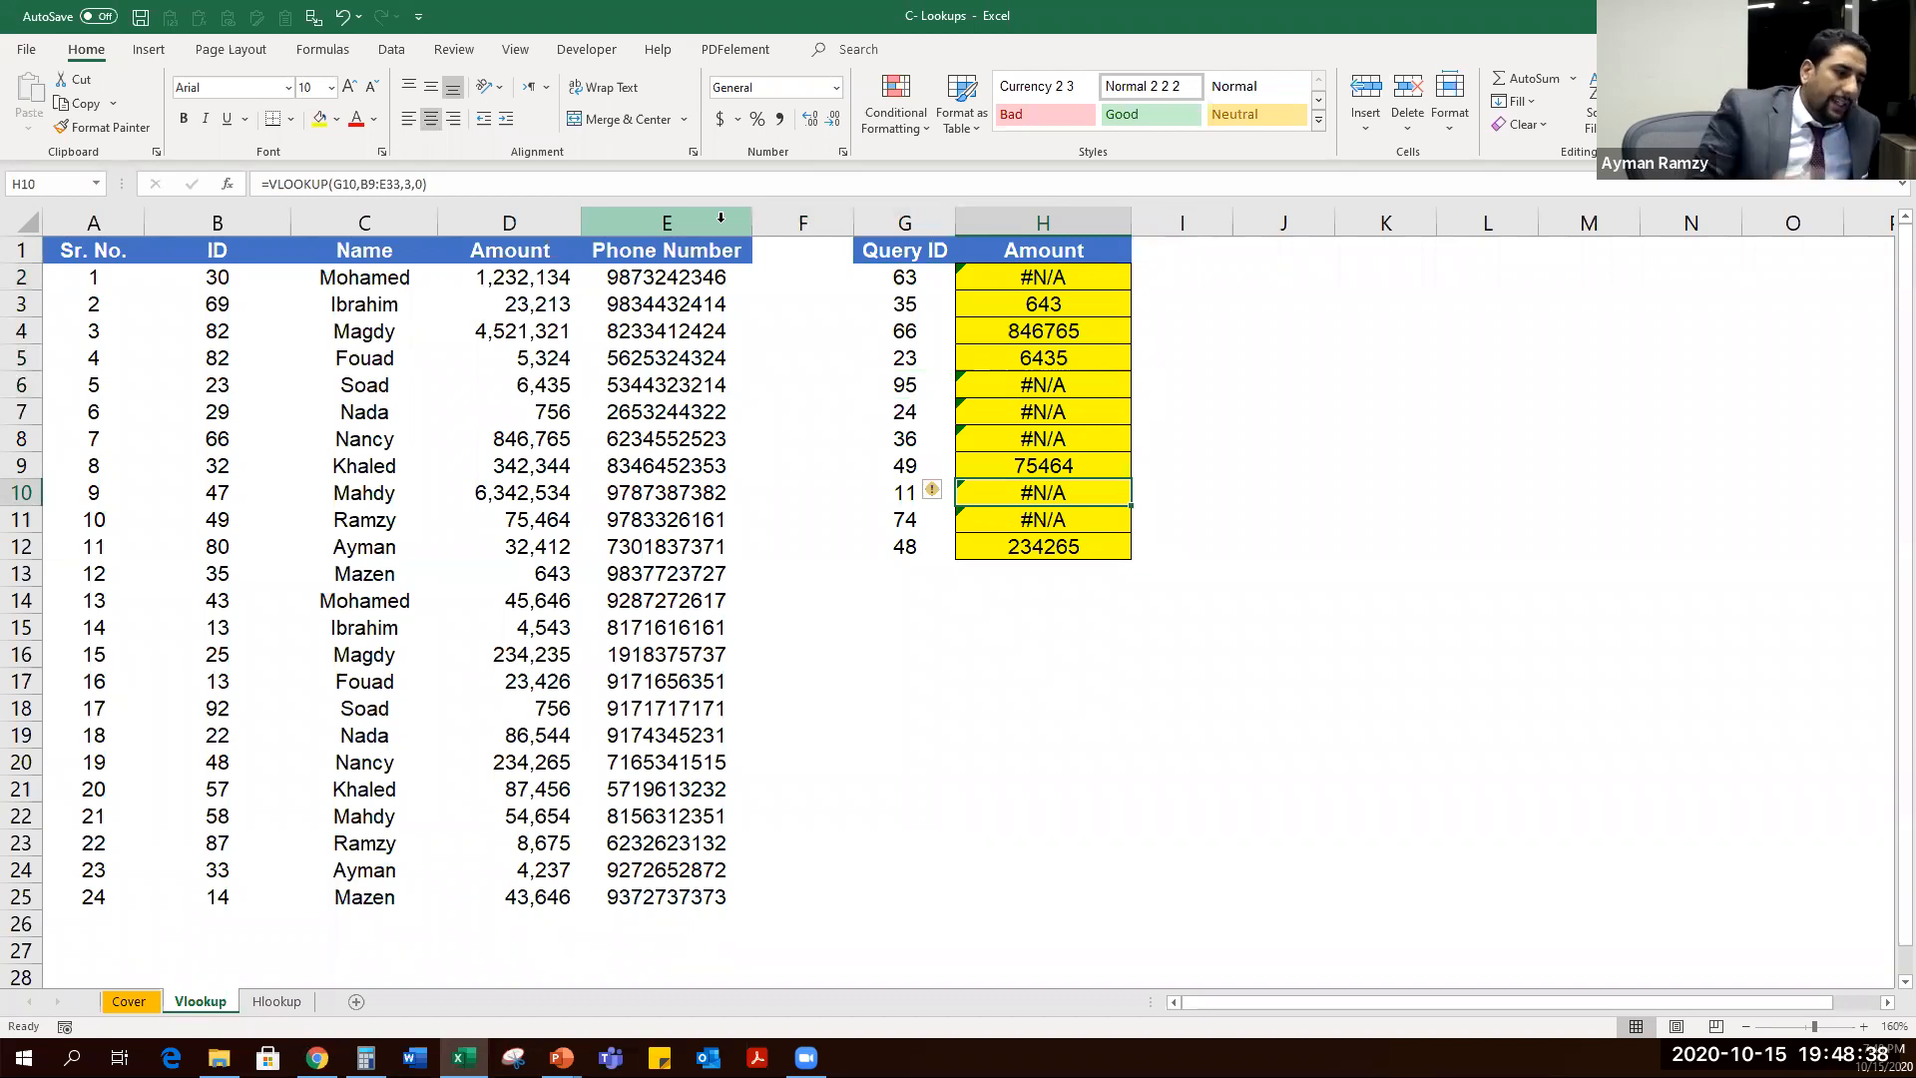
key("ctrl+Up")
key("Down")
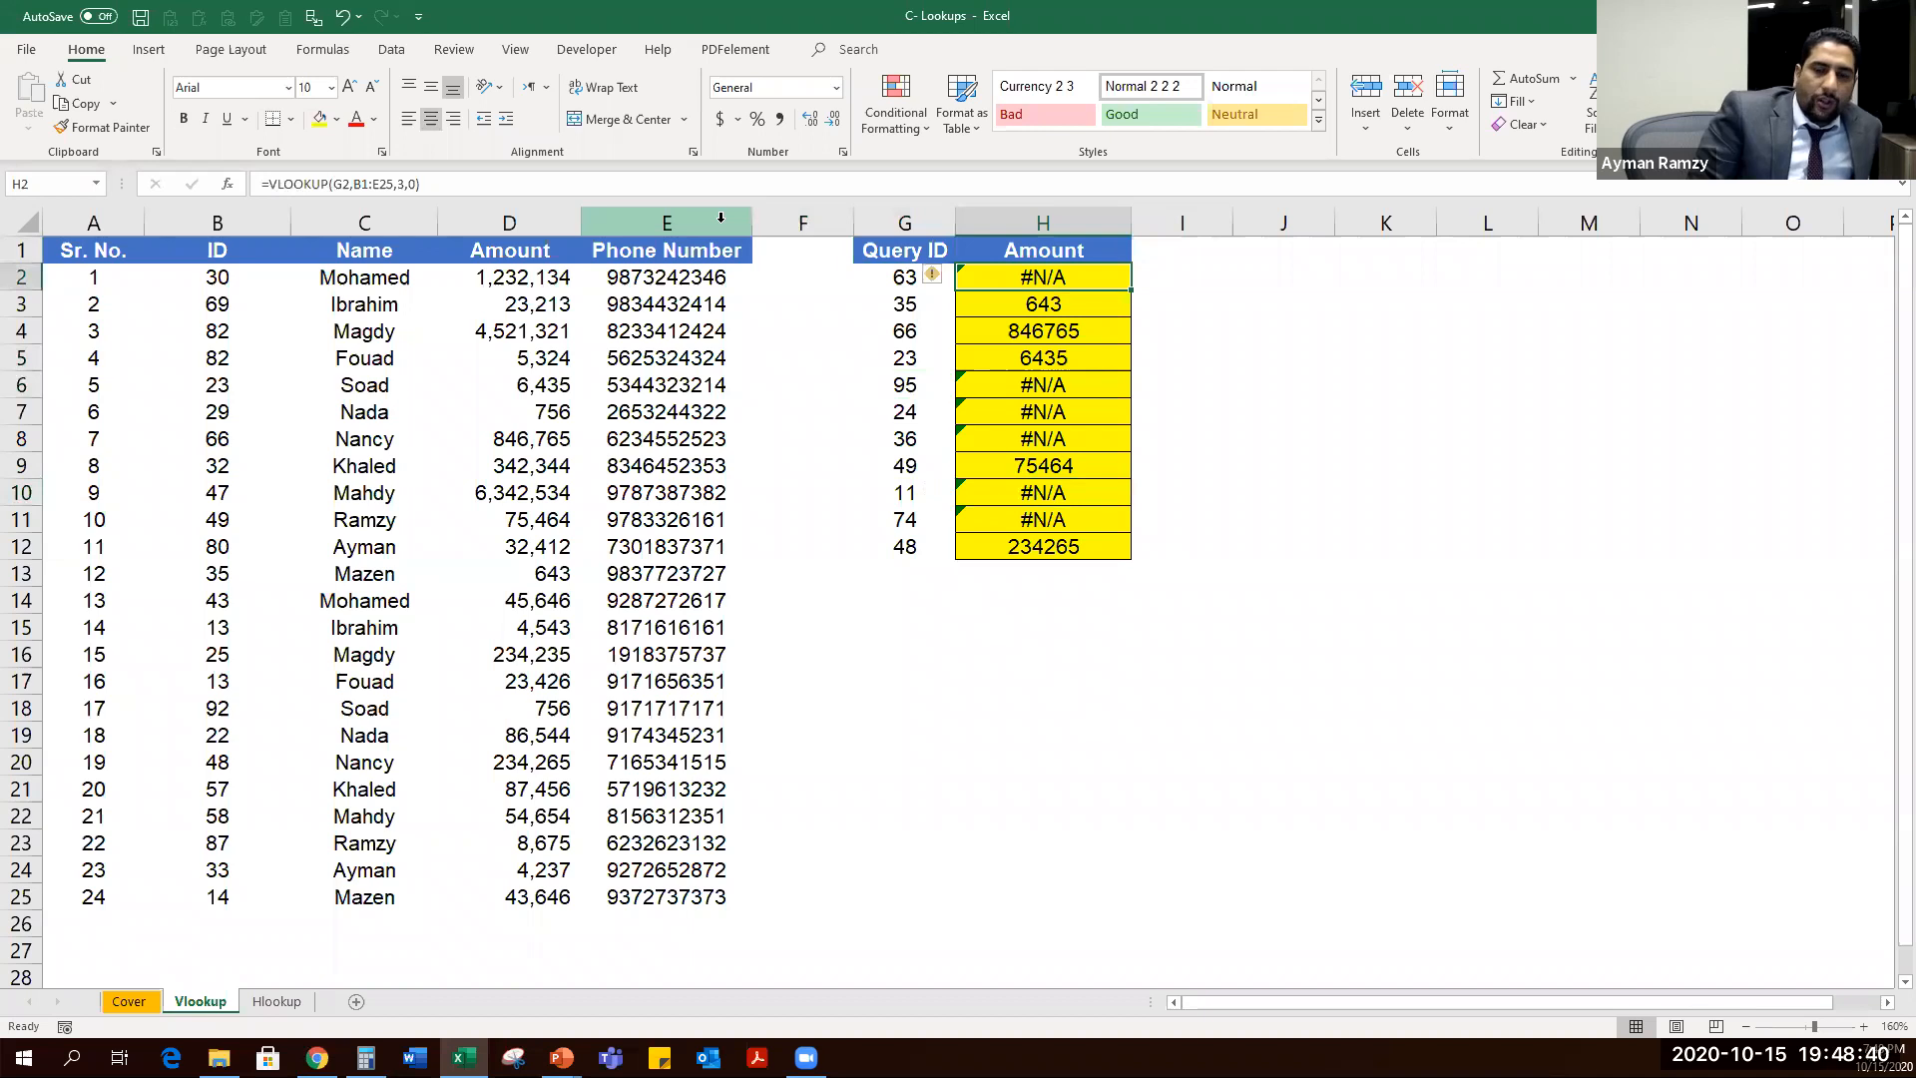
Add a SUM formula in H13 that totals the amounts in H2:H12.
key("ctrl+Down")
key("Down")
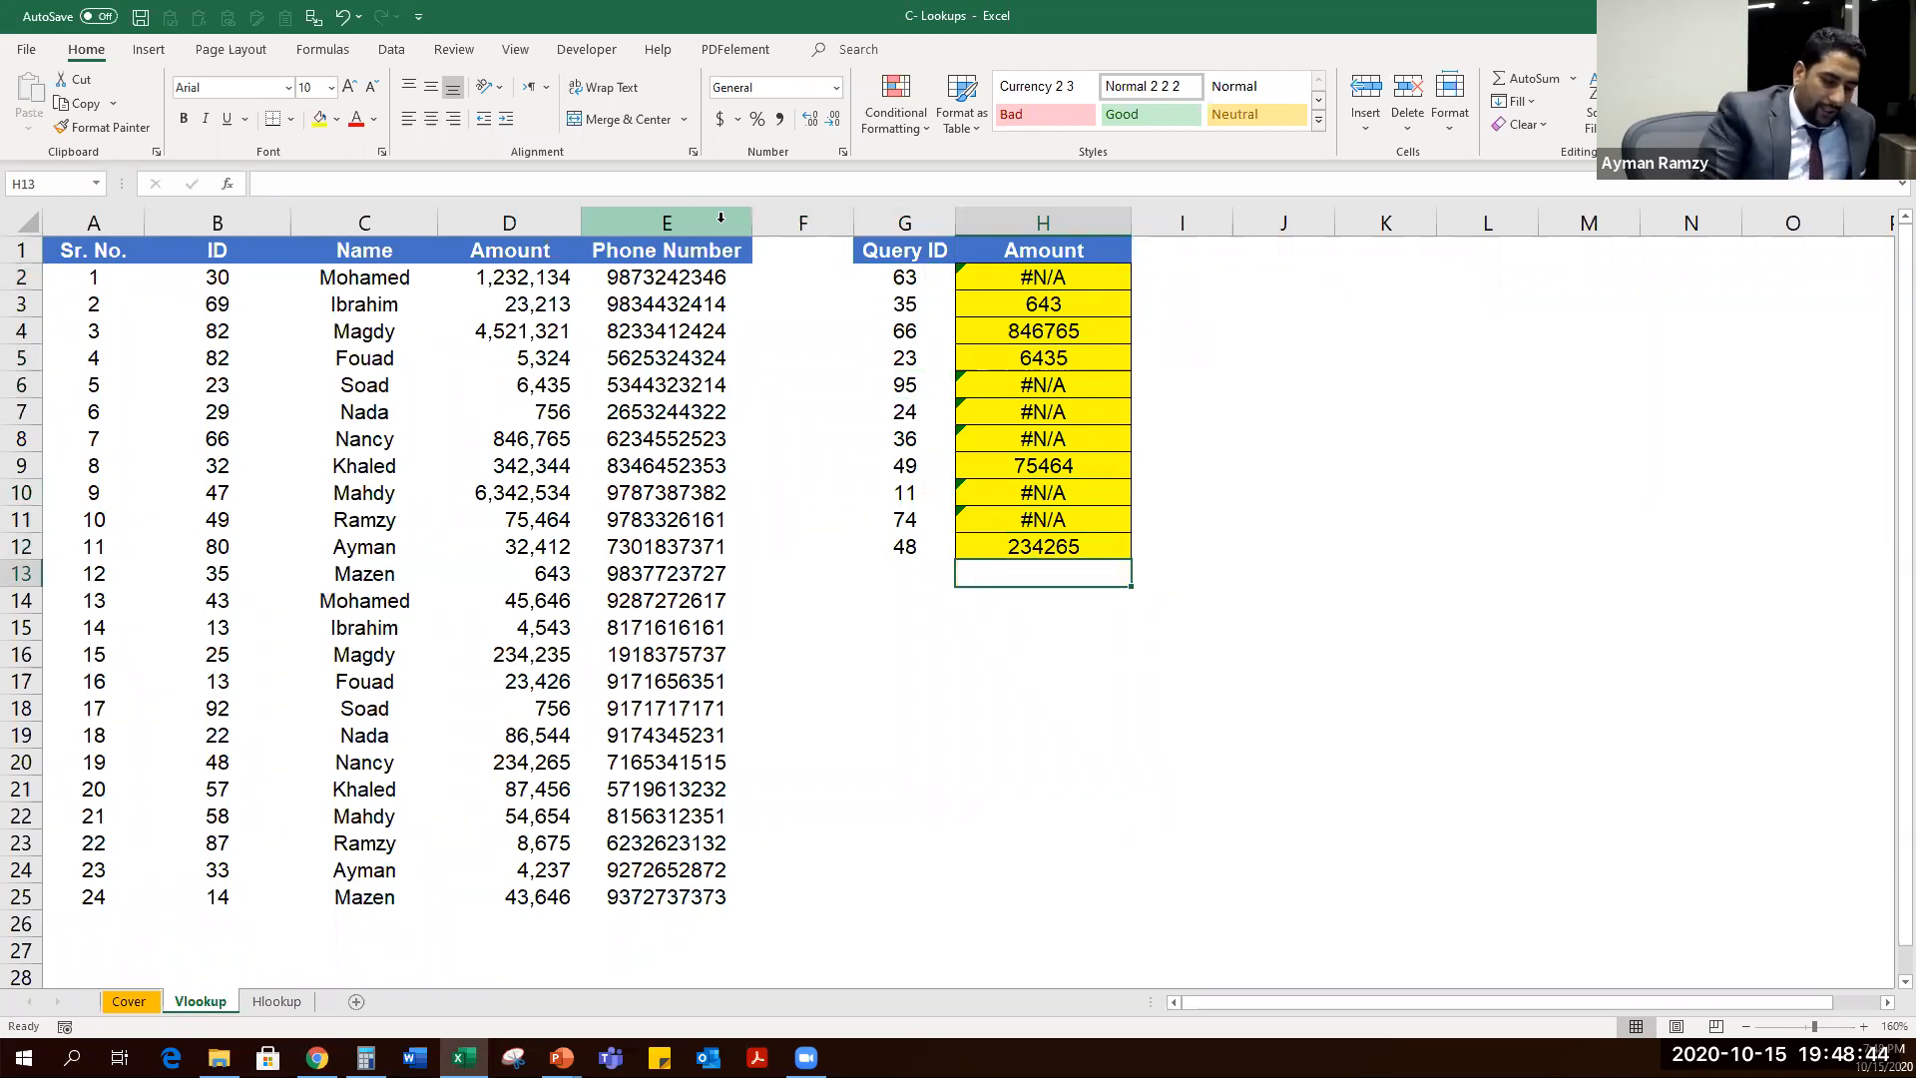
key("alt+equal")
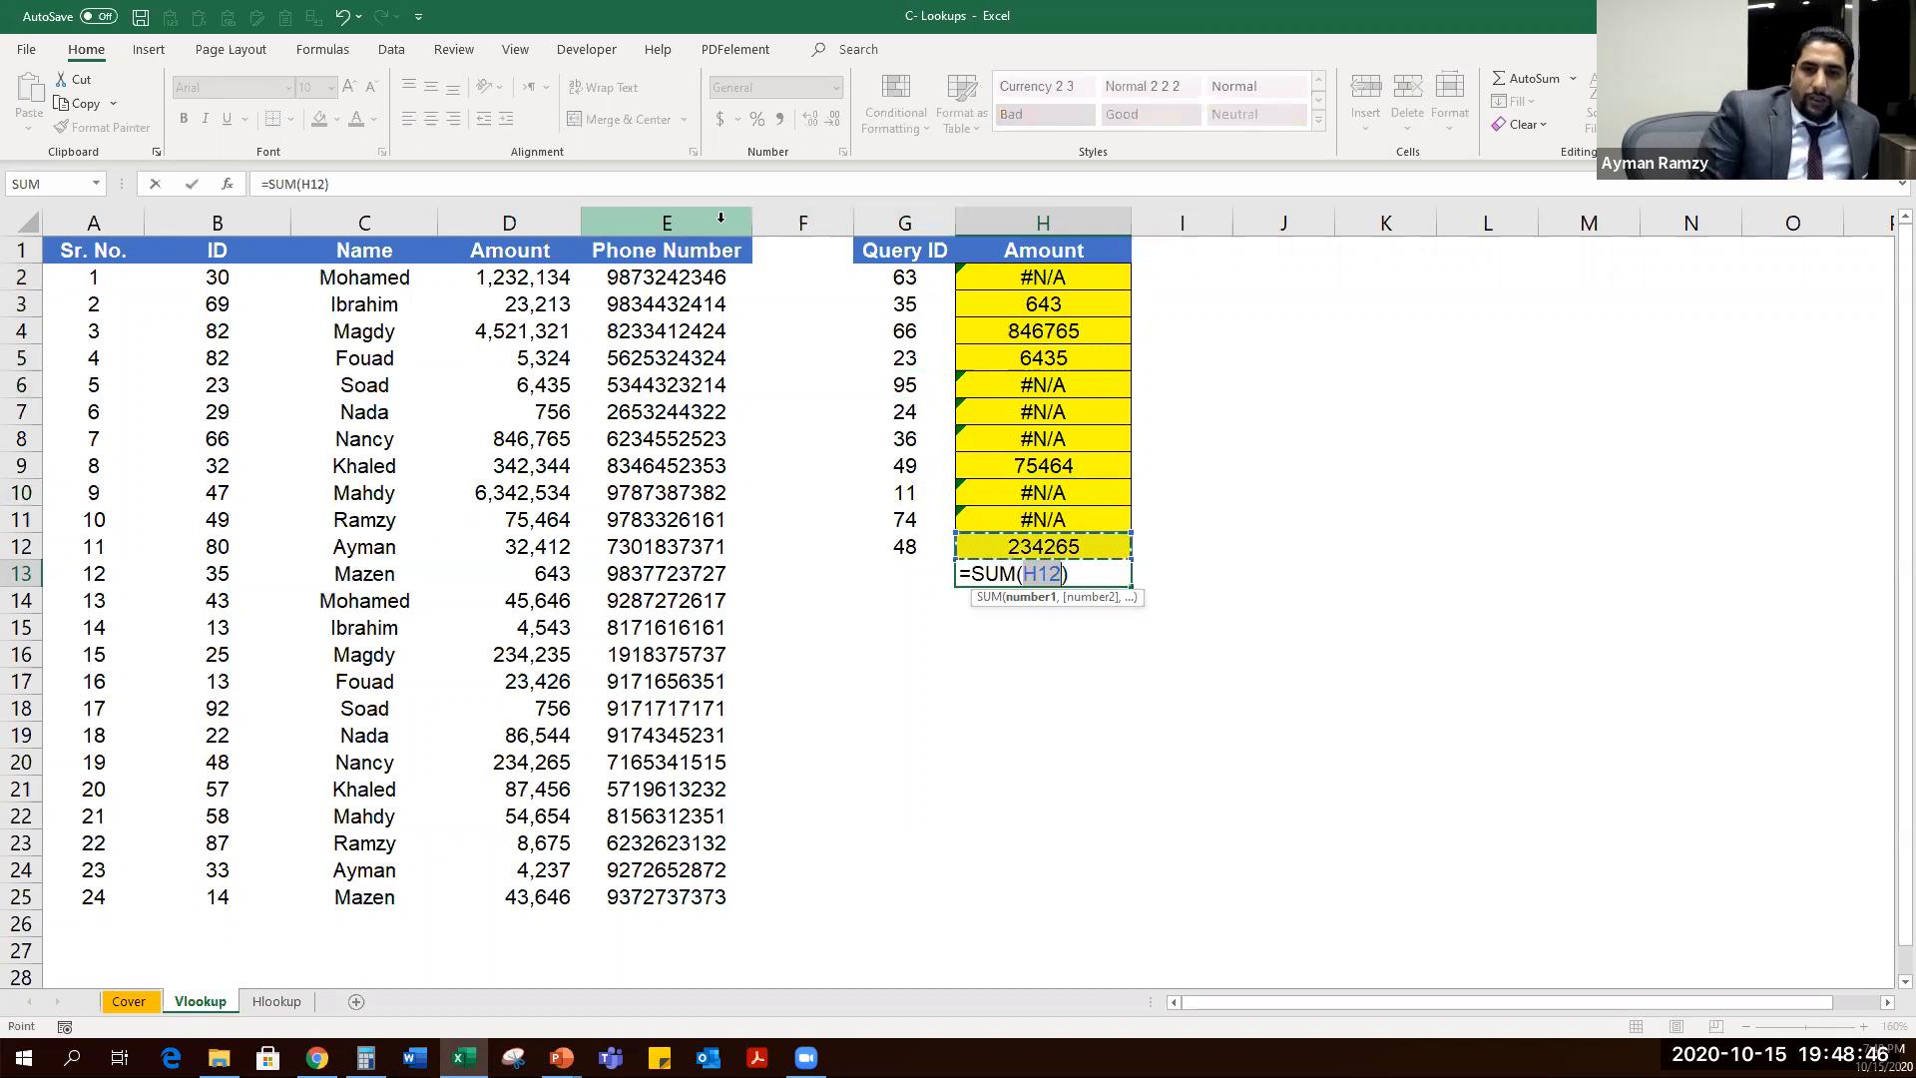
key("ctrl+shift+Up")
key("shift+Down")
key("Return")
key("Up")
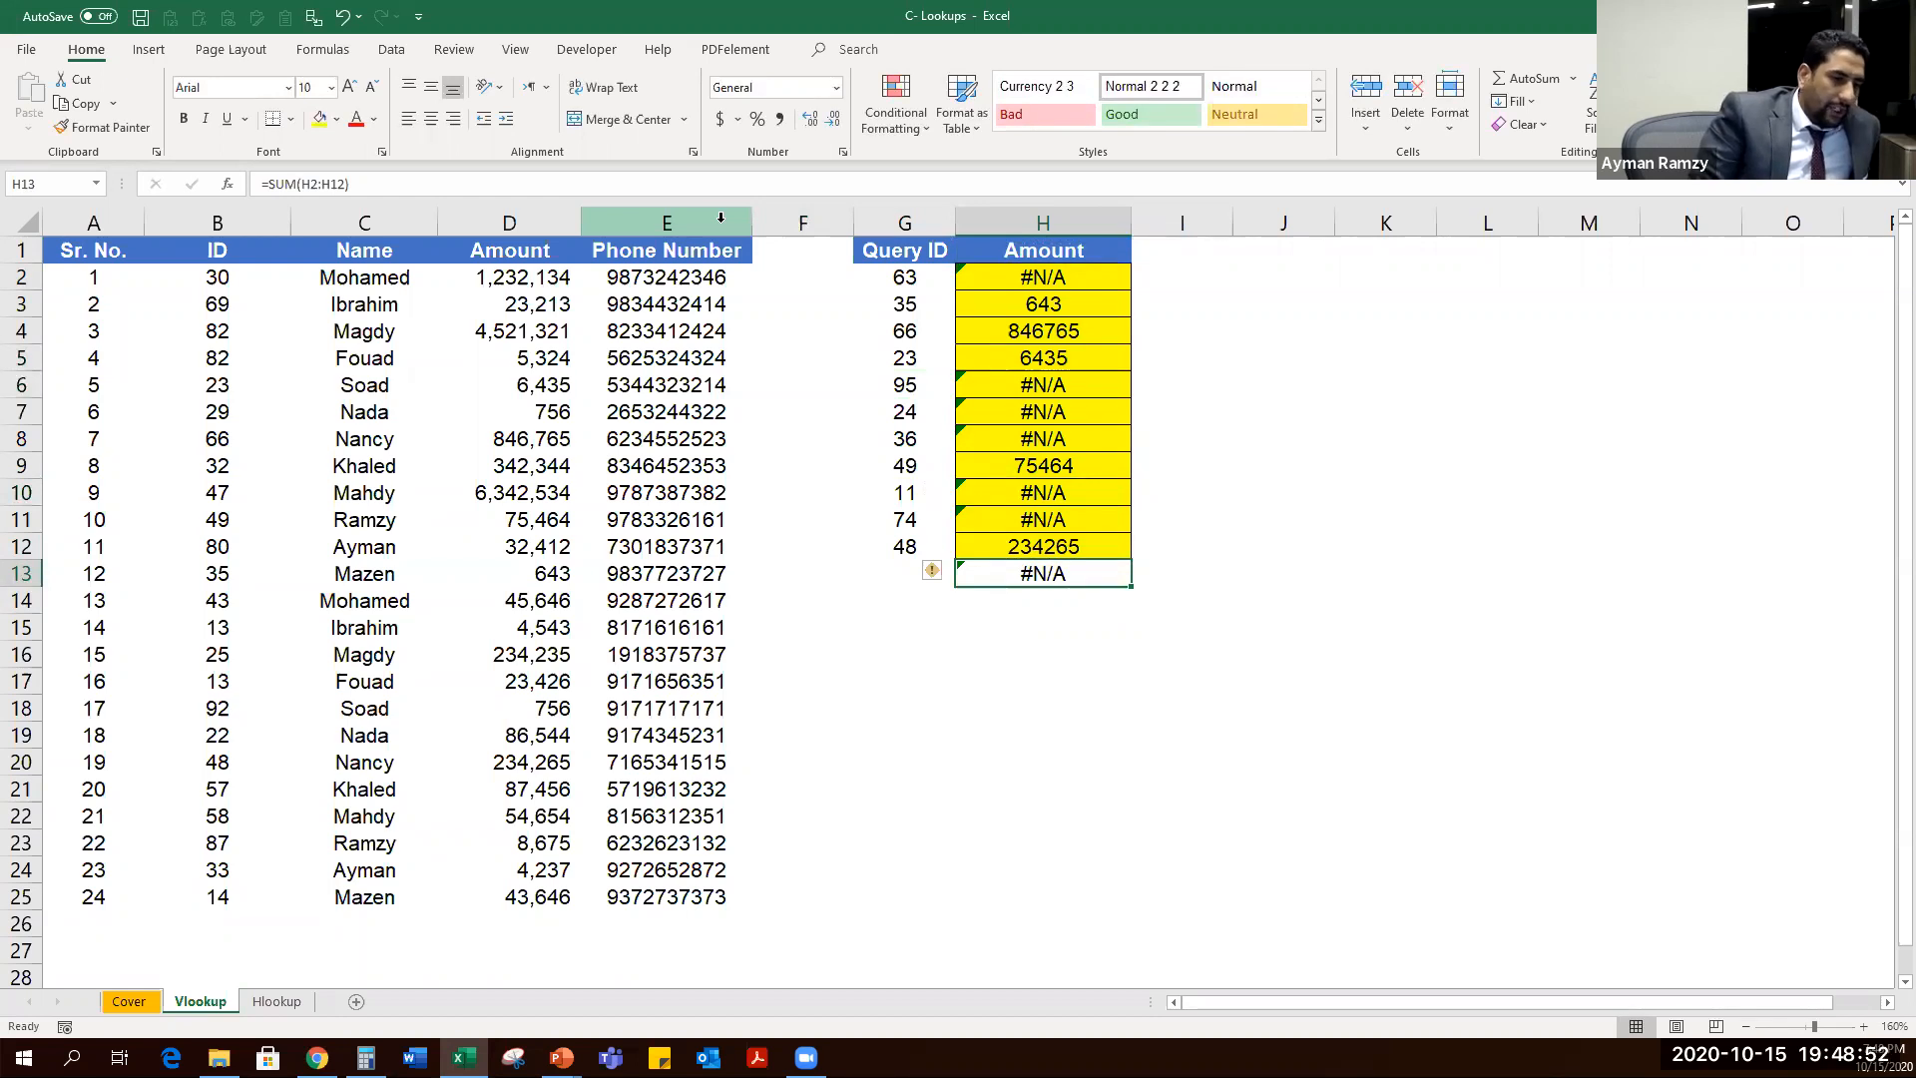
key("Up")
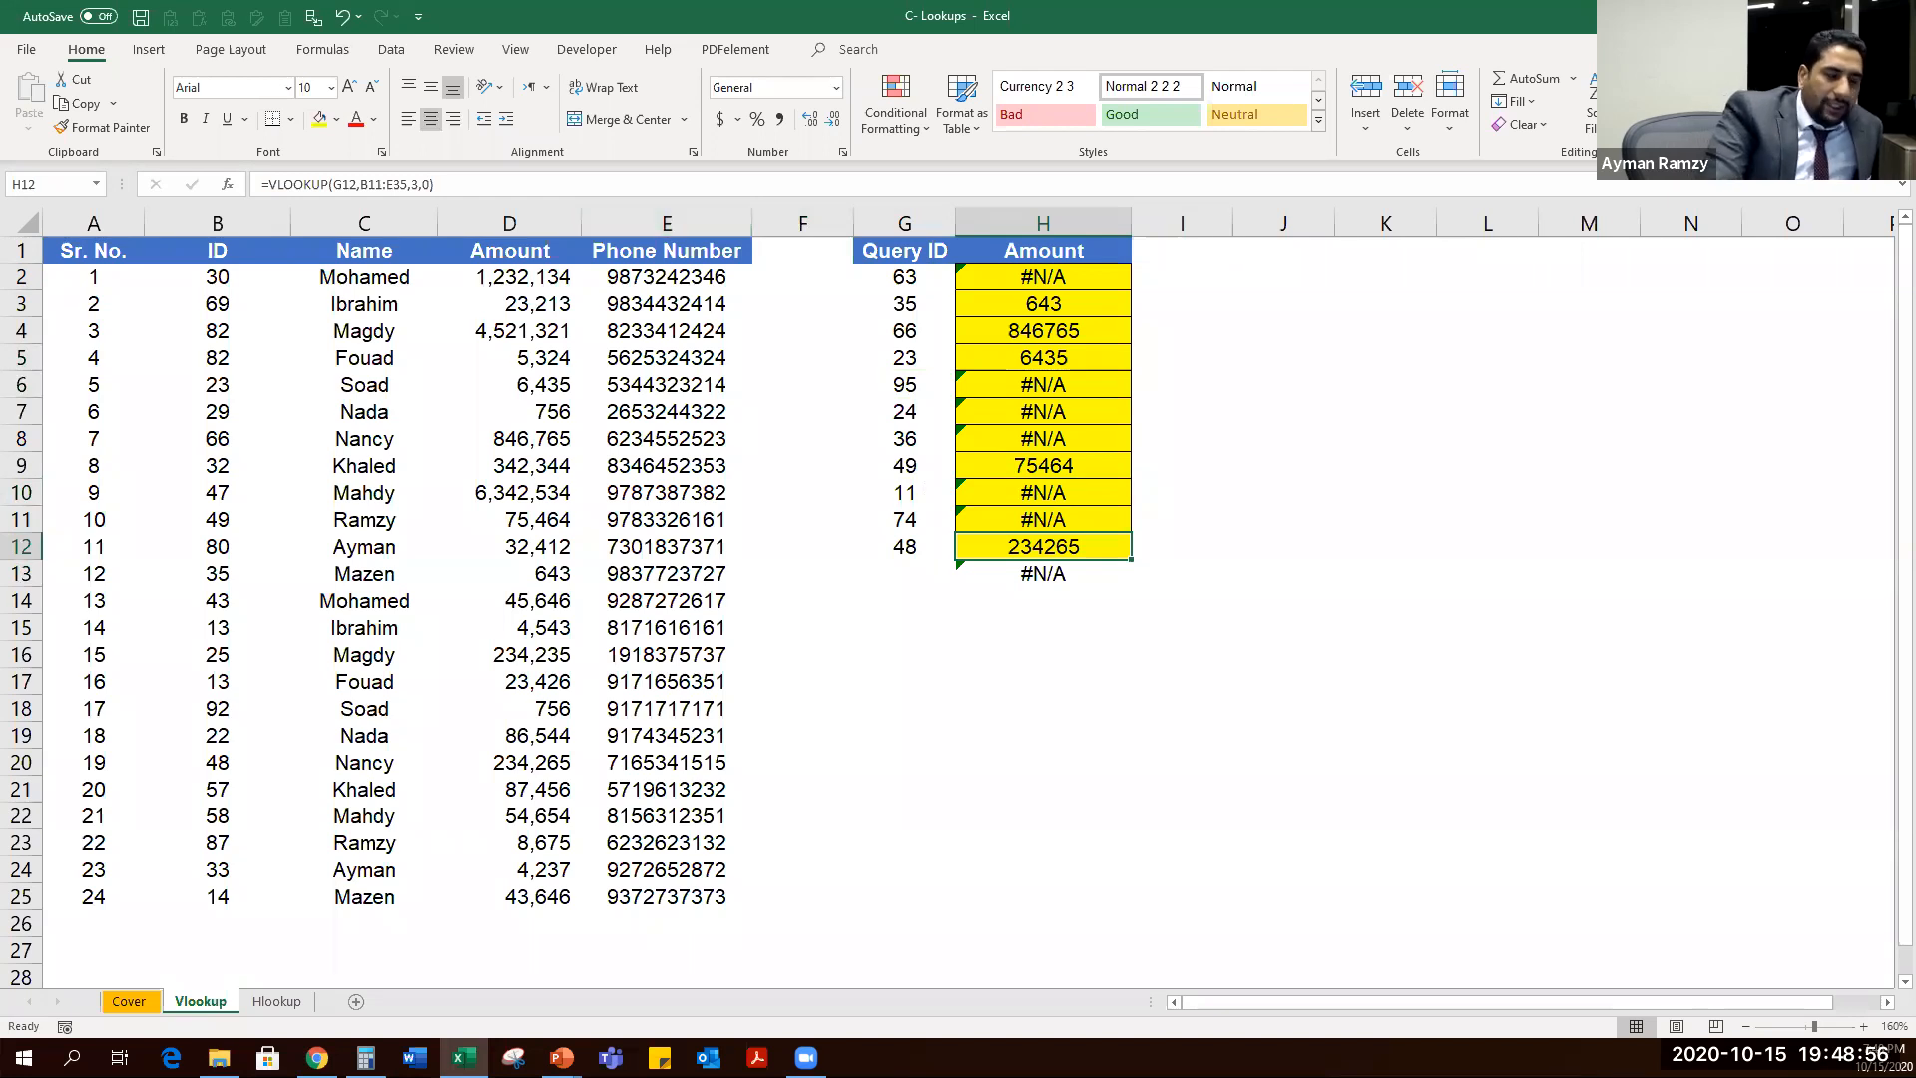
left_click(1056, 283)
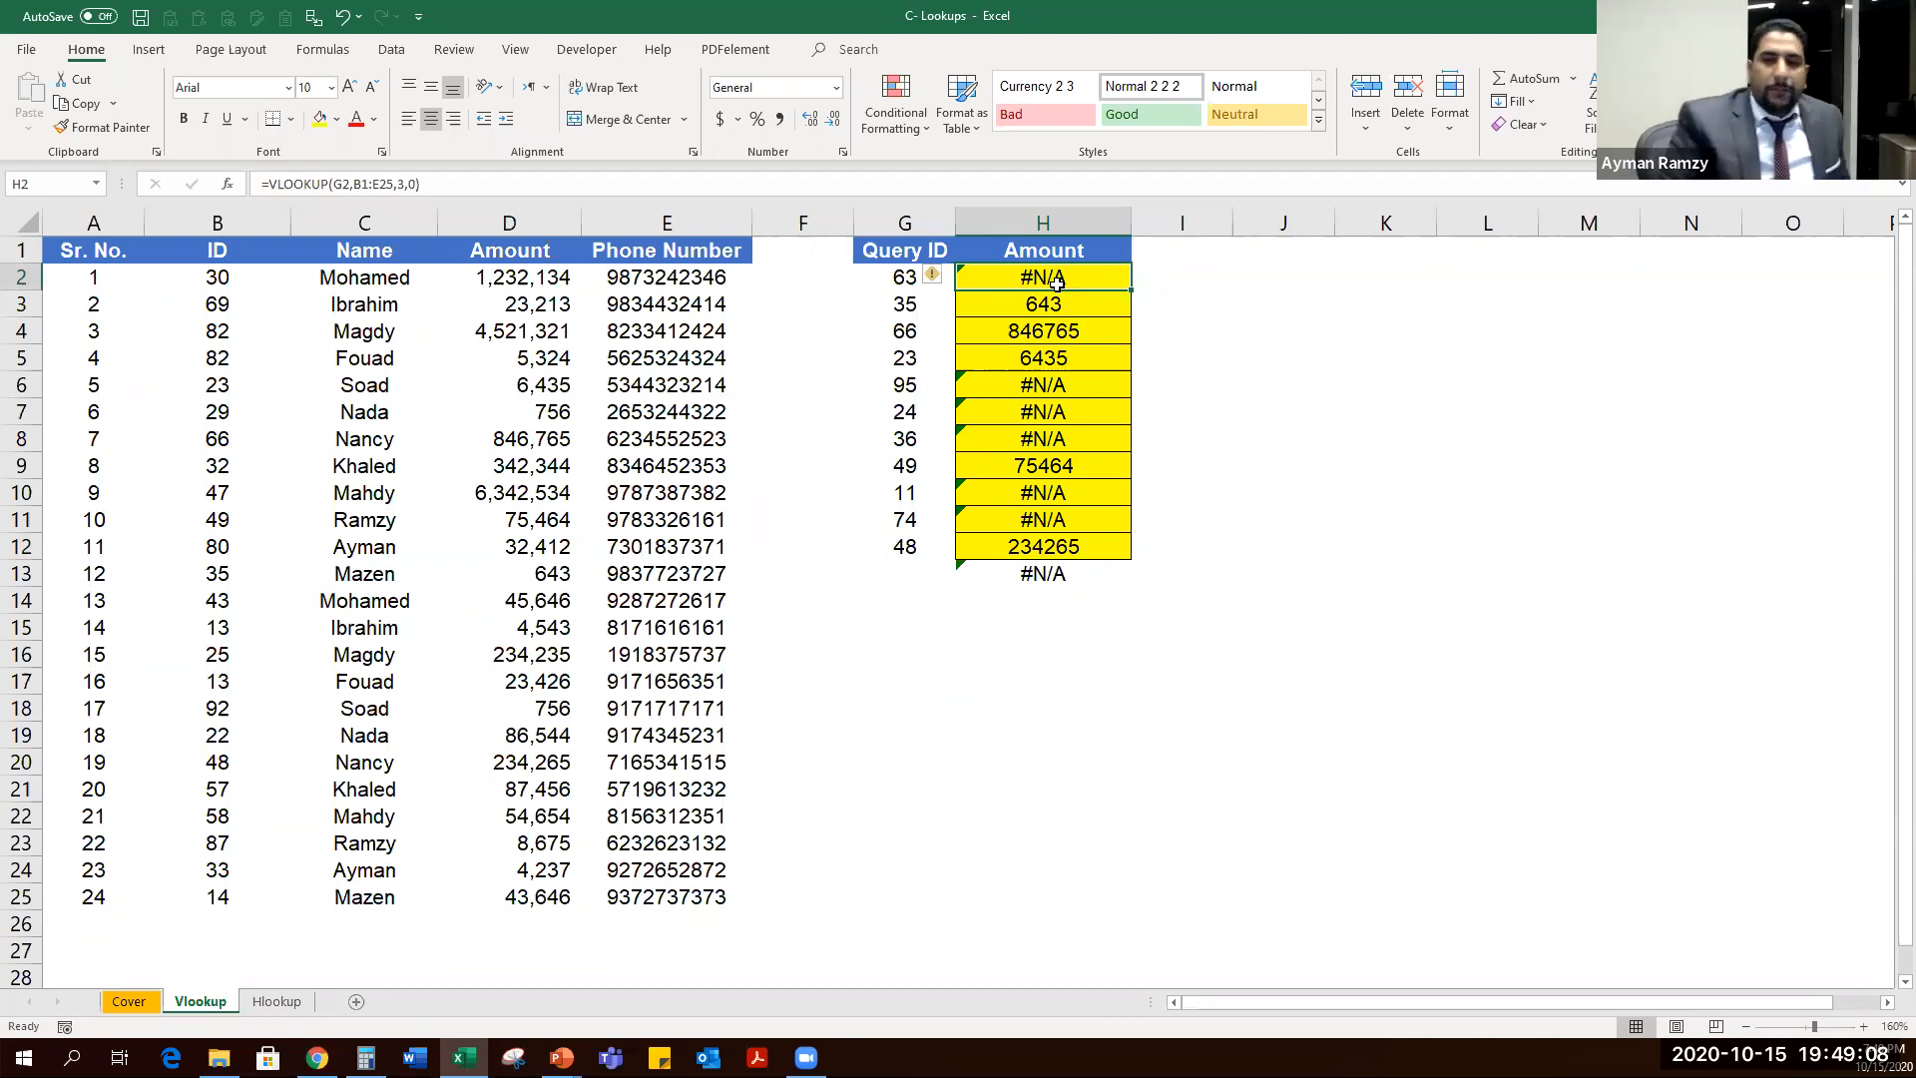
double_click(1057, 284)
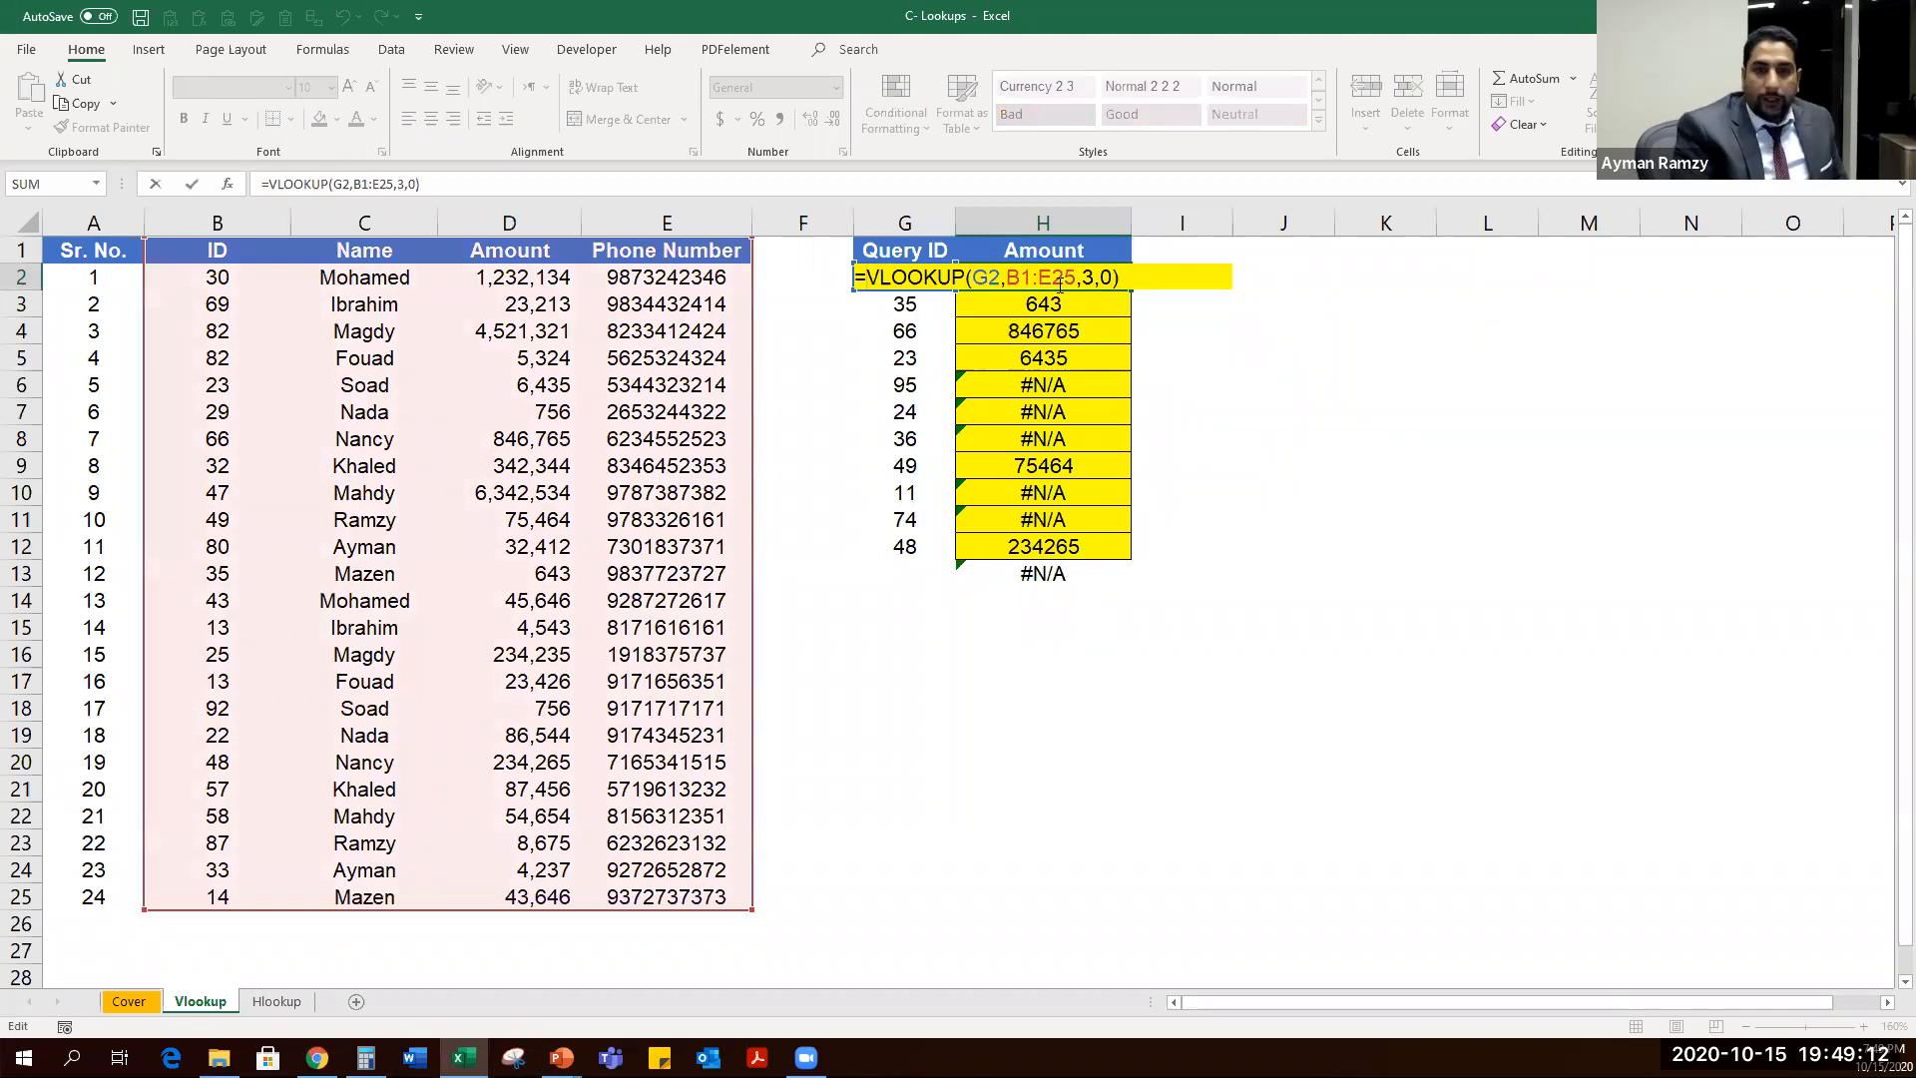
type("if")
key("Down")
key("Tab")
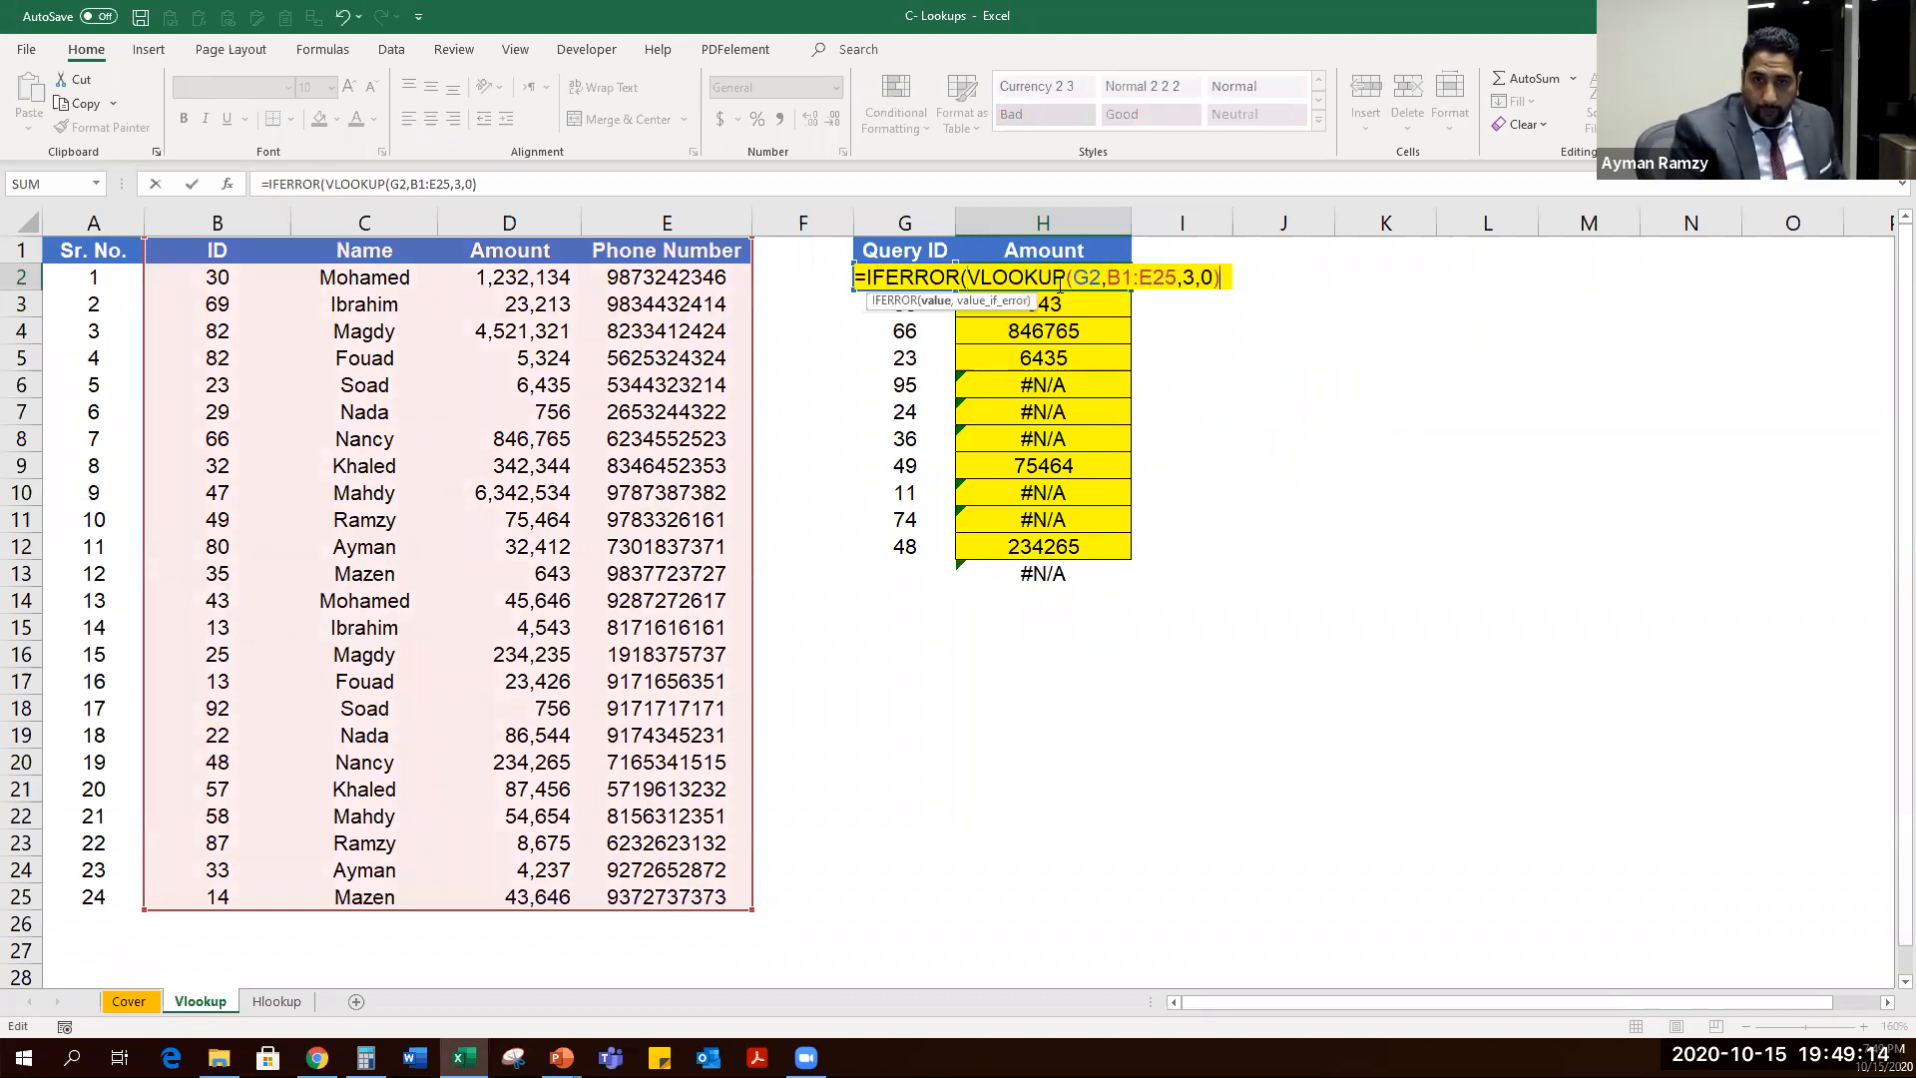
key("Escape")
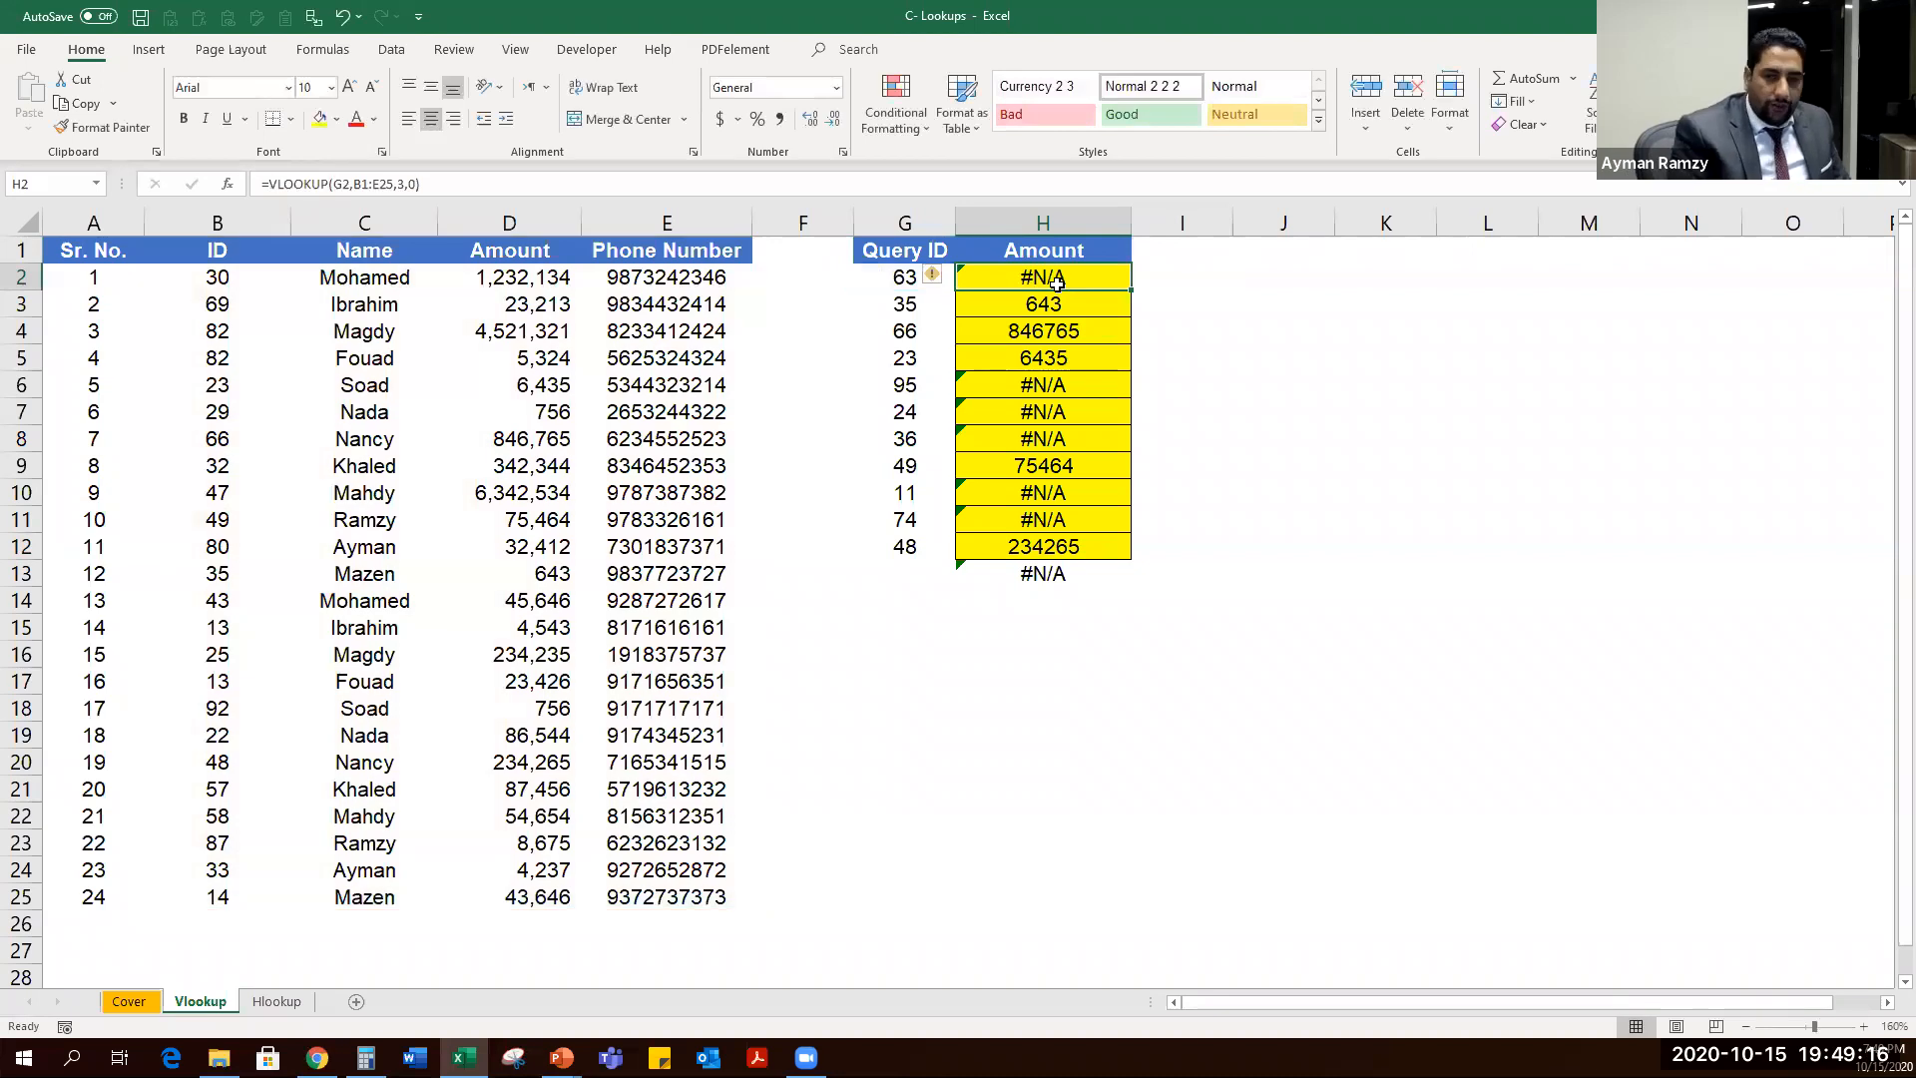
Enter an IFERROR formula in J2 that checks H2 and returns 0 if it is an error.
key("F2")
key("Tab")
key("Tab")
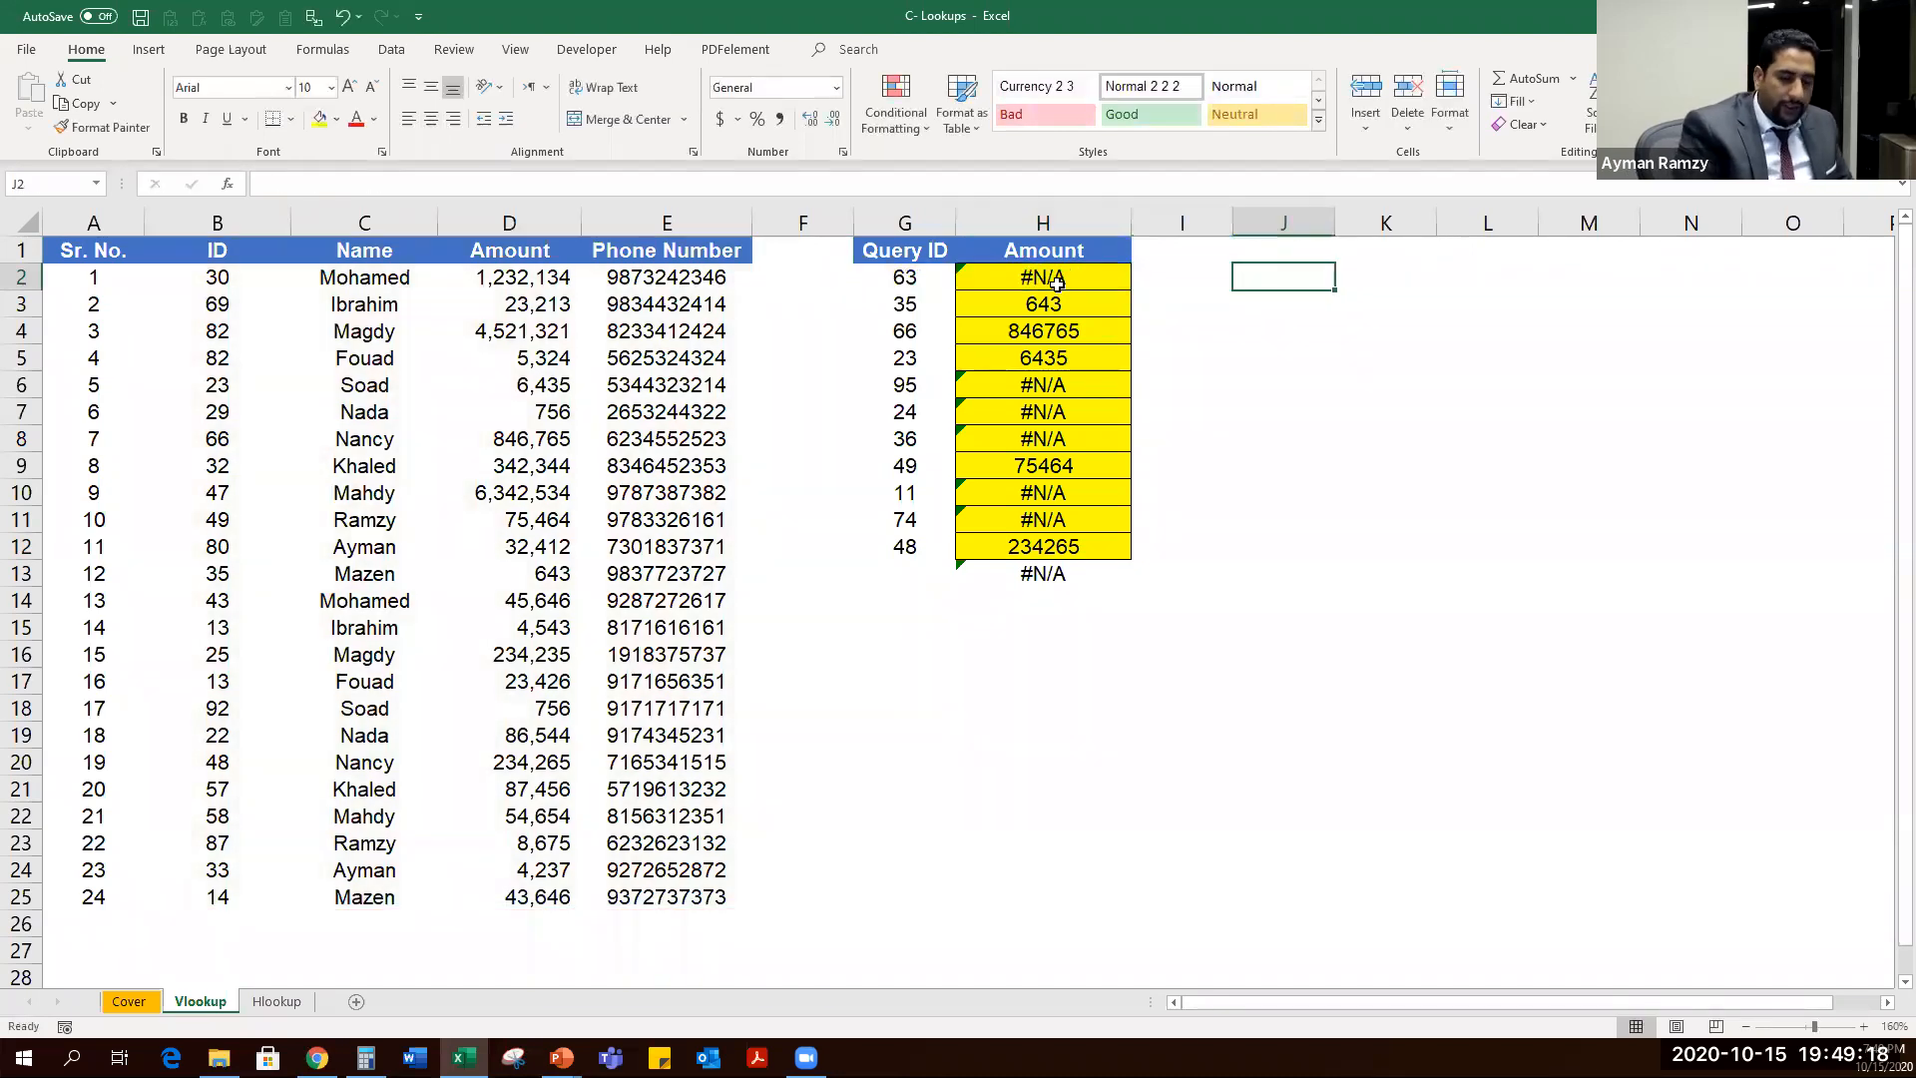
type("=if")
key("Down")
key("Tab")
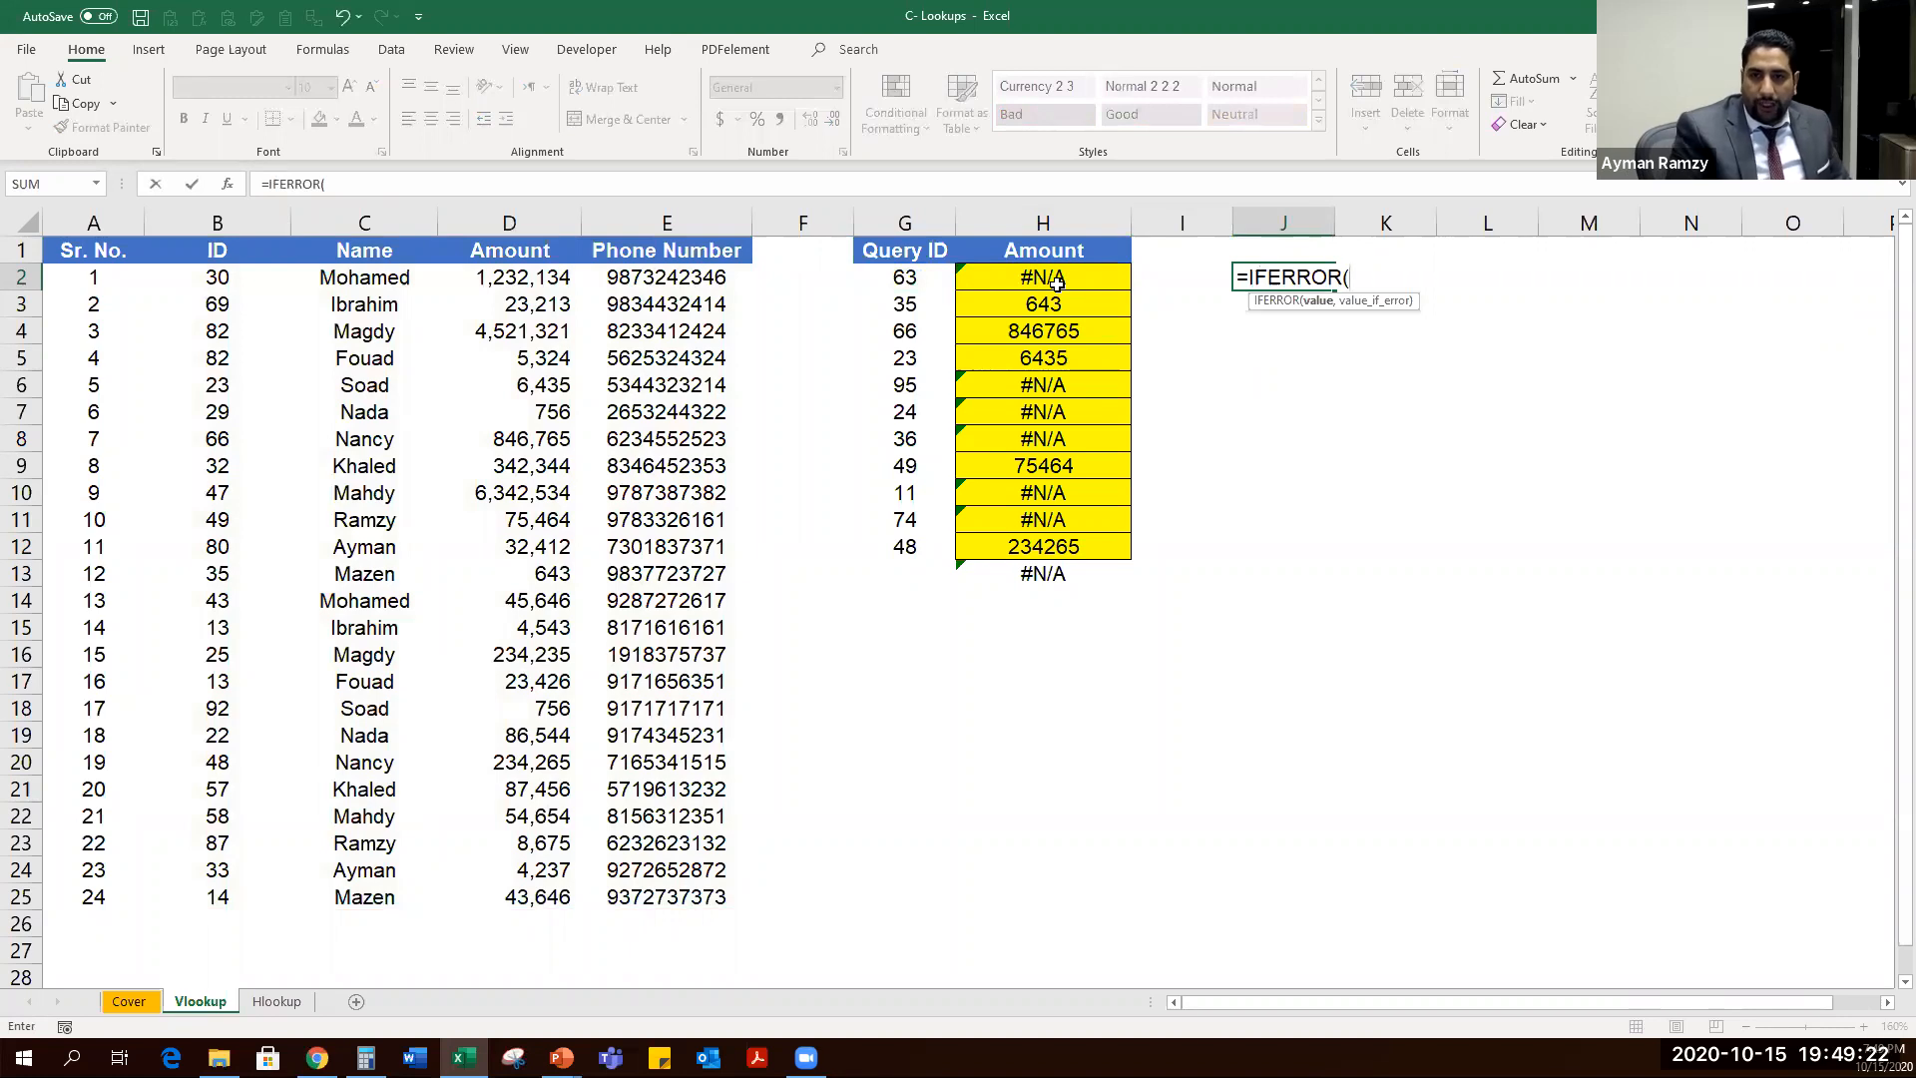
left_click(1057, 283)
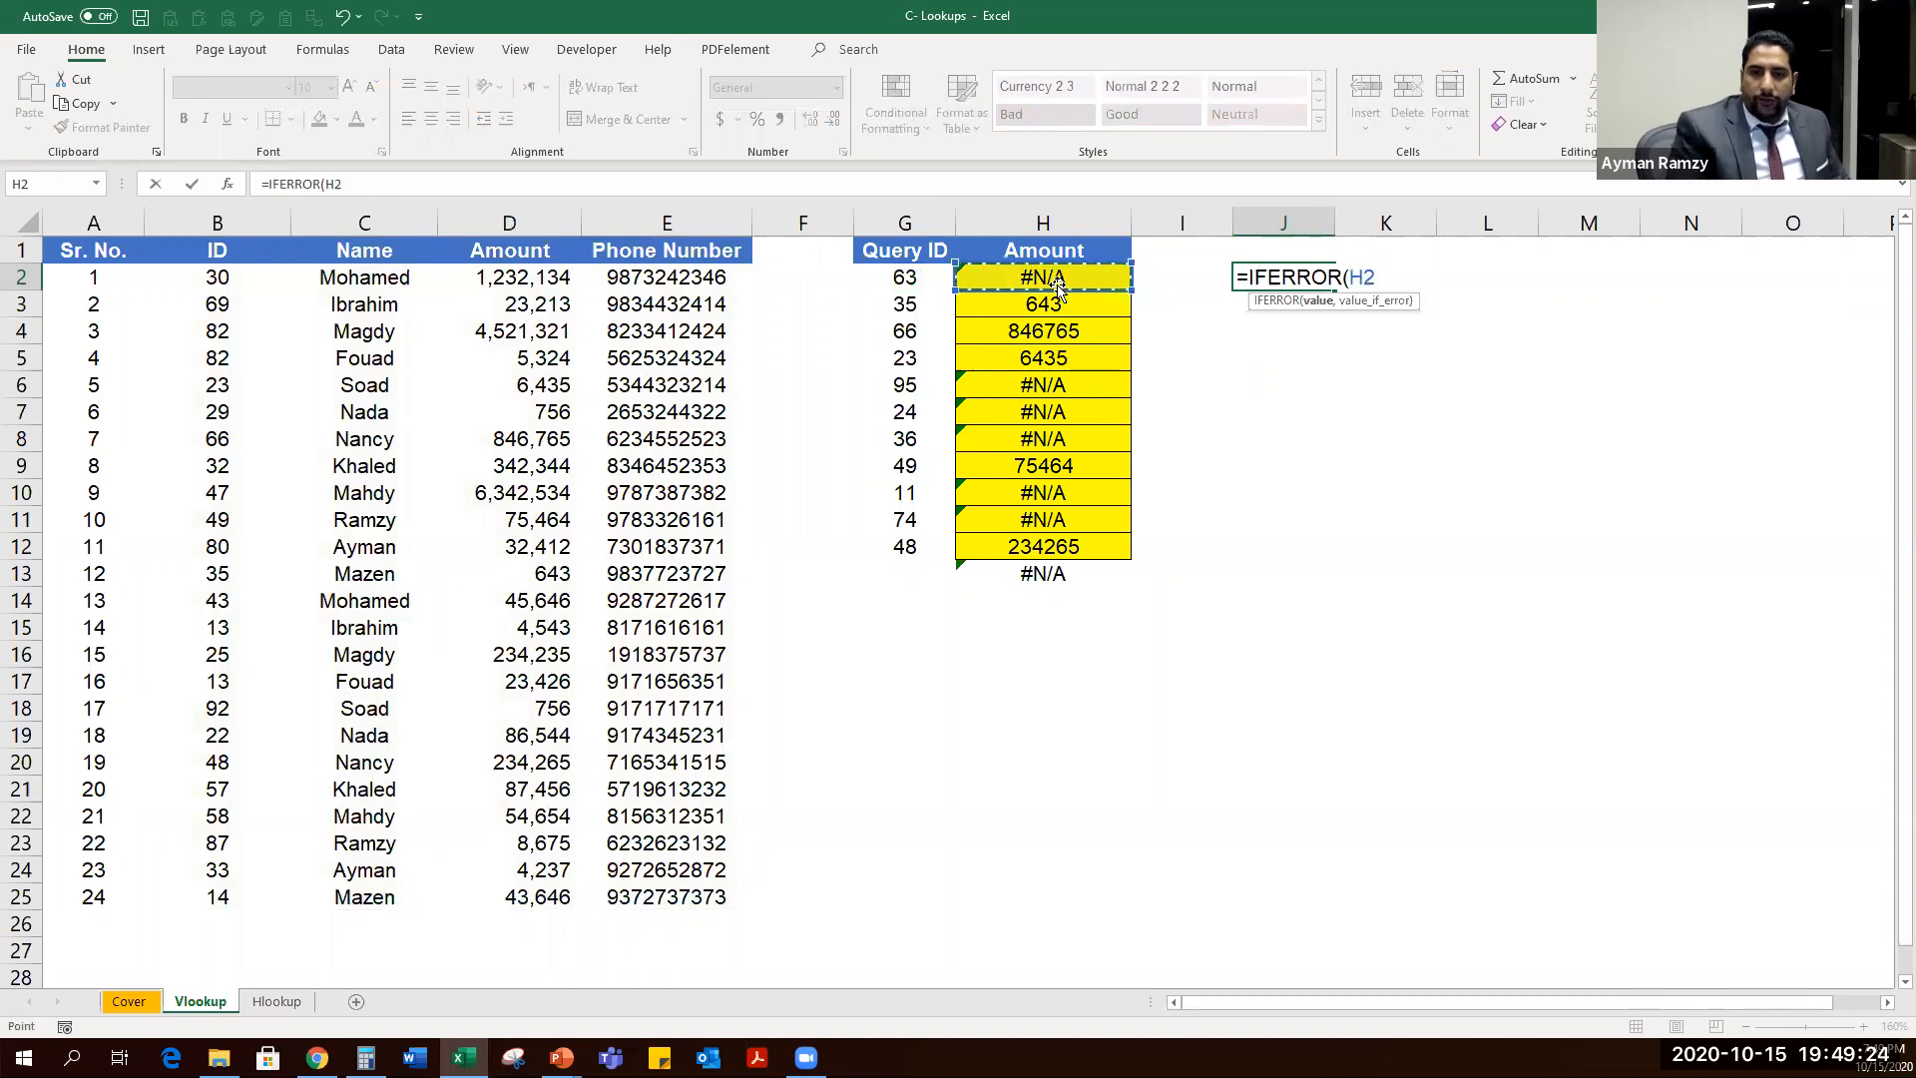
type(",")
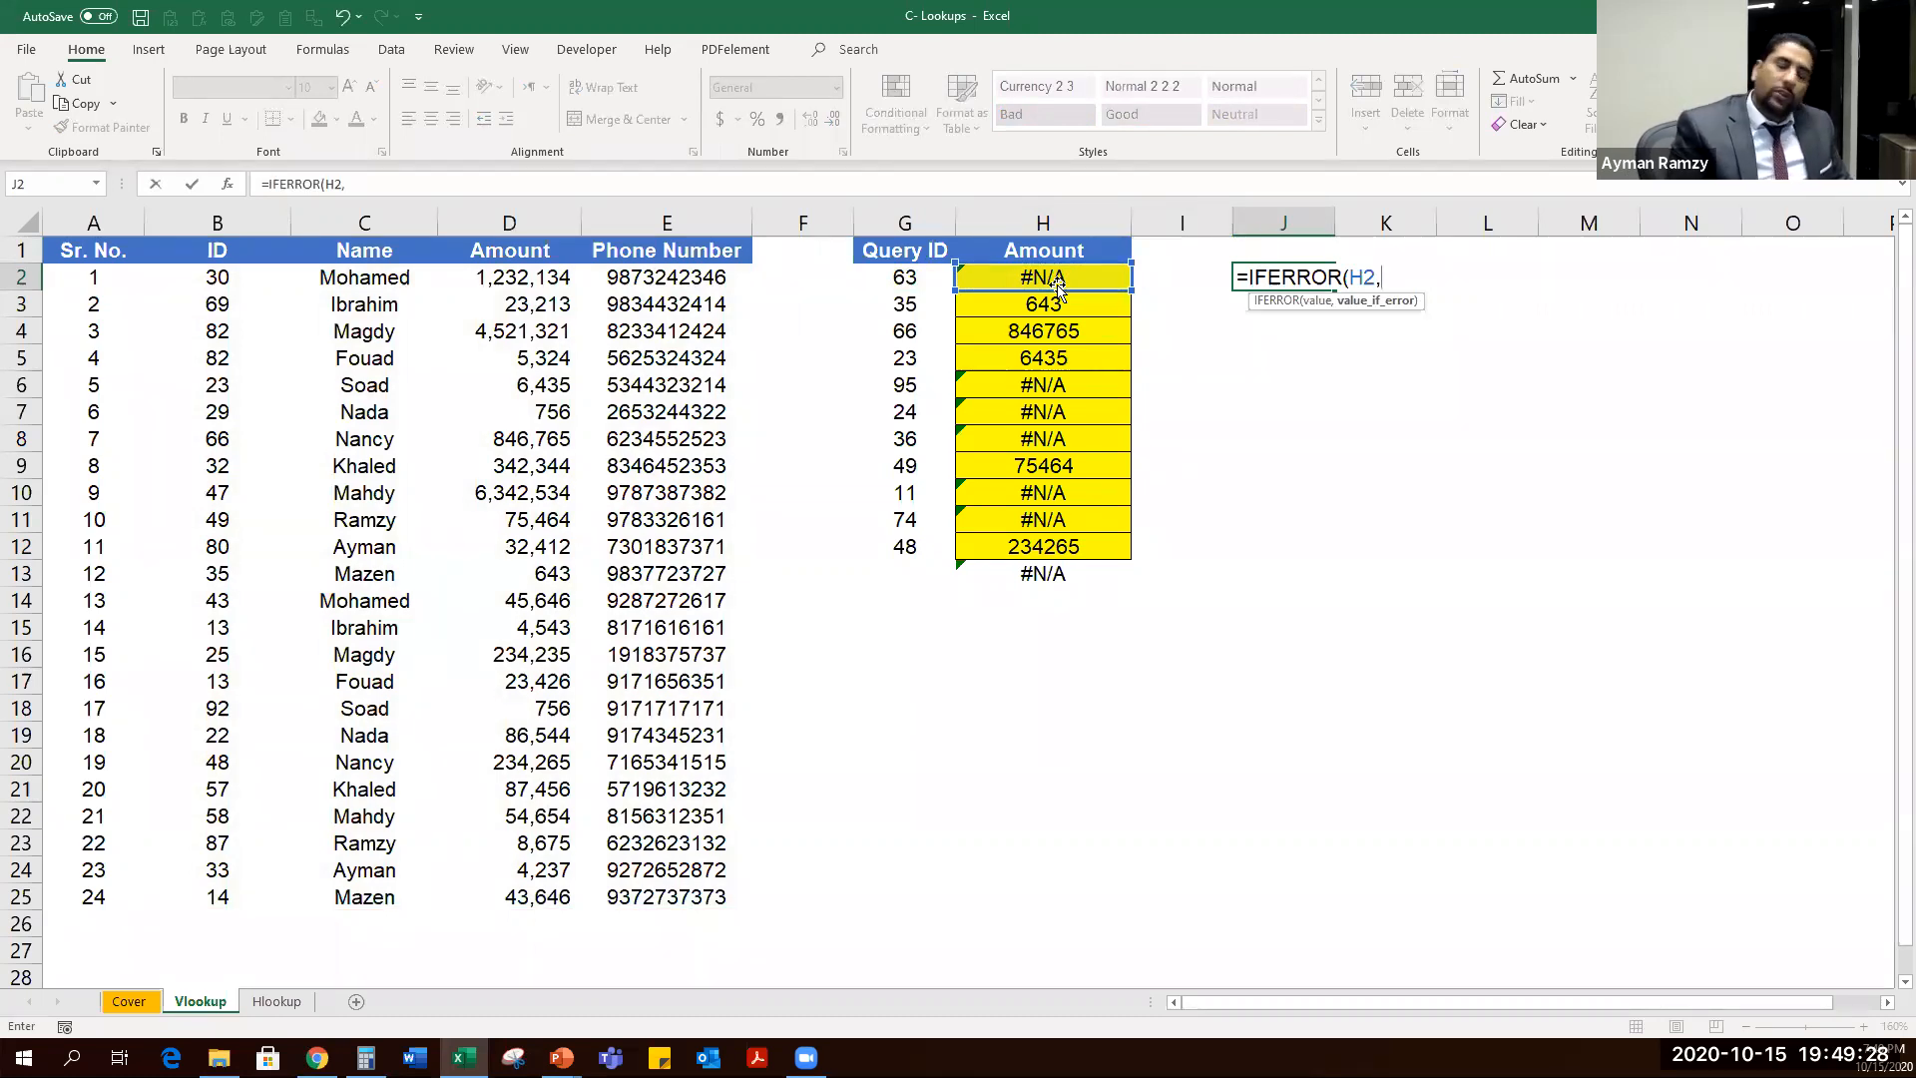
type("0")
key("Return")
key("Up")
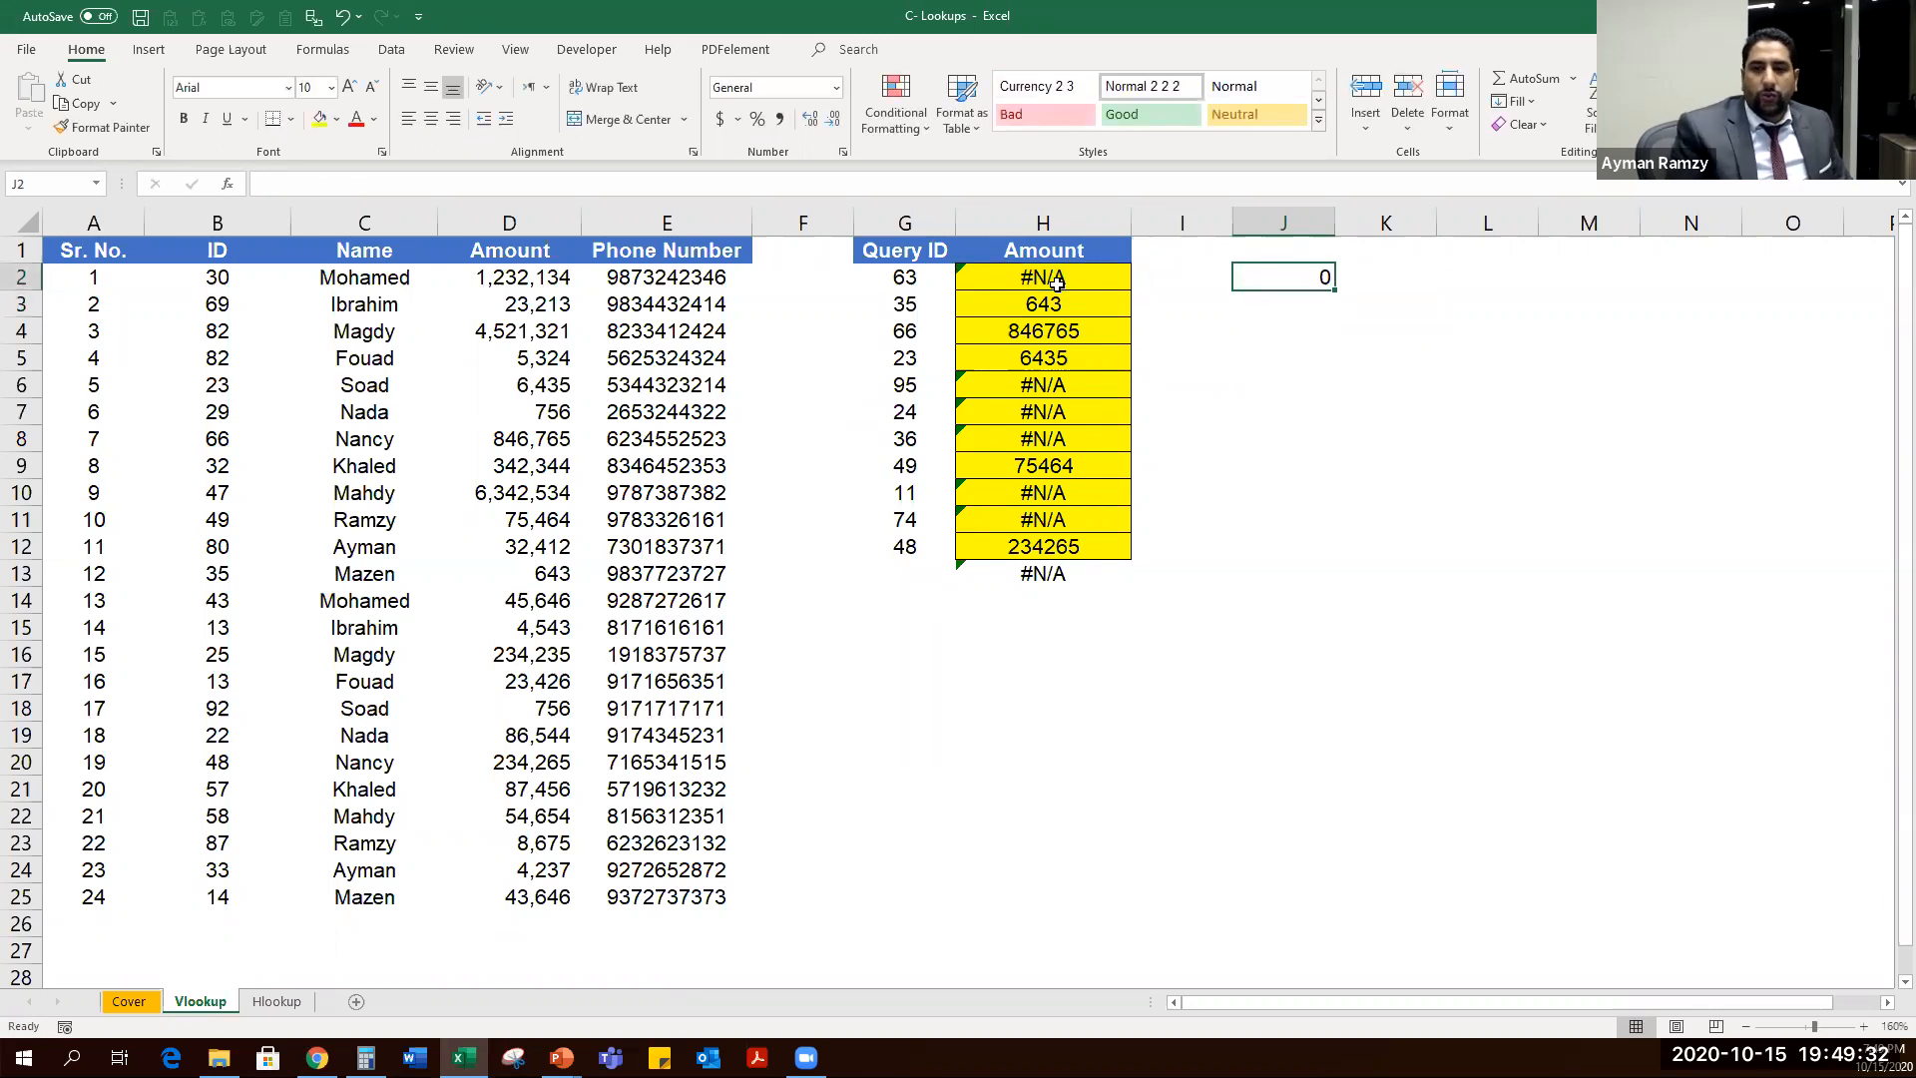
Test the IFERROR in J2 by overwriting the formula in H2 with 1234234, and undo that entry.
key("Left")
key("Left")
key("Right")
key("Right")
key("Left")
key("Left")
double_click(1057, 283)
type("1234234")
key("Return")
key("Up")
key("Right")
key("Right")
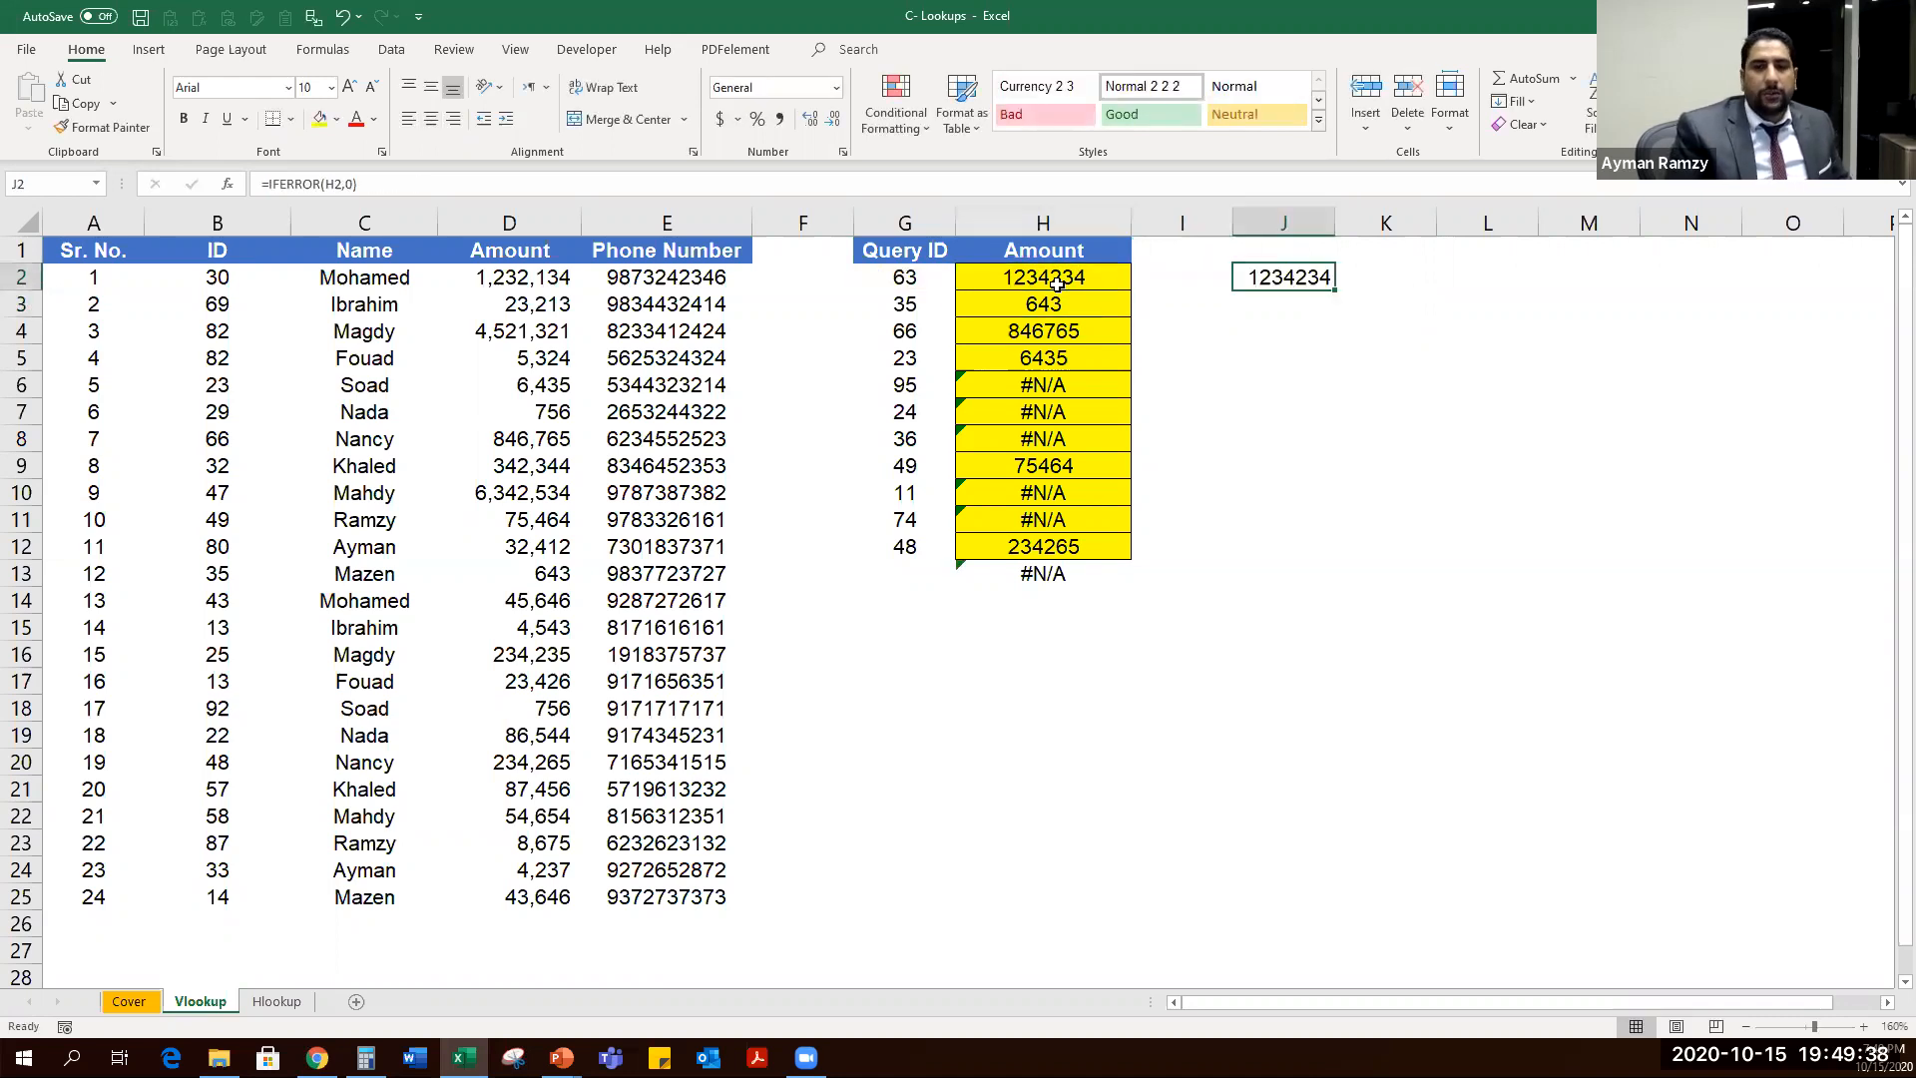
key("ctrl+z")
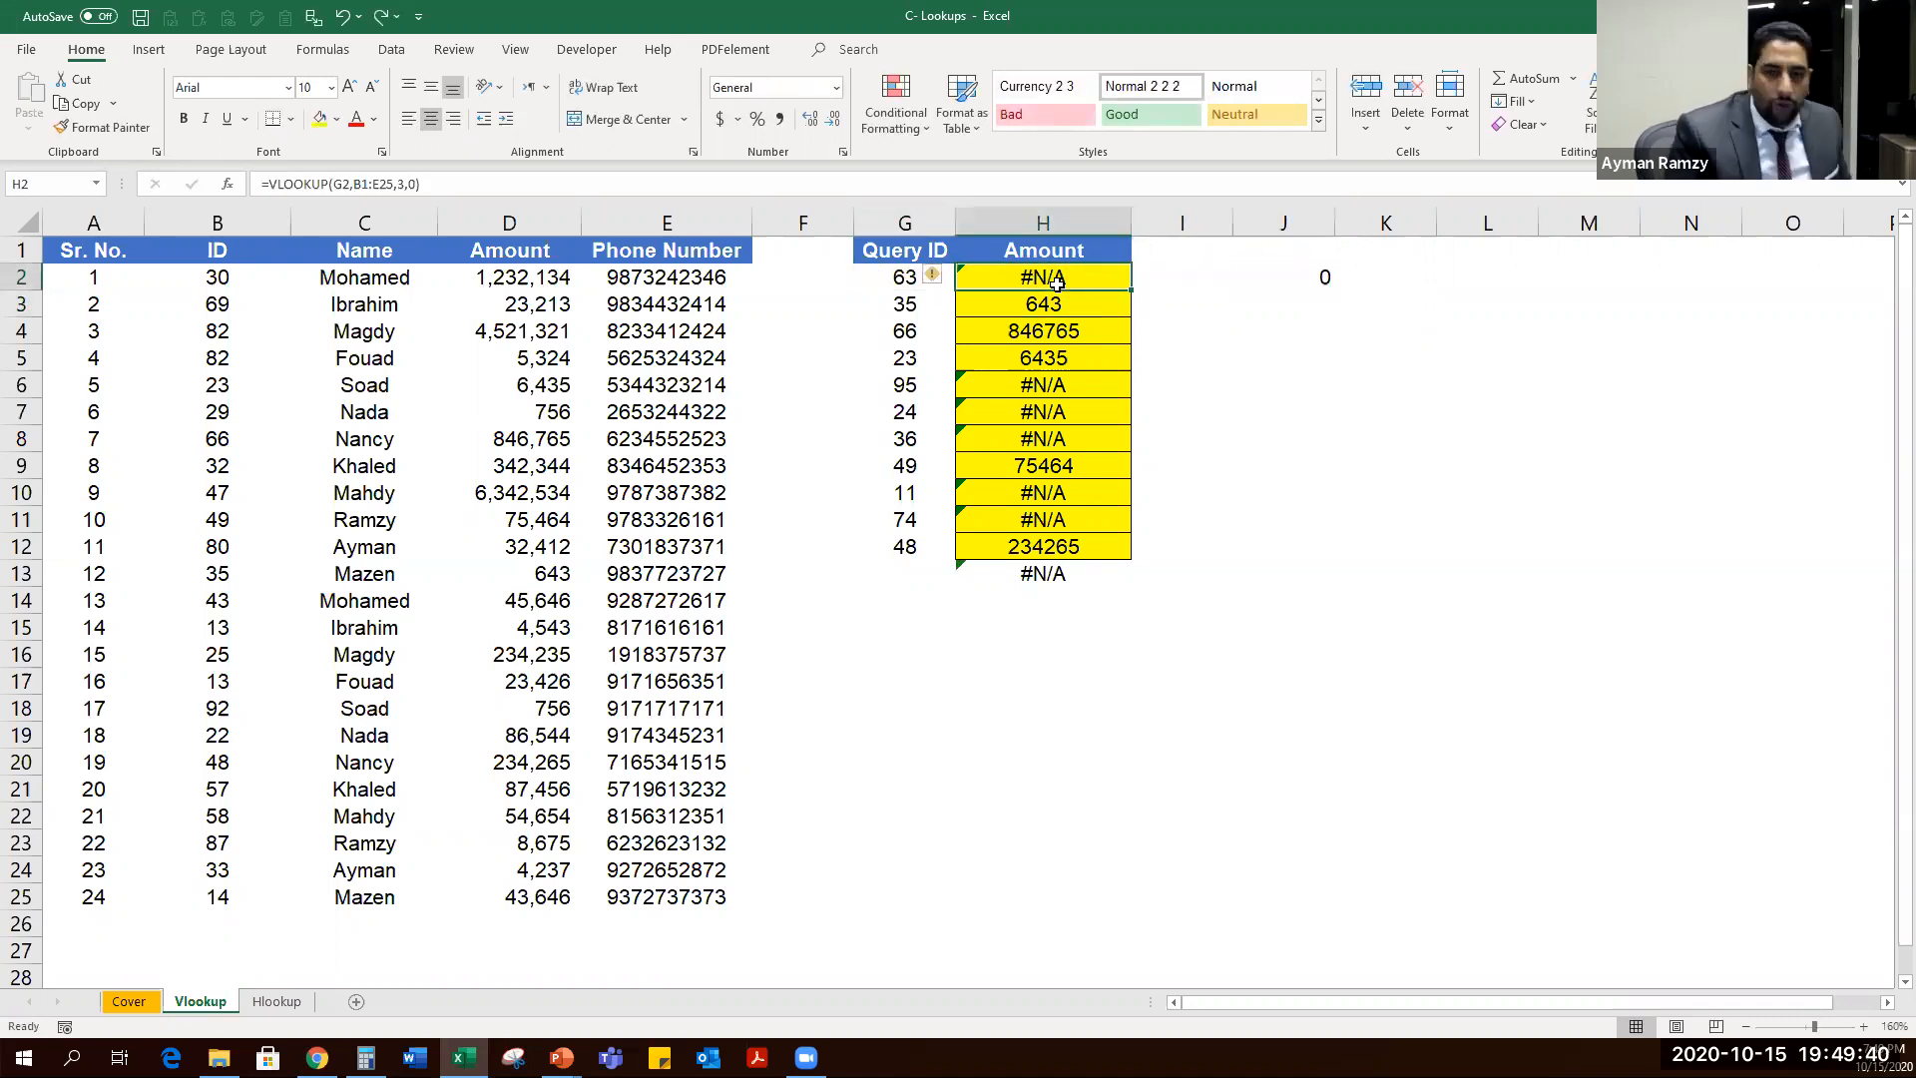
Wrap the VLOOKUP formula in H2 inside an IFERROR function, with the VLOOKUP as its value argument.
left_click(1309, 267)
left_click(1051, 288)
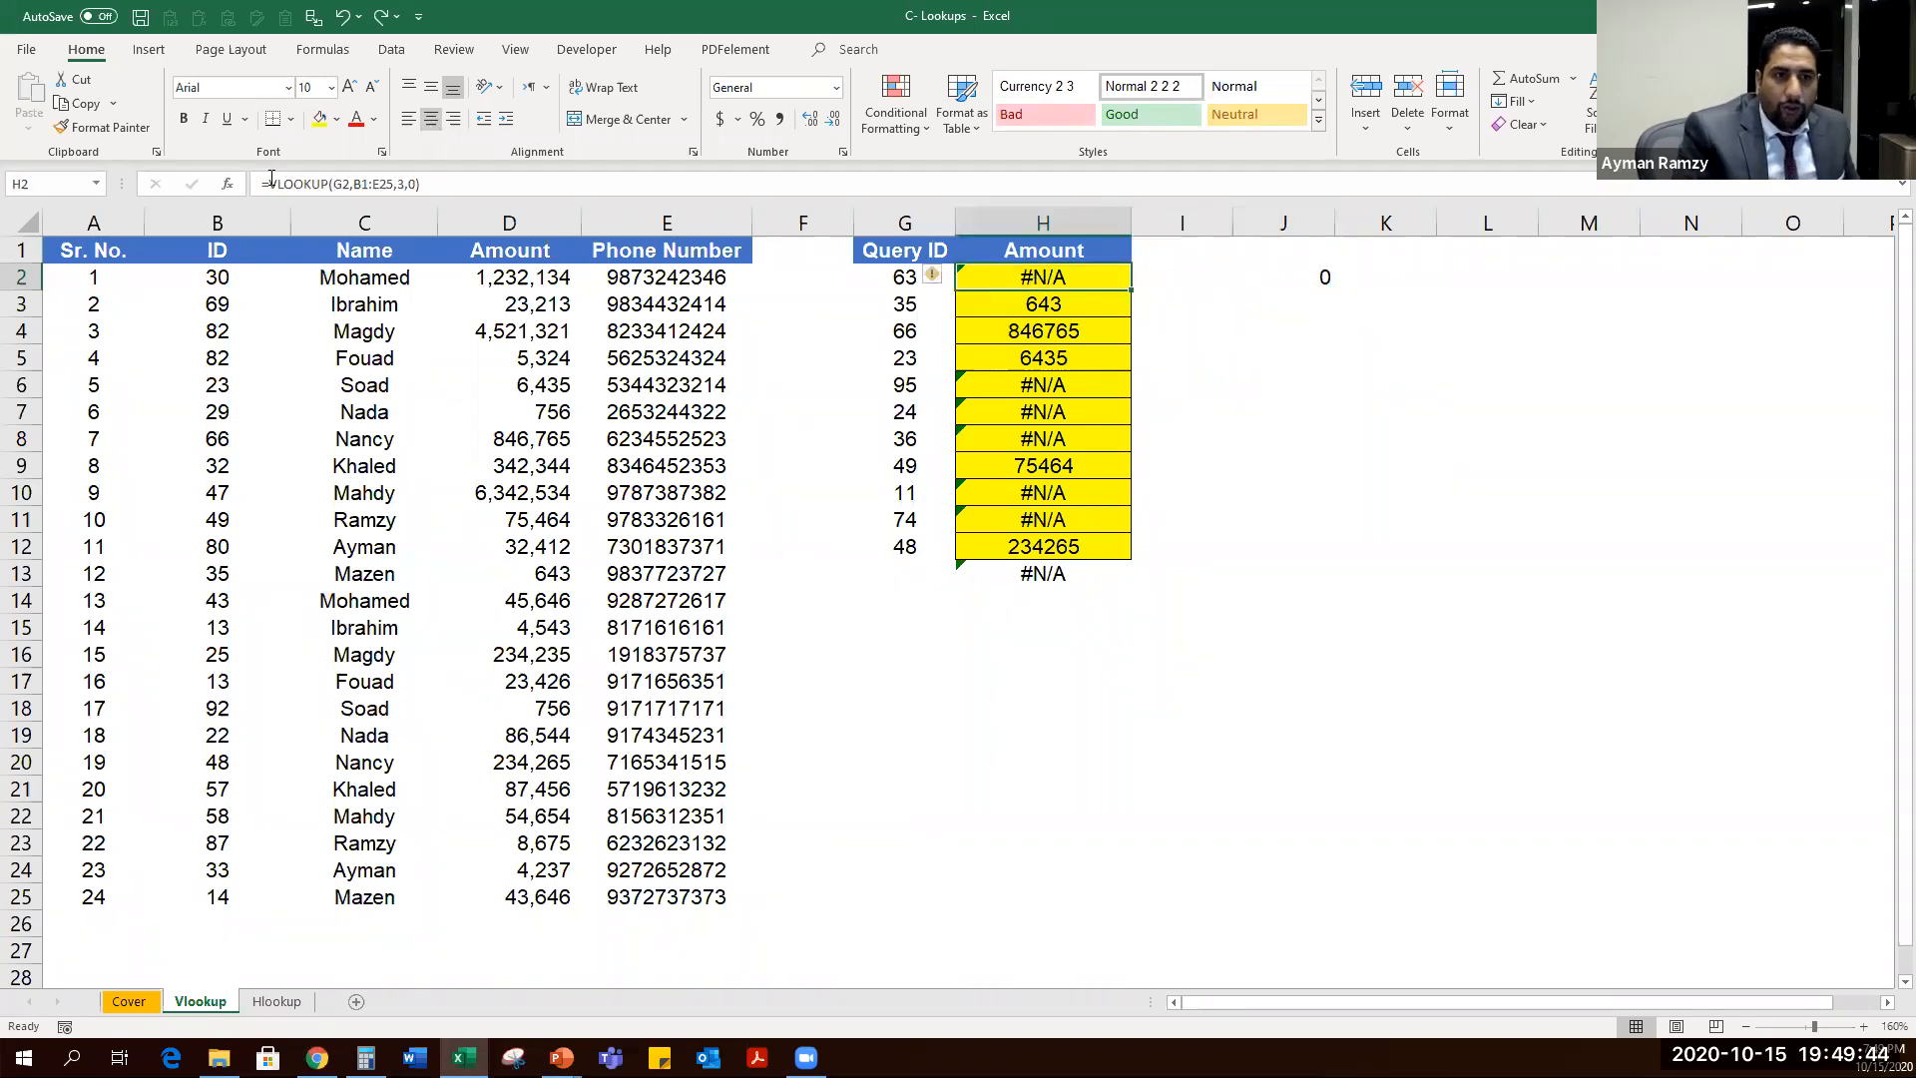
left_click(272, 180)
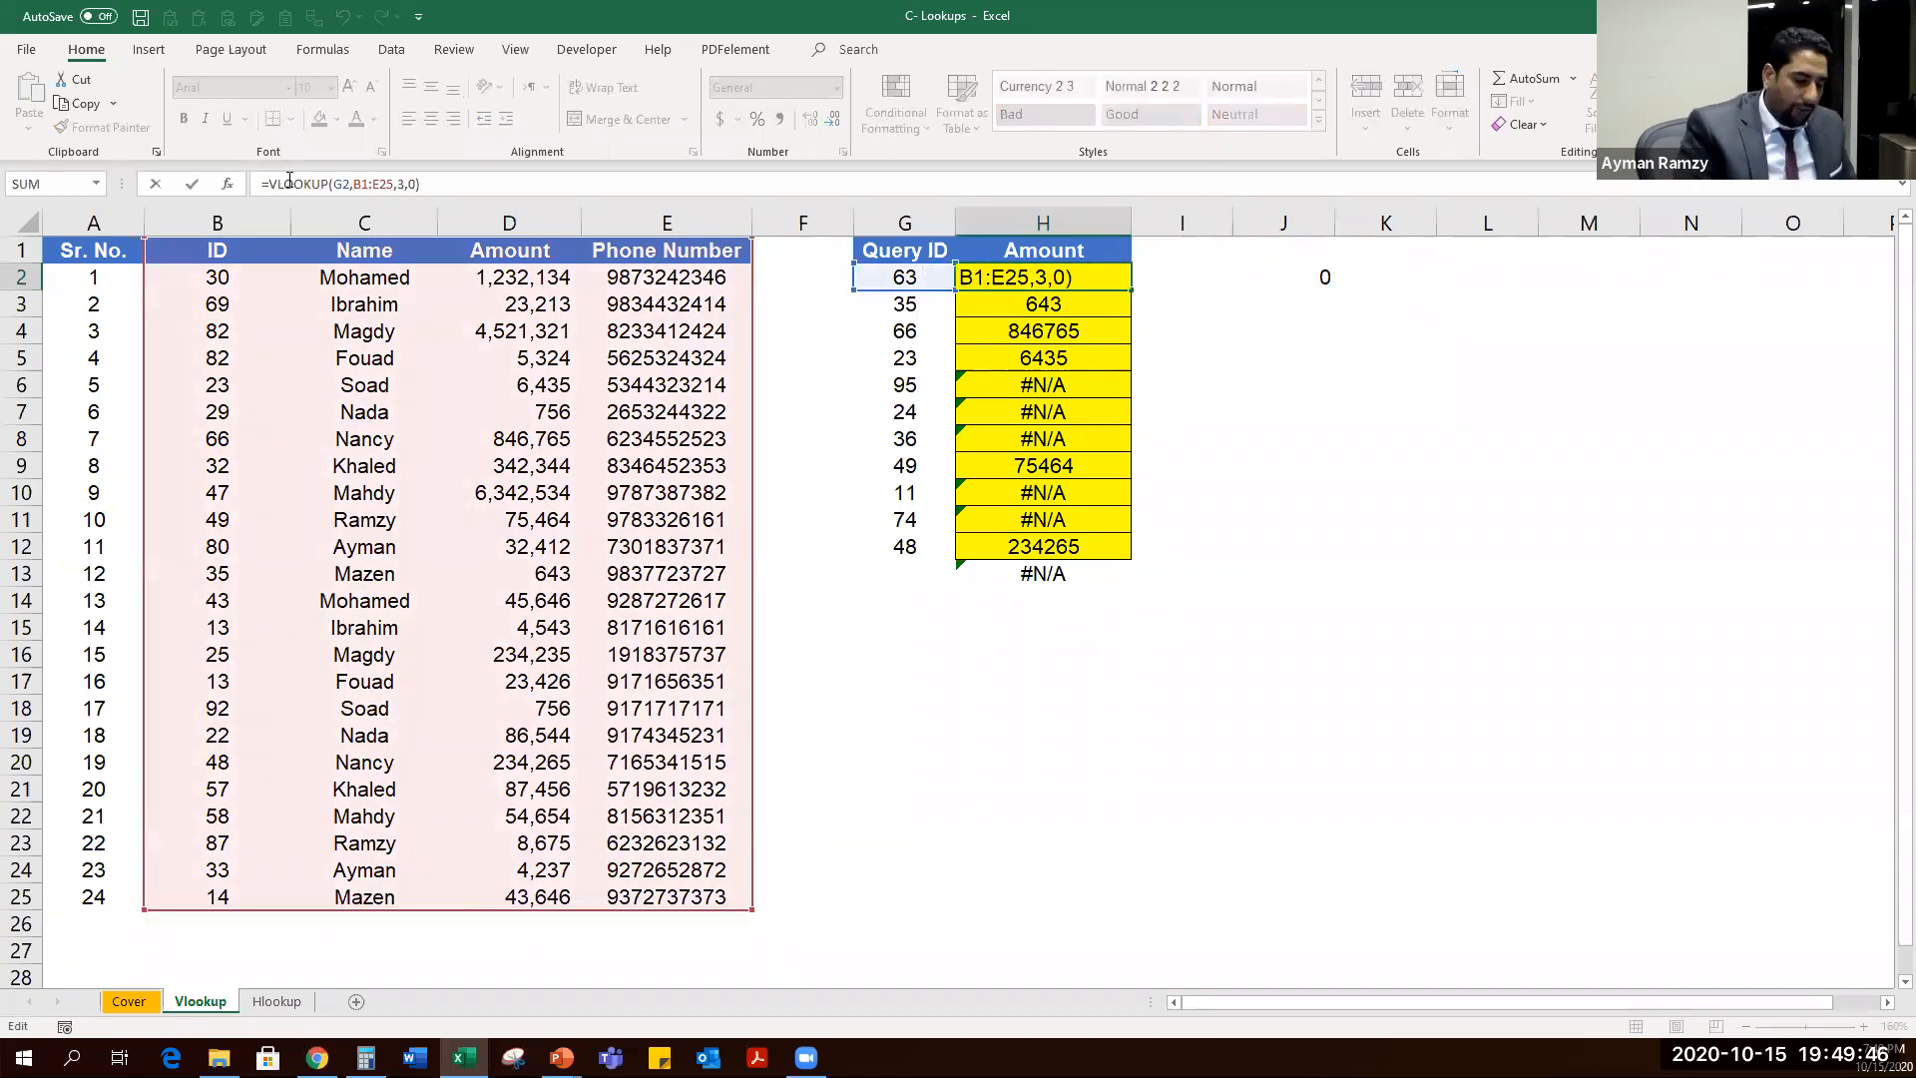
type("if")
key("Down")
key("Tab")
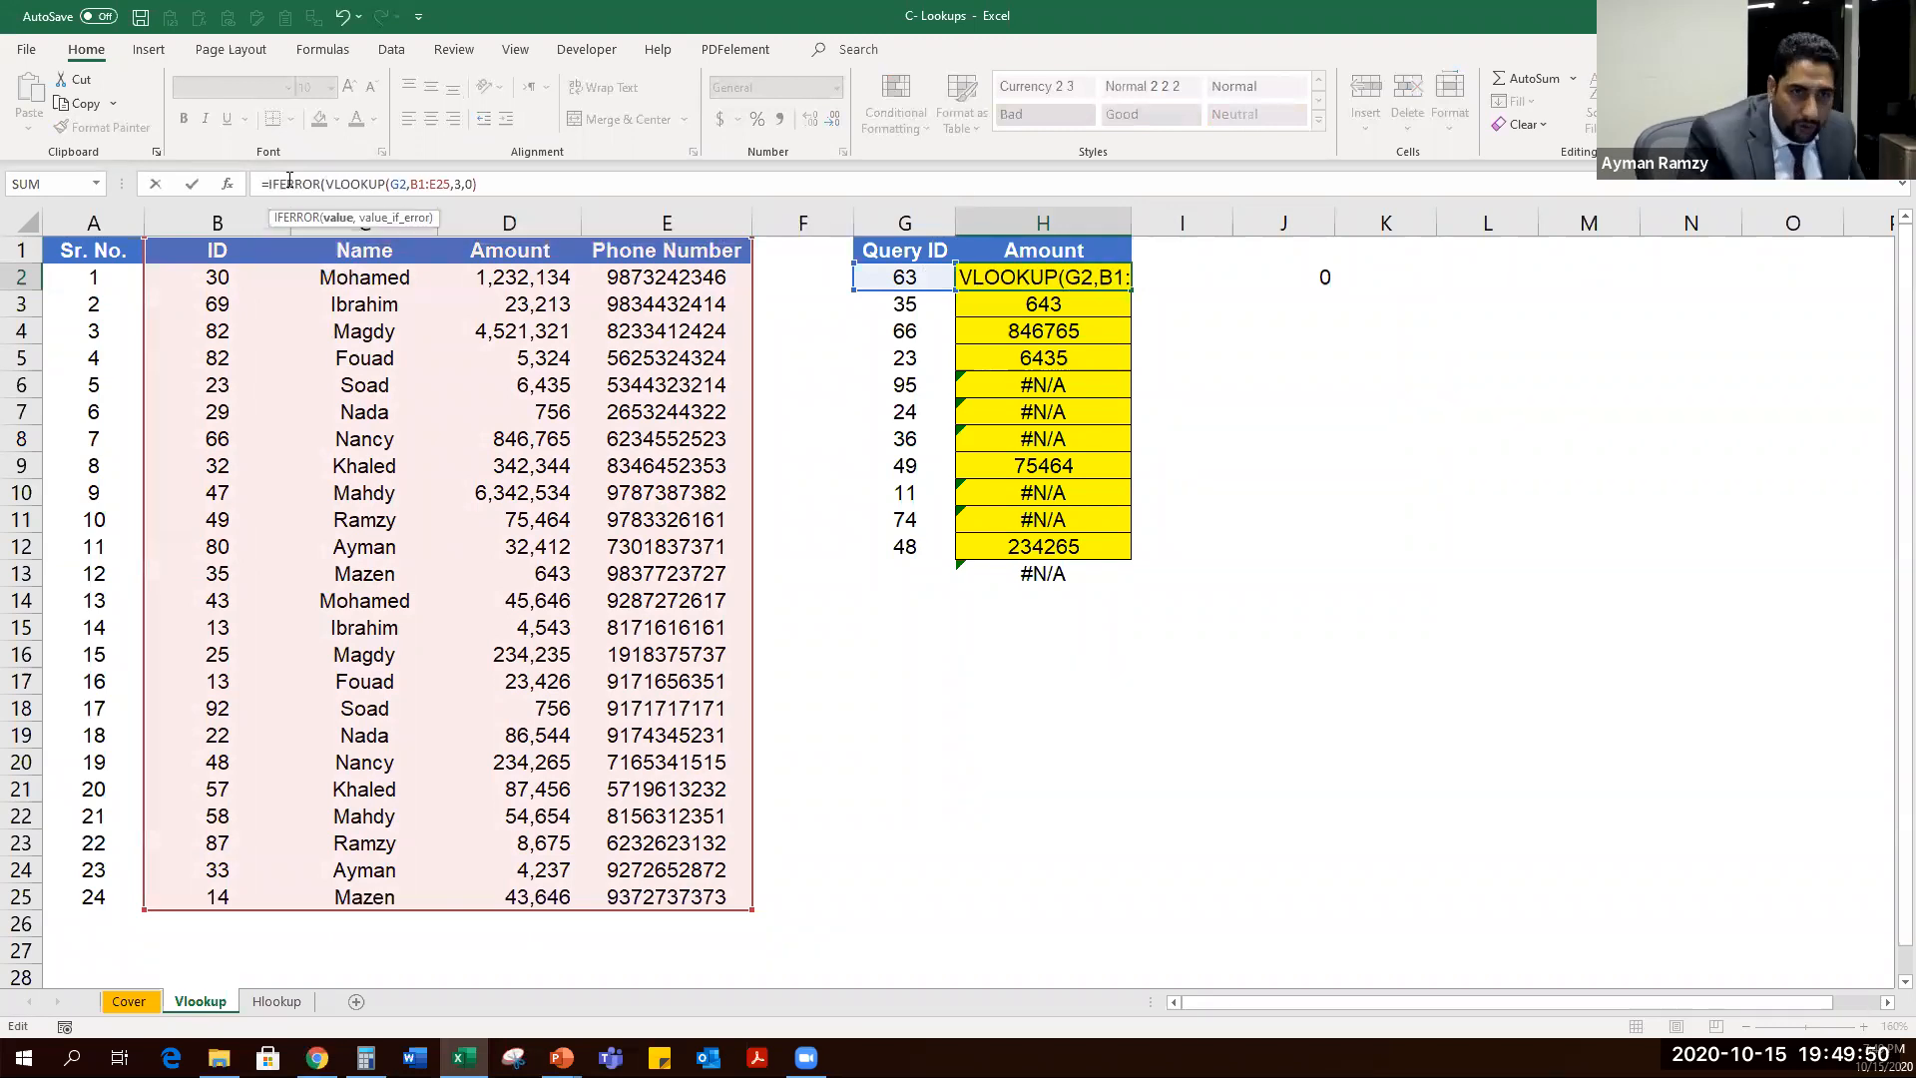
left_click_drag(331, 181, 485, 182)
left_click(487, 181)
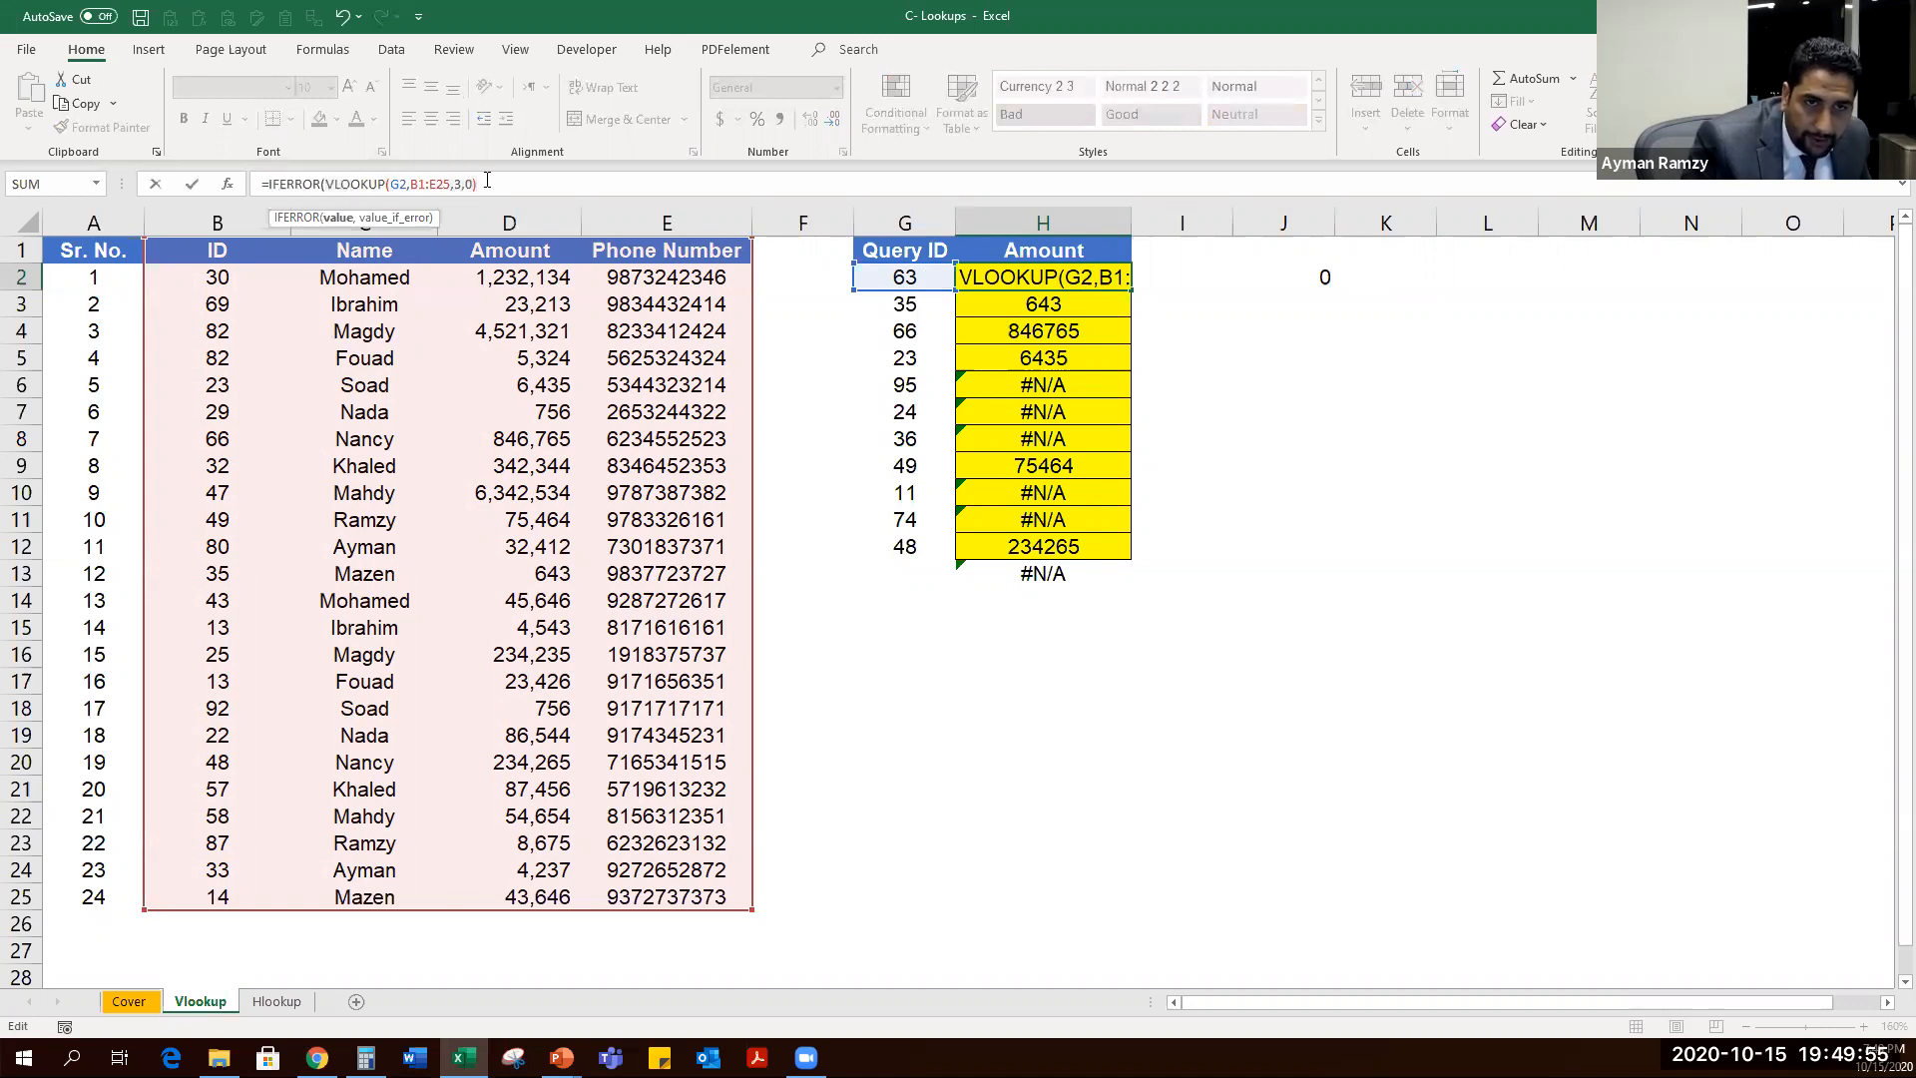
left_click(338, 218)
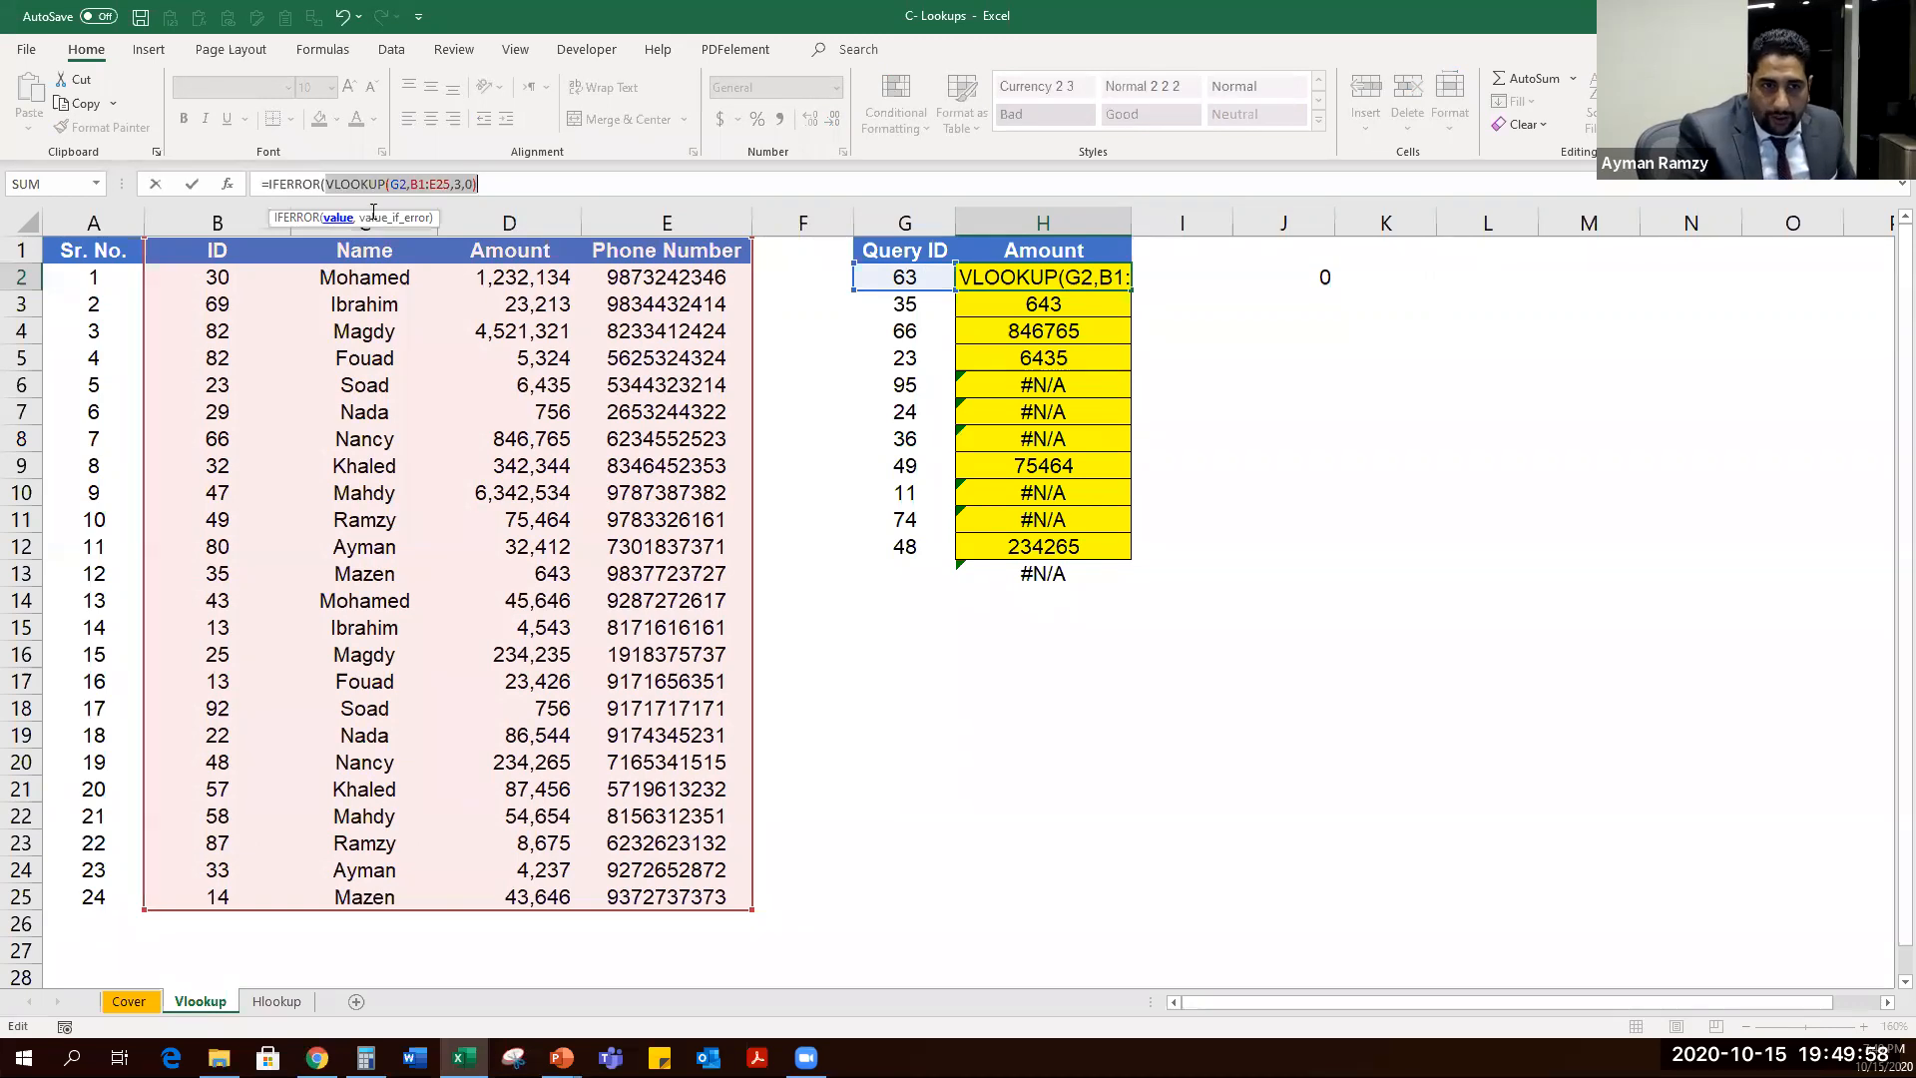
left_click(499, 181)
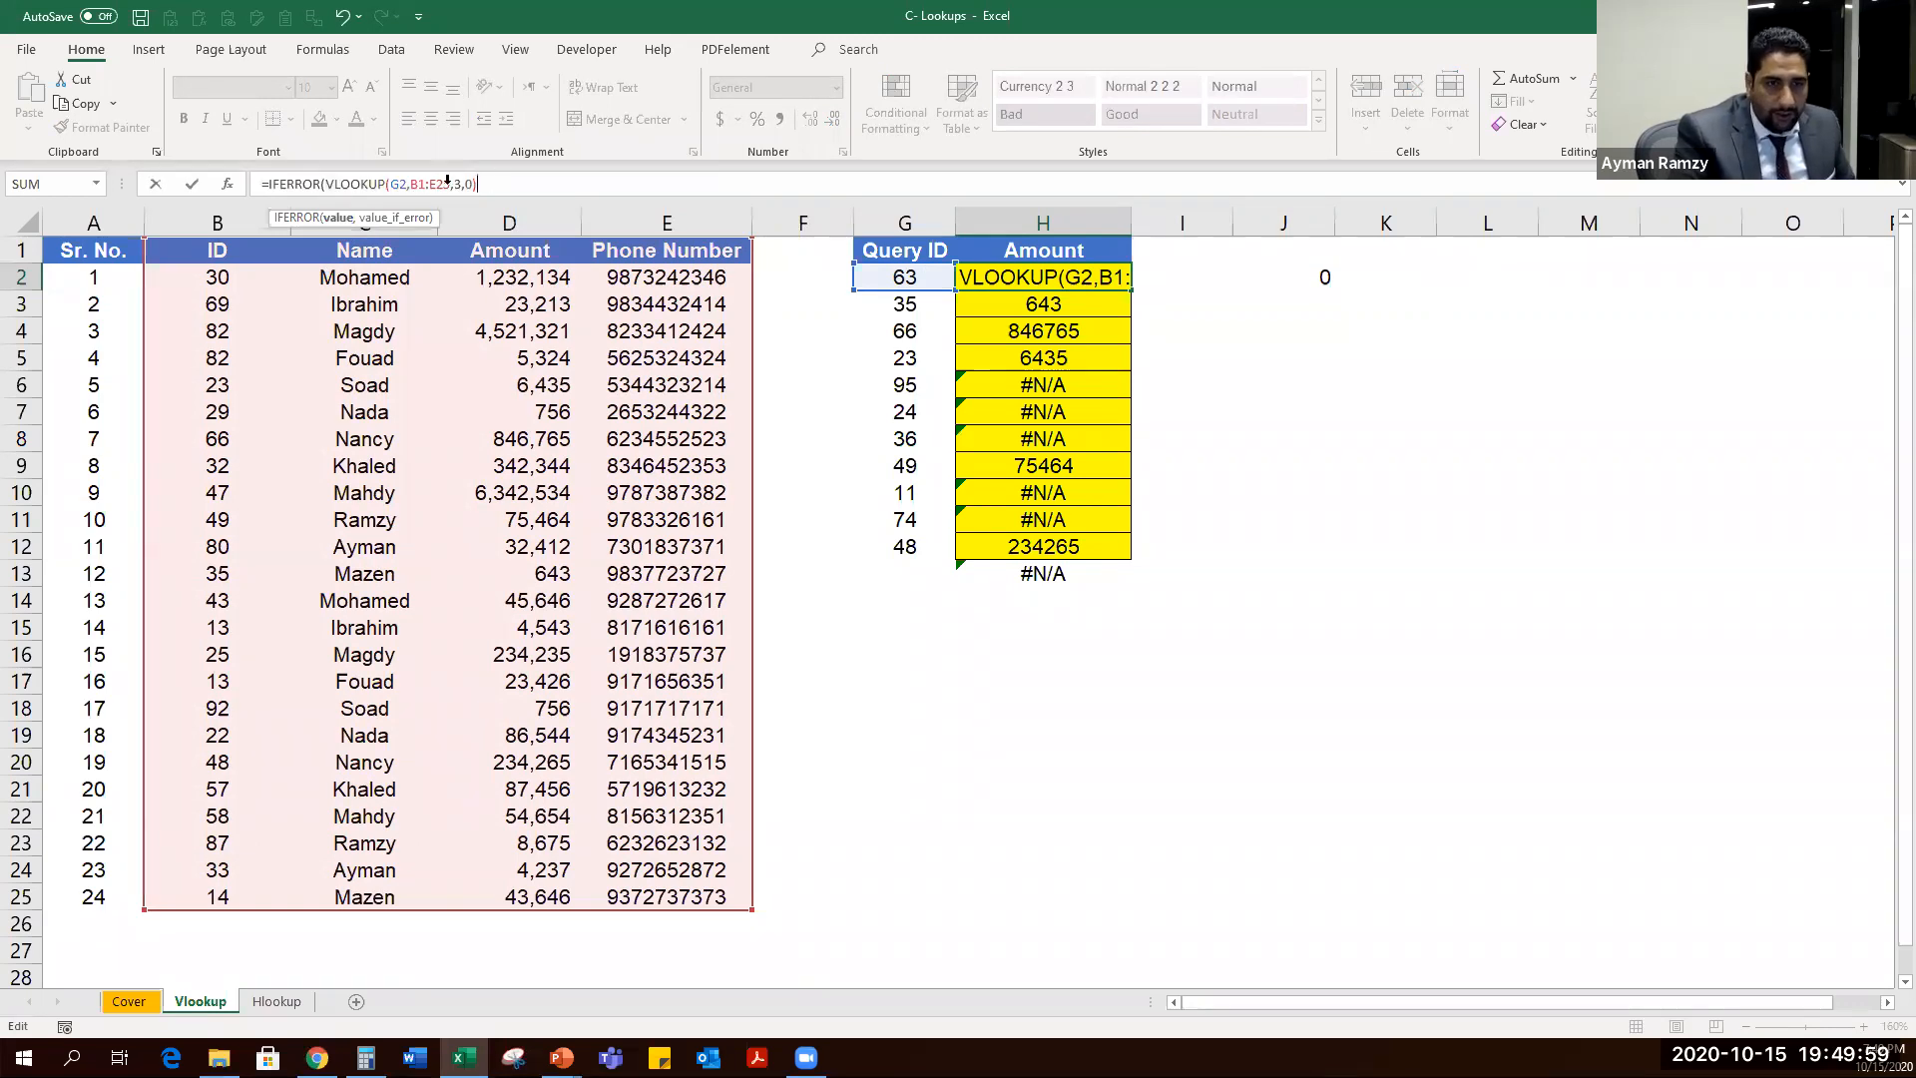
Set the IFERROR value_if_error to an empty string "" in the function arguments and enter the formula in H2.
left_click(227, 184)
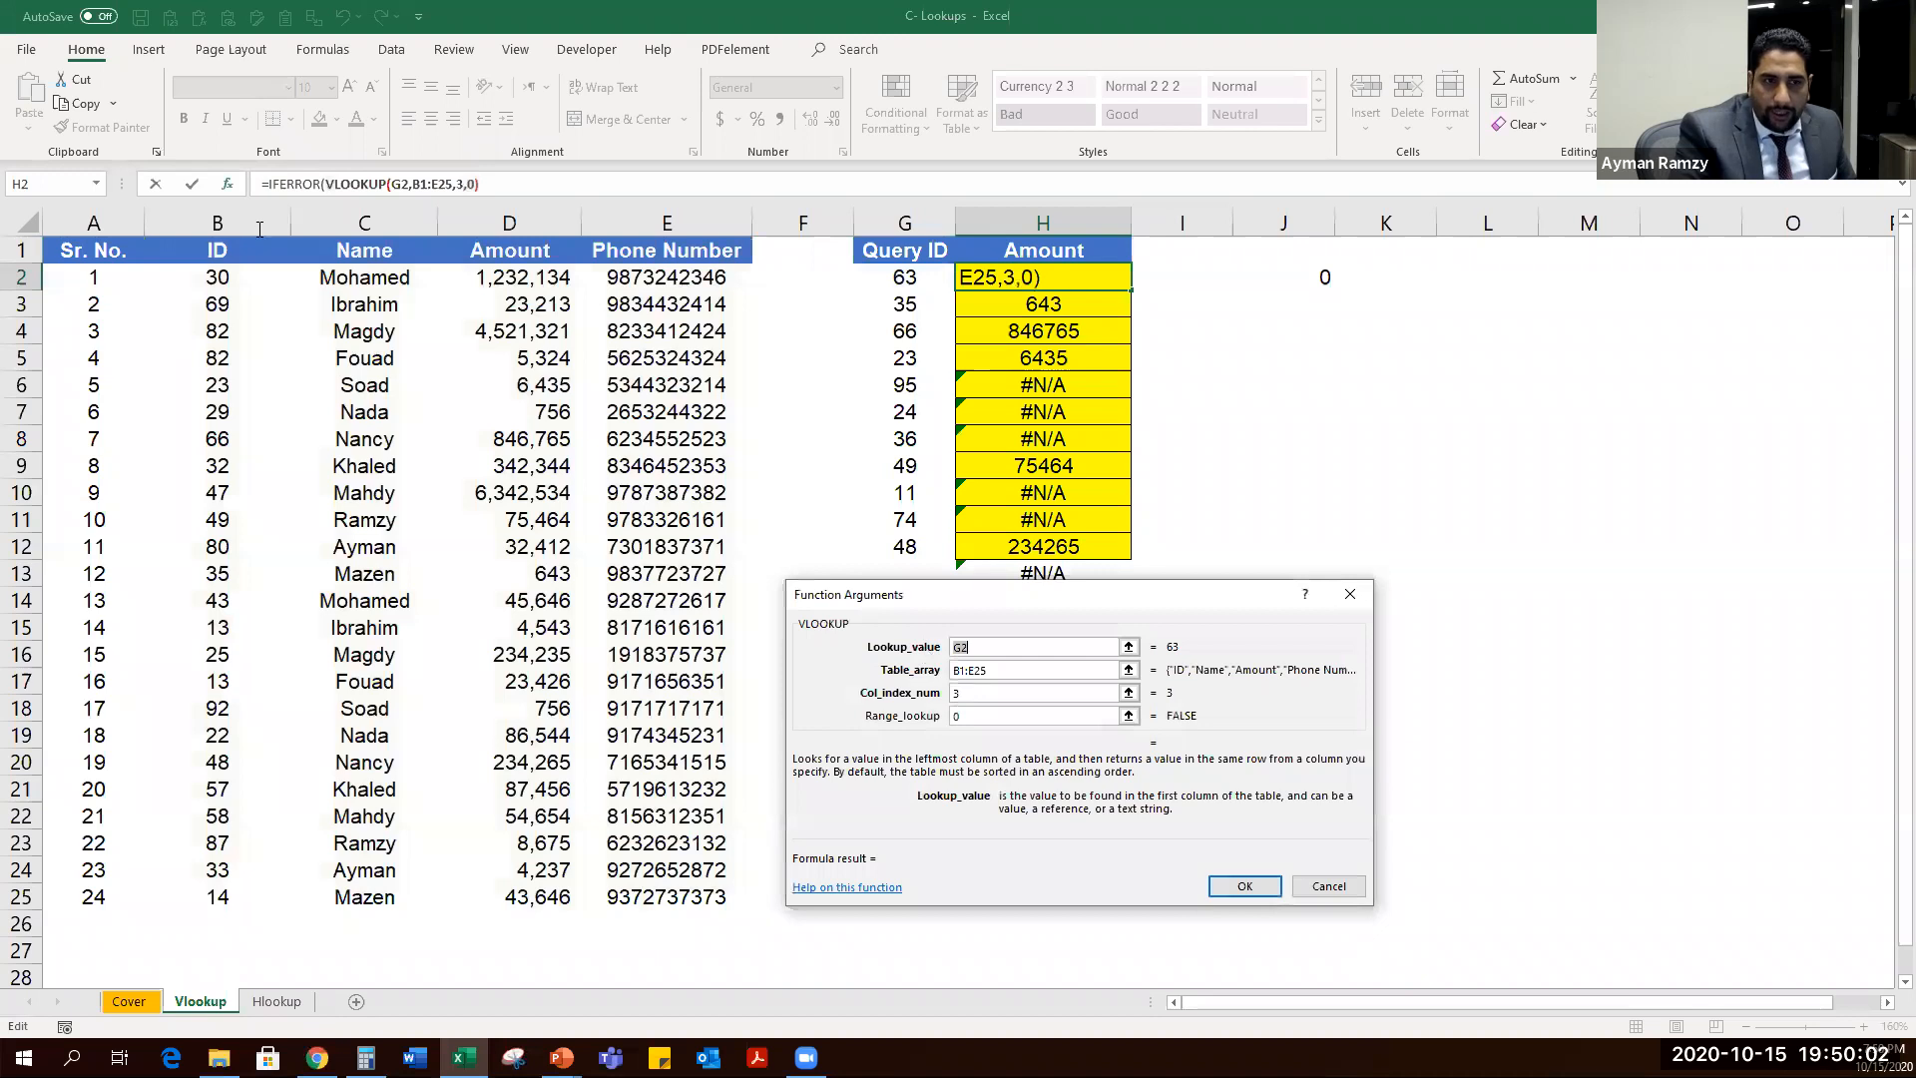
left_click(292, 185)
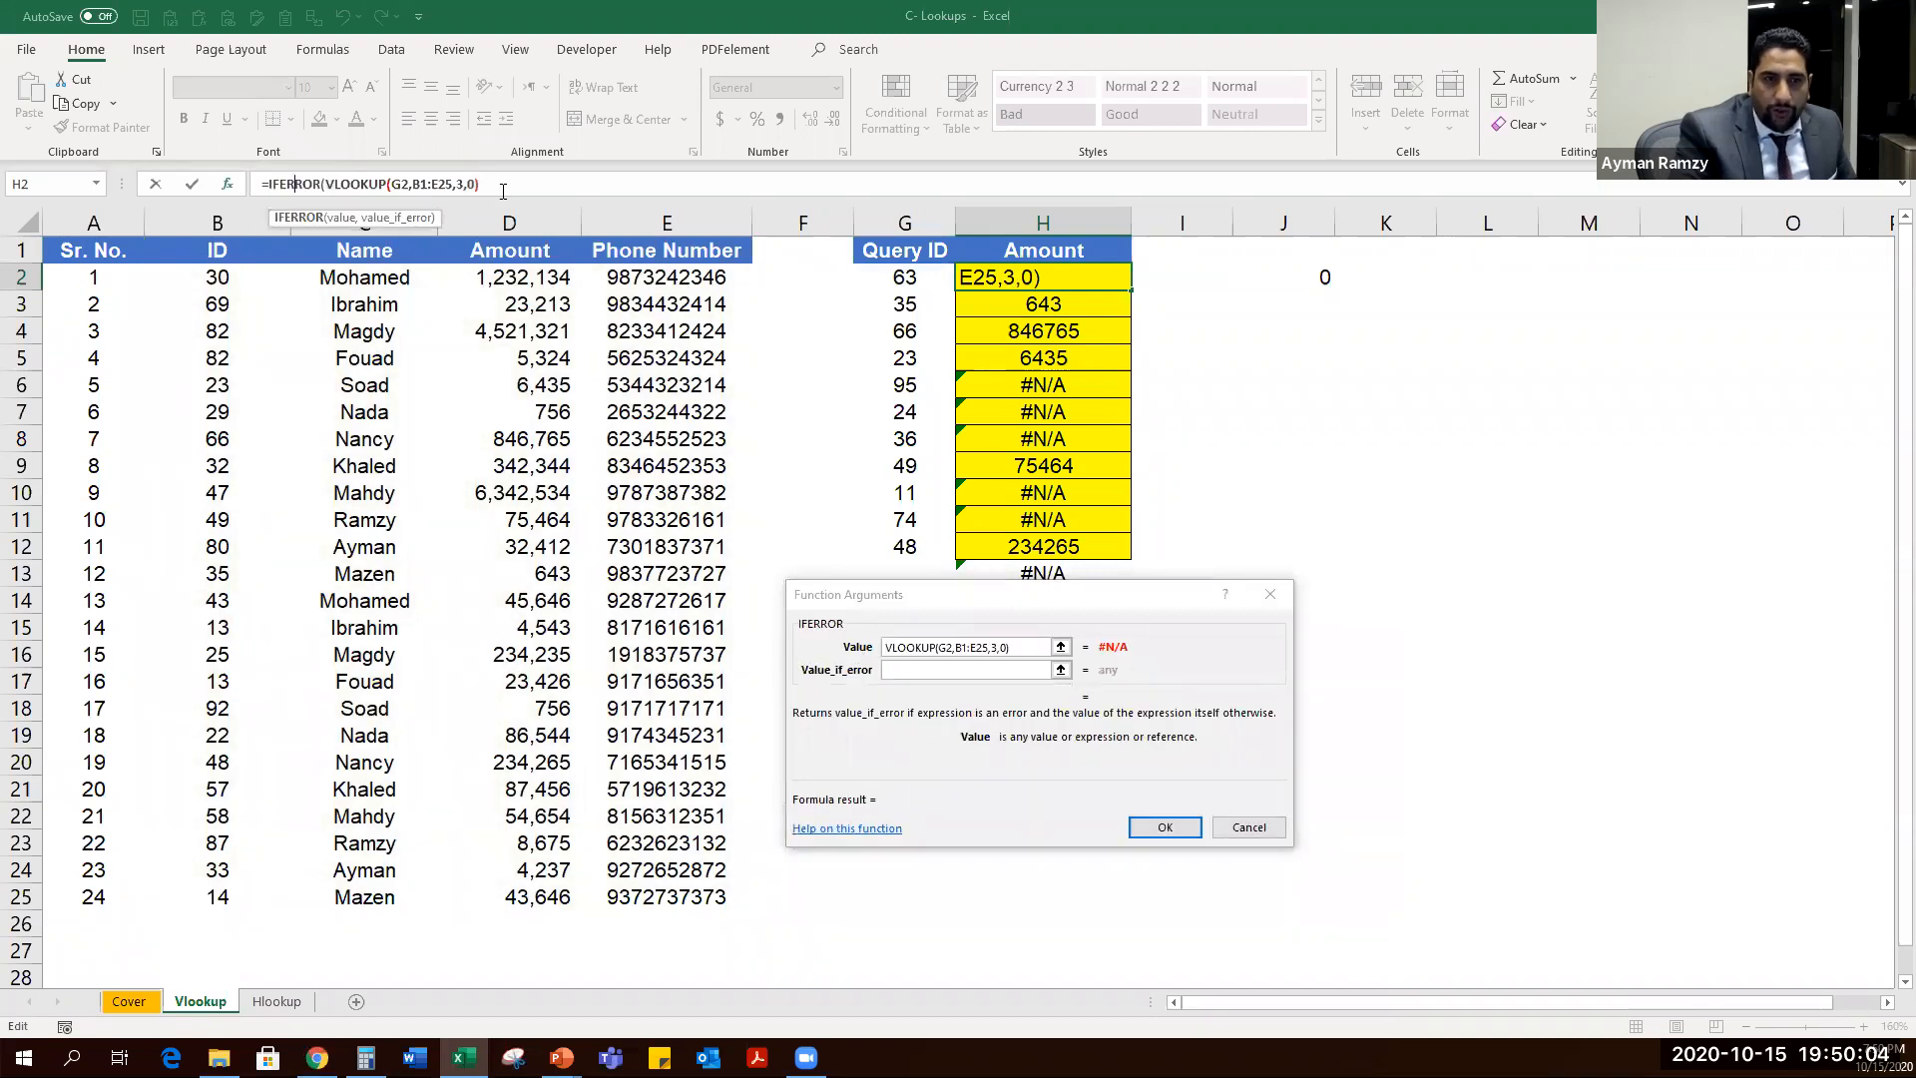
left_click_drag(481, 183, 328, 186)
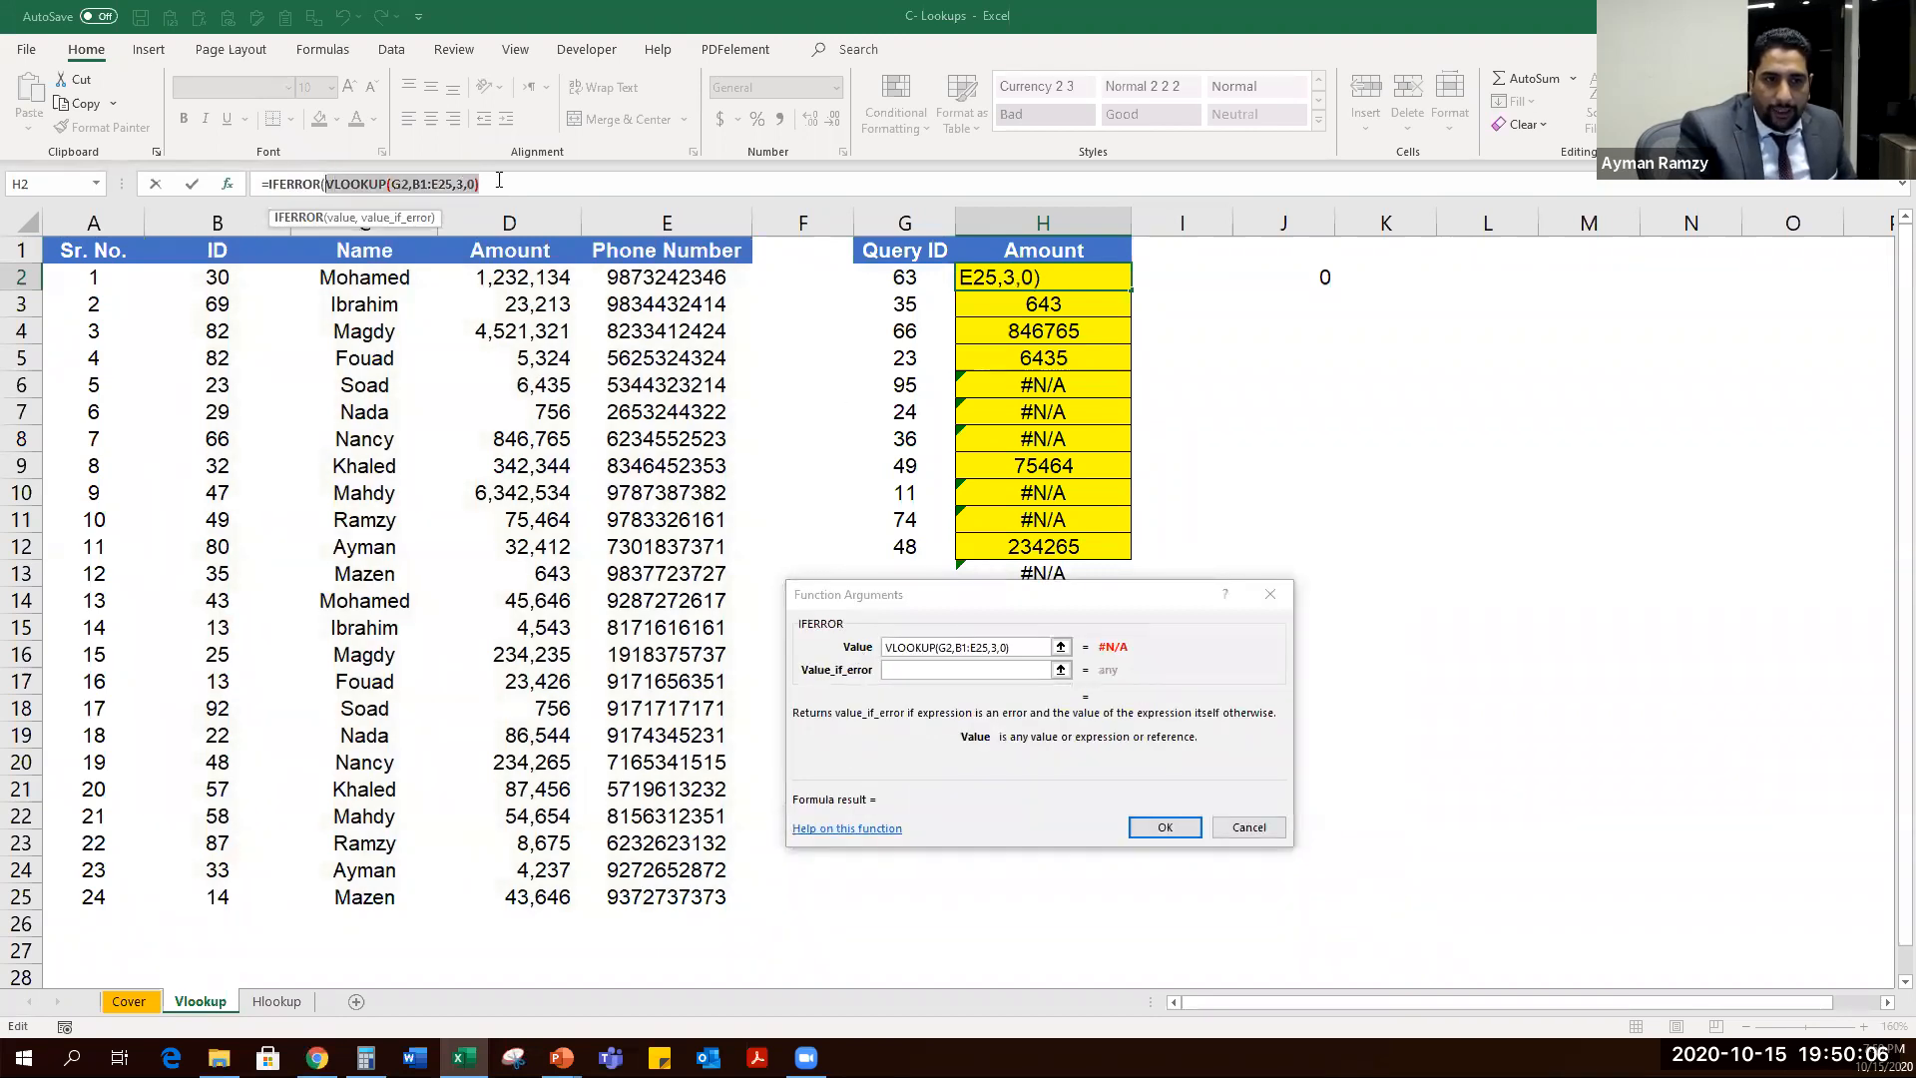
left_click(545, 176)
left_click(297, 185)
left_click(948, 668)
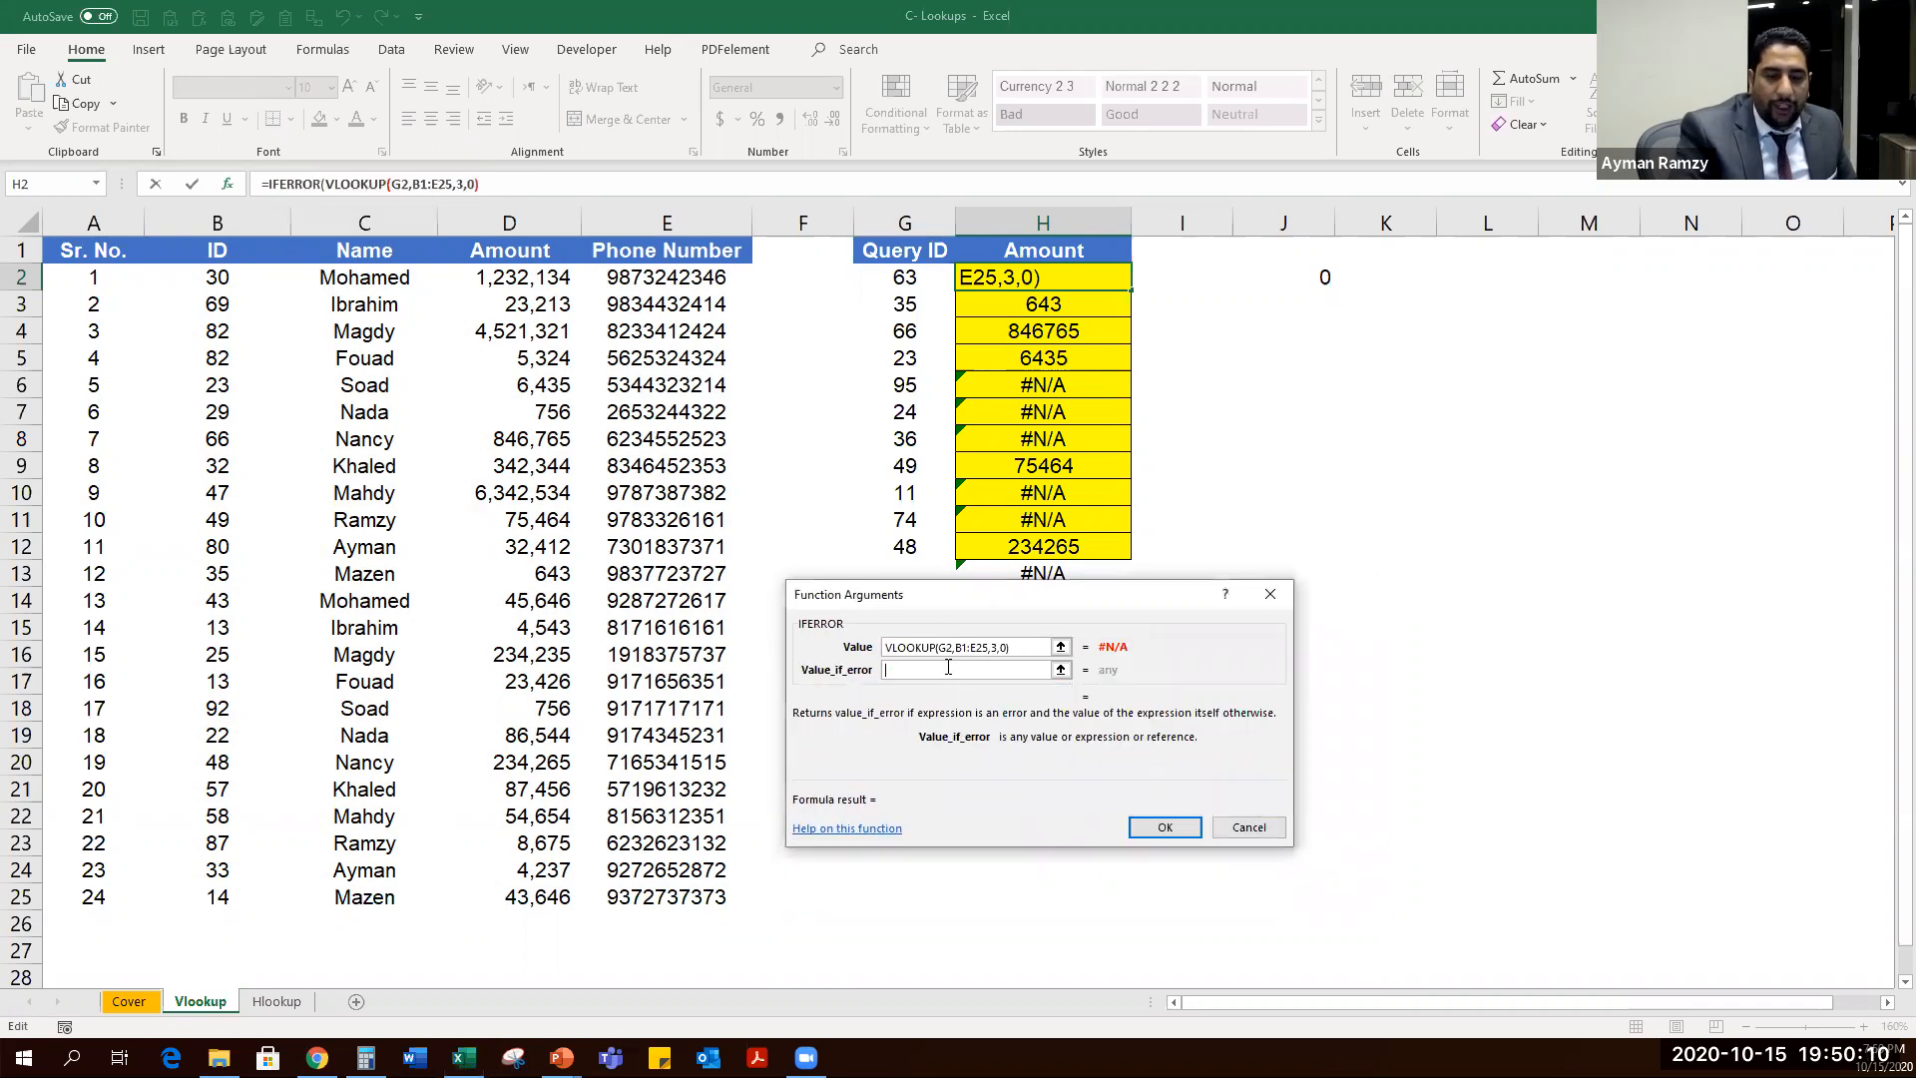
type("0")
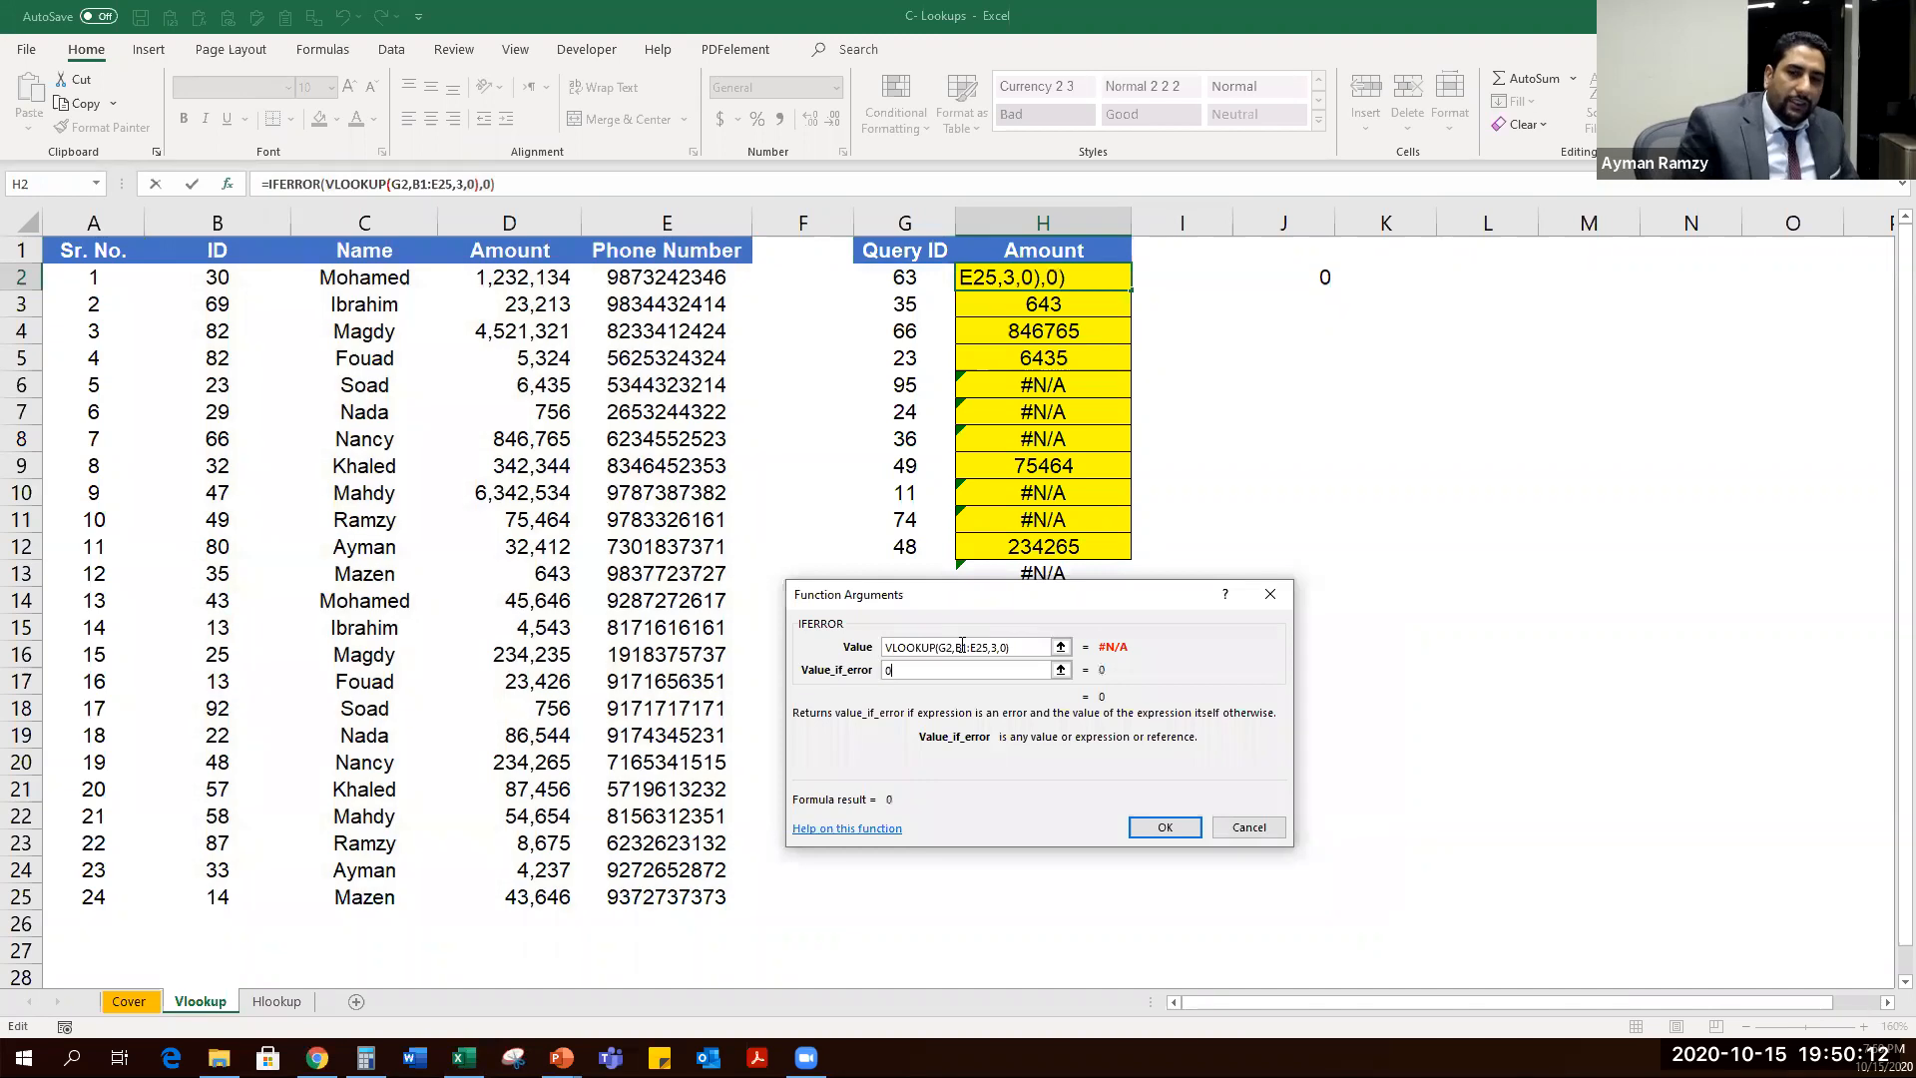
key("BackSpace")
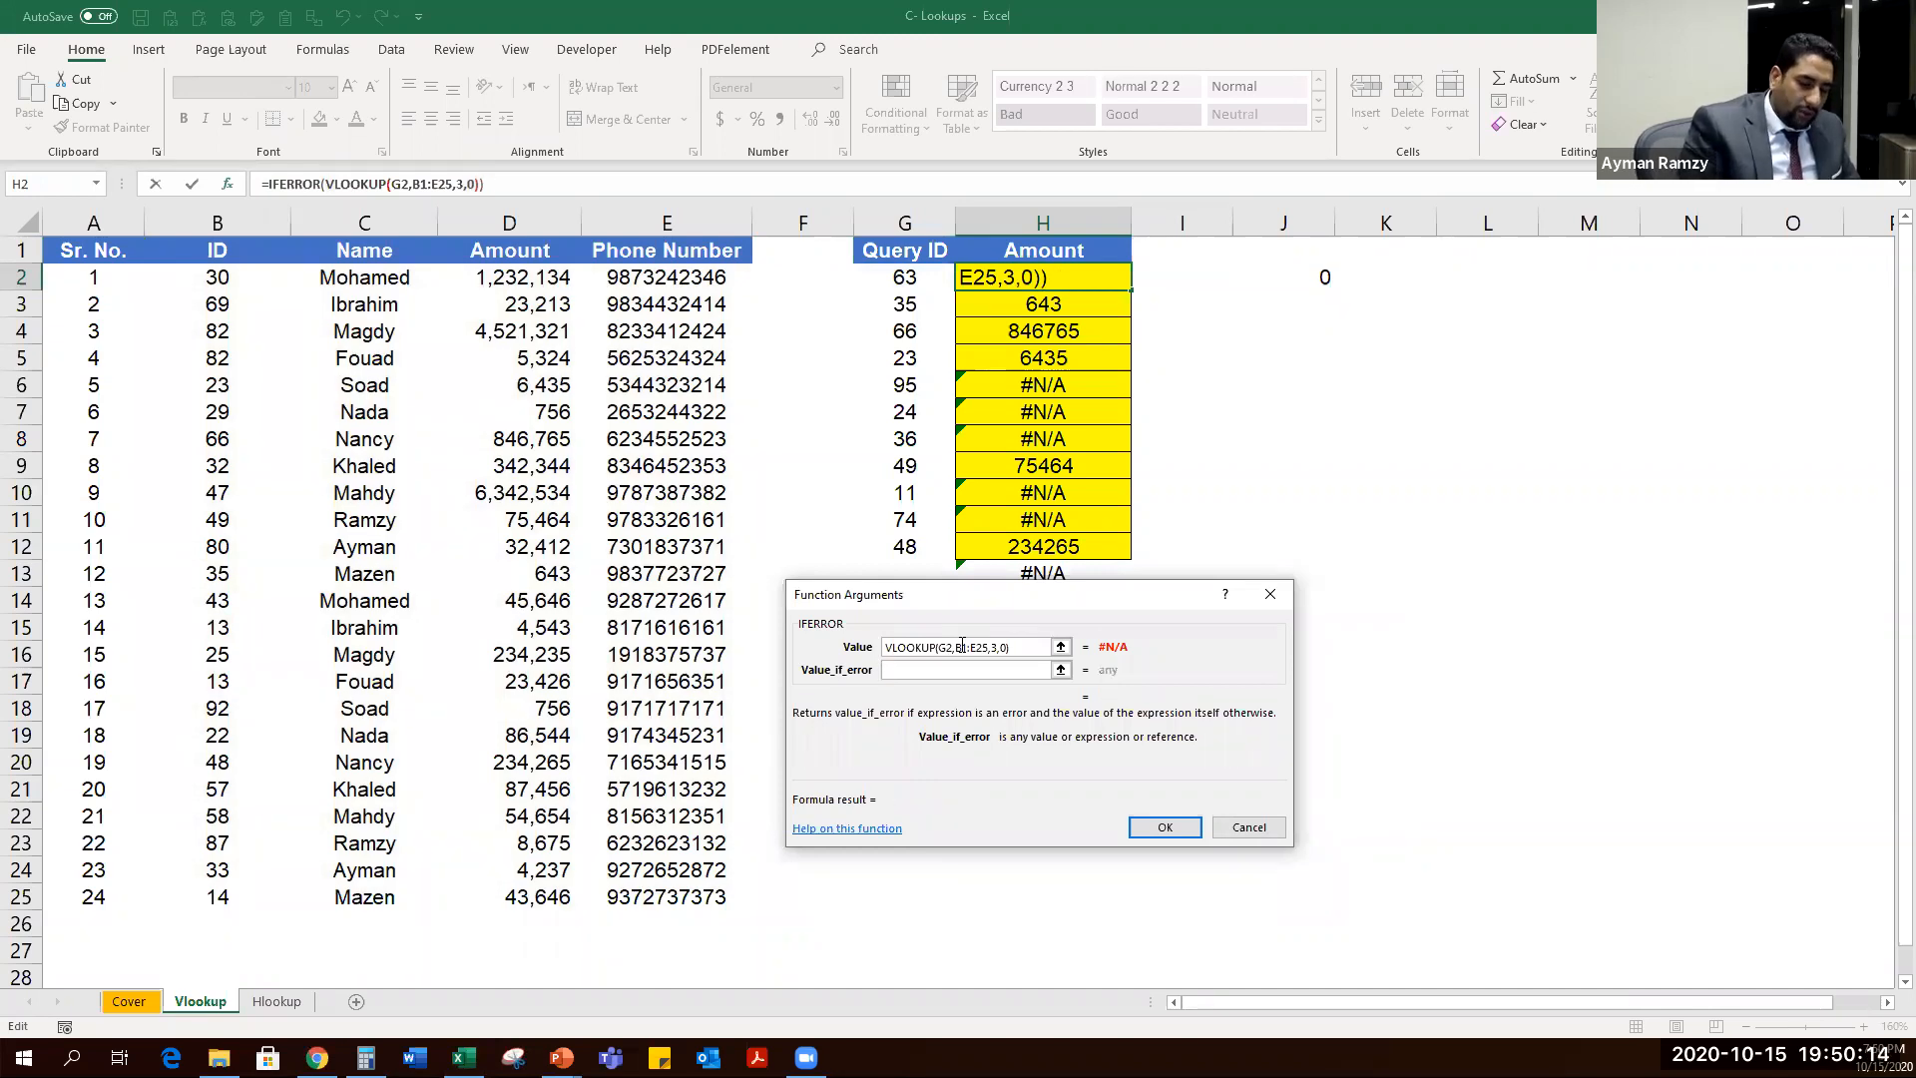
type("\"\"")
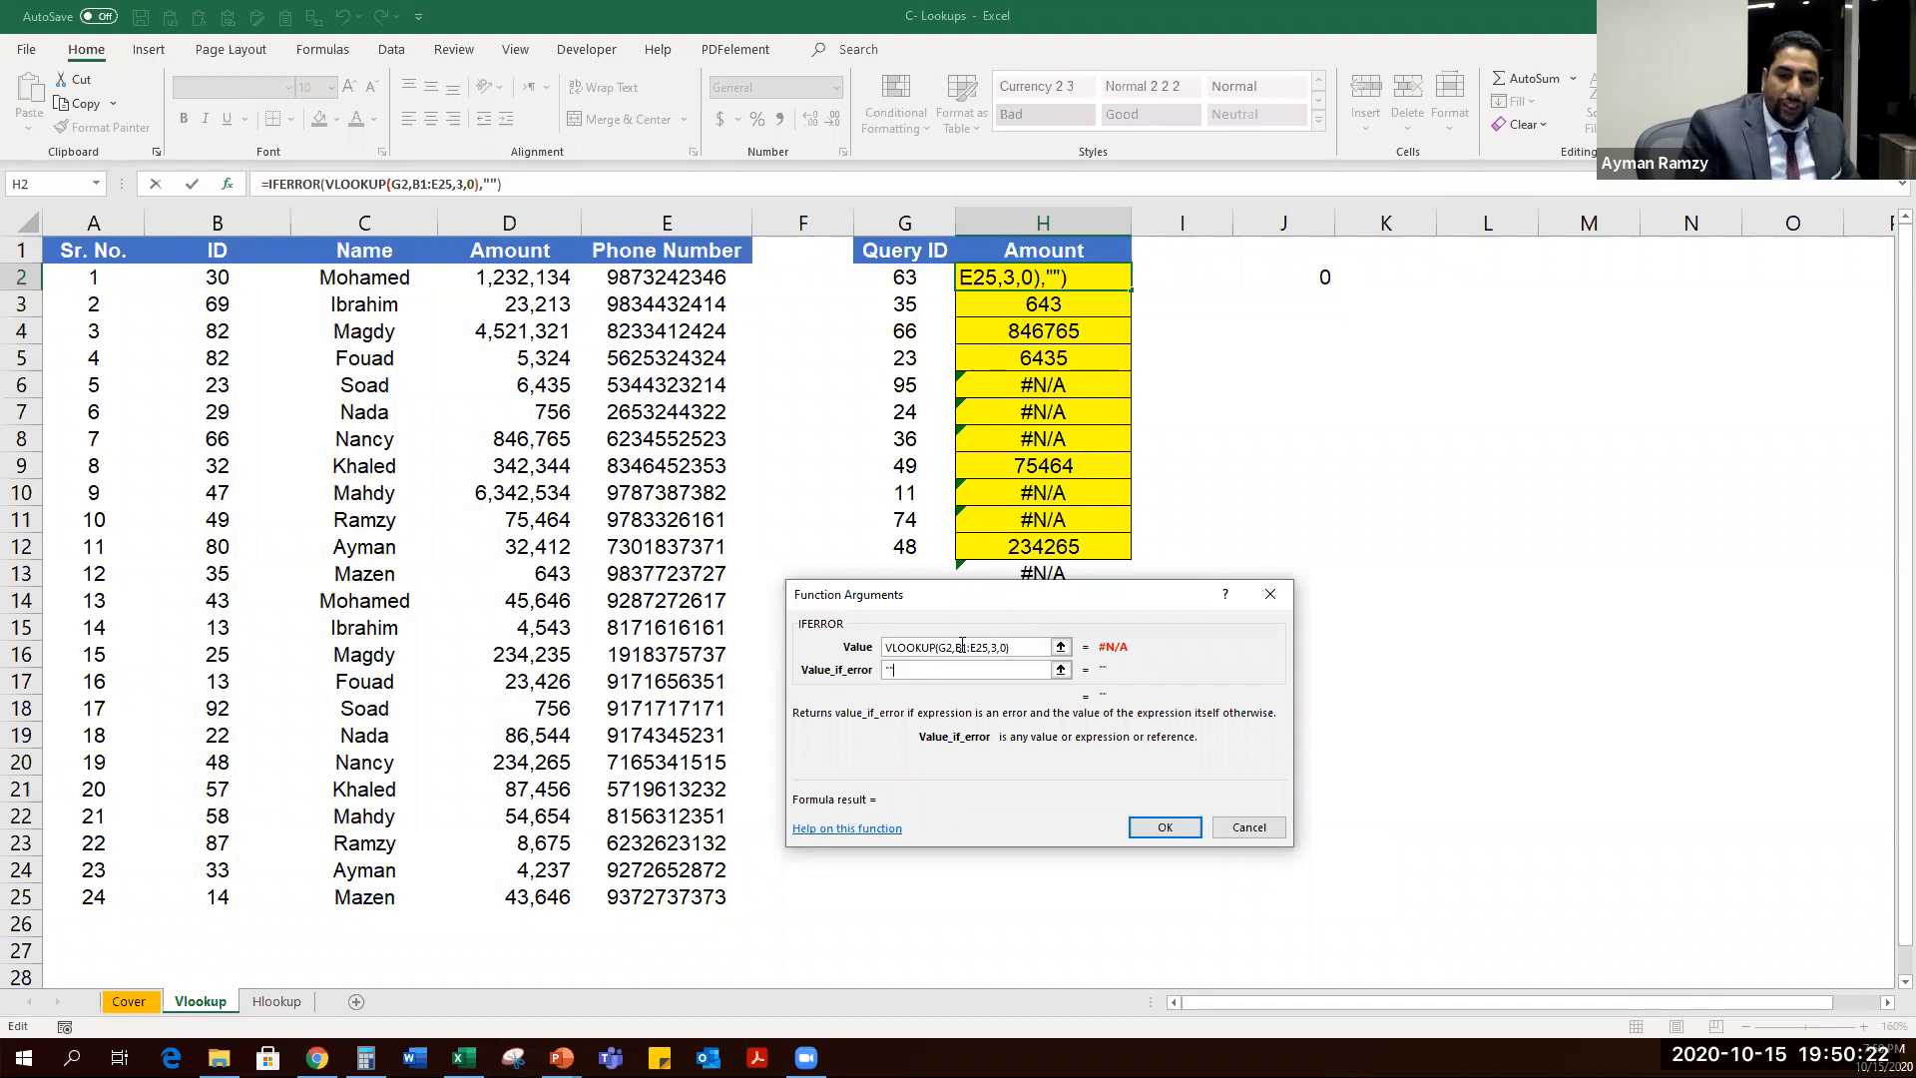
key("Return")
Fill the IFERROR-wrapped VLOOKUP formula from H2 down through H12 and check the column's results.
key("ctrl+shift+Down")
key("shift+Up")
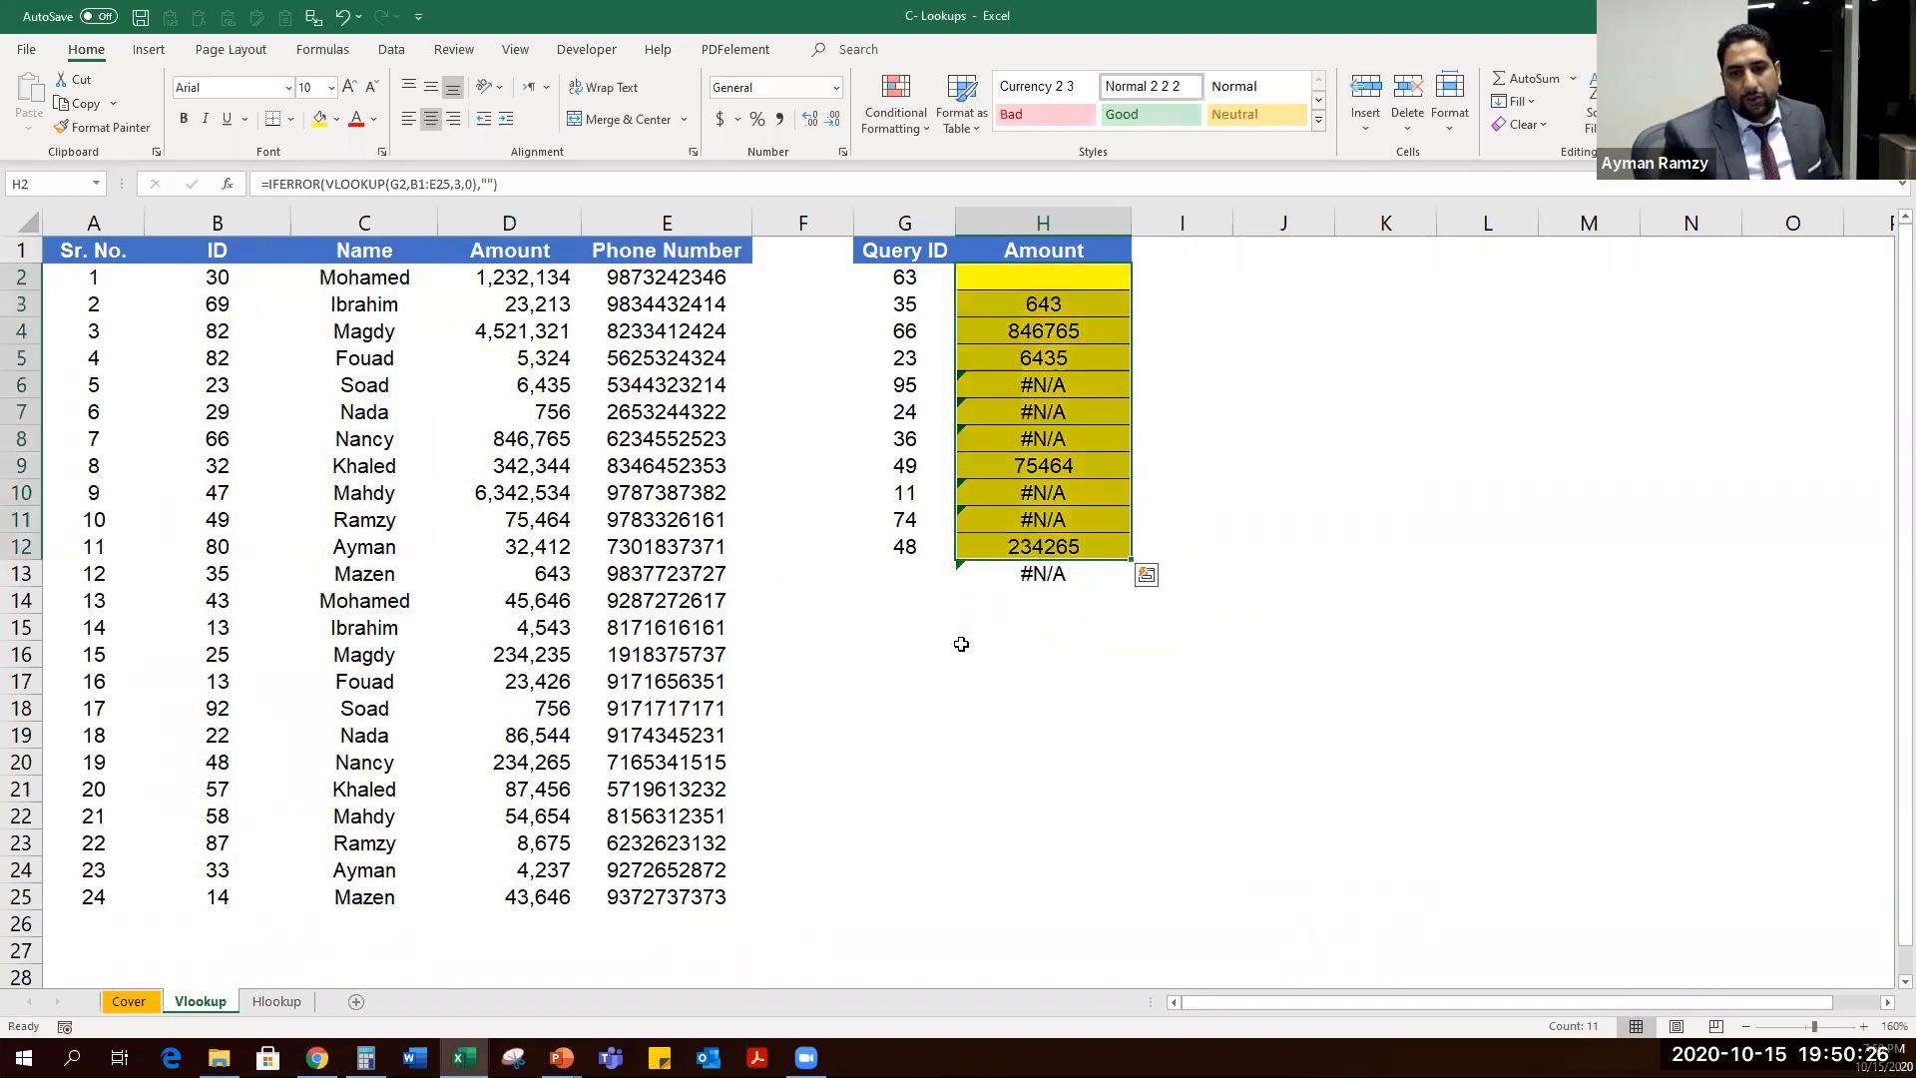
key("ctrl+d")
key("Down")
key("Down")
key("Down")
key("Down")
key("Down")
key("Down")
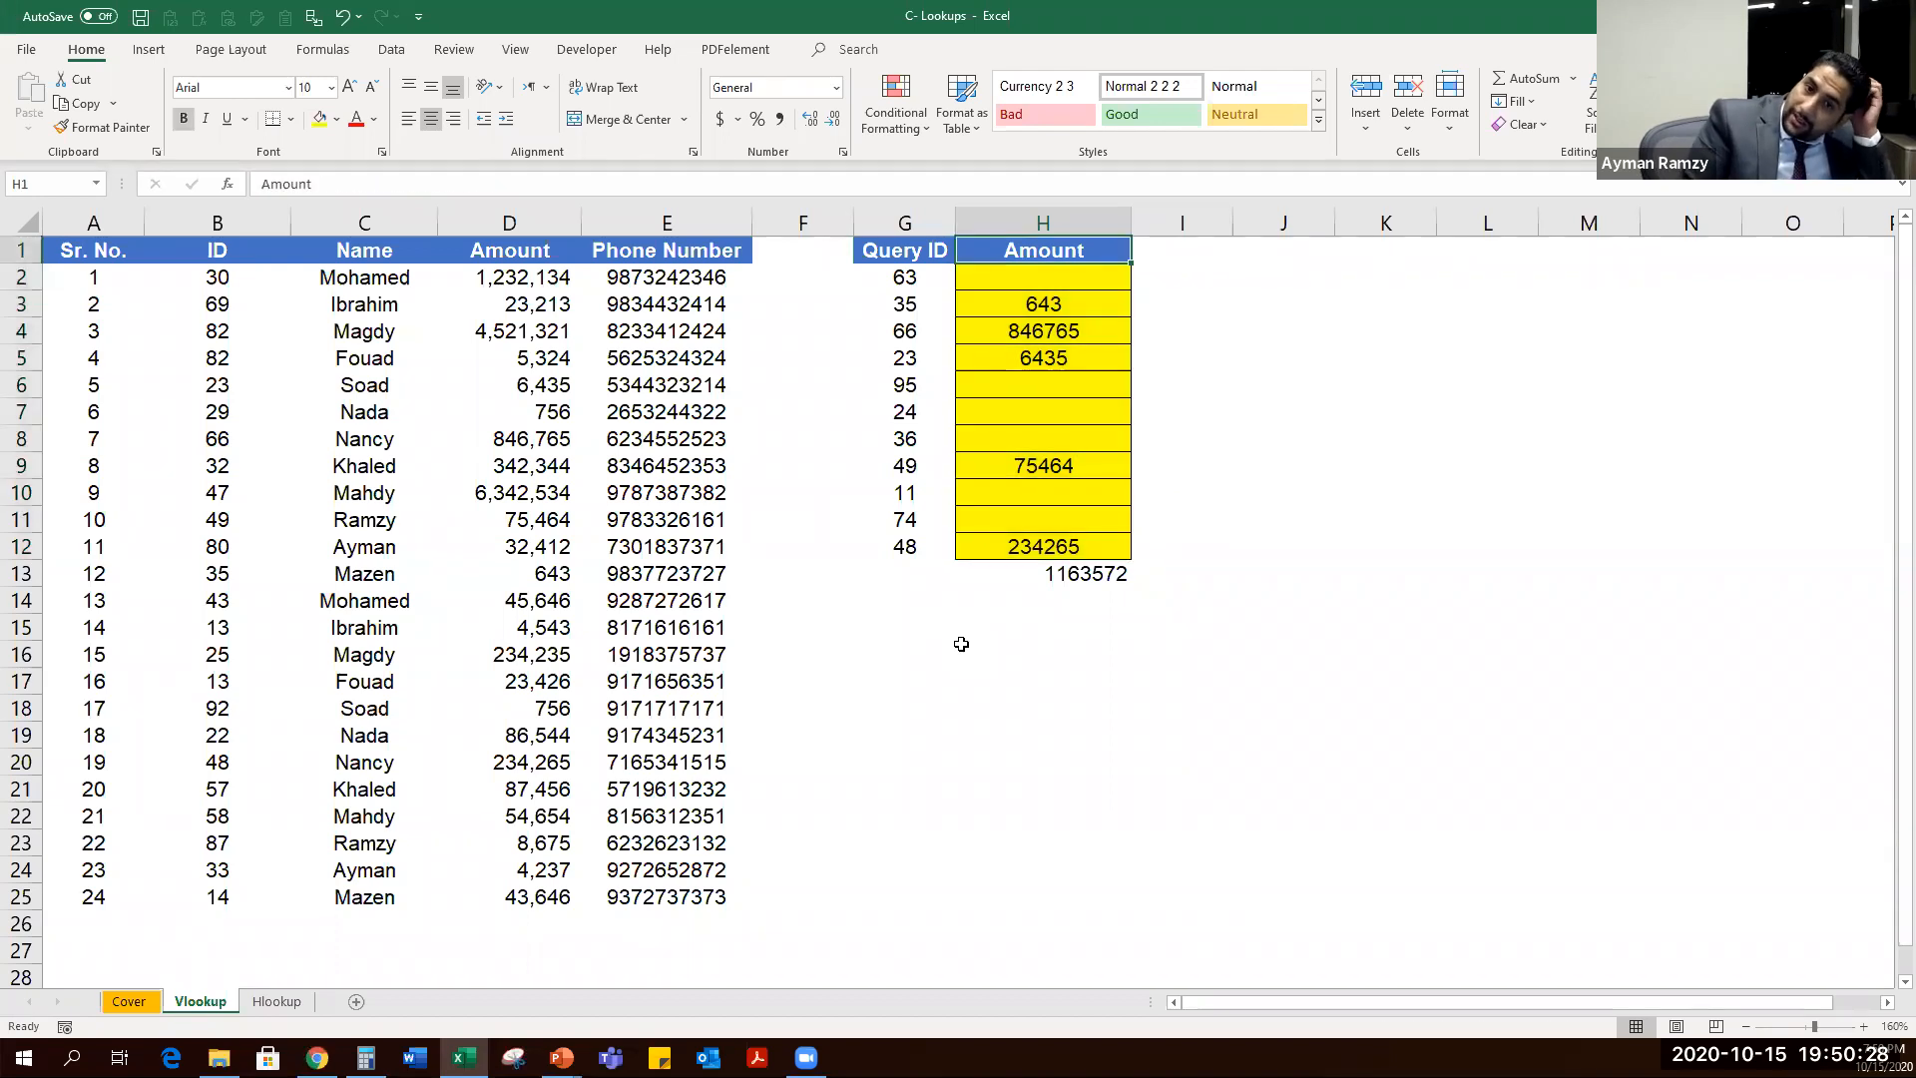
key("Down")
key("Down")
key("Down")
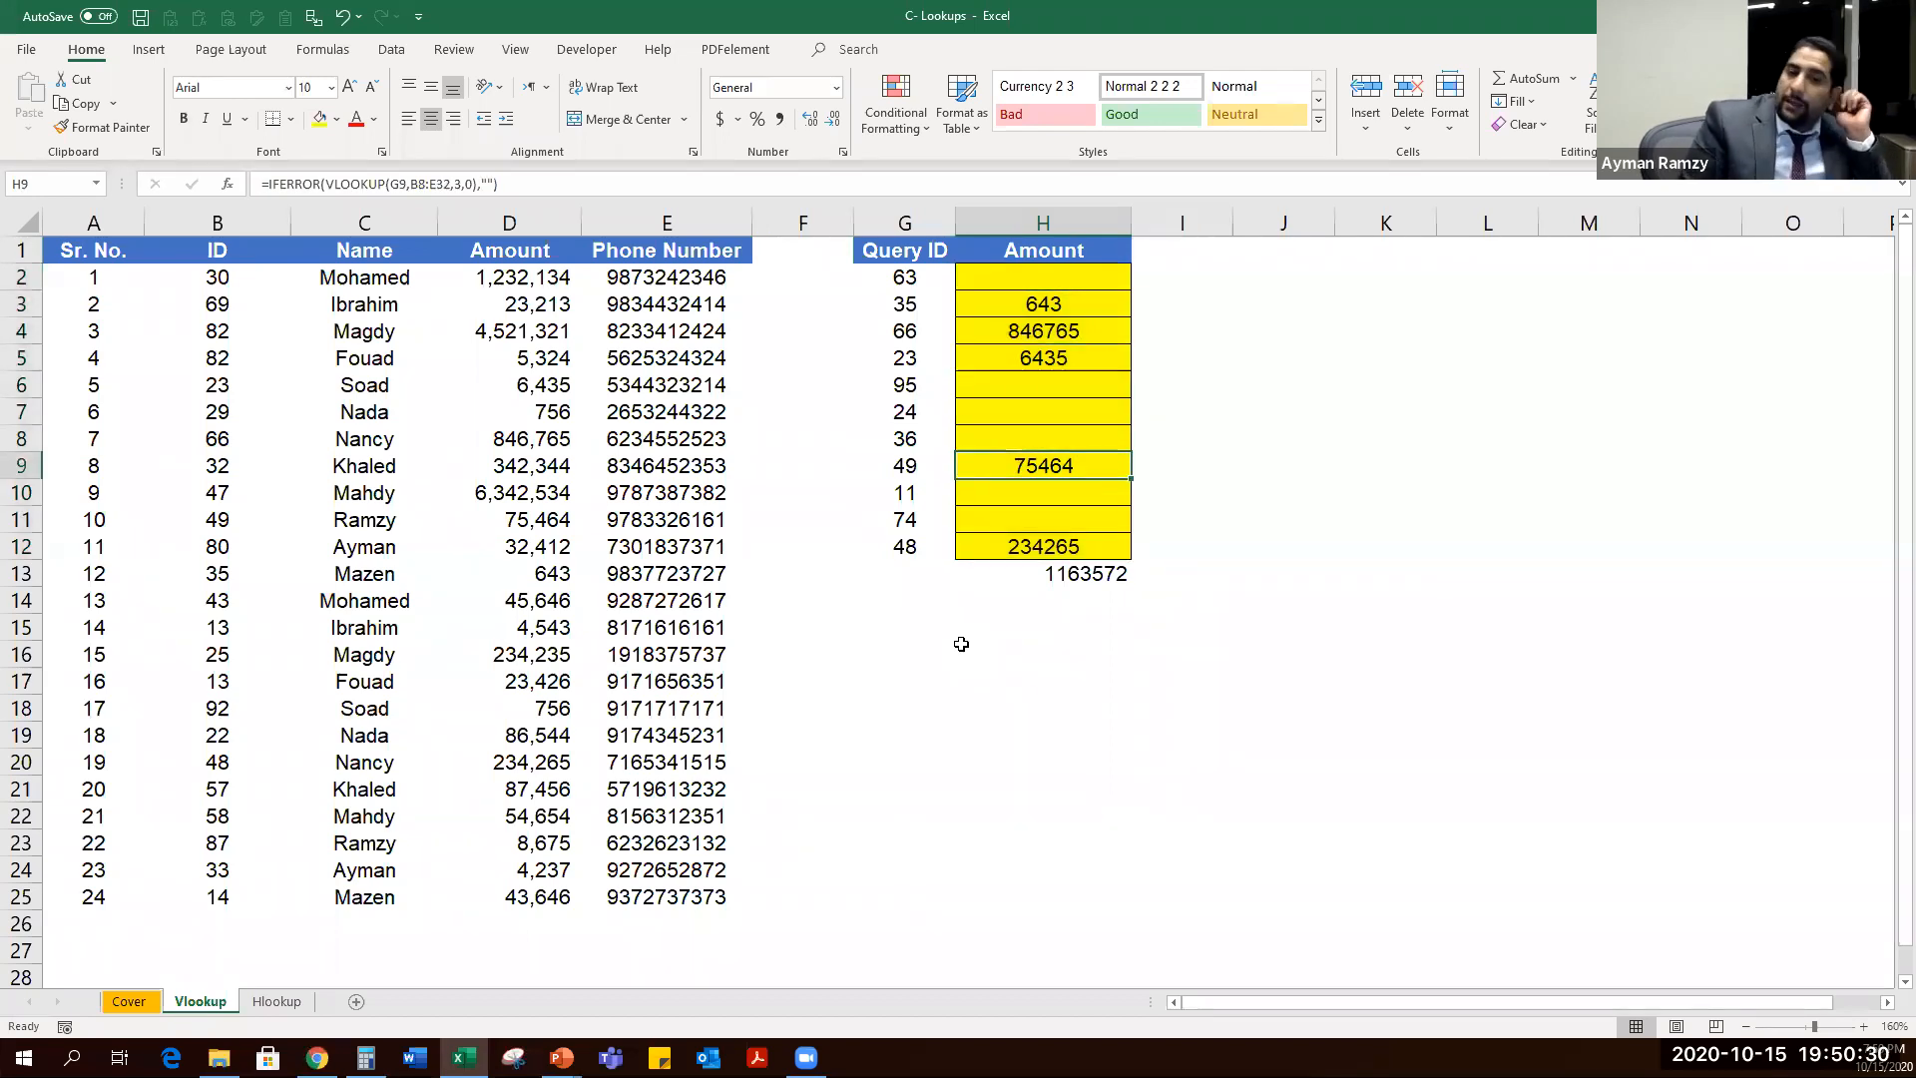
Review the total in H13, glance at the Hlookup sheet, and inspect the IFERROR-VLOOKUP formula in H2 of the Vlookup sheet.
key("Down")
key("Down")
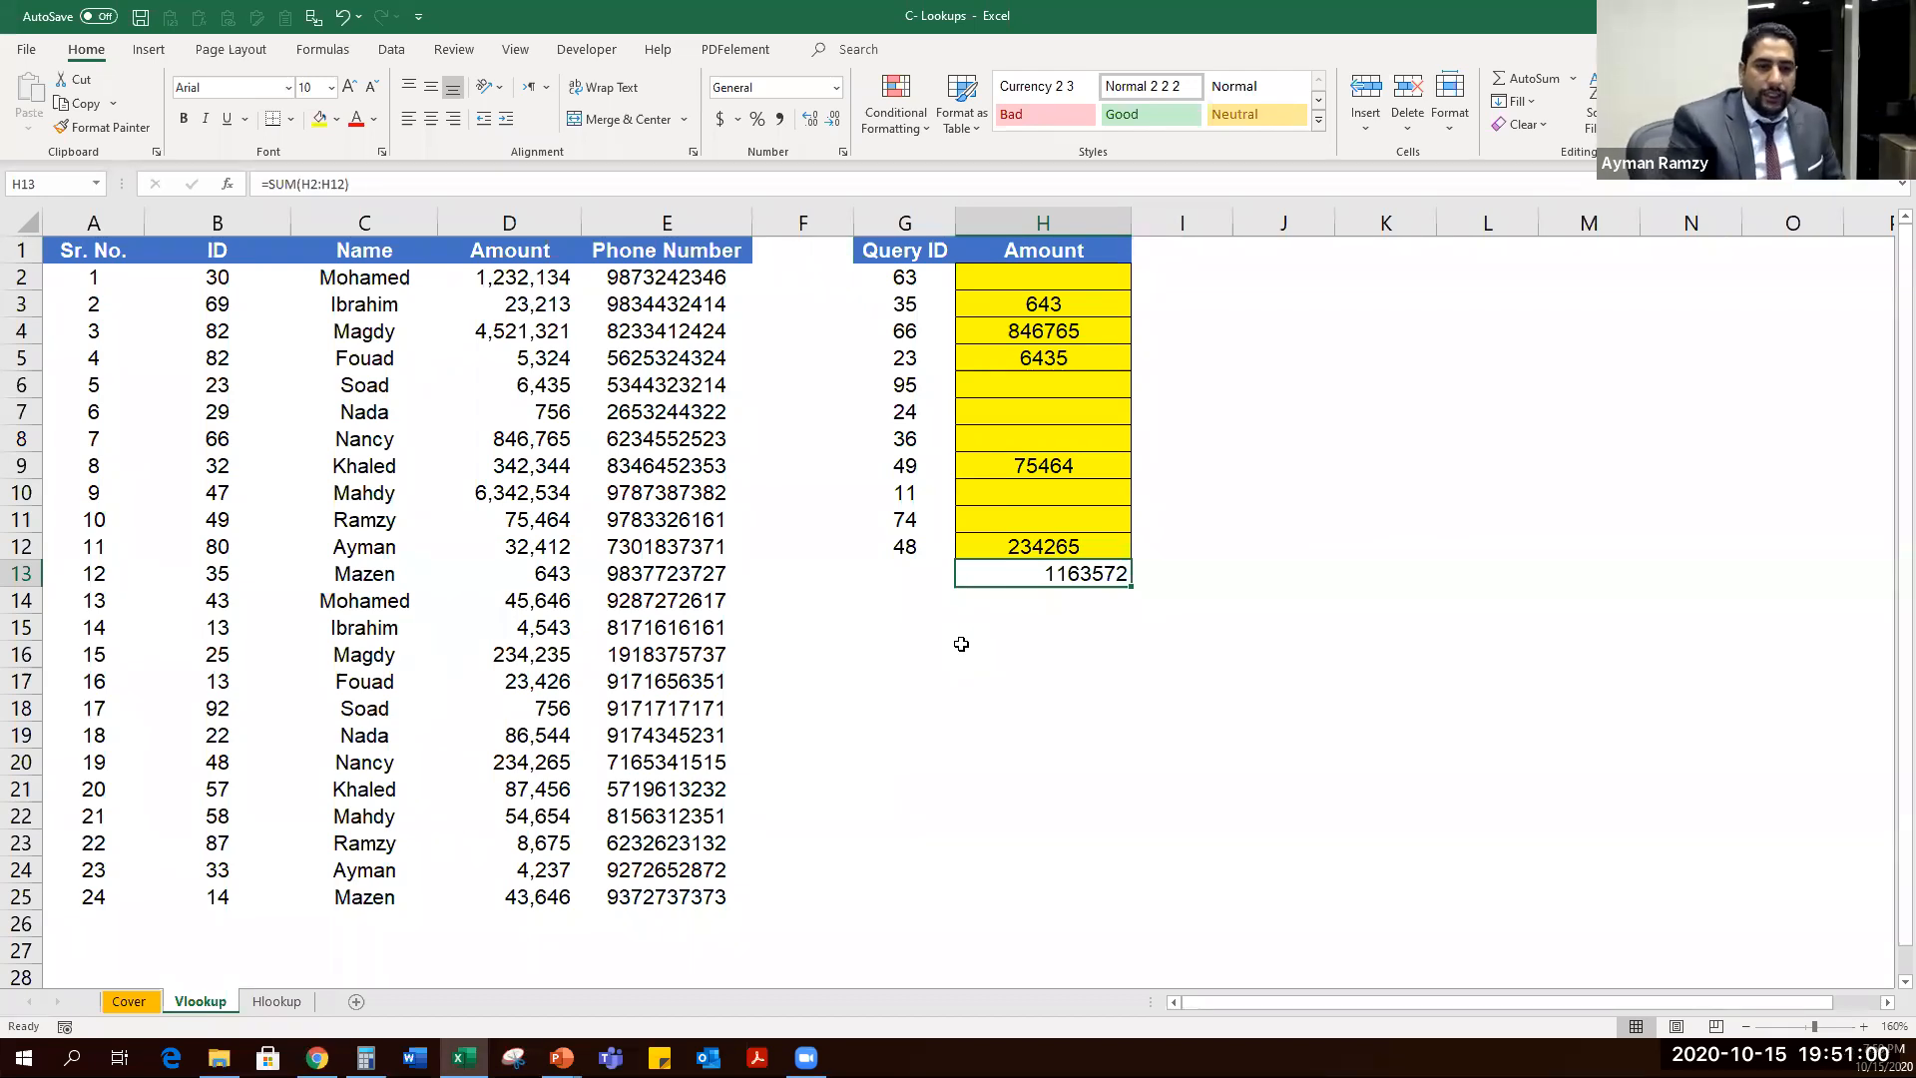
key("ctrl+Page_Down")
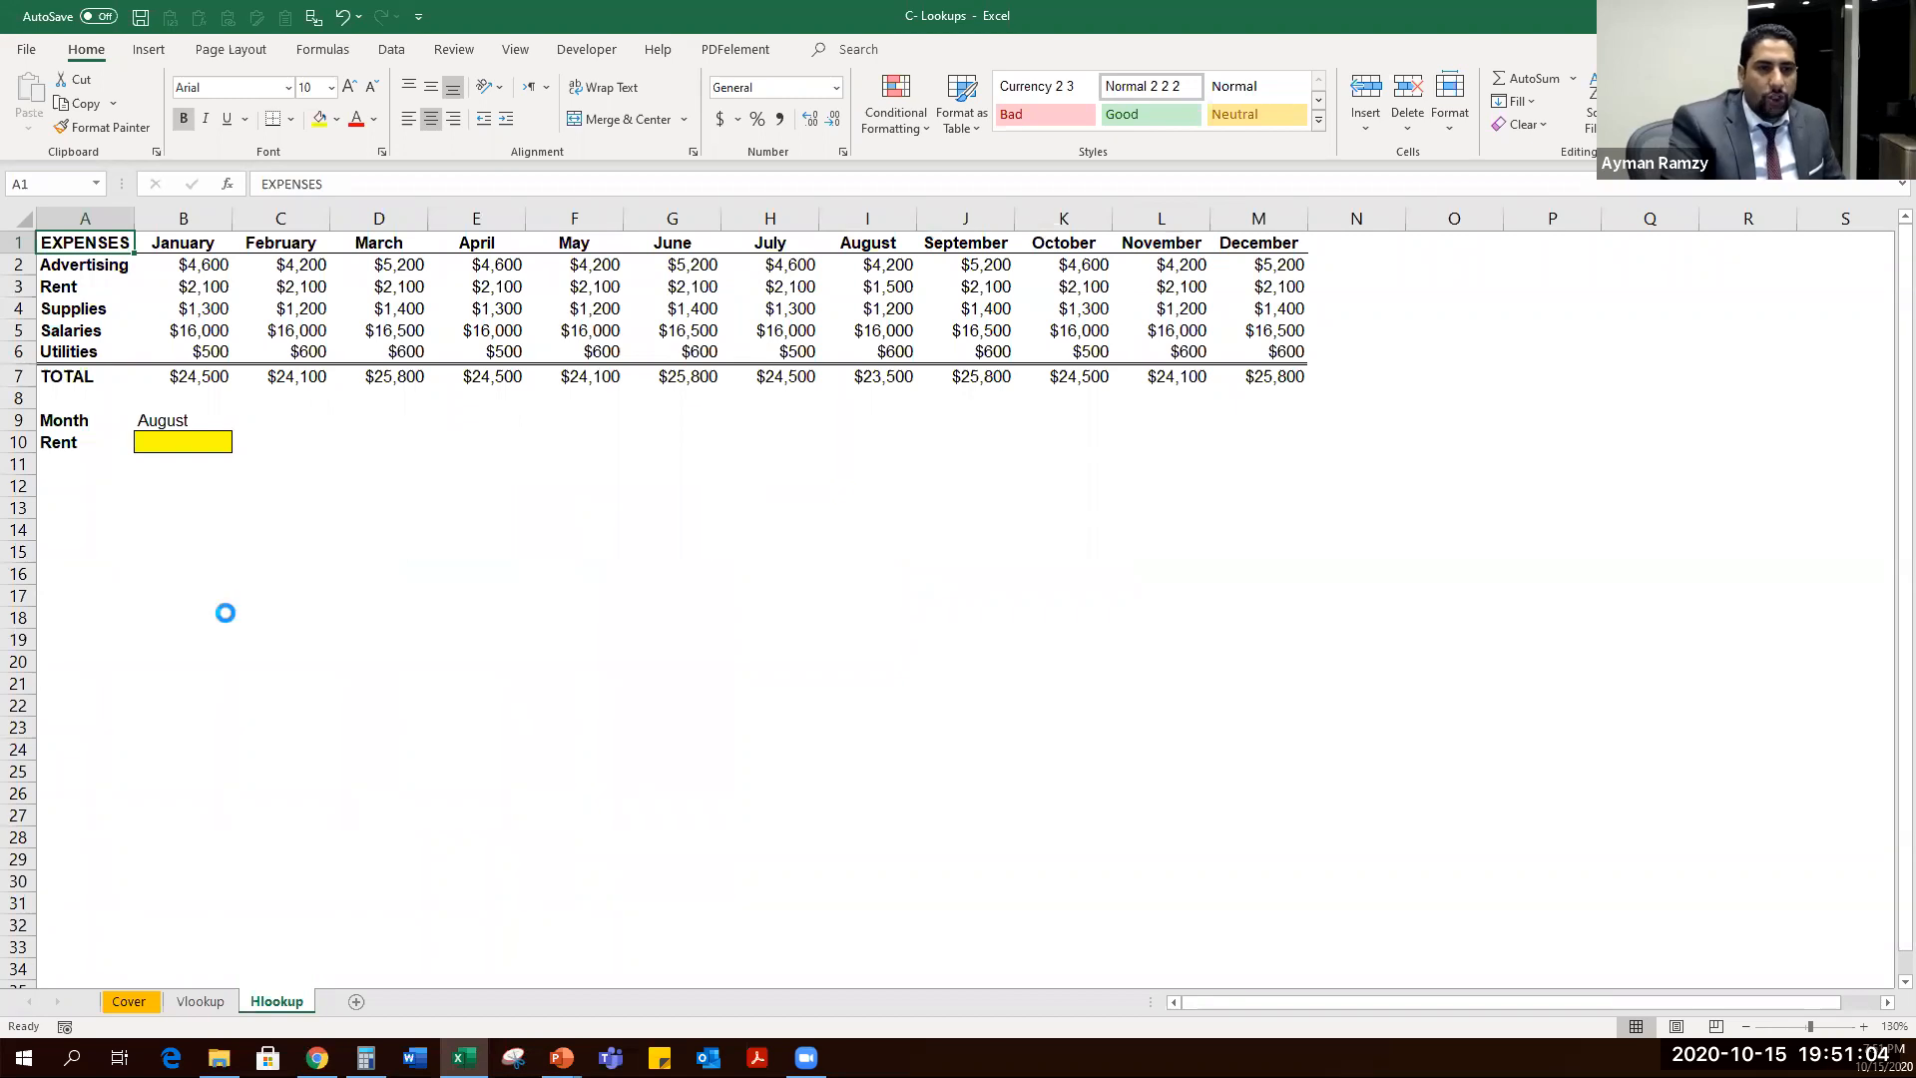
scroll(244, 911, "up", 2, "ctrl")
left_click(212, 1000)
left_click(1053, 280)
key("F2")
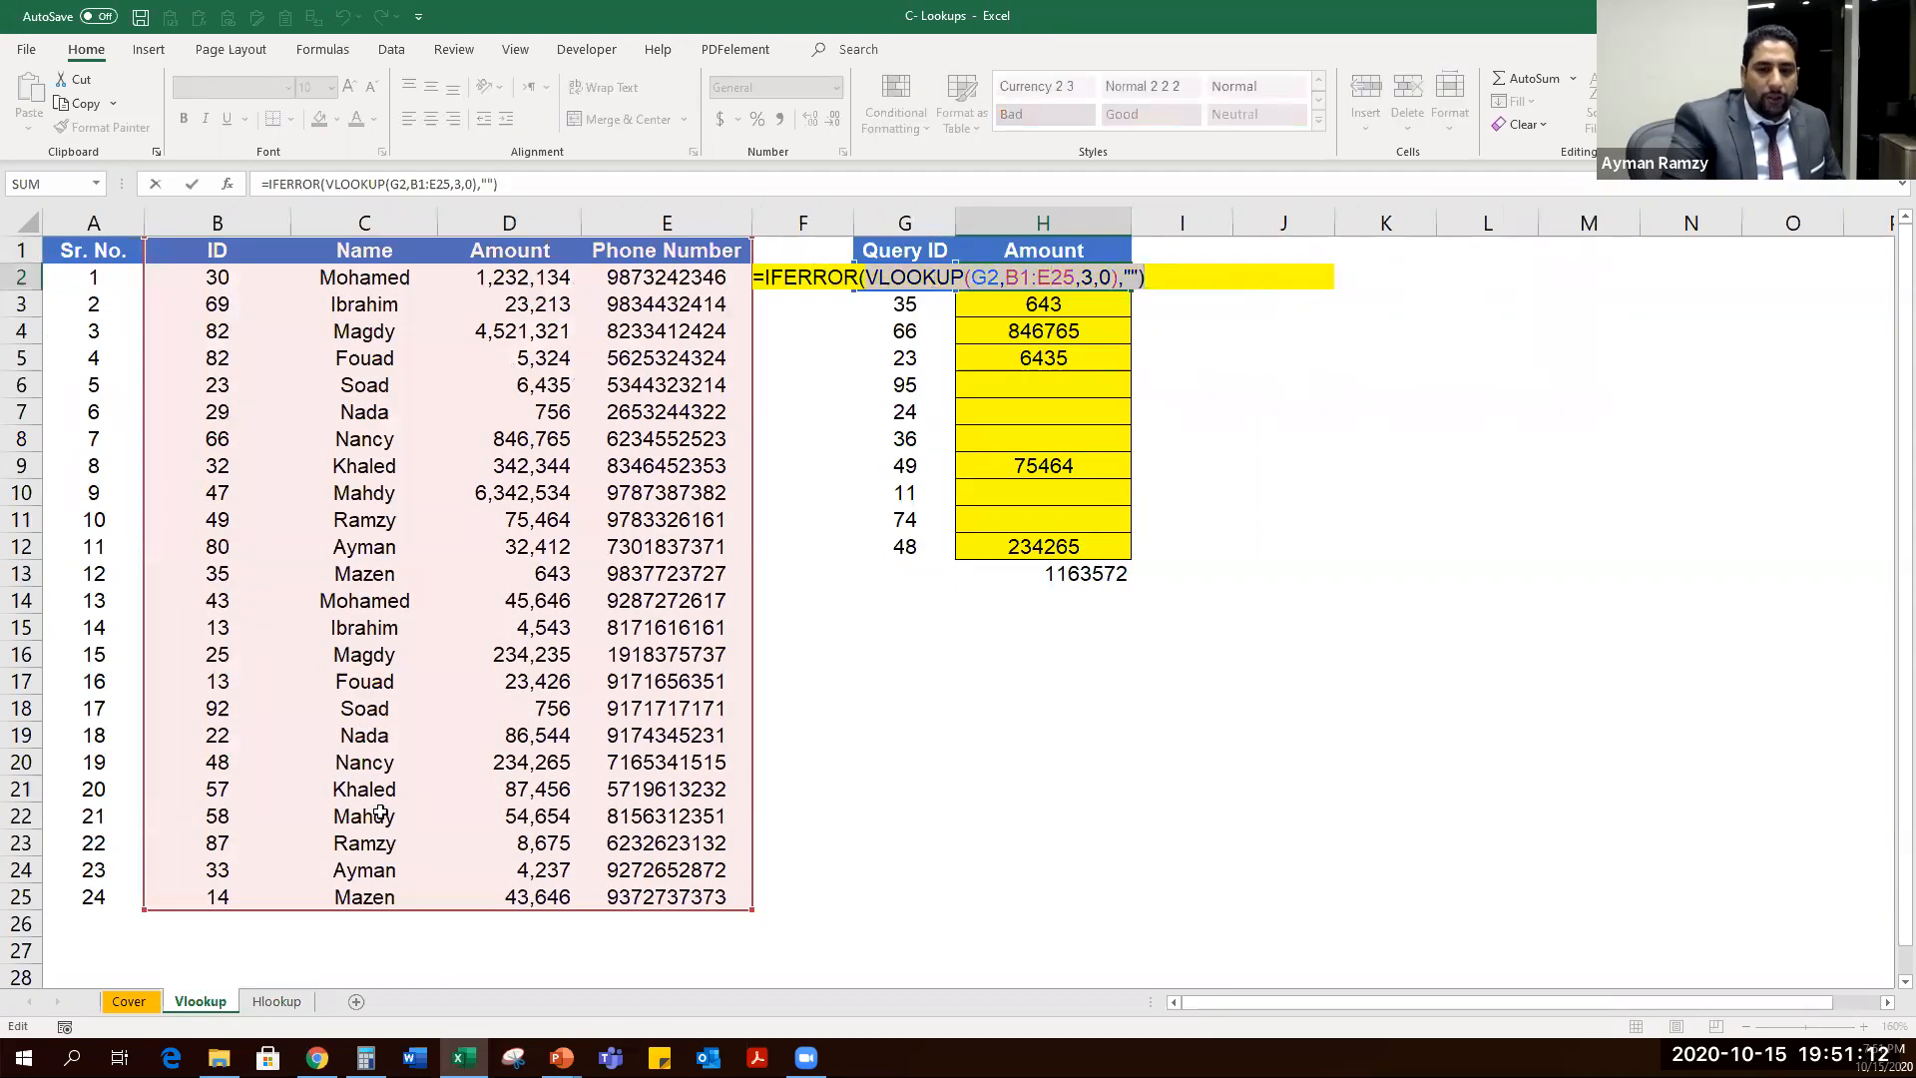
key("Escape")
Start an HLOOKUP formula in B10 of the Hlookup sheet with B9 as the lookup value, and open its function arguments.
left_click(265, 1002)
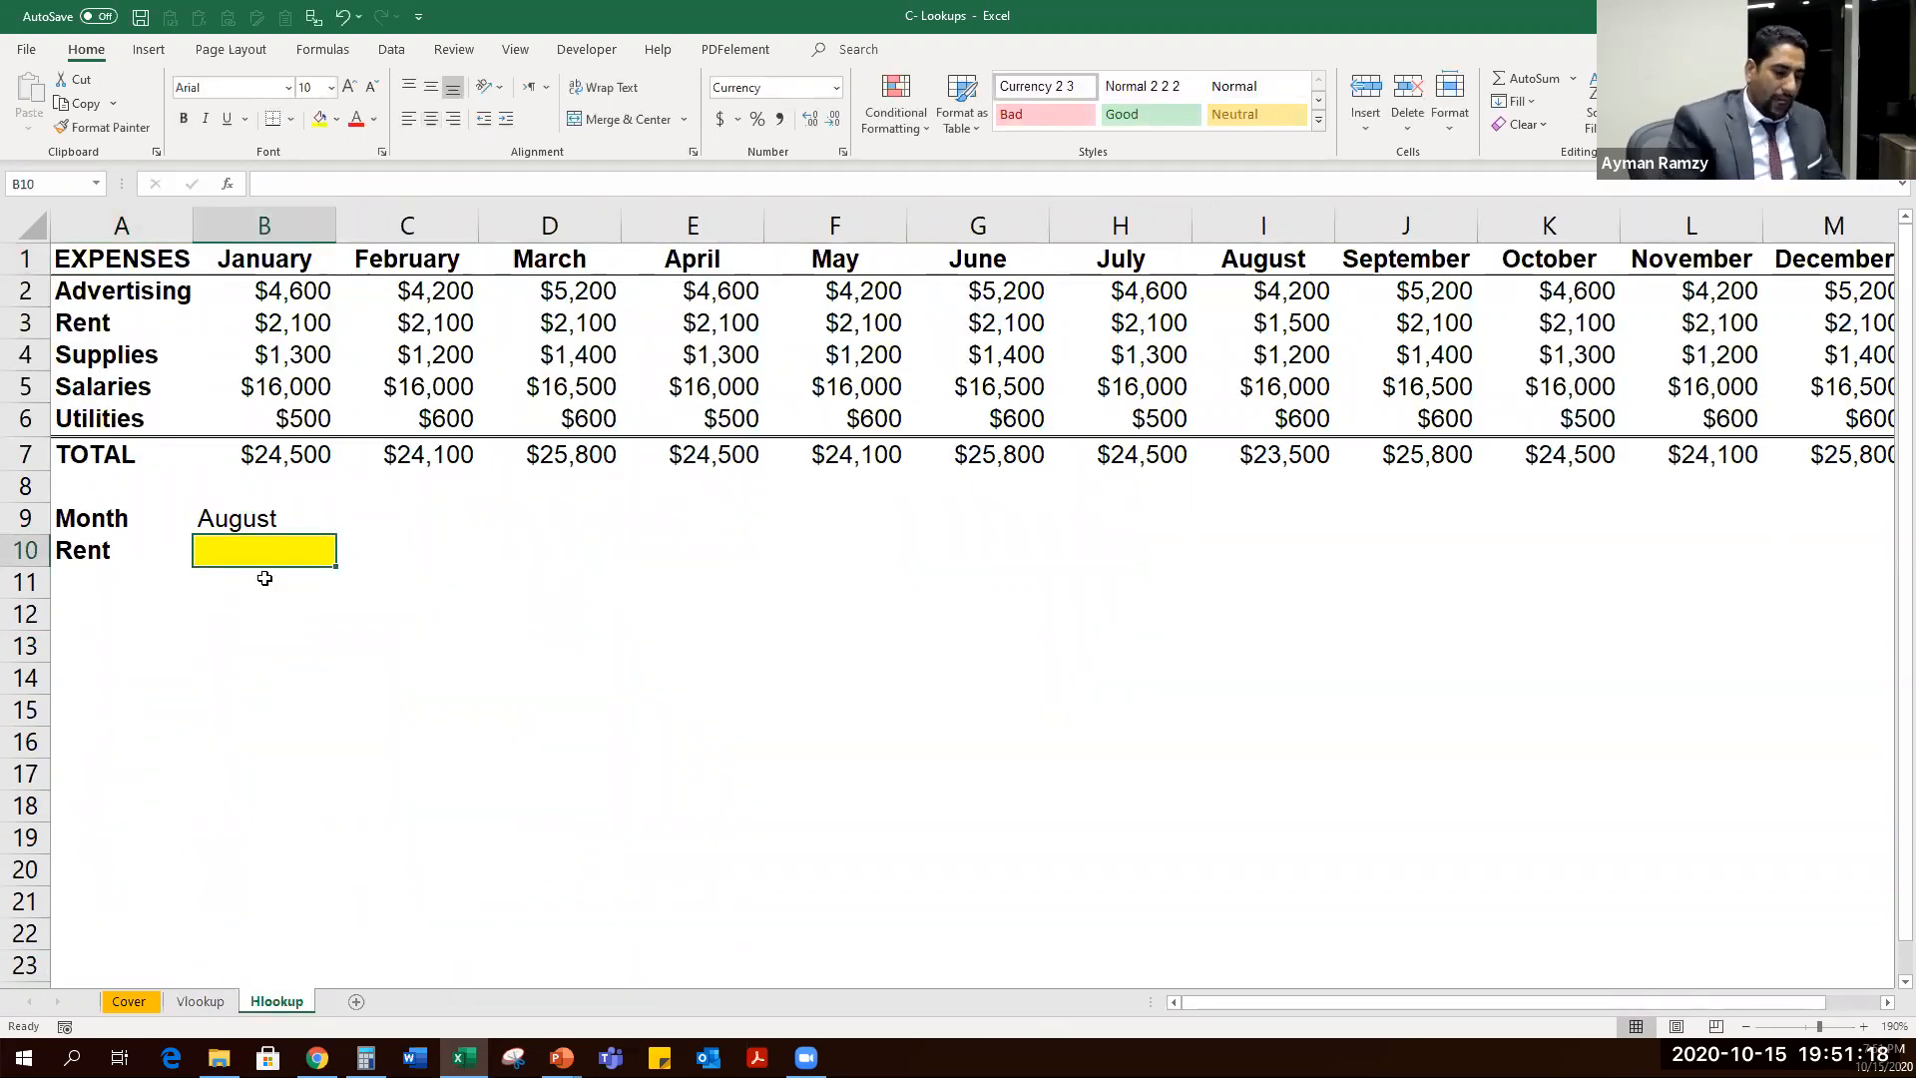
type("=HL")
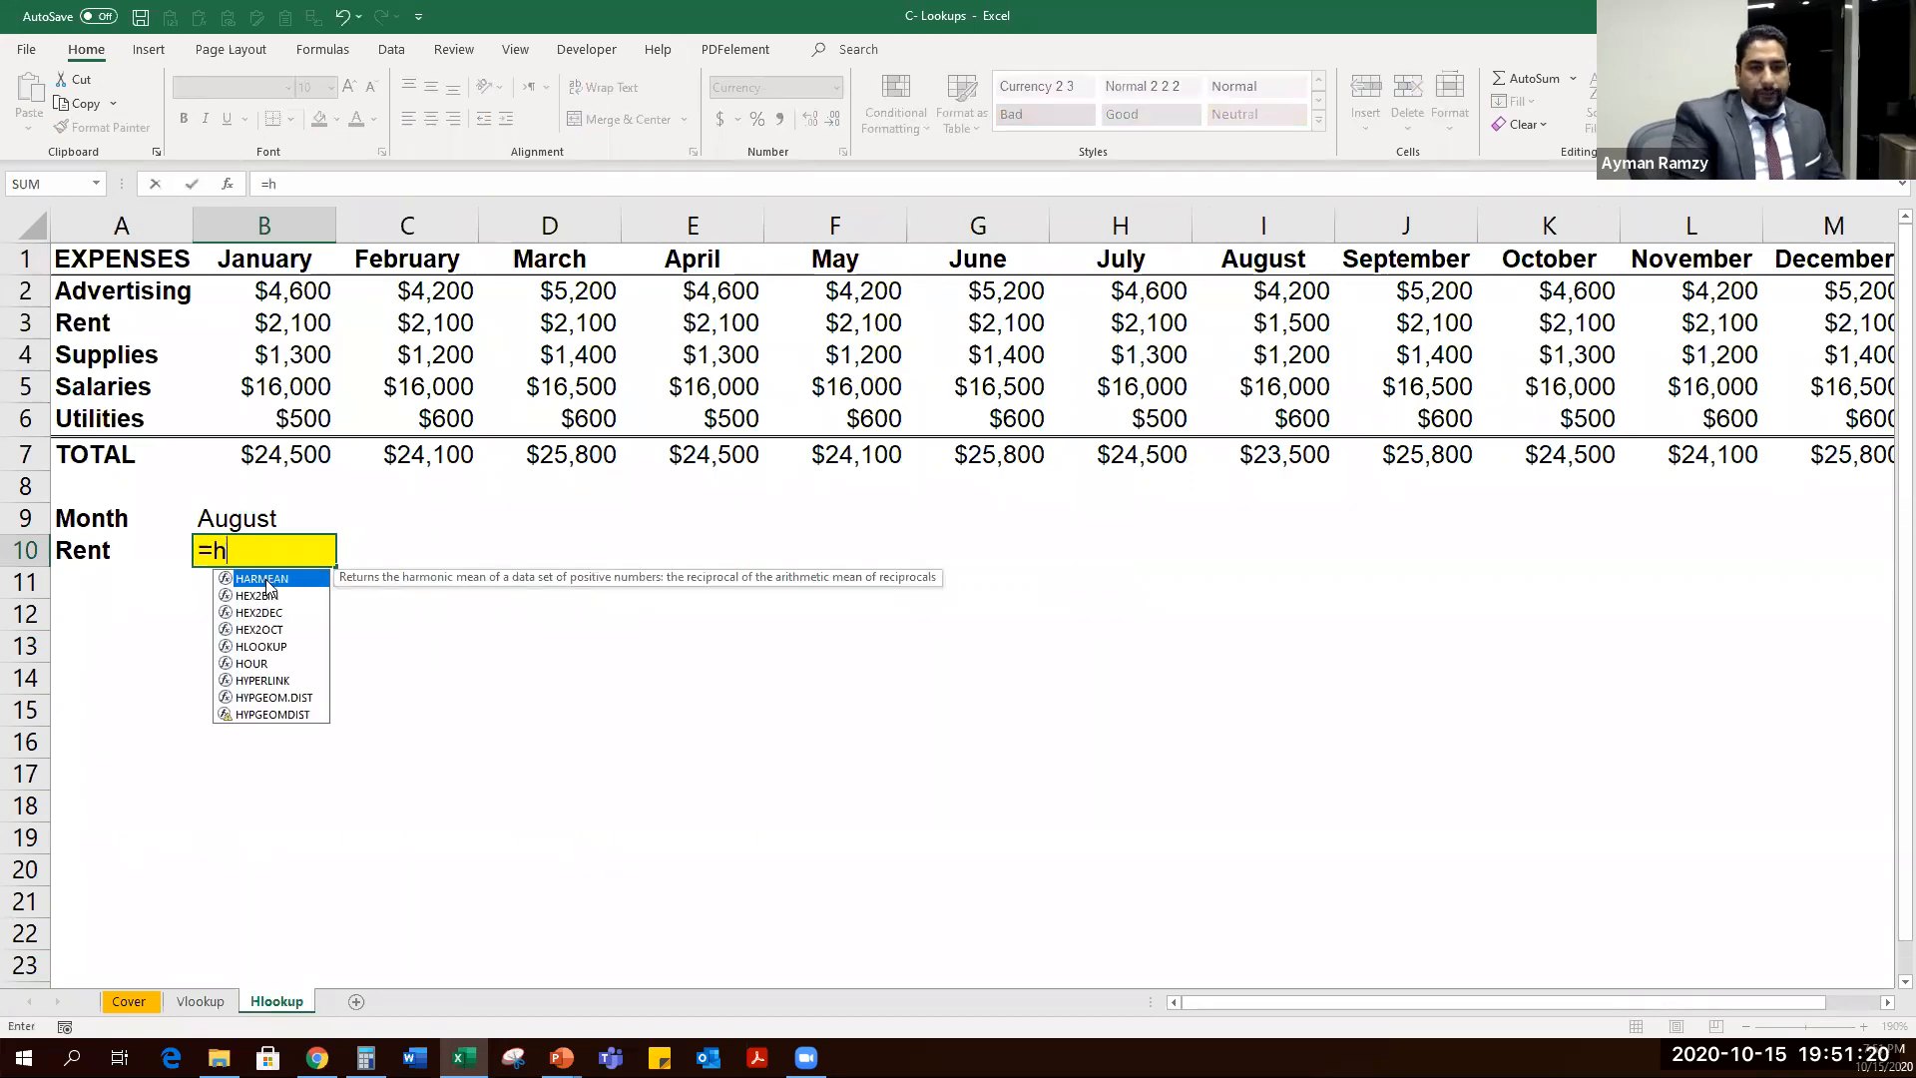
key("Tab")
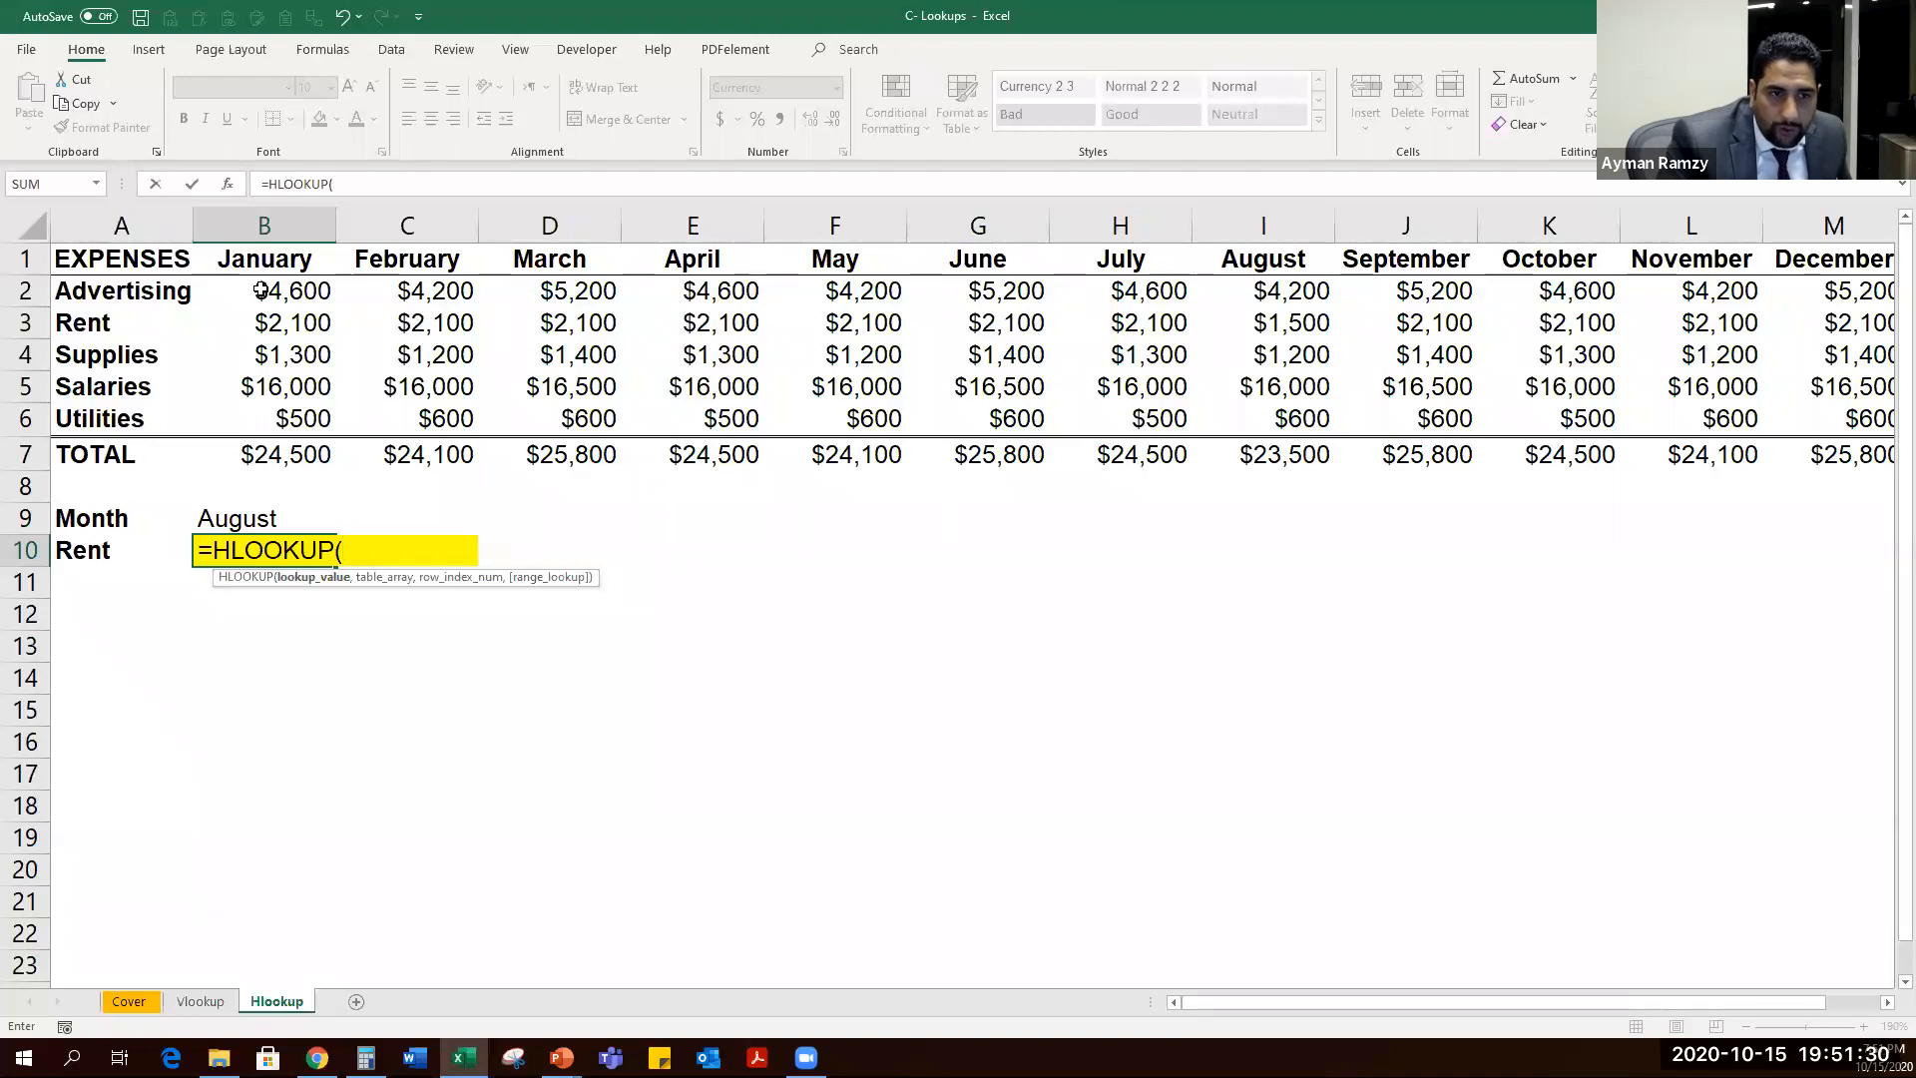
left_click(284, 510)
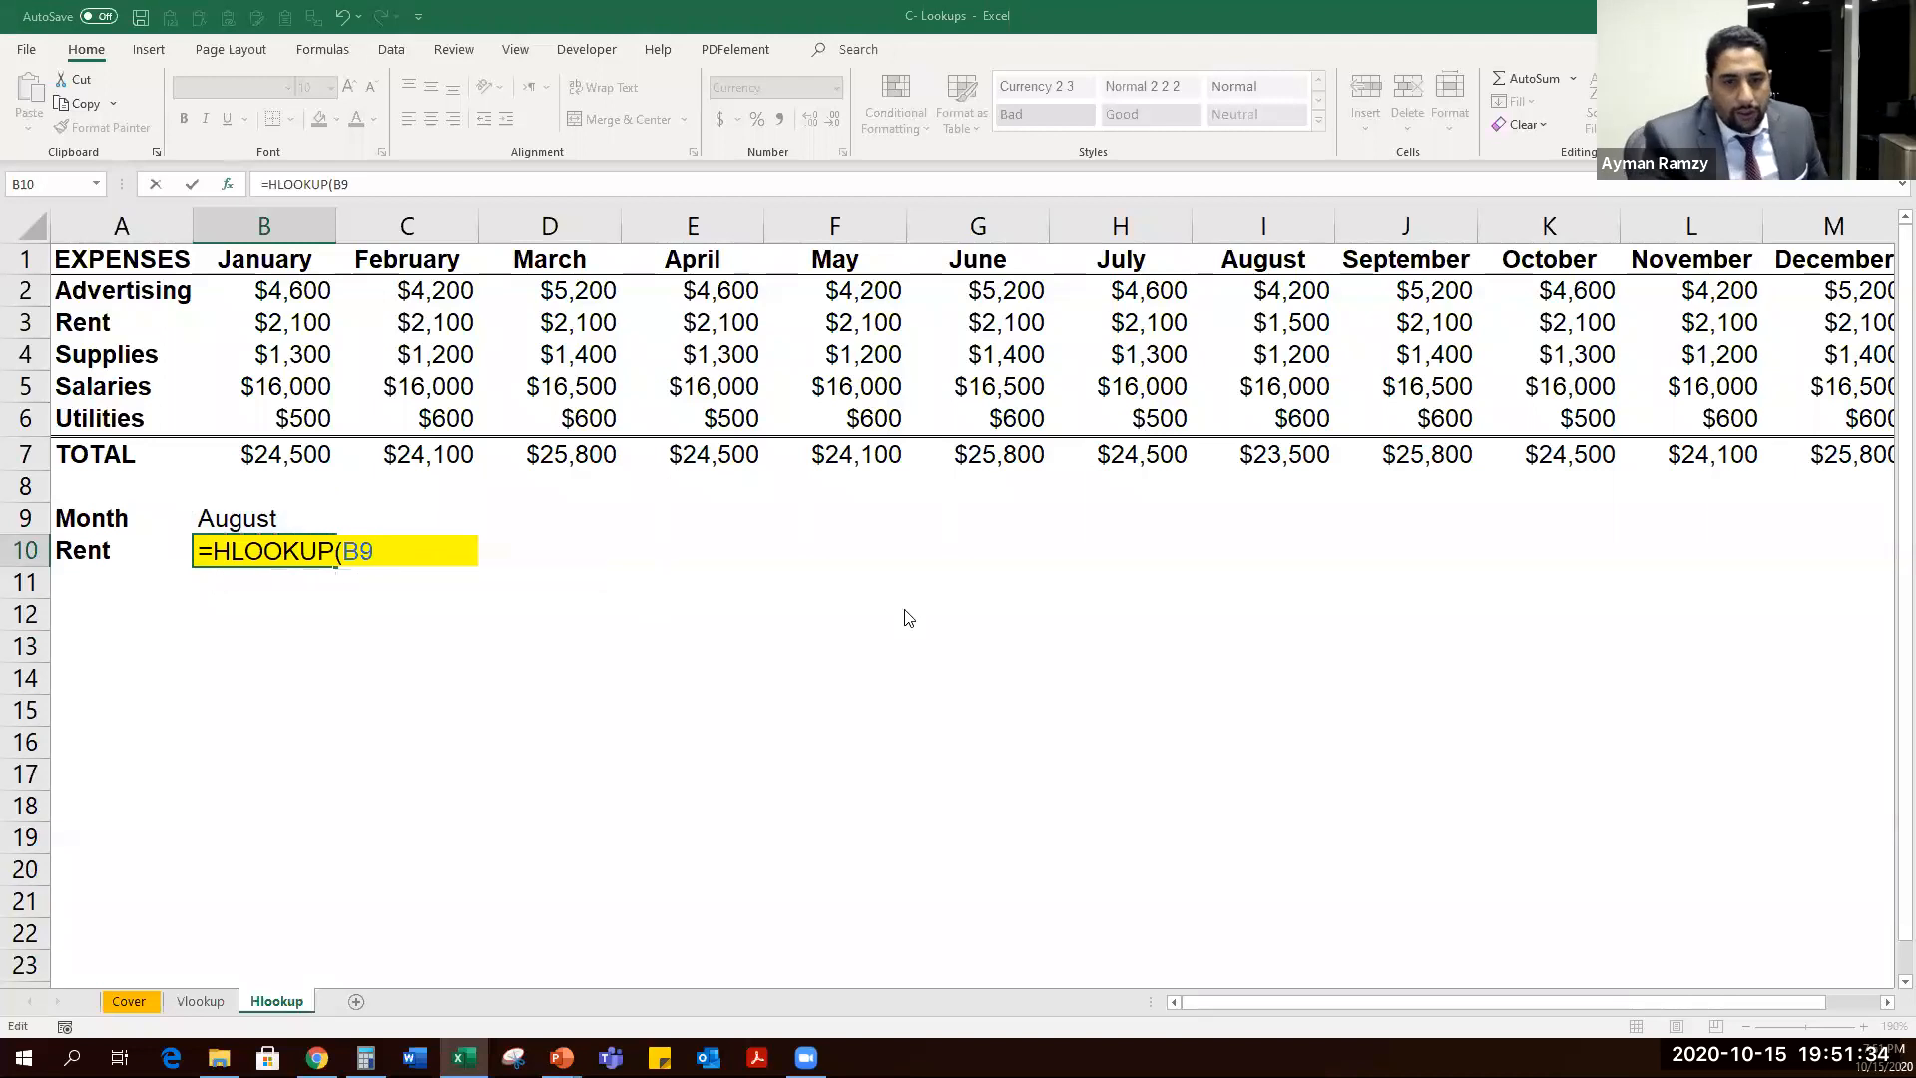
key("ctrl+a")
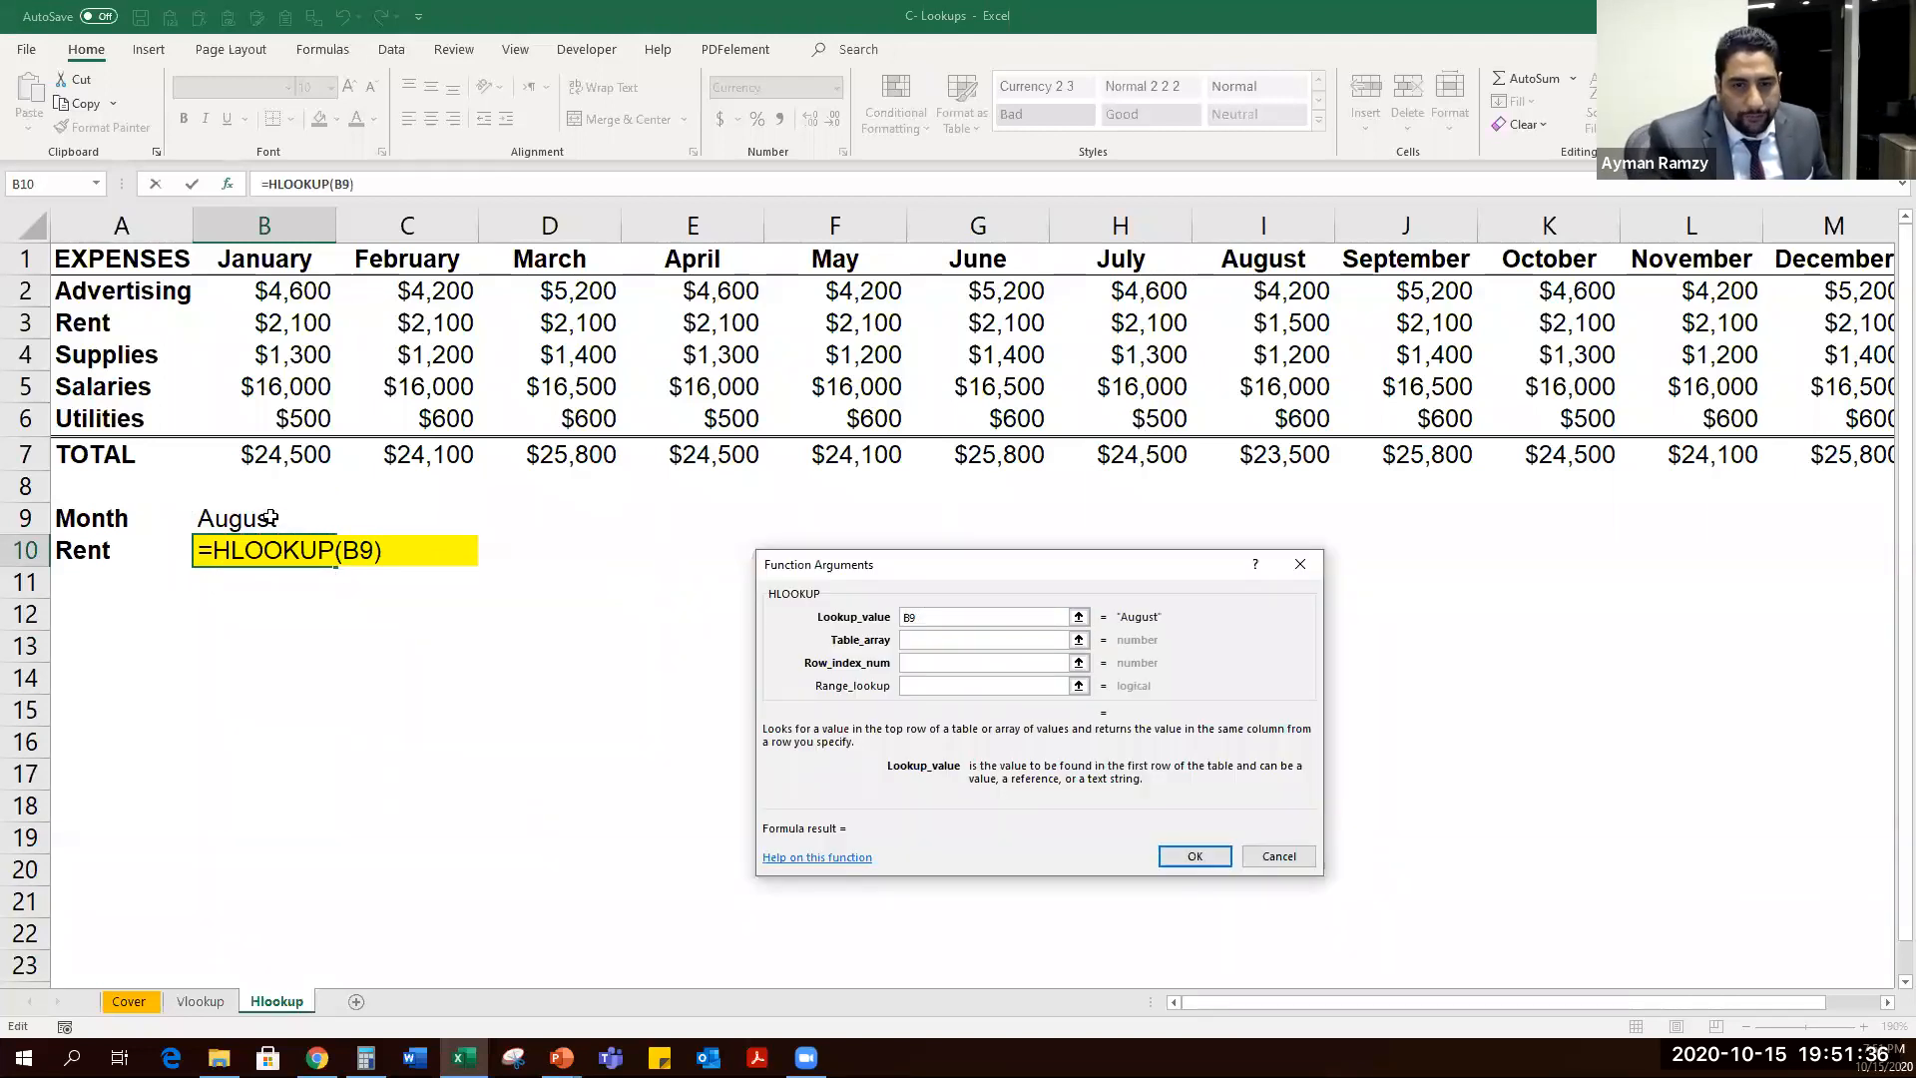
Set the HLOOKUP table array to the whole expenses table, A1:M7.
left_click(948, 640)
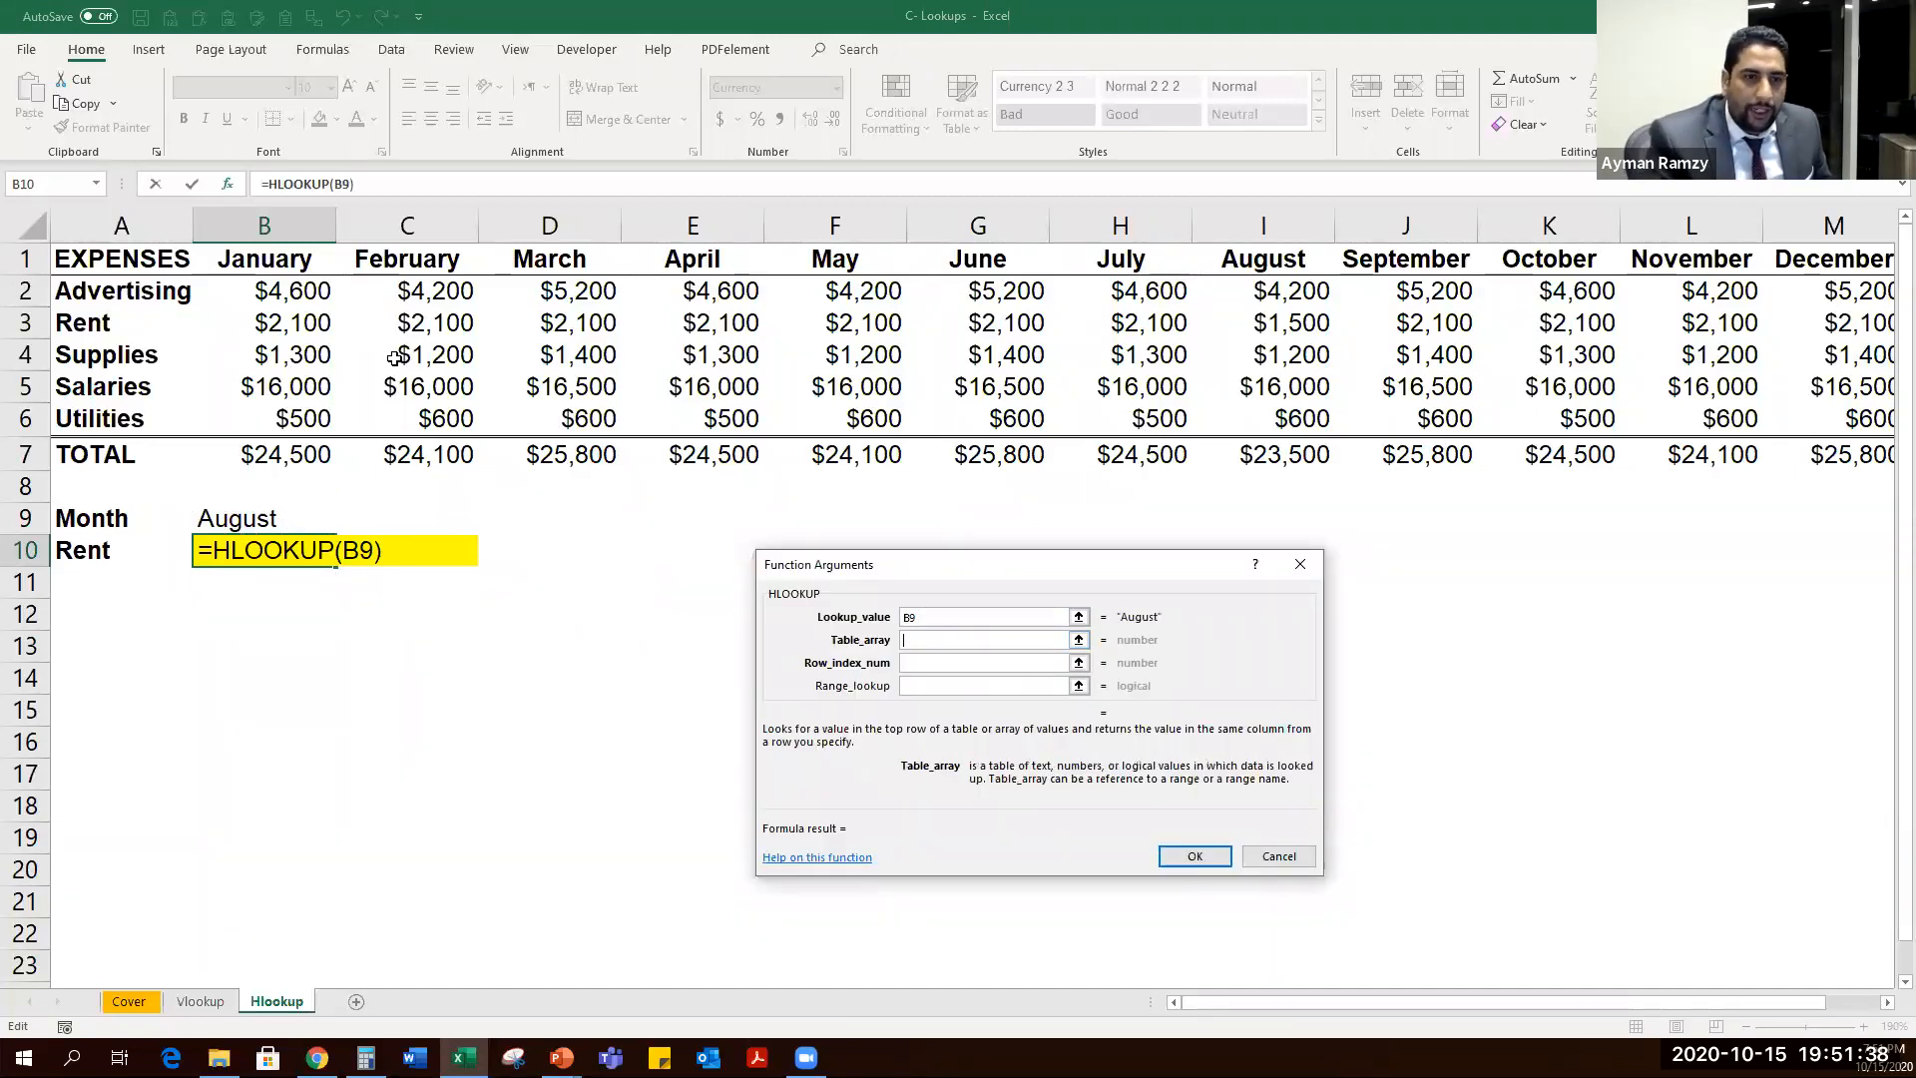
left_click(247, 258)
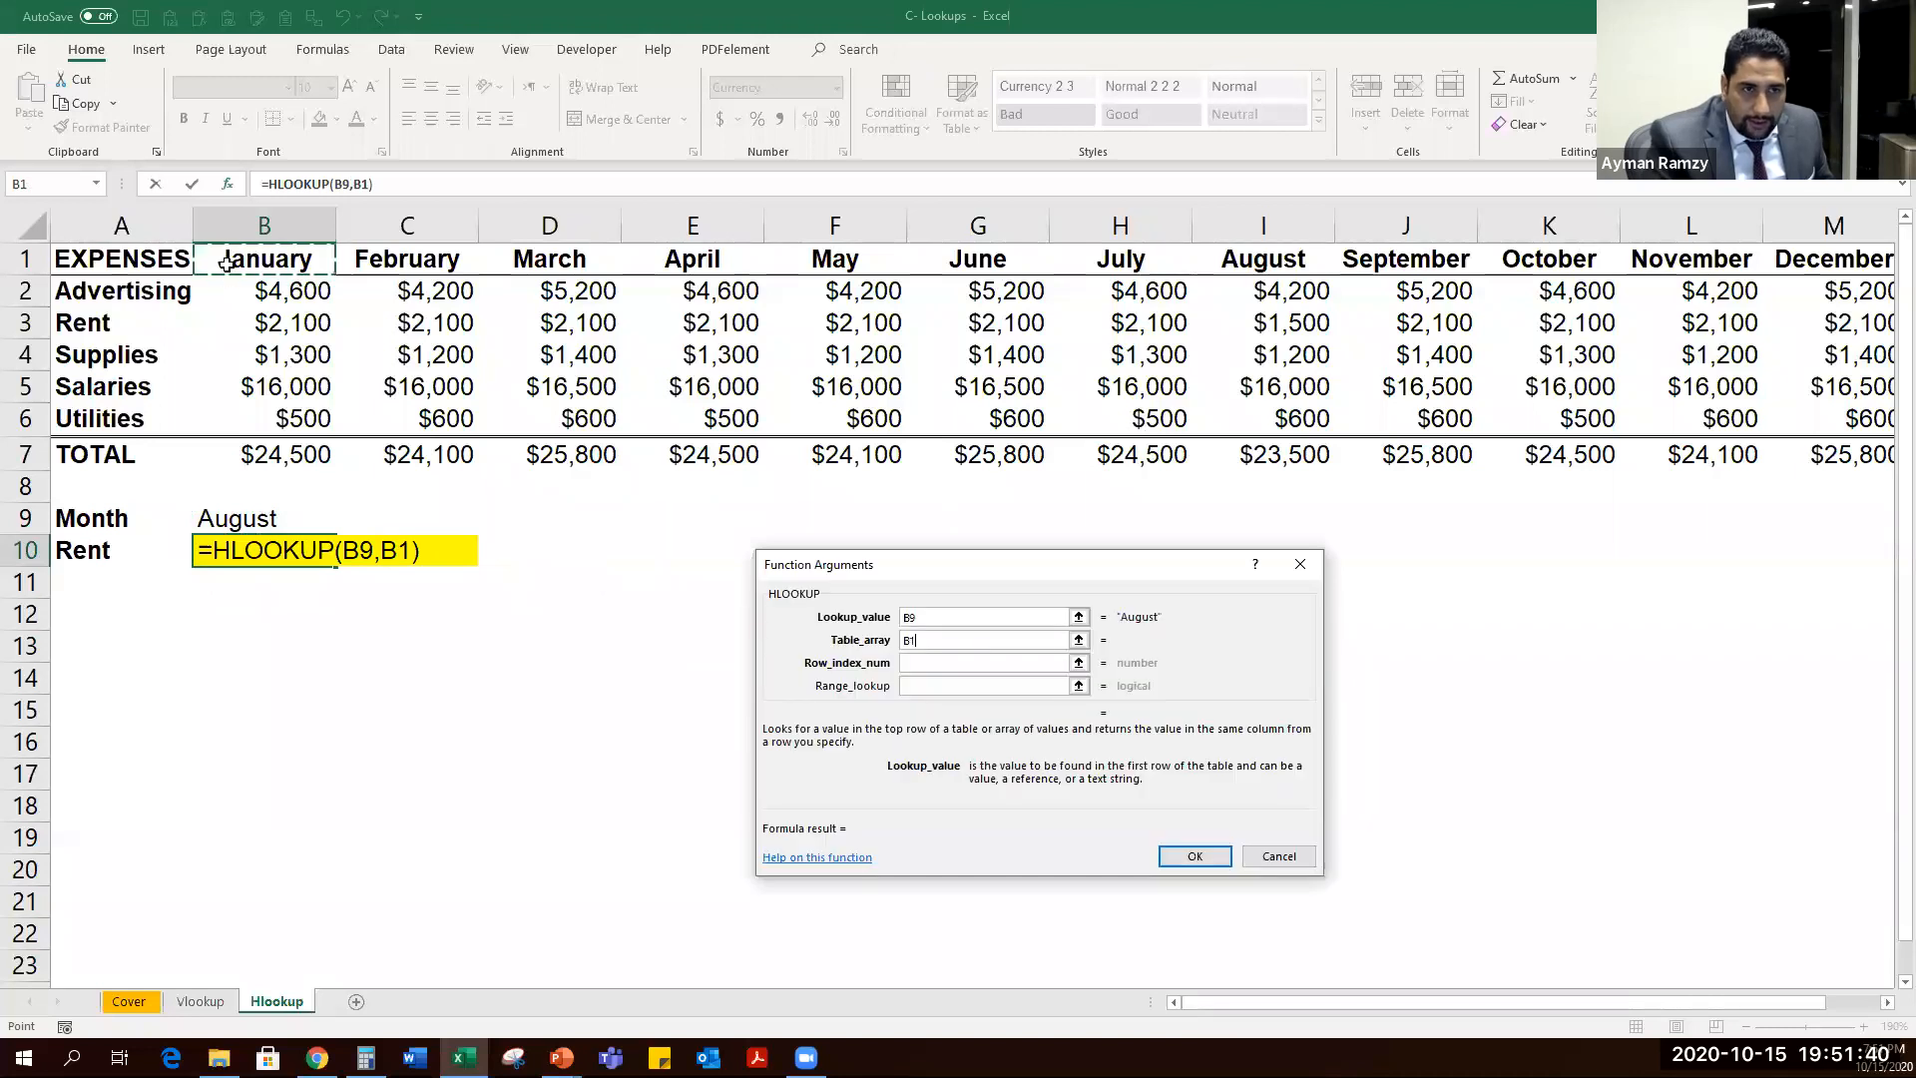
left_click_drag(118, 254, 1507, 454)
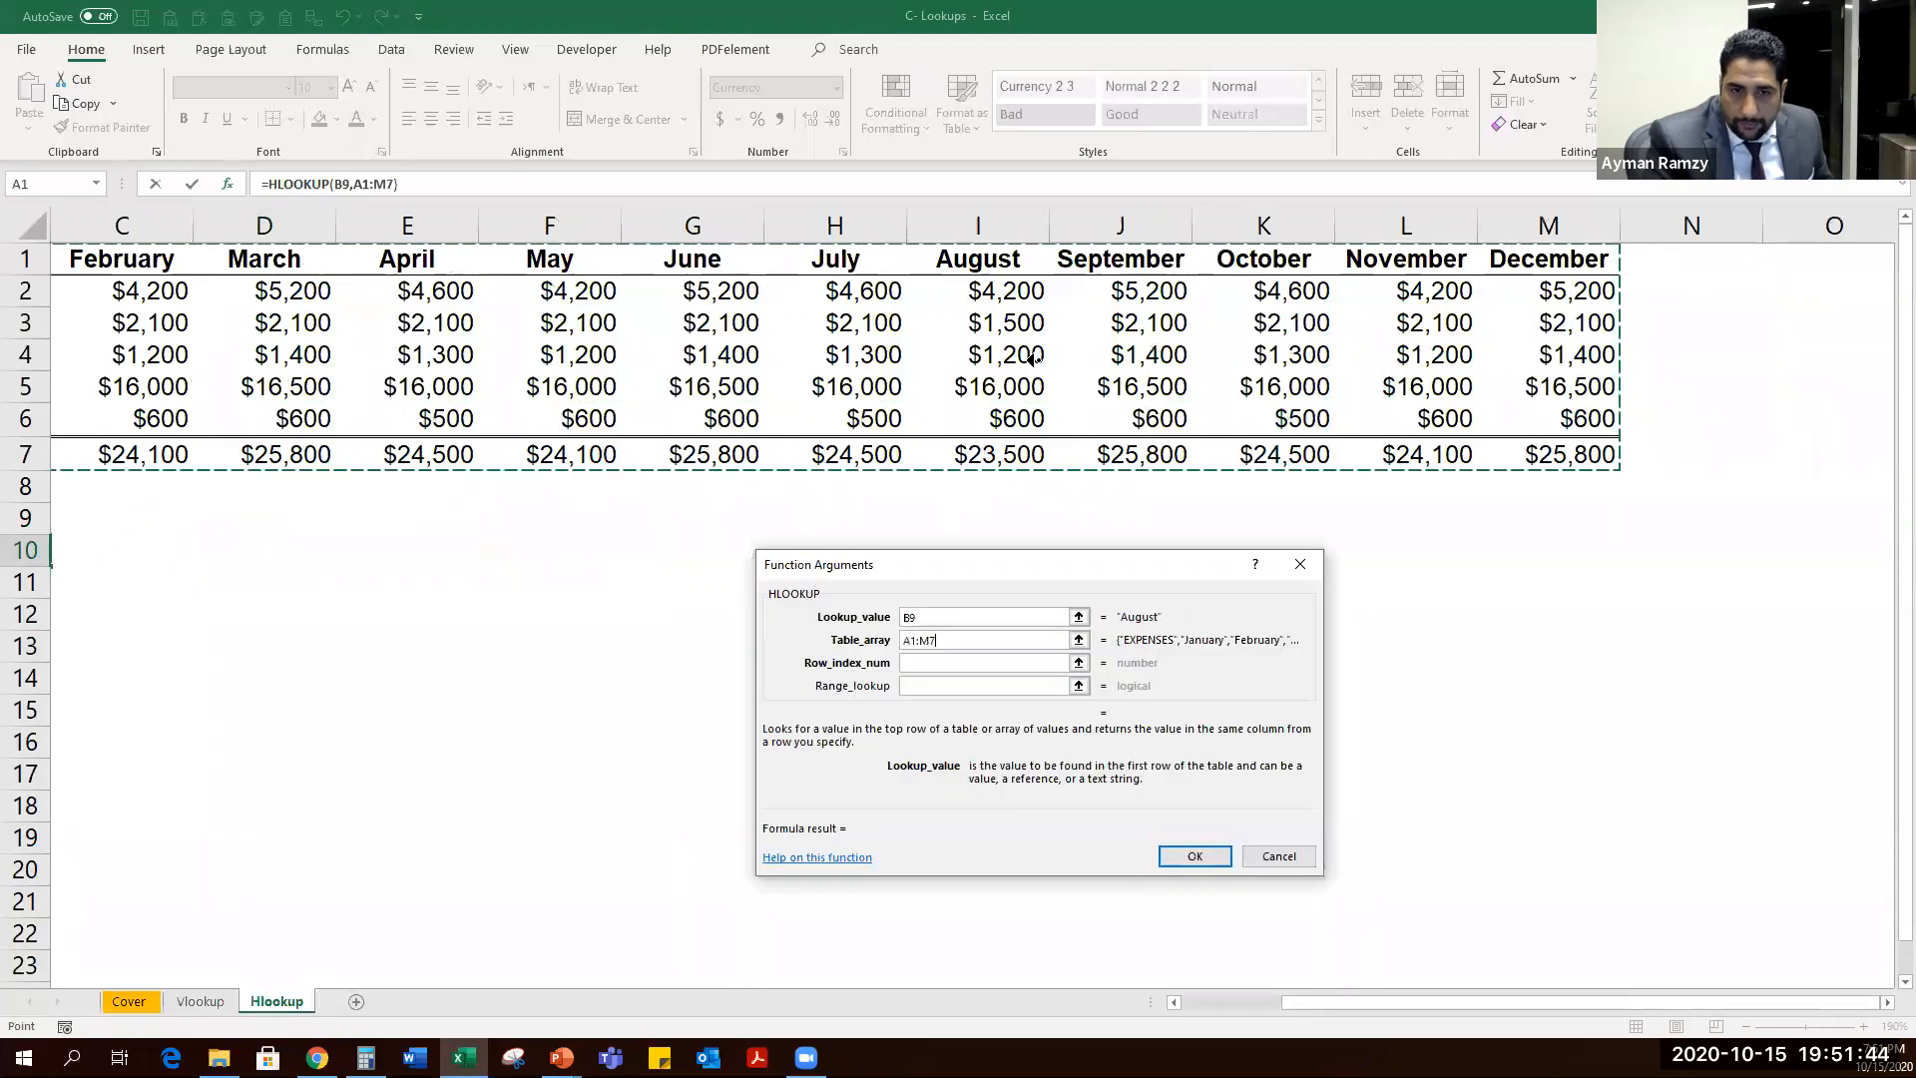
Set the HLOOKUP row index number to 3 and range lookup to 0, and enter the formula in B10.
left_click(925, 666)
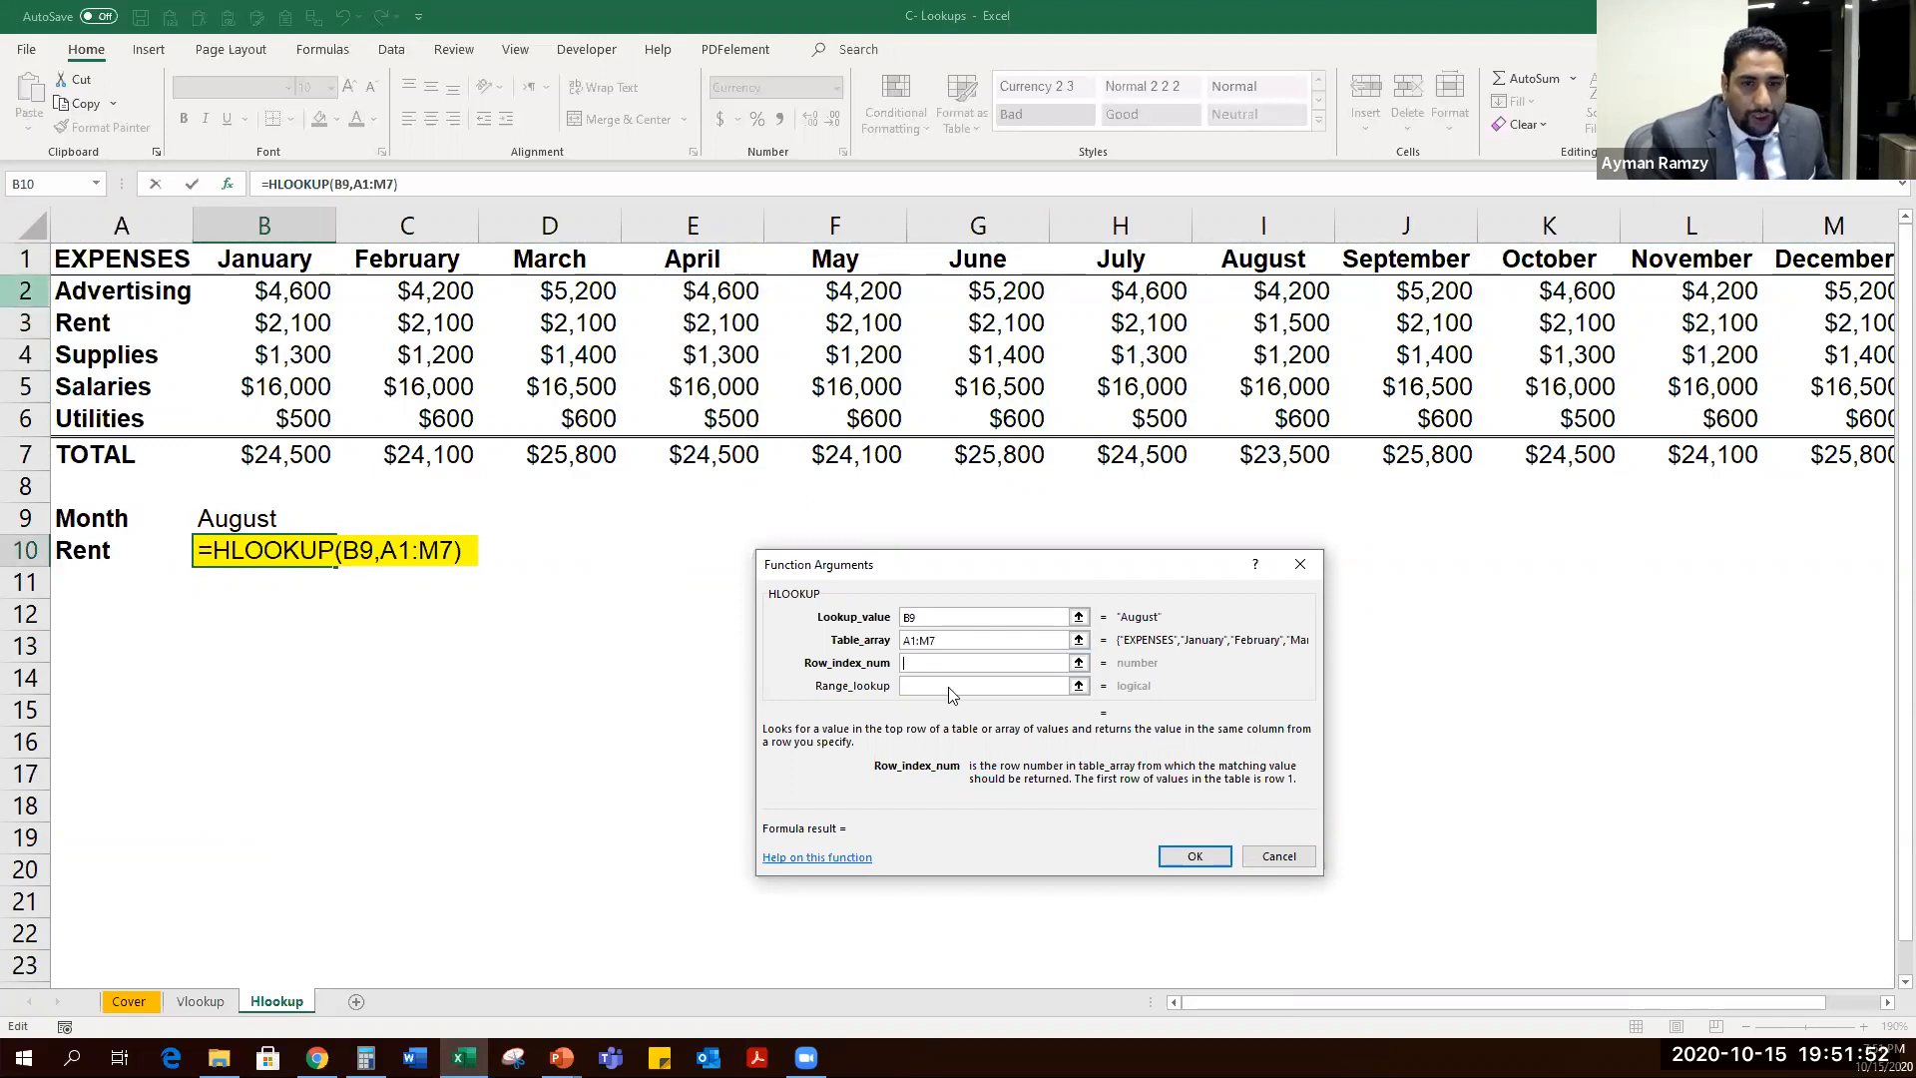
type("3")
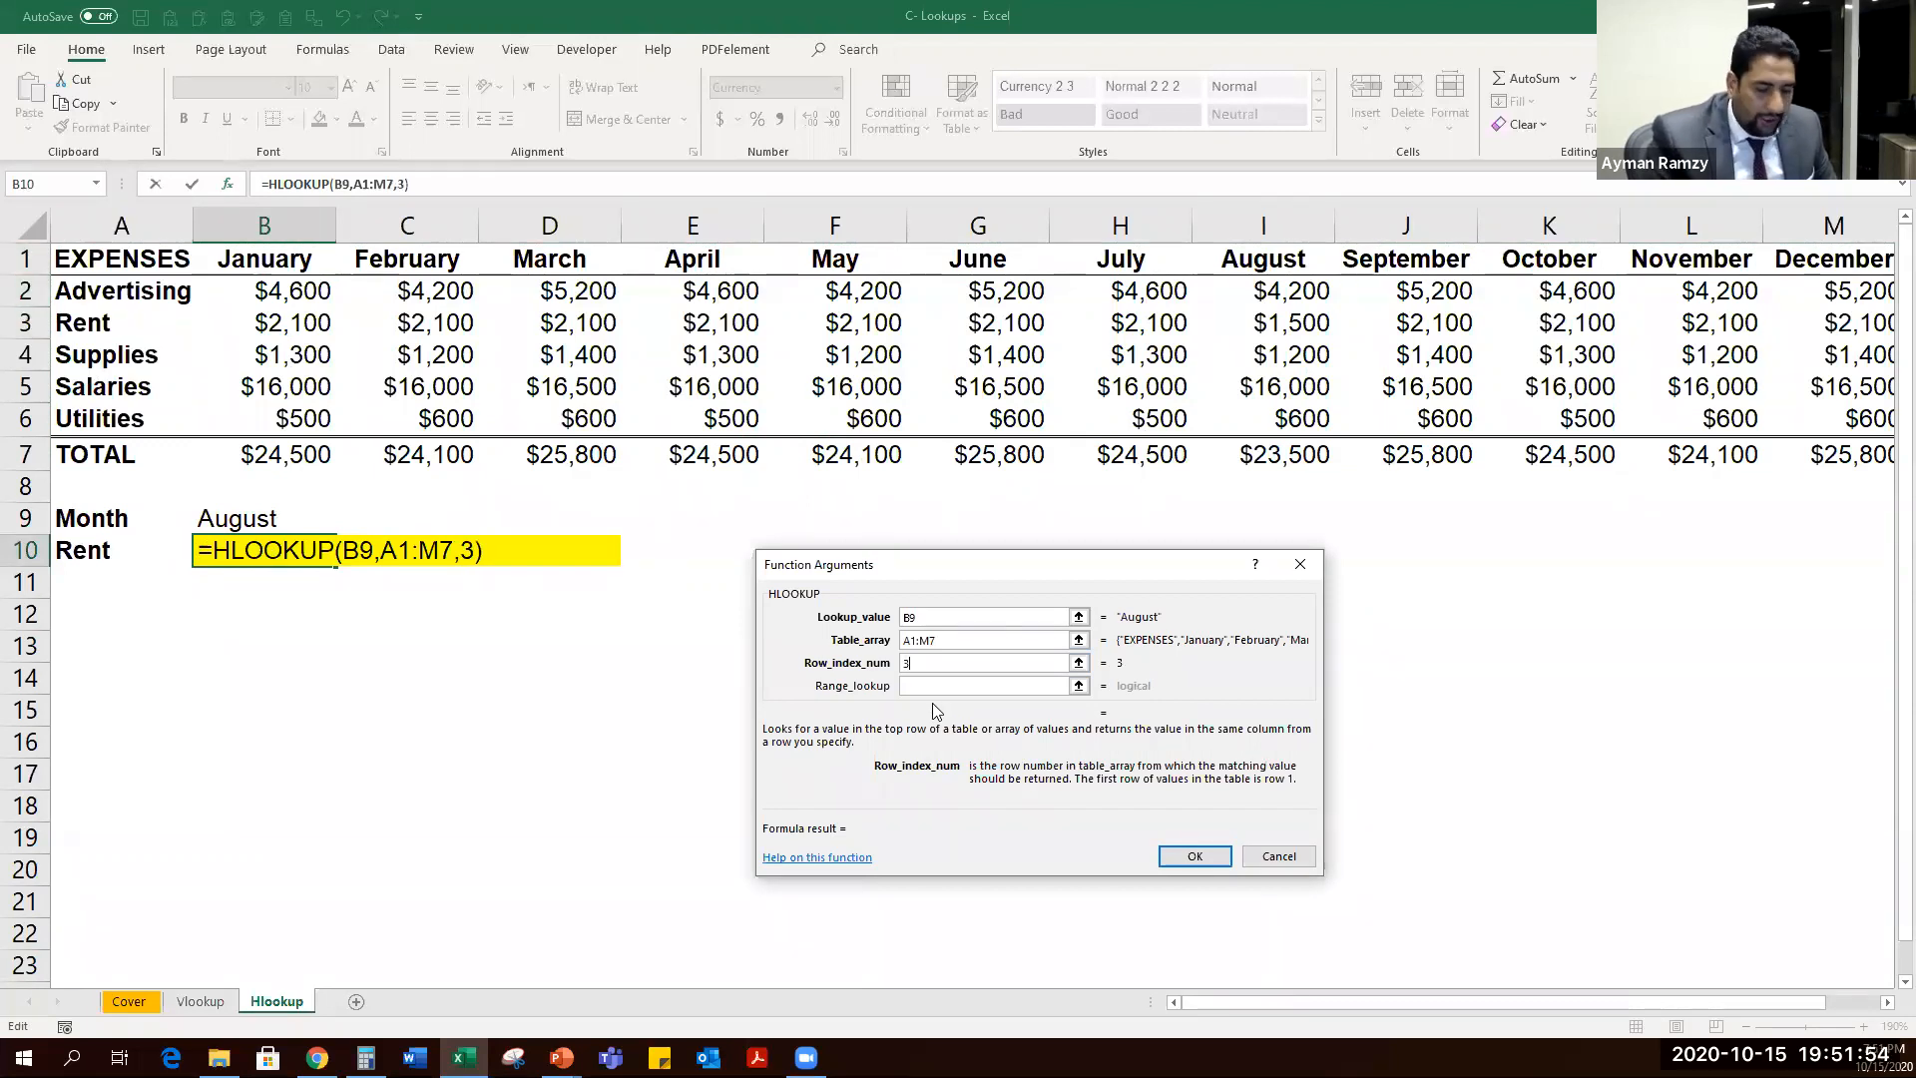
left_click(949, 687)
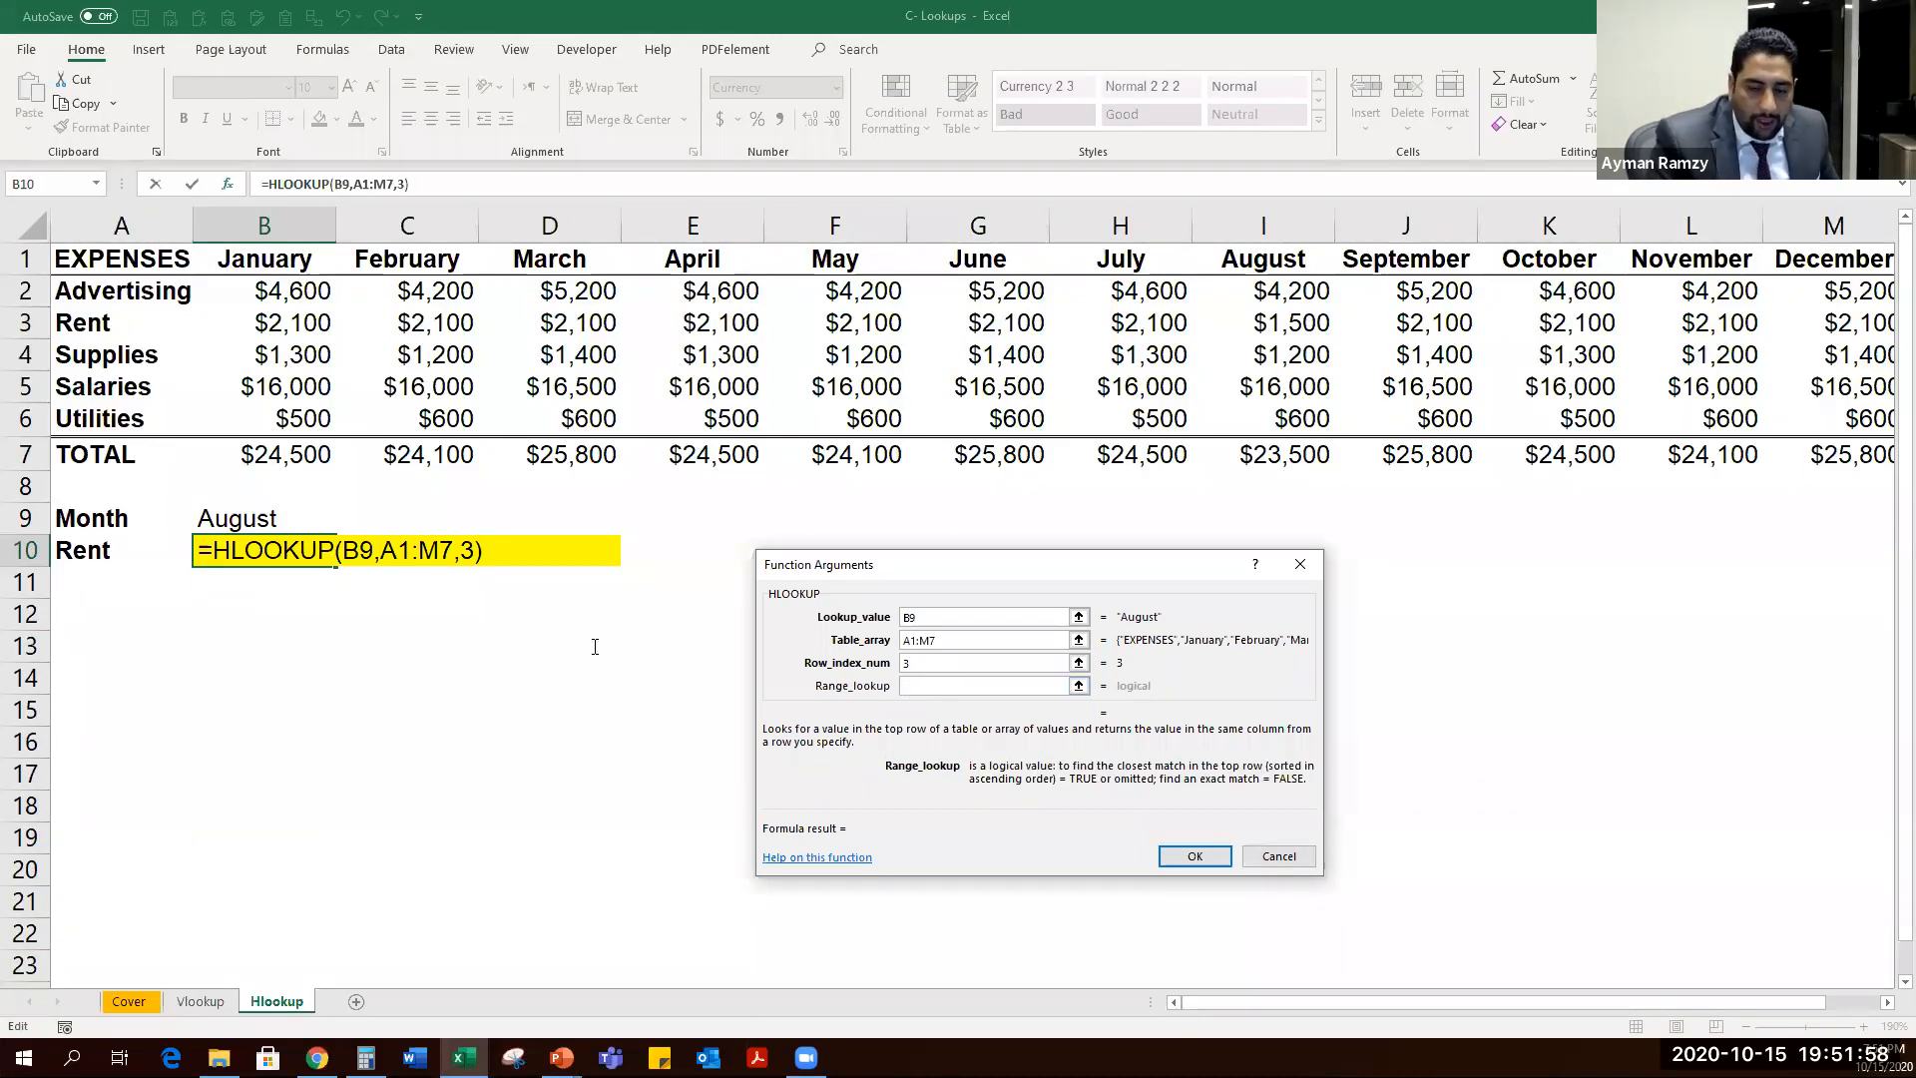
type("0")
key("Return")
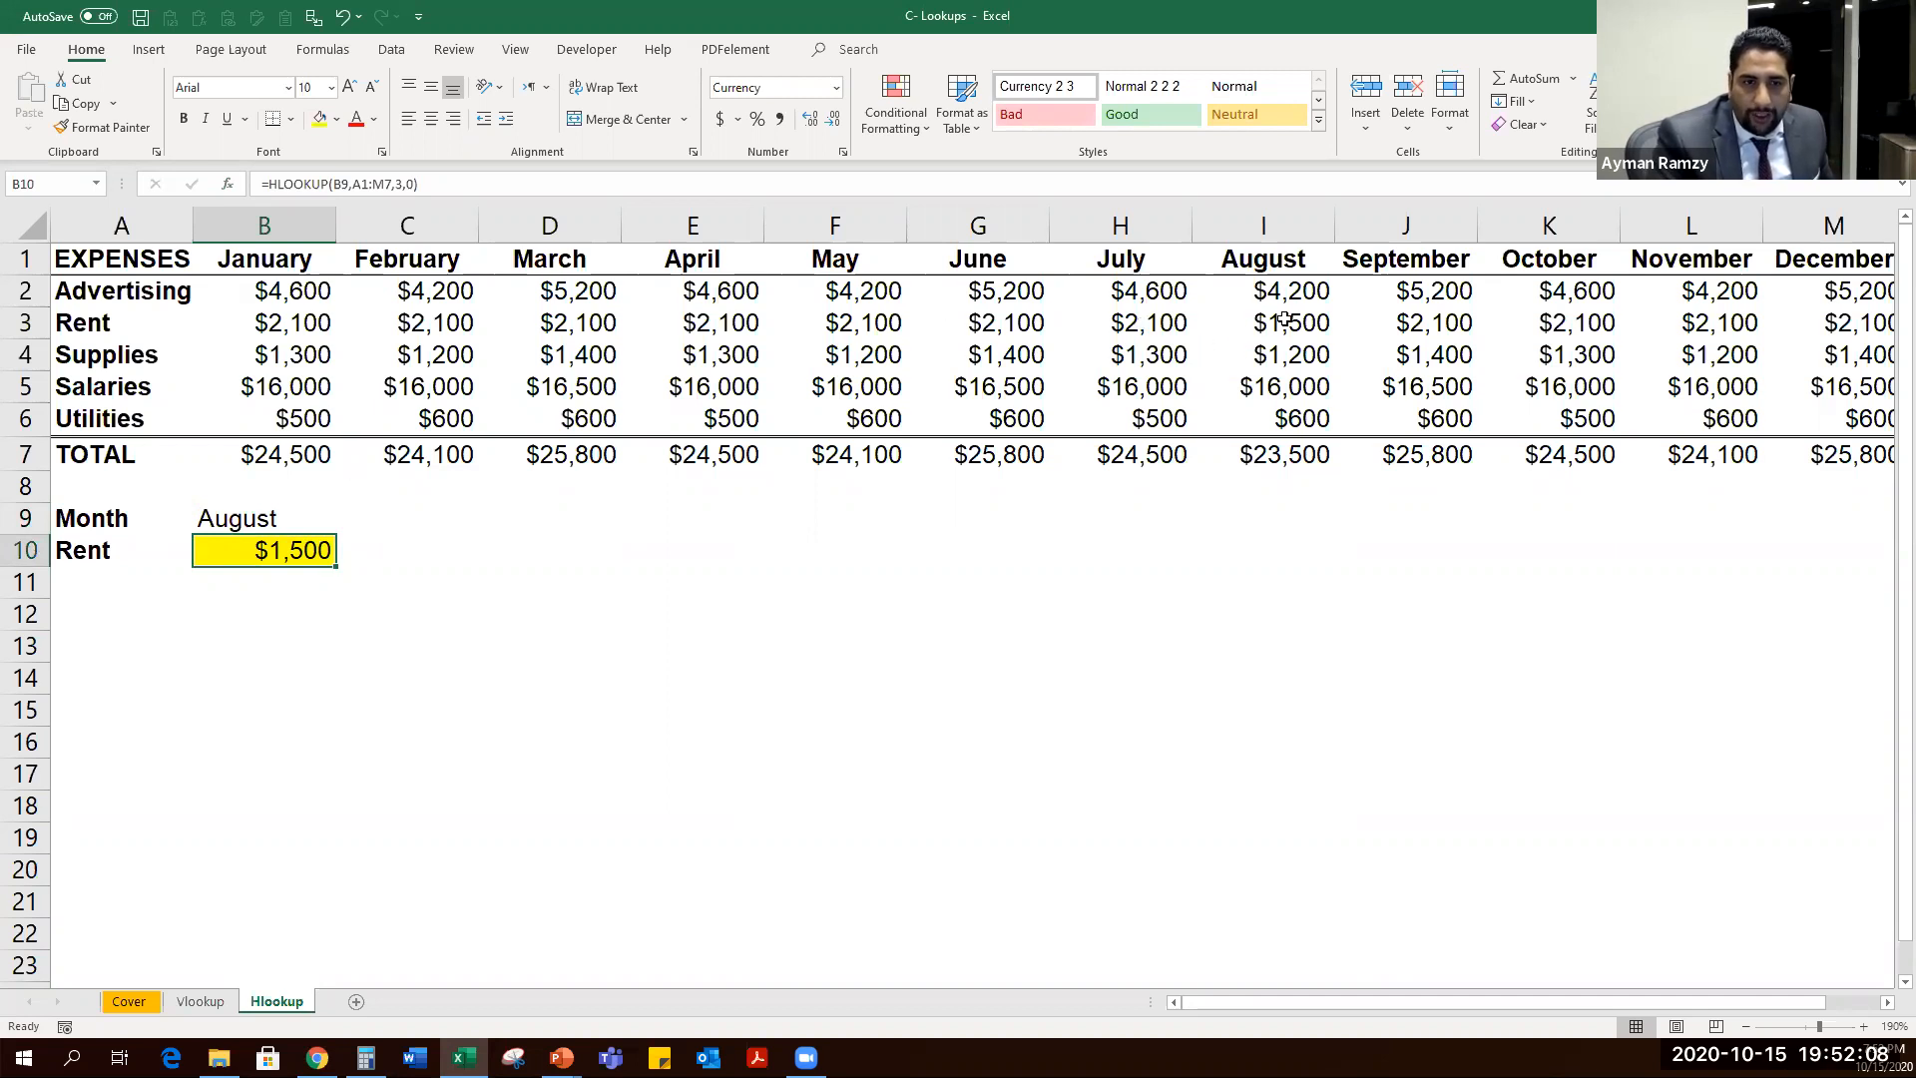
Trace across the month columns to August and highlight its rent cell I3 with a yellow fill.
left_click(287, 227)
left_click(543, 226)
left_click(739, 225)
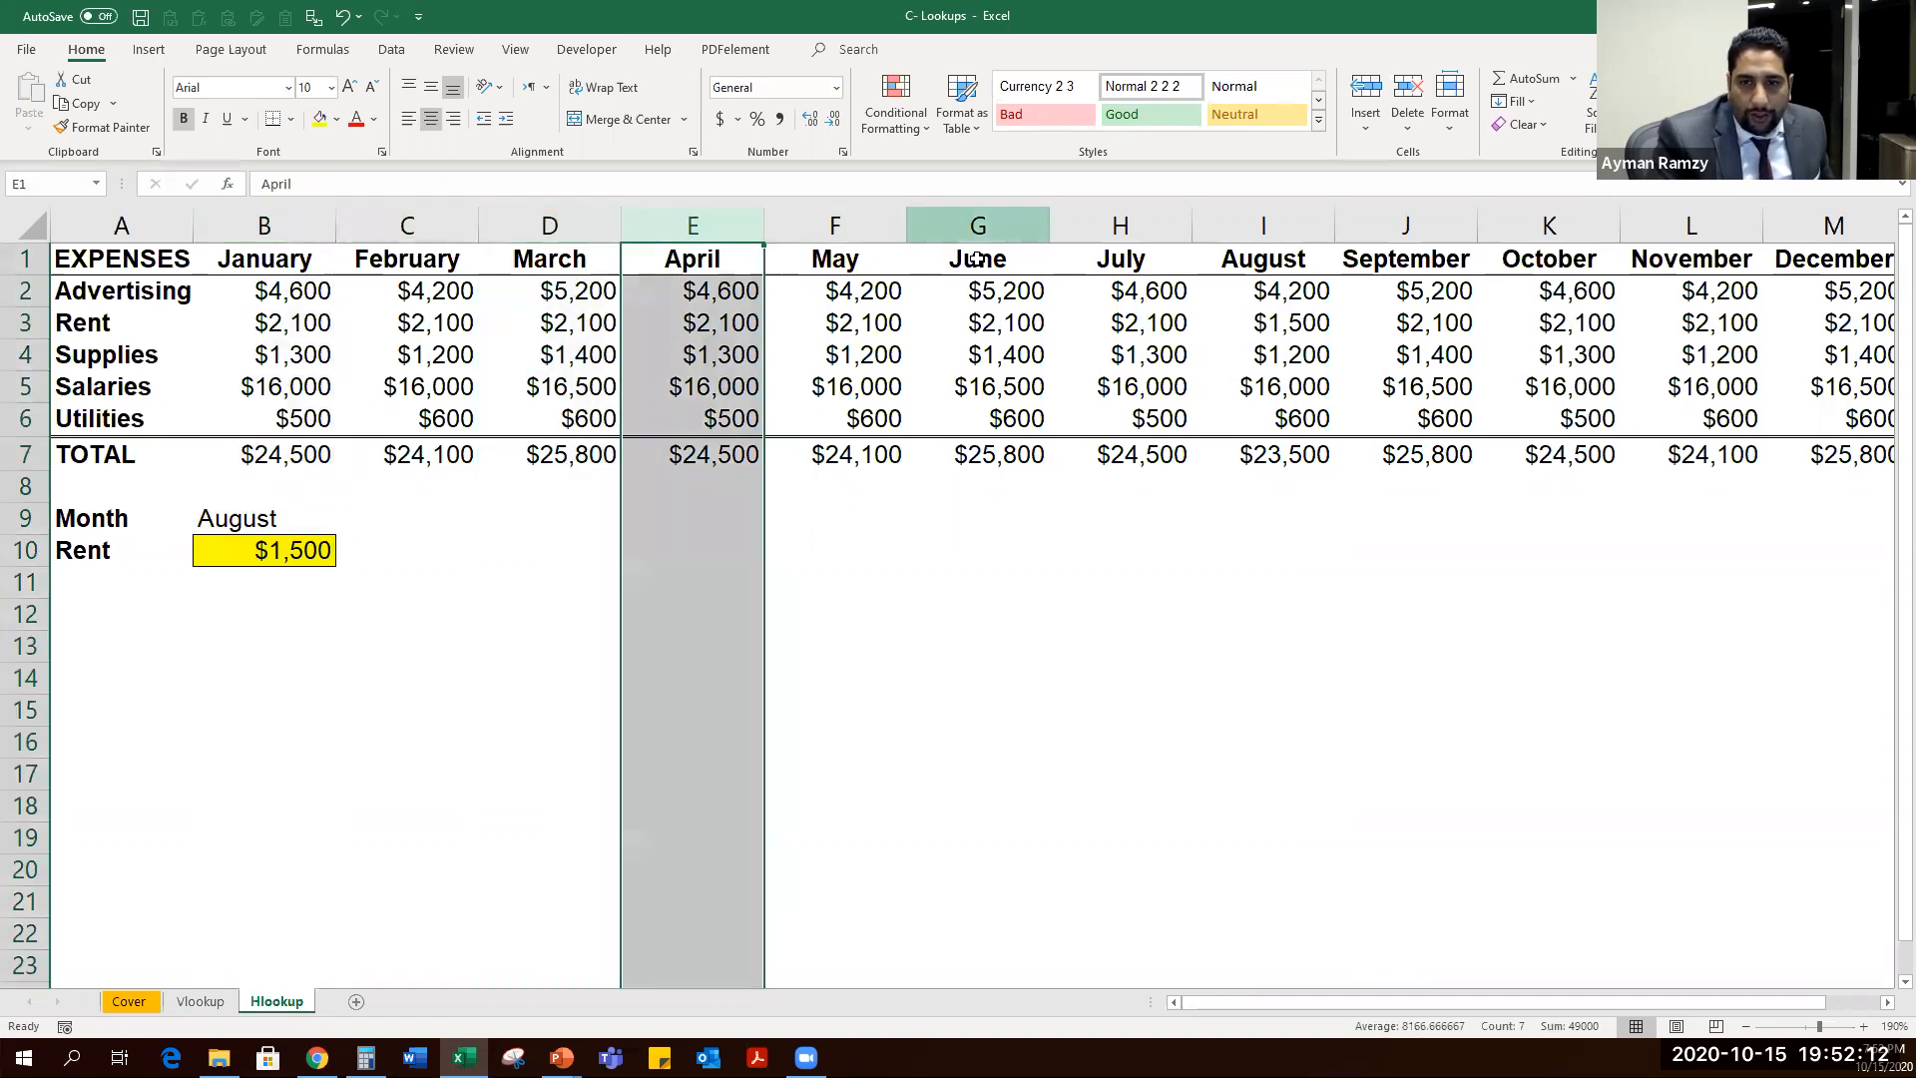
left_click(1298, 314)
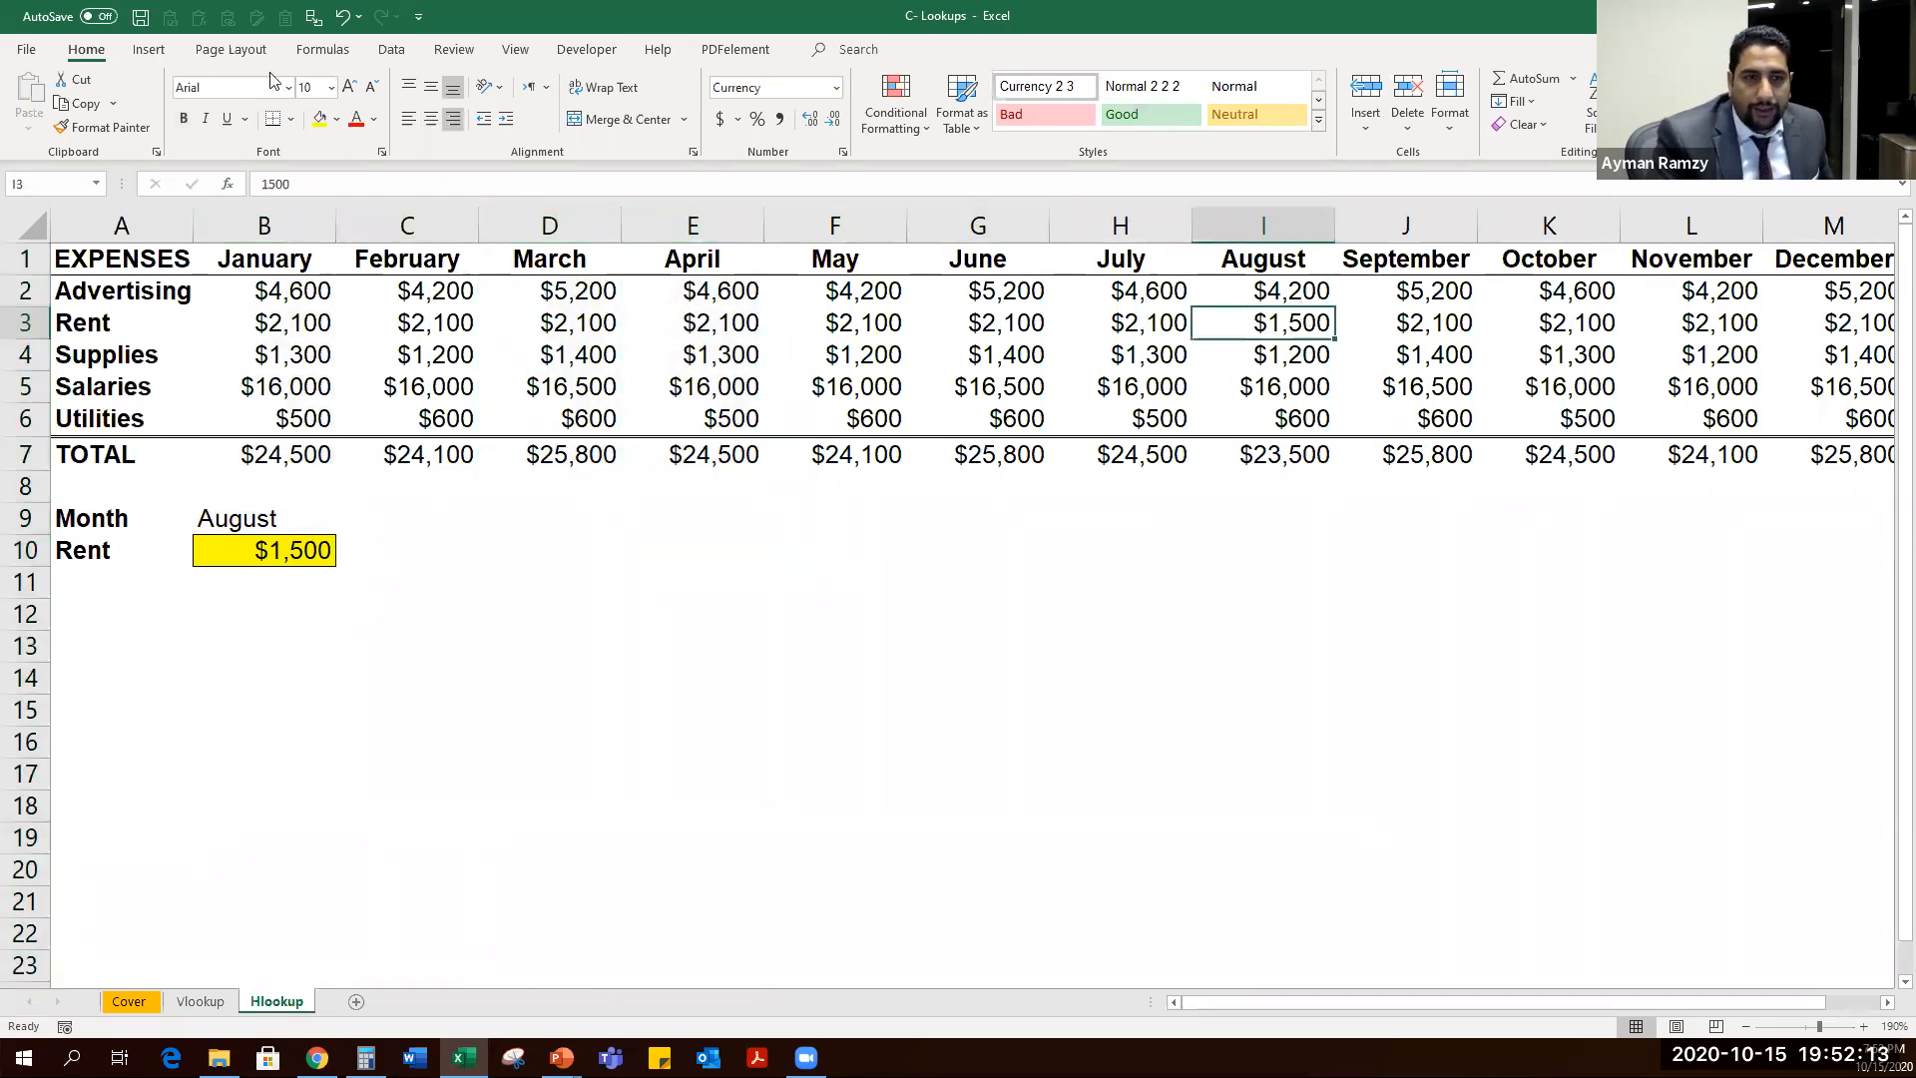
left_click(320, 119)
Change the lookup month in B9 to November.
left_click(260, 522)
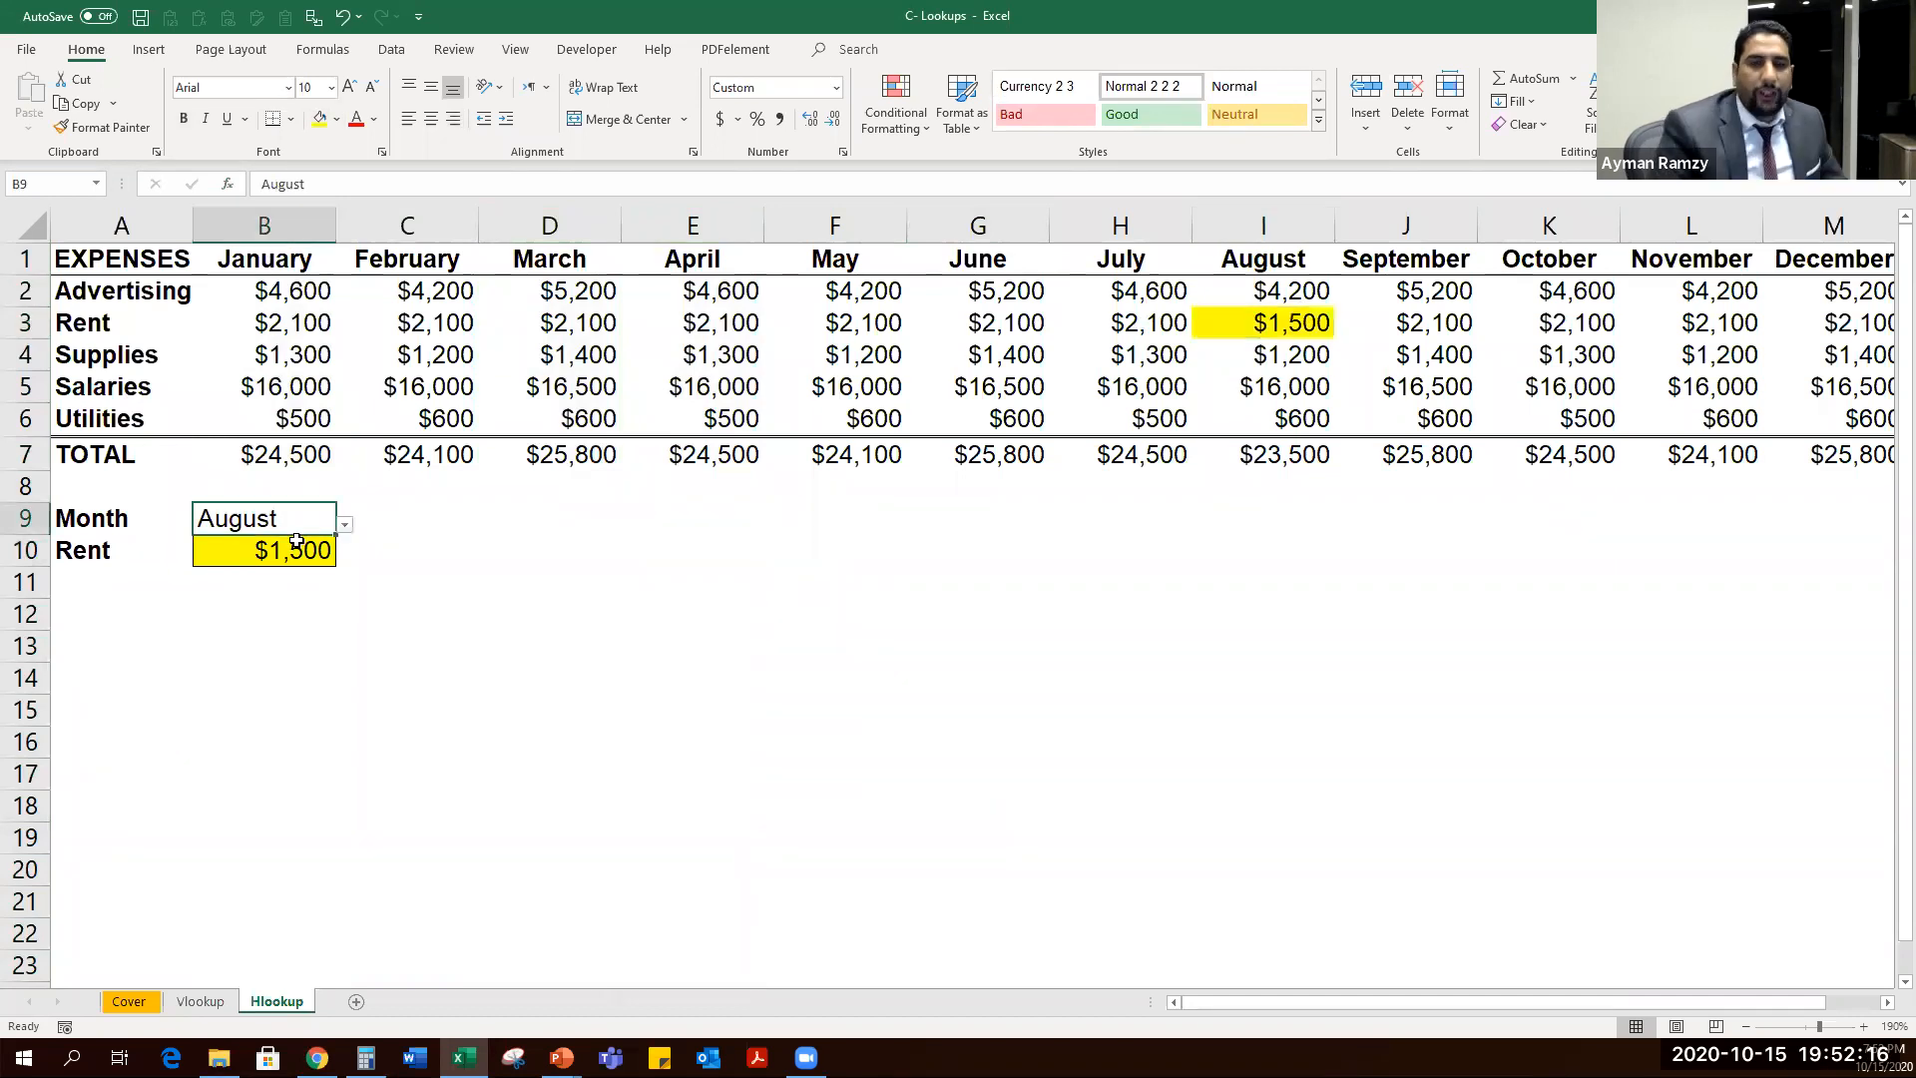
key("alt+Down")
key("Down")
key("Down")
key("Down")
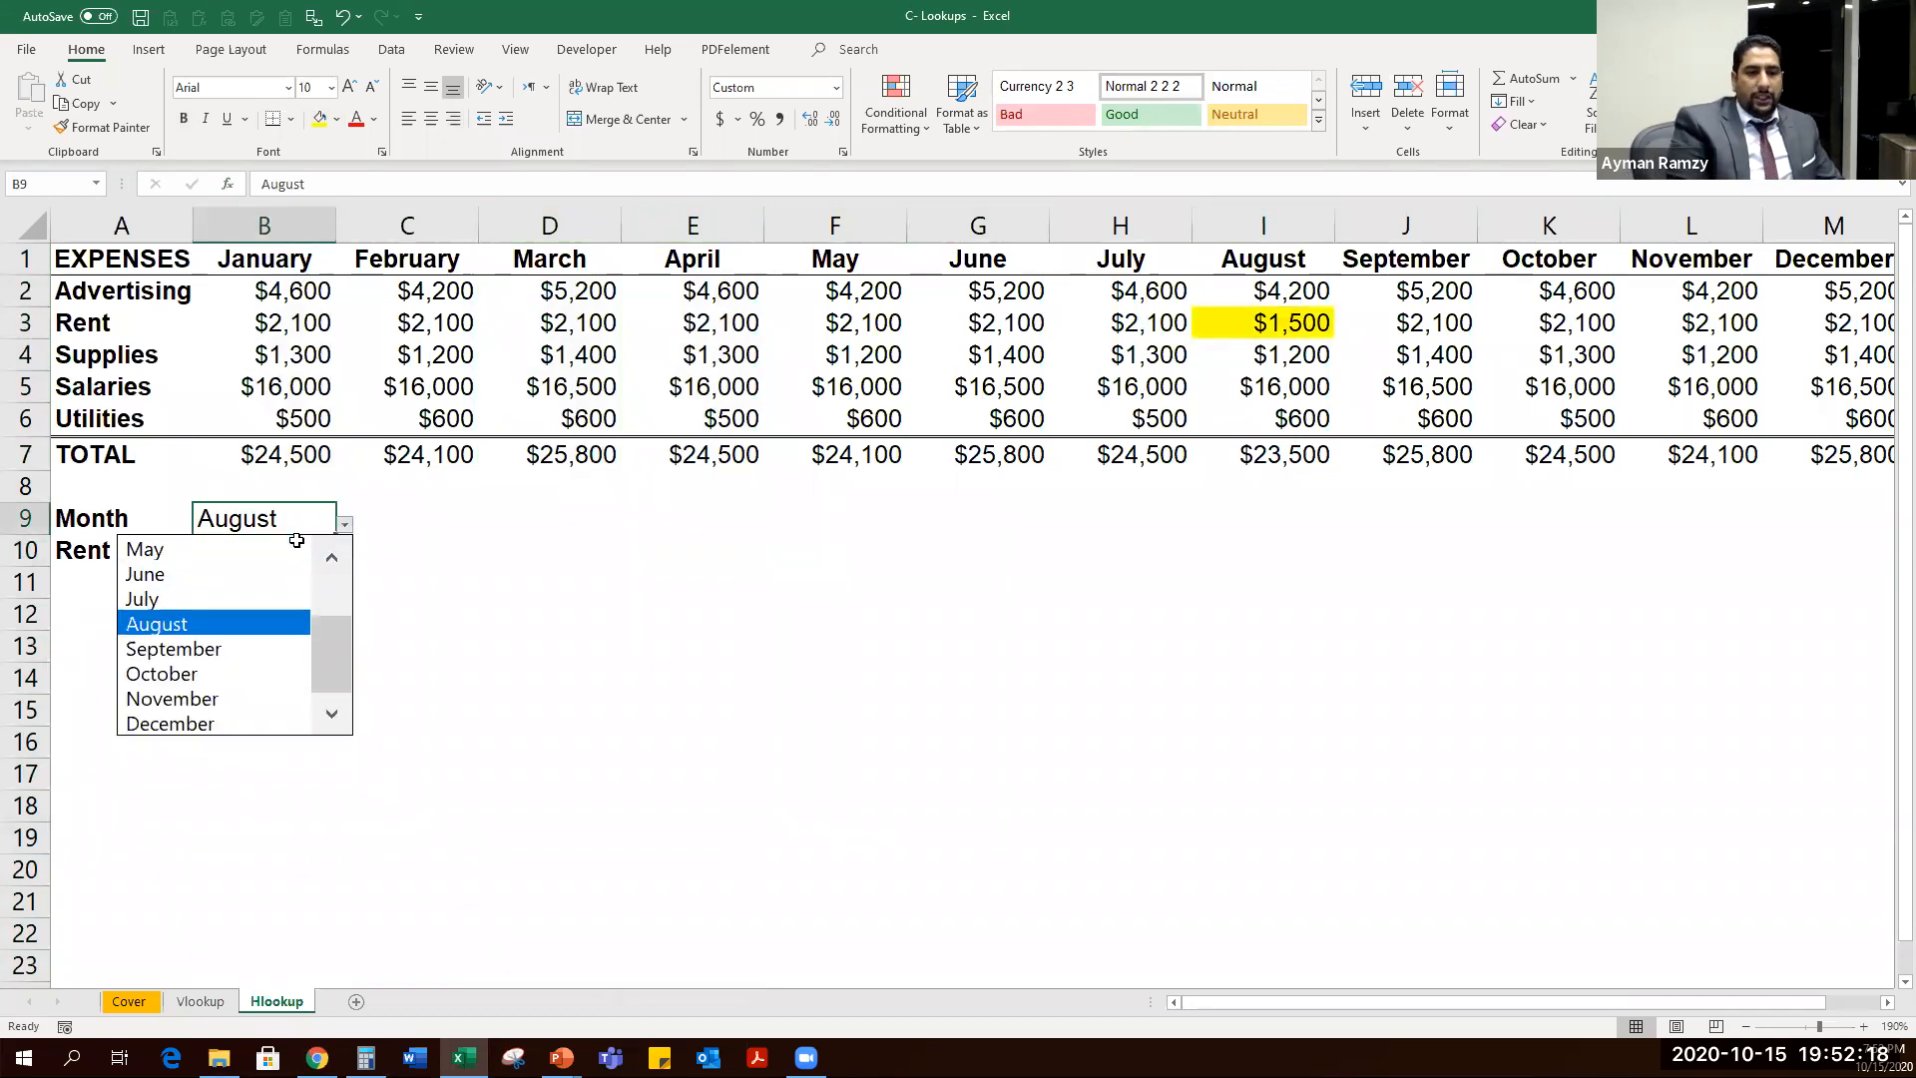
key("Down")
key("Down")
key("Down")
key("Return")
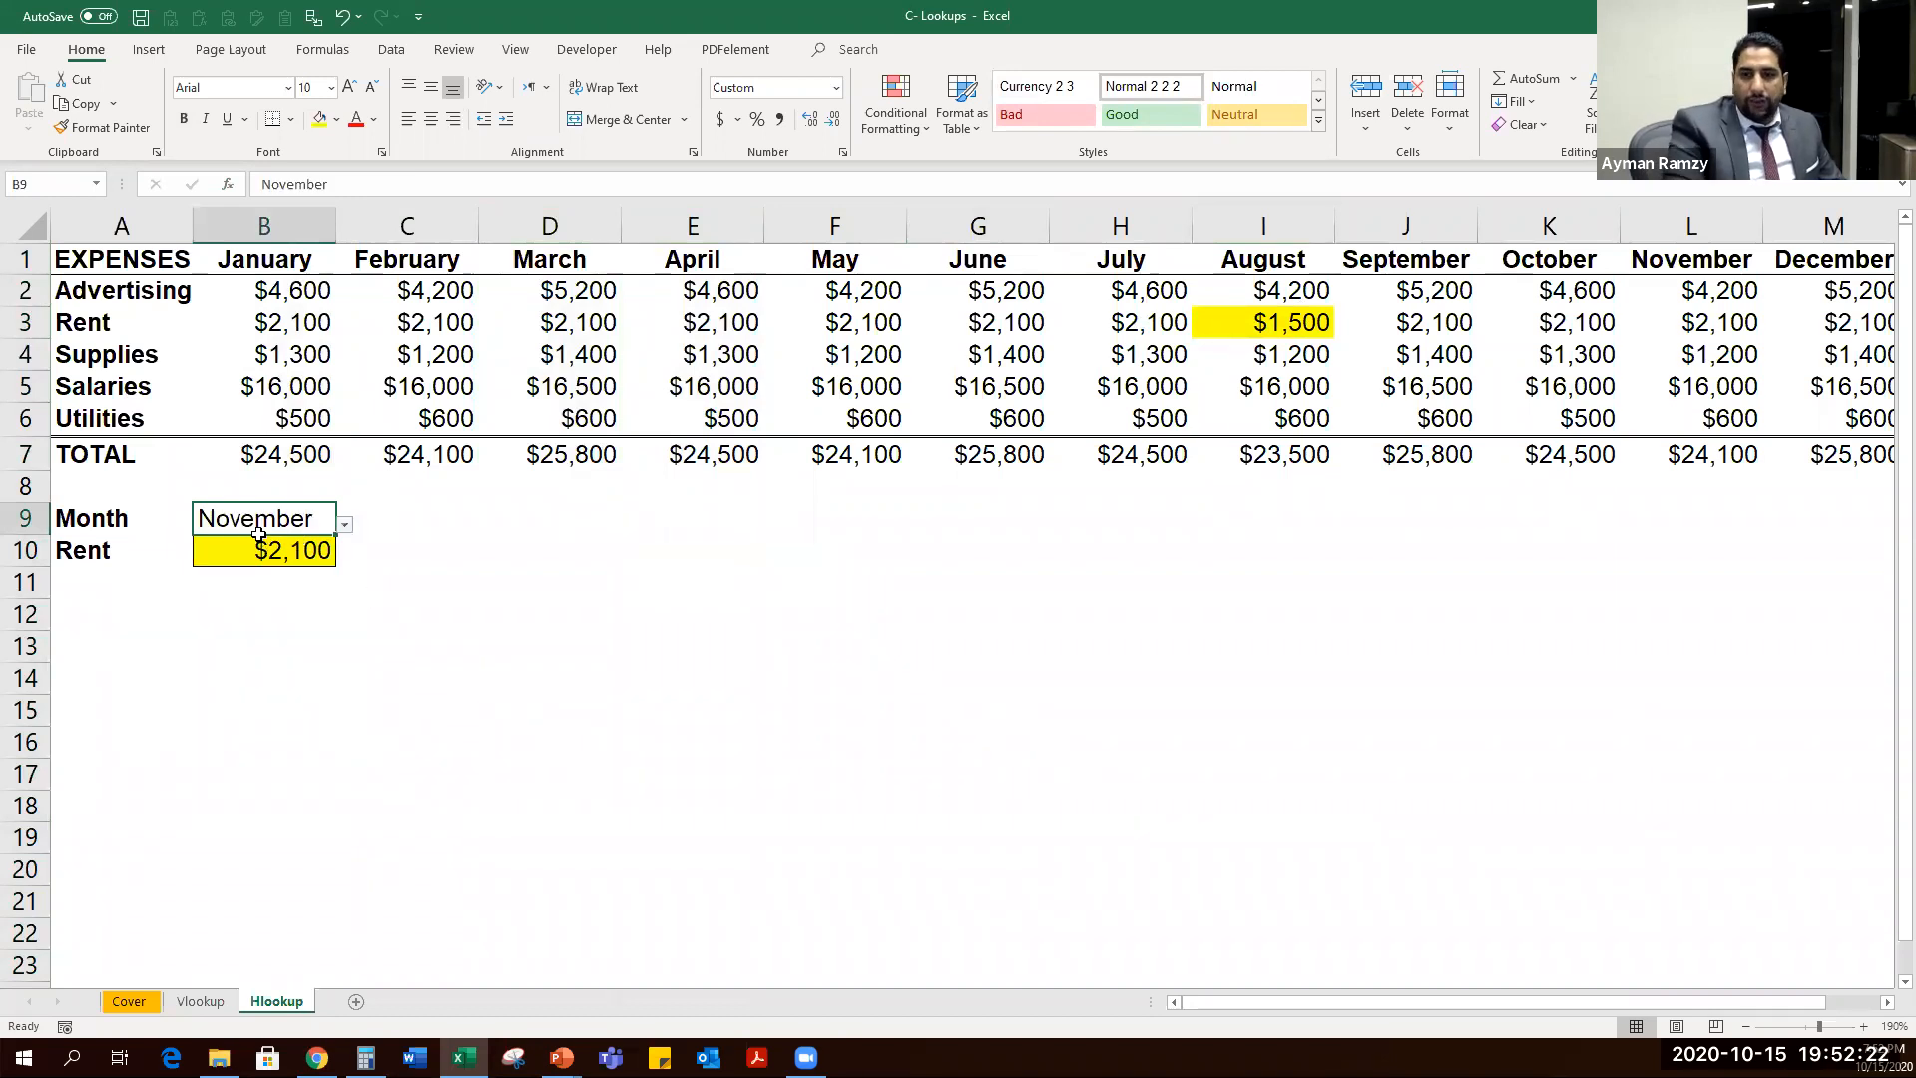
Check the rent result in B10 against November's rent in L3 and fill L3 yellow.
left_click(254, 561)
left_click(1740, 323)
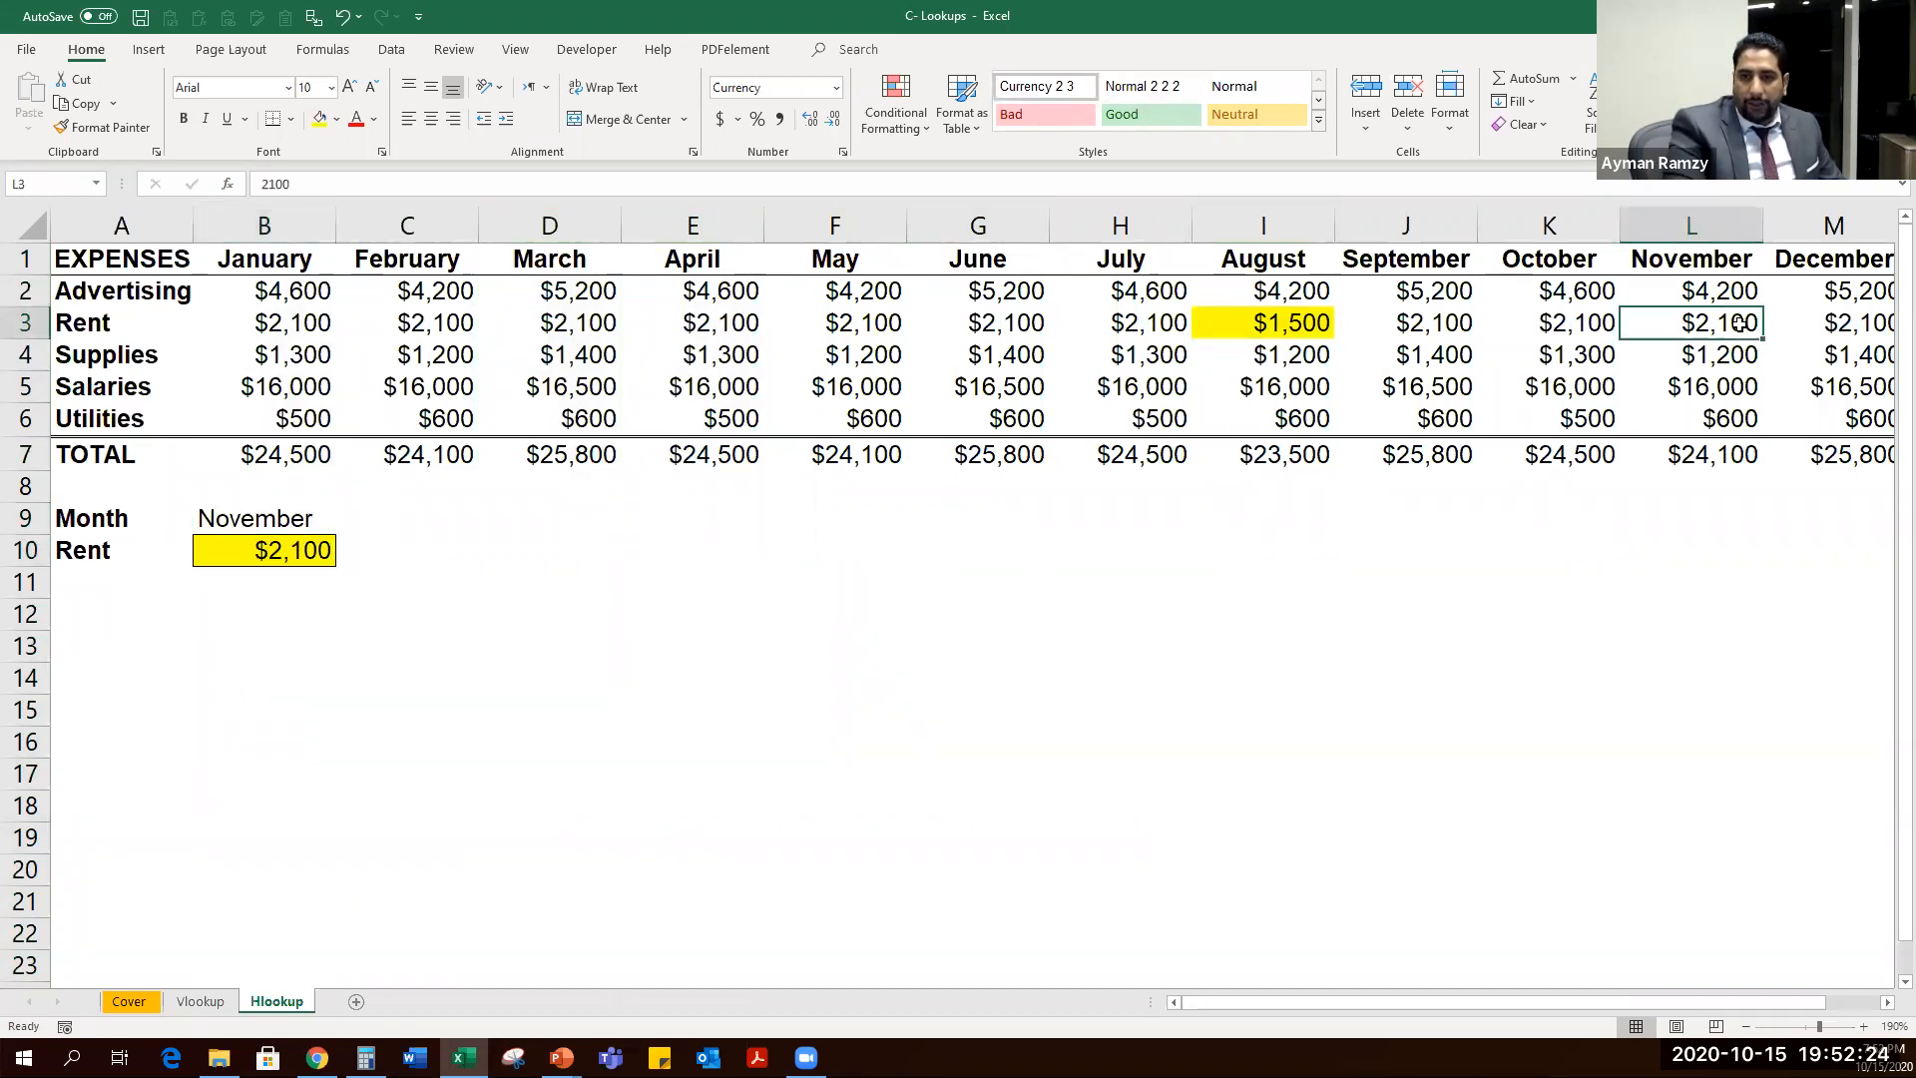
left_click(319, 118)
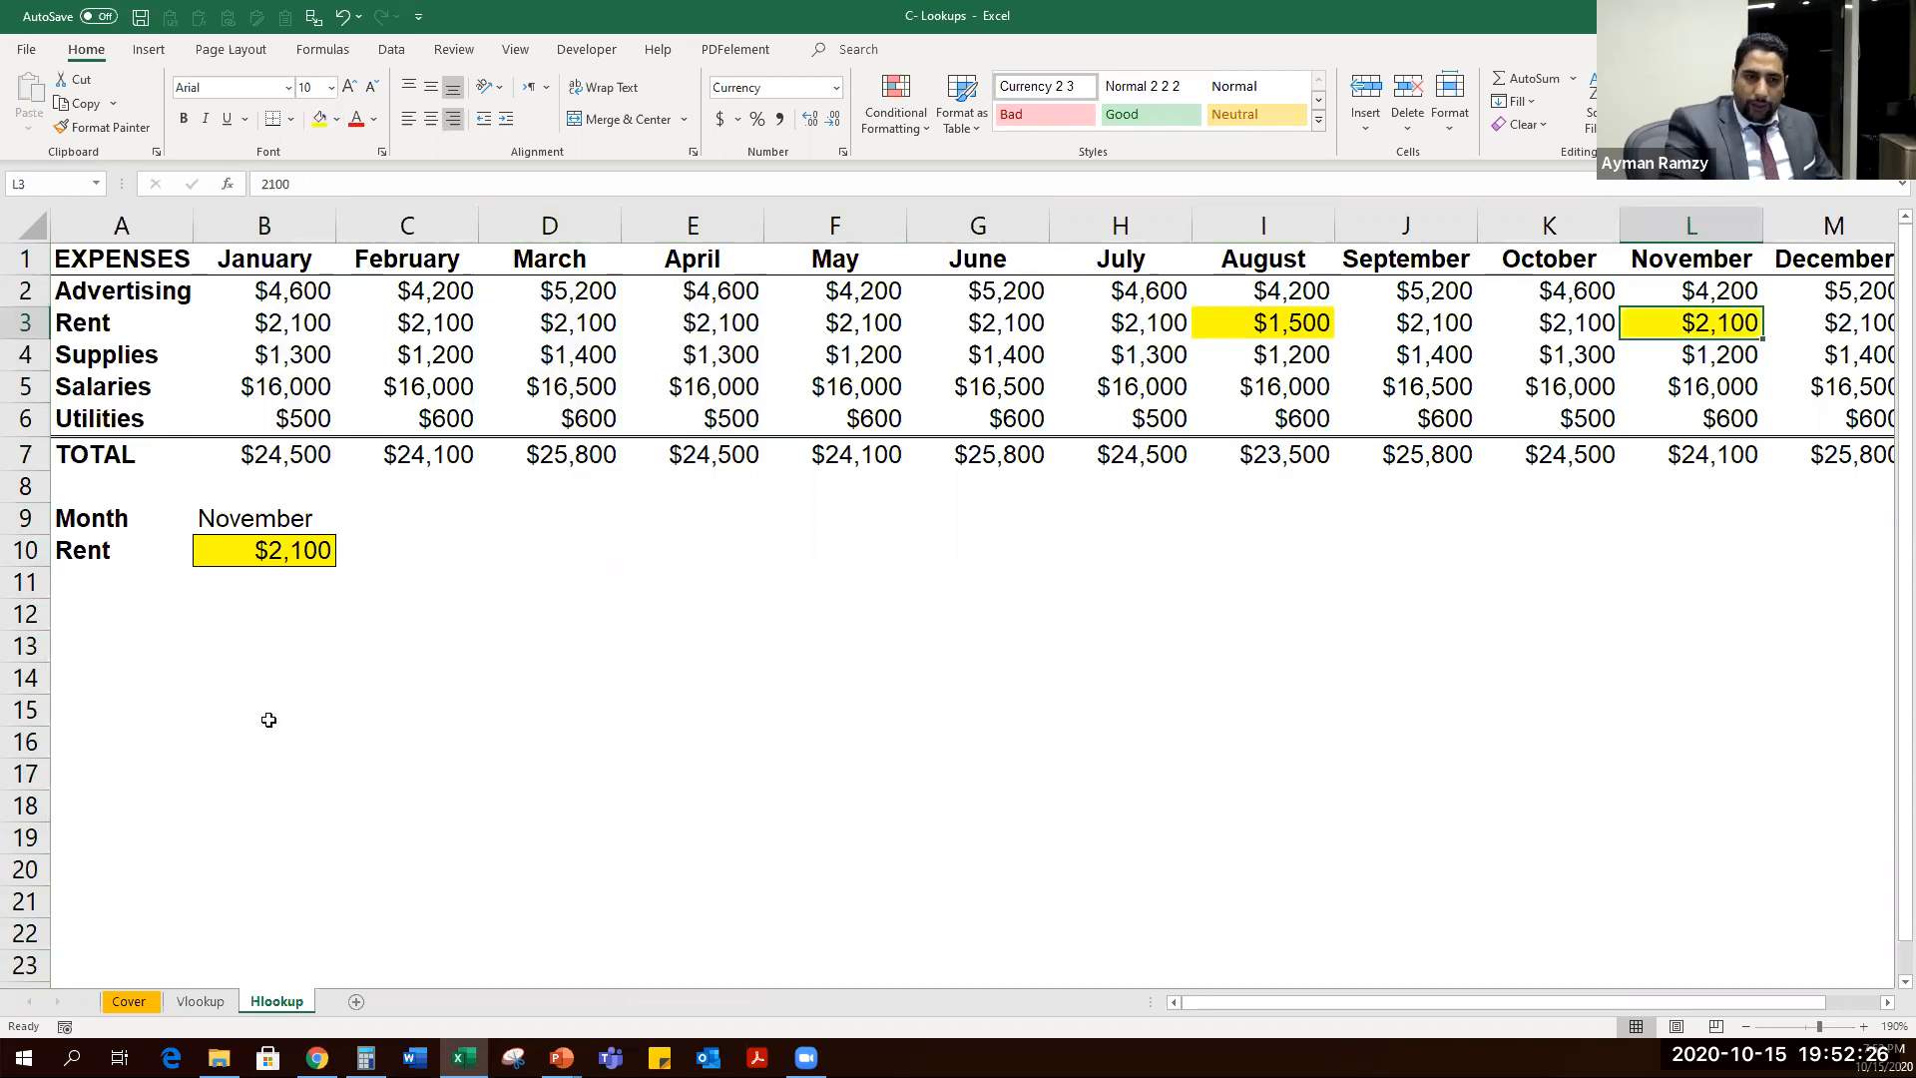
left_click(262, 708)
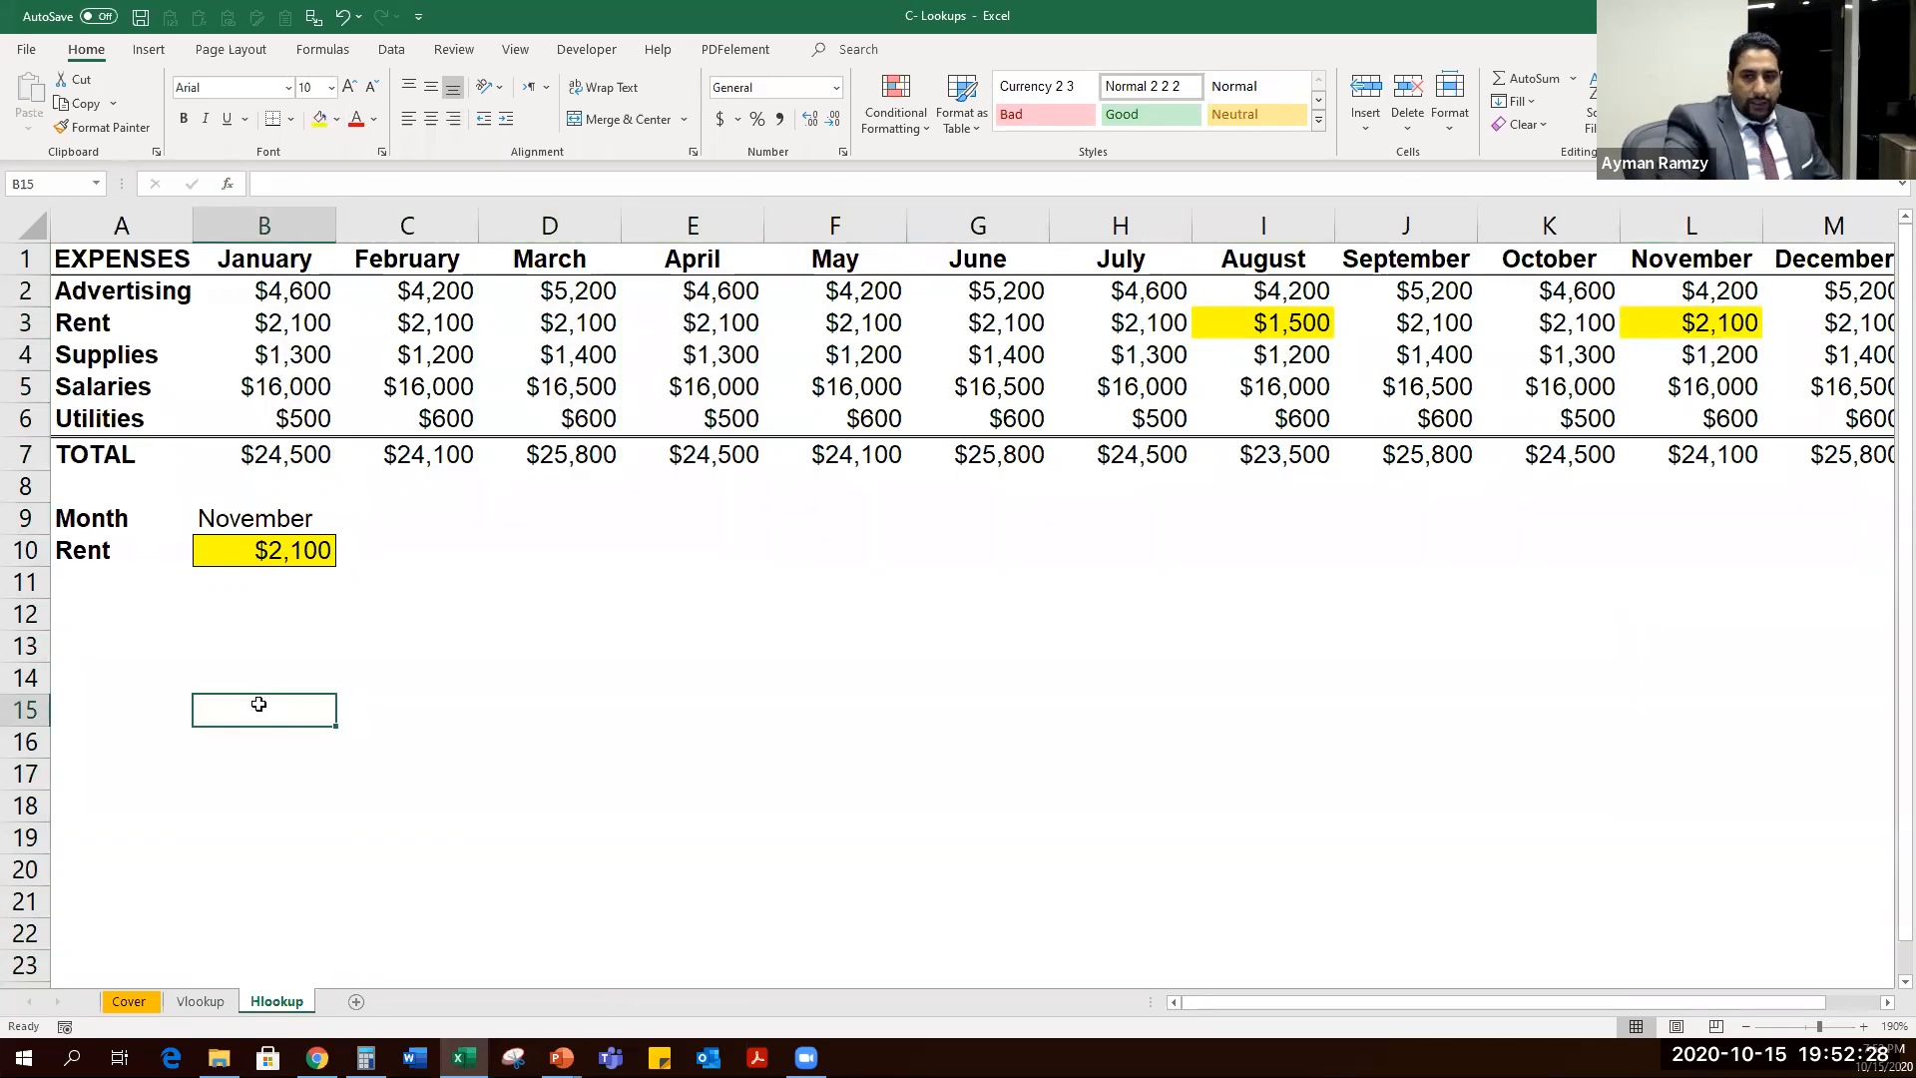
left_click_drag(718, 607, 879, 589)
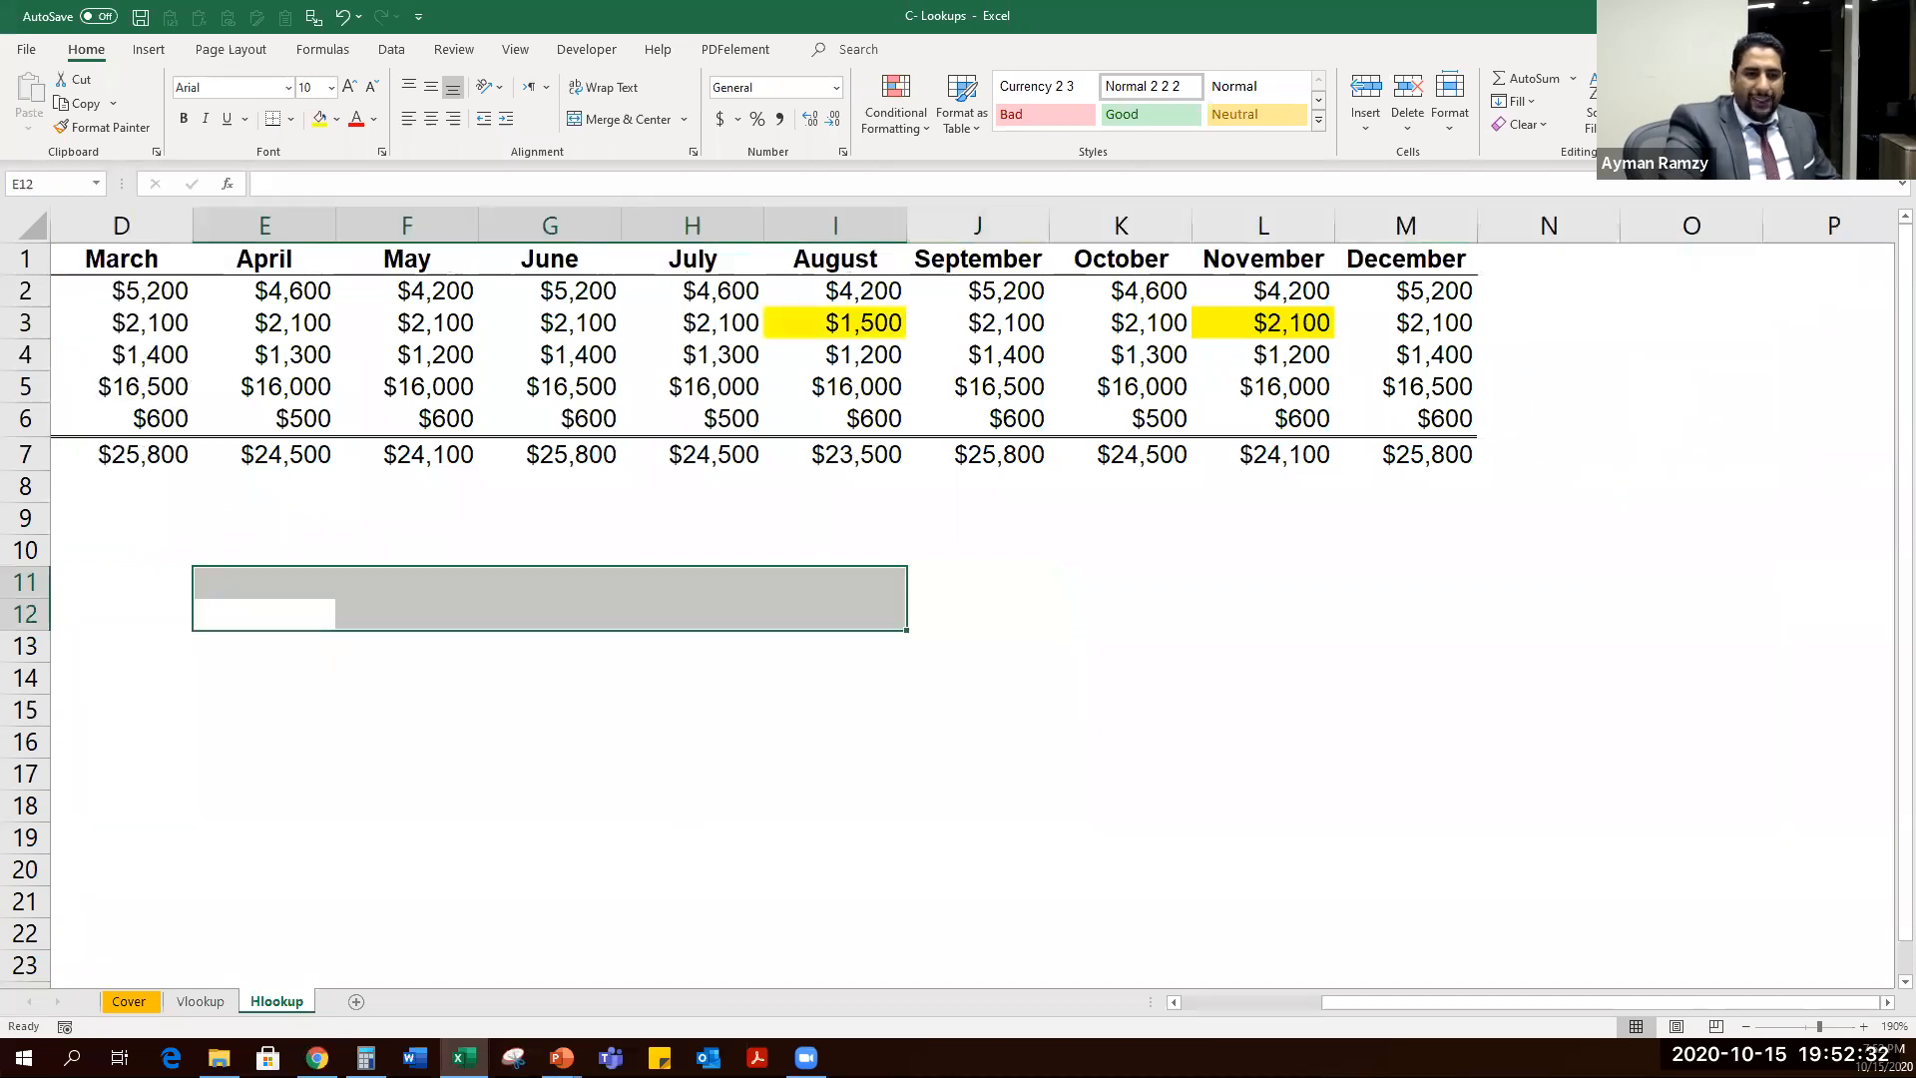
scroll(718, 762, "left", 3)
left_click(245, 641)
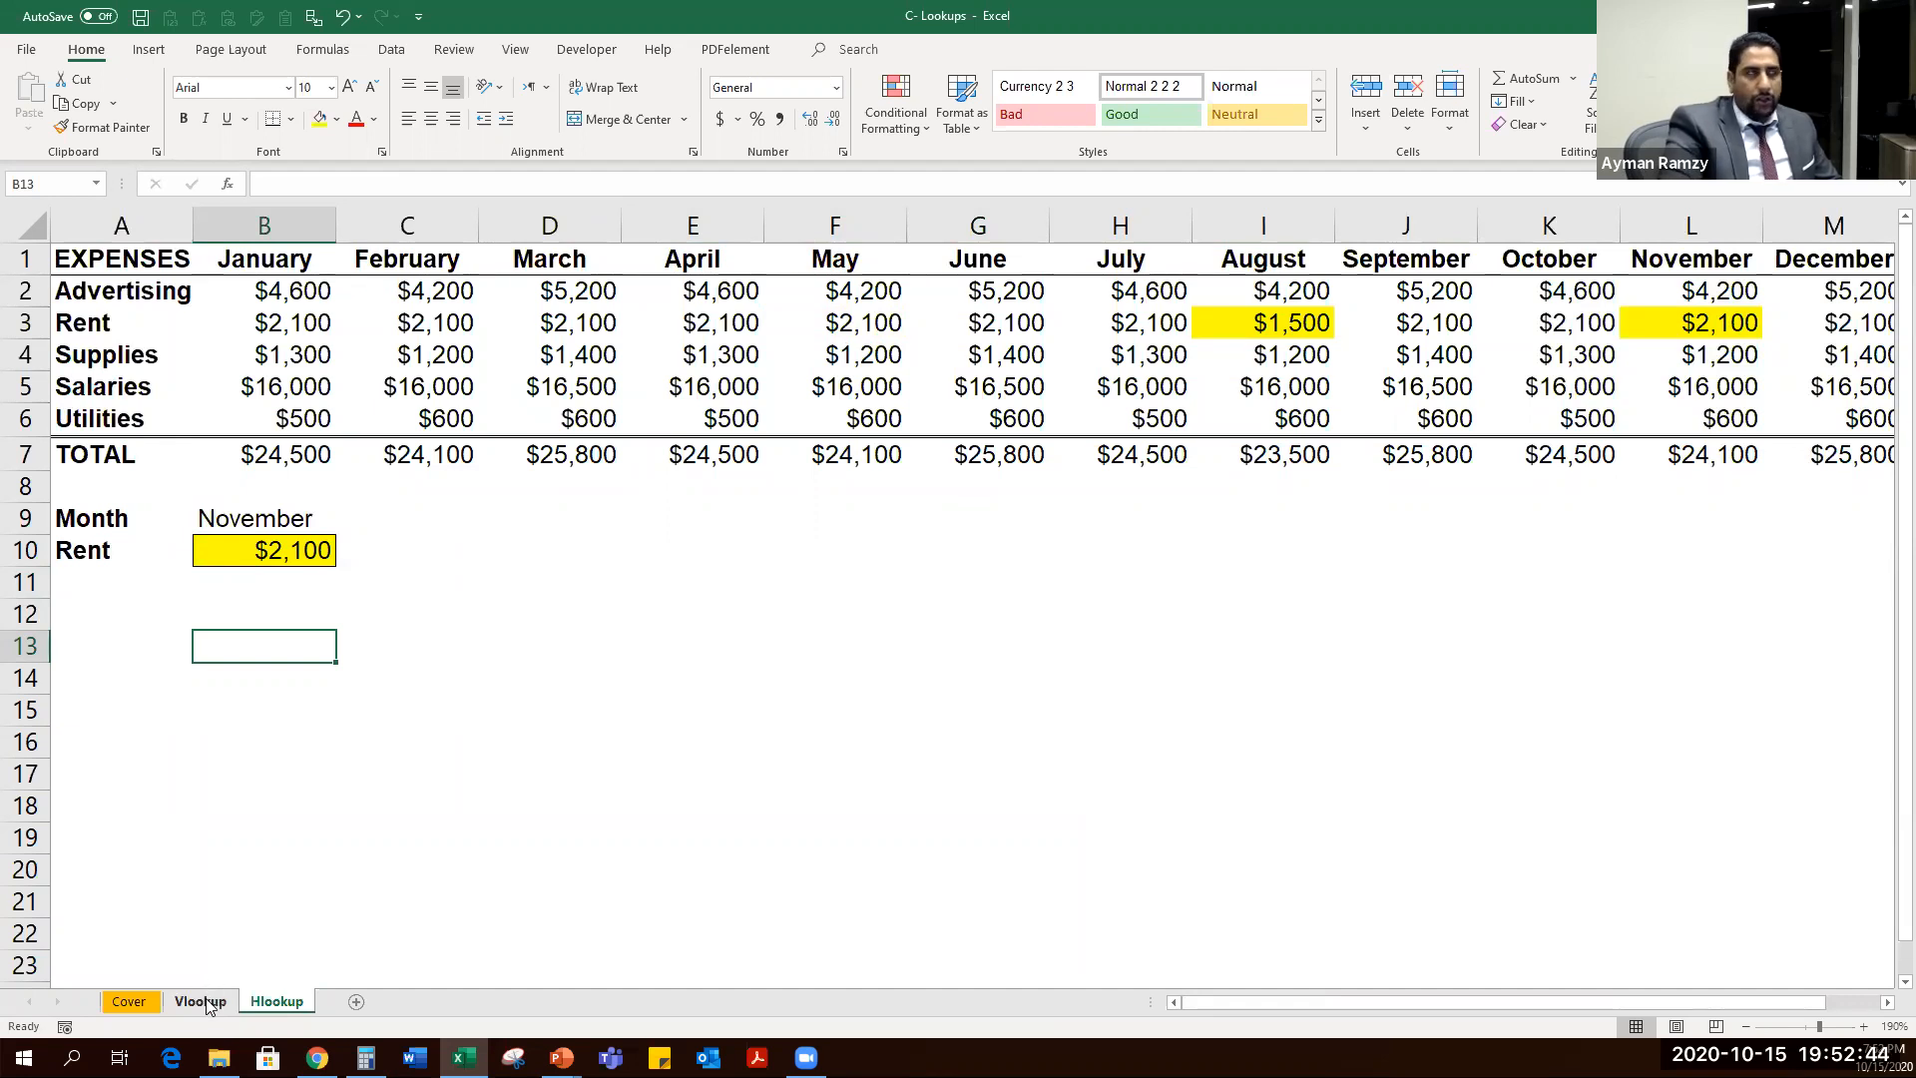
Return to the Vlookup sheet and inspect the VLOOKUP portion of the formula in H2 without changing it.
left_click(204, 1002)
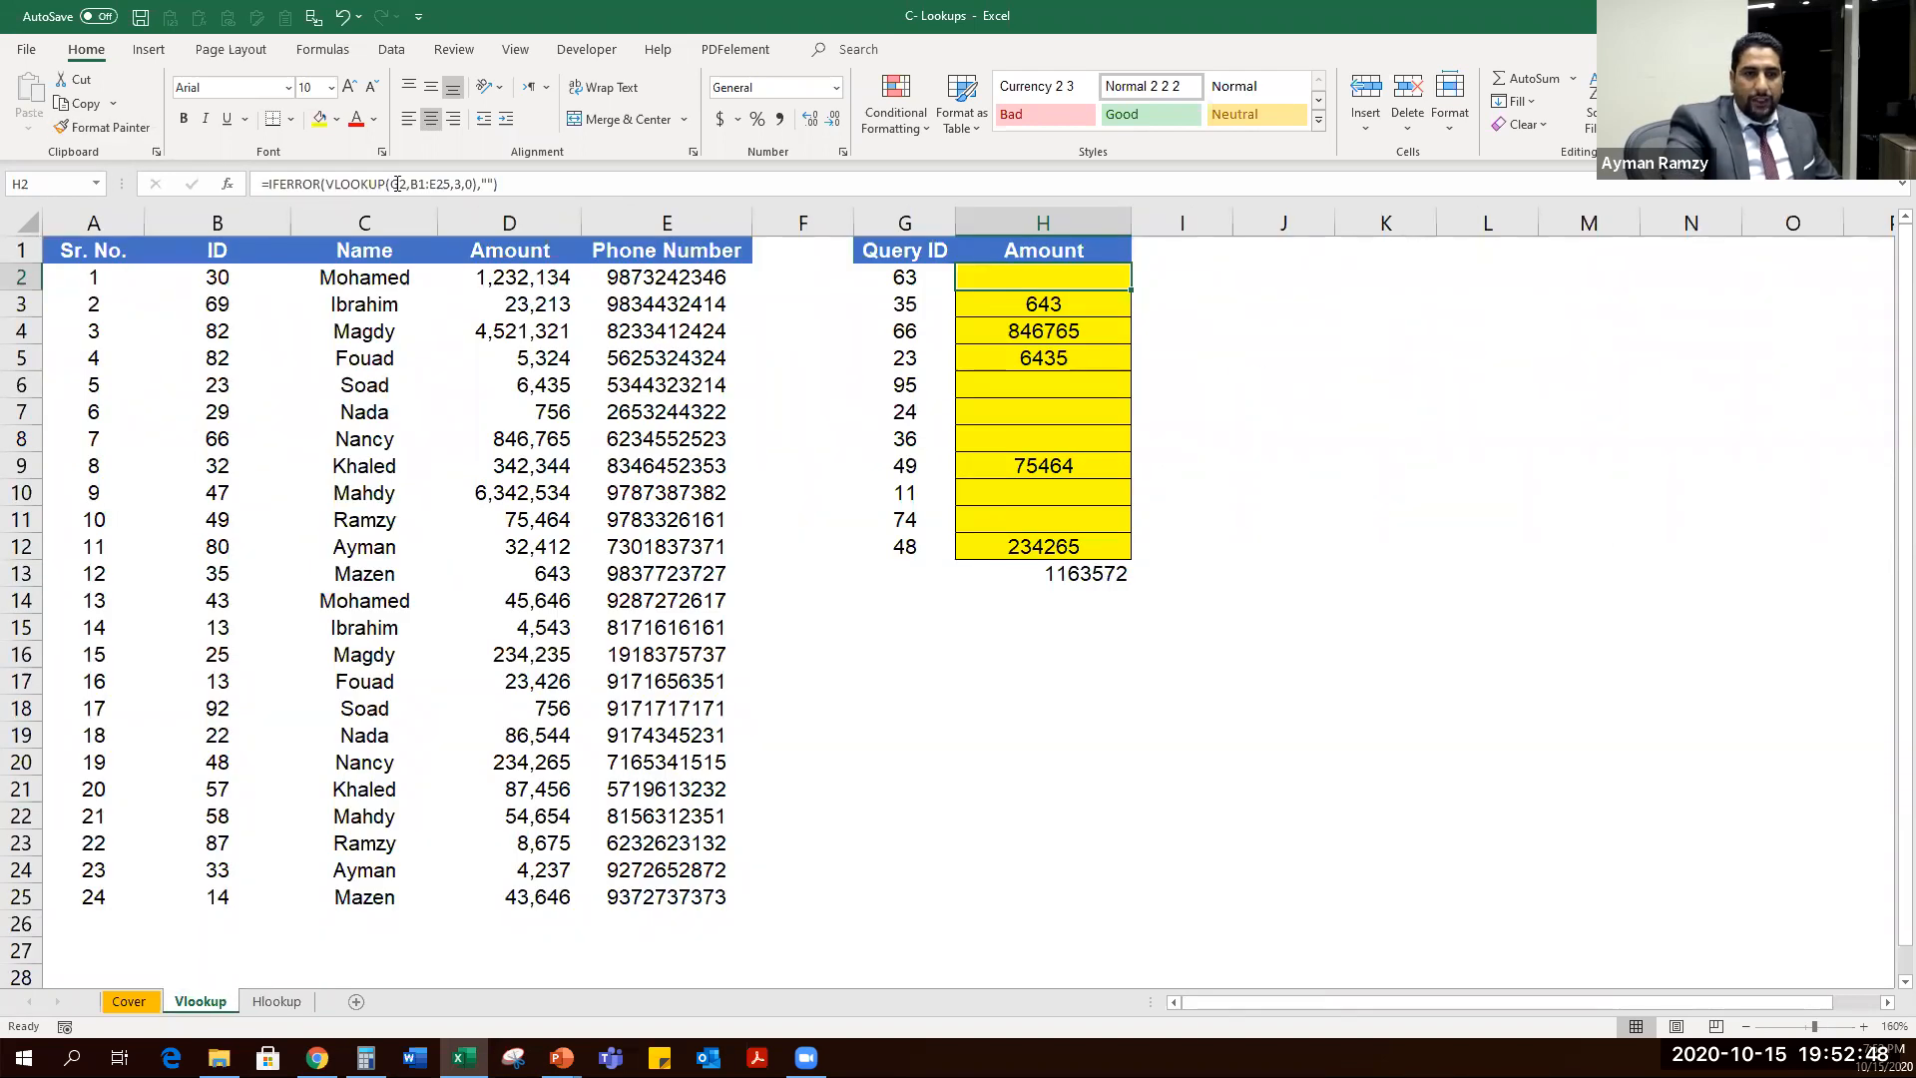
left_click_drag(326, 184, 498, 184)
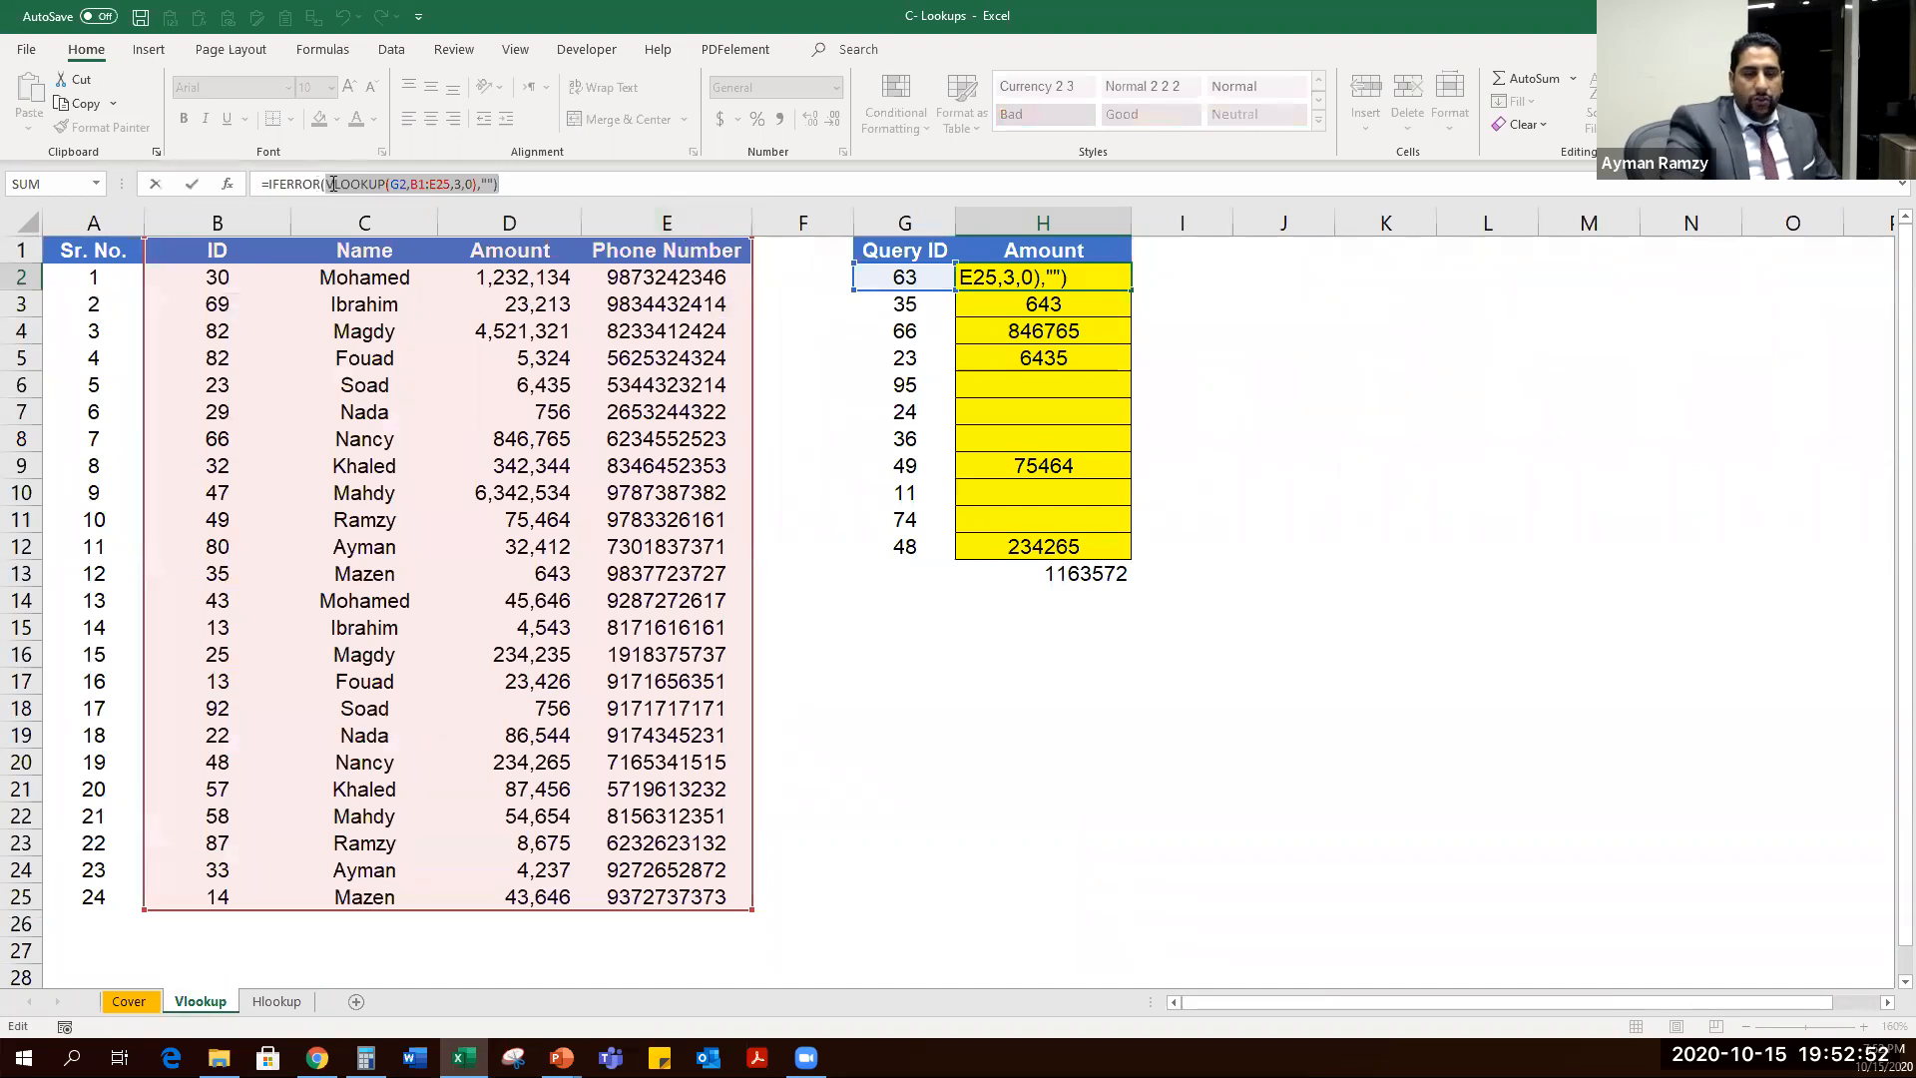
key("Escape")
Enter the heading Xlookup in J1 of the Vlookup sheet.
key("Right")
key("Right")
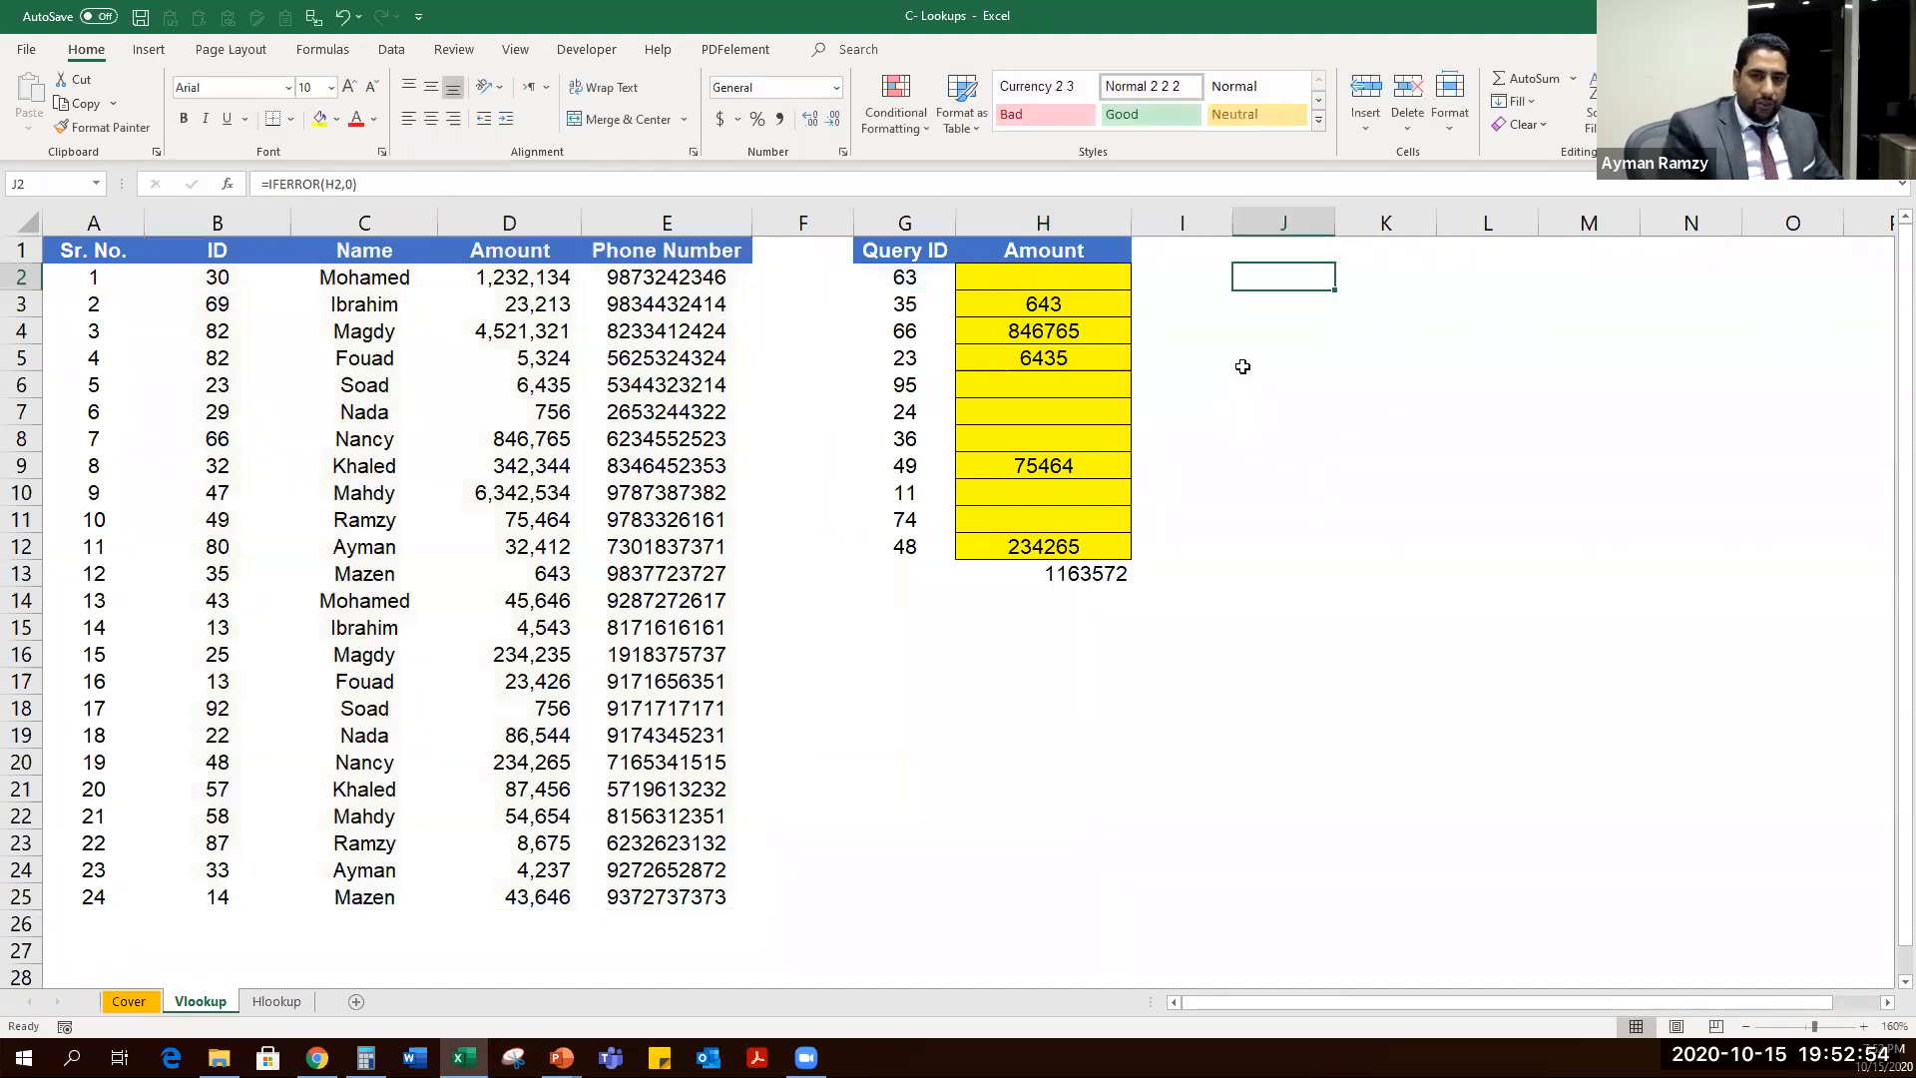
key("Up")
type("Xl")
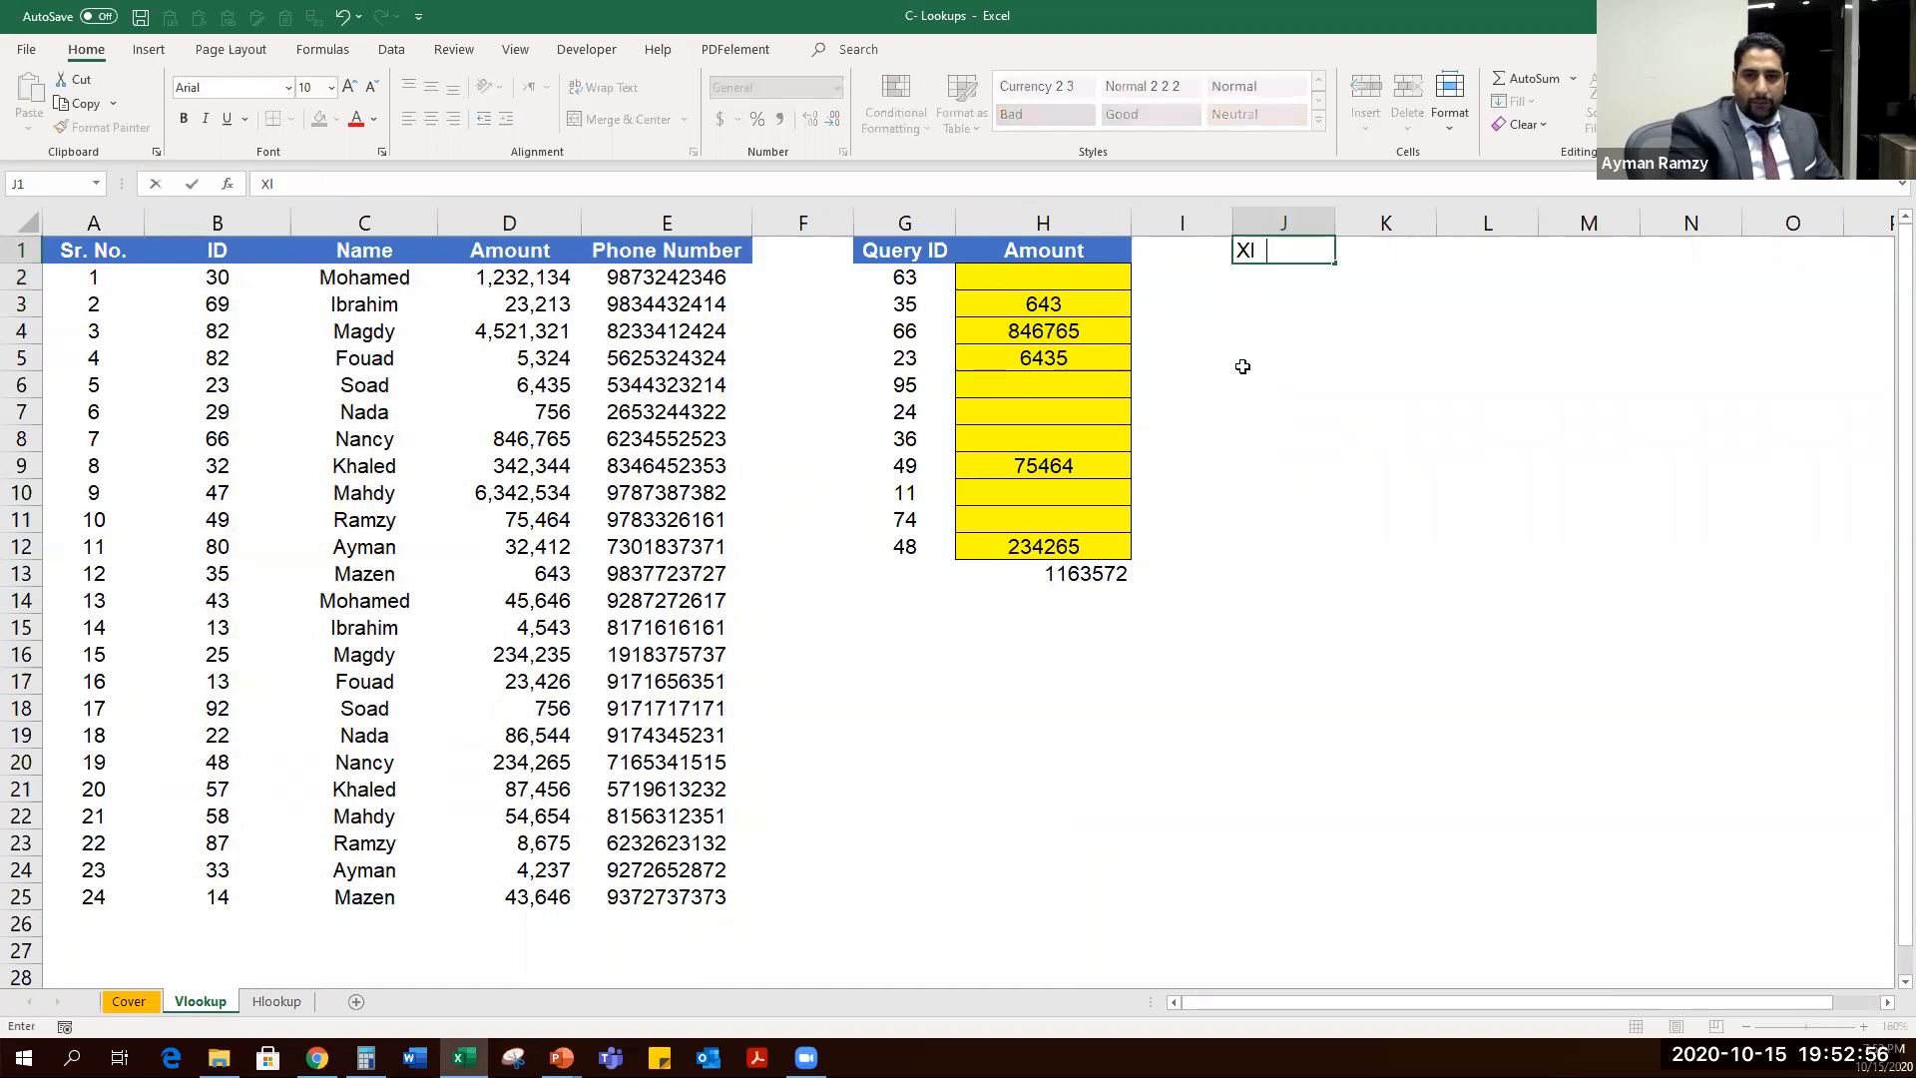
type("ookup")
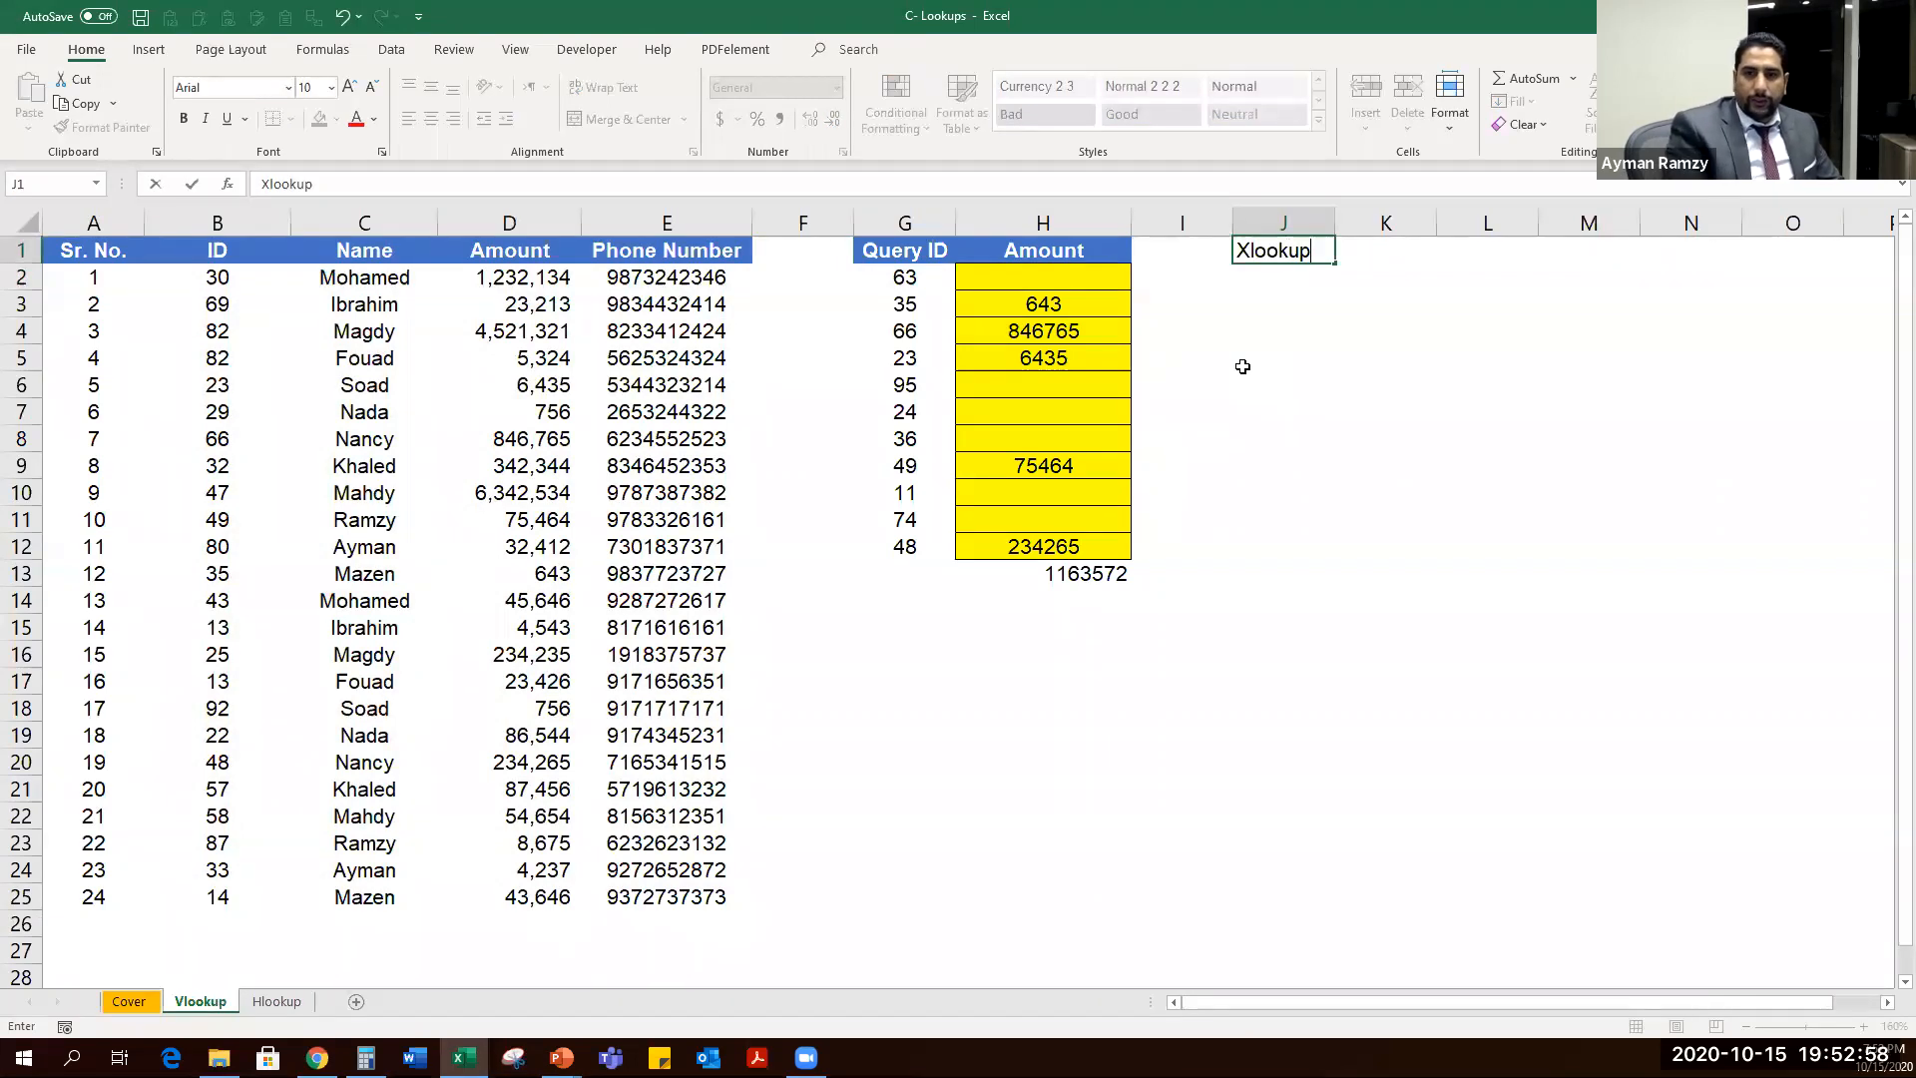
key("Return")
Copy only the formatting of H1:H13 onto the Xlookup column starting at J1, and widen column J.
key("Up")
key("ctrl+Left")
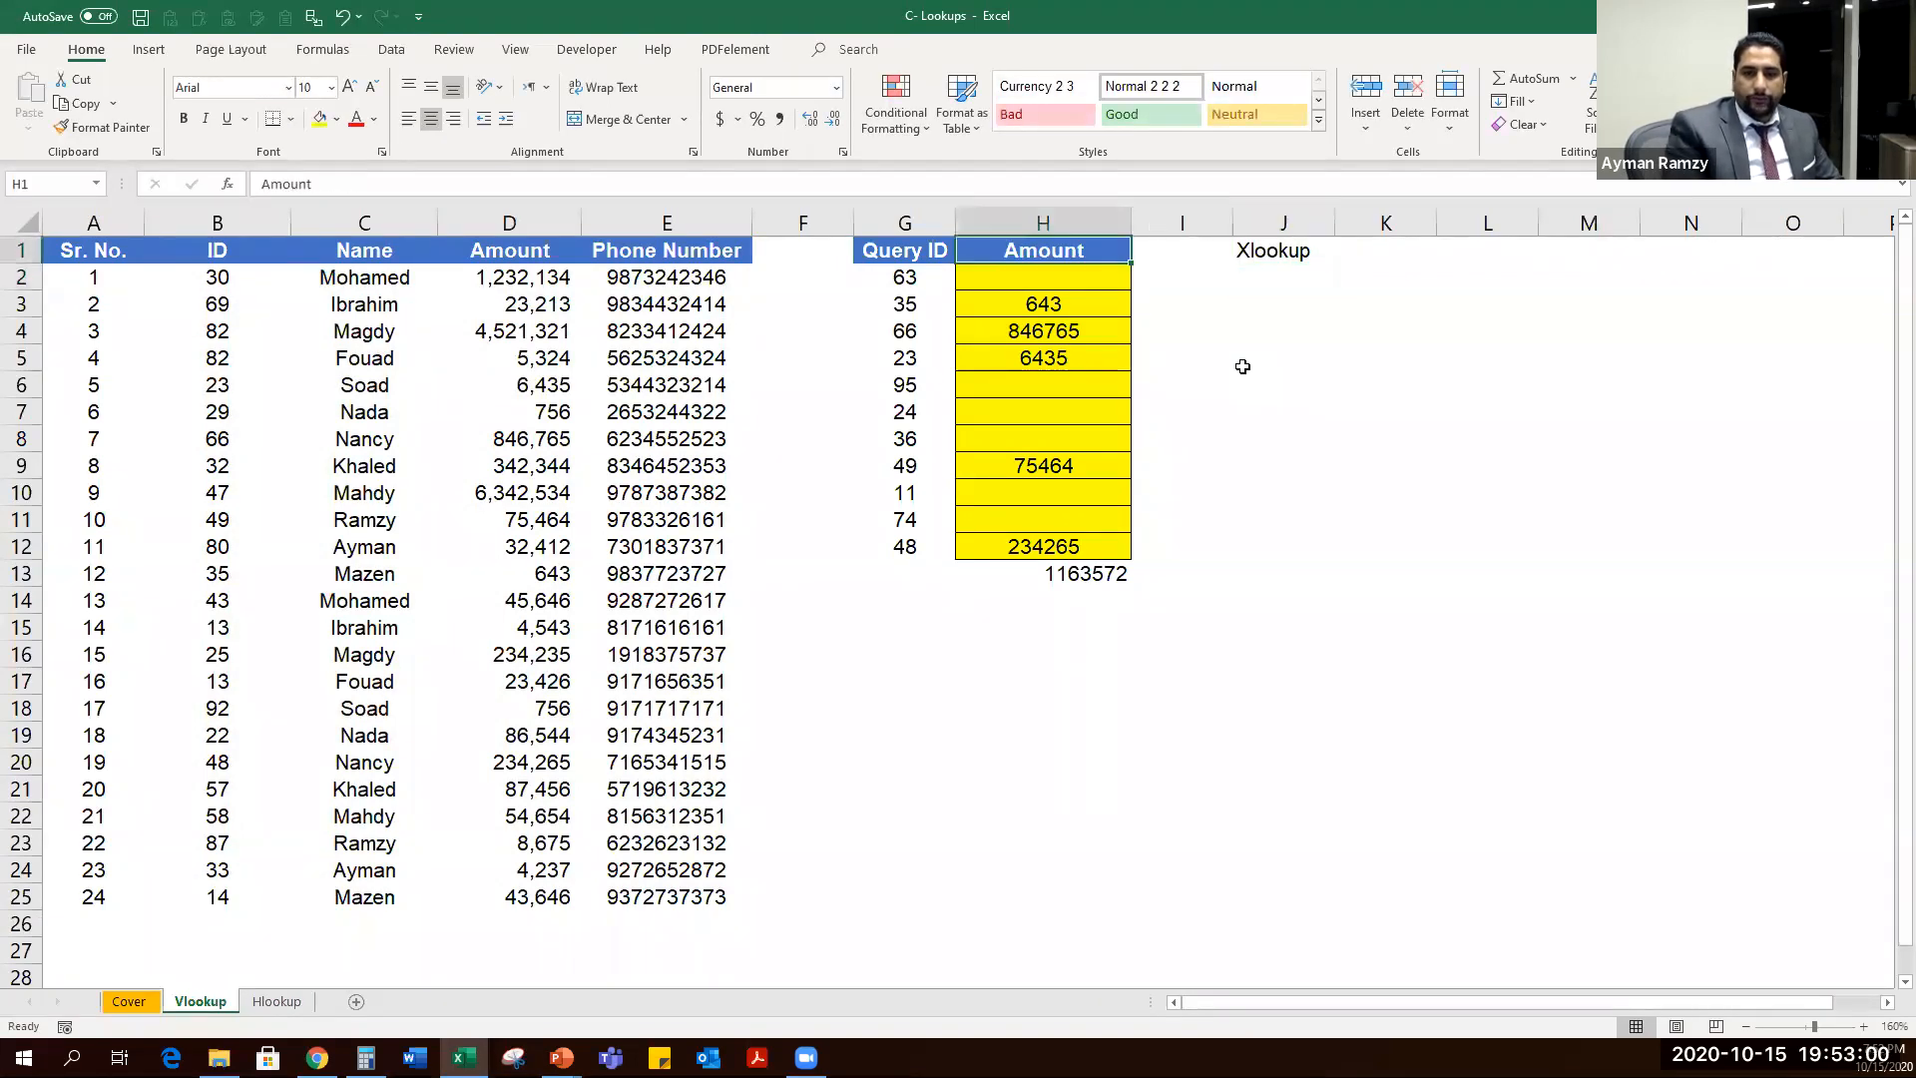
key("ctrl+shift+Down")
key("ctrl+c")
key("ctrl+Right")
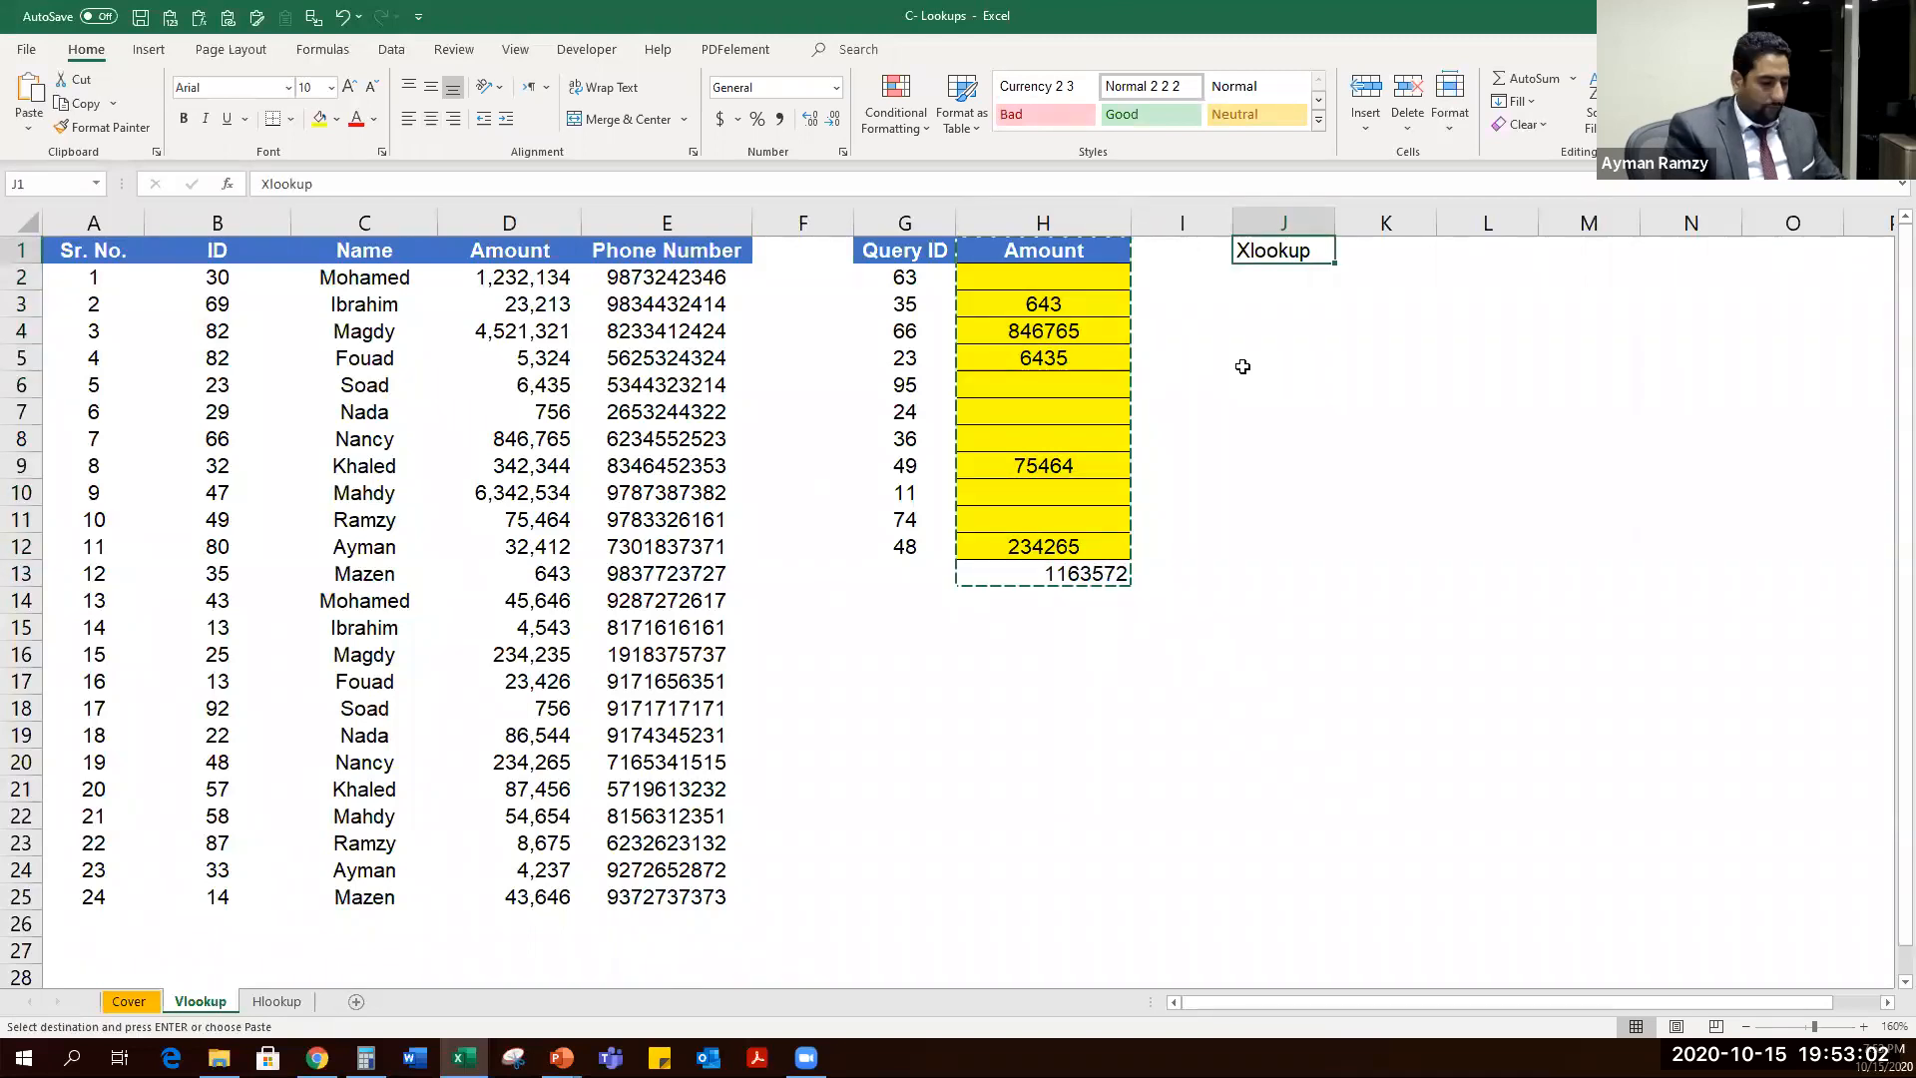
key("alt+5")
key("Escape")
key("Down")
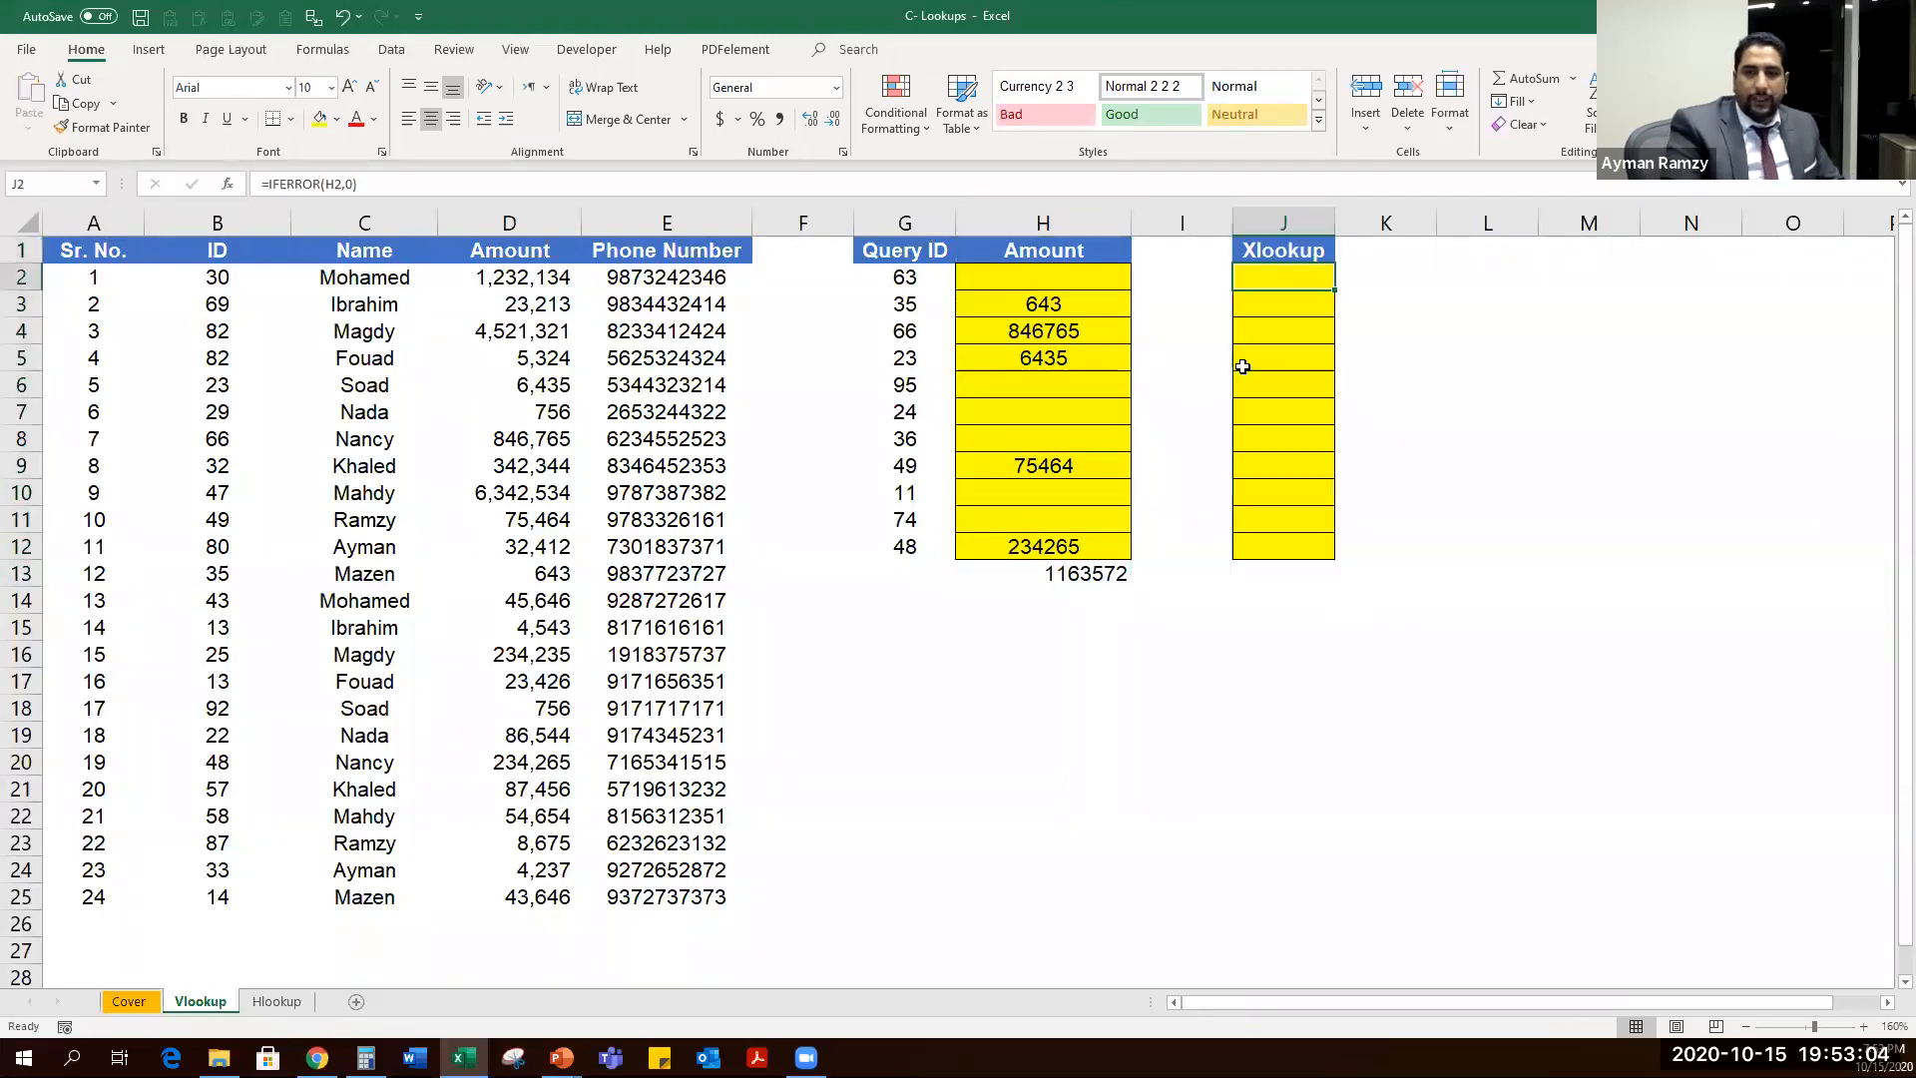
left_click_drag(1363, 204, 1389, 209)
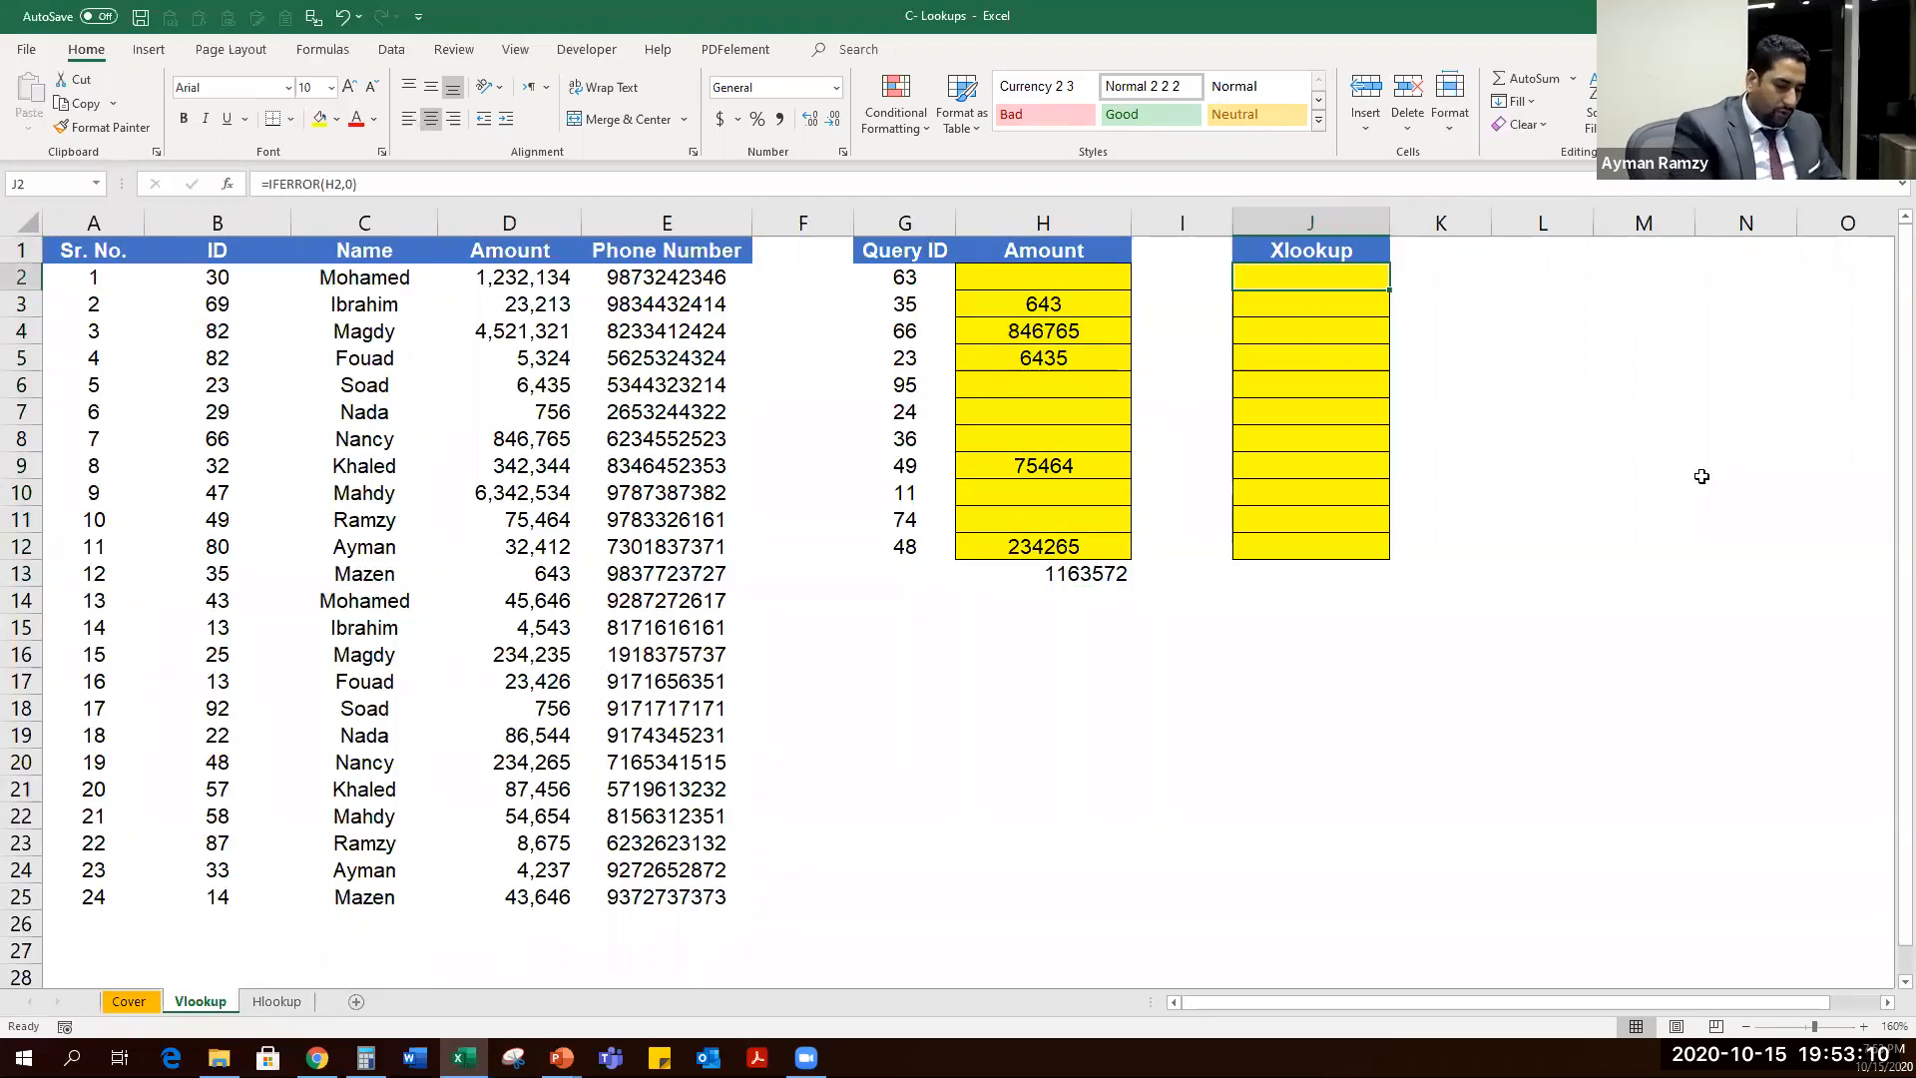
Build an XLOOKUP in J2 with lookup value G2, lookup array B1:B25 and return array D1:D25.
type("=xl")
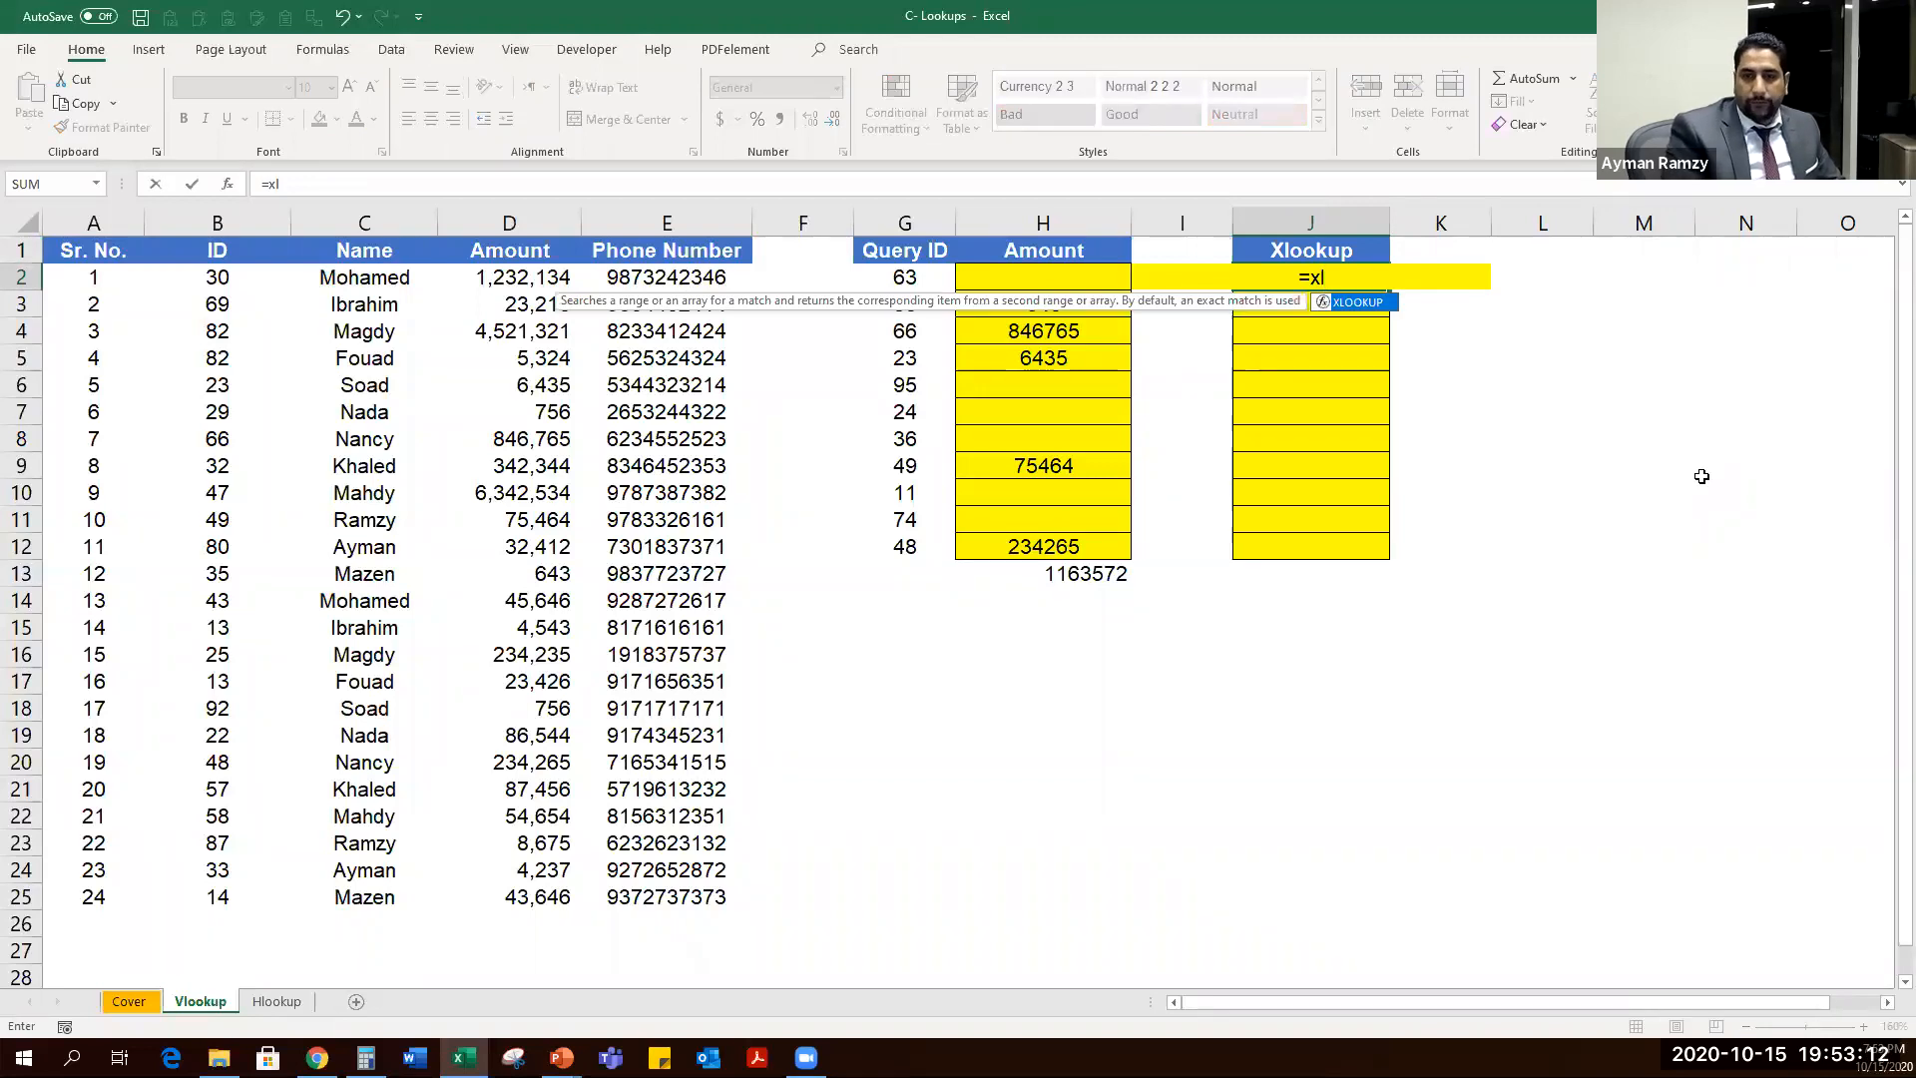
key("Tab")
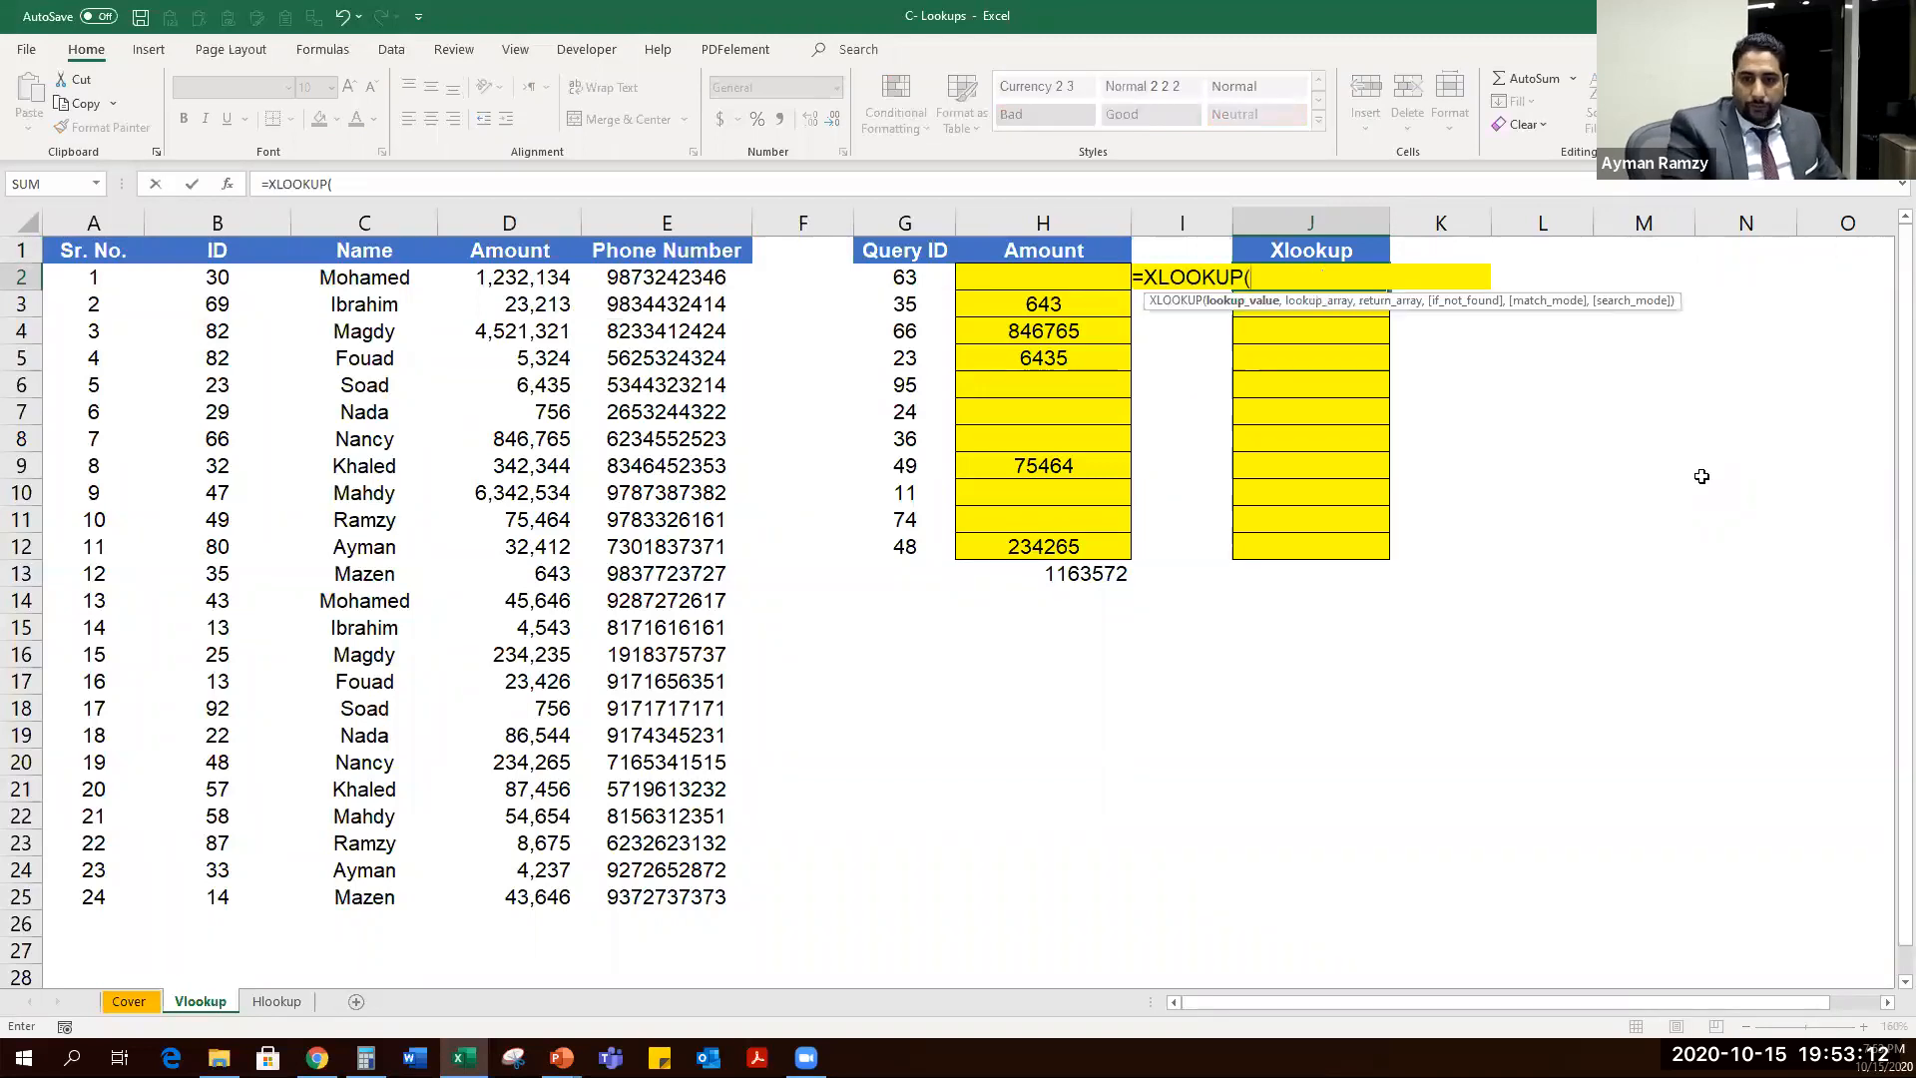
left_click(228, 183)
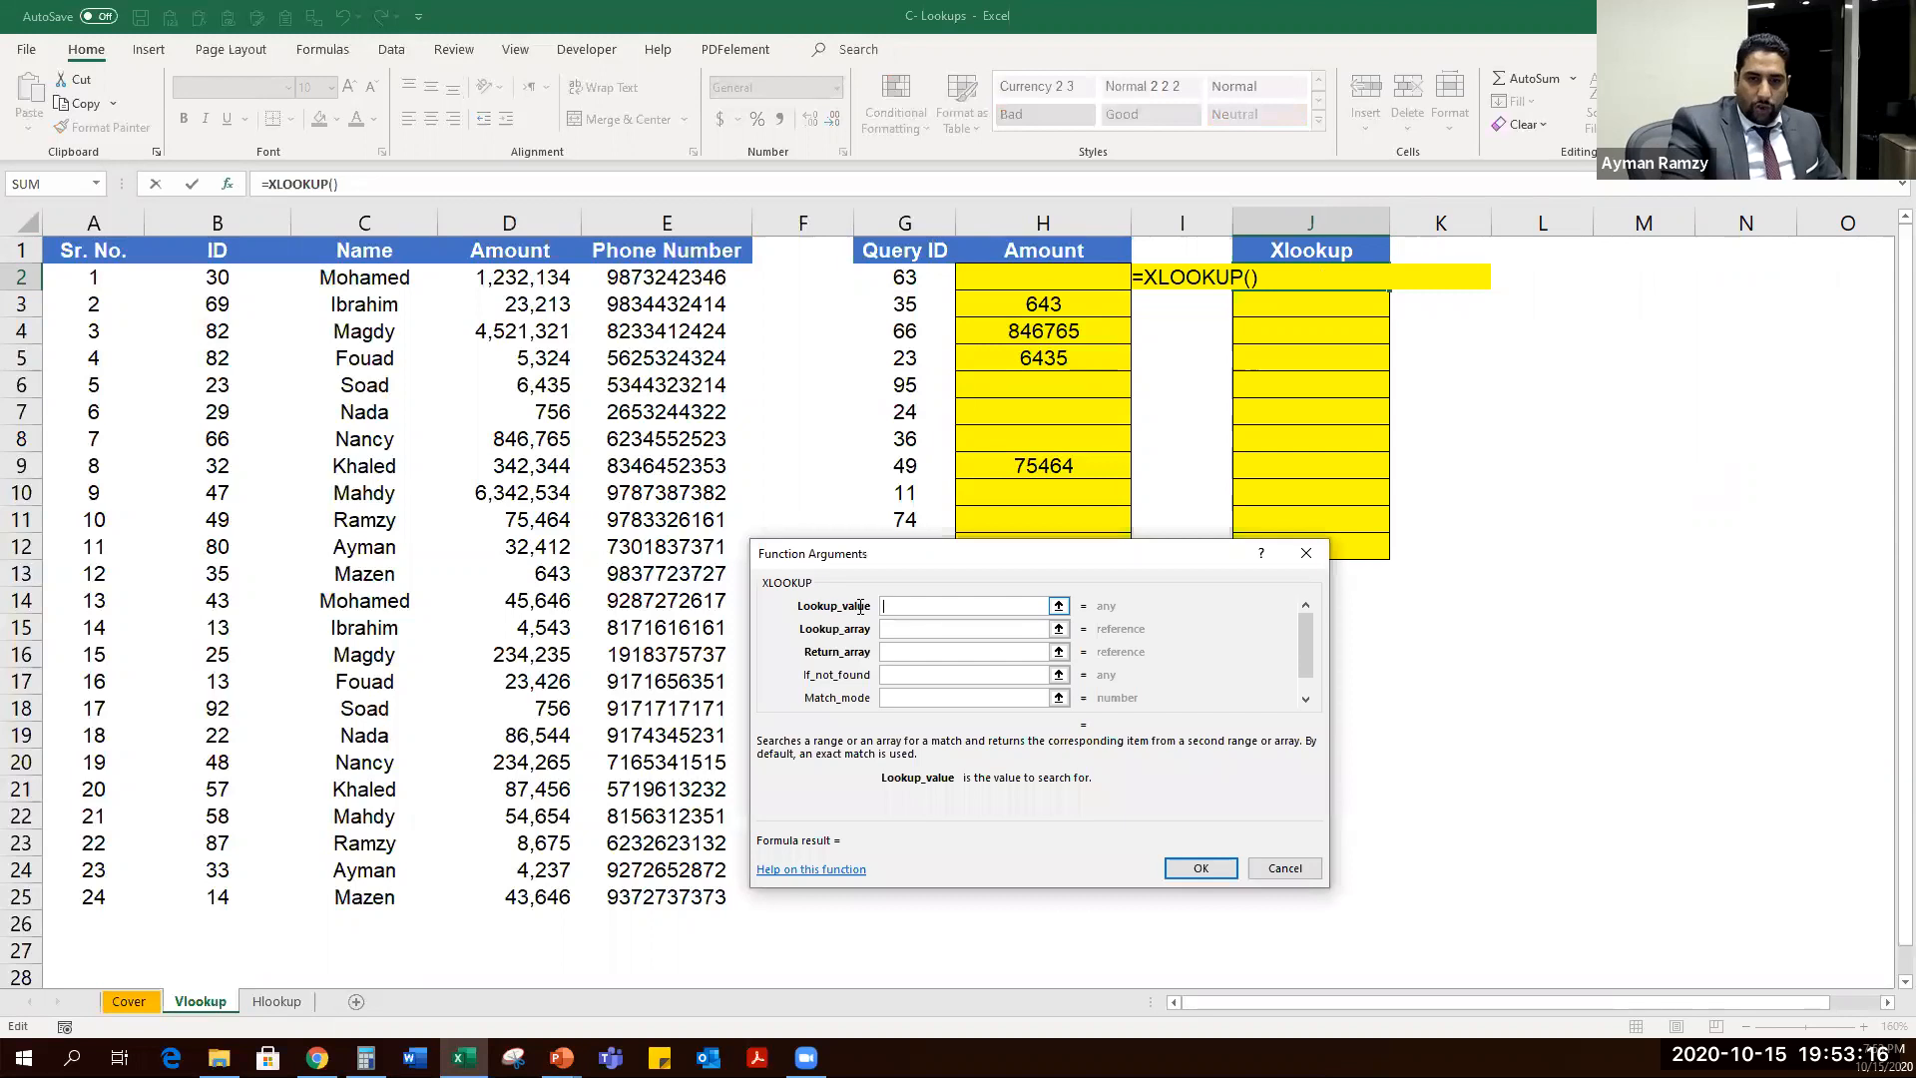
left_click(922, 284)
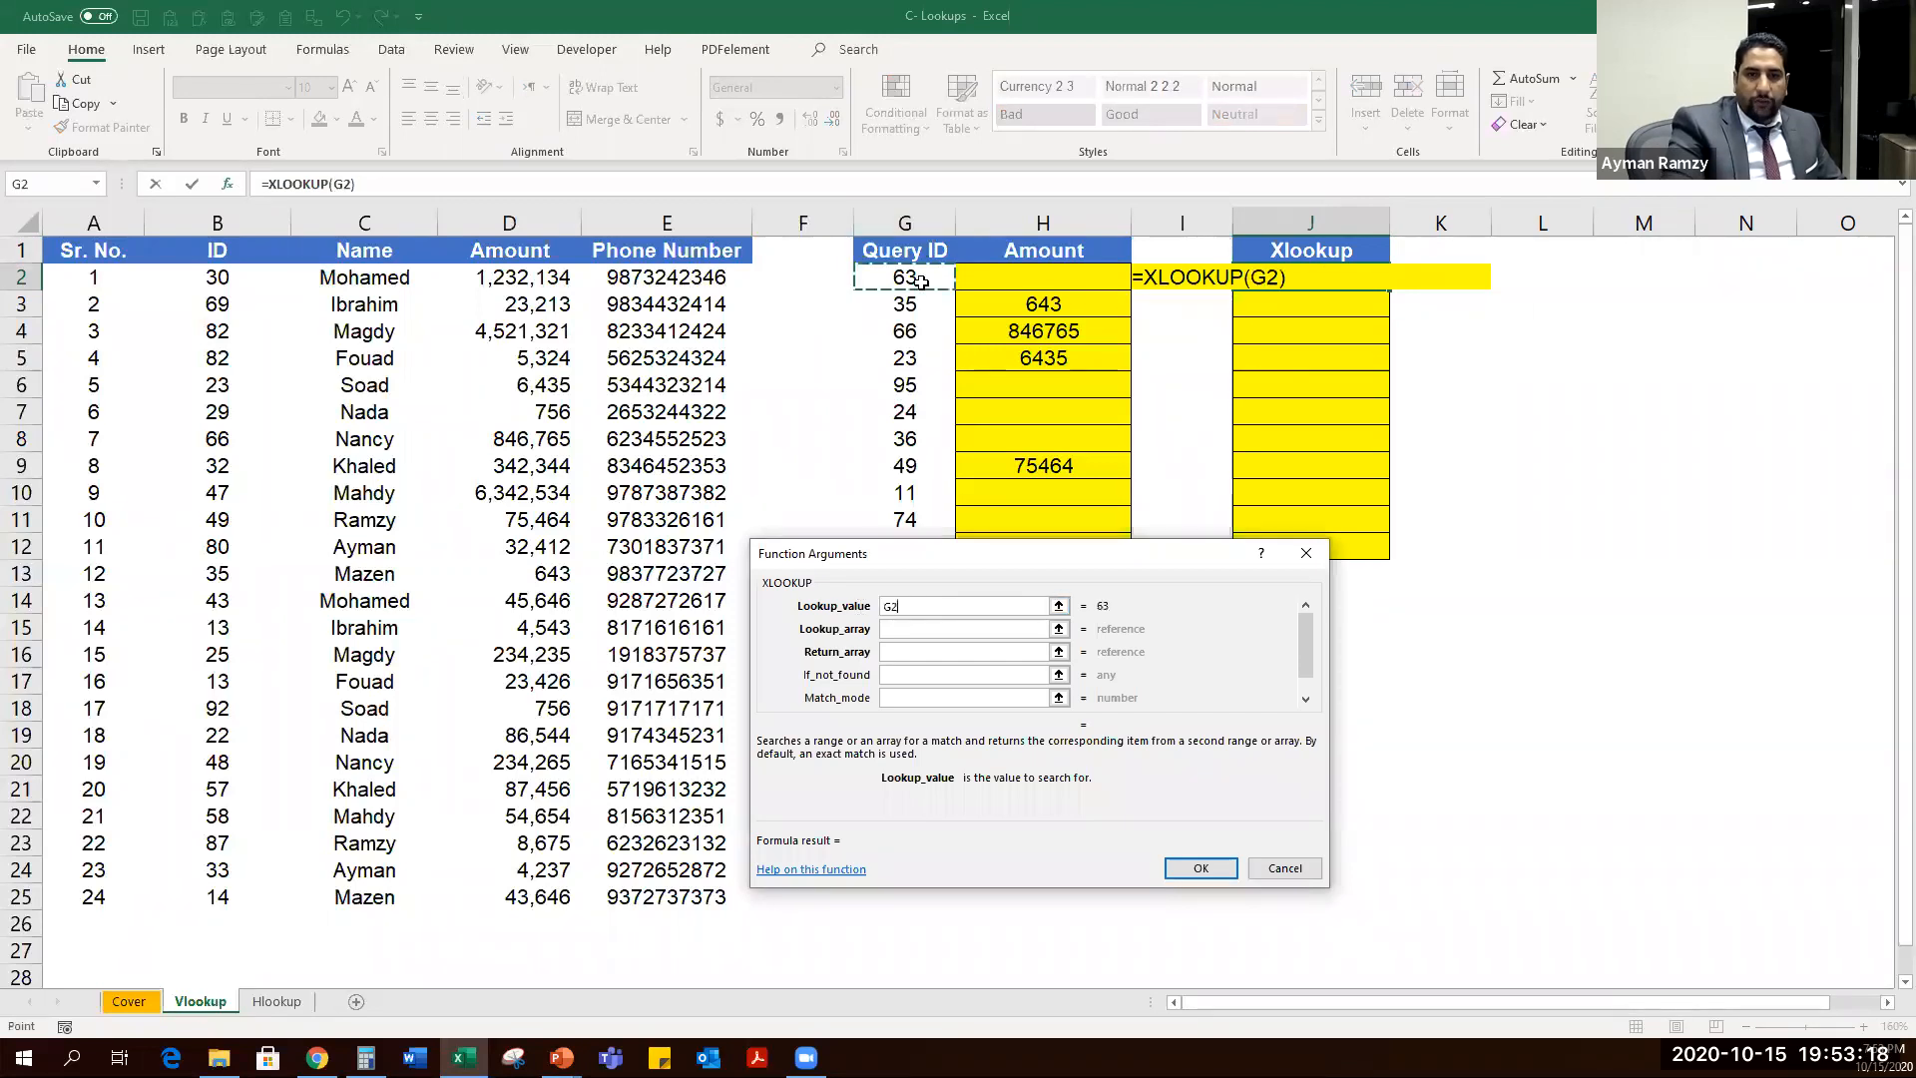
left_click(898, 629)
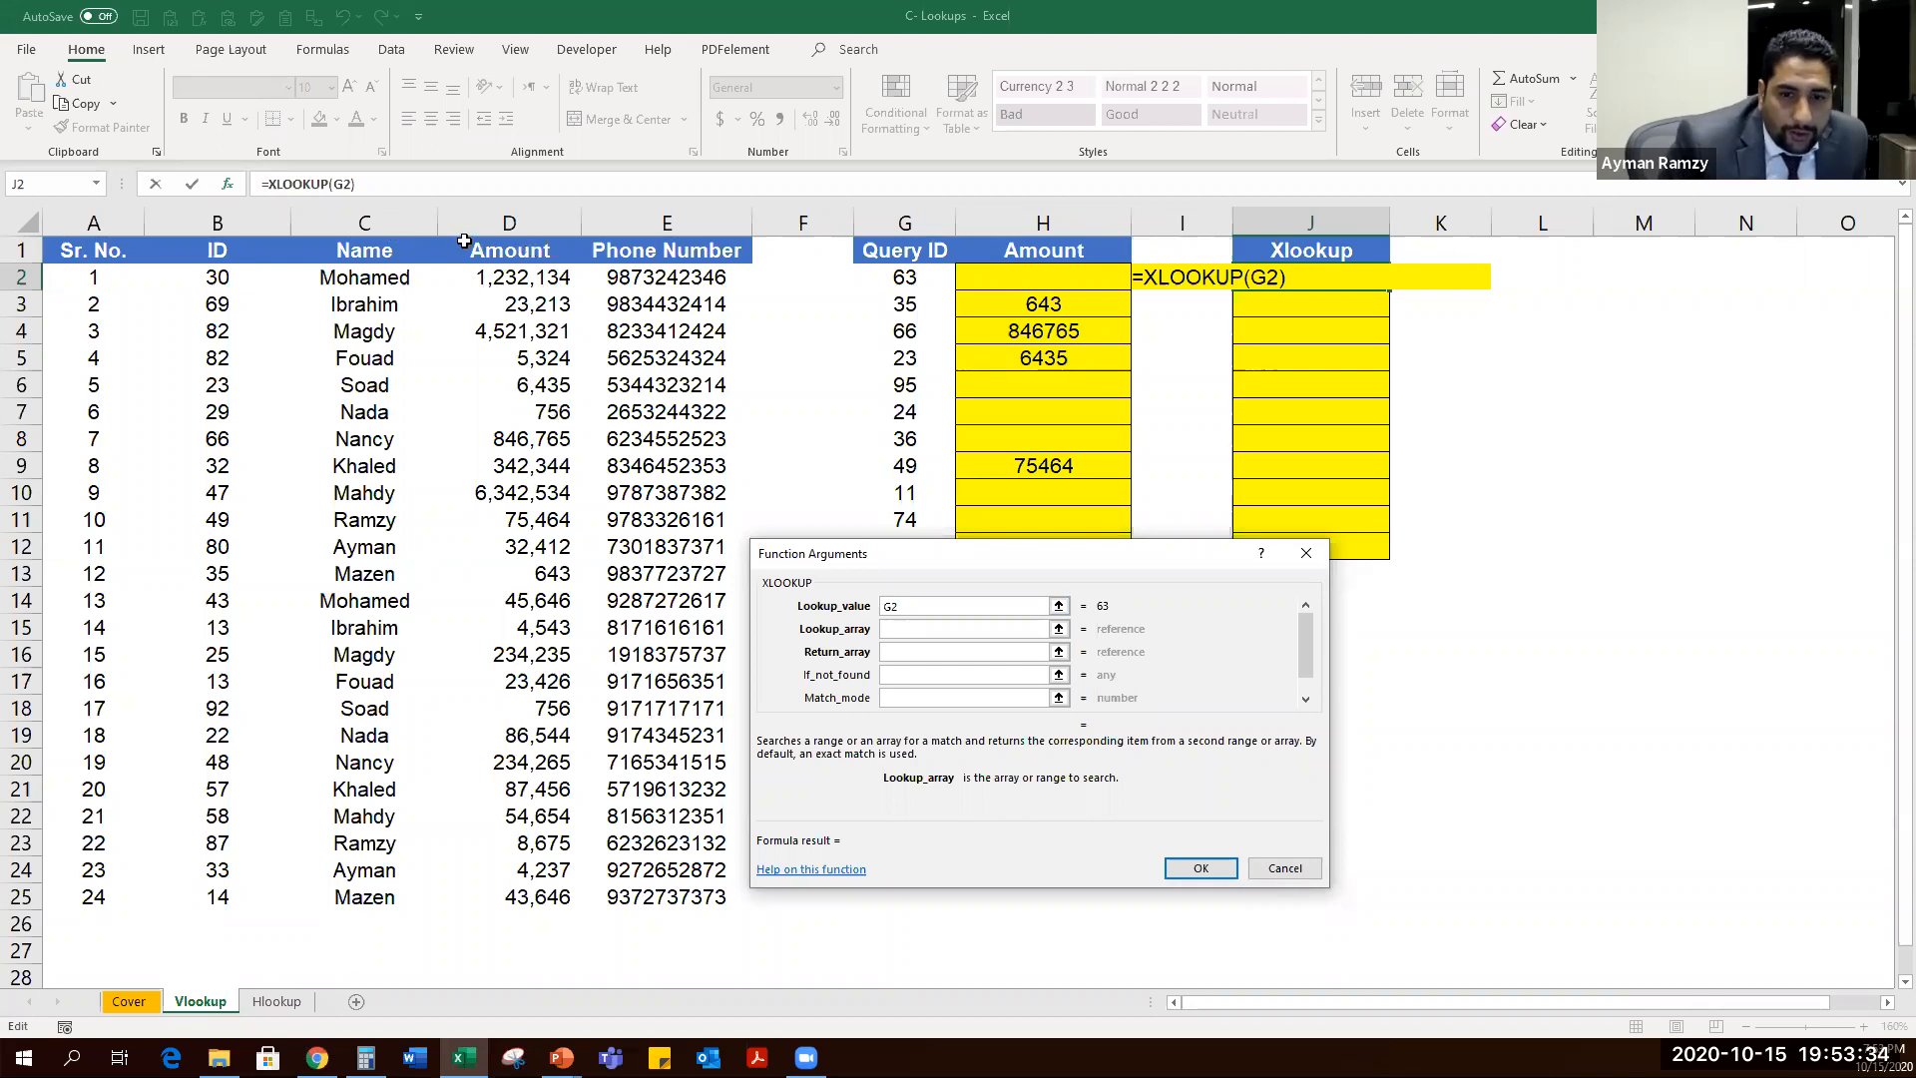
left_click_drag(228, 249, 214, 900)
left_click(882, 650)
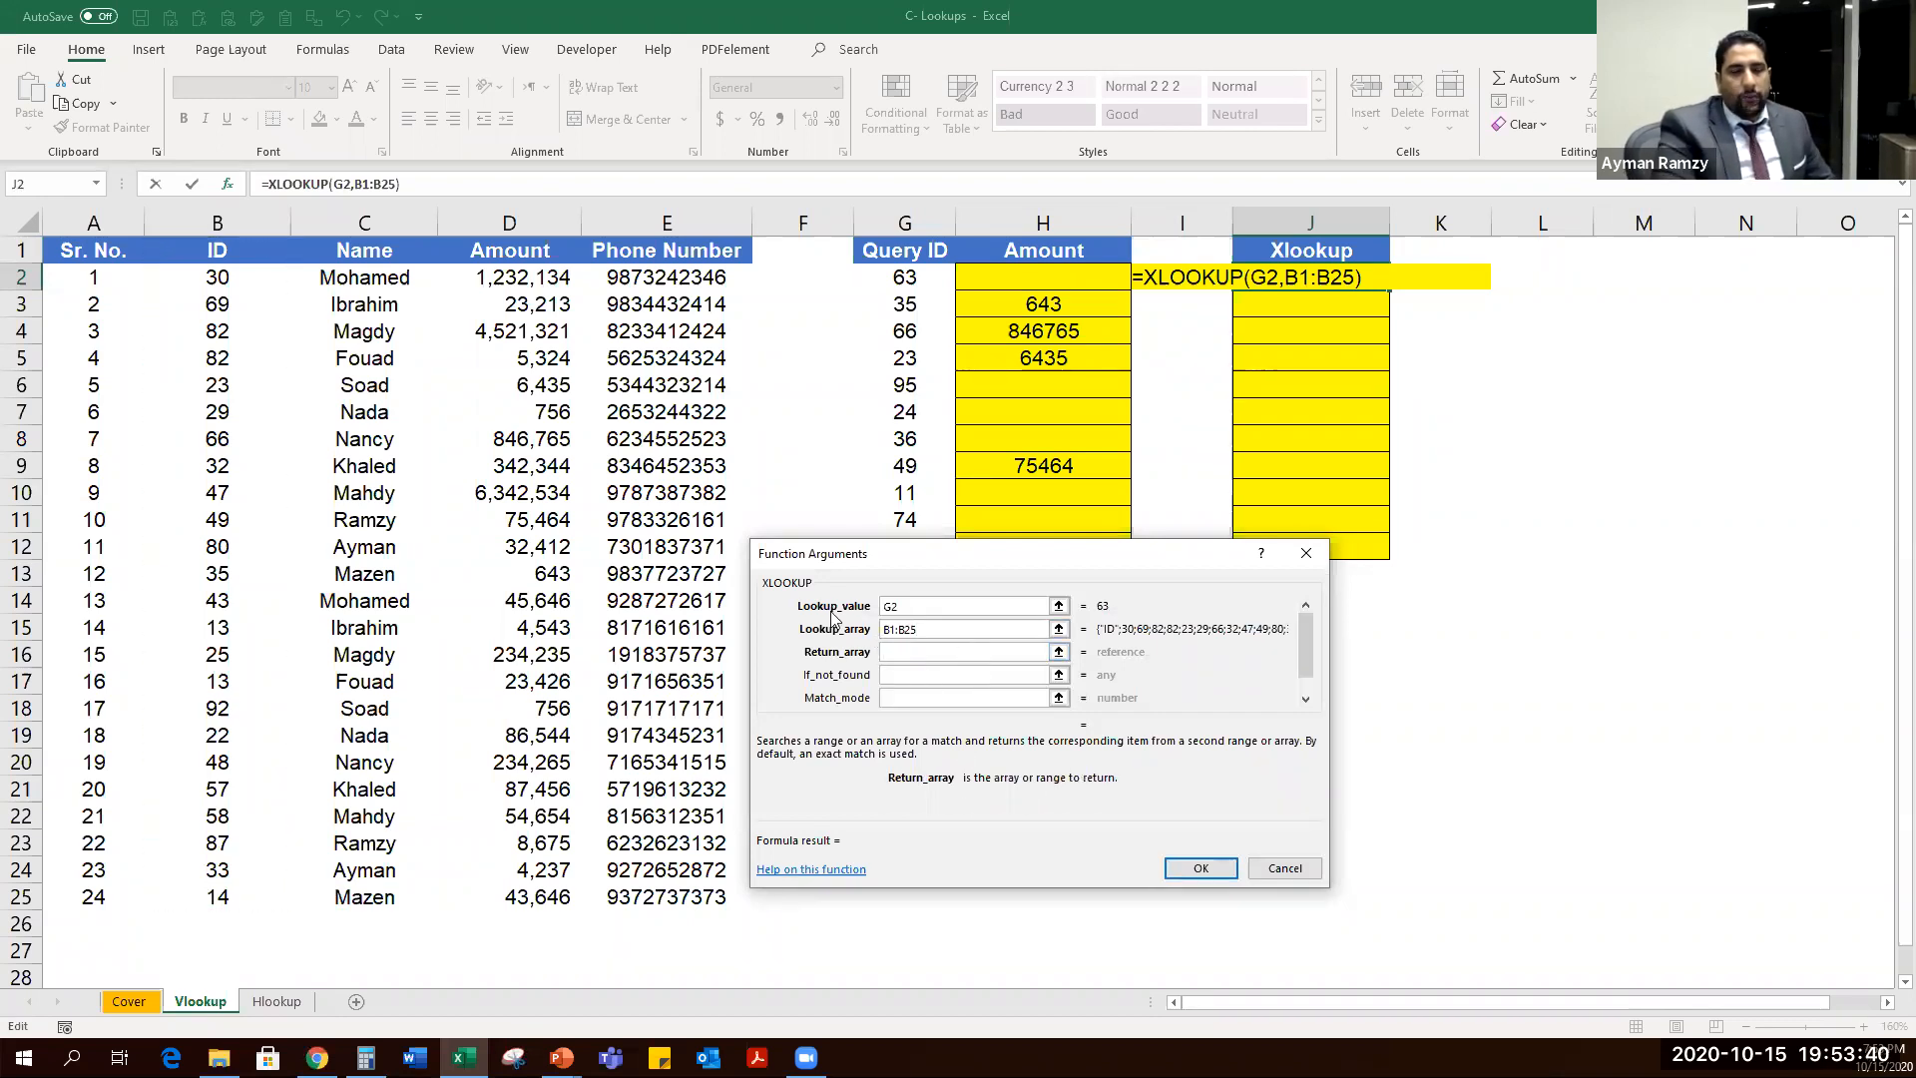
left_click_drag(510, 247, 484, 903)
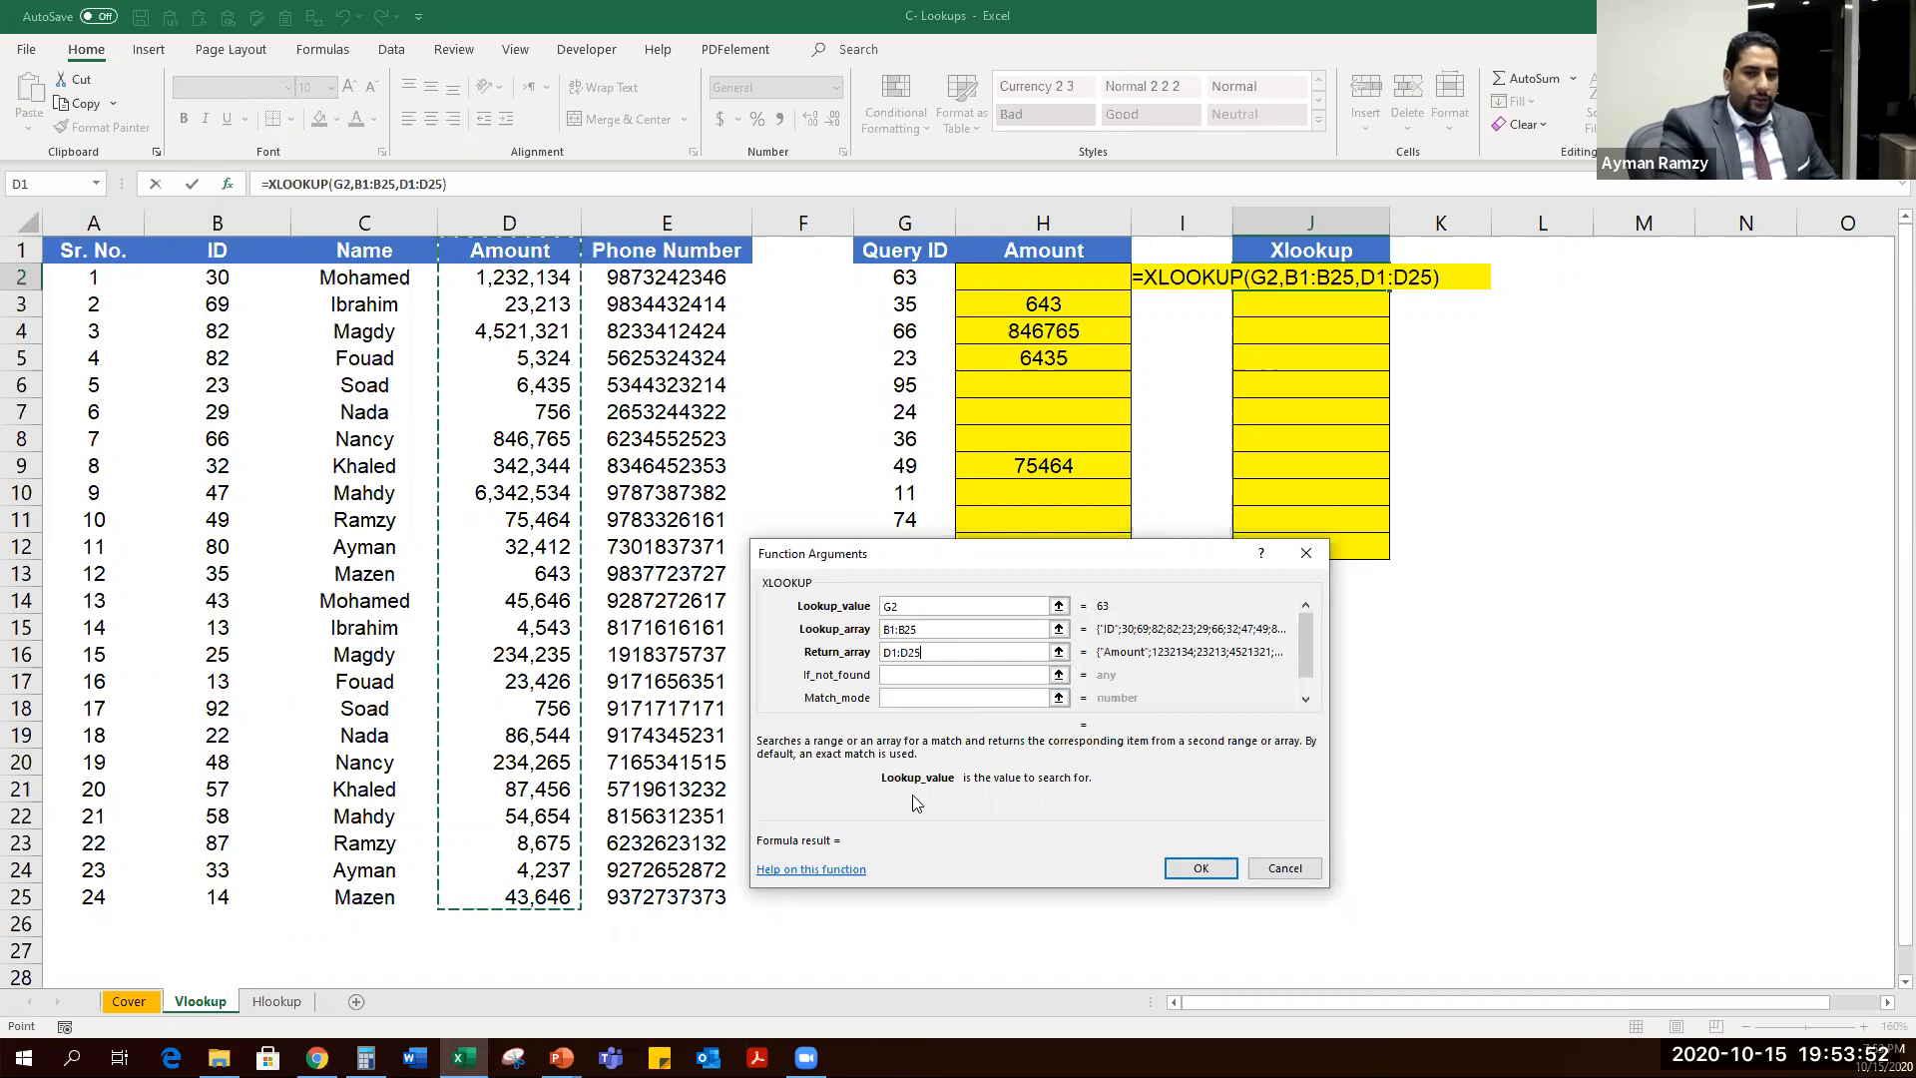
Set the XLOOKUP's if_not_found argument to an empty string ("") and complete the formula in J2.
left_click(948, 631)
key("Tab")
key("Tab")
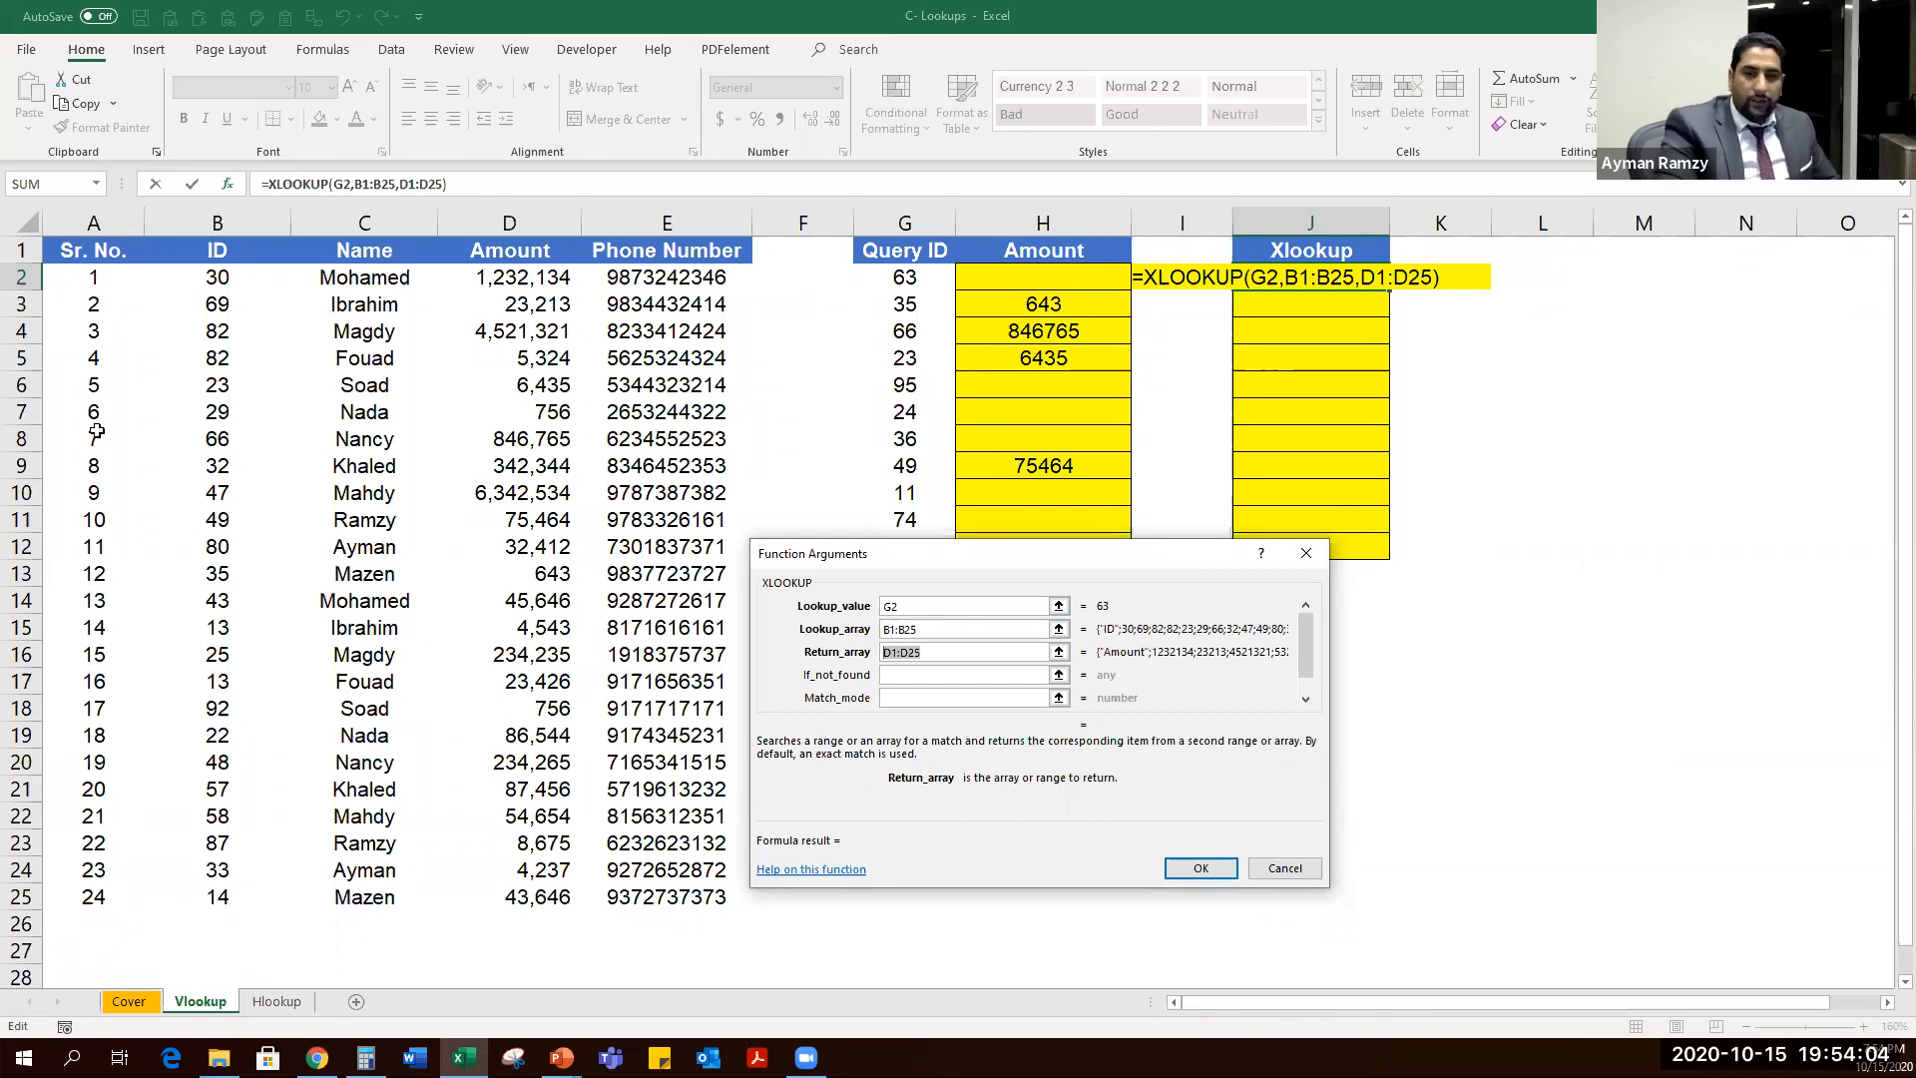
left_click(934, 678)
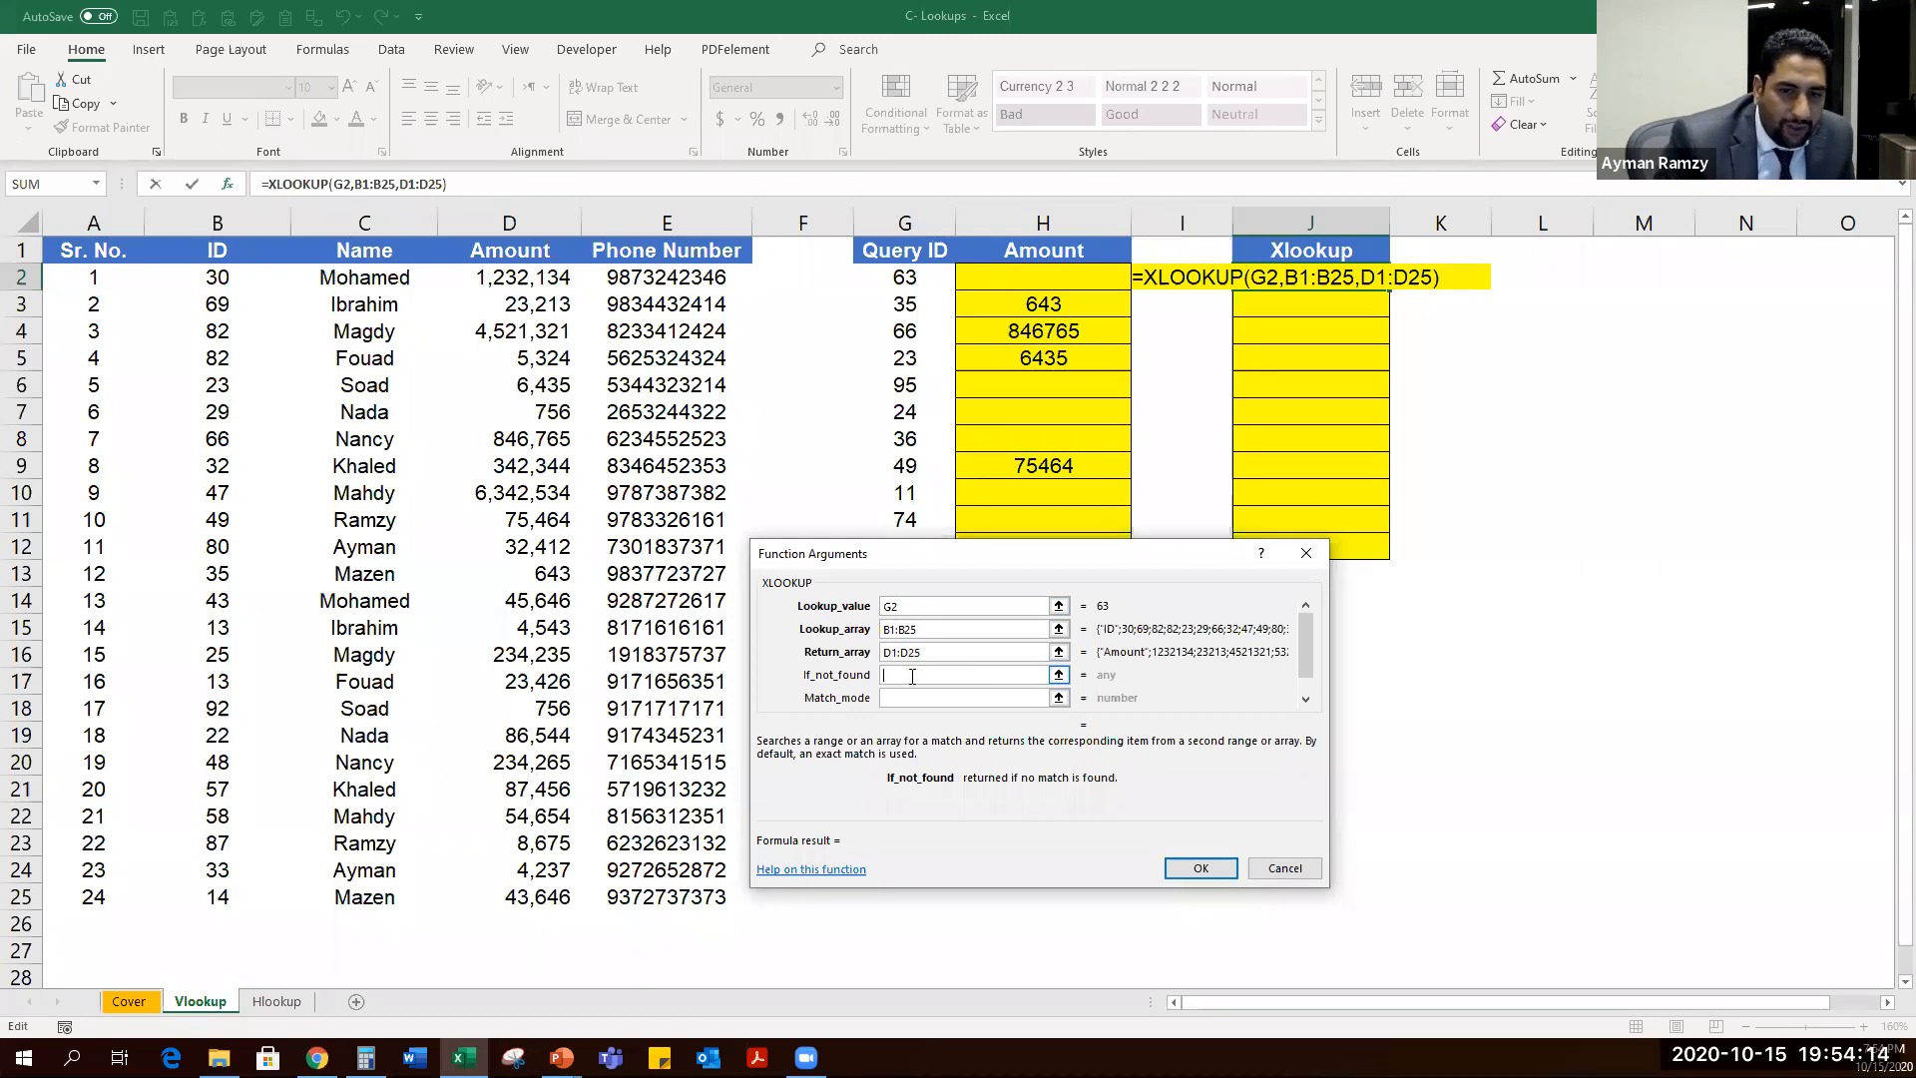
type("\"\"")
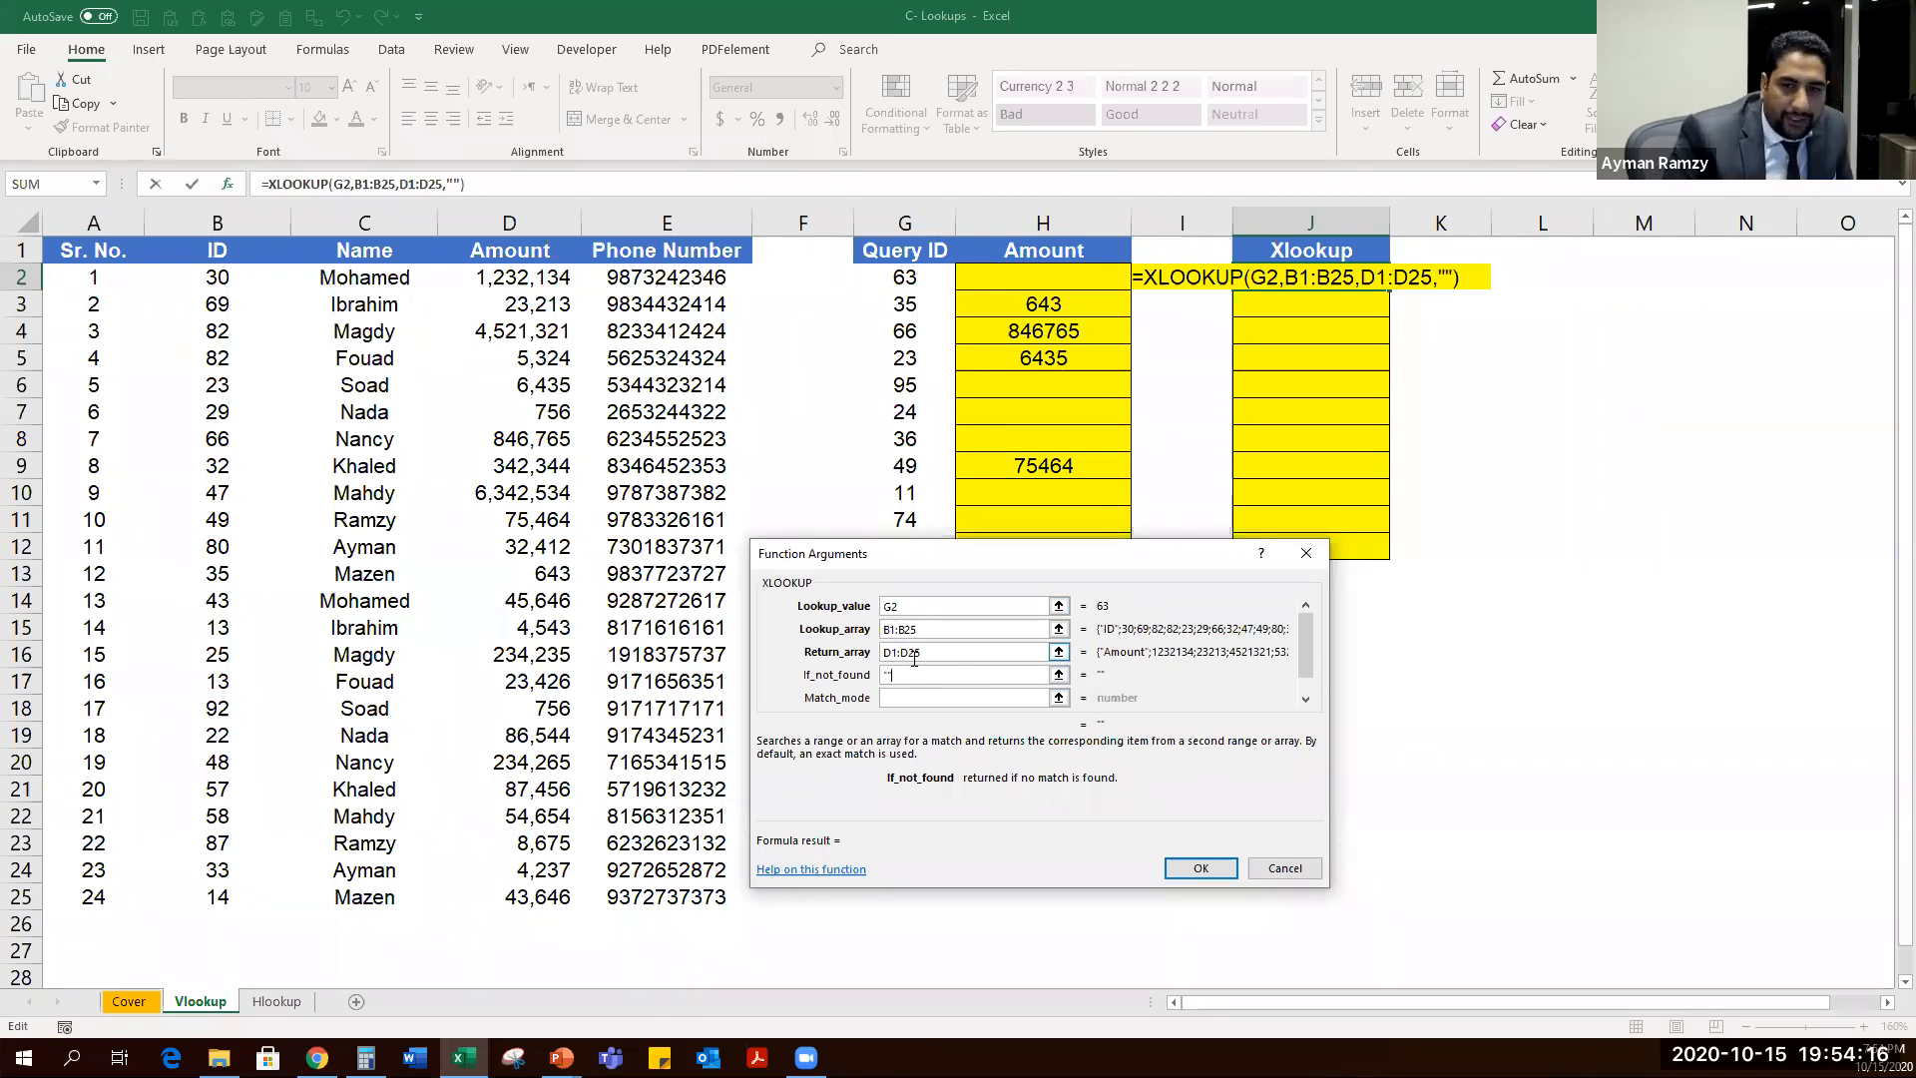
left_click(1308, 702)
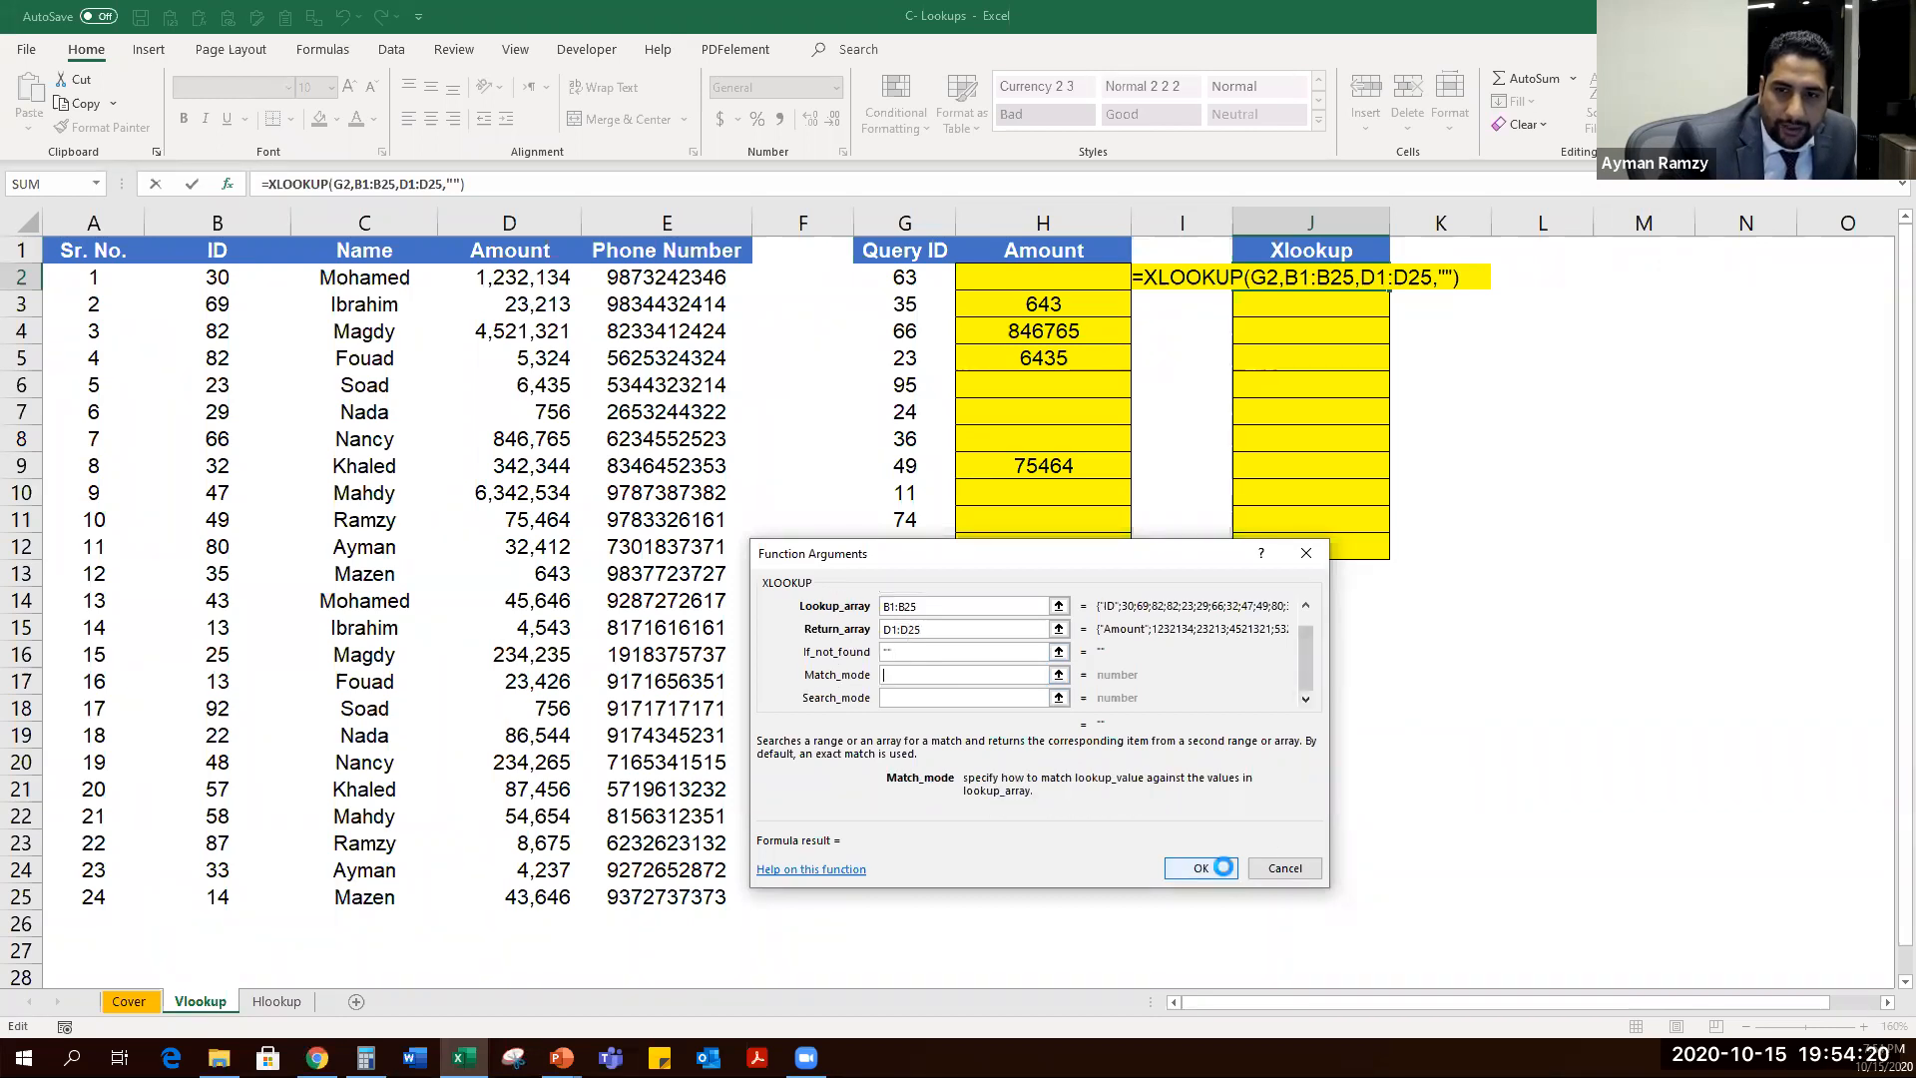
left_click(1222, 867)
Fill the J2 formula down through J12 and copy the total formula from H13 into J13.
left_click_drag(1317, 284, 1338, 542)
key("ctrl+d")
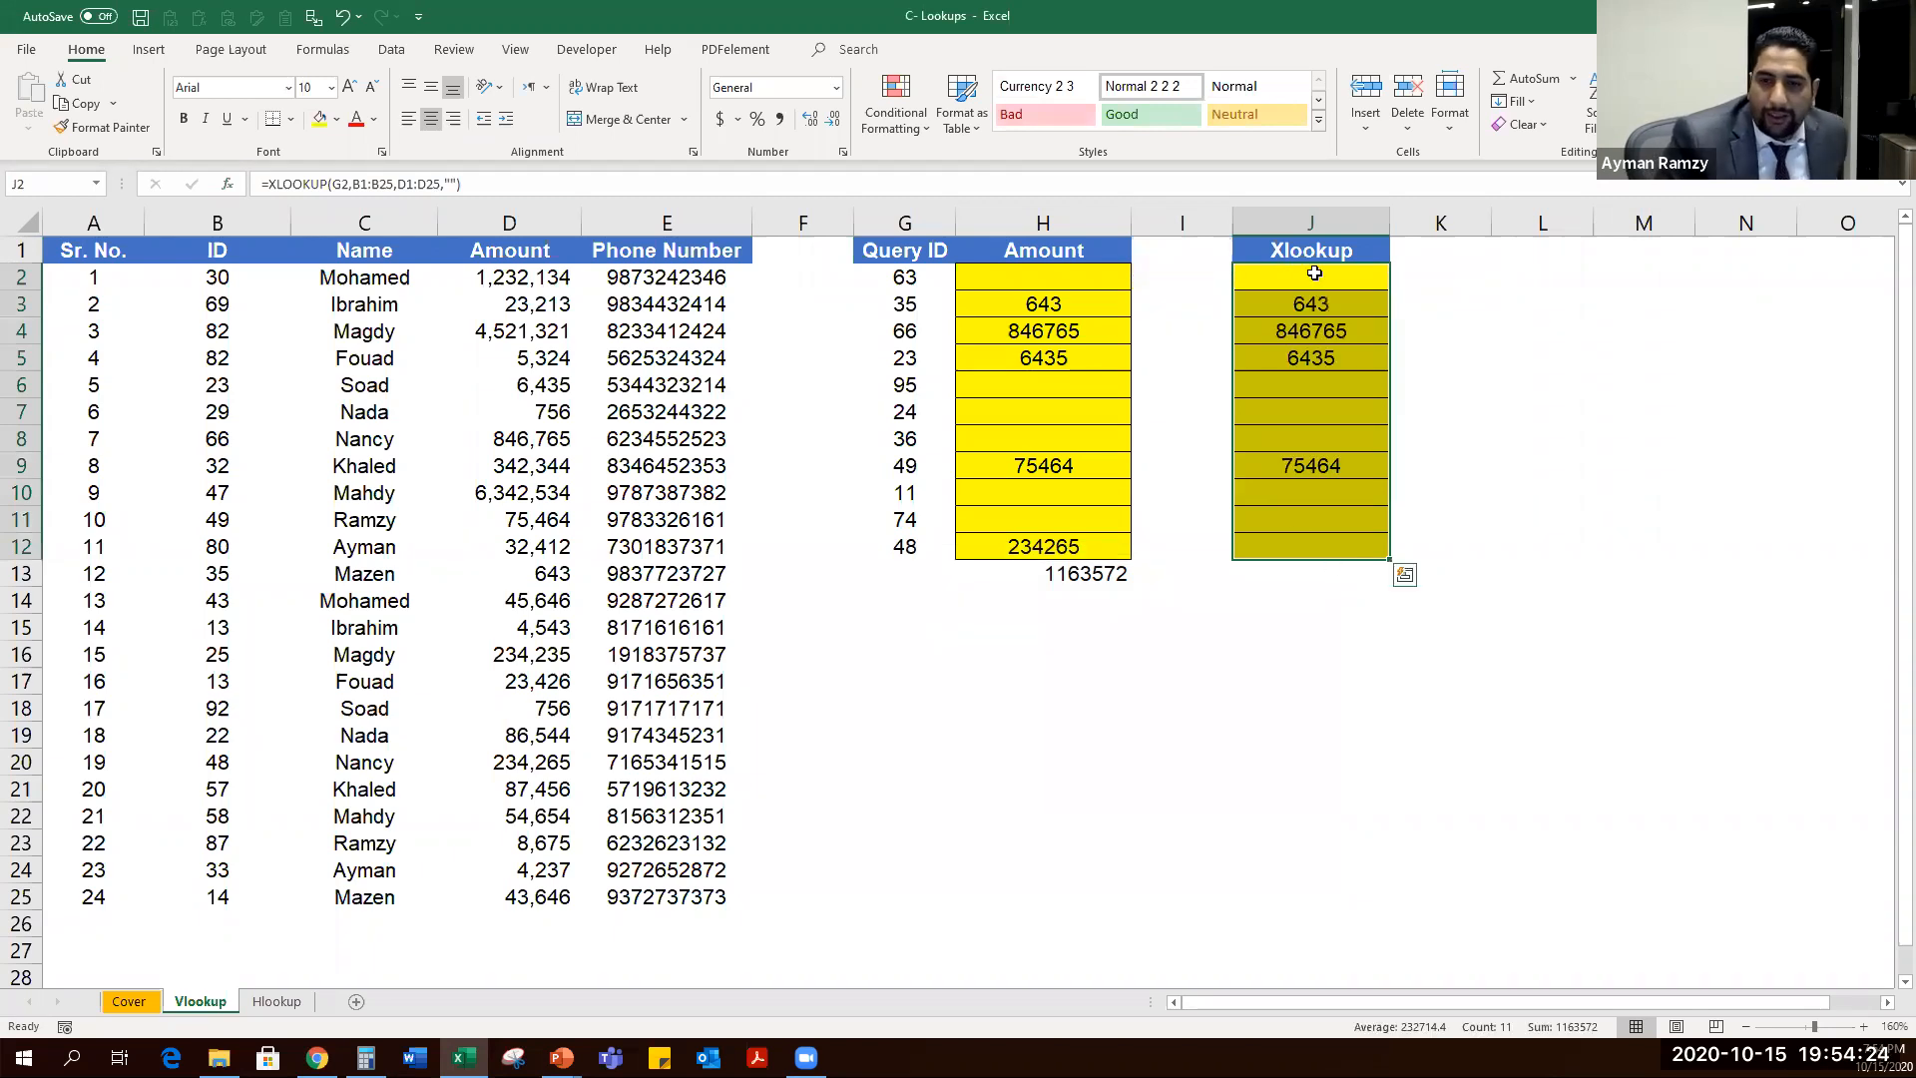
left_click(1098, 576)
key("ctrl+c")
left_click(1323, 574)
key("ctrl+v")
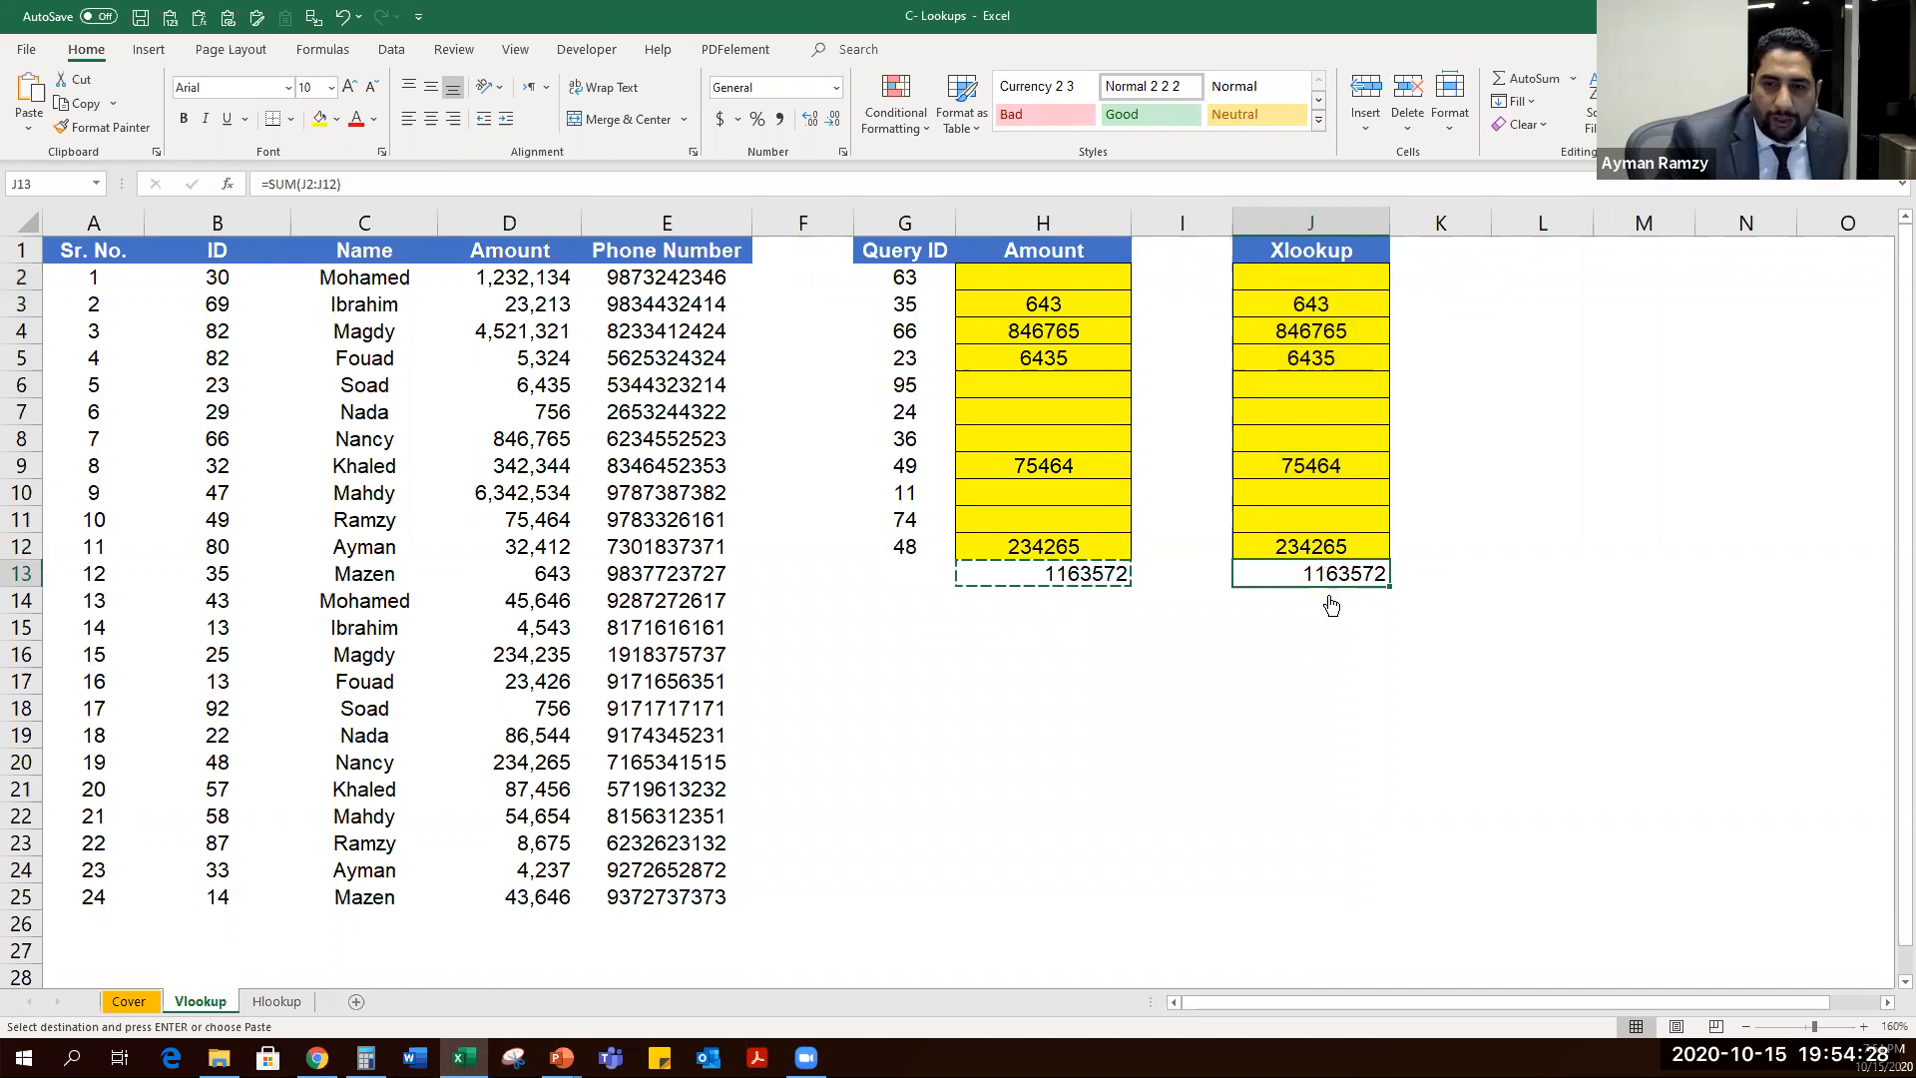
Inspect the total in J13 and compare the XLOOKUP formula in J2 with the VLOOKUP formula in H2, without changing them.
key("F2")
key("Escape")
double_click(1323, 280)
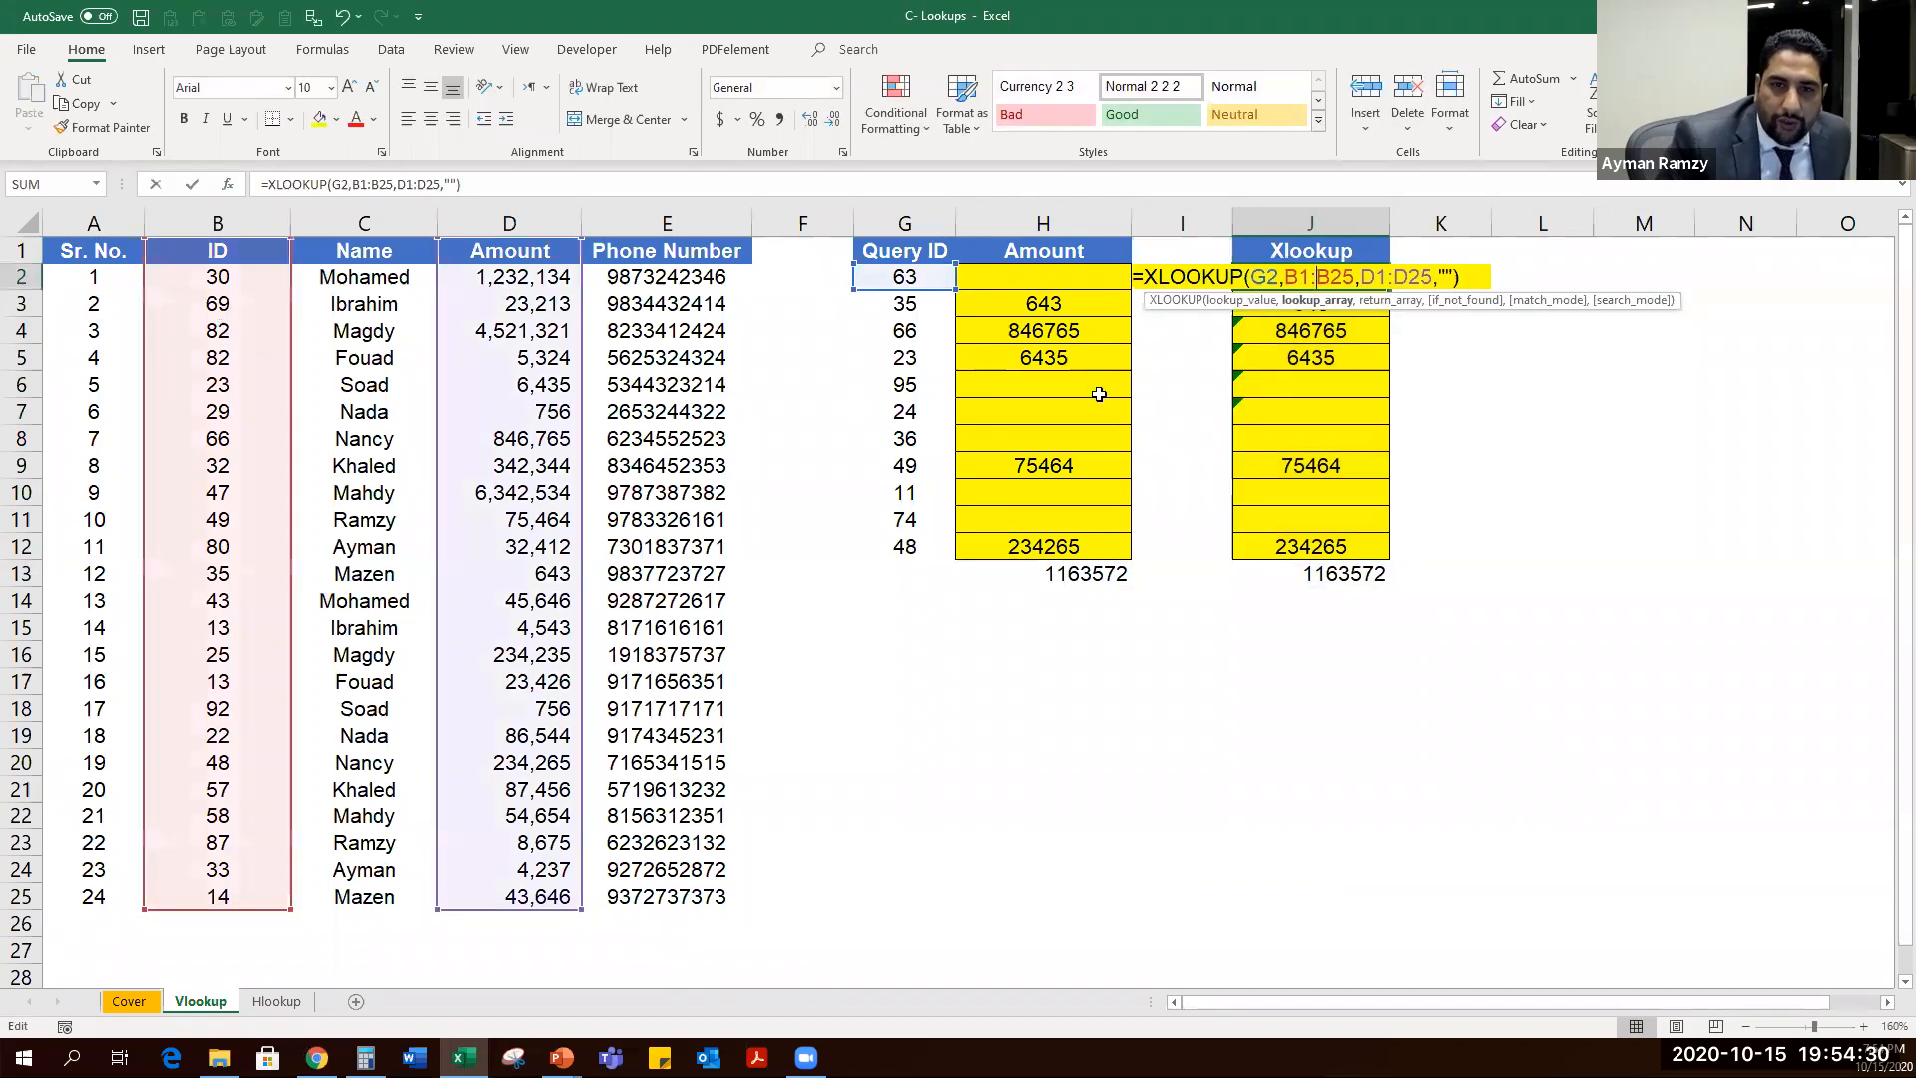
left_click(1070, 276)
double_click(1071, 275)
key("Escape")
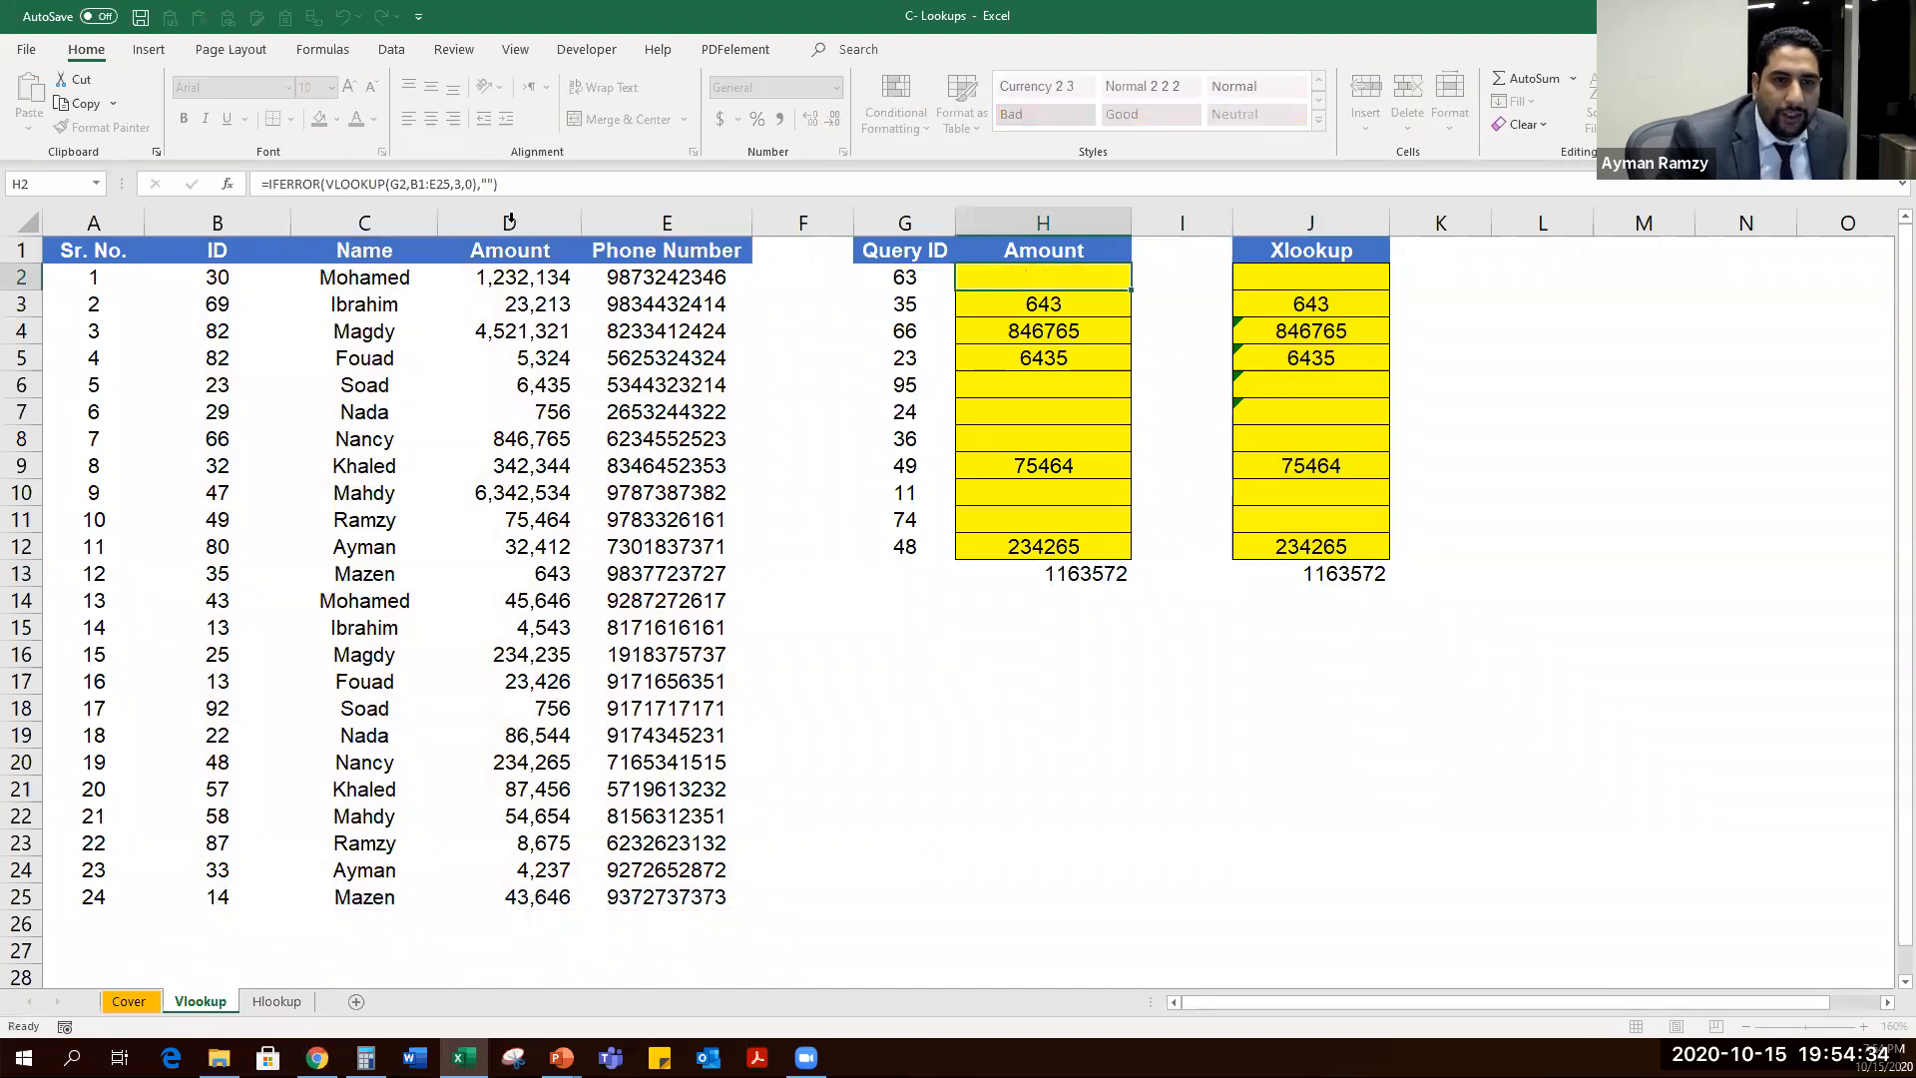
Duplicate the Vlookup sheet after Hlookup and rename the copy xlookup (2).
left_click(509, 220)
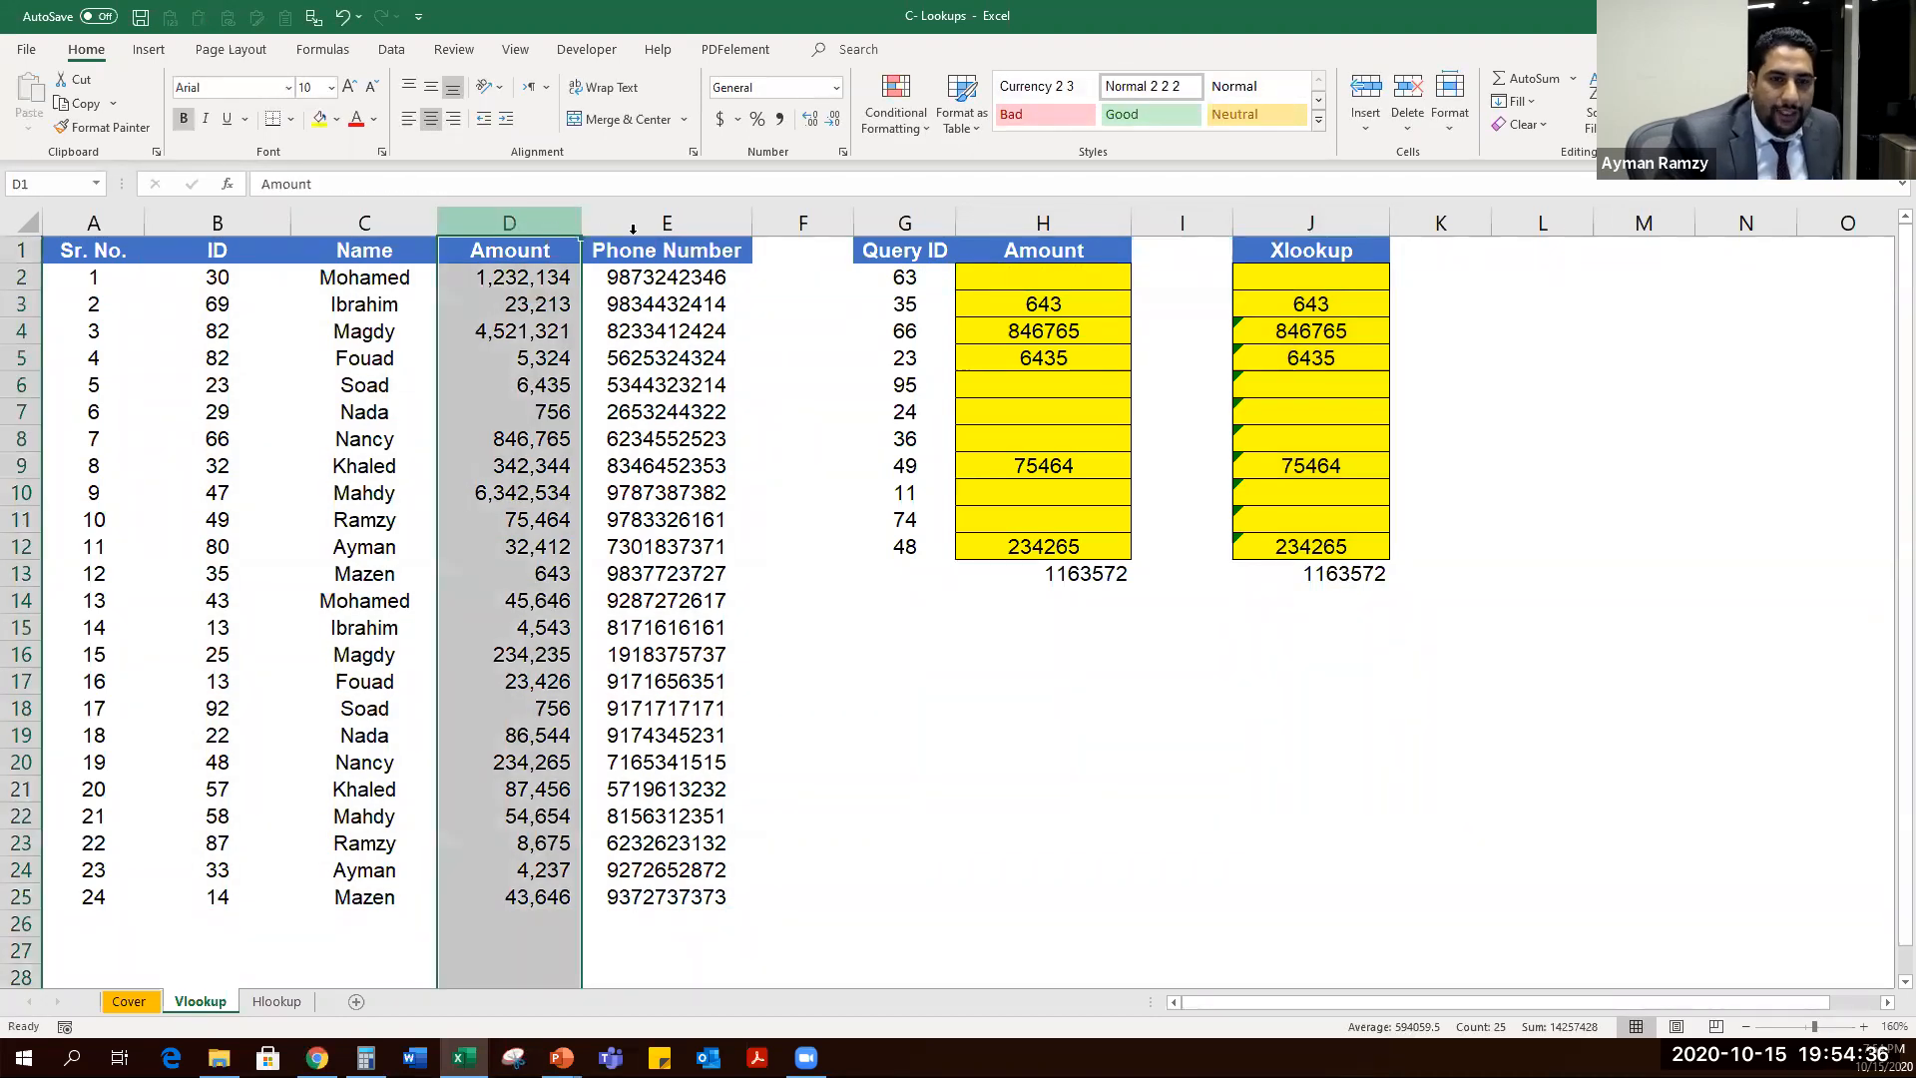
left_click_drag(211, 1004, 559, 973)
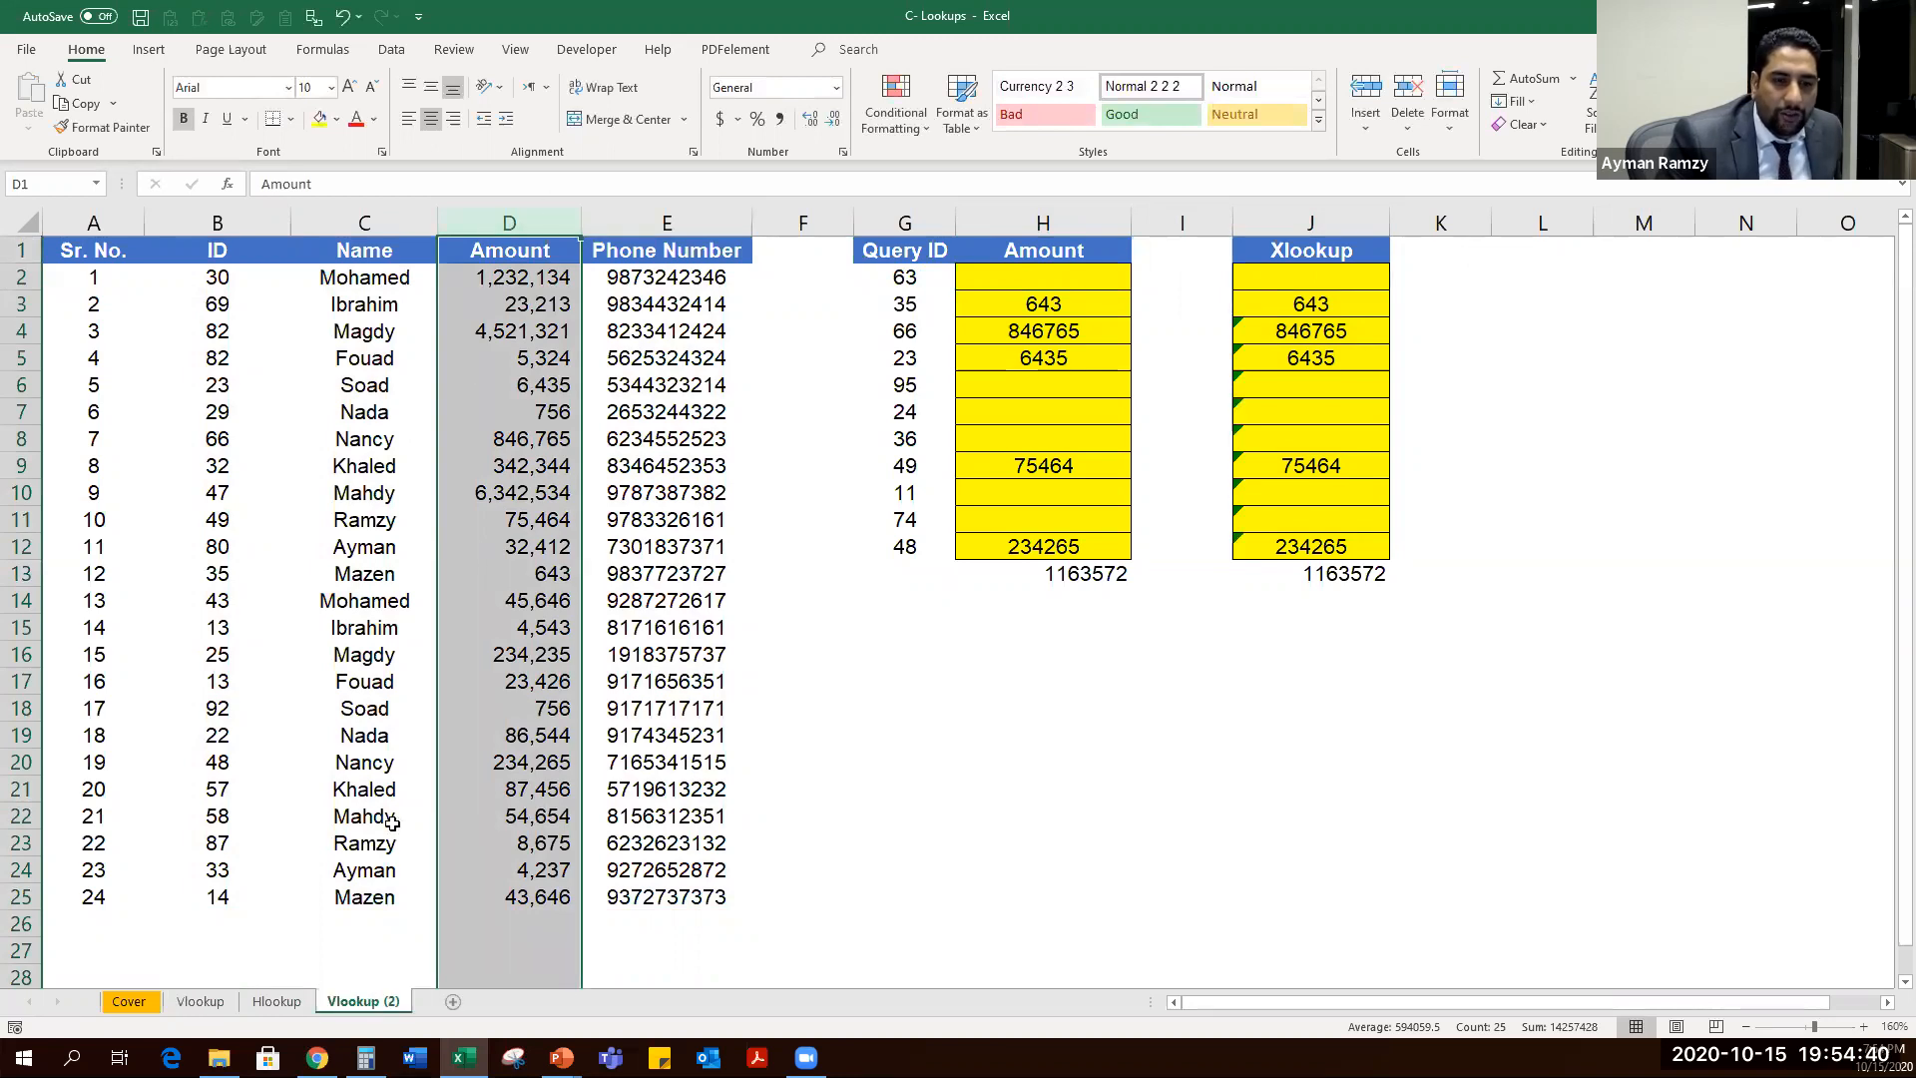
double_click(330, 1004)
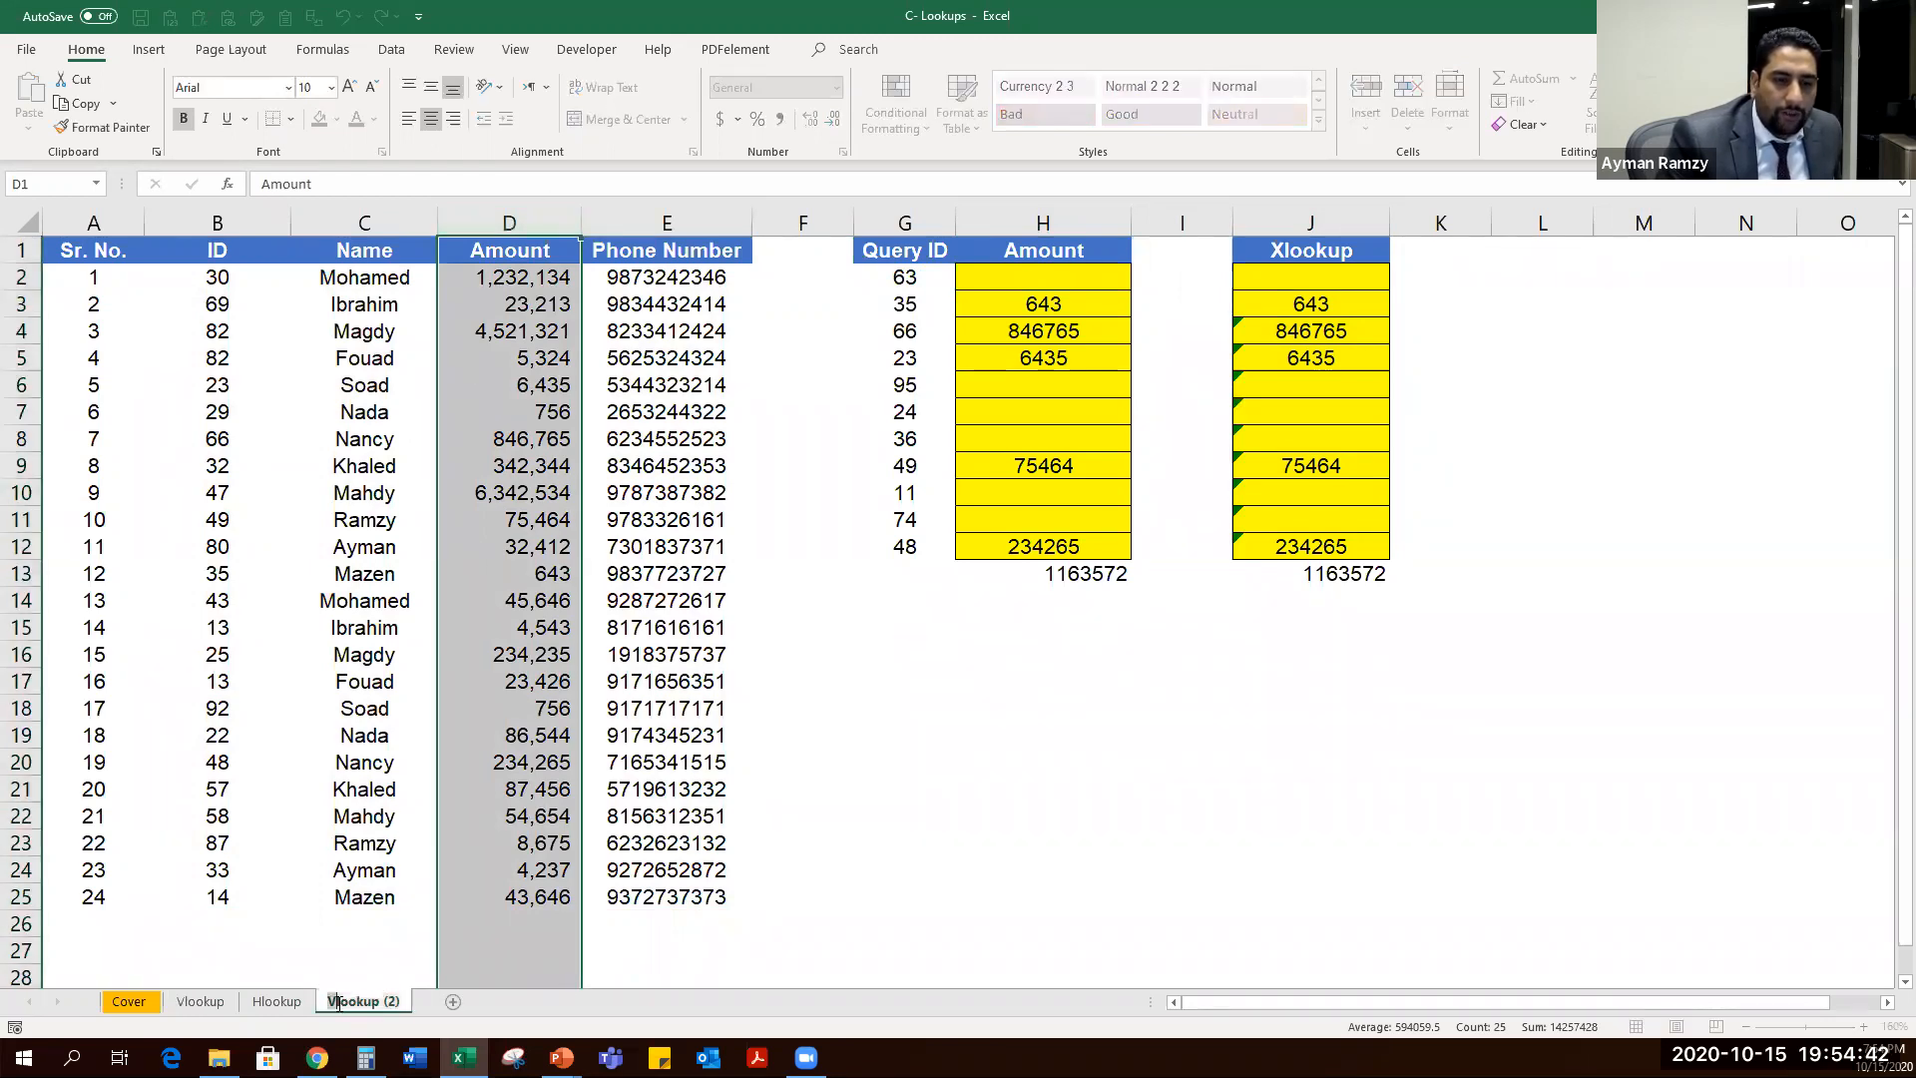
type("x")
left_click(658, 795)
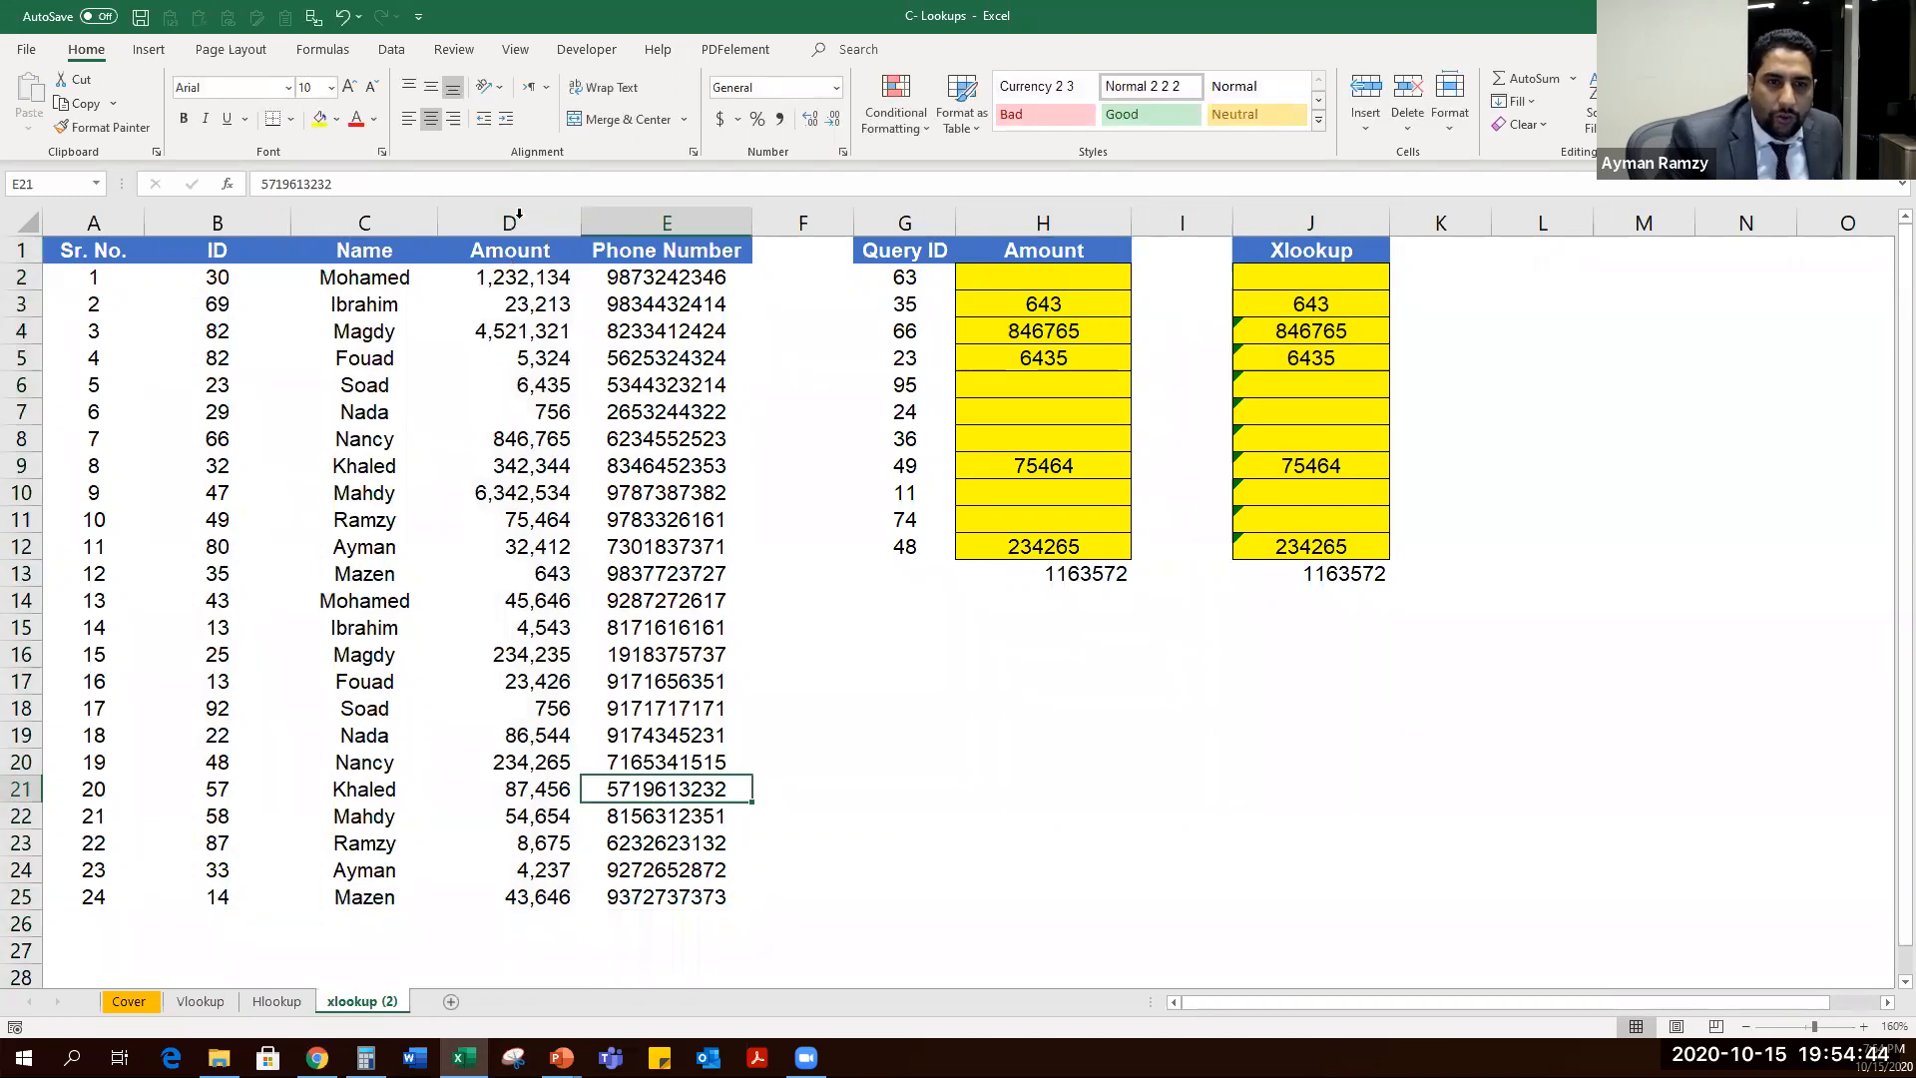
Move the Amount column of the xlookup (2) sheet so it sits directly before the ID column.
key("ctrl+x")
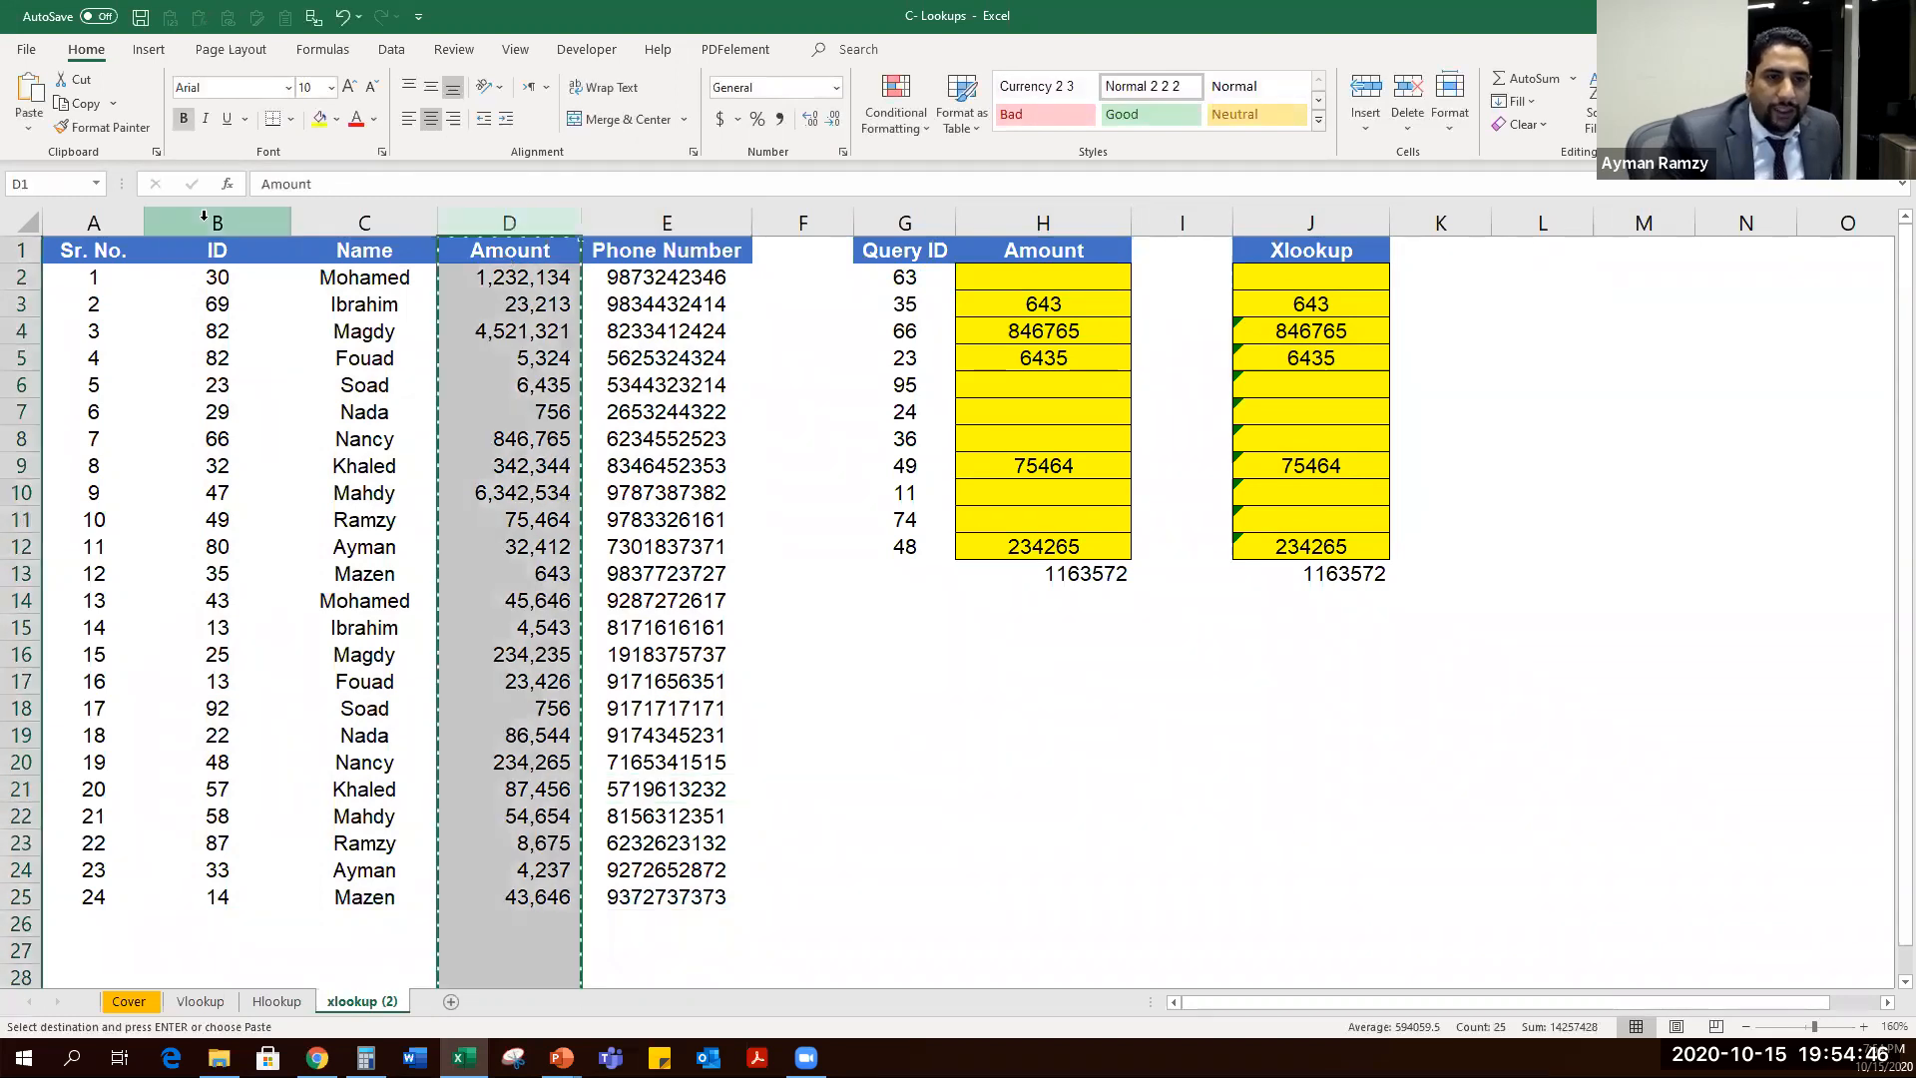
left_click(204, 215)
key("ctrl+shift+plus")
Clear the VLOOKUP formulas and their total from H2:H13.
left_click(1042, 278)
left_click_drag(1046, 309, 1055, 571)
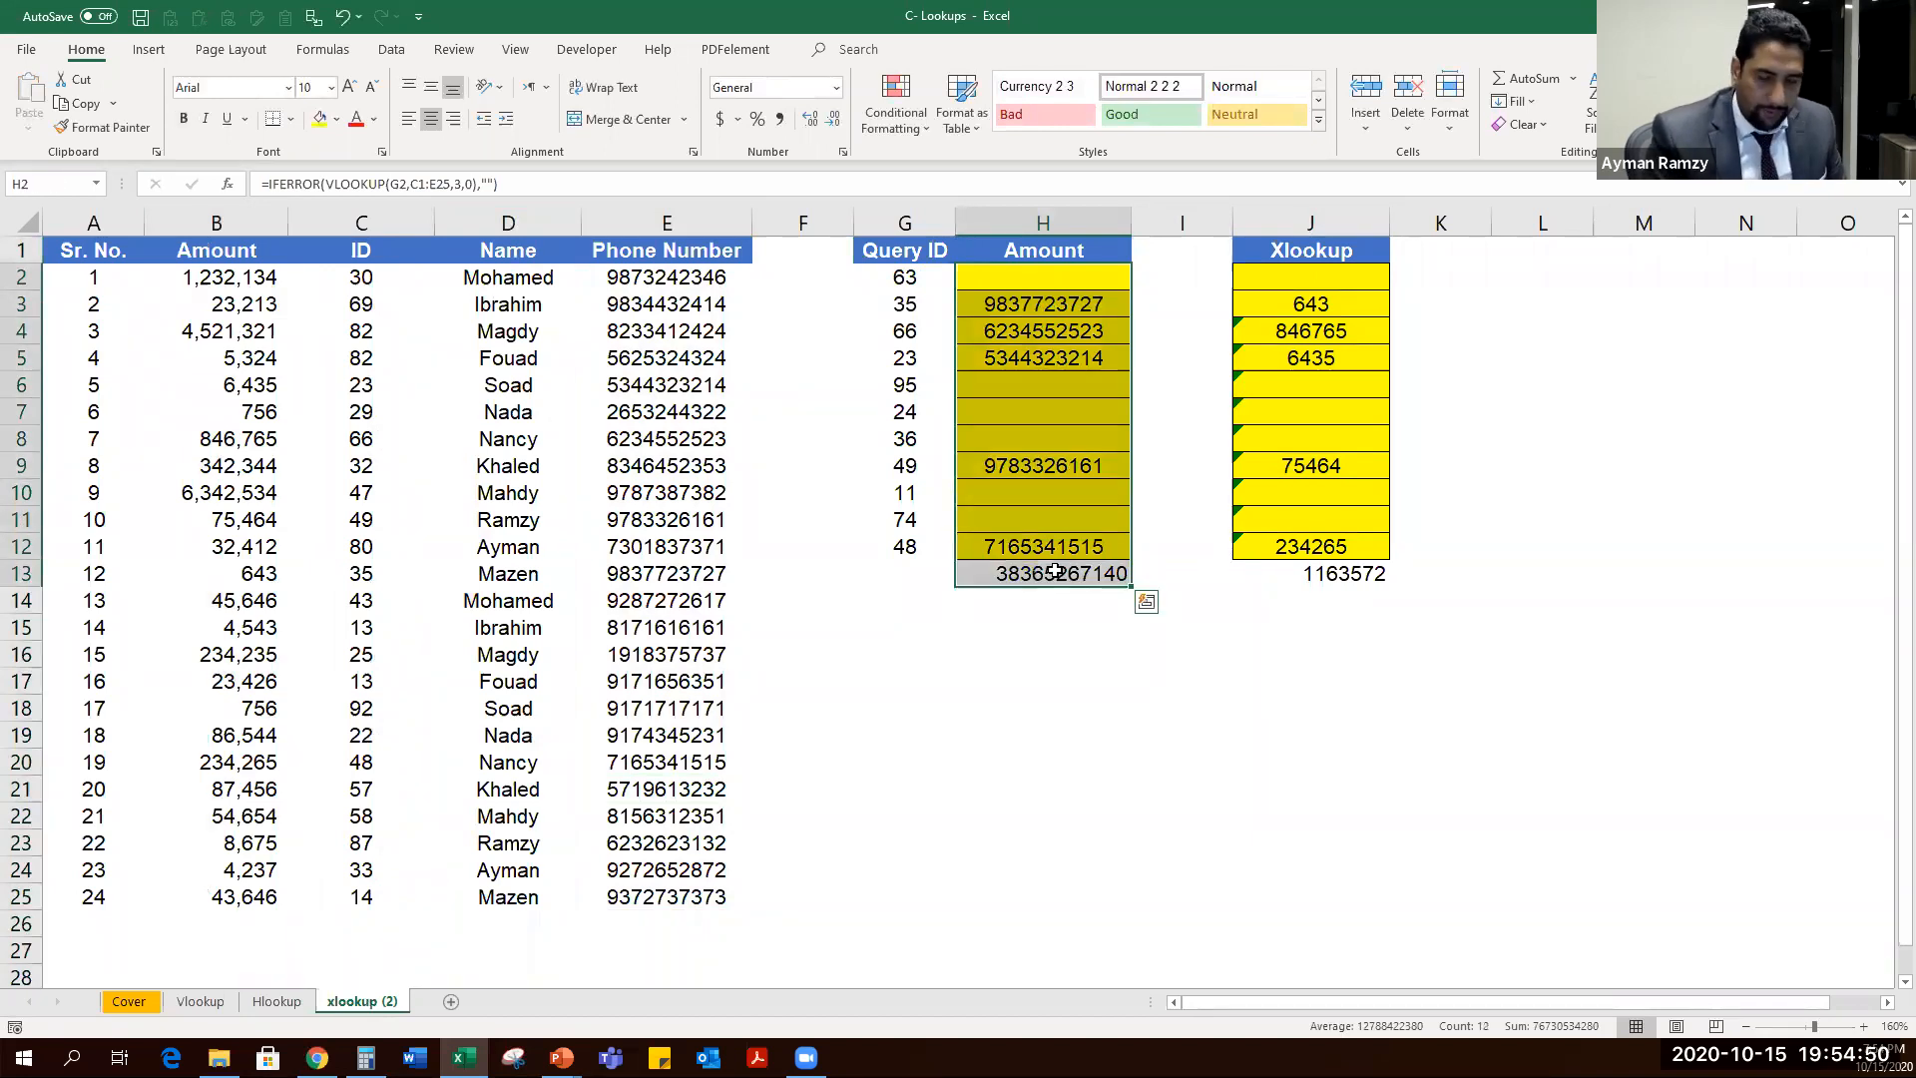
key("Delete")
Try a VLOOKUP in H2 for G2, testing C1:E25 and A1:C26 as the table array, and abandon the entry.
left_click(1069, 276)
type("=vl")
key("Tab")
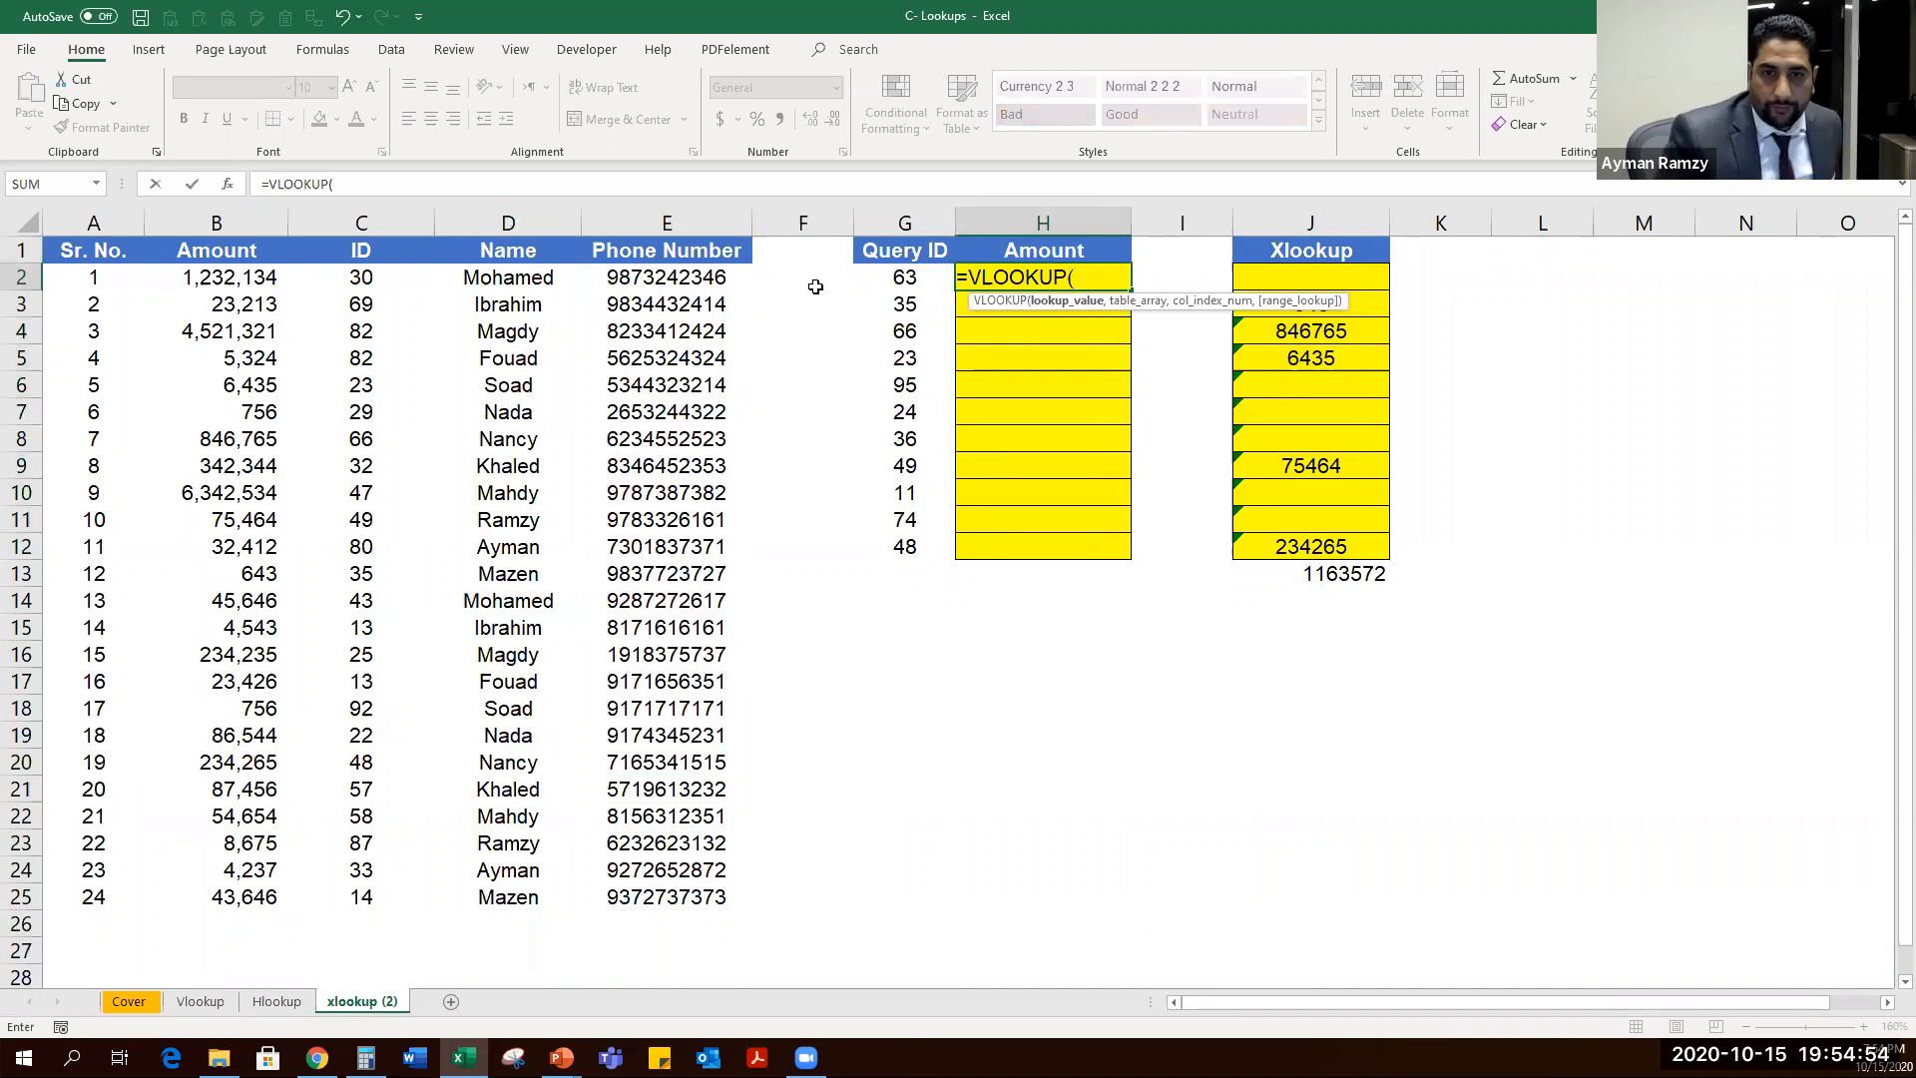
left_click(908, 277)
type(",")
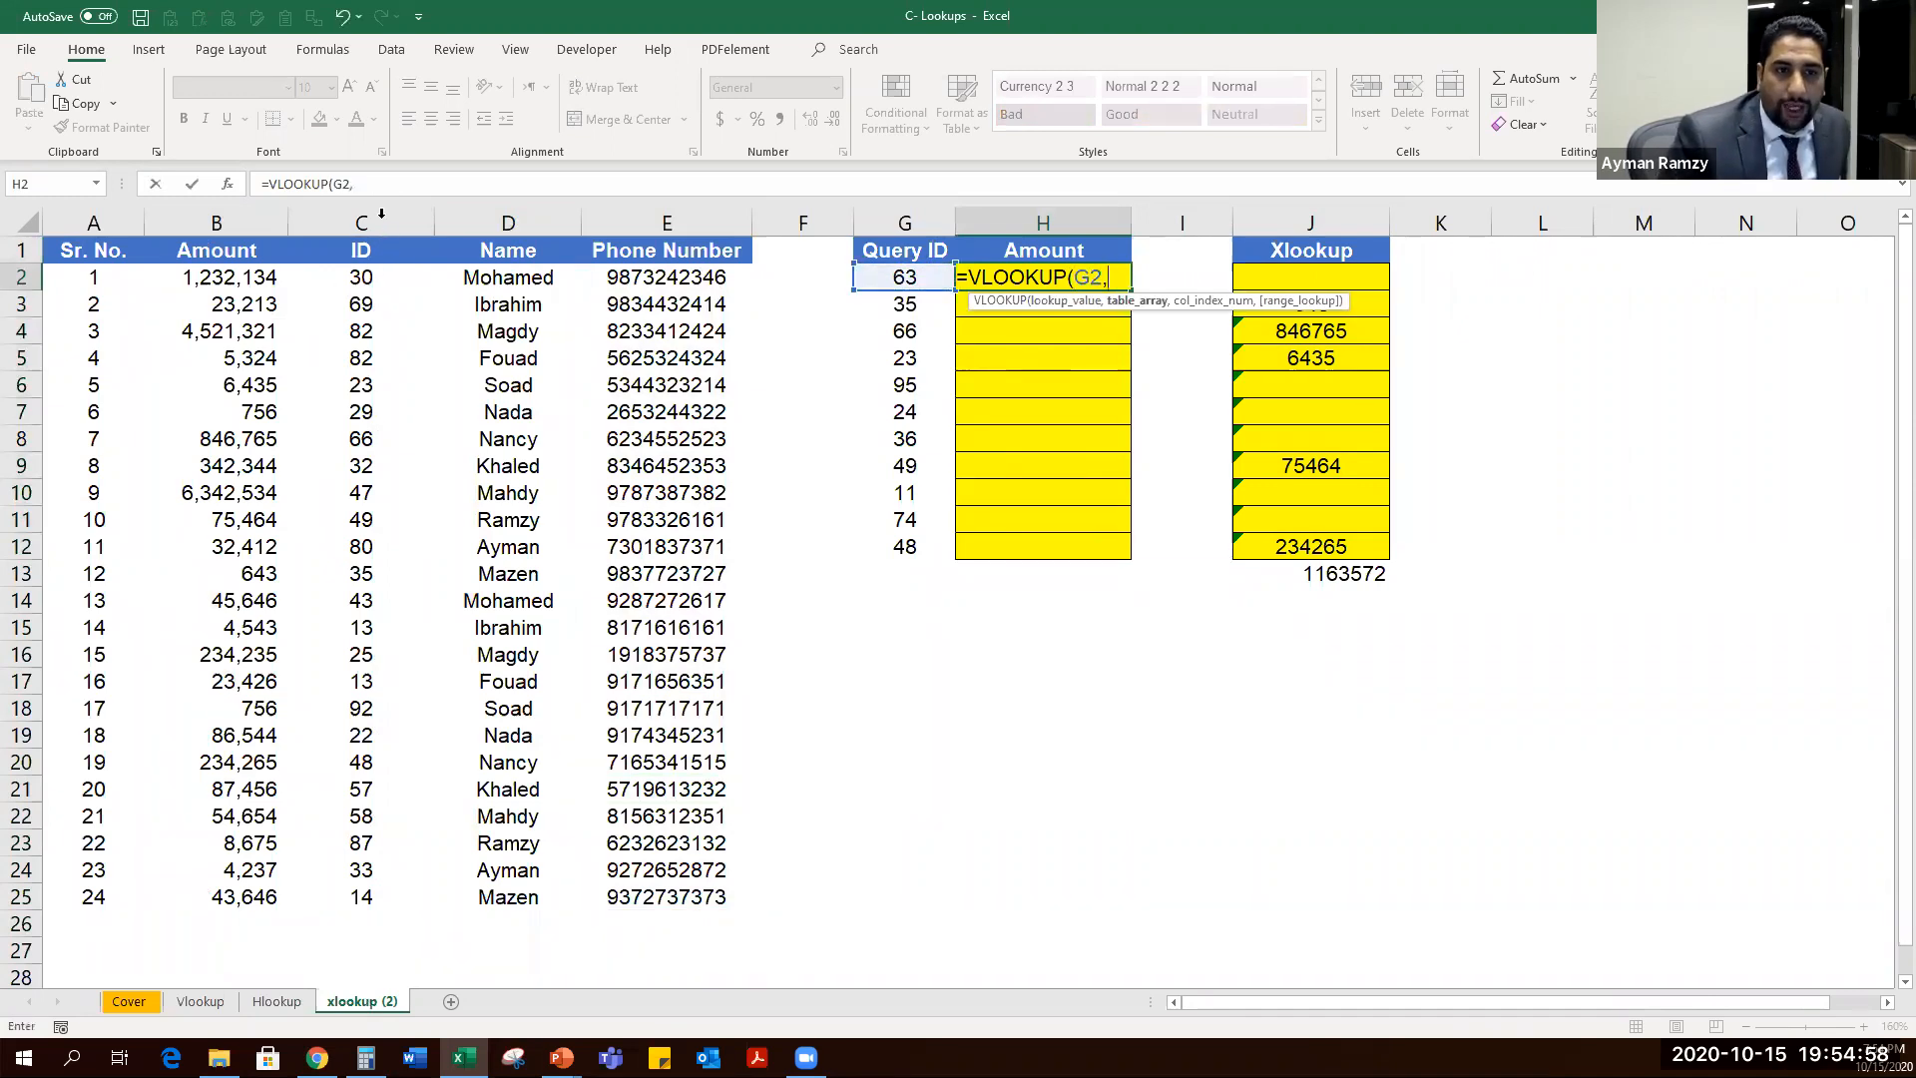
left_click(382, 214)
left_click_drag(380, 247, 621, 900)
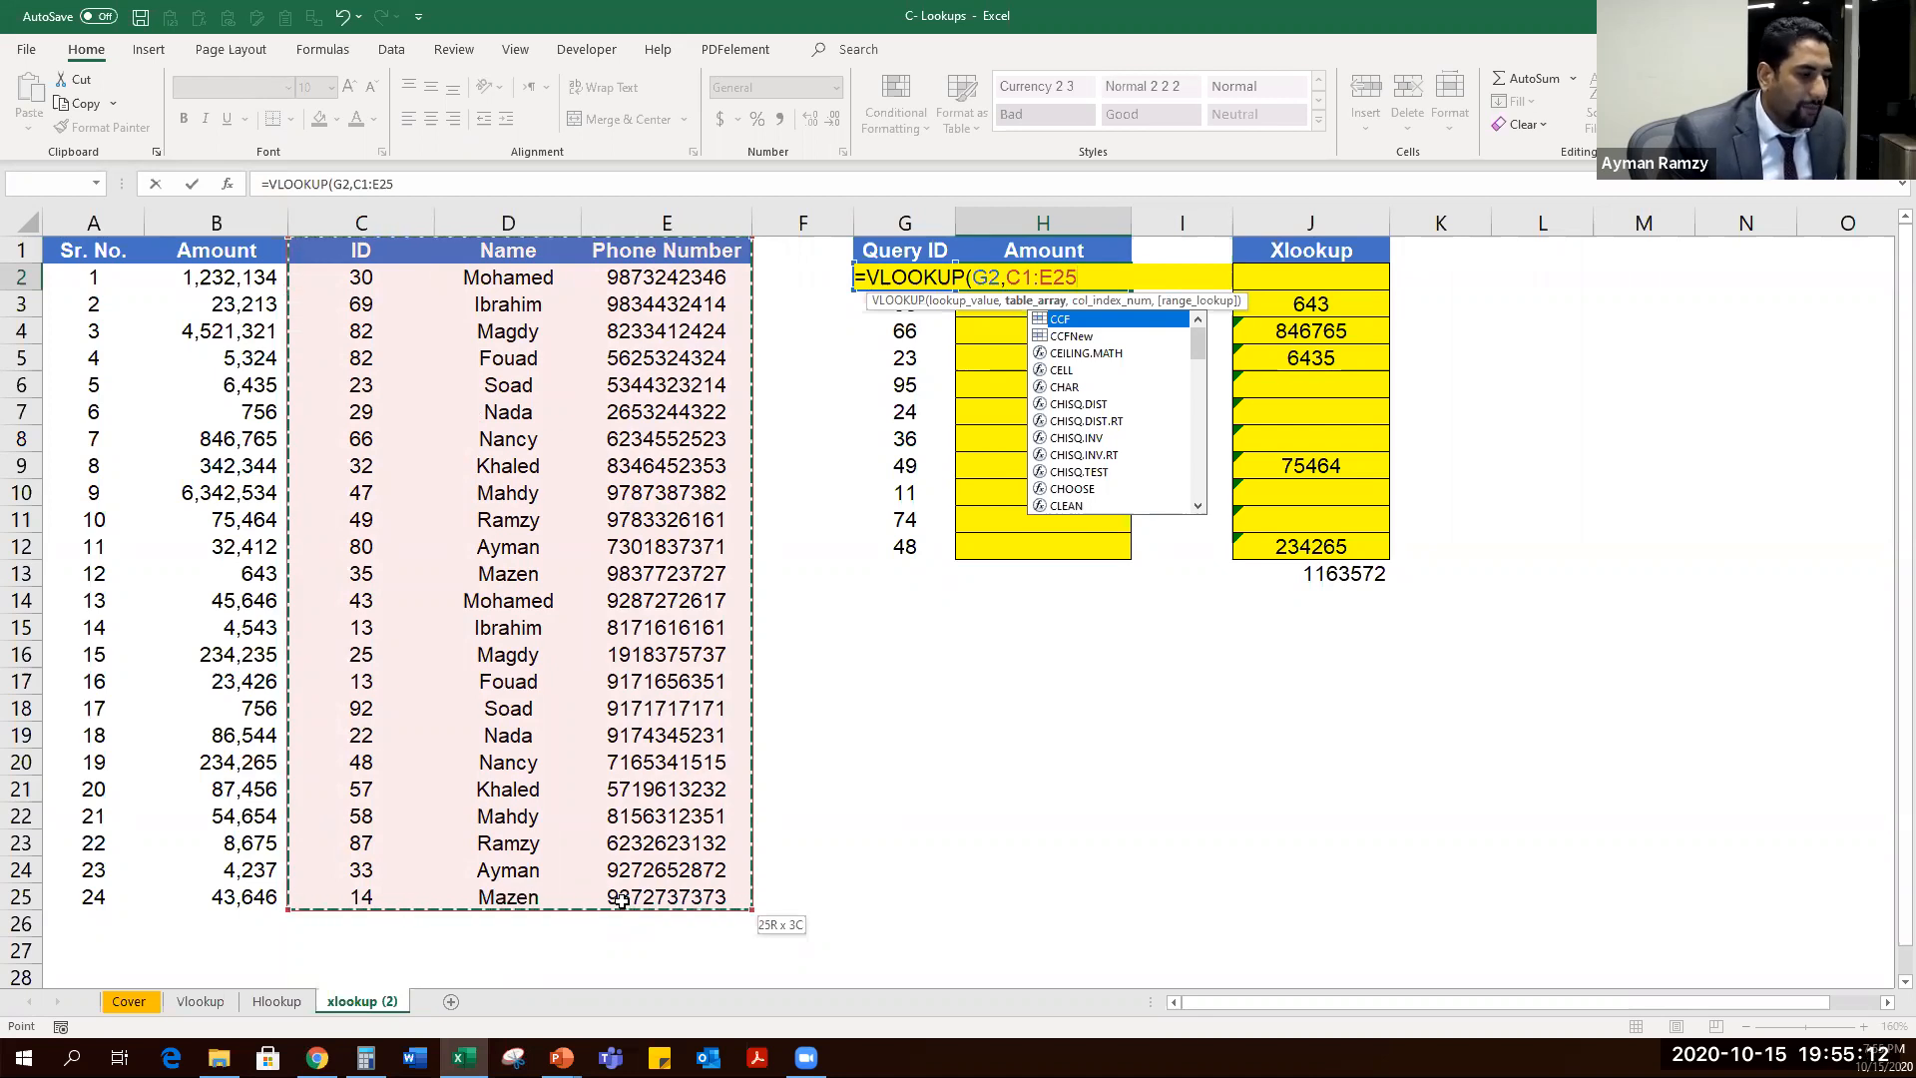
left_click_drag(621, 901, 117, 909)
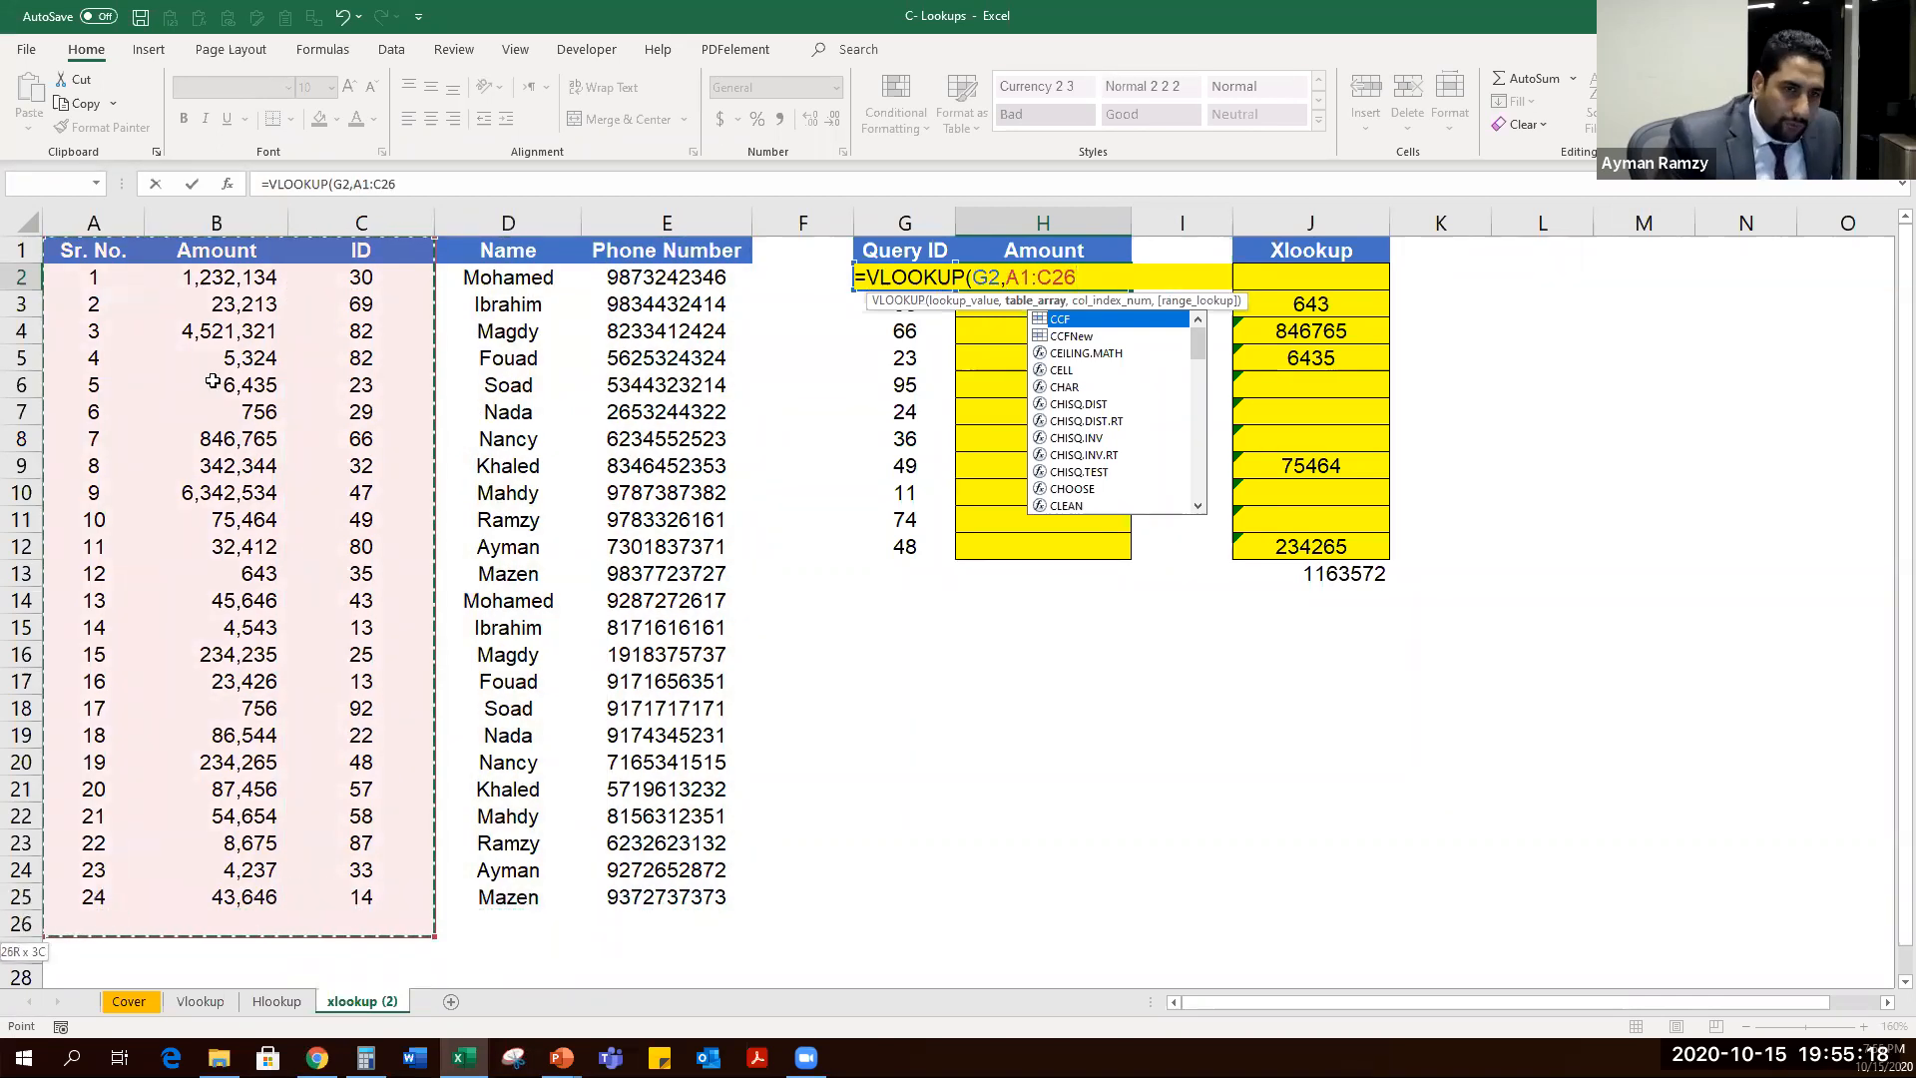
key("Escape")
key("Escape")
Try moving the Amount column to just after Phone Number, and undo the move.
left_click(241, 225)
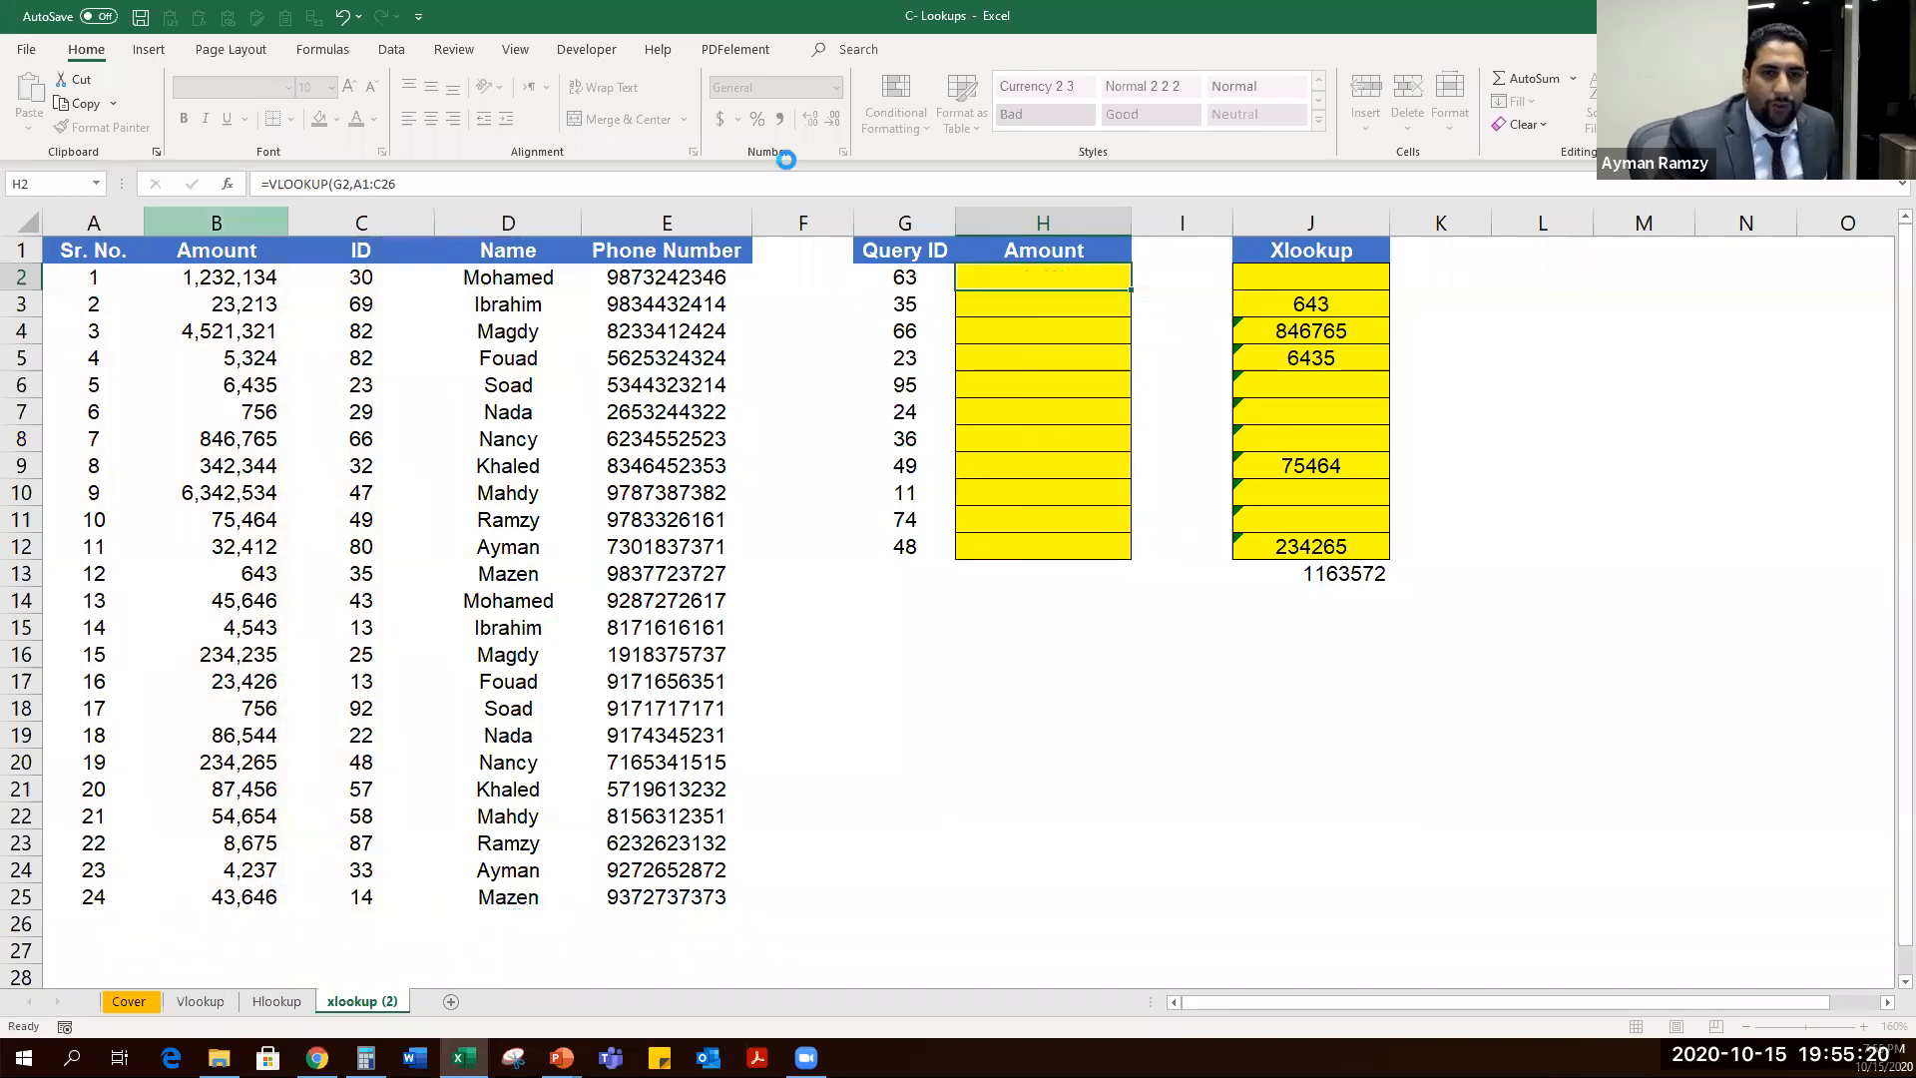
key("ctrl+x")
left_click(768, 227)
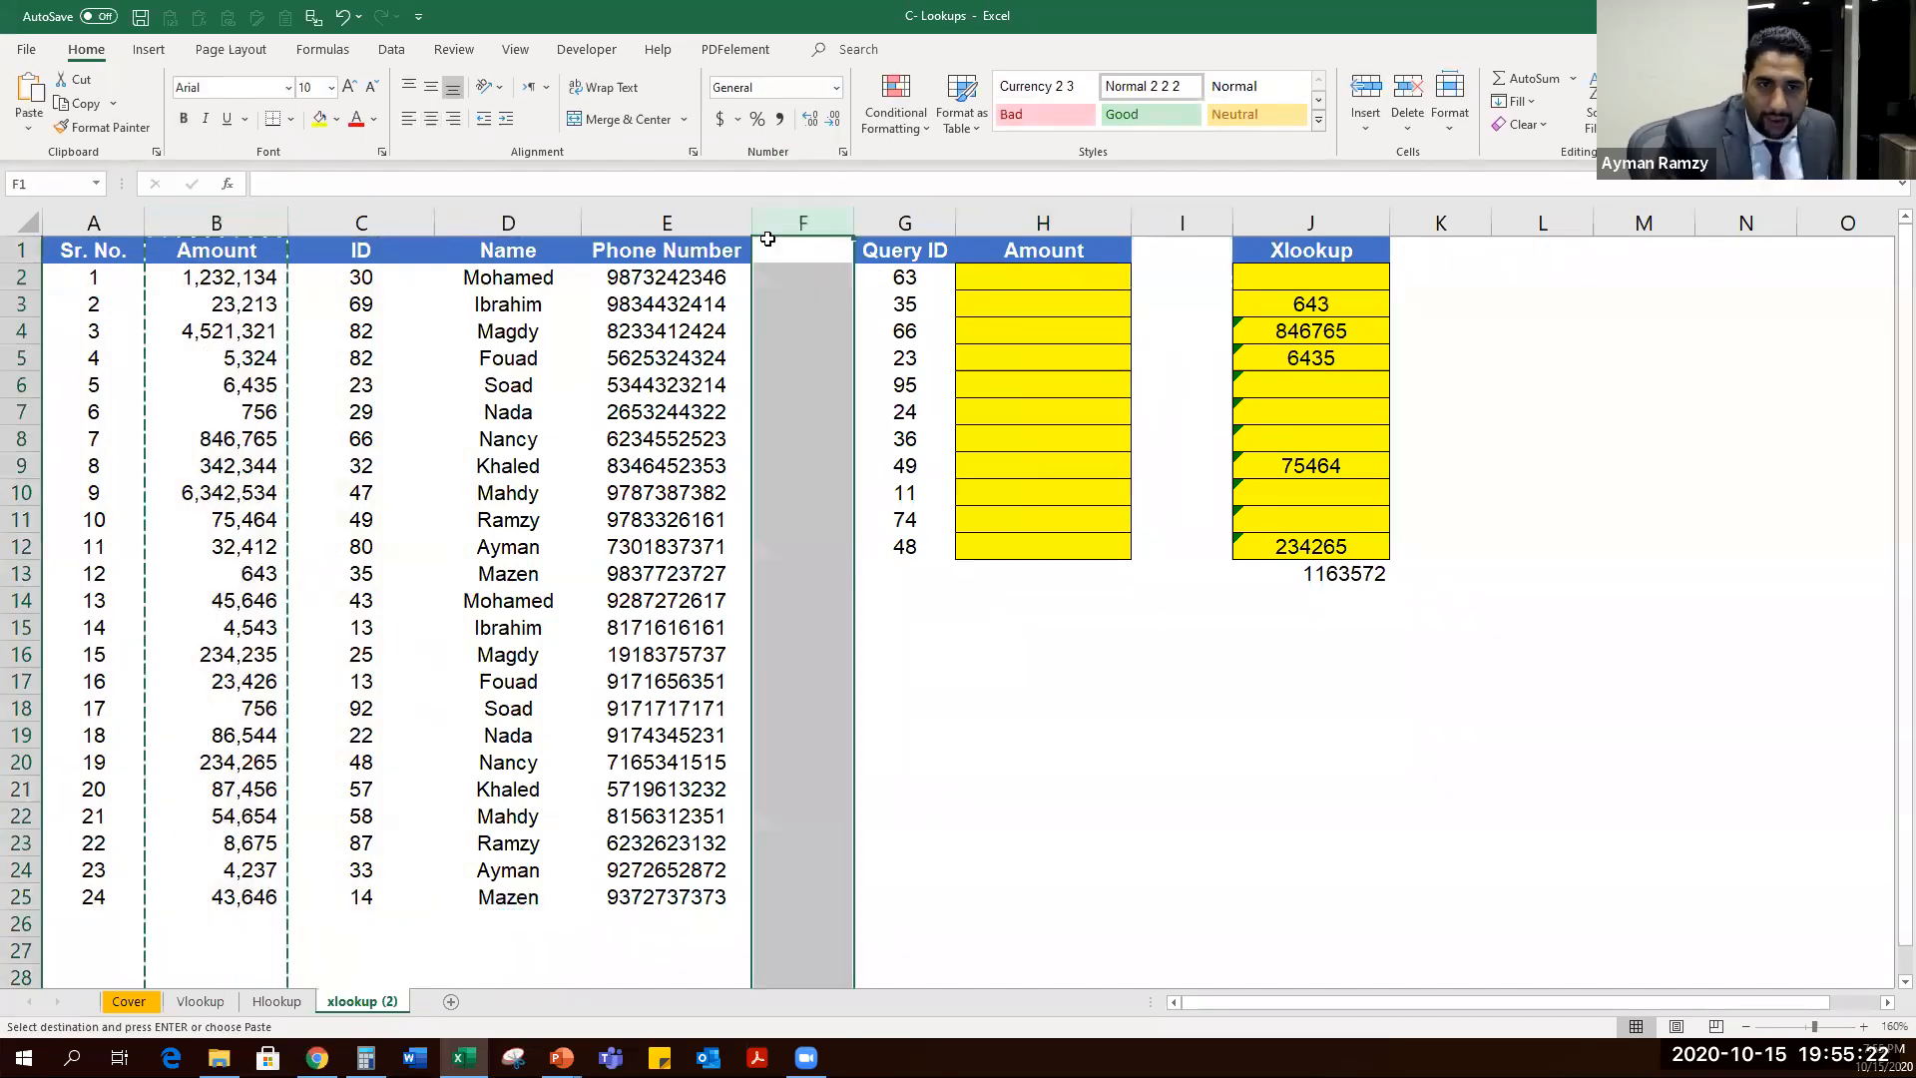
key("ctrl+shift+plus")
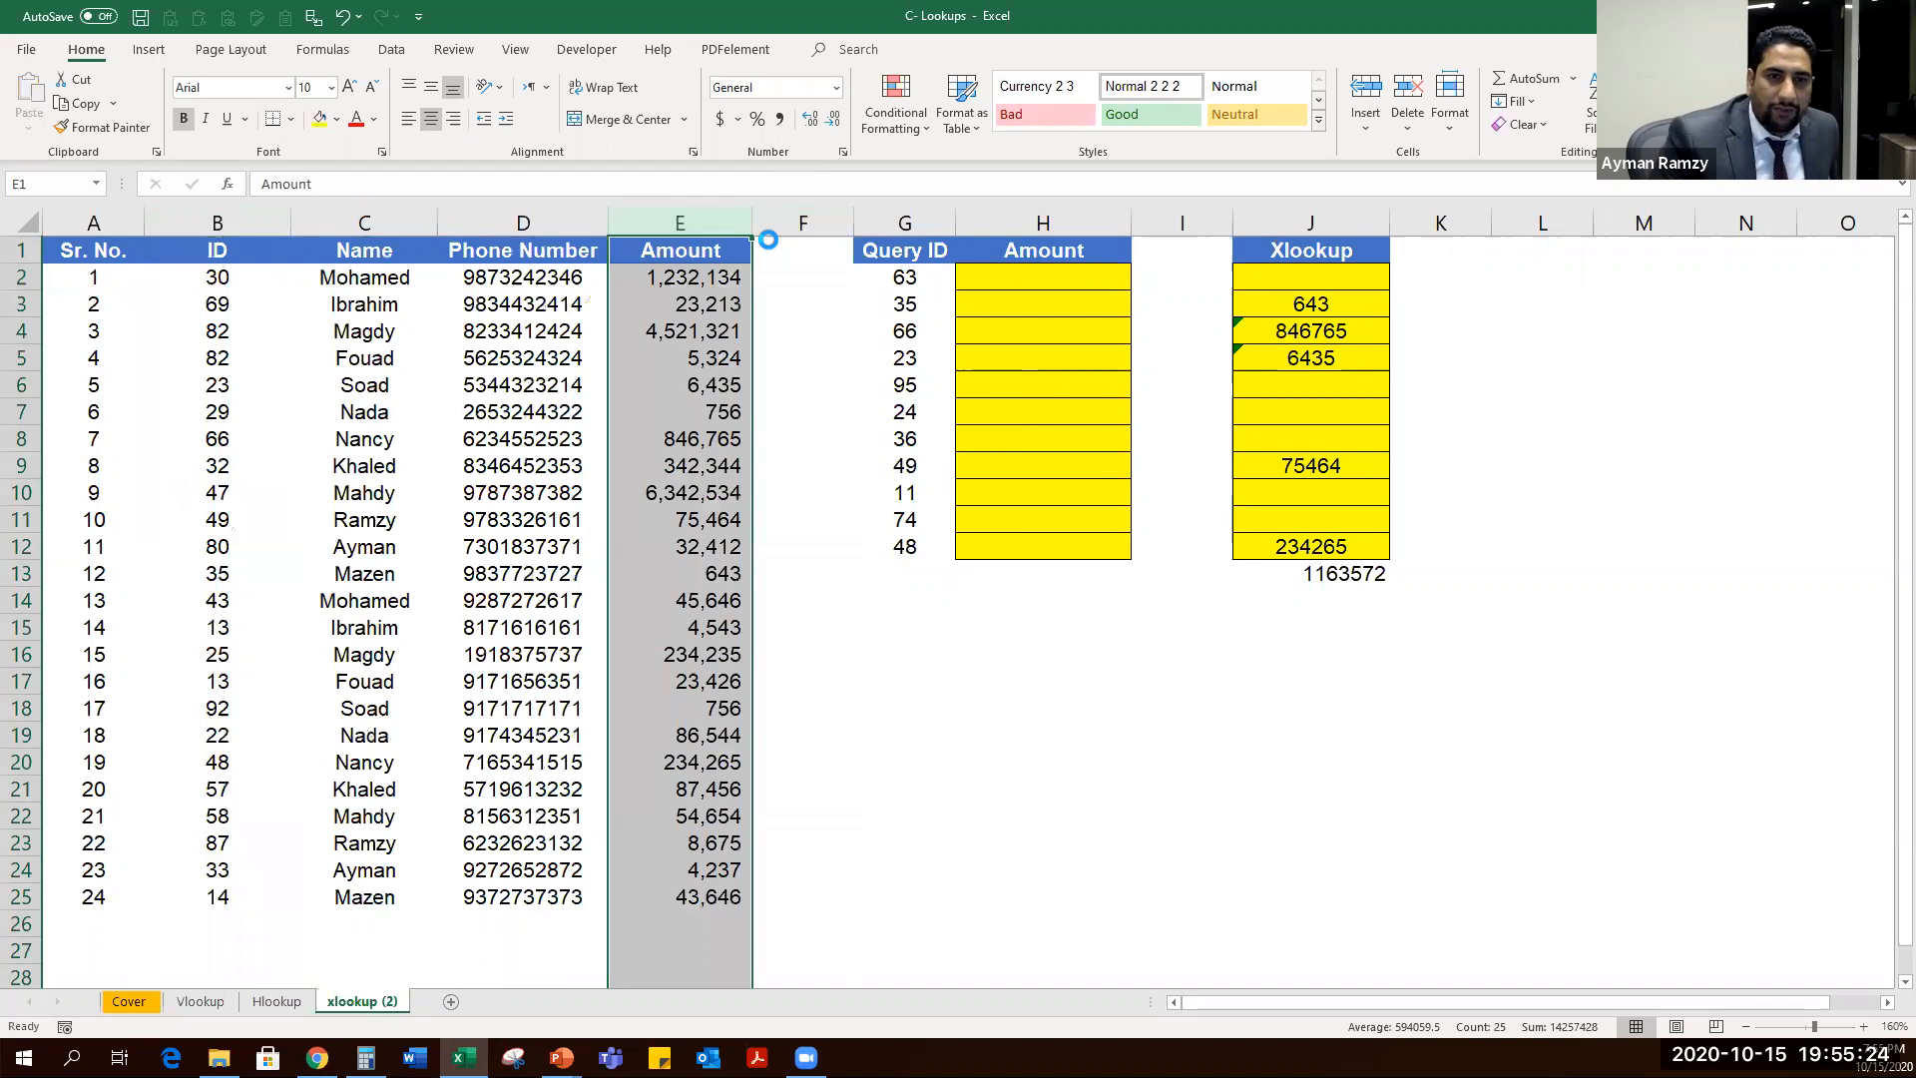
key("ctrl+z")
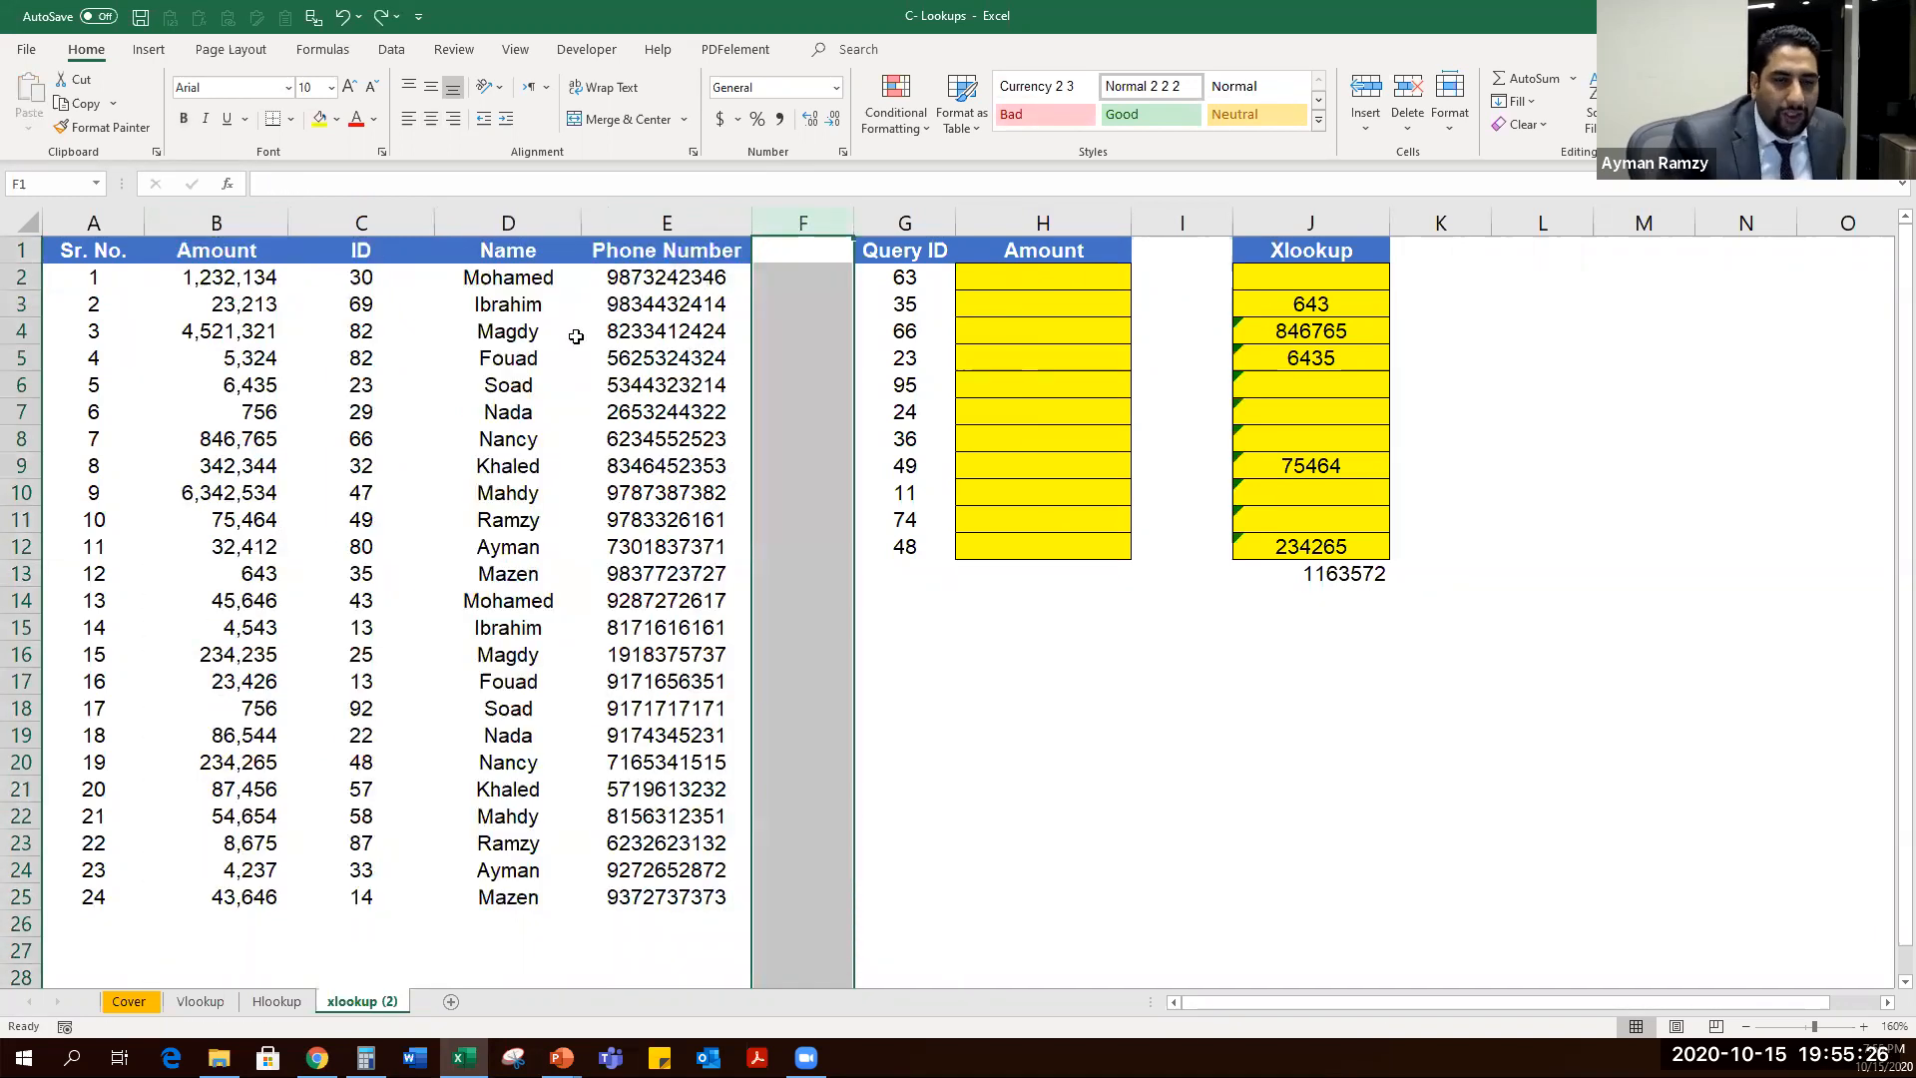
Examine the table from the Amount column onward and the ranges used by the XLOOKUP formula in J2.
left_click_drag(253, 247, 804, 520)
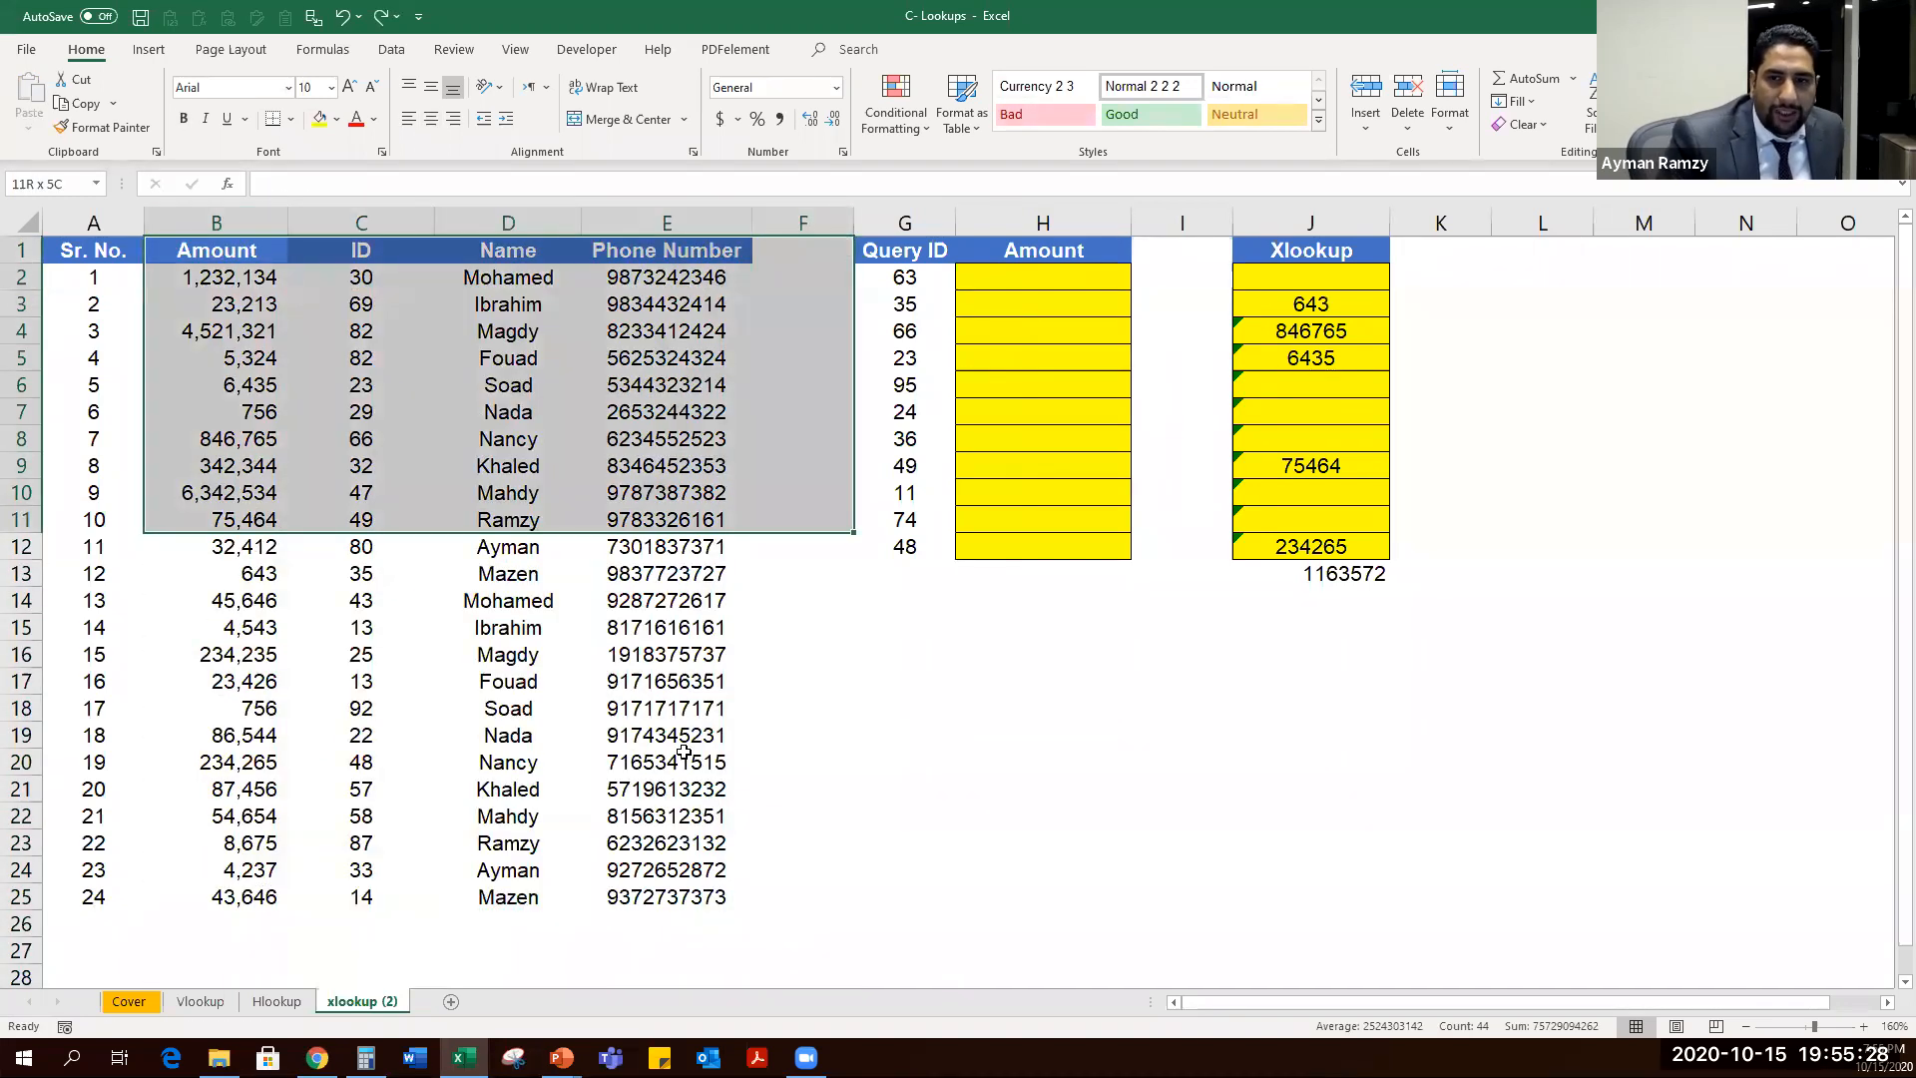
double_click(1354, 270)
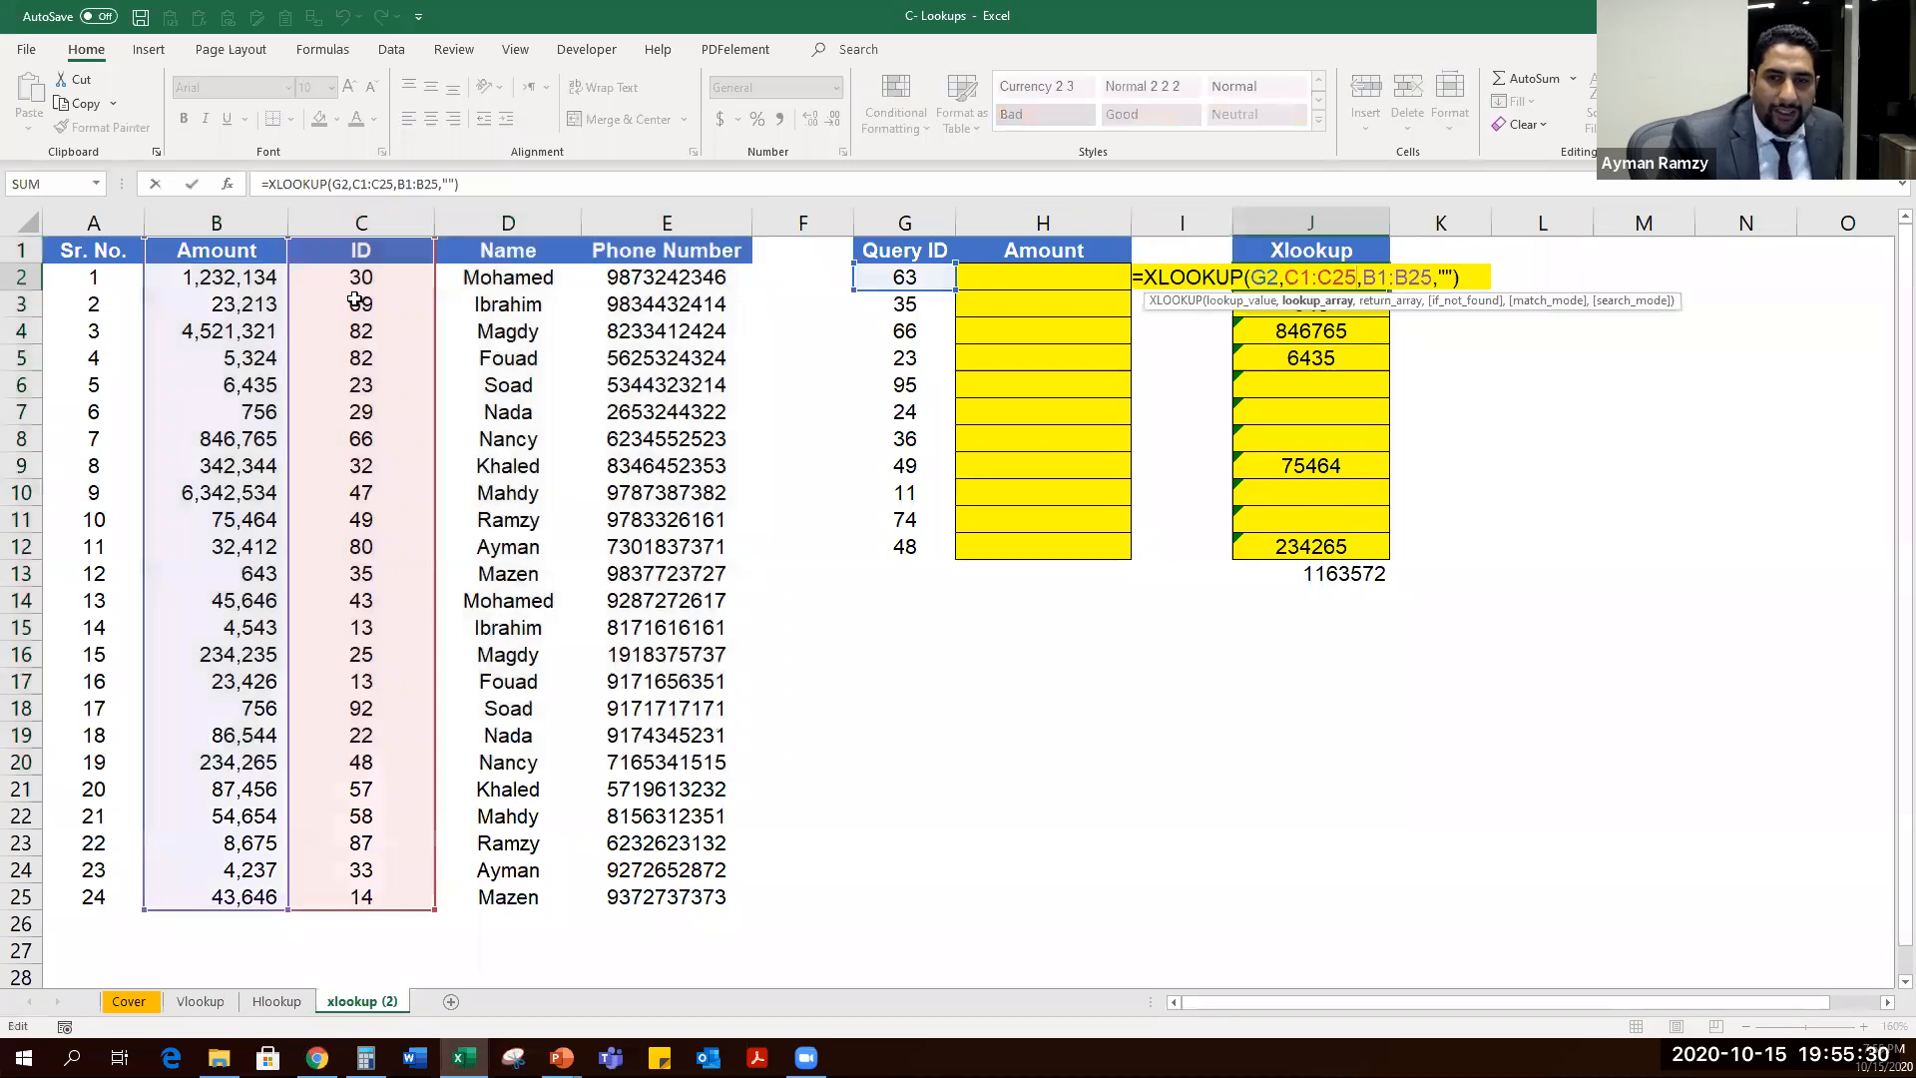
key("Escape")
Rewrite the J2 formula as =XLOOKUP(G2,C1:C25,B1:B25,0), so IDs that are not found return 0.
type("=")
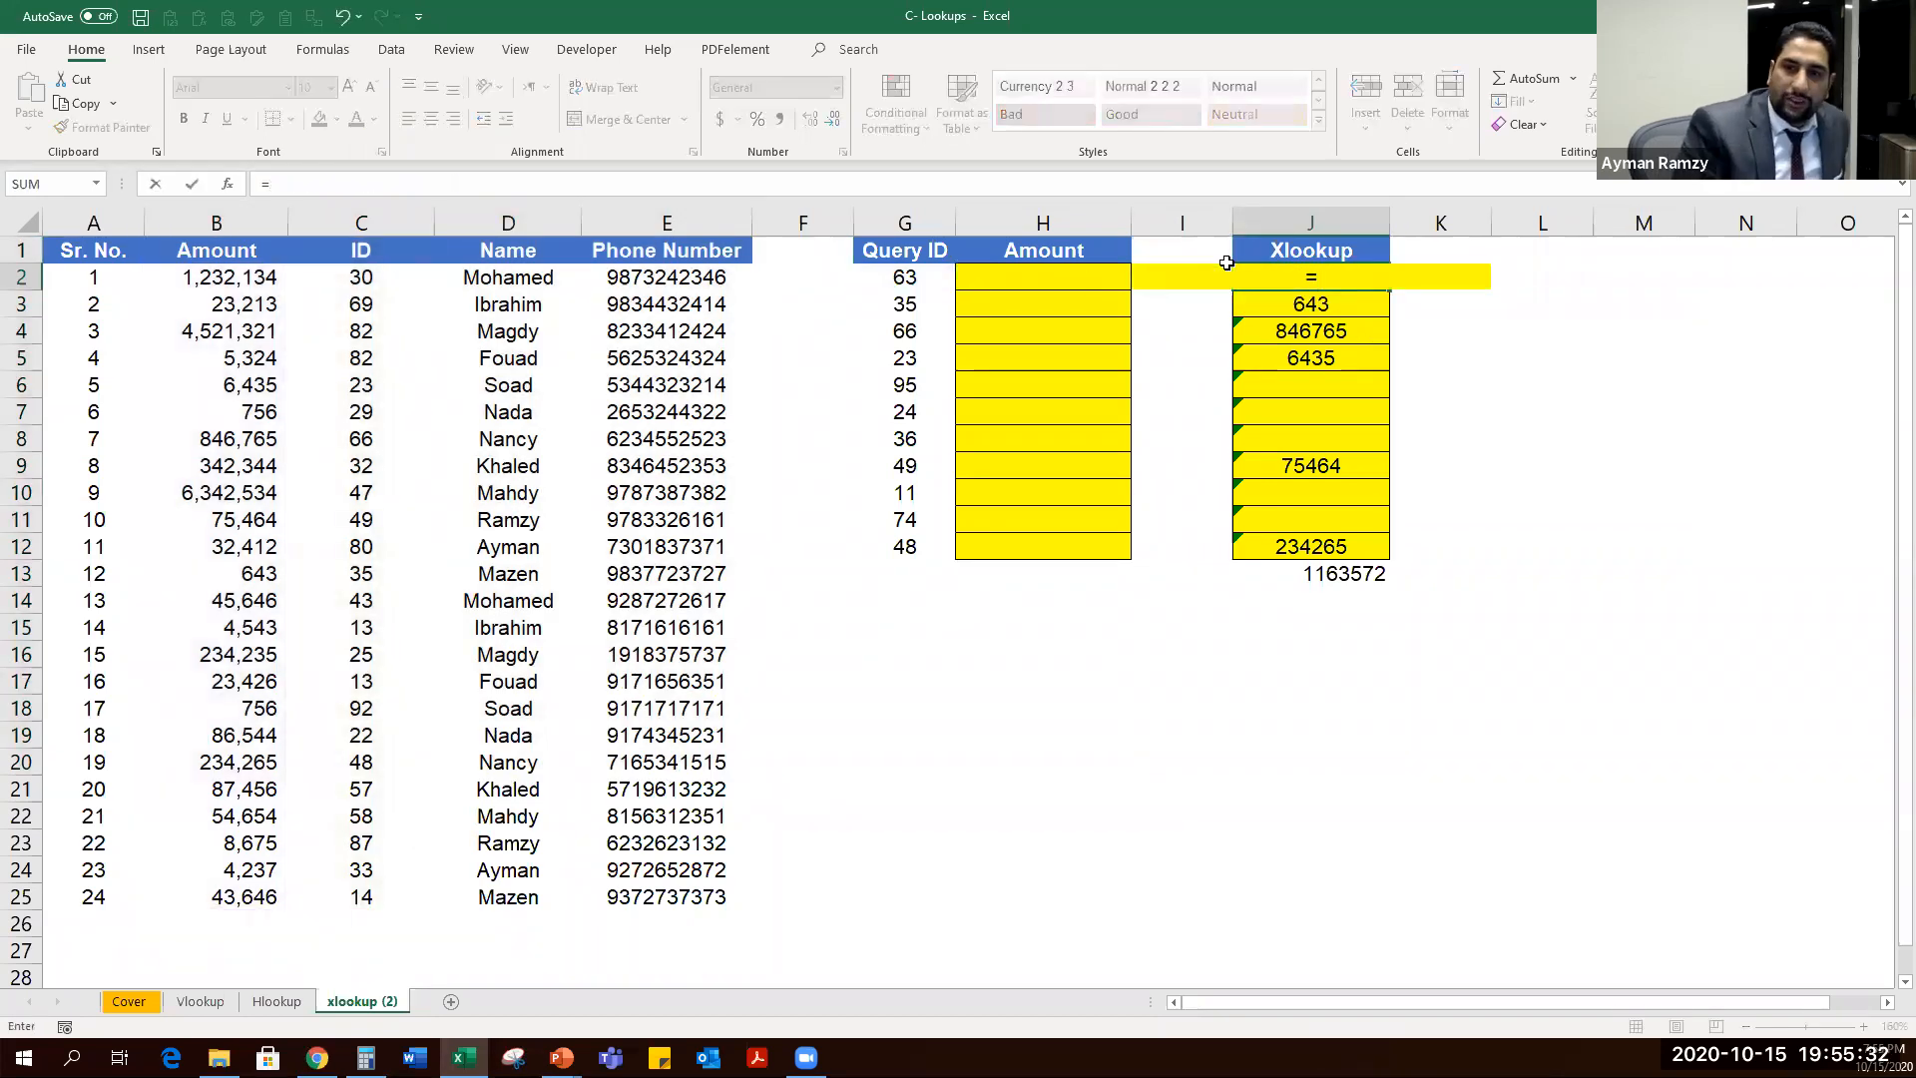
type("xl")
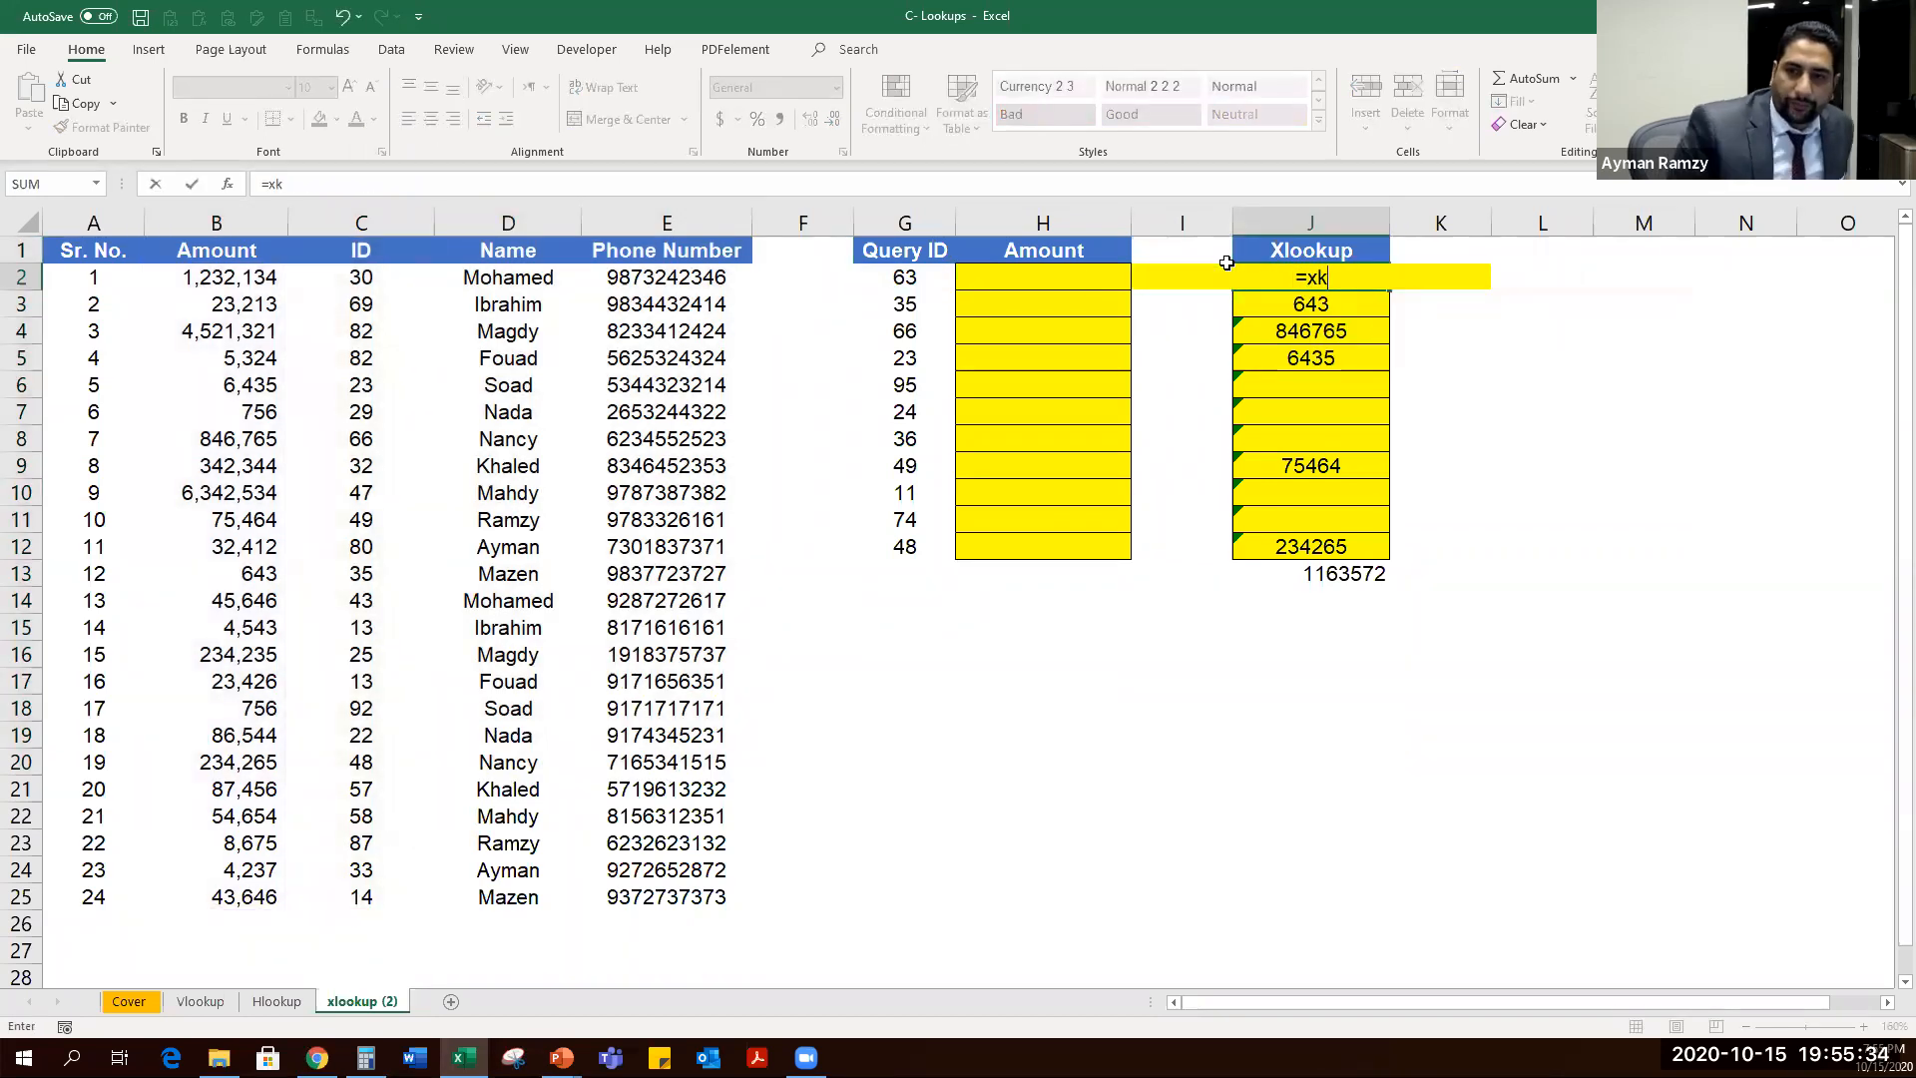
key("Tab")
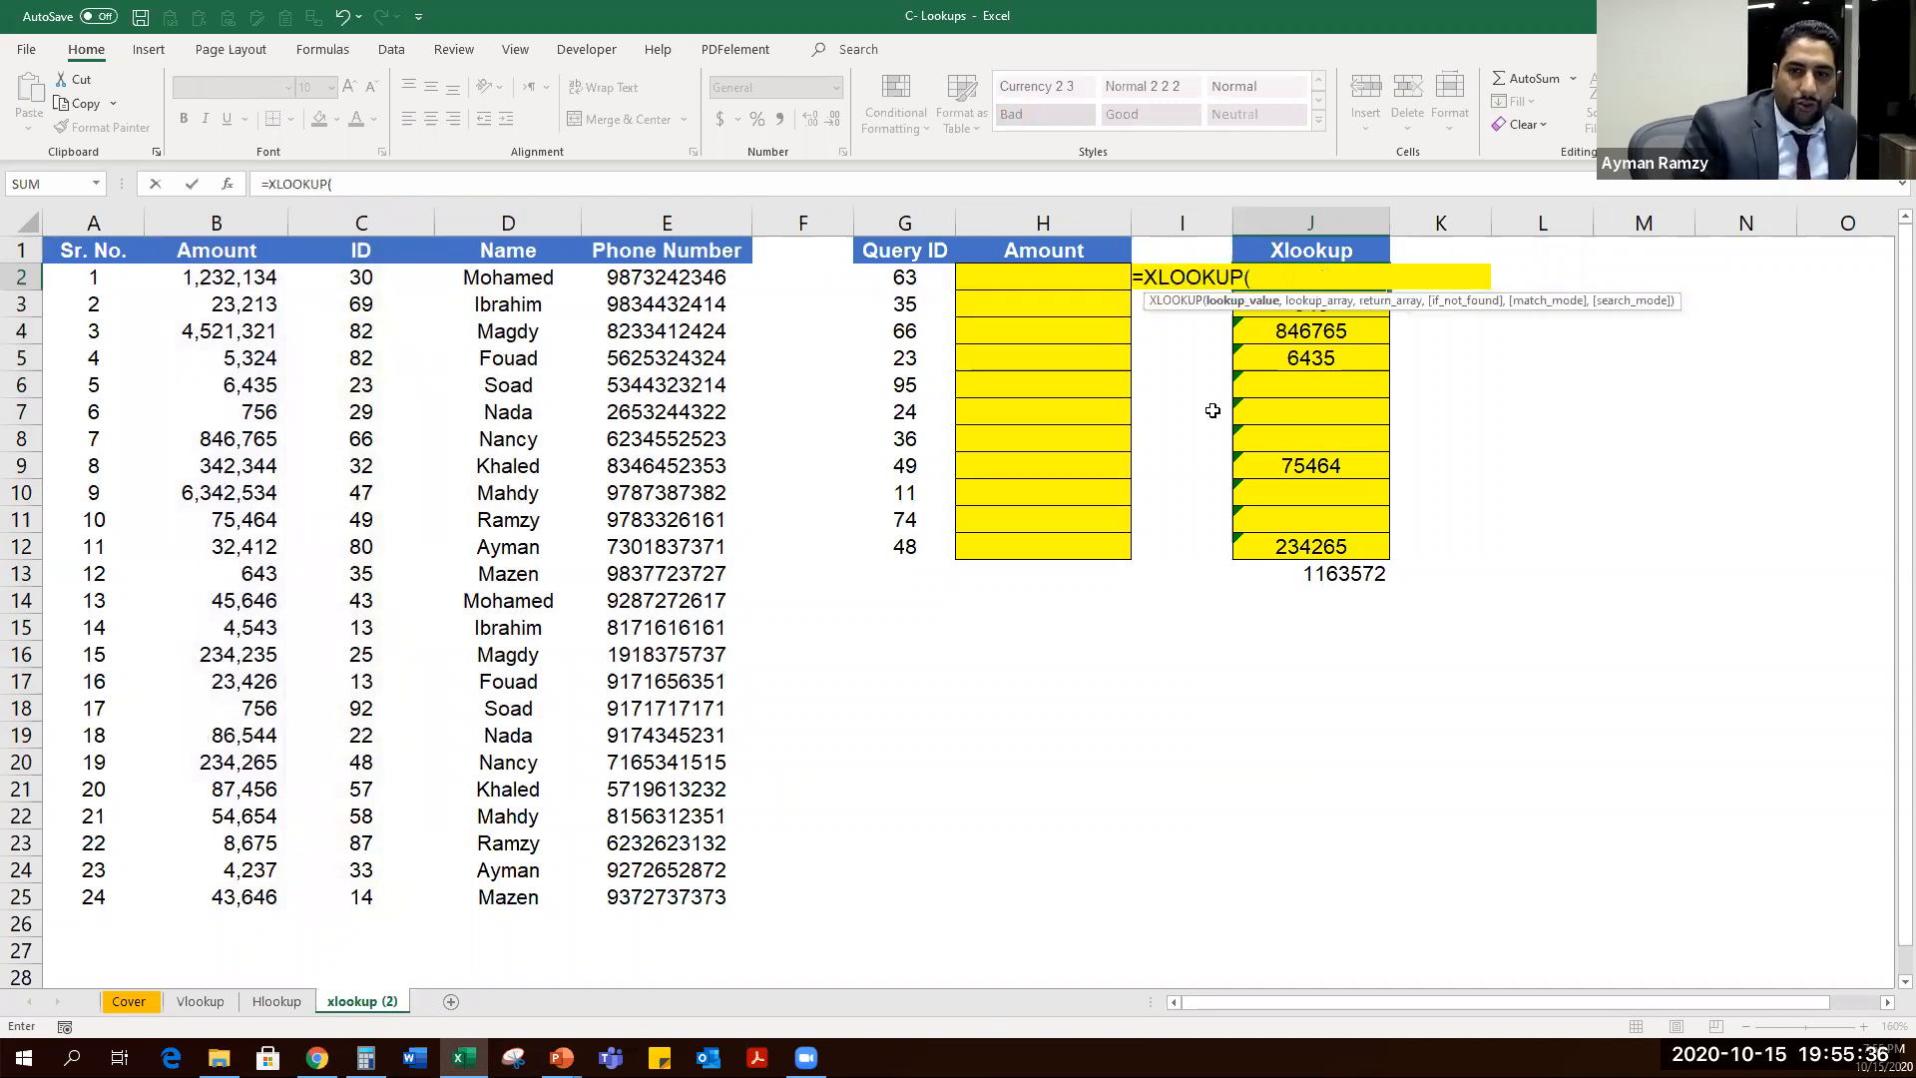
left_click(904, 277)
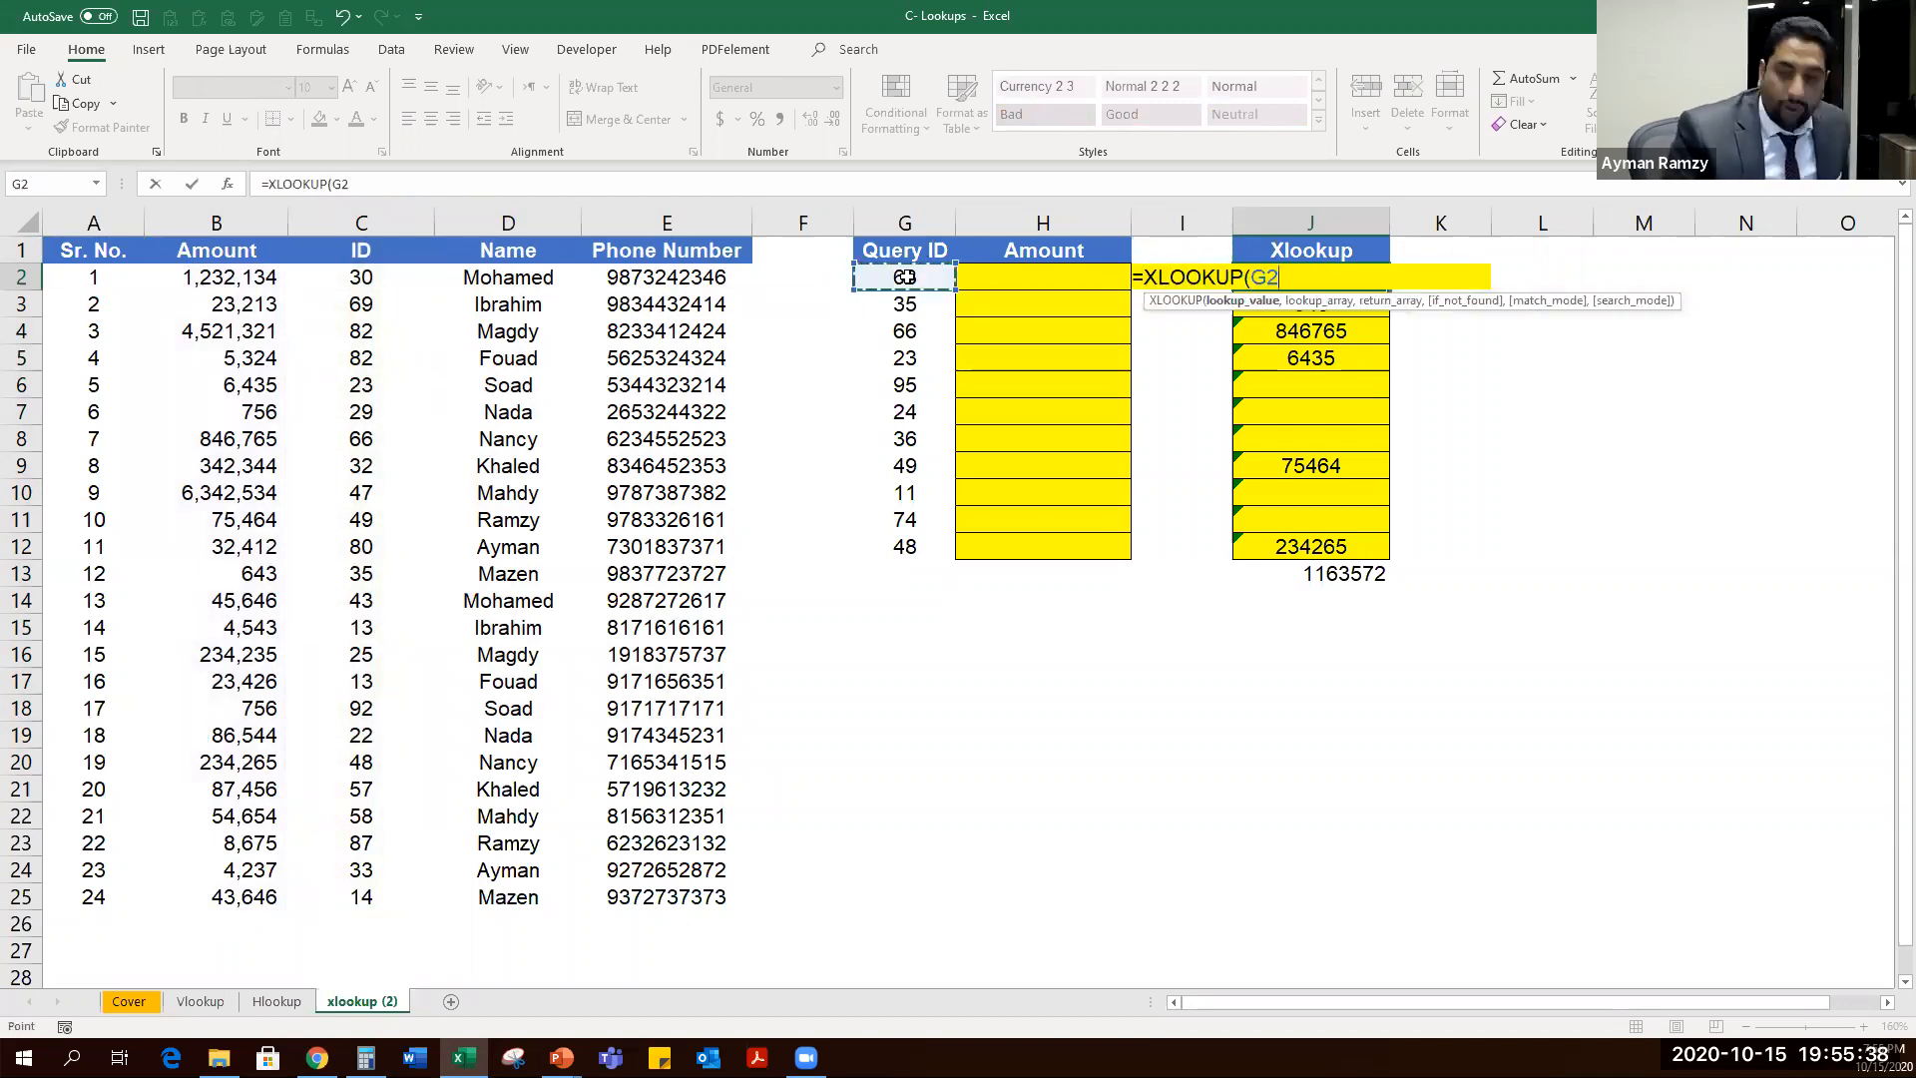
type(",")
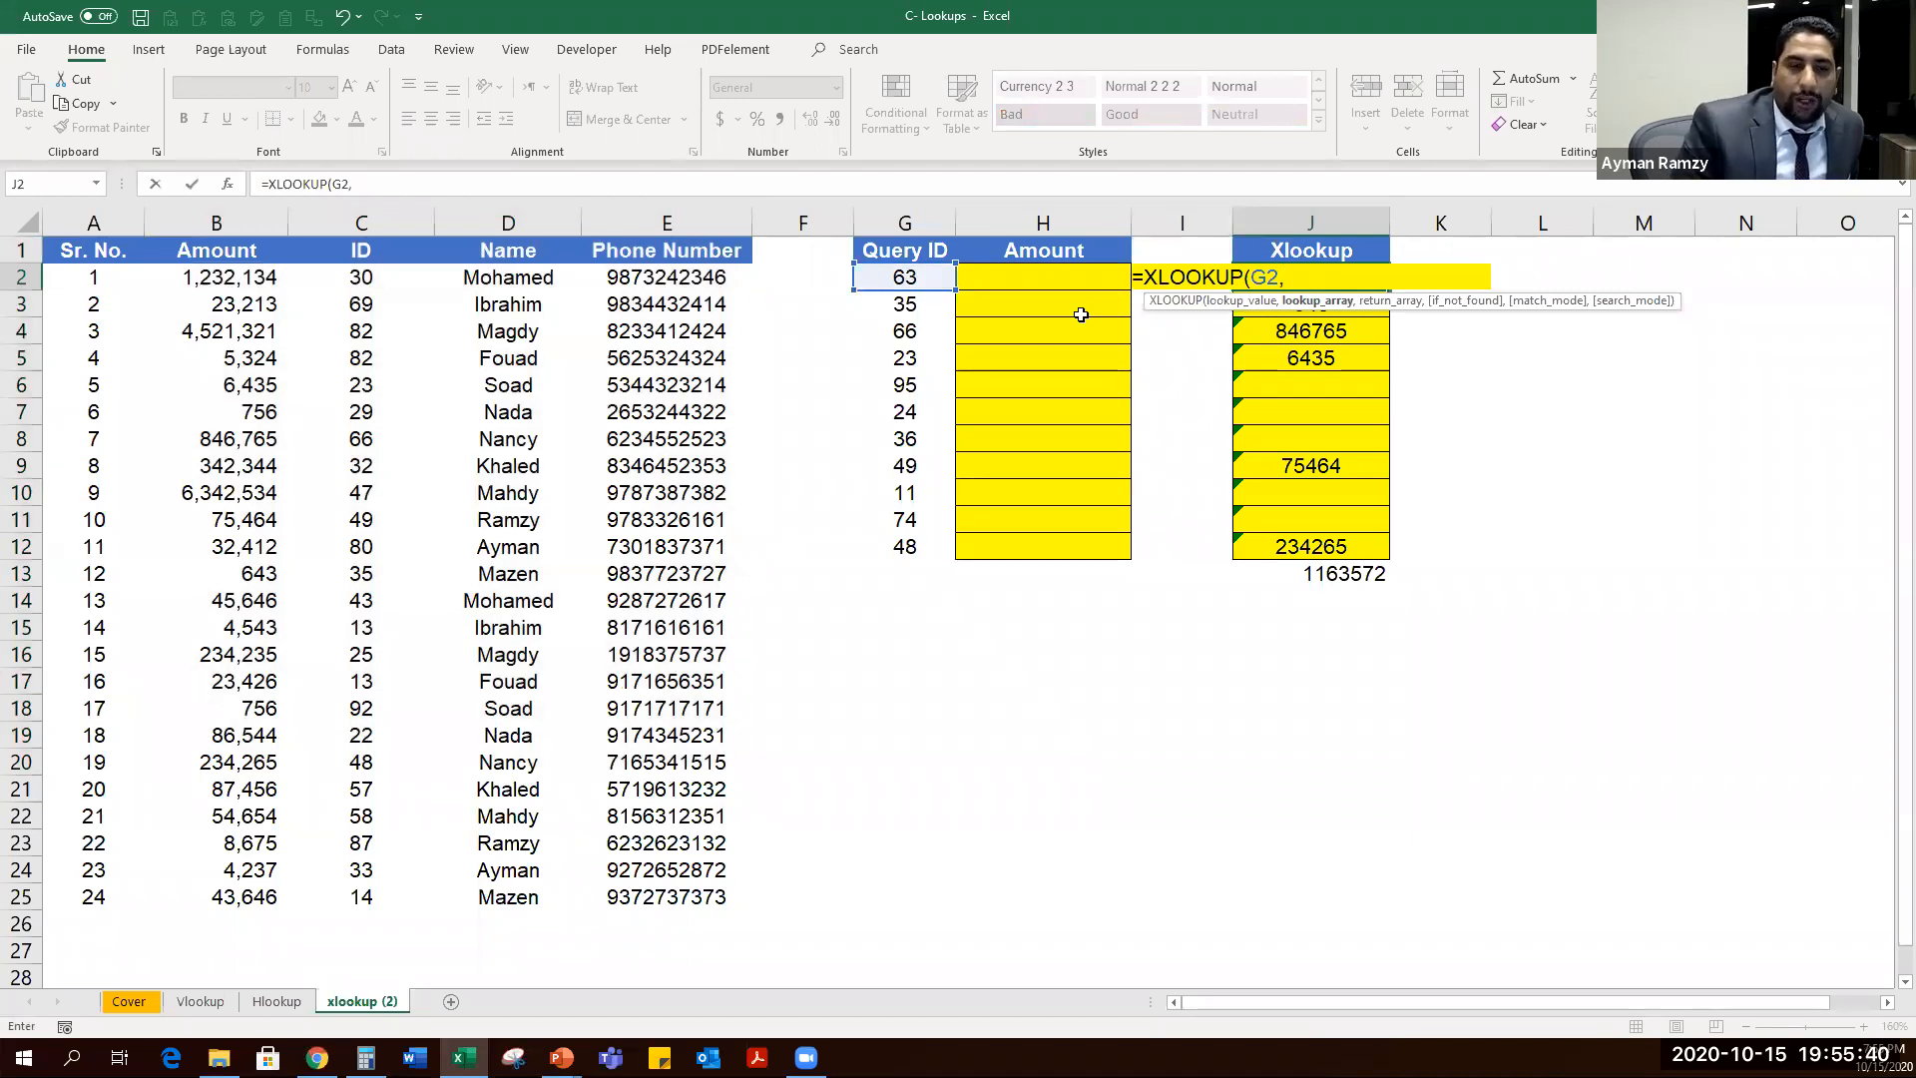
left_click_drag(349, 254, 335, 901)
type(",")
left_click_drag(216, 252, 200, 898)
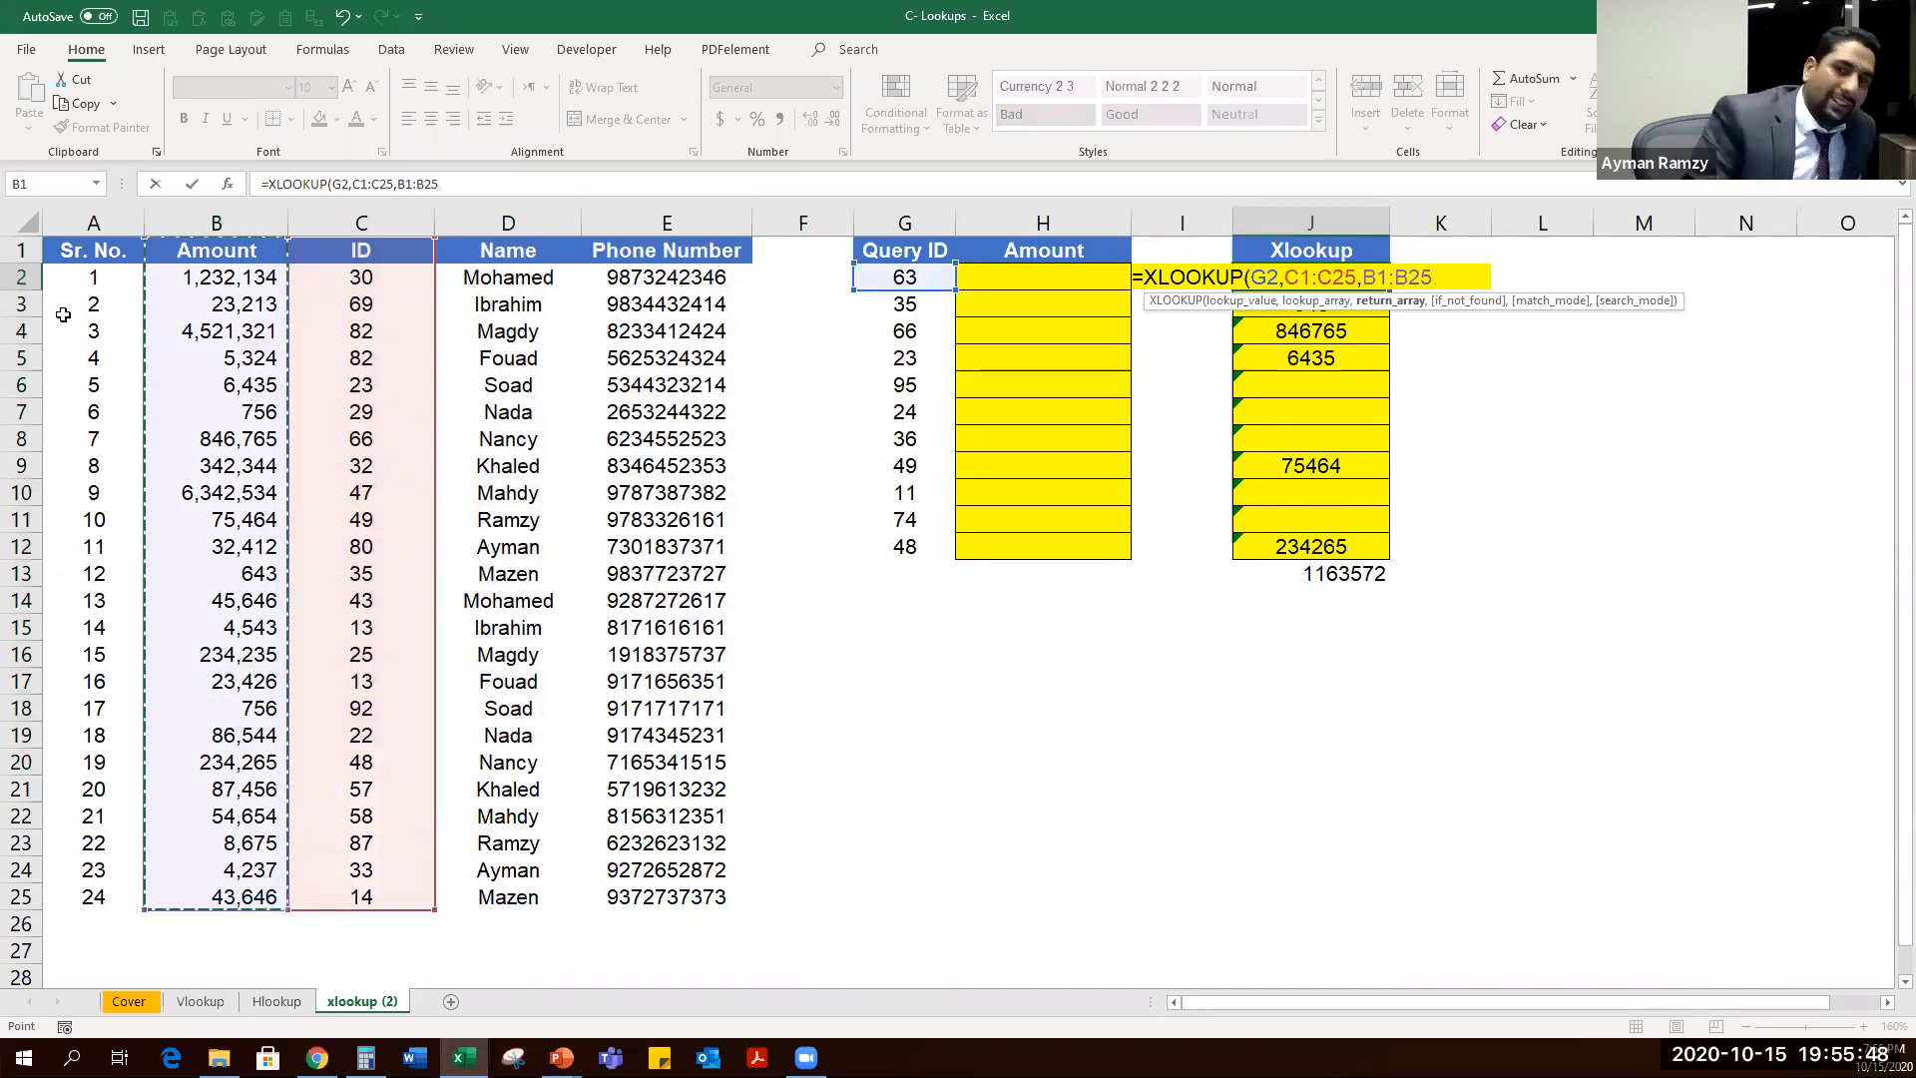
type(",\"")
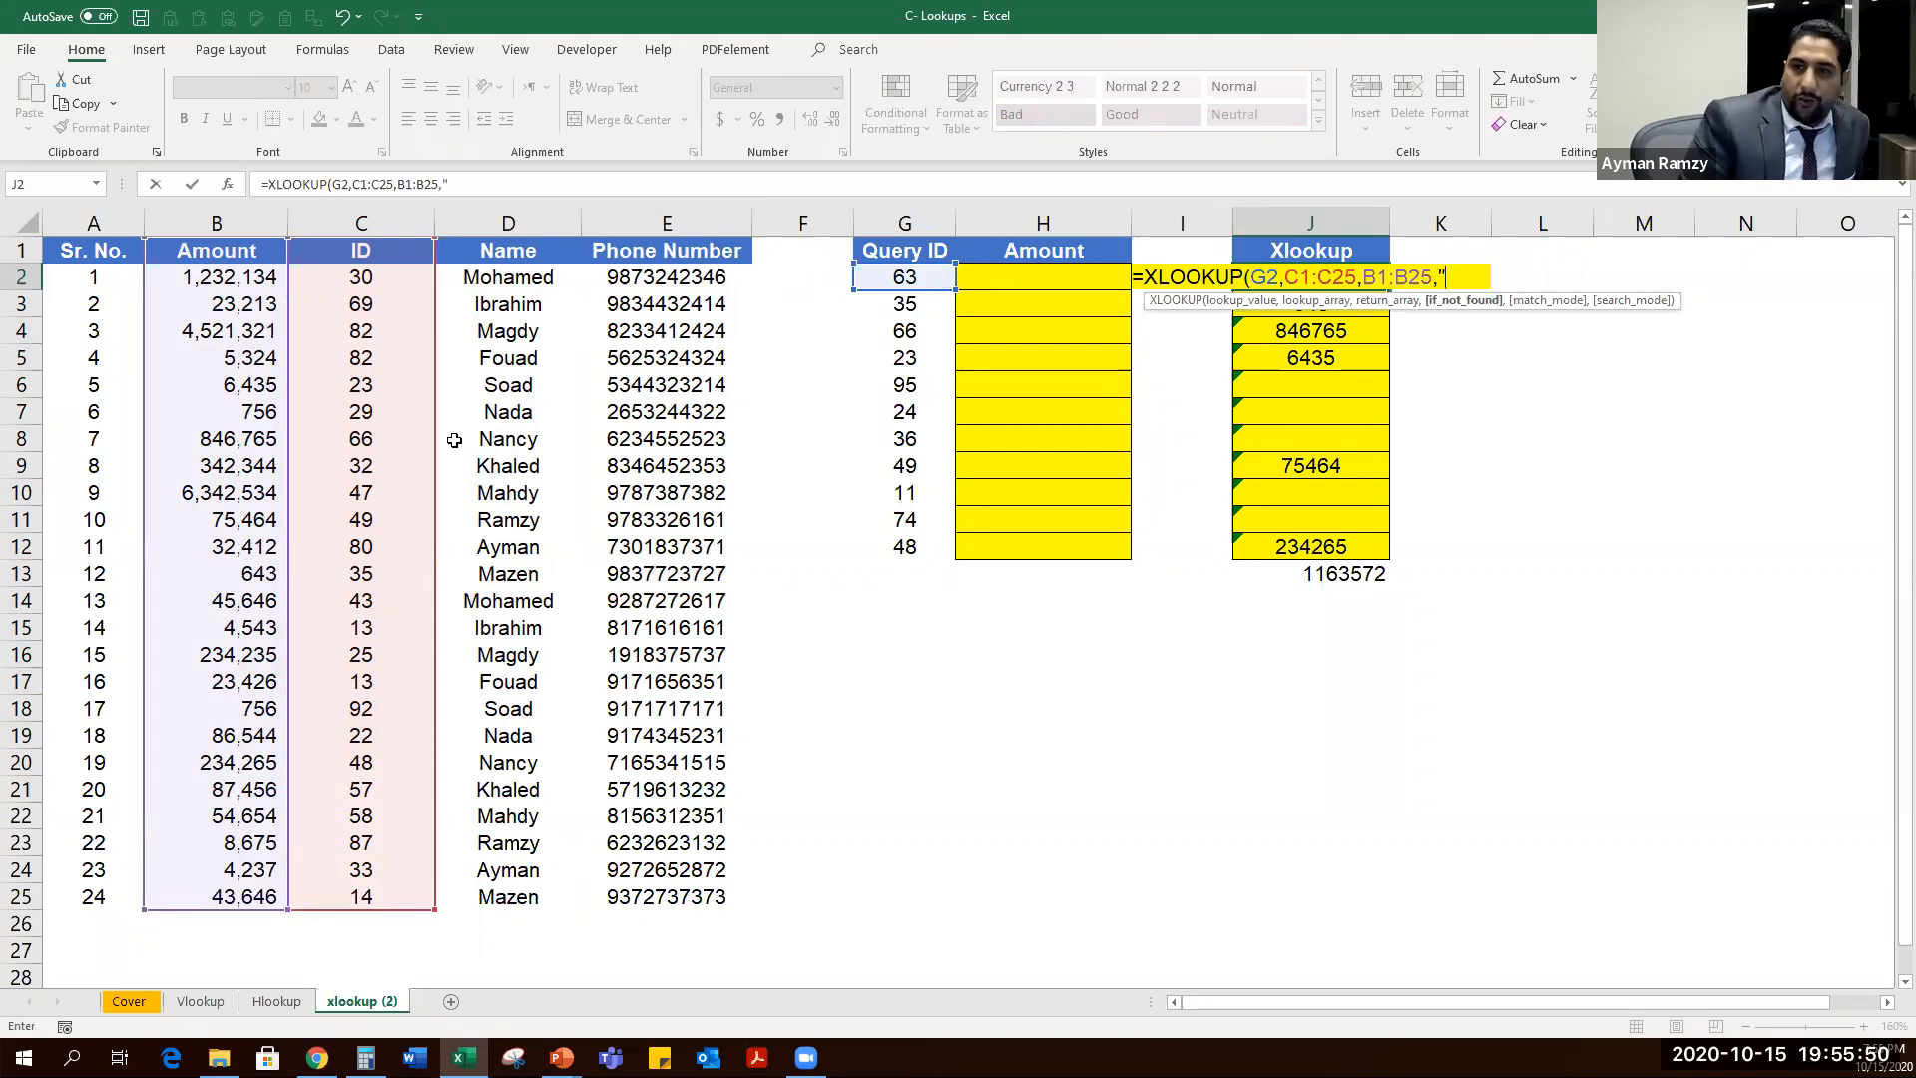
key("BackSpace")
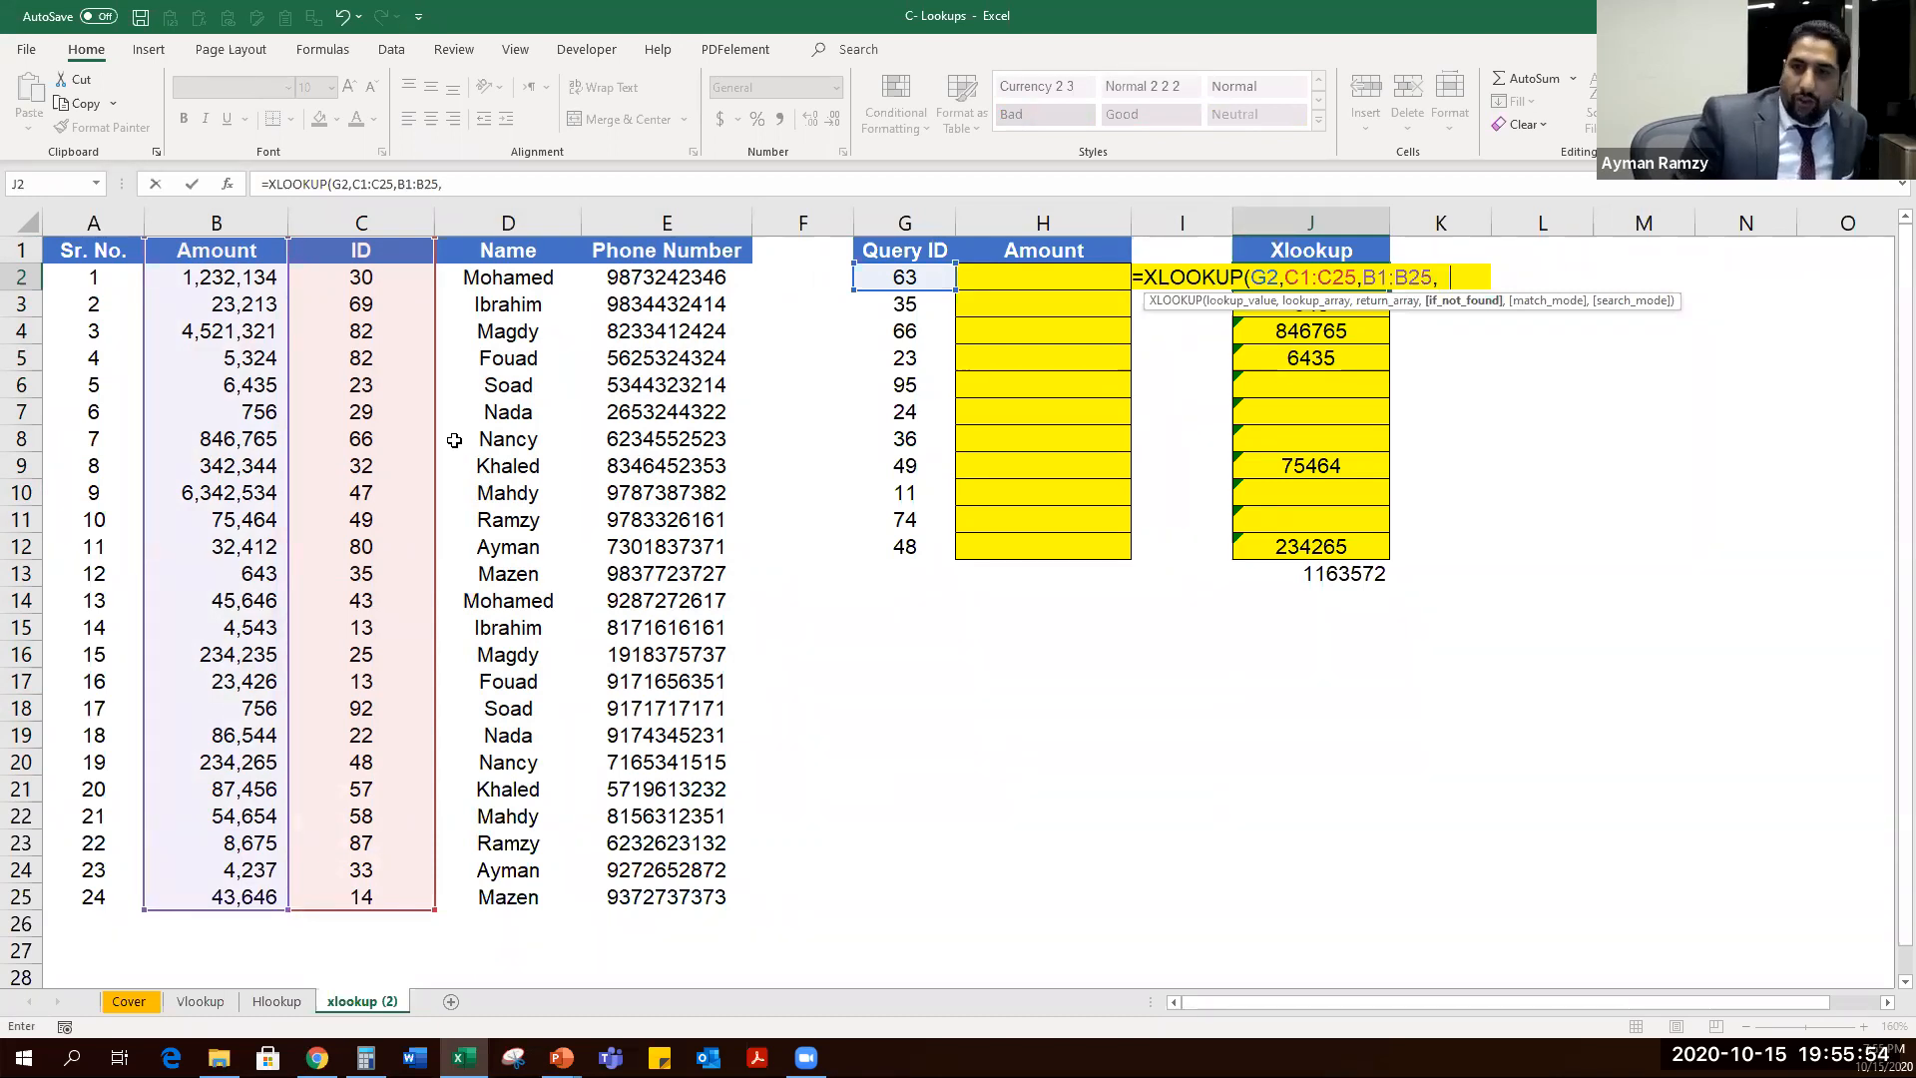
type("0")
key("Return")
Fill the J2 XLOOKUP formula down through J12.
key("Up")
key("ctrl+shift+Down")
key("shift+Up")
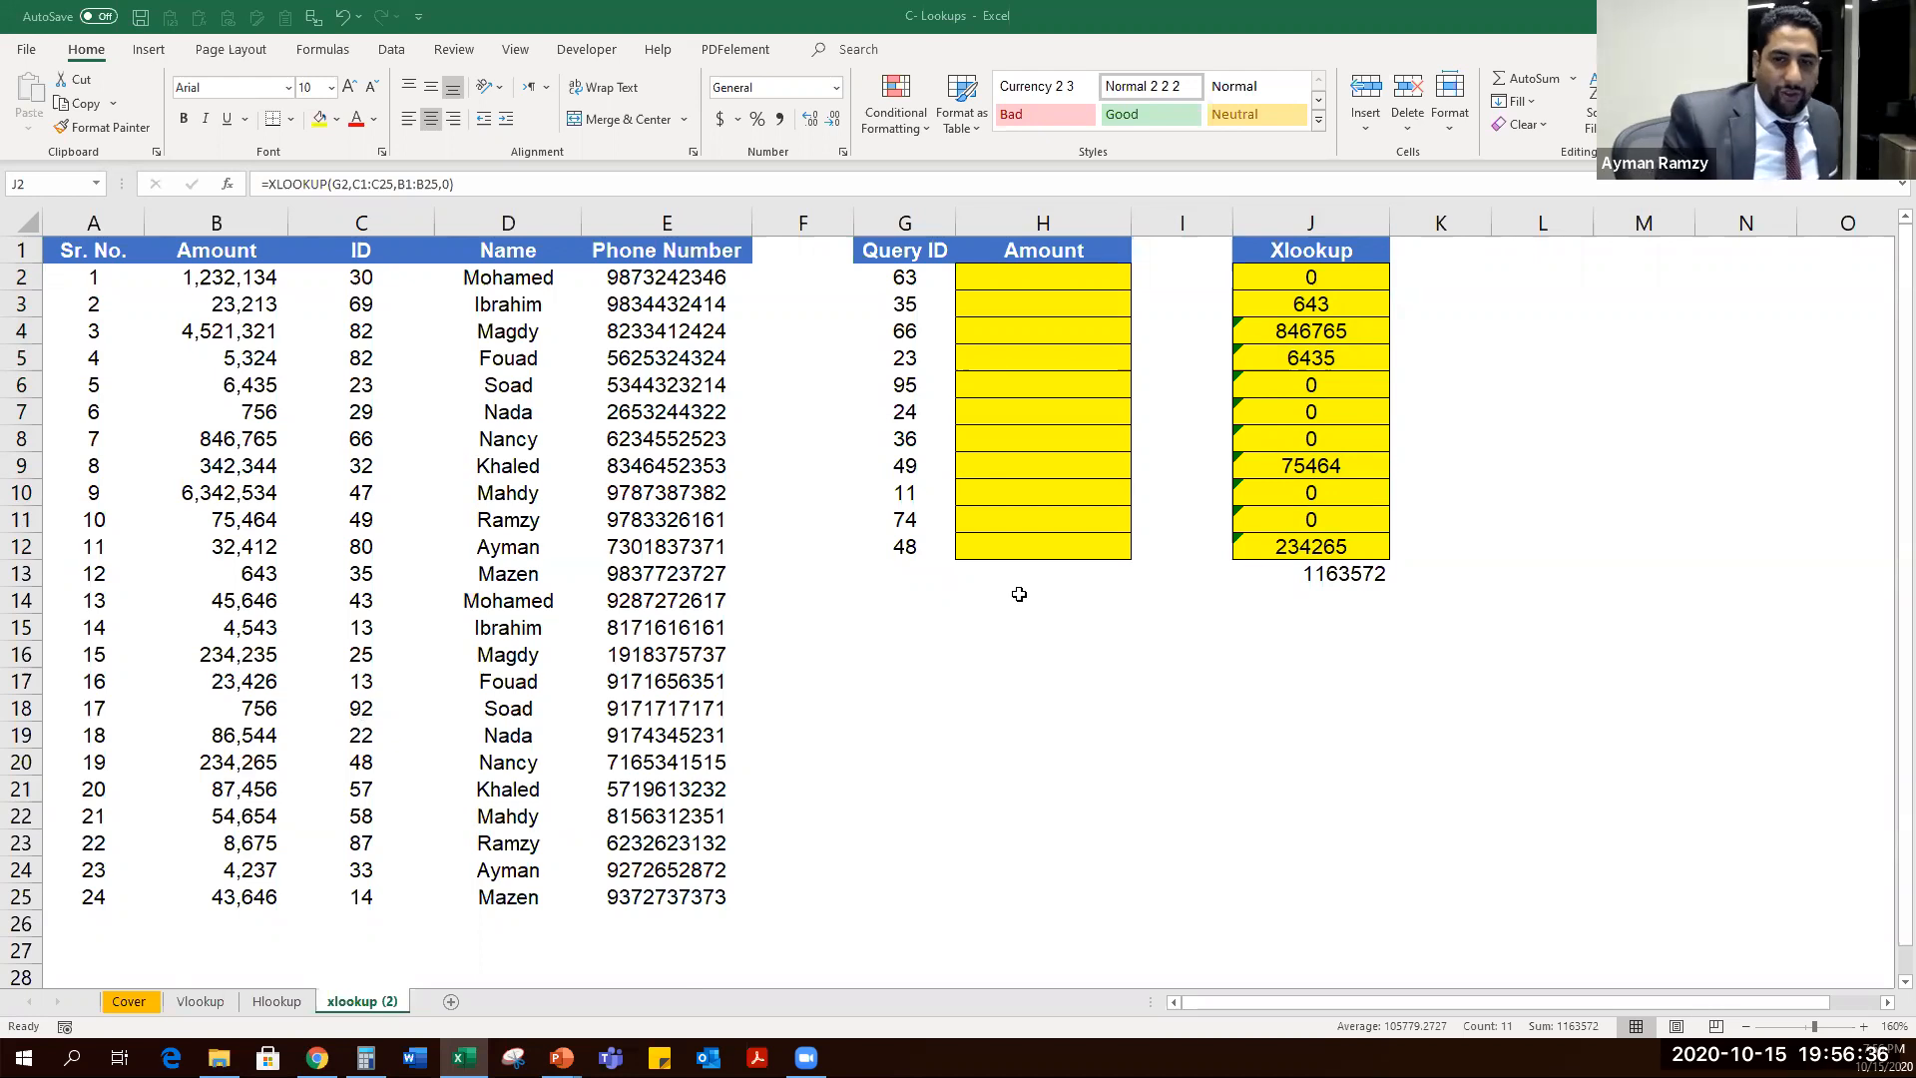
Close the C- Lookups workbook.
left_click(988, 659)
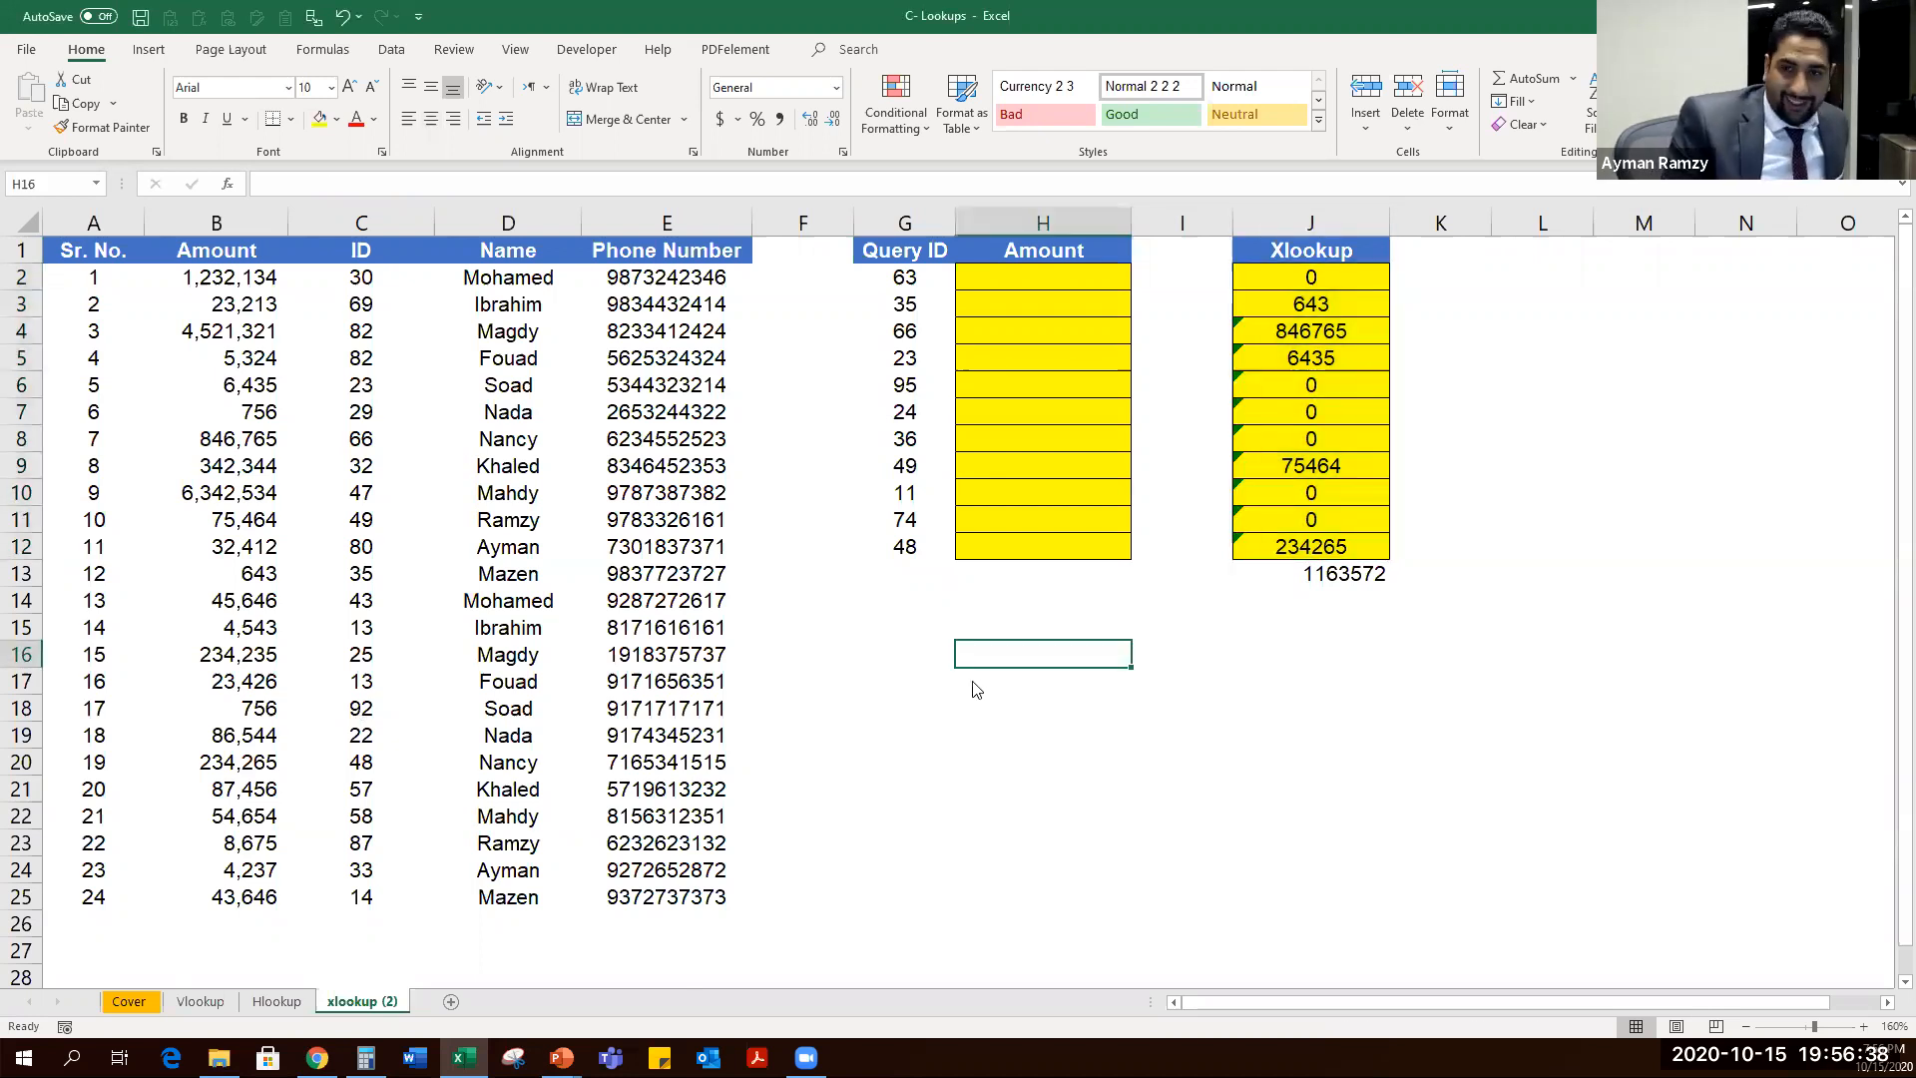
key("alt+F4")
left_click(978, 555)
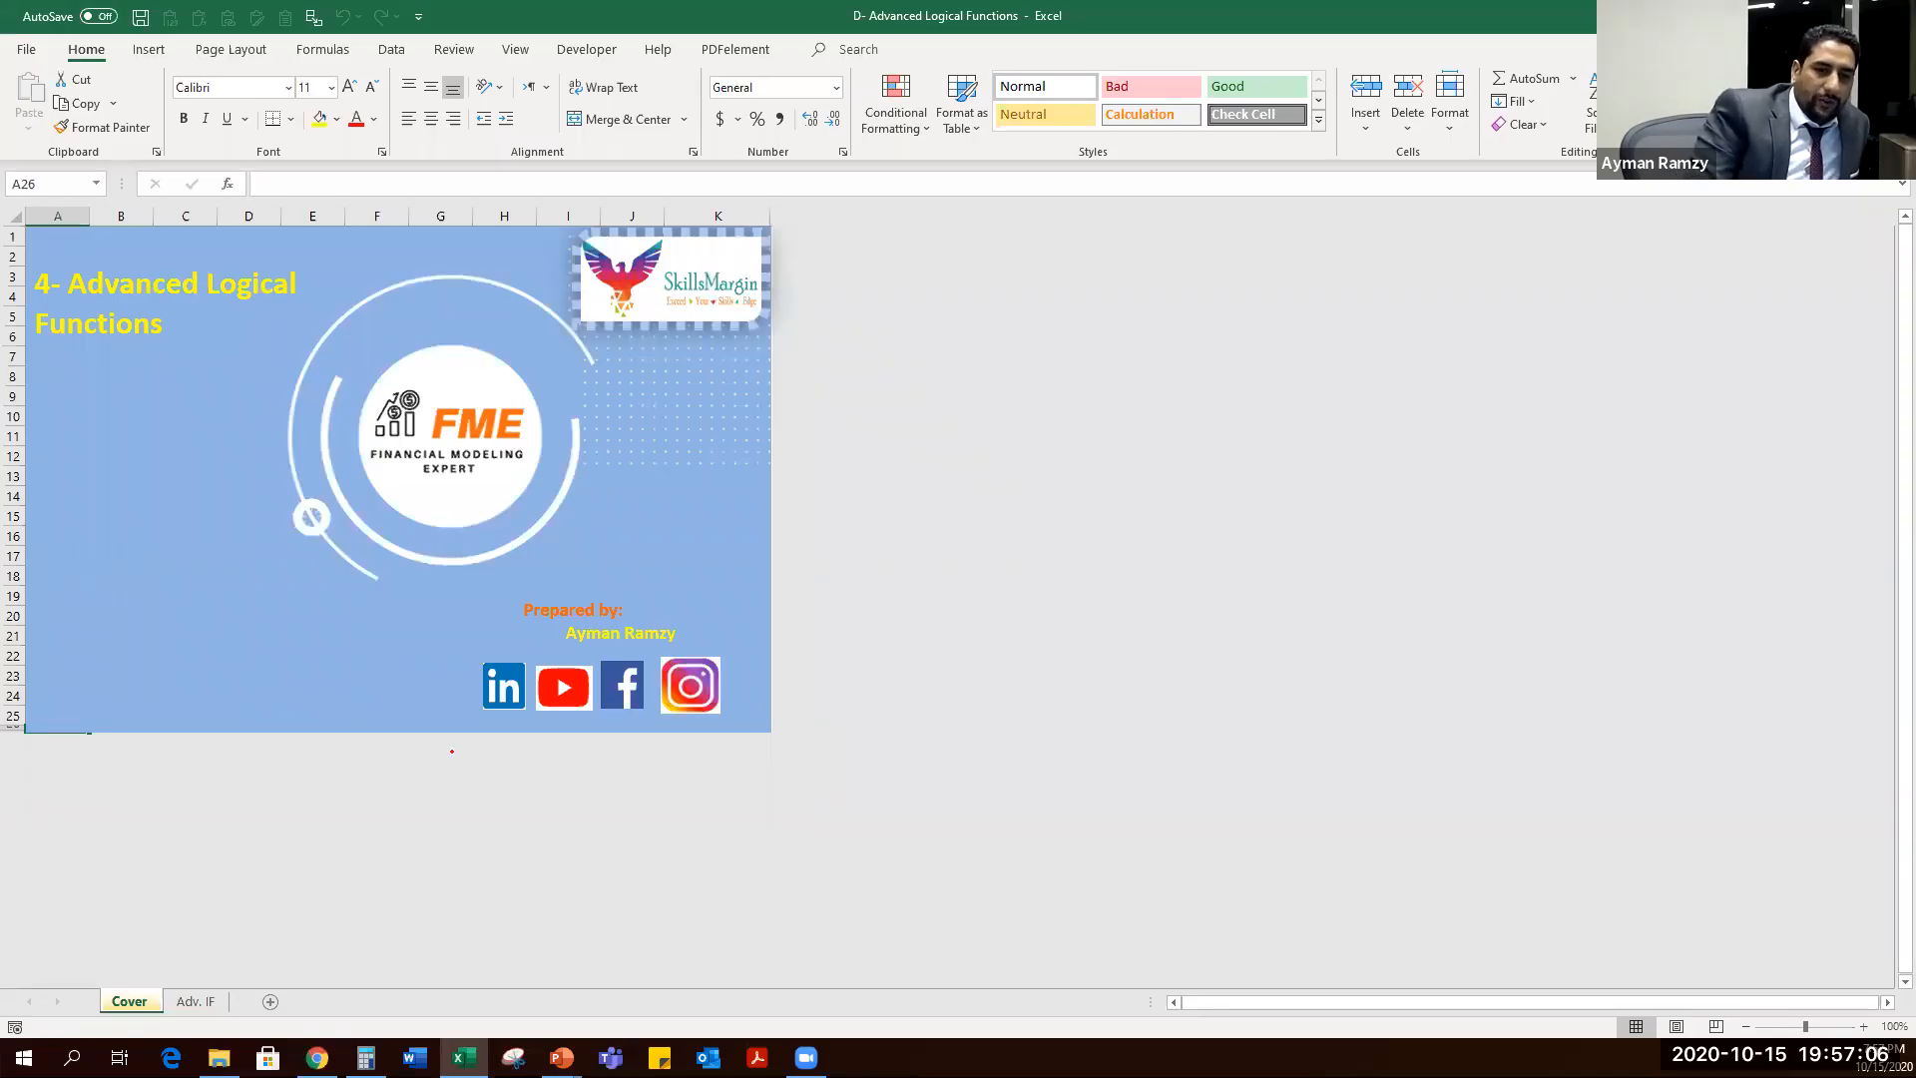
Go to the Adv. IF sheet of the D- Advanced Logical Functions workbook and highlight the Score 1 and Score 2 columns.
scroll(202, 1010, "up", 4)
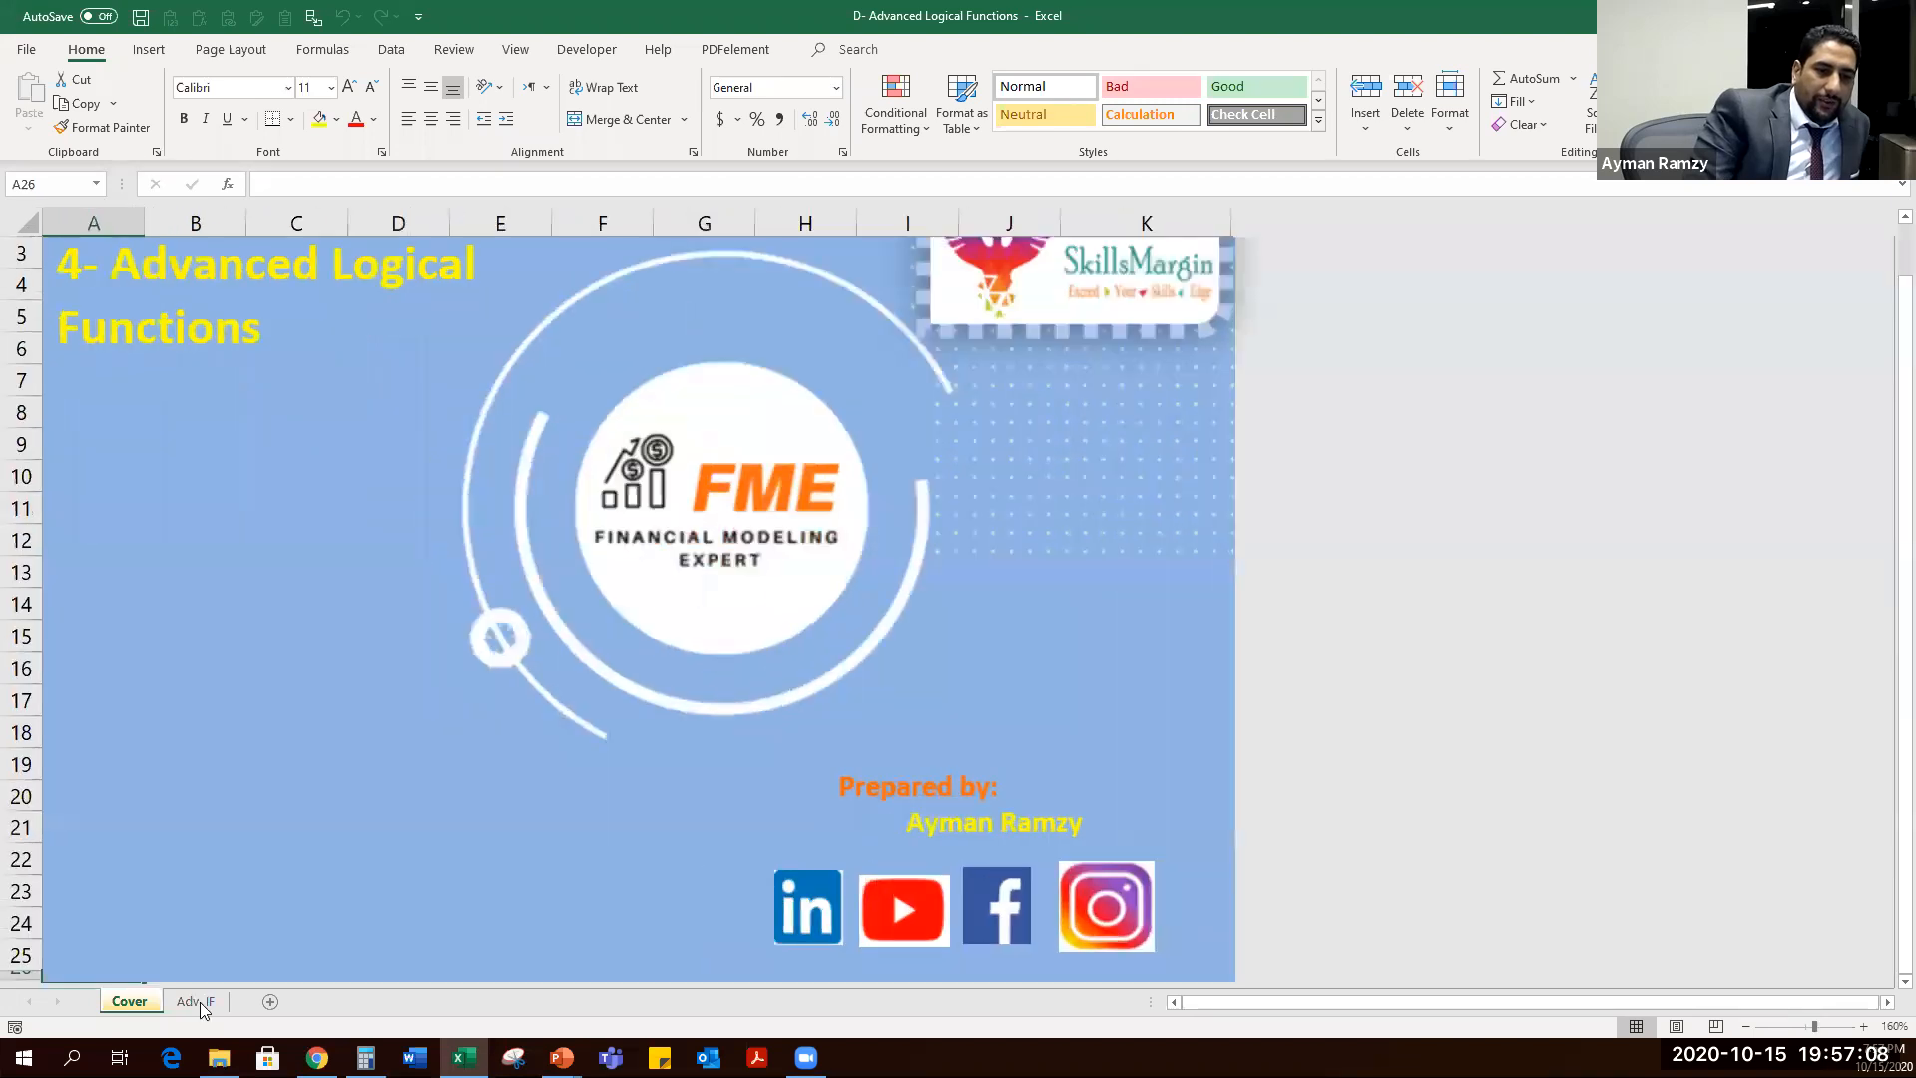
left_click(196, 1001)
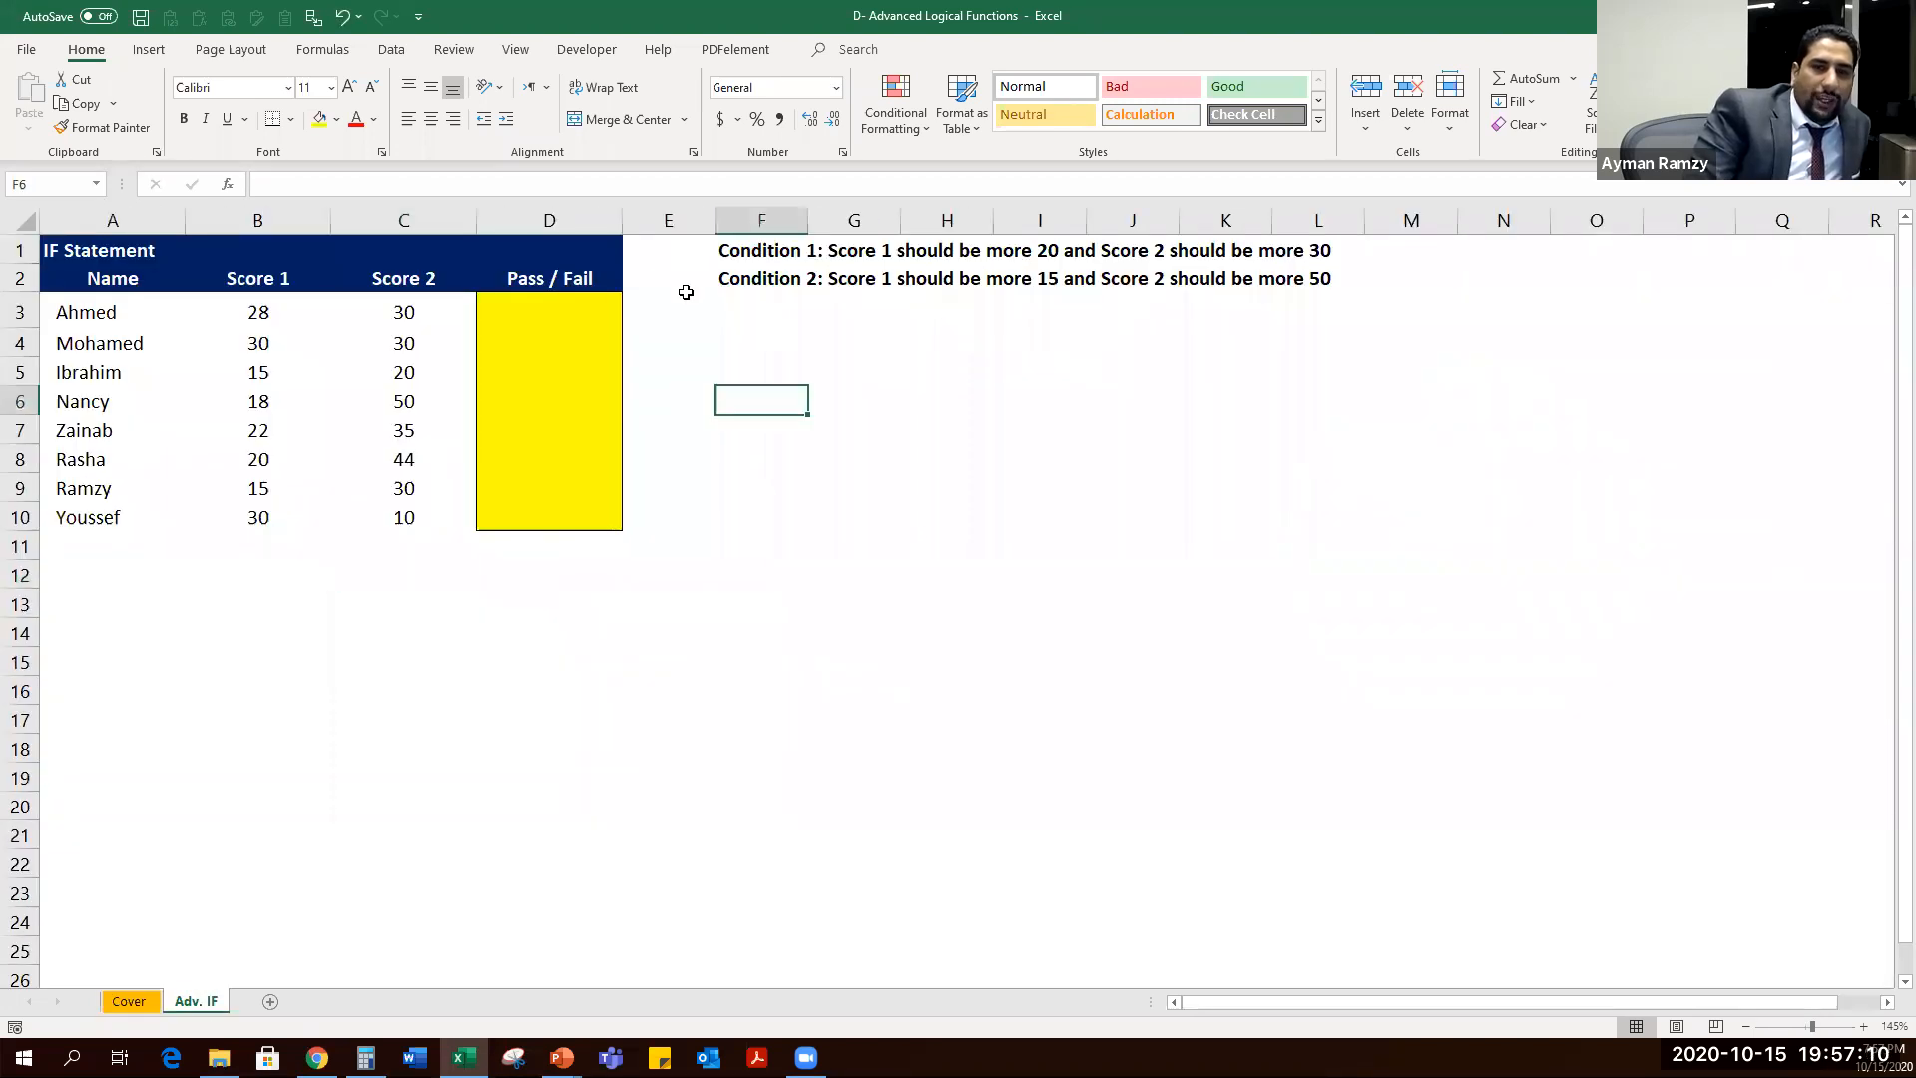
left_click(257, 219)
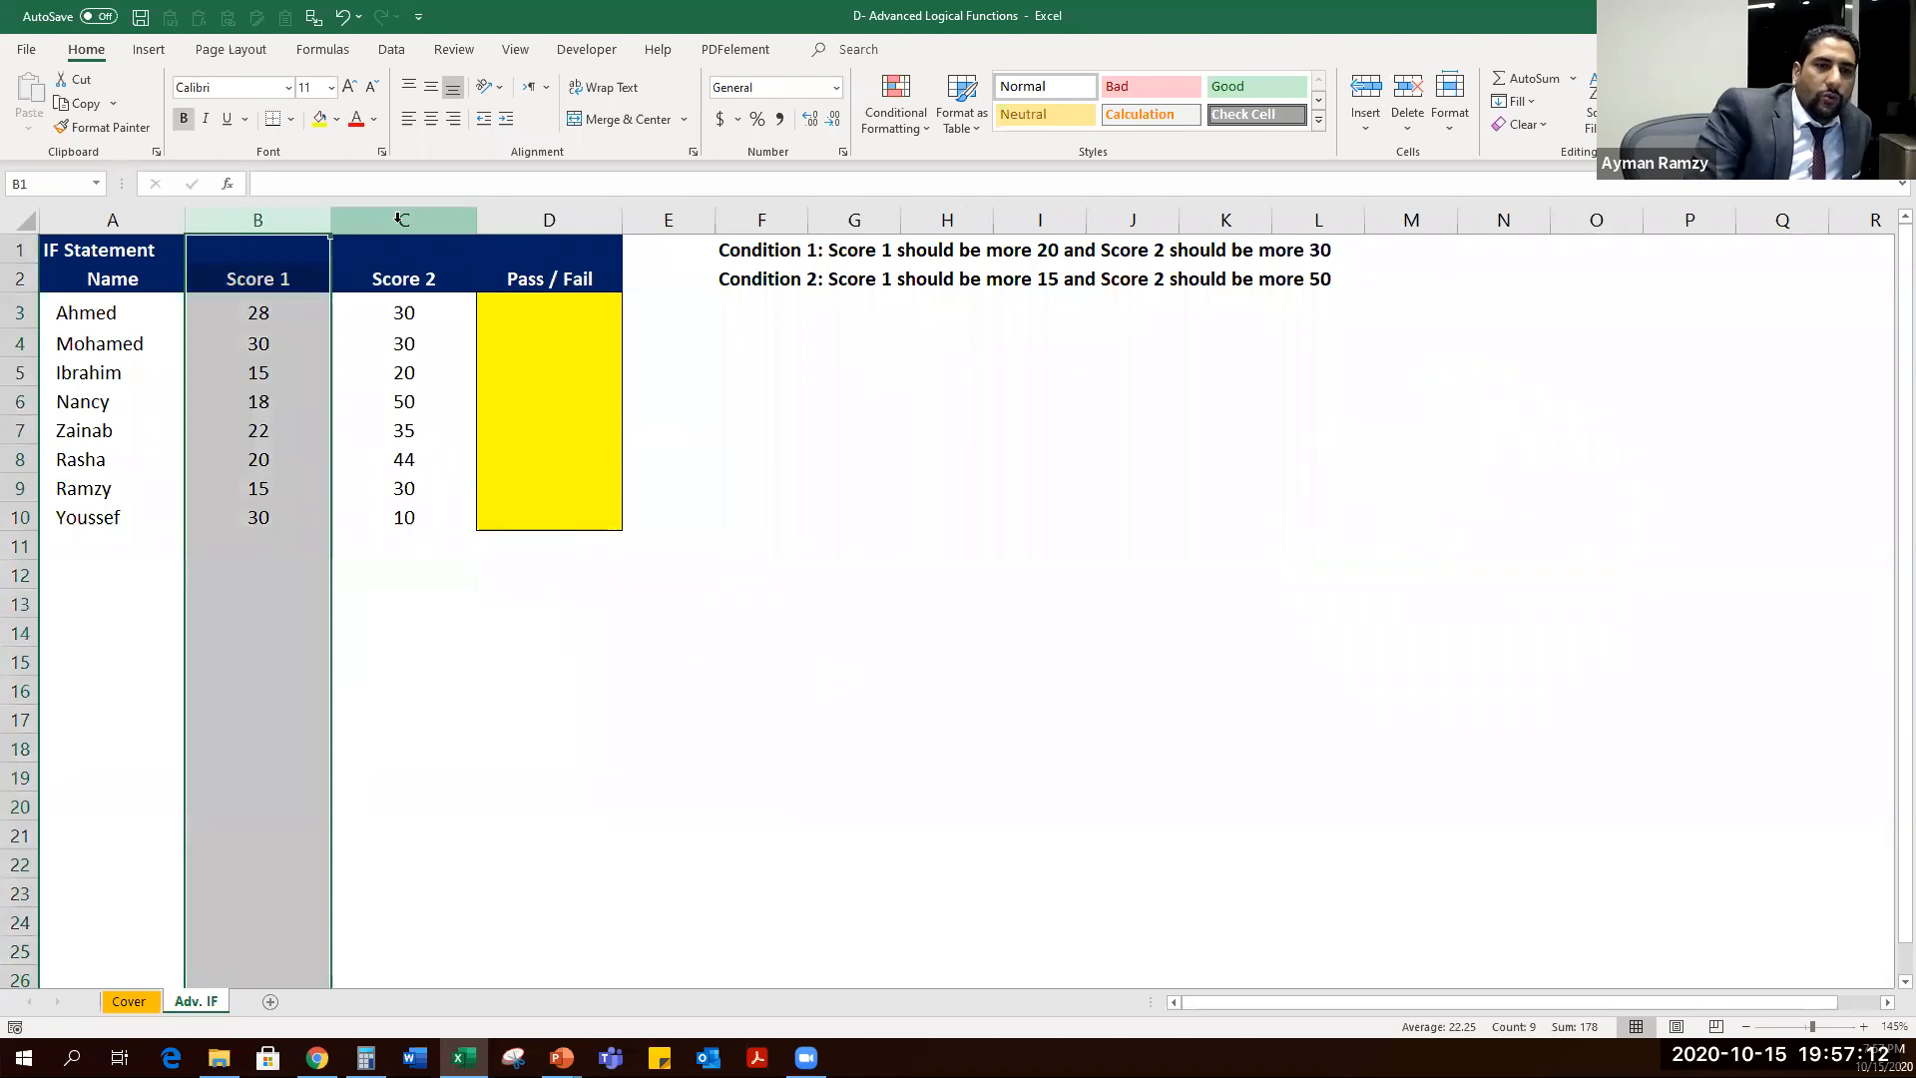
left_click(399, 220)
Label the cells above Score 1 and Score 2 as Arabic in B1 and Math in C1.
left_click(272, 242)
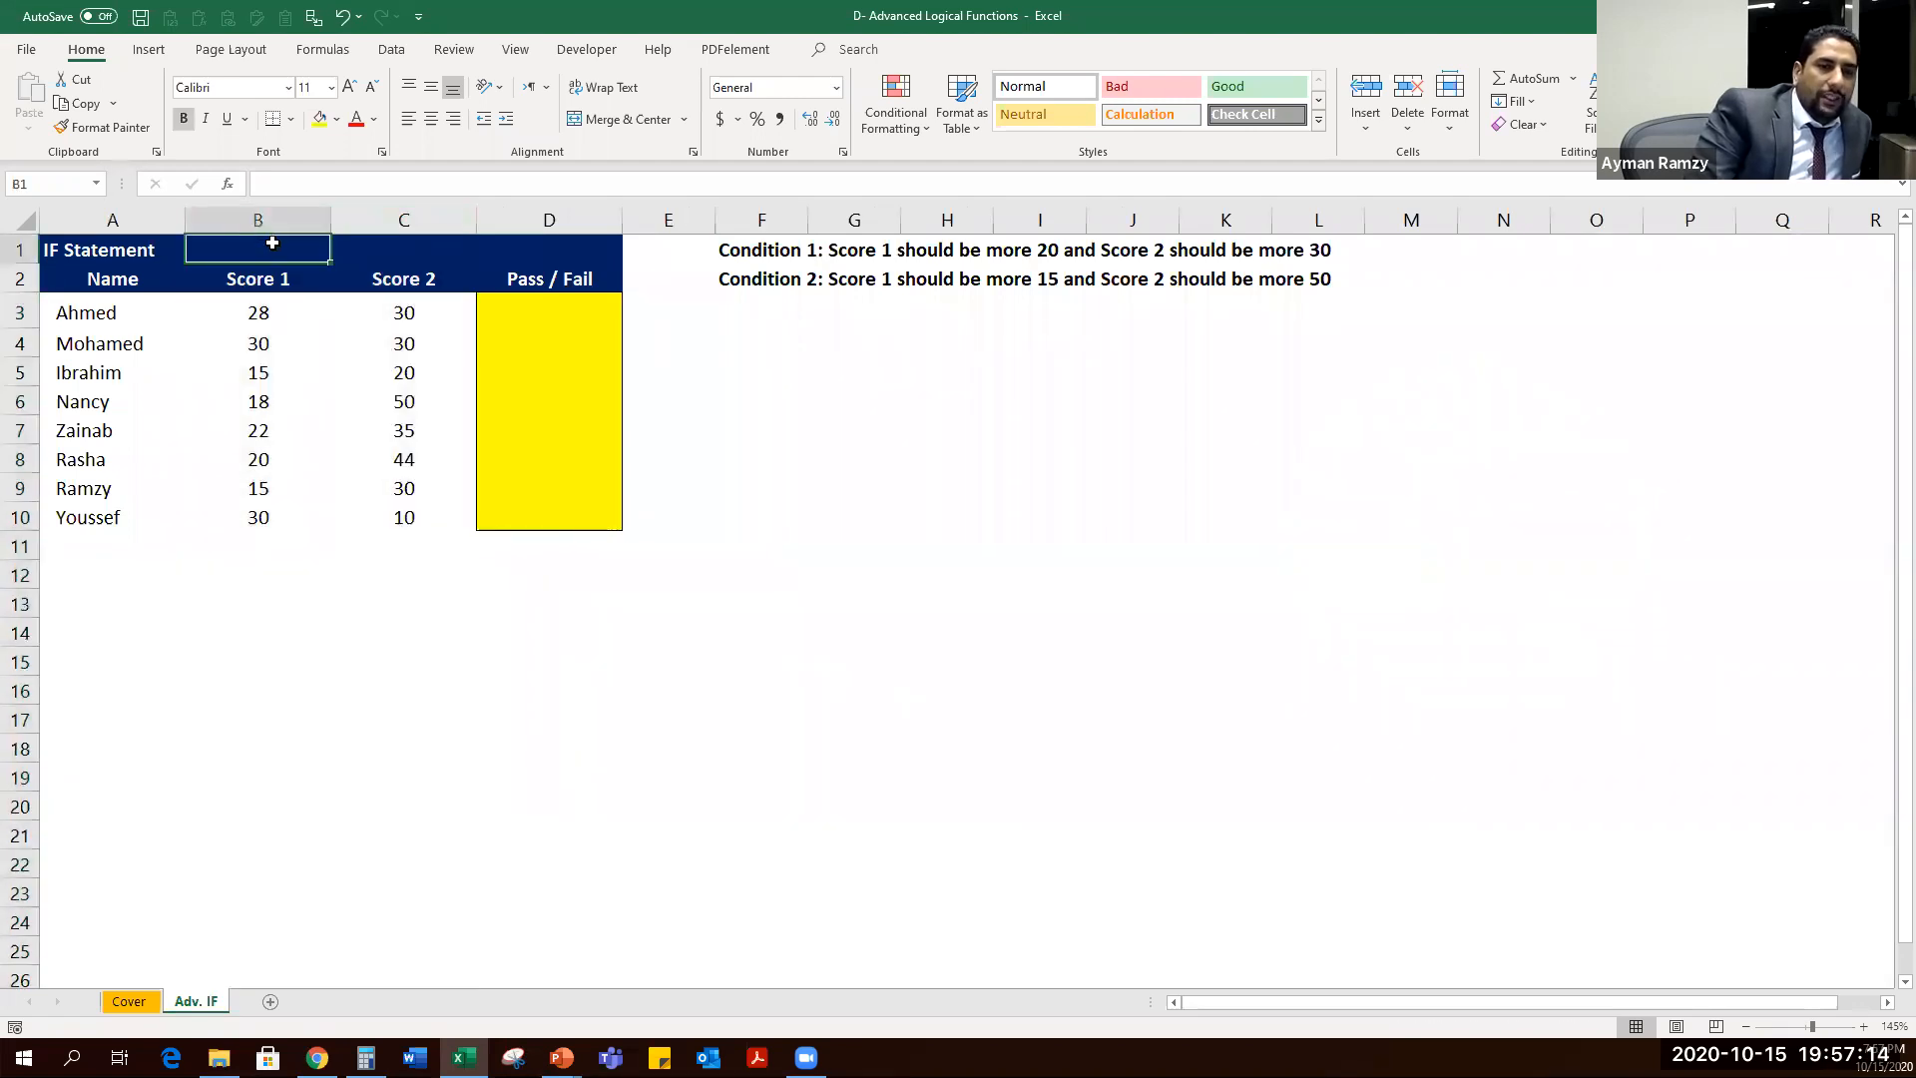
type("Arabic")
key("Tab")
type("MAt")
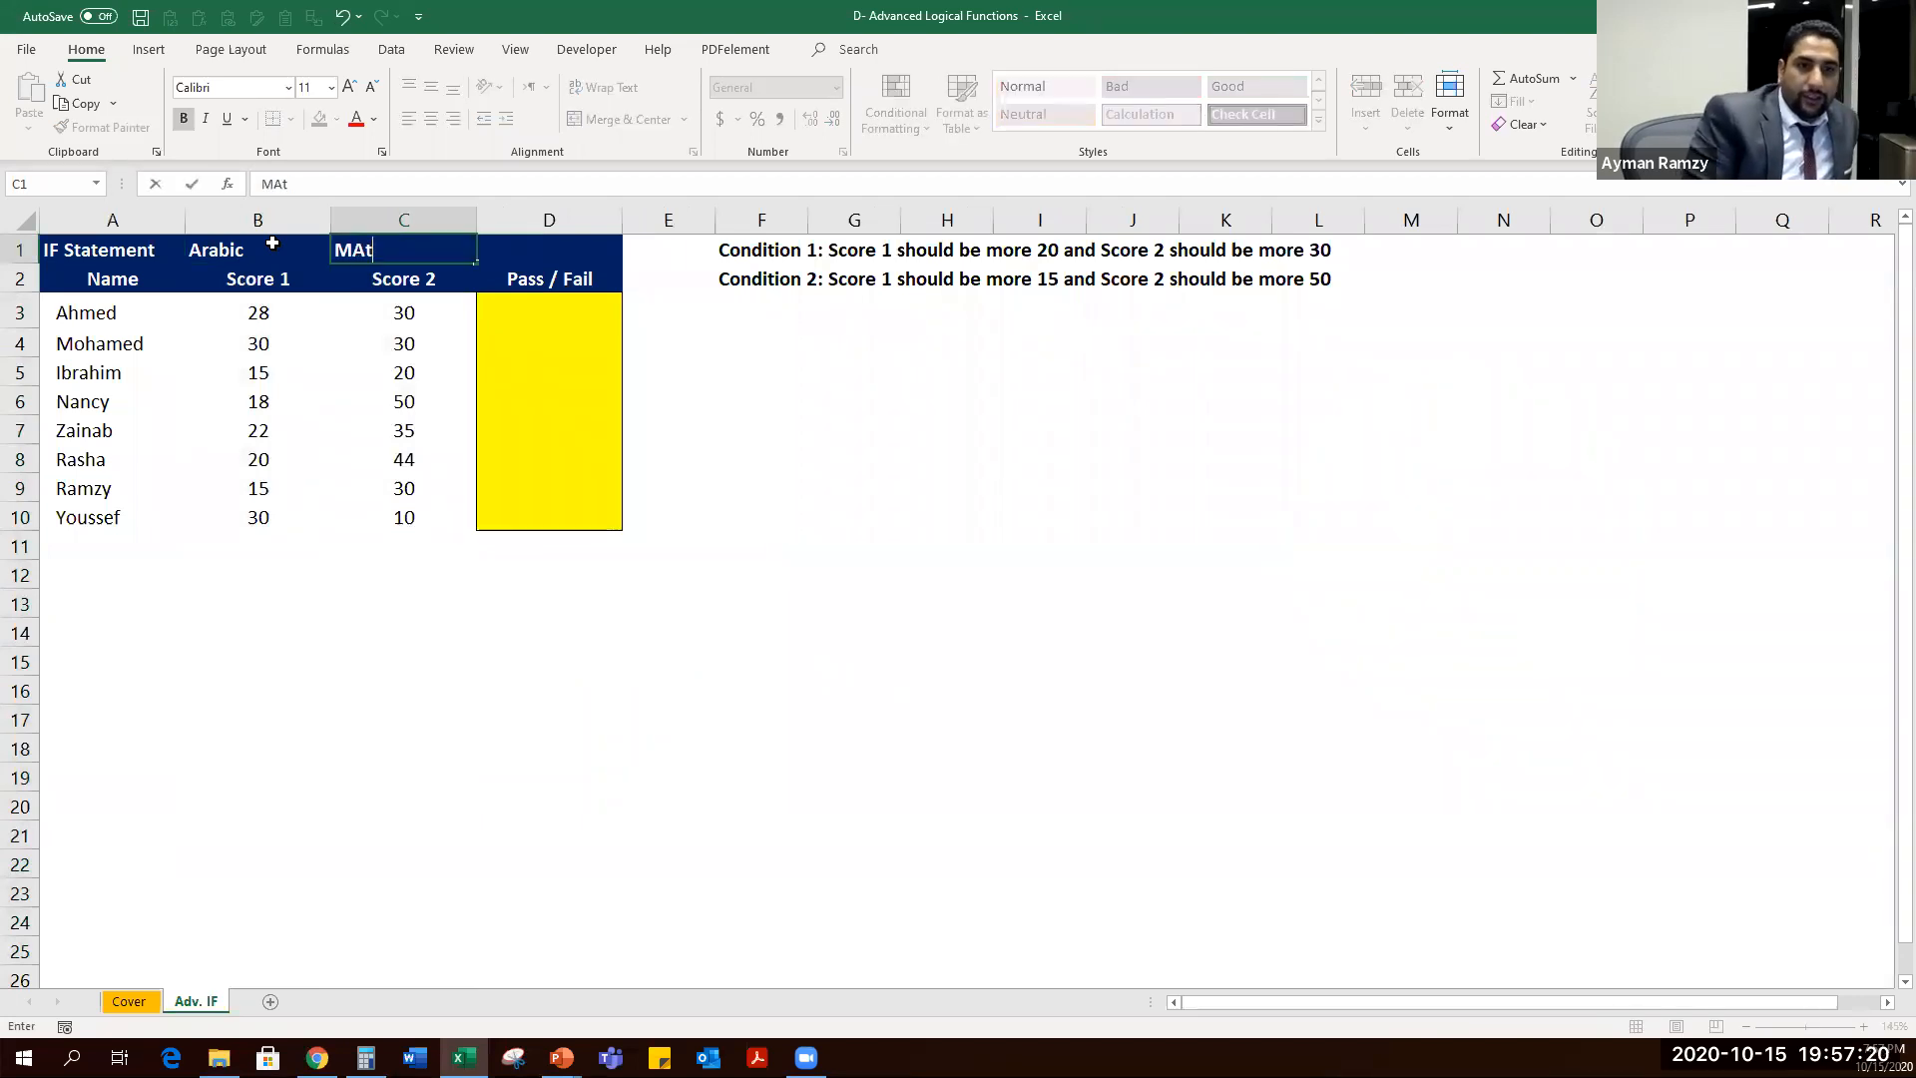
type("h")
key("Return")
type("\\")
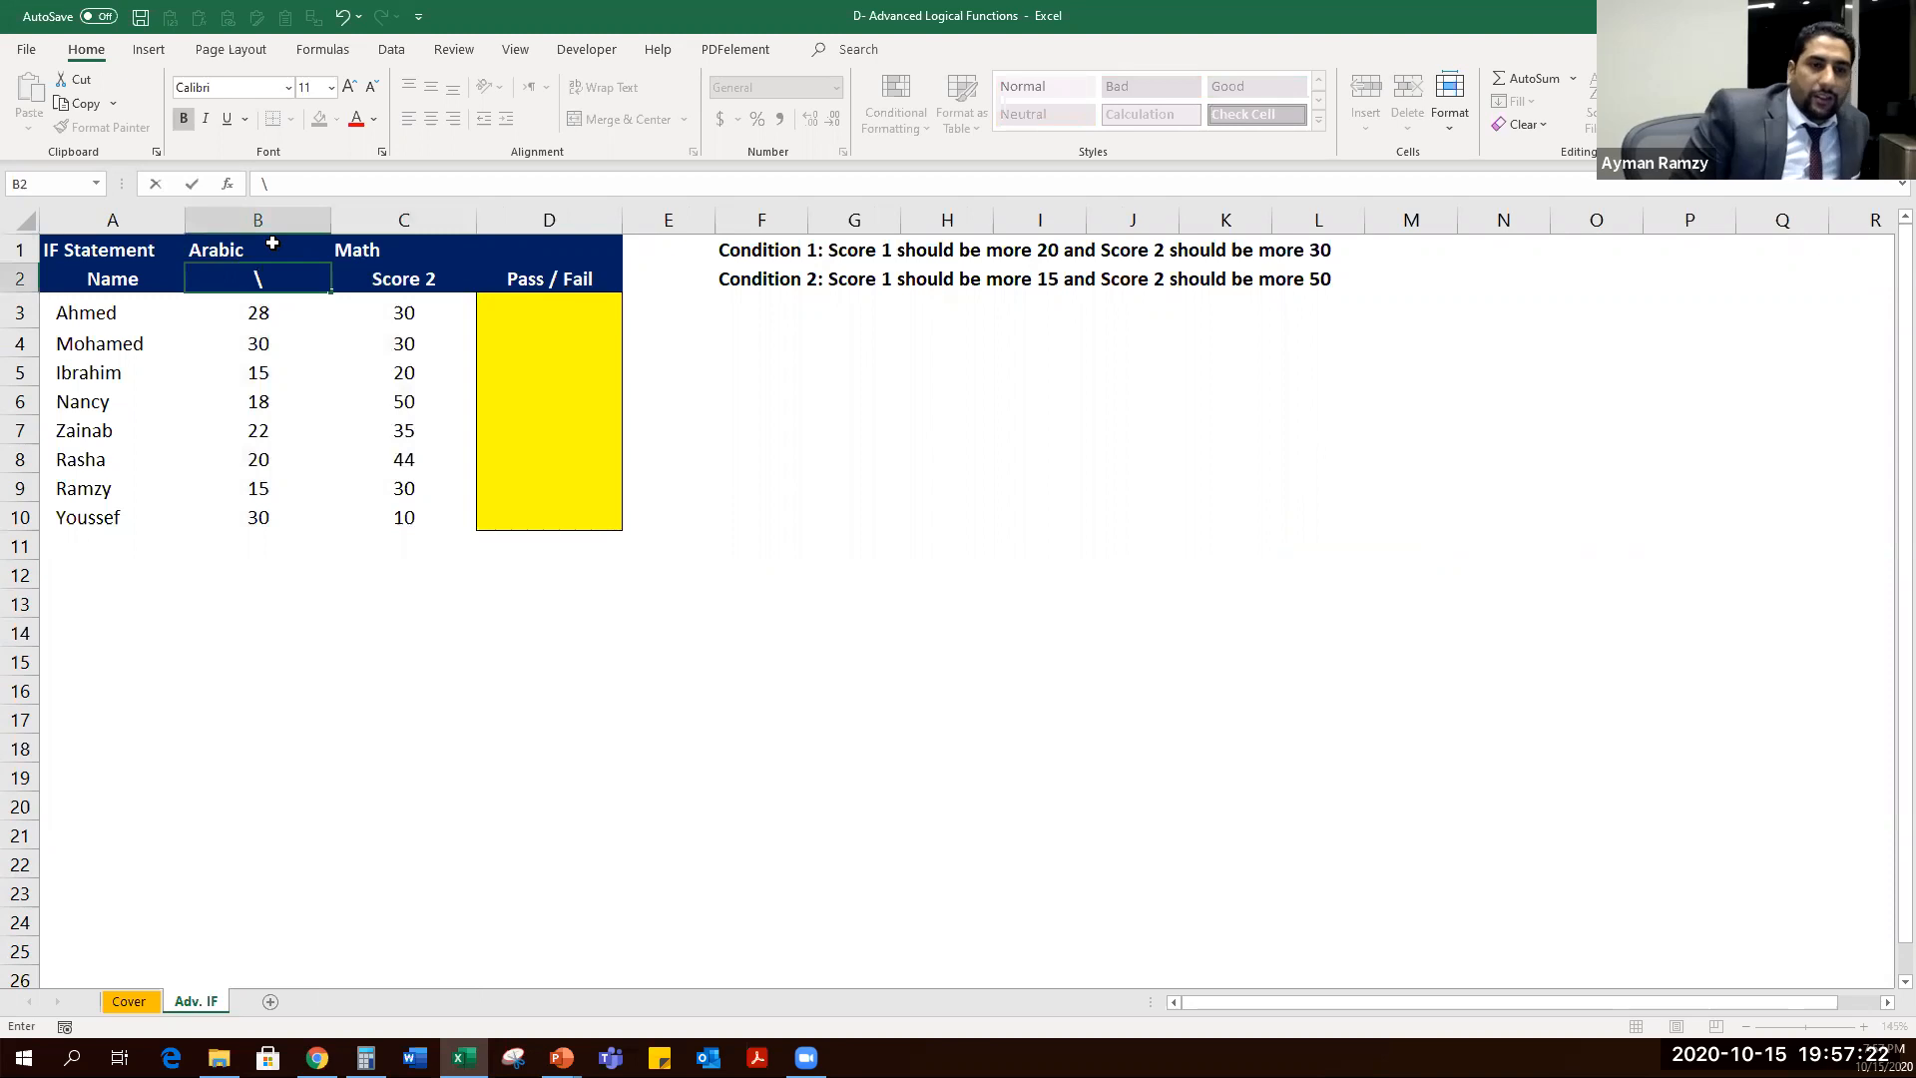
key("Escape")
Examine the subject headings, the student names in A3:A10 and their scores in columns B and C.
left_click(271, 242)
key("Right")
key("Left")
key("Down")
key("Right")
key("Down")
key("Left")
key("Up")
key("Up")
key("Right")
key("Down")
key("Down")
key("Left")
key("Down")
key("Down")
key("Down")
key("Left")
key("Up")
key("Up")
key("Up")
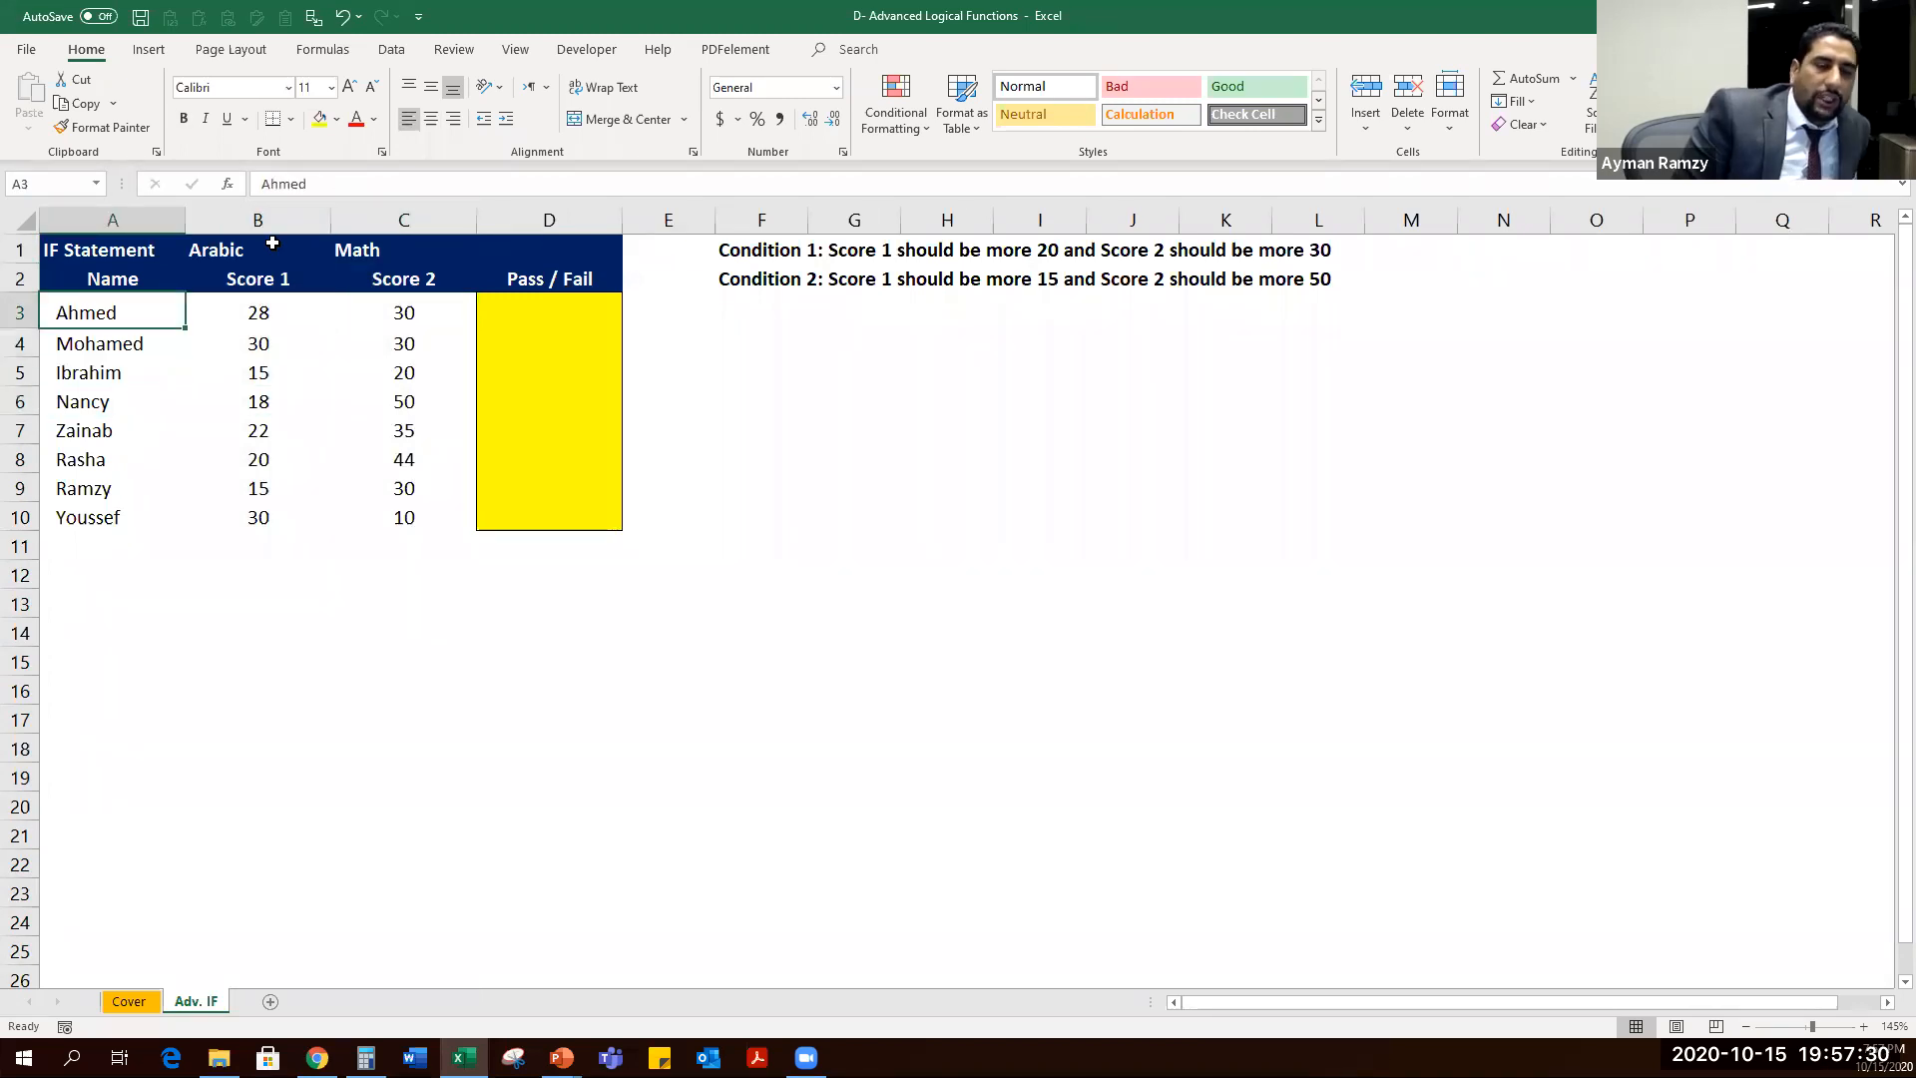
key("ctrl+shift+Down")
key("Down")
key("Down")
key("Down")
key("Down")
key("Down")
key("Down")
key("ctrl+Up")
key("Down")
key("Down")
key("Down")
key("Down")
key("Down")
key("Down")
key("Down")
key("Down")
key("Right")
key("Right")
key("Right")
key("Right")
key("Right")
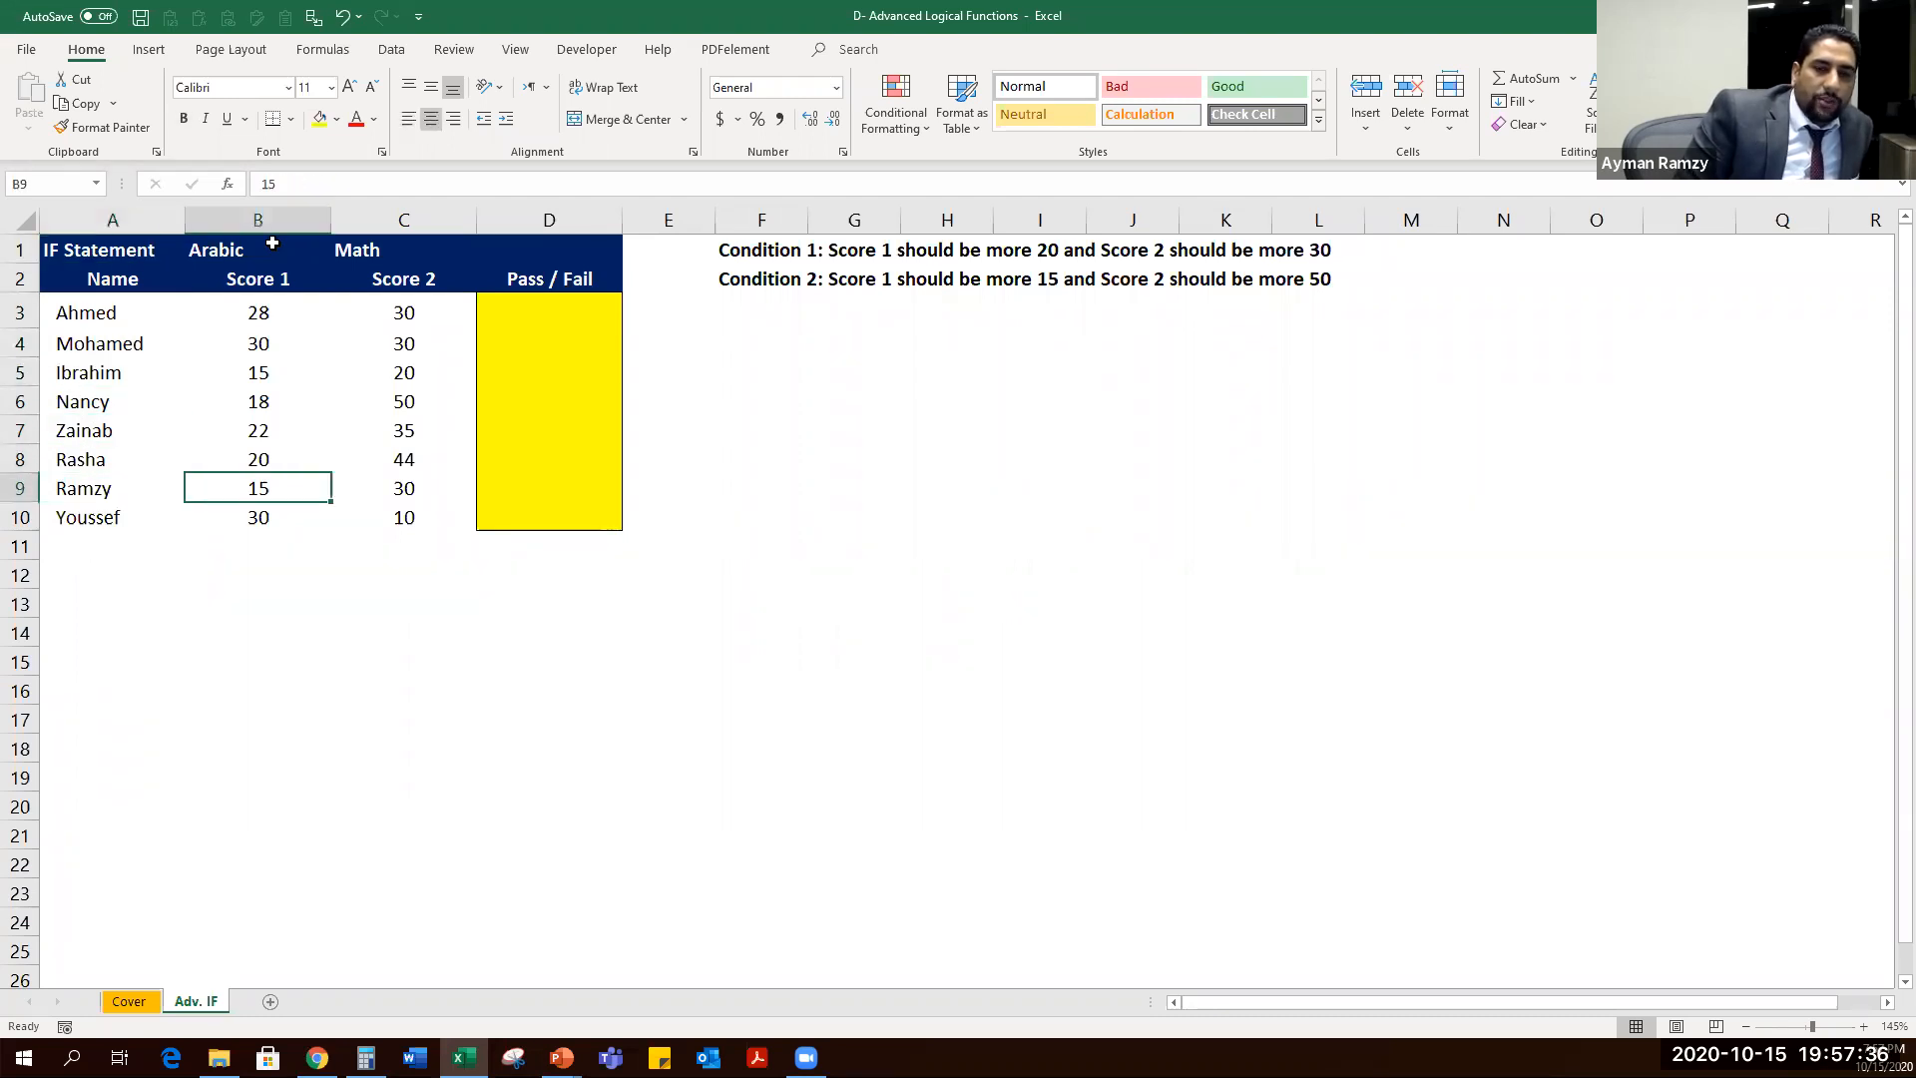
Review the pass conditions beside the table, the list of names and the empty Pass / Fail column.
key("ctrl+Up")
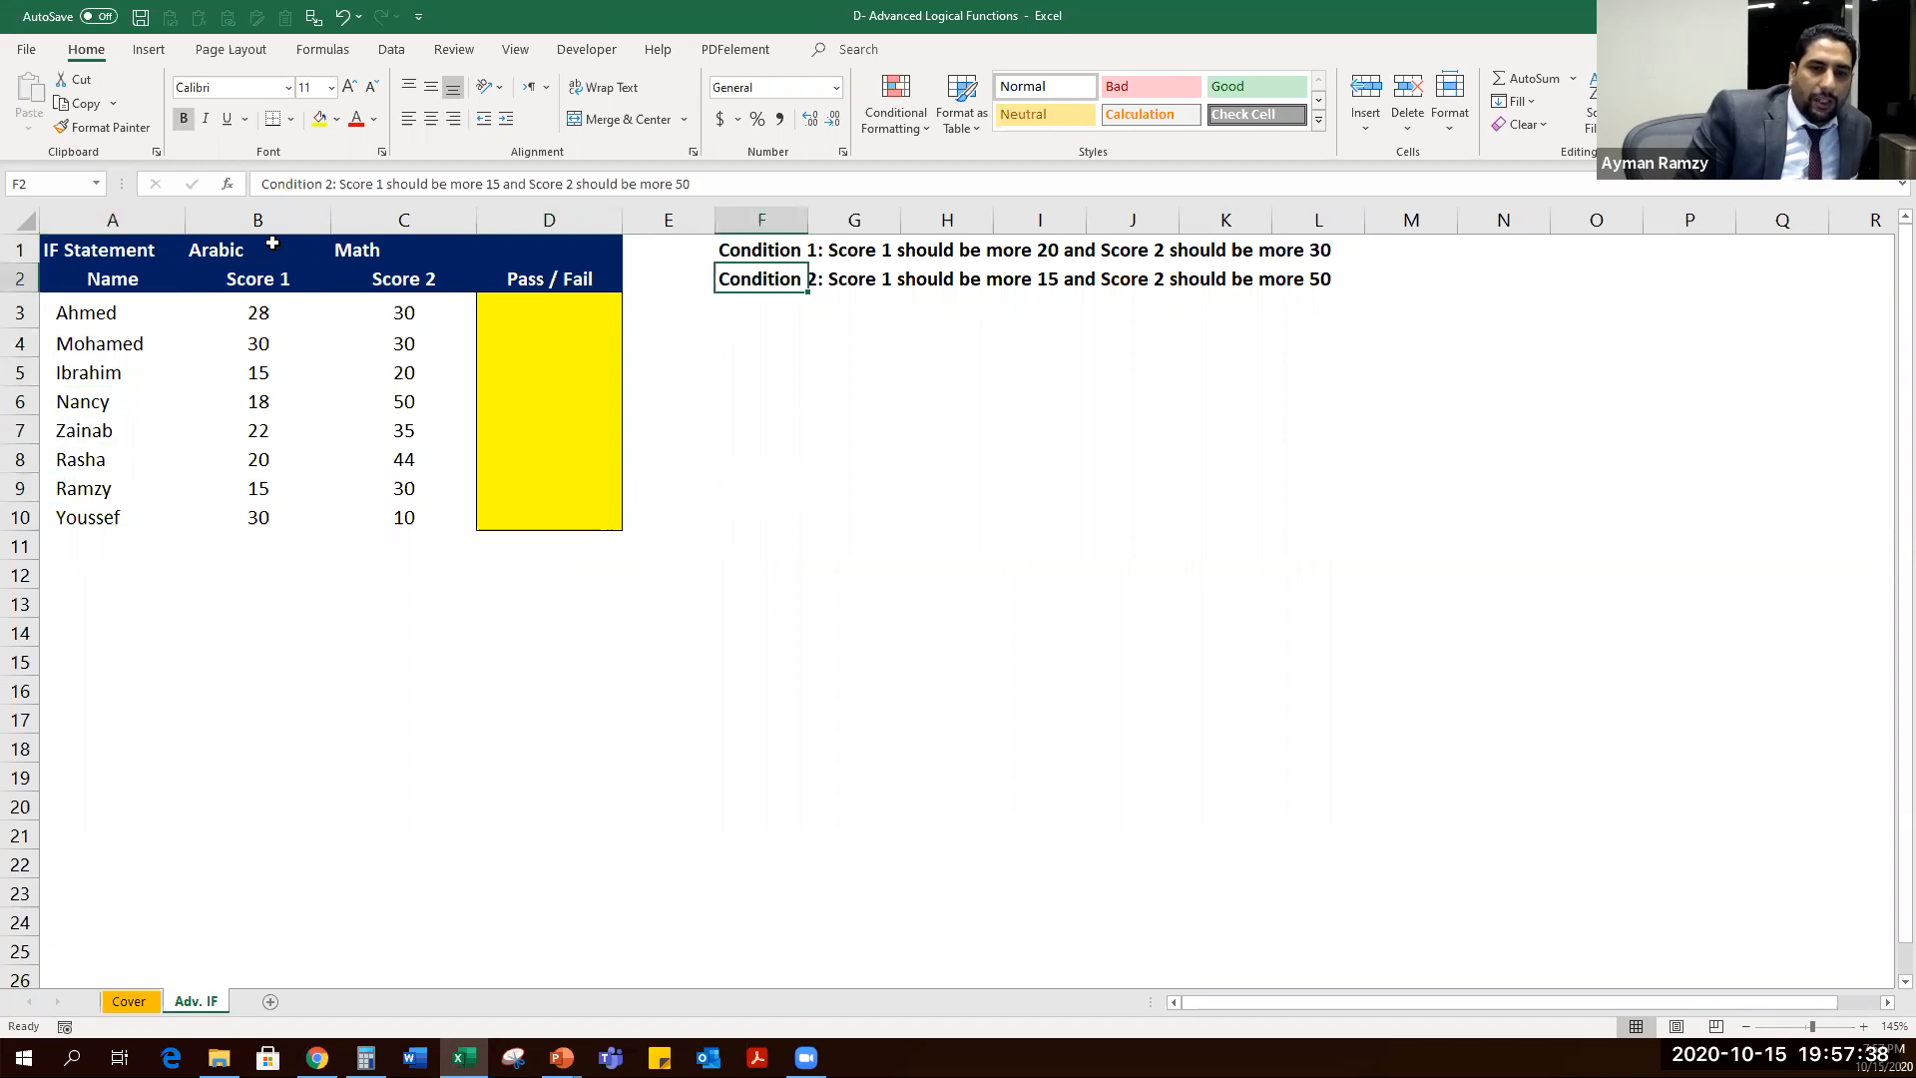
key("Left")
key("Left")
key("Down")
key("Left")
key("Left")
key("Left")
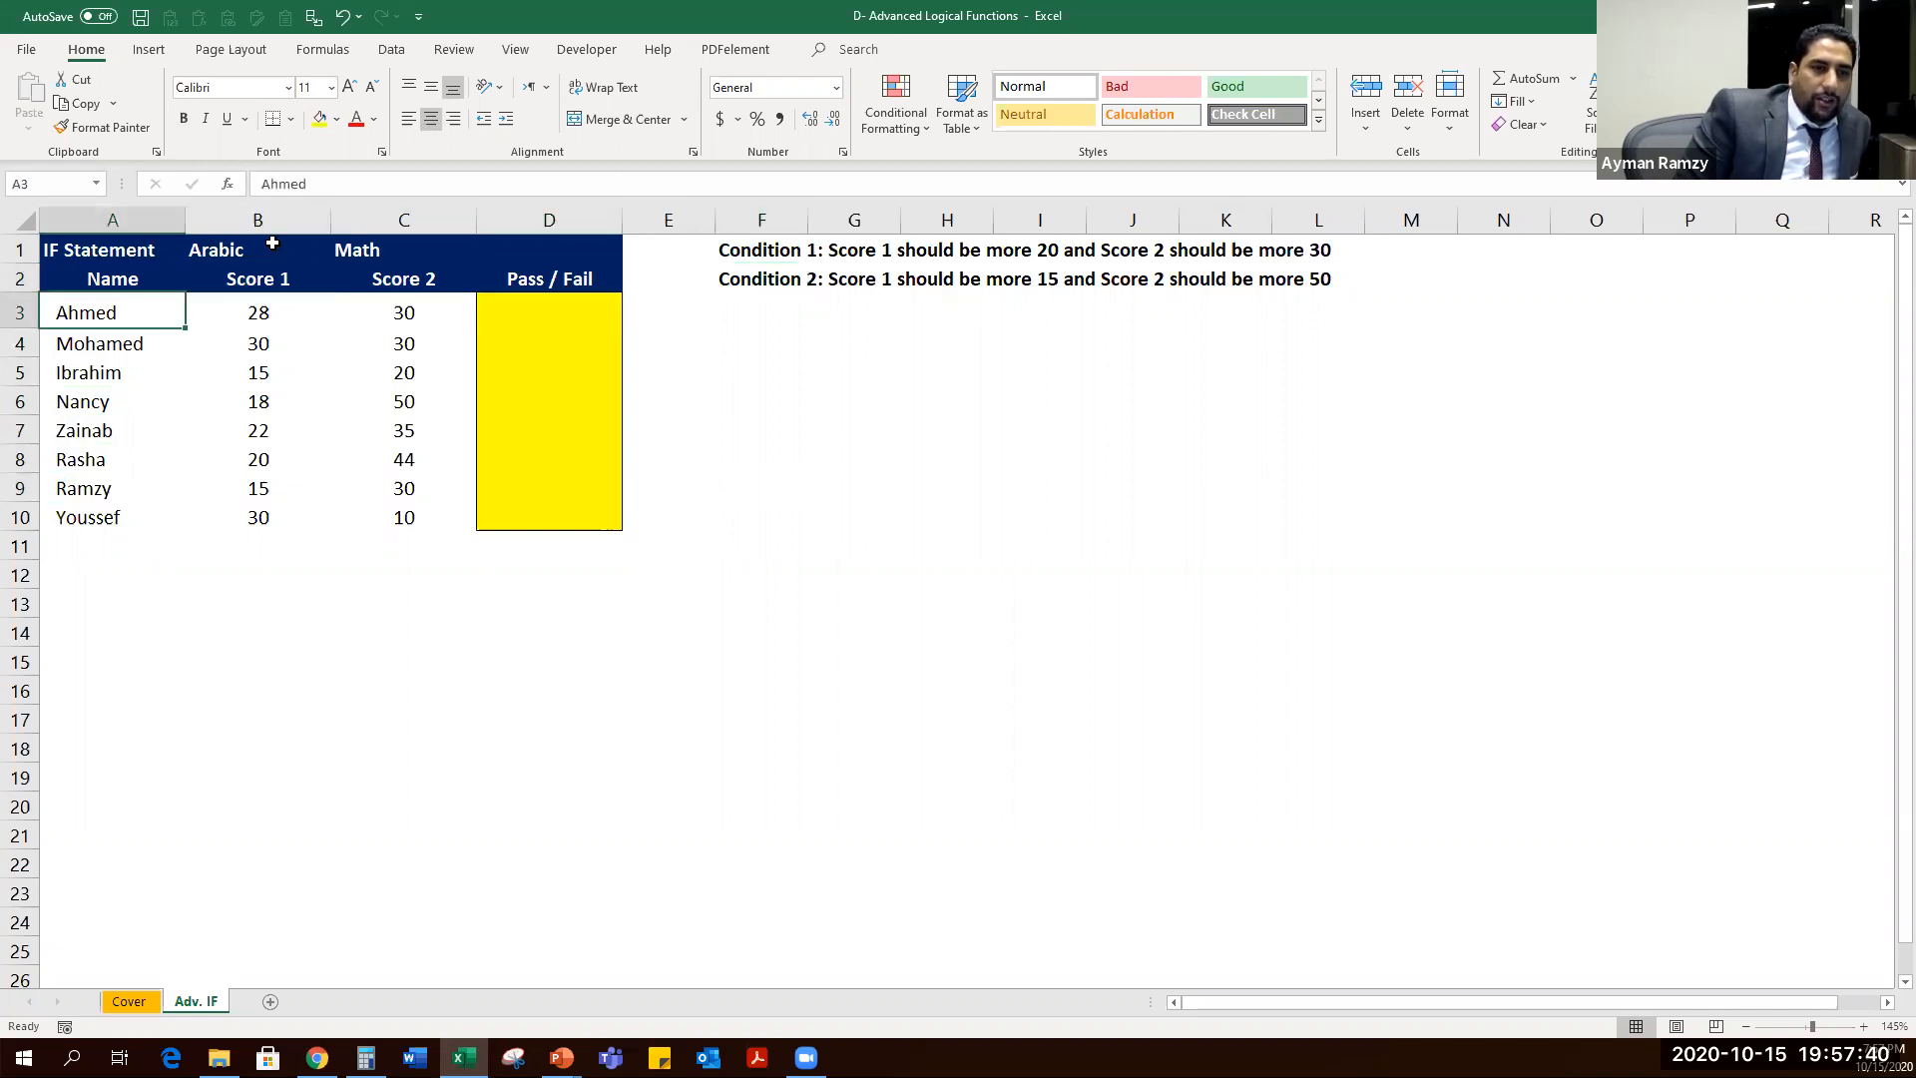
key("ctrl+shift+Down")
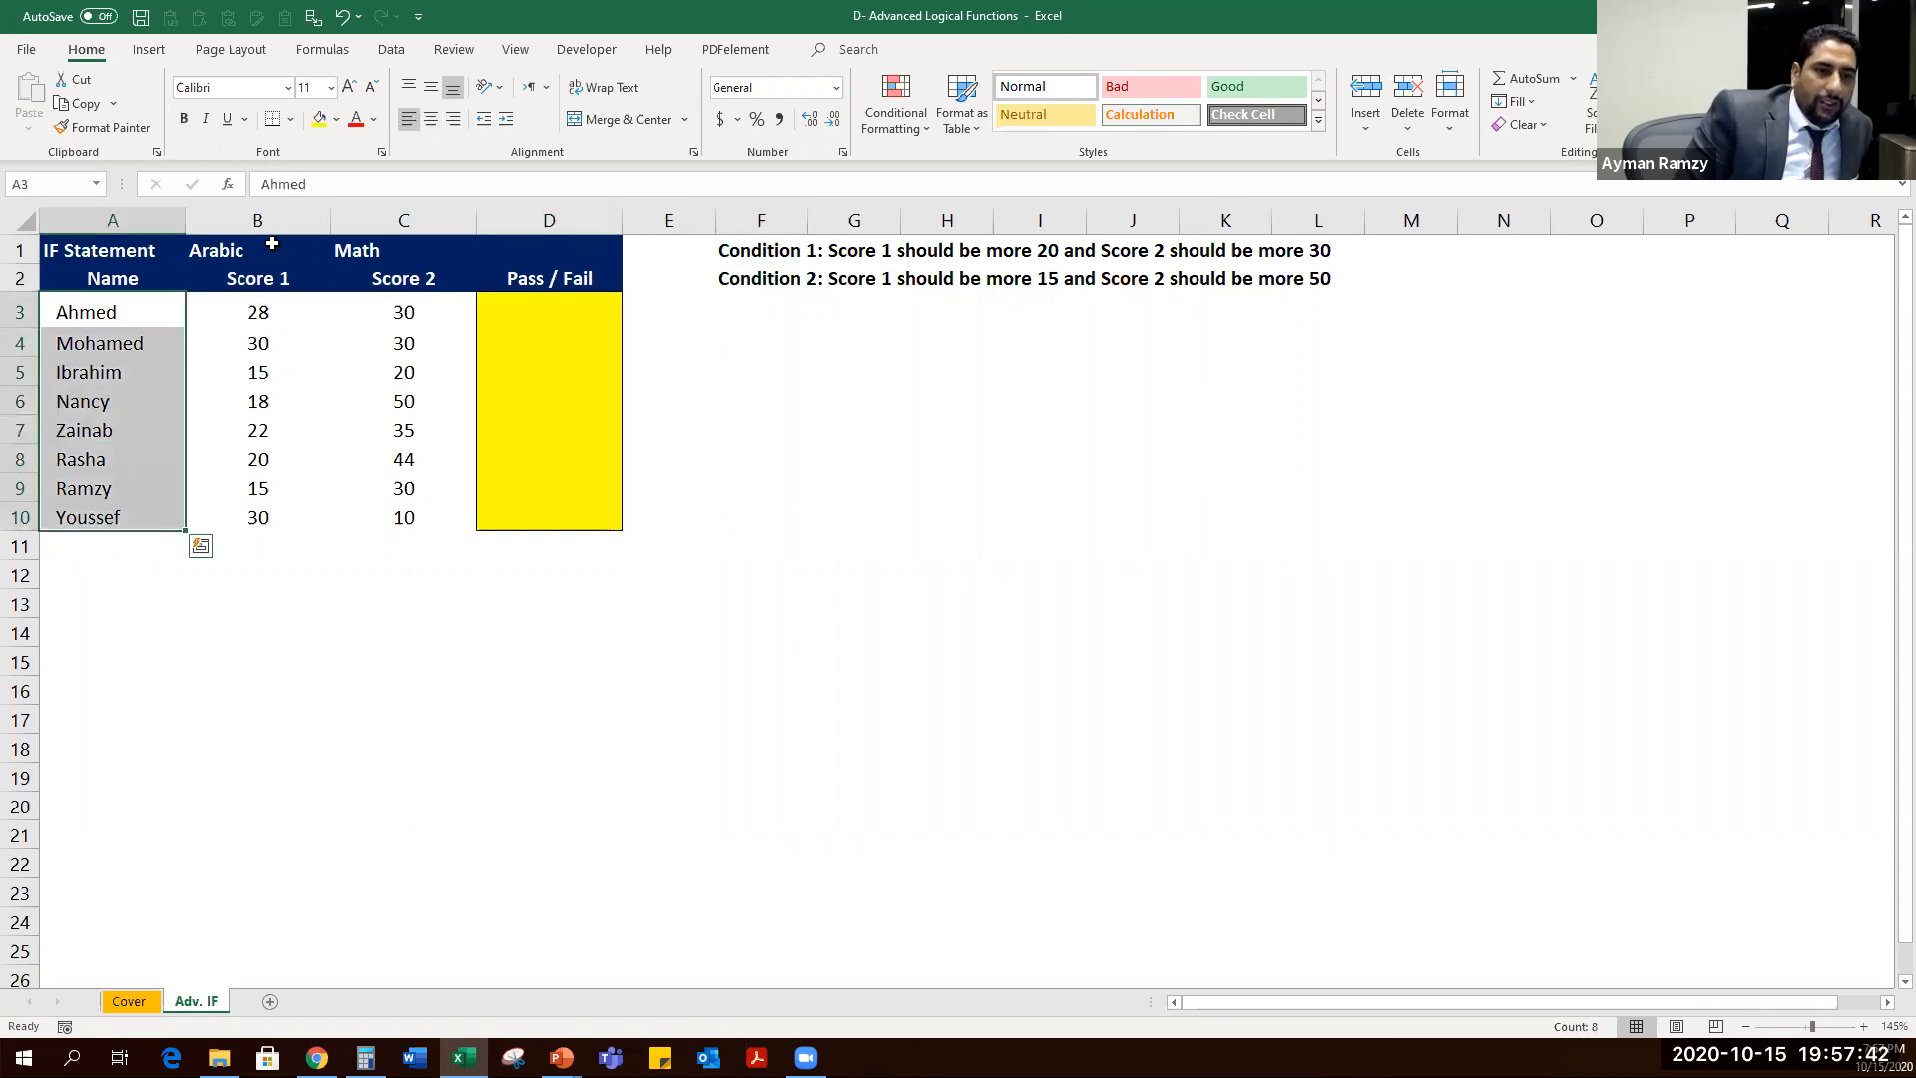
key("Right")
key("Right")
key("Right")
key("Right")
key("Right")
key("Right")
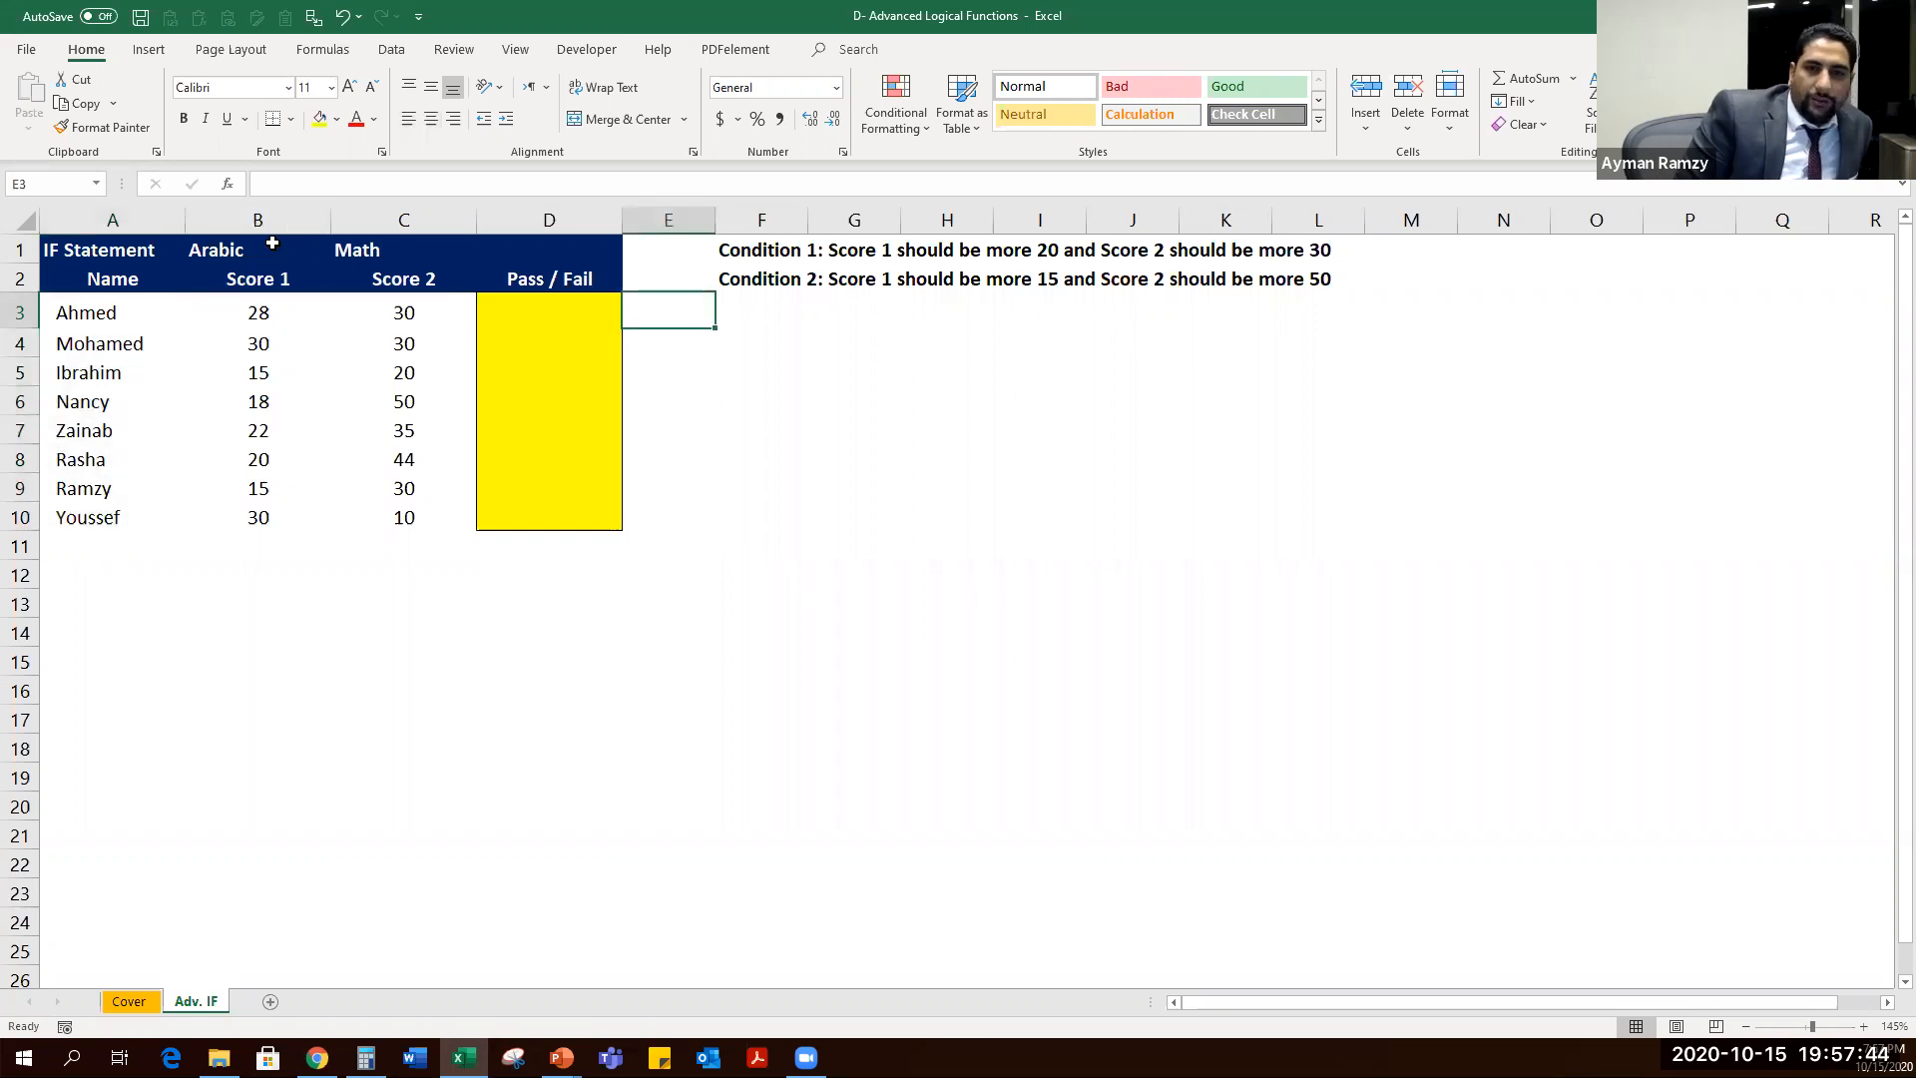
key("Left")
key("Left")
key("Right")
key("Left")
key("Left")
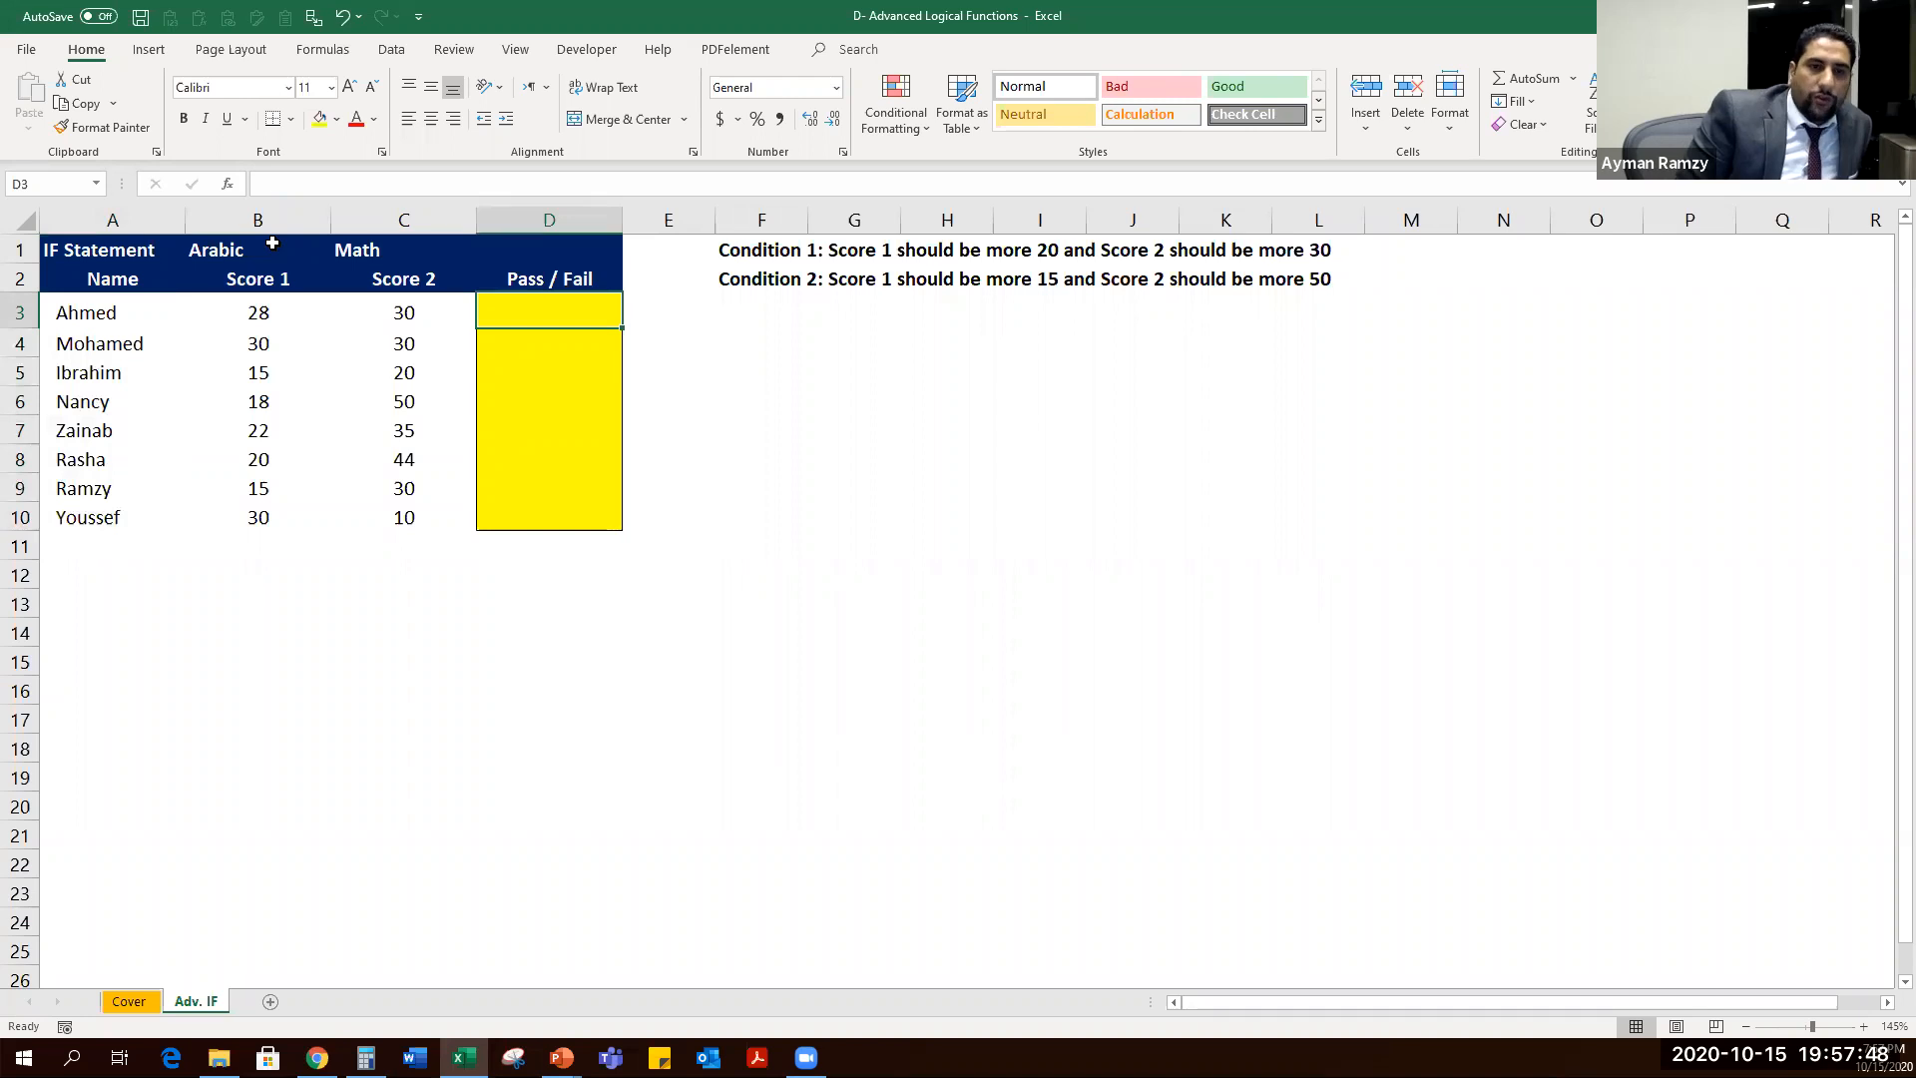
Remove the yellow formatting from the Pass / Fail cells D3:D10 by copying the blank cell D12 over them.
key("ctrl+shift+Down")
key("Up")
key("Down")
key("Left")
key("Right")
key("Down")
key("Down")
key("Down")
key("Down")
key("Down")
key("Down")
key("Down")
key("Down")
key("Down")
key("ctrl+c")
key("ctrl+shift+Up")
key("shift+Down")
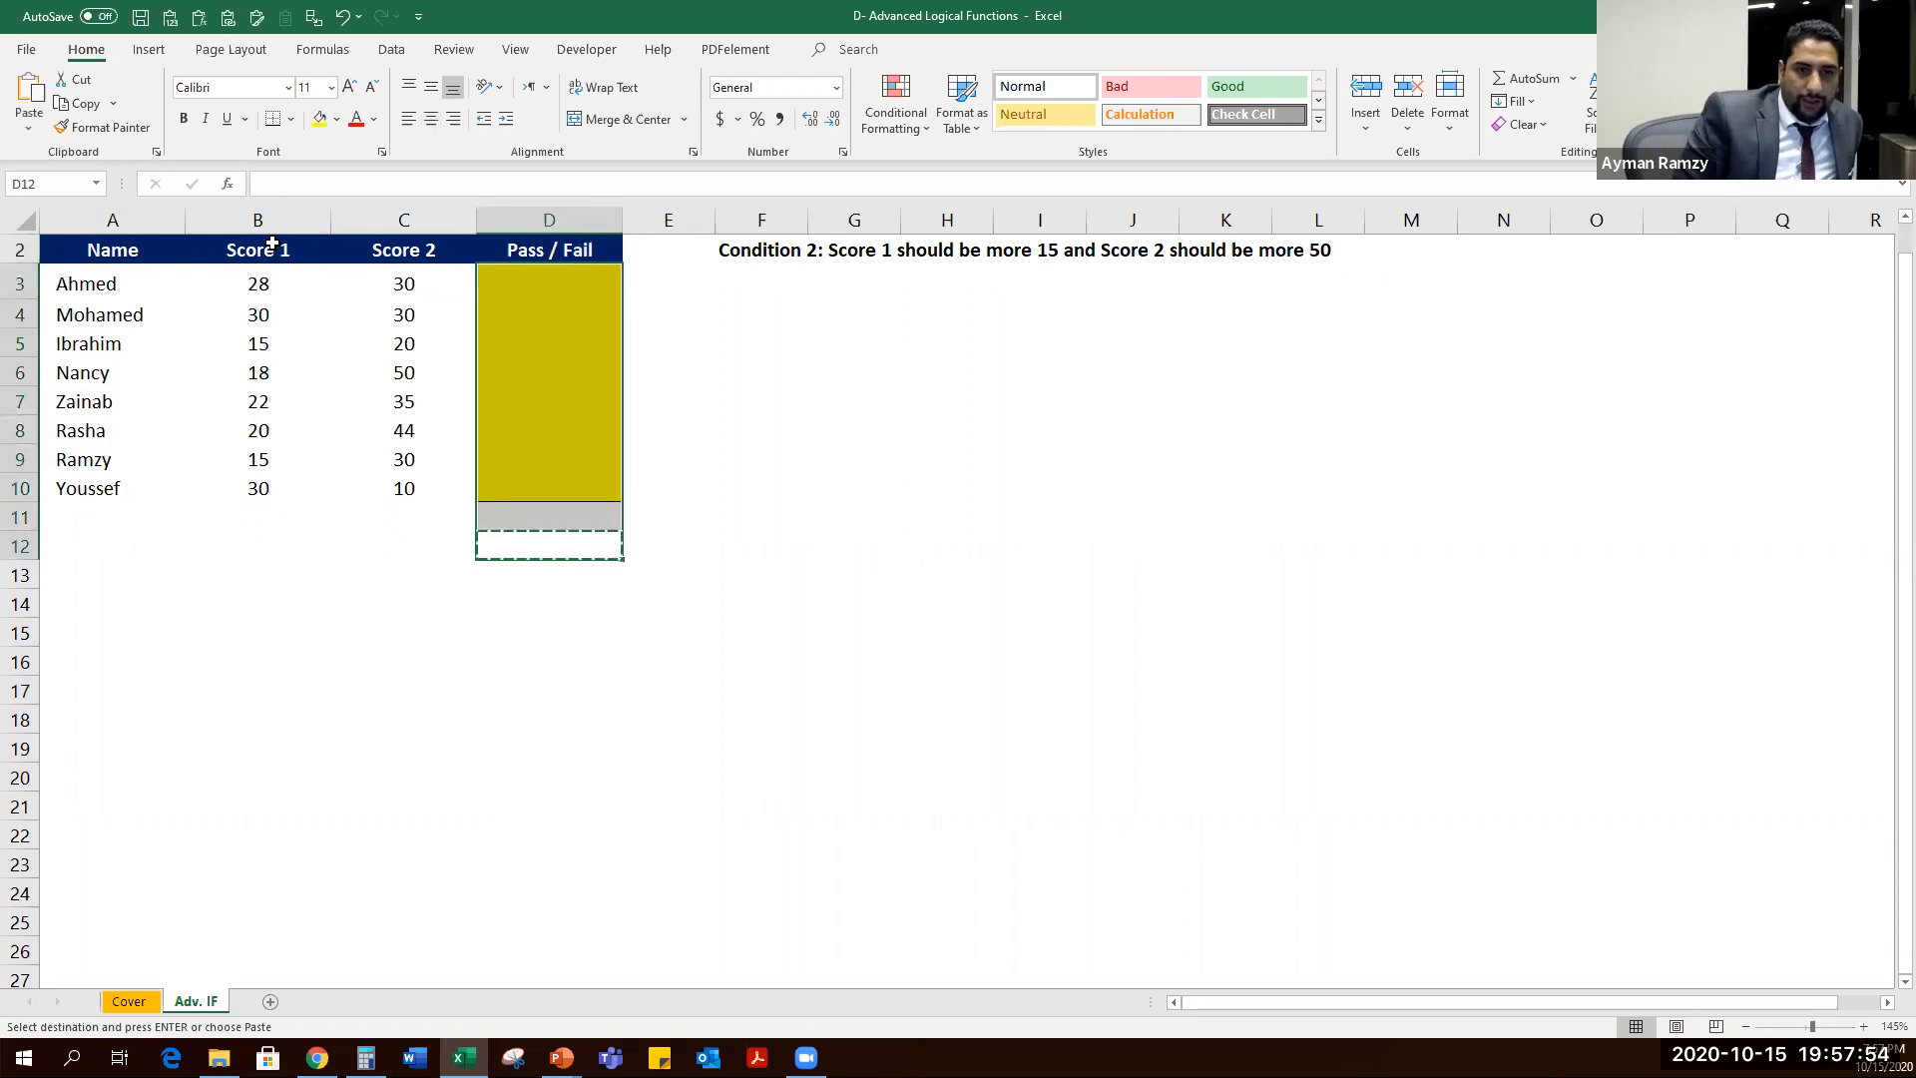
key("Return")
key("Up")
key("Up")
key("ctrl+Up")
key("Down")
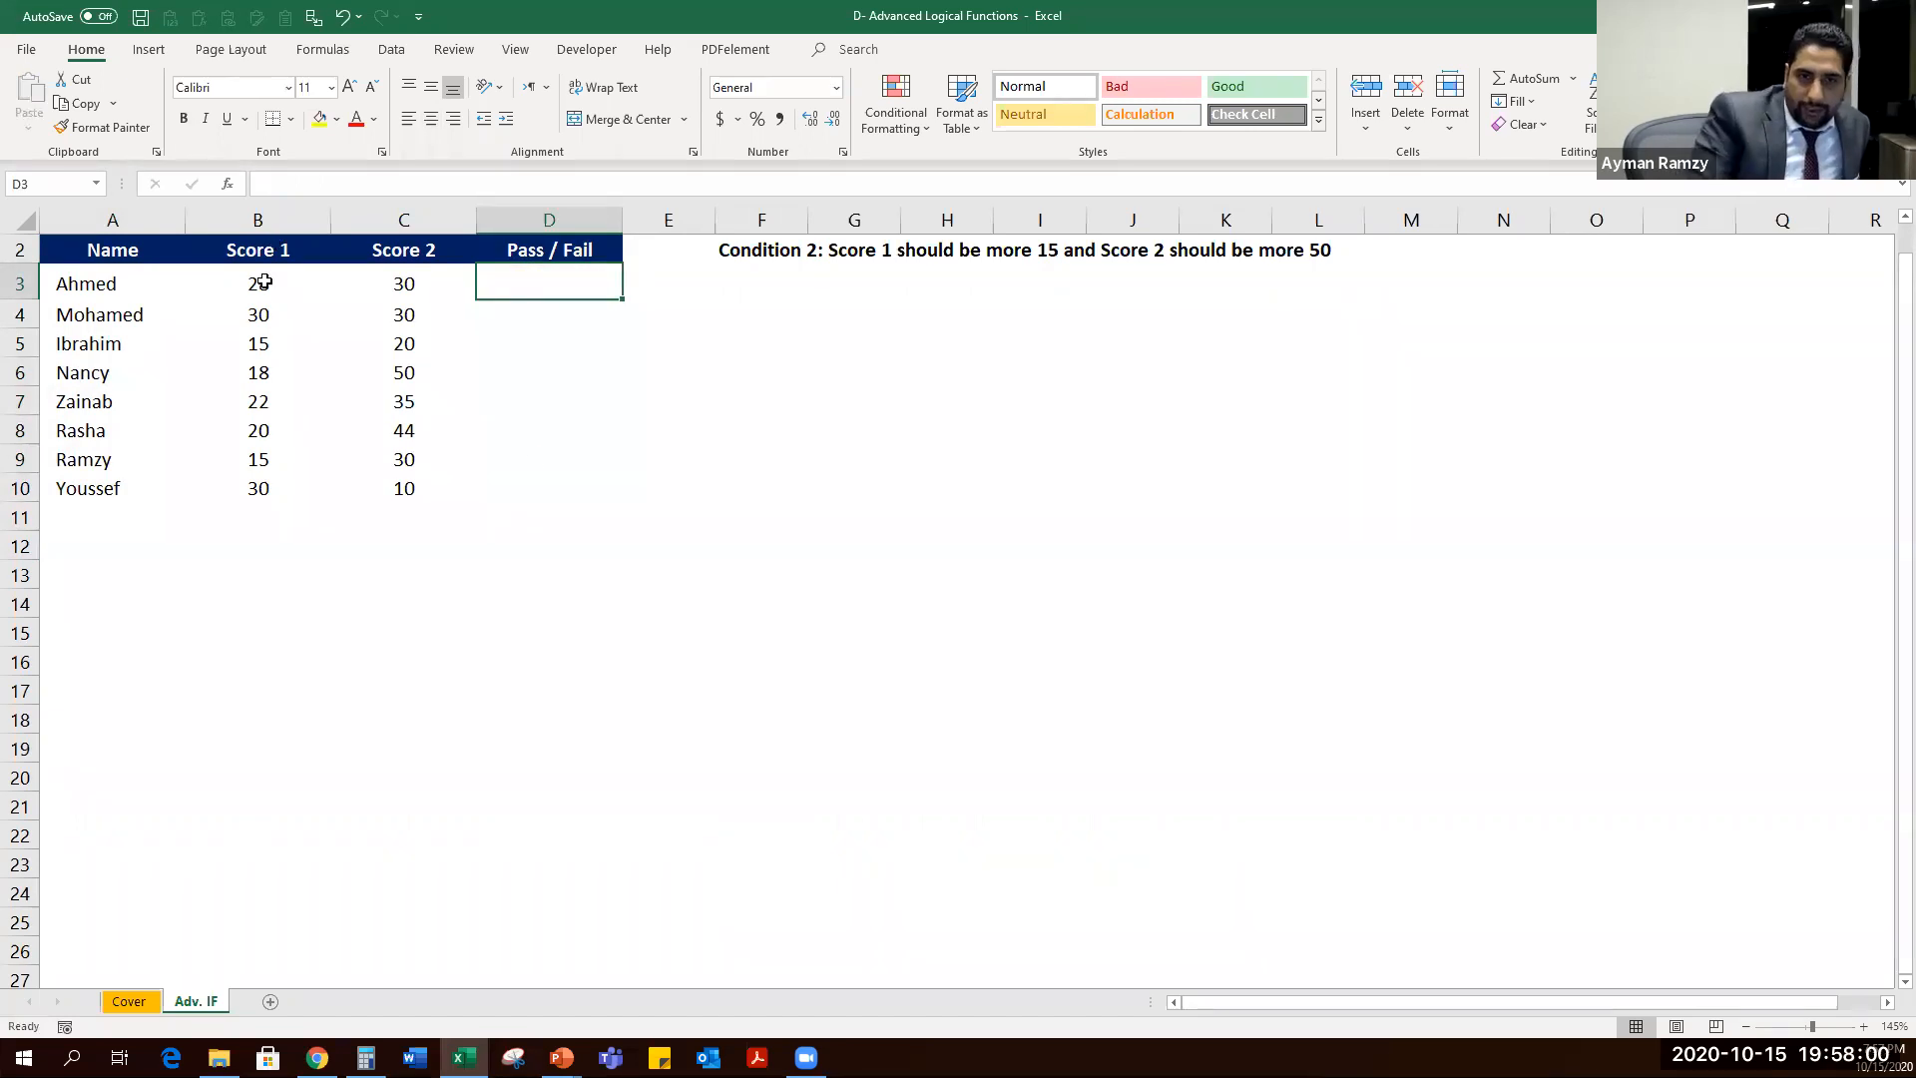
Enter the label To pass in E1, beside Condition 1.
scroll(848, 299, "up", 1)
left_click_drag(740, 246, 784, 271)
left_click(855, 251)
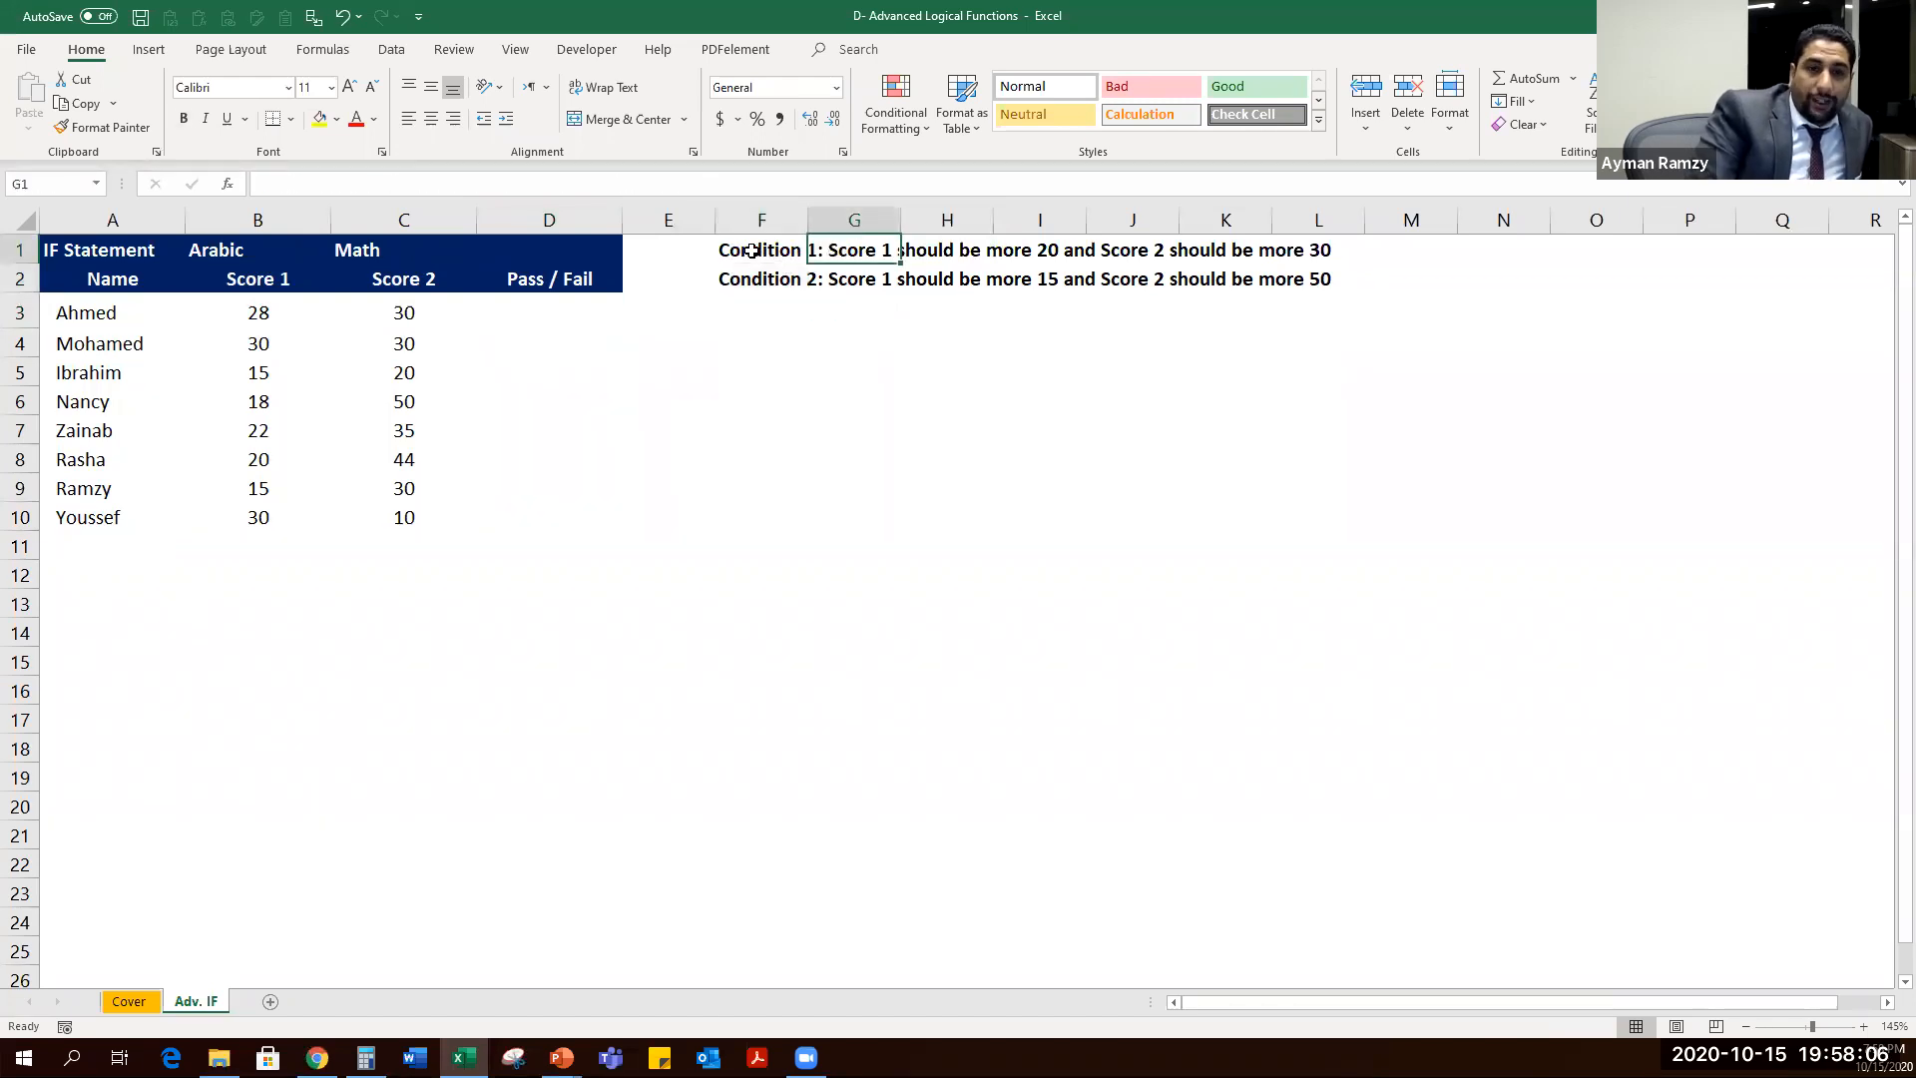
left_click(690, 249)
type("To pass")
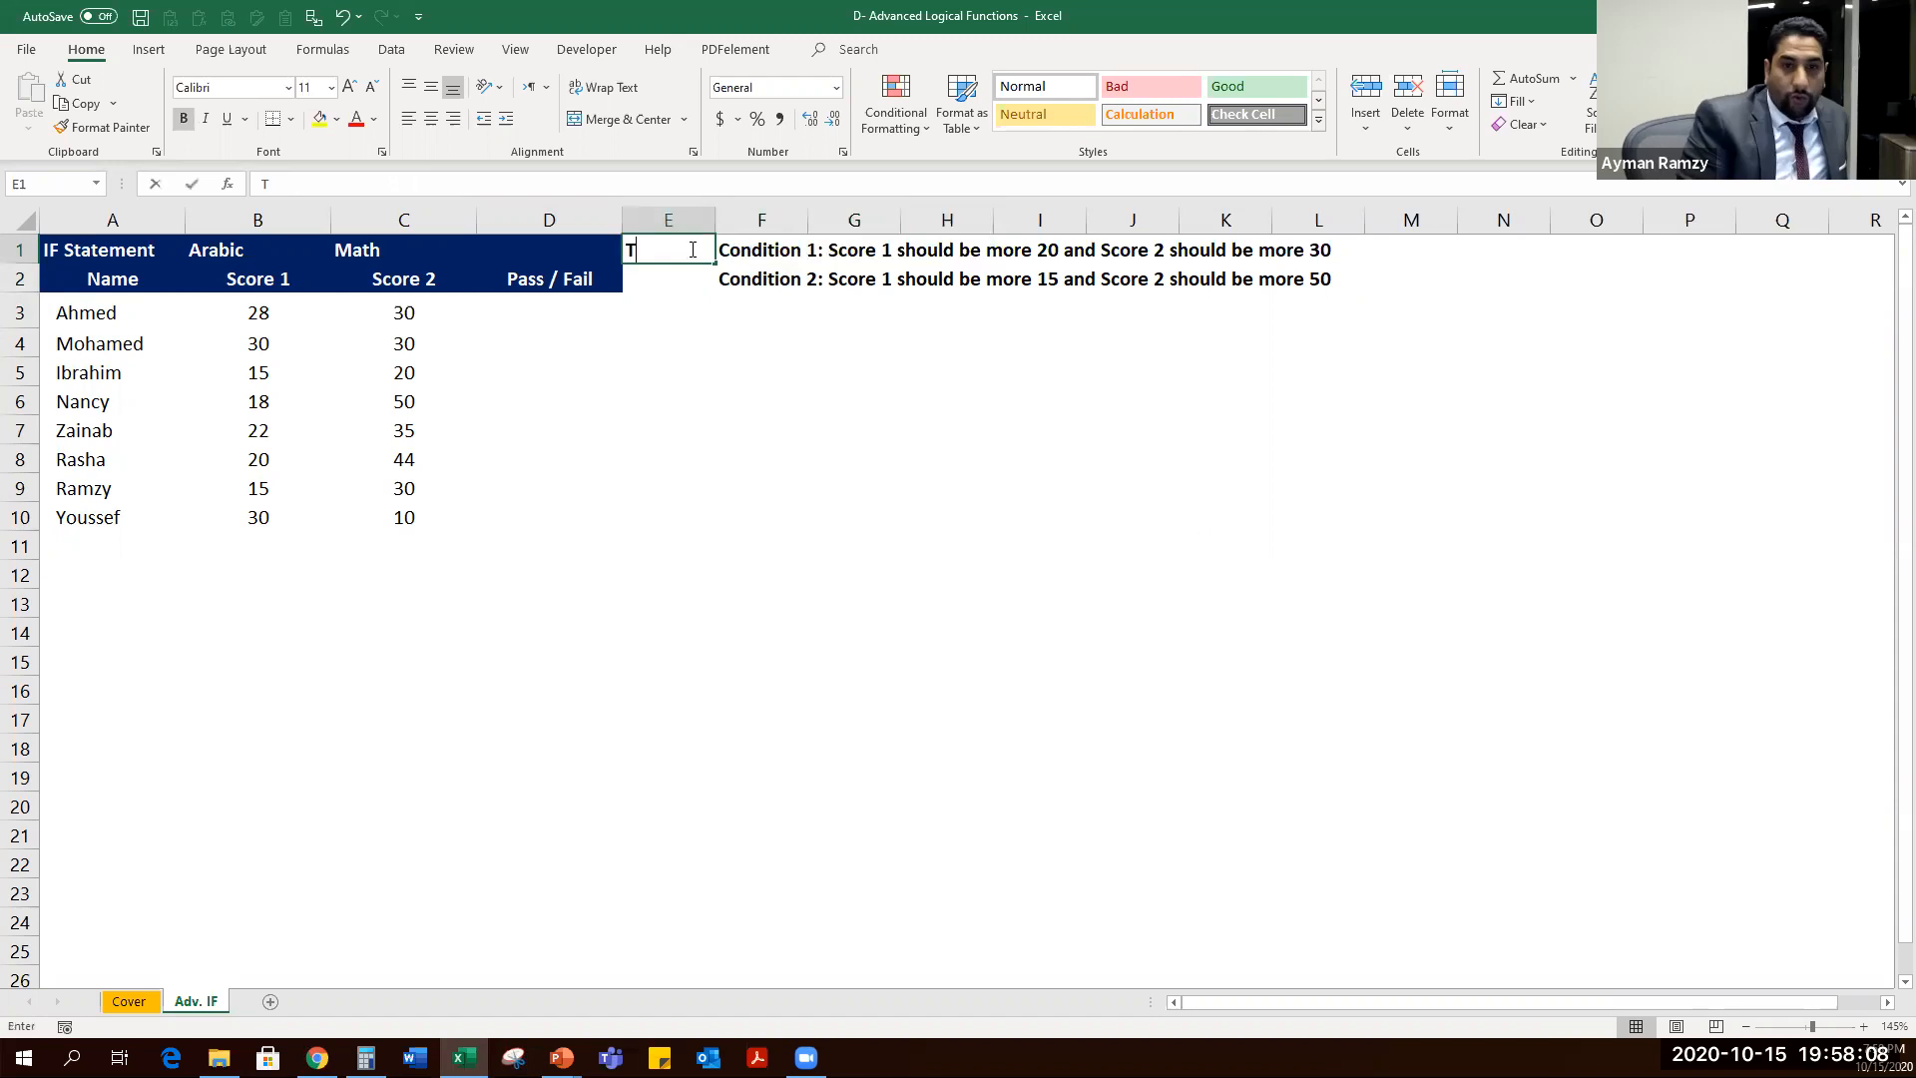
key("Return")
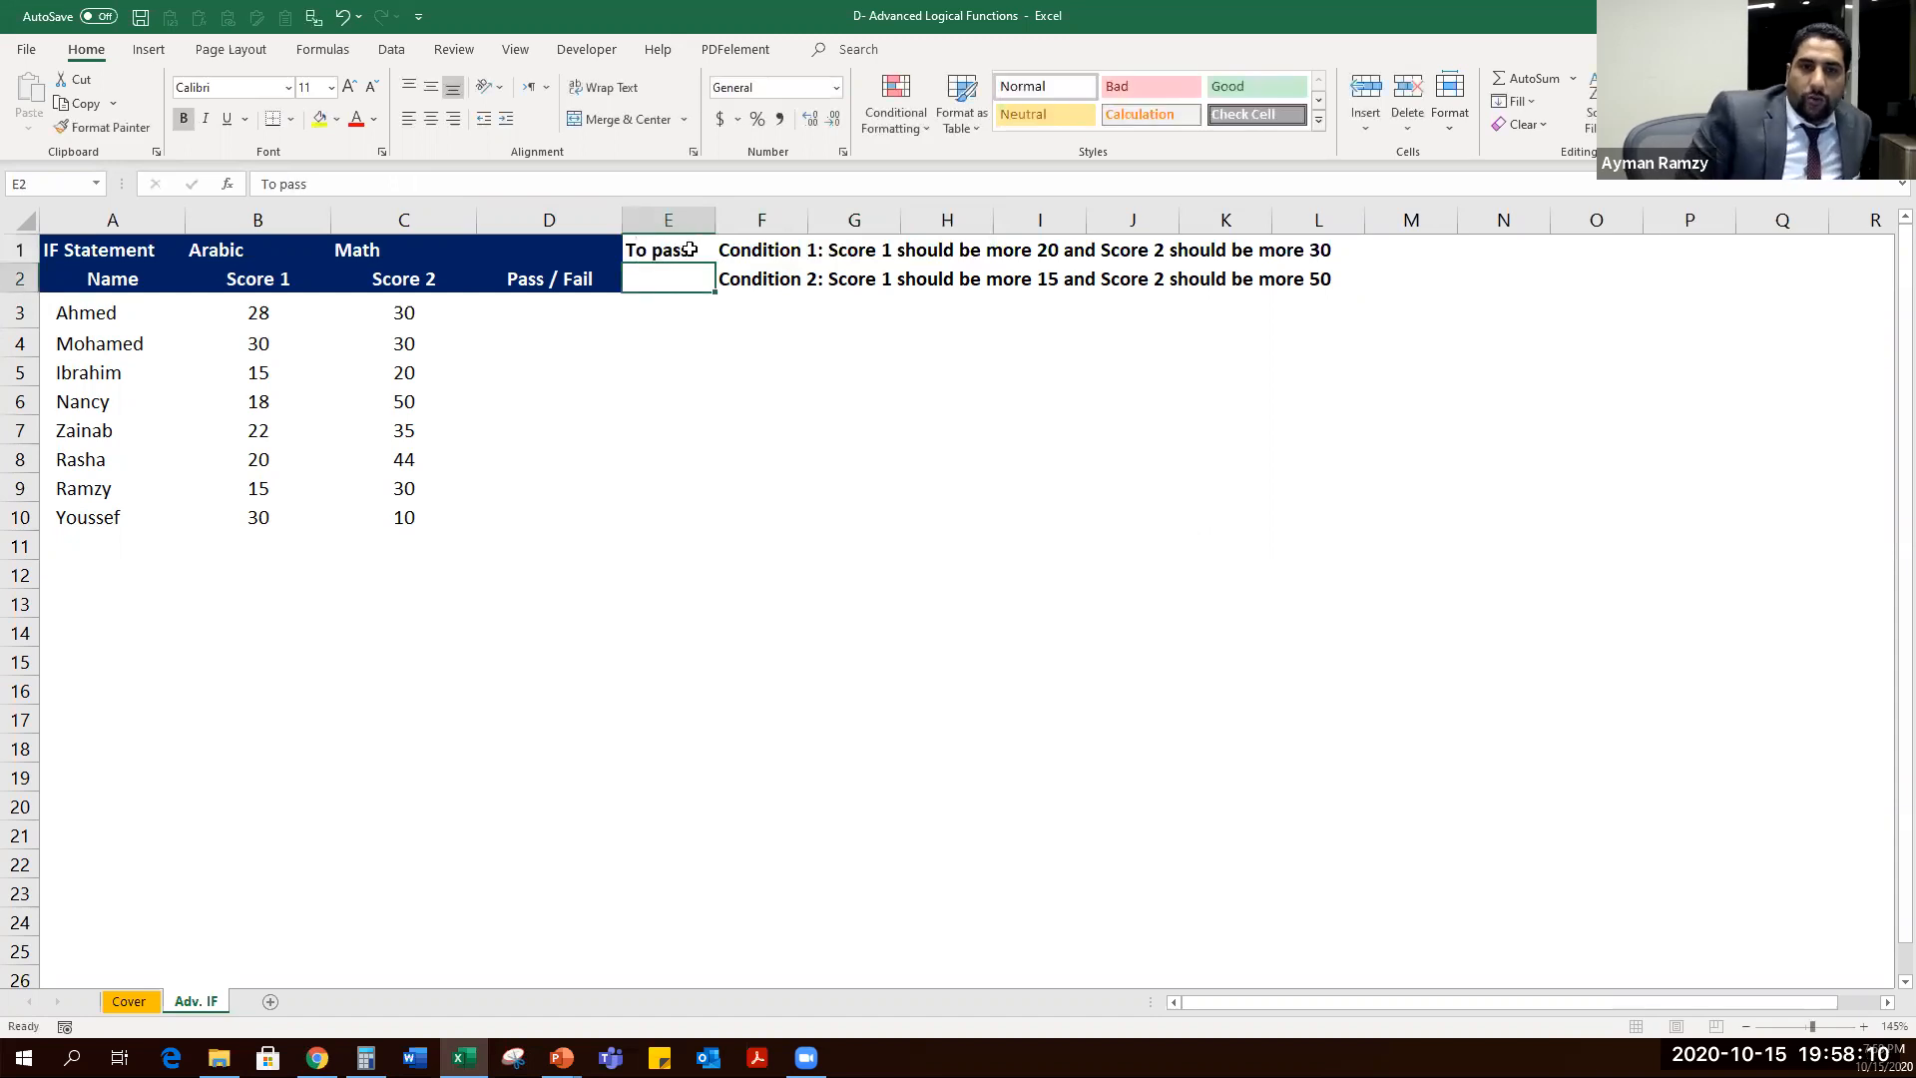
Compare the two pass conditions in F1 and F2 with the first student's Score 1 and Score 2 values.
key("Up")
key("Right")
key("Right")
key("Right")
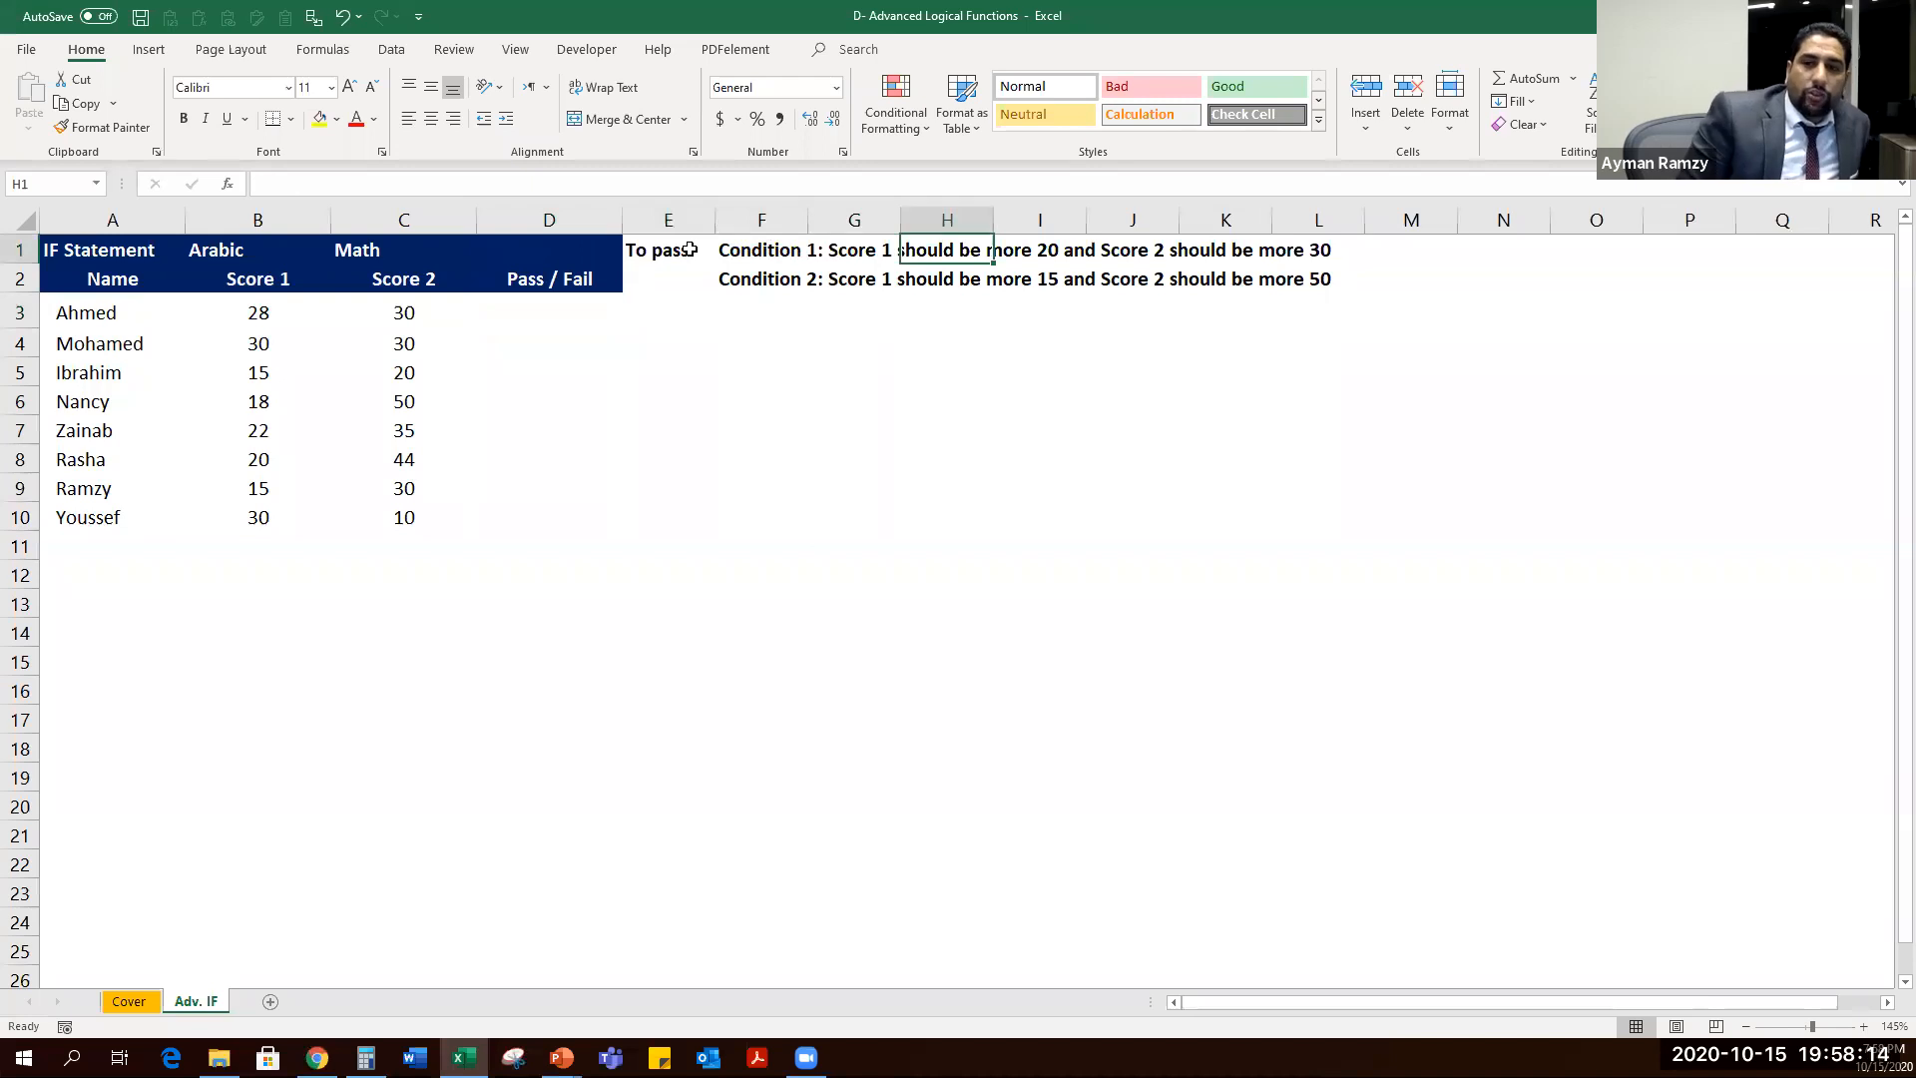
key("Down")
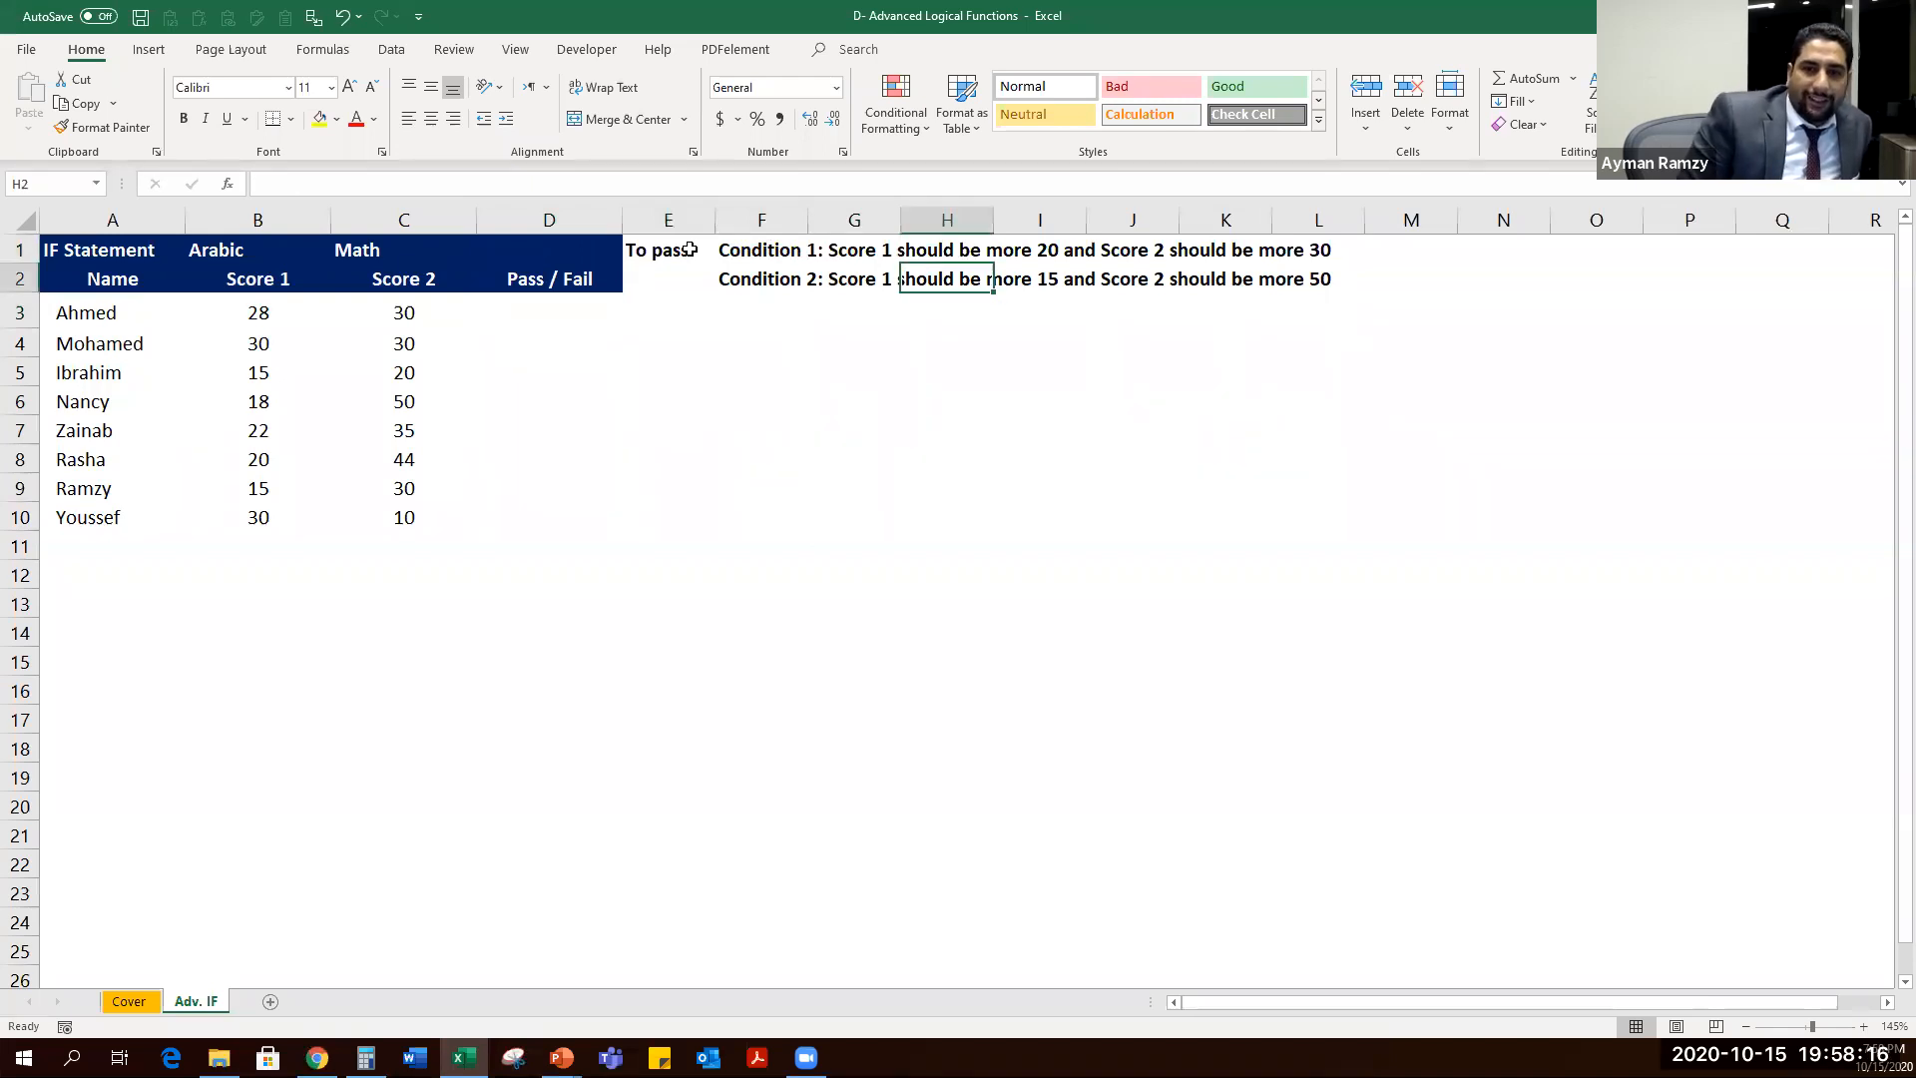
key("Left")
key("Left")
key("Left")
key("Left")
key("Down")
key("Left")
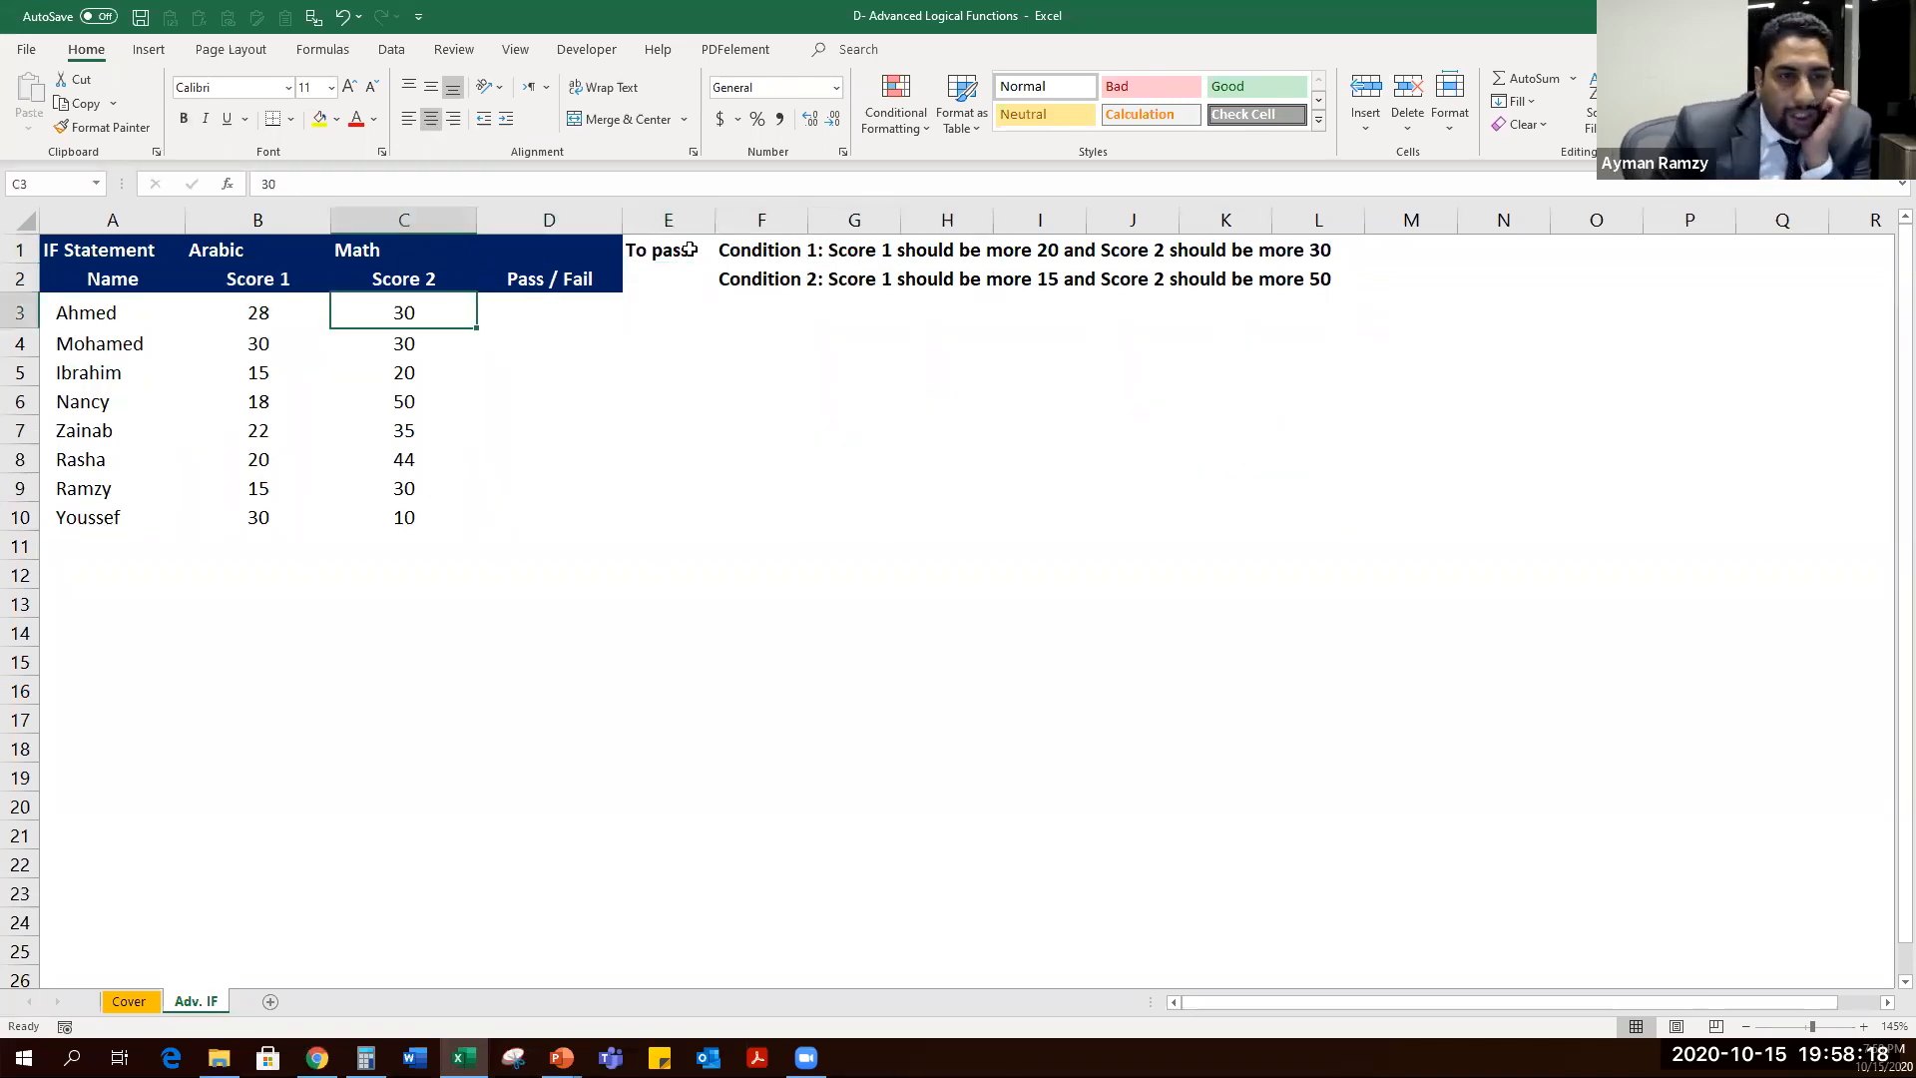
key("Left")
key("Left")
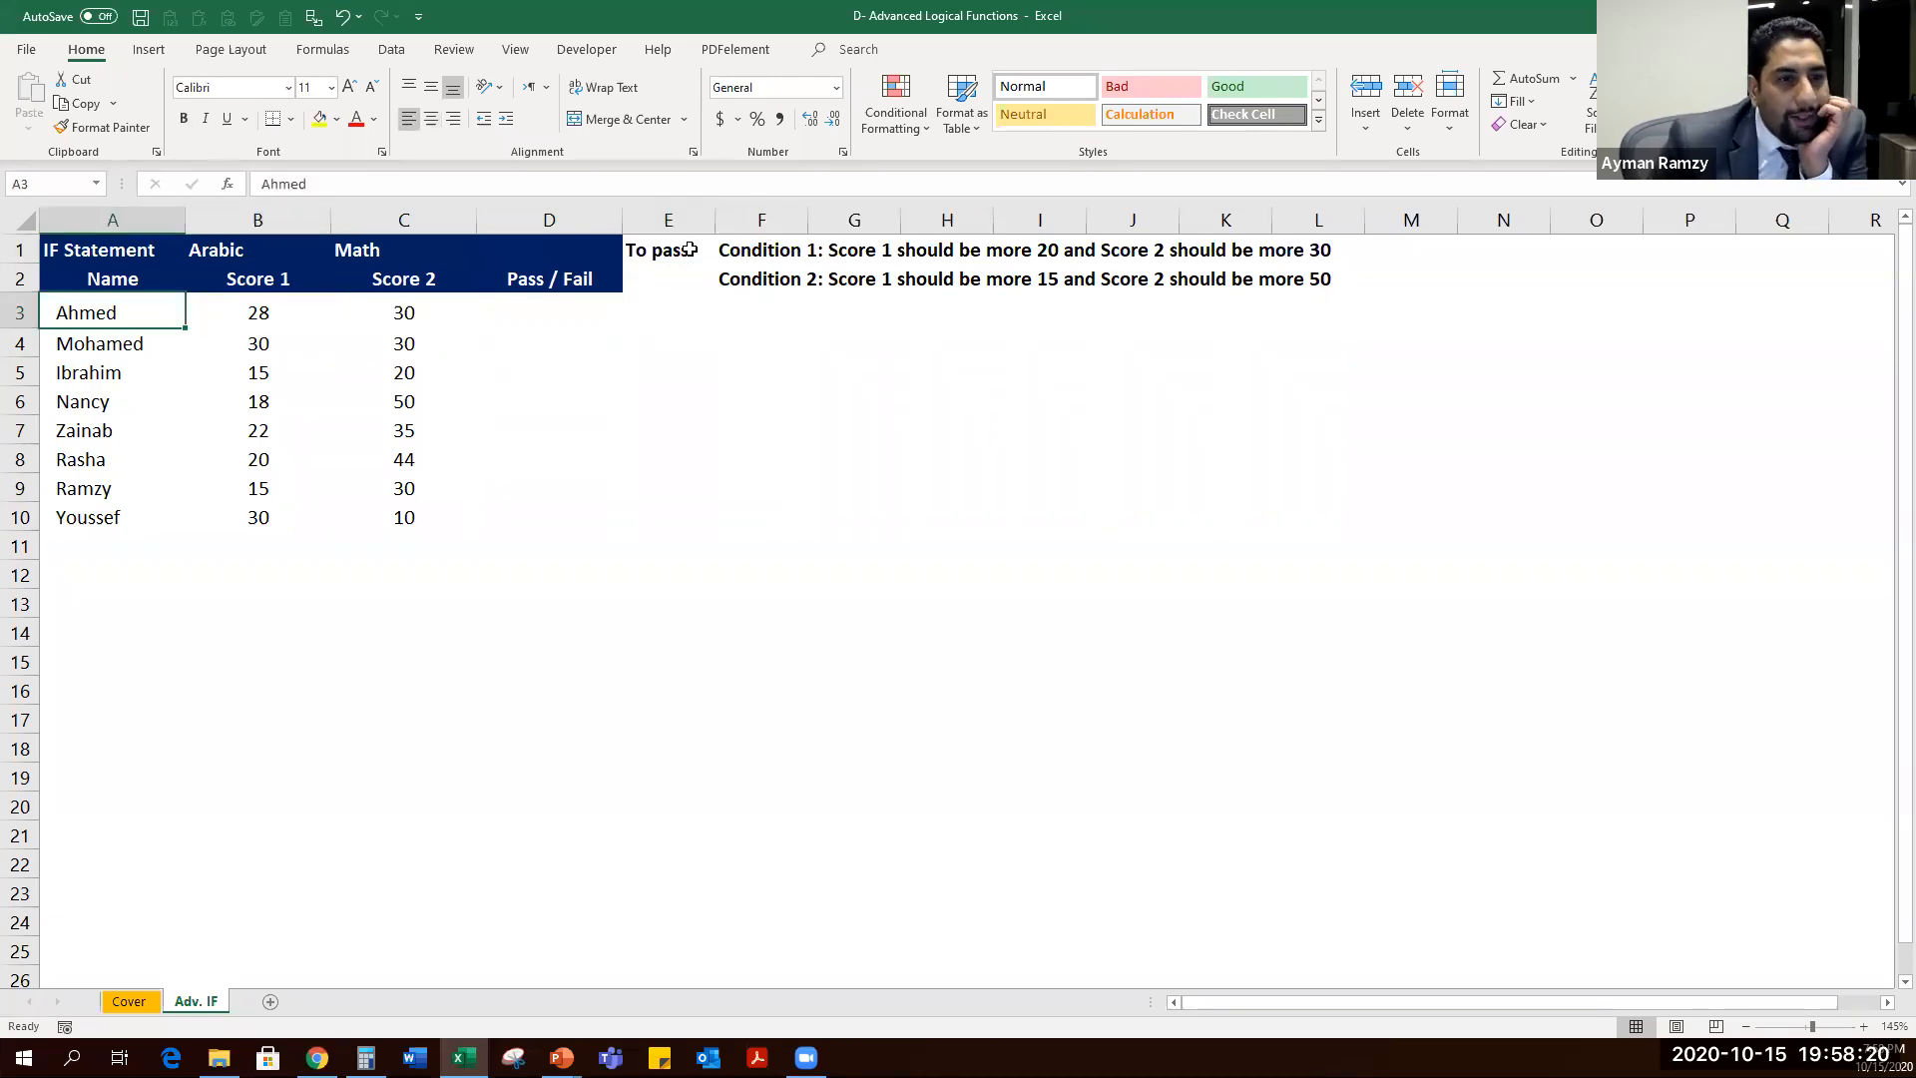
key("Right")
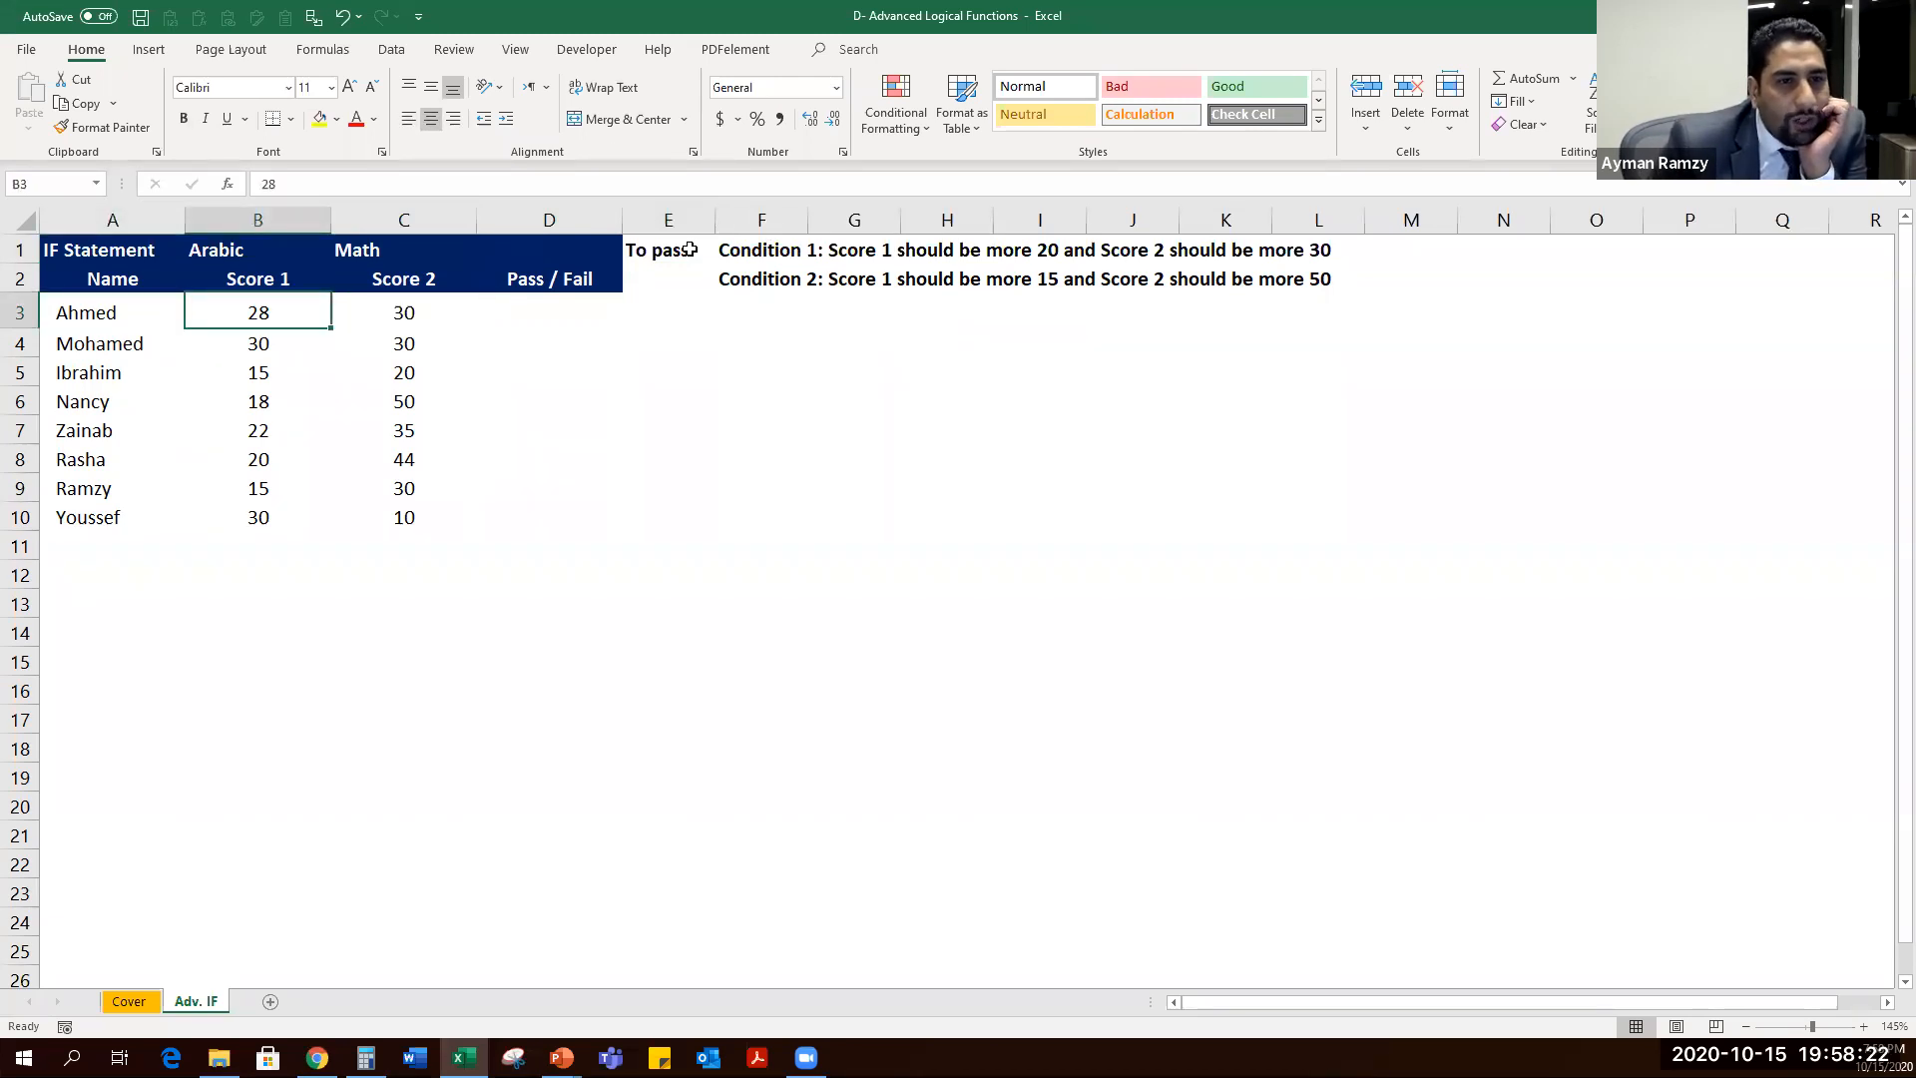
key("Right")
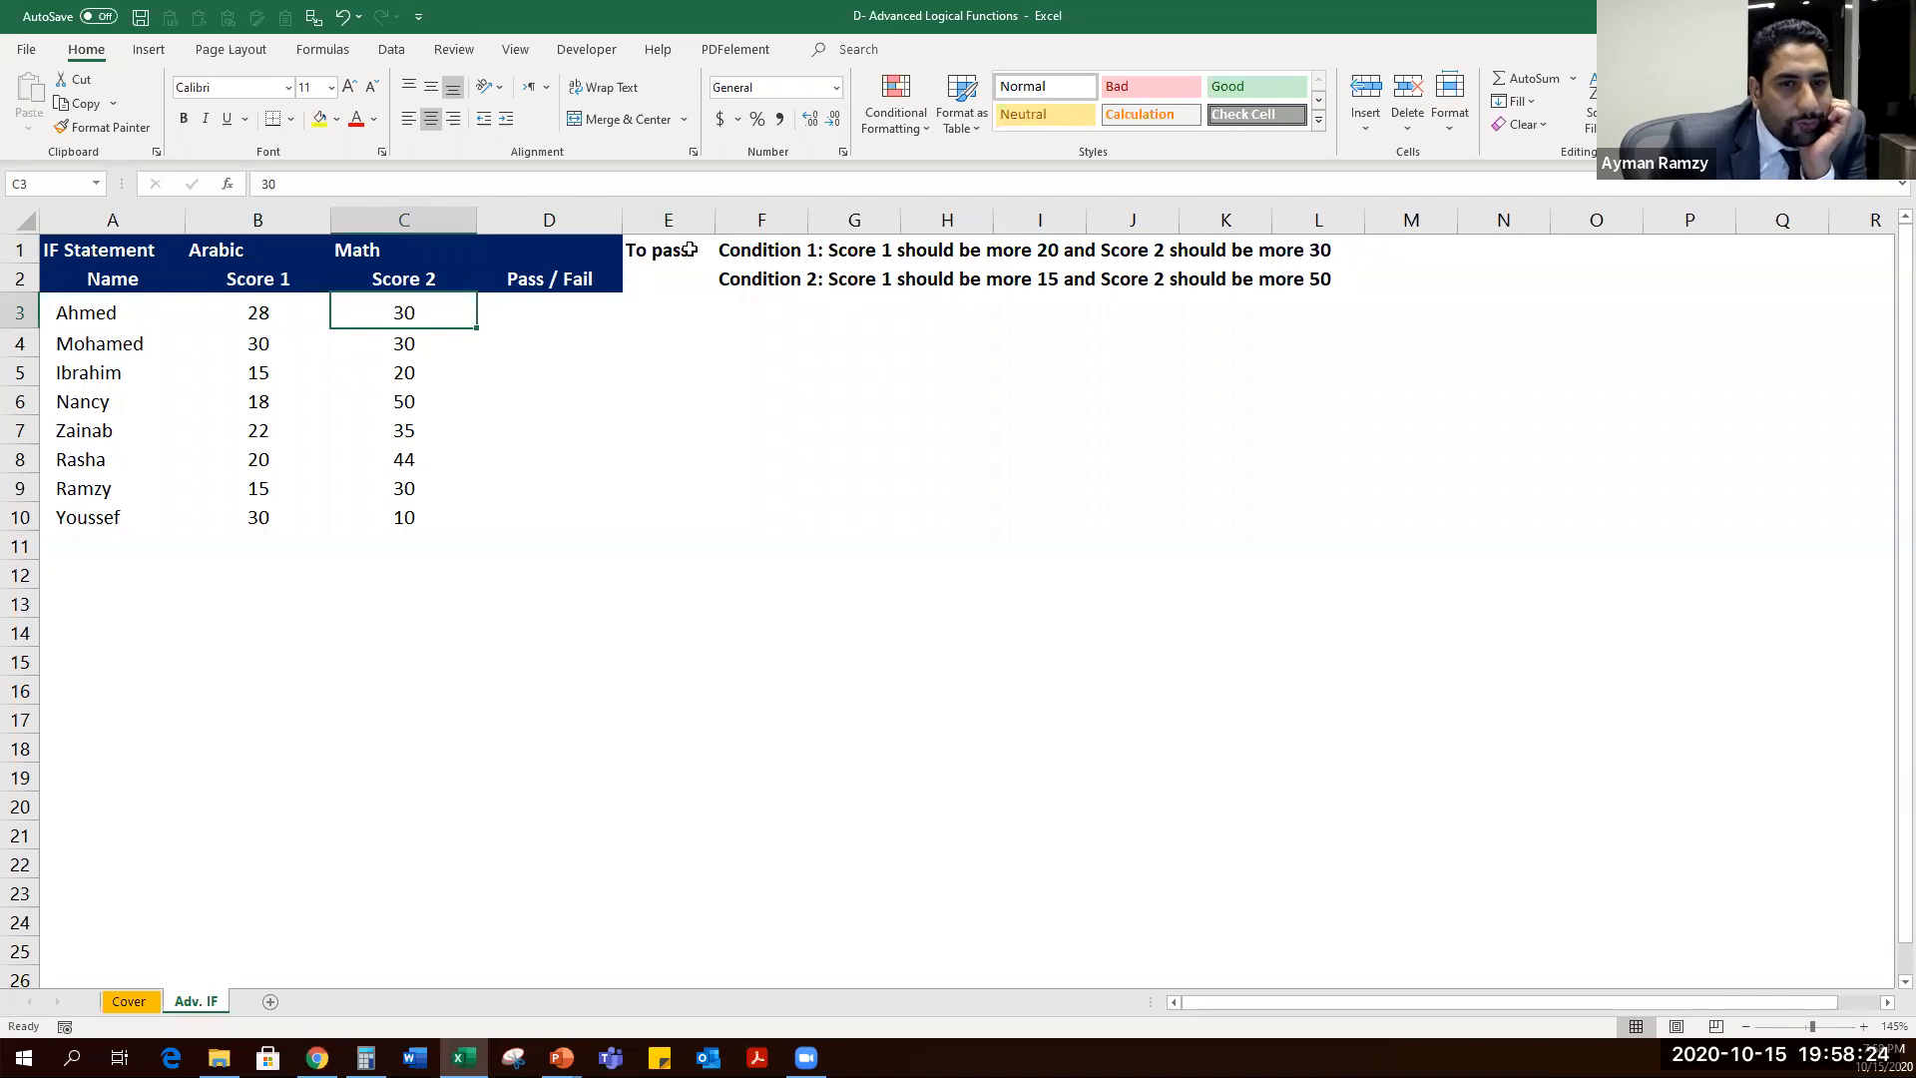
Check the Condition 1 thresholds of 20 and 30 against the scores in row 3.
key("Right")
key("Right")
key("Right")
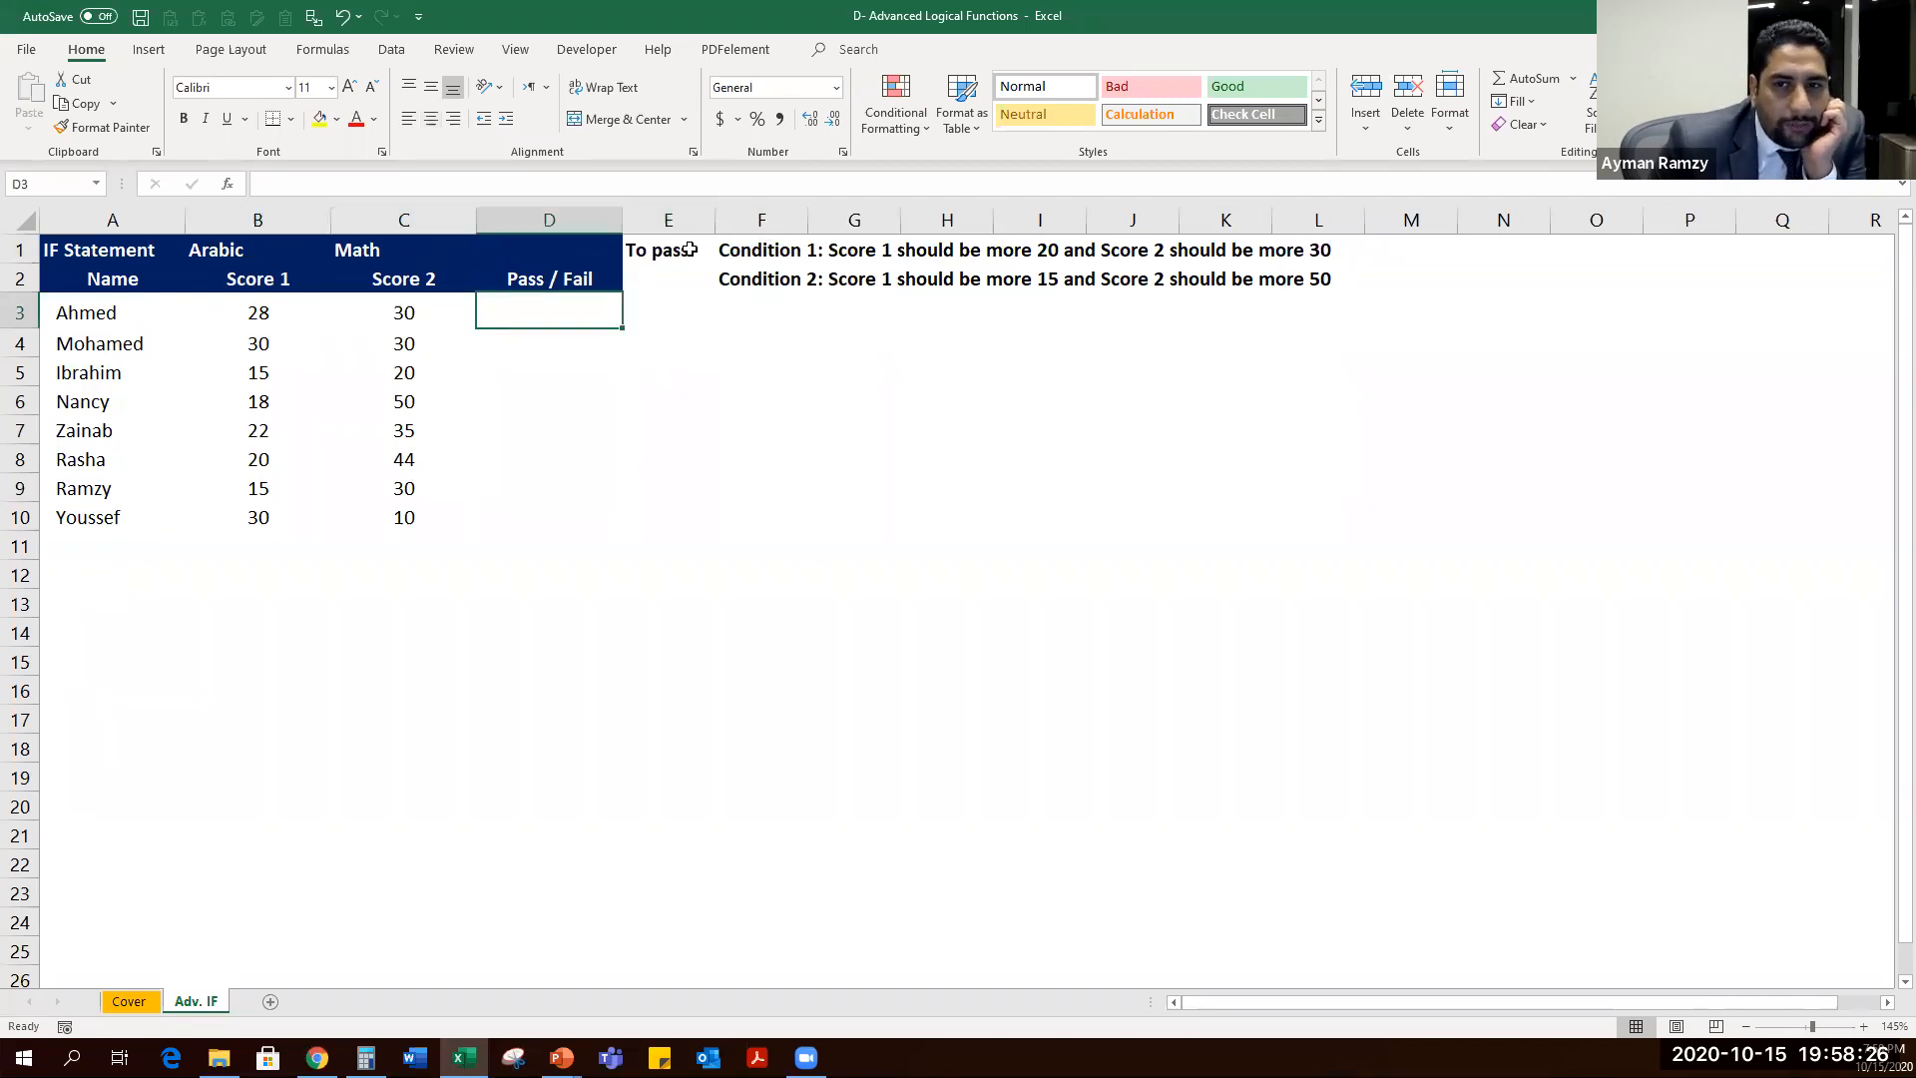
key("Up")
key("Up")
key("Right")
key("Right")
key("Right")
key("Right")
key("Right")
key("Right")
key("Right")
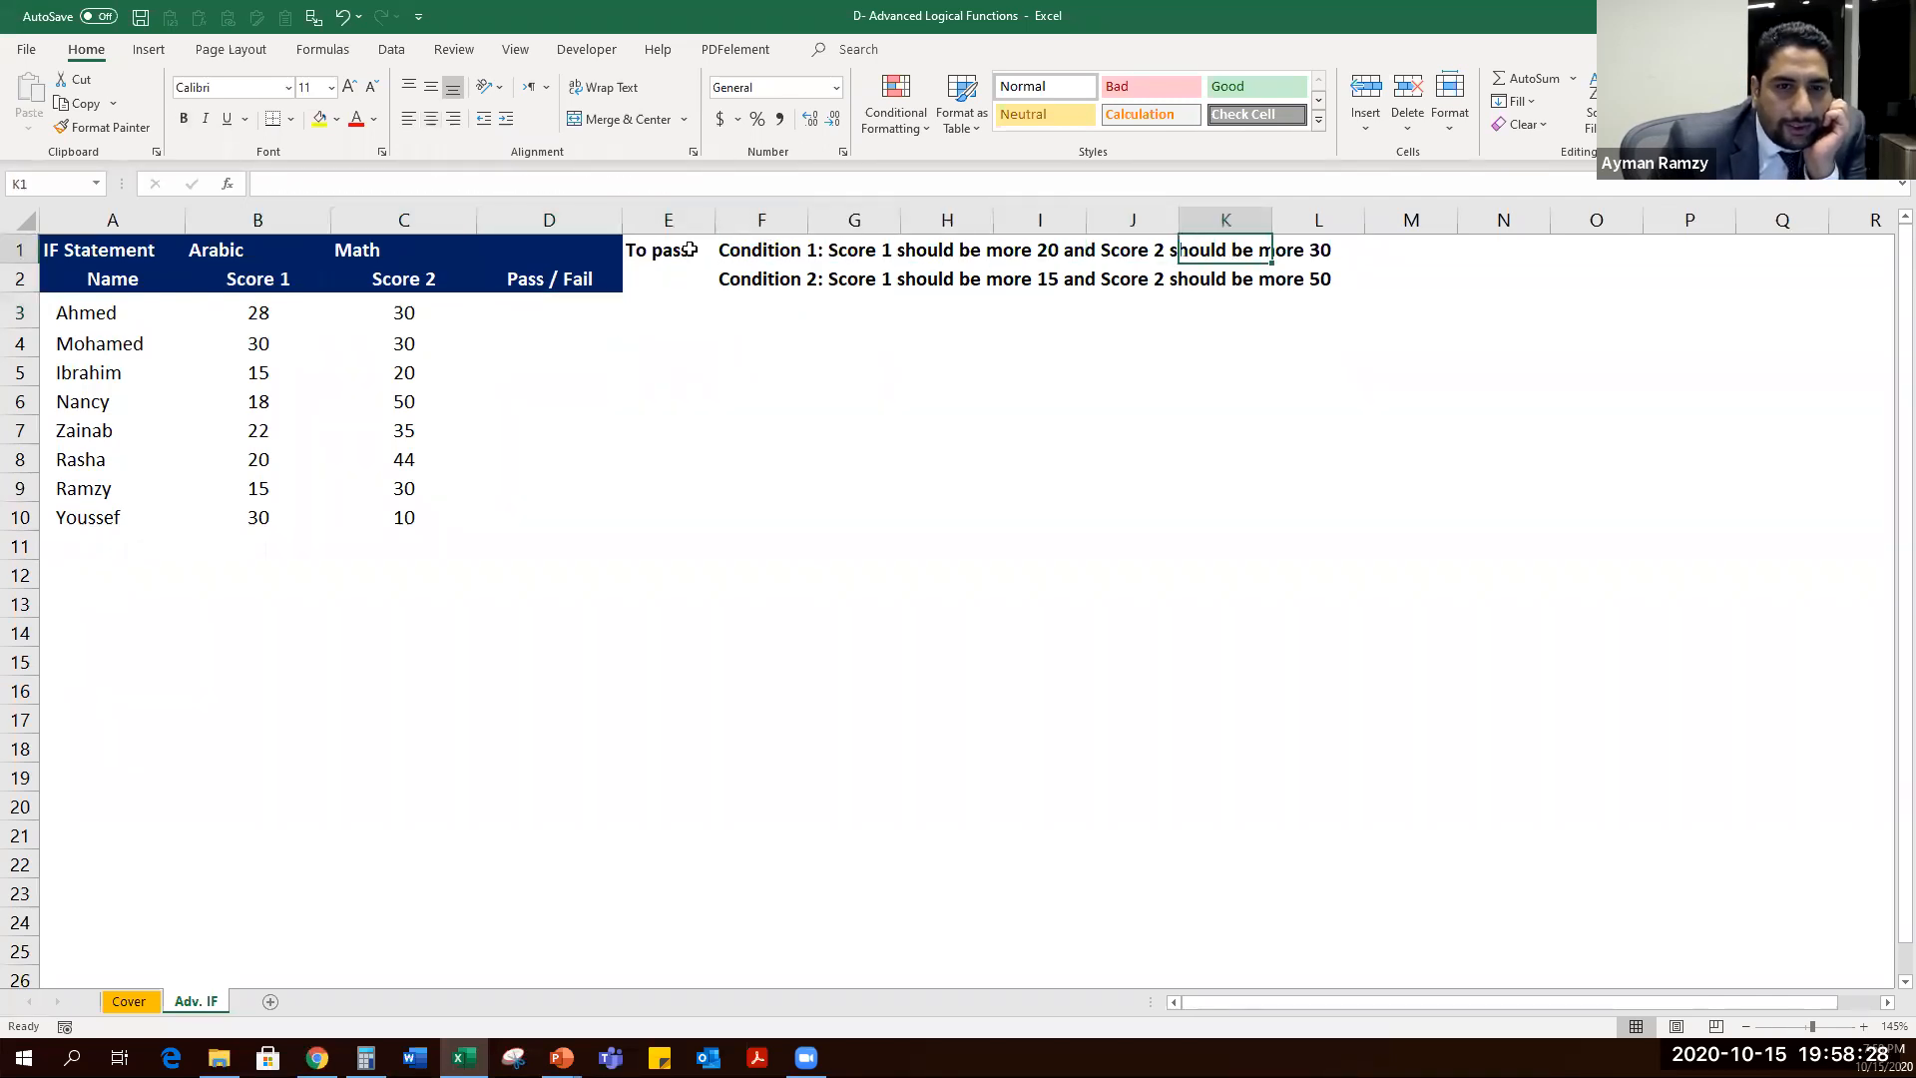
key("Left")
key("Left")
key("Left")
key("Left")
key("Left")
key("Left")
key("Left")
key("Left")
key("Left")
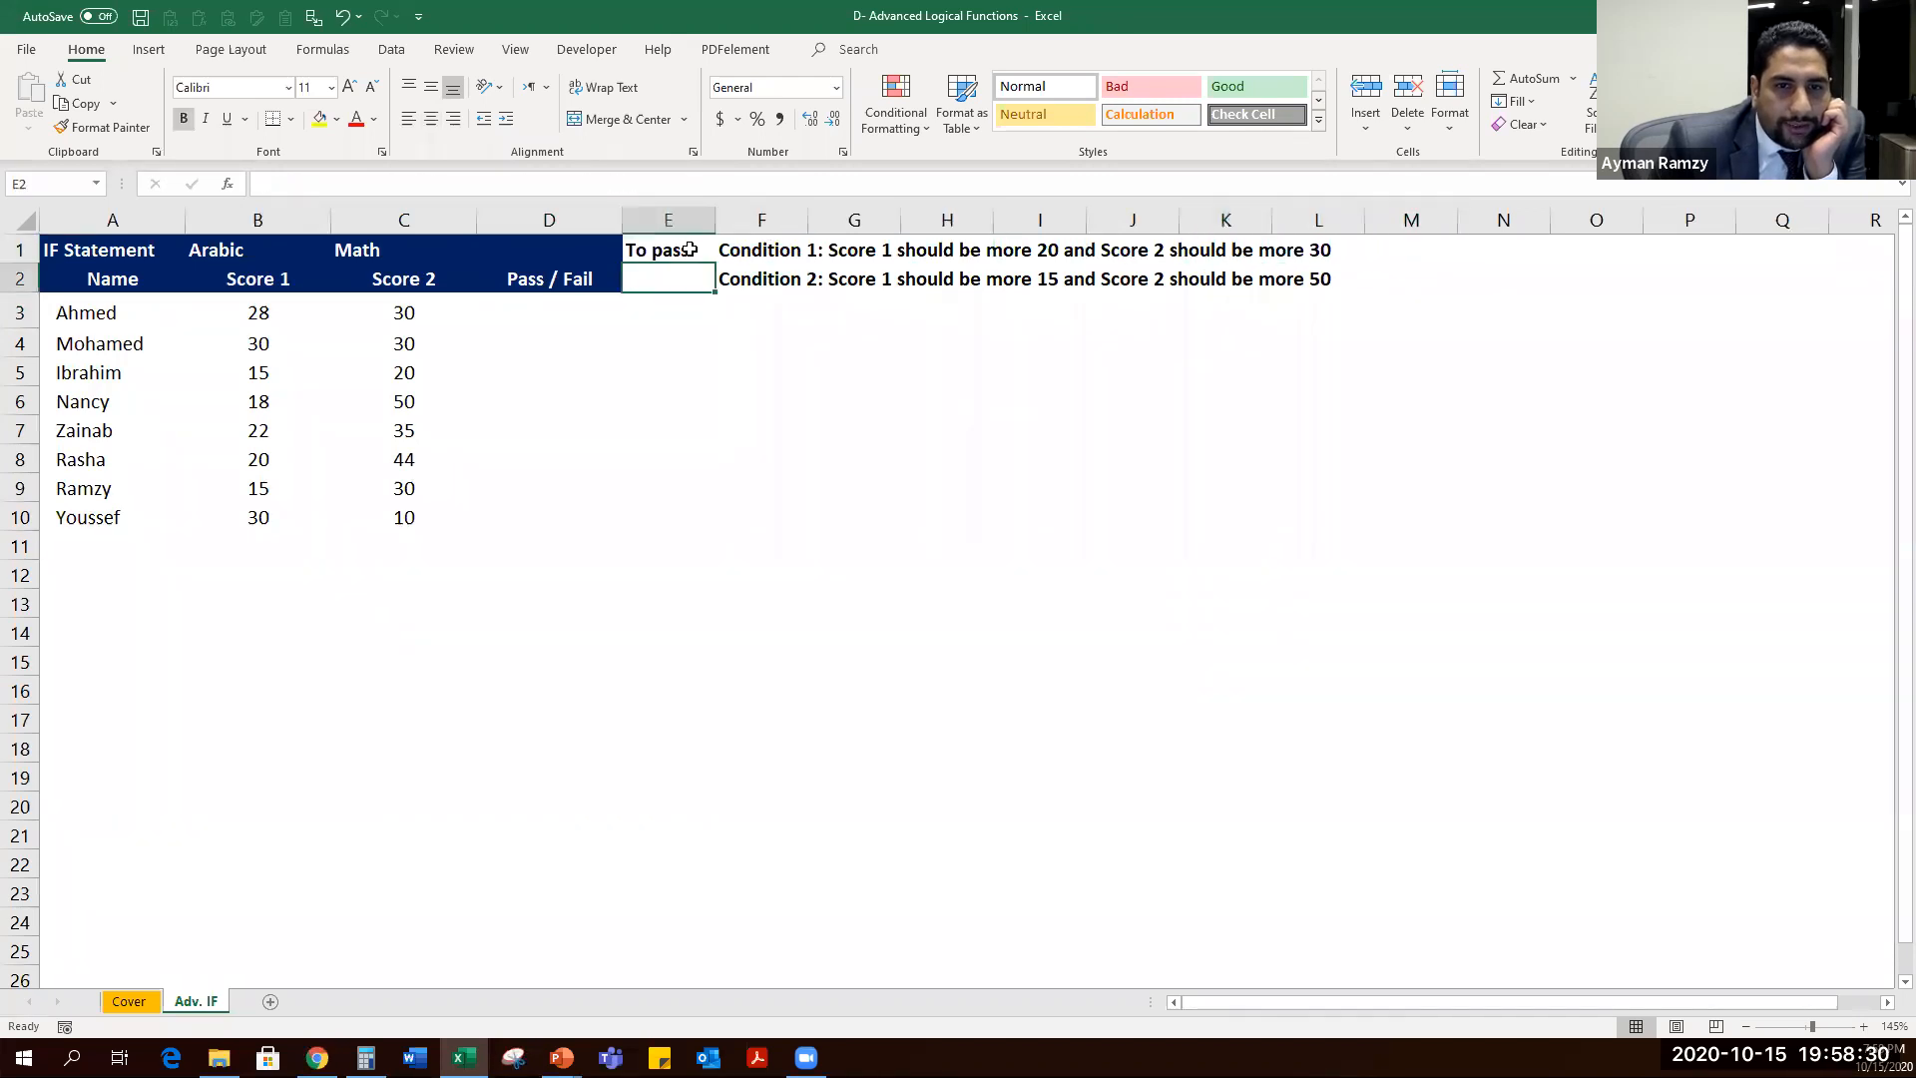
Enter Pass as the first student's result in D3.
key("Down")
key("Down")
type("Pass / Fail")
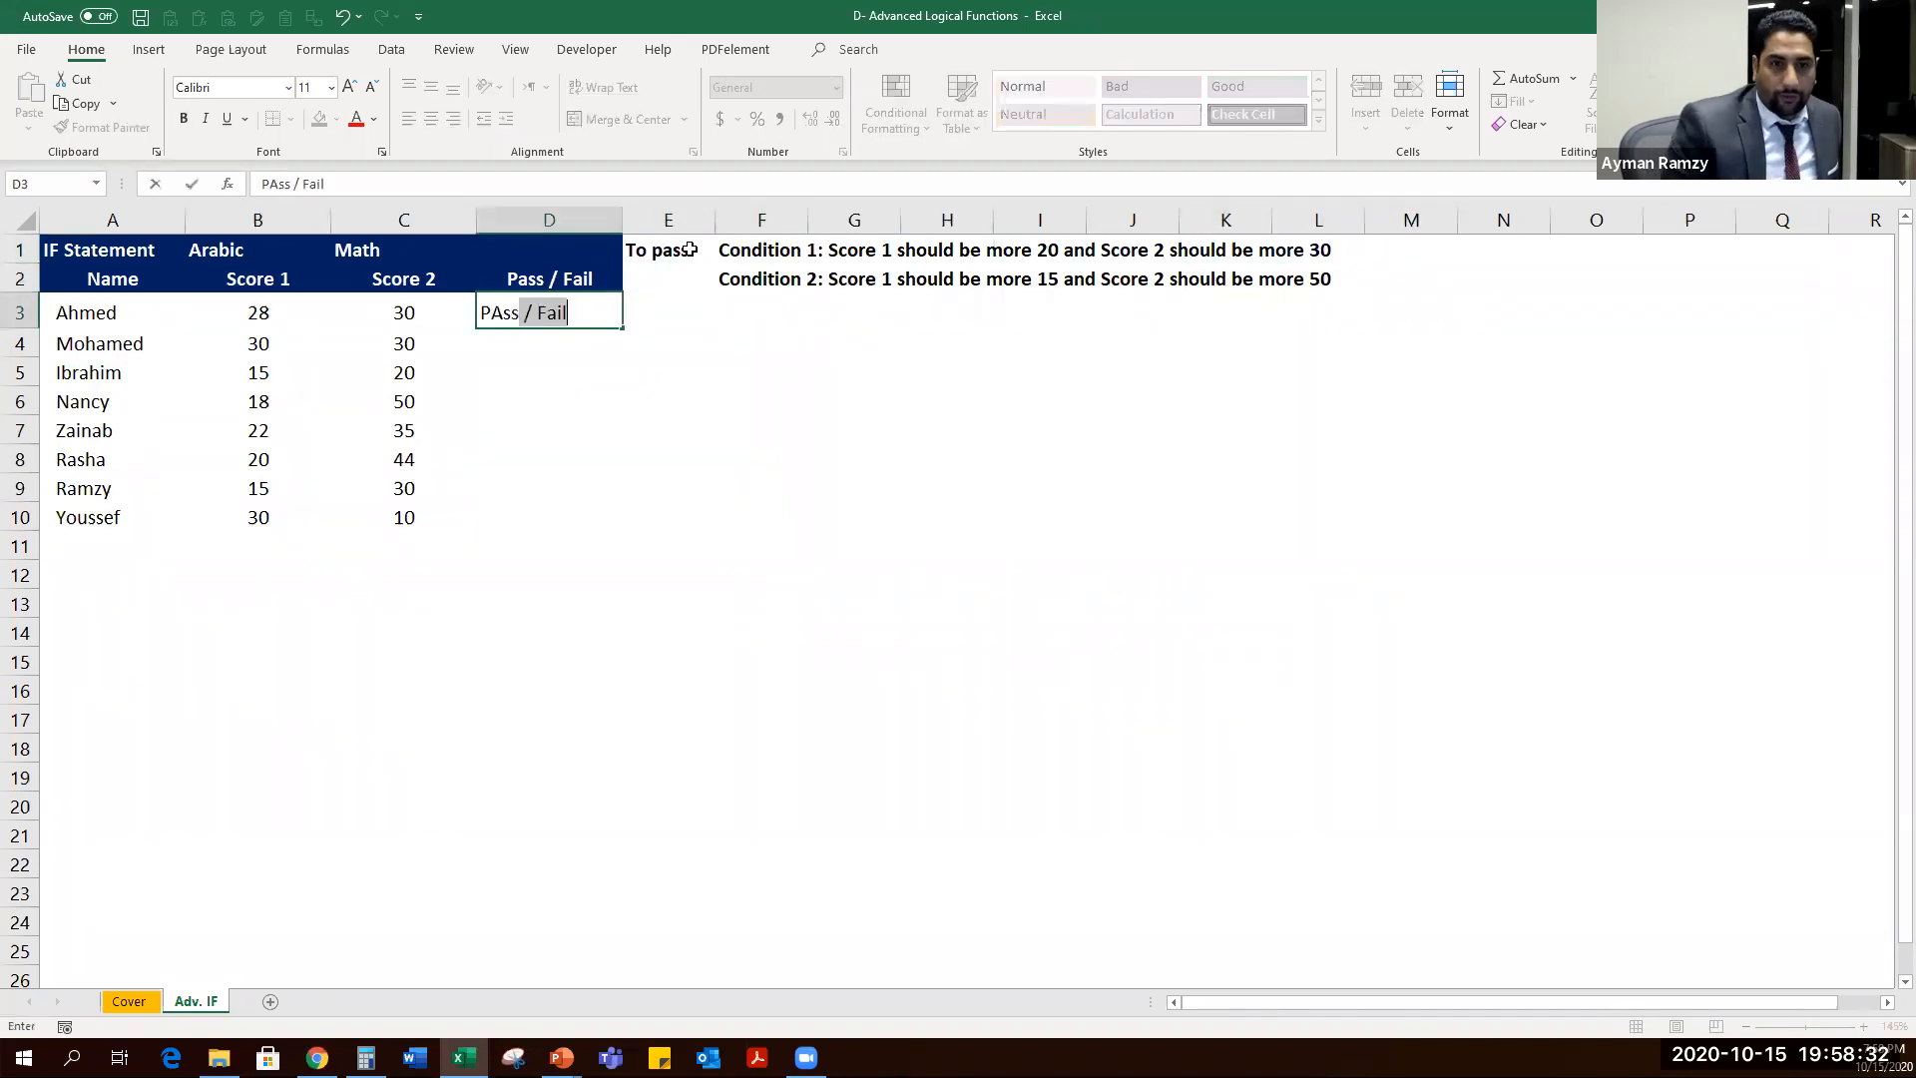
key("Return")
key("Up")
key("F2")
key("ctrl+shift+Left")
key("BackSpace")
key("BackSpace")
key("BackSpace")
key("BackSpace")
key("Return")
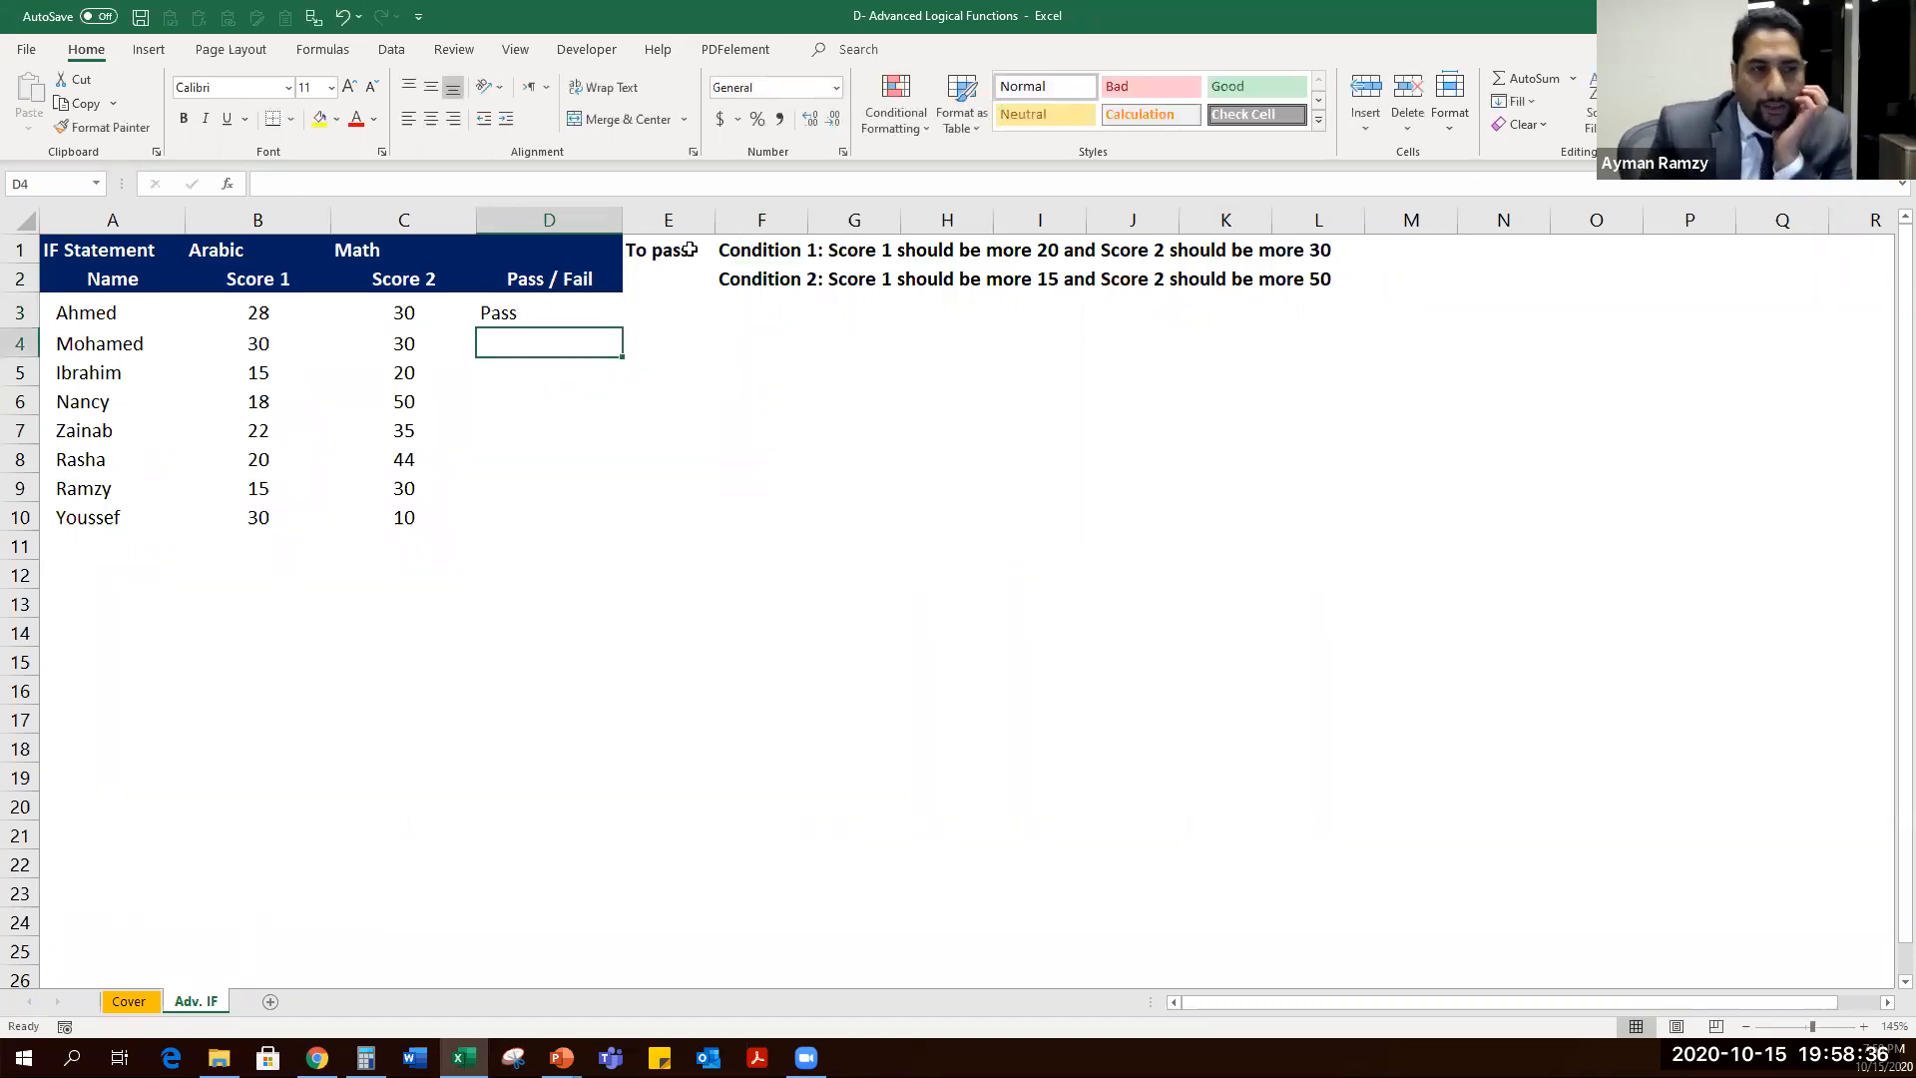
Compare the Score 1 and Score 2 values in row 5 with Condition 1.
key("Down")
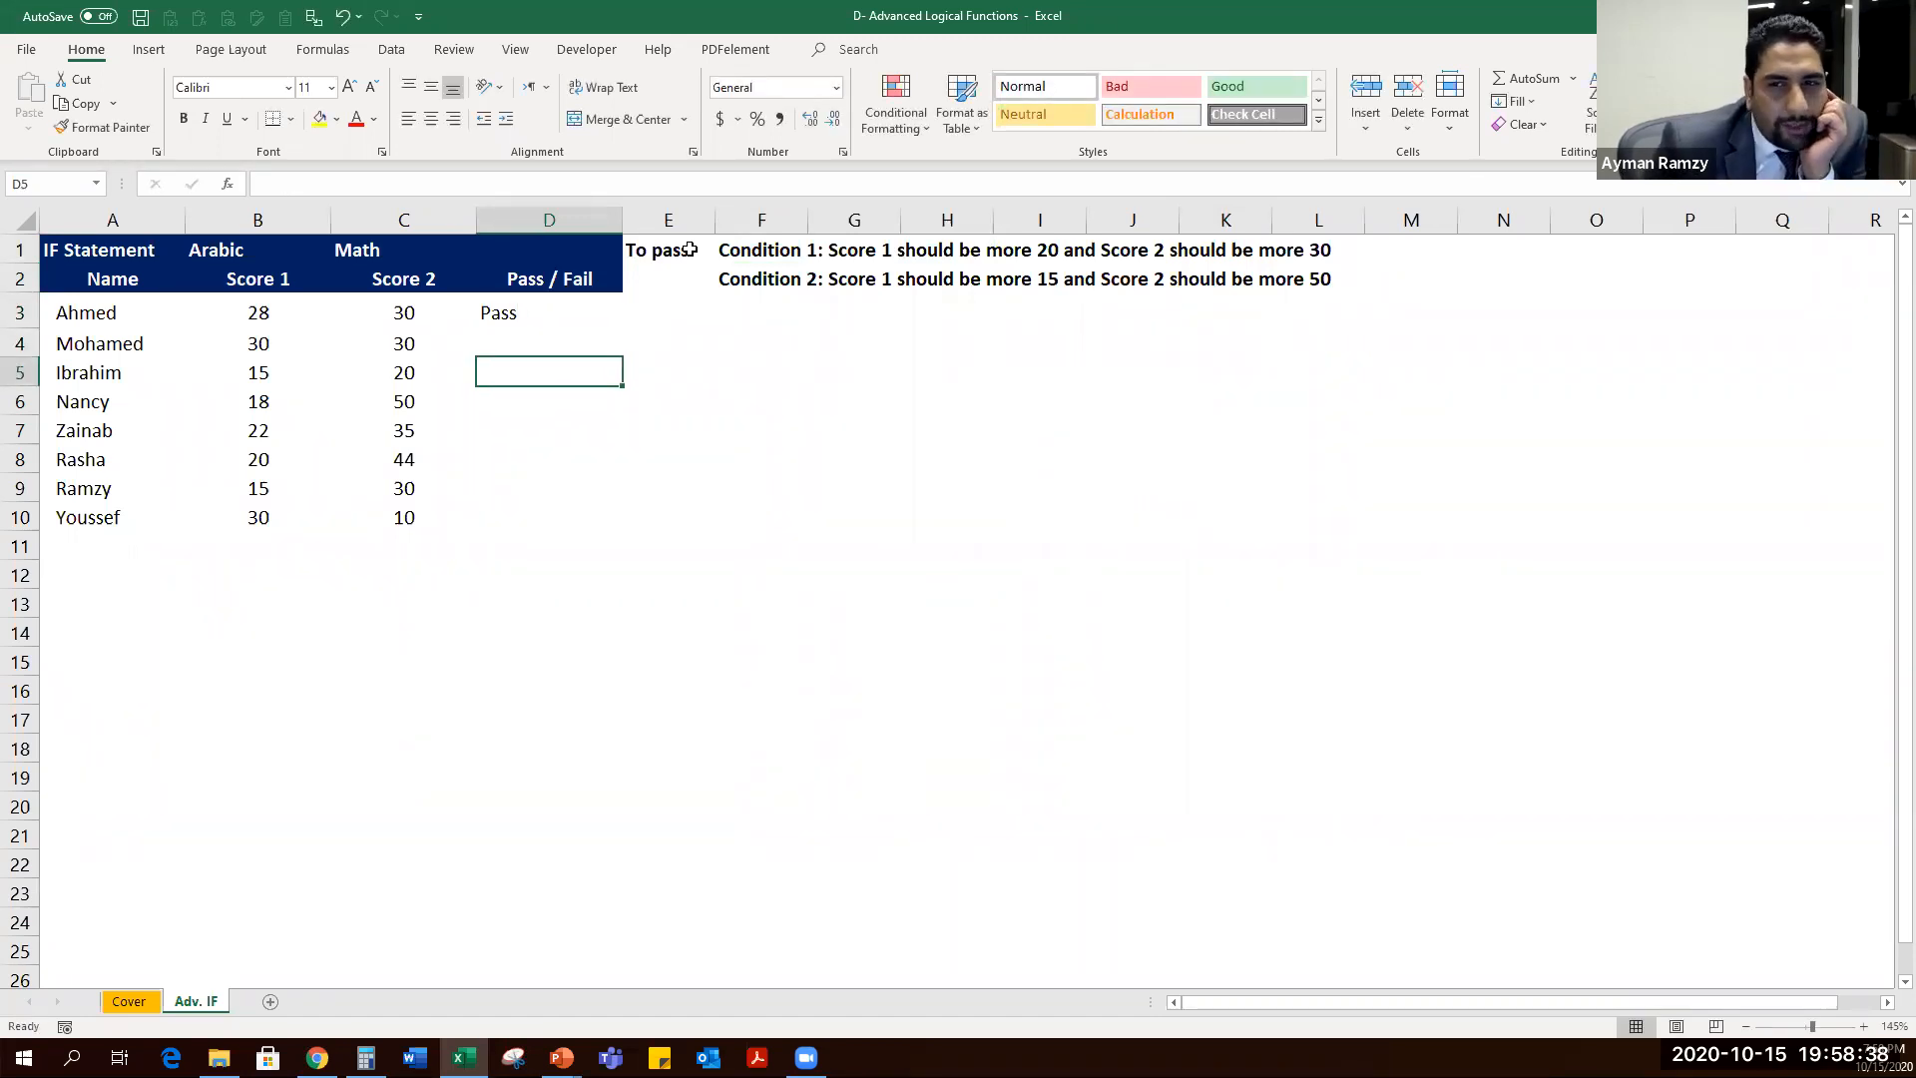
key("Left")
key("Left")
key("Left")
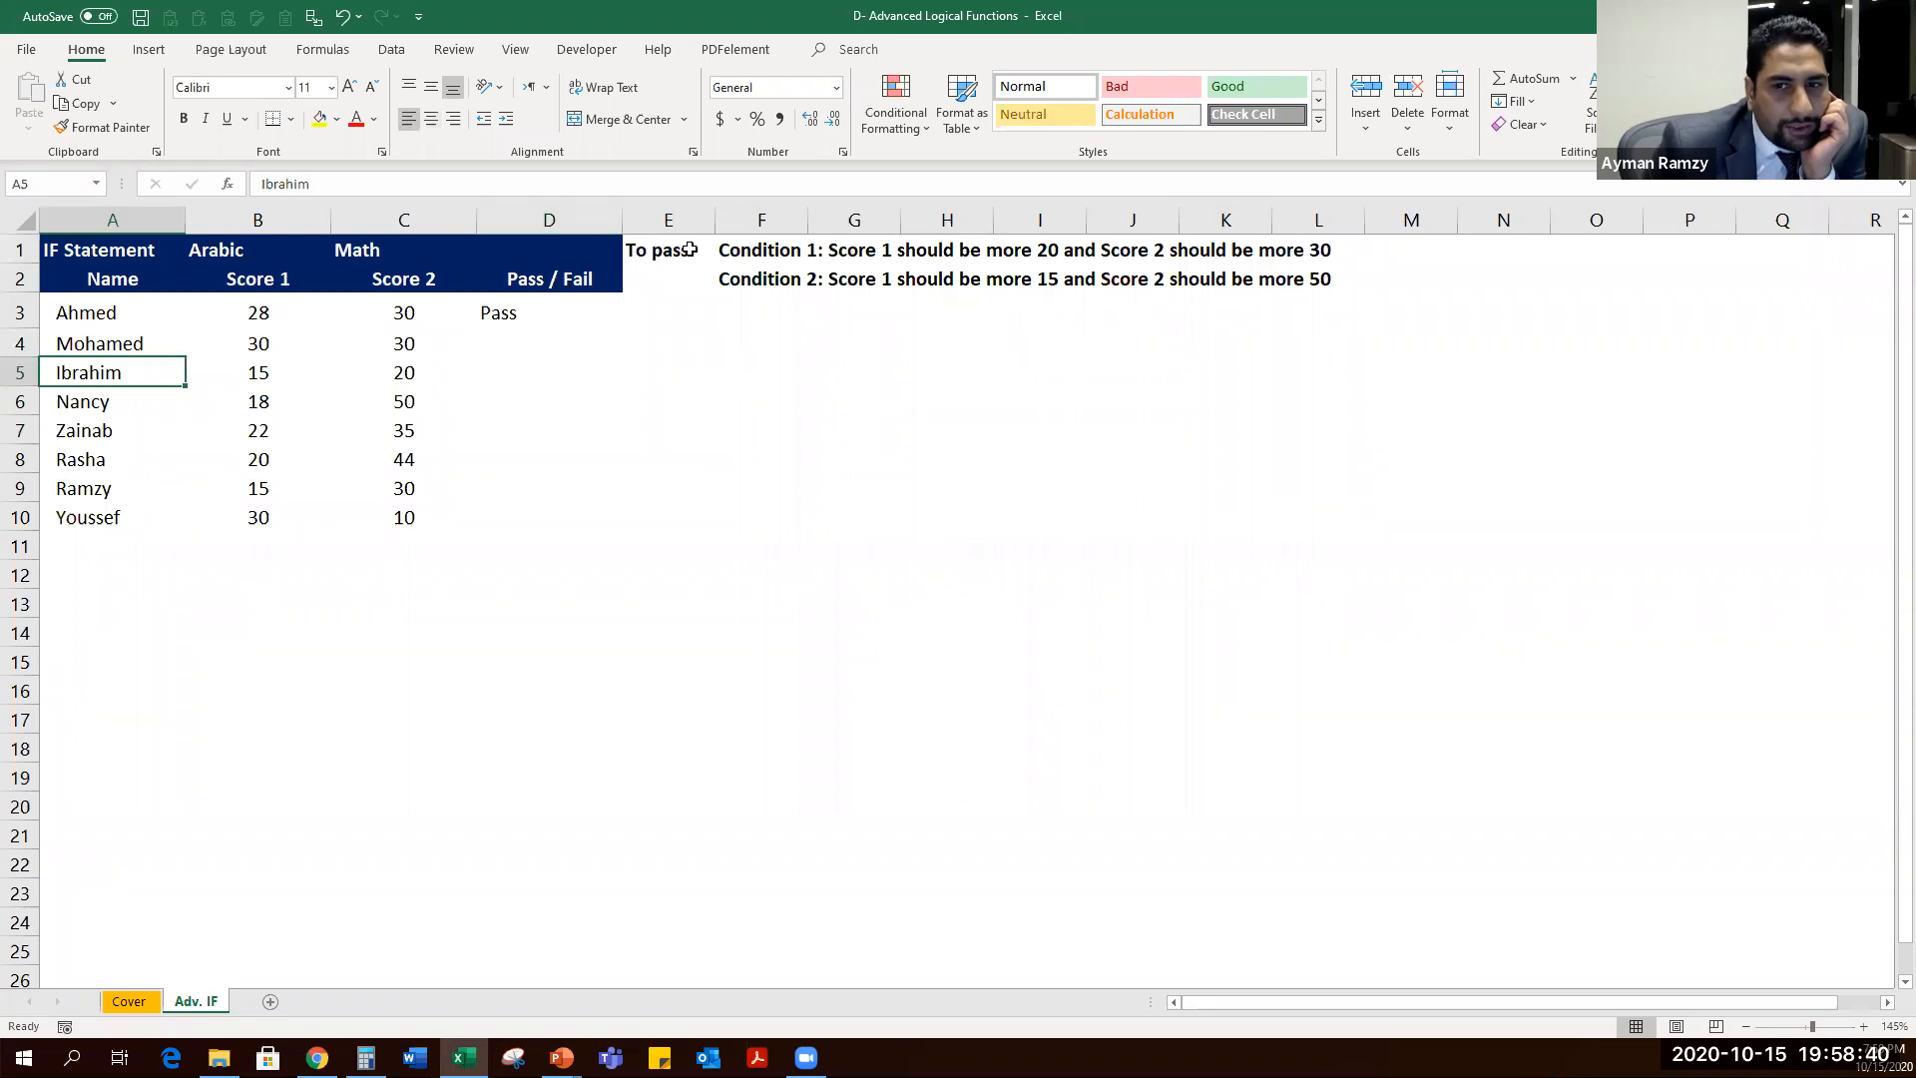
key("Right")
key("Right")
key("Right")
key("Left")
key("Left")
key("Left")
key("Right")
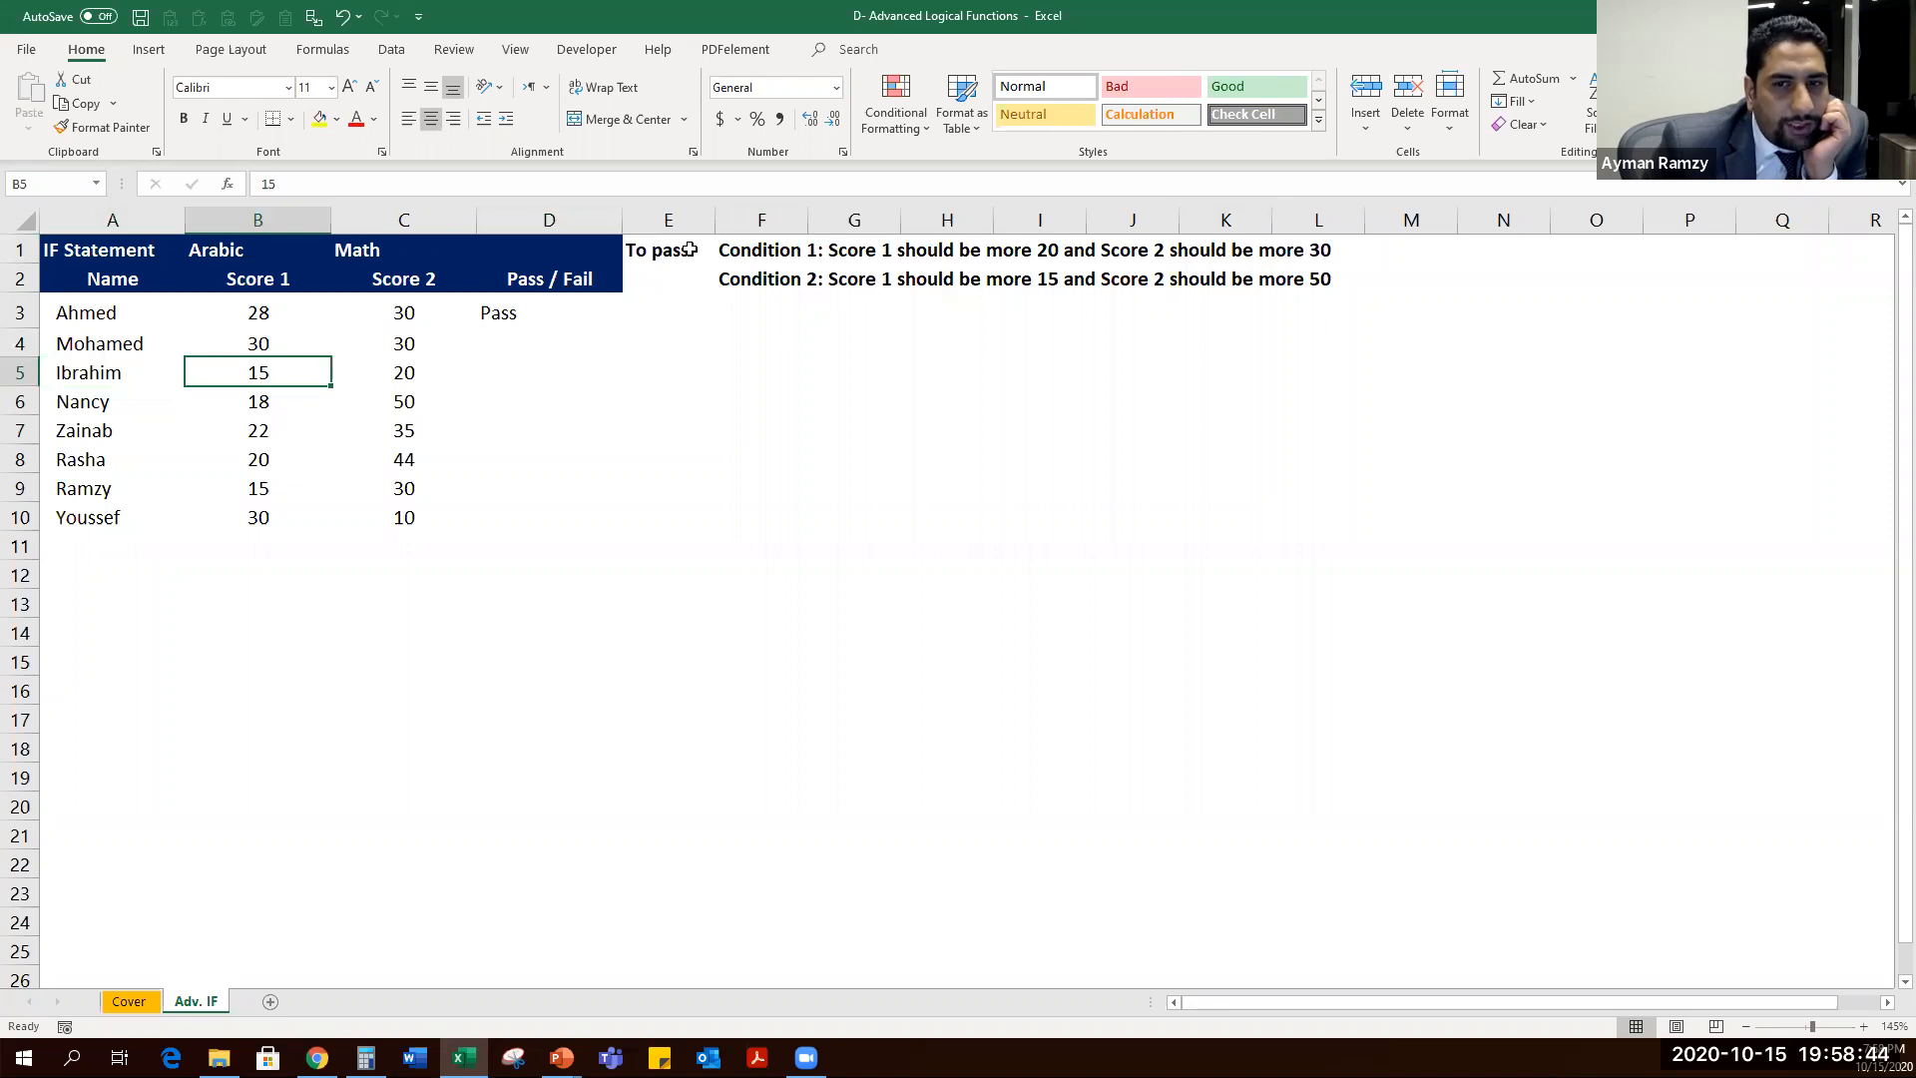
key("Right")
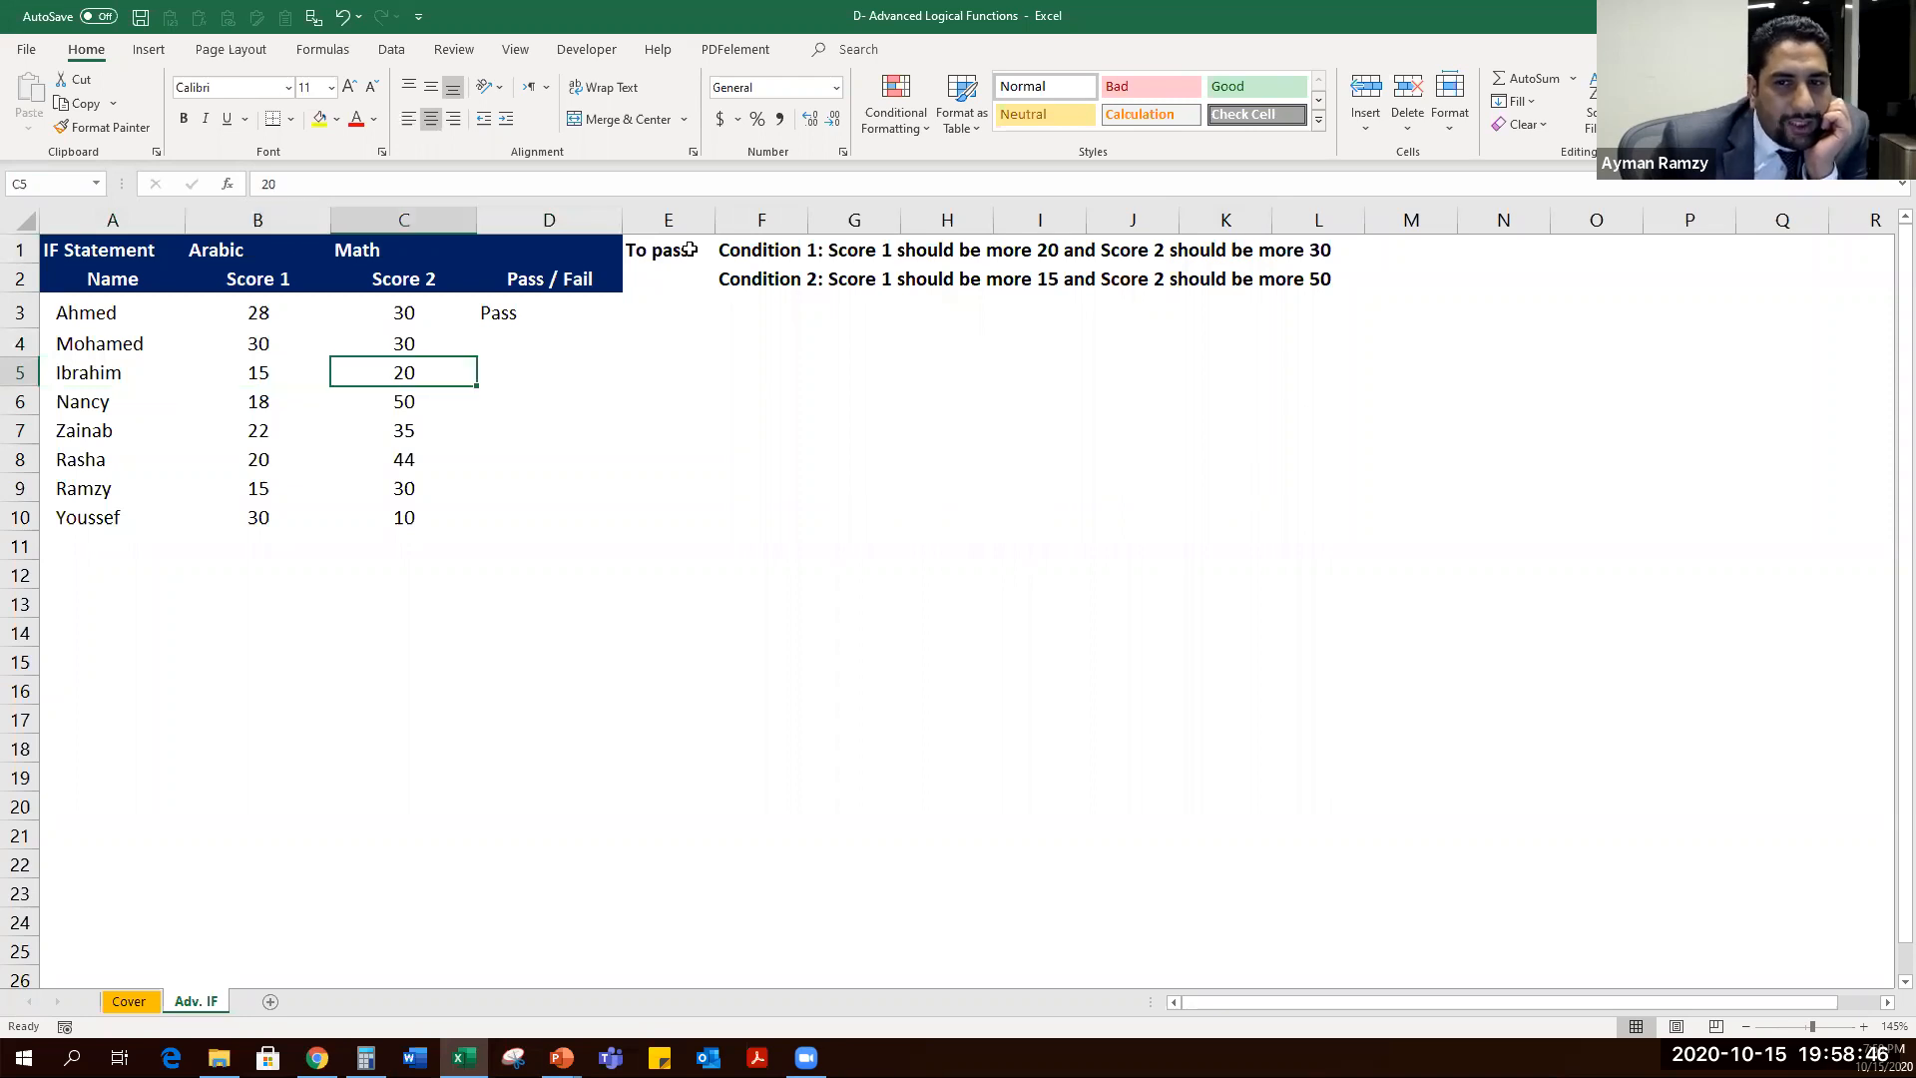
left_click(1048, 249)
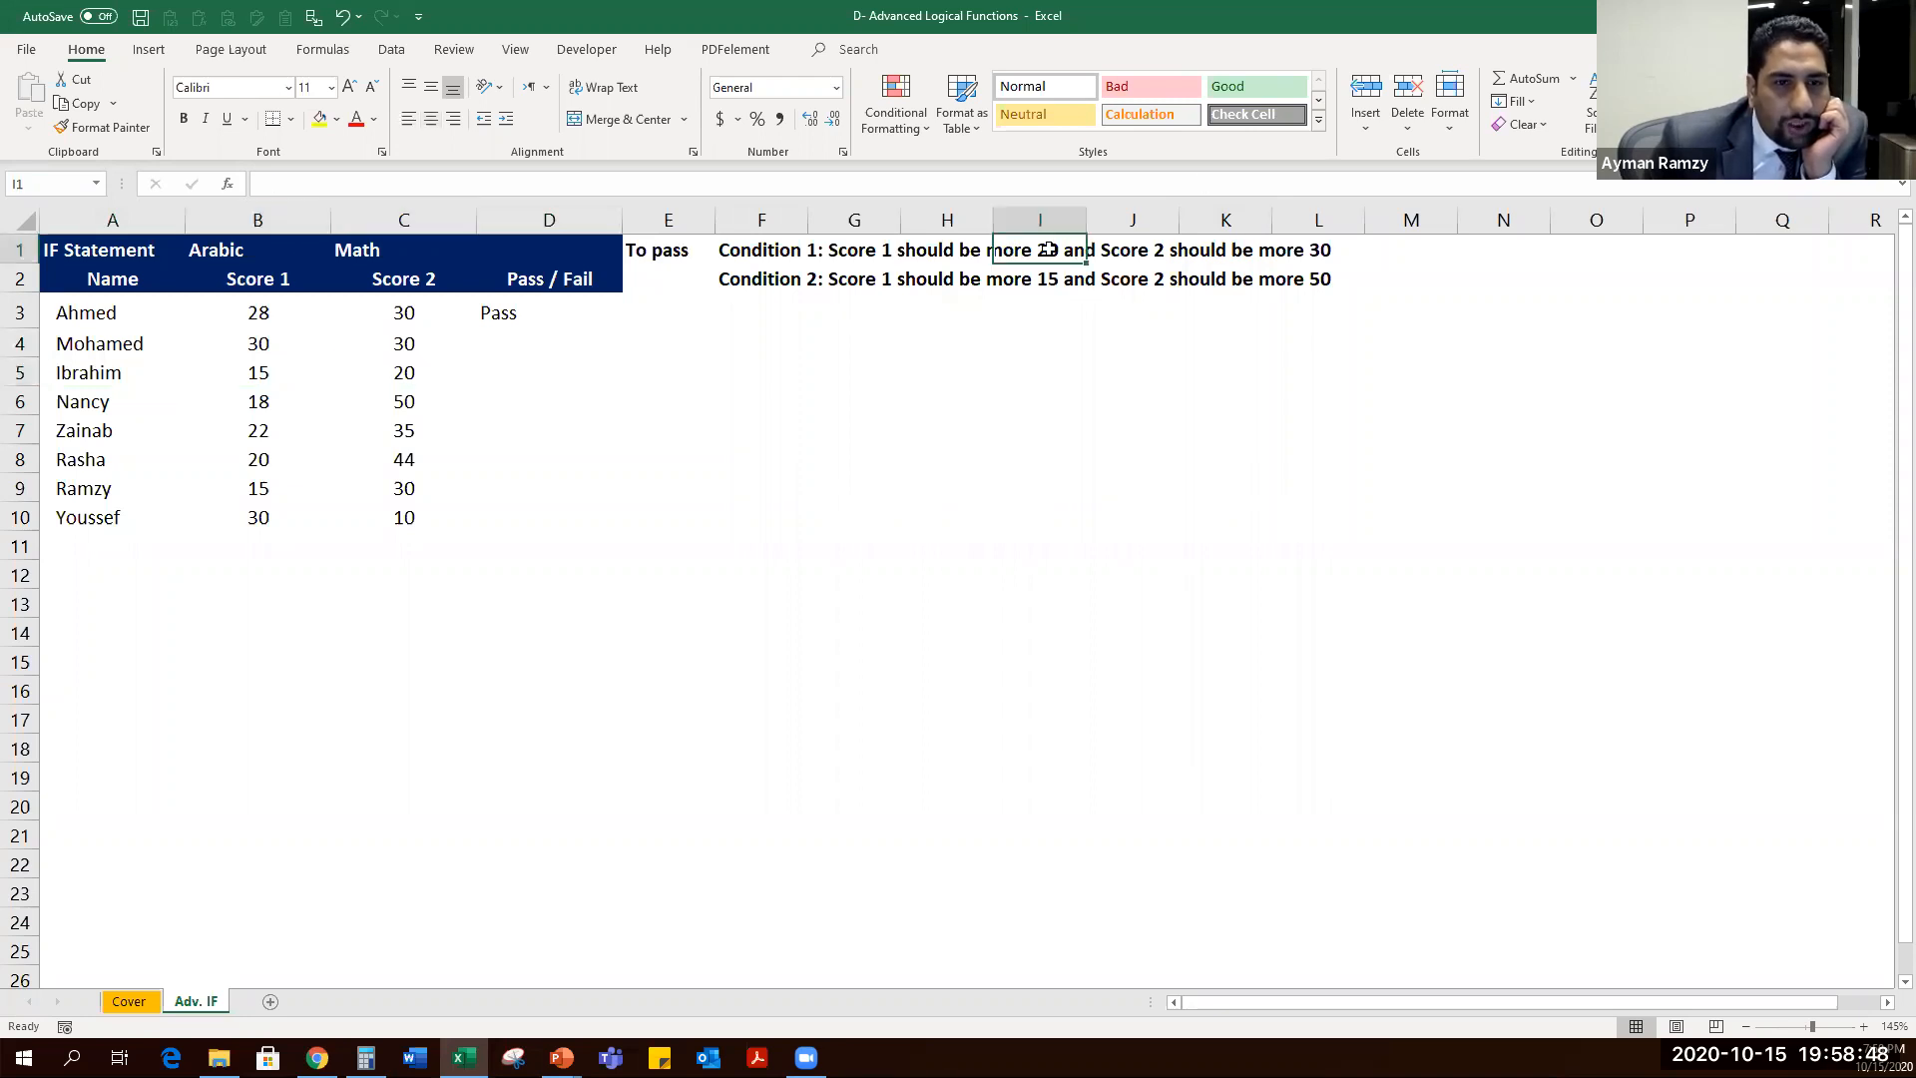
left_click(527, 367)
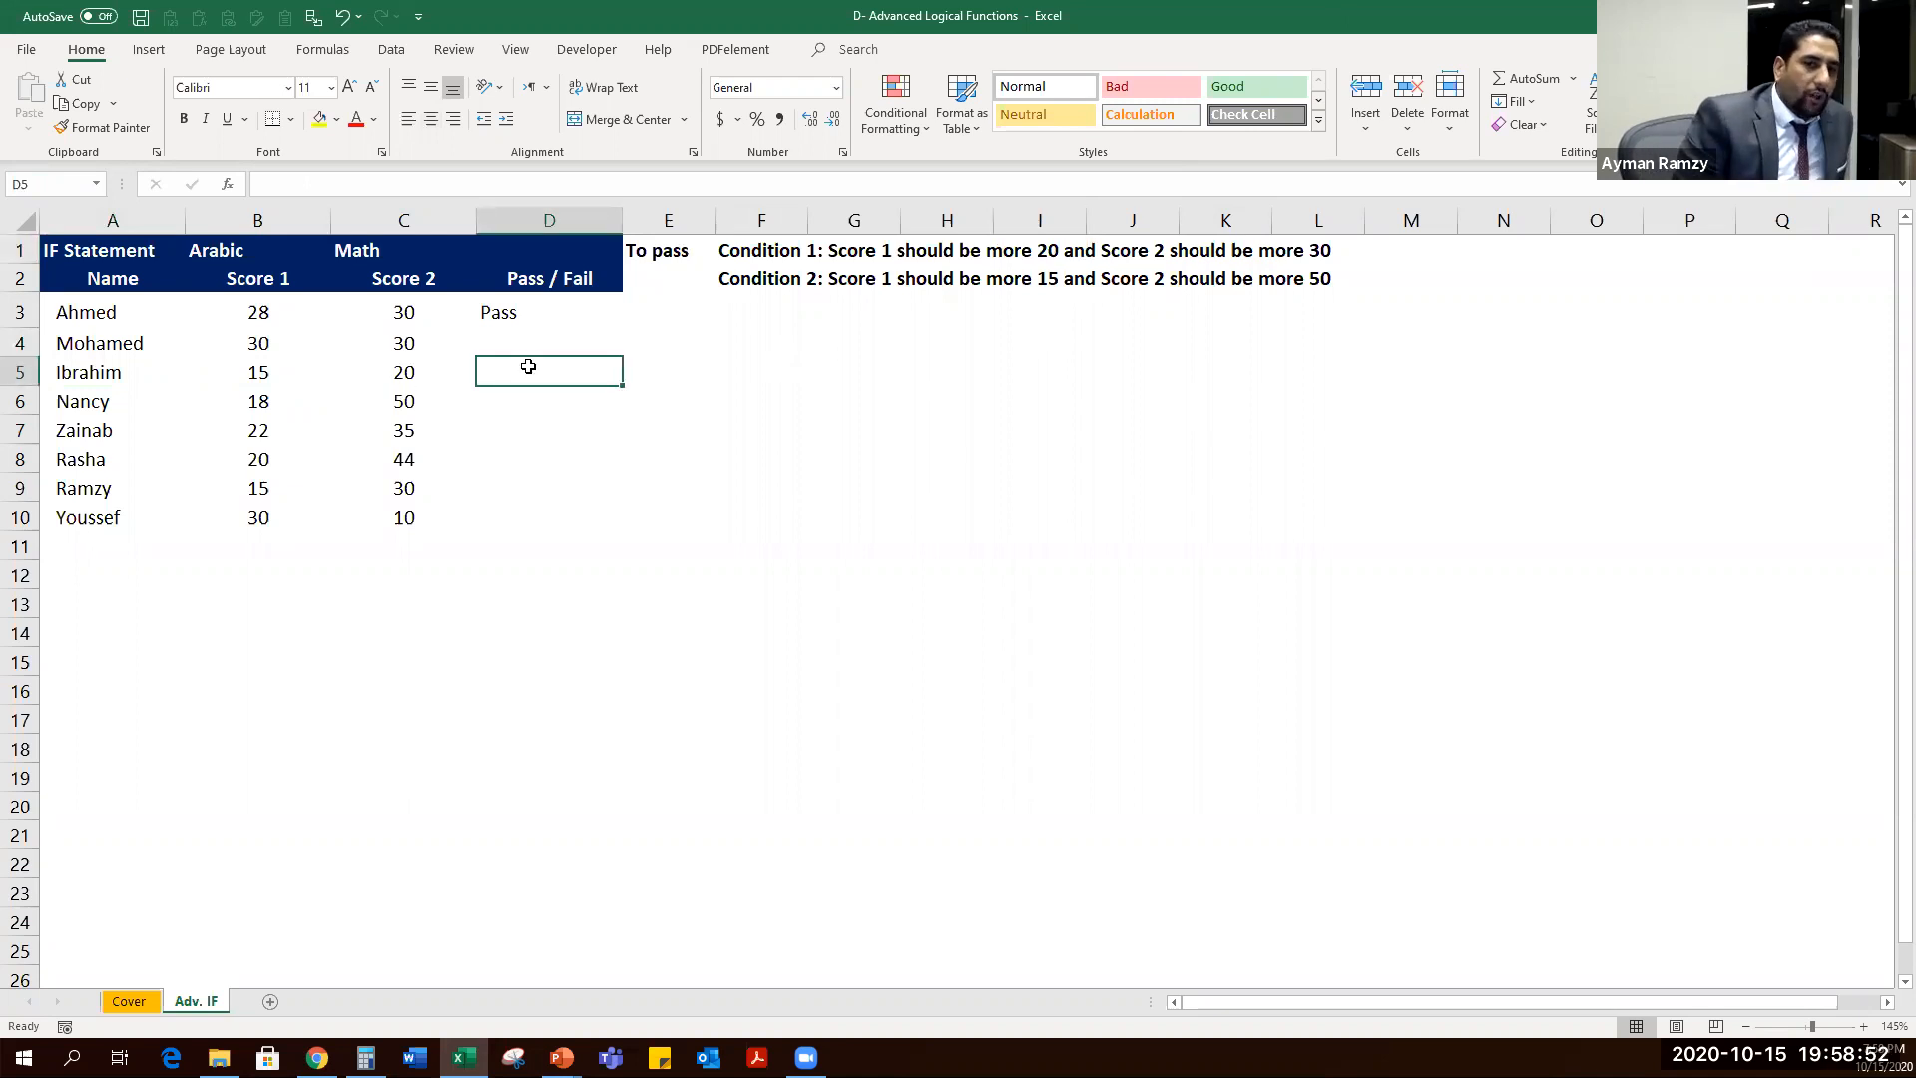
type("F")
key("BackSpace")
key("Escape")
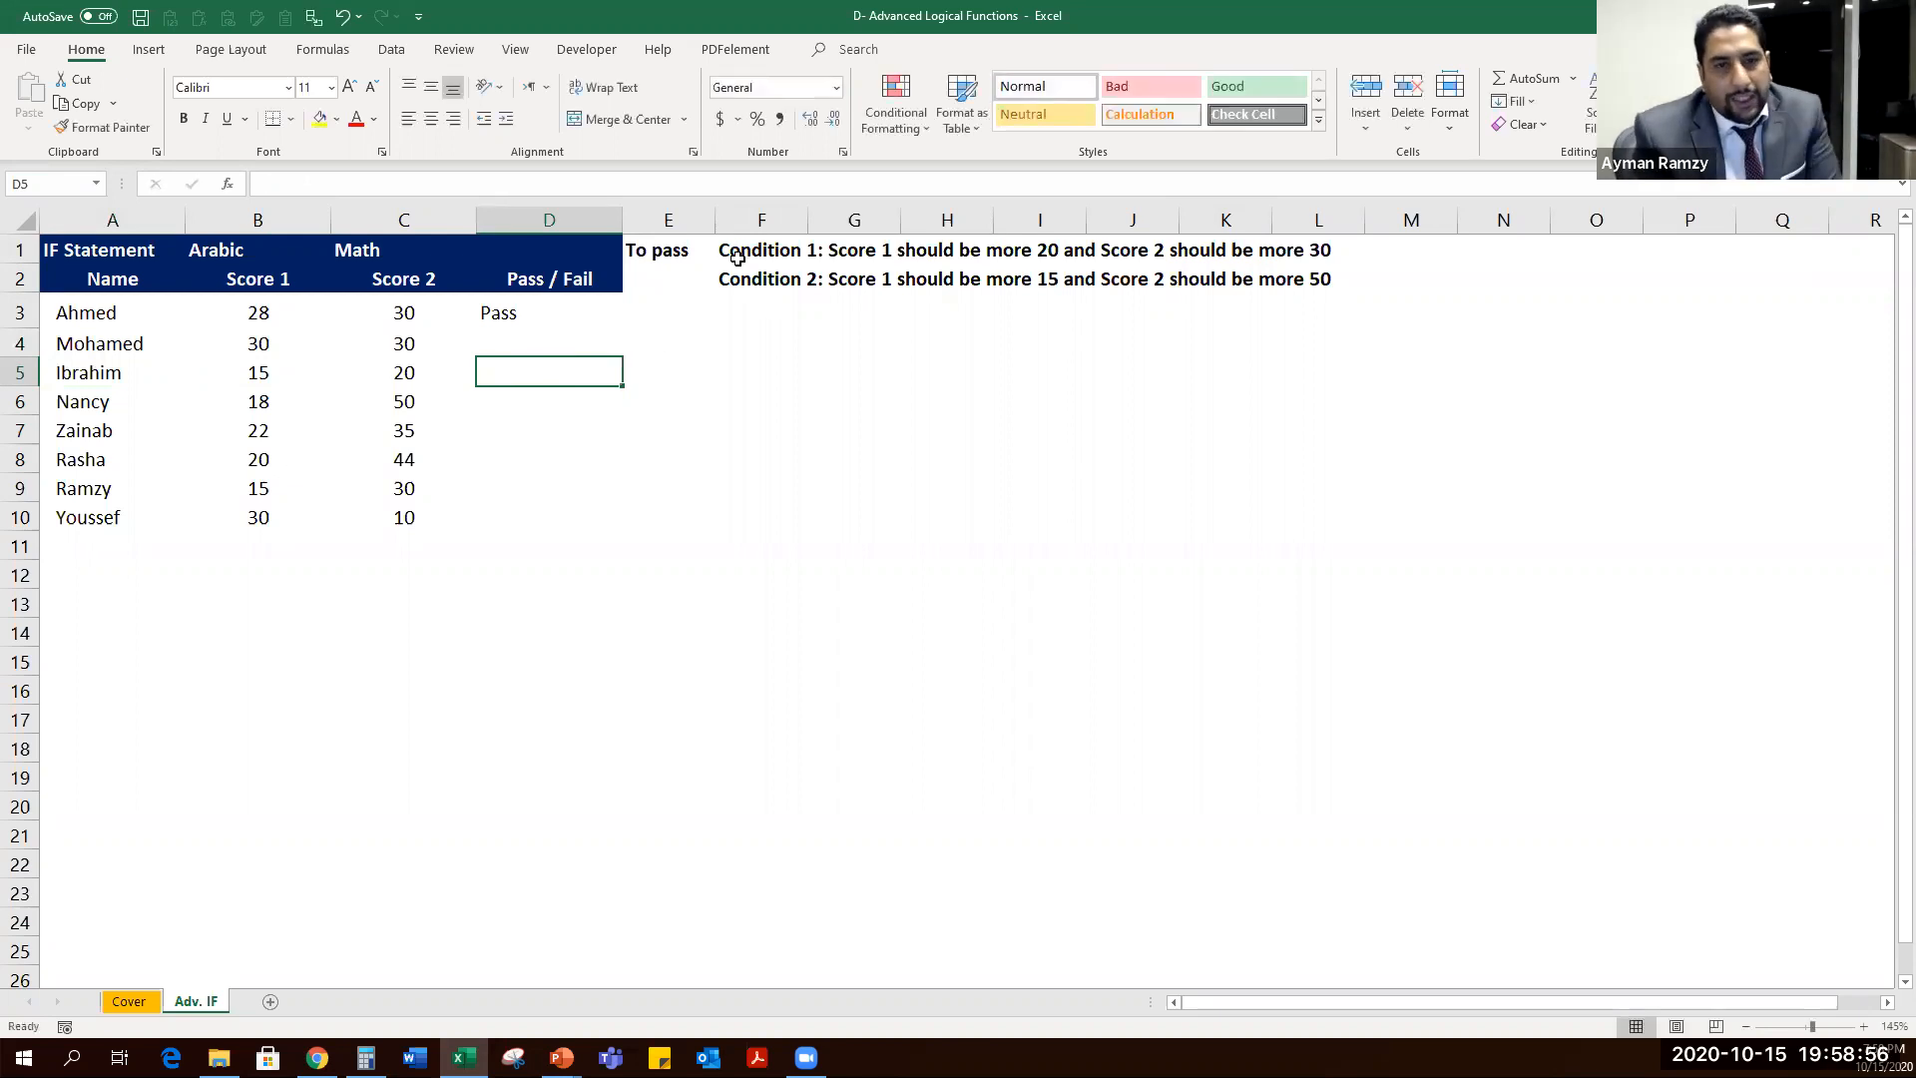
Compare the row 5 scores with the Condition 2 thresholds of 15 for Score 1 and 50 for Score 2.
left_click_drag(671, 277, 771, 280)
key("Right")
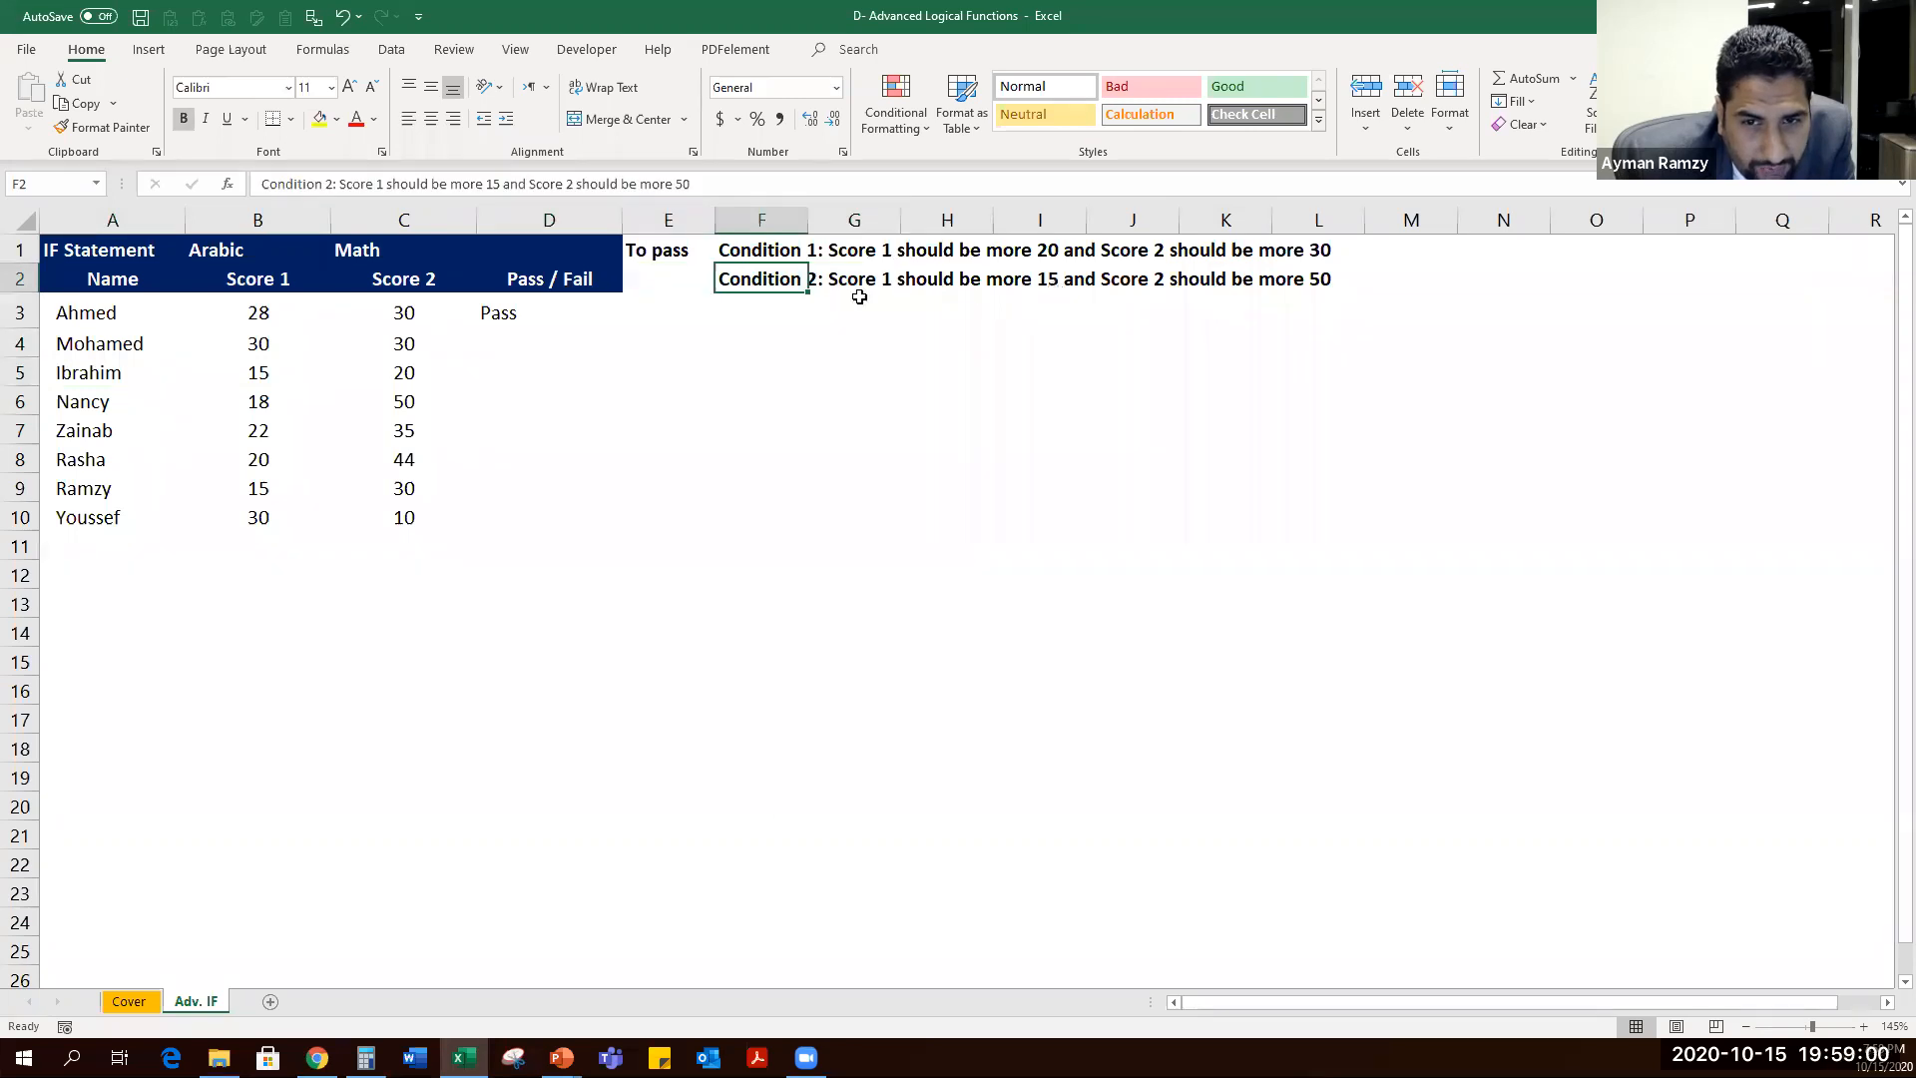
left_click(1031, 287)
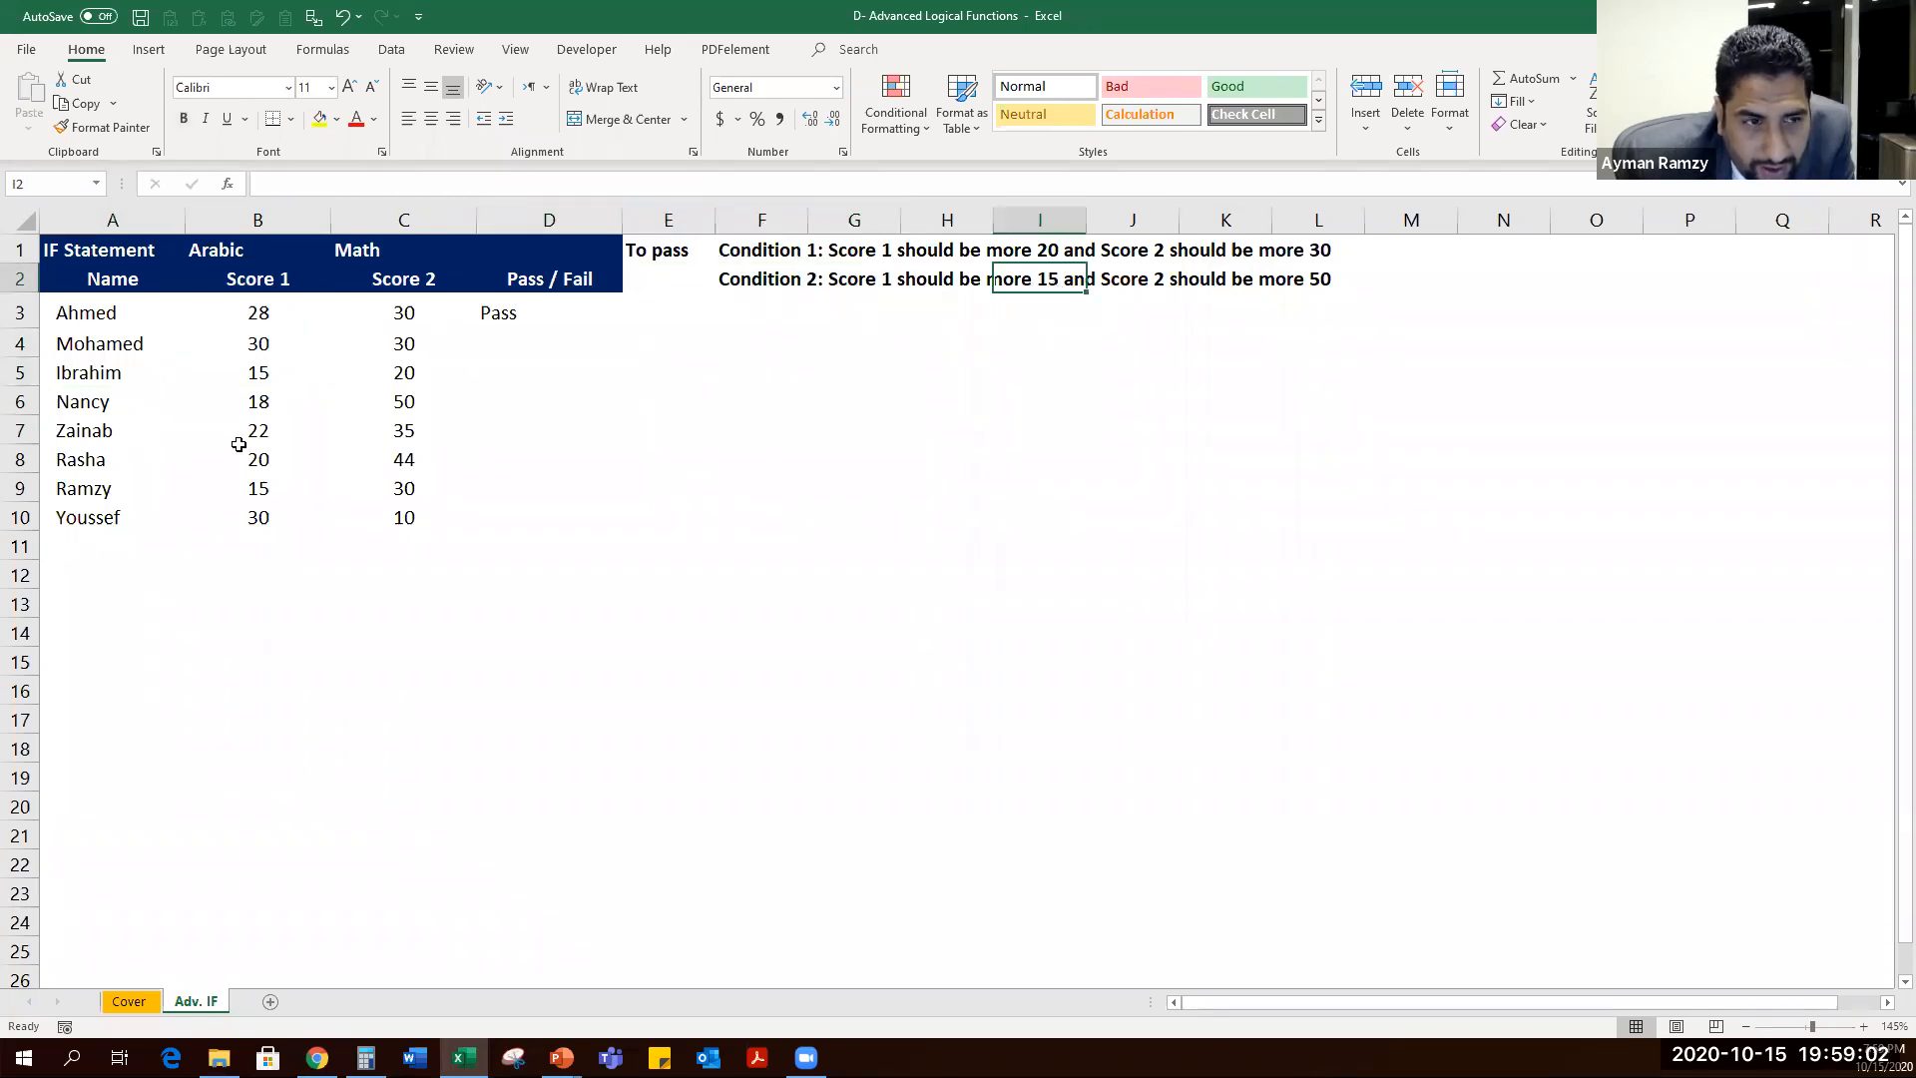
left_click(260, 385)
left_click_drag(260, 384, 261, 390)
left_click_drag(1198, 281, 1378, 290)
left_click(1318, 284)
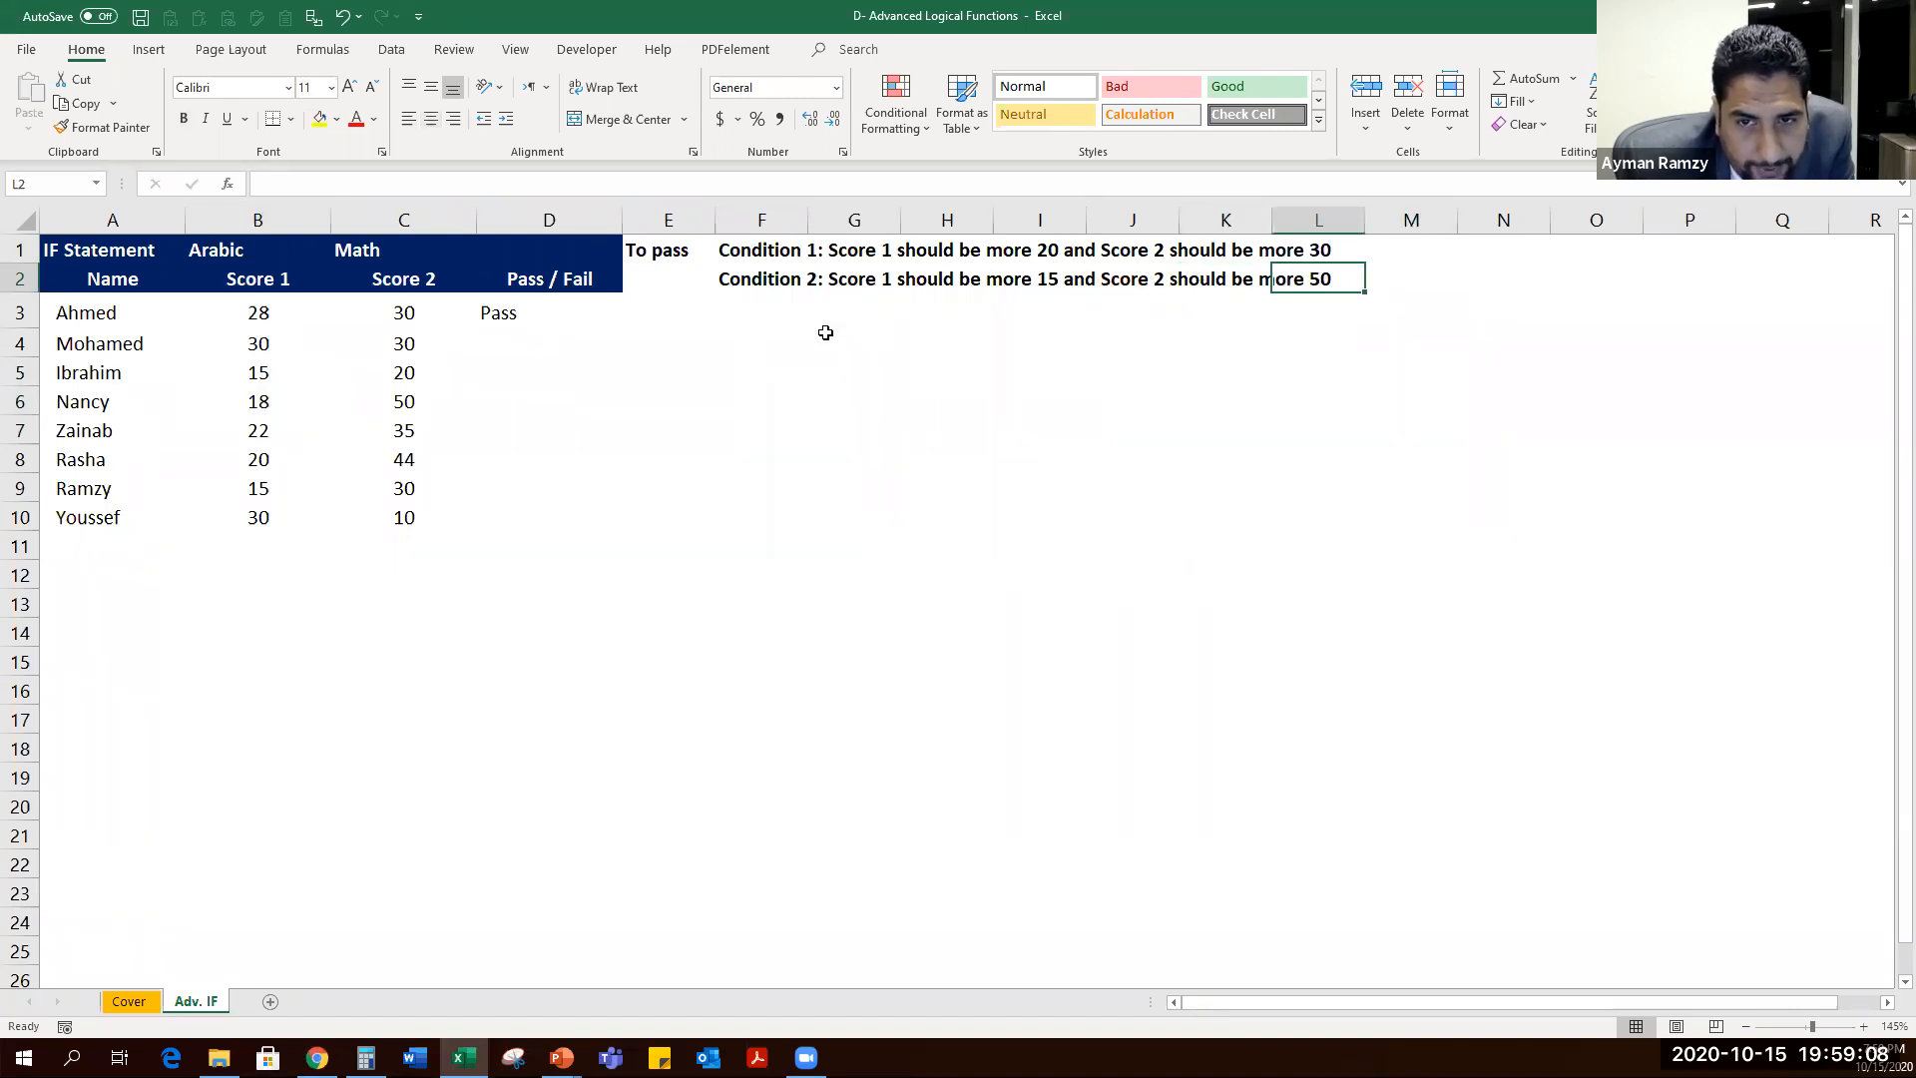
left_click(20, 372)
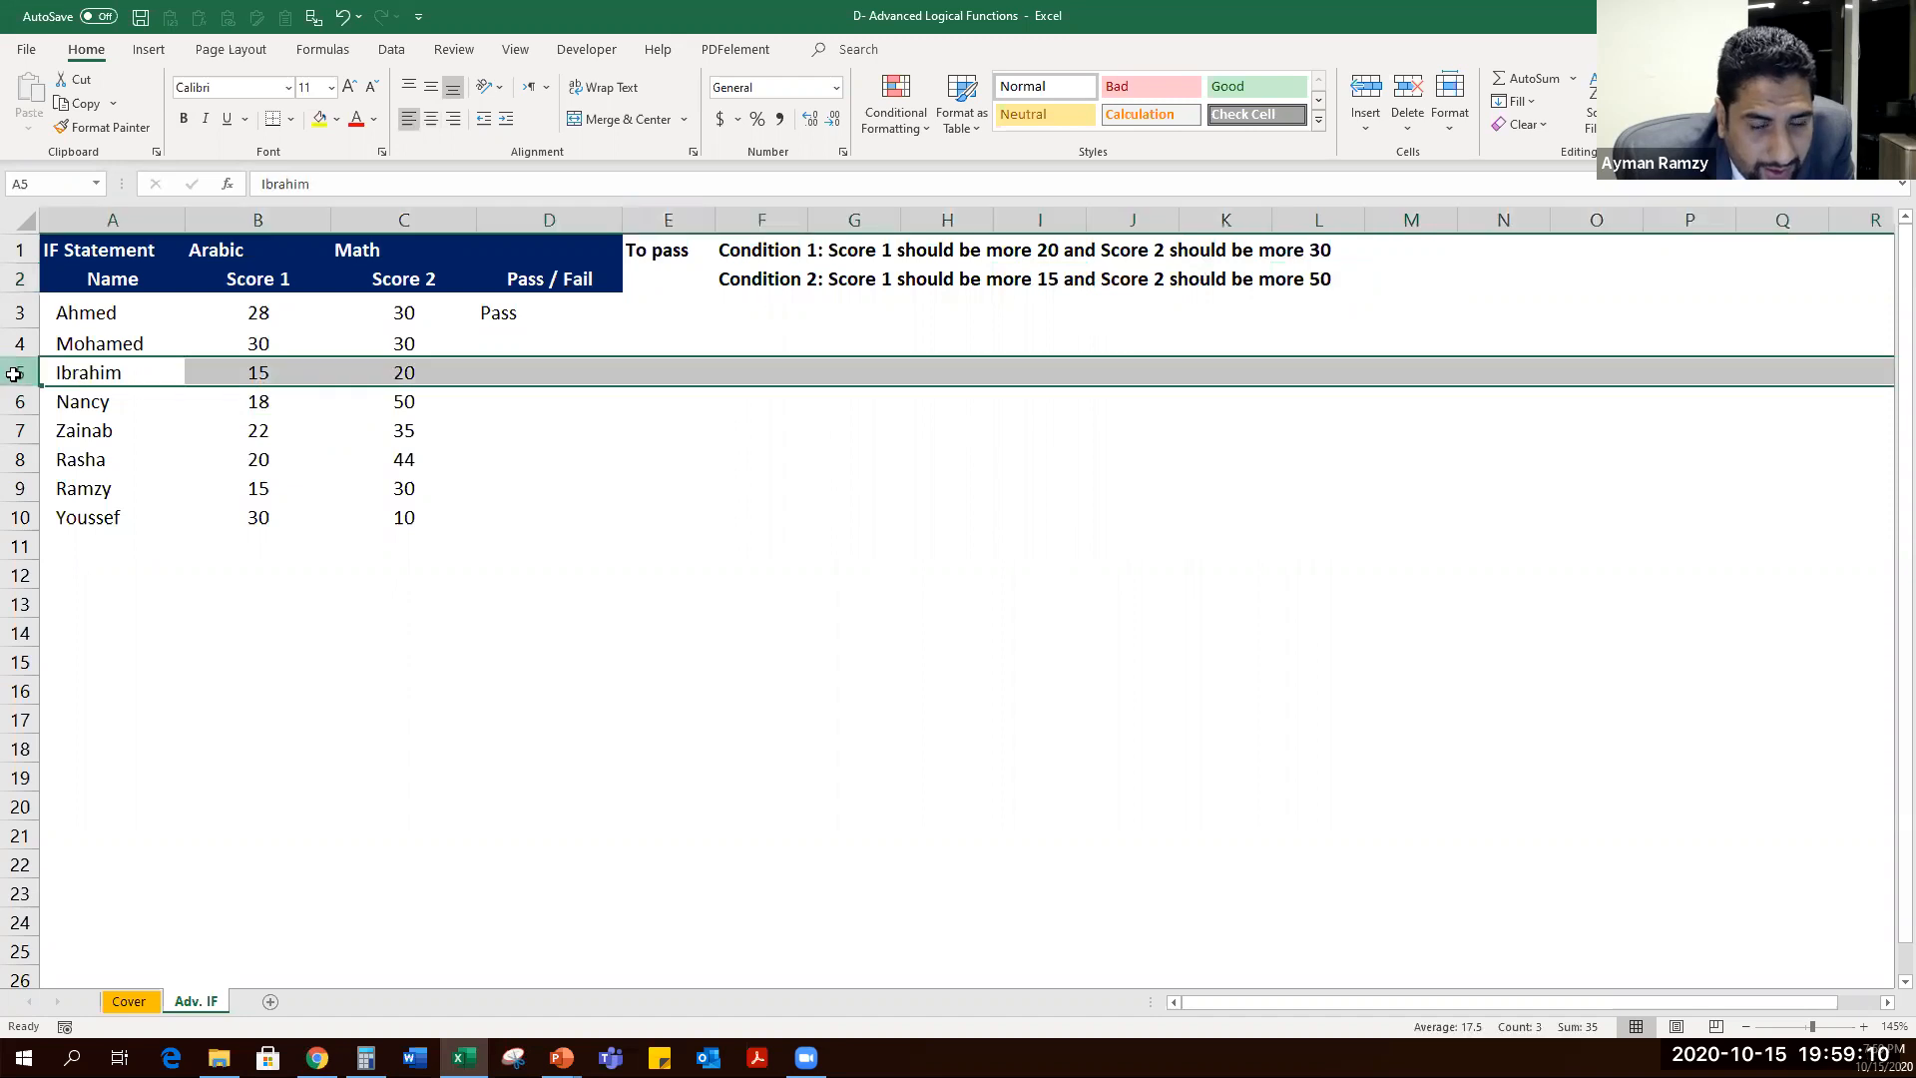
left_click(506, 373)
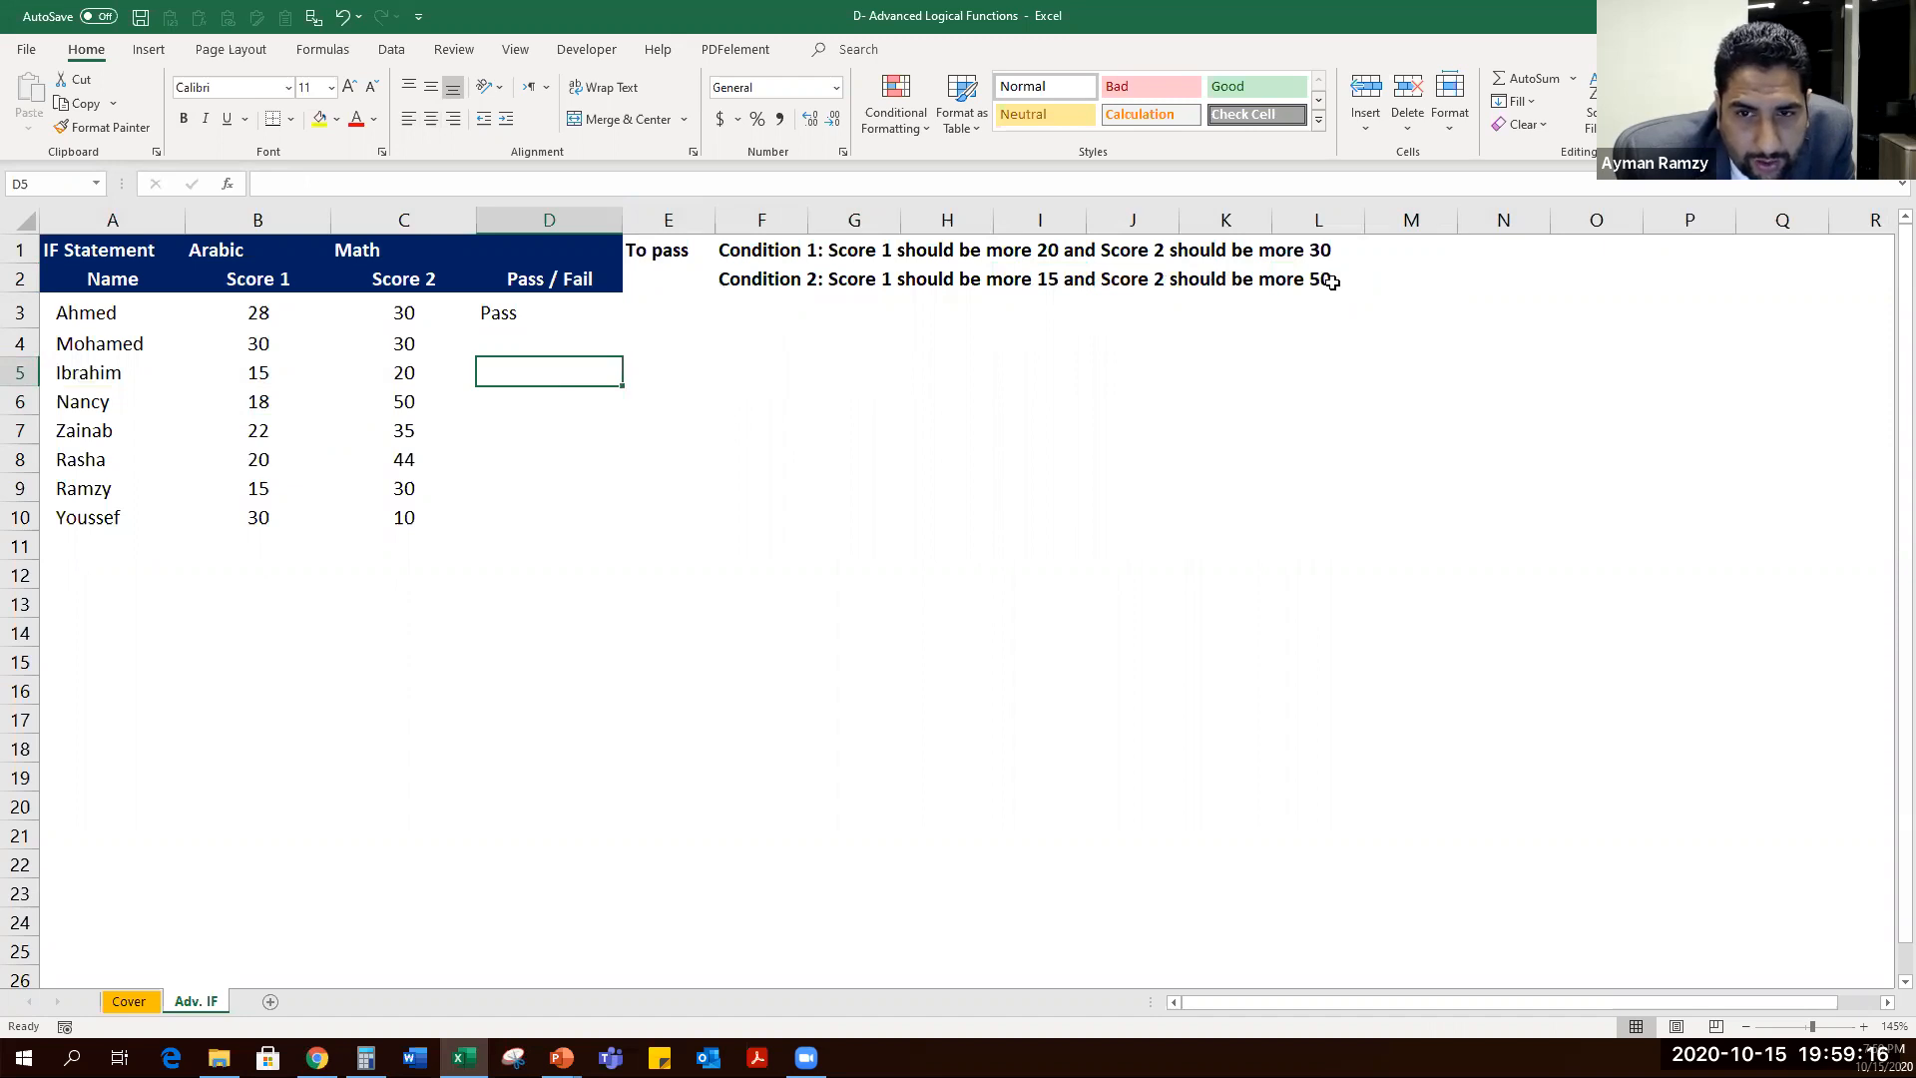
left_click(253, 383)
left_click(402, 374)
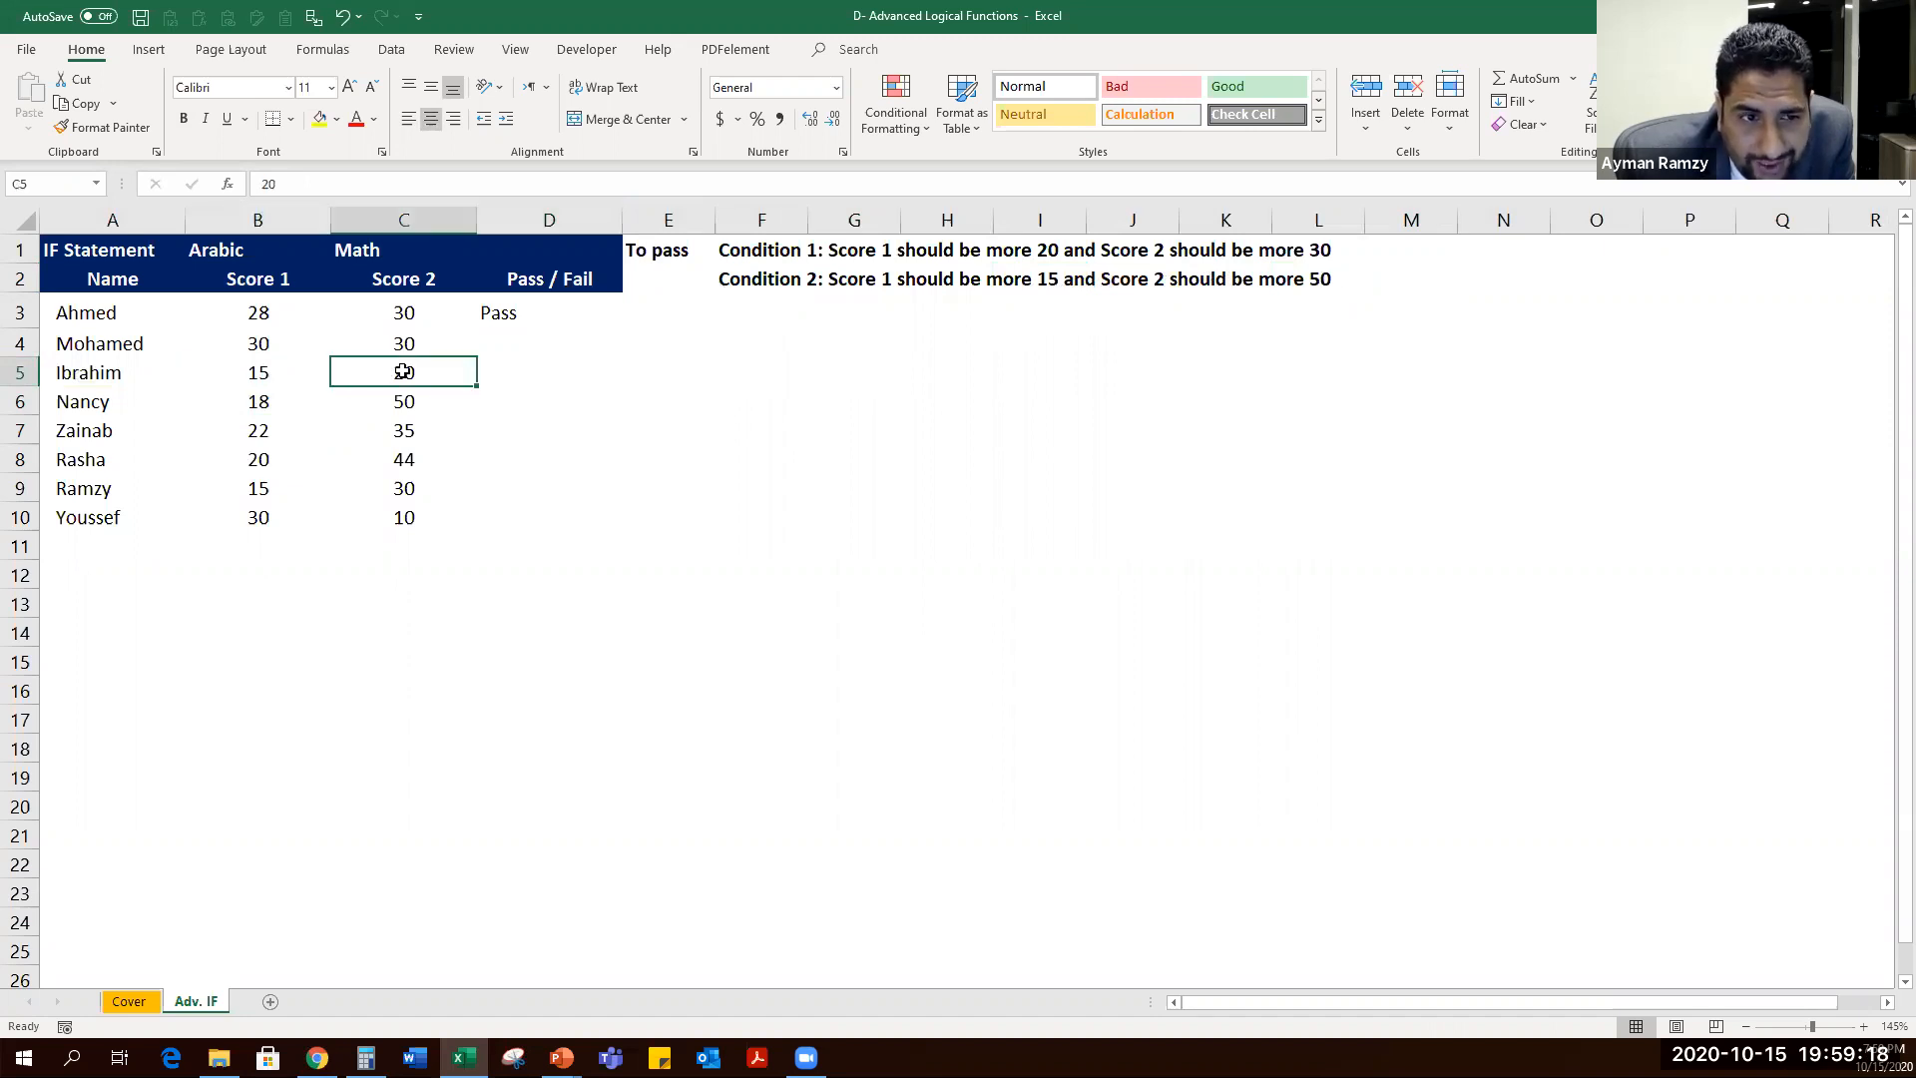
Enter Fail as the result in D5 for the student in row 5.
left_click(532, 370)
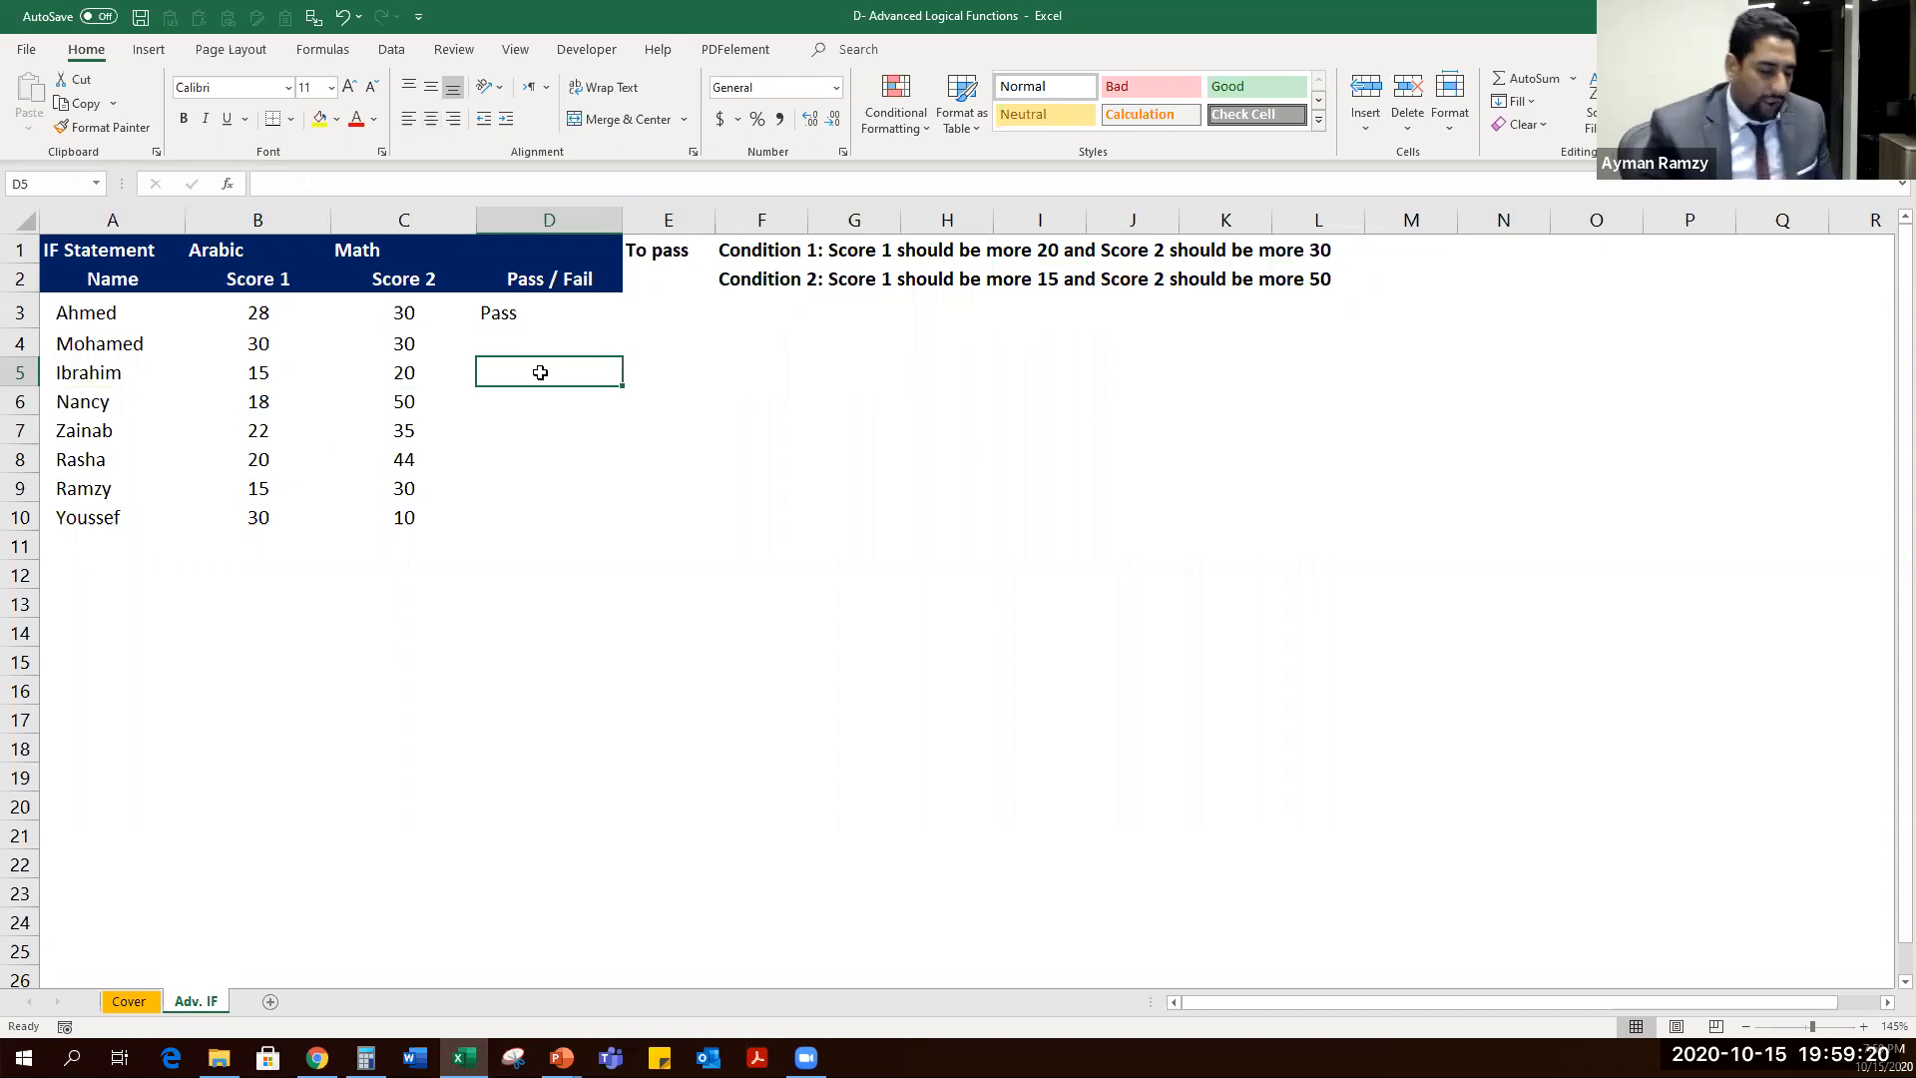
type("Fail")
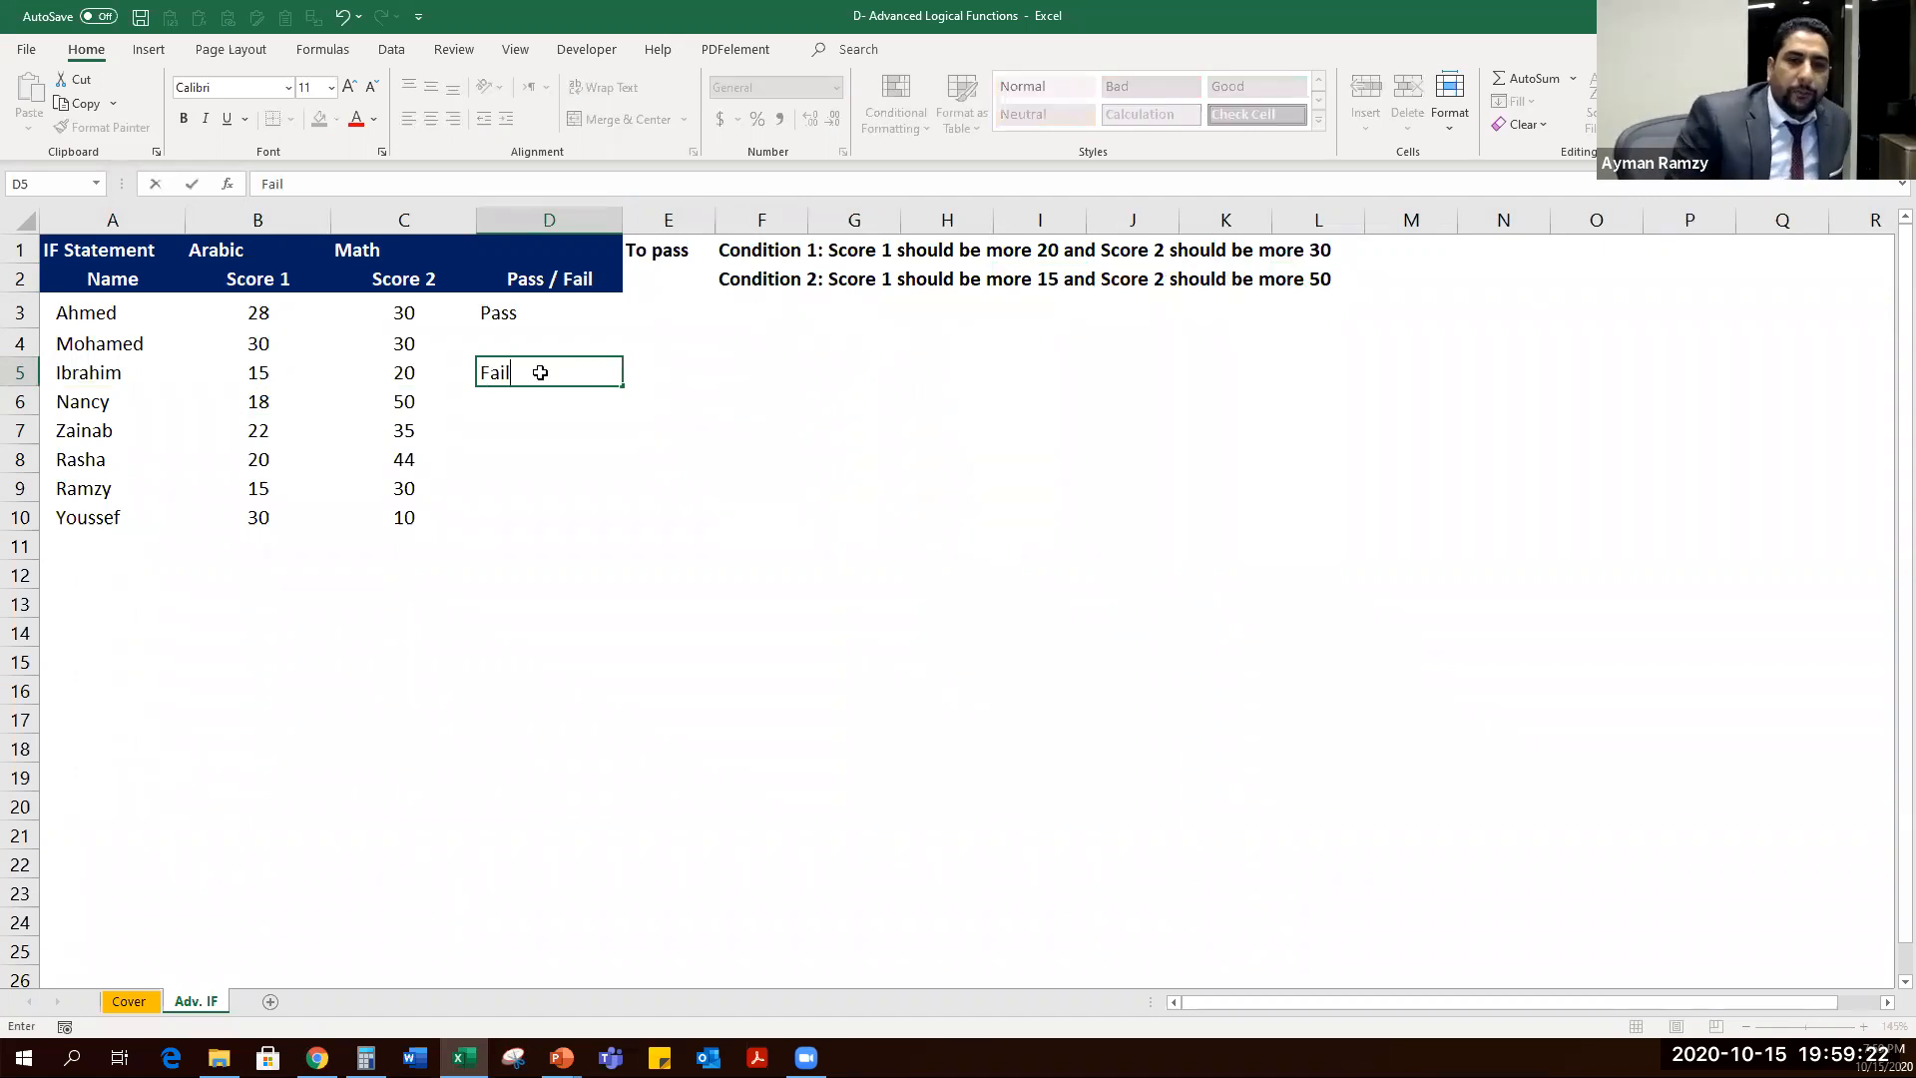
key("Return")
key("Down")
key("Down")
key("Down")
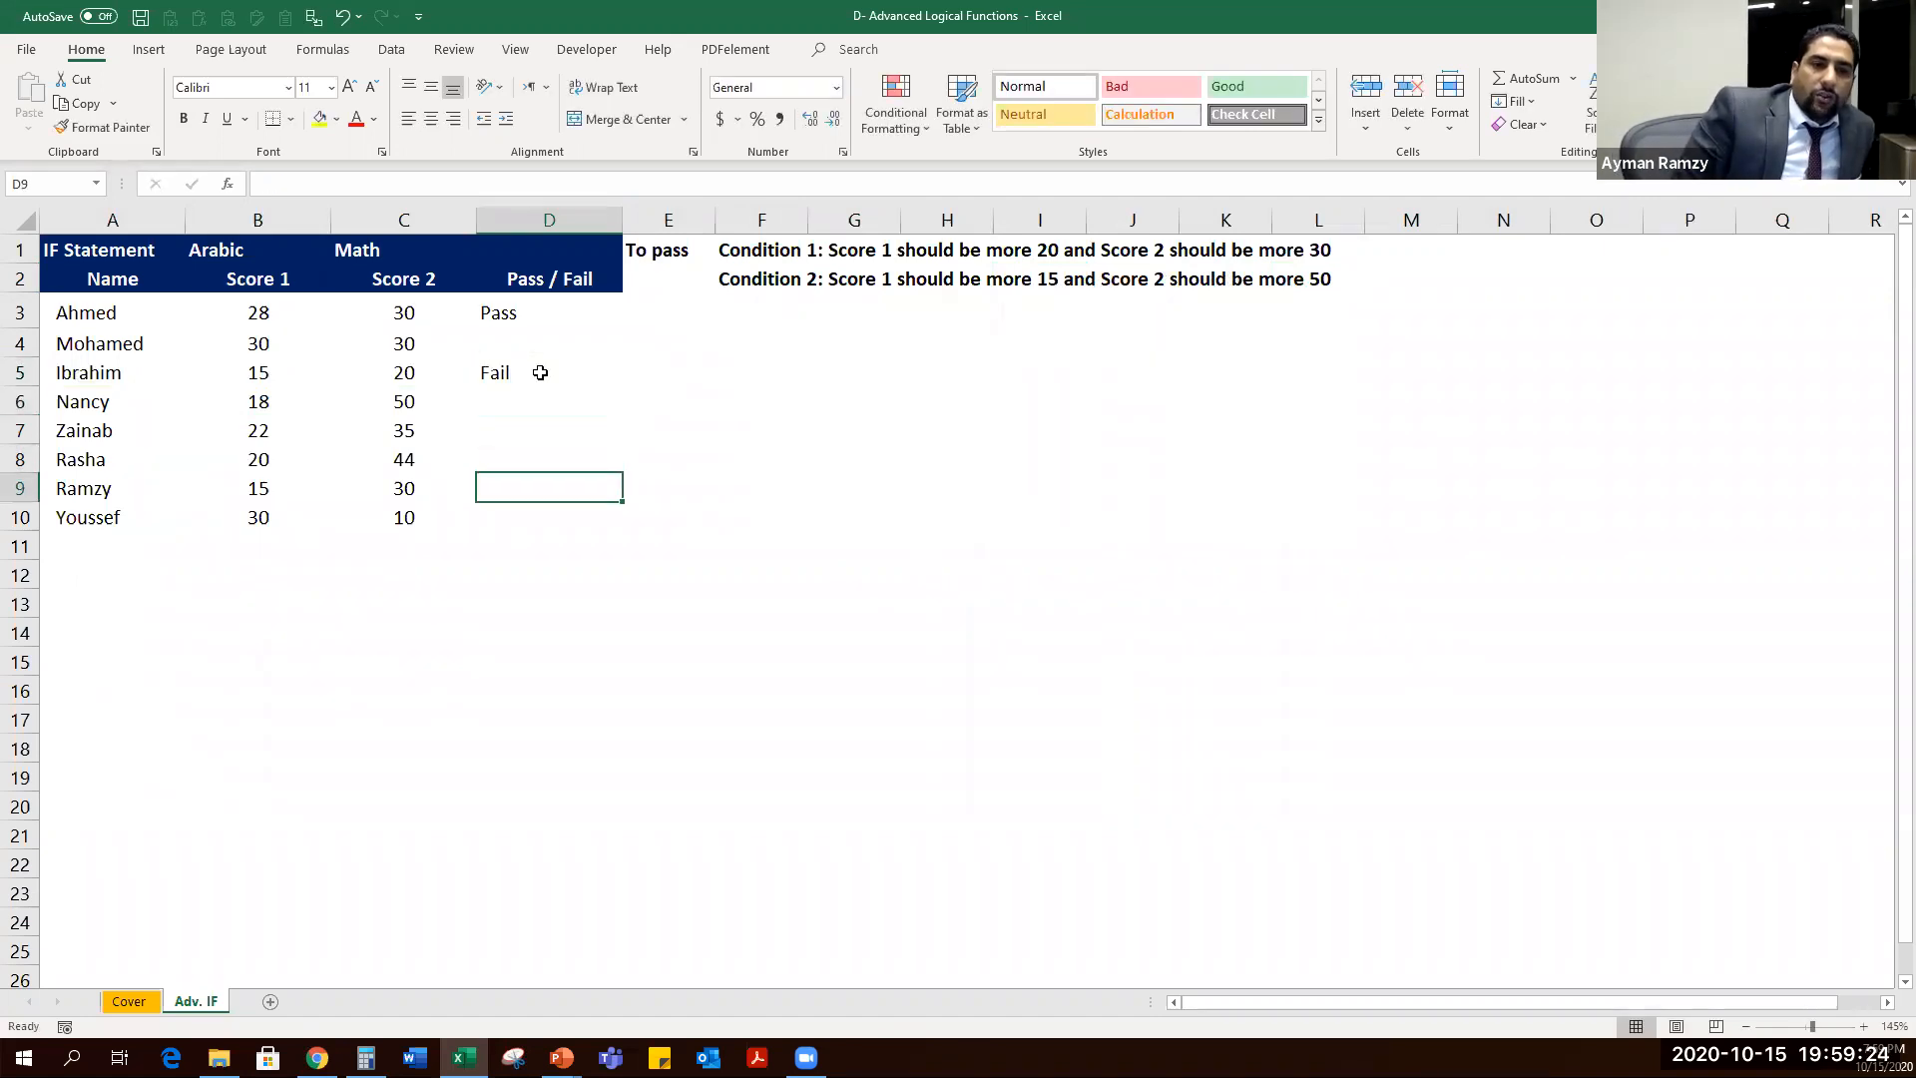
key("Down")
key("Up")
key("Up")
key("Up")
key("Up")
key("Up")
key("Up")
key("Up")
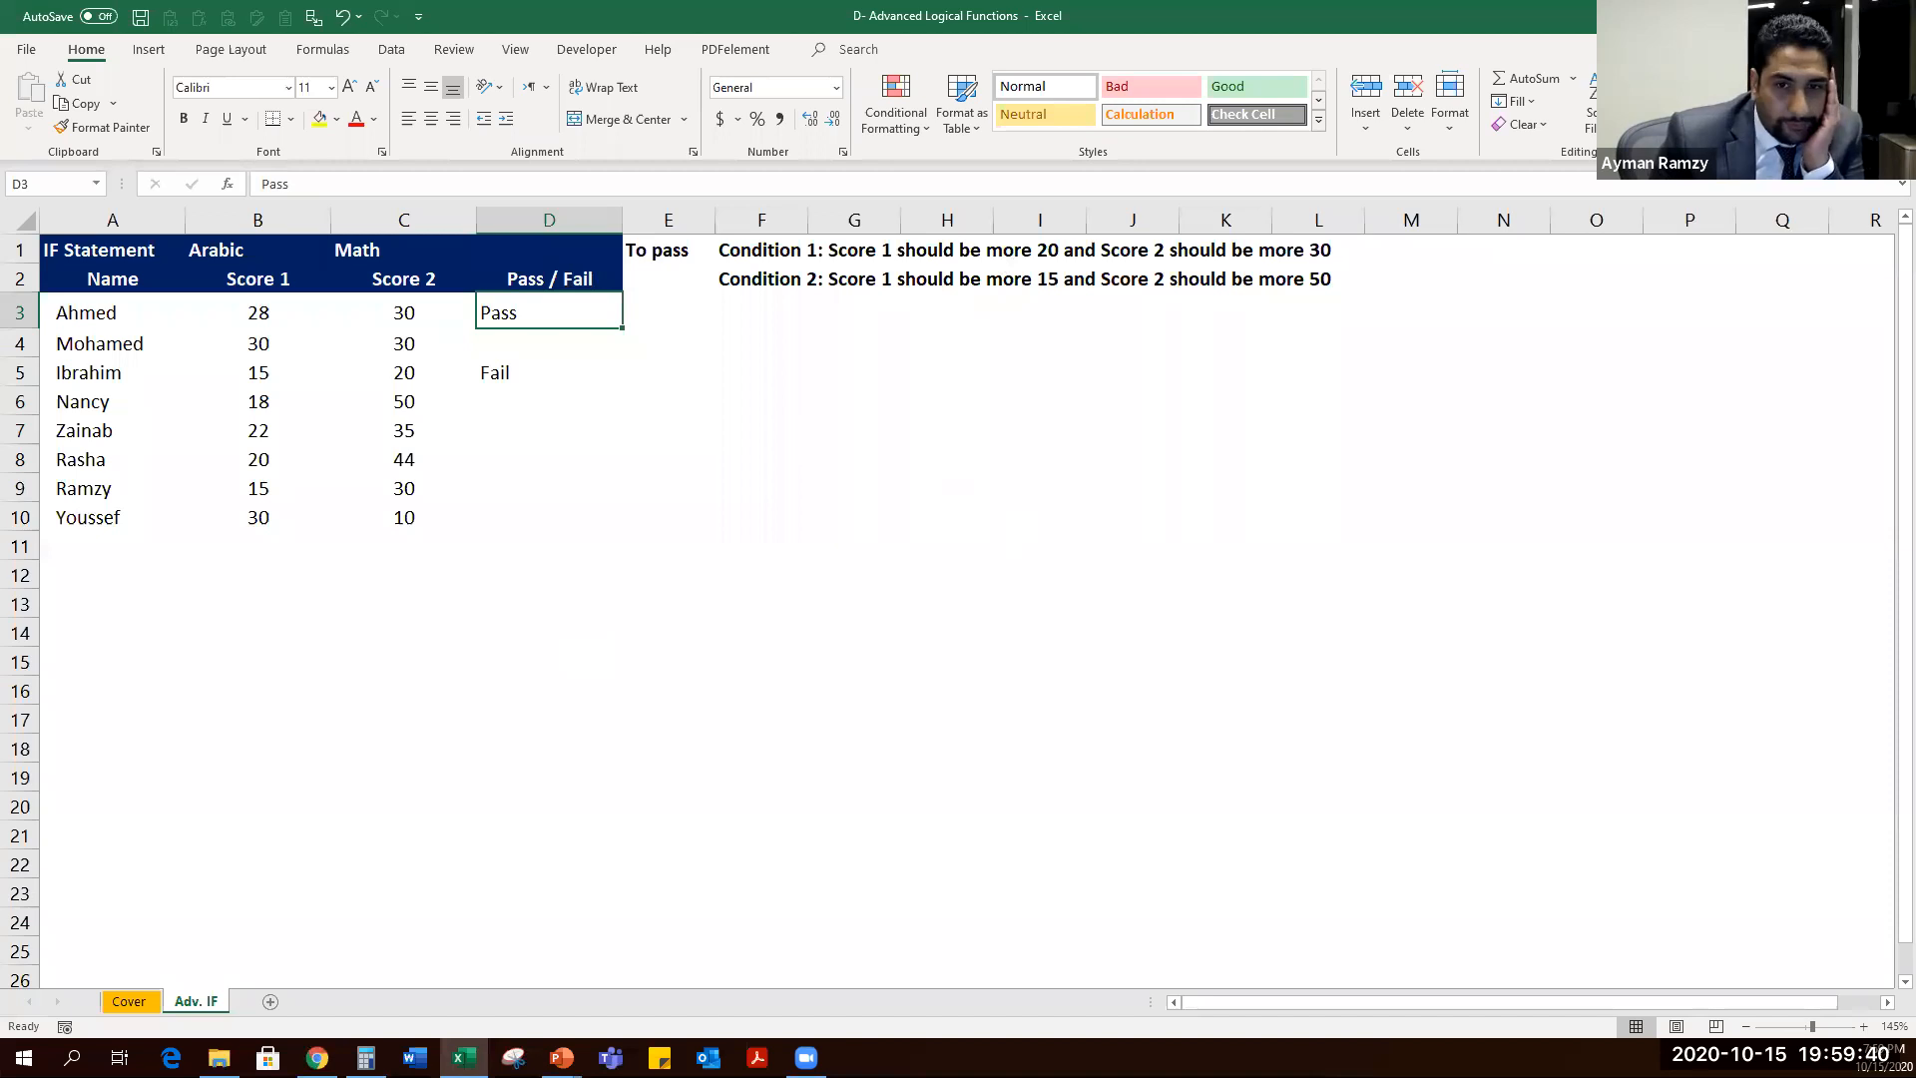
right_click(853, 399)
key("Escape")
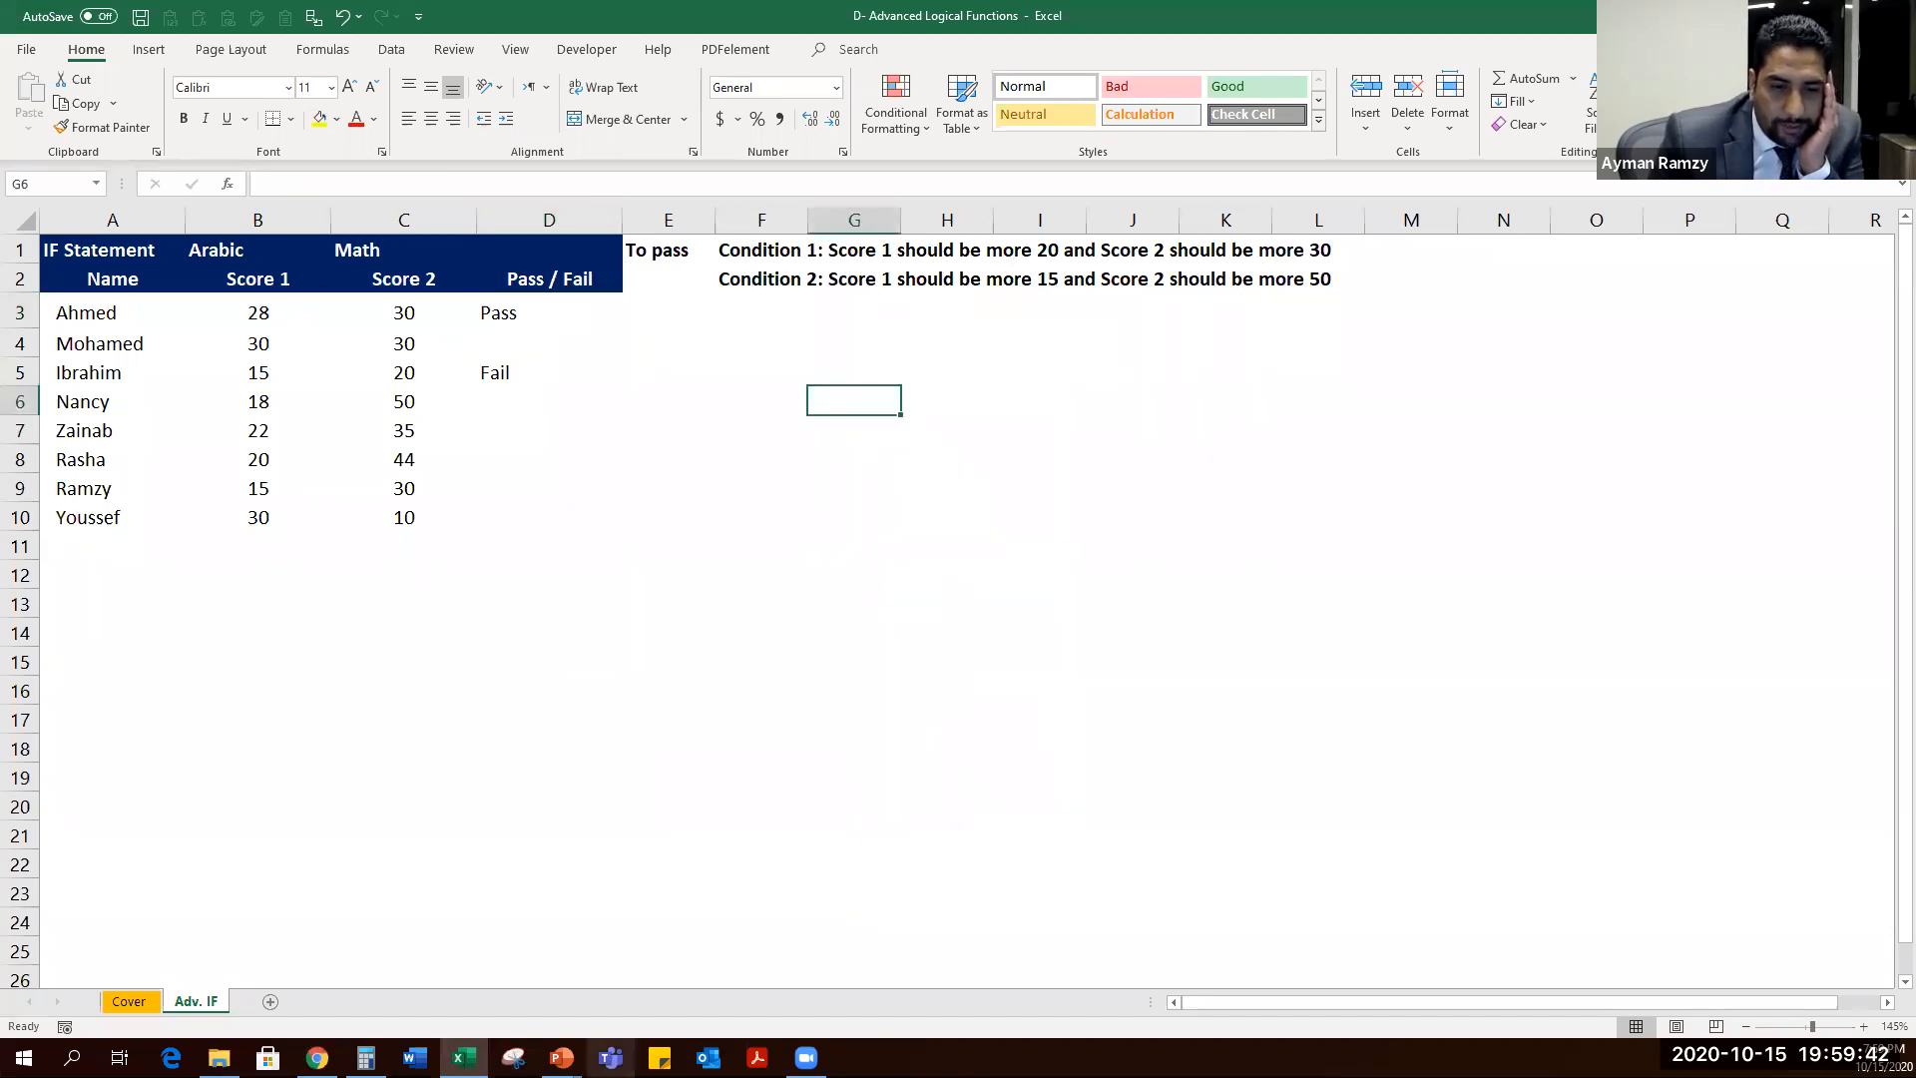
Switch to the Financial Modeling Expert slide show in PowerPoint and handwrite the letter A on the Business Valuation Modeling slide.
left_click(533, 978)
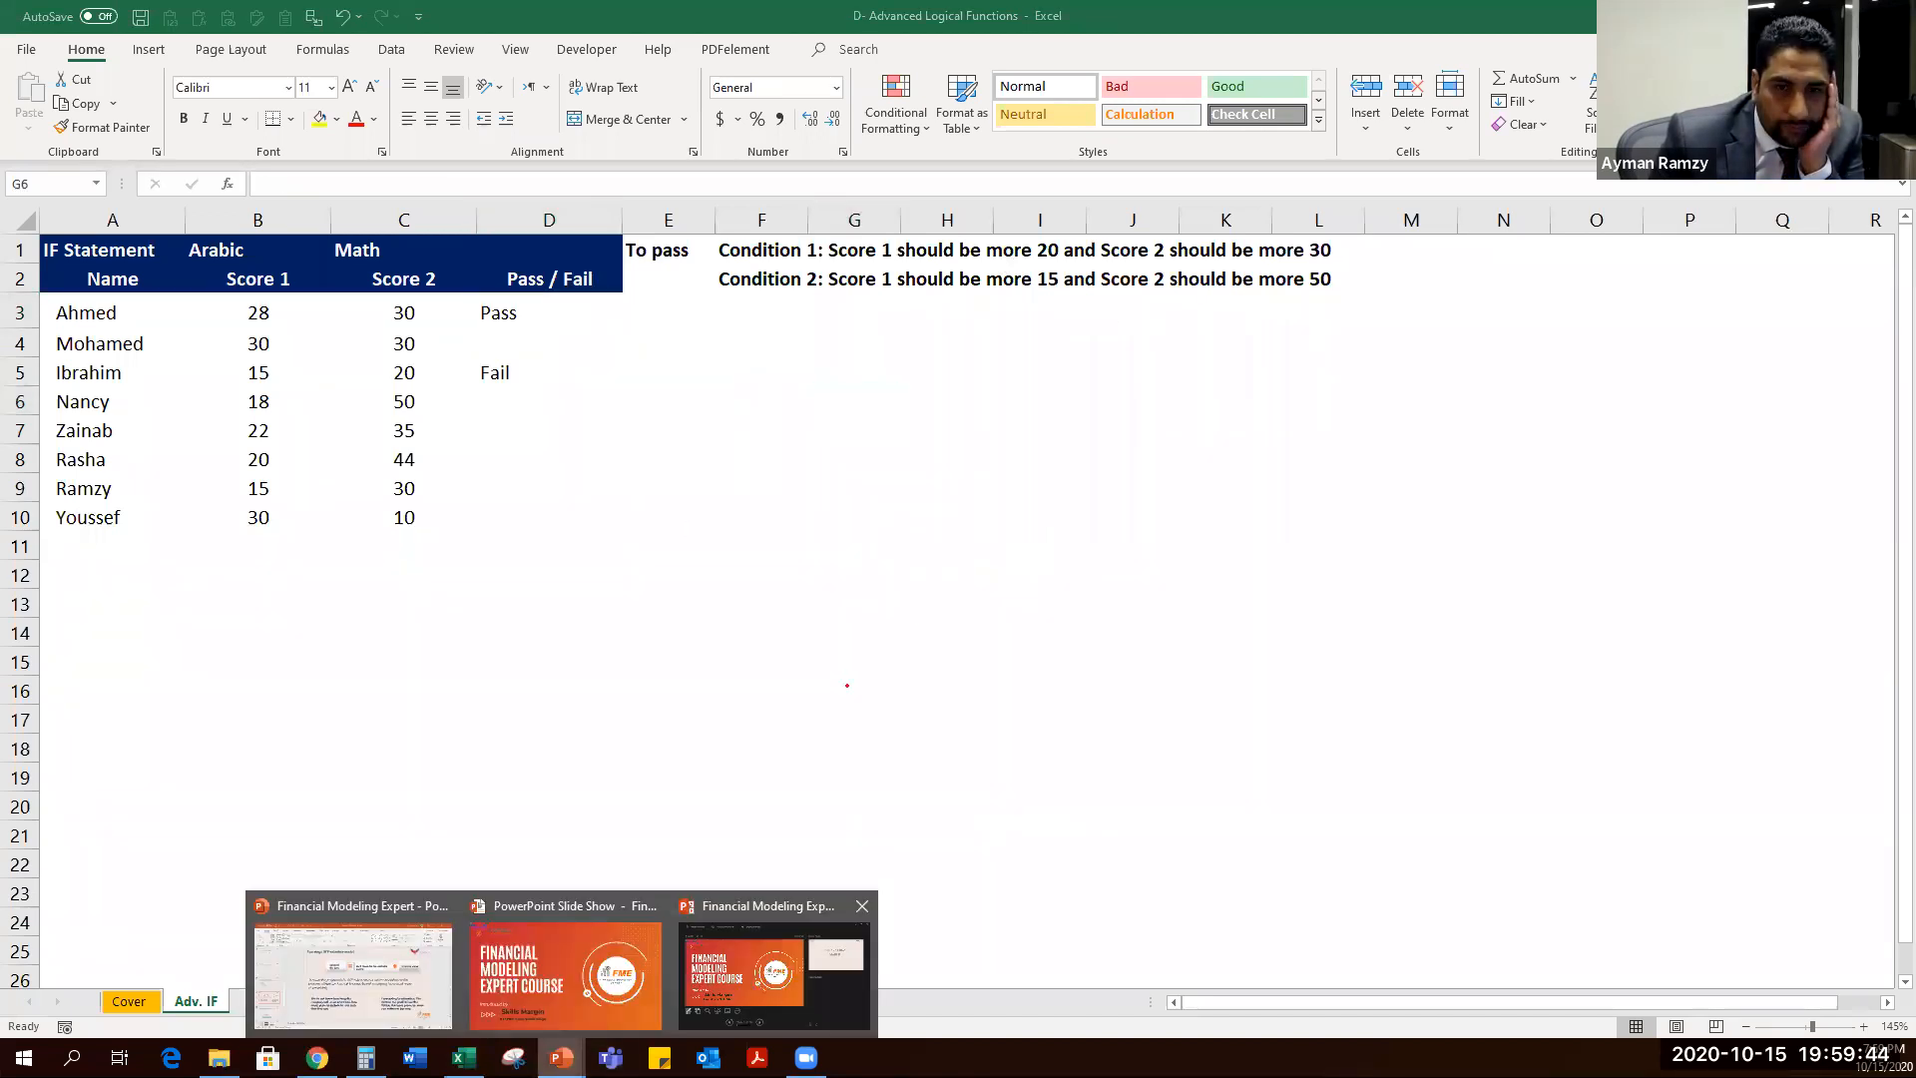
key("Right")
key("Right")
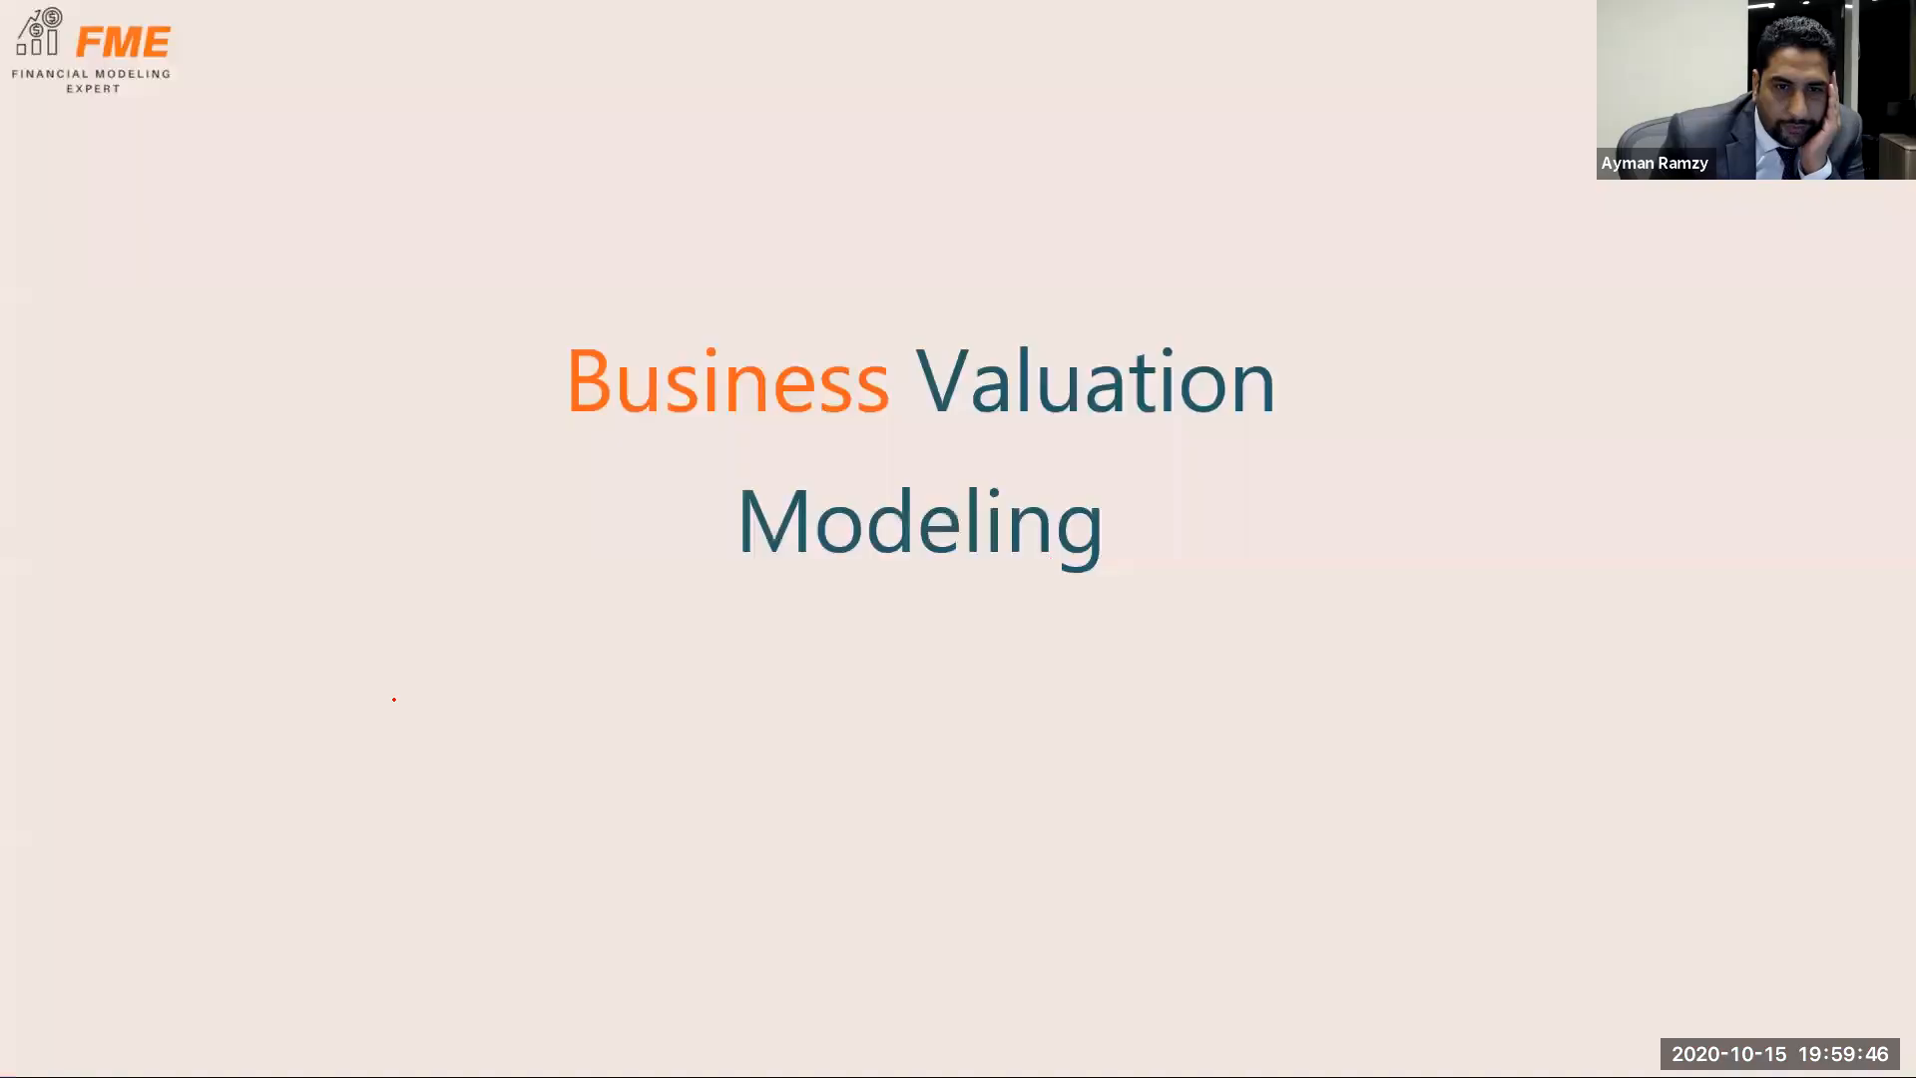
key("Left")
key("Left")
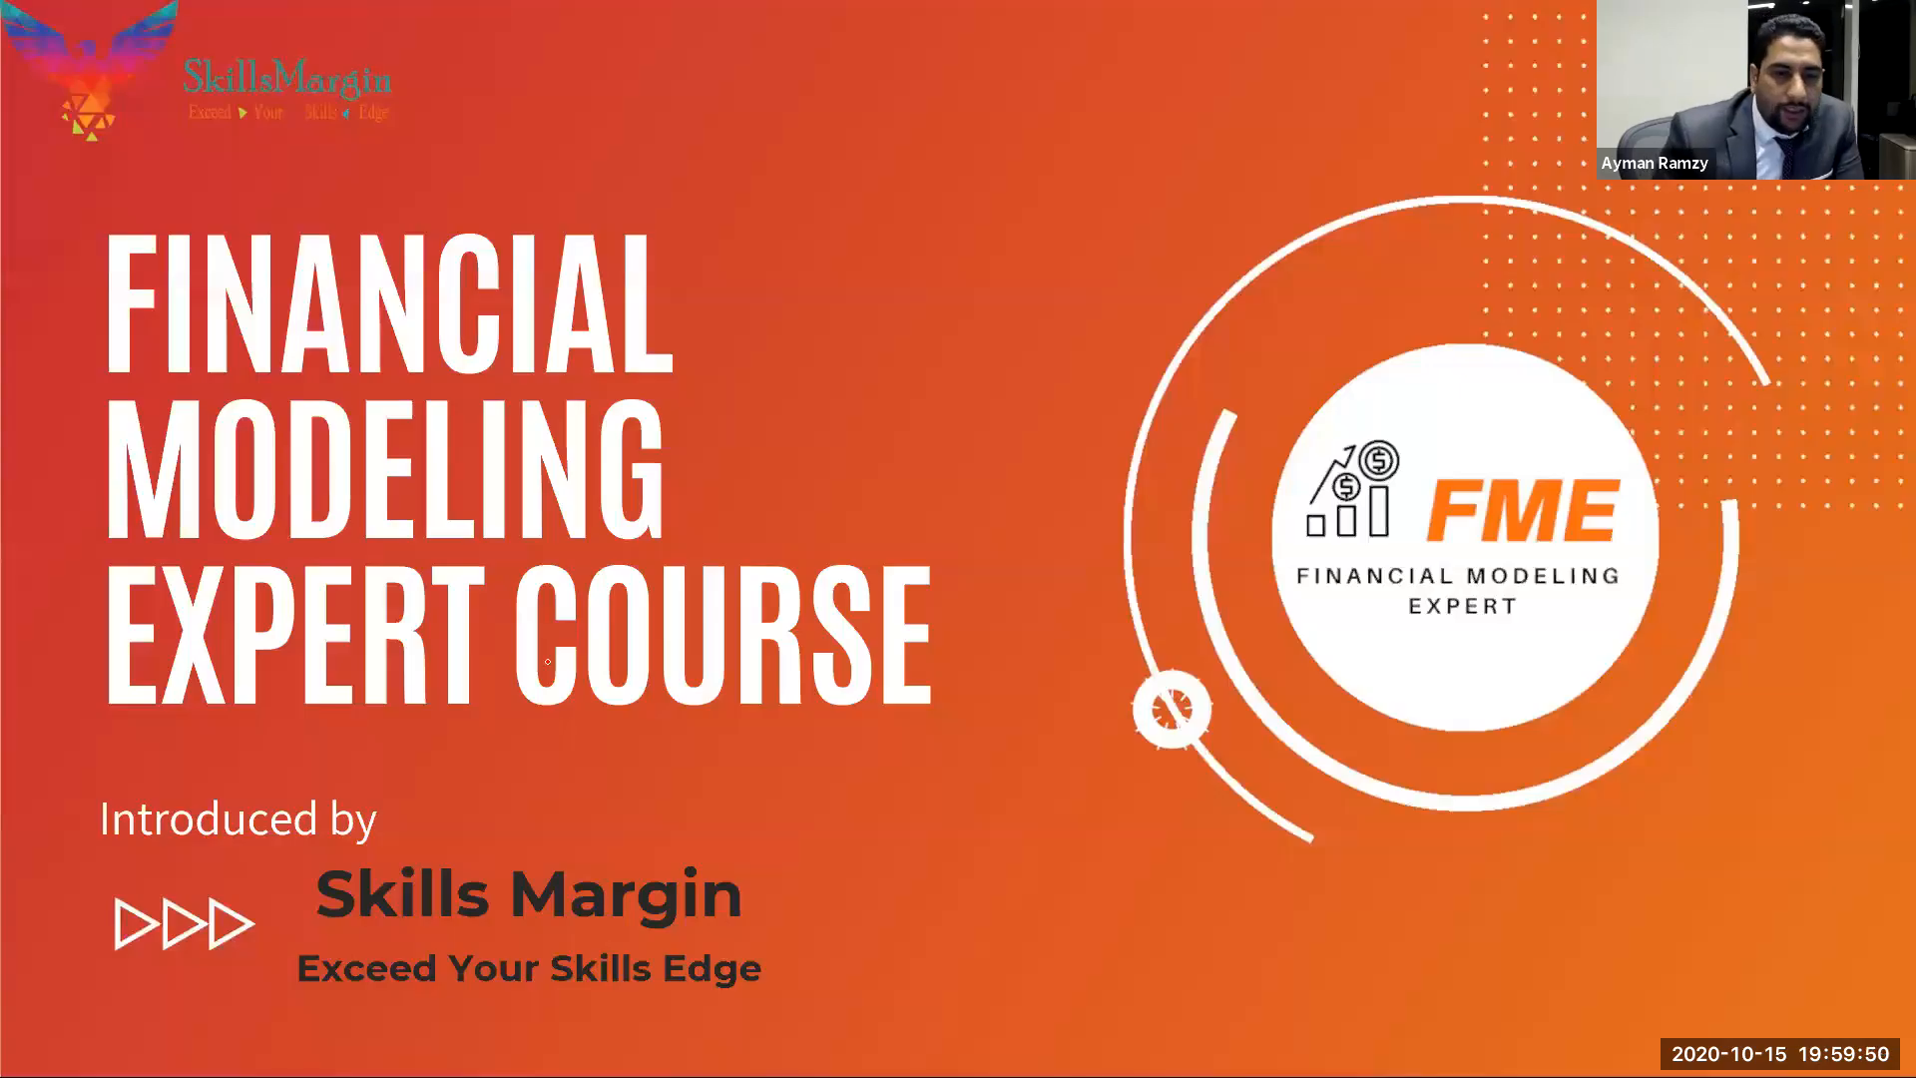
key("Right")
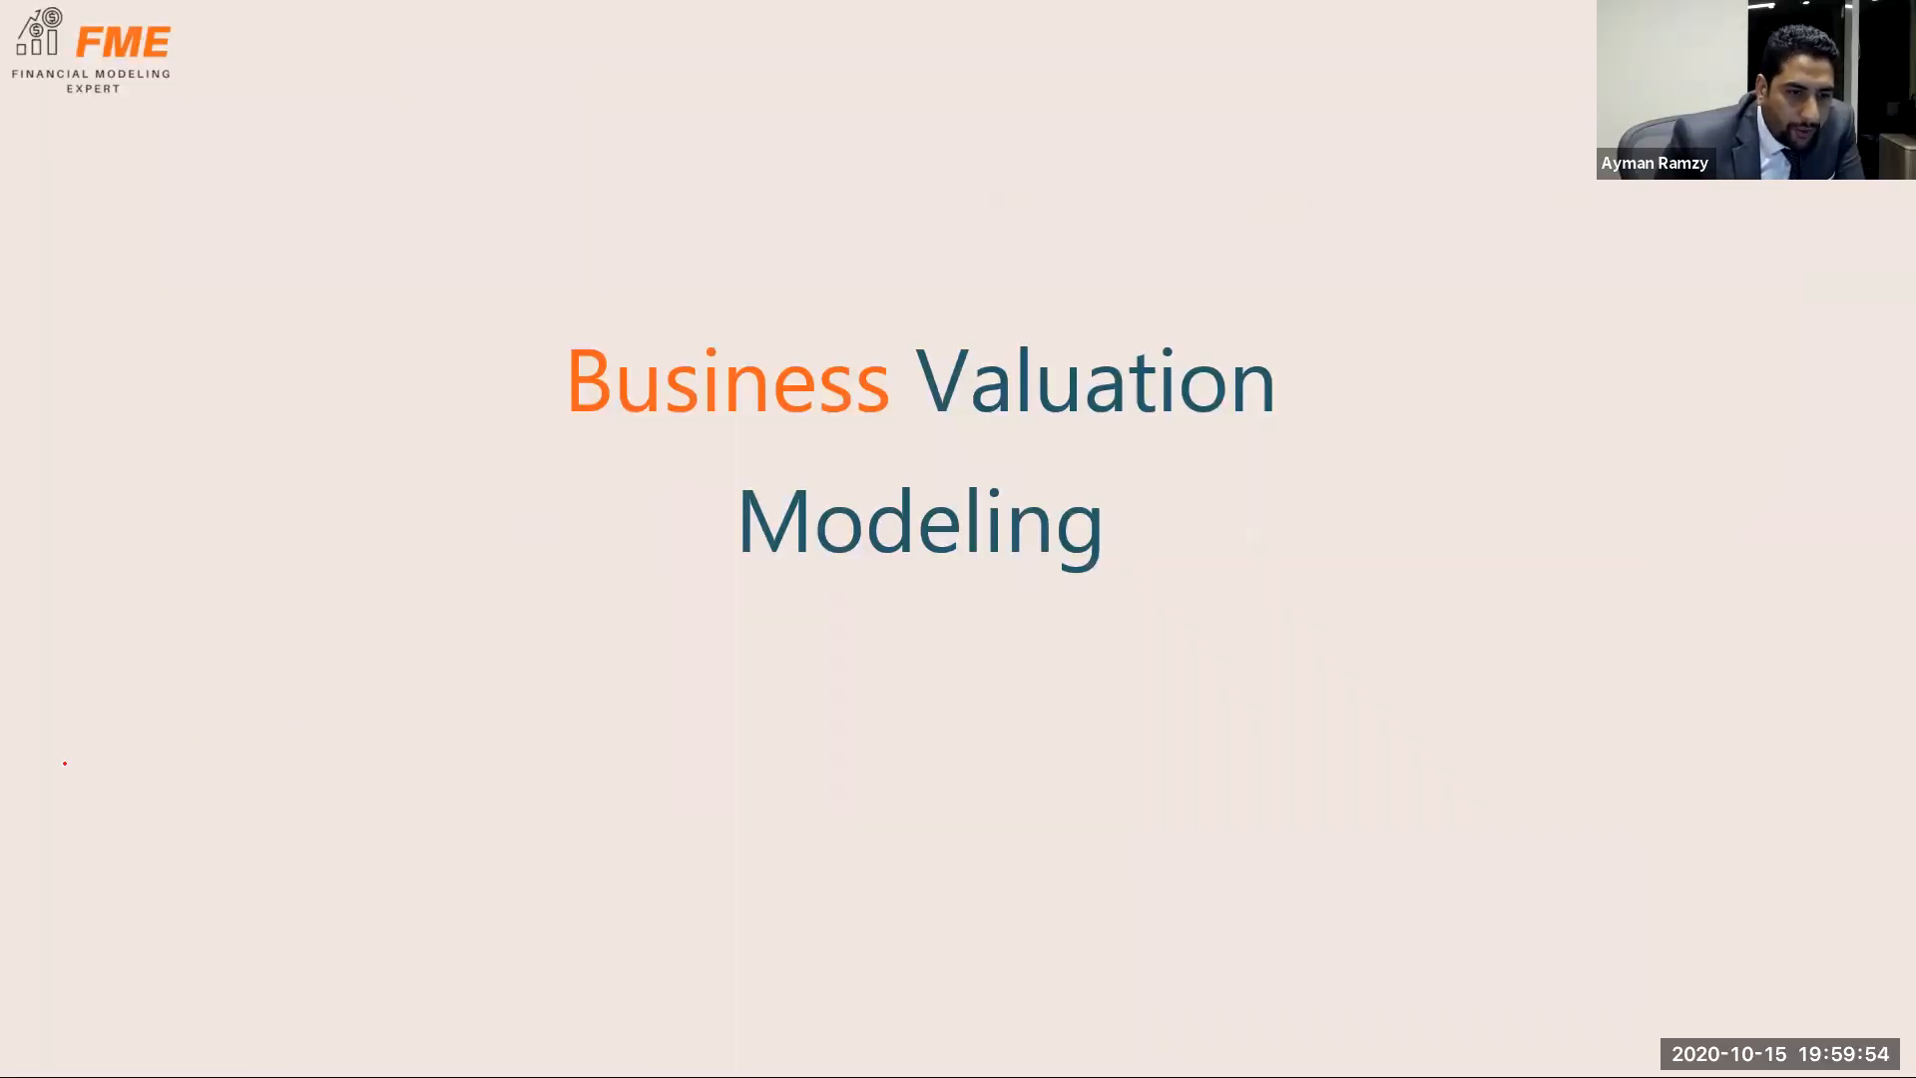
mouse_move(62, 780)
left_mouse_down()
mouse_move(93, 778)
mouse_move(87, 750)
left_mouse_up()
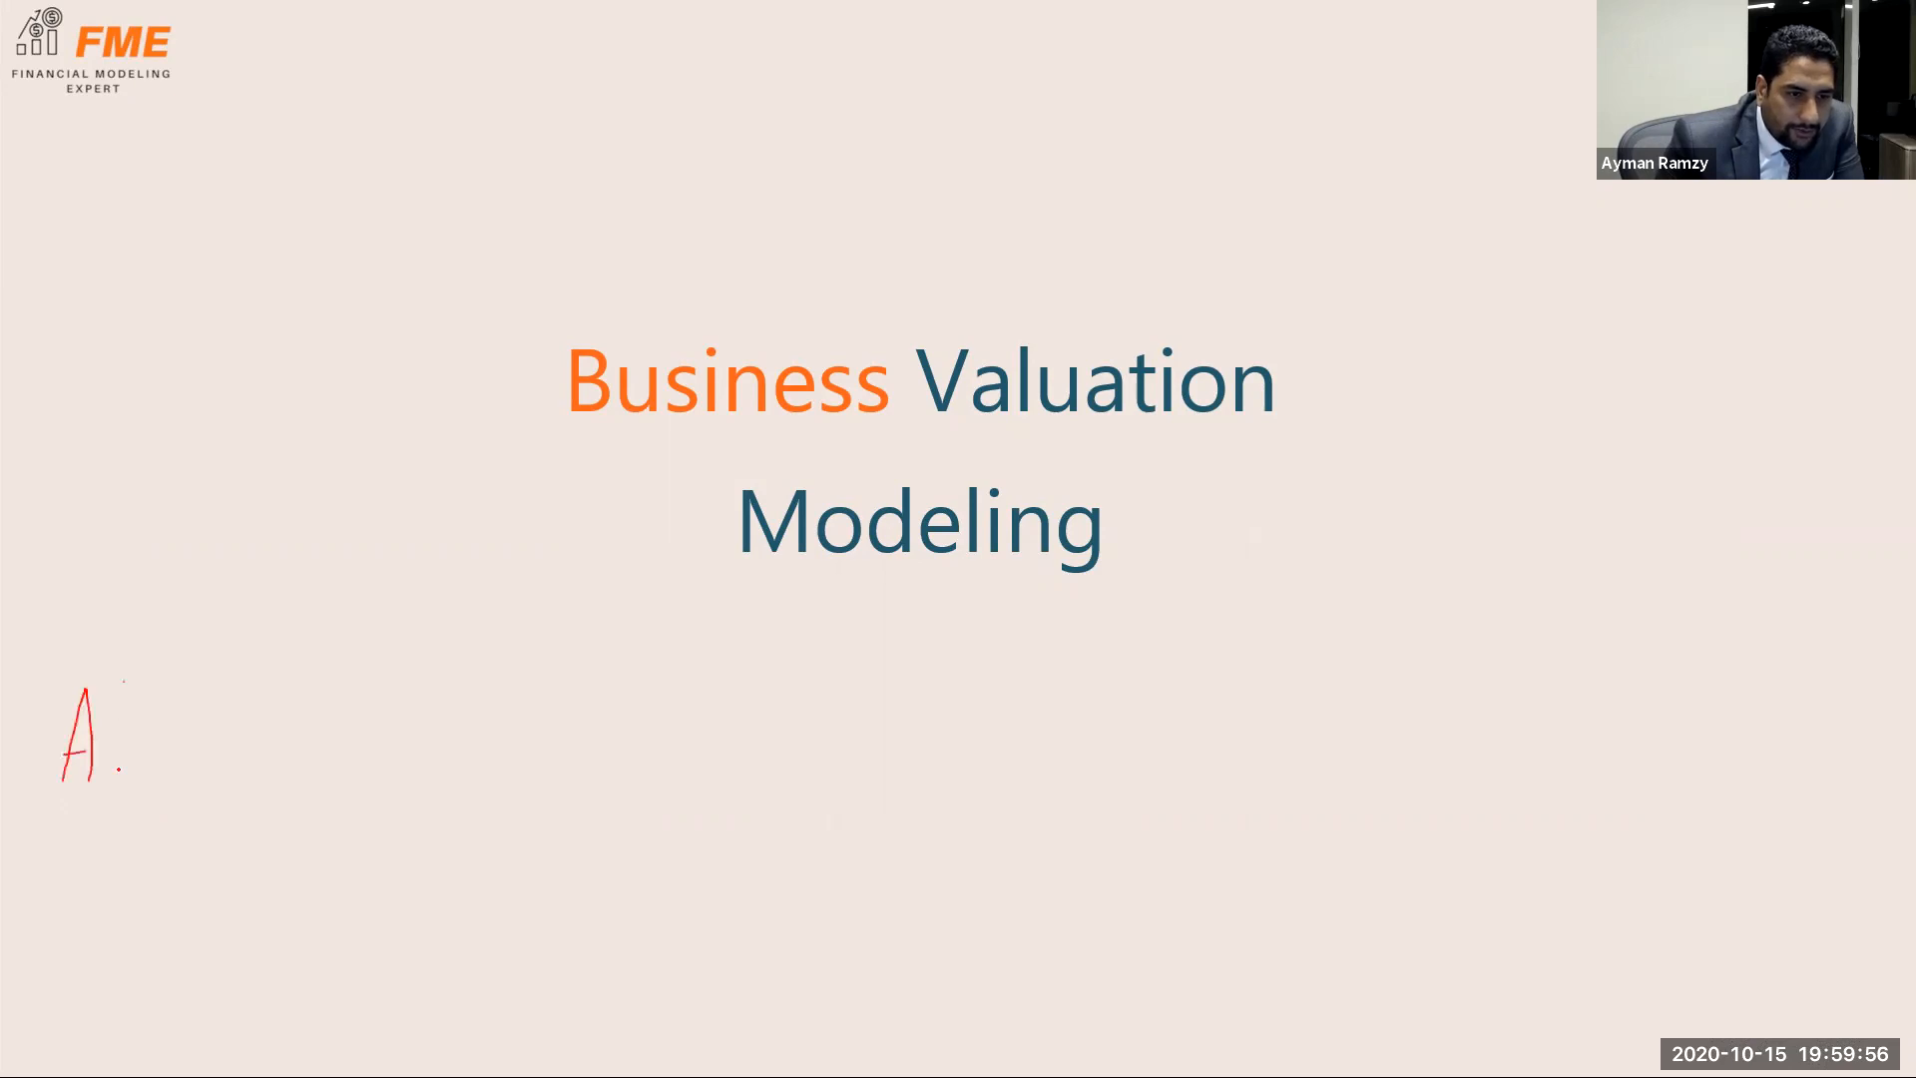
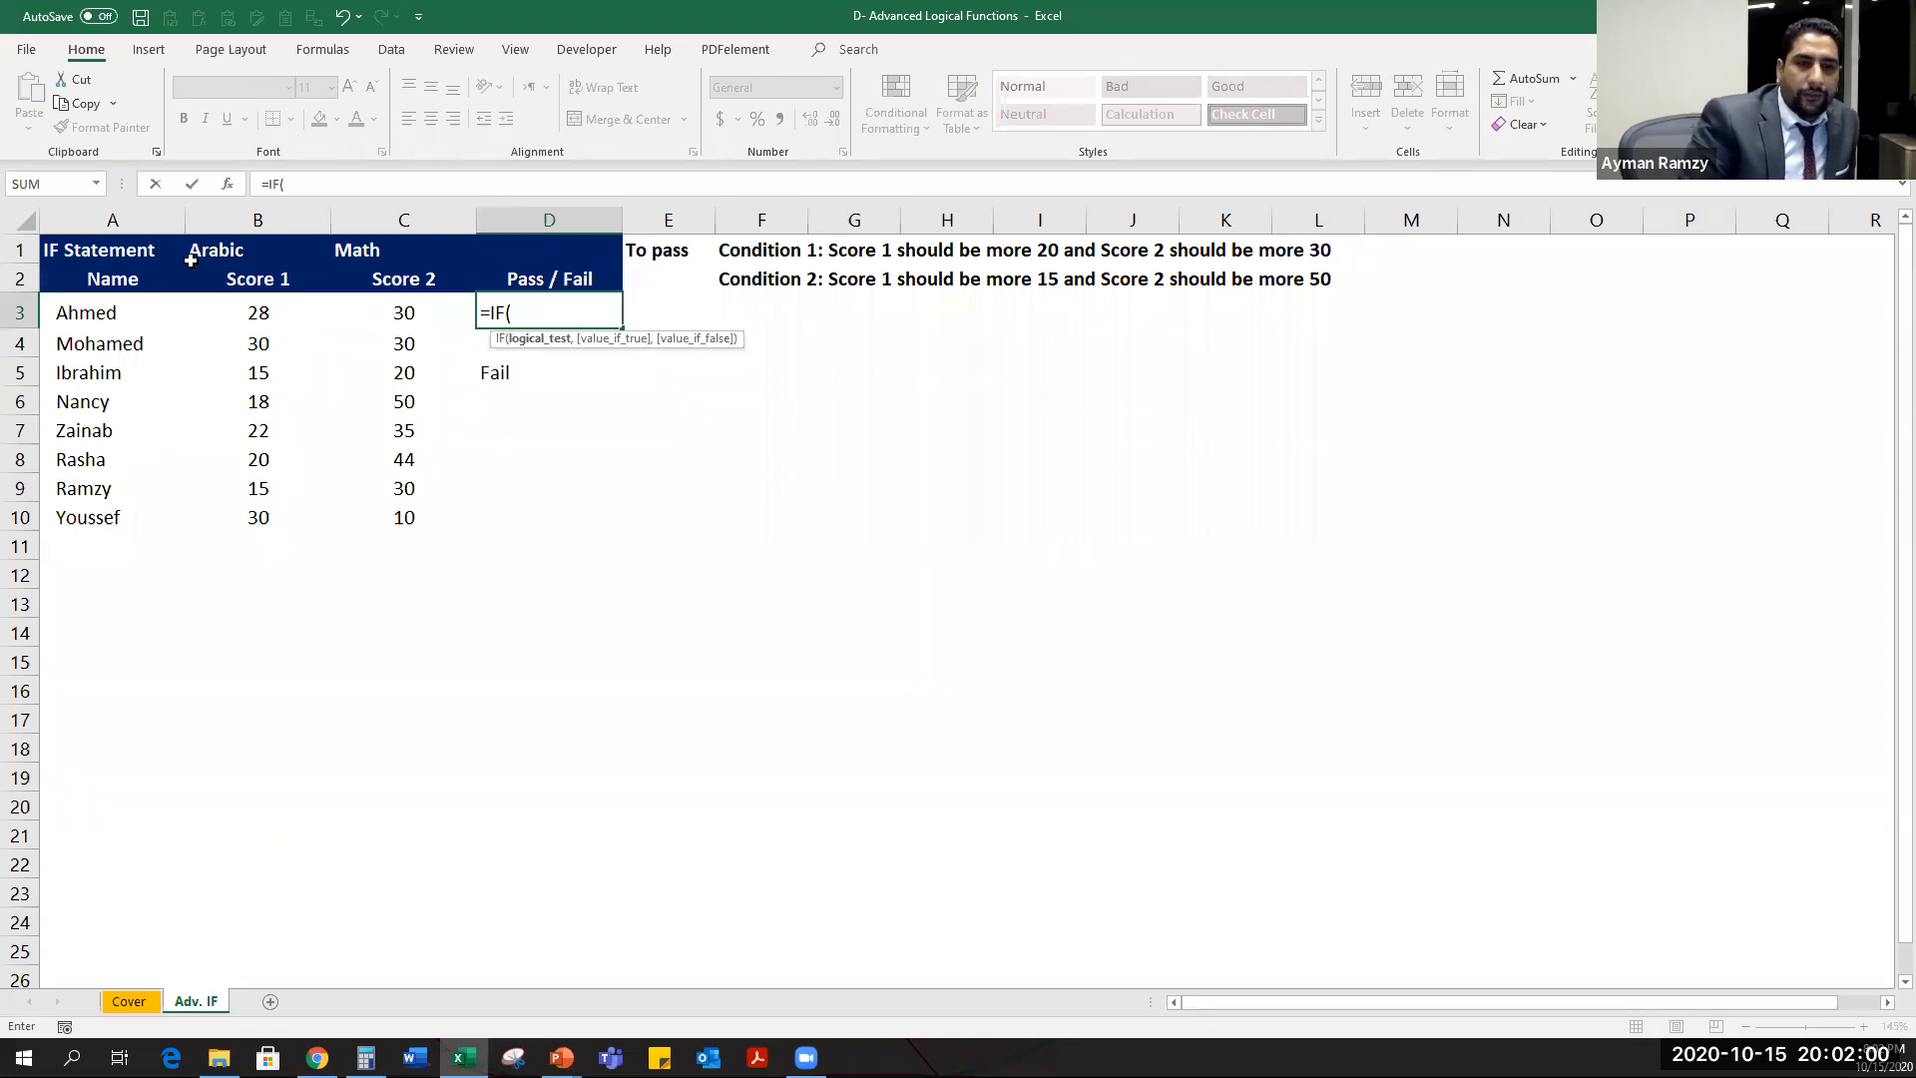
Complete the IF formula in D3 so that B3>=20 returns "Pass" and anything else returns "Fail".
left_click(258, 312)
type(">")
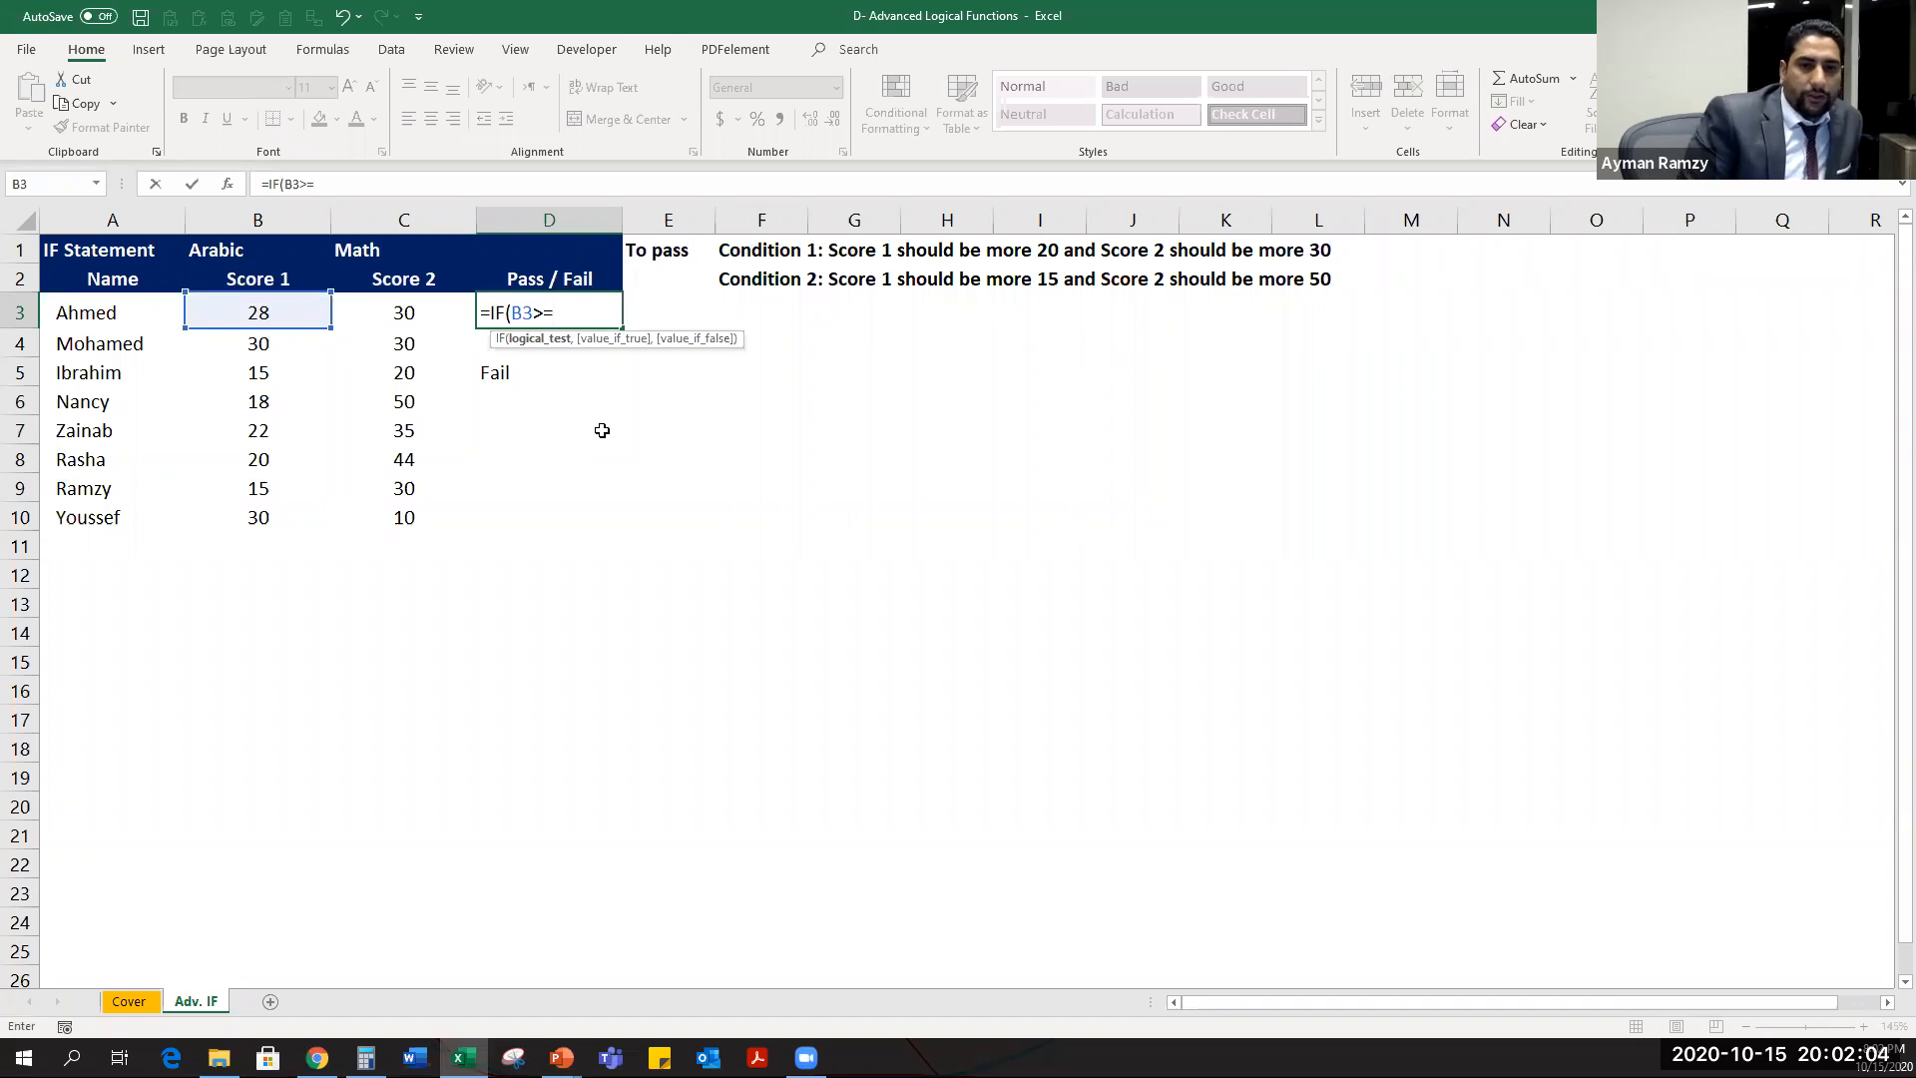
type("=20")
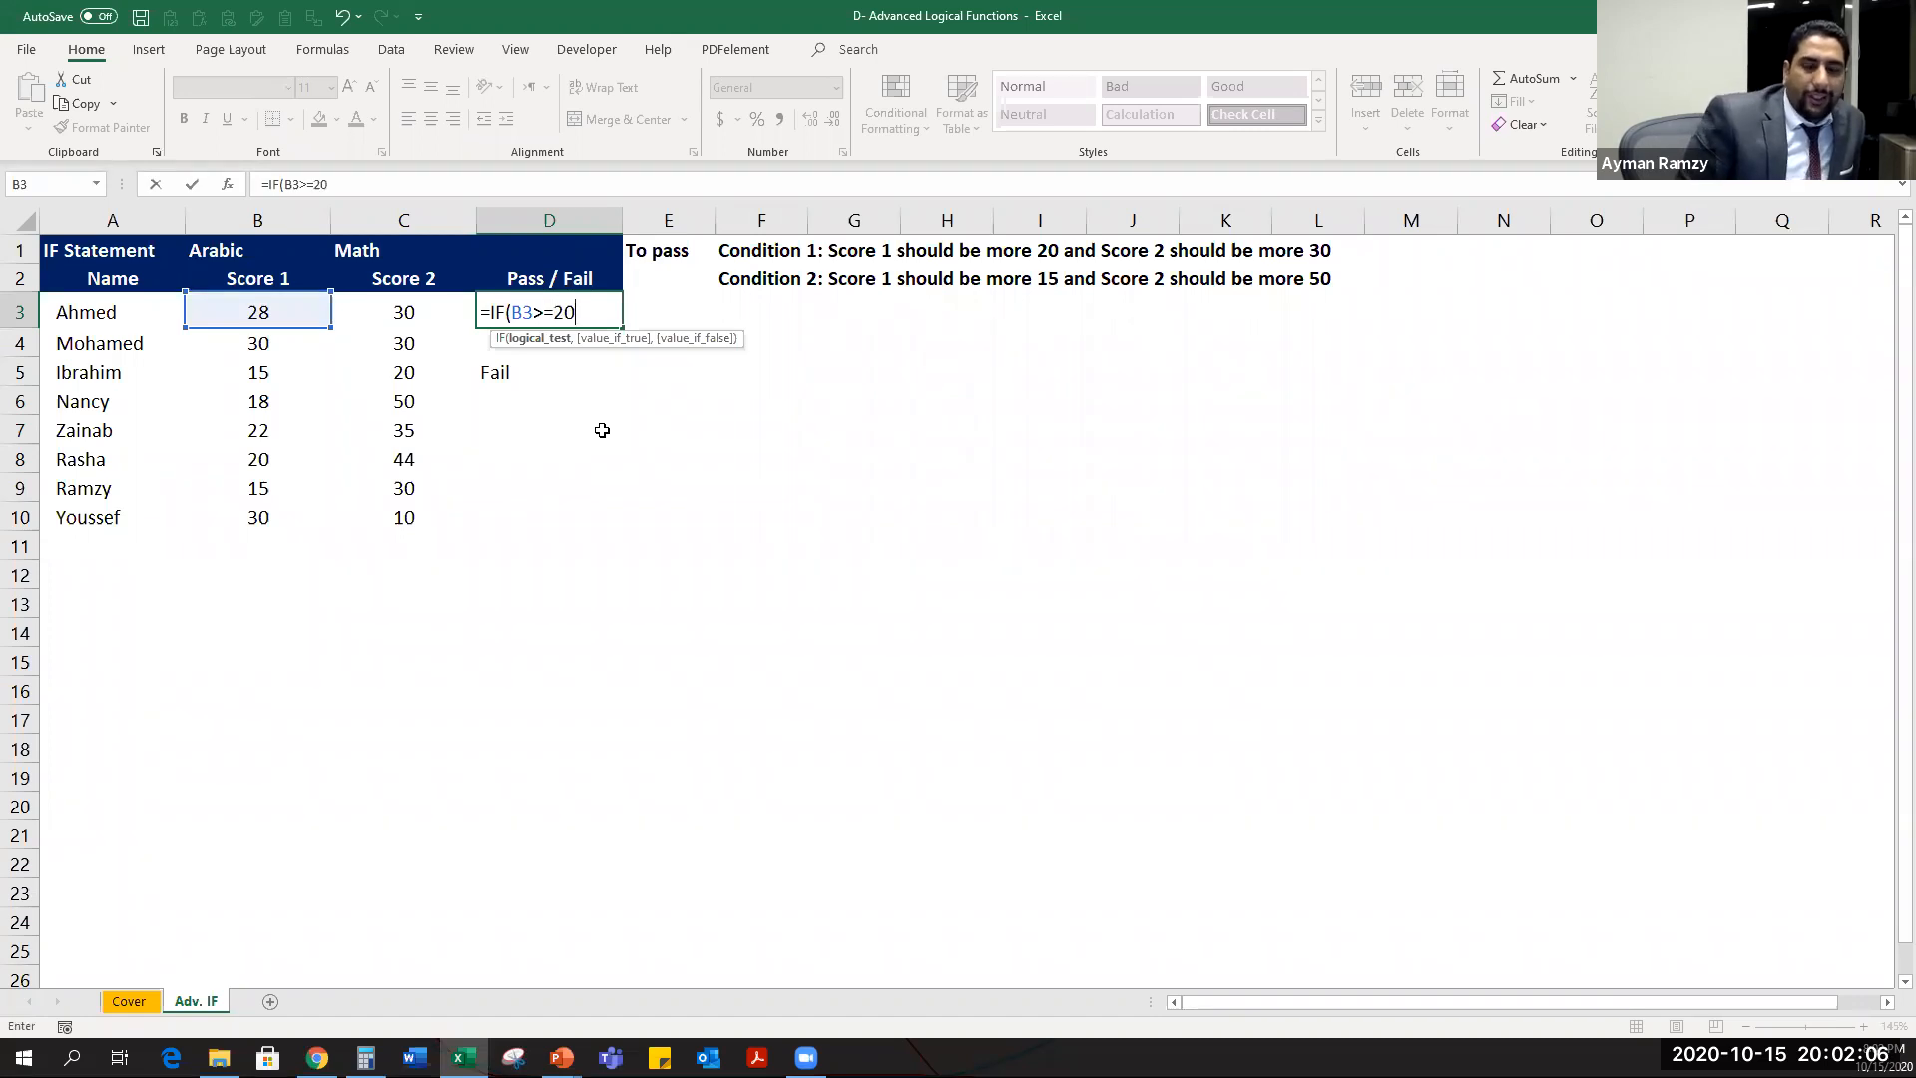
type(",P")
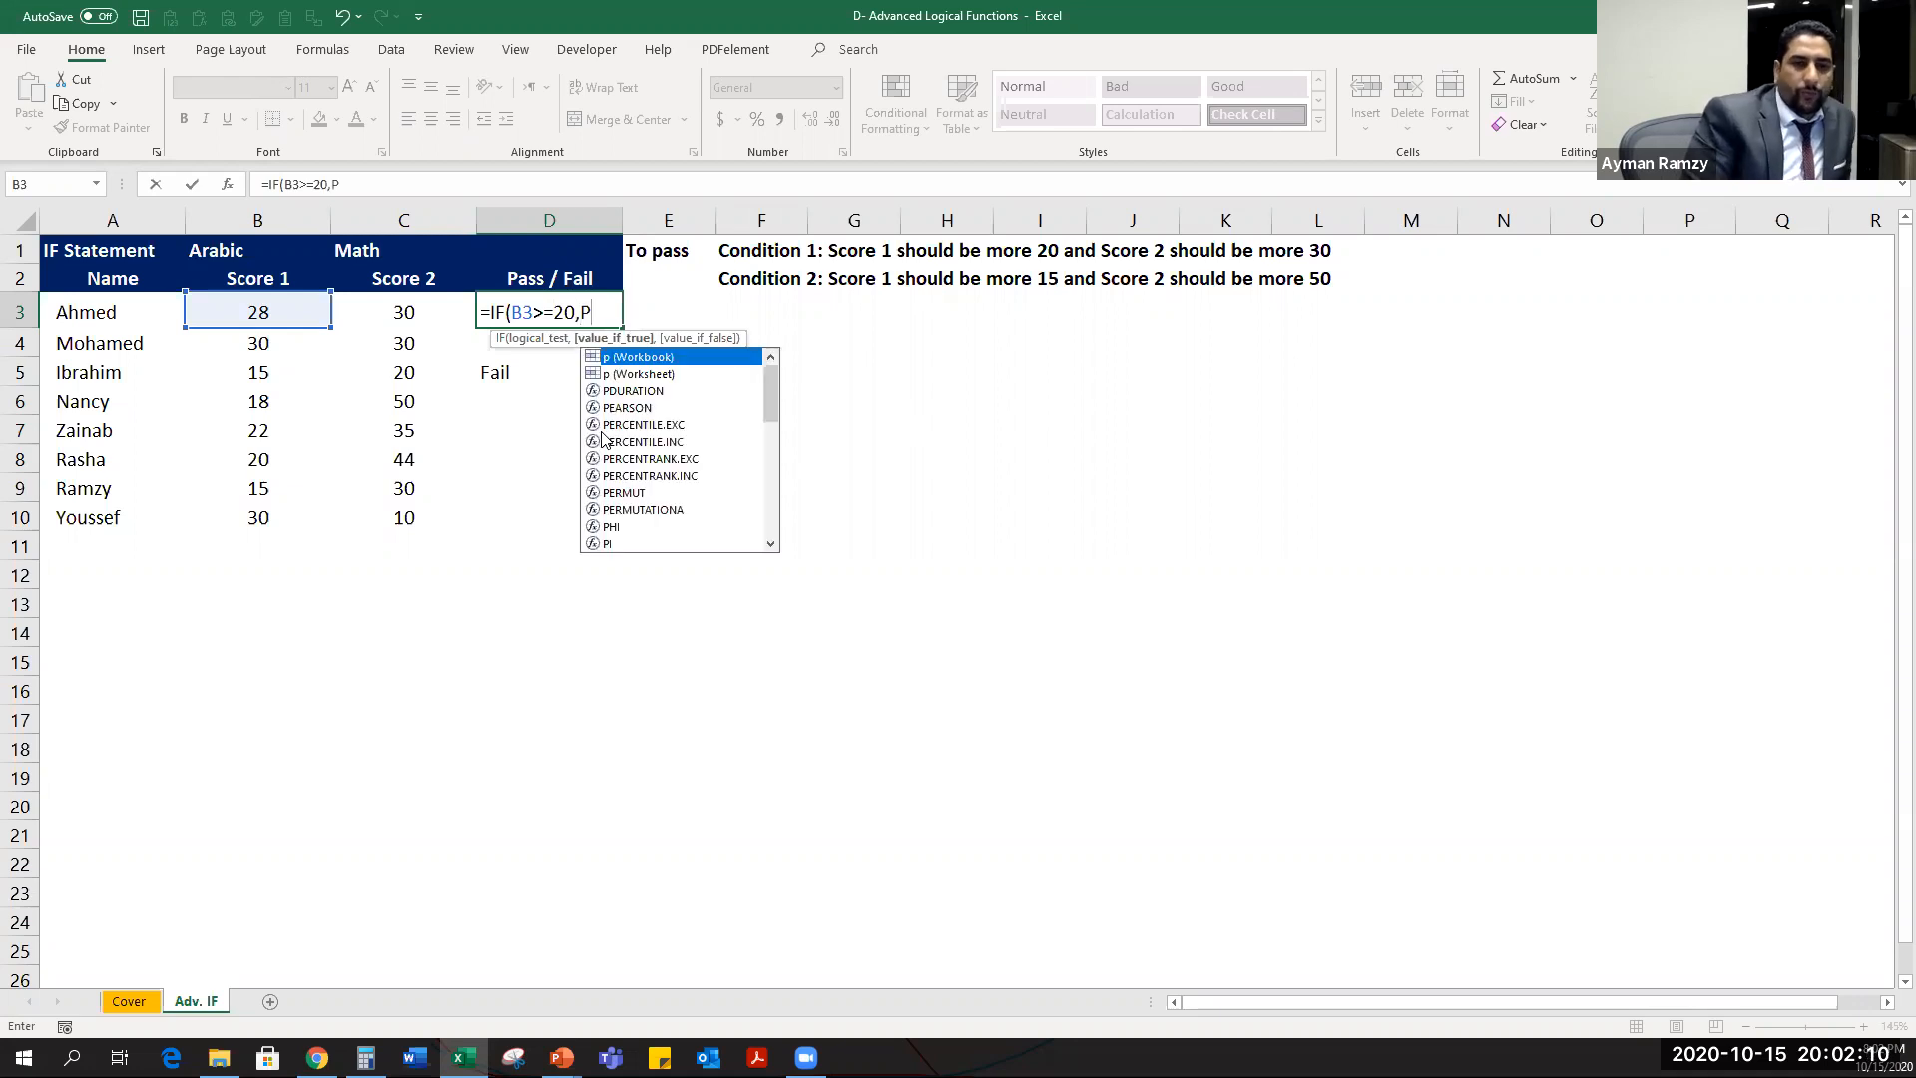
key("BackSpace")
type("\"")
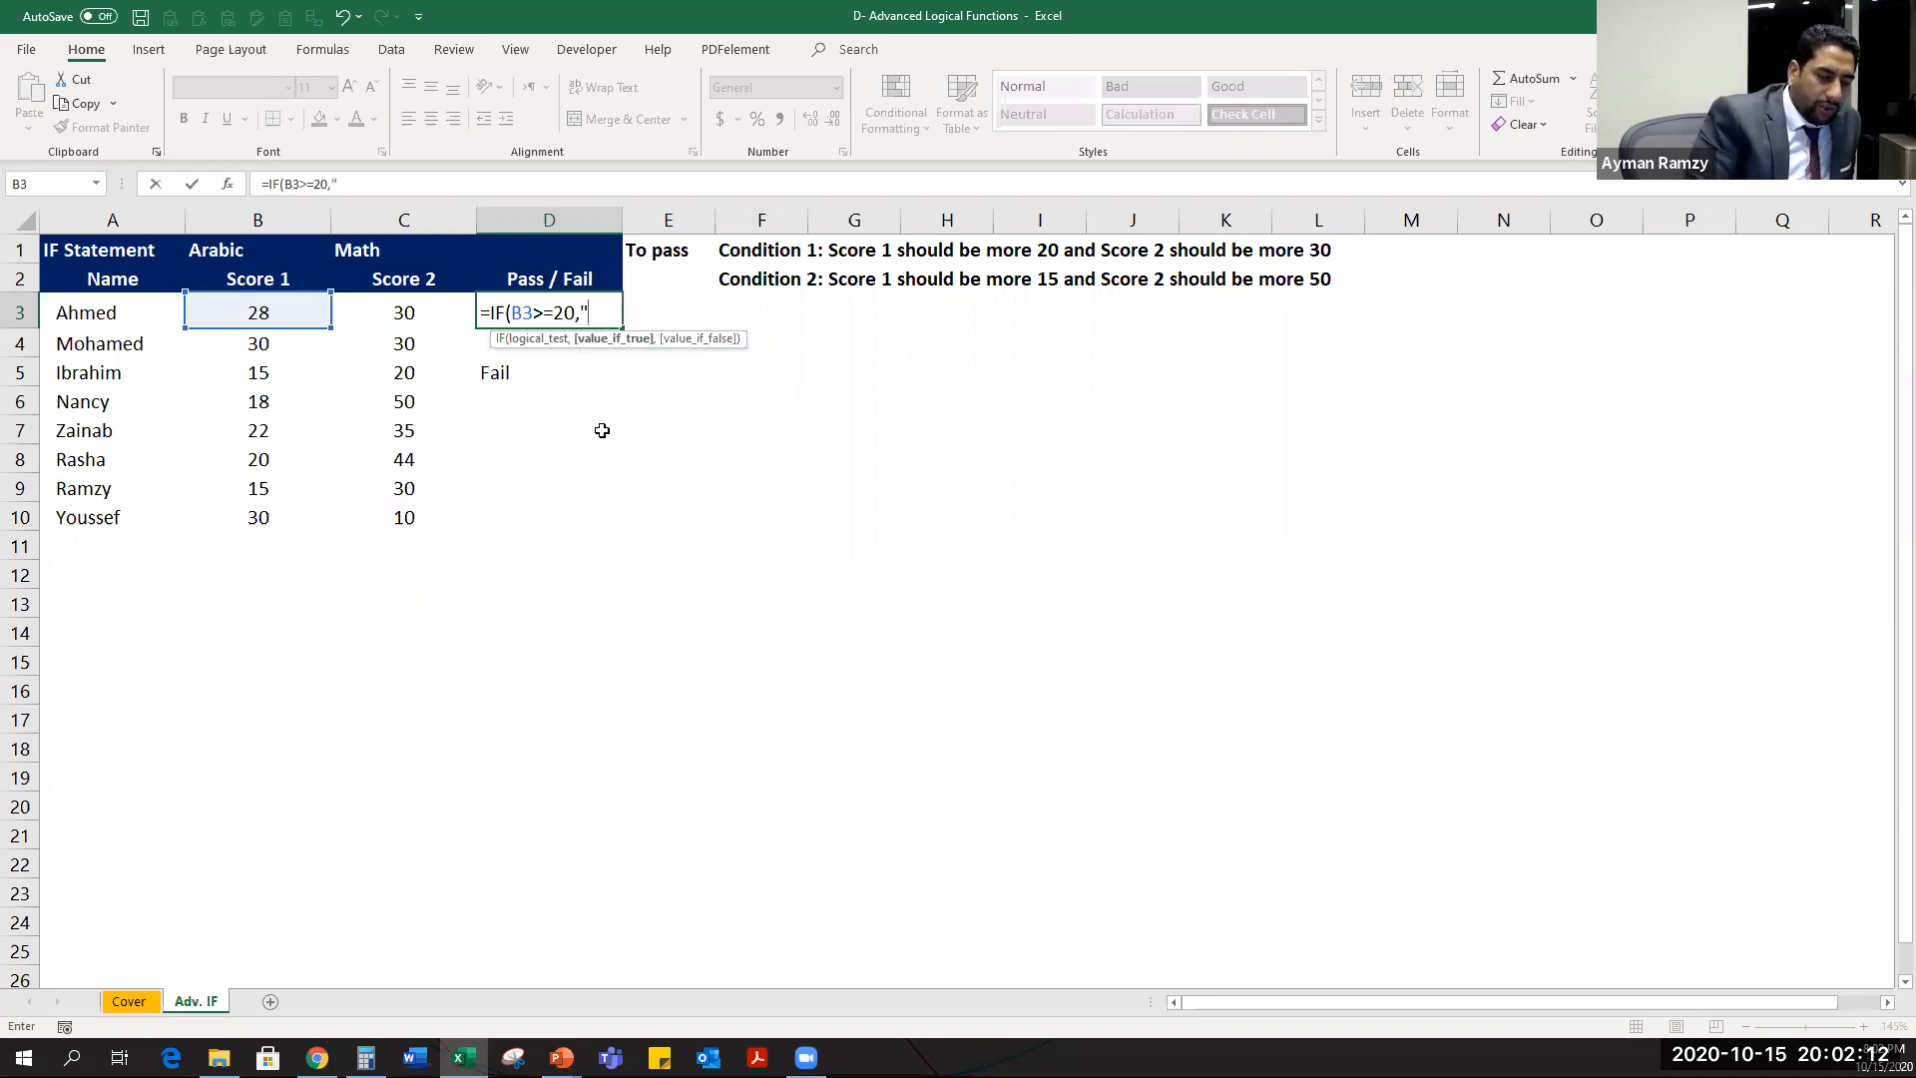
type("Pas")
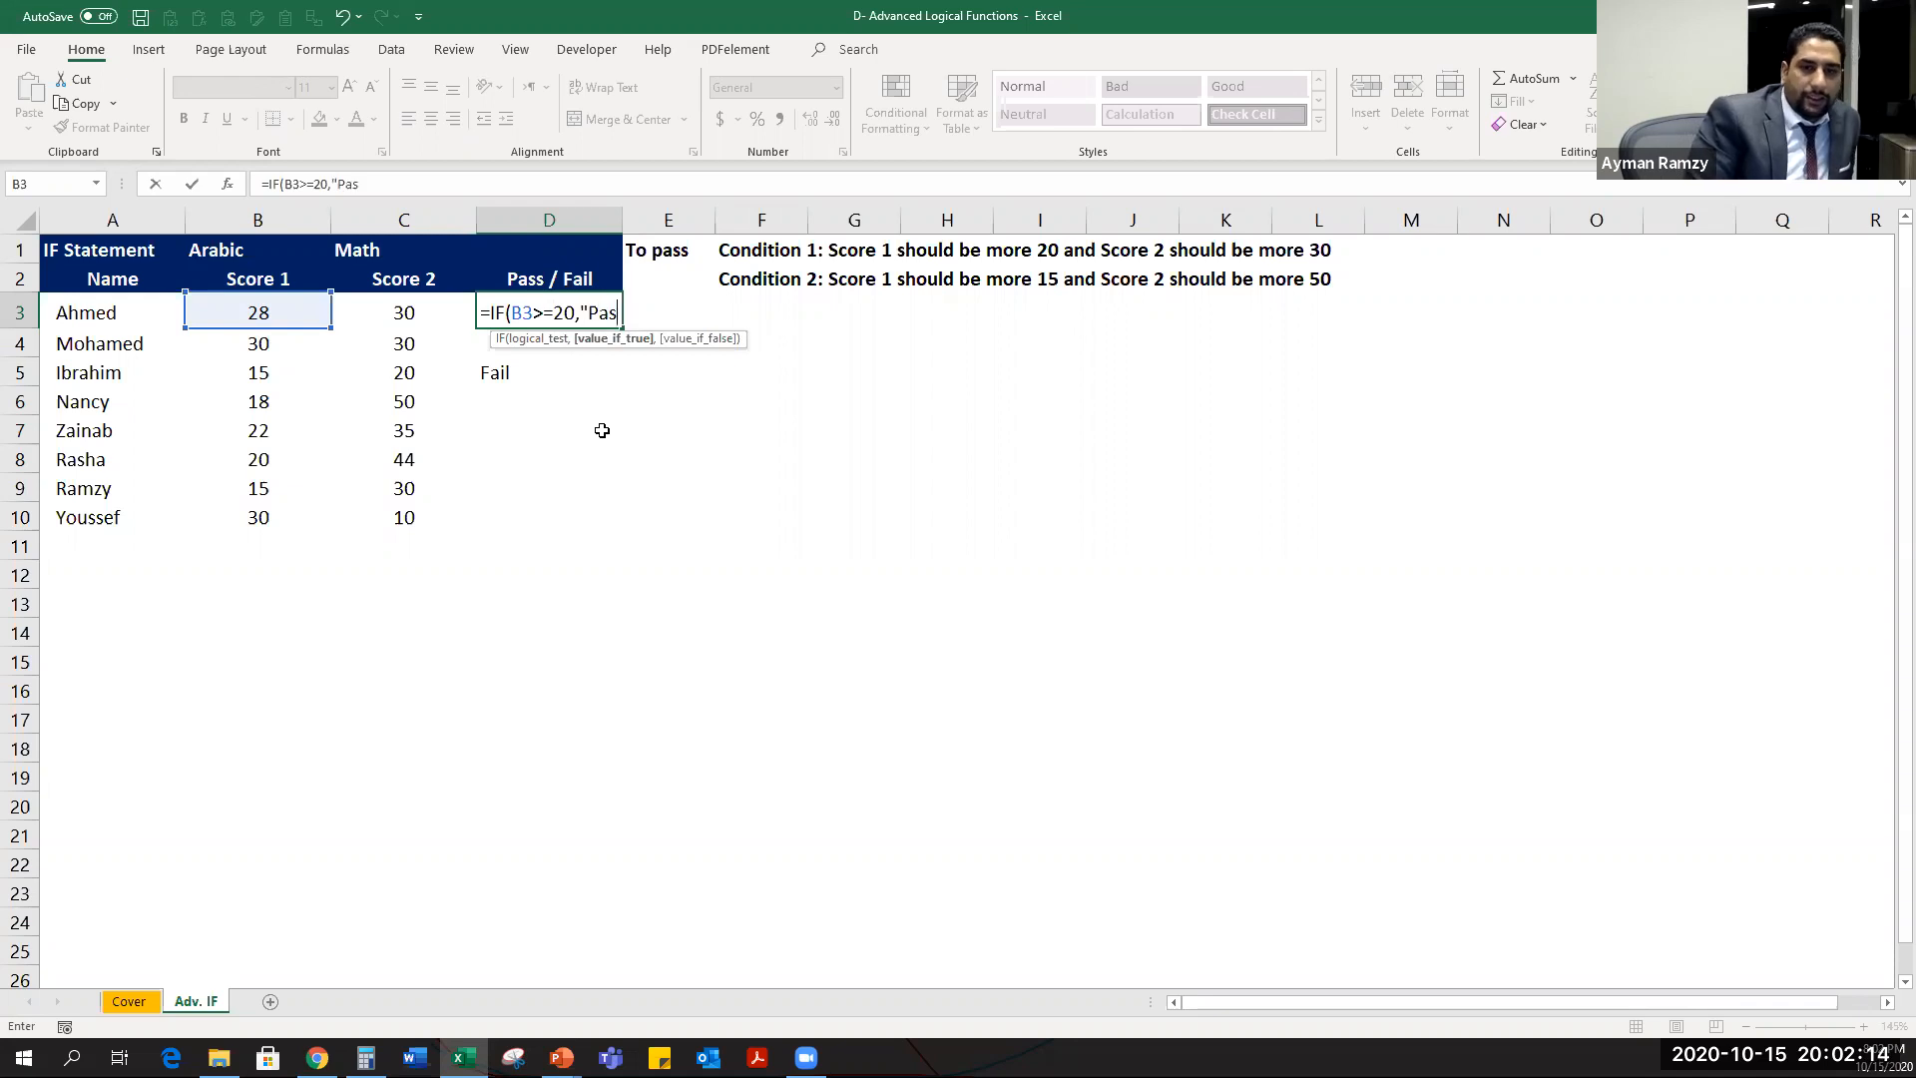
type("s\",")
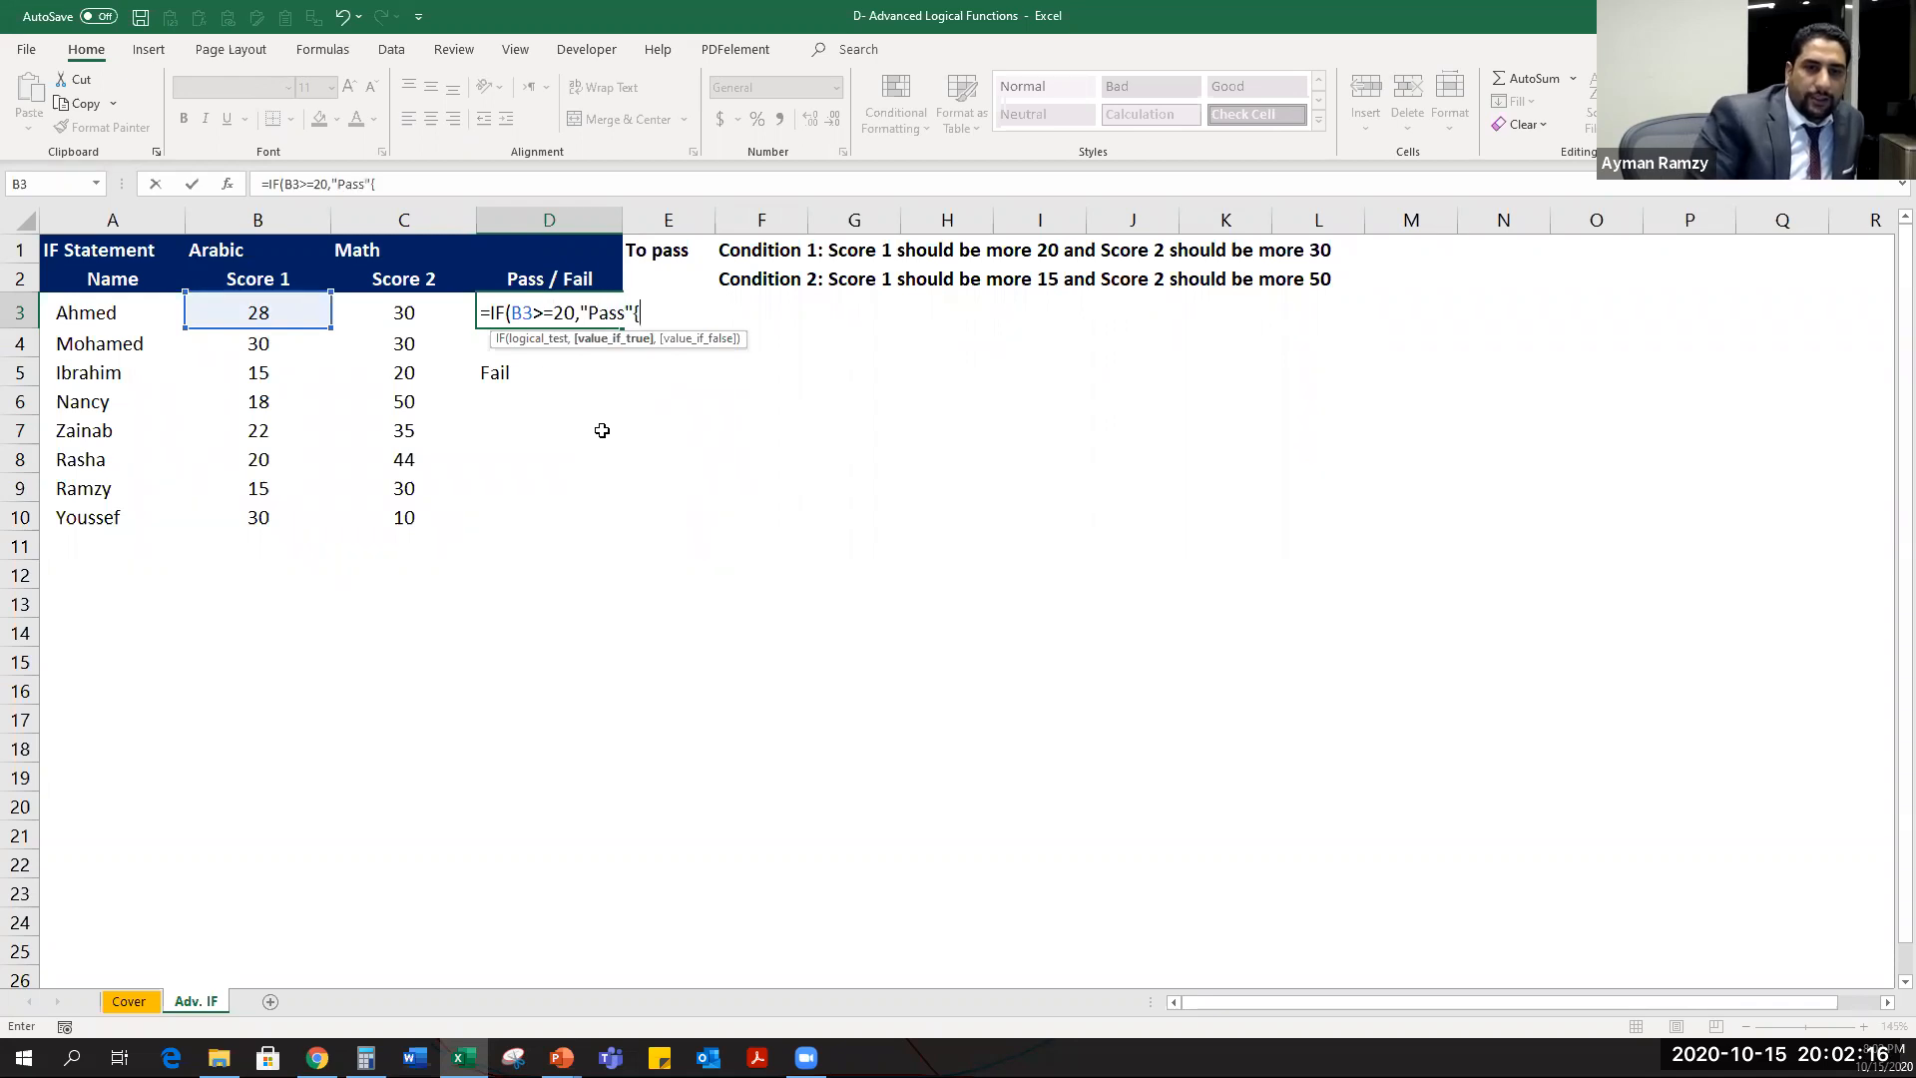
type("\"Fail\"")
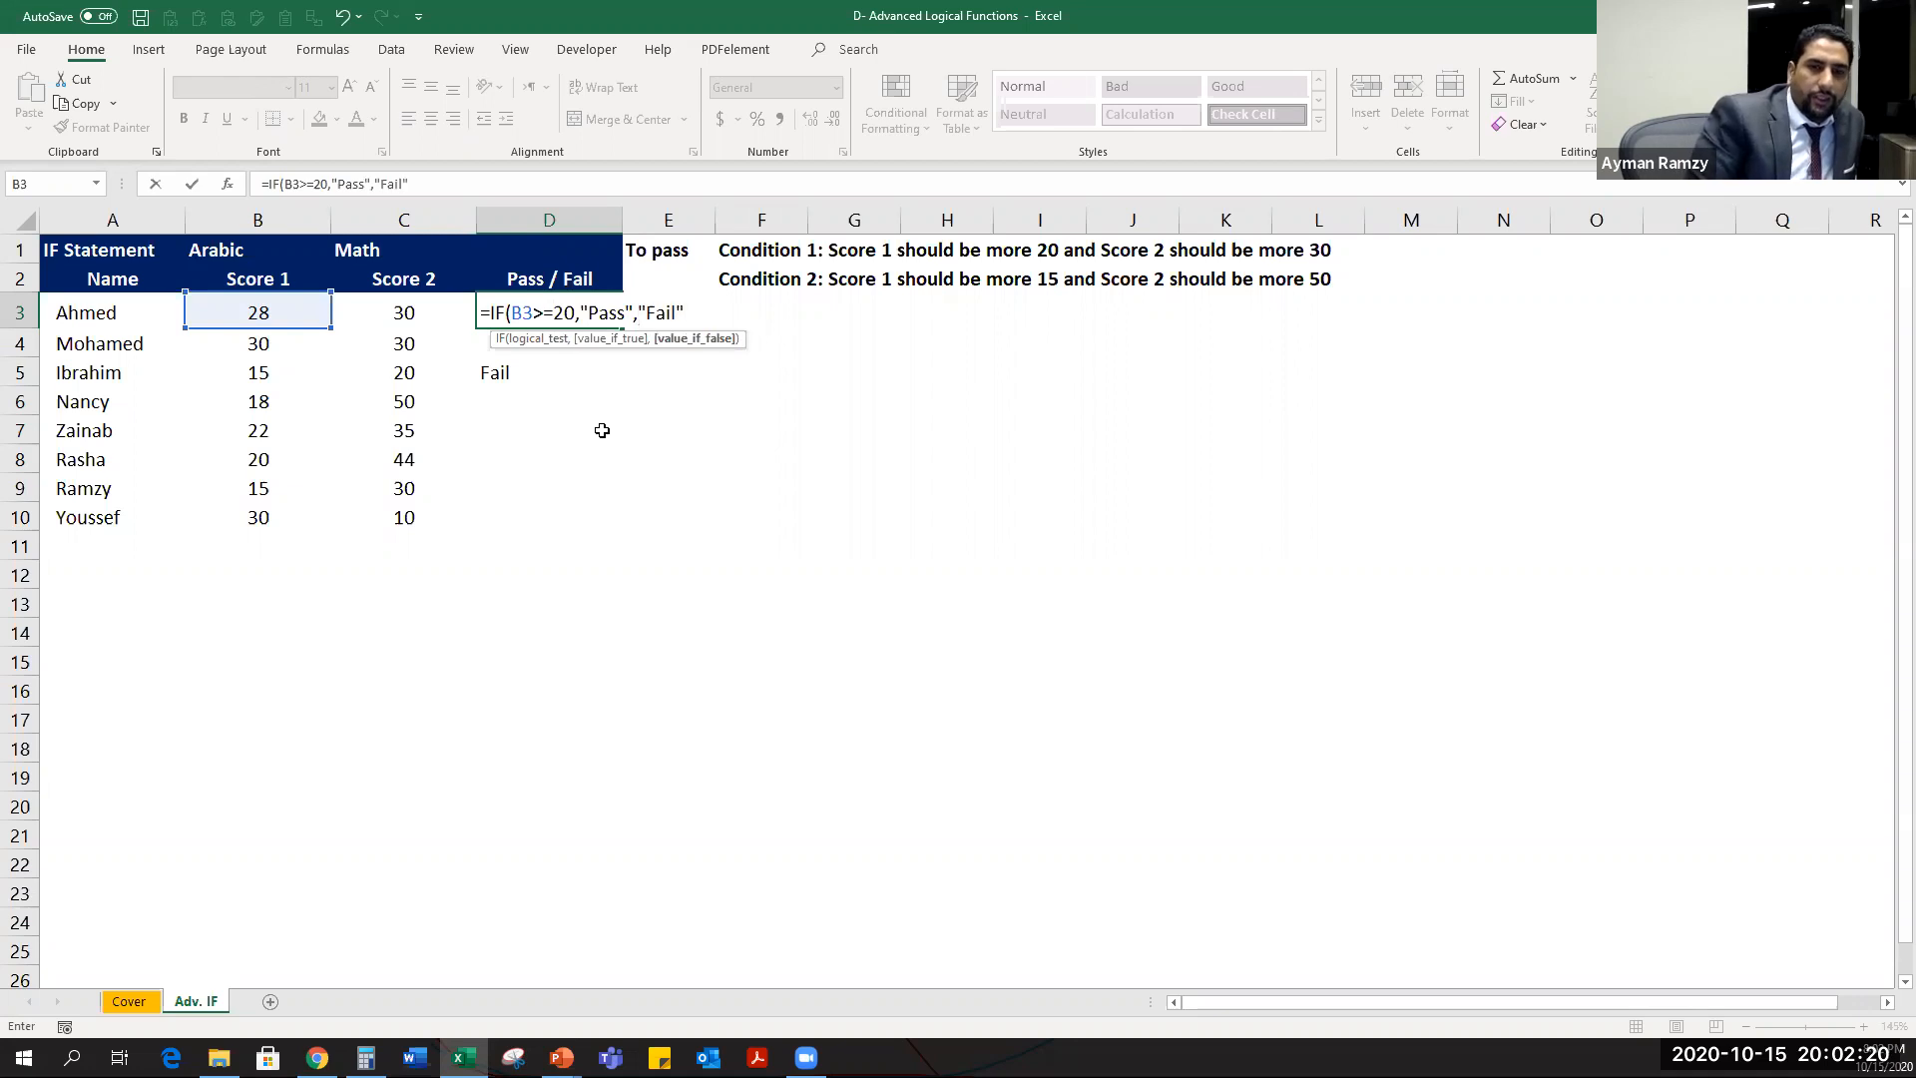
key("Return")
key("Up")
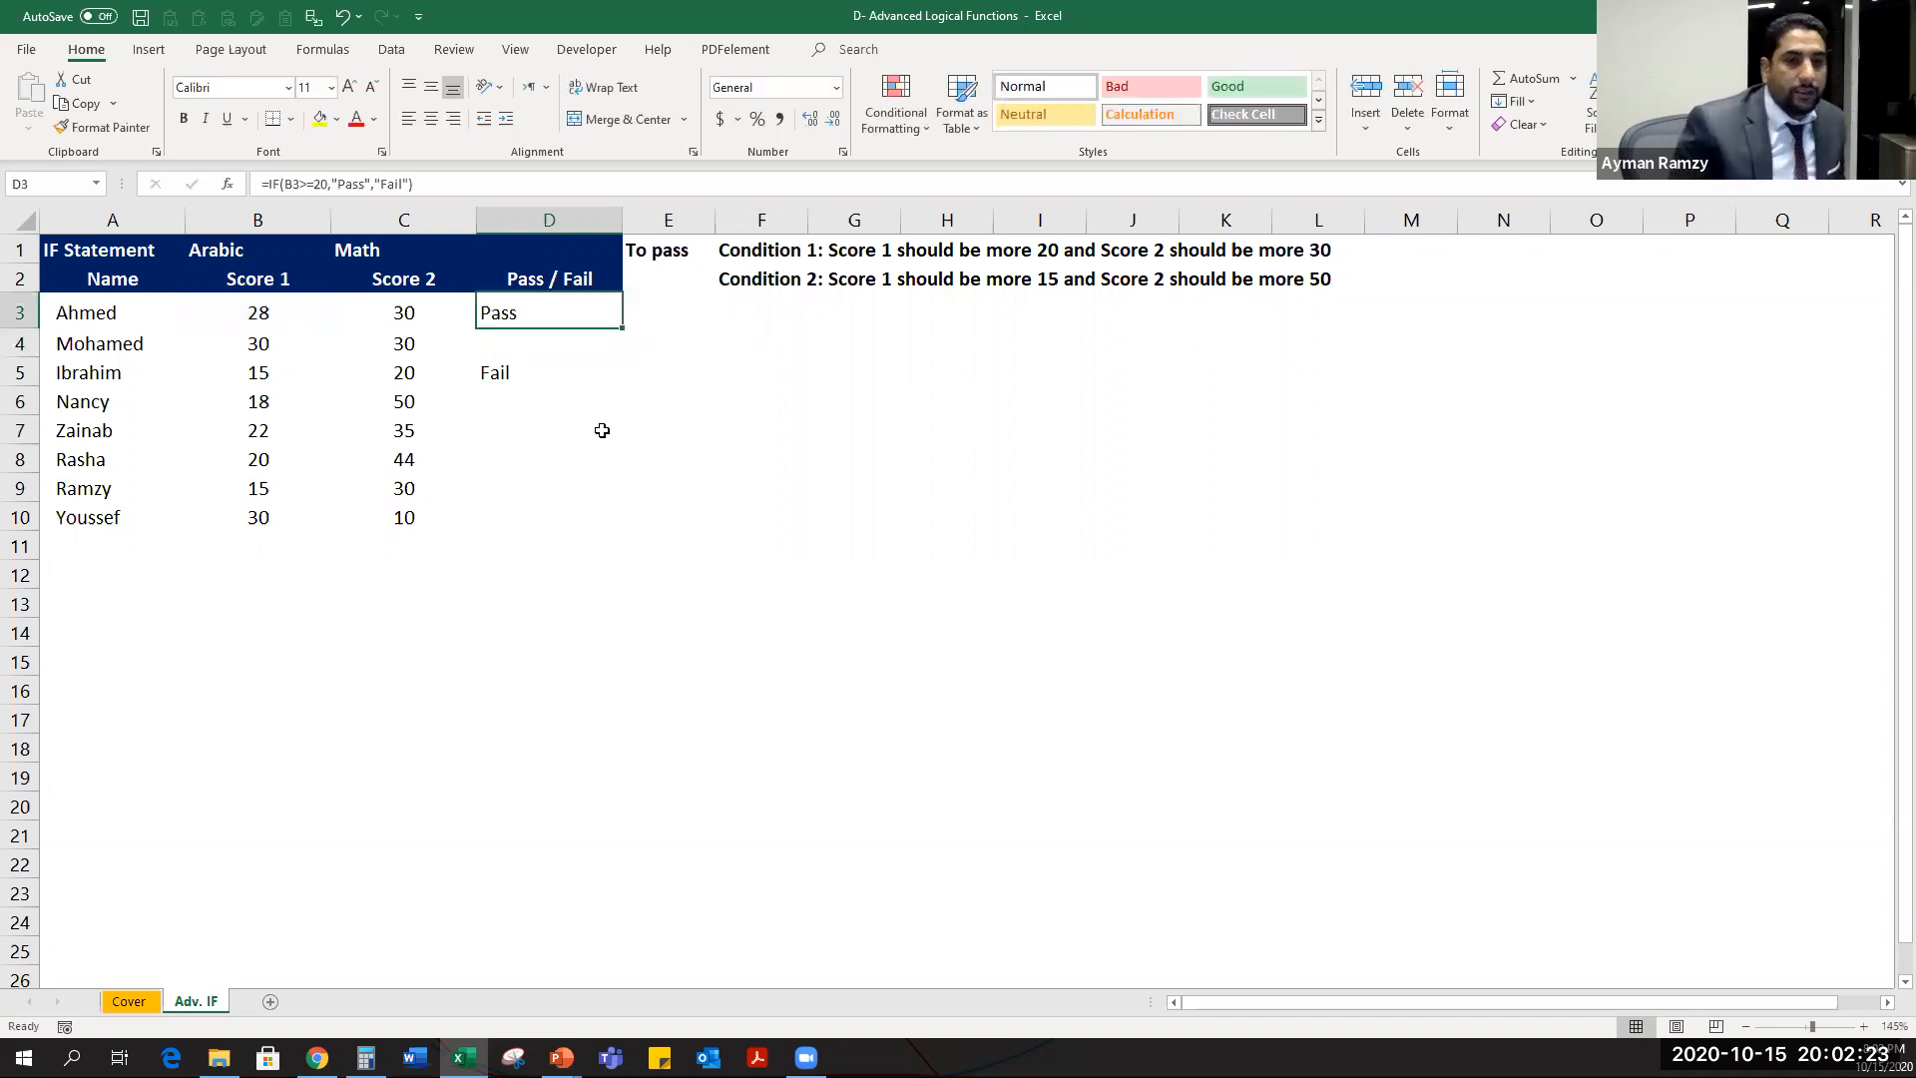
Test the D3 formula with a Score 2 of 10 in C3, and undo that score change.
left_click(301, 315)
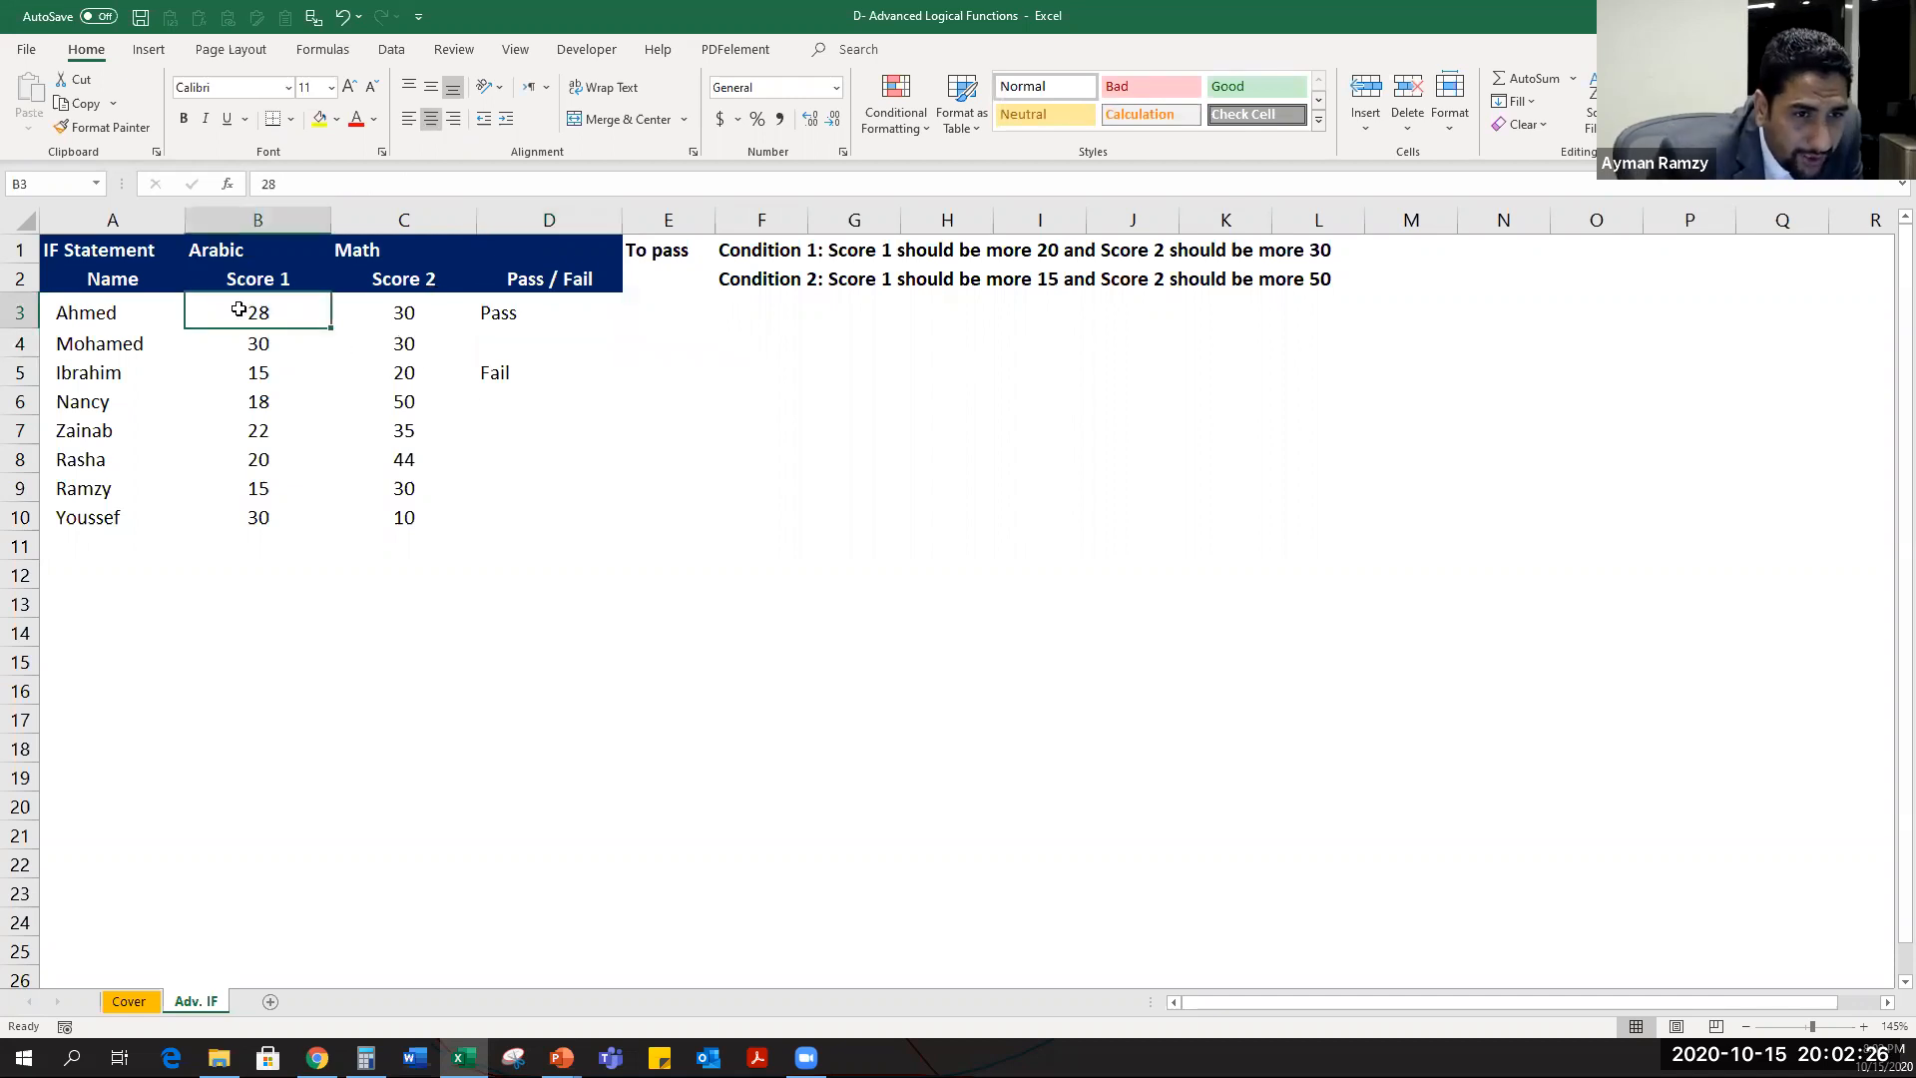
left_click(384, 309)
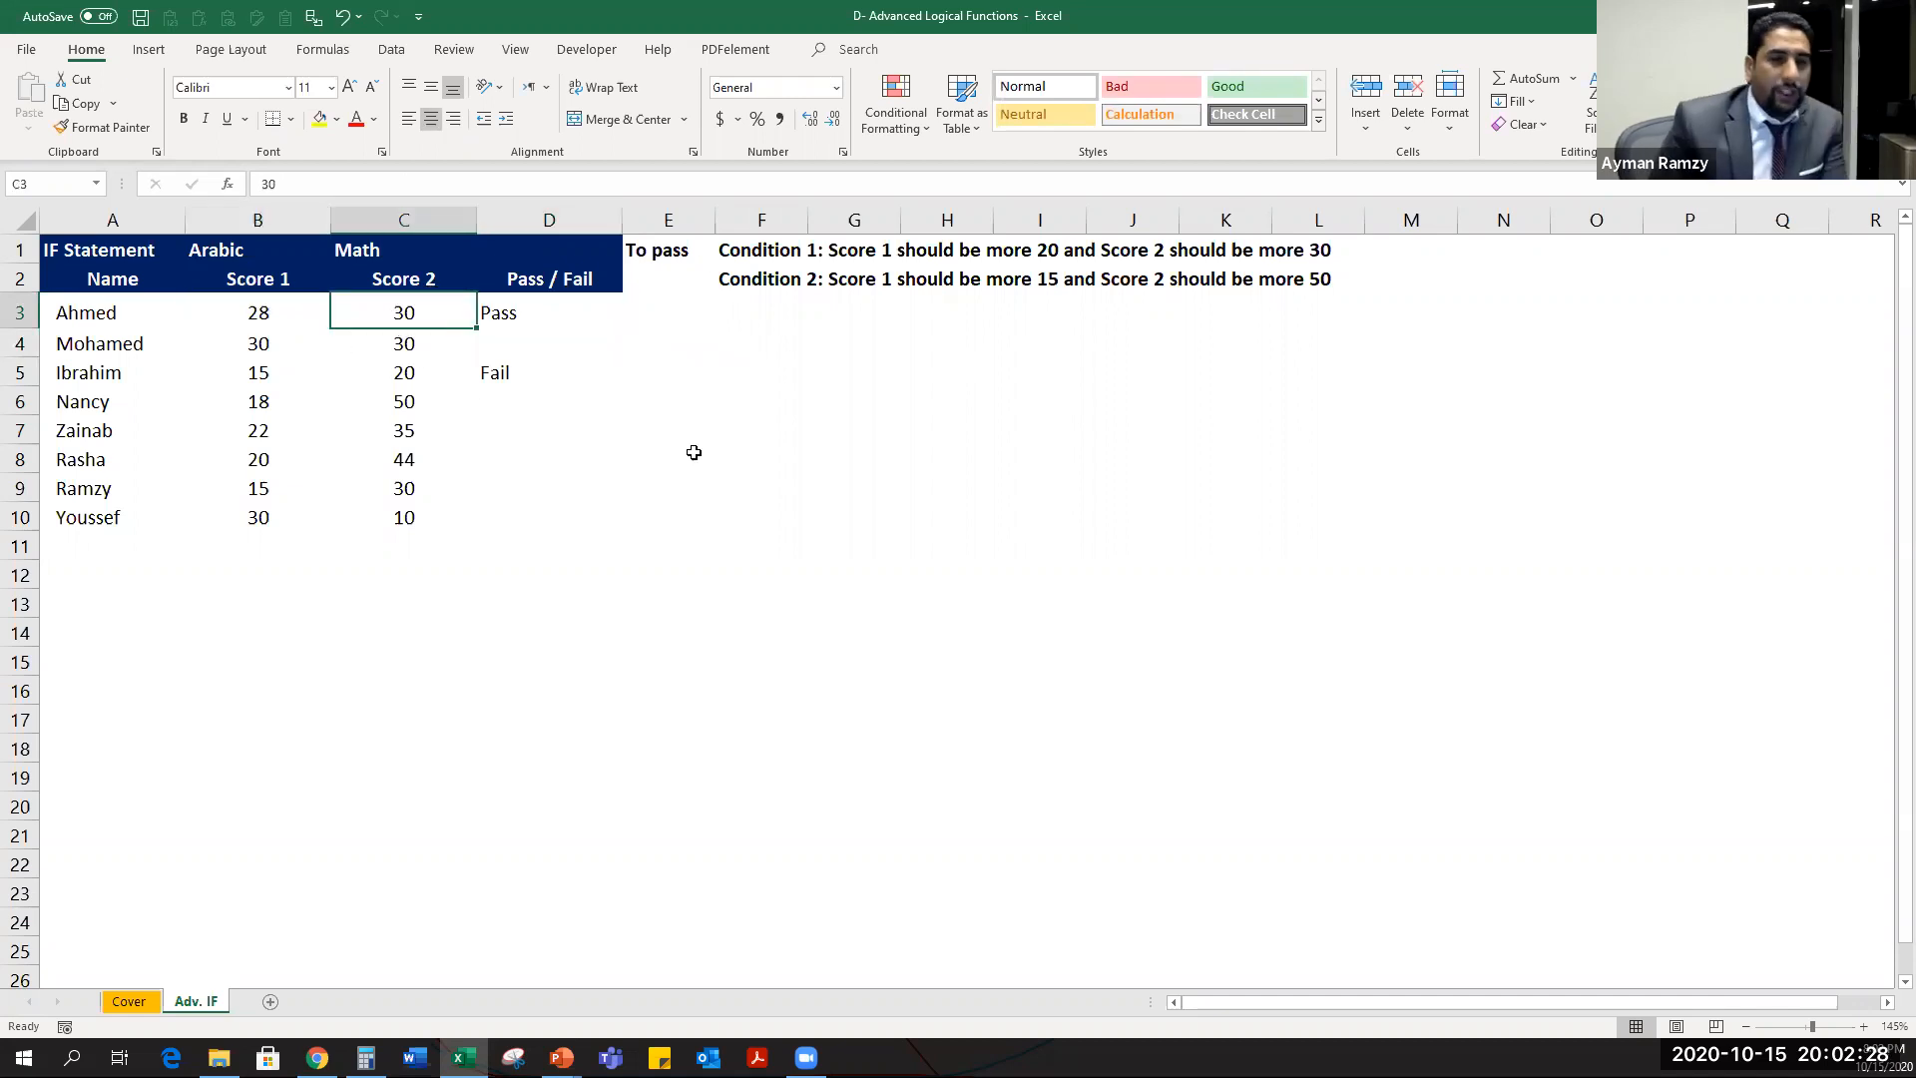
type("10")
key("Return")
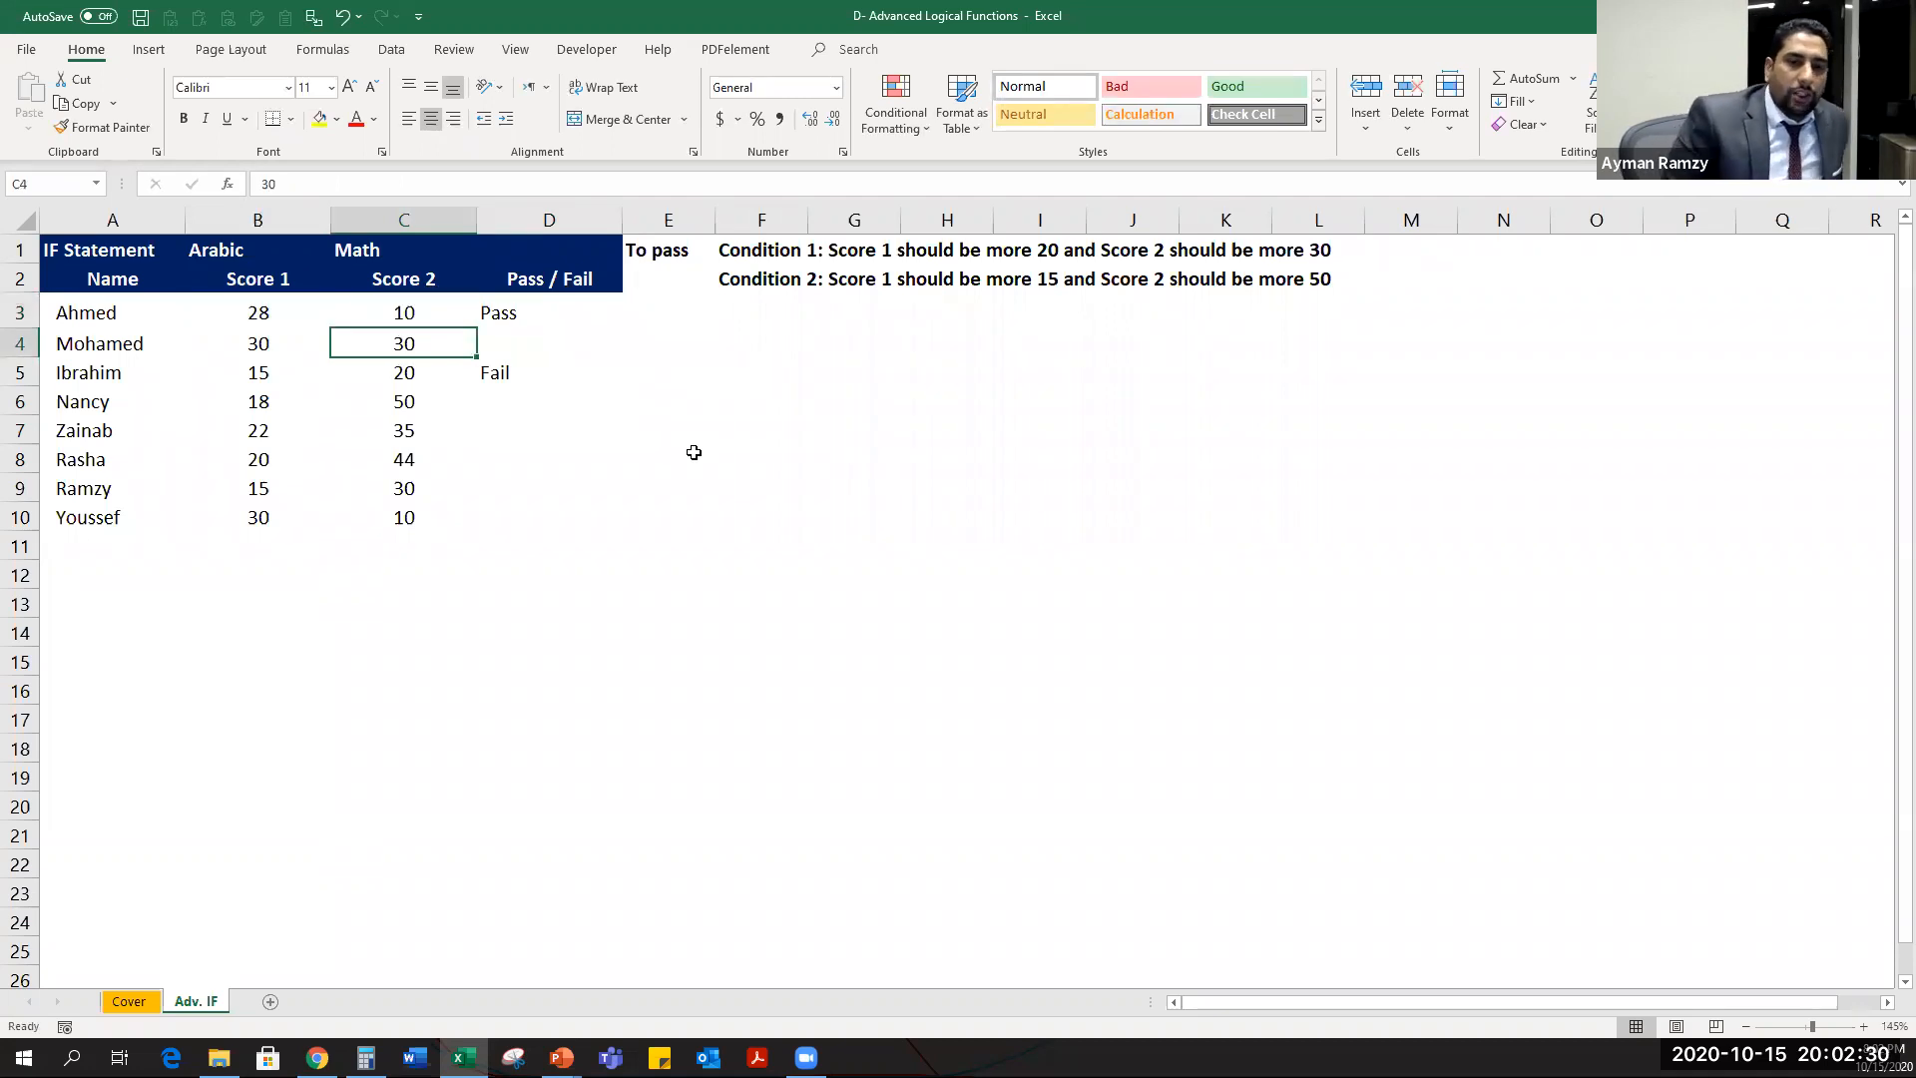
key("Up")
key("Right")
key("ctrl+z")
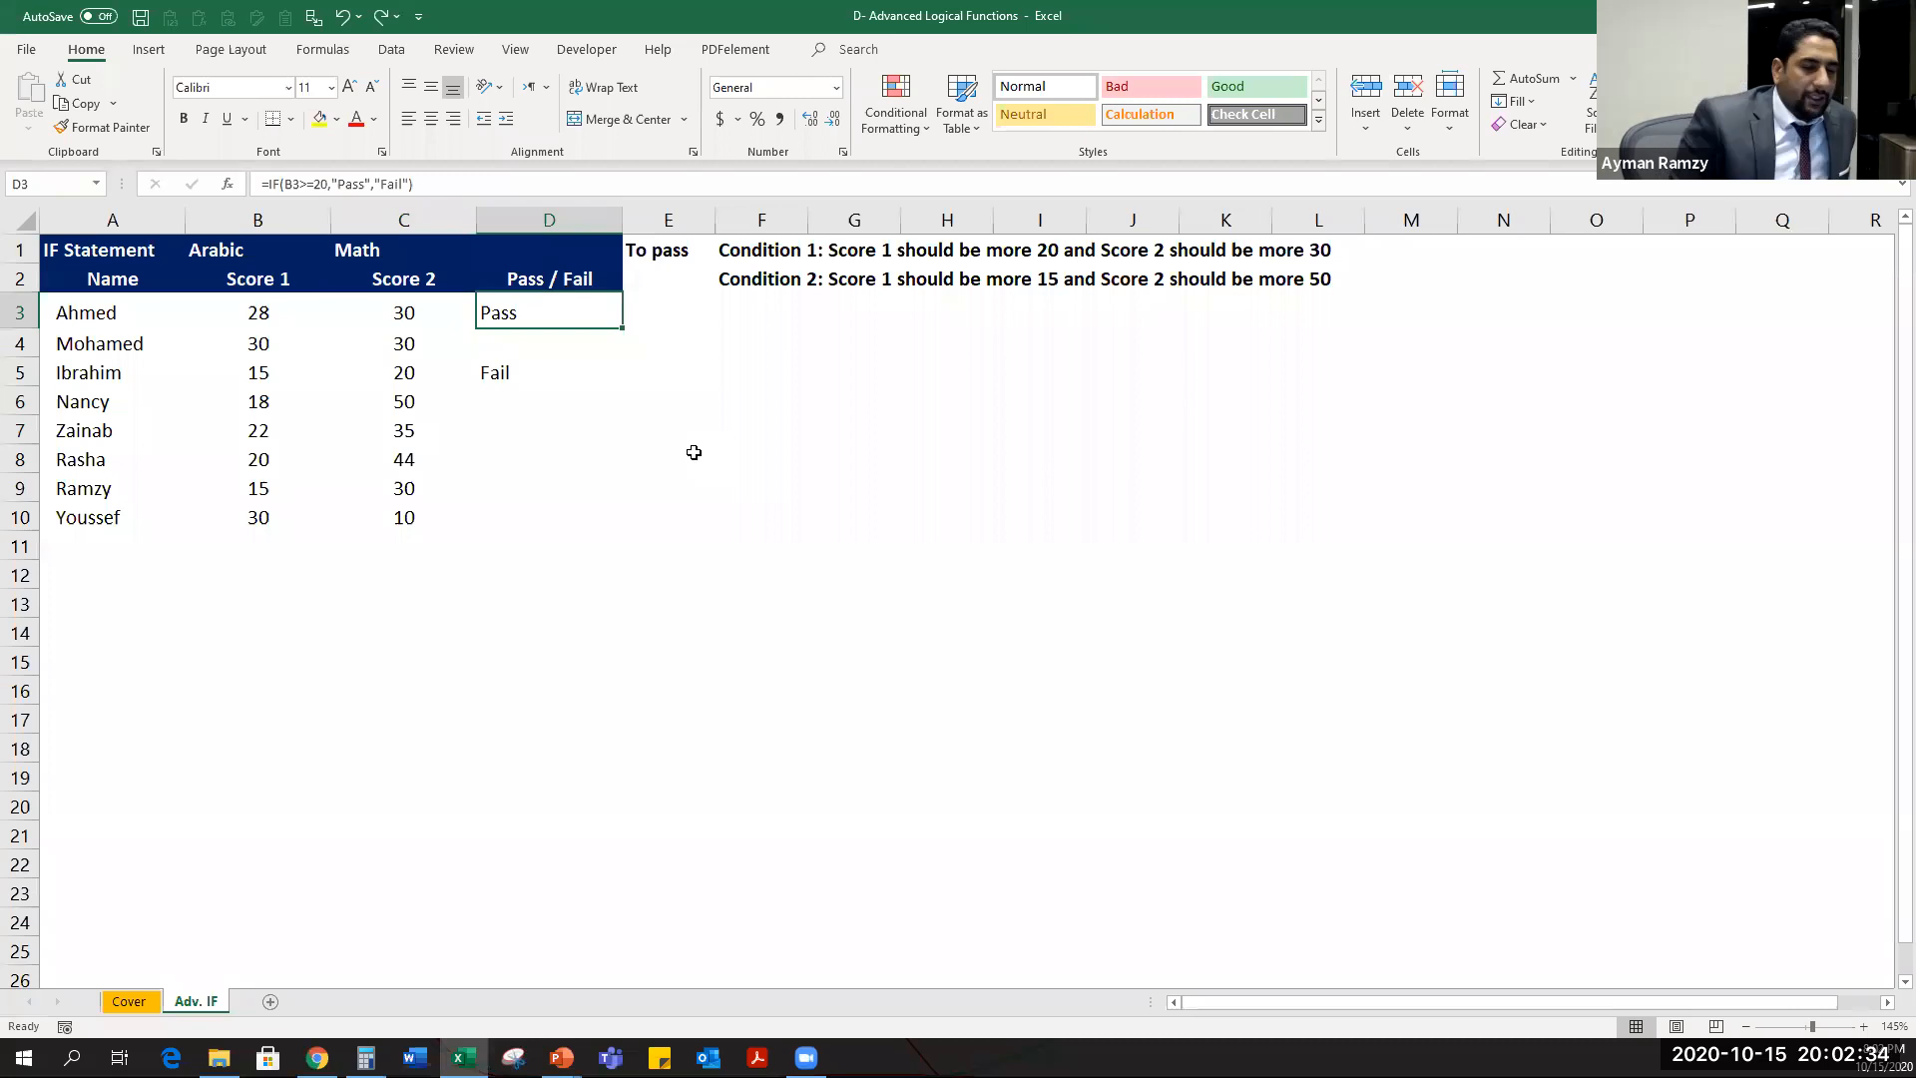
Wrap the B3>=20 logical test of the D3 IF formula in an AND function, with its own closing parenthesis.
key("F2")
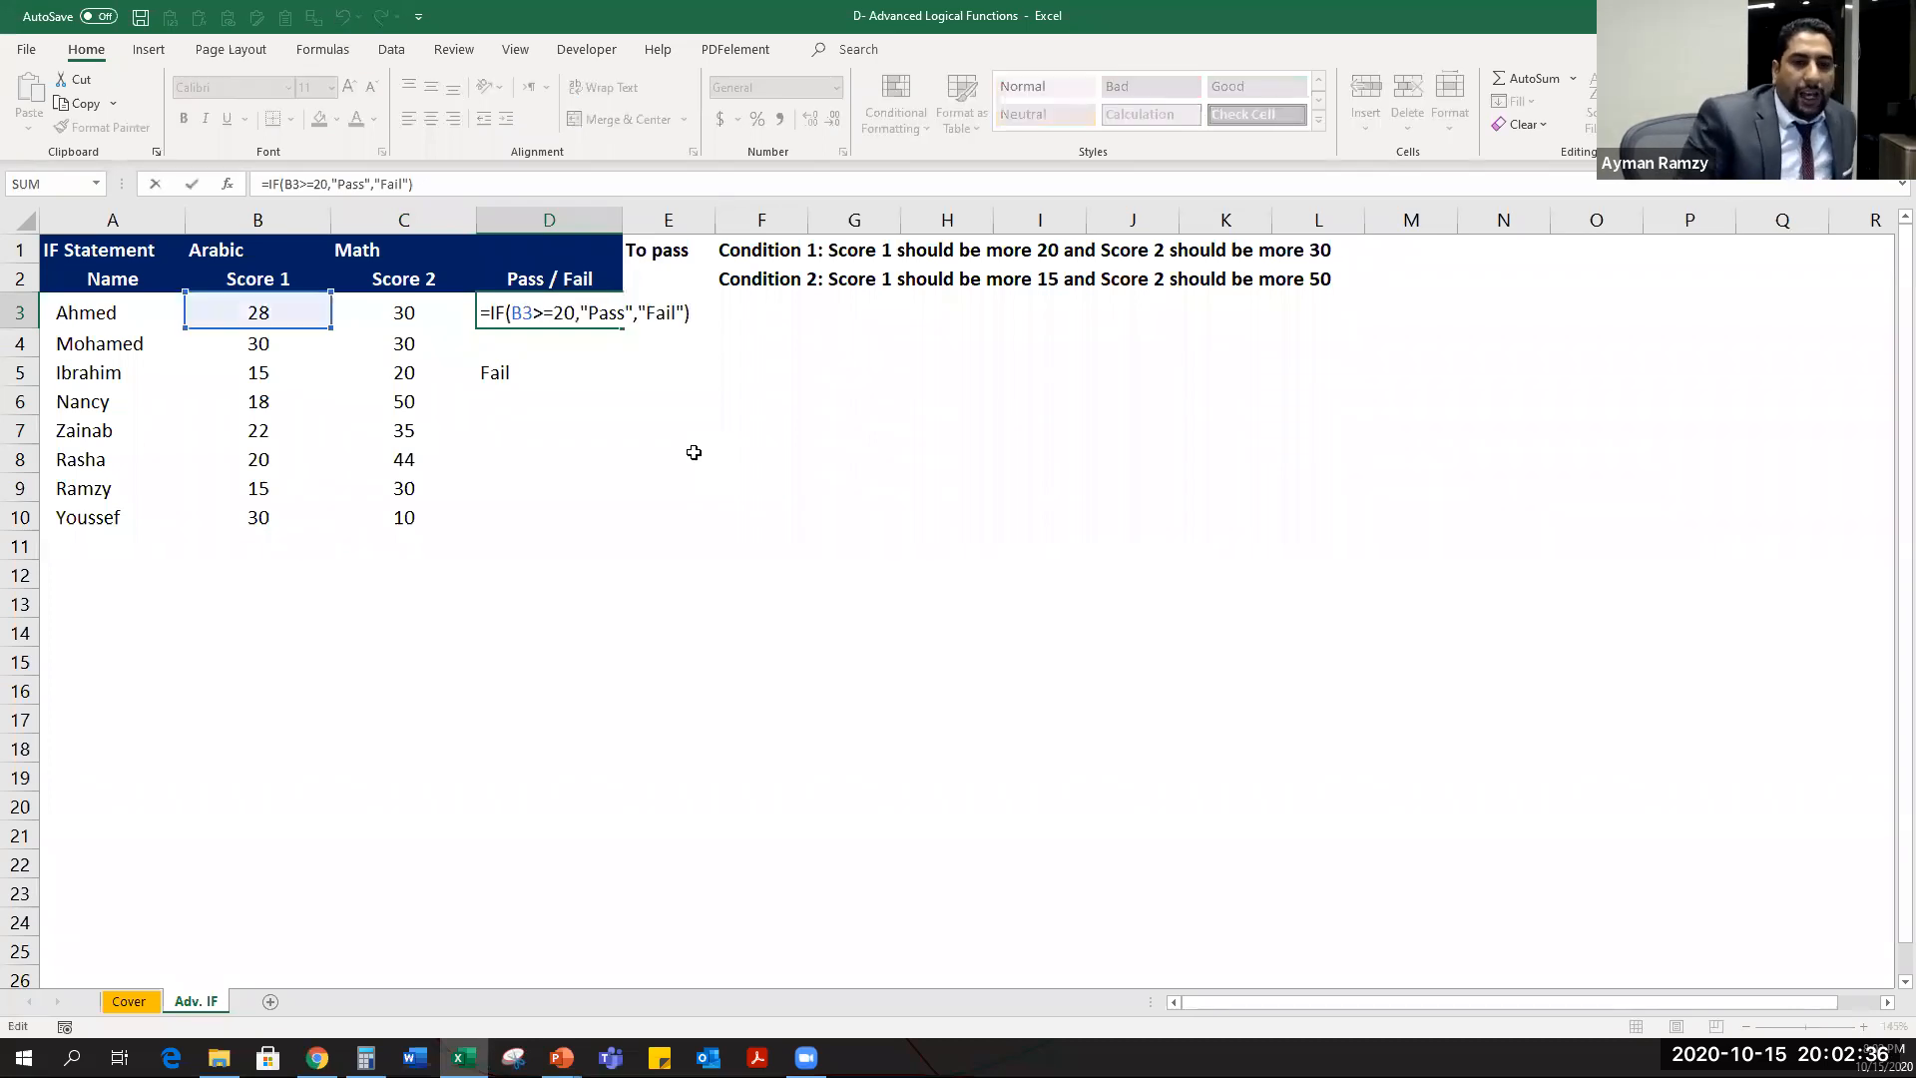
left_click(580, 315)
left_click_drag(576, 314, 707, 314)
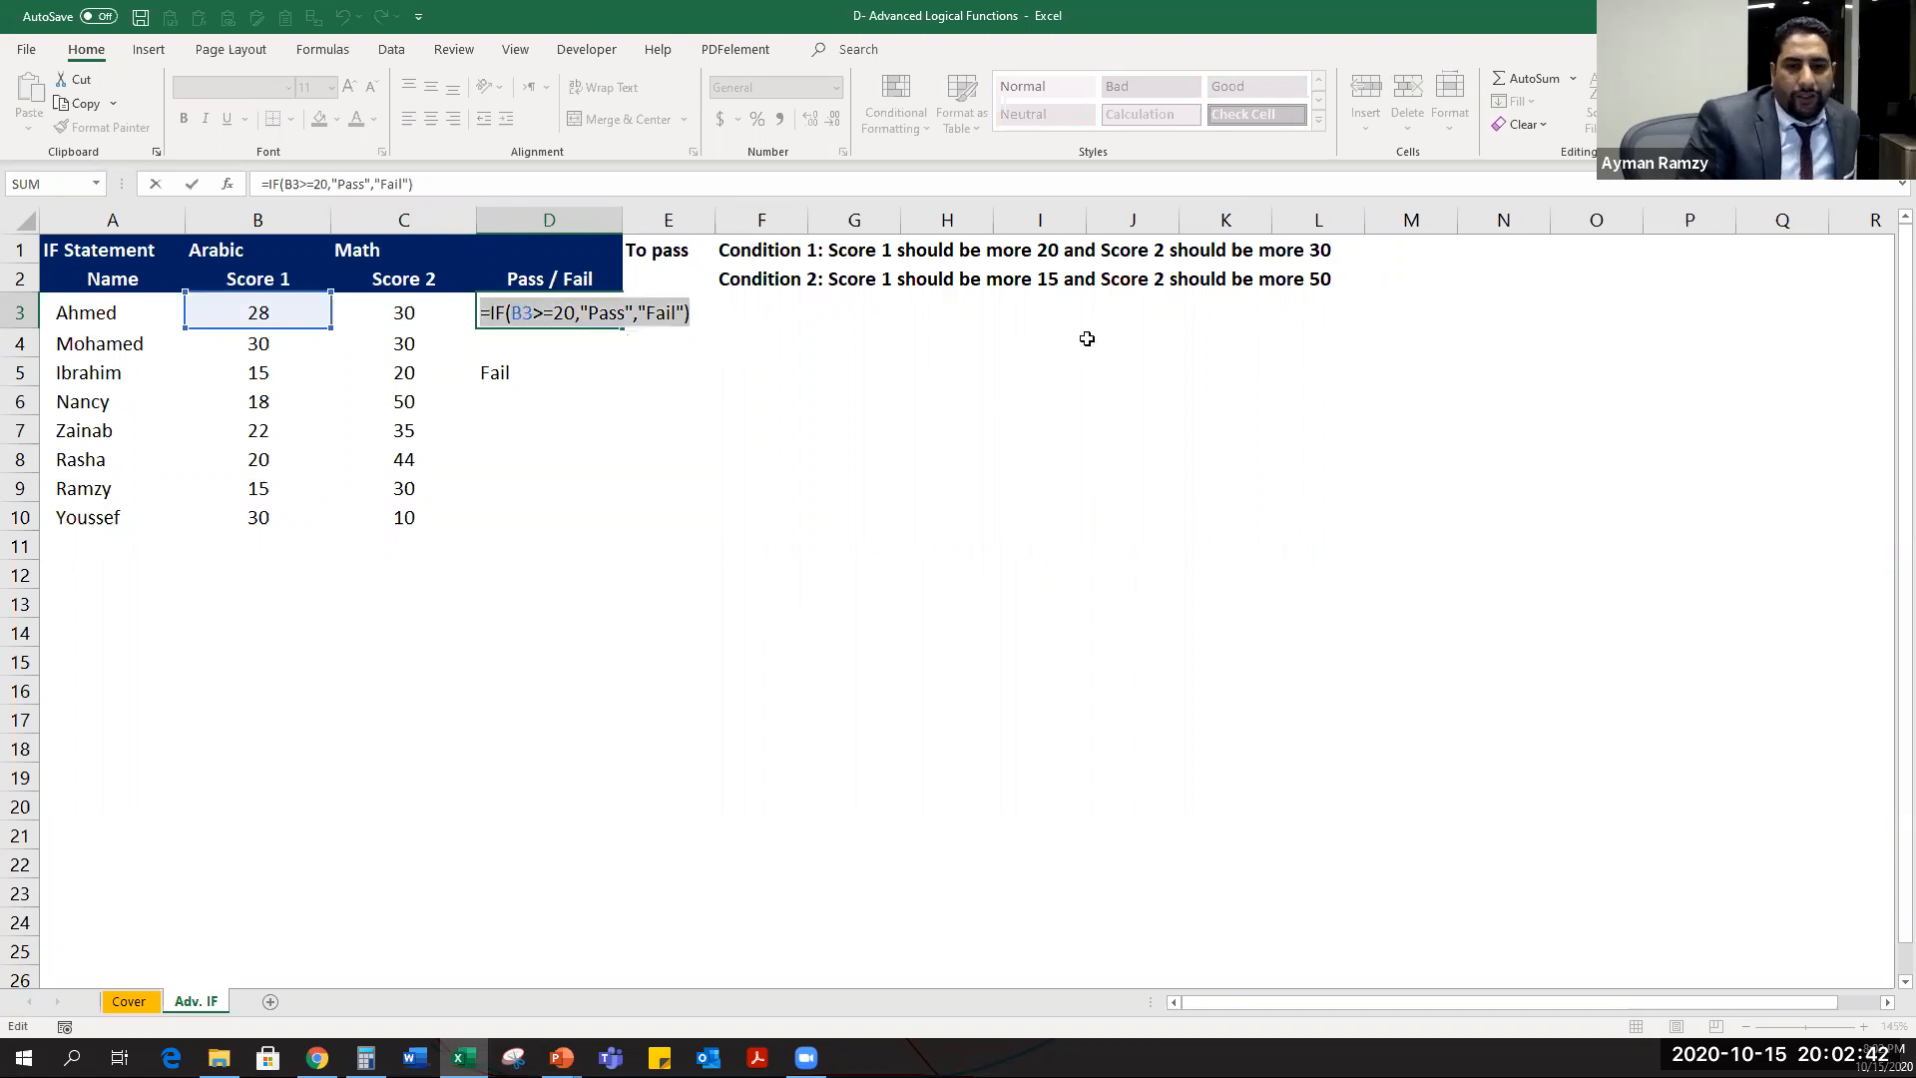
left_click(543, 315)
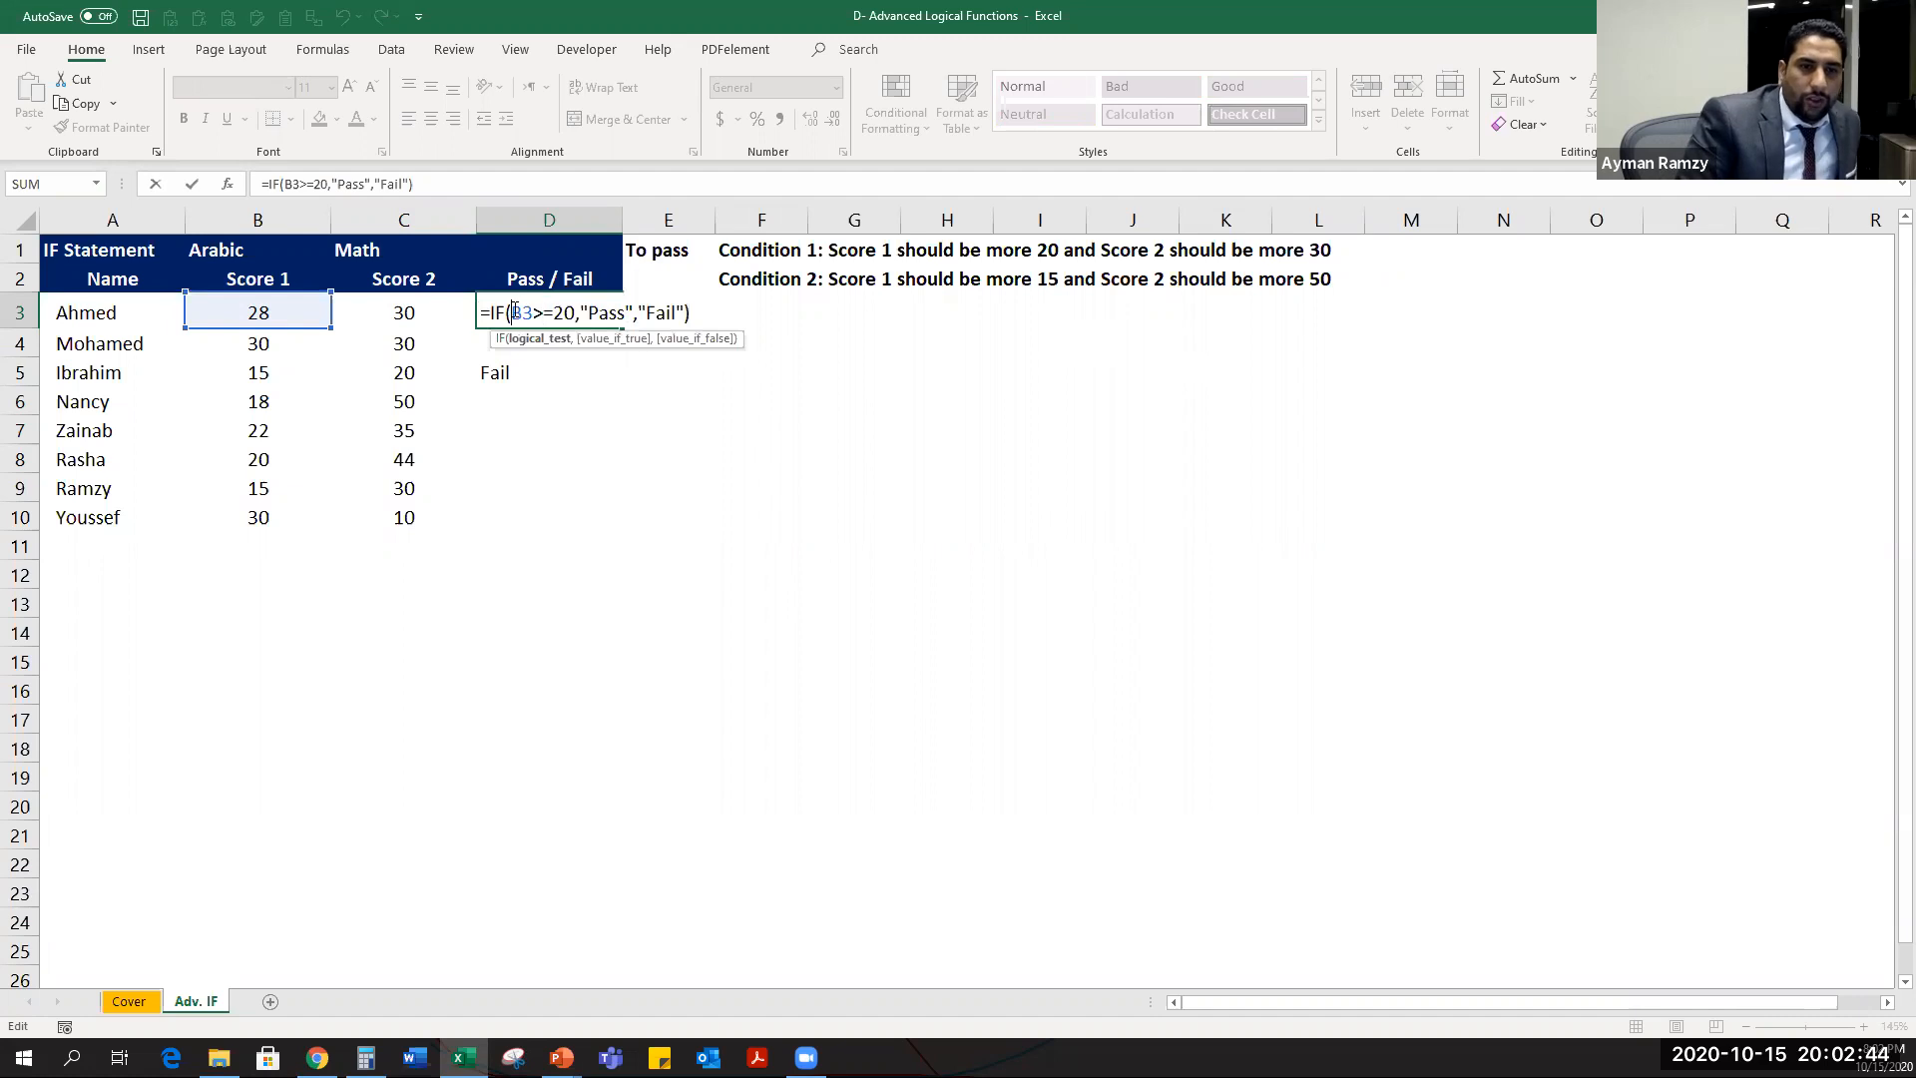
left_click(235, 185)
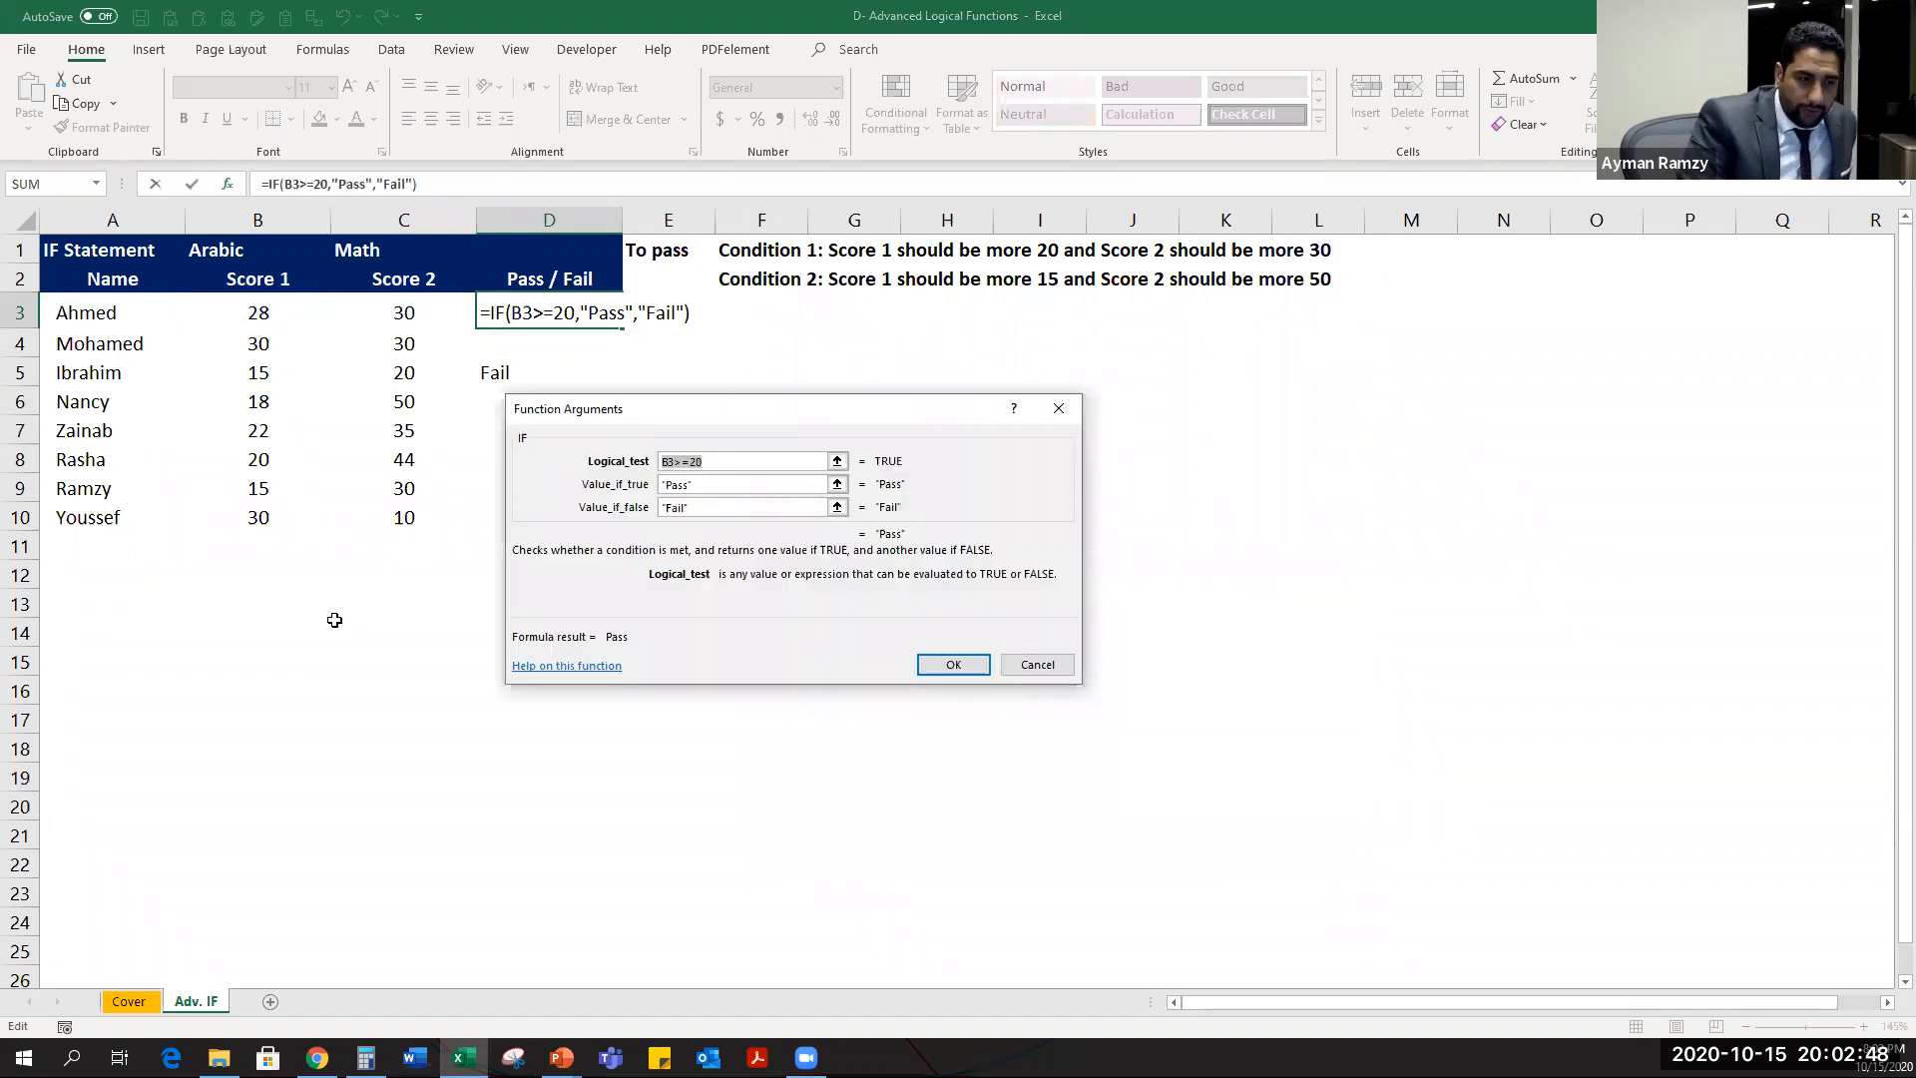
left_click(664, 461)
type("and")
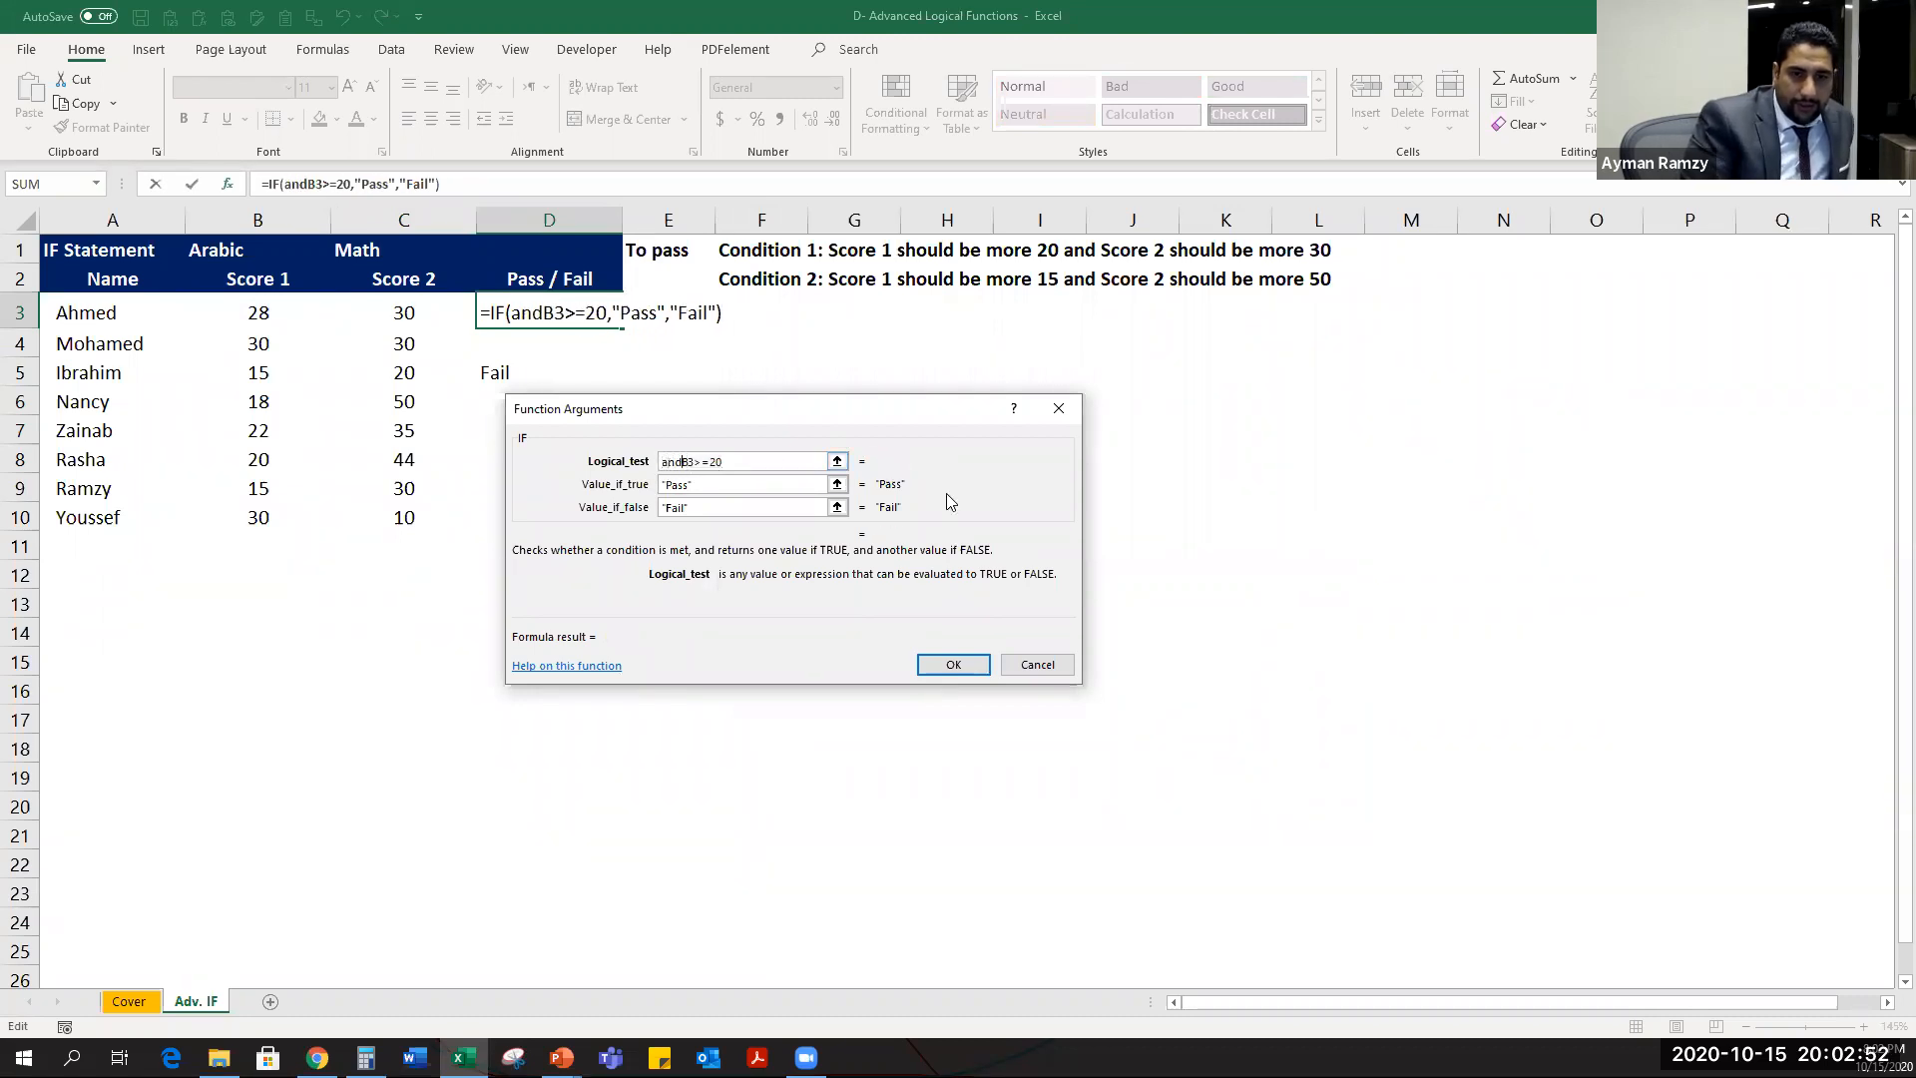
type("(")
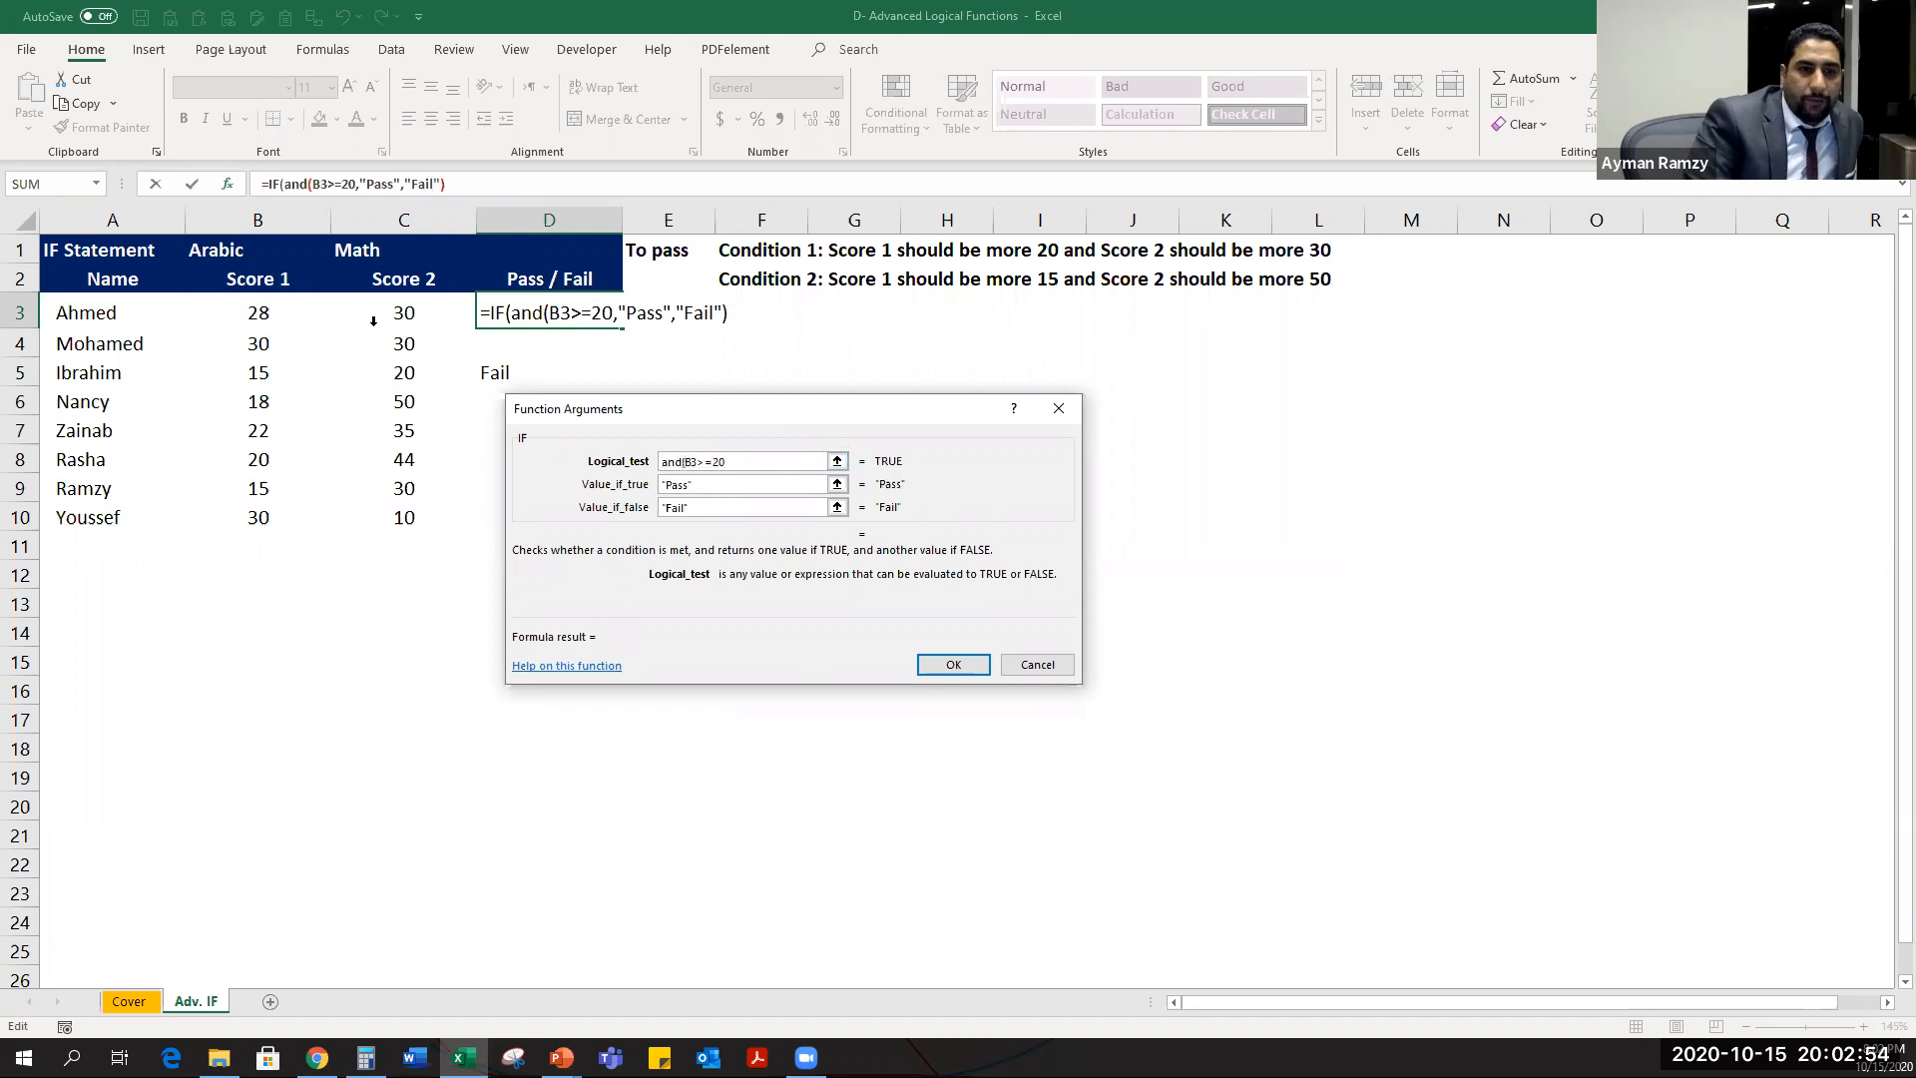
left_click(297, 185)
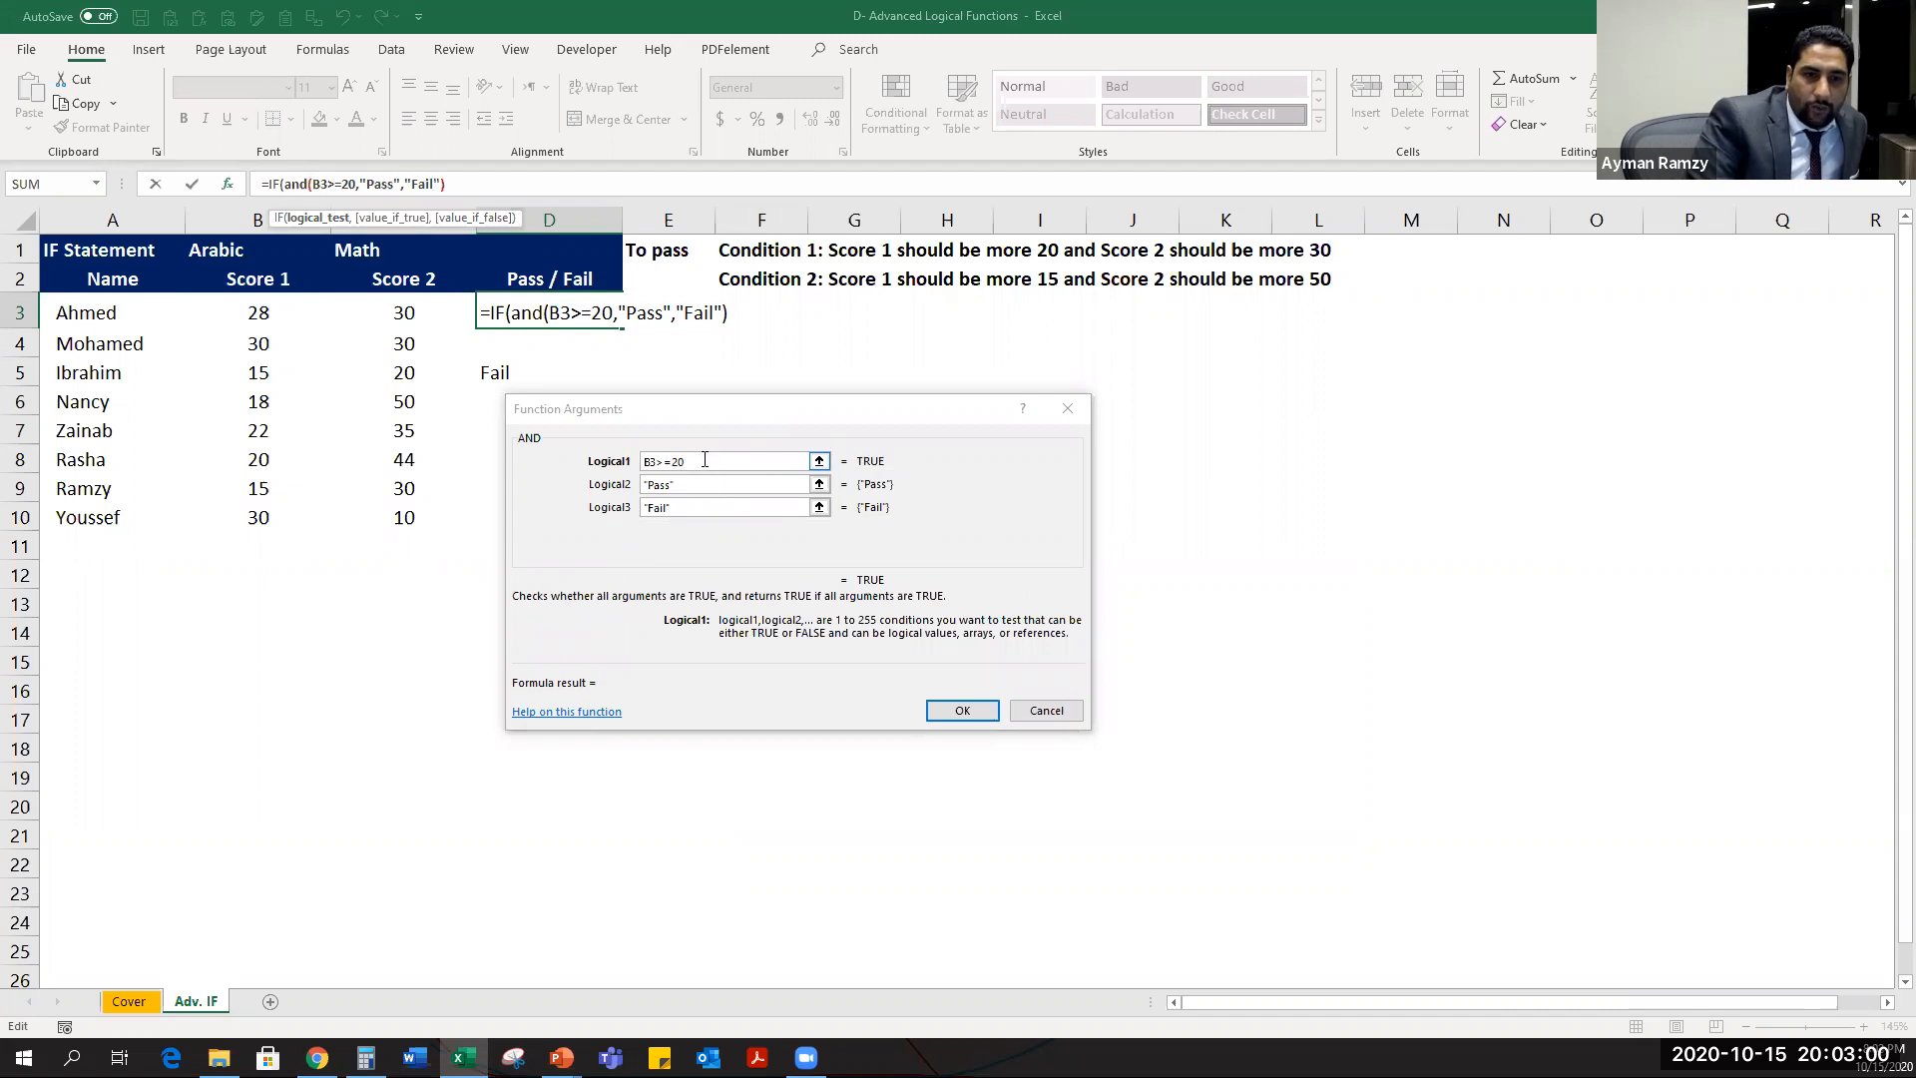
left_click(355, 185)
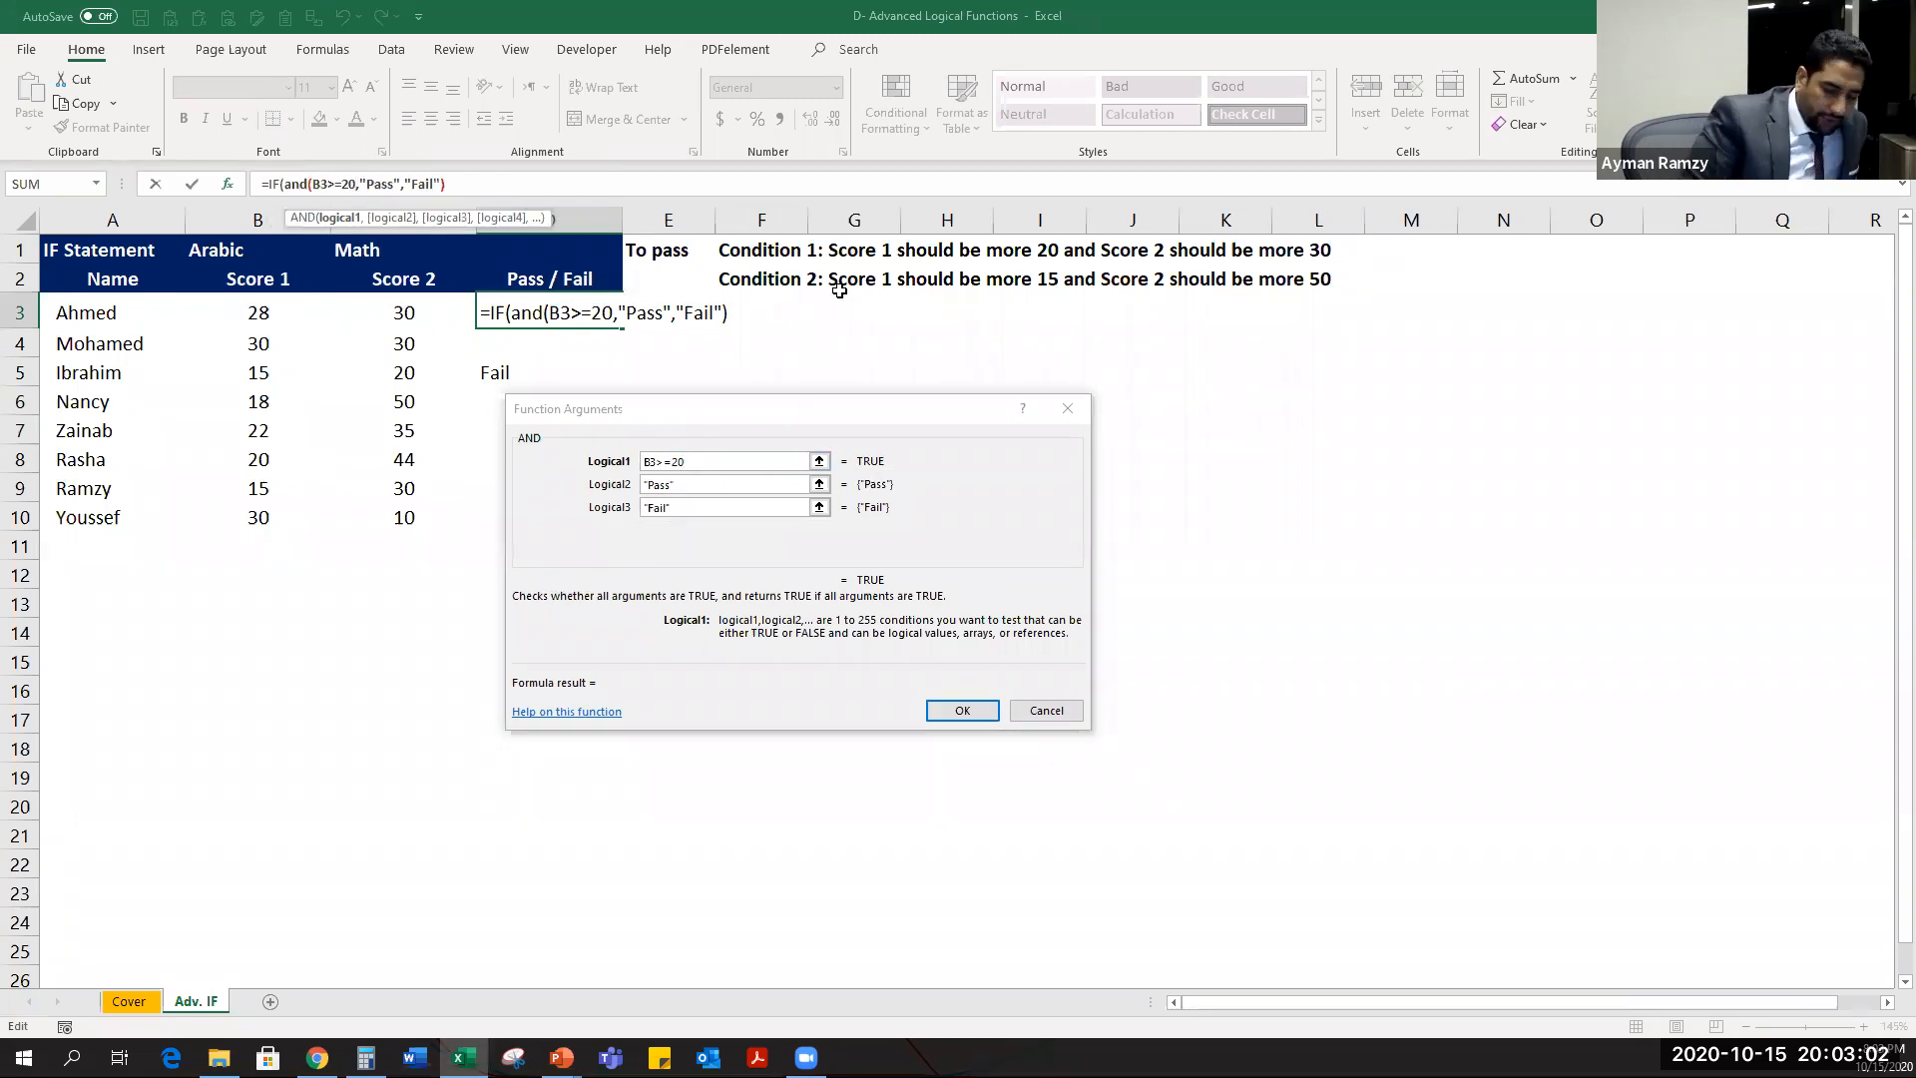
type(")")
Add C3<=30 as the second logical condition of the AND function in D3 and close the function arguments.
left_click(710, 464)
key("Tab")
key("Tab")
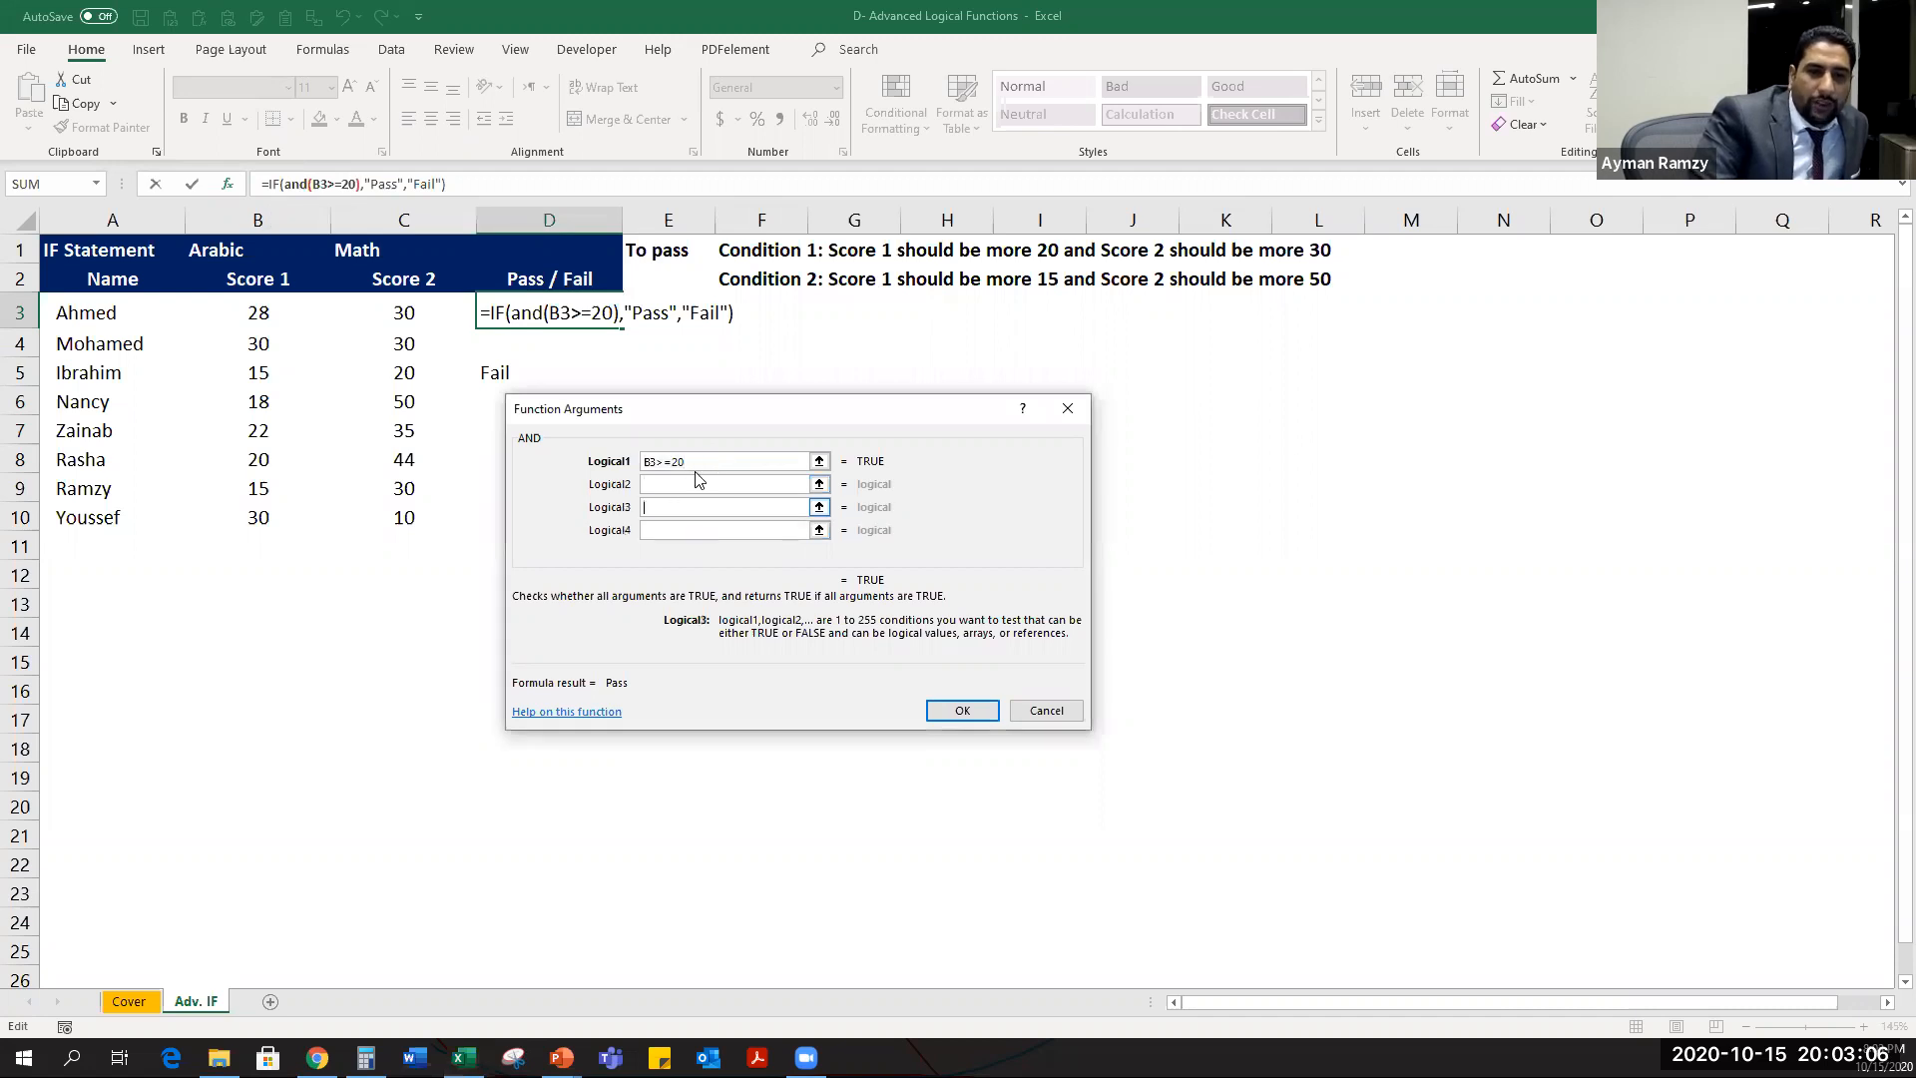
left_click(401, 312)
type("<")
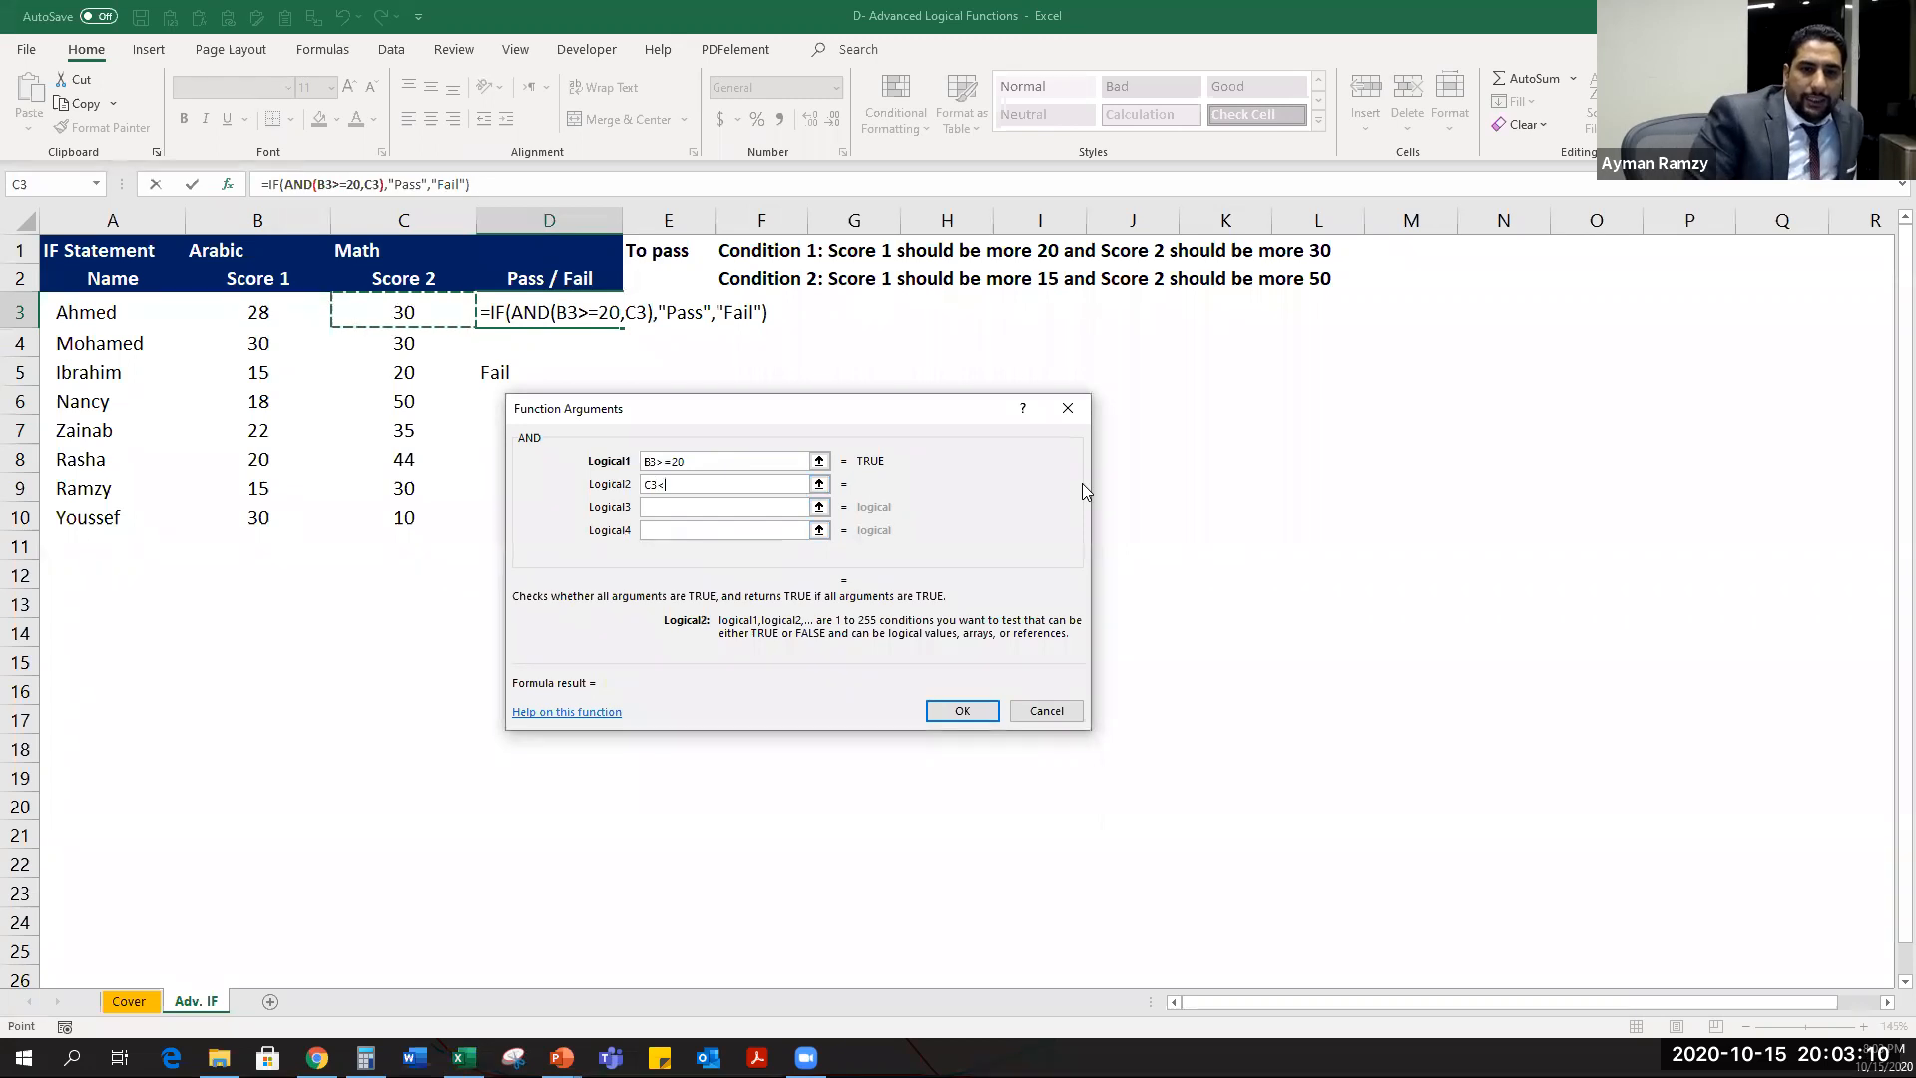
type("=")
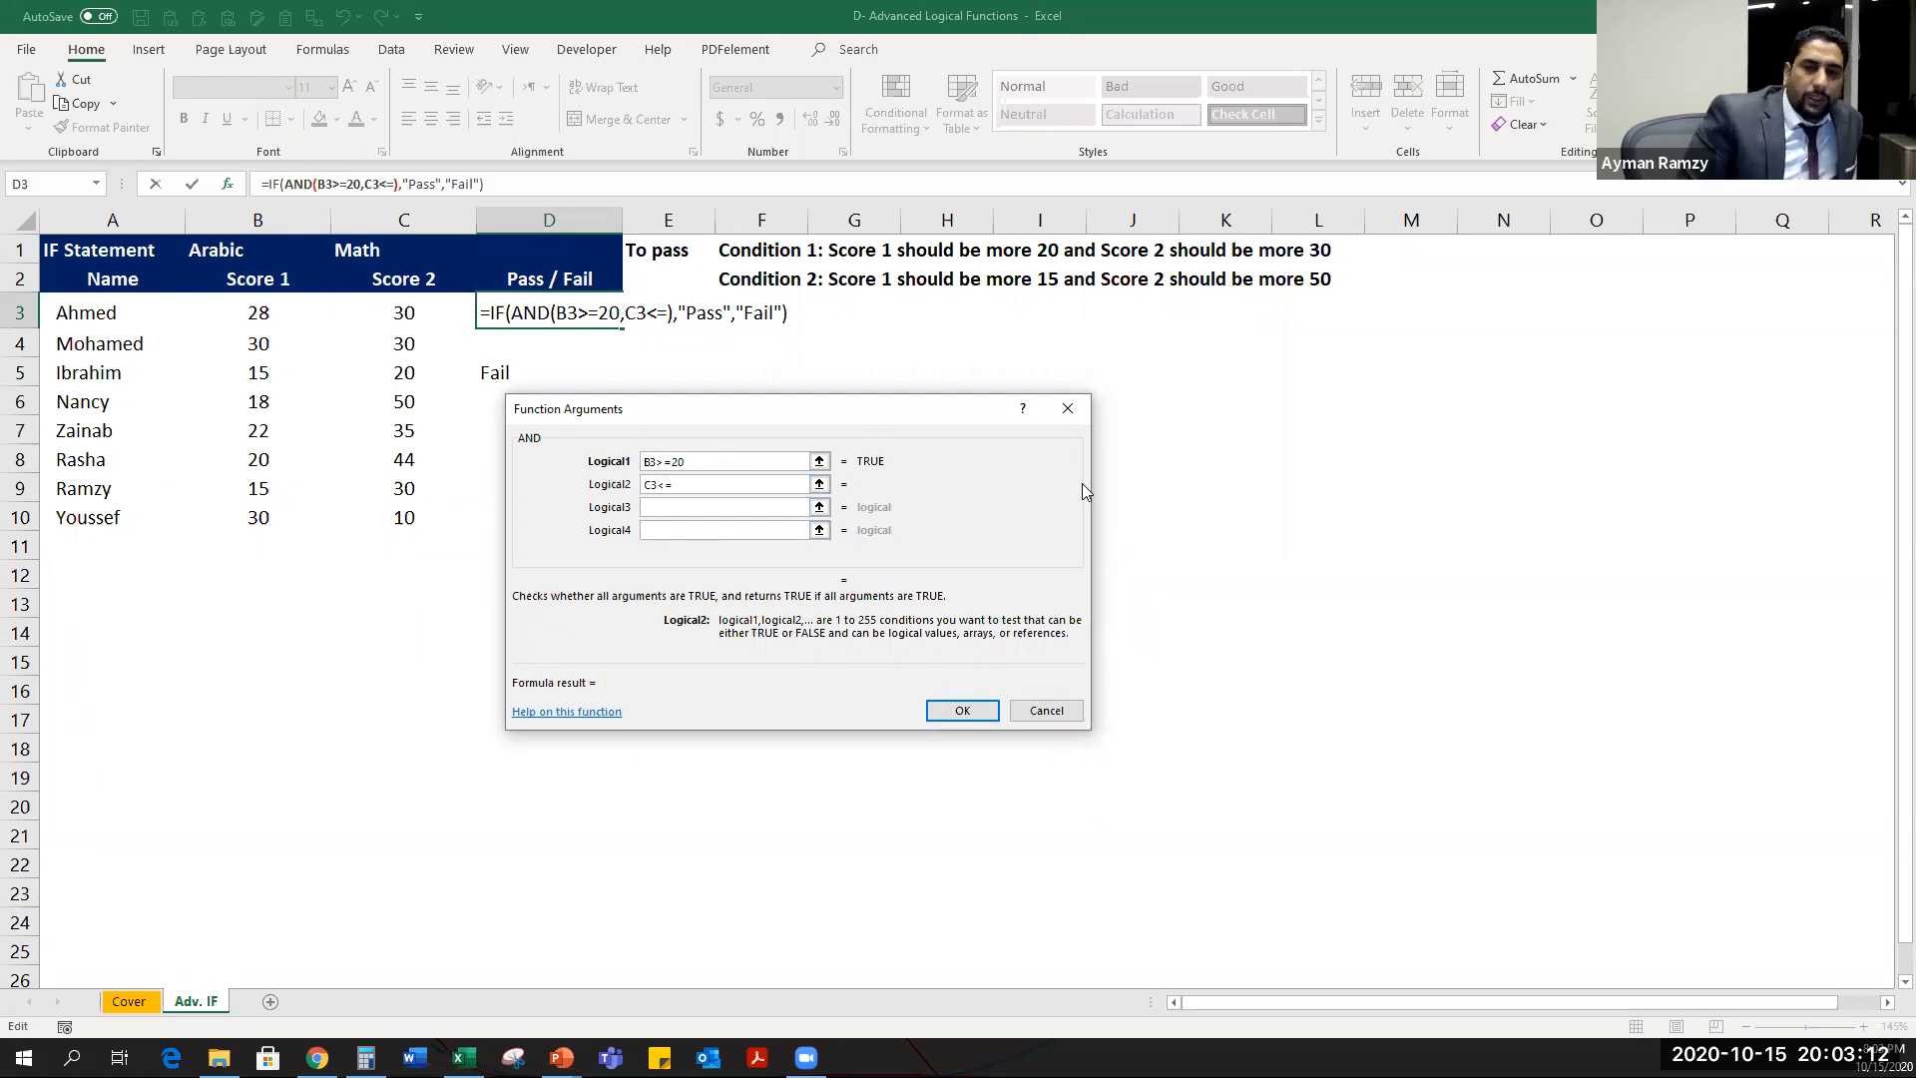
type("30")
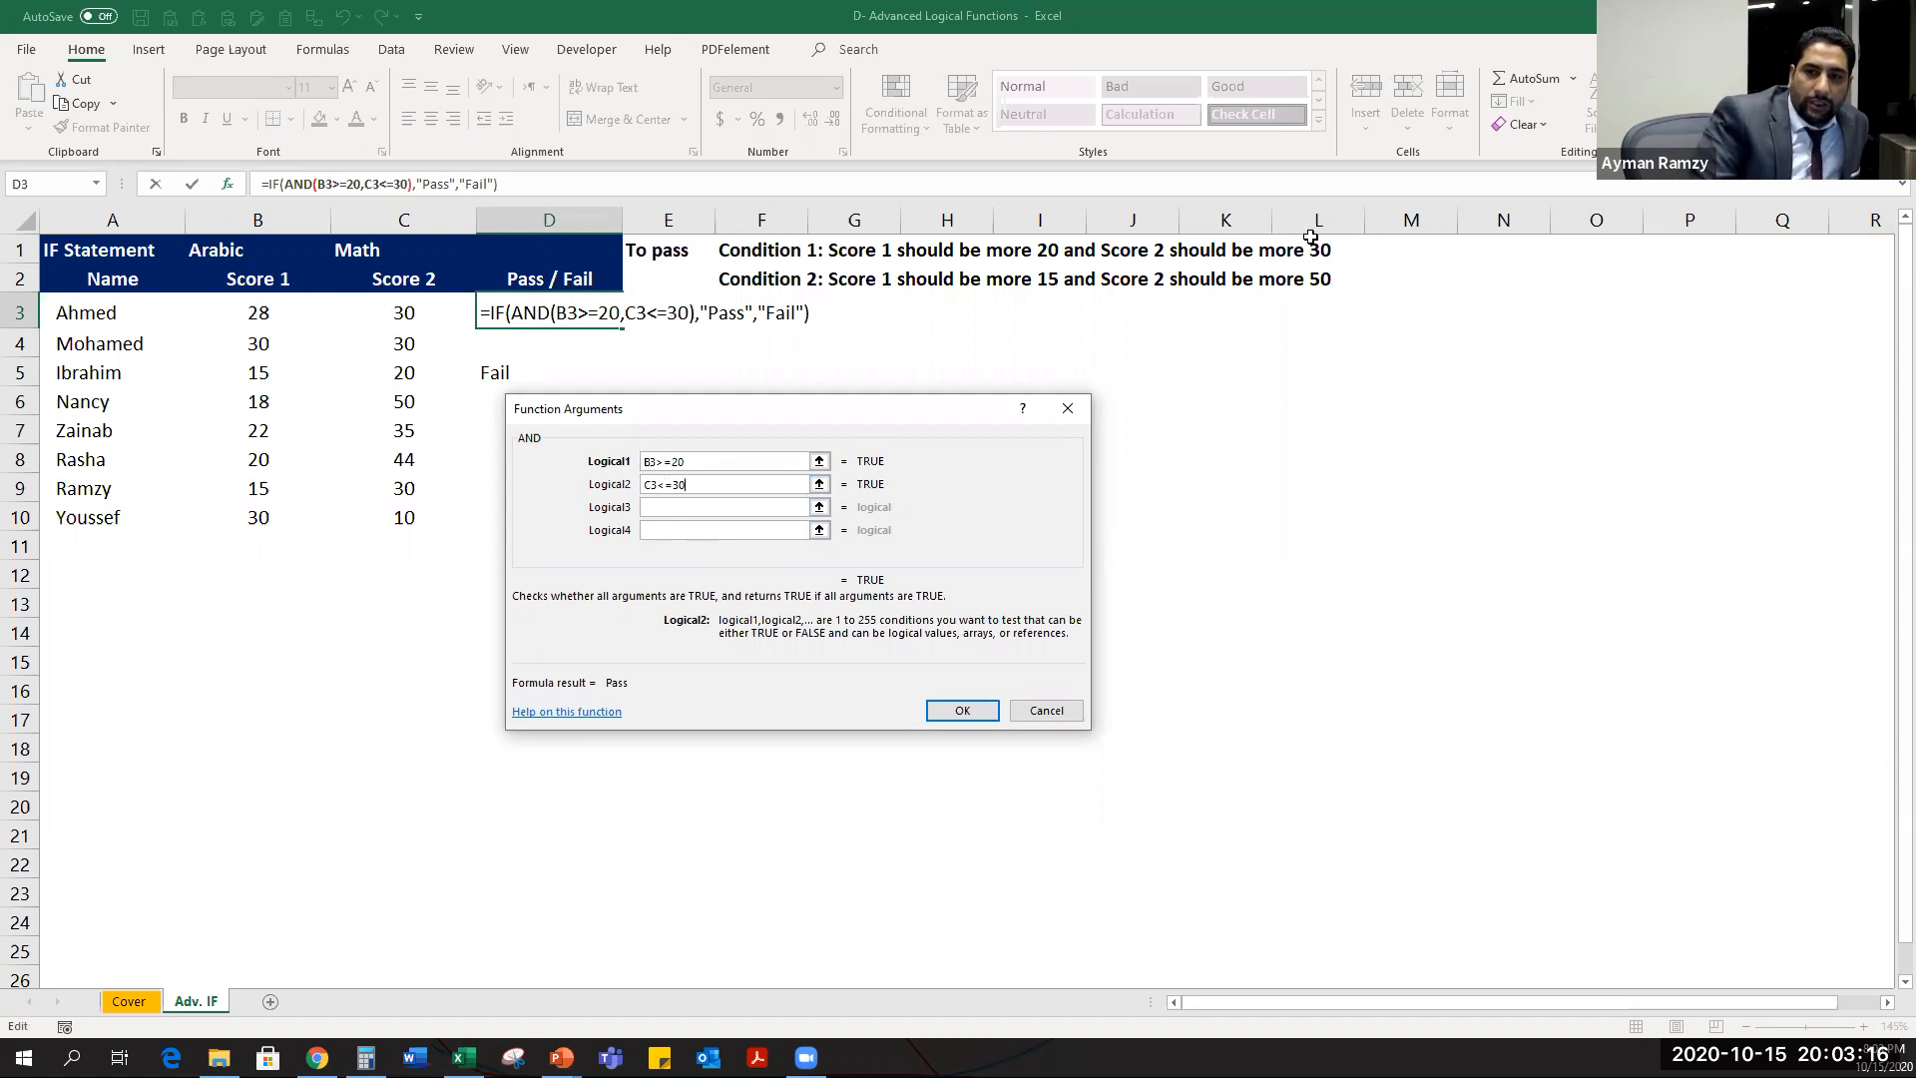
left_click(1069, 405)
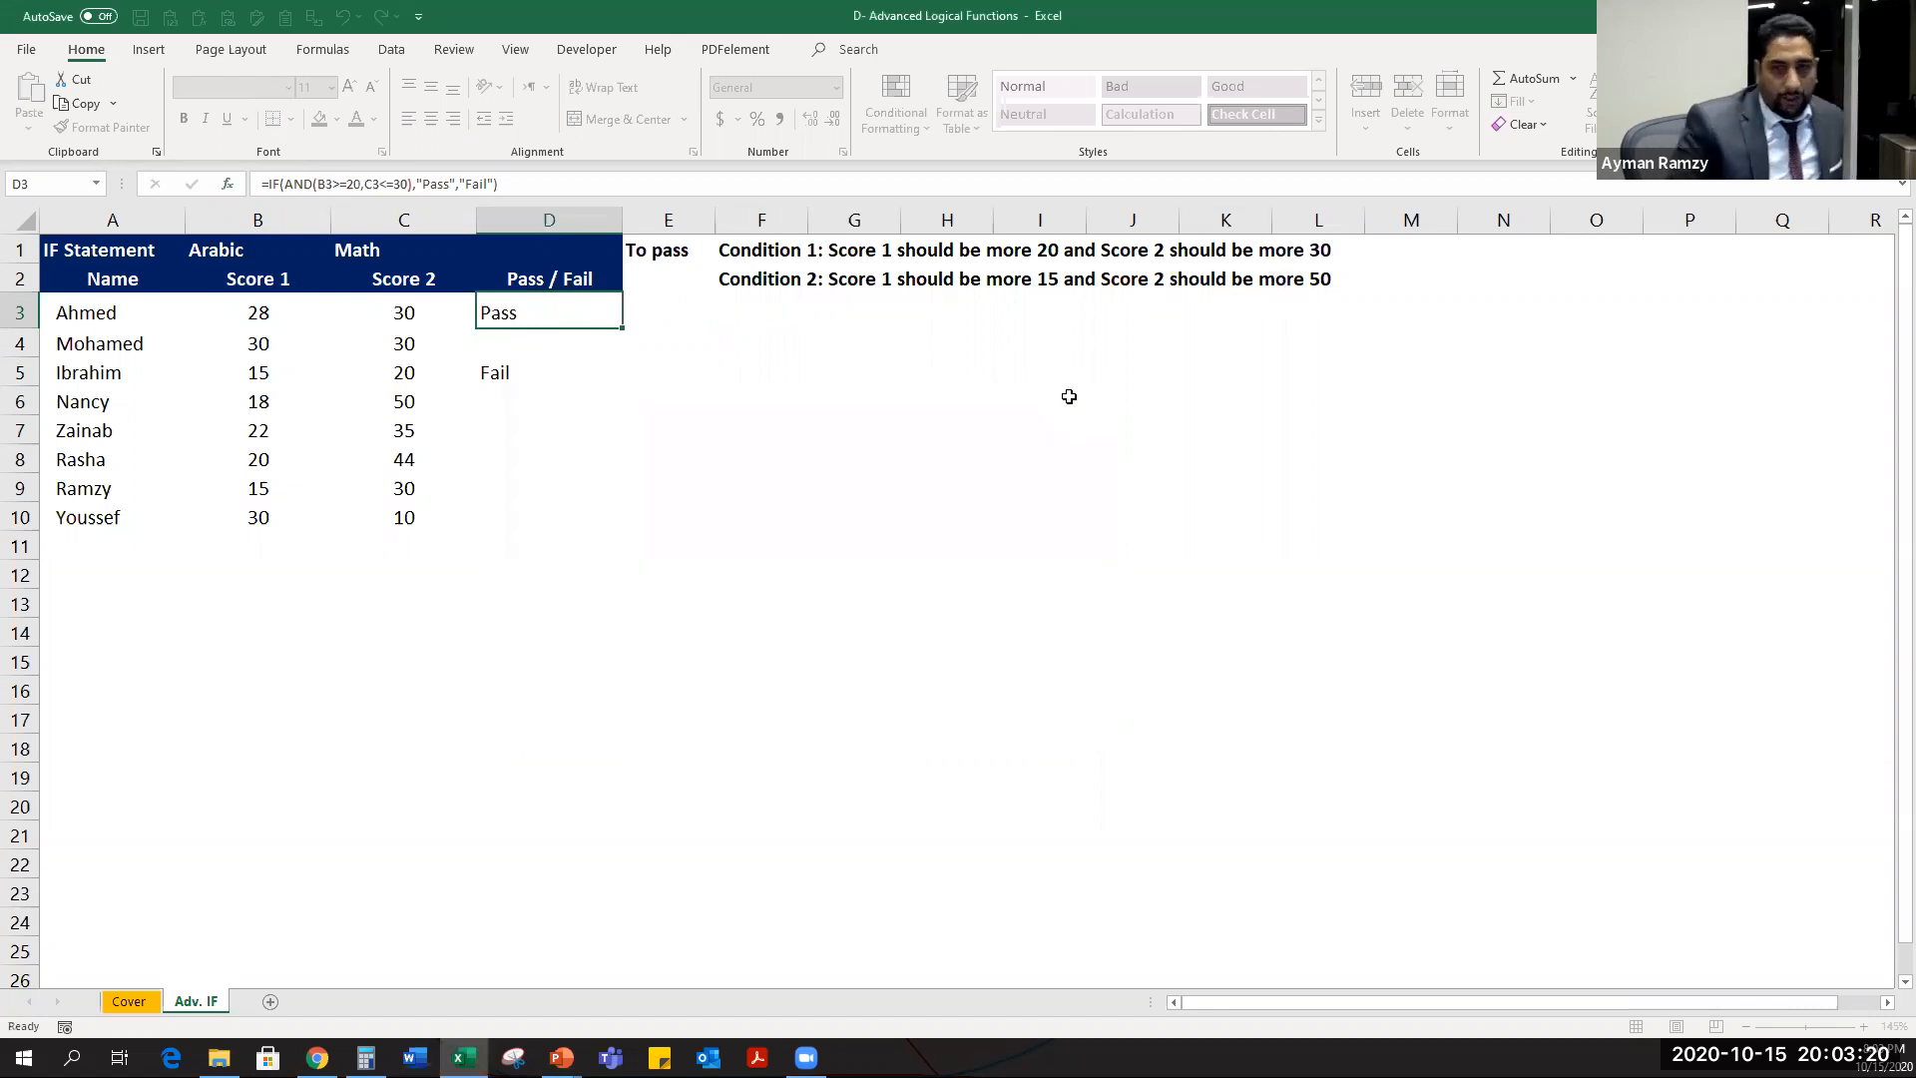
Set Score 2 in C3 to 10 to test the AND formula in D3.
scroll(907, 449, "up", 2)
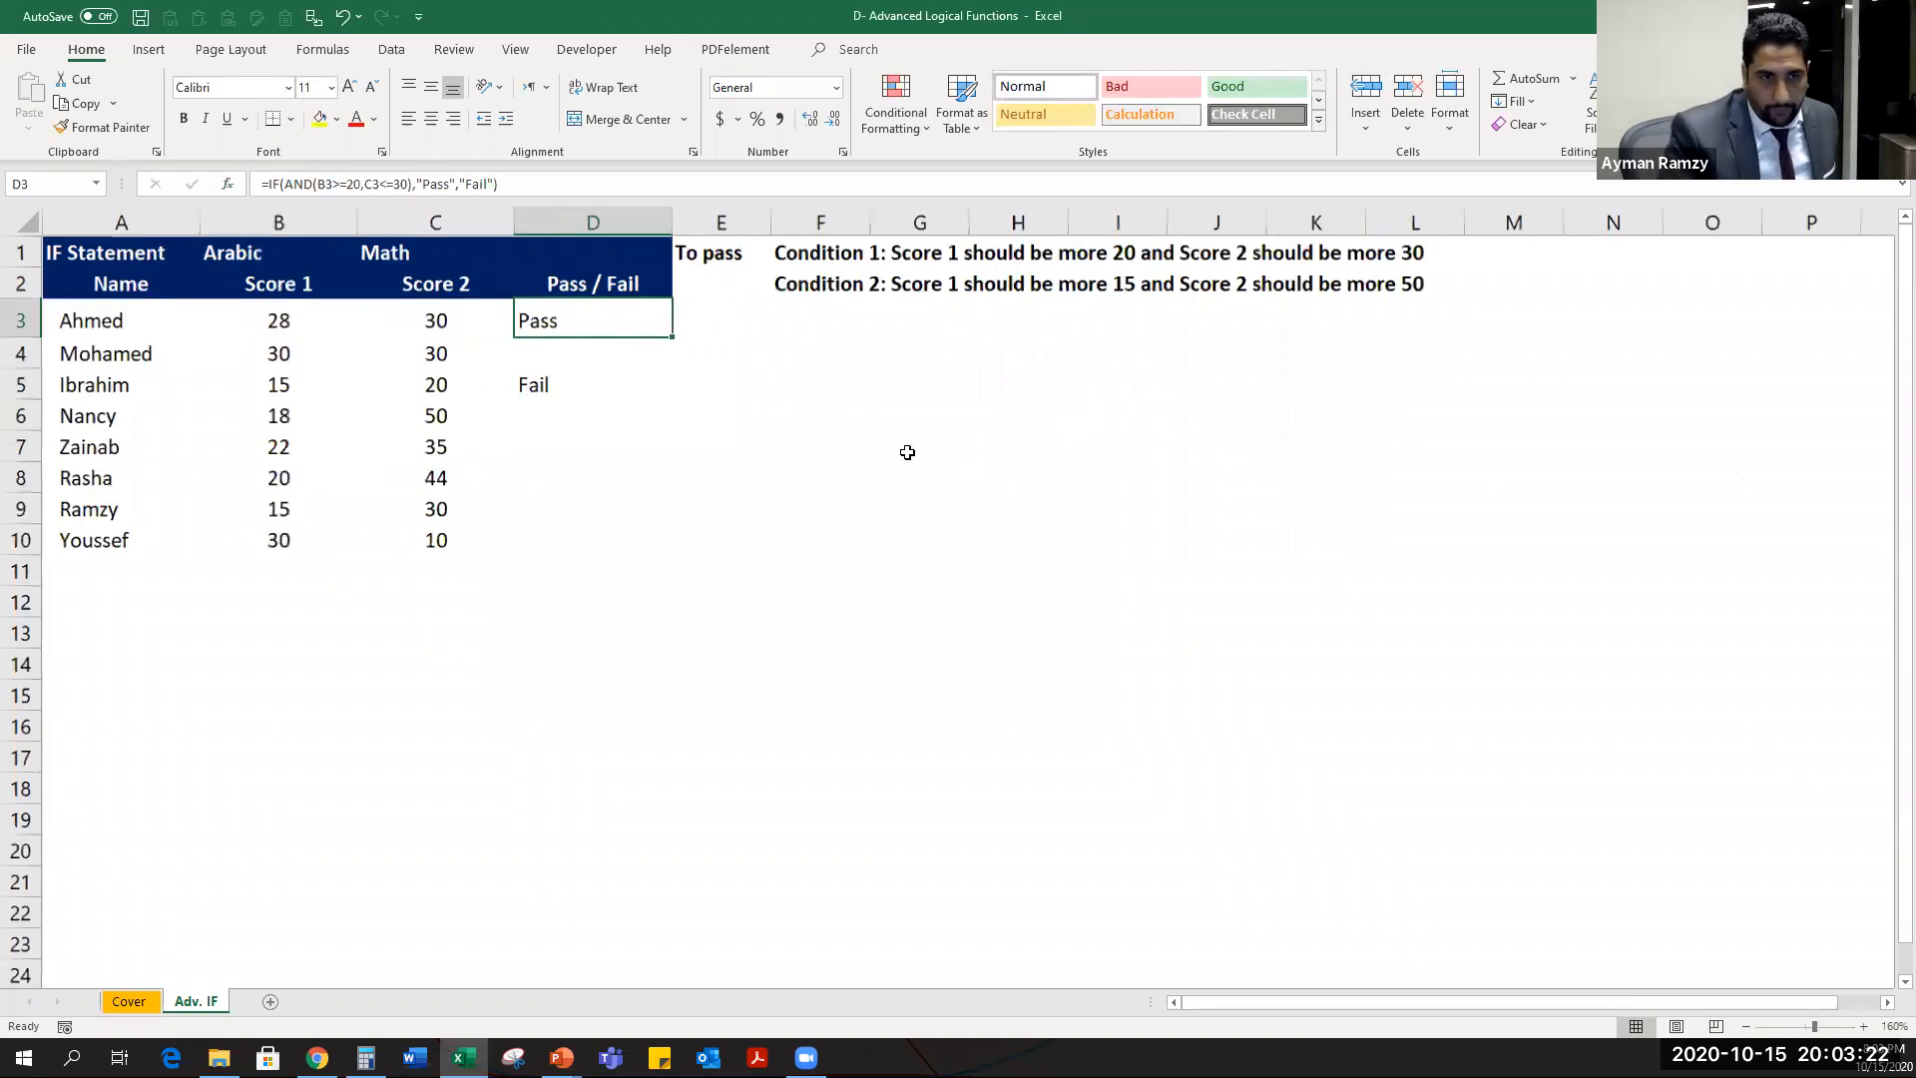
left_click(507, 349)
scroll(954, 389, "up", 1)
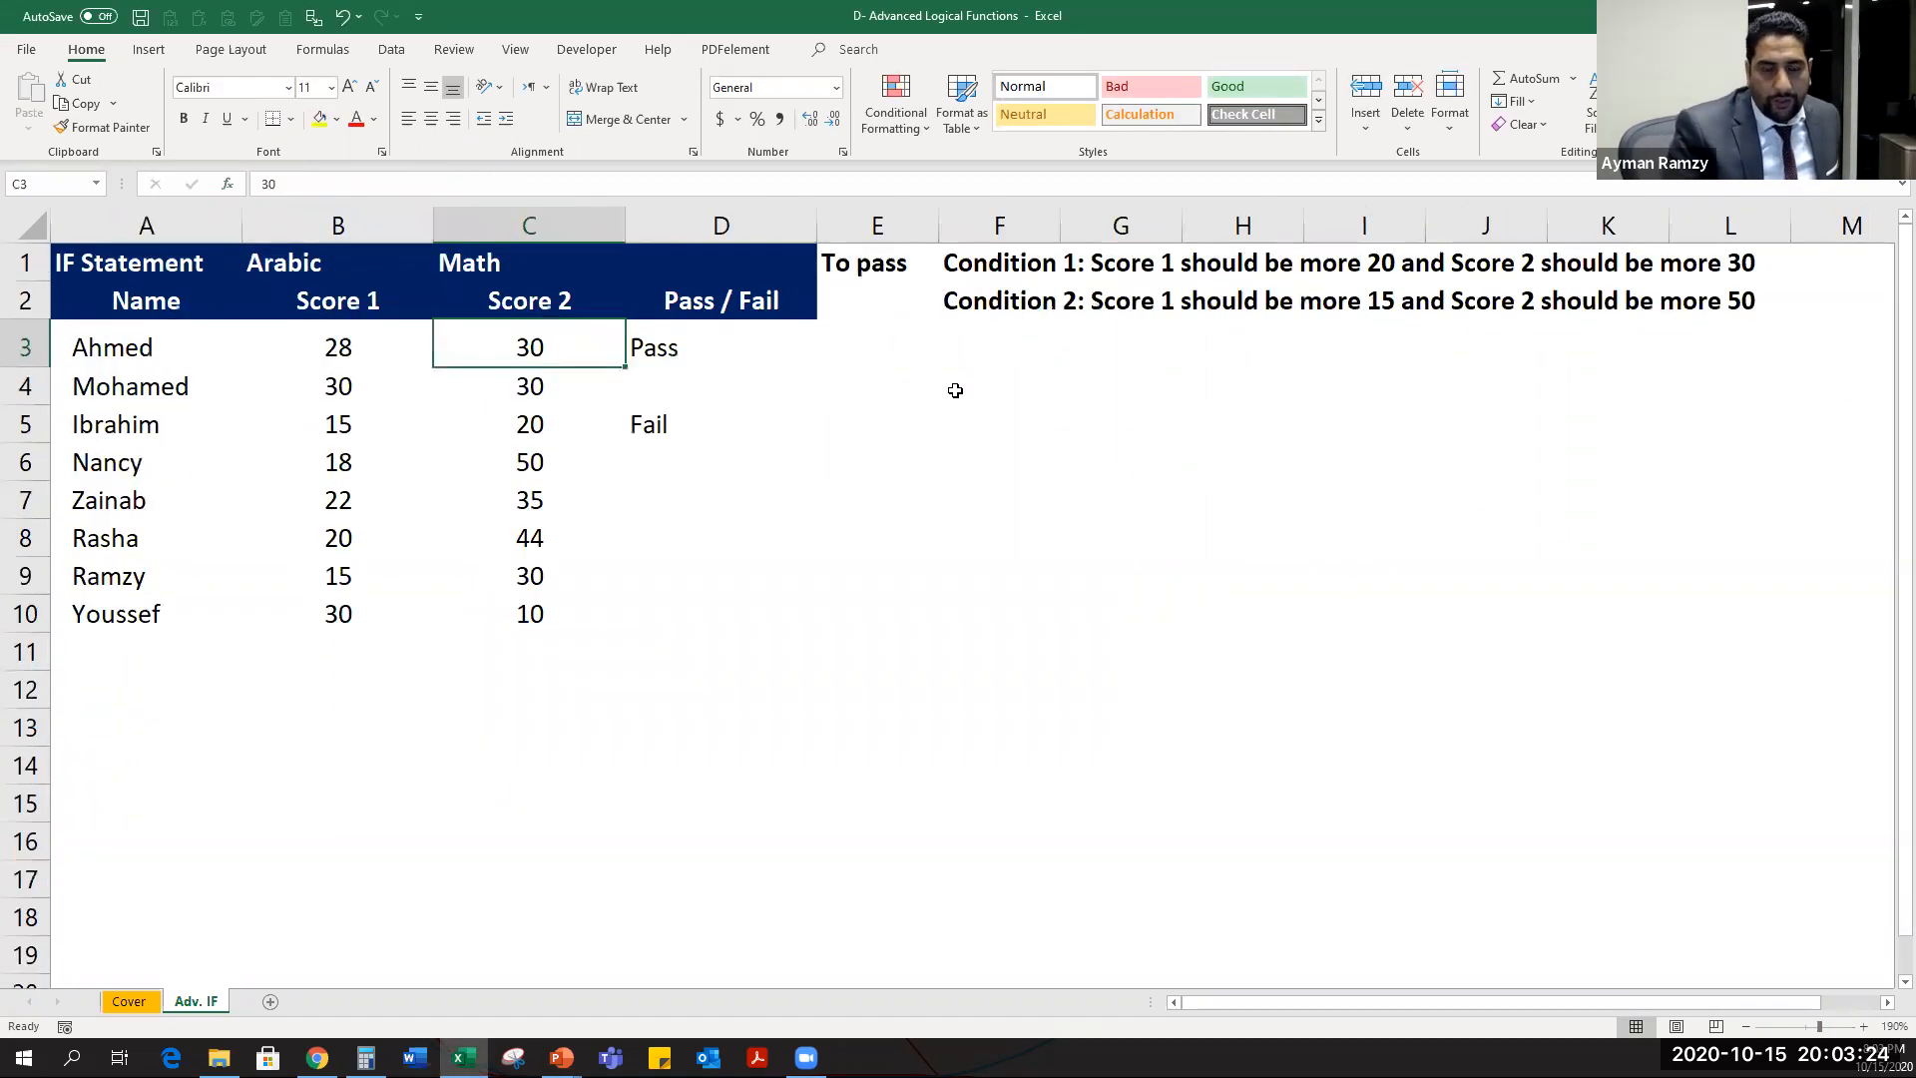
type("301")
key("BackSpace")
key("BackSpace")
key("BackSpace")
type("10")
key("Return")
key("Up")
key("Right")
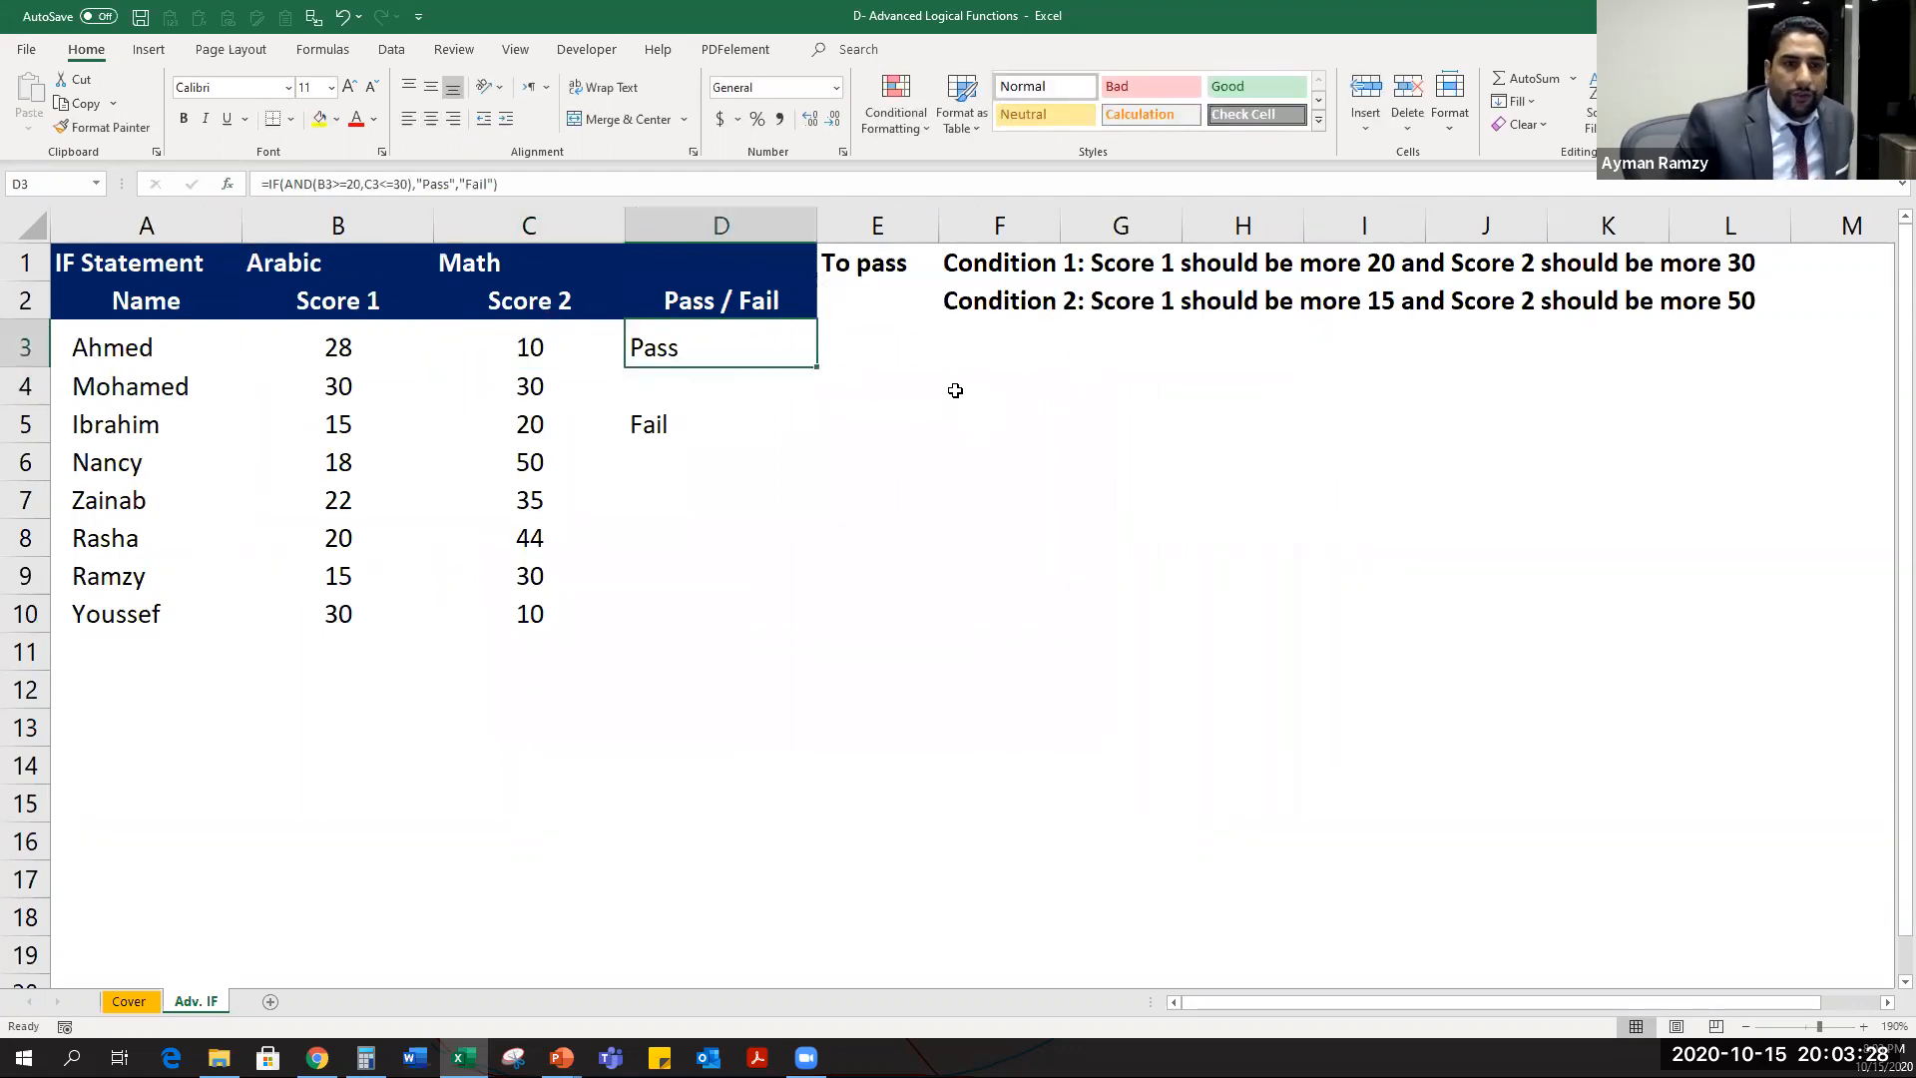
Check the cell references of the D3 formula and save the workbook.
key("F2")
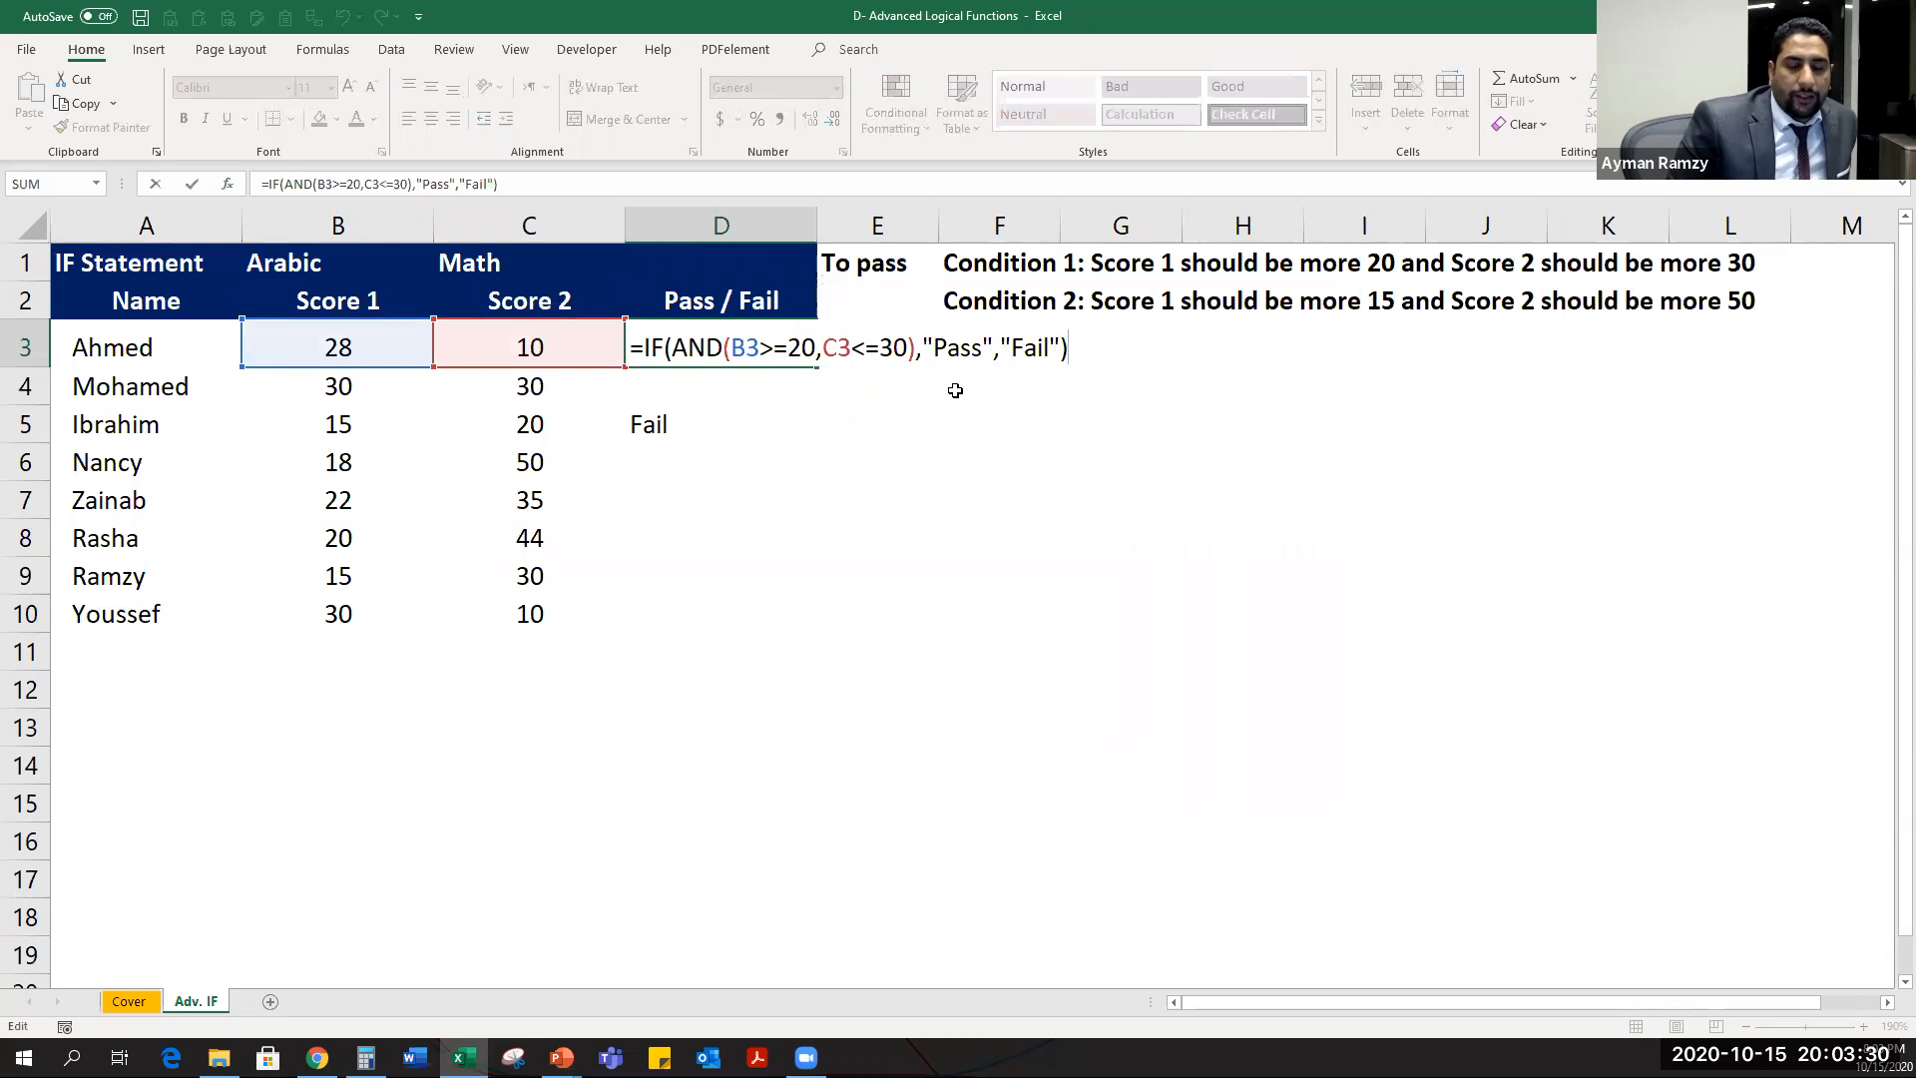
key("Return")
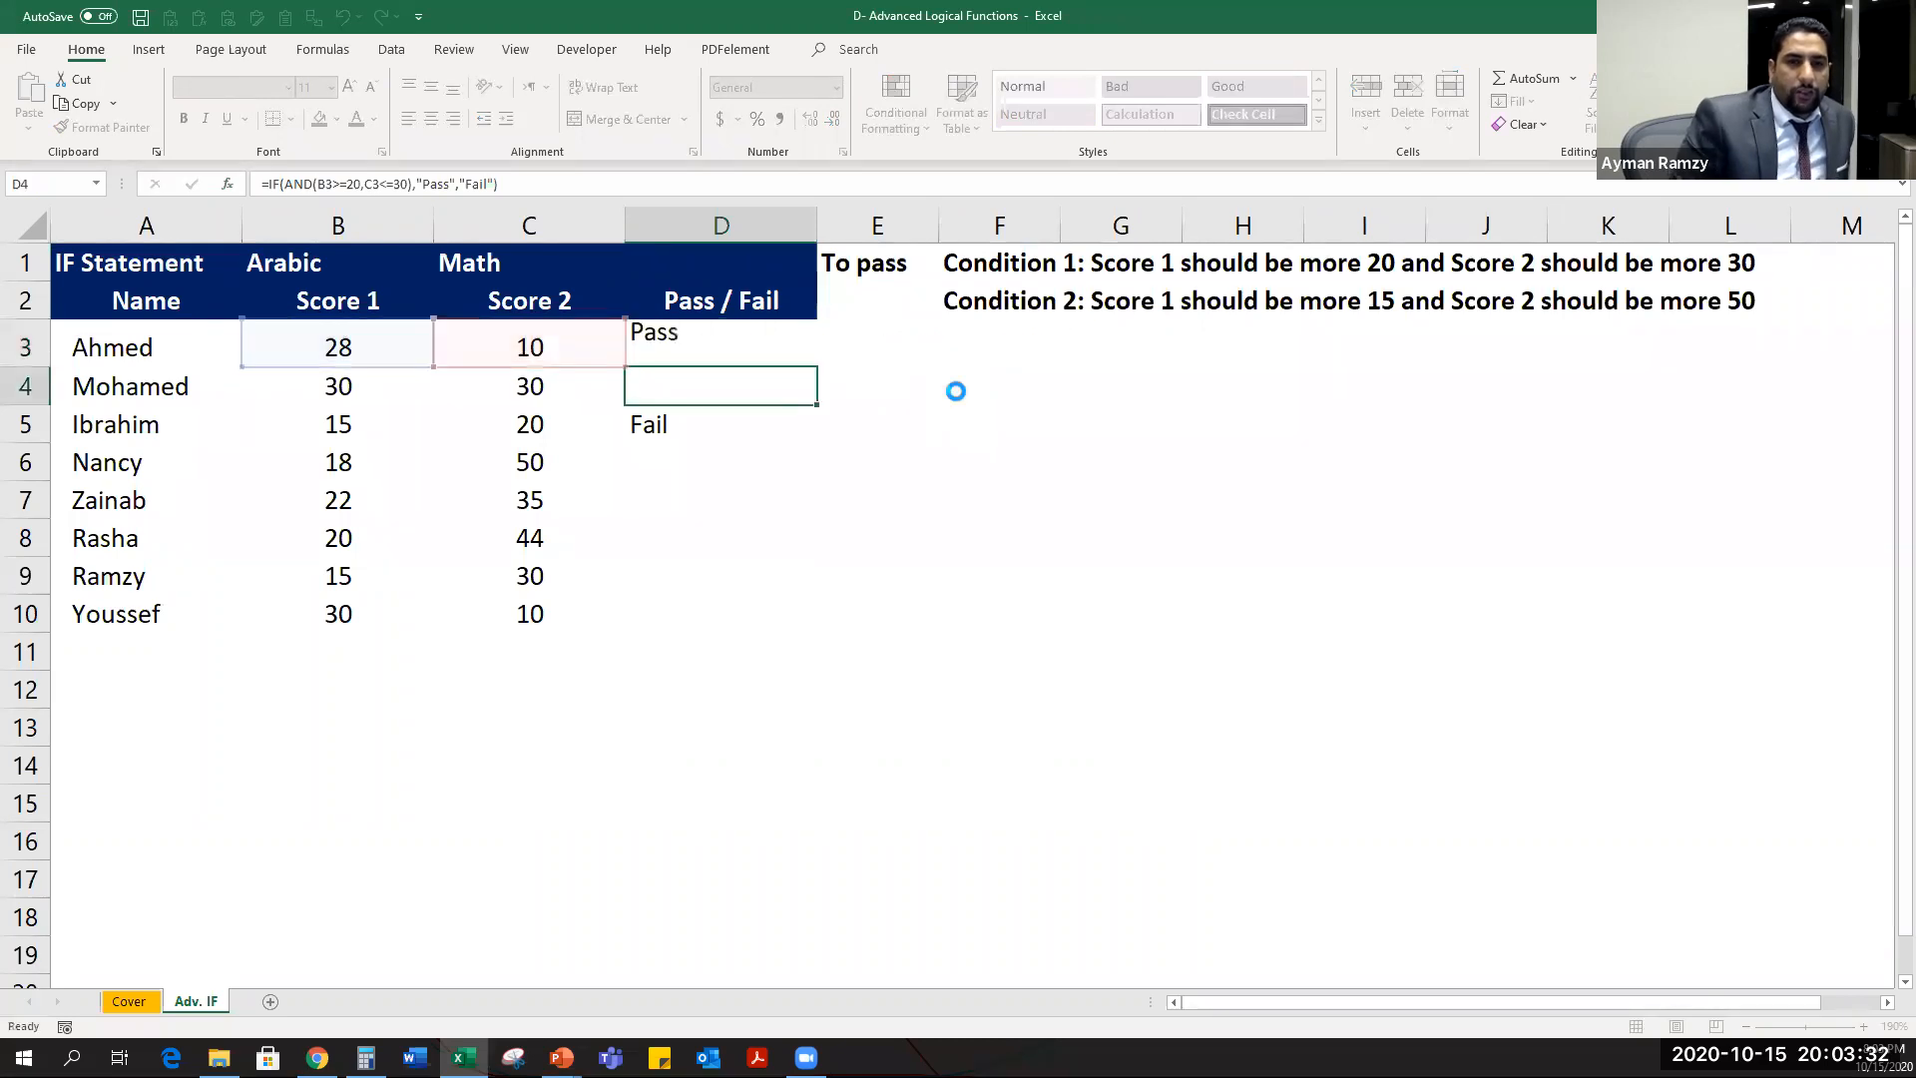
key("ctrl+s")
key("Up")
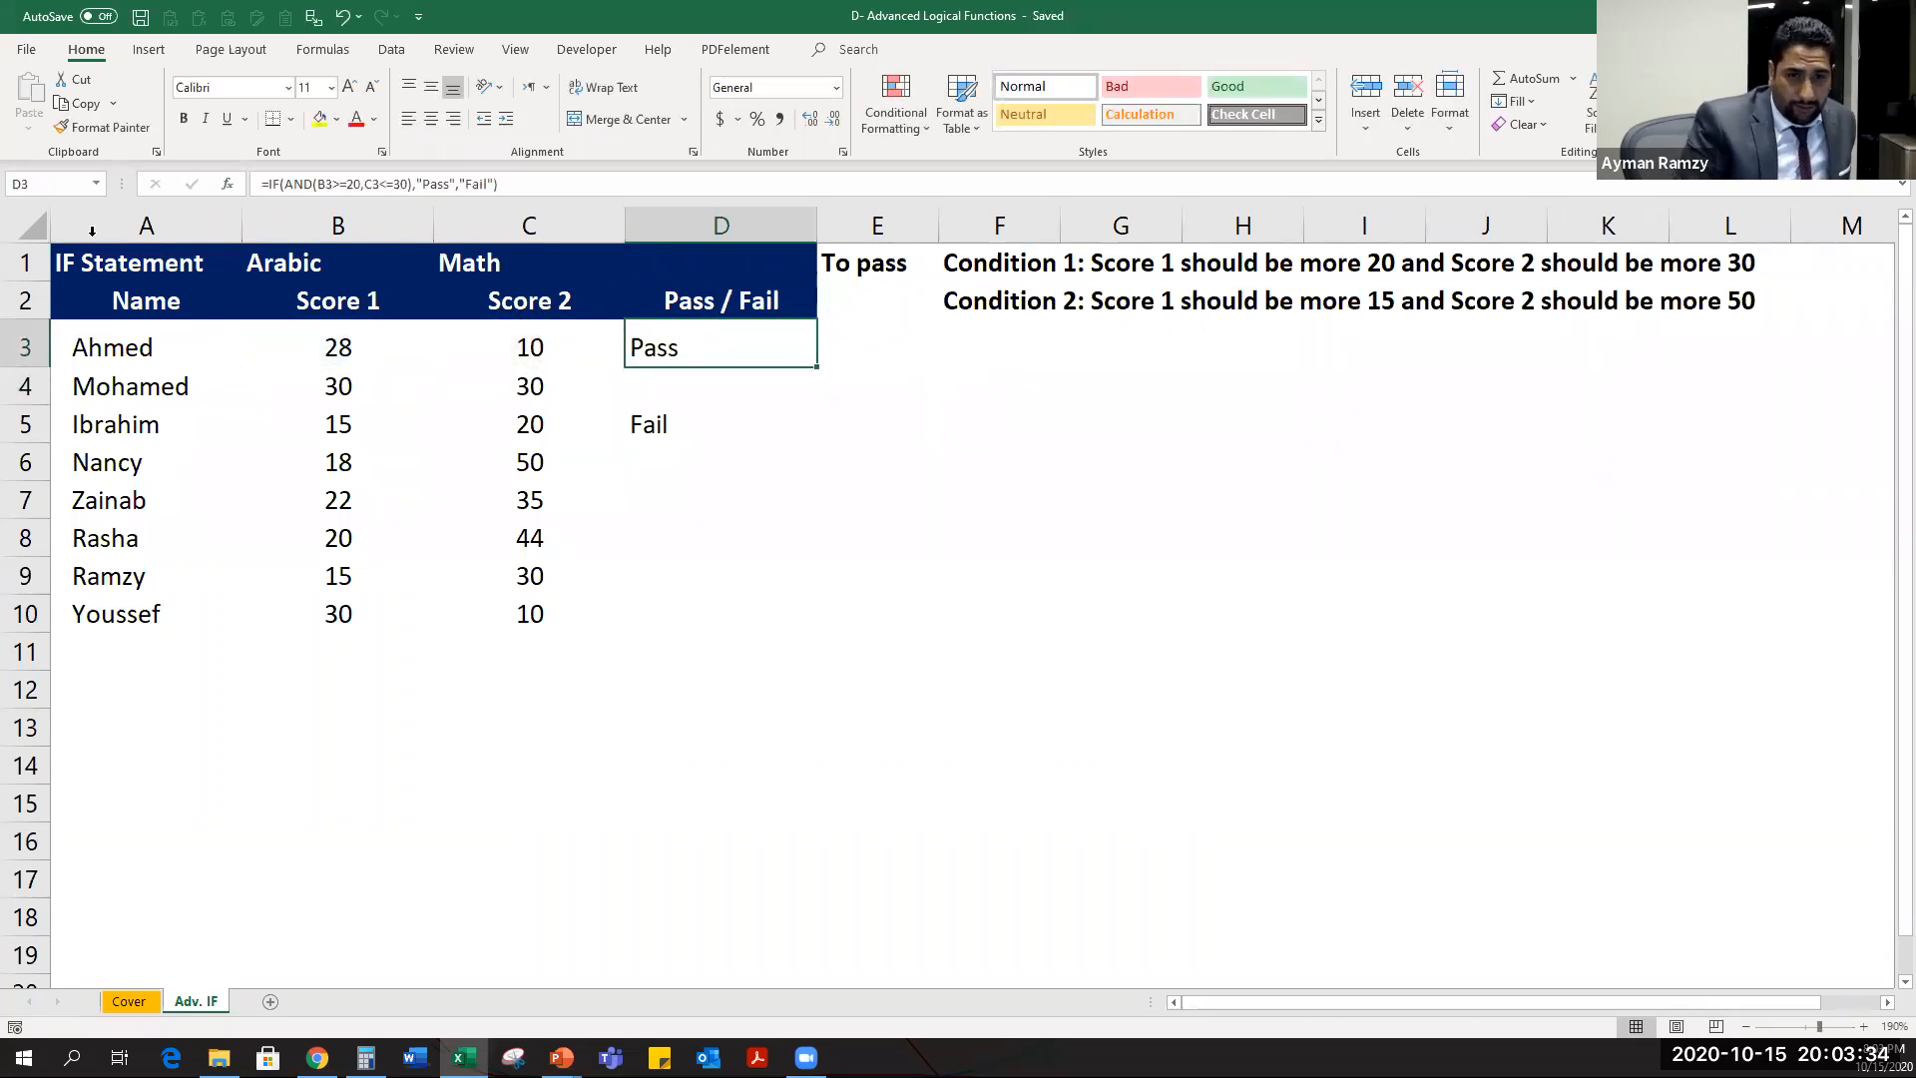
Change the second condition of the AND function in D3 to C3>=30 and apply the formula.
key("F2")
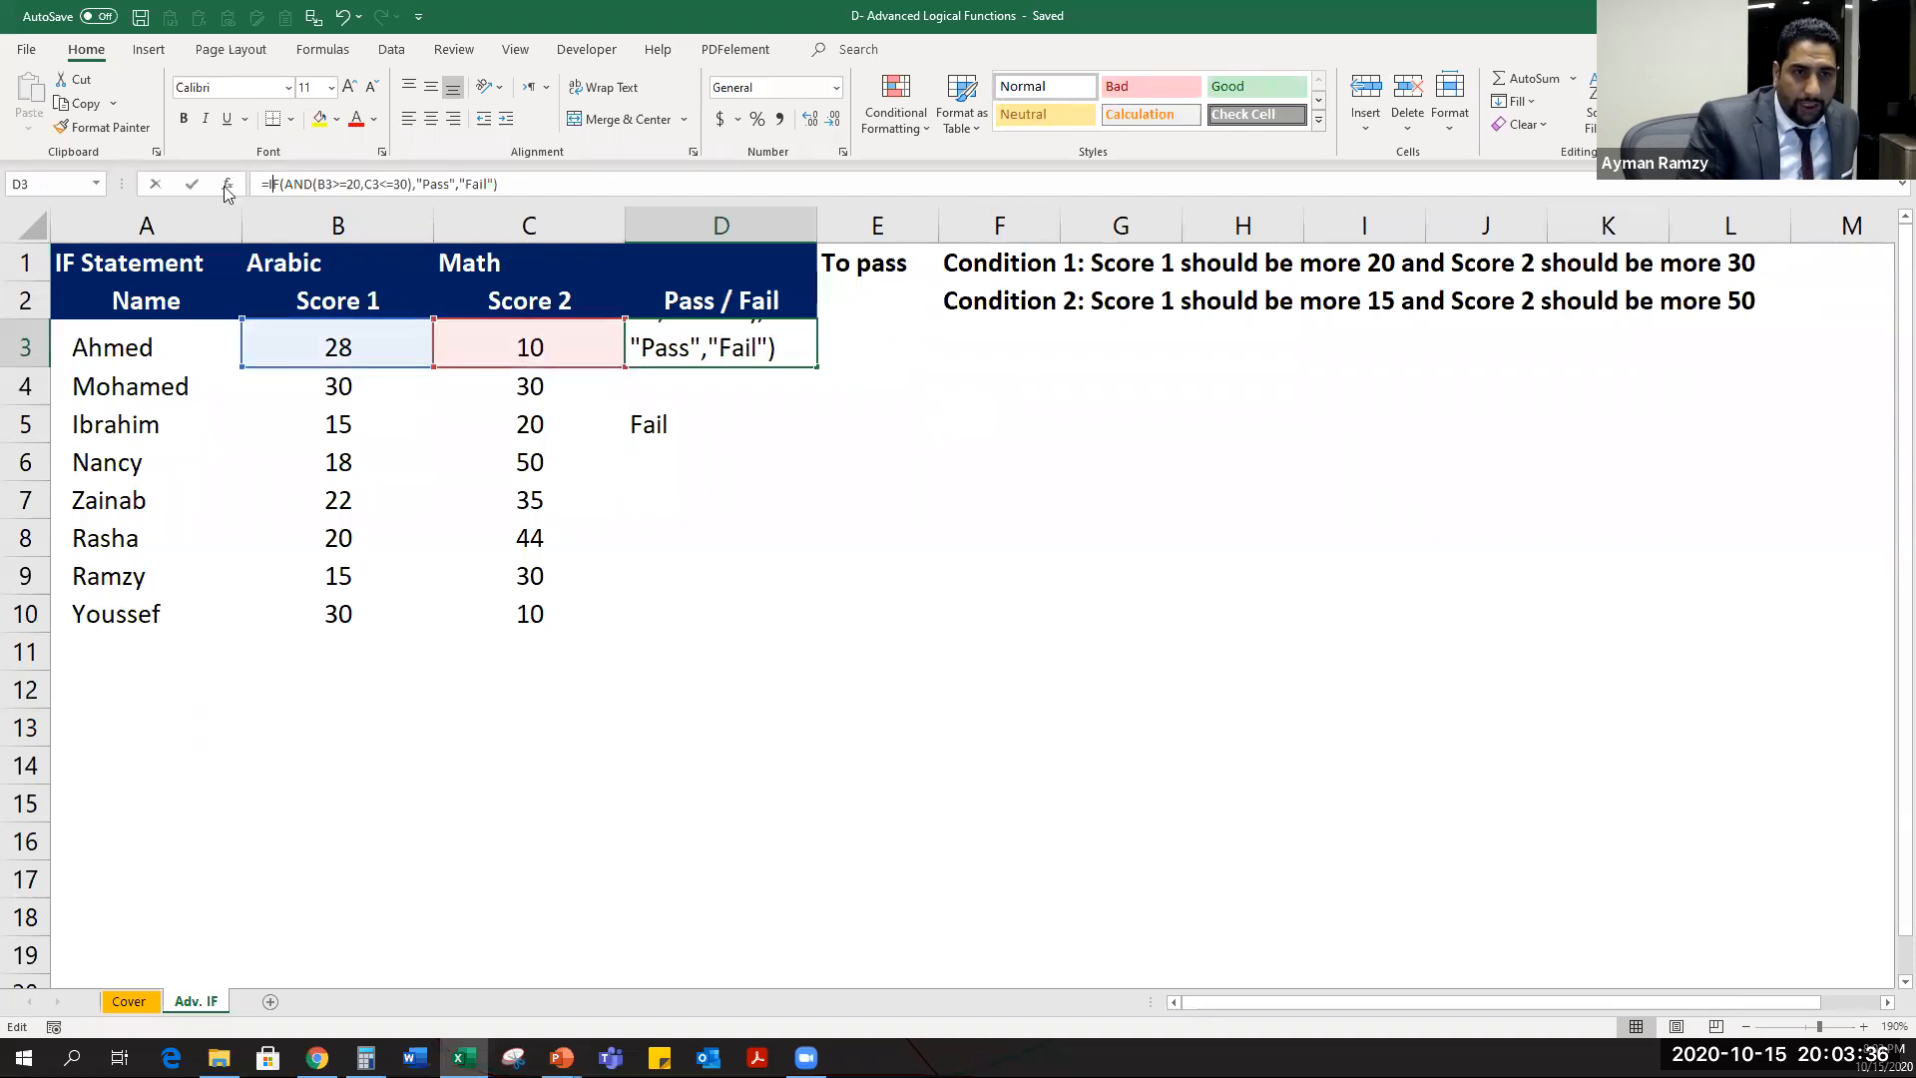
left_click(228, 190)
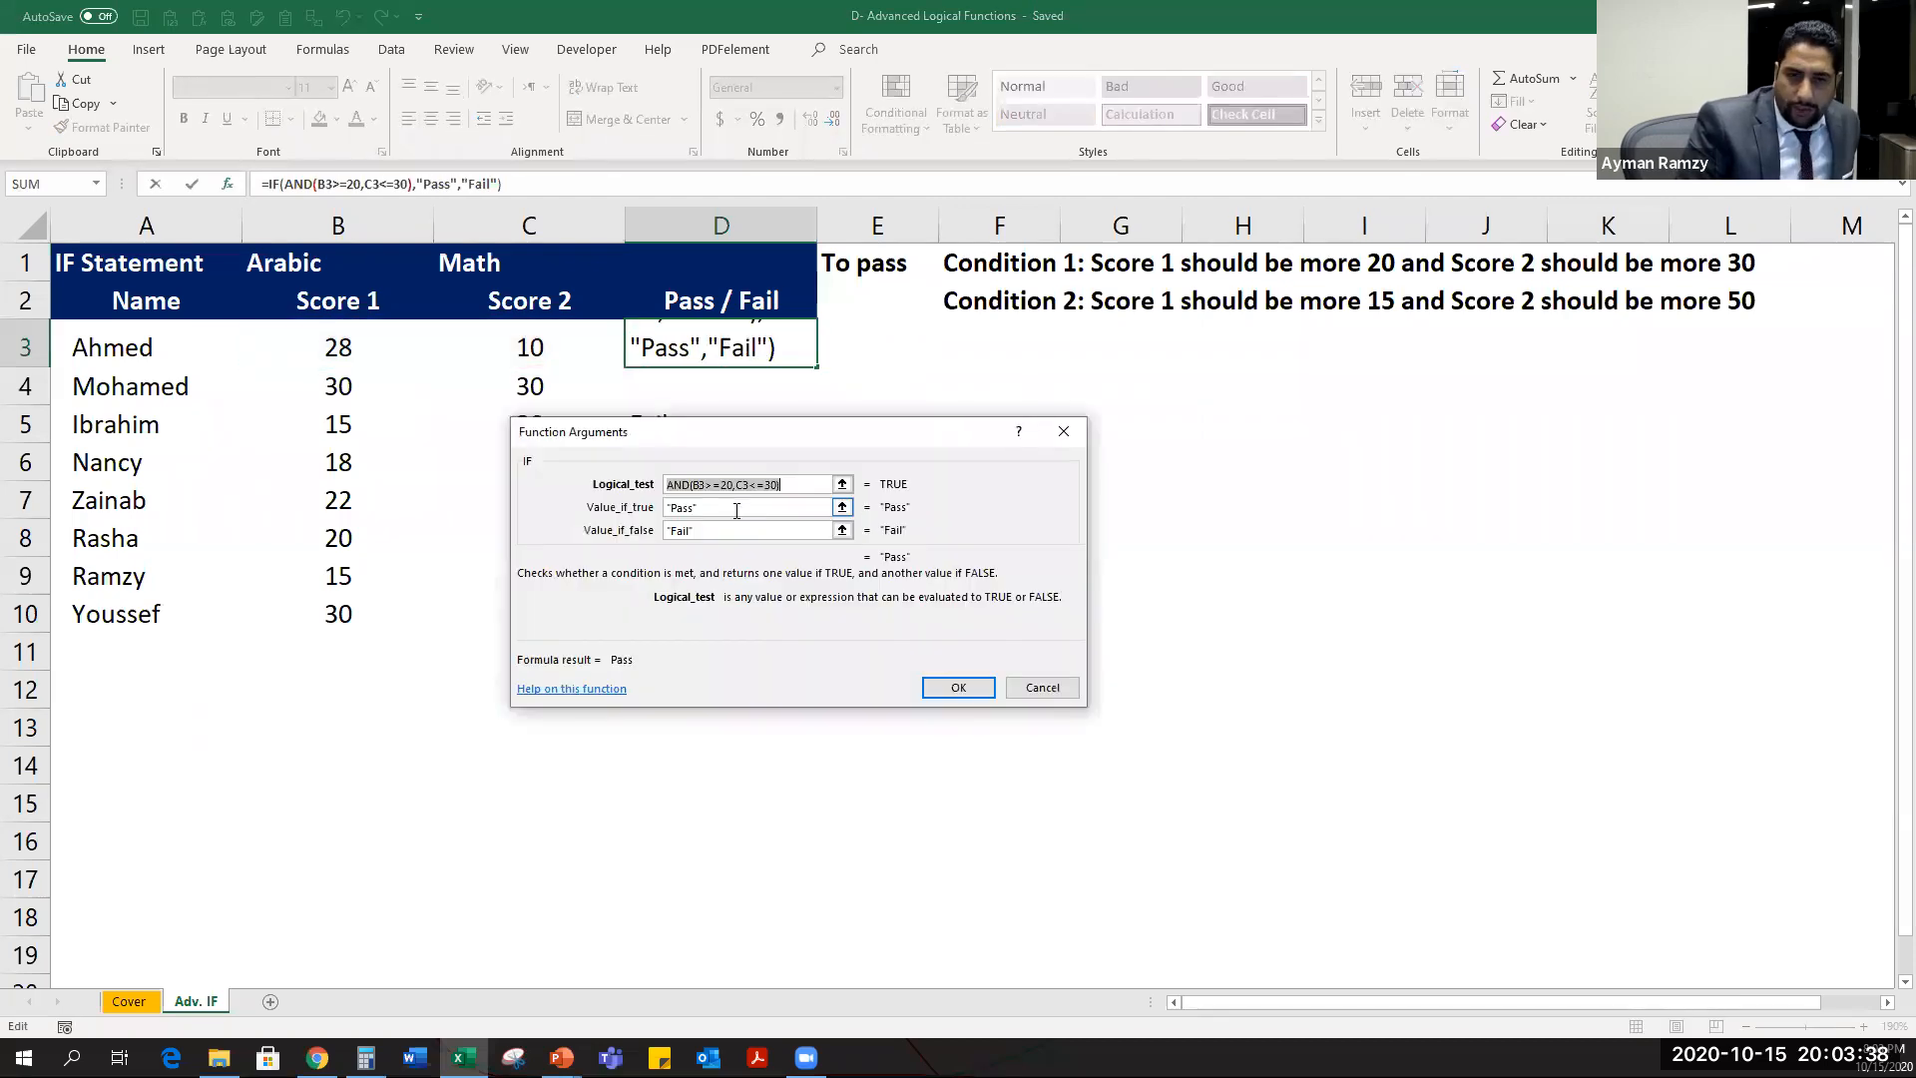
left_click(304, 185)
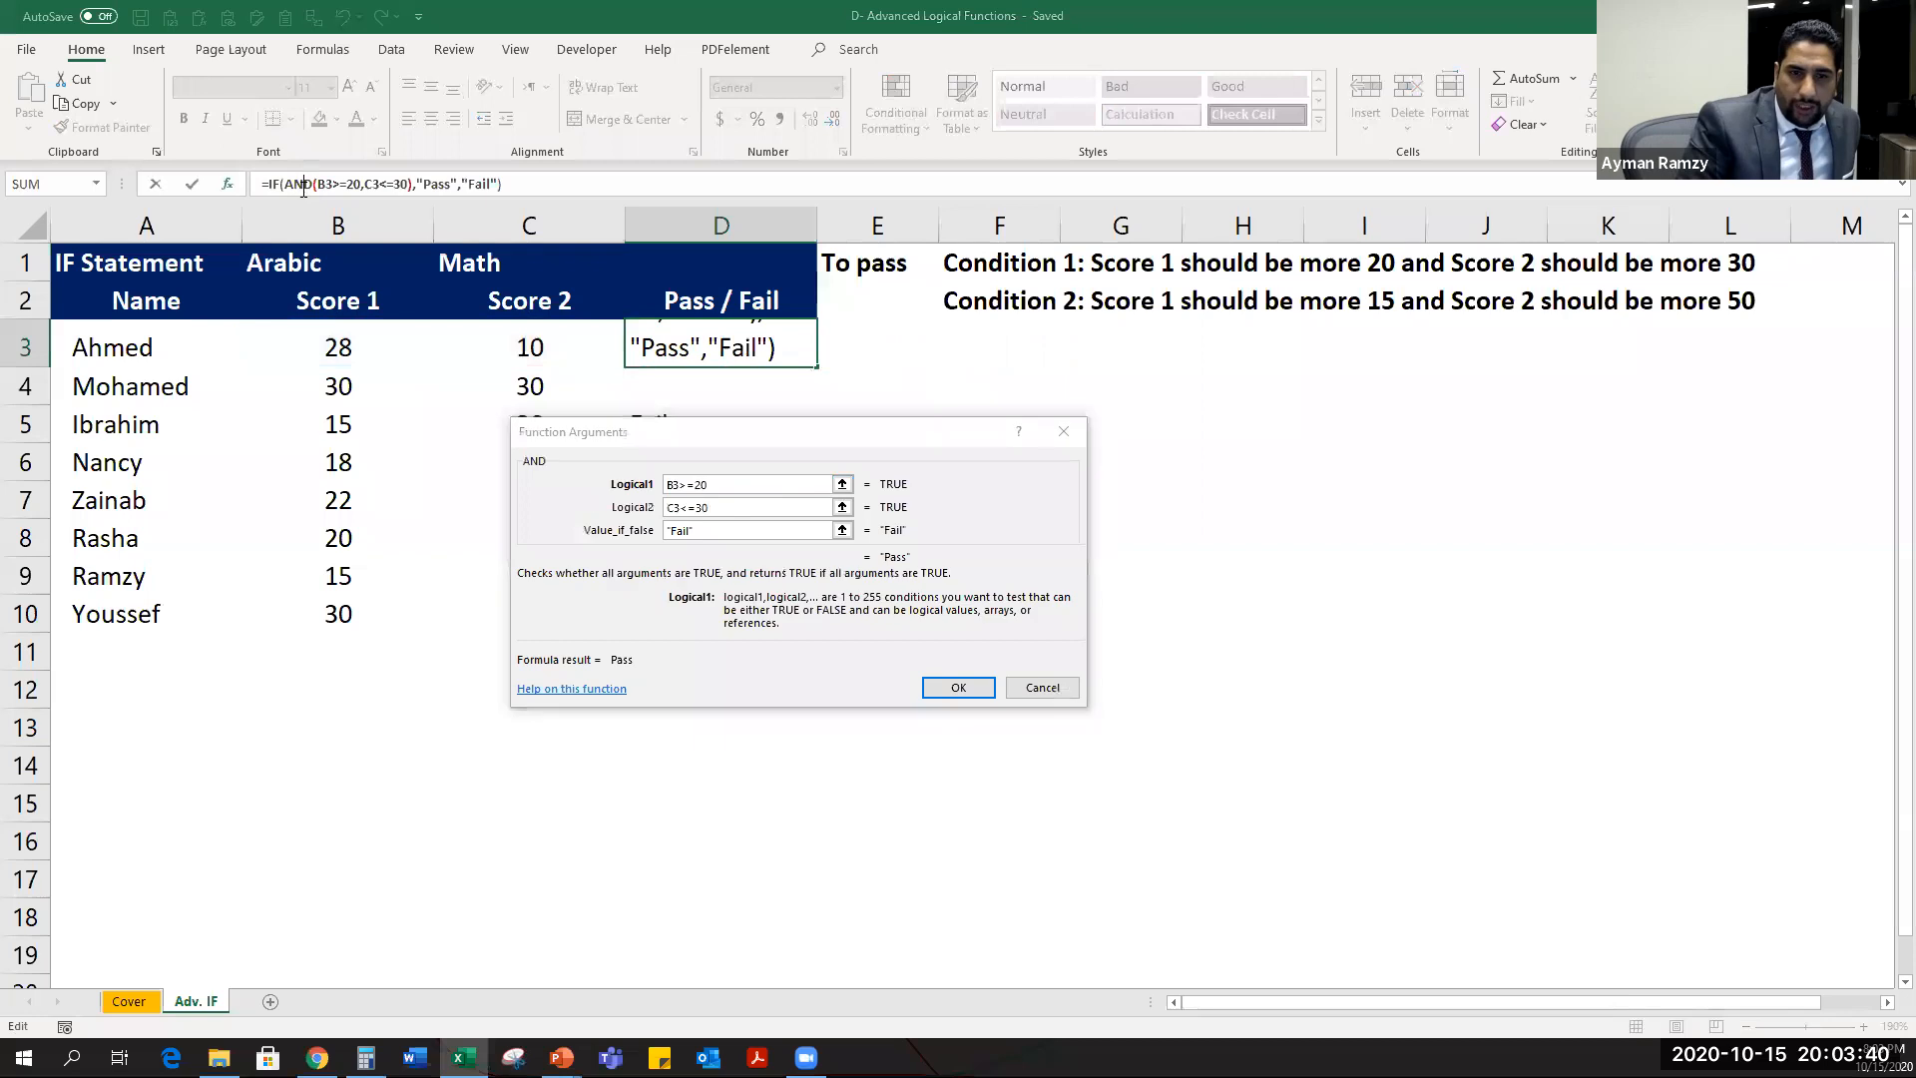
left_click(667, 507)
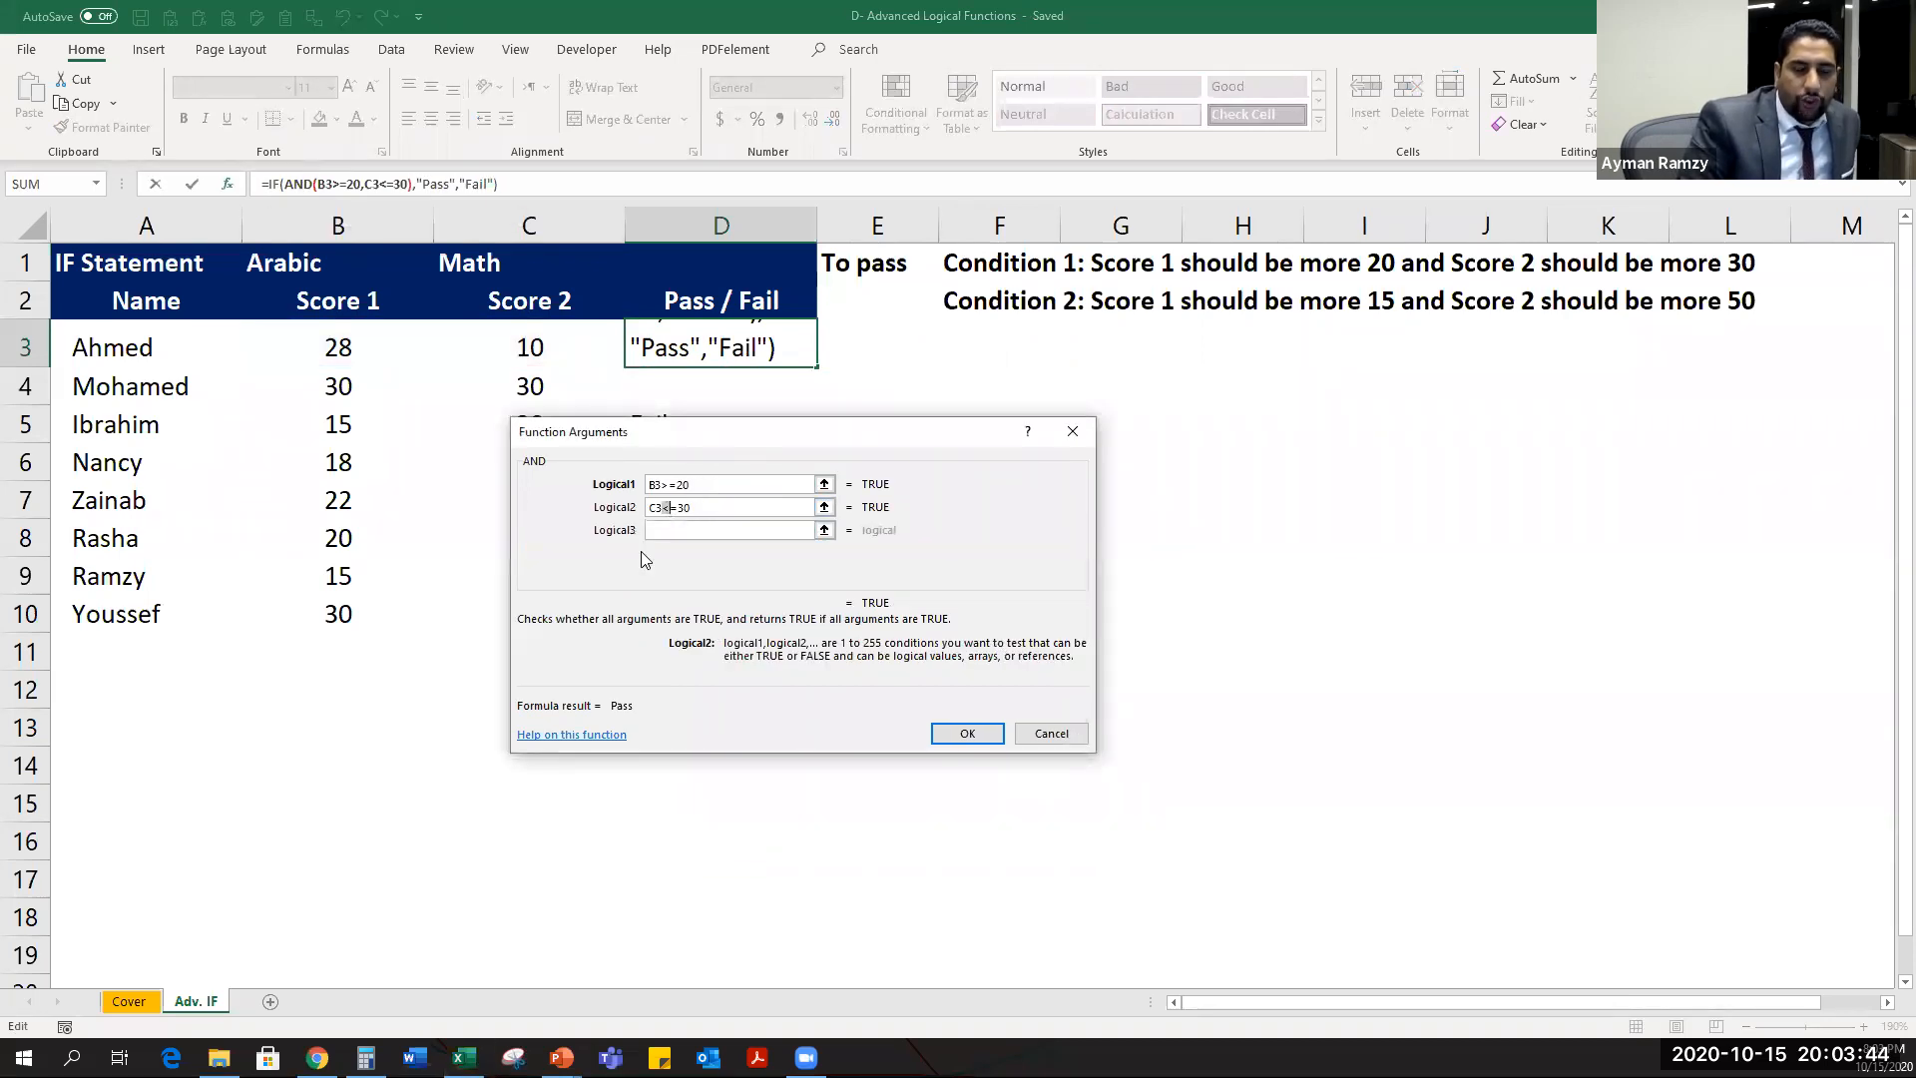
type(">")
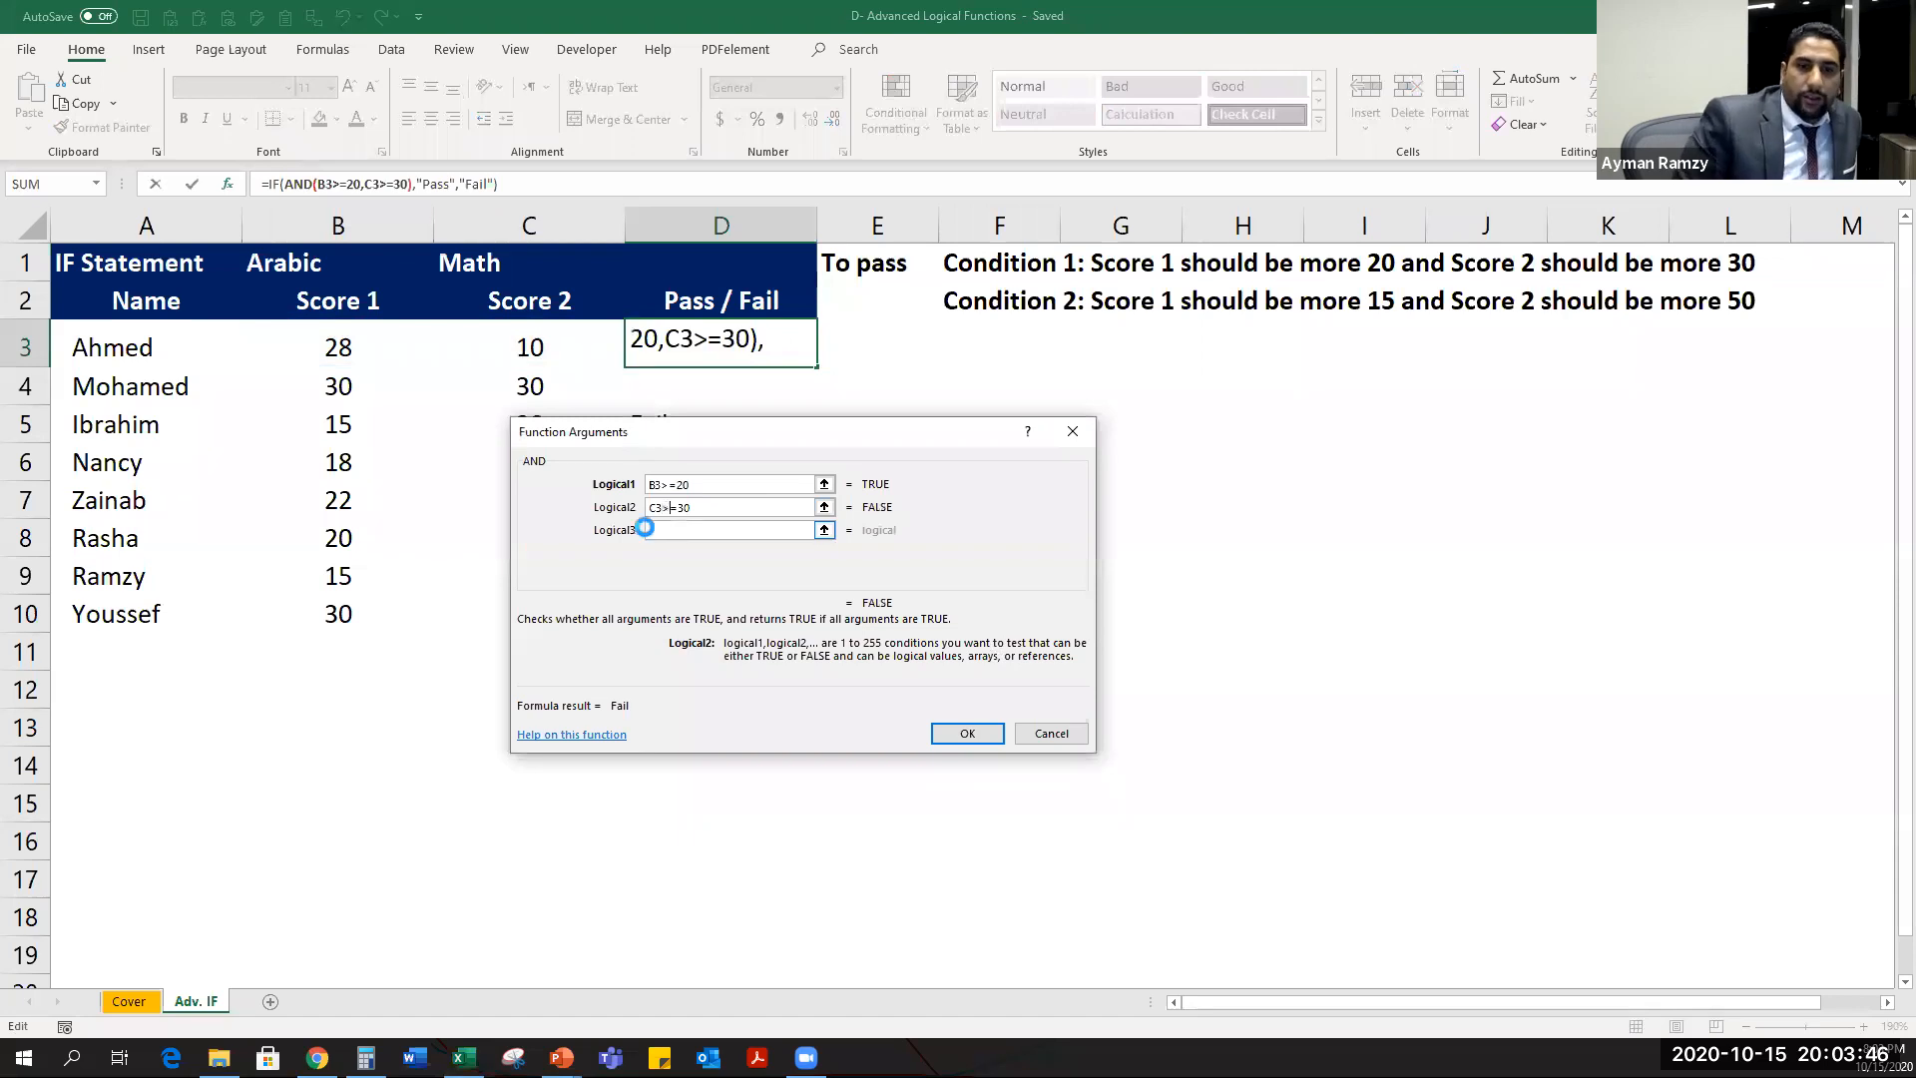
left_click_drag(646, 532, 646, 529)
key("Return")
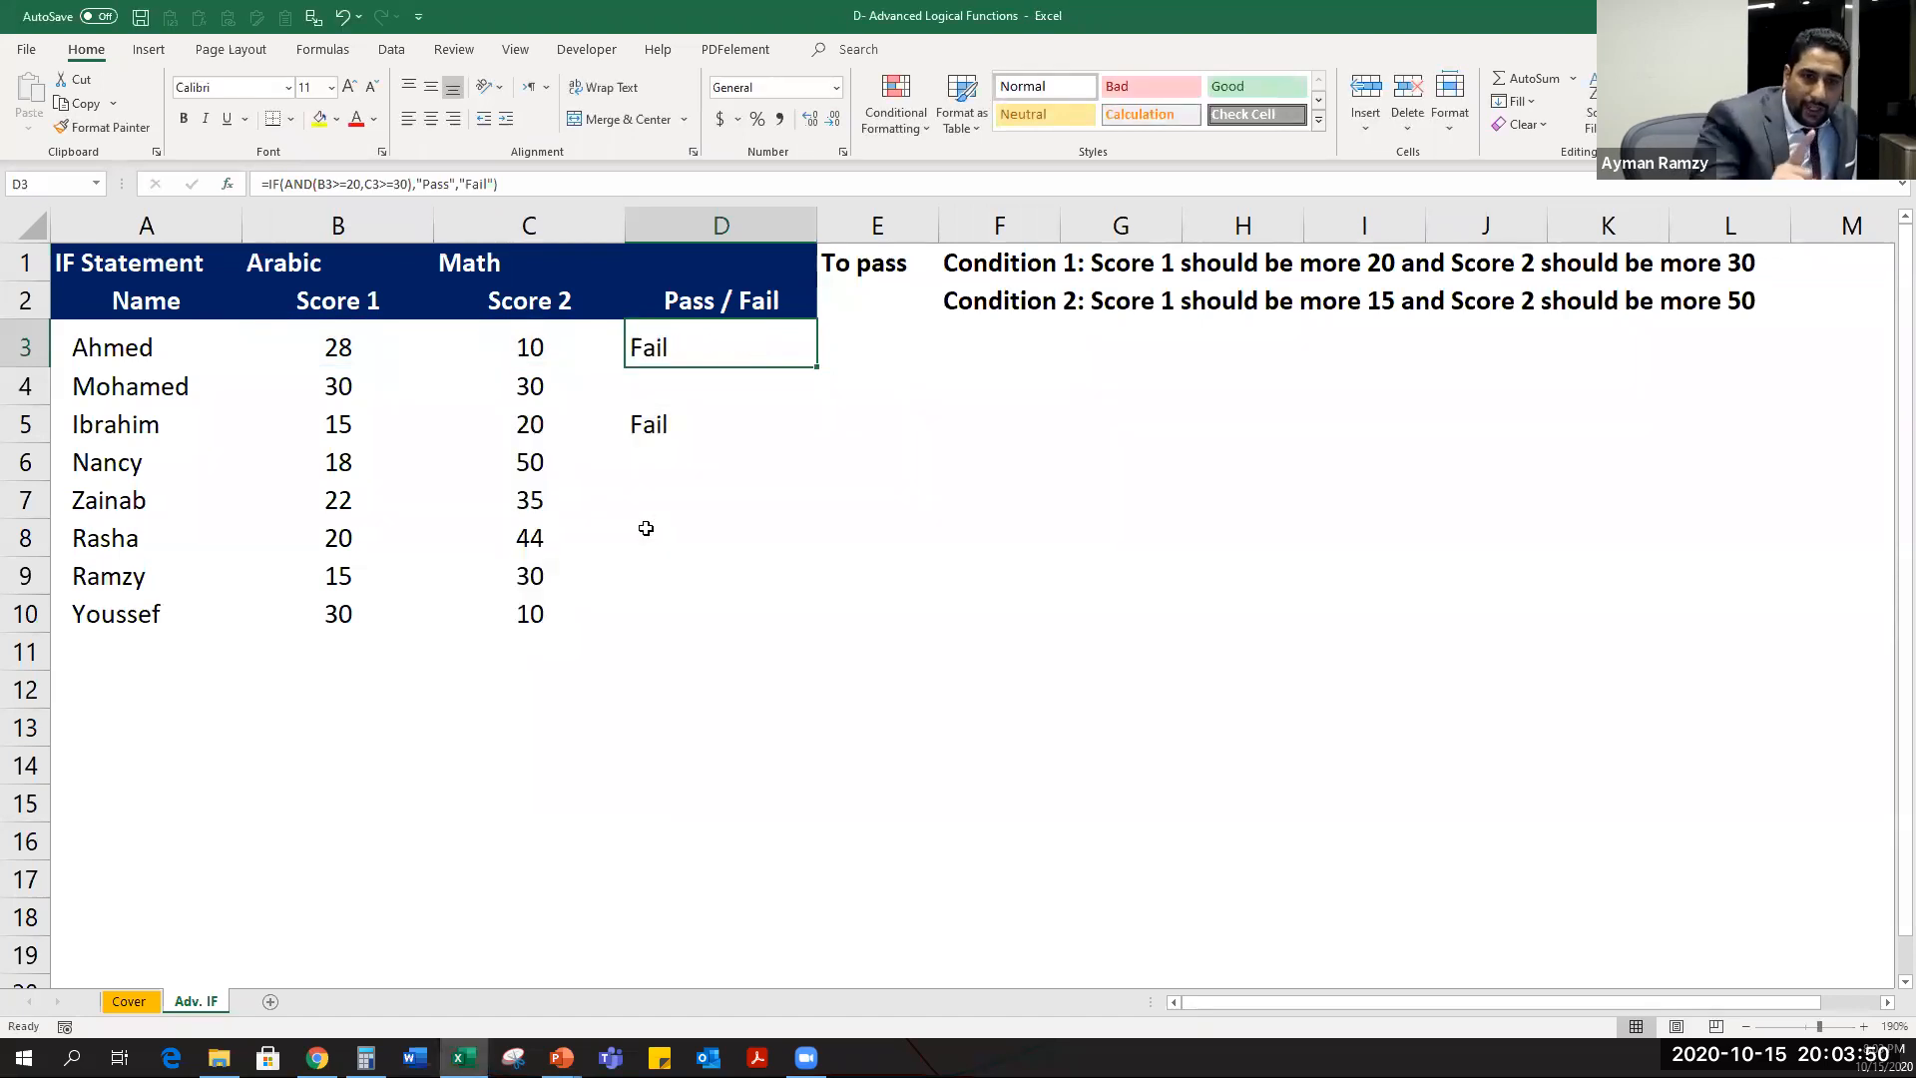
Set Score 2 in C3 to 30 to test the corrected AND formula in D3.
key("Left")
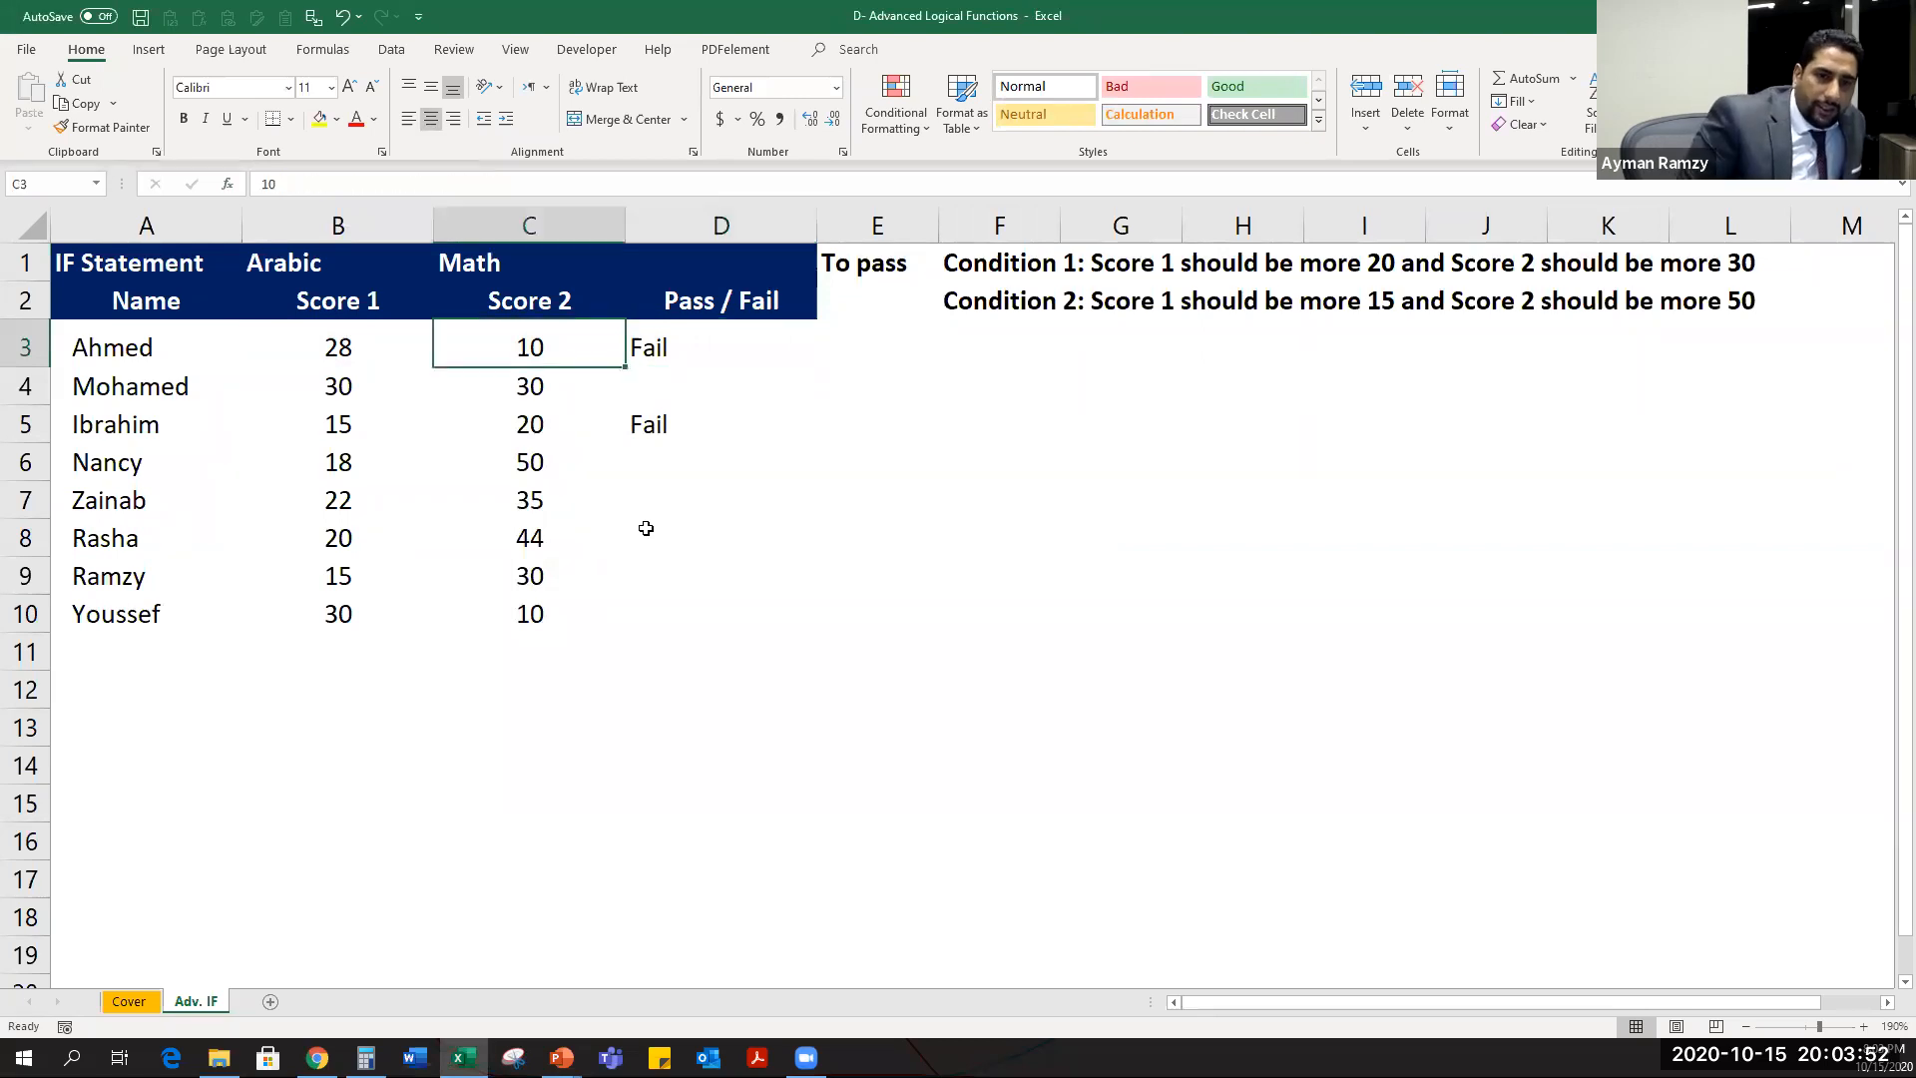
type("30")
key("Return")
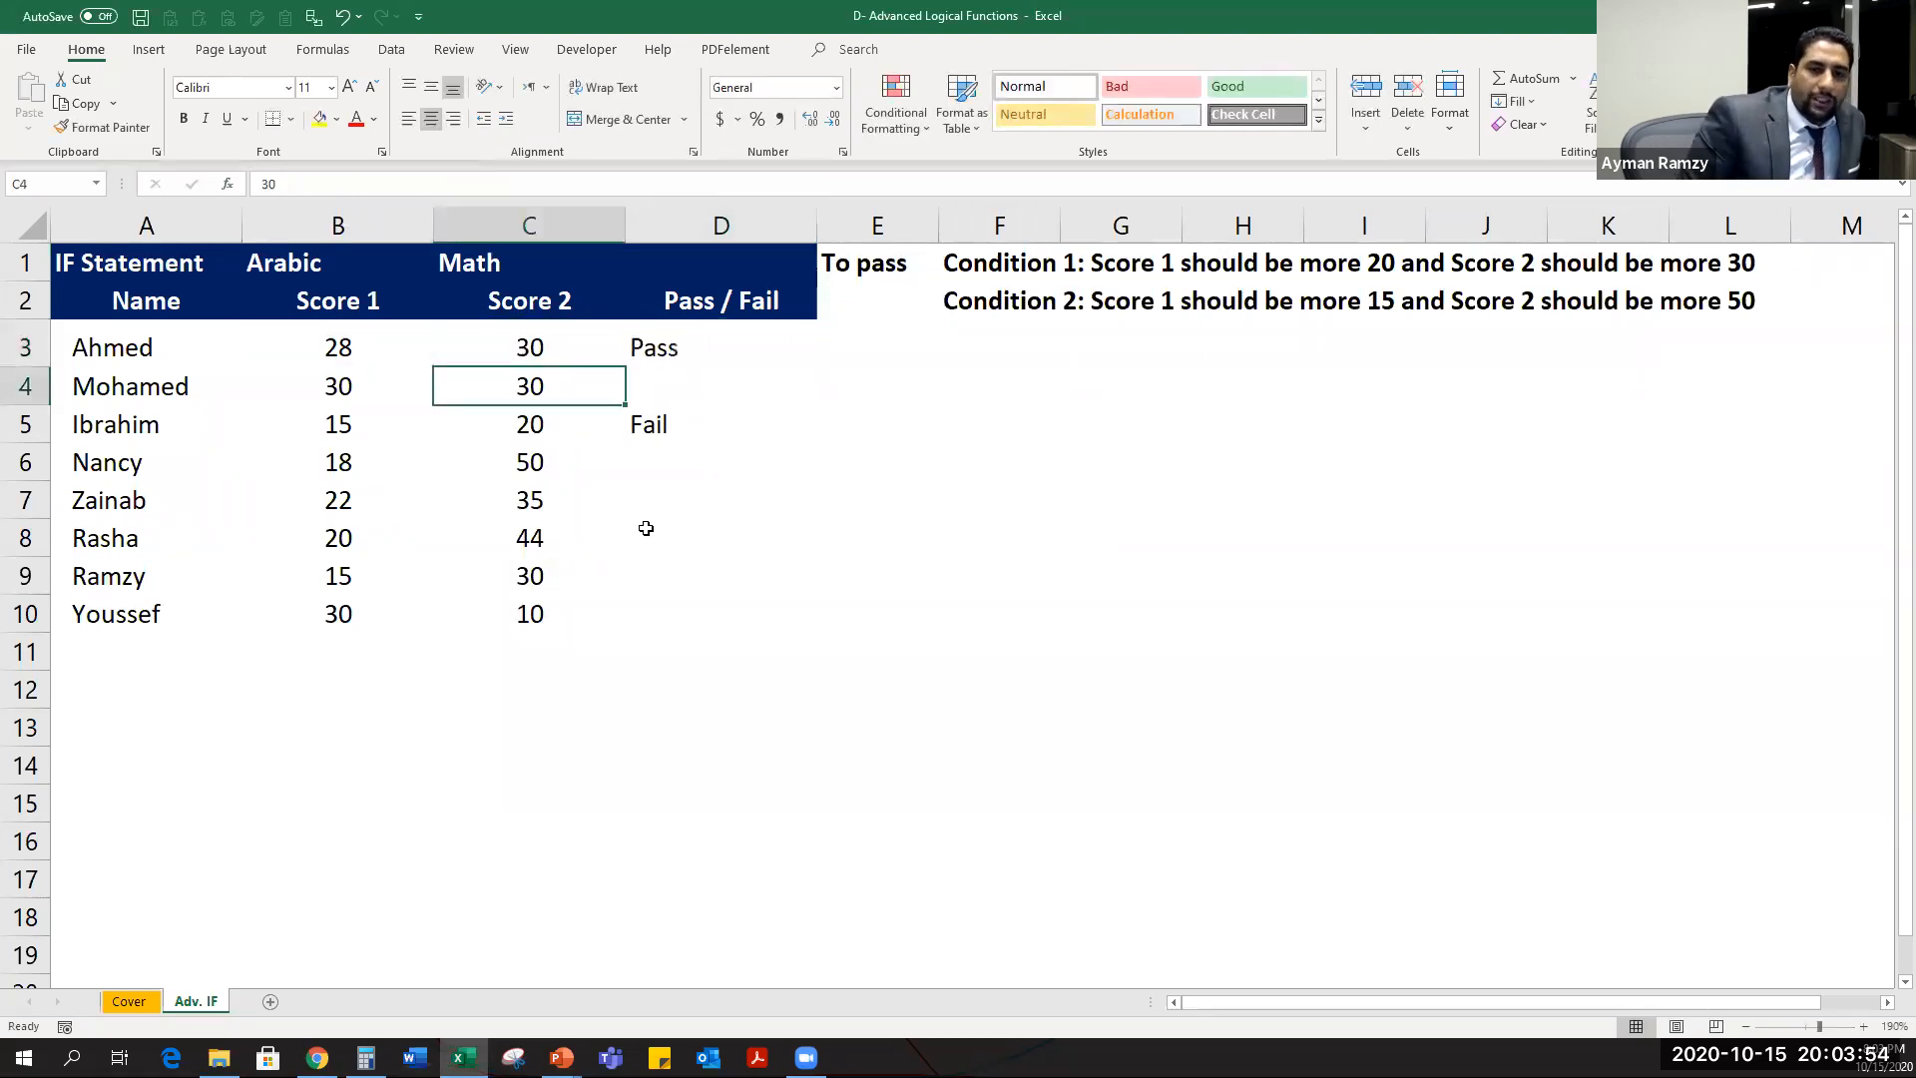
key("Up")
key("Right")
Test the D3 formula's threshold with a Score 2 of 29 in C3, and restore C3 to 30.
key("Left")
type("2")
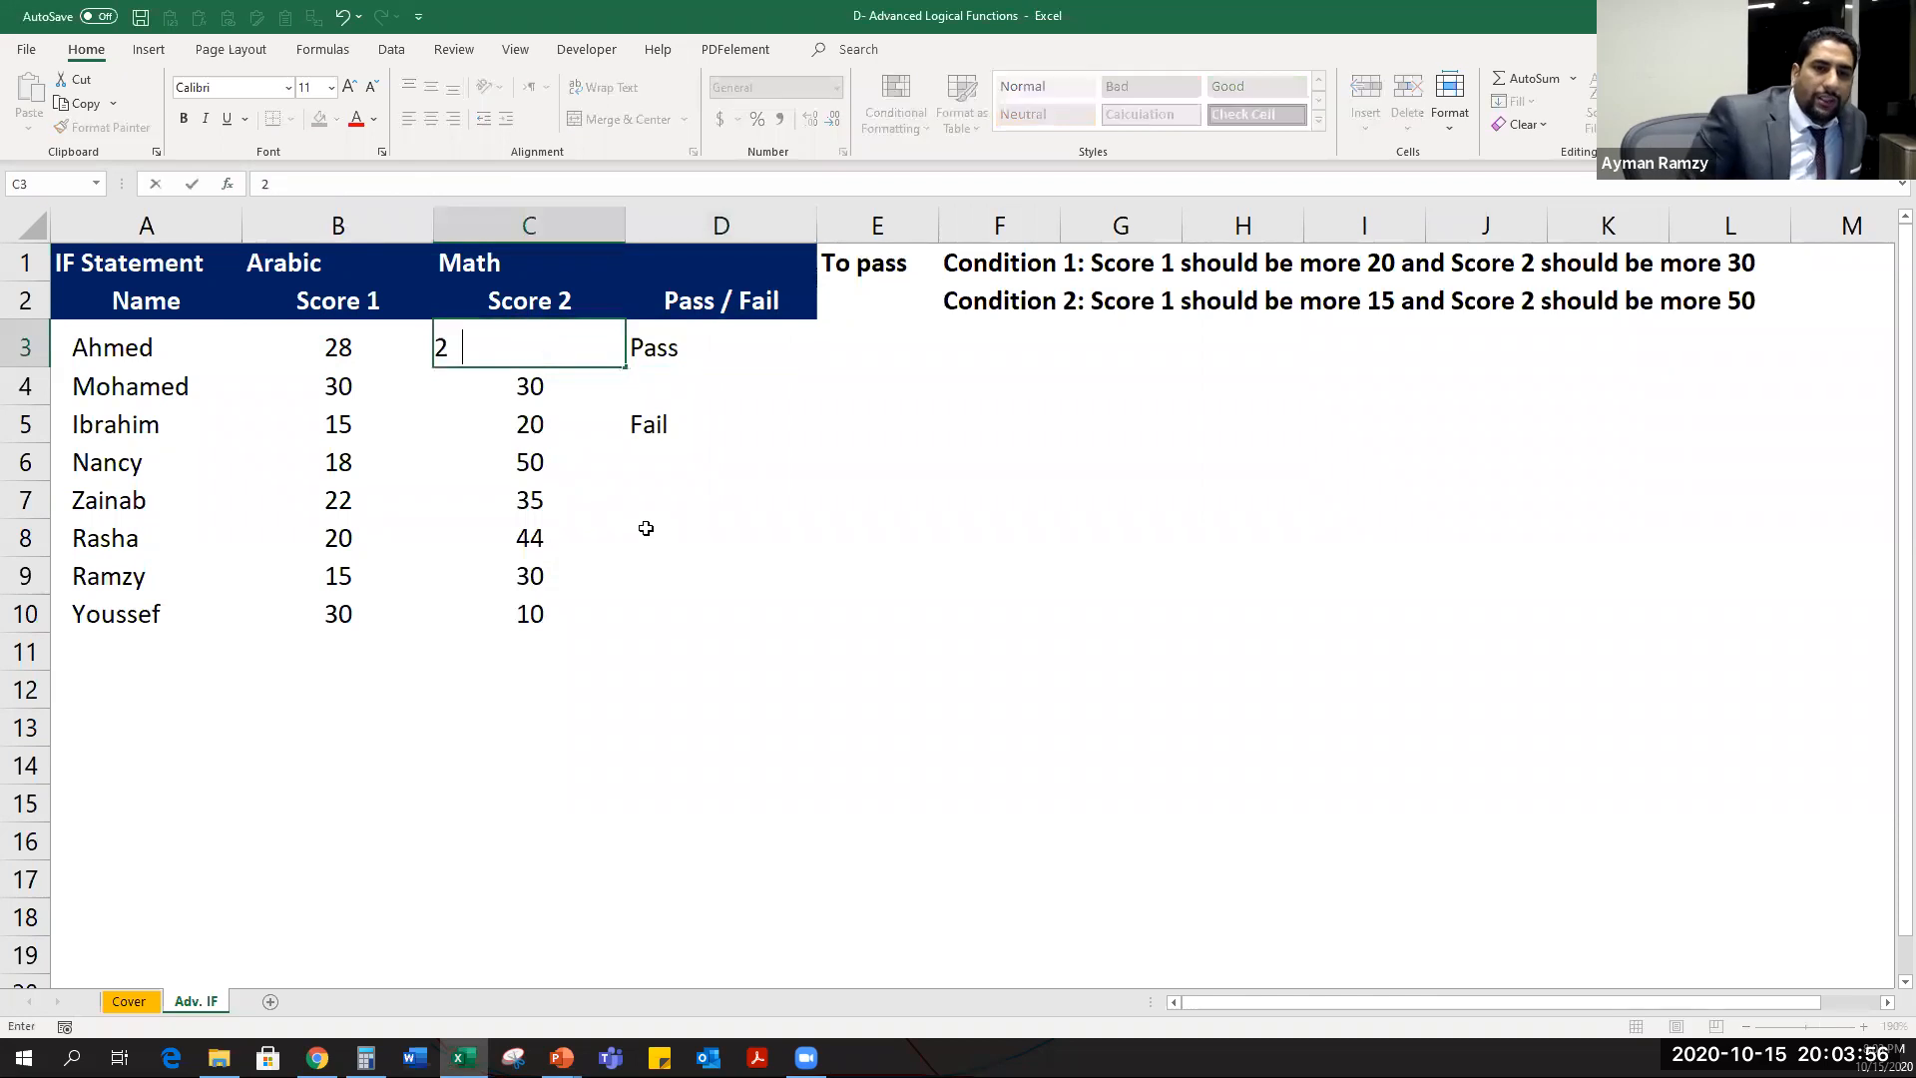
type("9")
key("Return")
key("Up")
key("Right")
key("Left")
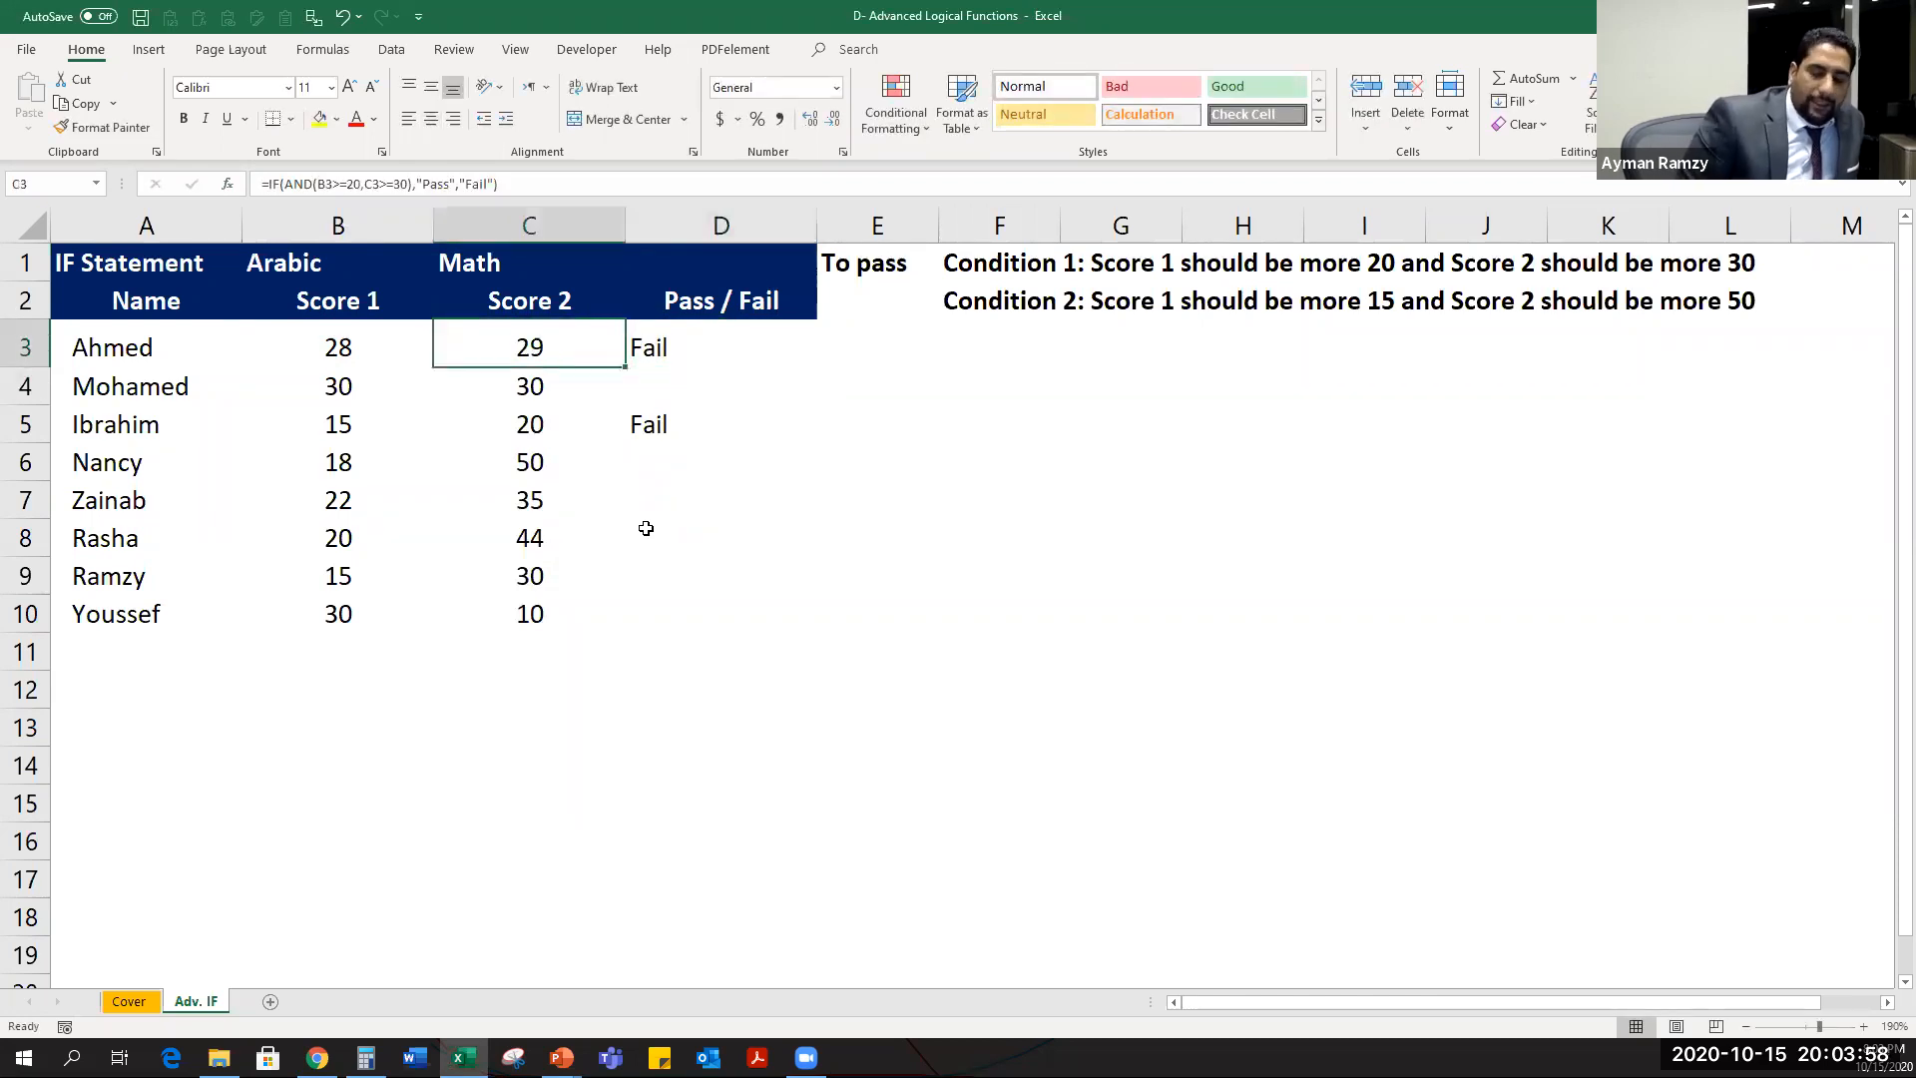
type("30")
key("Return")
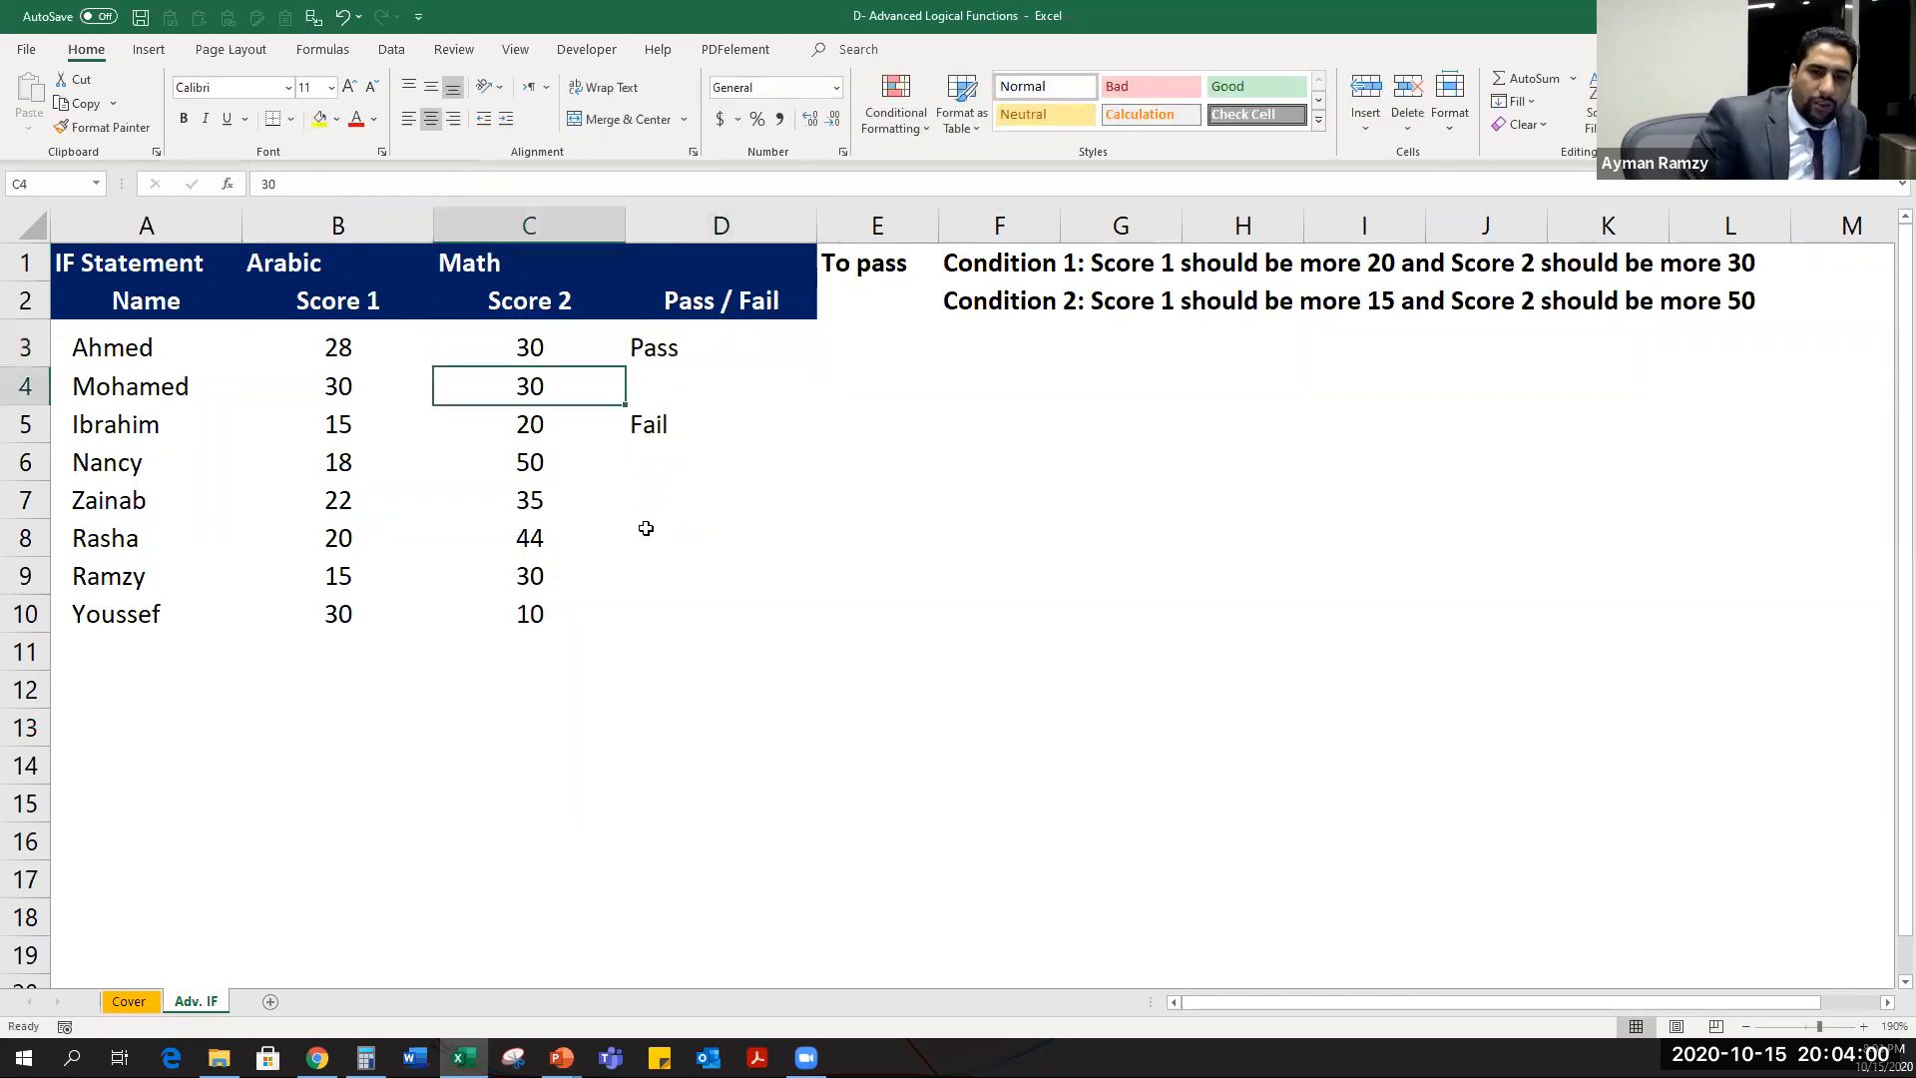
key("Up")
key("Right")
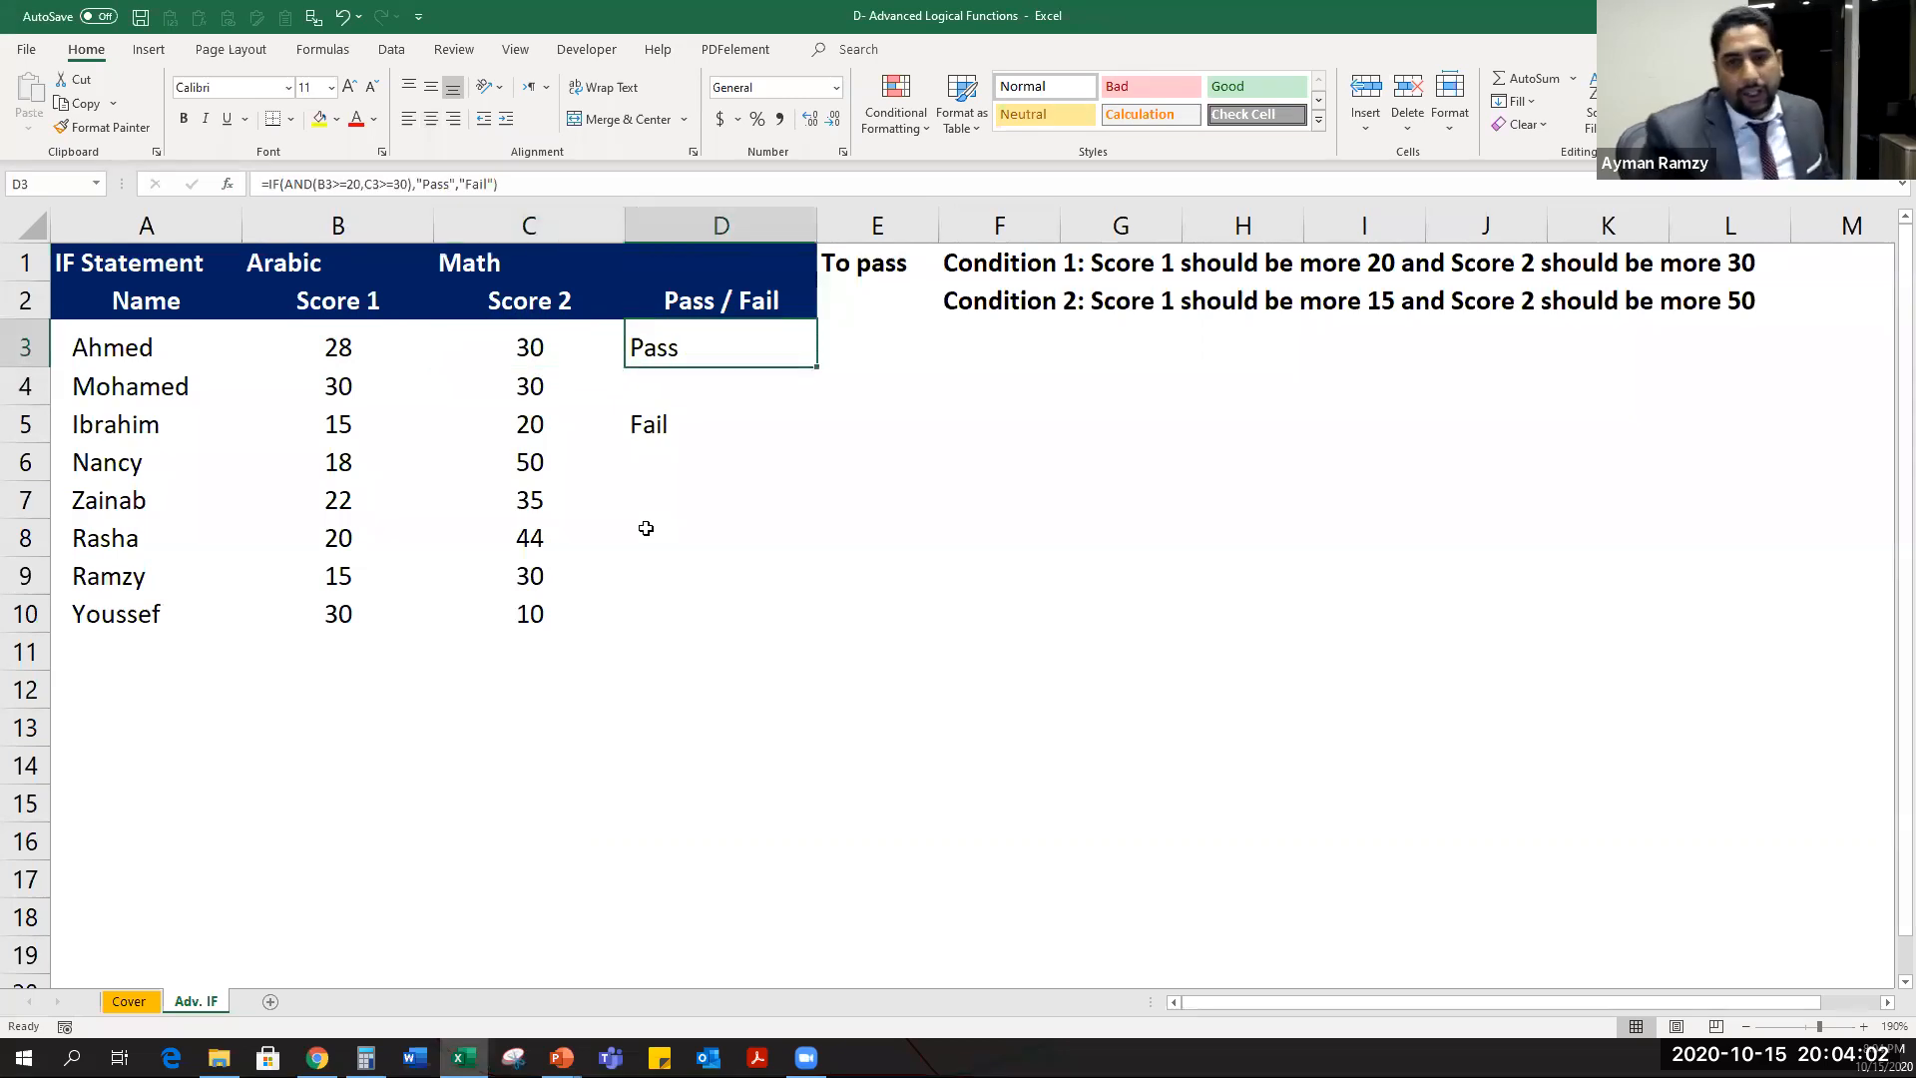
Enter the label Exception in E2, beside the Condition 2 text.
key("Right")
key("Up")
type("Exception")
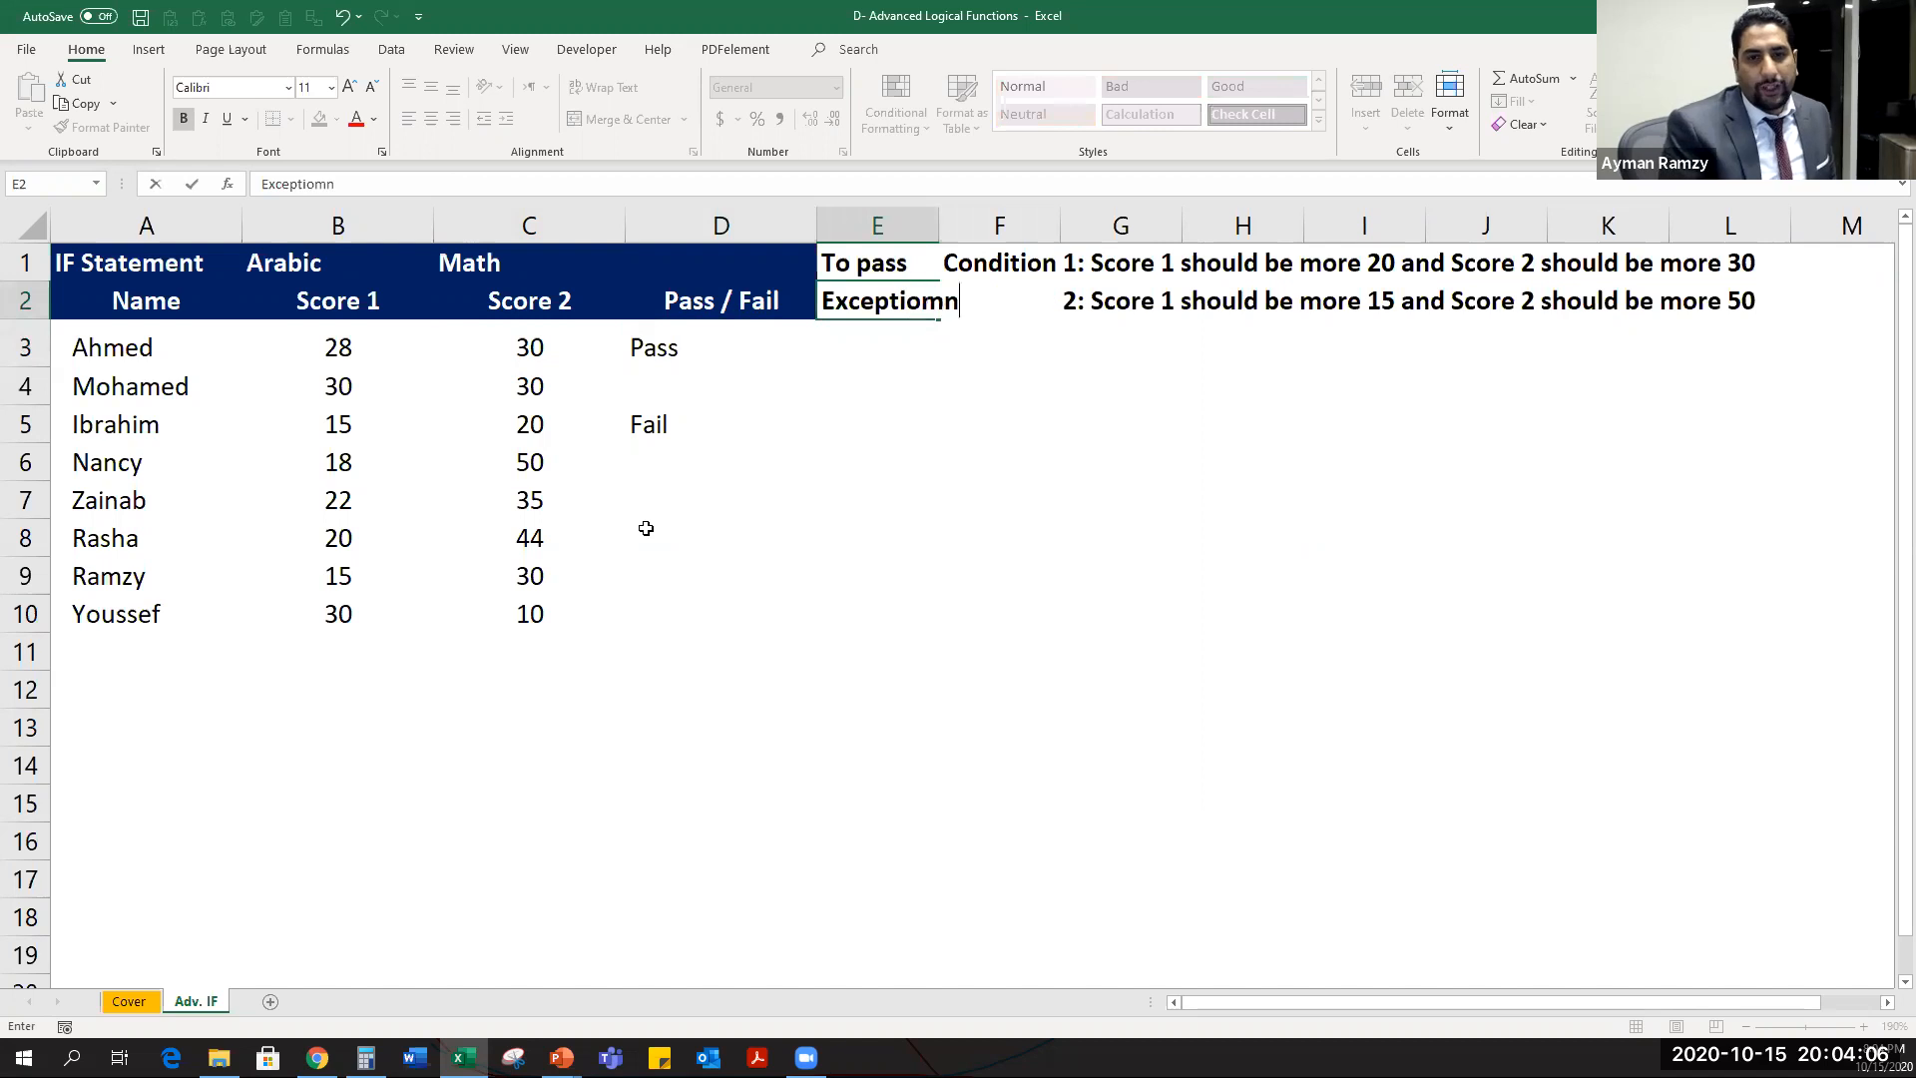
key("Return")
key("Up")
key("Right")
key("Left")
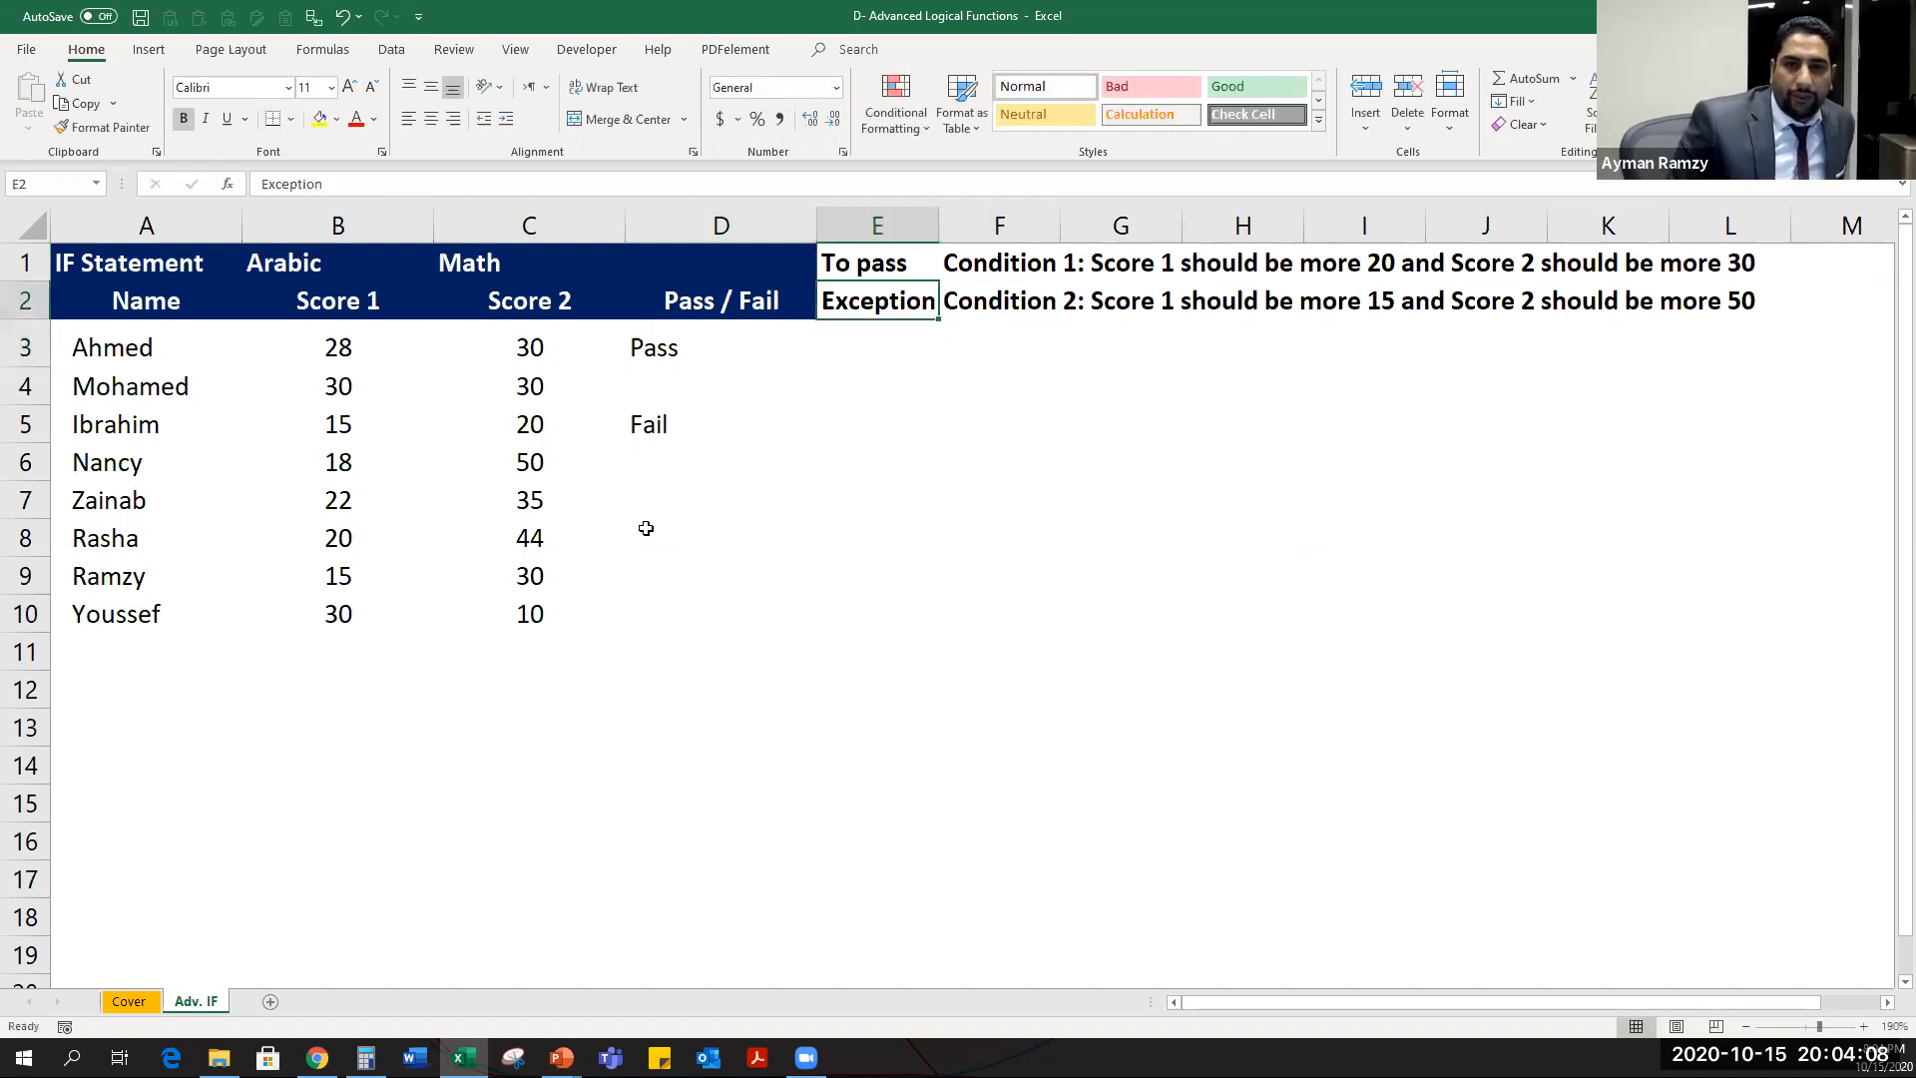
Insert a blank column between the labels in column E and the condition texts, and select D3.
key("Right")
key("ctrl+space")
key("ctrl+shift+equal")
key("Left")
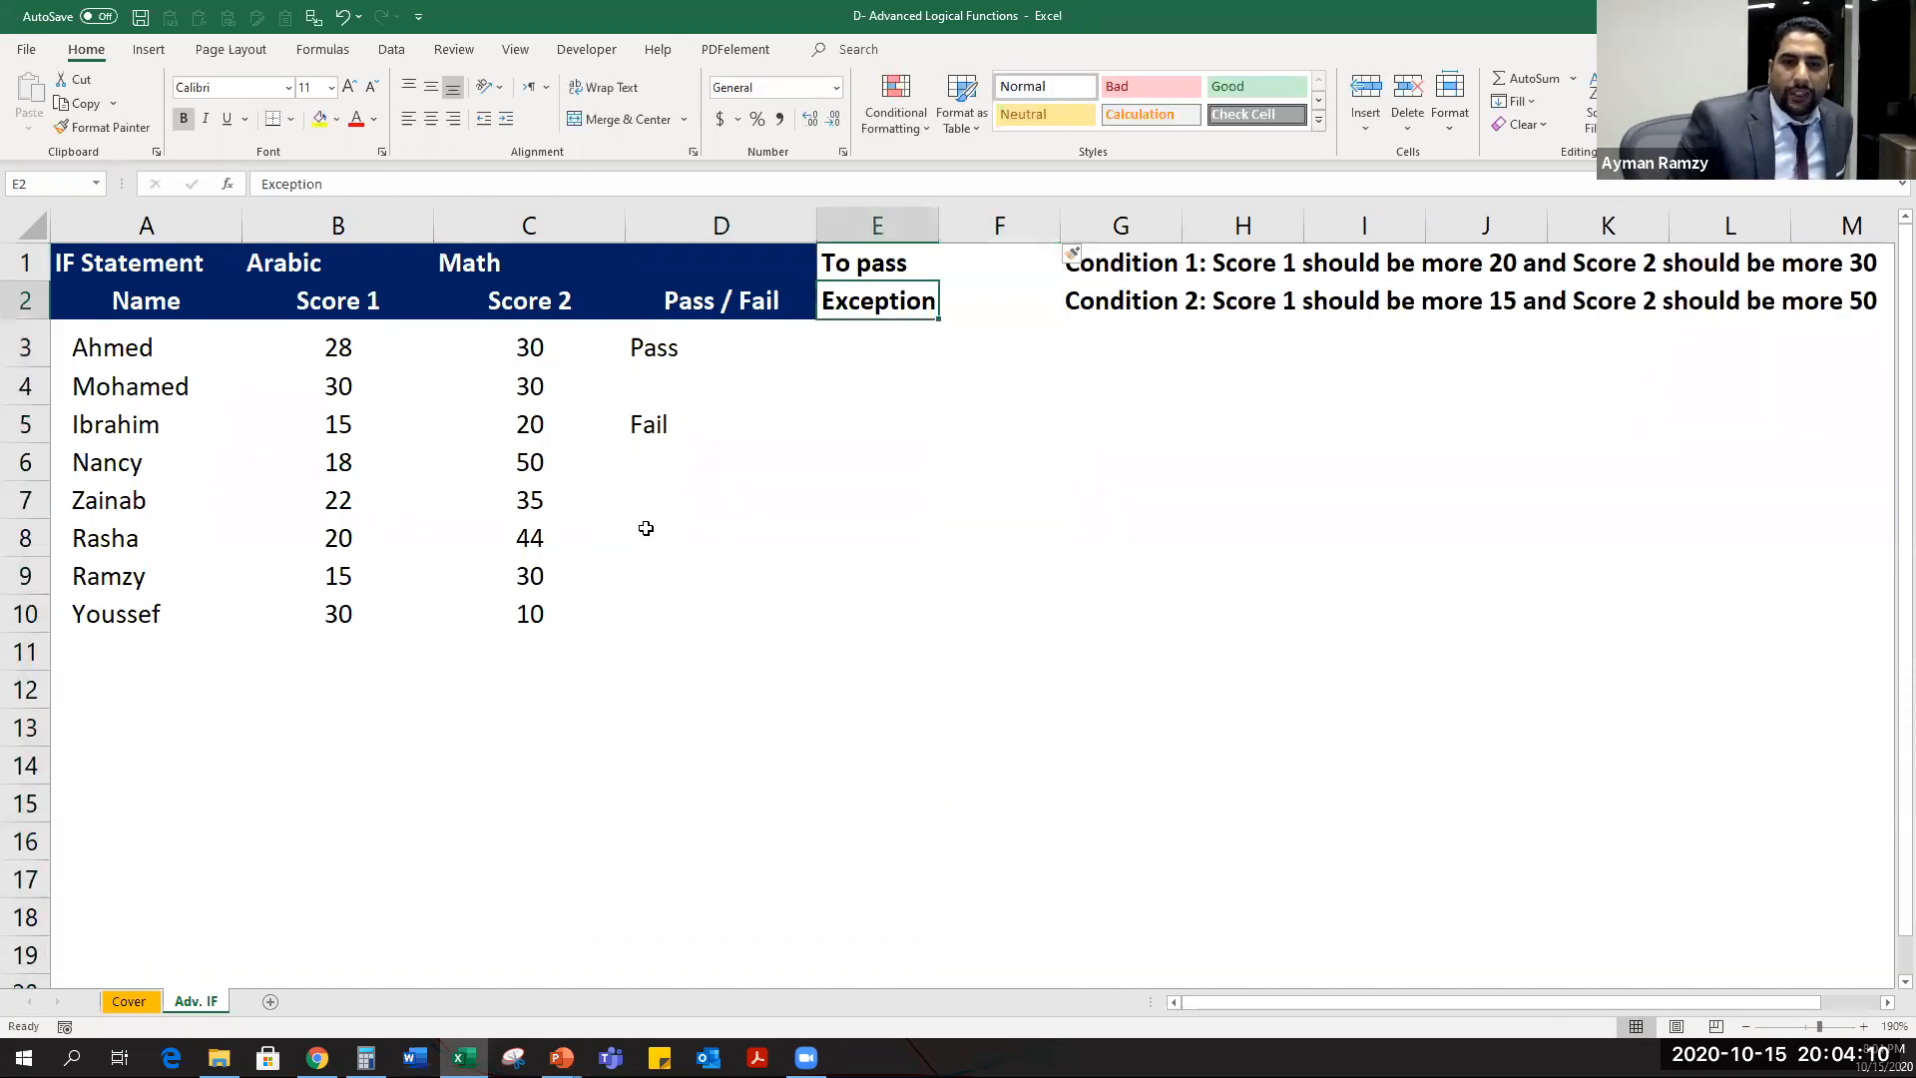
key("Down")
key("Left")
key("Down")
key("Up")
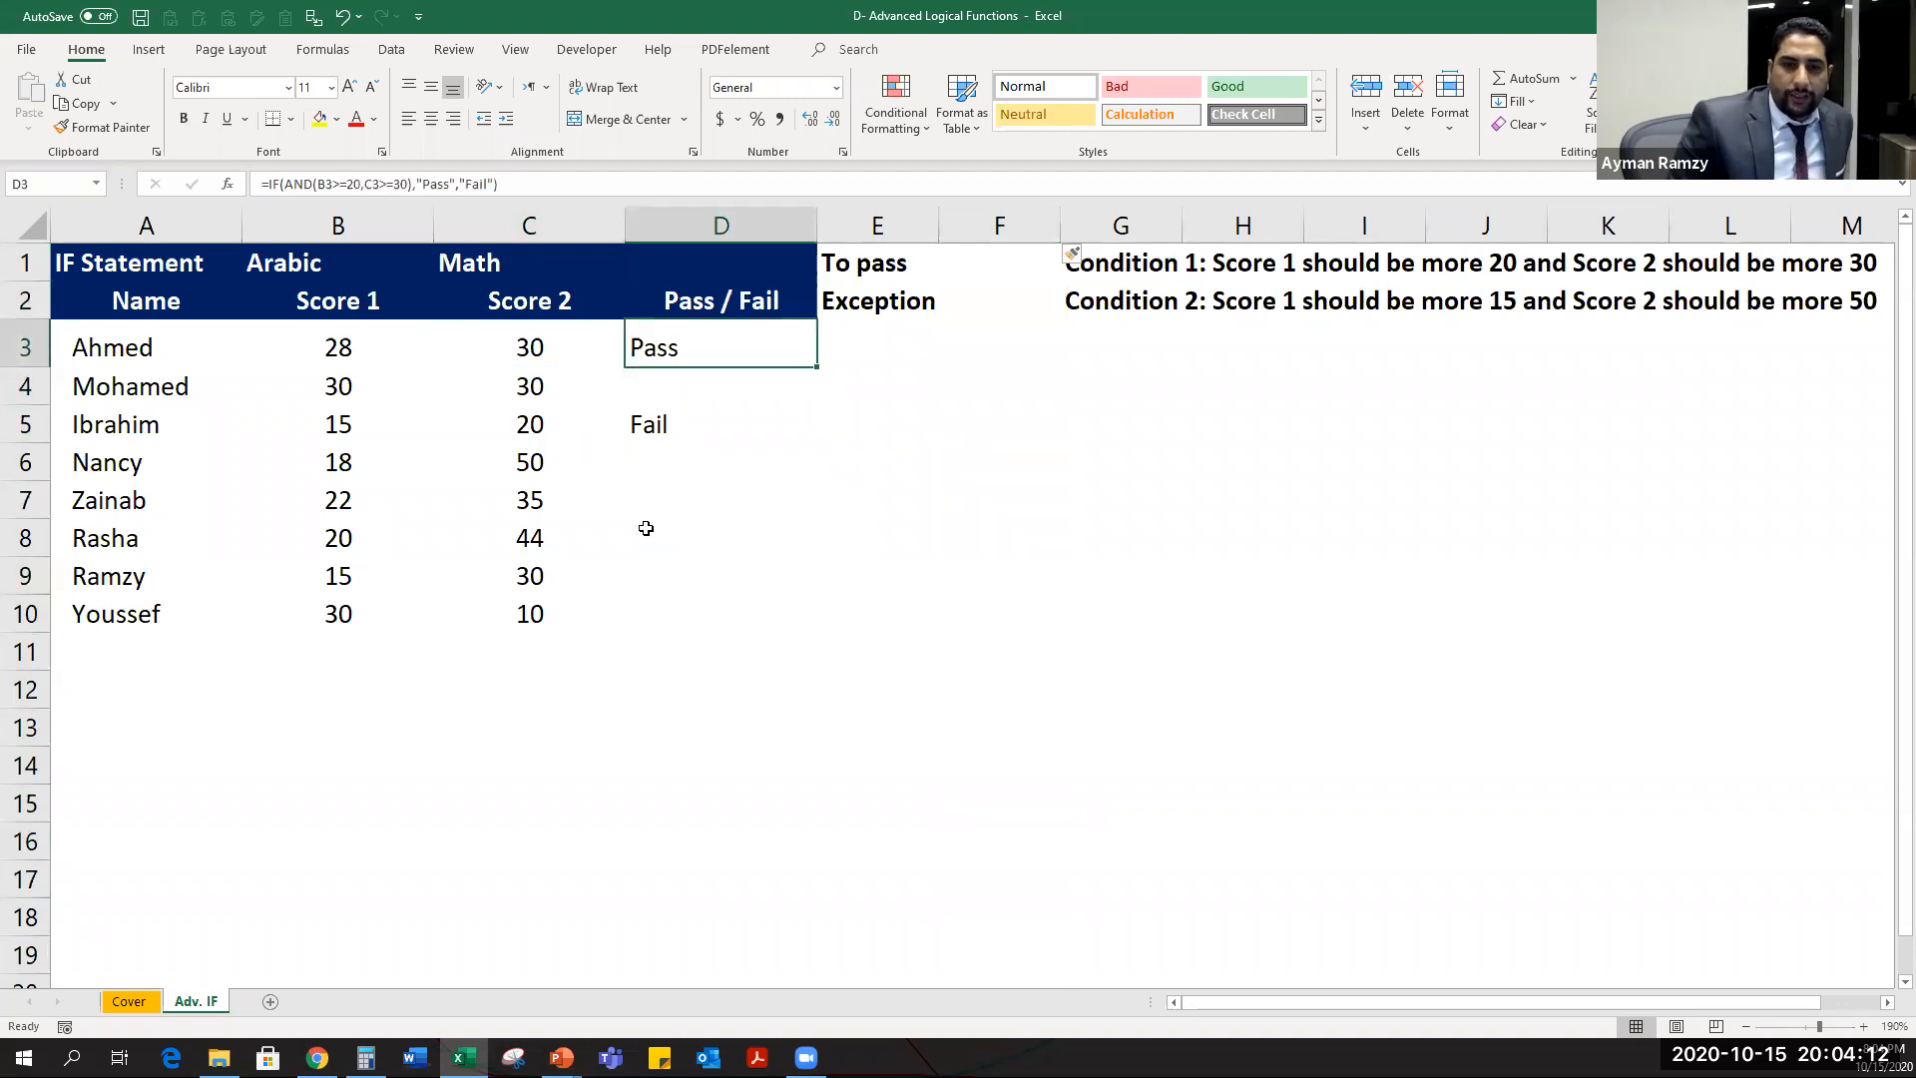
Switch to the presentation slide to review the handwritten diagram of the AND conditions joined by OR, and return to the workbook.
left_click(490, 513)
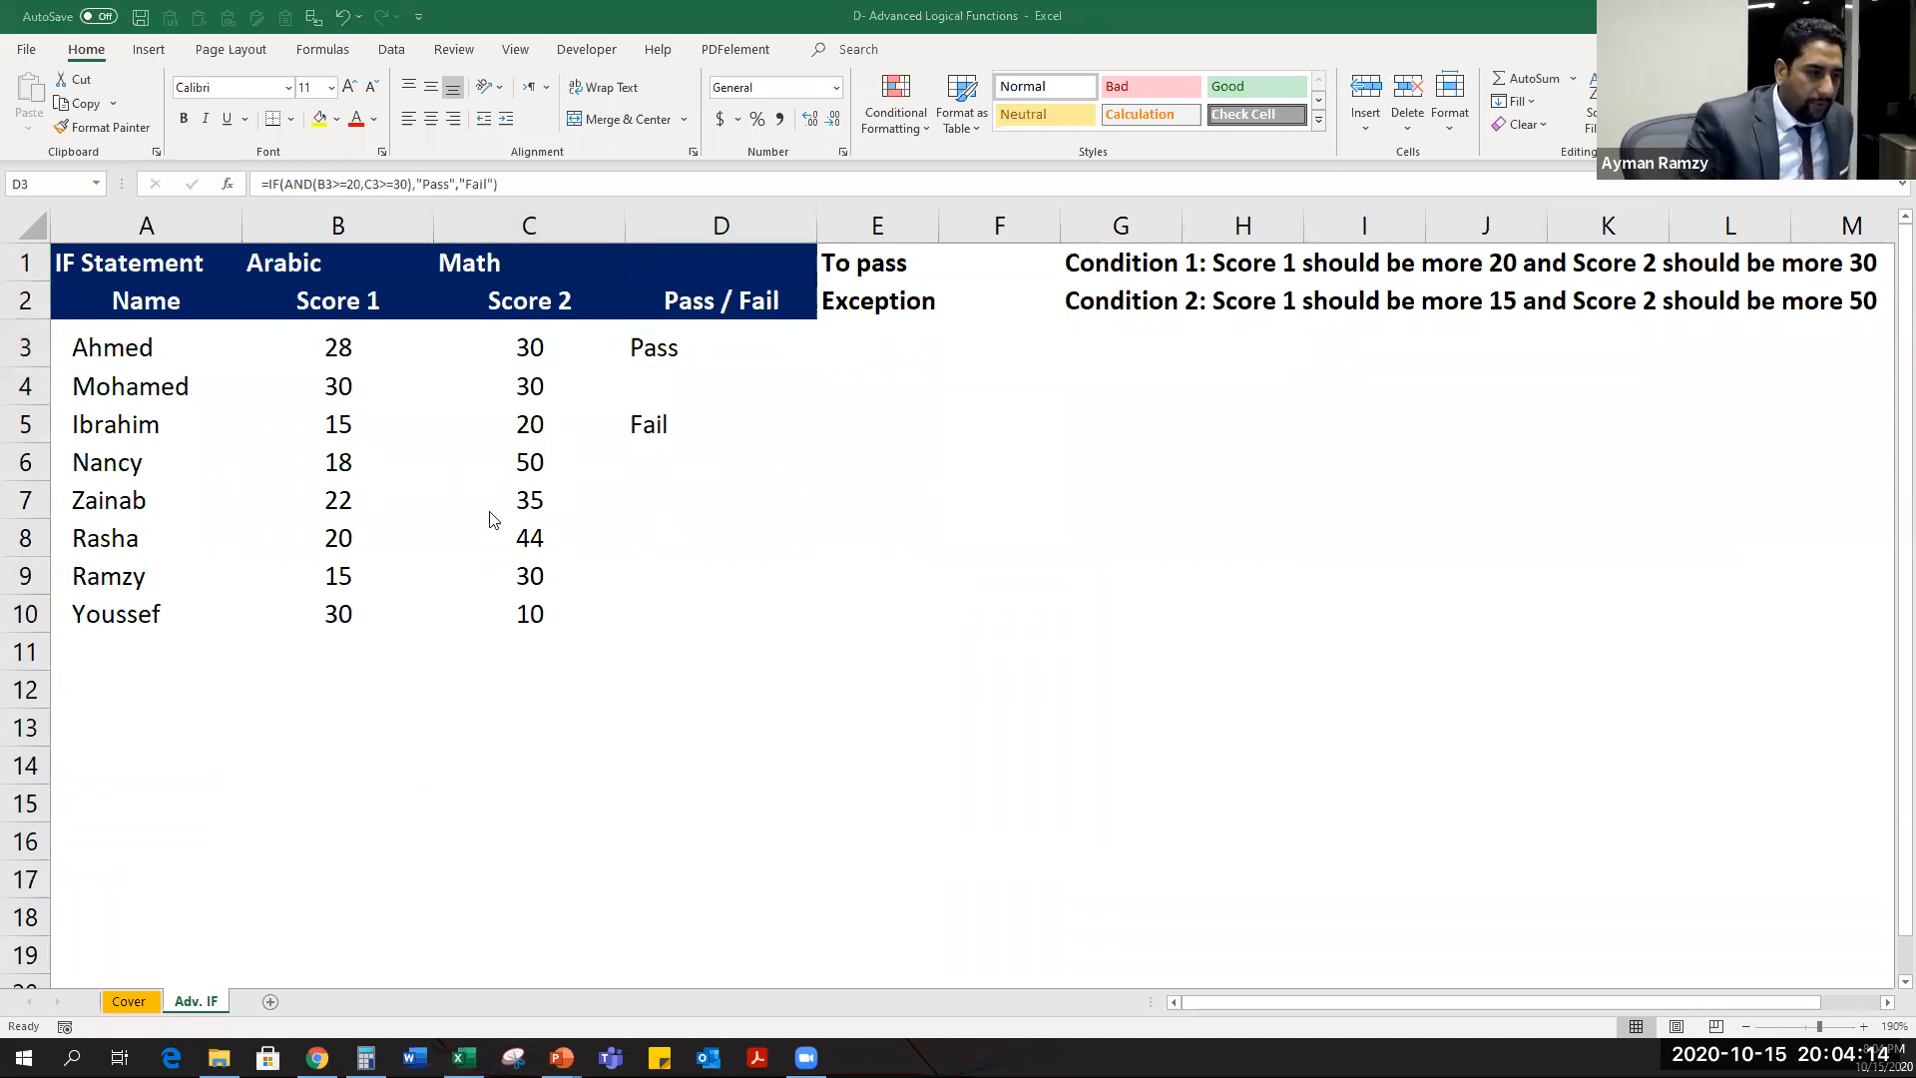
key("alt+Tab")
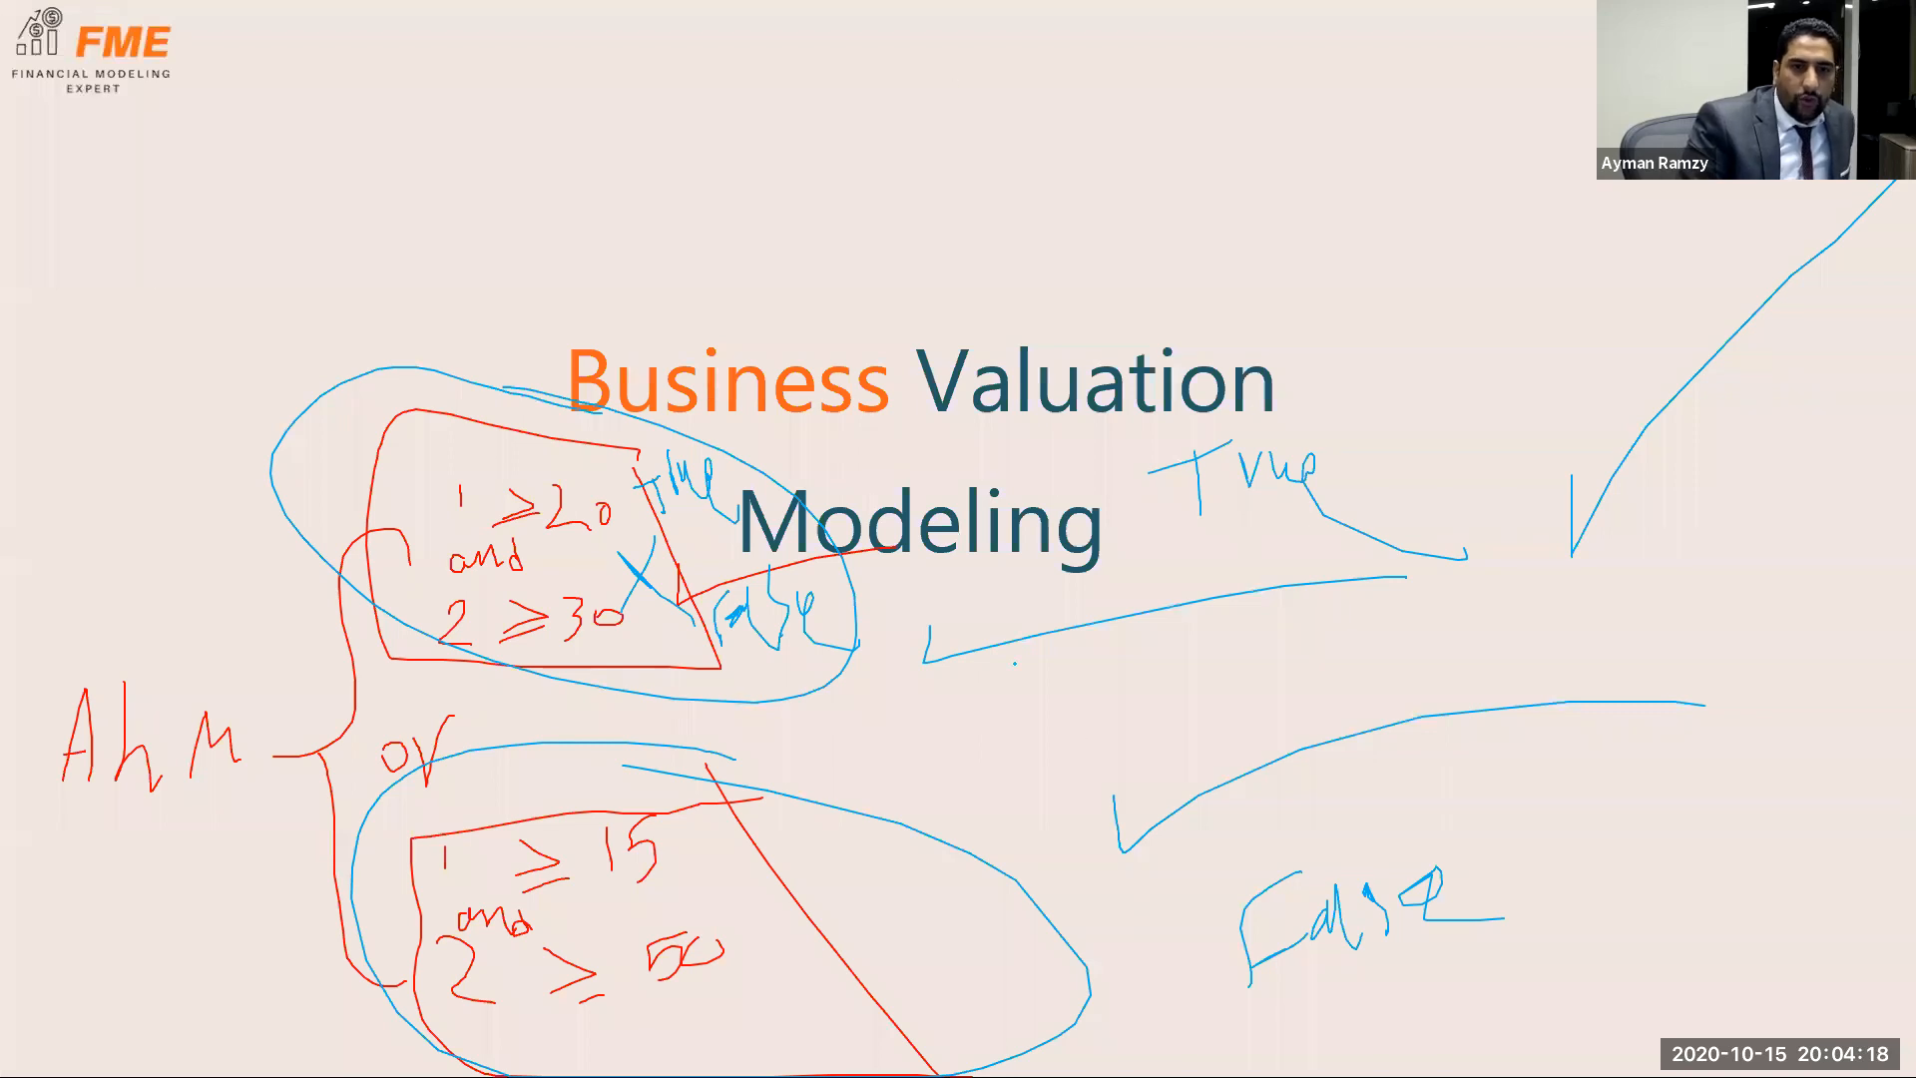
key("alt+Tab")
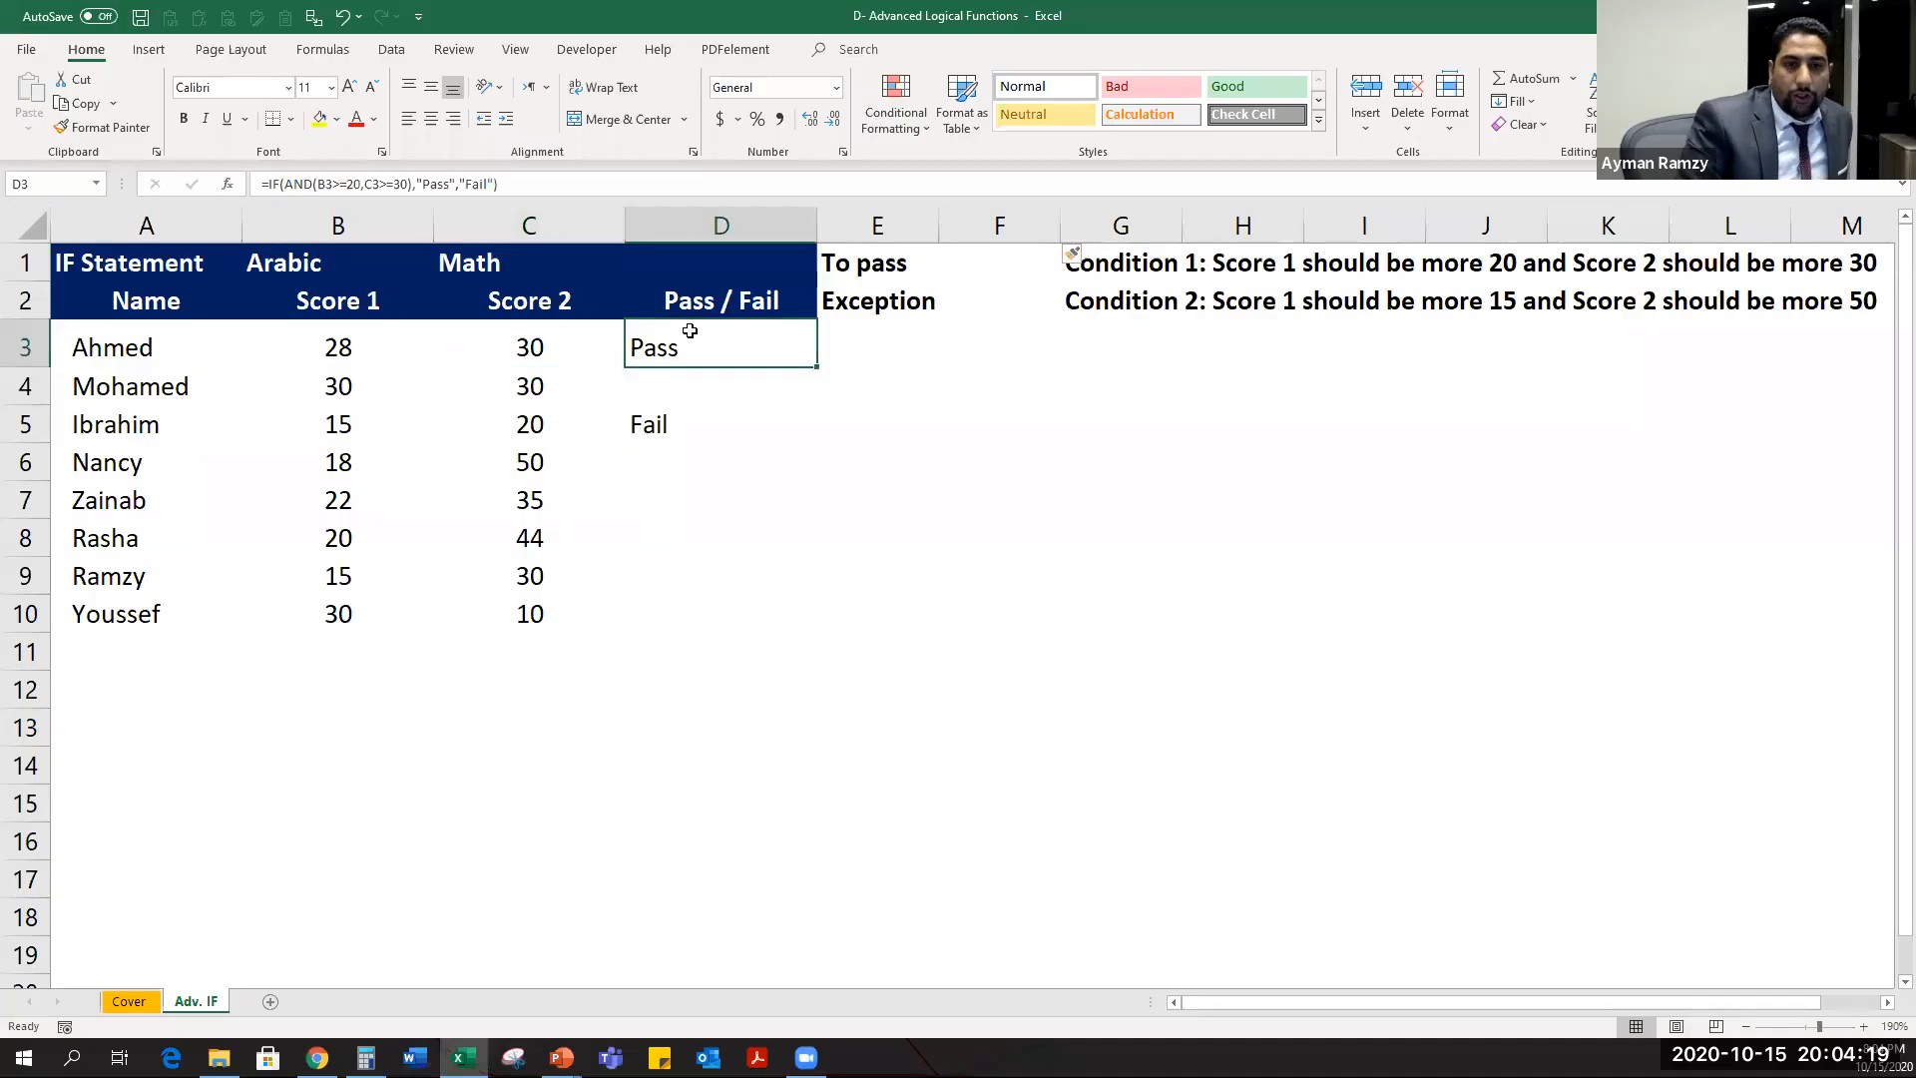
Wrap the AND(B3>=20,C3>=30) logical test of the D3 IF formula in an OR function, with its own closing parenthesis.
left_click(228, 185)
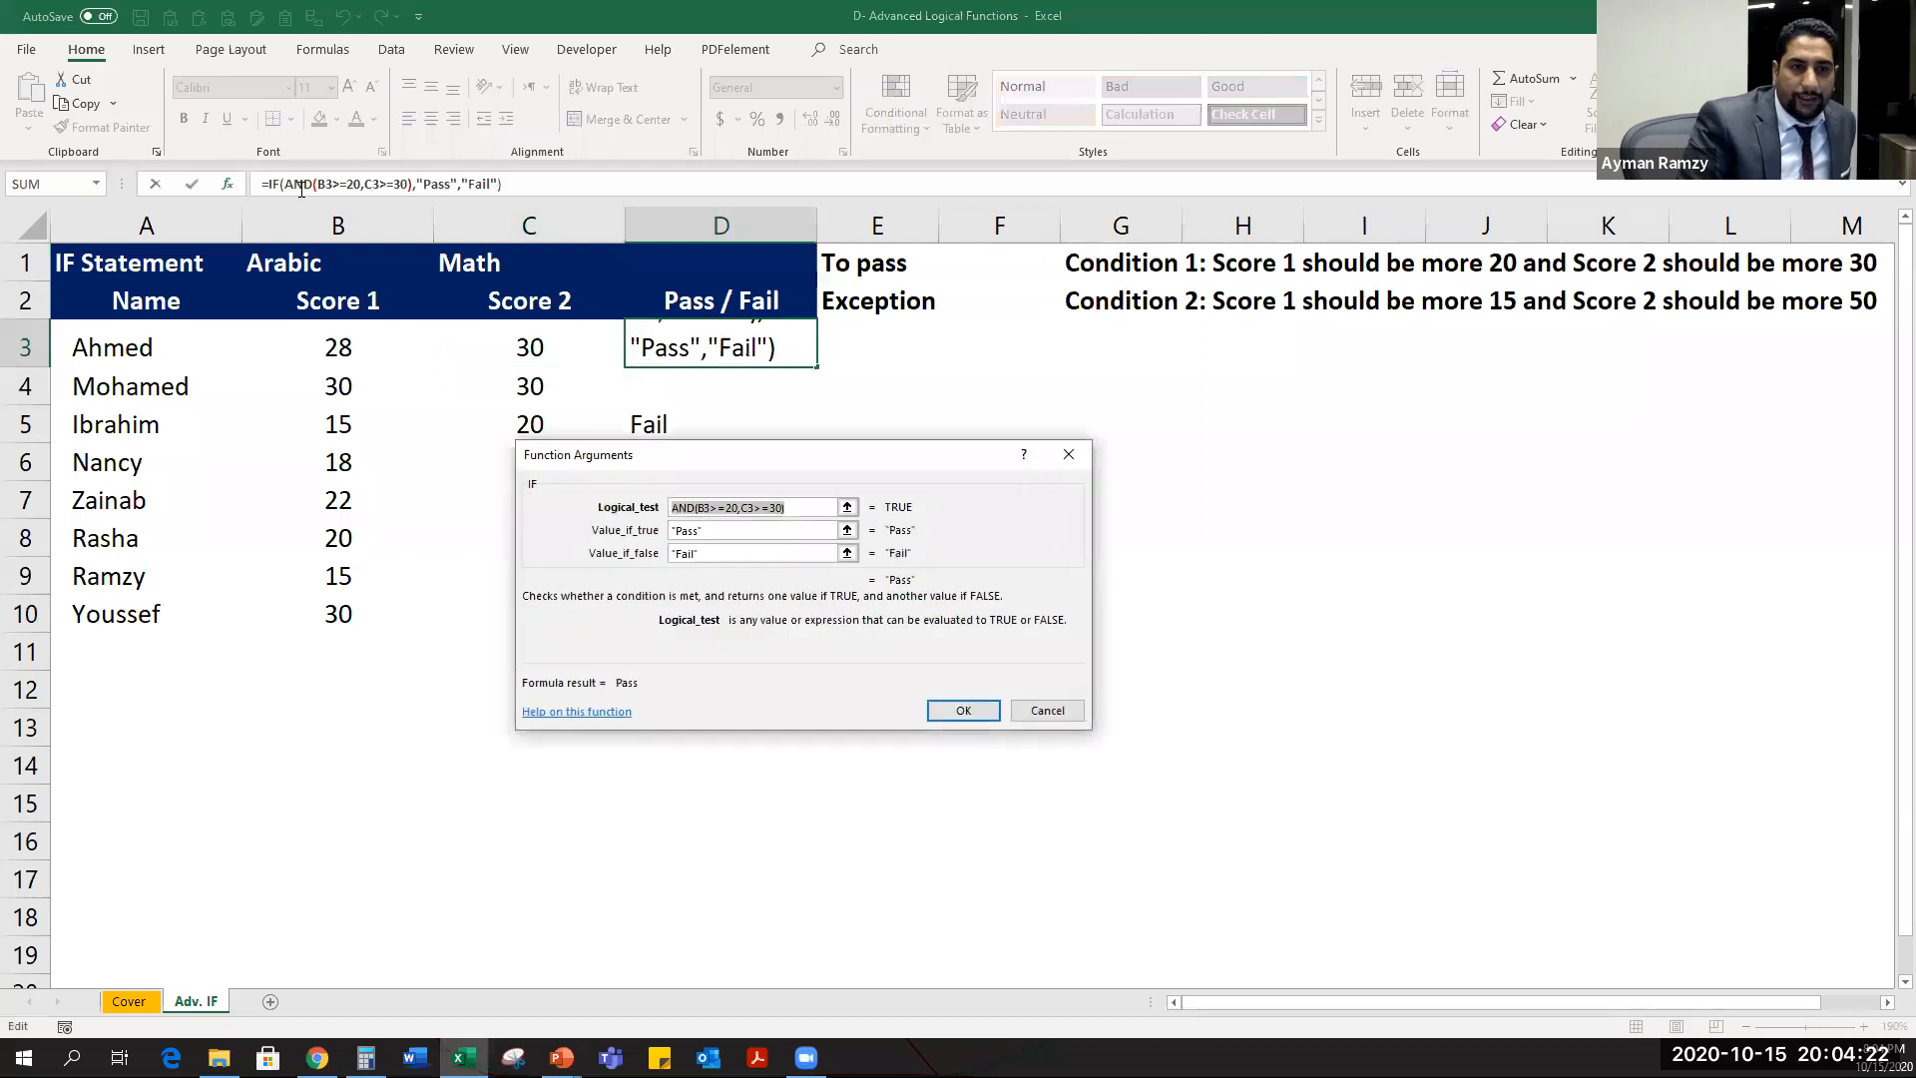
key("Home")
type("or")
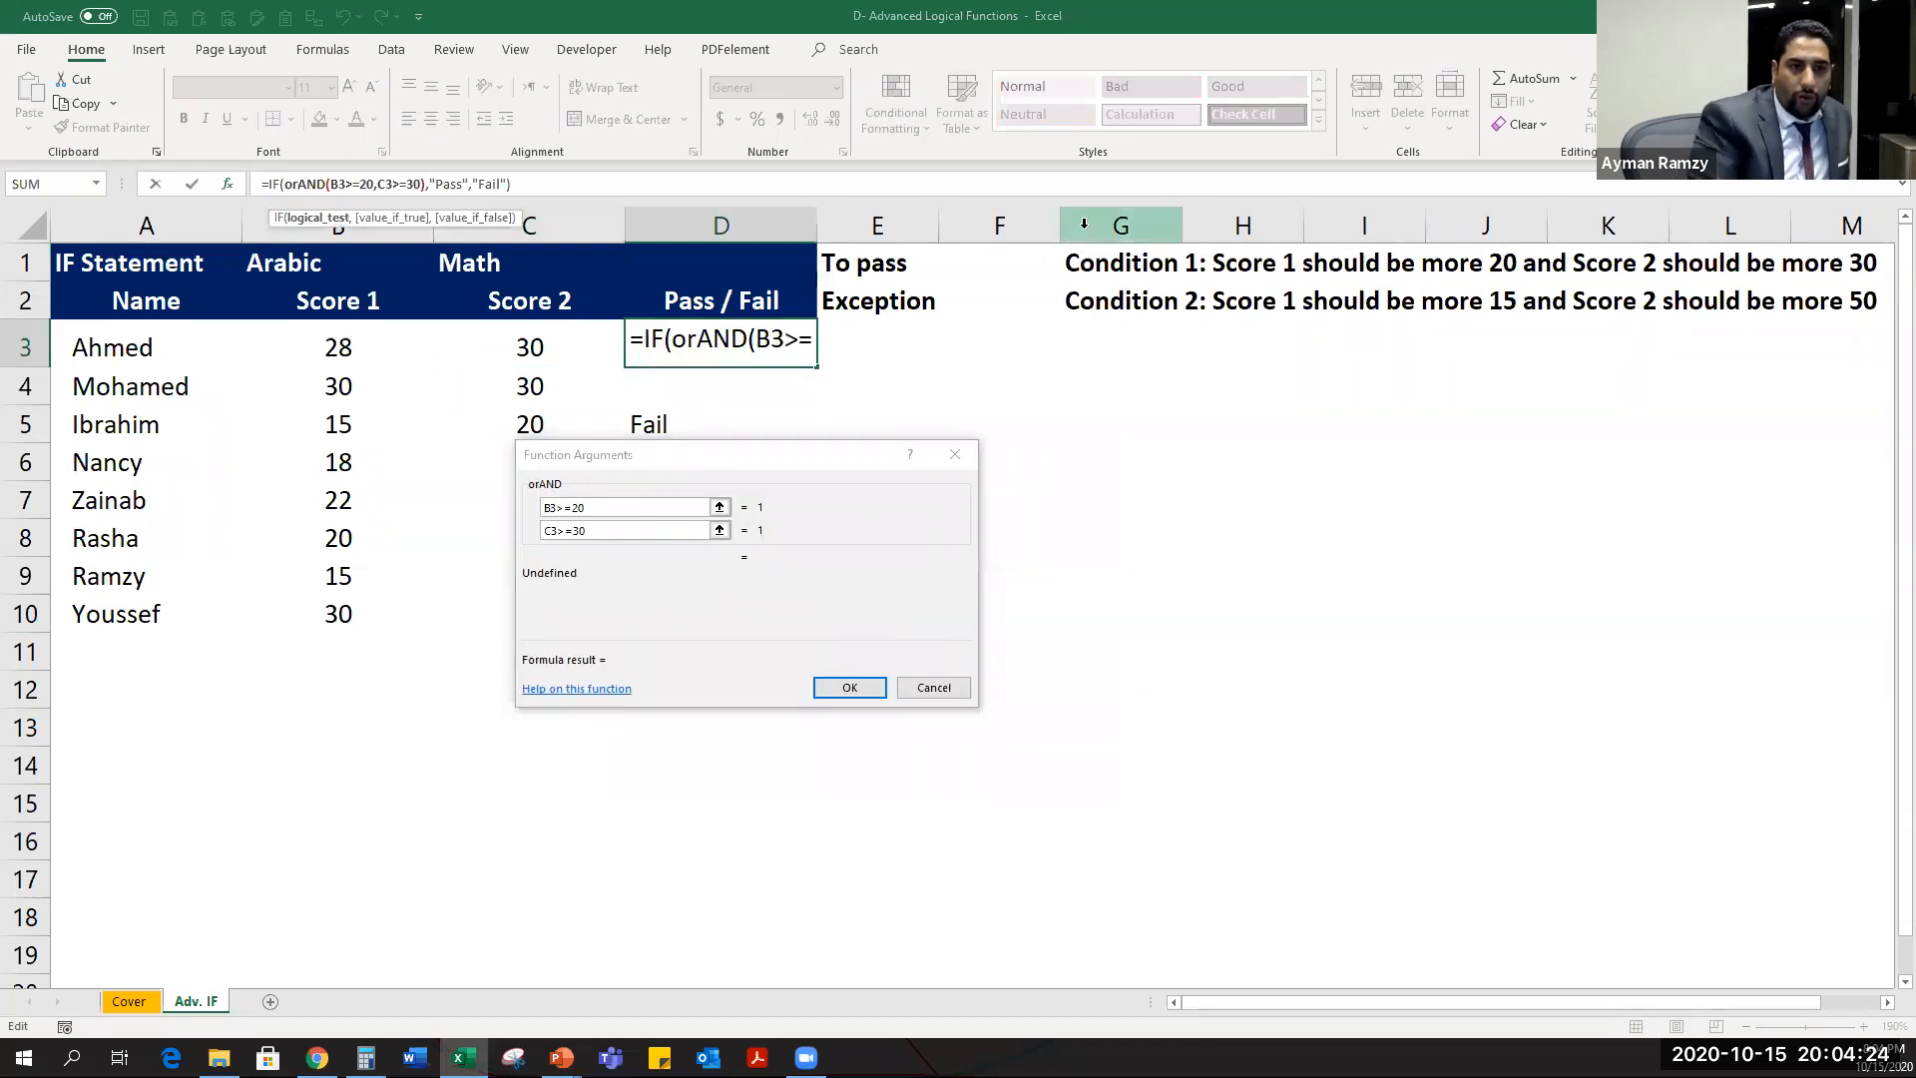
type("(")
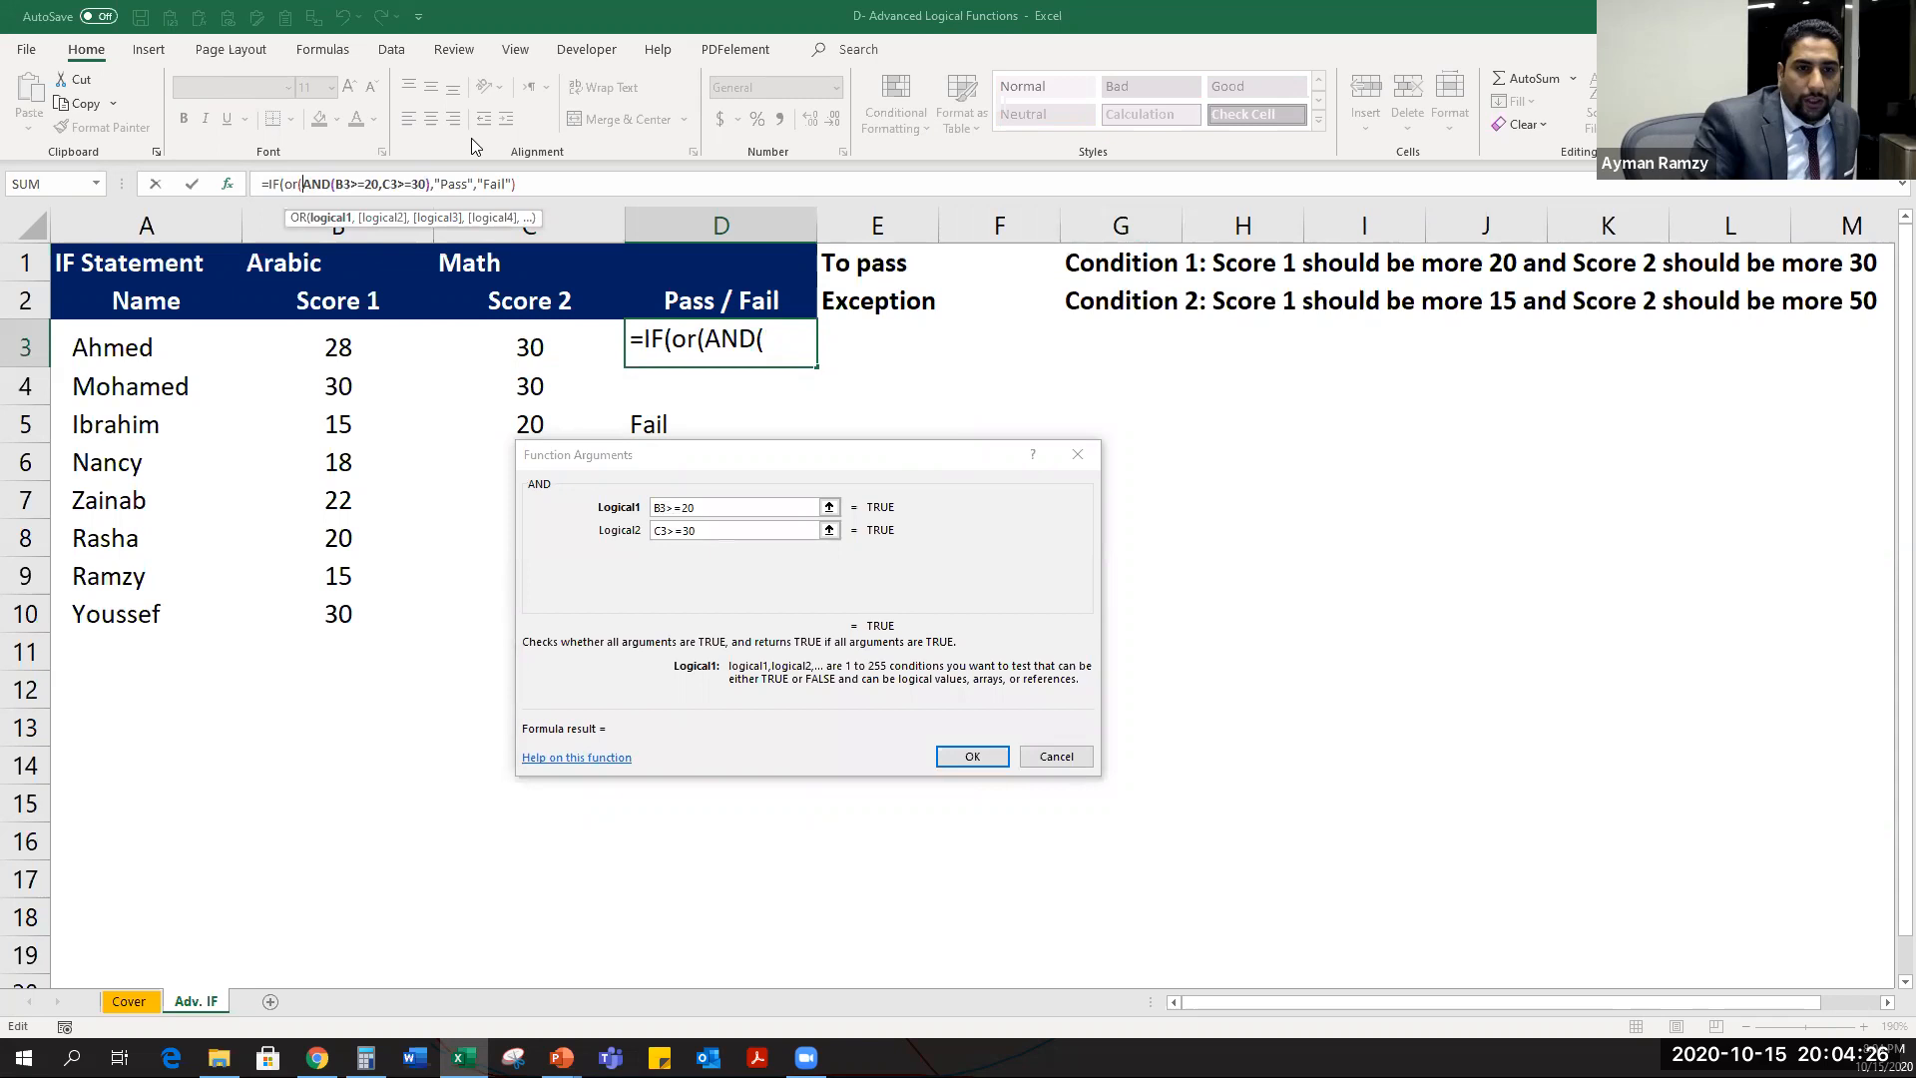
left_click(426, 186)
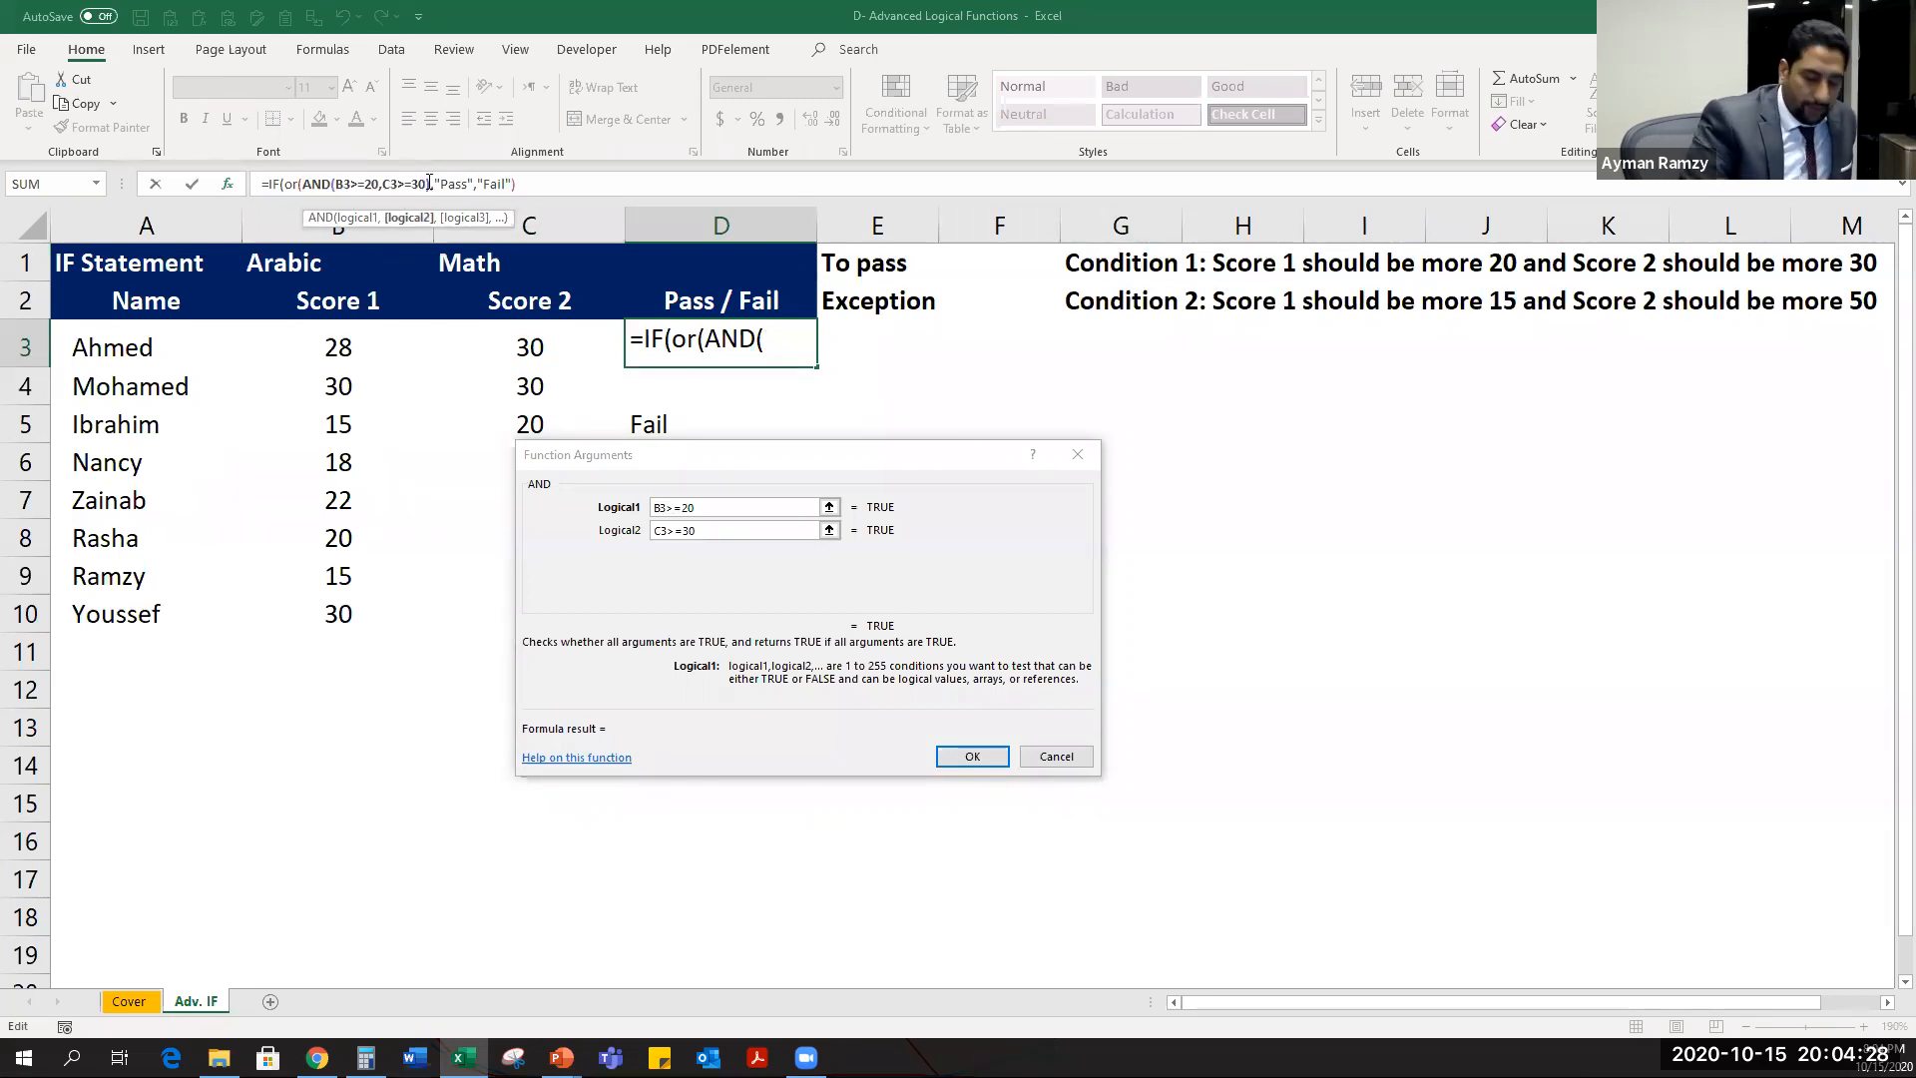
key("Right")
type(")")
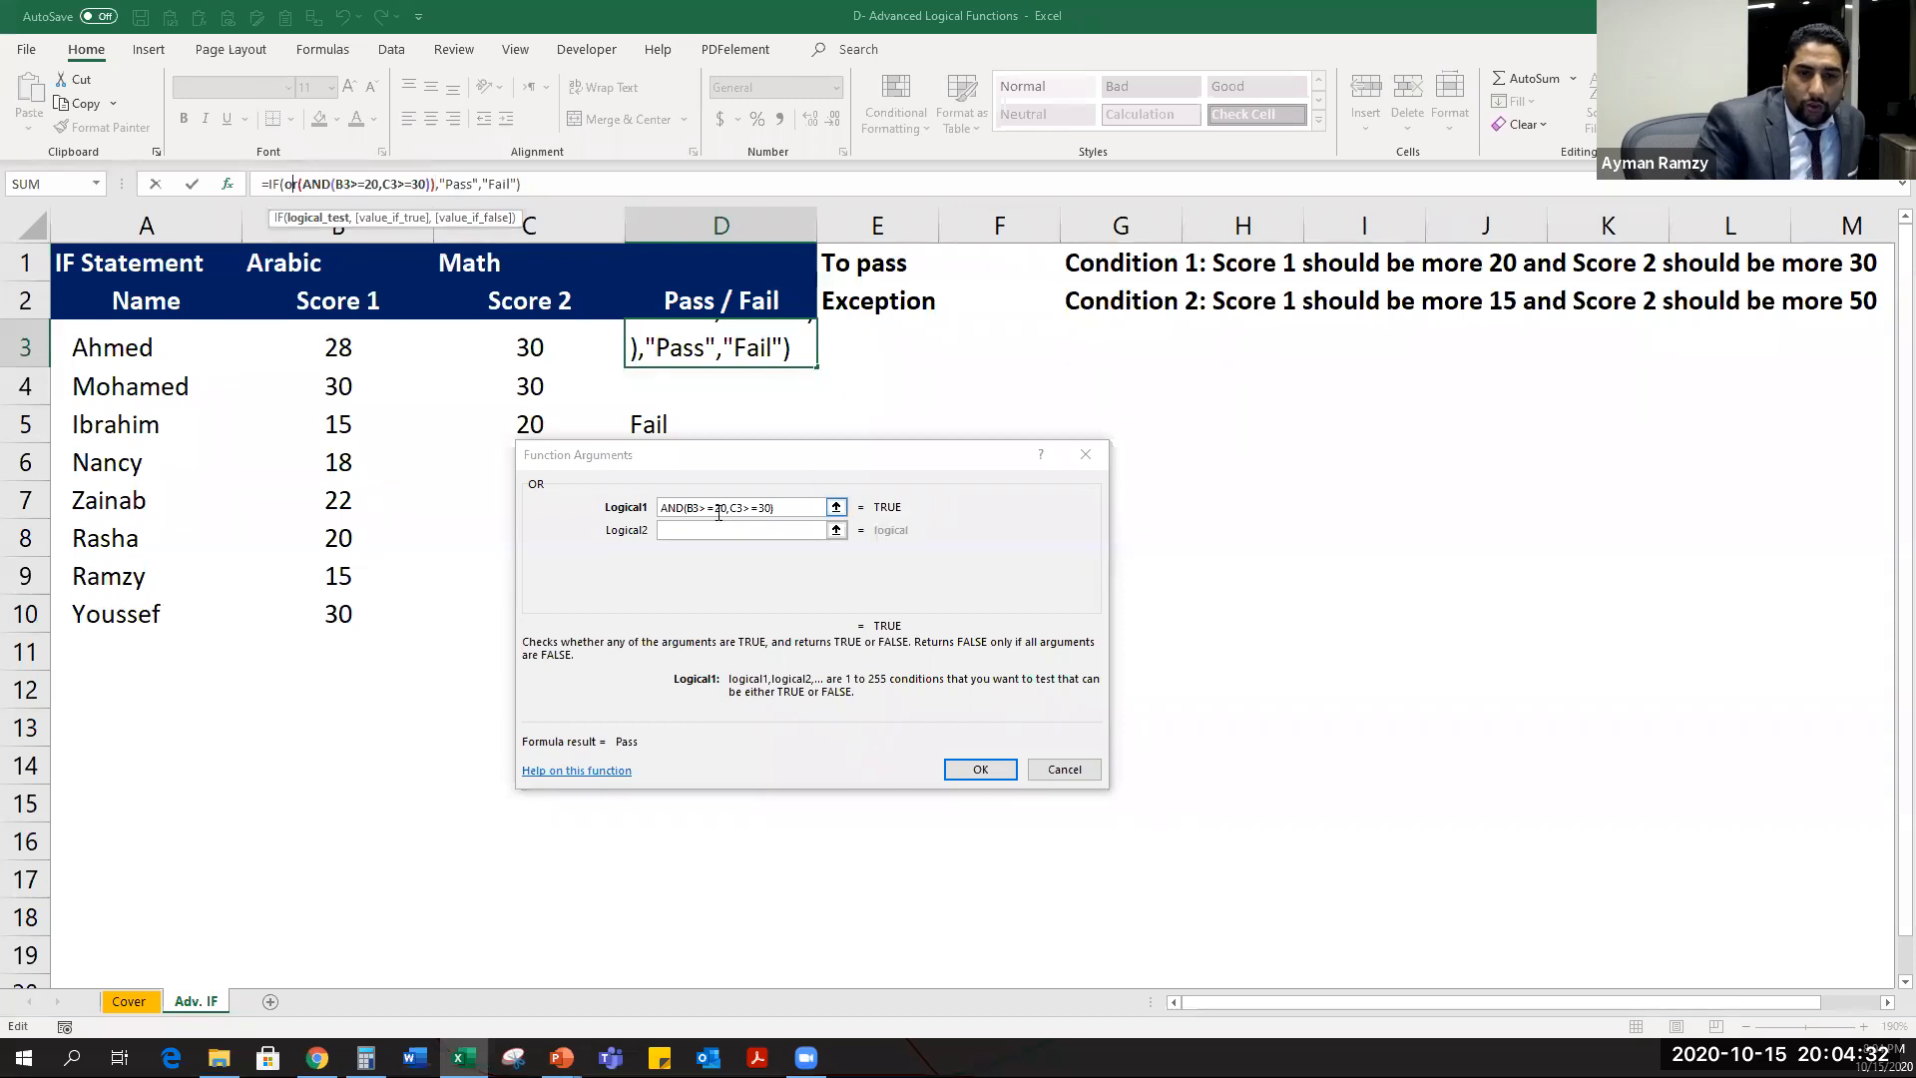
Copy the AND(B3>=20,C3>=30) test into the second logical argument of the OR function in D3.
left_click_drag(795, 507, 654, 499)
key("ctrl+c")
left_click(687, 529)
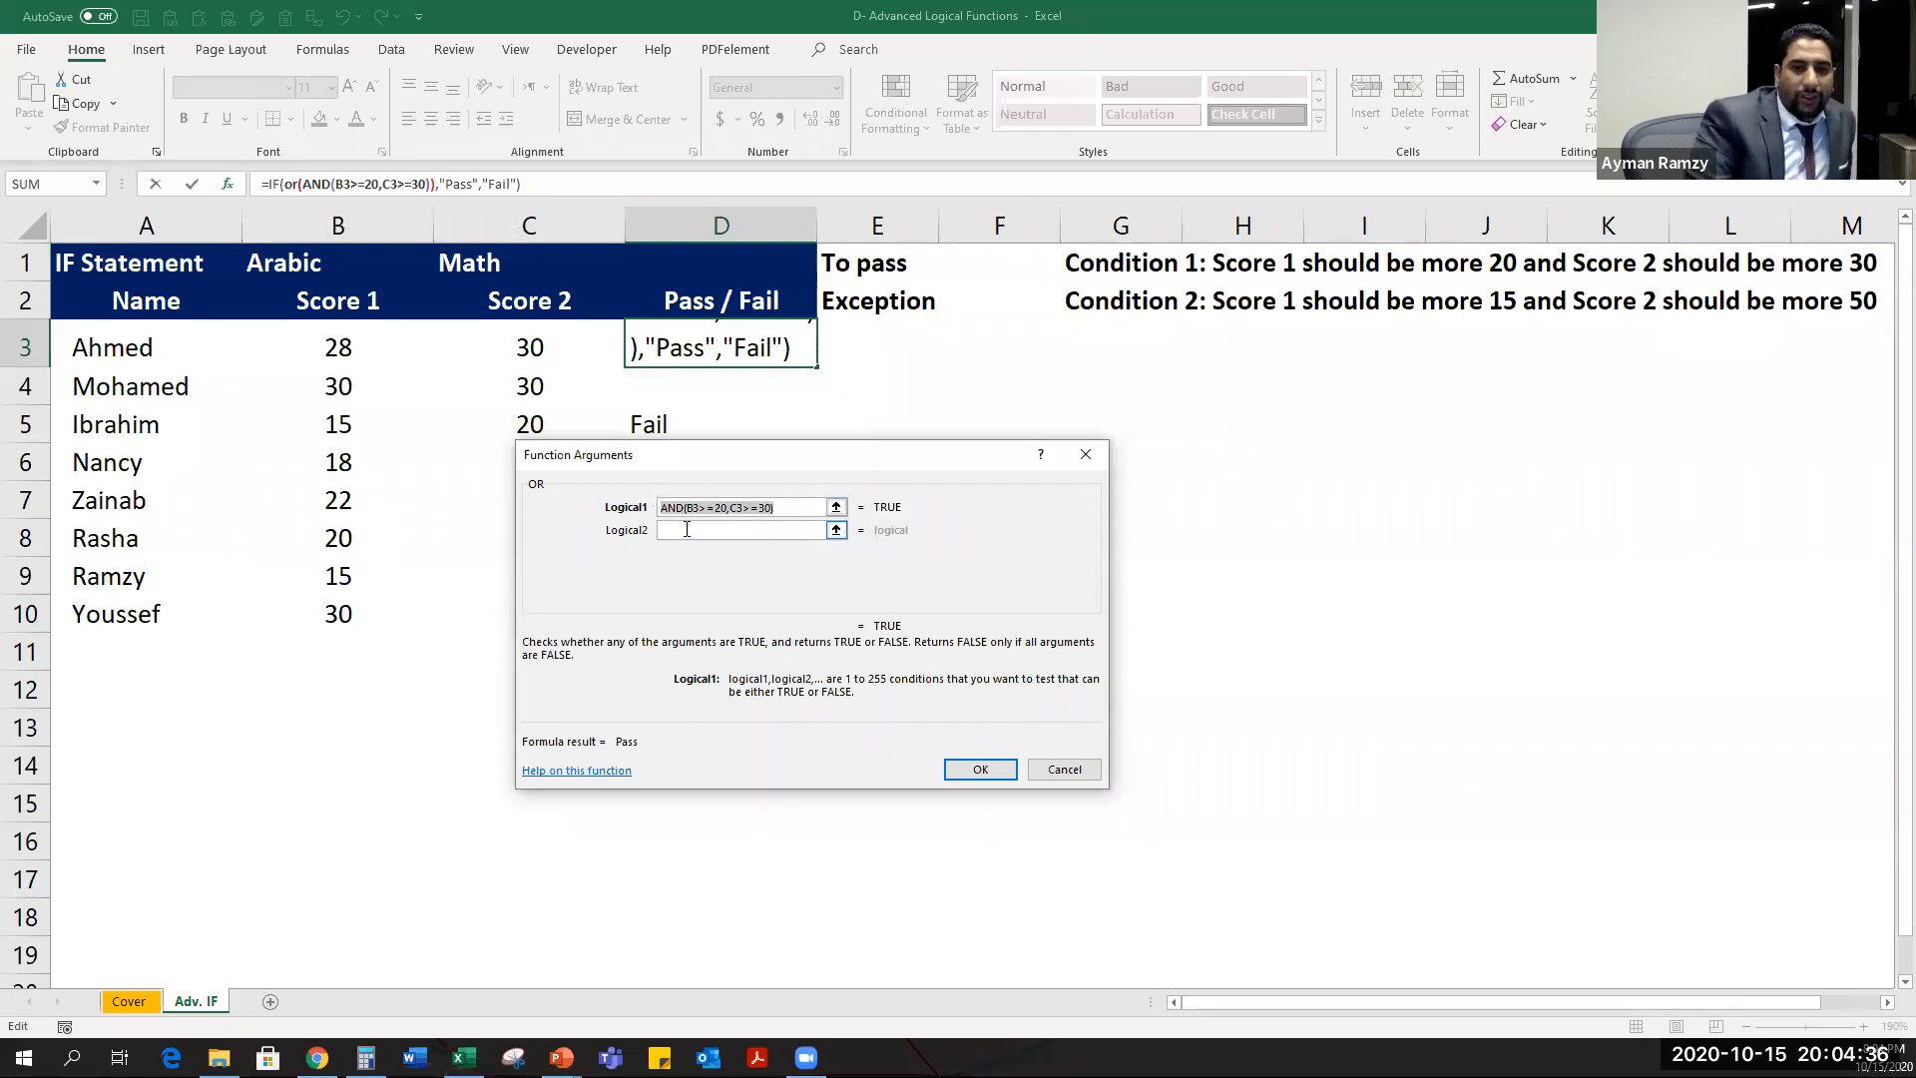
key("ctrl+v")
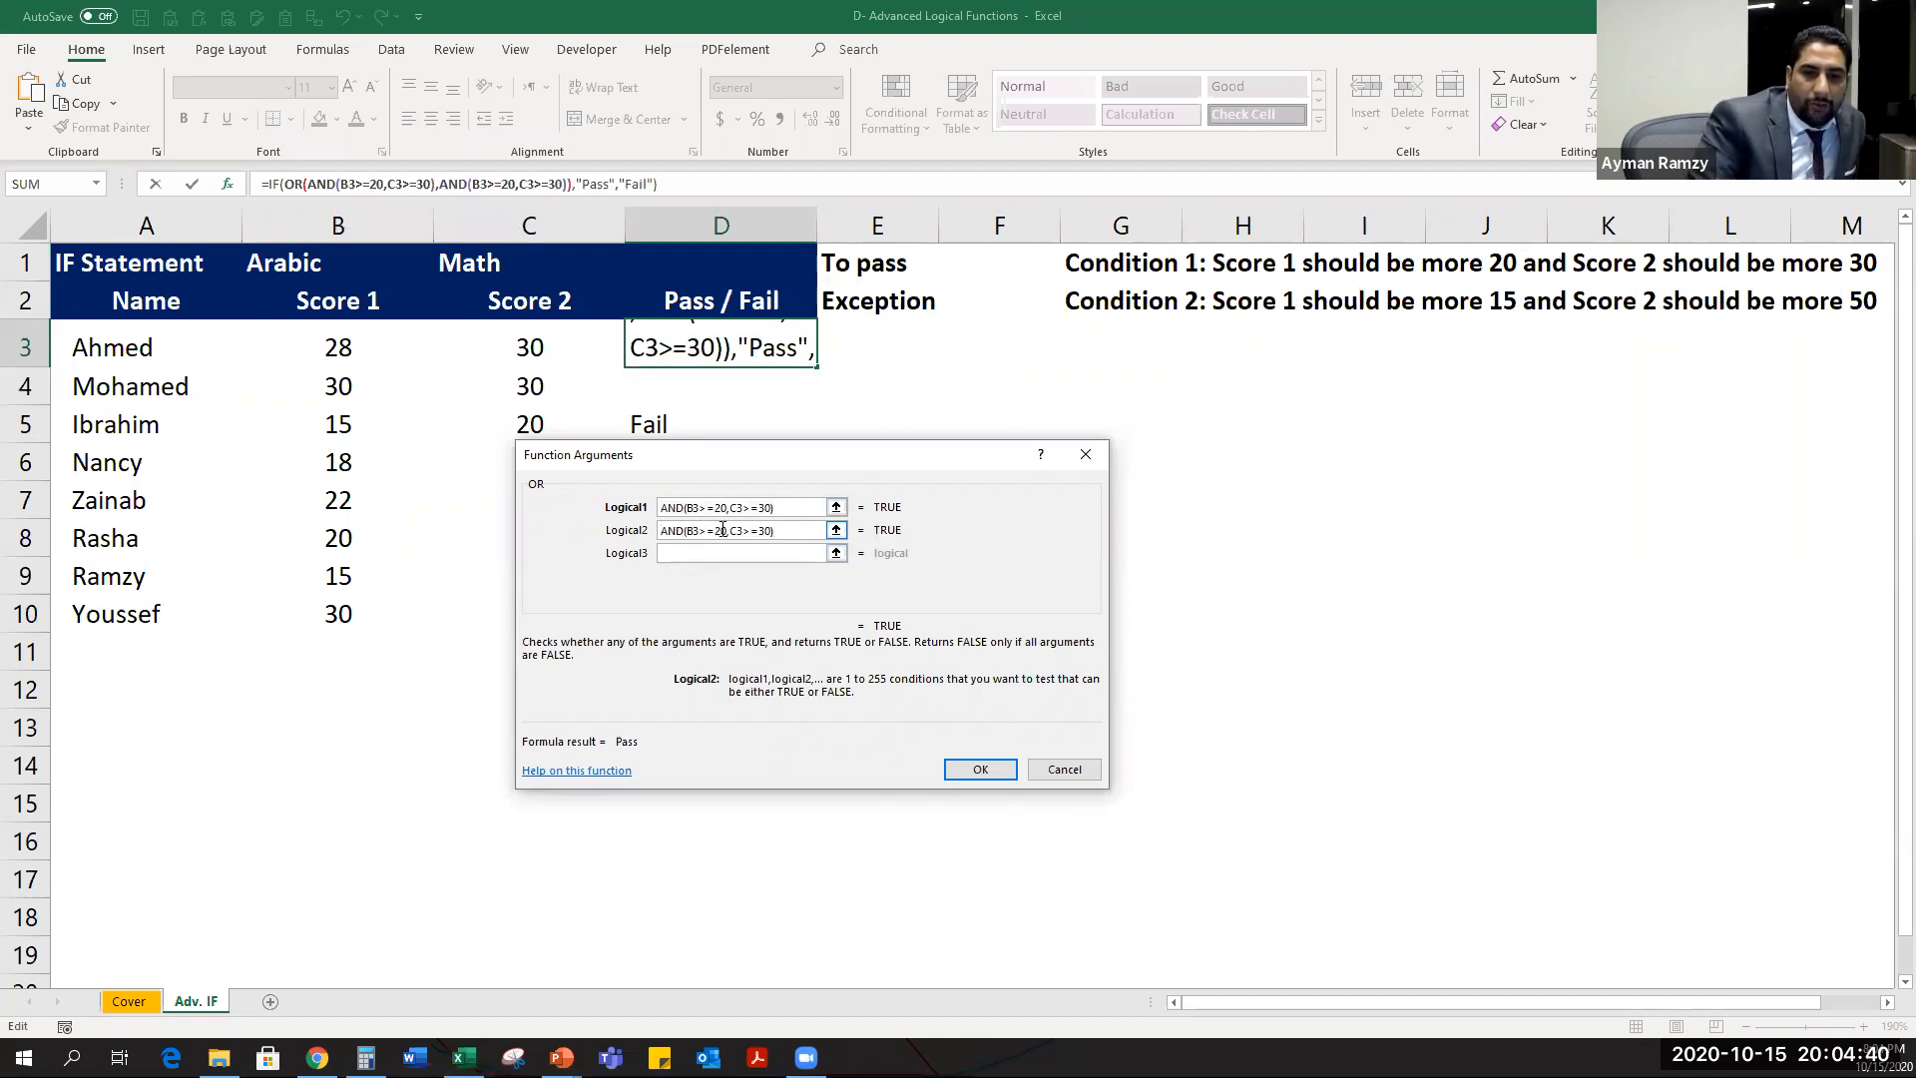
Set the Score 1 threshold of the second AND test to 15 and select its Score 2 threshold for editing.
double_click(721, 530)
type("15")
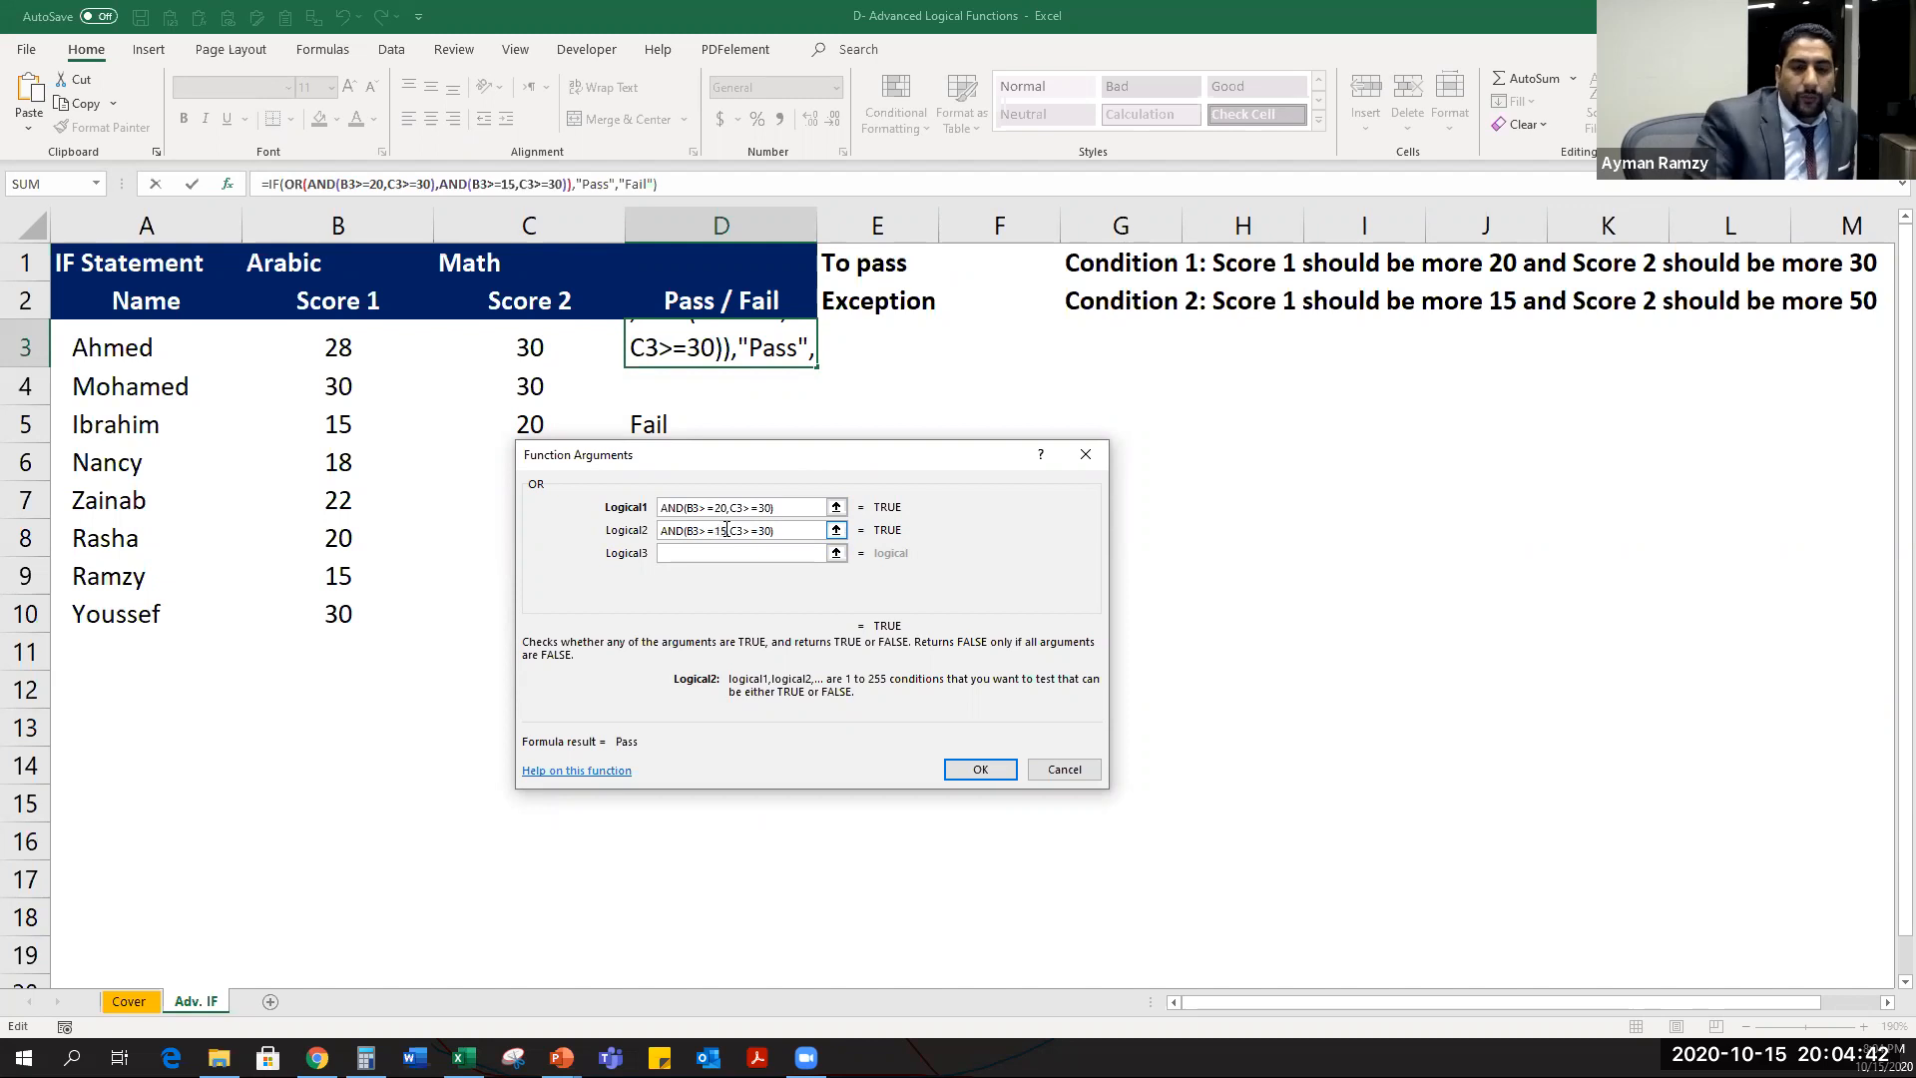
left_click_drag(758, 531, 775, 533)
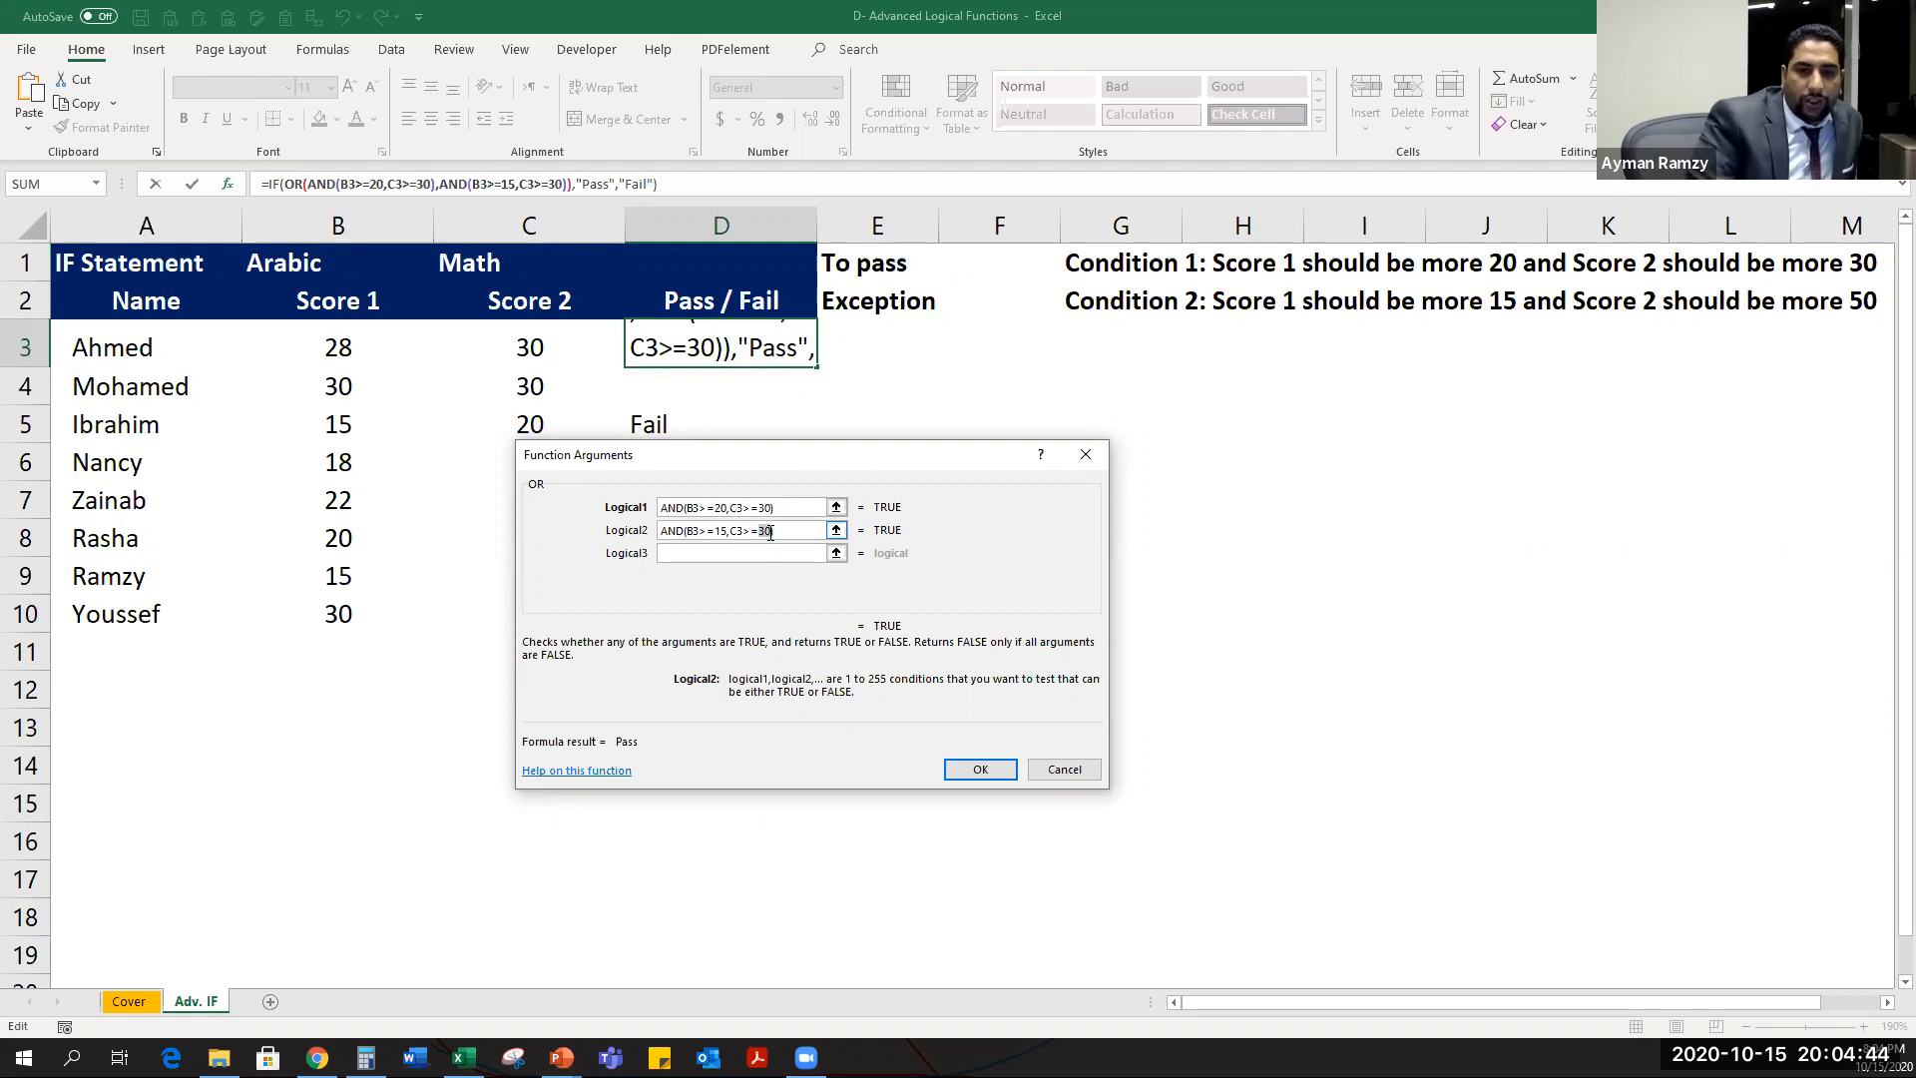
Set the second AND condition in D3's formula to C3>=50 and fill the formula down to D10.
type("50")
key("Return")
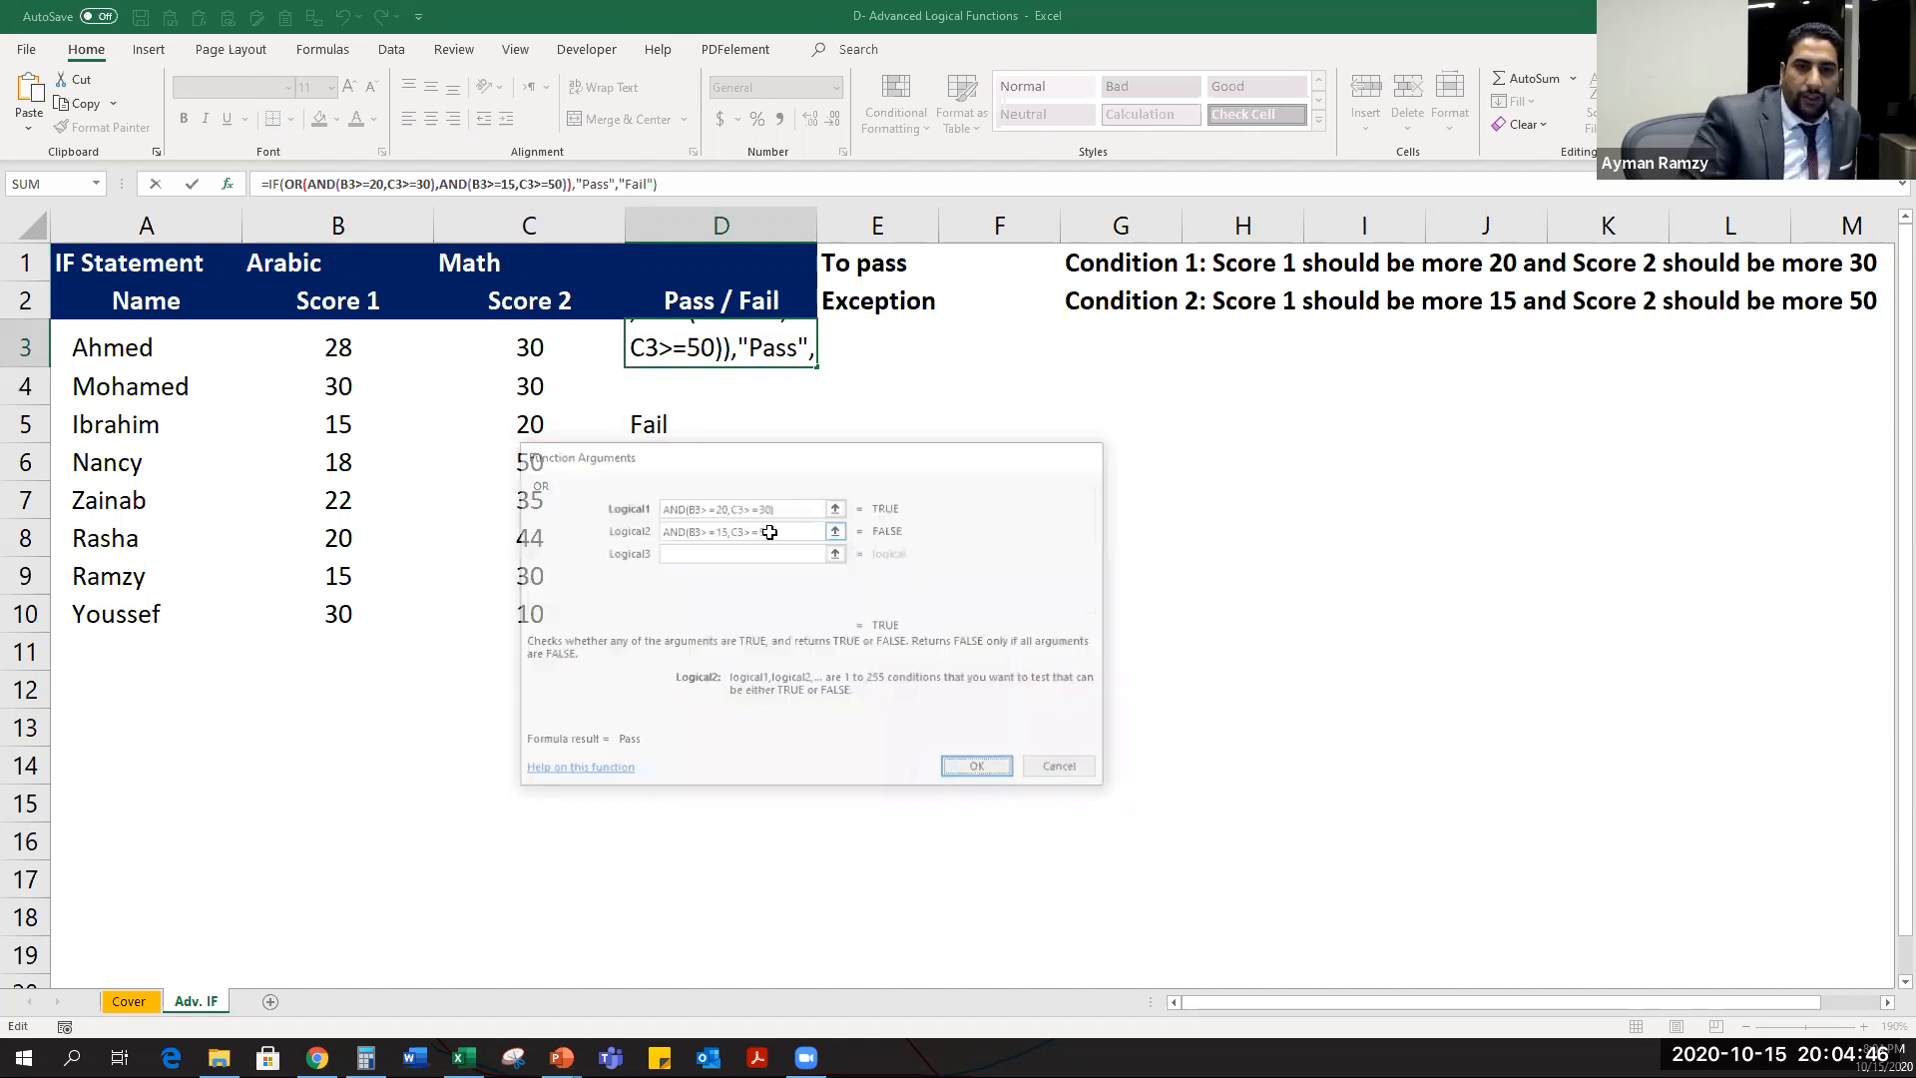
double_click(744, 355)
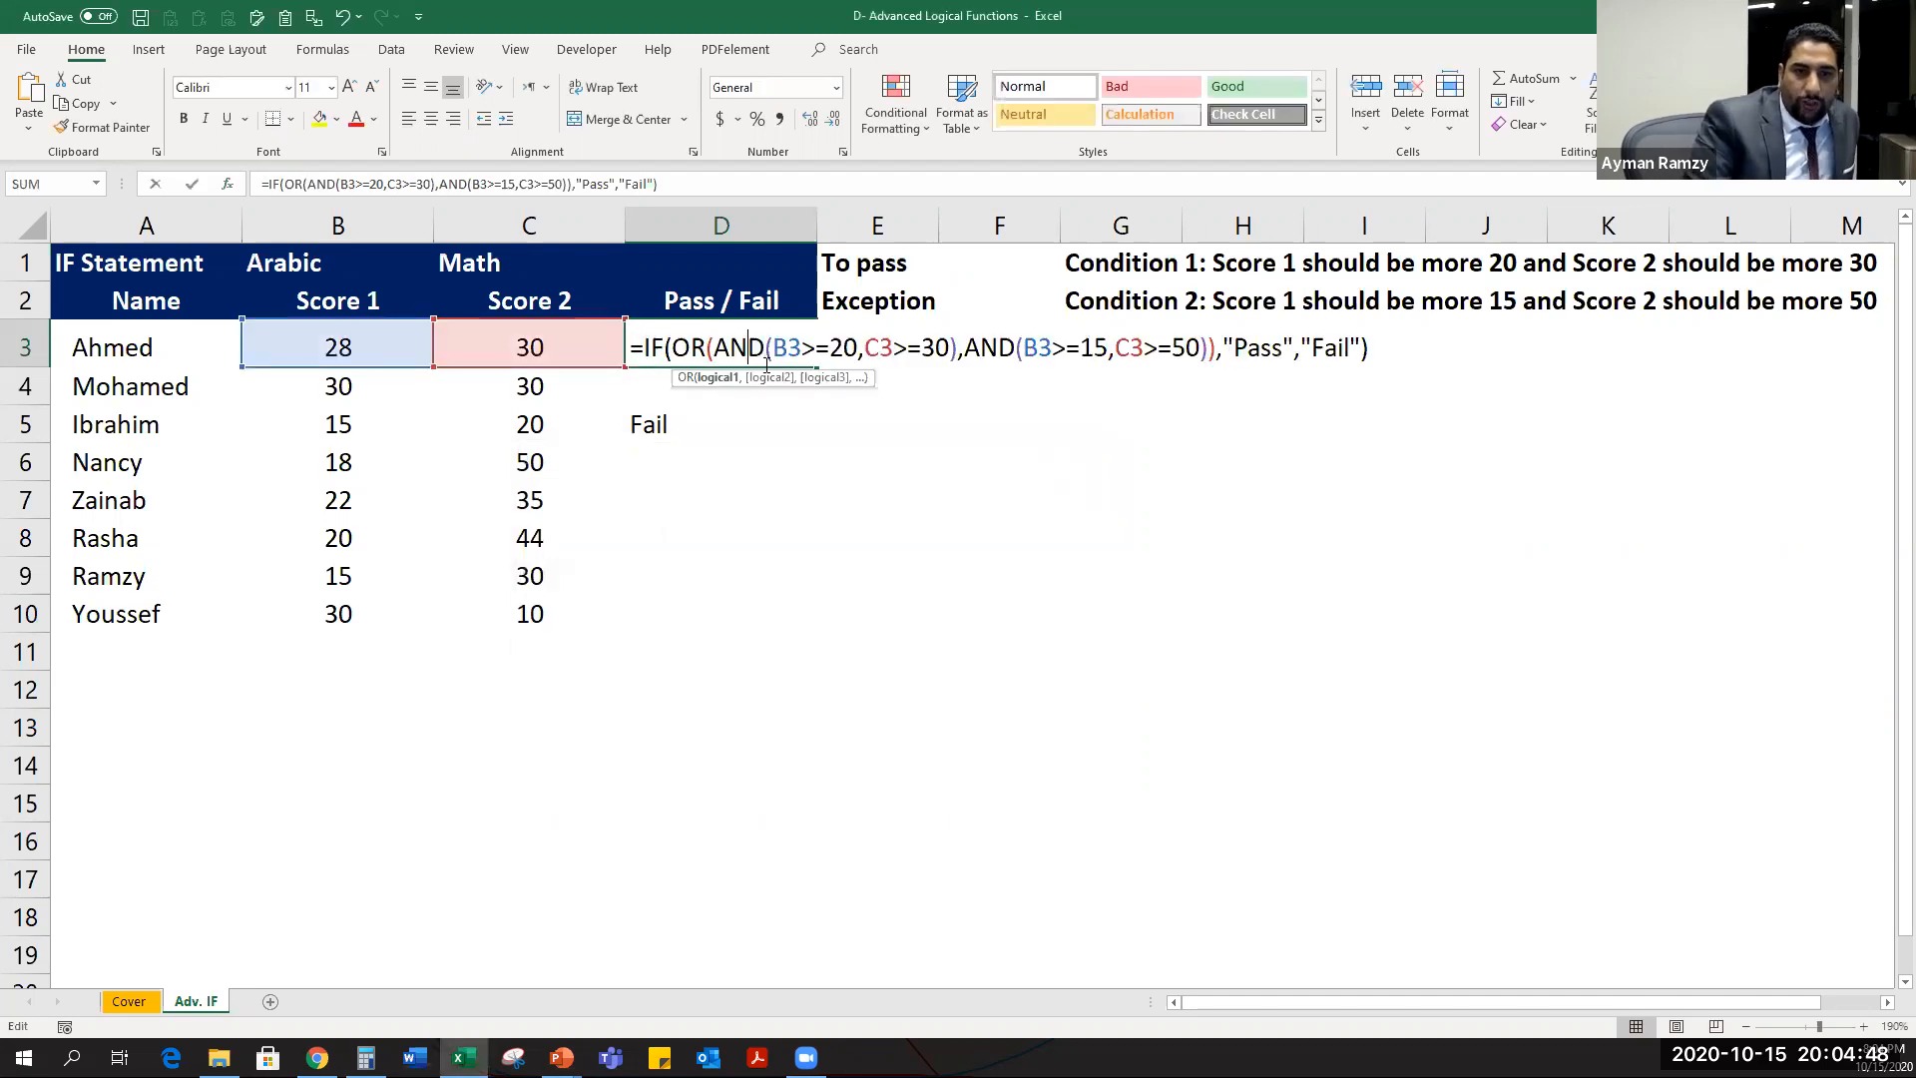
key("Escape")
left_click_drag(817, 377, 788, 631)
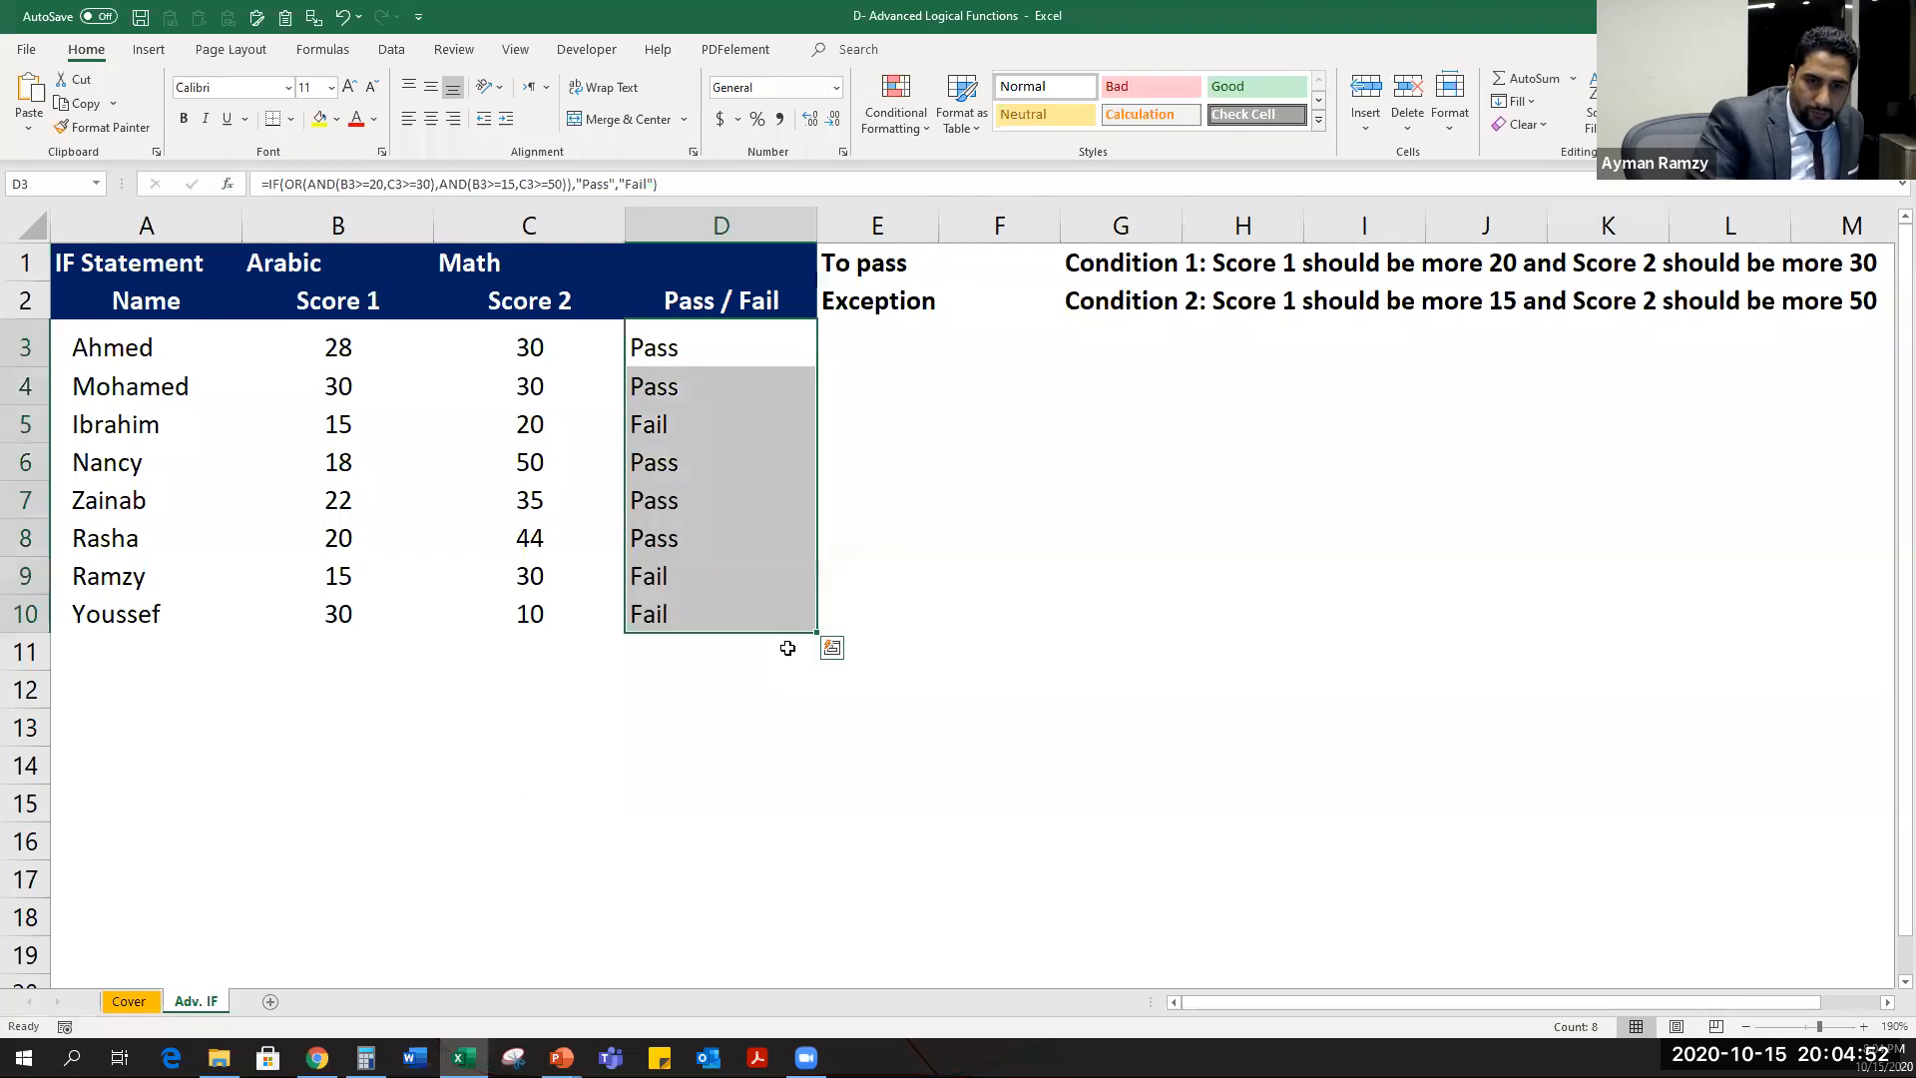
Check the scores and Pass/Fail results in rows 9 and 6 against the two passing conditions.
left_click(338, 579)
left_click(550, 577)
left_click(678, 574)
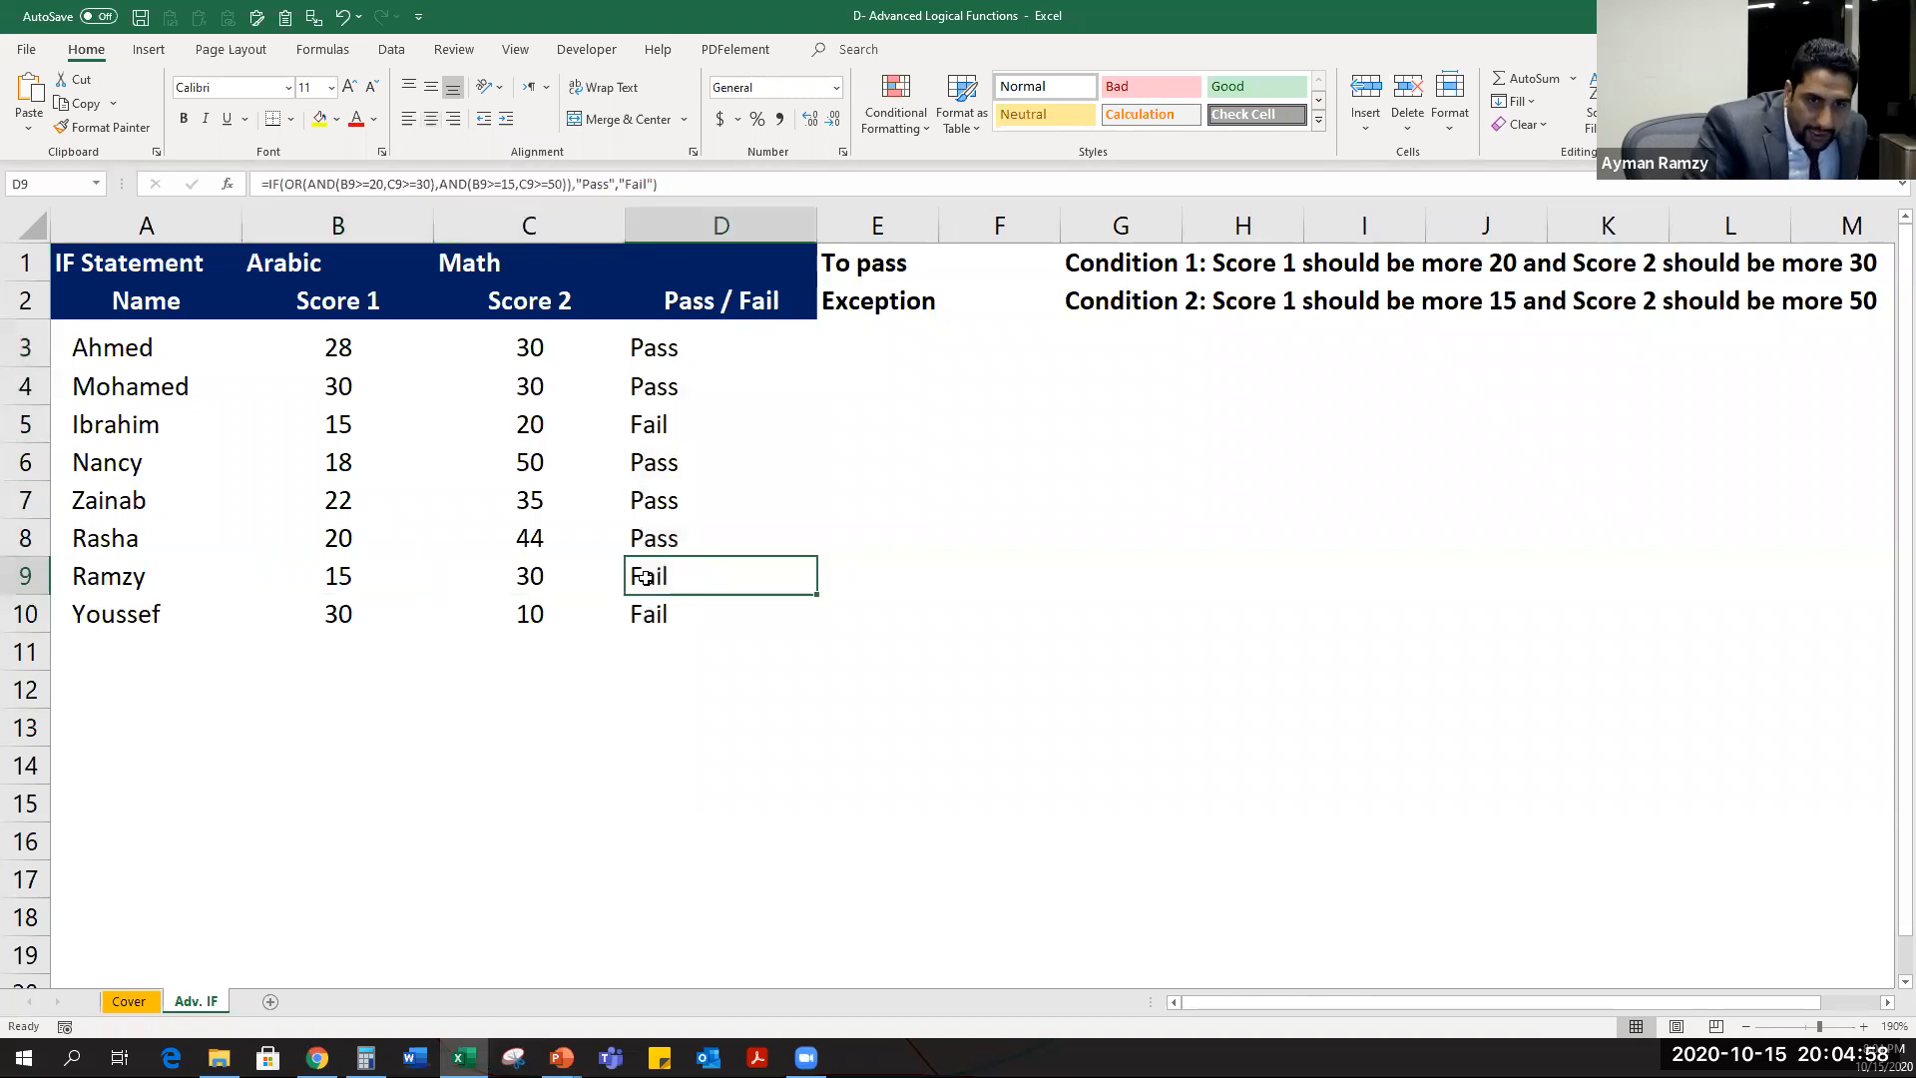
left_click(339, 458)
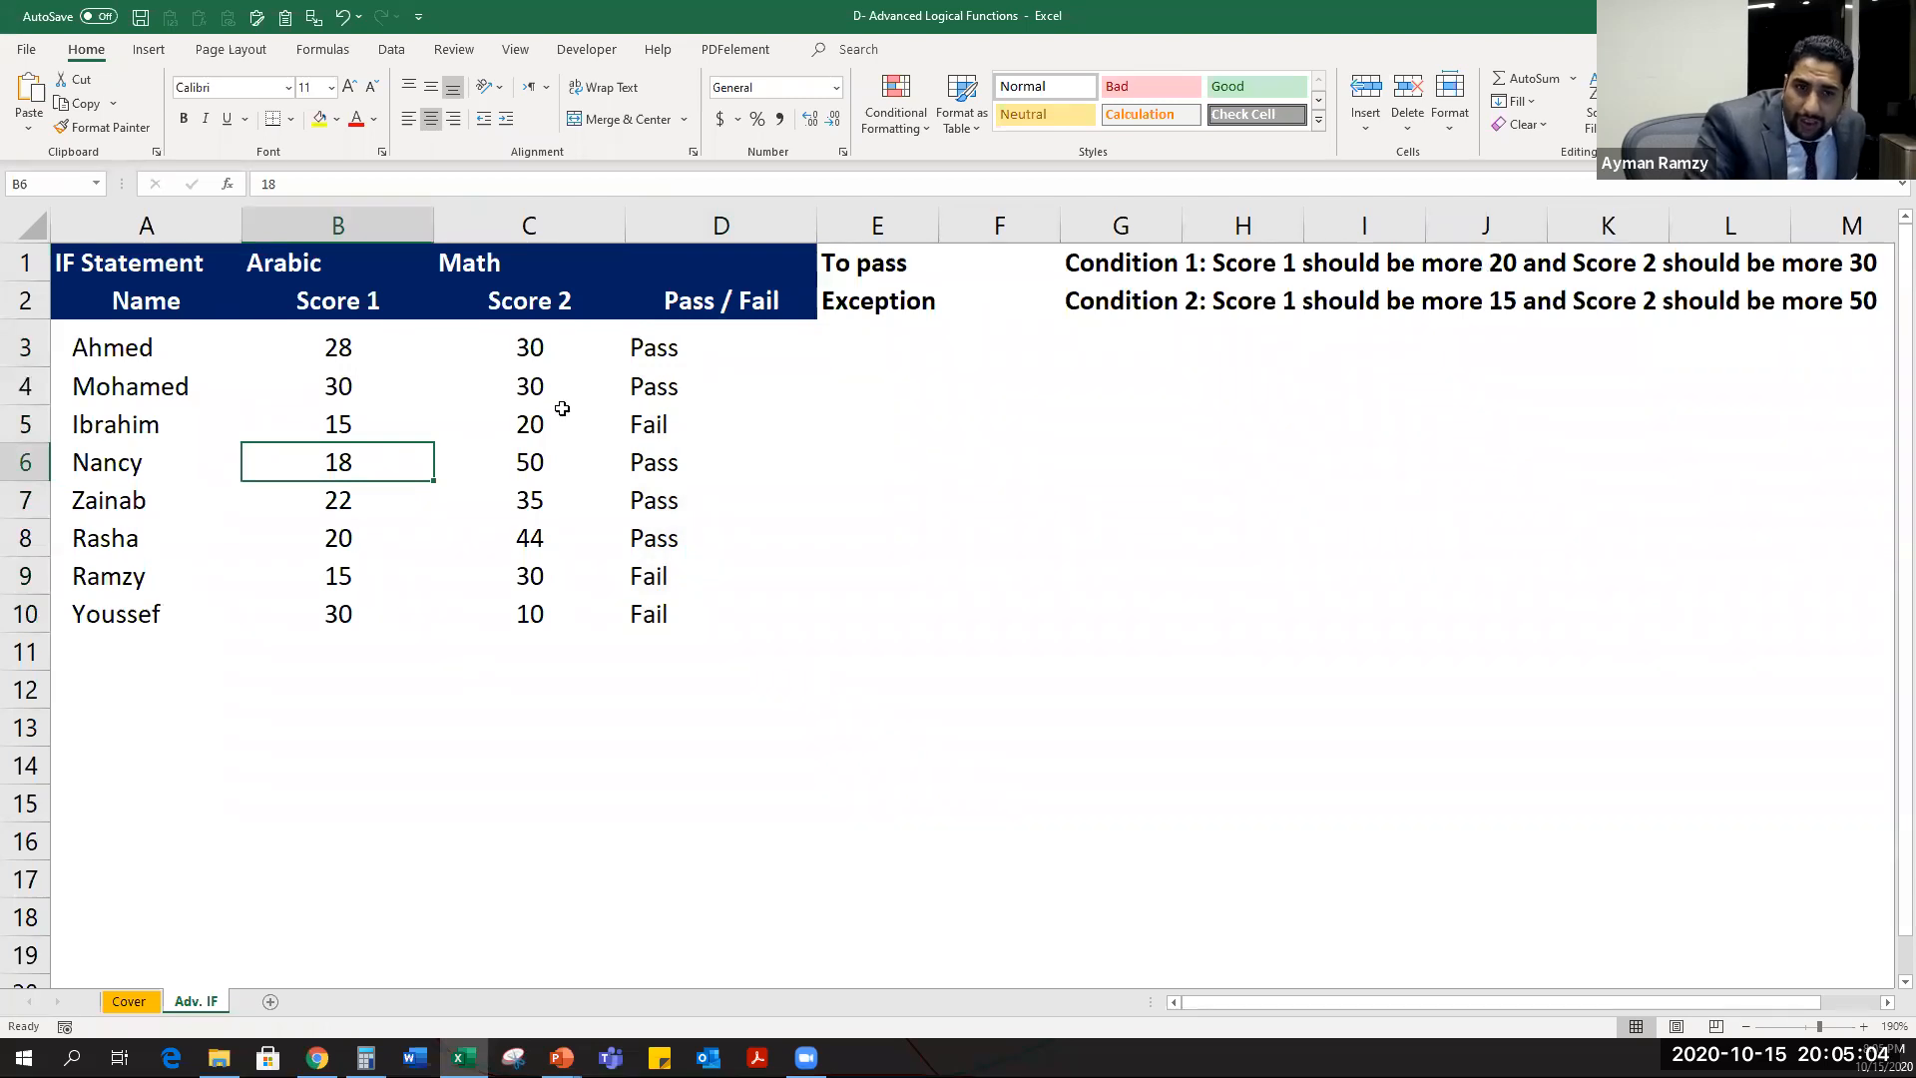
left_click(523, 465)
left_click(654, 465)
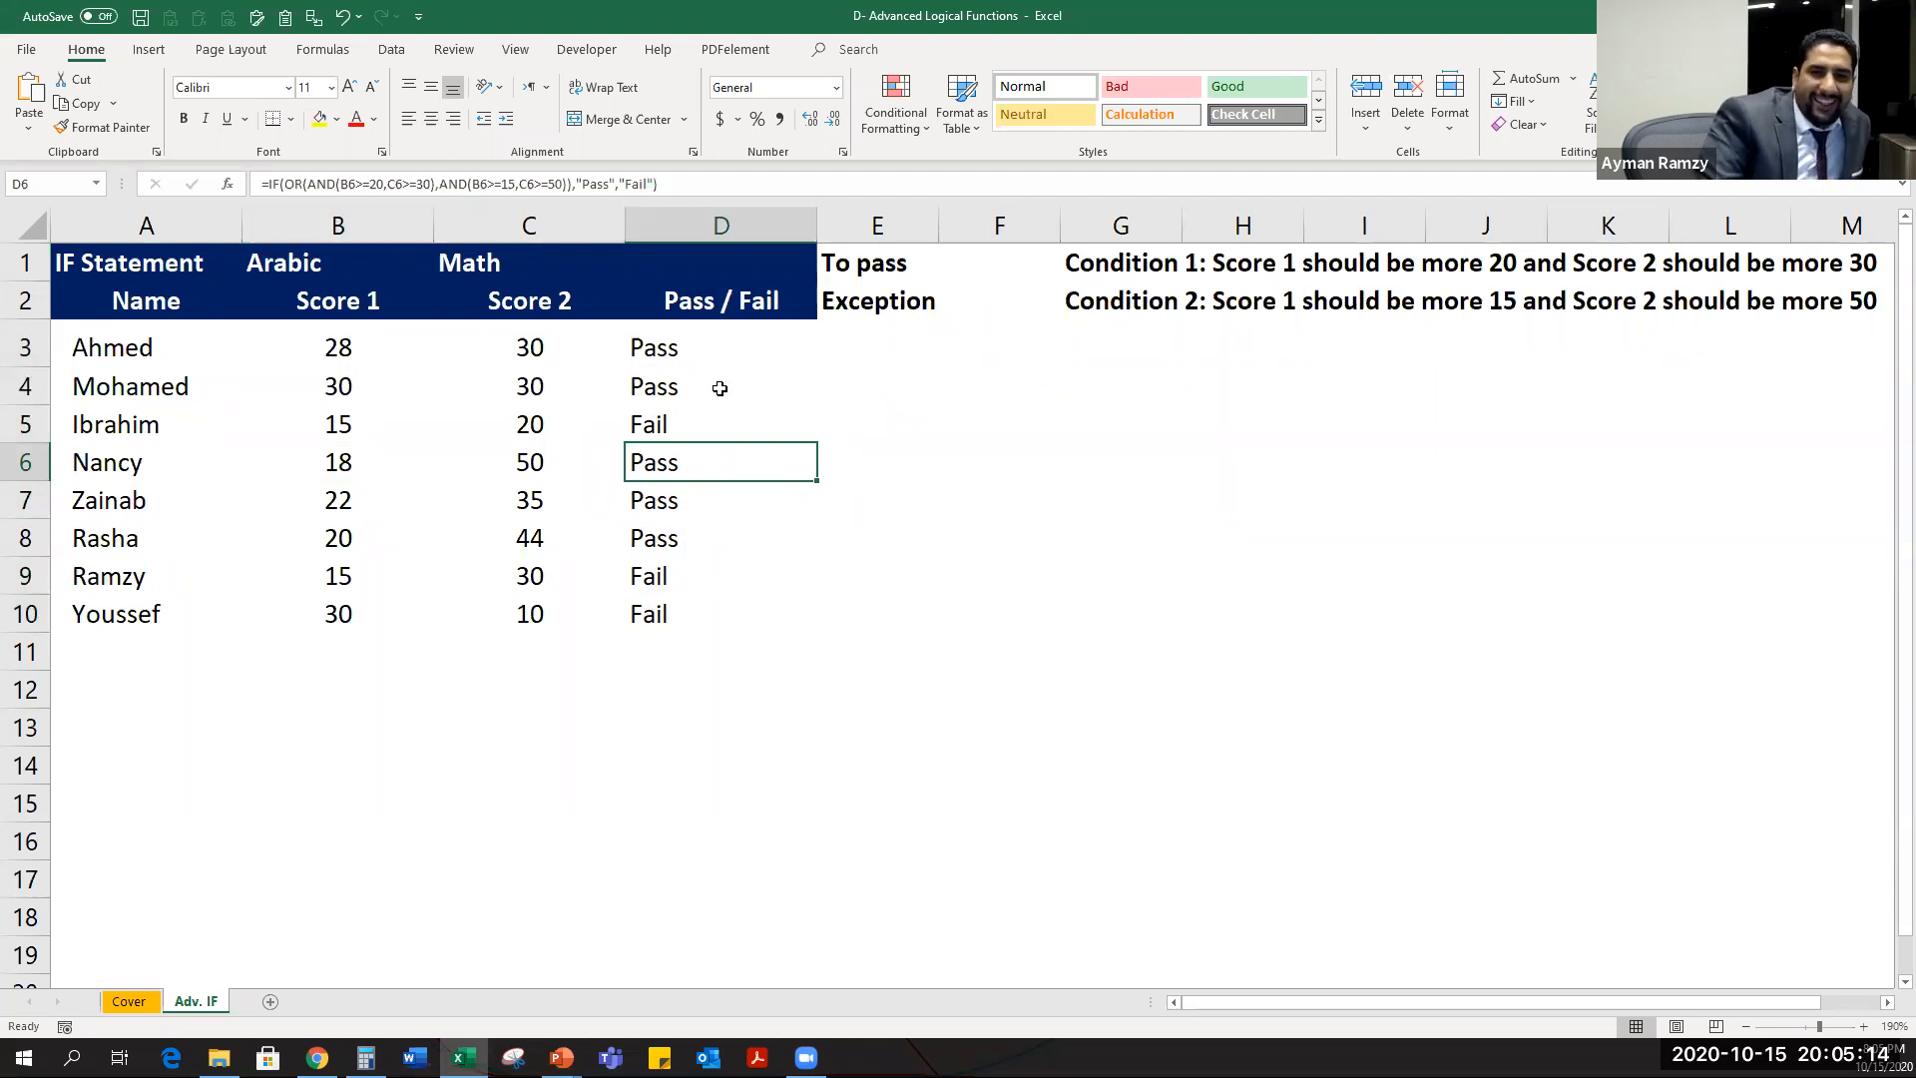
left_click_drag(719, 616, 8, 308)
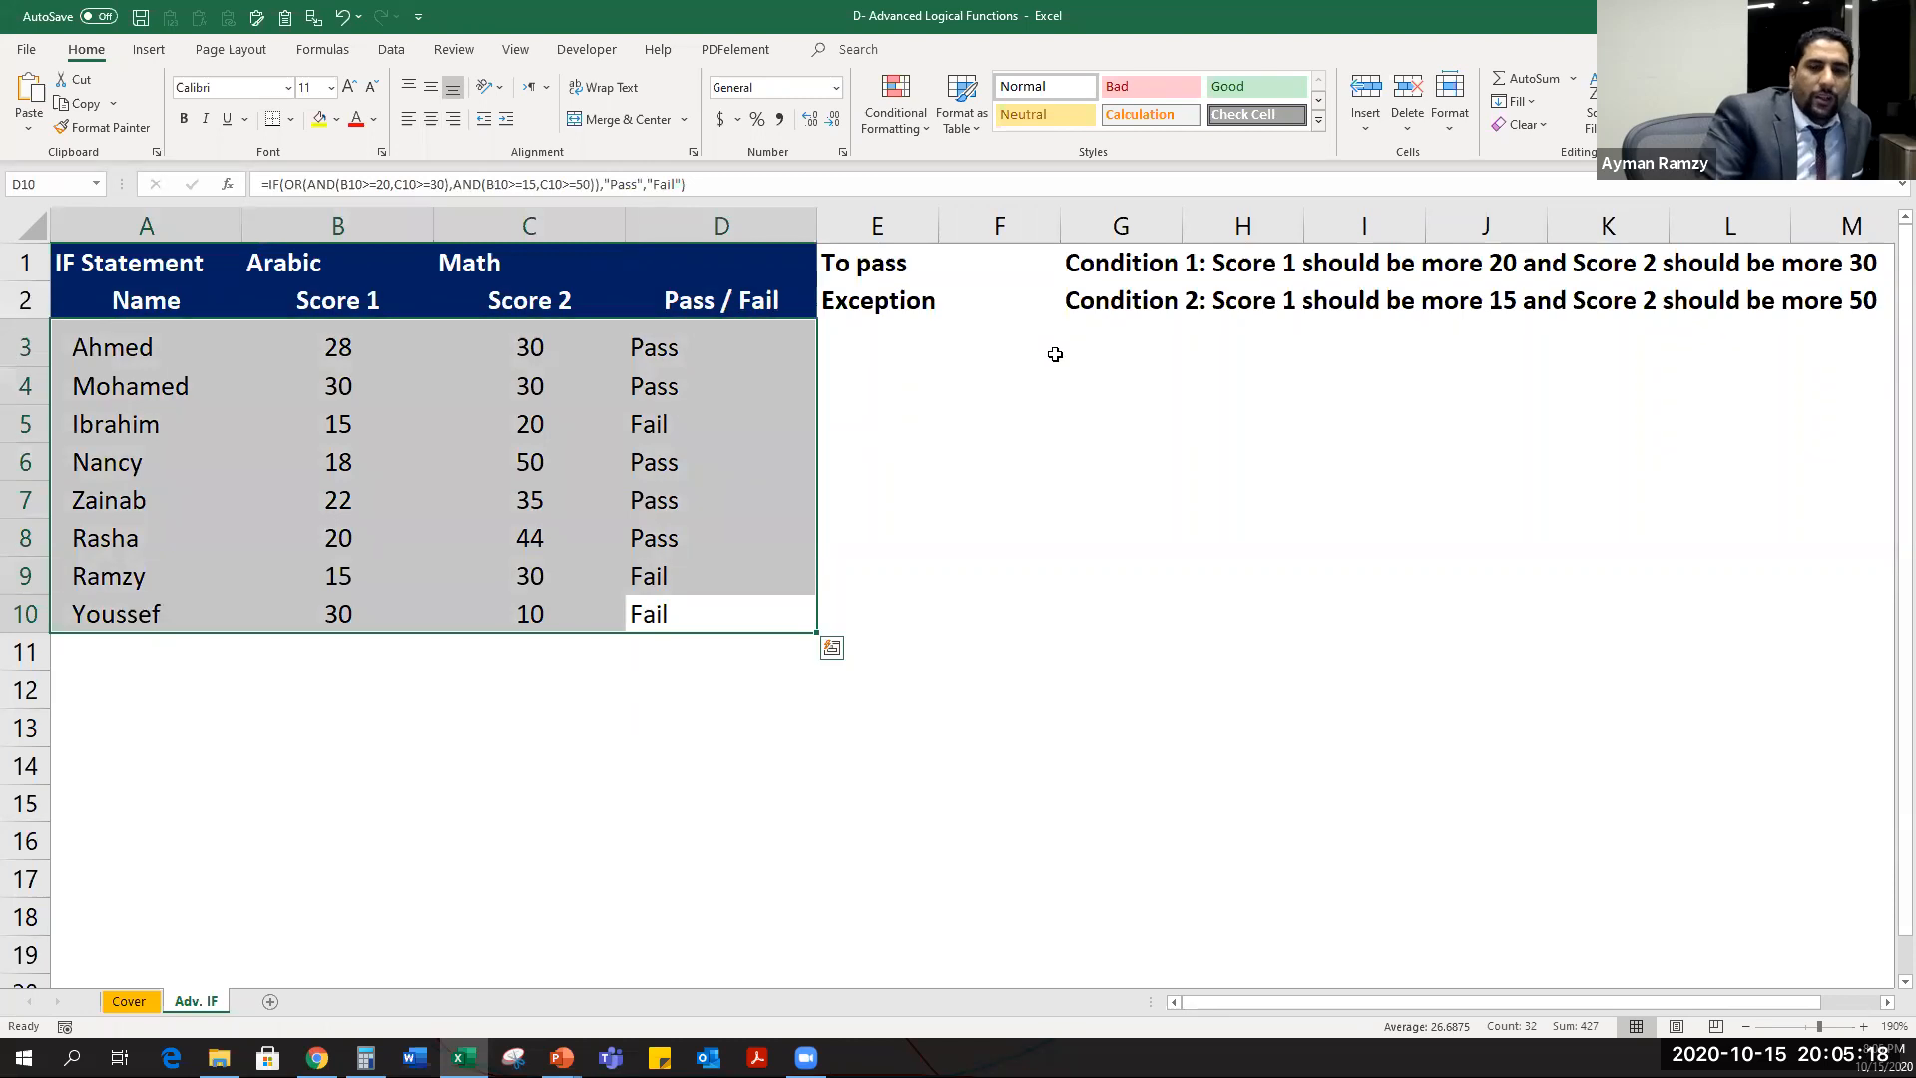
left_click(749, 498)
Center the Pass/Fail results in D3:D10 horizontally.
left_click_drag(704, 346, 678, 613)
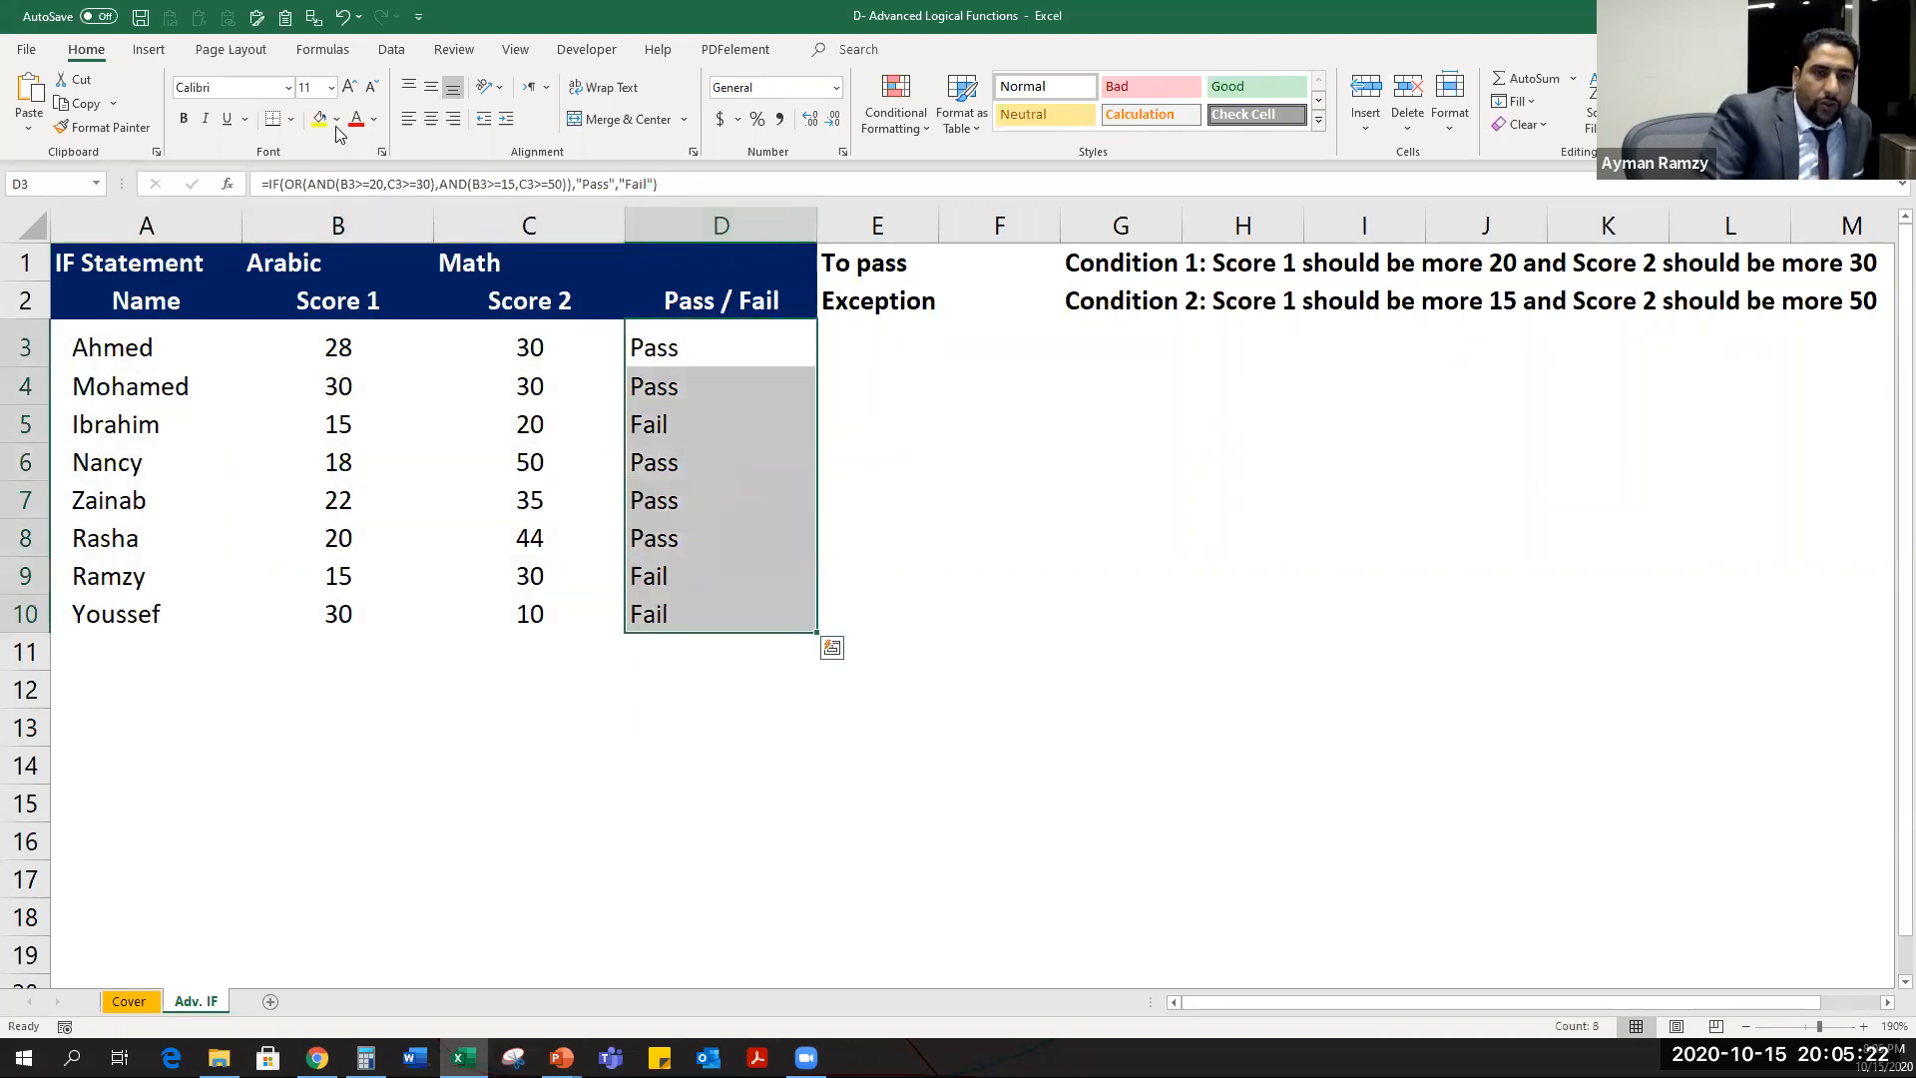
left_click(432, 119)
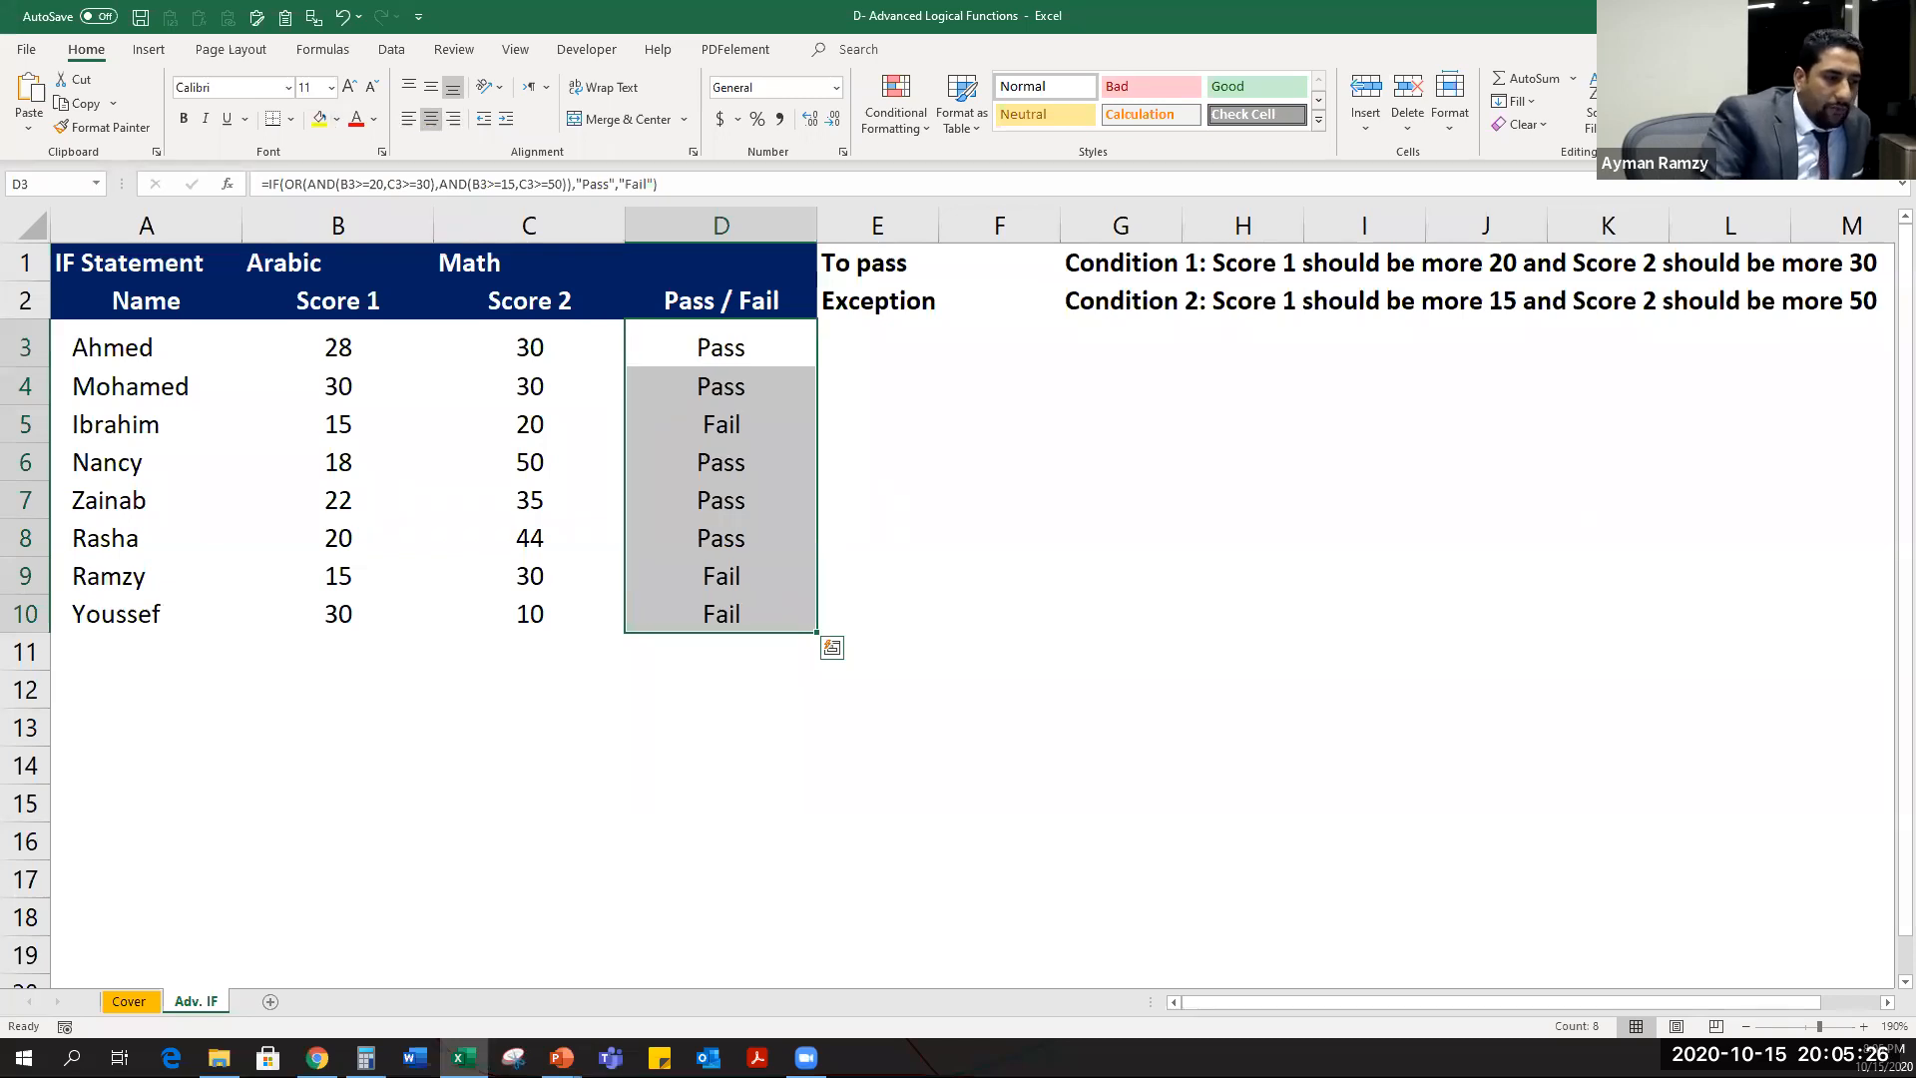
left_click(686, 343)
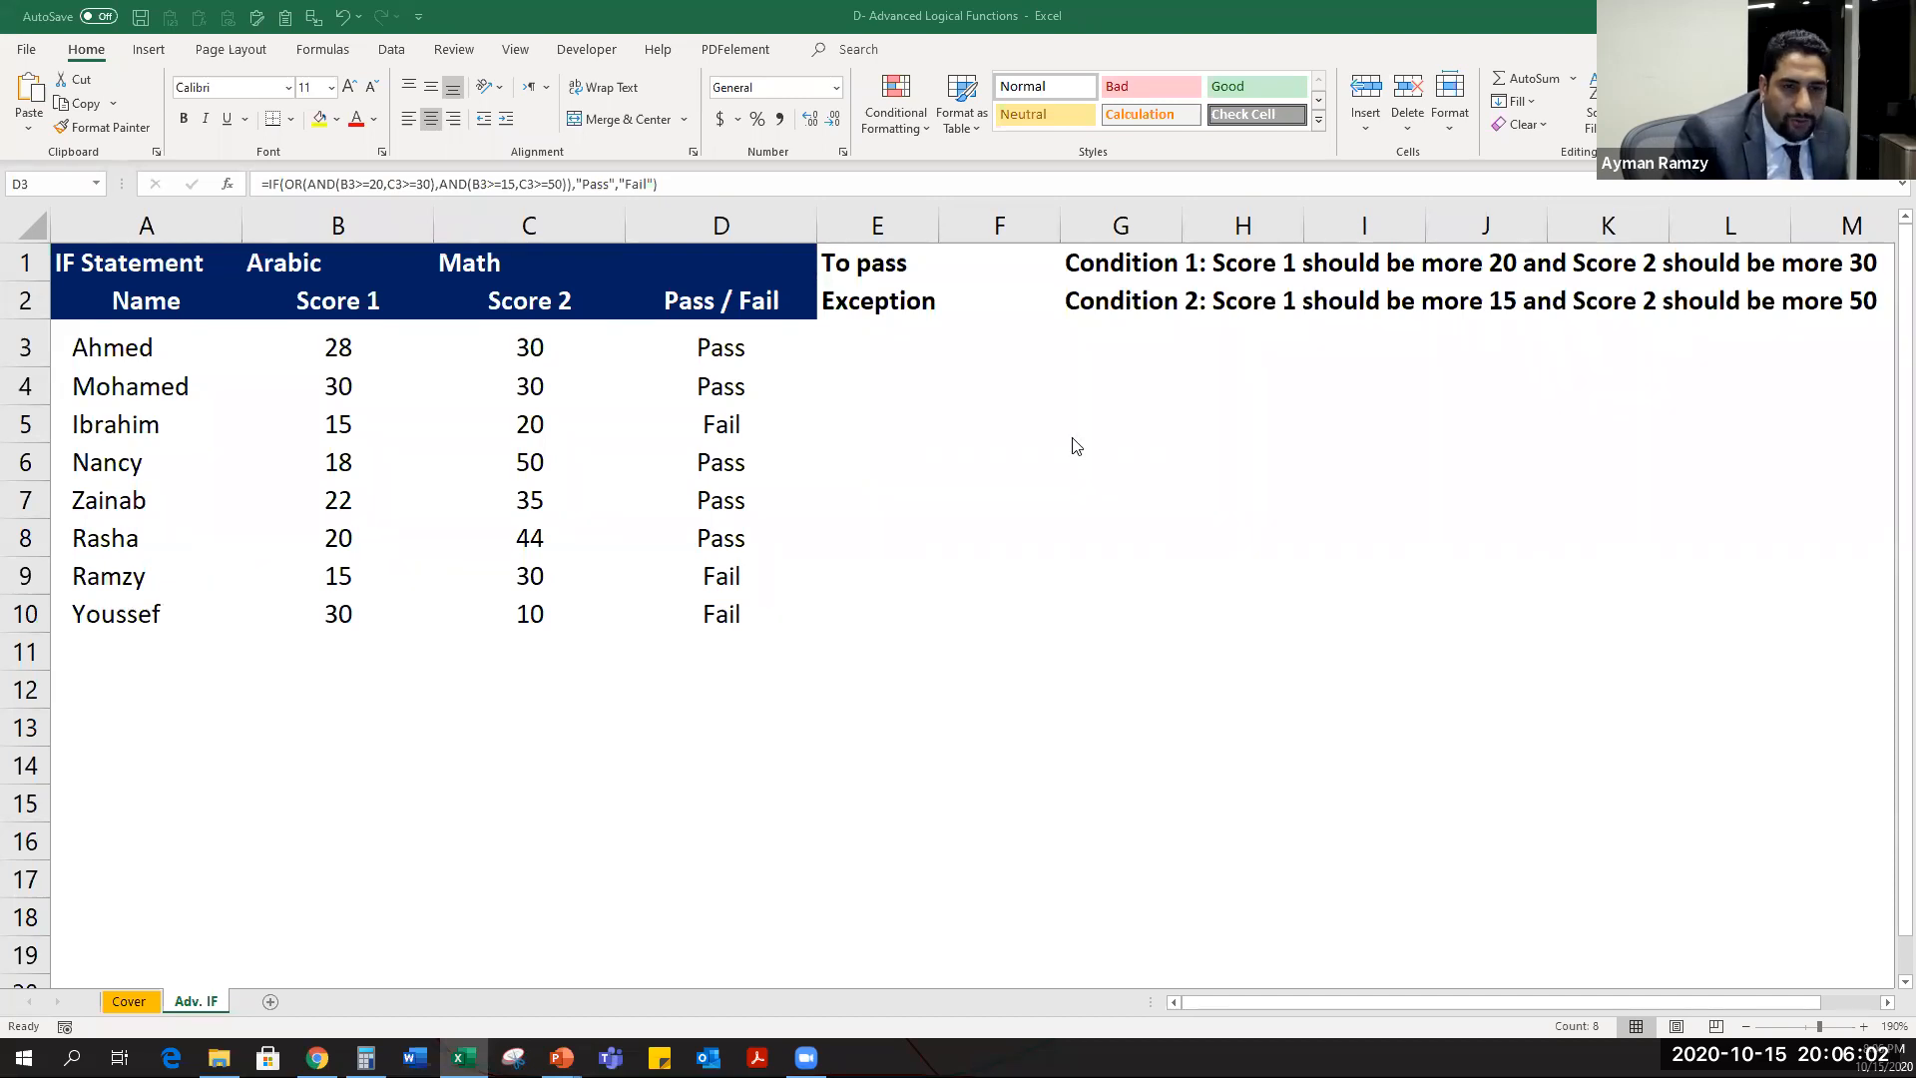
Add a Text that Contains conditional format to D3:D10, giving "Pass" cells Green Fill with Dark Green Text.
left_click(721, 347)
left_click_drag(735, 354, 705, 617)
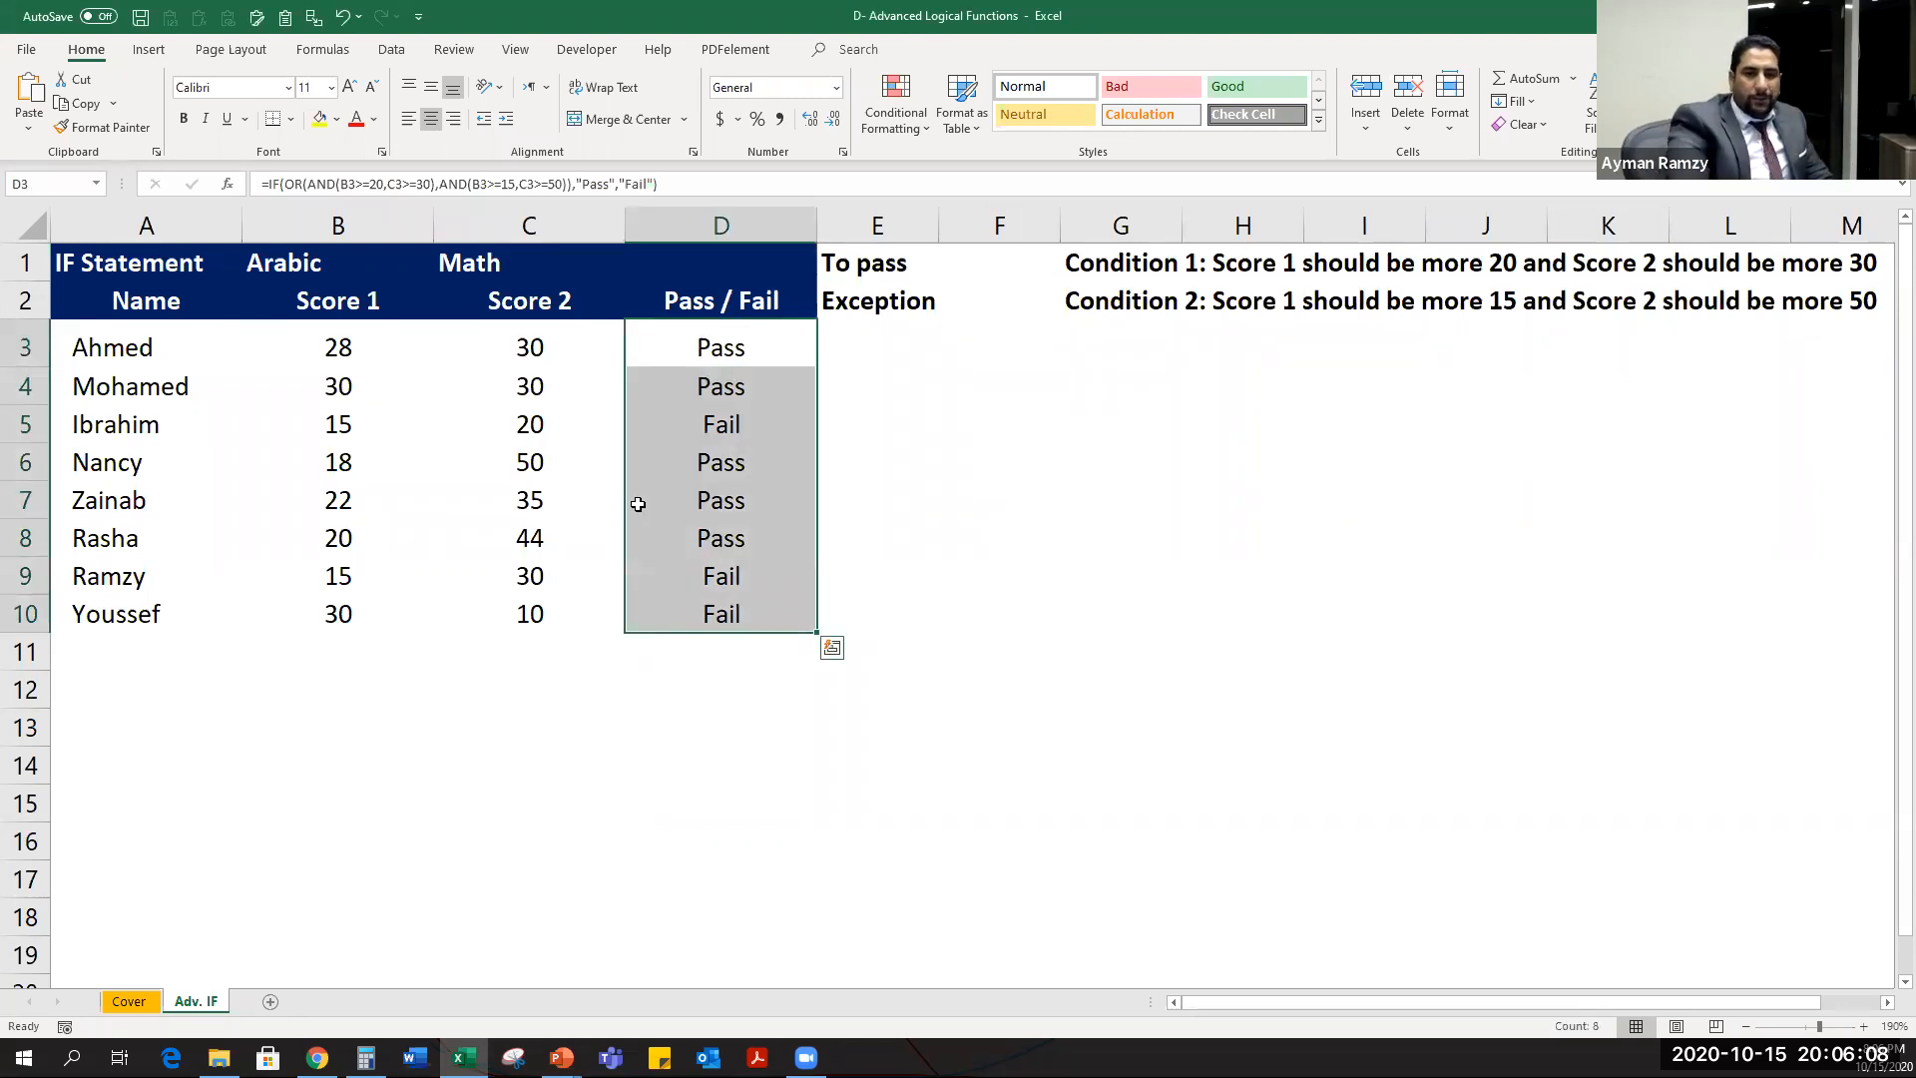
scroll(648, 502, "up", 1)
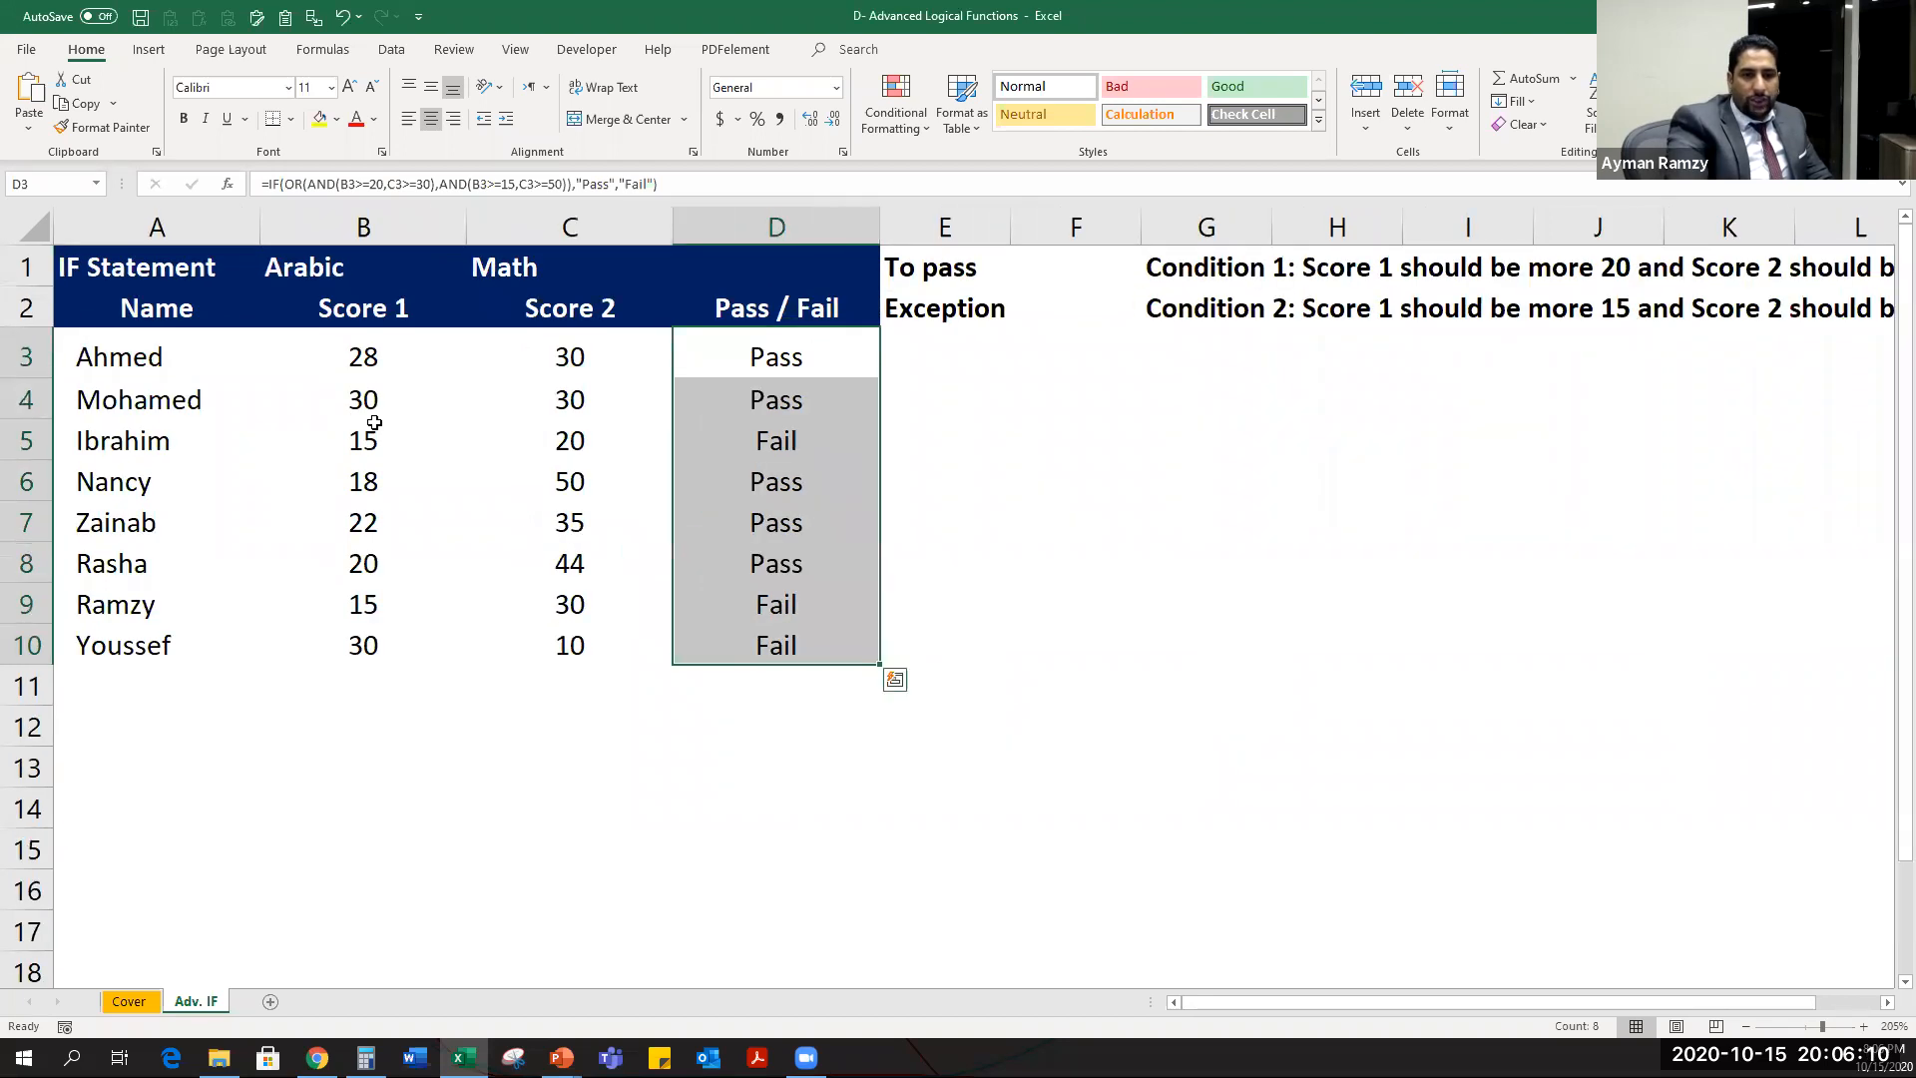
left_click_drag(821, 356, 838, 646)
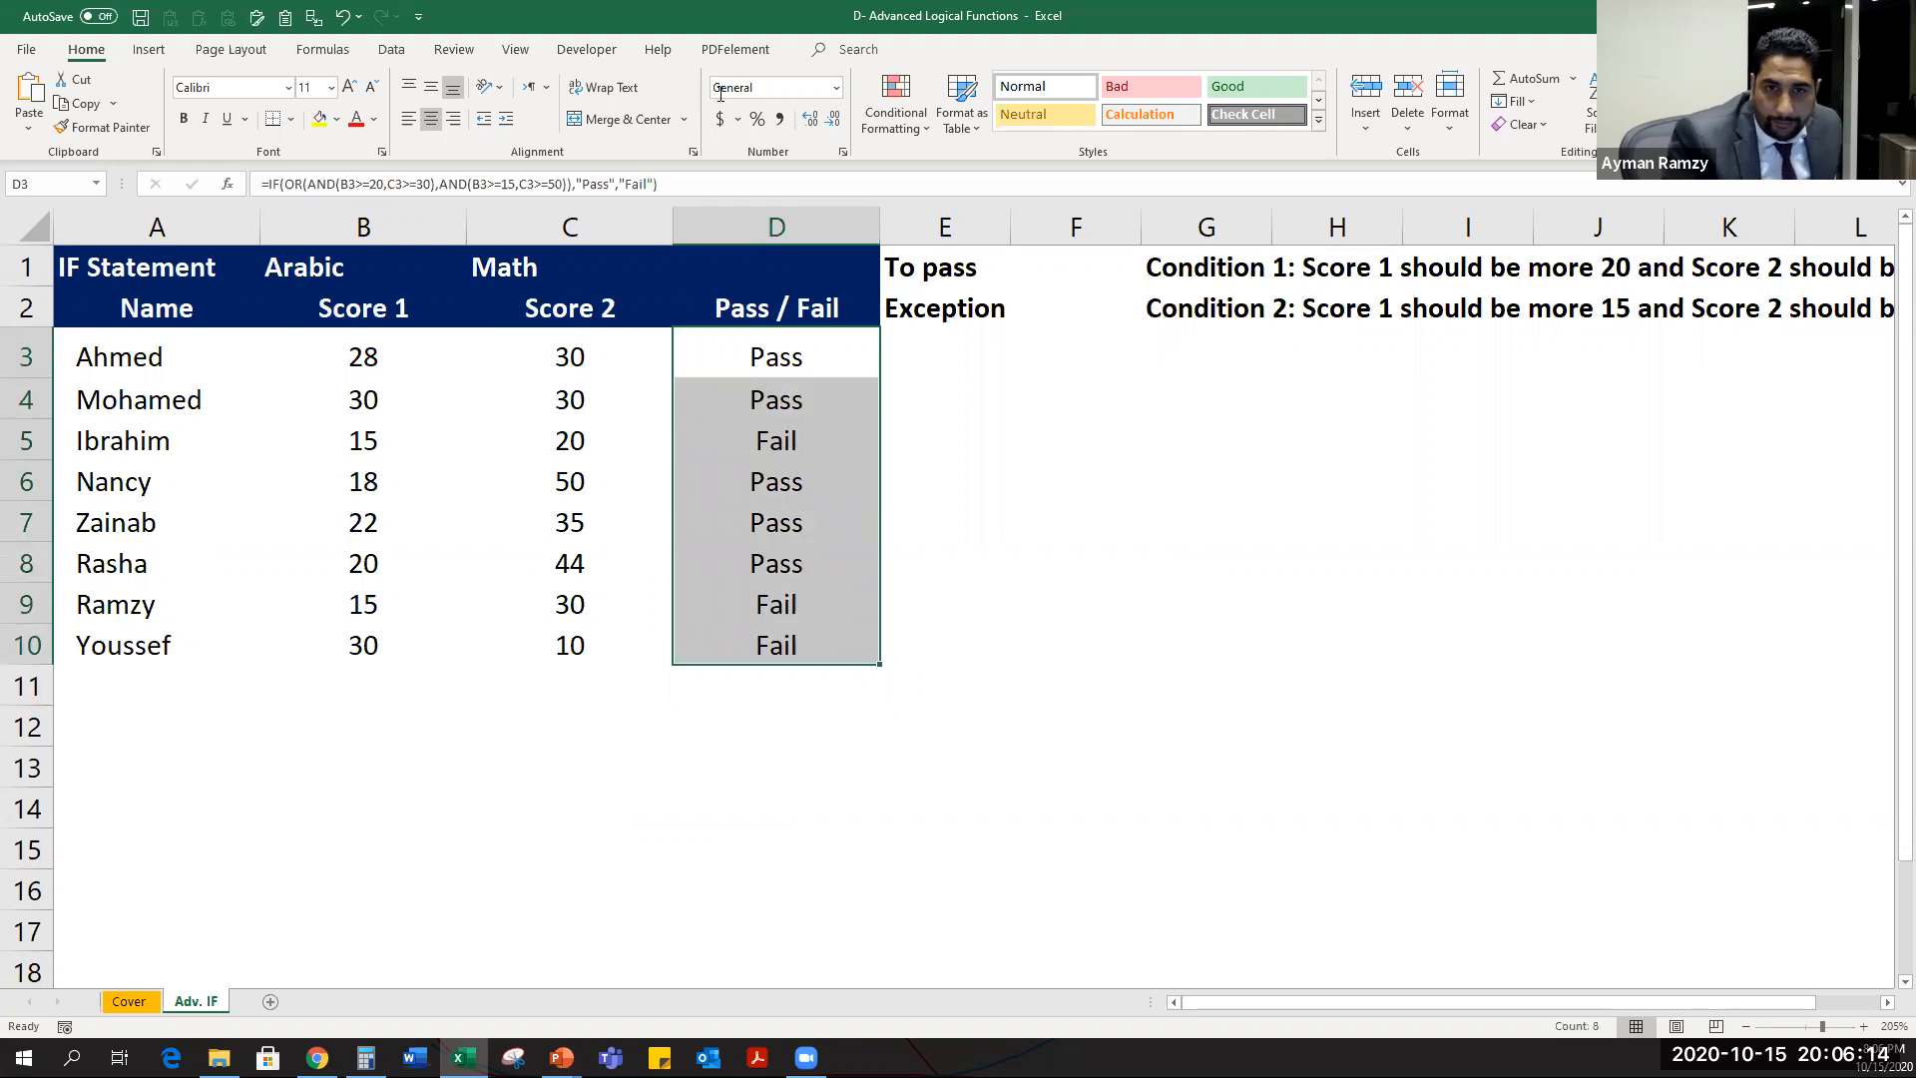
left_click(895, 108)
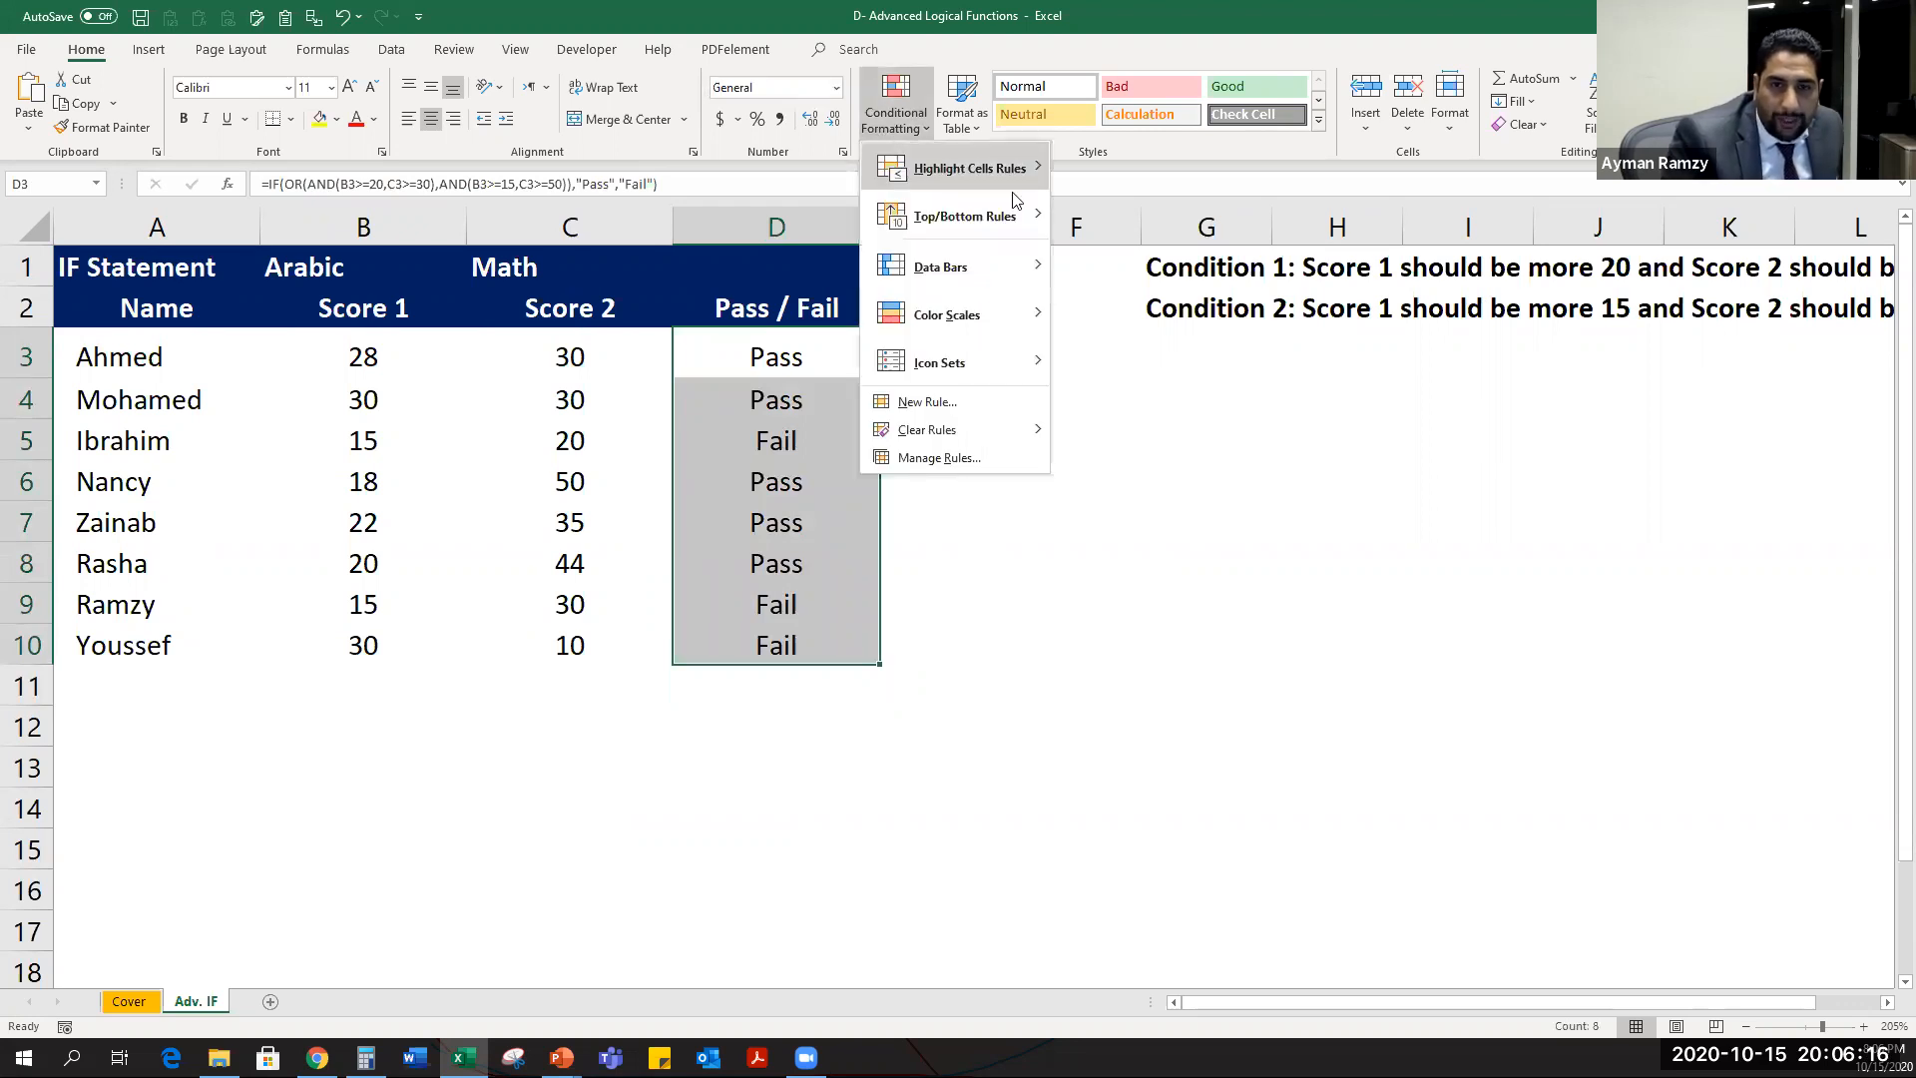
mouse_move(1015, 192)
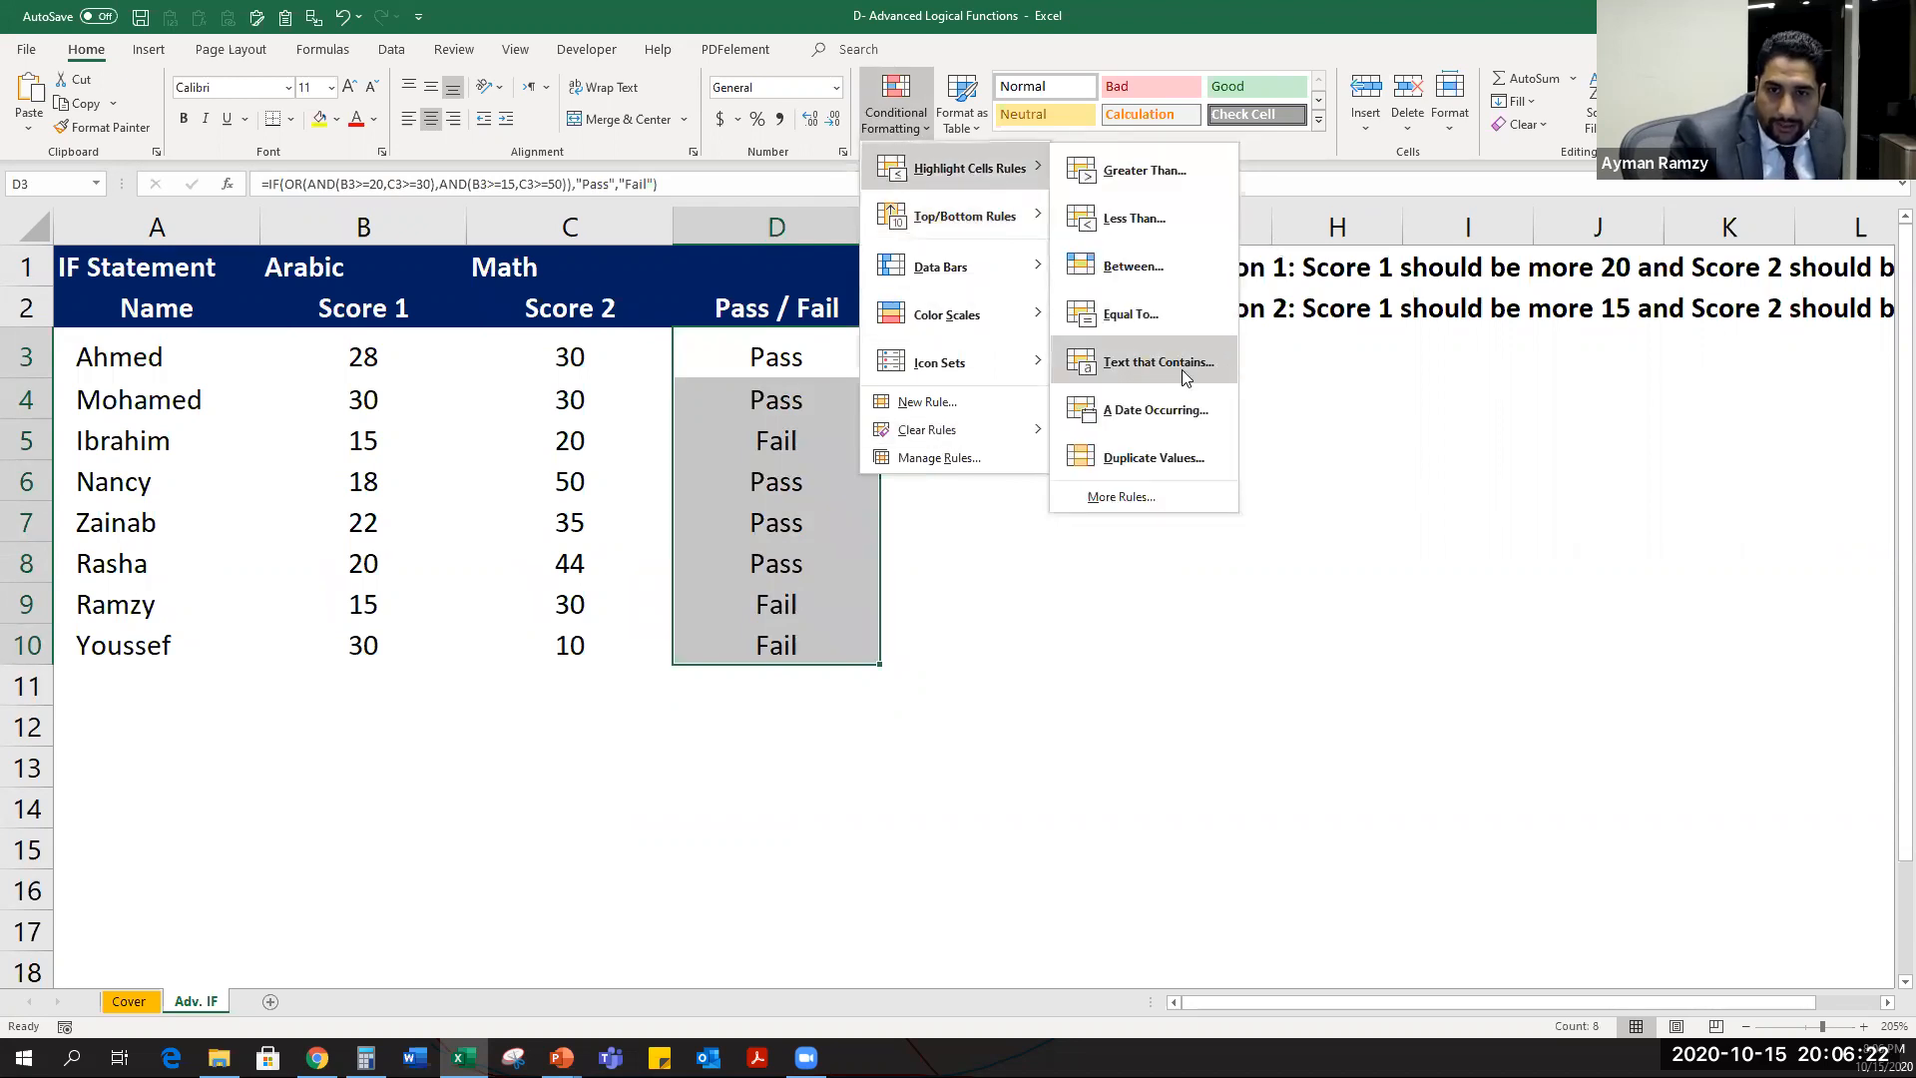
left_click(1164, 372)
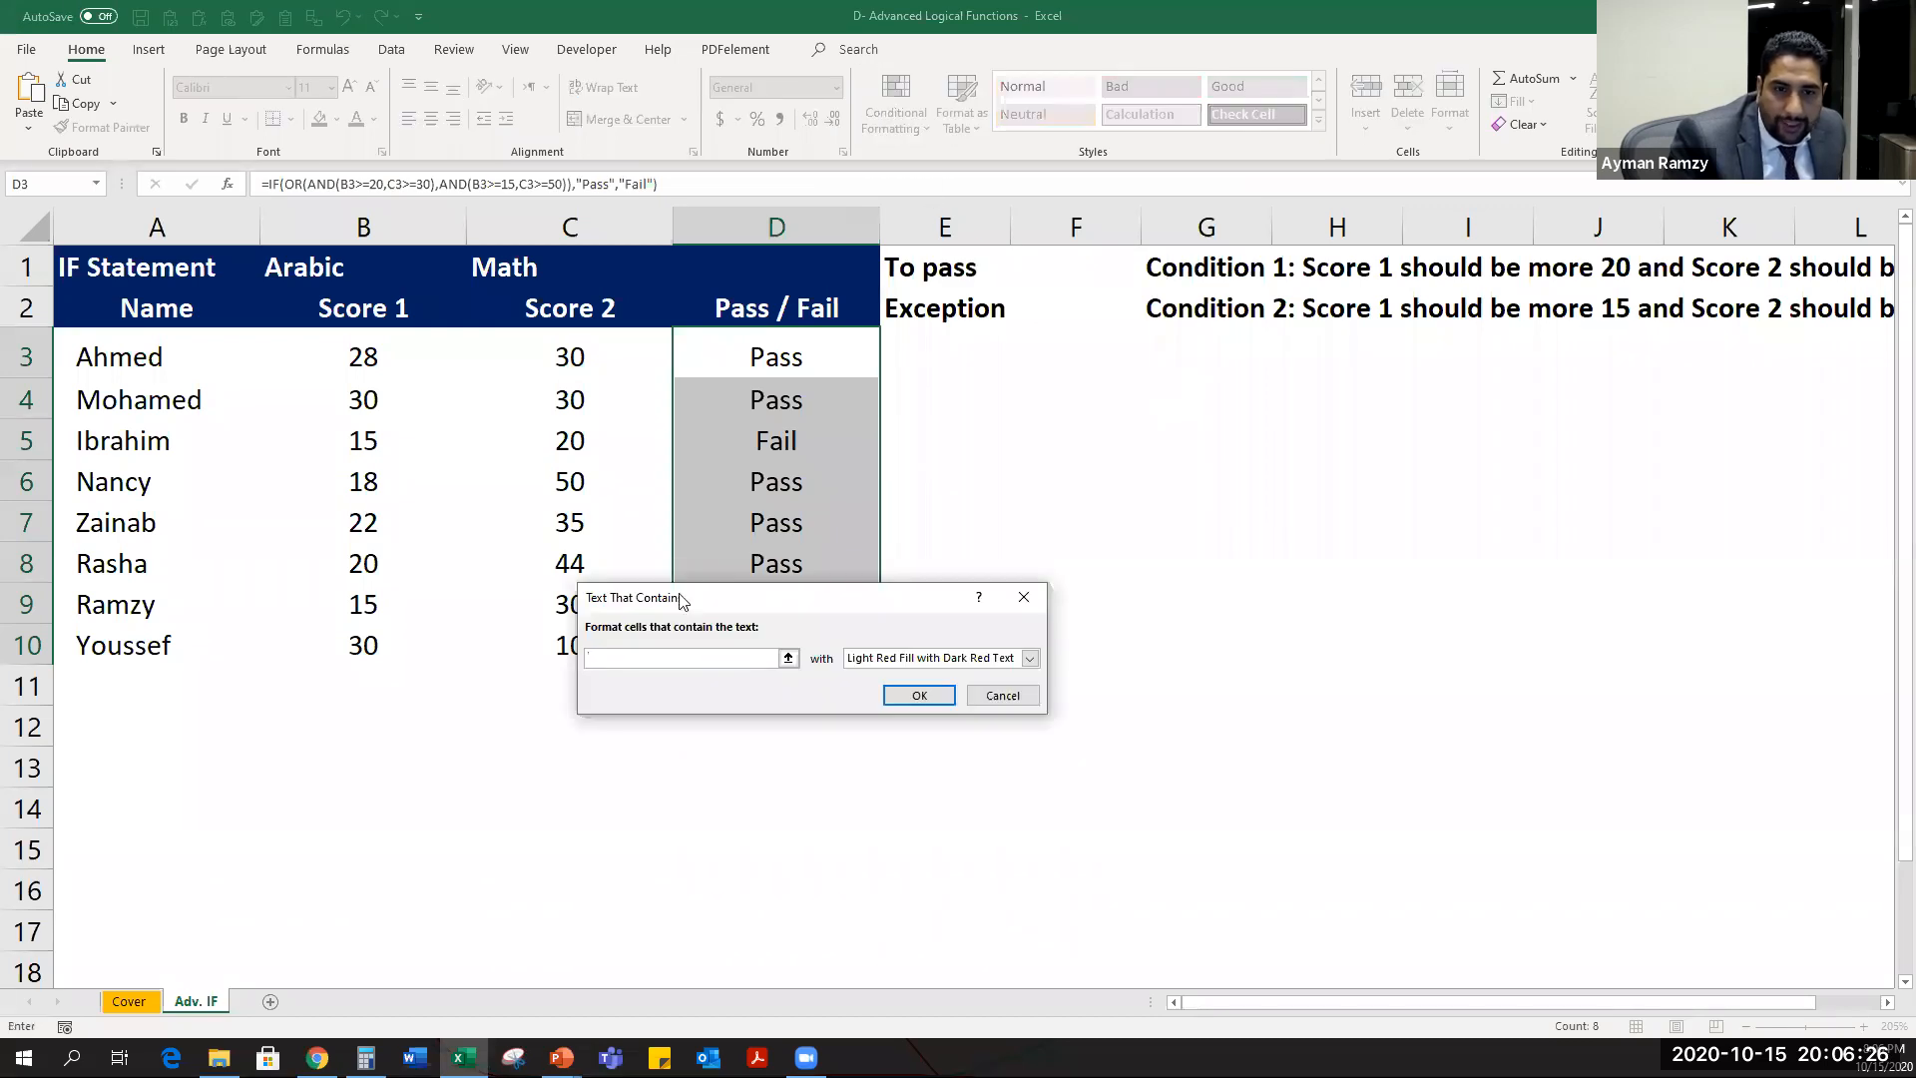
left_click_drag(689, 596, 1082, 575)
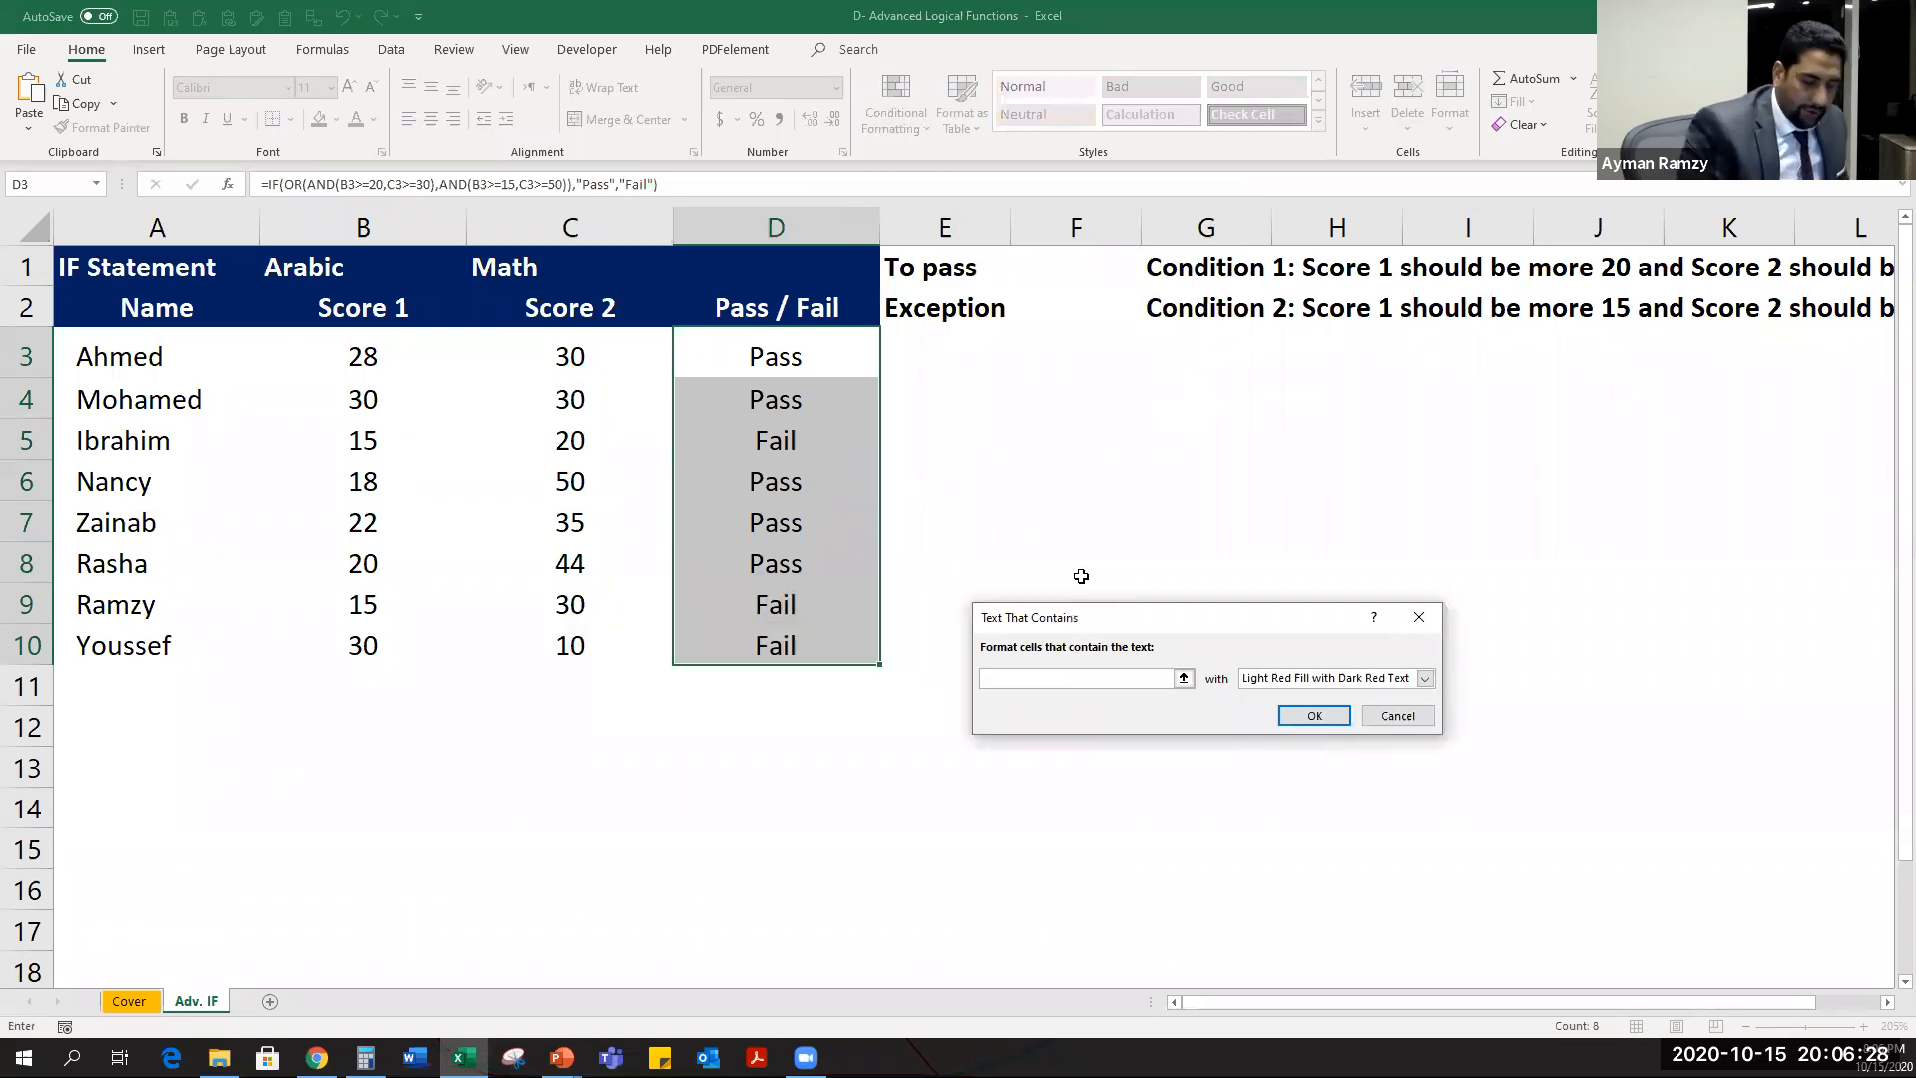
type("Pass")
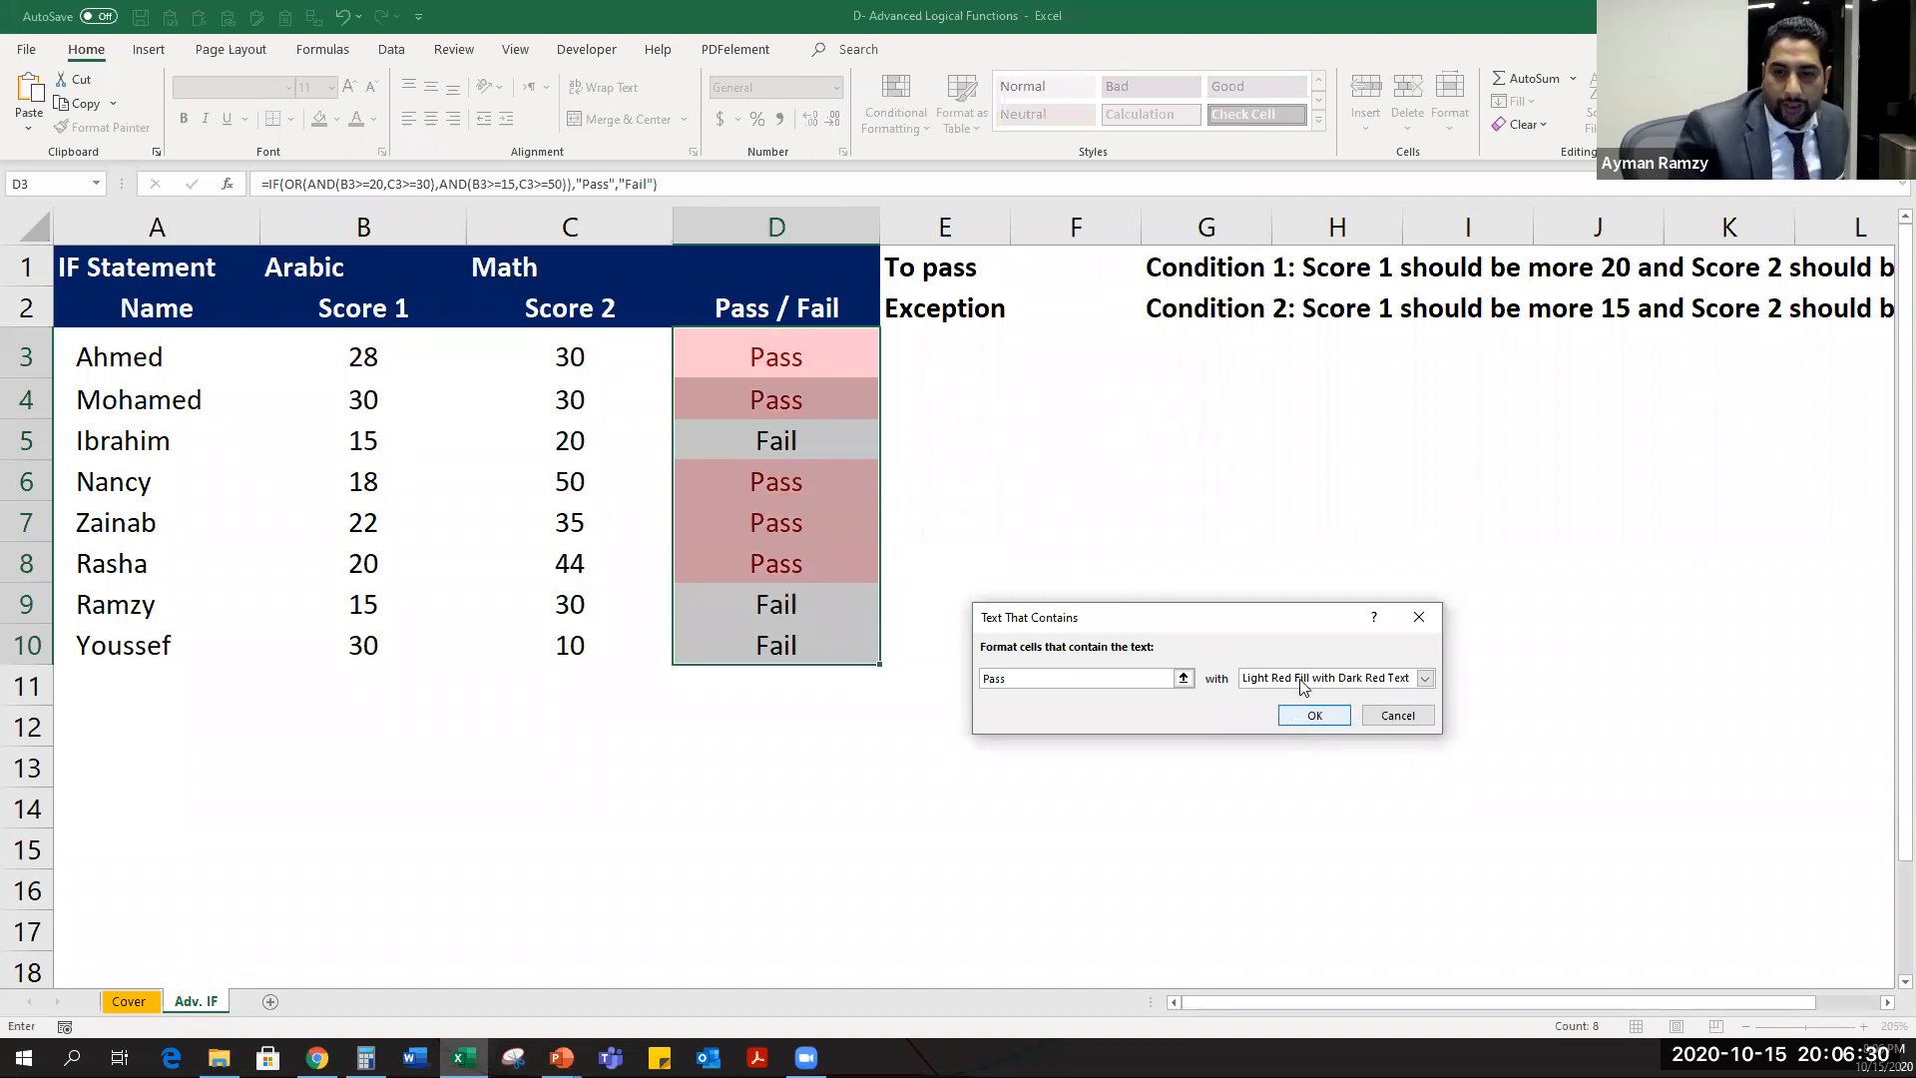
left_click(1425, 678)
left_click(1292, 722)
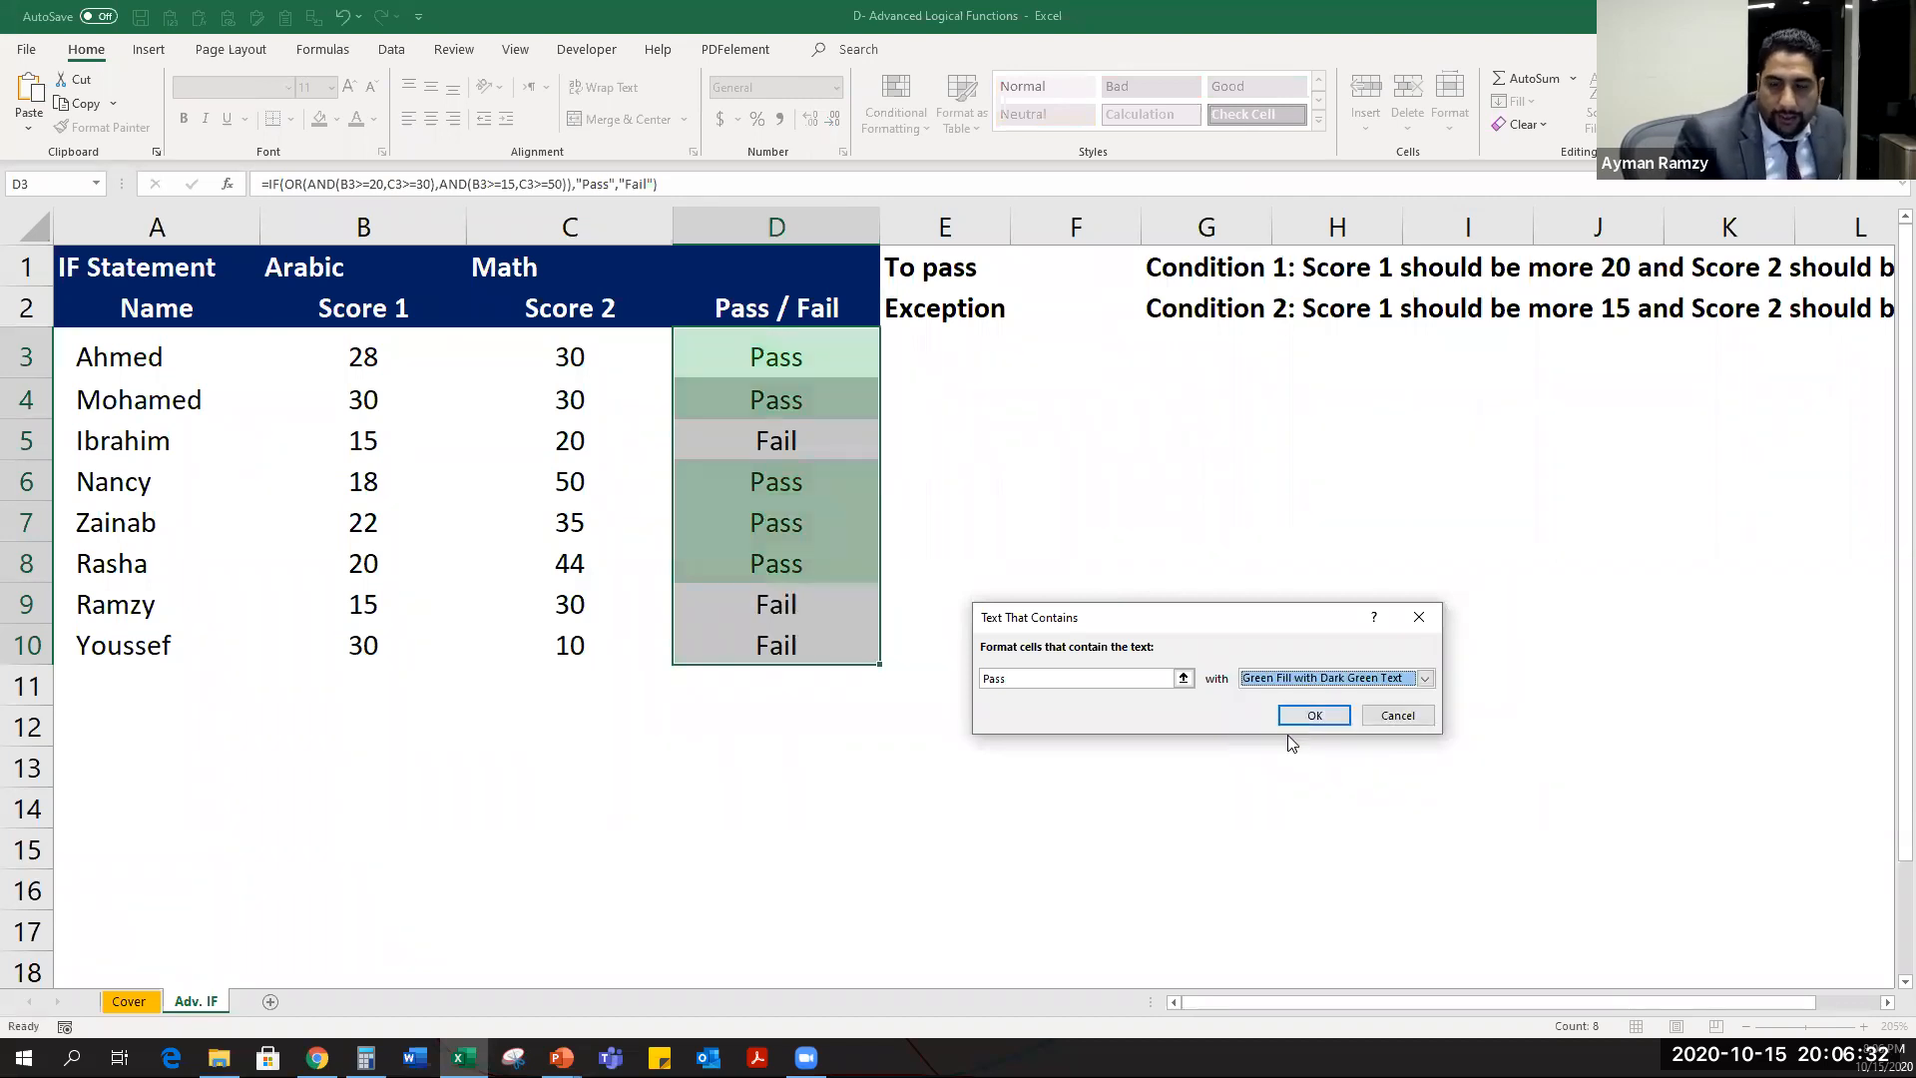
left_click(1313, 719)
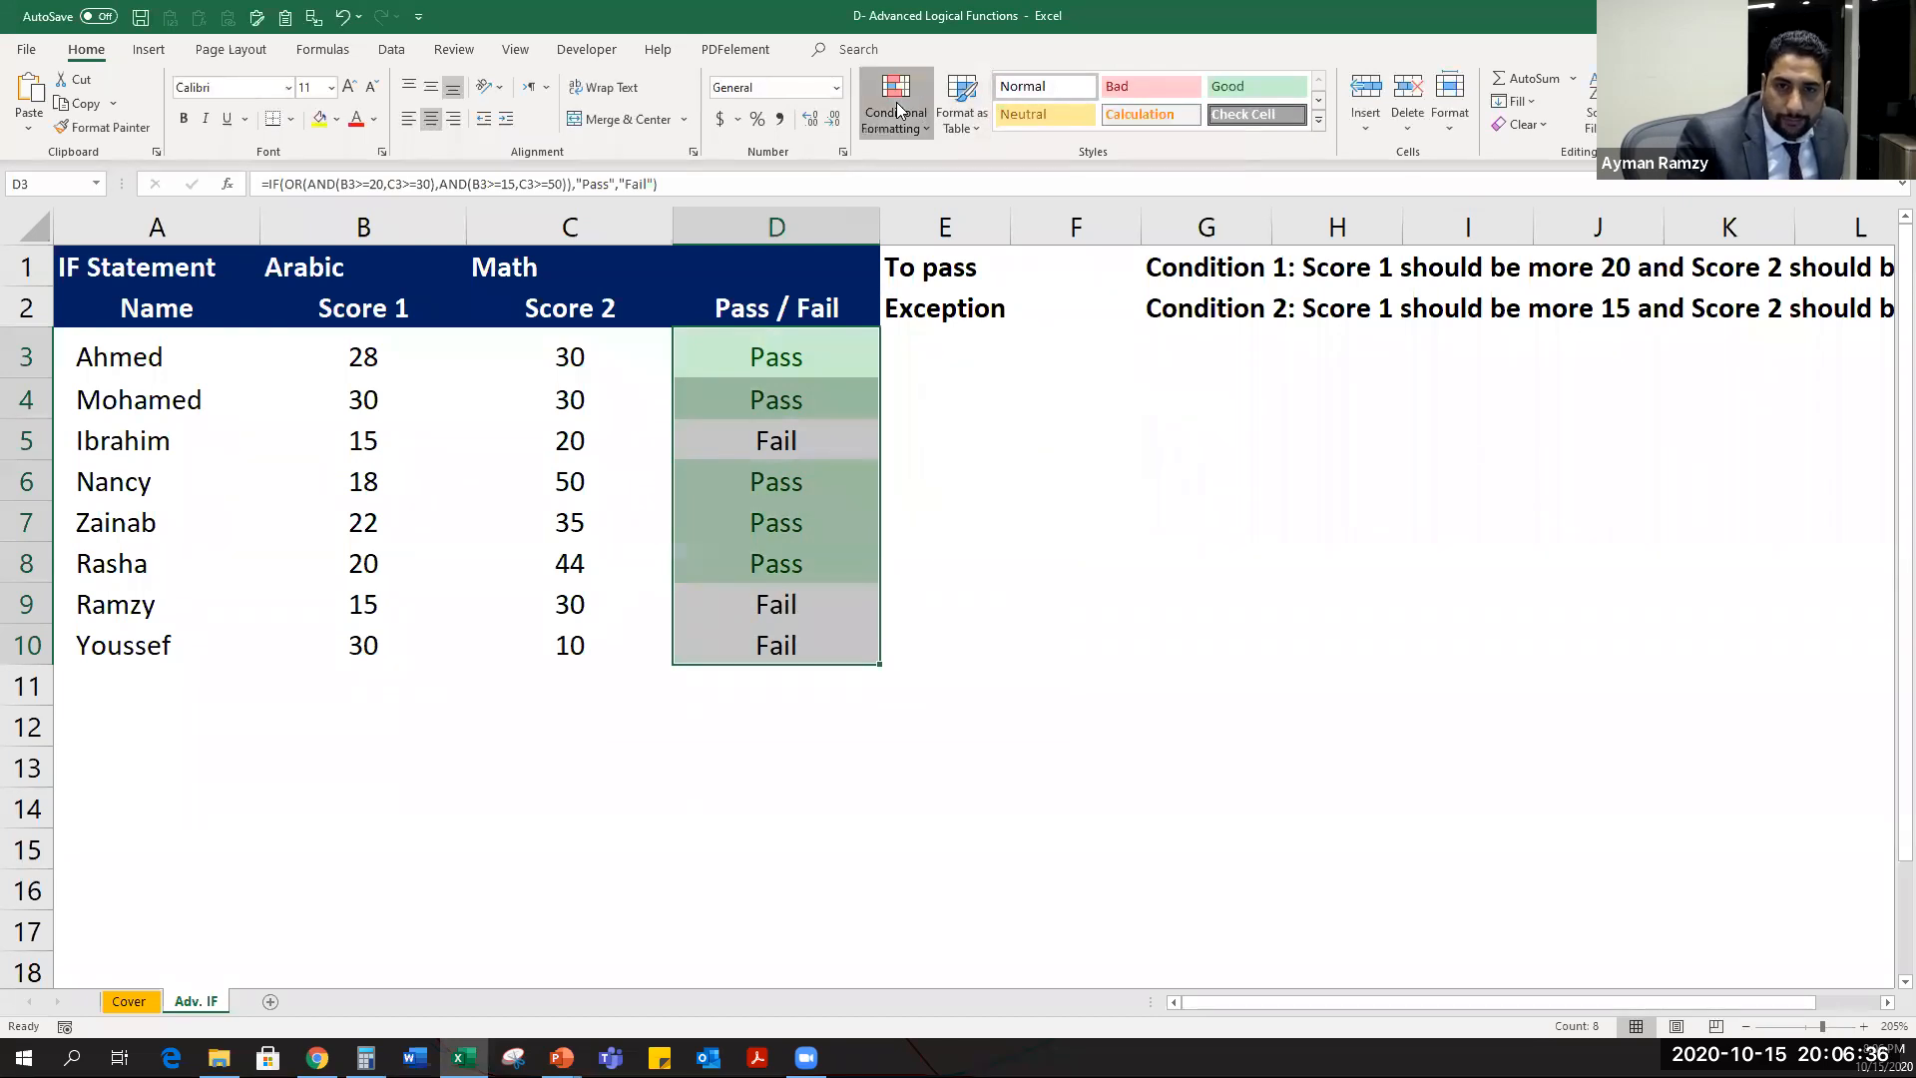
Add a second Text that Contains rule to D3:D10, giving "Fail" cells Light Red Fill with Dark Red Text.
left_click(926, 128)
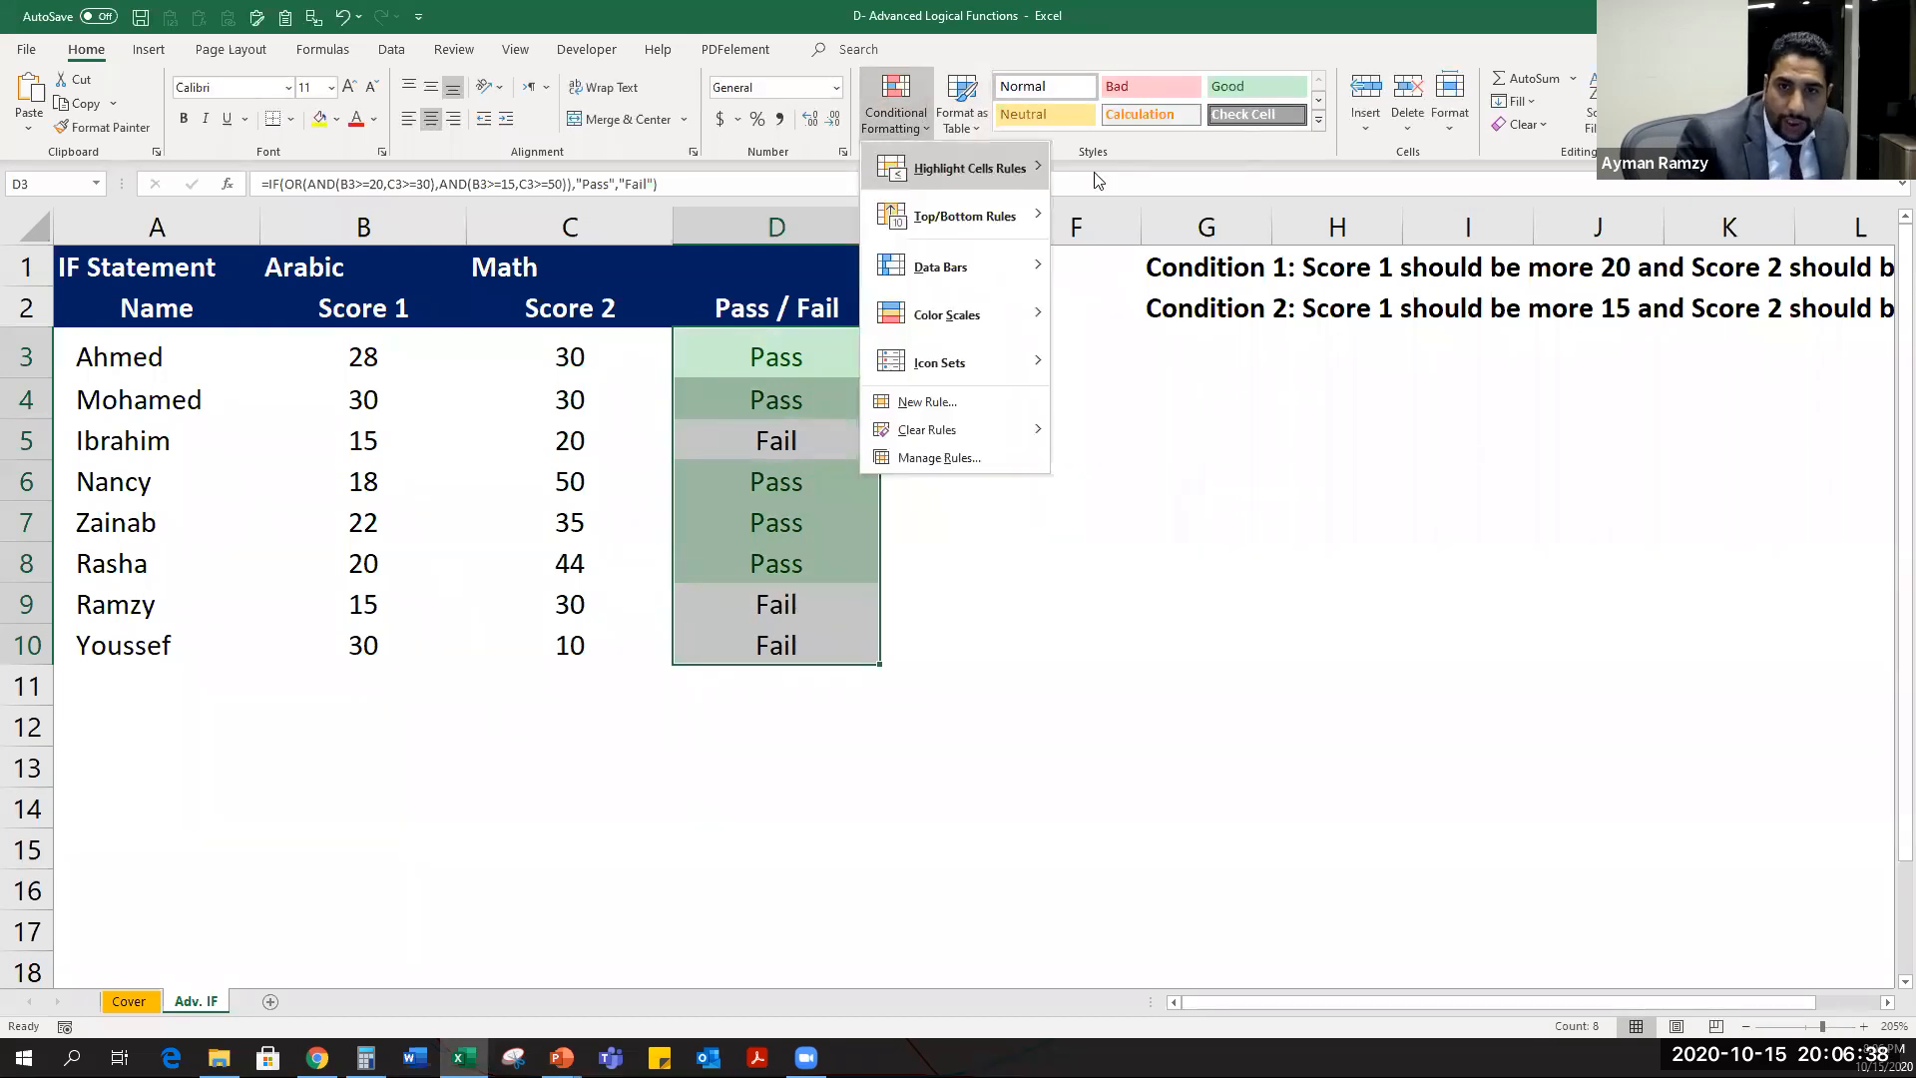
mouse_move(1162, 408)
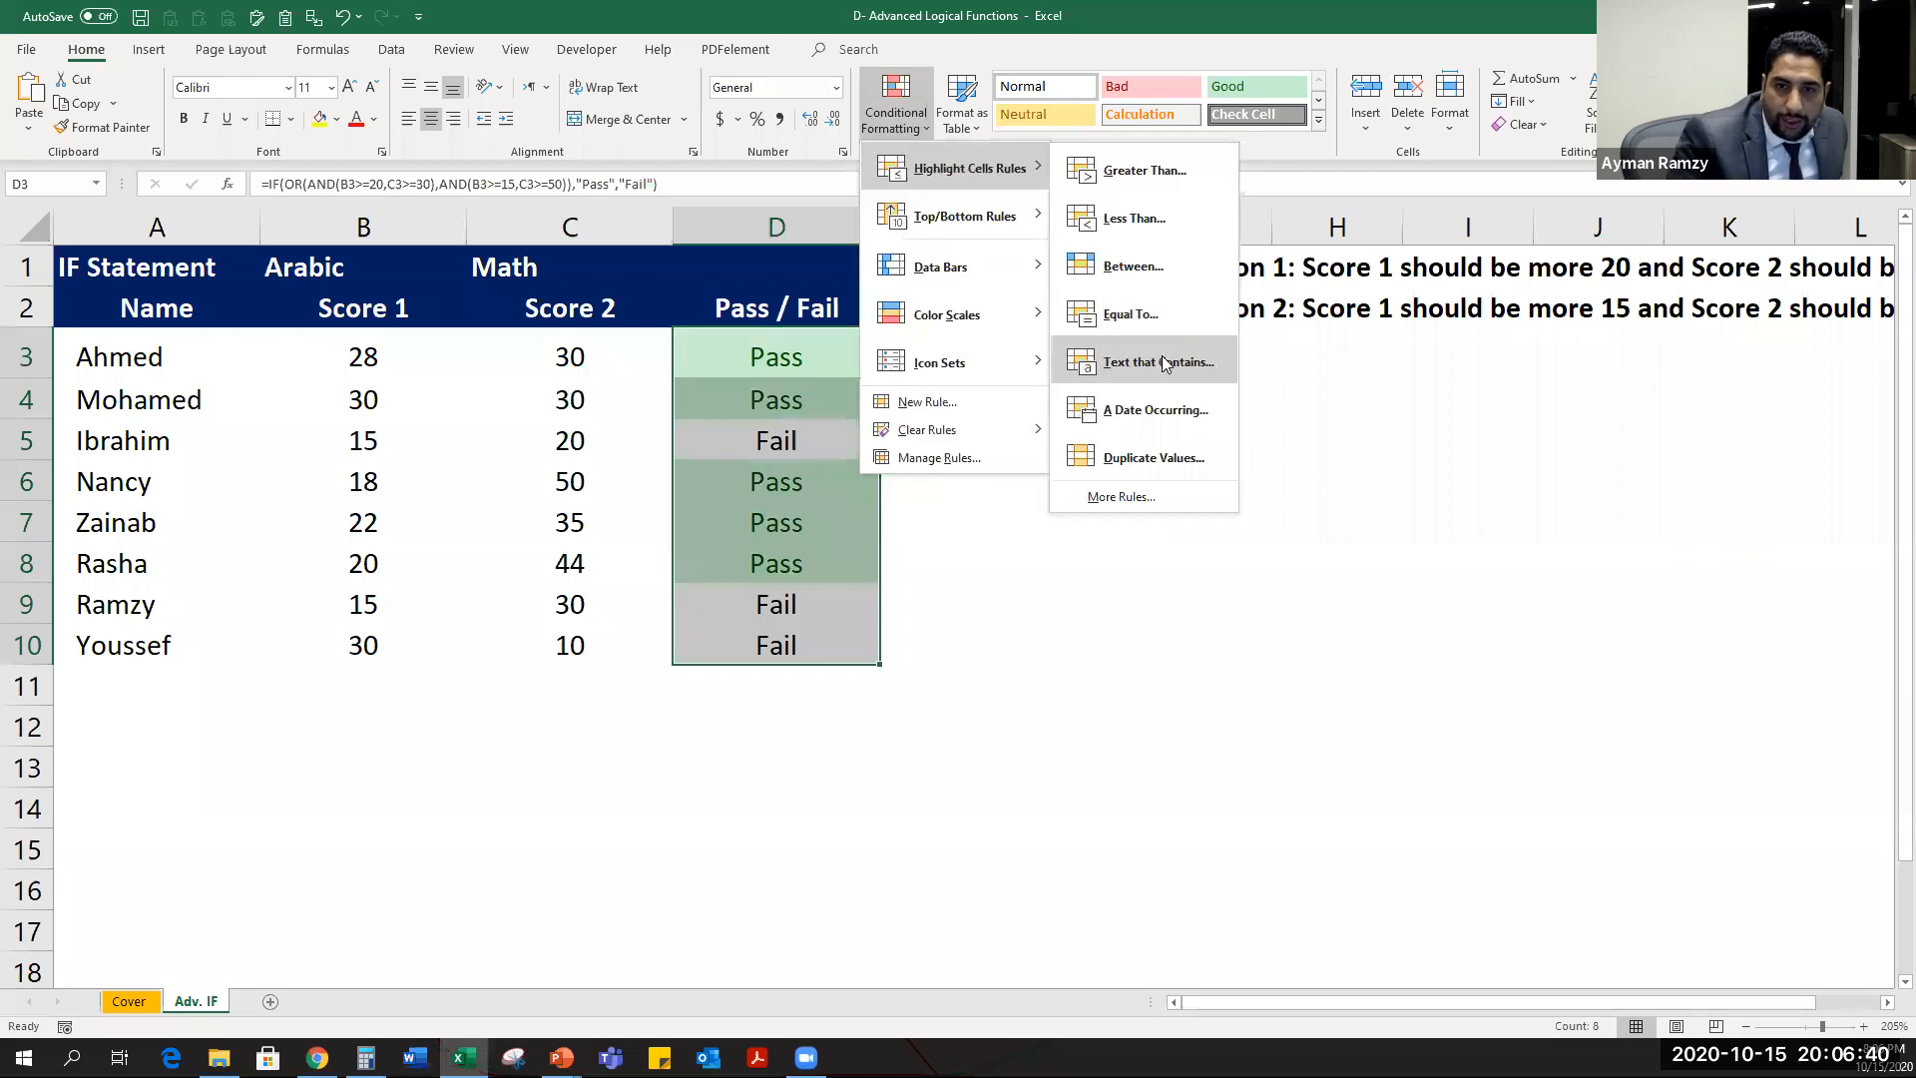
left_click(1165, 363)
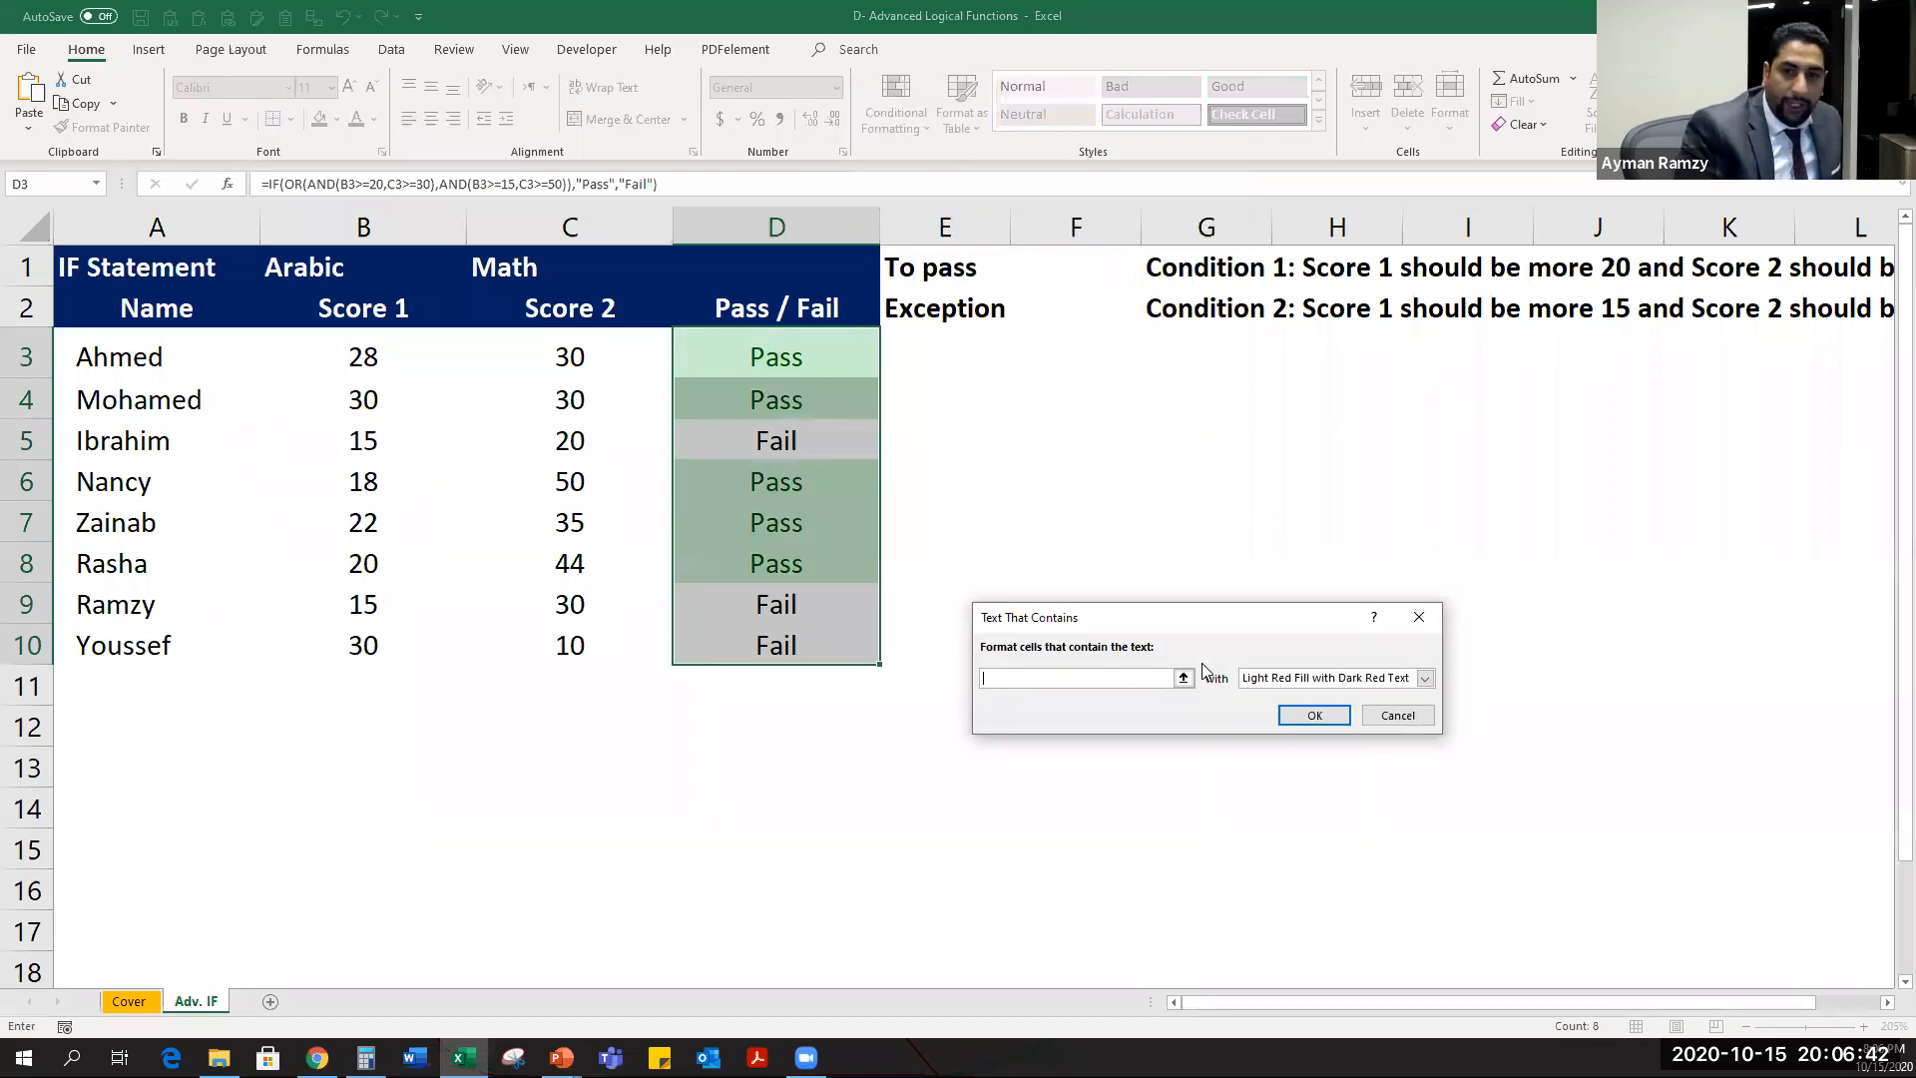
type("Fail")
left_click(1315, 716)
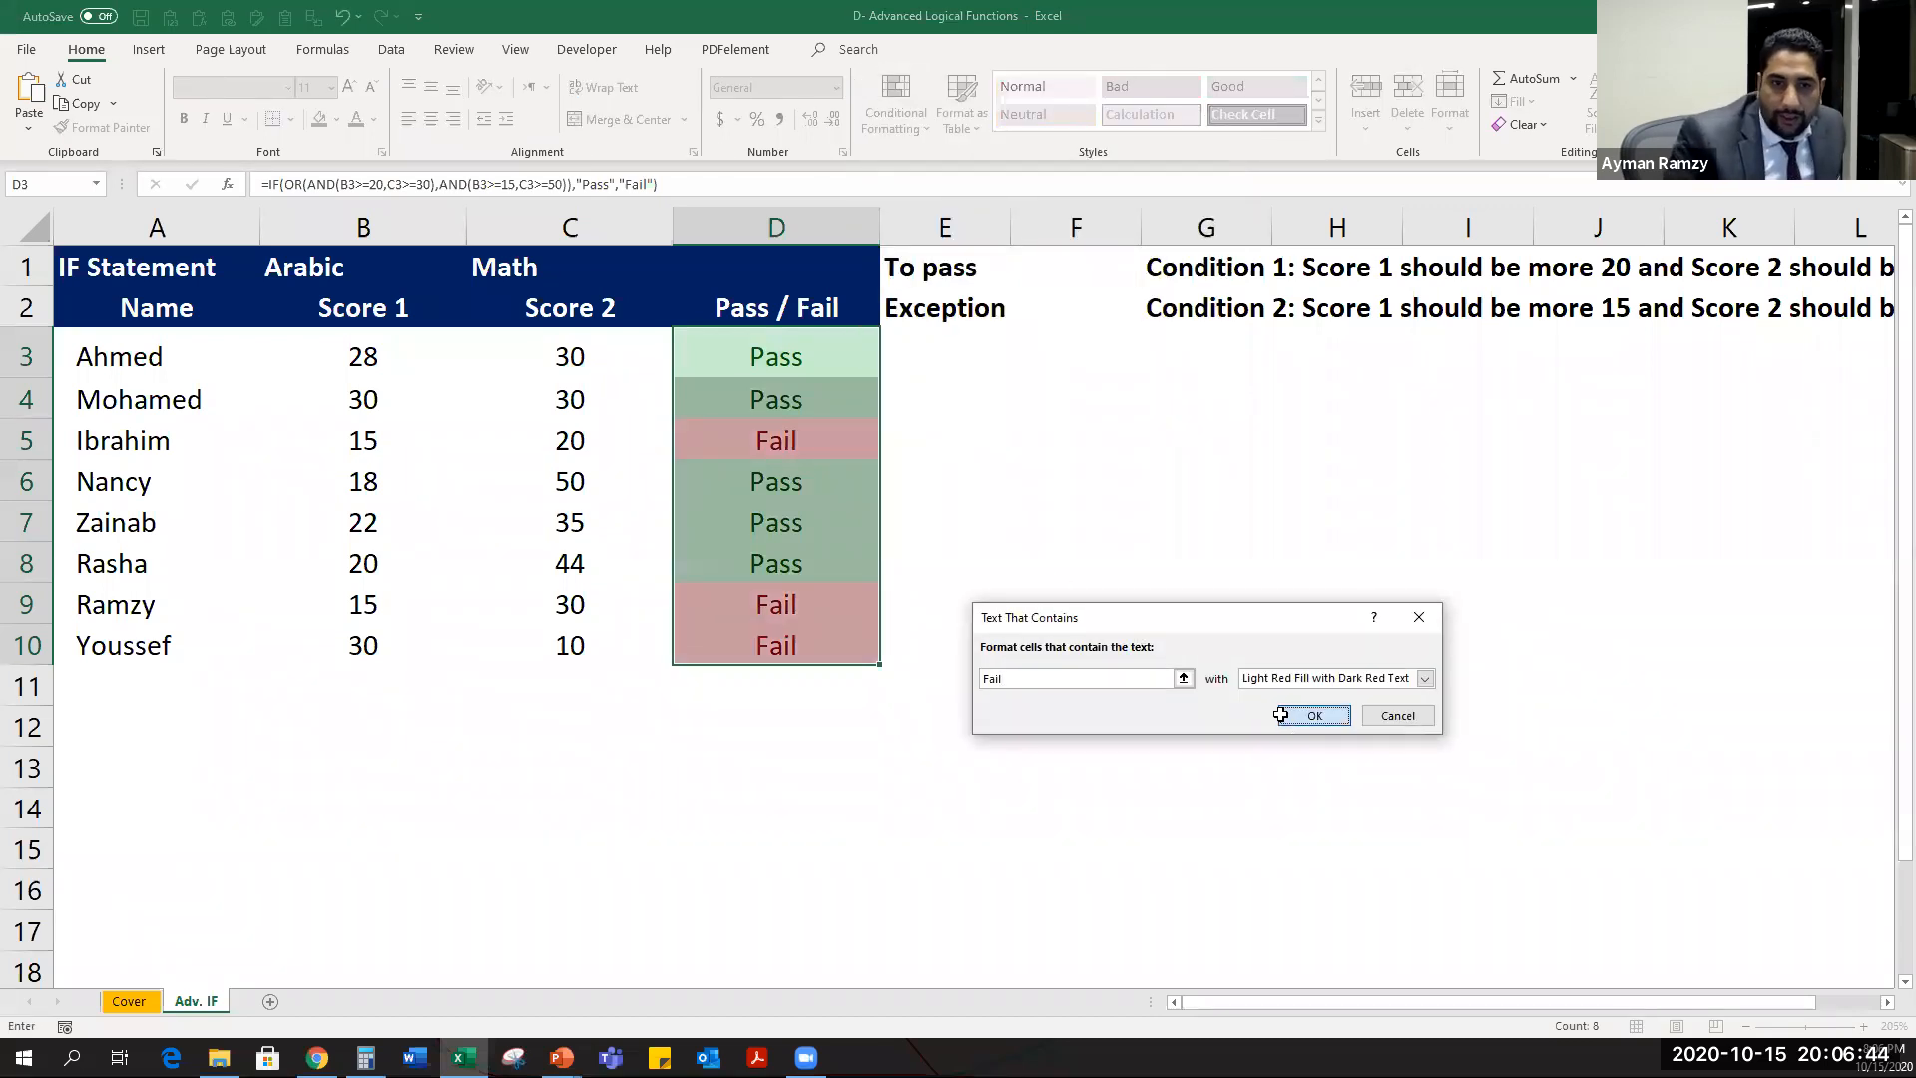
left_click(436, 791)
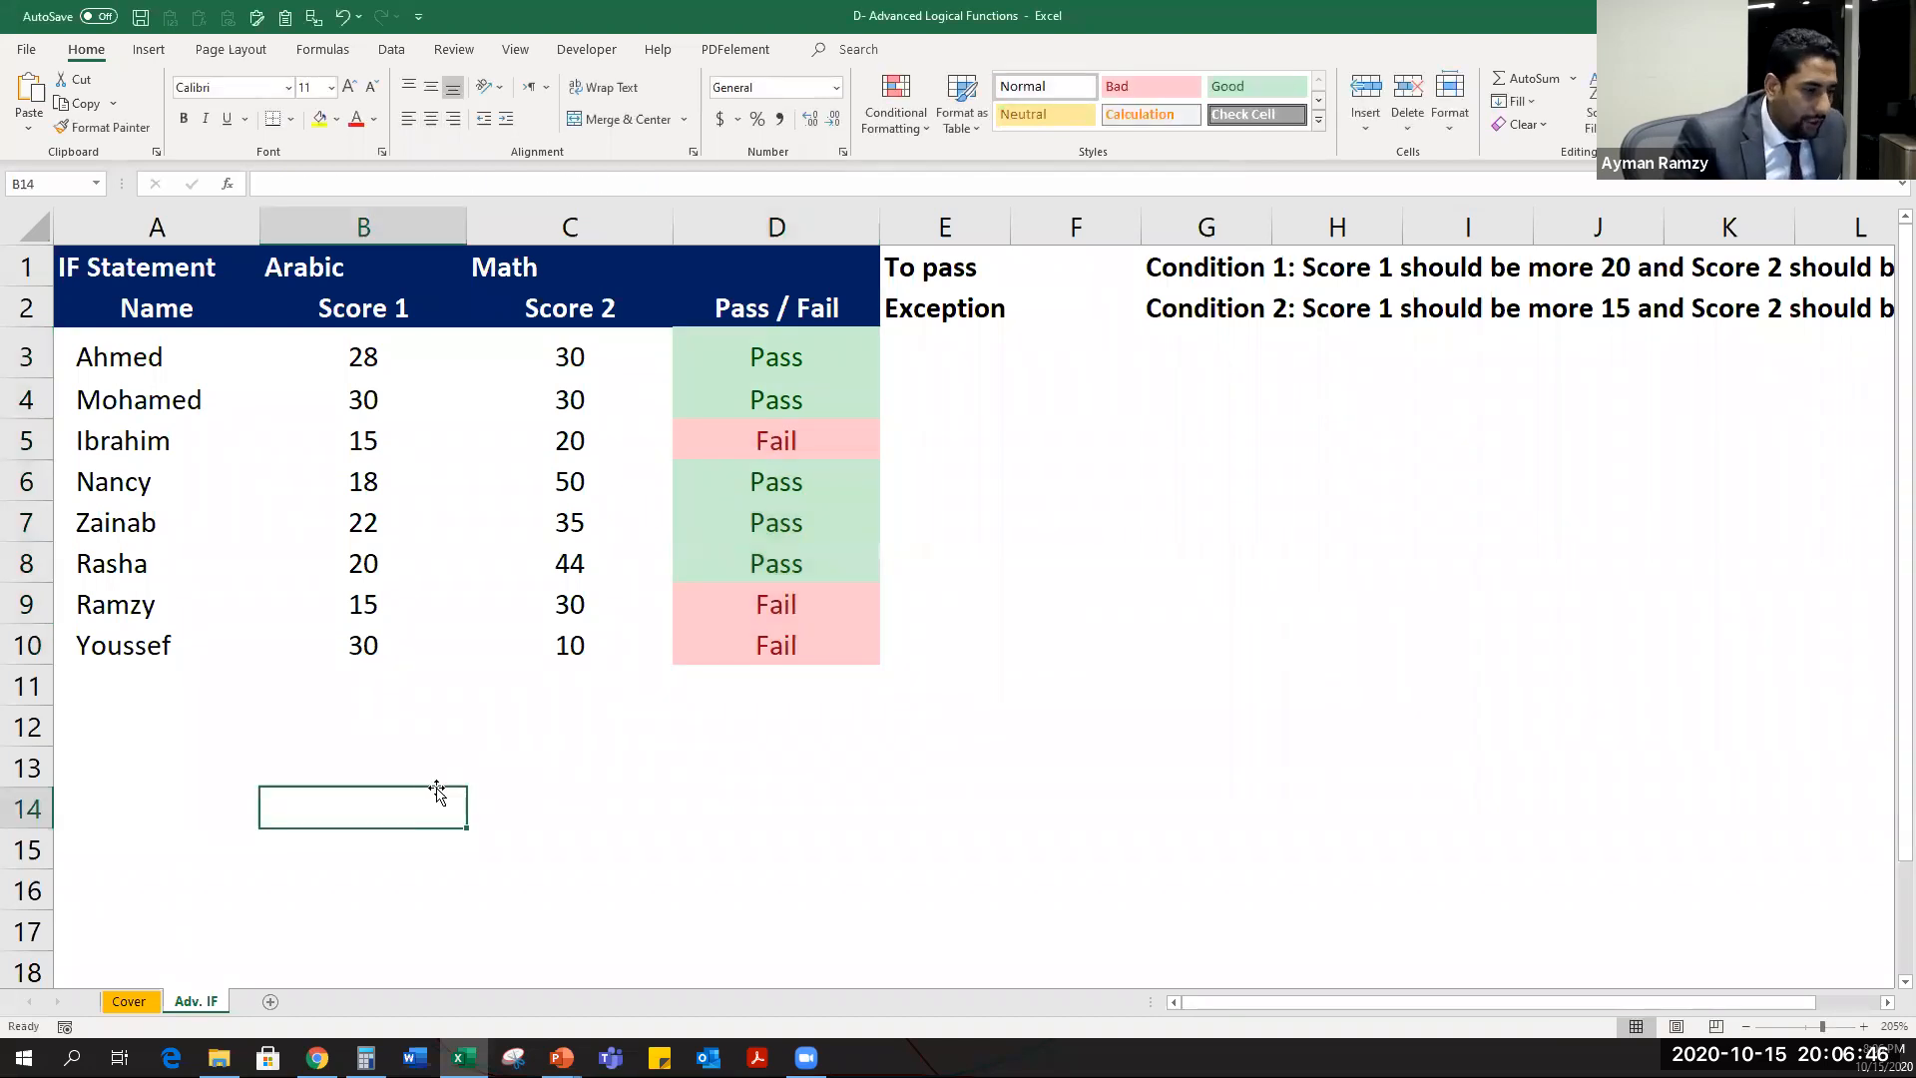
Change the Math score in C5 to 50 and select the row's result in D5.
left_click(673, 435)
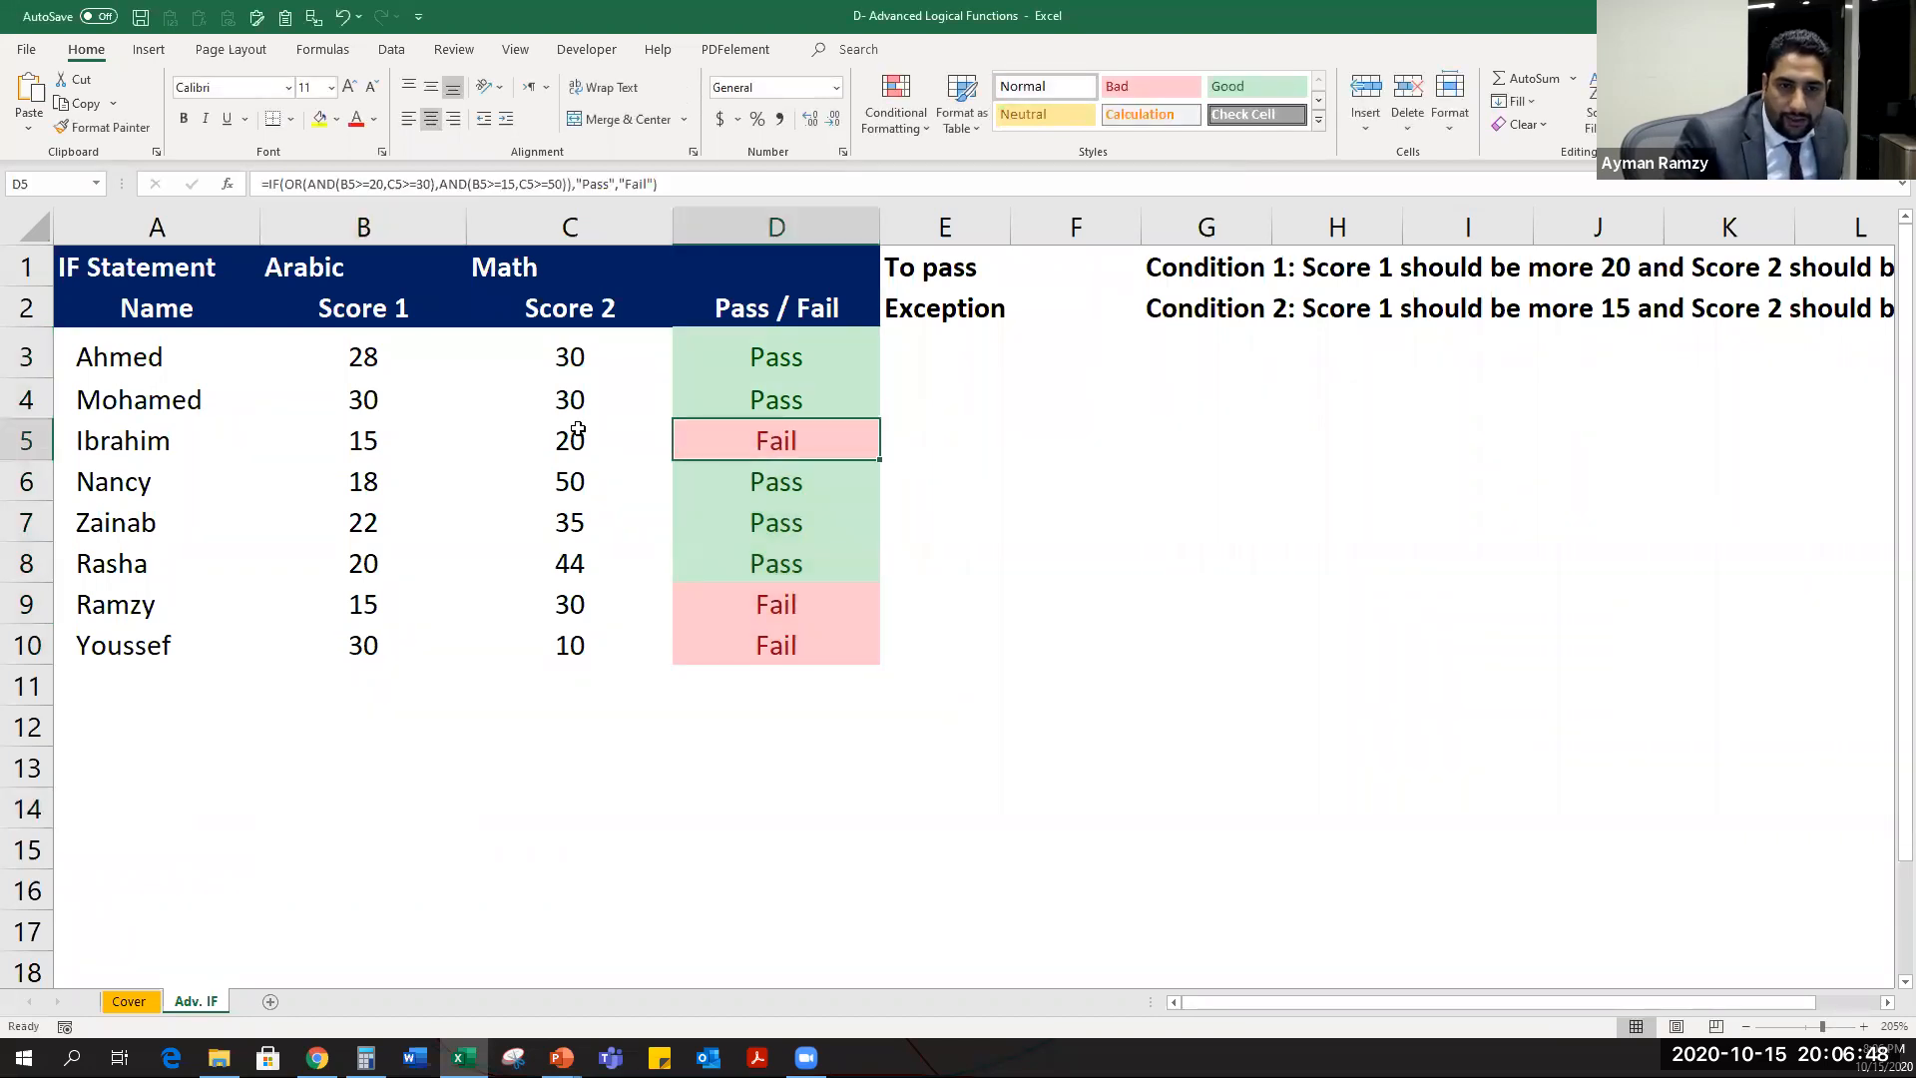
left_click(575, 432)
type("50")
key("Return")
key("Up")
key("Right")
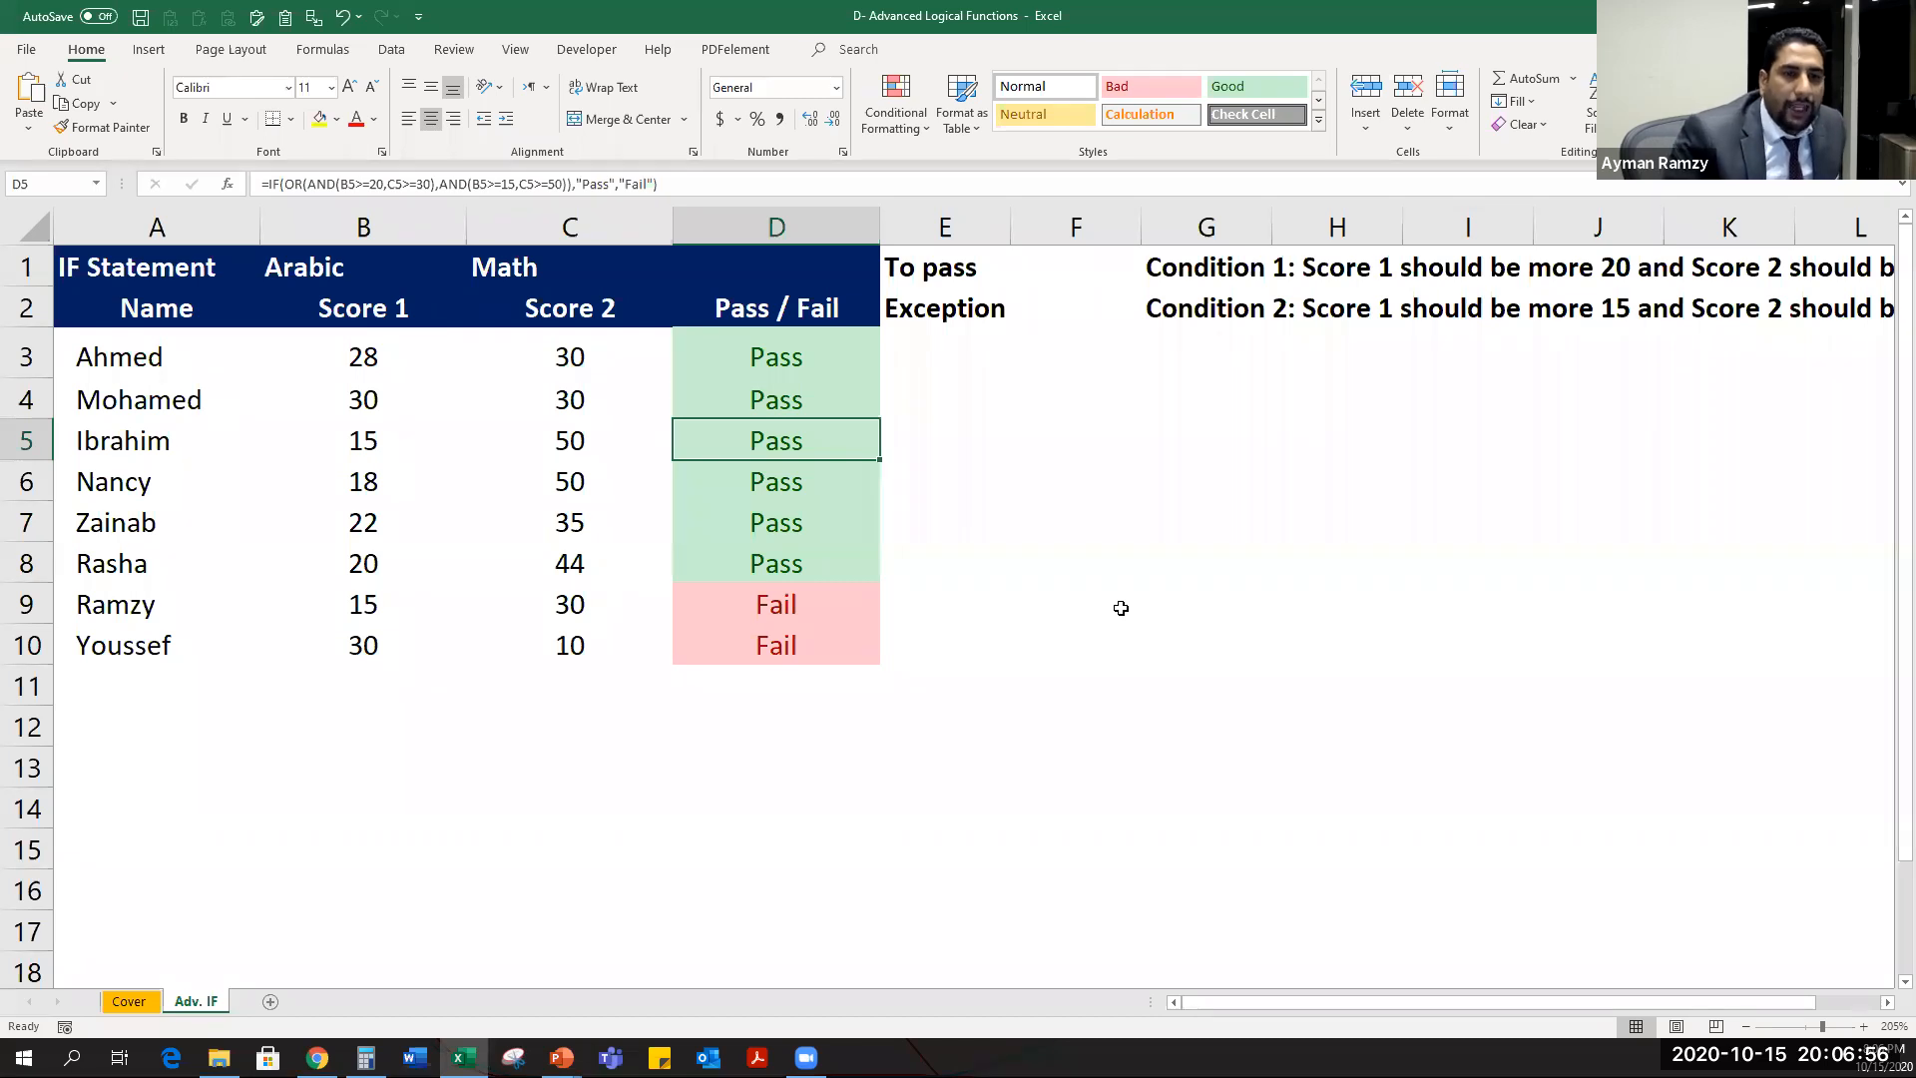
Examine the function arguments of D5's formula, covering the first AND and the IF's logical test, true value and false value.
key("F2")
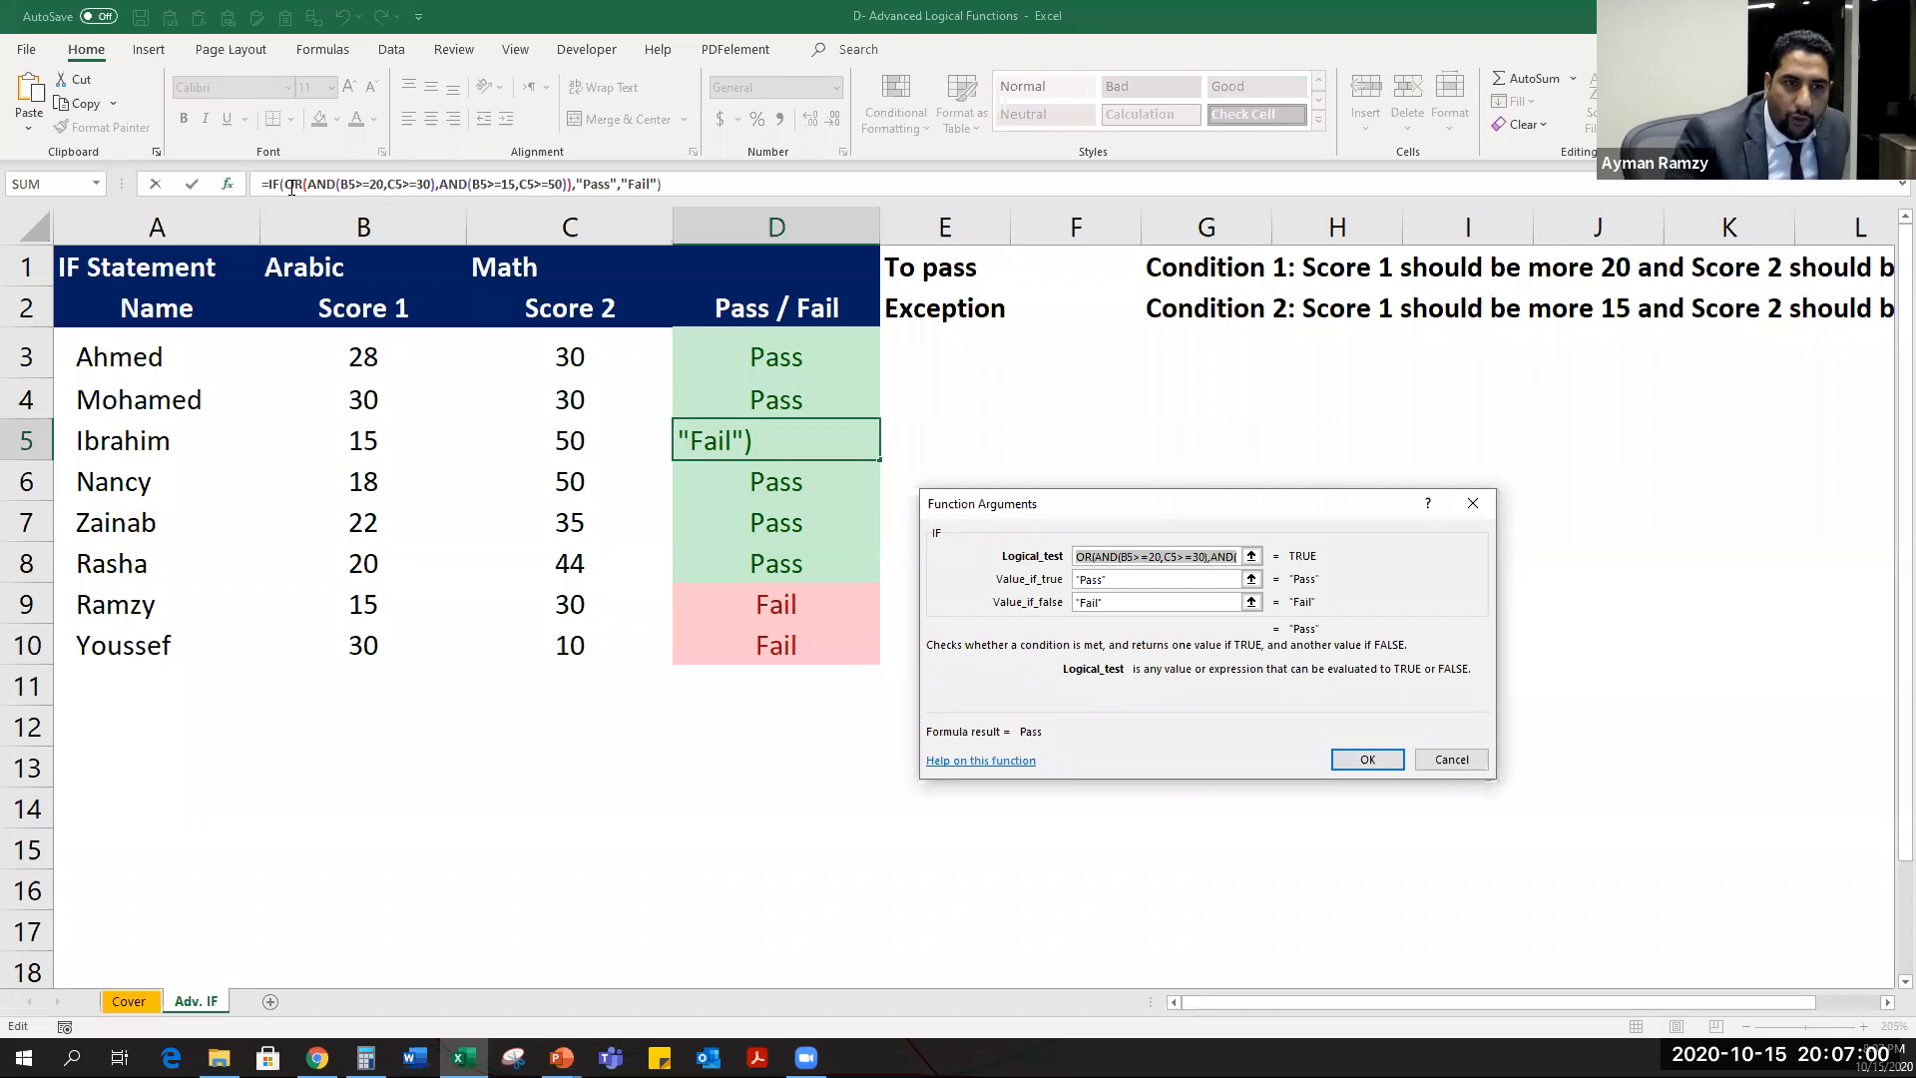
left_click(320, 182)
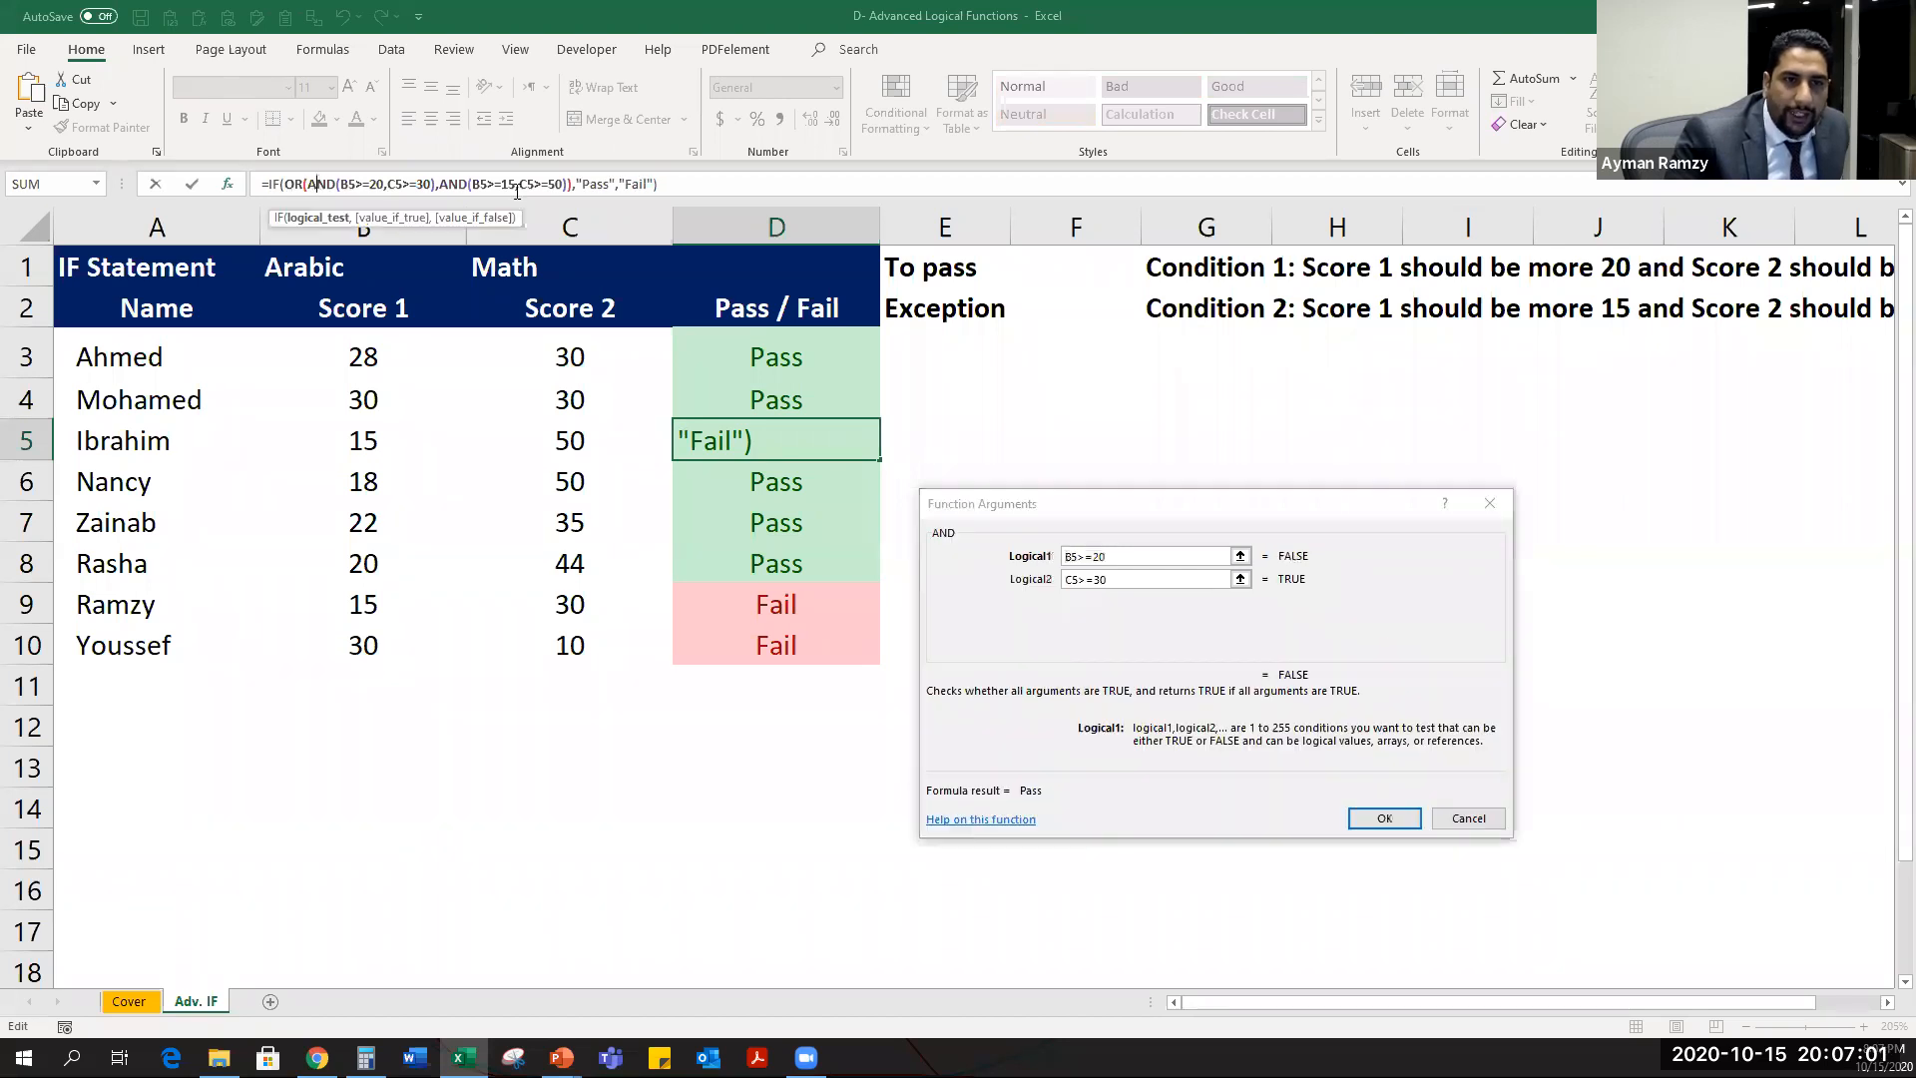
left_click(277, 184)
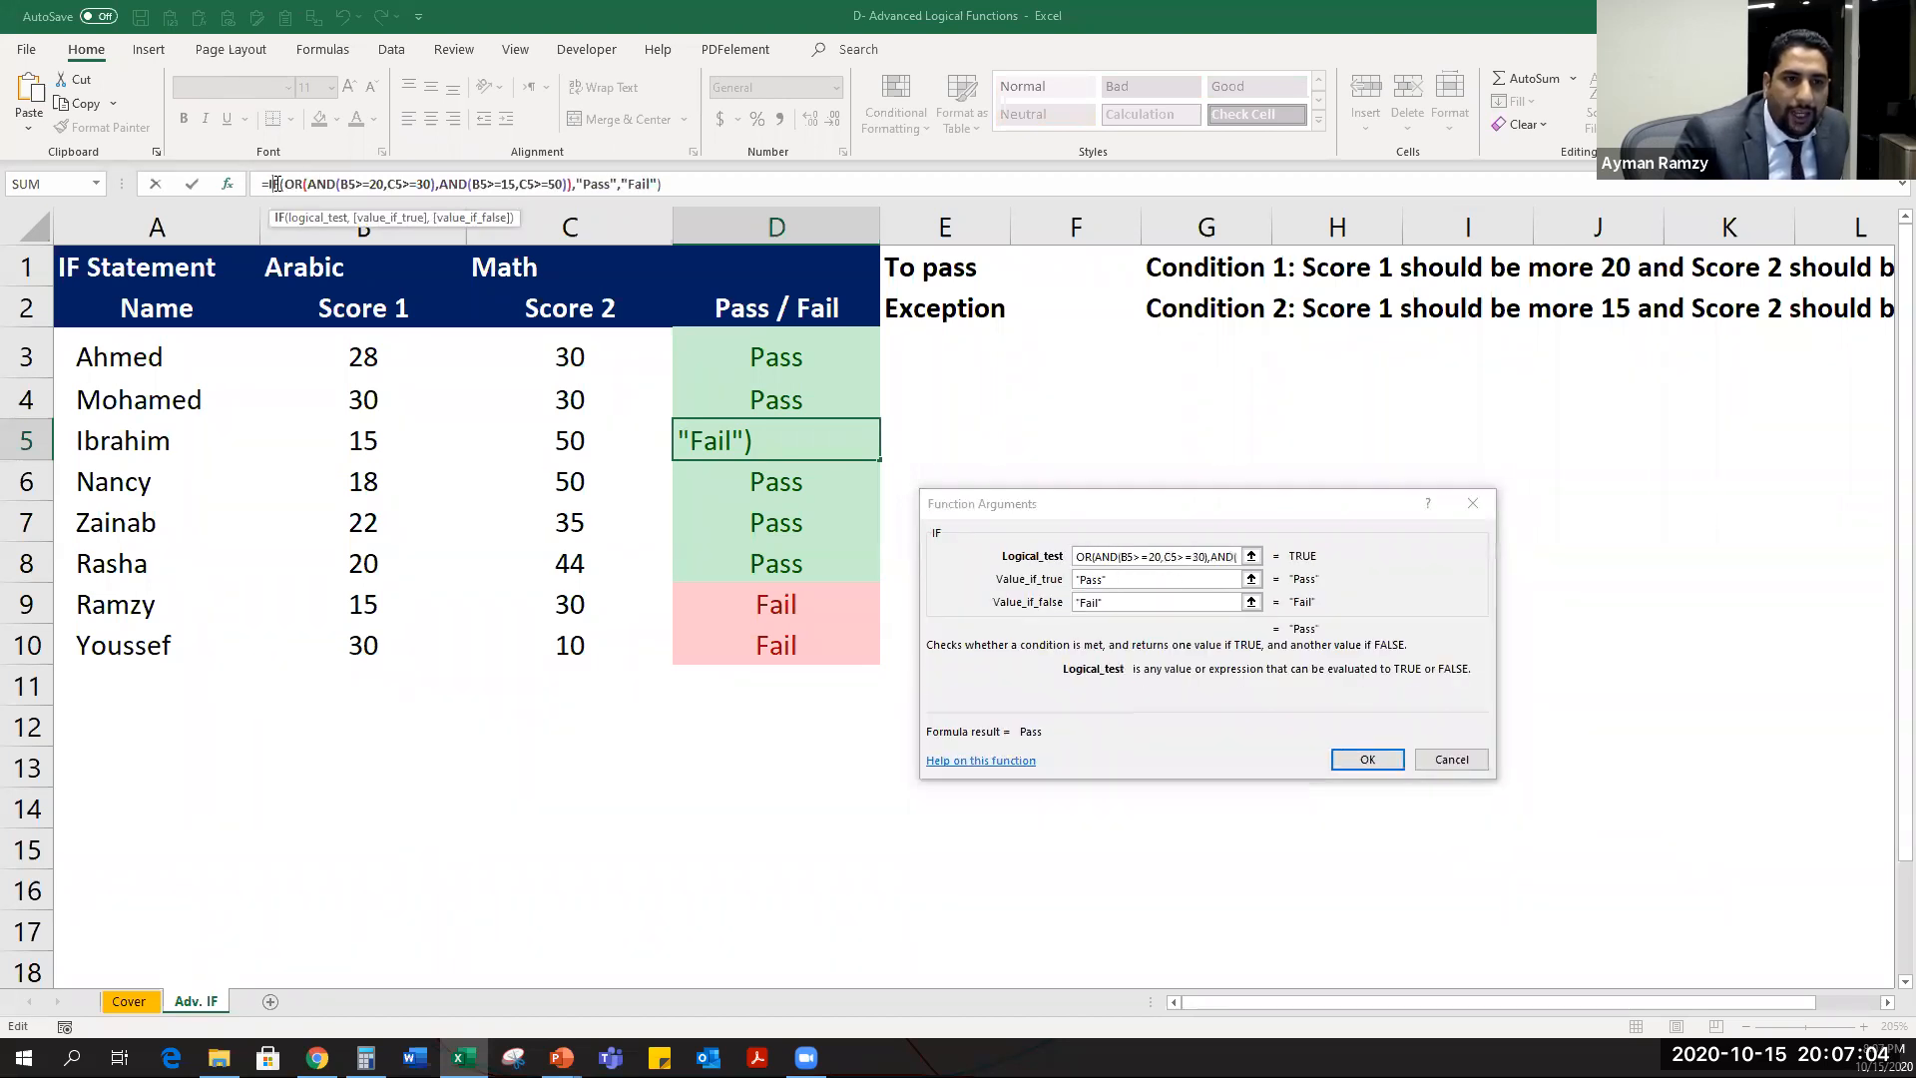
left_click(228, 188)
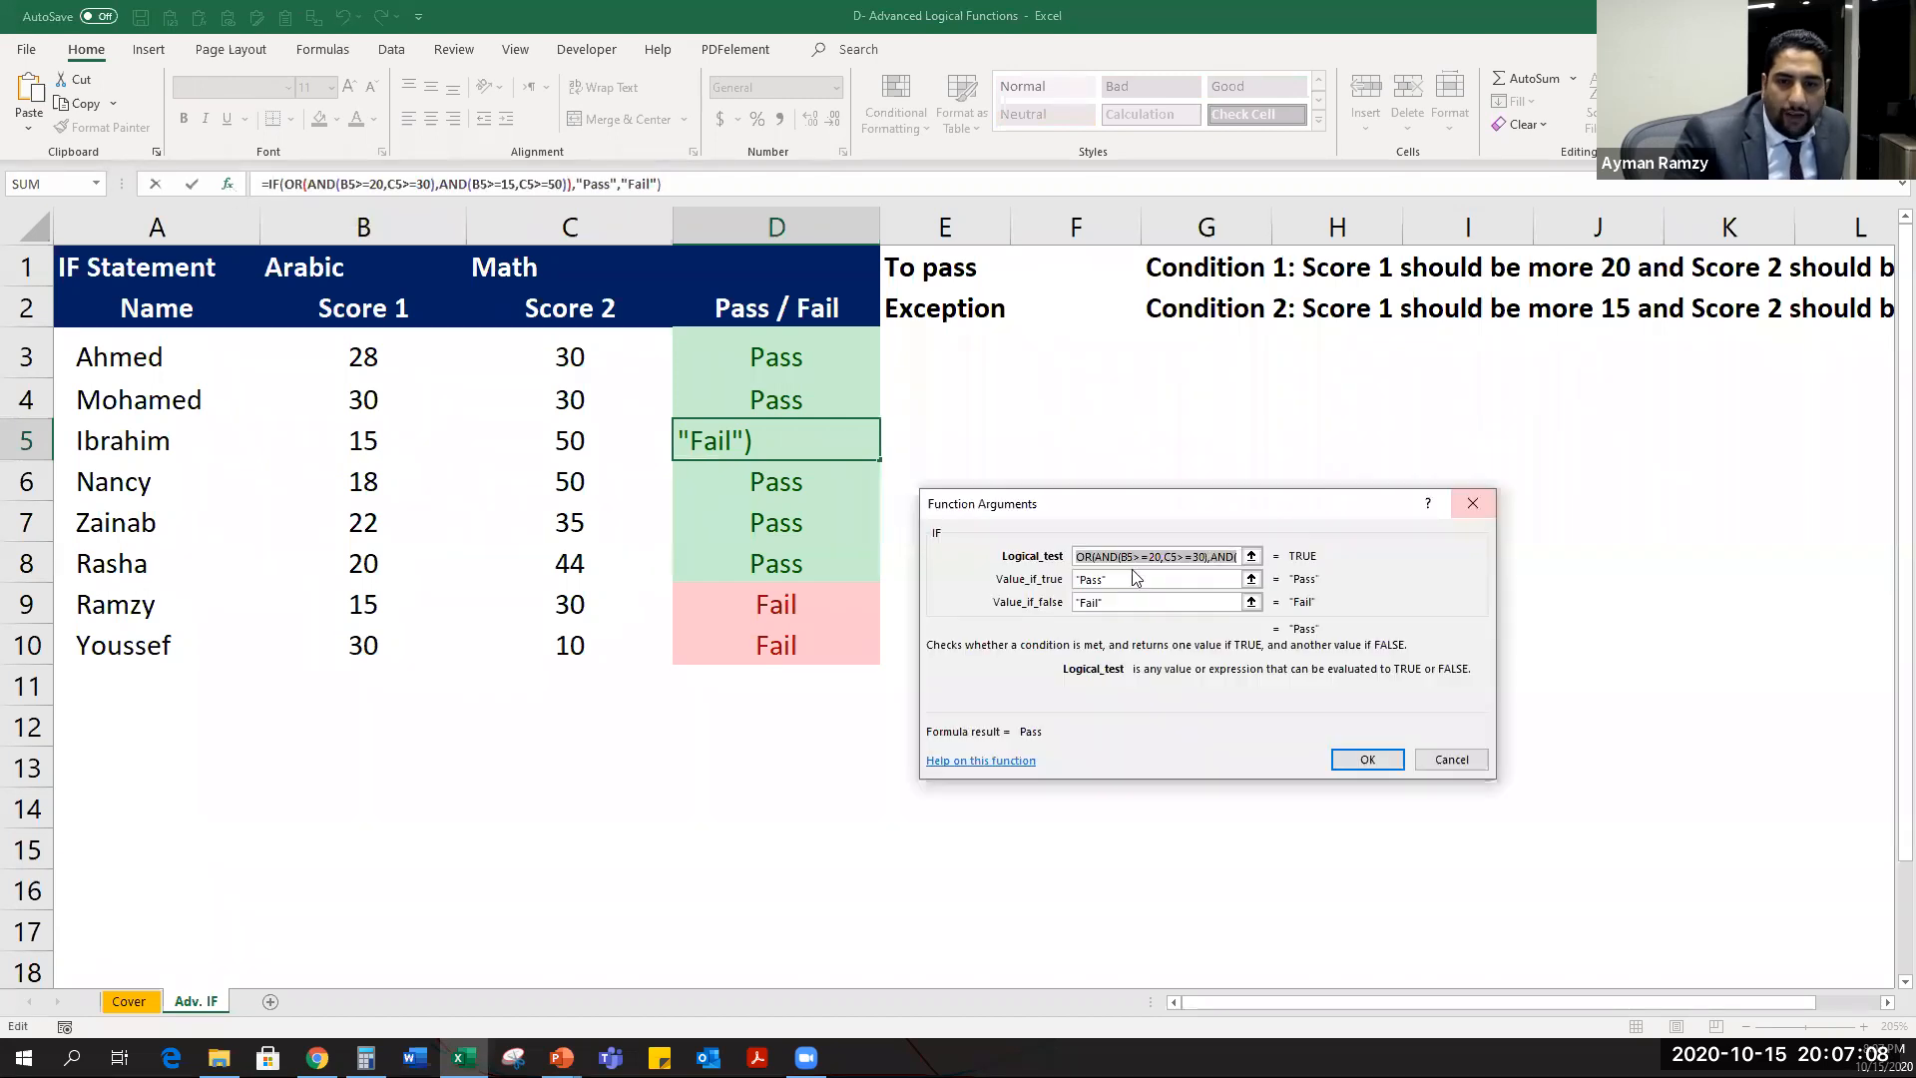
left_click(1084, 561)
left_click_drag(1077, 557, 1501, 580)
key("Tab")
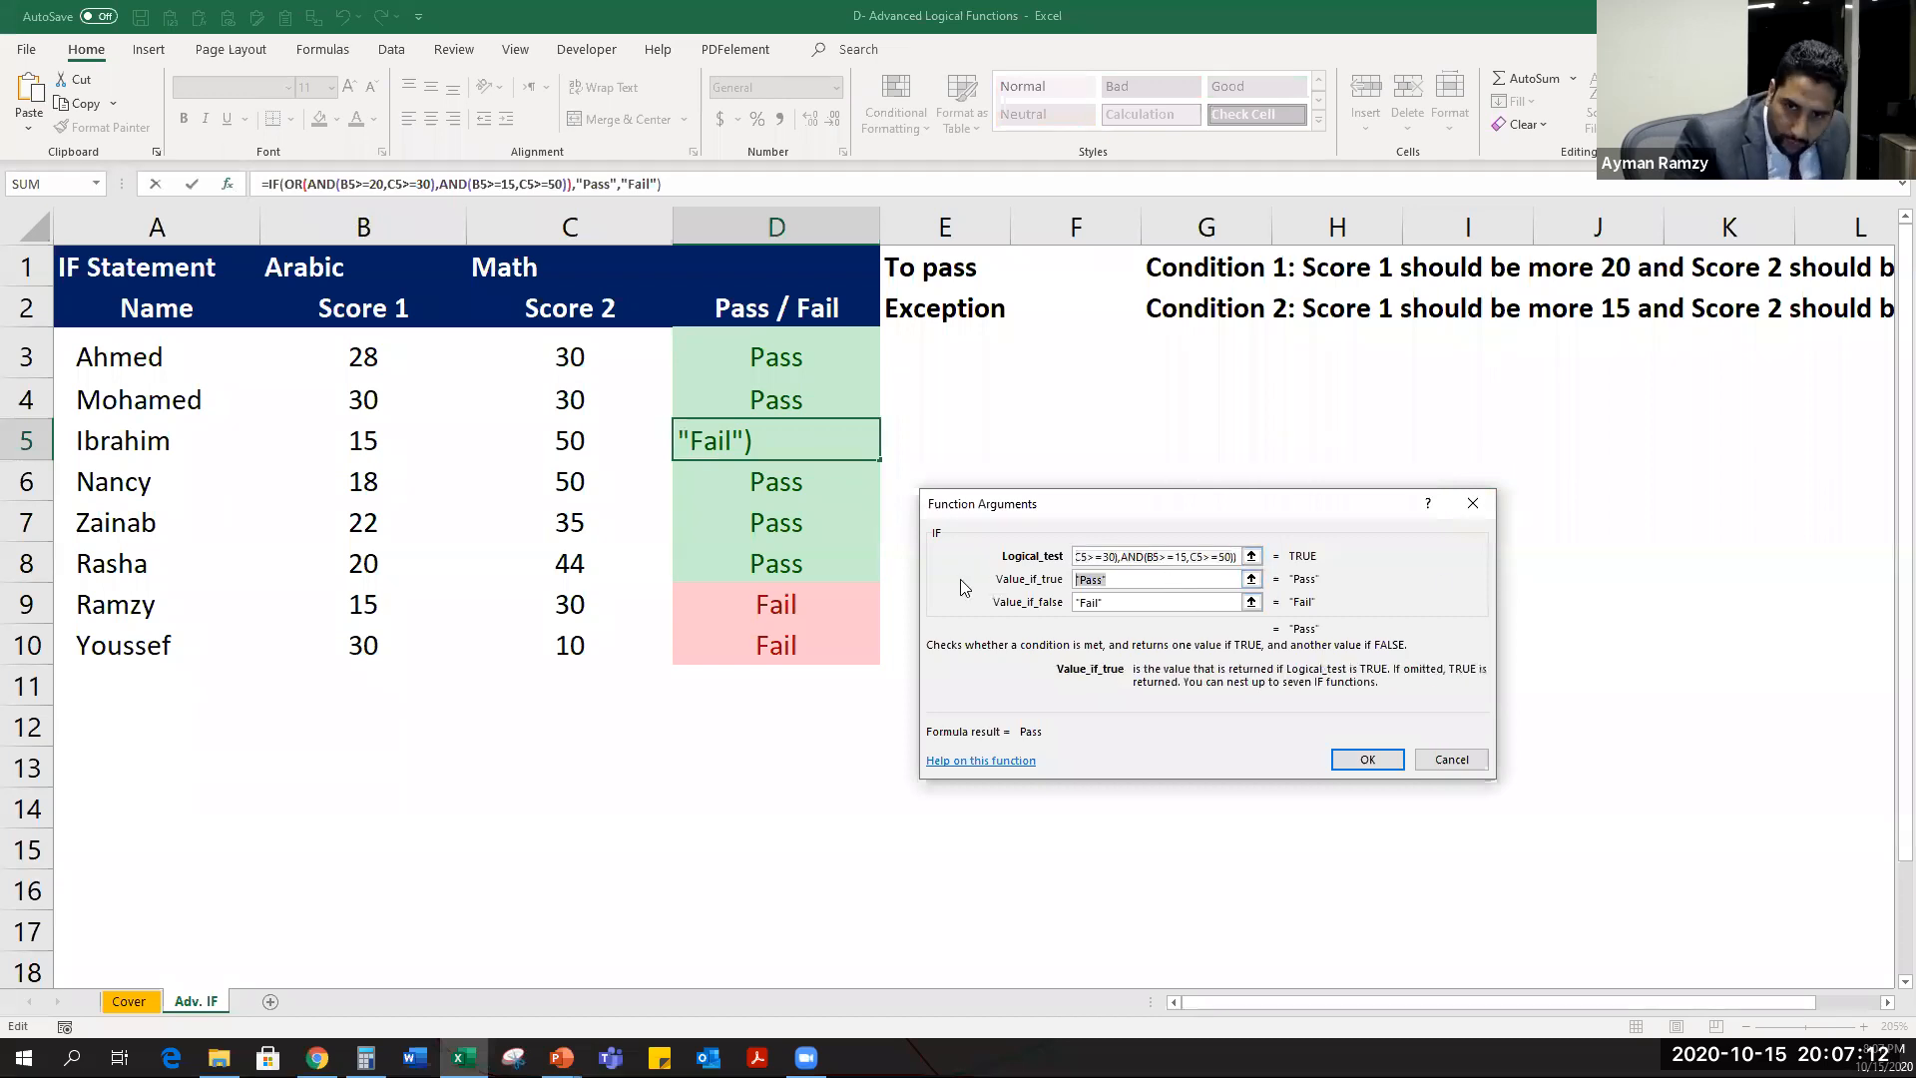
key("Tab")
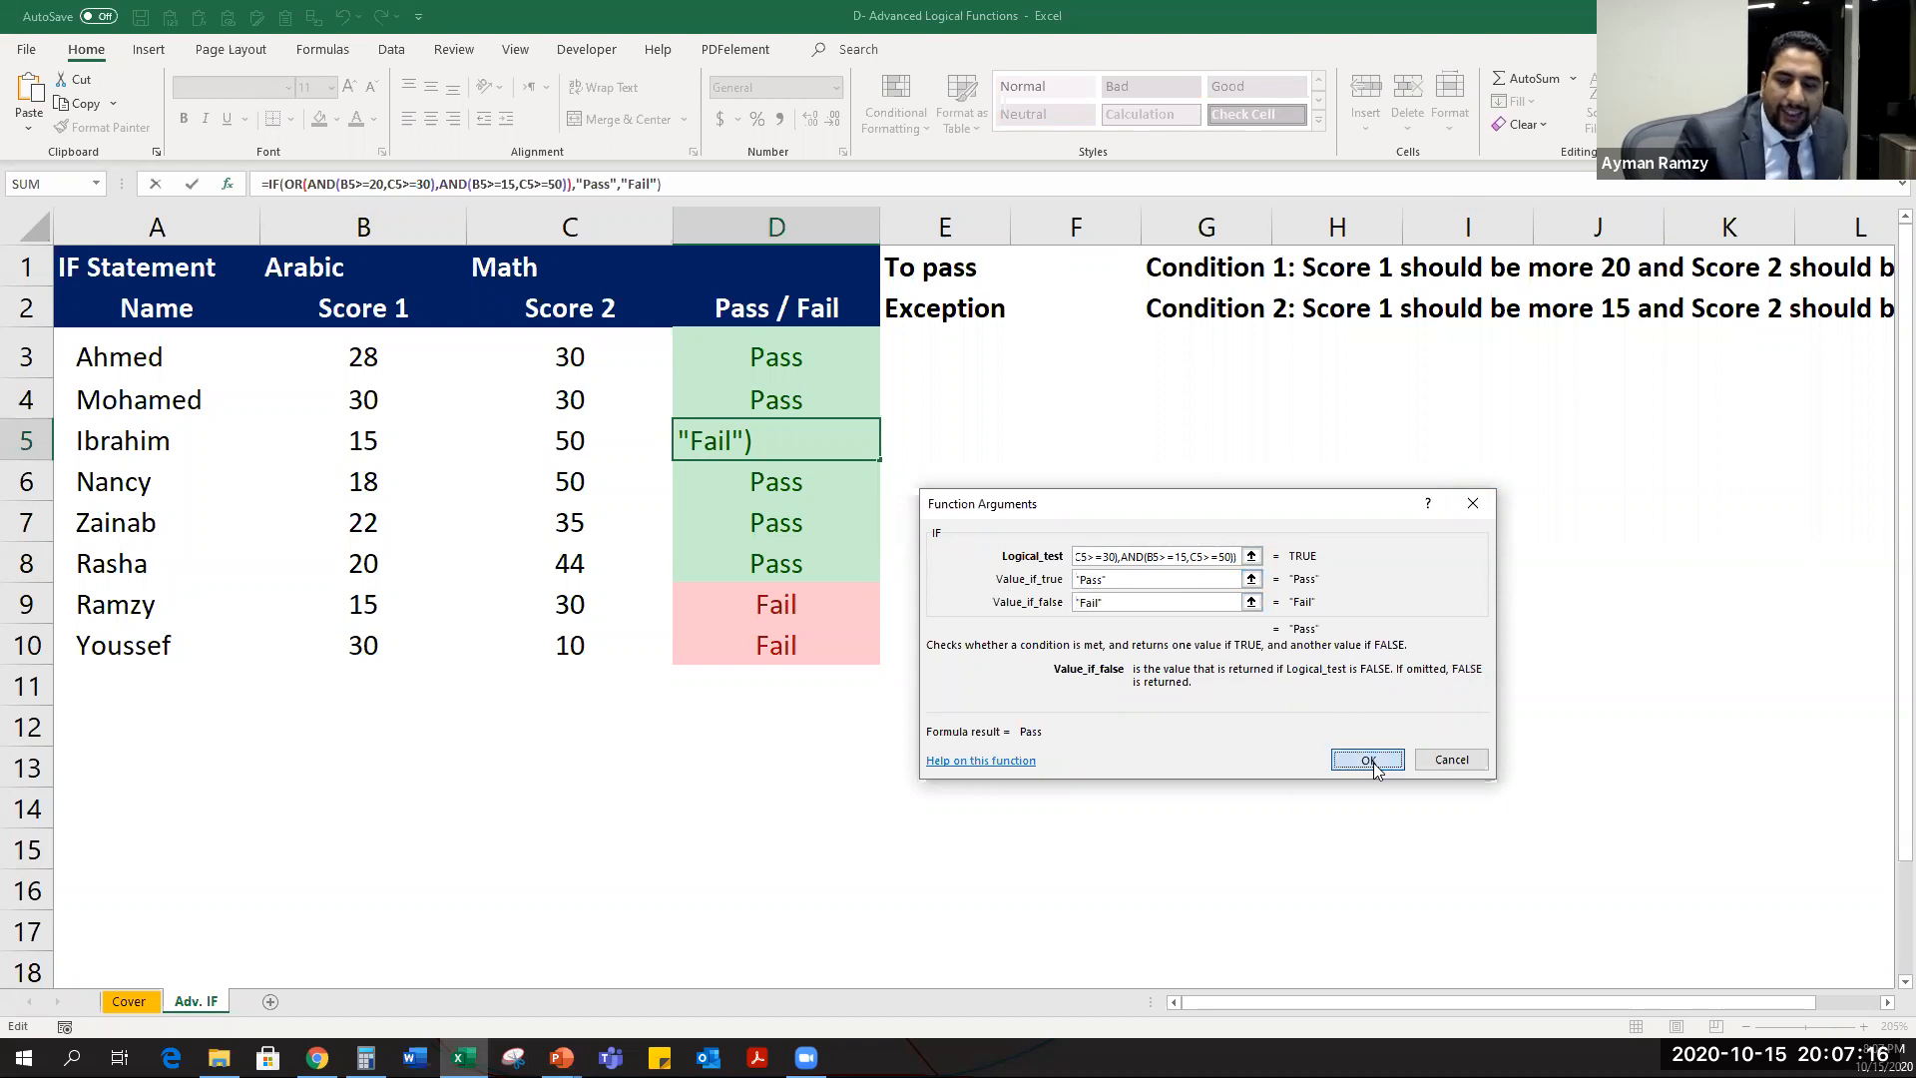
key("Return")
left_click_drag(771, 358, 766, 647)
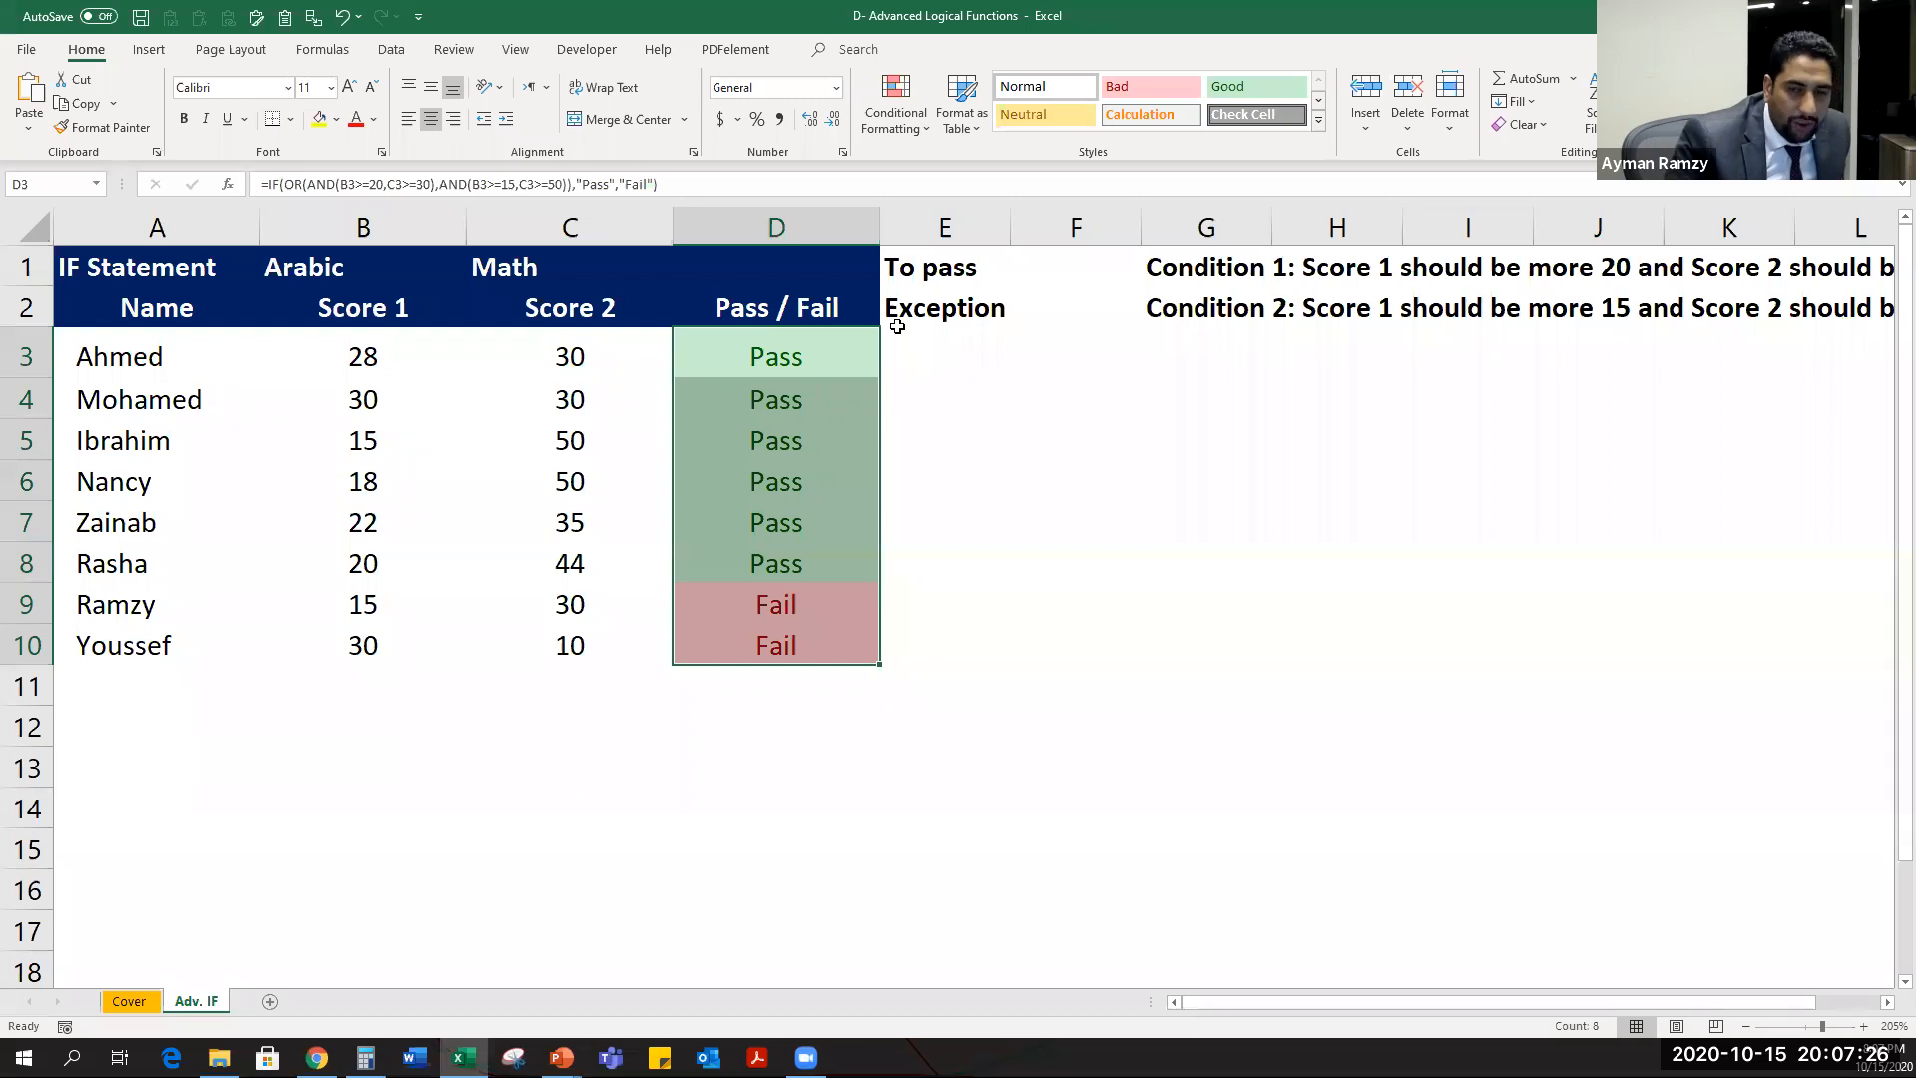
left_click(983, 602)
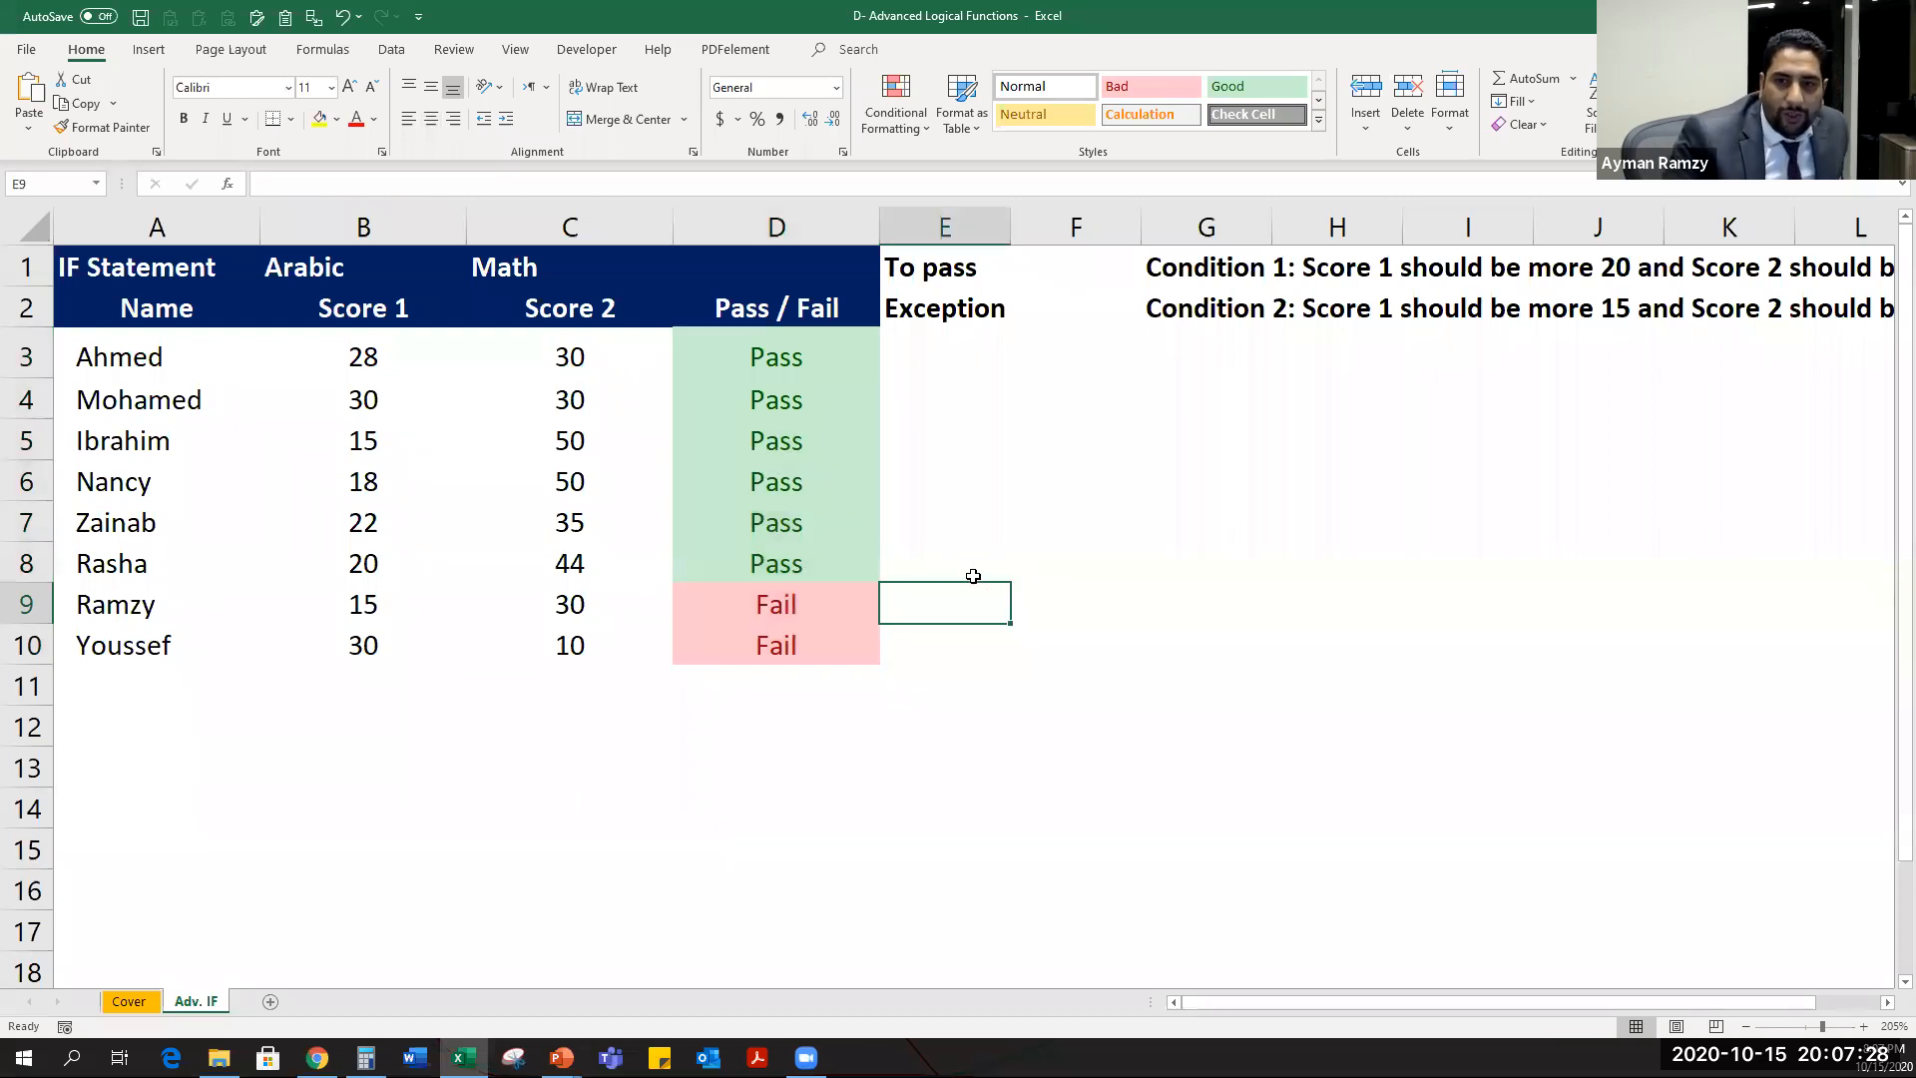
Save the current workbook and open the Raw DATA sheet of the B- Dealing W Database workbook.
key("ctrl+s")
key("Return")
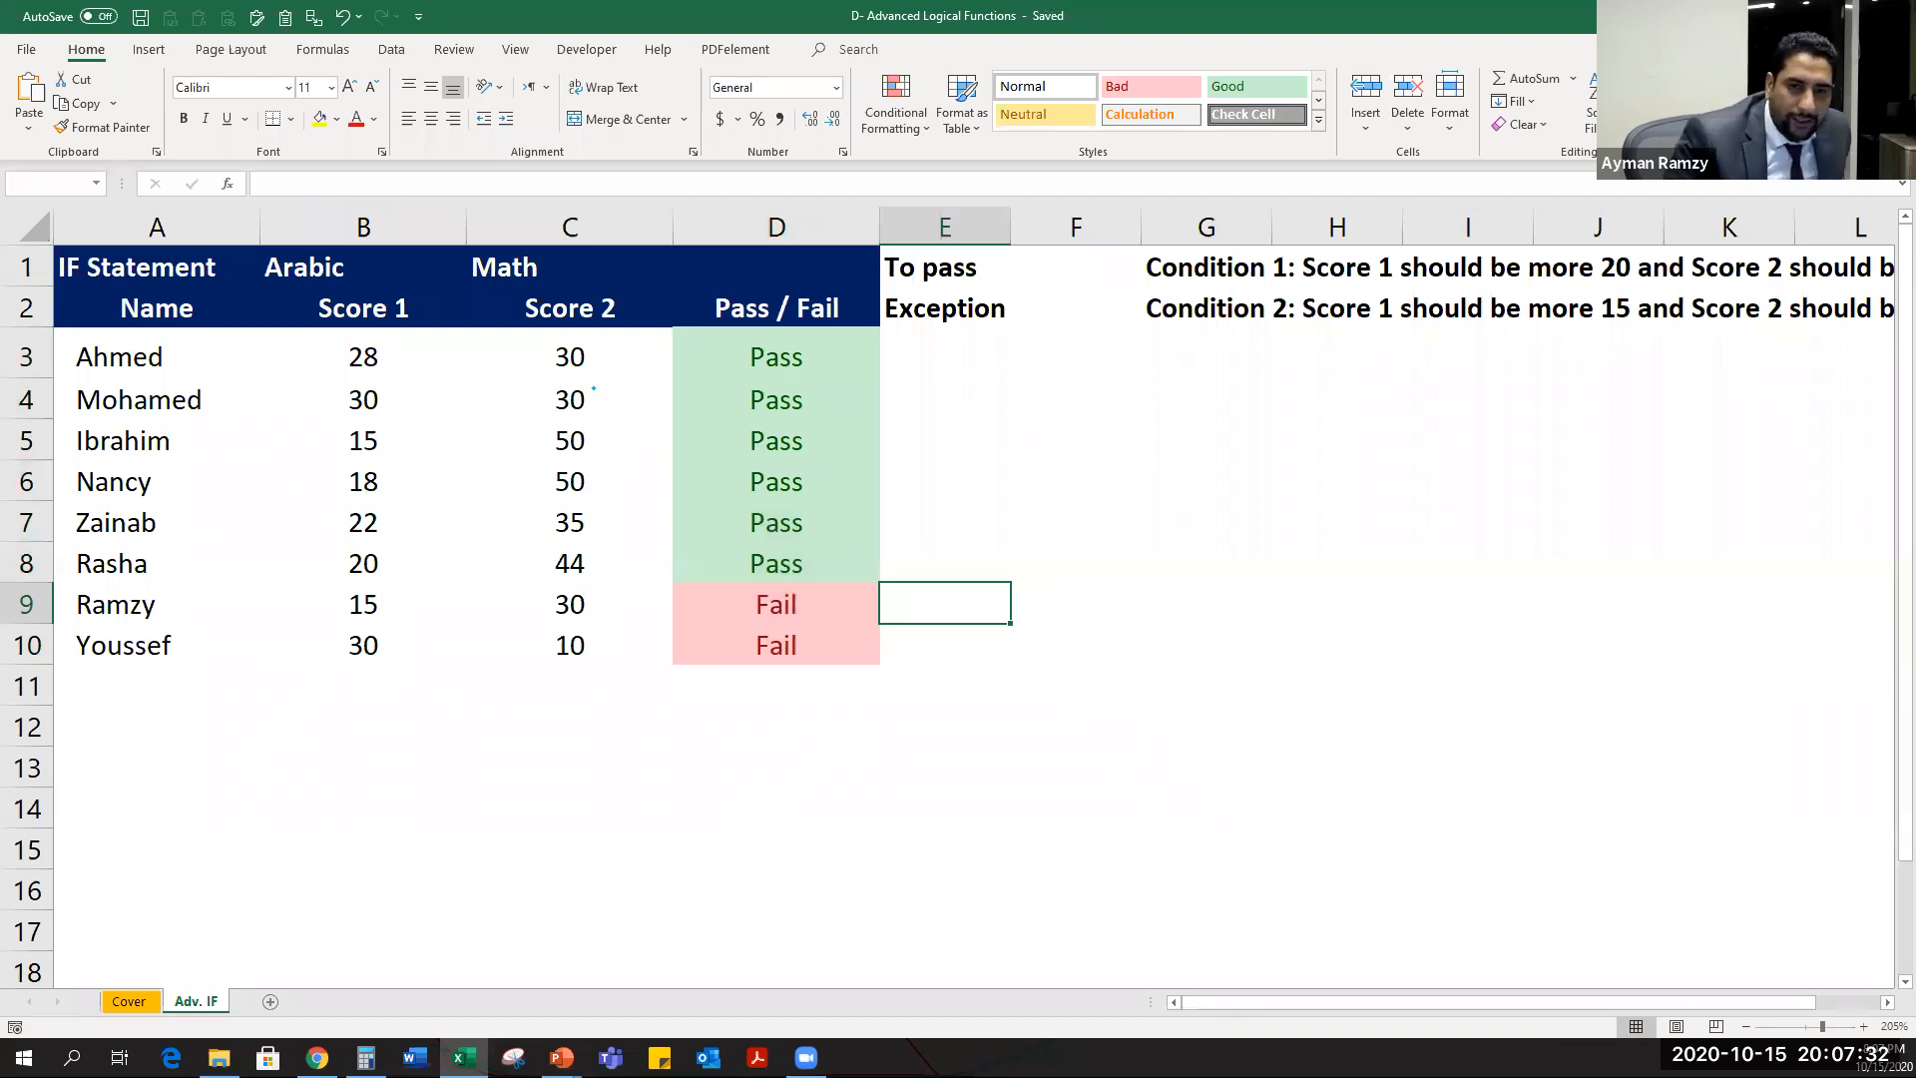
key("alt+Tab")
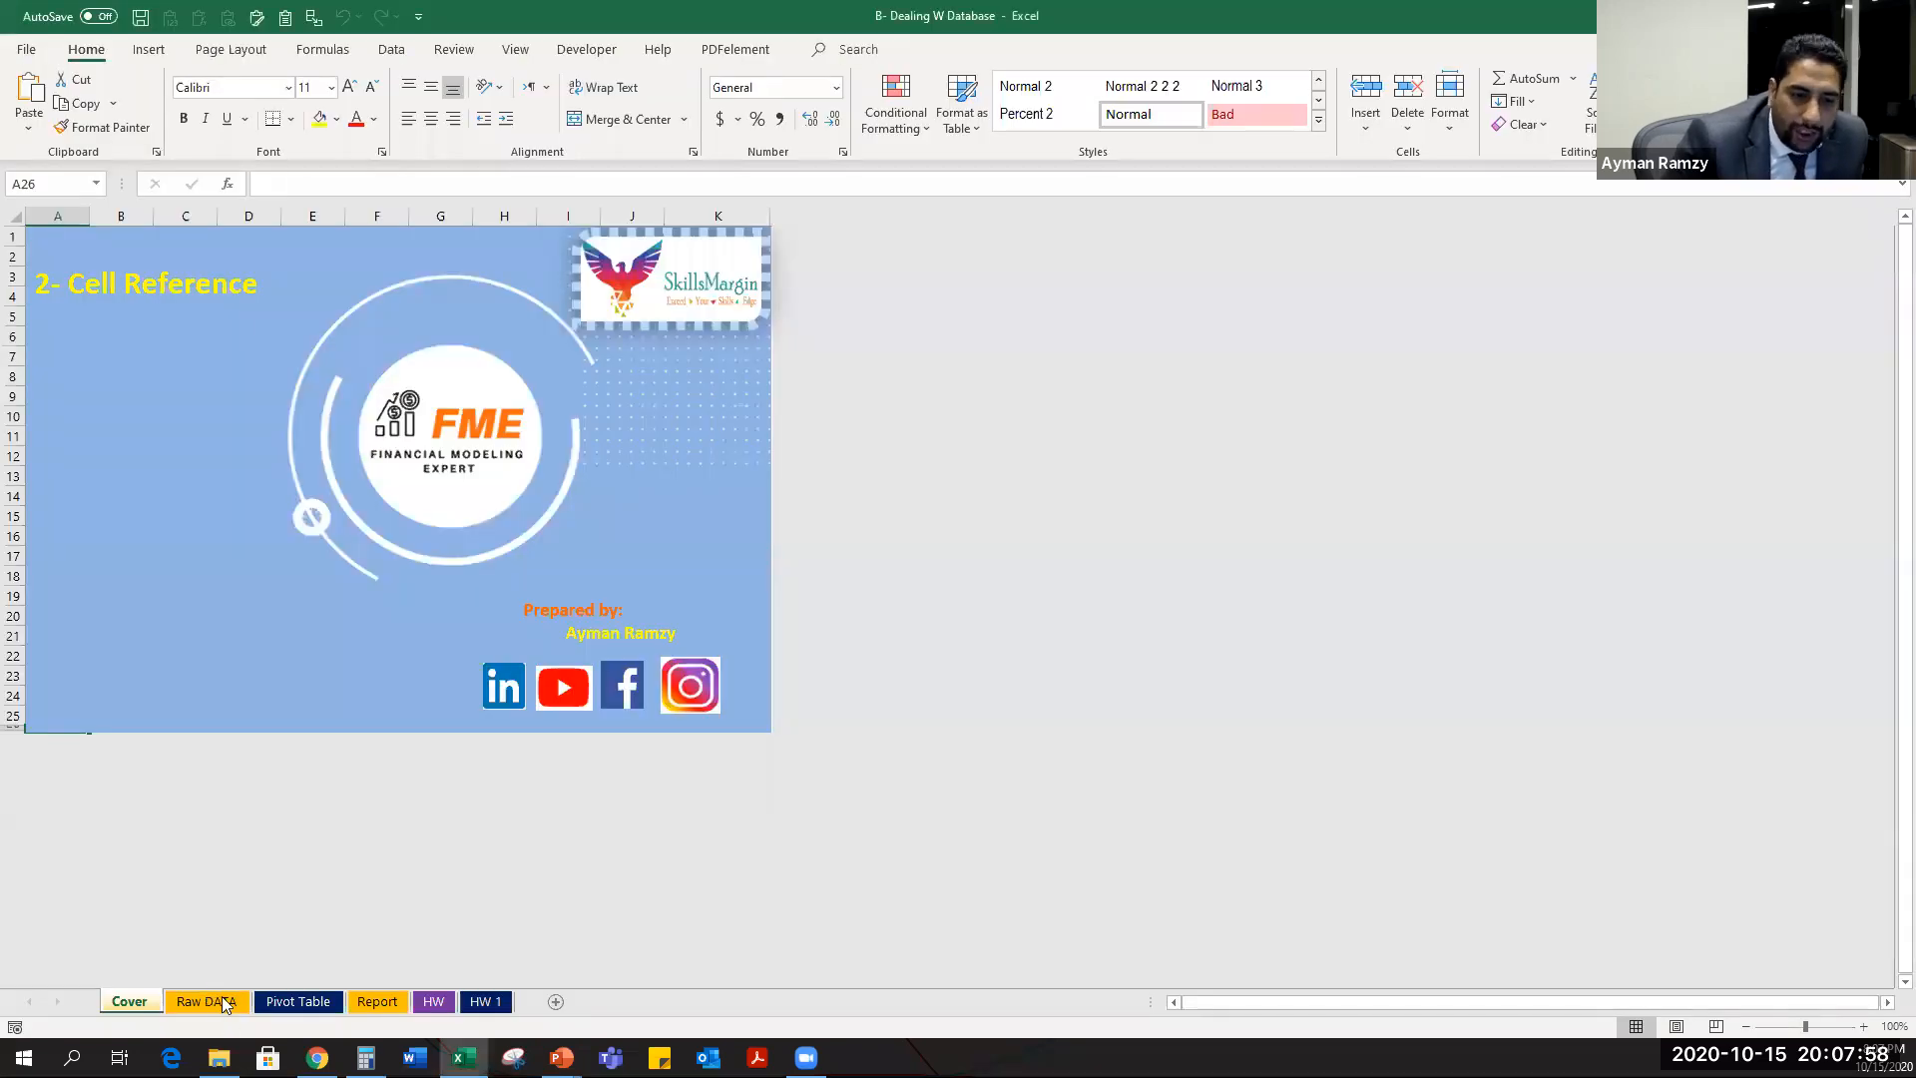
left_click(224, 1002)
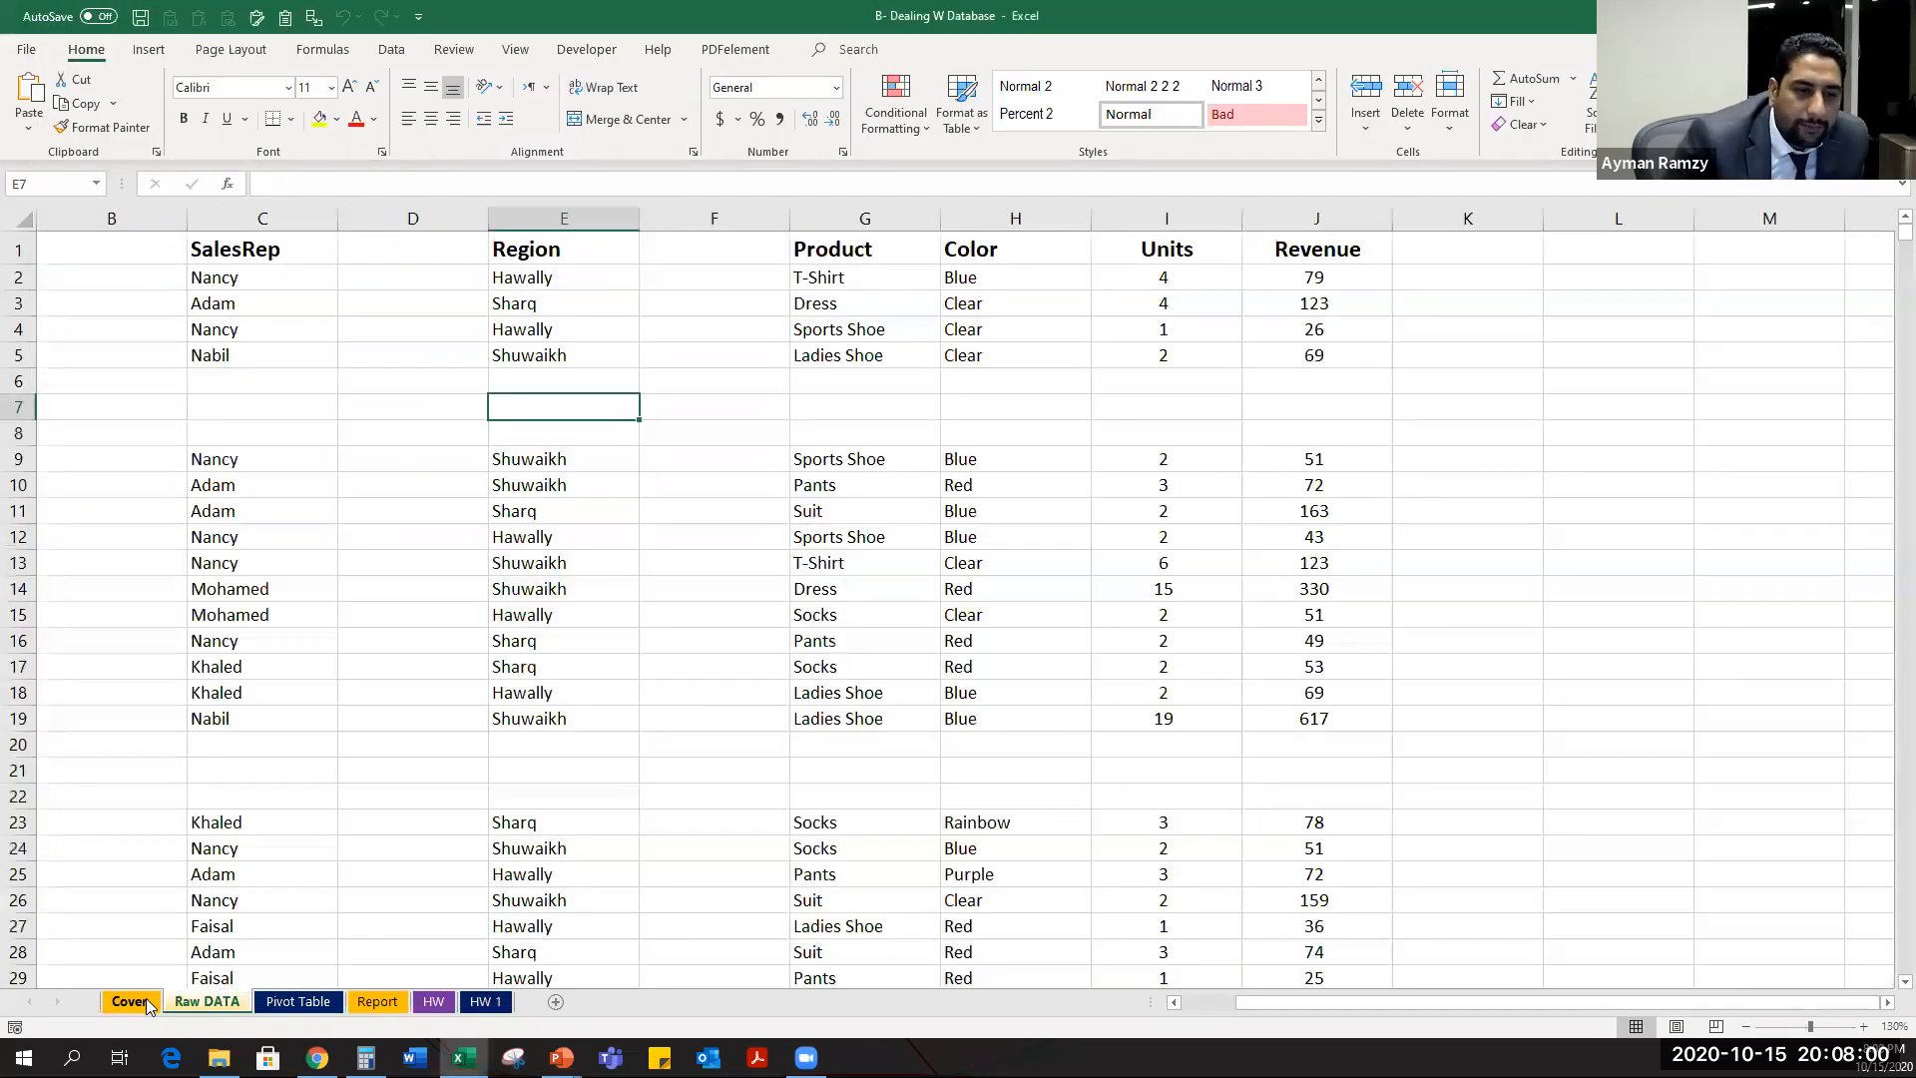
left_click(146, 999)
left_click(213, 1003)
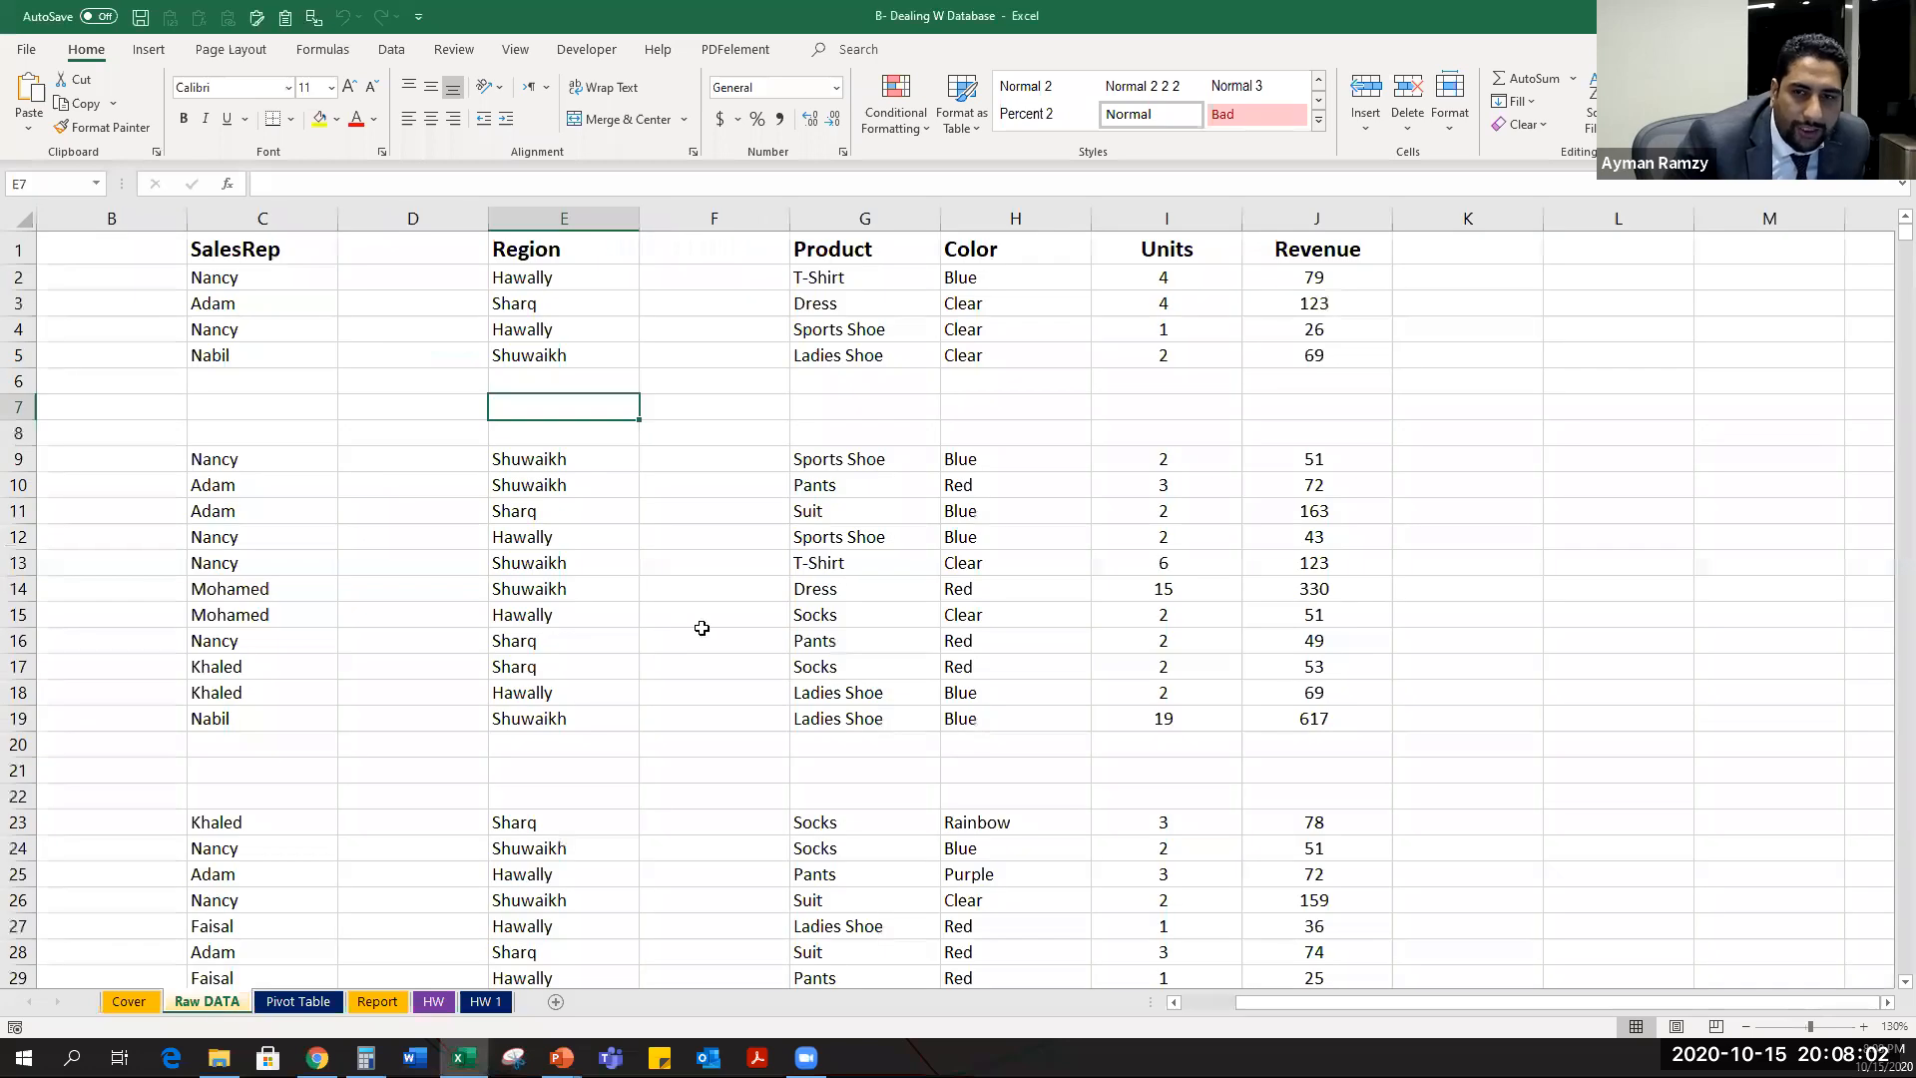
scroll(261, 409, "left", 1)
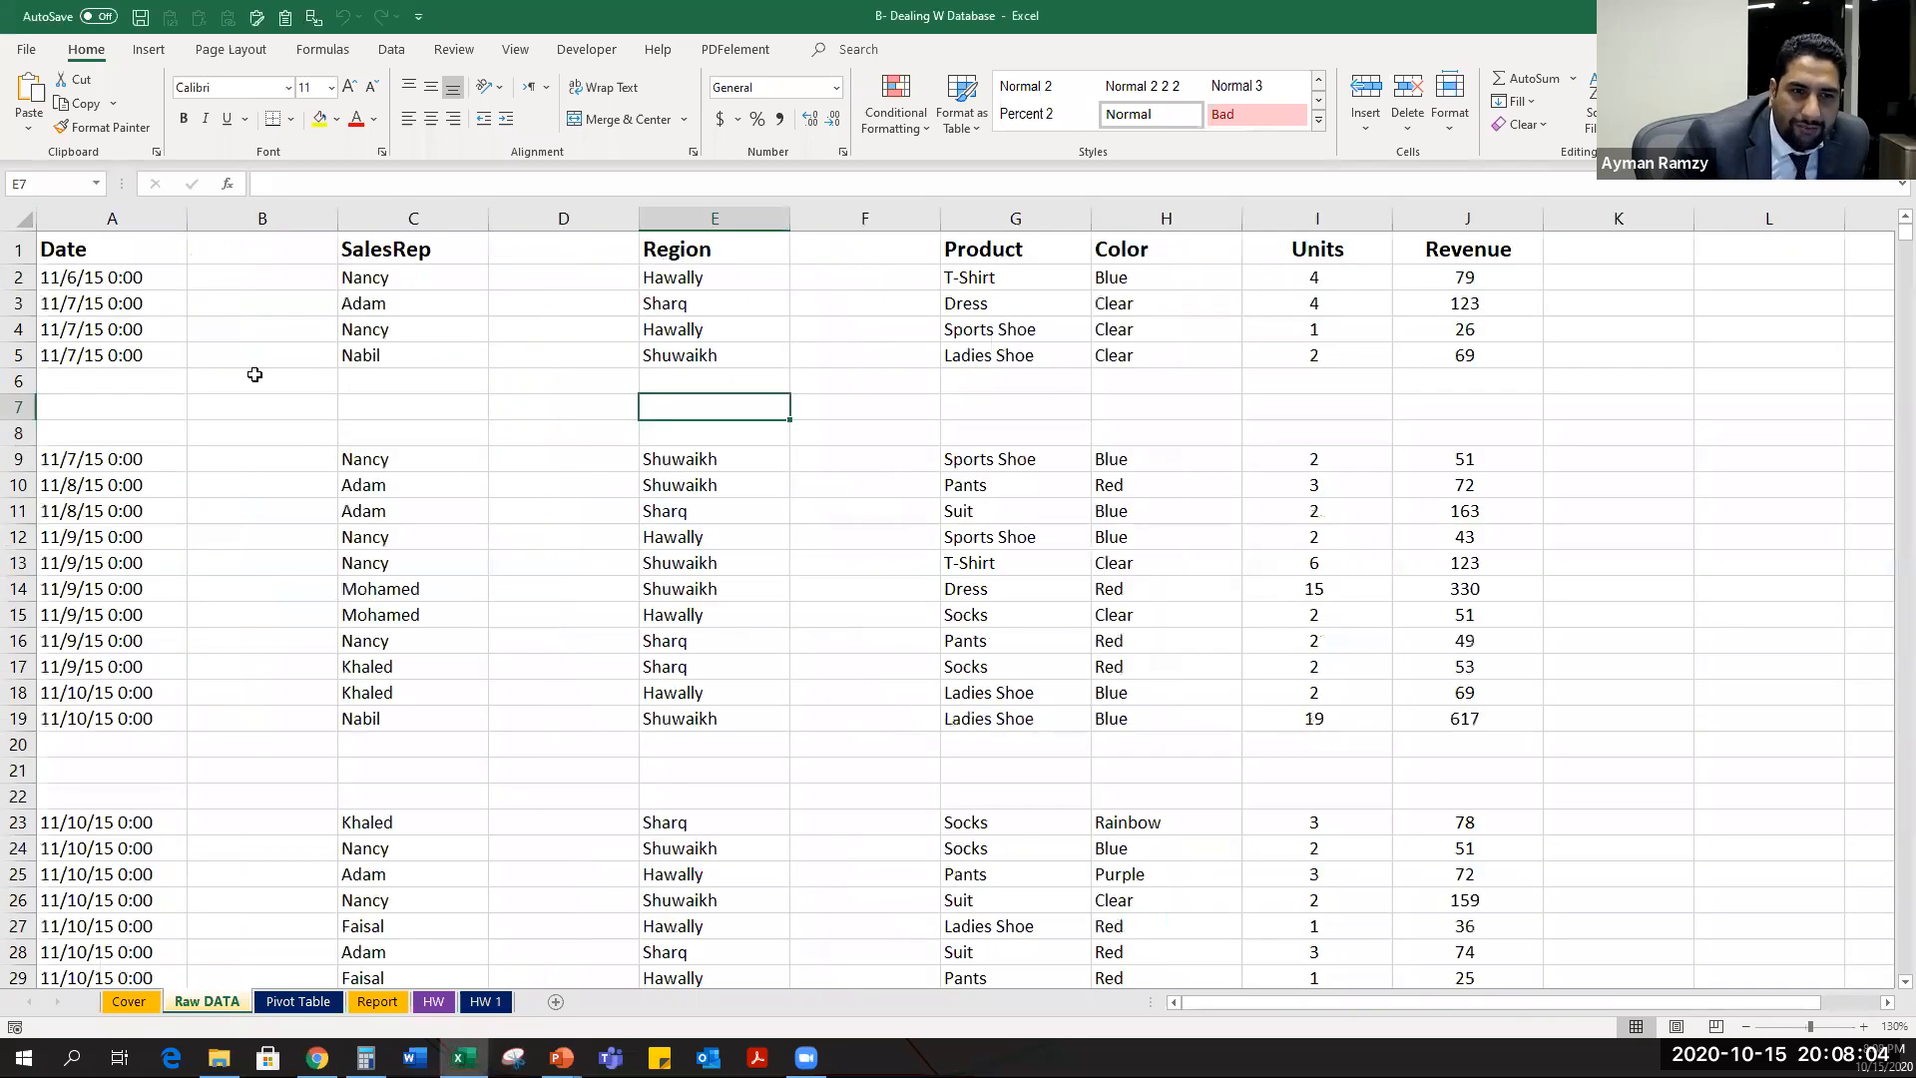
Delete the three blank columns separating Date, SalesRep, Region and Product on the Raw DATA sheet.
left_click(279, 215)
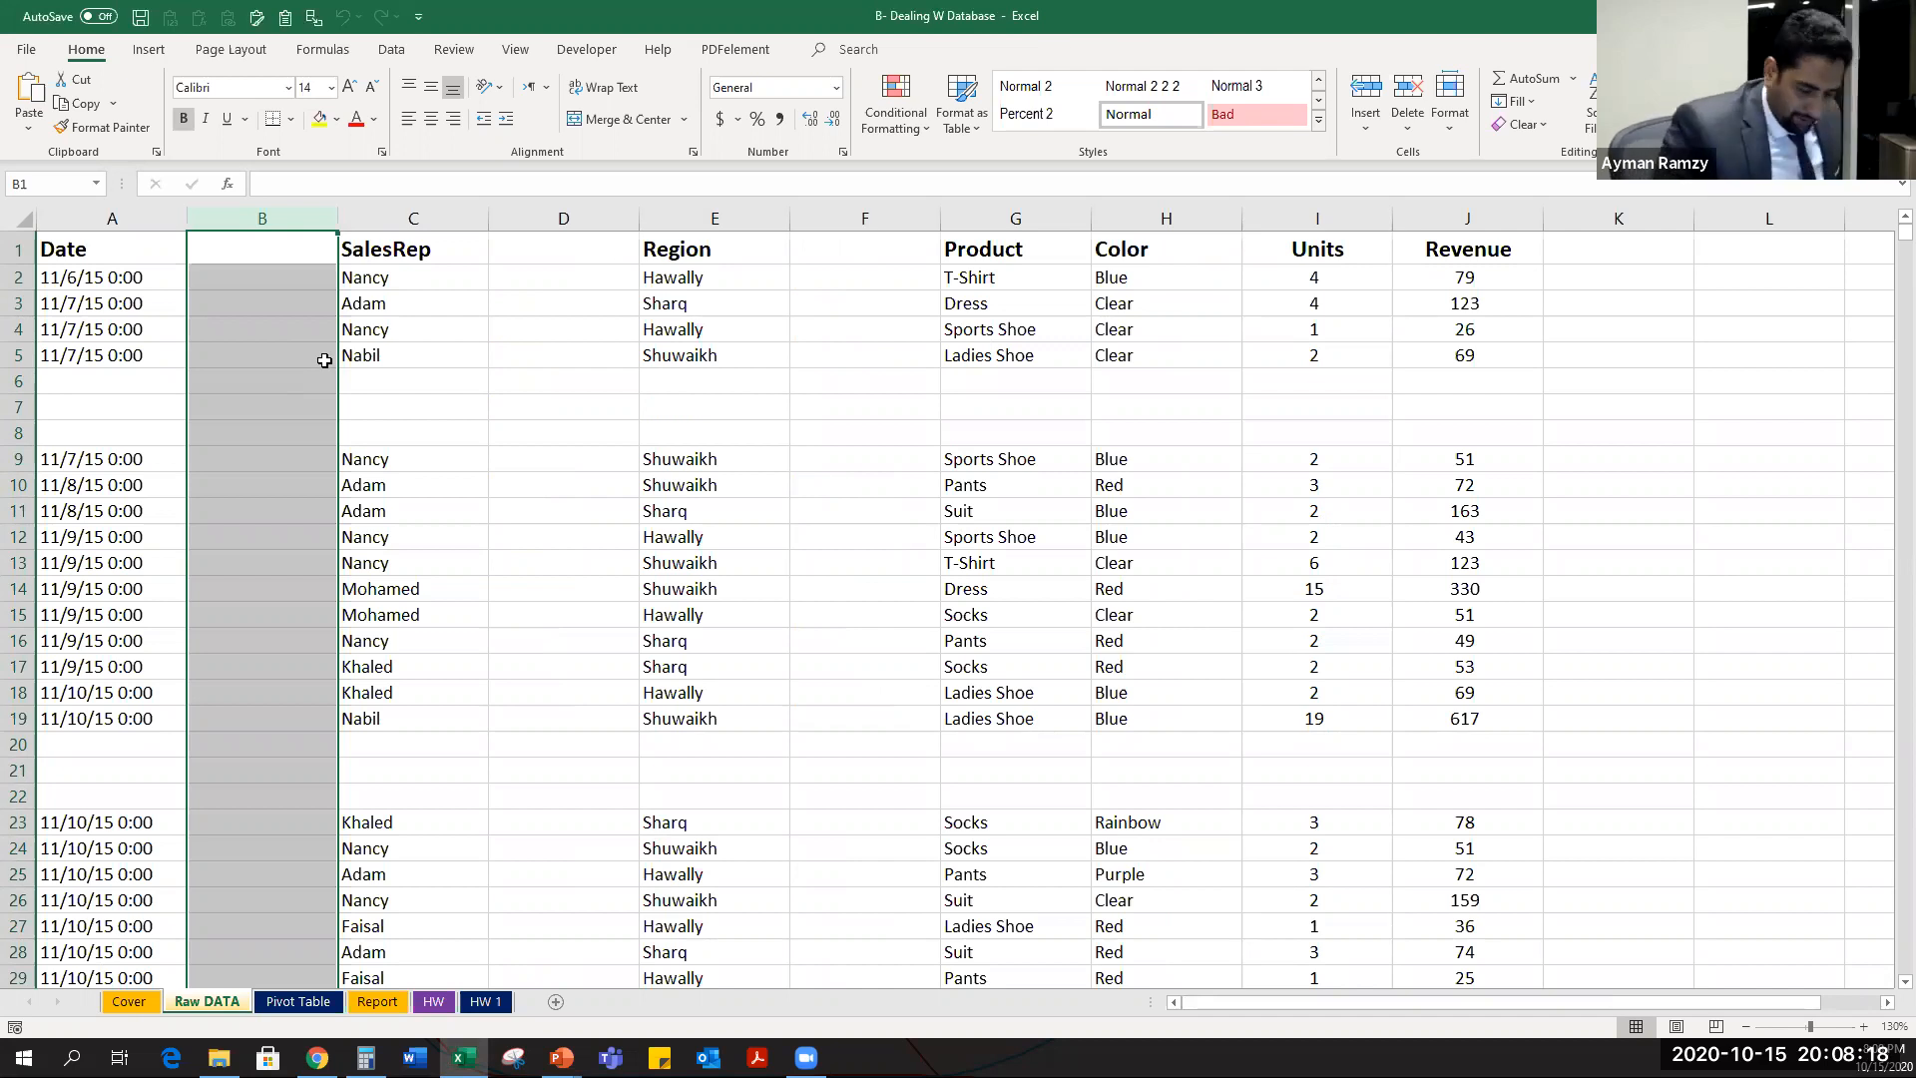
key("Right")
key("Left")
key("ctrl+space")
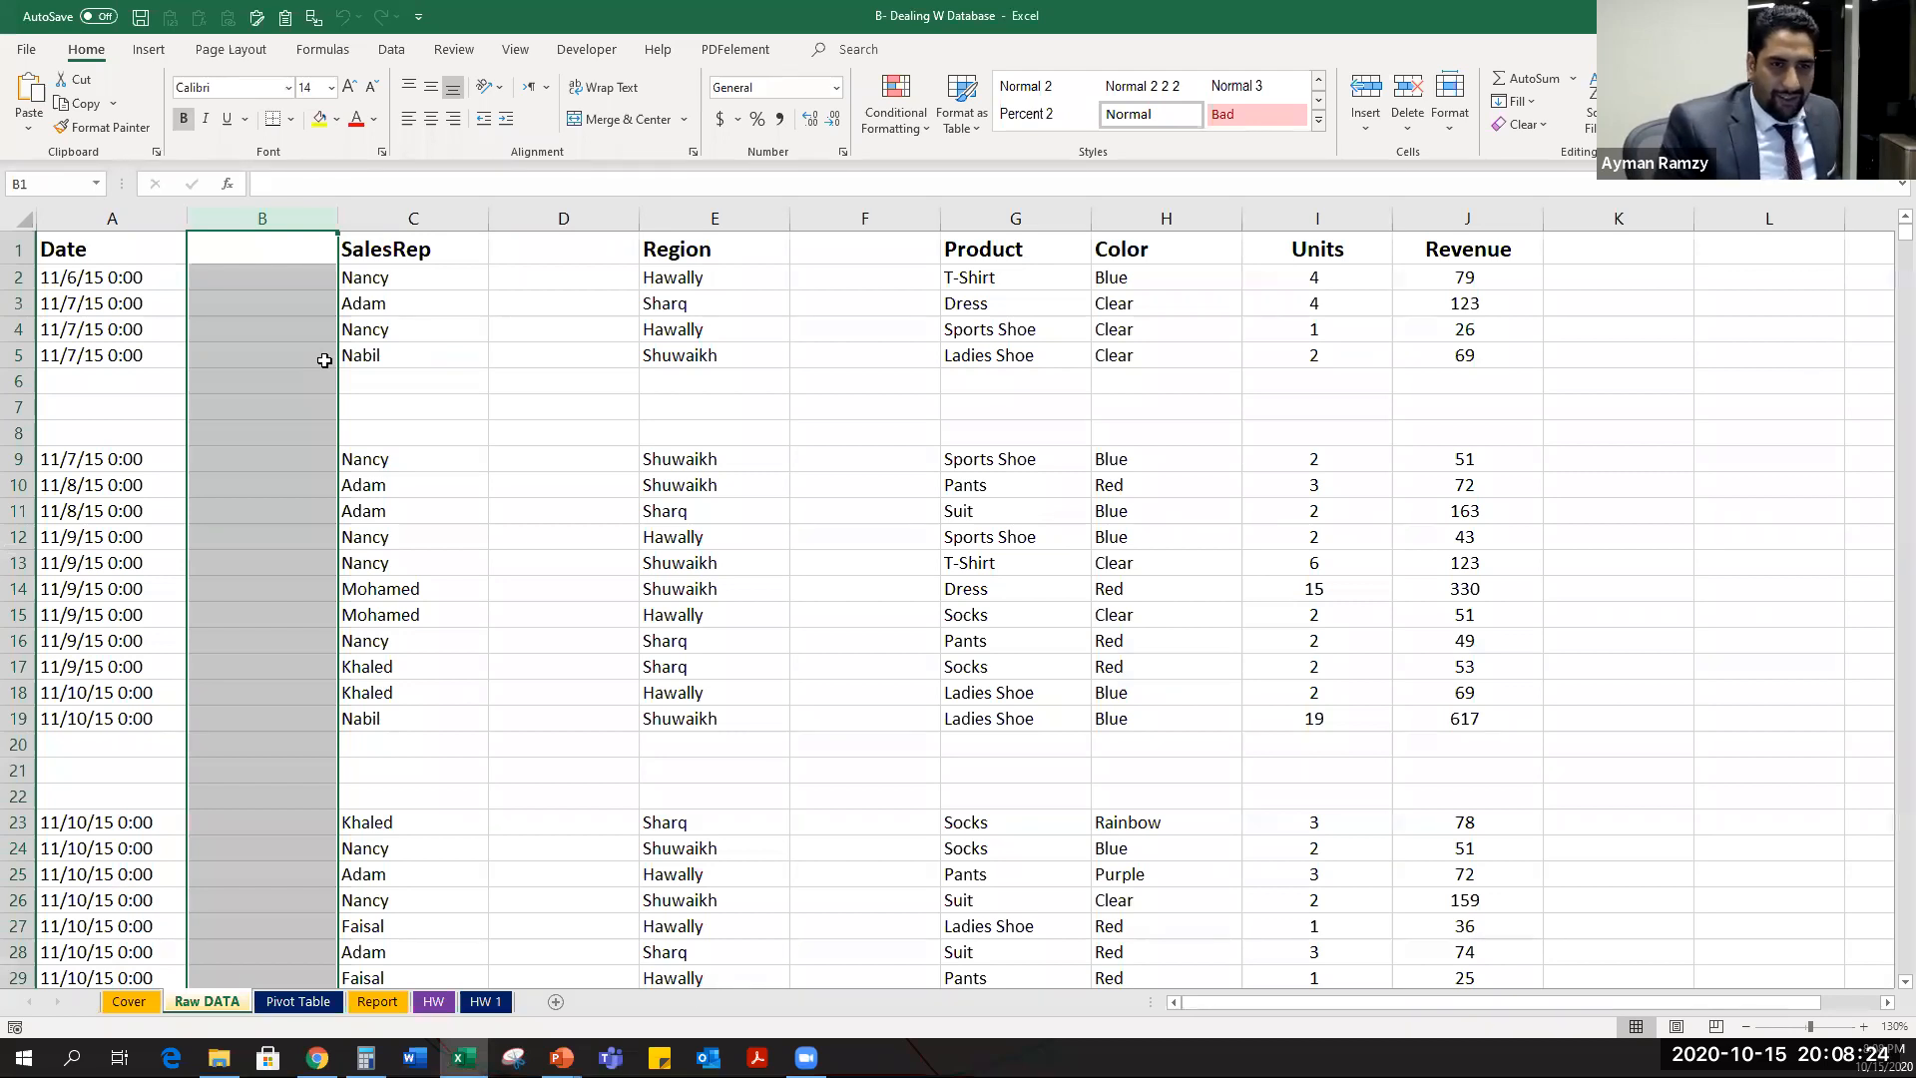
key("ctrl+minus")
key("Right")
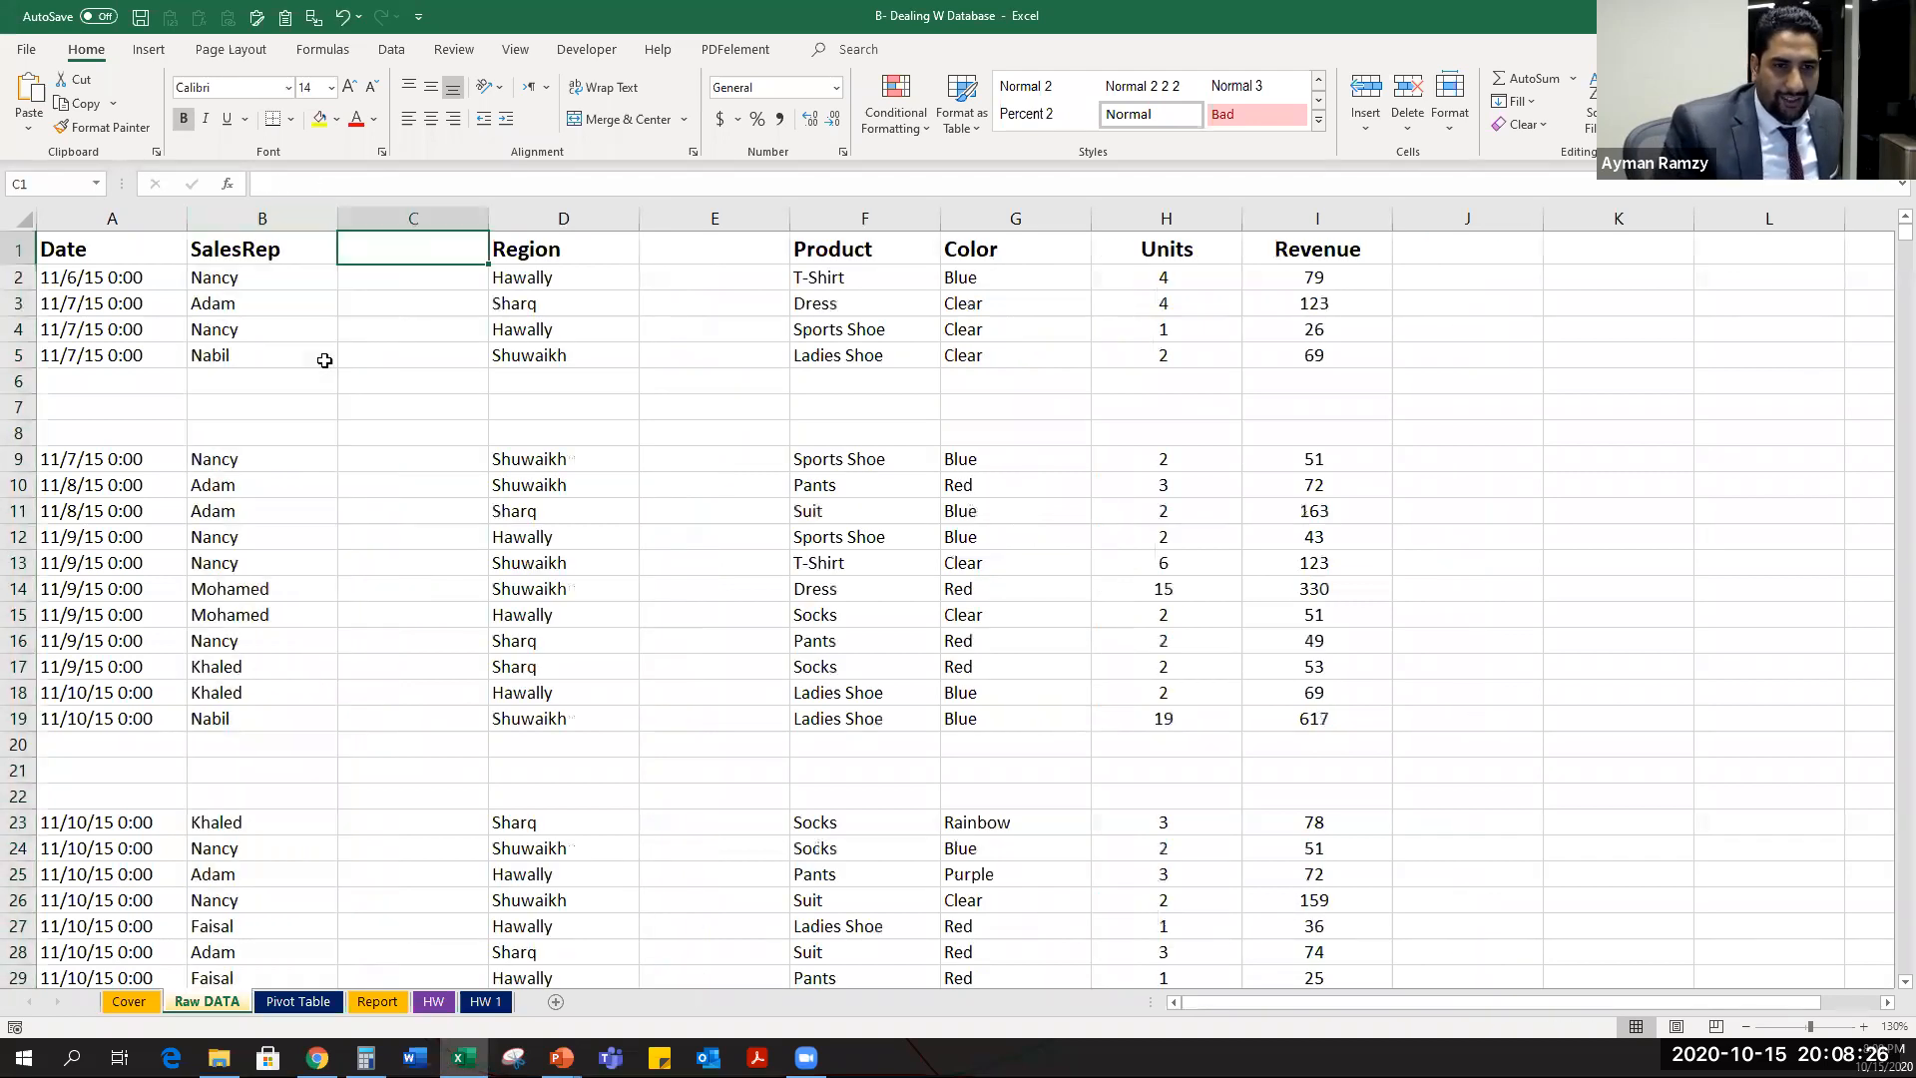
key("ctrl+space")
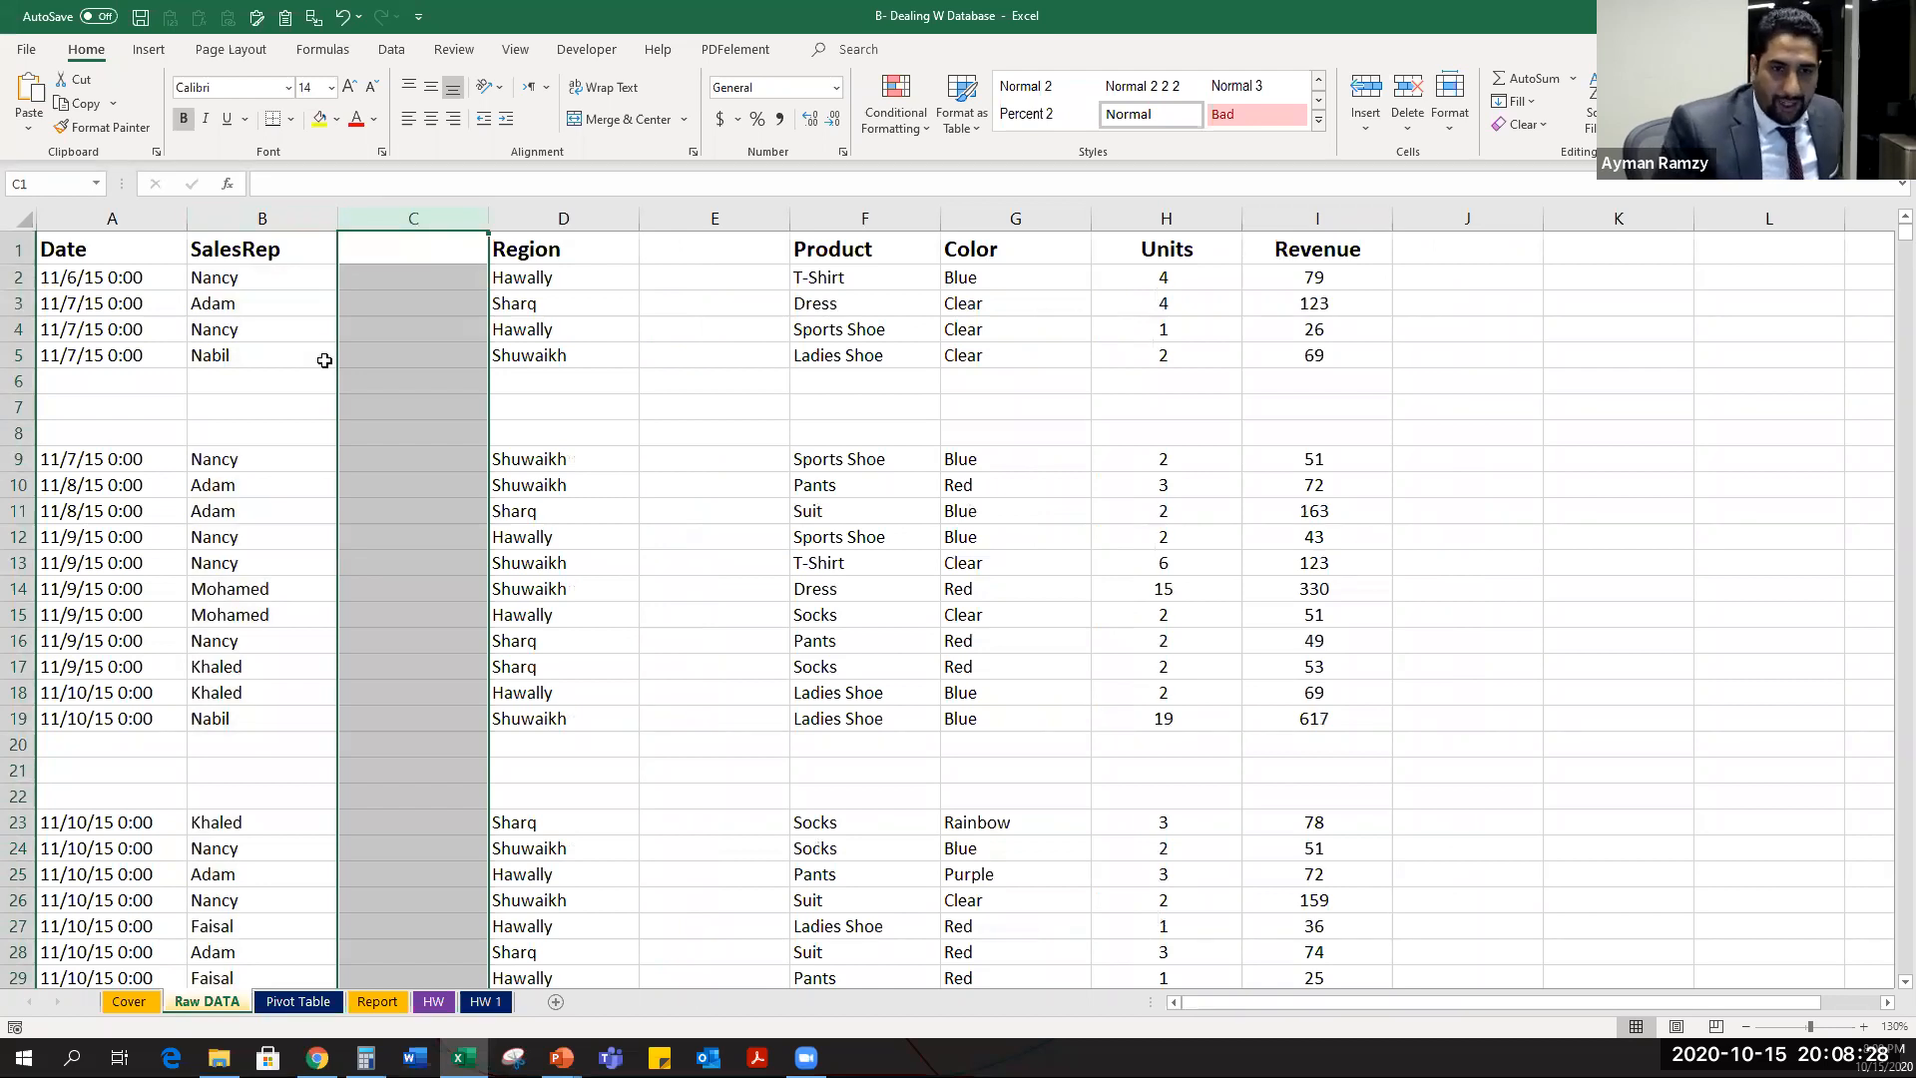
key("ctrl+minus")
key("Right")
key("ctrl+space")
key("ctrl+minus")
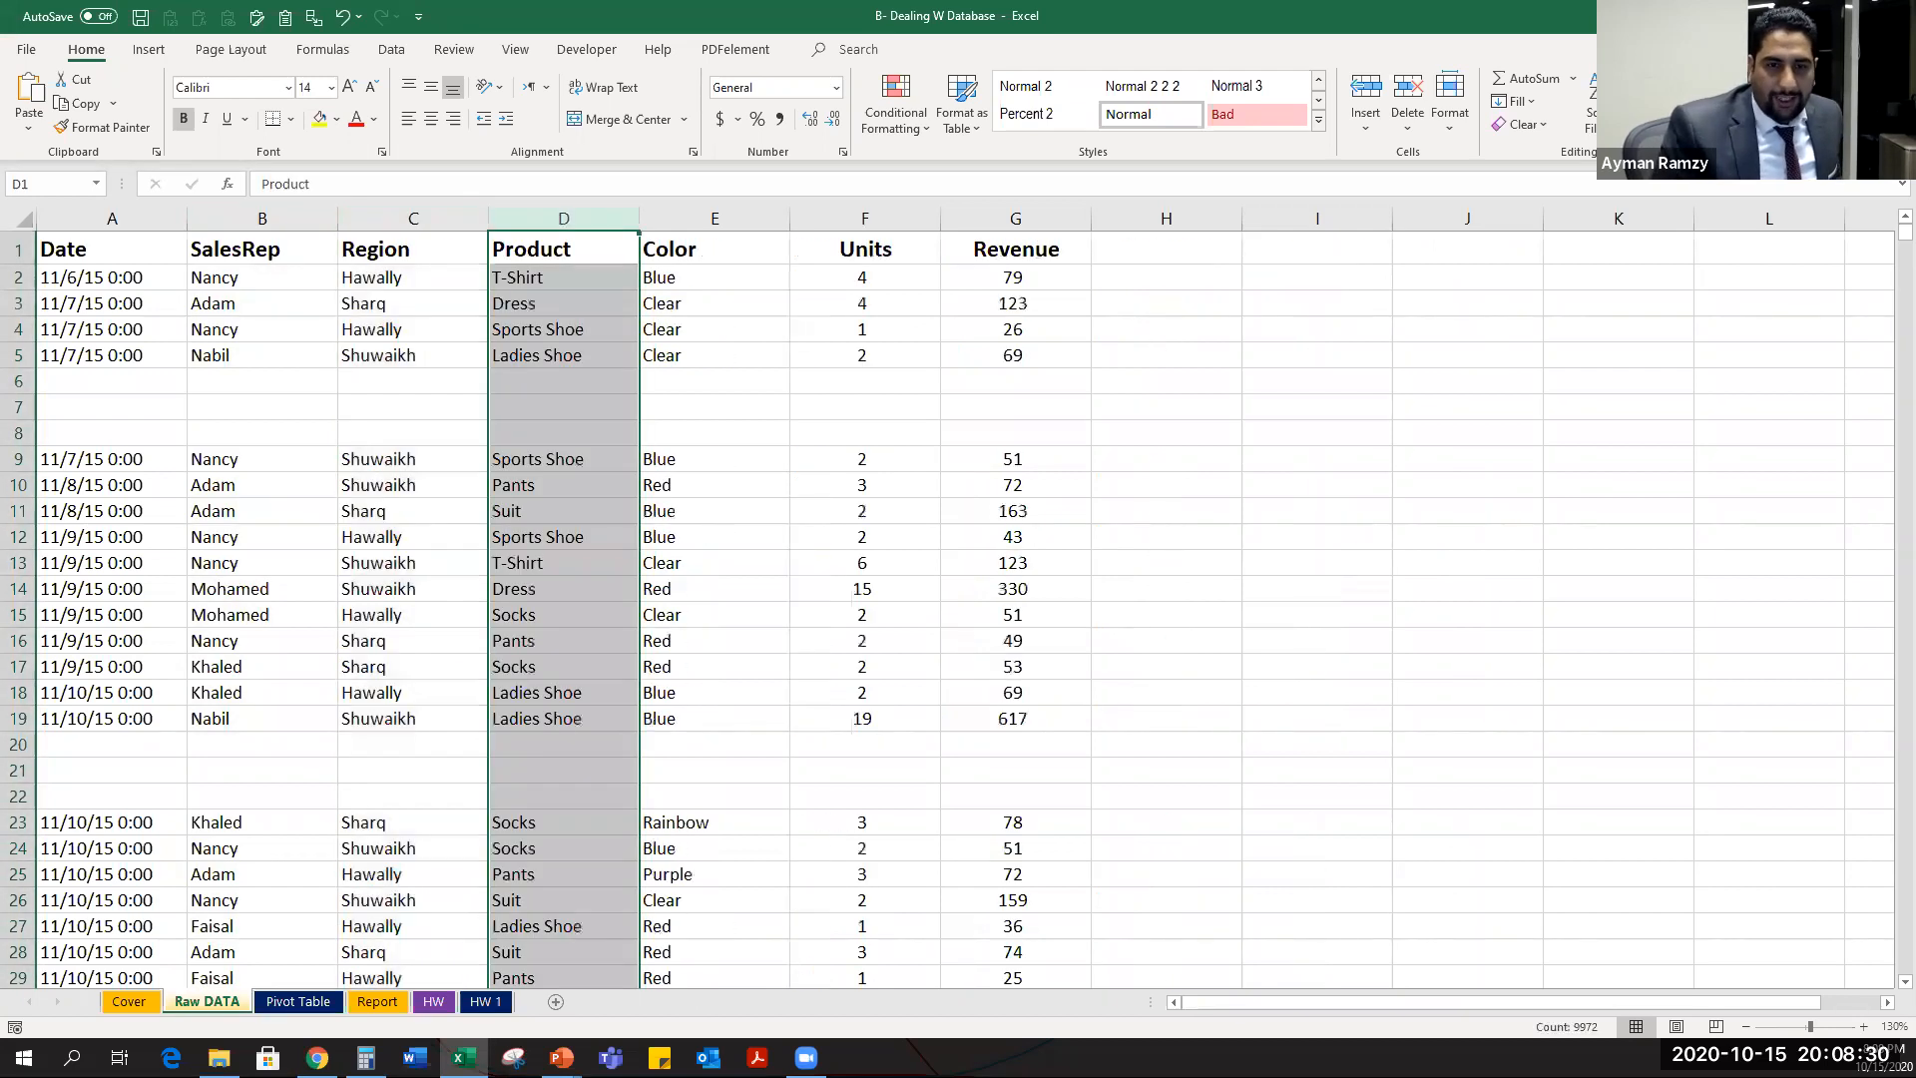
Delete the blank rows 6 to 8 from the sales data.
key("Down")
key("Down")
key("Down")
key("Down")
key("Down")
key("shift+space")
key("shift+Down")
key("shift+Down")
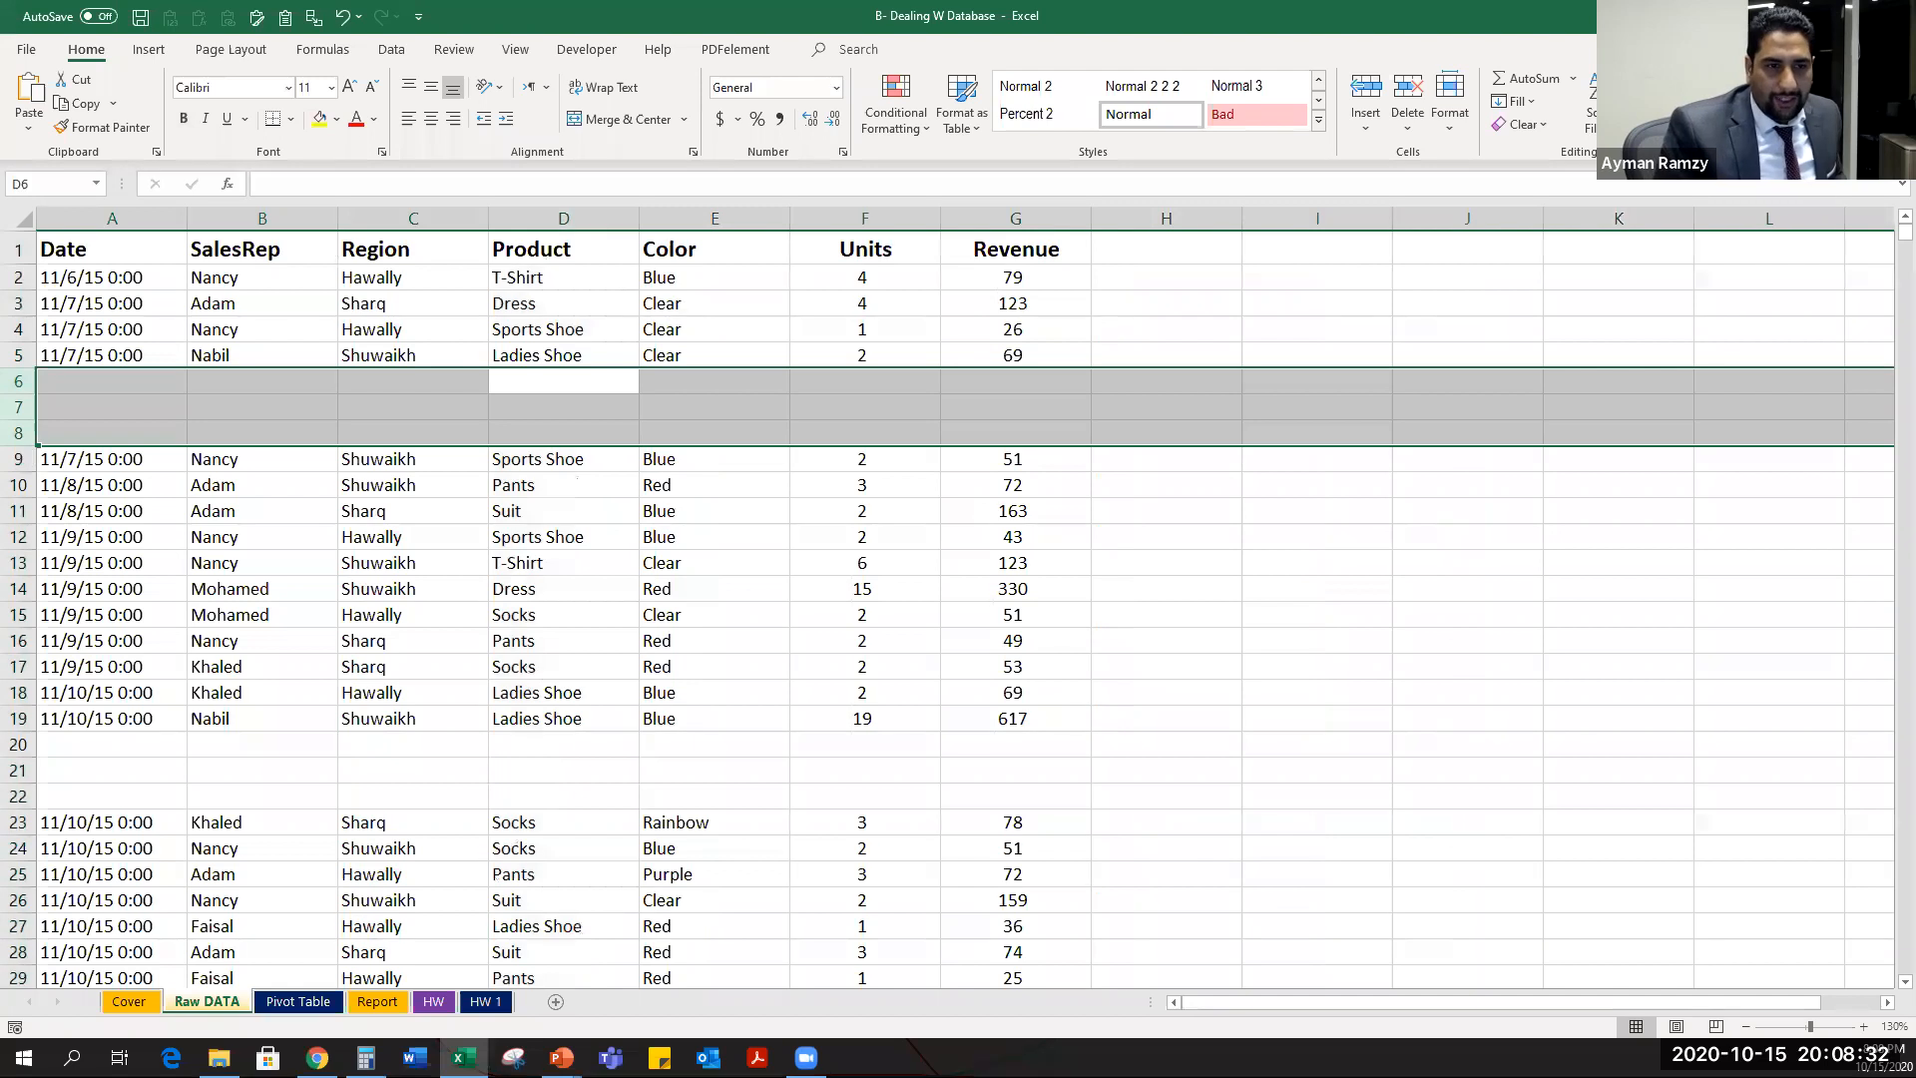
key("ctrl+minus")
Delete the next block of blank rows, 17 to 19, from the sales data.
key("ctrl+Down")
key("Down")
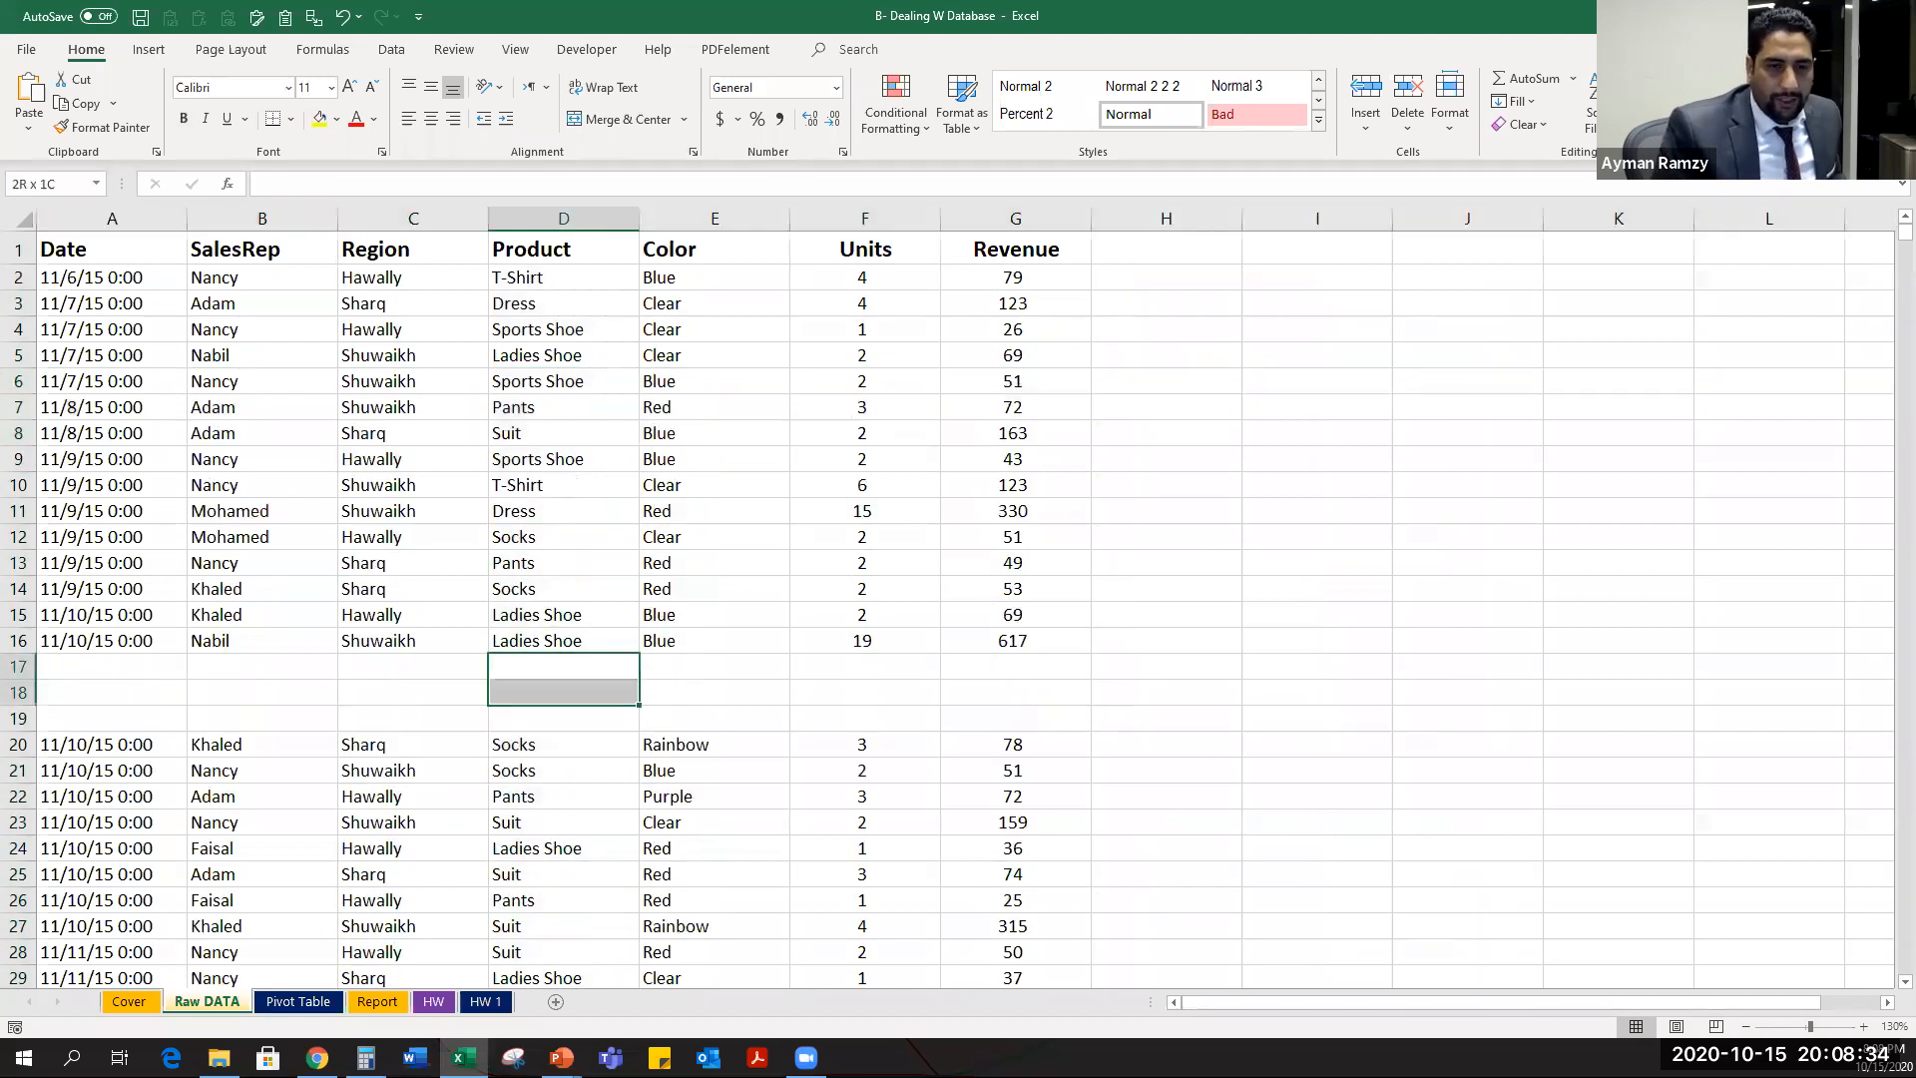
key("shift+space")
key("shift+Down")
key("shift+Down")
key("ctrl+minus")
Delete the blank row 71 together with the Total row 72 that interrupts the sales data.
key("ctrl+Down")
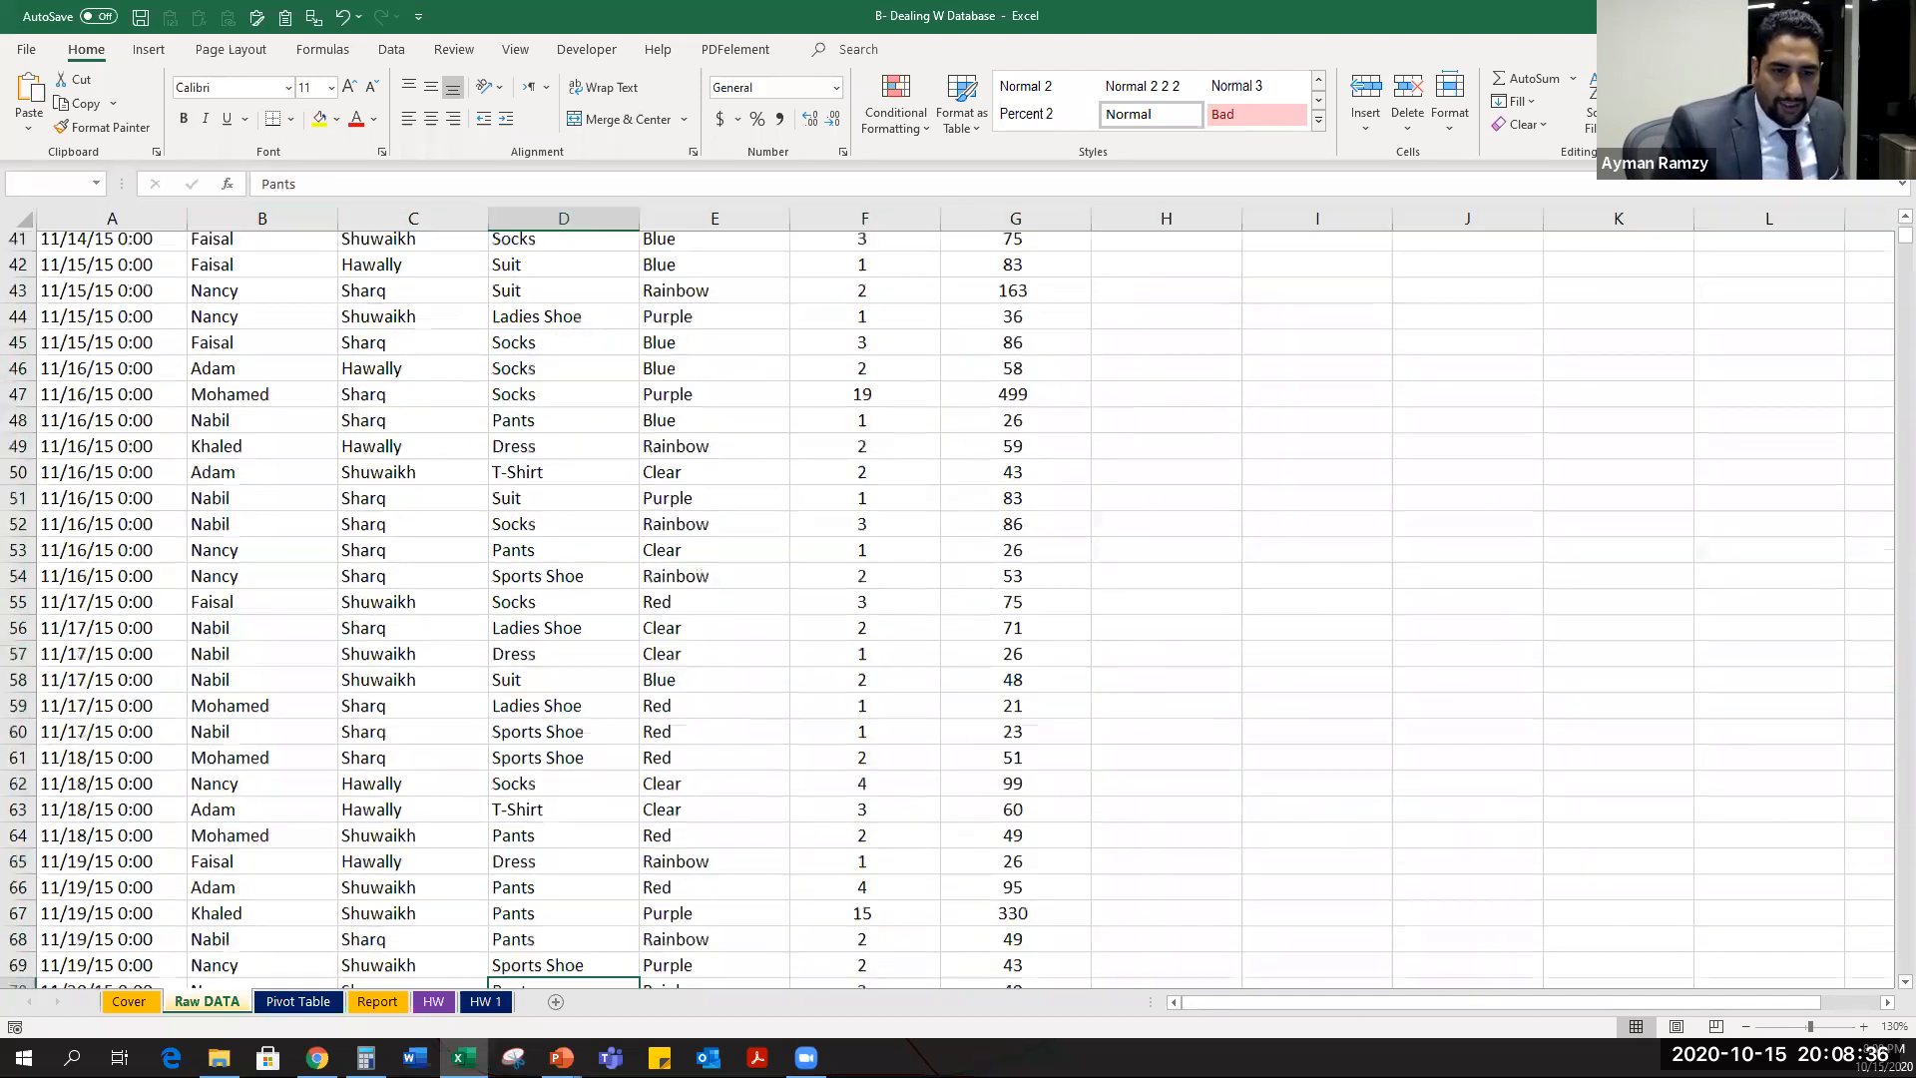
key("ctrl+Down")
key("ctrl+Up")
key("shift+space")
key("shift+Down")
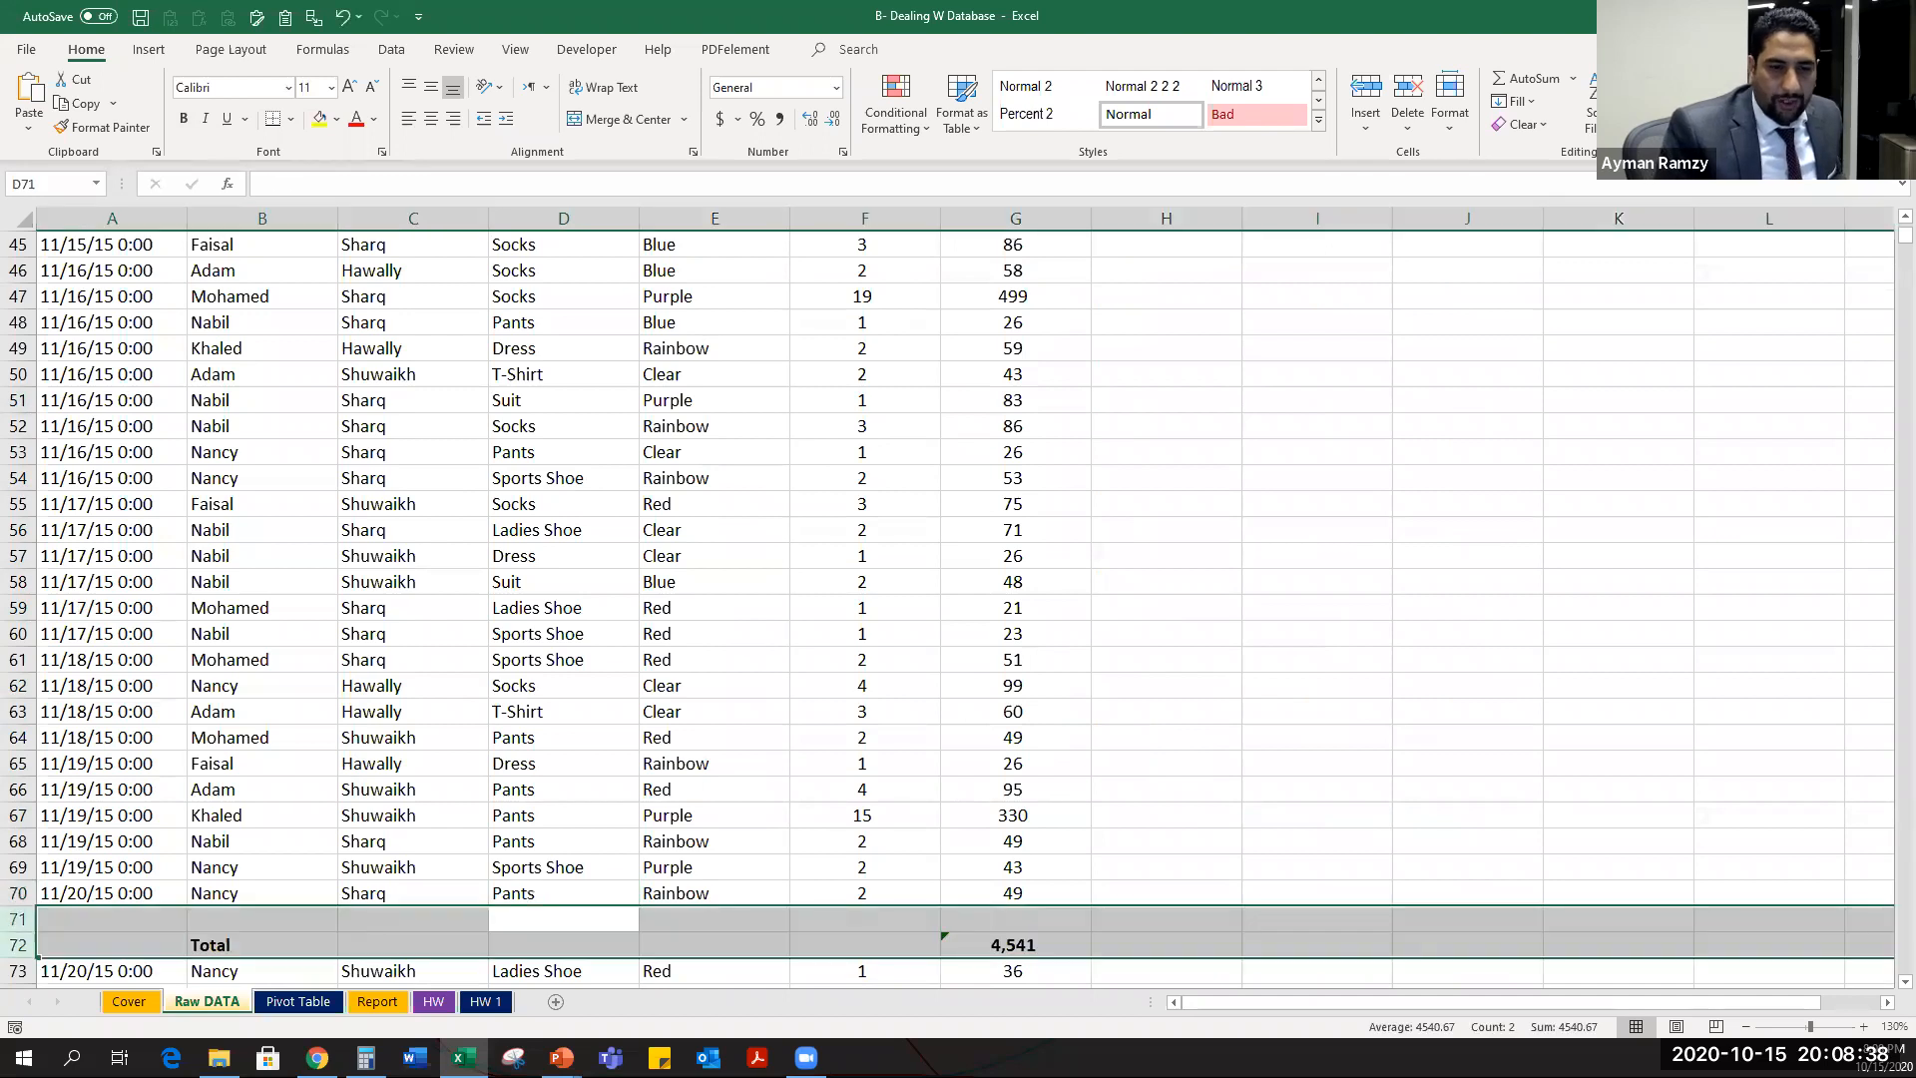
key("ctrl+minus")
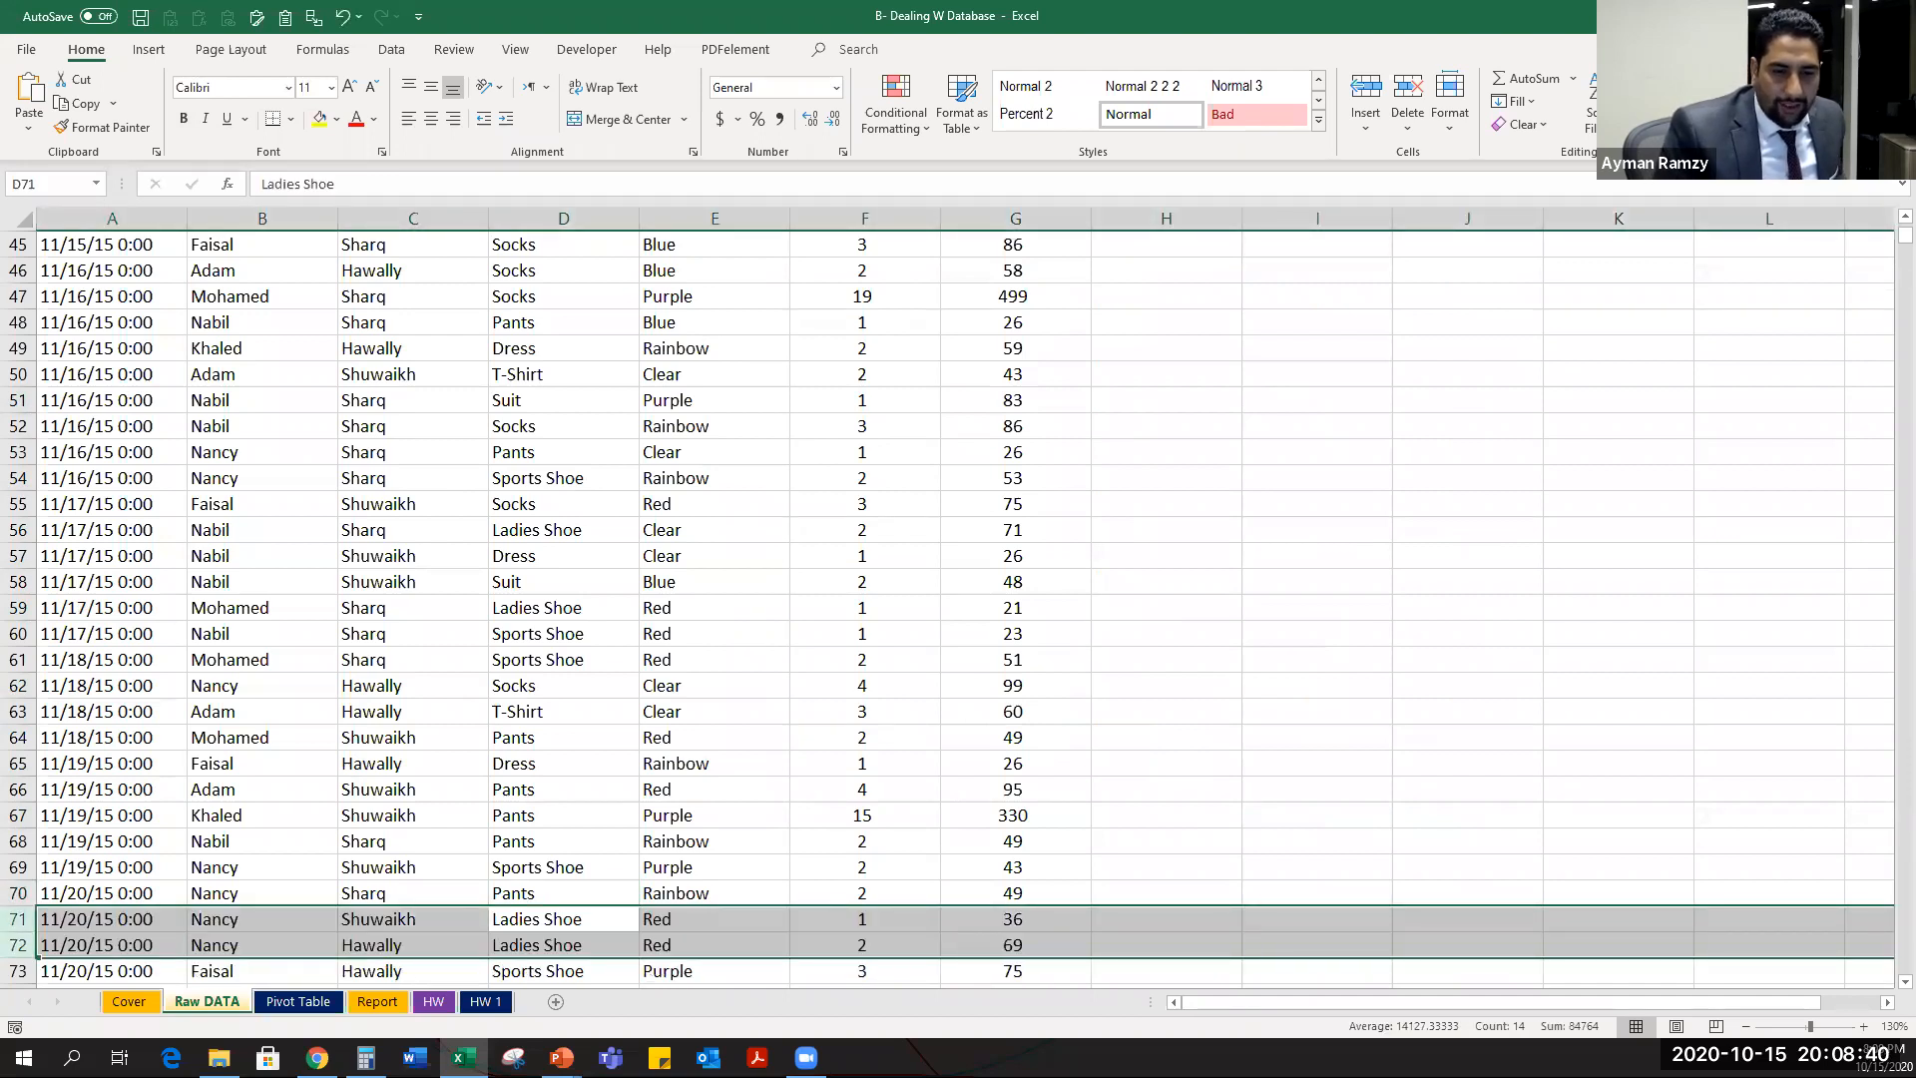
Check the sales data for remaining gaps down to its last row, and select the first date in A2.
key("ctrl+Down")
key("ctrl+Up")
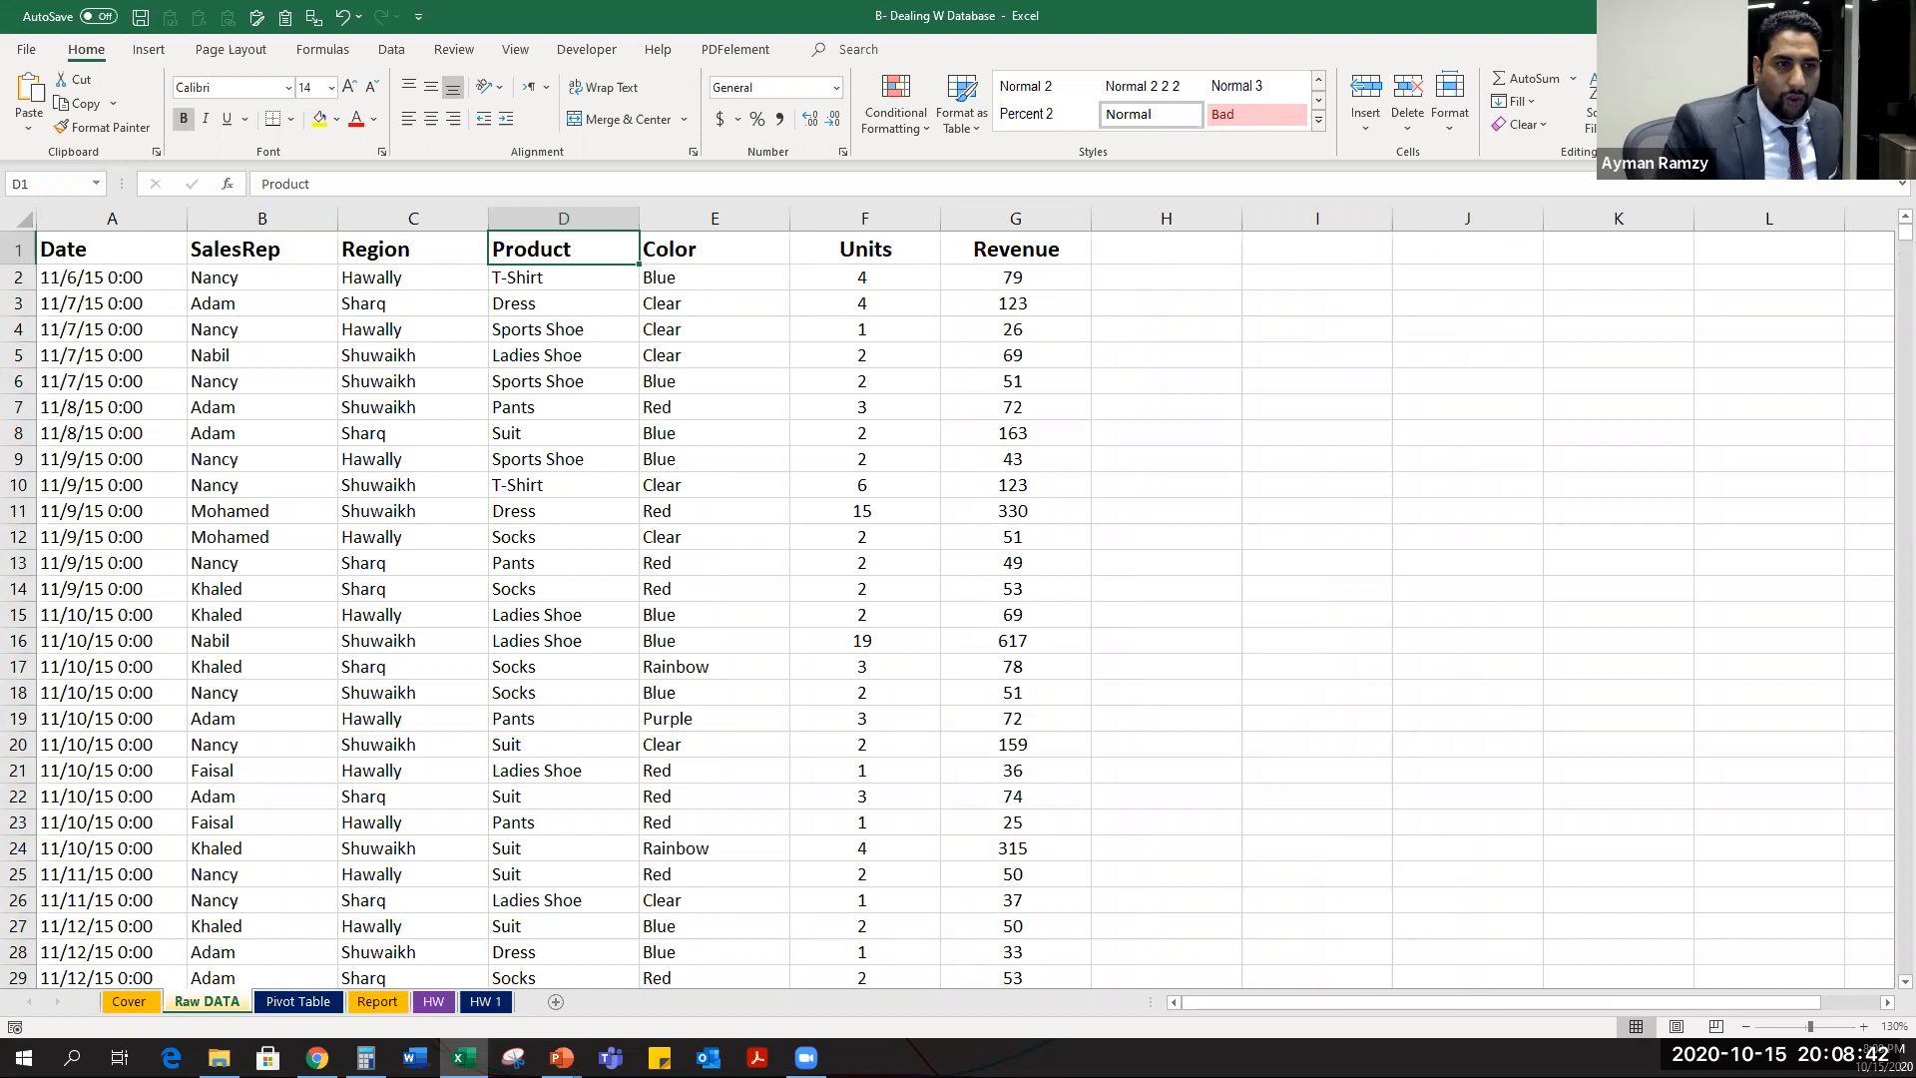
key("ctrl+Left")
key("Down")
key("Down")
key("Down")
key("Right")
key("Right")
key("Left")
key("Left")
key("Up")
key("Up")
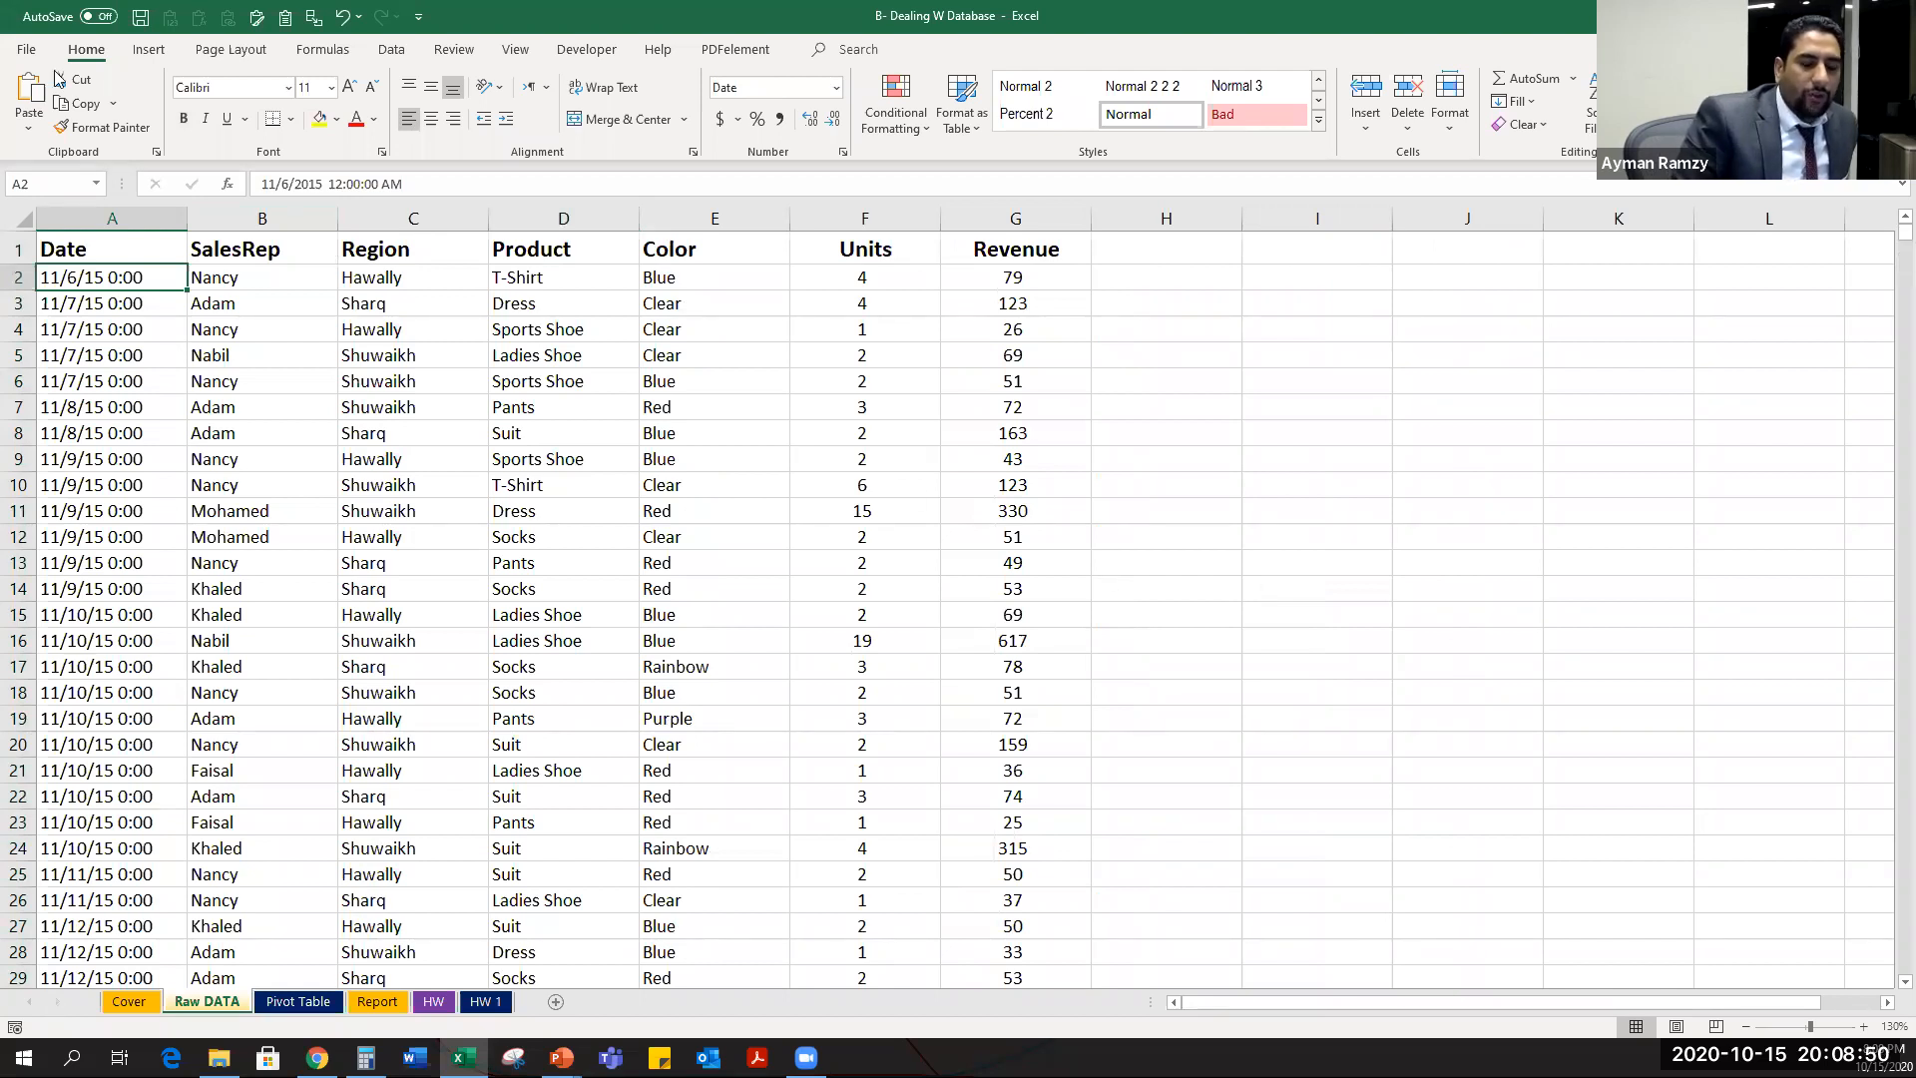
Start a PivotTable from the sales data and extend its source range to 'Raw DATA'!$A$1:$G$15000.
left_click(149, 55)
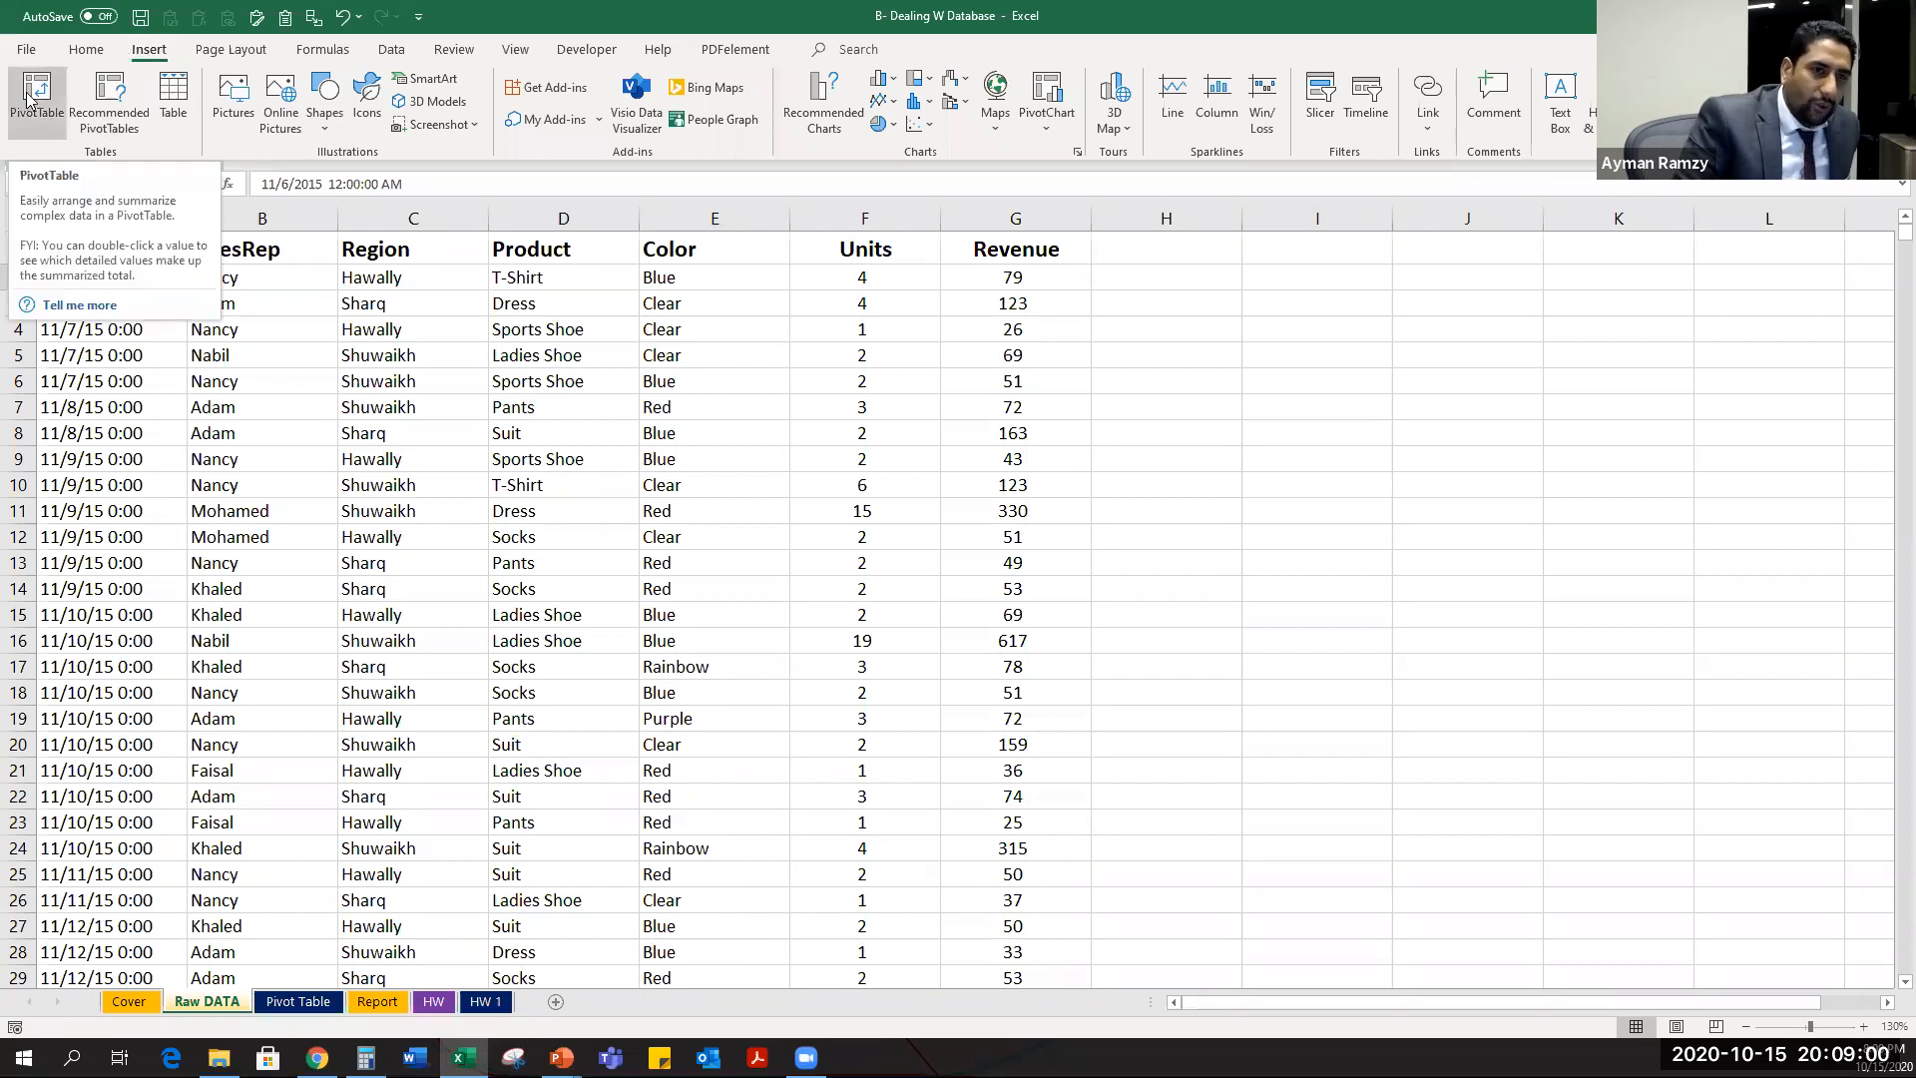
left_click(14, 114)
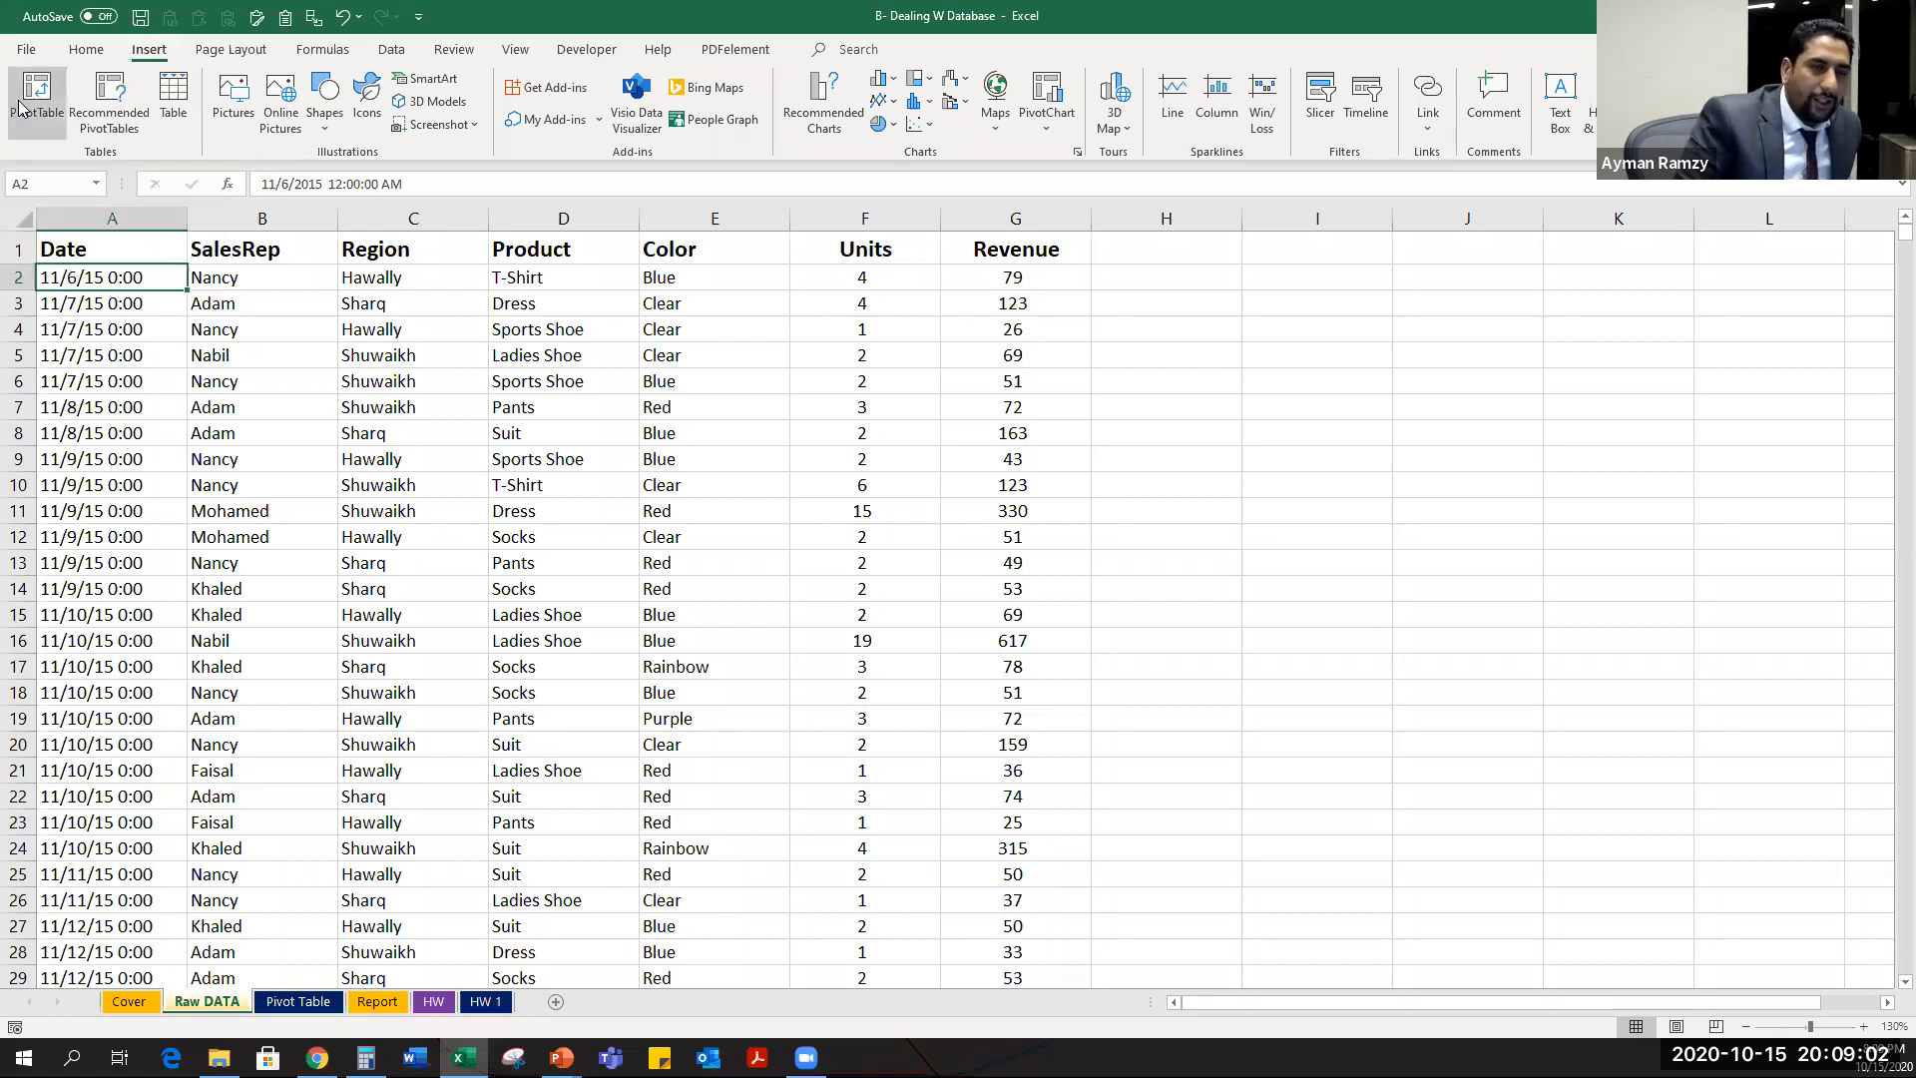
left_click(20, 108)
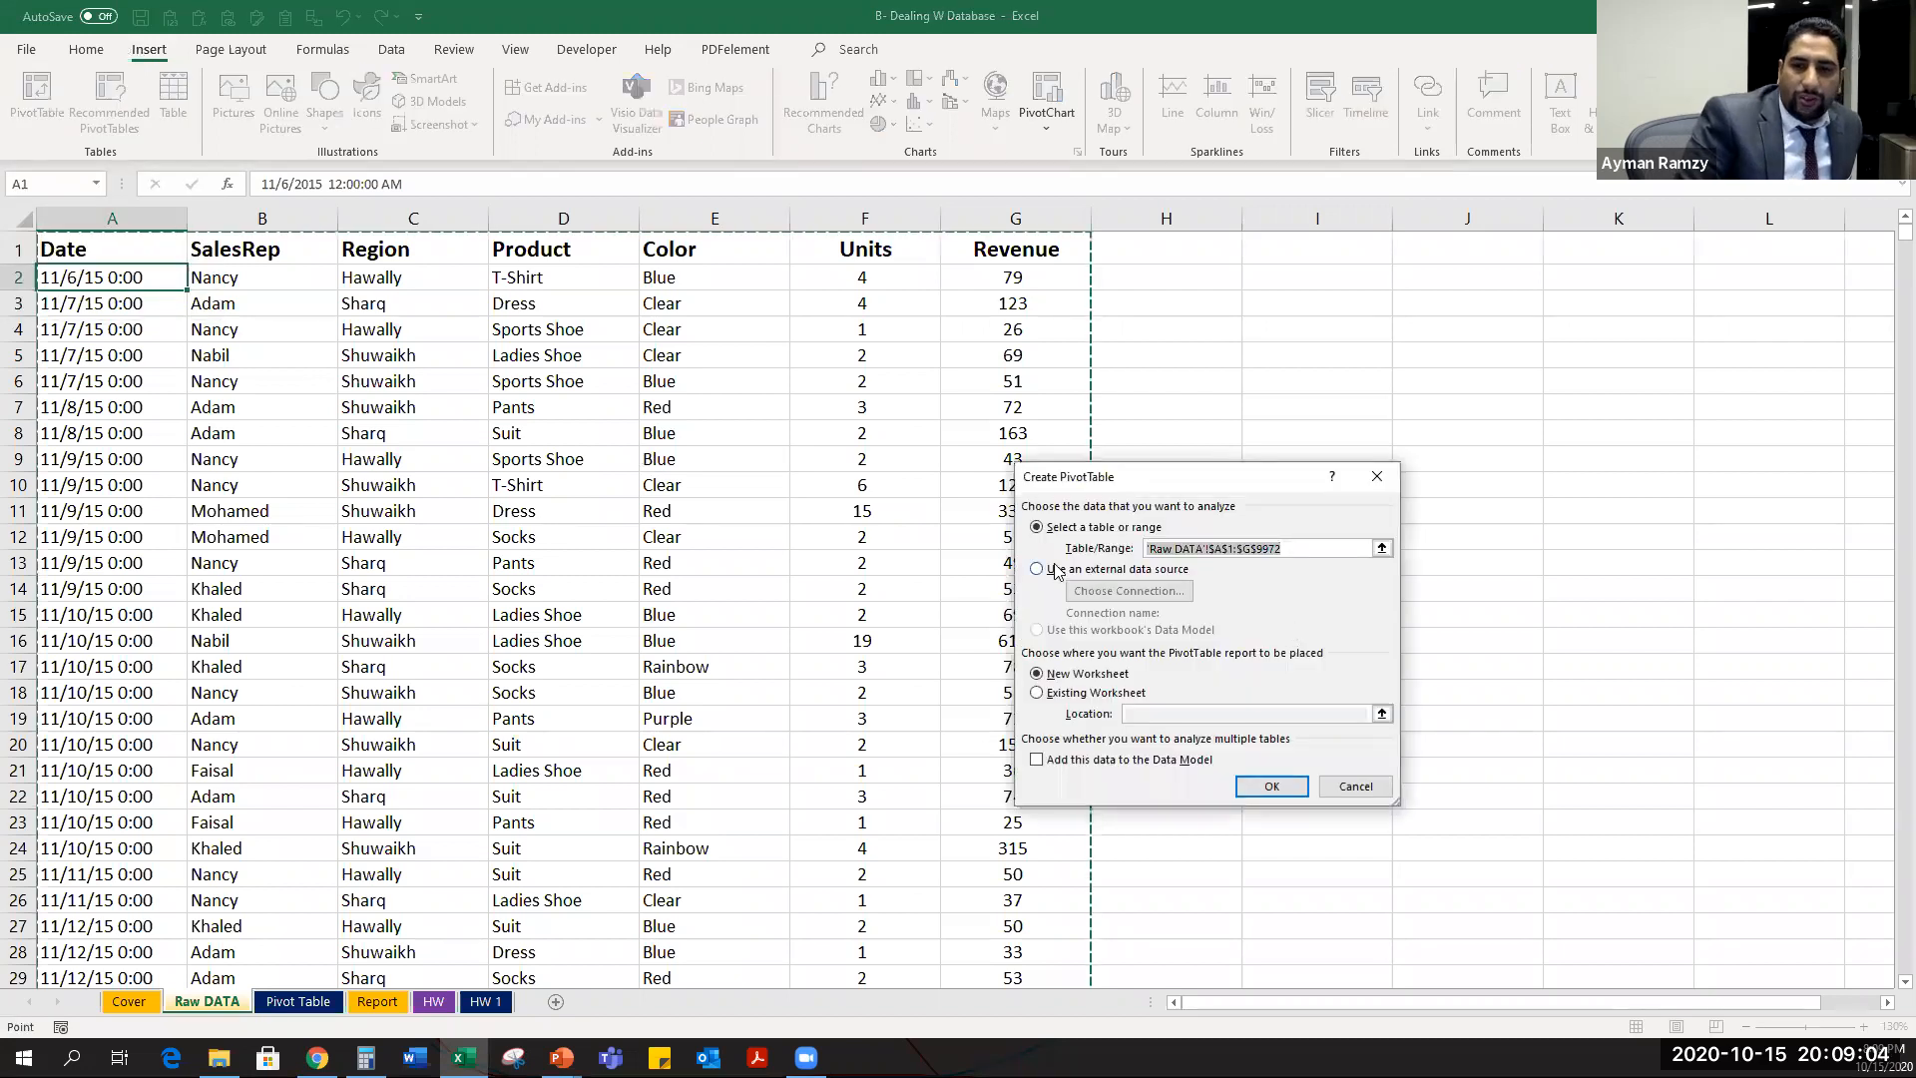
left_click(1034, 528)
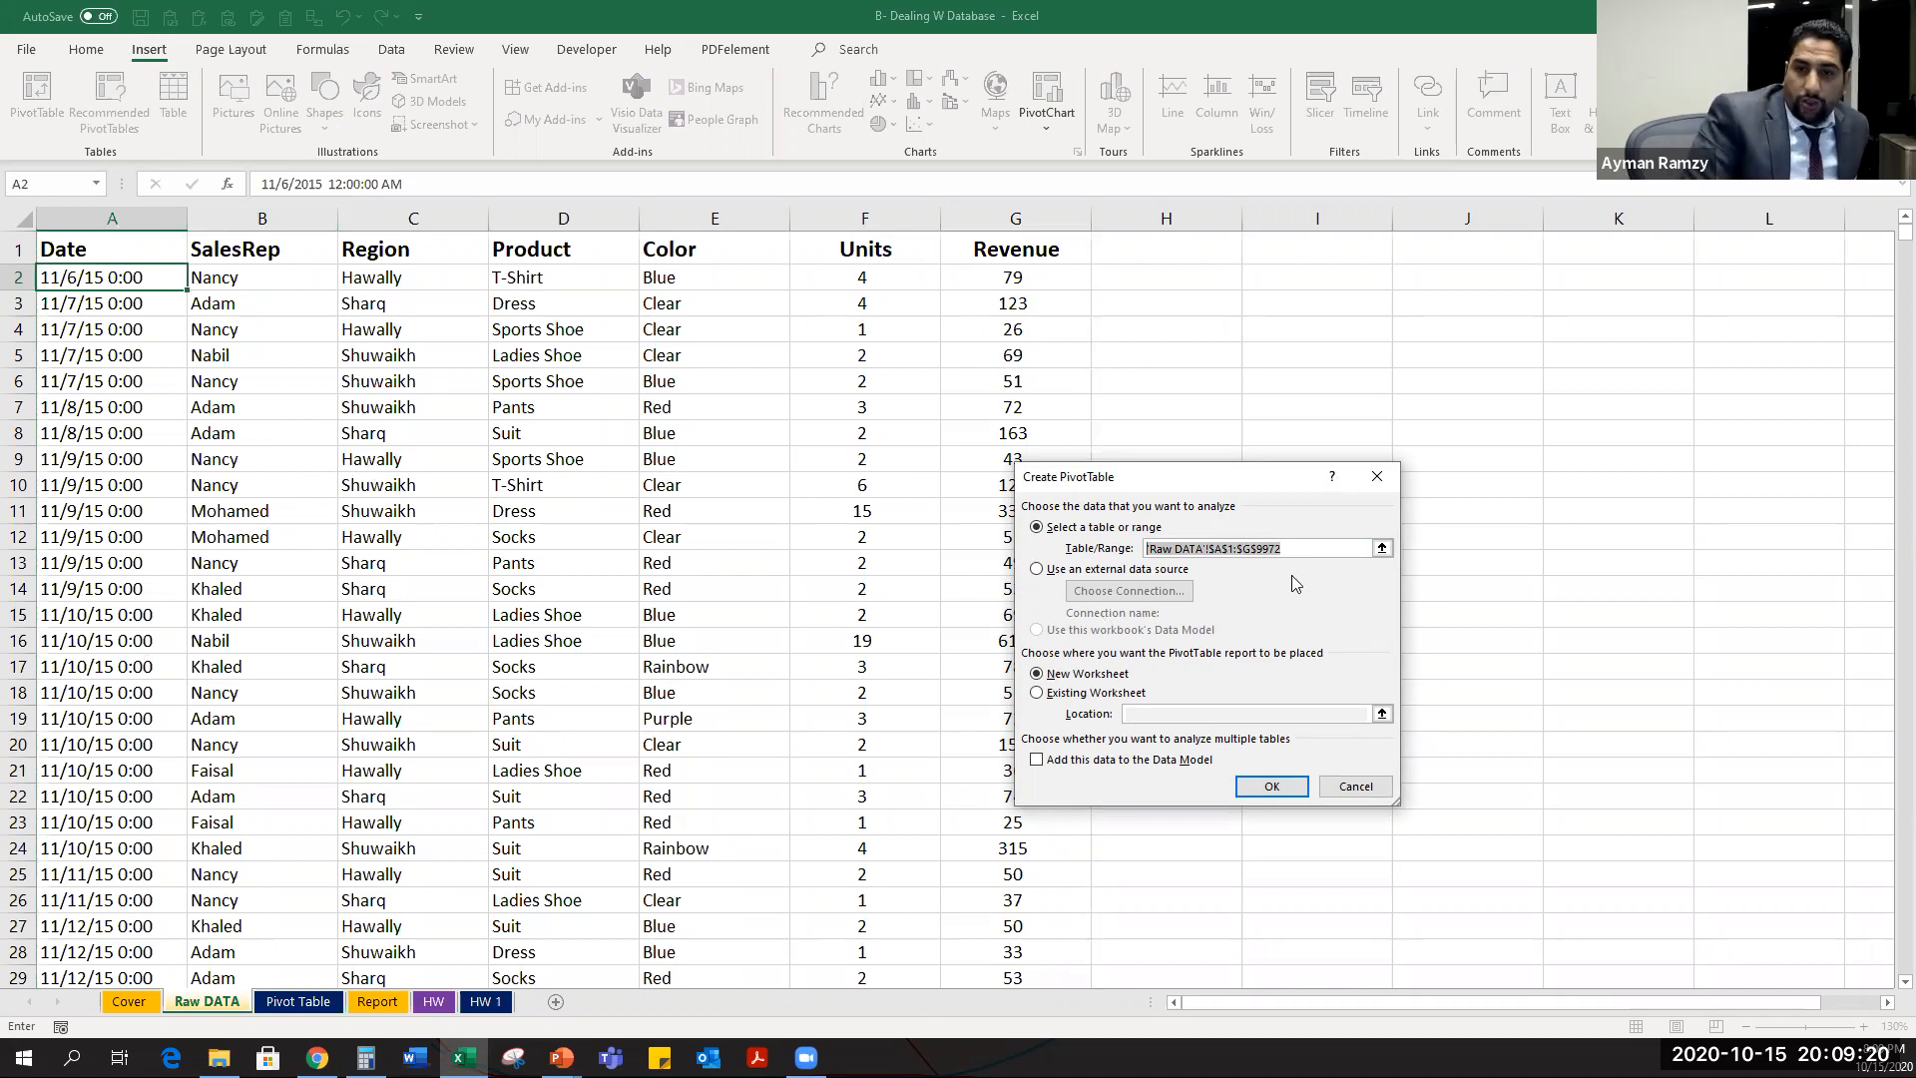
left_click(1256, 552)
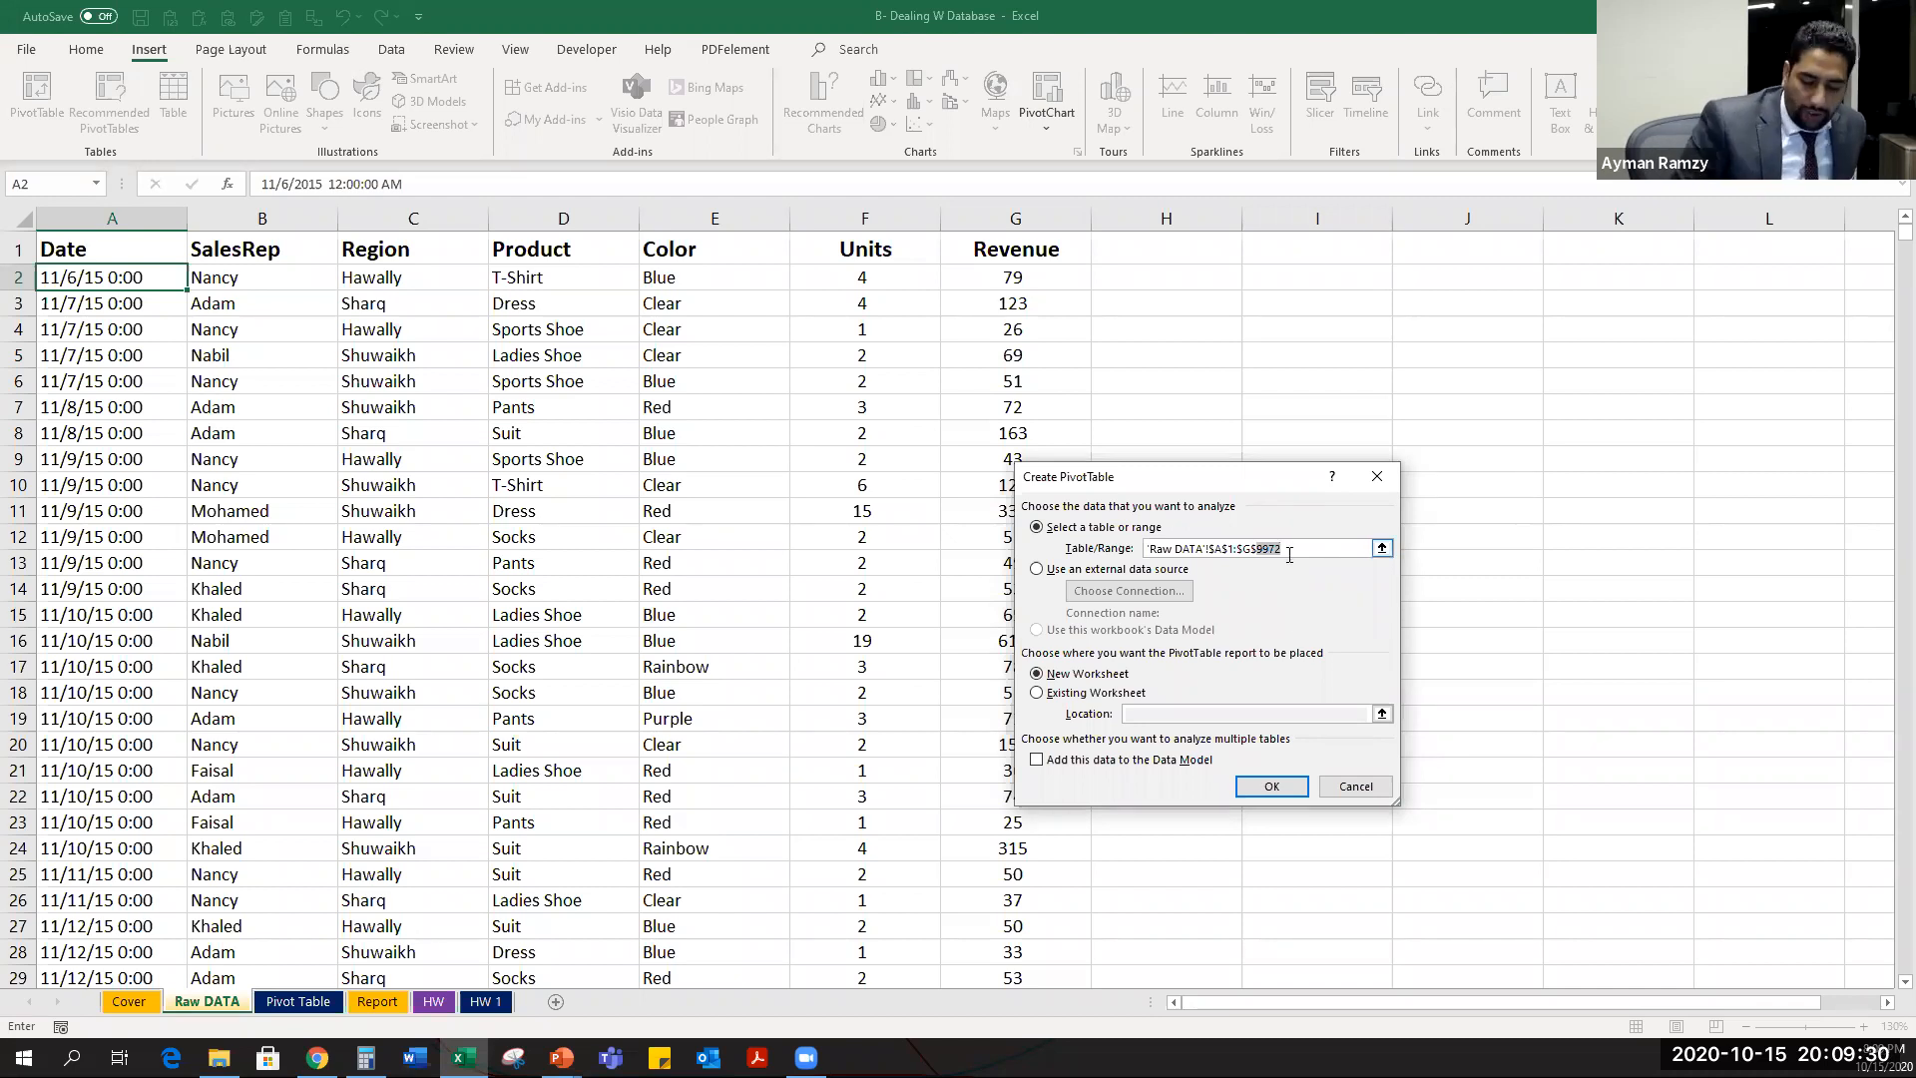
type("15000")
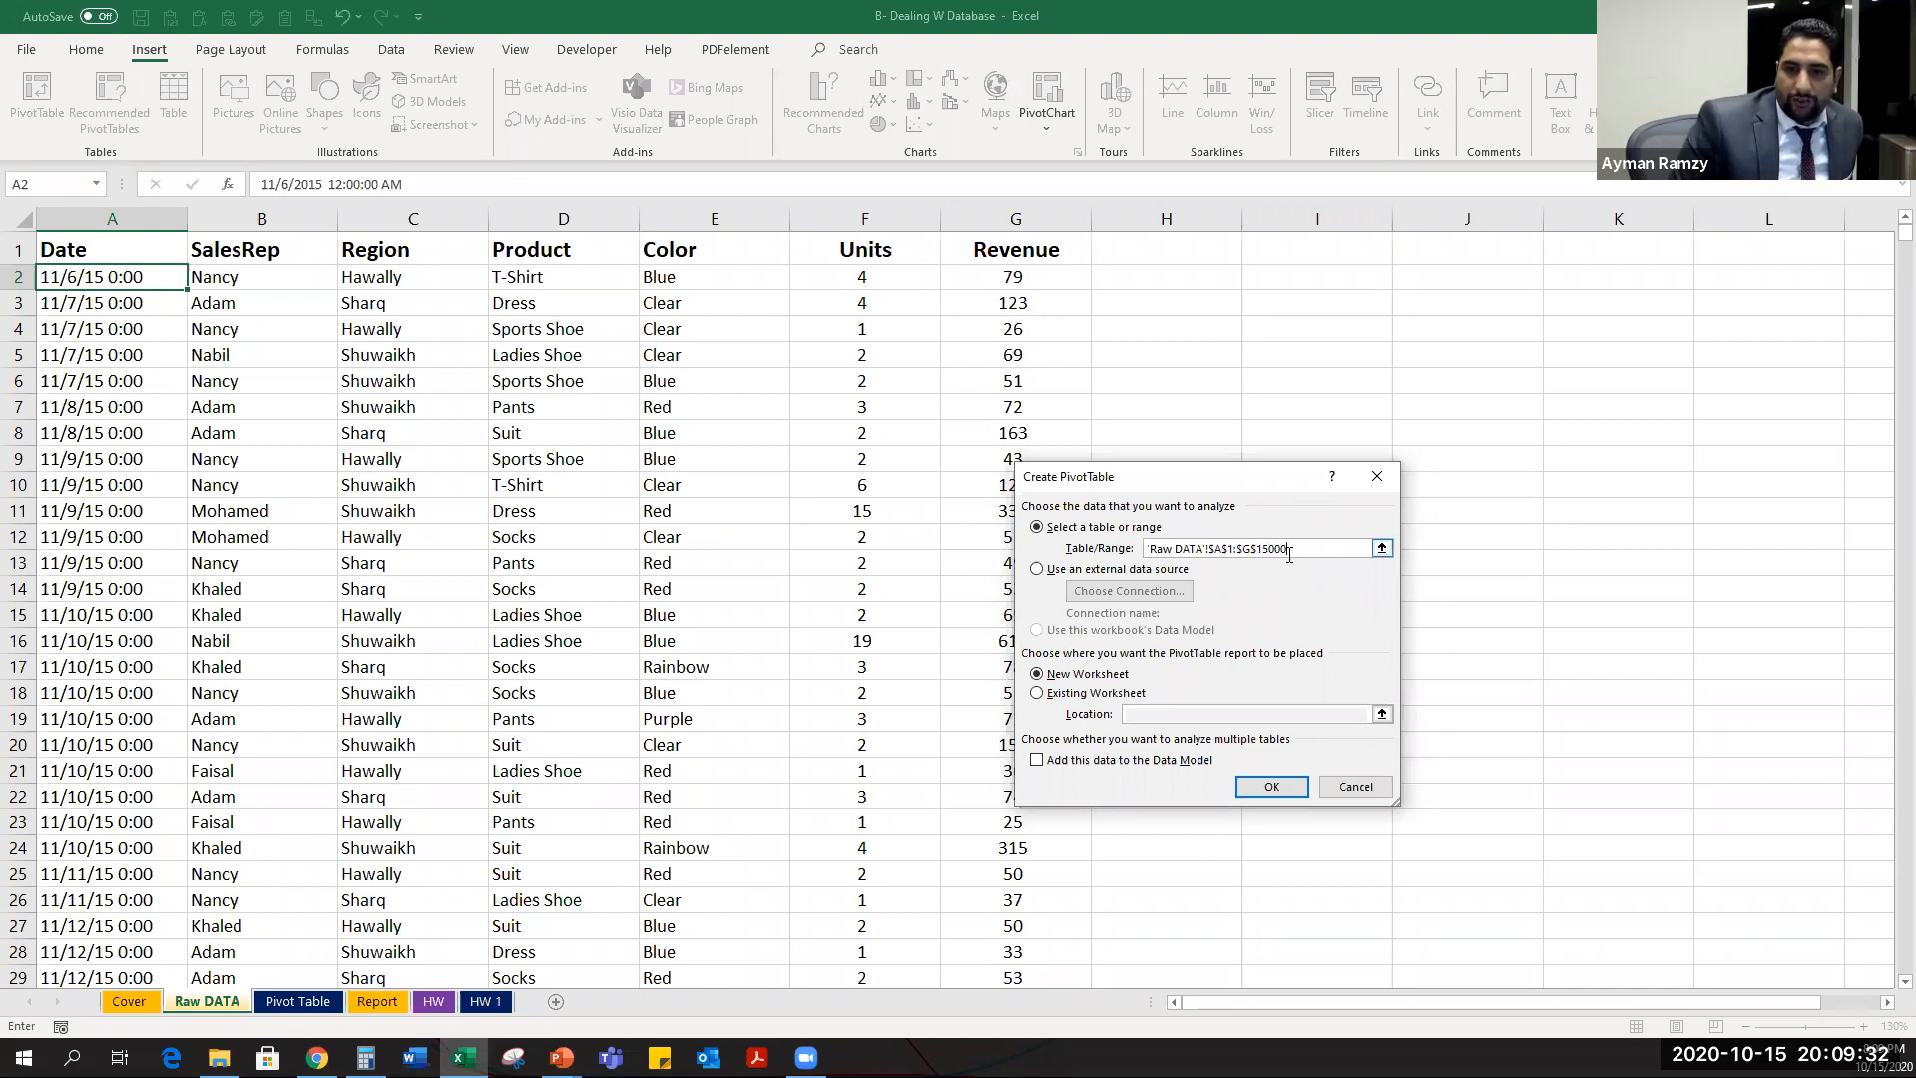
Place the PivotTable in the existing Pivot Table worksheet at cell A1 and create it.
left_click(1075, 693)
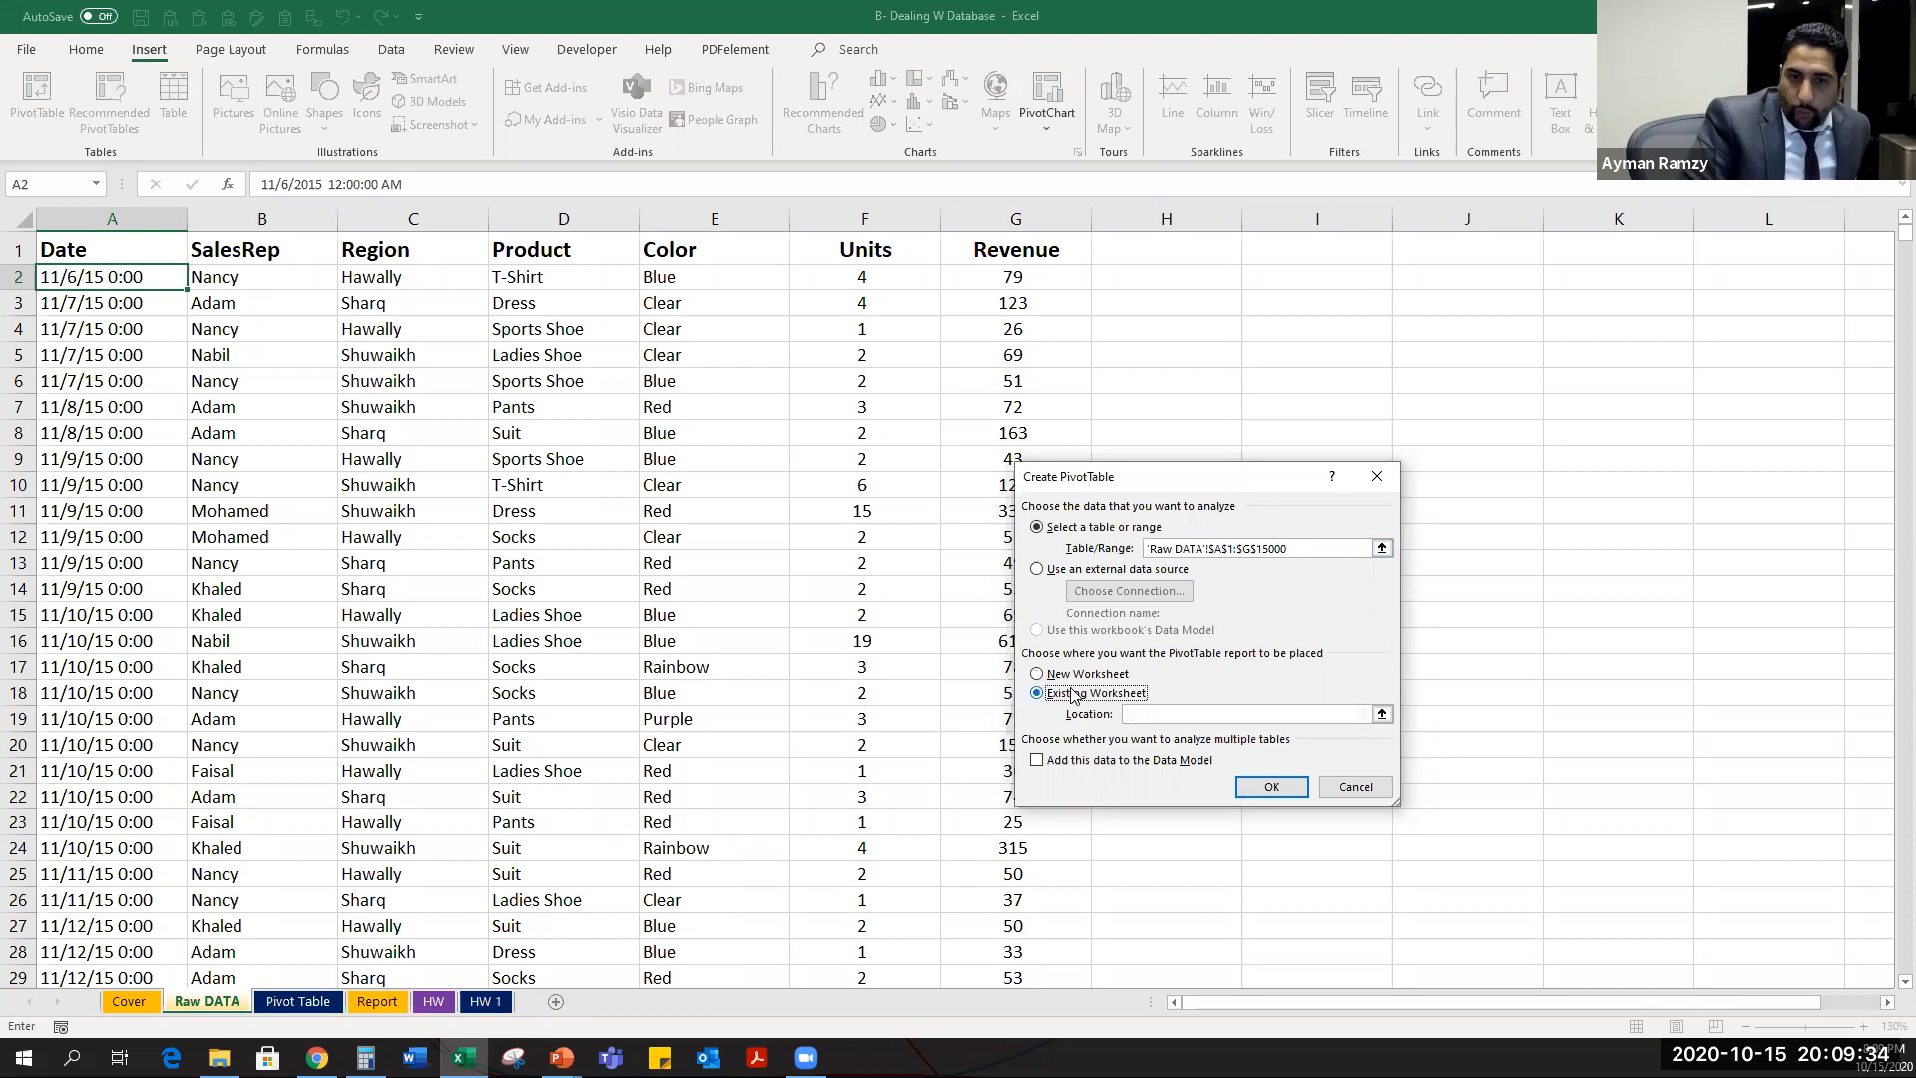
left_click(1174, 715)
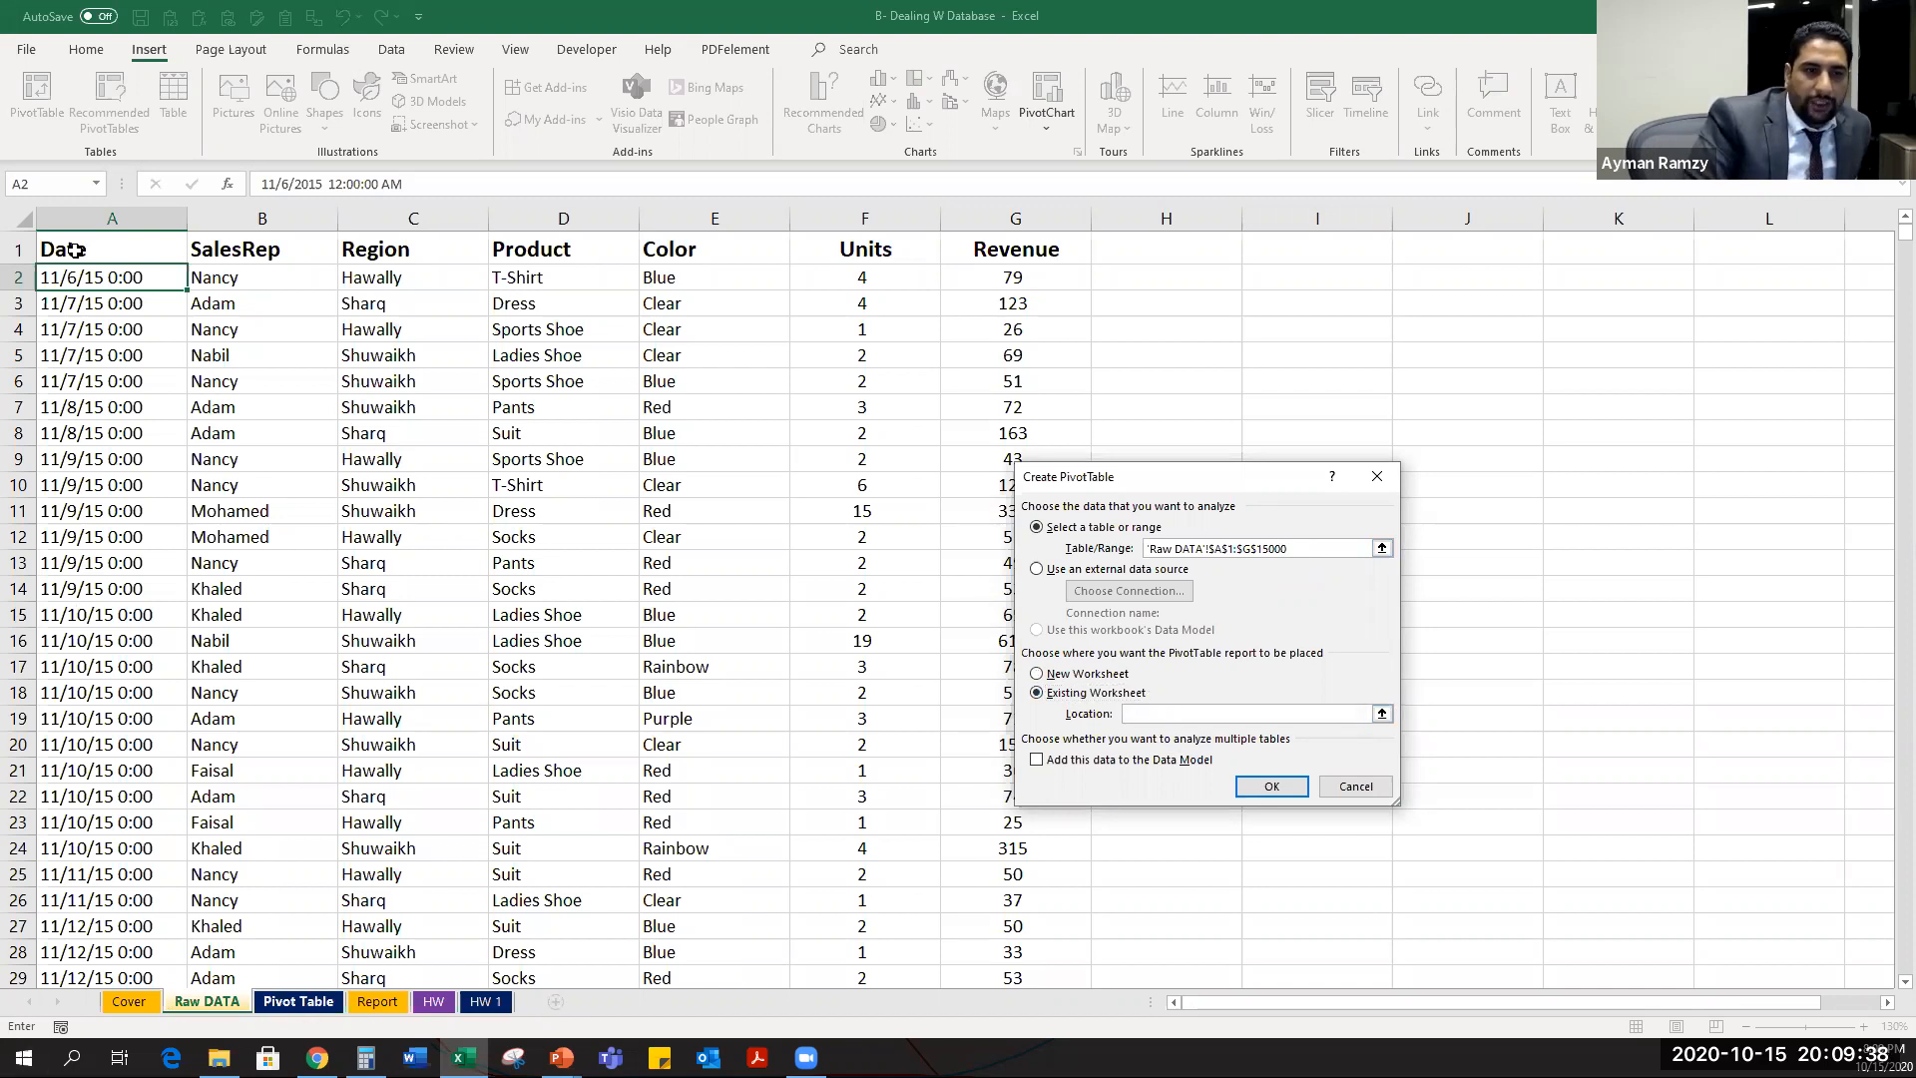
left_click(300, 1002)
left_click(1265, 786)
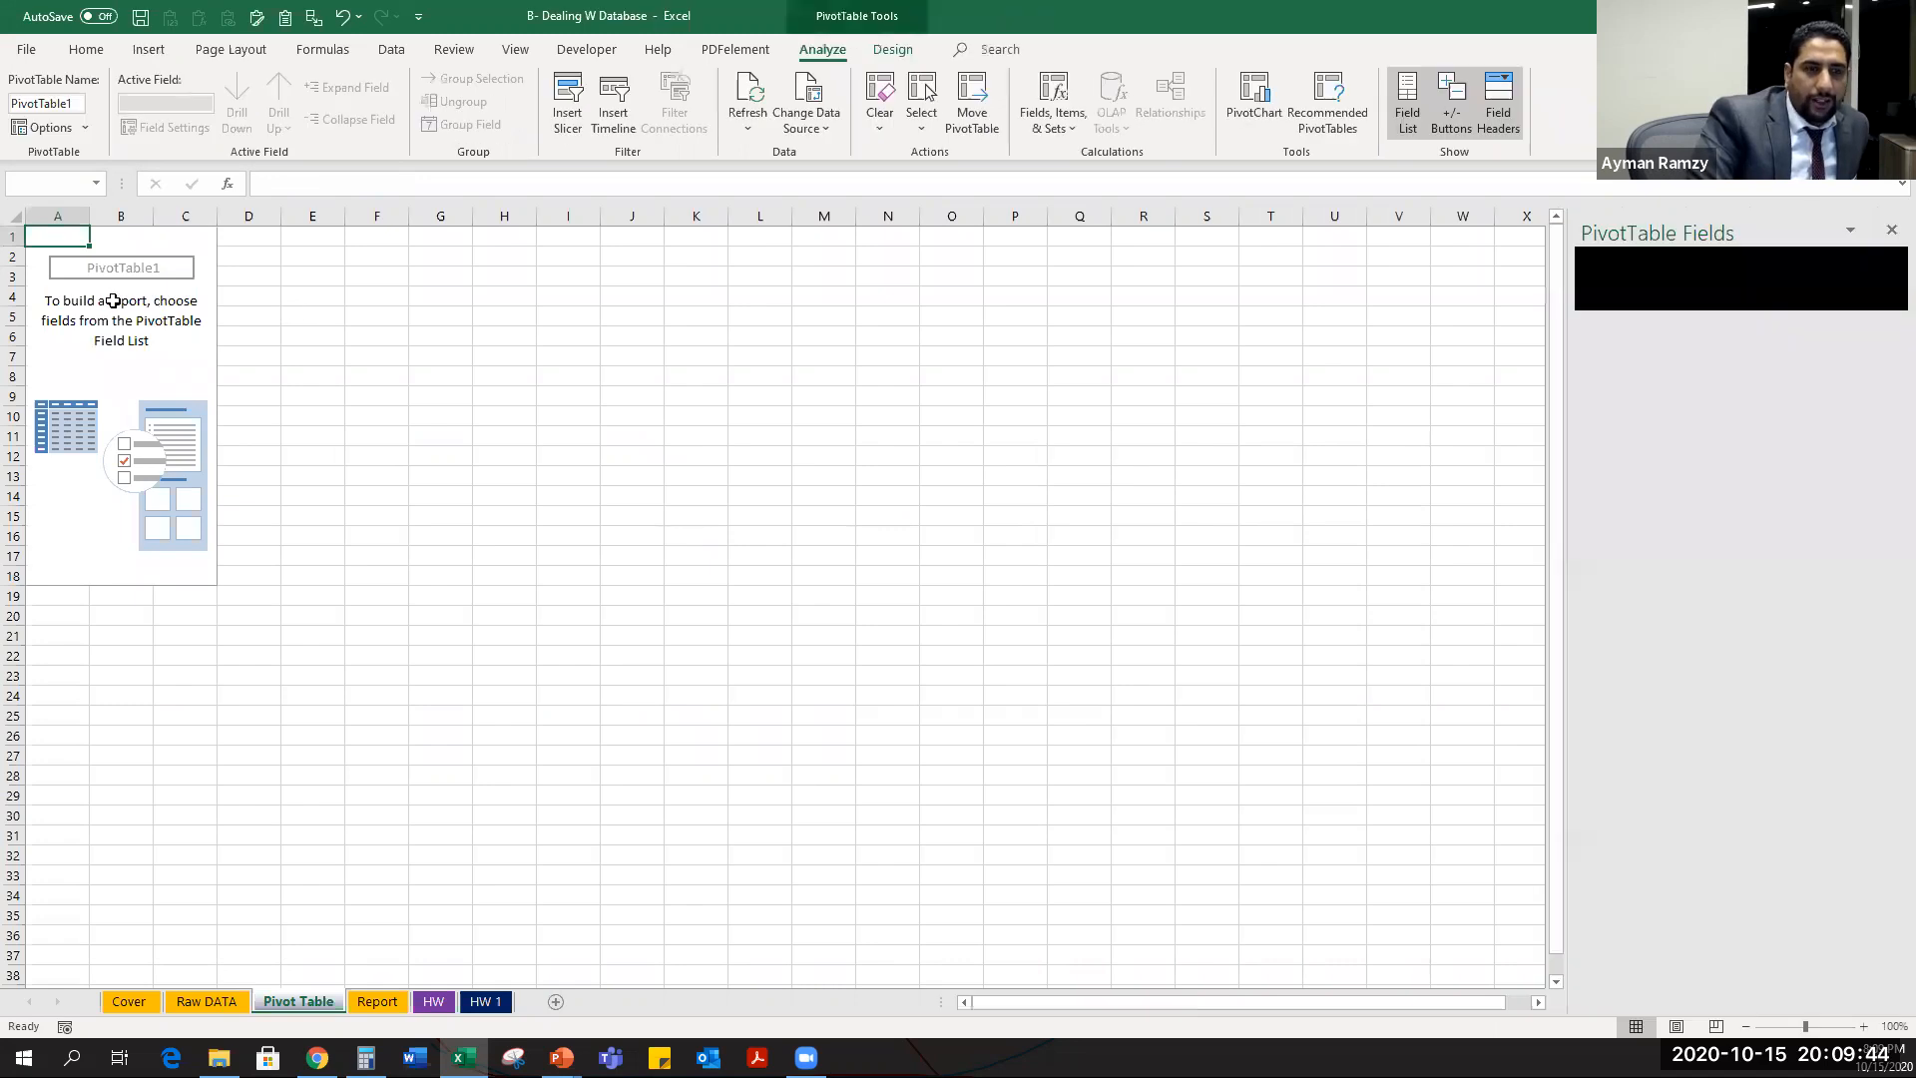
Examine how the PivotTable field list behaves when toggled and when cells outside and inside the report area are selected.
scroll(333, 406, "up", 1)
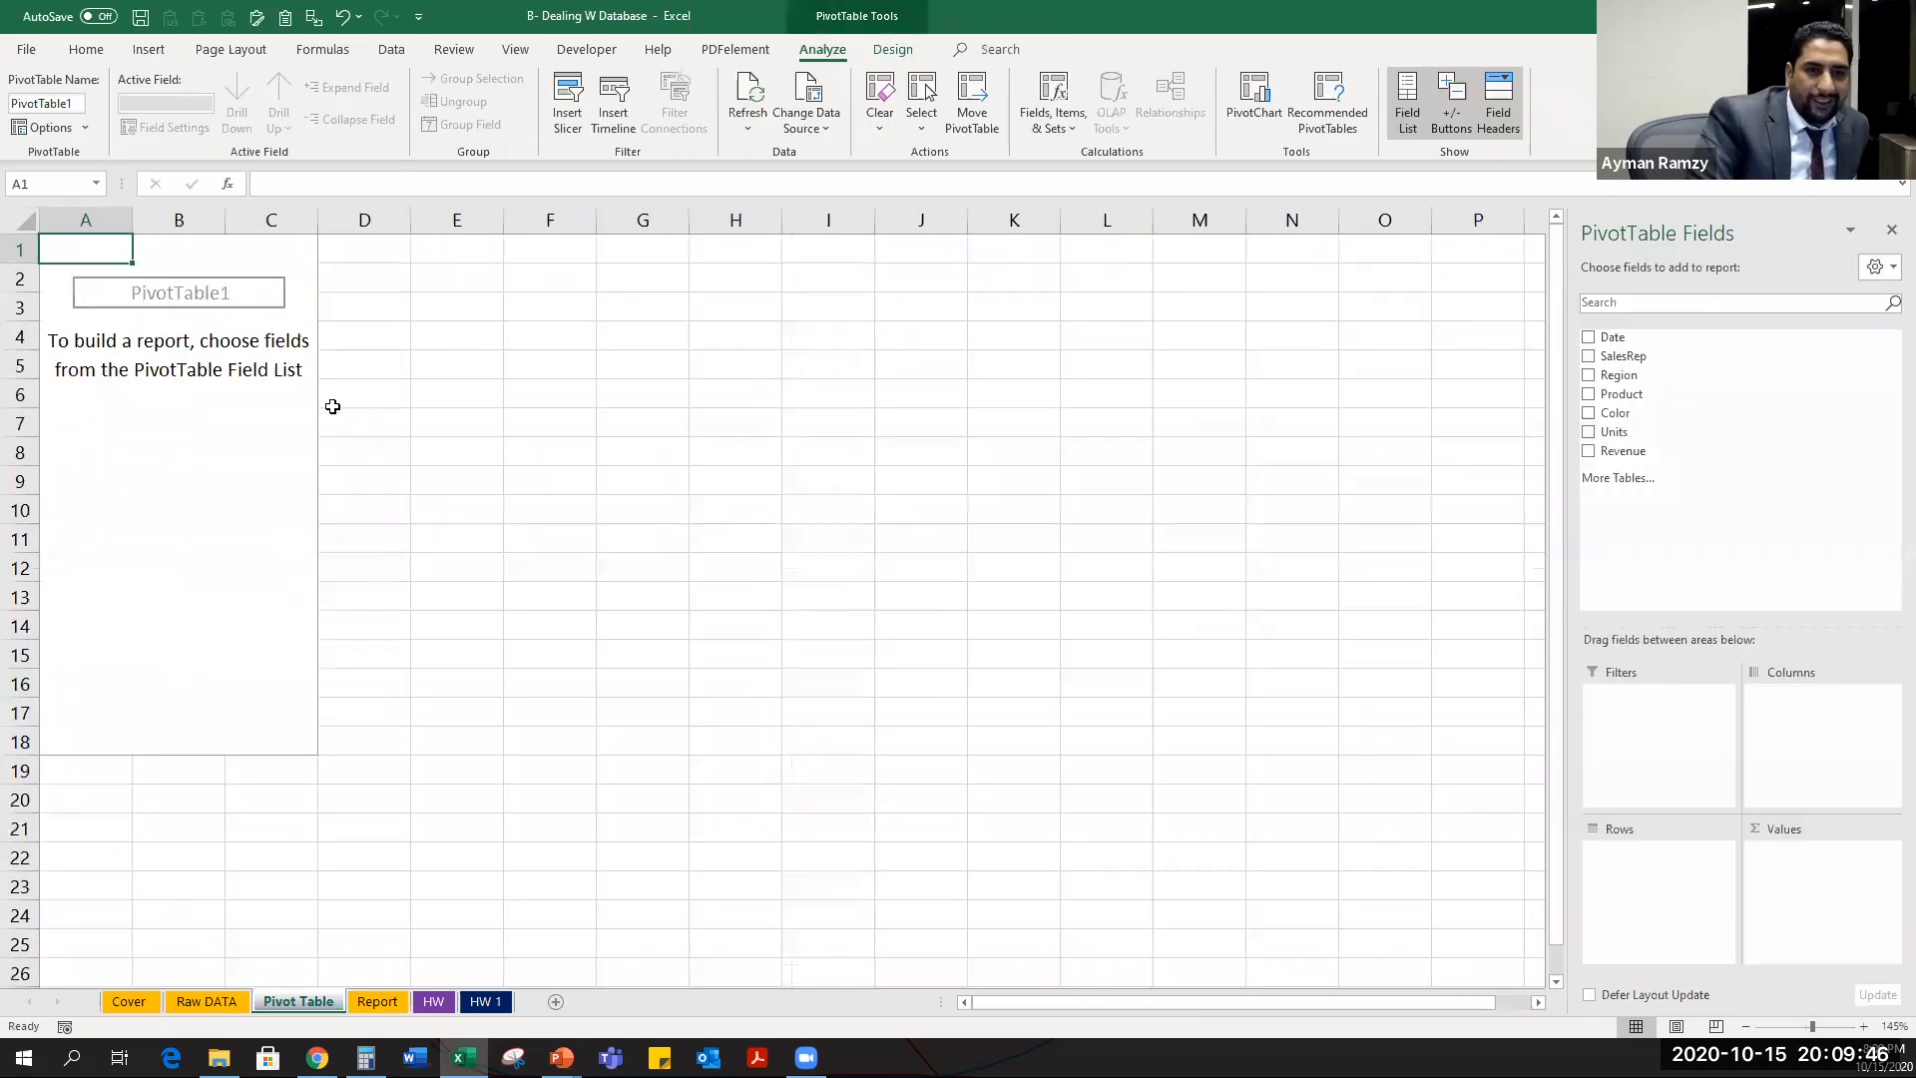
scroll(35, 399, "up", 1)
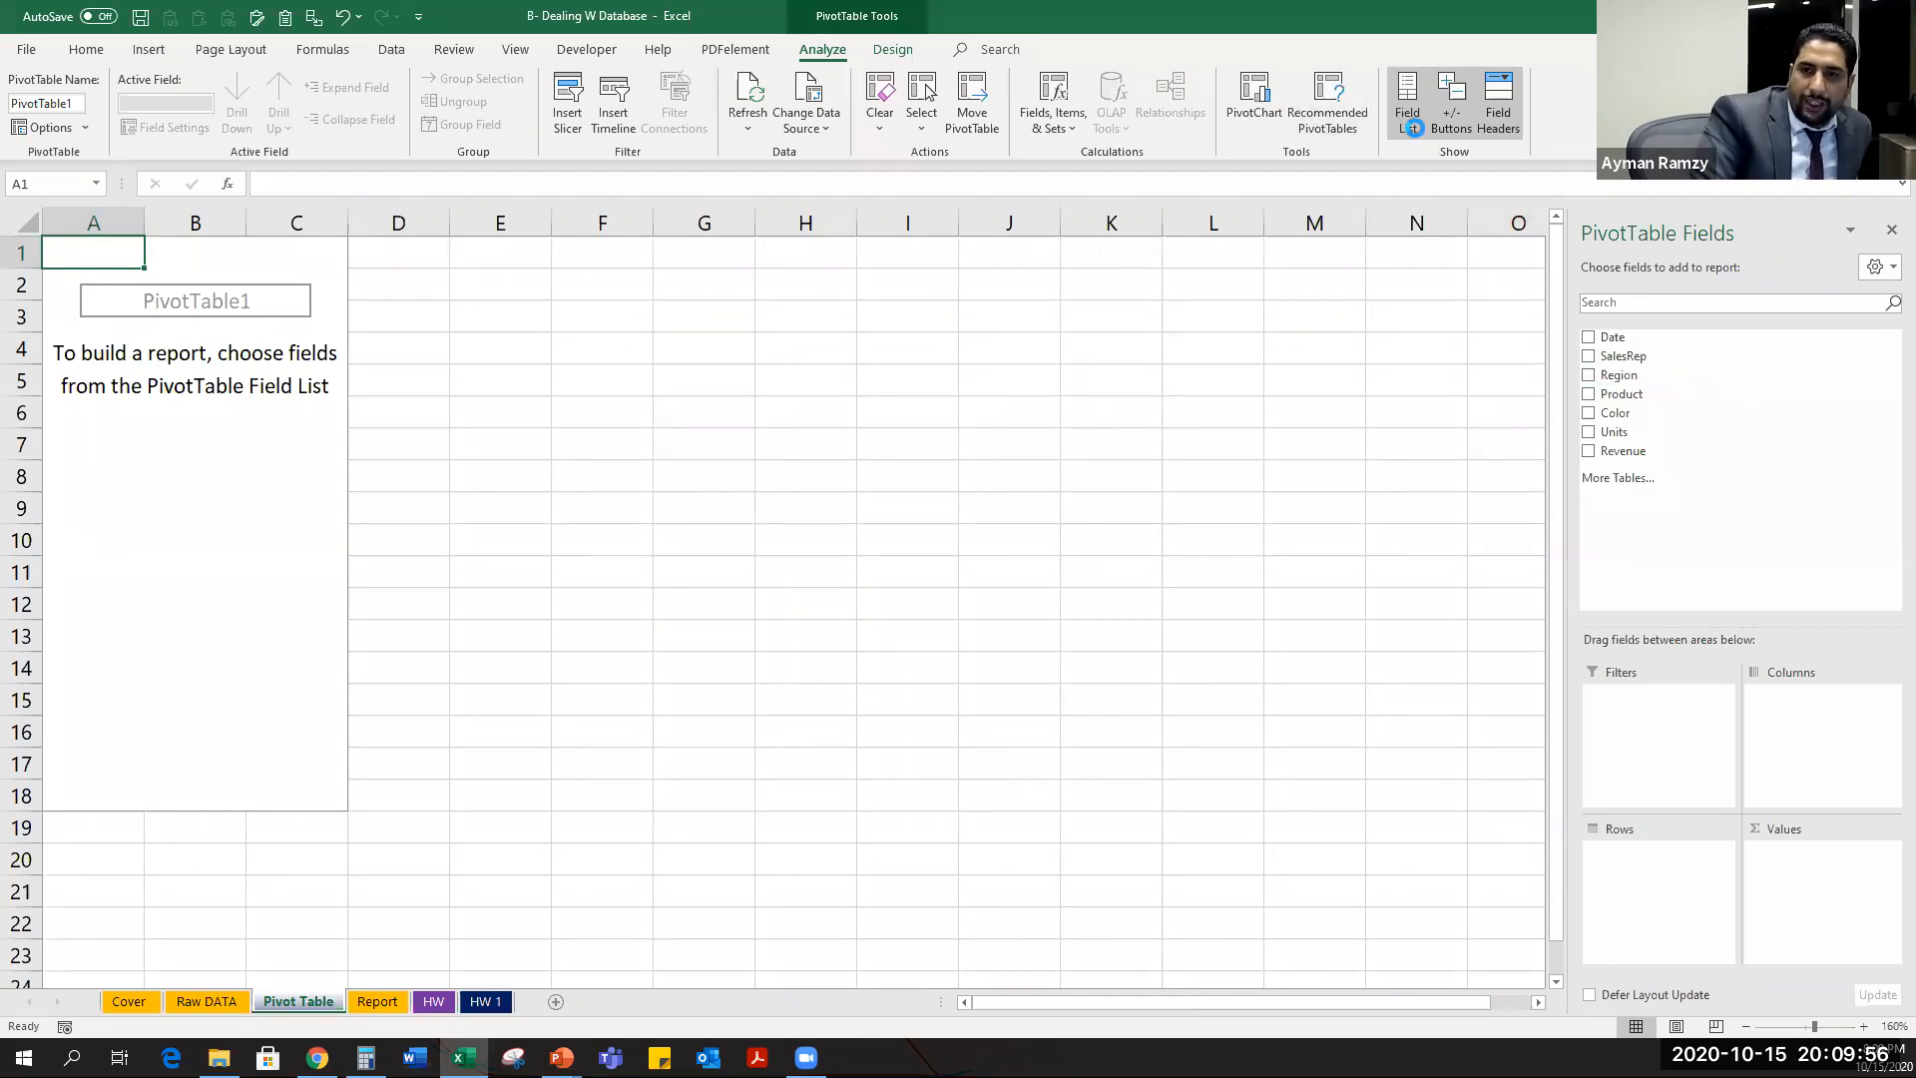
left_click(1407, 112)
left_click(1407, 112)
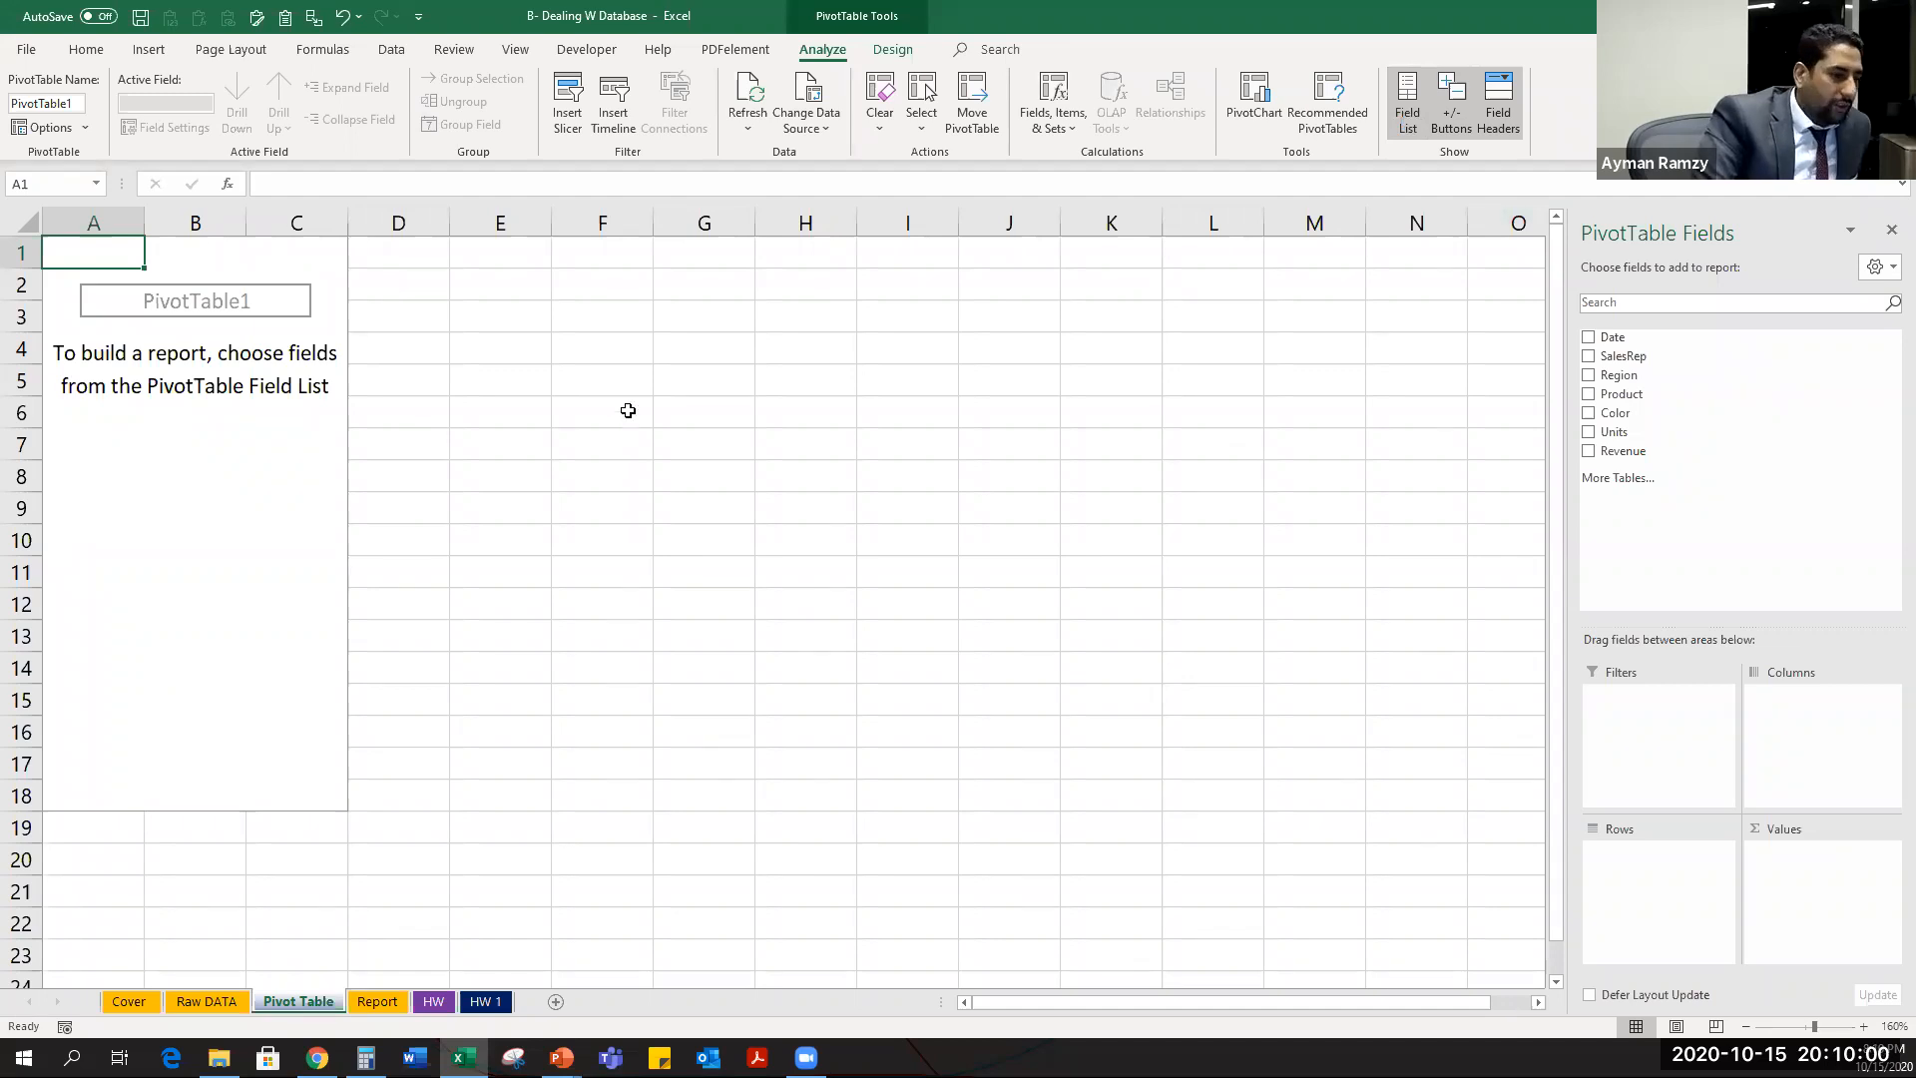
scroll(629, 413, "up", 1)
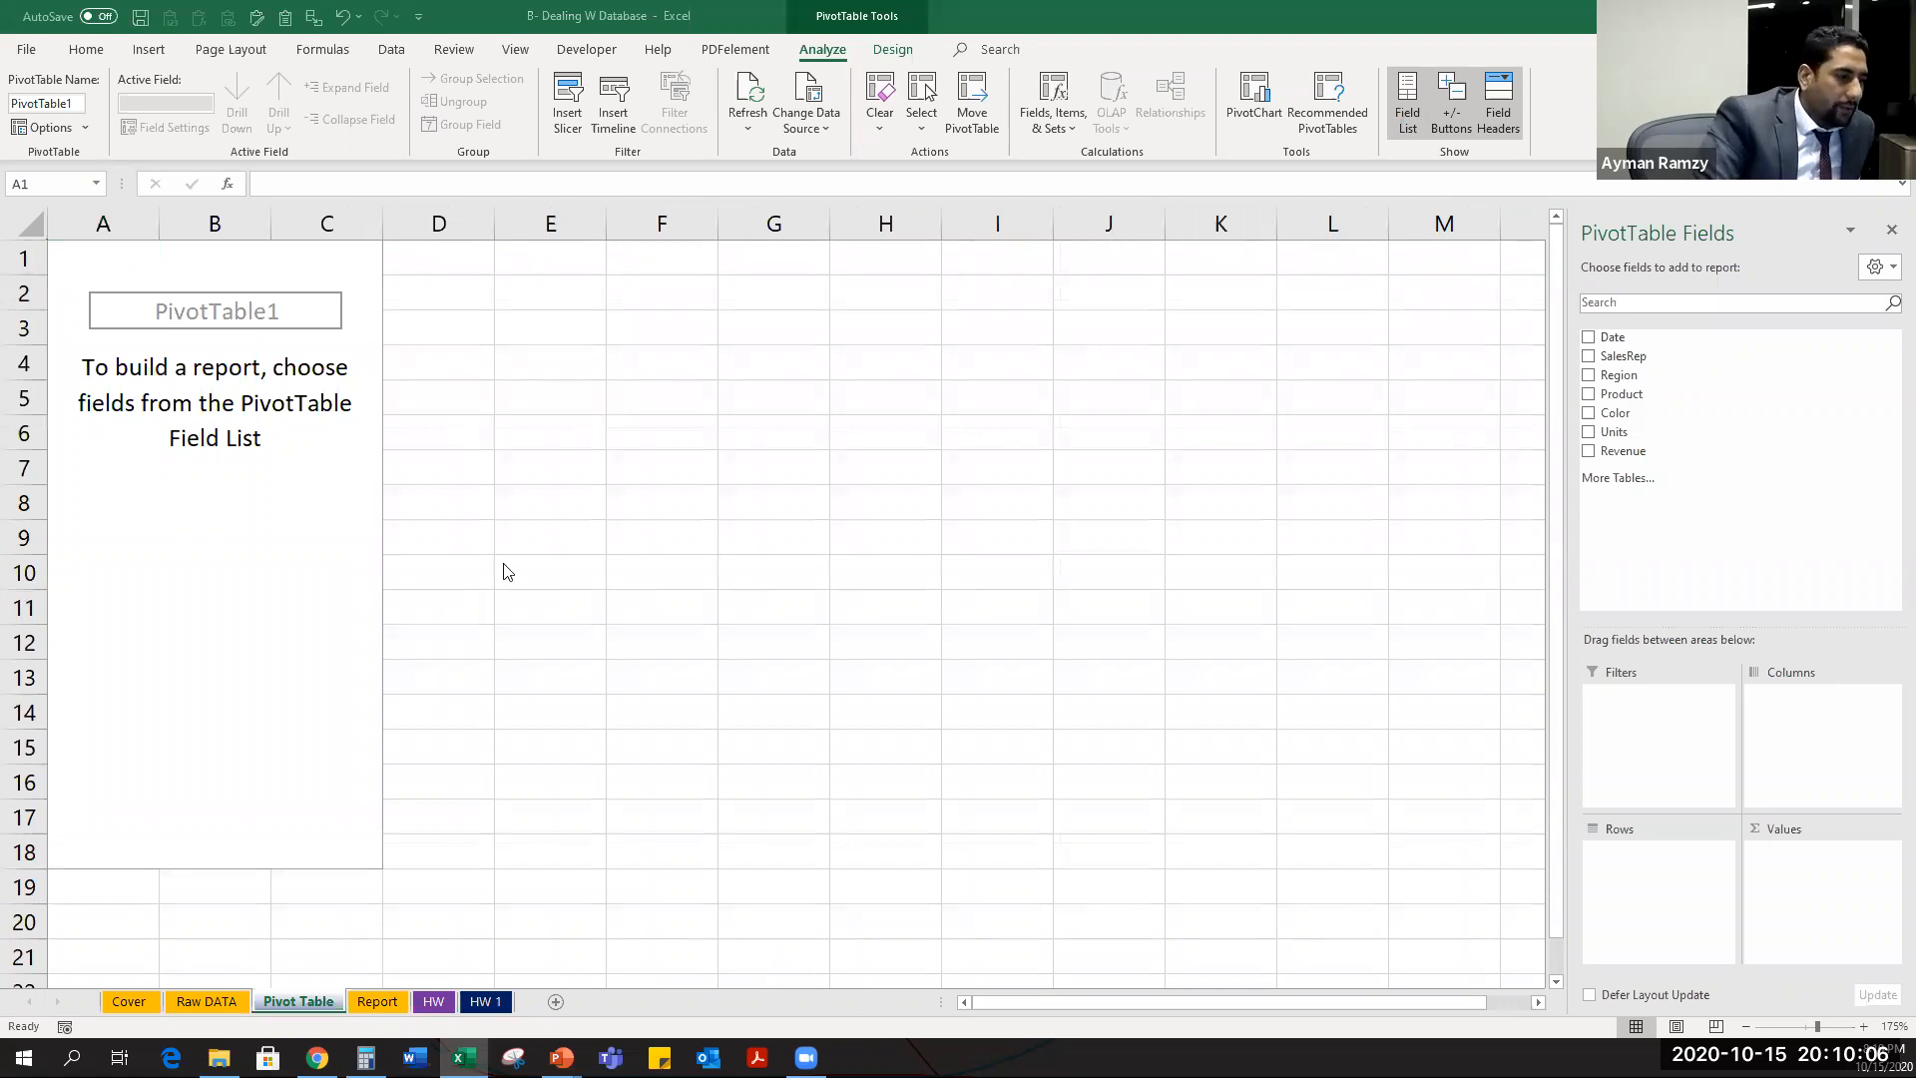
left_click(805, 455)
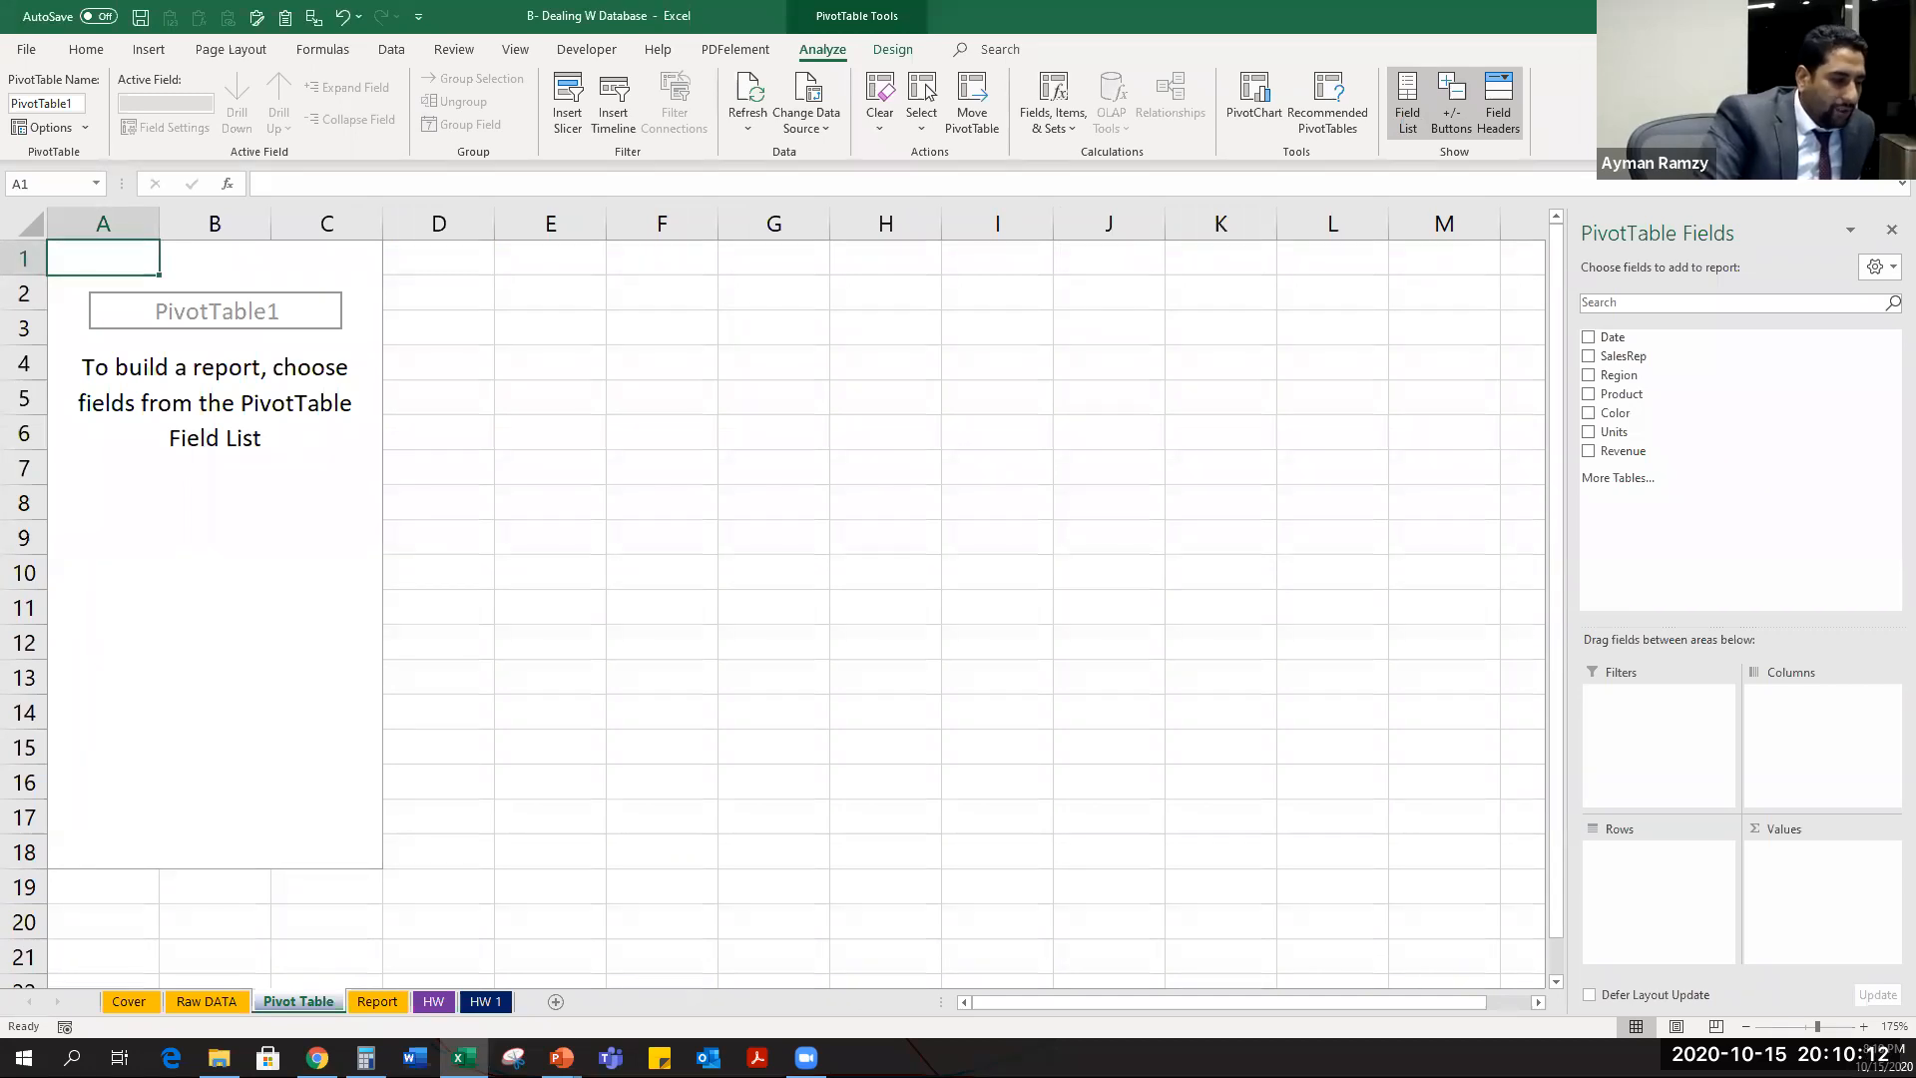
left_click(746, 496)
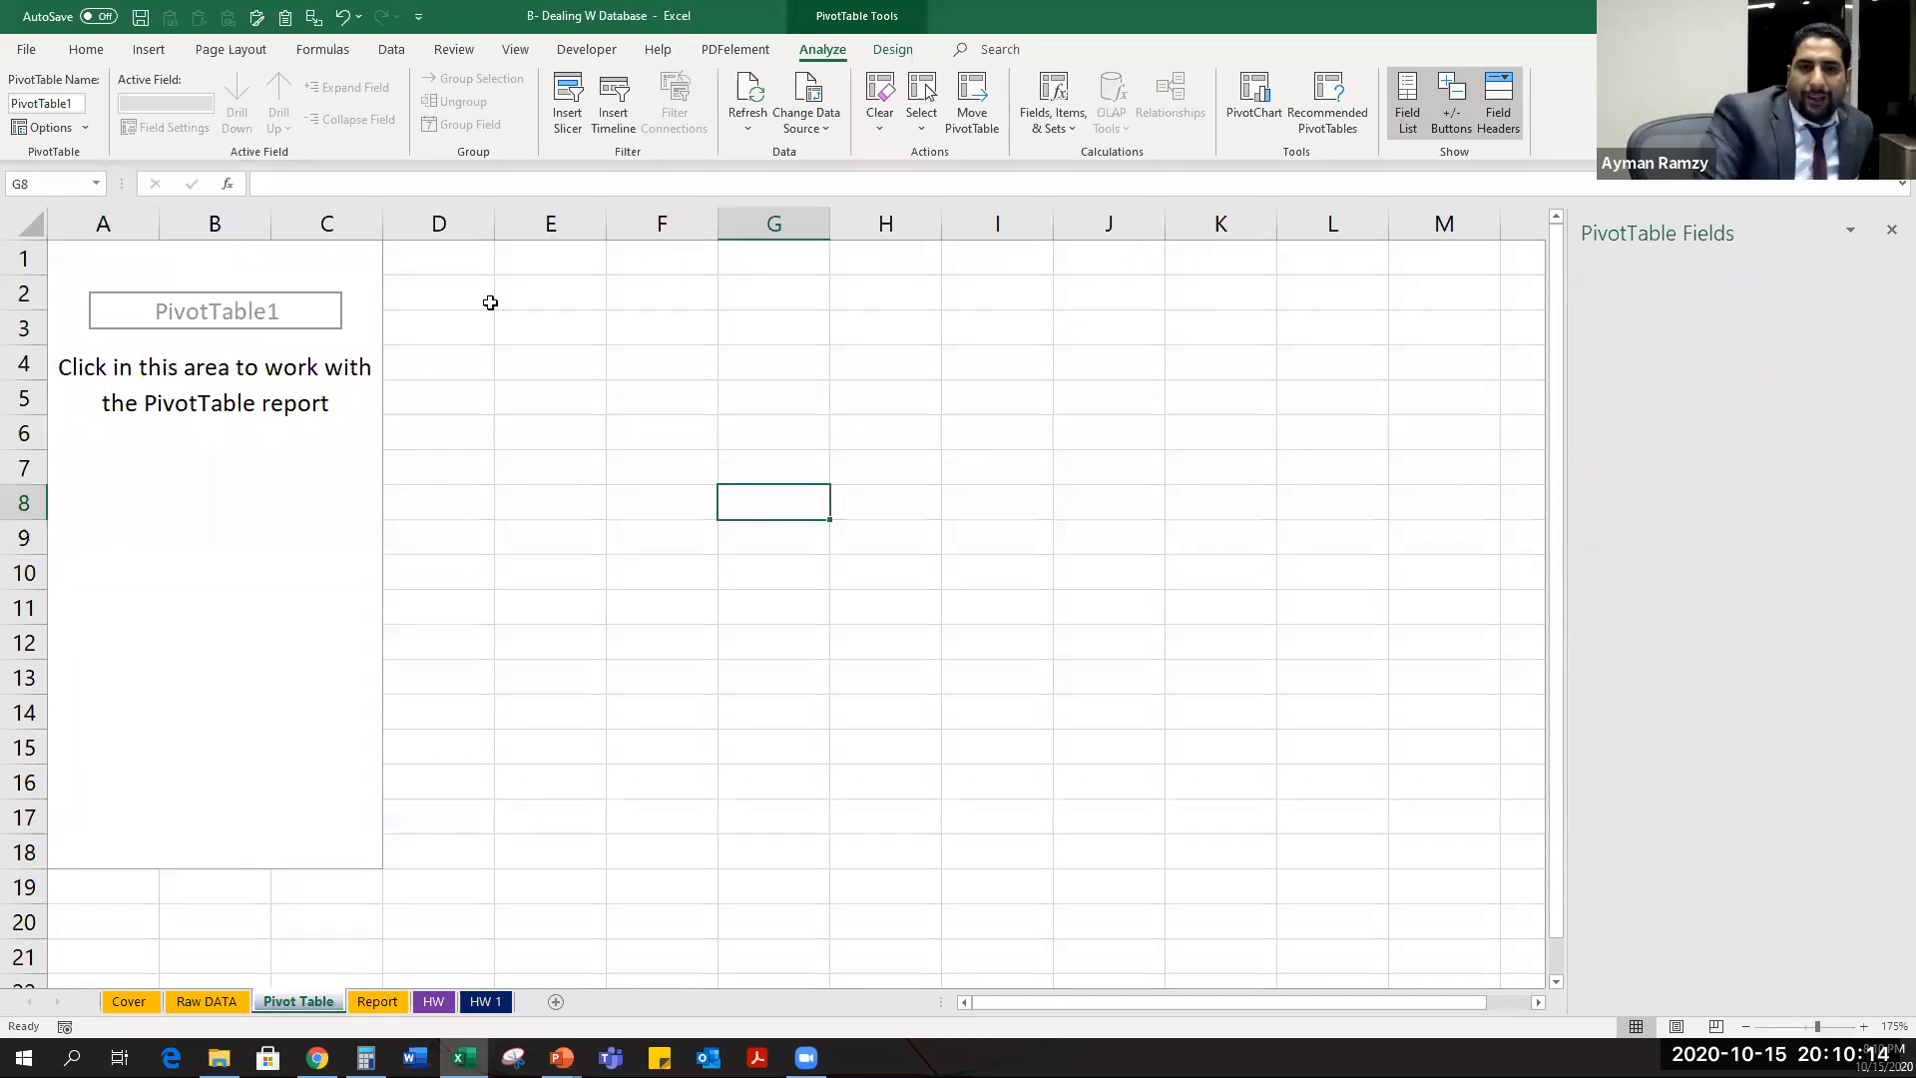
left_click(237, 425)
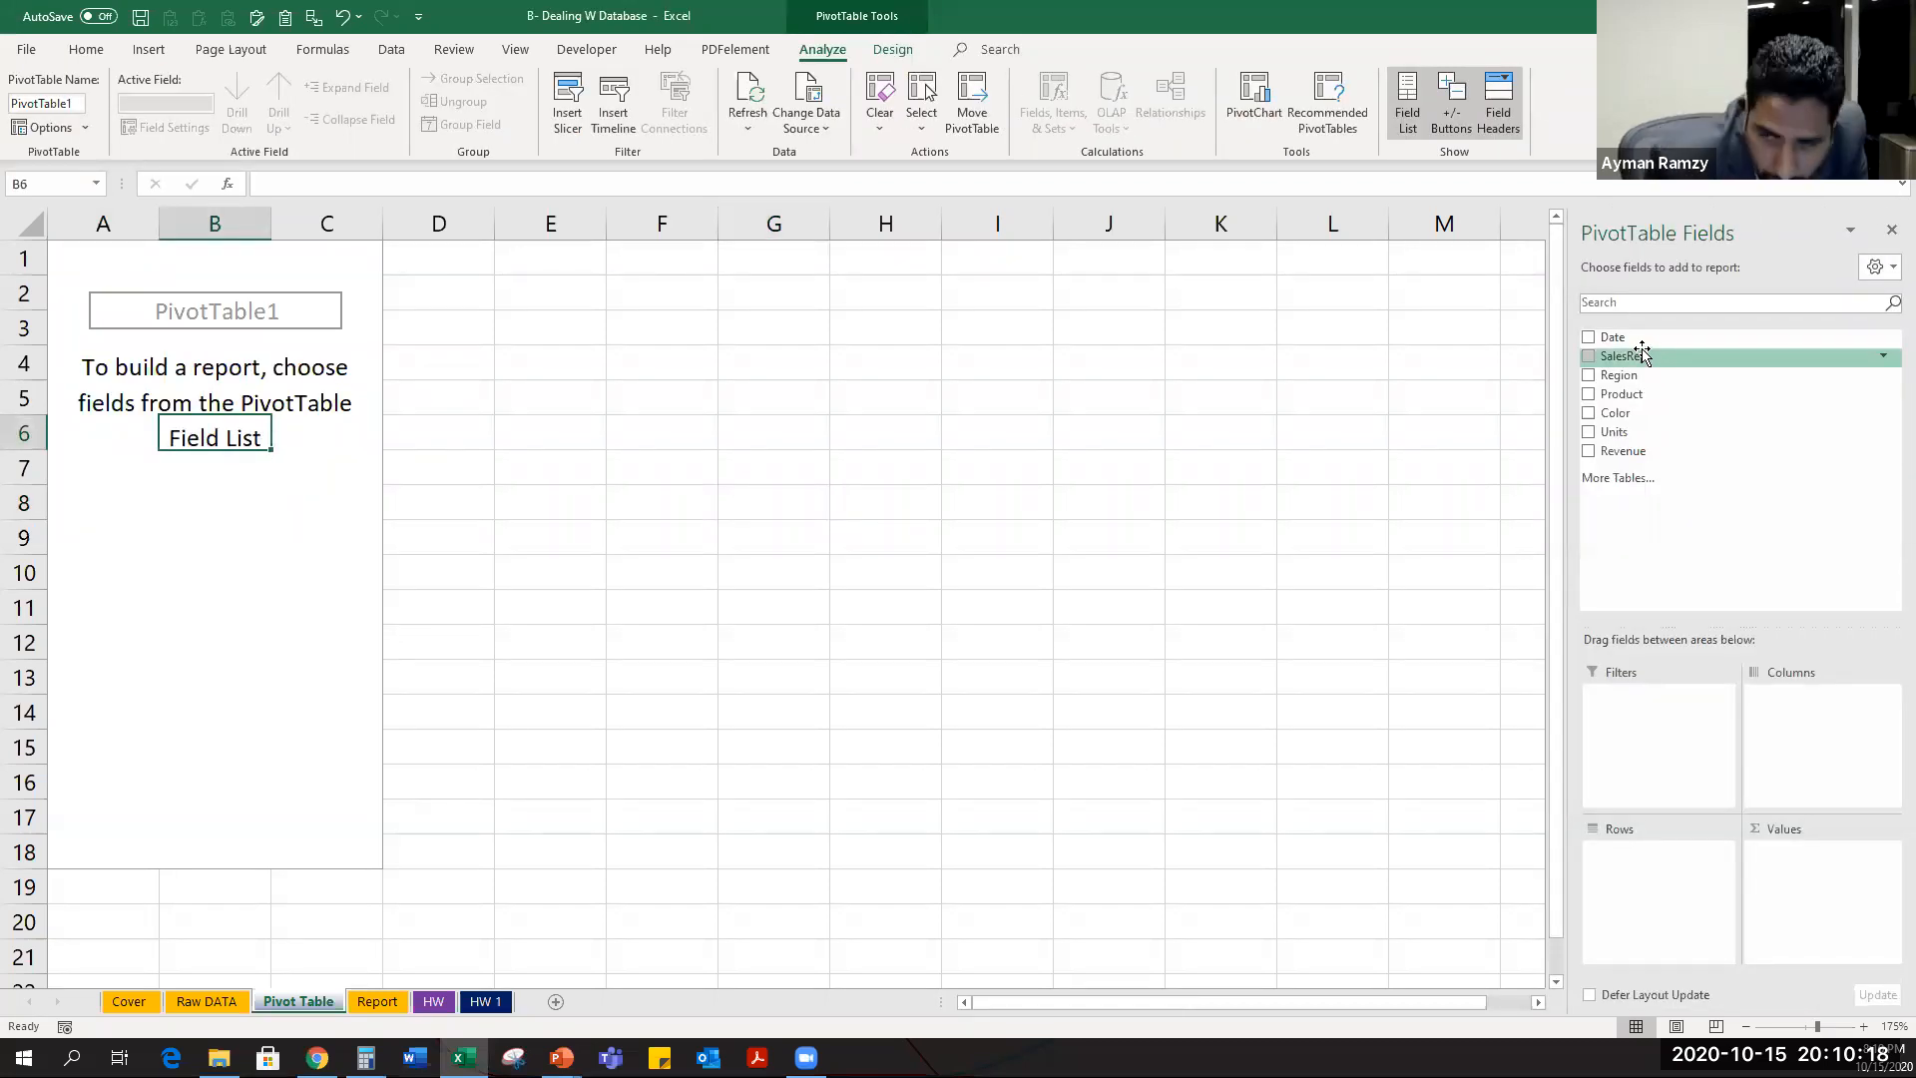
Summarize revenue per sales rep with SalesRep in Rows and Revenue in Values, and select the revenue column's header.
left_click_drag(1623, 356, 1652, 894)
left_click_drag(1619, 455, 1871, 935)
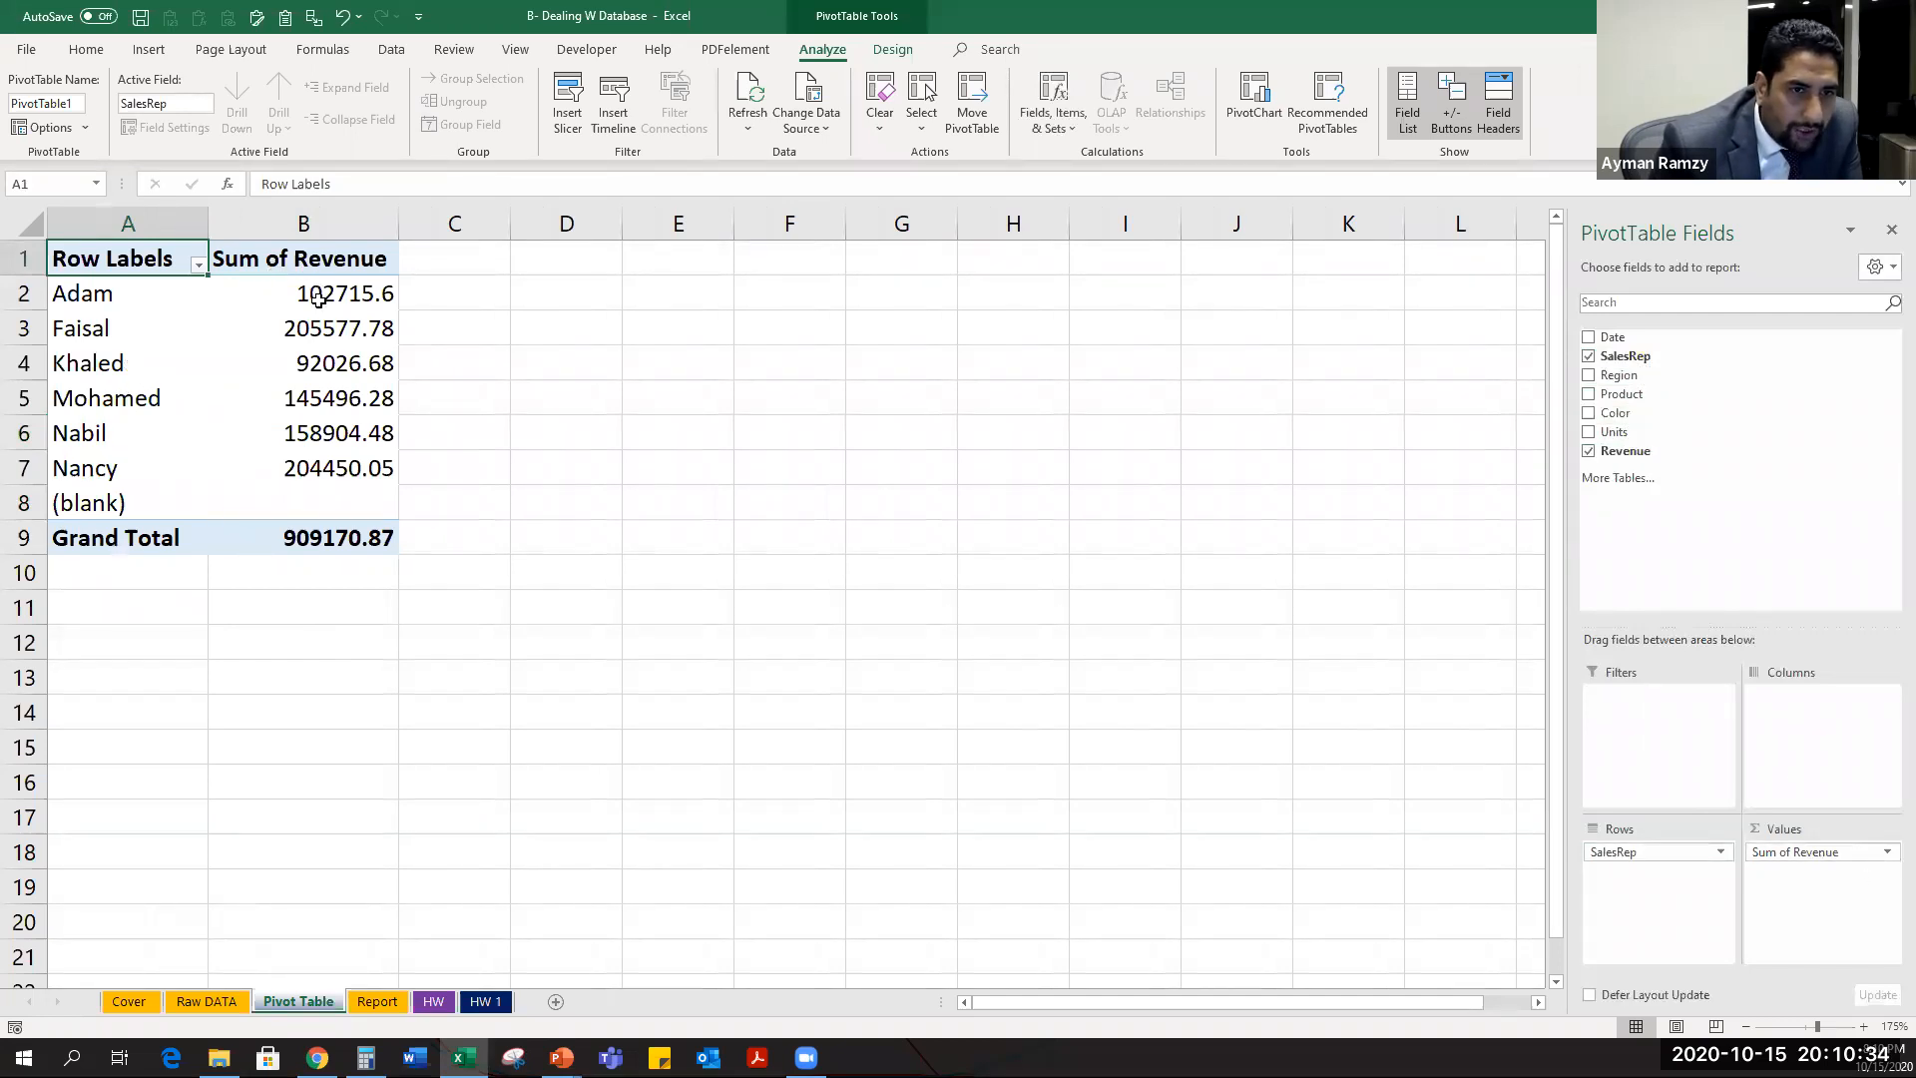
left_click(326, 256)
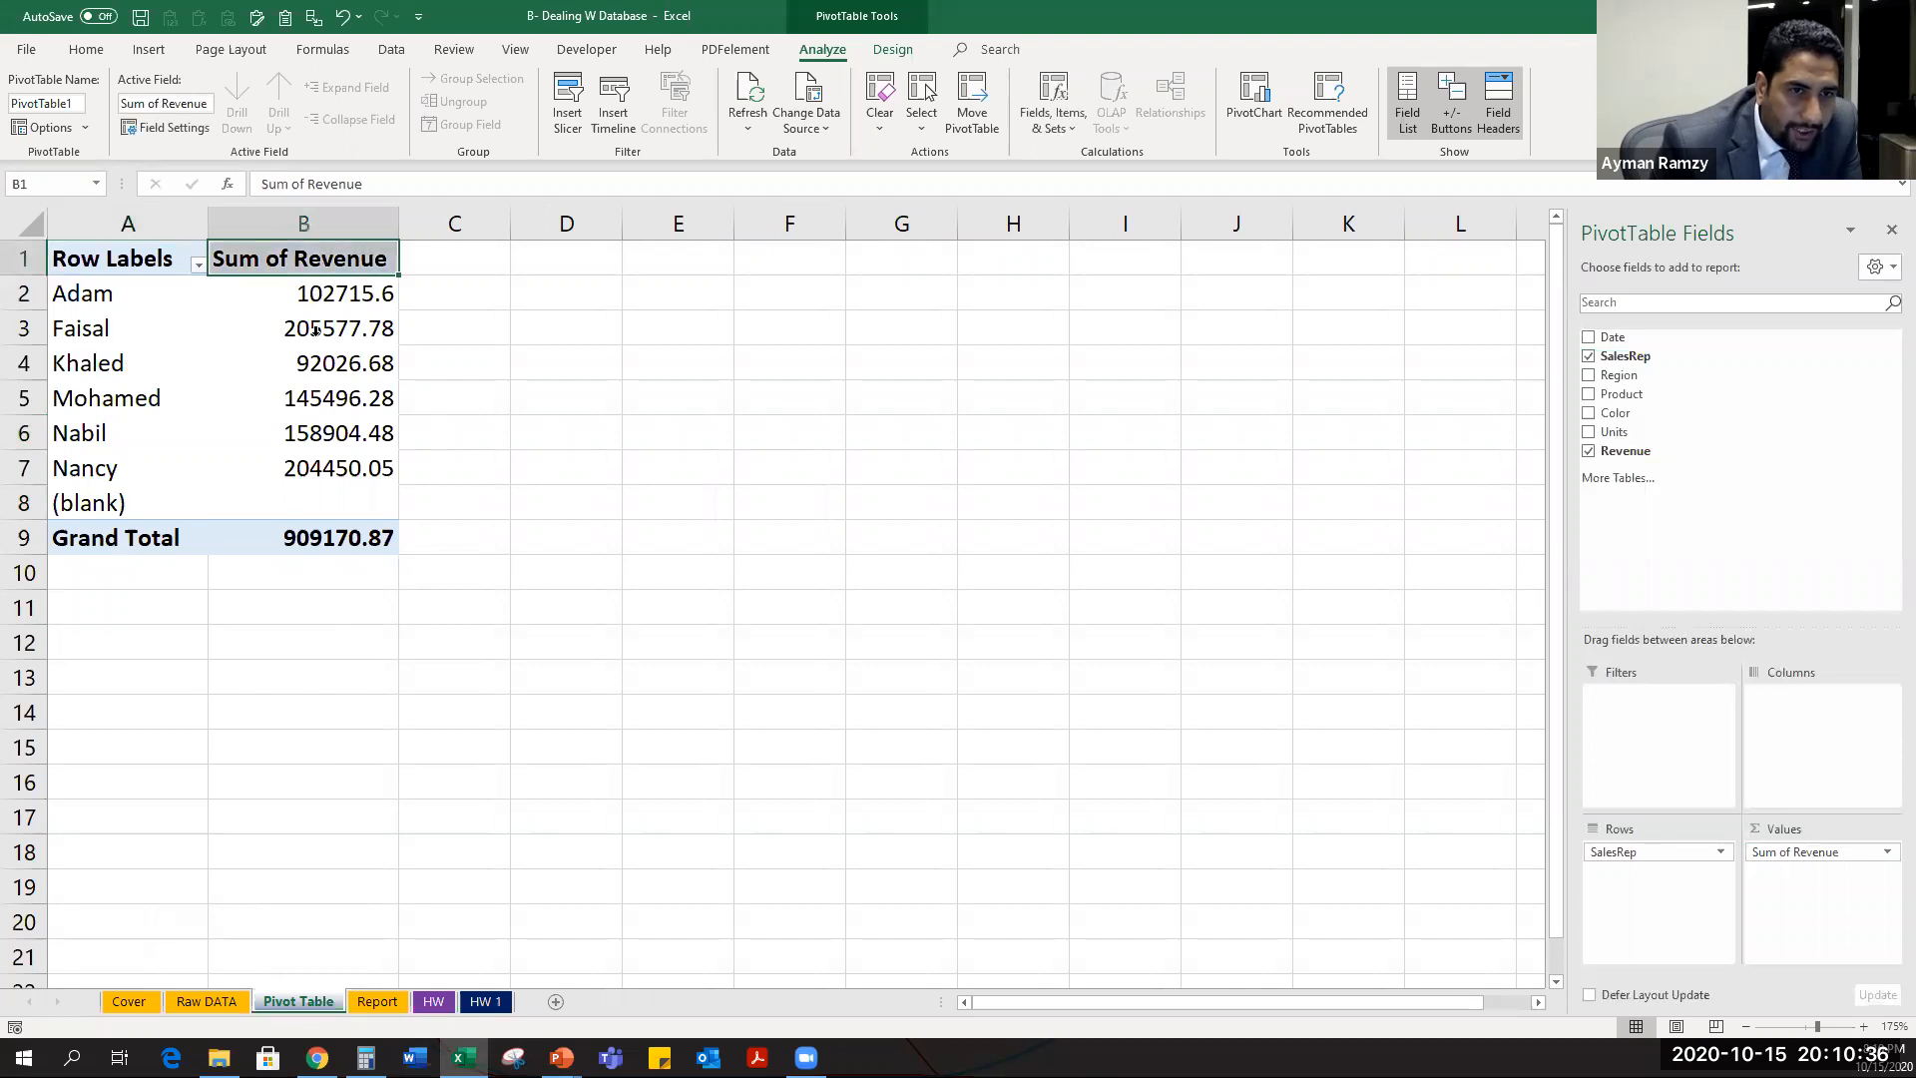
Format the PivotTable's Sum of Revenue column with thousands separators and no decimal places.
left_click_drag(329, 544, 338, 237)
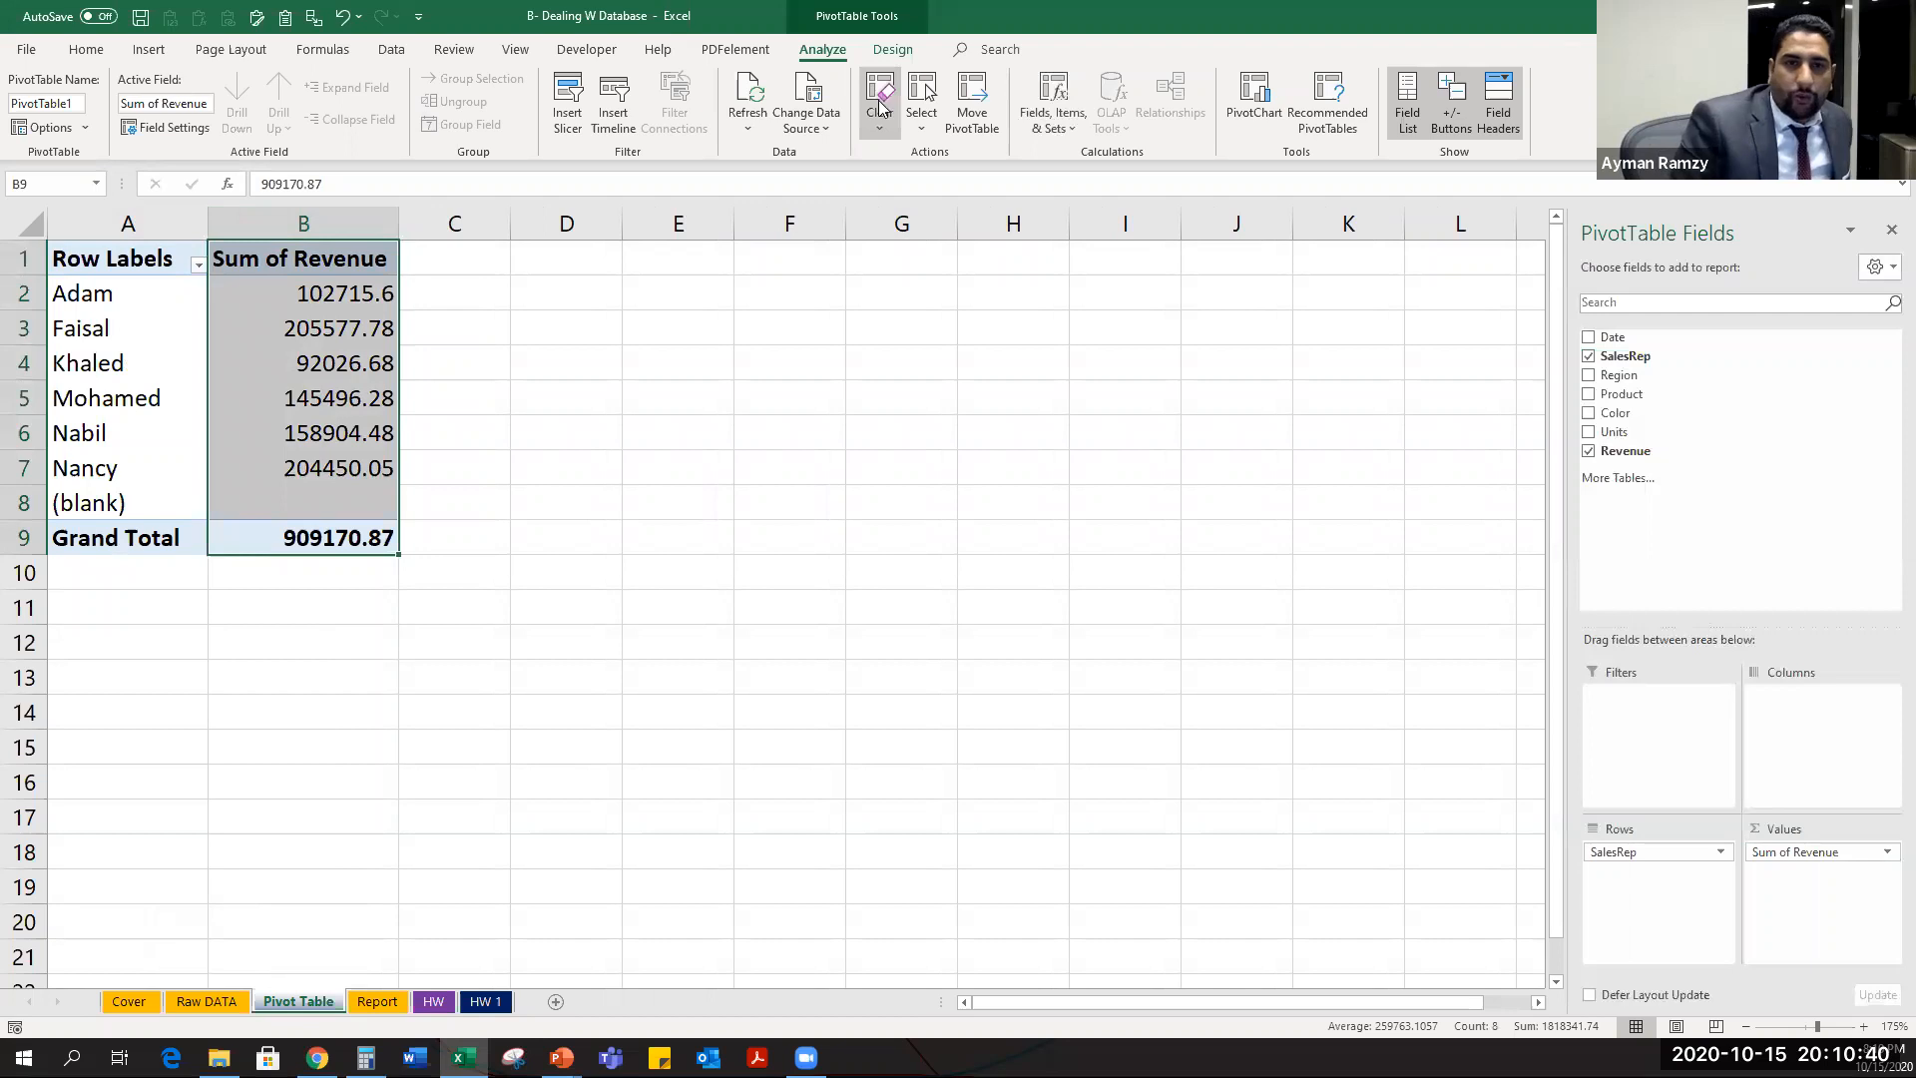
scroll(790, 128, "up", 10)
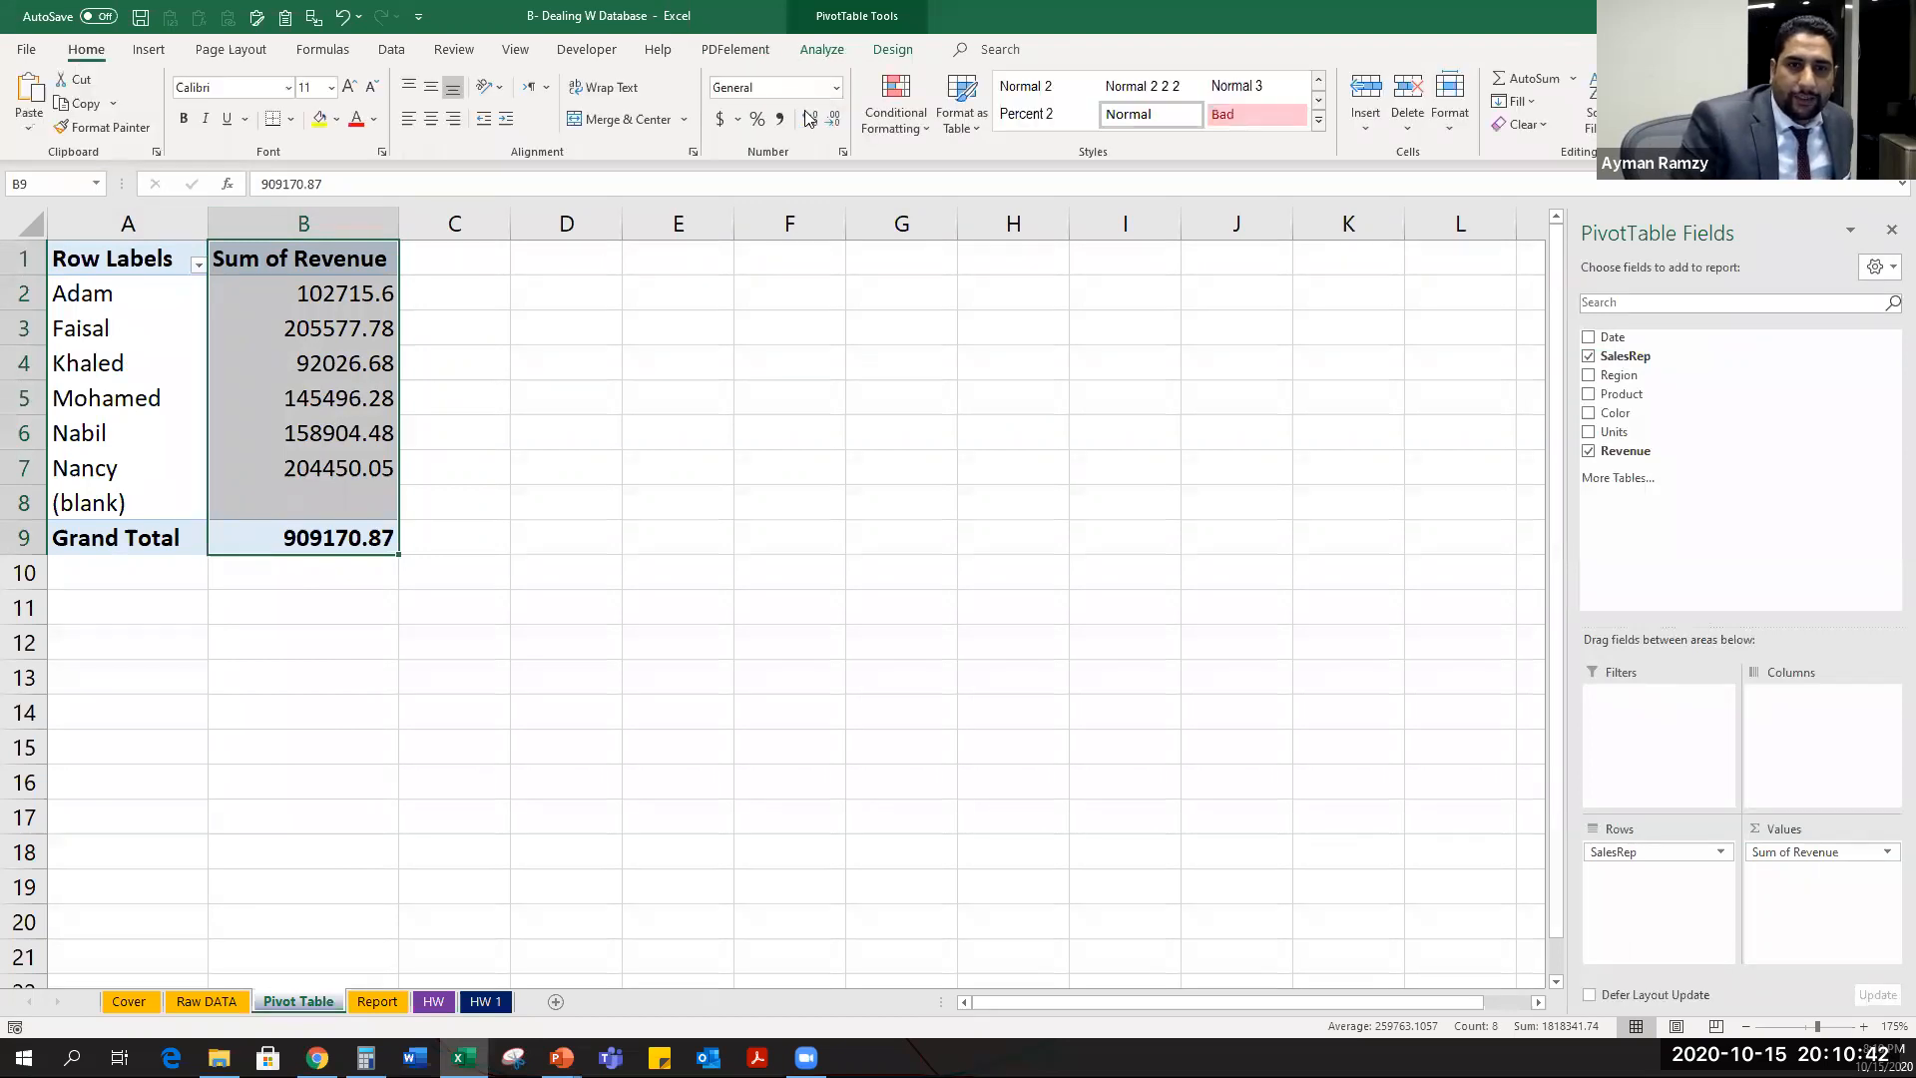
left_click(780, 122)
left_click(834, 119)
left_click(833, 119)
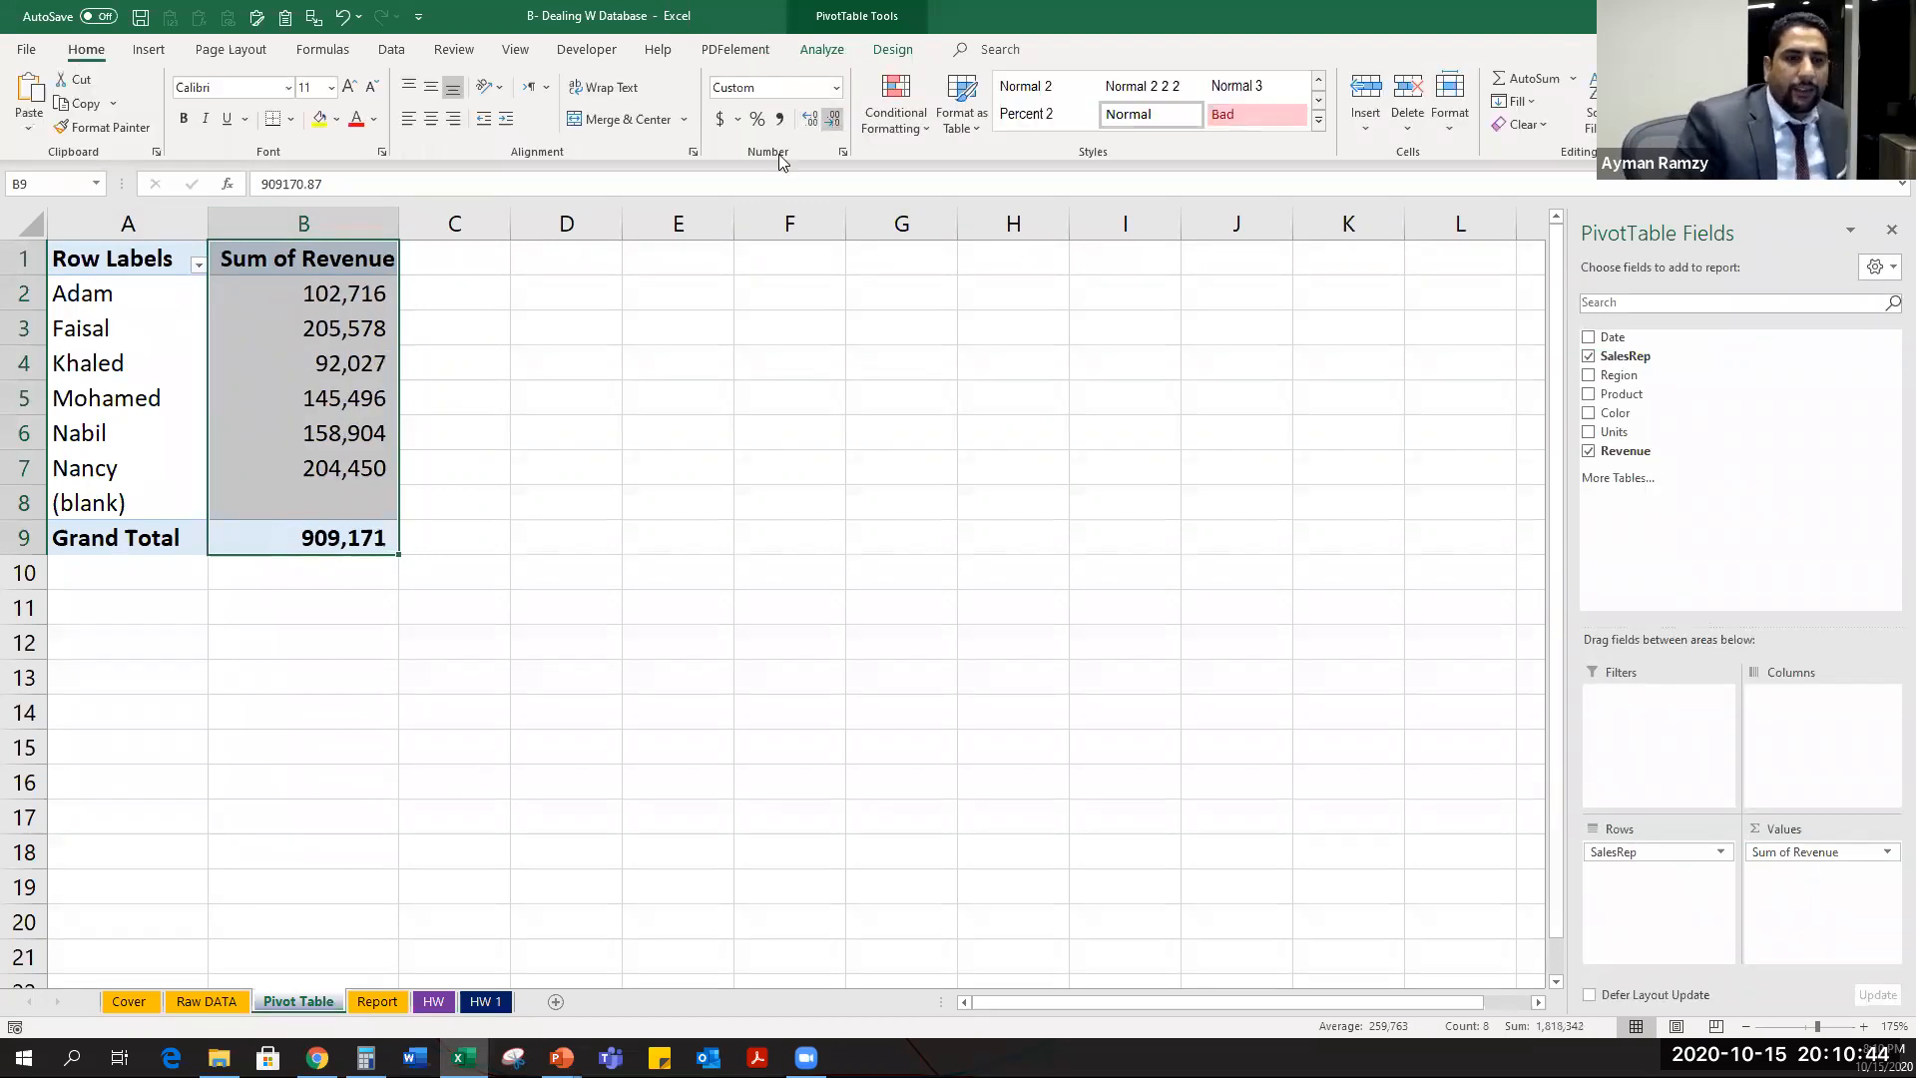
key("Up")
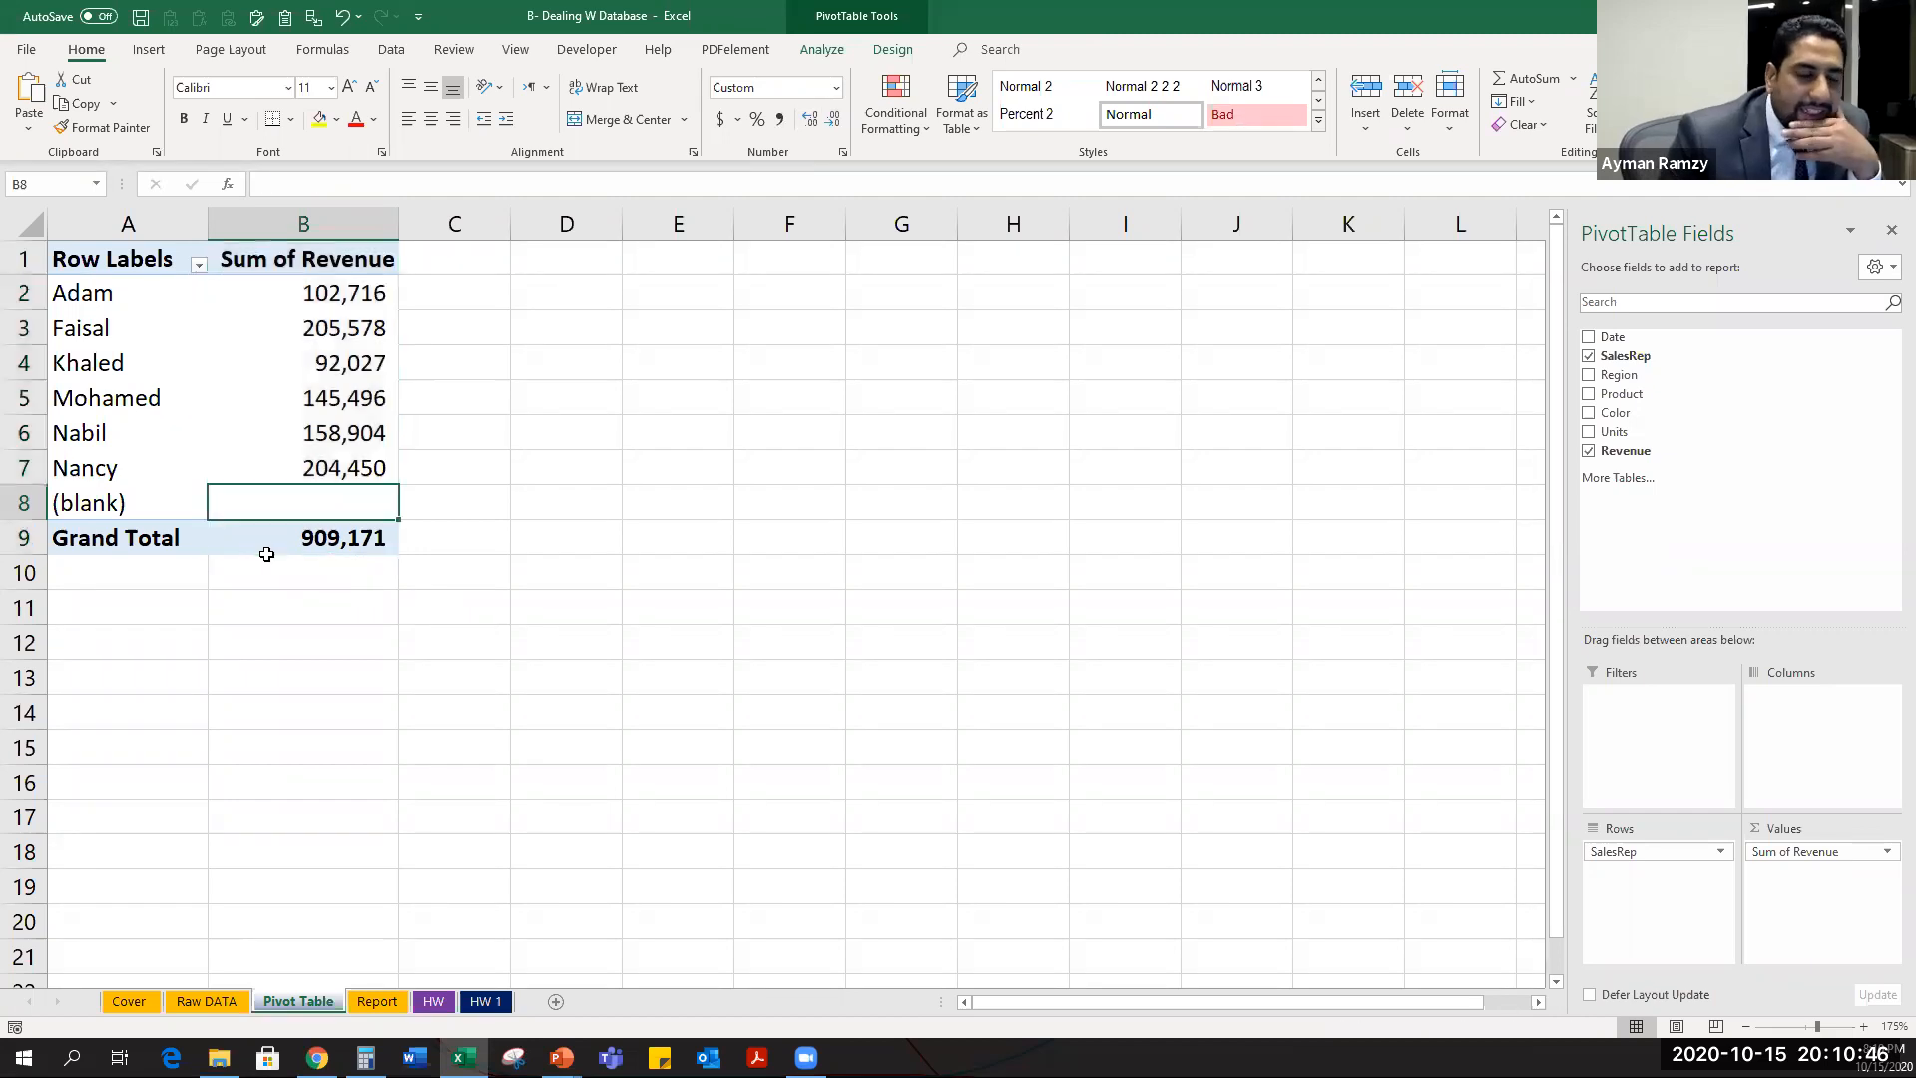
Exclude the (blank) sales rep item from the PivotTable's row labels and check it in the SalesRep filter list.
left_click(30, 507)
left_click(72, 502)
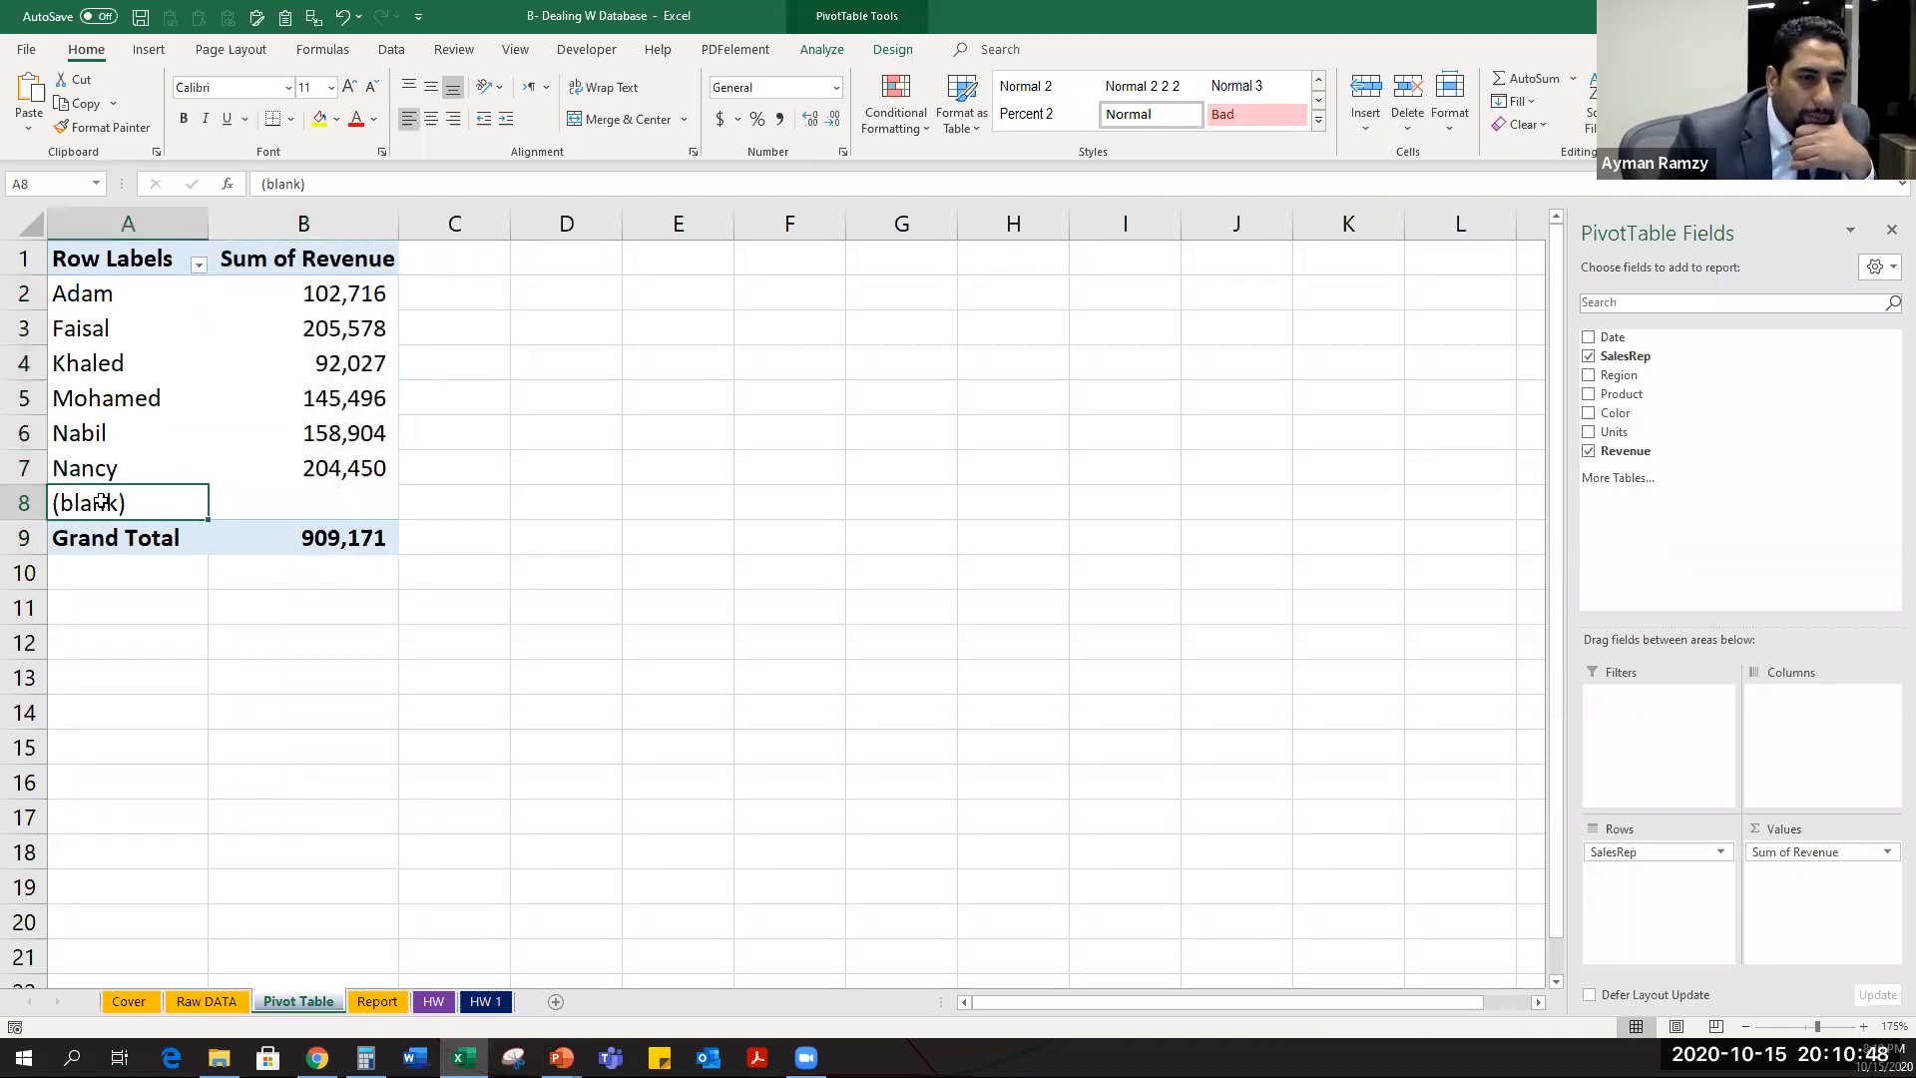
left_click(103, 496)
left_click(115, 502)
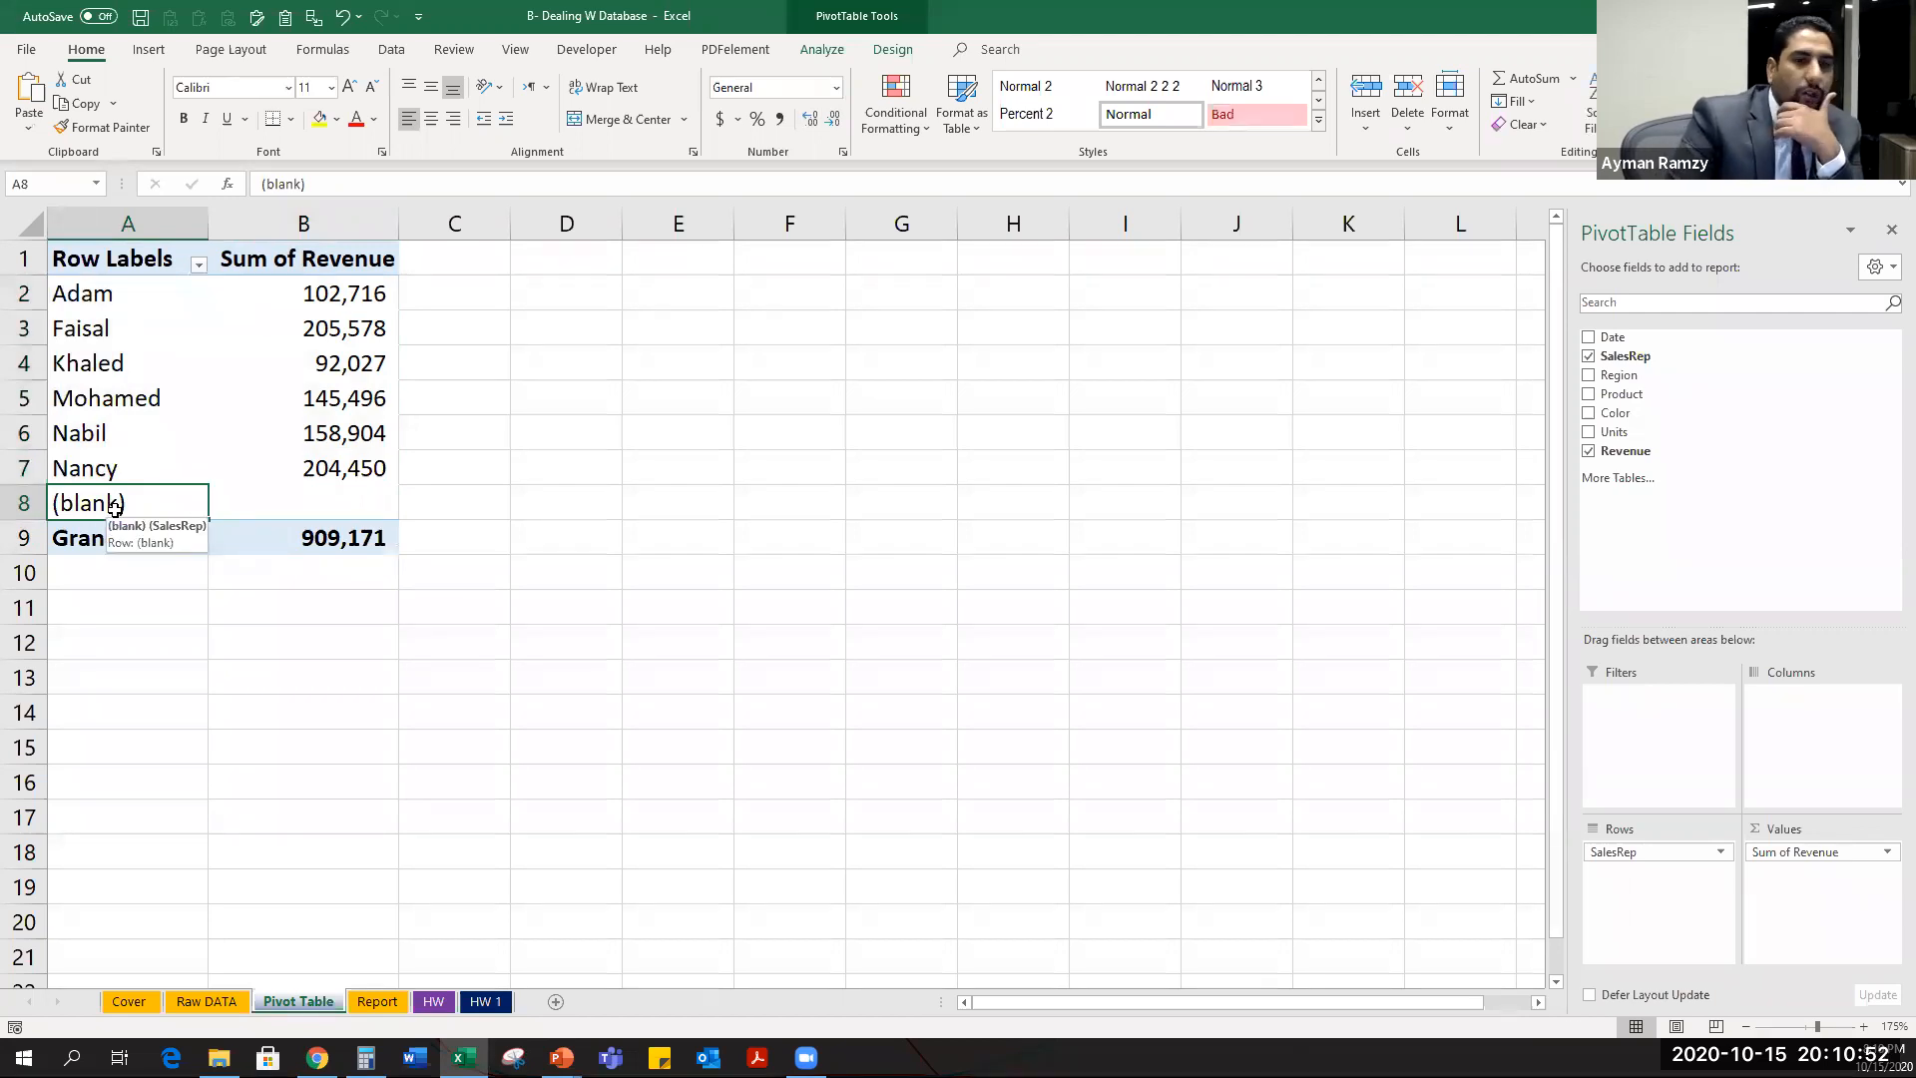
key("ctrl+0")
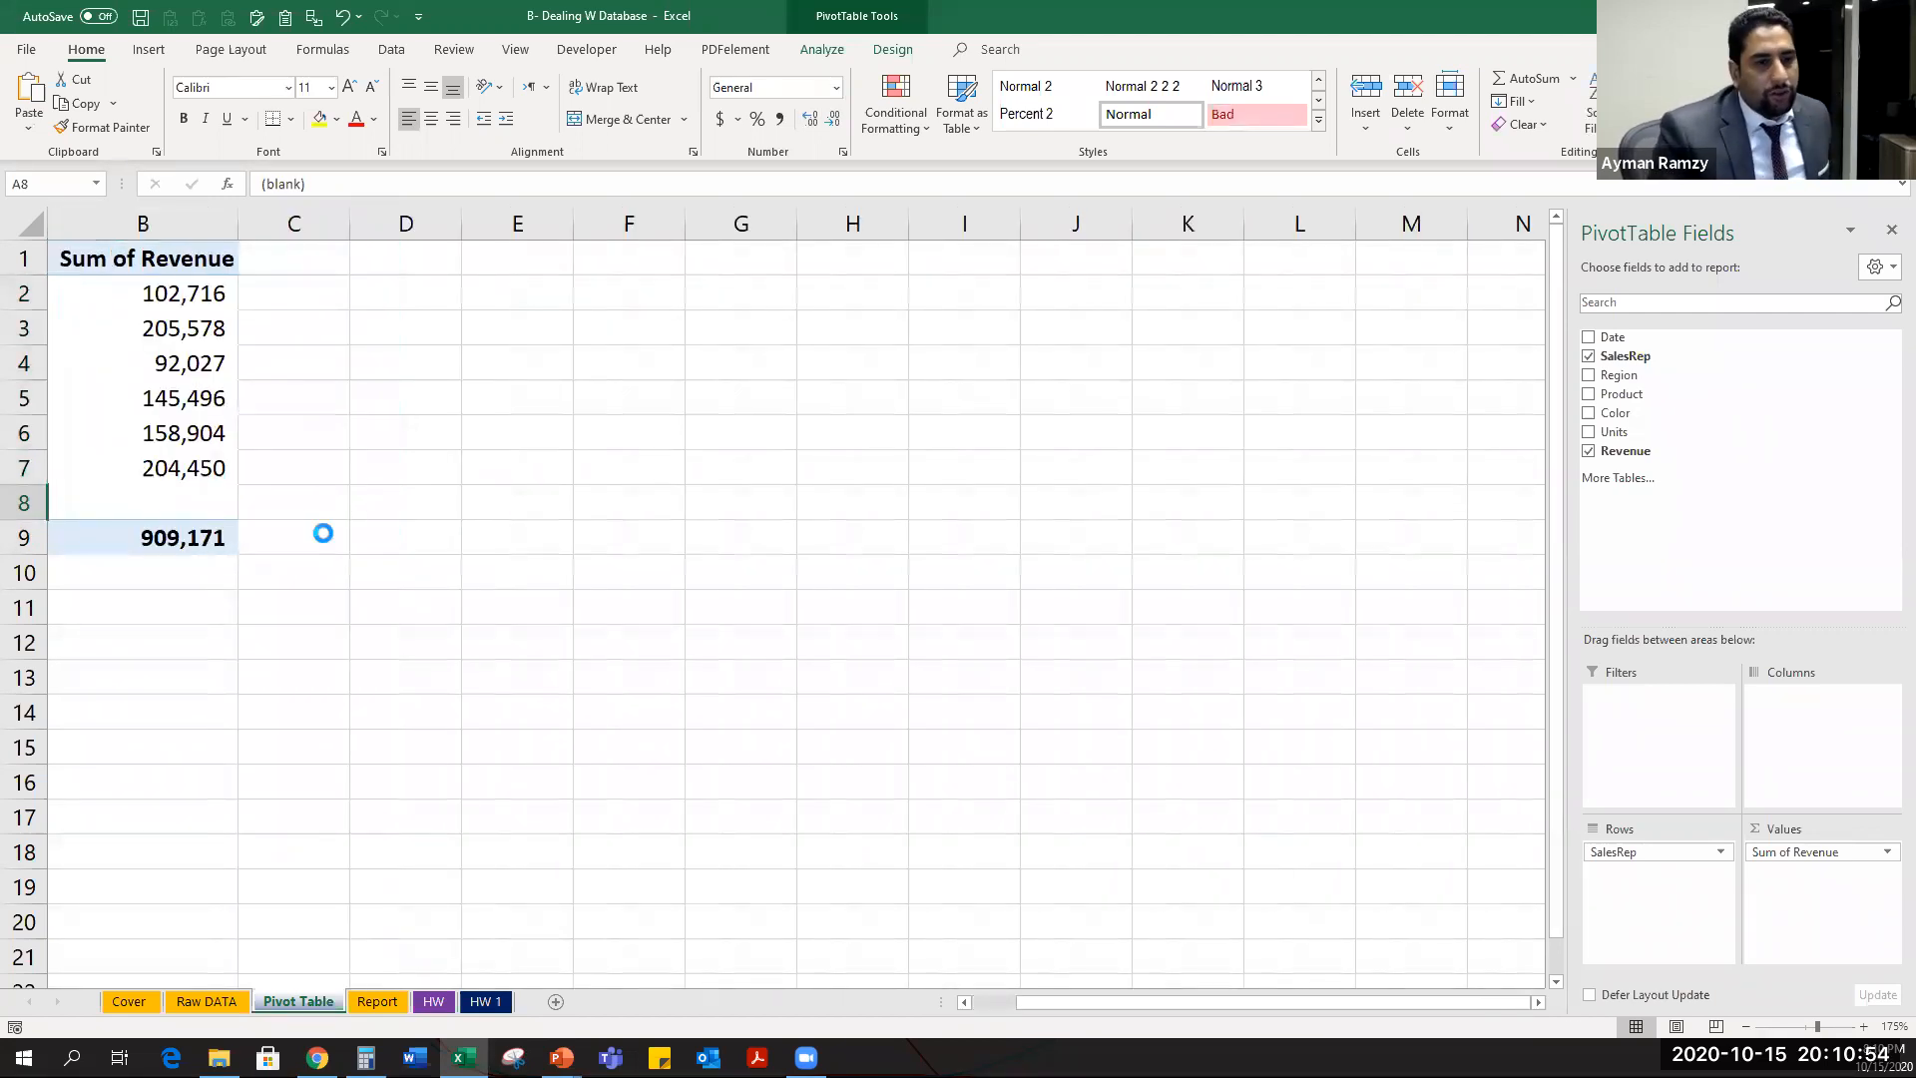
key("ctrl+z")
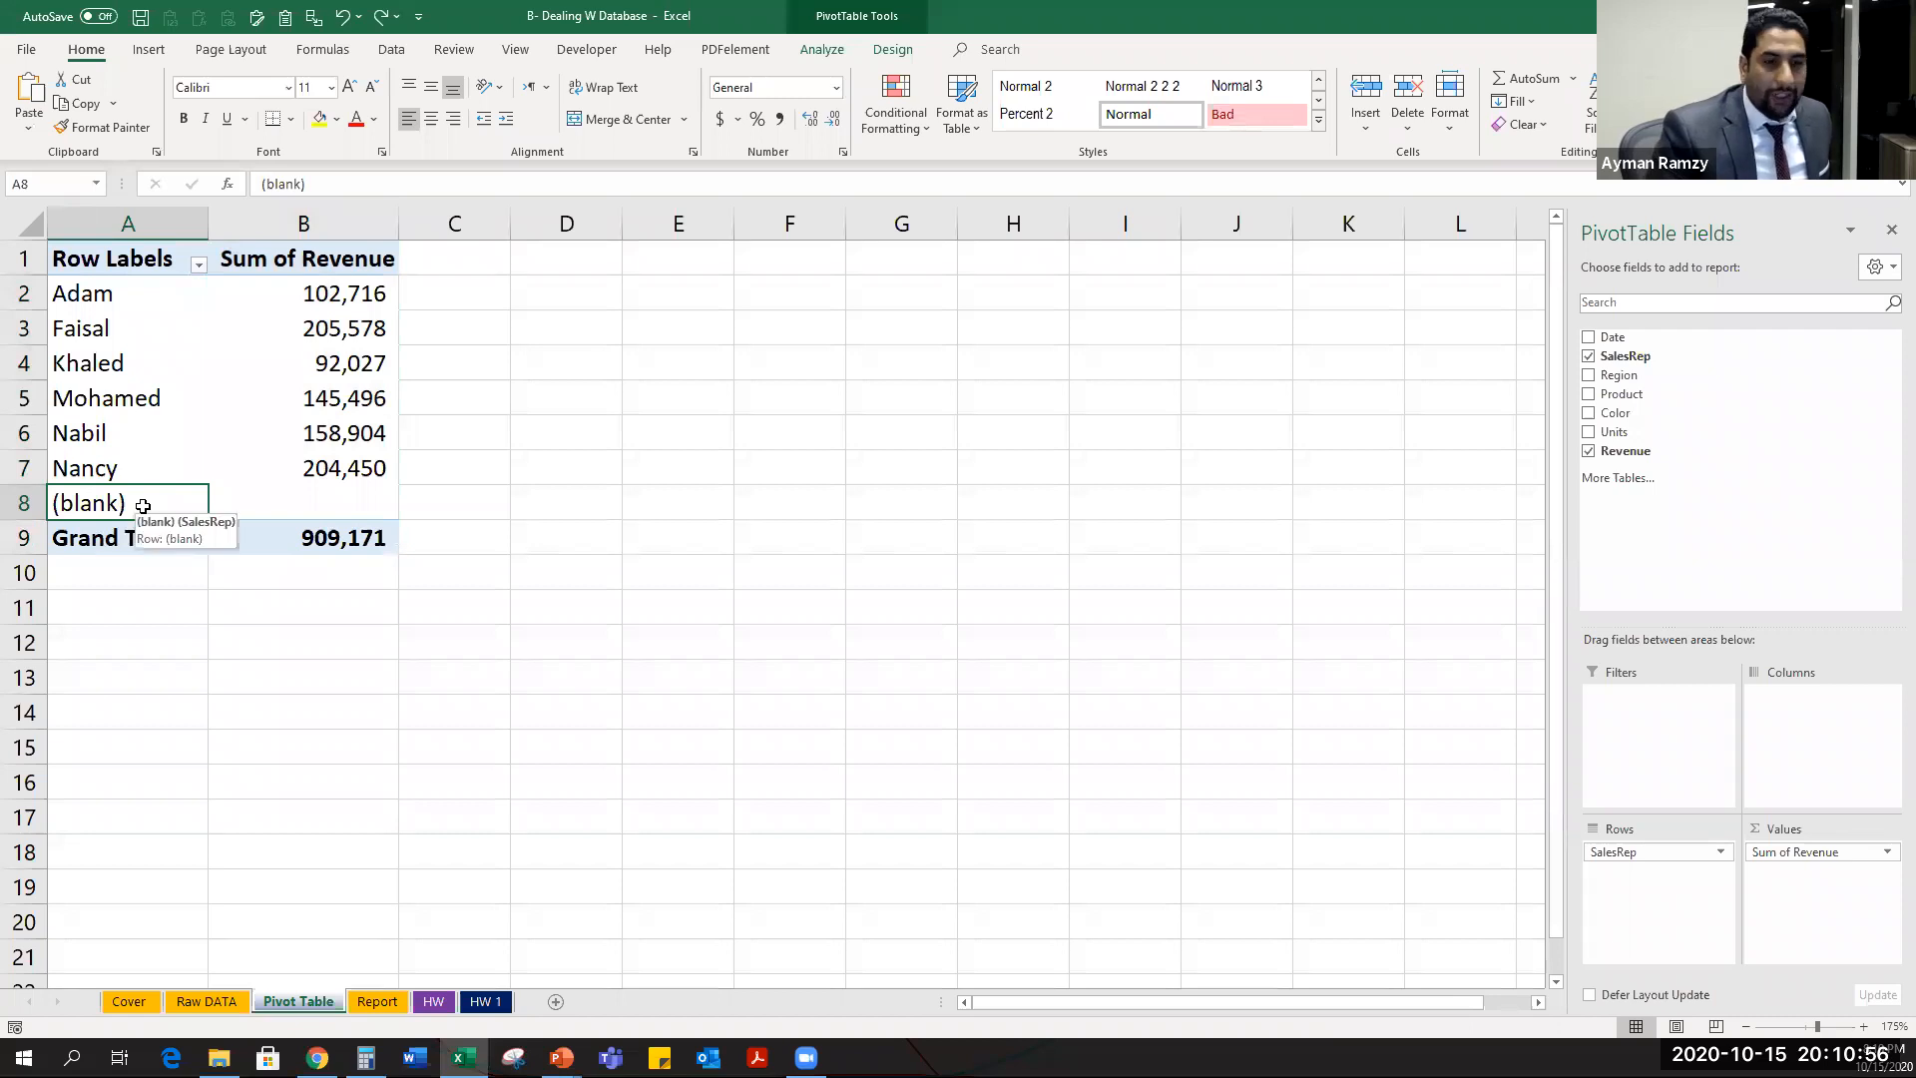
key("ctrl+minus")
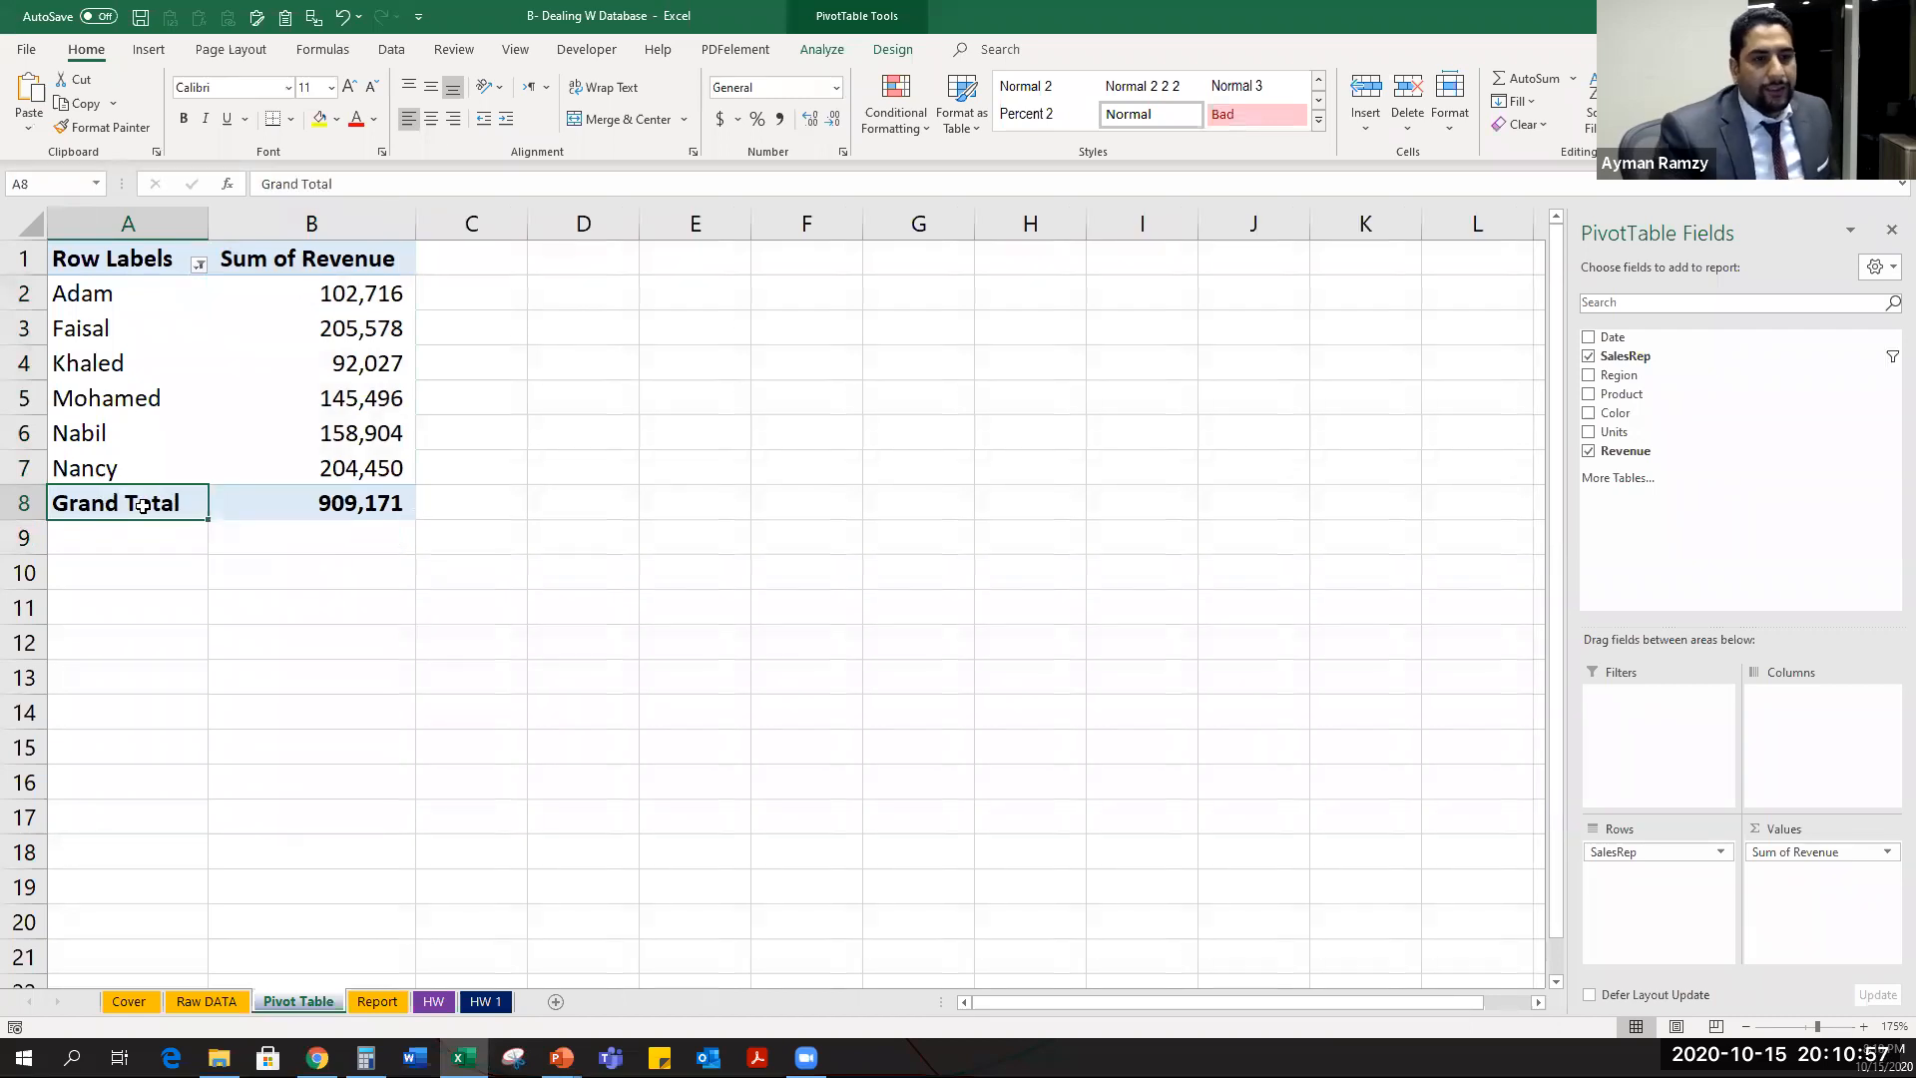
left_click(200, 264)
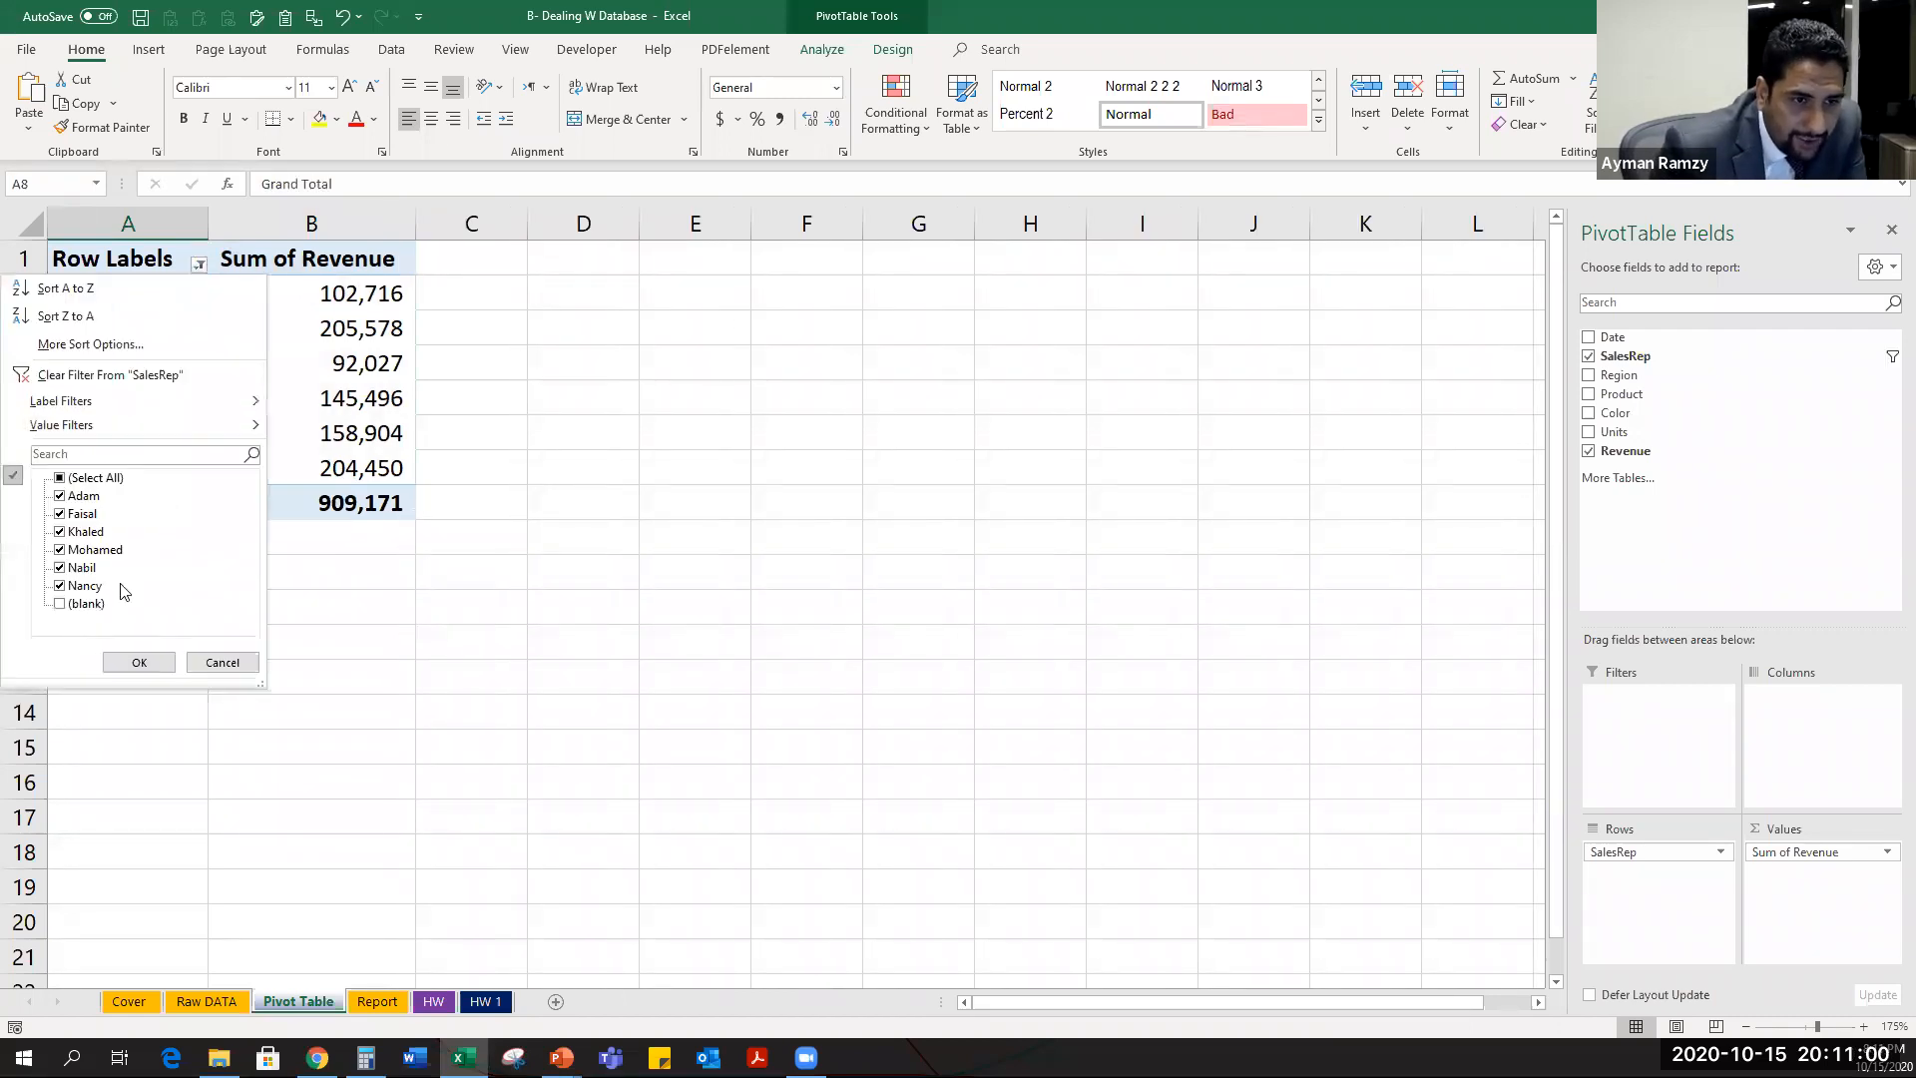
left_click(365, 571)
left_click(128, 395)
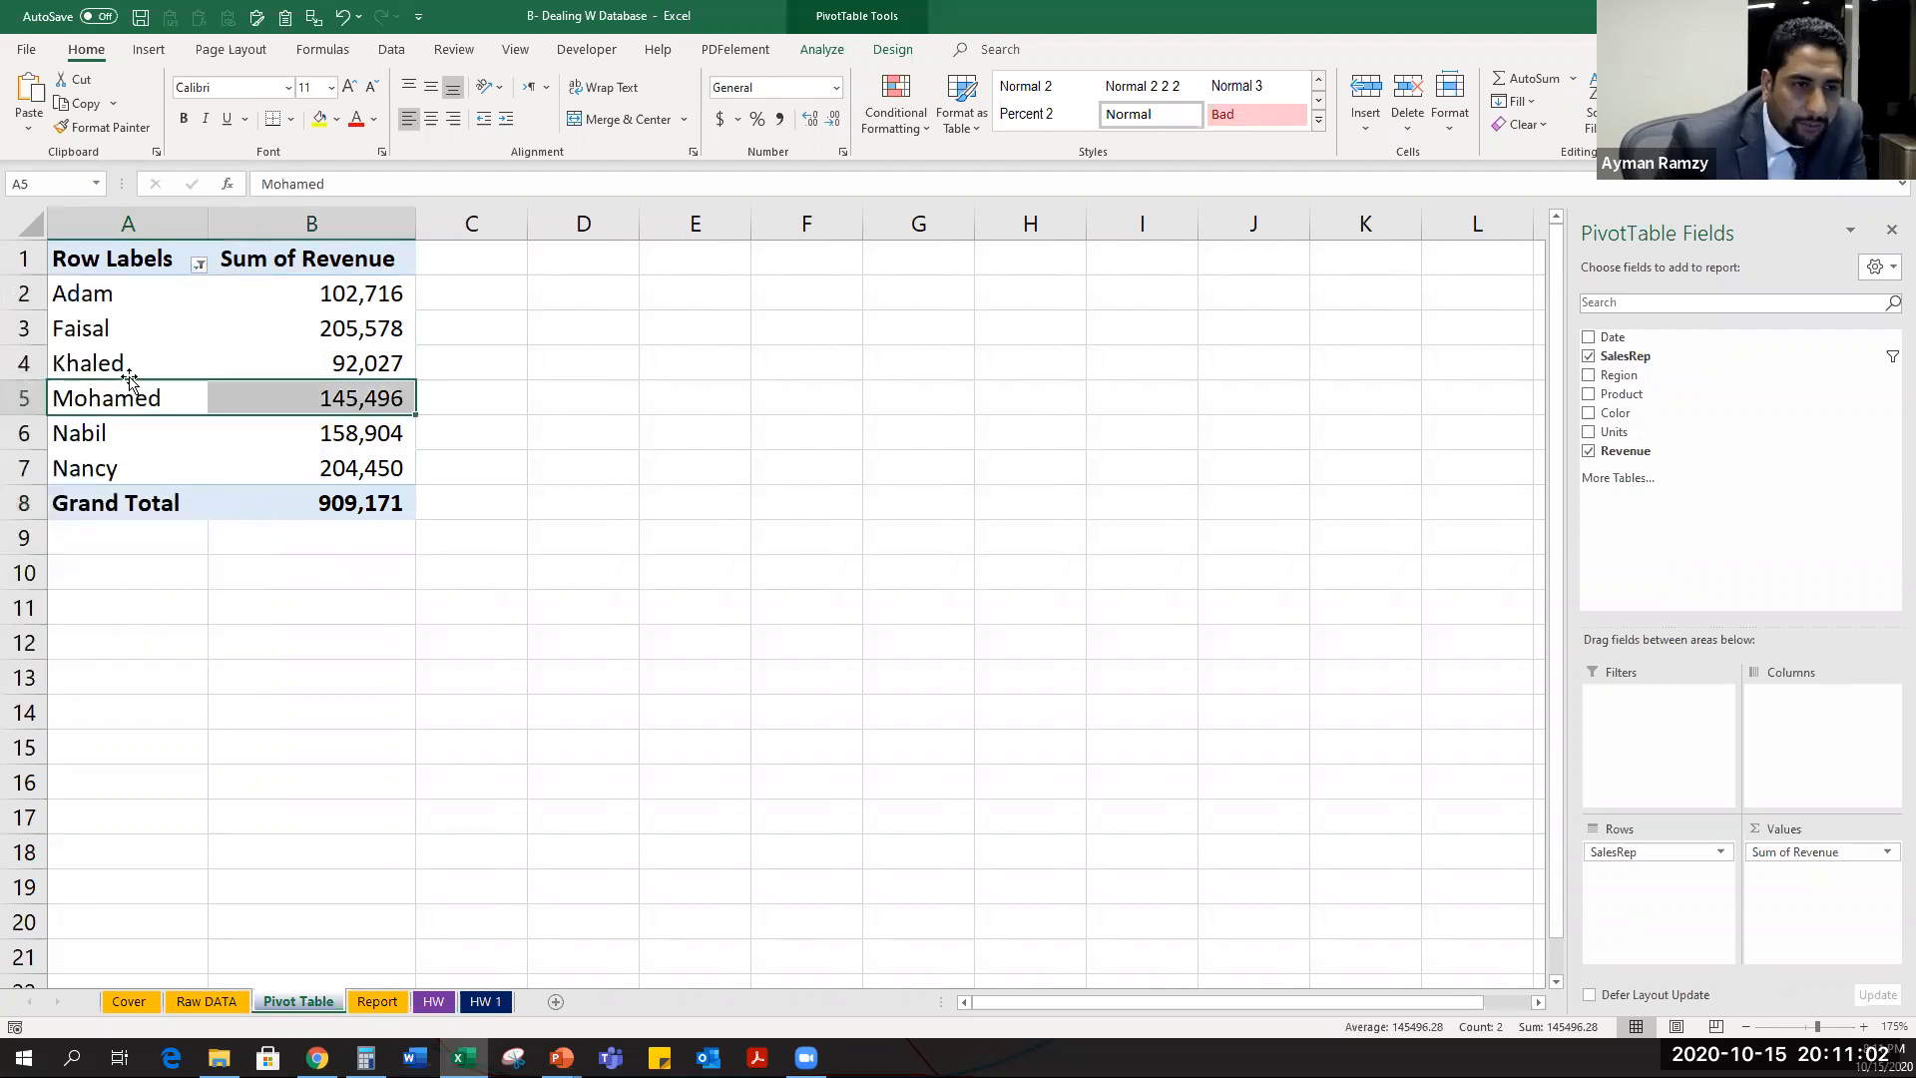
Add Product to the PivotTable's Columns area and select the resulting block of product revenues.
left_click(153, 340)
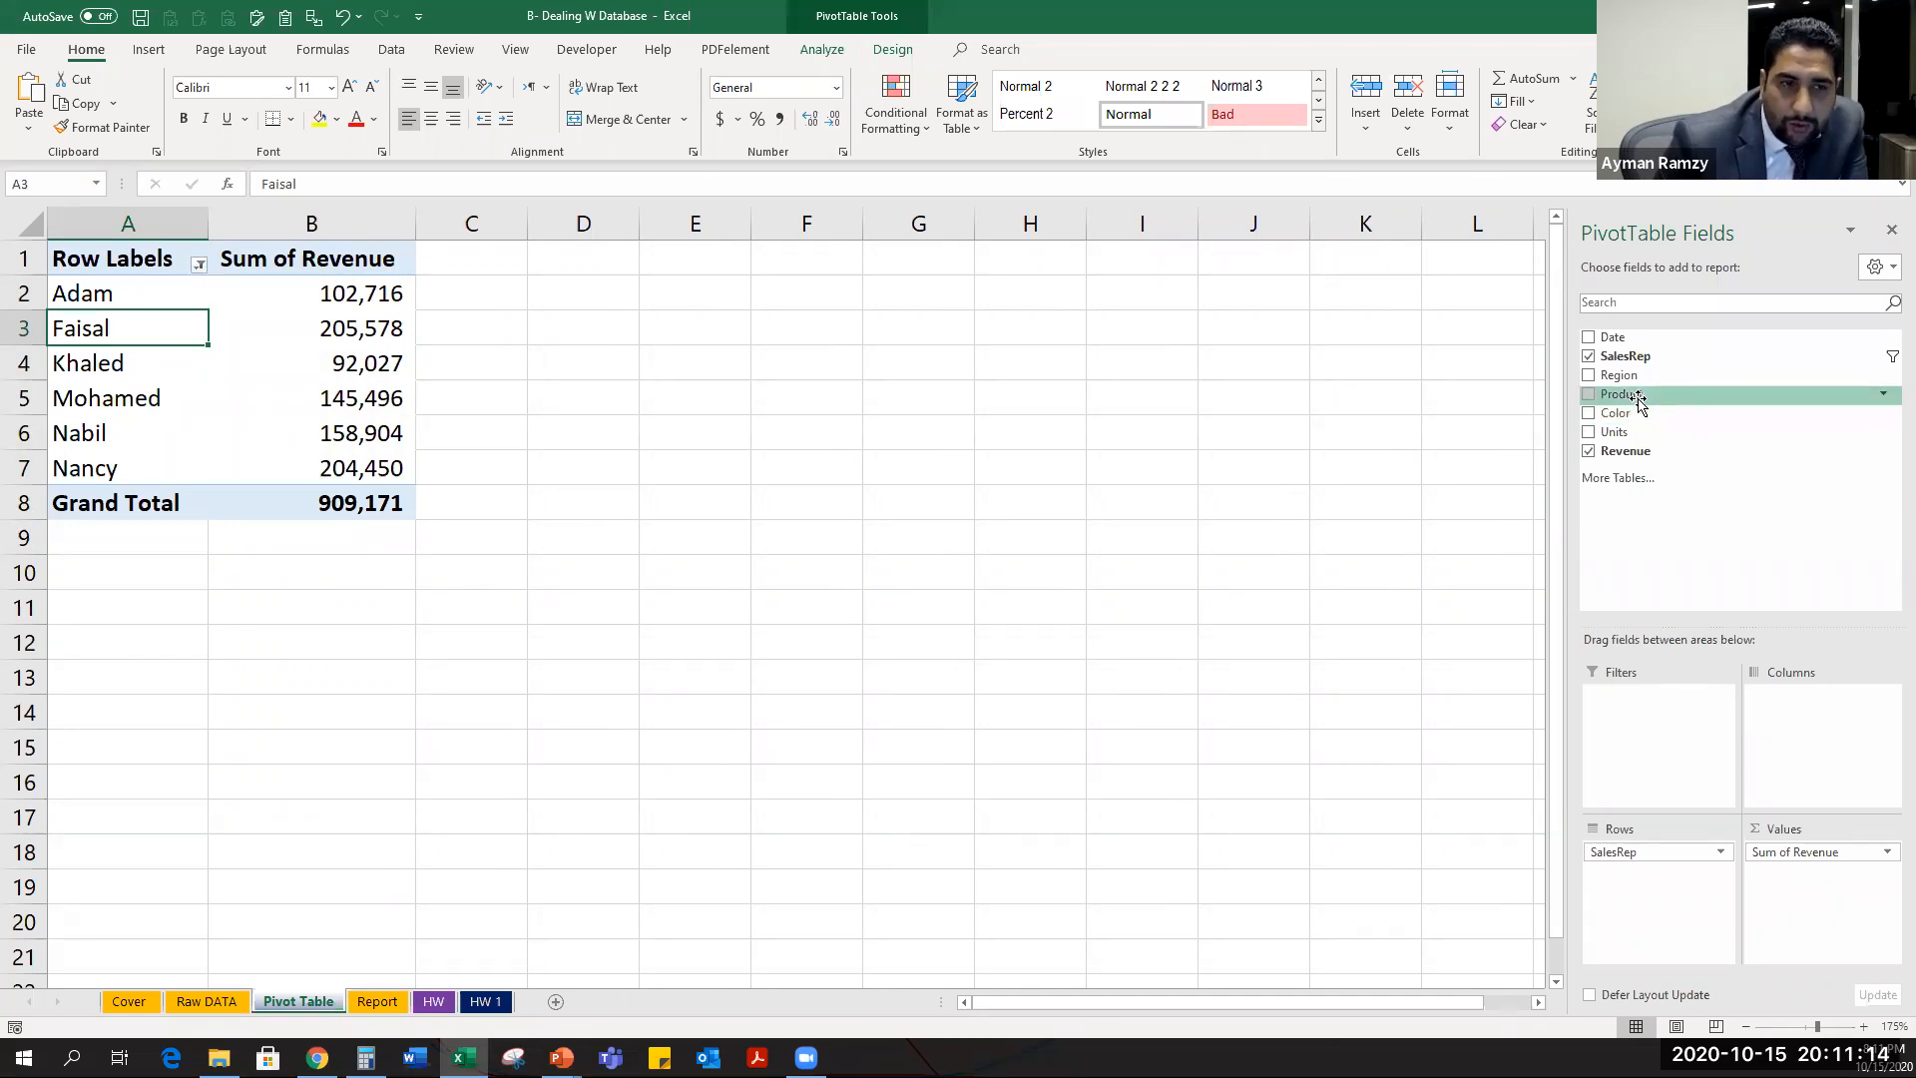
left_click_drag(1640, 402, 1827, 743)
left_click_drag(270, 299, 1113, 549)
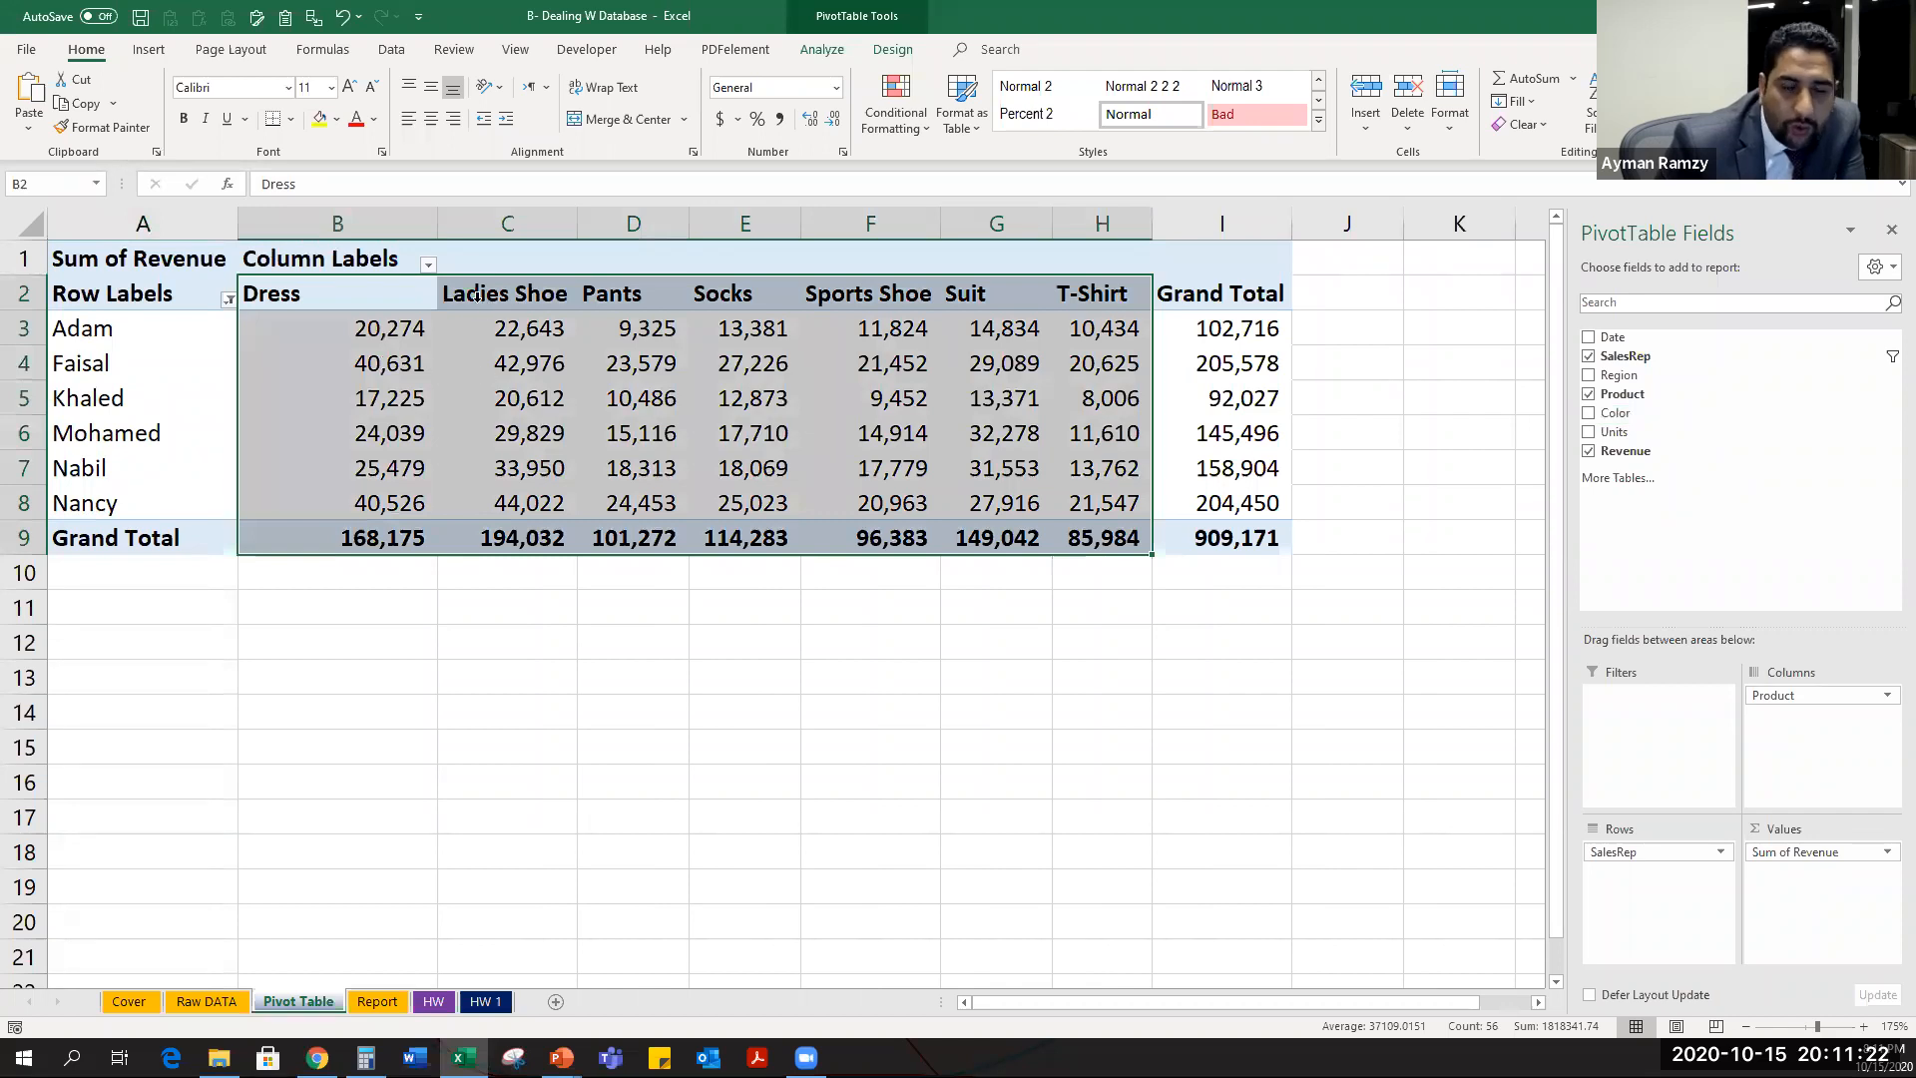
Examine the revenue of individual product columns and the first sales rep's row, including its Dress value and grand total.
left_click(750, 284)
left_click(868, 283)
left_click(968, 283)
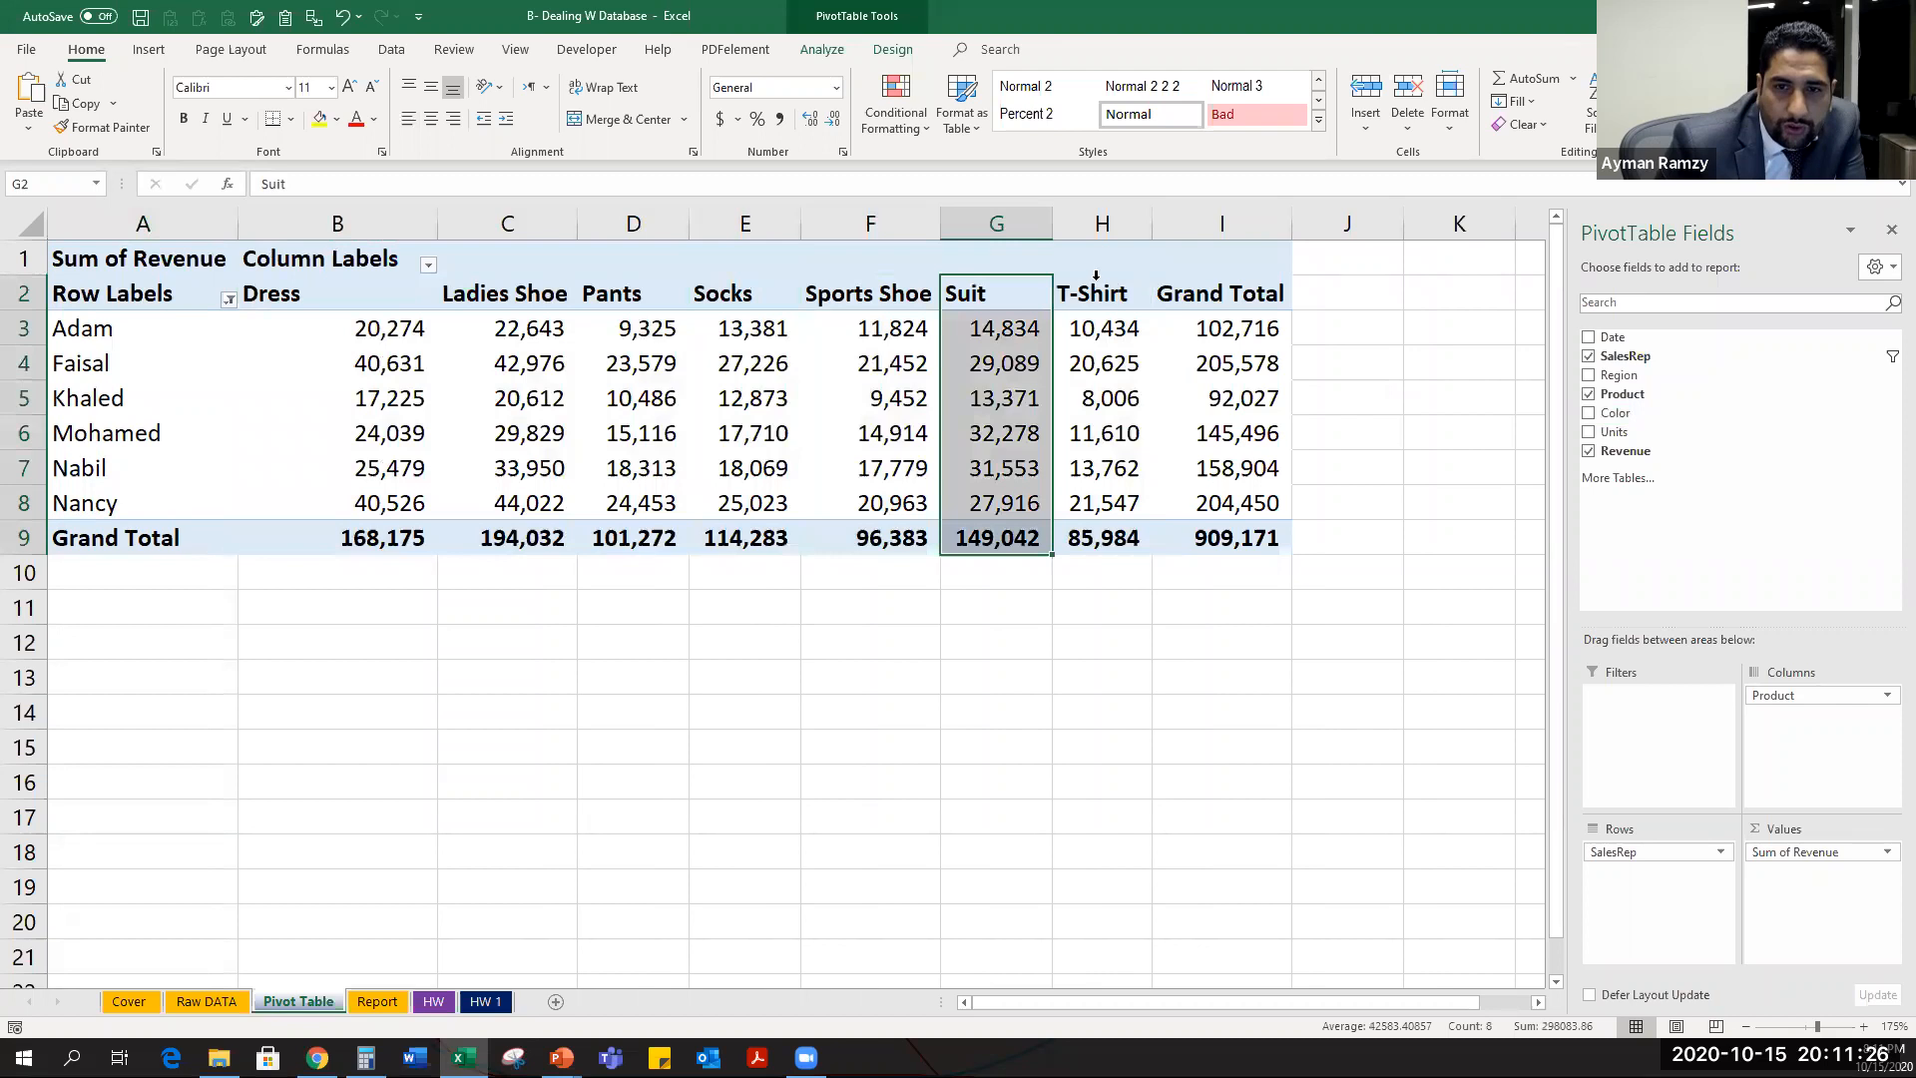
left_click(1095, 285)
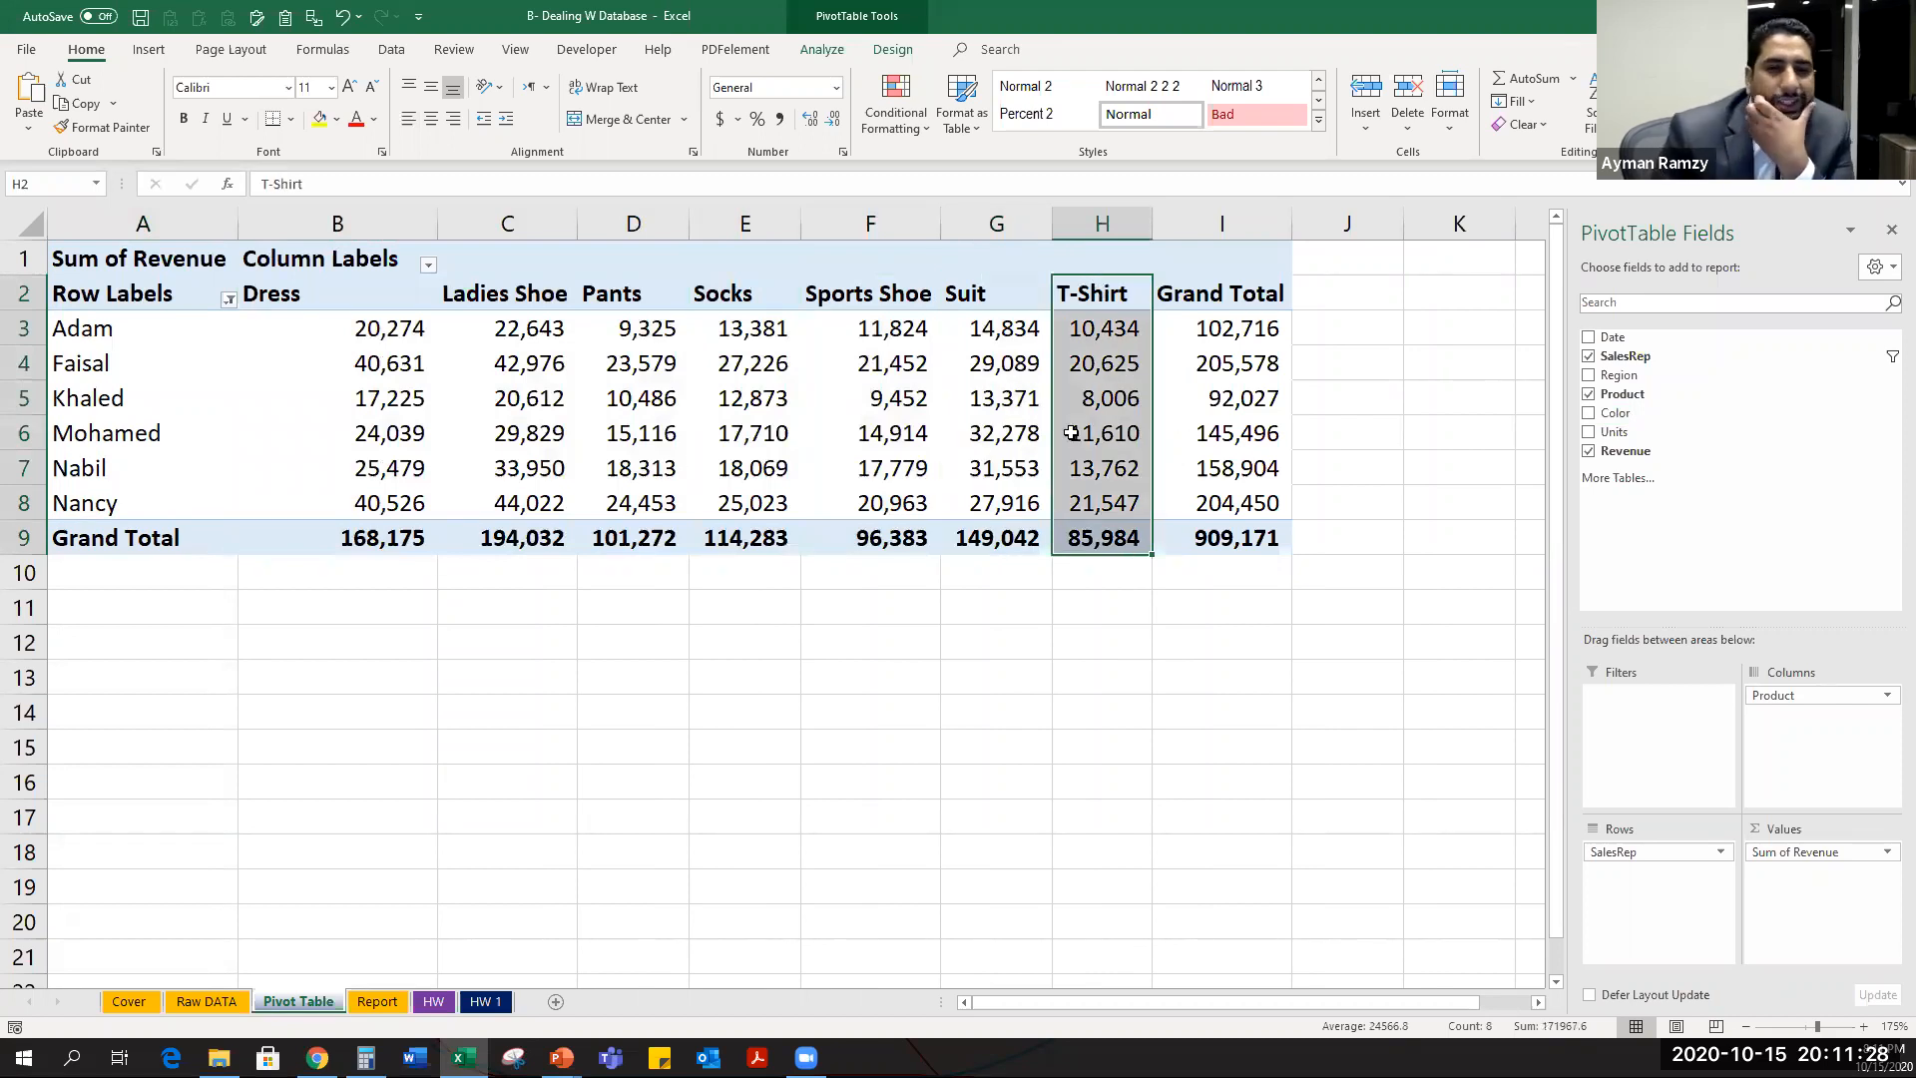
left_click(176, 339)
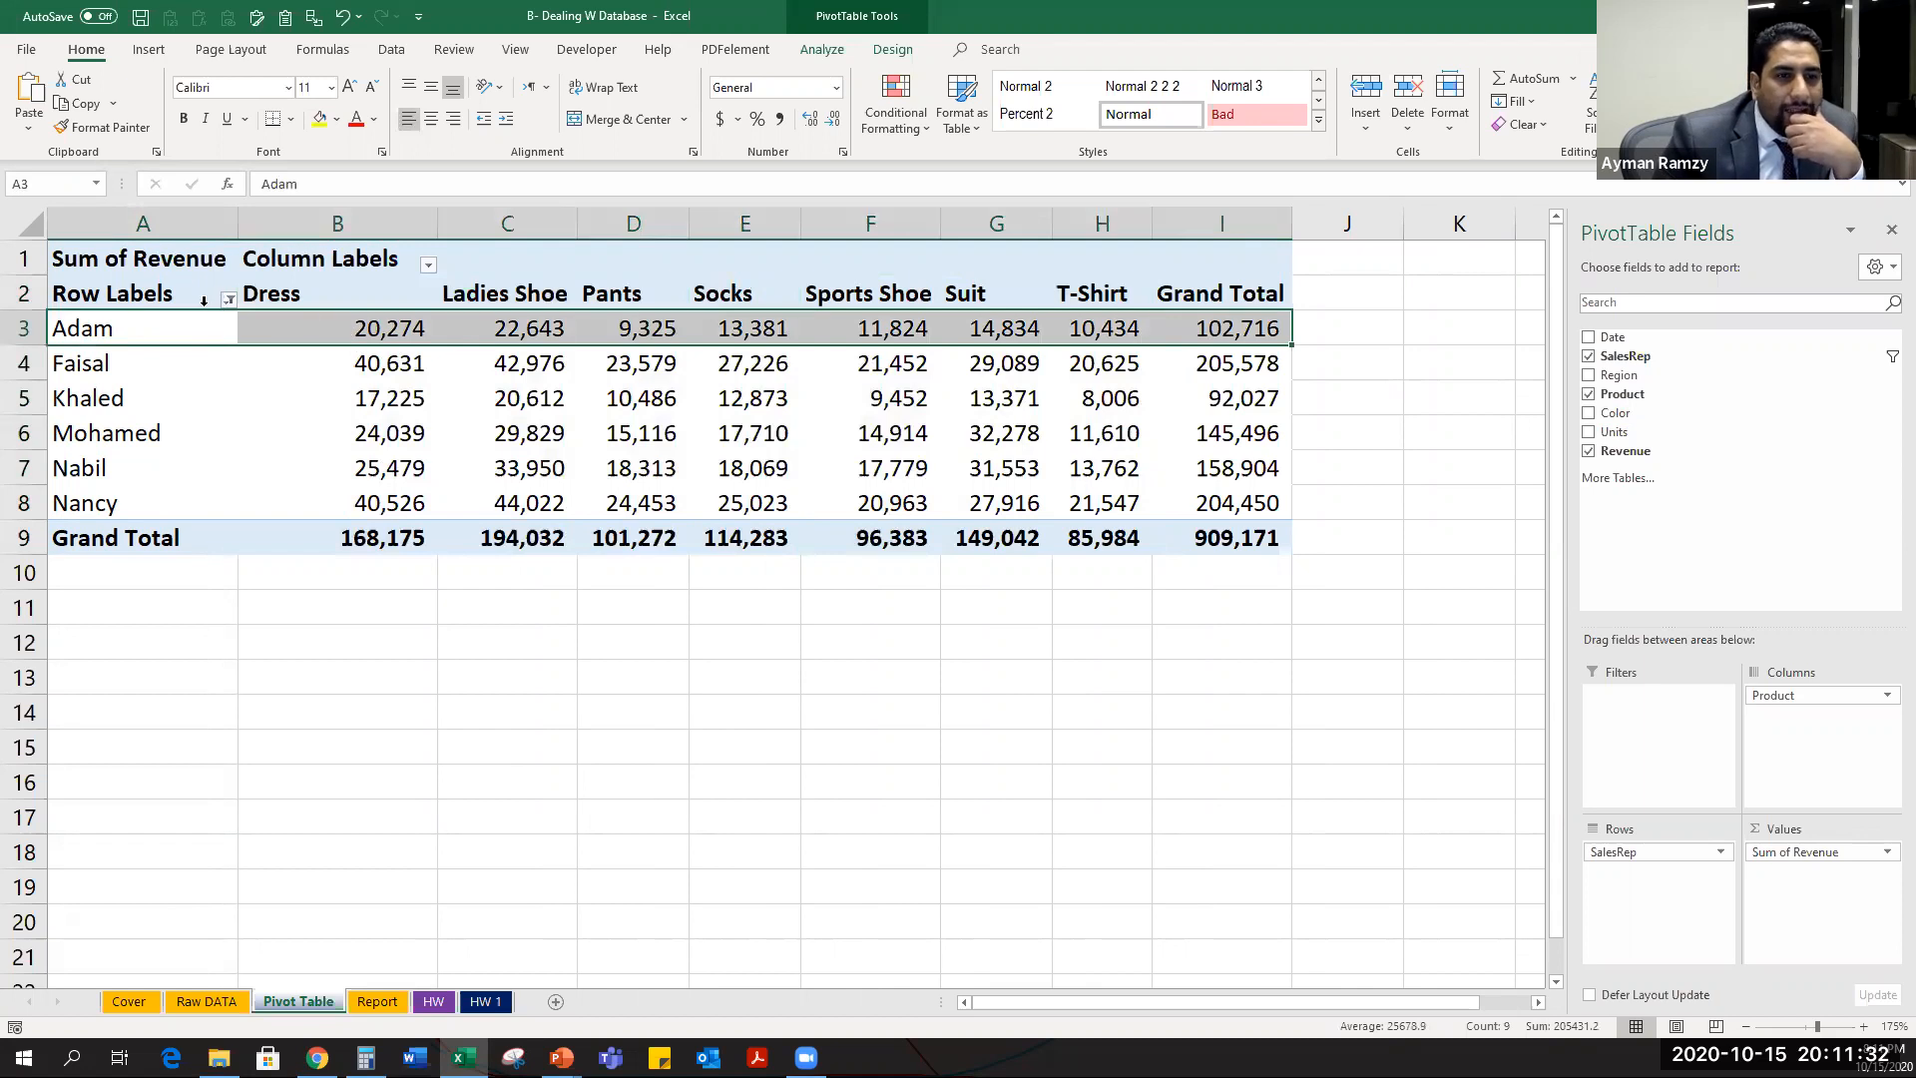
left_click(366, 324)
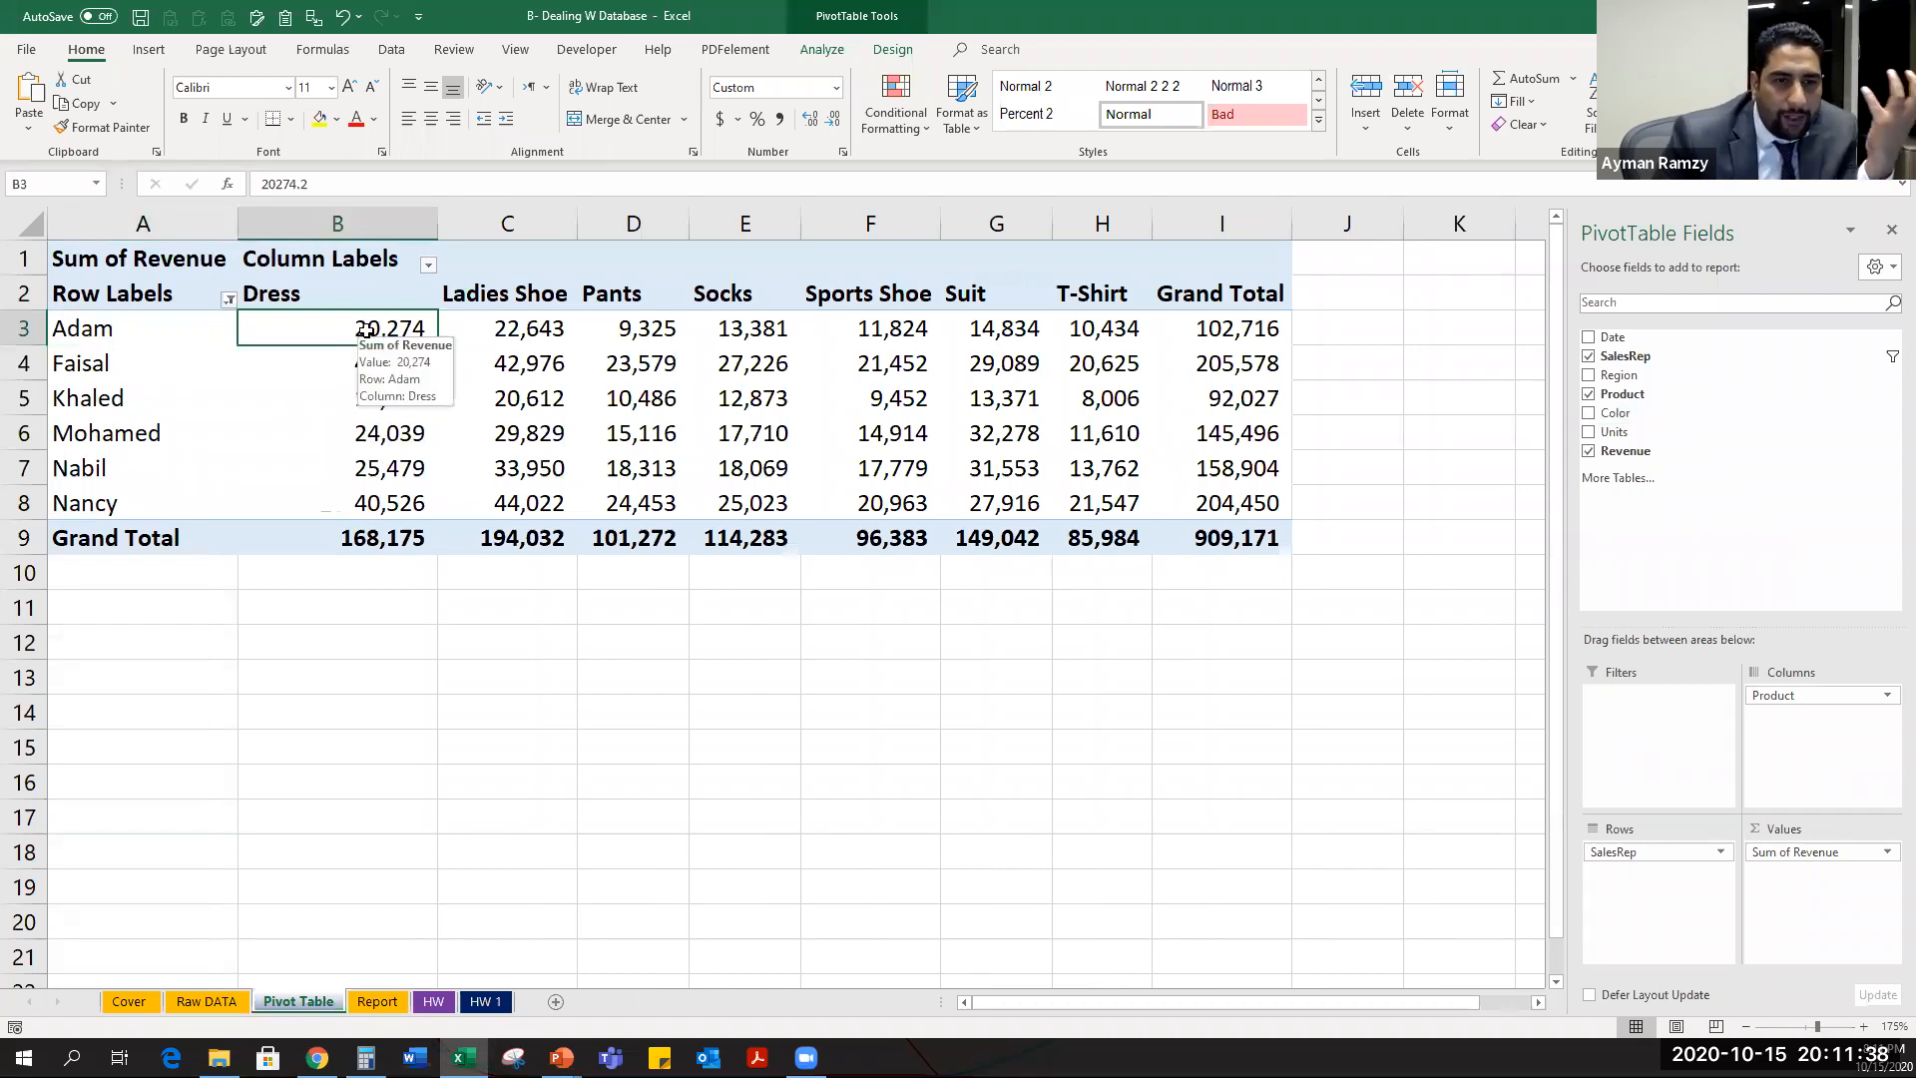
left_click(1271, 330)
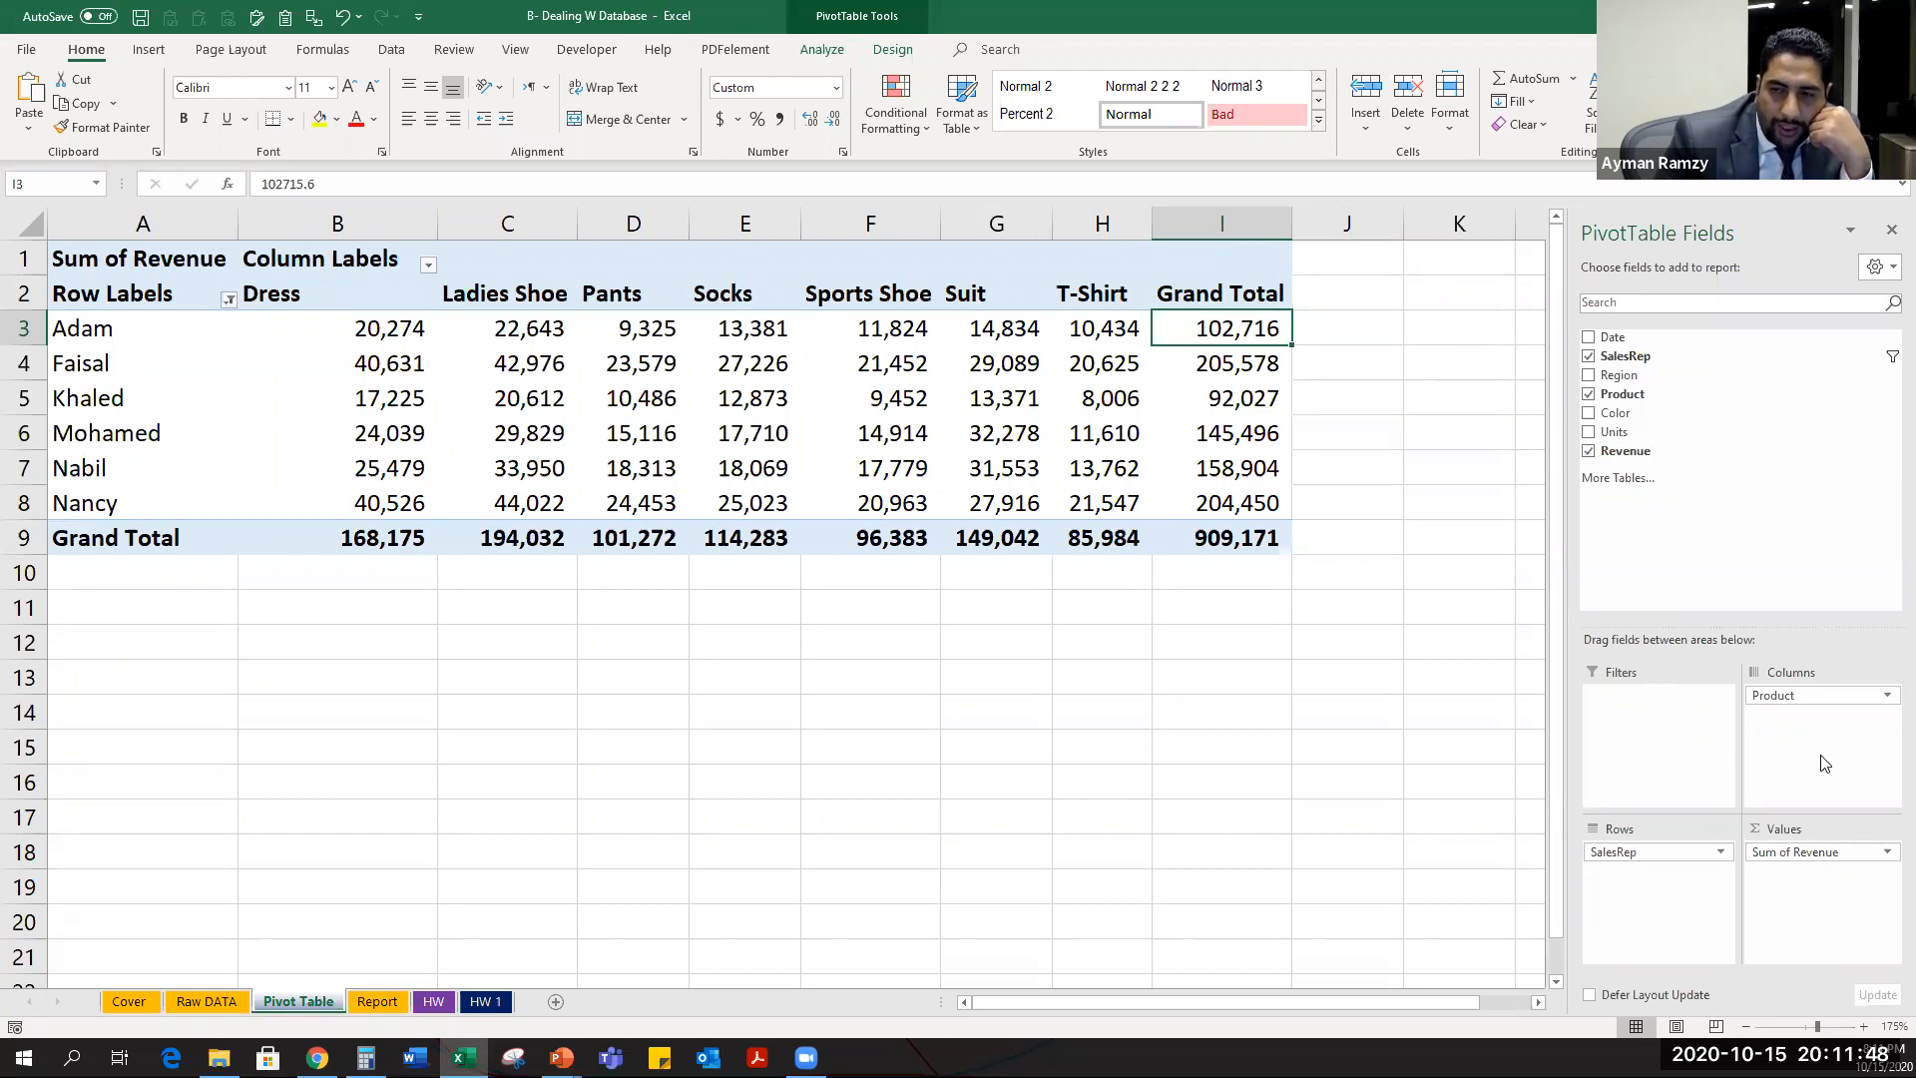
Add Region as a report filter and inspect its item list with multiple-item selection, leaving all regions included.
left_click_drag(1619, 376, 1648, 734)
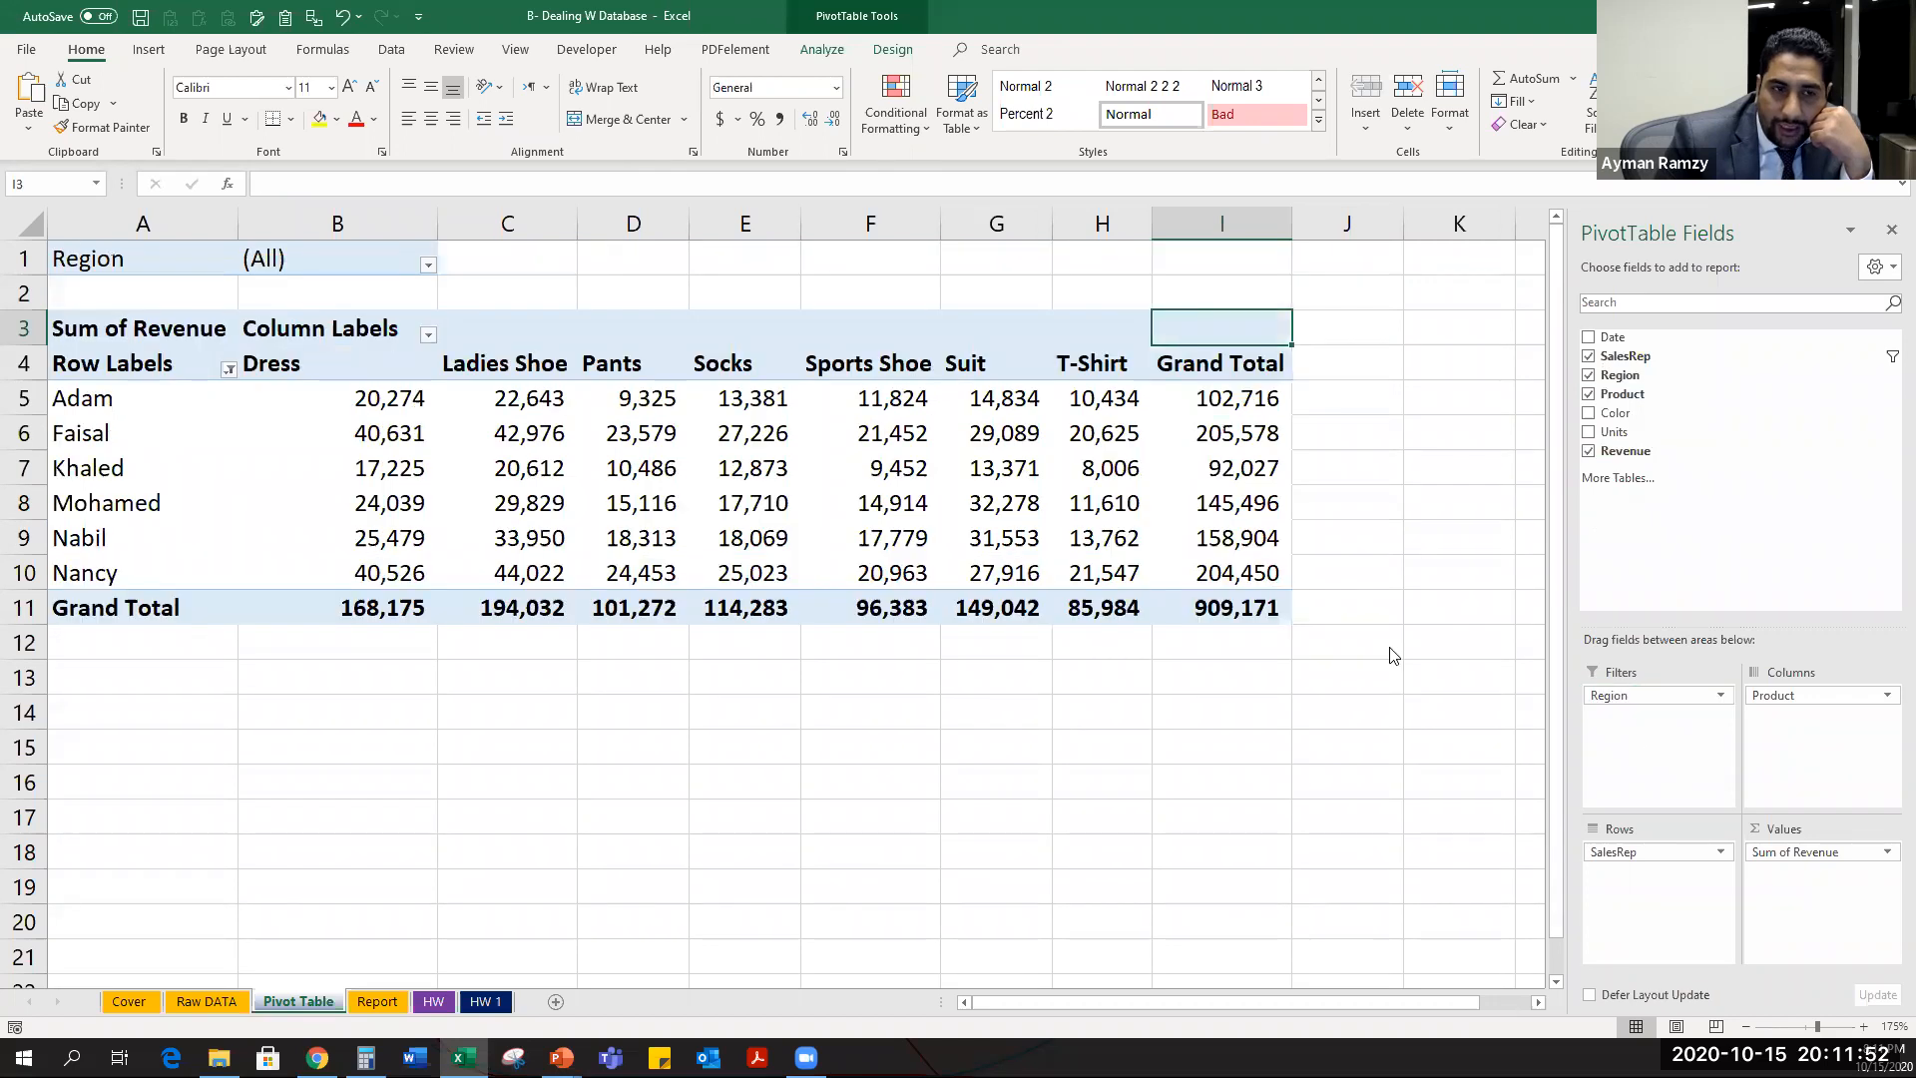
left_click(428, 267)
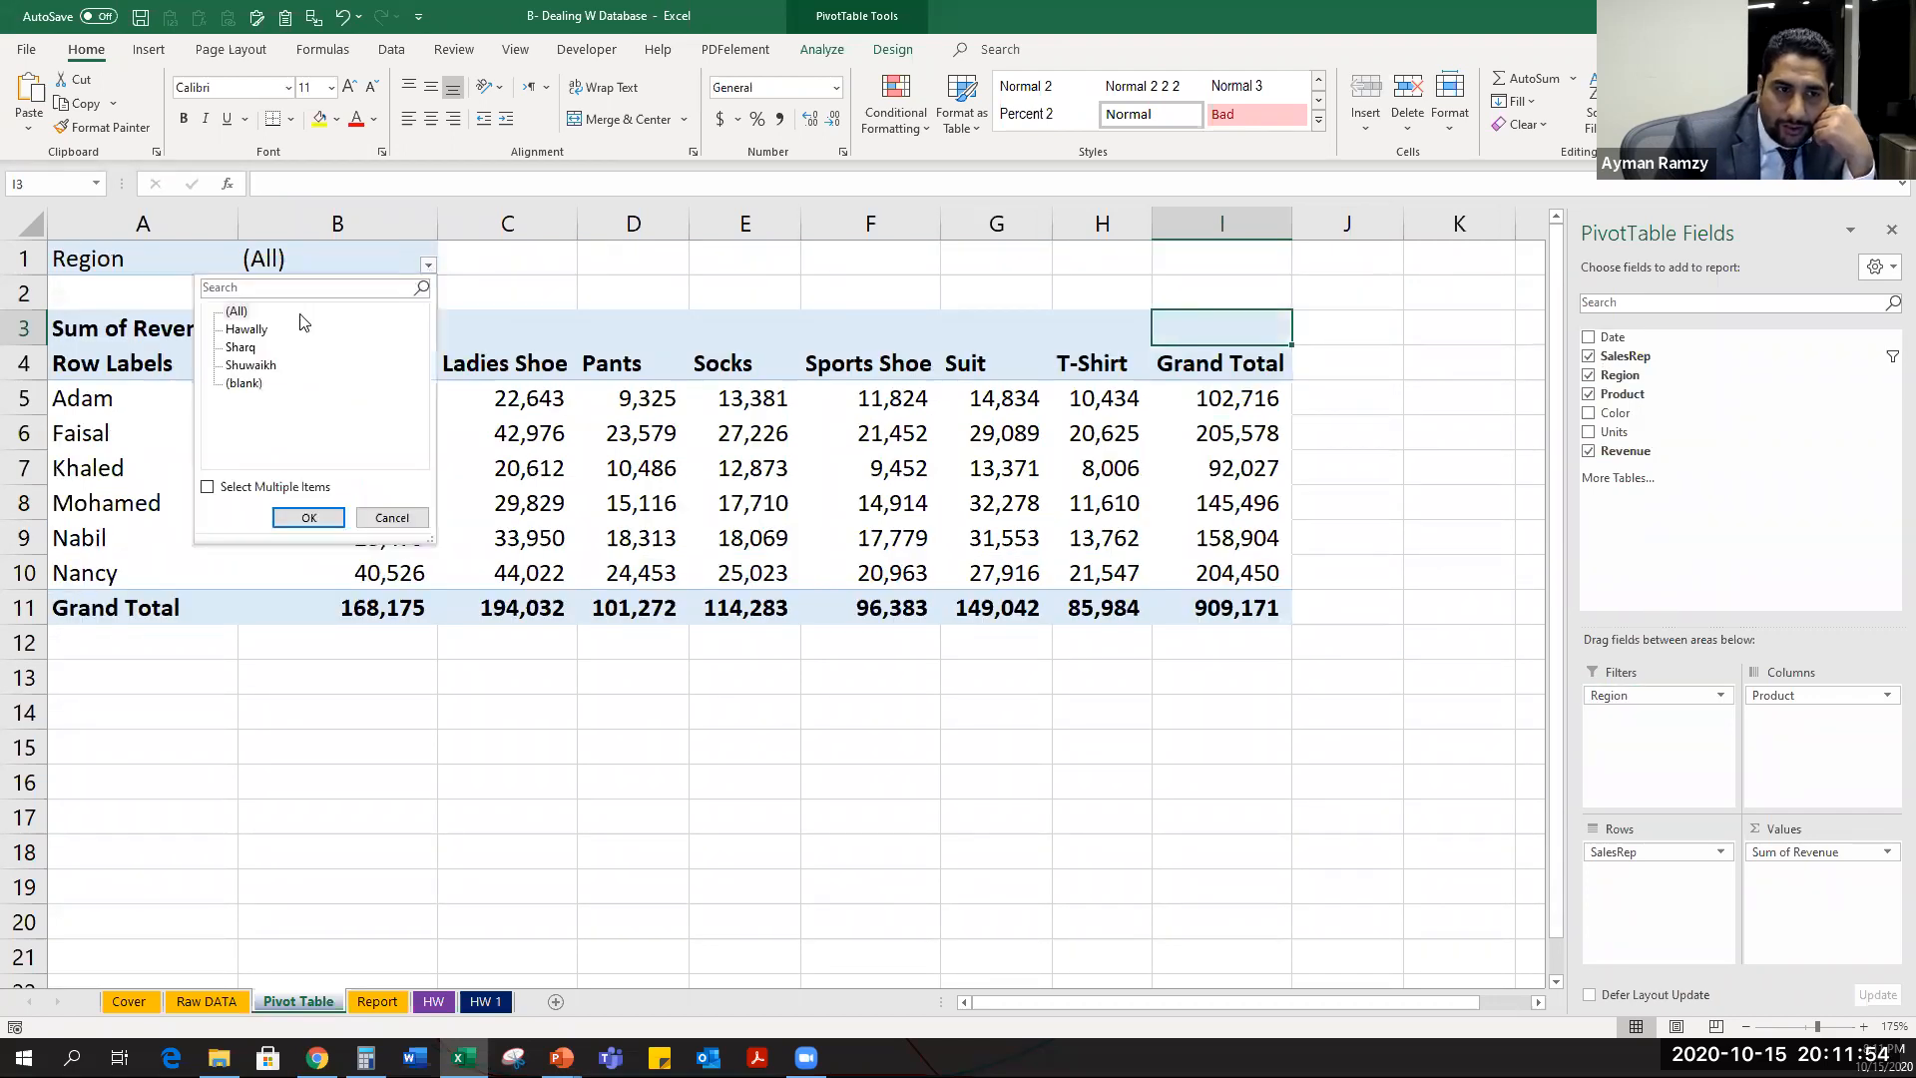
left_click(208, 488)
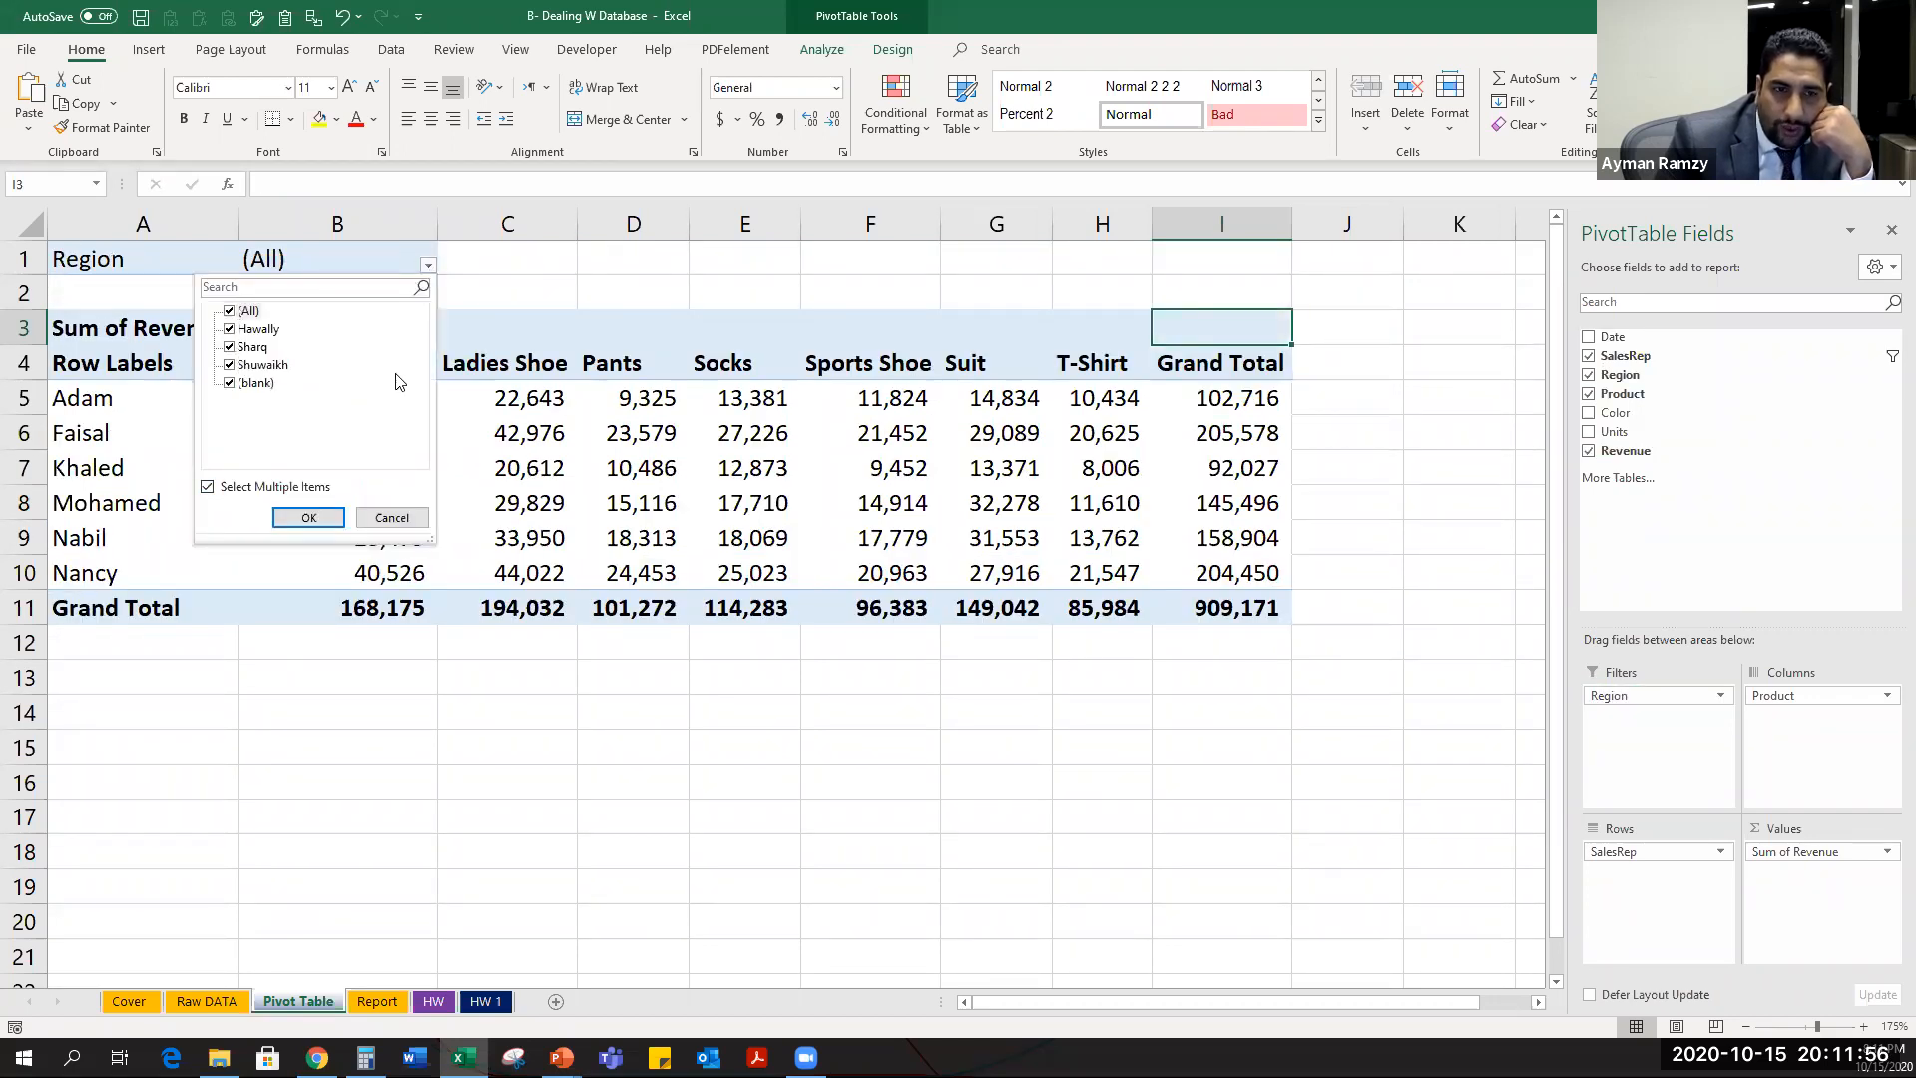
left_click(572, 279)
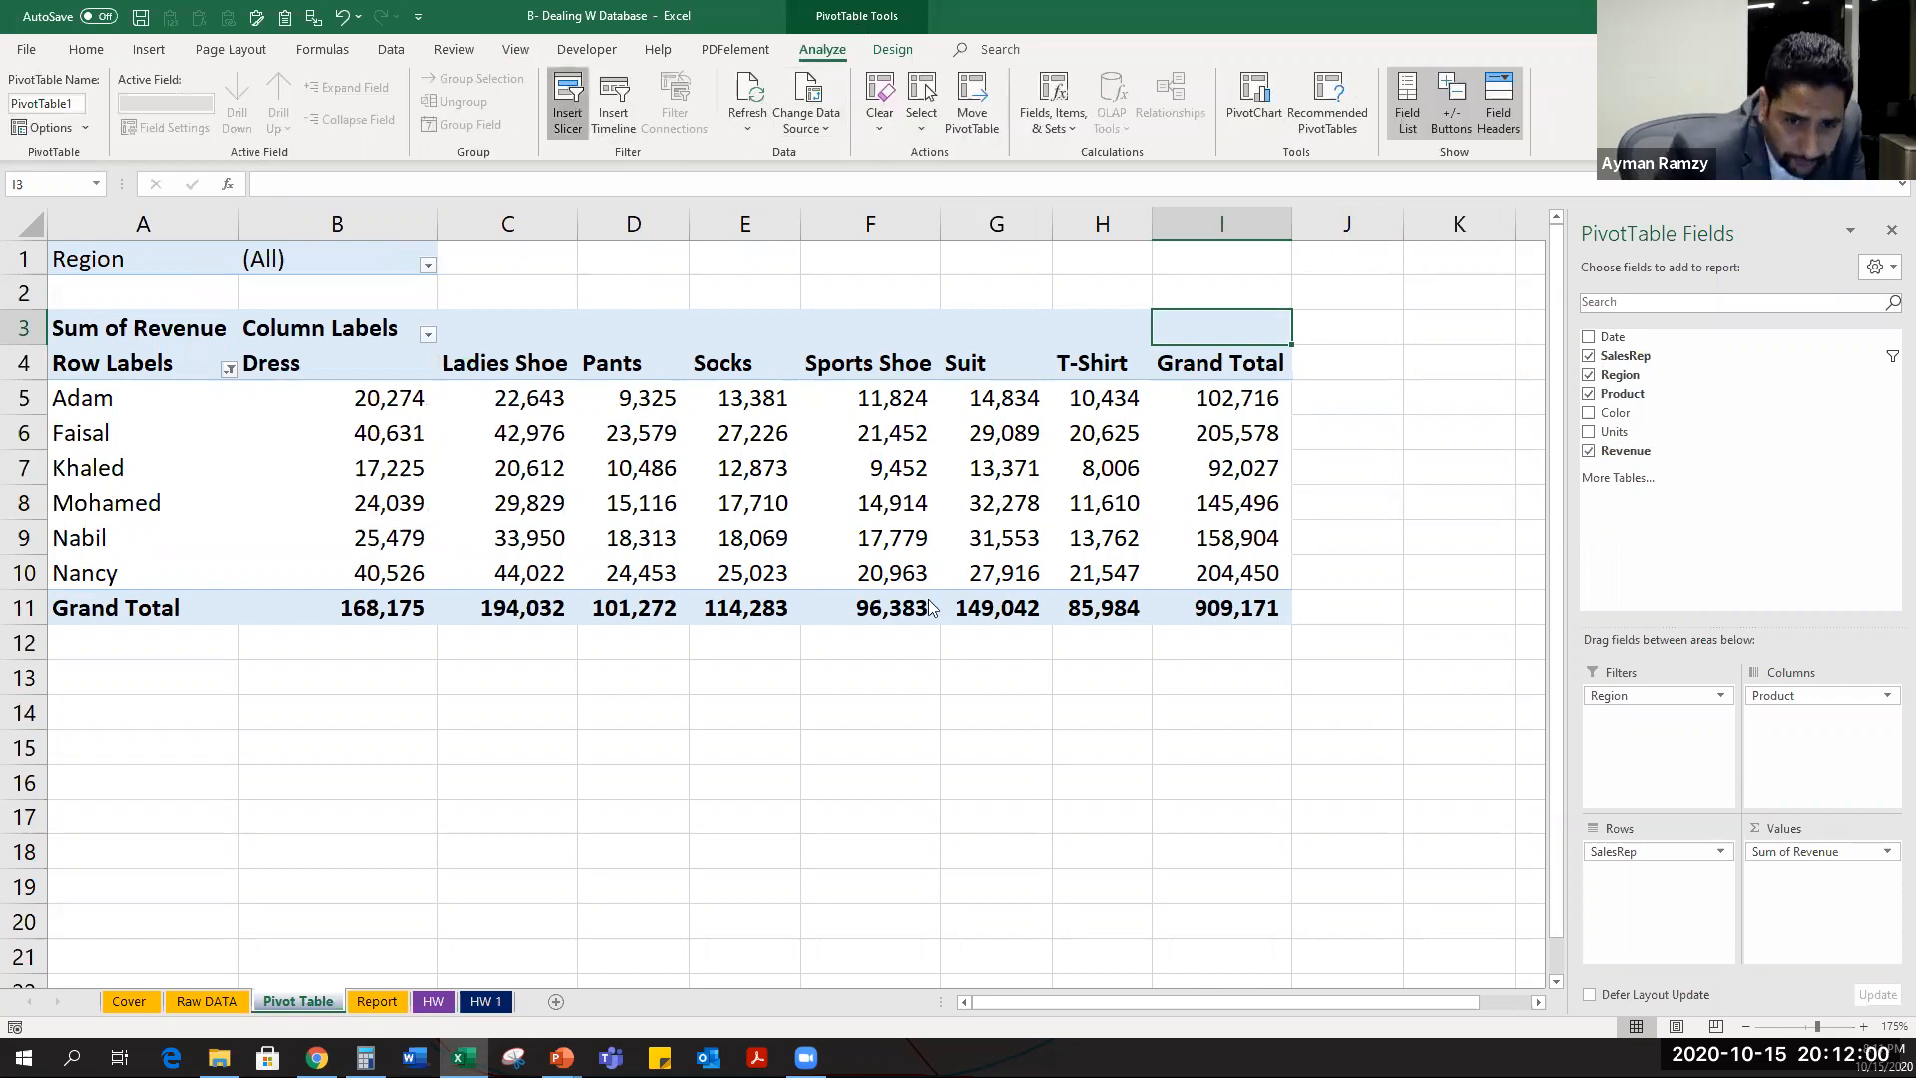
Insert a Region slicer for the PivotTable and position it just below the report.
left_click(566, 104)
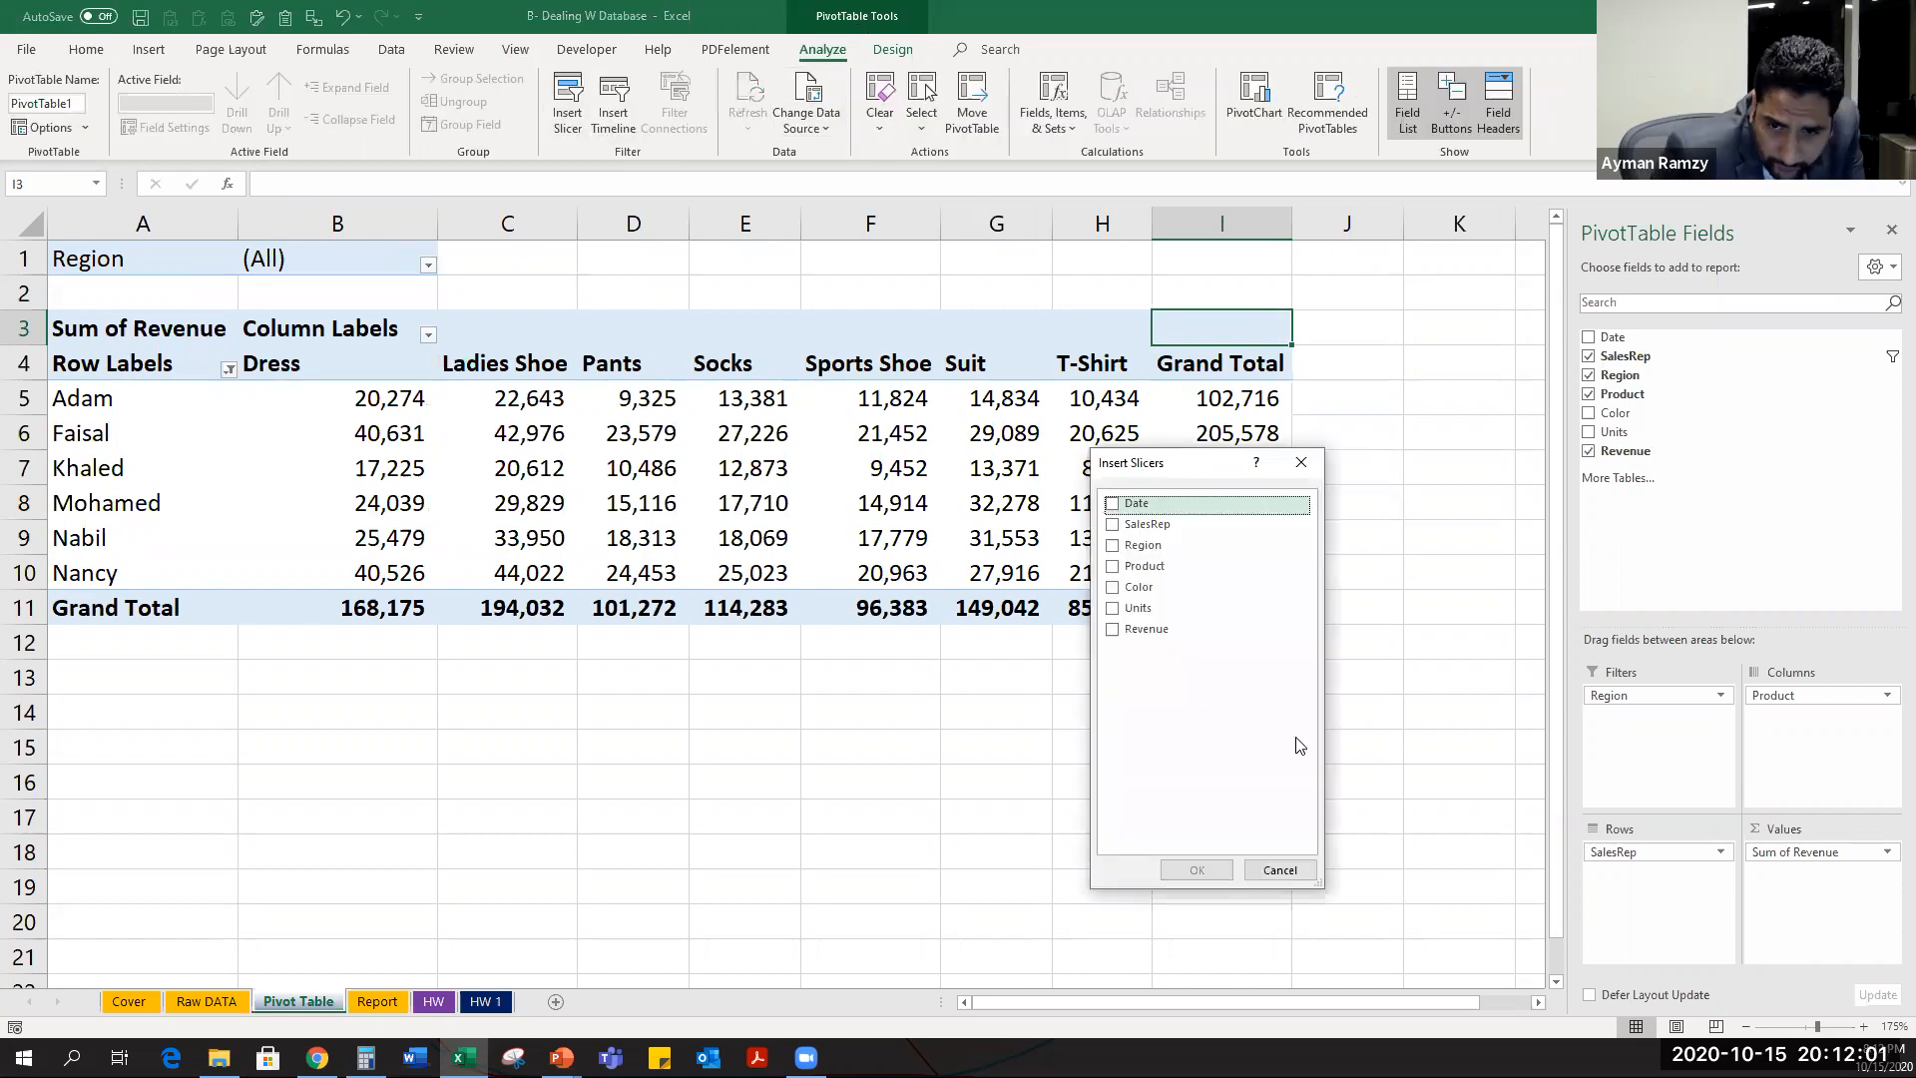
left_click(1111, 551)
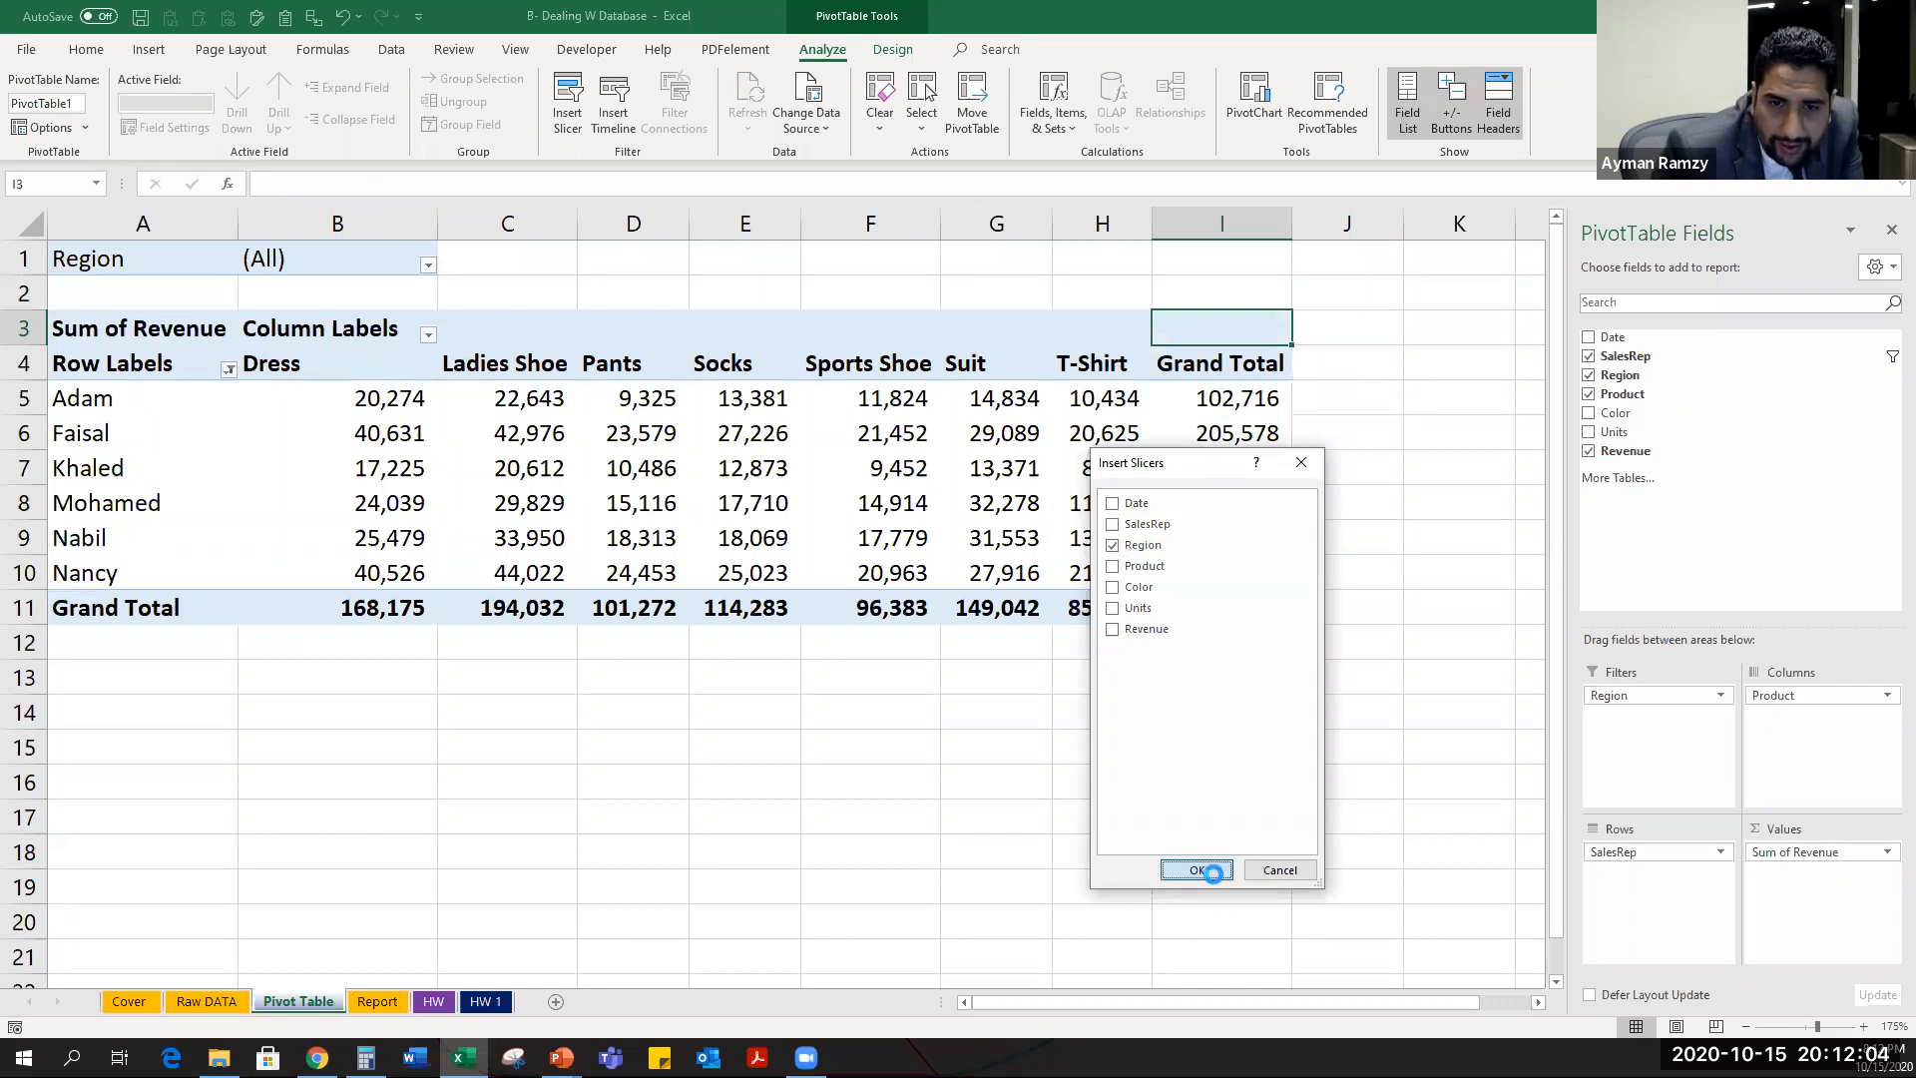
left_click(1203, 870)
left_click_drag(715, 740, 782, 682)
Try filtering the PivotTable by Sharq, Hawally and Shuwaikh with the Region slicer, and clear the slicer's filter.
left_click(746, 751)
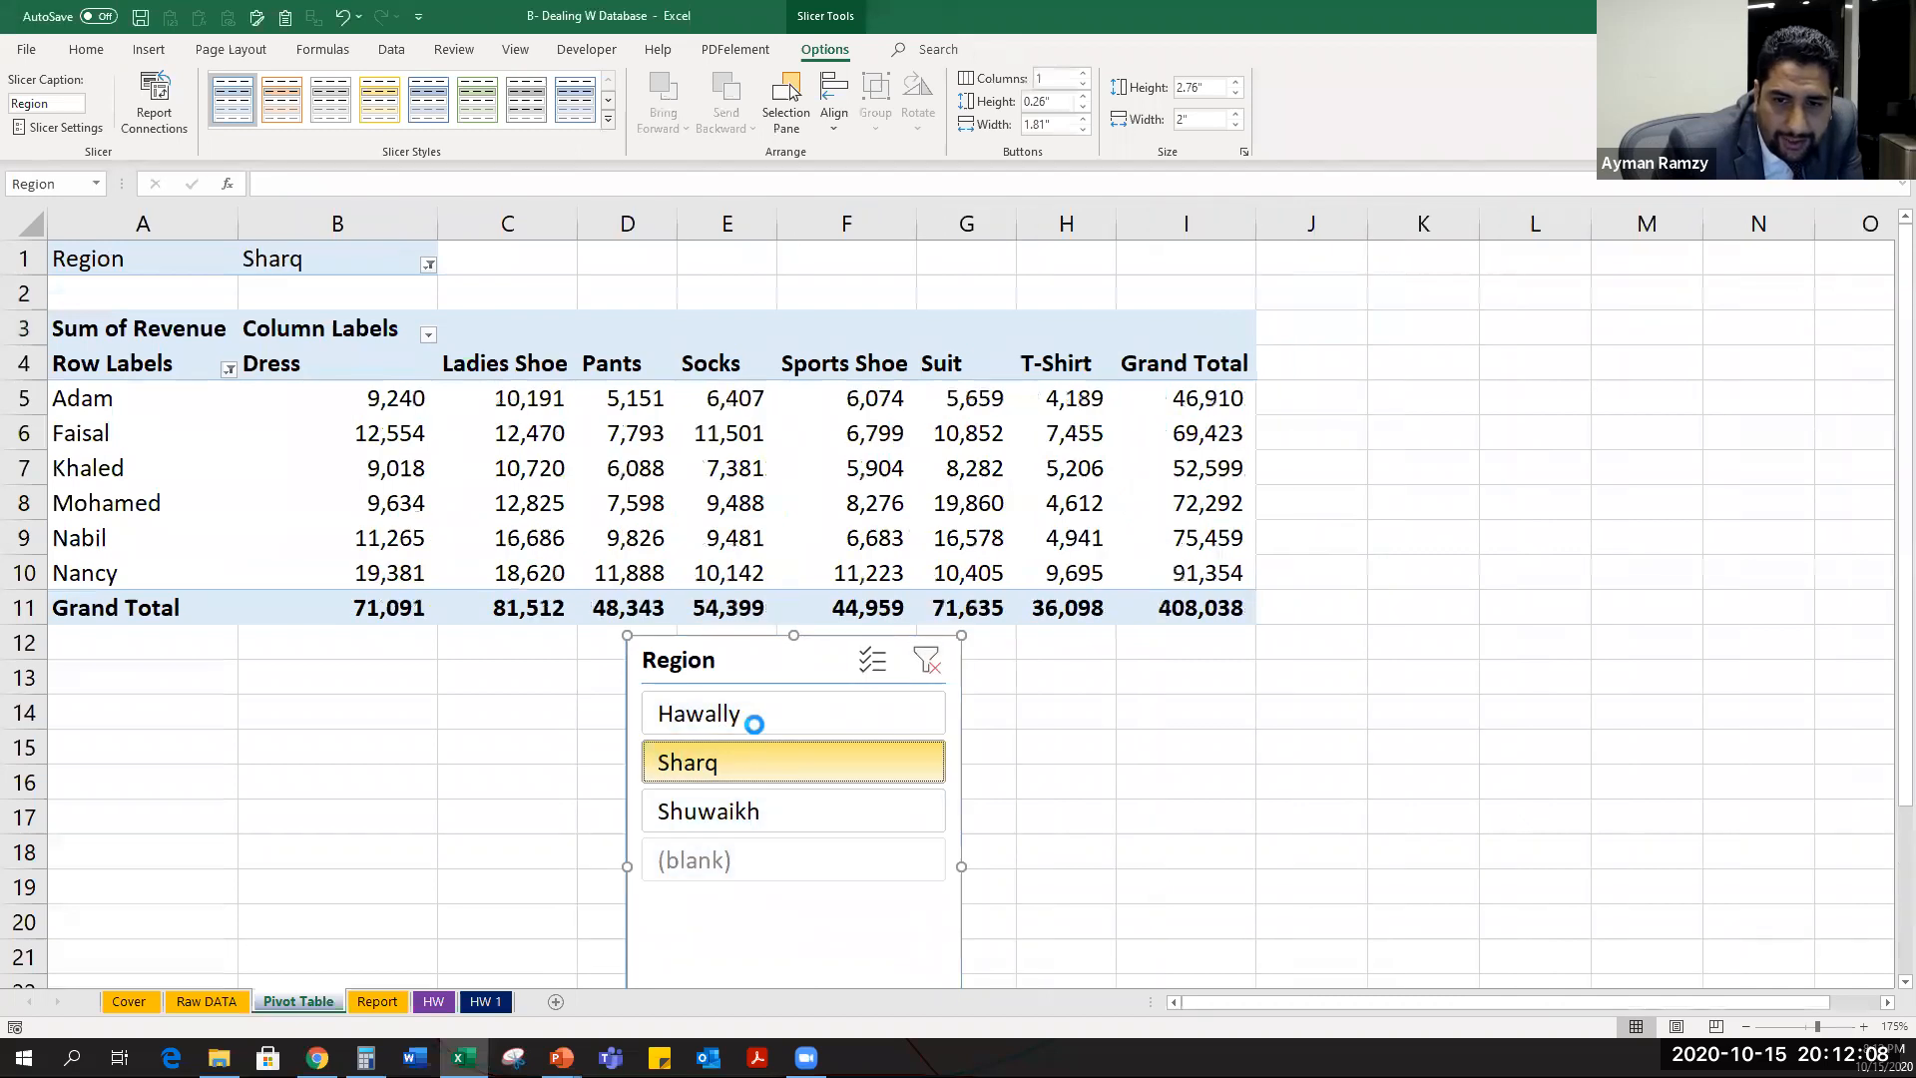
left_click(756, 731)
left_click(785, 811)
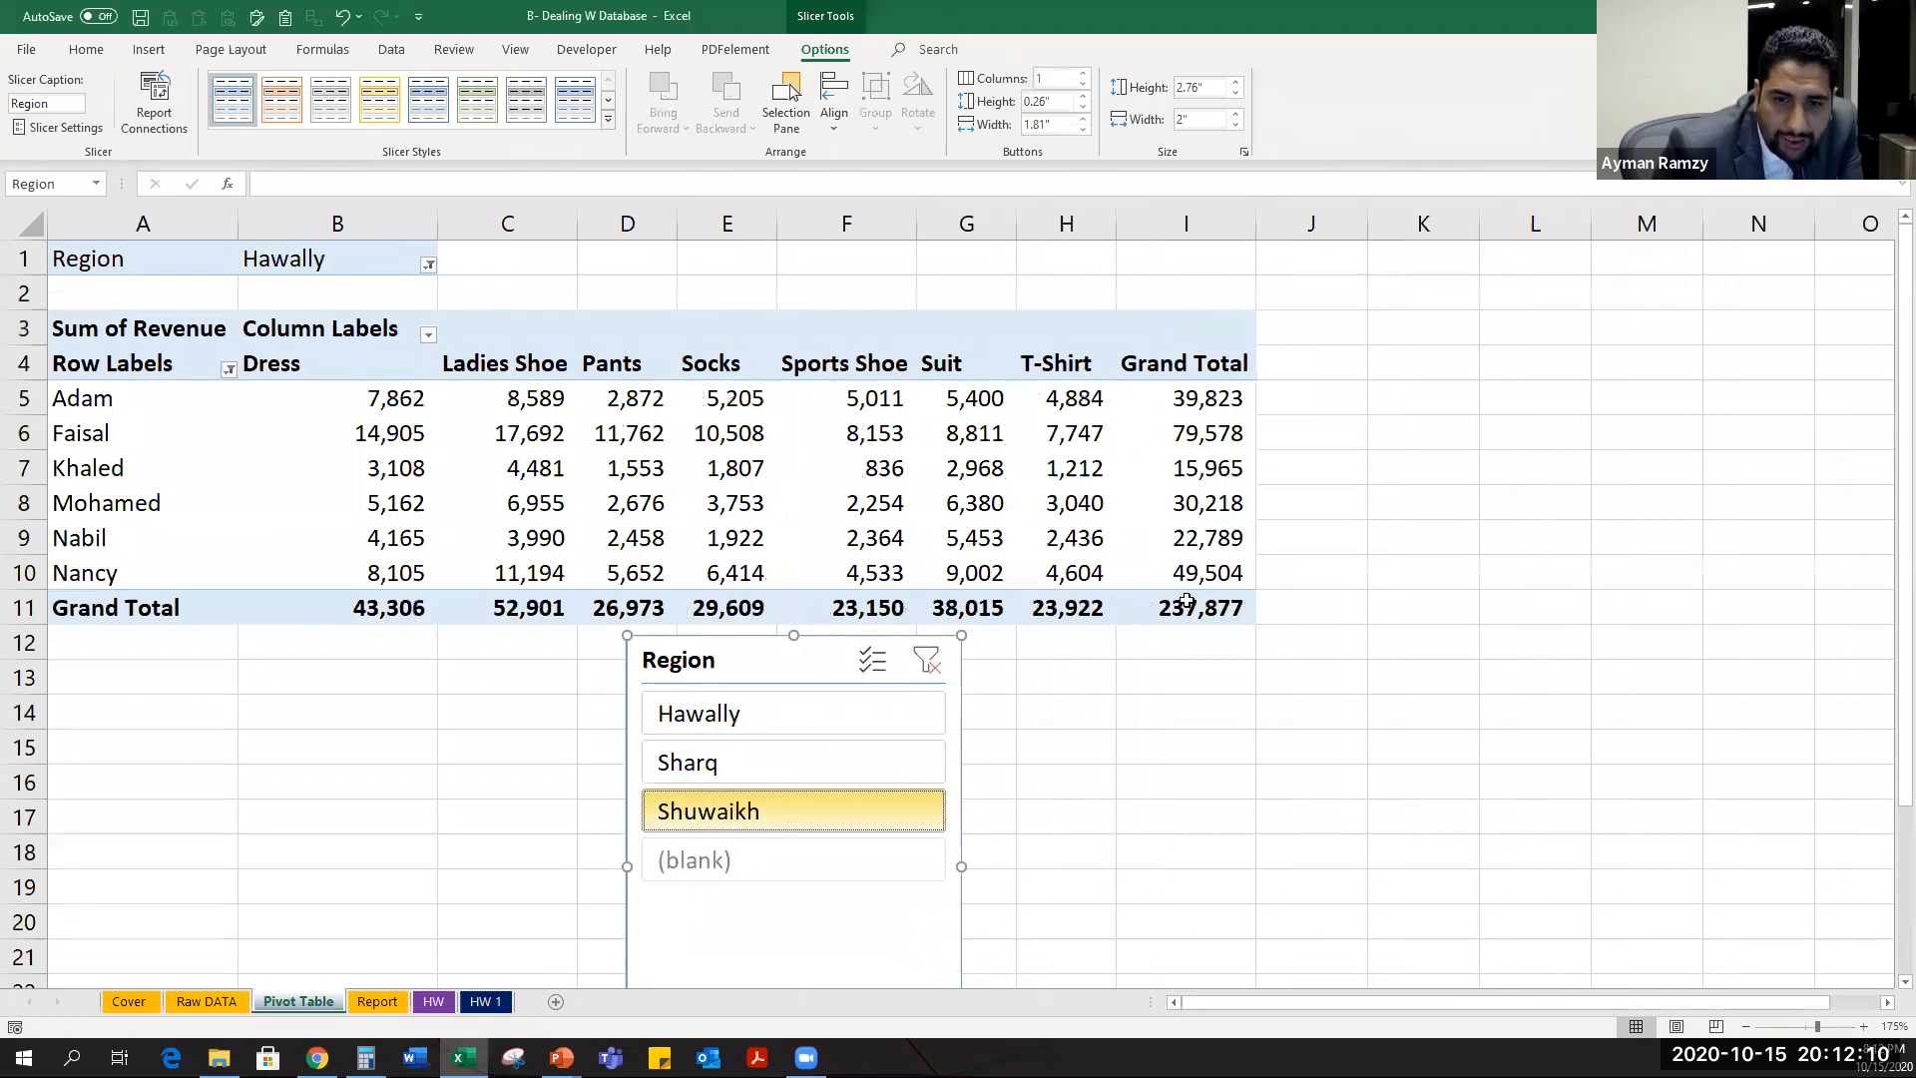
left_click(701, 717)
left_click(779, 764)
left_click(765, 826)
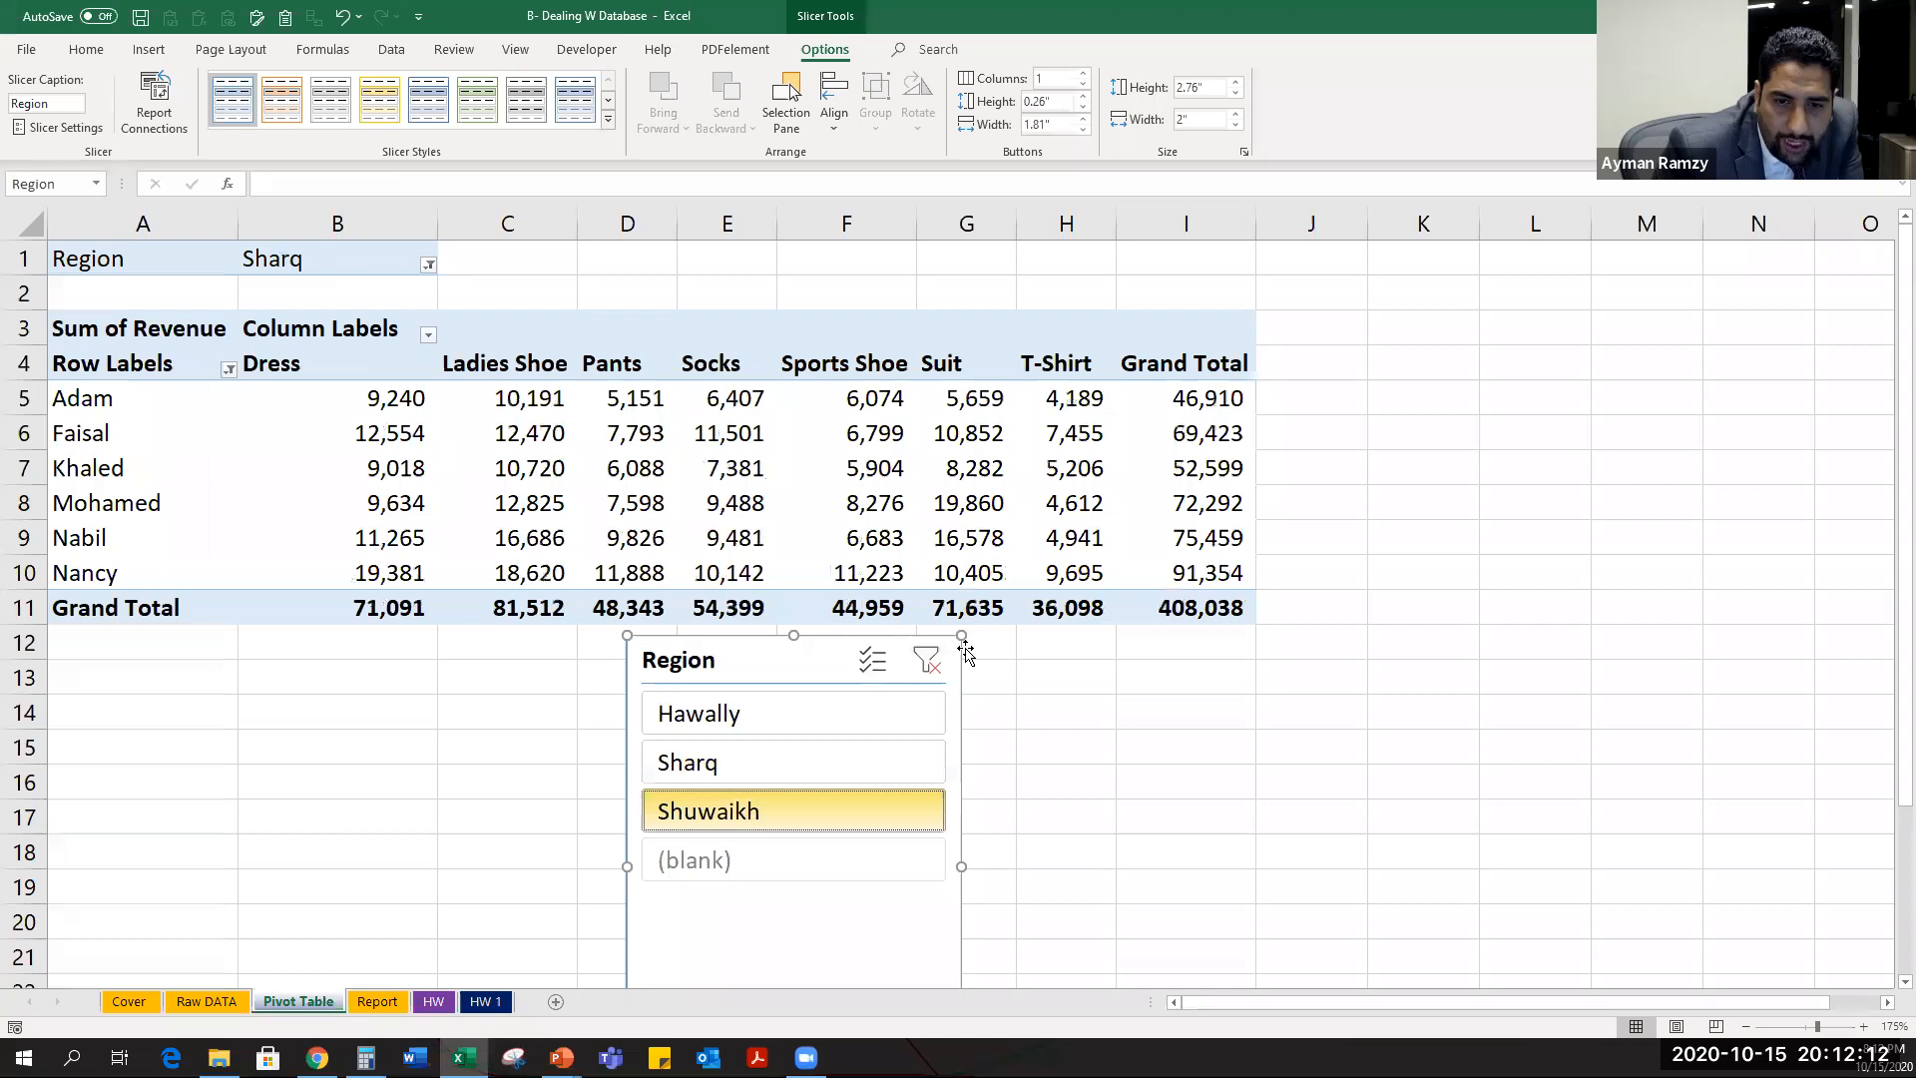
left_click(926, 660)
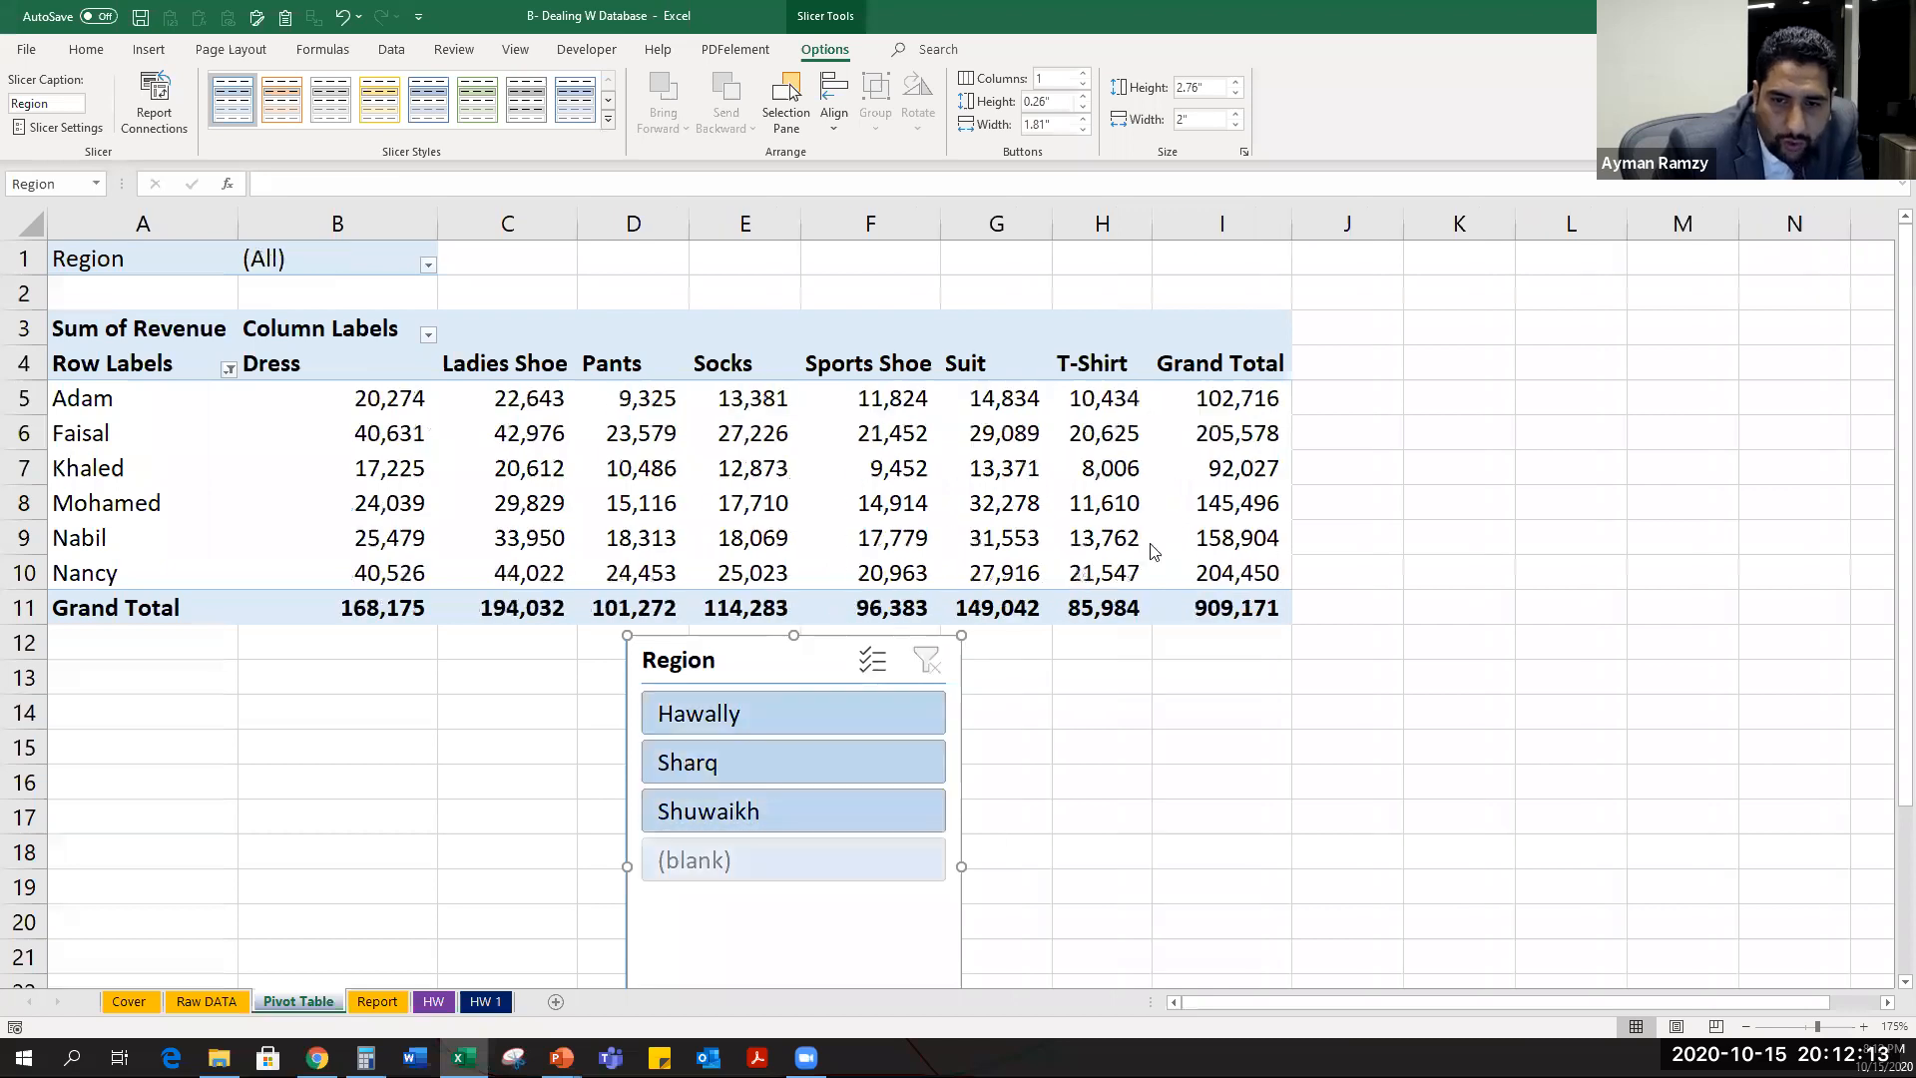
Move the Region slicer beside the PivotTable over columns K to M, level with the report's header row.
left_click(385, 666)
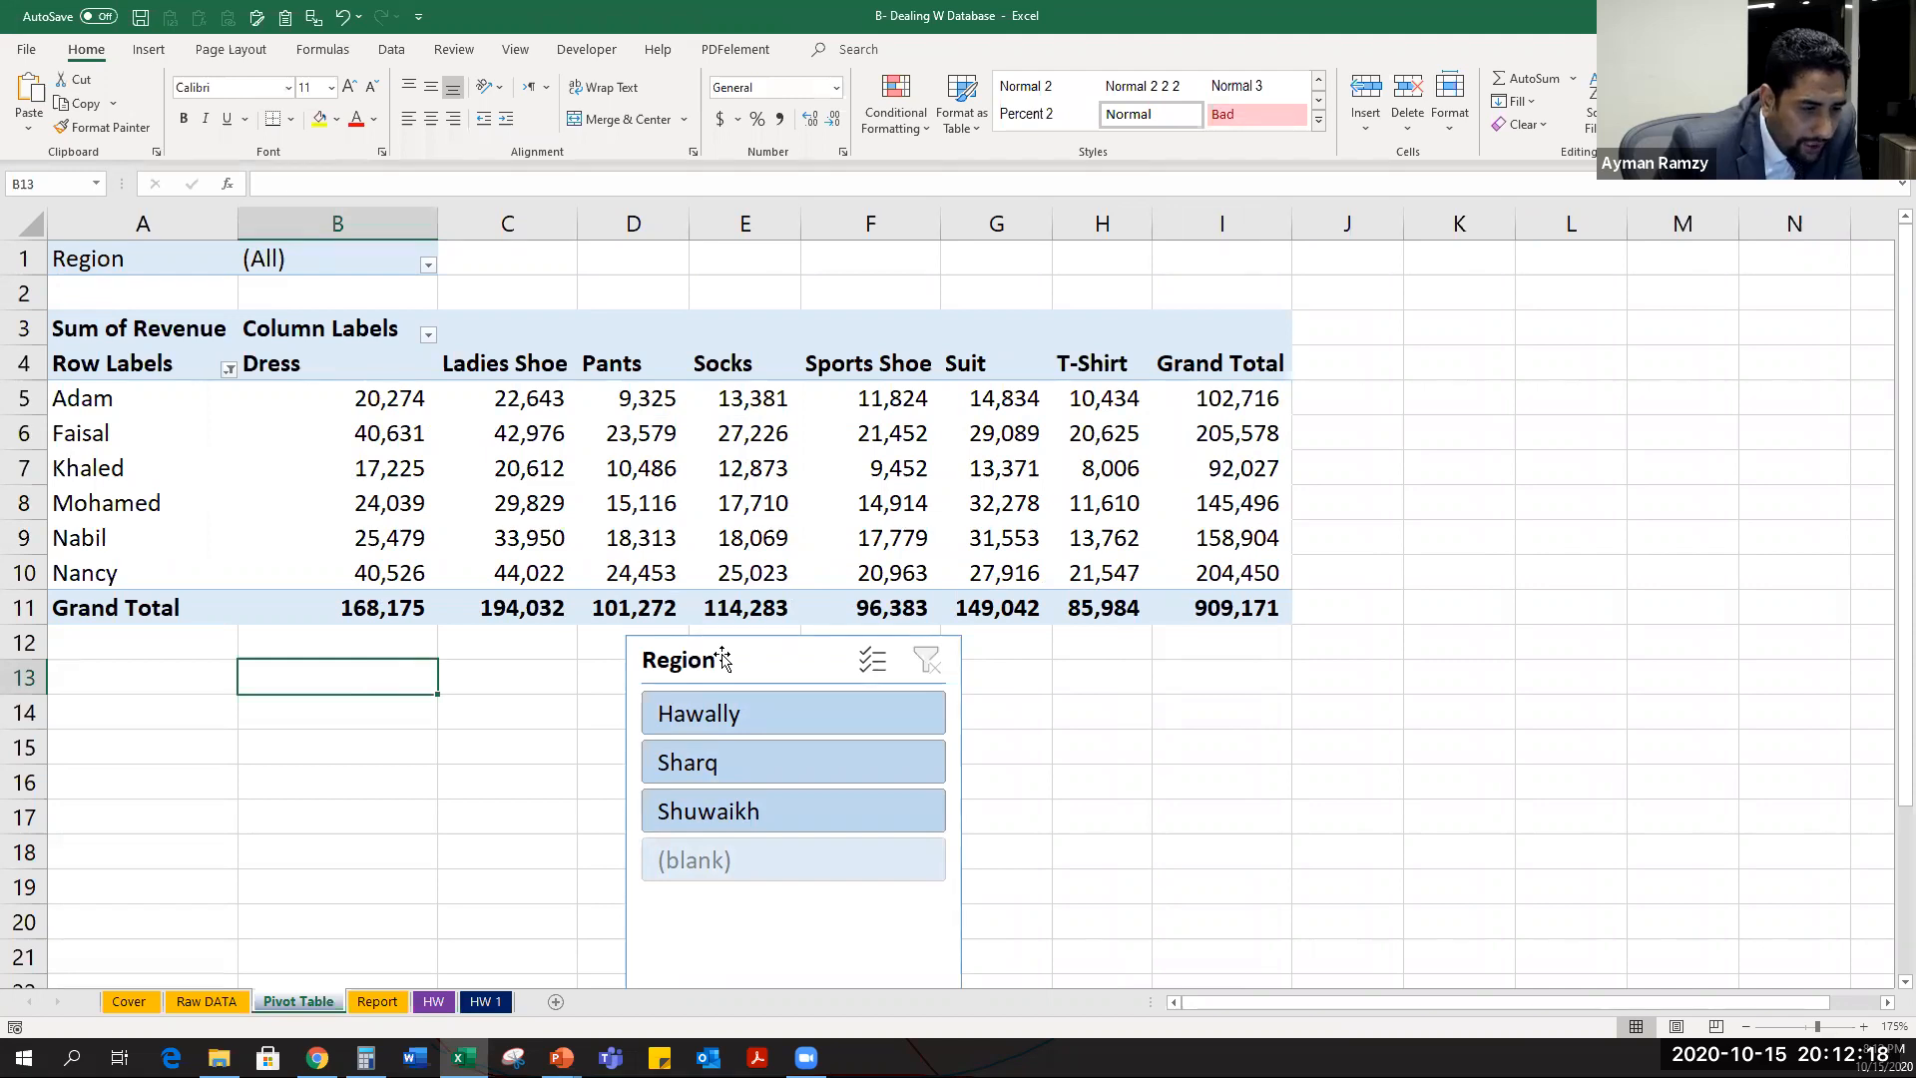
left_click_drag(739, 654, 1519, 337)
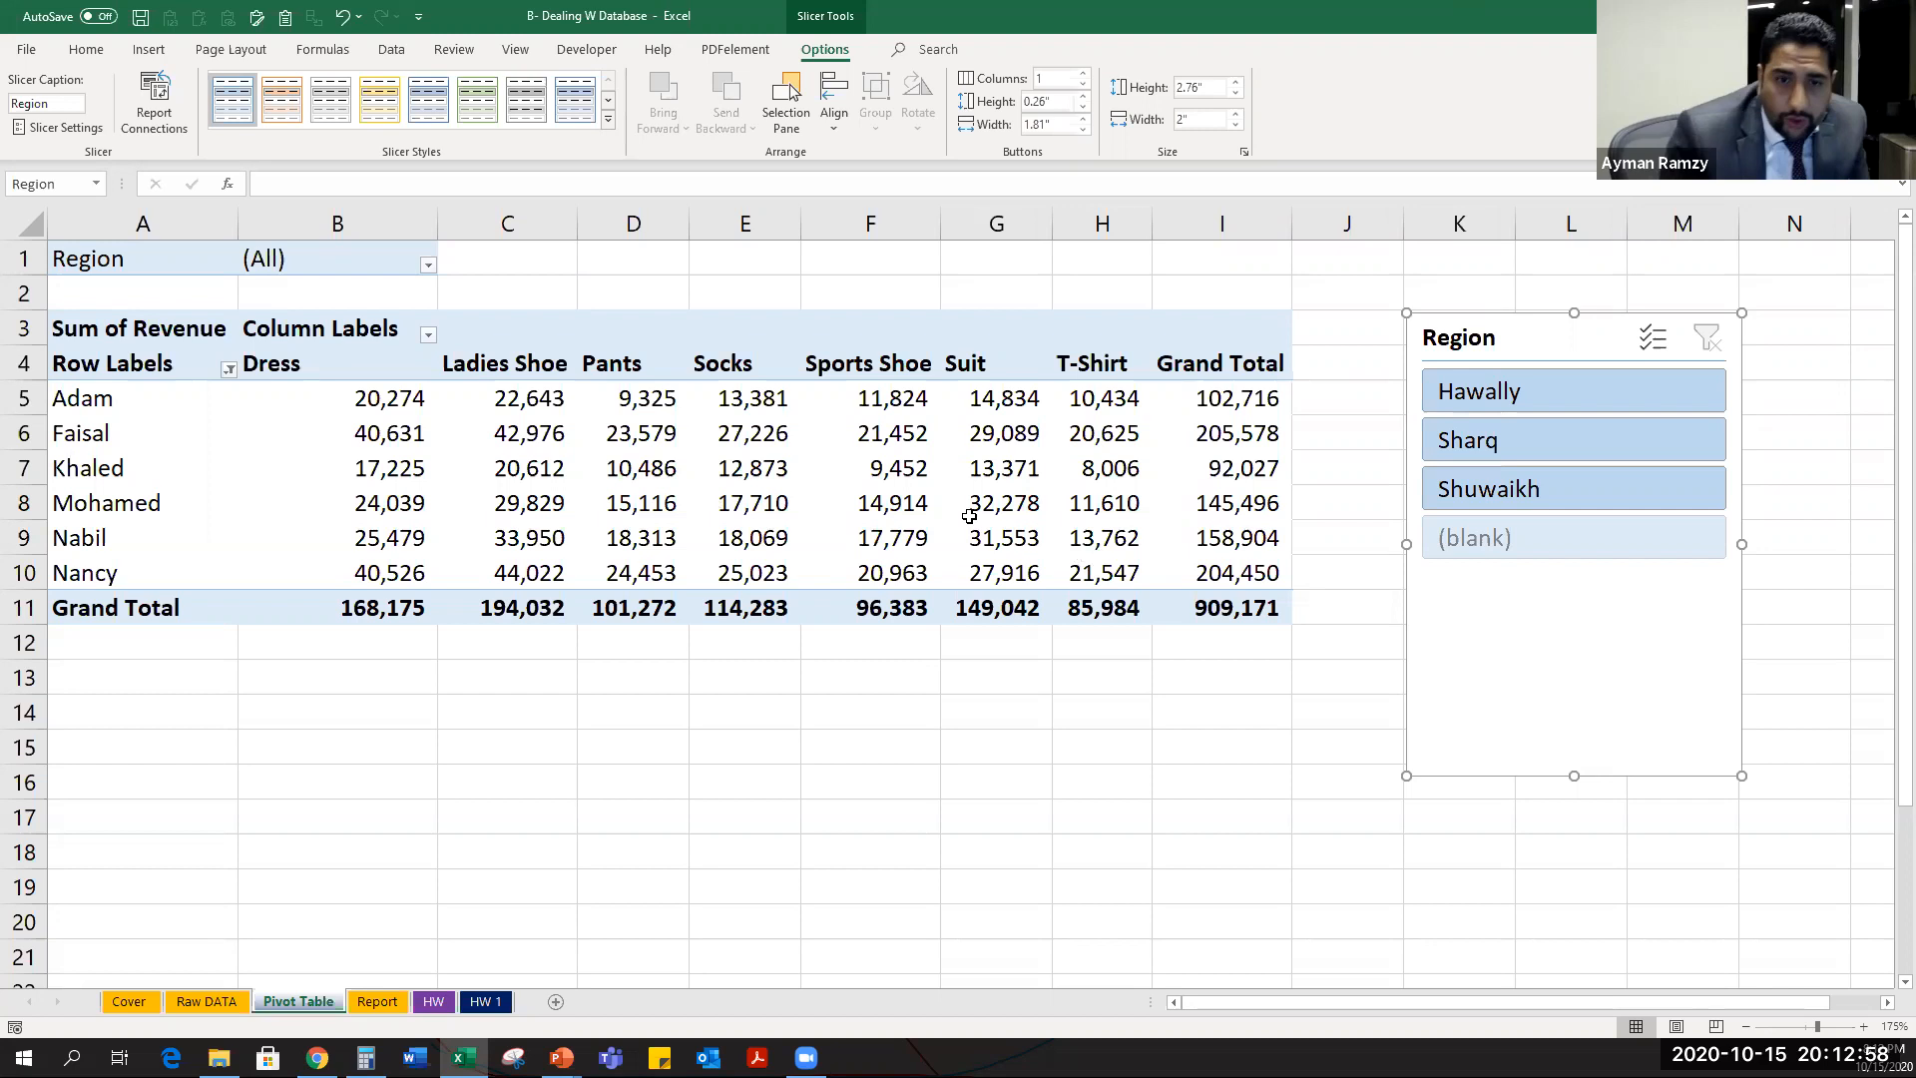
left_click_drag(996, 537, 996, 504)
left_click(832, 677)
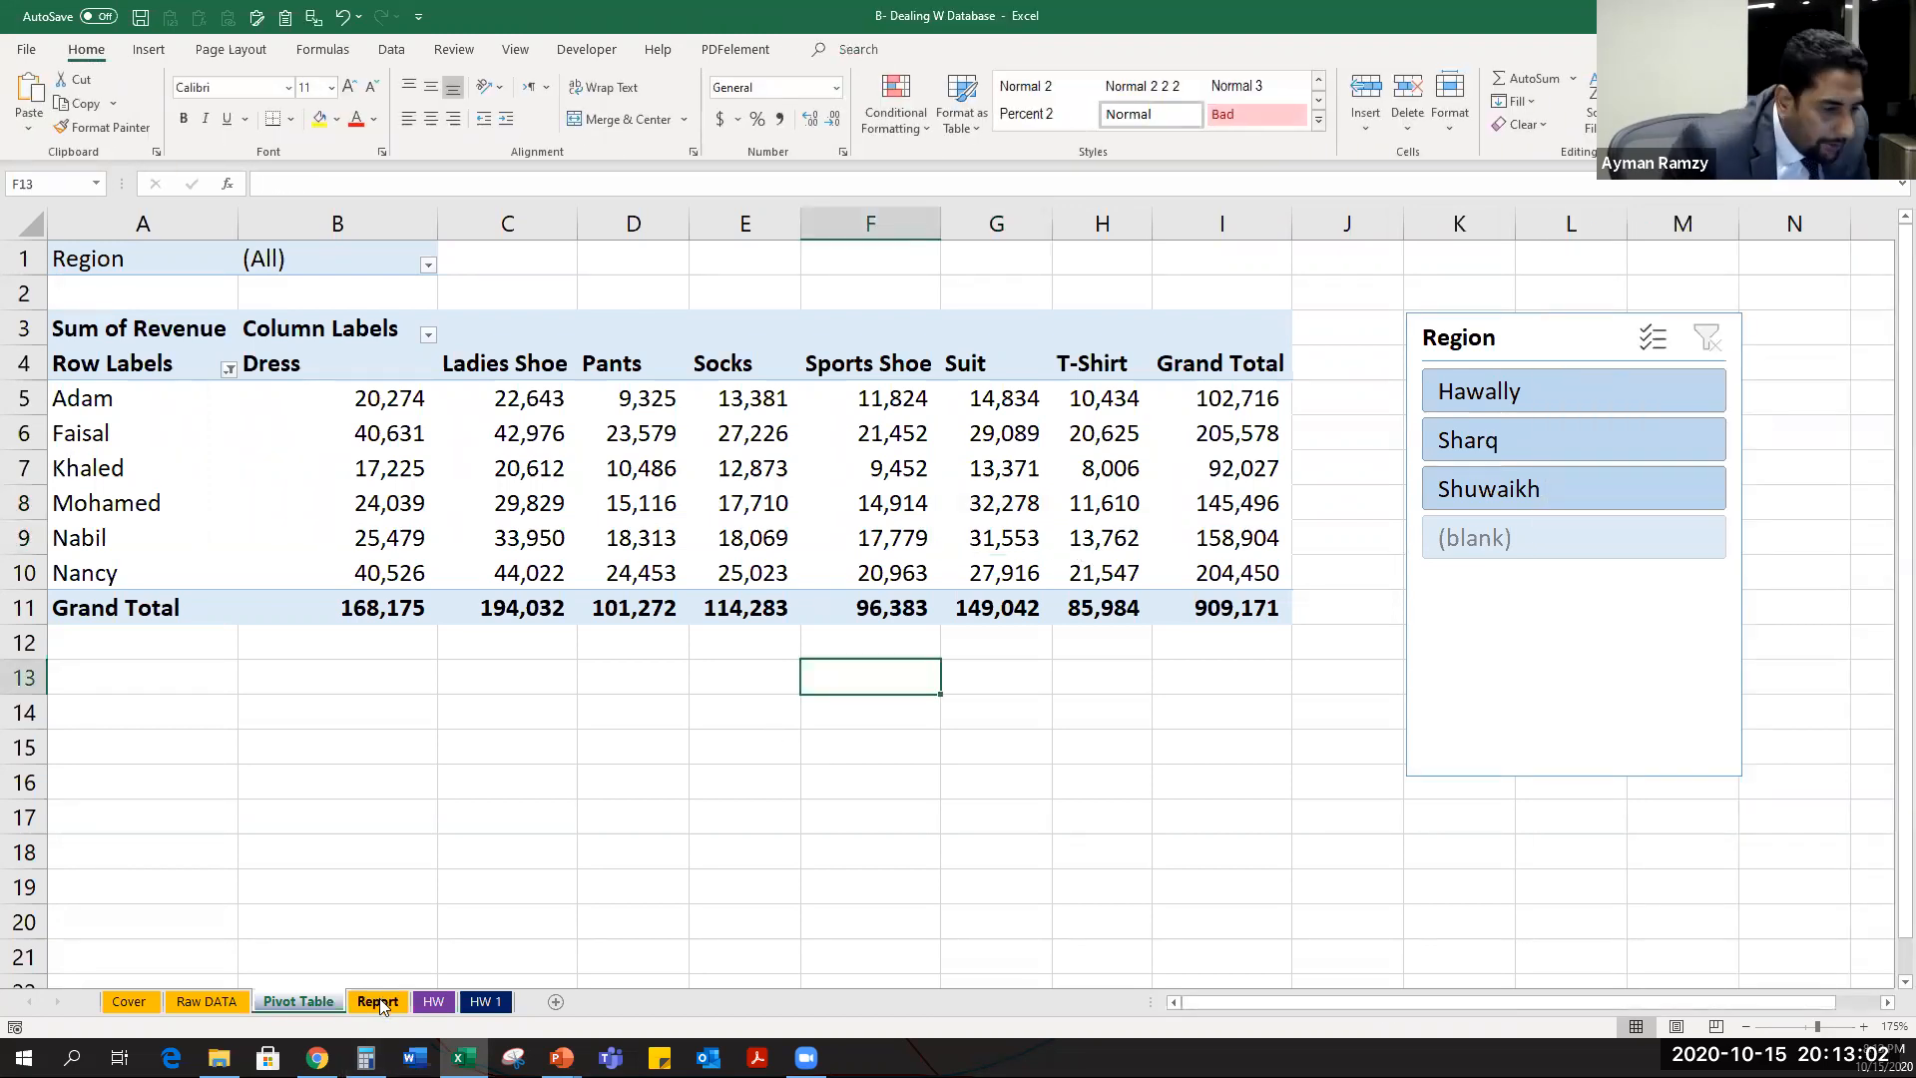
Open the Report worksheet and review the Sales Person table with its Total Sales and # of Transactions columns.
left_click(379, 1001)
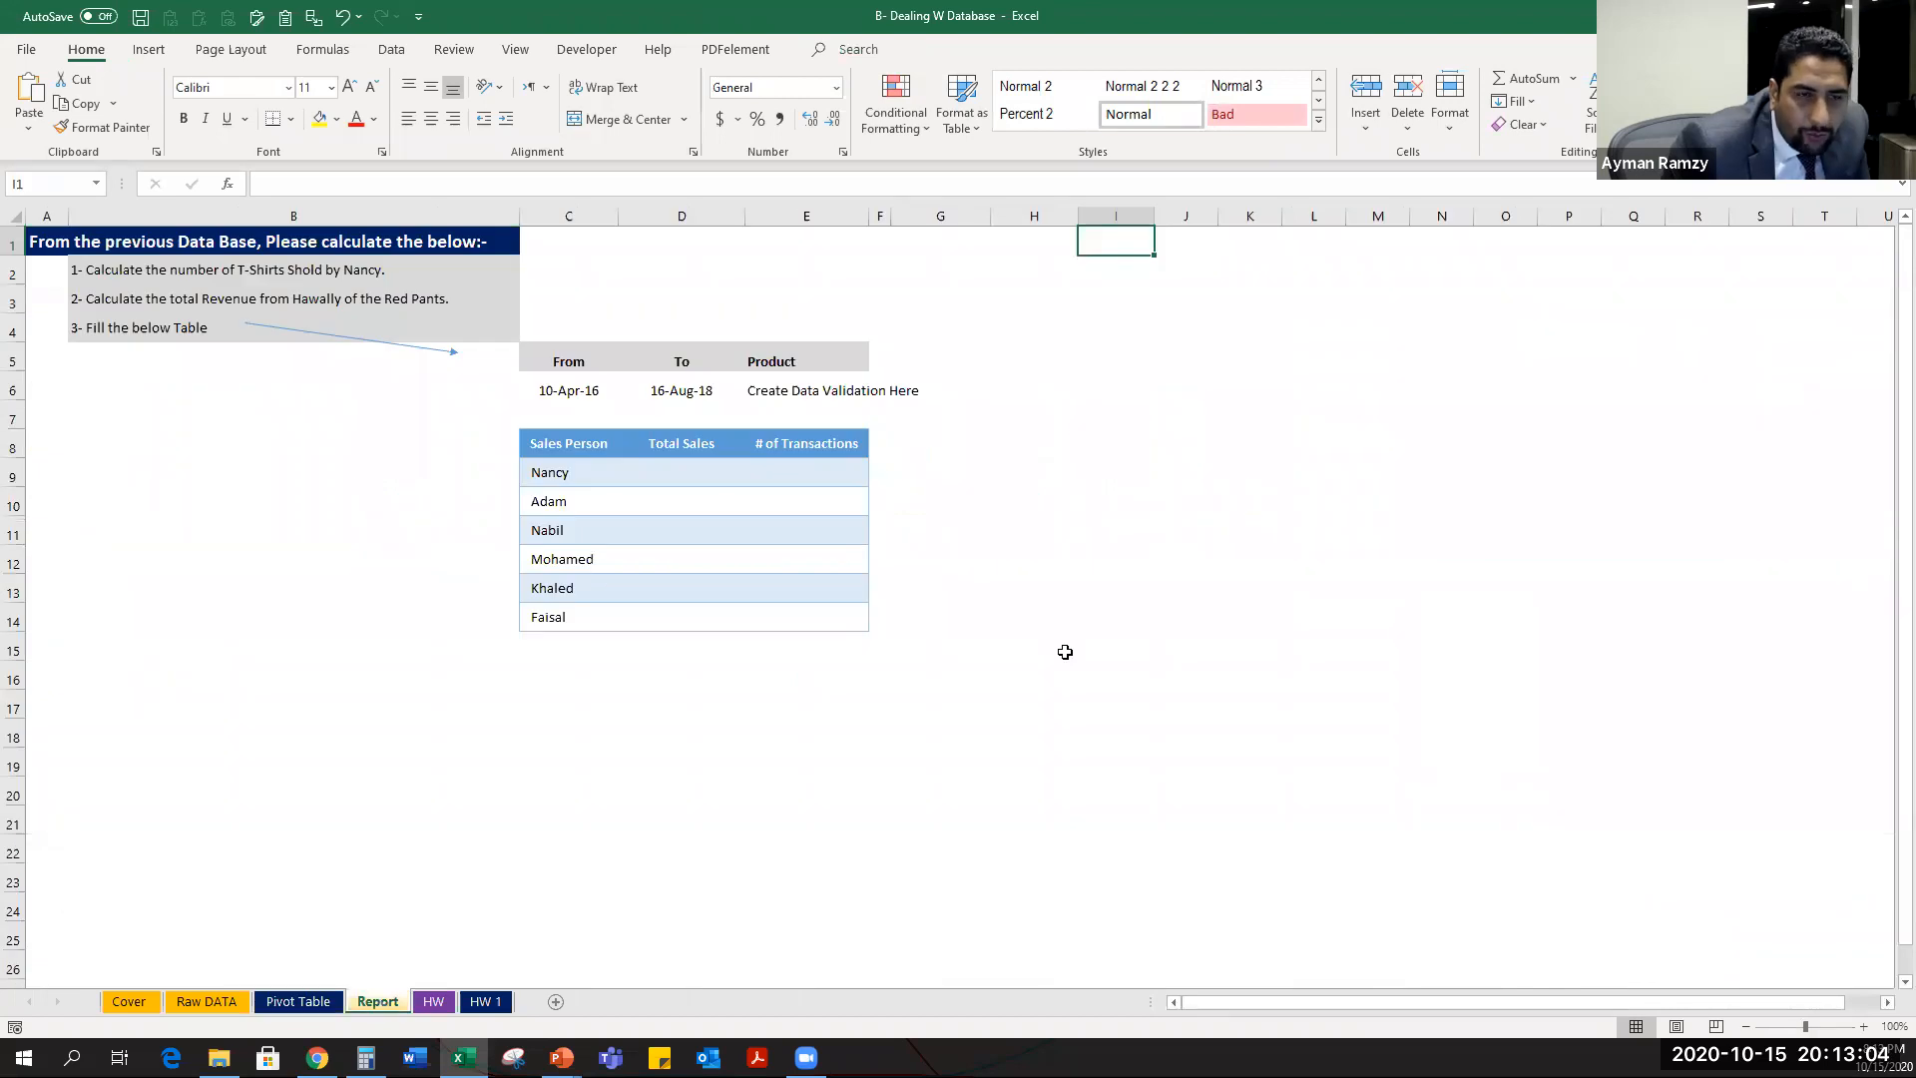
left_click_drag(569, 443, 837, 630)
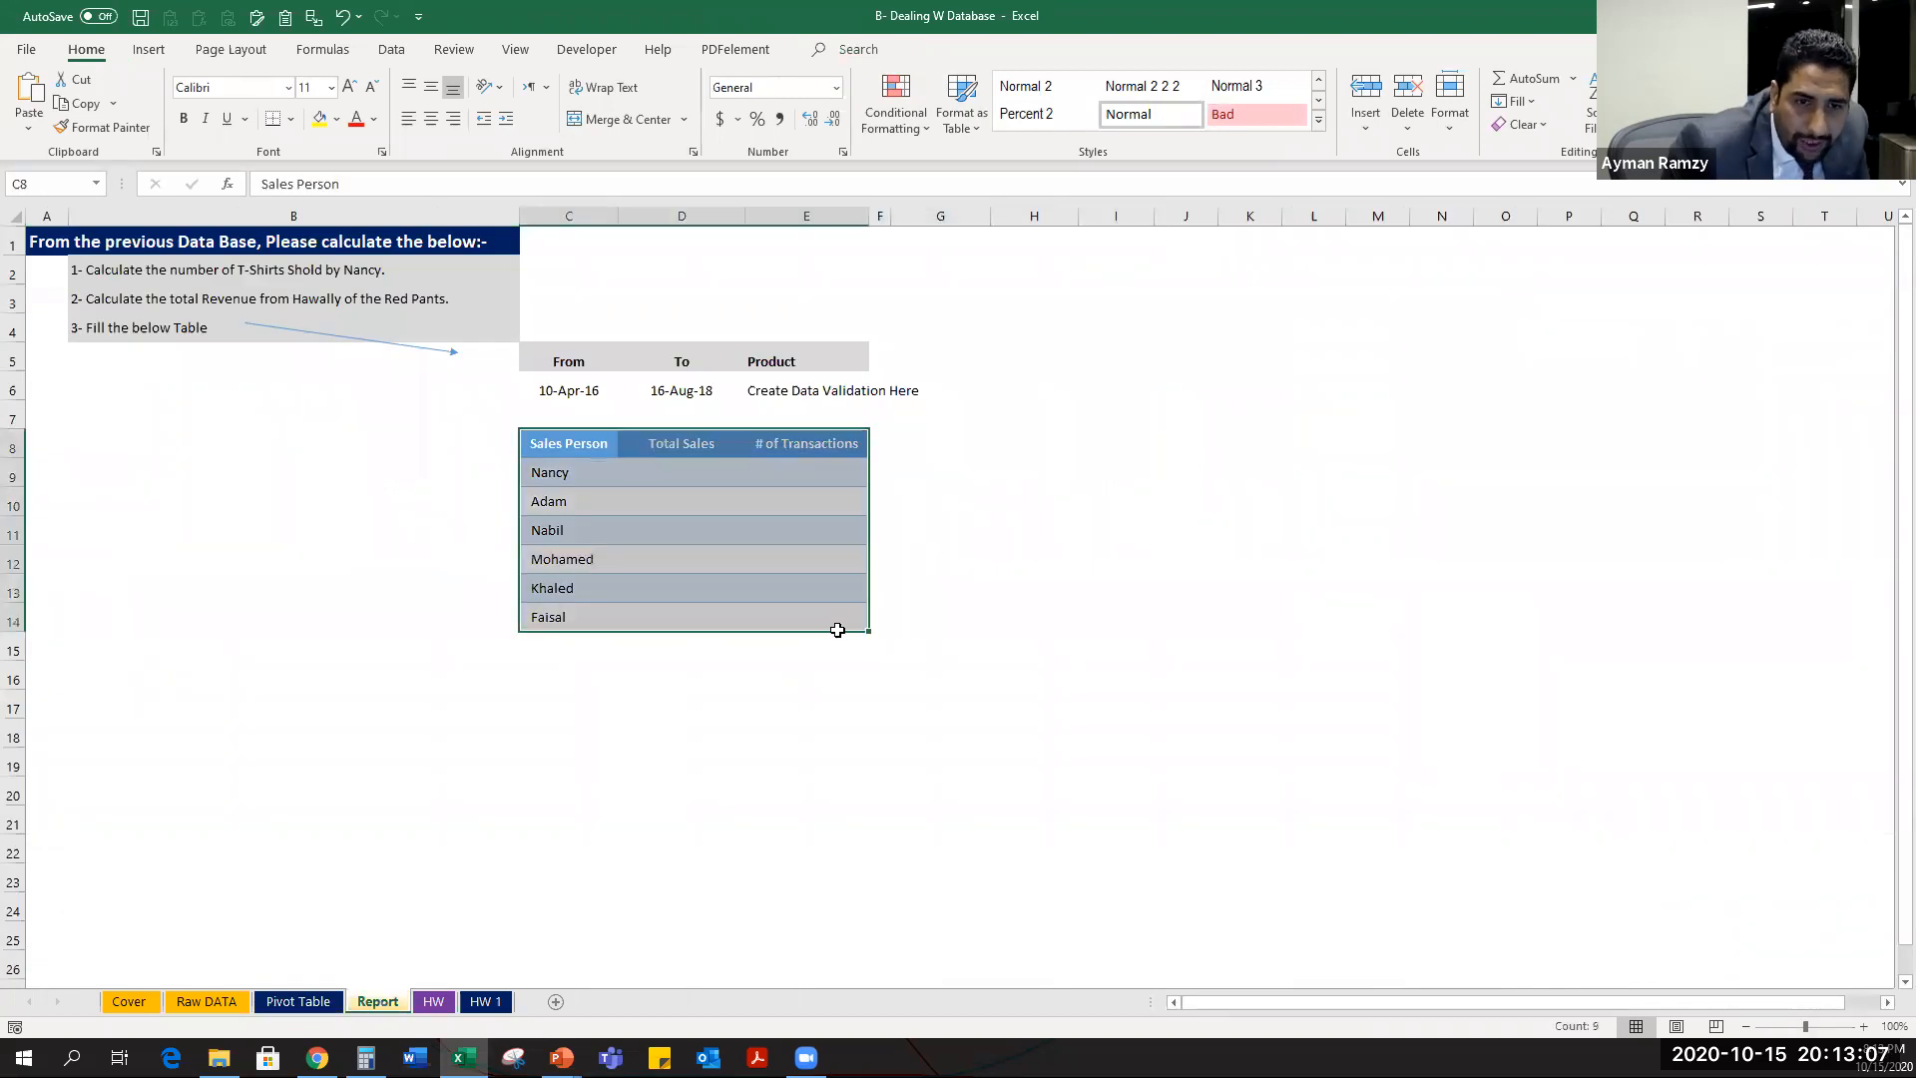
left_click(672, 478)
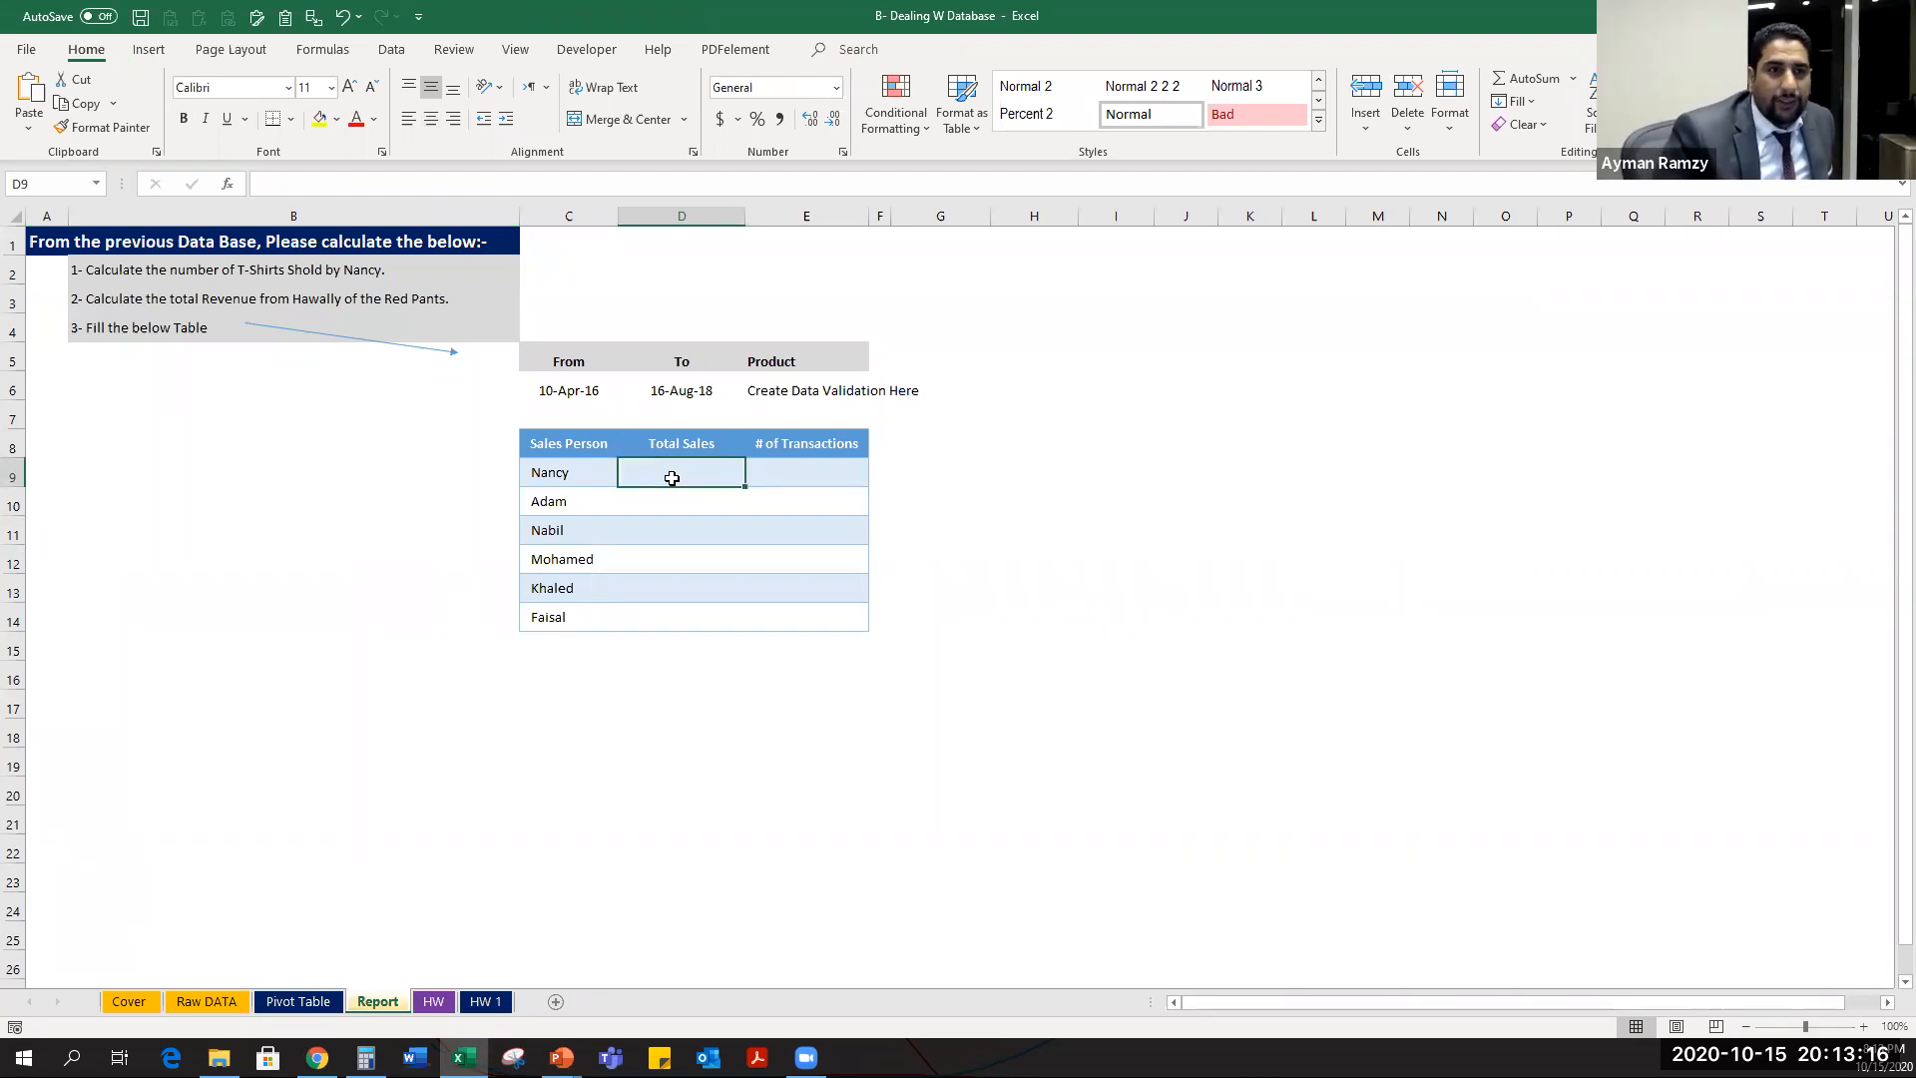
key("Left")
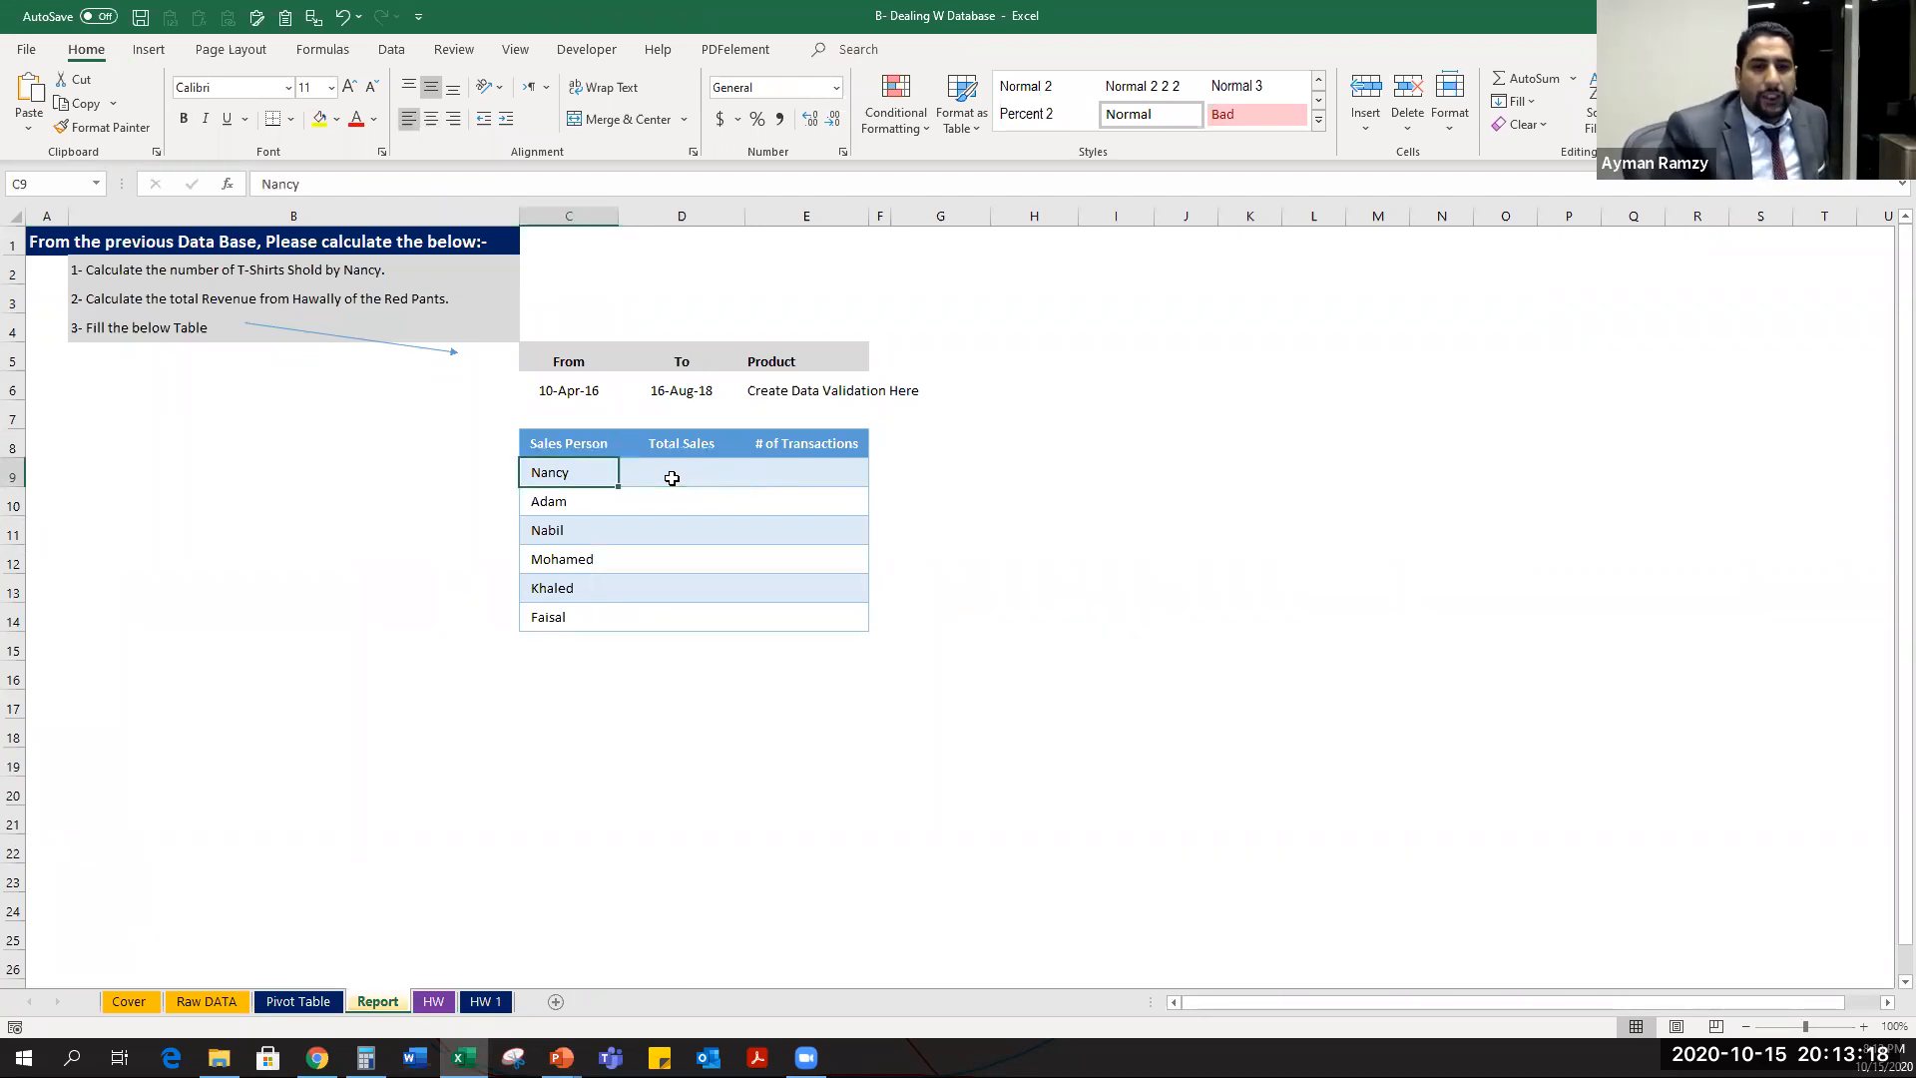
Enlarge the Sales Person table and examine the empty Total Sales and # of Transactions cells in D9:E14.
key("Up")
key("ctrl+shift+Down")
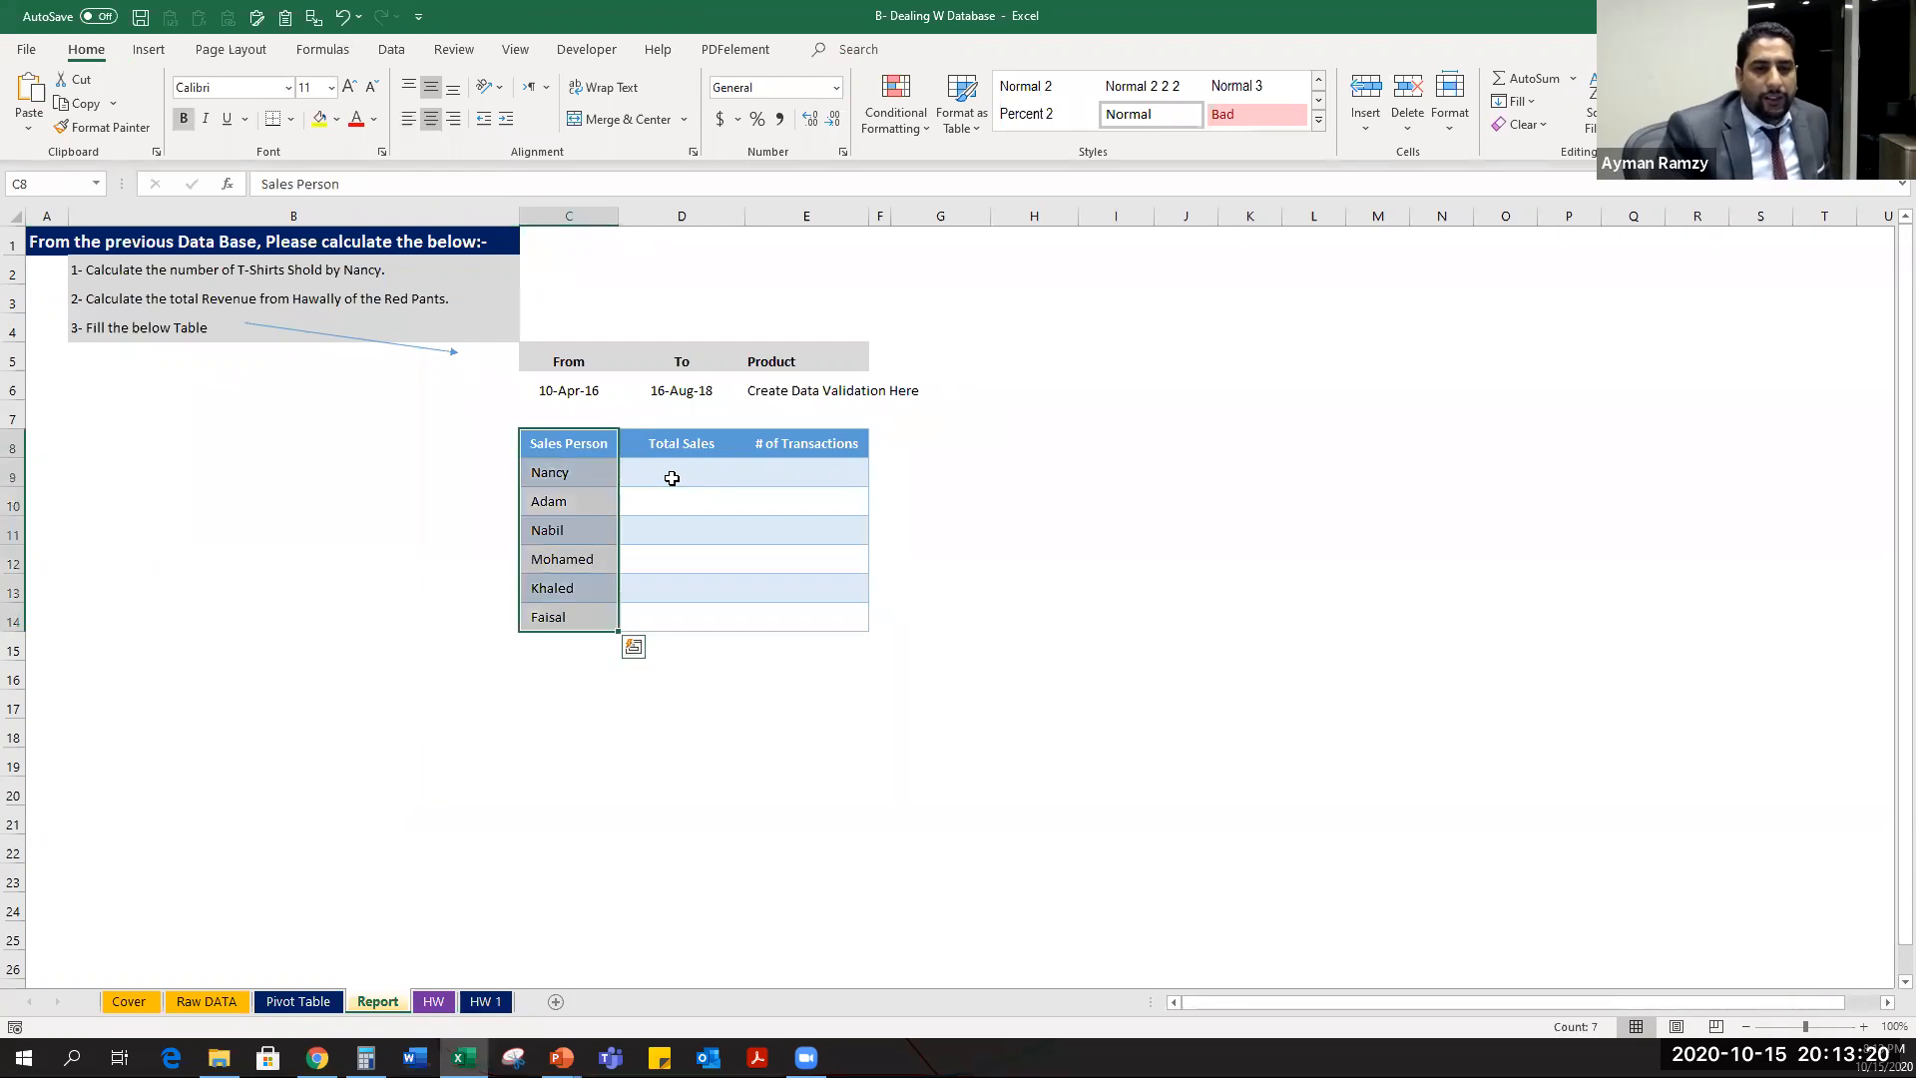
scroll(671, 478, "up", 3)
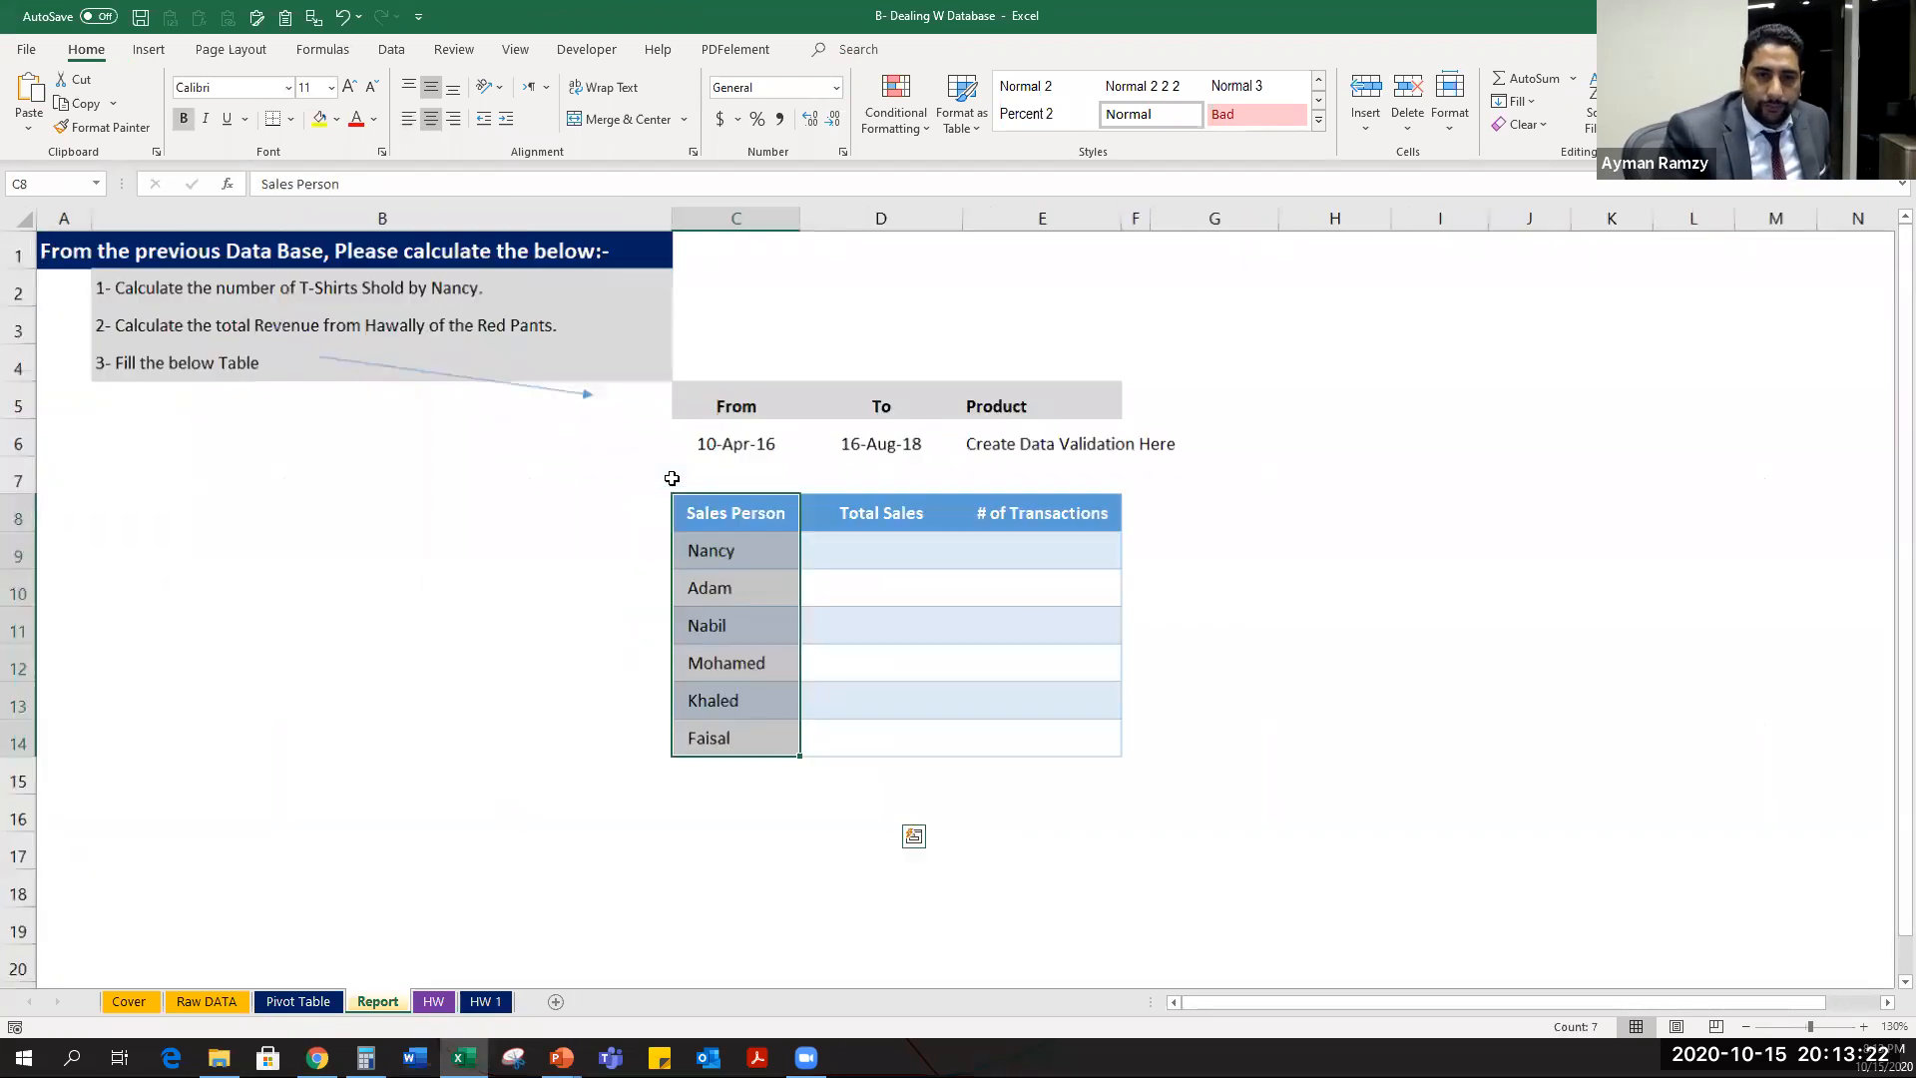
scroll(1088, 606, "up", 2)
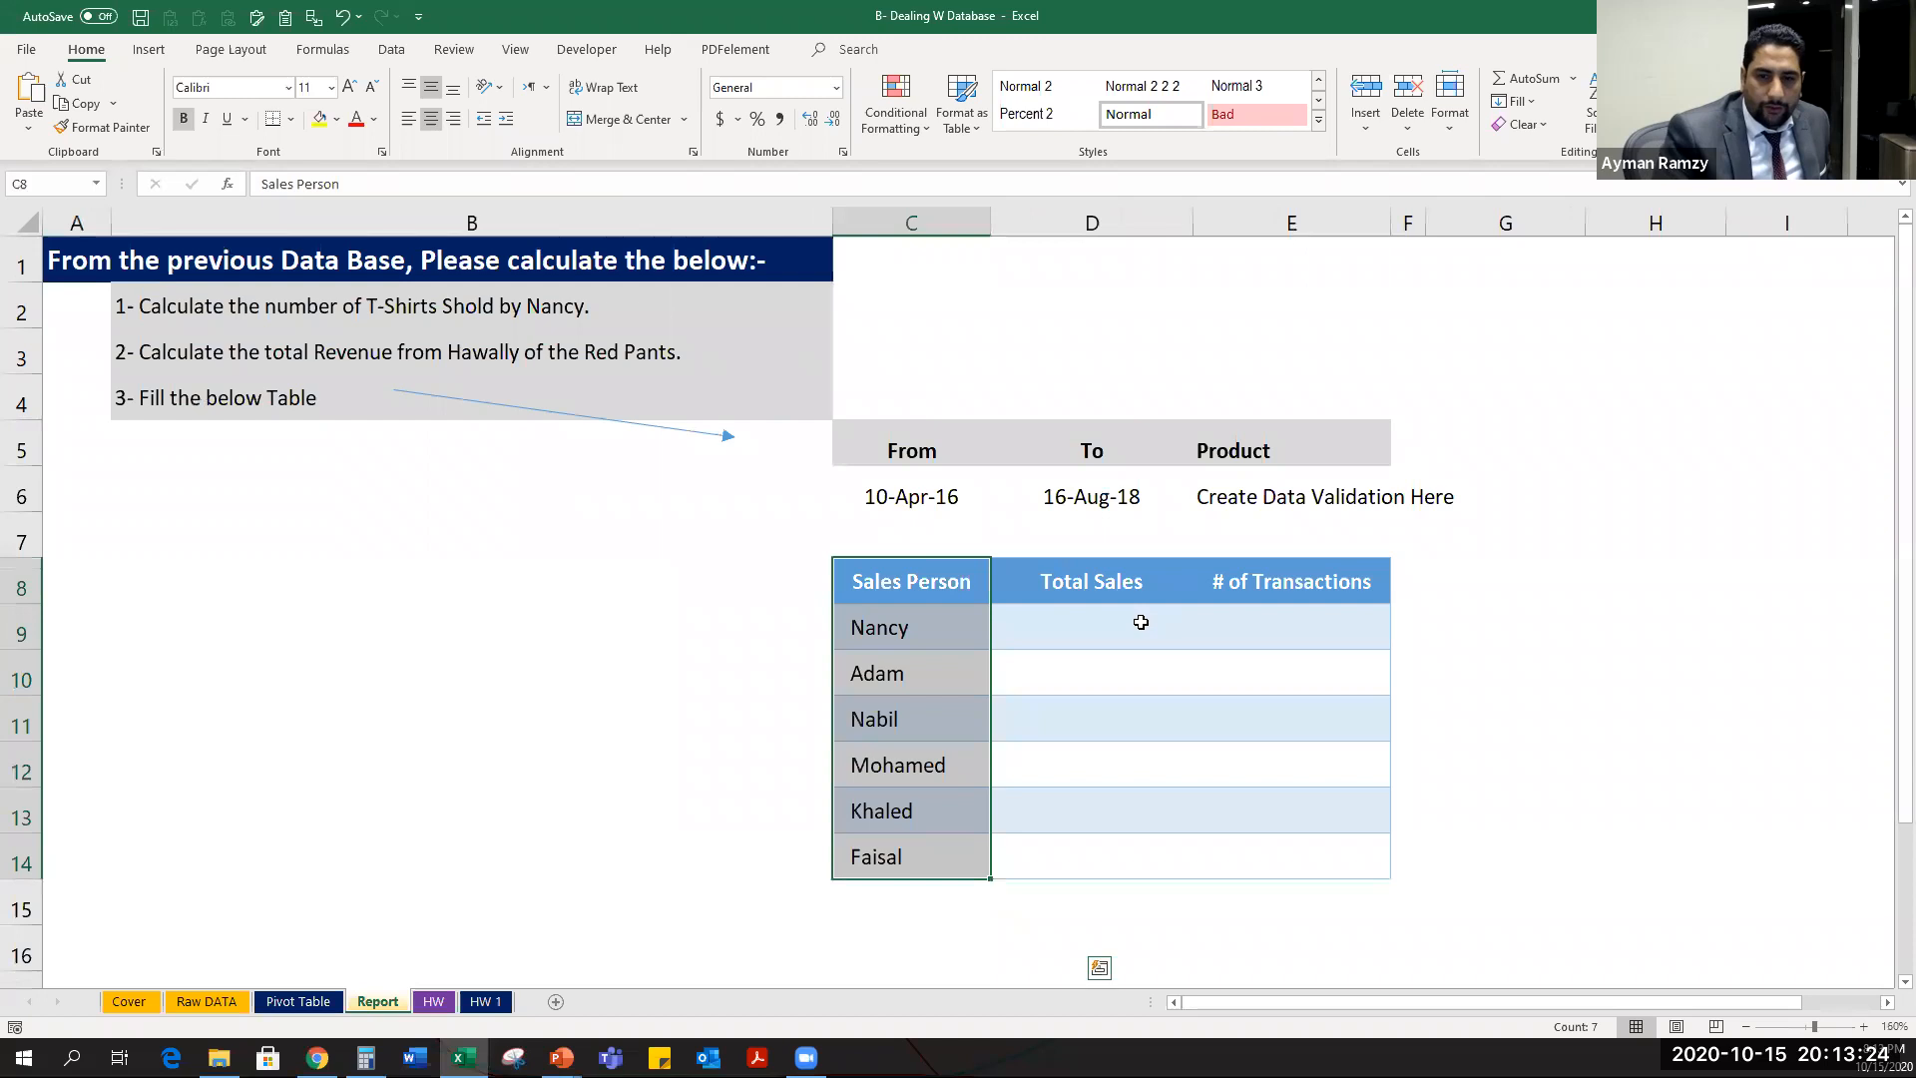
left_click(1193, 687)
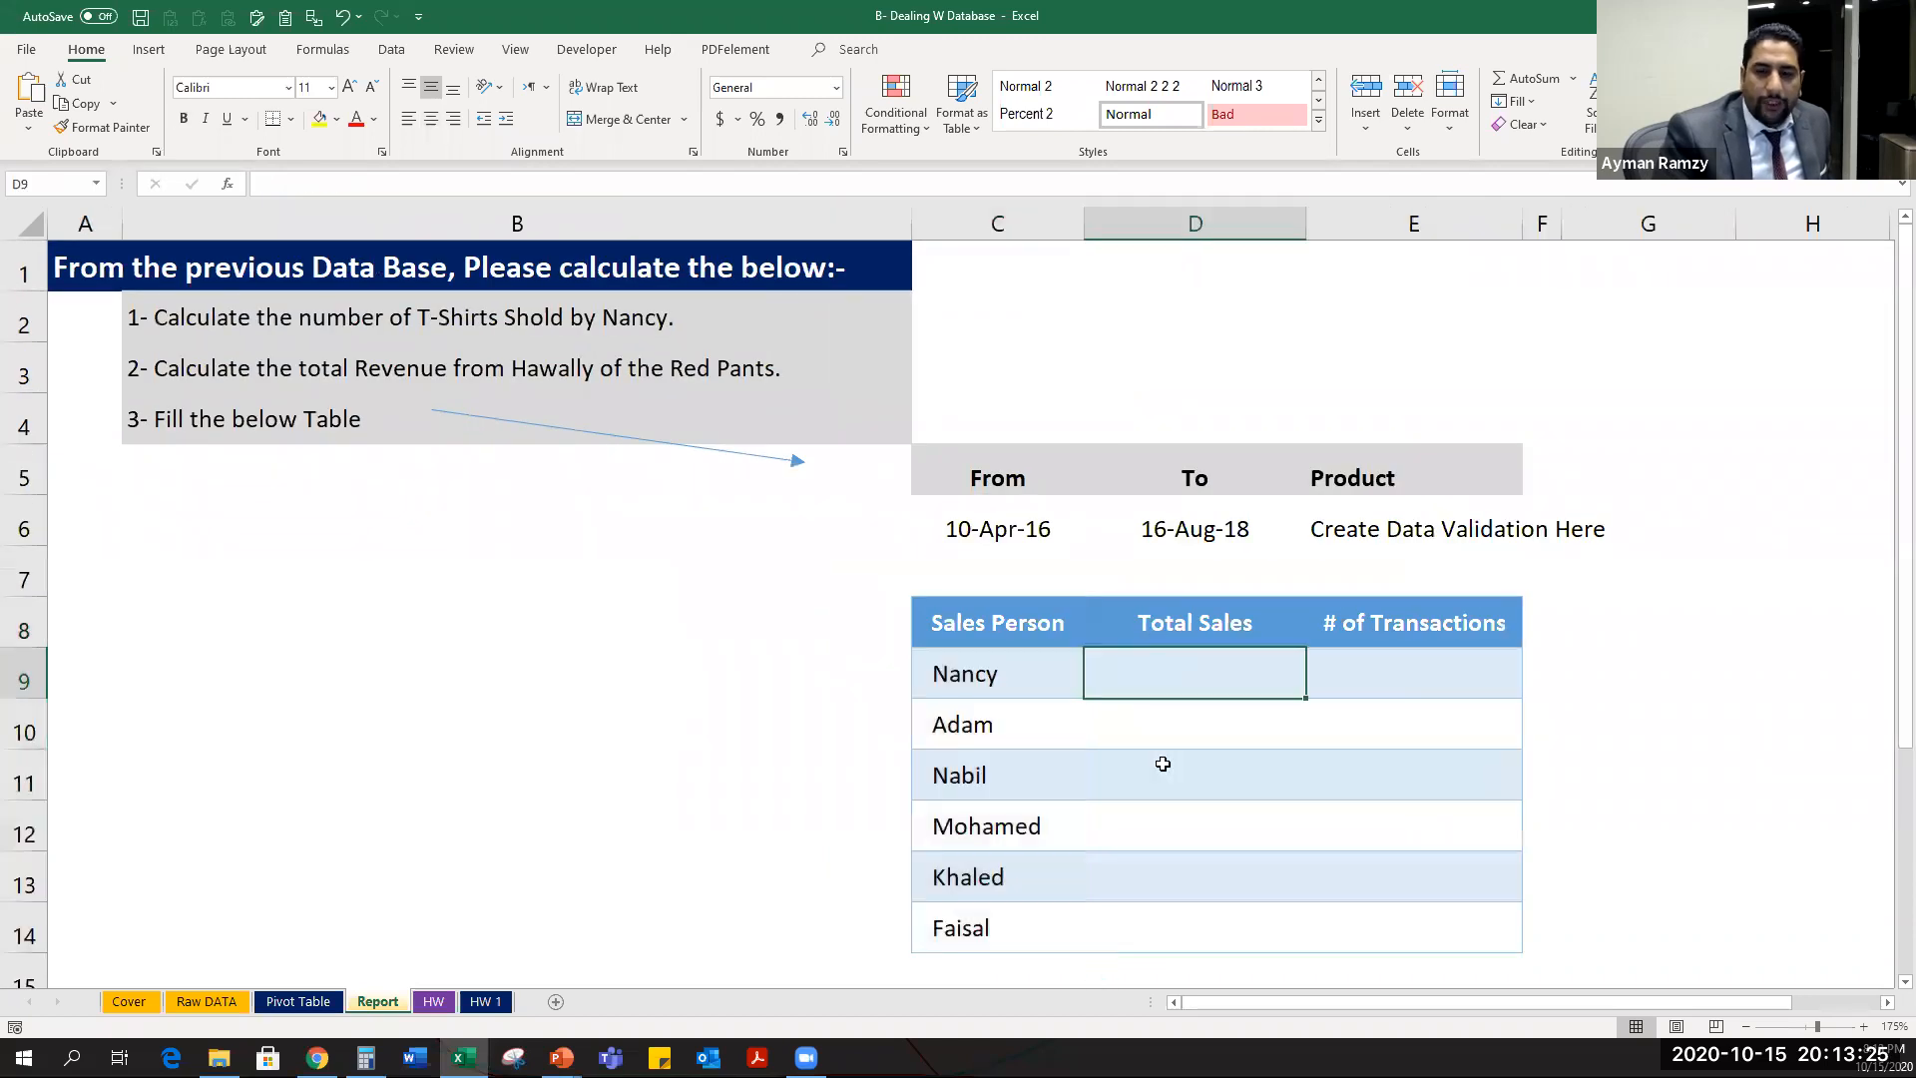
left_click(1417, 687)
left_click_drag(1197, 678, 1484, 932)
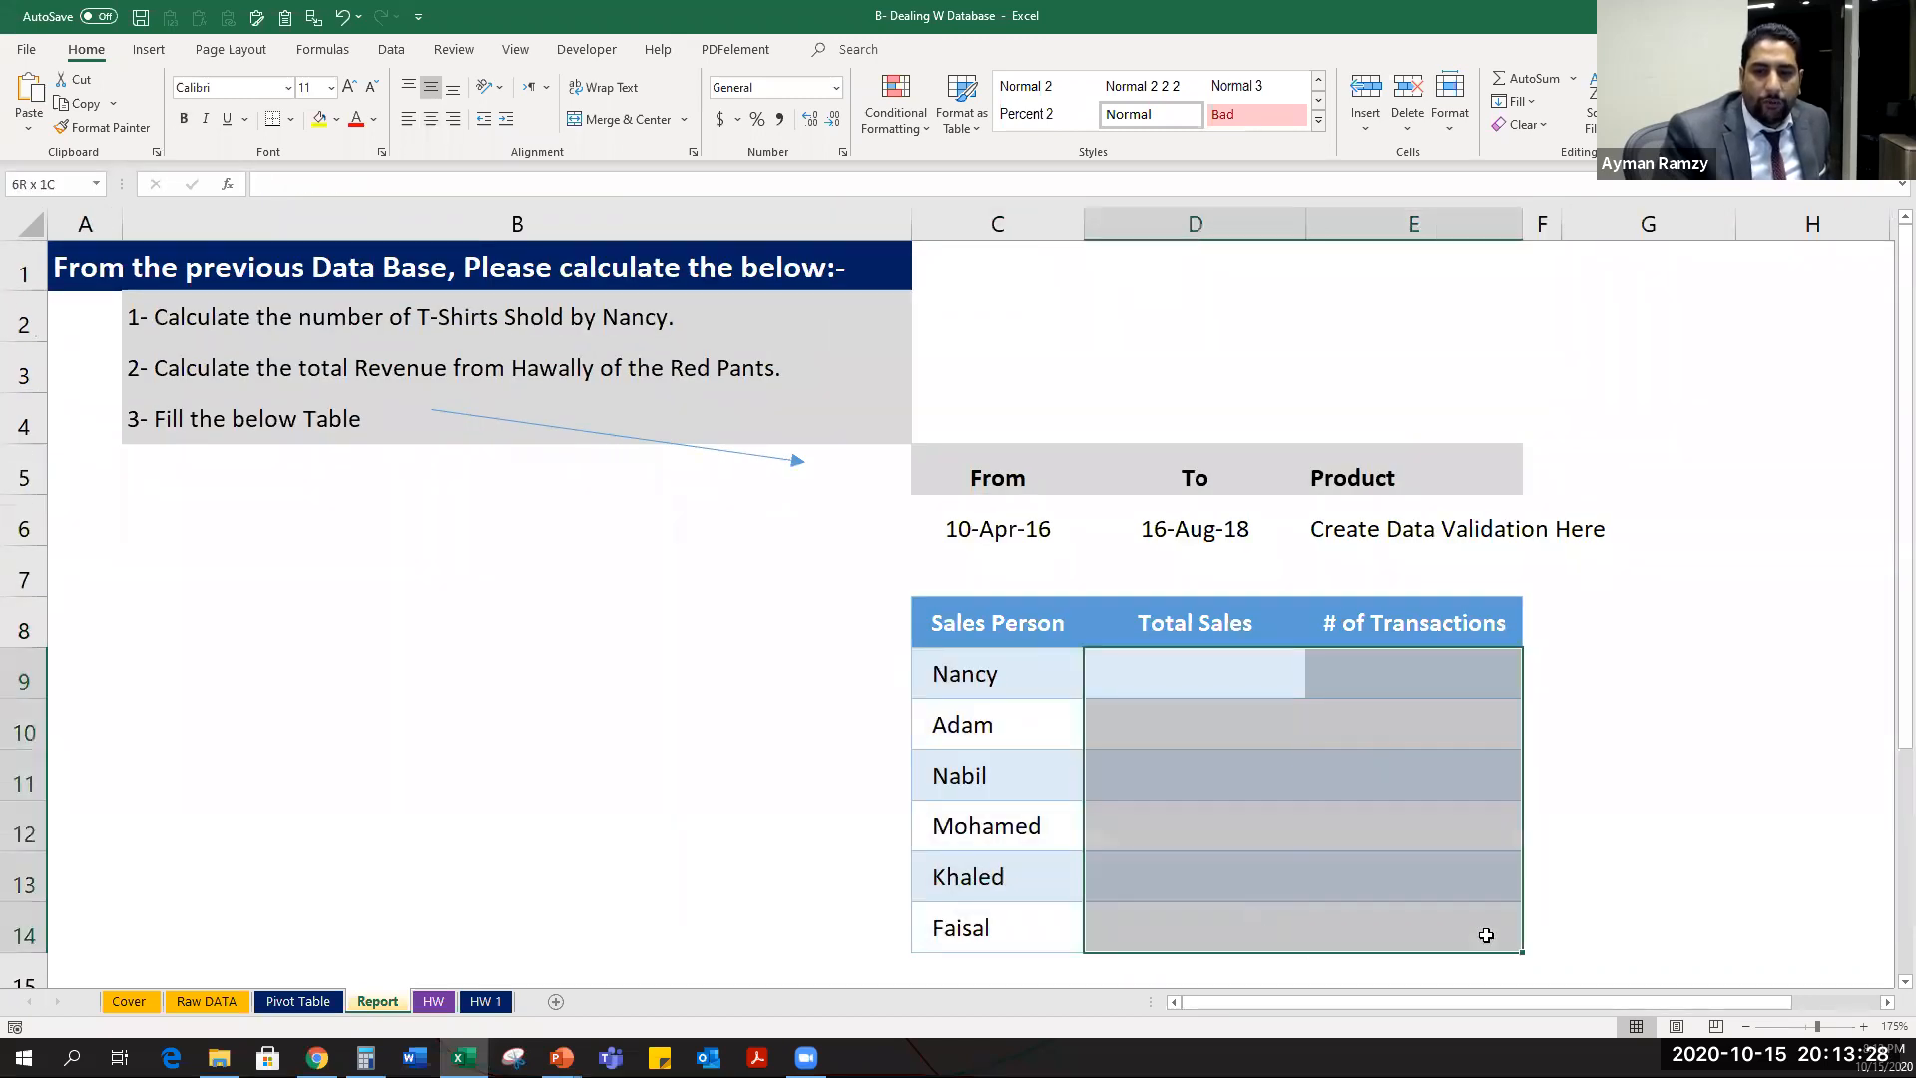
Start a SUMIFS formula in Total Sales cell D9 and open its function arguments, placed clear of the table.
left_click(1188, 671)
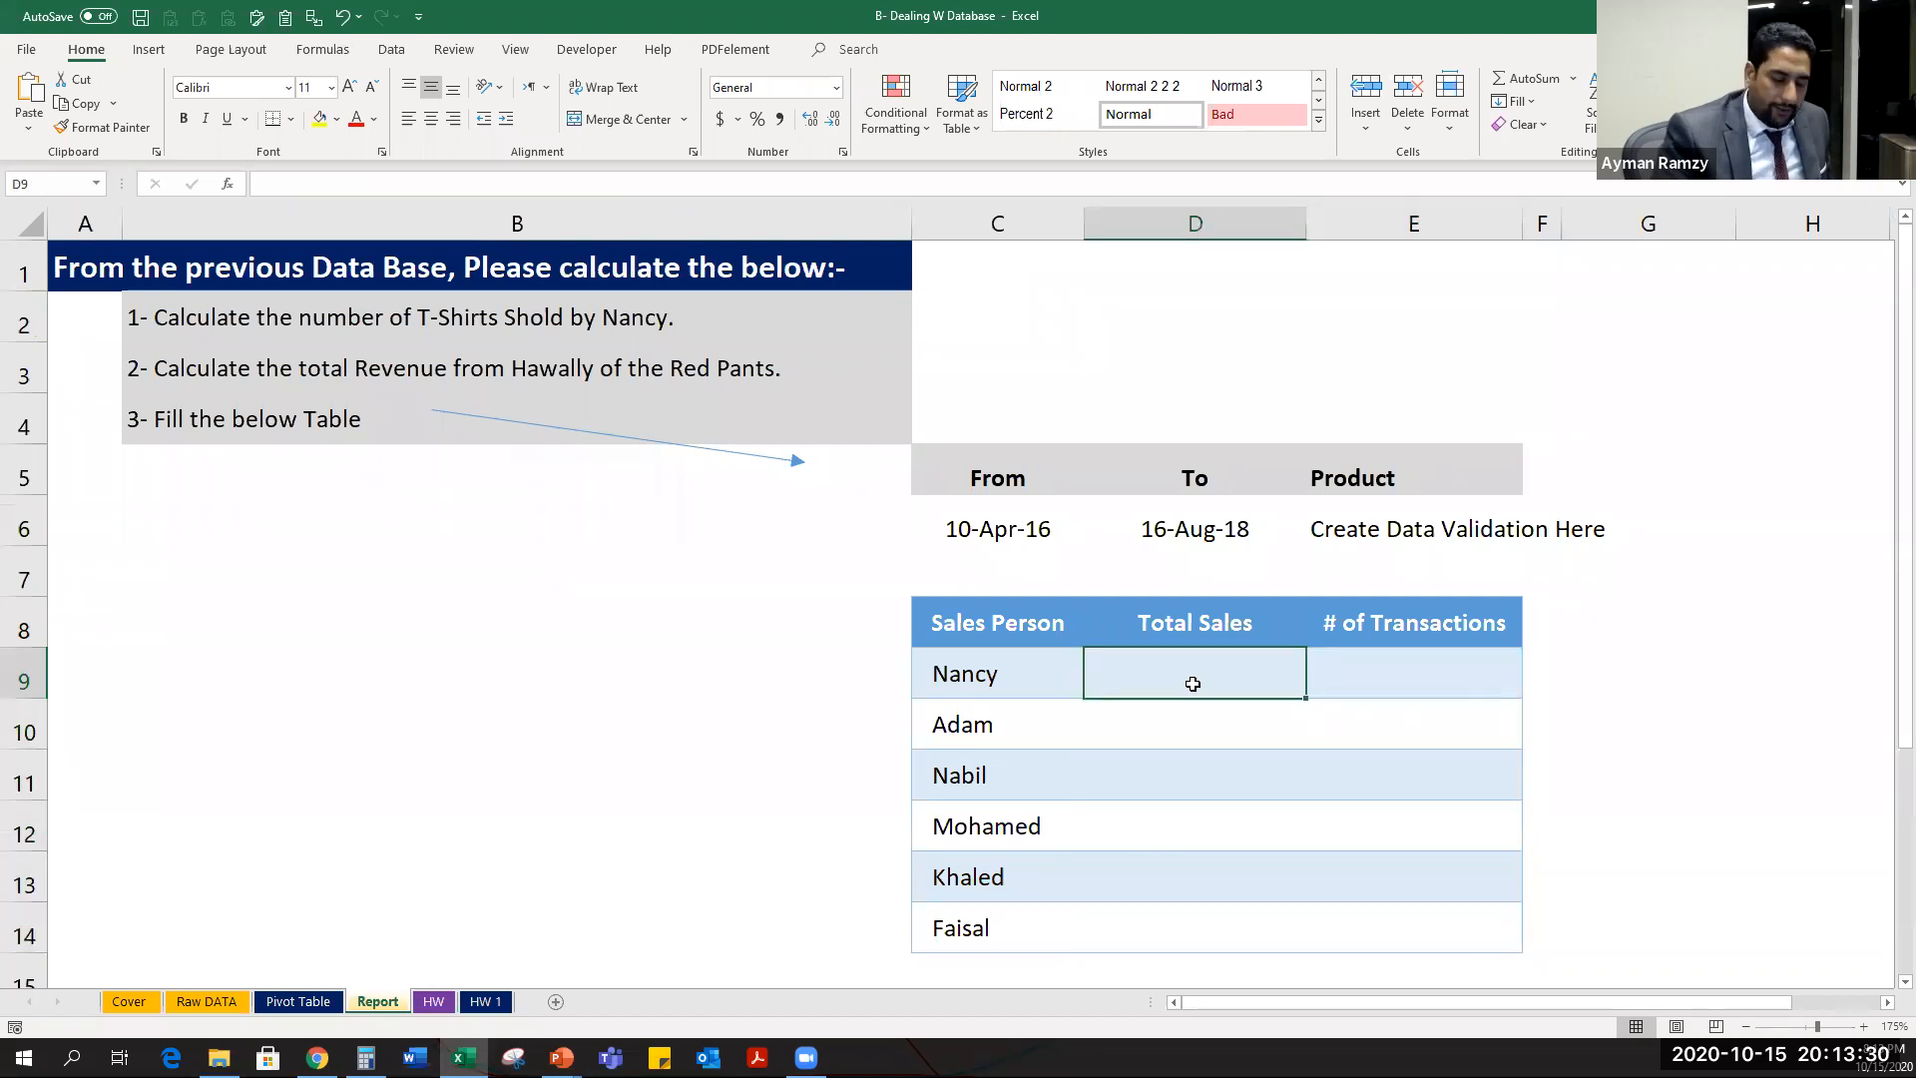
type("=sum")
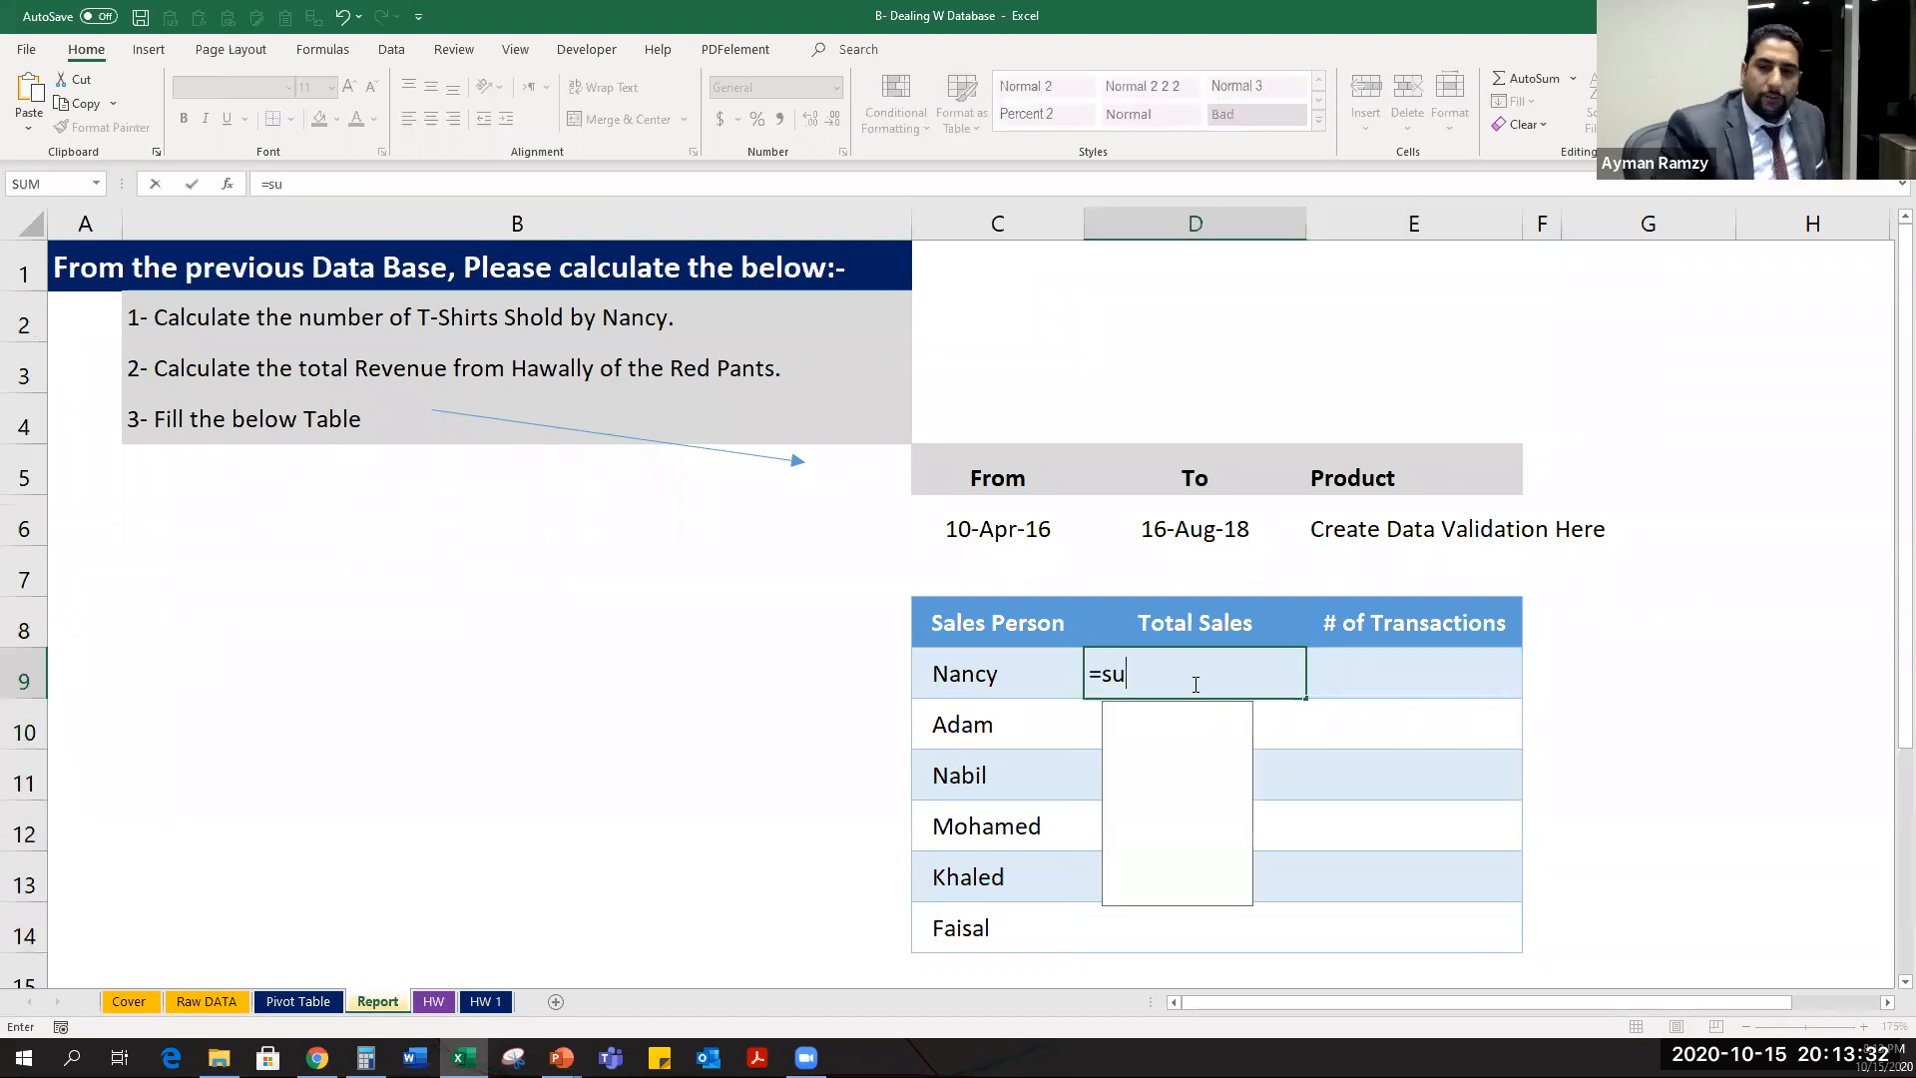
key("Down")
key("Down")
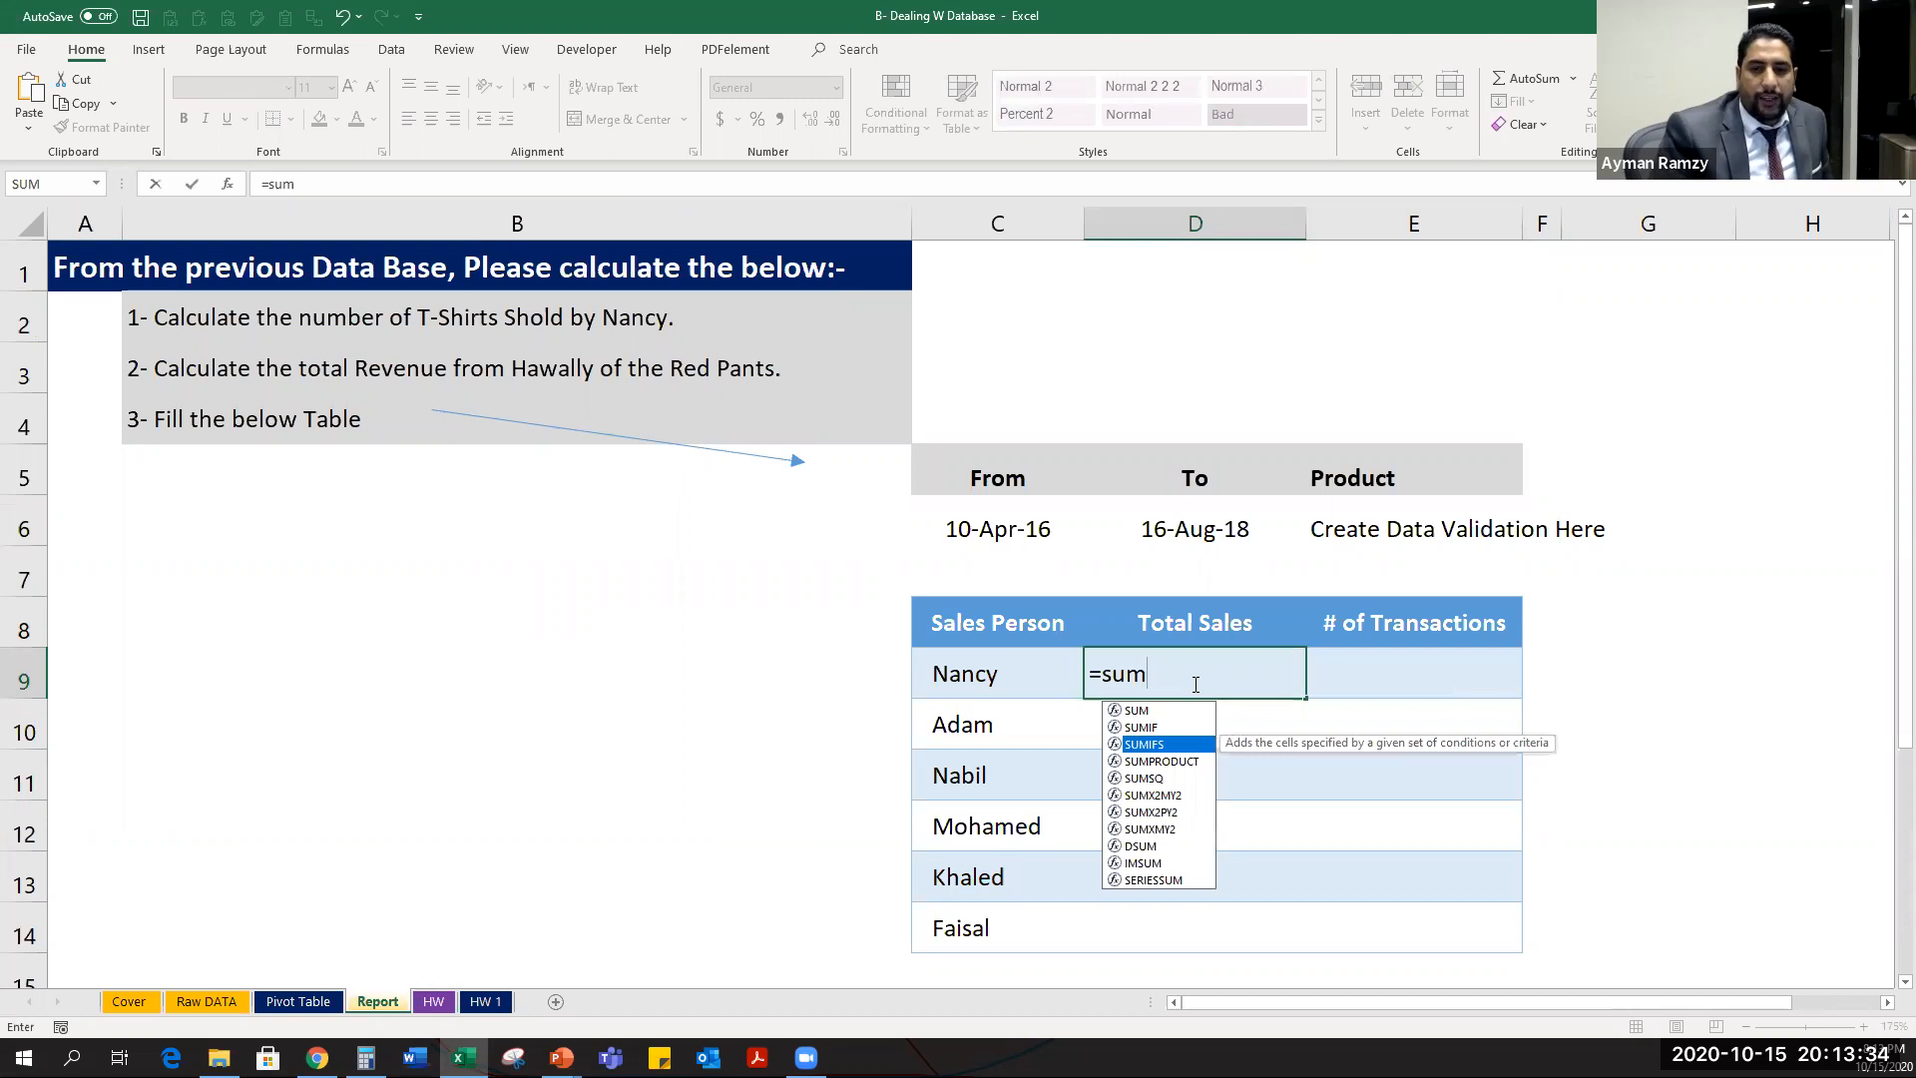
key("Up")
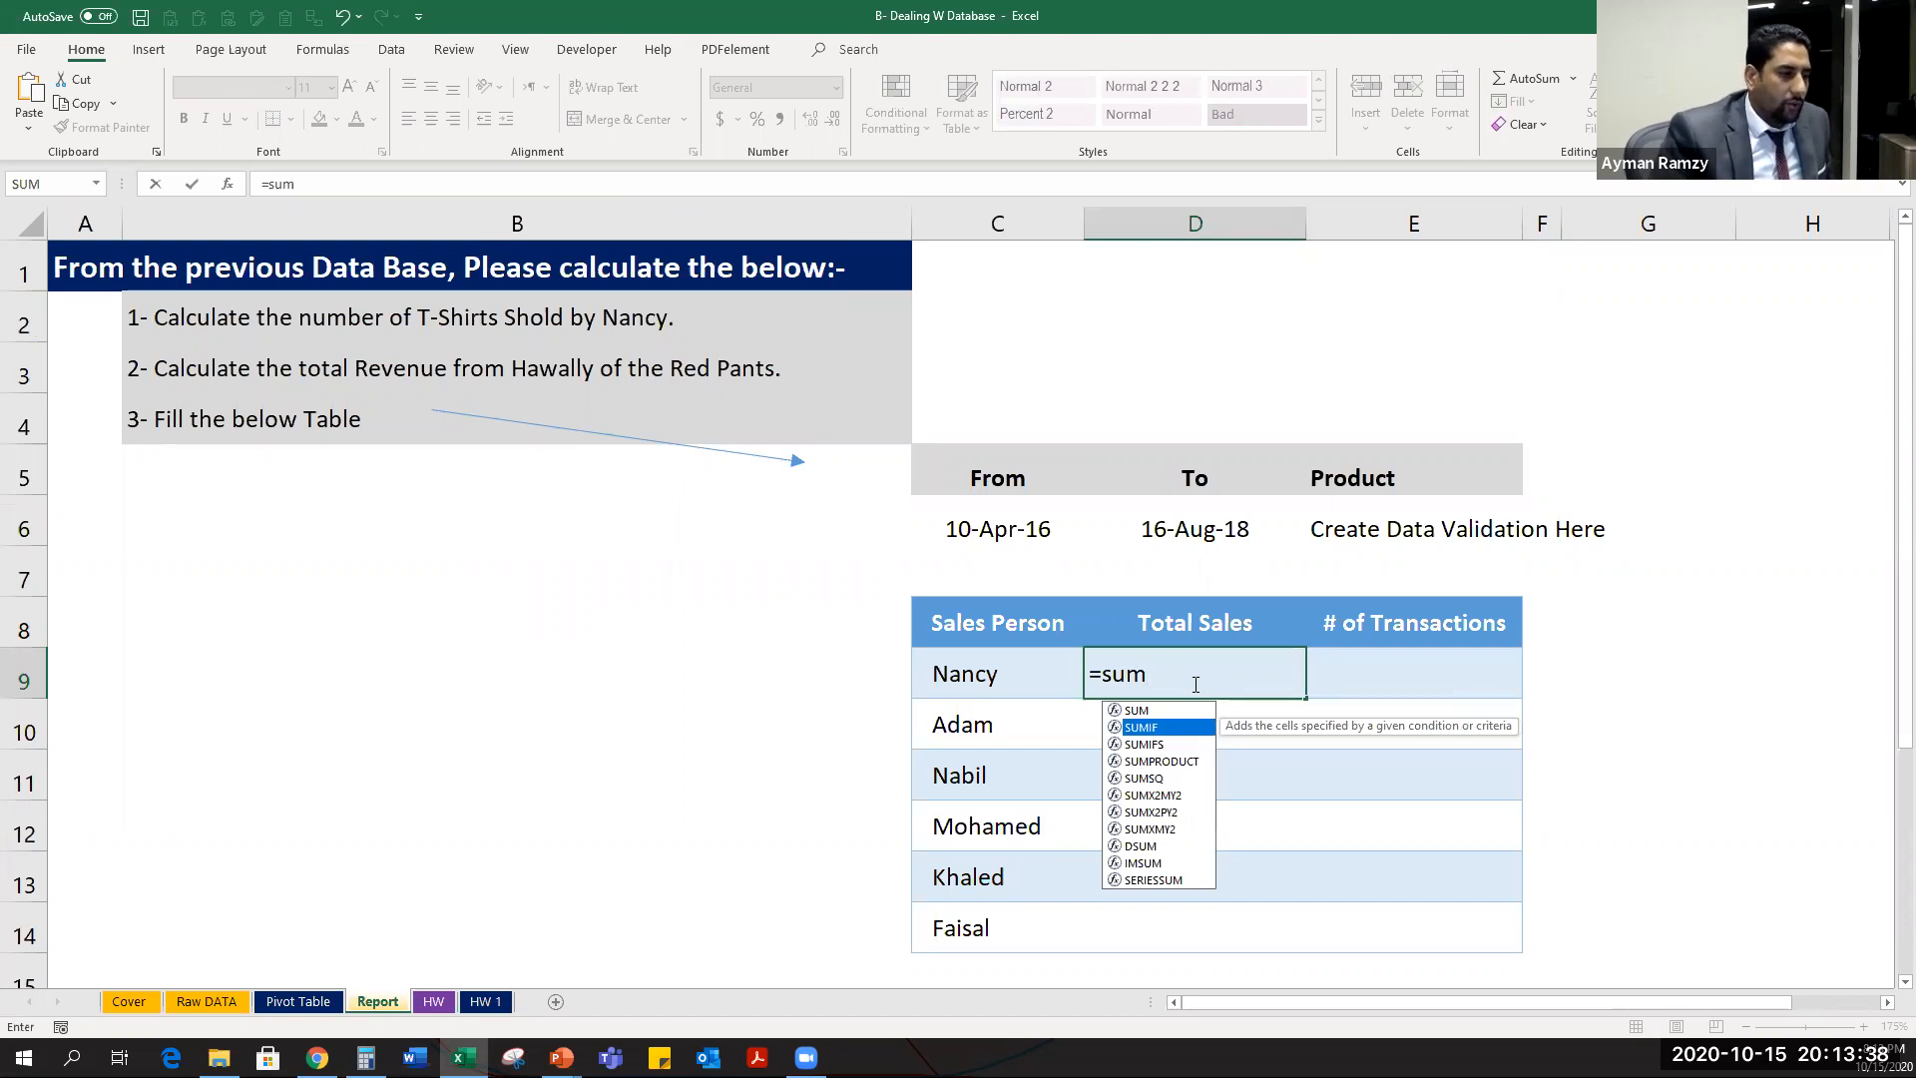
key("Down")
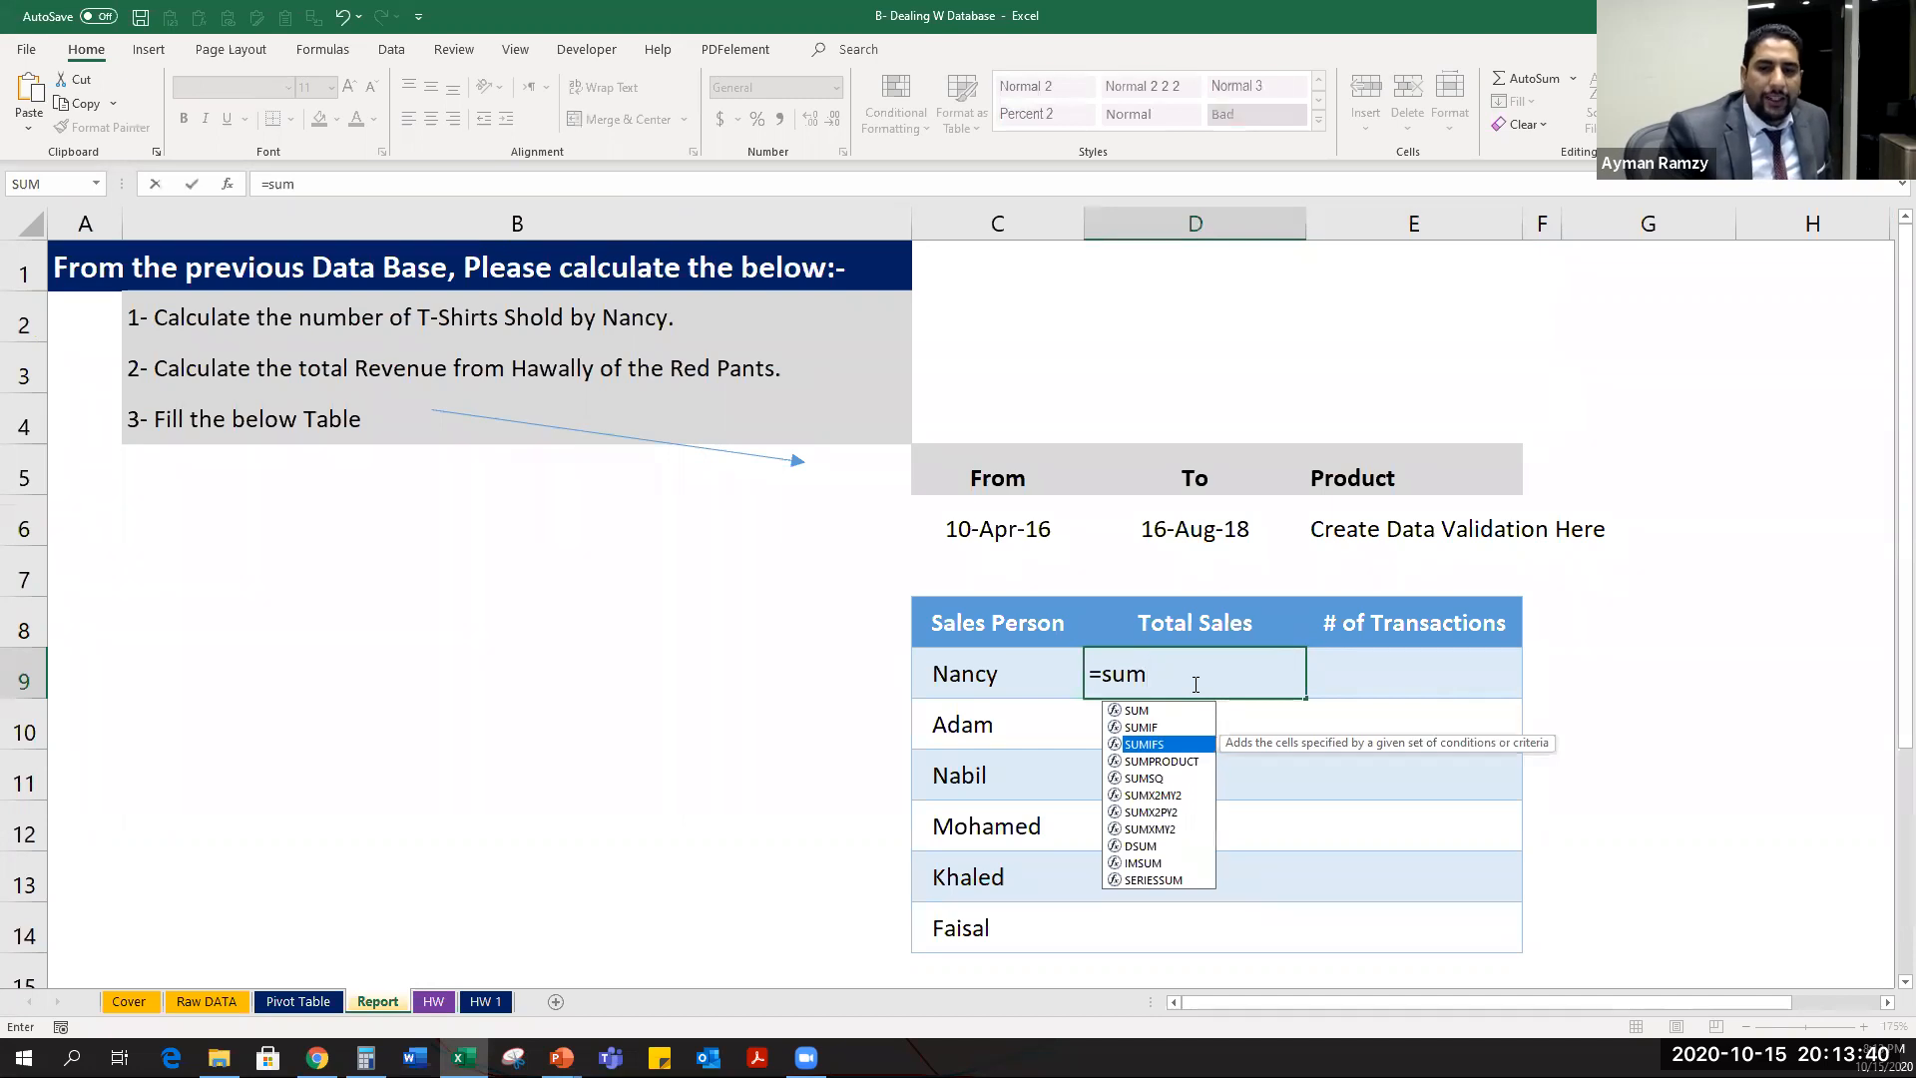
key("Up")
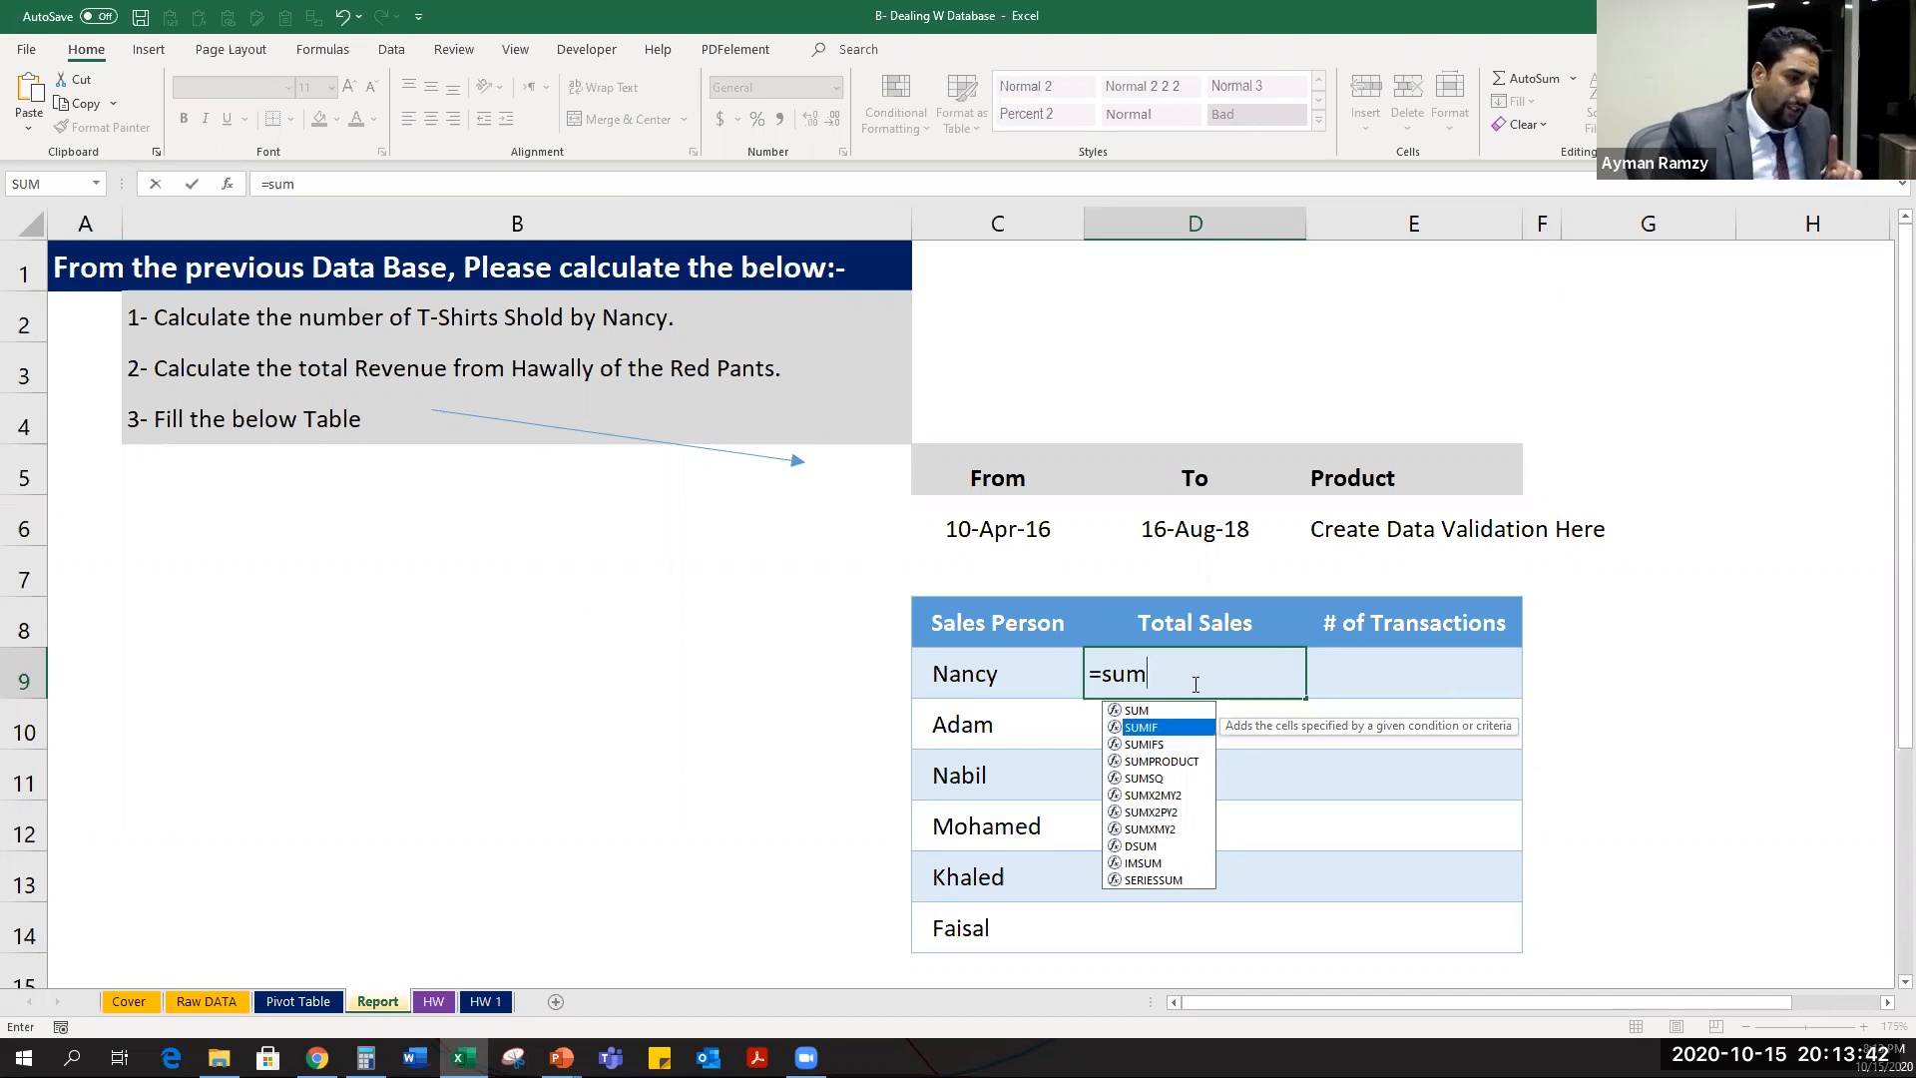
key("Down")
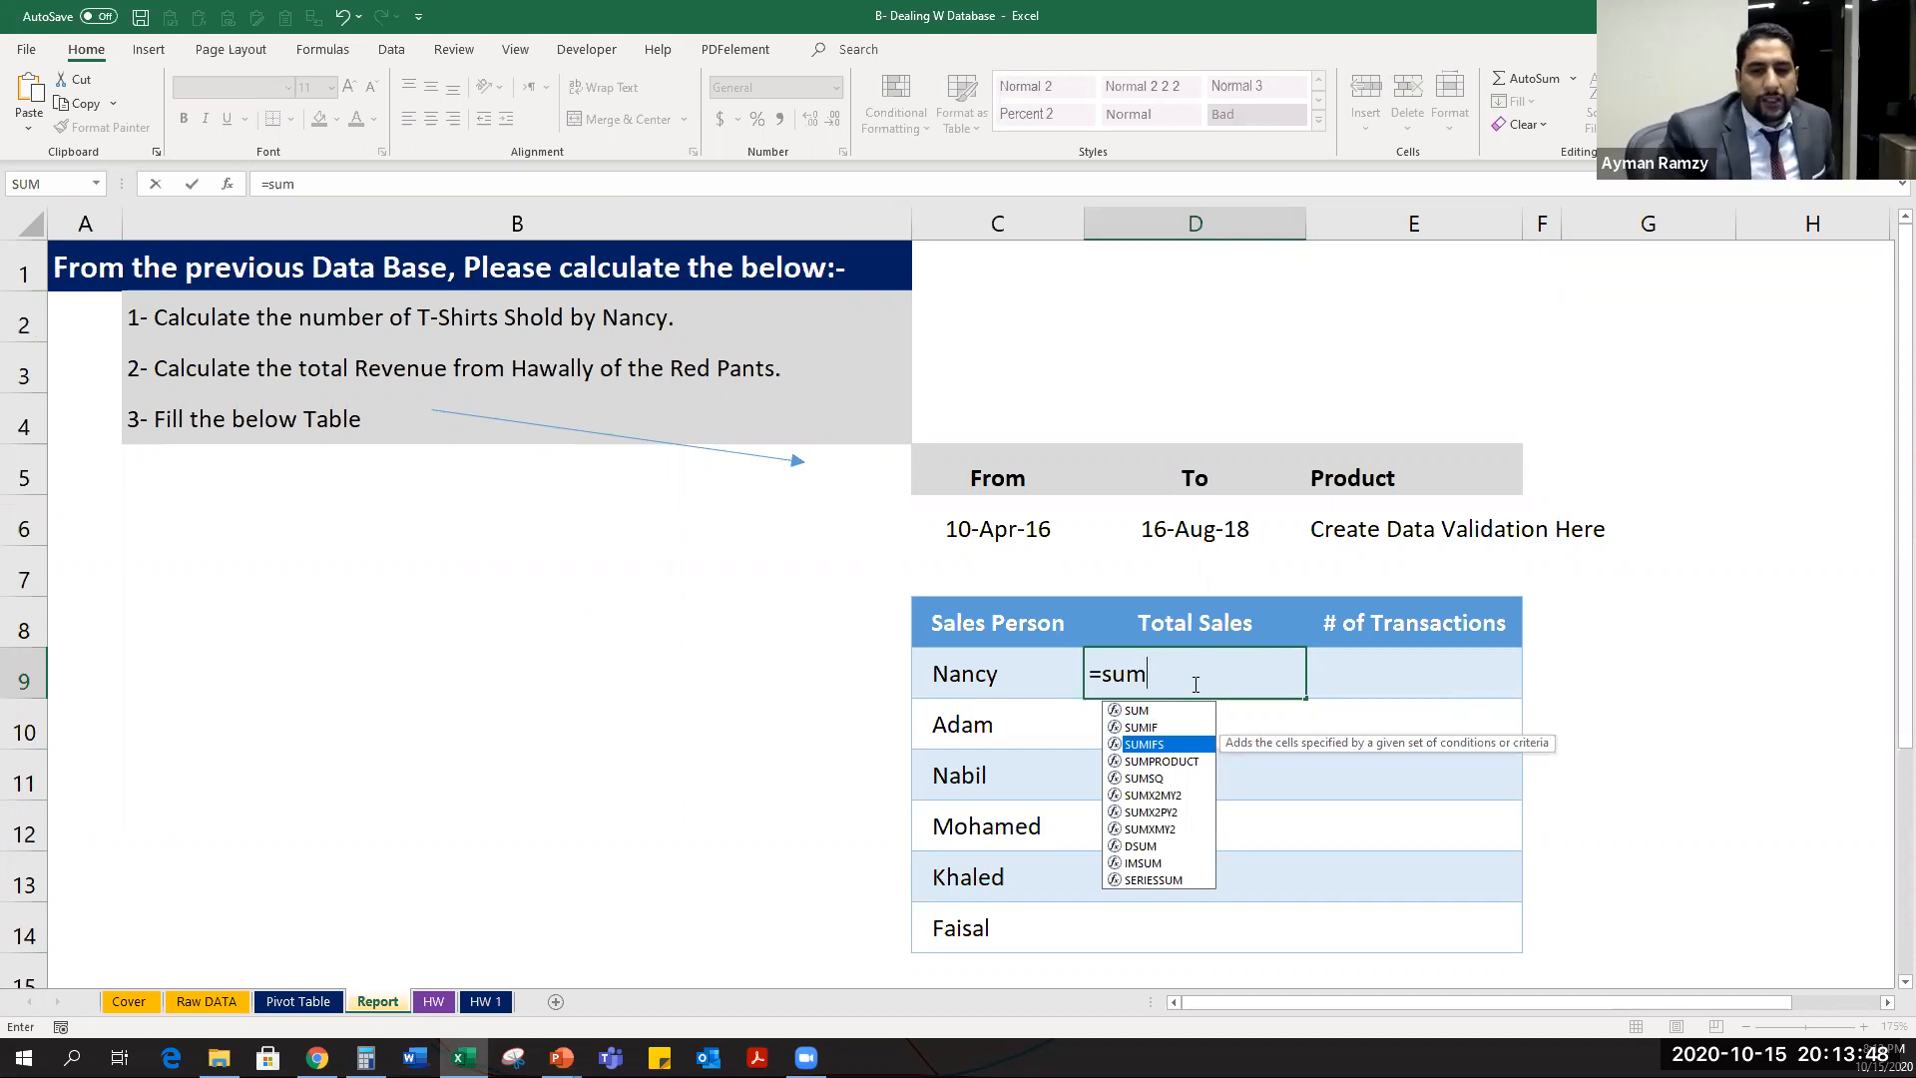
key("Tab")
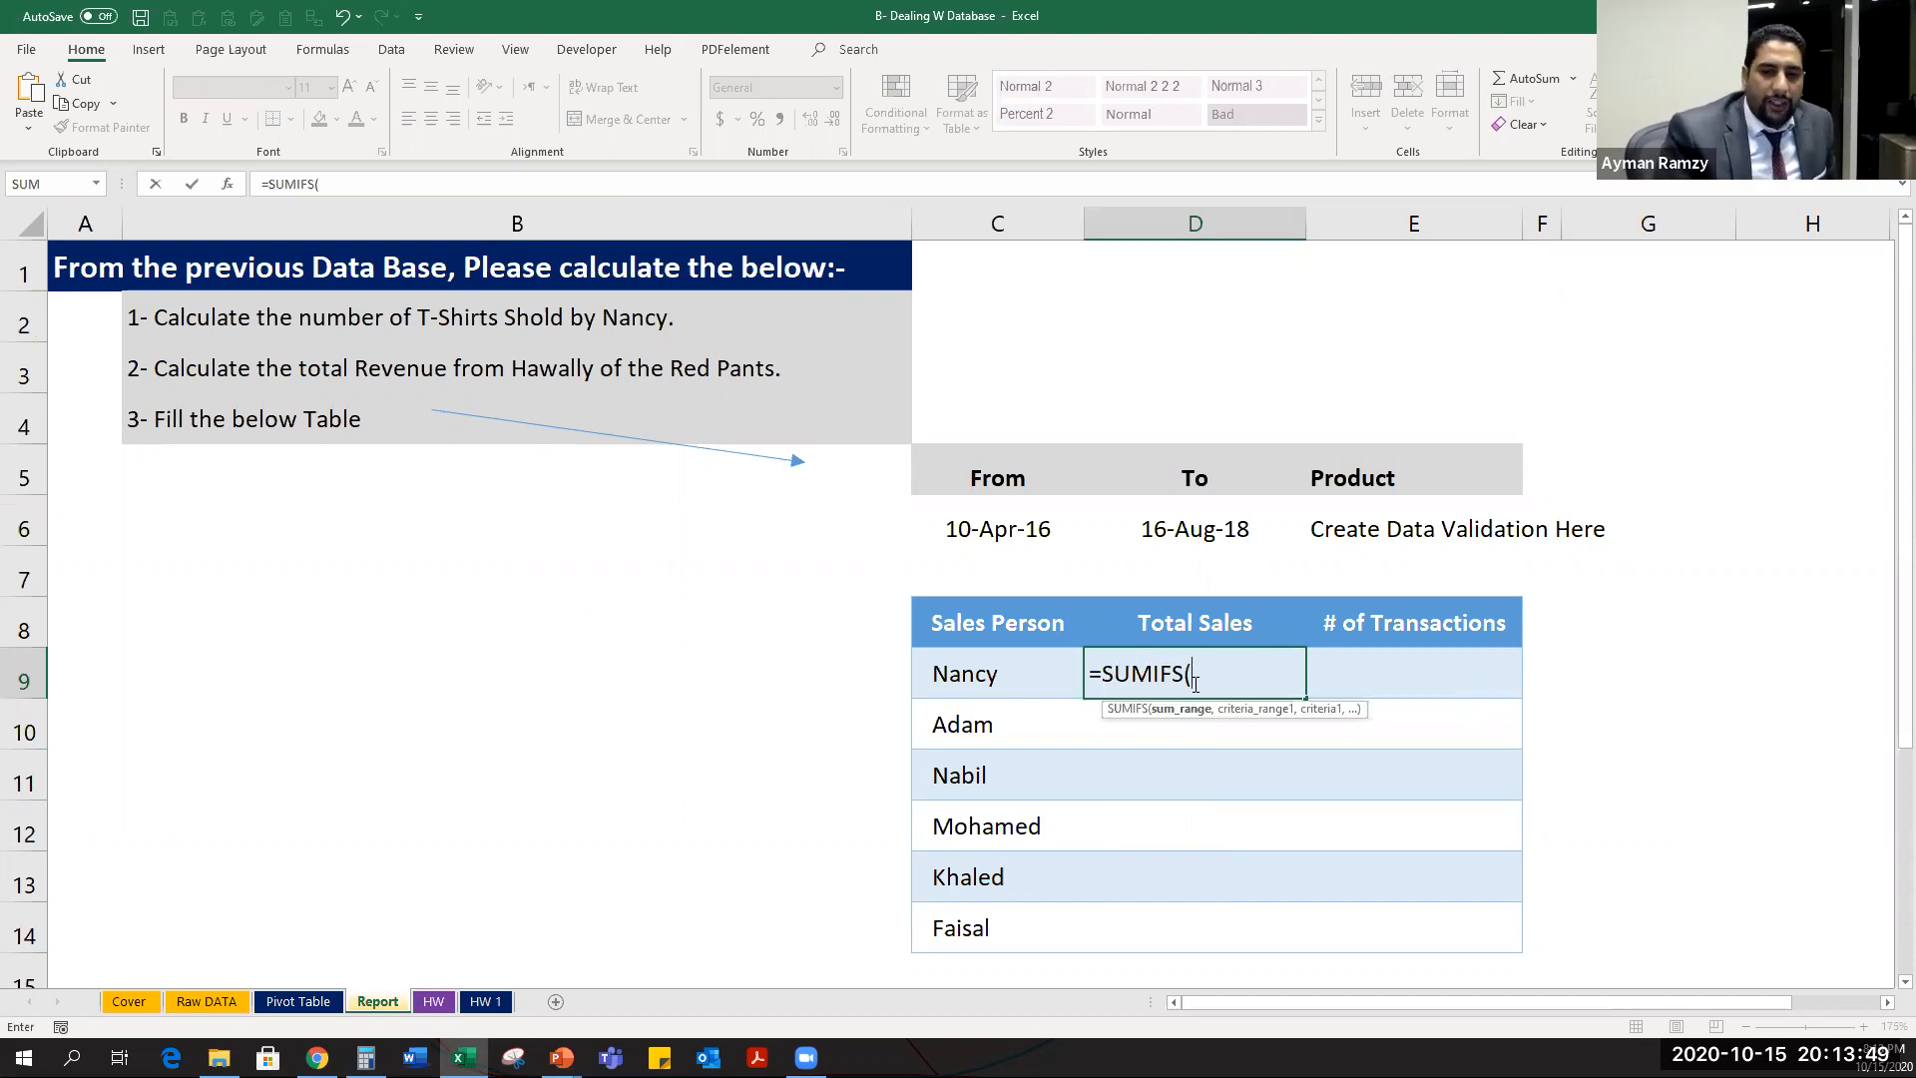
left_click(228, 184)
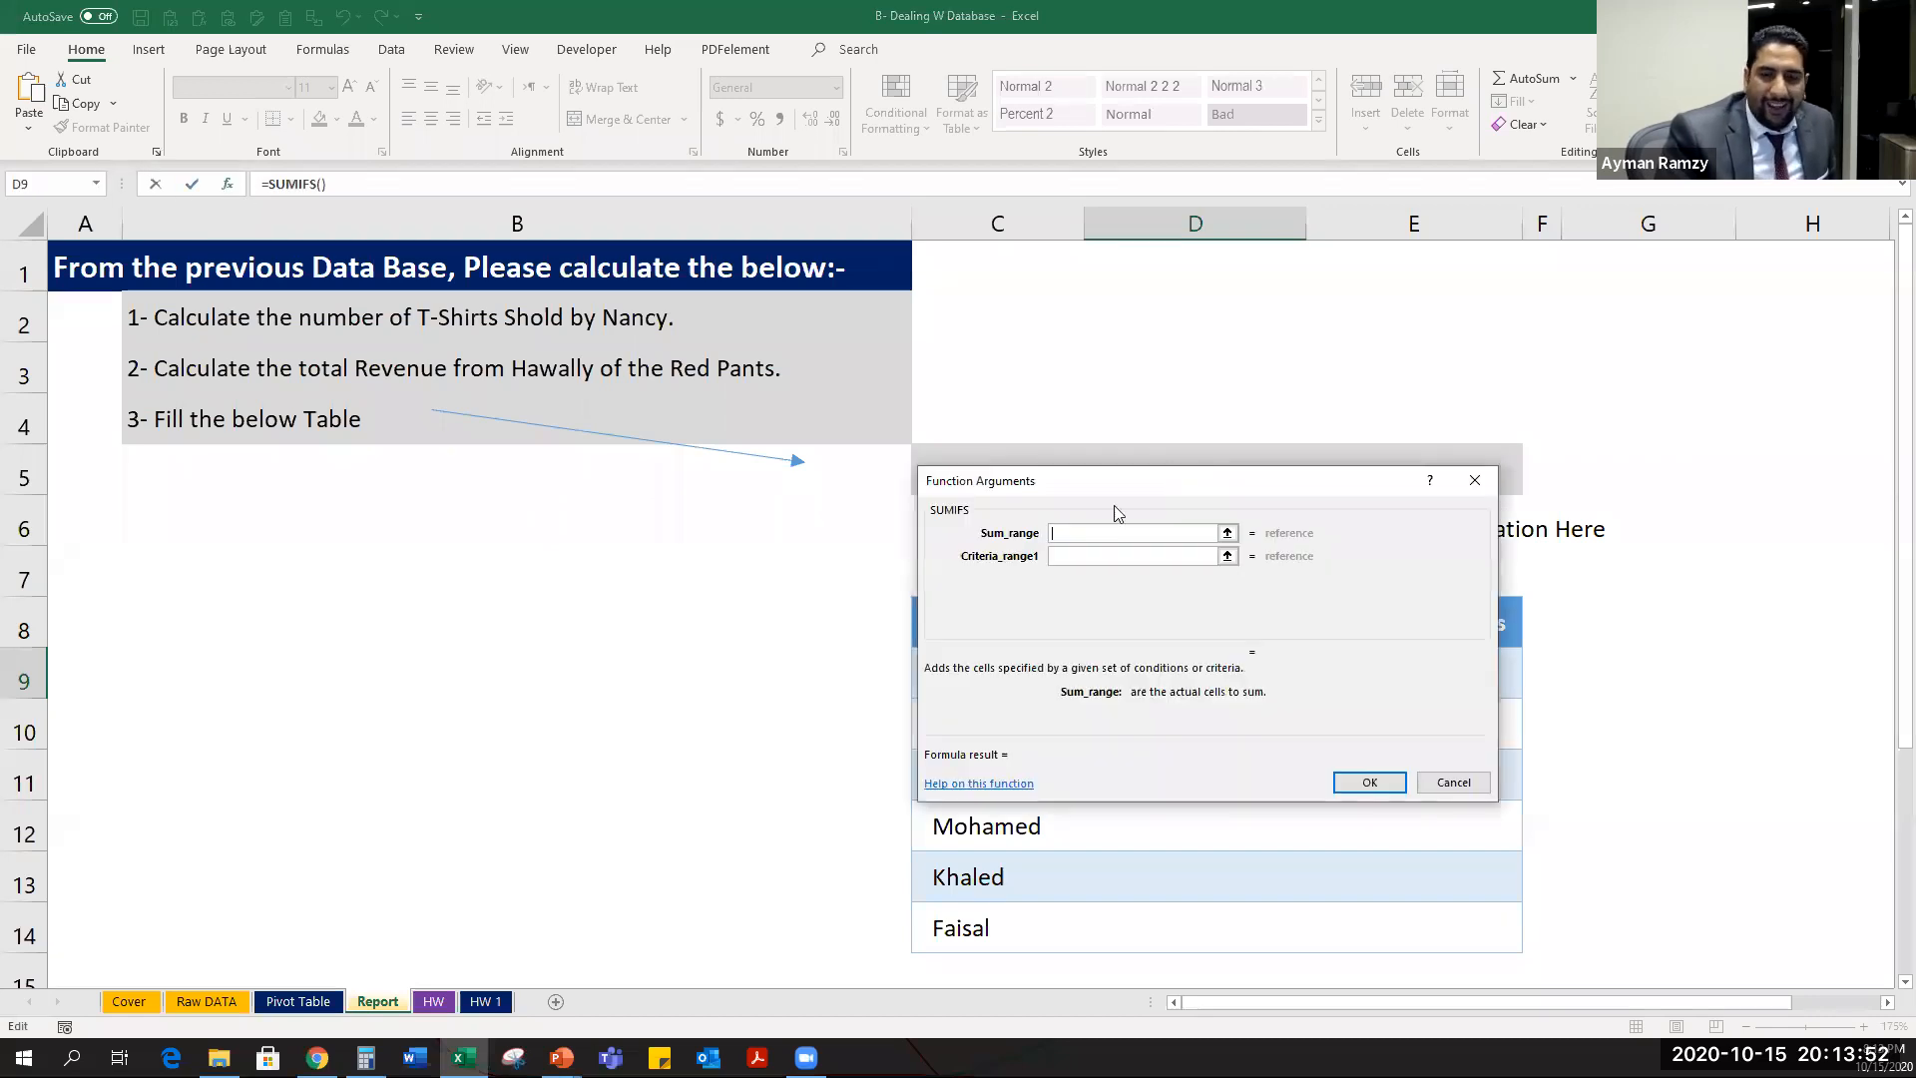
left_click_drag(1145, 480, 414, 564)
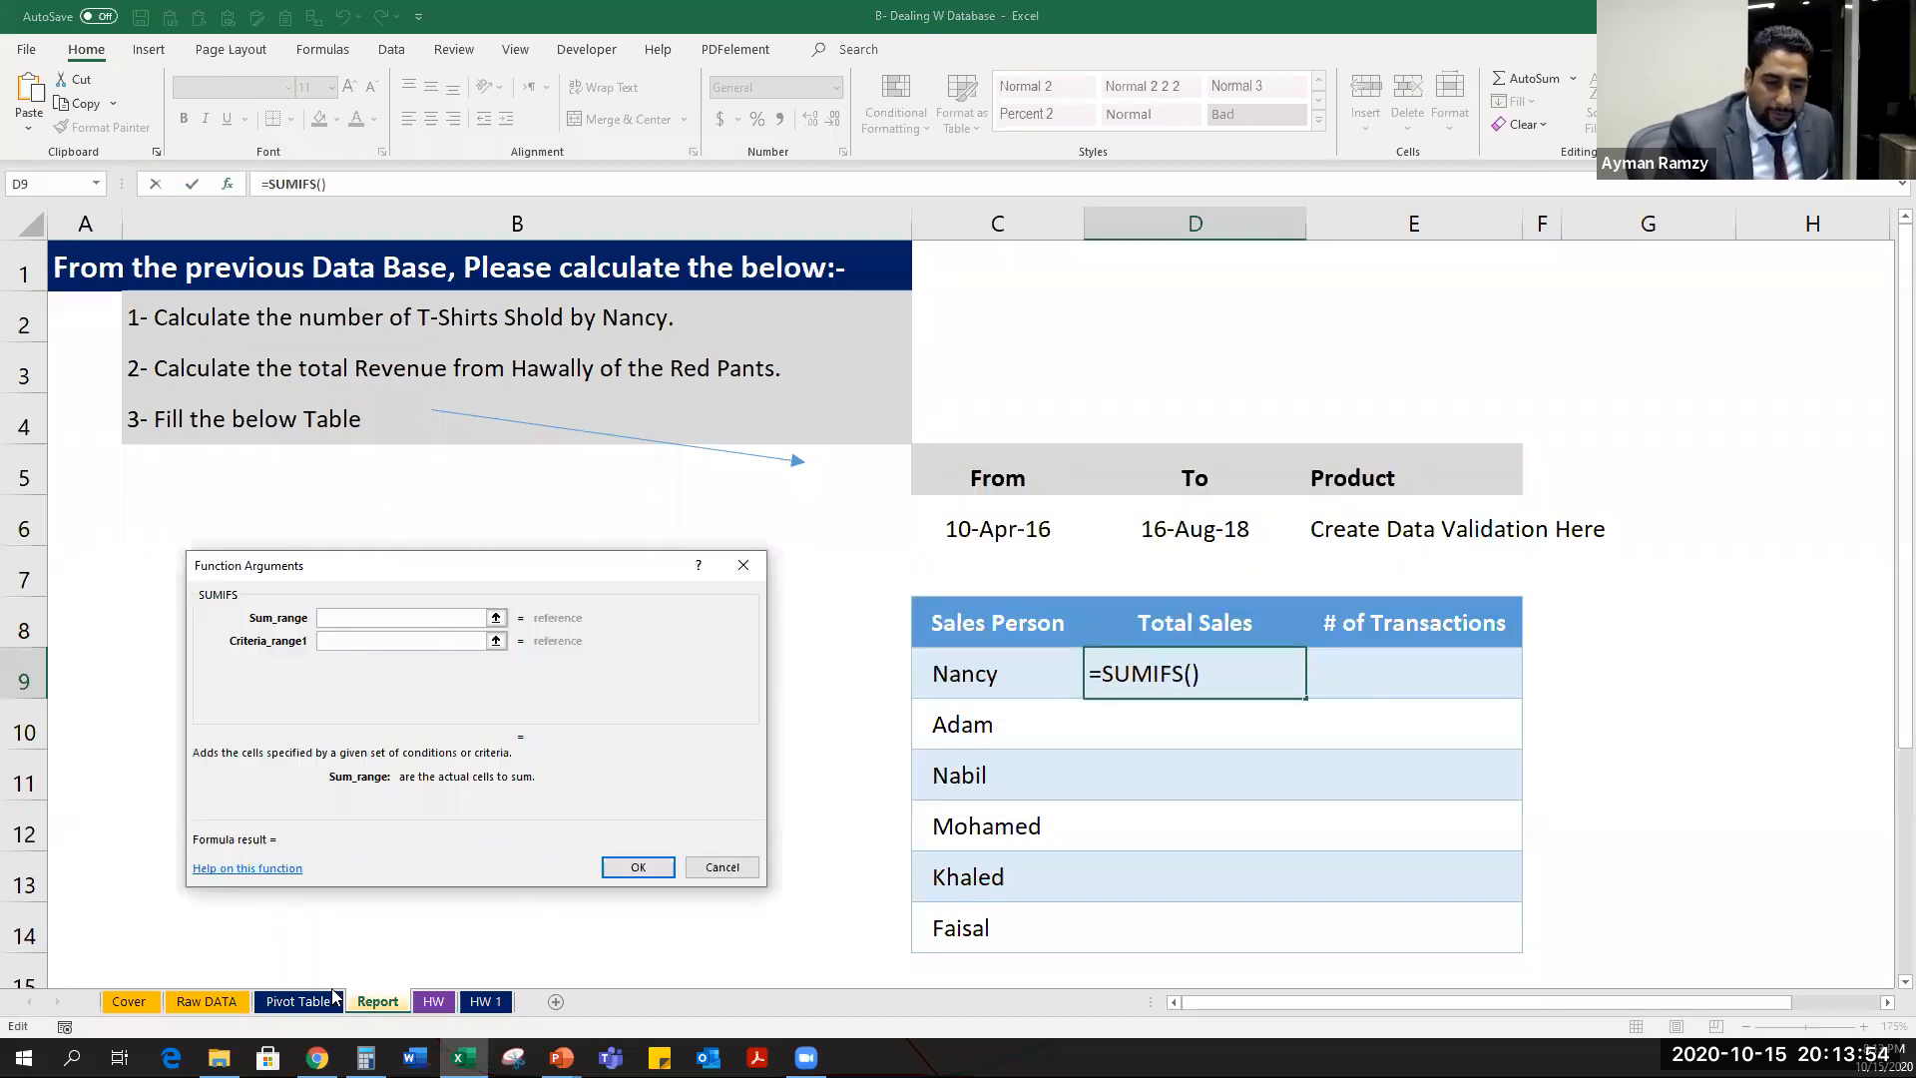
Set the SUMIFS sum range to the Raw DATA sheet's Revenue column as the absolute range $G$1:$G$15000.
left_click(225, 1004)
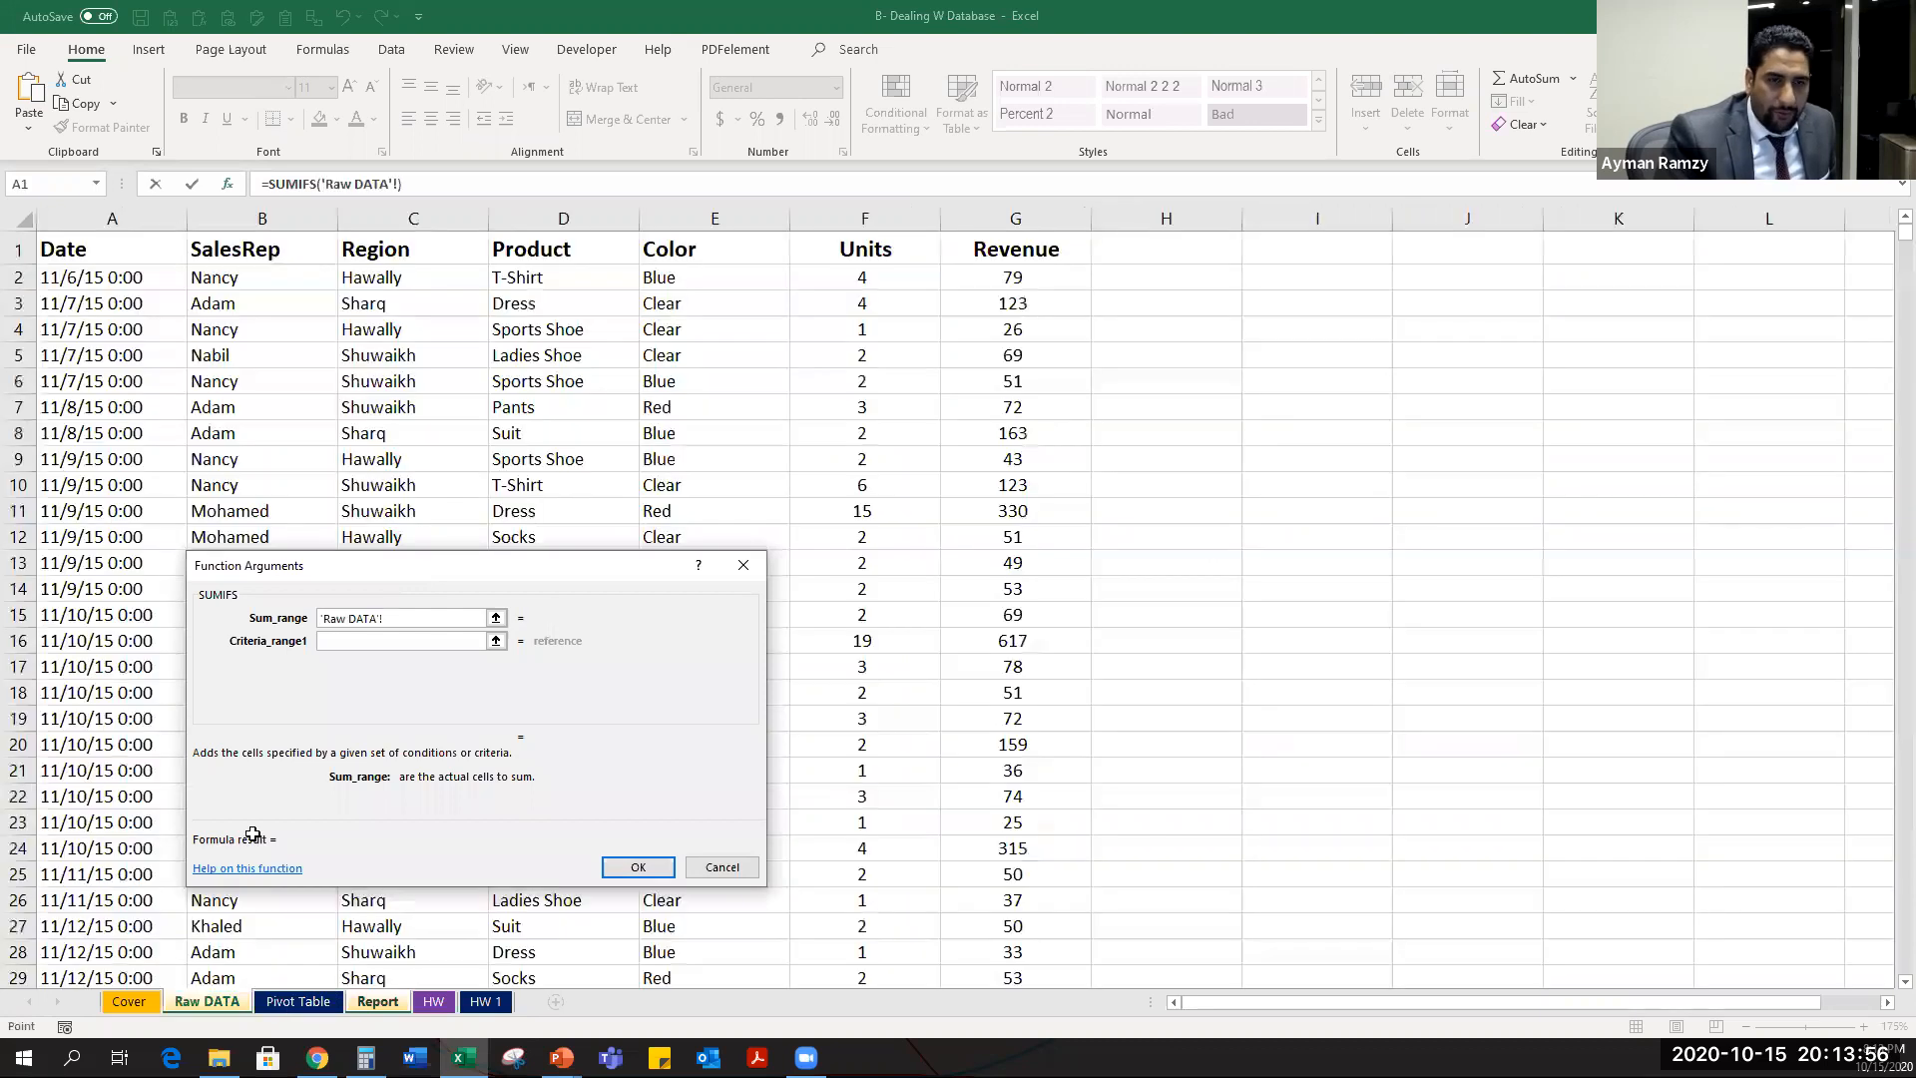
left_click(1011, 282)
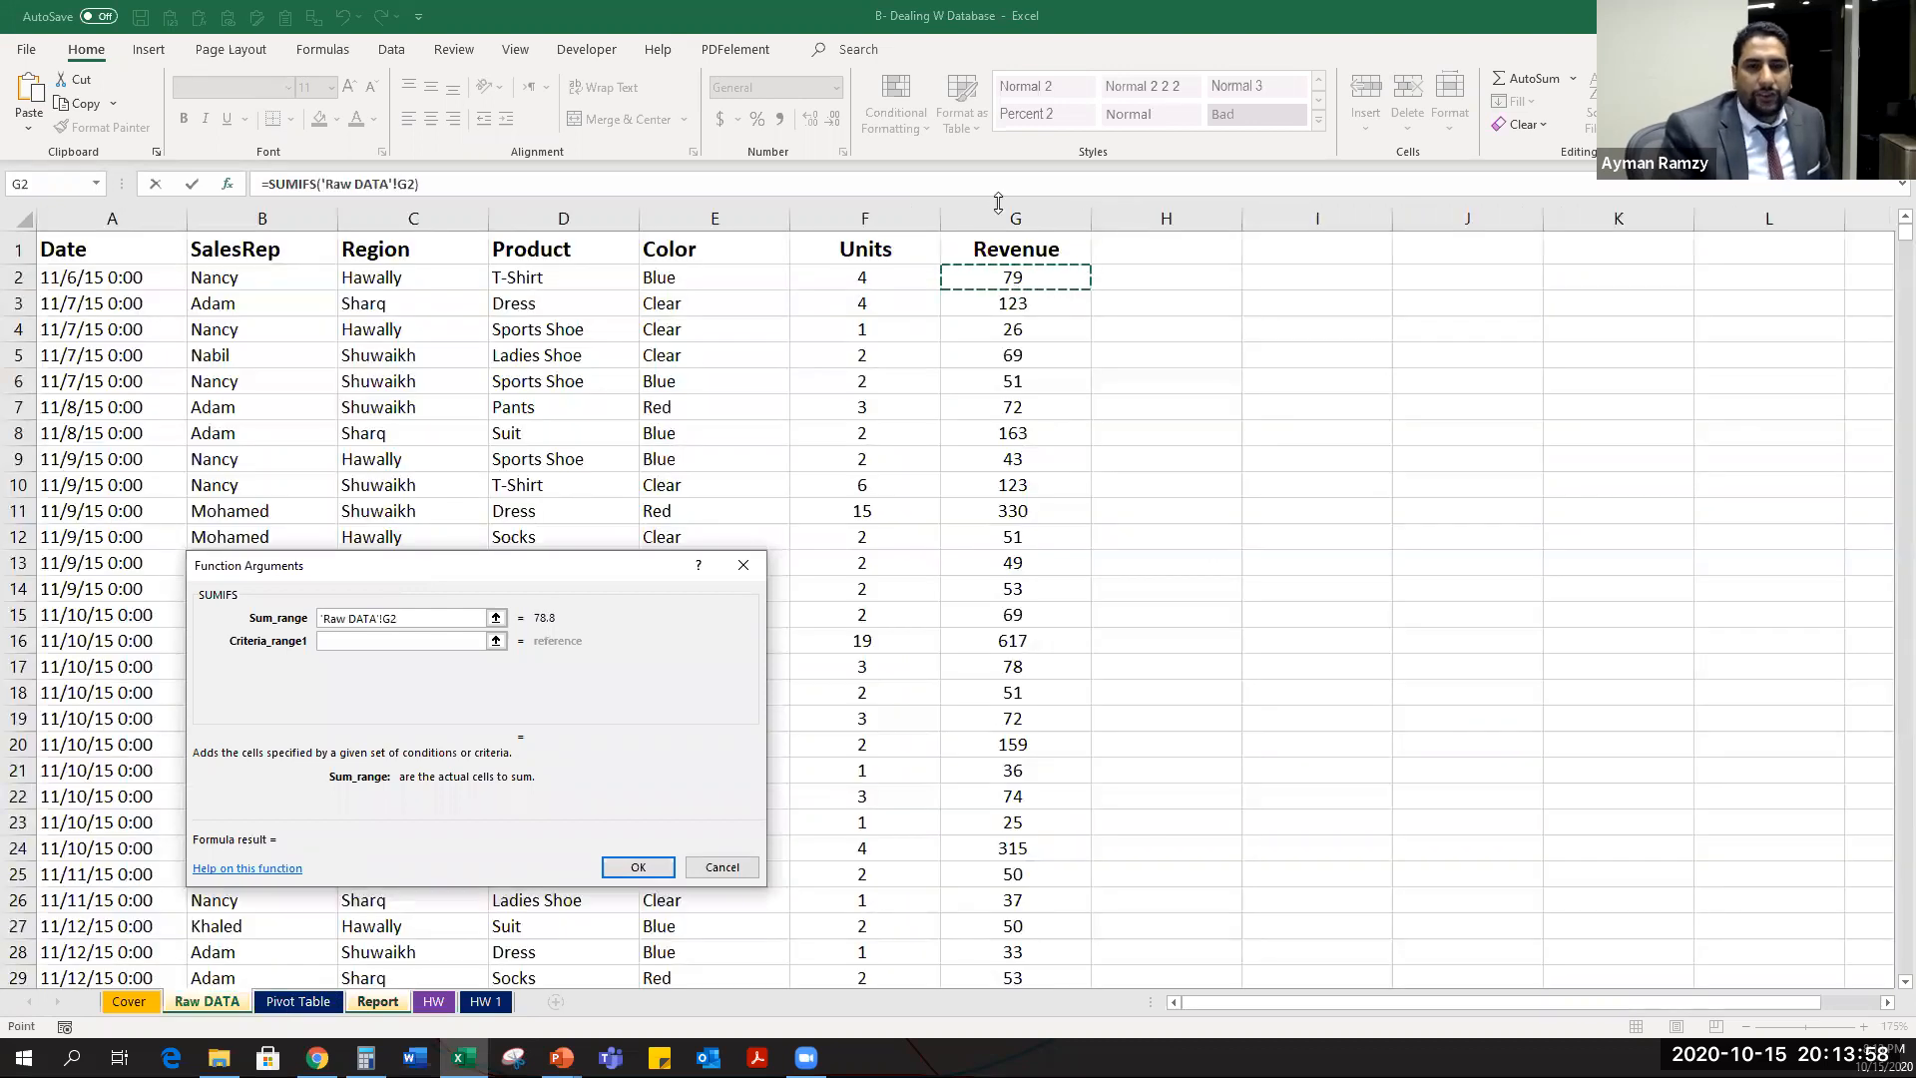
left_click(1038, 253)
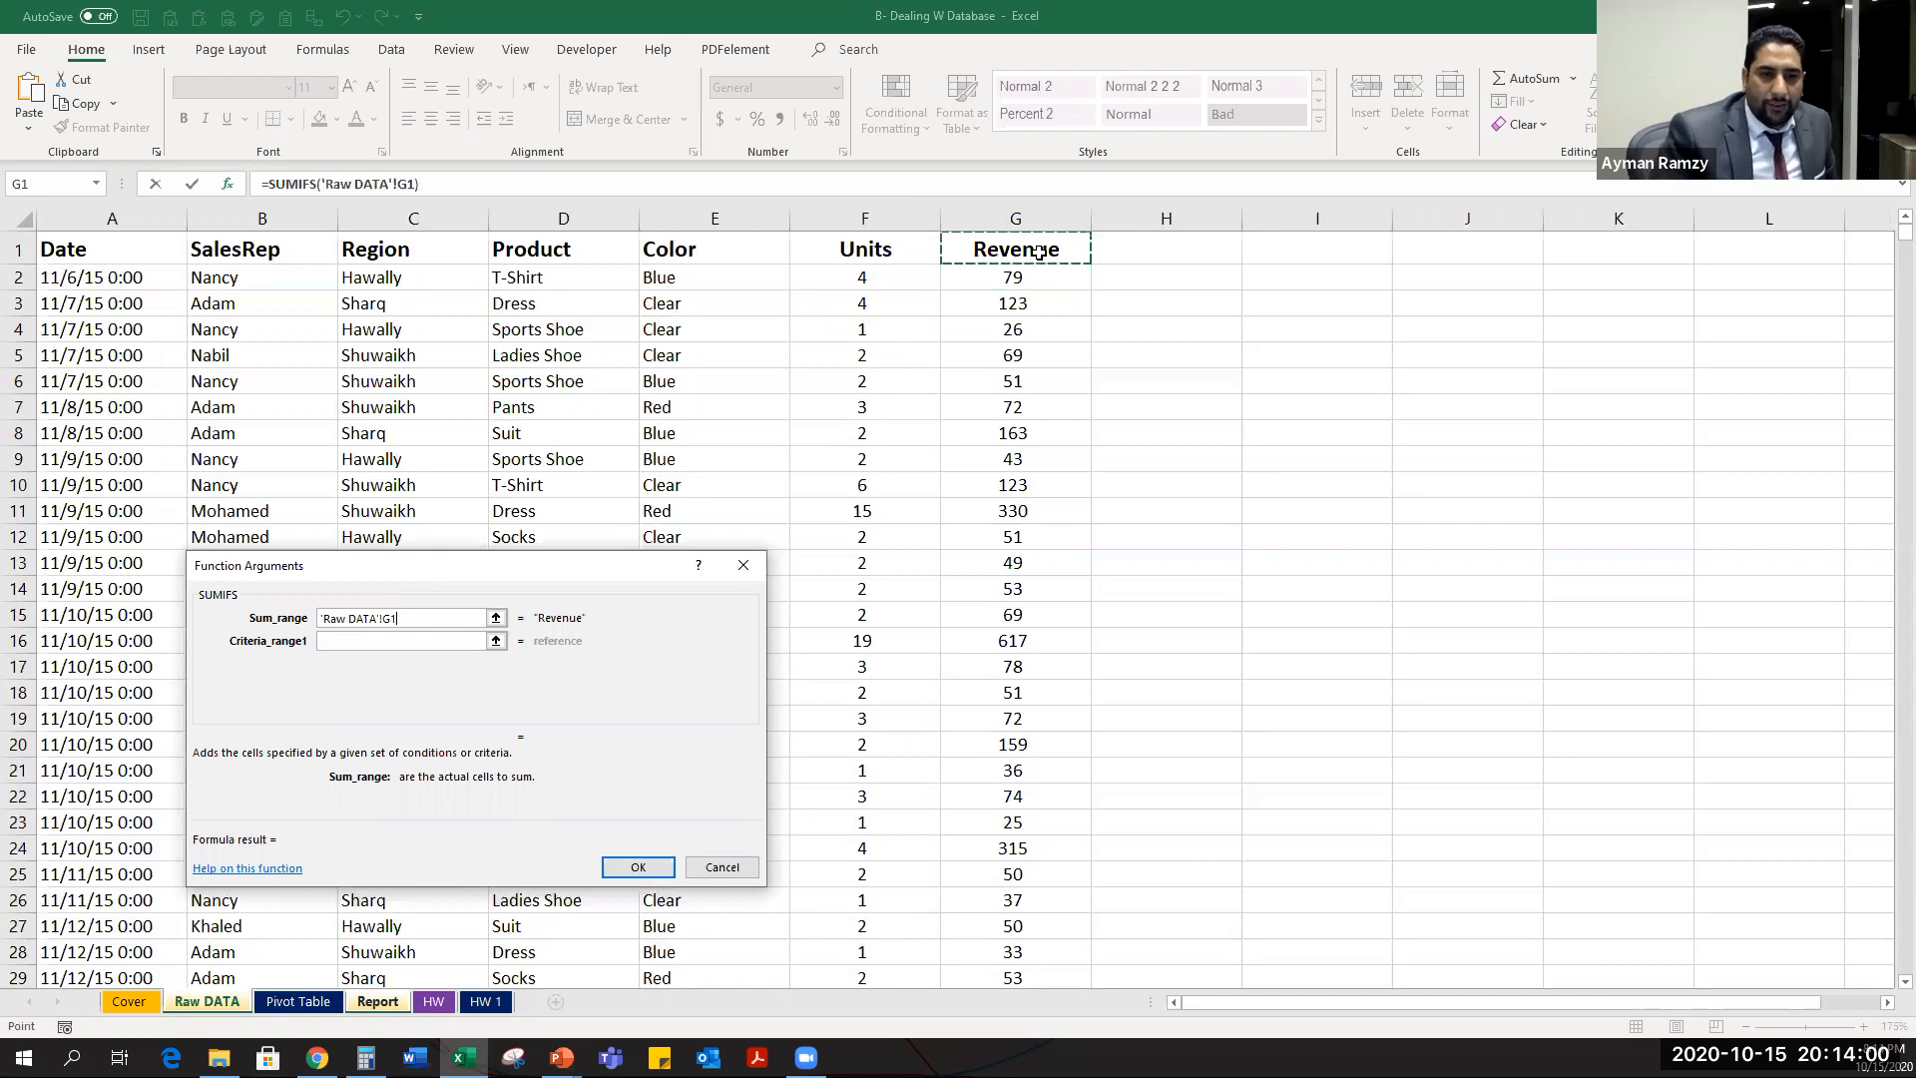
type(":G9972")
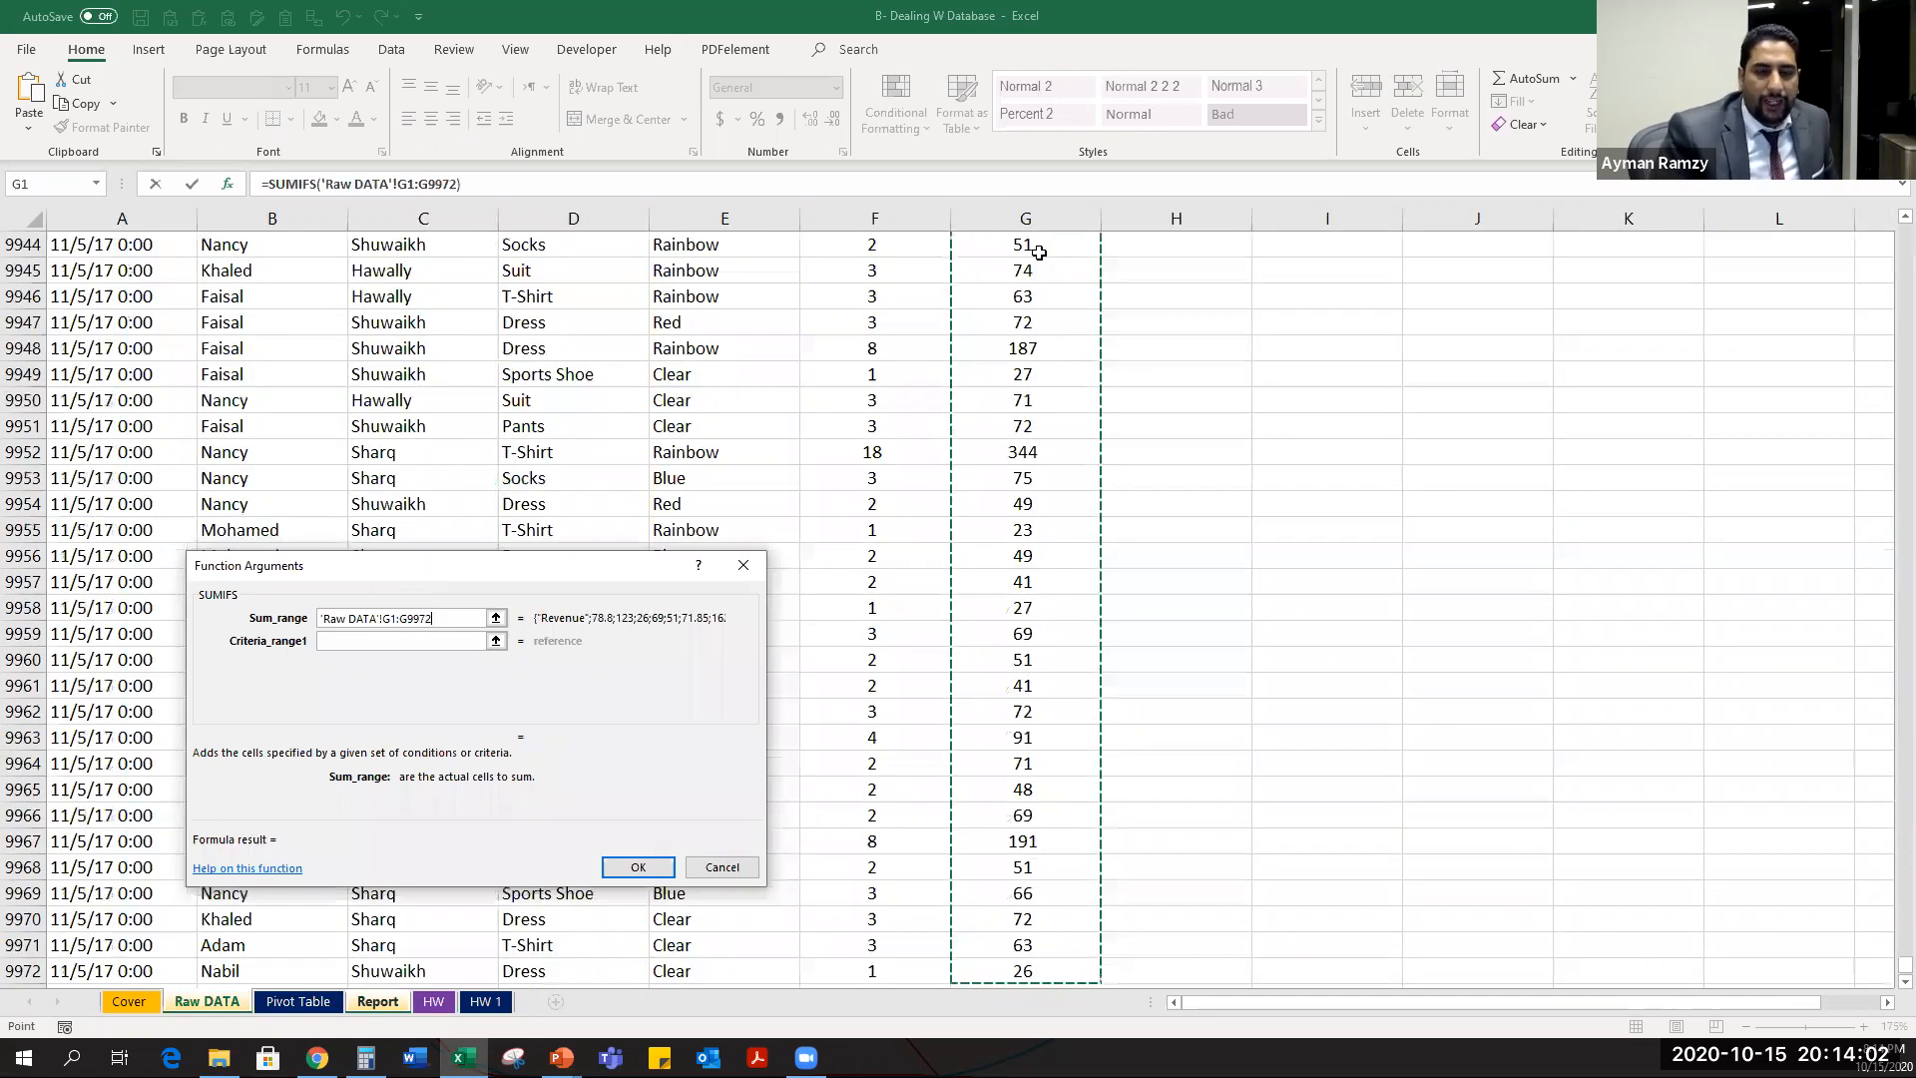
key("F4")
key("BackSpace")
key("BackSpace")
key("BackSpace")
key("BackSpace")
type("15000")
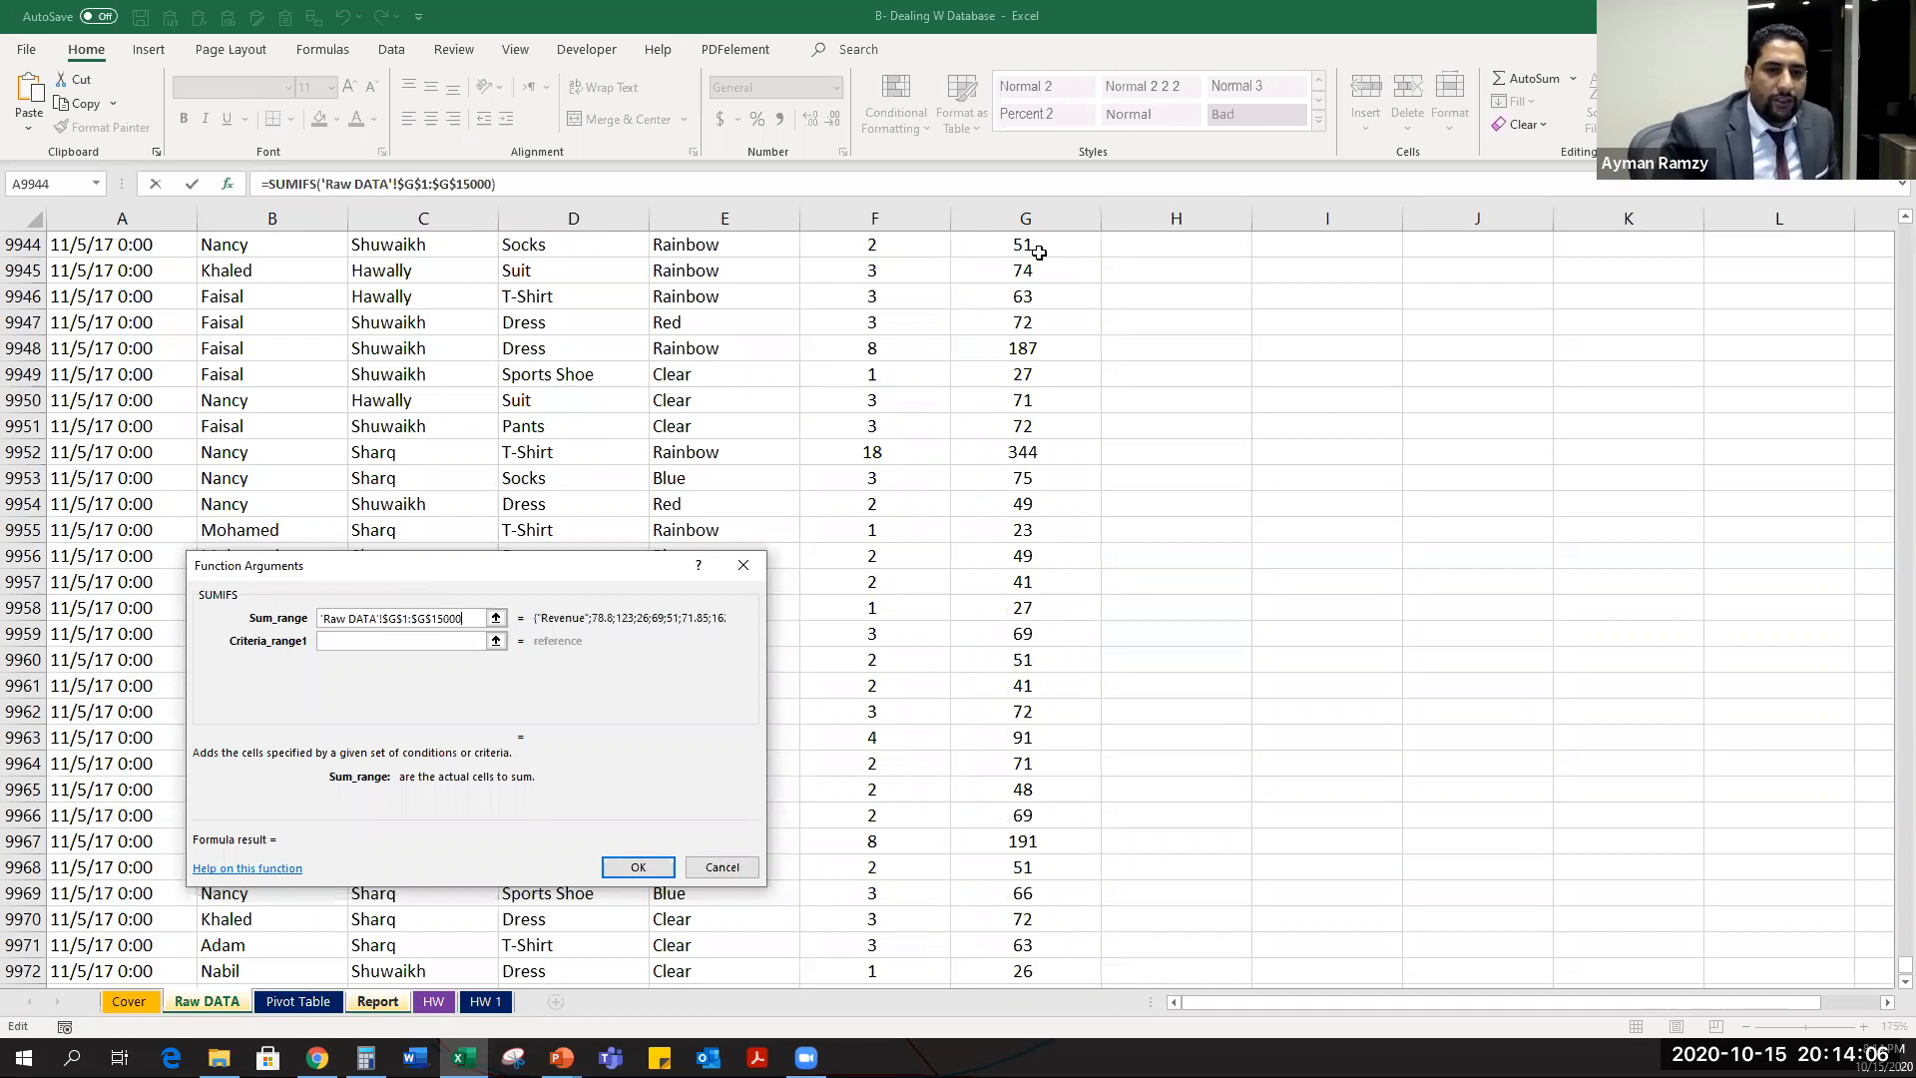
Set the first SUMIFS criteria range to the Raw DATA sheet's SalesRep column as the absolute range $B$1:$B$15000.
key("Tab")
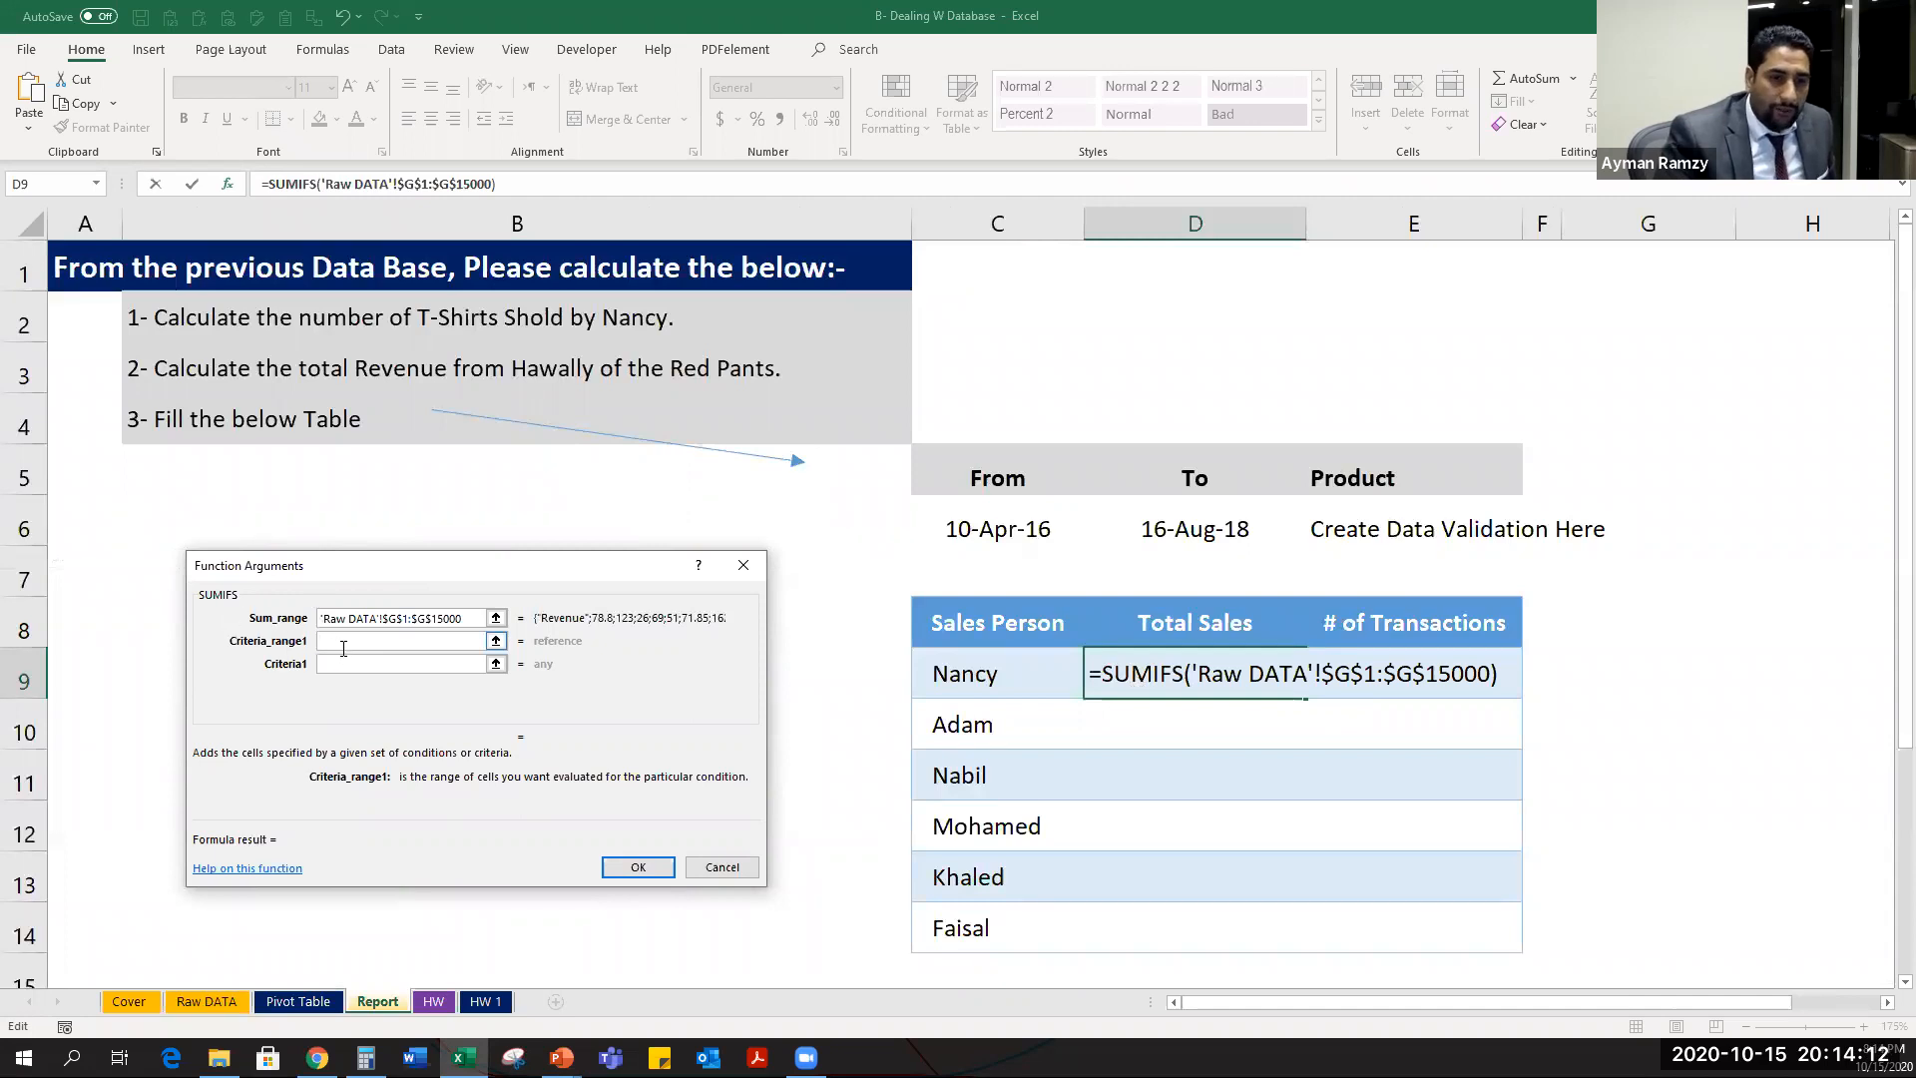
left_click(211, 1002)
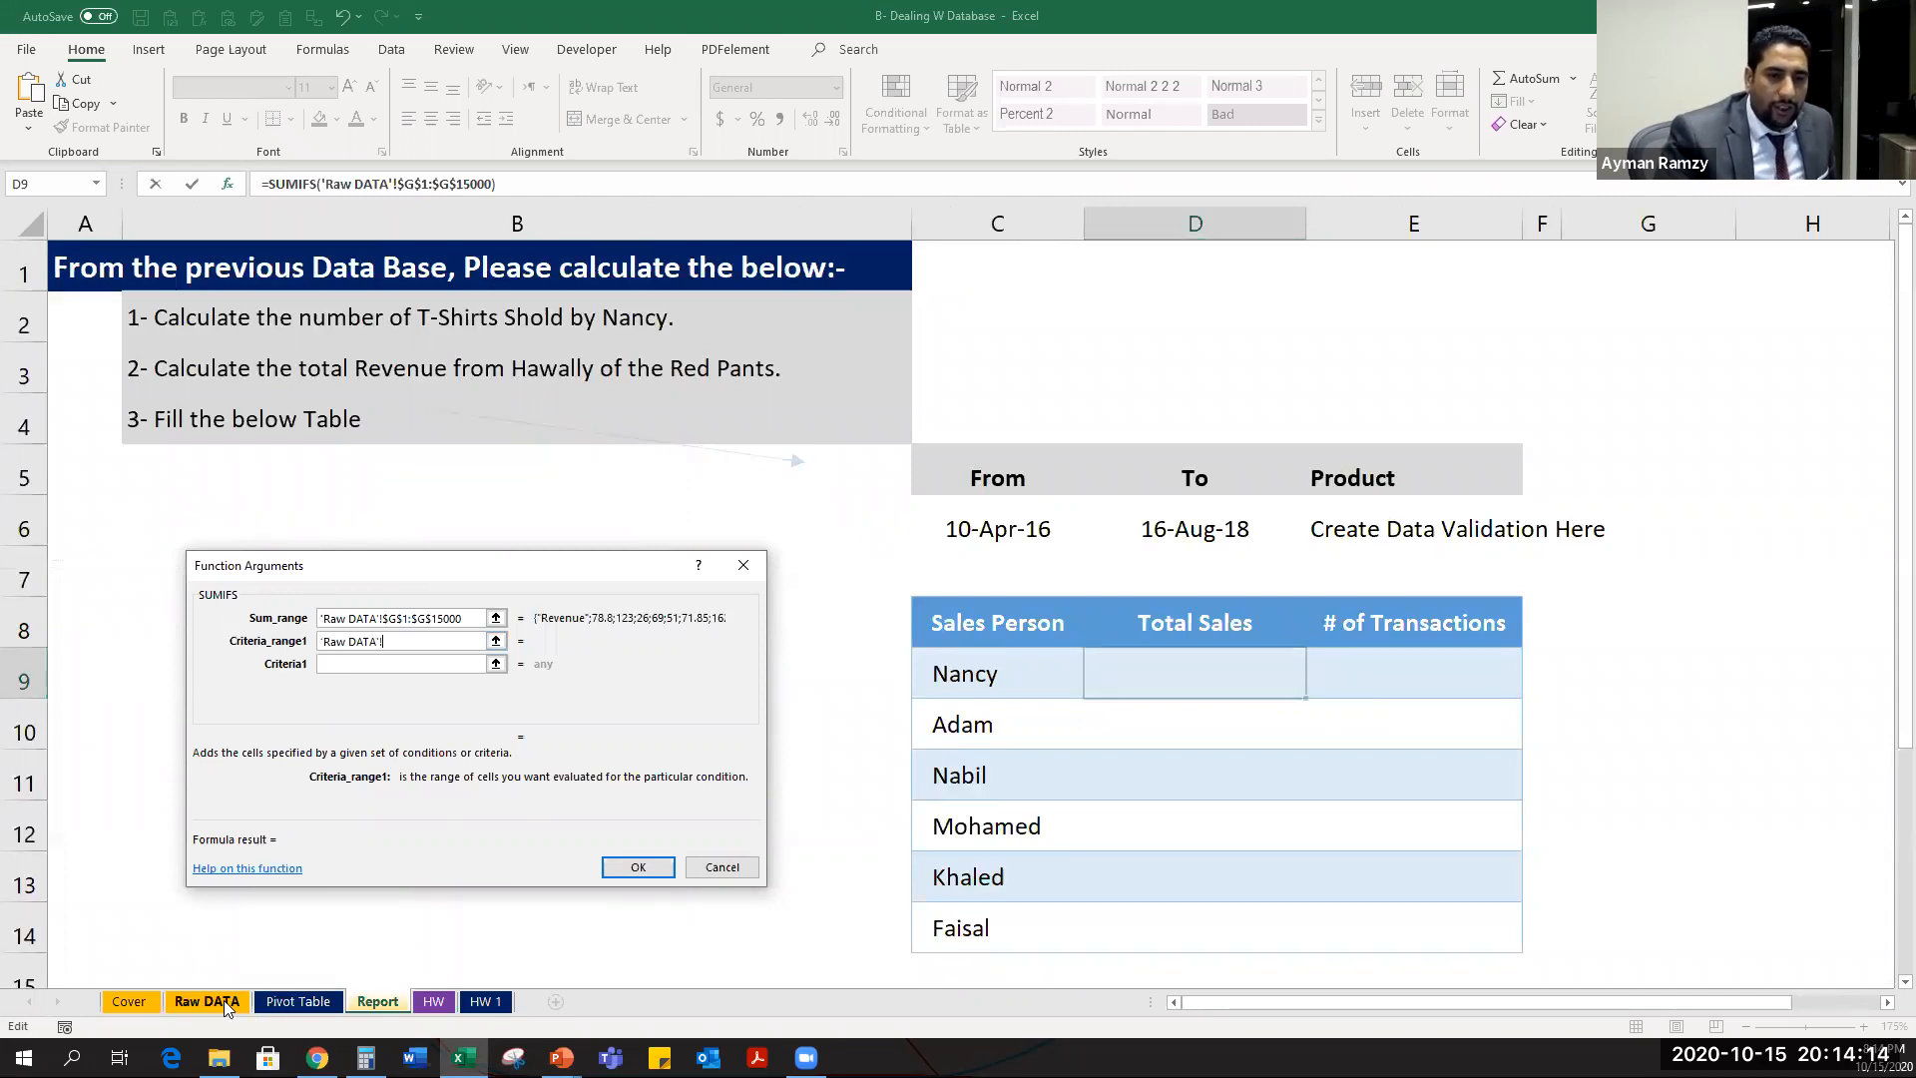
left_click(544, 344)
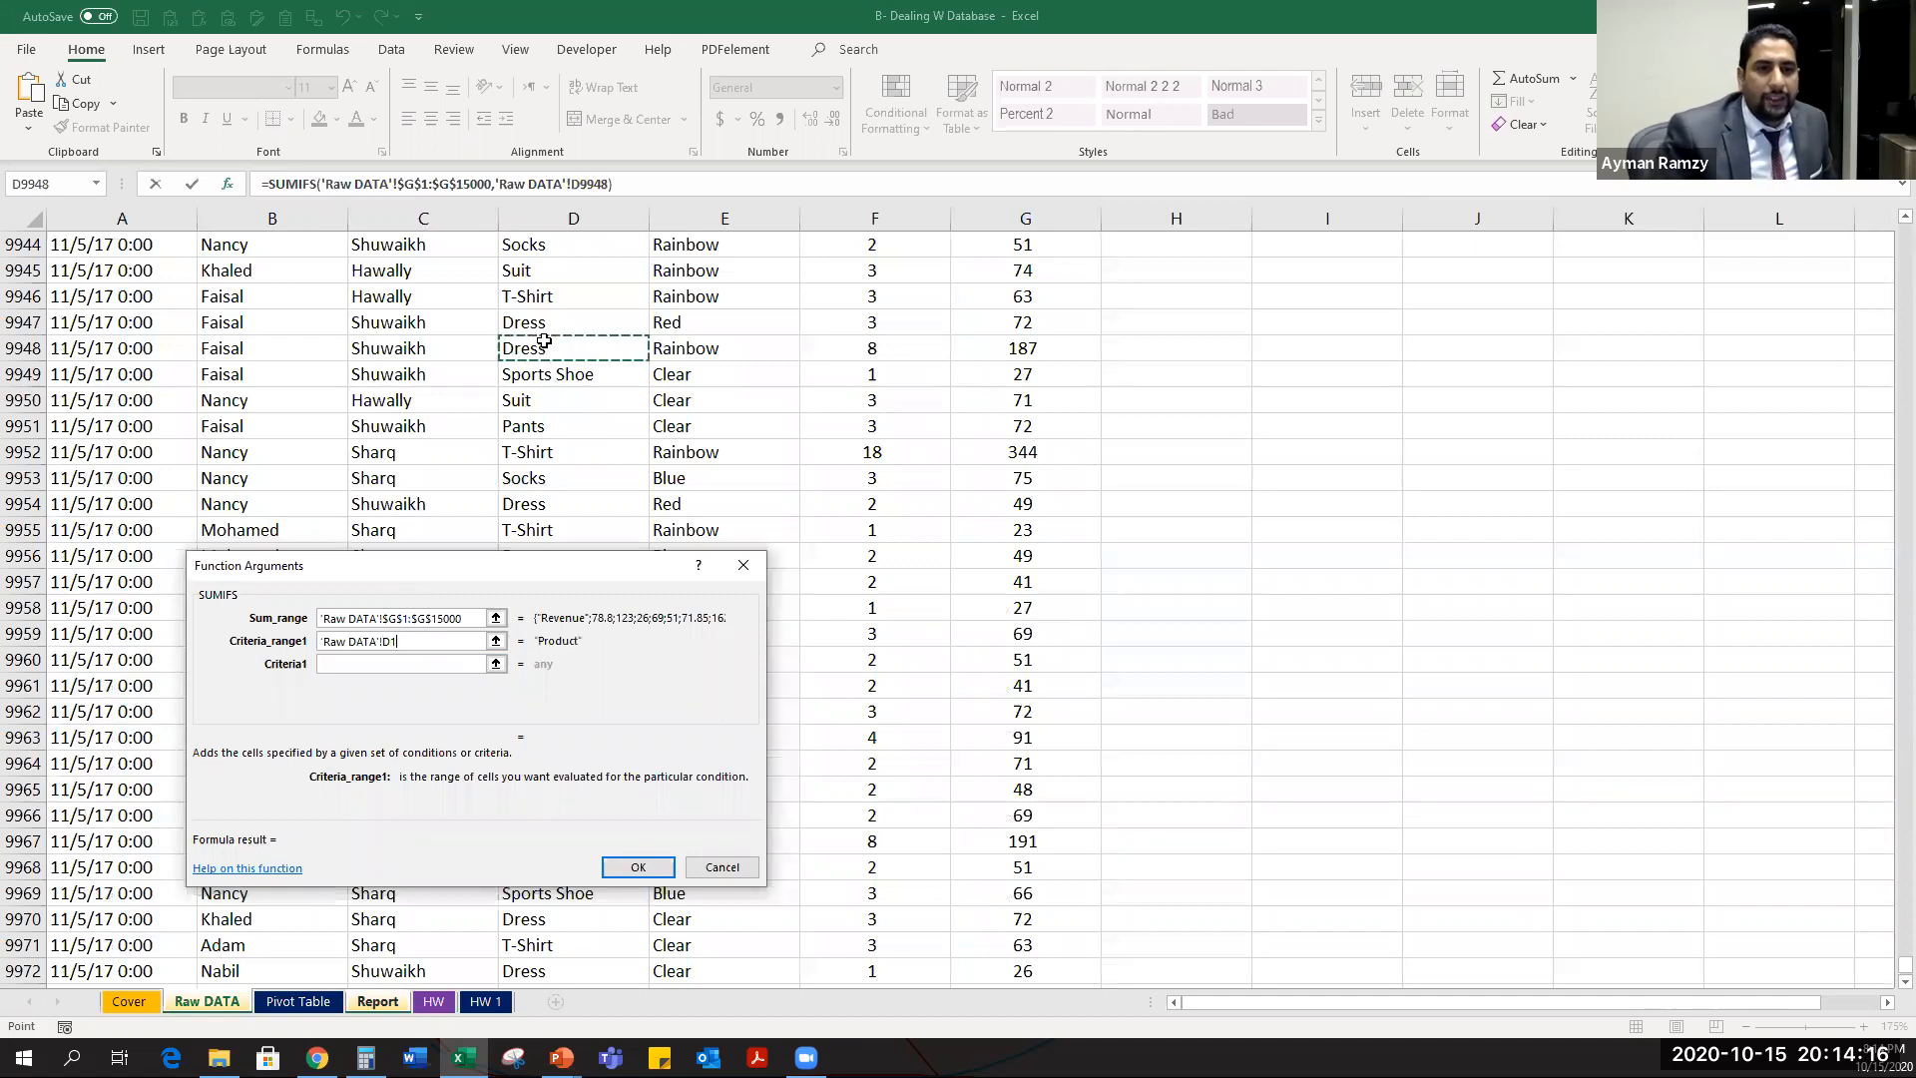
key("ctrl+Up")
key("Left")
key("Left")
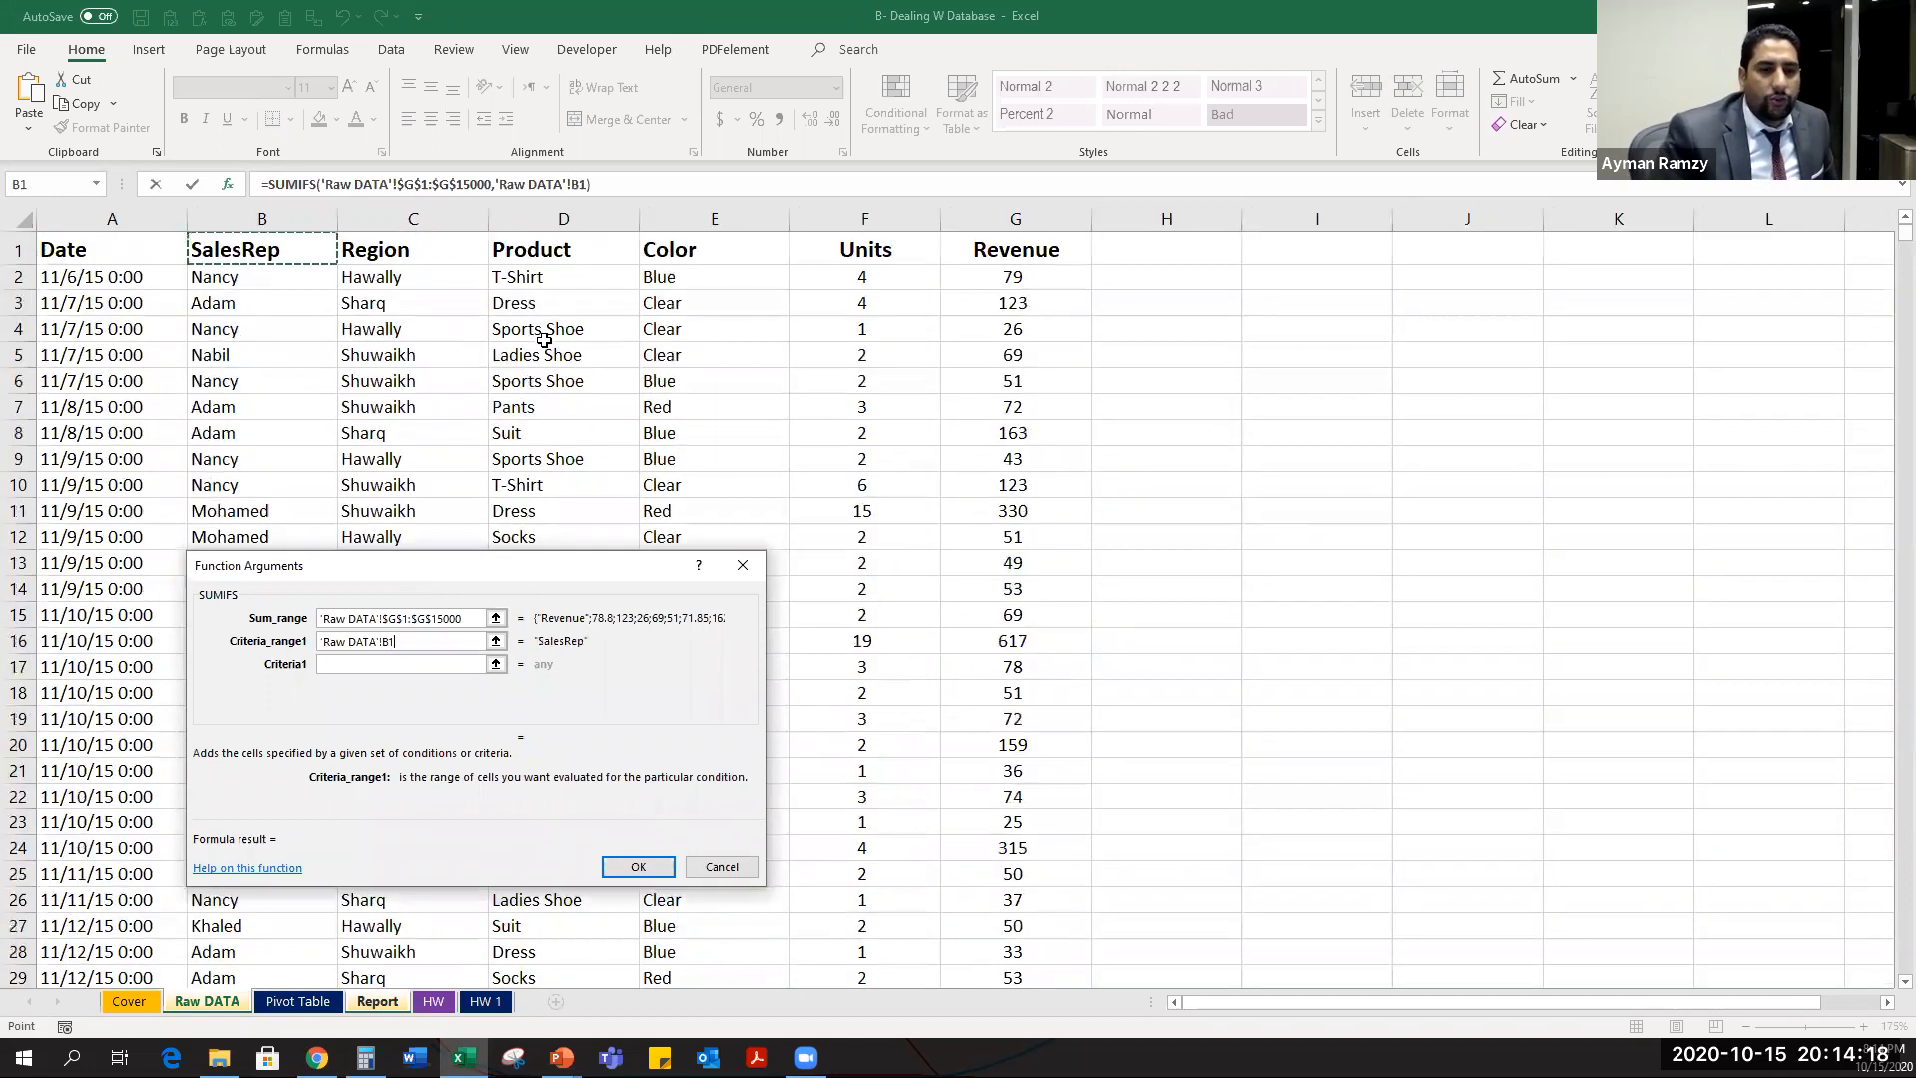
key("ctrl+shift+Down")
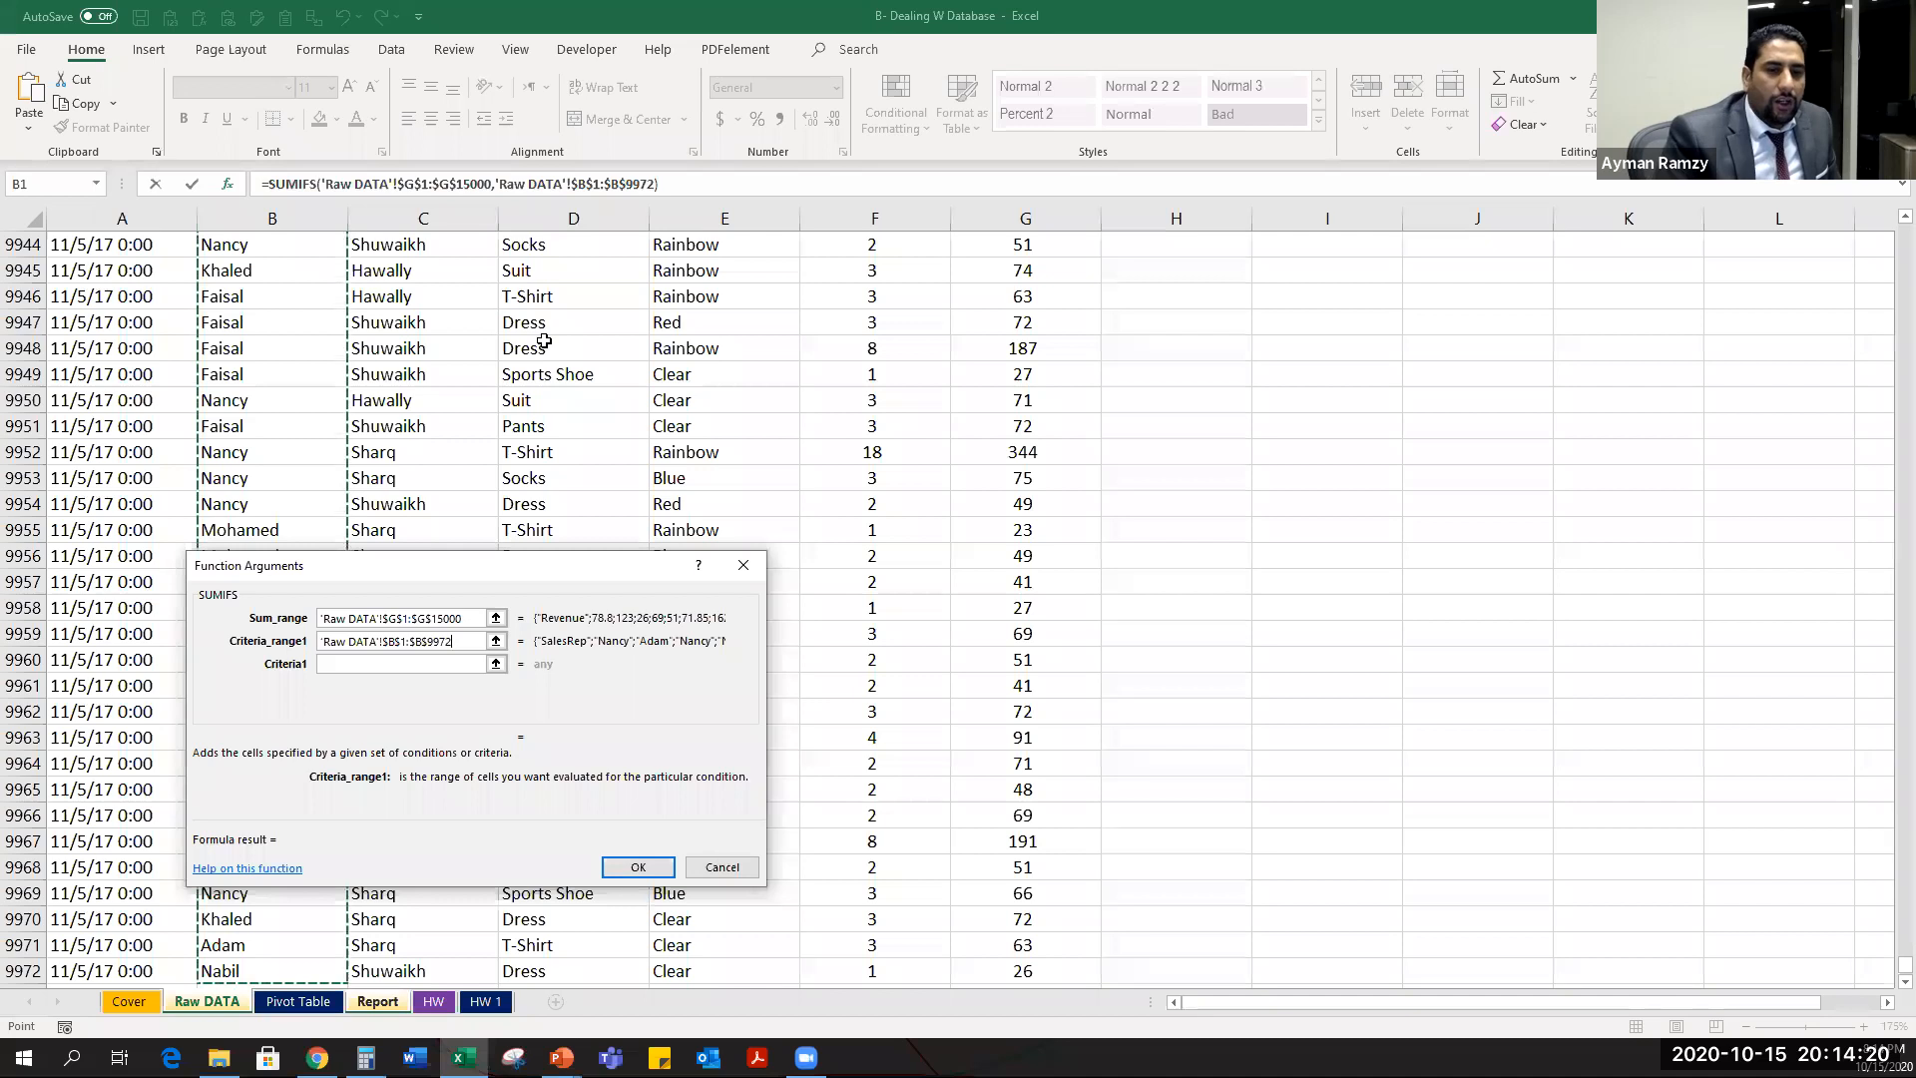
key("BackSpace")
key("BackSpace")
key("BackSpace")
key("BackSpace")
type("100")
key("BackSpace")
key("BackSpace")
type("5000")
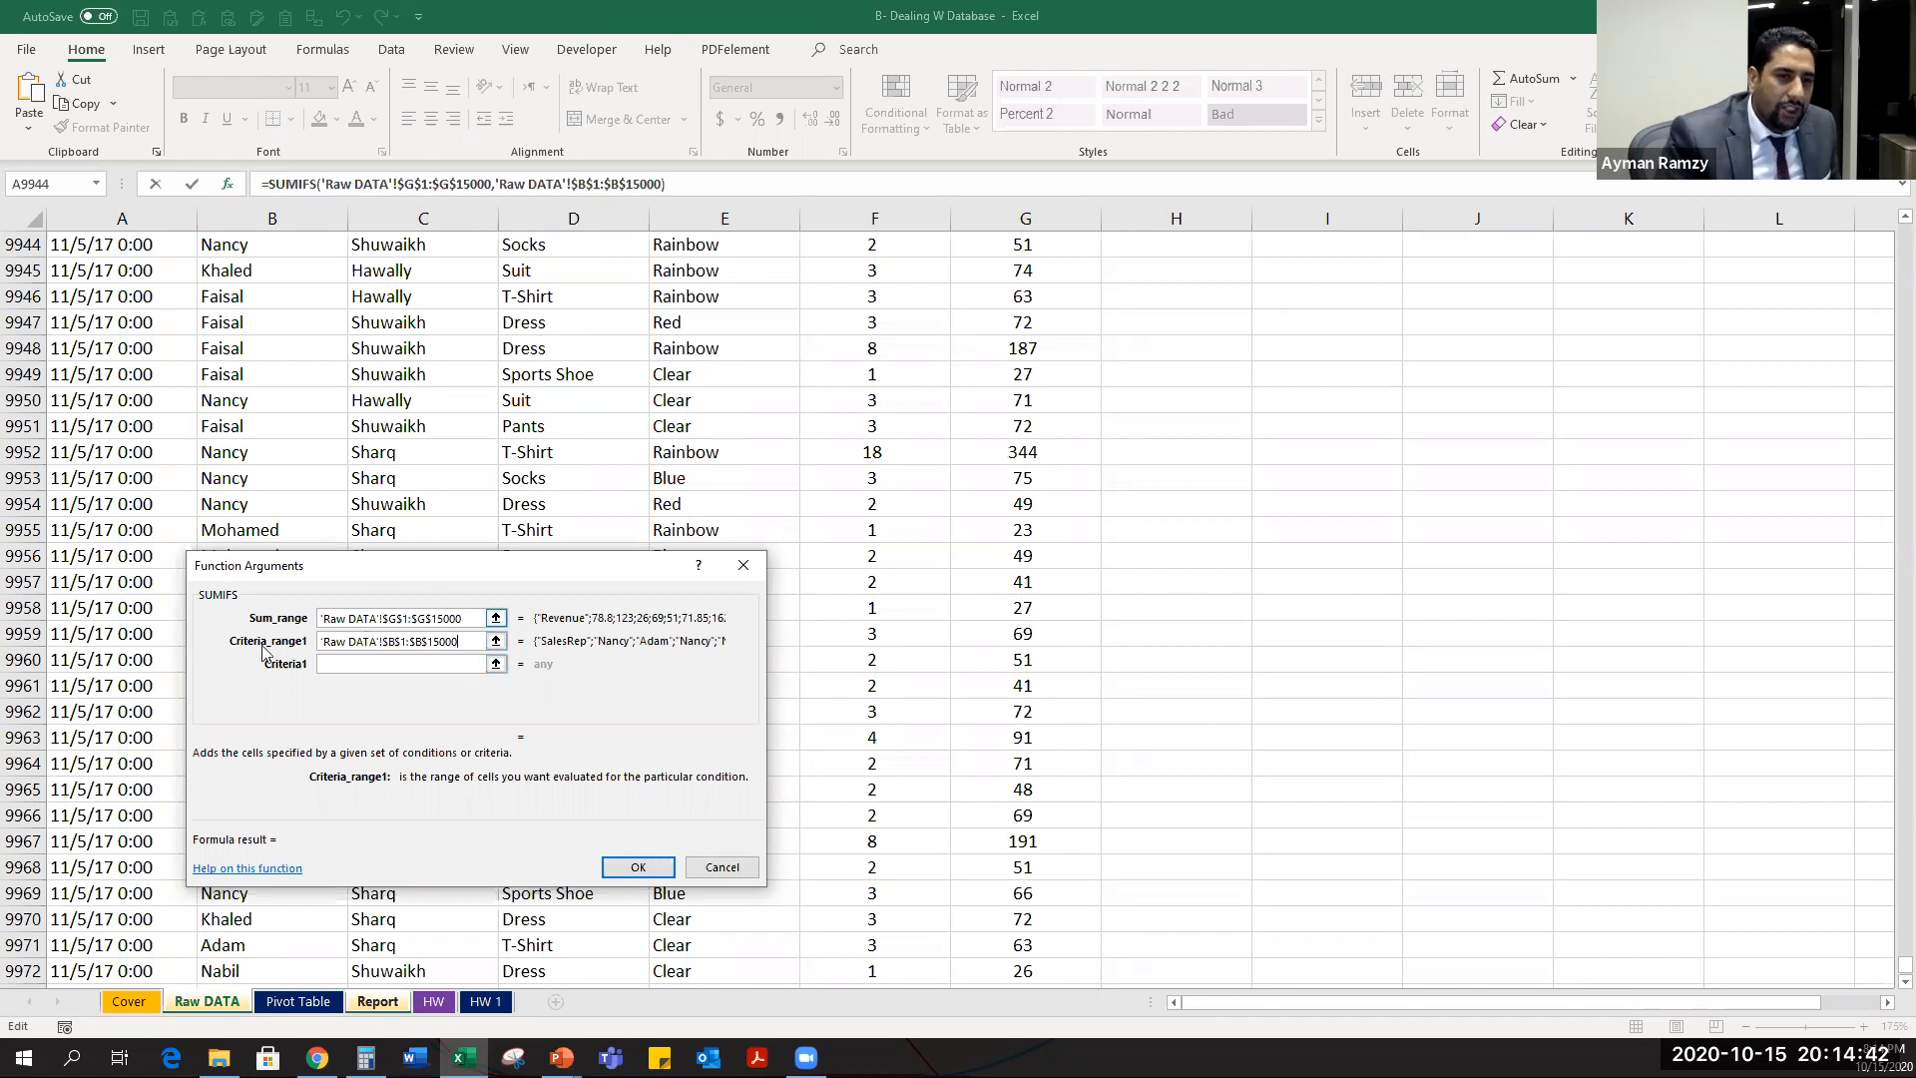
left_click(377, 1001)
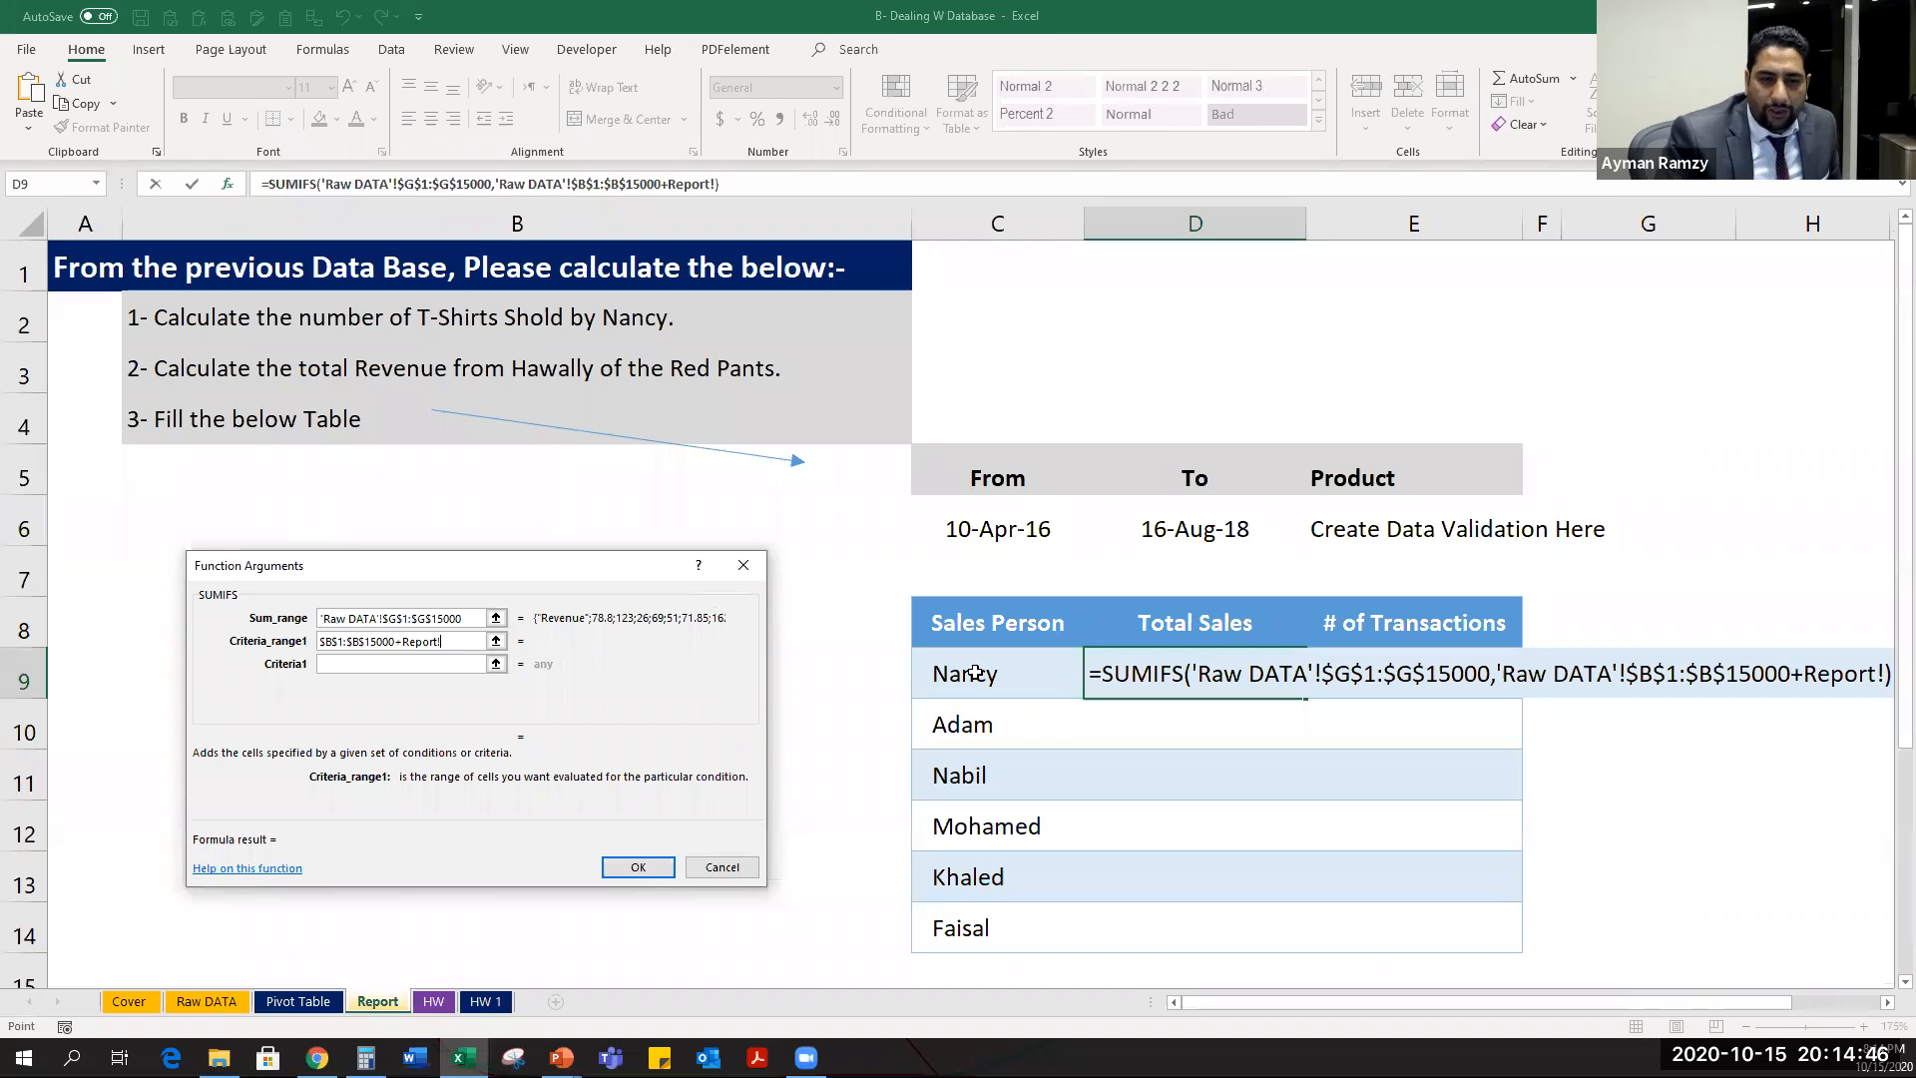
left_click(976, 674)
left_click(474, 638)
key("BackSpace")
key("BackSpace")
key("BackSpace")
key("BackSpace")
key("BackSpace")
key("BackSpace")
key("BackSpace")
key("BackSpace")
key("BackSpace")
key("BackSpace")
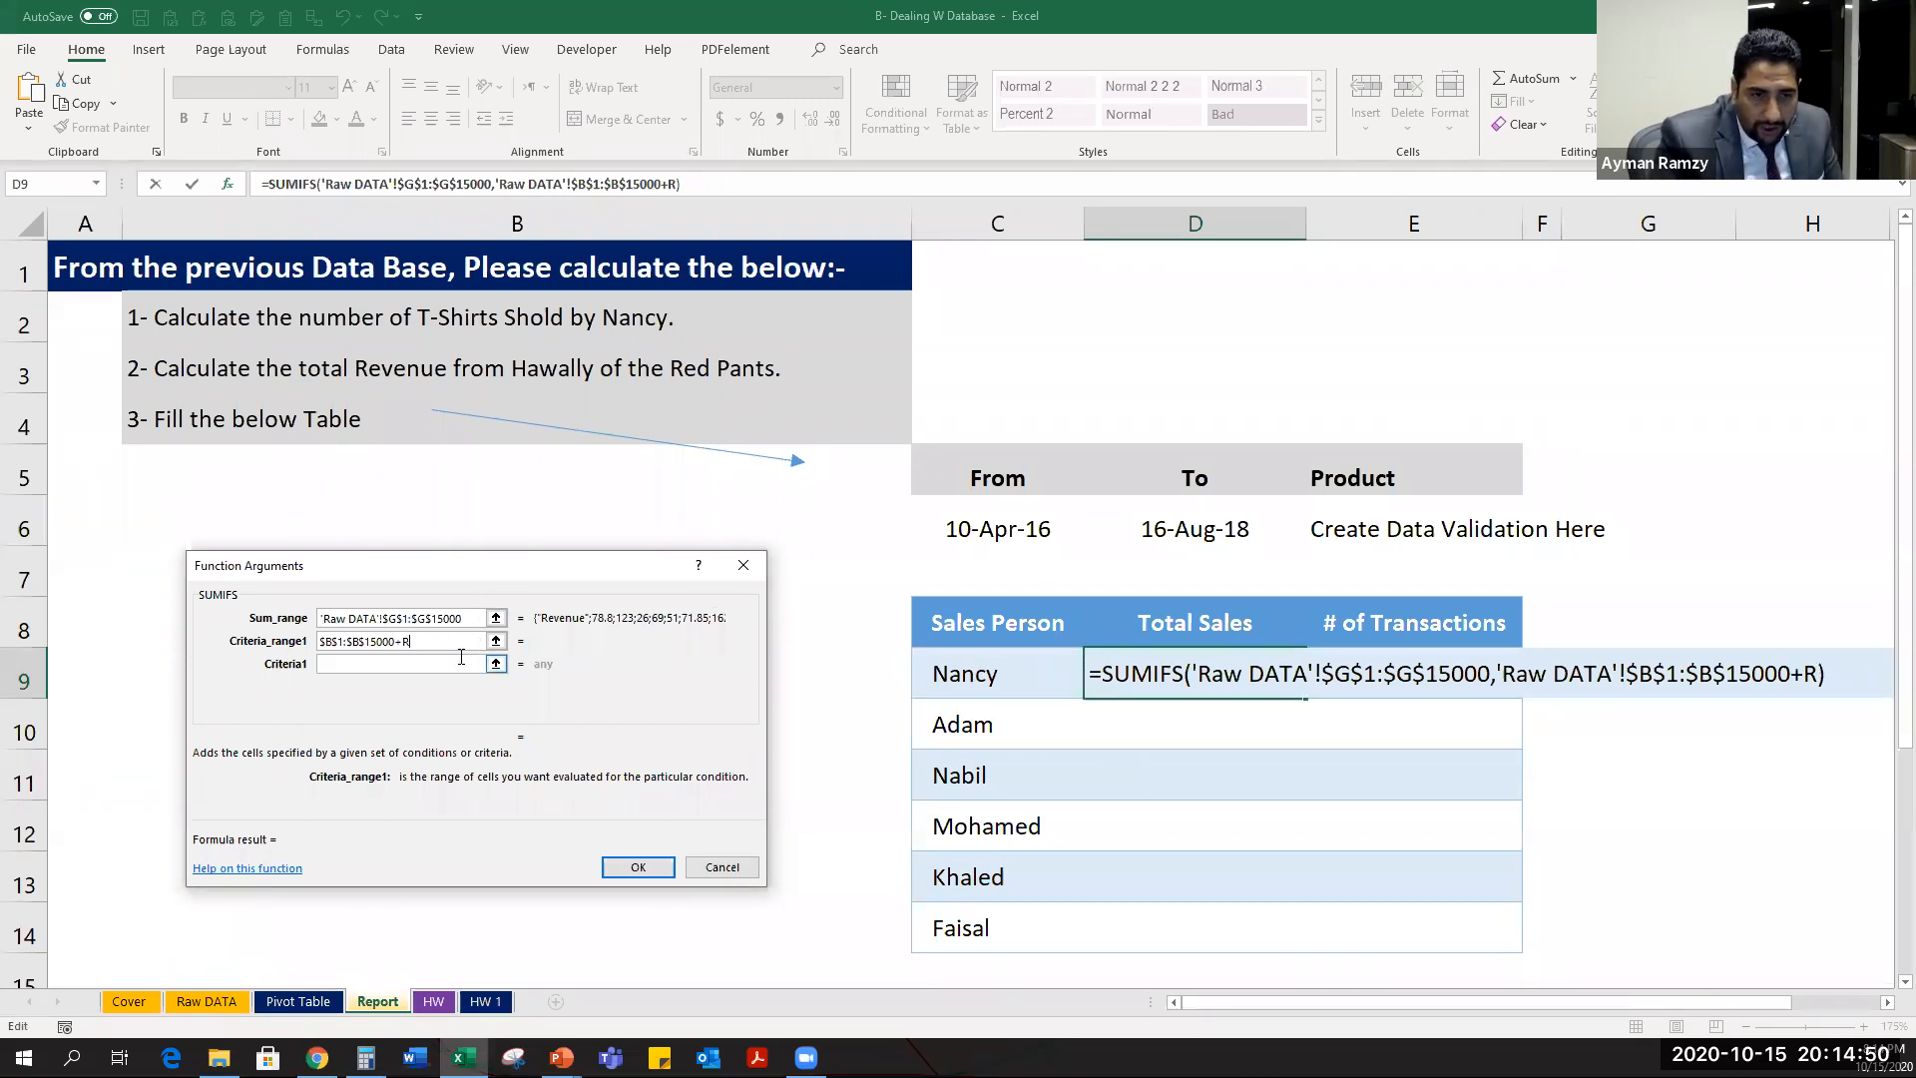
Use sales person cell C9 on the Report sheet as the first SUMIFS criterion and complete the formula in D9.
left_click(451, 666)
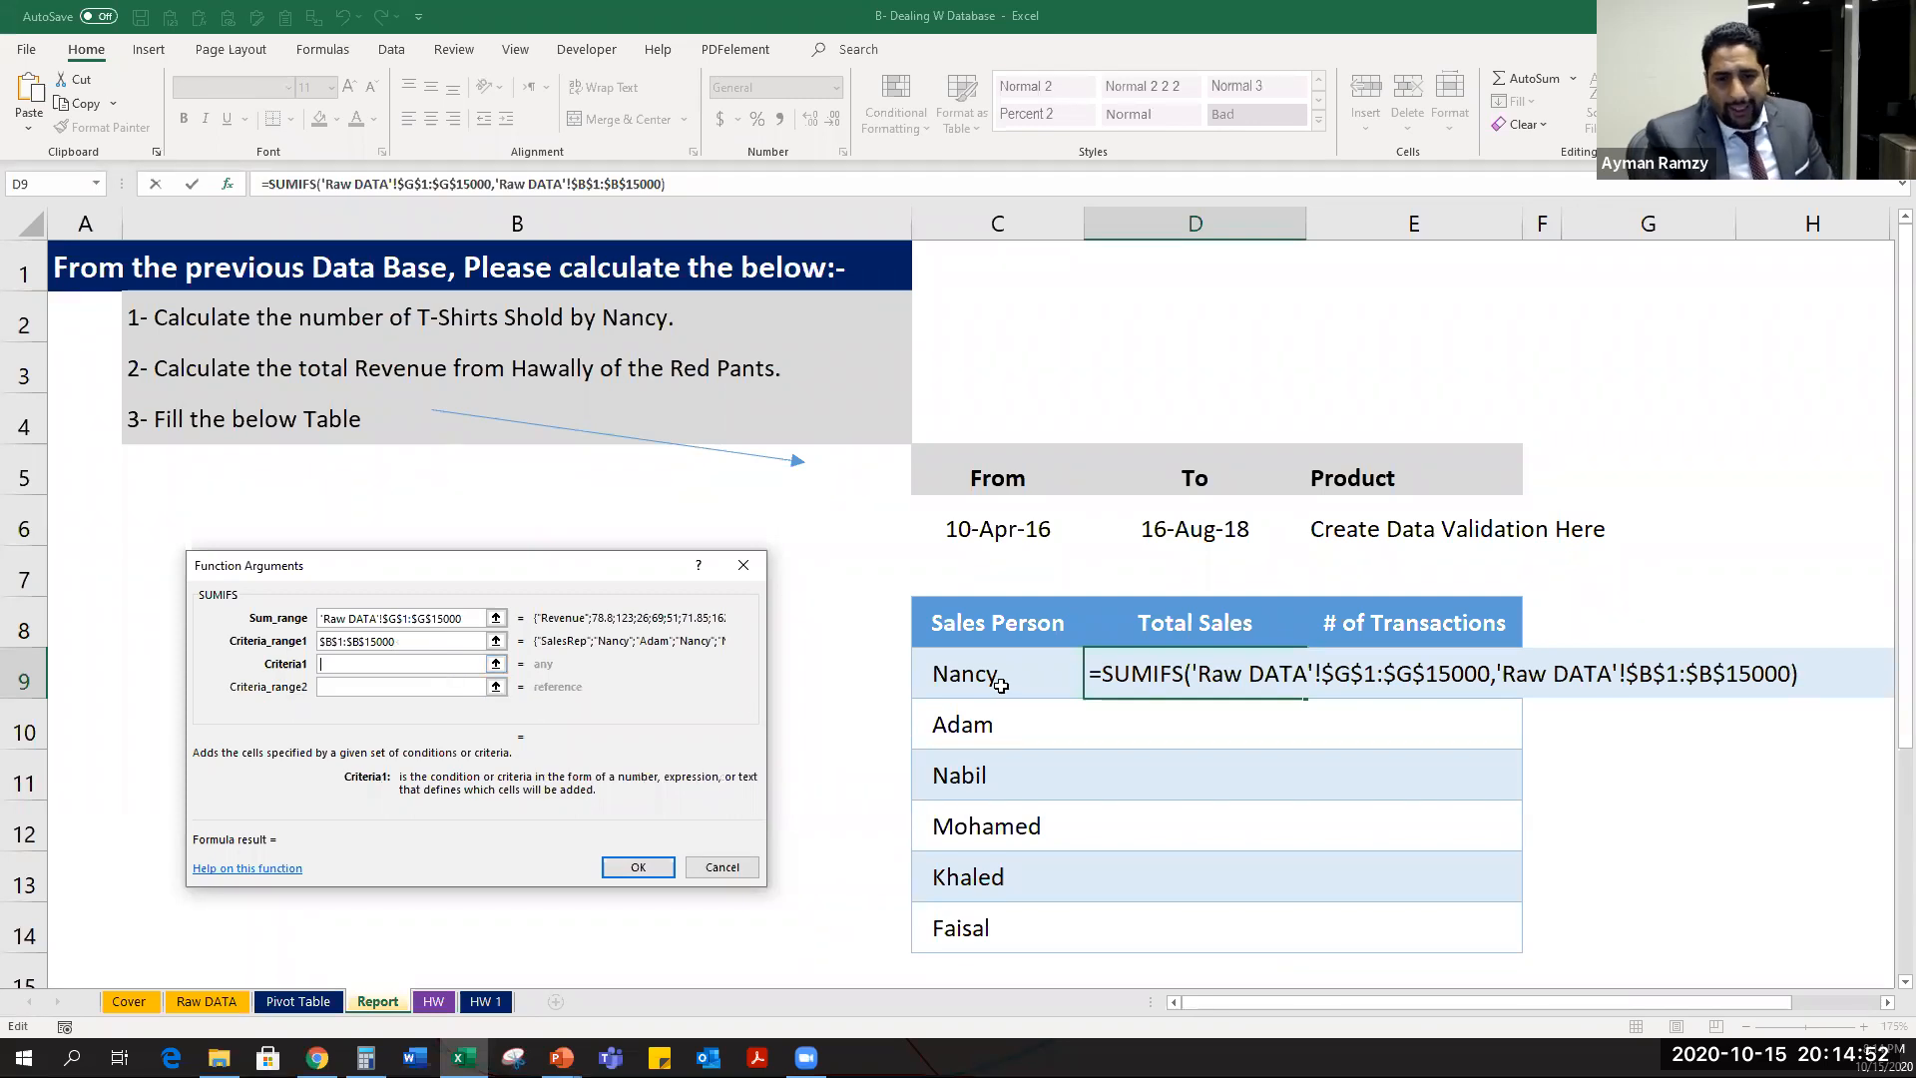
left_click(998, 679)
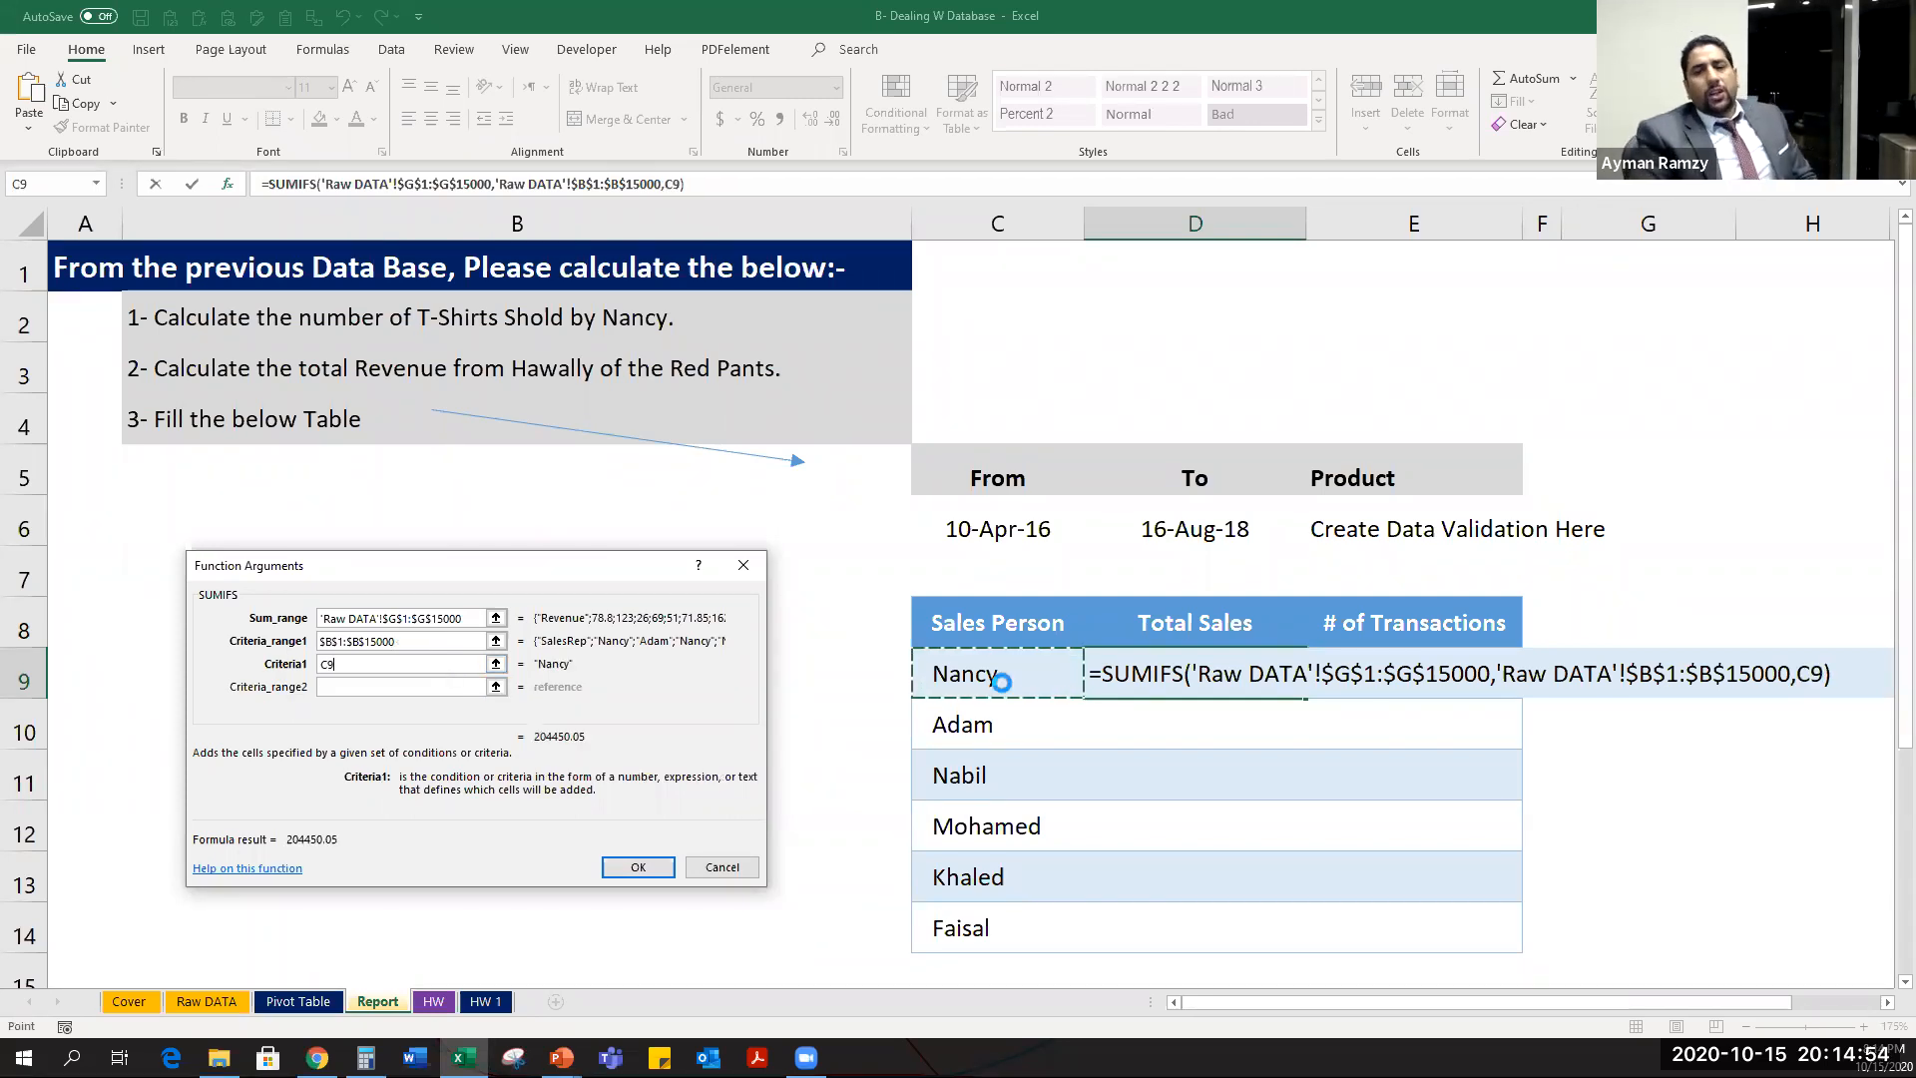
key("Return")
Try copying the Total Sales formula from D9 down to D14, and undo the paste.
key("ctrl+c")
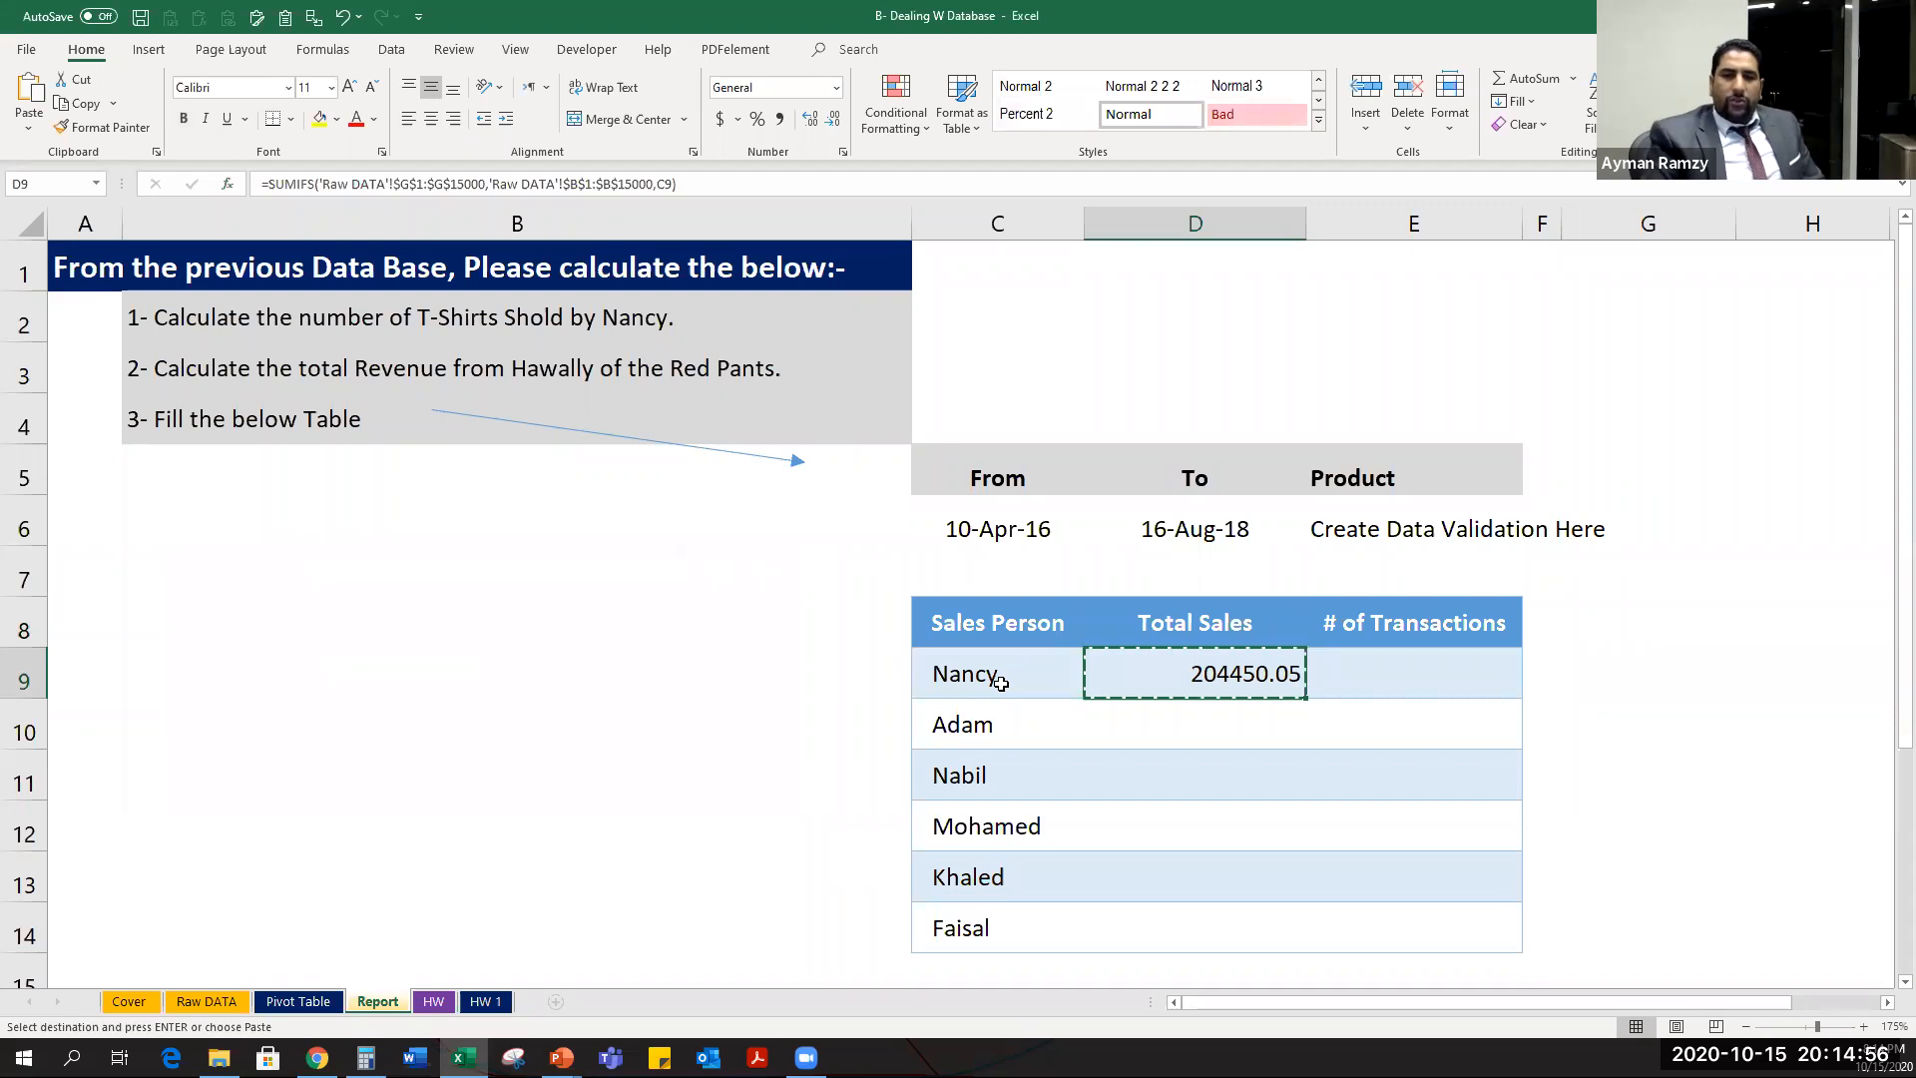
key("shift+Down")
key("shift+Down")
key("shift+Down")
key("shift+Down")
key("shift+Down")
key("ctrl+v")
key("Escape")
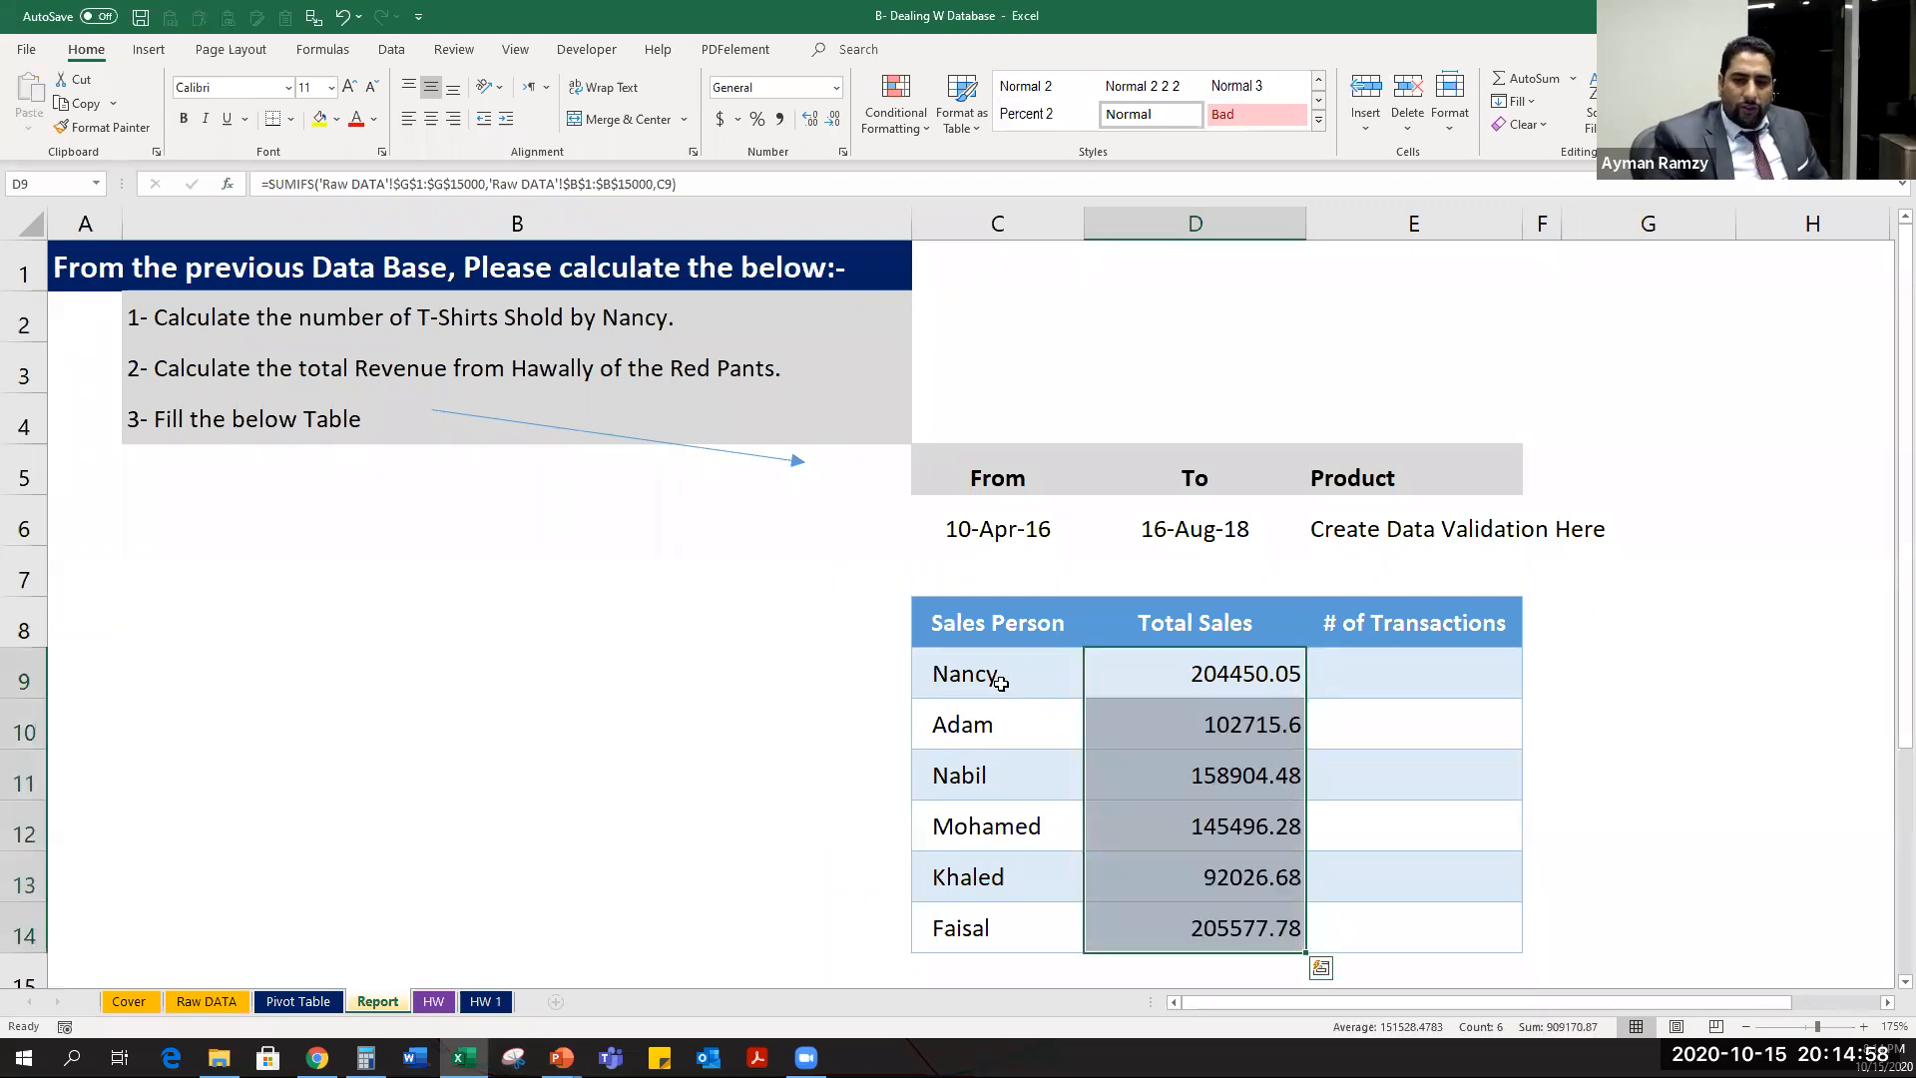
key("ctrl+z")
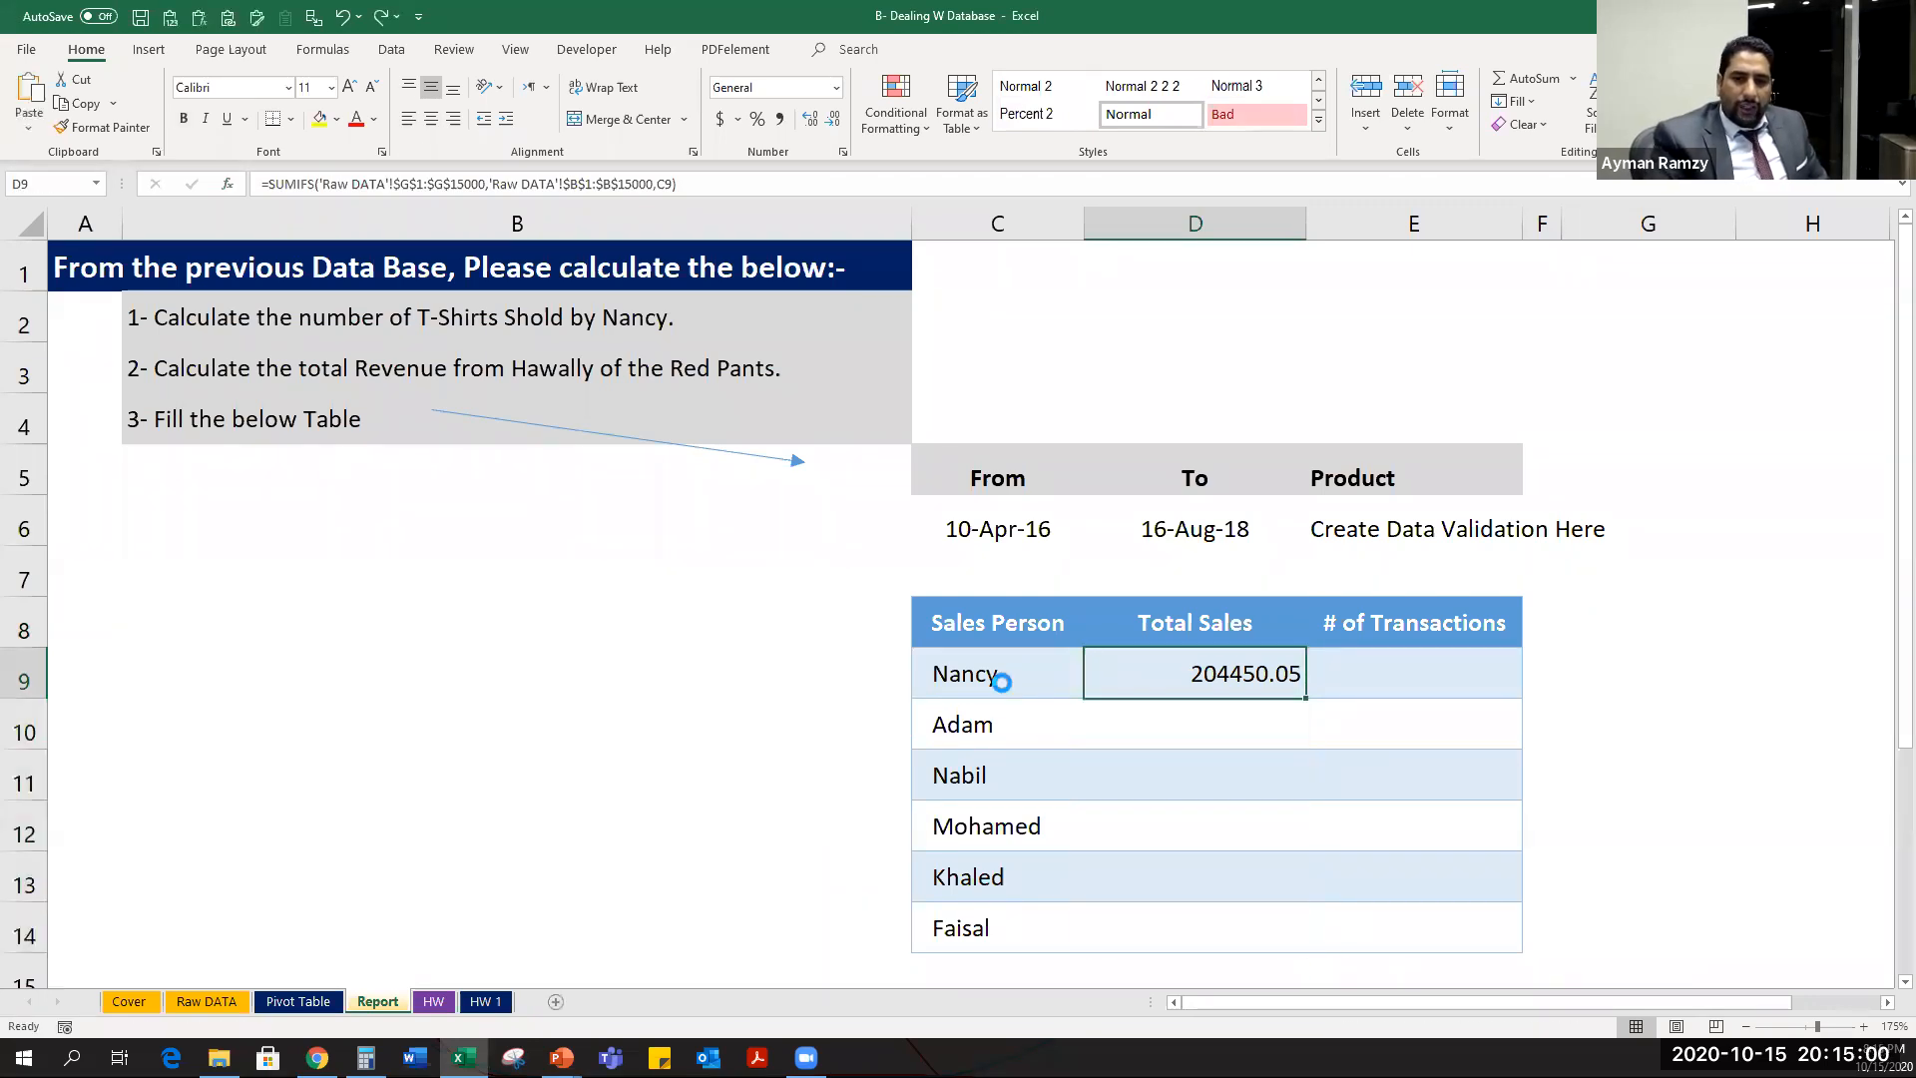
Copy the Total Sales formula from D9 down to D14 and format the cells as numbers with thousands separators and two decimals.
key("ctrl+c")
key("shift+Down")
key("shift+Down")
key("shift+Down")
key("shift+Down")
key("shift+Down")
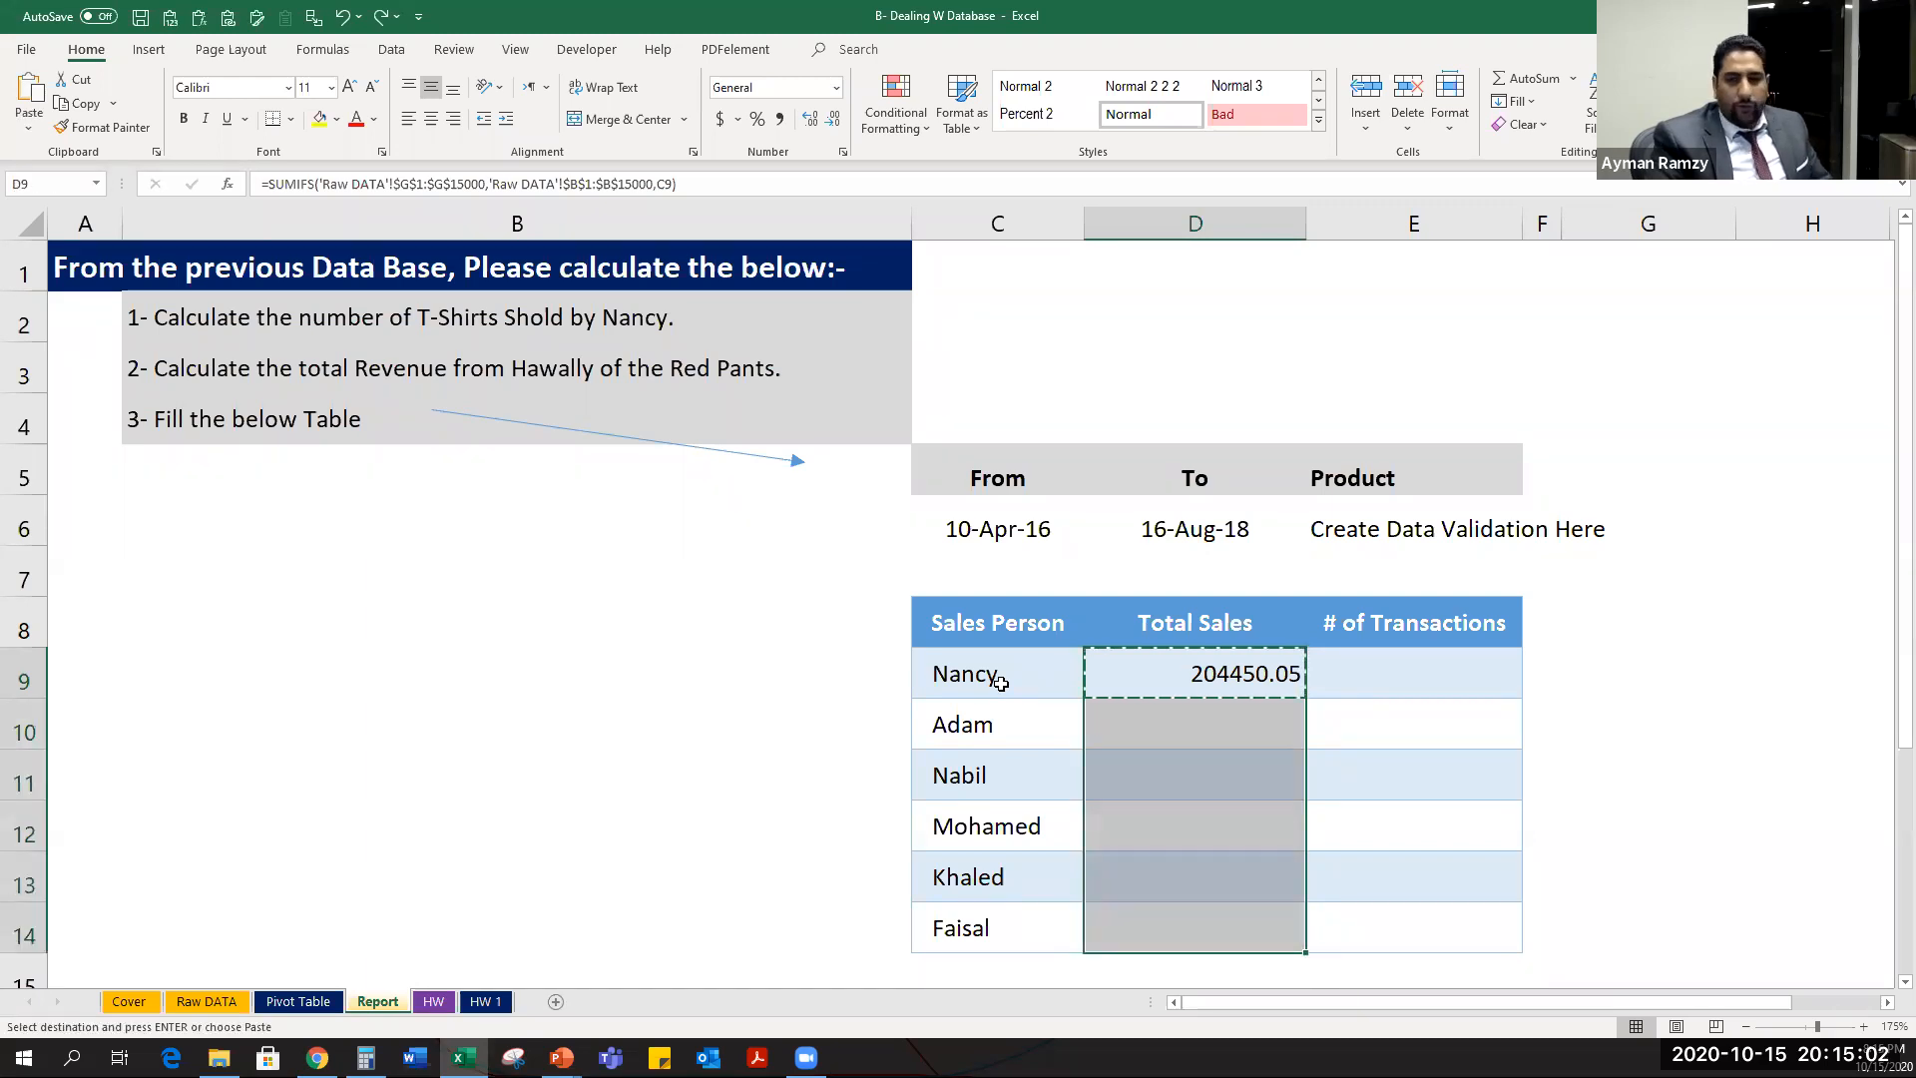
key("ctrl+v")
key("ctrl+shift+1")
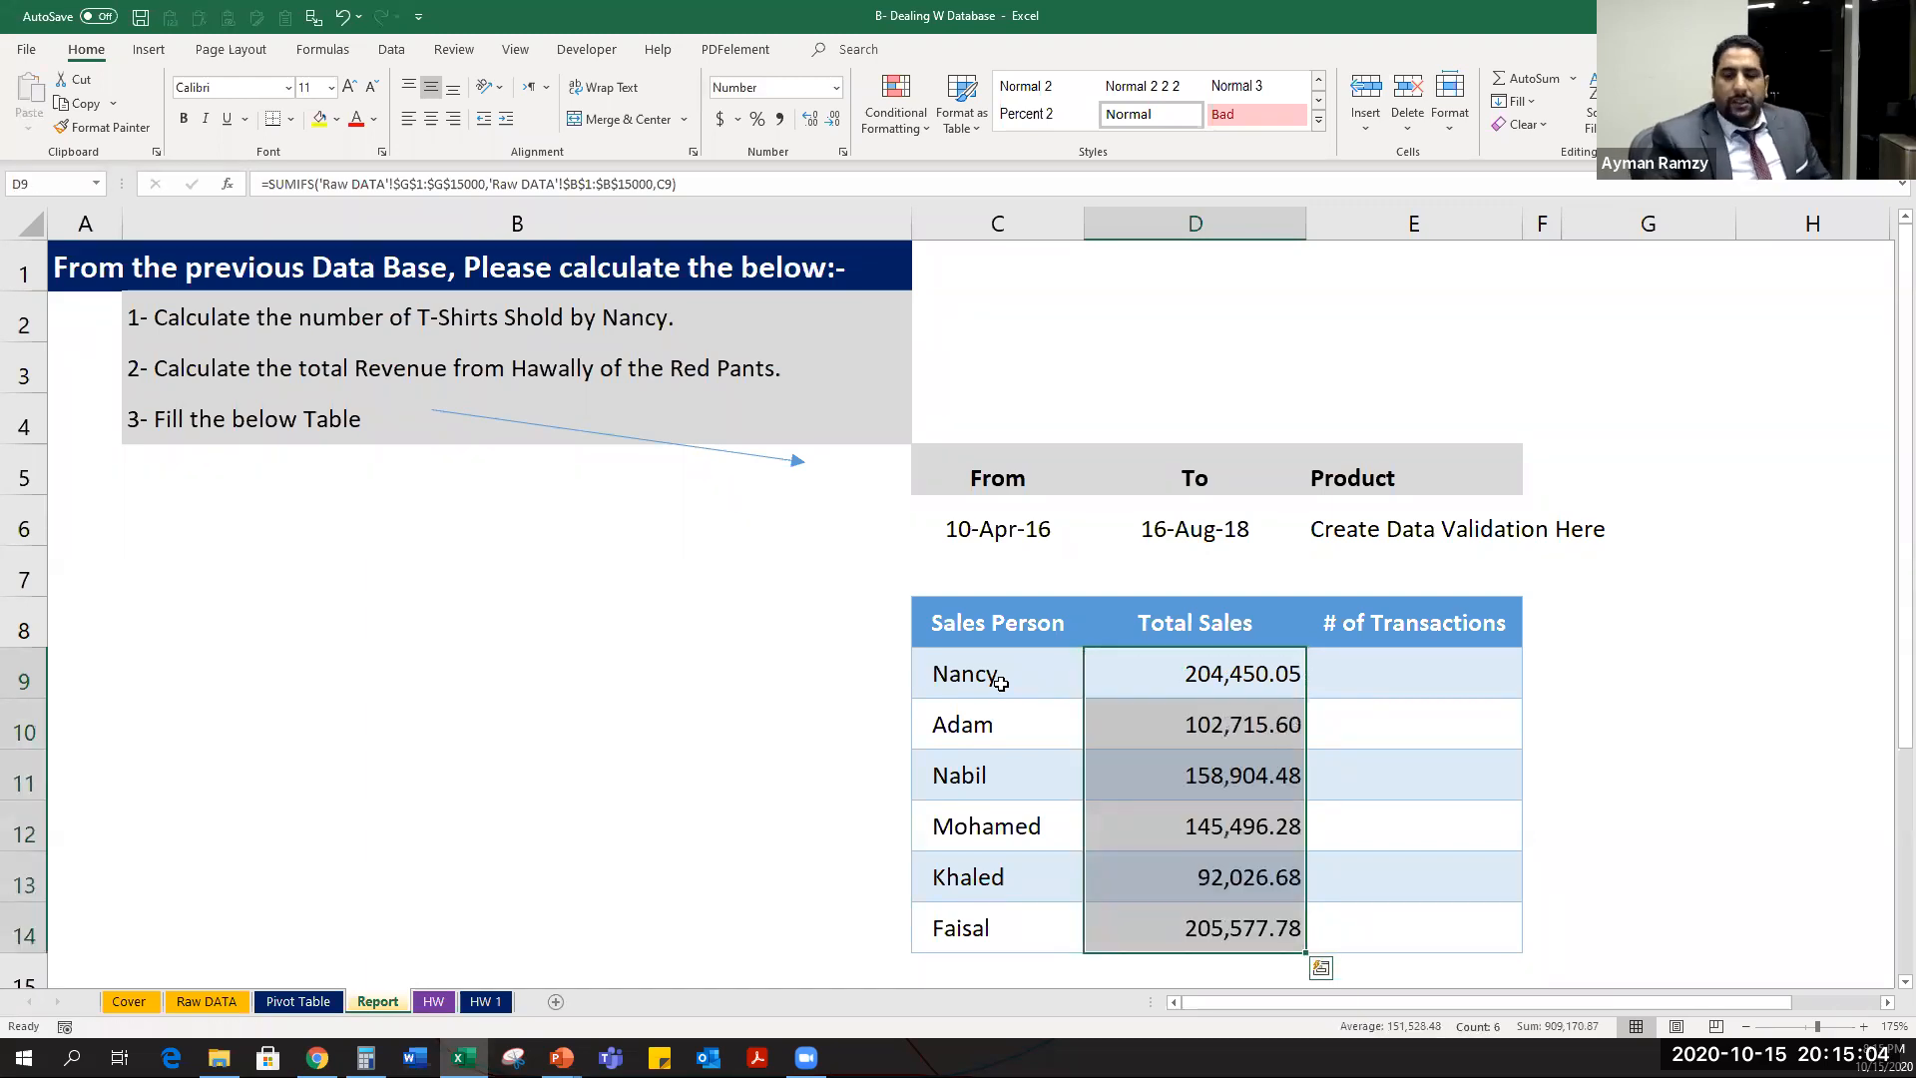
Remove both decimal places from the Total Sales figures in D9:D14.
left_click(833, 121)
left_click(833, 121)
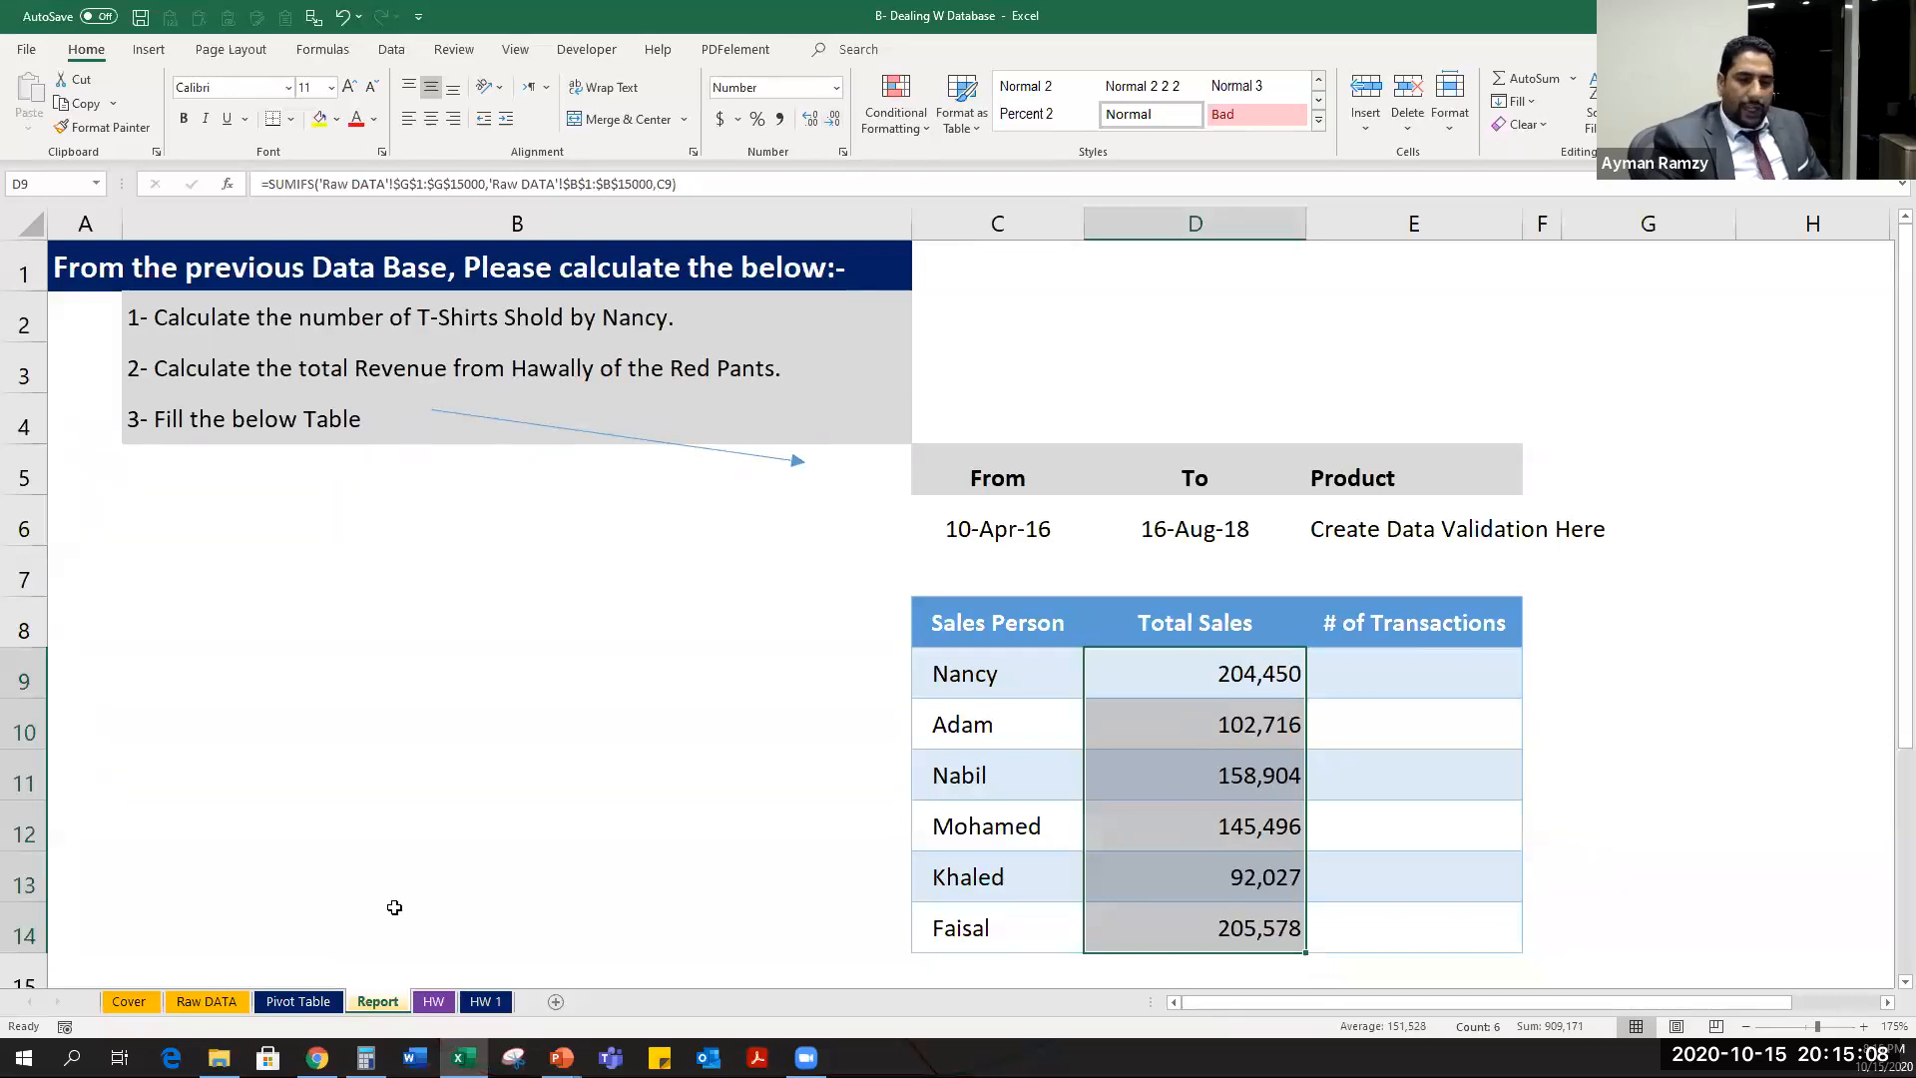
Compare the Report sheet's Total Sales figures with the Grand Total column on the Pivot Table sheet.
left_click(213, 1001)
left_click(506, 767)
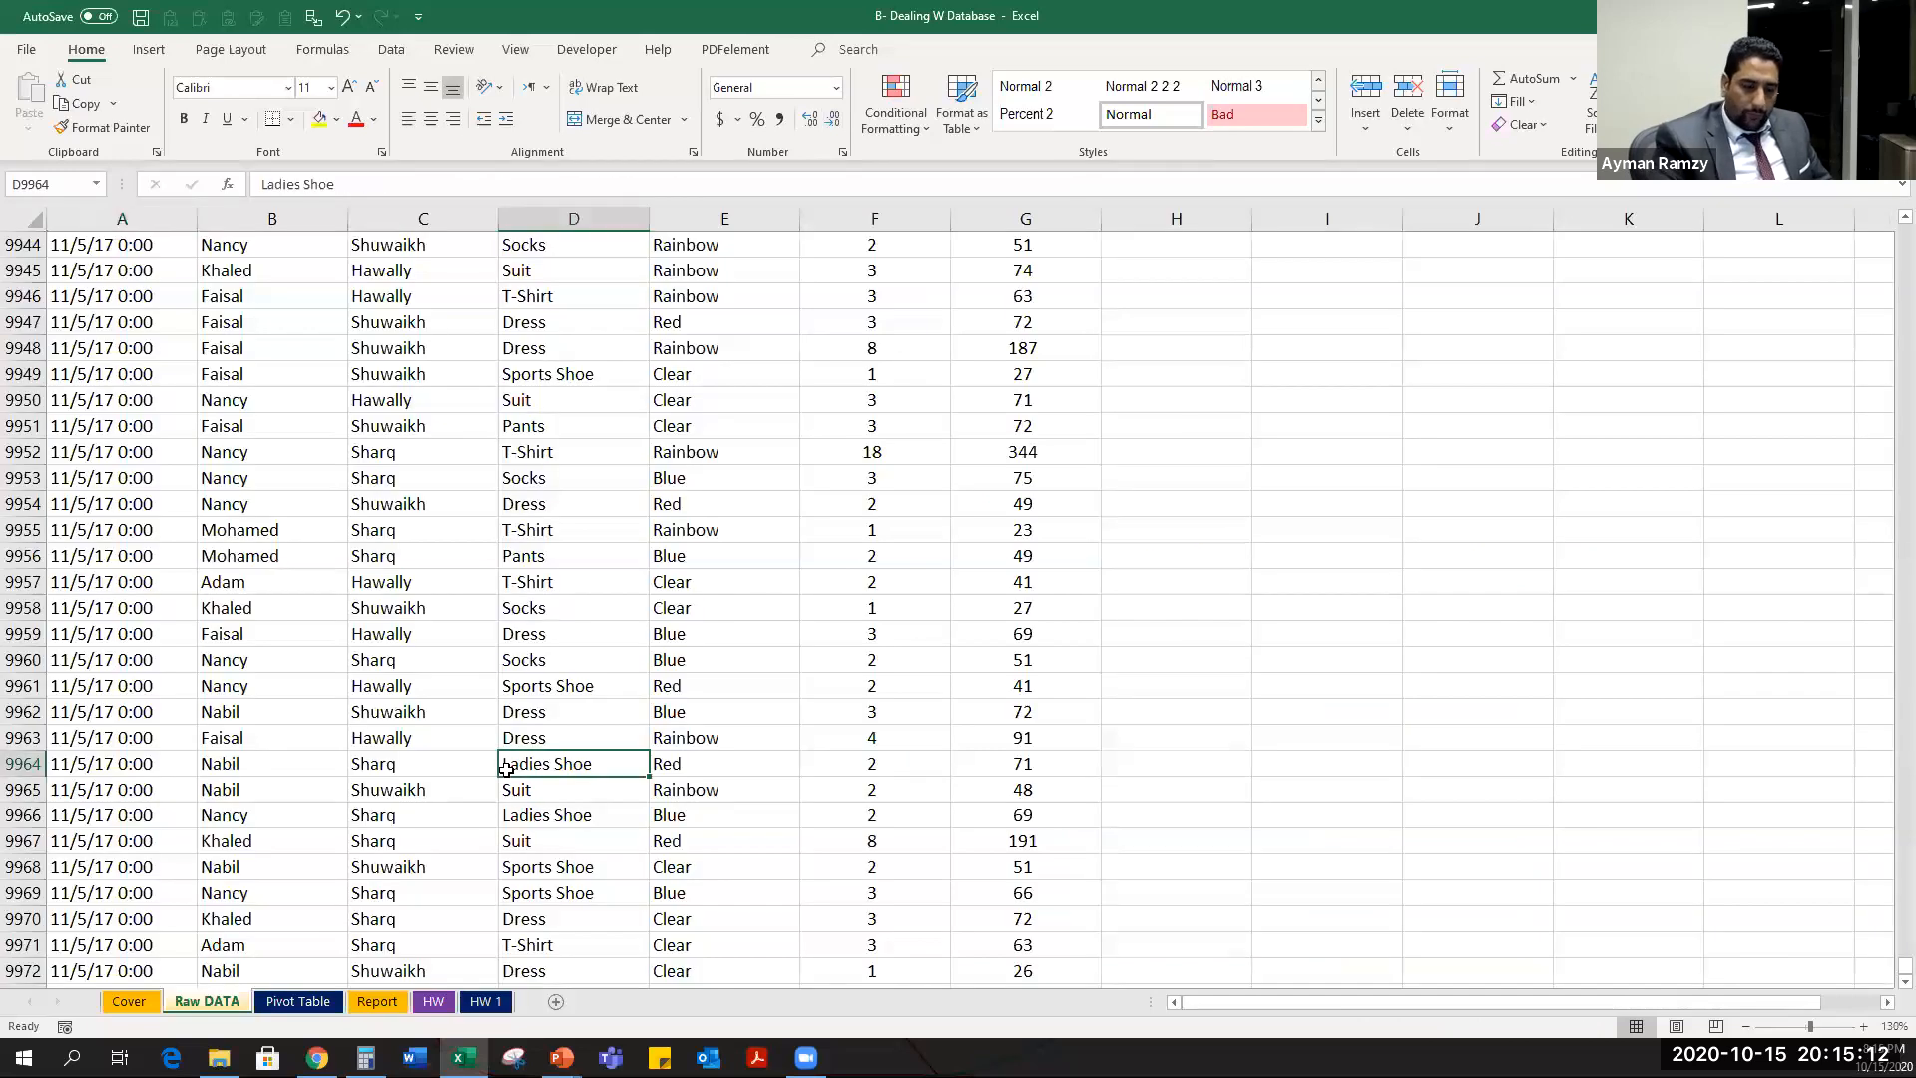
key("ctrl+Home")
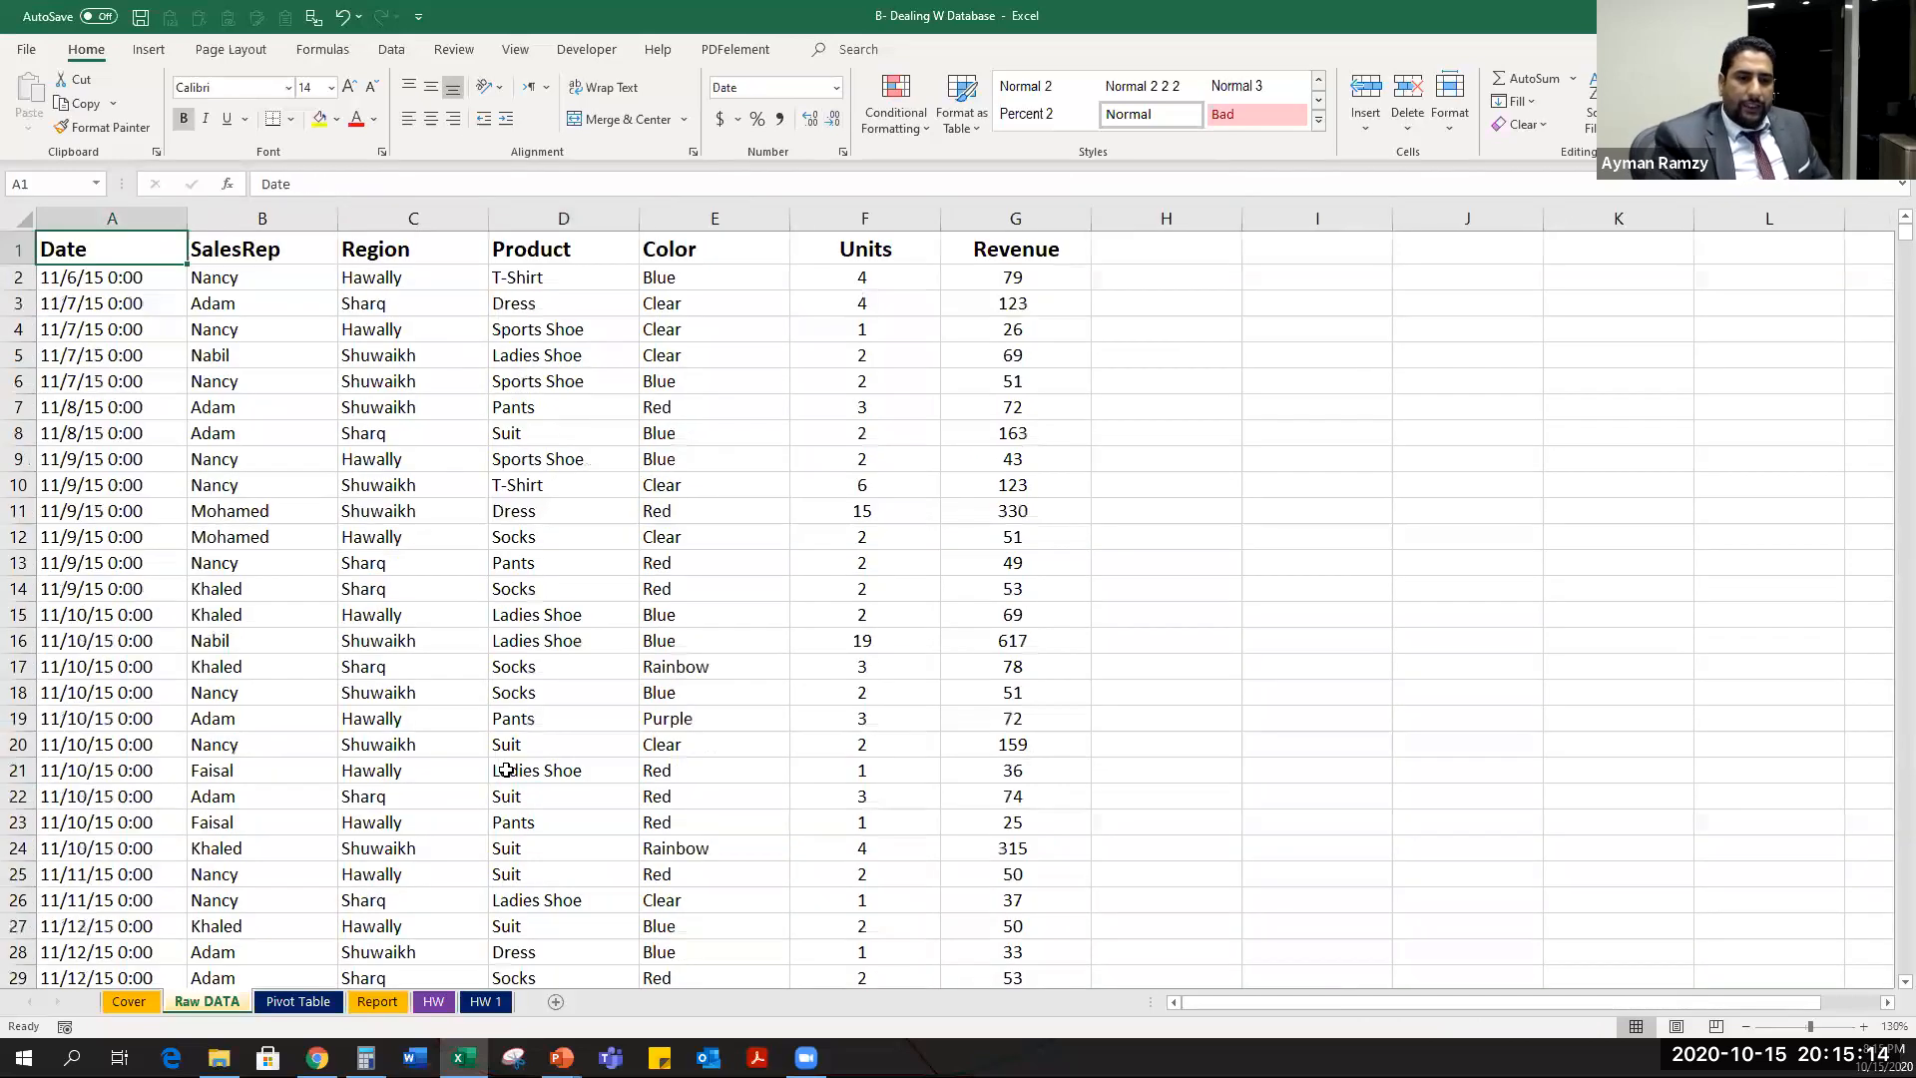
key("ctrl+Page_Down")
key("ctrl+Page_Down")
key("ctrl+Page_Up")
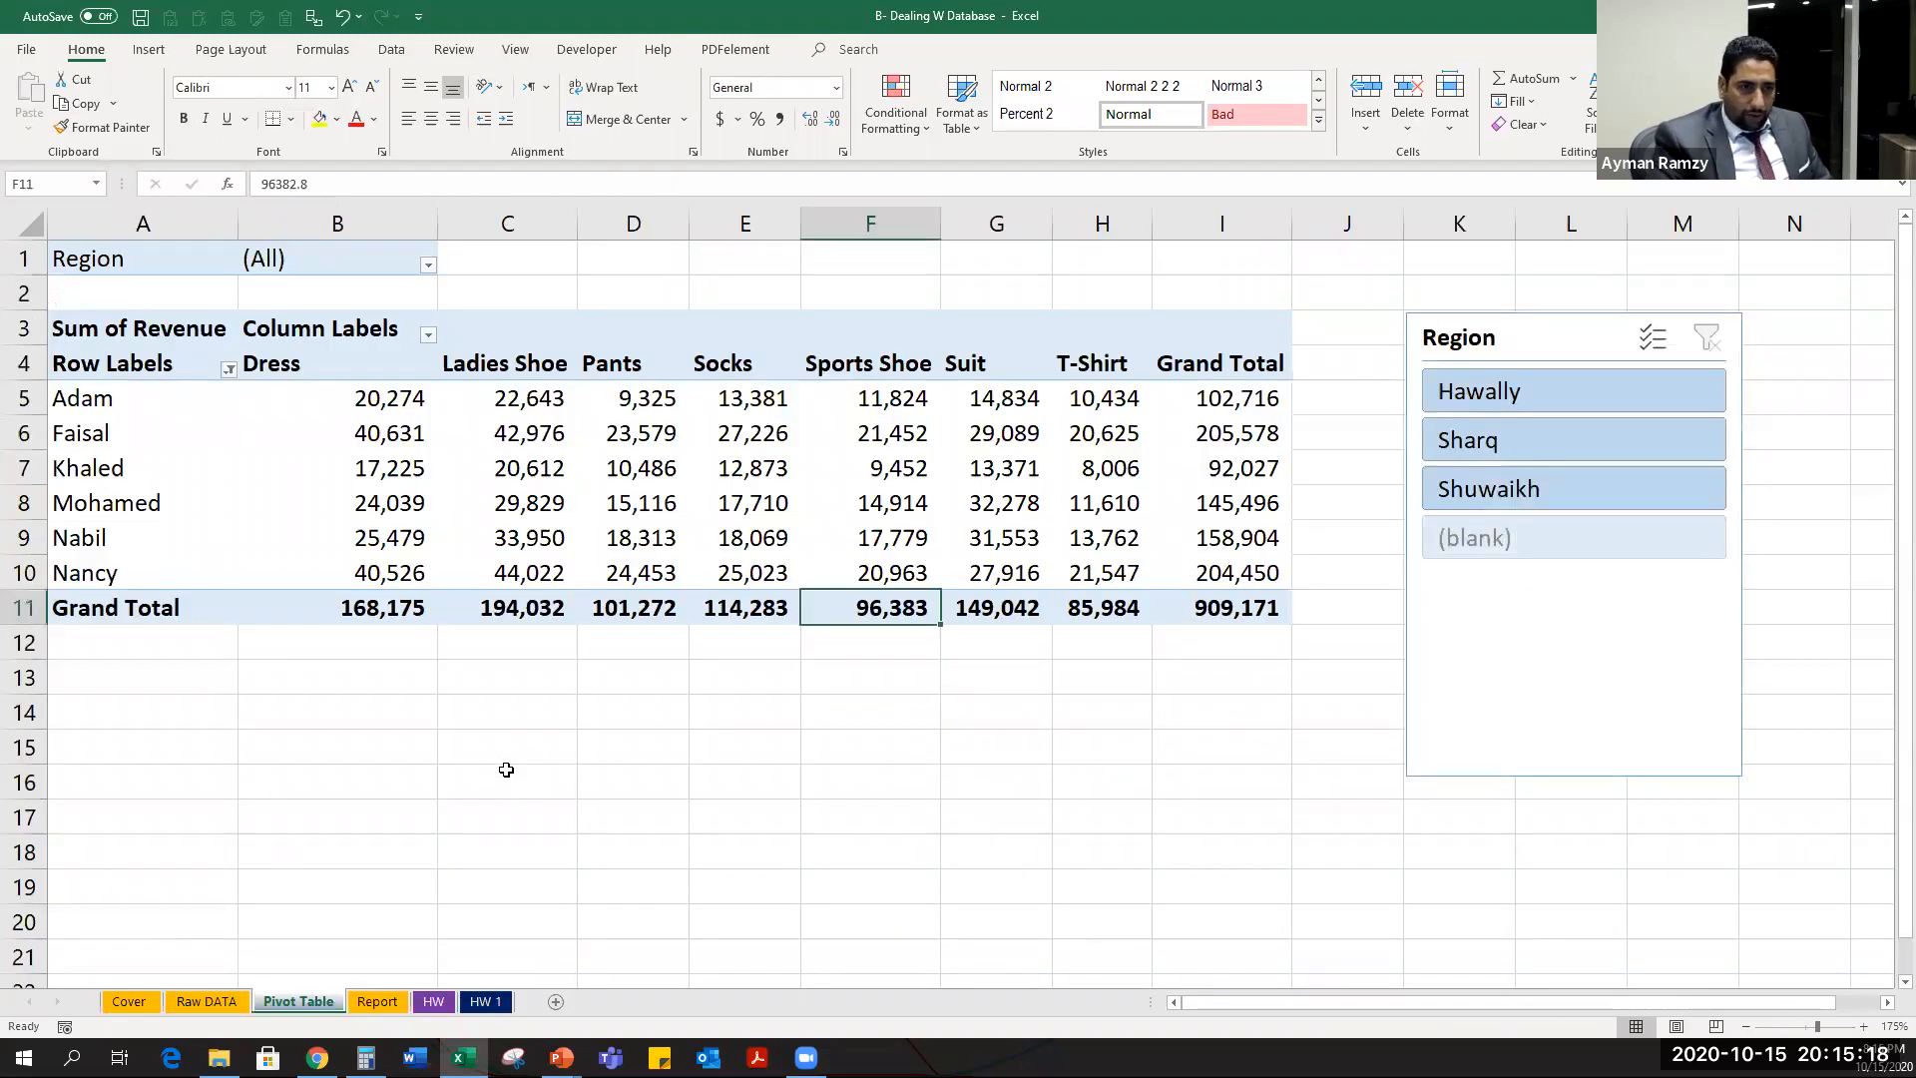
key("Up")
key("Up")
key("Up")
key("Up")
key("Up")
key("Up")
key("Left")
key("Left")
key("Down")
key("Down")
key("Down")
key("Down")
key("Down")
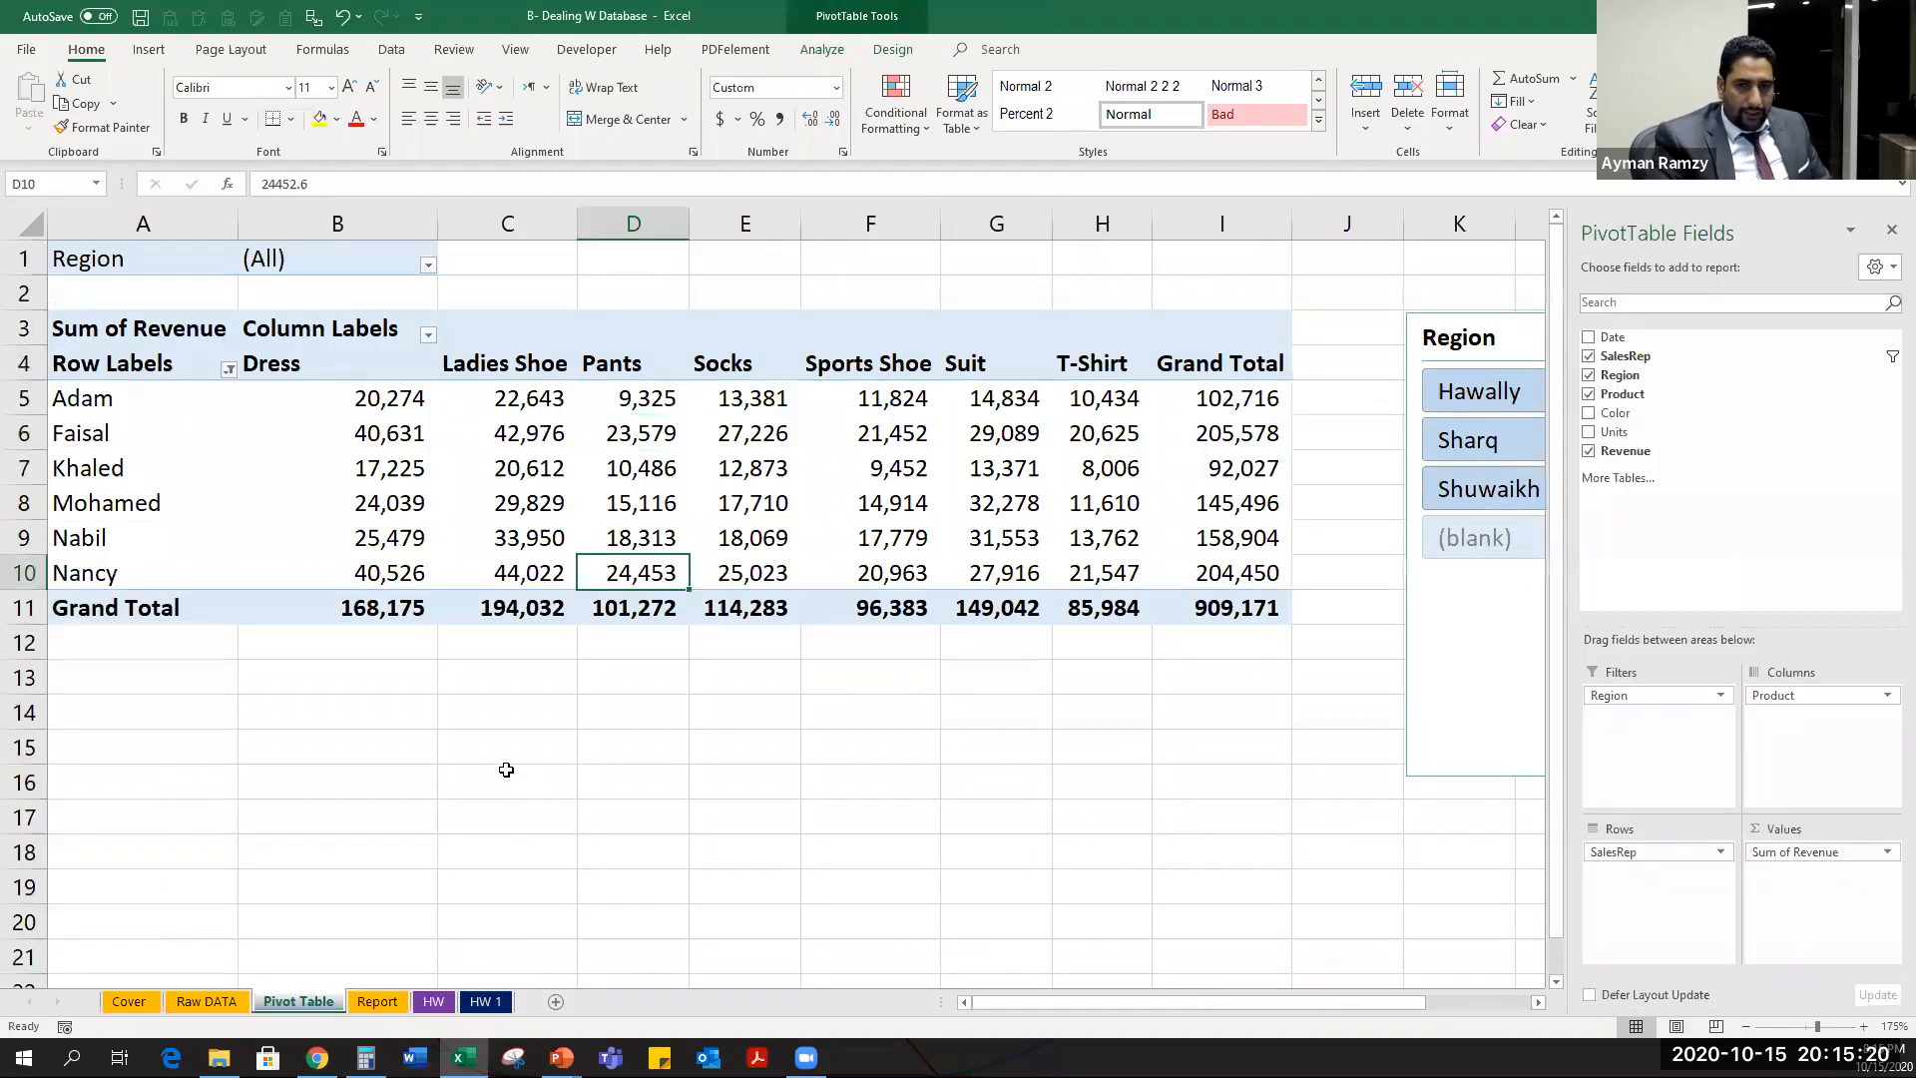
key("ctrl+Left")
key("ctrl+Right")
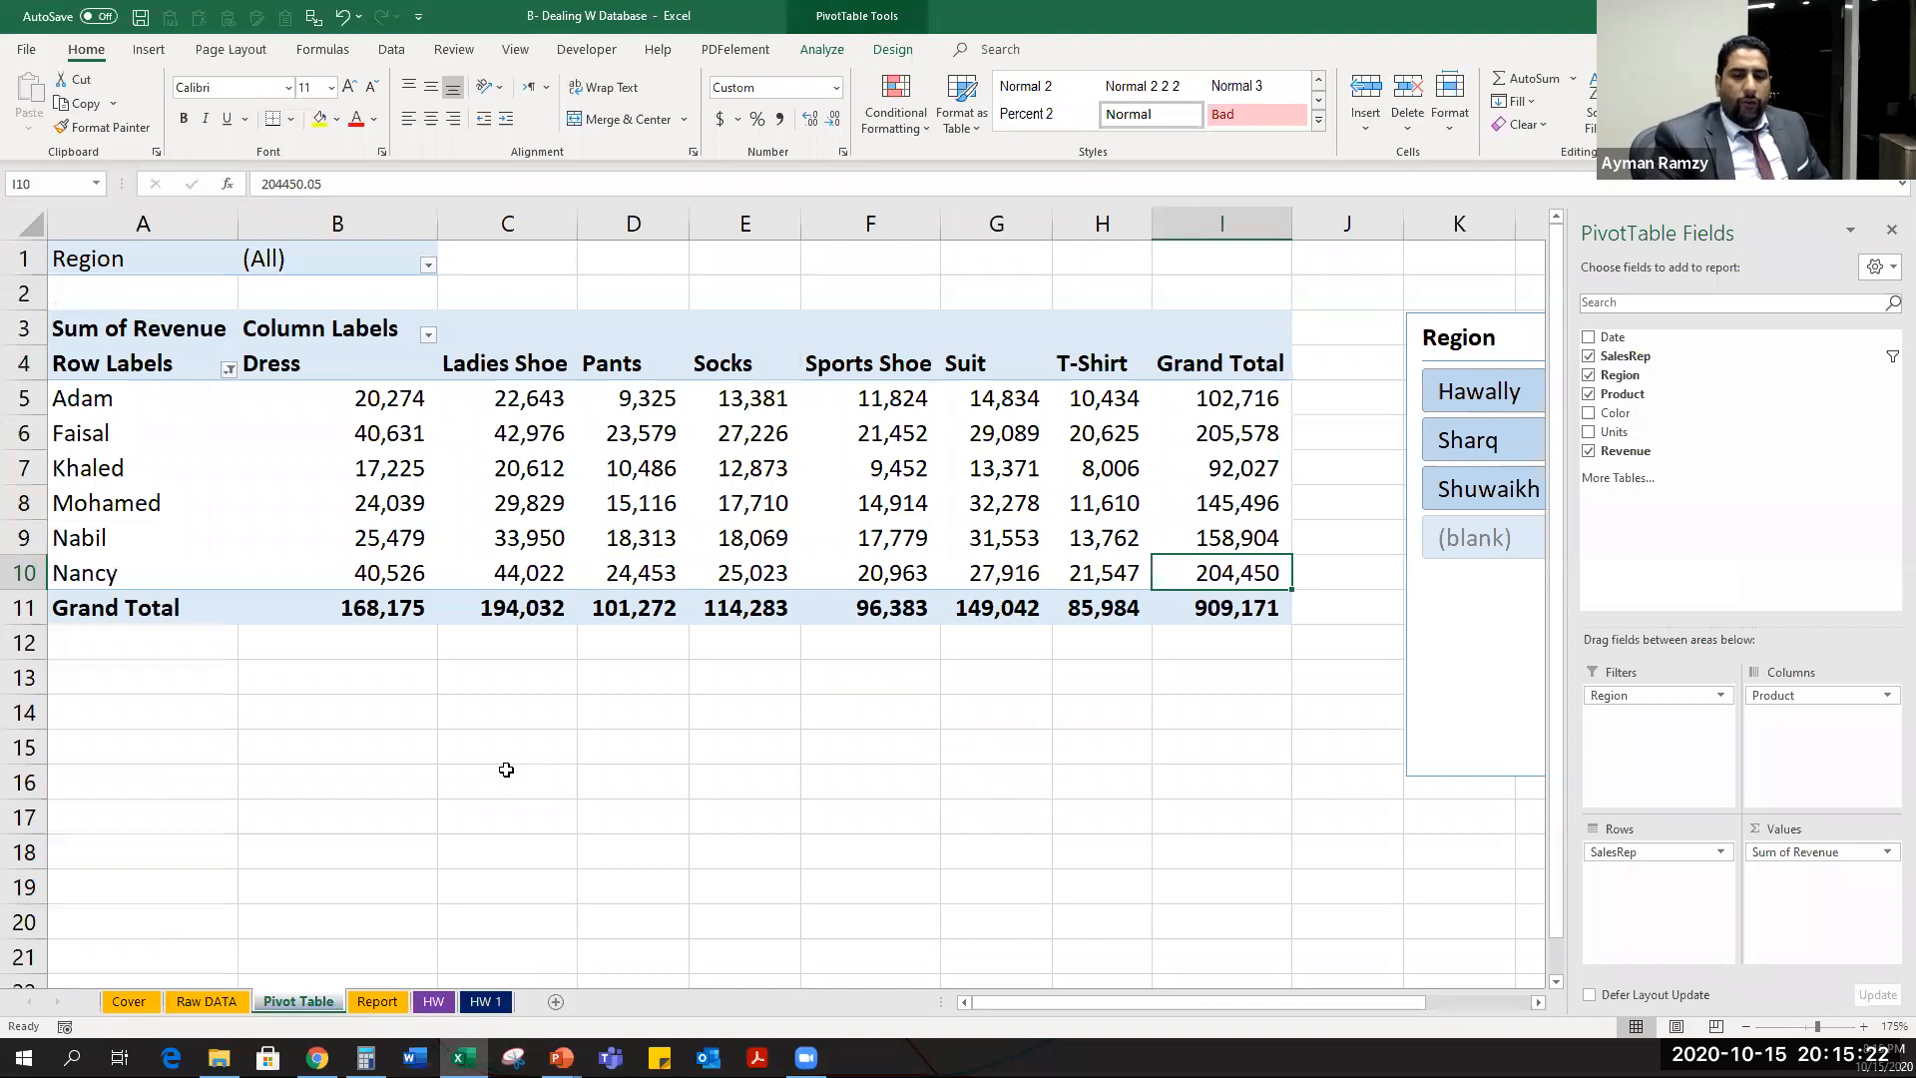
key("ctrl+Page_Down")
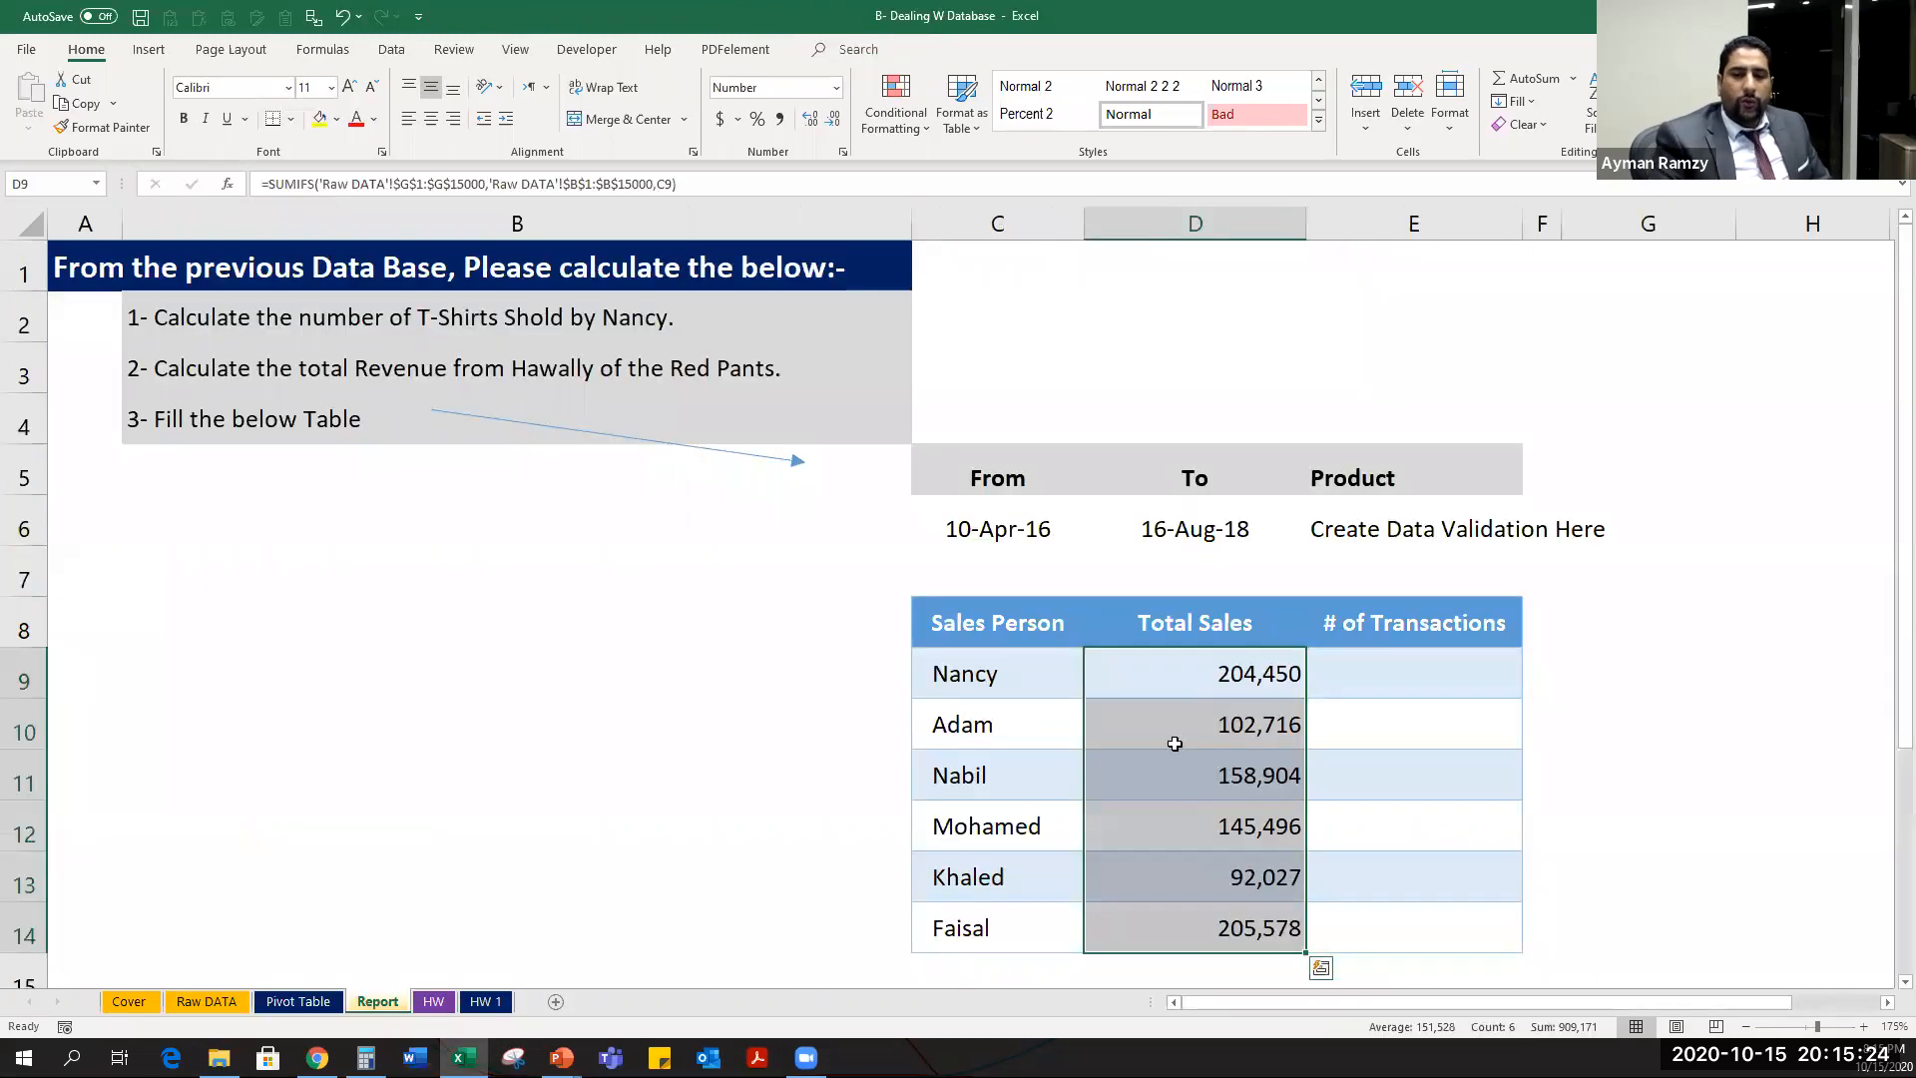
left_click(1231, 681)
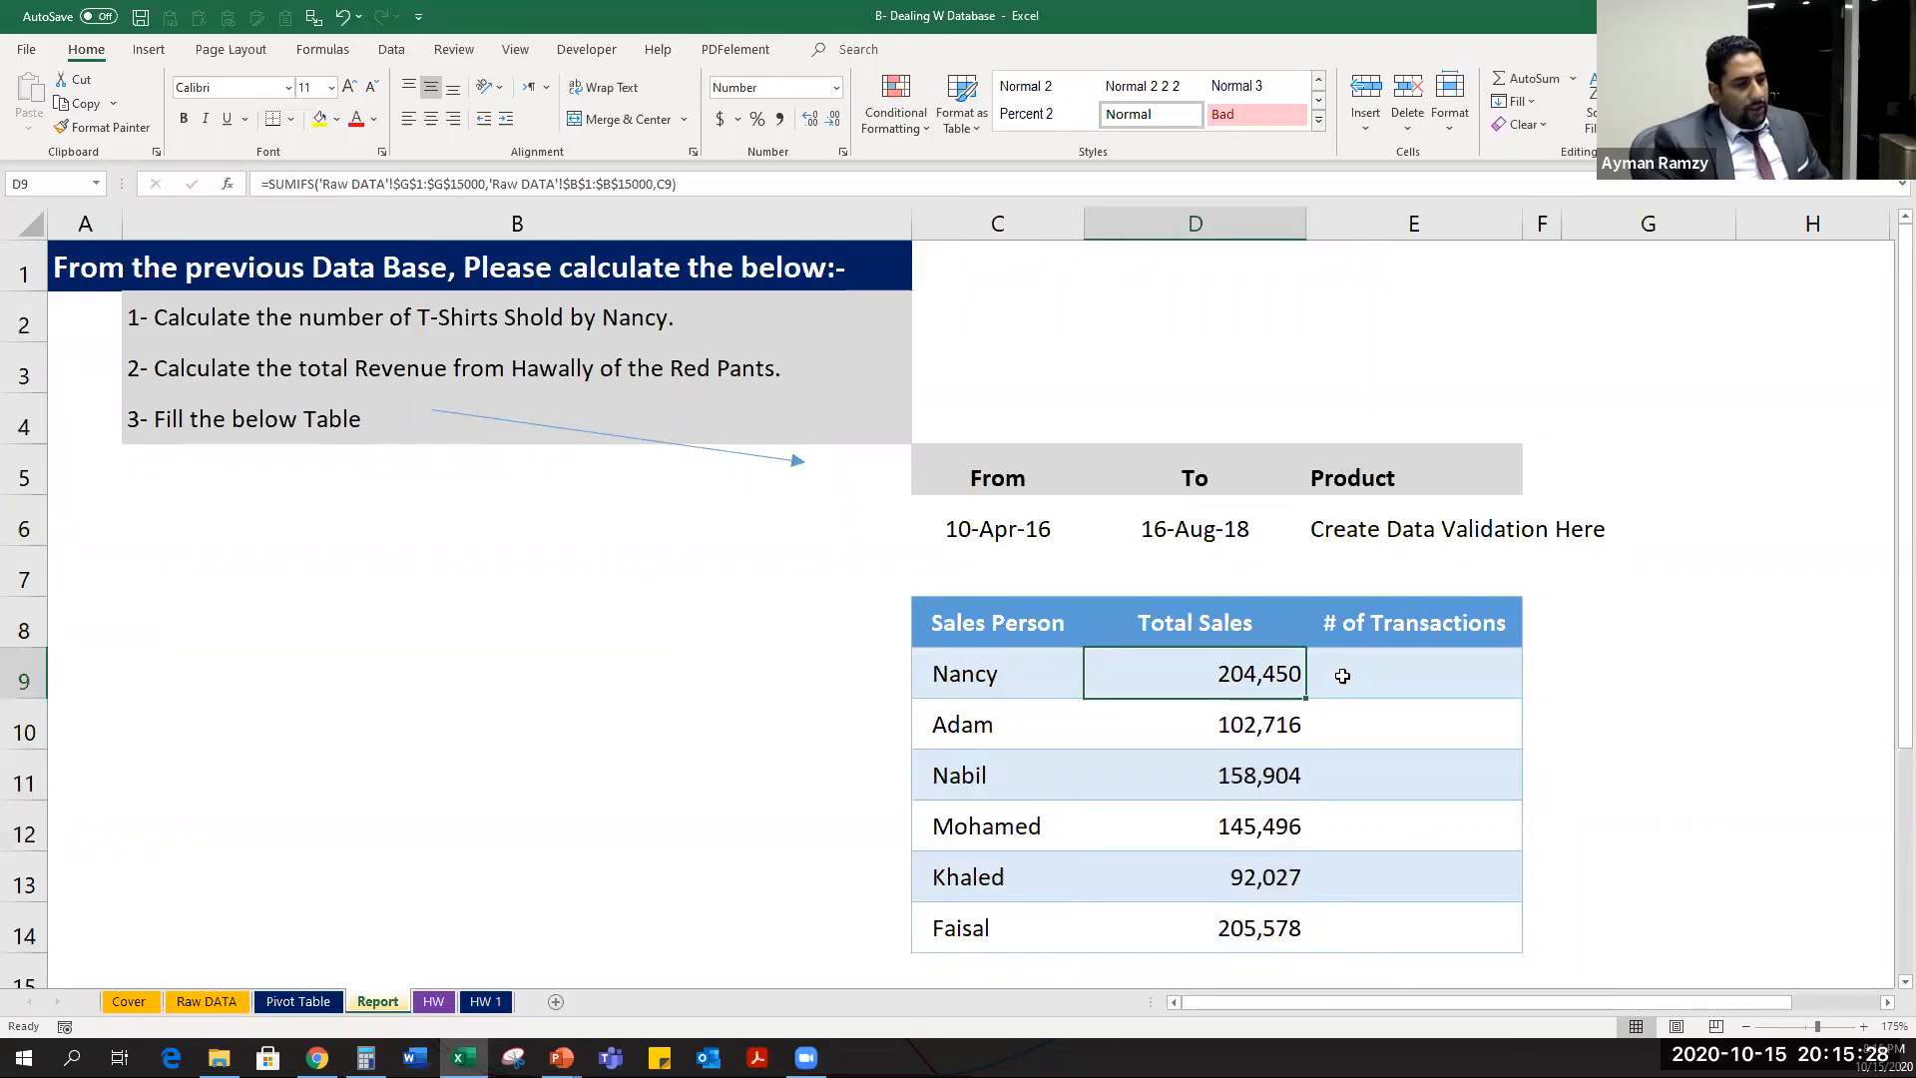
left_click(1342, 679)
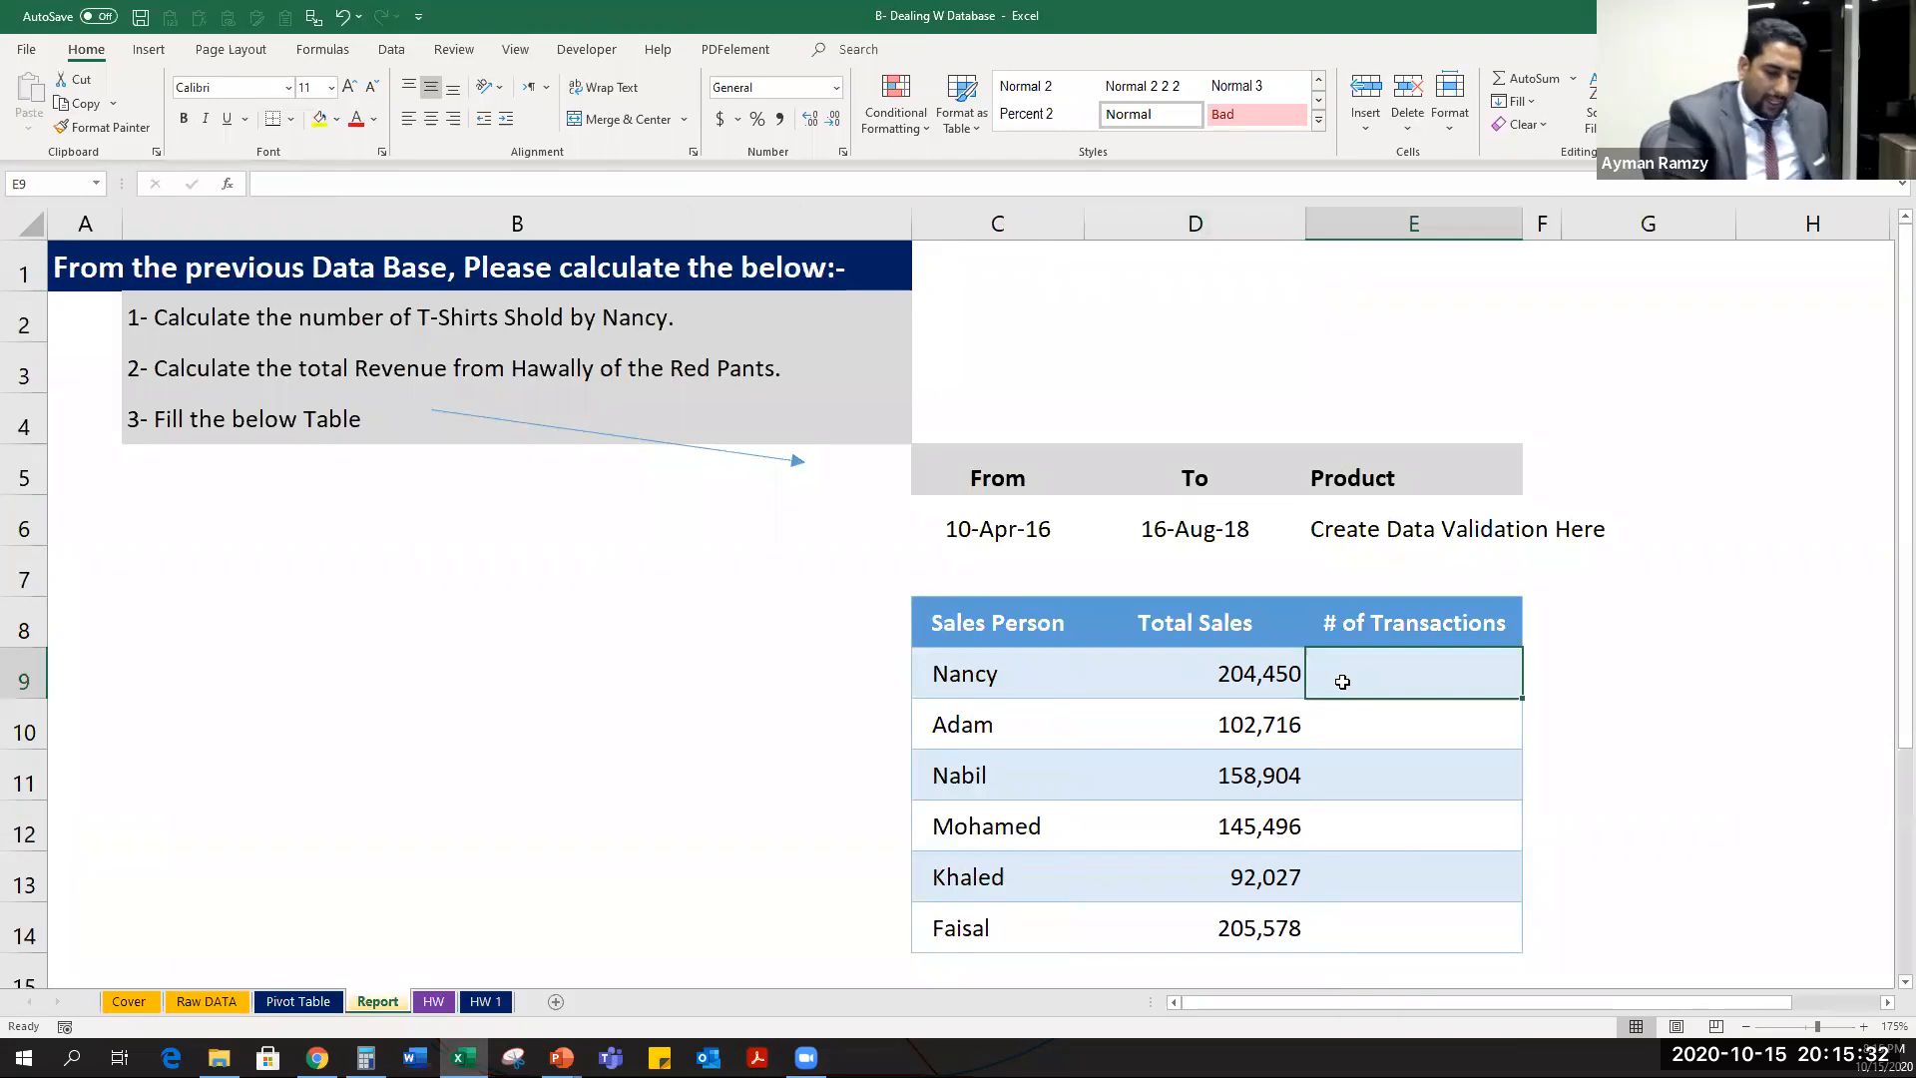
type("=")
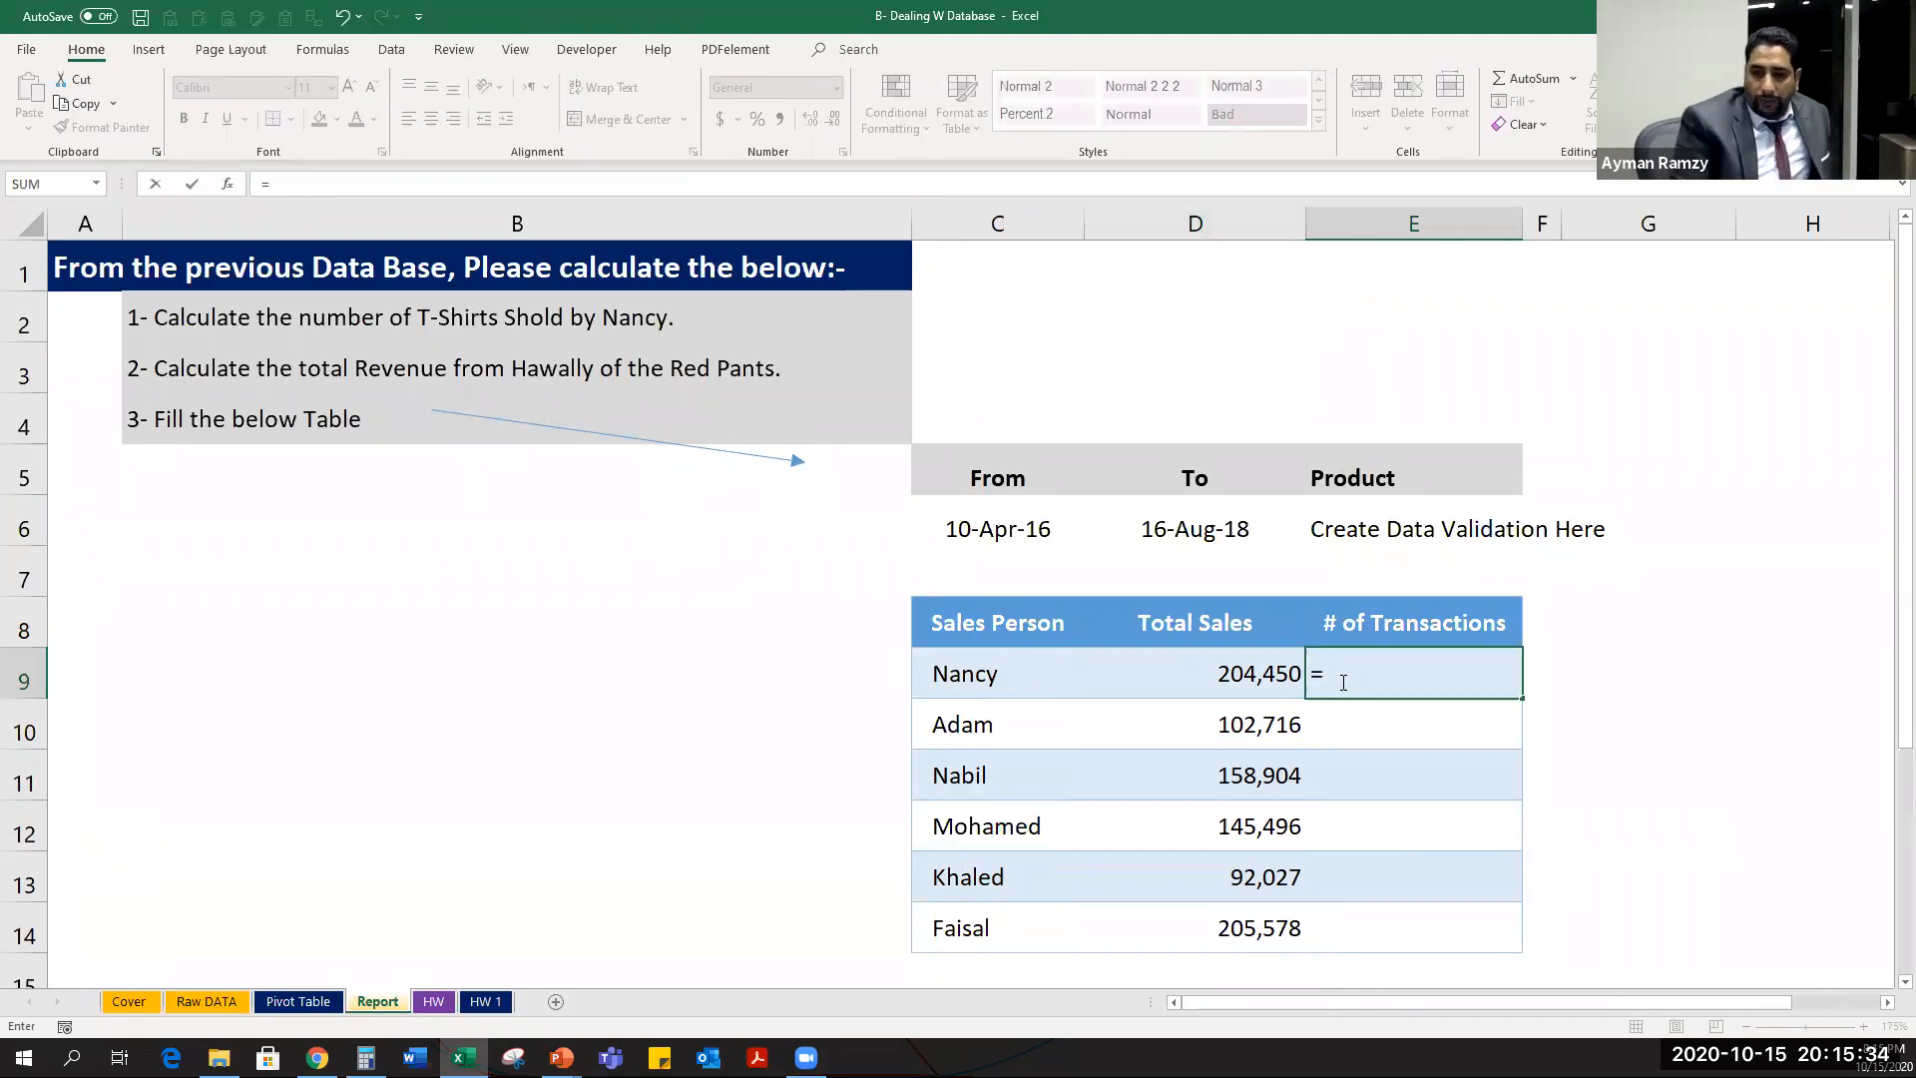
type("counb")
key("BackSpace")
key("Down")
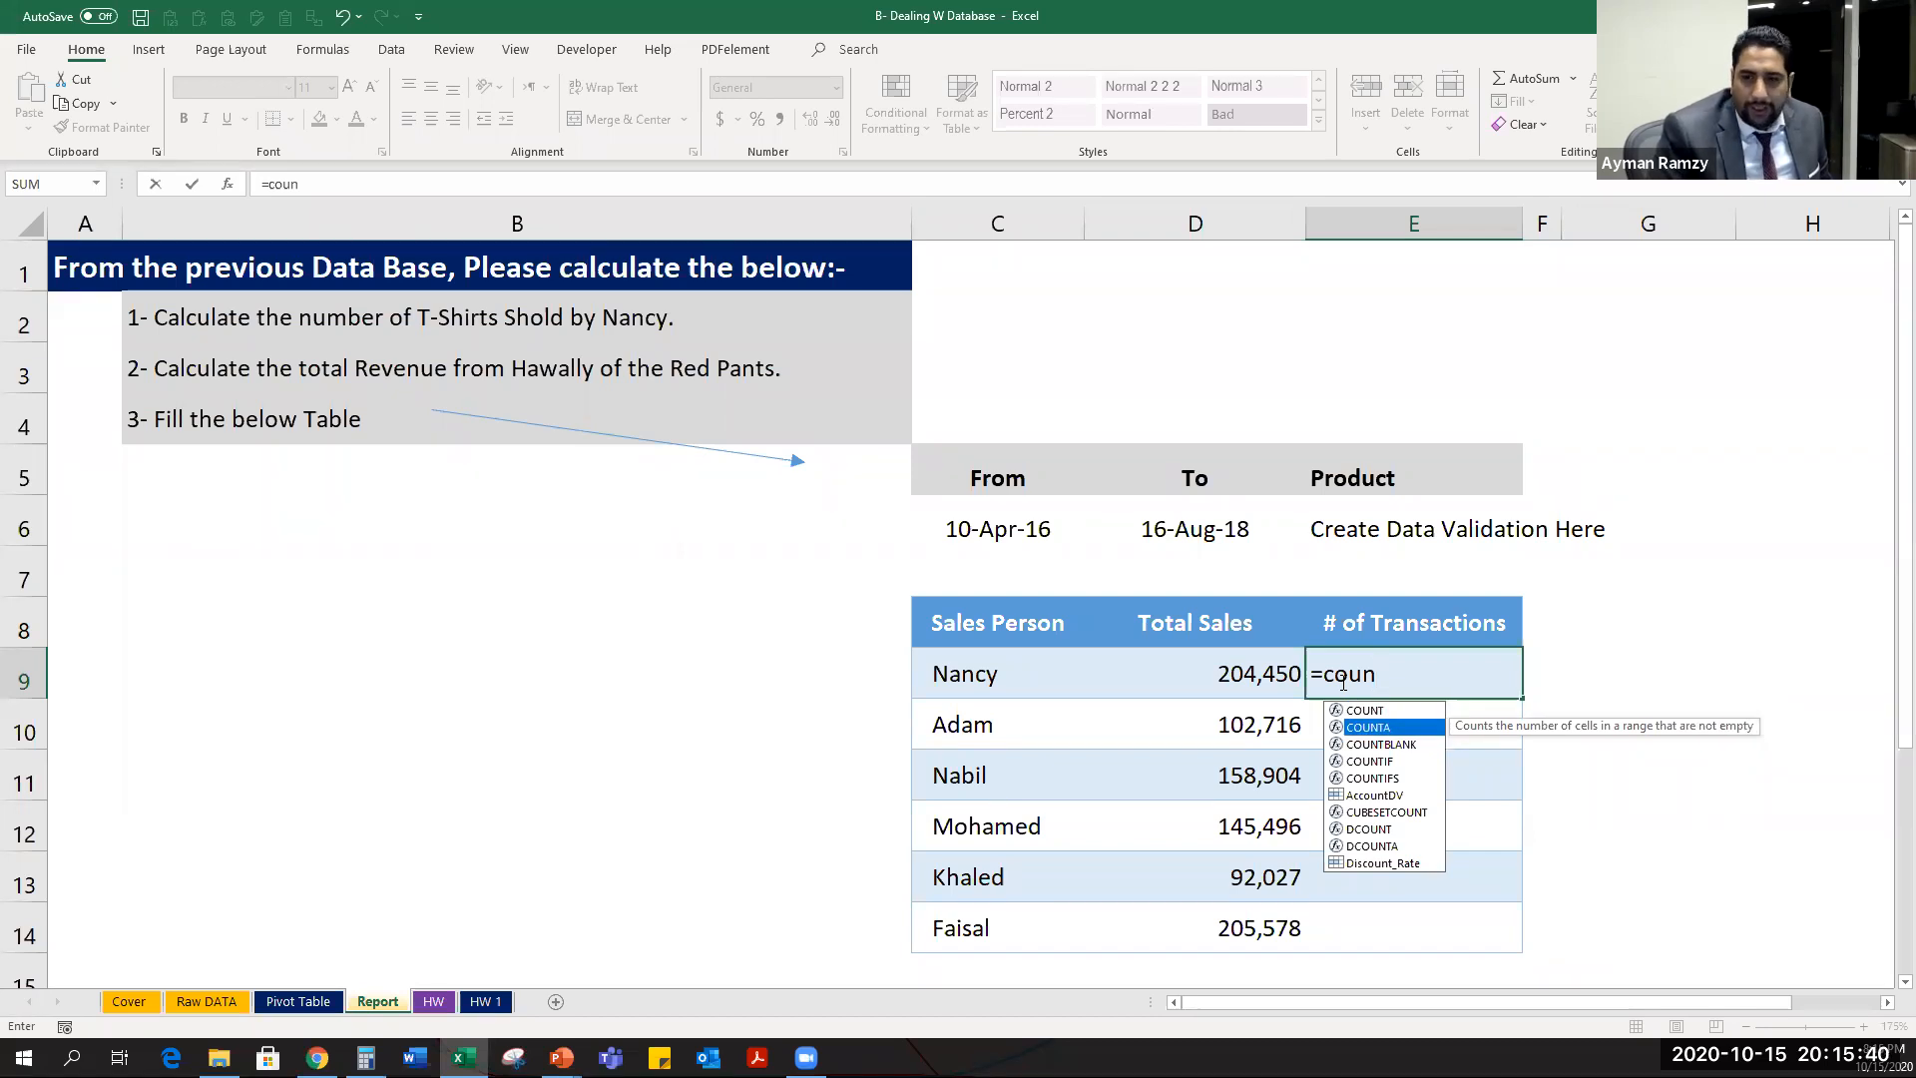
key("Down")
key("Down")
key("Down")
key("Tab")
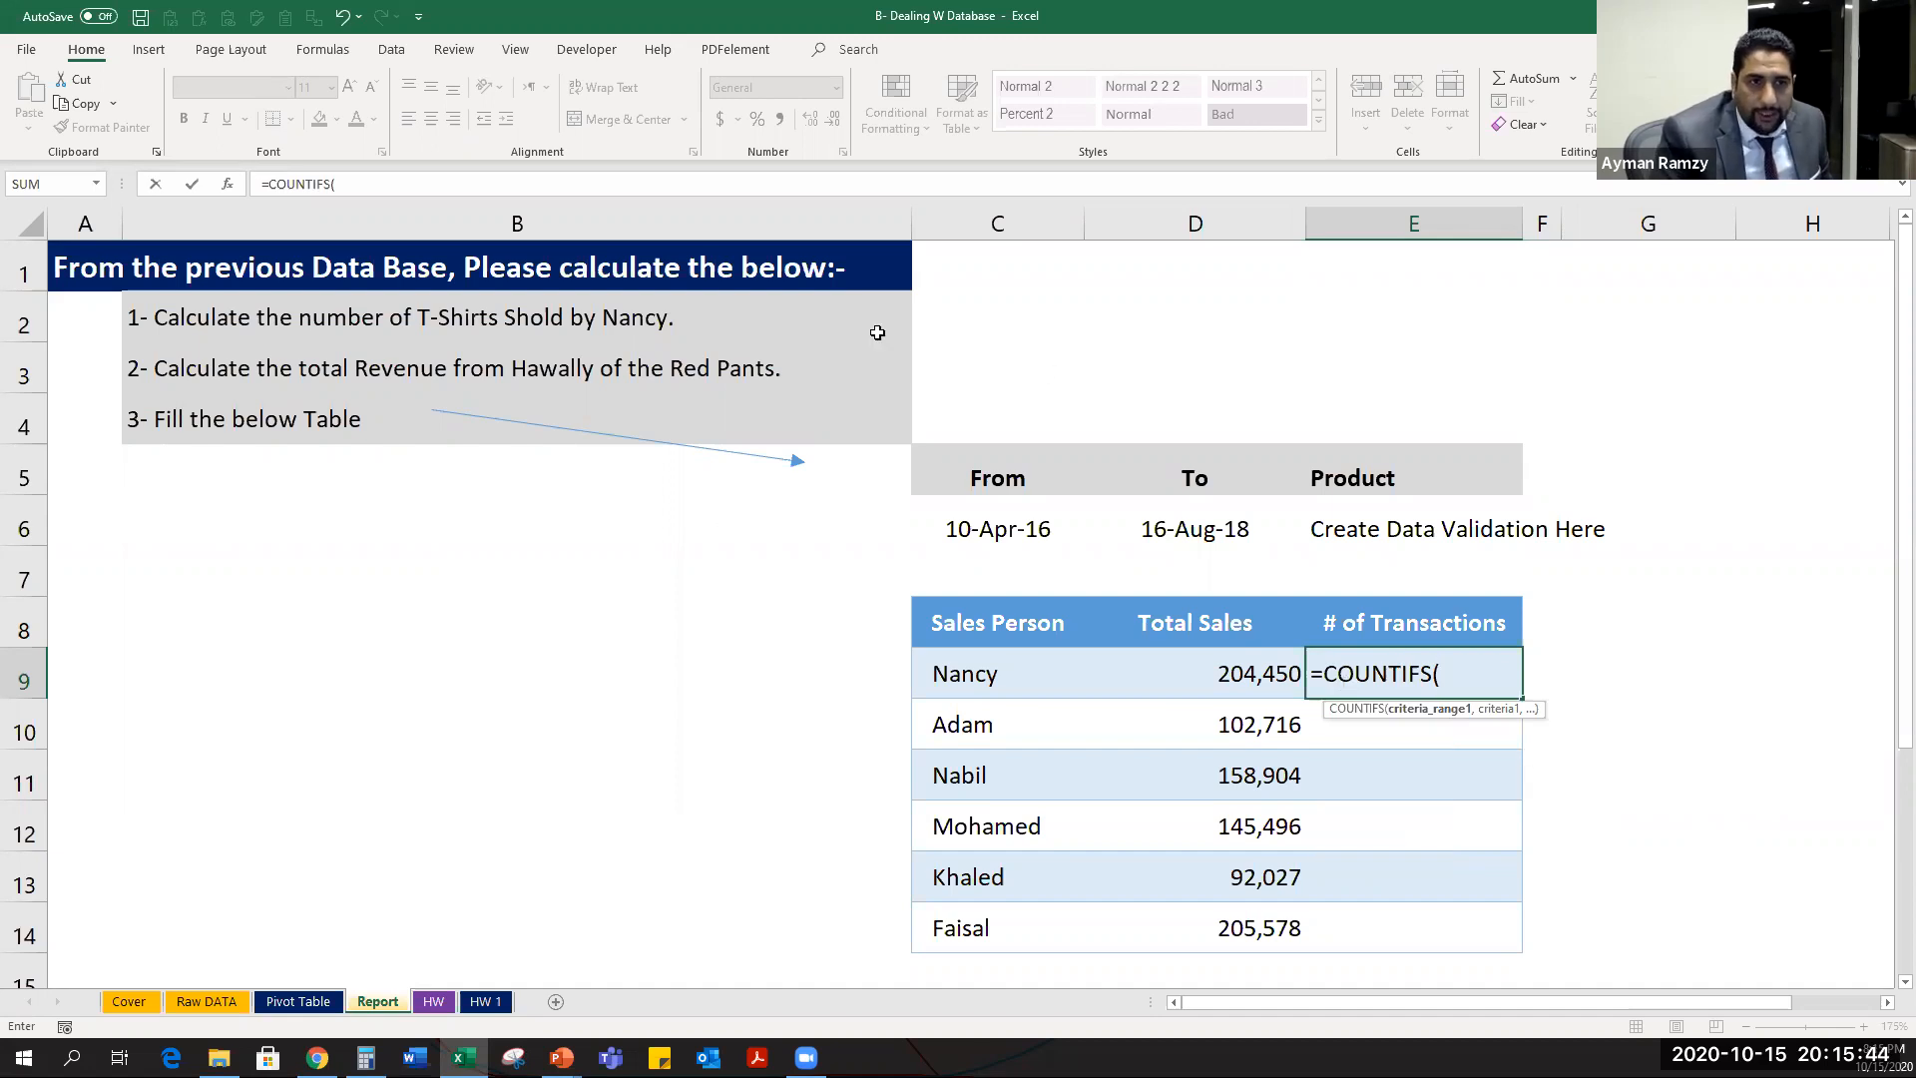
left_click(228, 185)
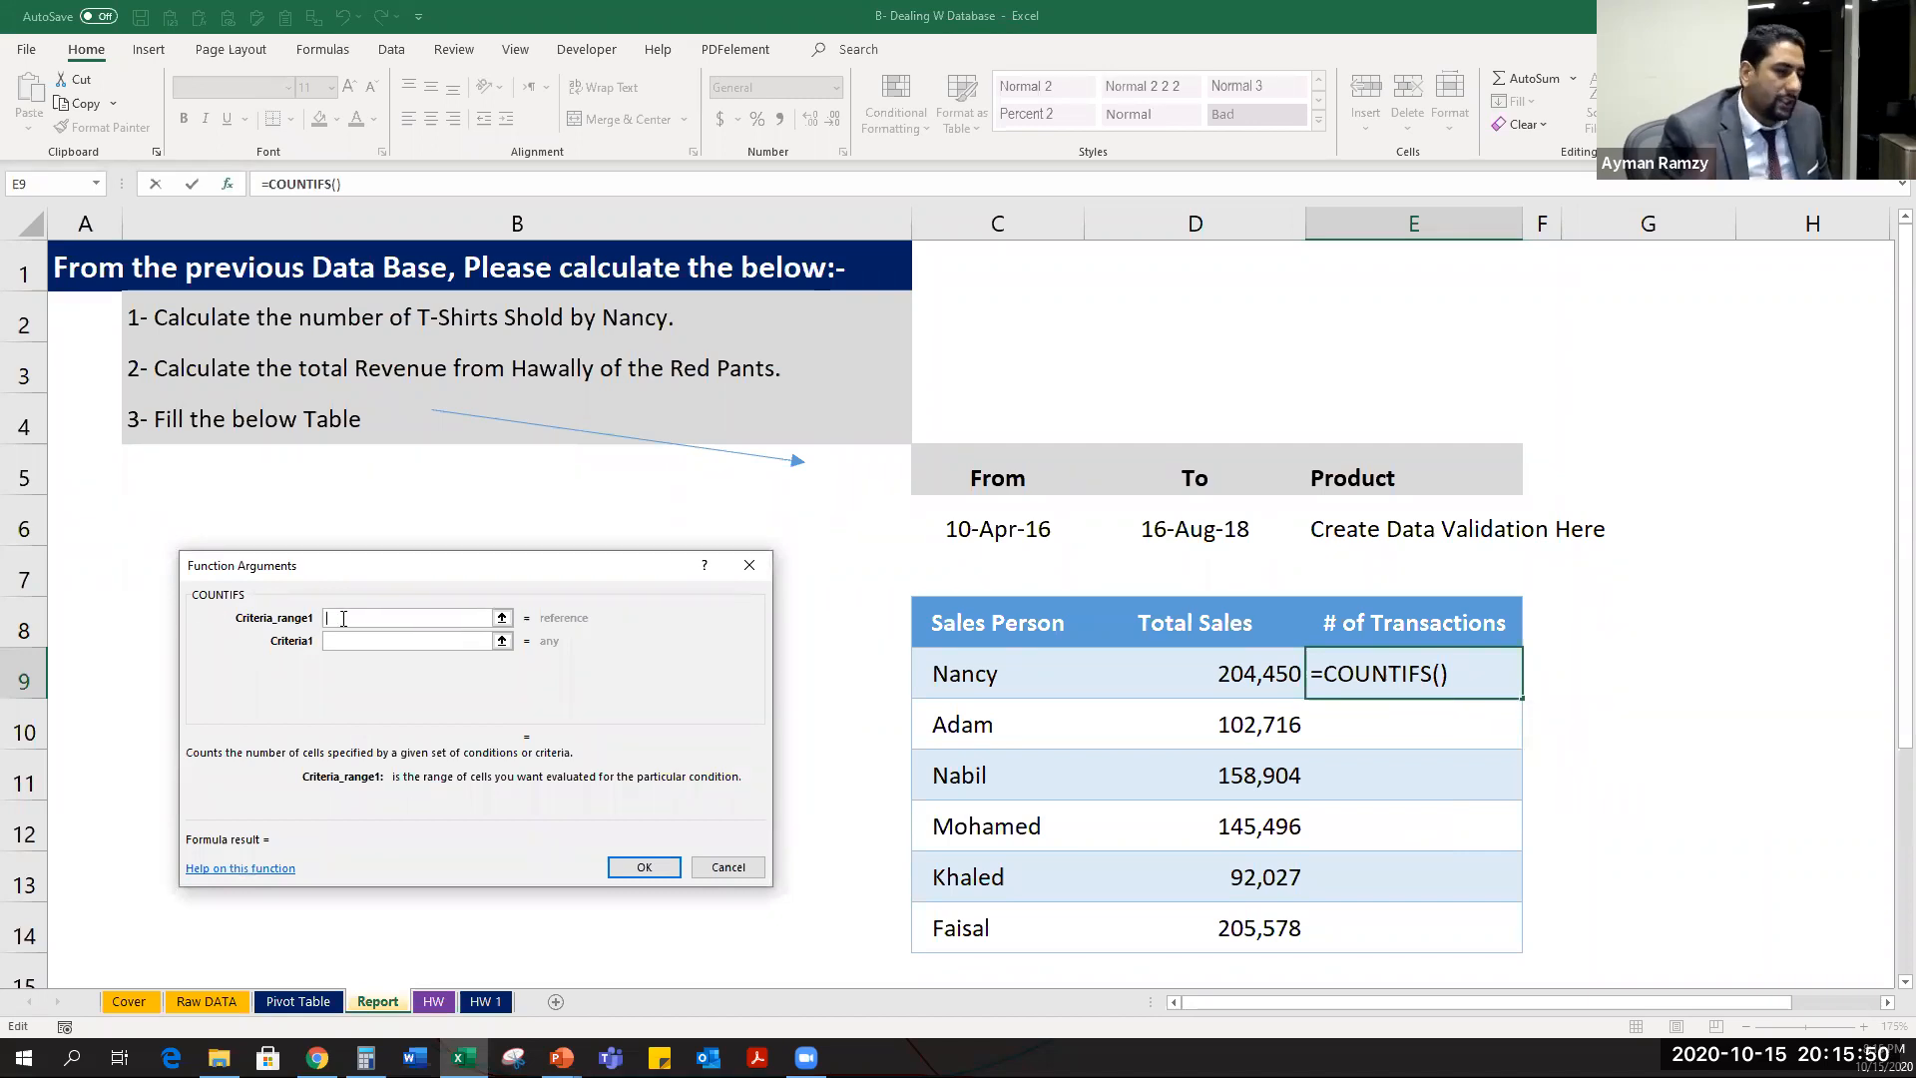
key("Tab")
key("Tab")
key("Tab")
key("Tab")
key("Tab")
key("Tab")
key("Tab")
key("Tab")
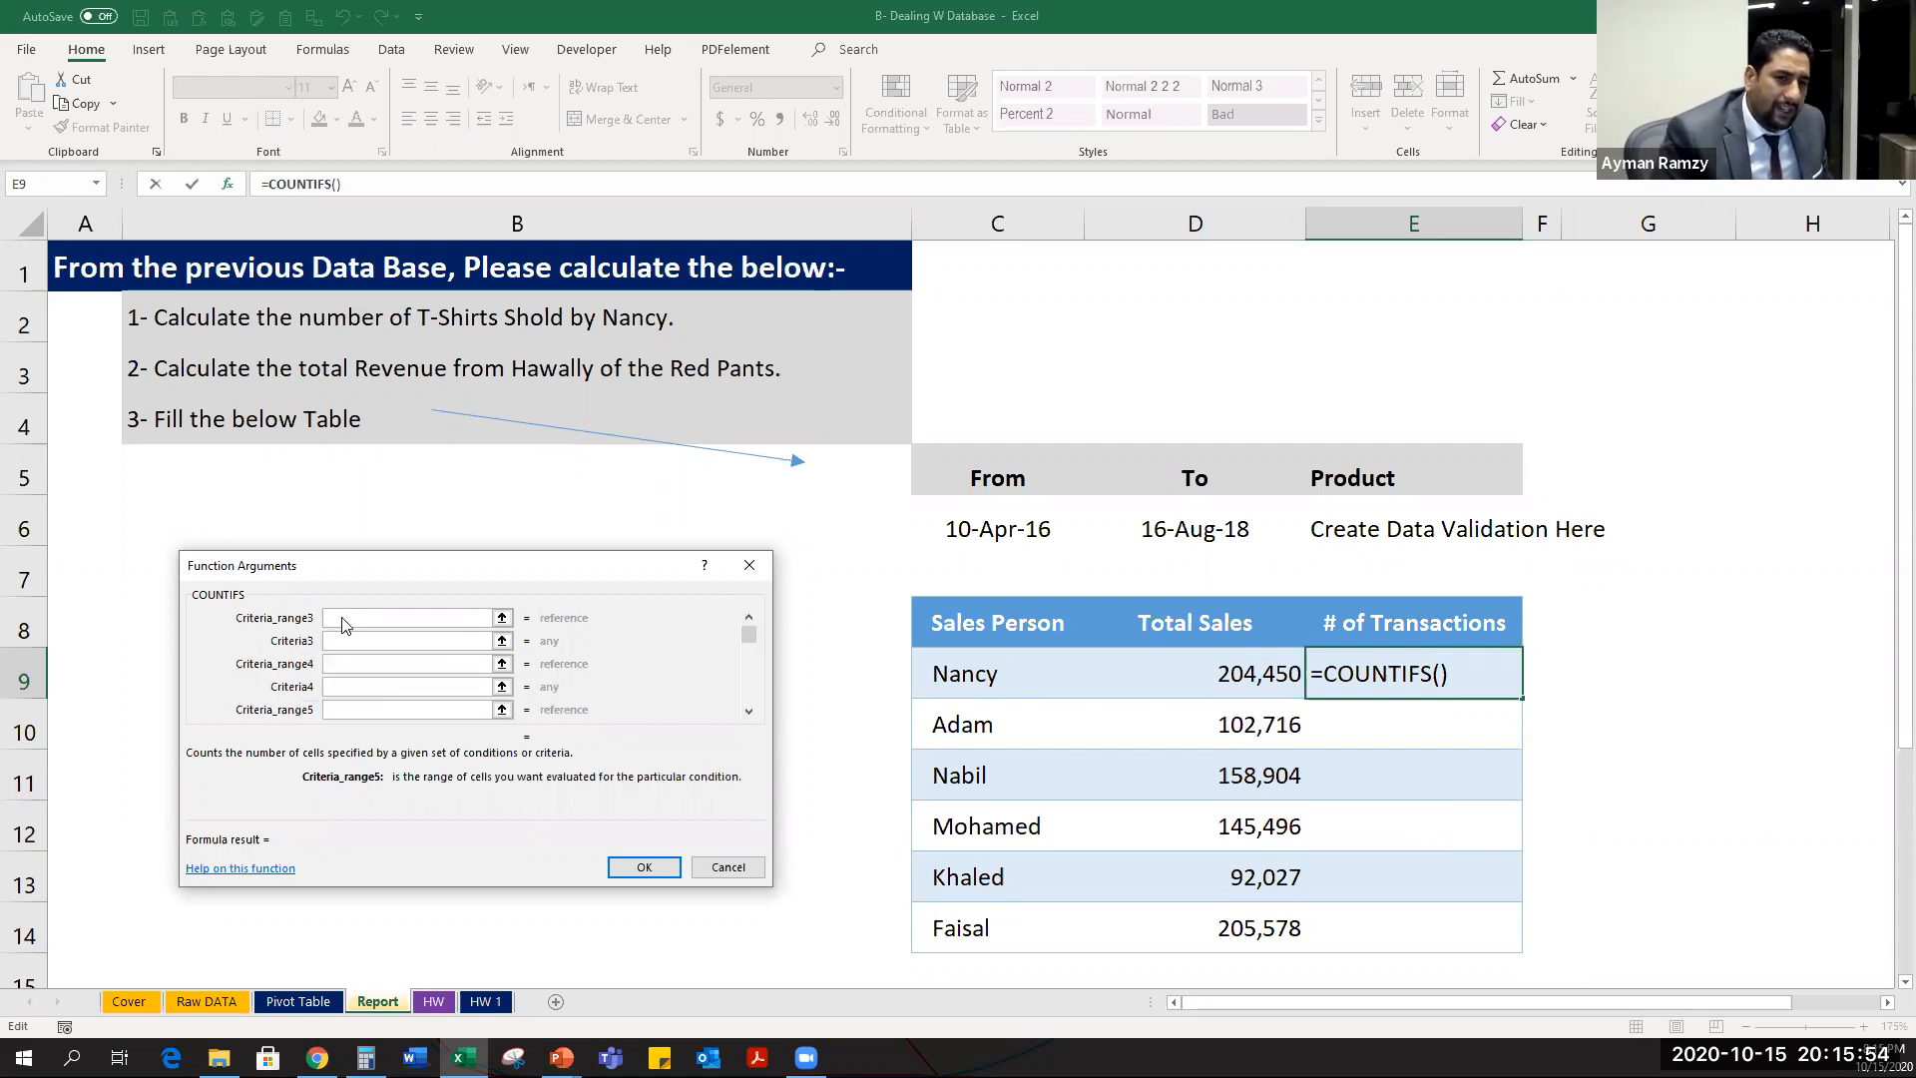
key("Escape")
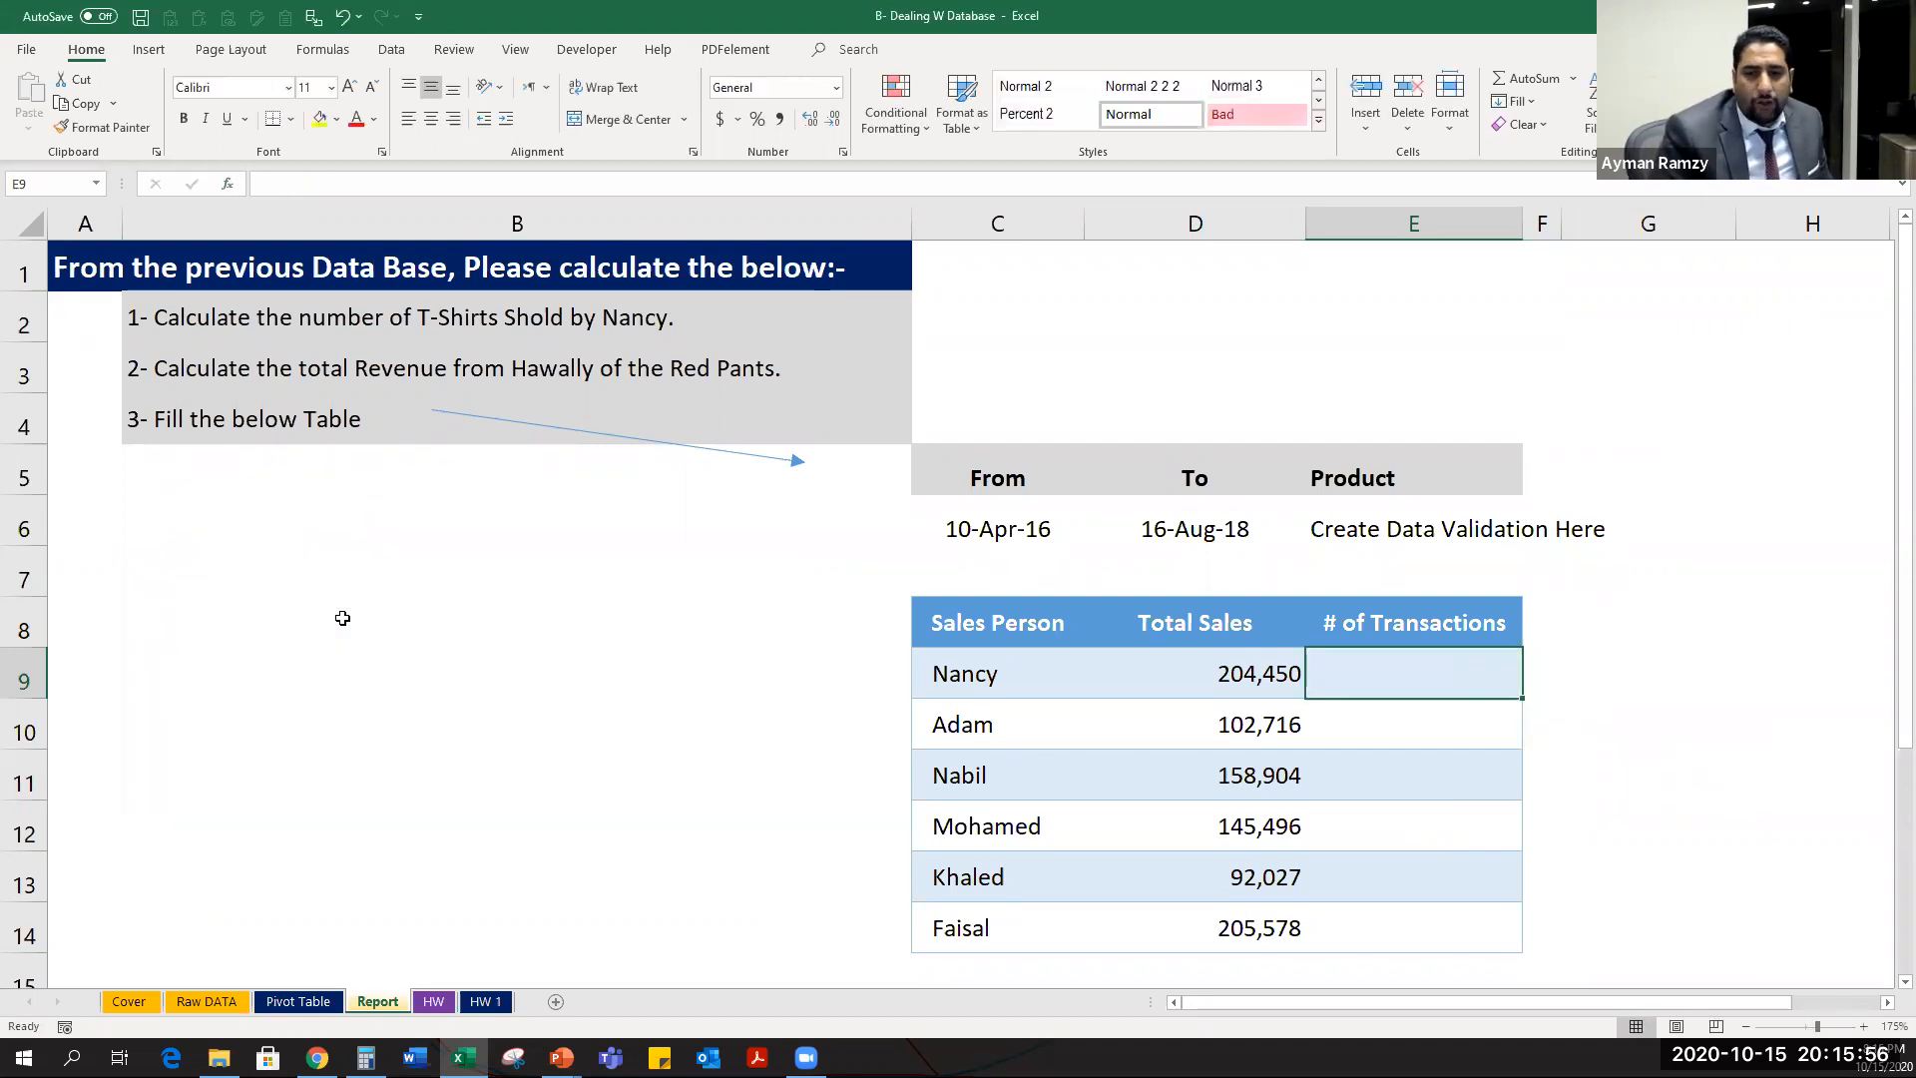
Copy the criteria arguments 'Raw DATA'!$B$1:$B$15000,C9 from the SUMIFS formula in D9, leaving that formula intact.
key("Left")
key("F2")
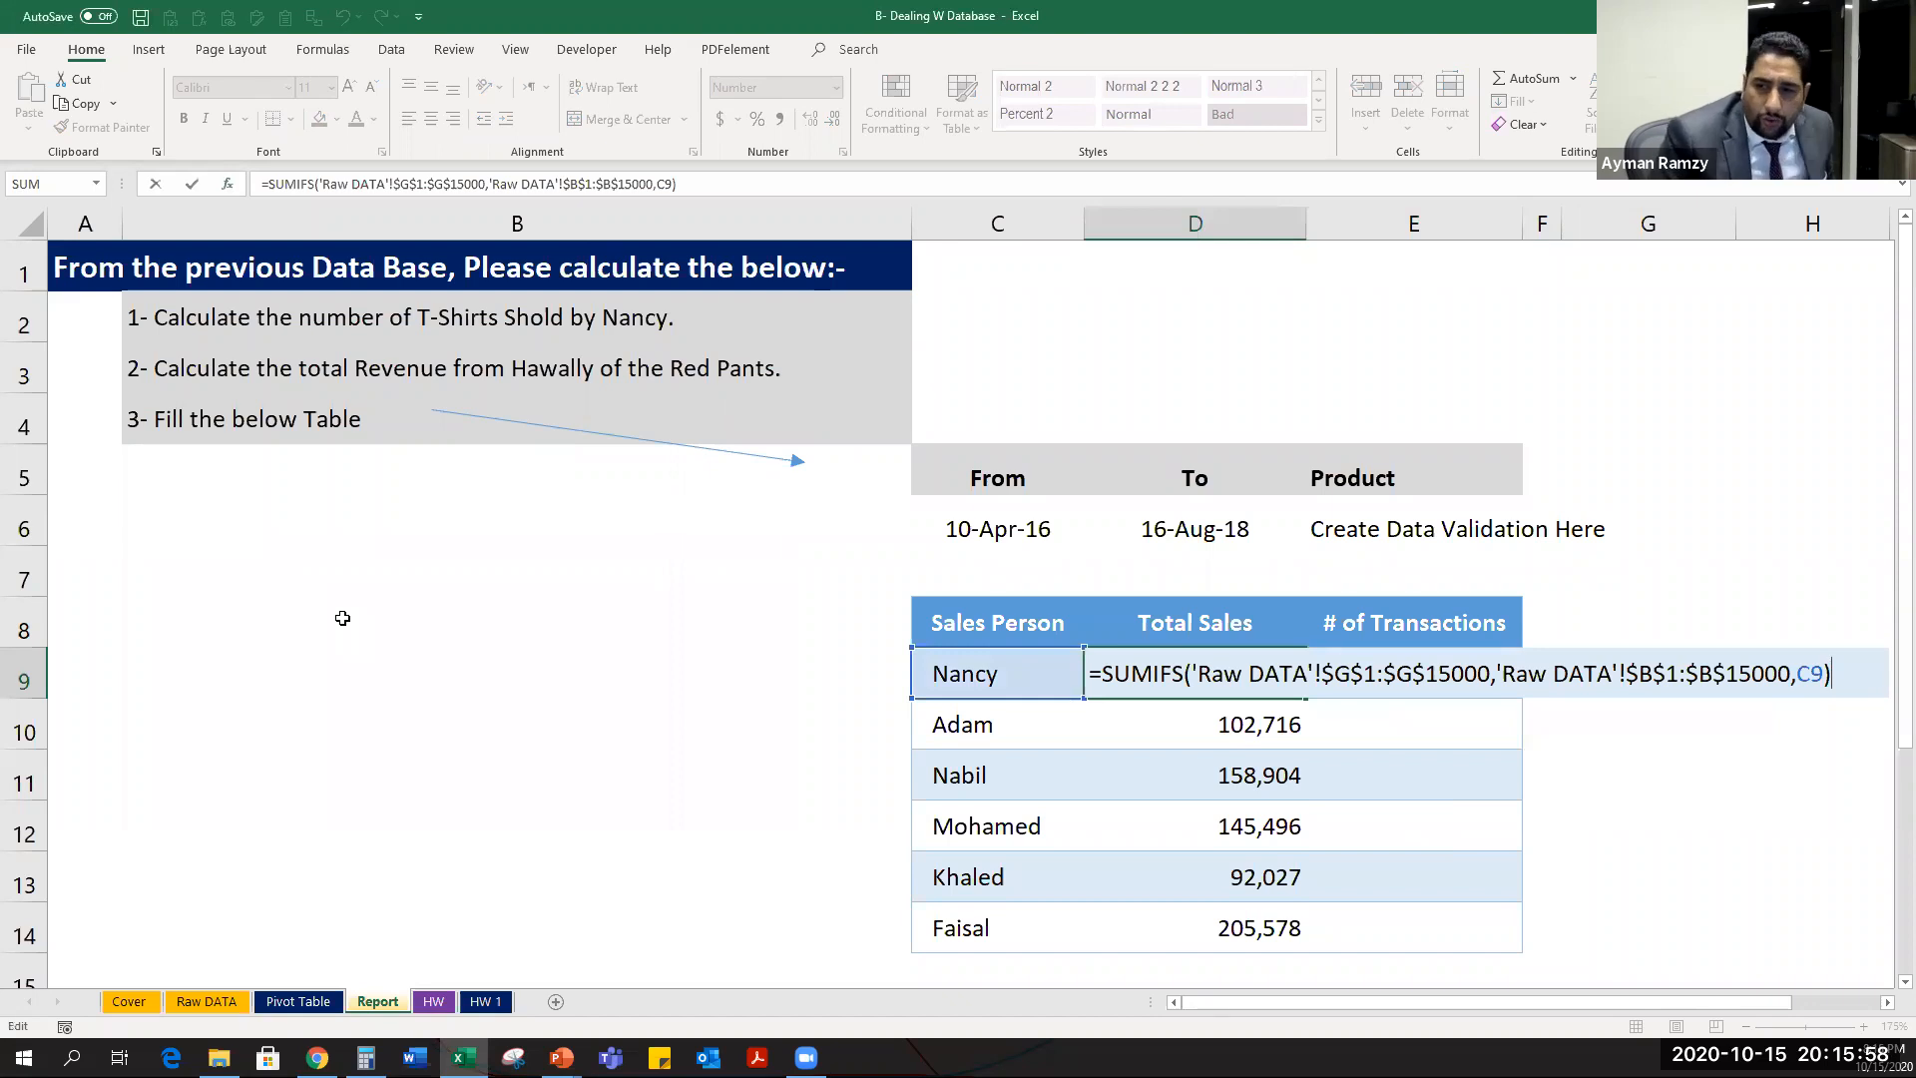
key("Tab")
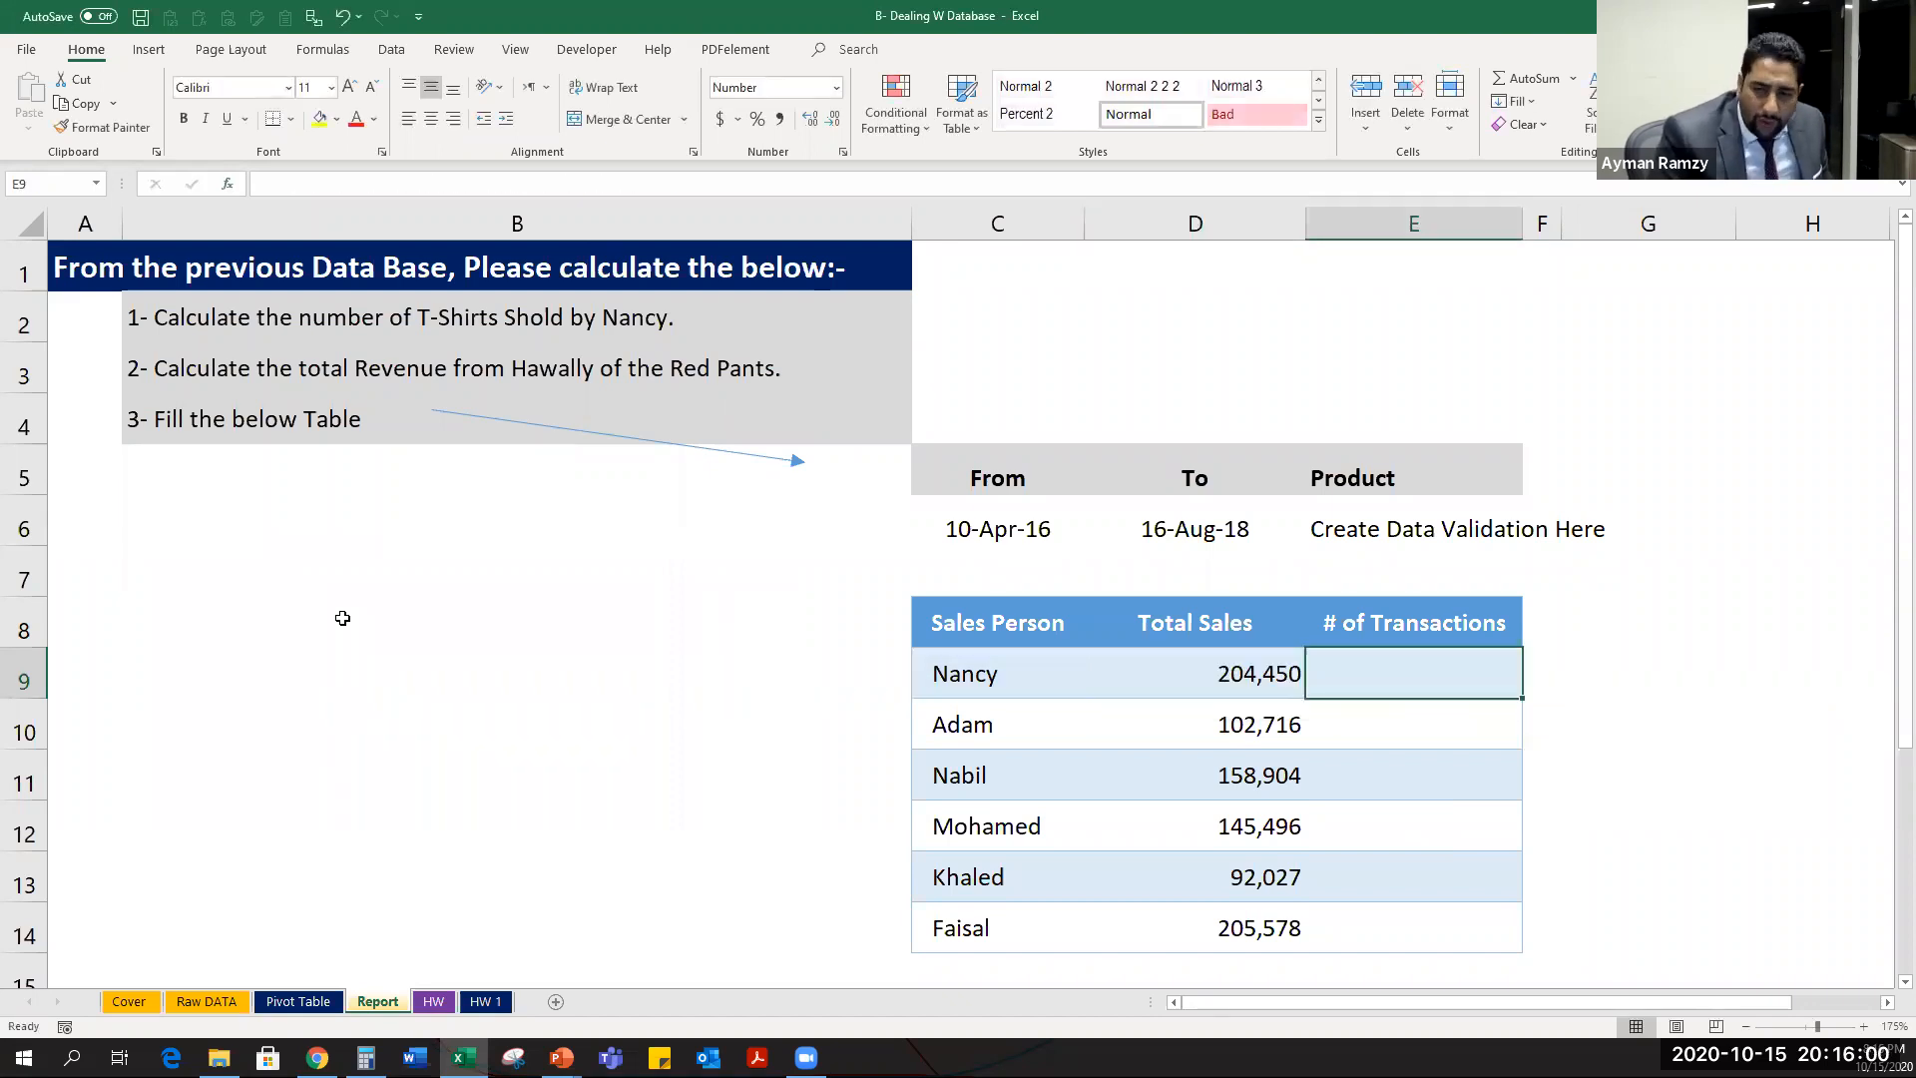
key("Left")
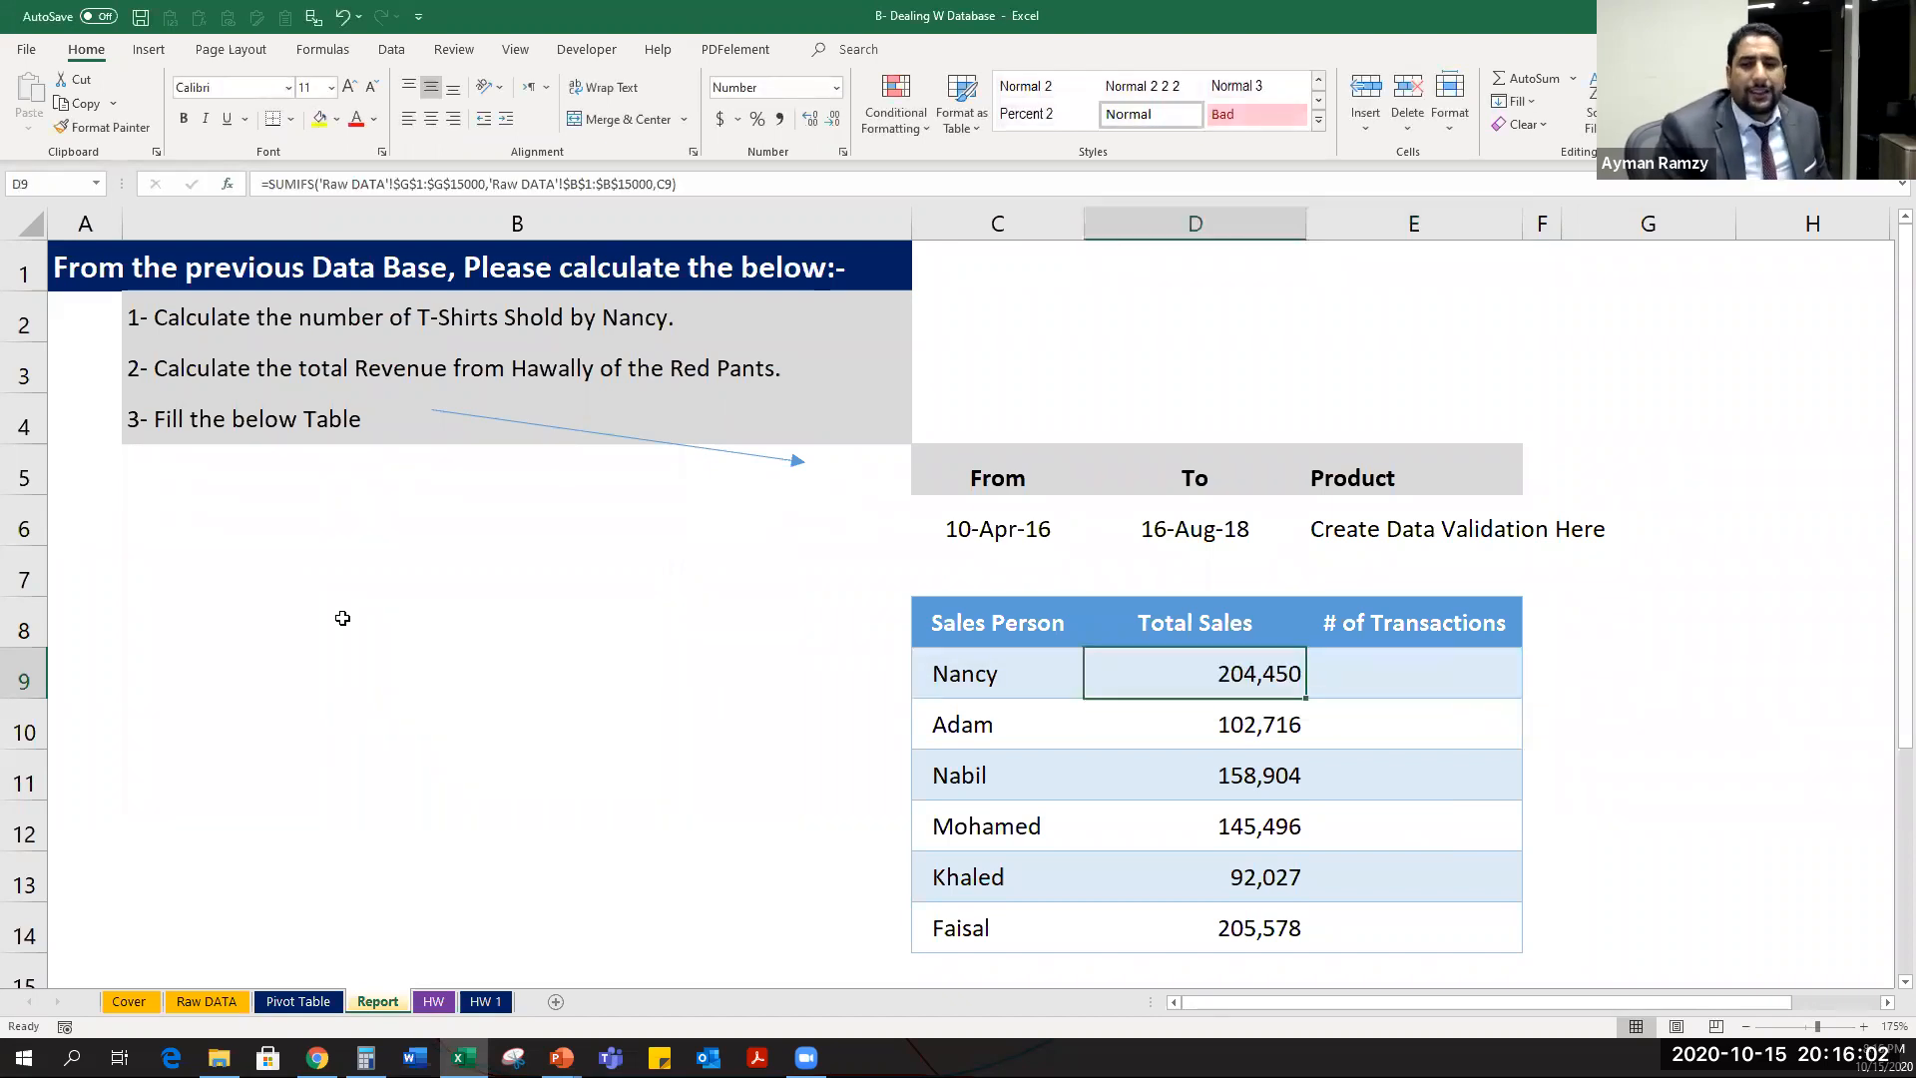
key("F2")
key("Left")
key("shift+Left")
key("shift+Left")
key("shift+Left")
key("shift+Left")
key("shift+Left")
key("shift+Left")
key("shift+Left")
key("shift+Left")
key("shift+Left")
key("shift+Left")
key("shift+Left")
key("shift+Left")
key("shift+Left")
key("shift+Left")
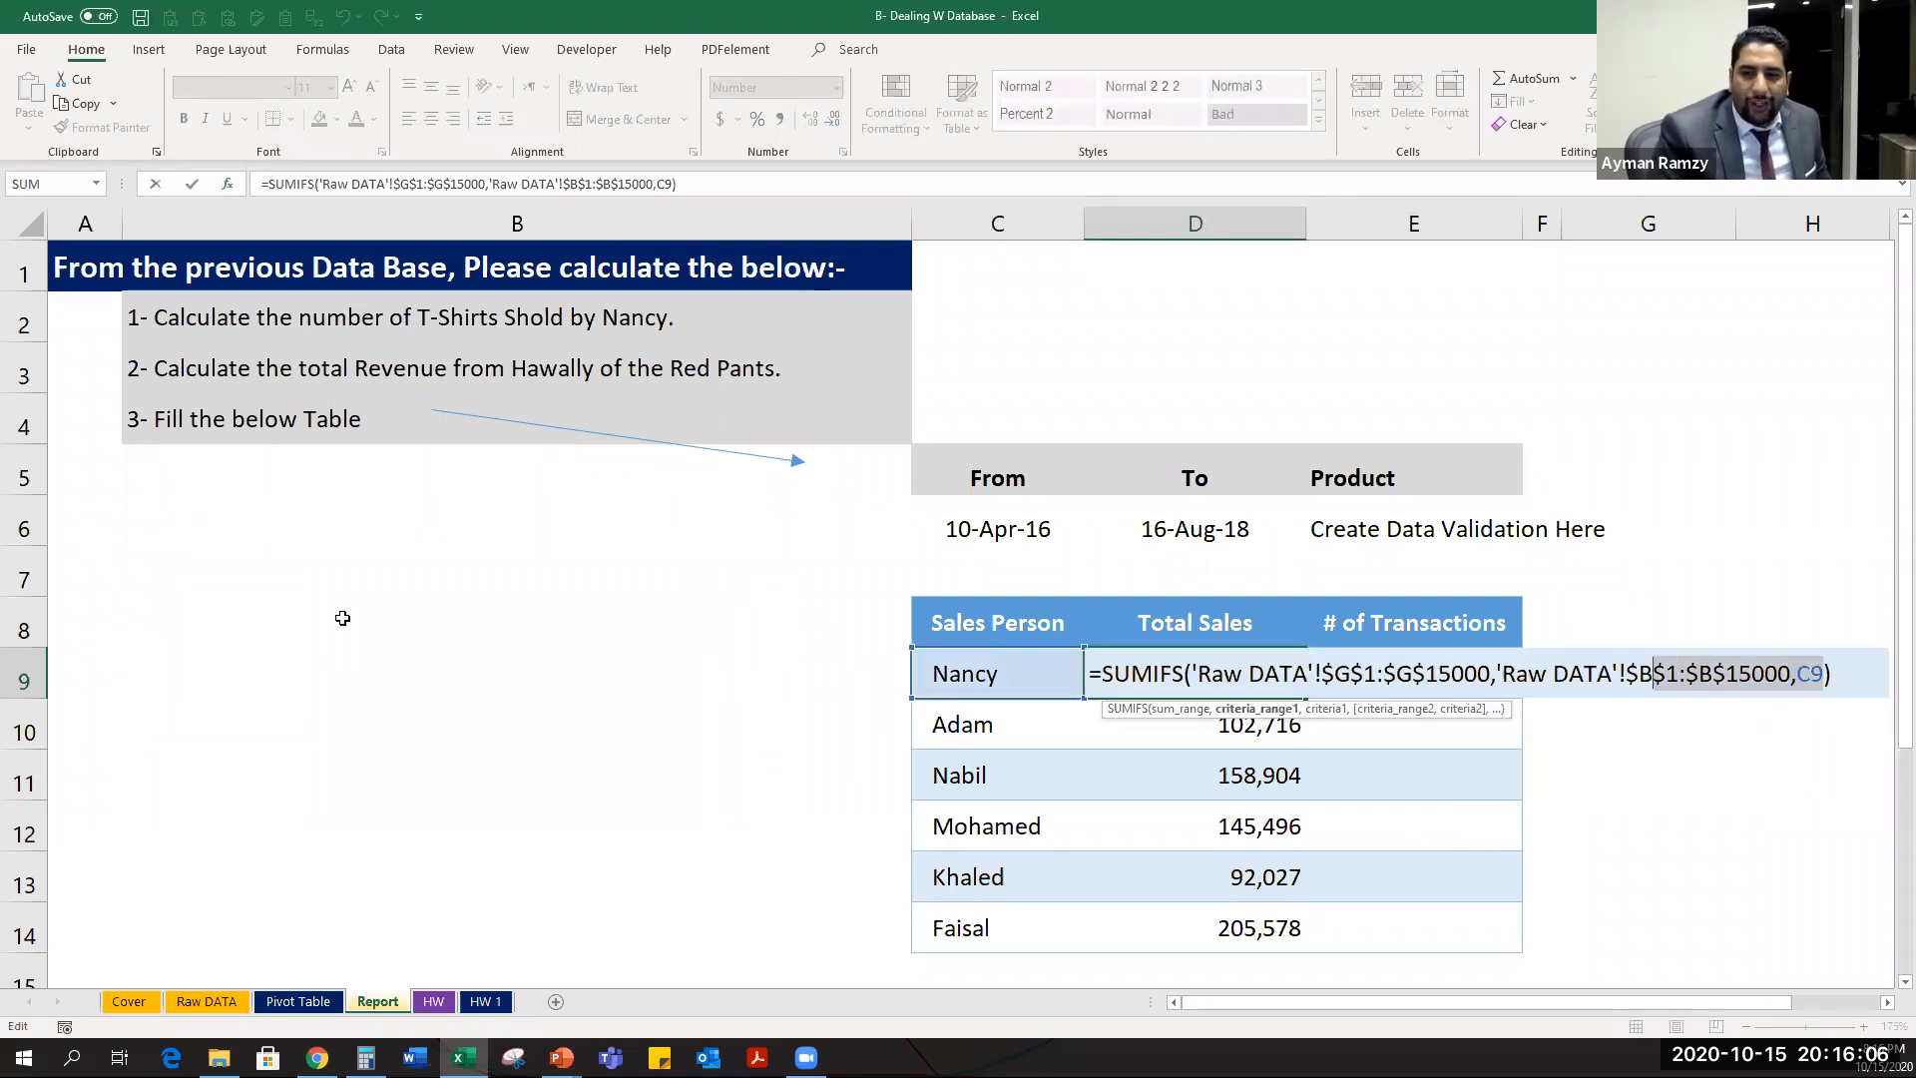
key("shift+Left")
key("shift+Left")
key("shift+Left")
key("shift+Left")
key("shift+Left")
key("shift+Left")
key("shift+Left")
key("shift+Left")
key("shift+Left")
key("shift+Left")
key("shift+Left")
key("shift+Left")
key("shift+Left")
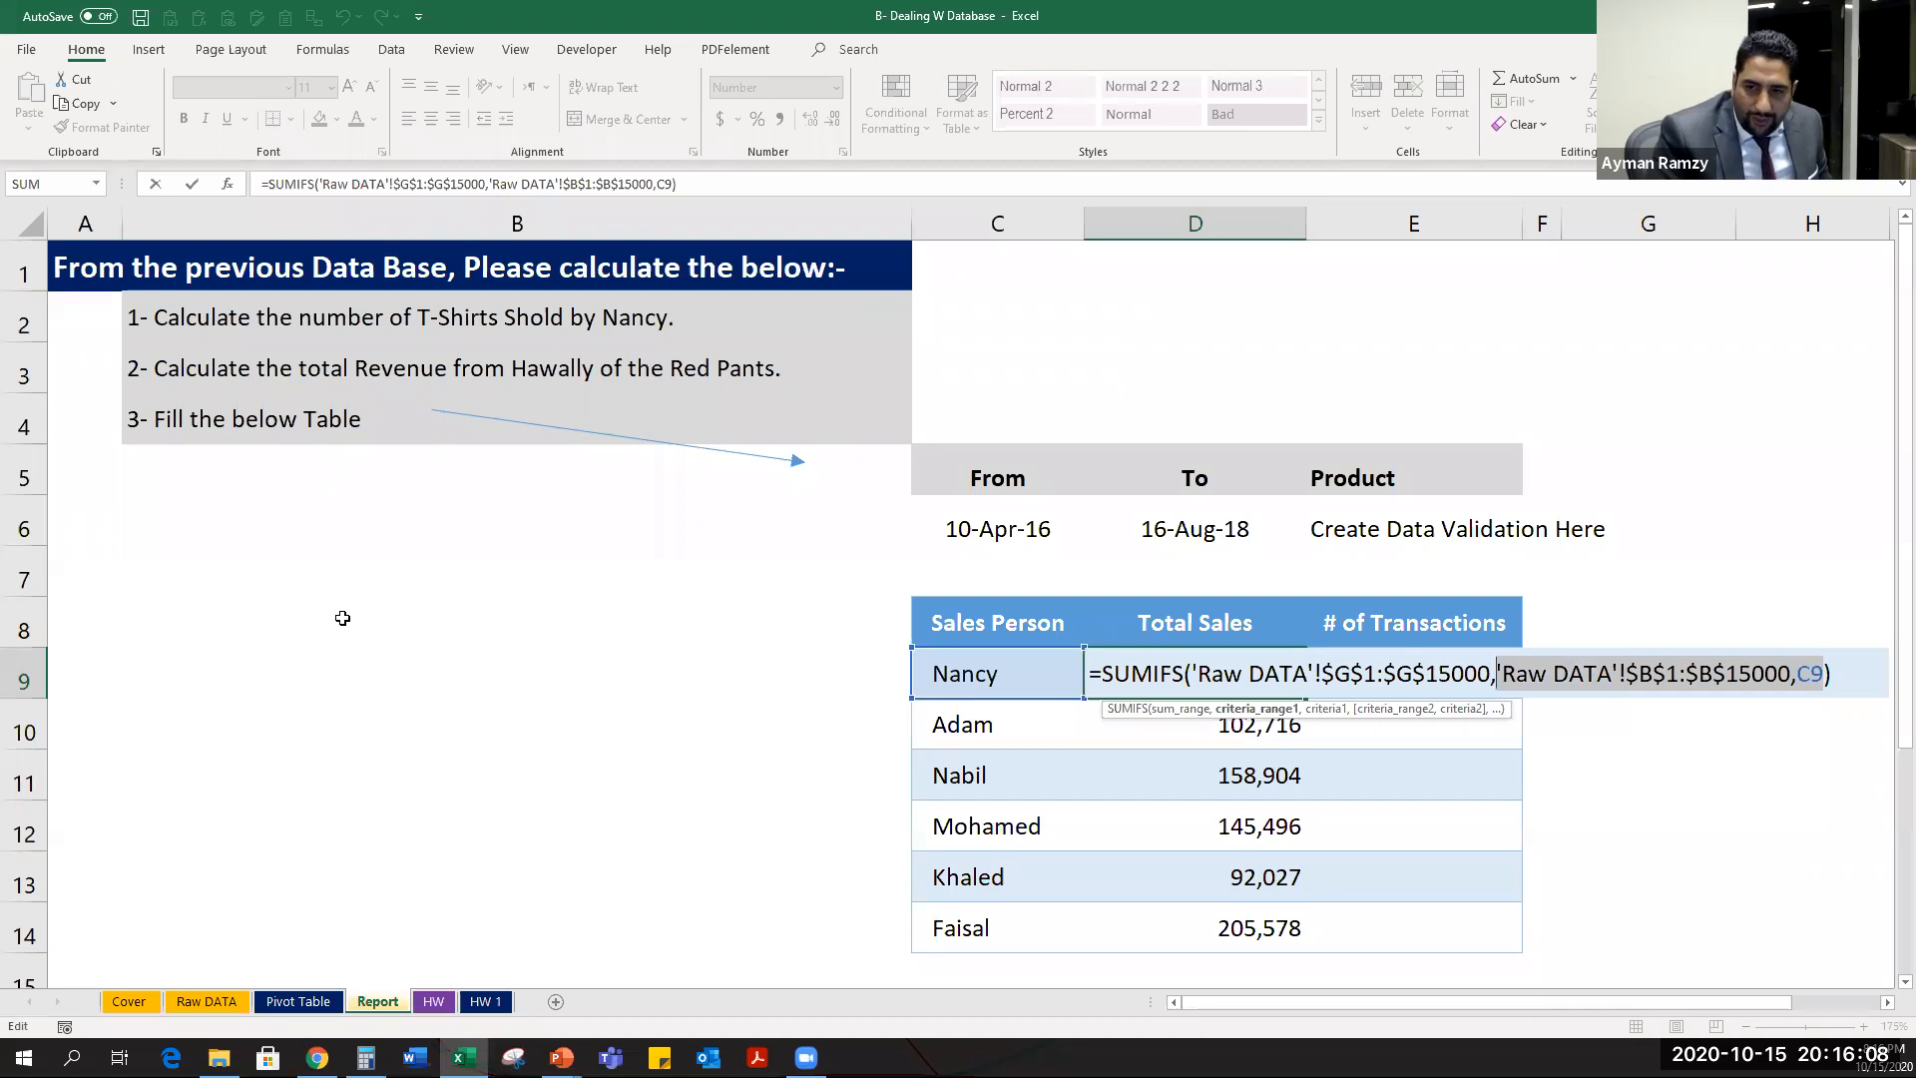
key("ctrl+c")
key("Tab")
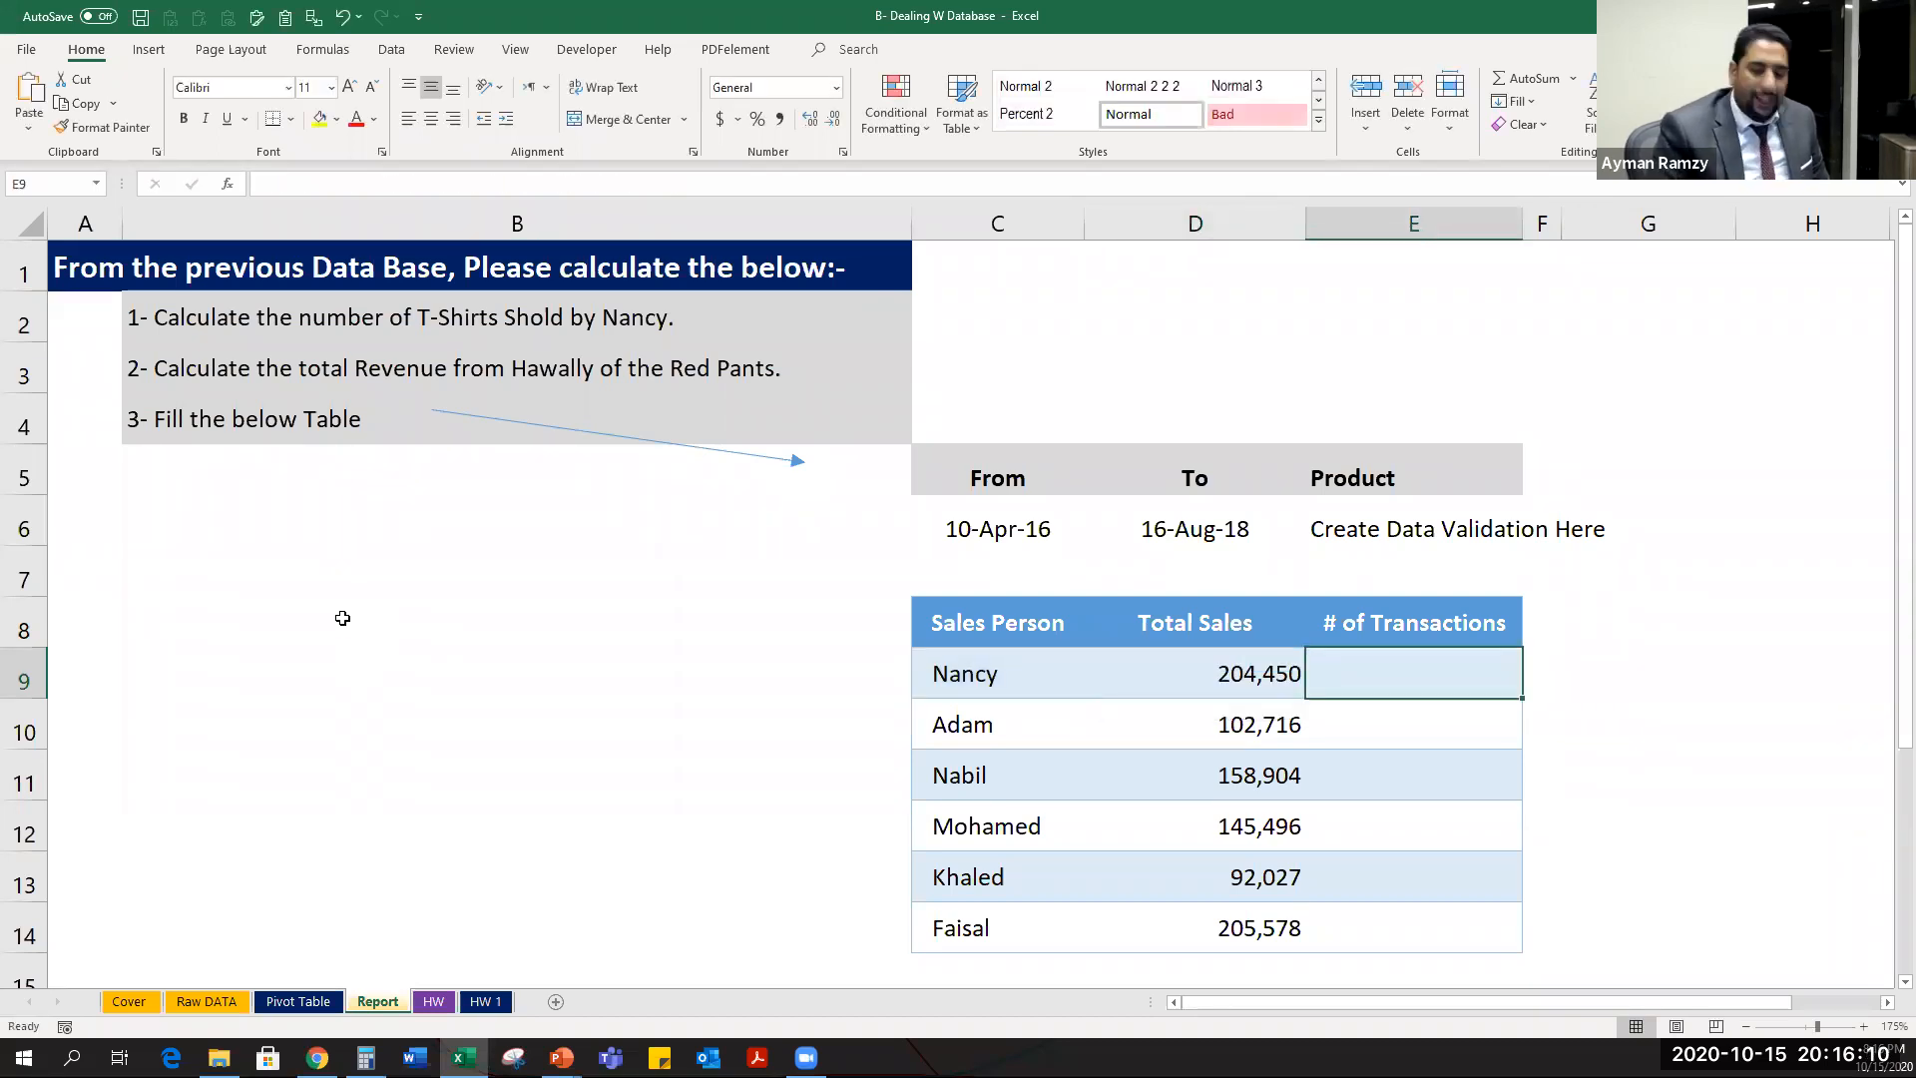
Enter a COUNTIFS formula in # of Transactions cell E9 using the copied arguments 'Raw DATA'!$B$1:$B$15000,C9.
type("=")
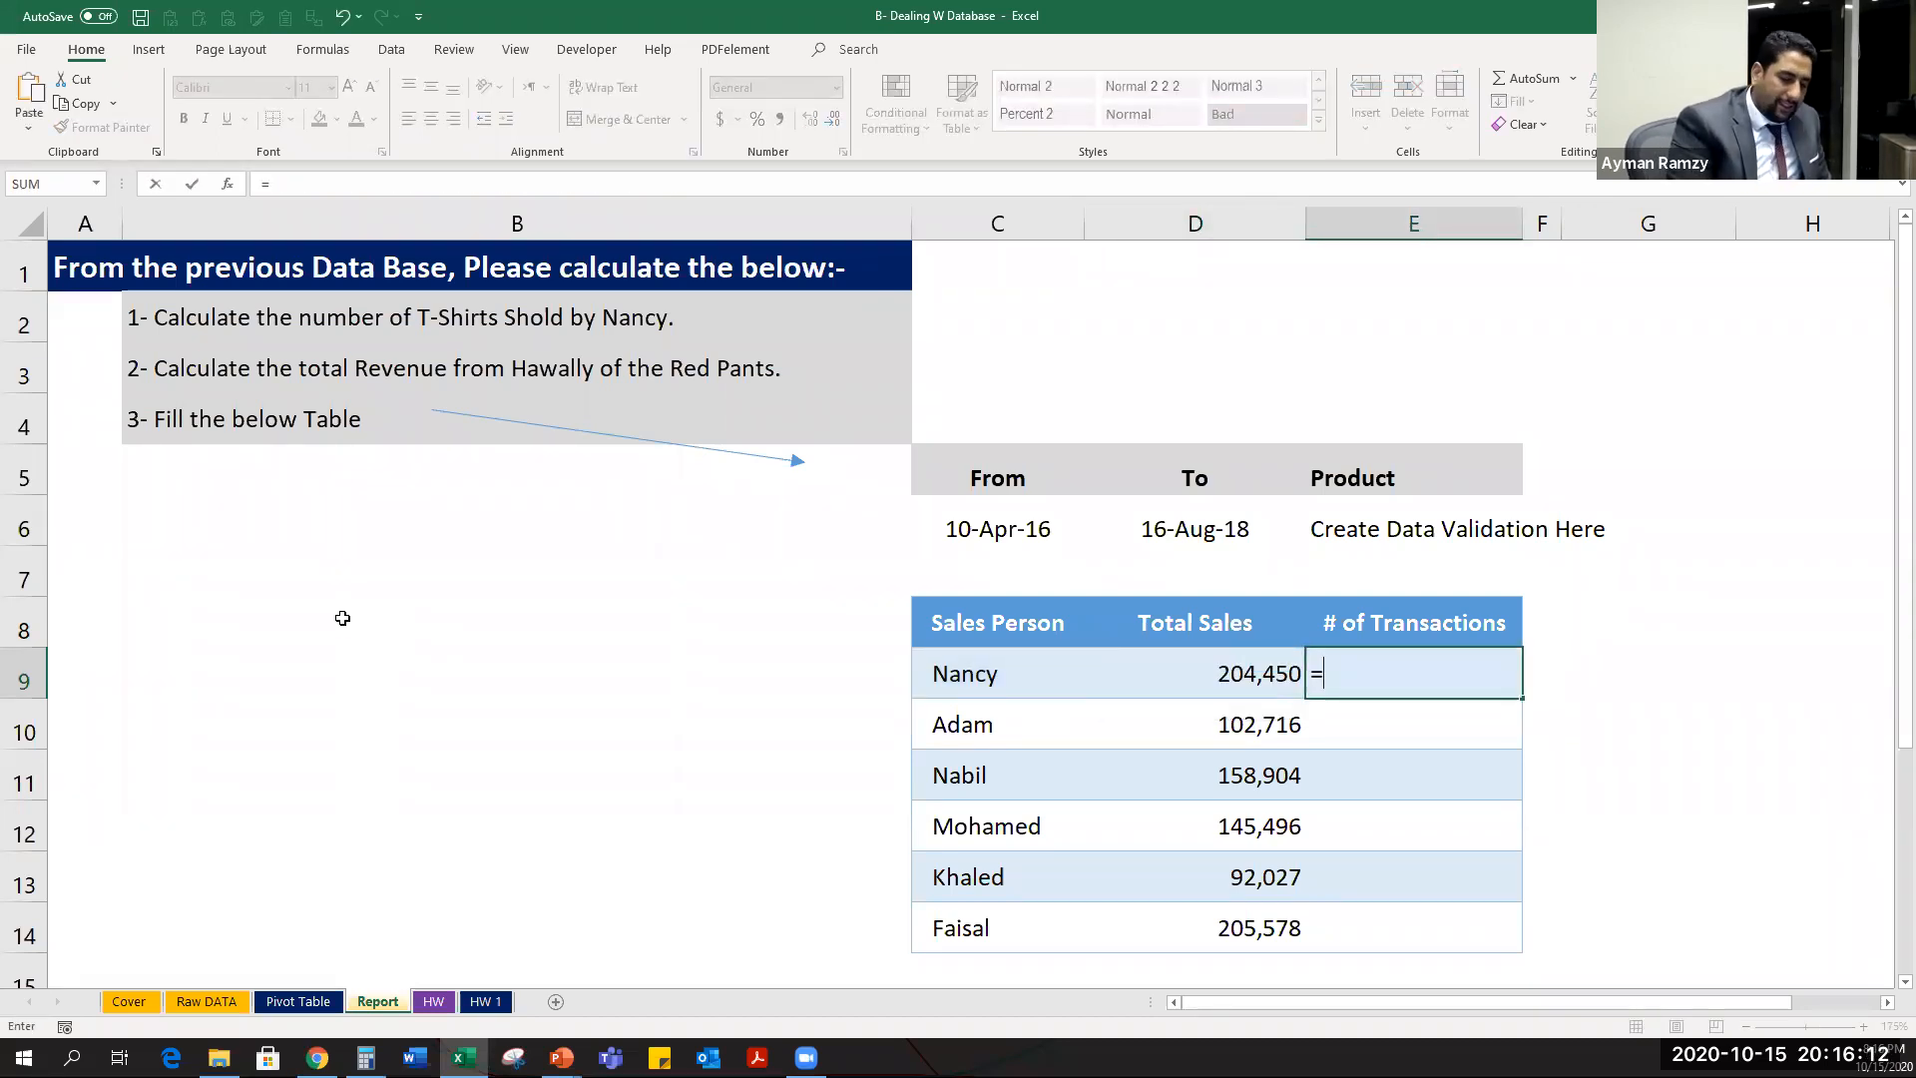
type("coun")
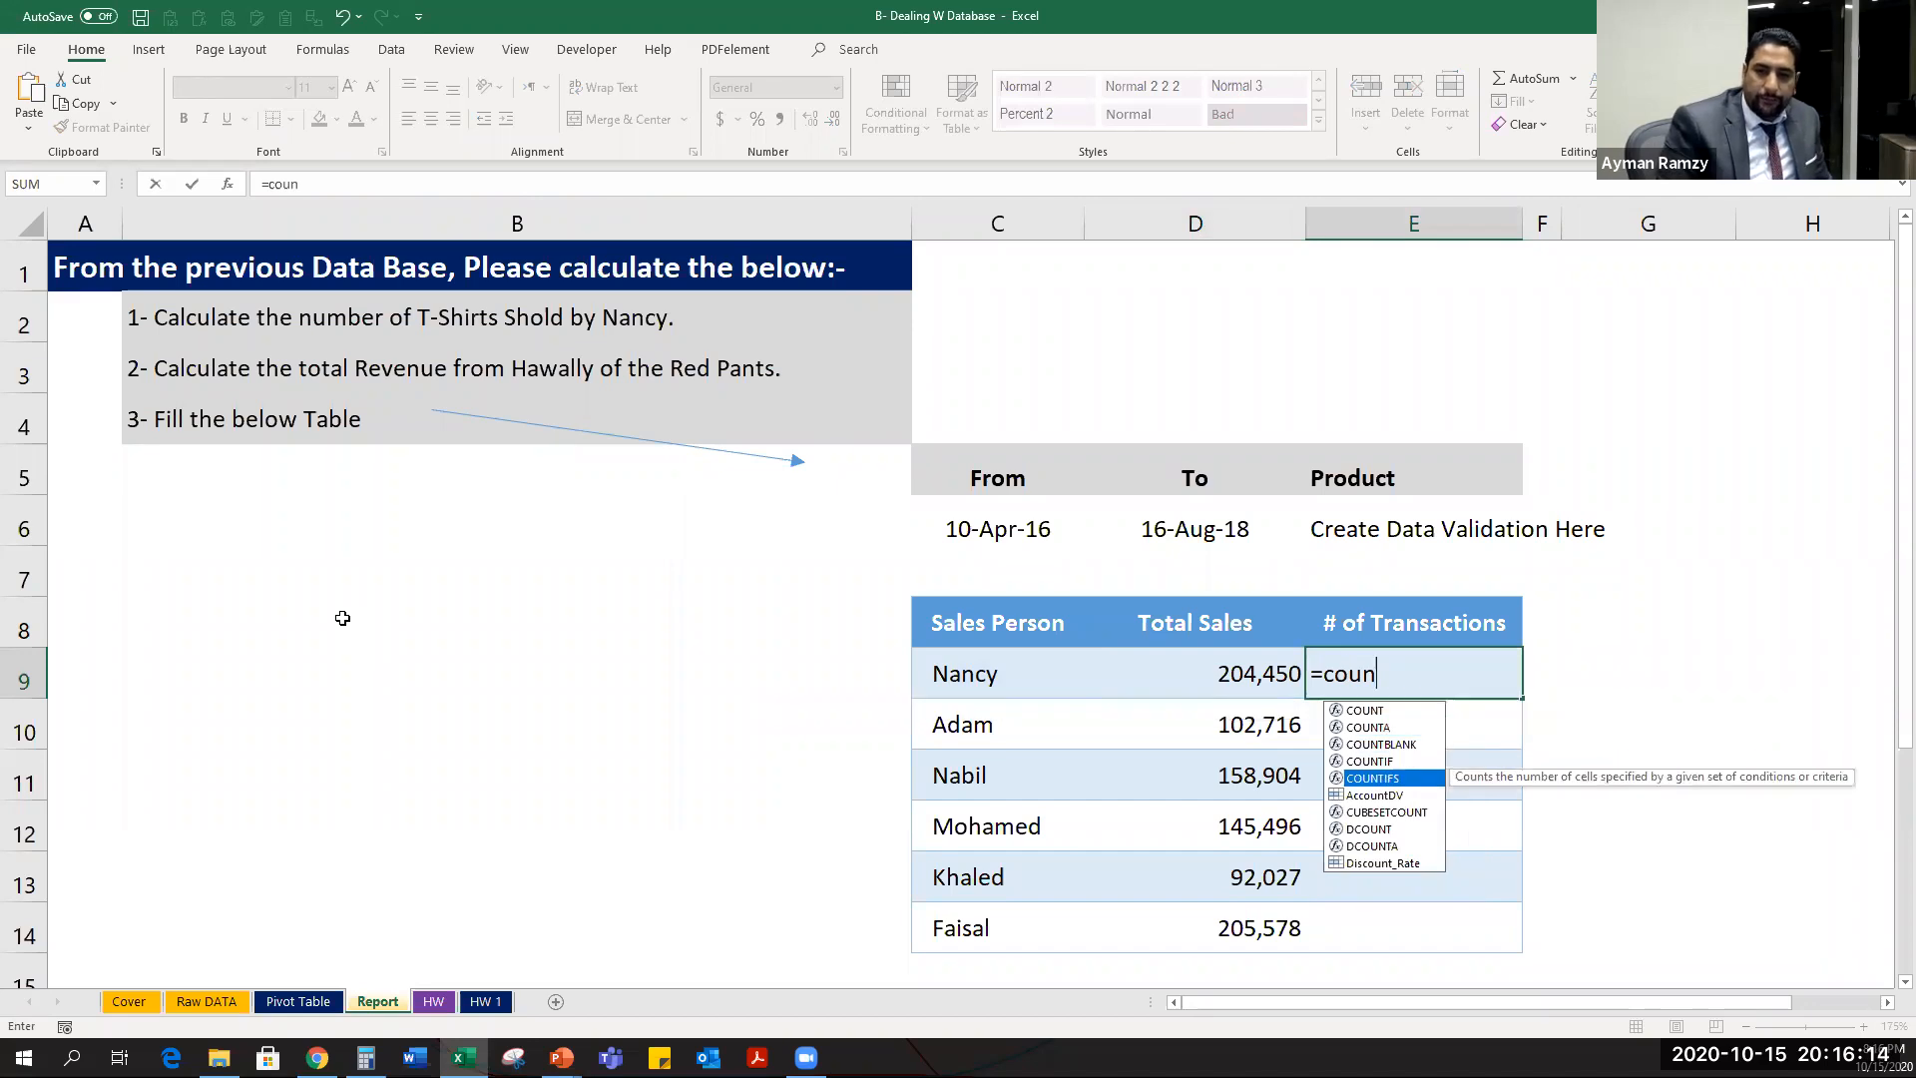
key("Tab")
key("ctrl+v")
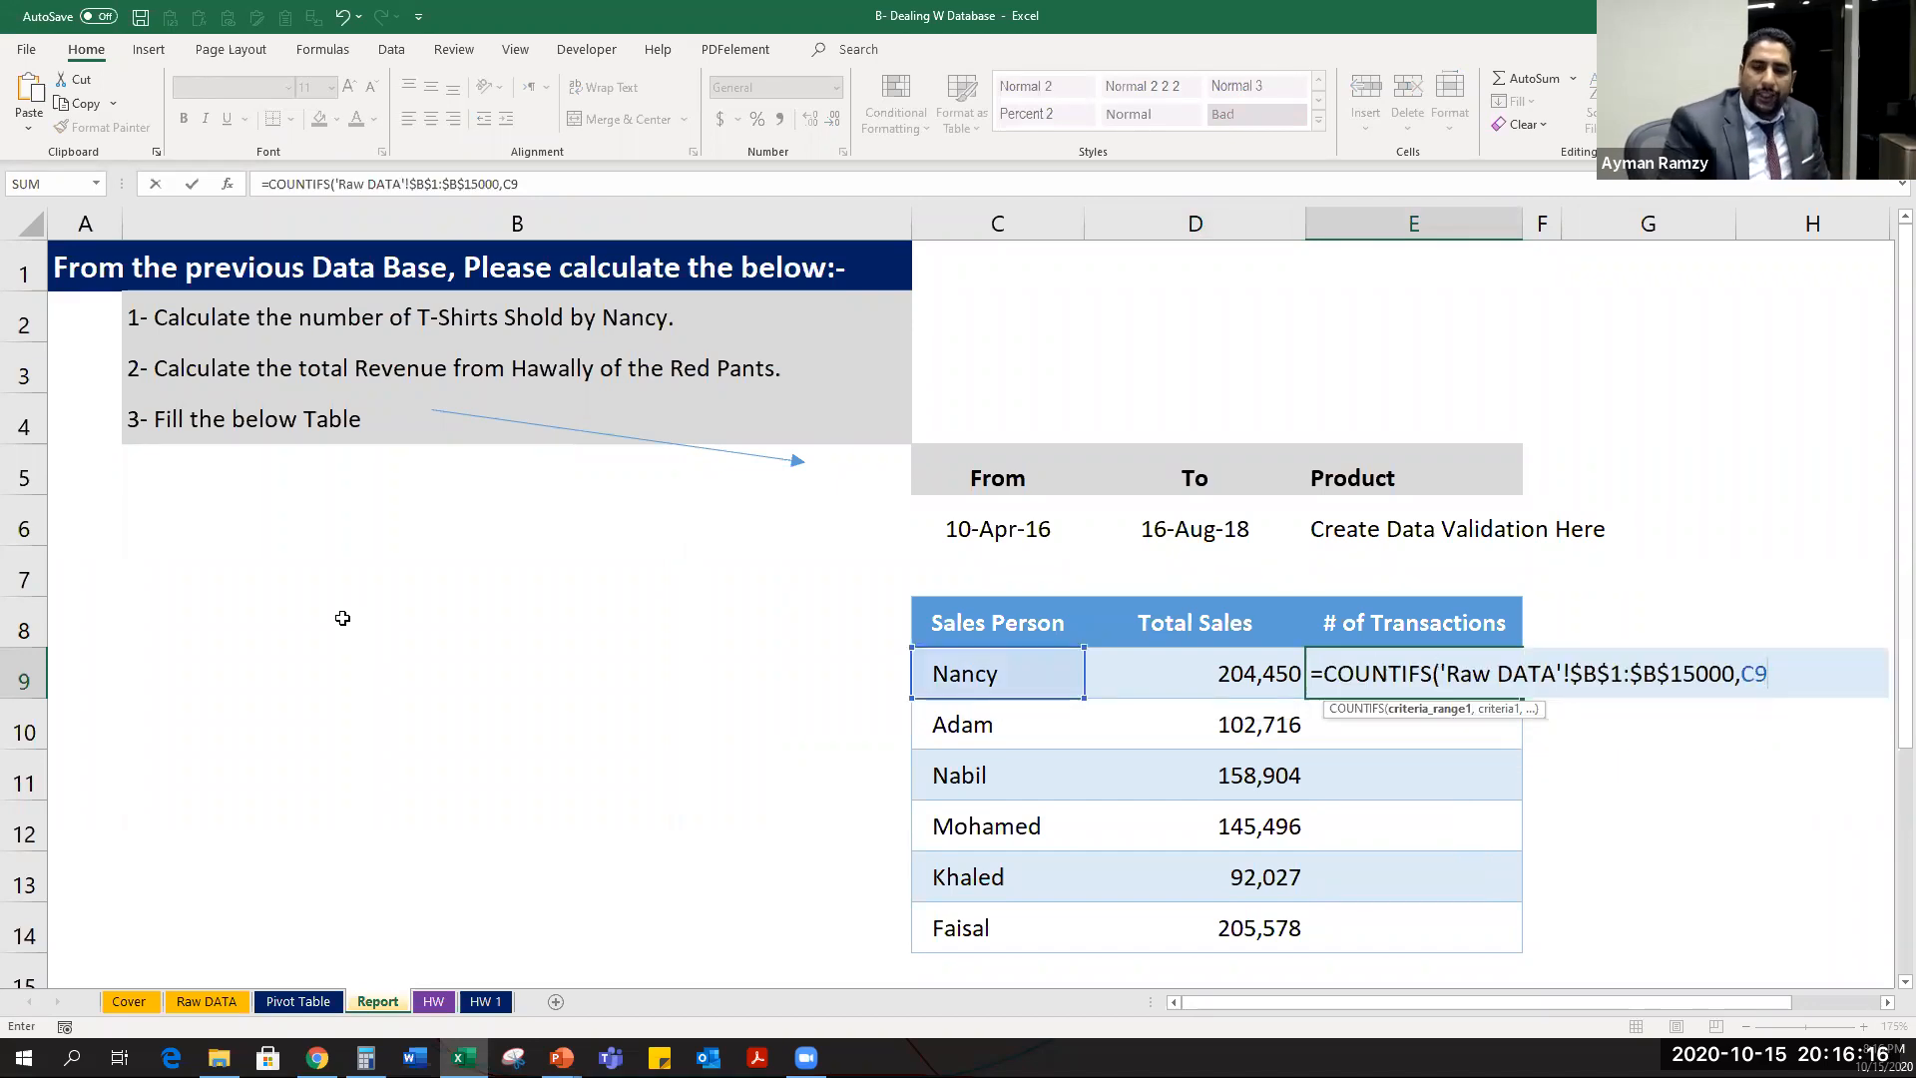
key("ctrl+Return")
Copy the # of Transactions formula from E9 down to E14.
key("shift+Down")
key("shift+Down")
key("shift+Up")
key("shift+Up")
key("ctrl+c")
key("shift+Down")
key("shift+Down")
key("shift+Down")
key("shift+Down")
key("shift+Down")
key("shift+Down")
key("shift+Up")
key("ctrl+v")
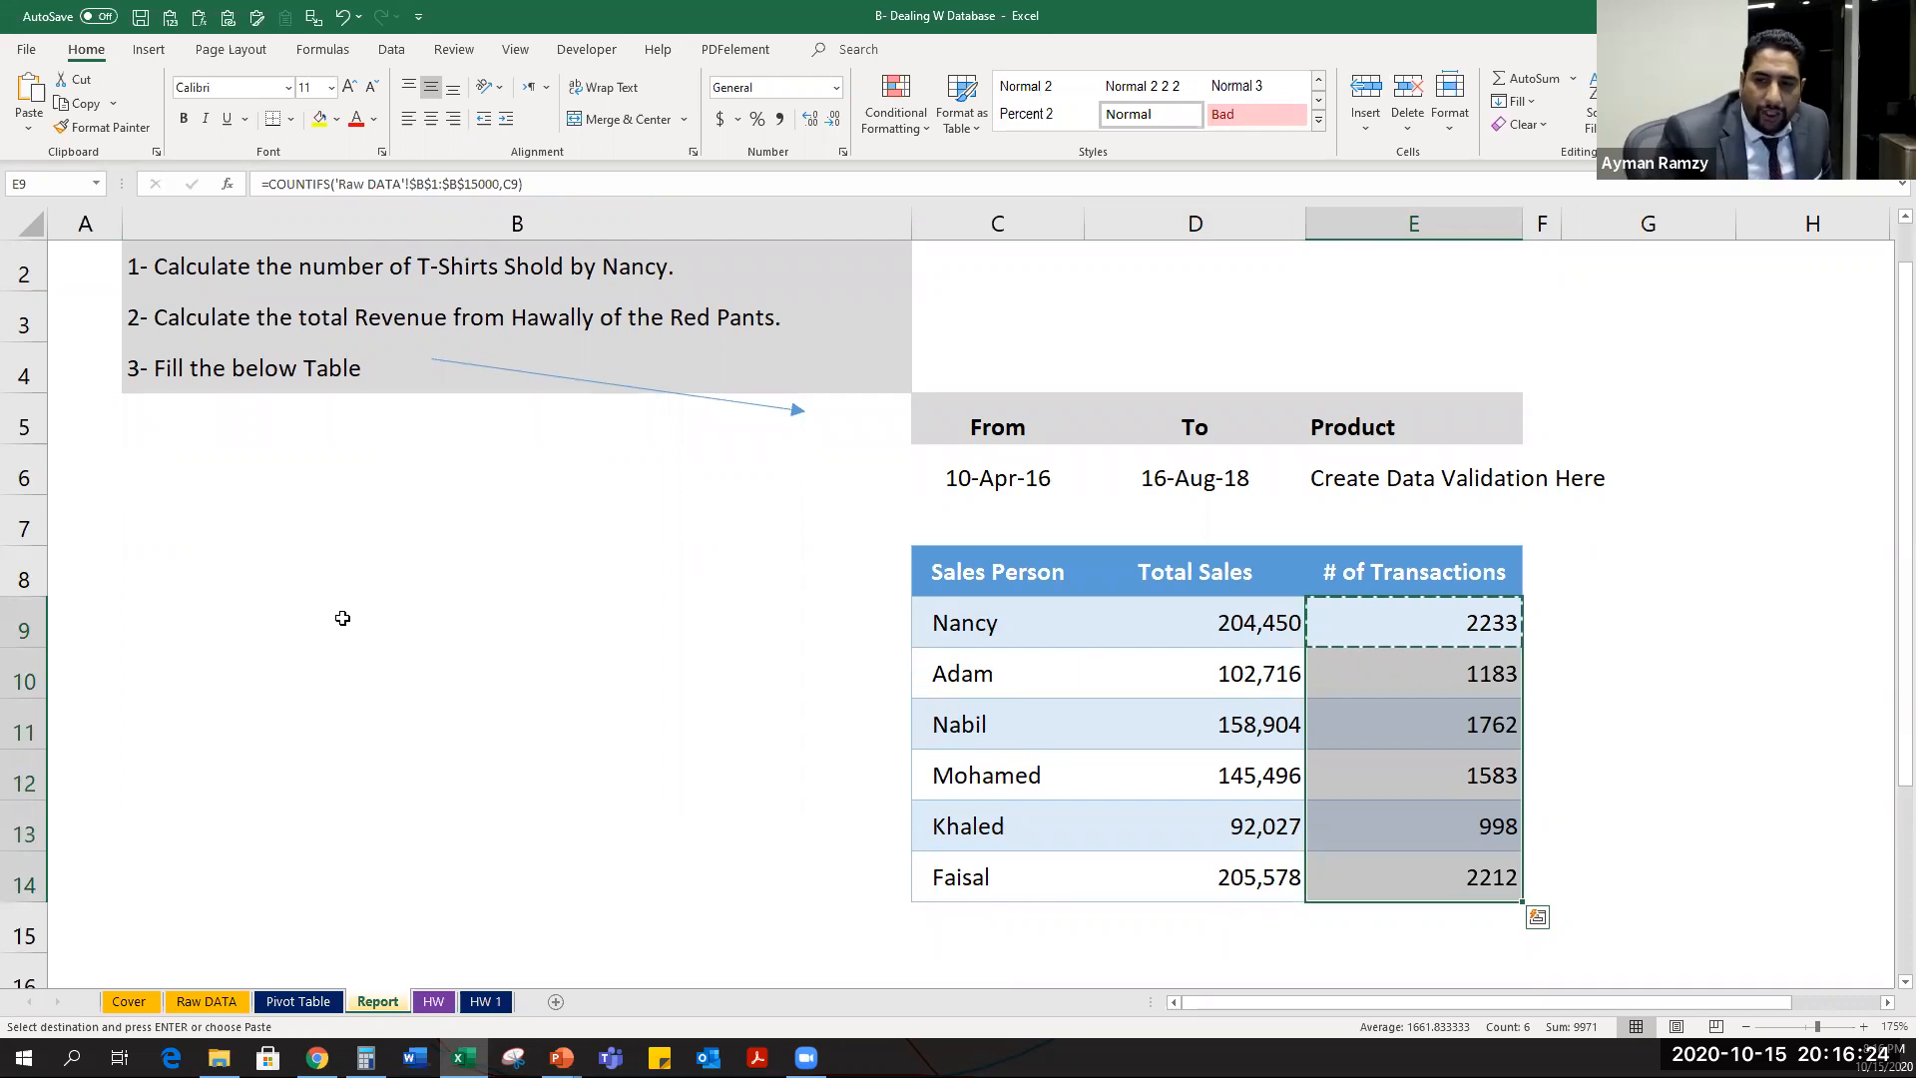
key("ctrl+Down")
key("ctrl+Up")
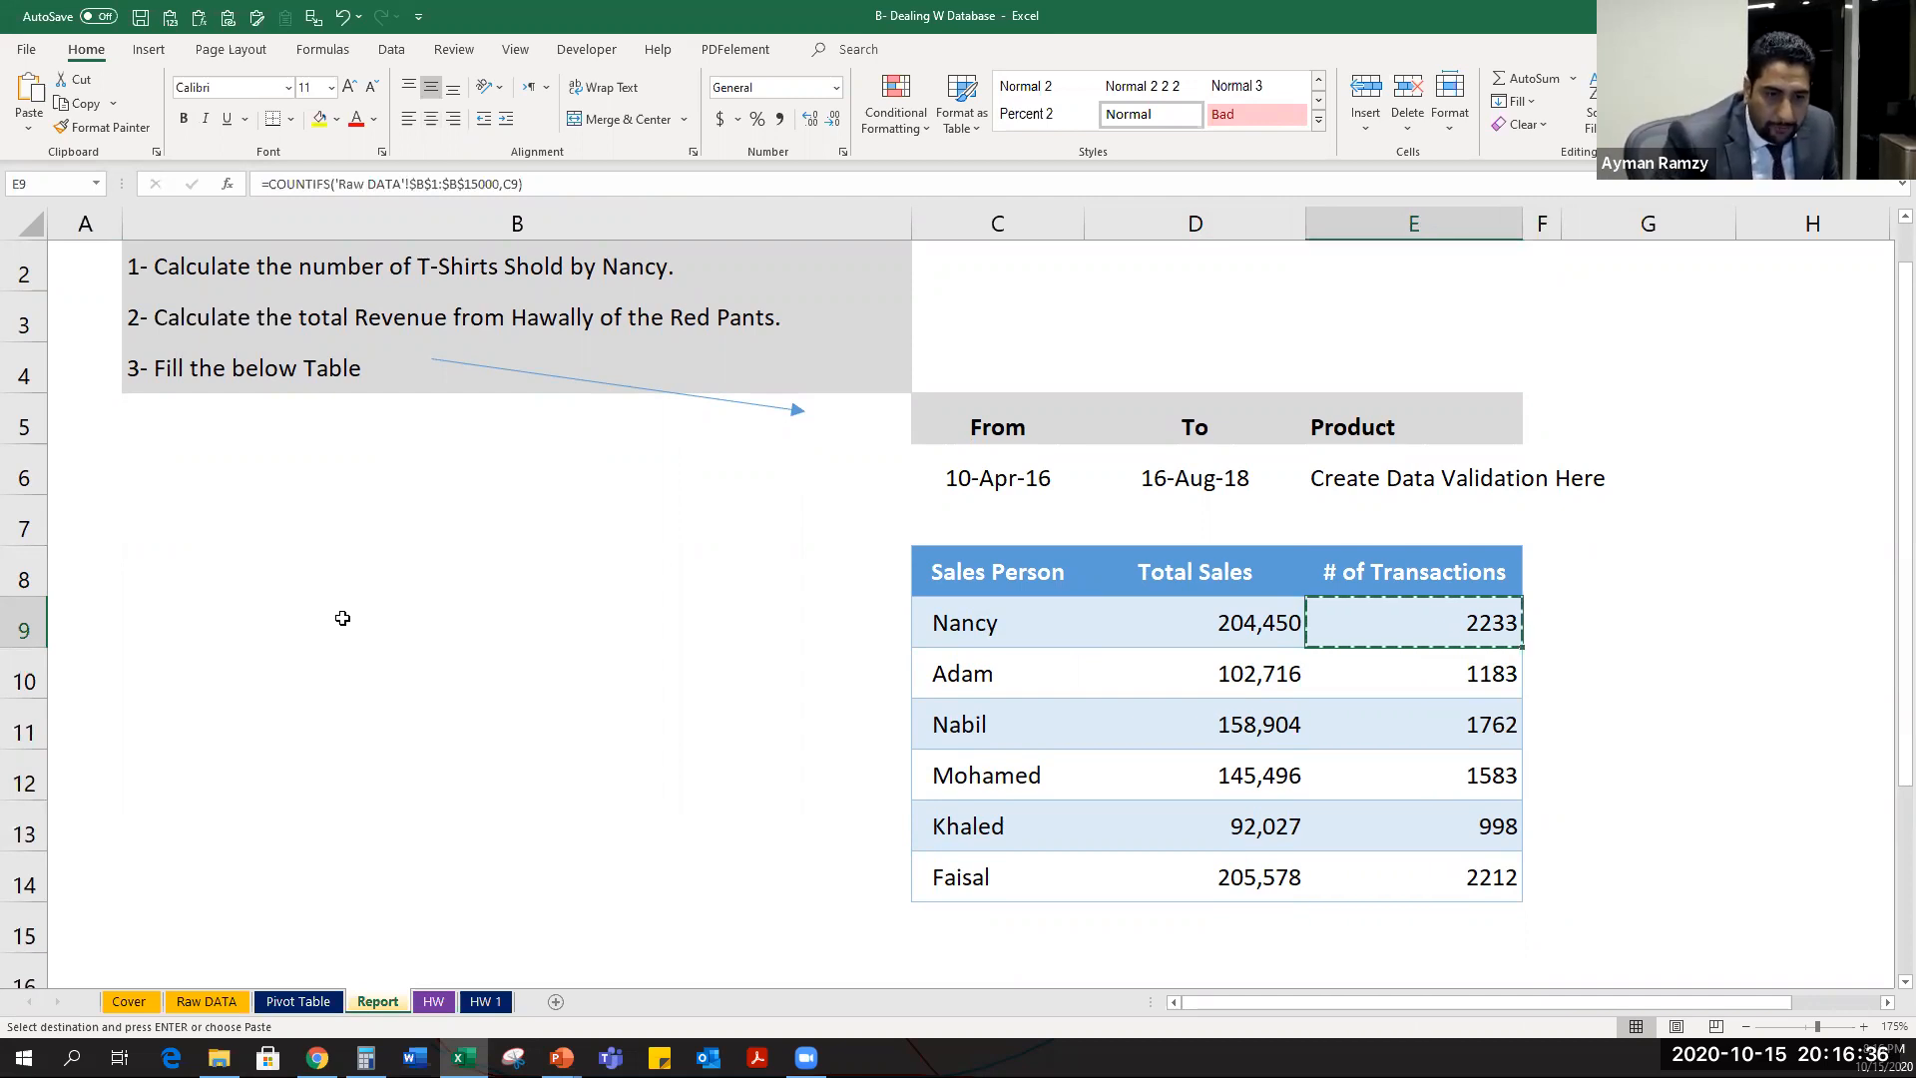
Examine the Units and Revenue entries of the first Raw DATA records, and return to the Report sheet.
key("ctrl+Page_Up")
key("ctrl+Page_Up")
key("ctrl+Page_Up")
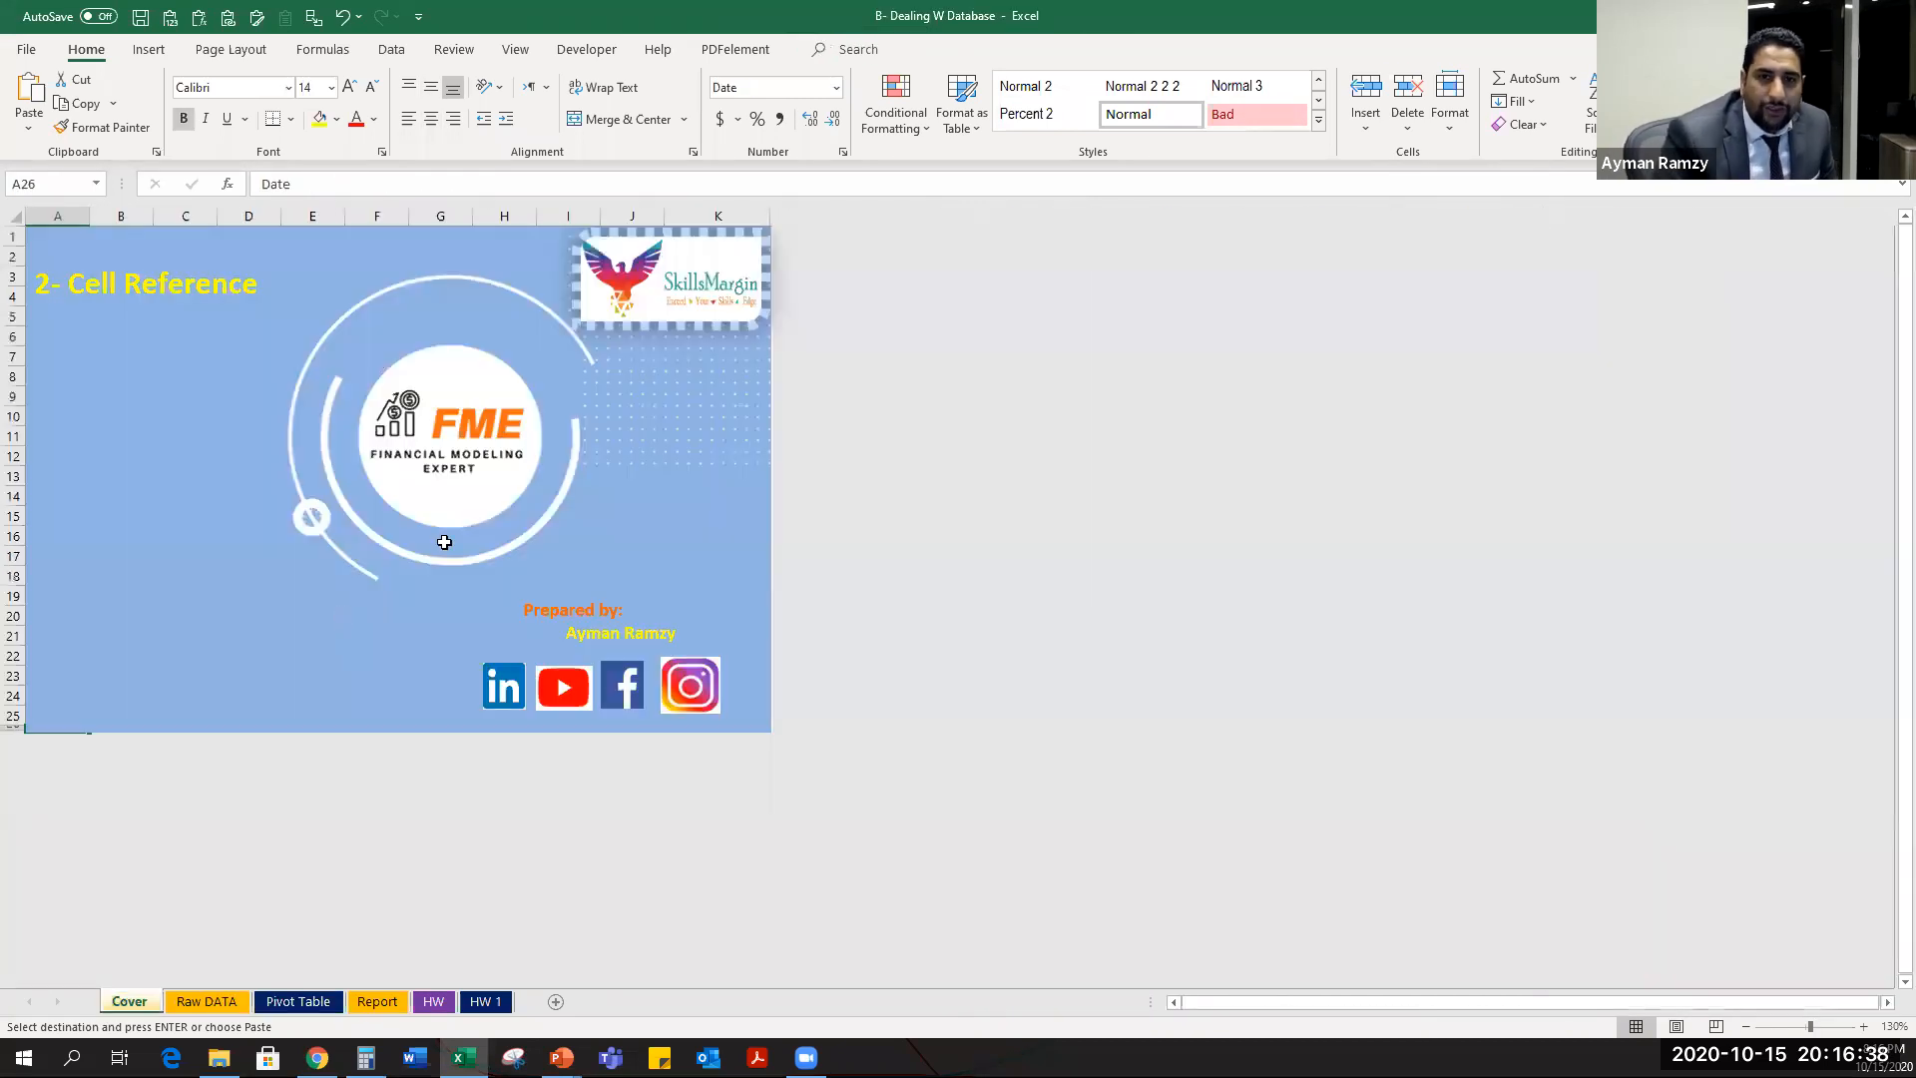
key("ctrl+Page_Down")
left_click(832, 281)
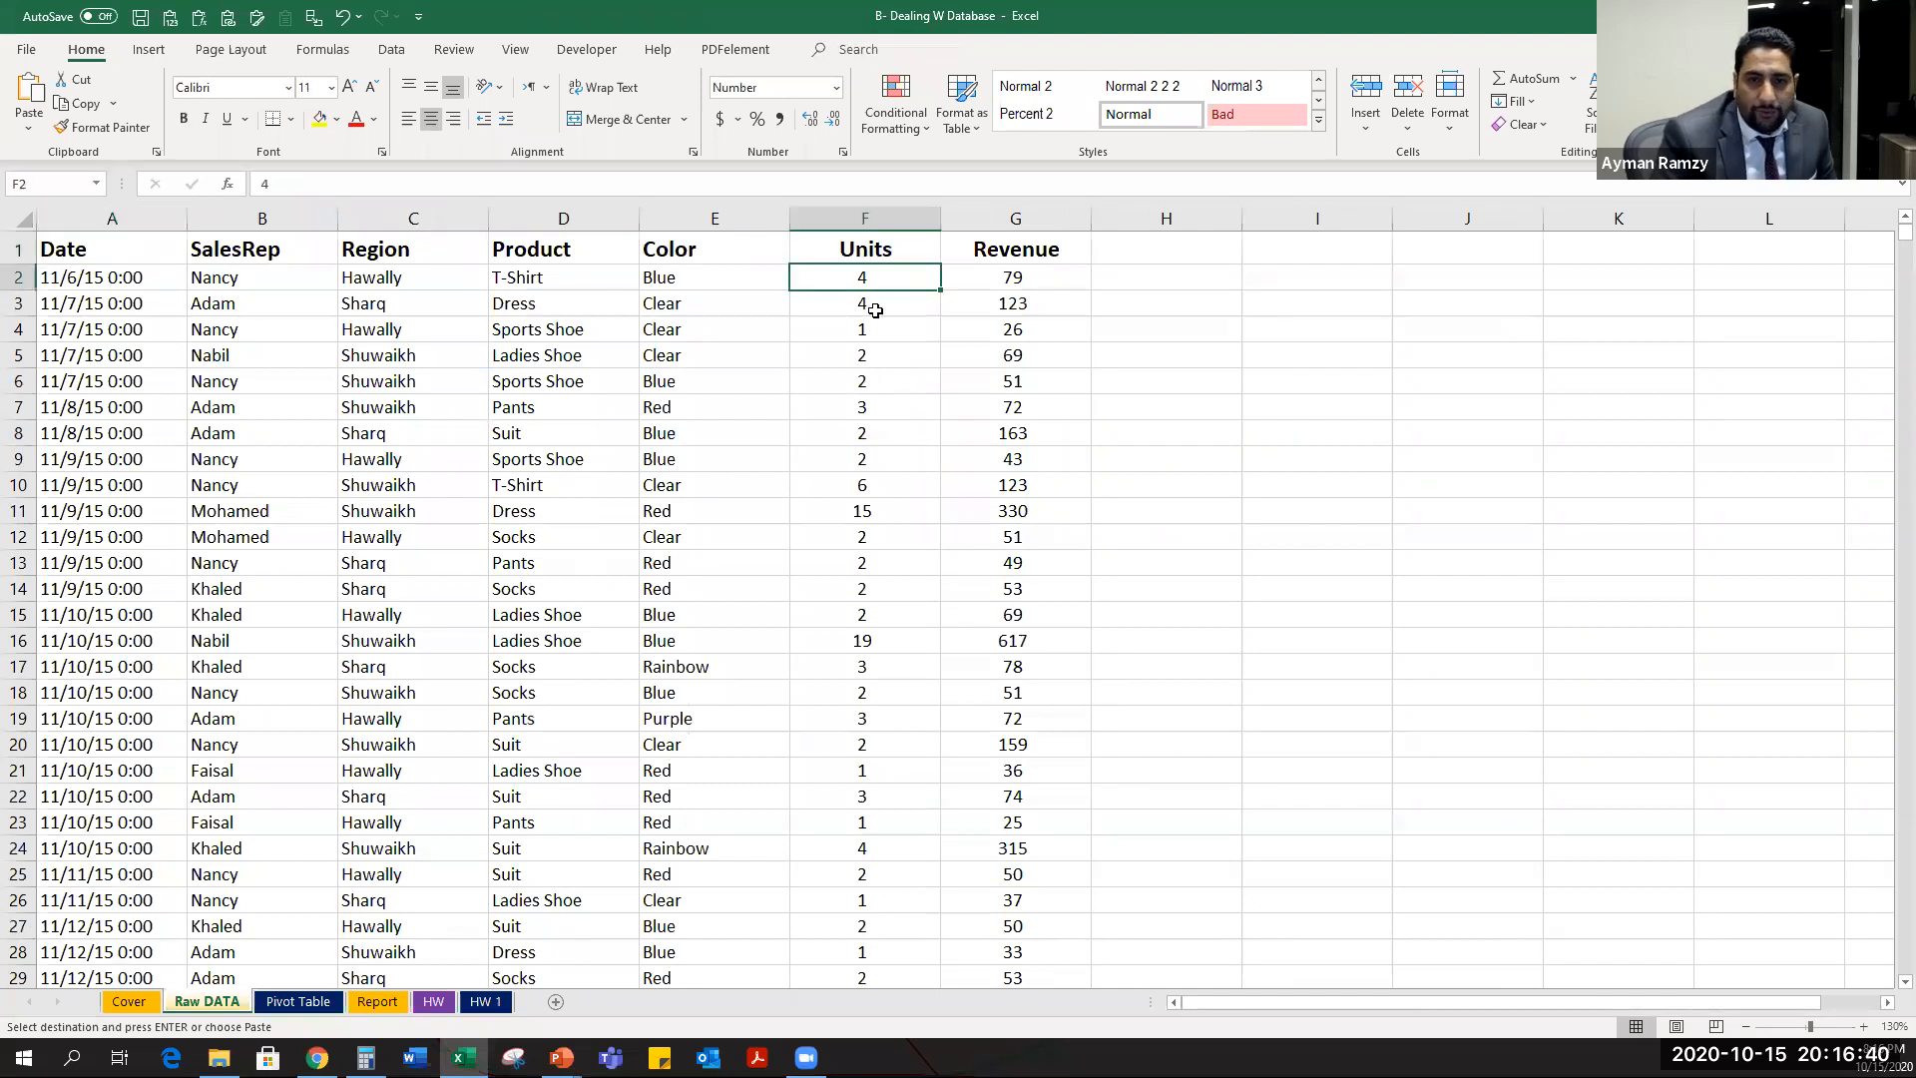
left_click_drag(1016, 283, 475, 281)
left_click_drag(1057, 306, 473, 285)
left_click_drag(1100, 351, 428, 983)
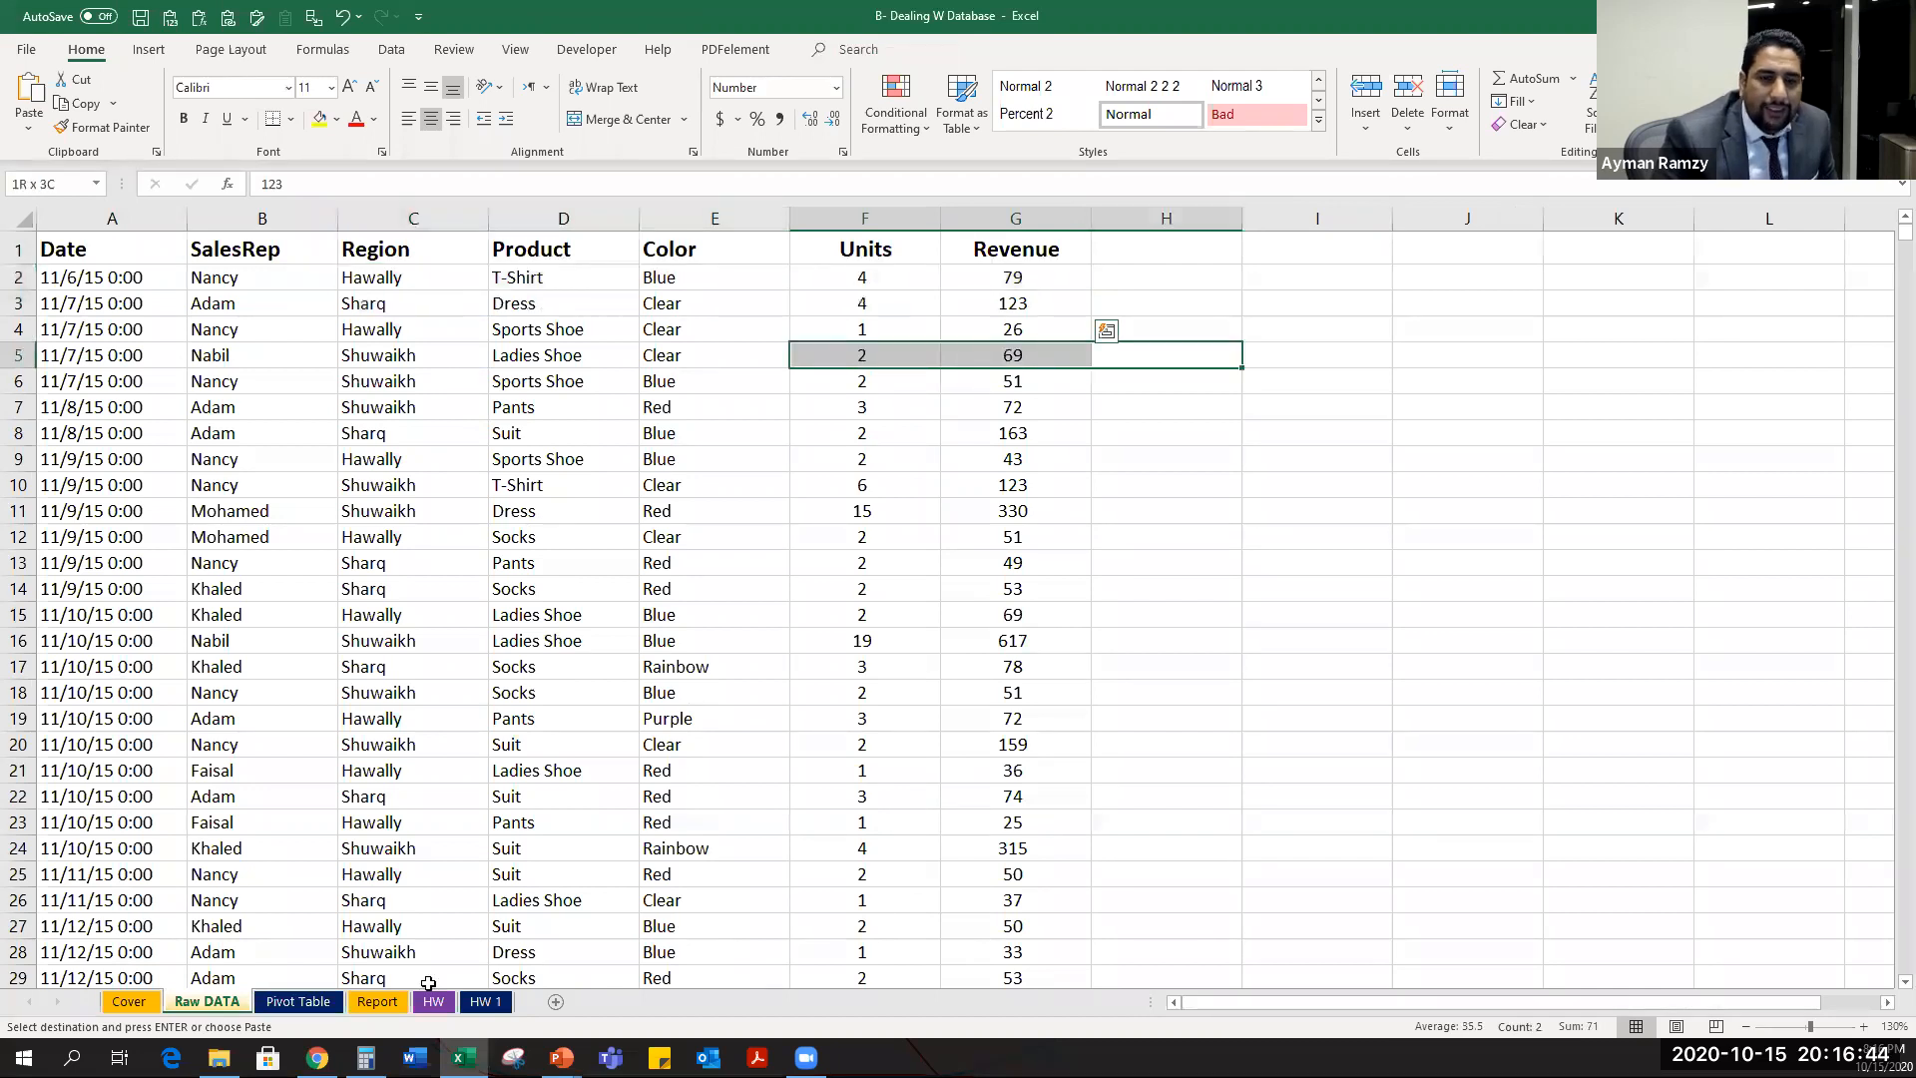
left_click(374, 1002)
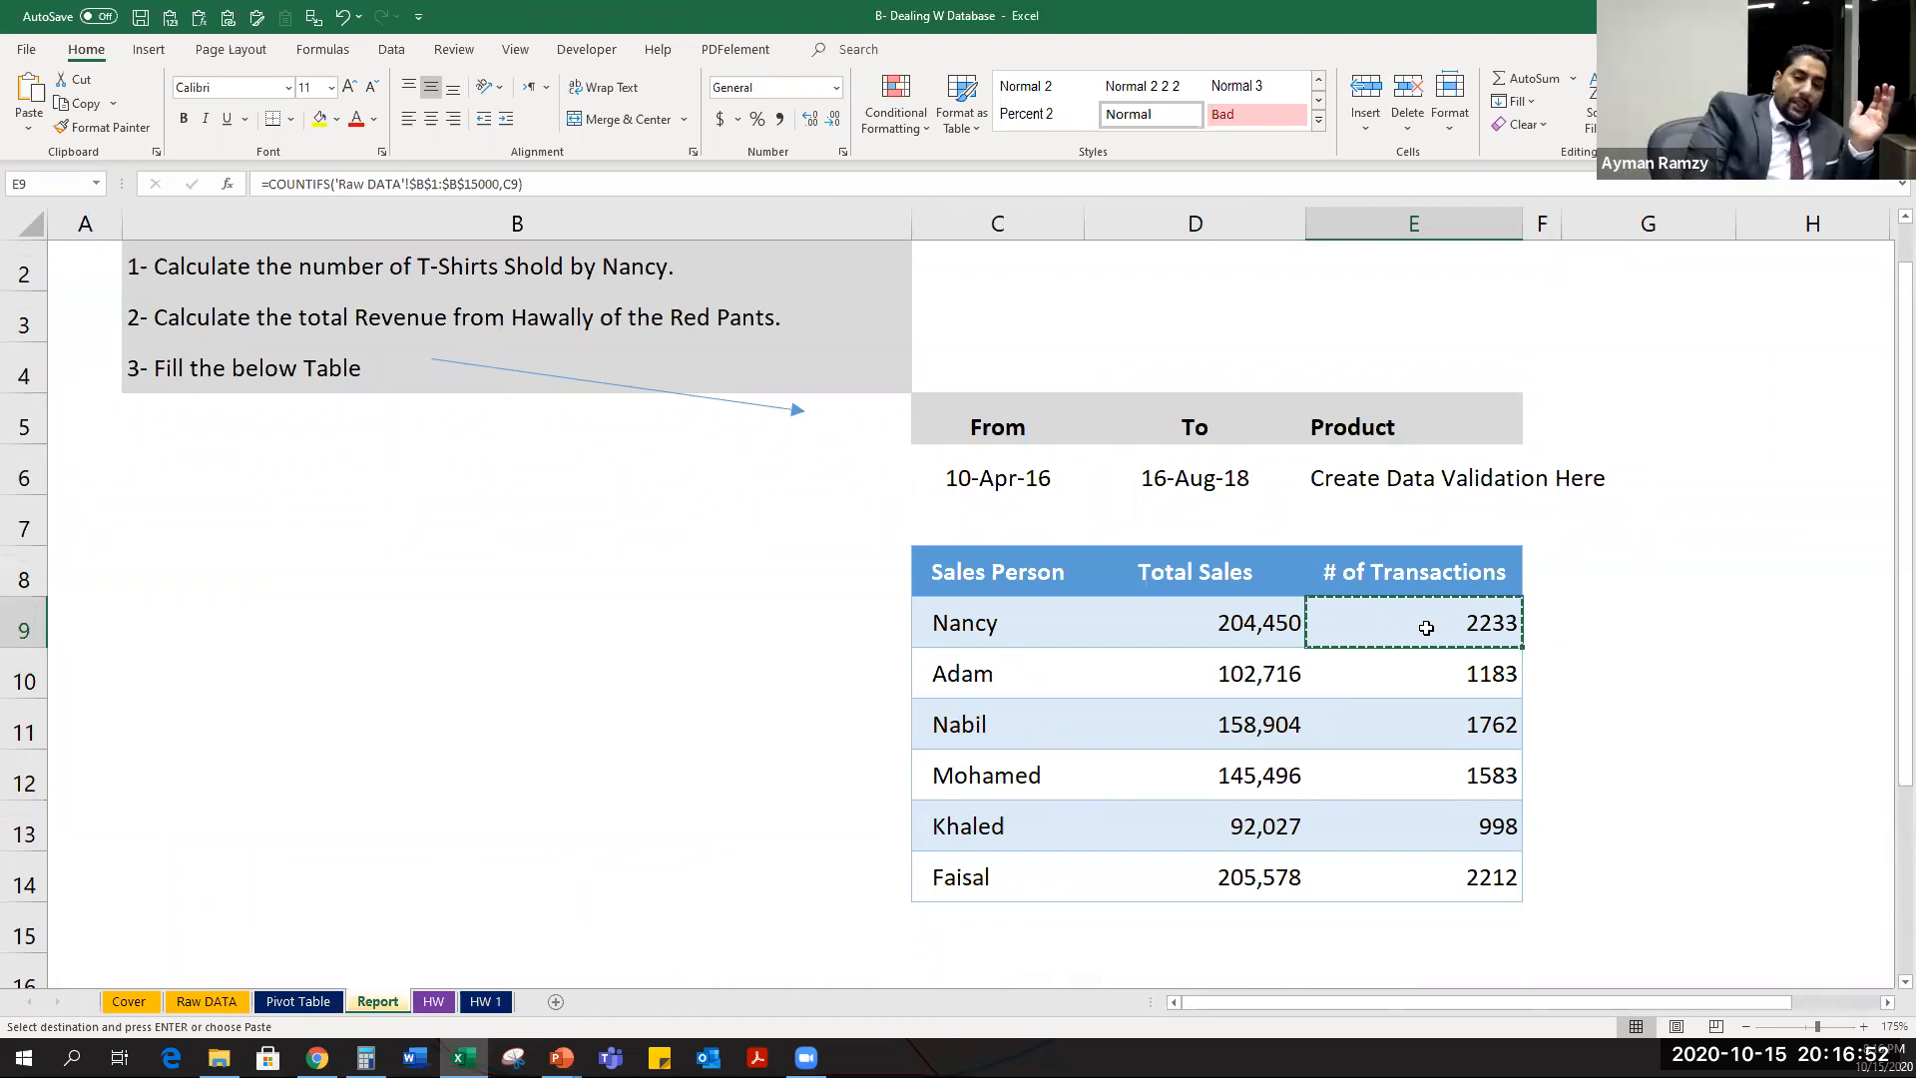
Check the first and last dates in the Raw DATA sheet's Date column.
key("ctrl+Page_Up")
key("ctrl+Page_Up")
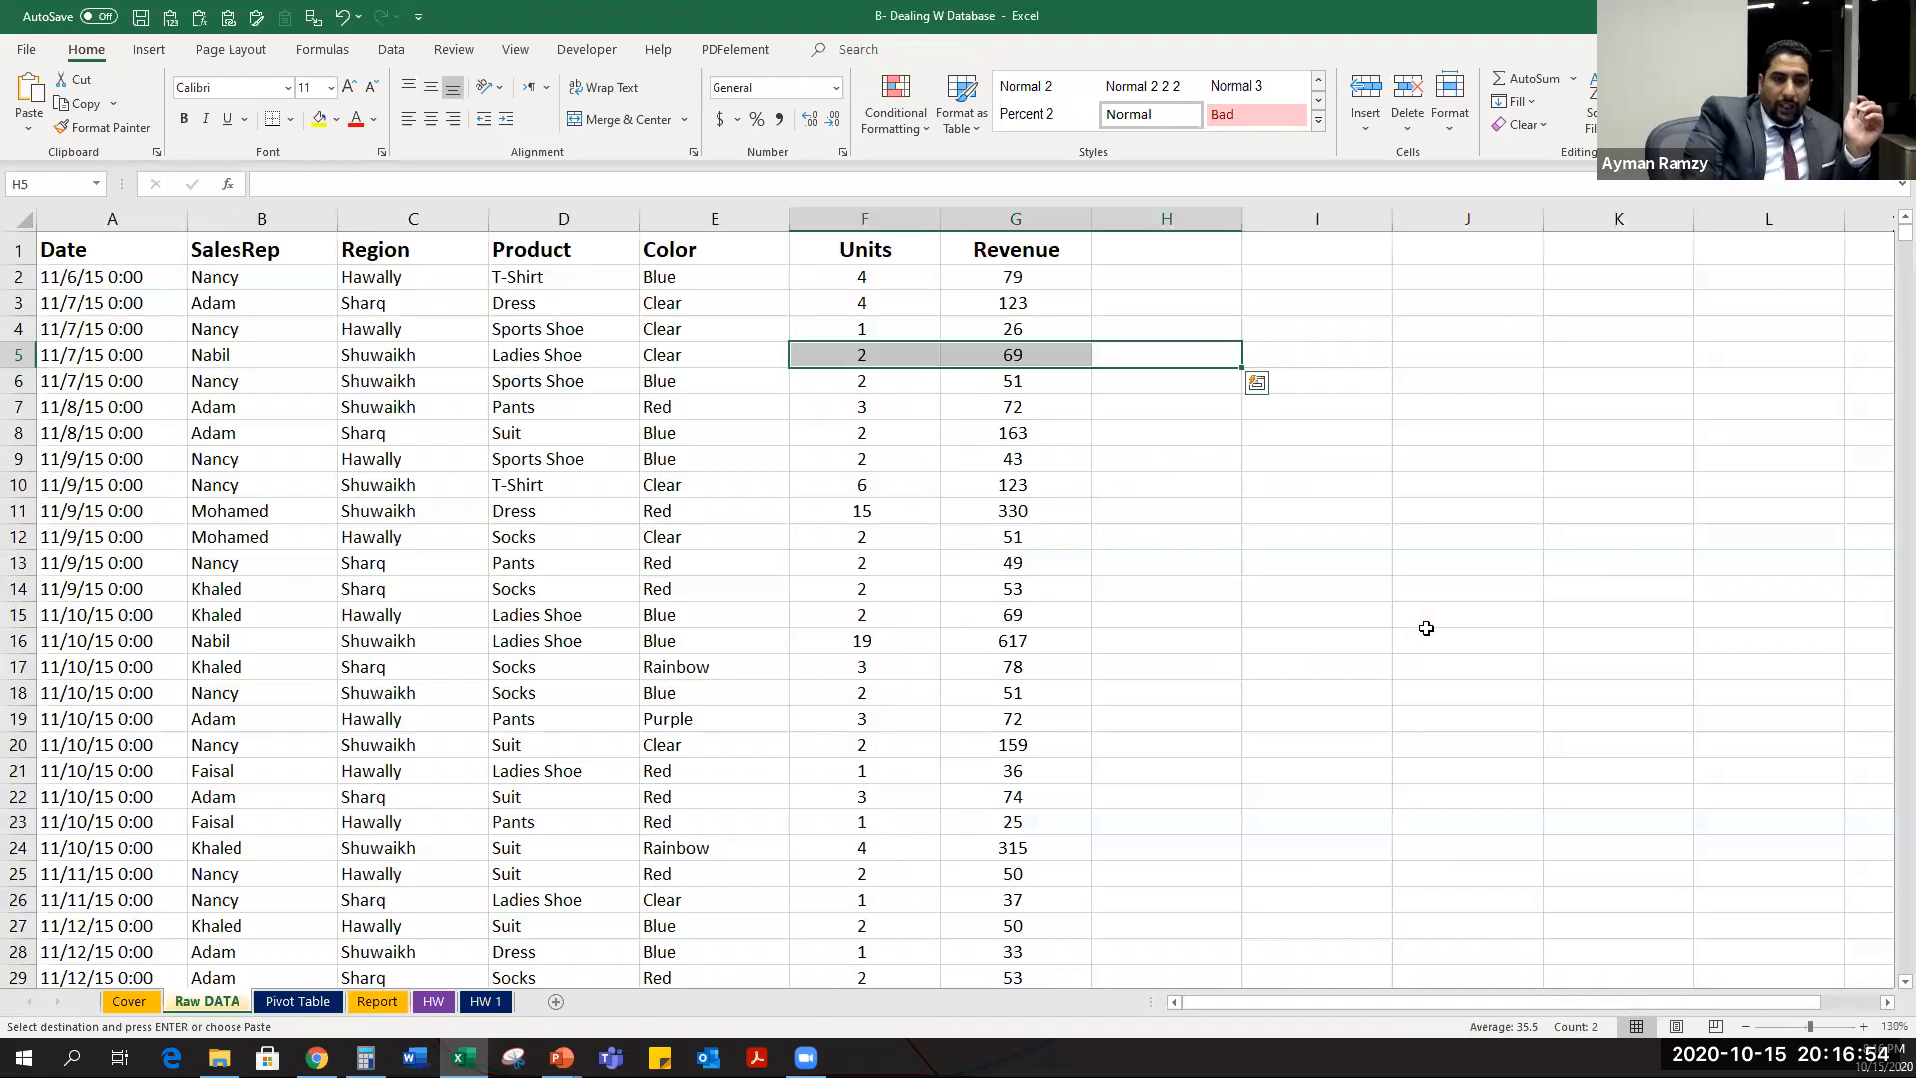
key("Down")
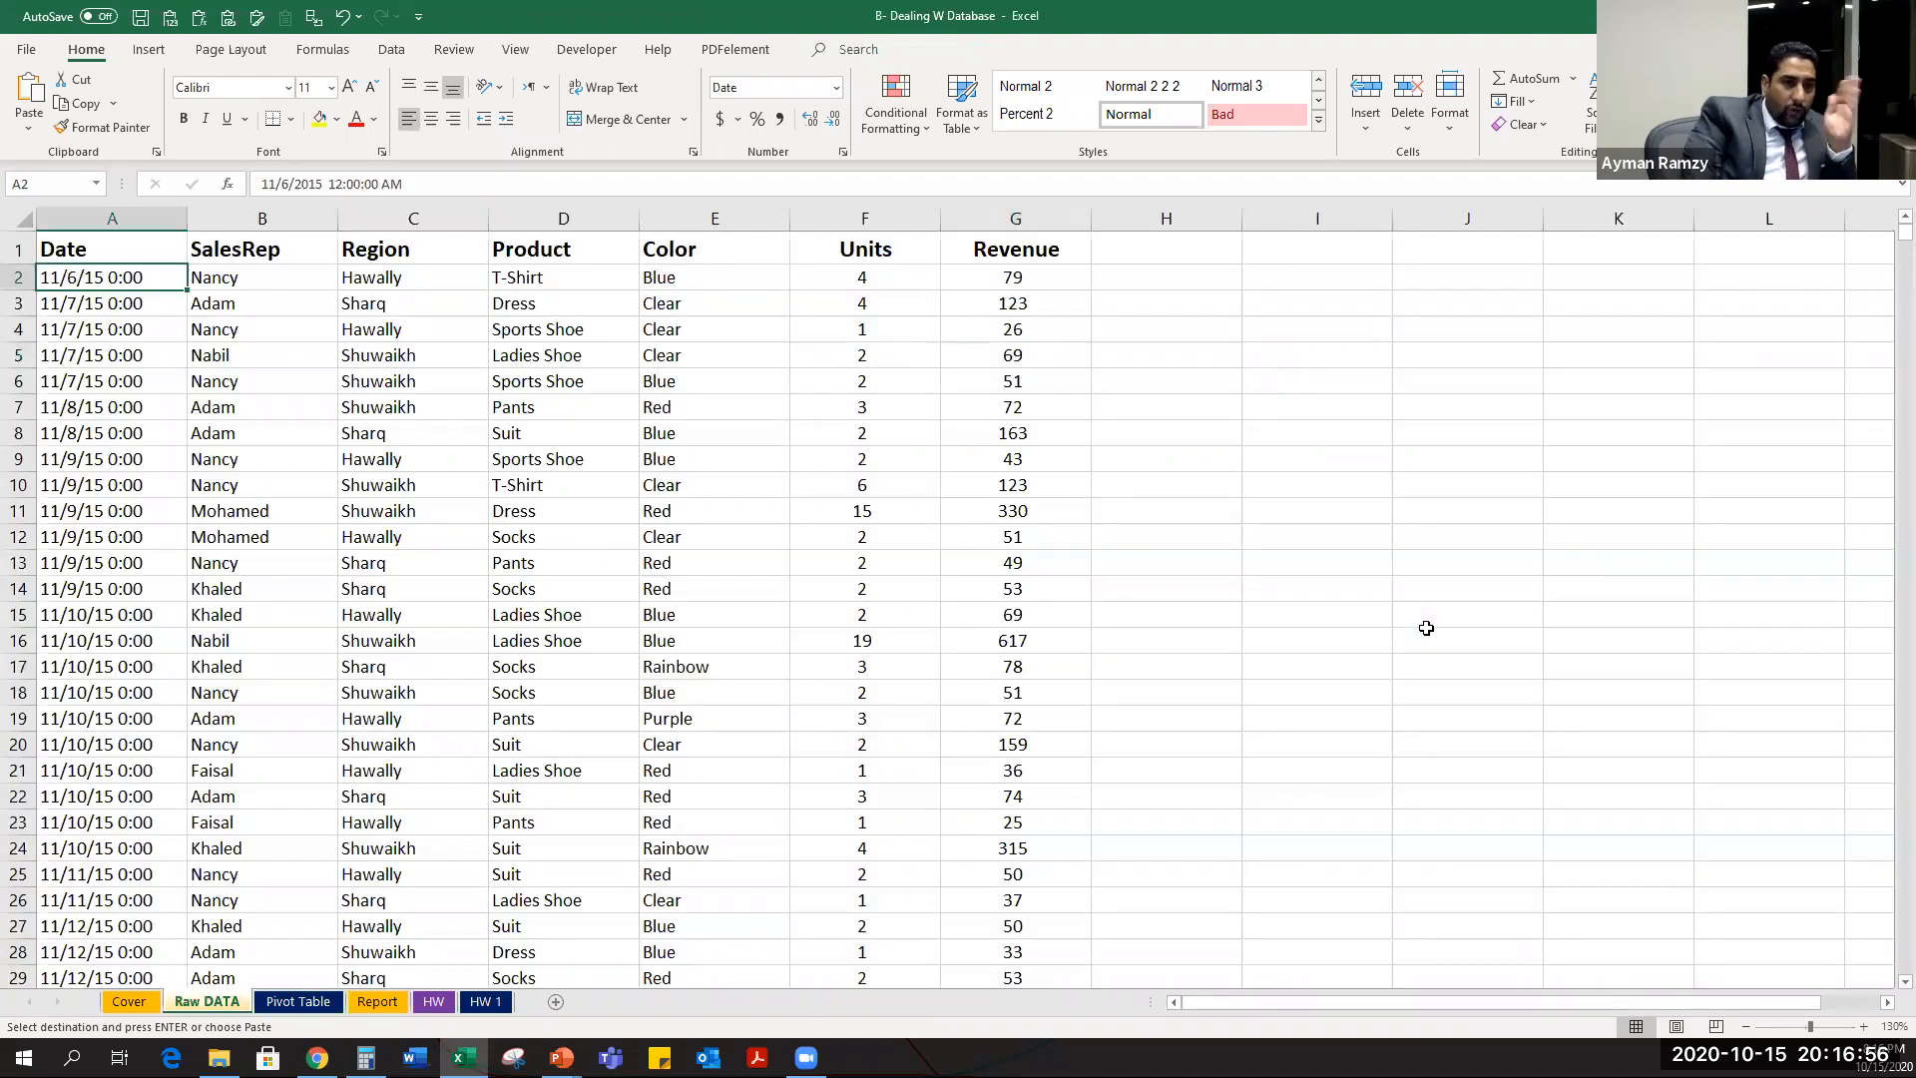
key("ctrl+Down")
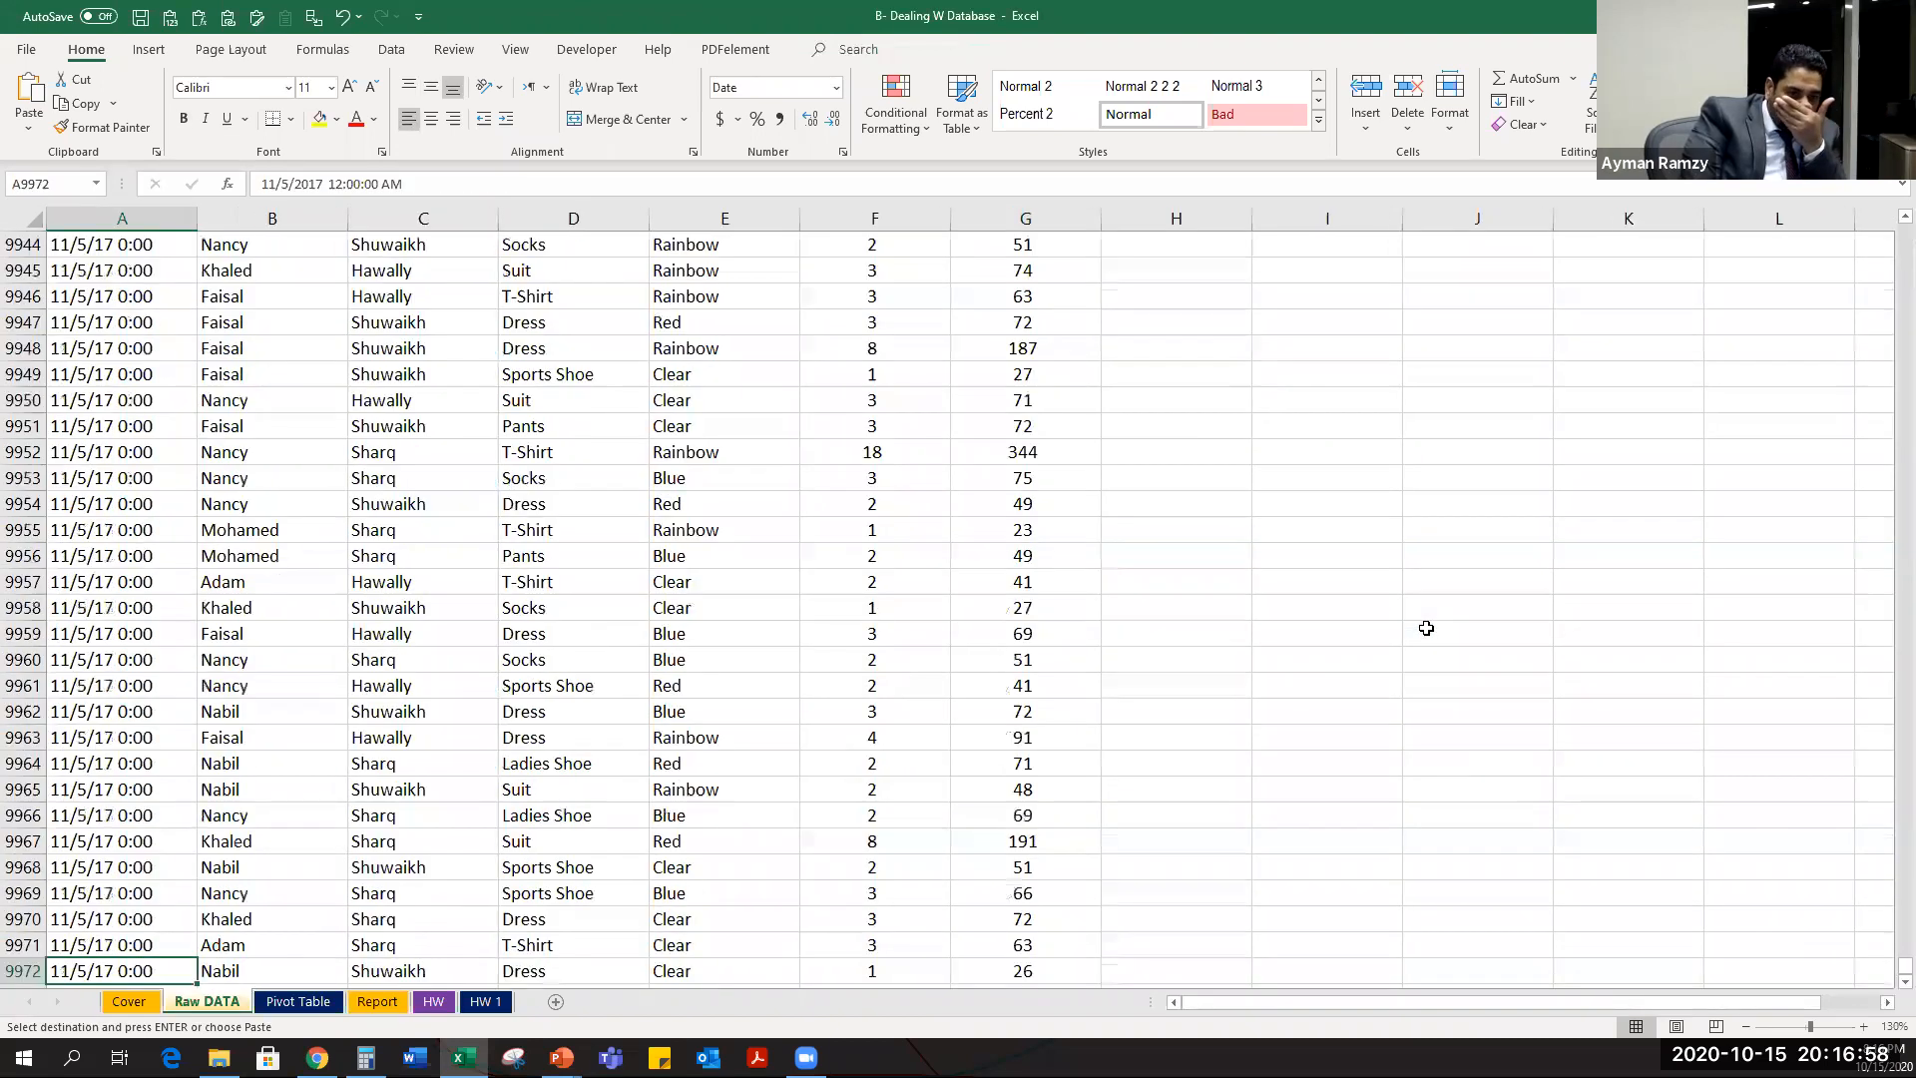
key("ctrl+Up")
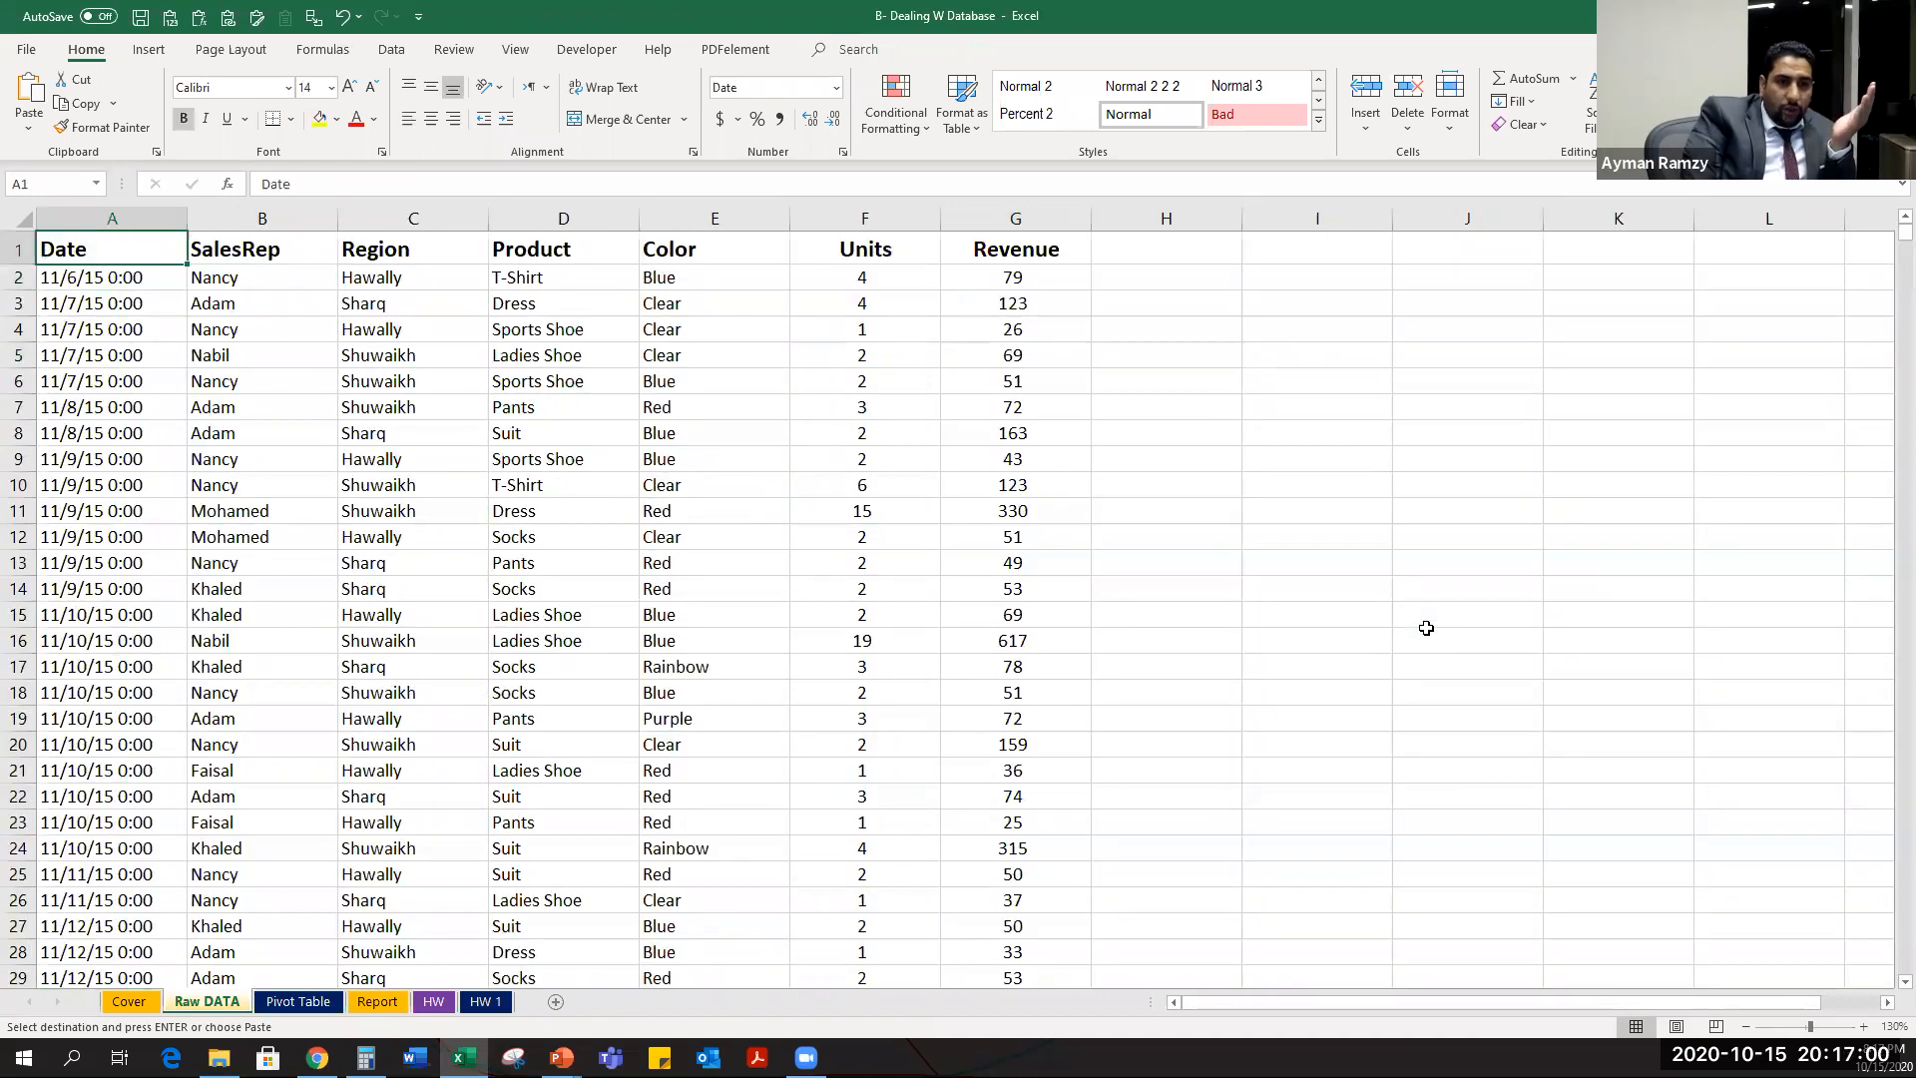
key("ctrl+Down")
key("ctrl+Up")
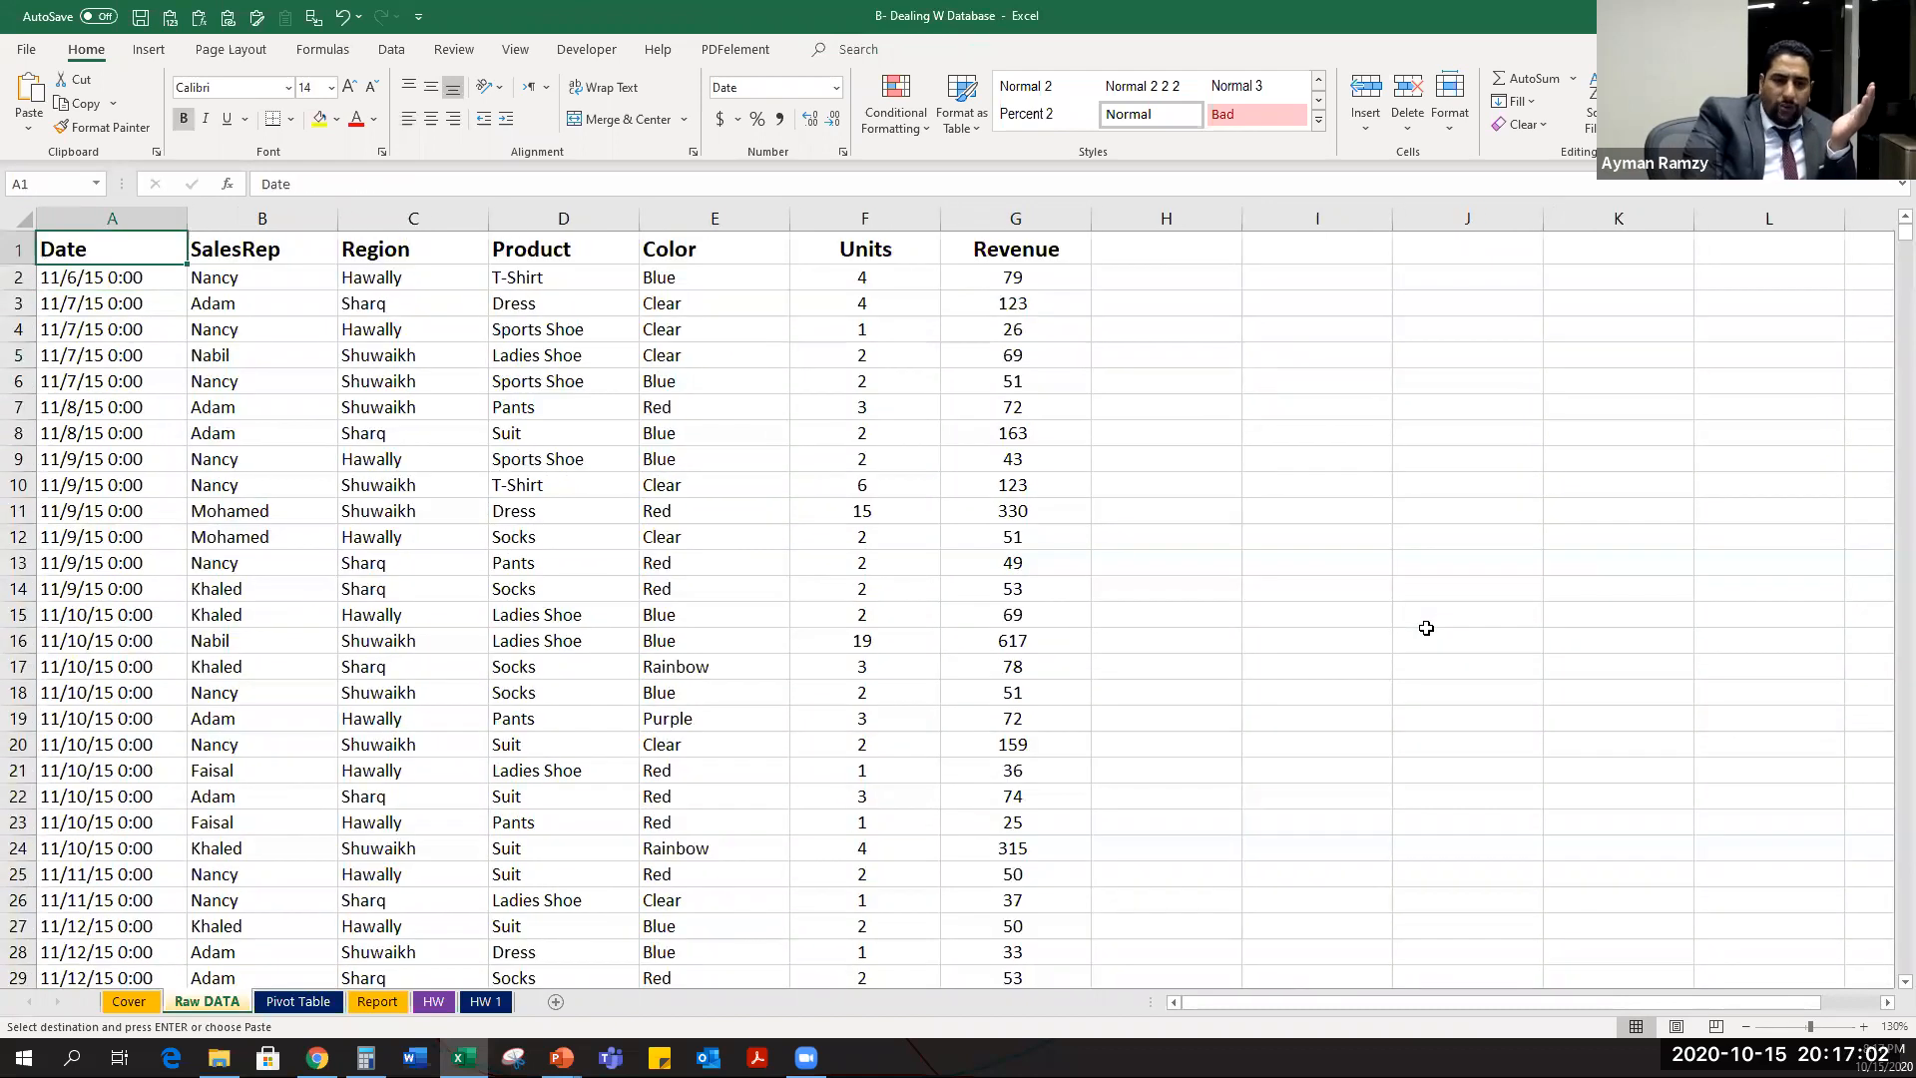
Return to the Report sheet and check the From and To date cells above the Sales Person table.
key("ctrl+Page_Down")
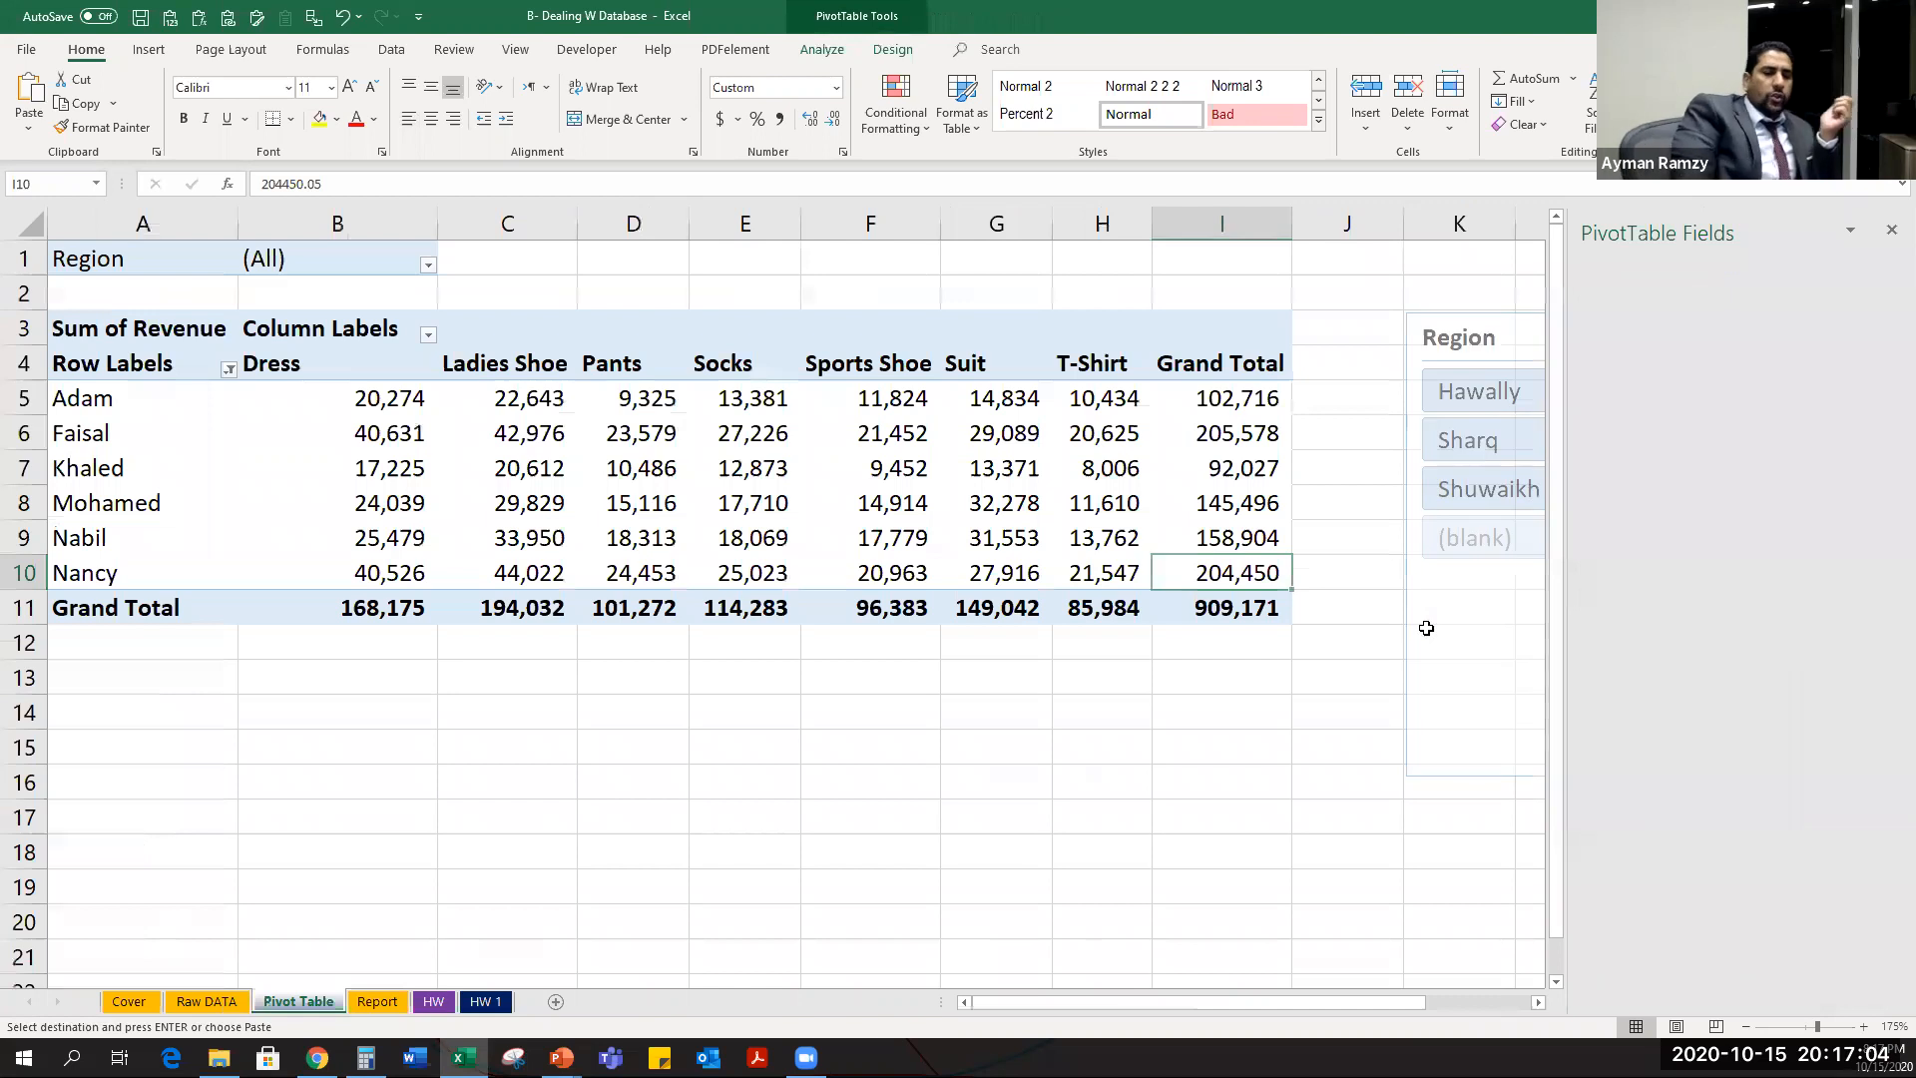
key("ctrl+Page_Down")
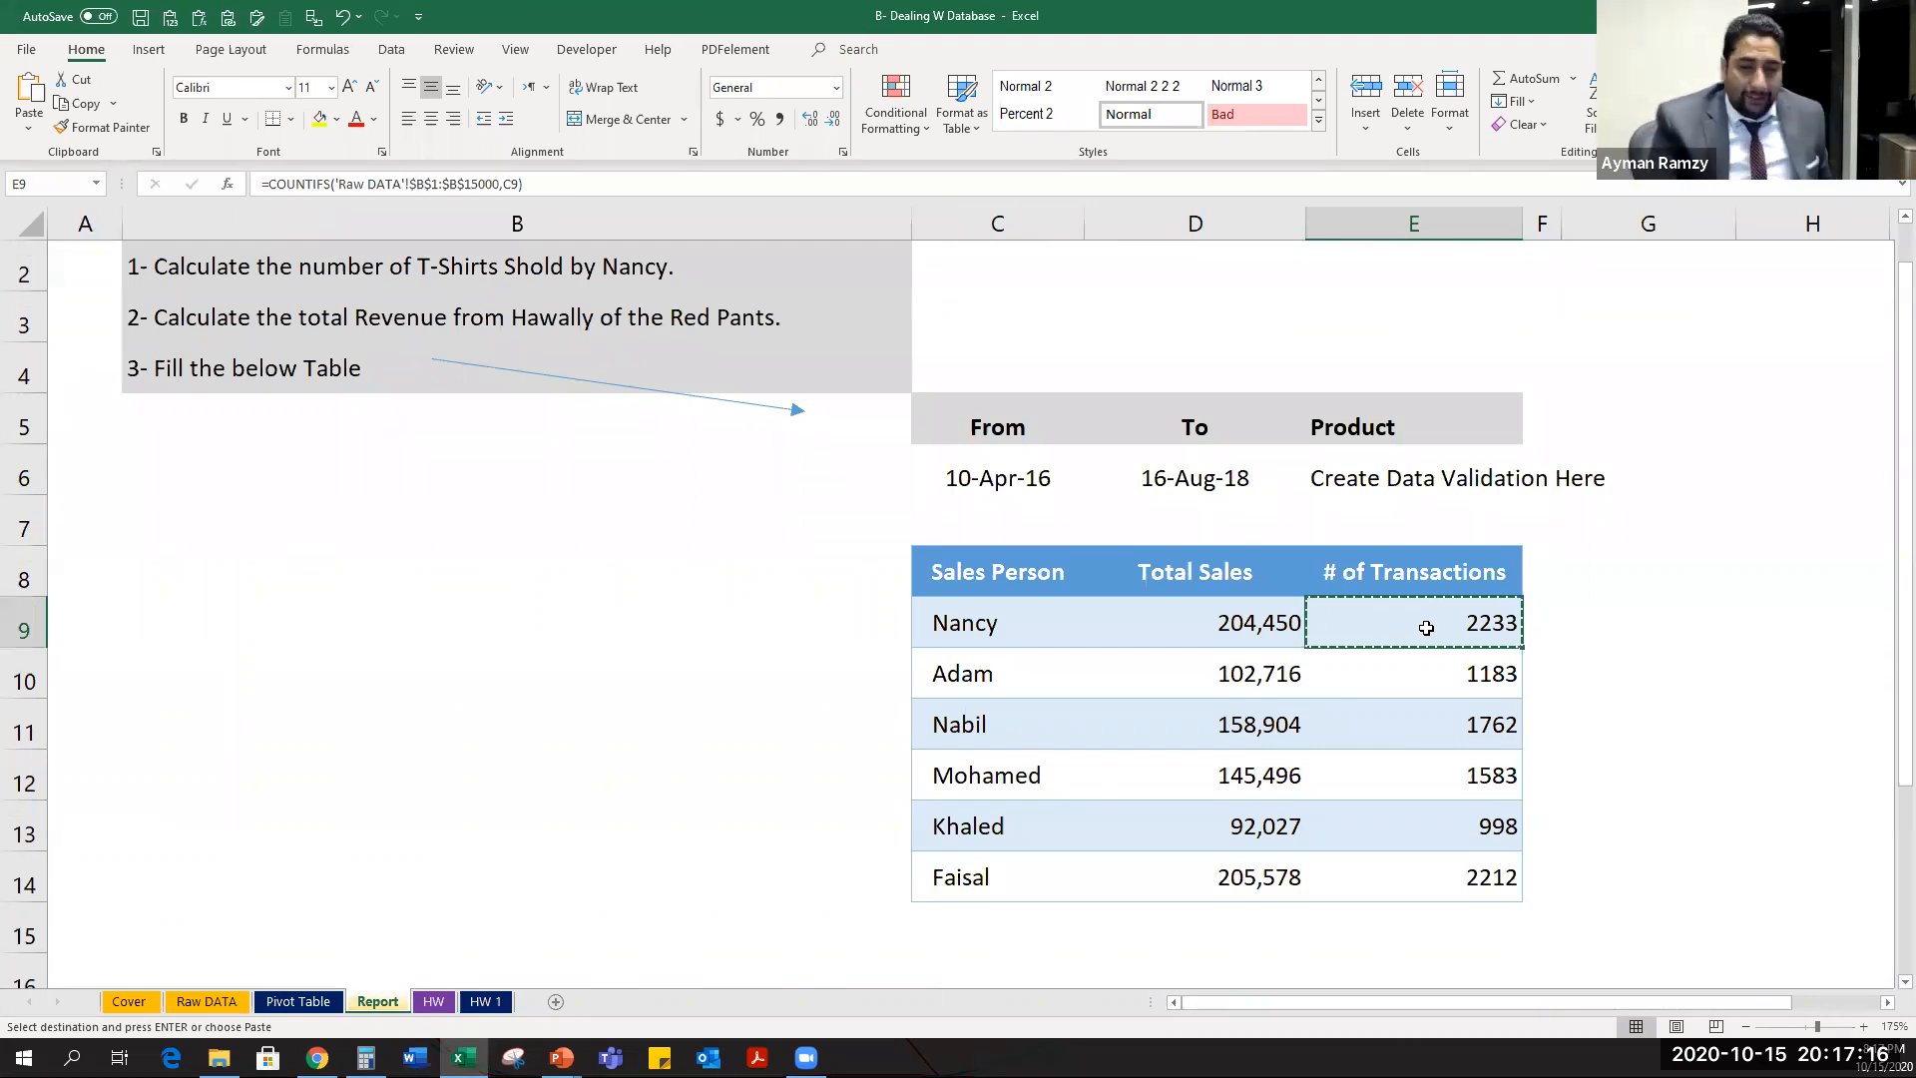
double_click(1427, 627)
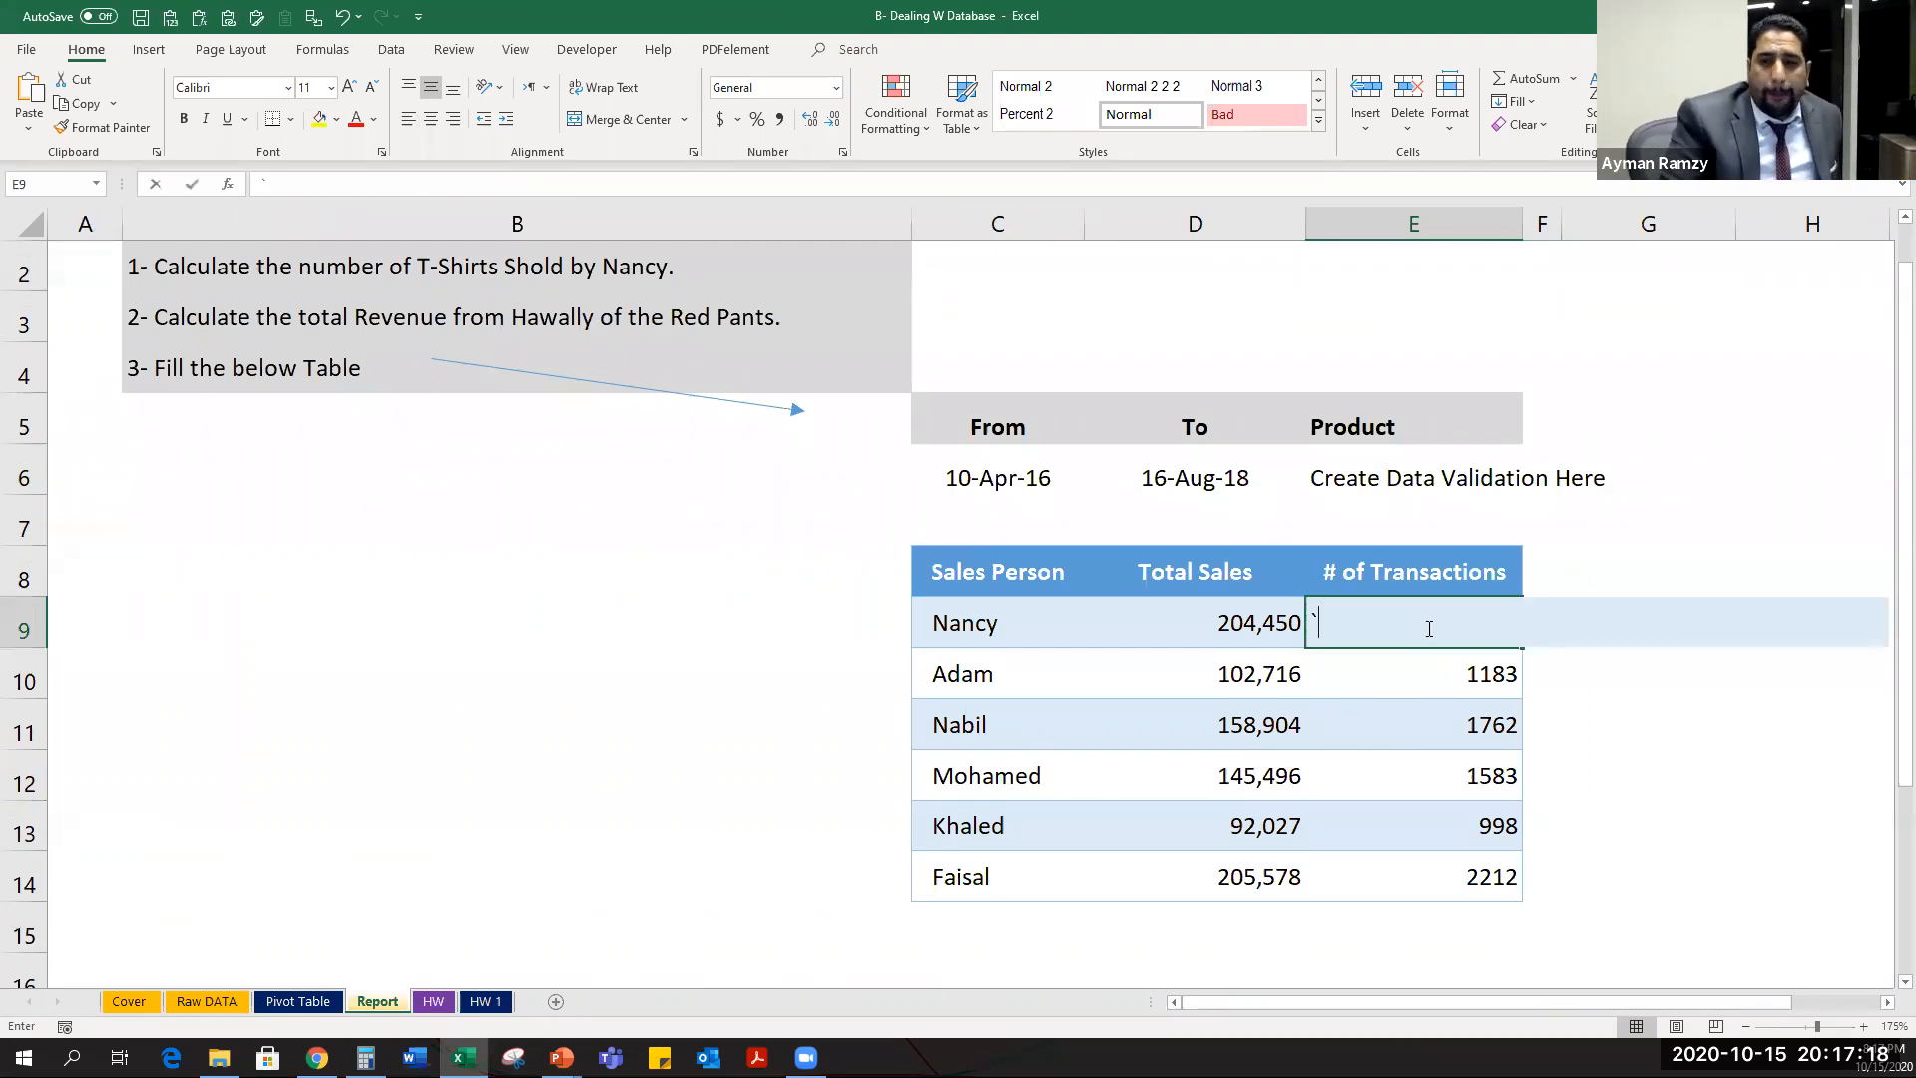
key("Escape")
left_click(995, 477)
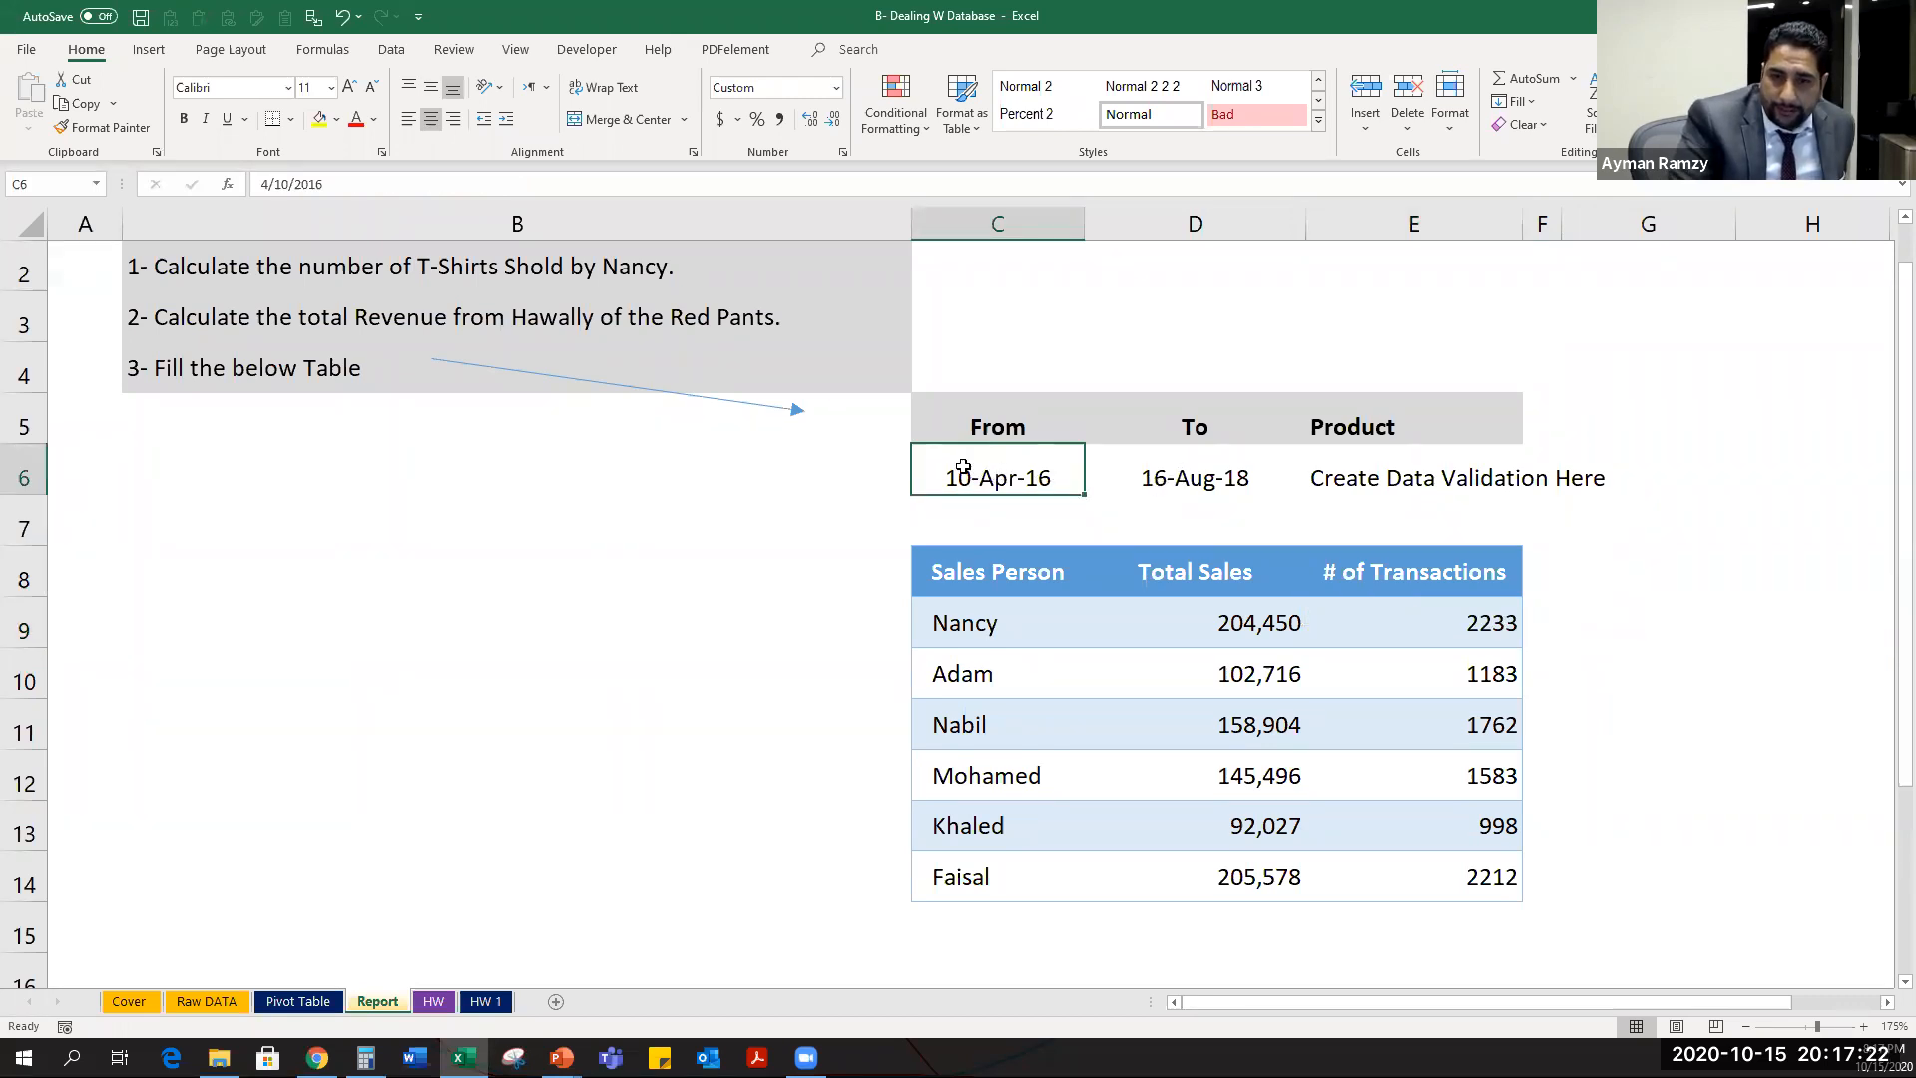
left_click(1158, 482)
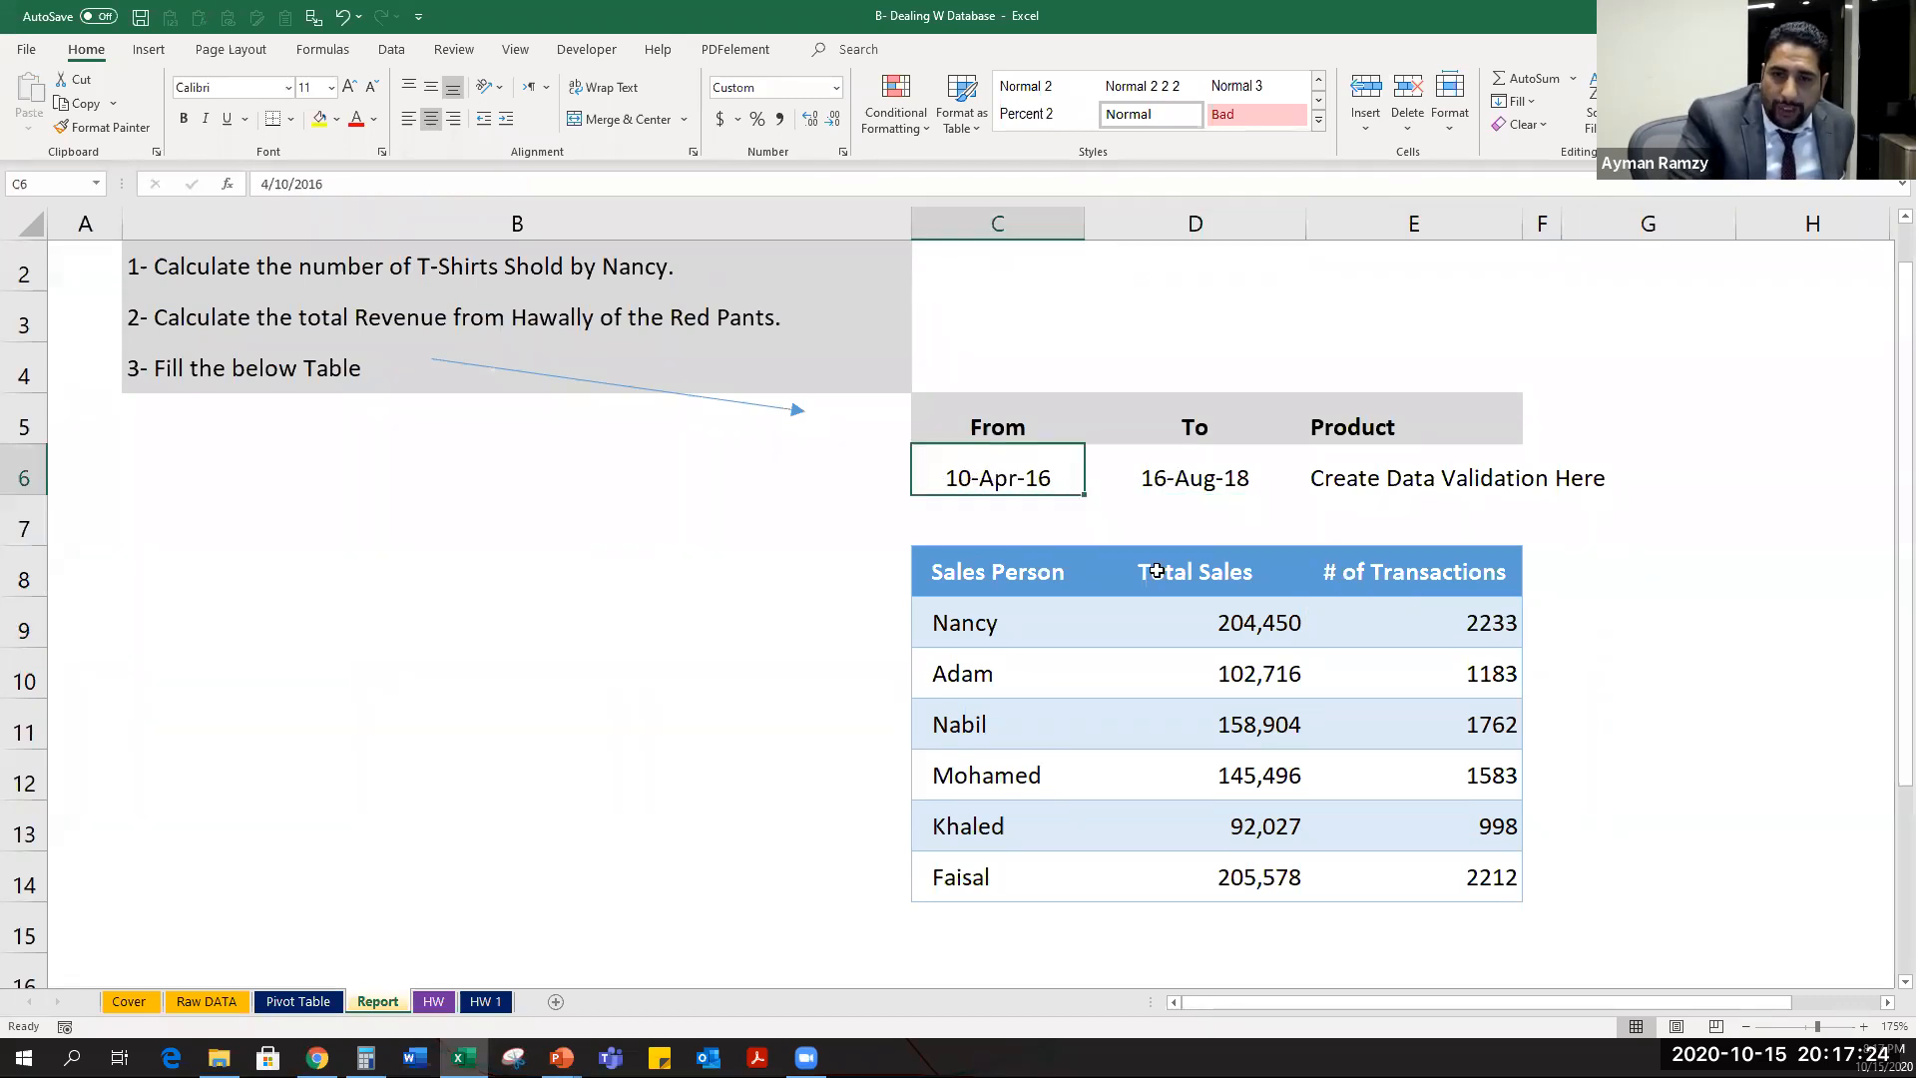
Add the Raw DATA Date entries $A$1:$A$9972 as the second criteria range of the Total Sales SUMIFS formula in D9.
left_click(1197, 624)
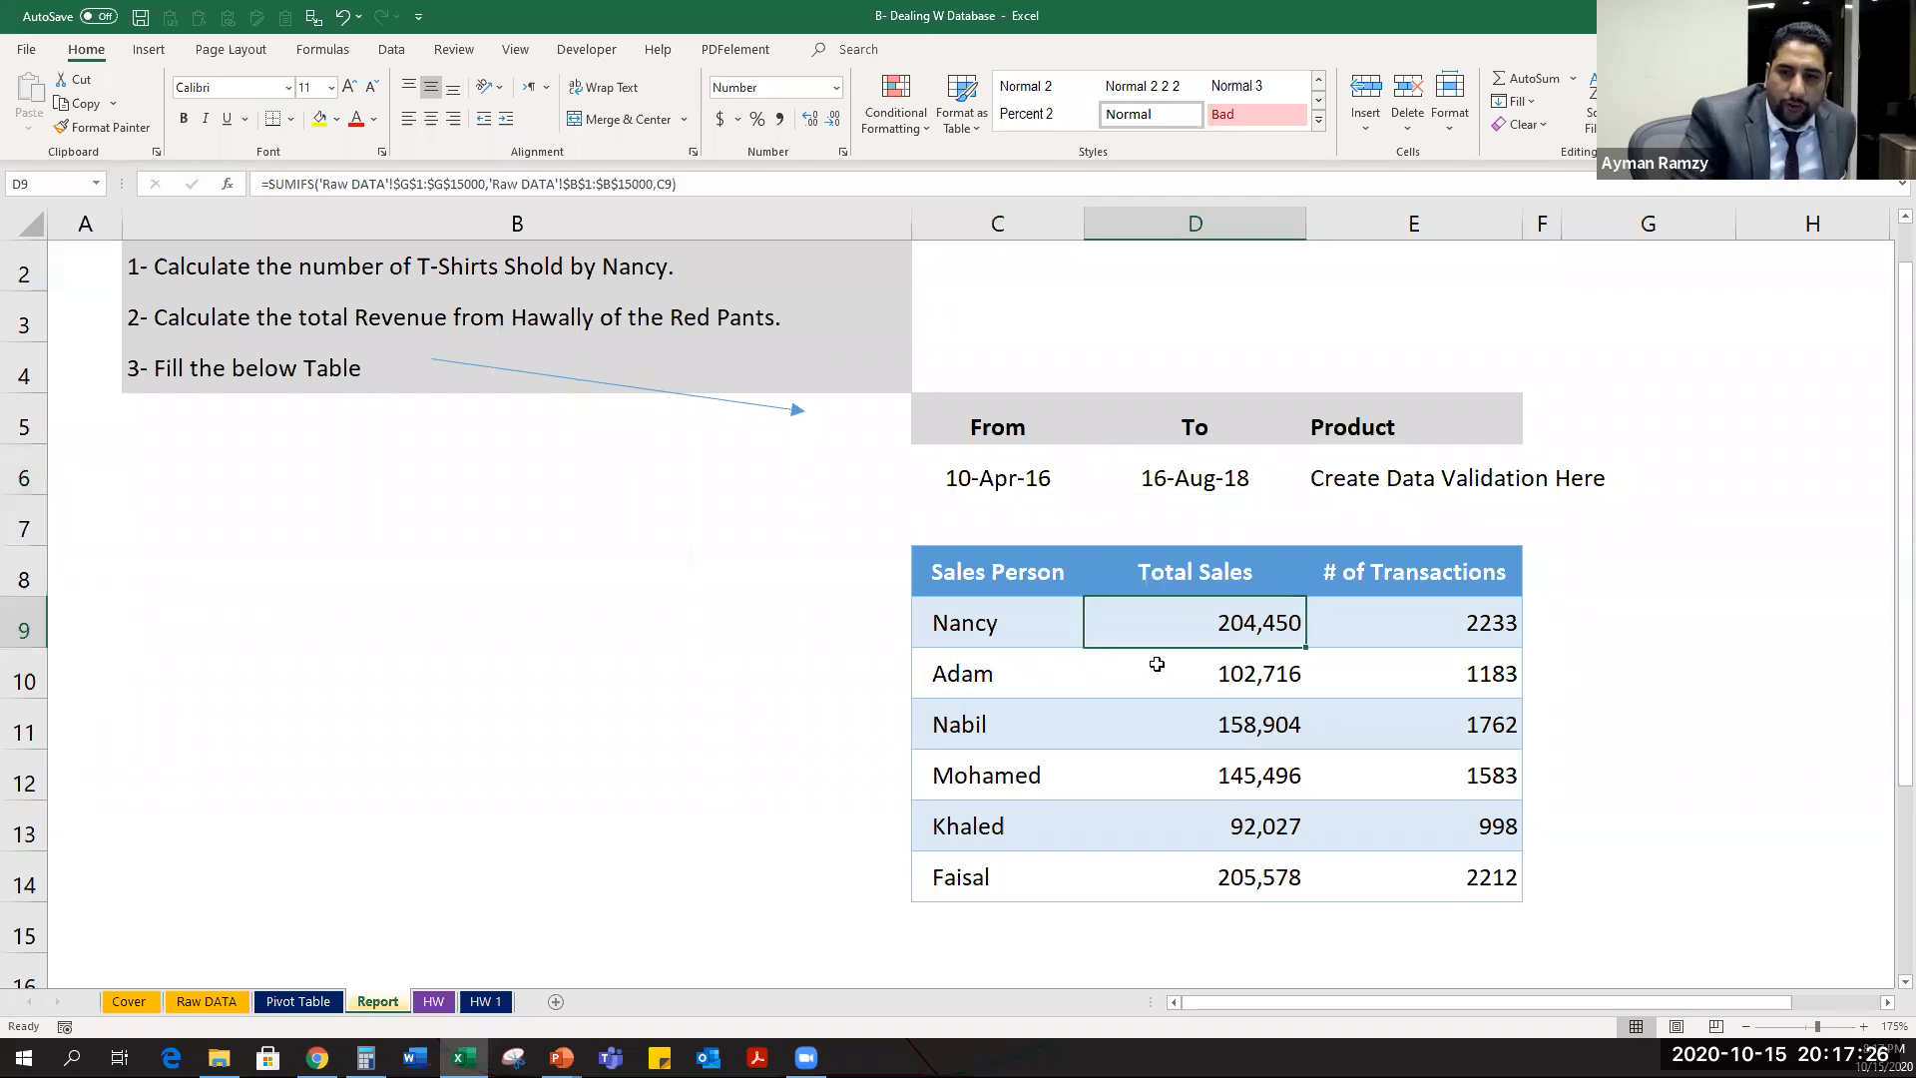
left_click(229, 185)
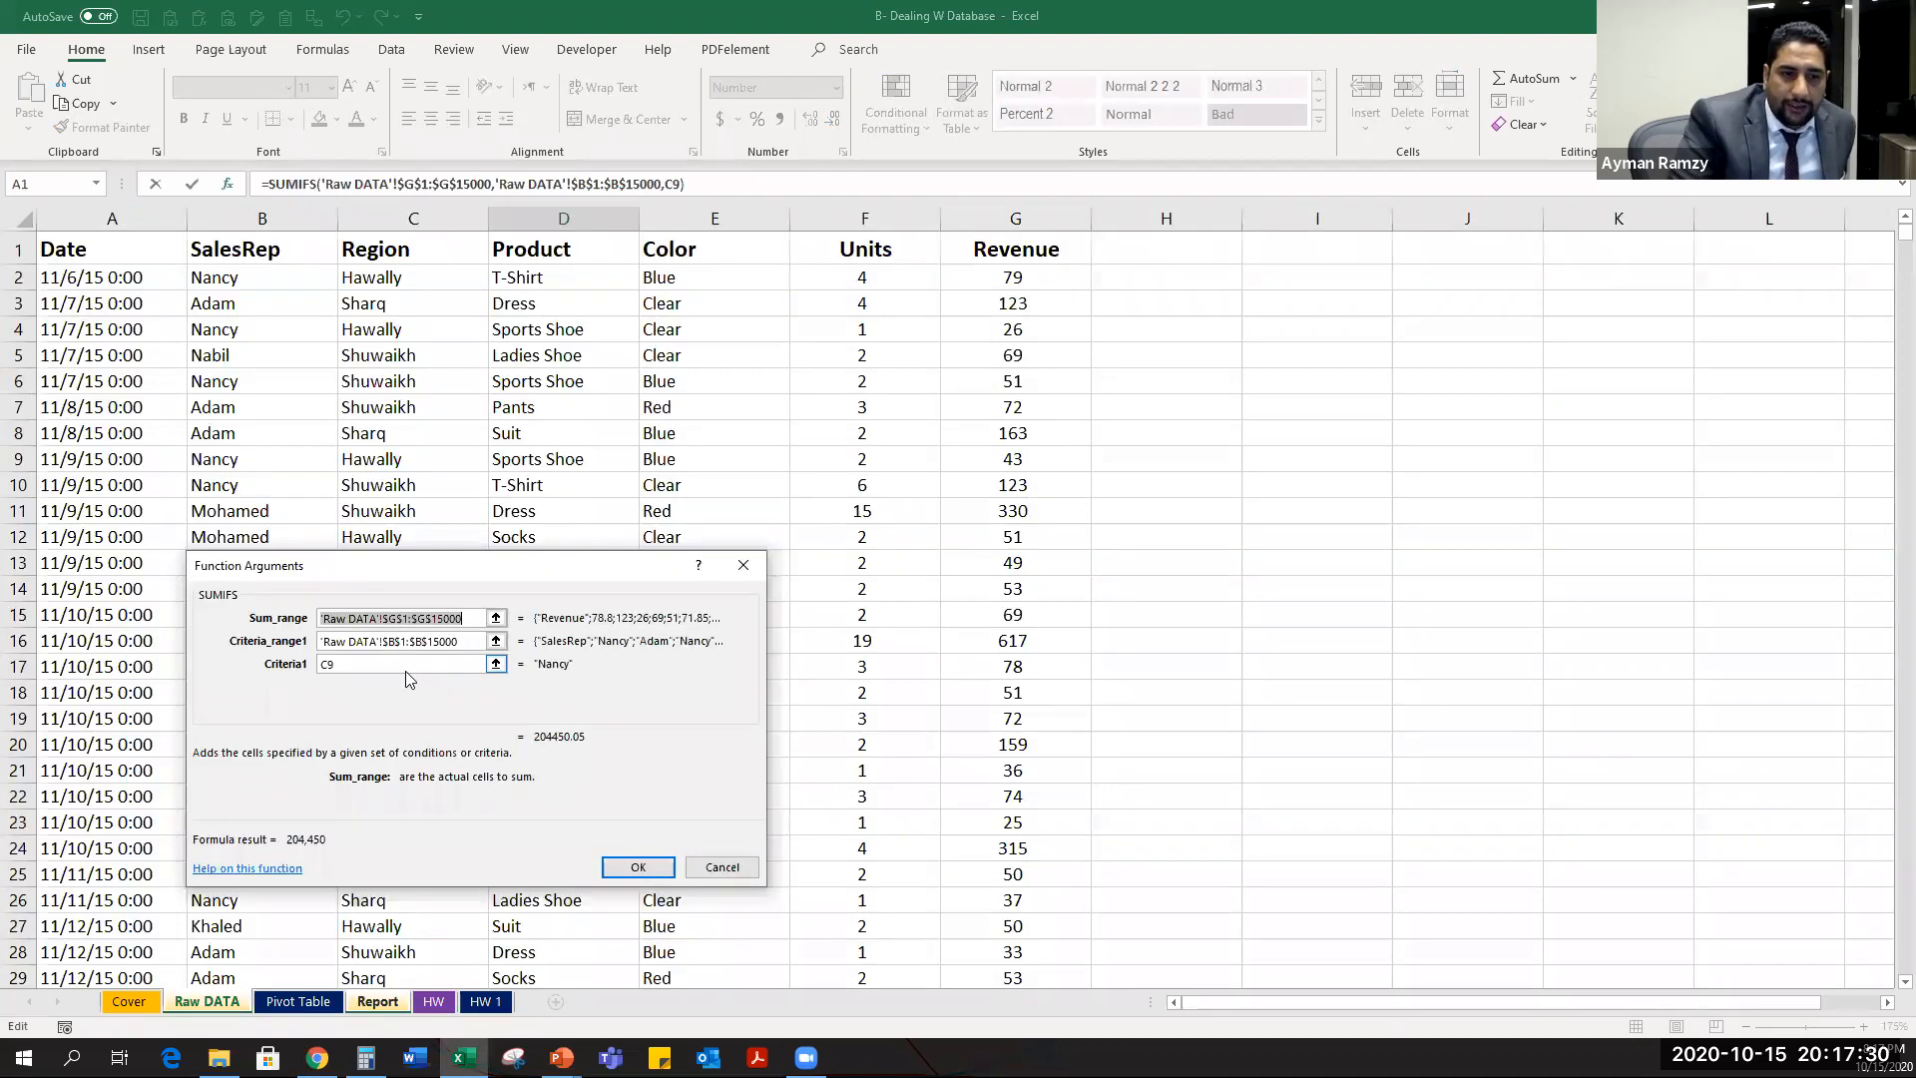
left_click(399, 687)
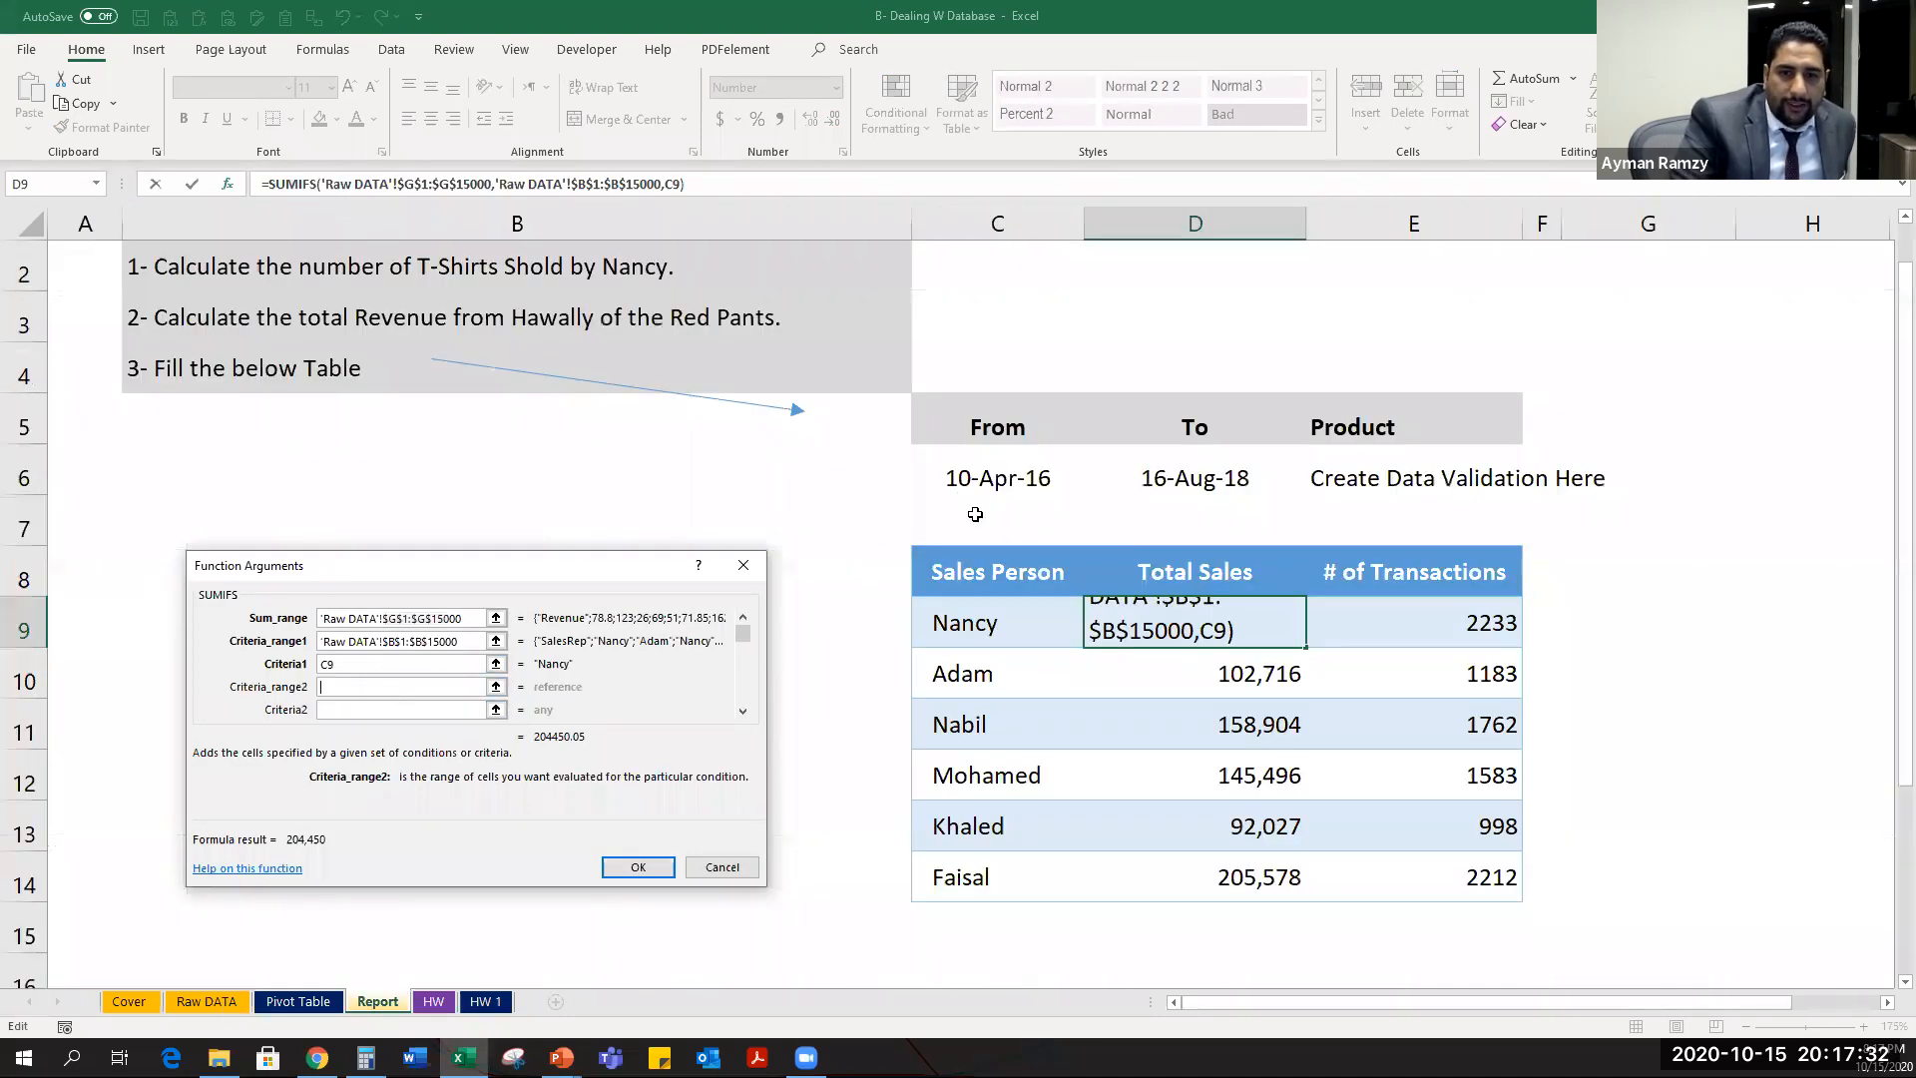
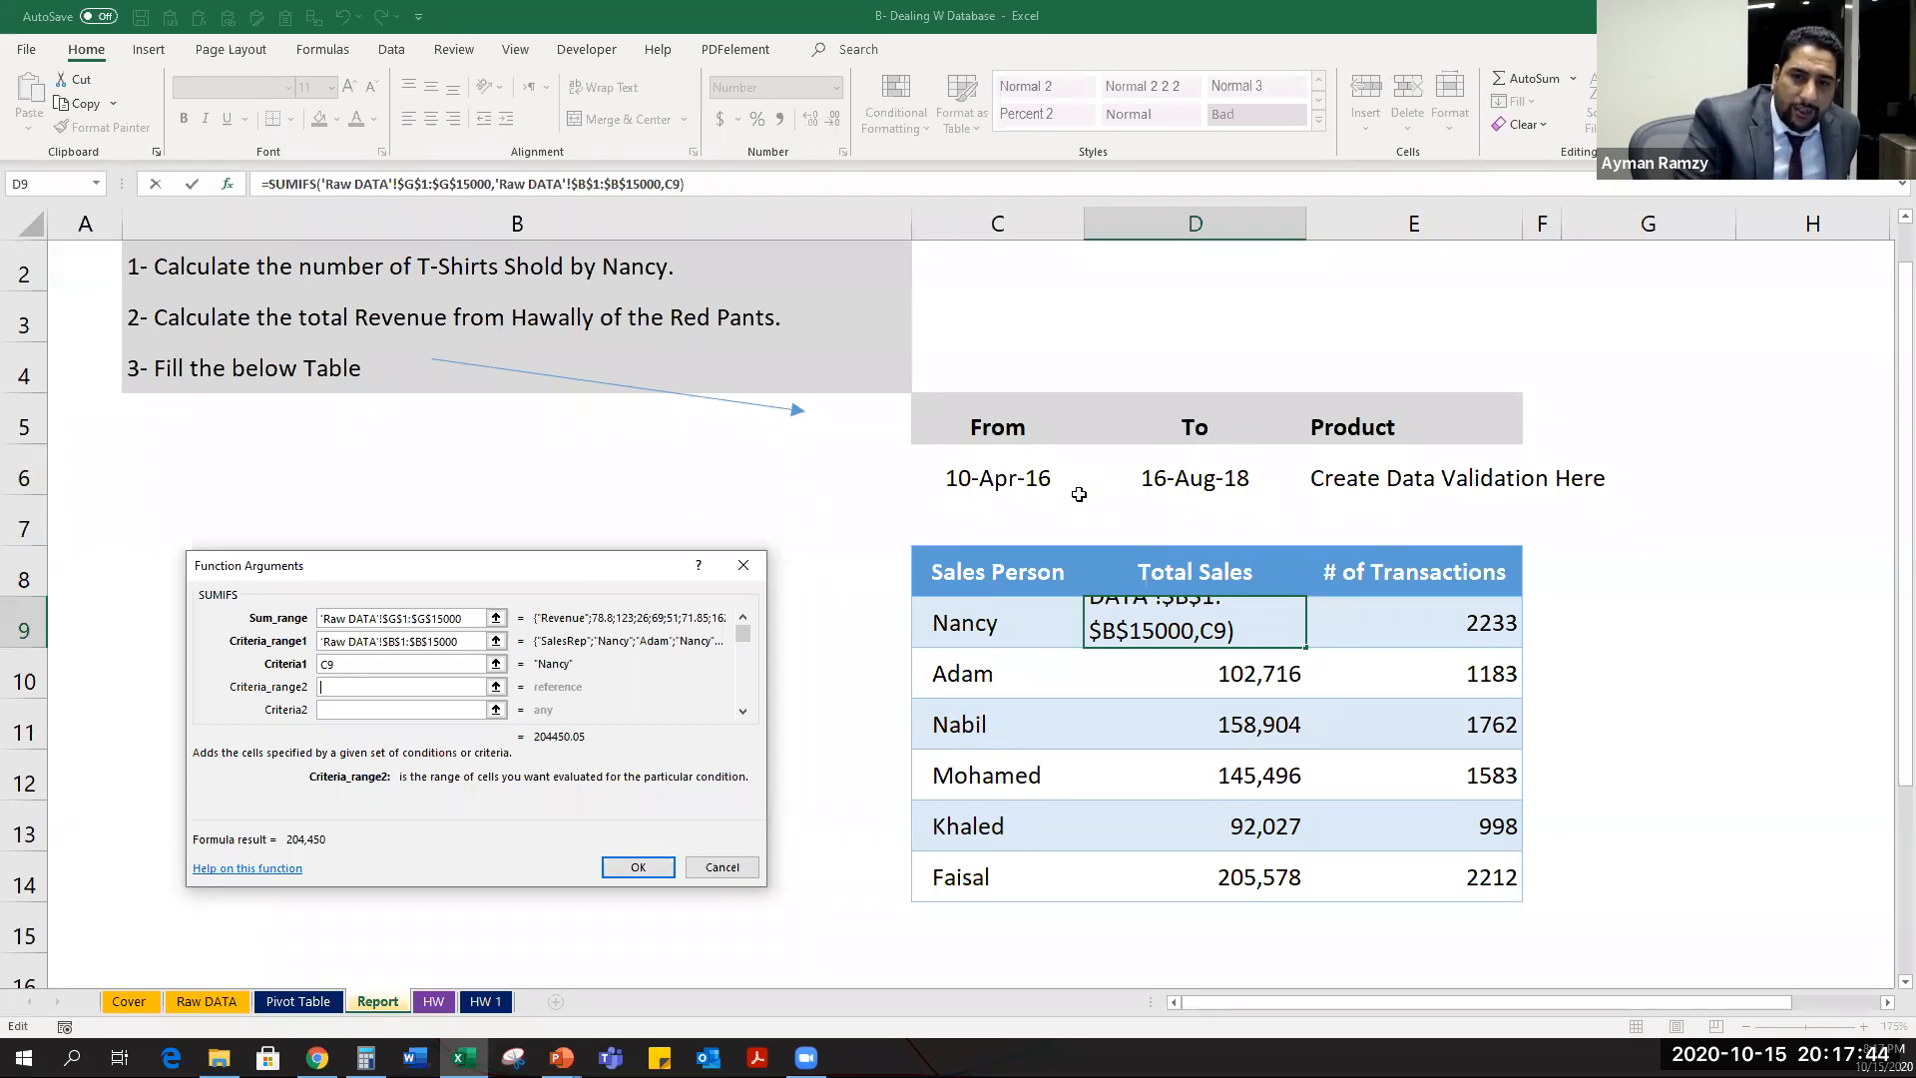
left_click(295, 1002)
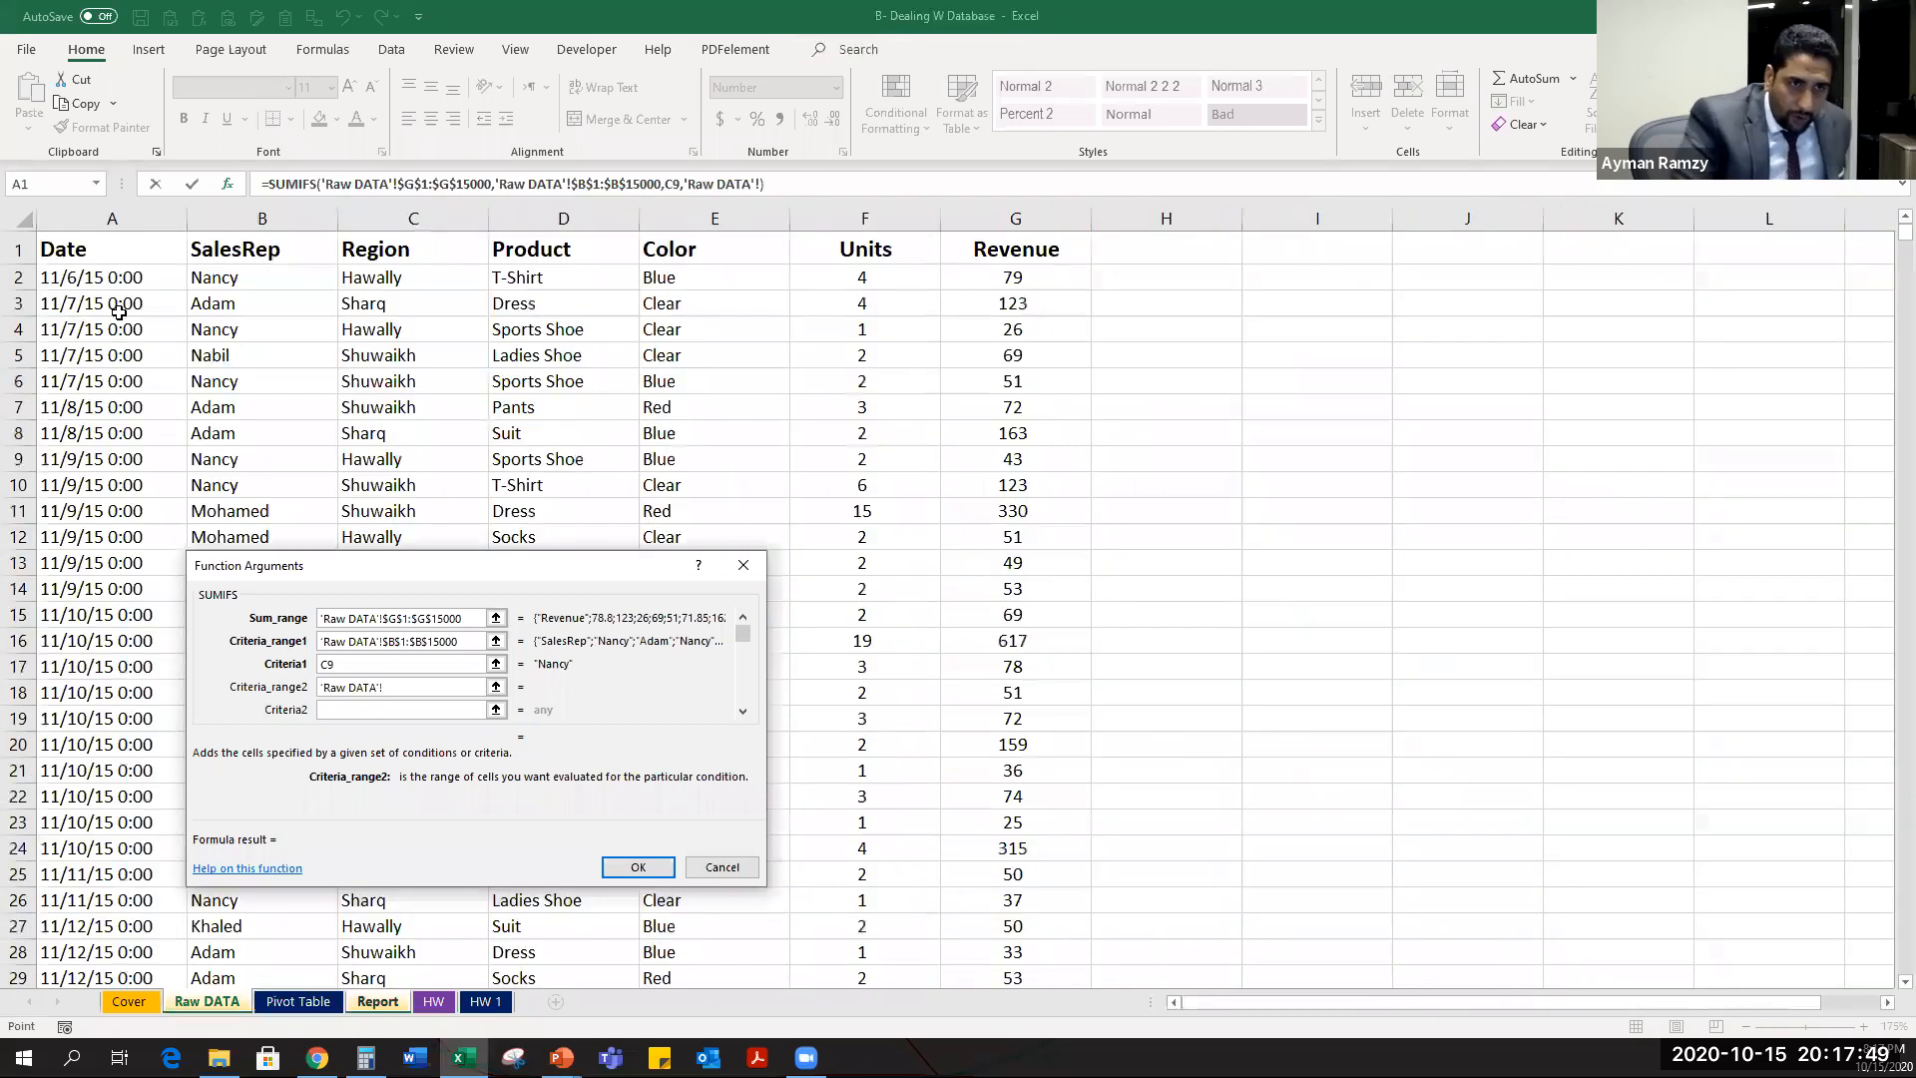
left_click(120, 312)
key("ctrl+Up")
key("ctrl+shift+Down")
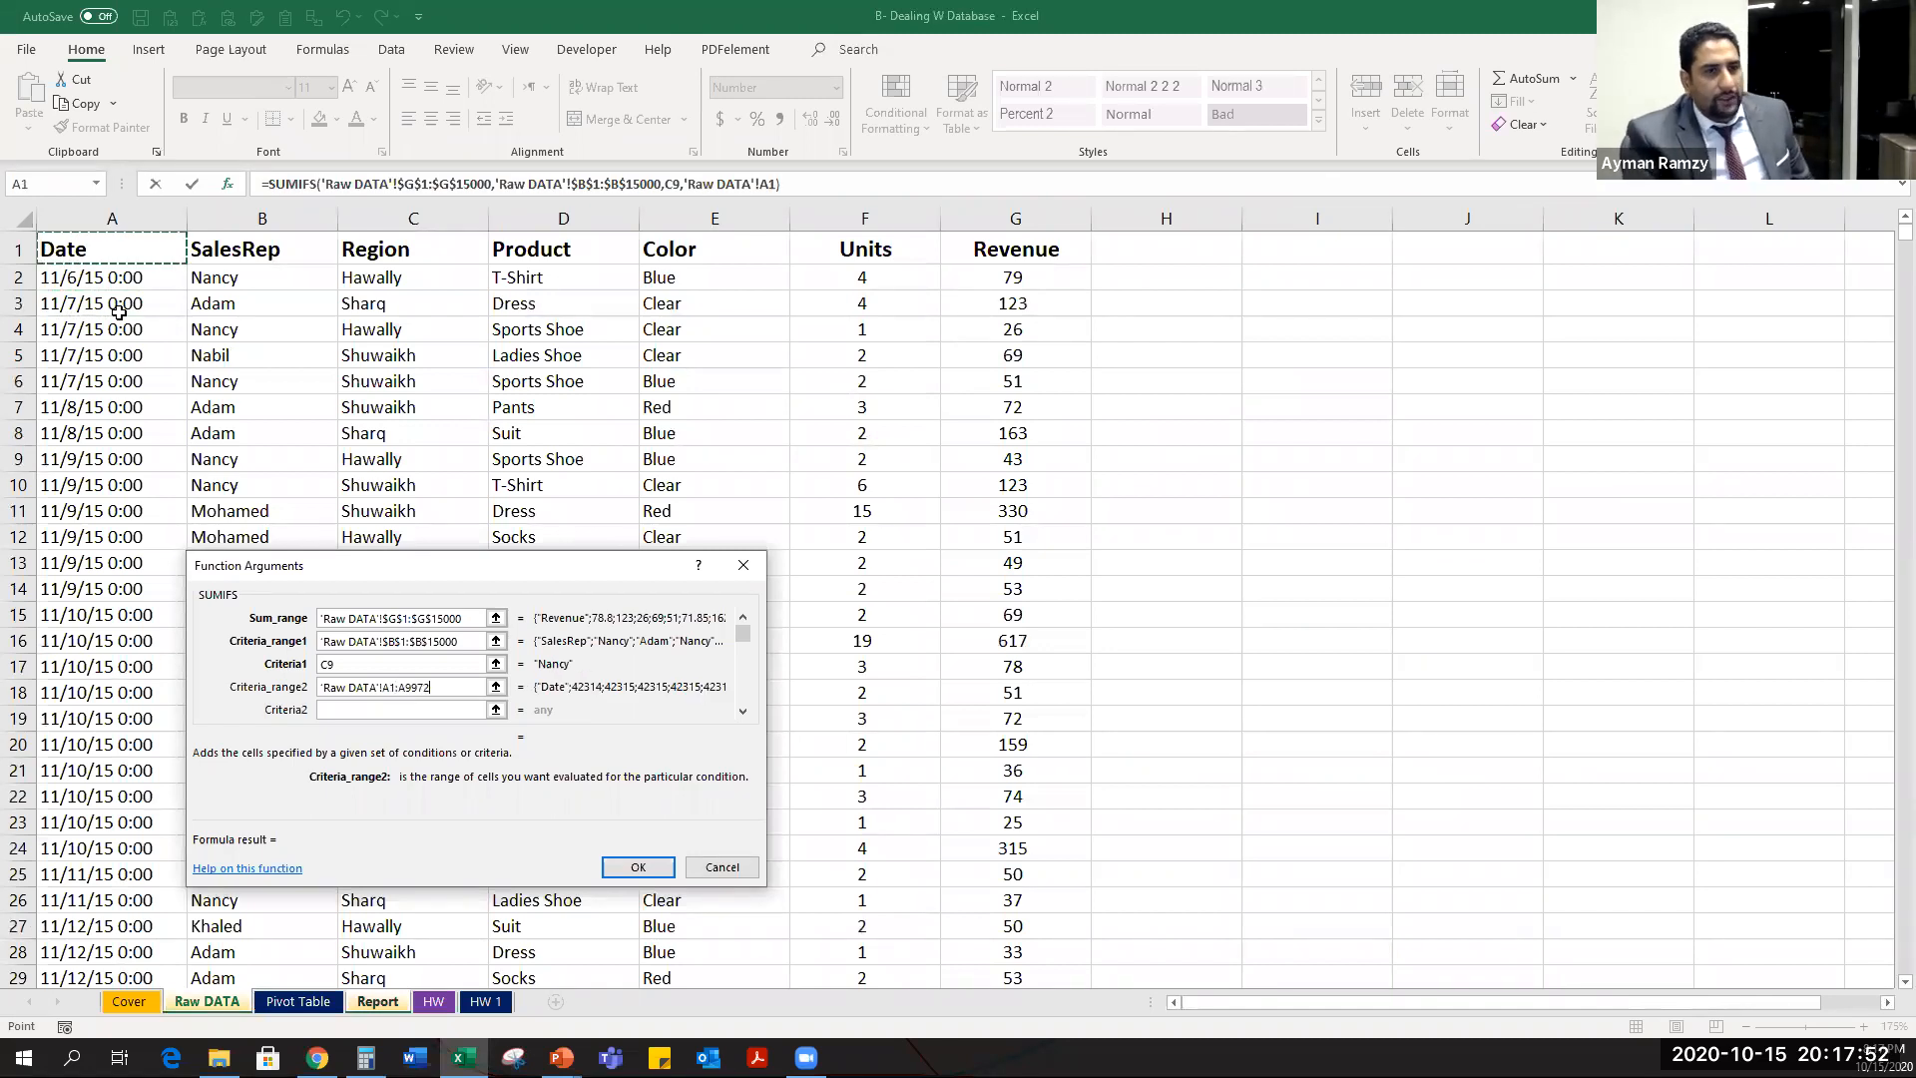
key("ctrl+space")
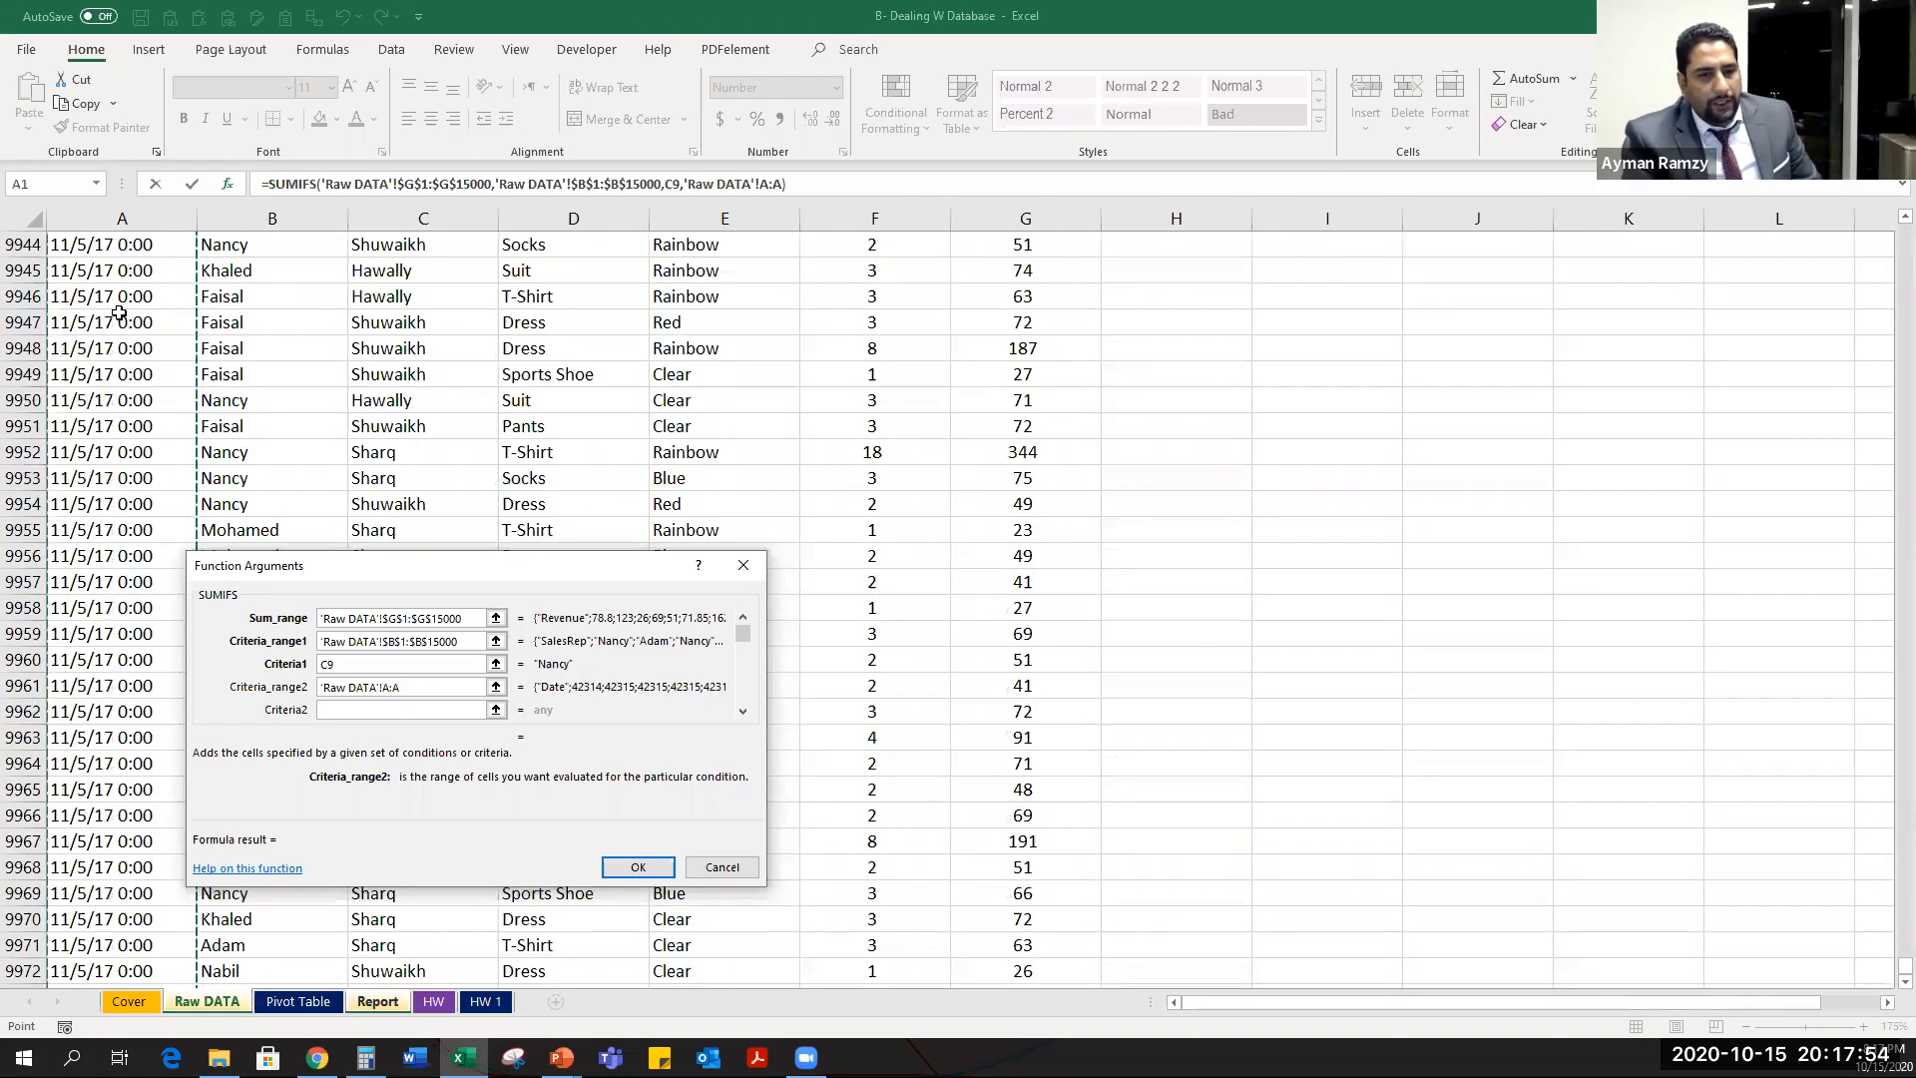
key("F4")
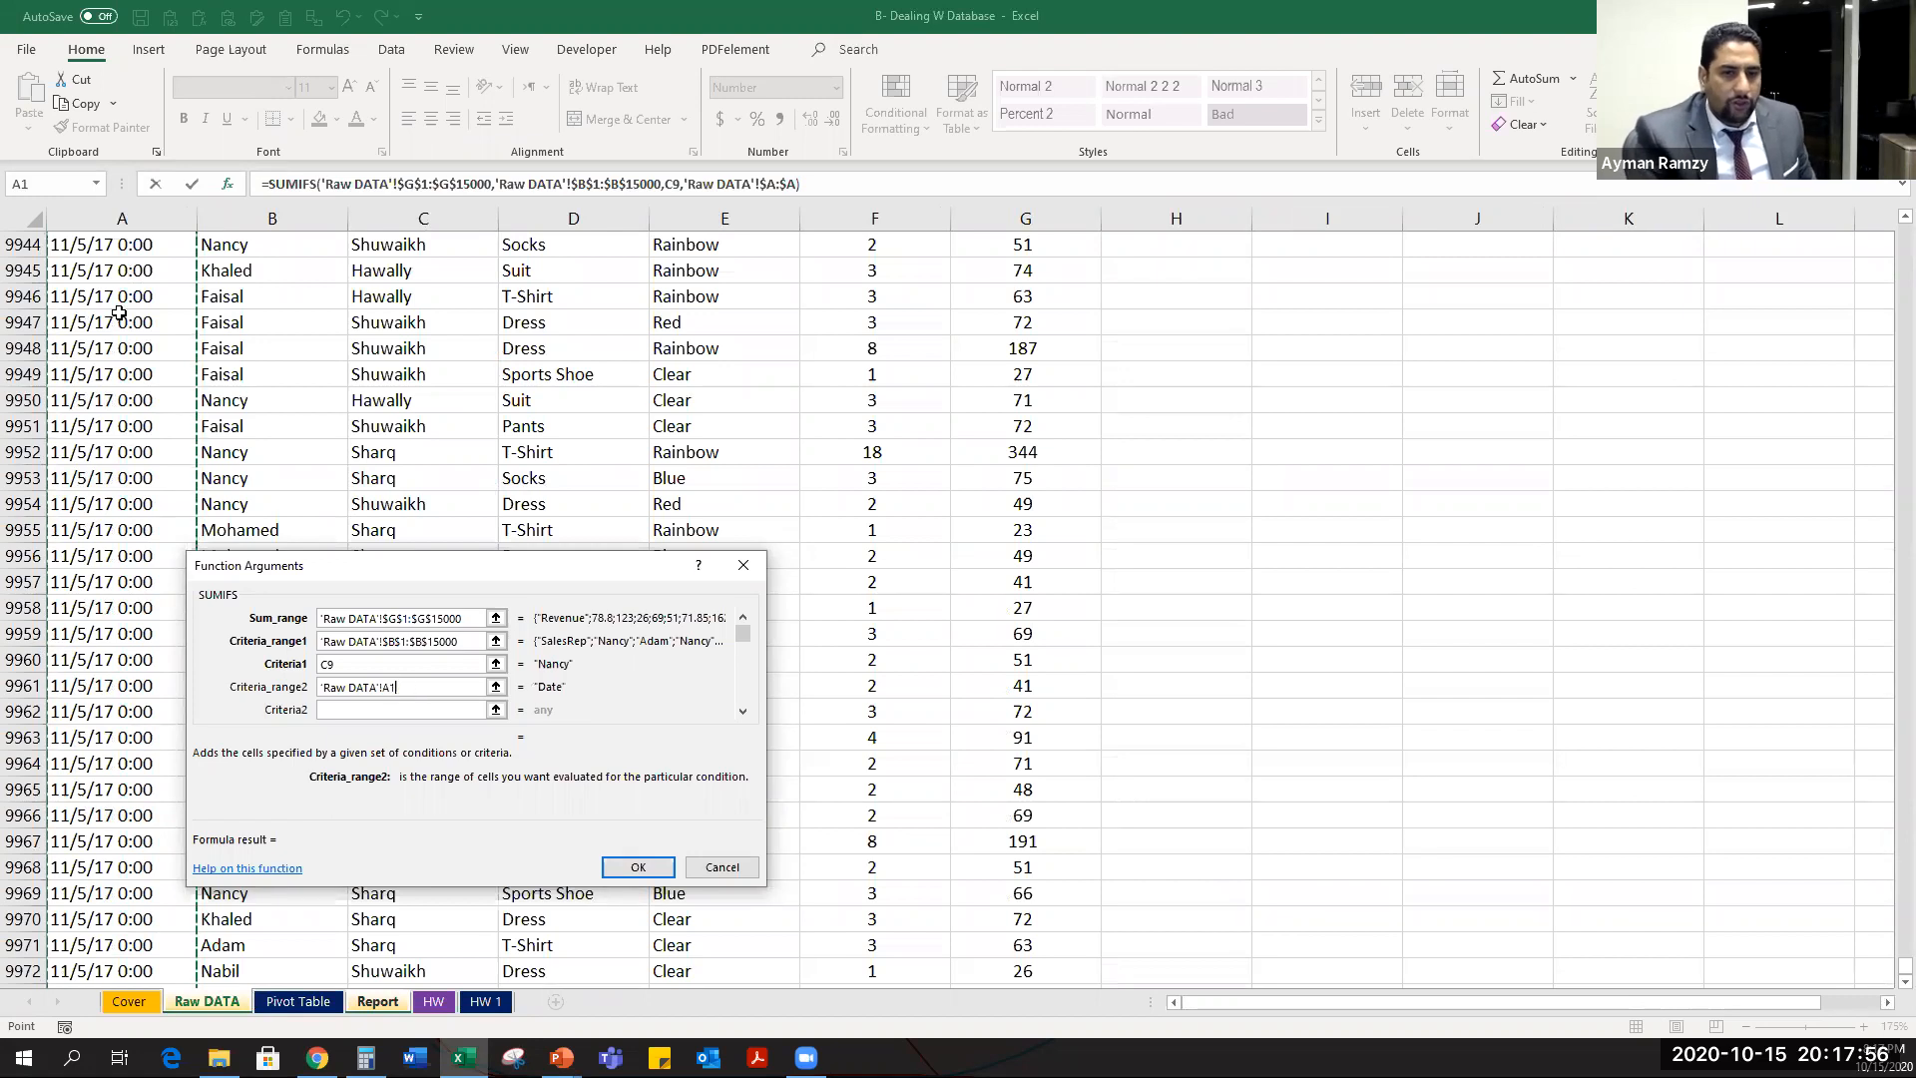
key("ctrl+Home")
key("Right")
key("Left")
key("ctrl+shift+Up")
key("F4")
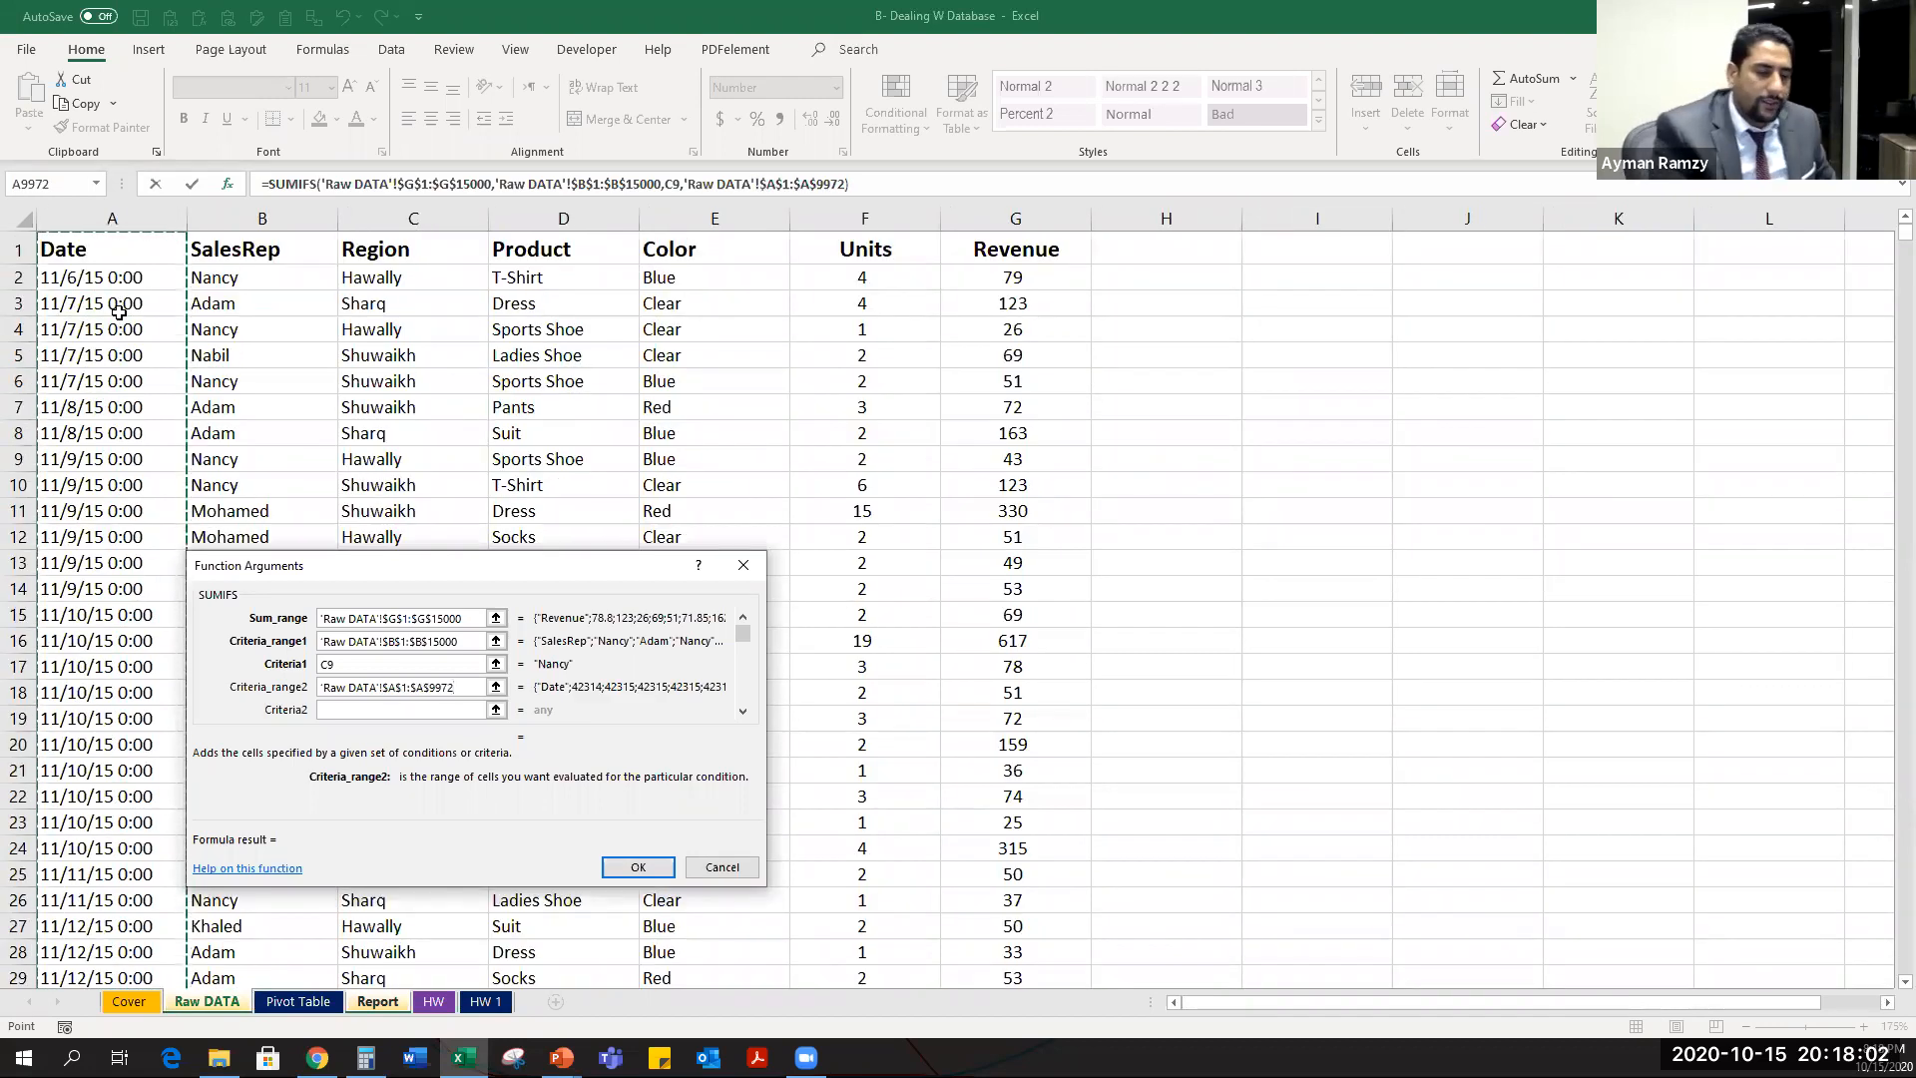
Extend the second criteria range of the D9 formula to 'Raw DATA'!$A$1:$A$15000.
key("BackSpace")
key("BackSpace")
key("BackSpace")
key("BackSpace")
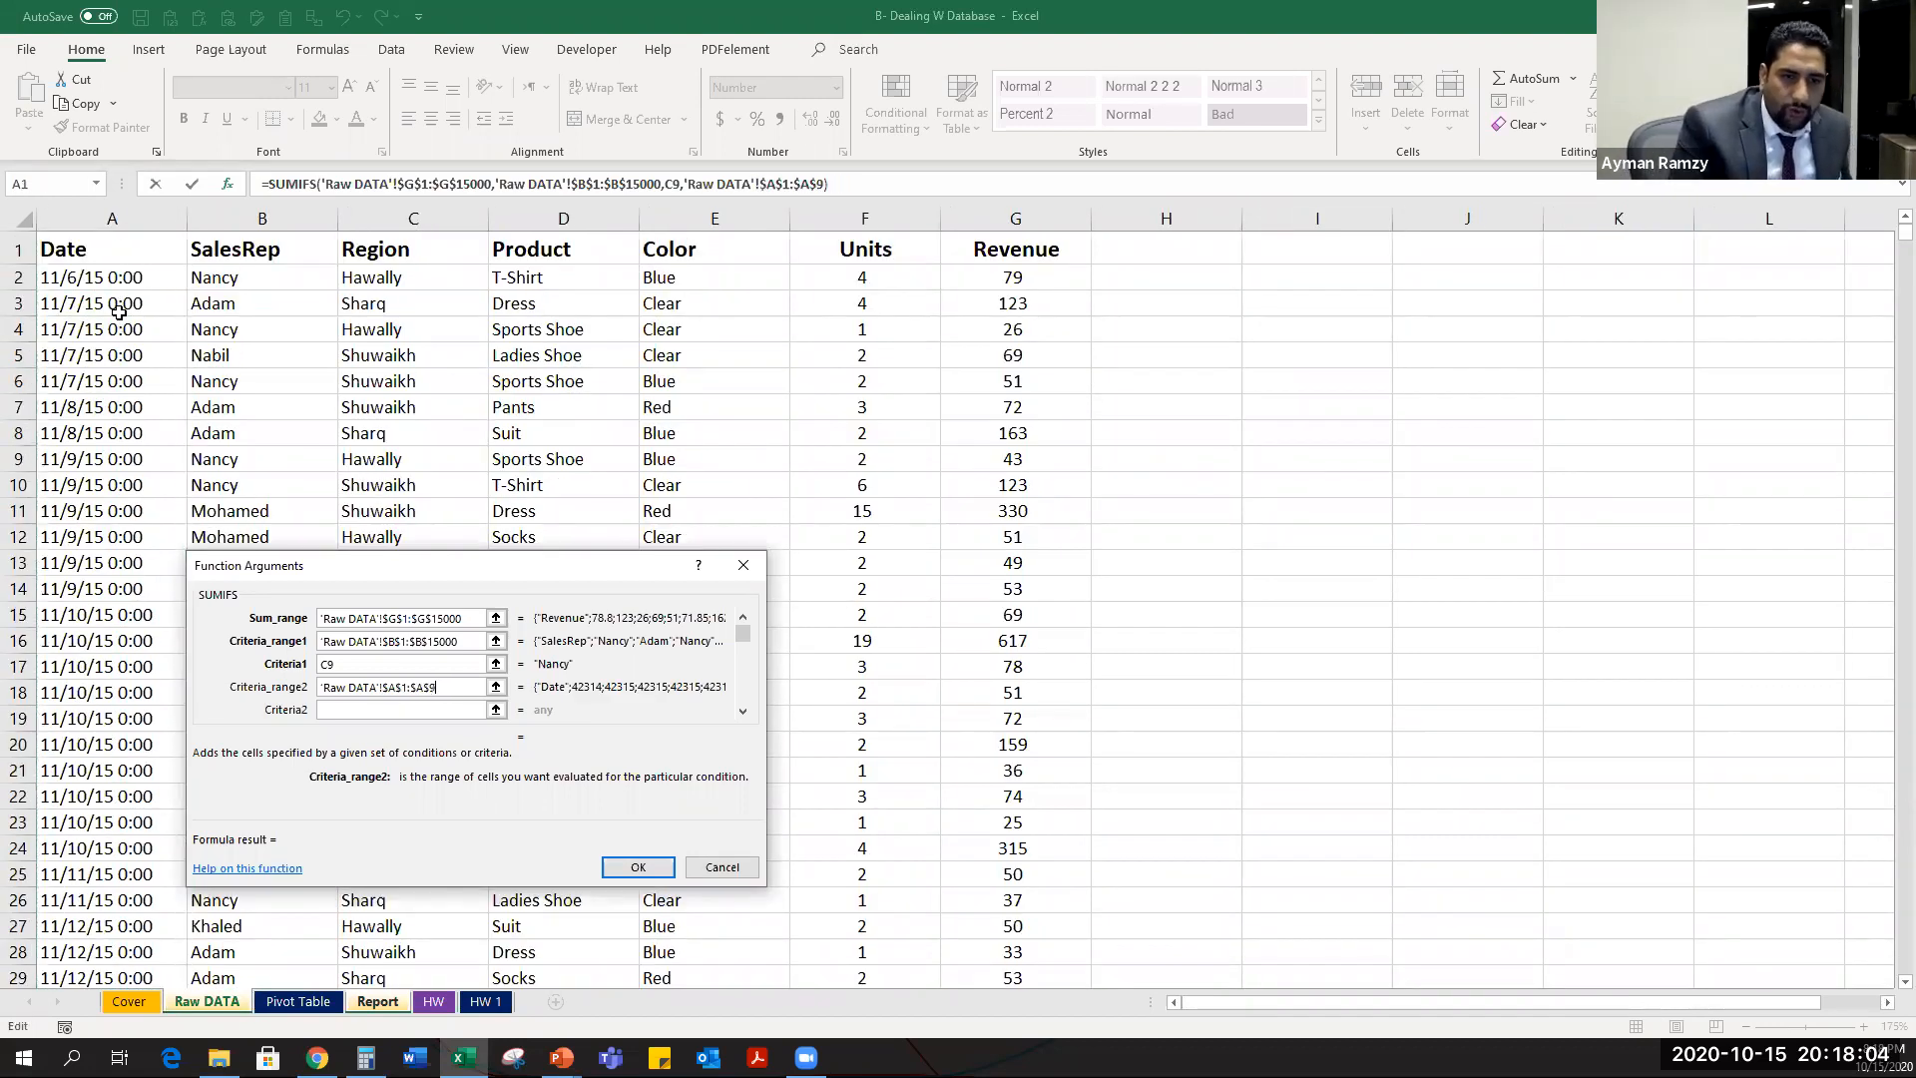
type("15000")
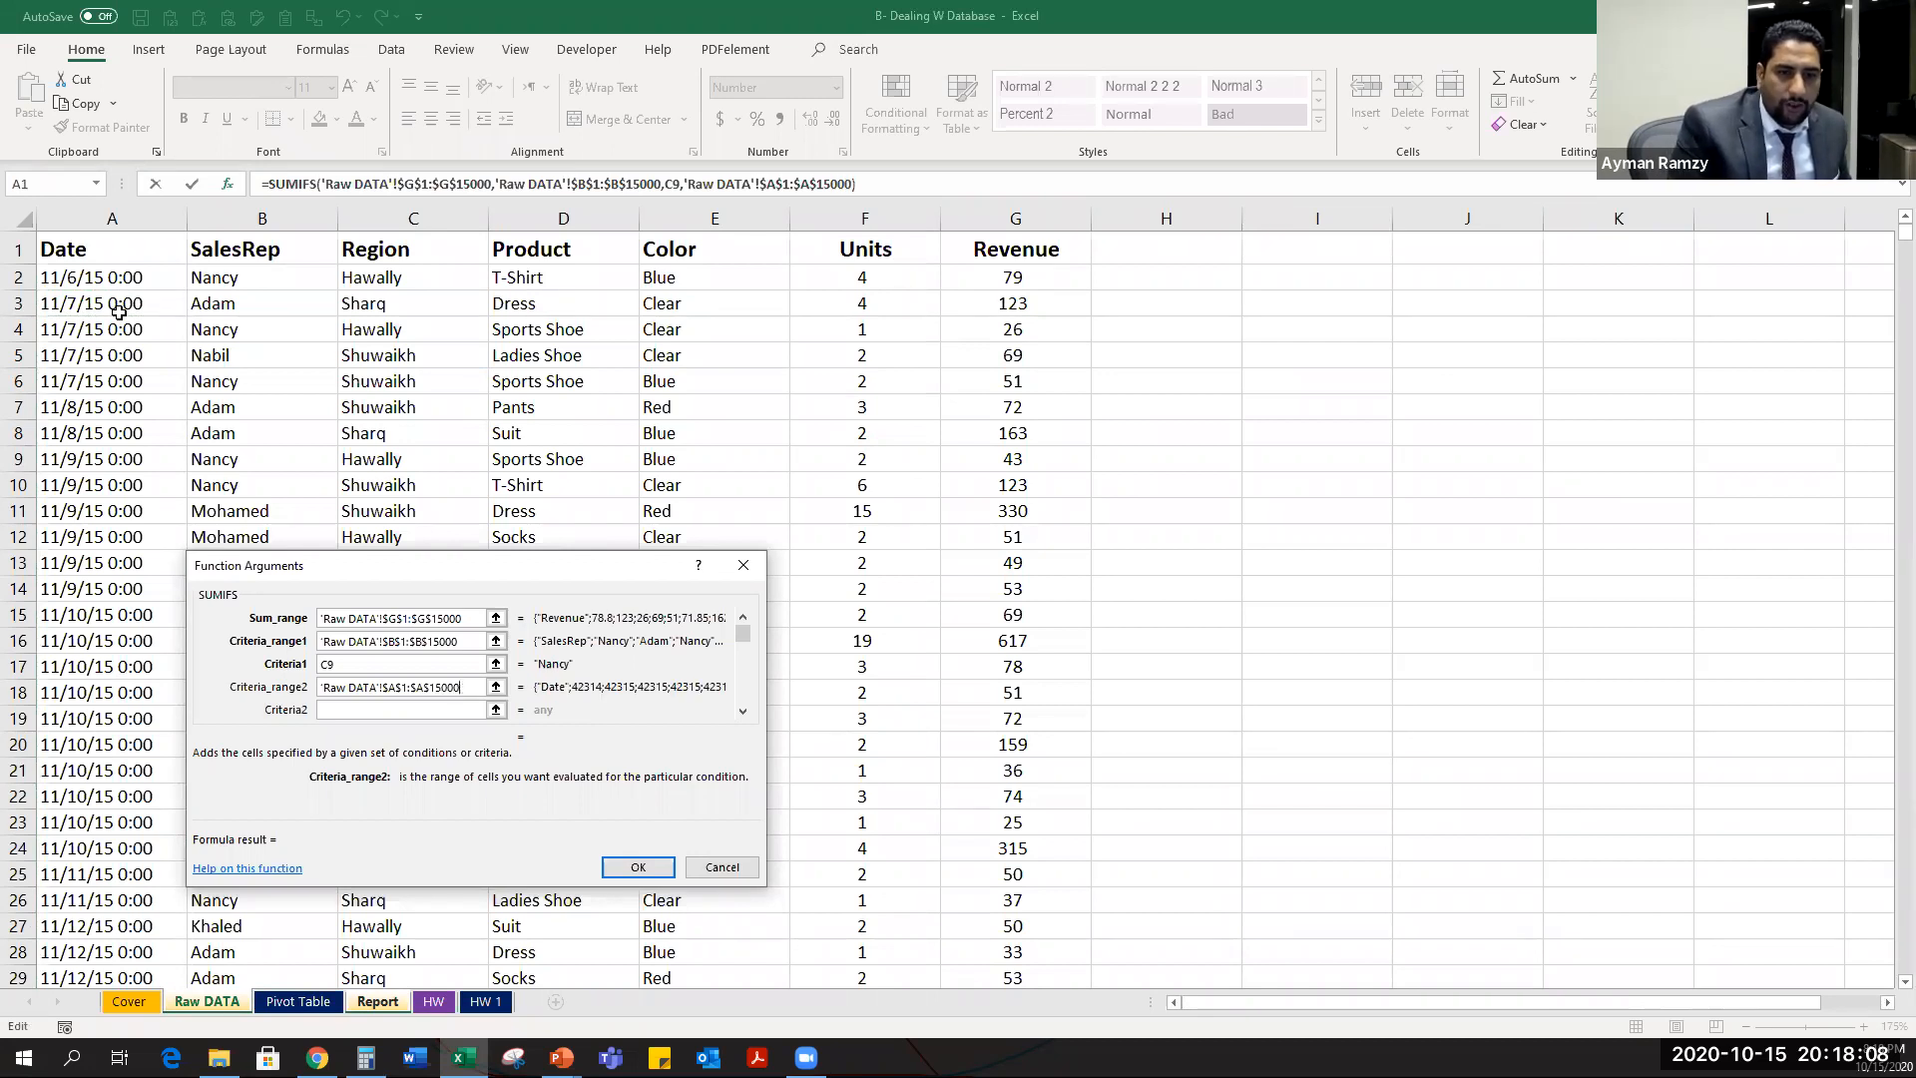
key("Tab")
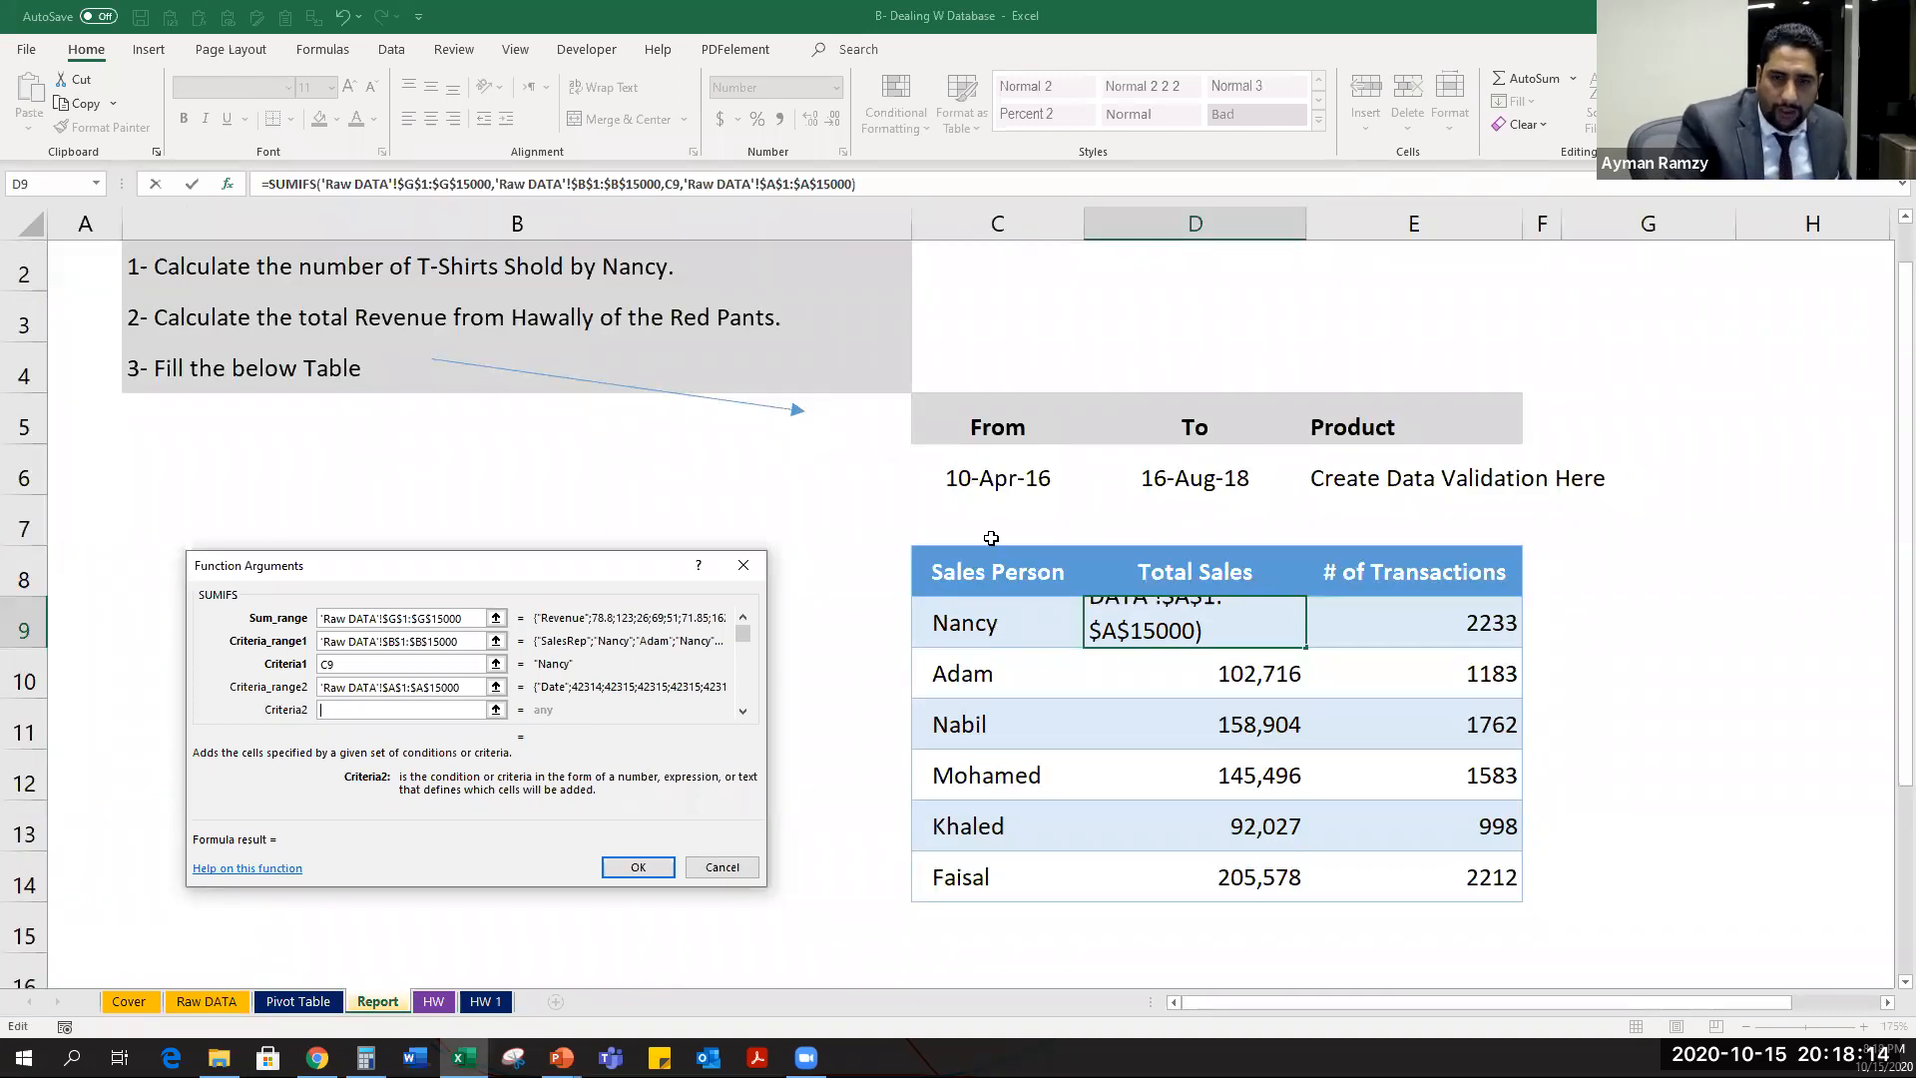
Set the second criterion of the D9 formula to ">="&C6, using the From date, and accept the formula.
left_click(1051, 480)
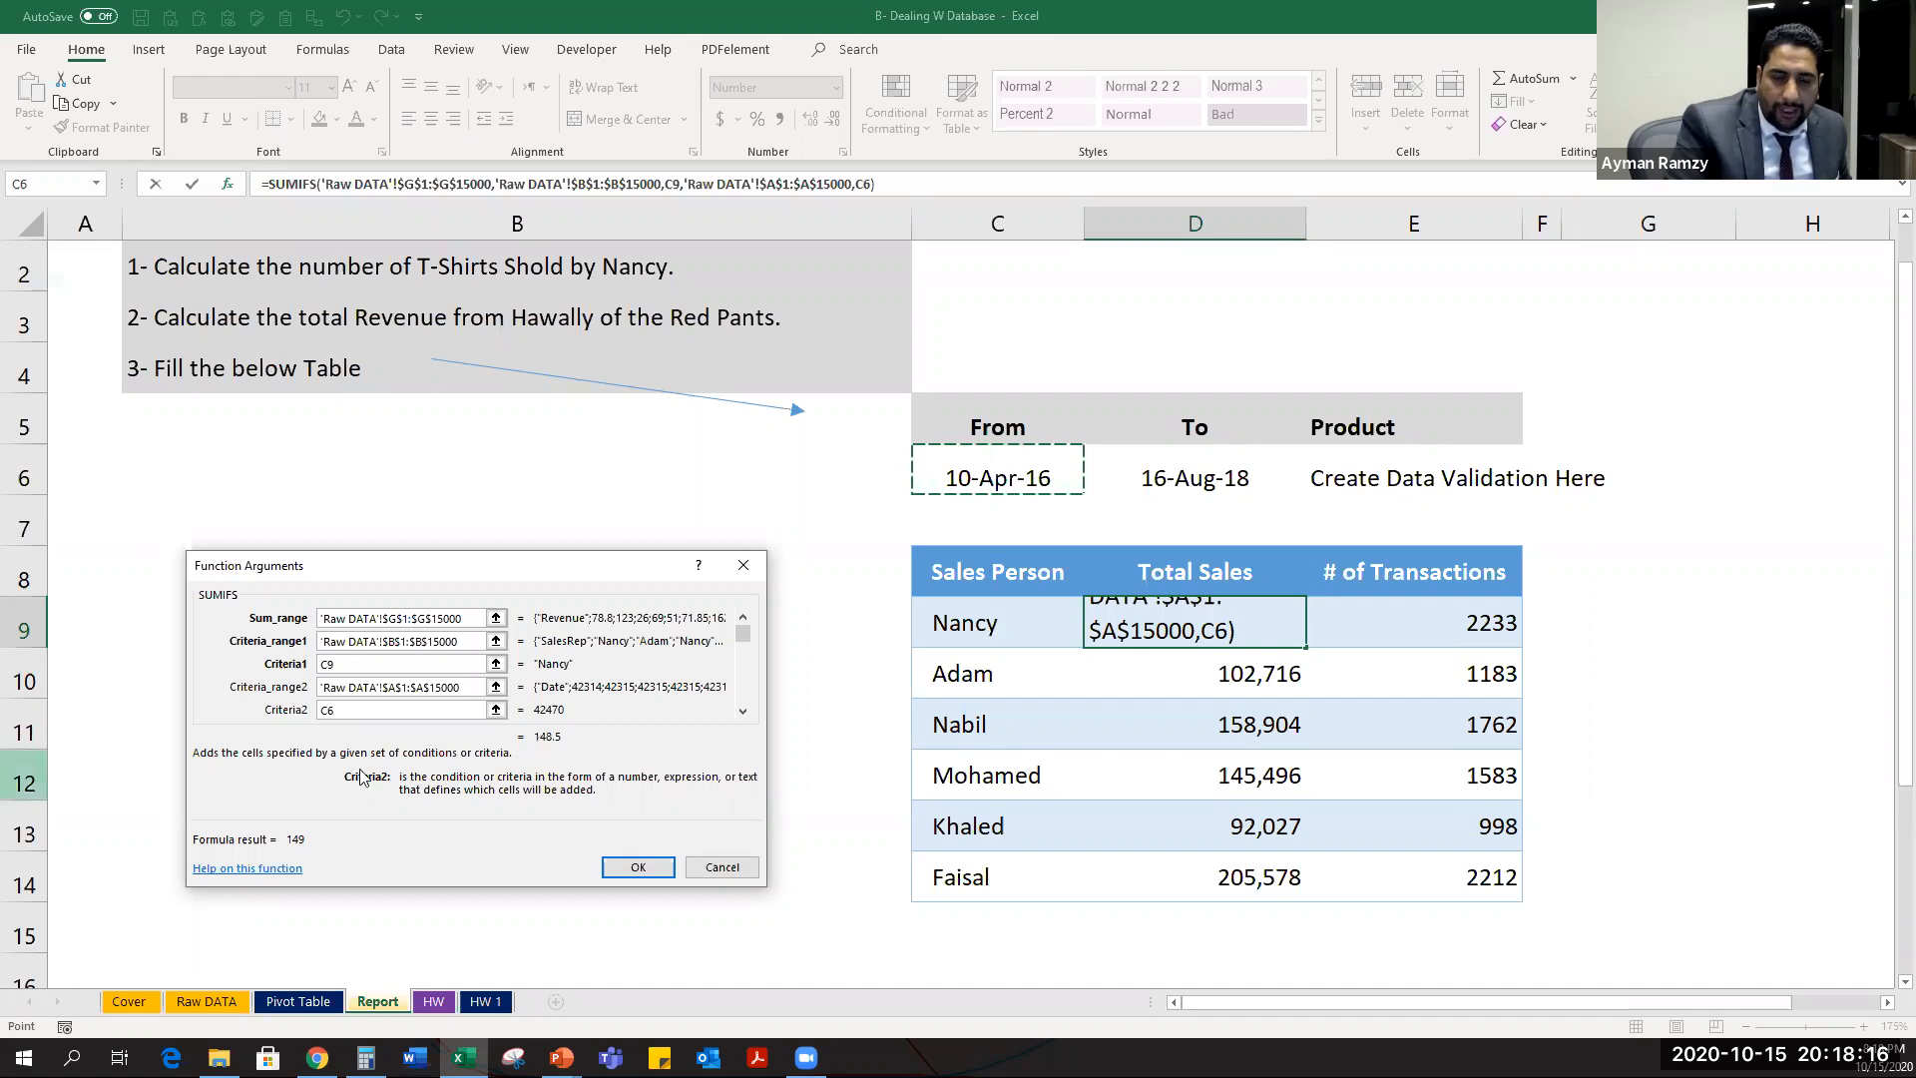
left_click(323, 713)
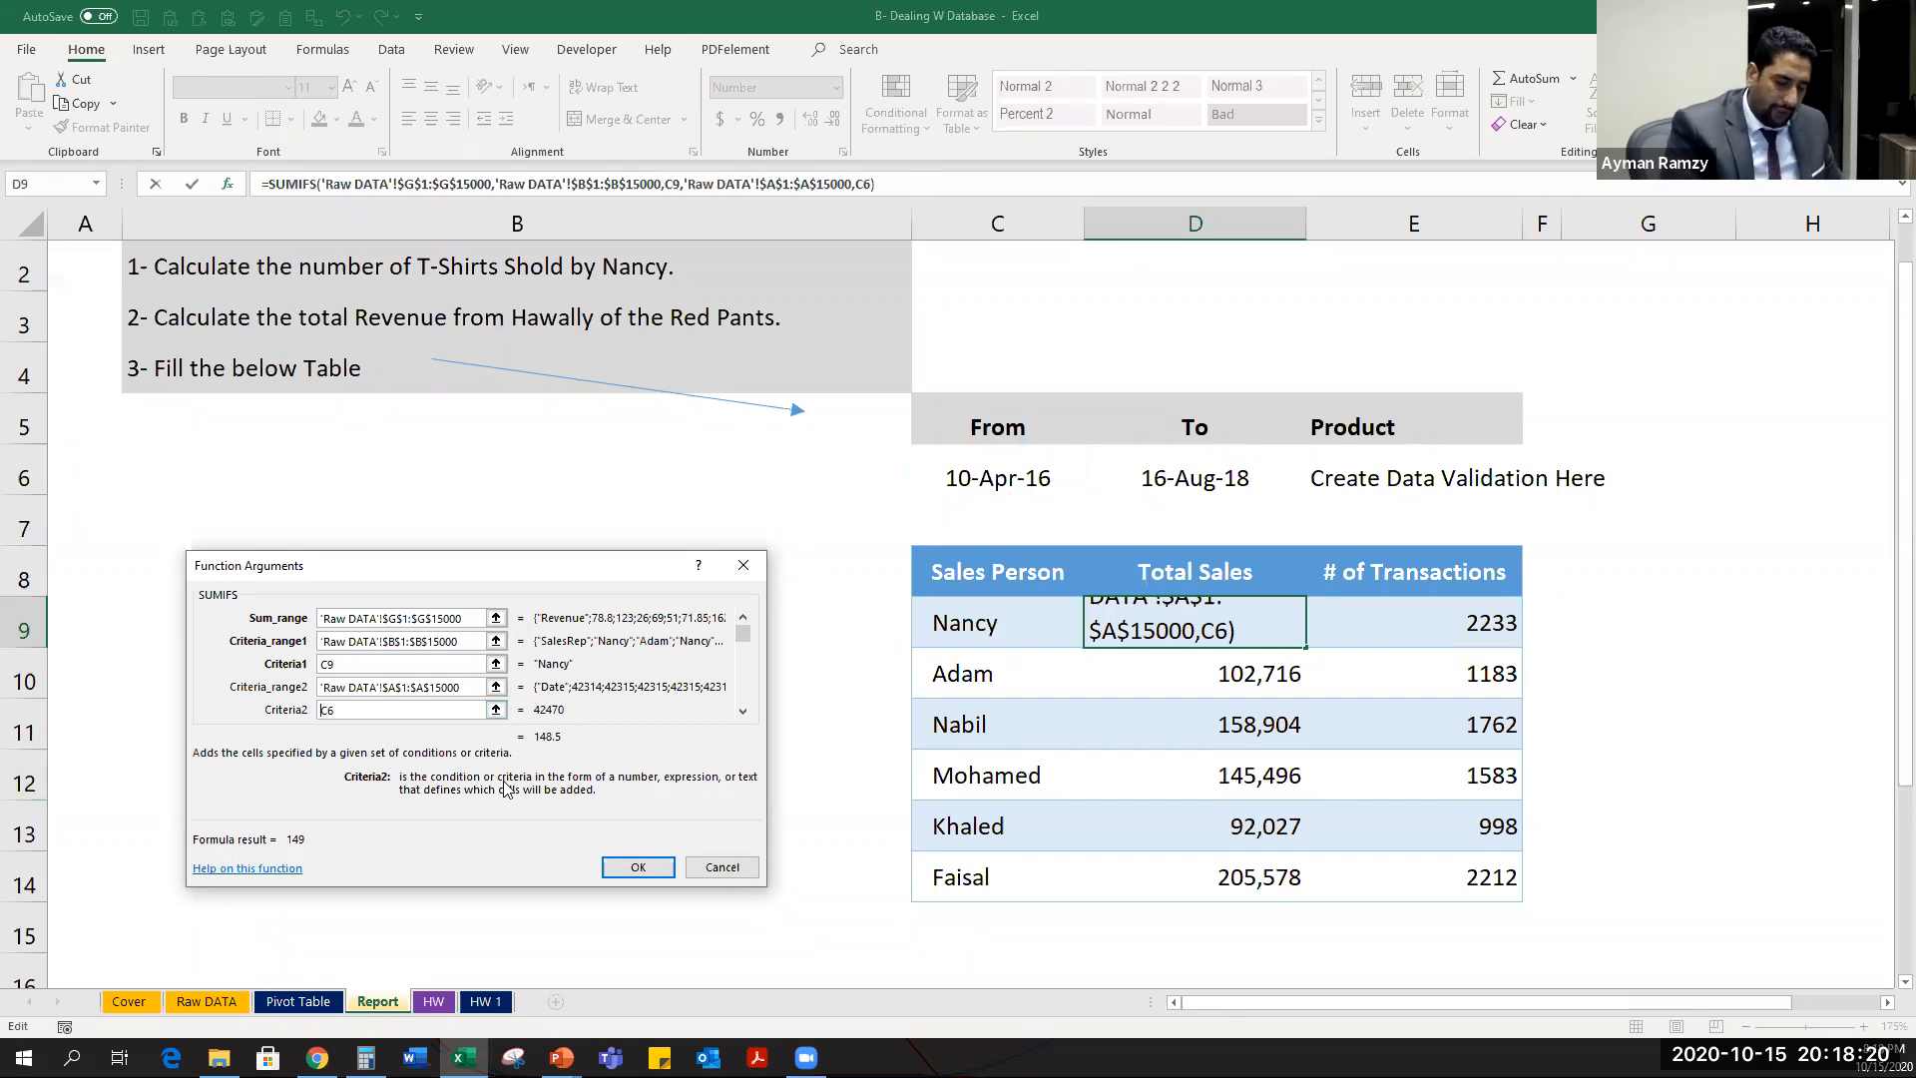
type("\"")
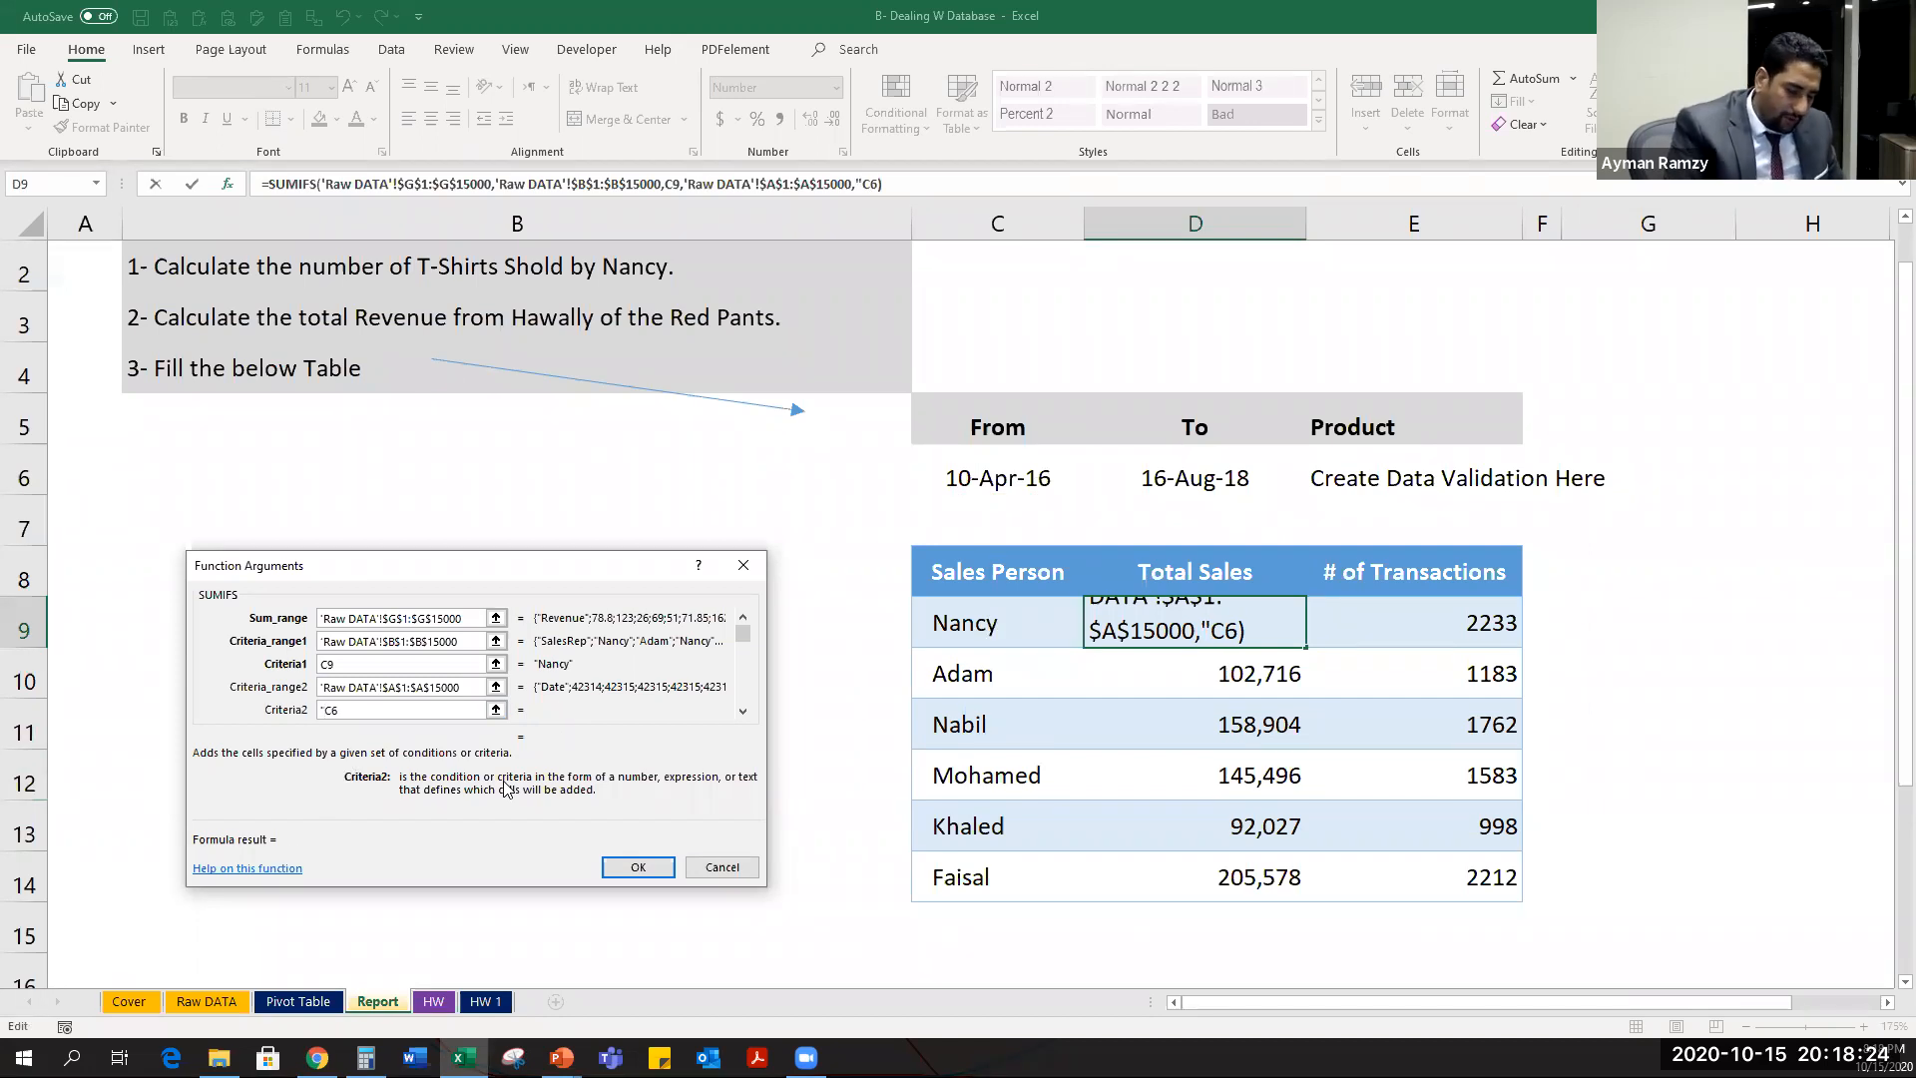
type(">=\"")
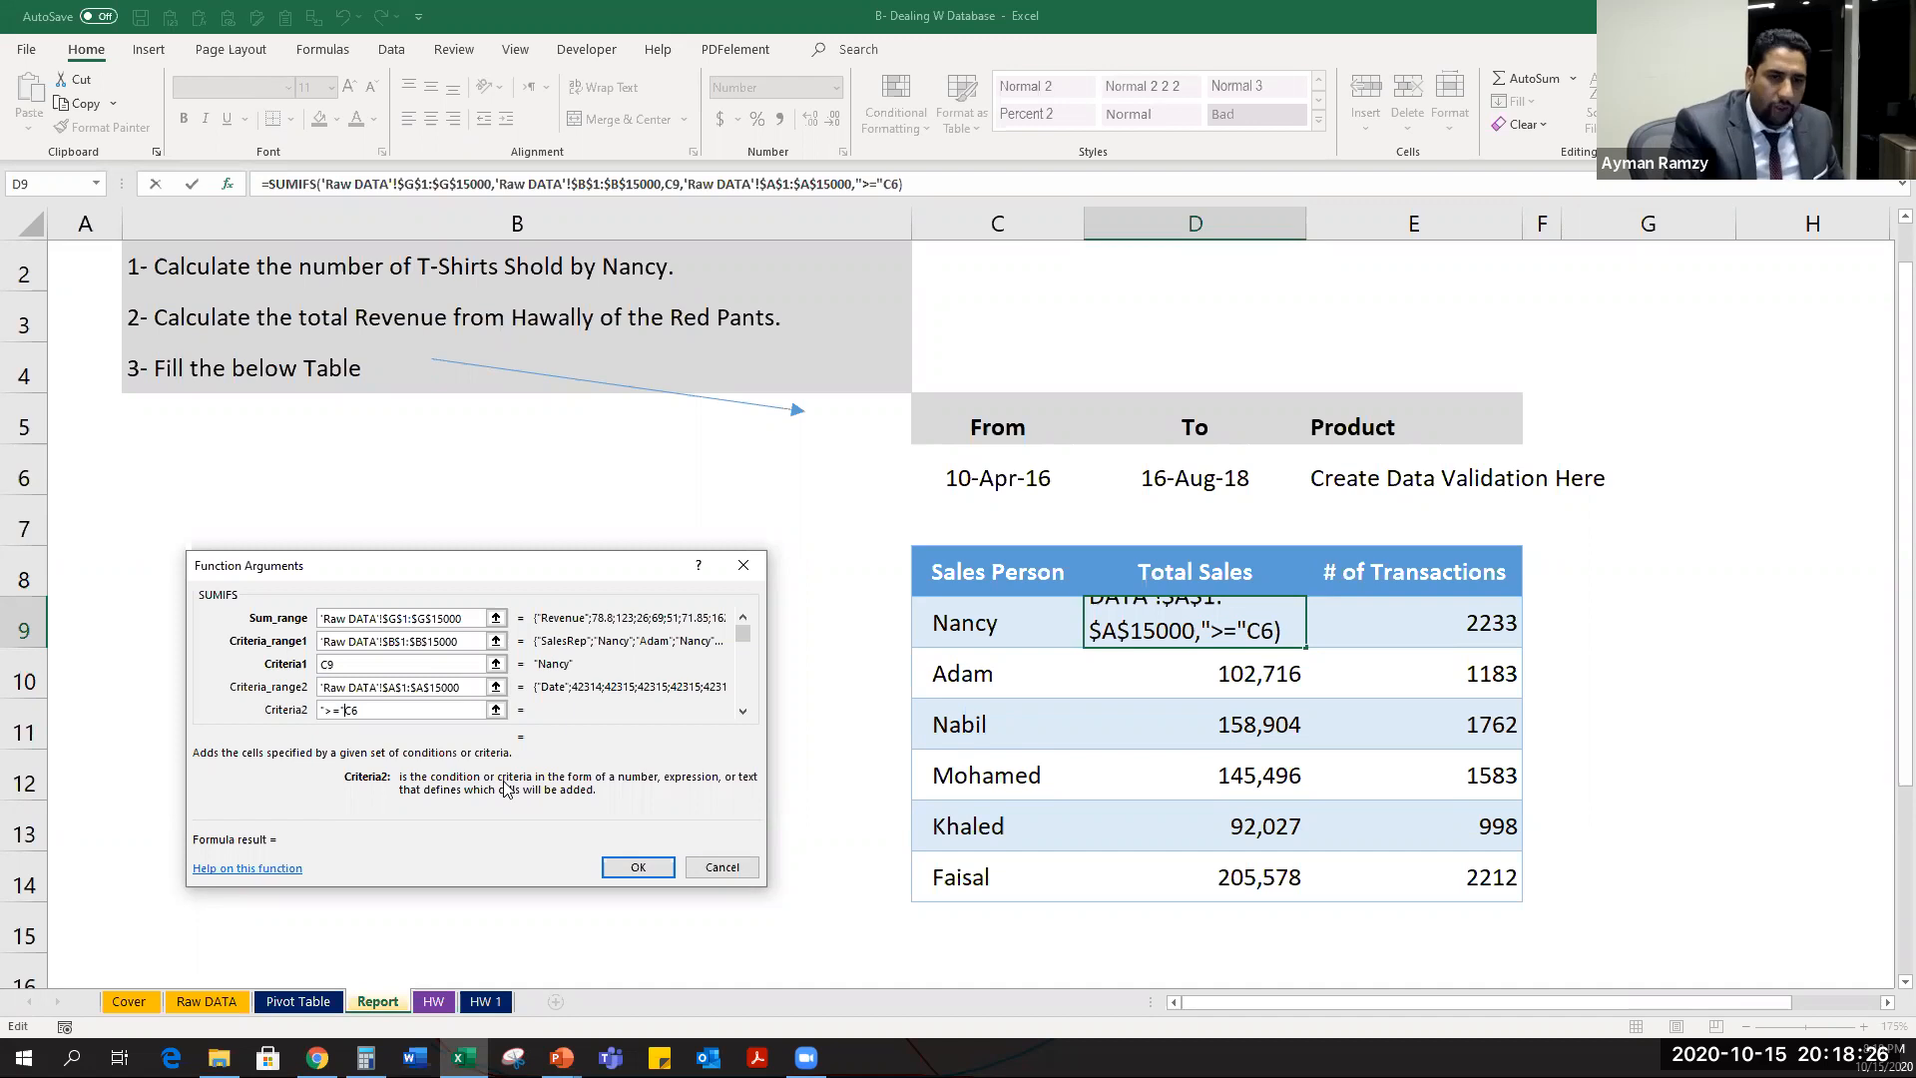
type("&")
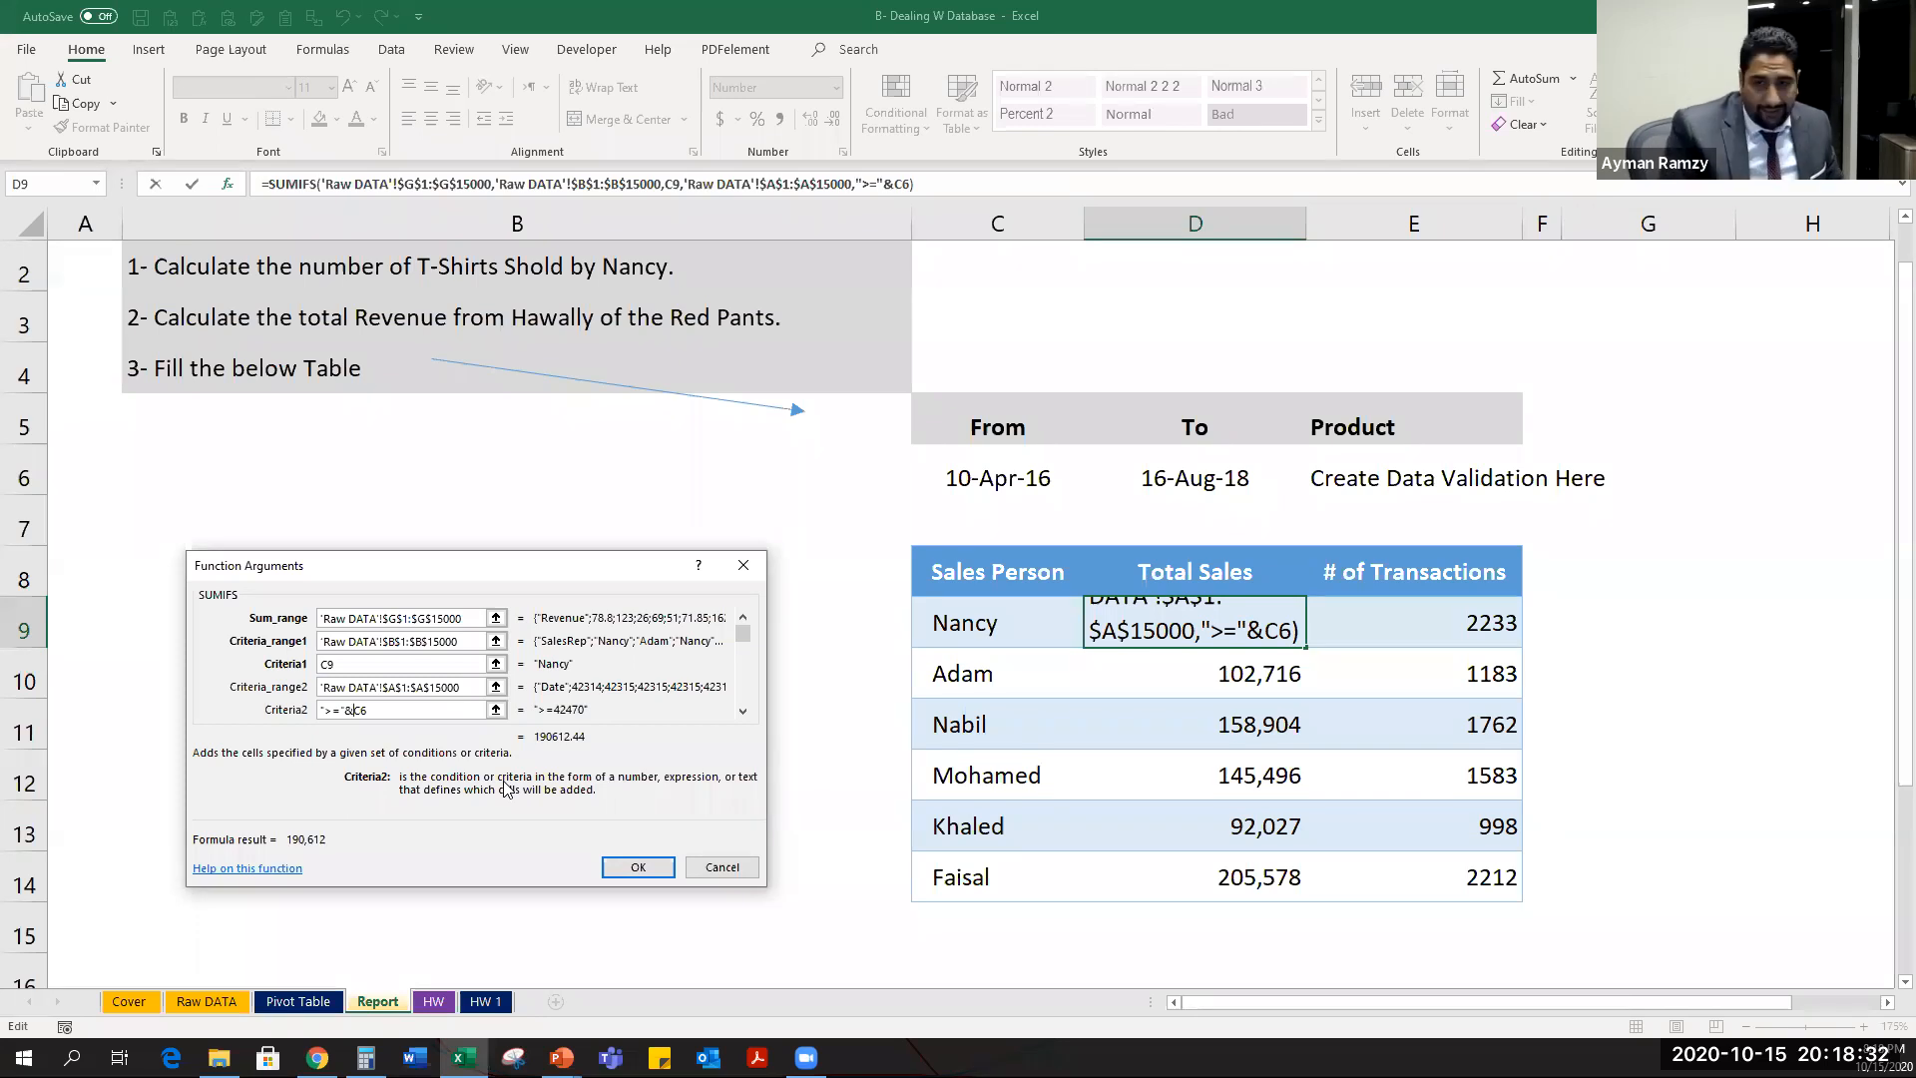
key("Return")
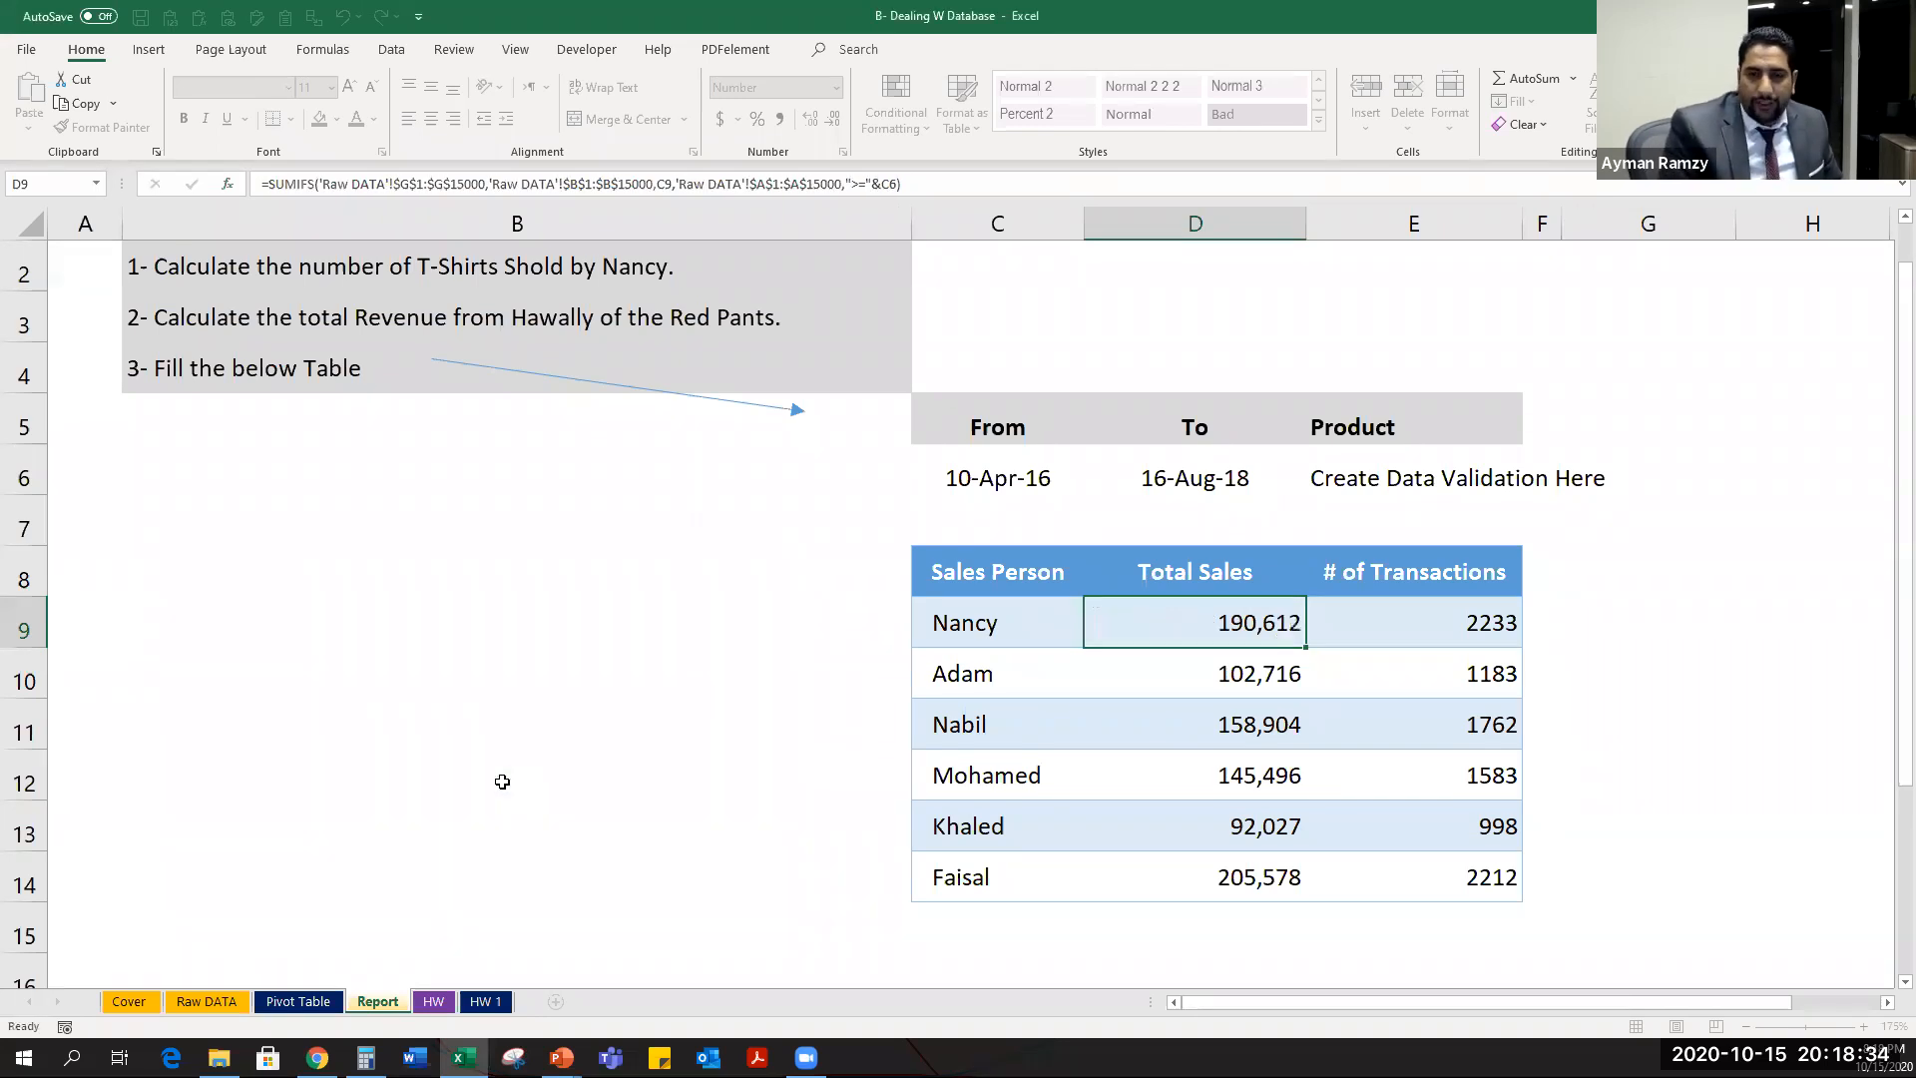
key("Up")
key("Down")
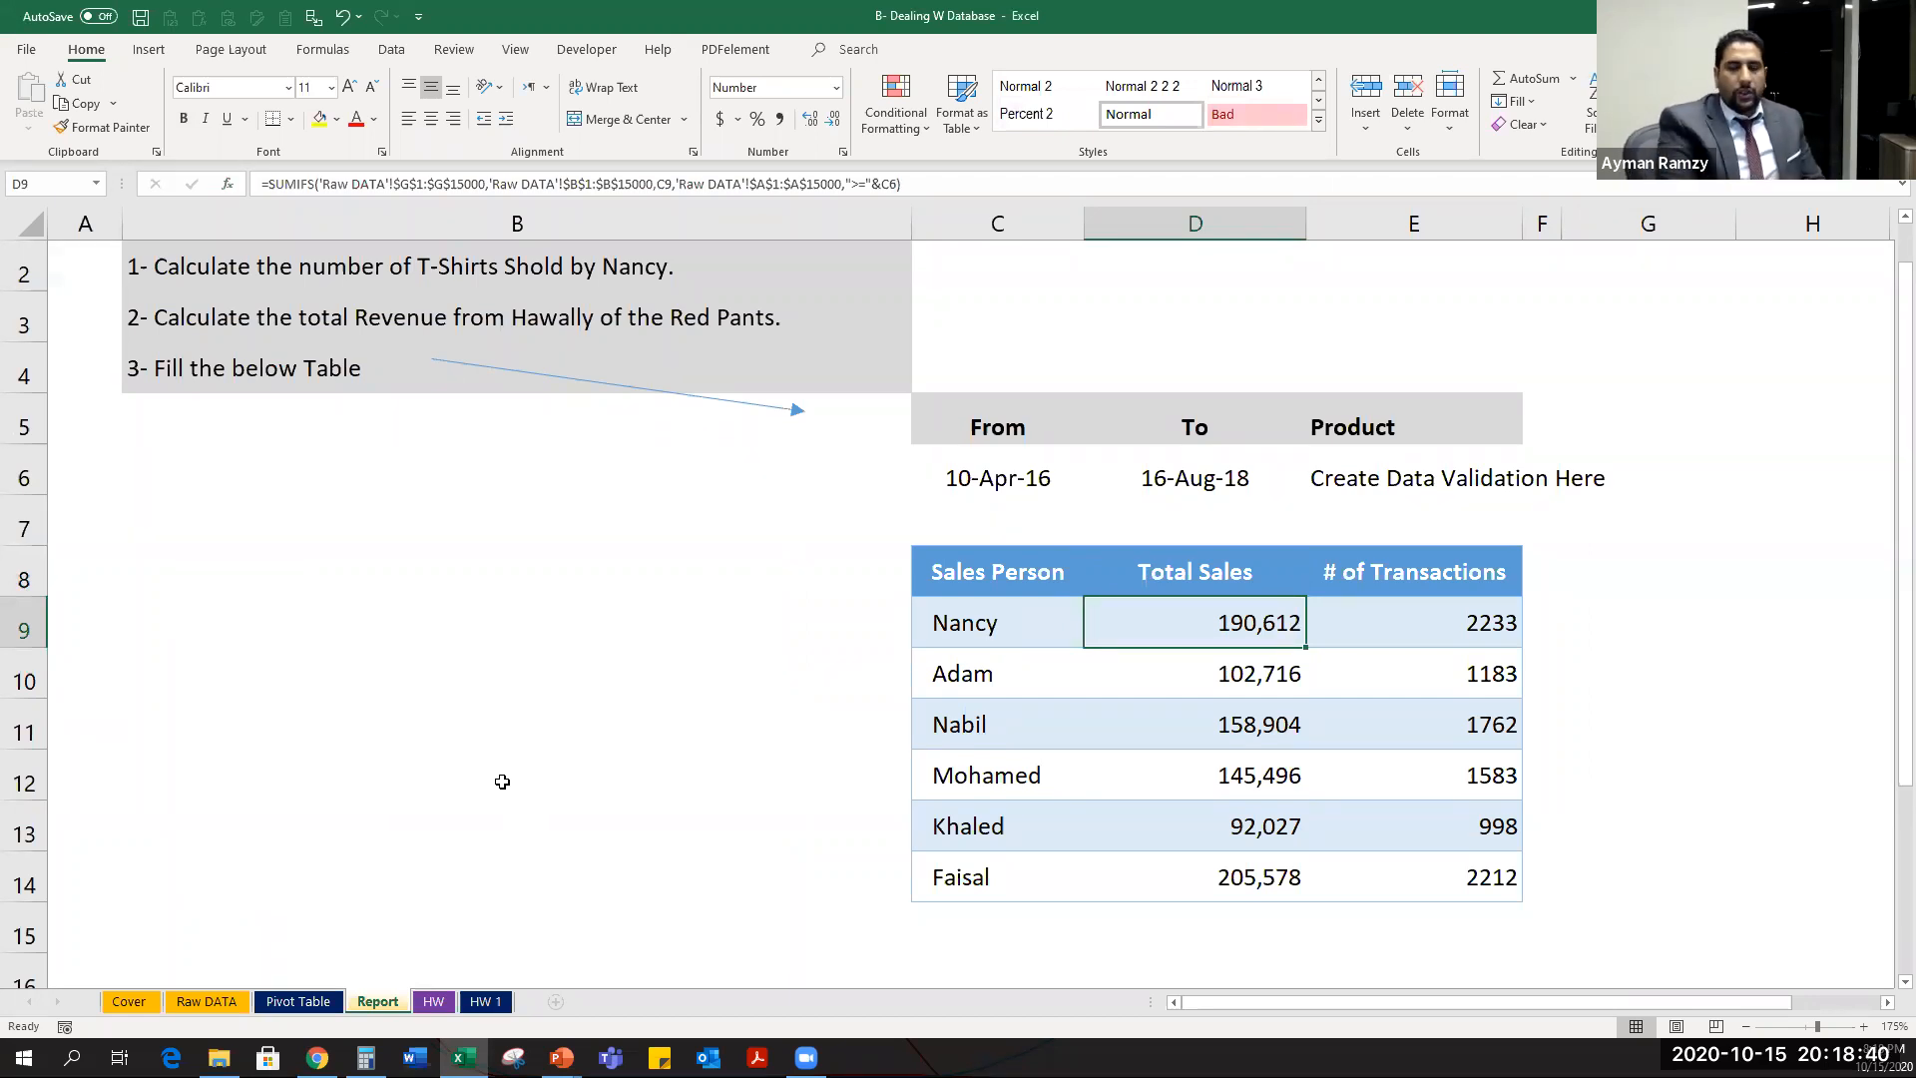
Duplicate the date range and ">="&C6 criterion at the end of the SUMIFS formula in D9.
key("F2")
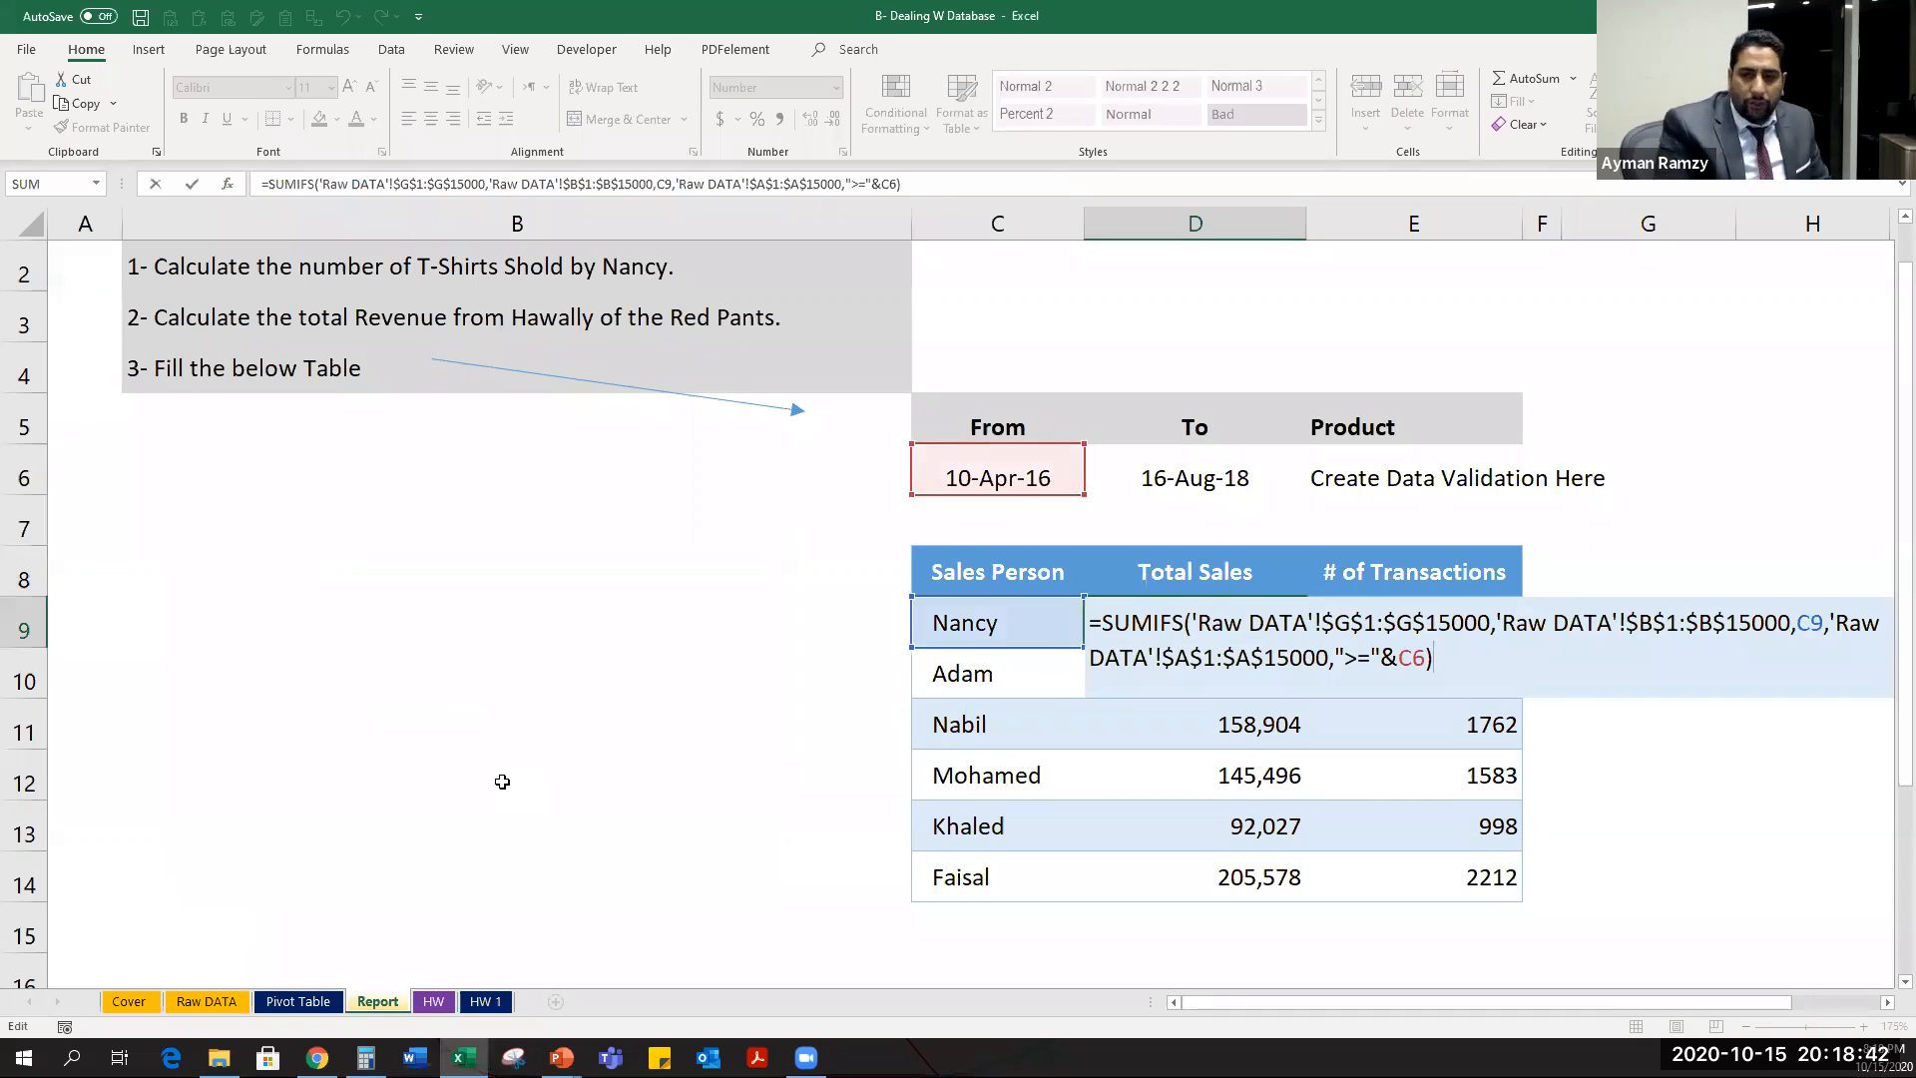
key("shift+Left")
key("shift+Left")
key("shift+Left")
key("shift+Left")
key("shift+Left")
key("shift+Left")
key("shift+Left")
key("shift+Left")
key("shift+Left")
key("shift+Left")
key("shift+Left")
key("shift+Left")
key("shift+Left")
key("shift+Left")
key("shift+Left")
key("shift+Left")
key("shift+Left")
key("shift+Left")
key("shift+Left")
key("shift+Left")
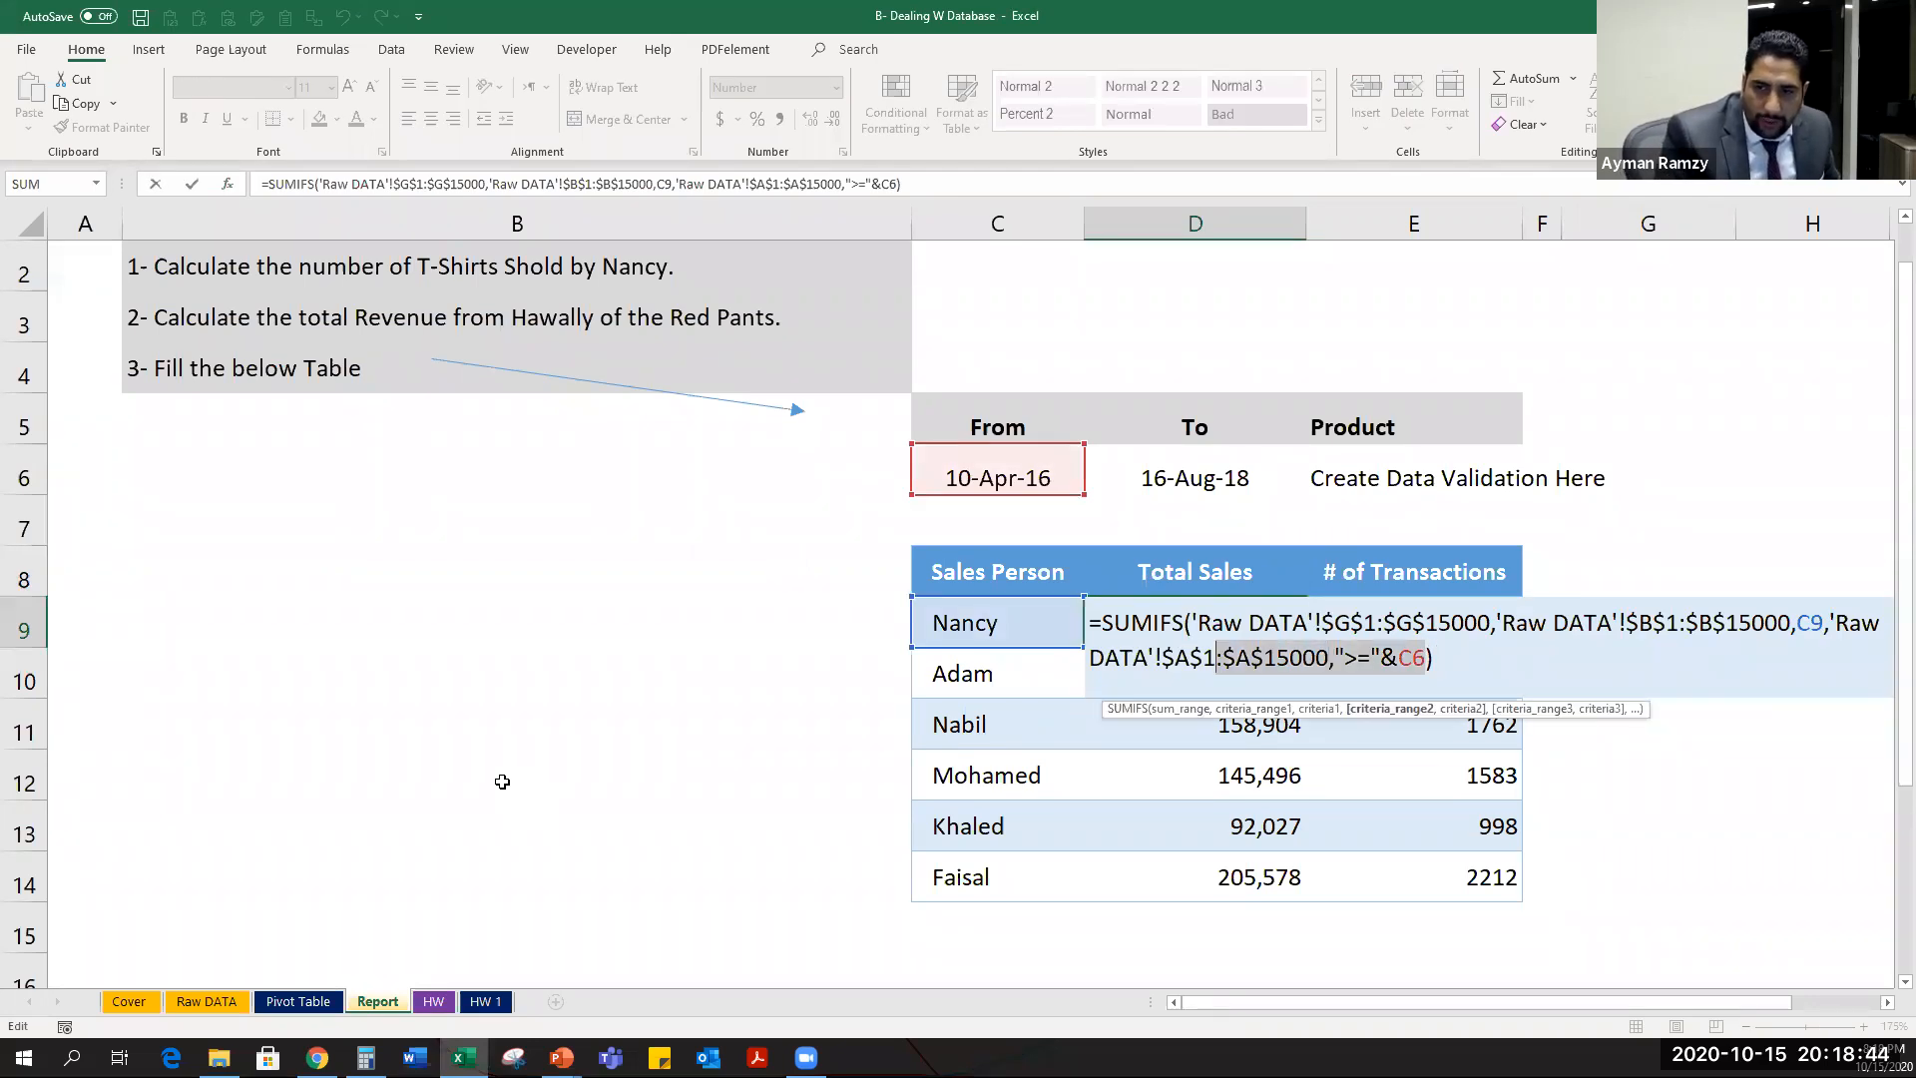
key("shift+Left")
key("shift+Left")
key("shift+Left")
key("shift+Left")
key("shift+Left")
key("shift+Left")
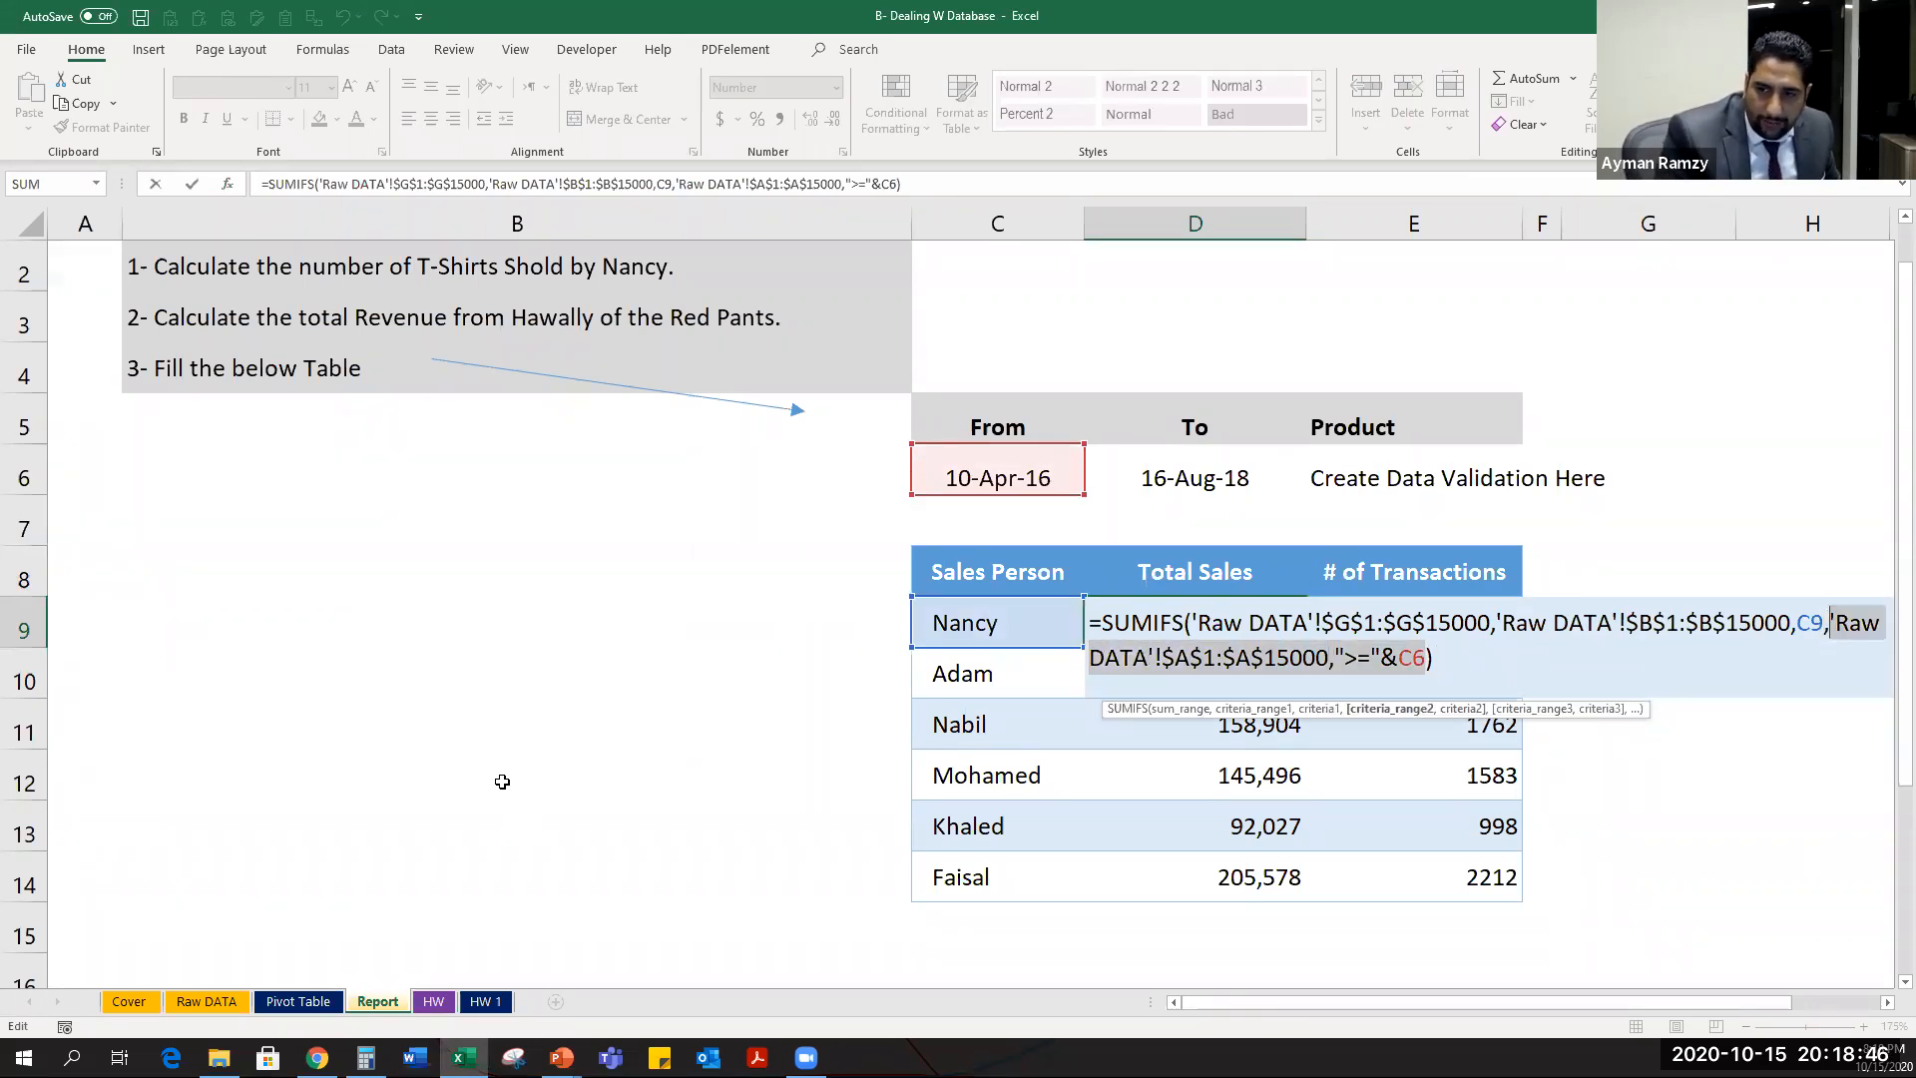
key("ctrl+c")
key("Right")
key("ctrl+v")
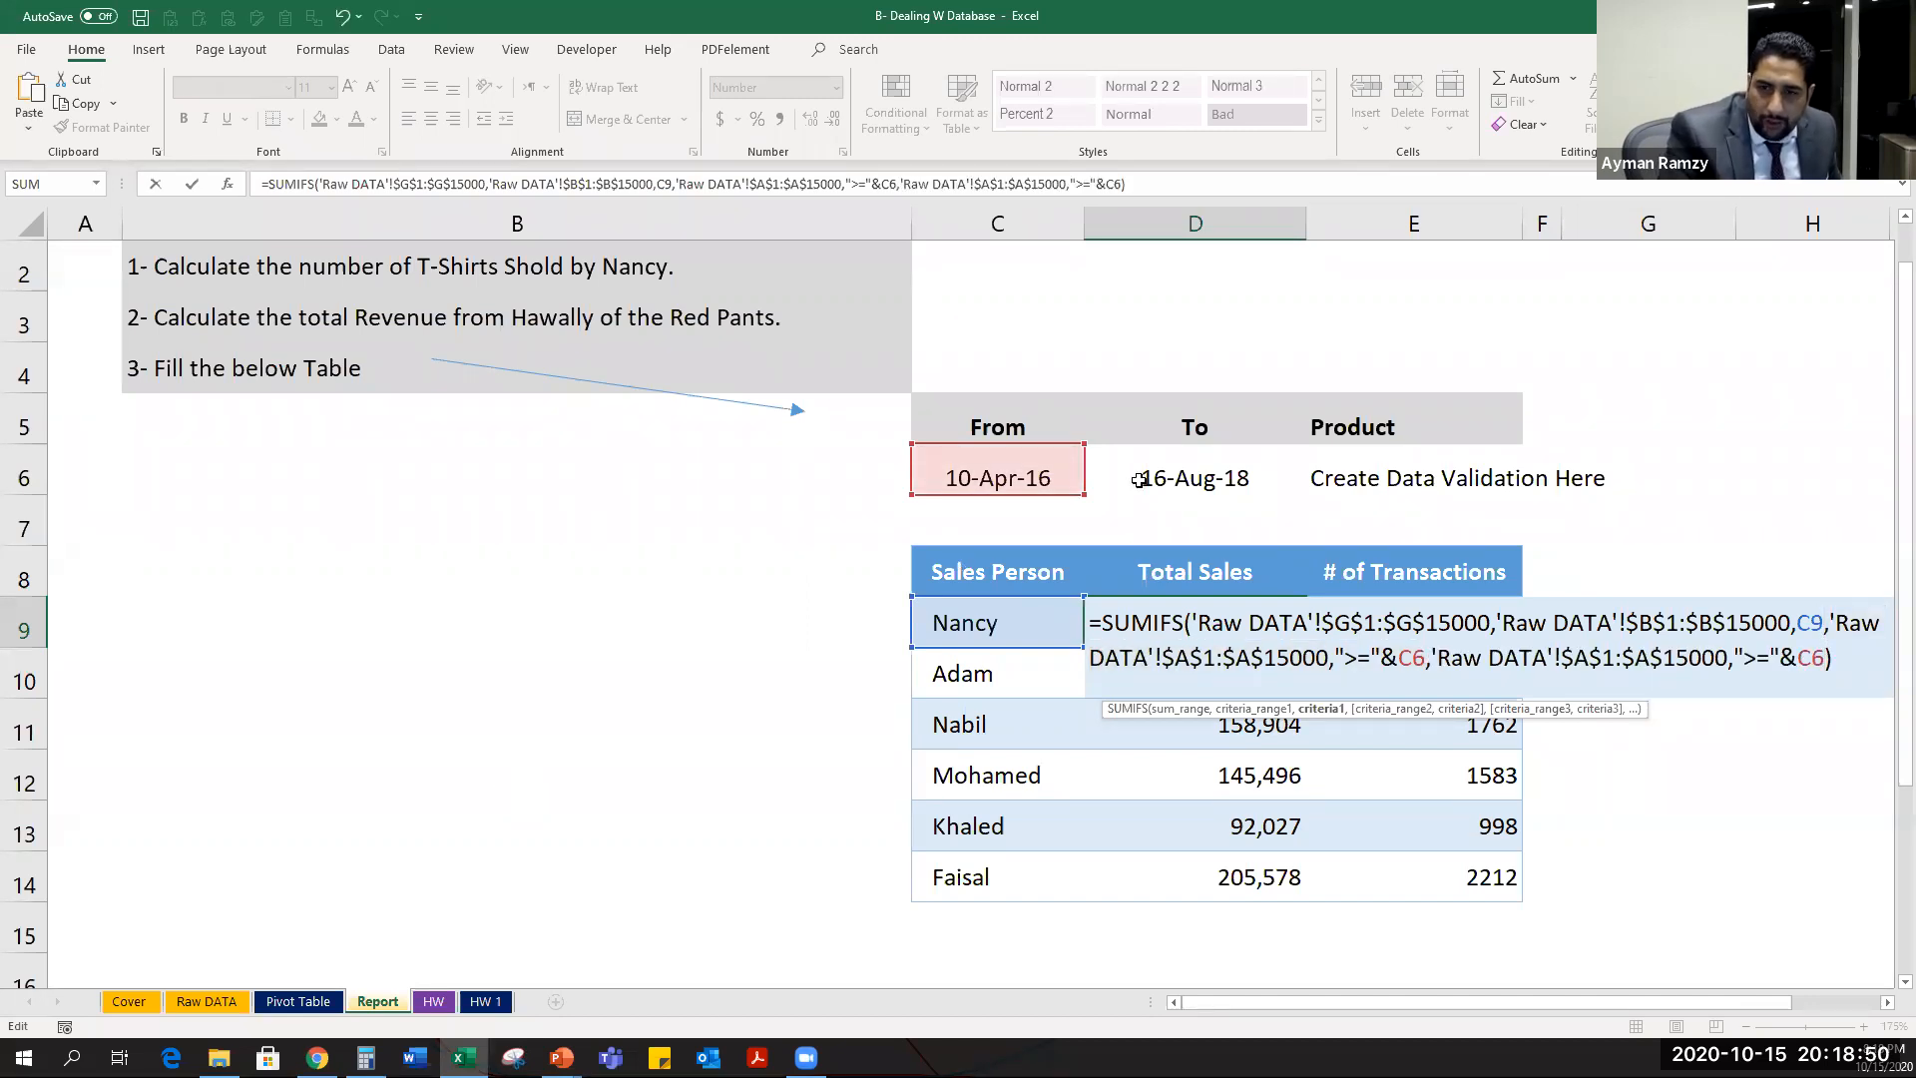
Change the duplicated date criterion in D9 to "<="&D6, using the To date, and accept the formula.
left_click(1803, 658)
triple_click(1813, 658)
double_click(1815, 658)
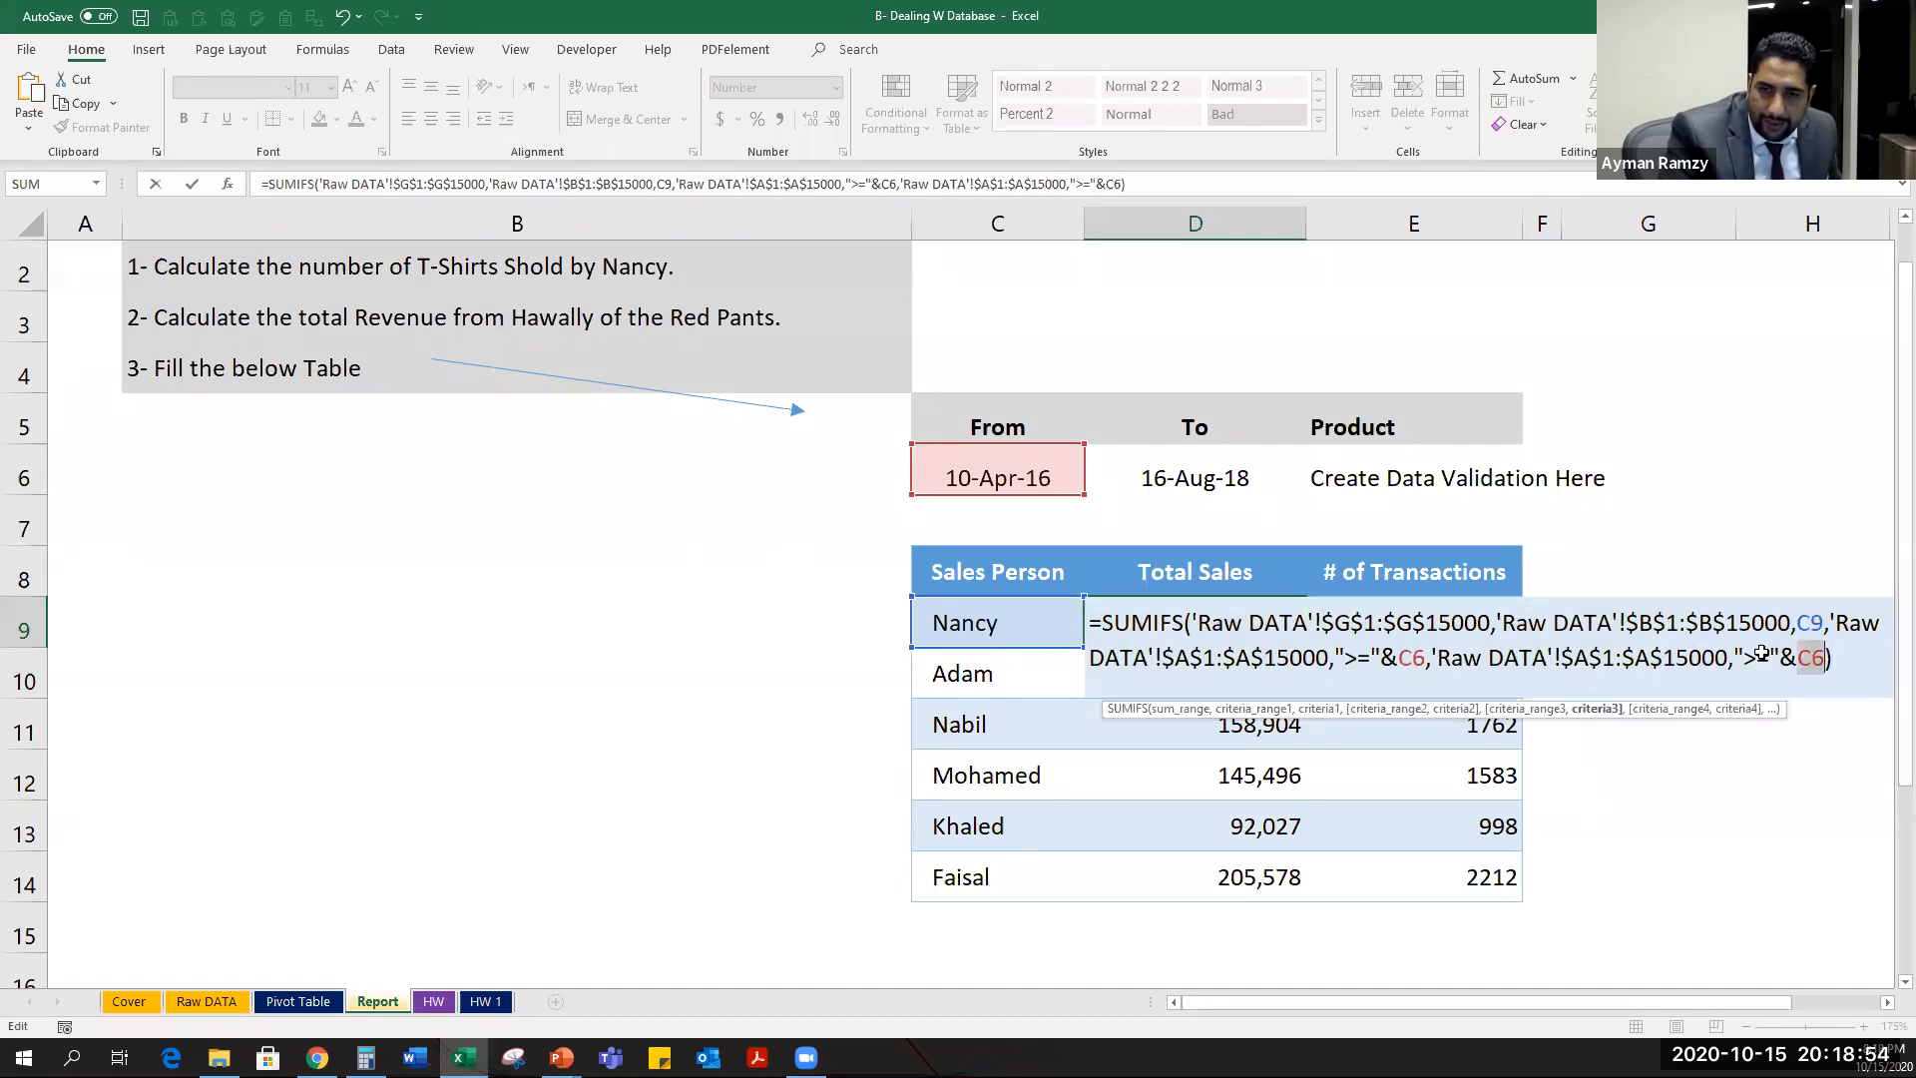
left_click(1194, 474)
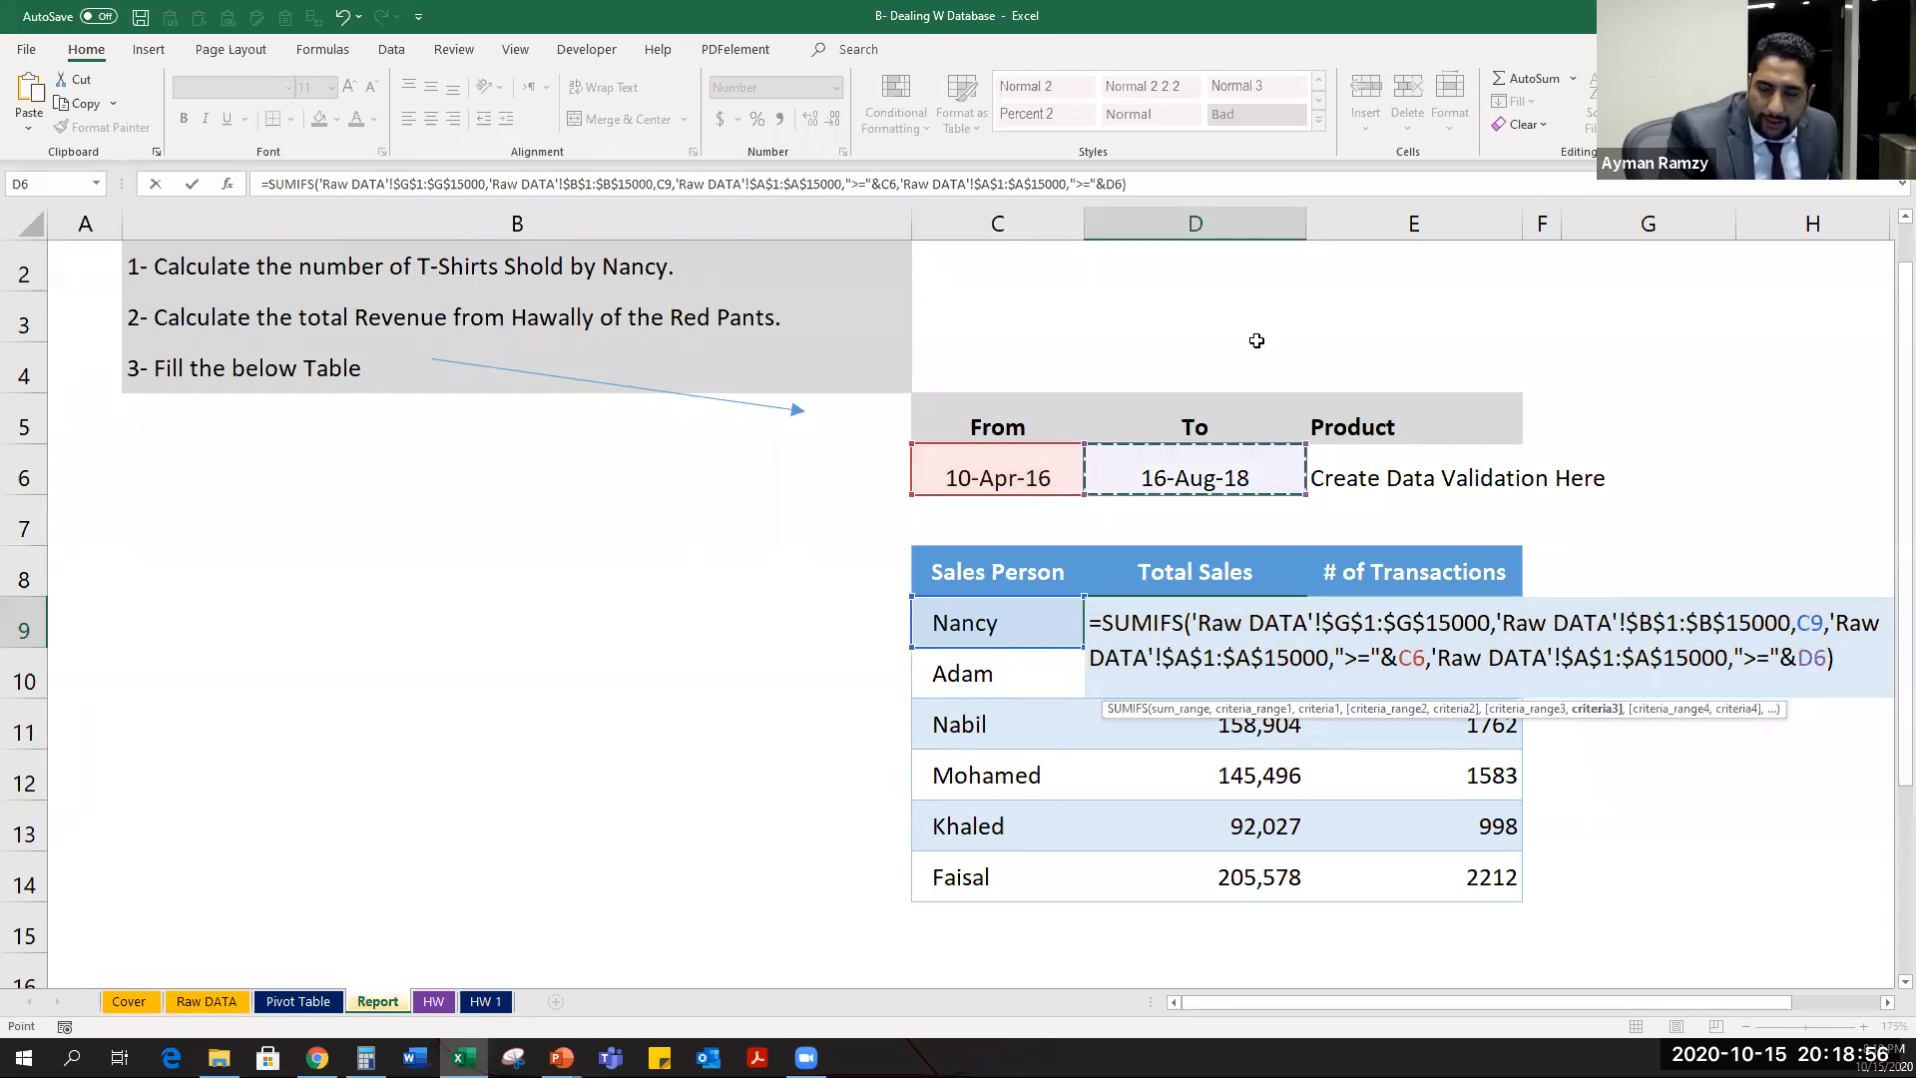
left_click(1742, 654)
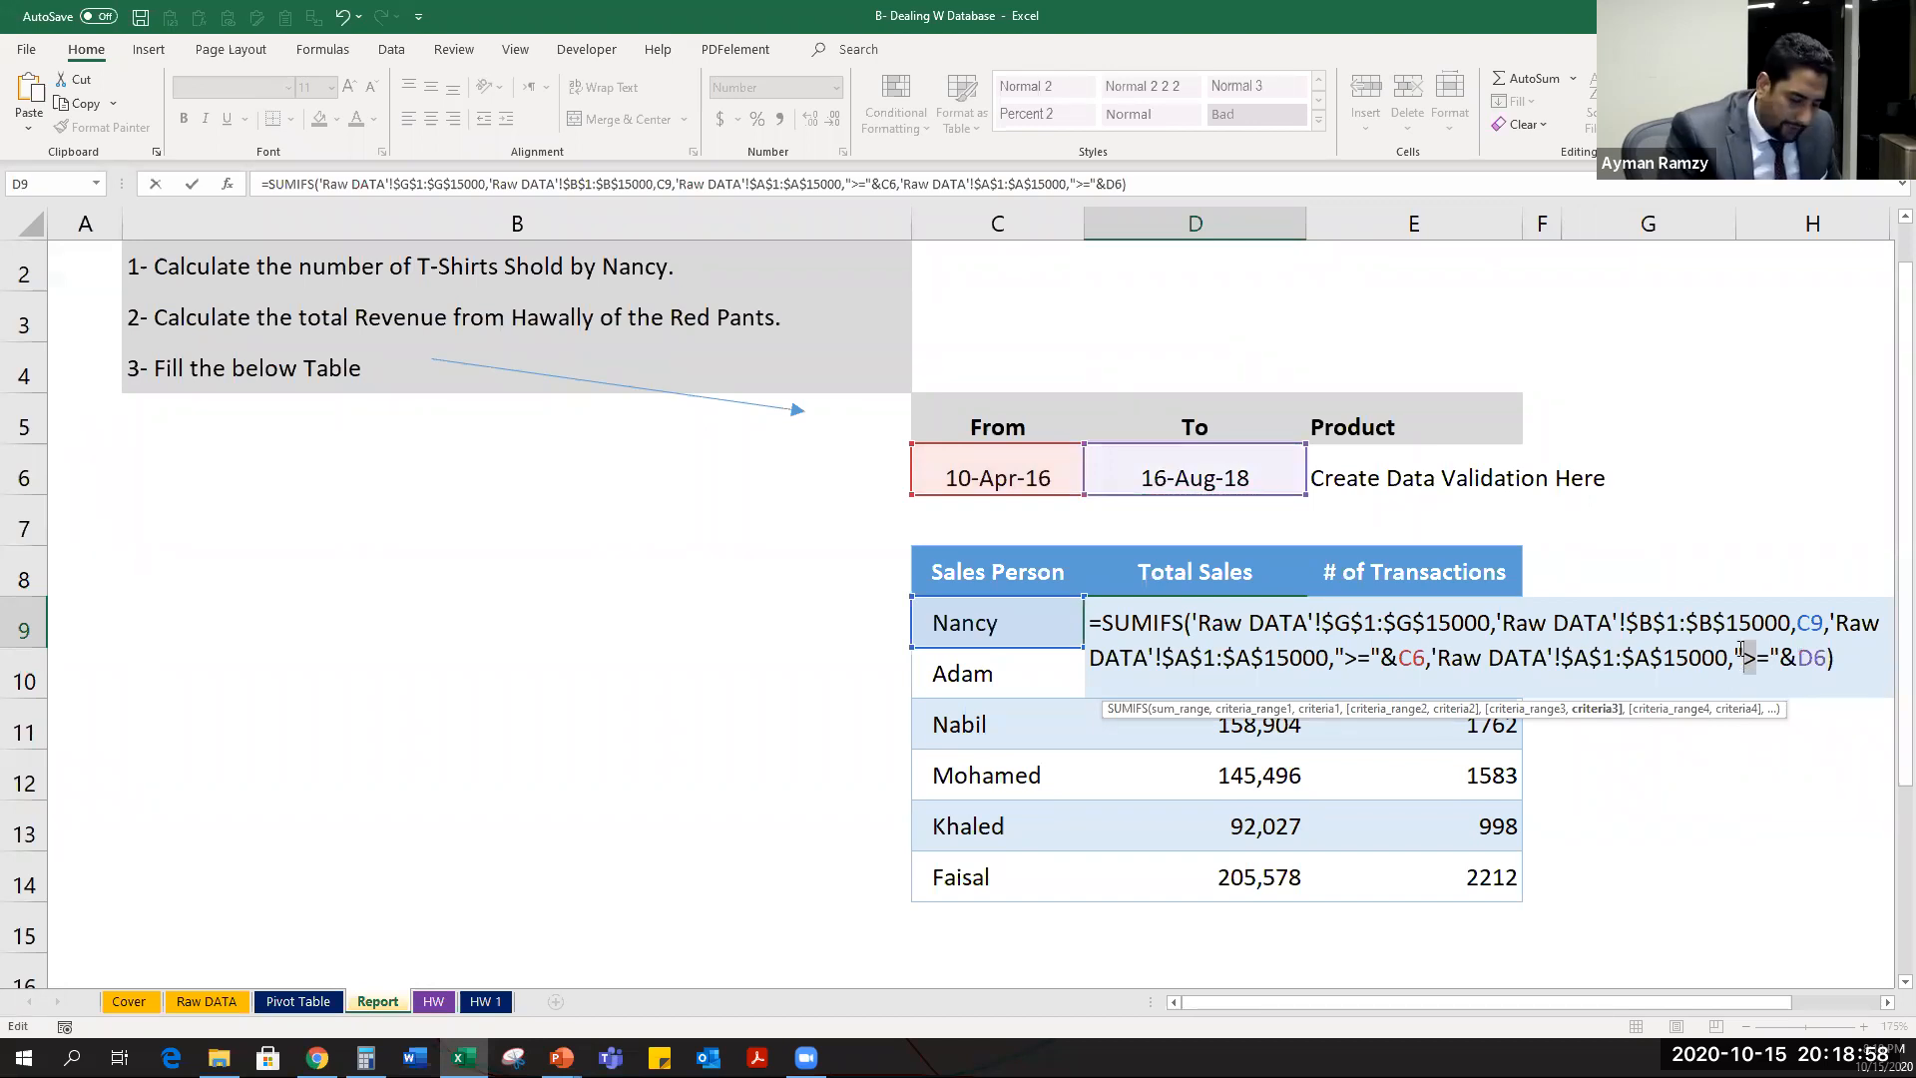
type("<")
key("Return")
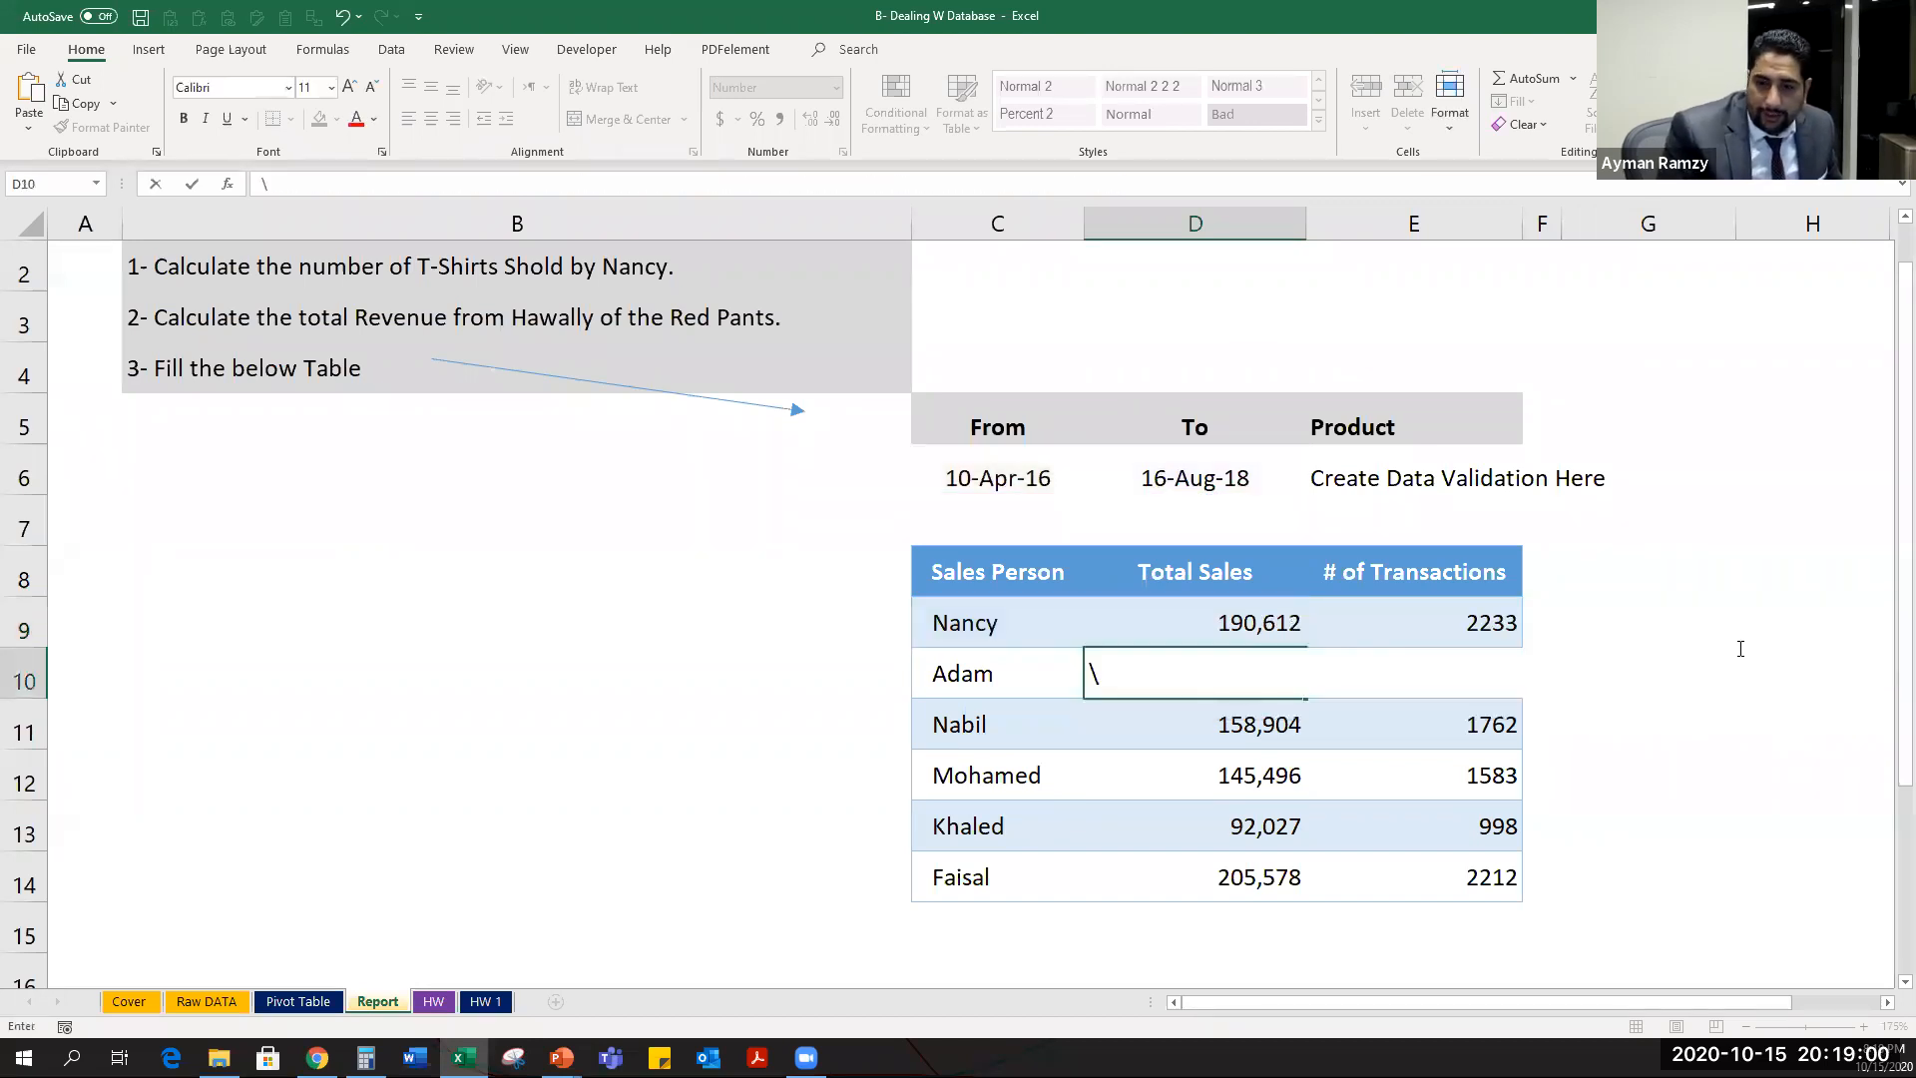
Set the To date in D6 to 8/15/2016.
key("Up")
key("Up")
key("Up")
key("Up")
key("Up")
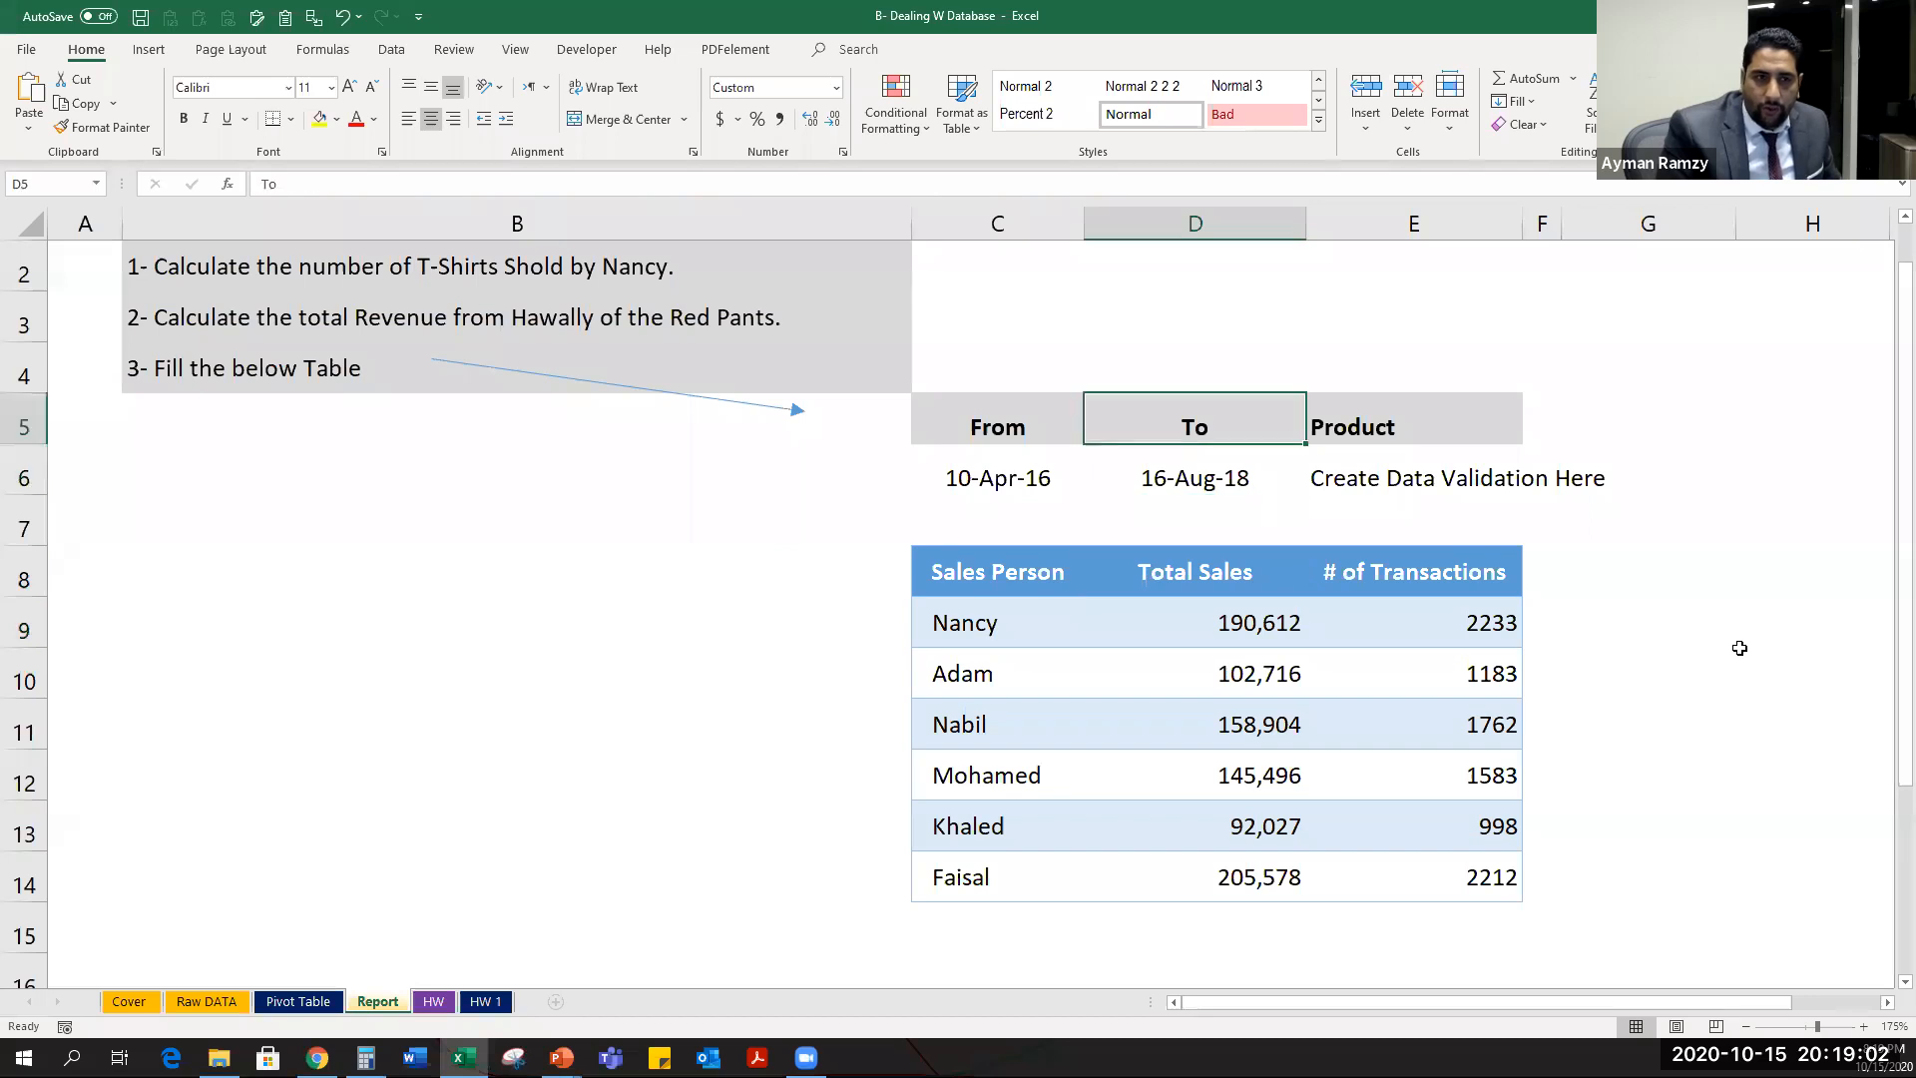
key("Down")
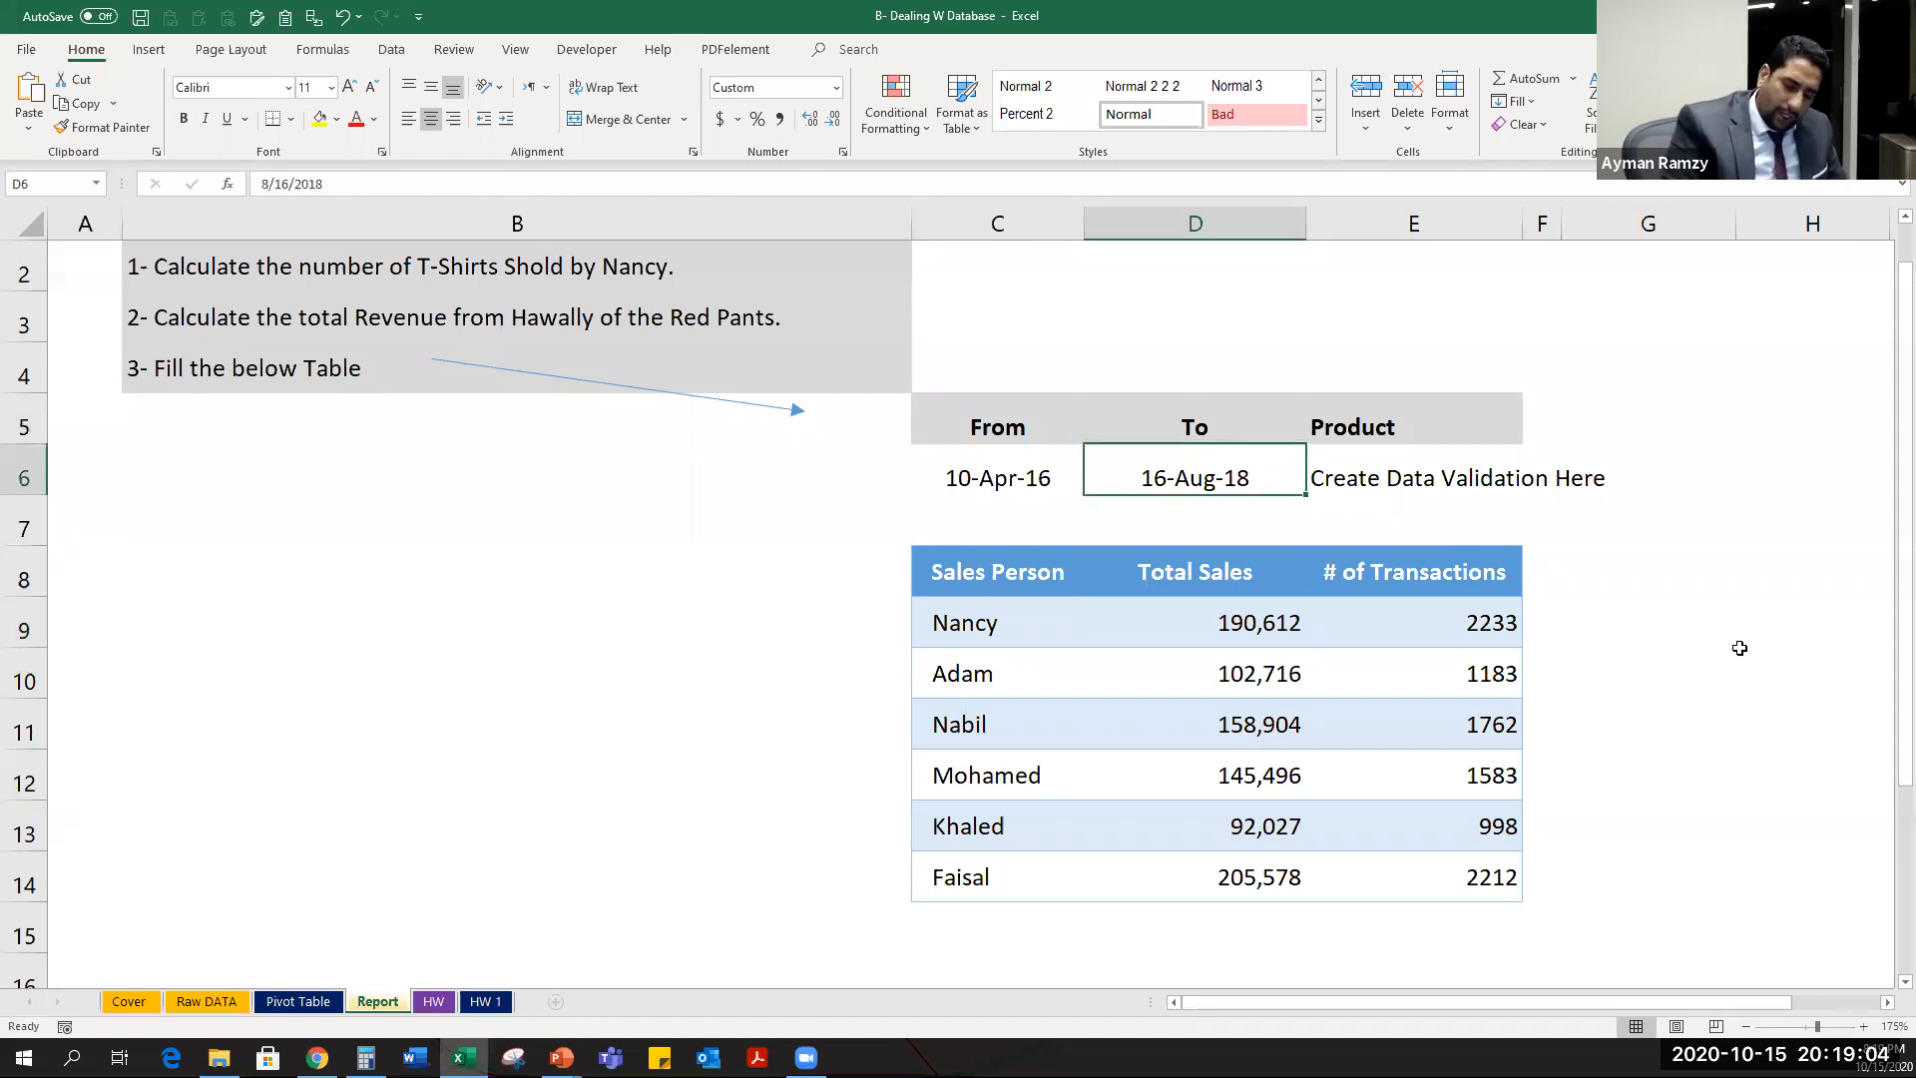
type("8/")
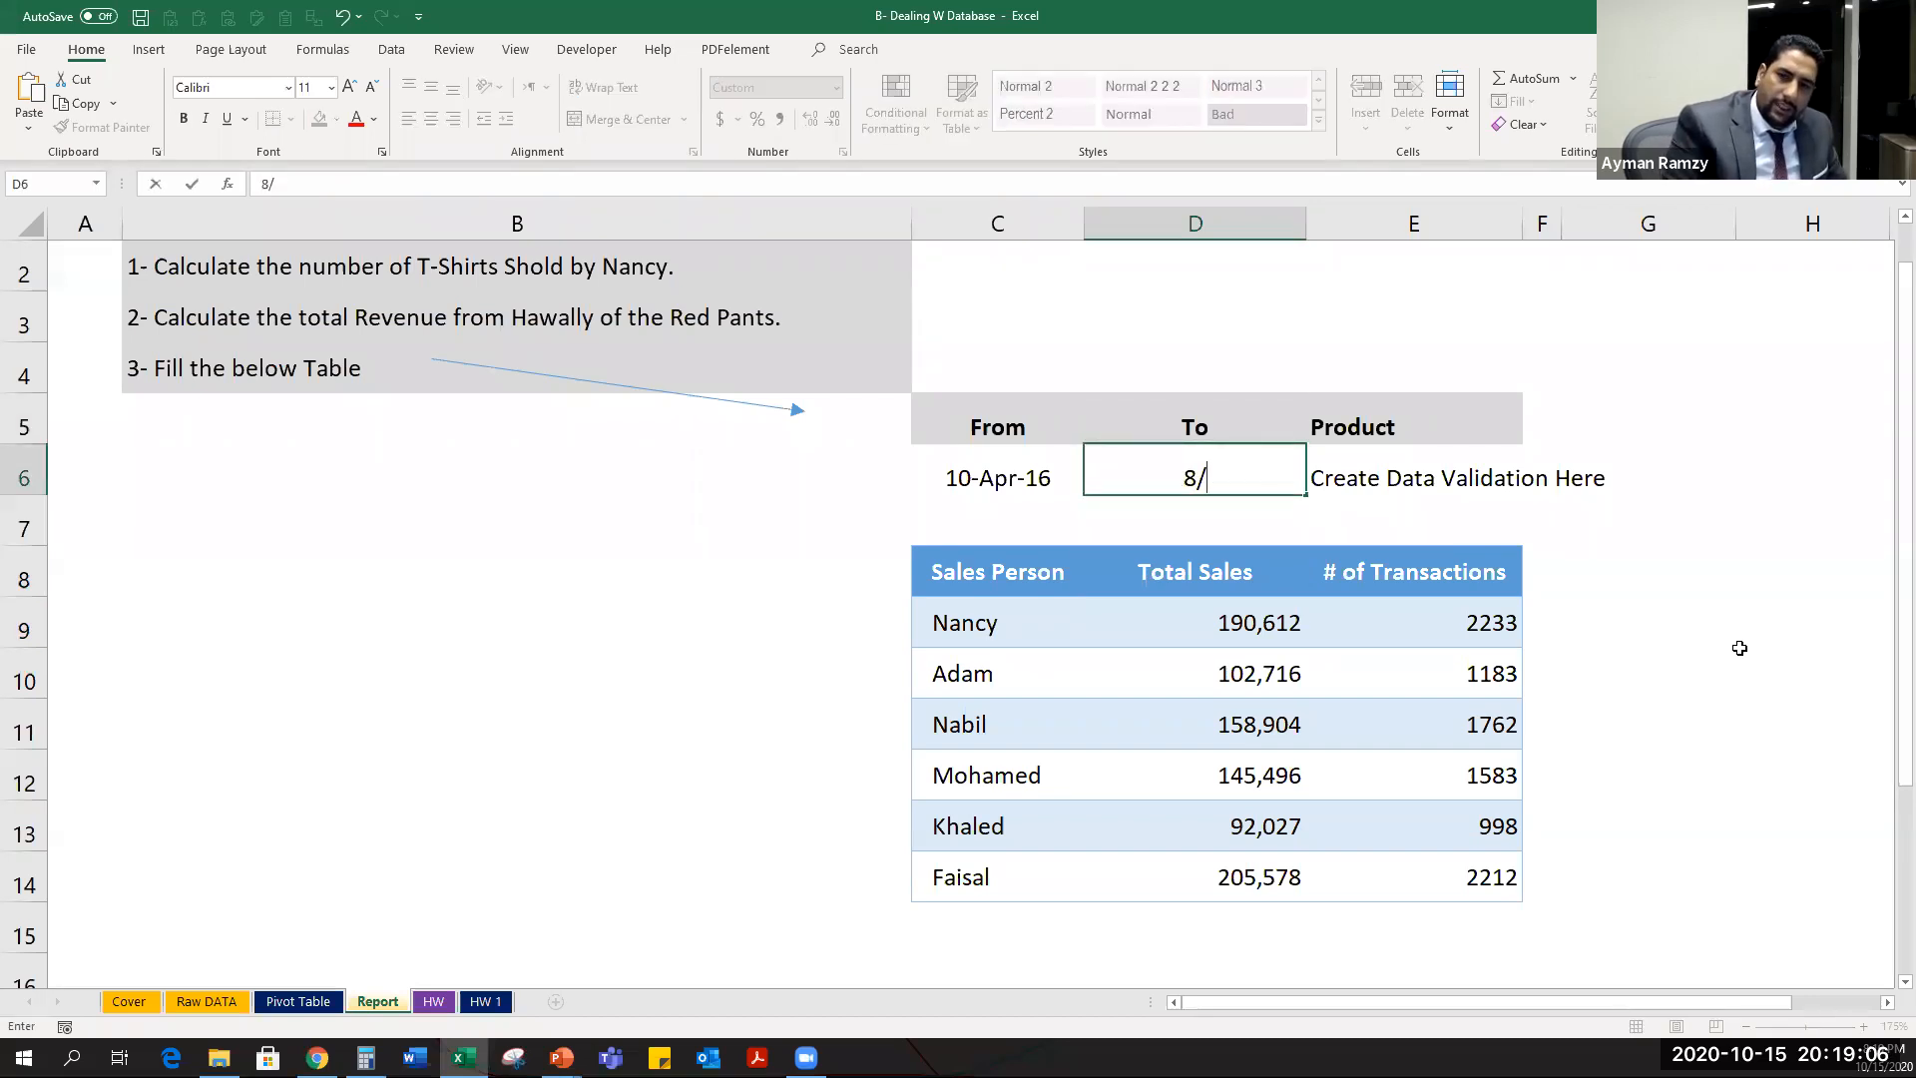
type("15/2016")
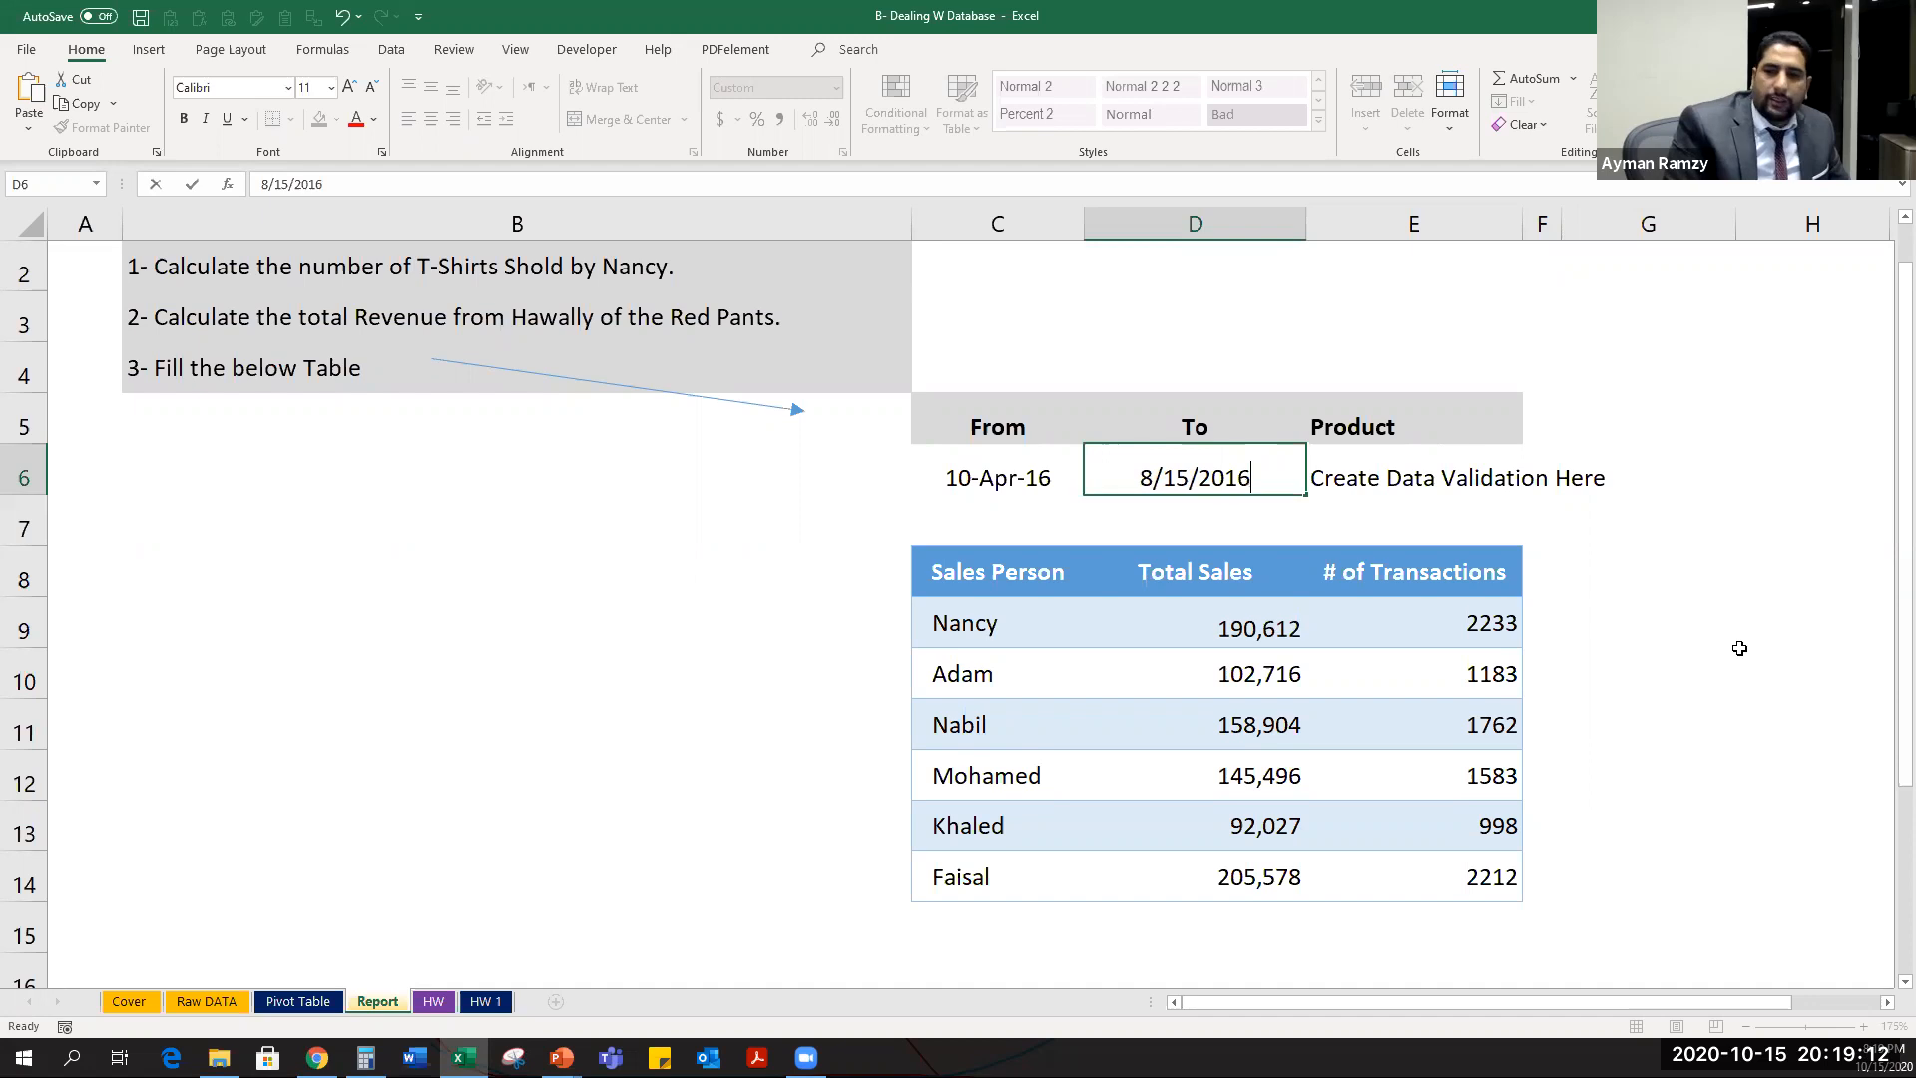
key("Return")
key("Down")
key("Down")
key("Down")
key("Up")
key("Left")
key("Up")
key("Up")
key("Up")
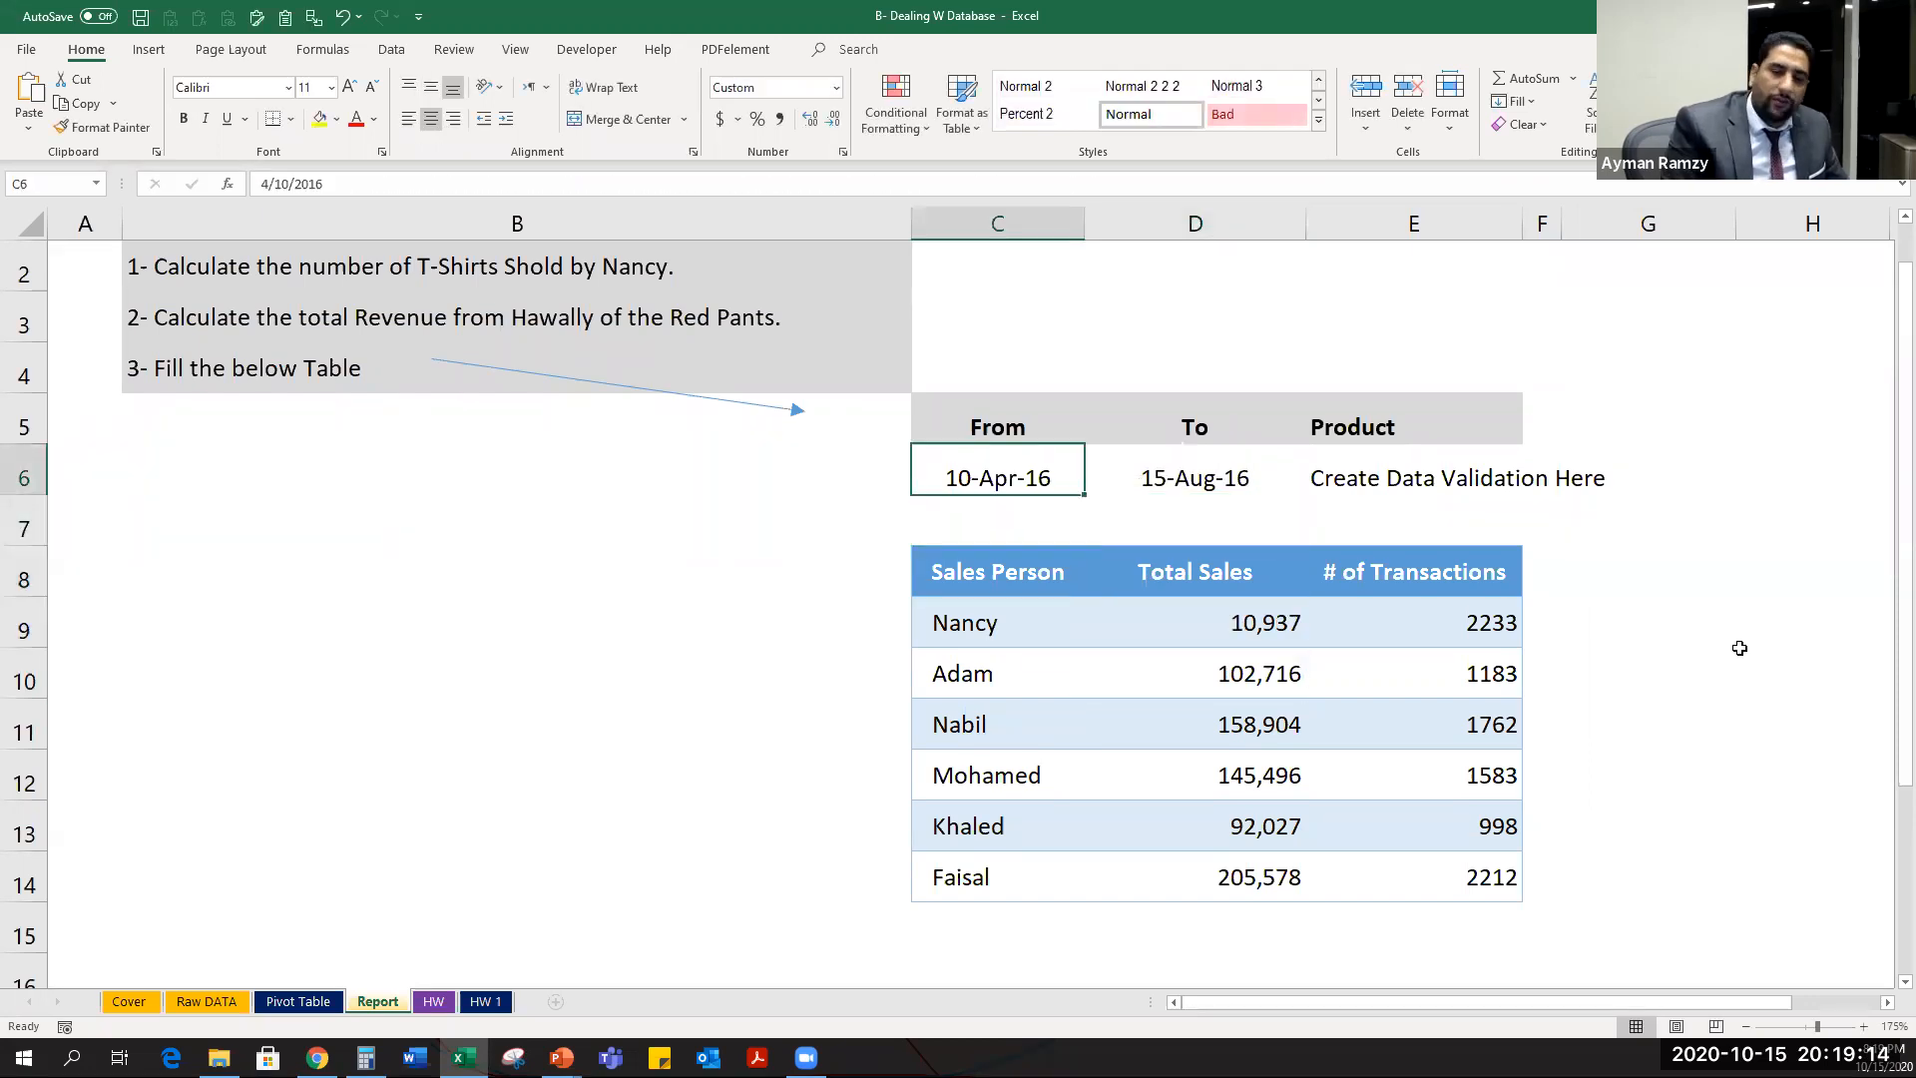
key("Right")
key("shift+Left")
key("Down")
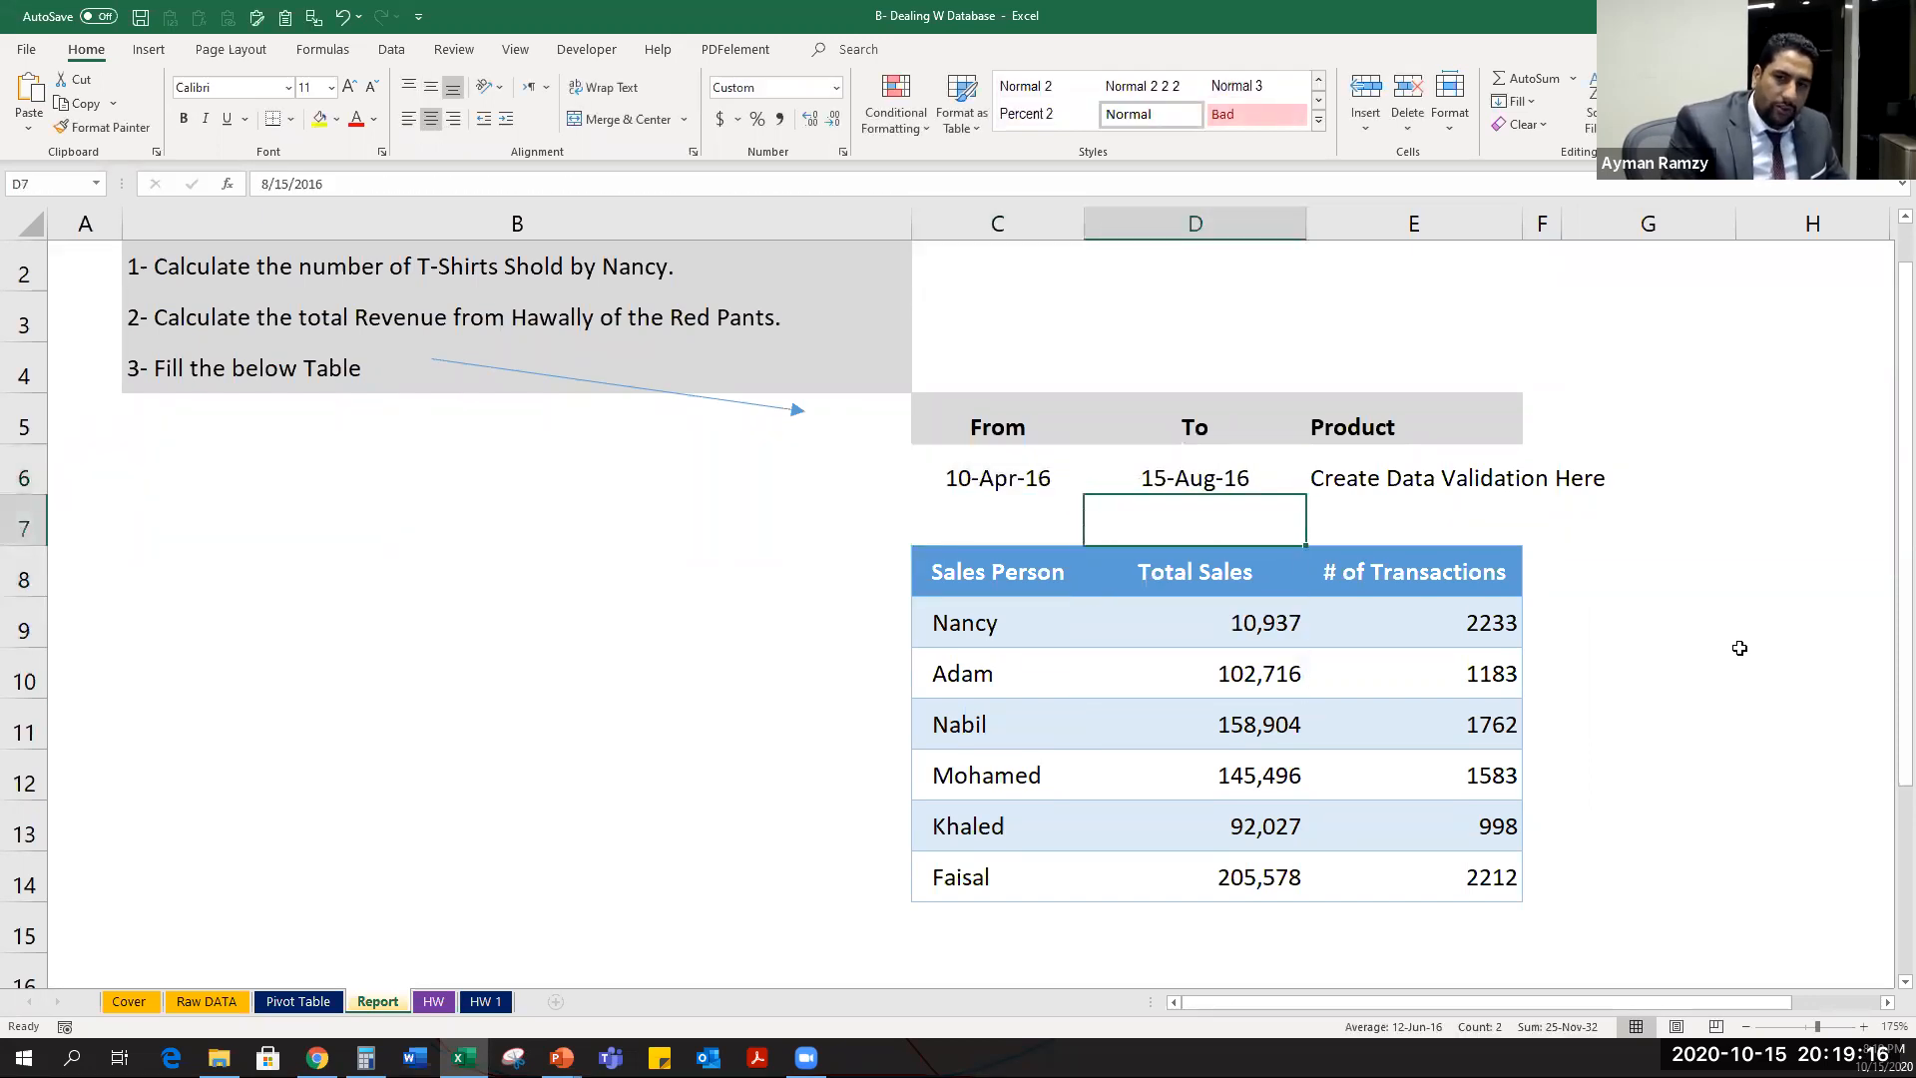
key("Down")
key("Down")
key("ctrl+c")
key("ctrl+shift+Down")
key("ctrl+v")
key("Up")
key("Down")
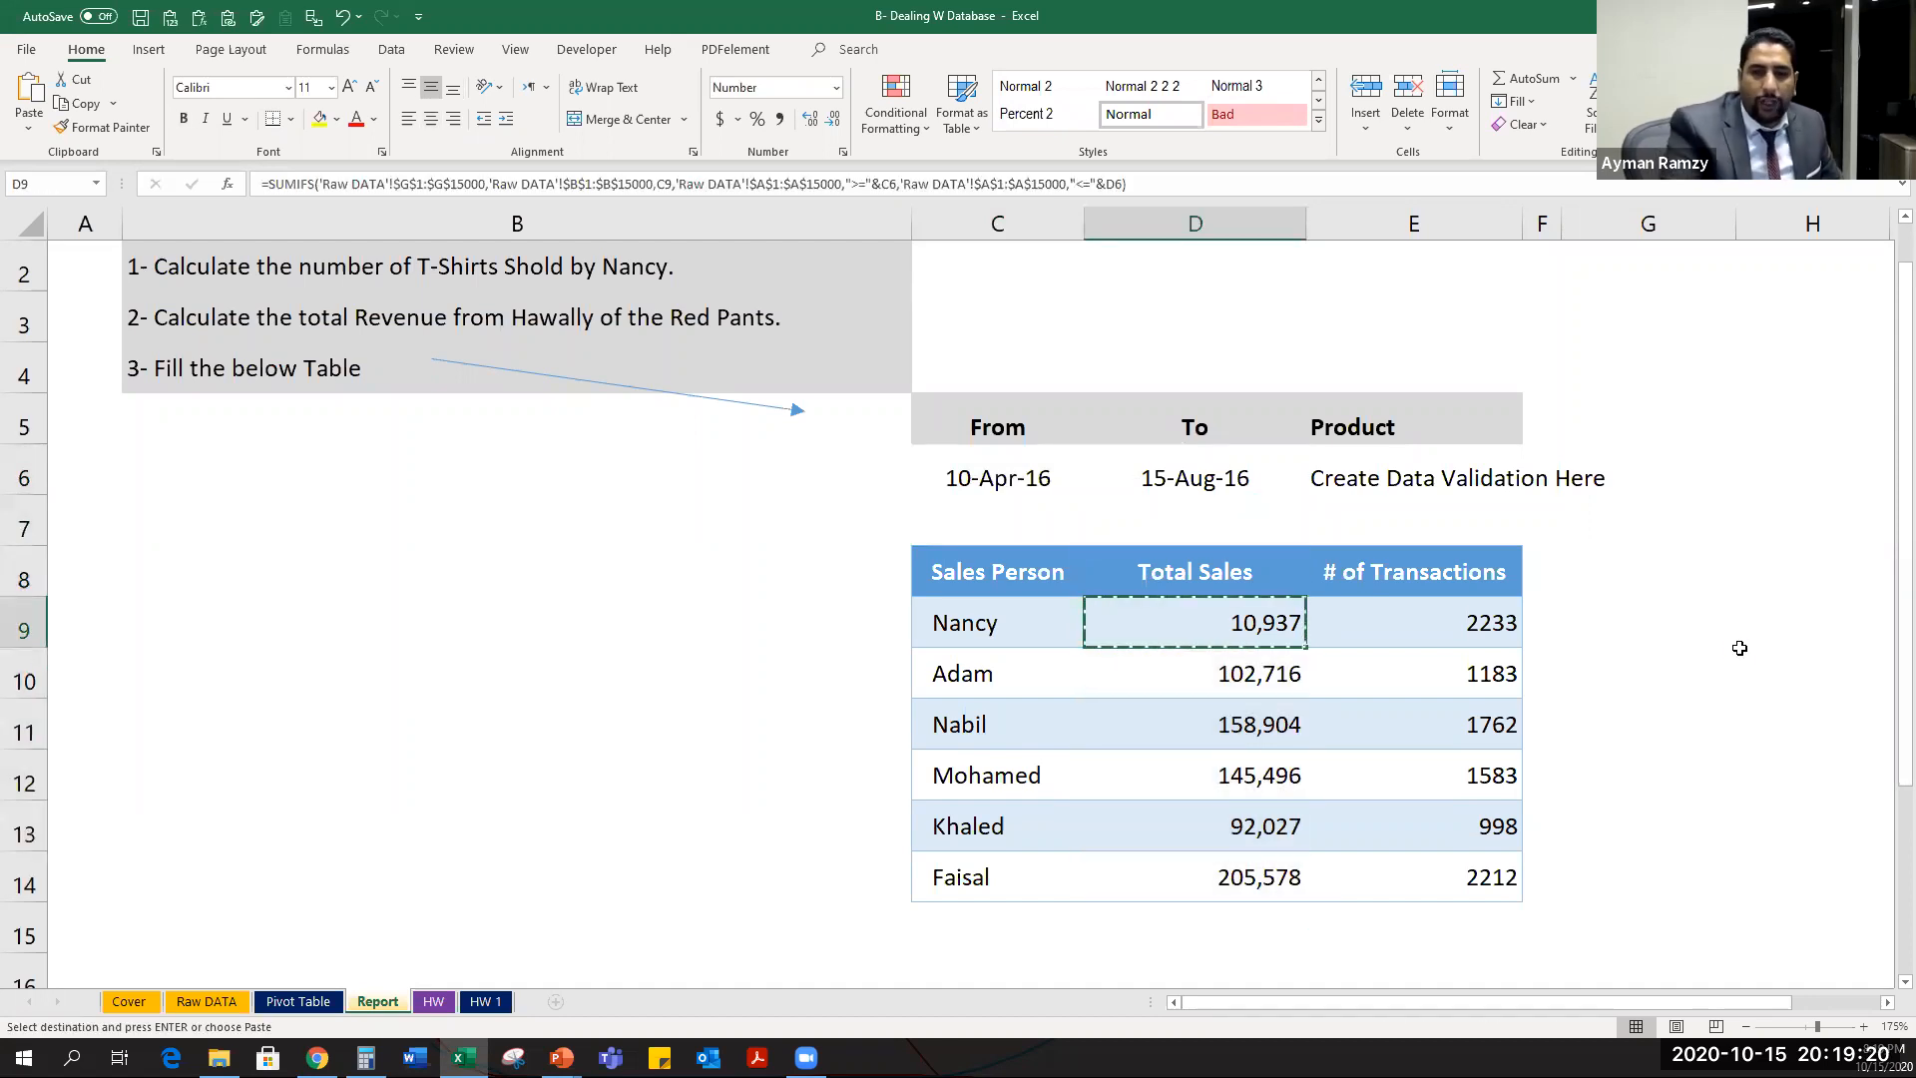
key("Escape")
Lock the rows of the From and To date references in the D9 formula as C$6 and D$6, and accept the formula.
left_click(897, 185)
key("F4")
key("F4")
left_click(1122, 184)
key("F4")
key("F4")
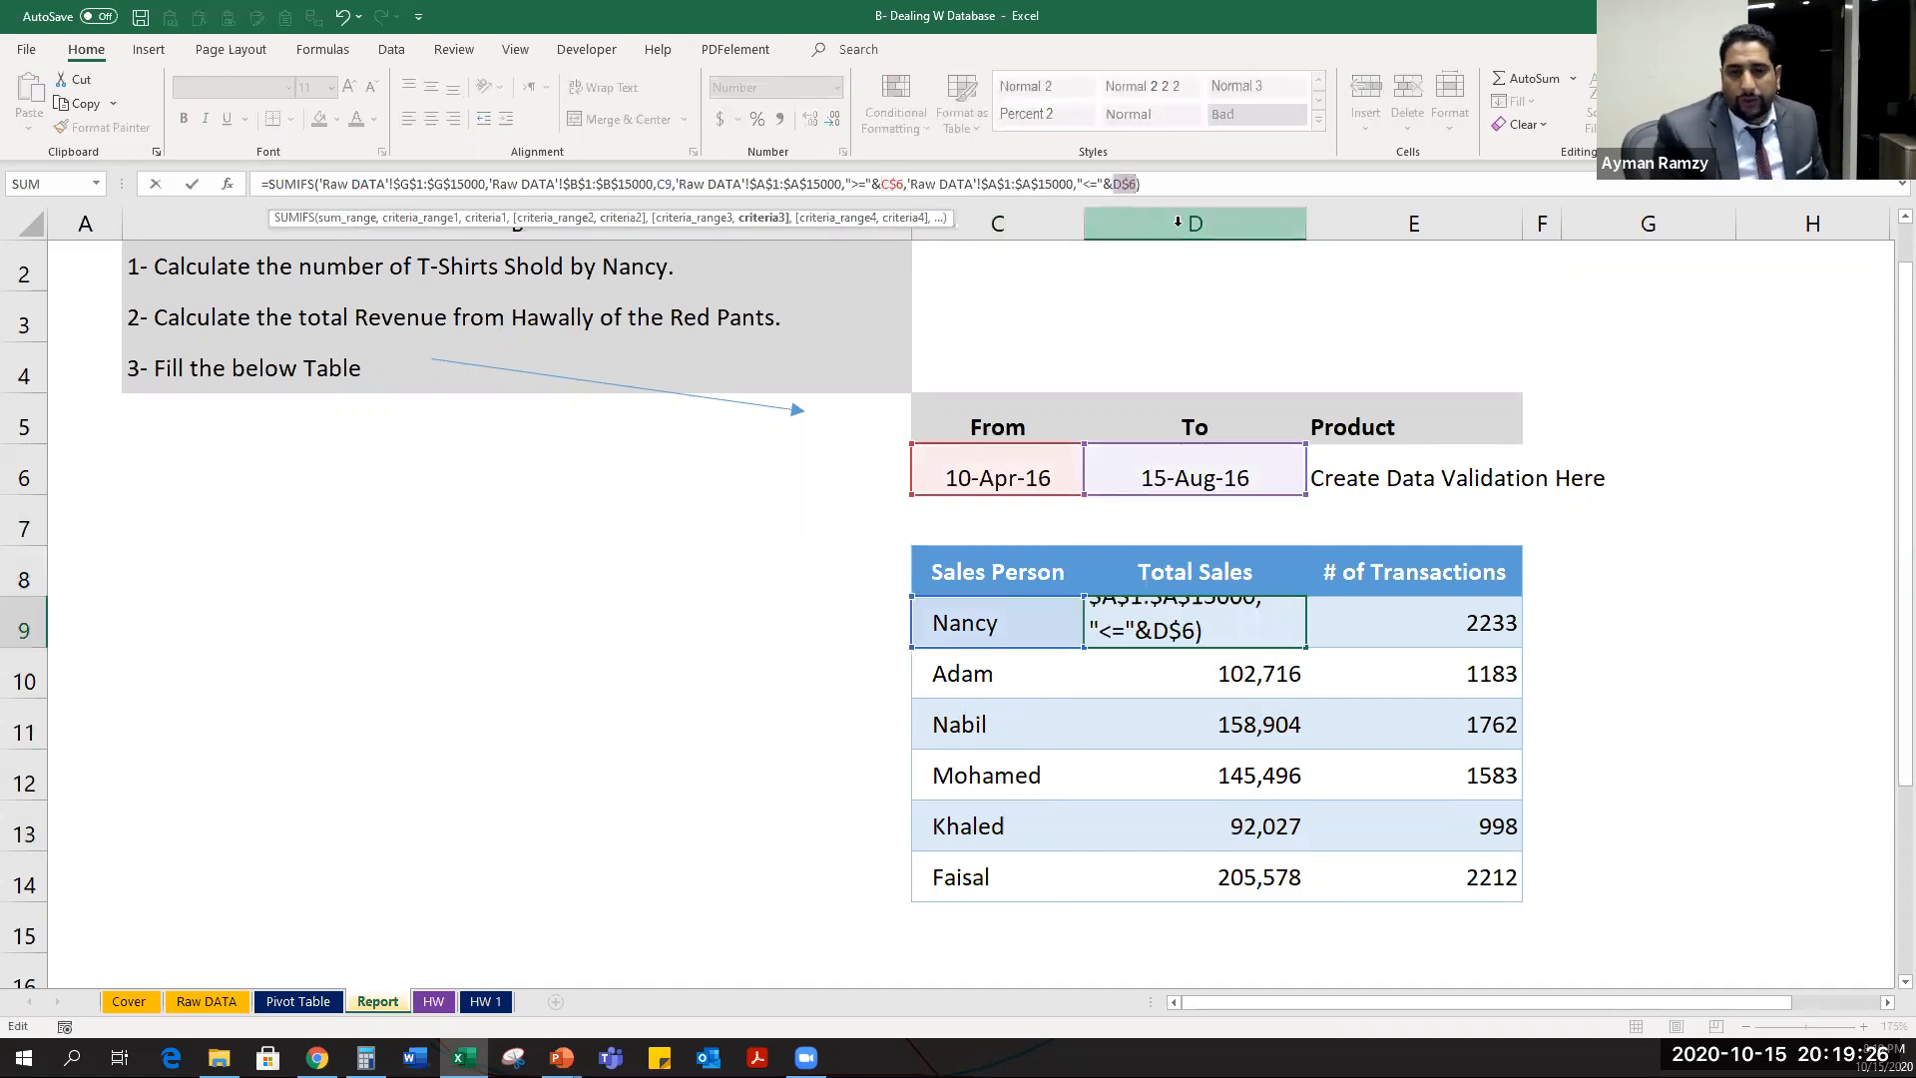
key("Return")
key("Up")
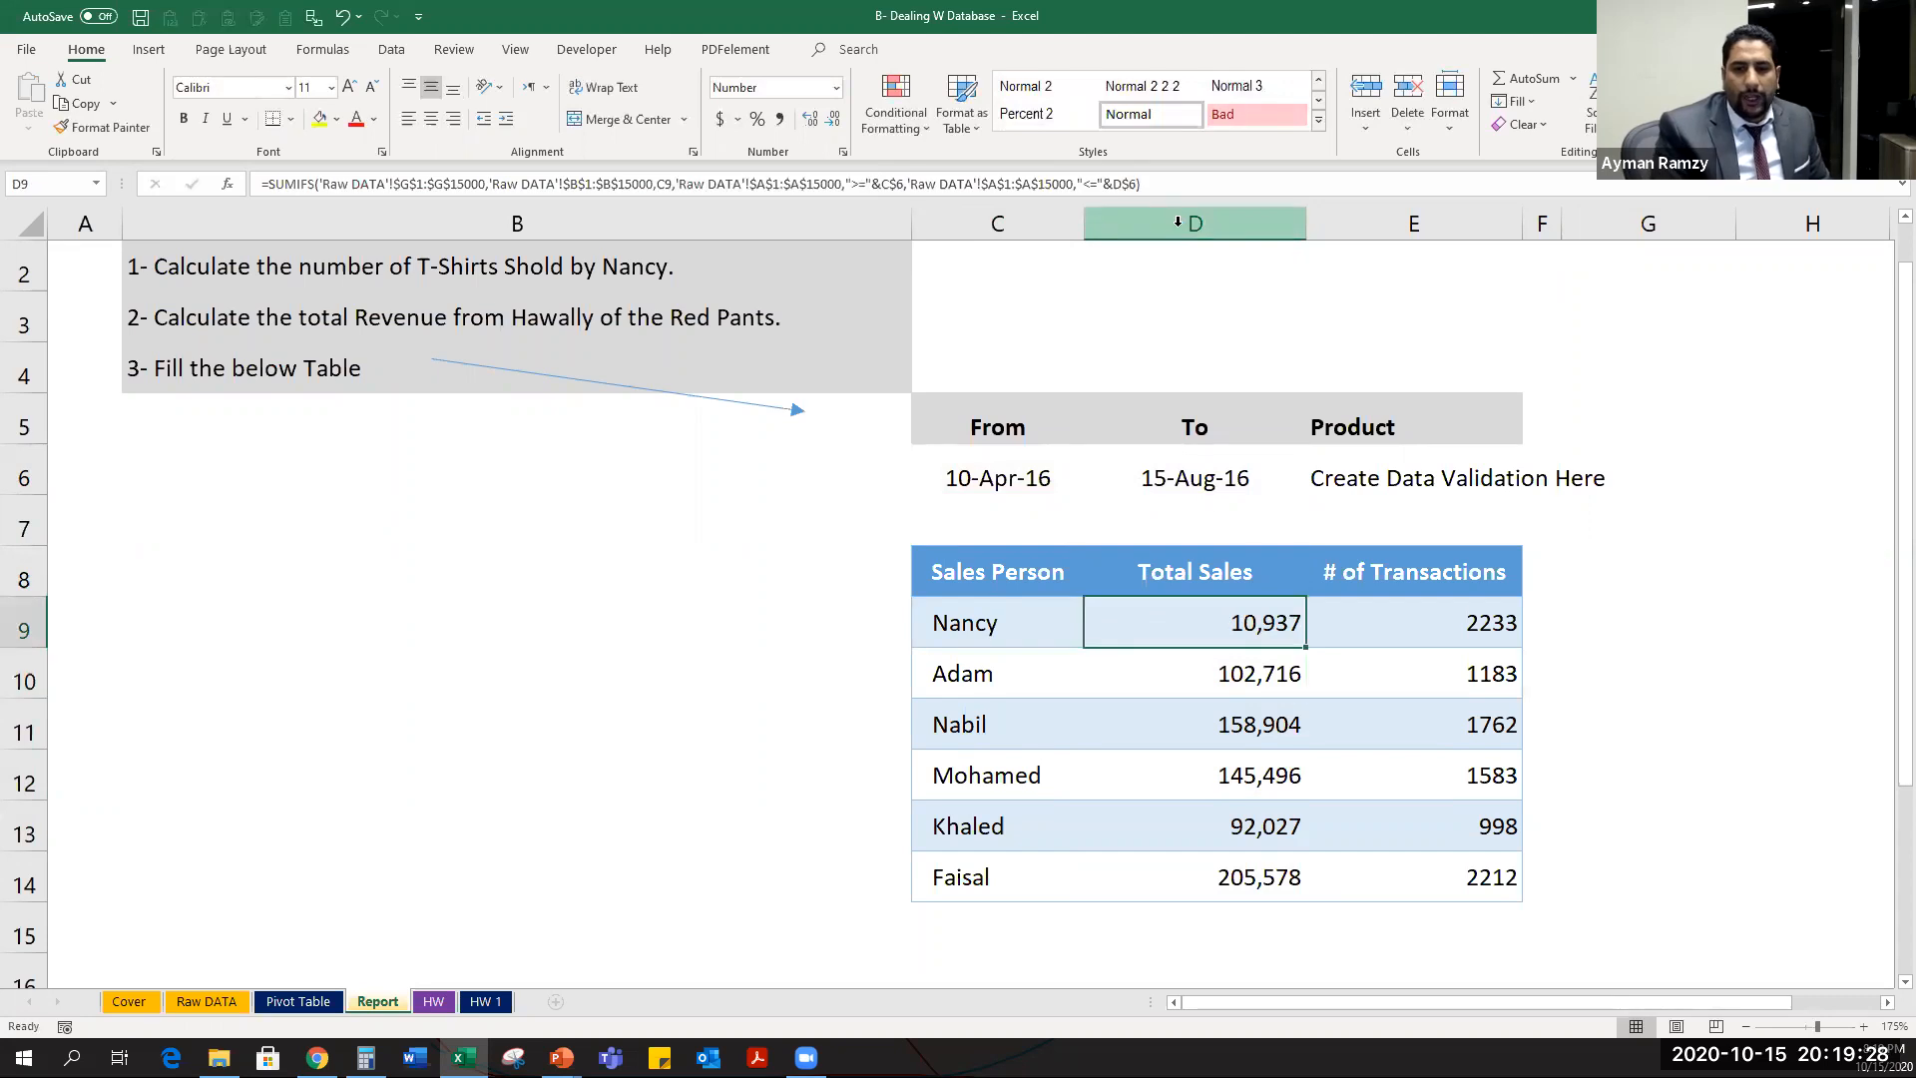
Copy the D9 SUMIFS formula down the Total Sales column through D14, and check the copy in D11.
key("ctrl+c")
key("ctrl+shift+Down")
key("alt+3")
key("alt+4")
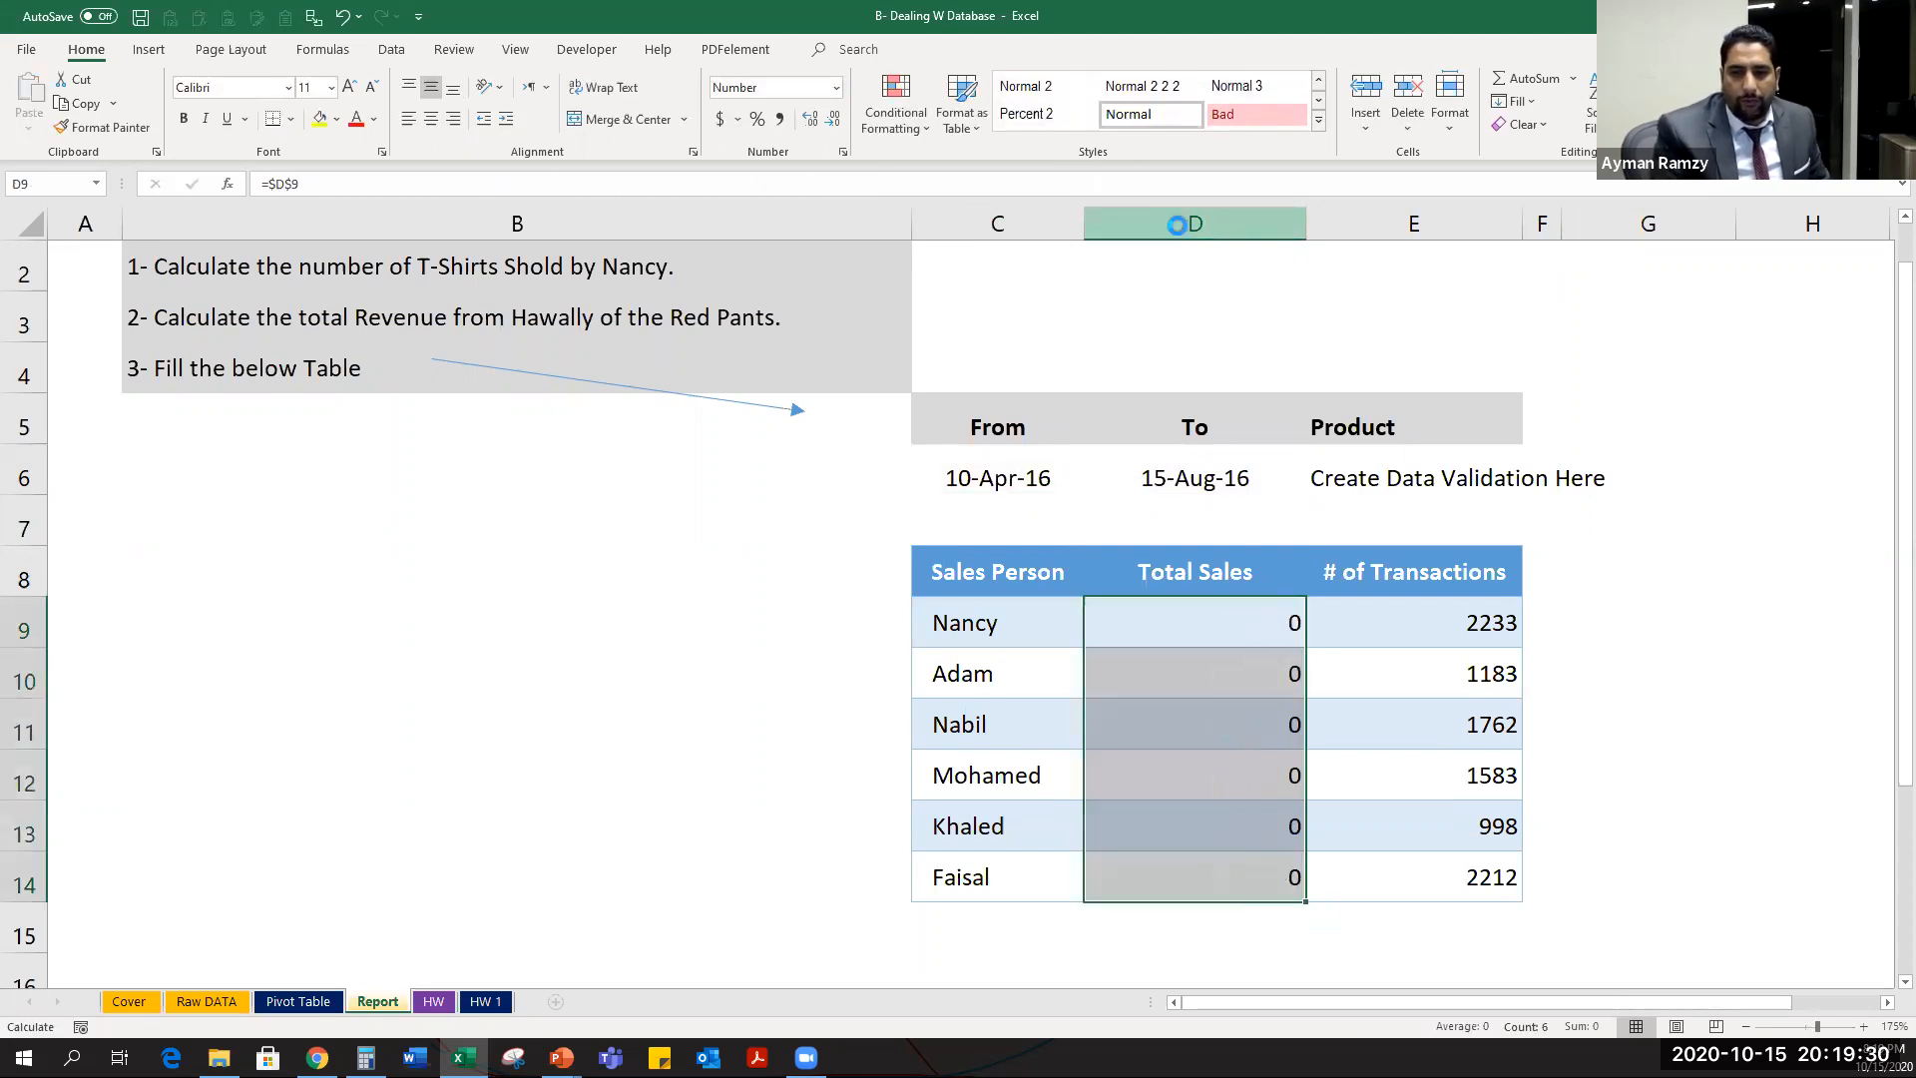
key("ctrl+z")
key("Down")
key("Down")
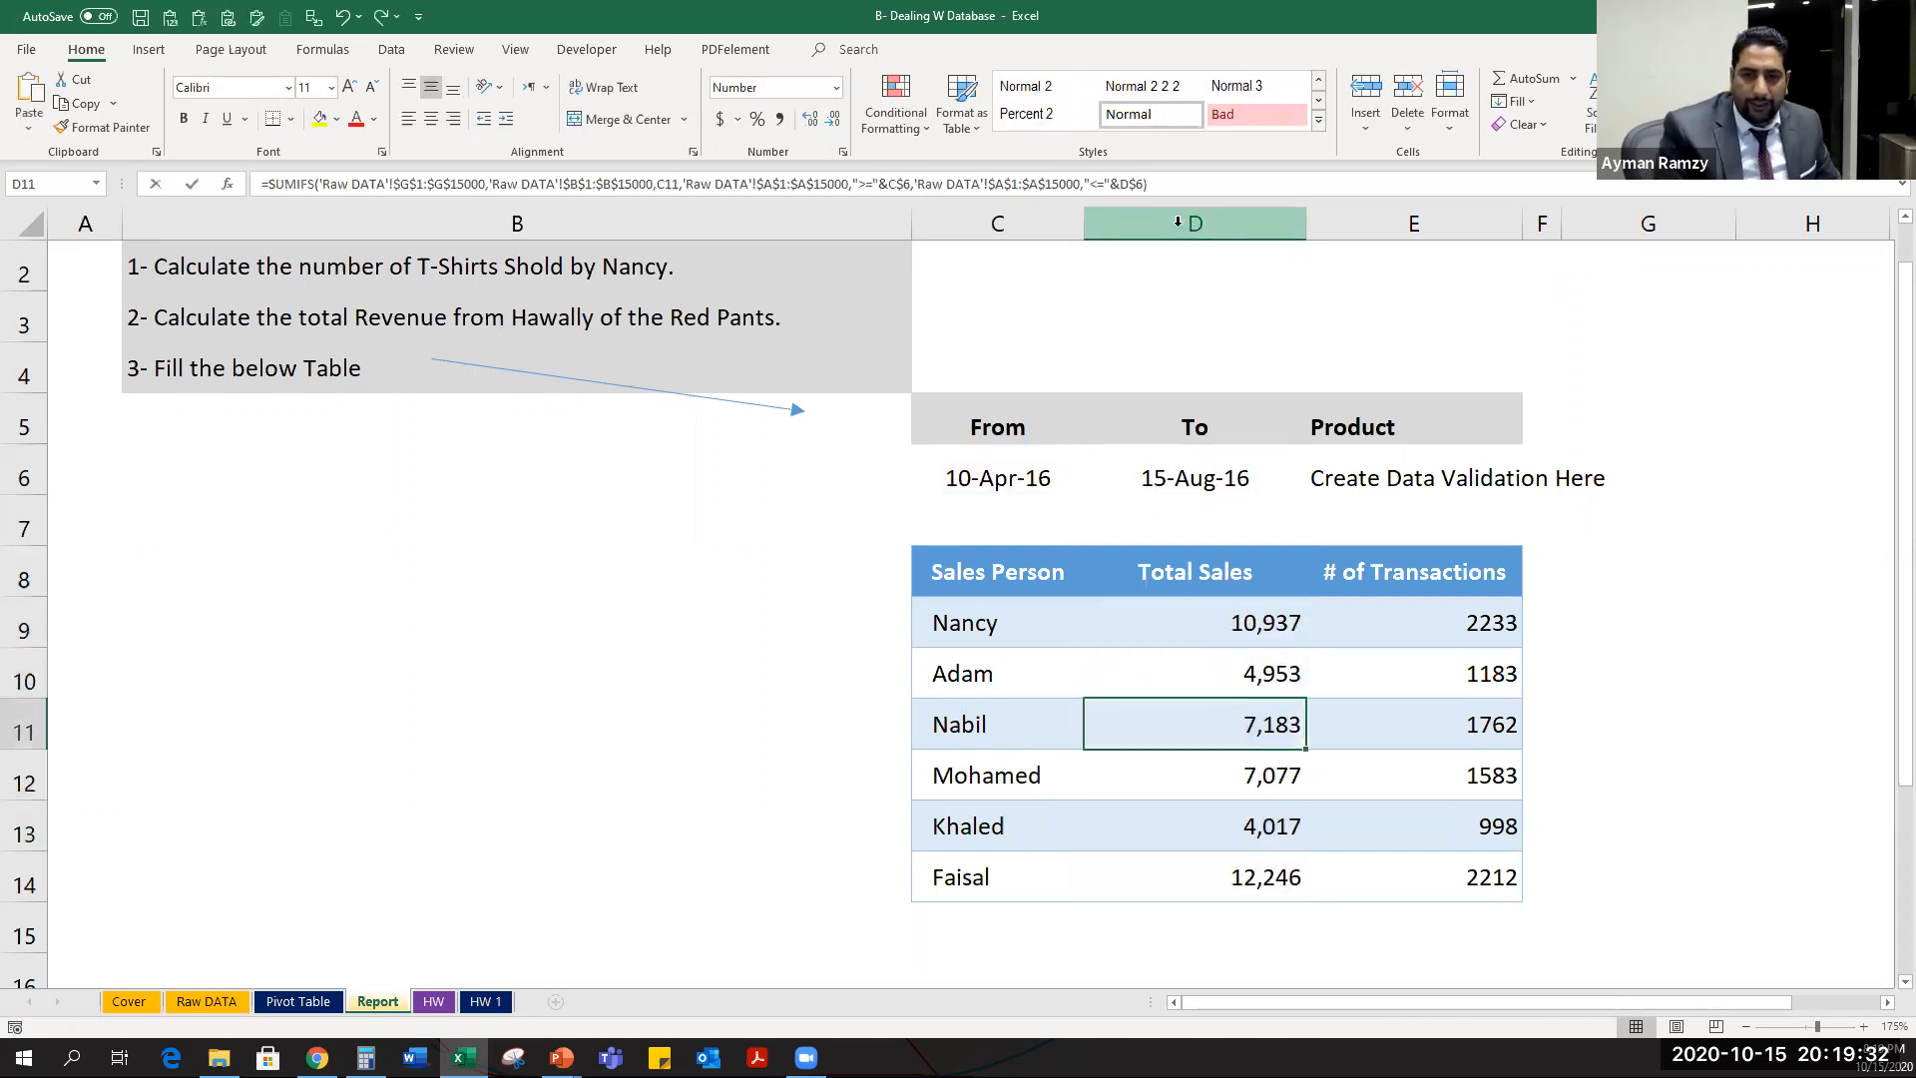
key("F2")
key("Escape")
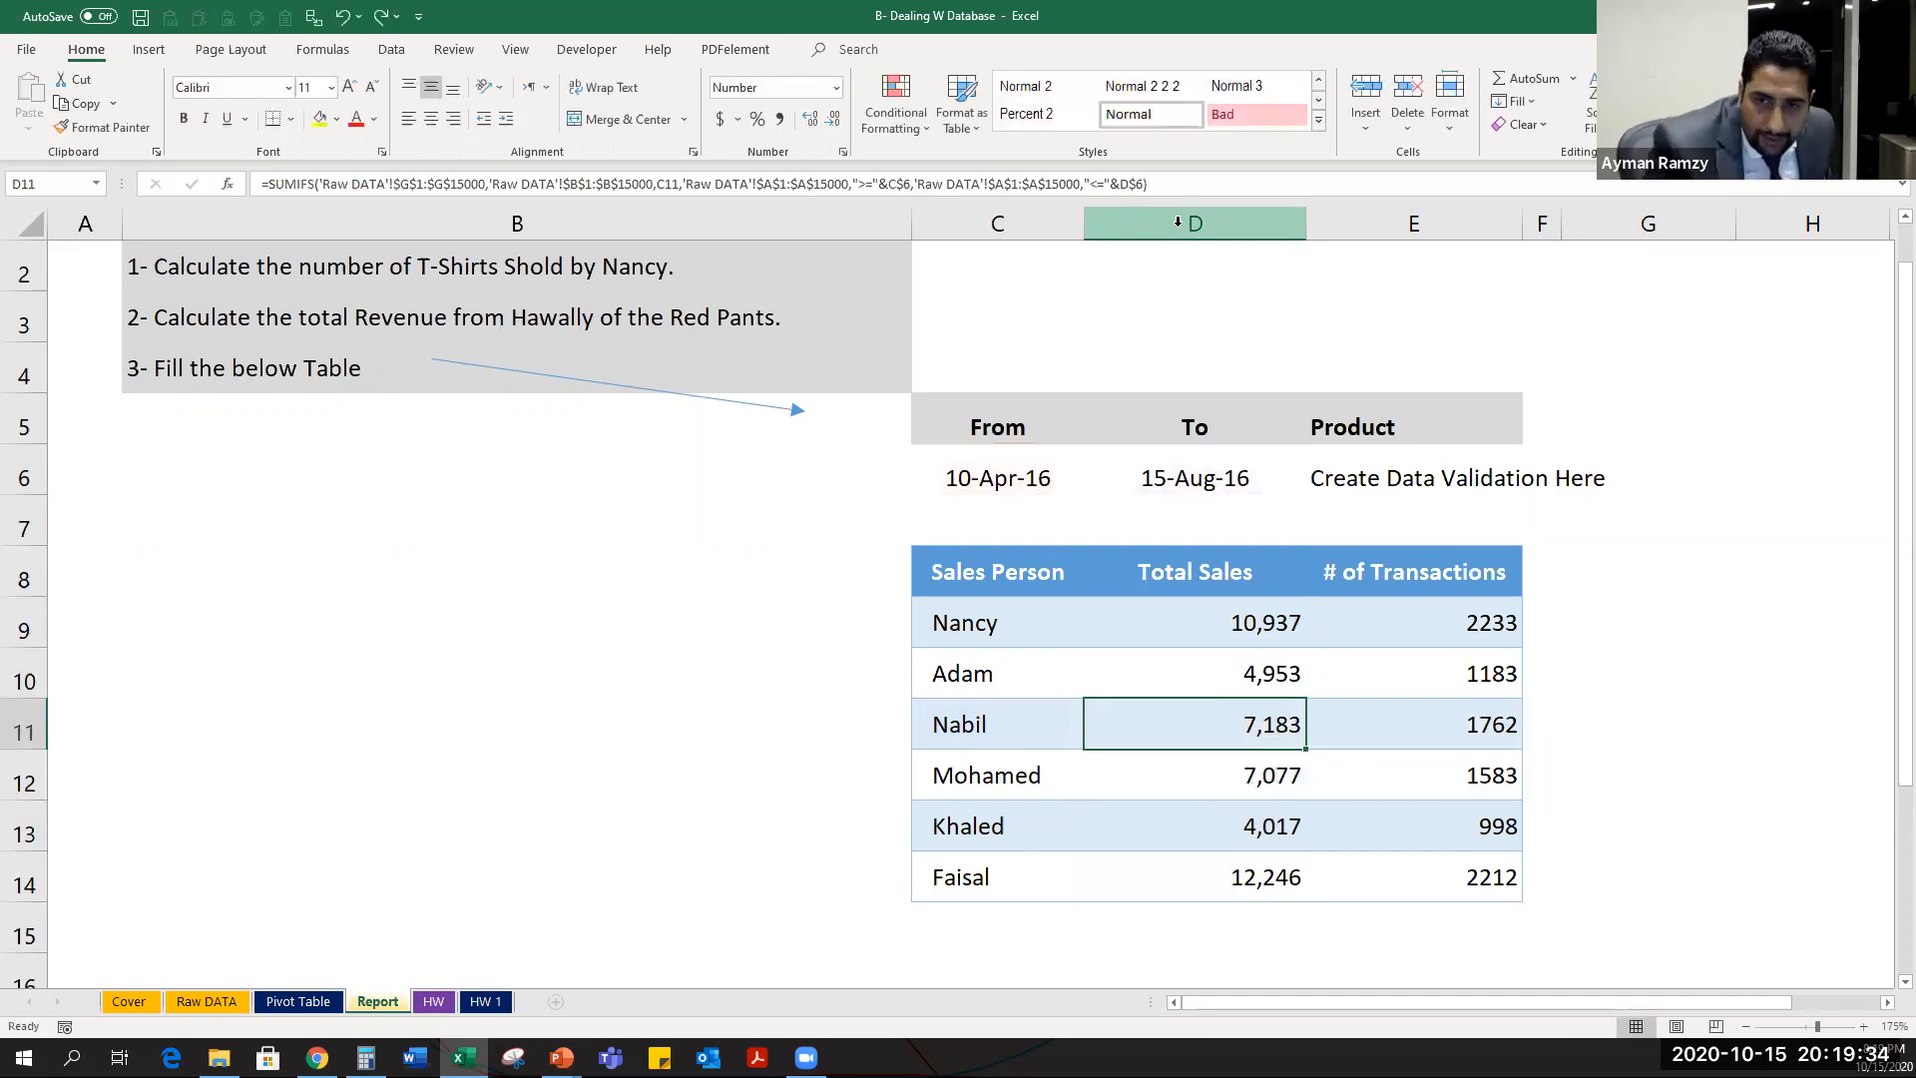
Clear the placeholder text from the Product cell E6.
left_click(1024, 461)
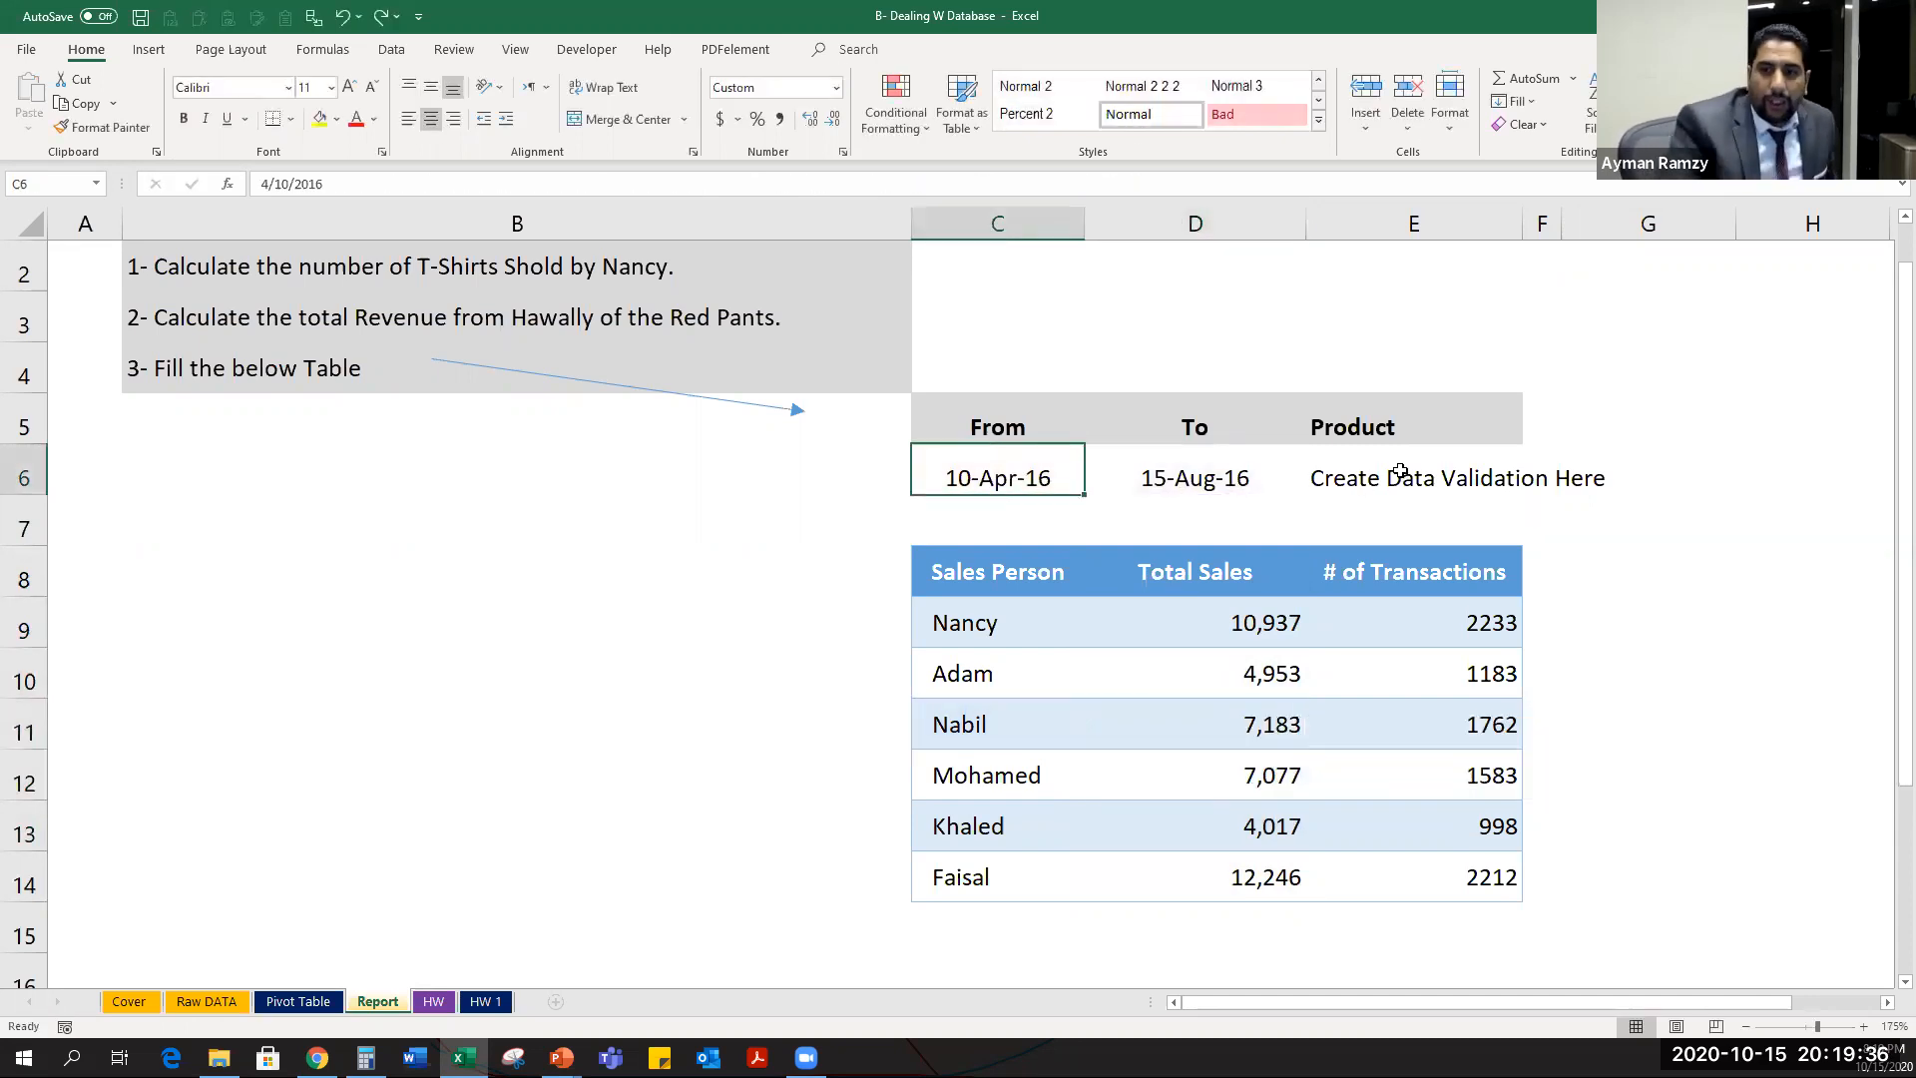
left_click(1400, 471)
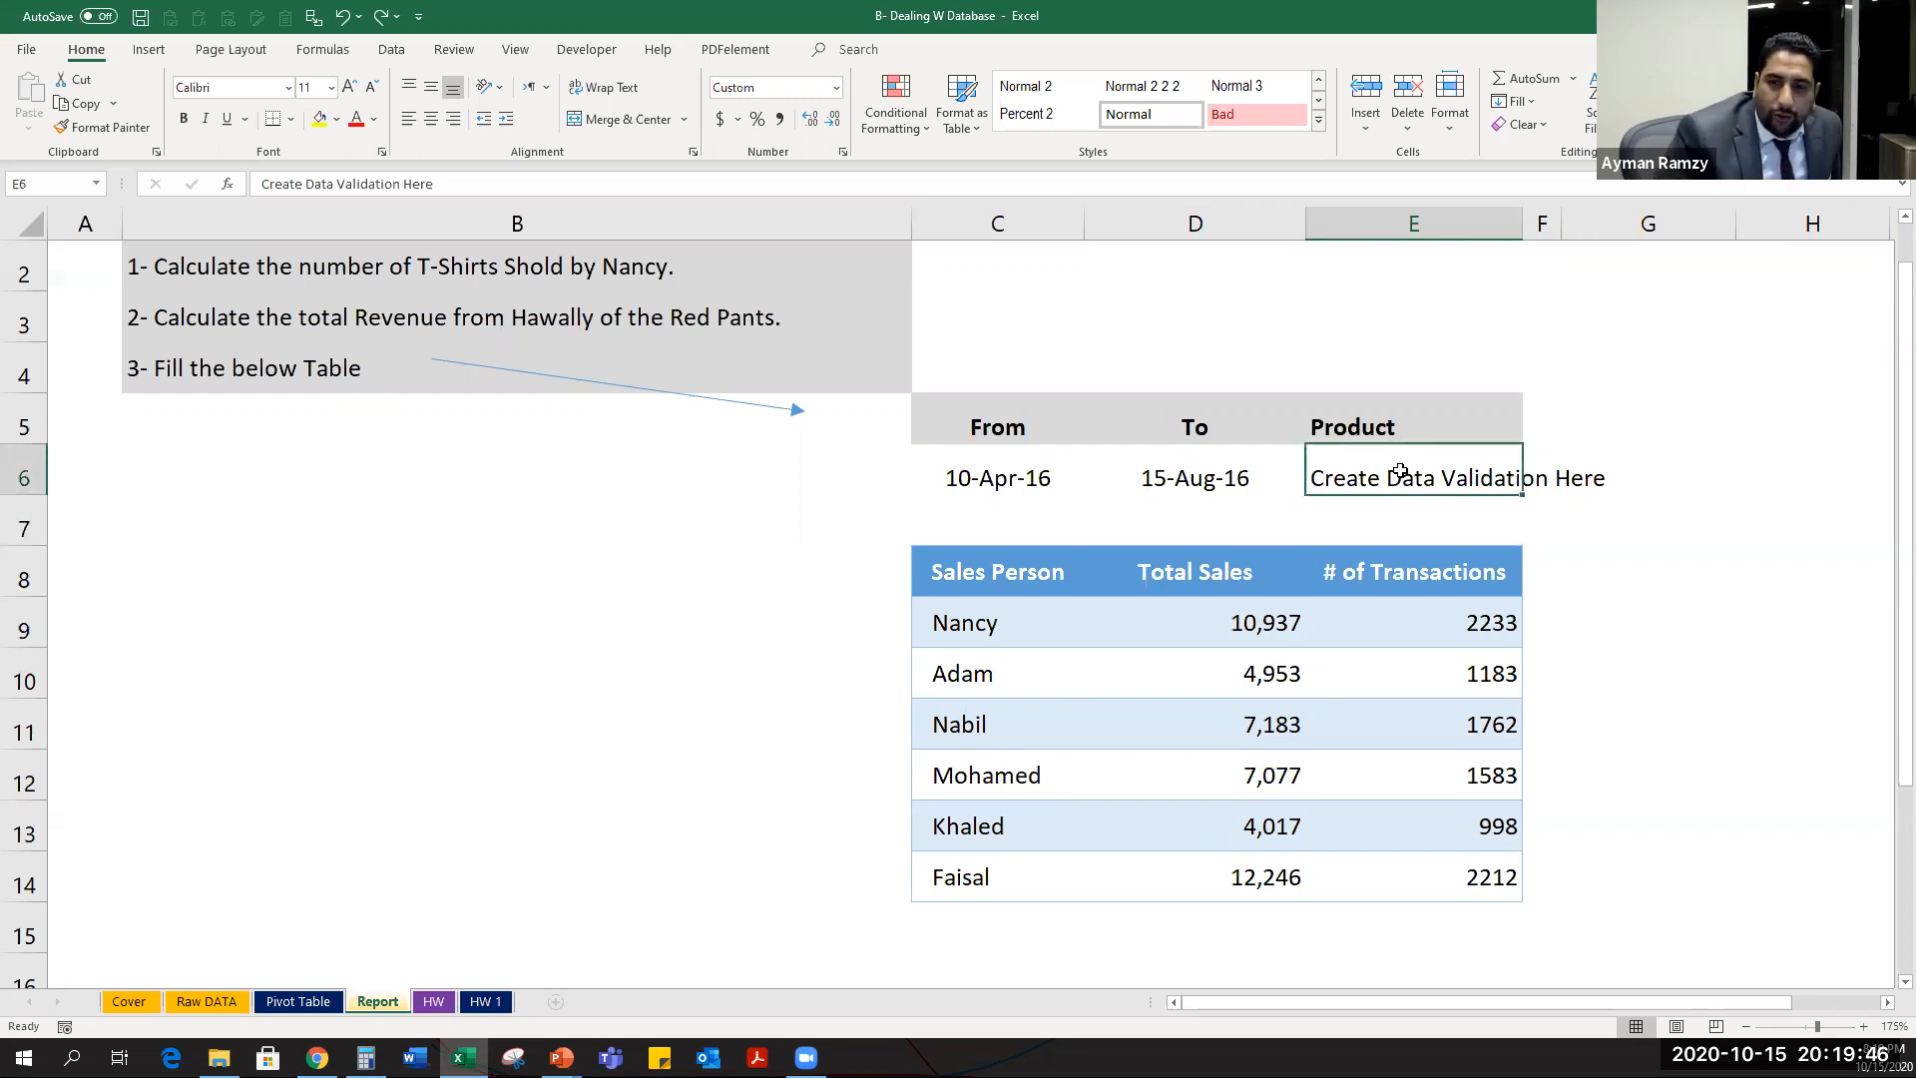
key("Delete")
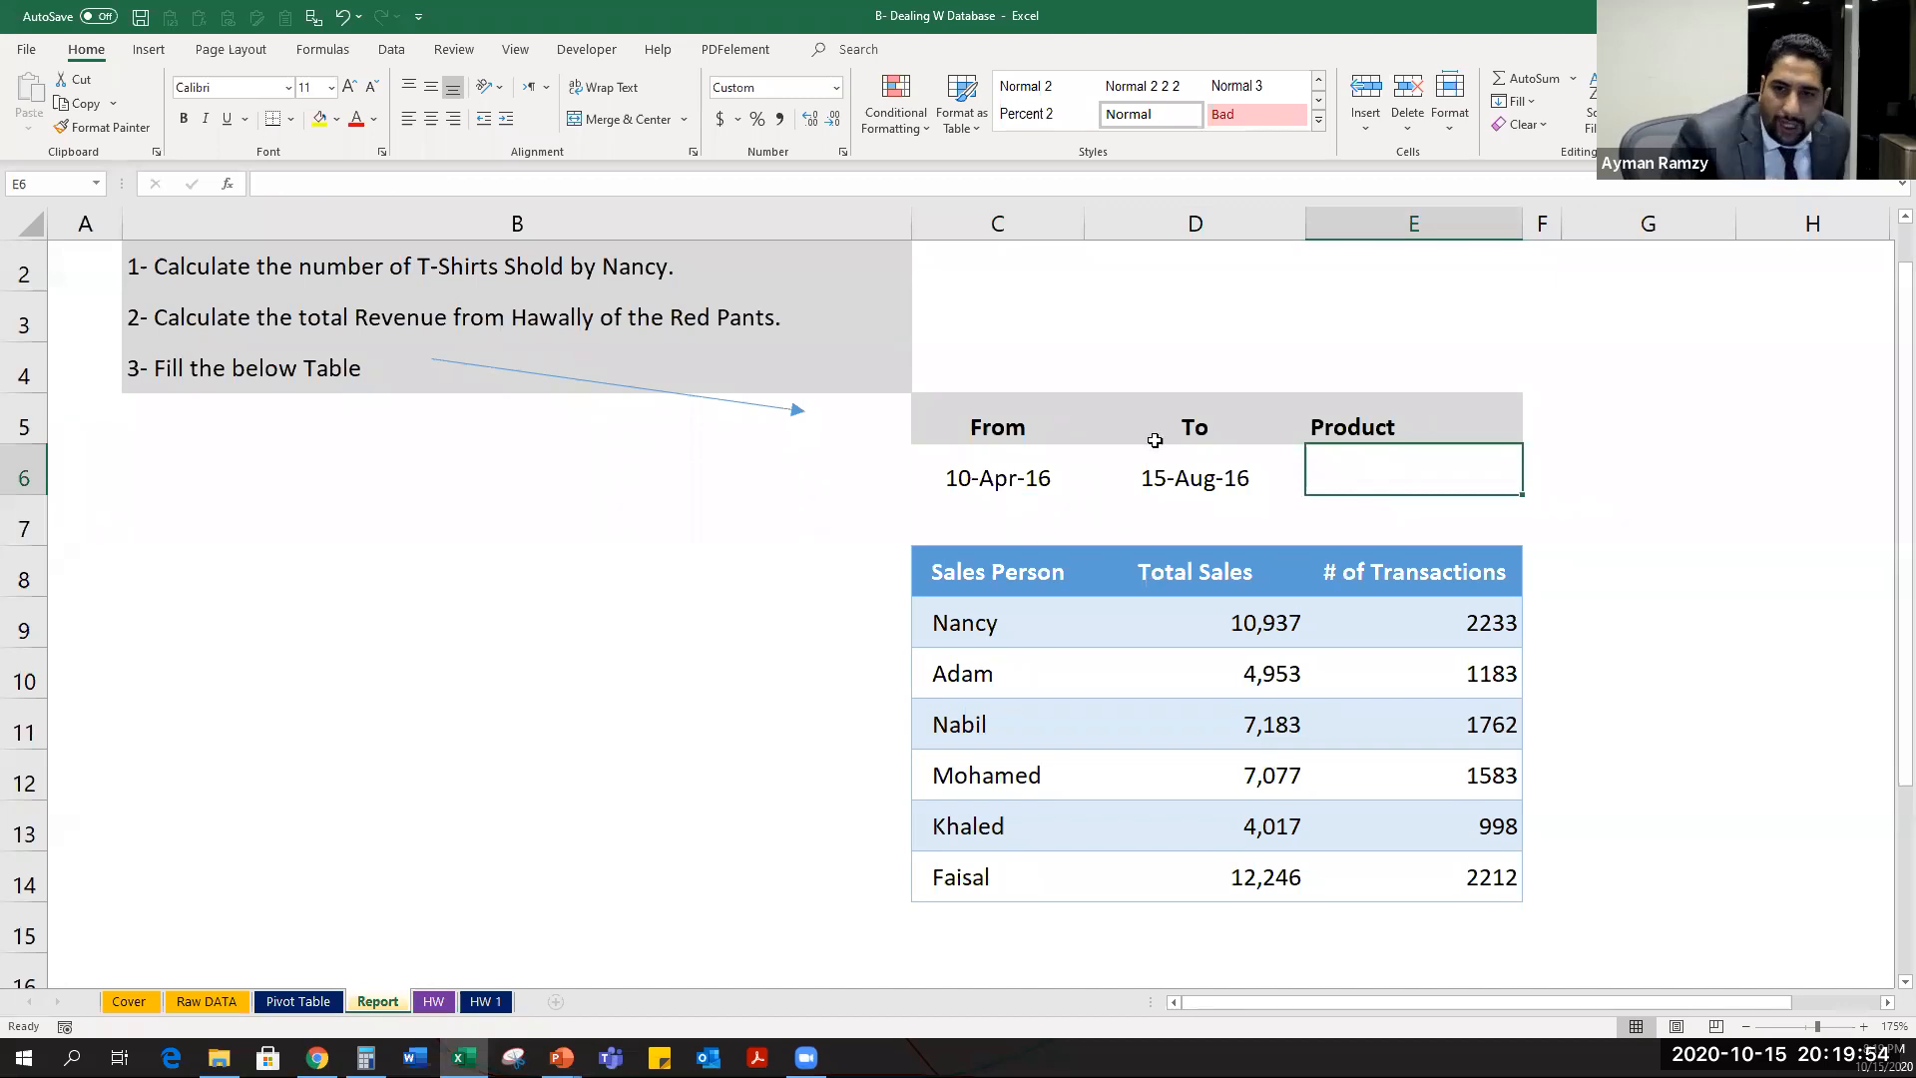
left_click_drag(1379, 425, 1376, 492)
left_click(1376, 492)
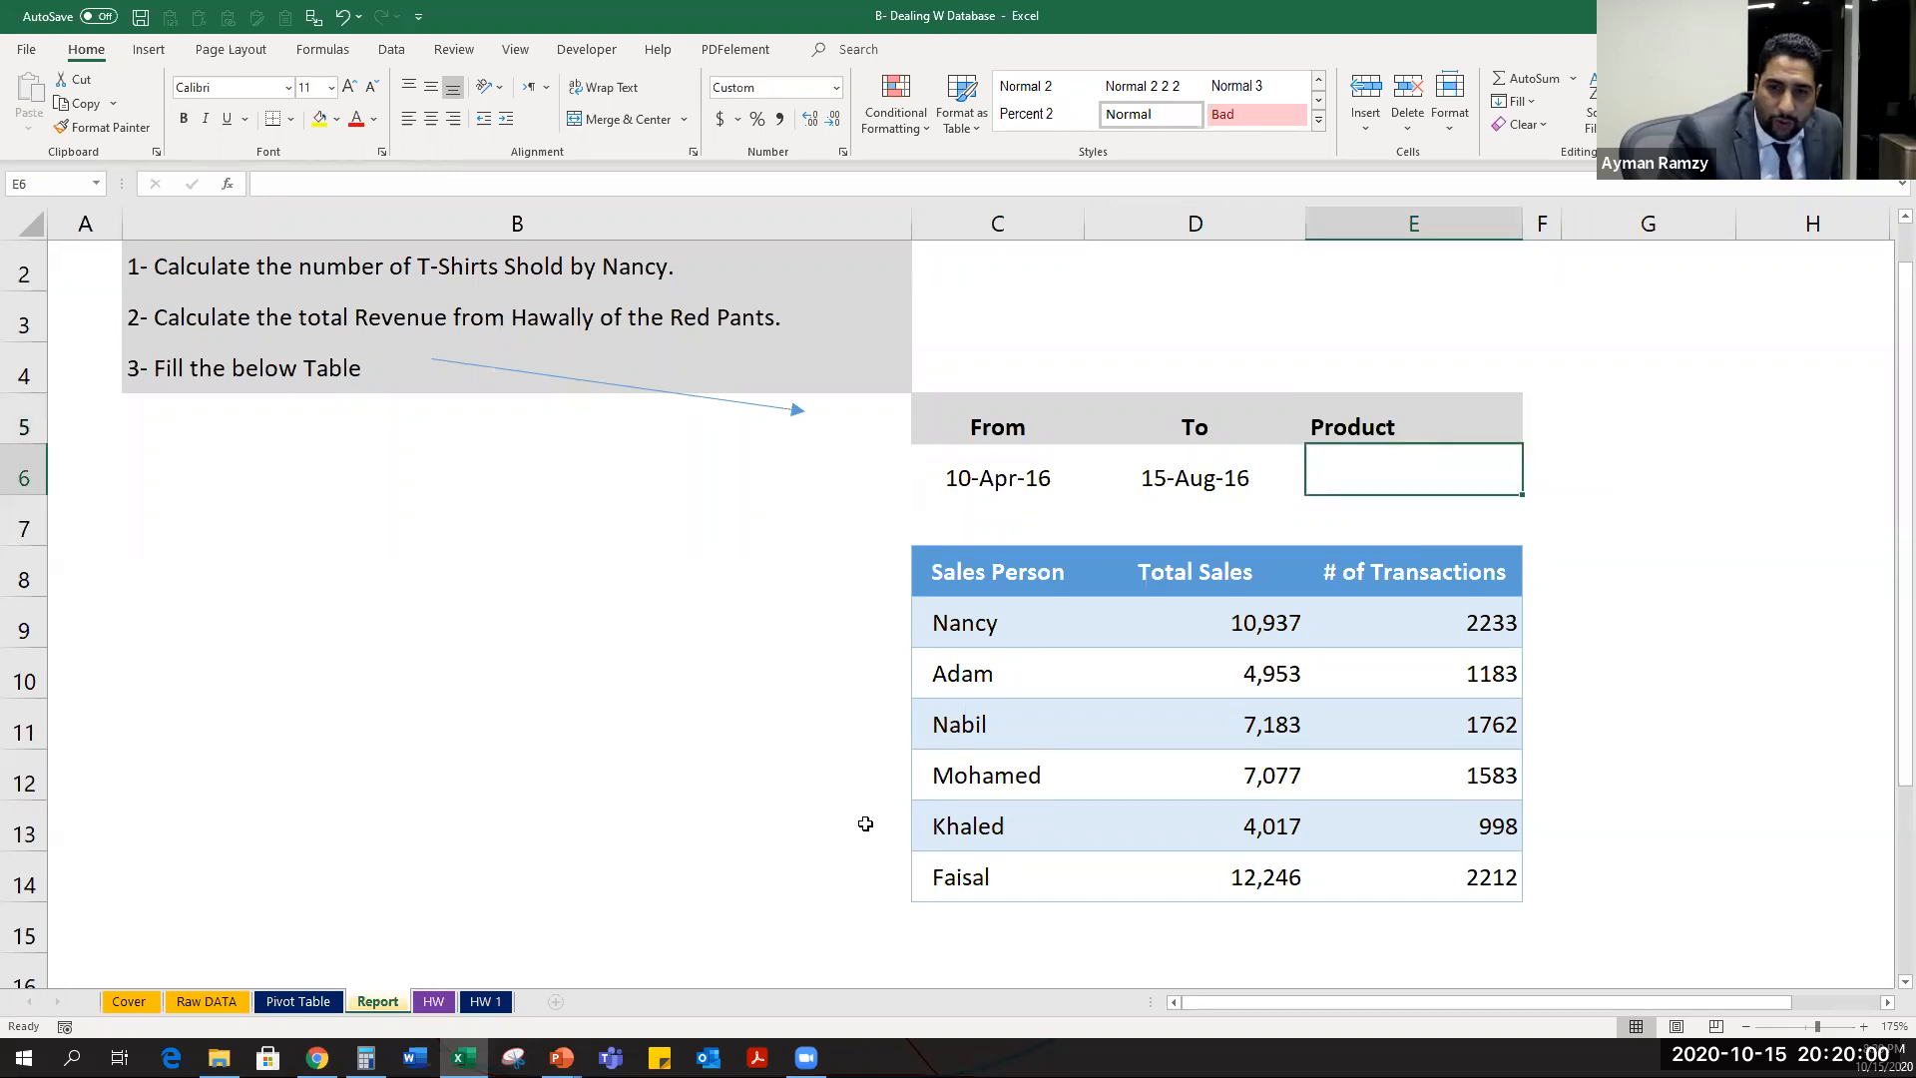
Start a UNIQUE formula in cell H2 of the Report sheet.
left_click(327, 1002)
left_click(400, 1003)
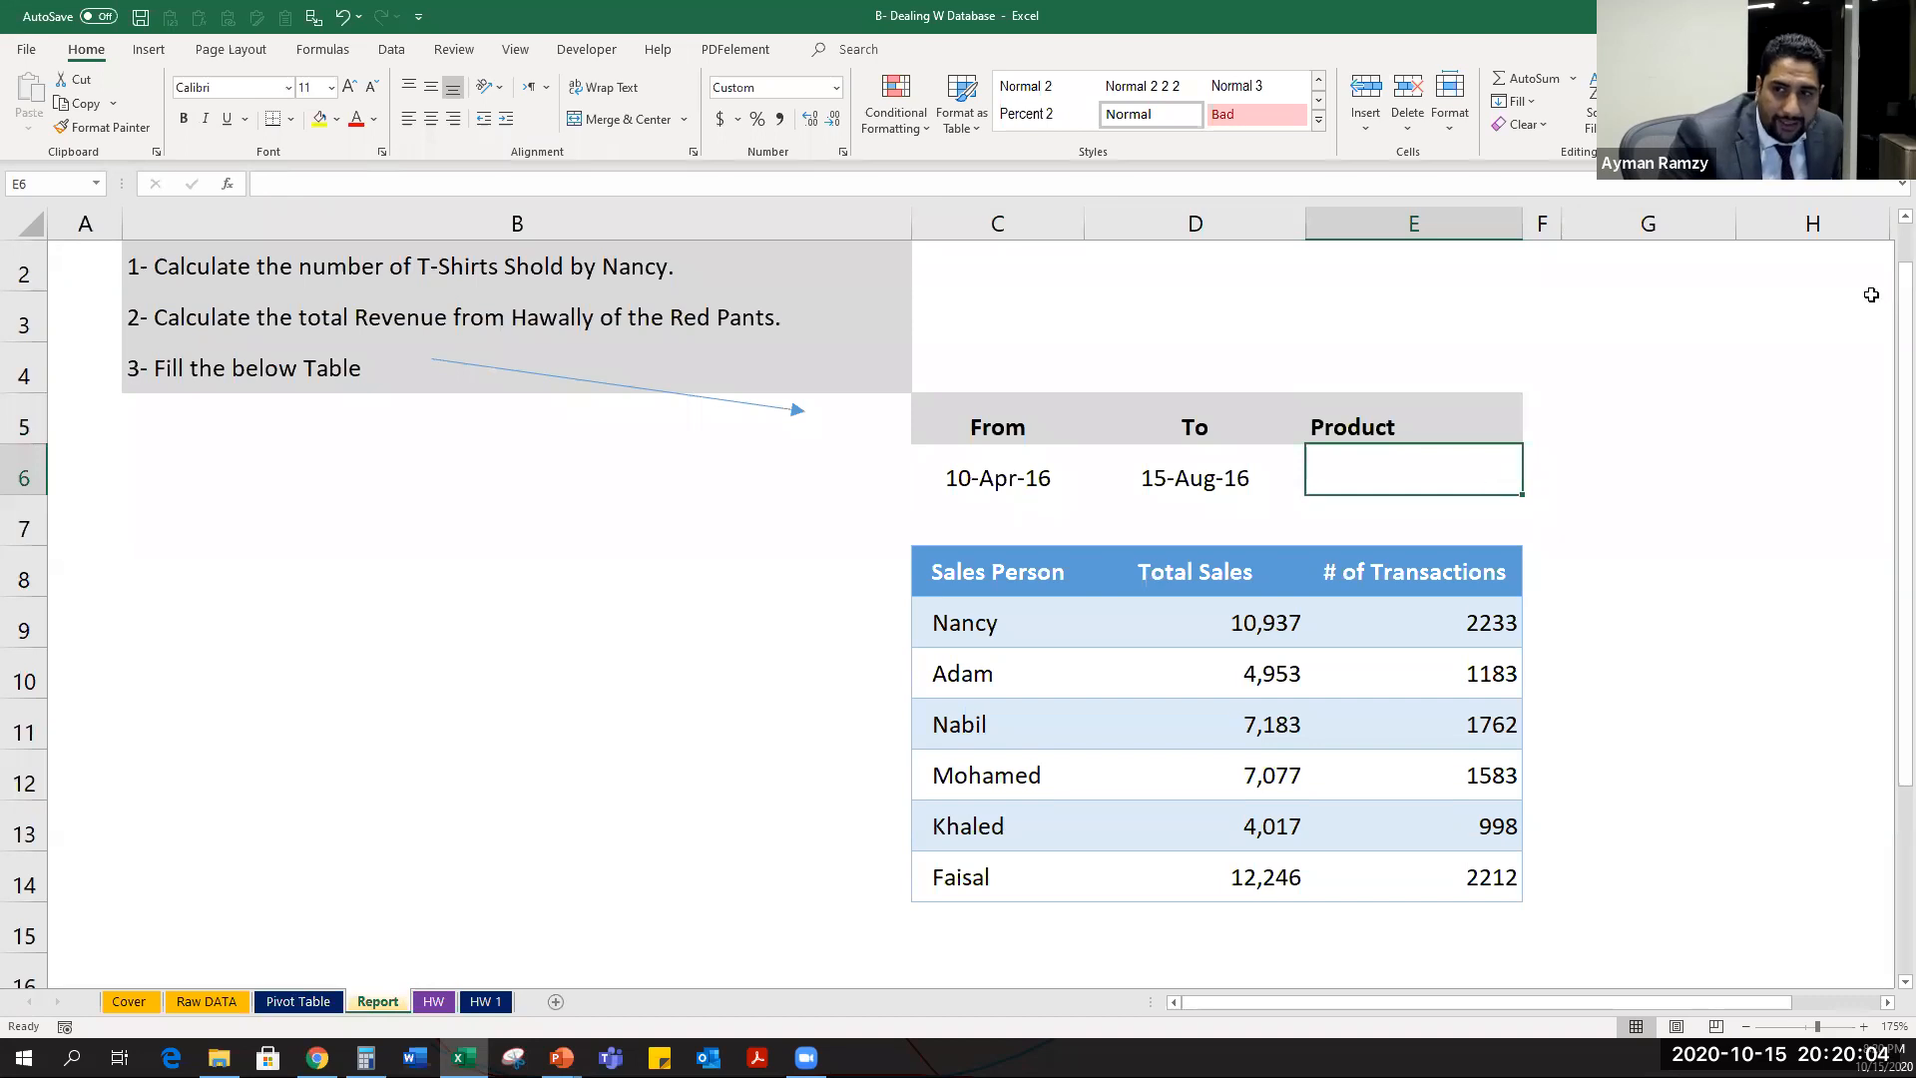
left_click(1827, 282)
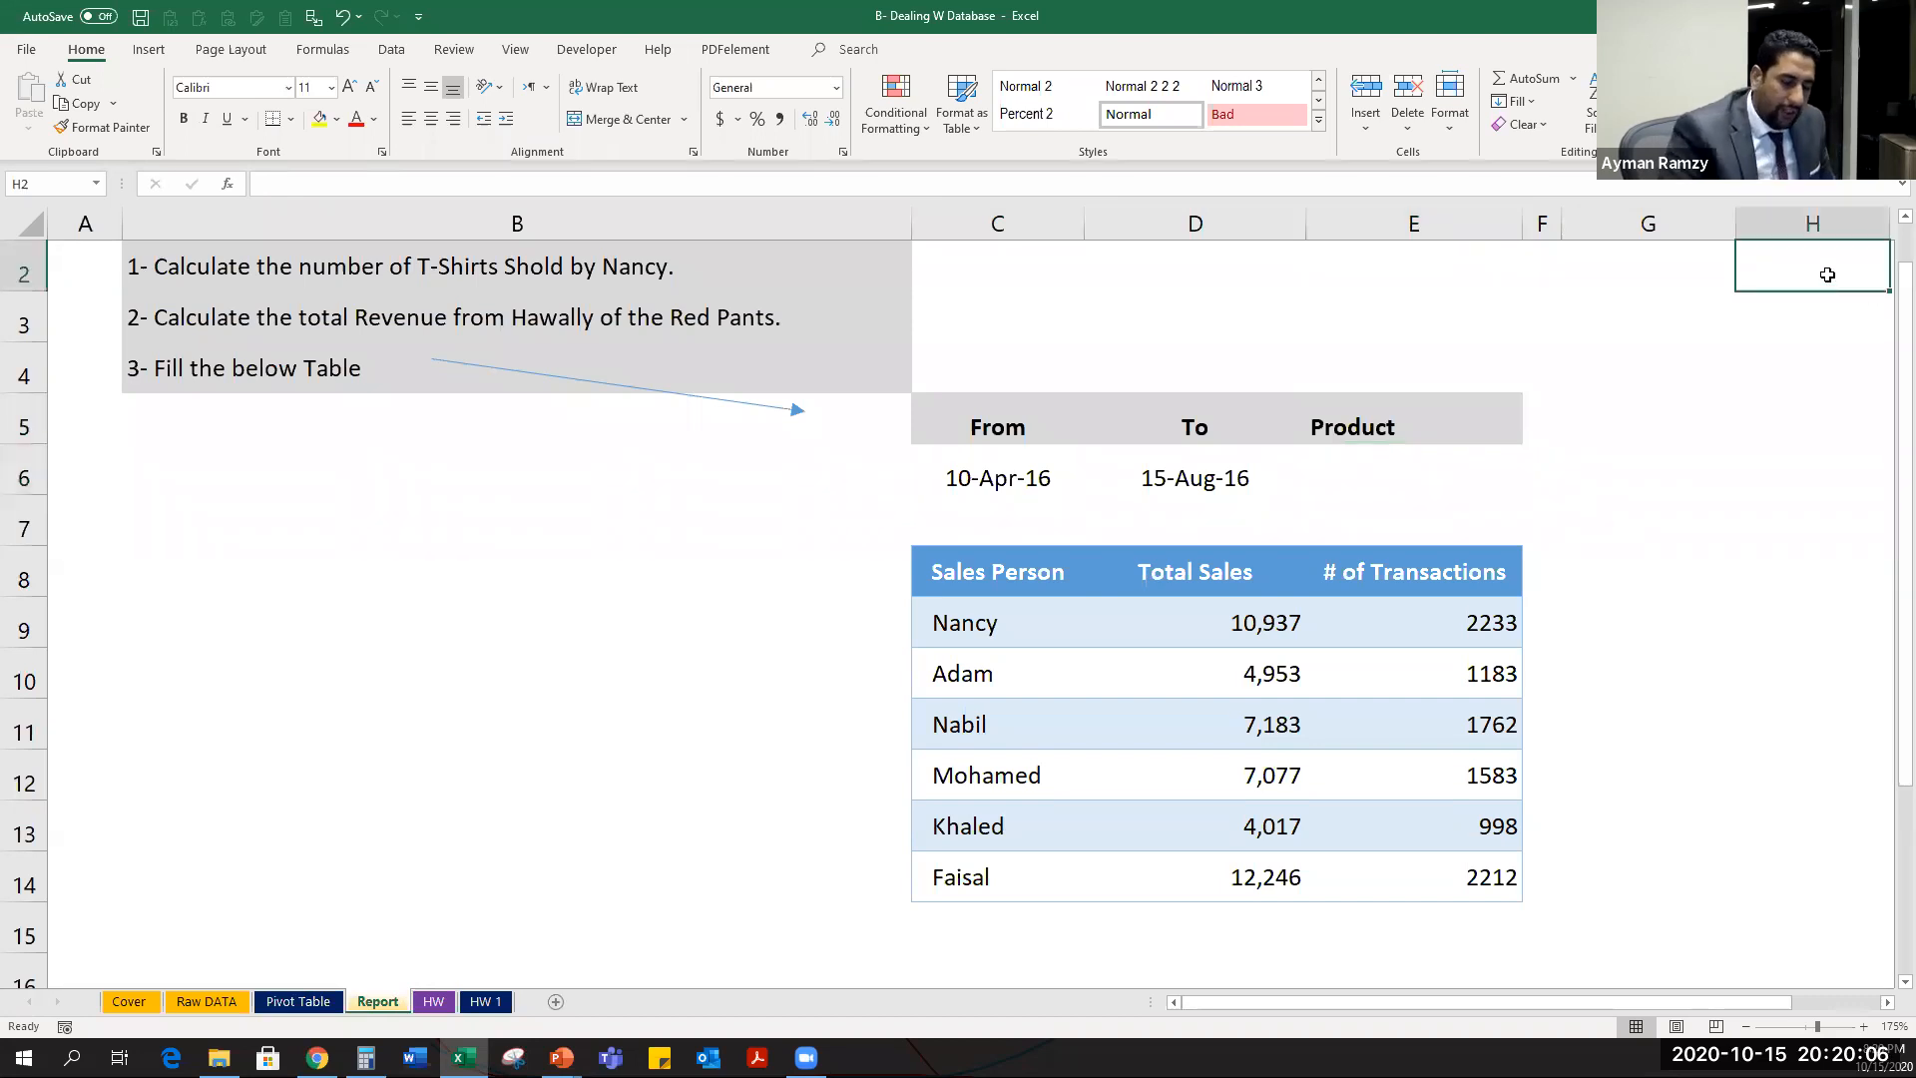
type("=uni")
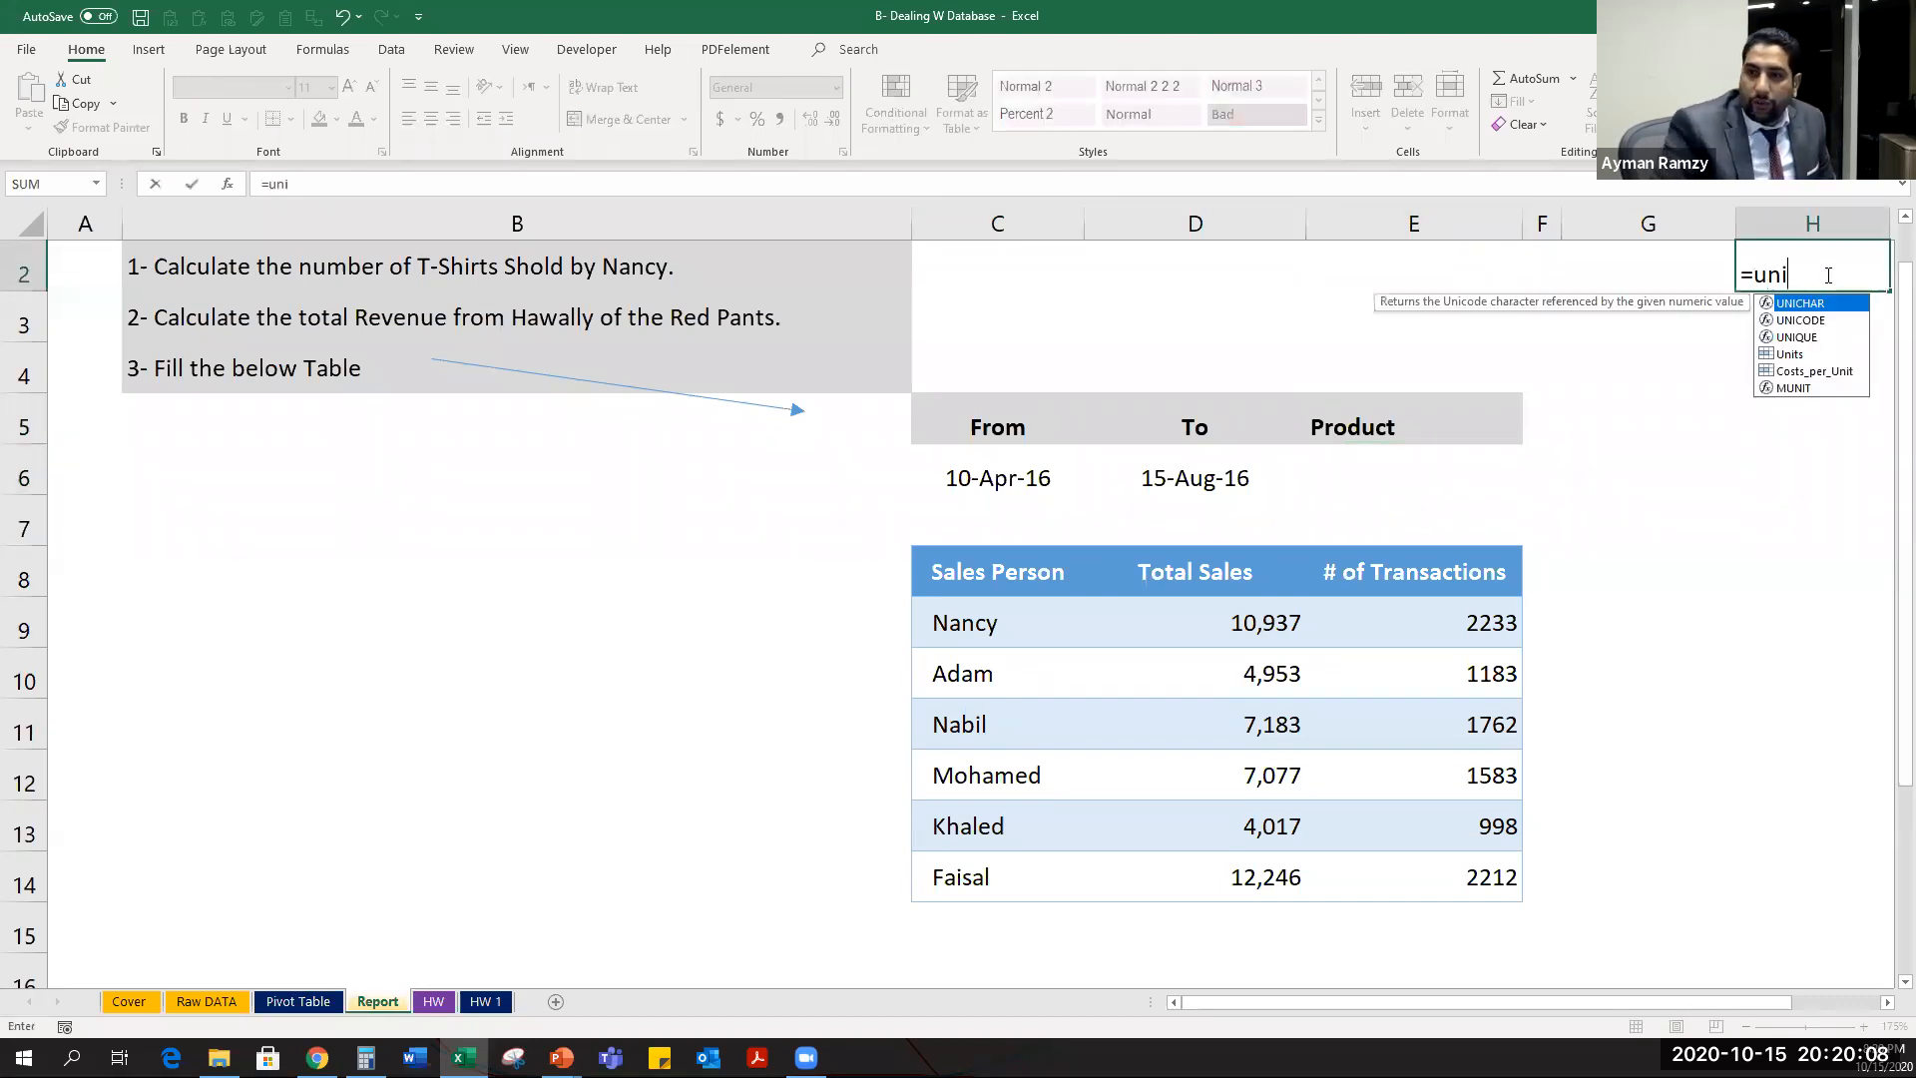
key("Down")
key("Down")
key("Tab")
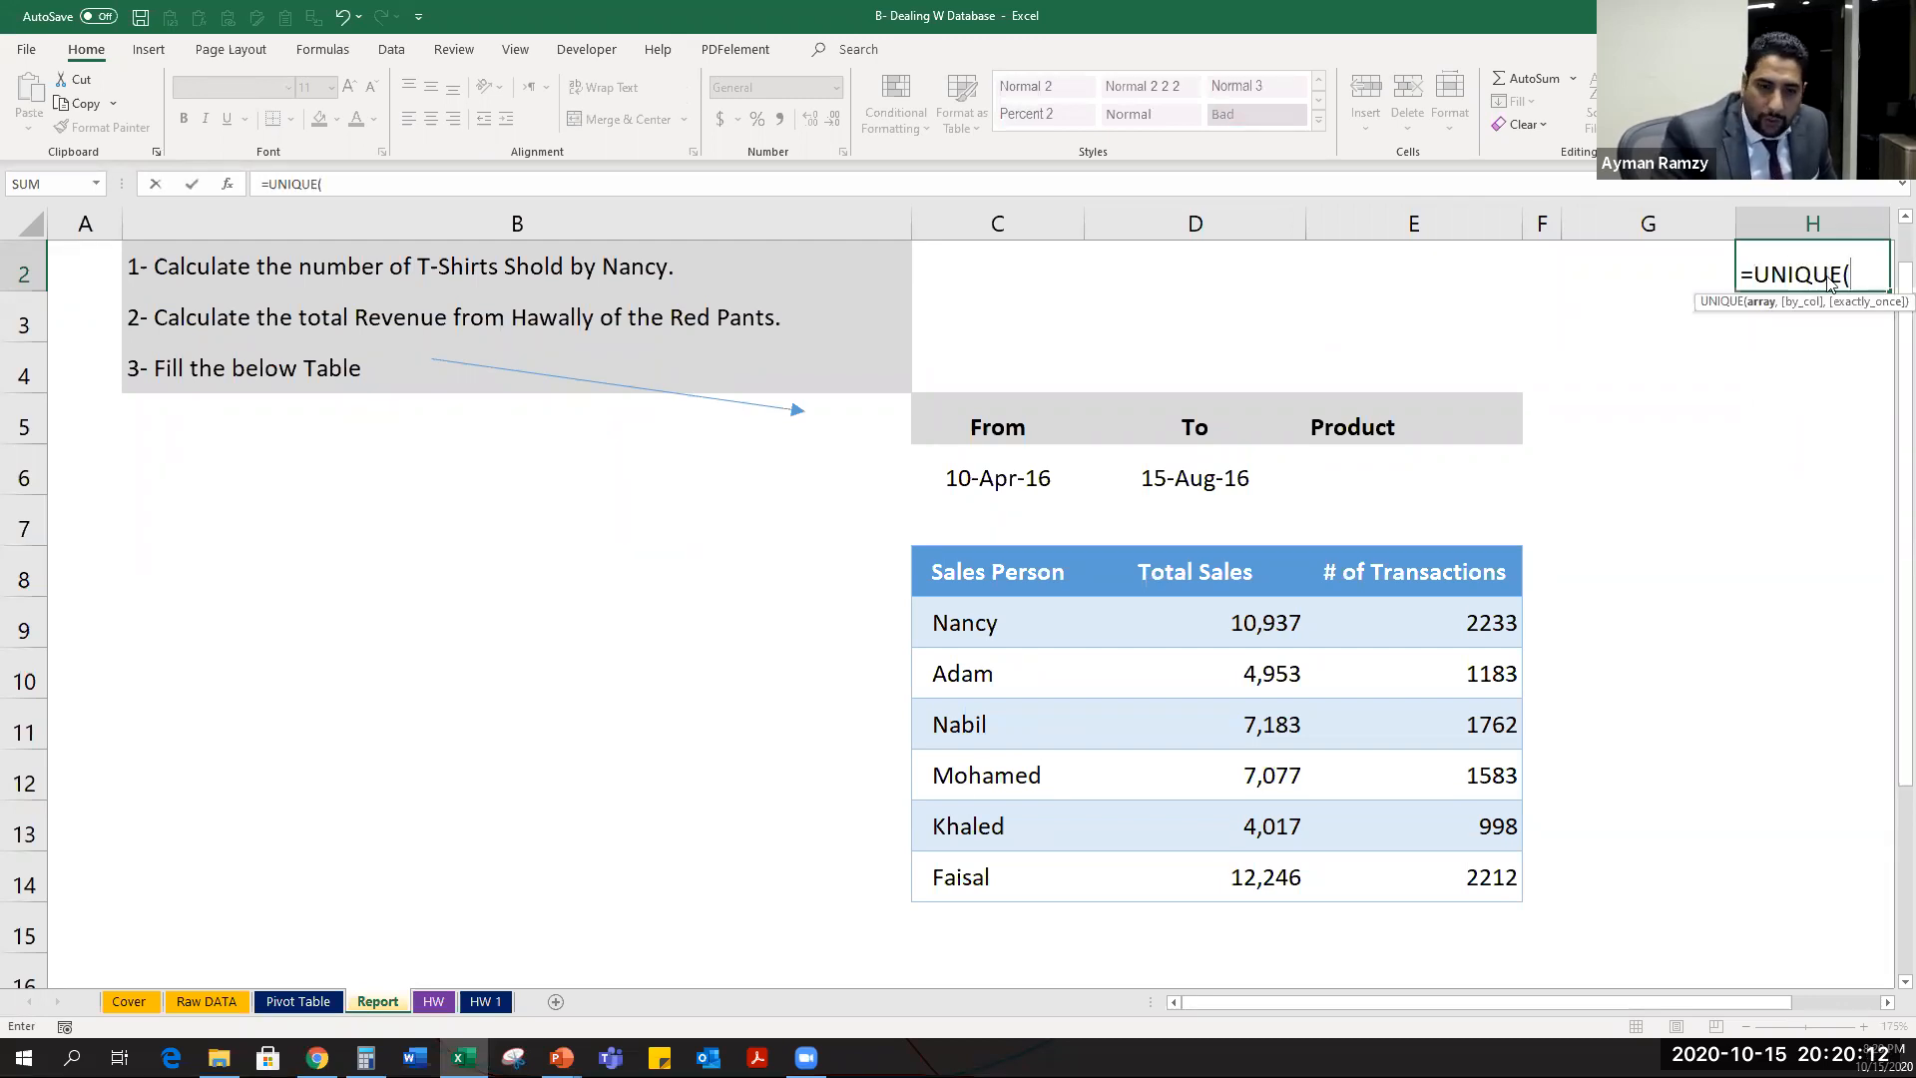
Use the product entries 'Raw DATA'!D2:D9972 as the array of the UNIQUE formula and accept it.
key("ctrl+Page_Up")
key("ctrl+Page_Up")
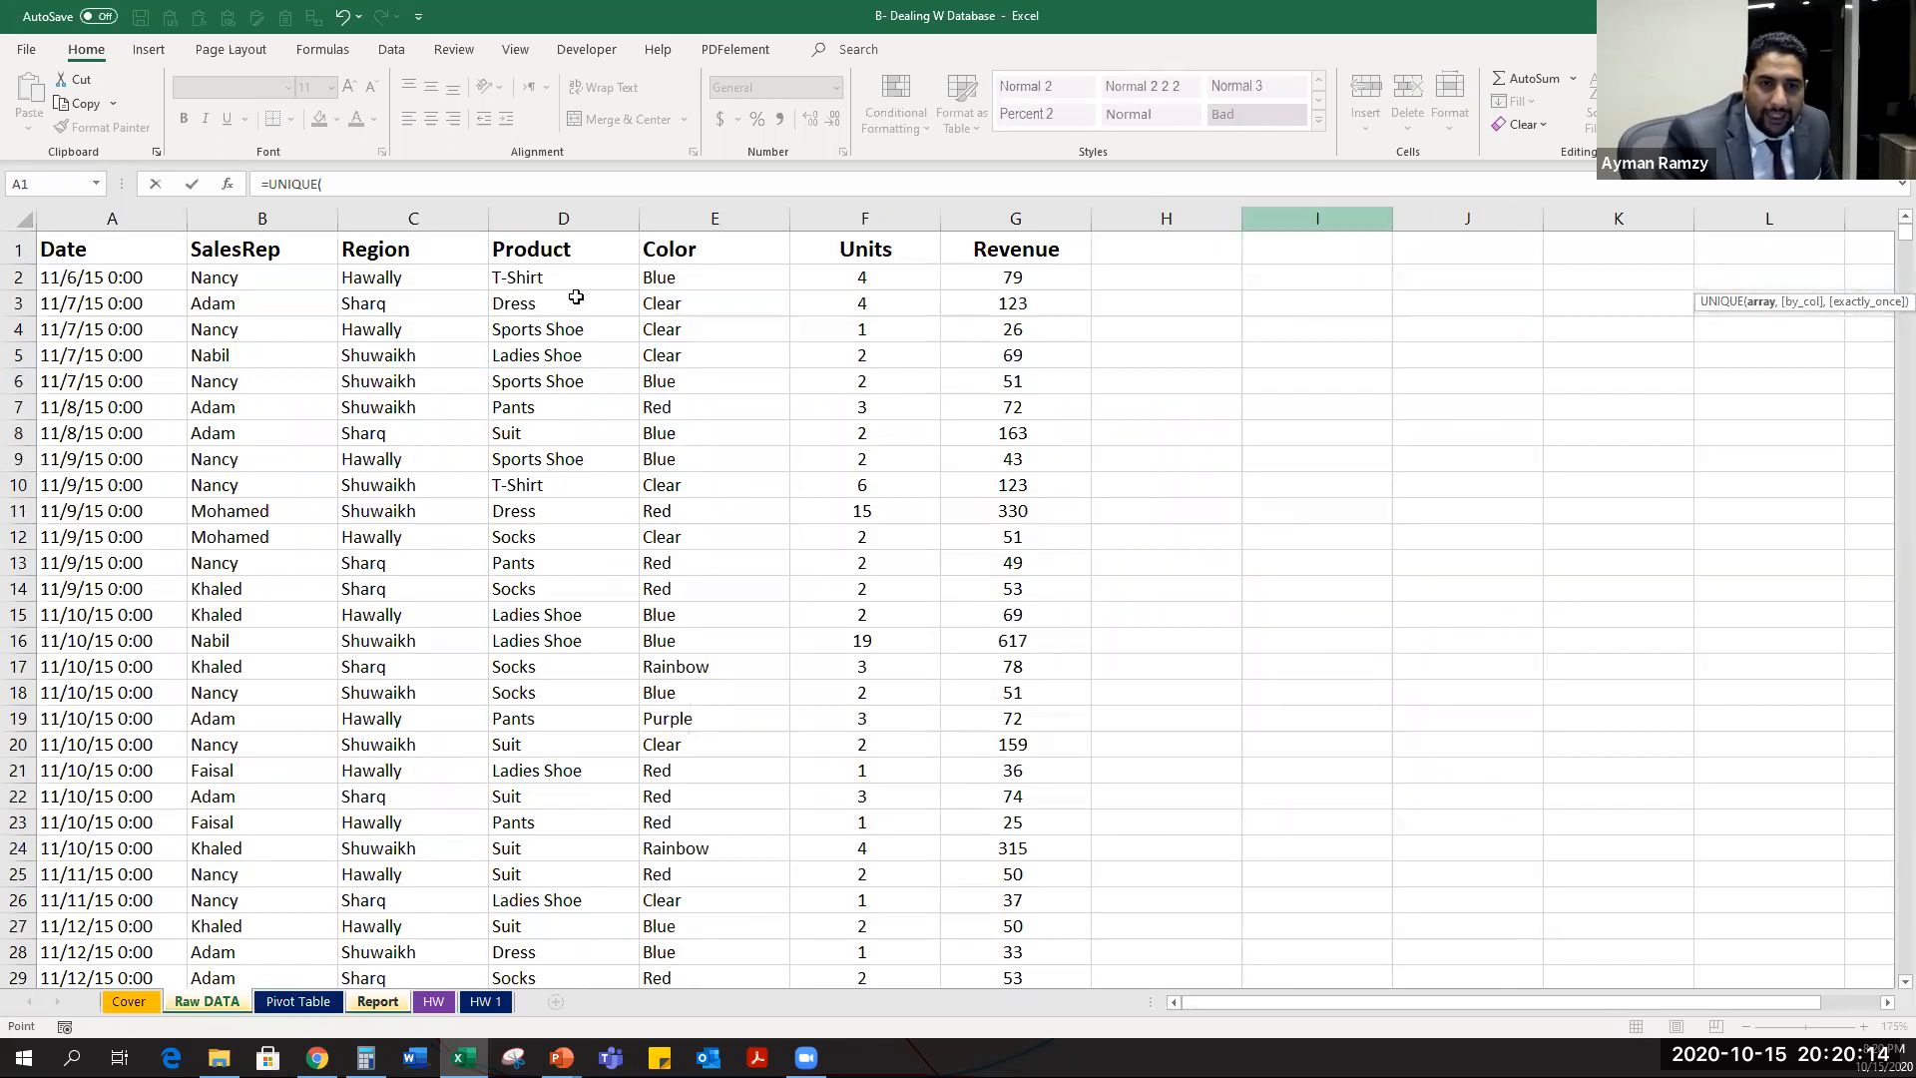
left_click(592, 281)
key("Up")
key("ctrl+shift+Down")
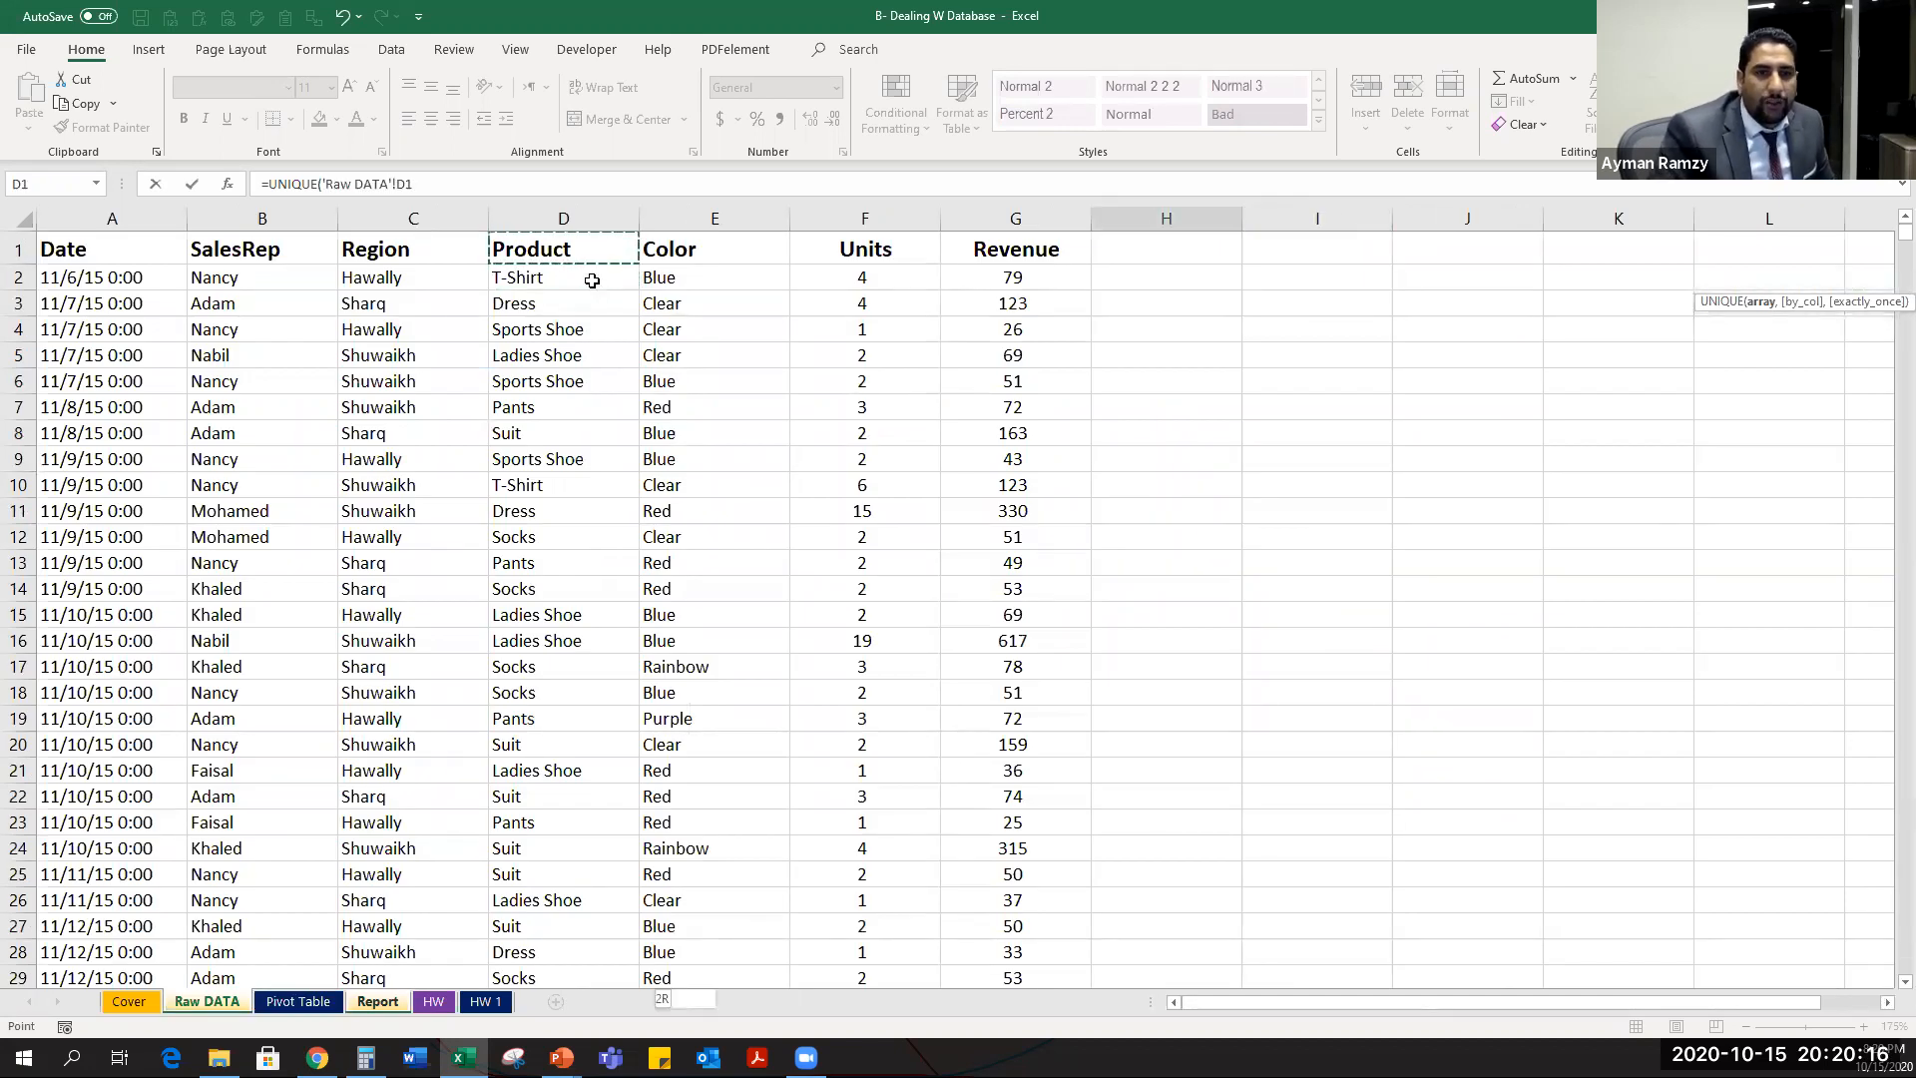
key("ctrl+shift+Up")
left_click(592, 280)
key("ctrl+shift+Down")
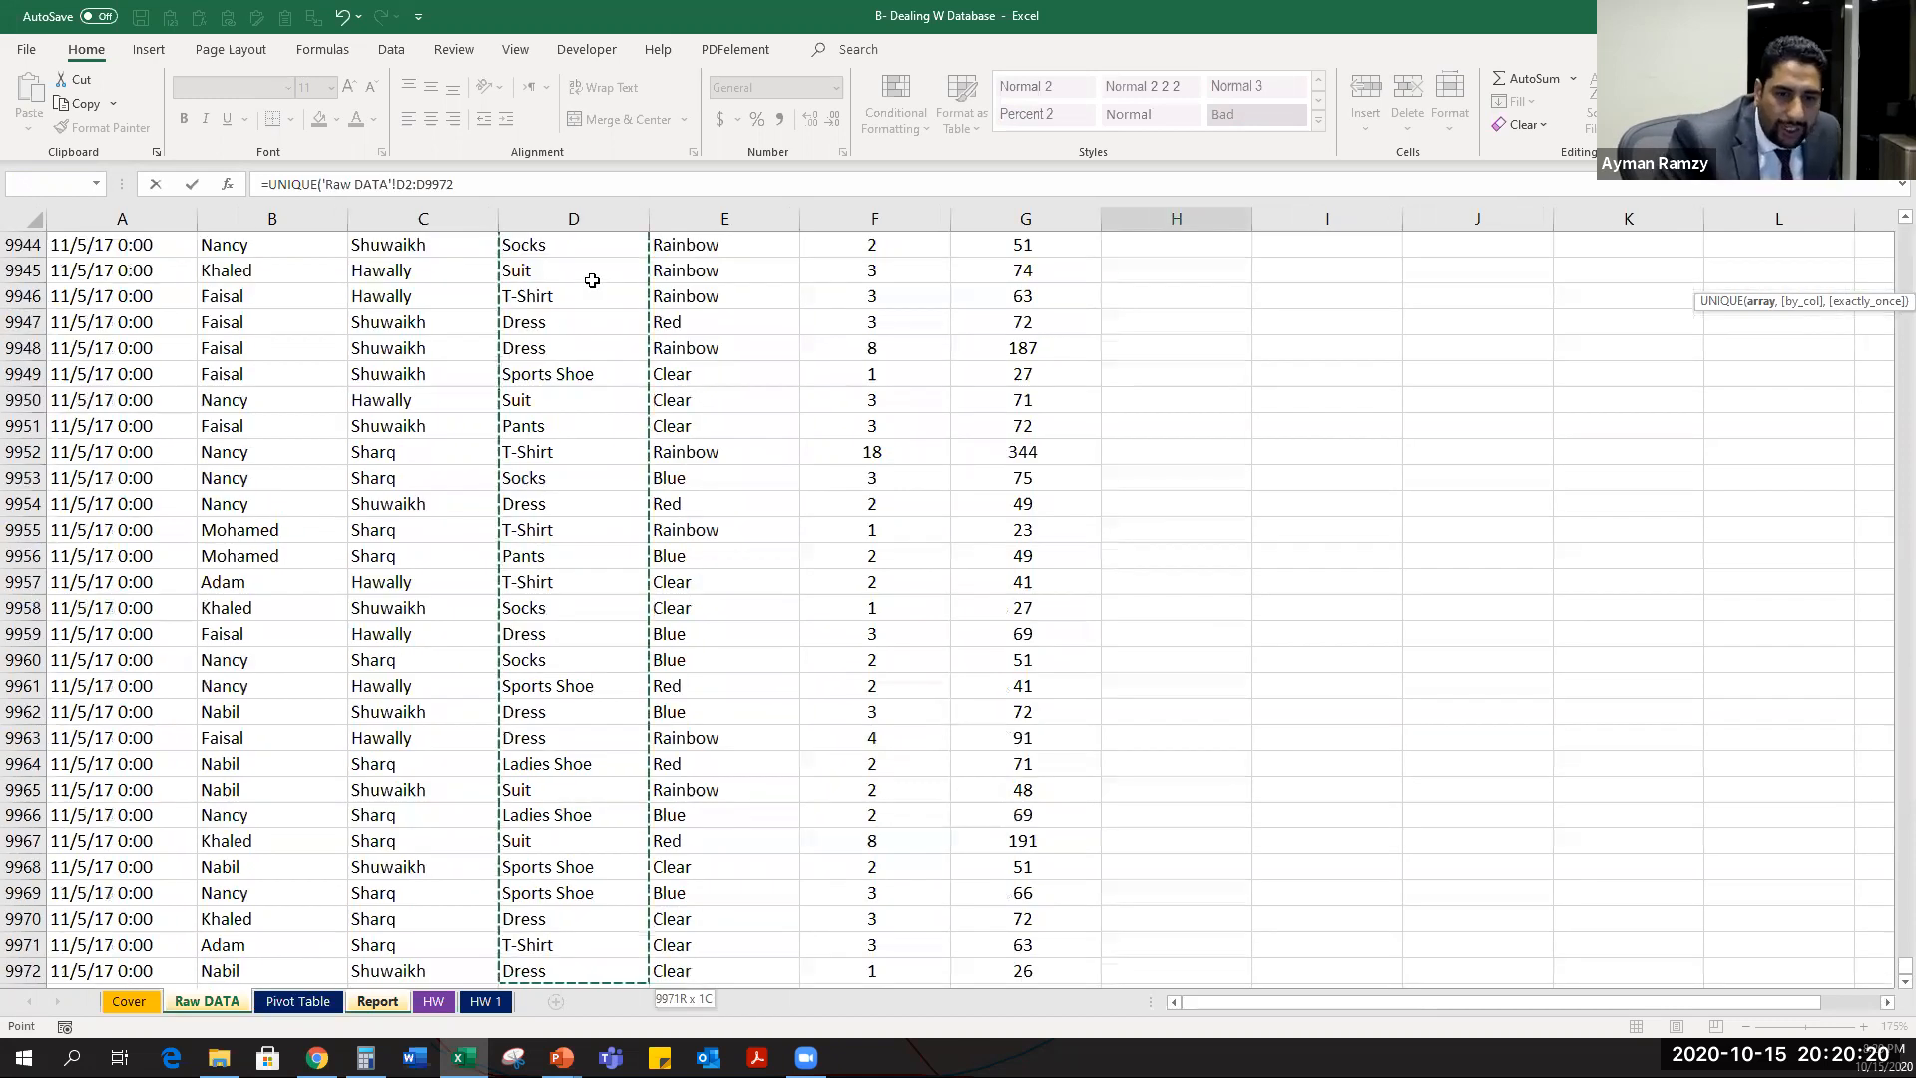
key("ctrl+BackSpace")
key("Return")
key("Up")
key("Right")
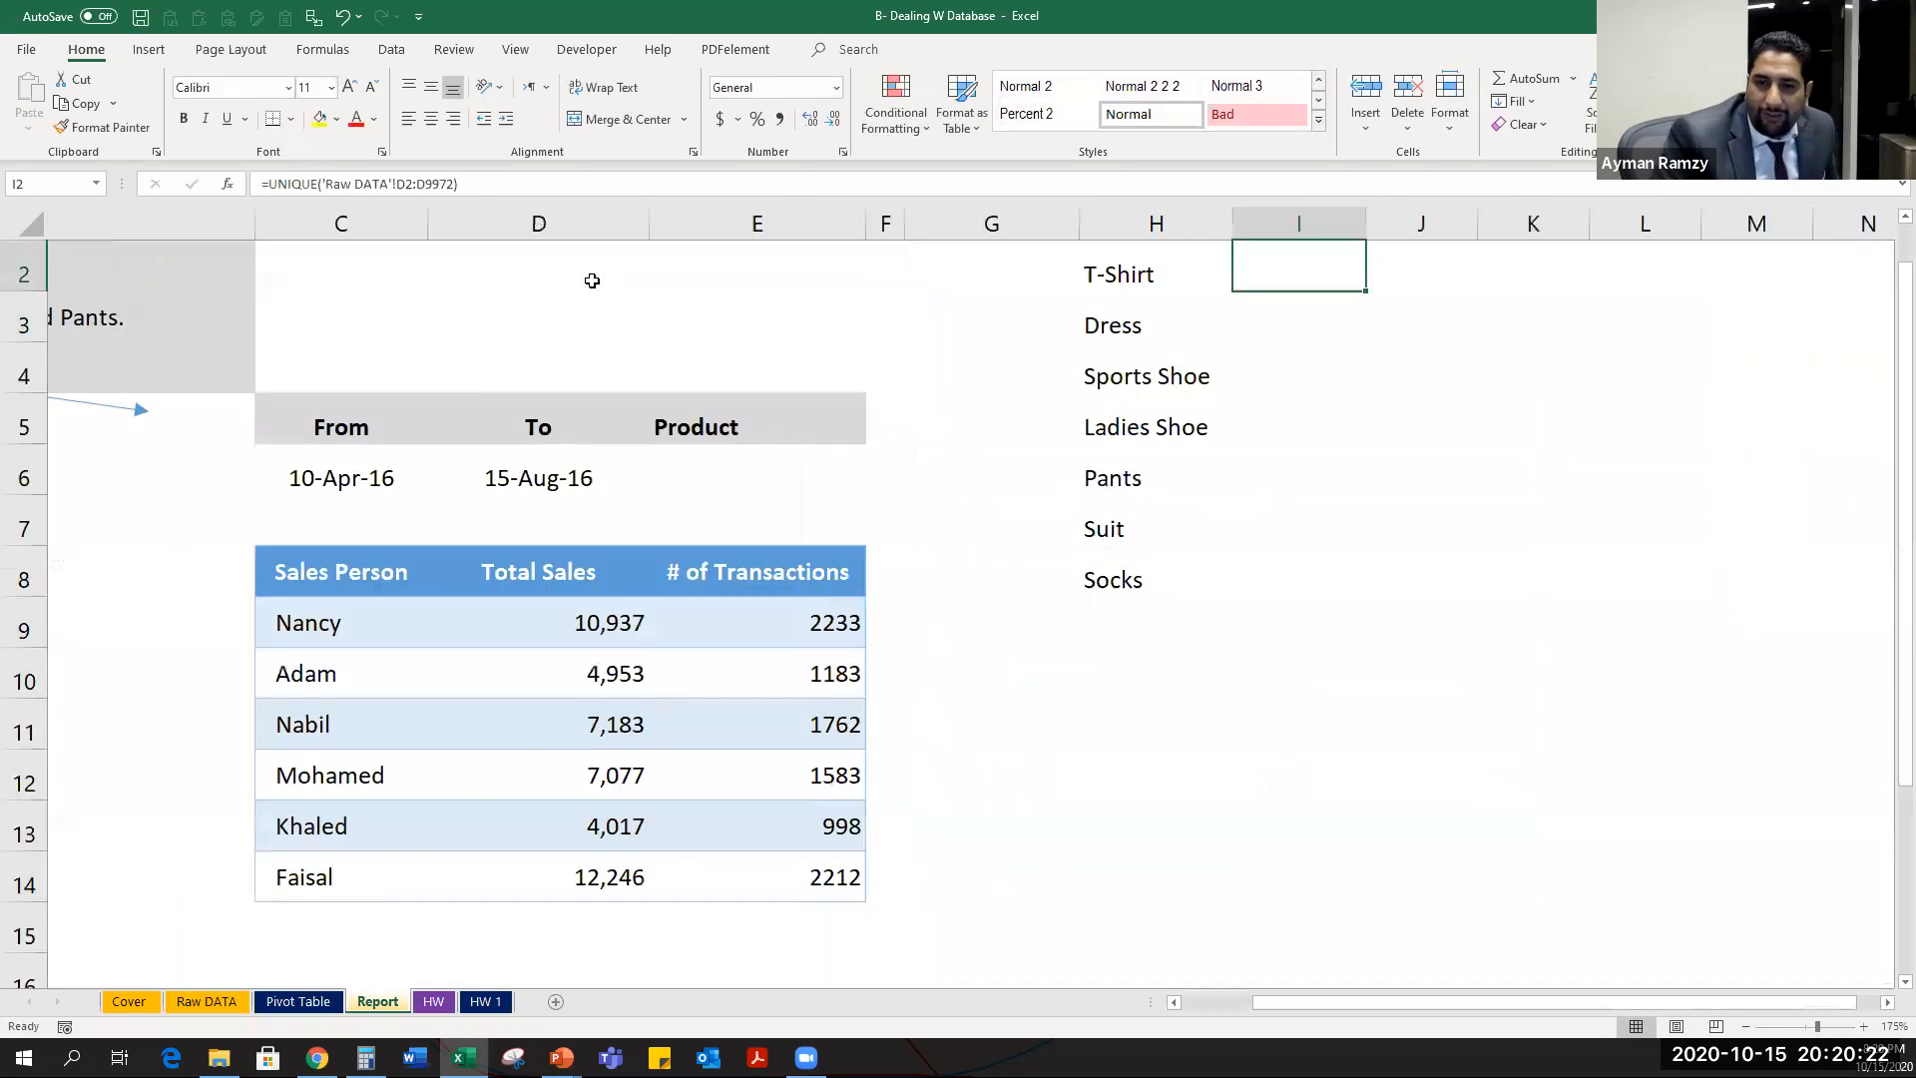
key("Left")
key("ctrl+shift+Down")
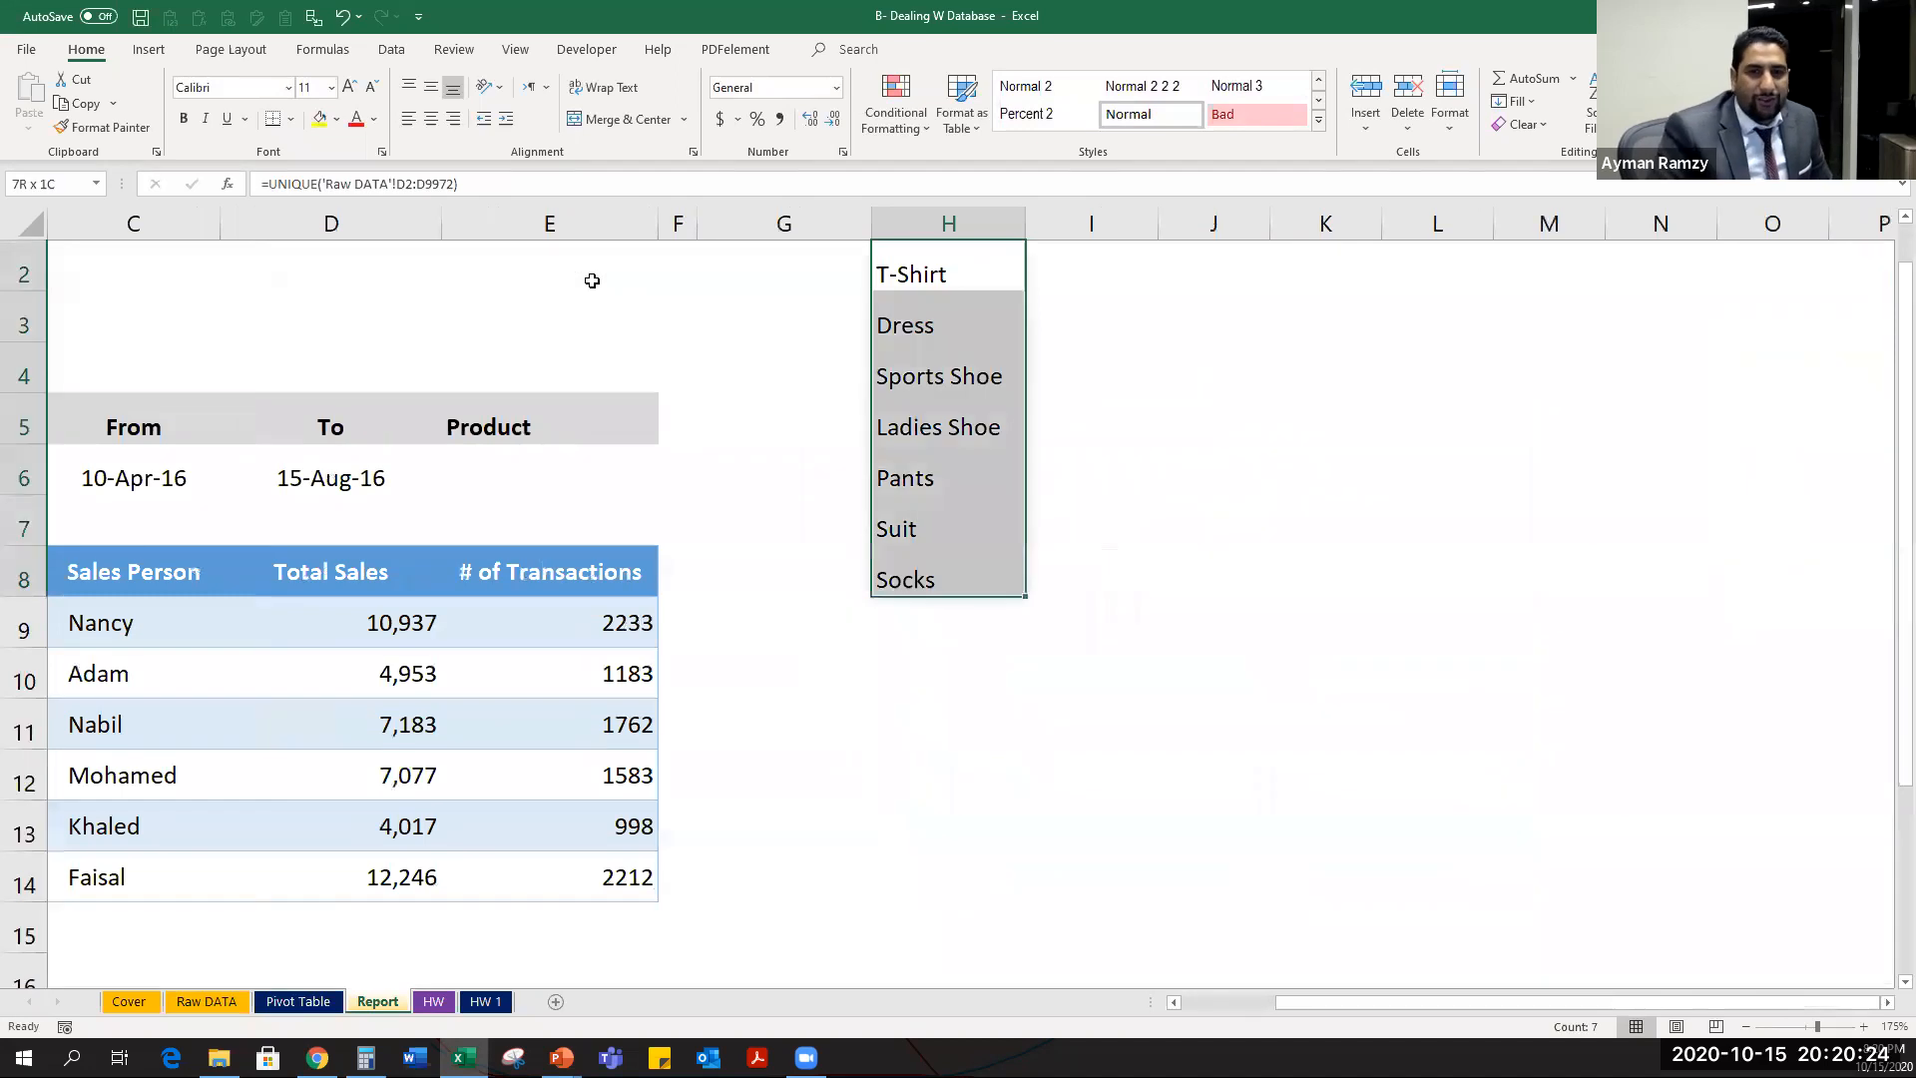
key("Right")
key("Right")
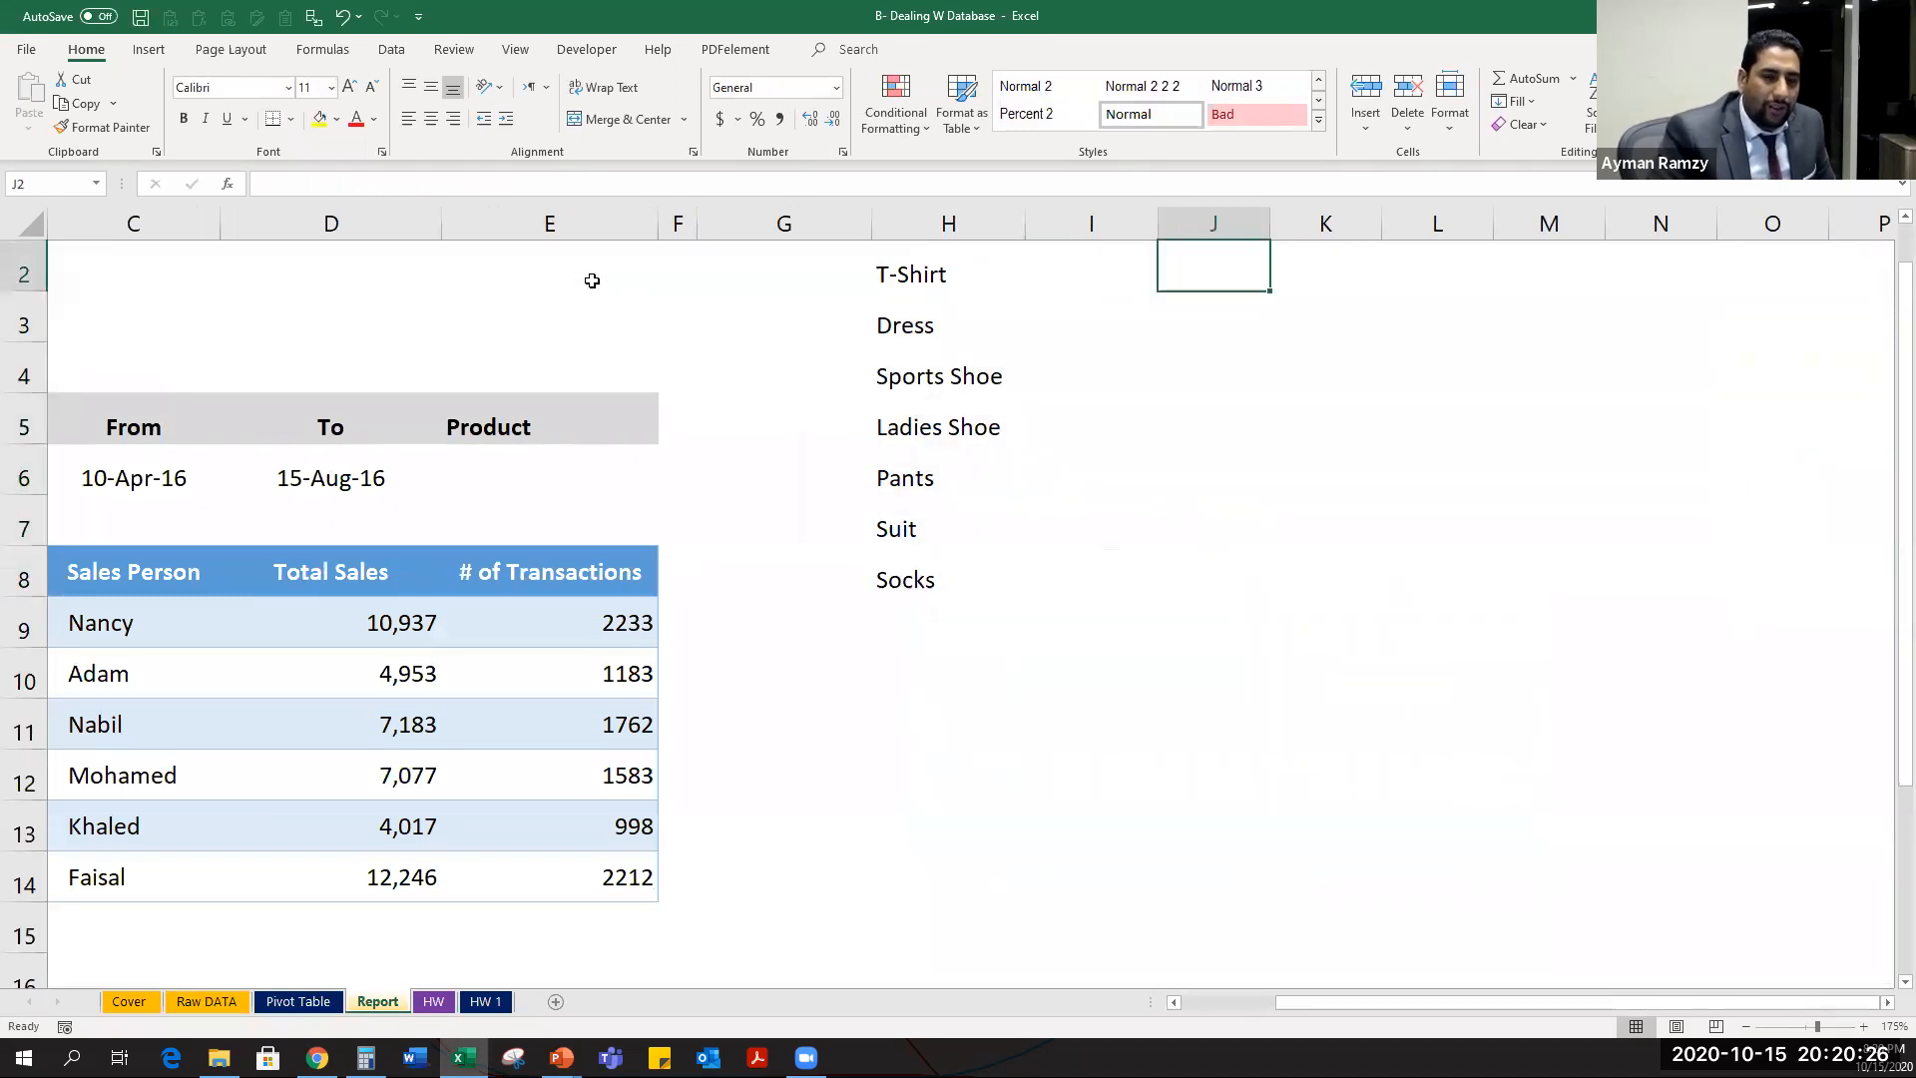
Copy the product entries D2:D9972 from the Raw DATA sheet and paste them at K2 of the Report sheet.
key("ctrl+Page_Up")
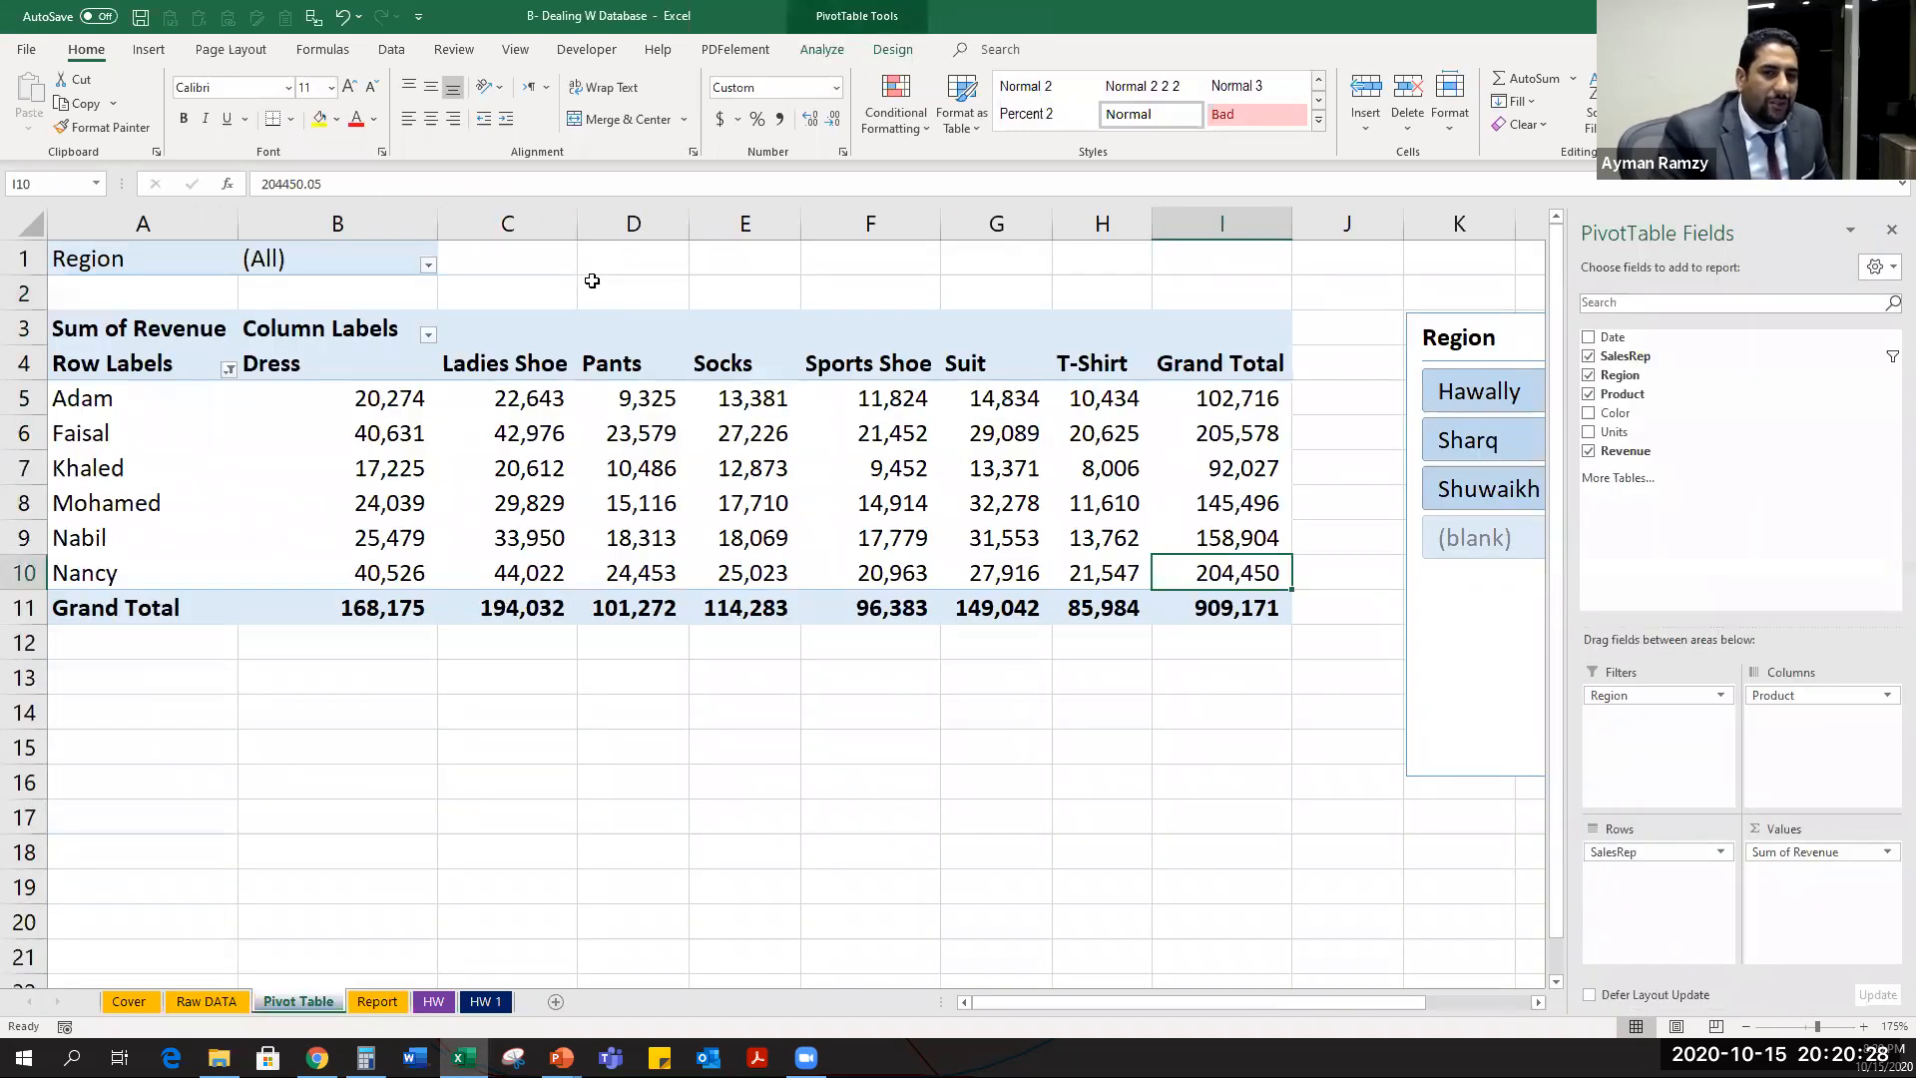
key("ctrl+Page_Up")
key("ctrl+Home")
key("Right")
key("Right")
key("Right")
key("Down")
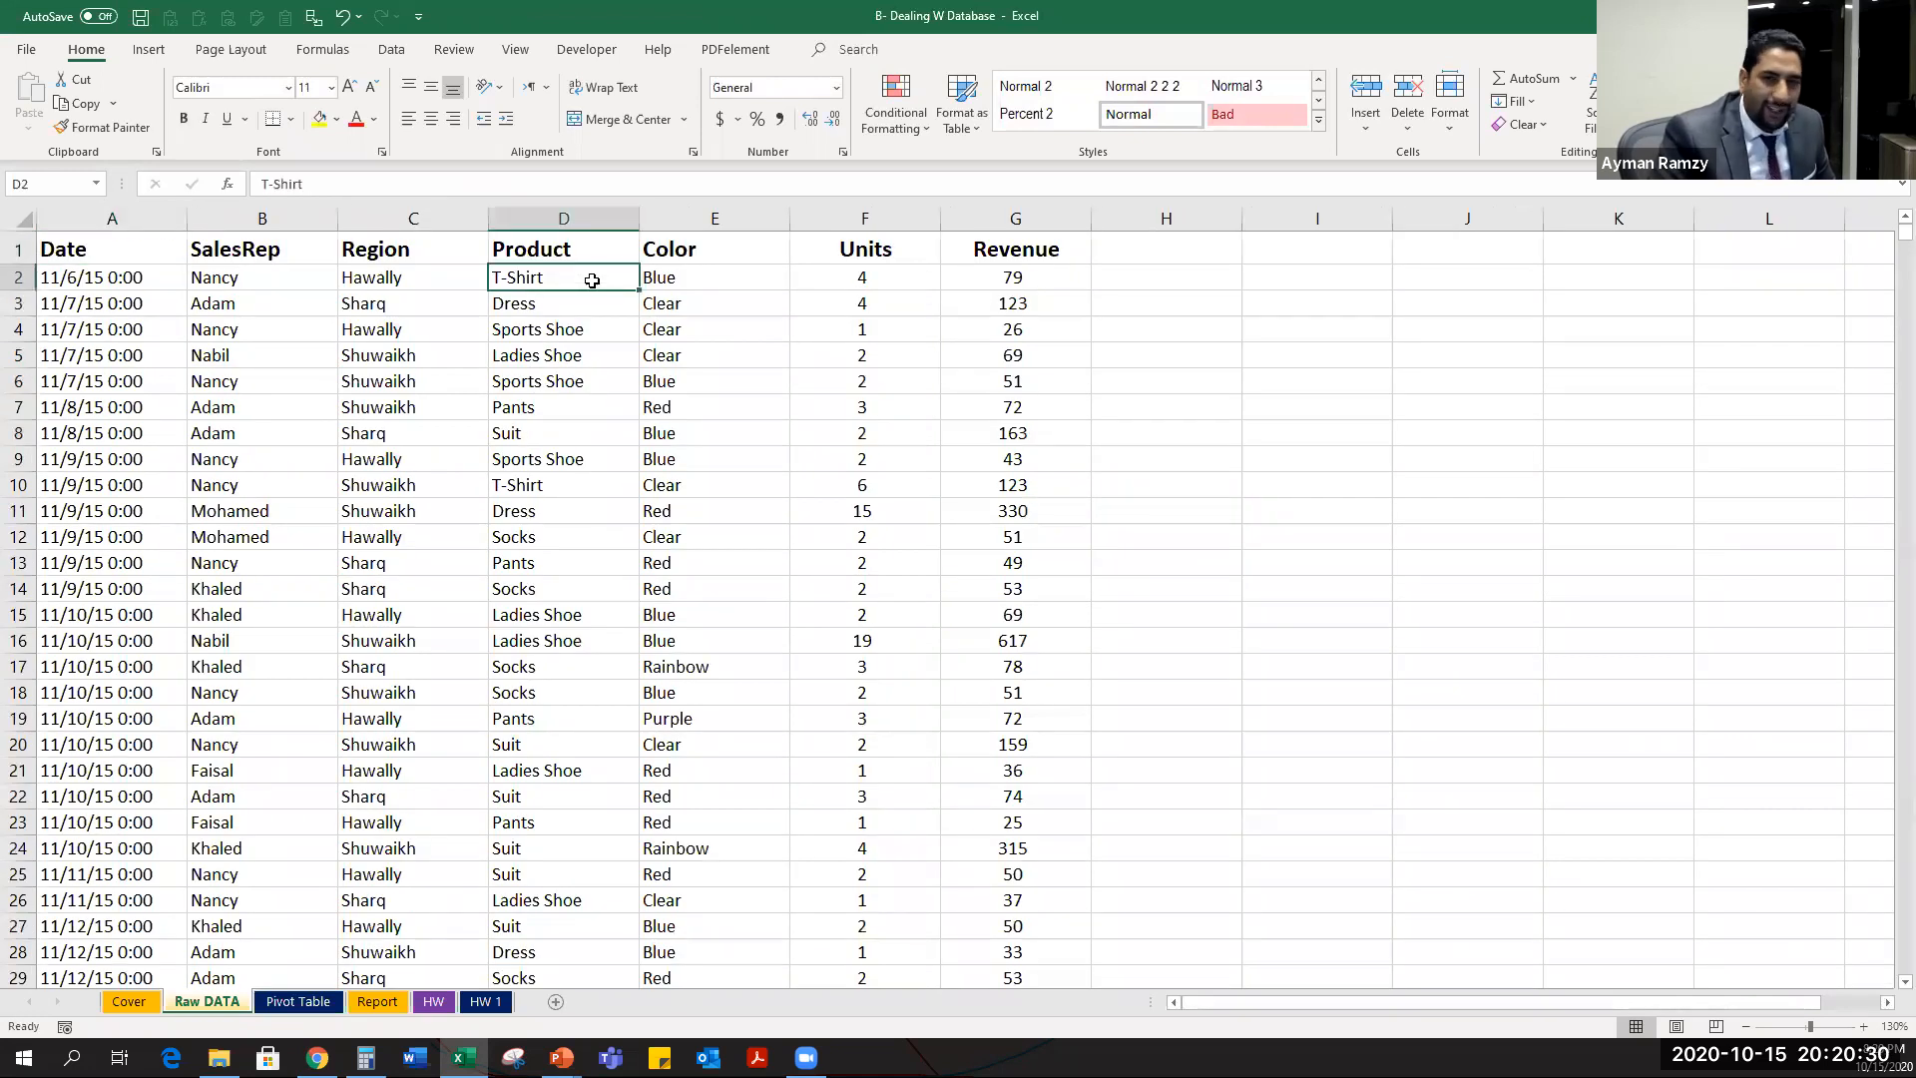
key("ctrl+shift+Down")
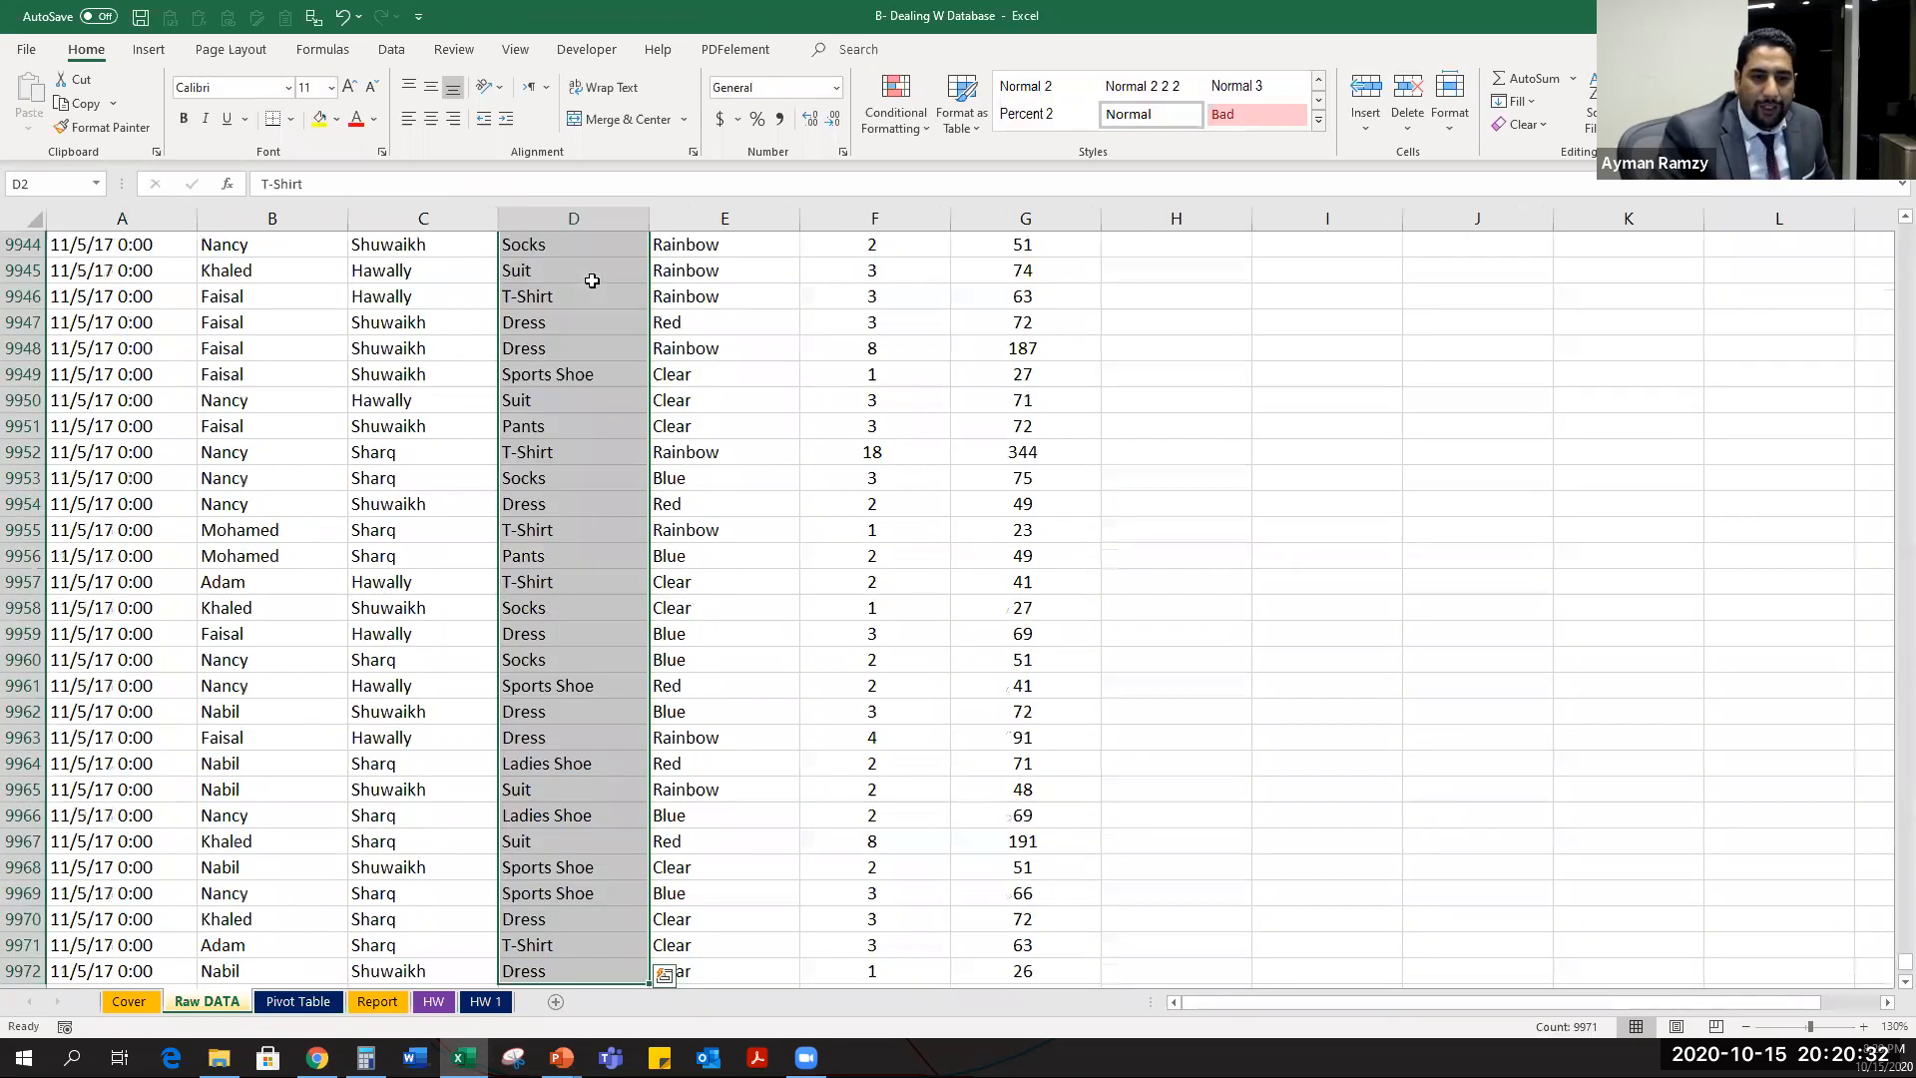
key("ctrl+c")
key("ctrl+Page_Down")
key("ctrl+Page_Down")
key("Right")
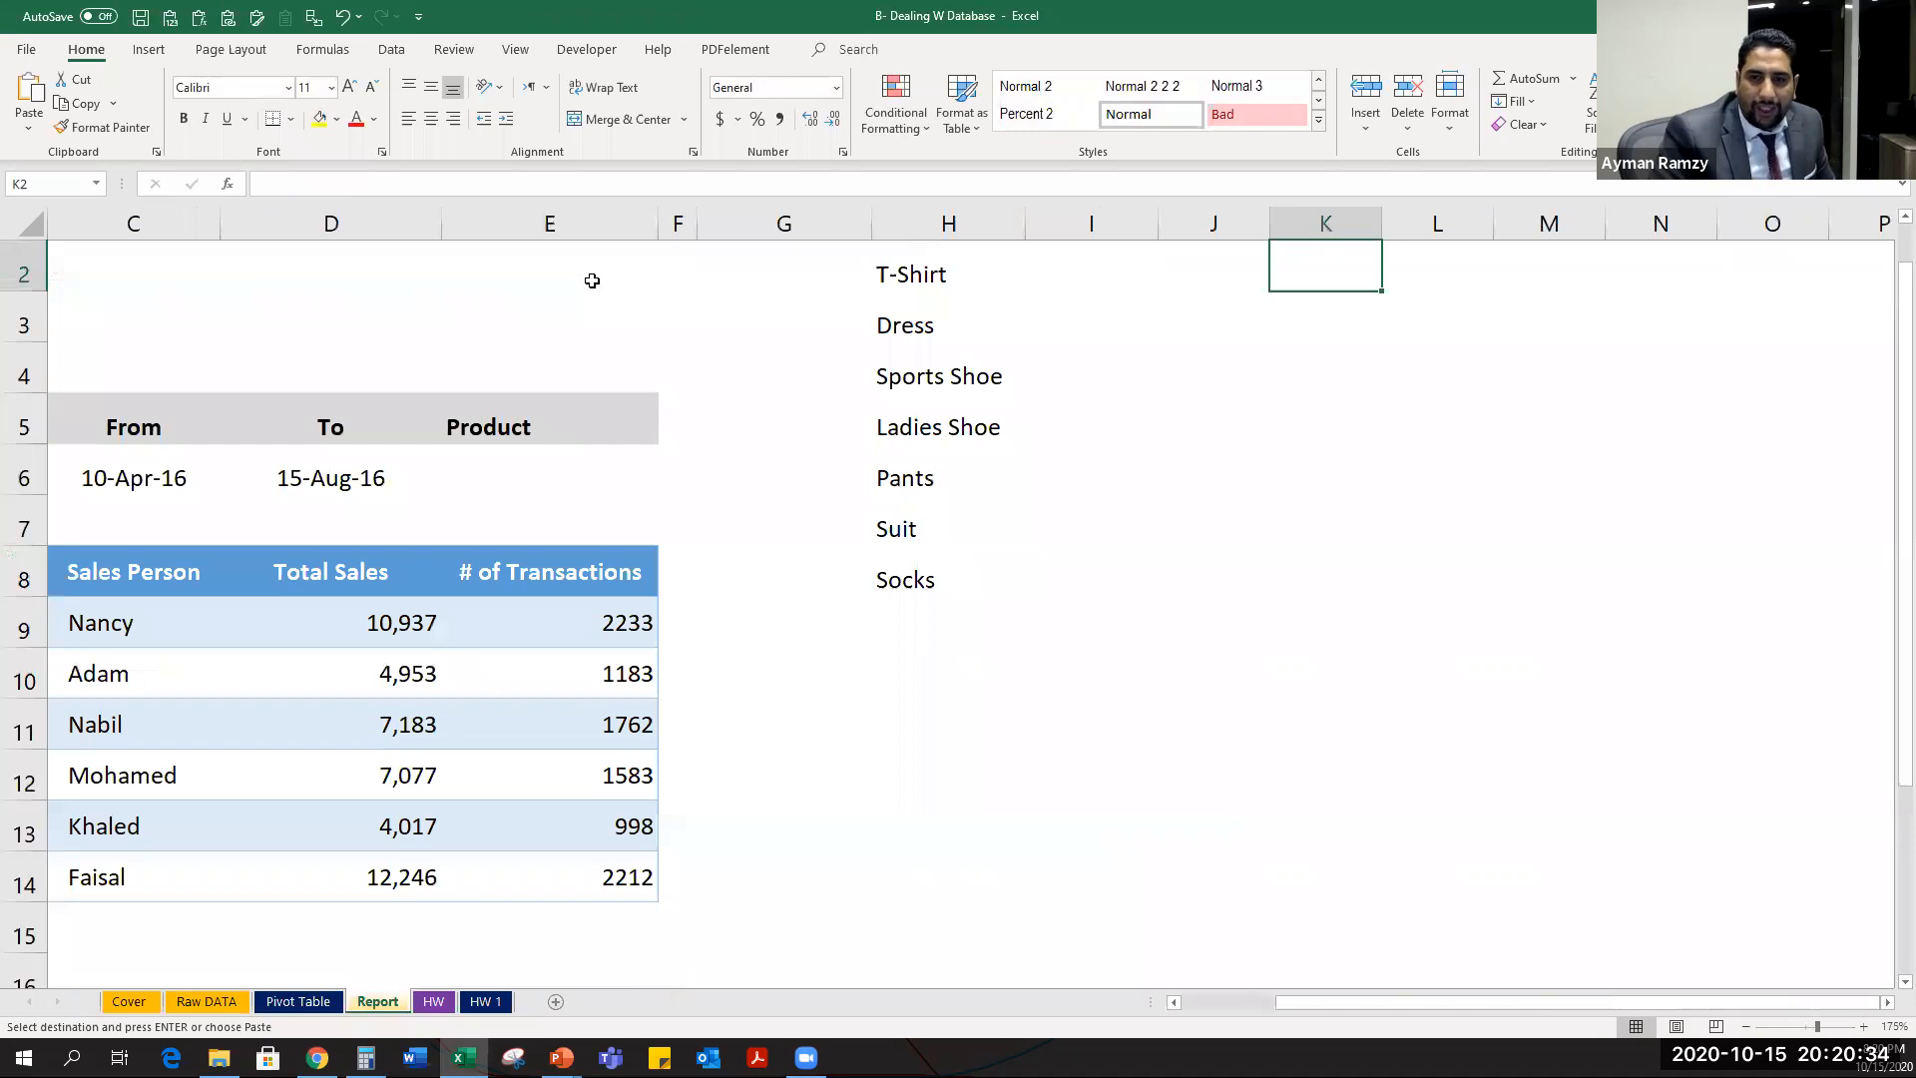
key("ctrl+v")
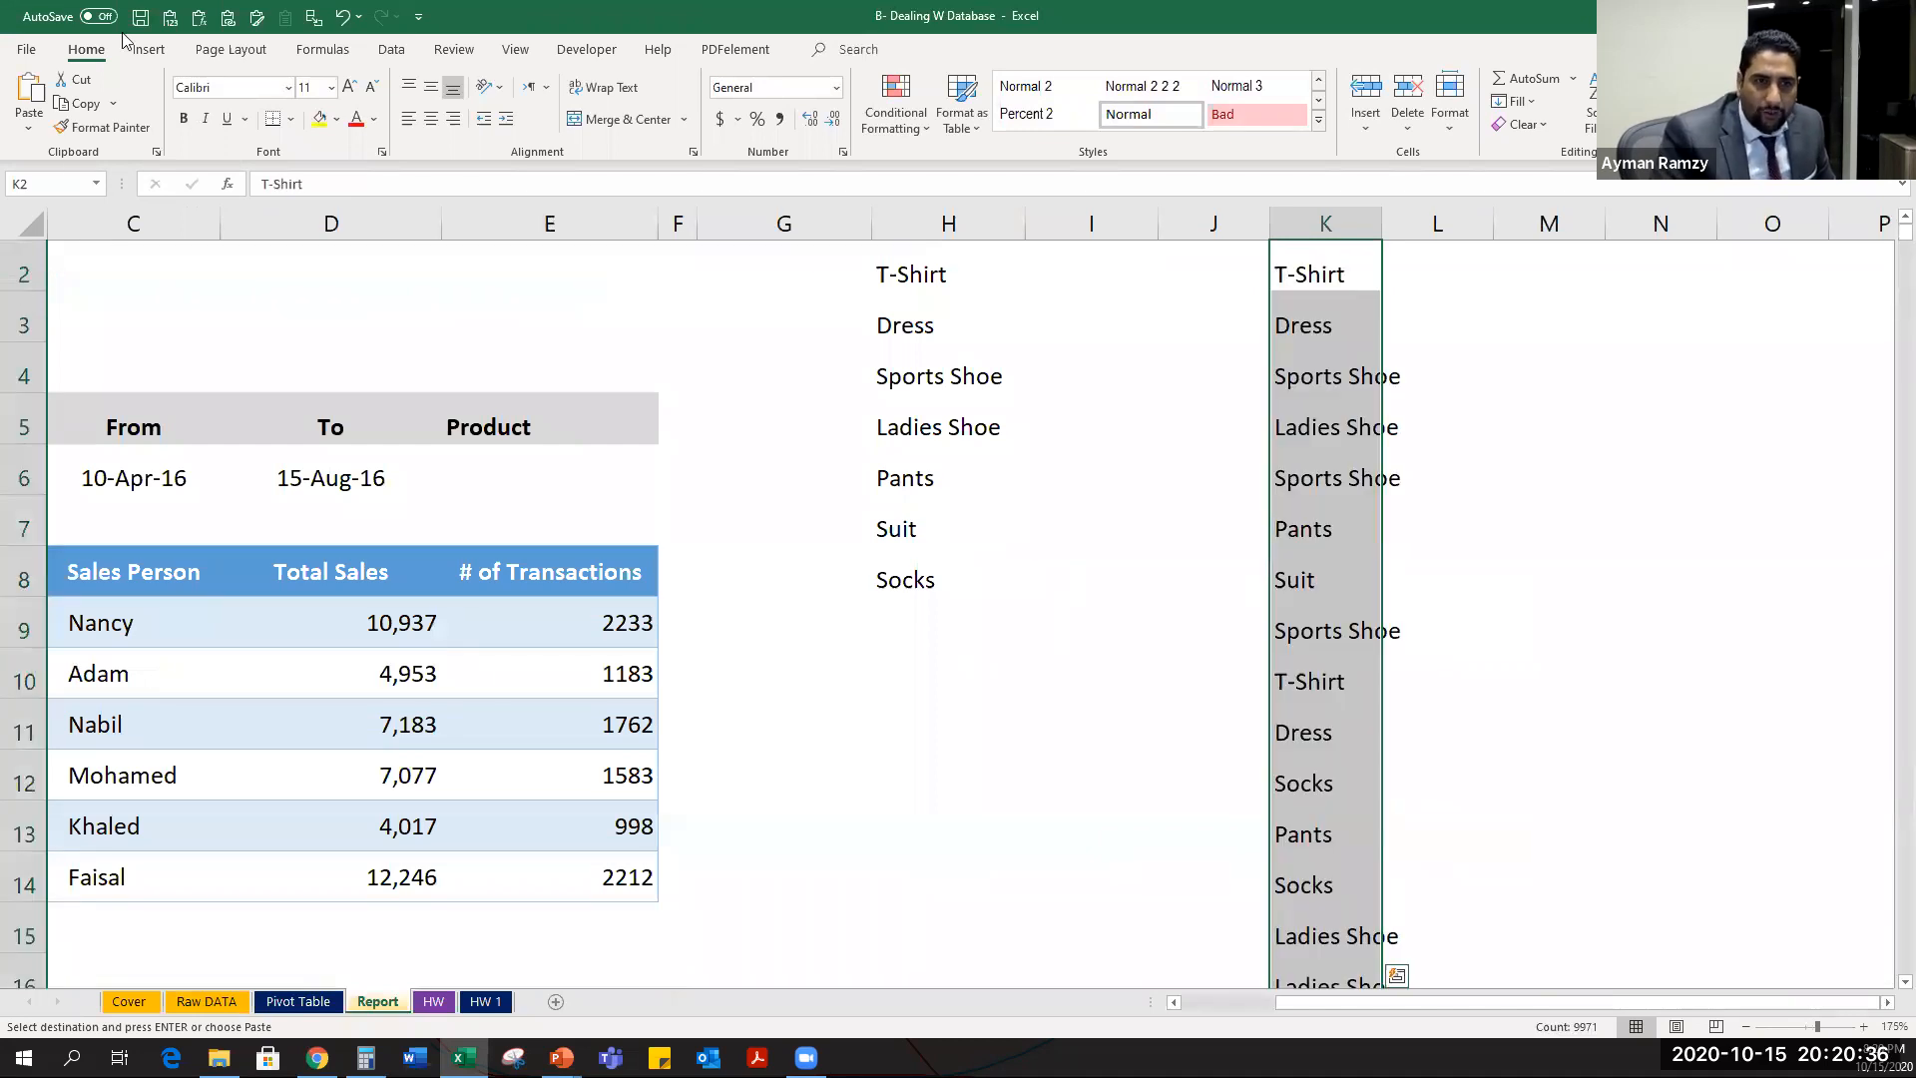
Remove the duplicates from the pasted product list in column K, treating it as having no header.
left_click(392, 49)
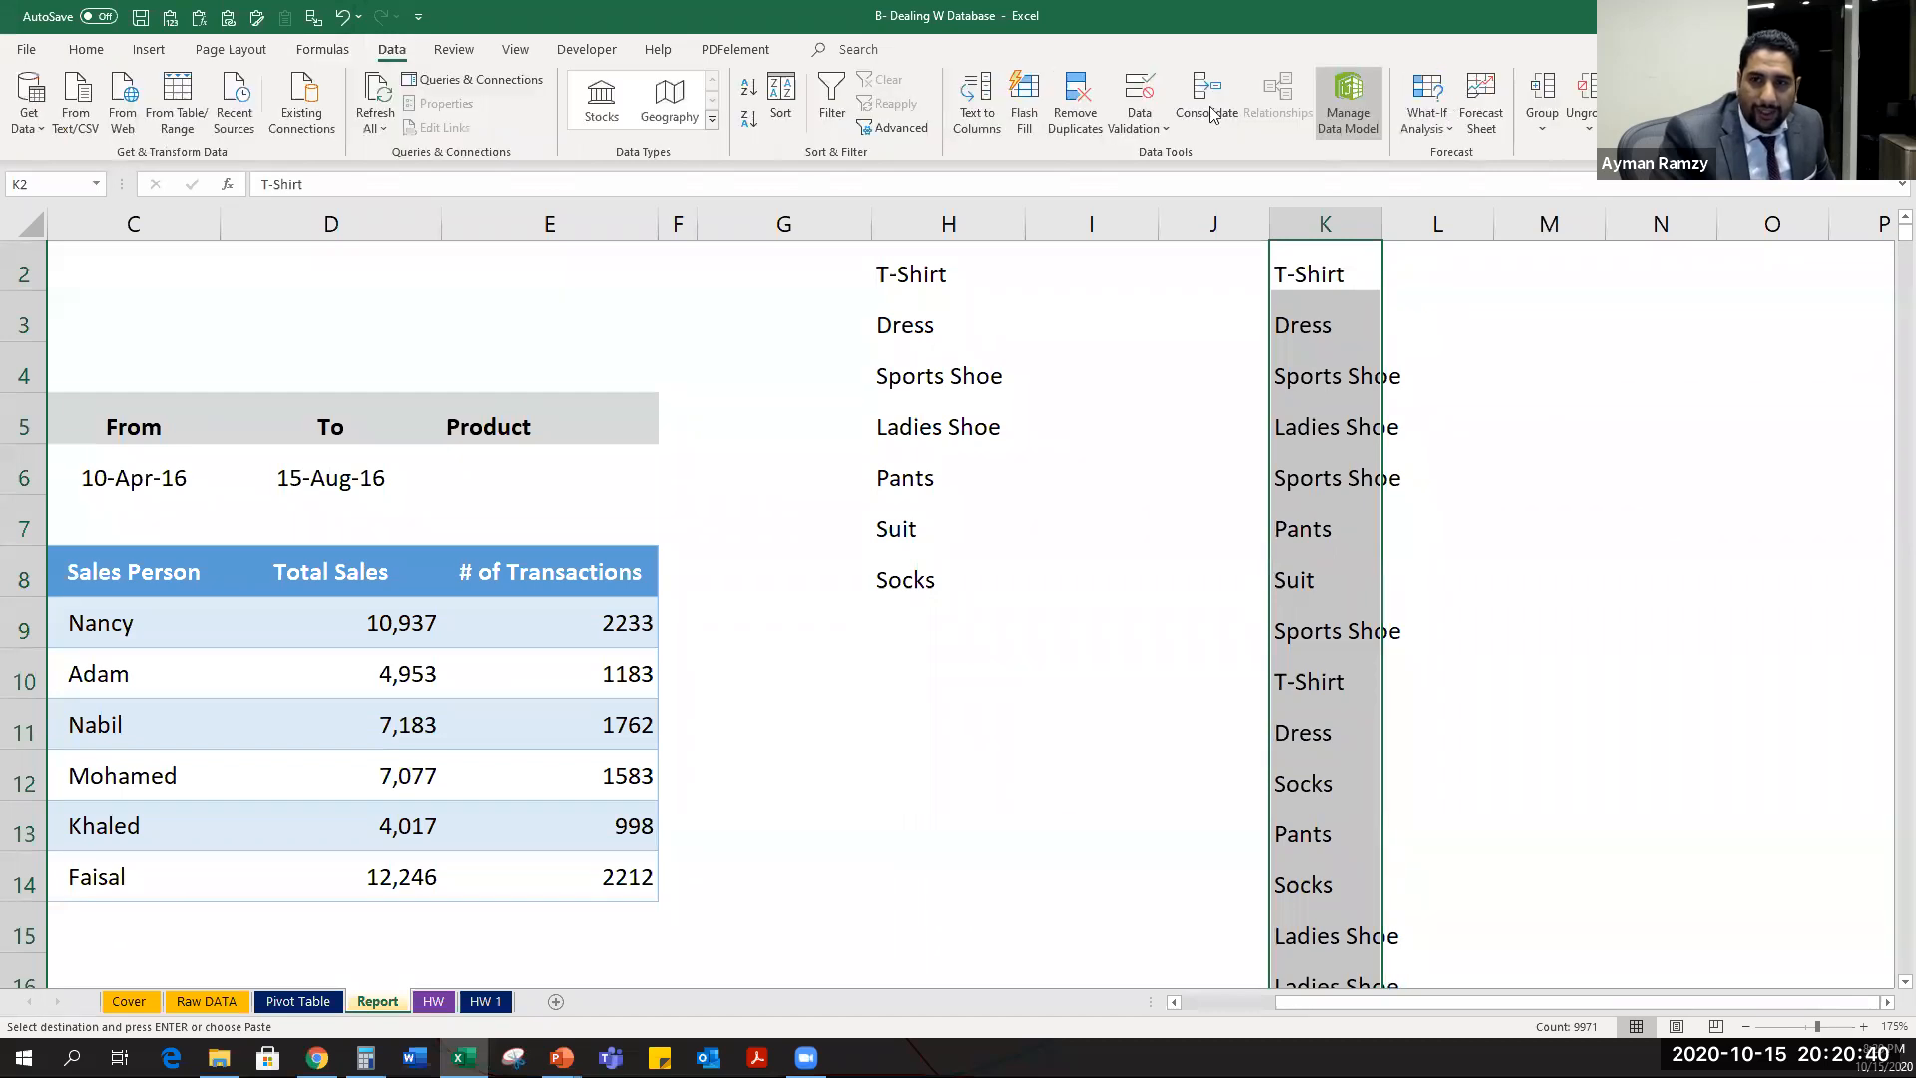
left_click(1070, 89)
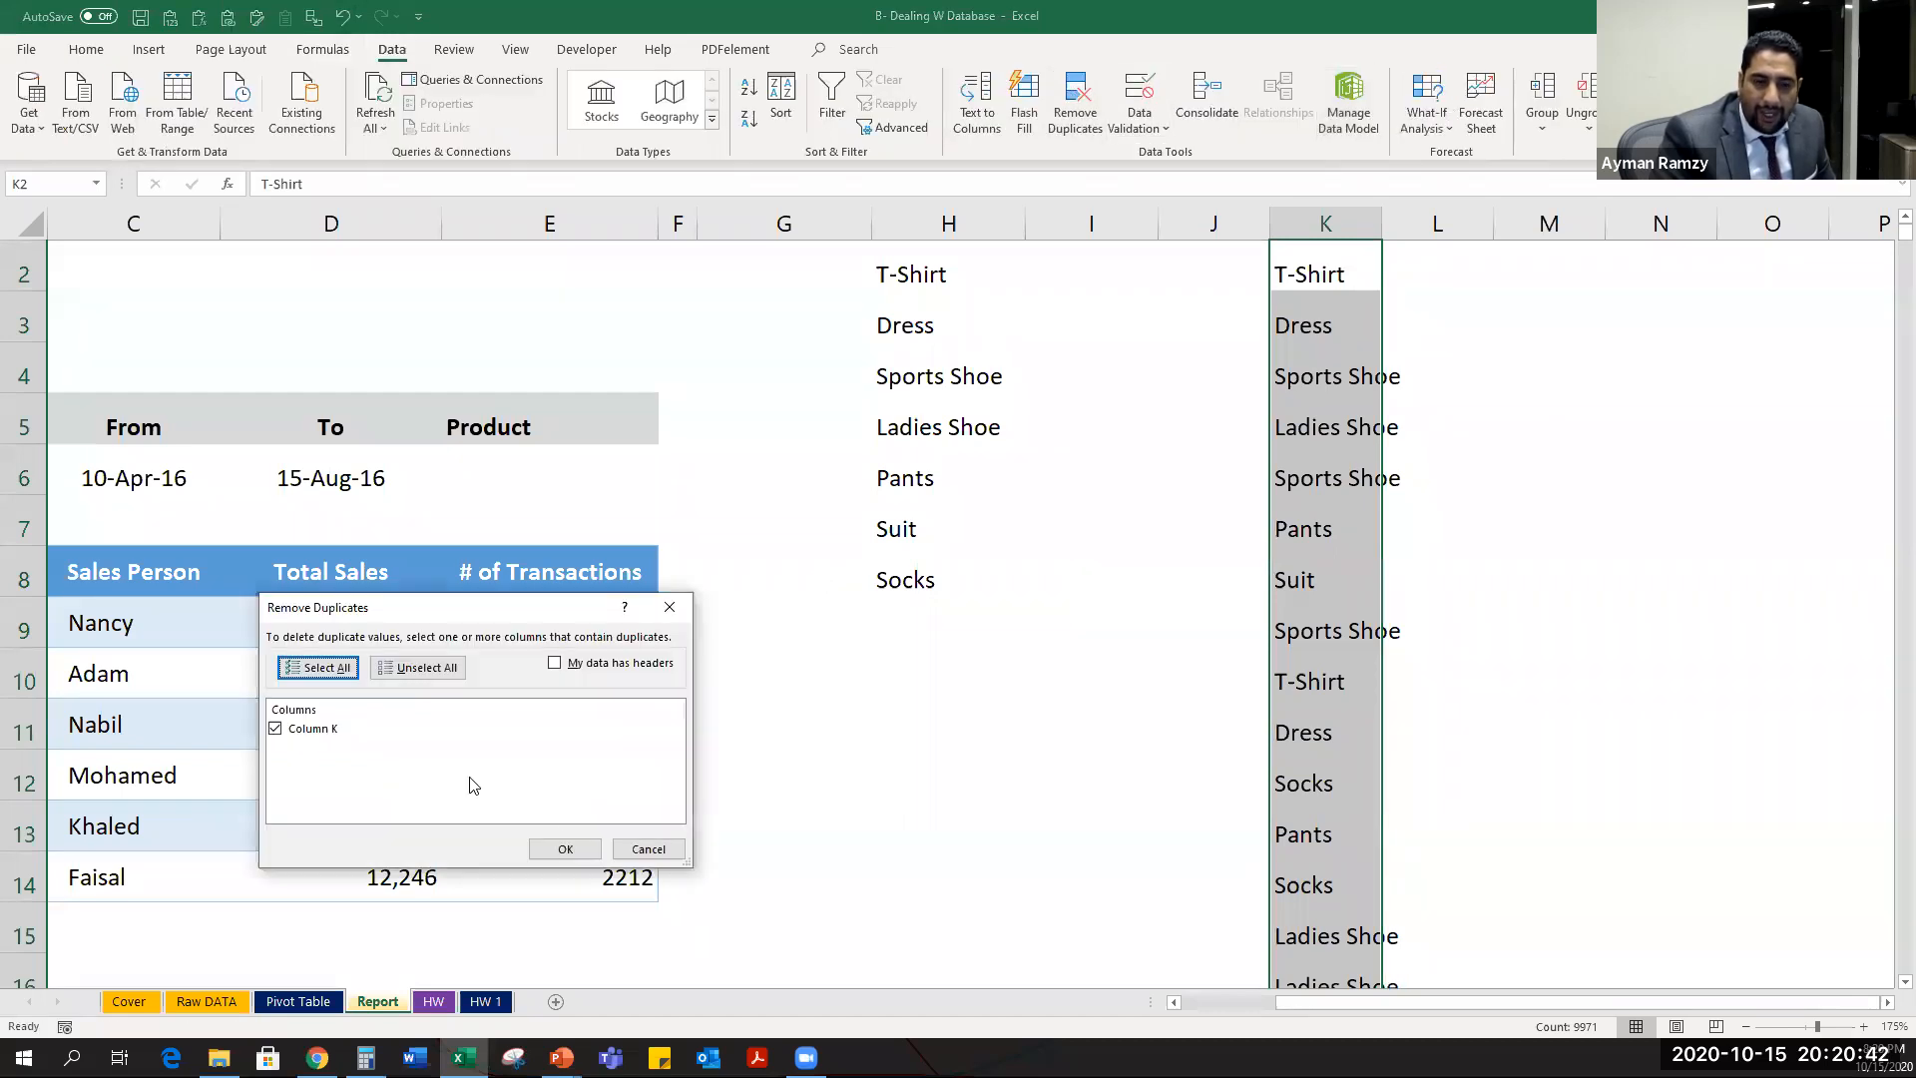
key("Return")
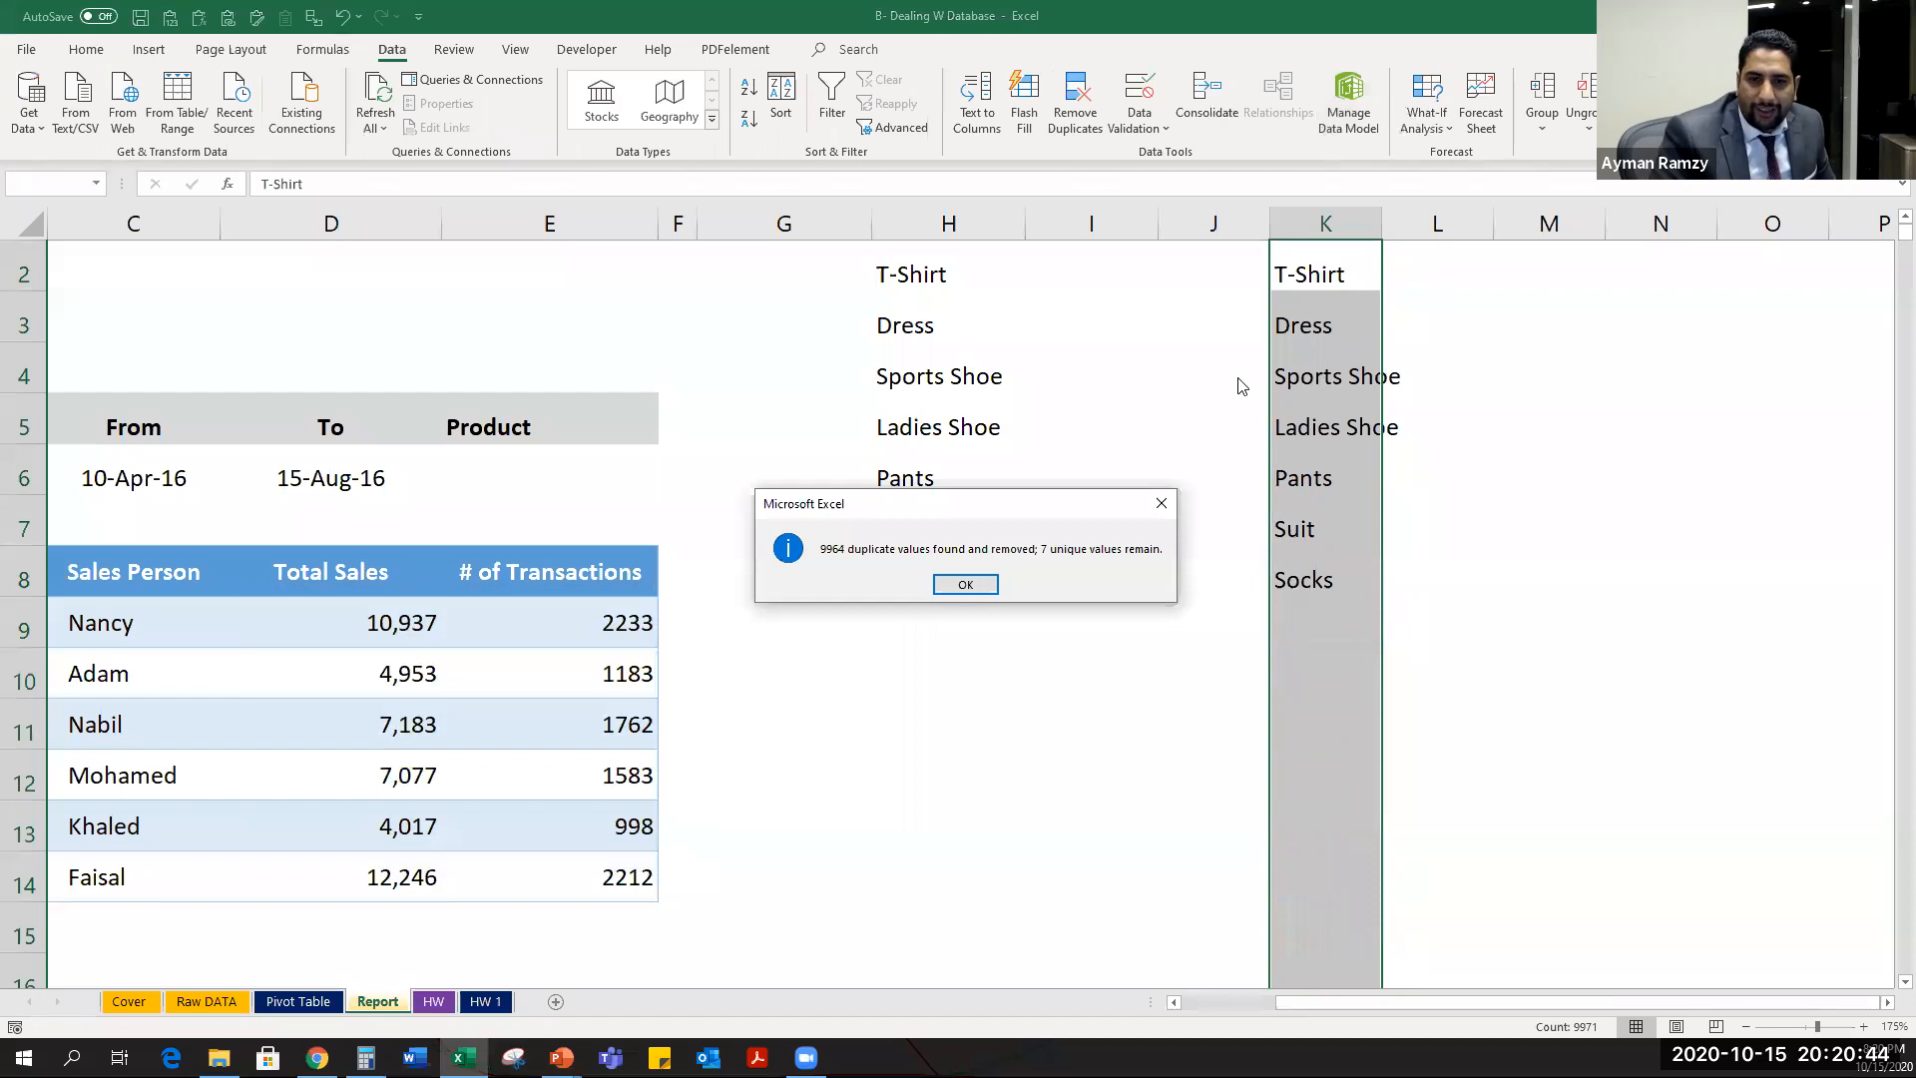
key("Return")
left_click_drag(929, 303, 936, 613)
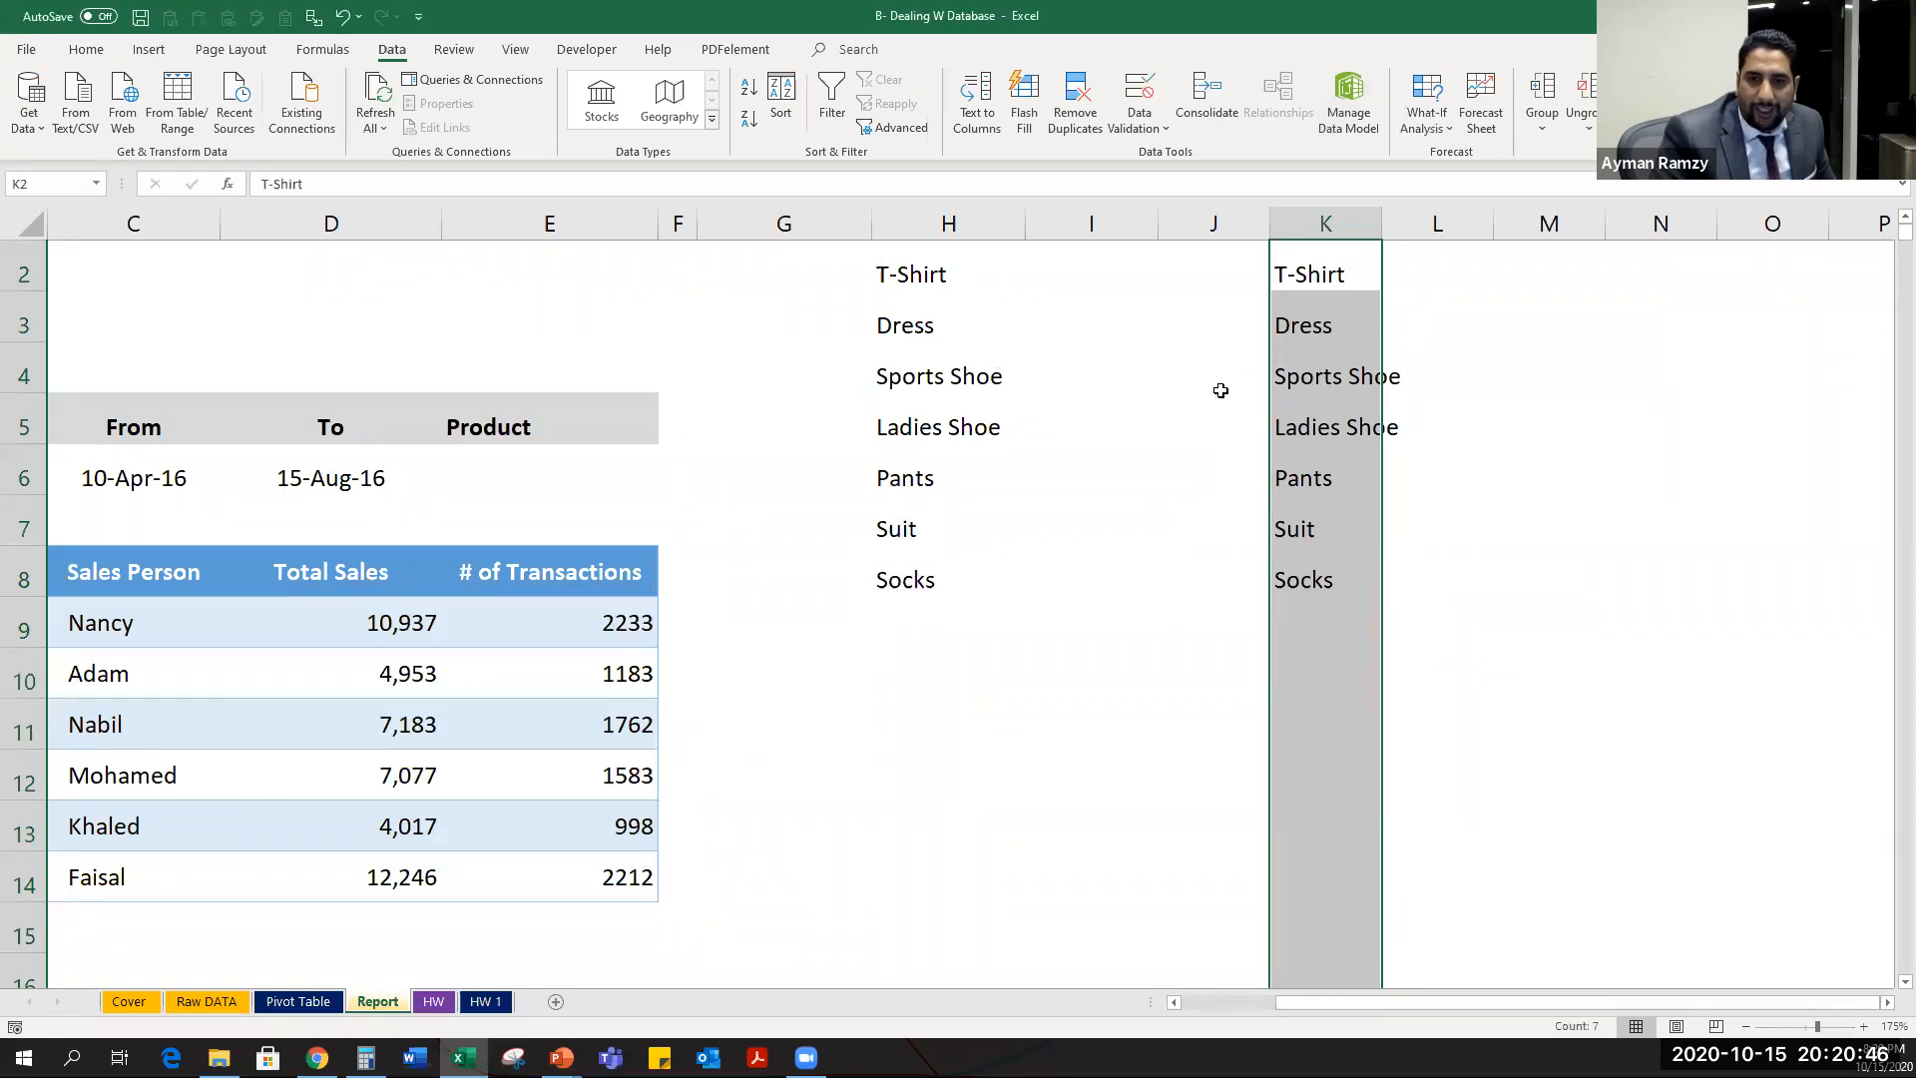
Add the test entry "l;iksdgdjlks" below the last product in cell D9973 of the Raw DATA sheet.
left_click(911, 294)
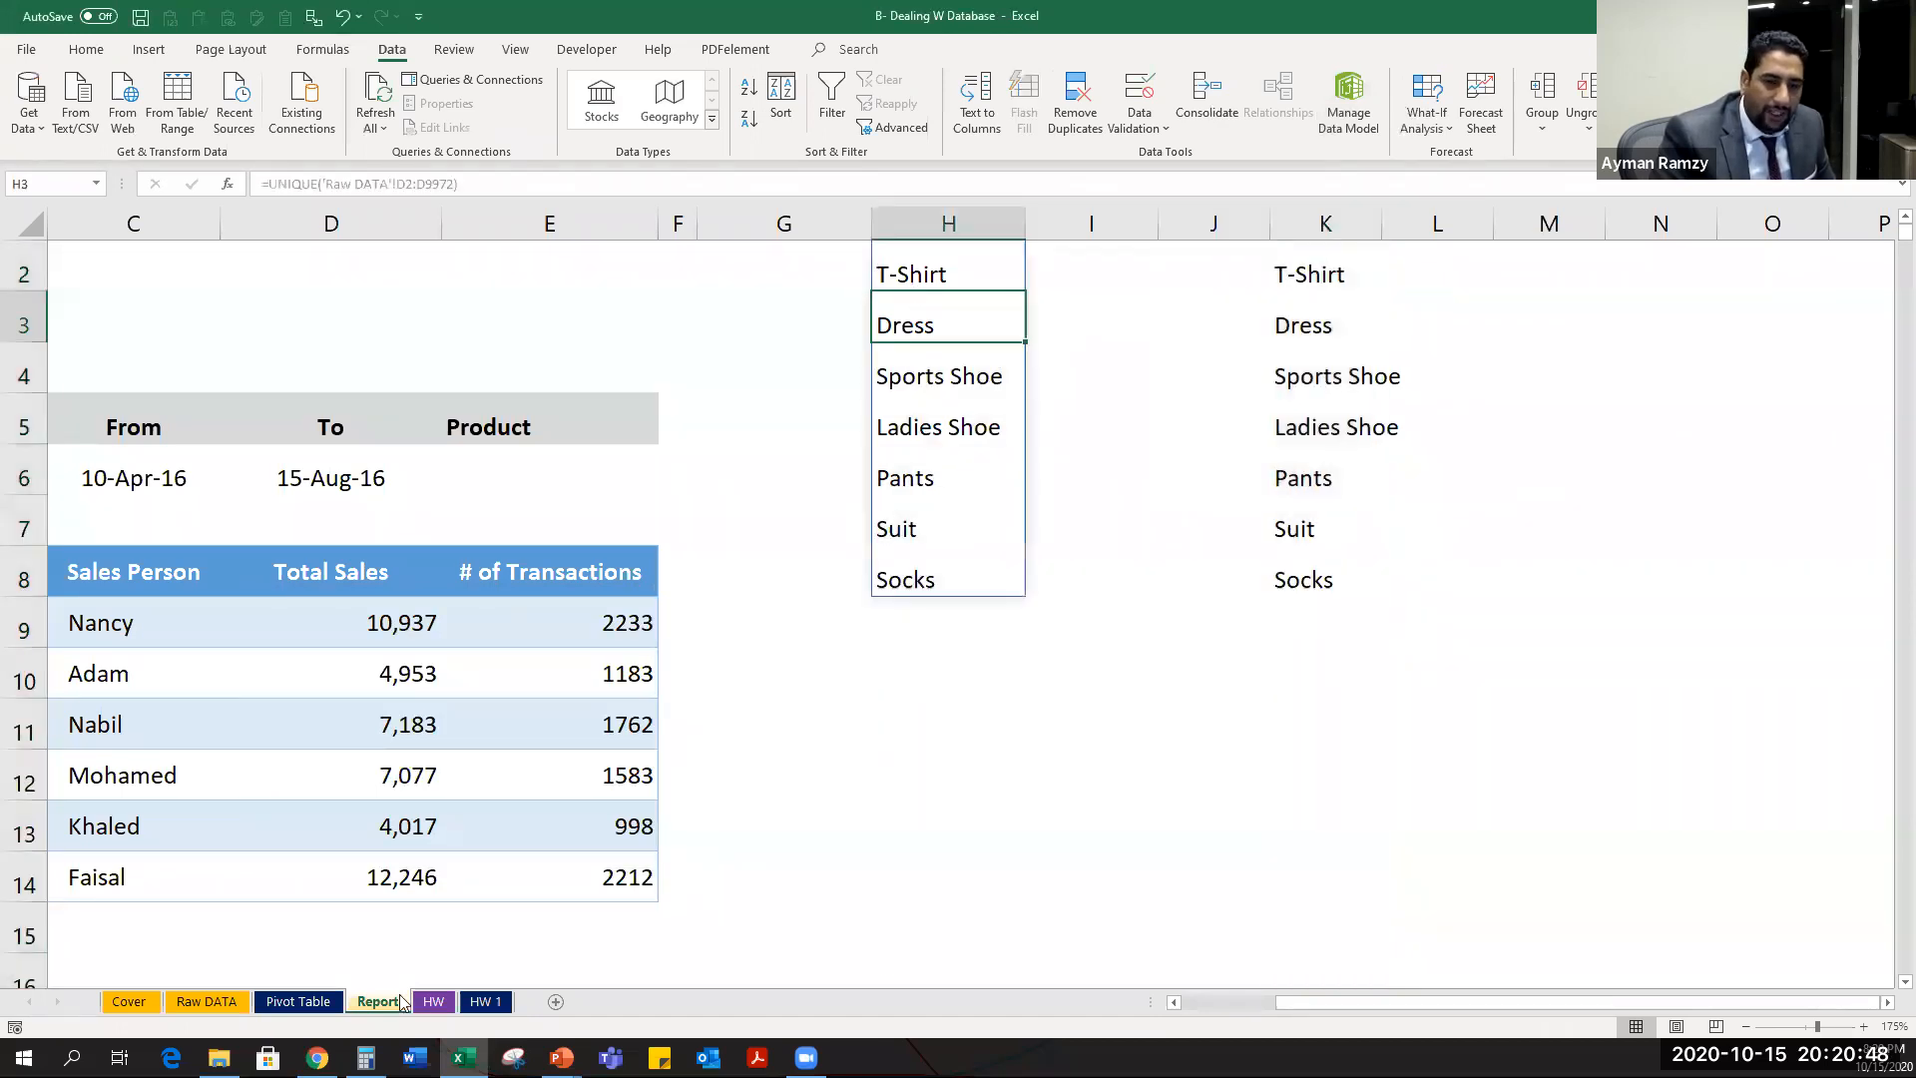
left_click(232, 1003)
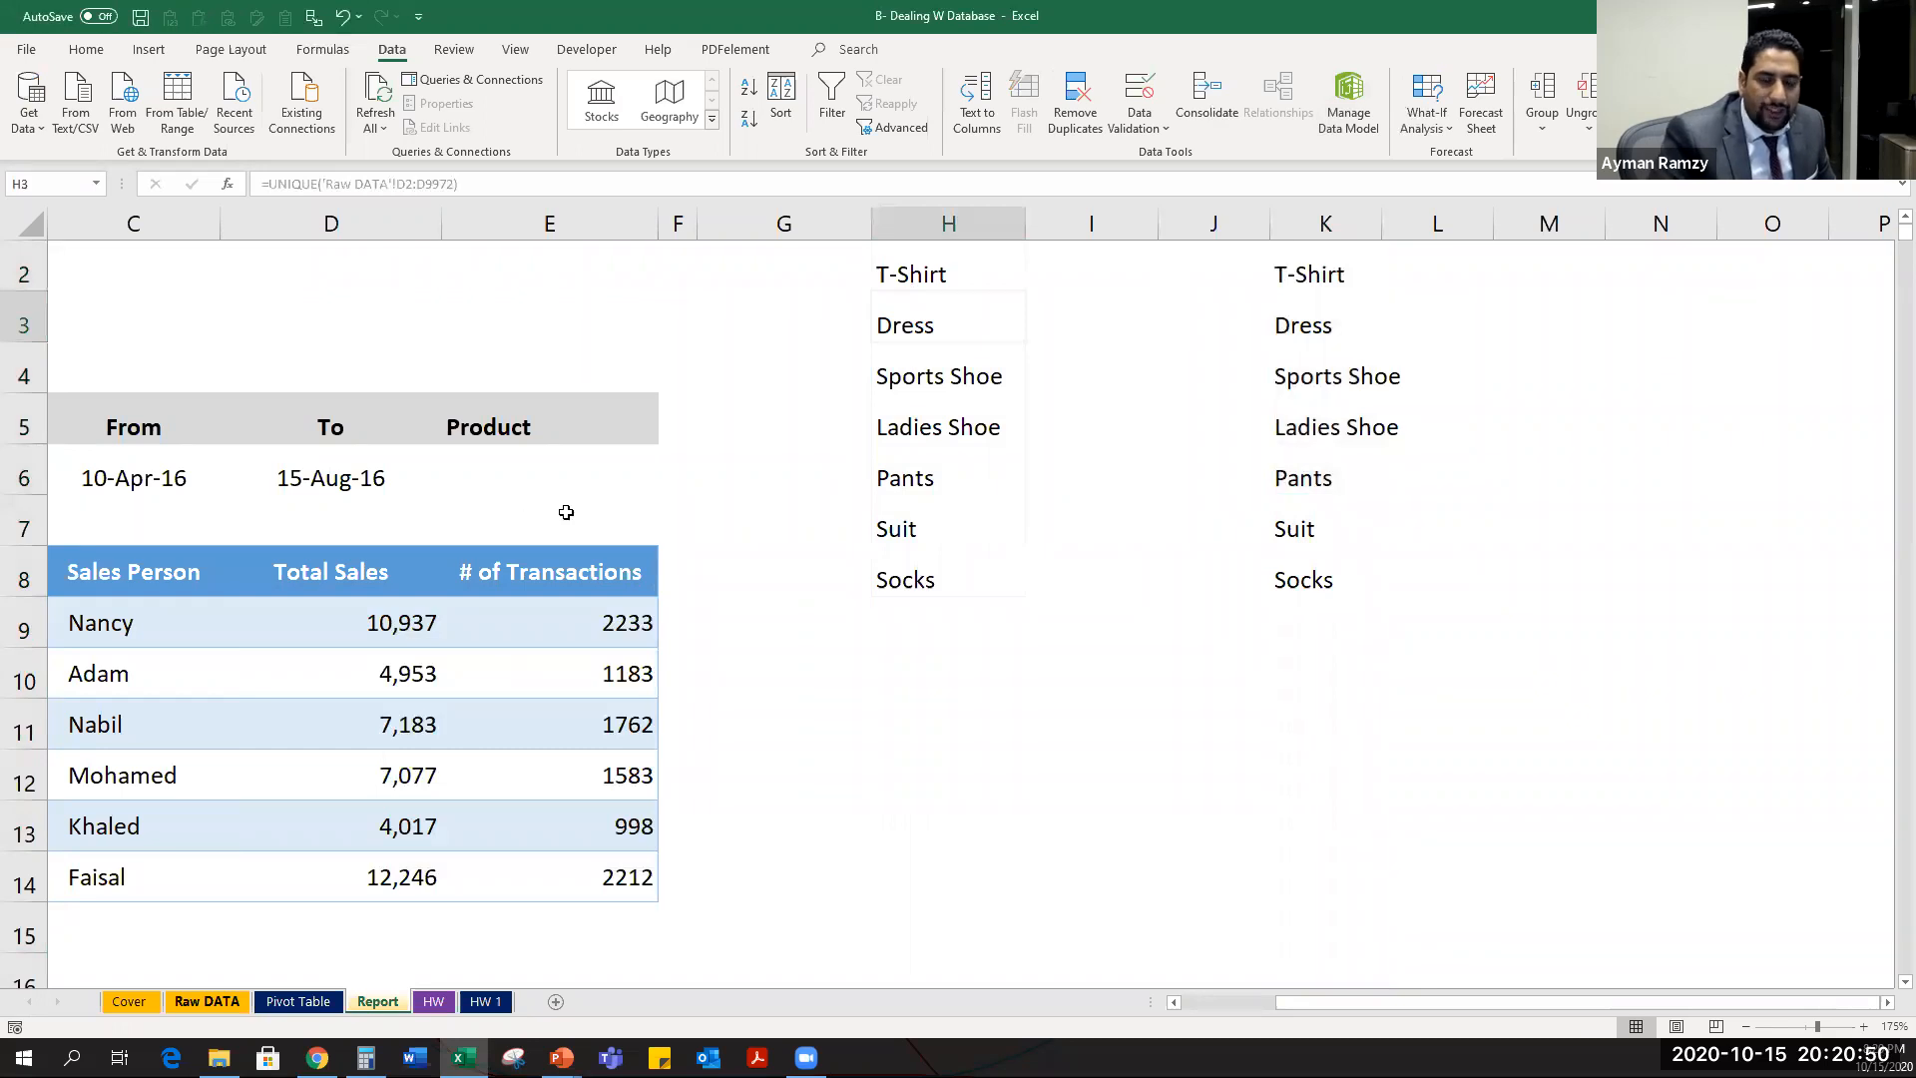
key("Down")
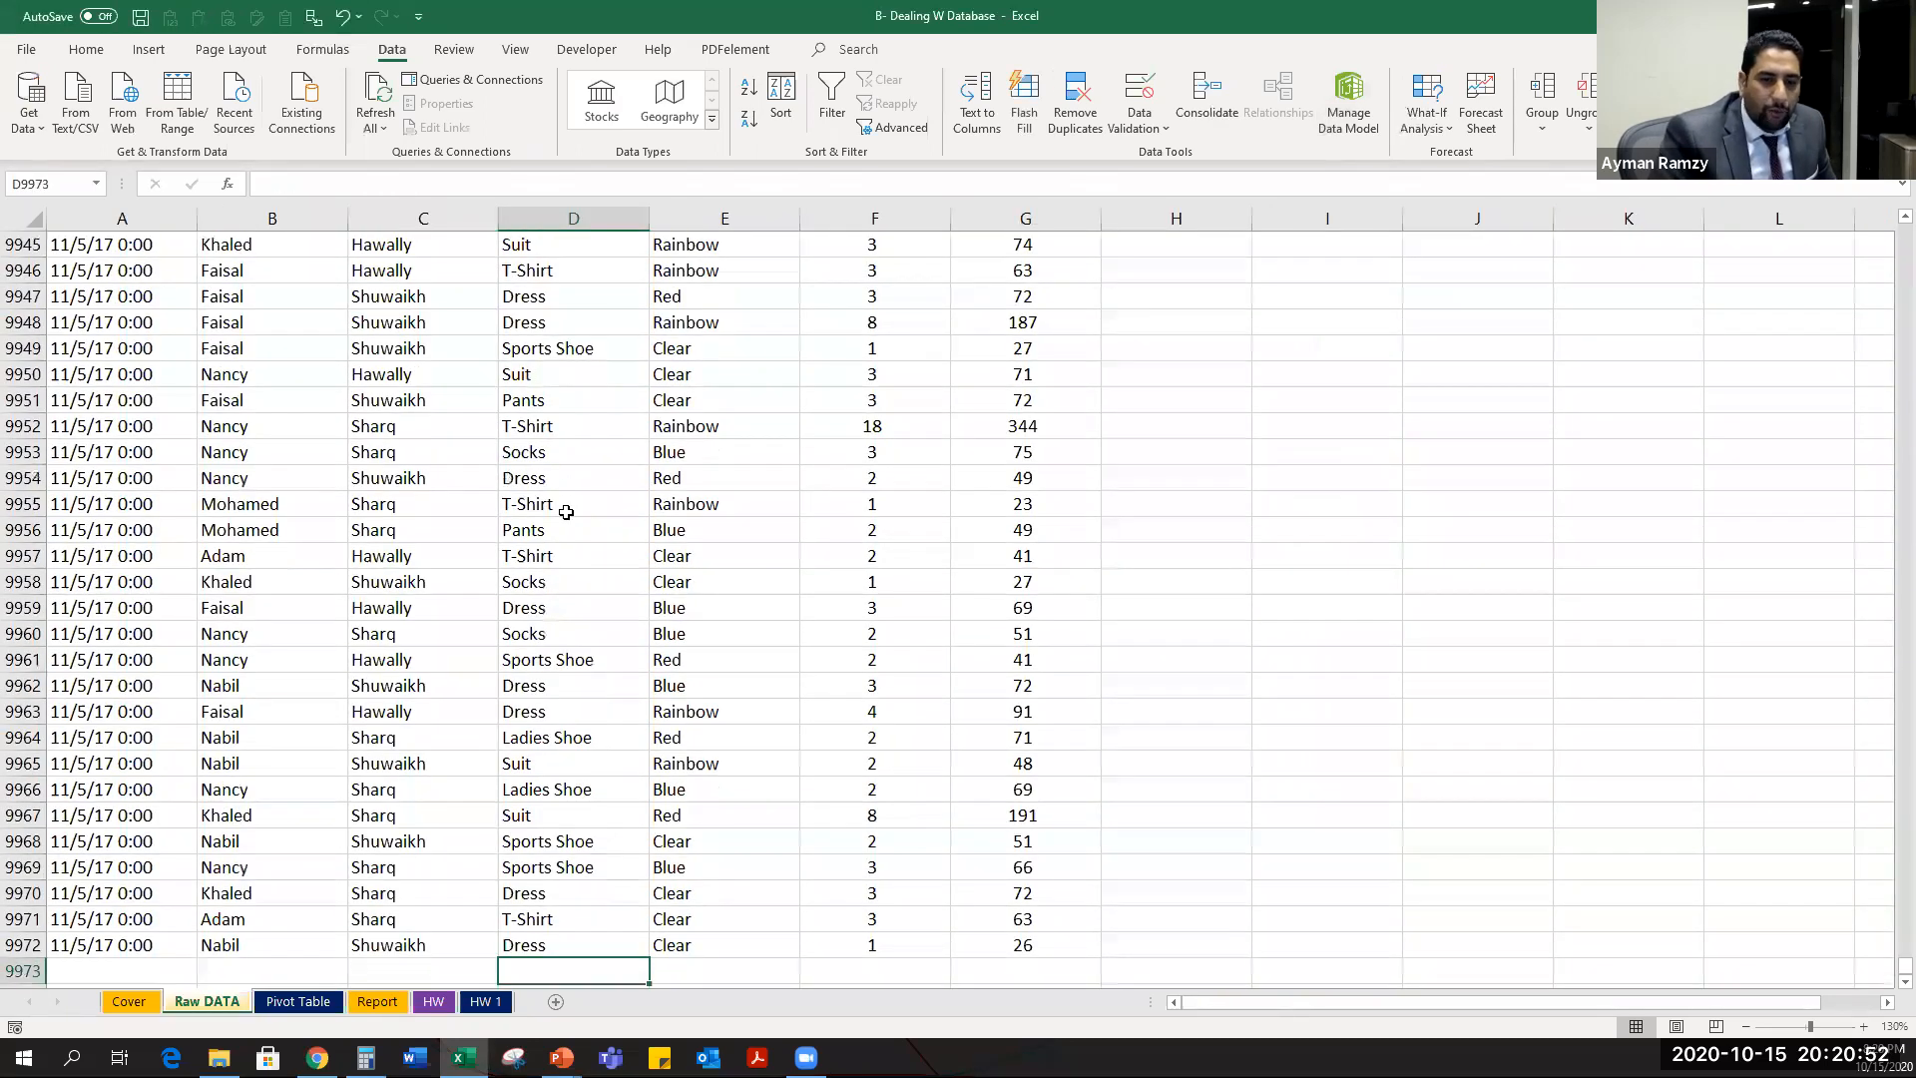
type("l;iksdgdjlks")
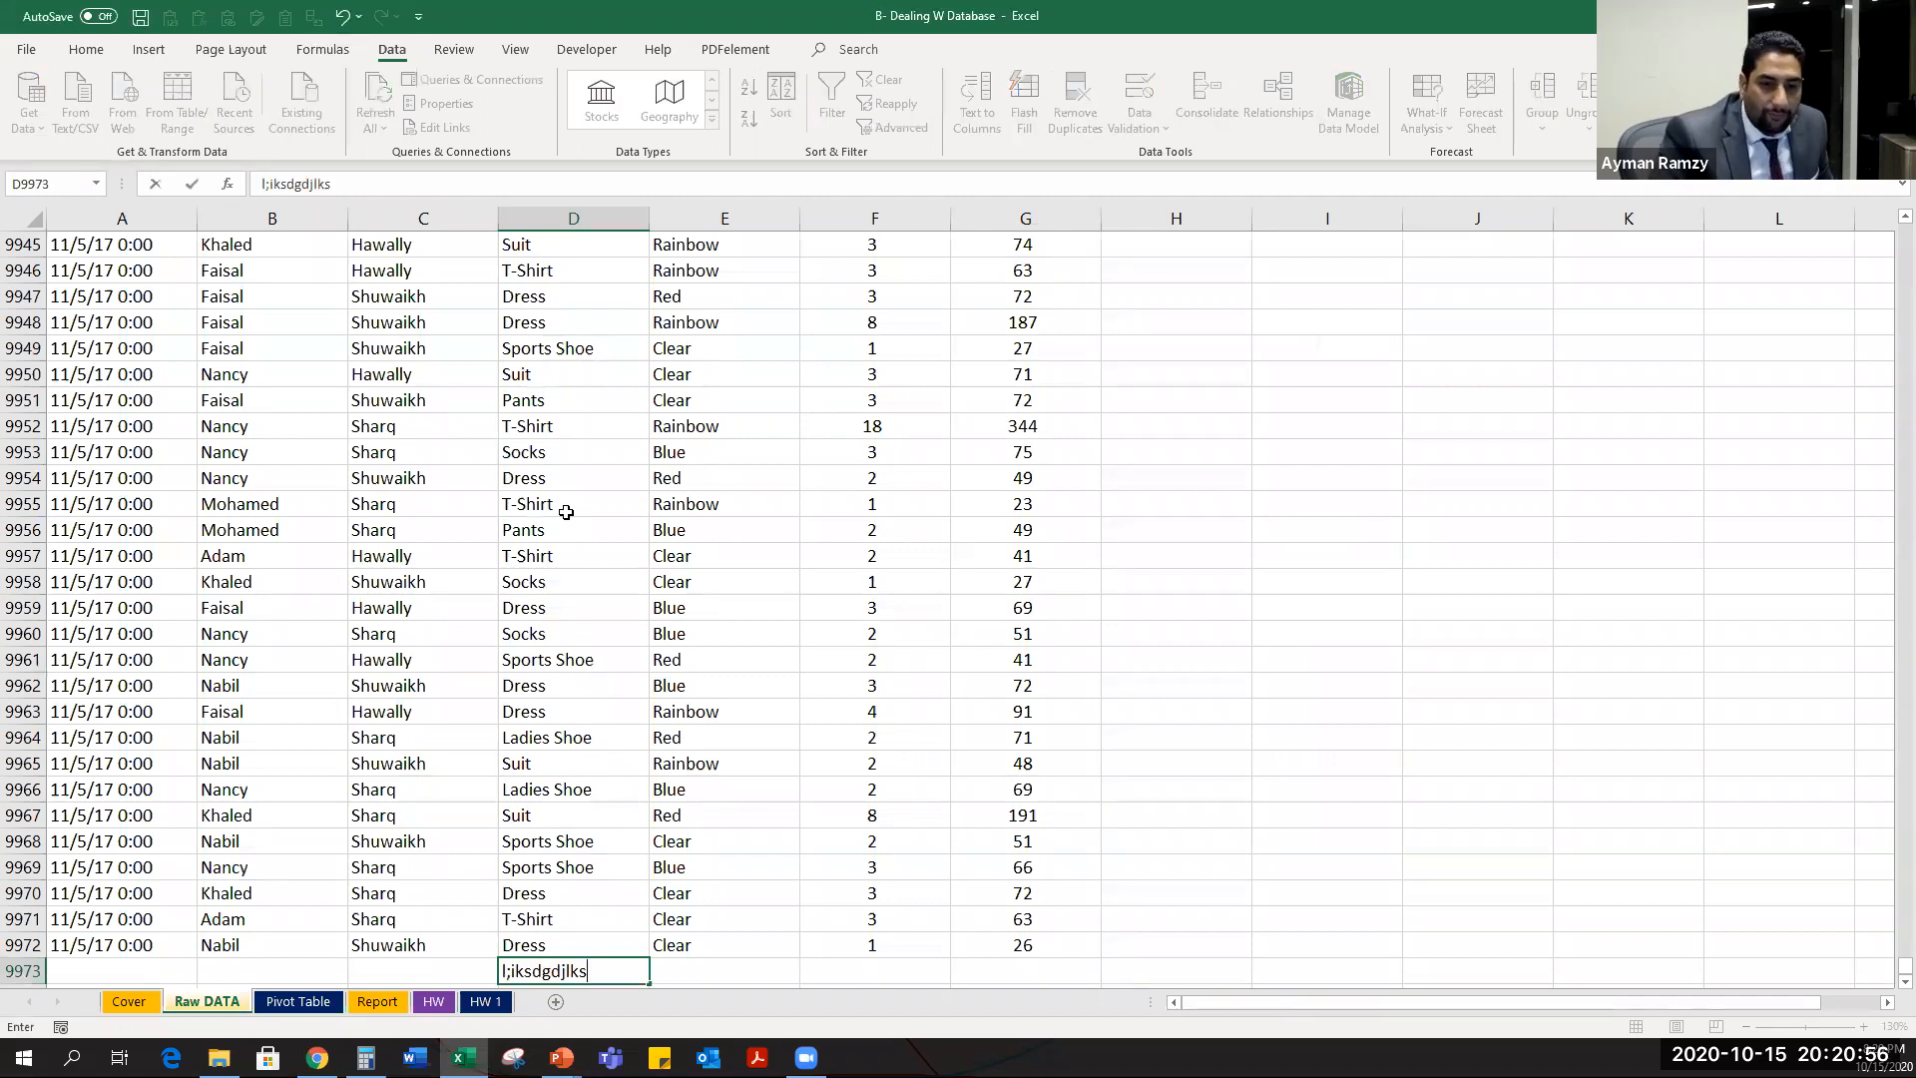
key("Return")
Extend the array of the UNIQUE formula in H2 of the Report sheet to 'Raw DATA'!D2:D15000.
key("ctrl+Page_Down")
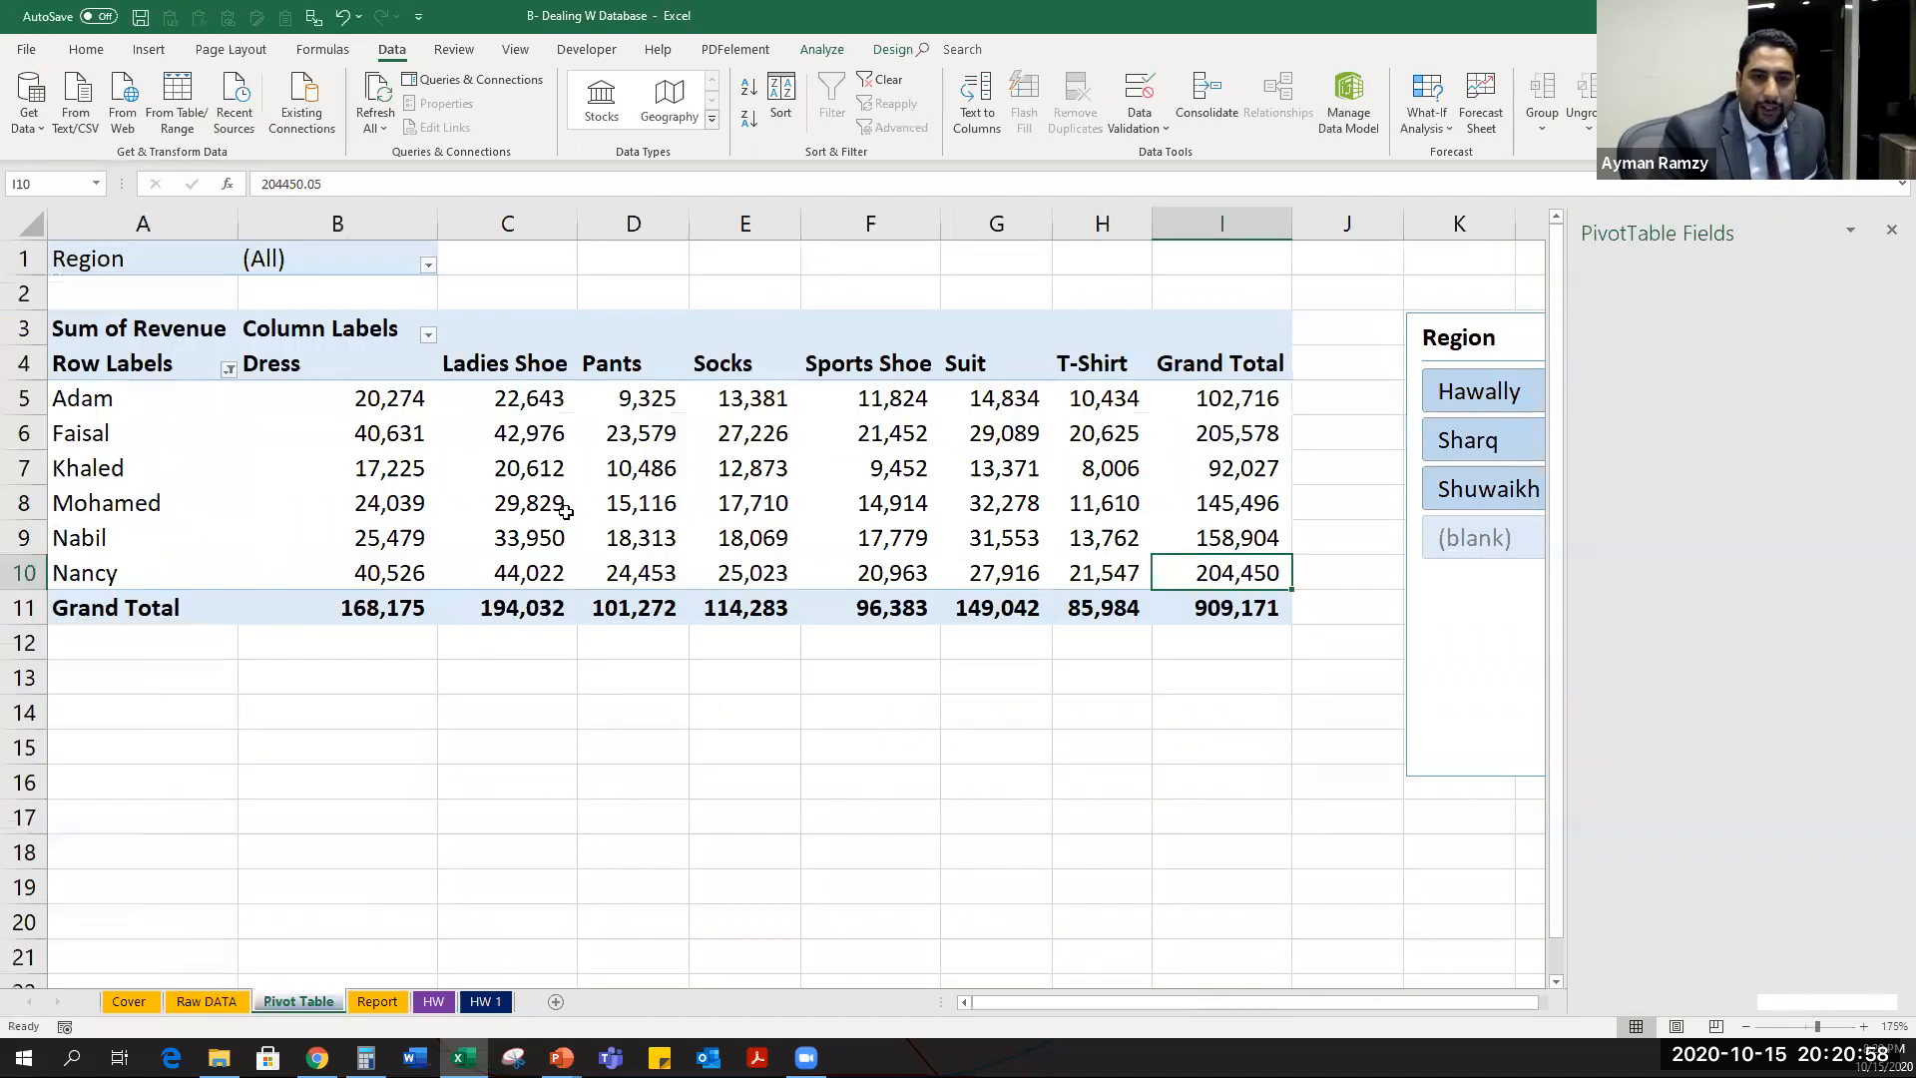
key("ctrl+Page_Down")
key("Down")
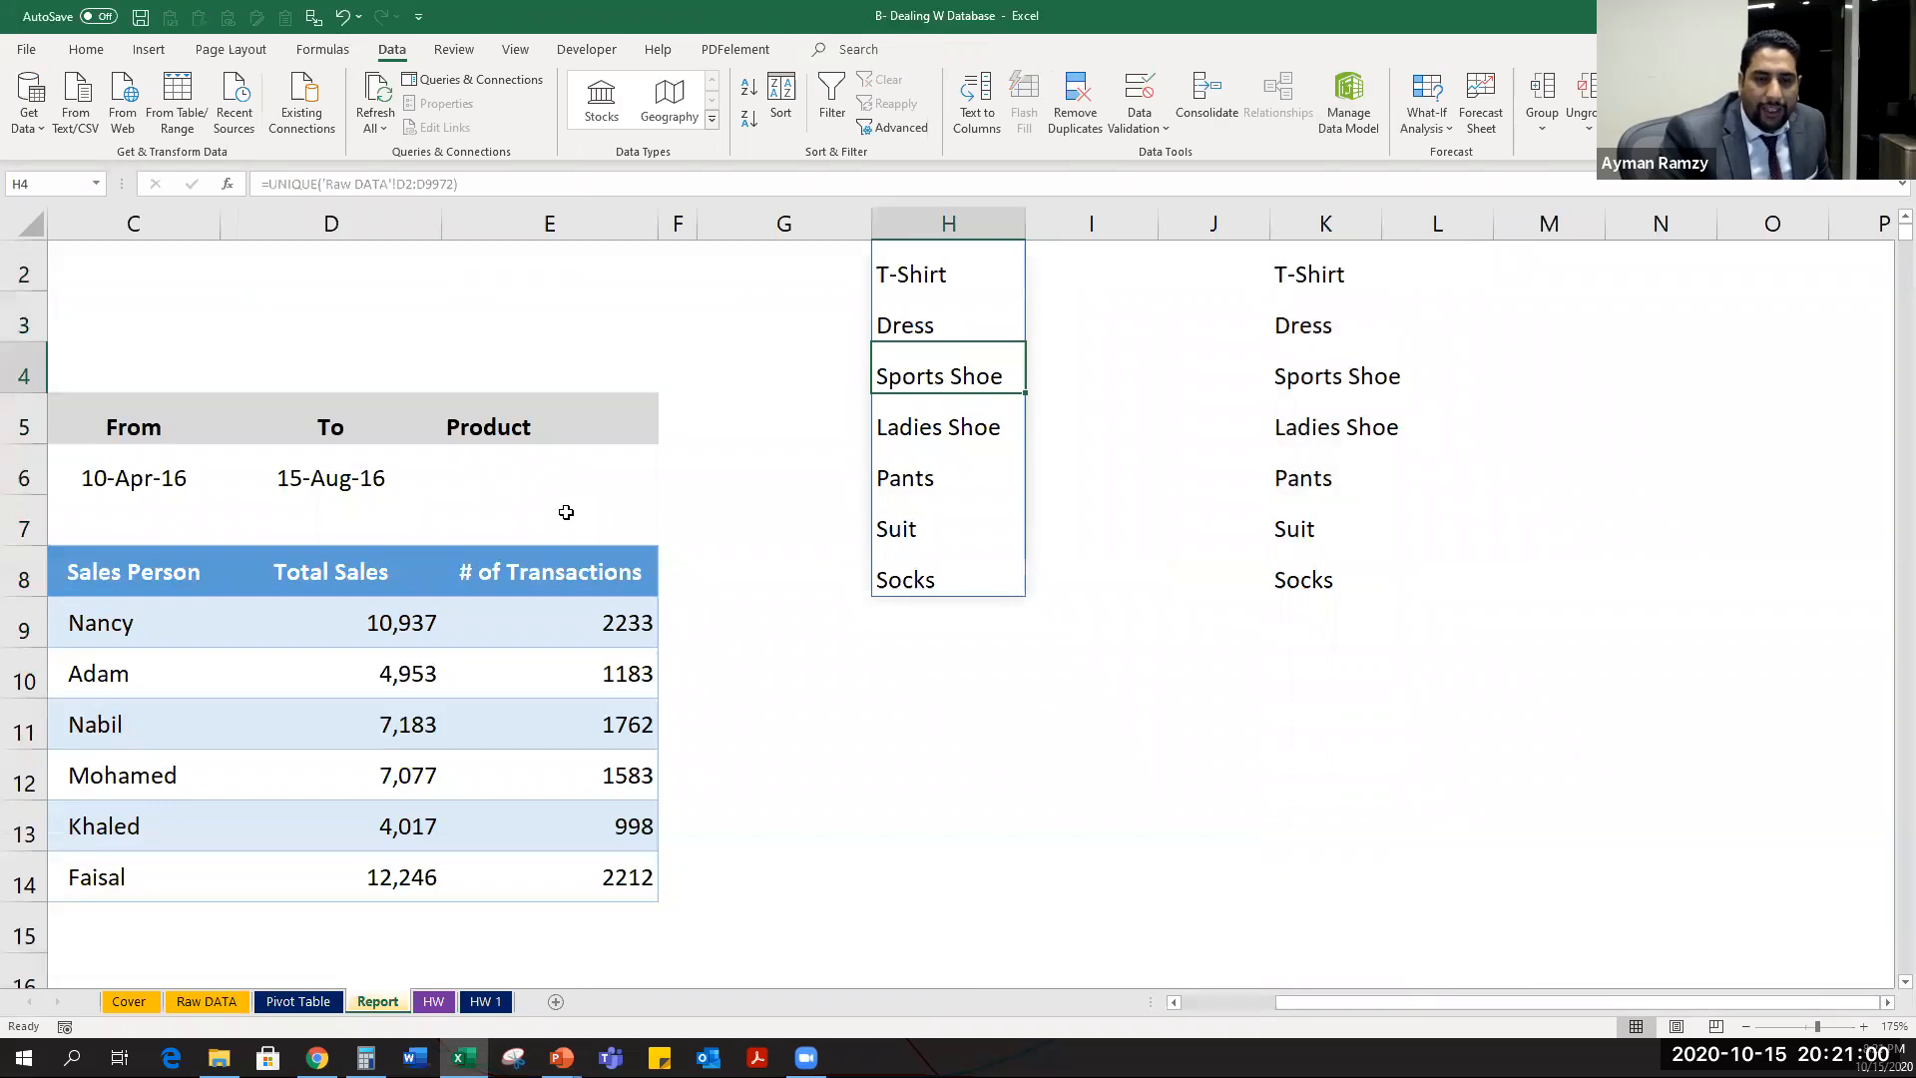
key("Up")
key("Up")
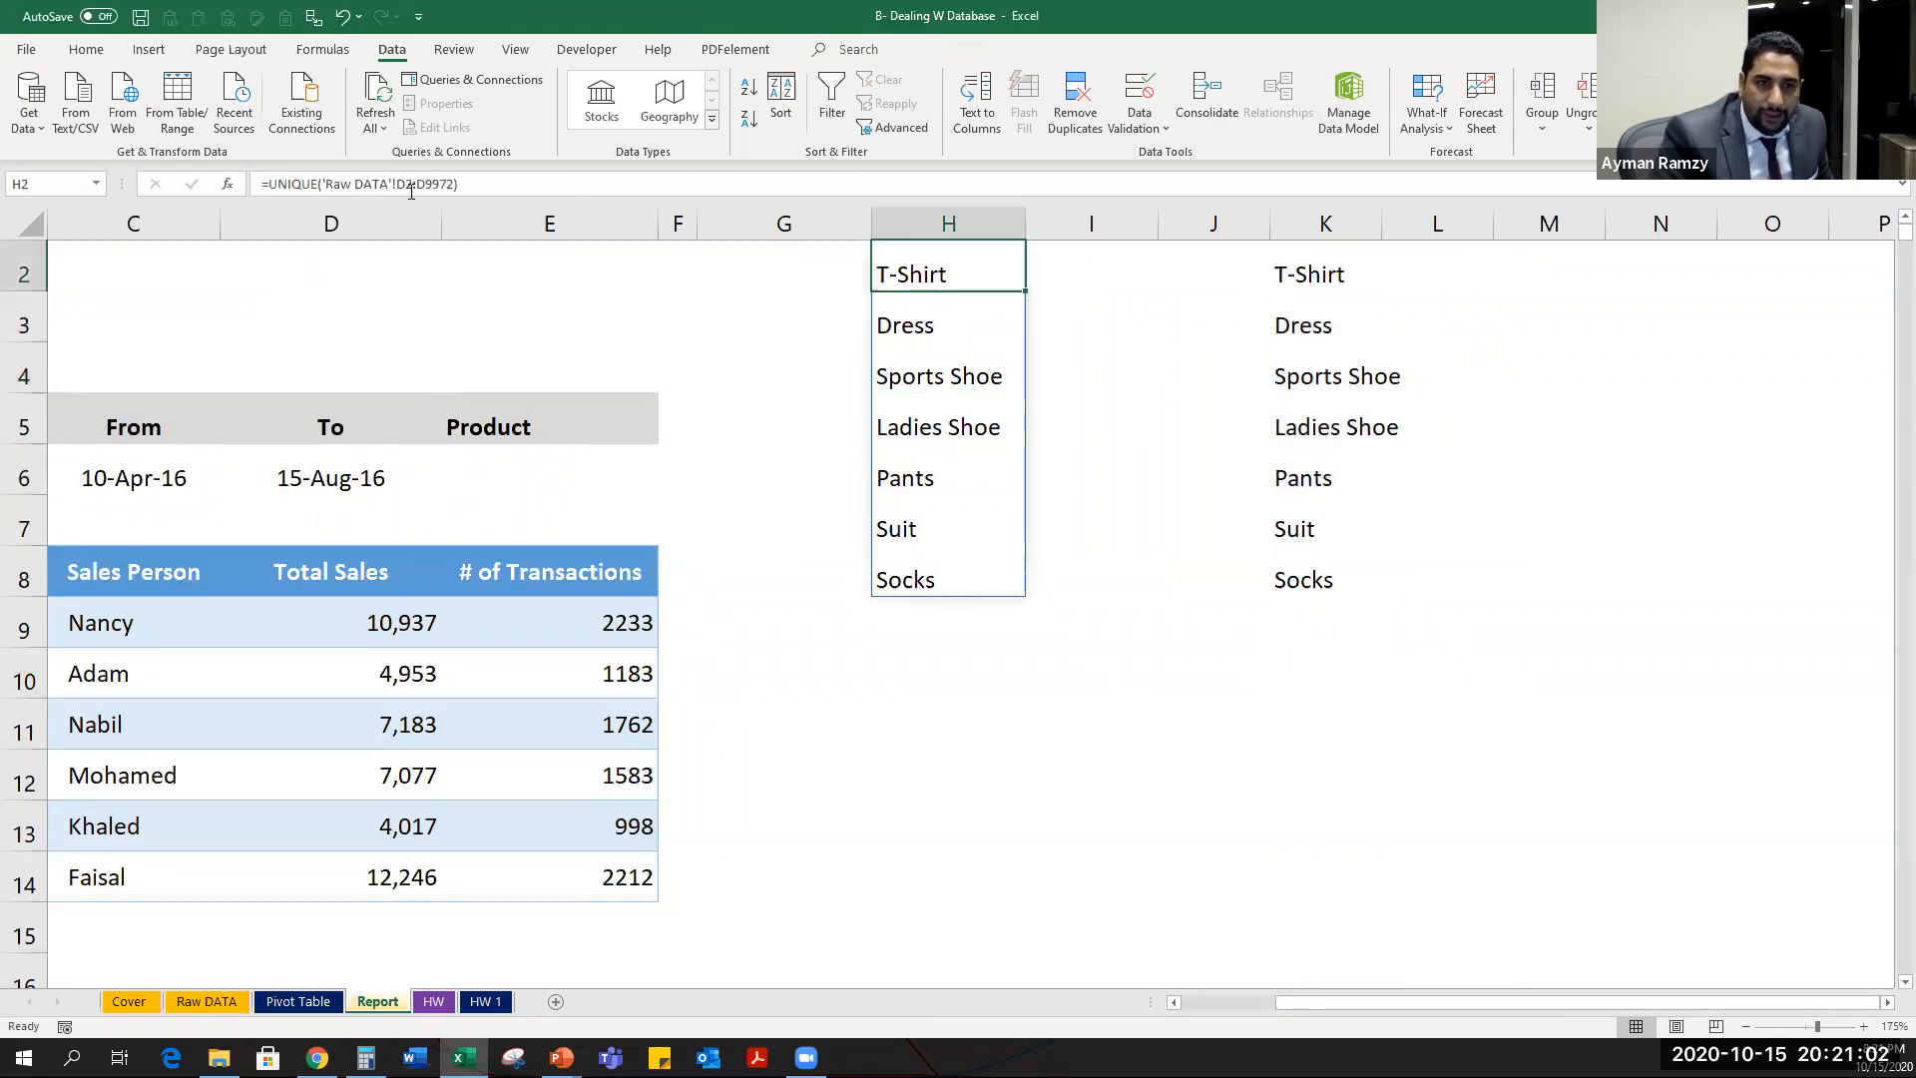
left_click_drag(425, 183, 450, 184)
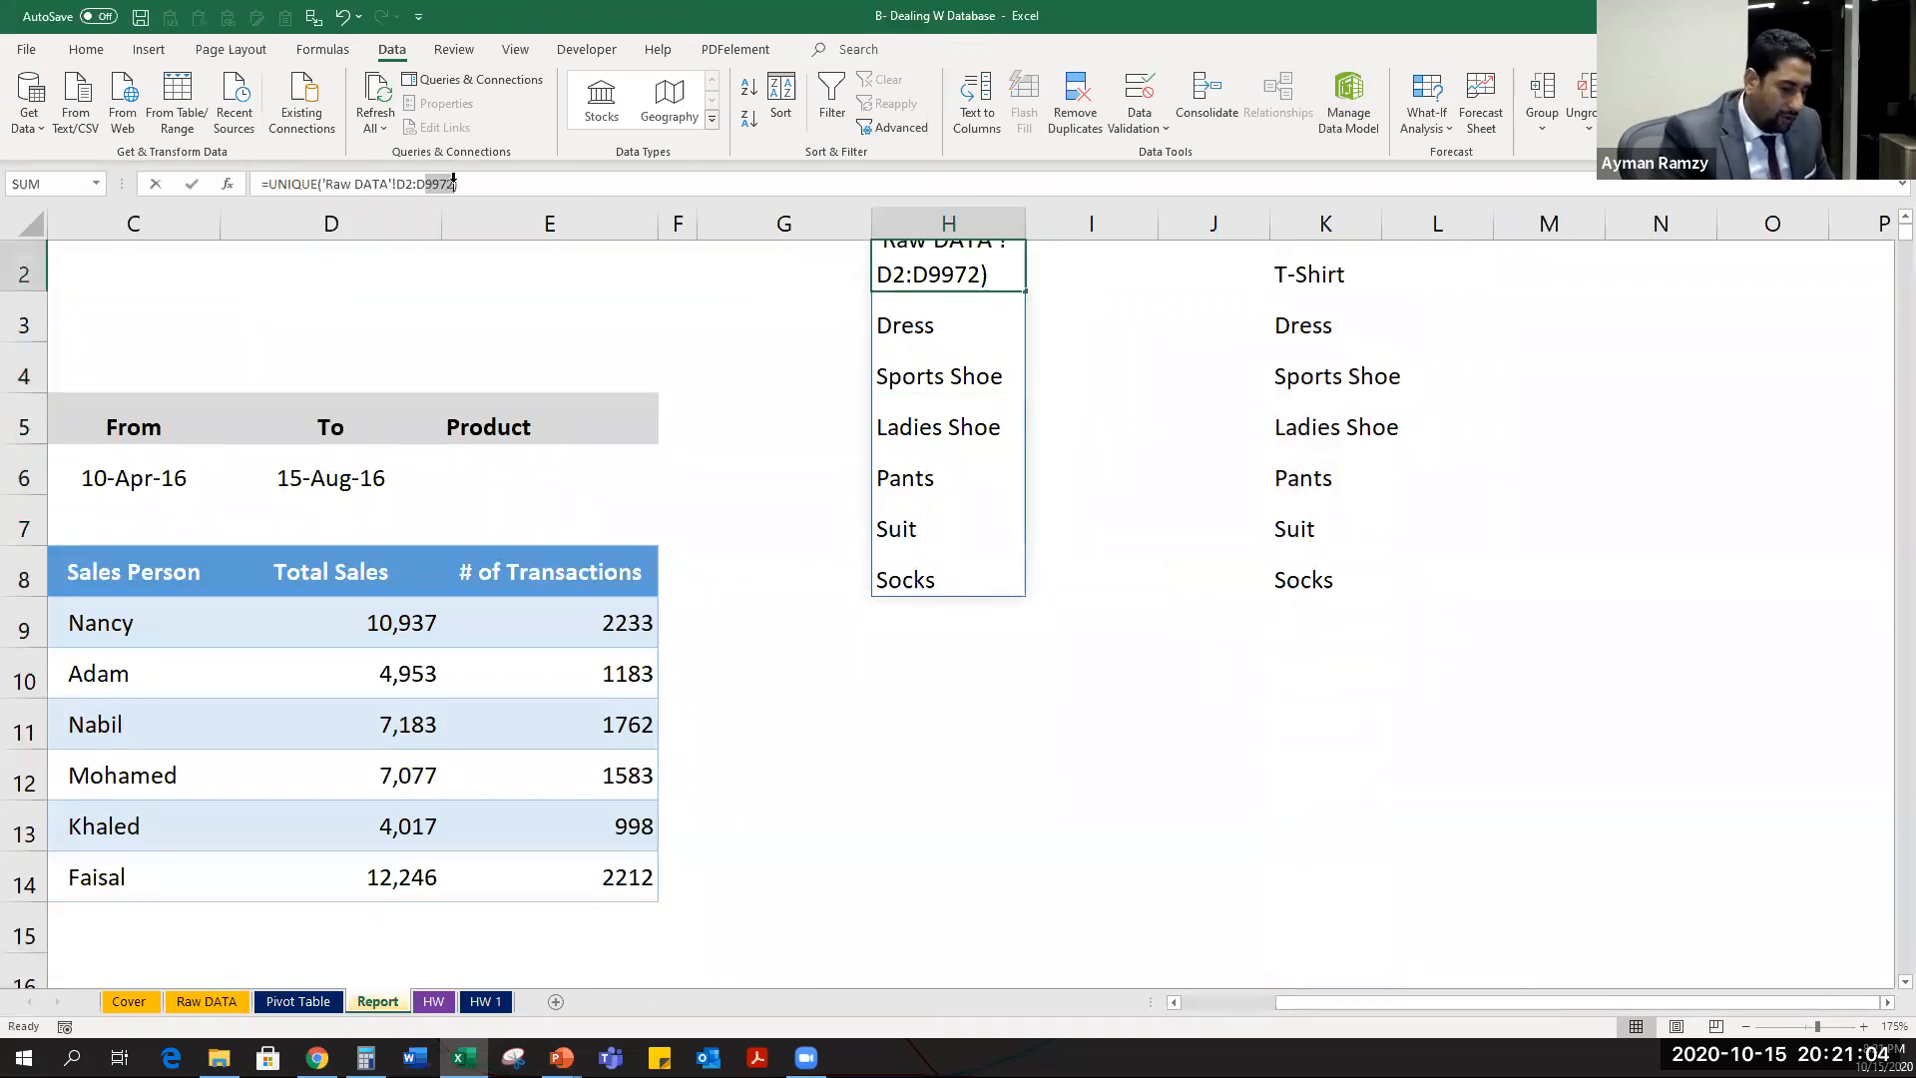
type("15000")
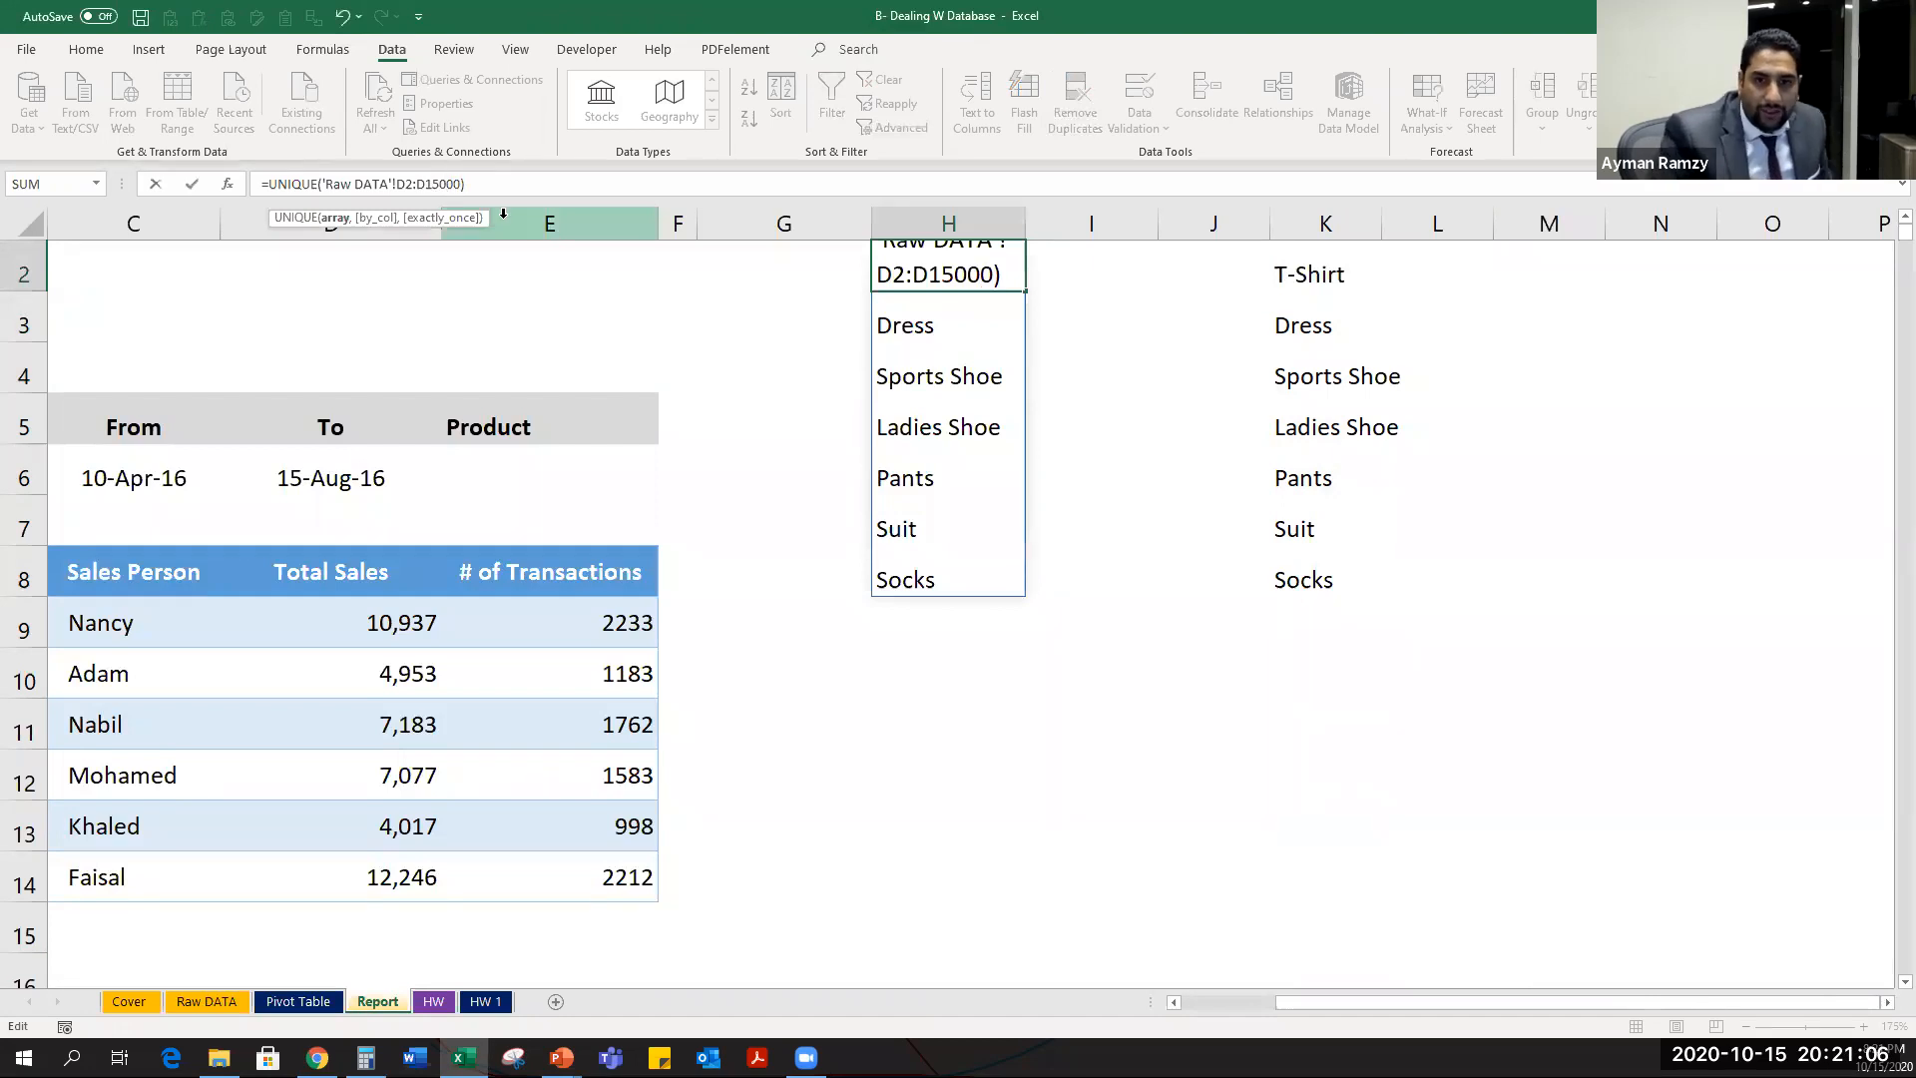
key("Return")
key("Down")
key("ctrl+Down")
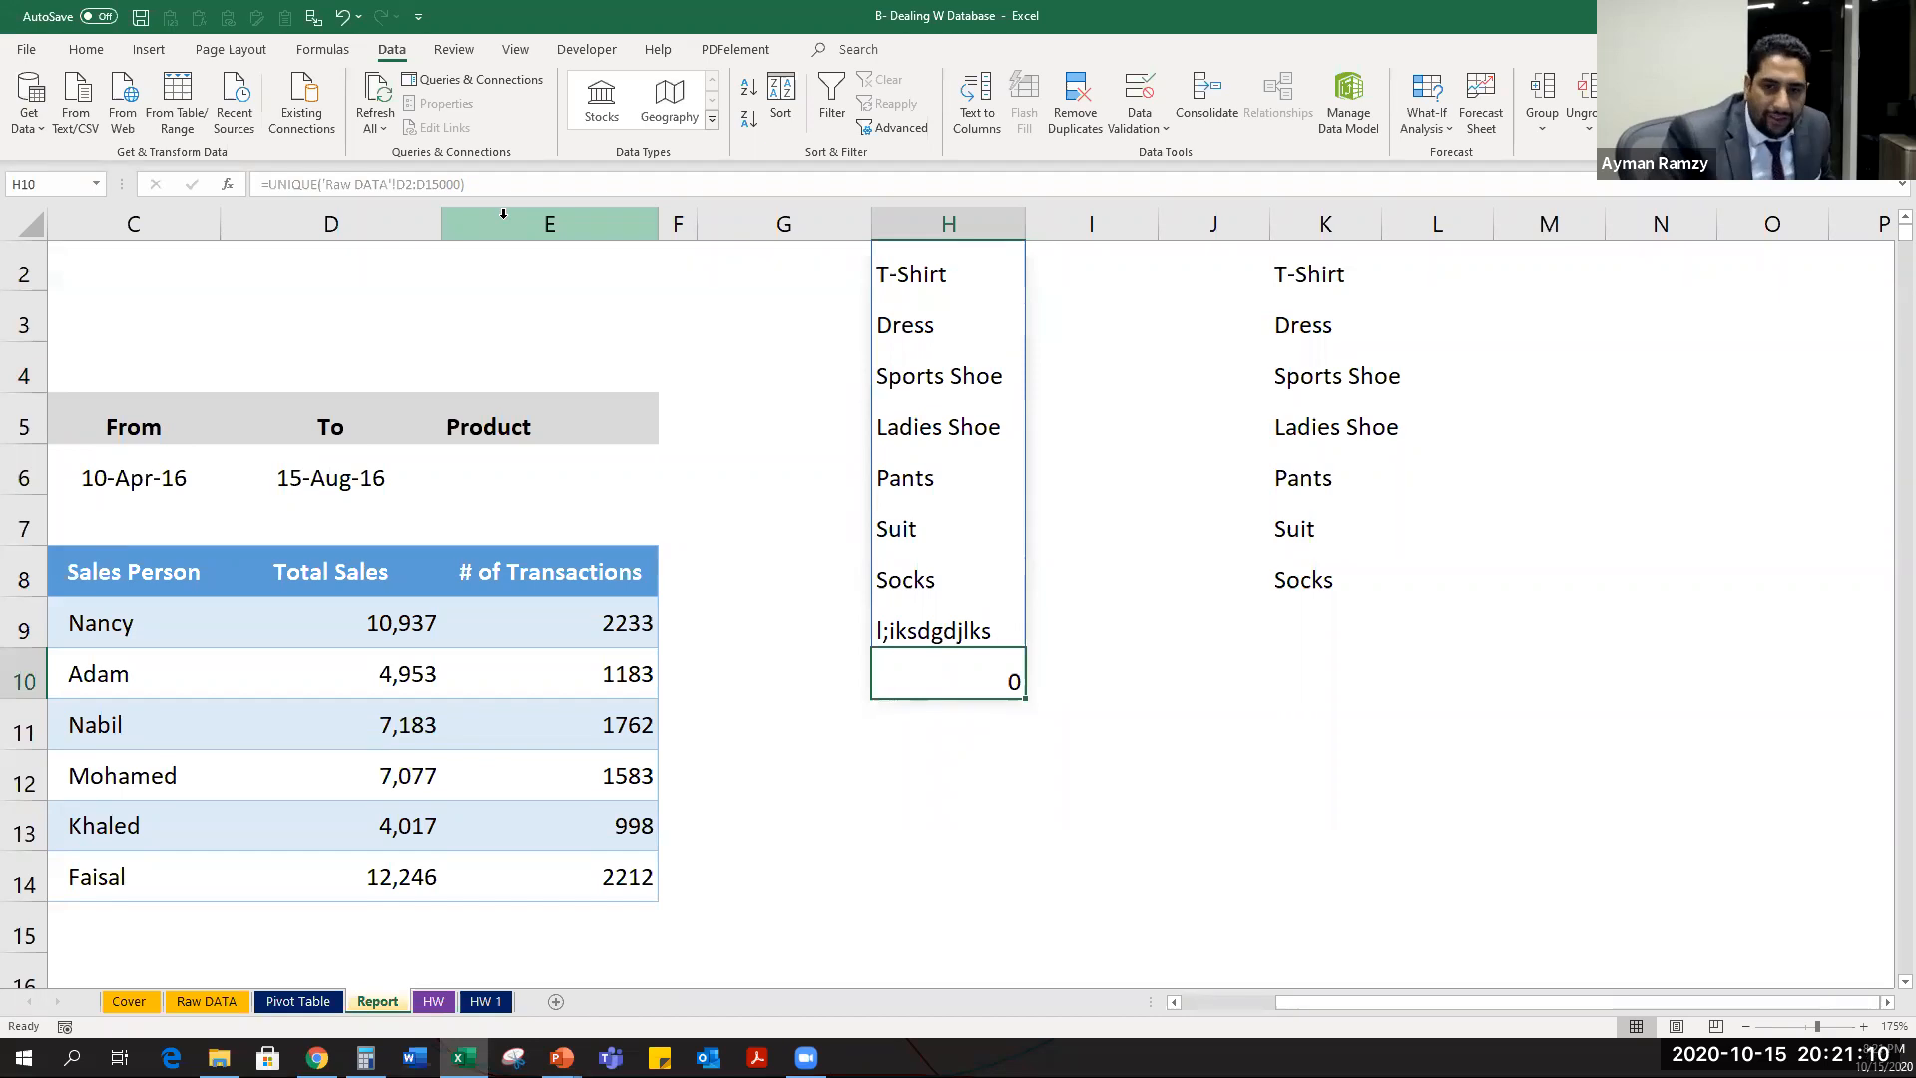
Apply List data validation to the Product cell E6, using the product list in $K$2:$K$8 as the source.
key("ctrl+Up")
key("Right")
key("Right")
key("Right")
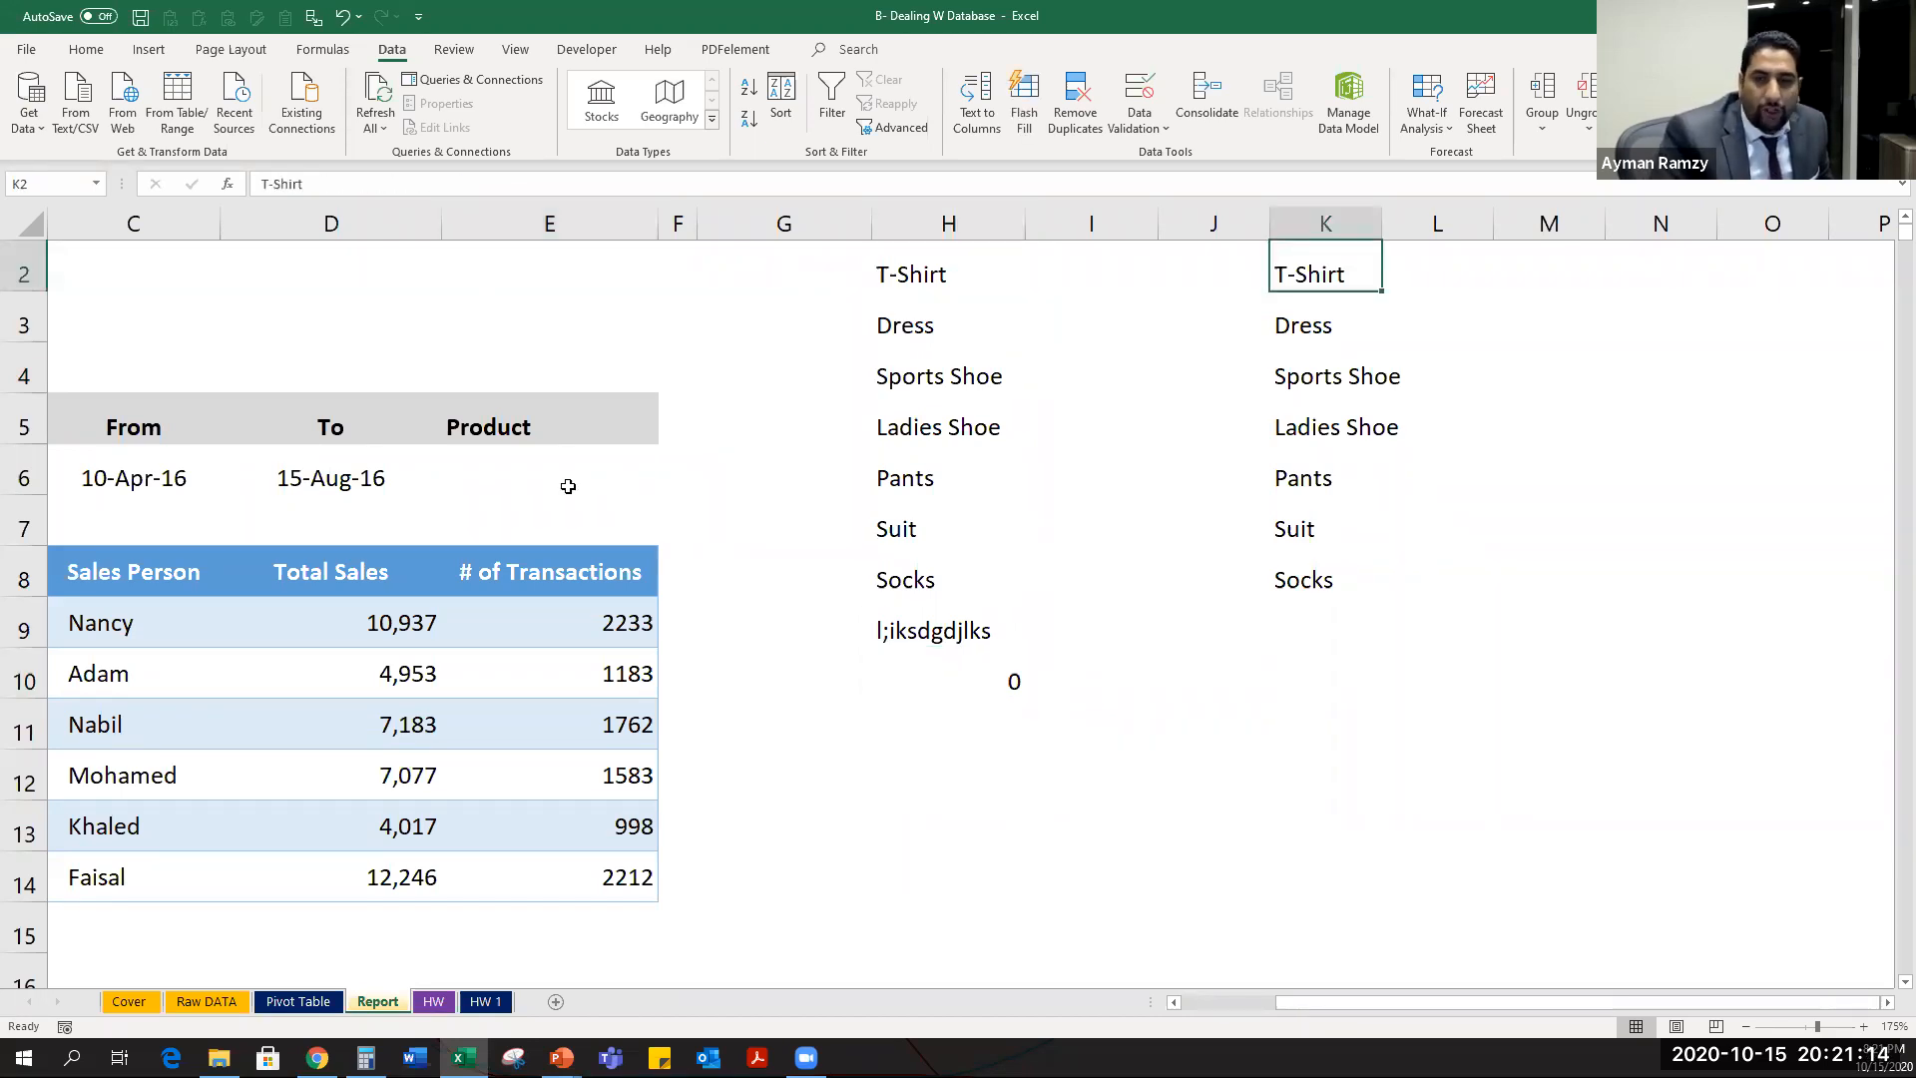
left_click(567, 484)
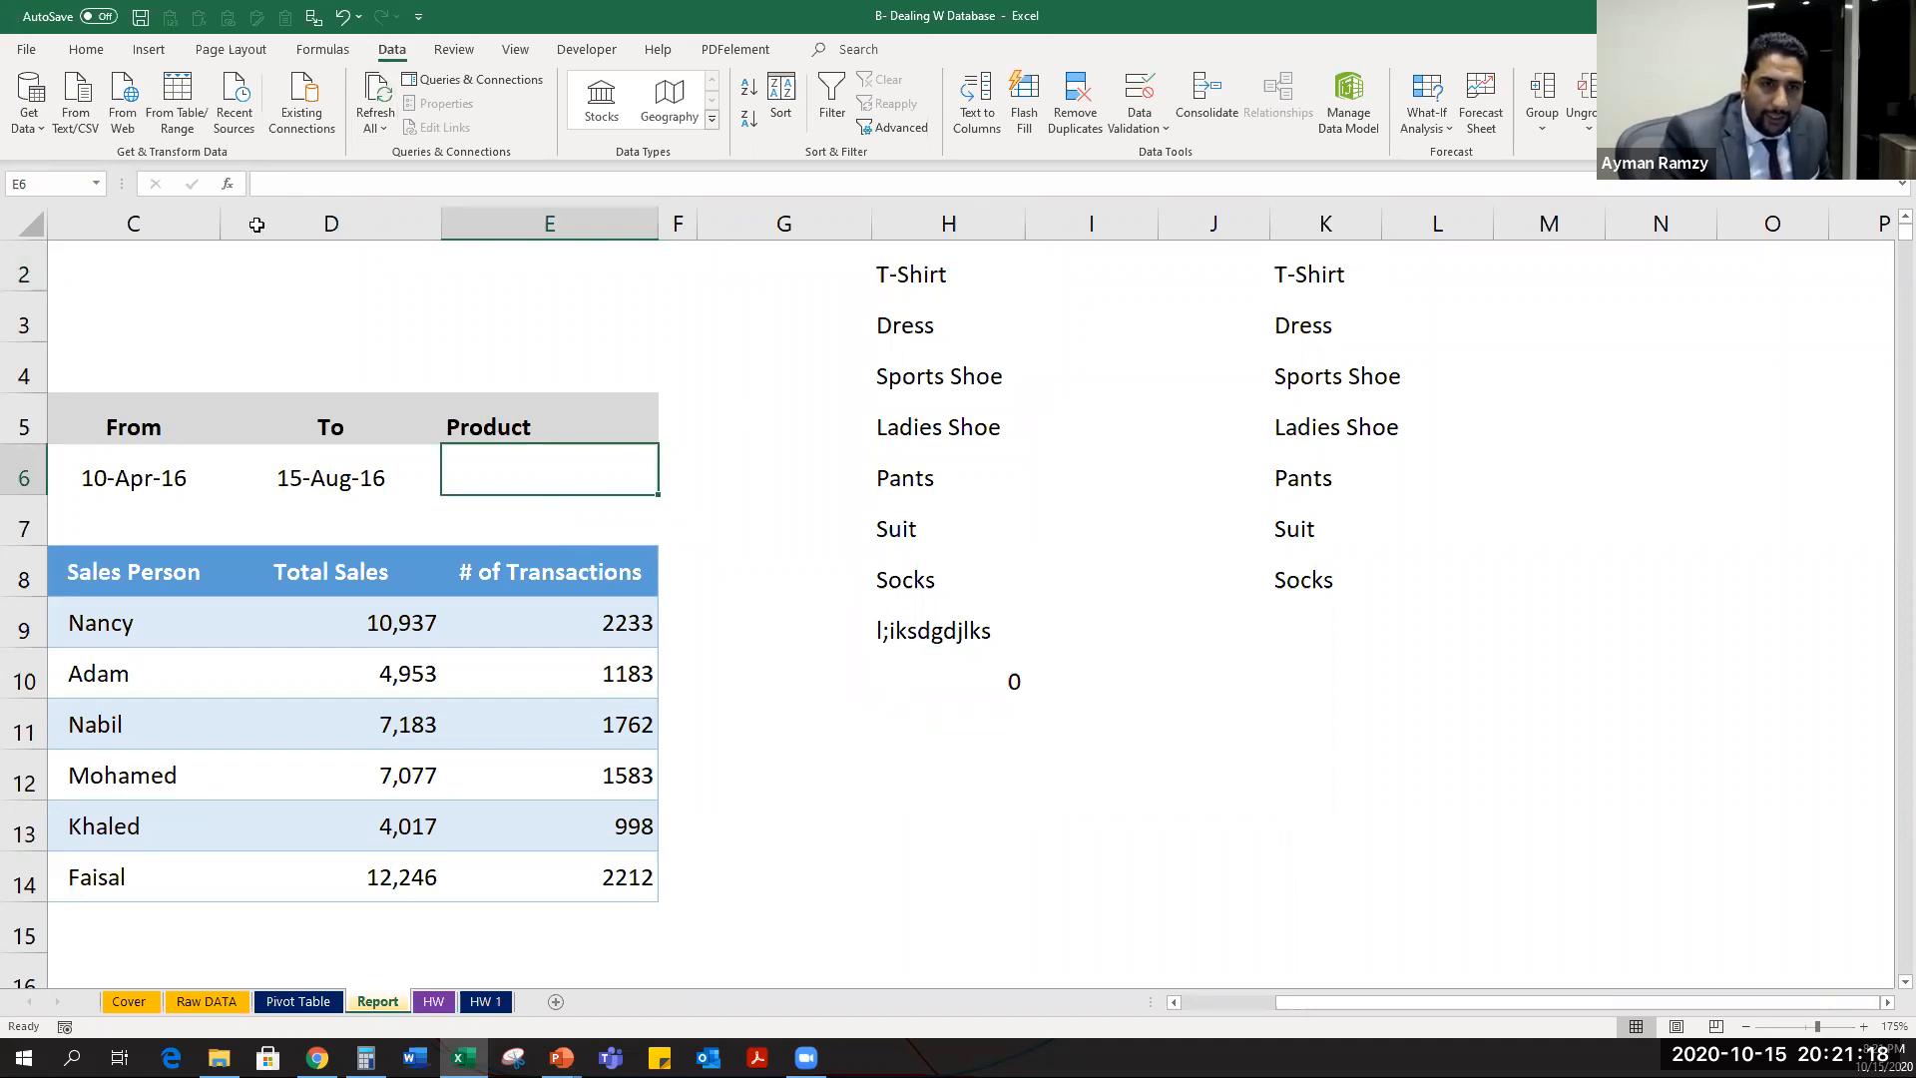
left_click(1144, 117)
left_click(1176, 155)
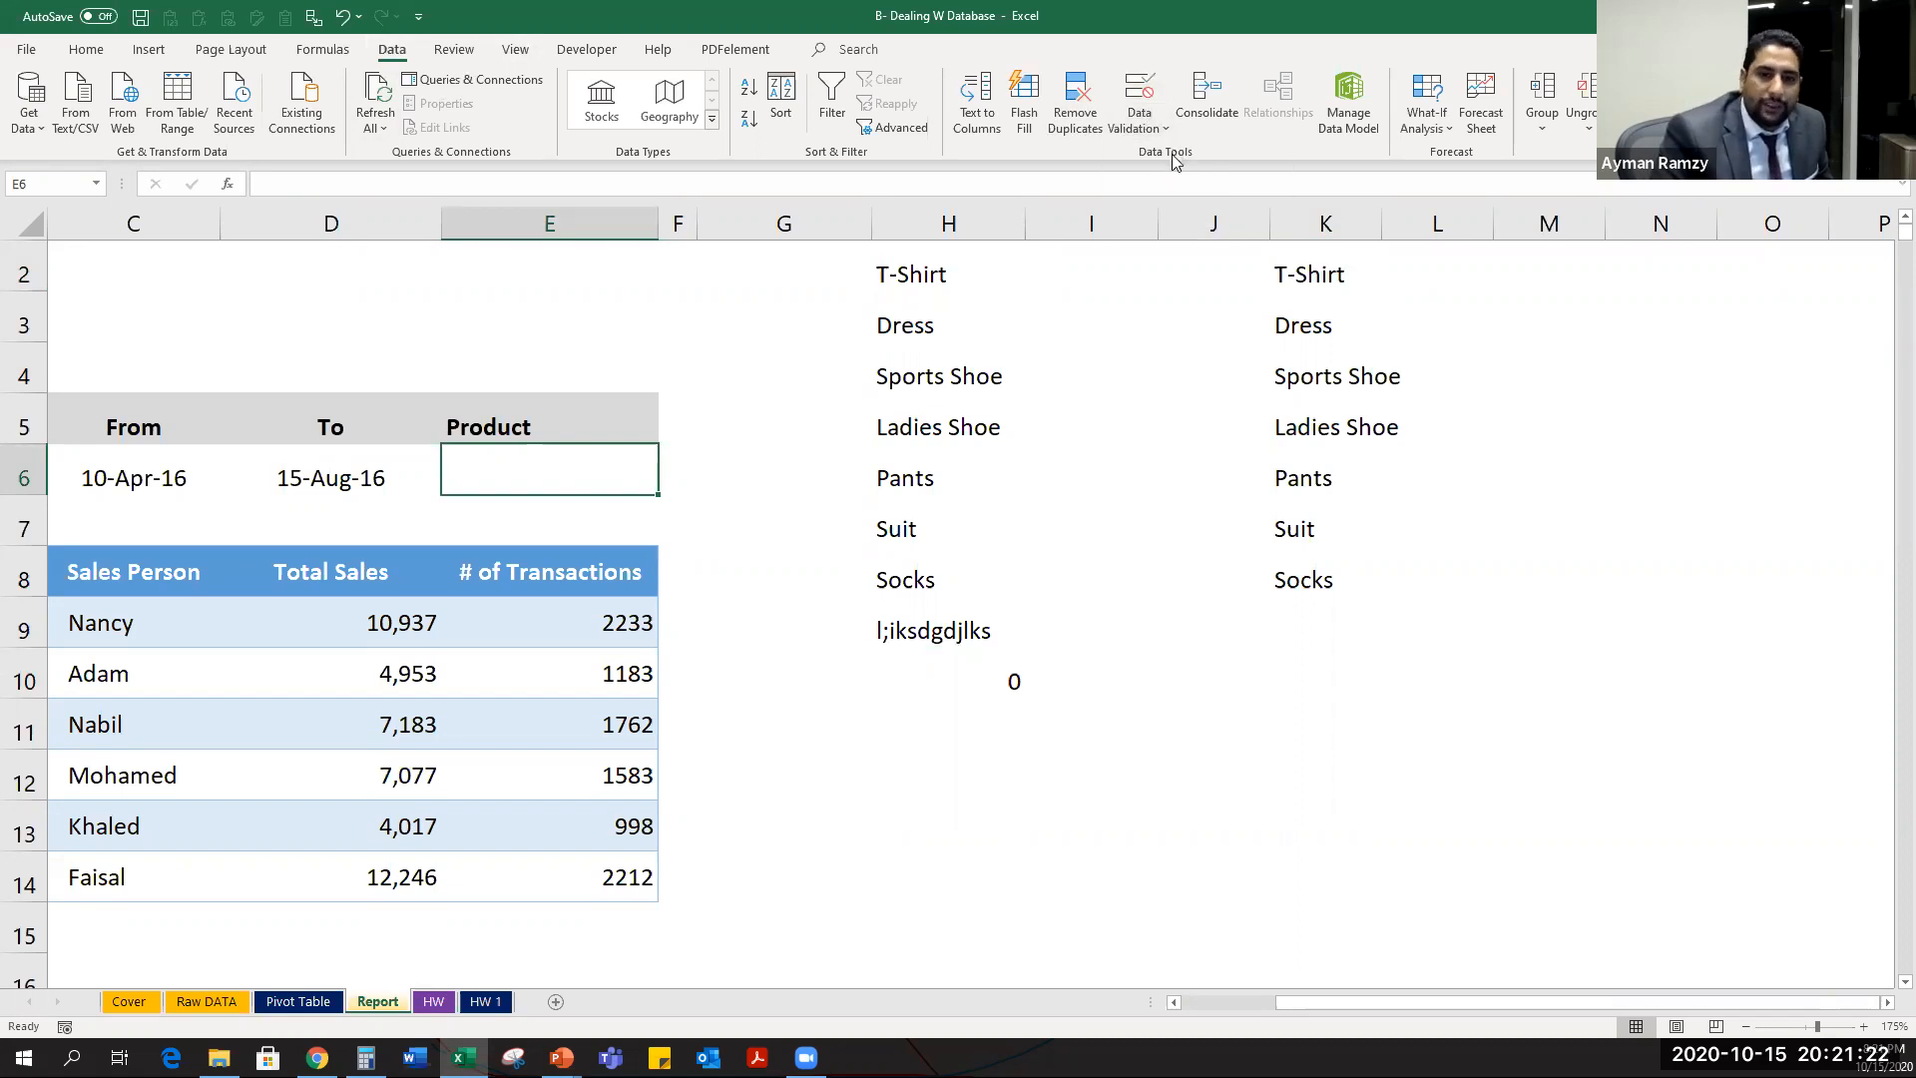
left_click(415, 678)
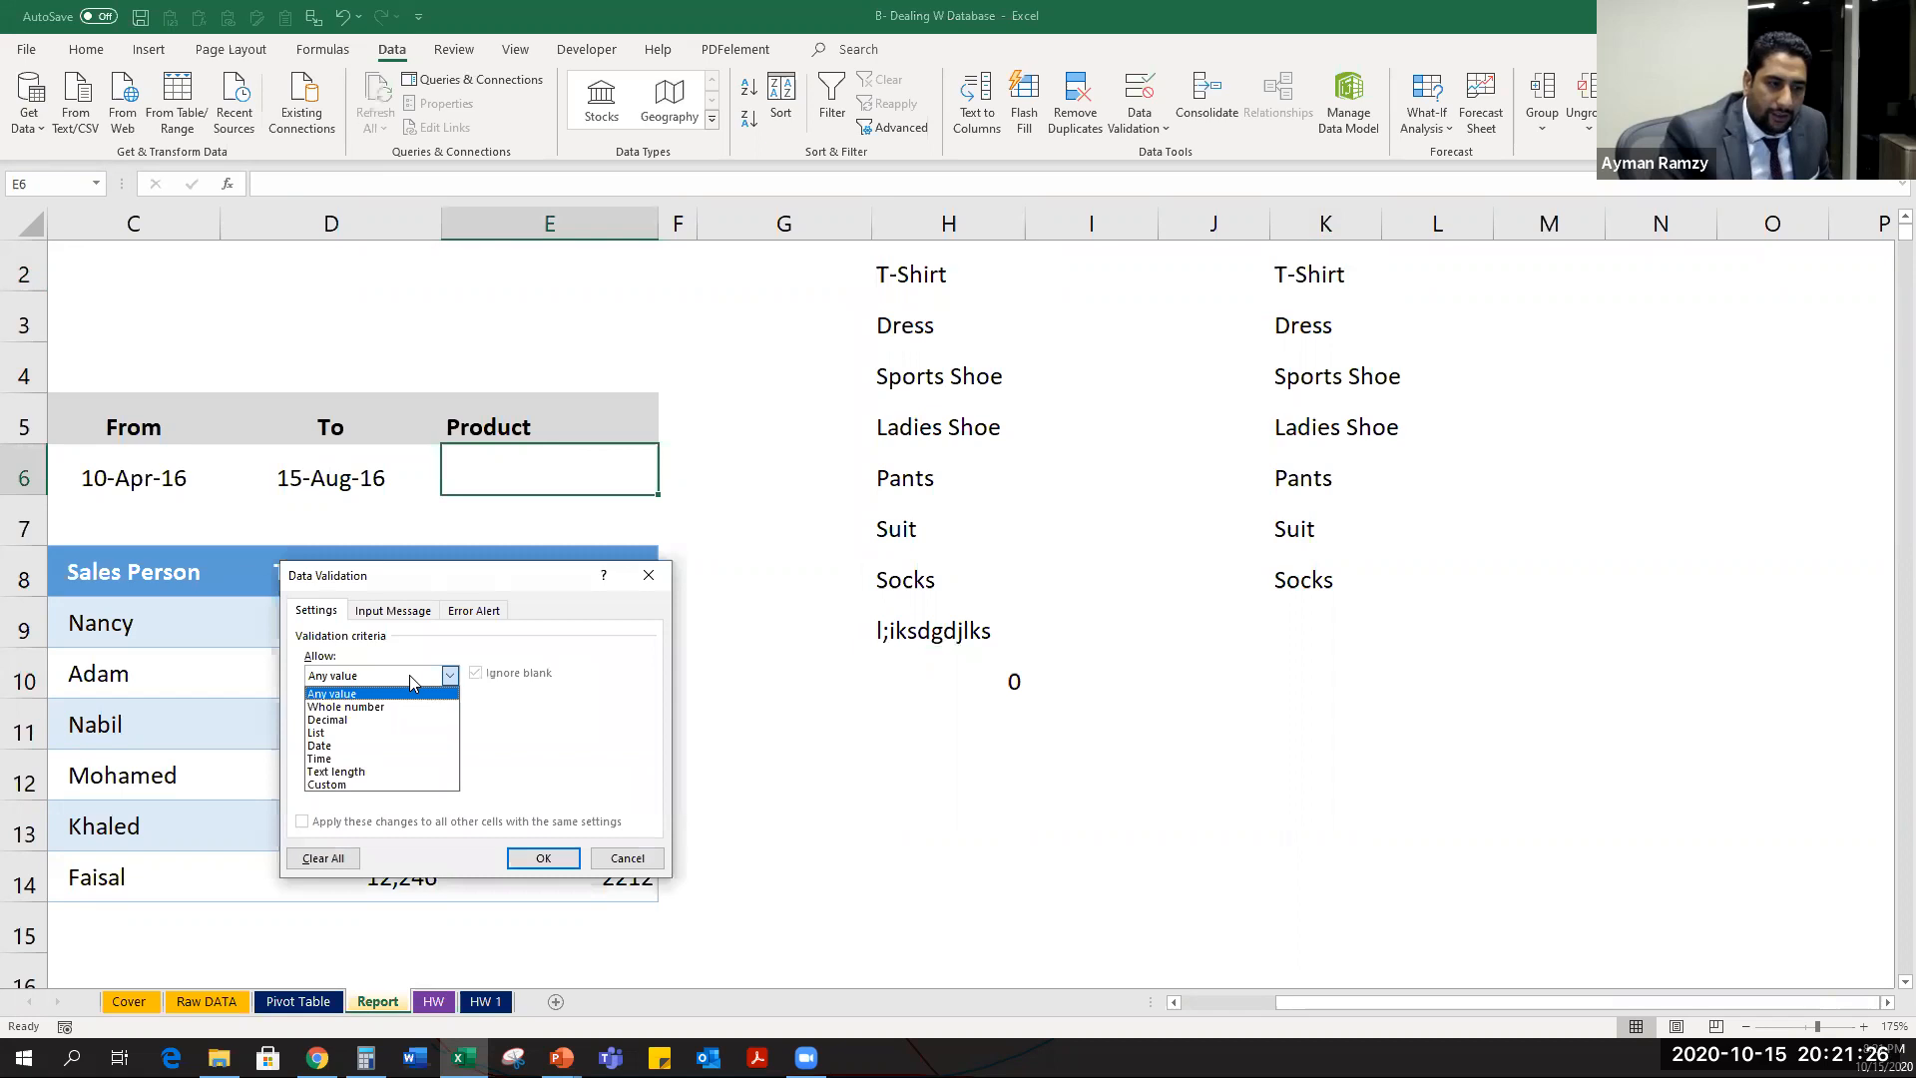
left_click(355, 733)
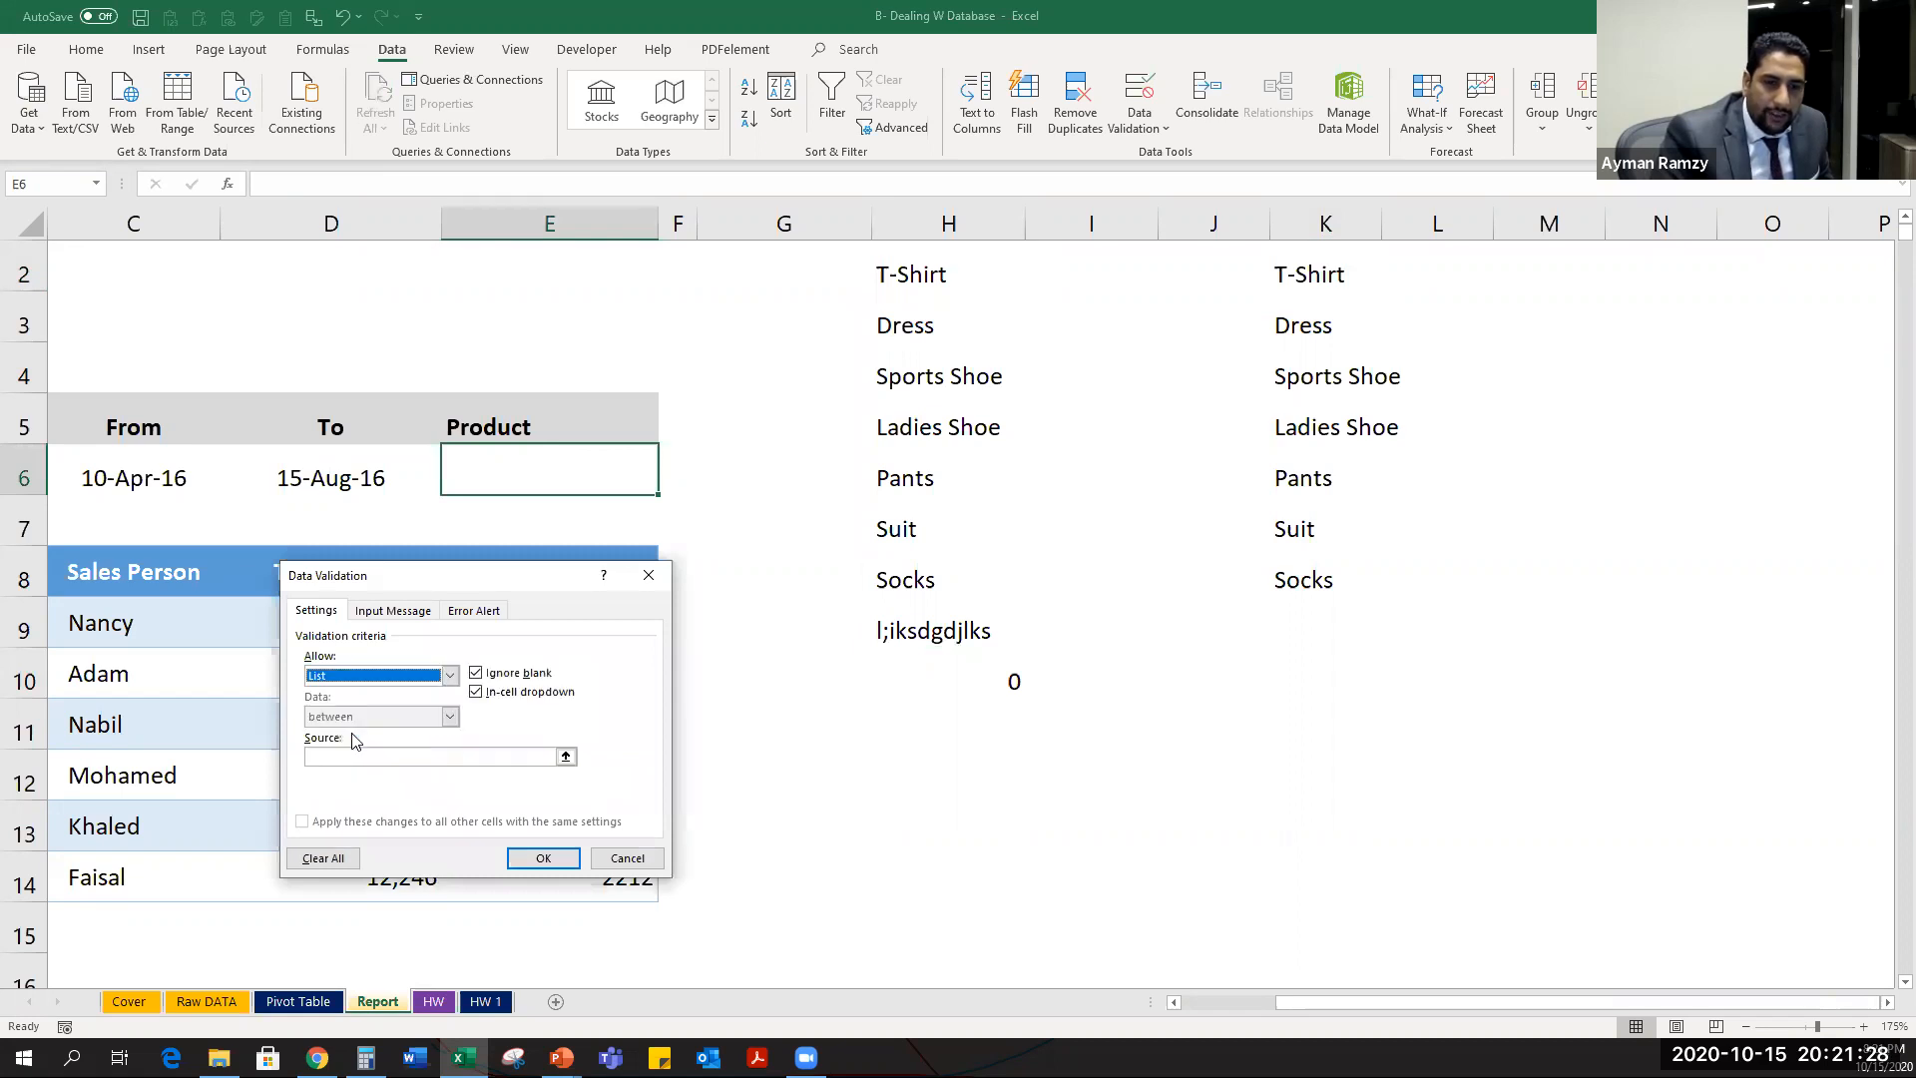
left_click_drag(1317, 268, 1317, 579)
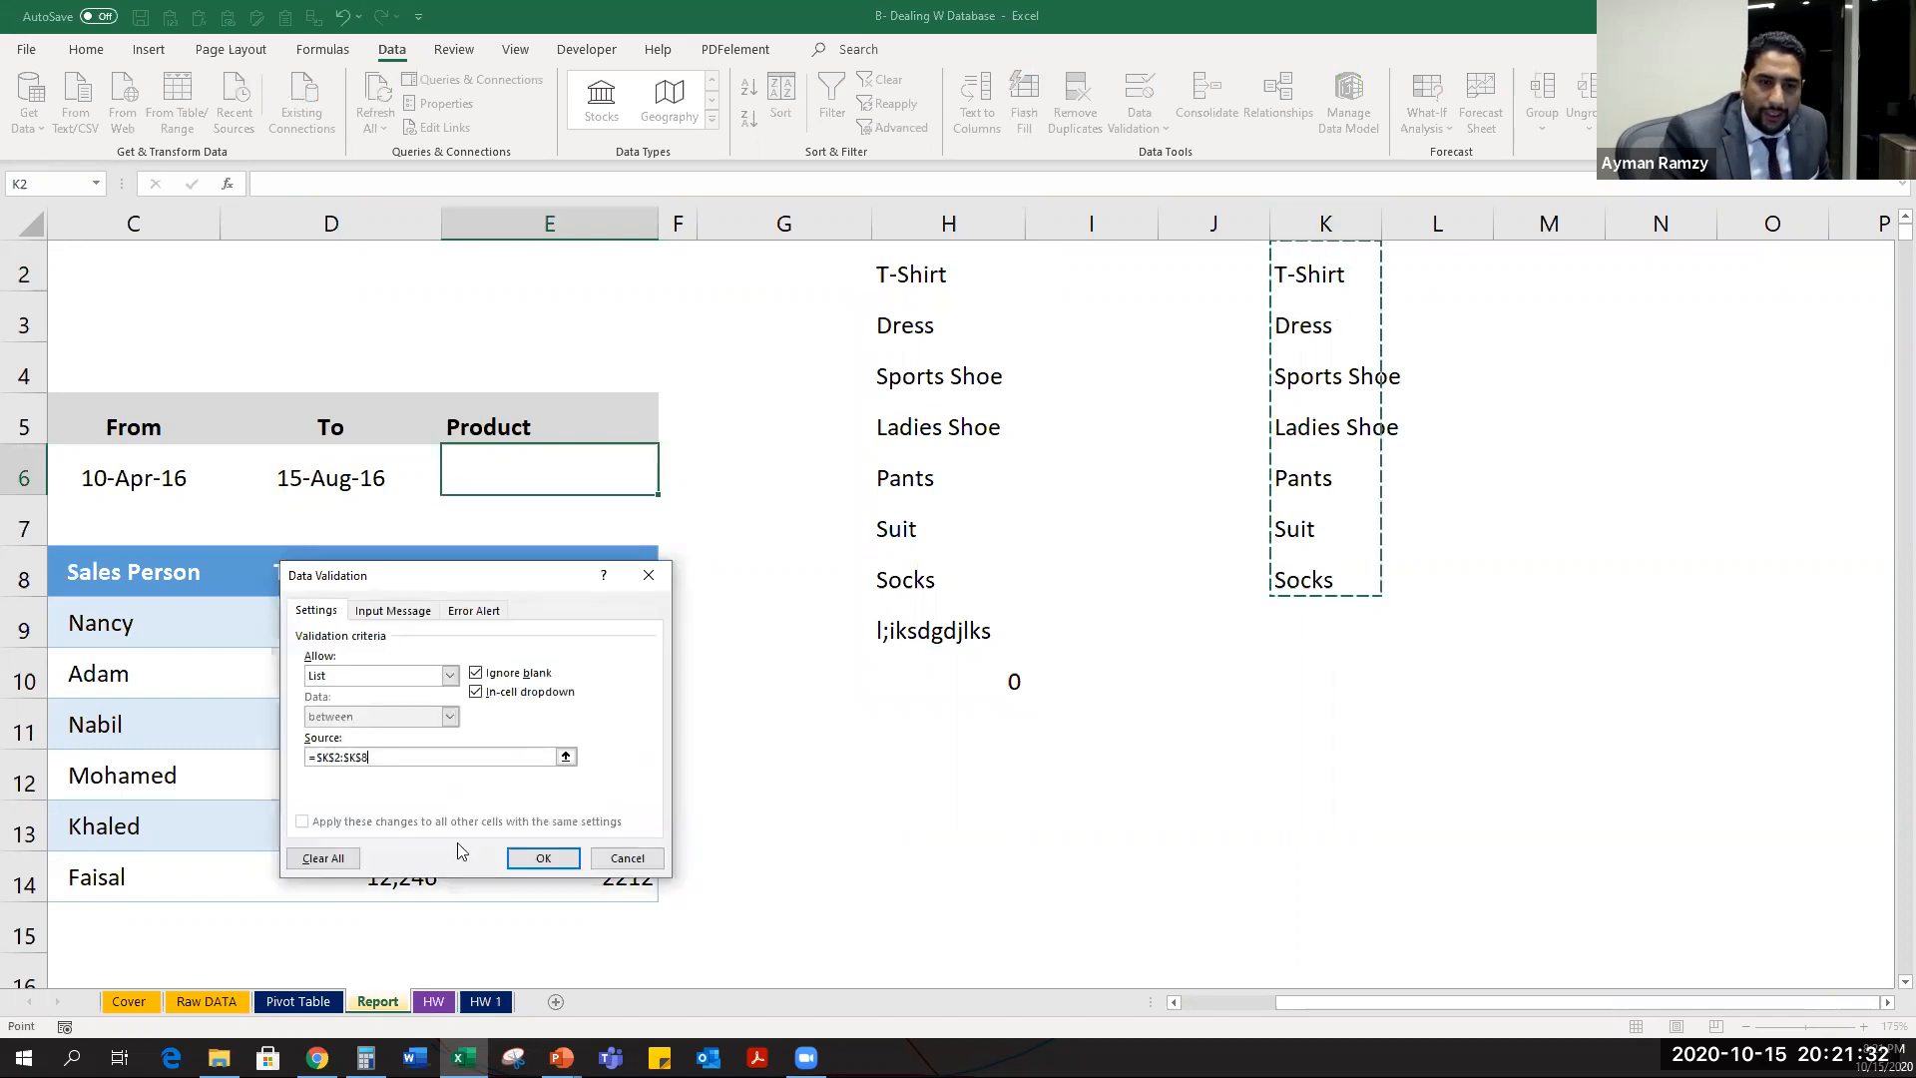
left_click(542, 860)
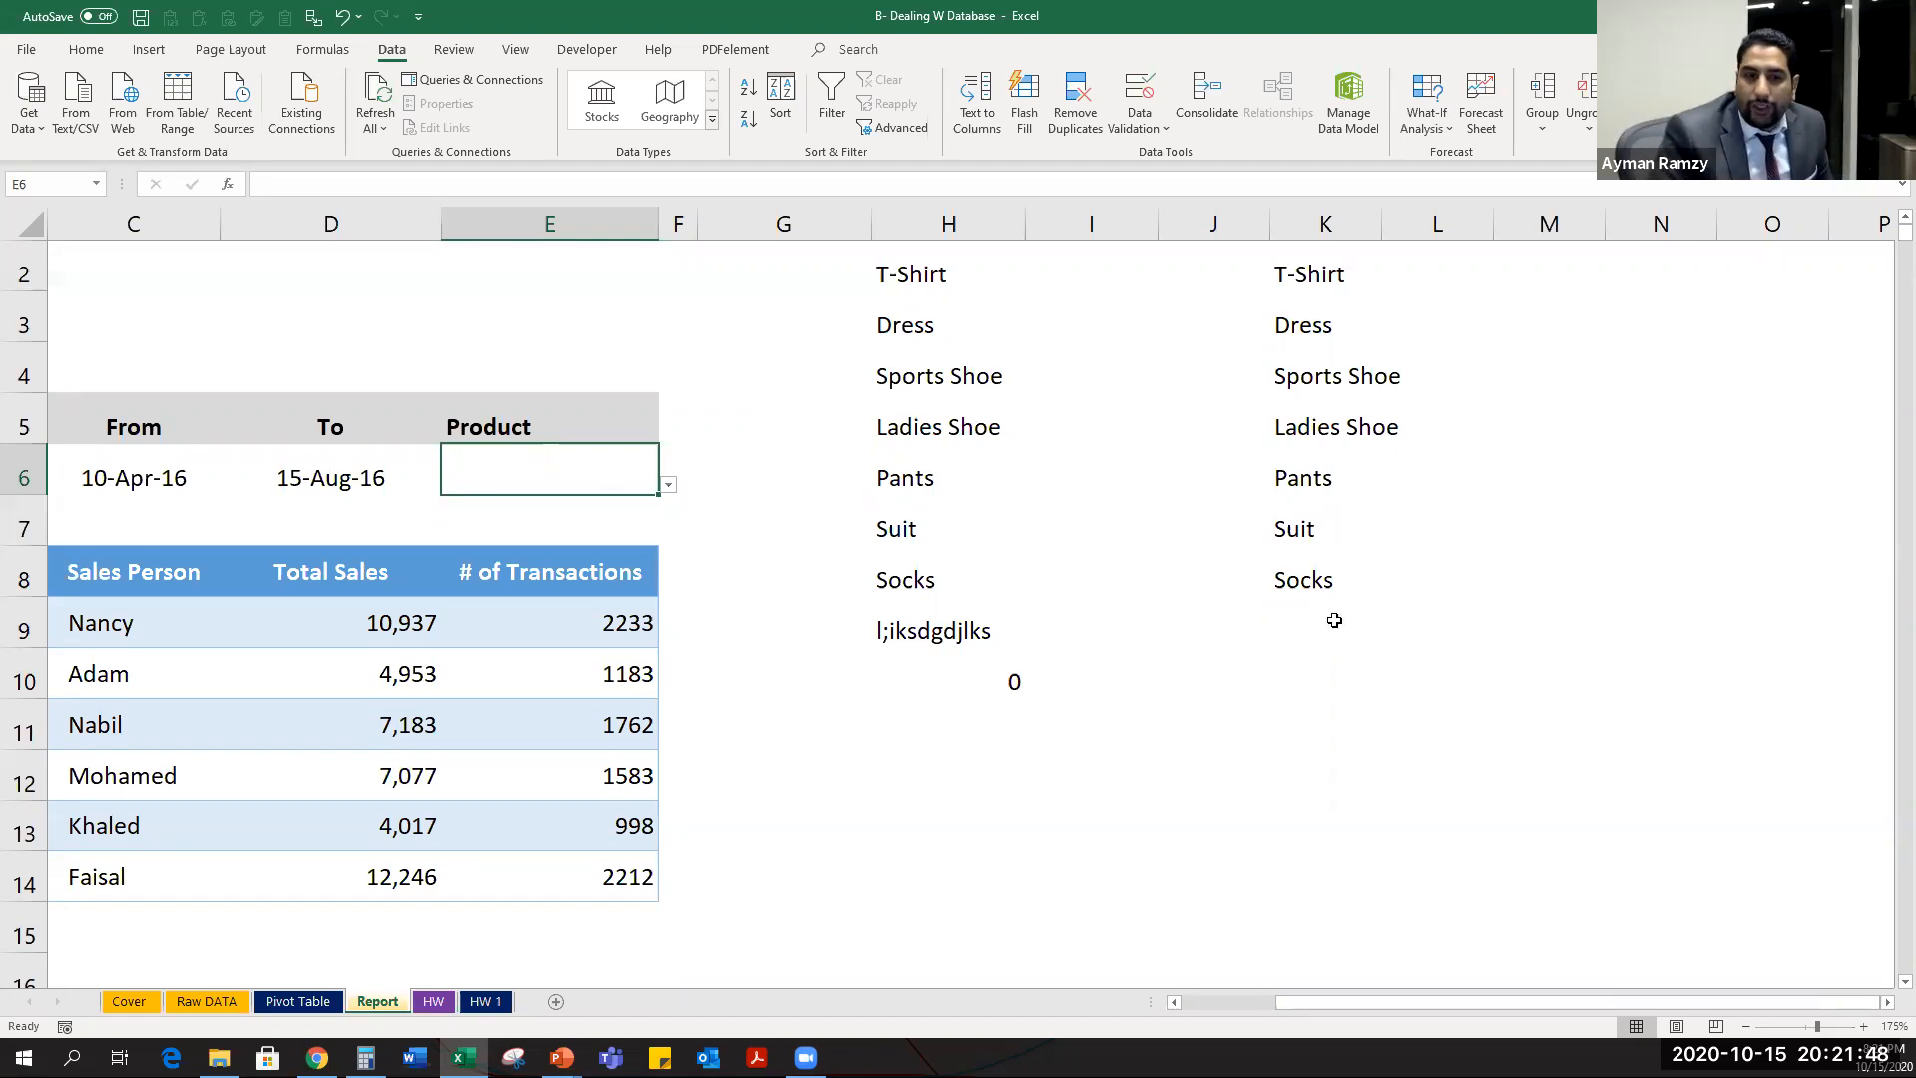
Choose Pants as the product in cell E6.
left_click(670, 488)
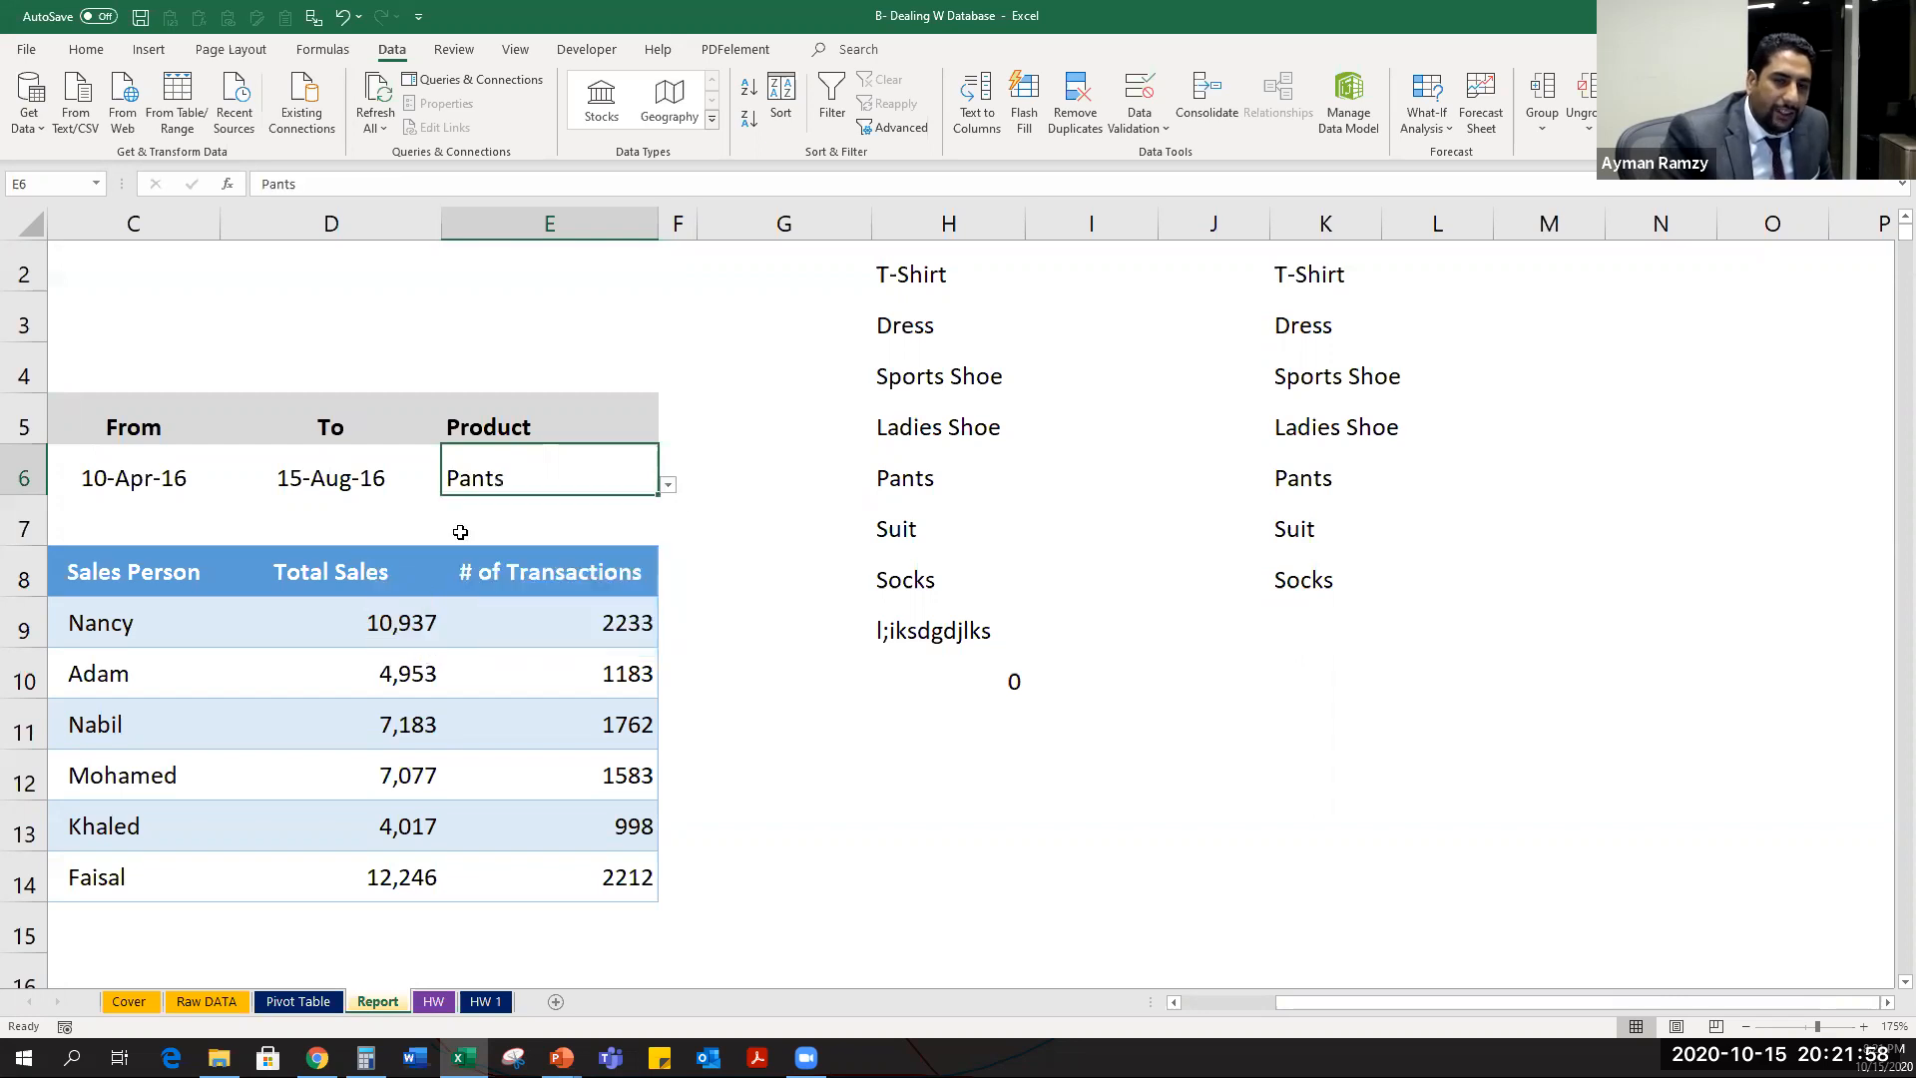
scroll(103, 471, "left", 3)
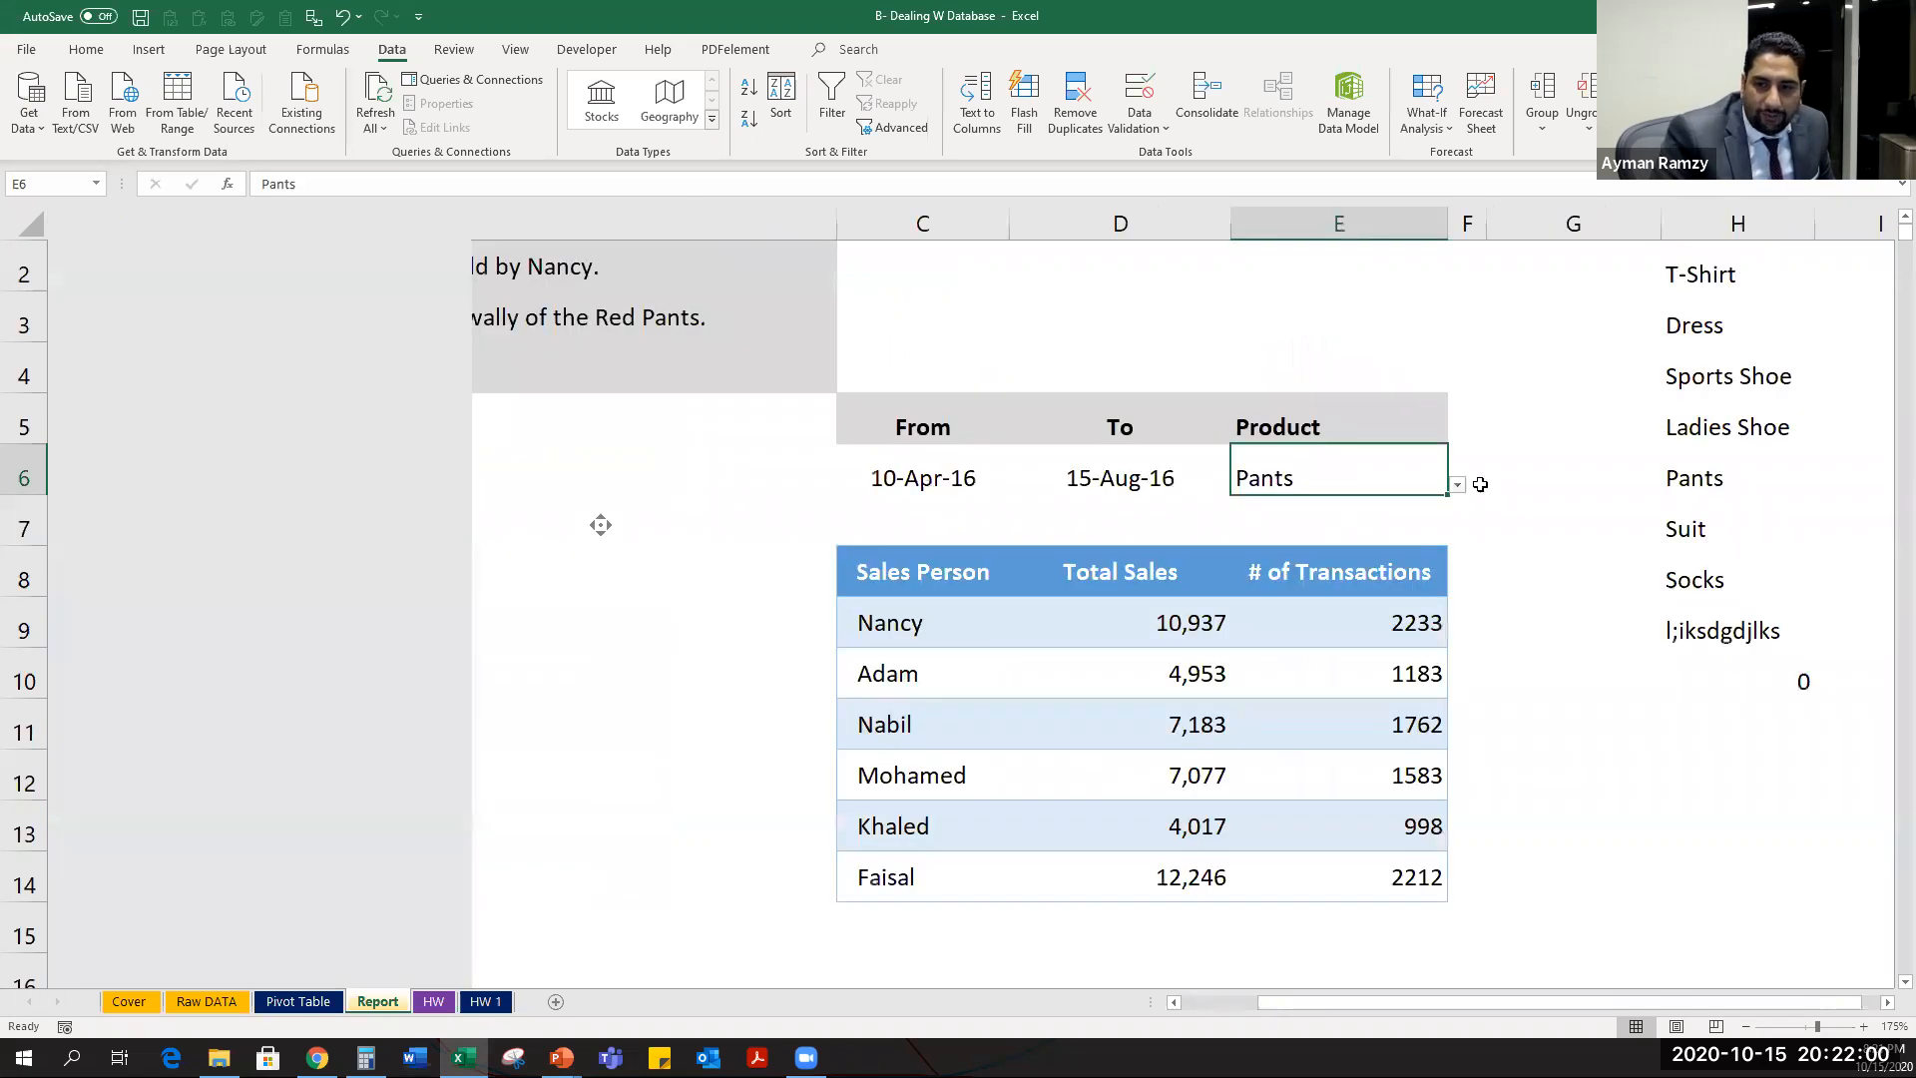
left_click(1531, 485)
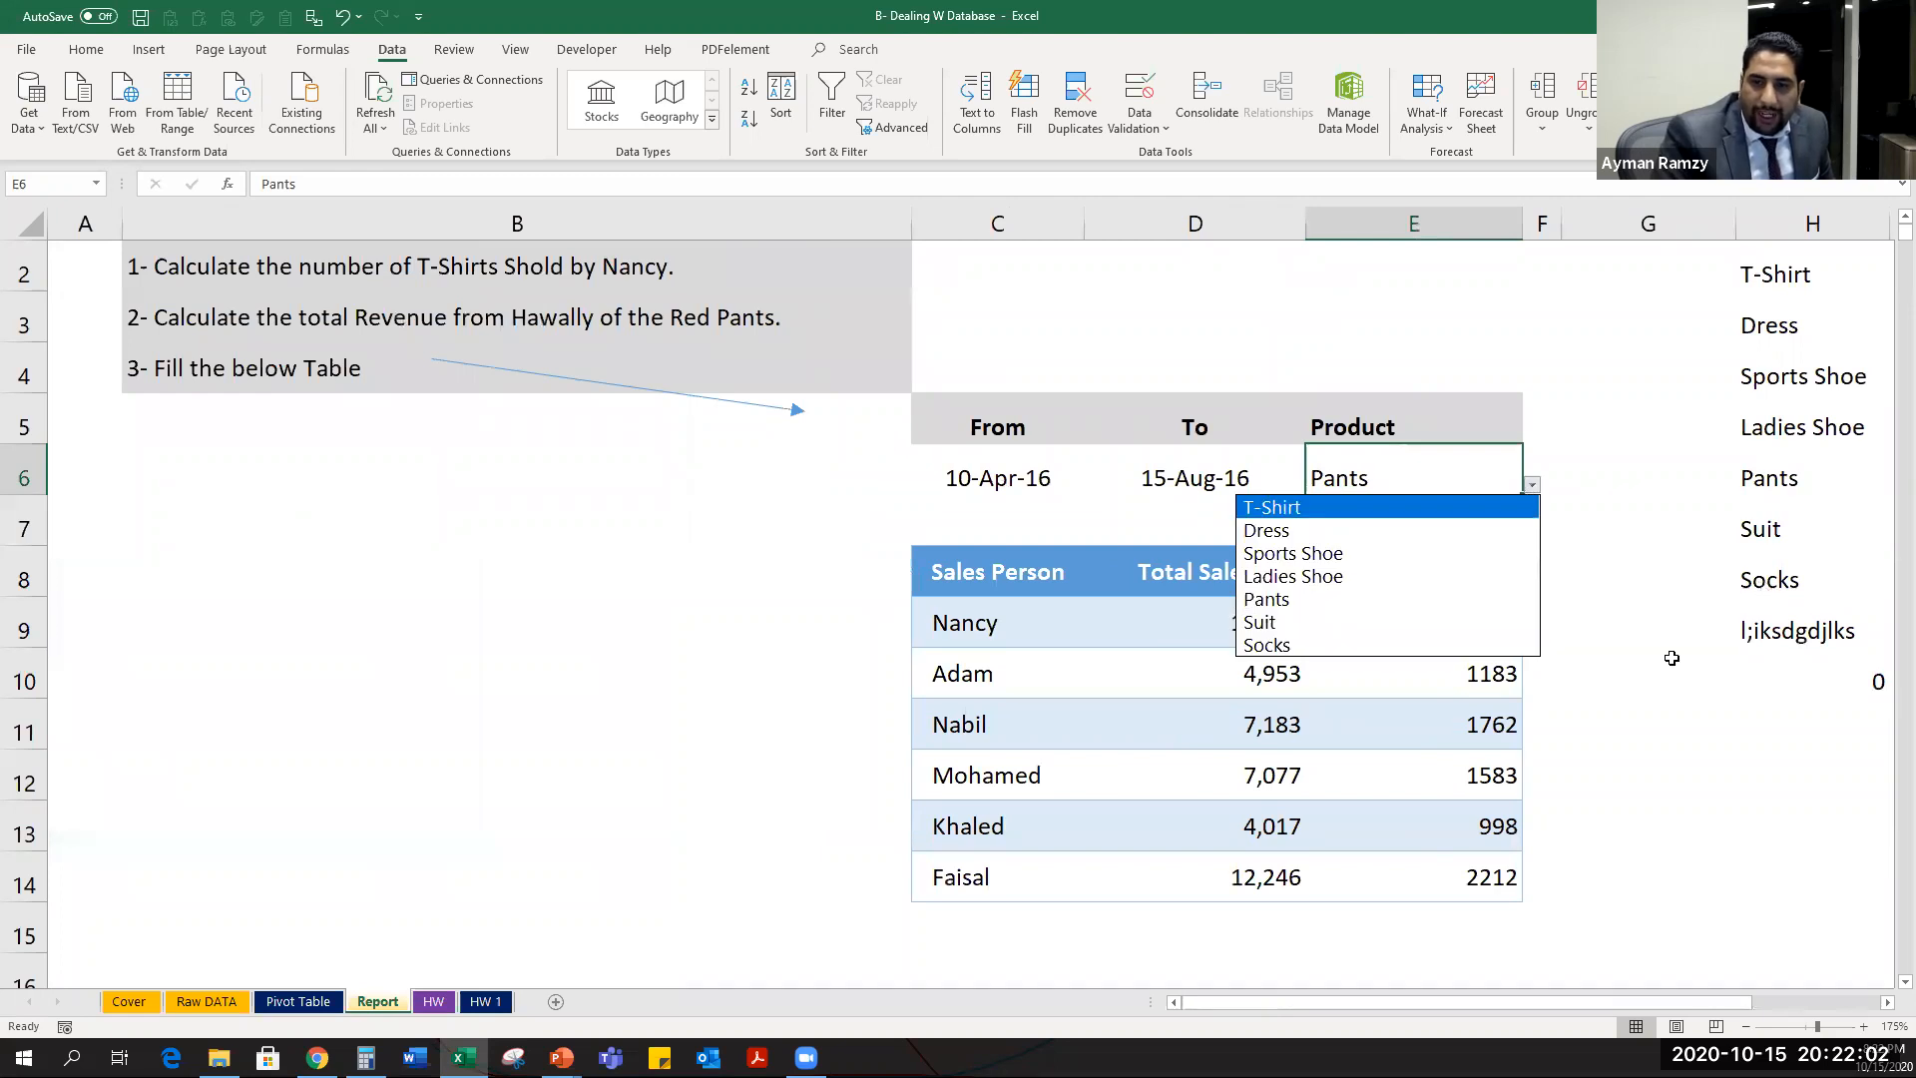
left_click(1259, 624)
Open the function arguments of the Total Sales SUMIFS formula in D9 and go to the empty fourth criteria range.
left_click(1270, 631)
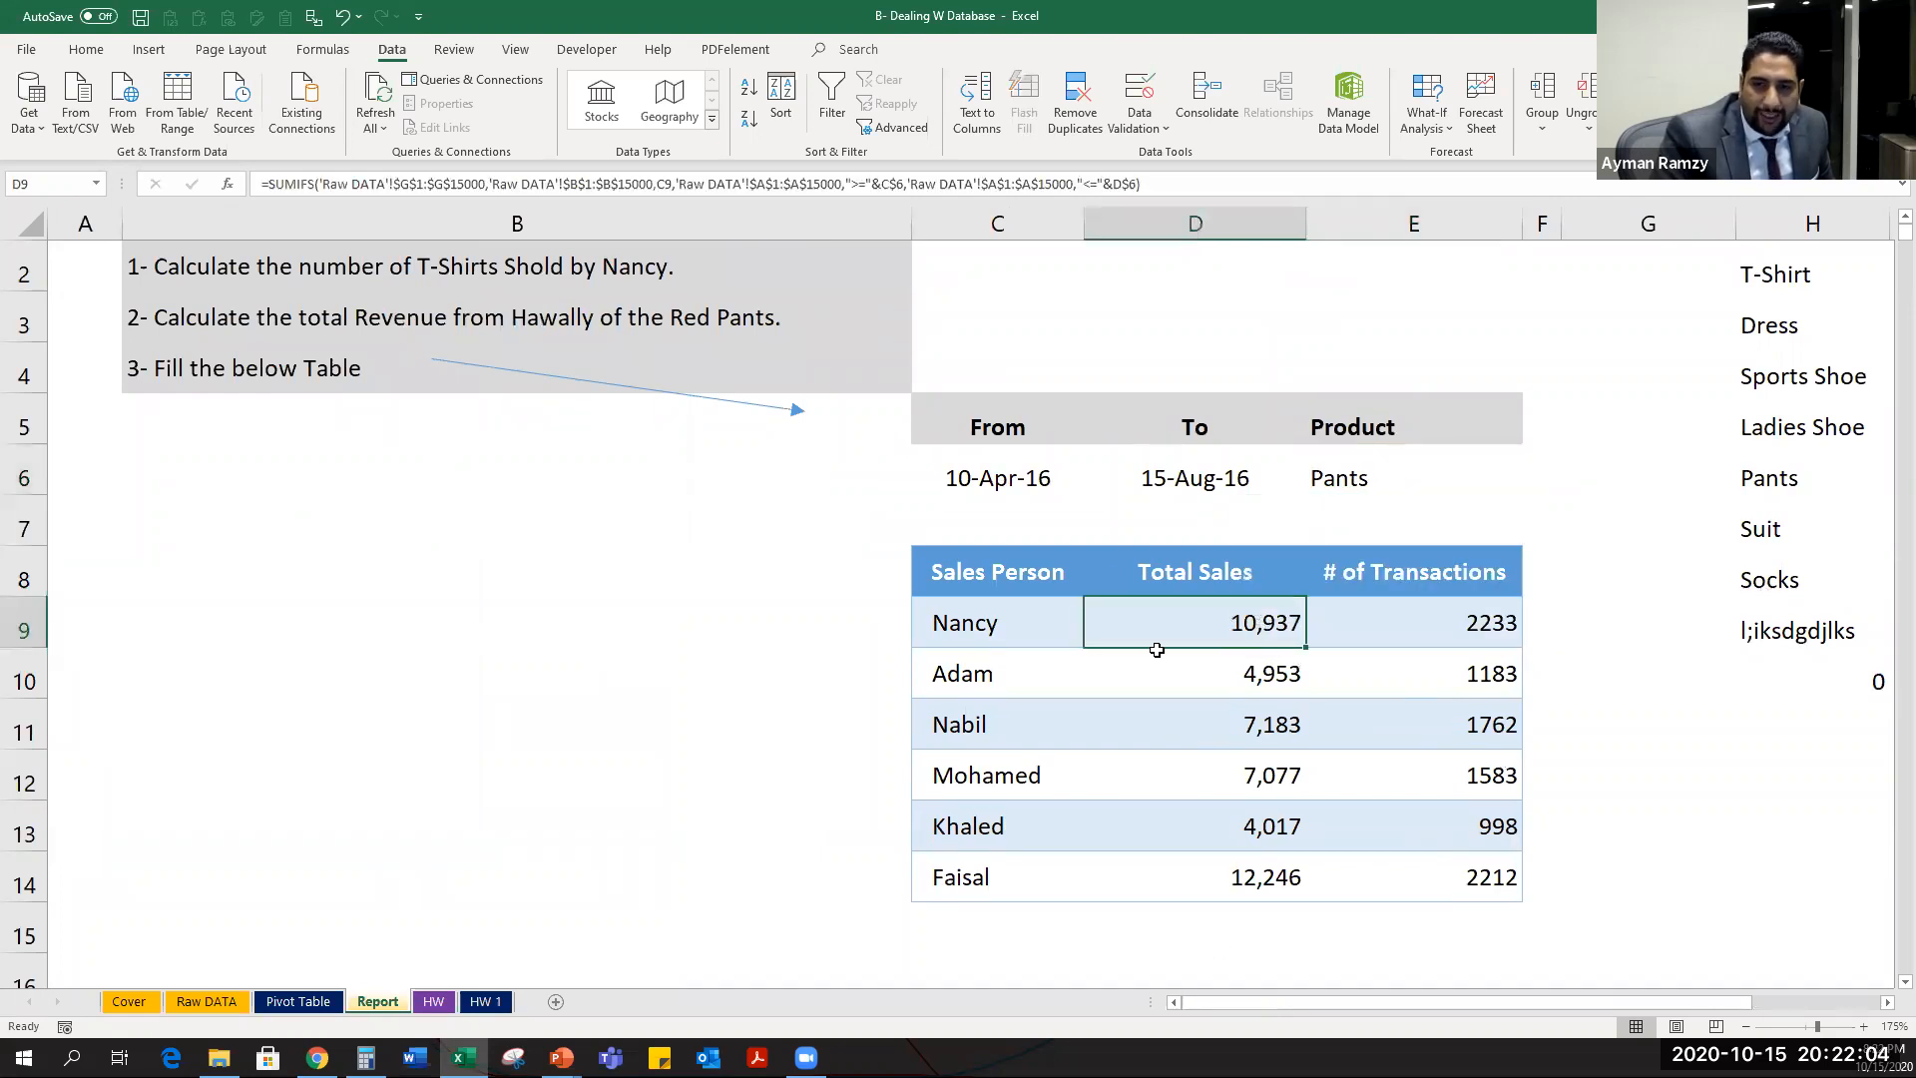
double_click(1268, 621)
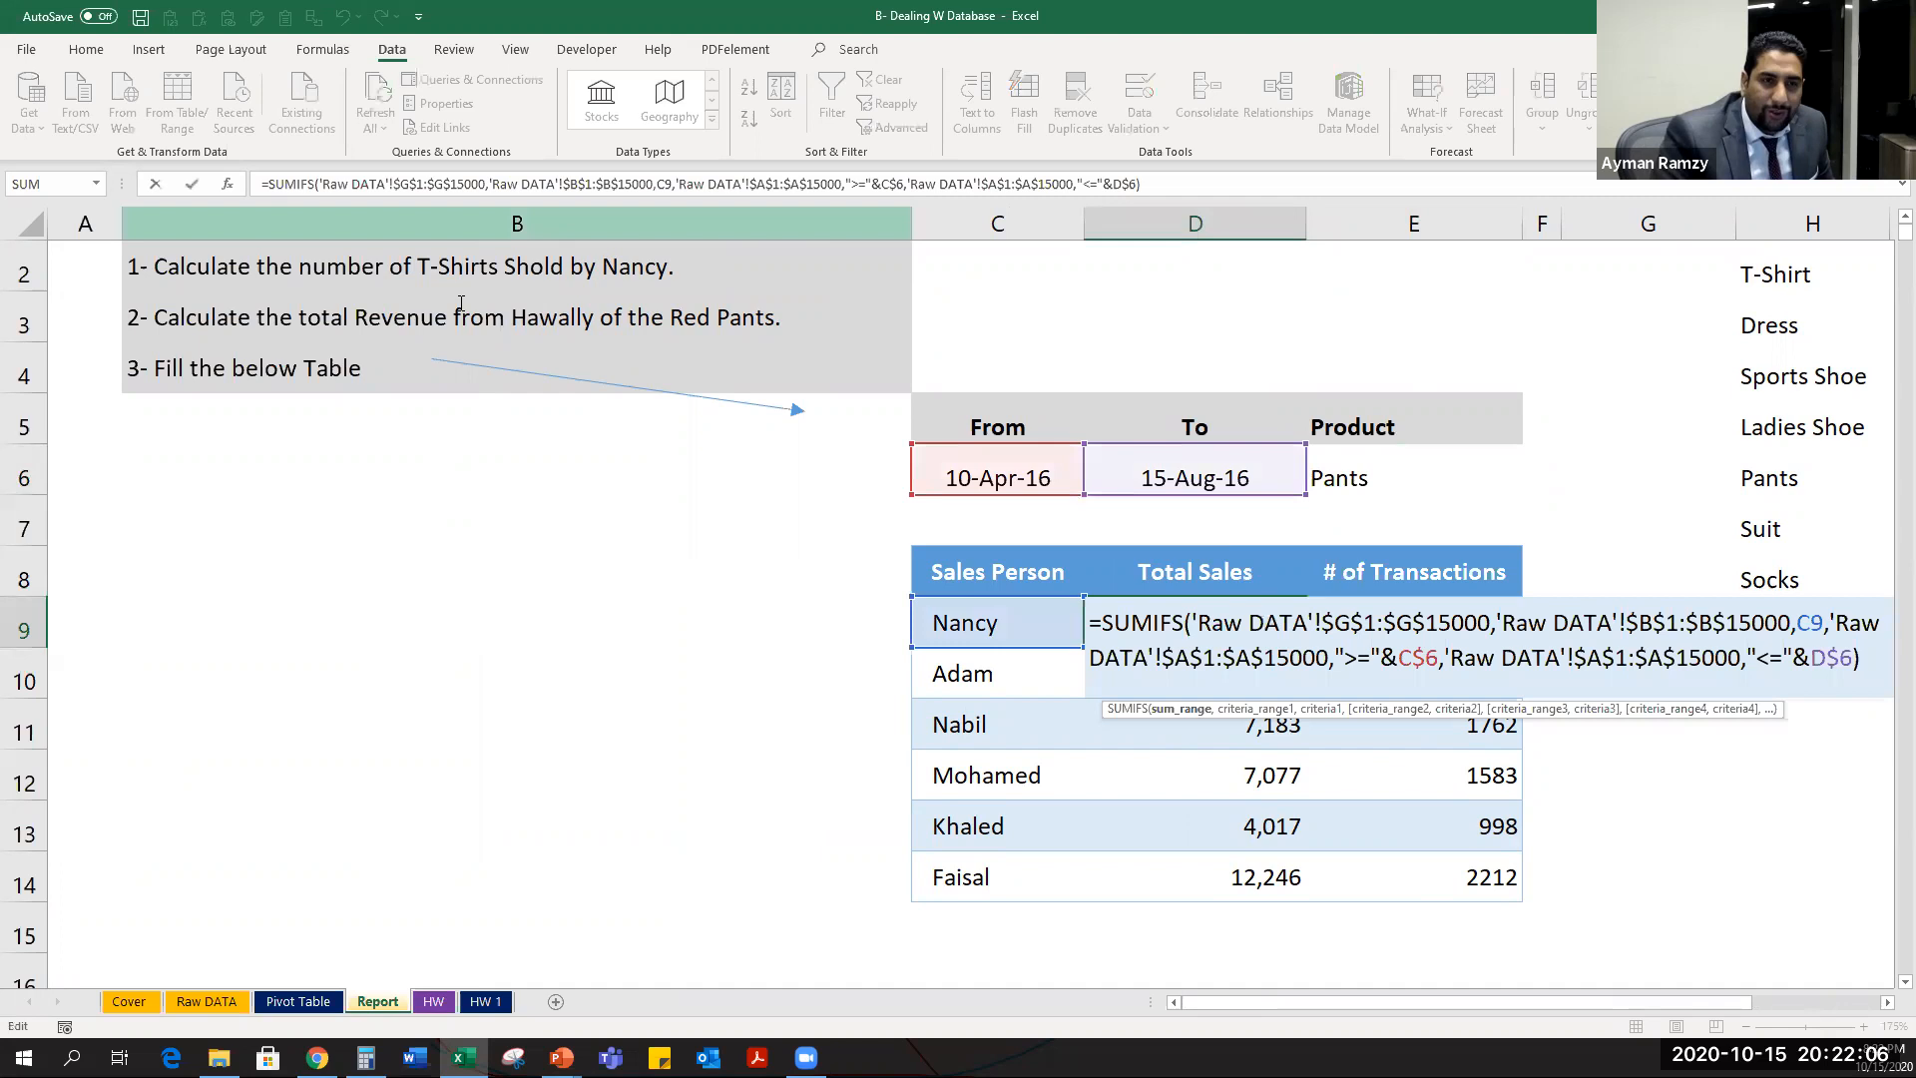
left_click(1135, 183)
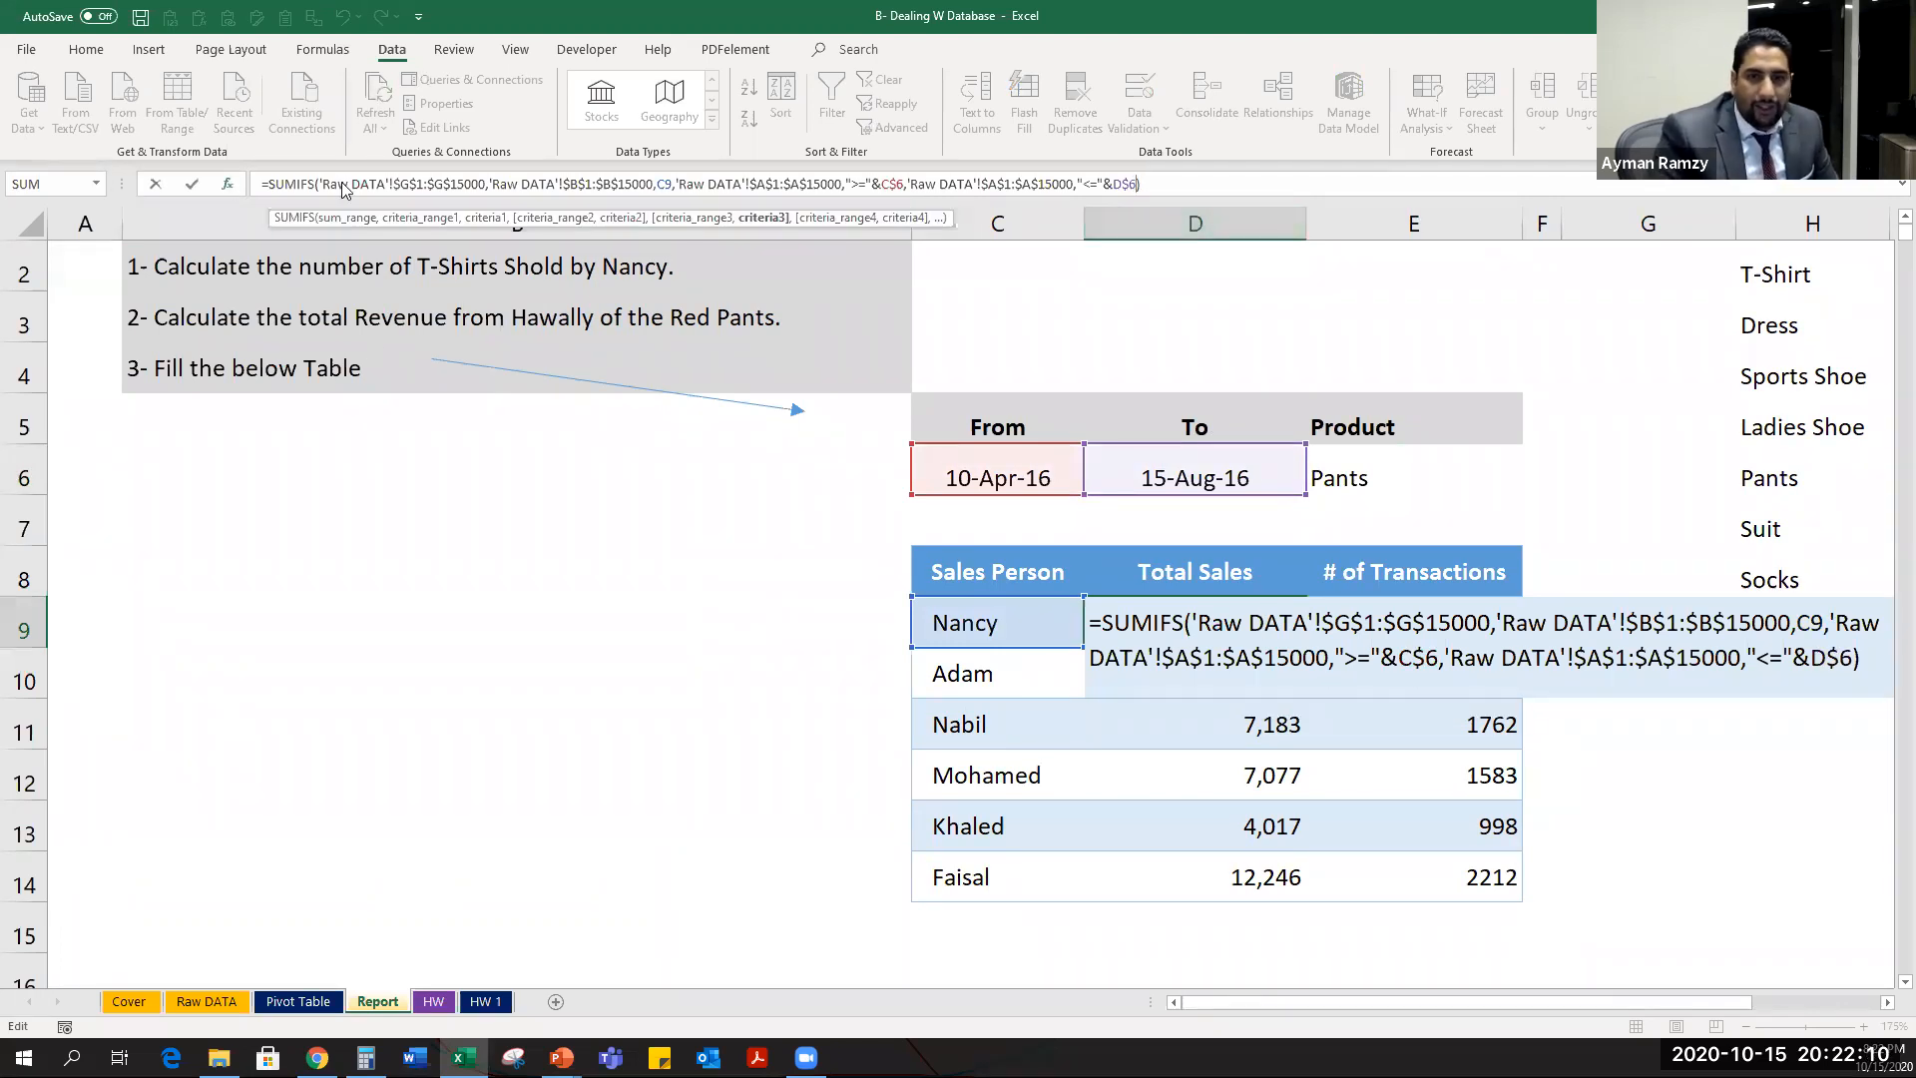
key("ctrl+Page_Up")
key("ctrl+Page_Up")
key("shift+F3")
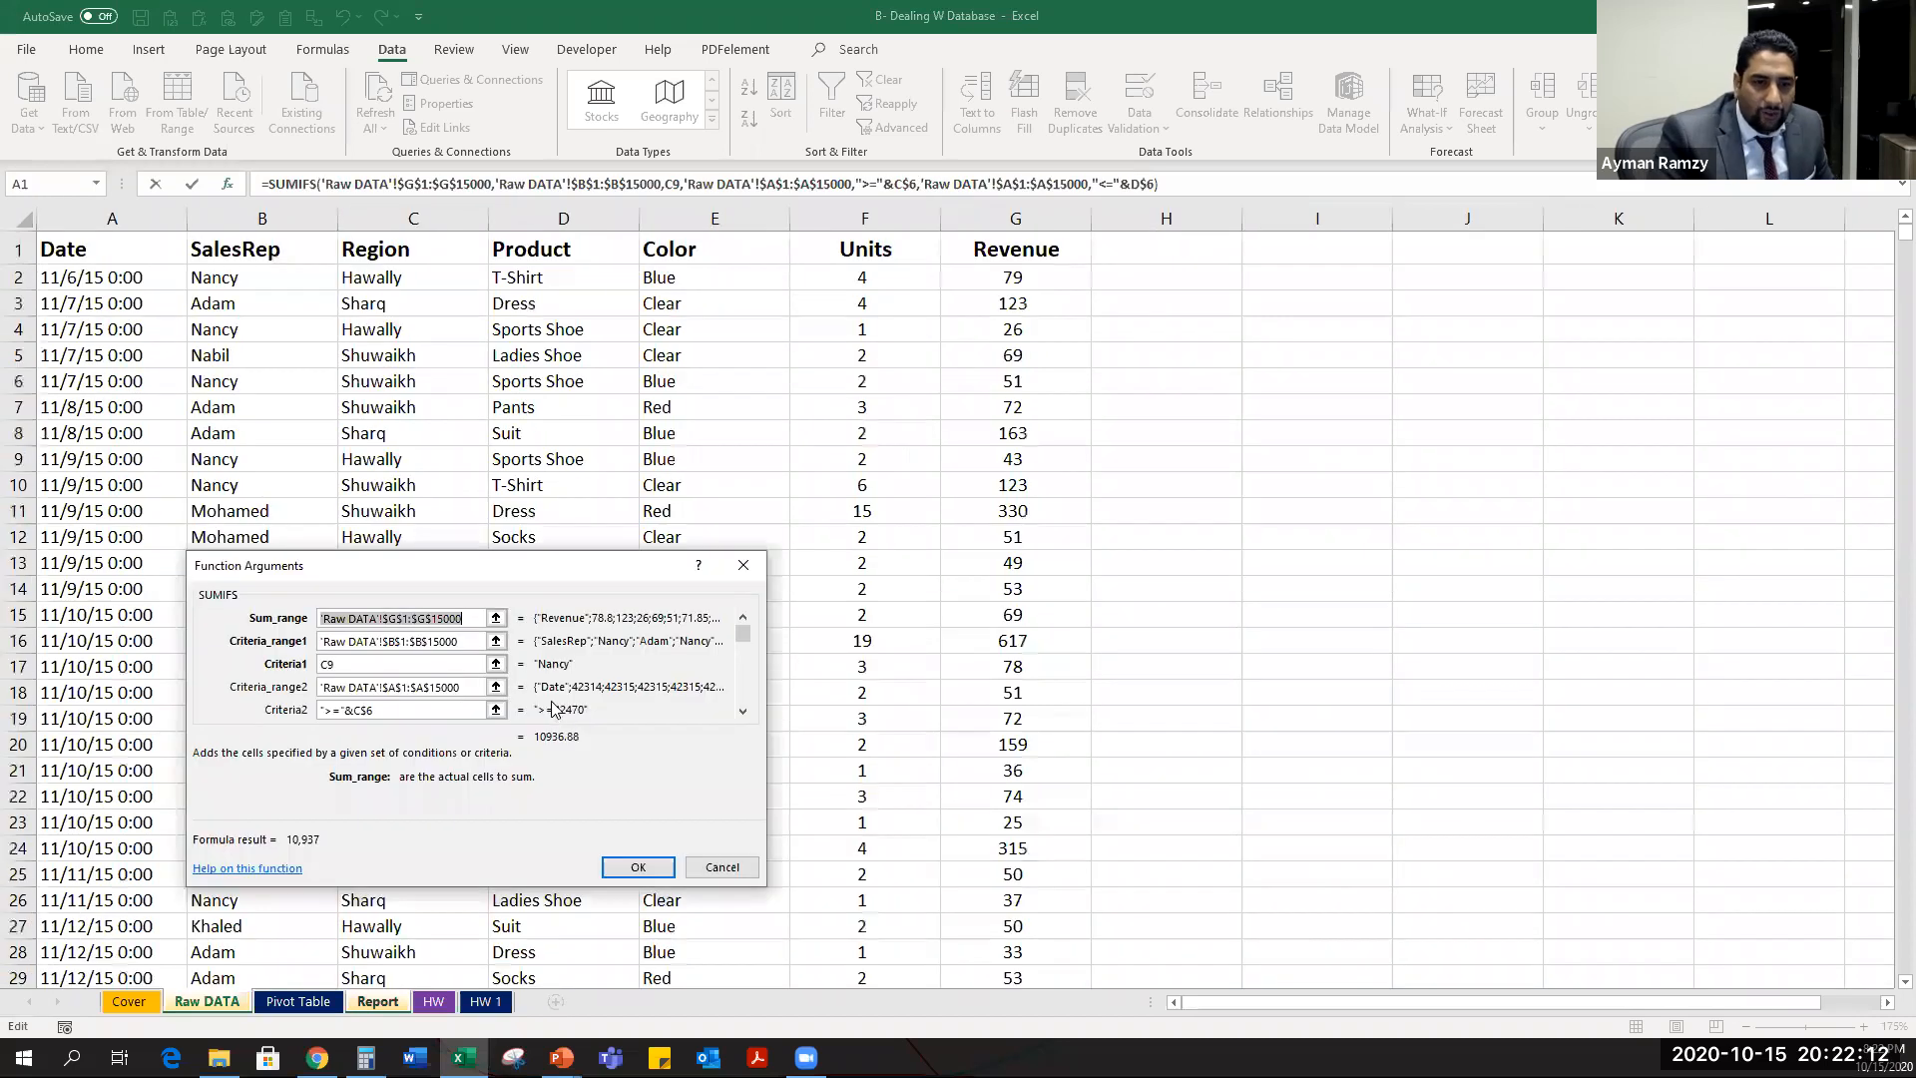
key("Tab")
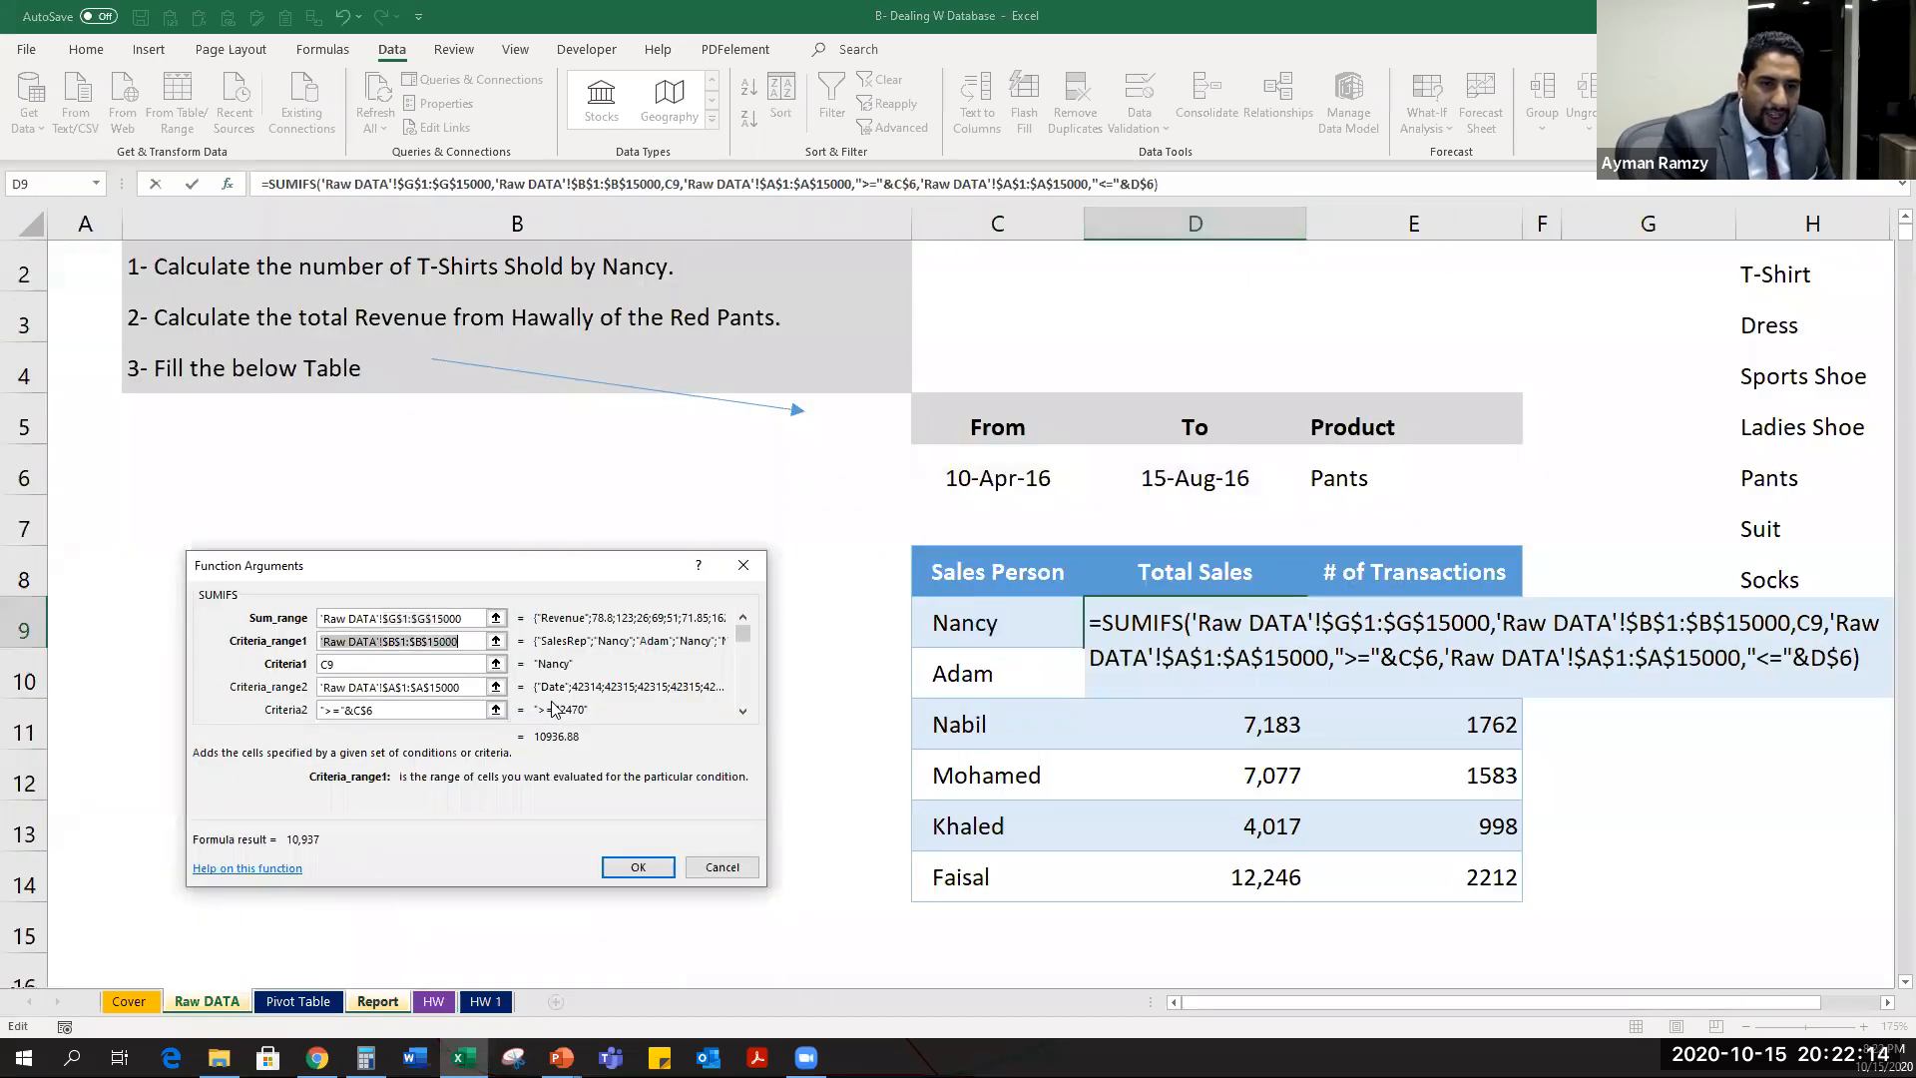
key("Tab")
key("Tab")
key("Tab")
key("Tab")
key("Tab")
key("Tab")
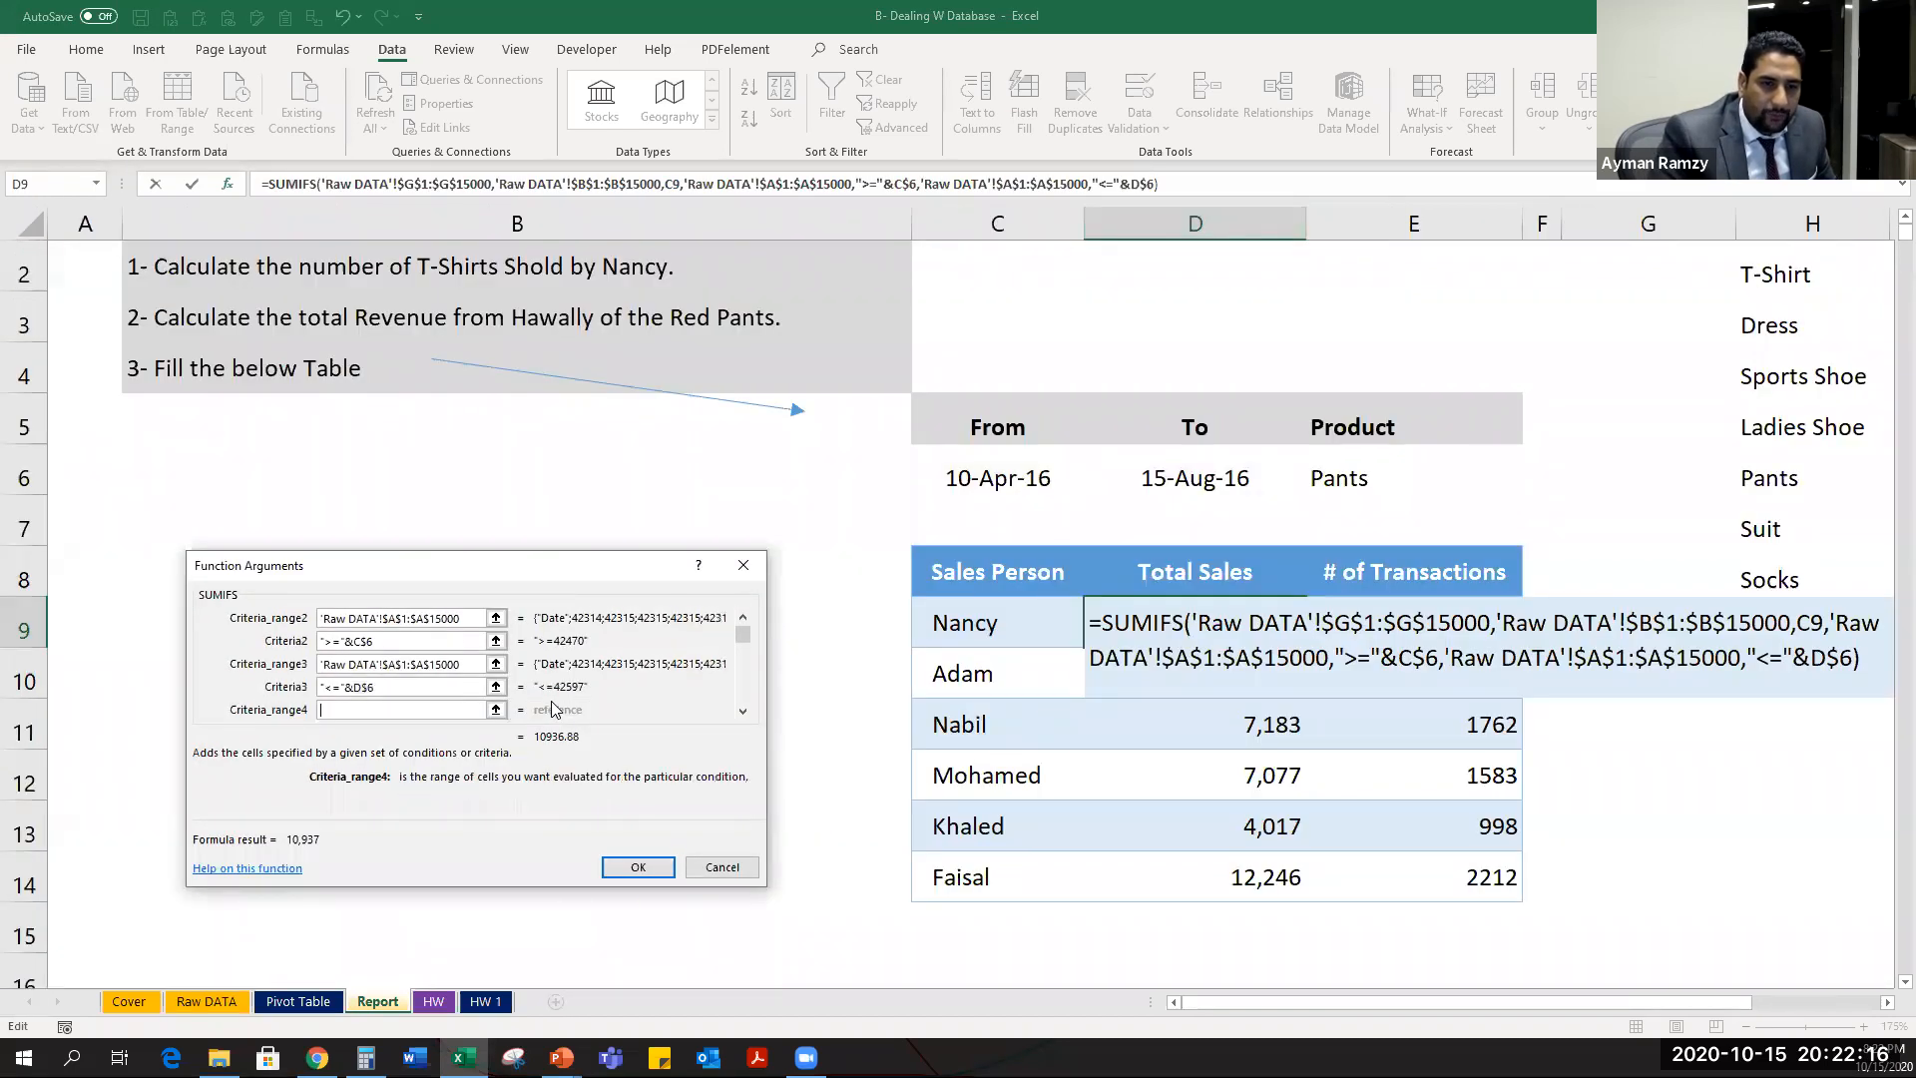
Set the fourth criteria range of the D9 SUMIFS formula to the product column 'Raw DATA'!$D$1:$D$15000.
left_click(299, 1010)
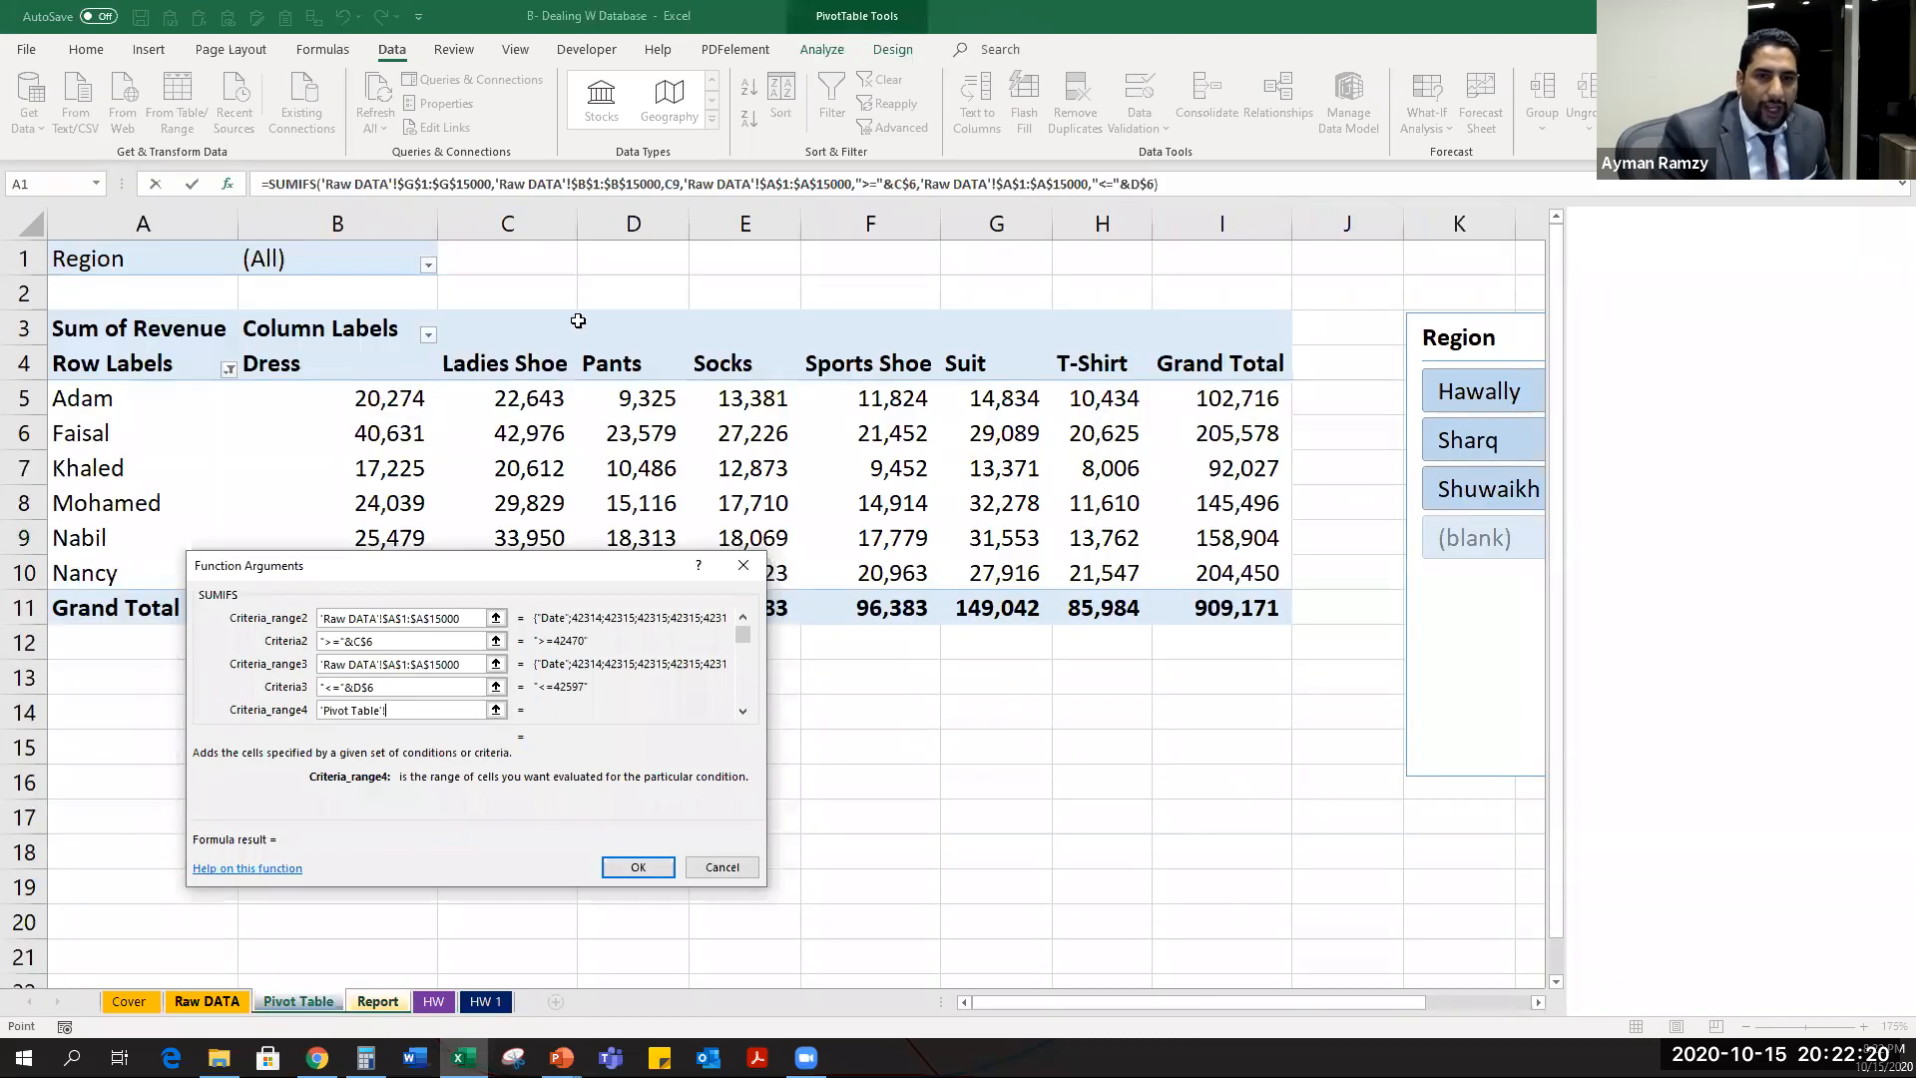
left_click(578, 324)
key("ctrl+Up")
key("ctrl+shift+Down")
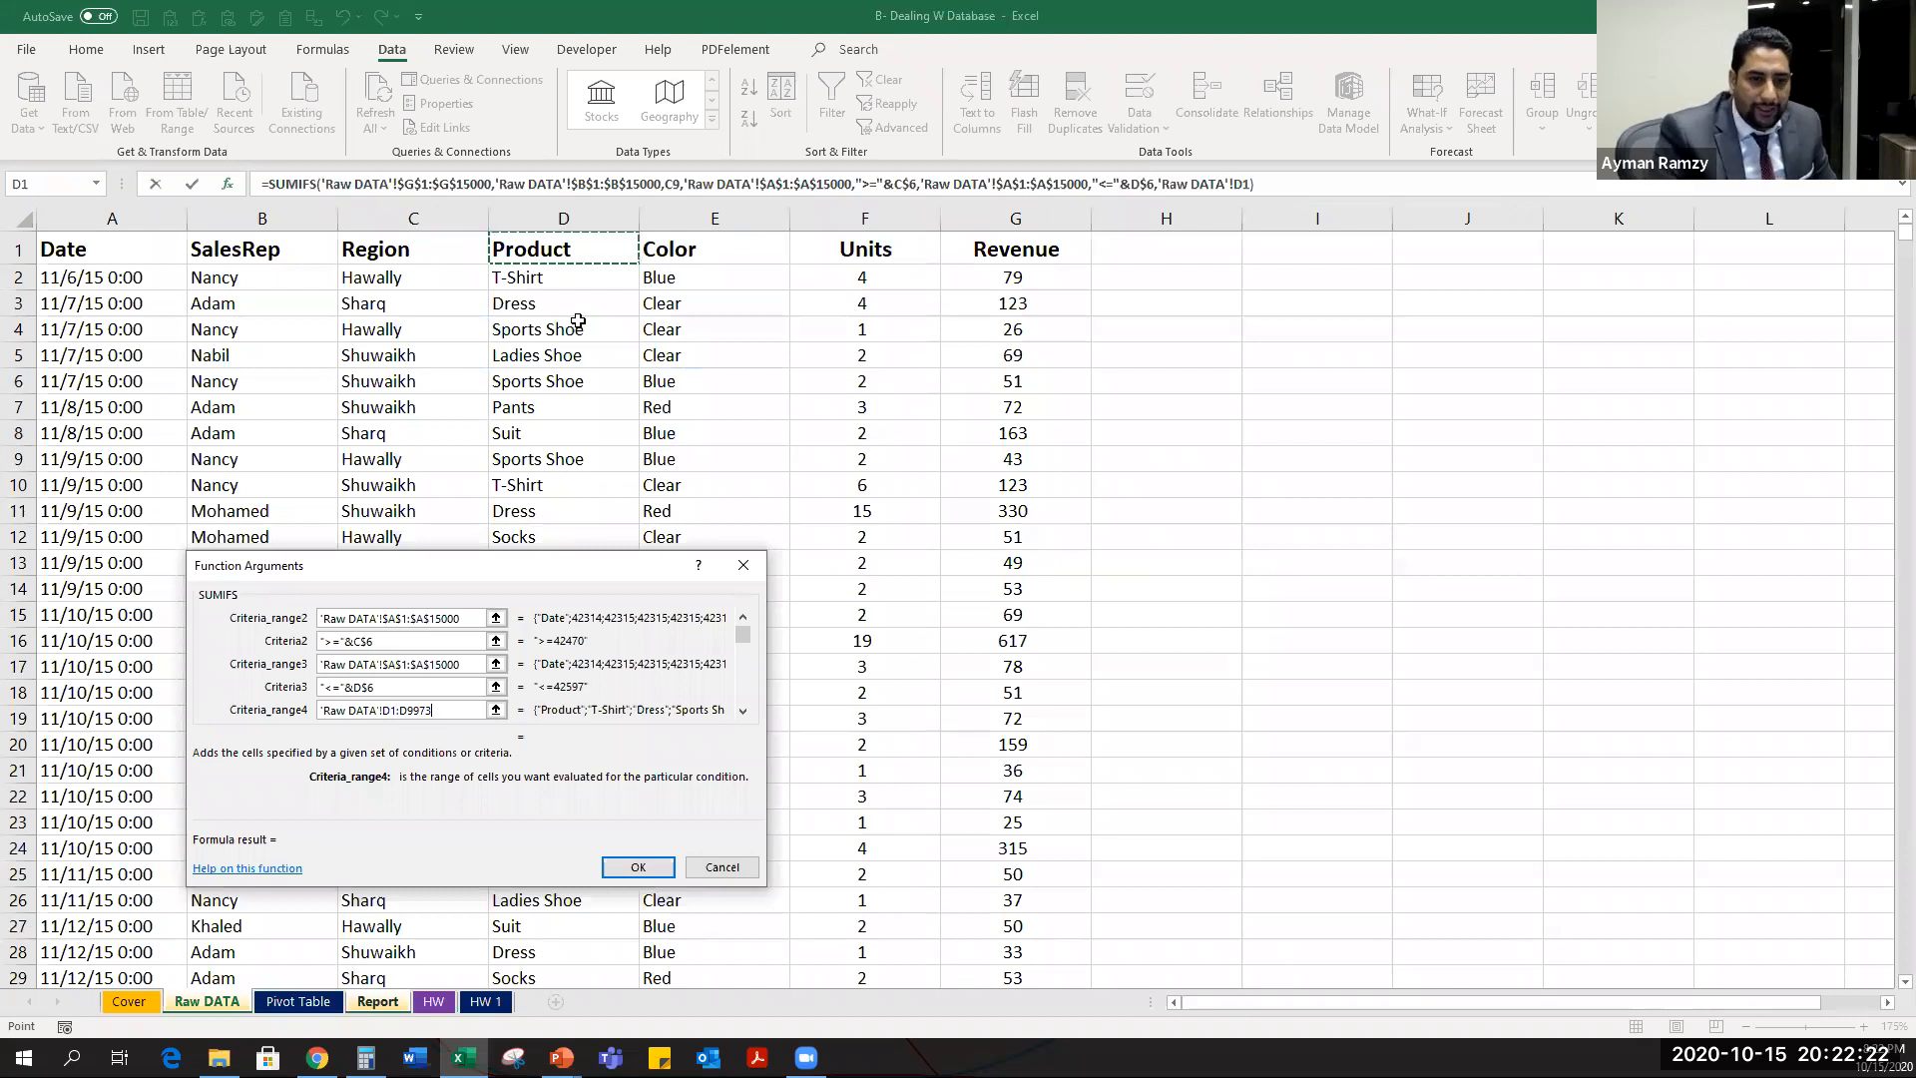
key("F4")
key("BackSpace")
key("BackSpace")
key("BackSpace")
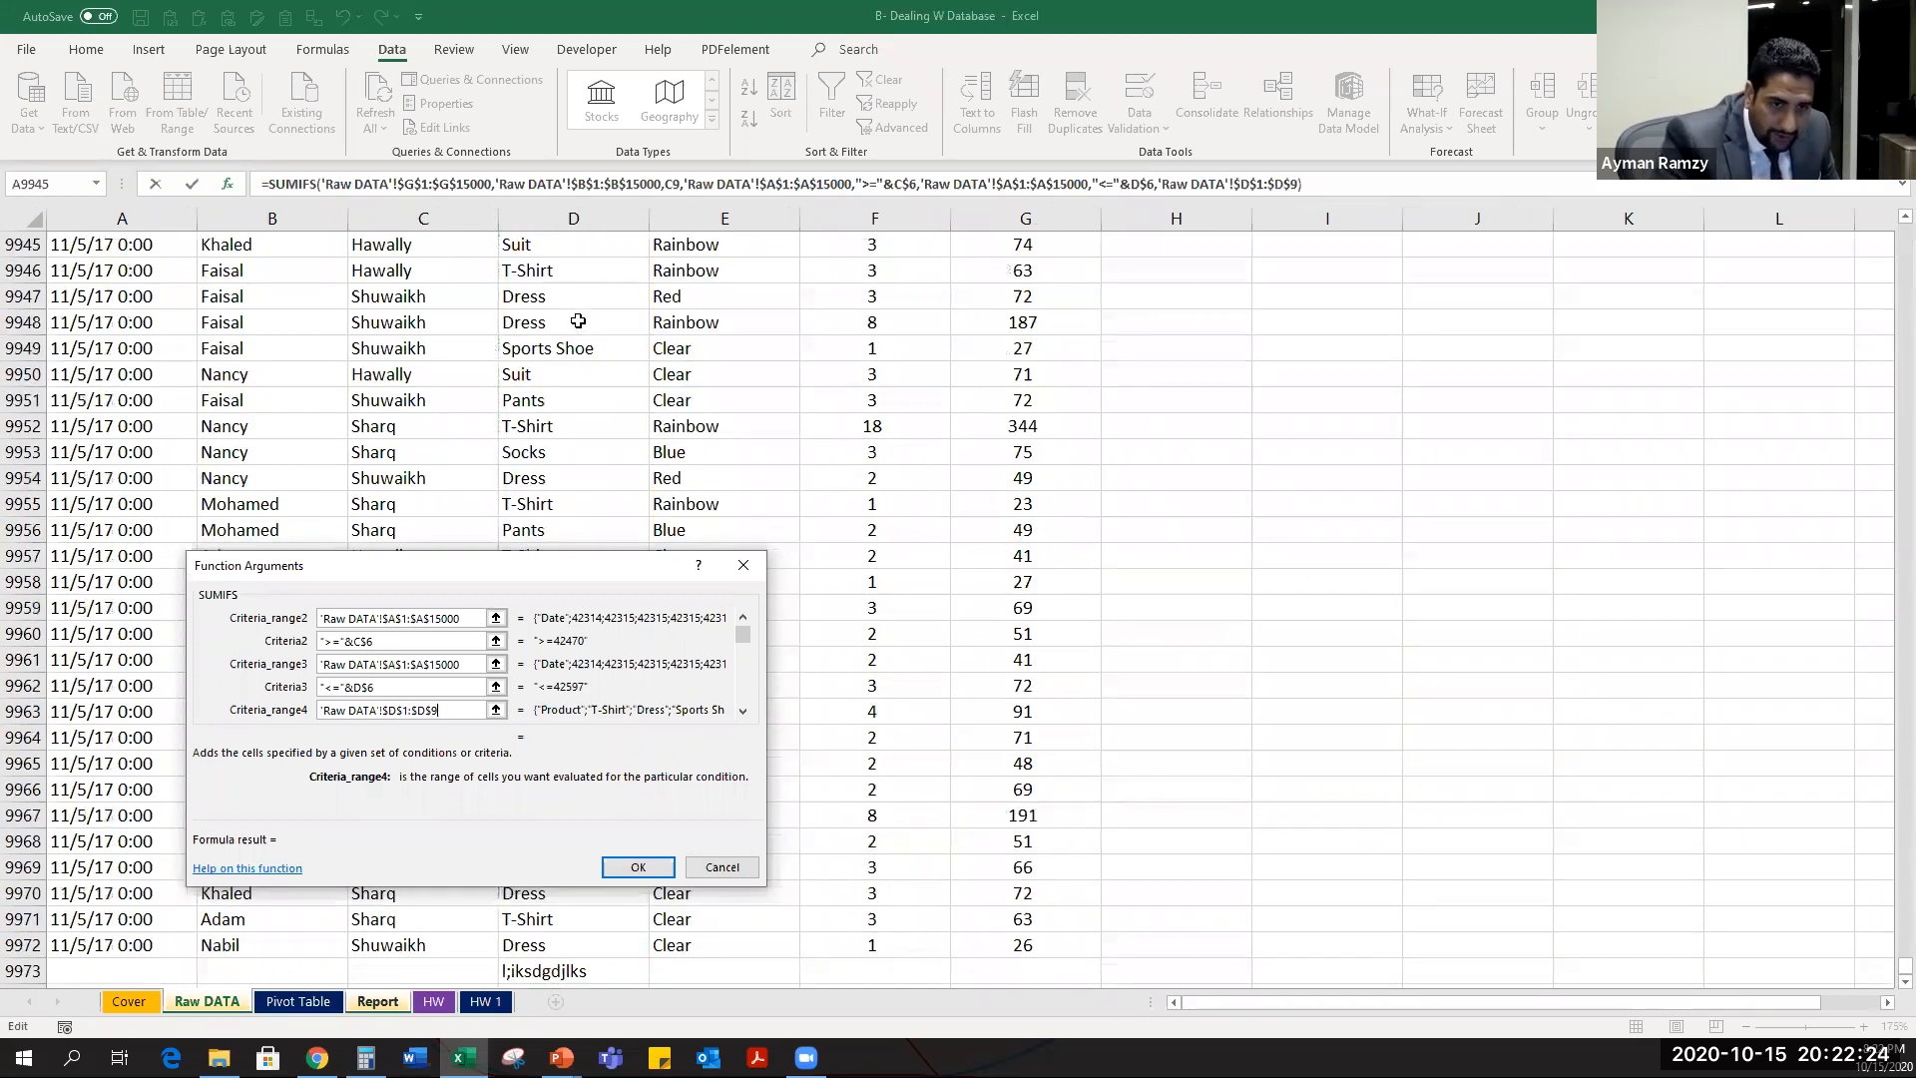
key("BackSpace")
type("15000")
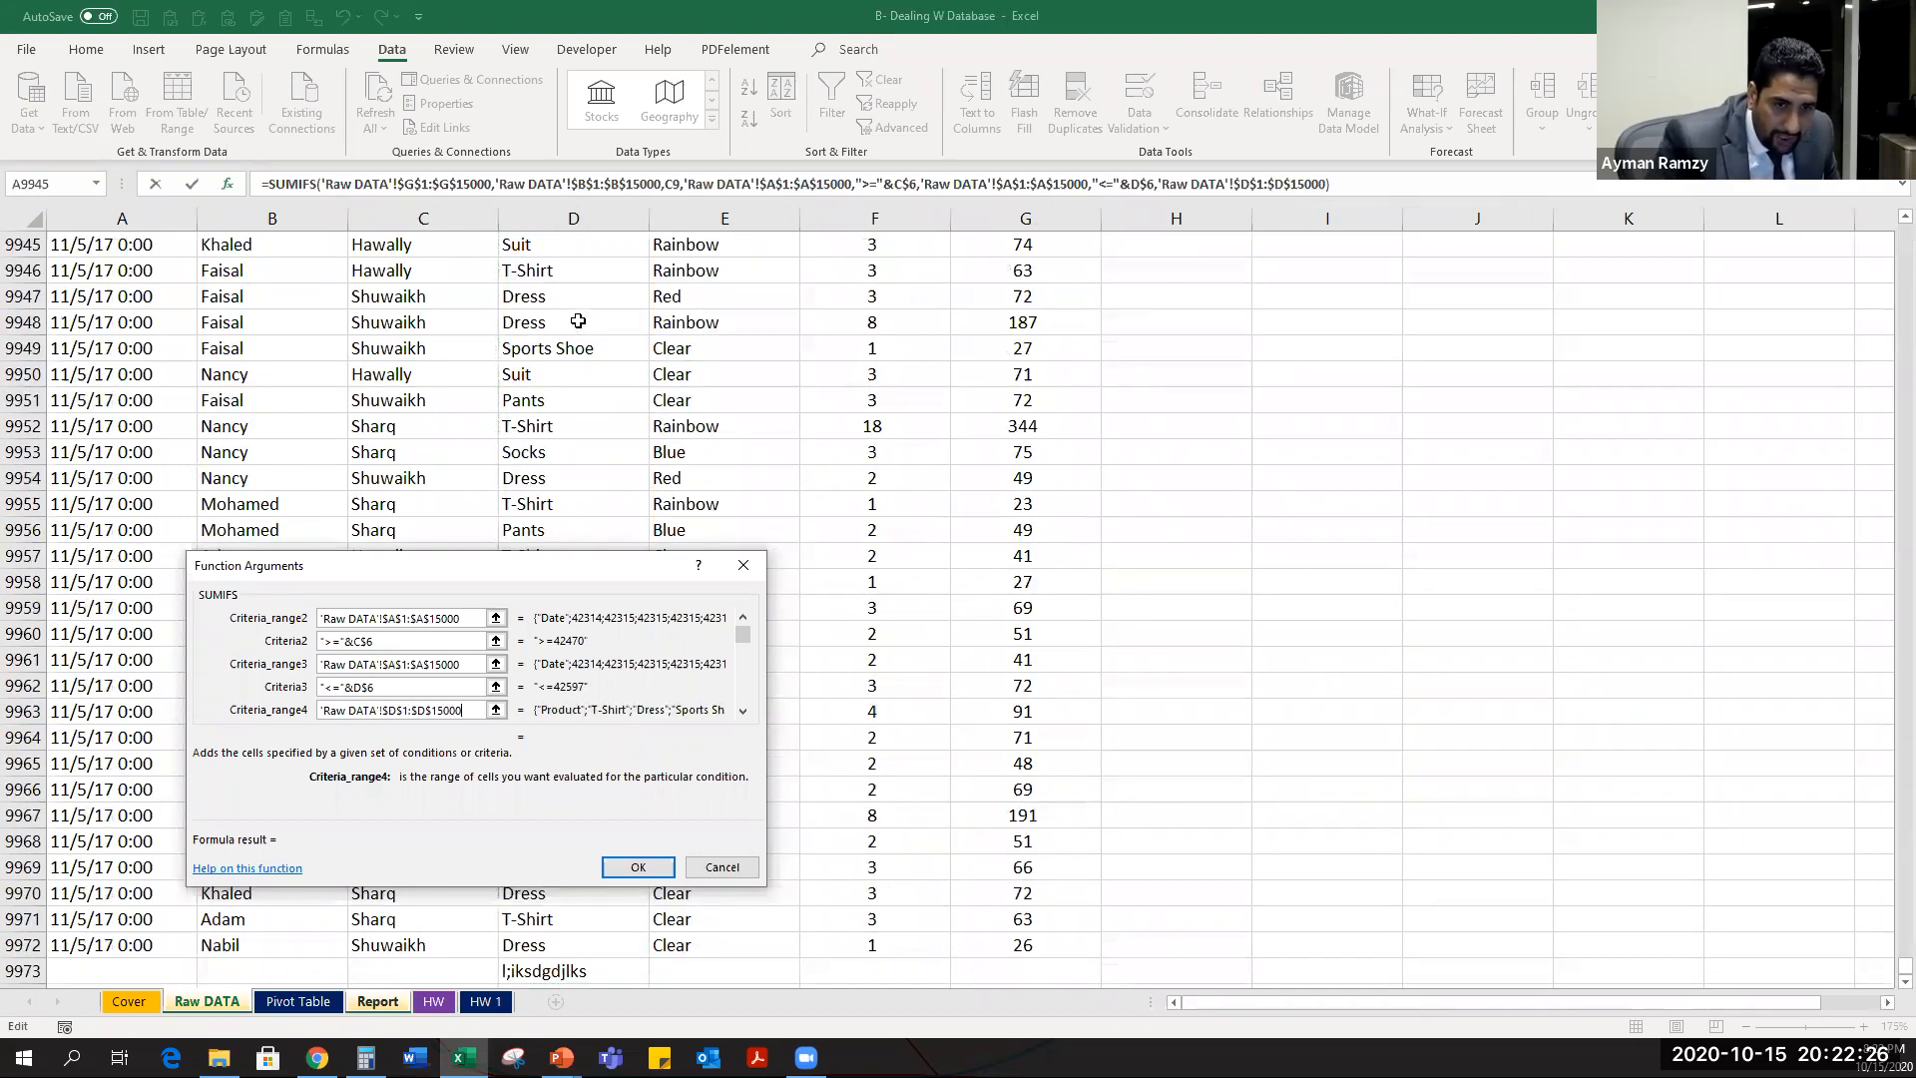
key("Return")
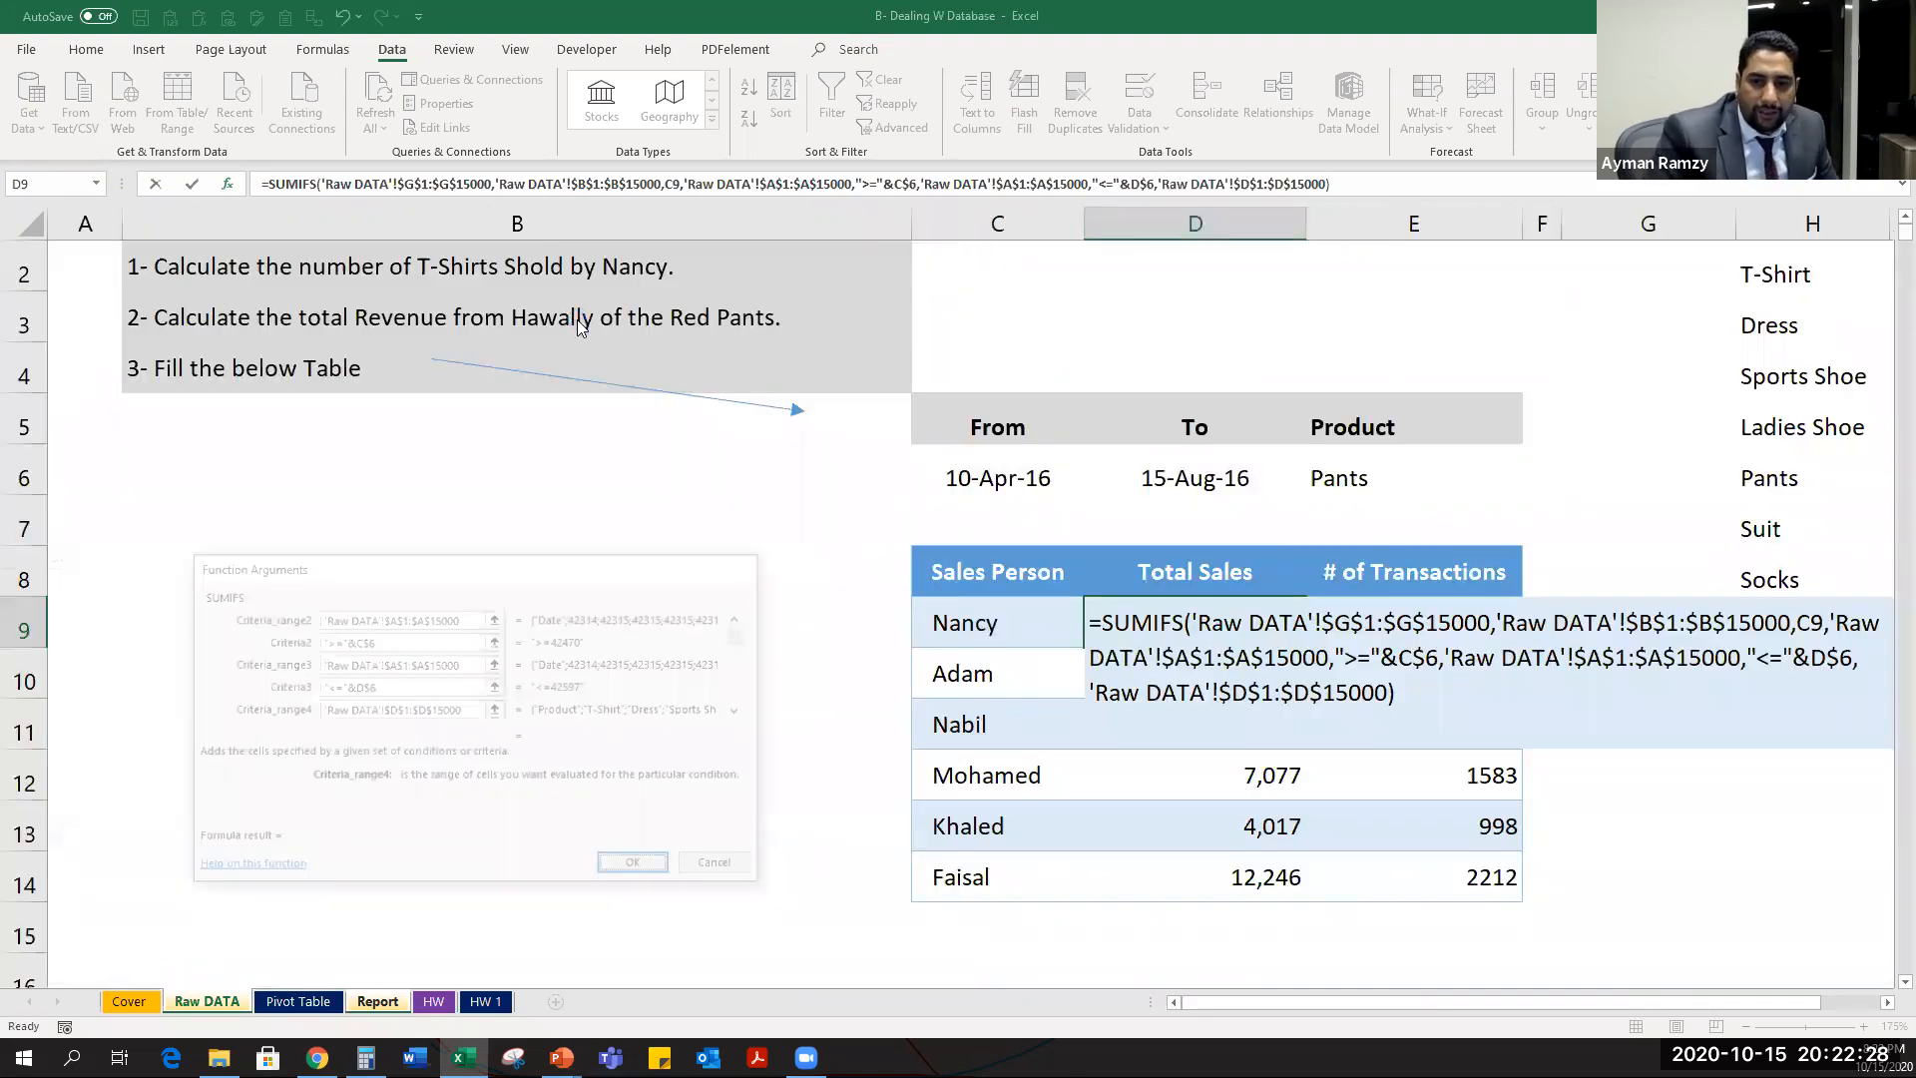
key("Return")
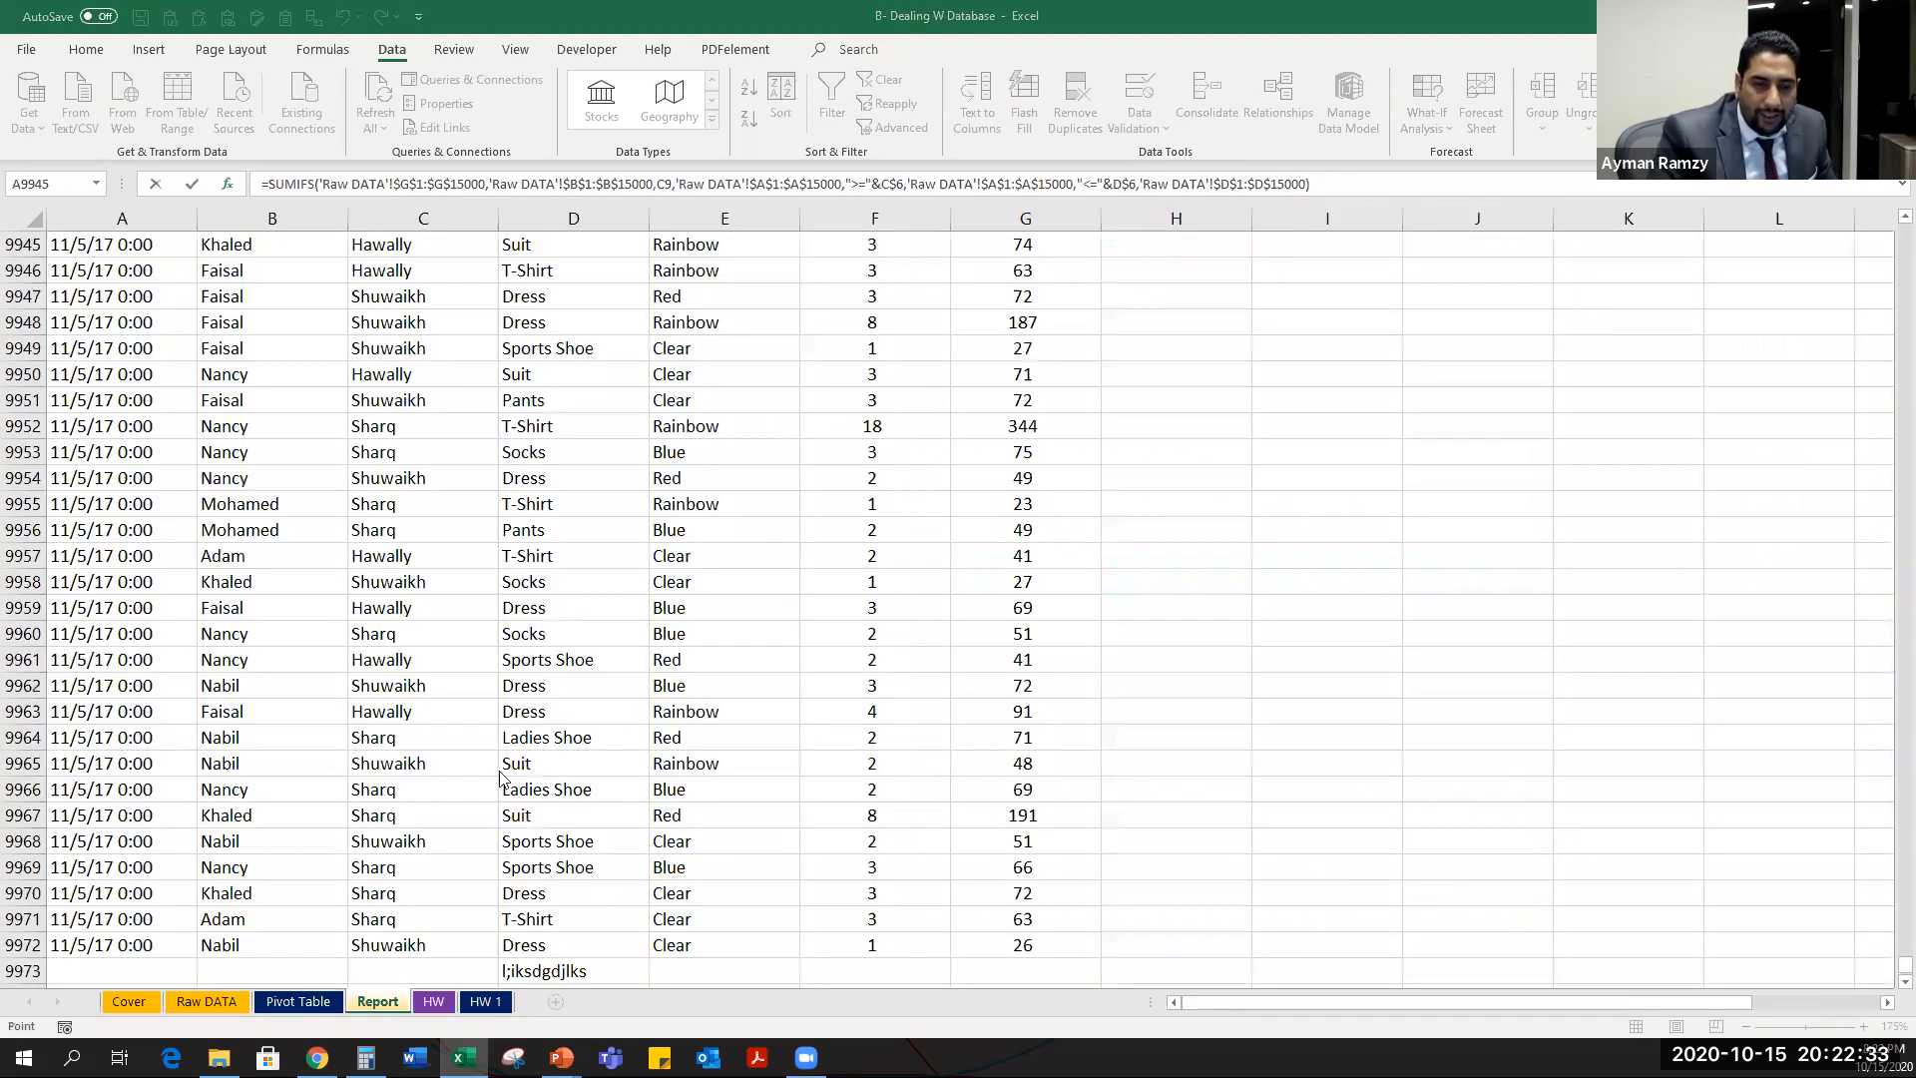
Set the fourth criterion of the SUMIFS formula to the Product cell $E$6 and accept the formula in D9.
left_click(744, 711)
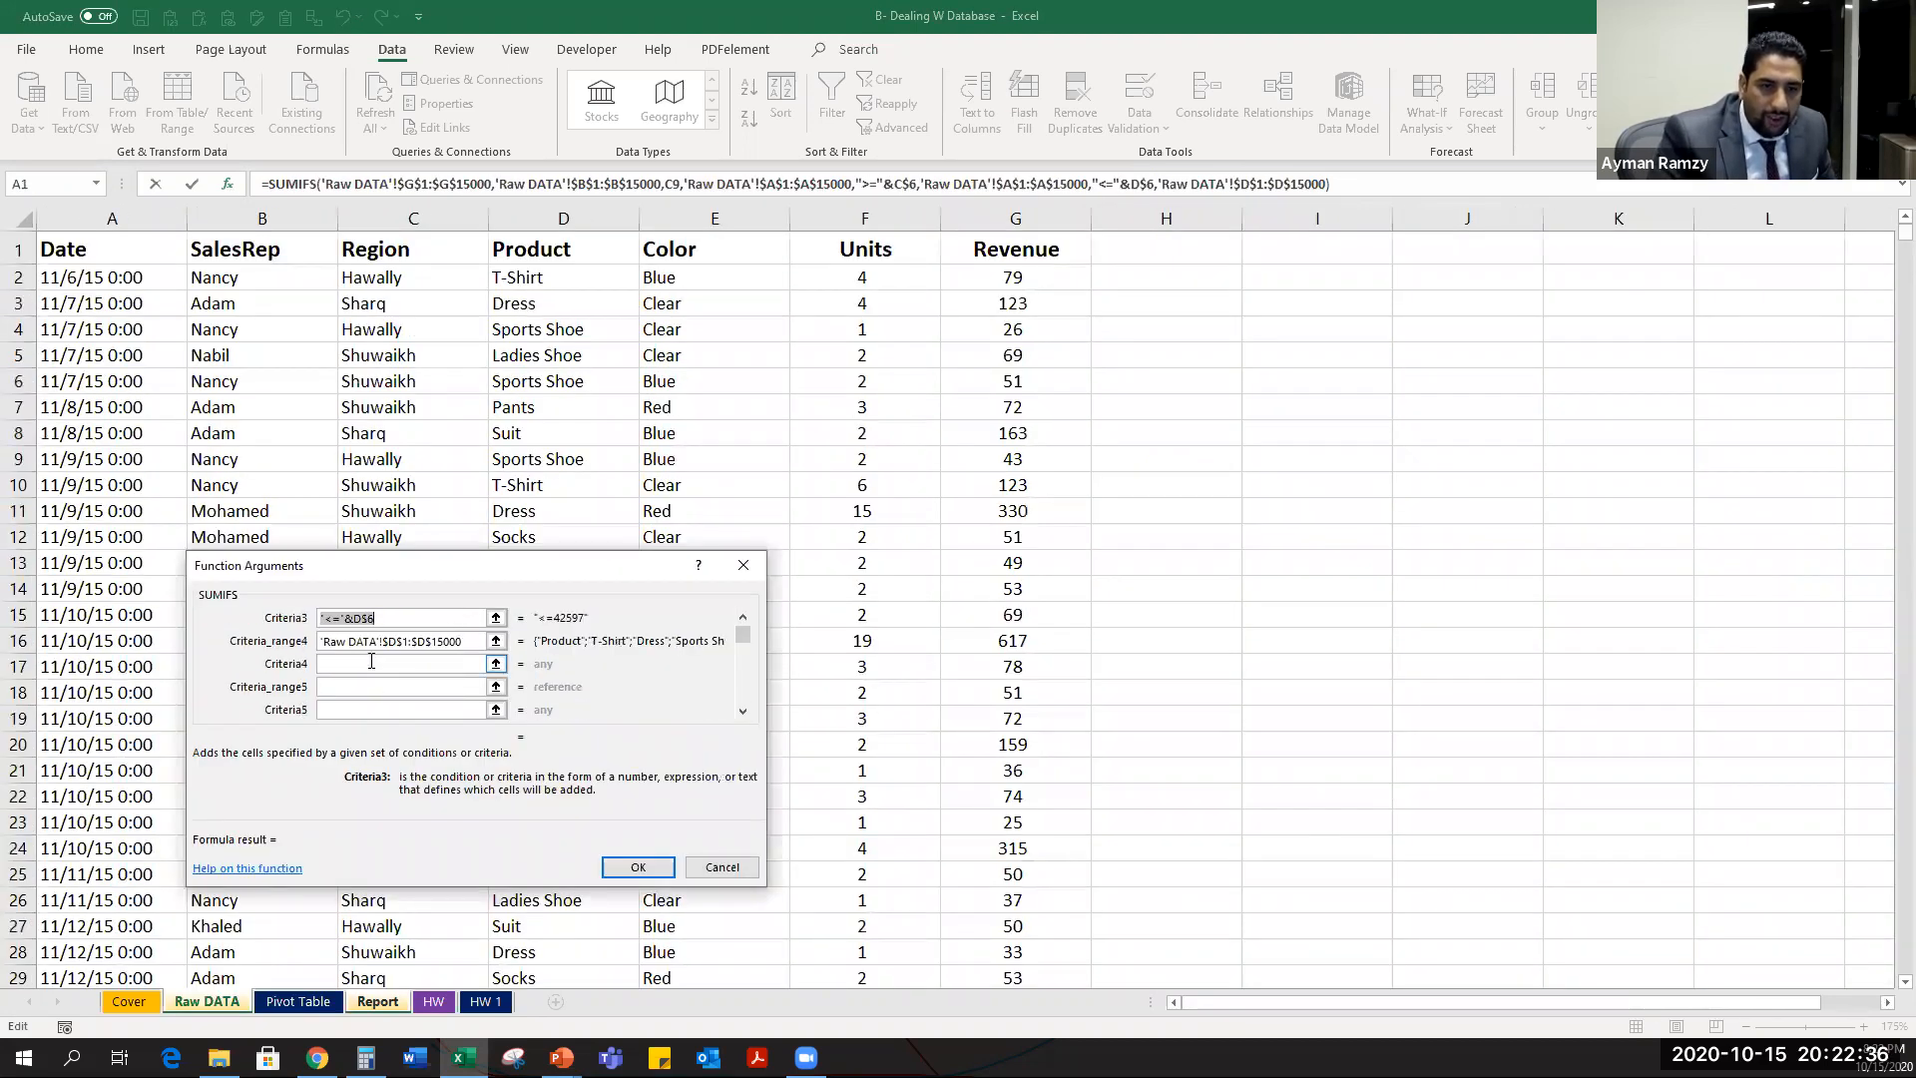
left_click(372, 662)
left_click(1362, 478)
key("F4")
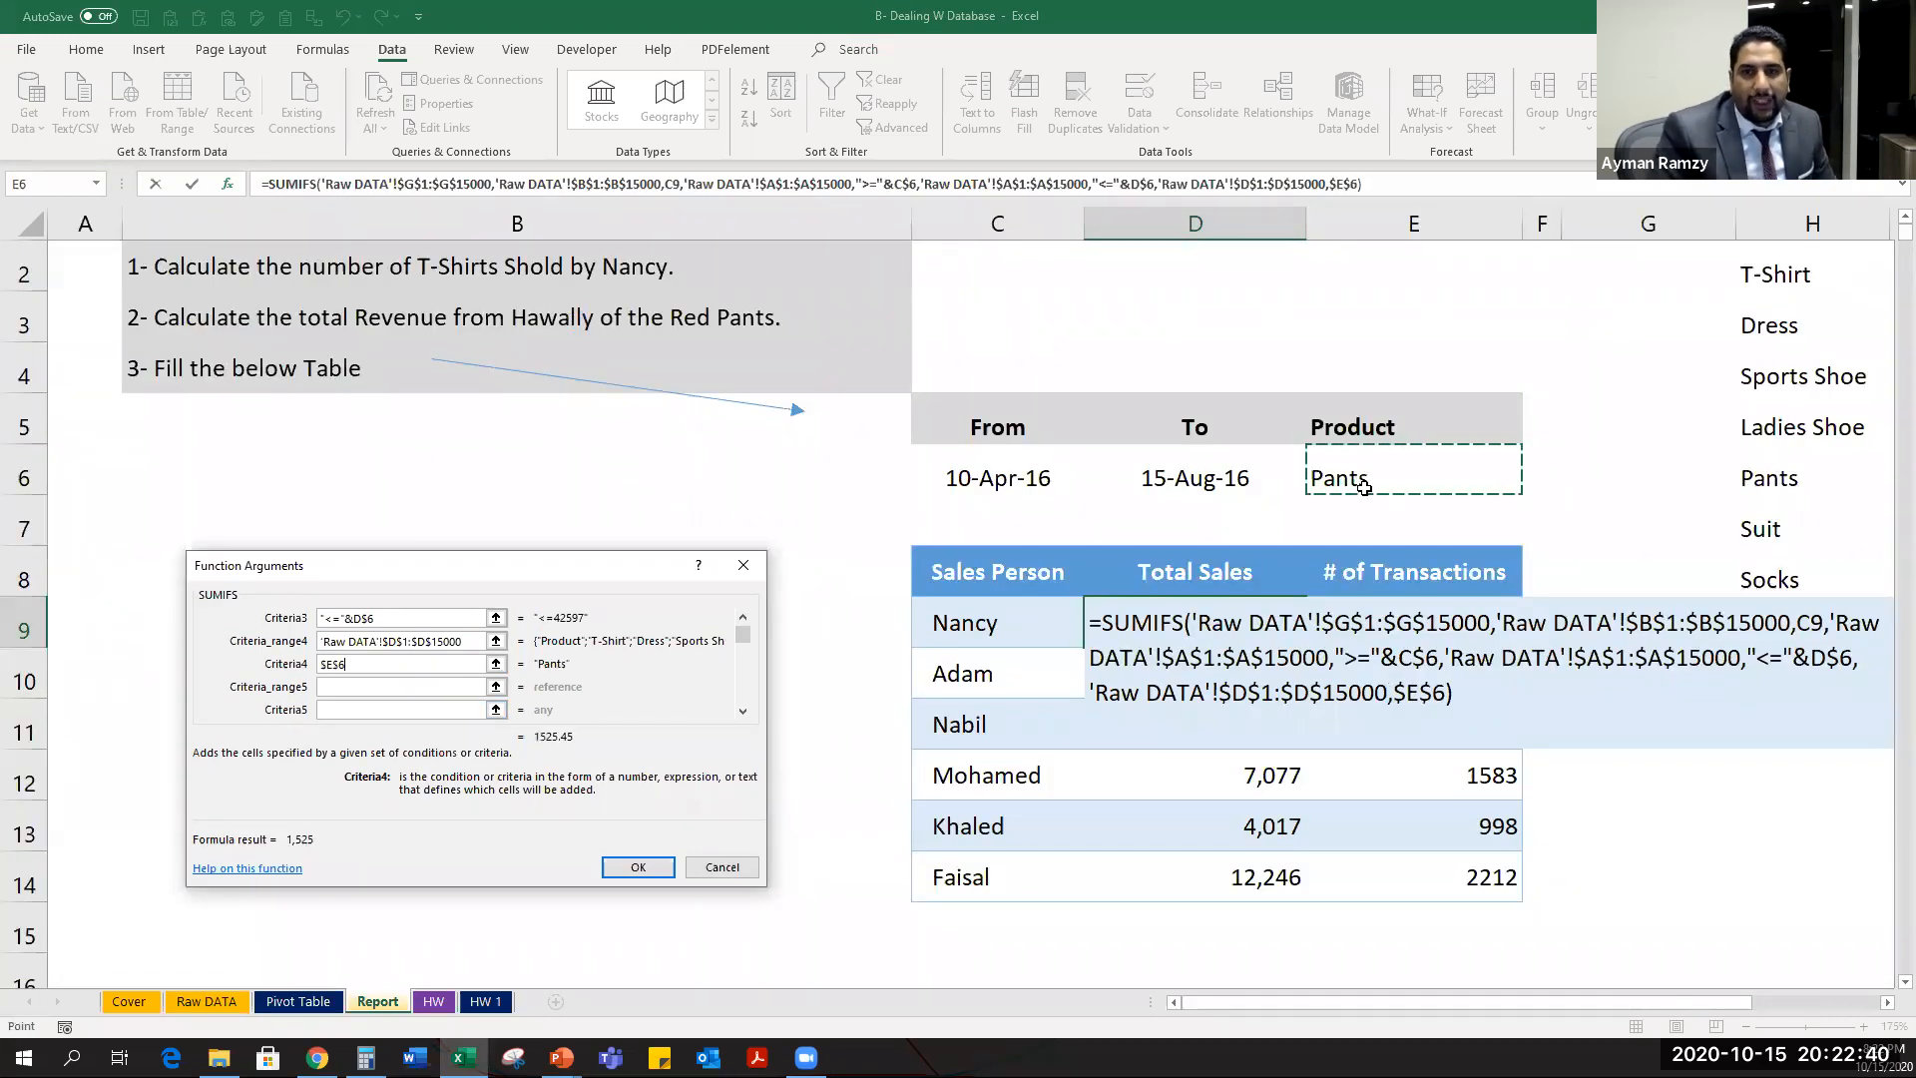
key("Return")
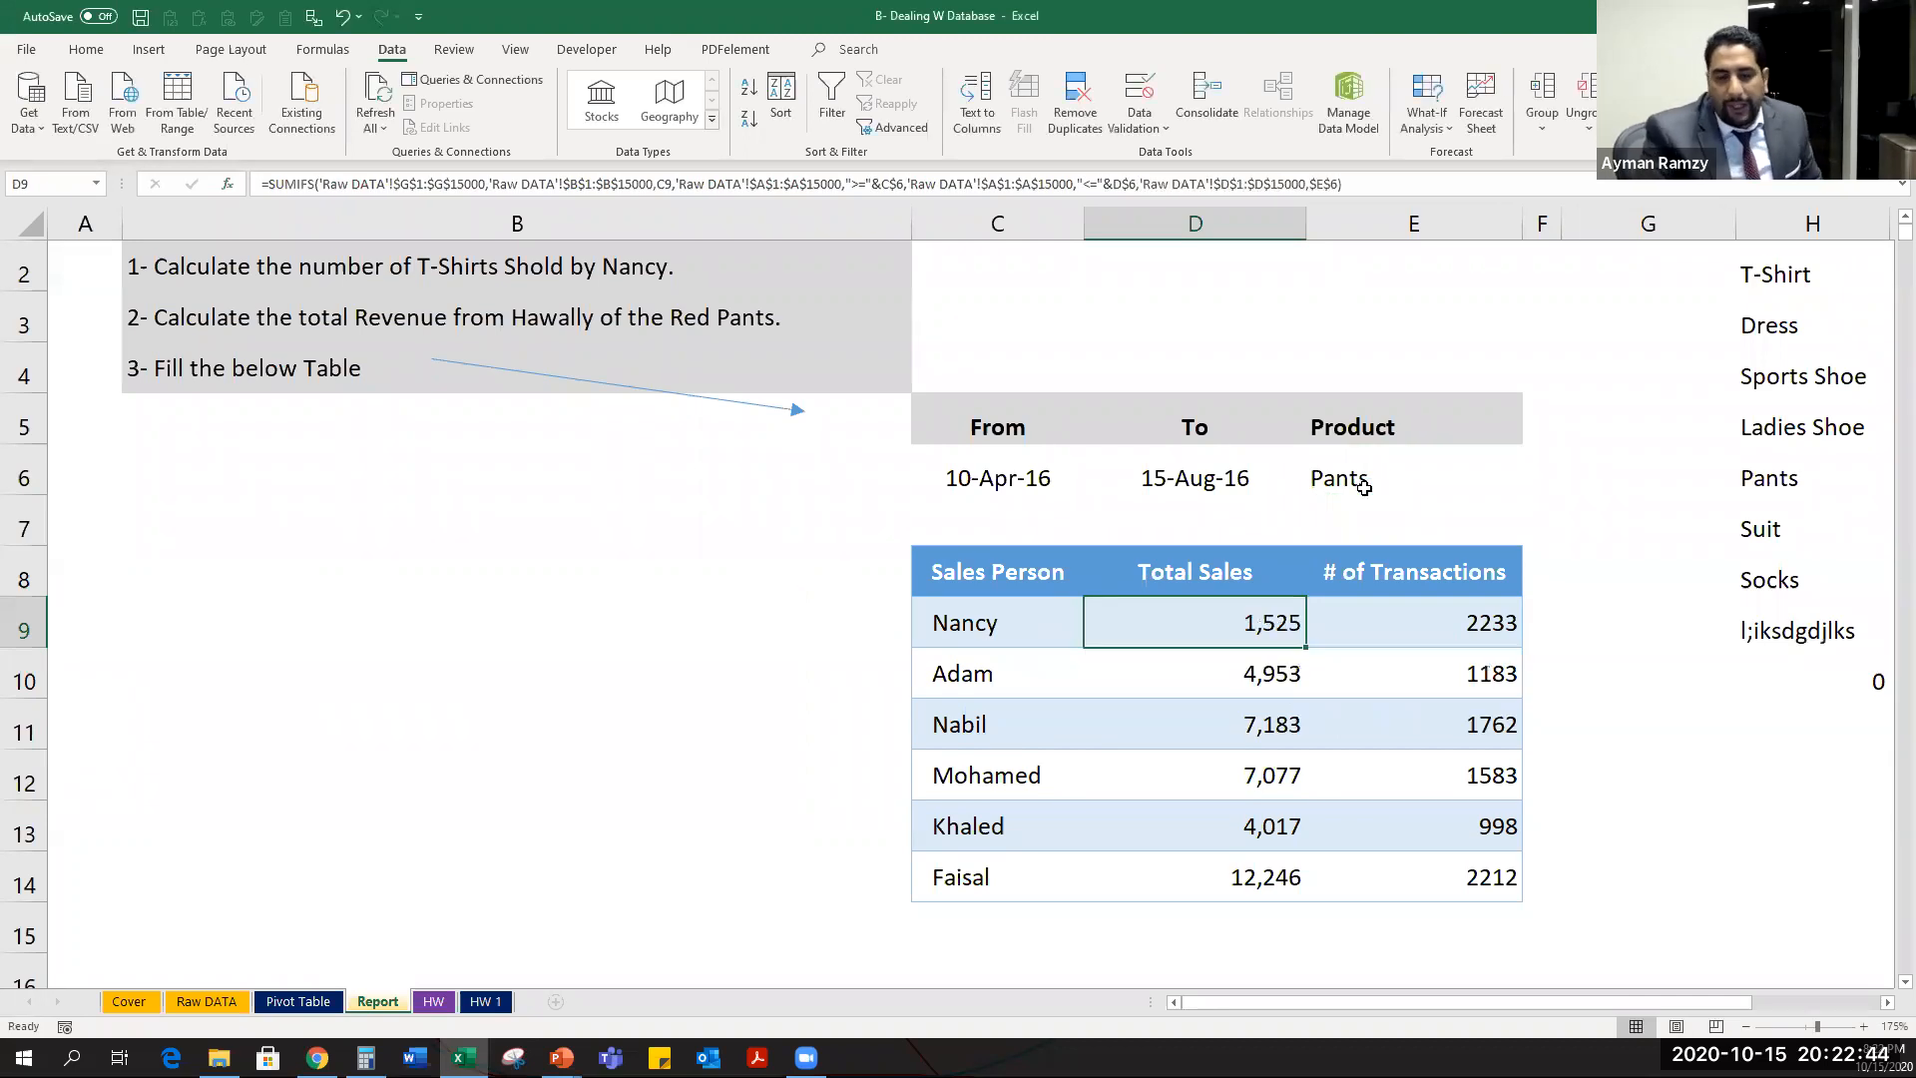
Copy the Total Sales formula in D9 down to the remaining salespeople in D10:D14.
key("ctrl+c")
key("ctrl+shift+Down")
key("ctrl+v")
key("Escape")
Review the From, To and Product criteria cells together with the salespeople's Total Sales results in the table.
mouse_move(1010, 477)
left_mouse_down()
mouse_move(1227, 473)
mouse_move(991, 473)
left_mouse_up()
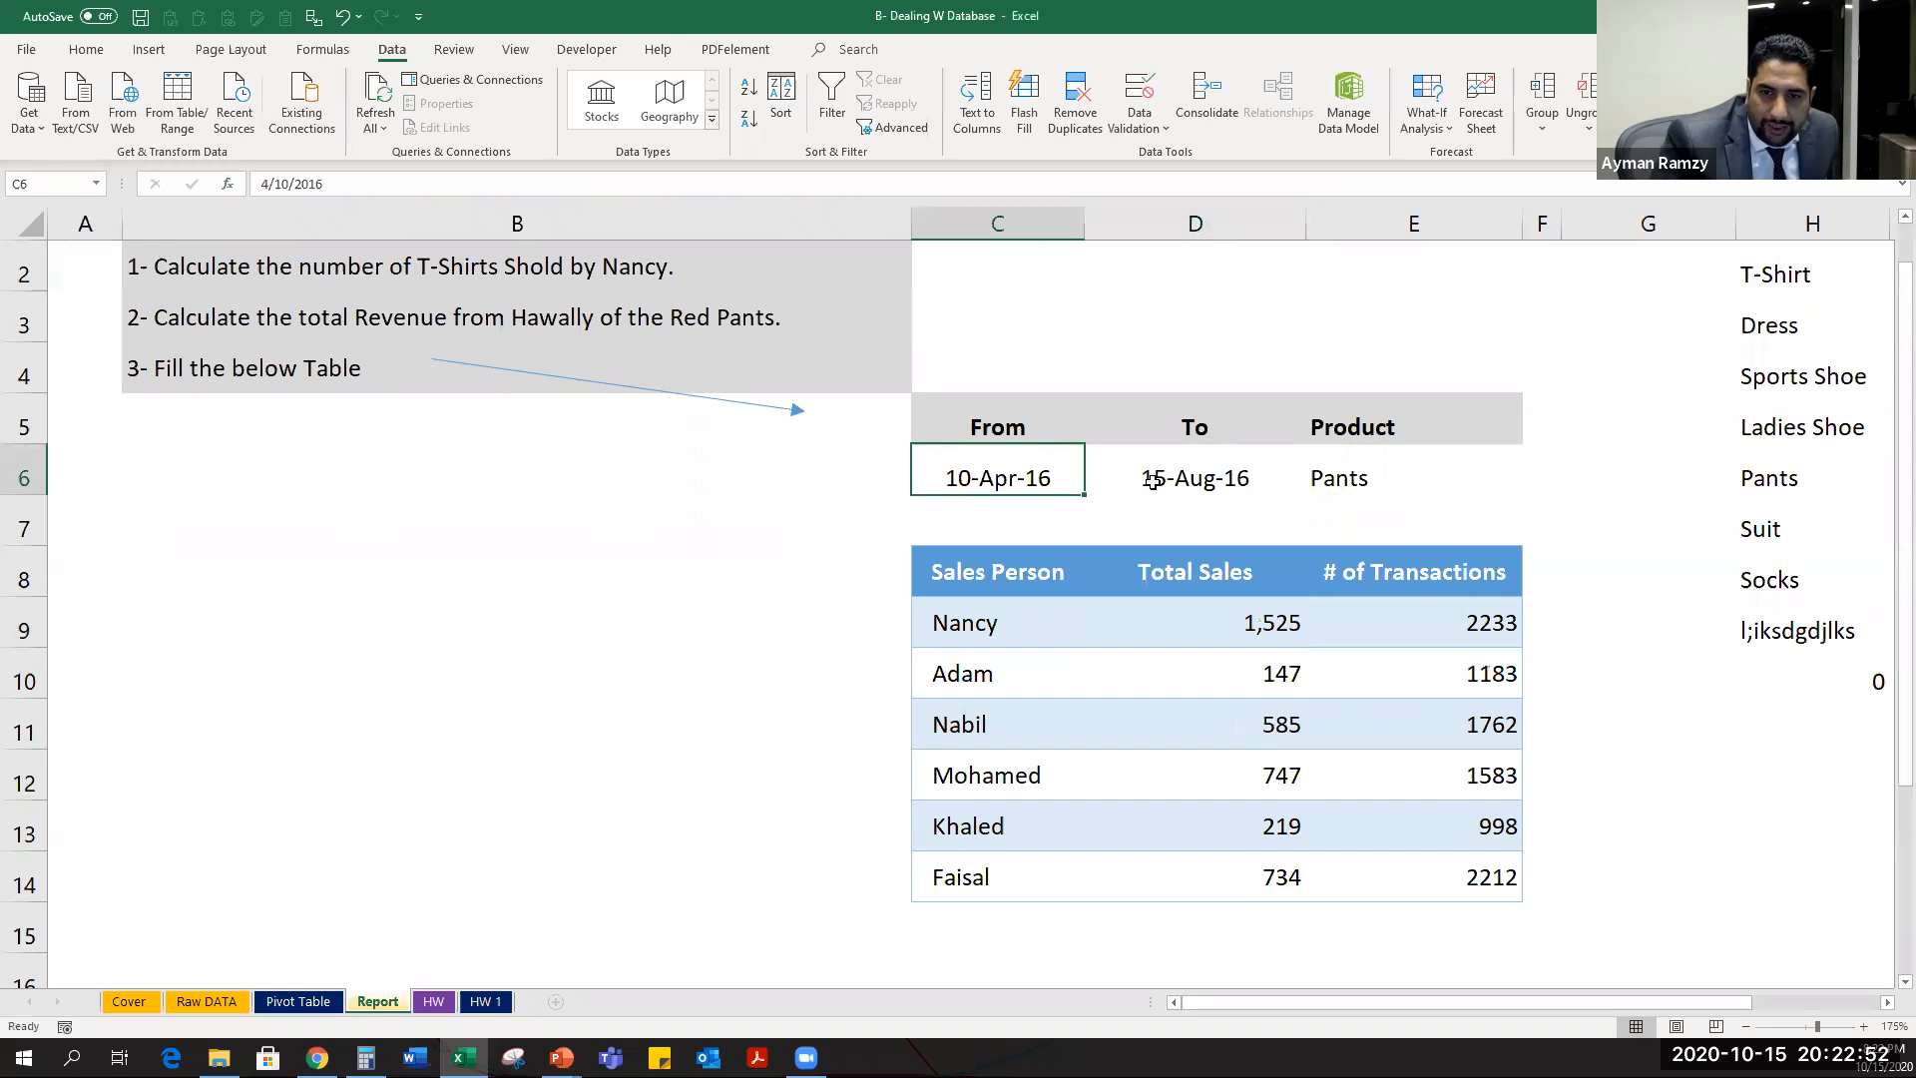
left_click(1224, 475)
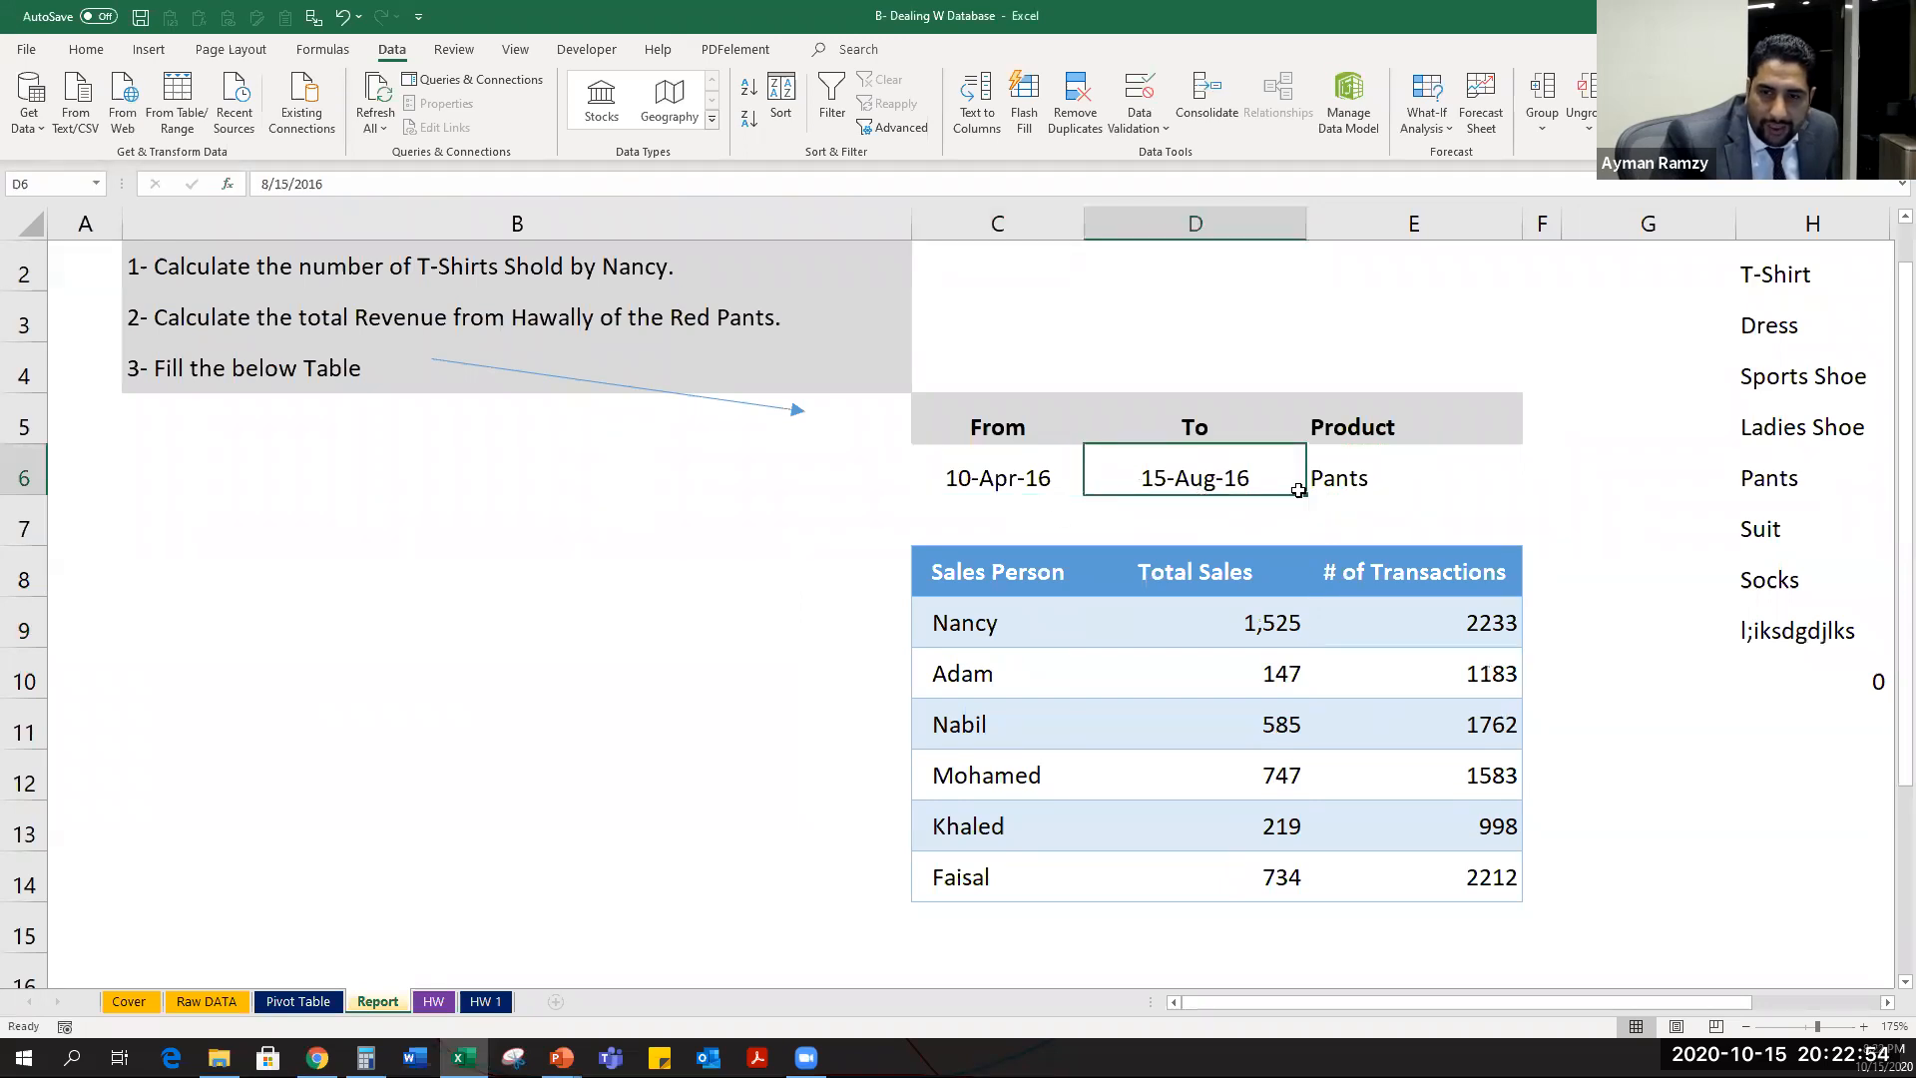
left_click(1411, 469)
left_click(975, 623)
left_click(1274, 621)
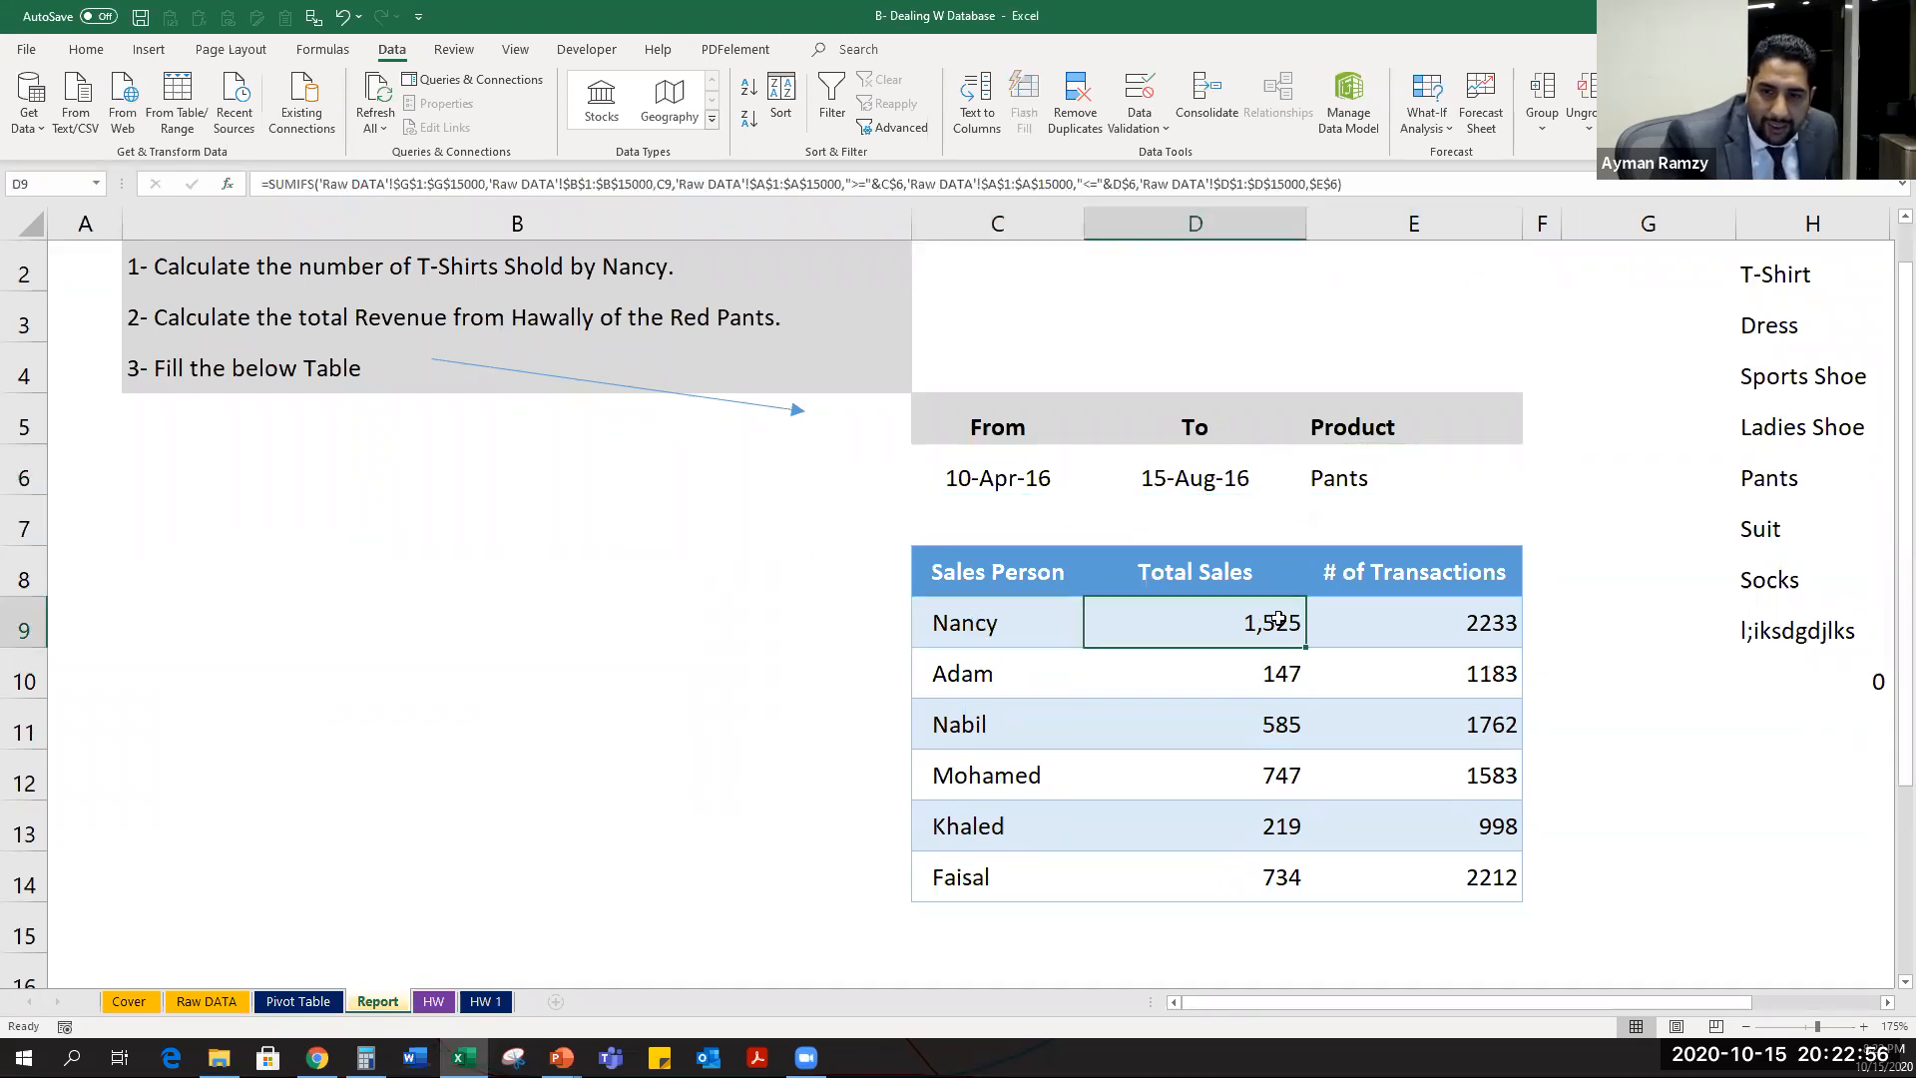
left_click(947, 687)
left_click(1333, 667)
left_click(1249, 674)
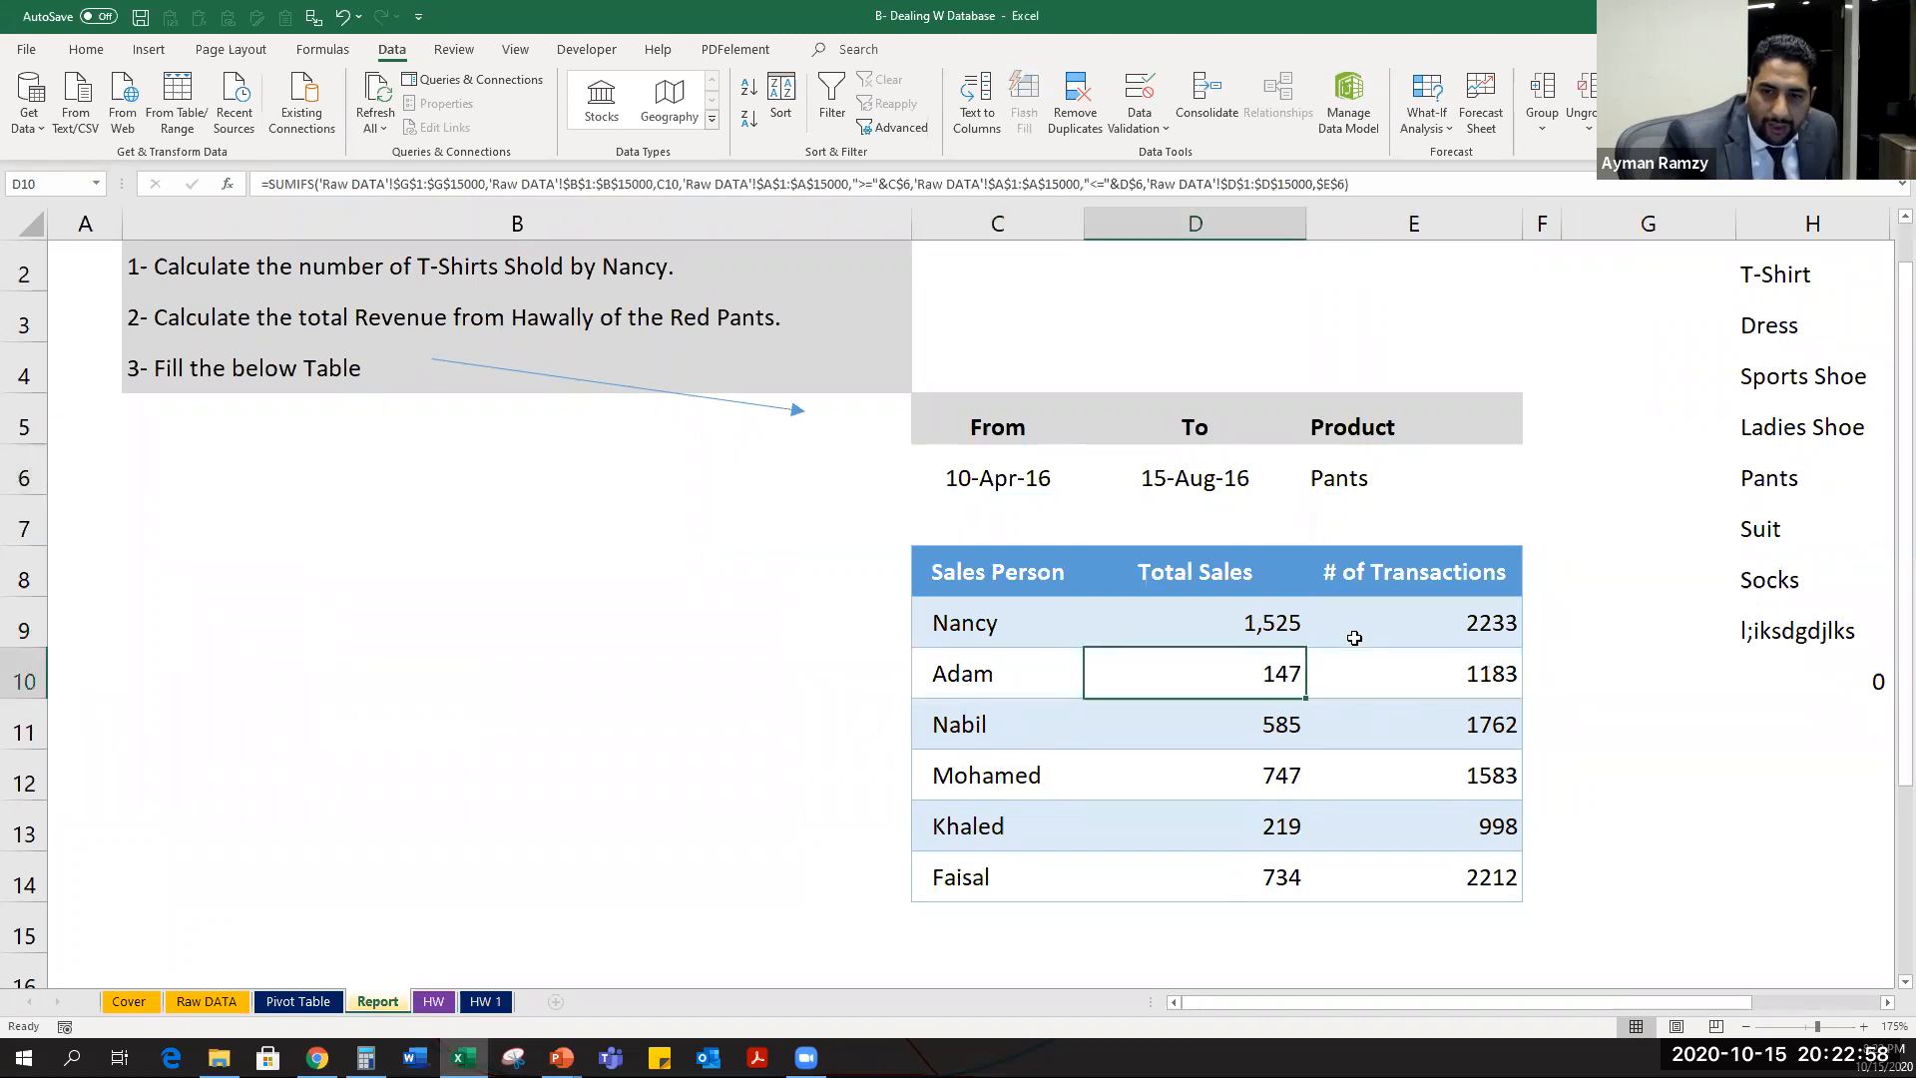
left_click_drag(1204, 589, 1173, 877)
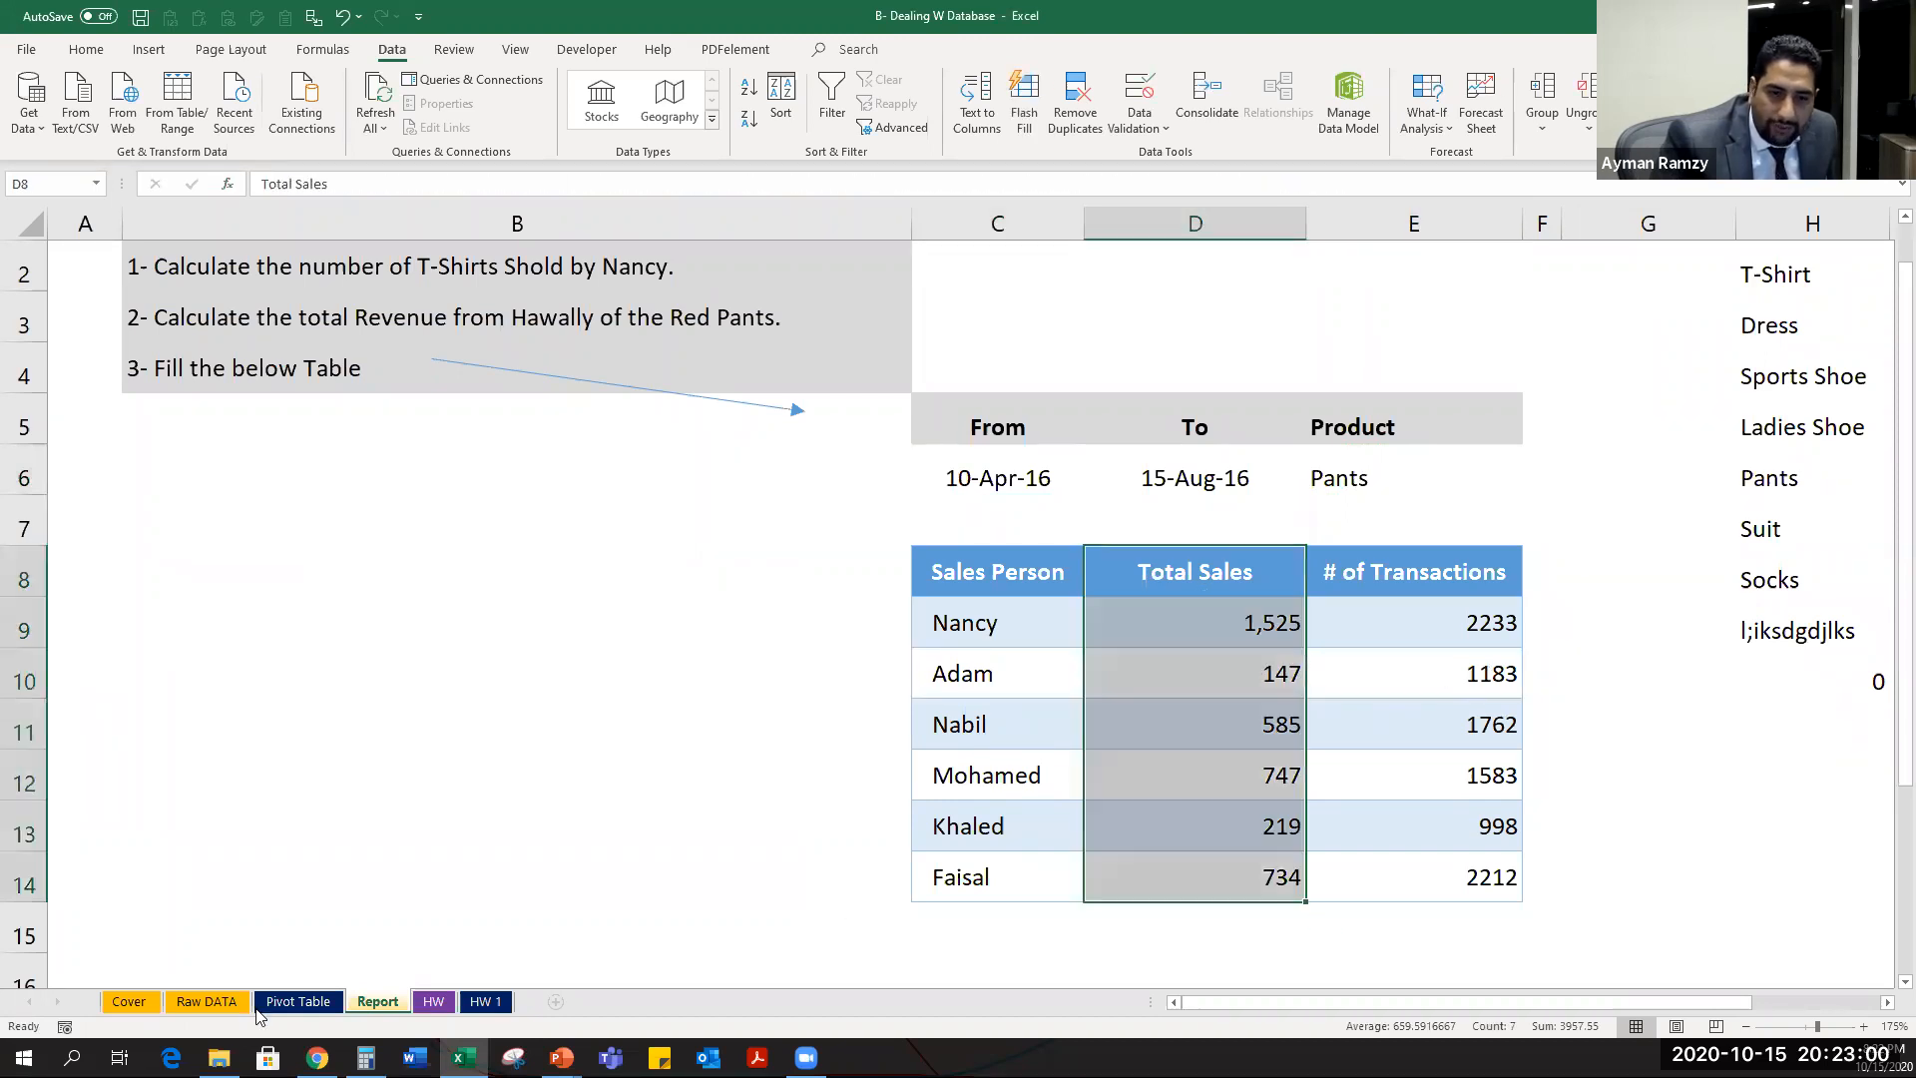
Turn on column filters for the data table on the Raw DATA sheet.
left_click(291, 1003)
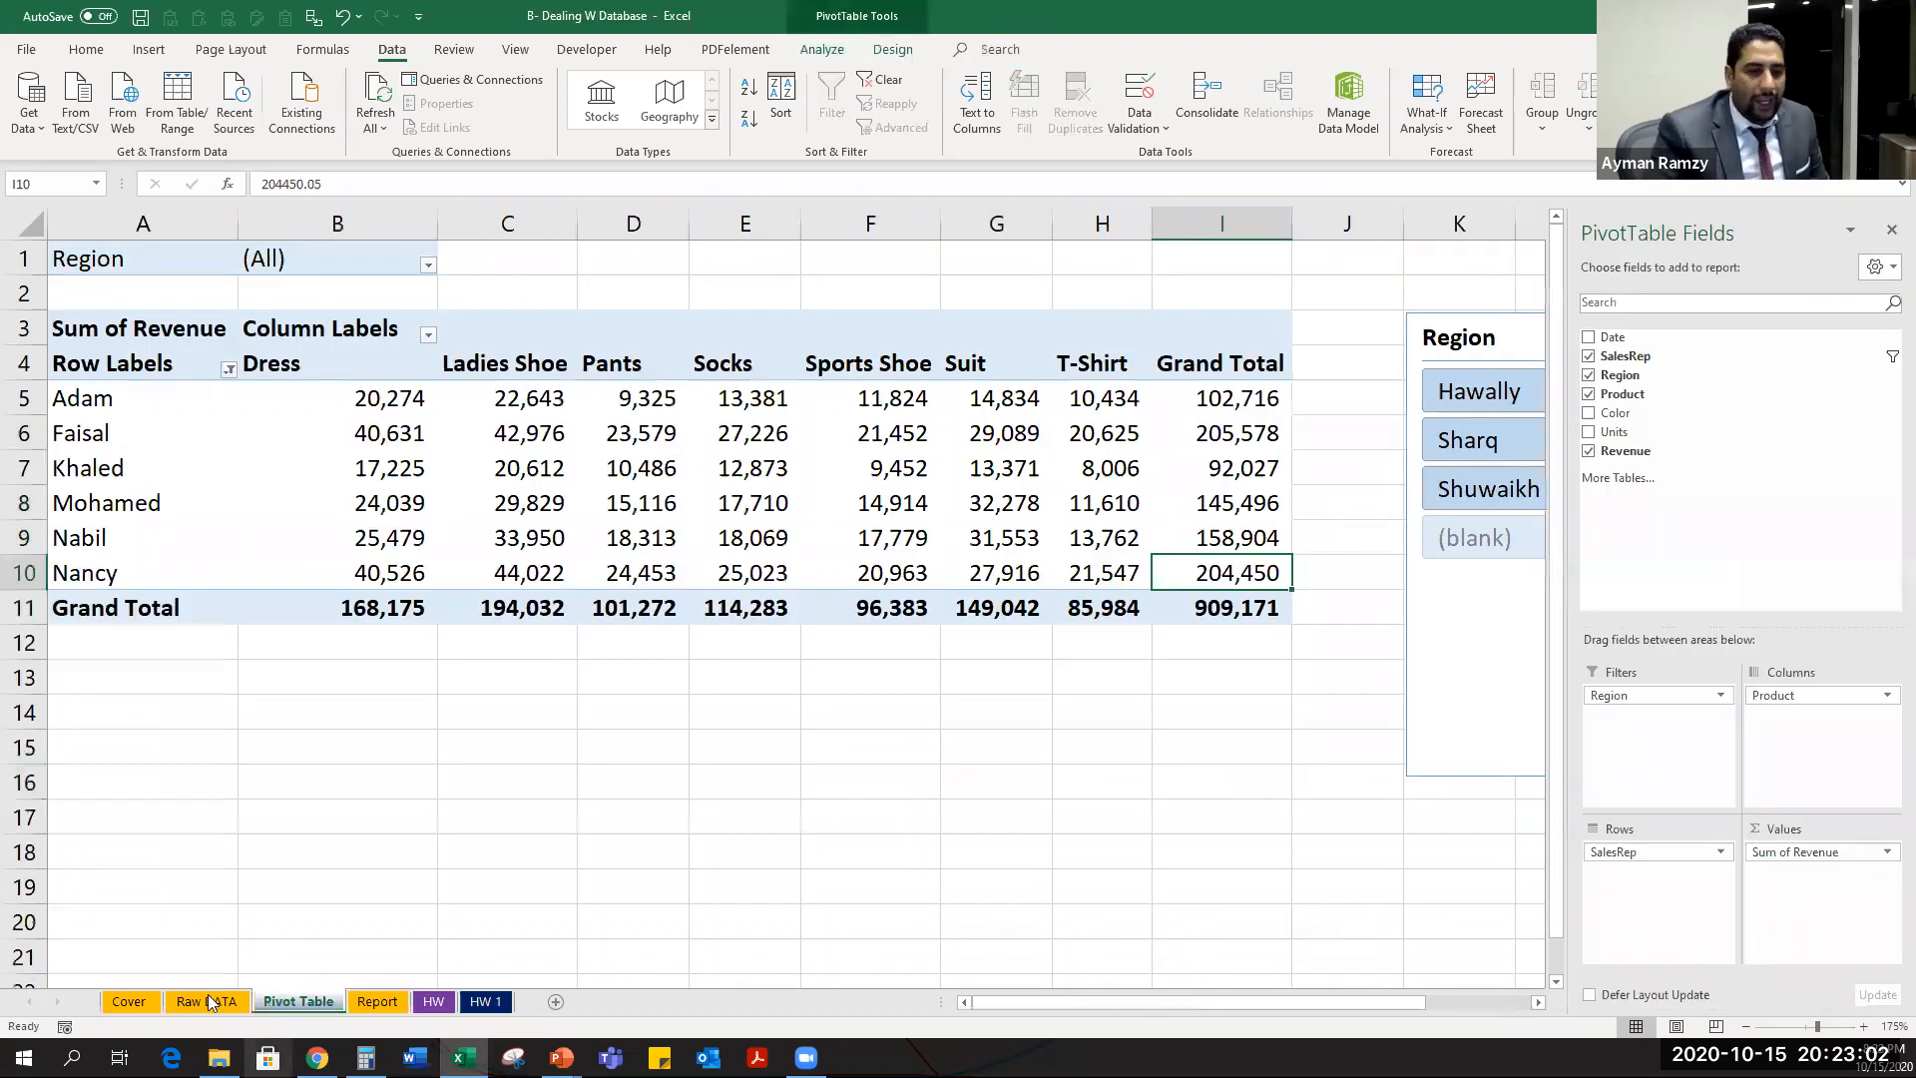
left_click(209, 1001)
left_click(258, 327)
left_click(831, 118)
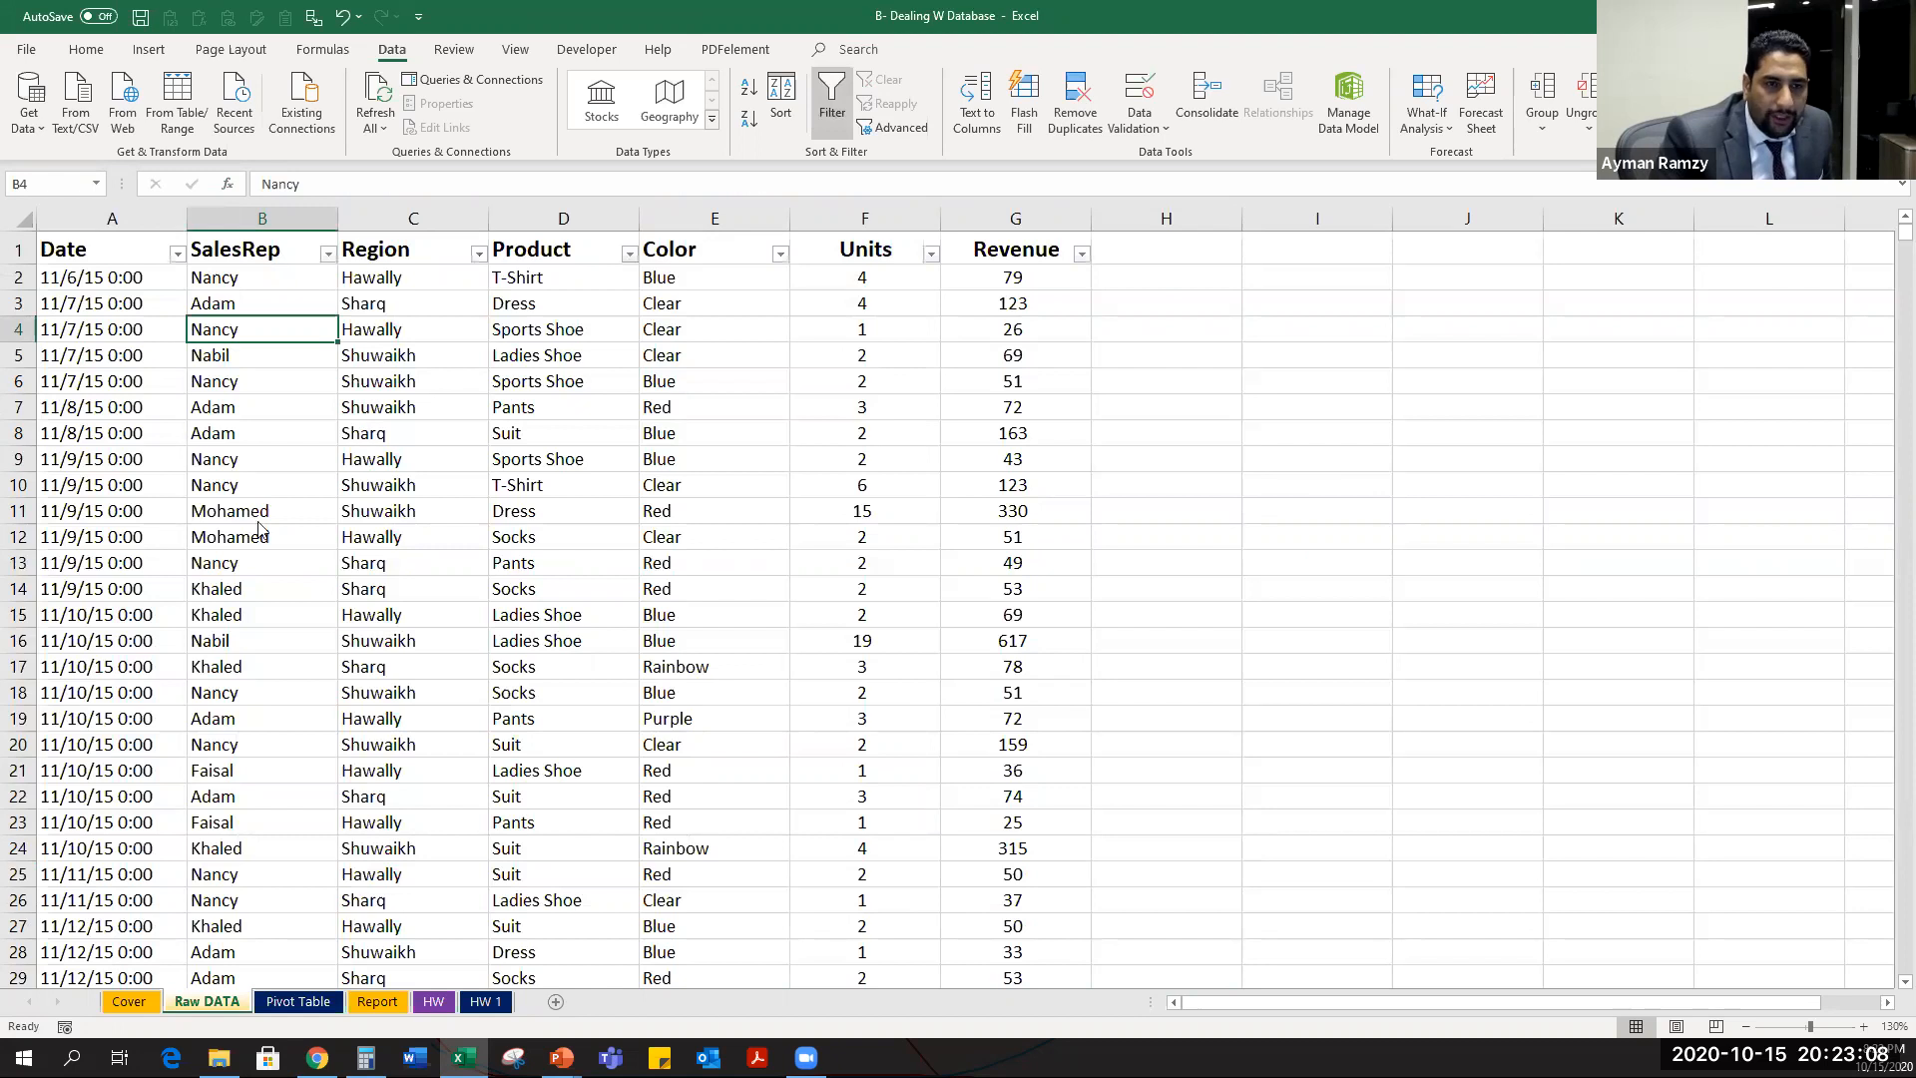
Filter the SalesRep column to show only the salesperson listed last in the Report table.
left_click(328, 254)
left_click(126, 463)
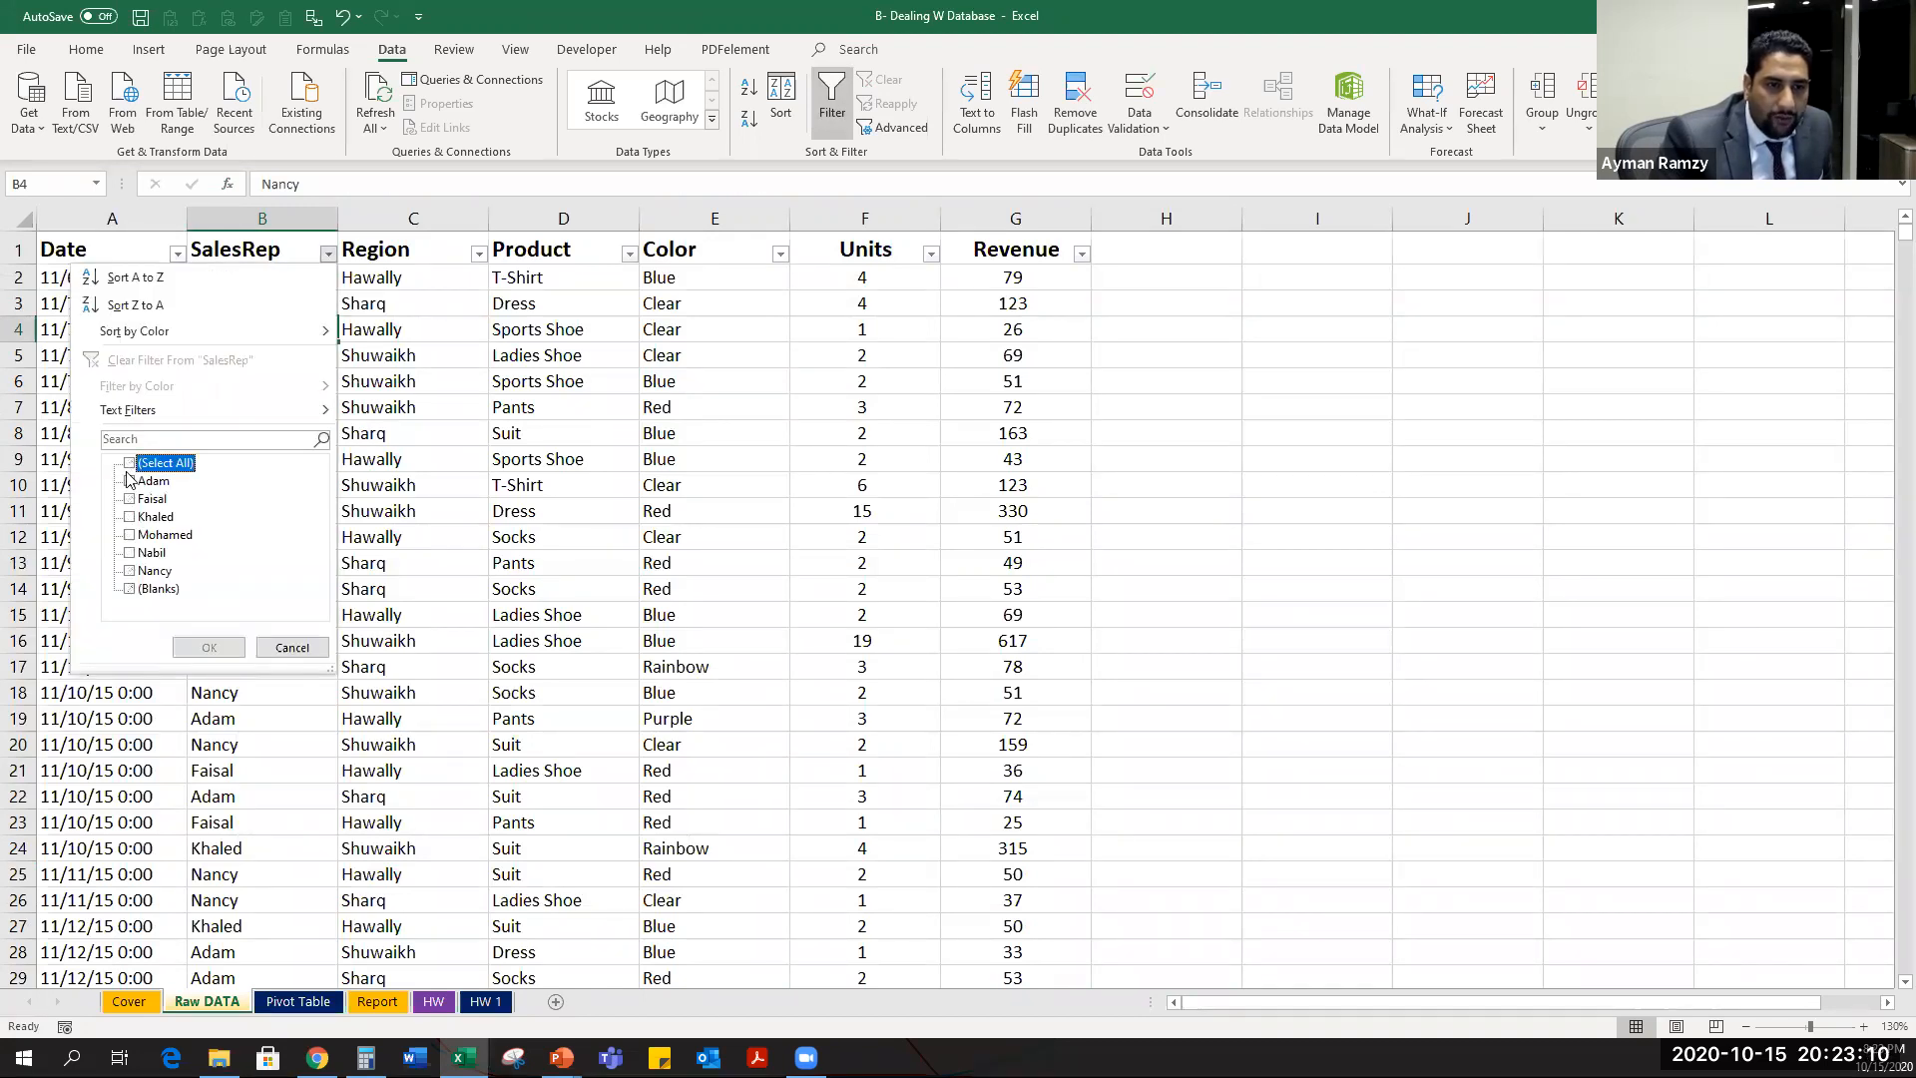
left_click(130, 499)
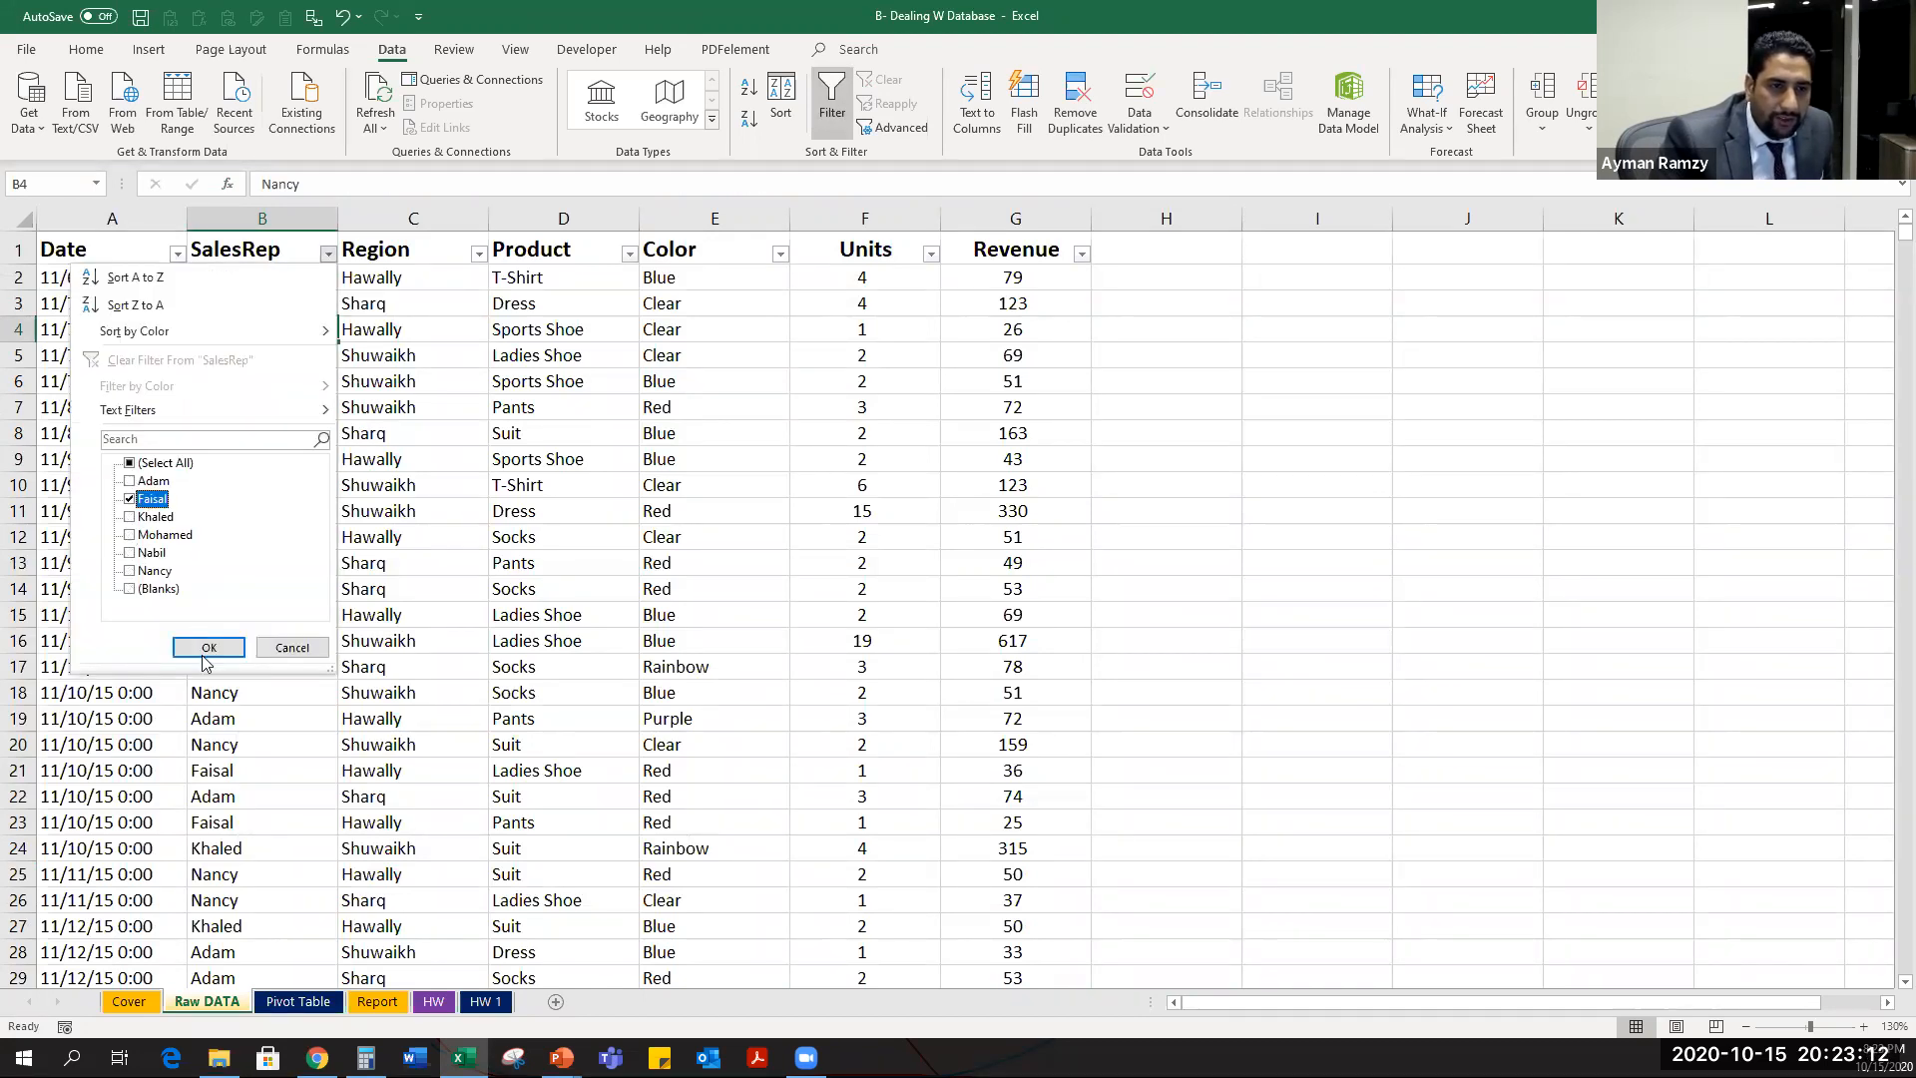
left_click(207, 650)
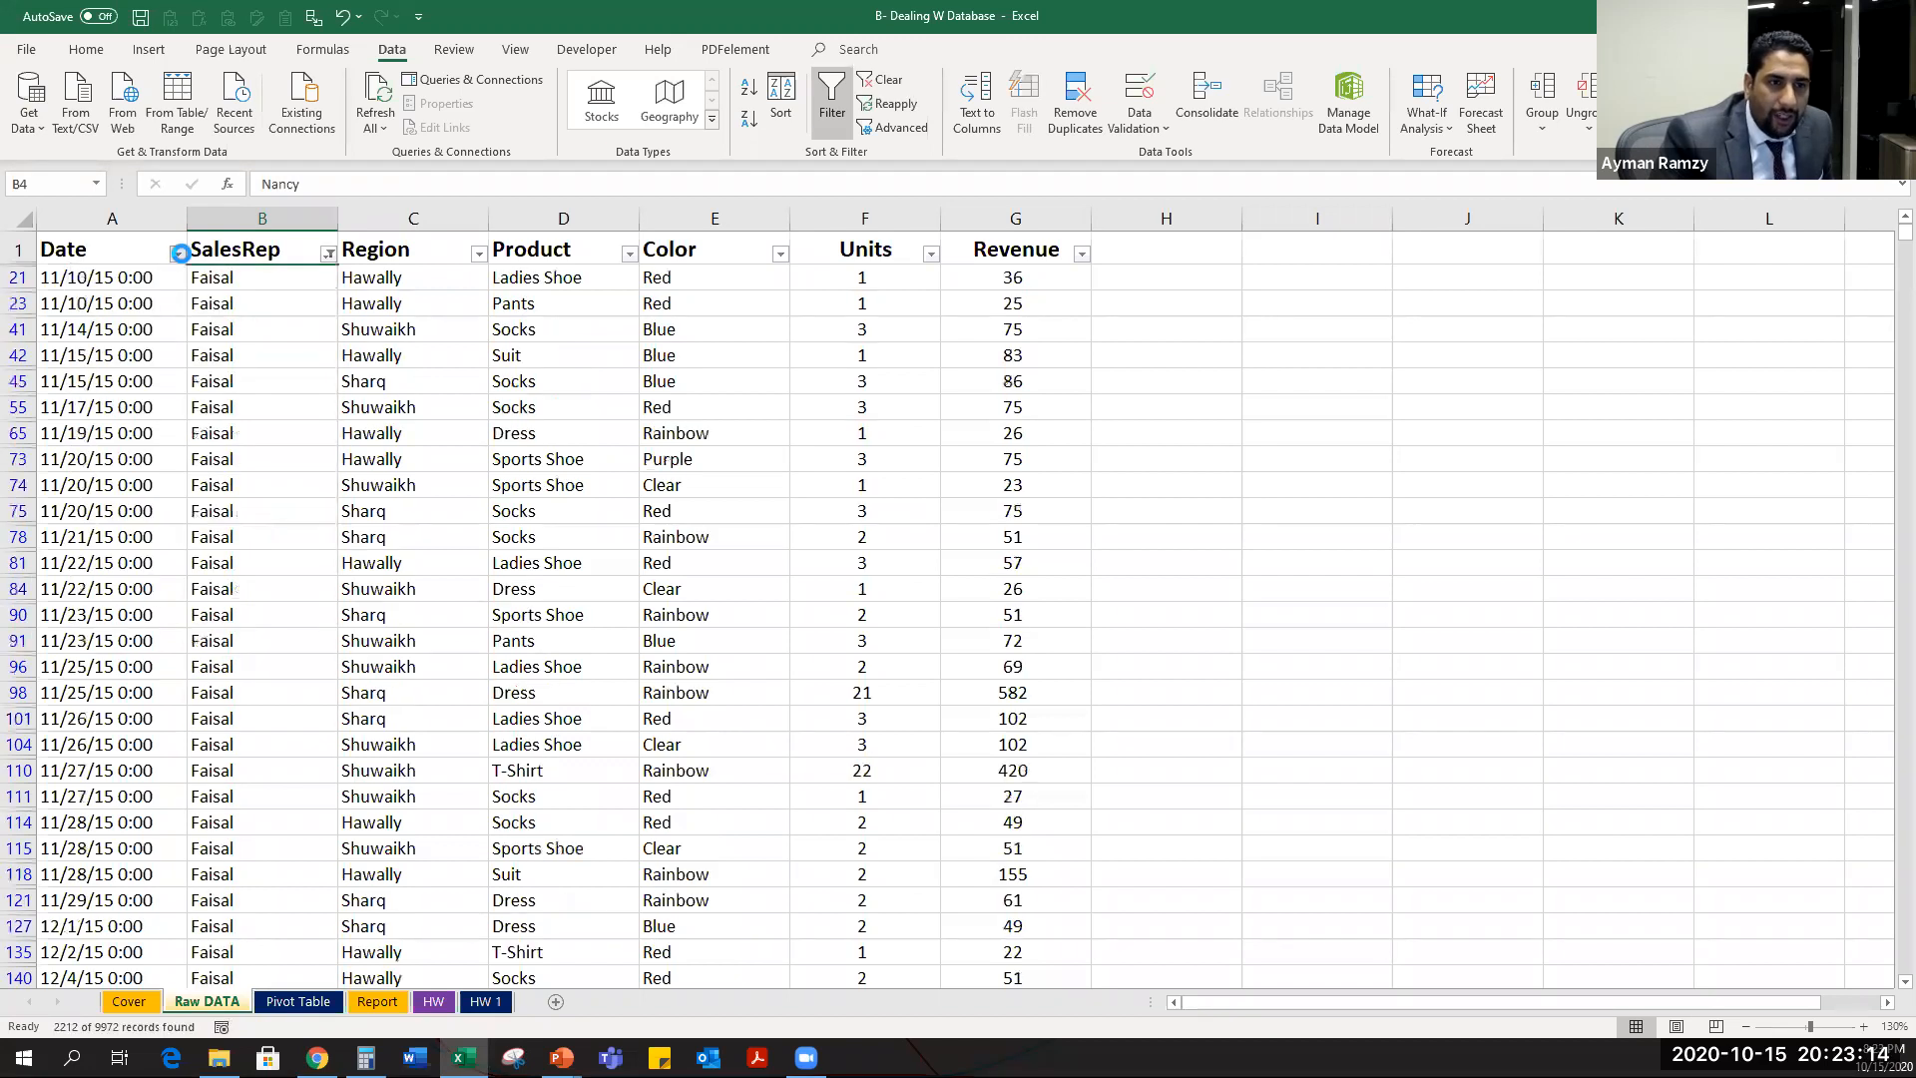
Open the custom Between filter for the Date column.
left_click(177, 252)
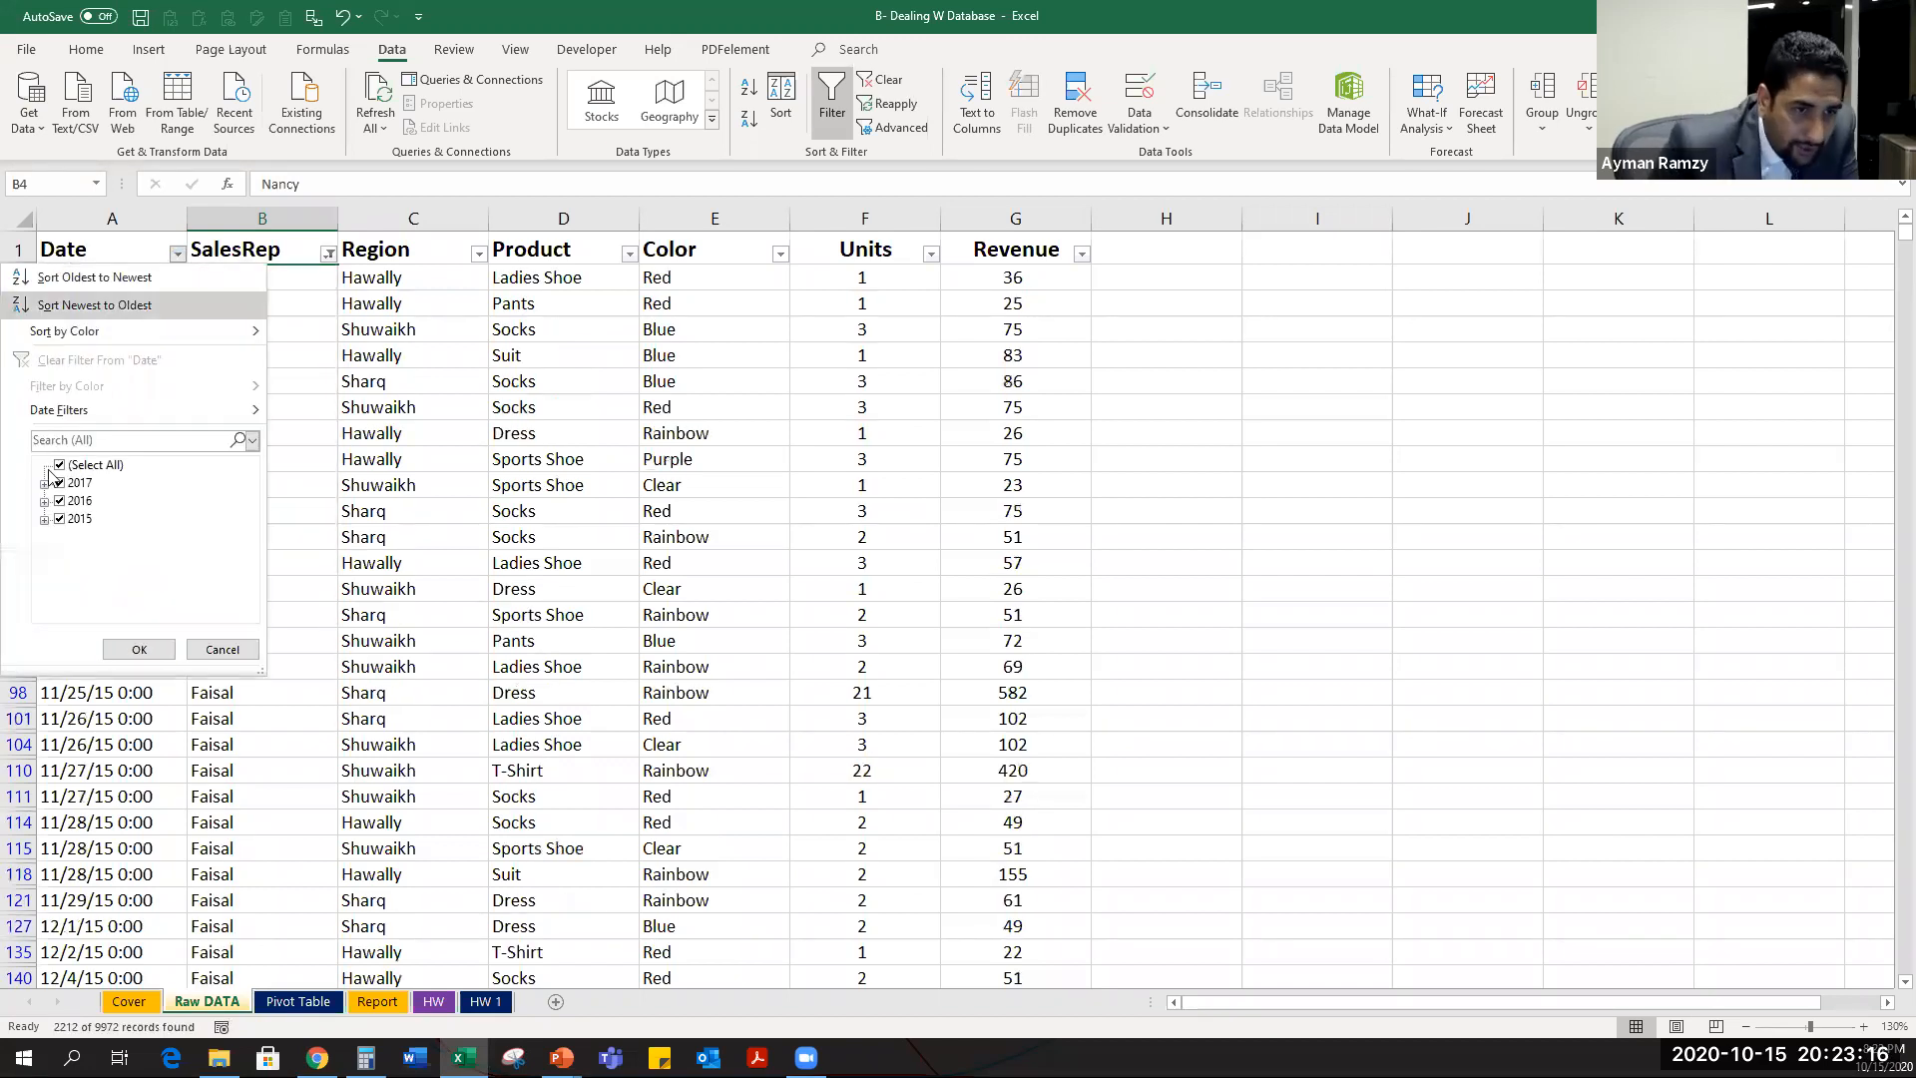
left_click(58, 466)
left_click(44, 501)
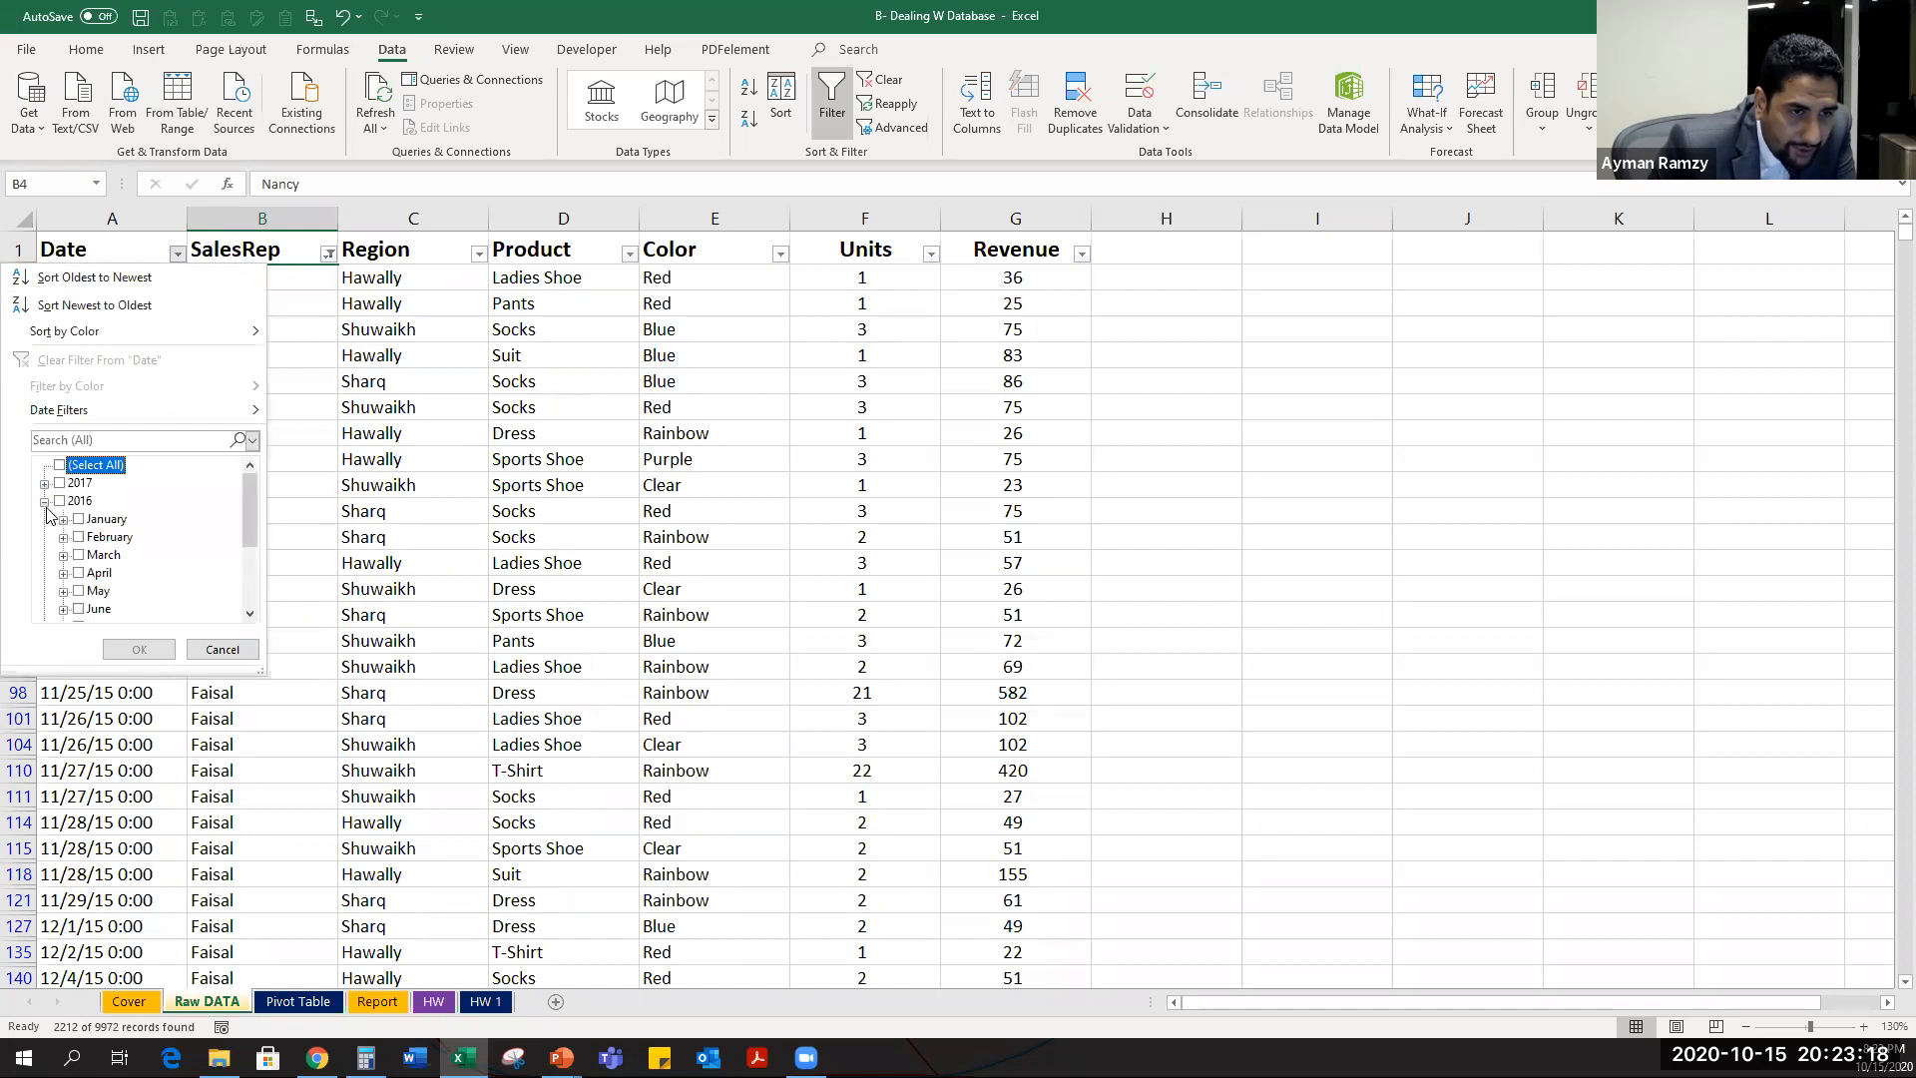
left_click(62, 573)
scroll(107, 594, "down", 2)
mouse_move(121, 411)
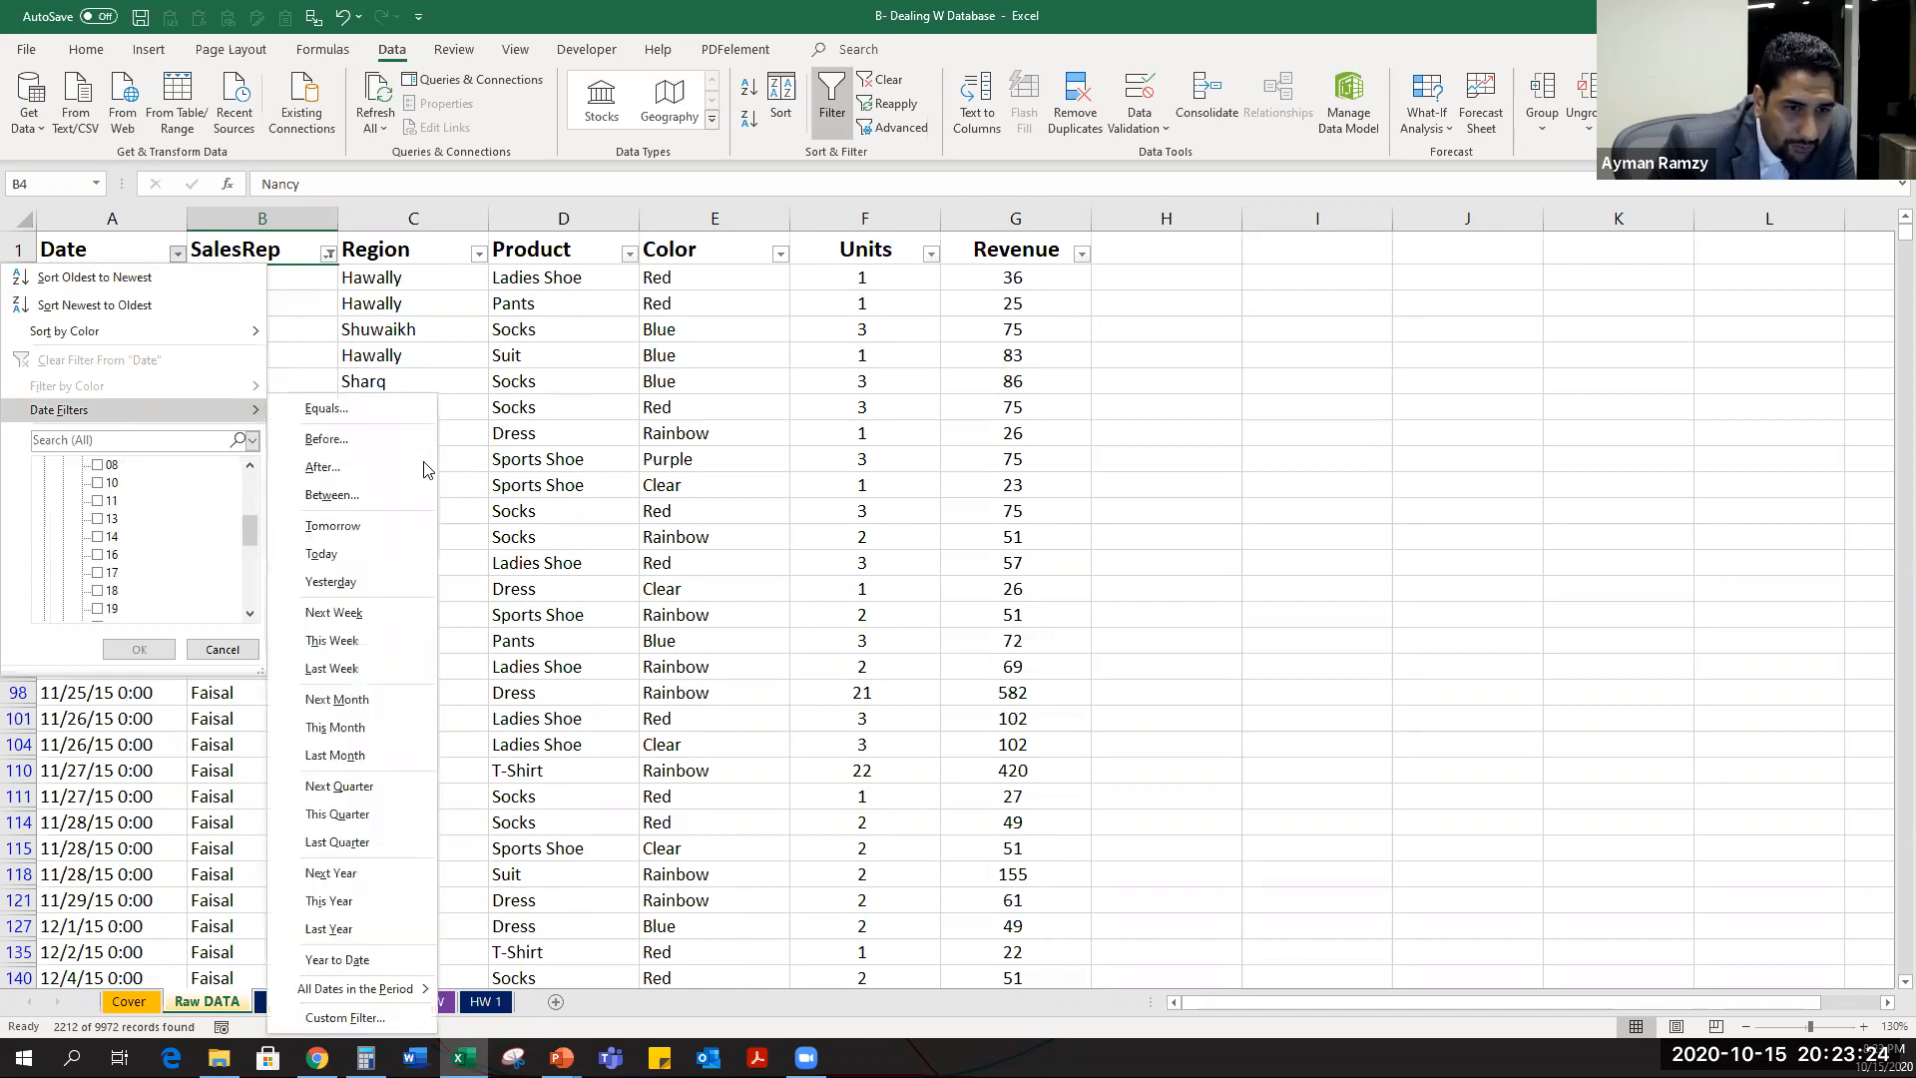
left_click(371, 497)
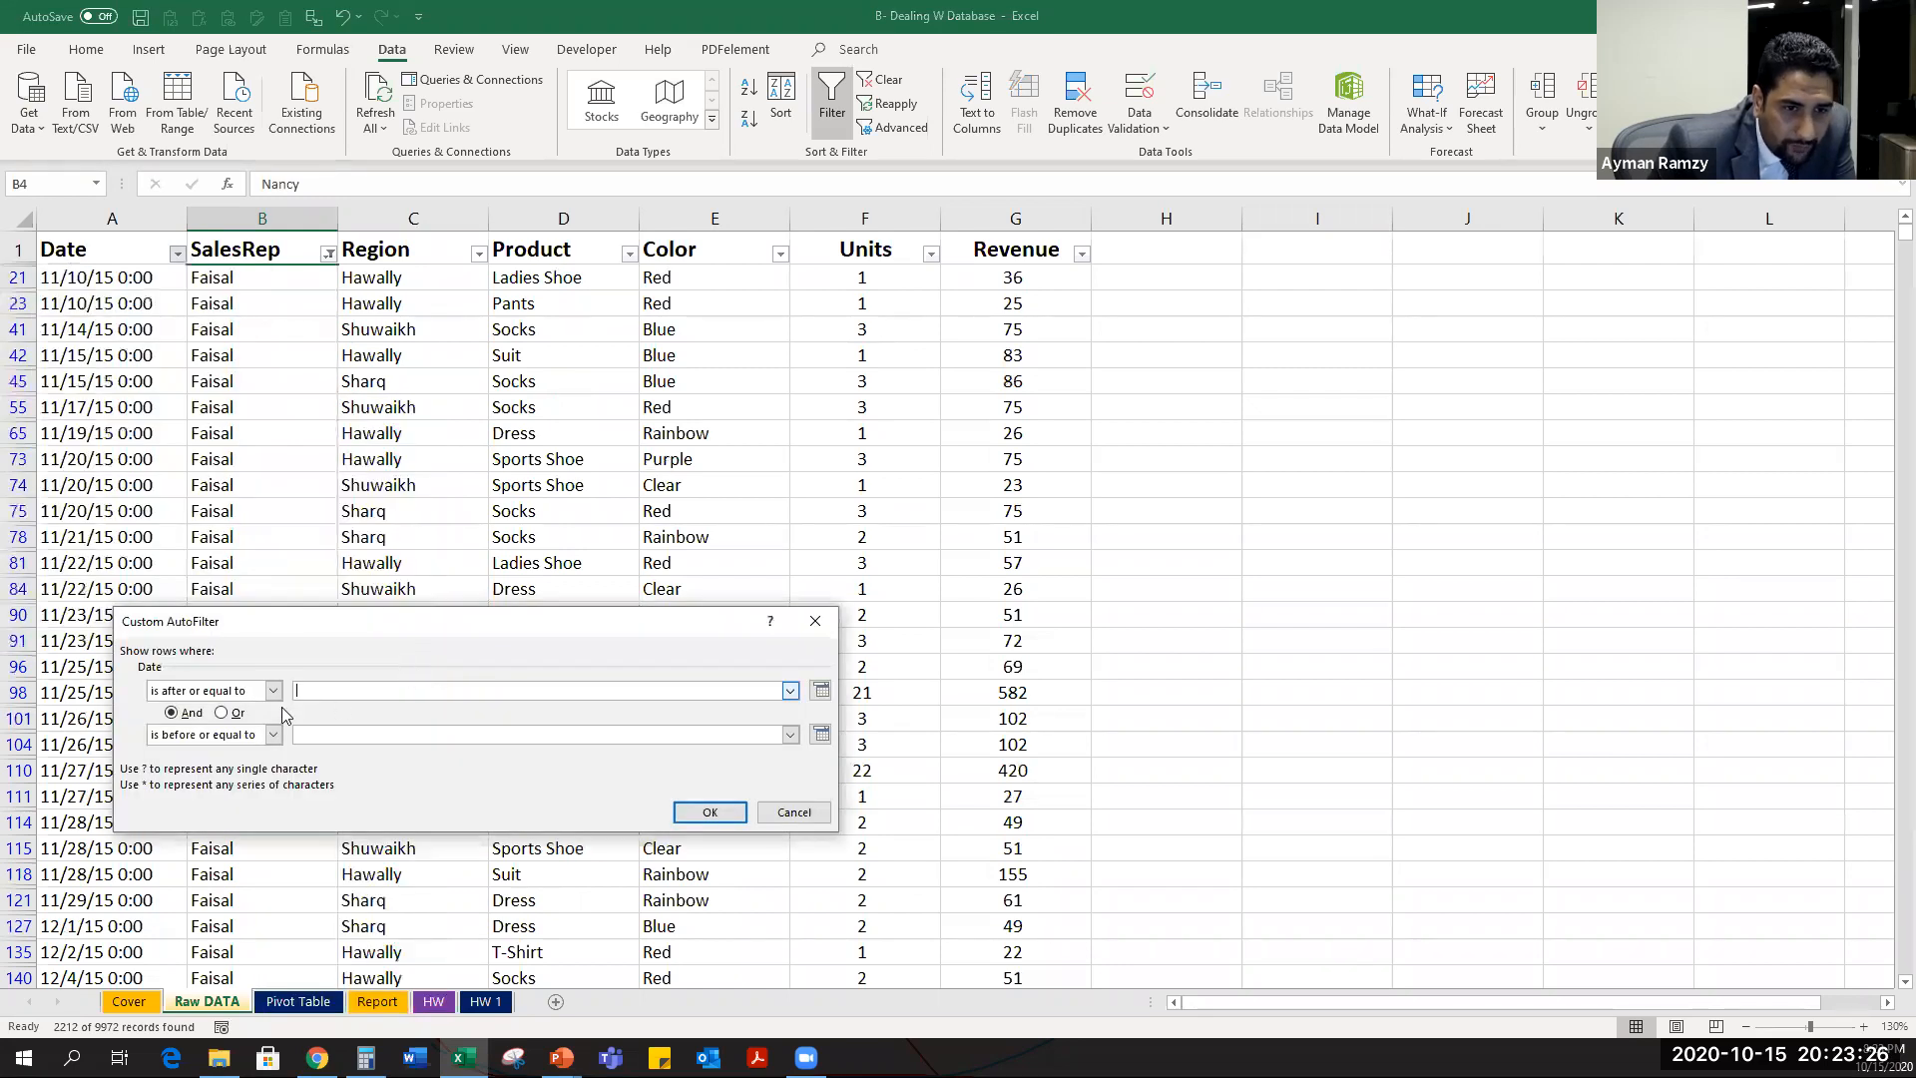
left_click(819, 691)
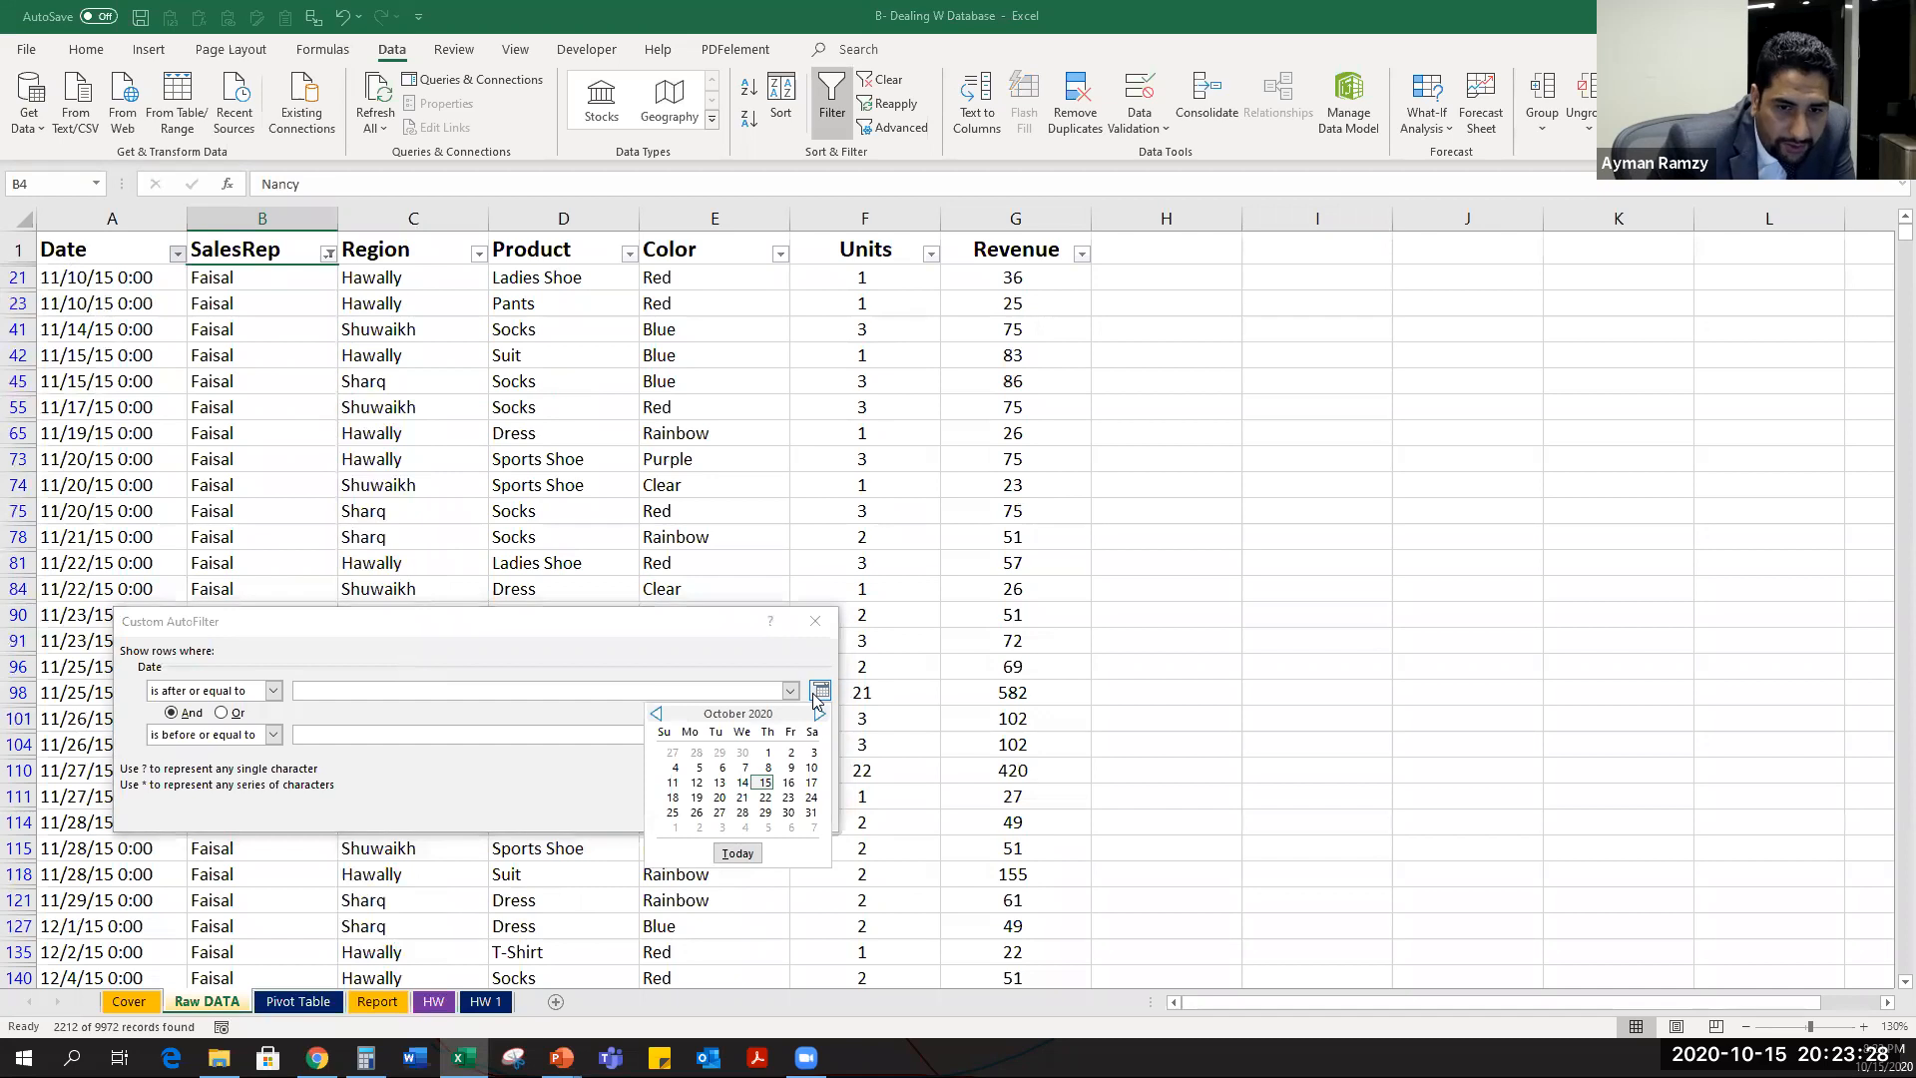
left_click(656, 714)
left_click(657, 715)
left_click(657, 715)
left_click(657, 715)
left_click(656, 715)
left_click(657, 714)
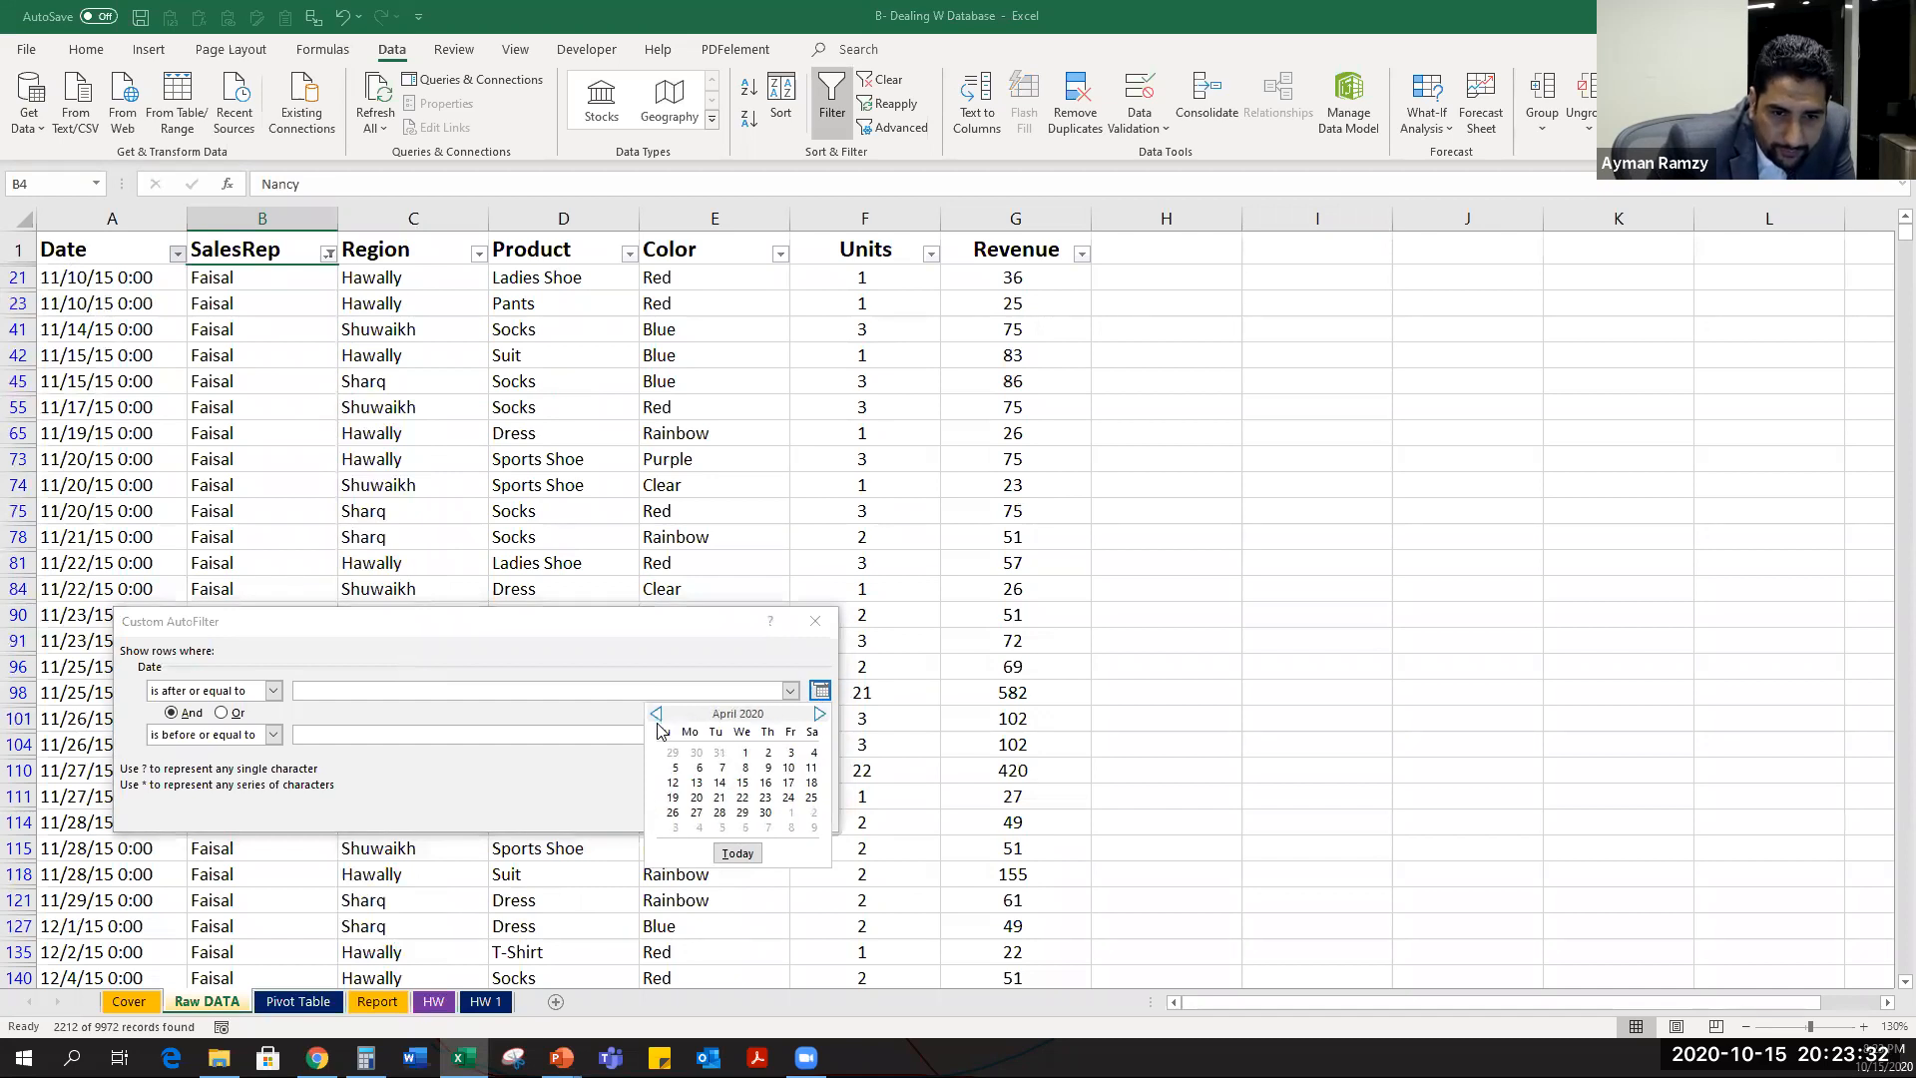
left_click(657, 715)
left_click(656, 715)
left_click(656, 715)
left_click(656, 714)
left_click(657, 714)
left_click(657, 715)
left_click(657, 715)
left_click(657, 715)
Filter the Date column to dates on or after 4/16/16 and on or before 8/16/16.
left_click(610, 691)
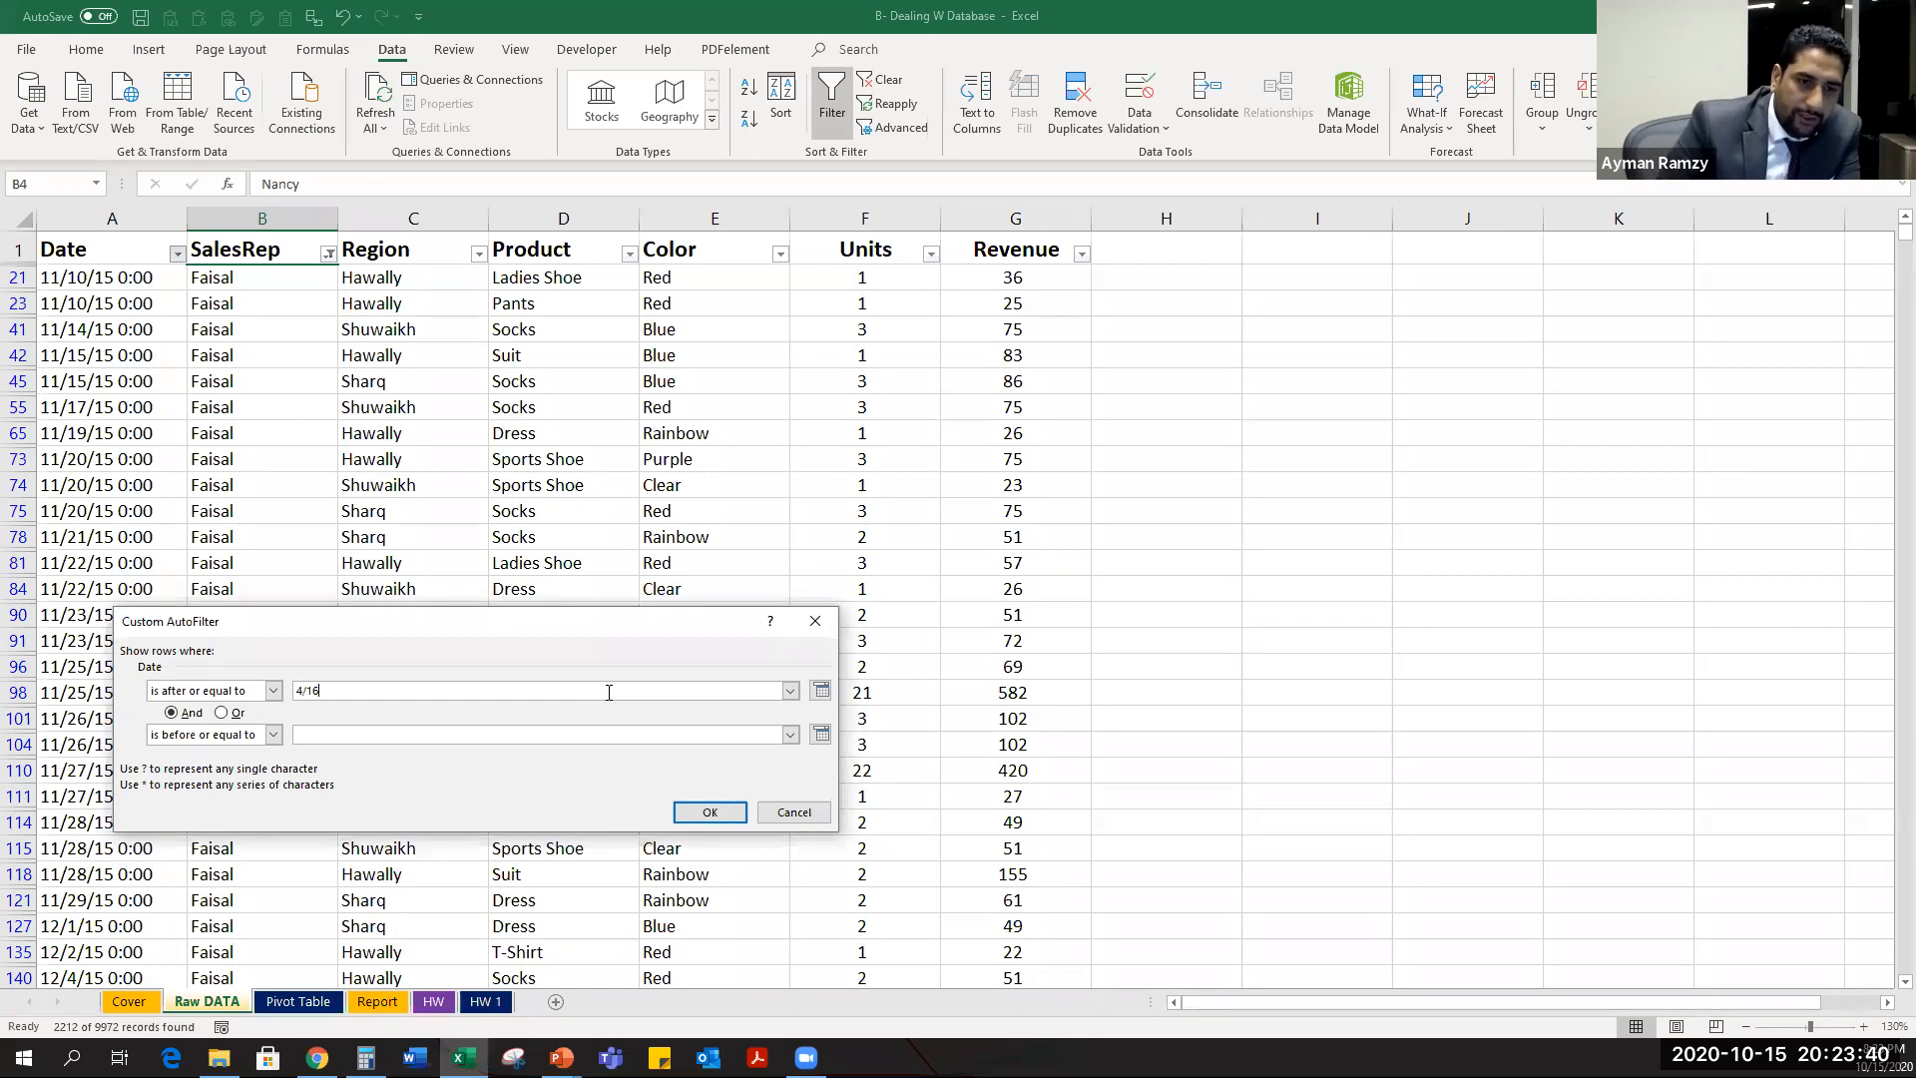
type("4/16/16")
key("Tab")
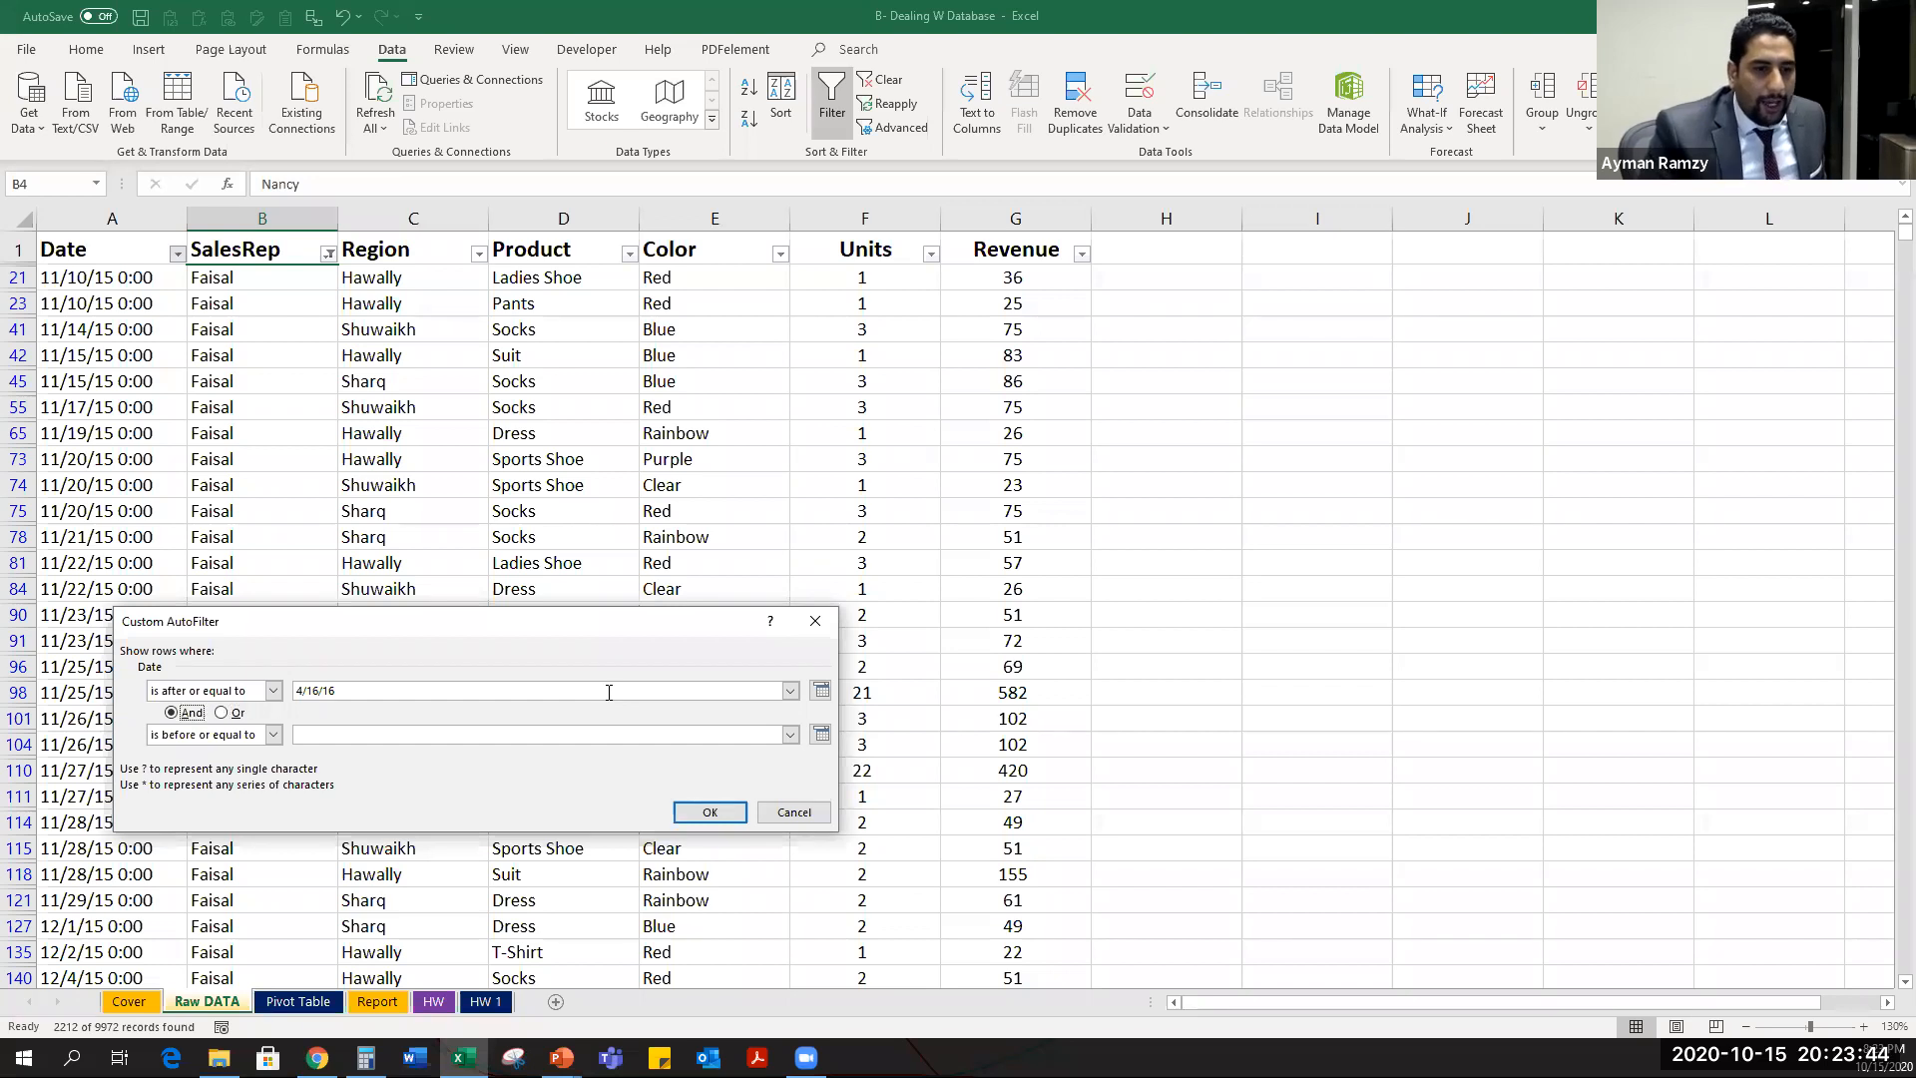
key("Tab")
key("Tab")
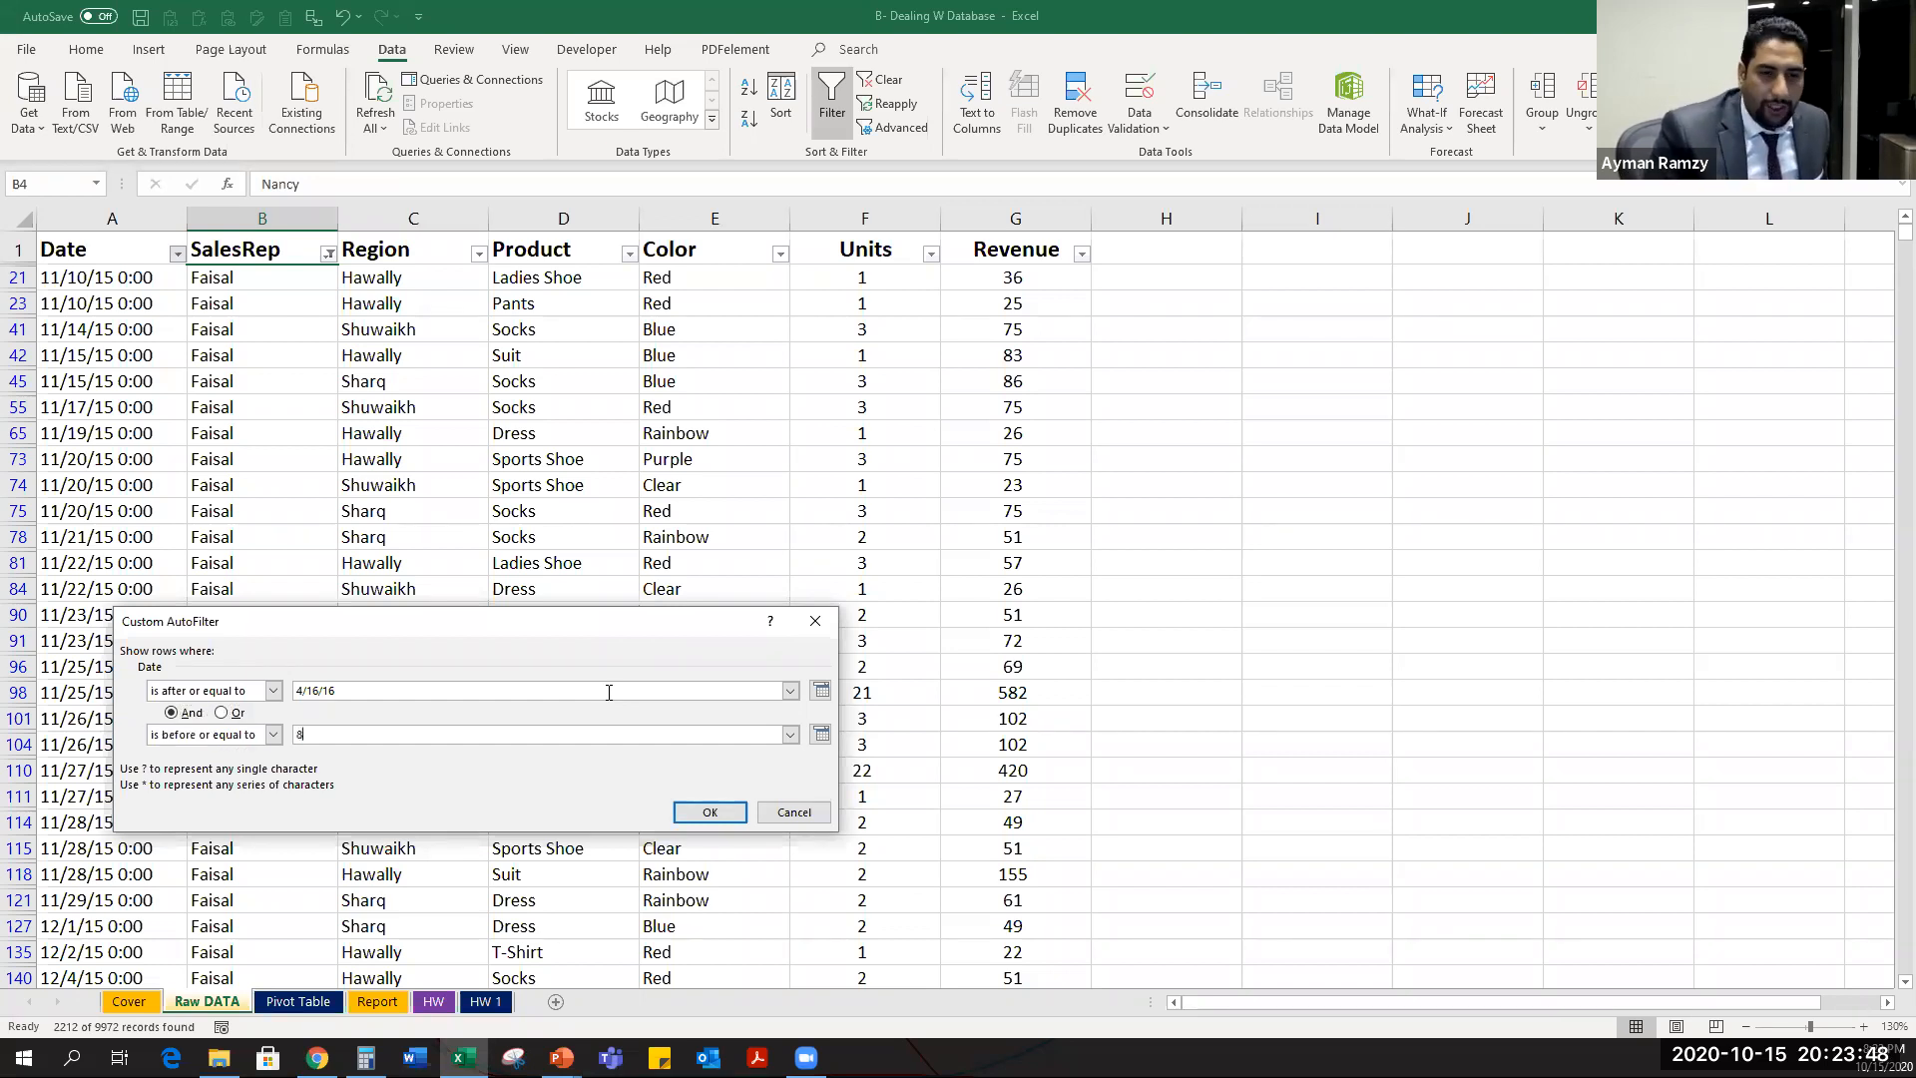
type("8/16/")
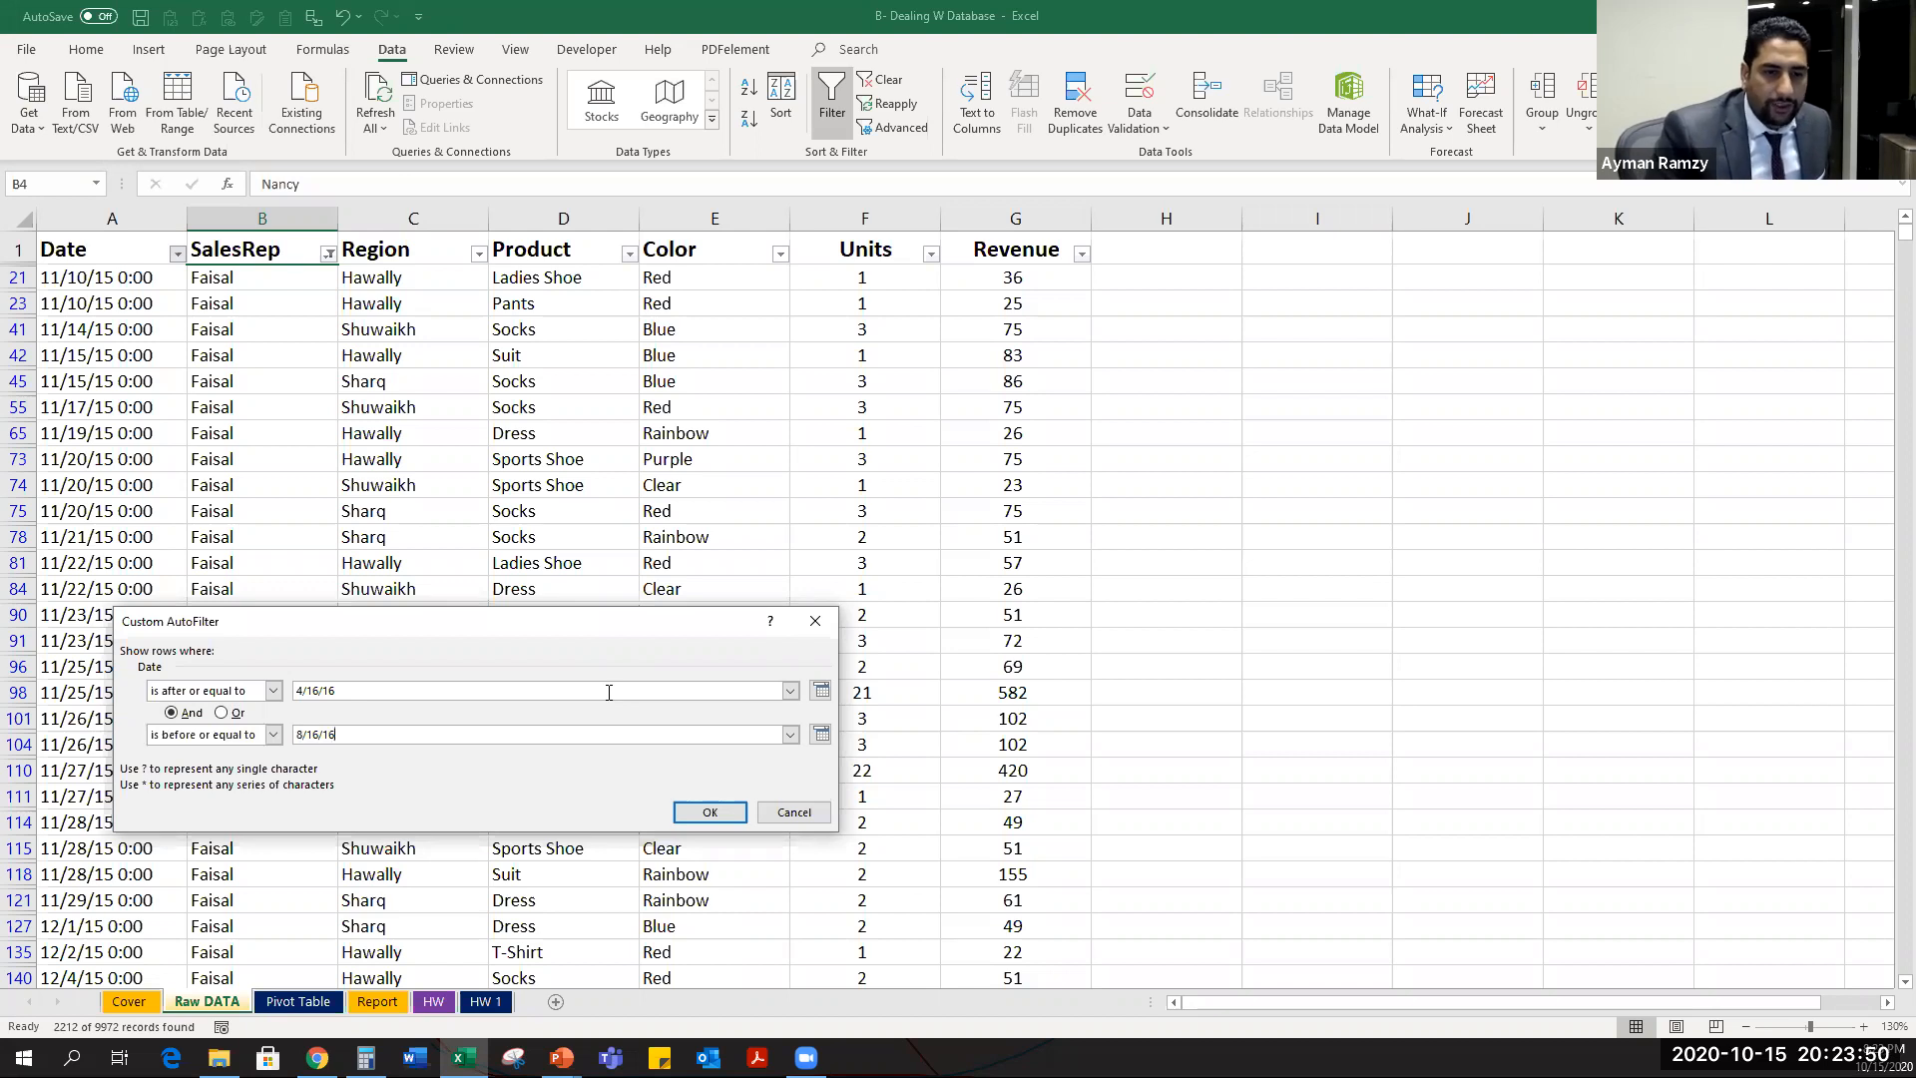
type("16")
key("Return")
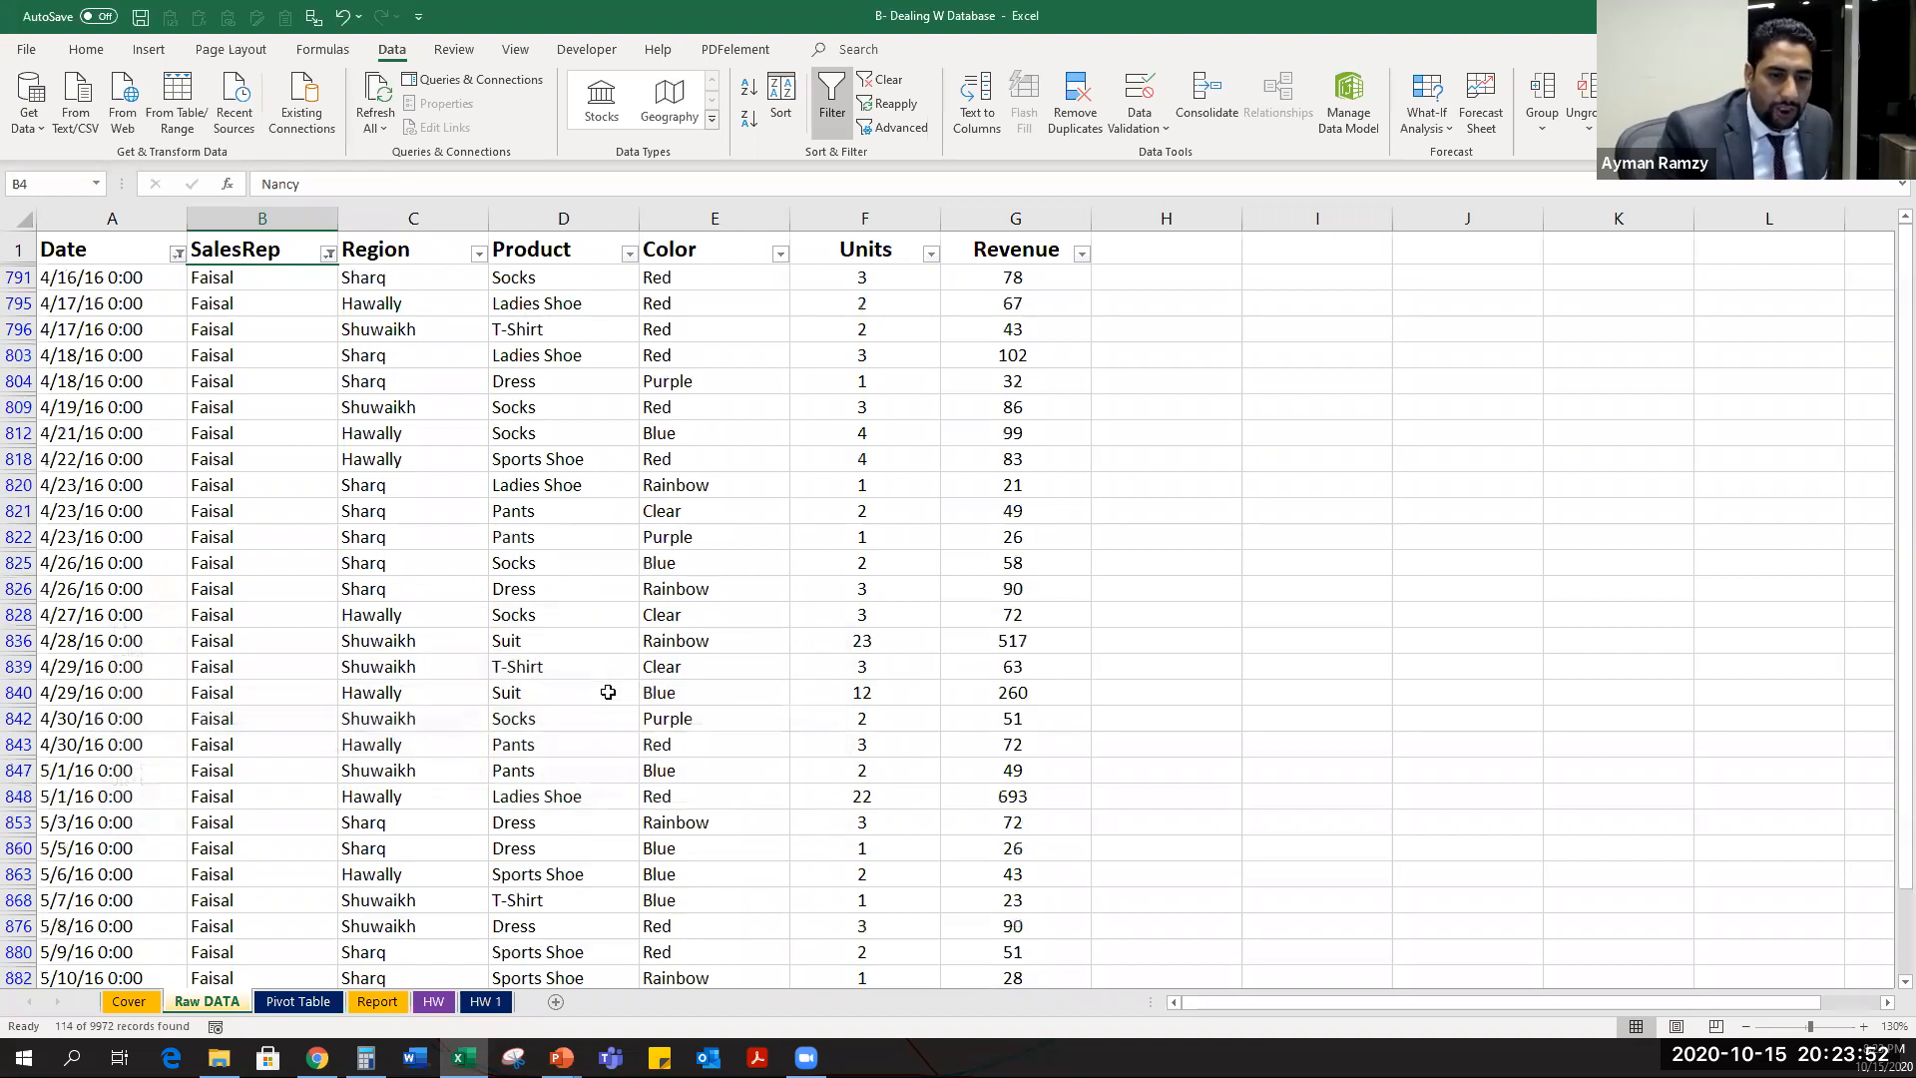
Check the From and To dates on the Report sheet and return to the Raw DATA sheet.
key("ctrl+Page_Down")
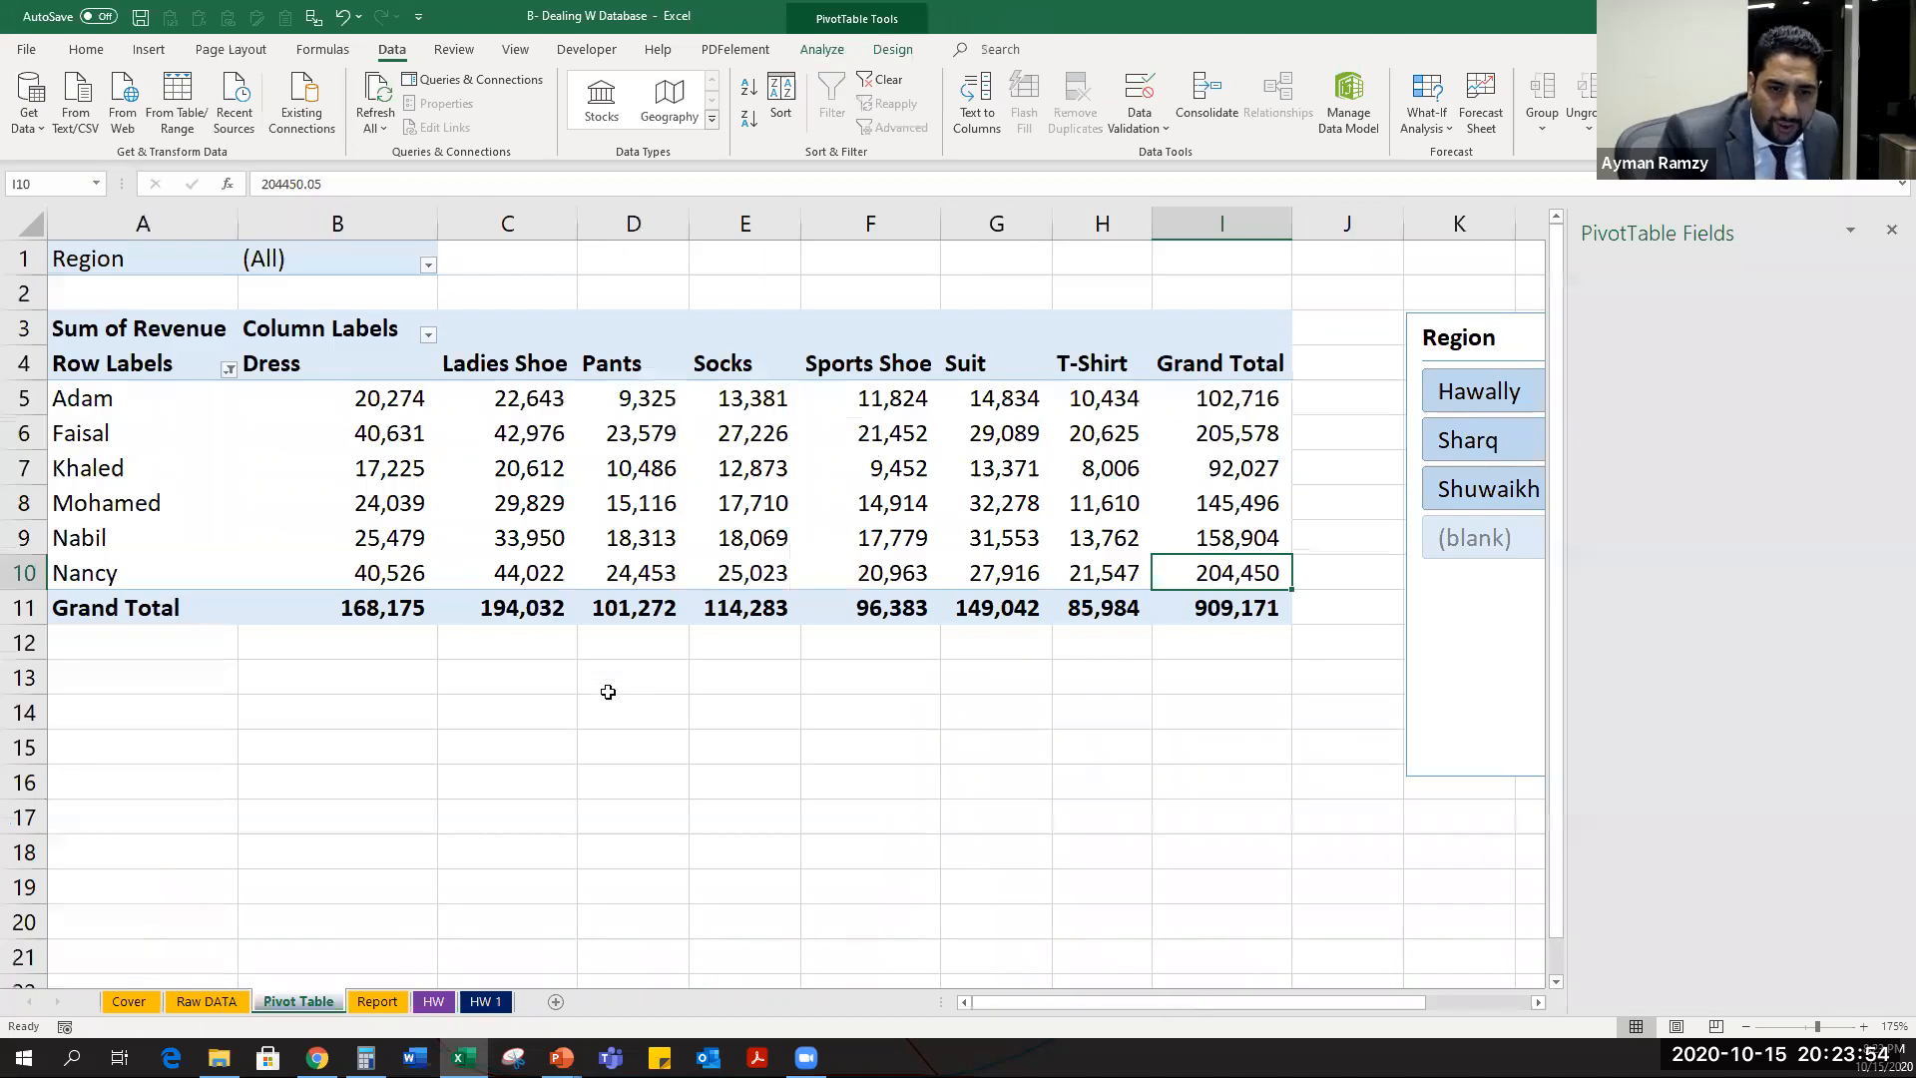
key("ctrl+Page_Down")
key("ctrl+Page_Down")
key("ctrl+Page_Up")
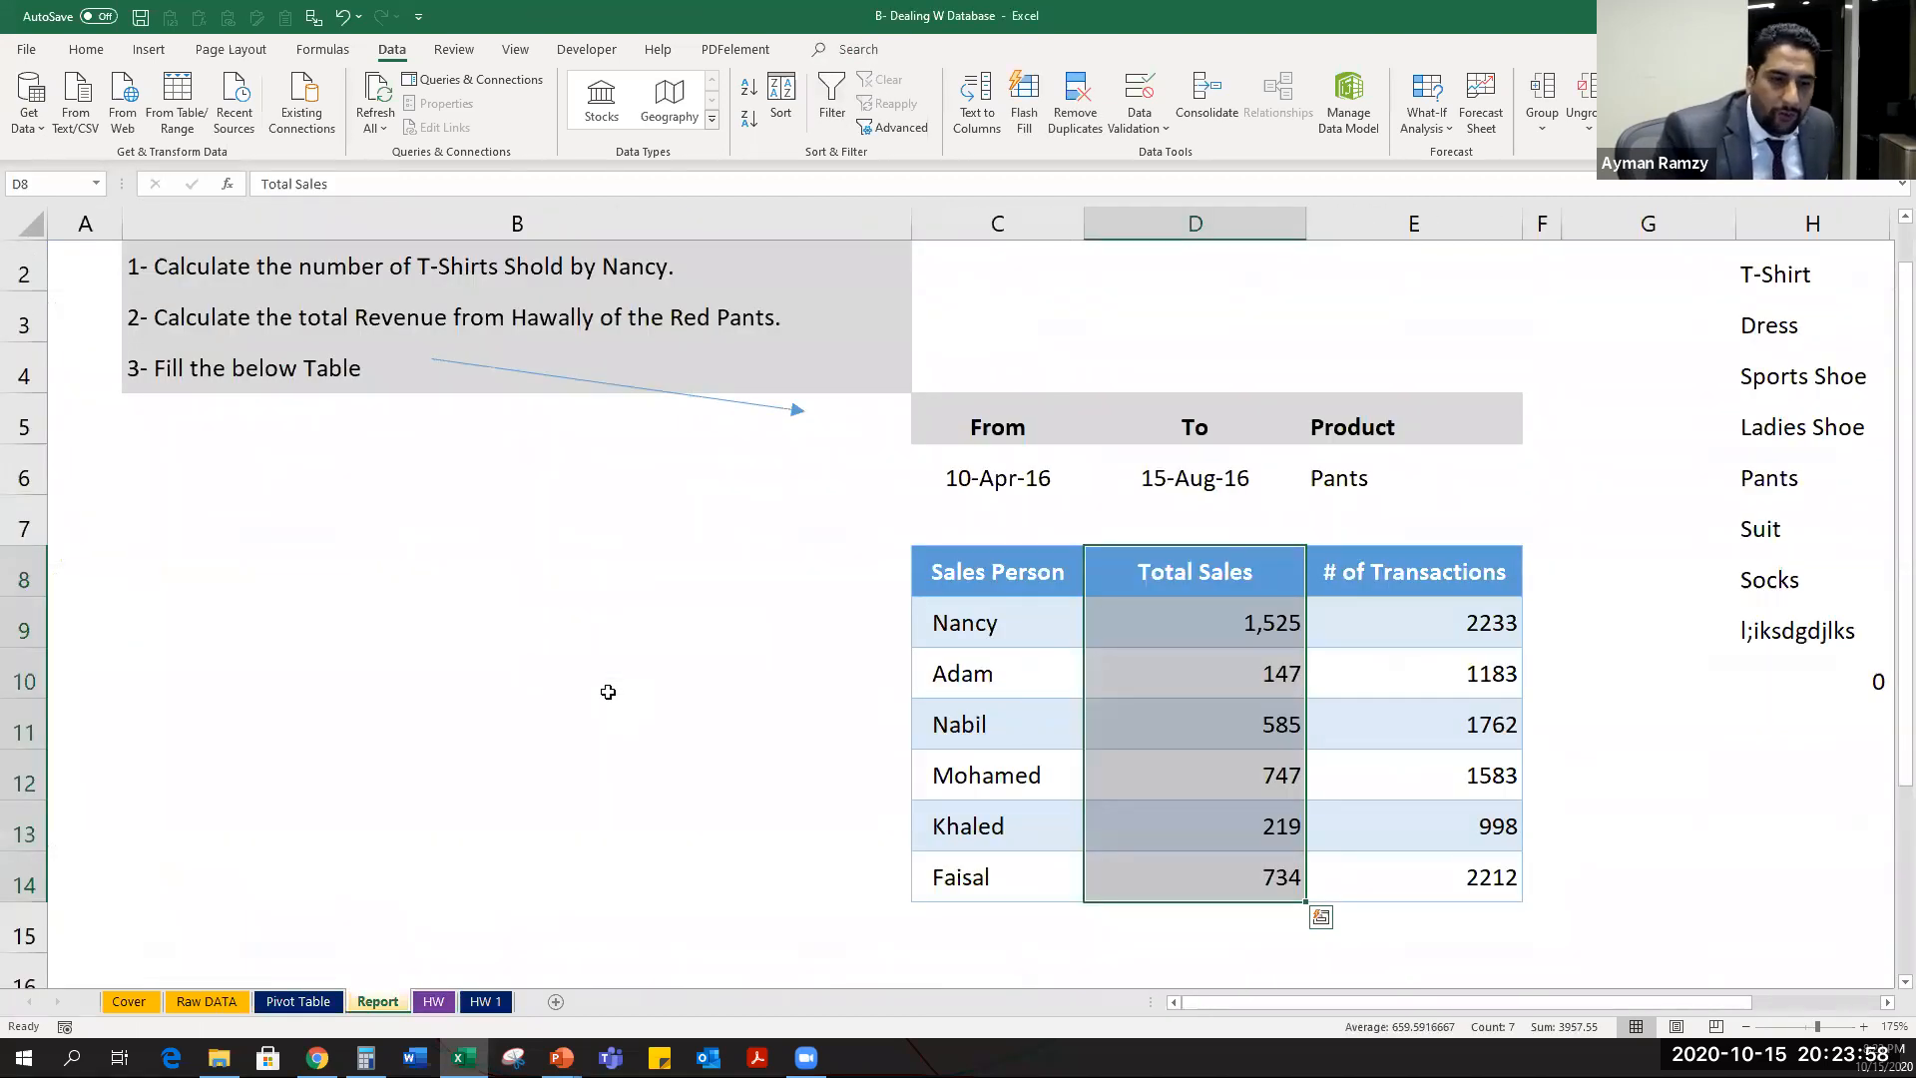
key("ctrl+Page_Up")
key("ctrl+Page_Up")
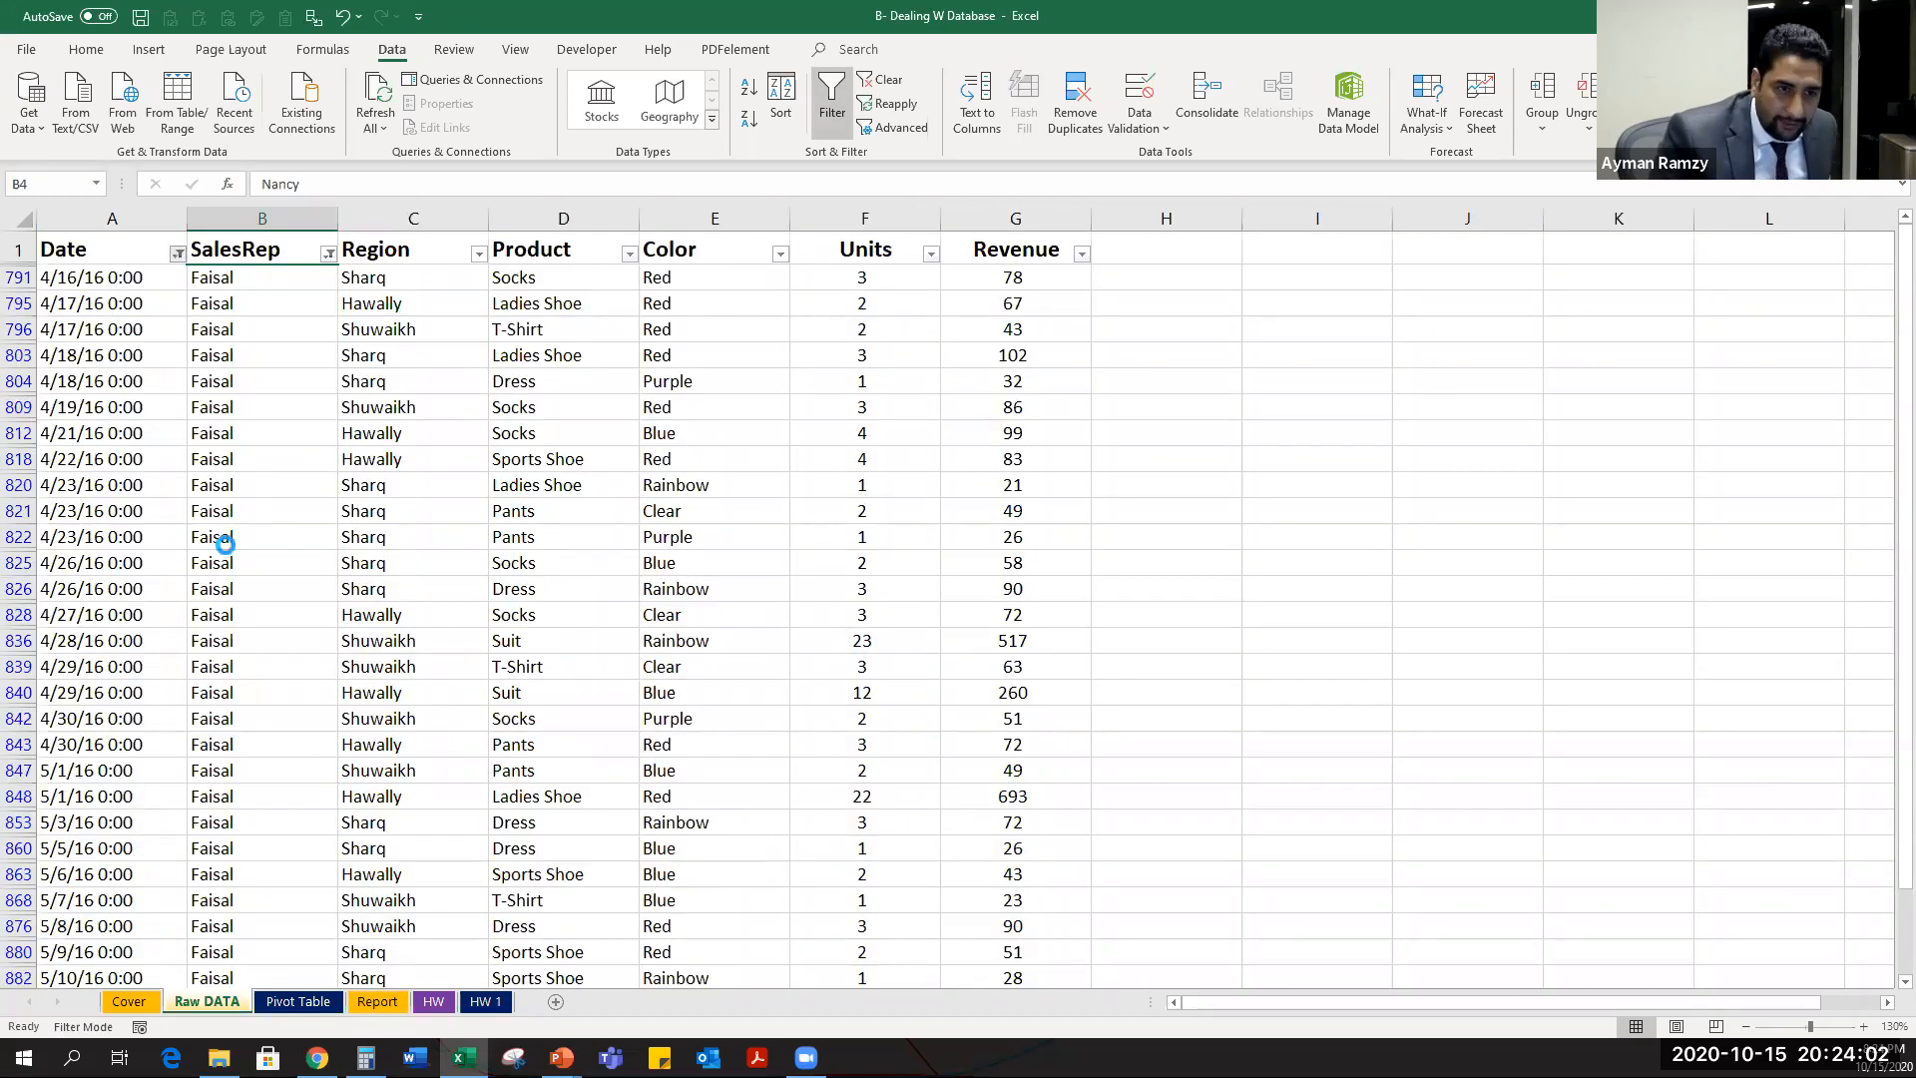
Set the Date column's Between filter to 4/10/2016 as the start and 8/15/2016 as the end.
mouse_move(149, 411)
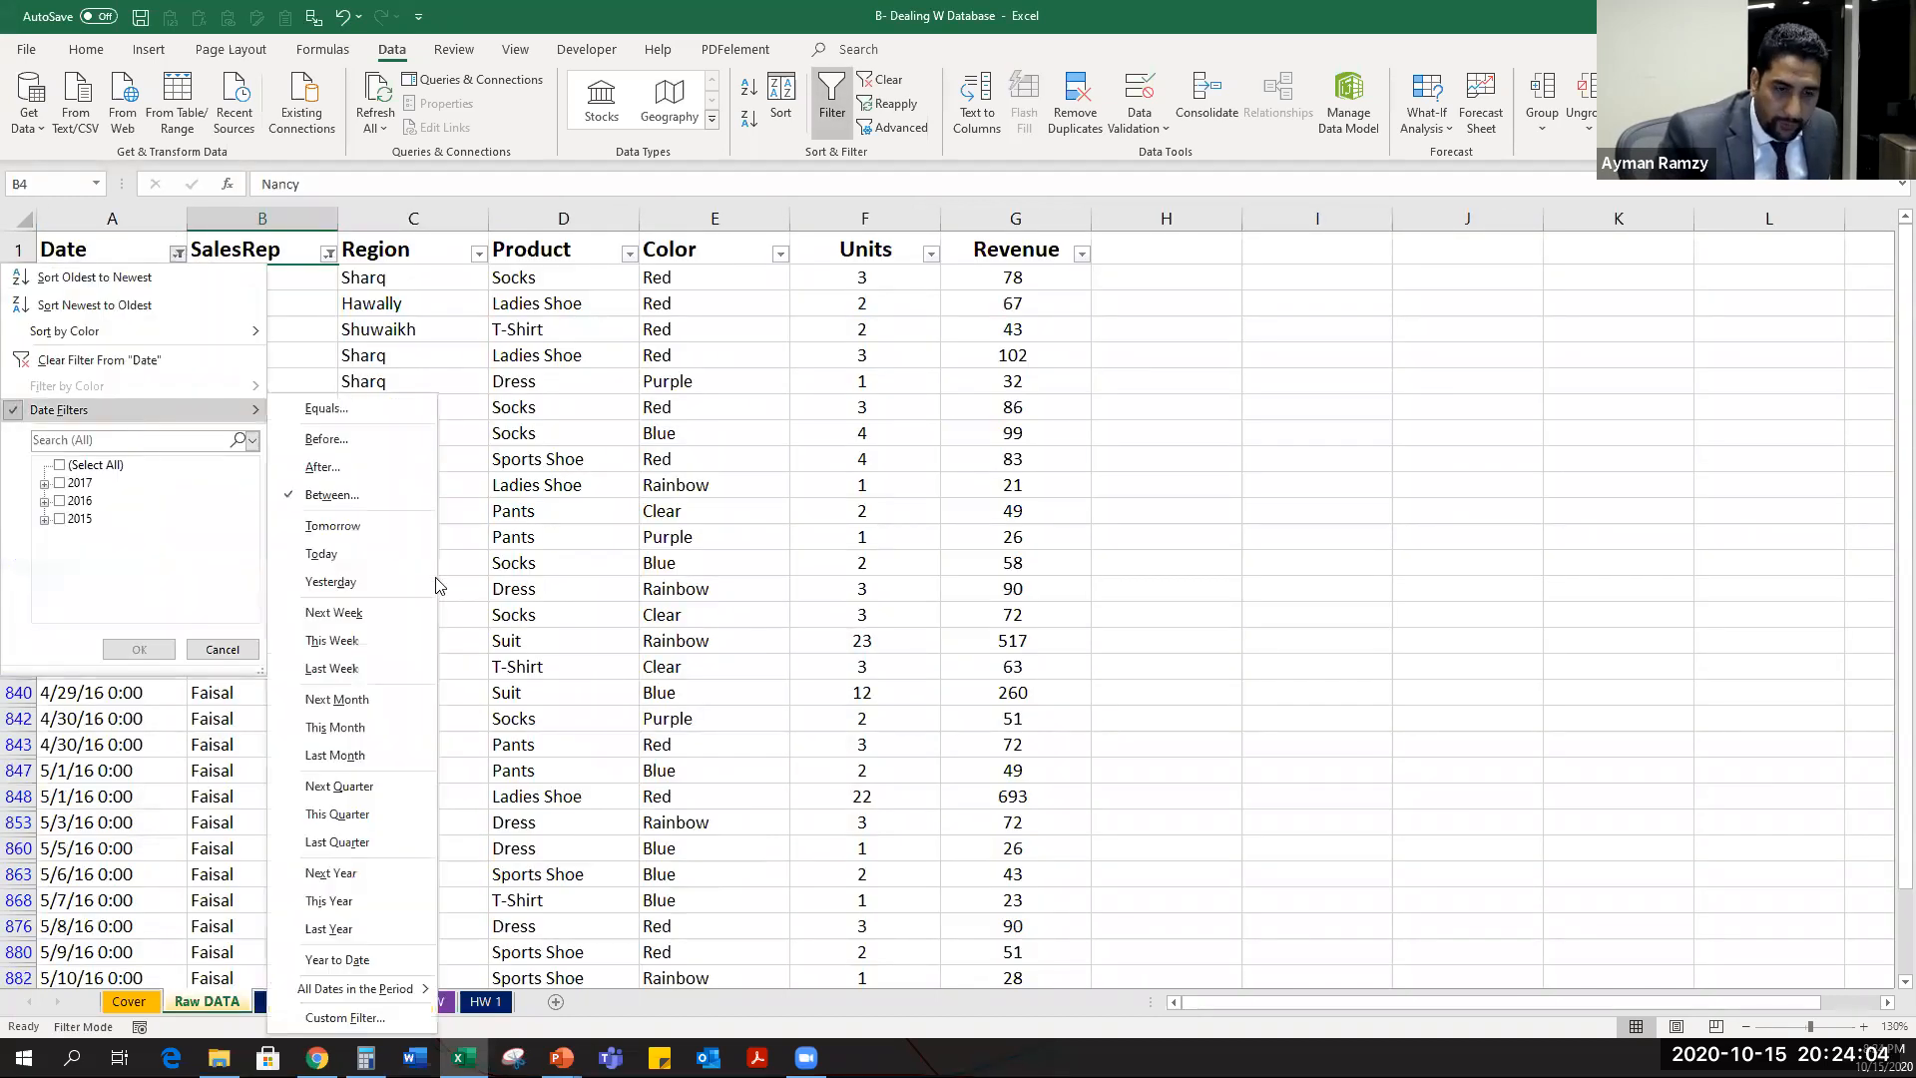
left_click(361, 507)
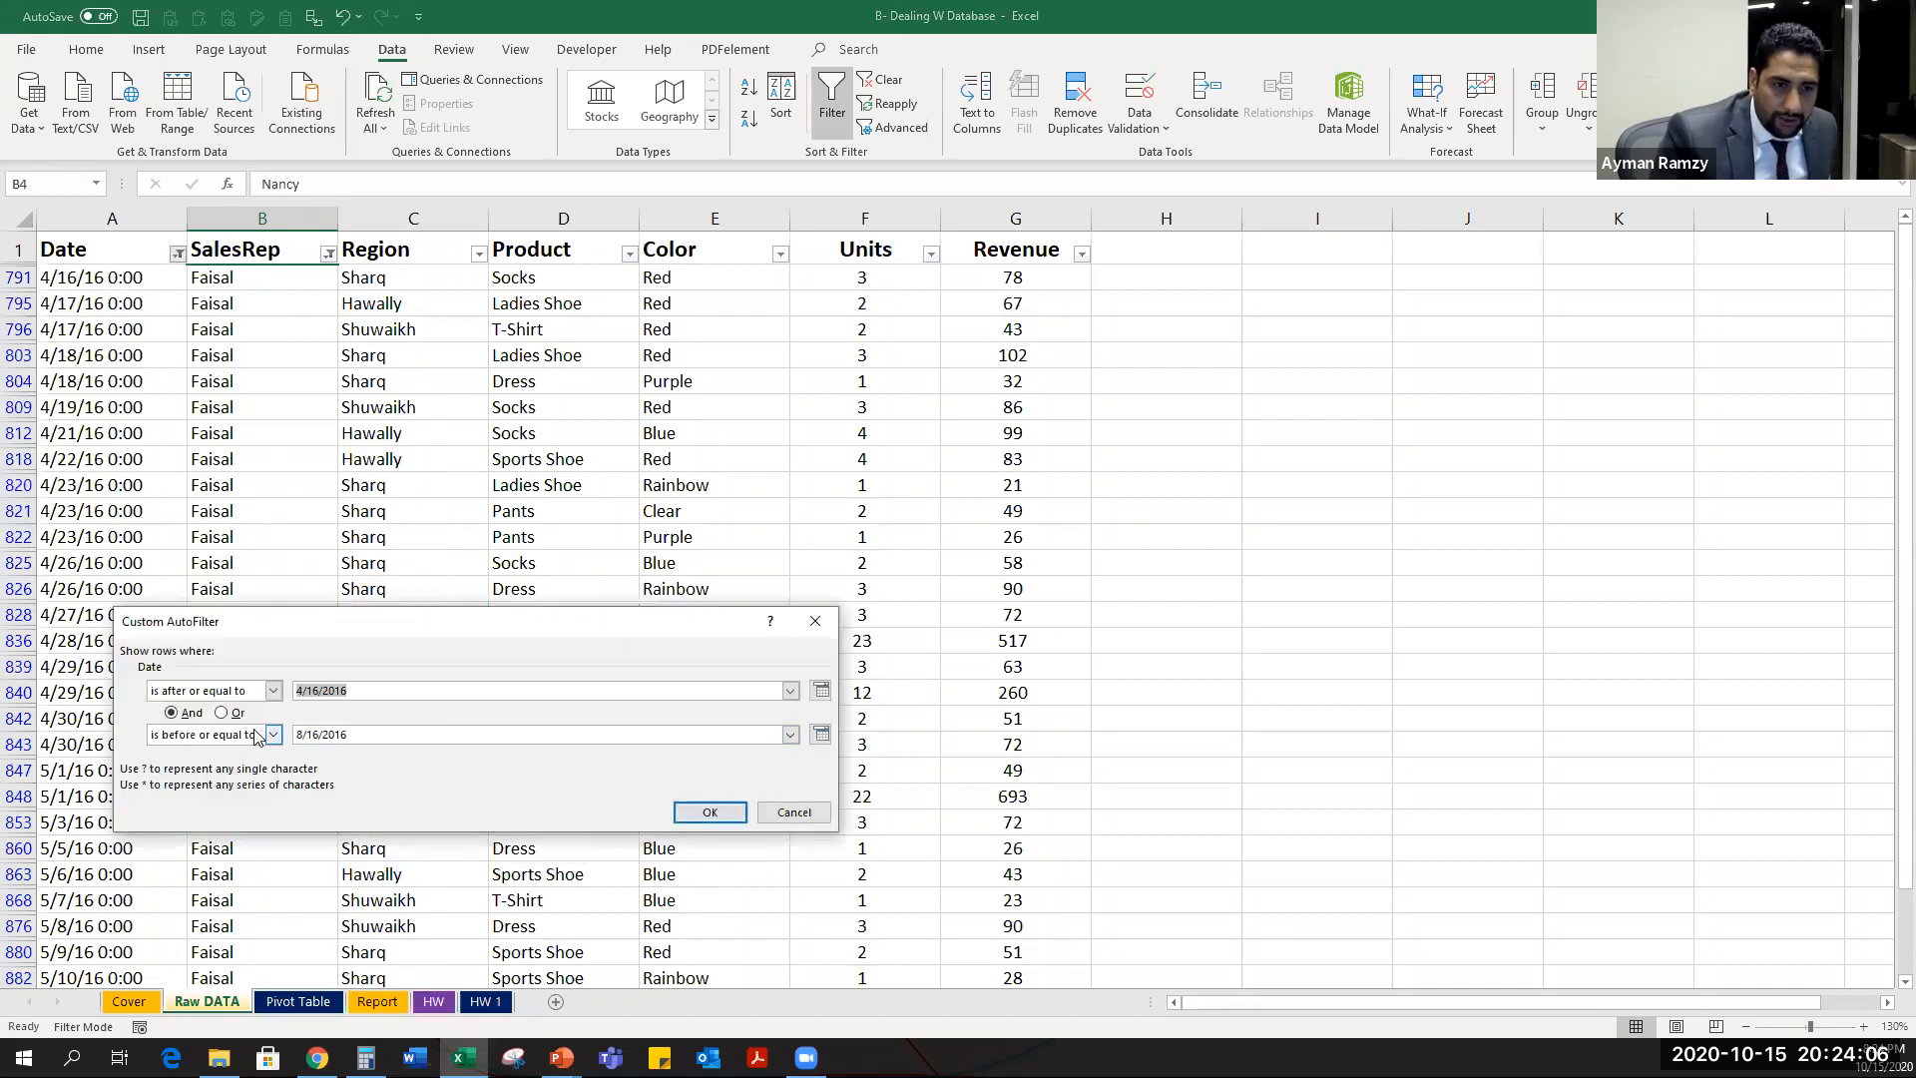
left_click(821, 691)
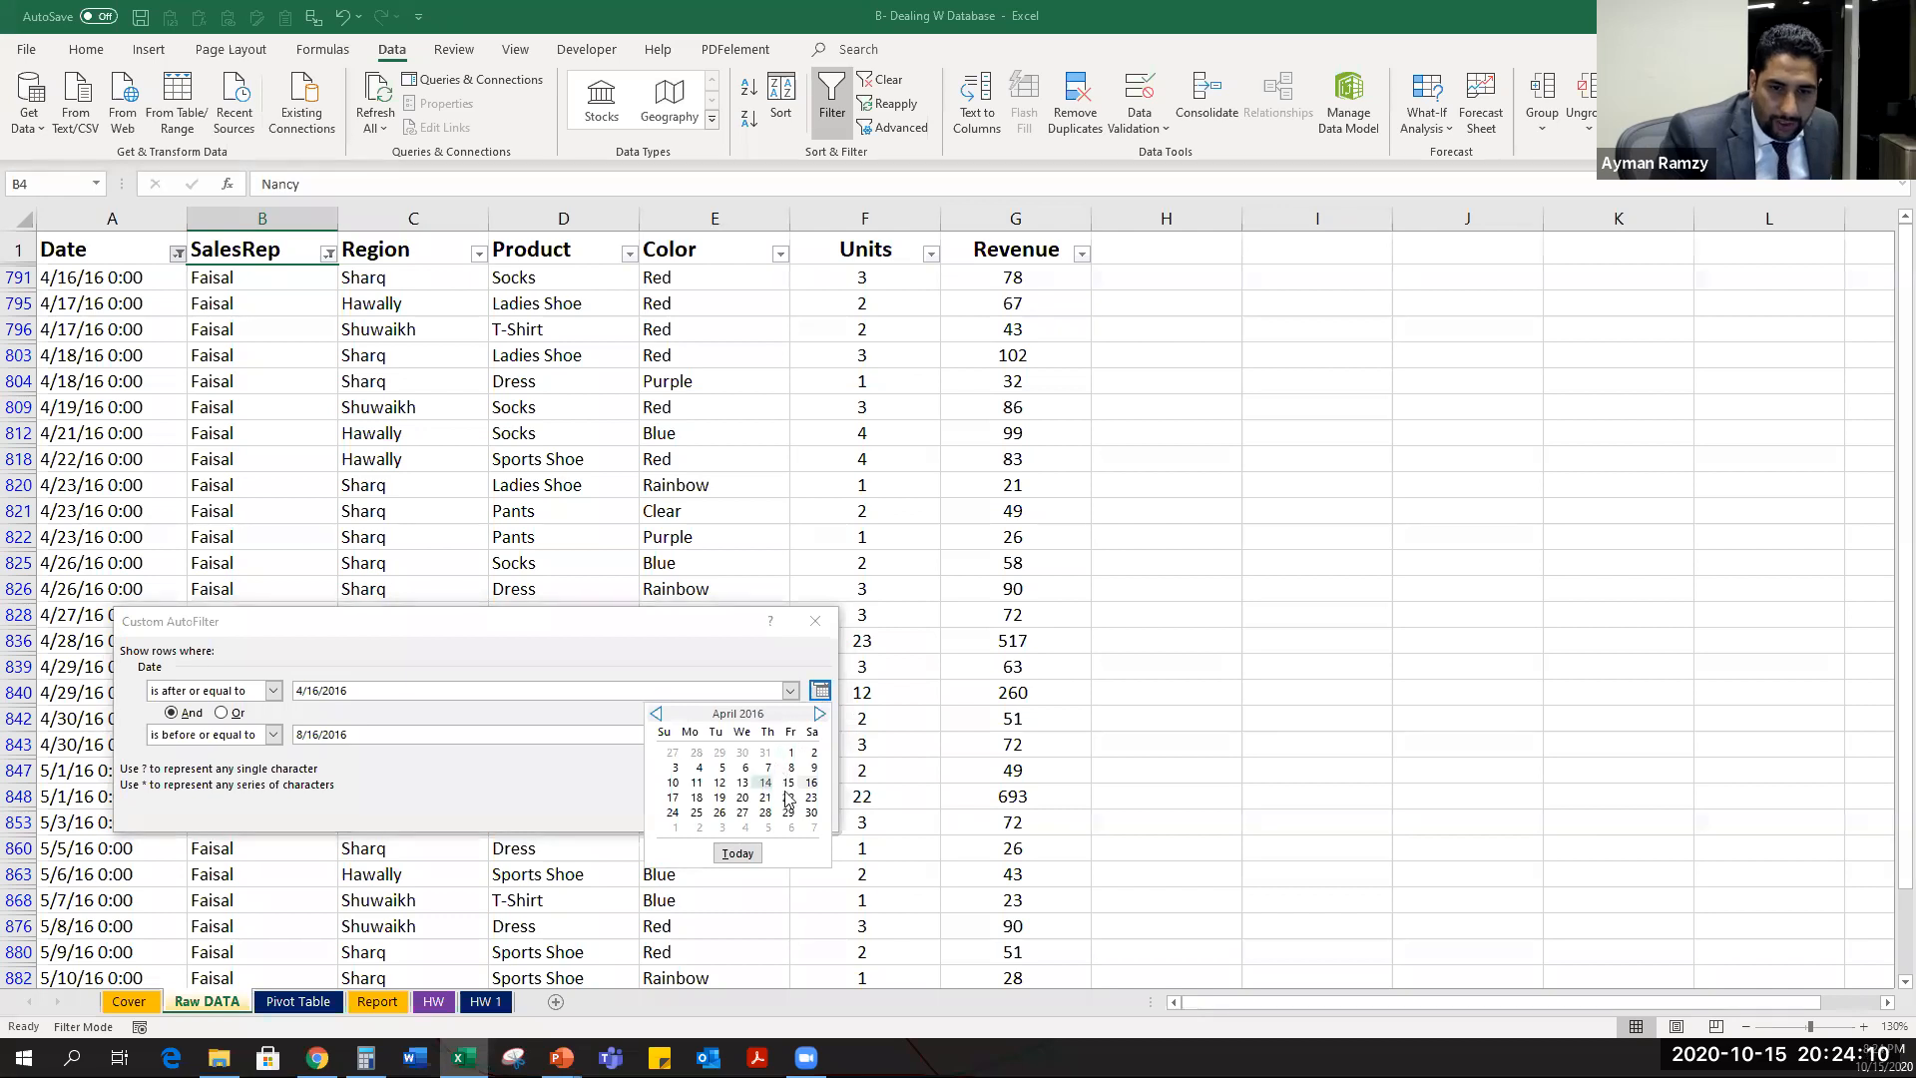
left_click(673, 783)
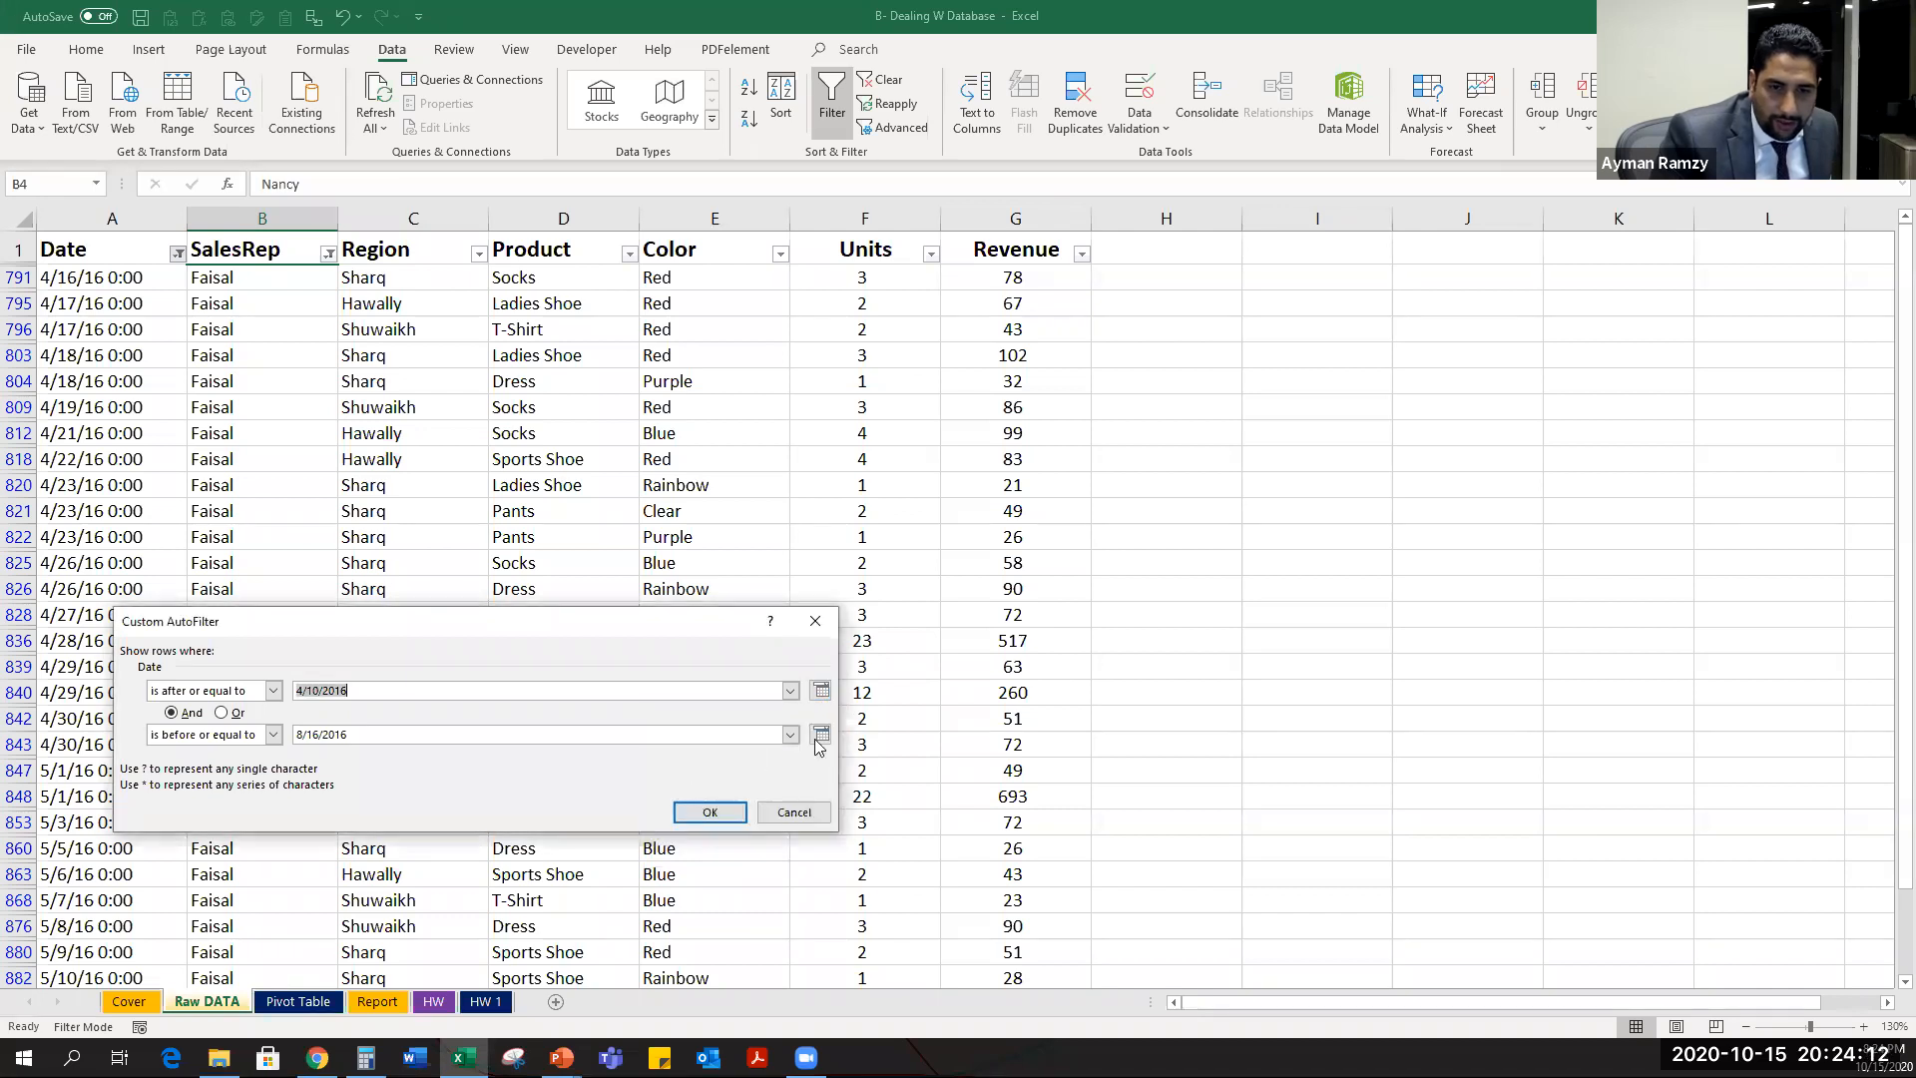
left_click(820, 735)
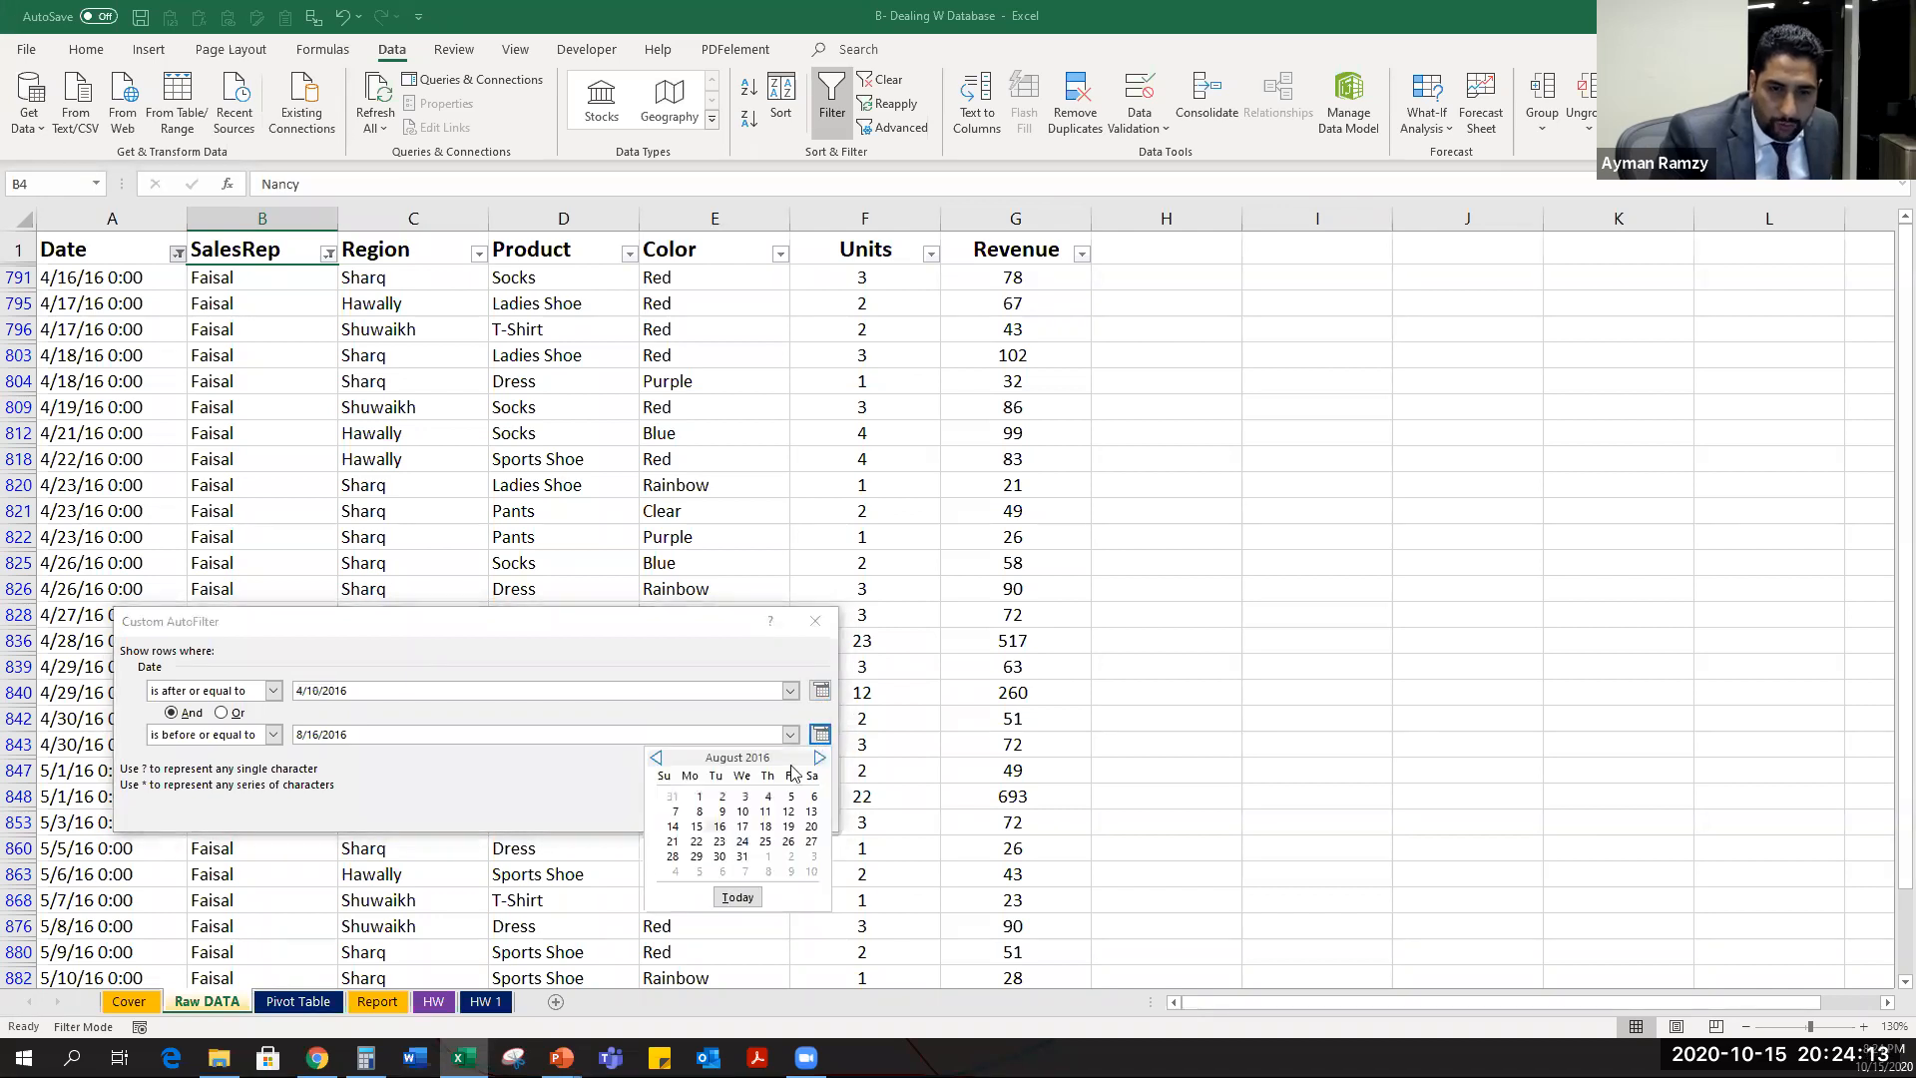
left_click(704, 827)
left_click(708, 814)
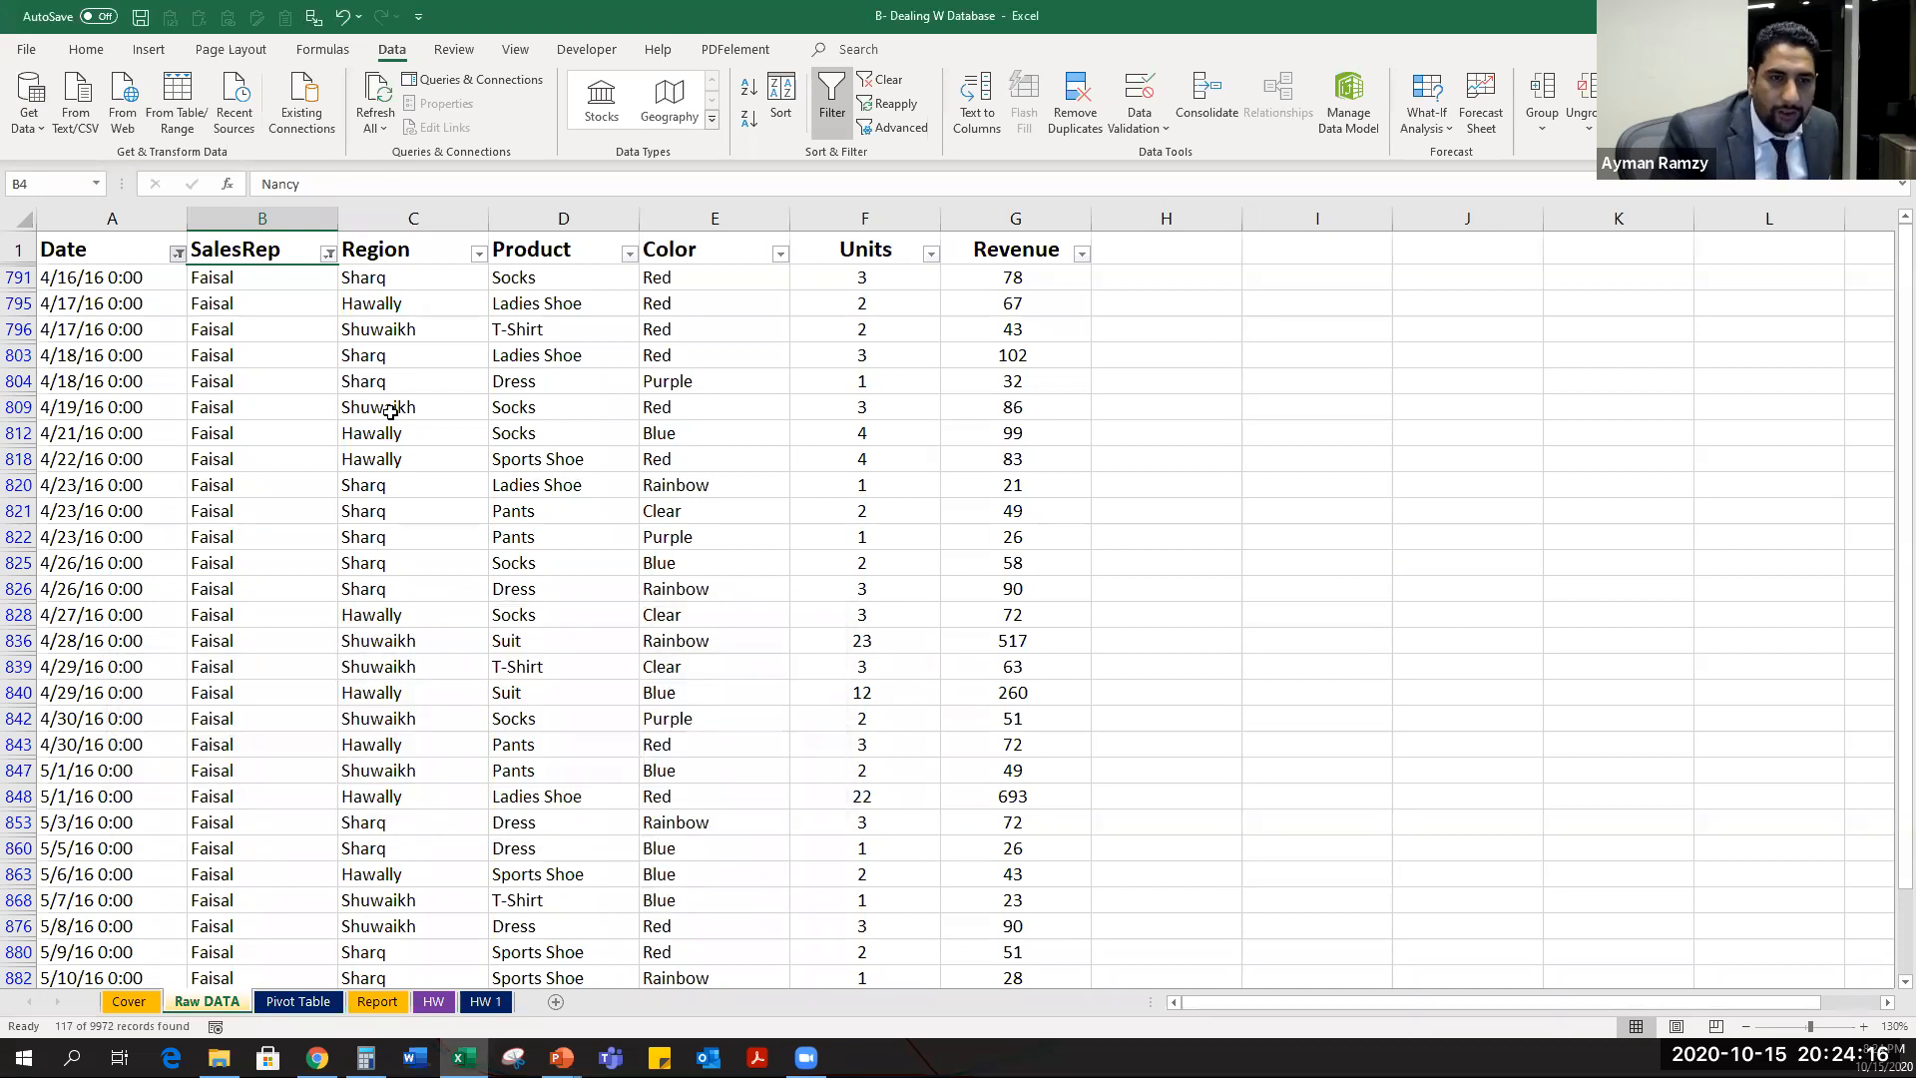
Filter the Product column to show only Pants.
left_click(419, 255)
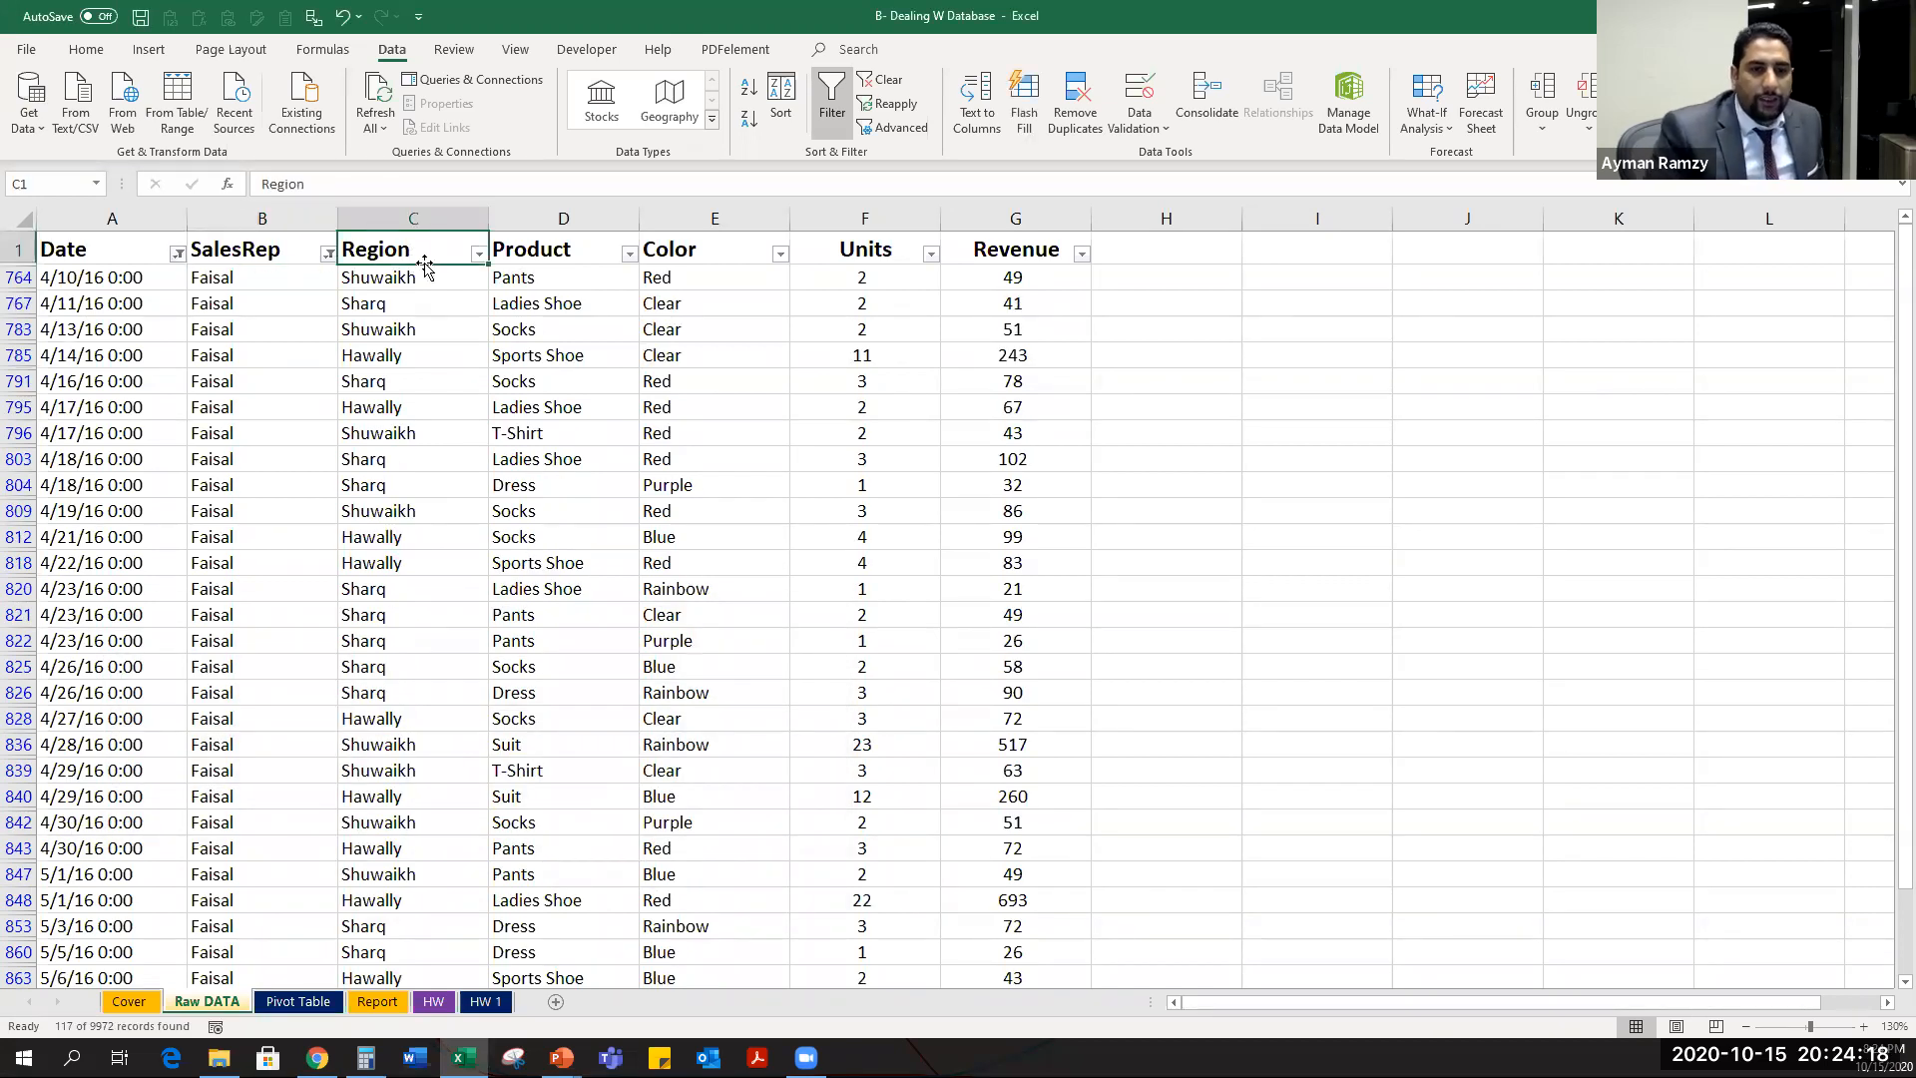
key("Right")
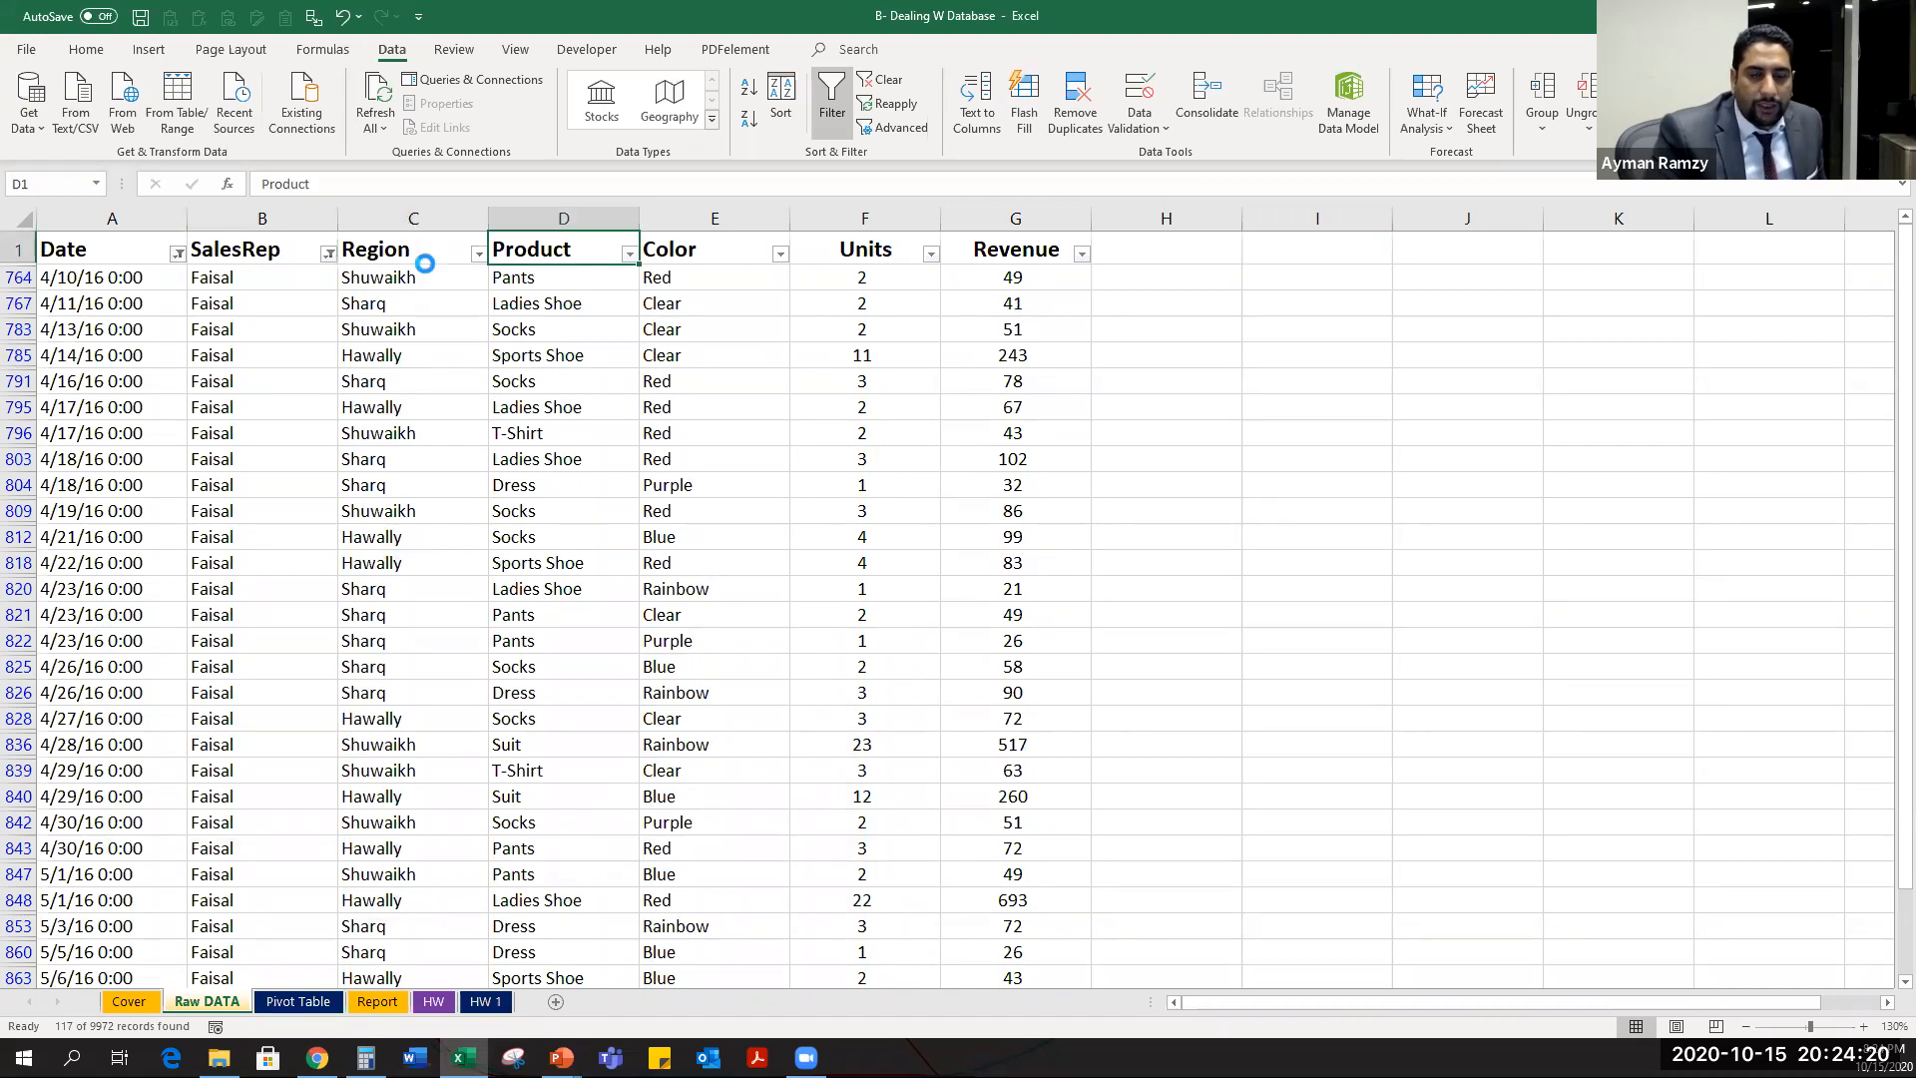
key("alt+Down")
key("Down")
key("Down")
key("Down")
key("Down")
key("Down")
key("Down")
key("Down")
key("Down")
key("Down")
key("Down")
key("Up")
key("Up")
key("Up")
key("space")
key("Down")
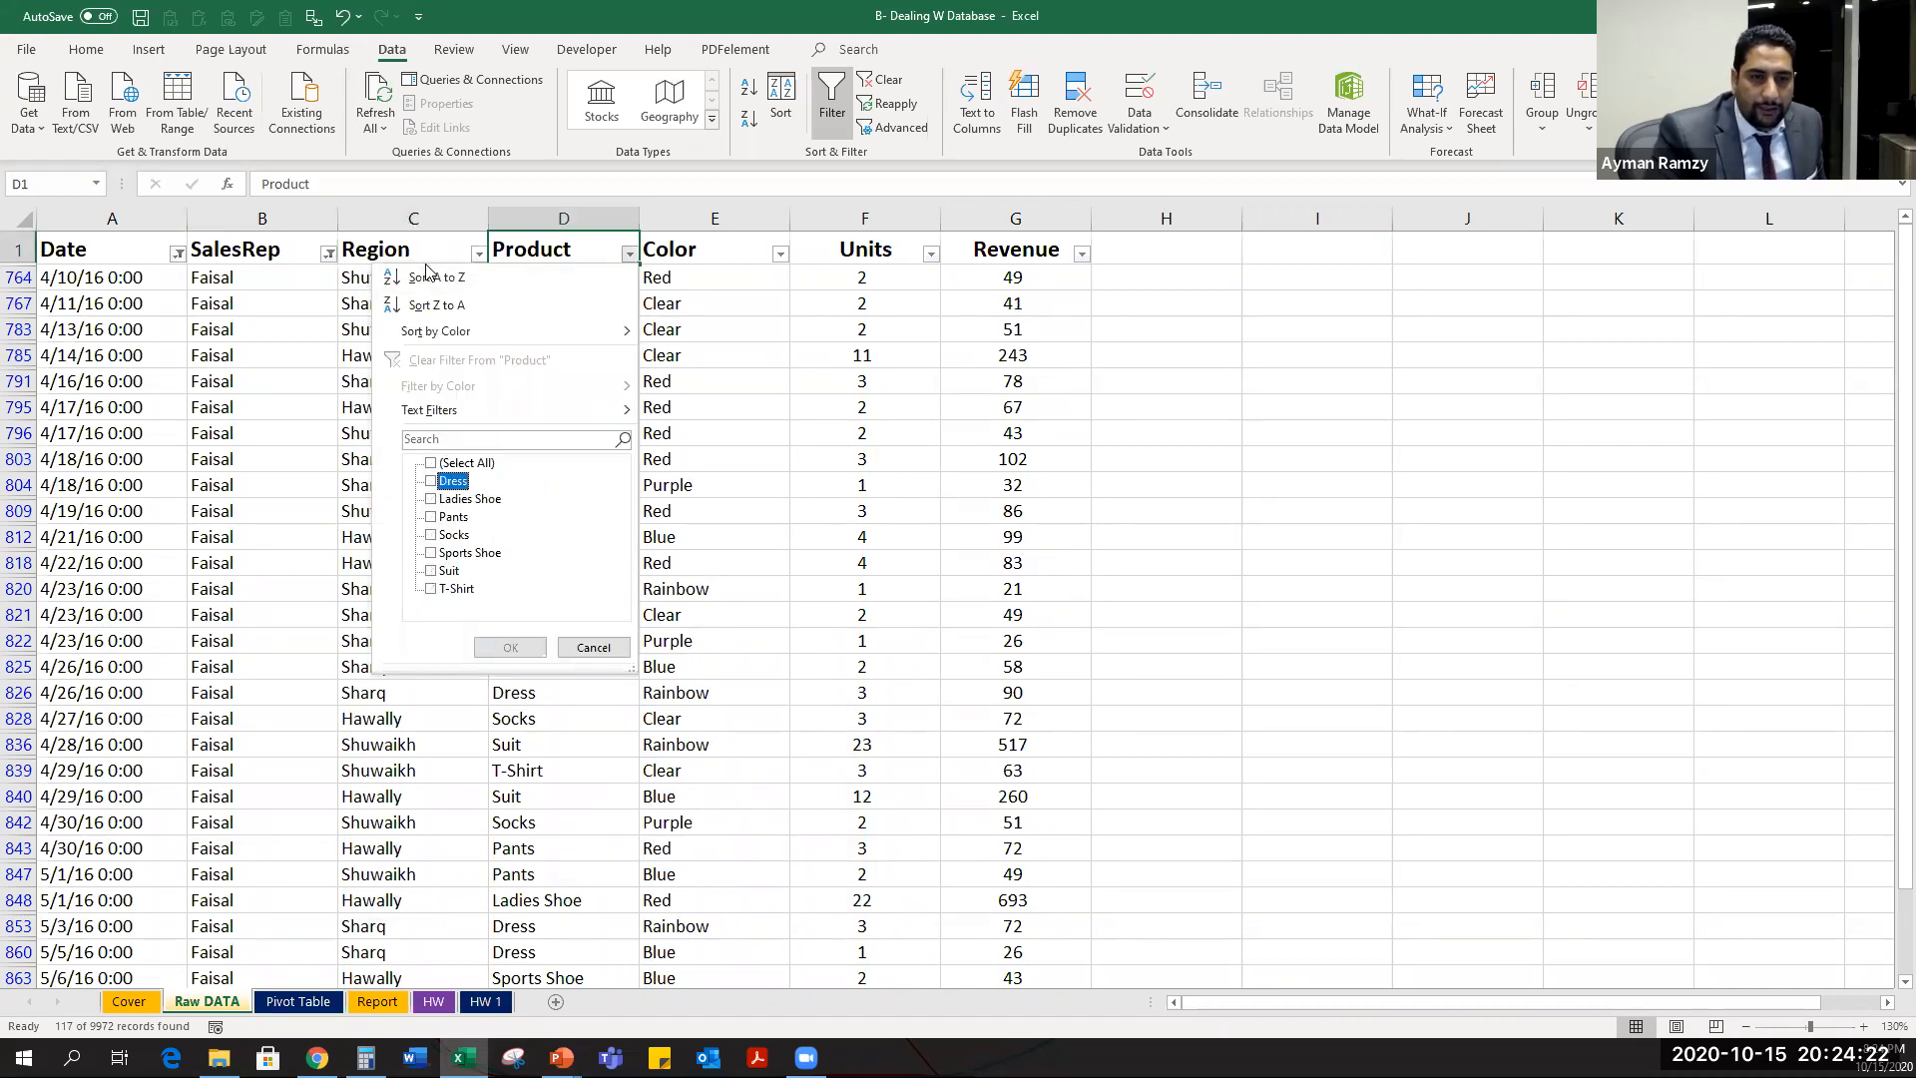
key("Down")
key("Down")
key("space")
key("Return")
Select all the filtered Revenue values in column G of the Raw DATA sheet to get their sum.
key("Right")
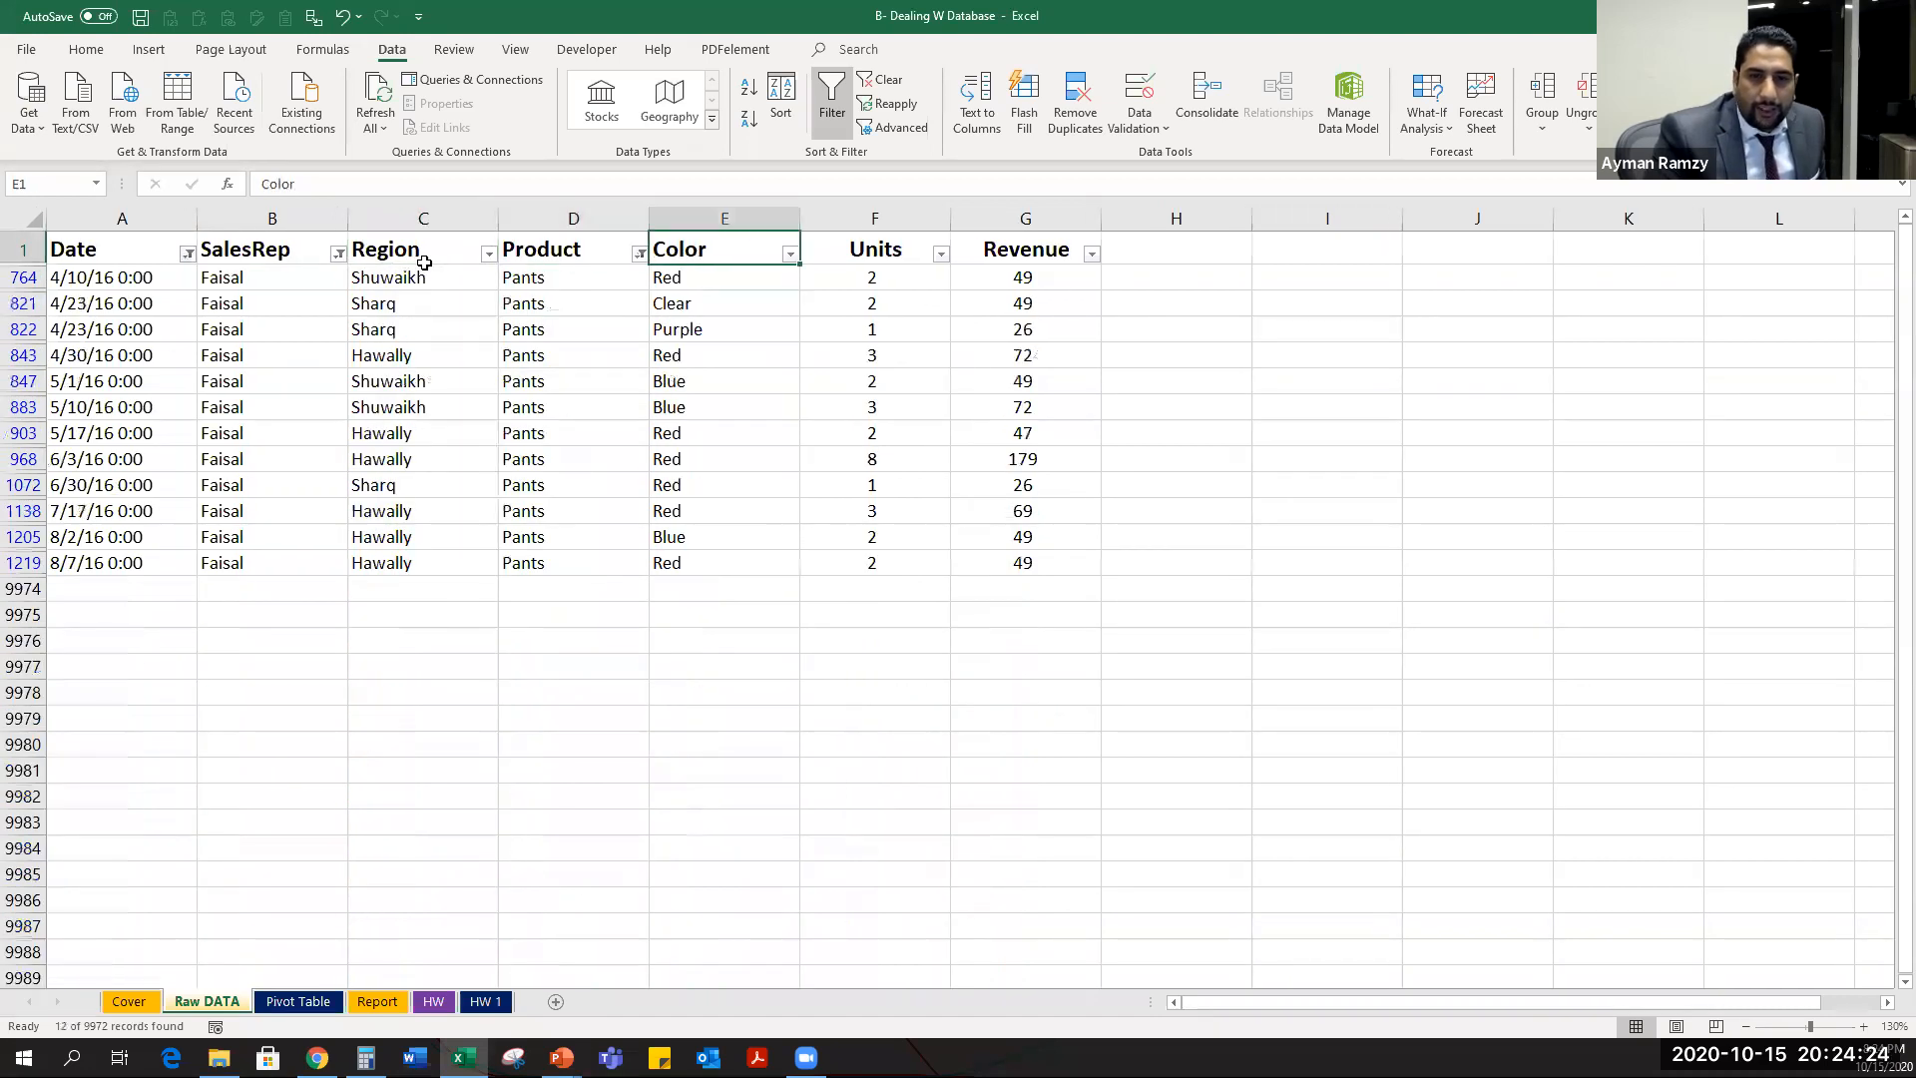
key("Right")
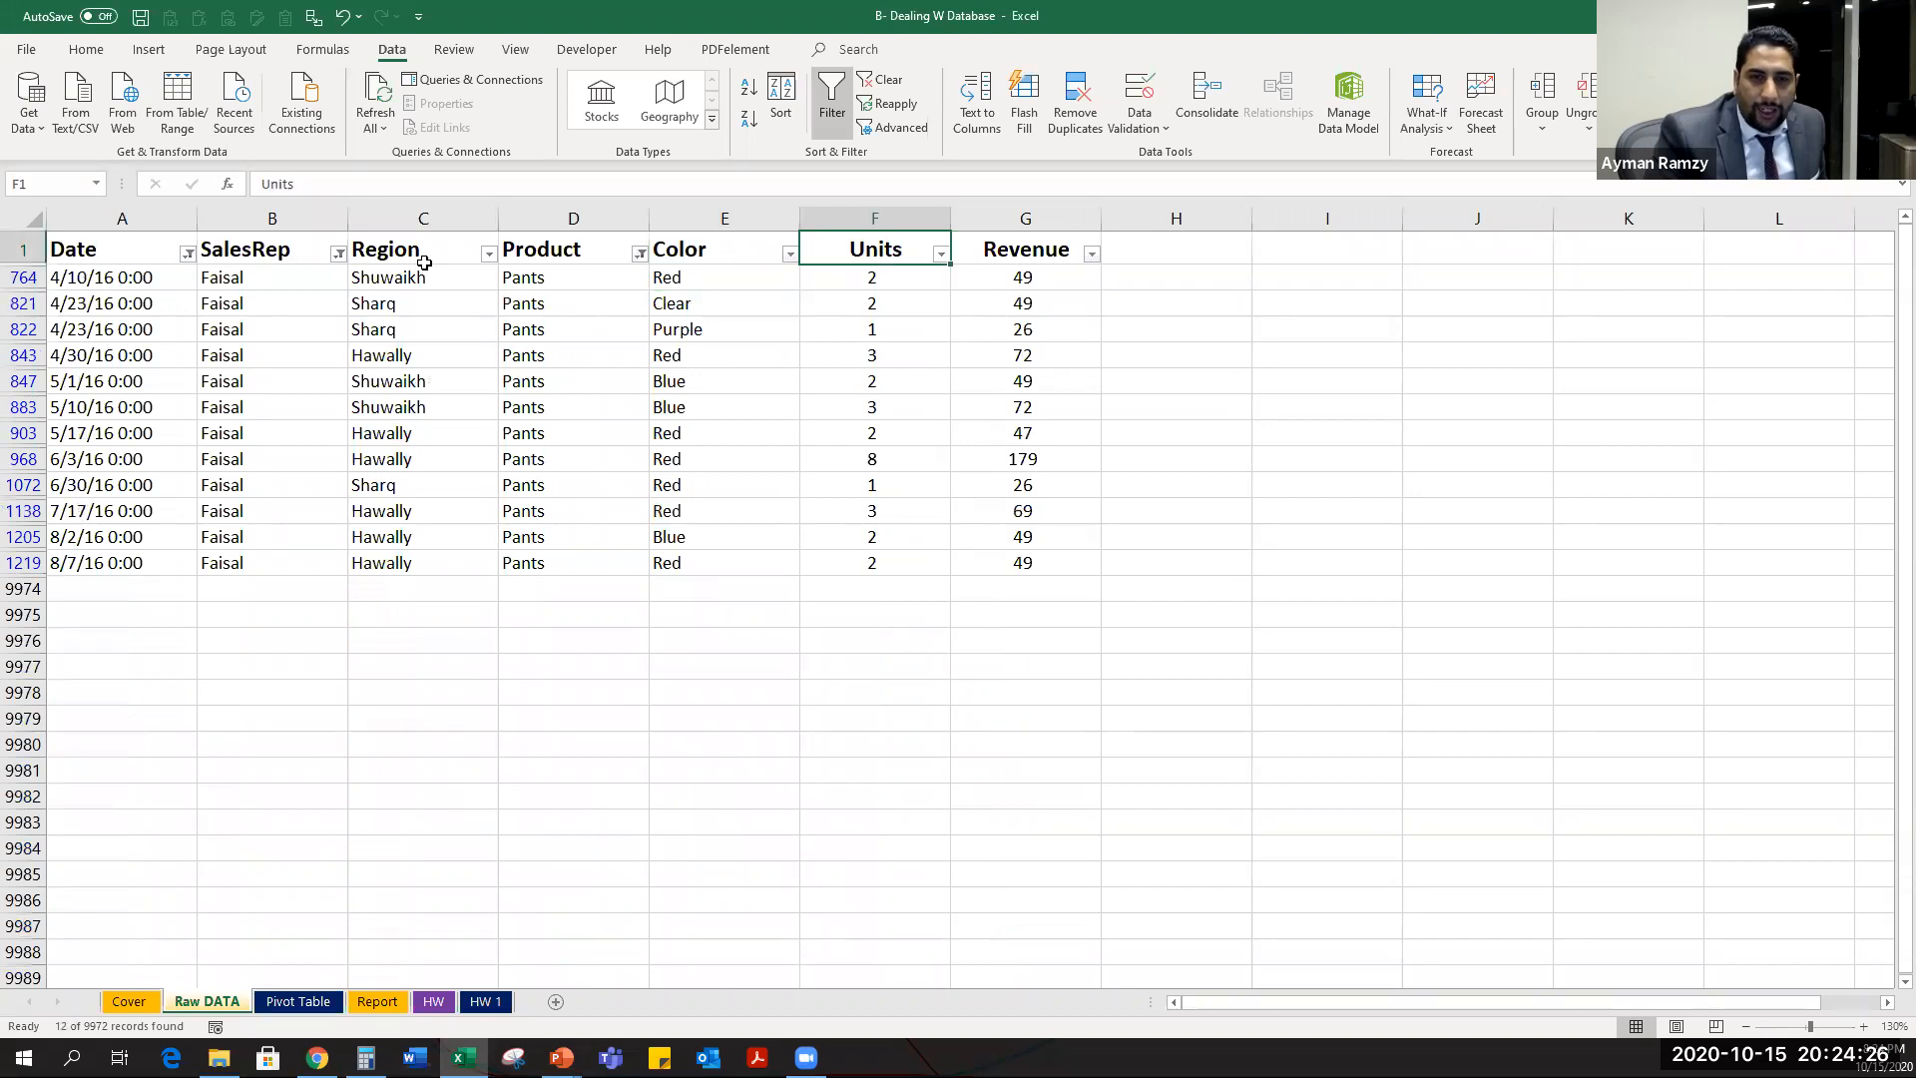
key("Right")
key("Down")
key("ctrl+shift+Down")
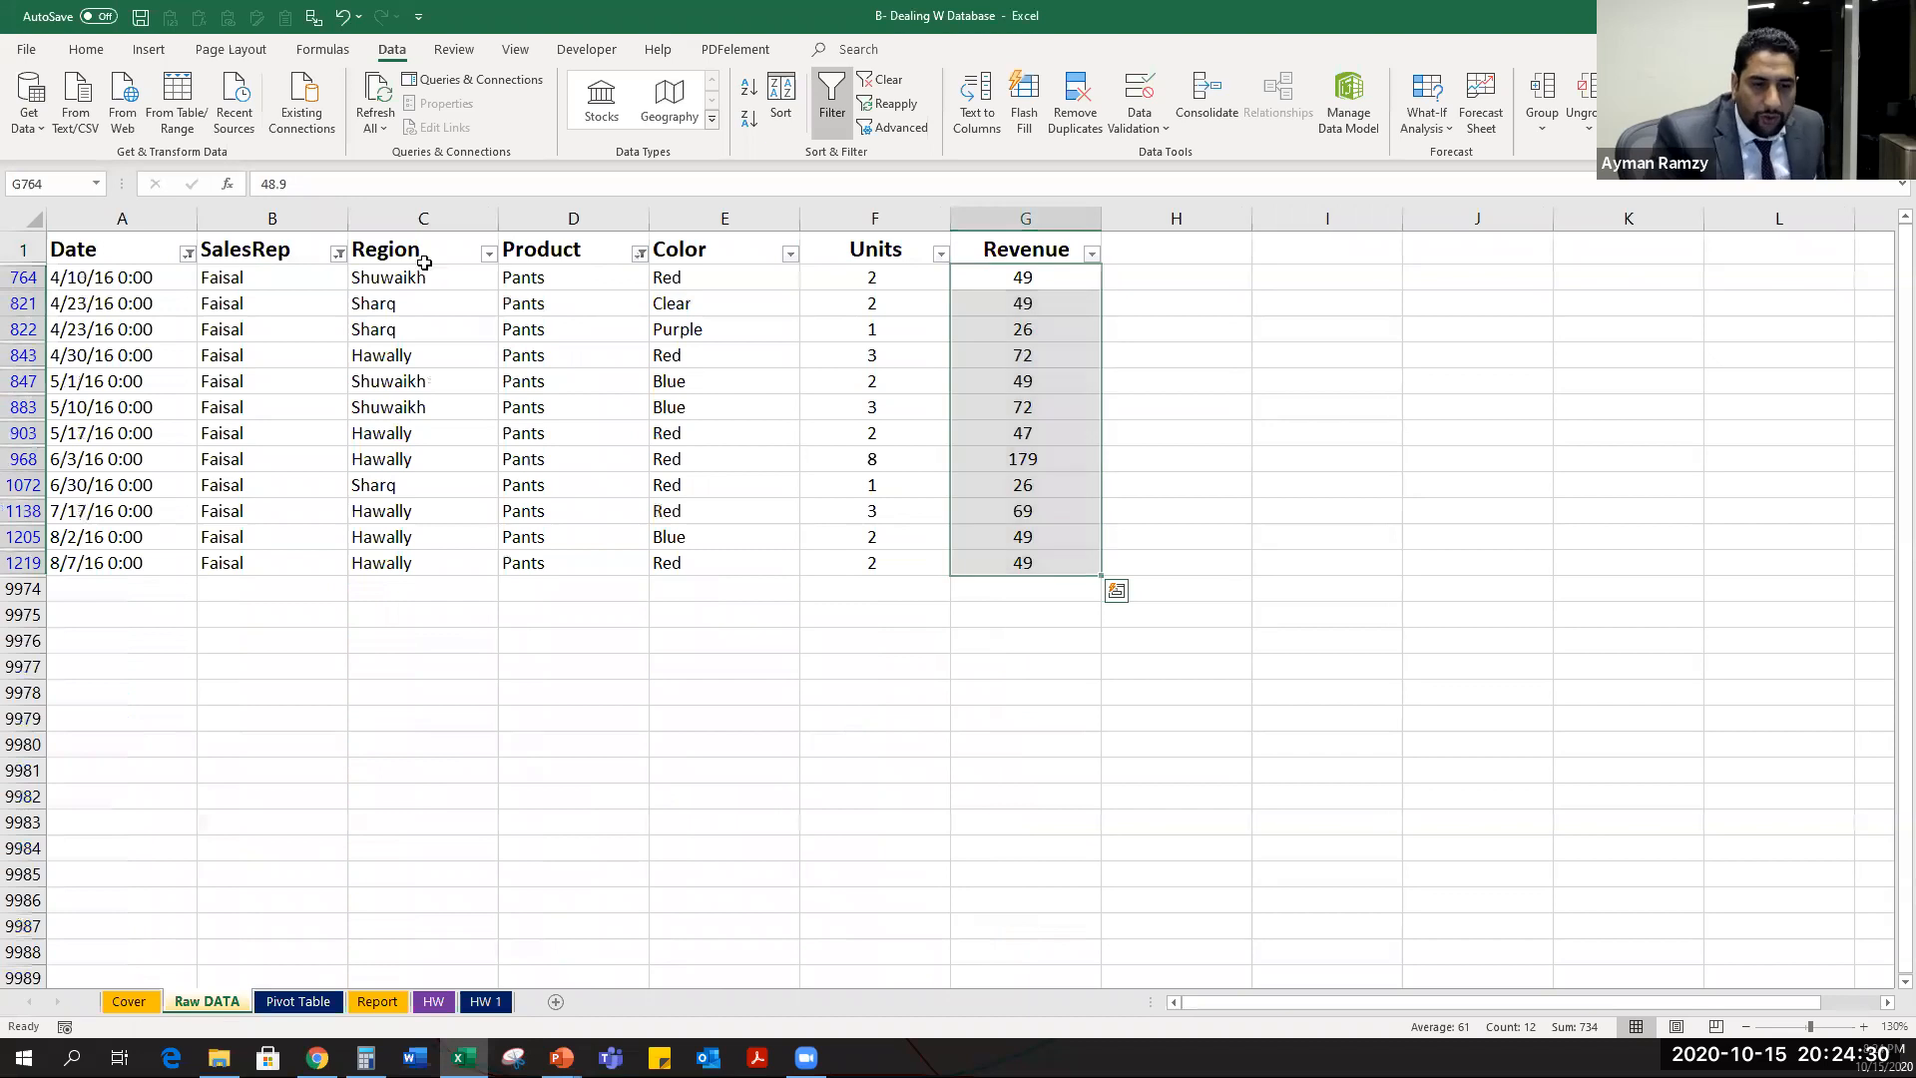
Highlight cell D14 in yellow on the Report sheet and compare it with the sum of the filtered Revenue values on Raw DATA.
key("ctrl+Page_Down")
key("ctrl+Page_Down")
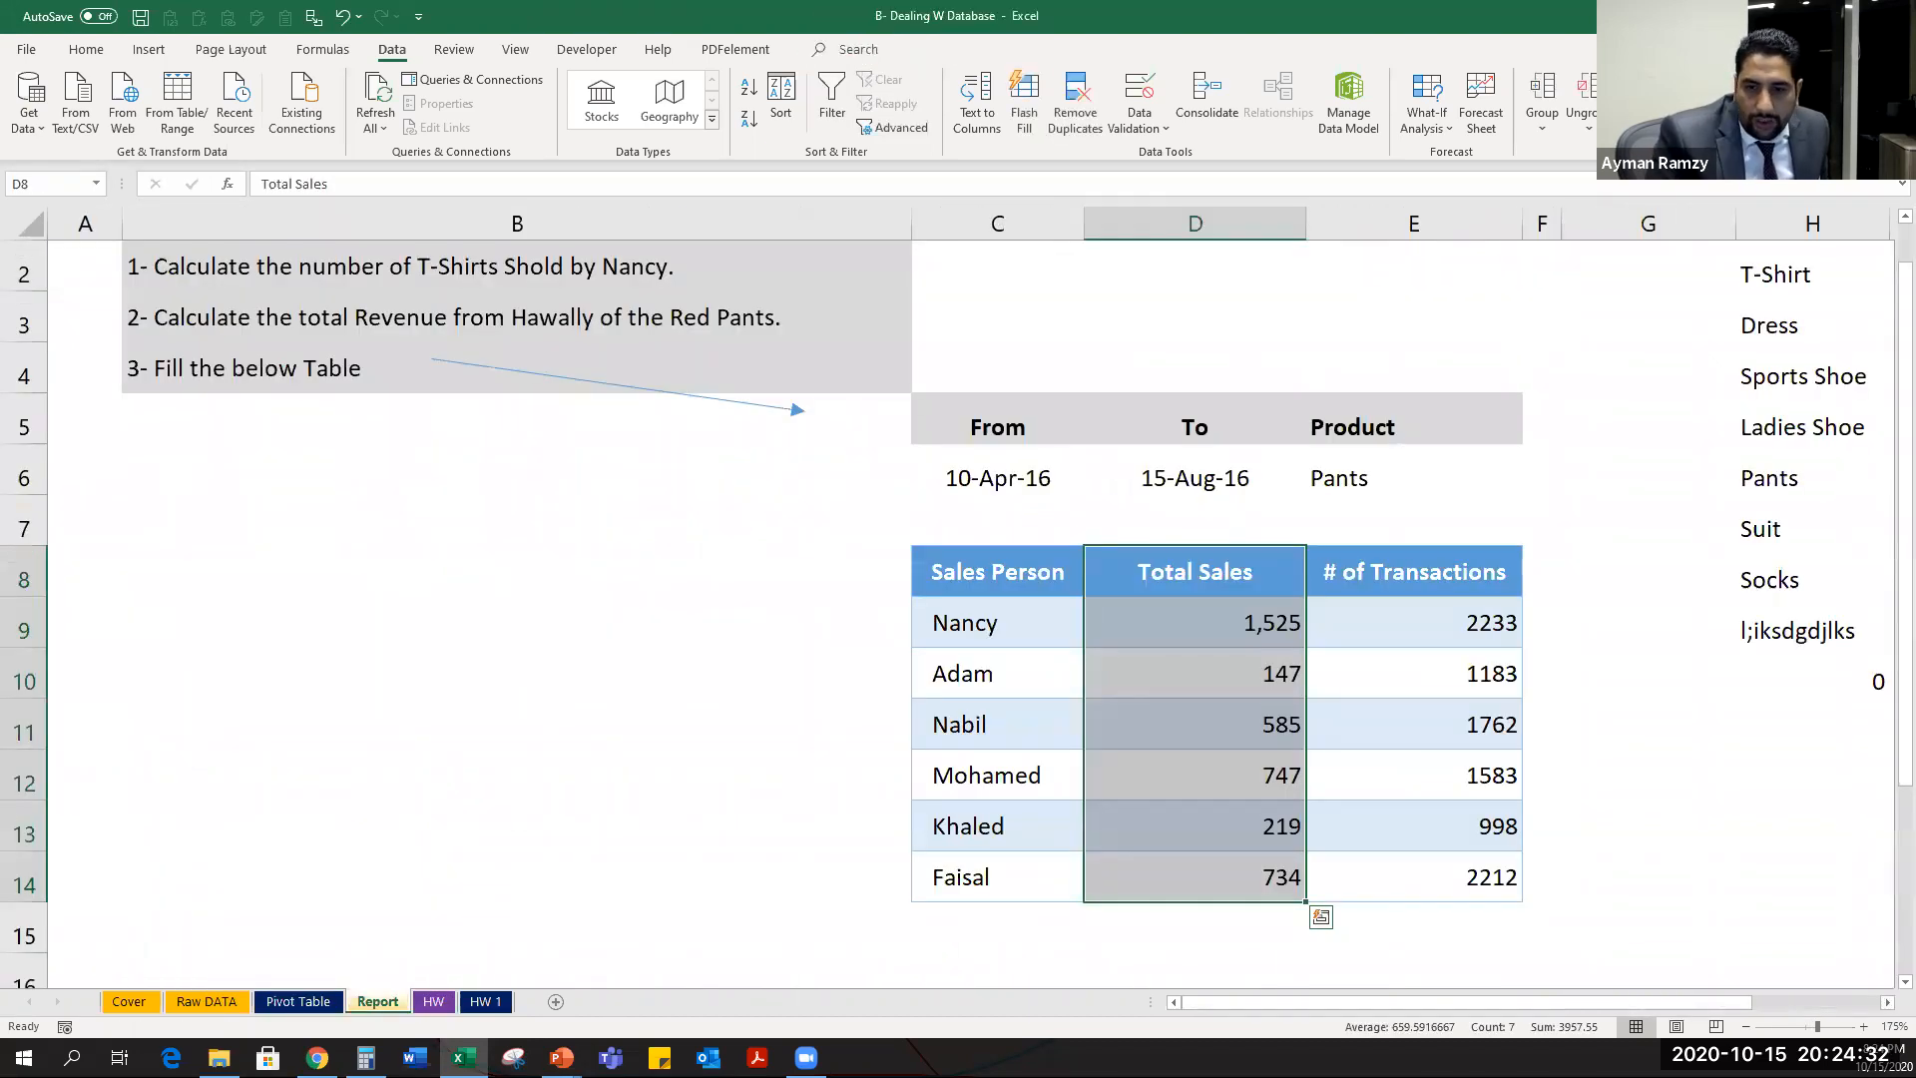
left_click_drag(1028, 884, 1181, 880)
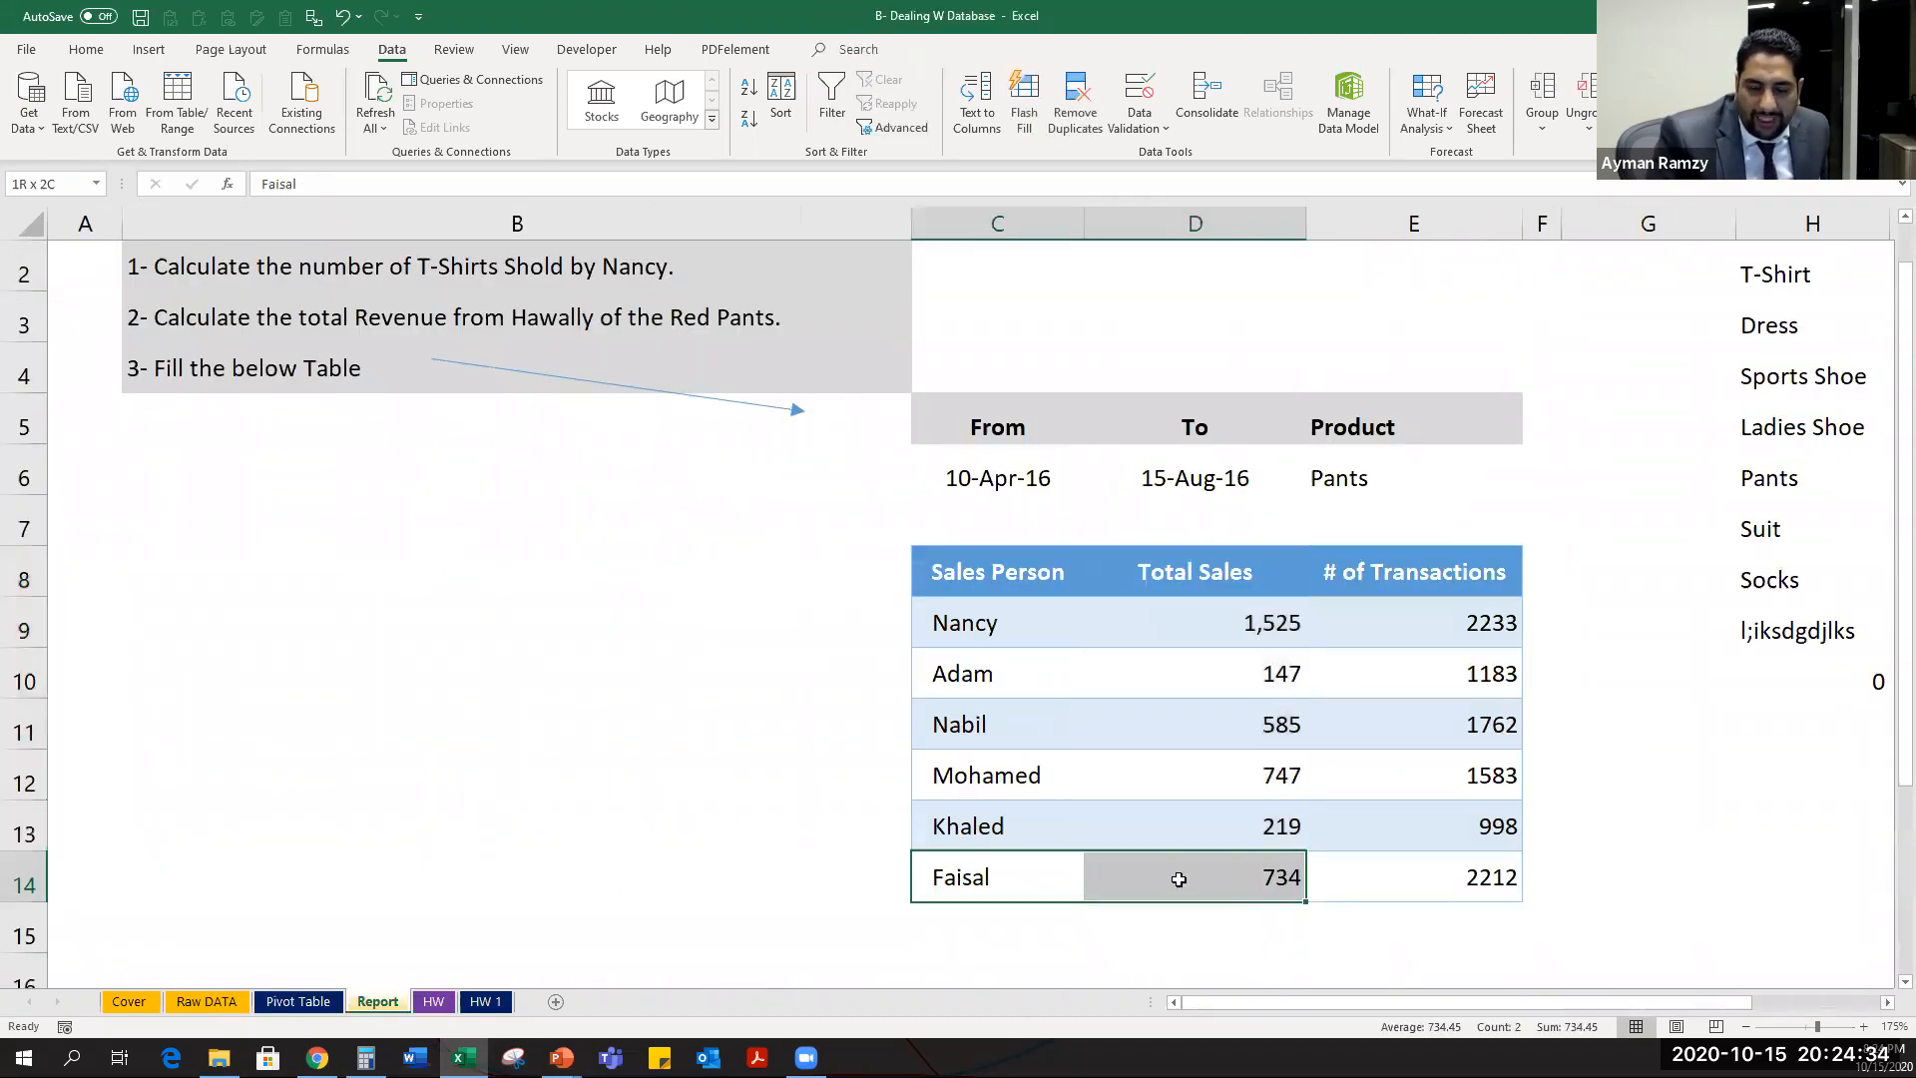
left_click(1148, 877)
left_click(86, 49)
left_click(320, 119)
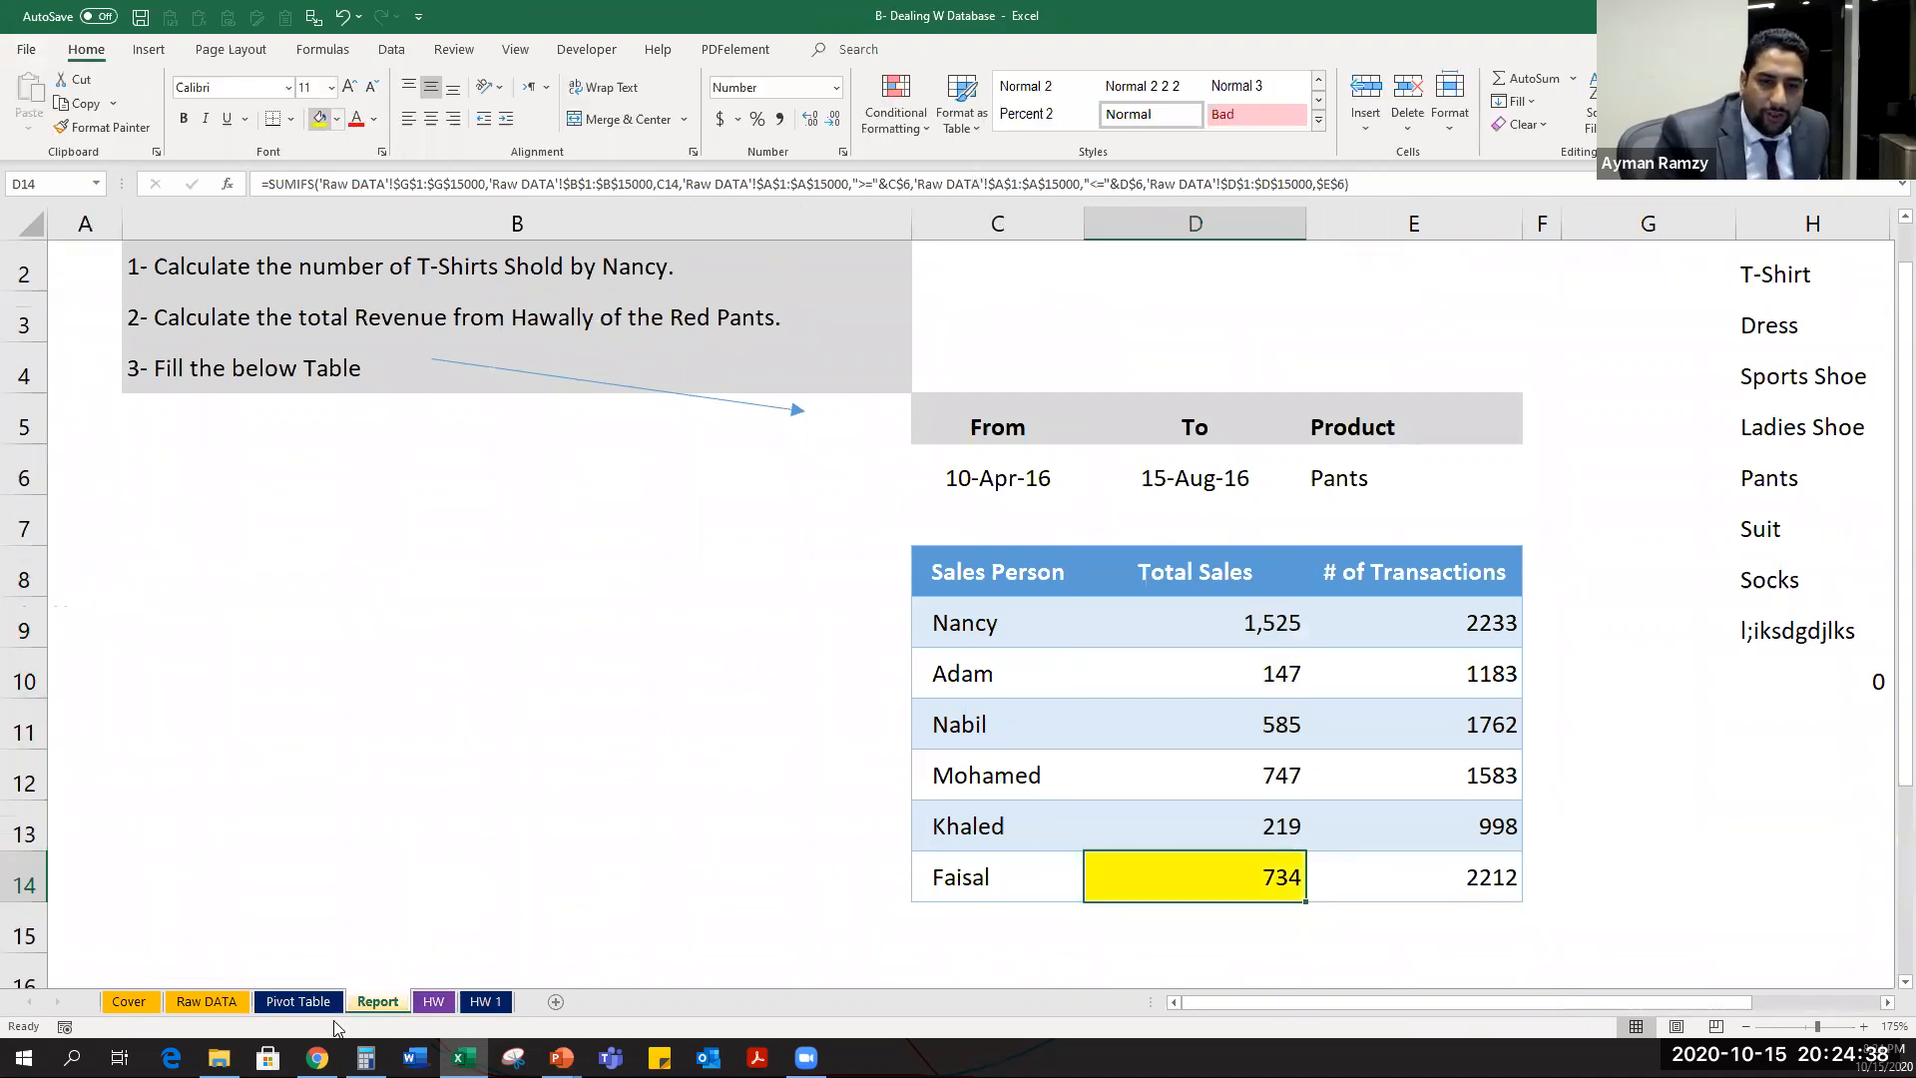
left_click(206, 1001)
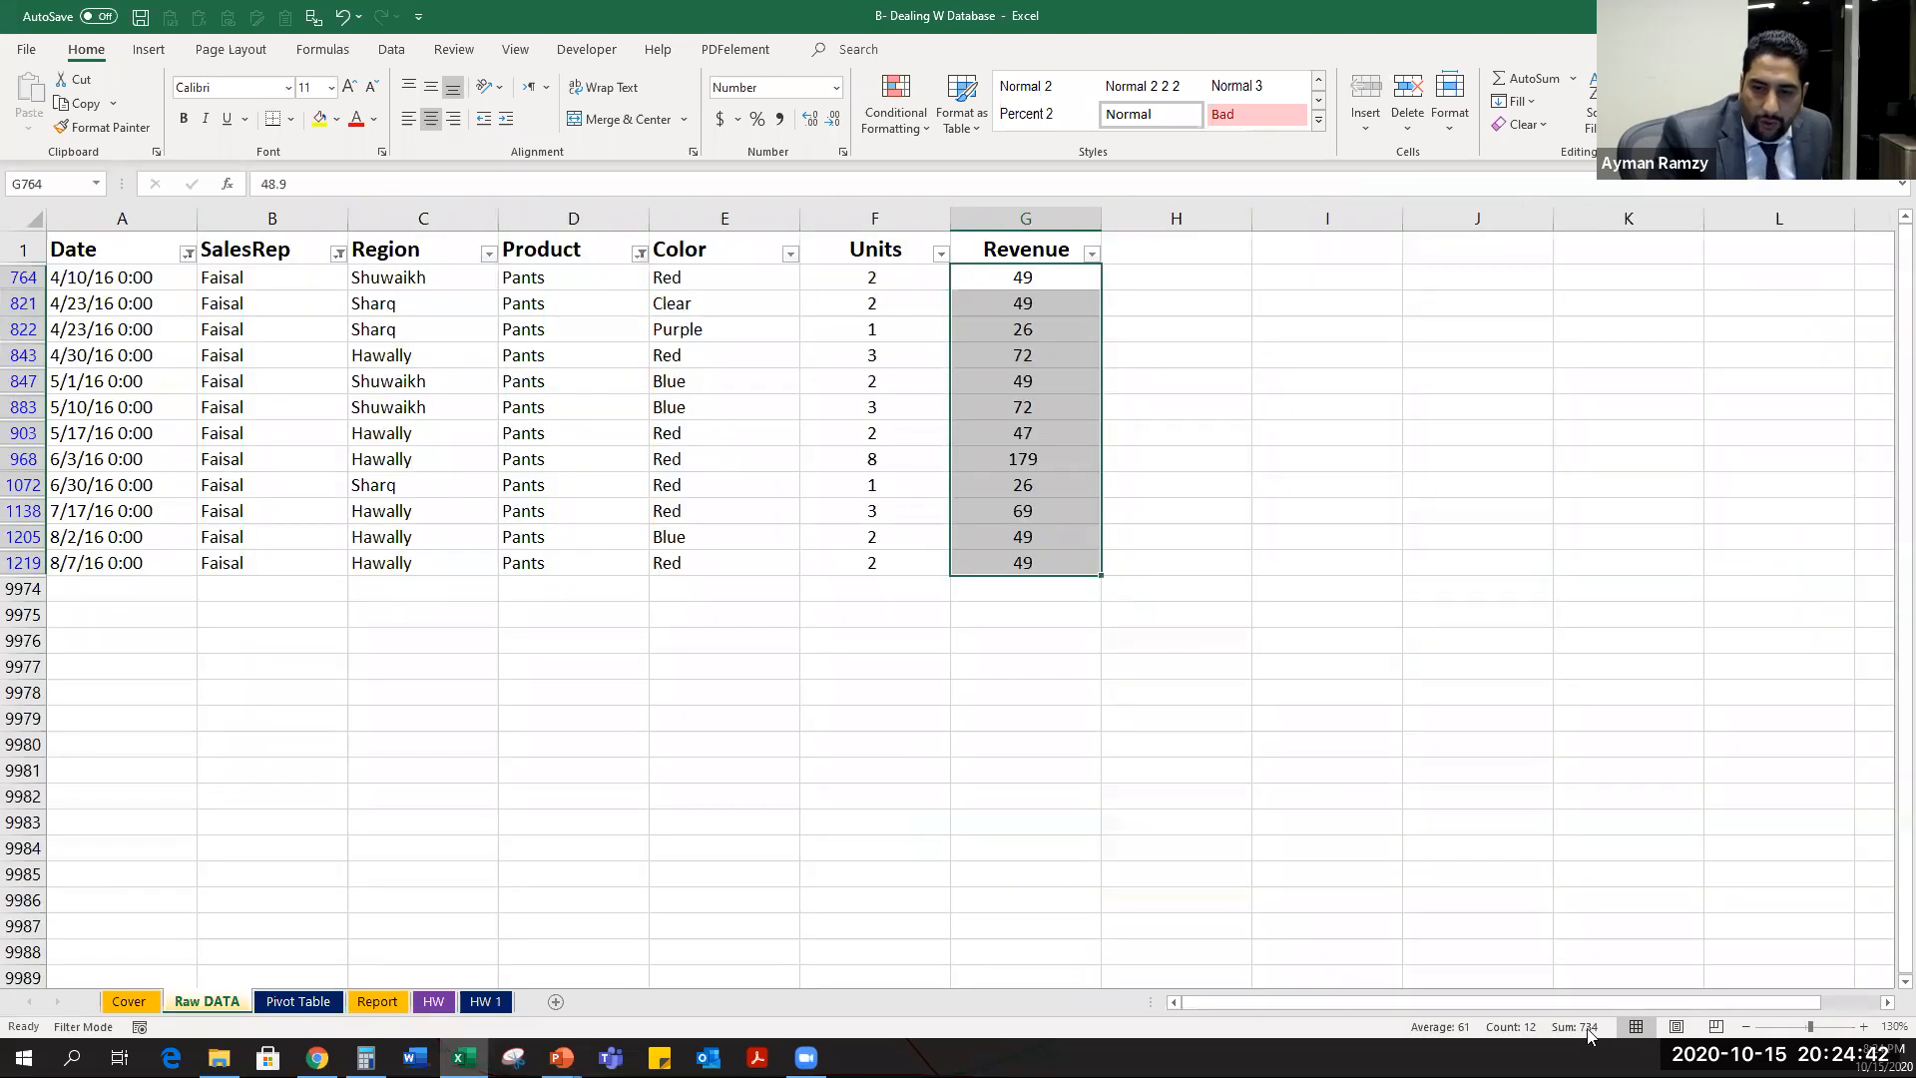
left_click(377, 1001)
Inspect the SUMIFS formula in D9, the From, To and Product criteria cells, and the Total Sales and Sales Person columns.
left_click(1209, 626)
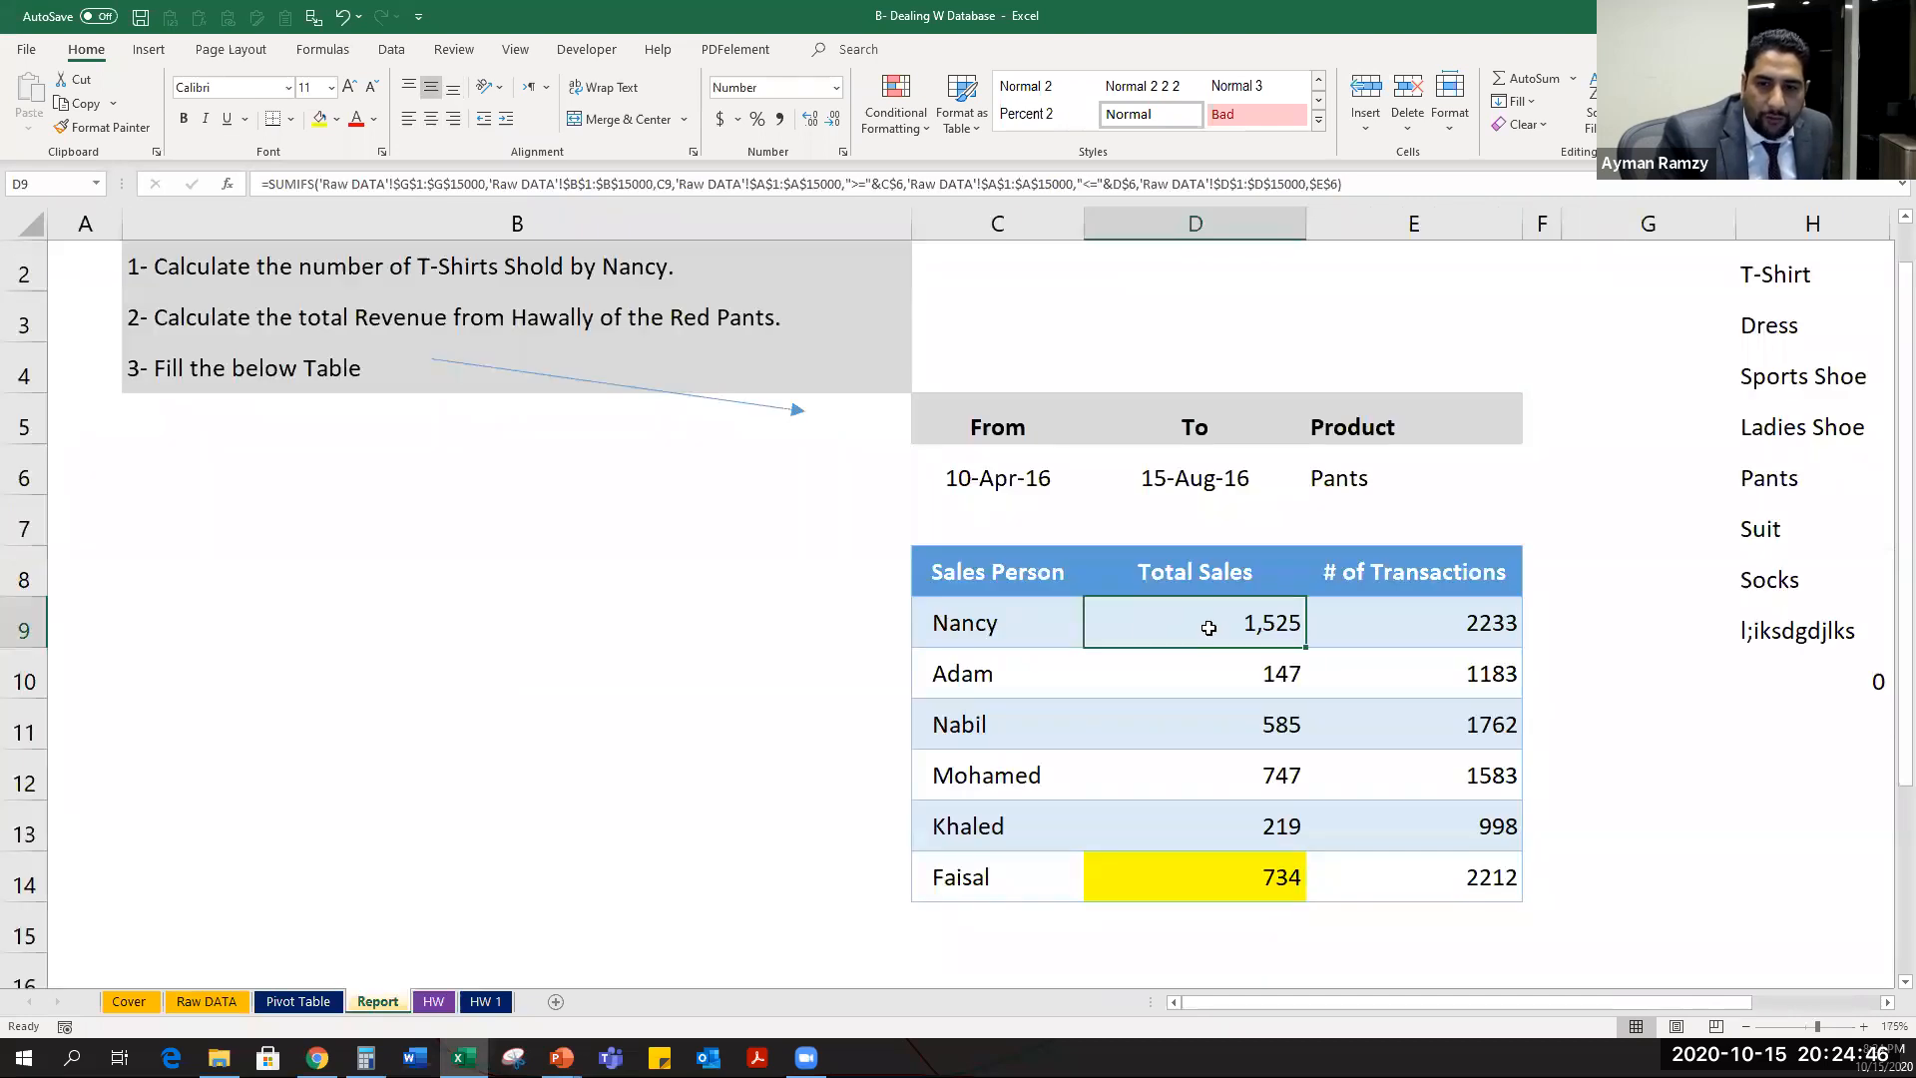
double_click(1209, 626)
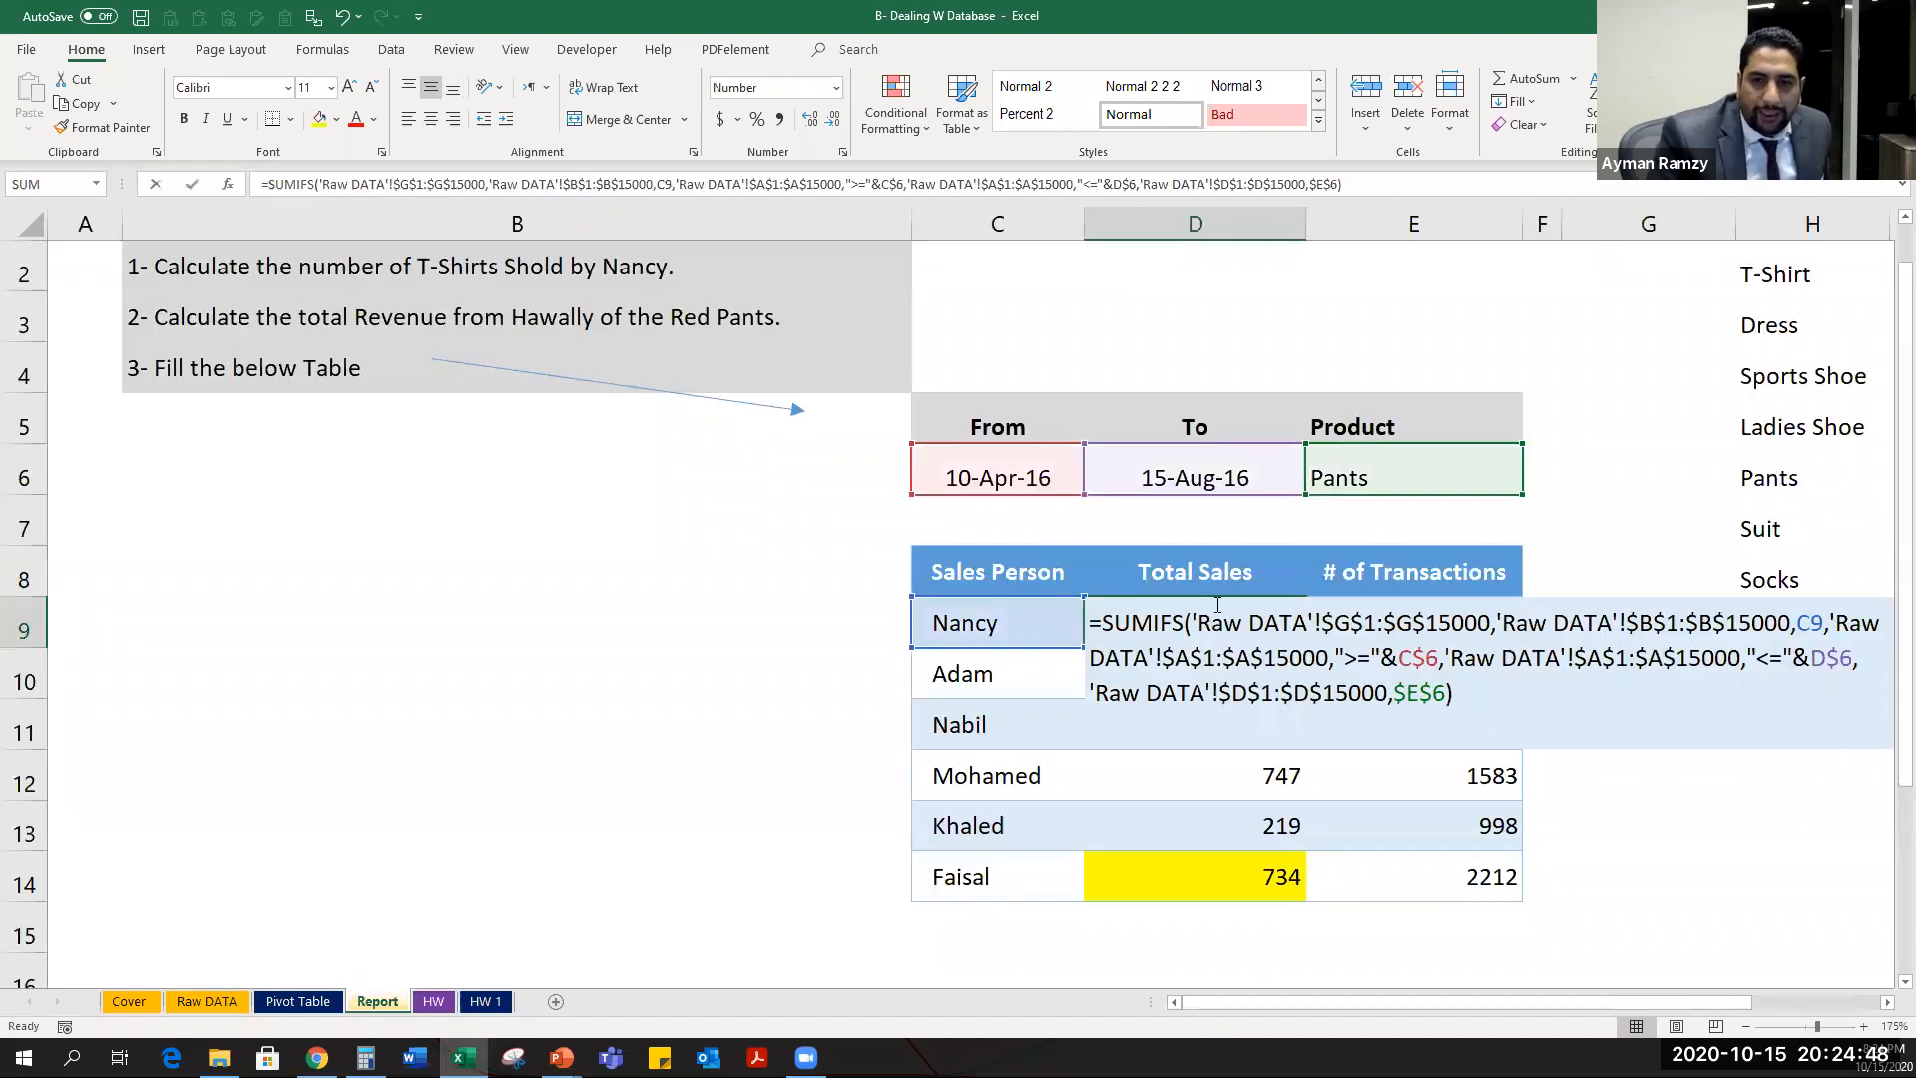
left_click(1467, 473)
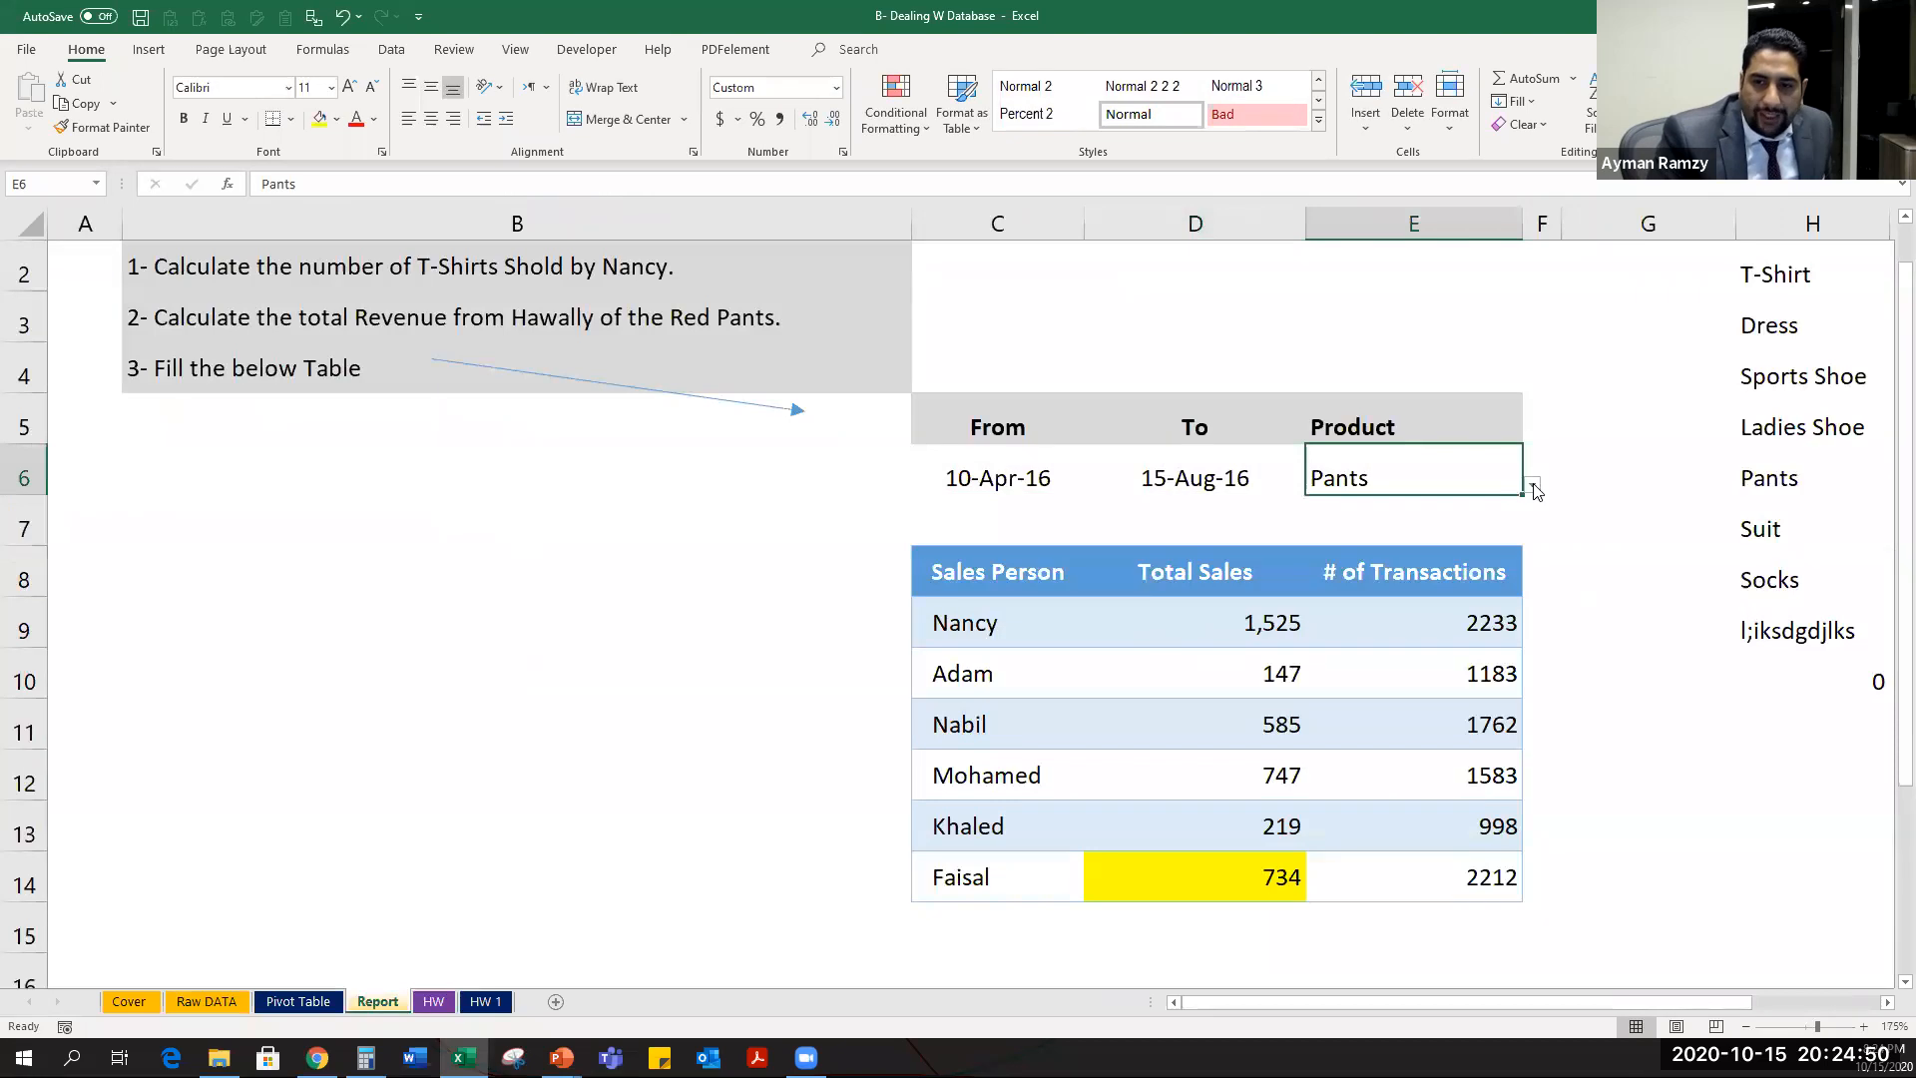
left_click(1535, 489)
left_click(1231, 481)
left_click(1232, 481)
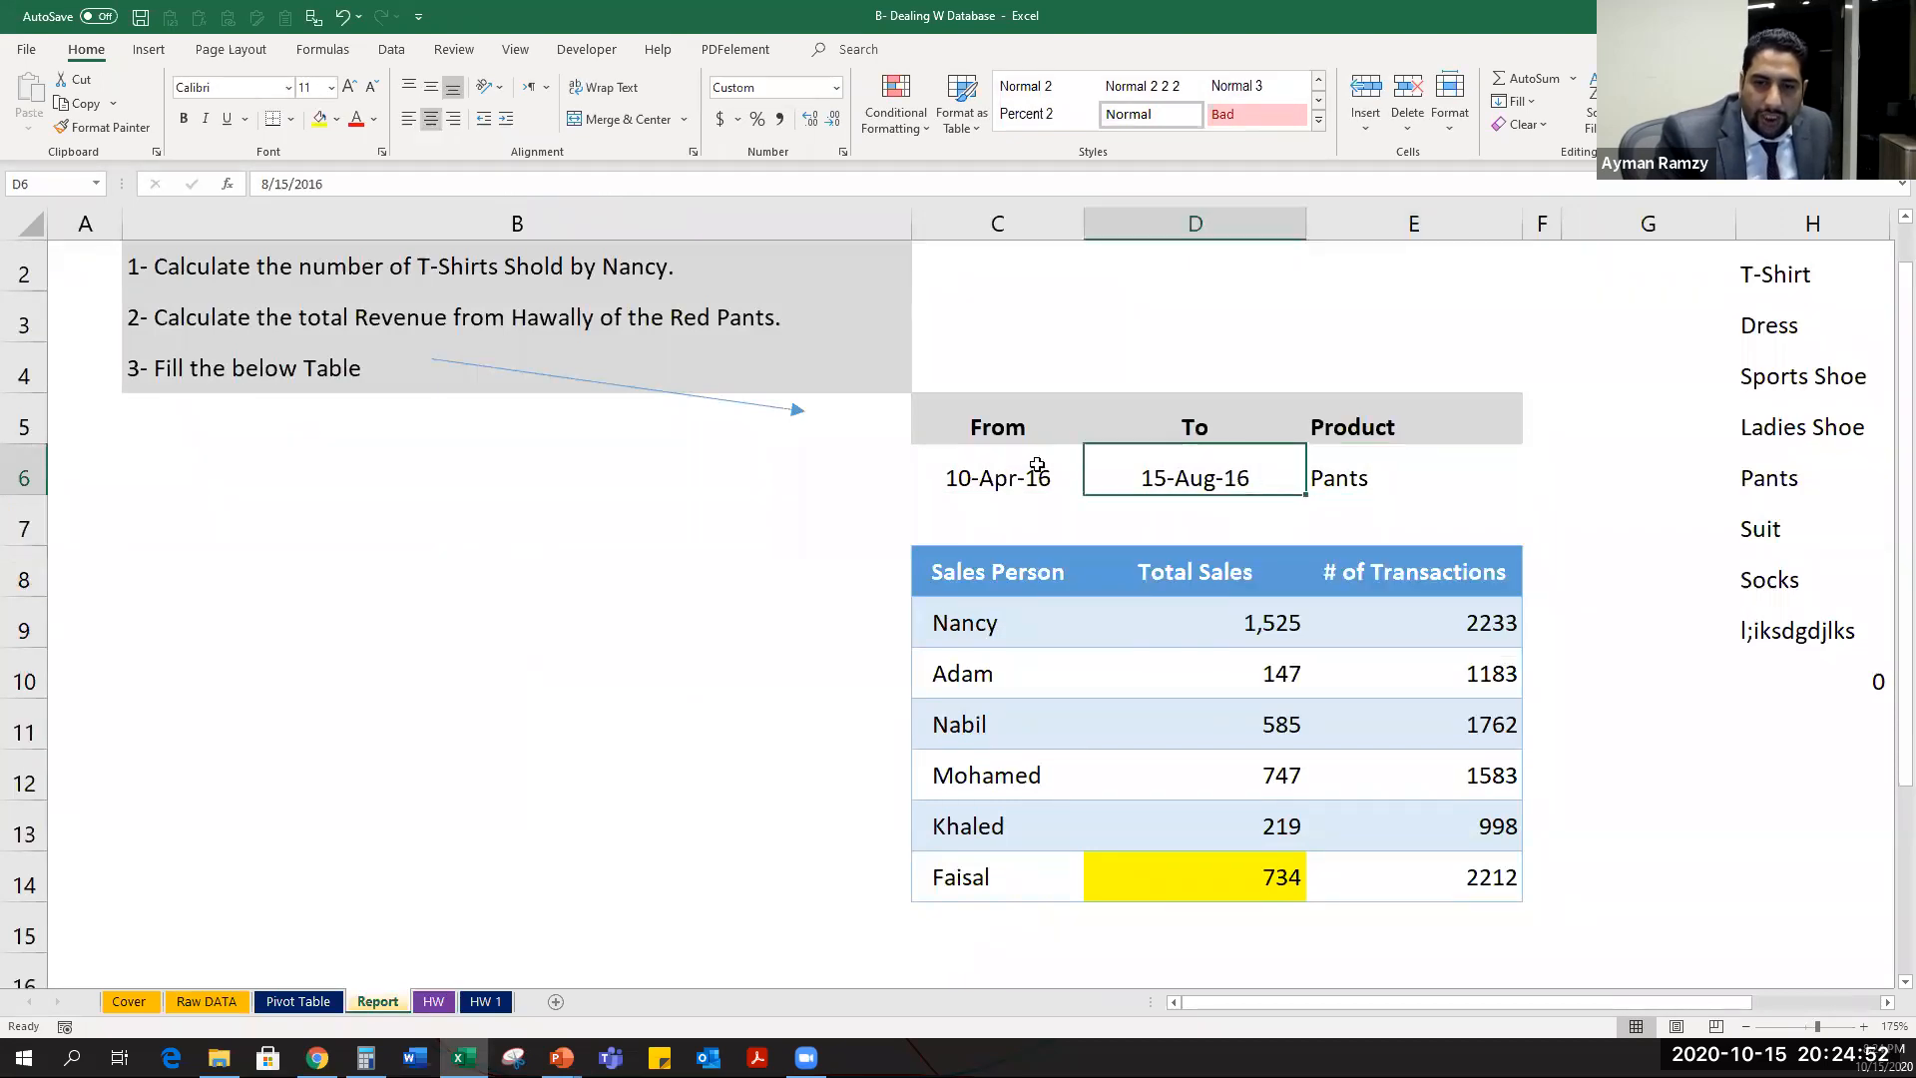
left_click(1038, 465)
left_click_drag(1248, 623, 1257, 890)
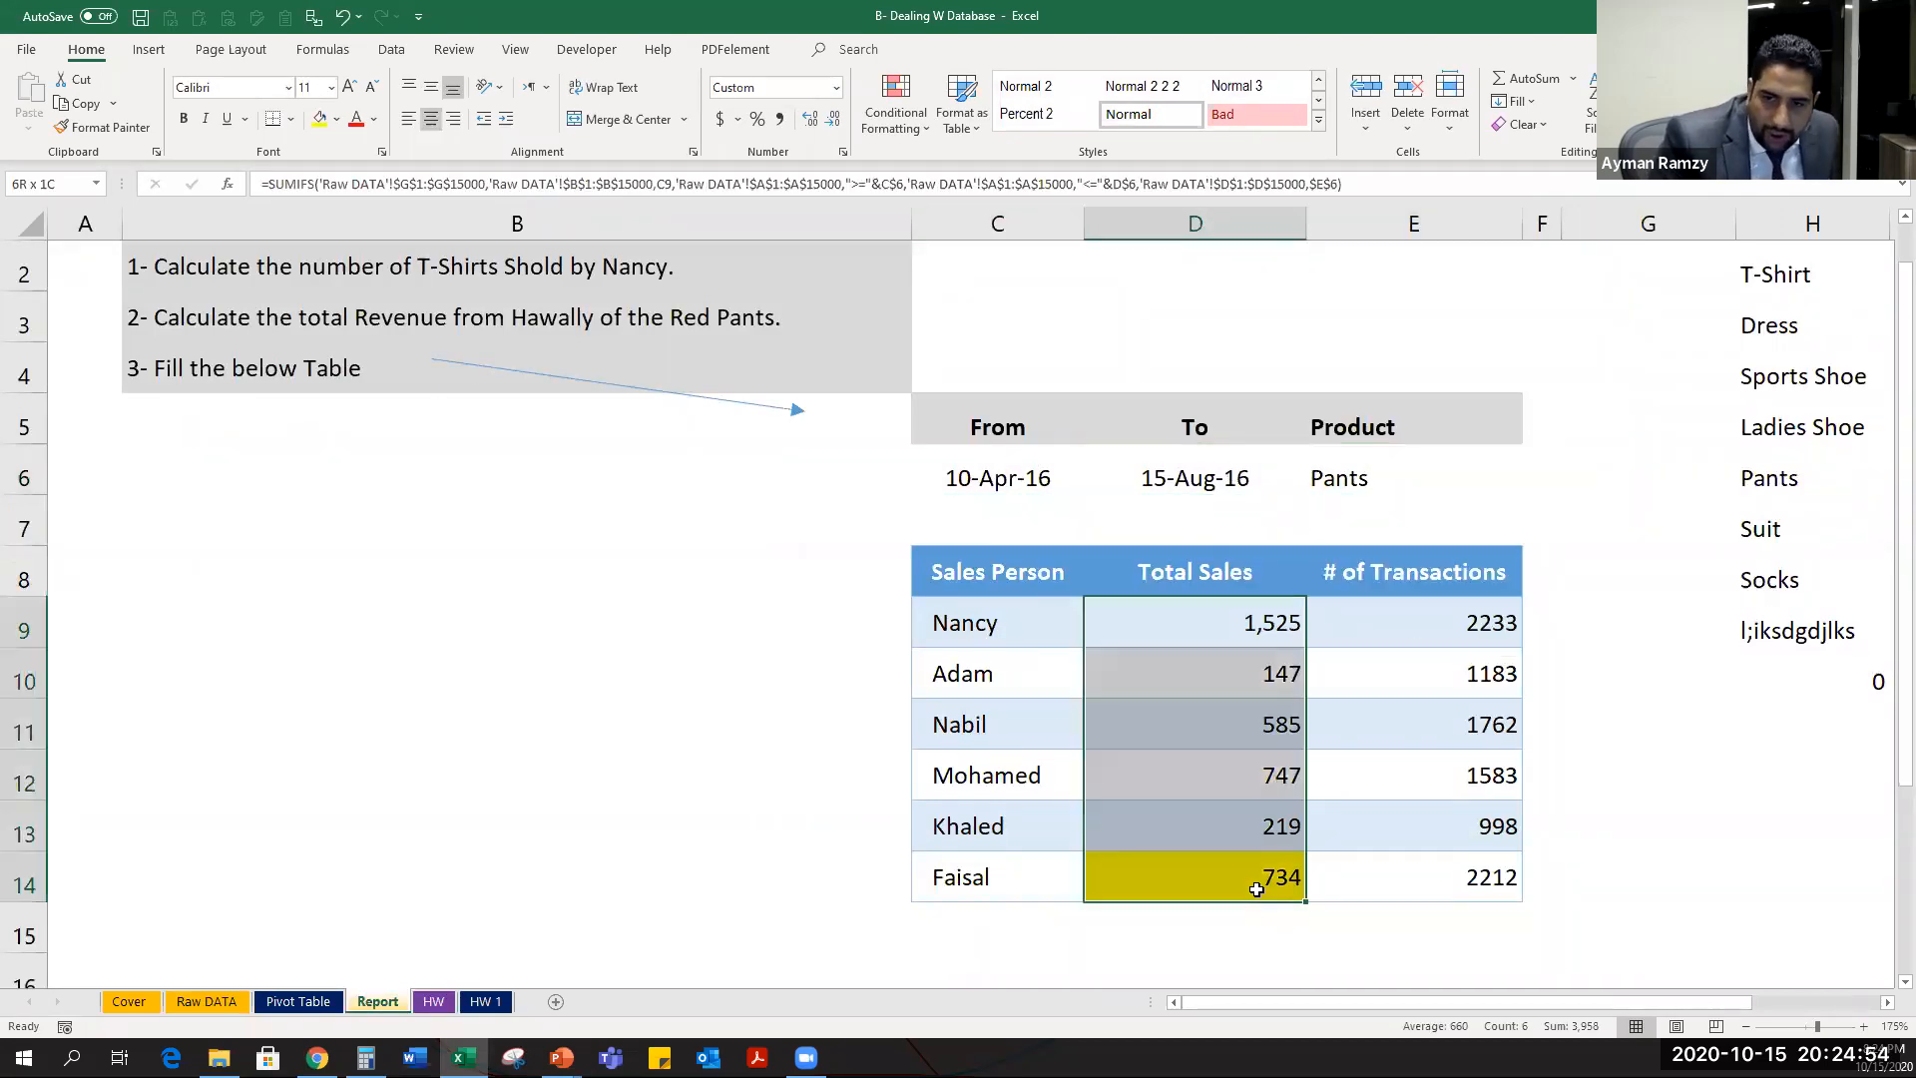
left_click_drag(1029, 612, 993, 880)
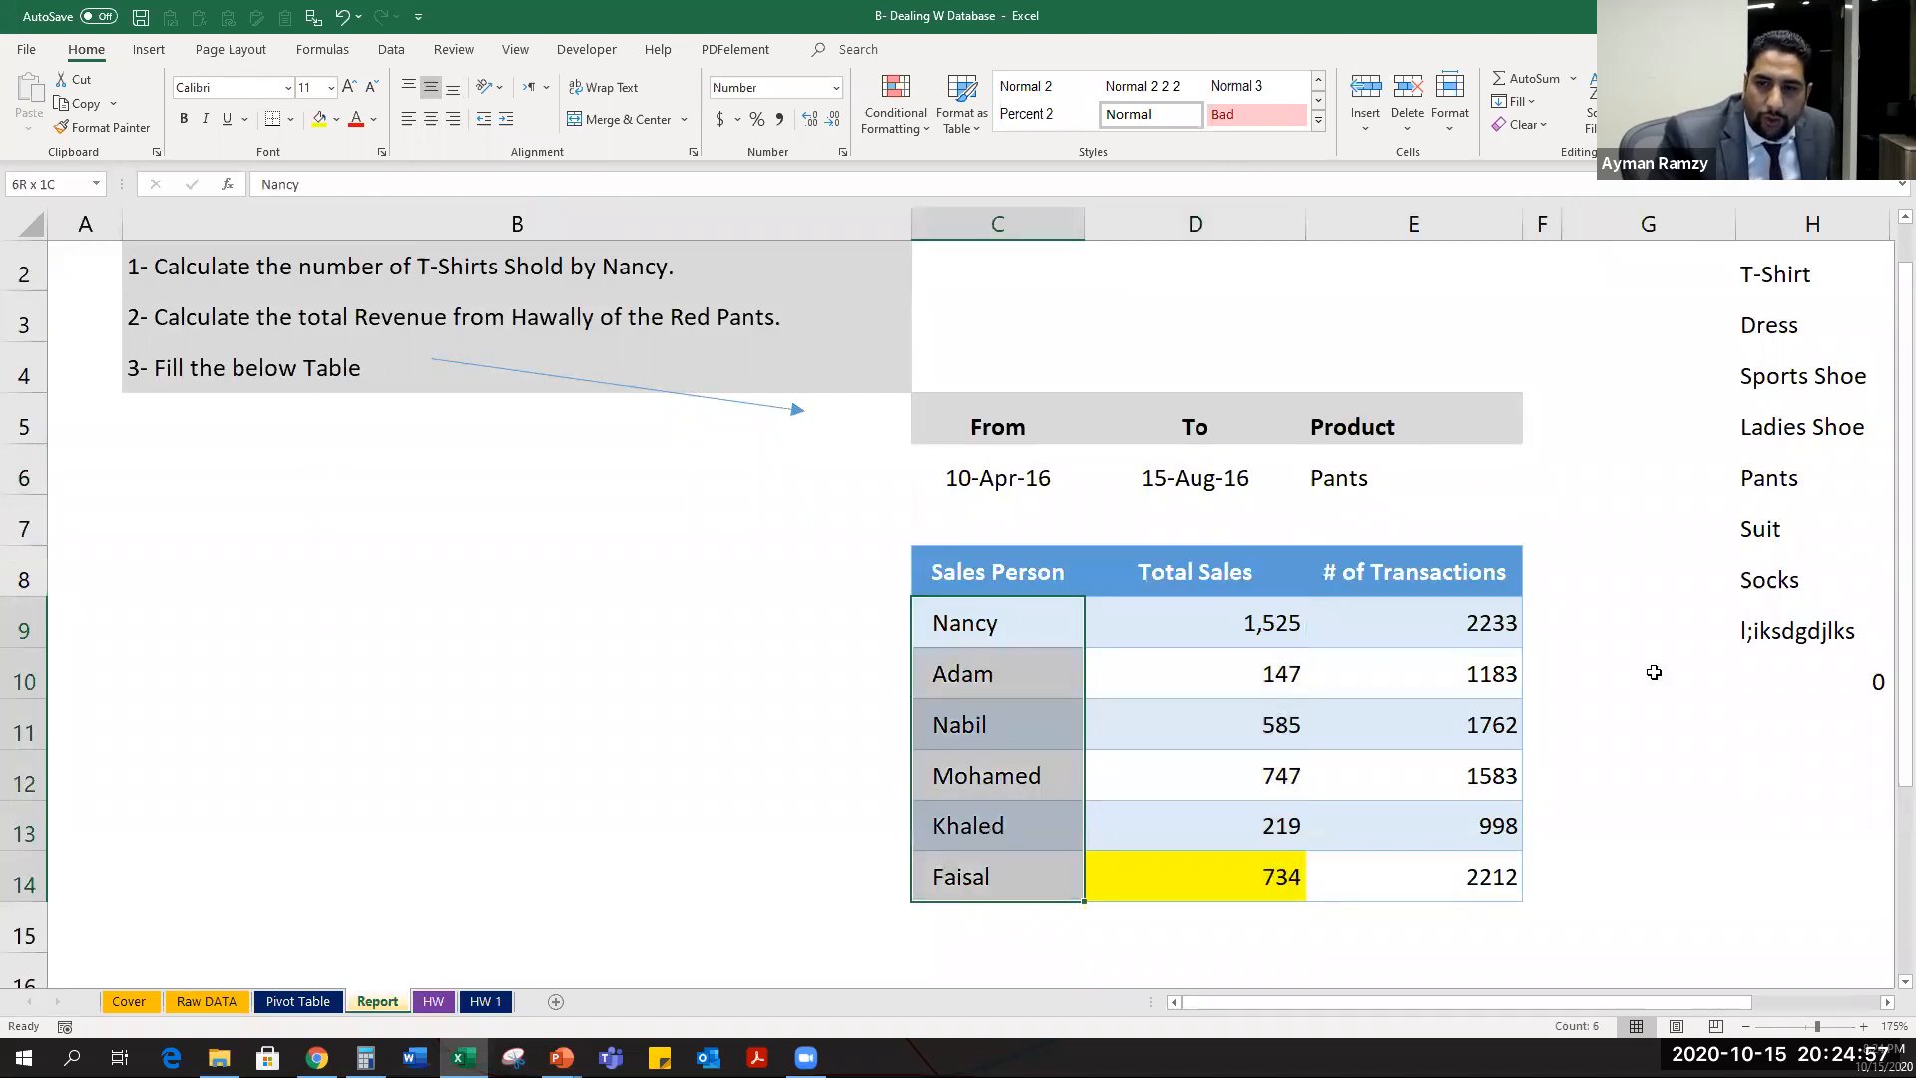
Revisit the Raw DATA sheet, and examine the revenue values in D7:I10 on the Pivot Table sheet.
left_click(210, 1000)
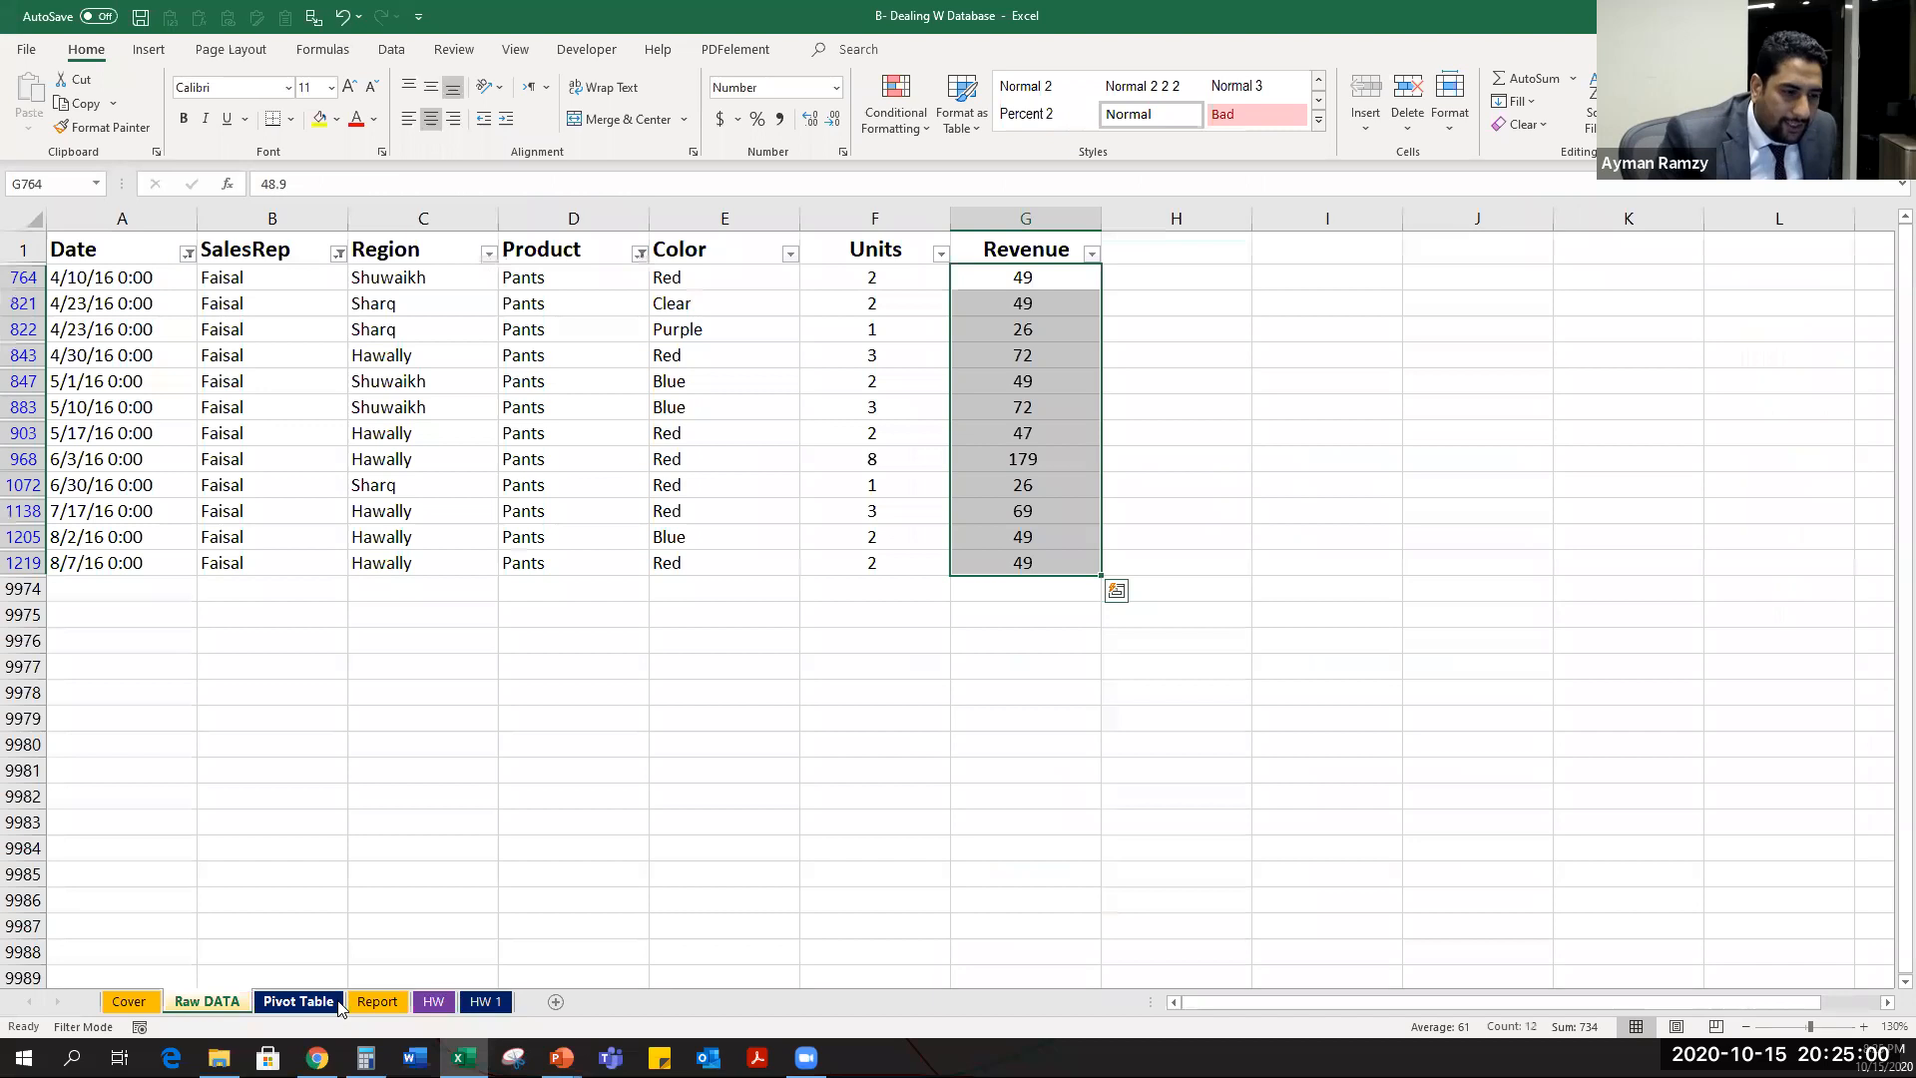
left_click(339, 1003)
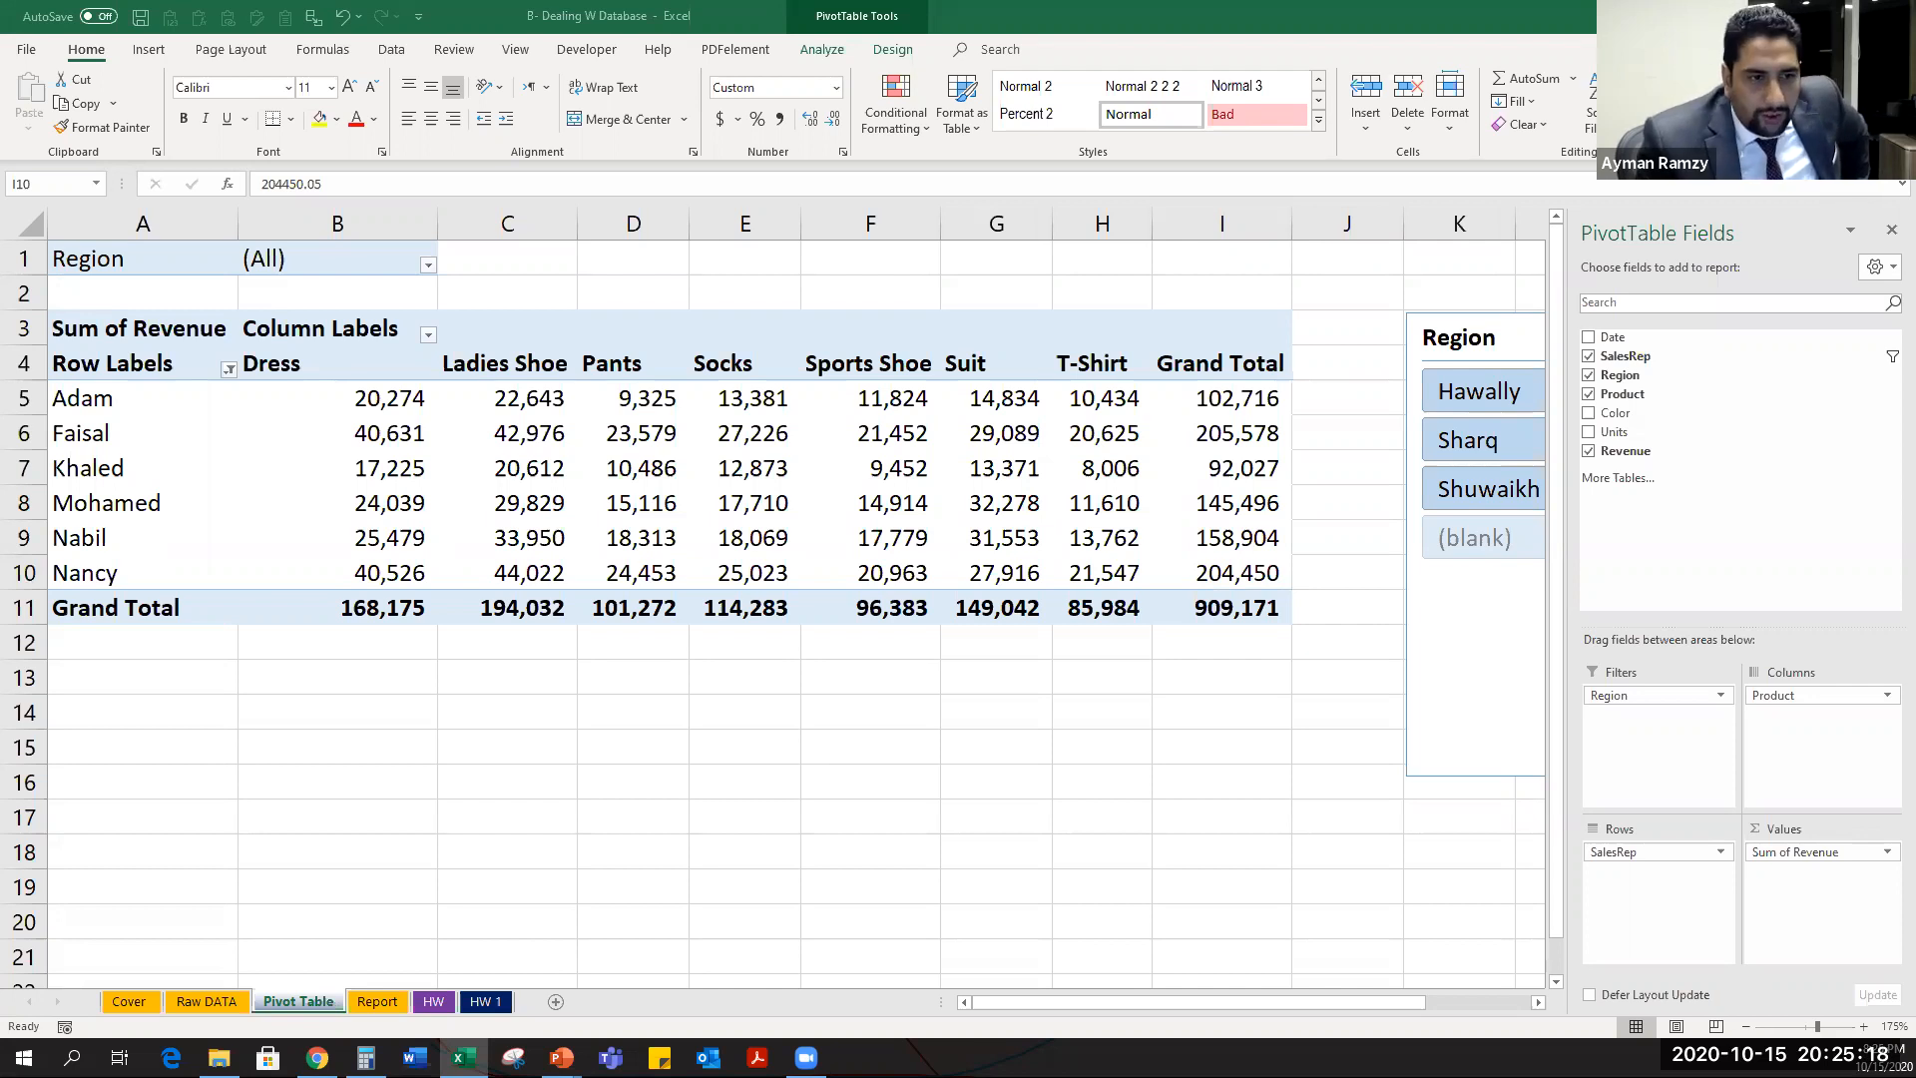
left_click(664, 474)
left_click_drag(632, 472, 1235, 571)
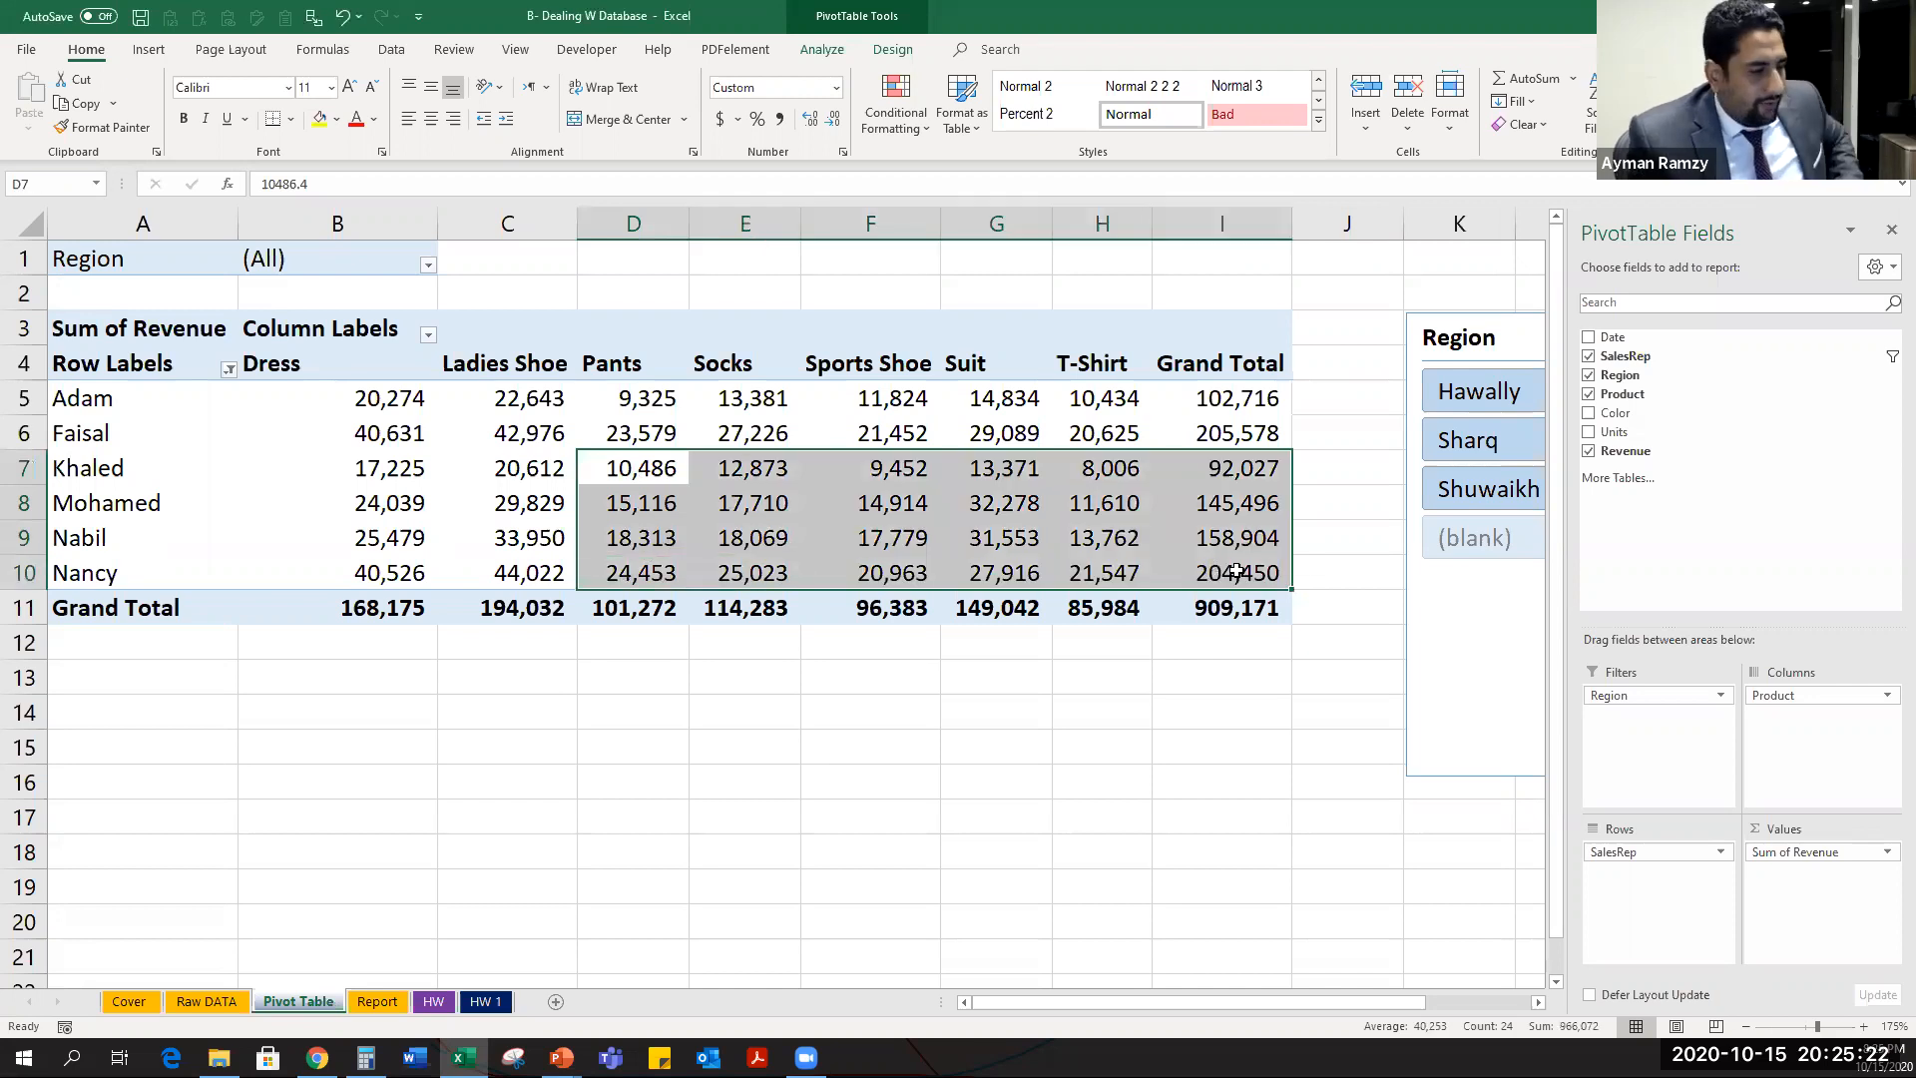